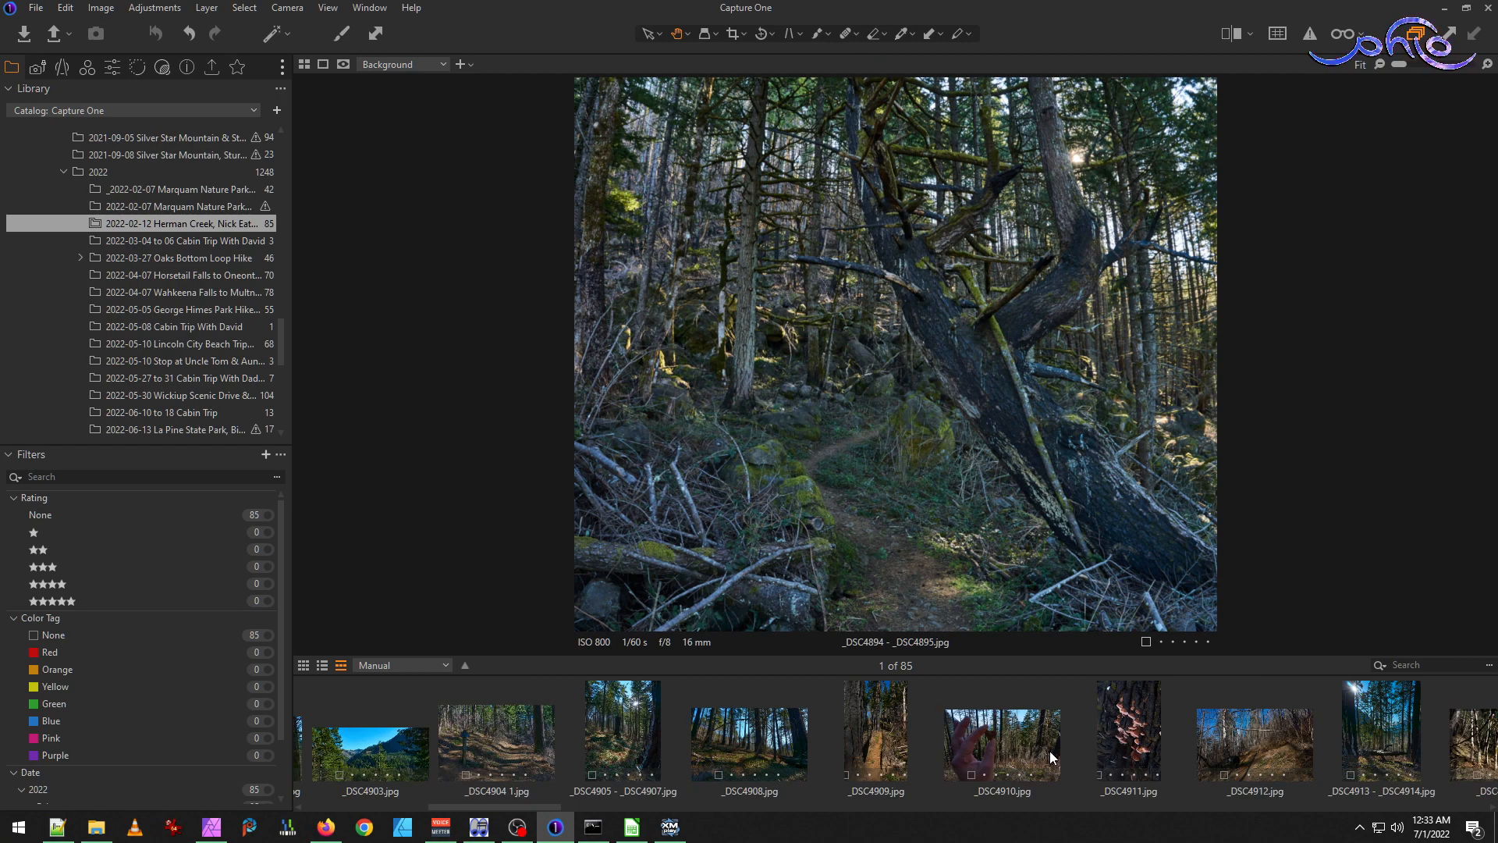
Find the raw files among the thumbnails, compare the first two, and open _DSC4915.ARW for editing.
scroll(1051, 751, down, 3)
scroll(1050, 751, down, 3)
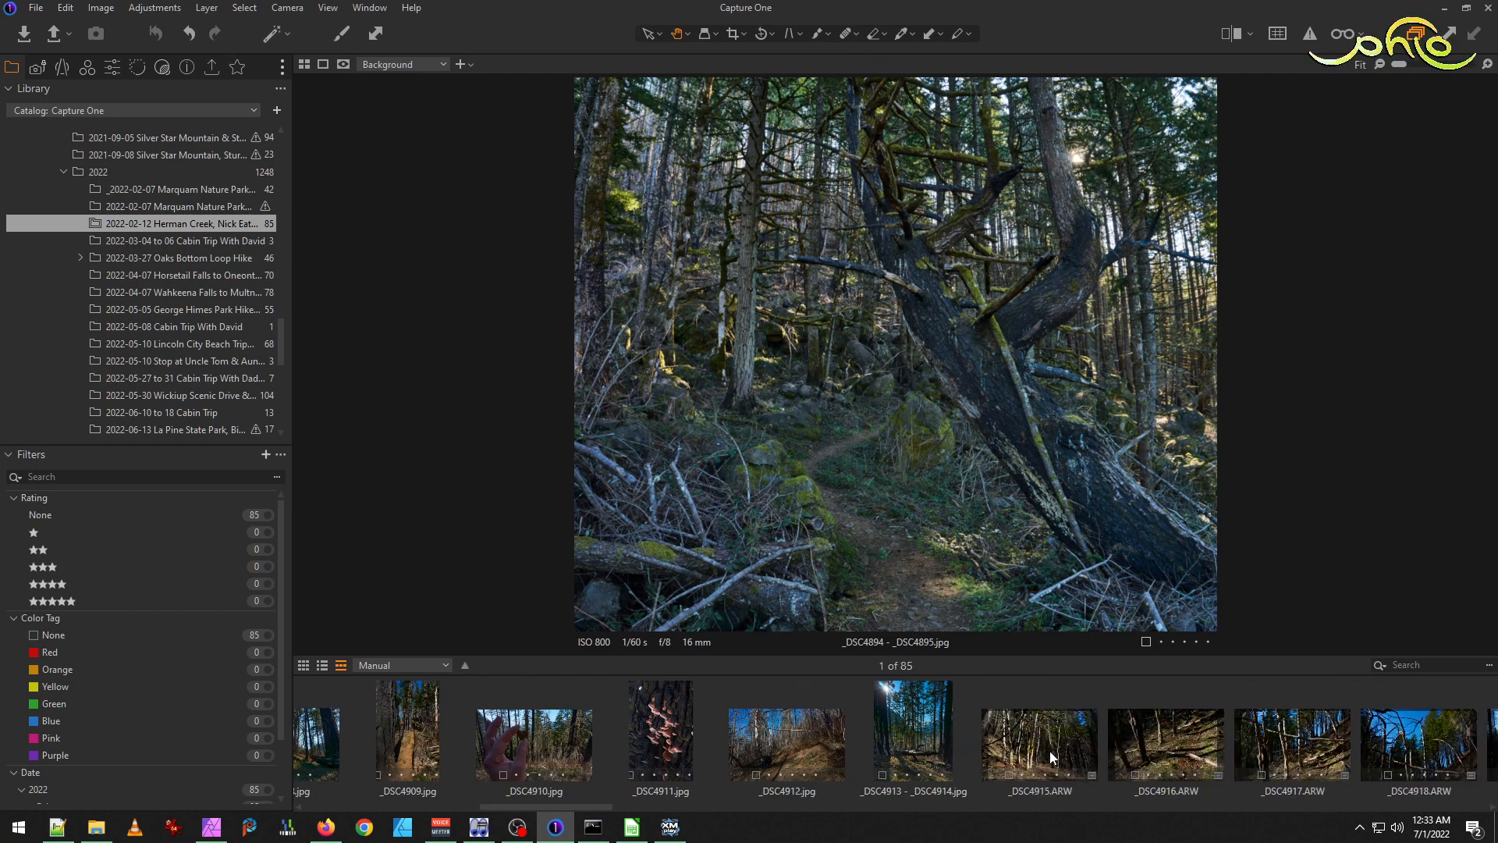
click(939, 761)
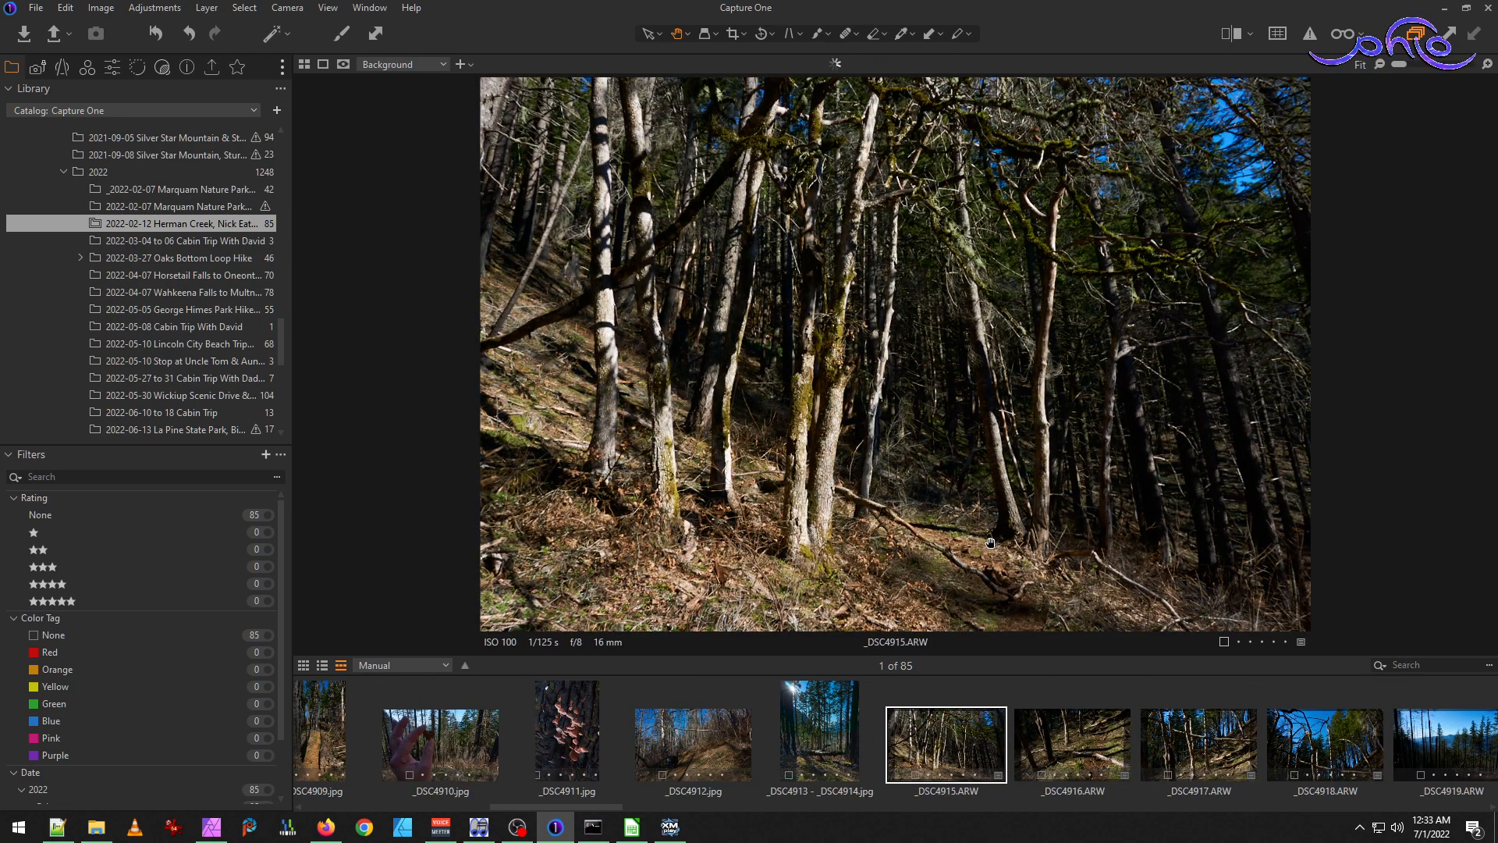
click(1047, 743)
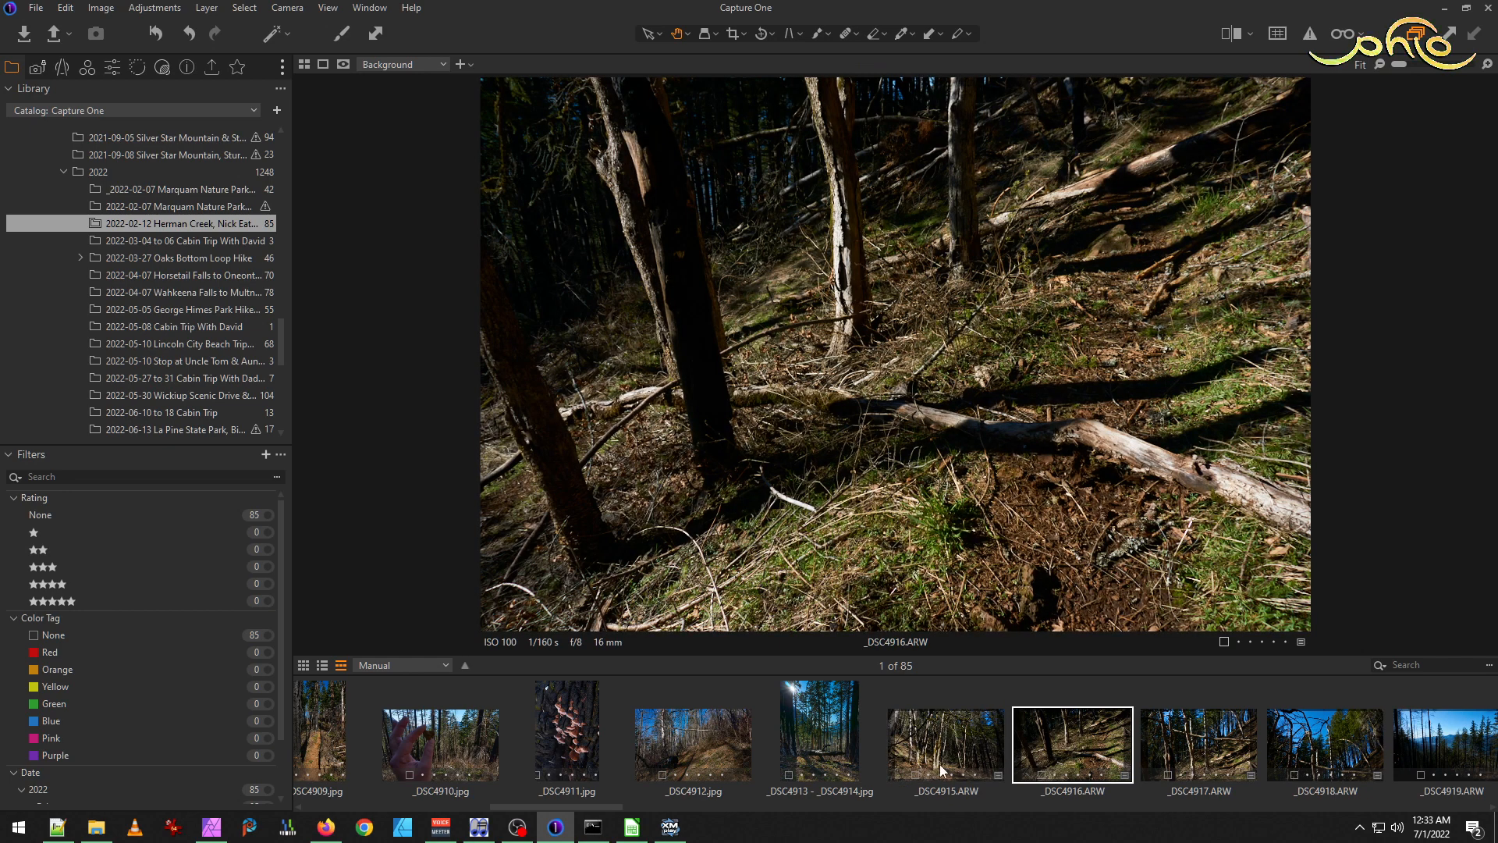
click(940, 769)
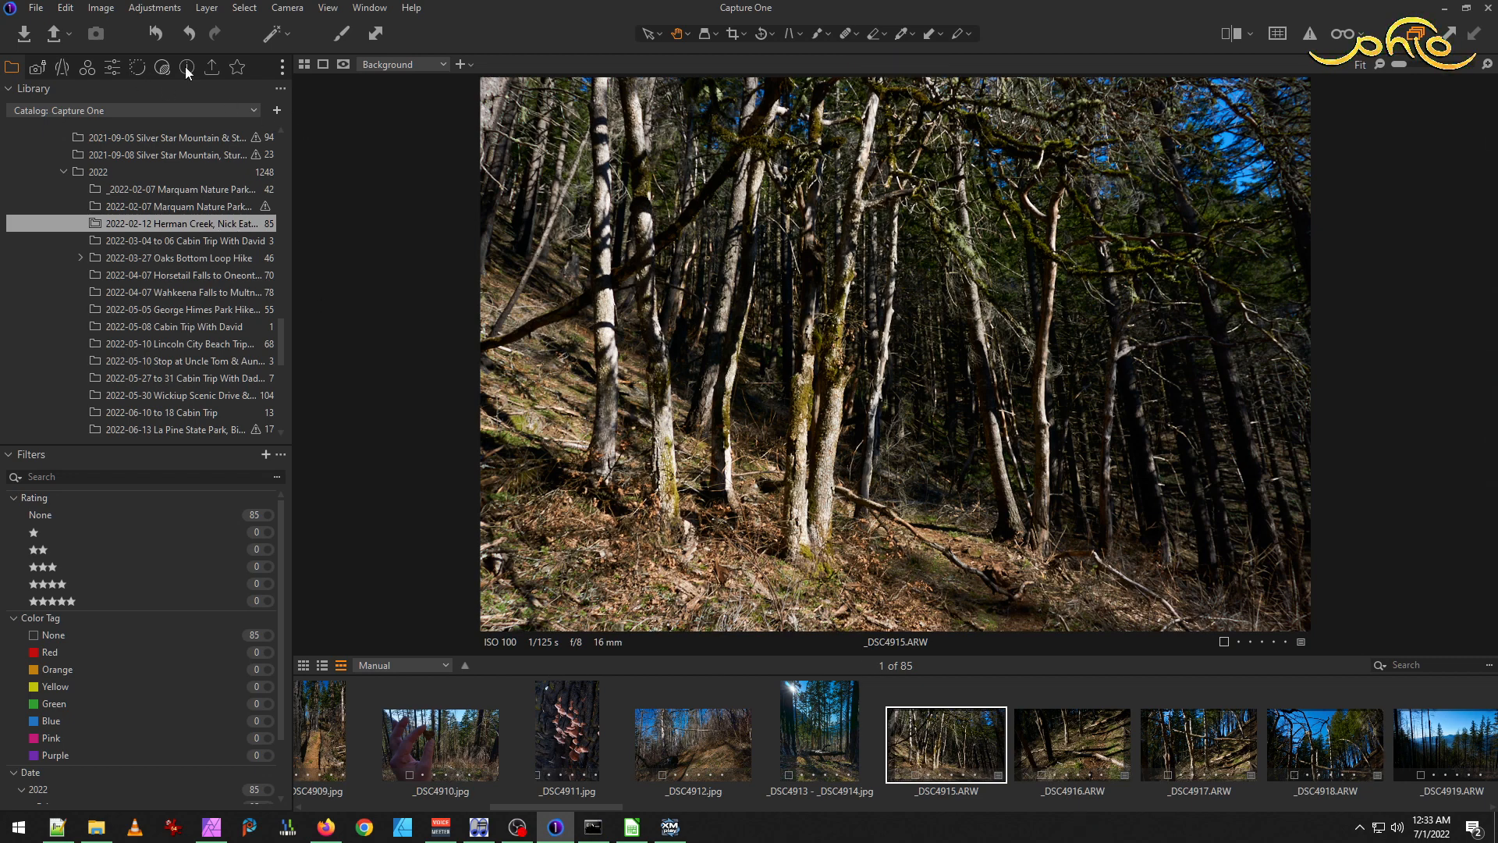
Expand the Clarity and Sharpening adjustments for the photo and raise the sharpening amount to 246.
click(239, 67)
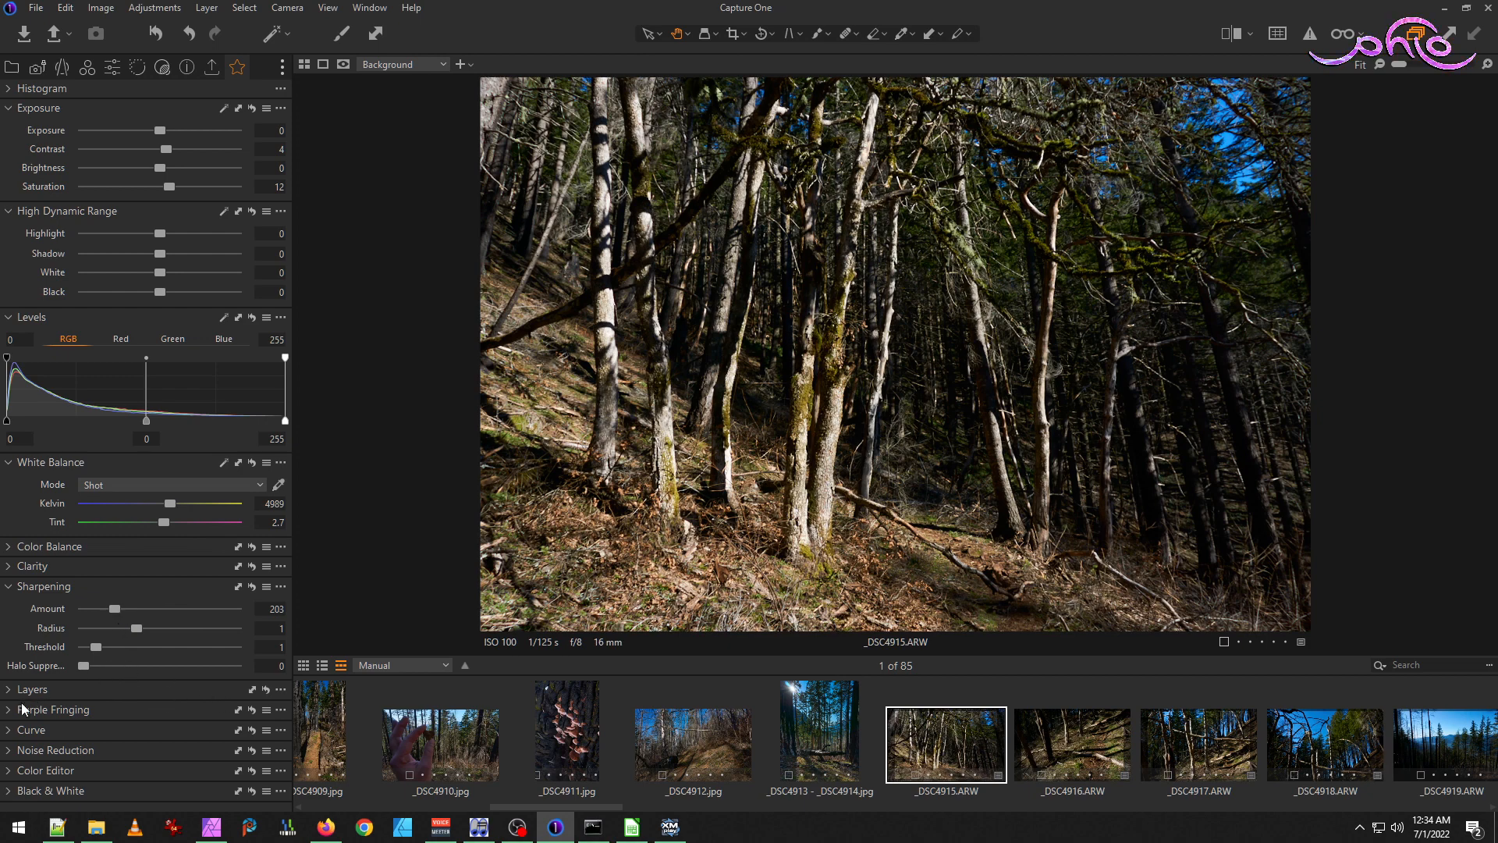
click(9, 569)
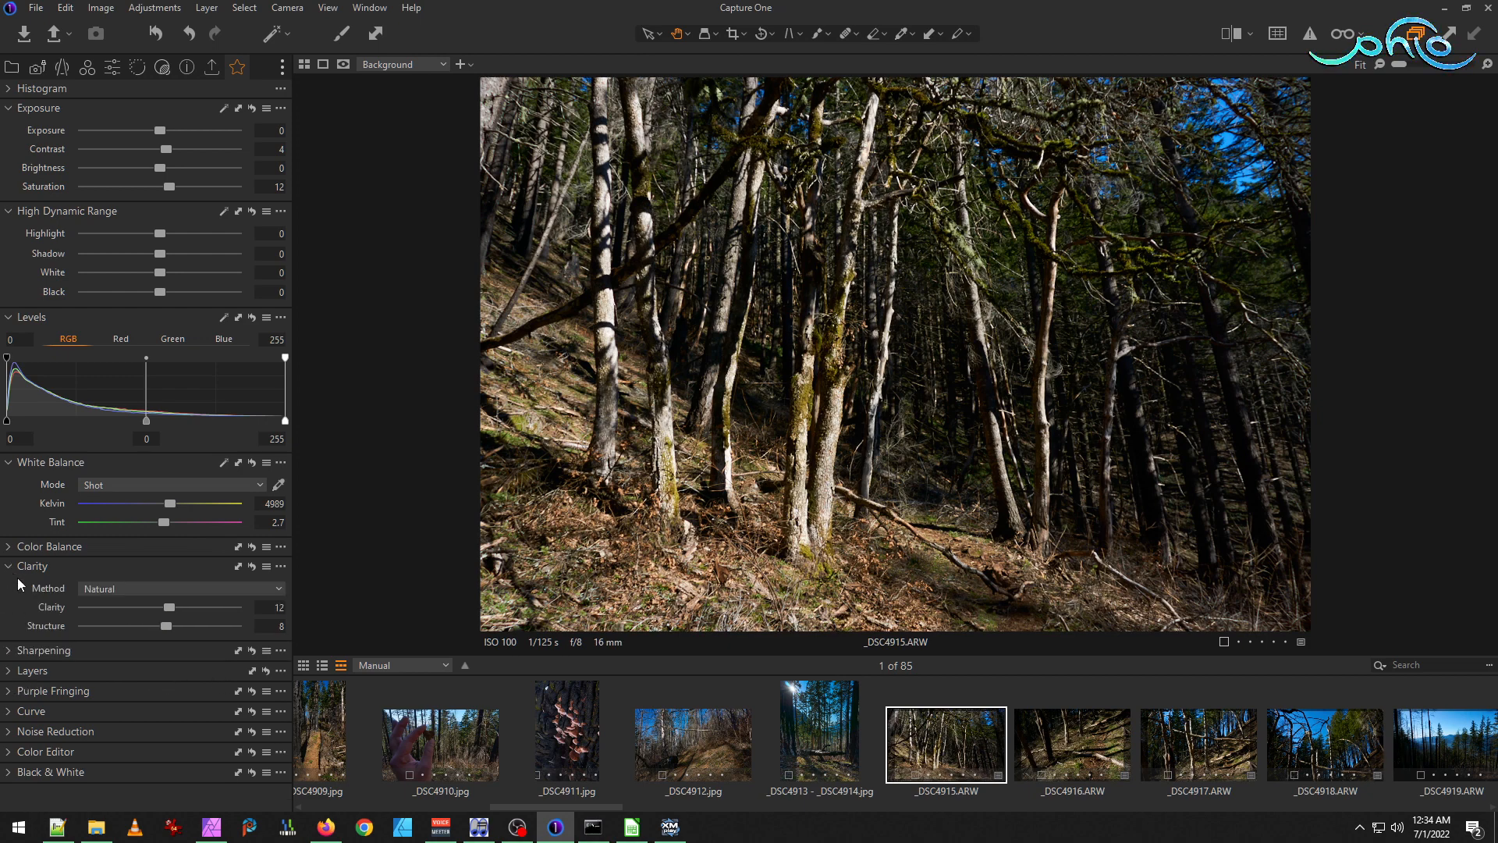
click(8, 651)
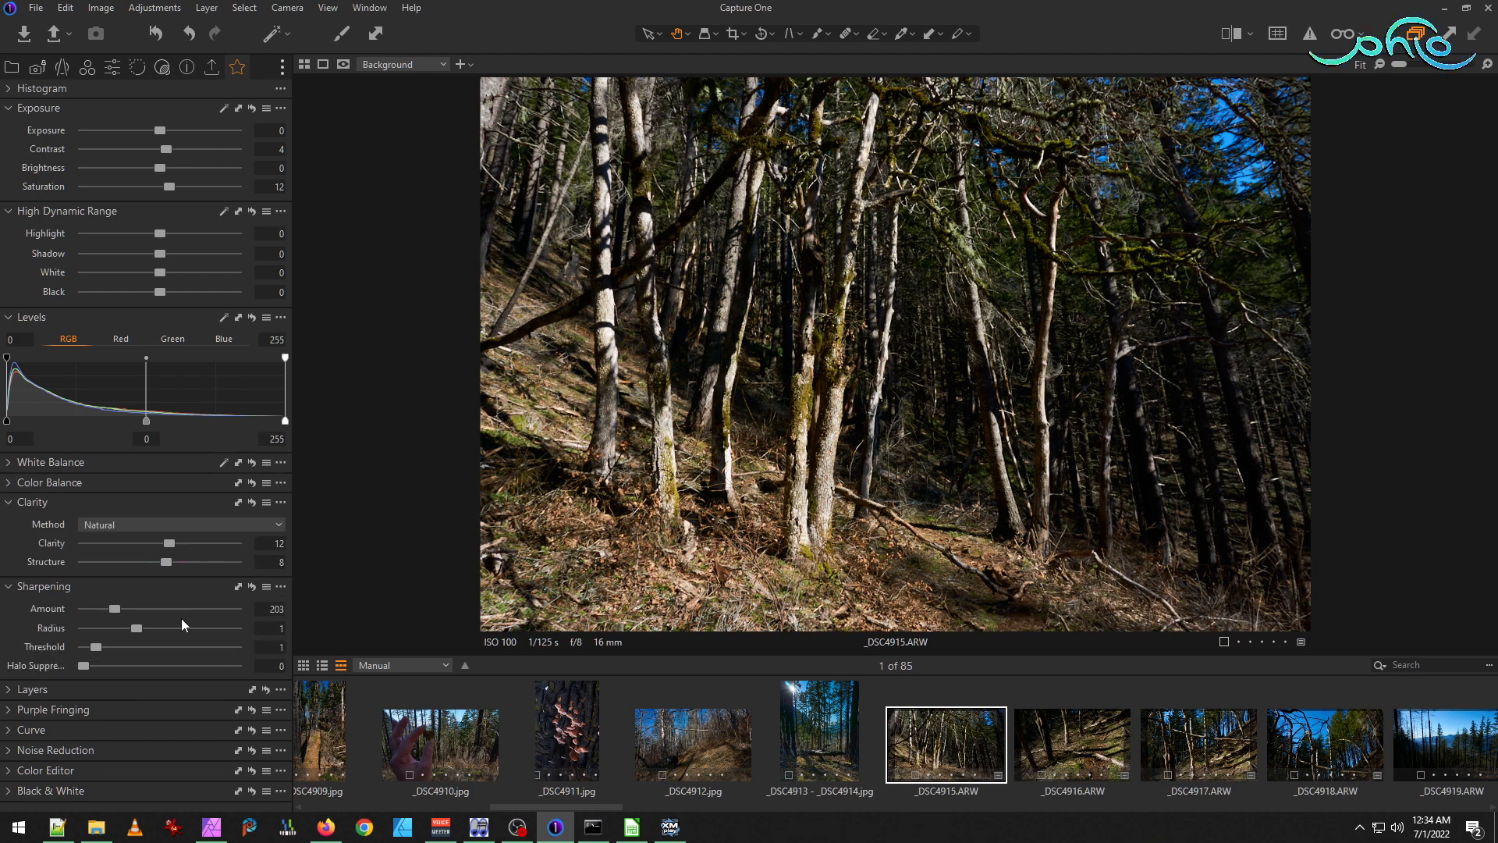
drag(115, 612, 119, 612)
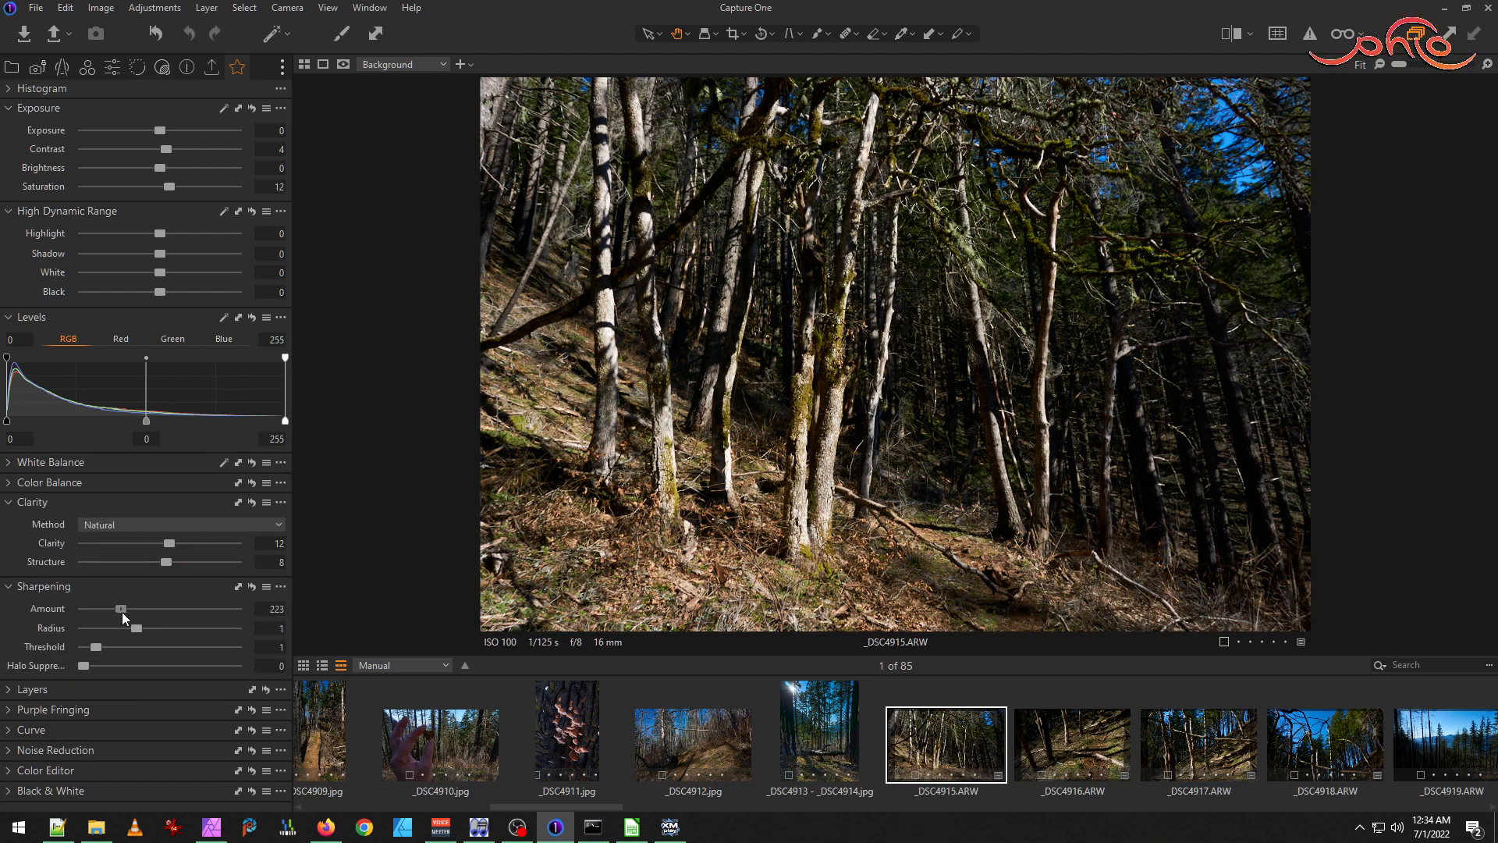
drag(125, 612, 130, 612)
Inspect the tree bark detail up close, reduce the sharpening amount to 226, and recheck the photo.
click(900, 357)
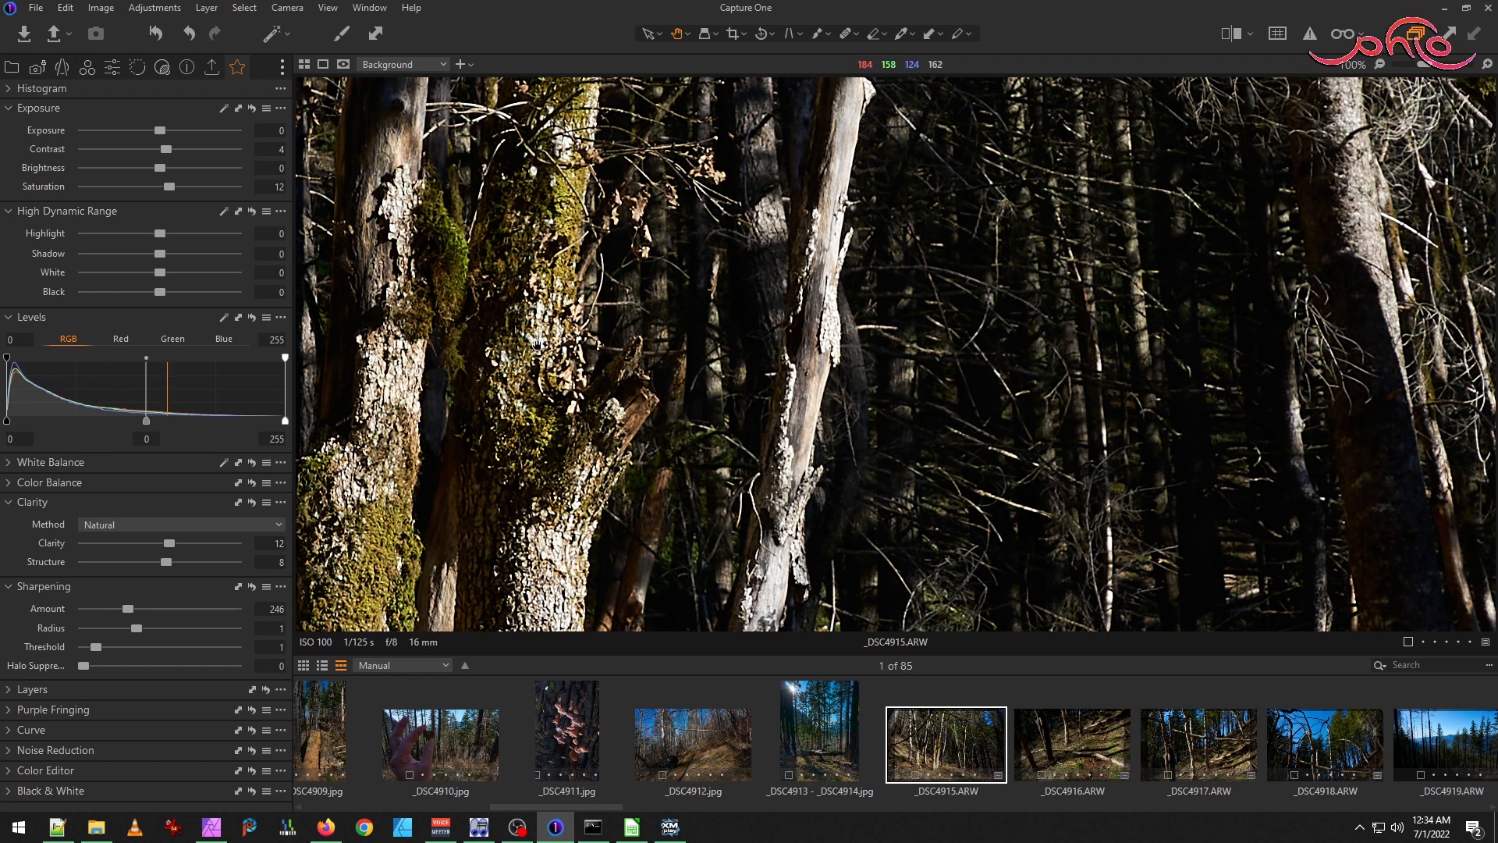
scroll(538, 375, up, 3)
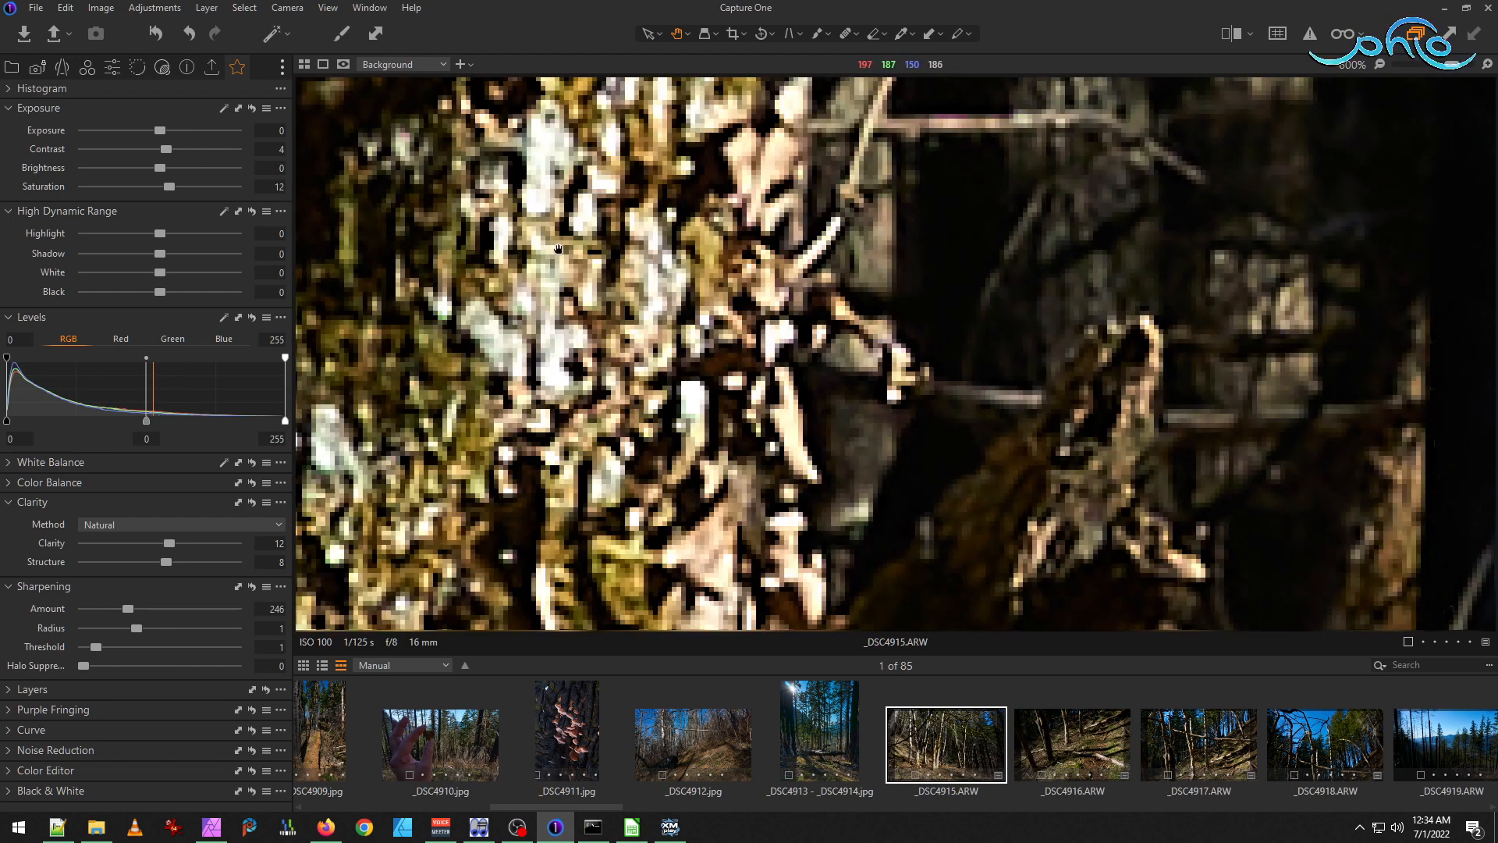
scroll(559, 385, down, 2)
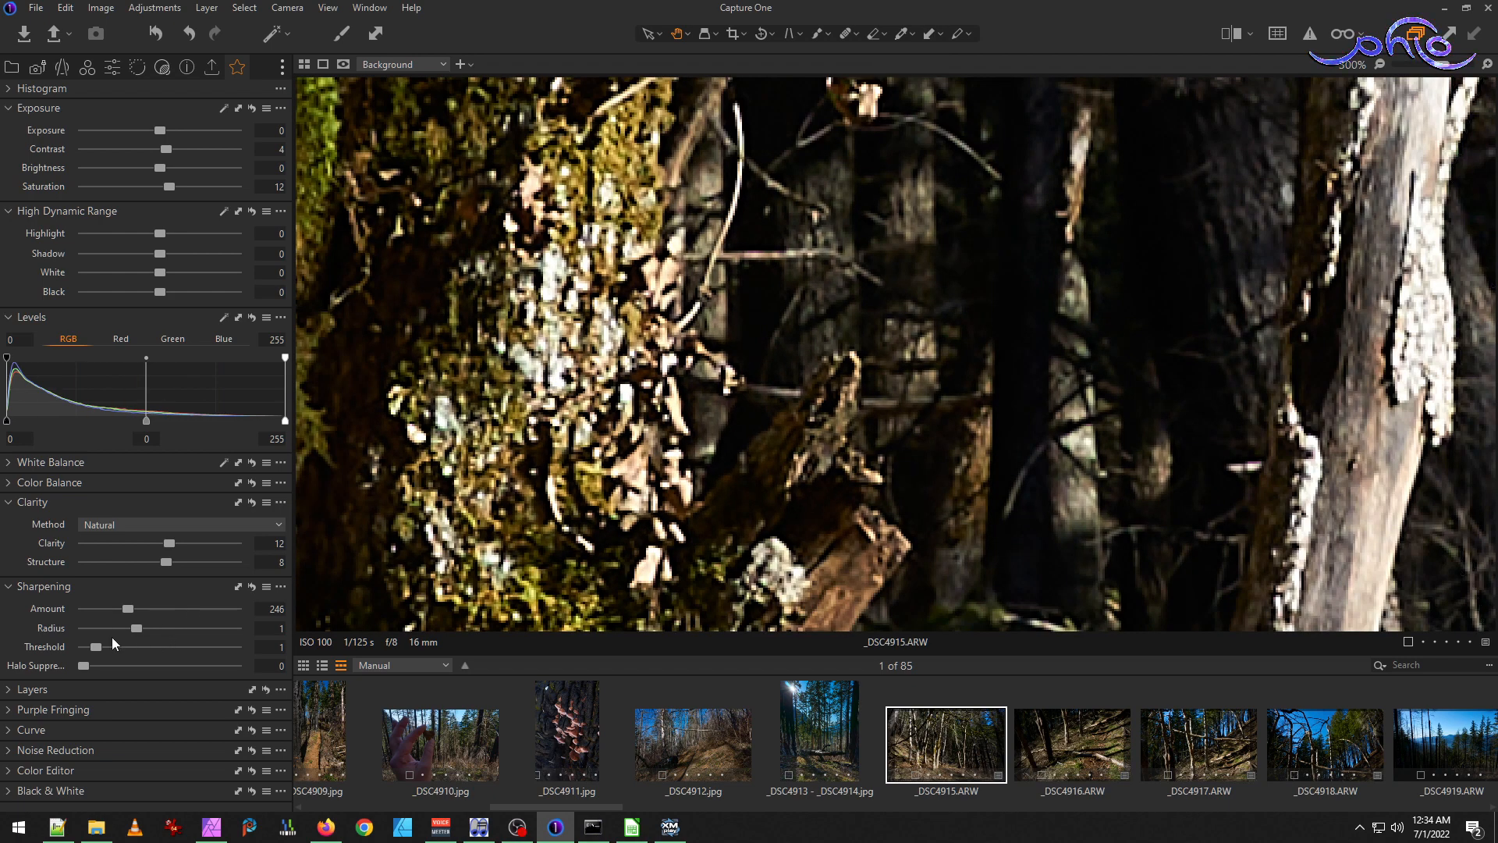
drag(128, 610, 122, 607)
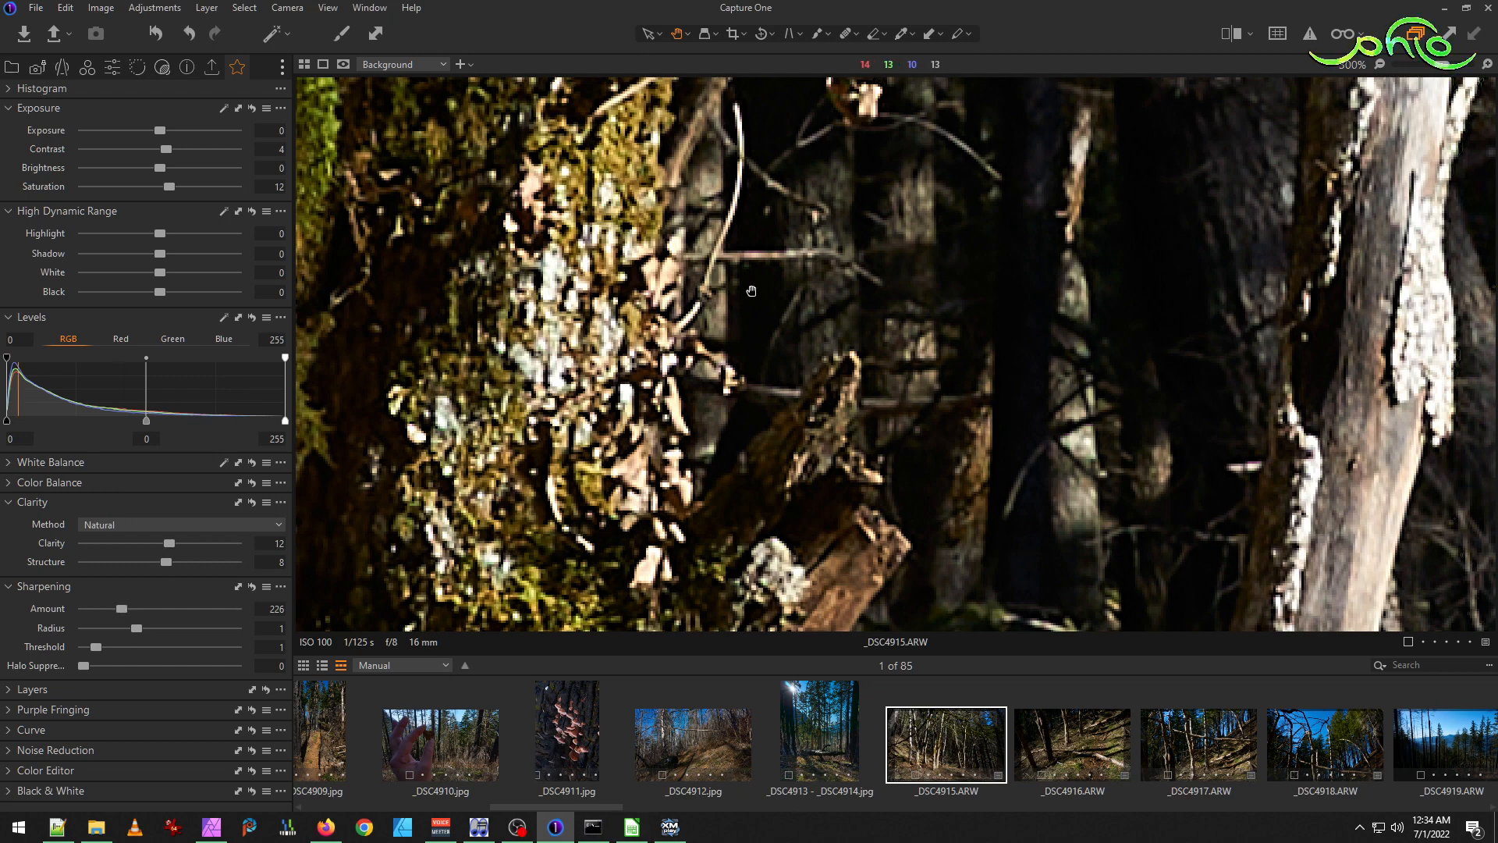
scroll(1011, 422, down, 4)
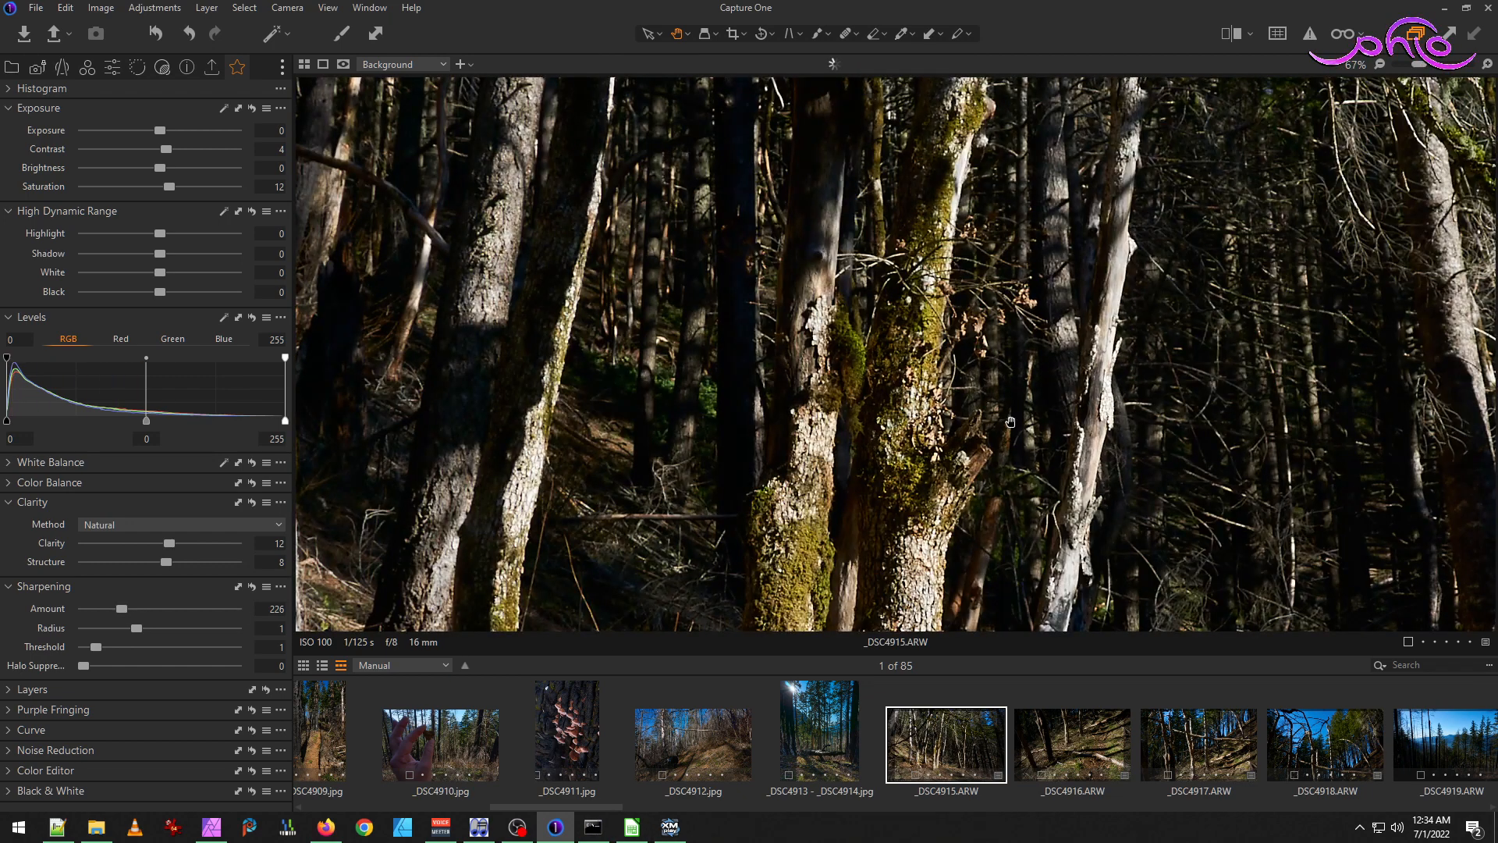
drag(938, 452, 596, 527)
scroll(595, 527, up, 2)
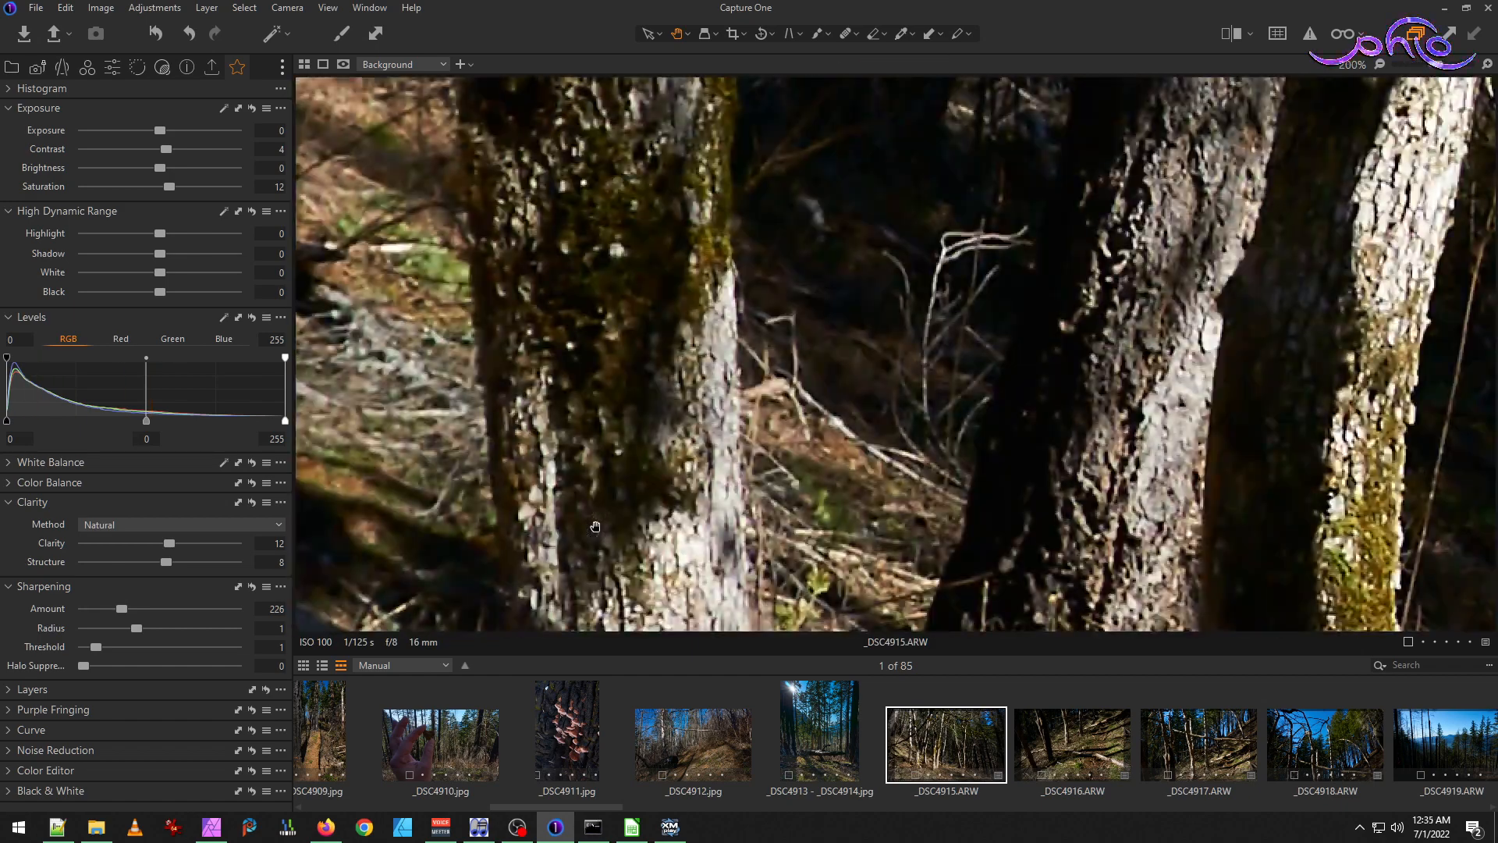
scroll(855, 385, down, 3)
scroll(855, 384, down, 2)
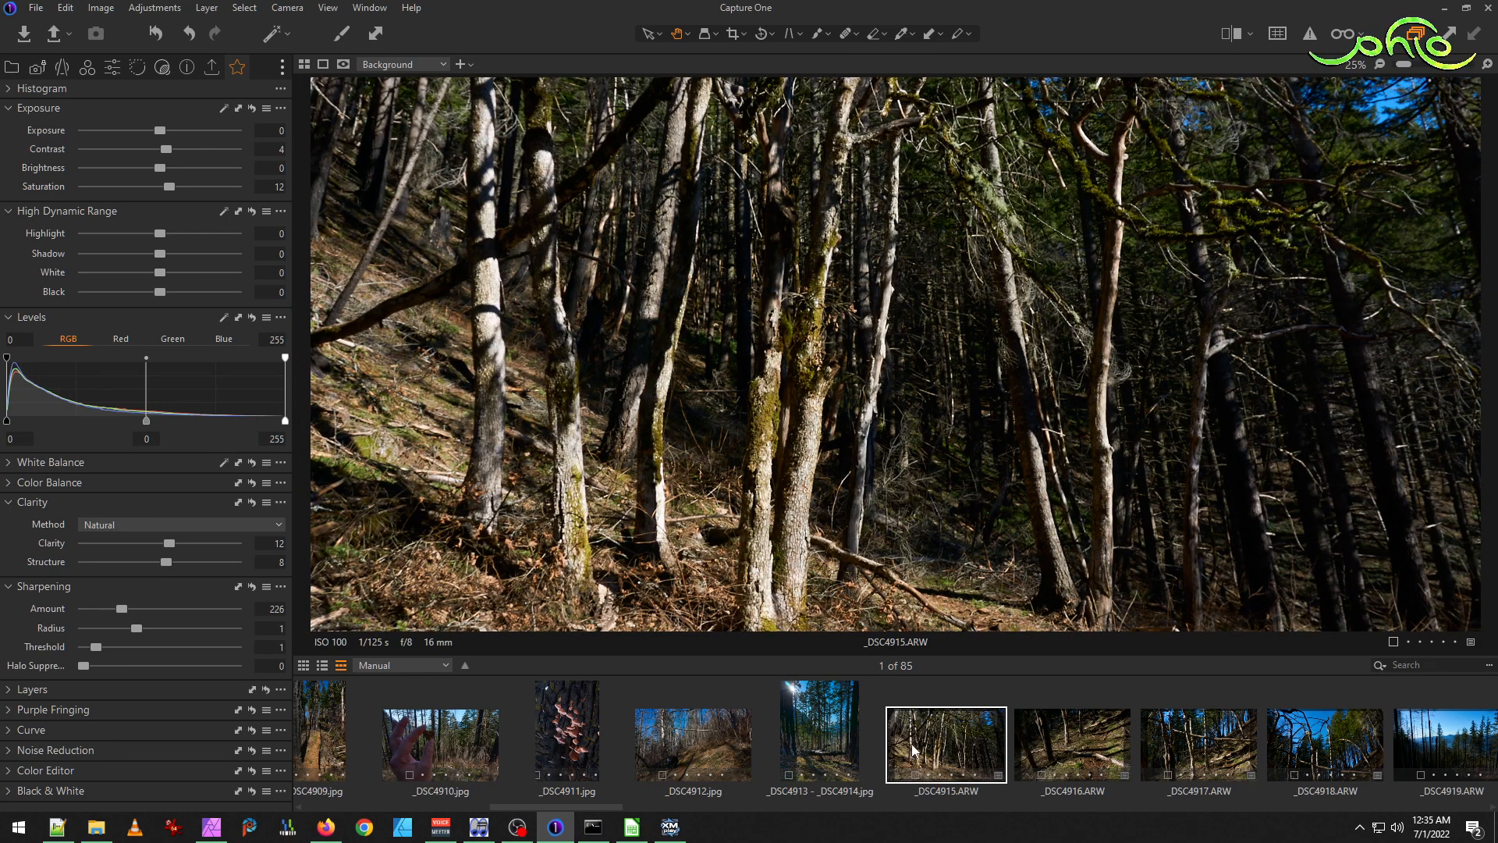
scroll(776, 415, down, 1)
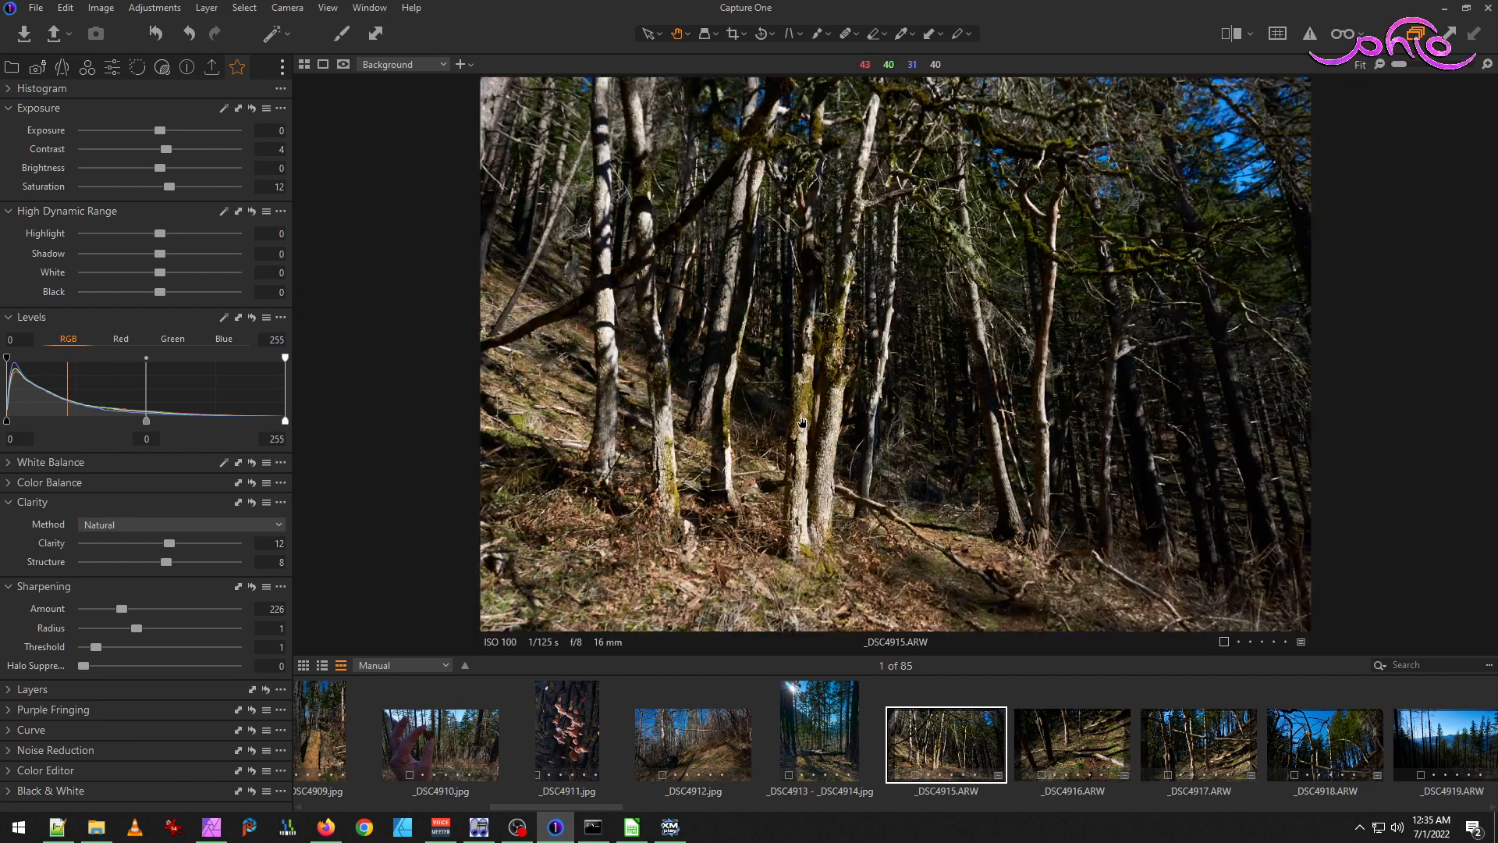
Activate the Crop tool on the photo and look through its available aspect ratios.
click(731, 35)
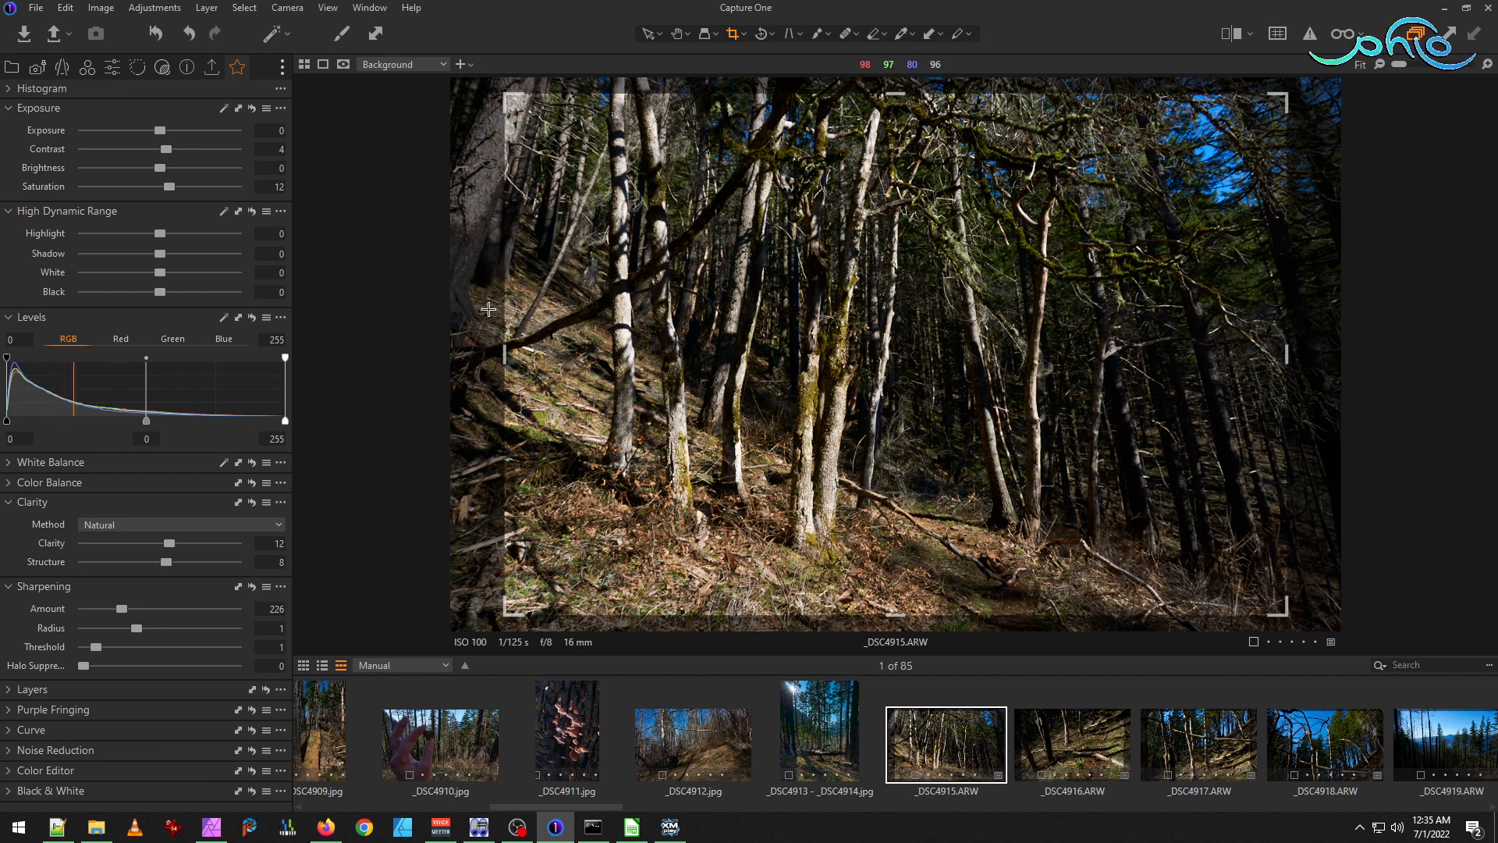
mouse_move(504, 366)
mouse_down()
mouse_move(457, 367)
mouse_move(502, 368)
mouse_up()
click(745, 35)
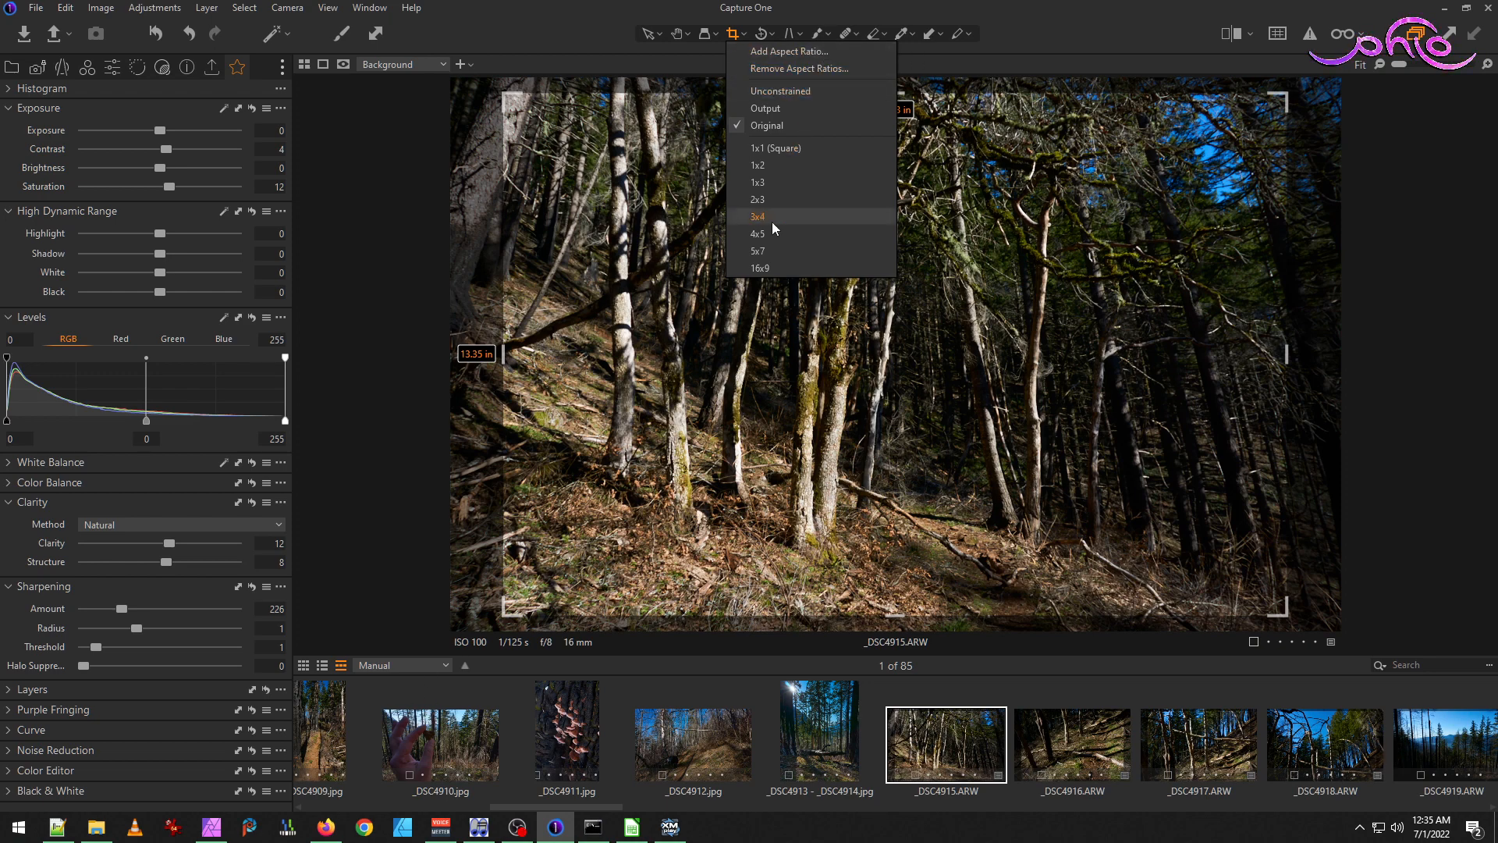
Review the crop mask, frame, label and handle settings in the preferences and close them.
click(48, 14)
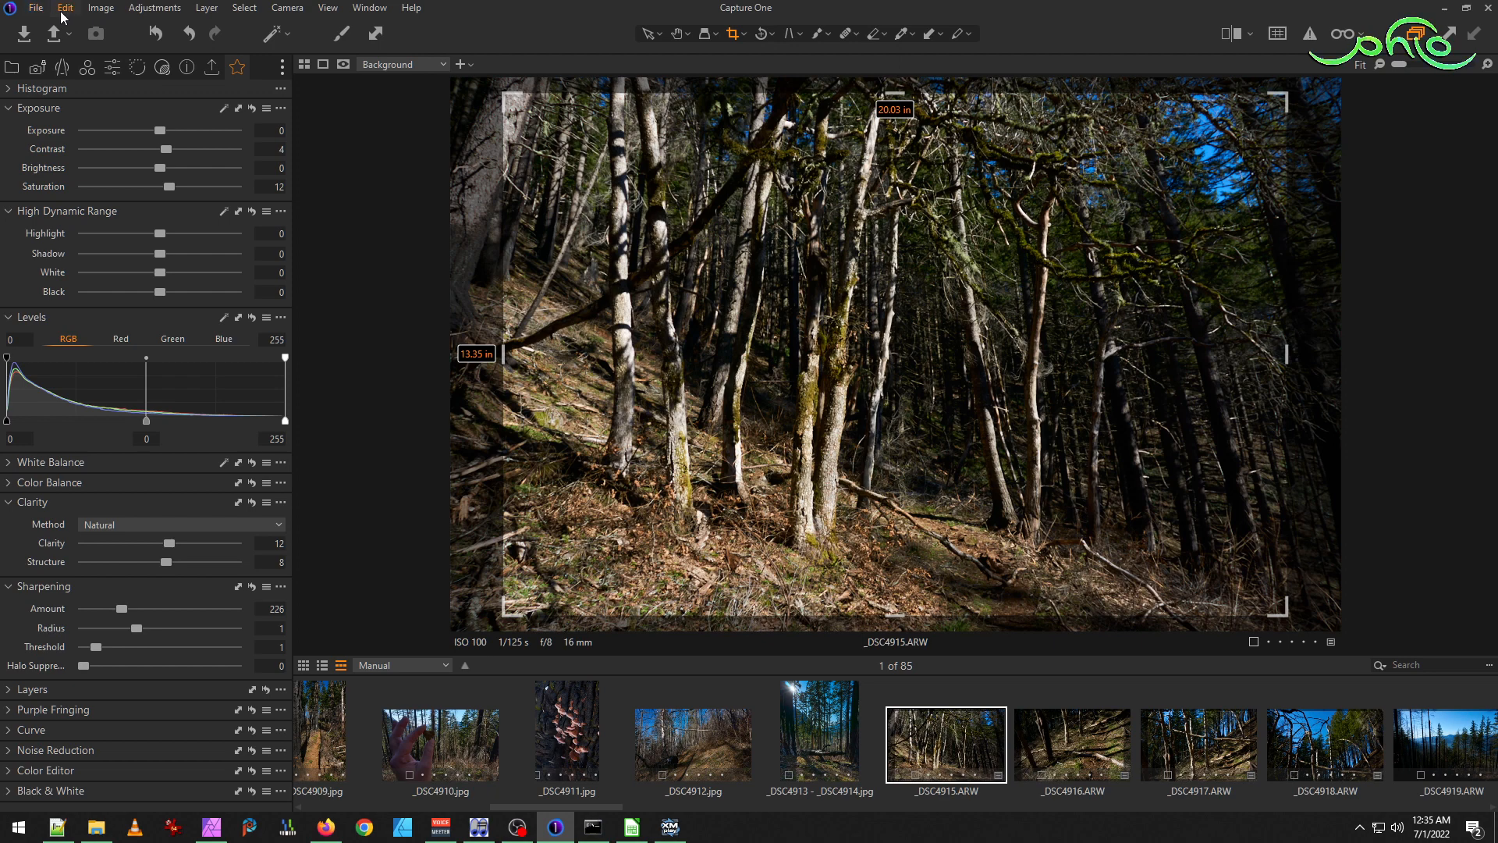
click(65, 8)
click(111, 108)
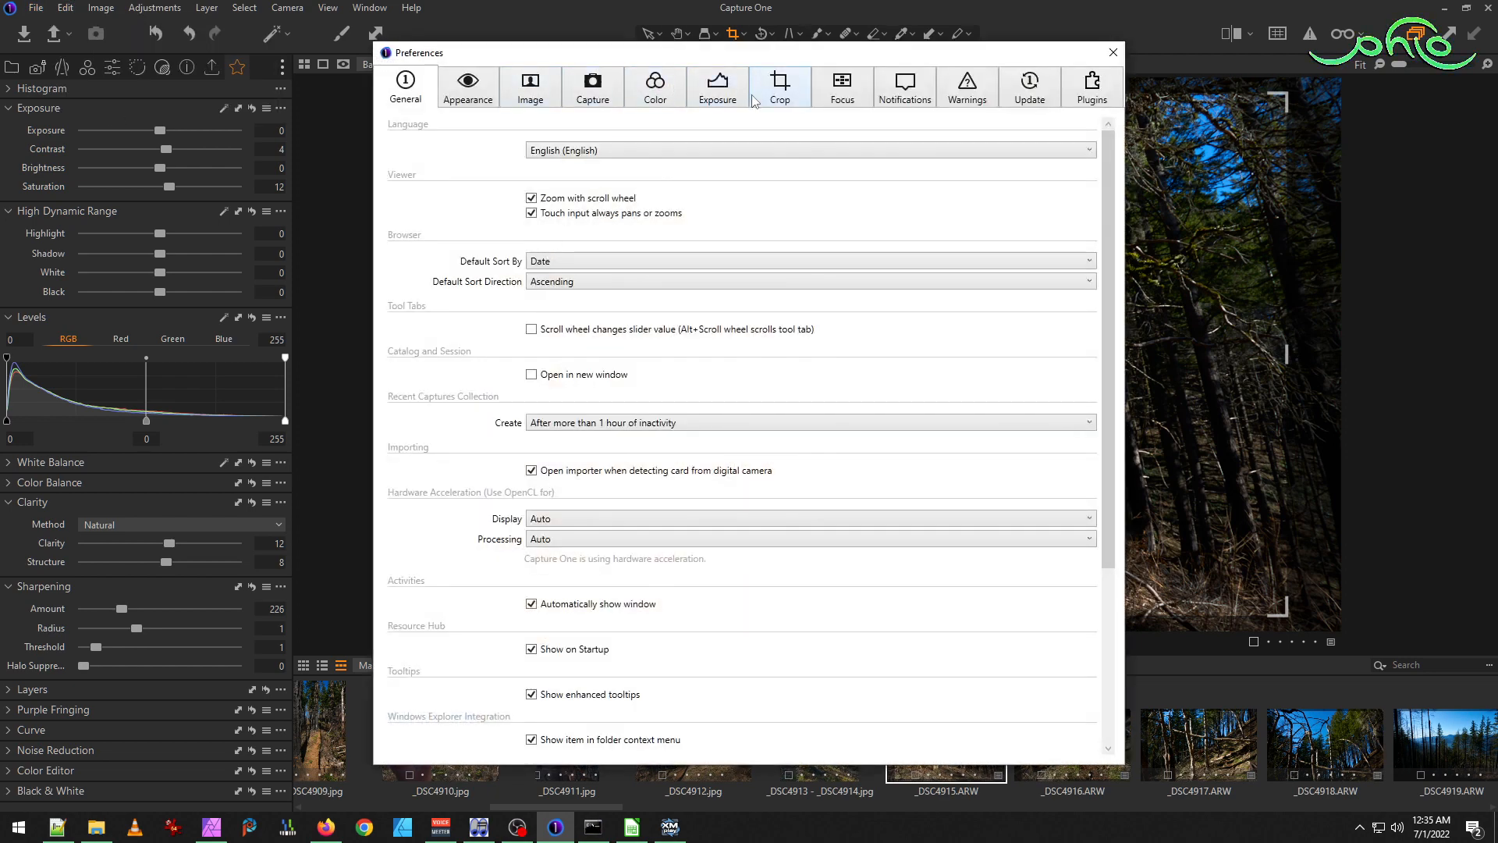
click(755, 101)
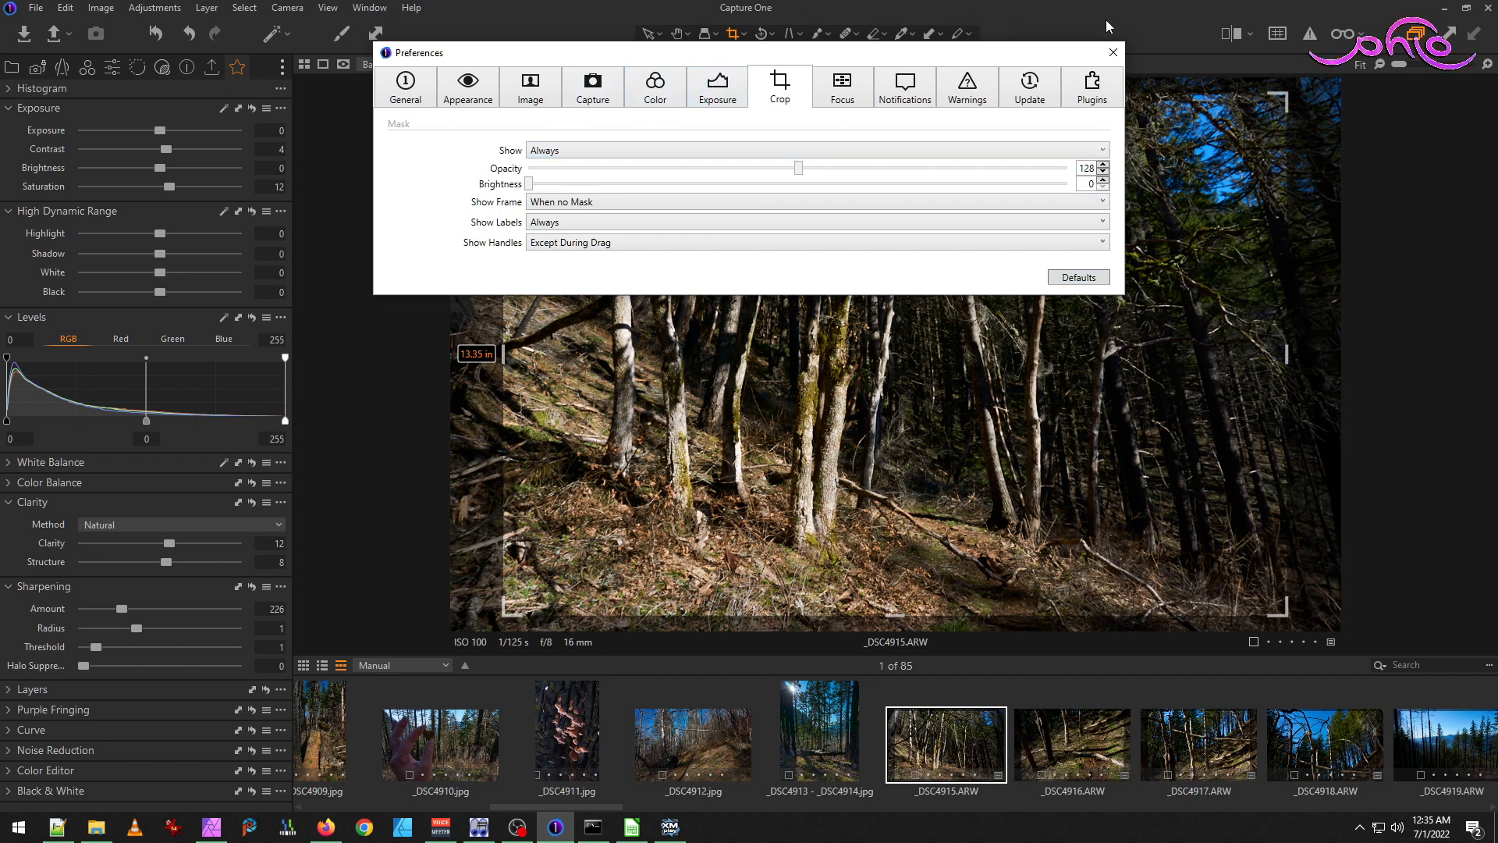
click(1113, 55)
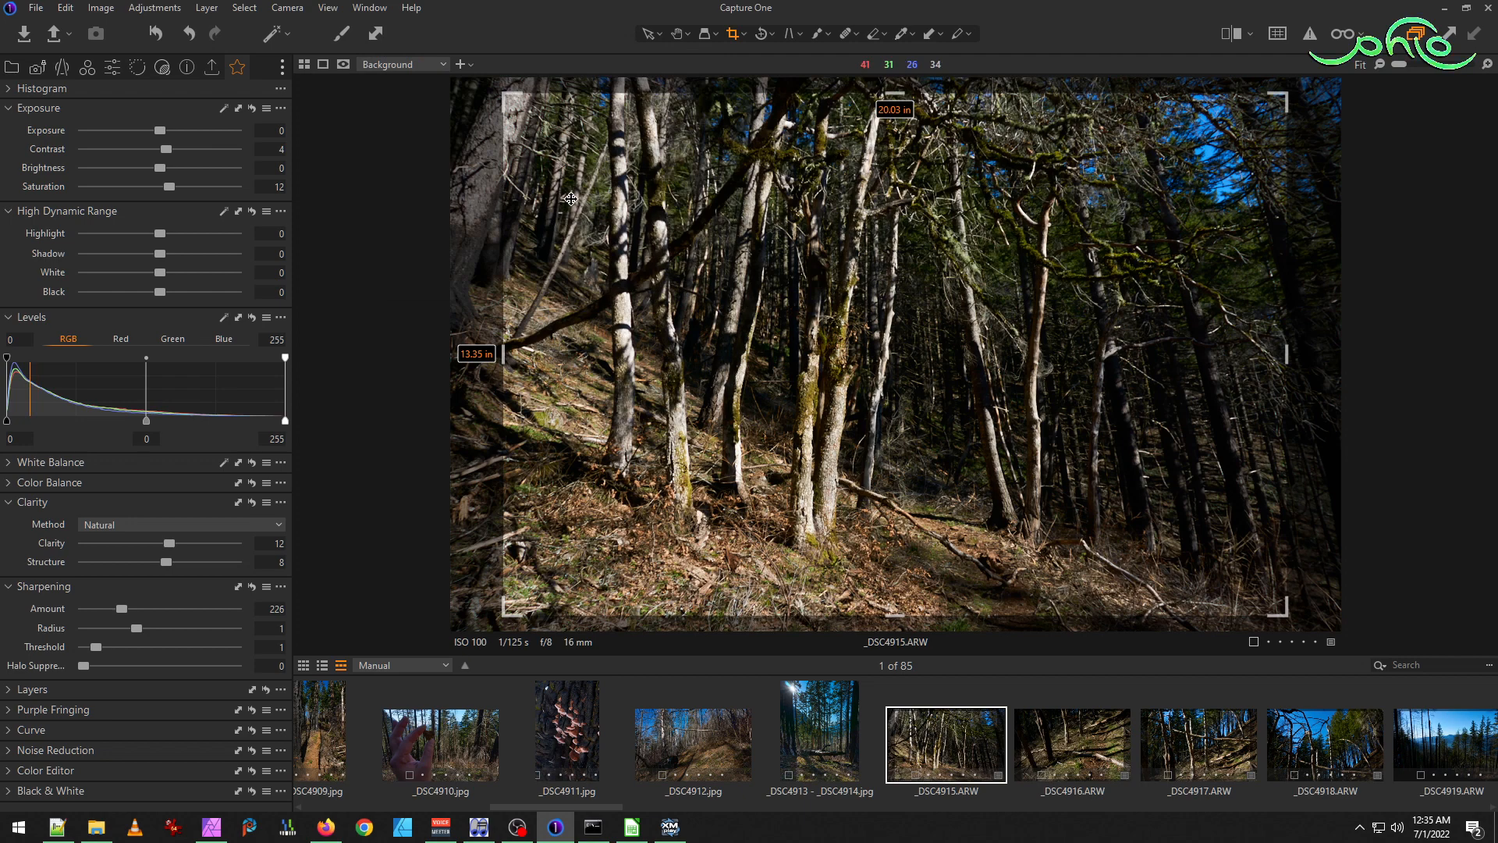
Set the crop's aspect ratio to Unconstrained and check the chosen option.
click(742, 35)
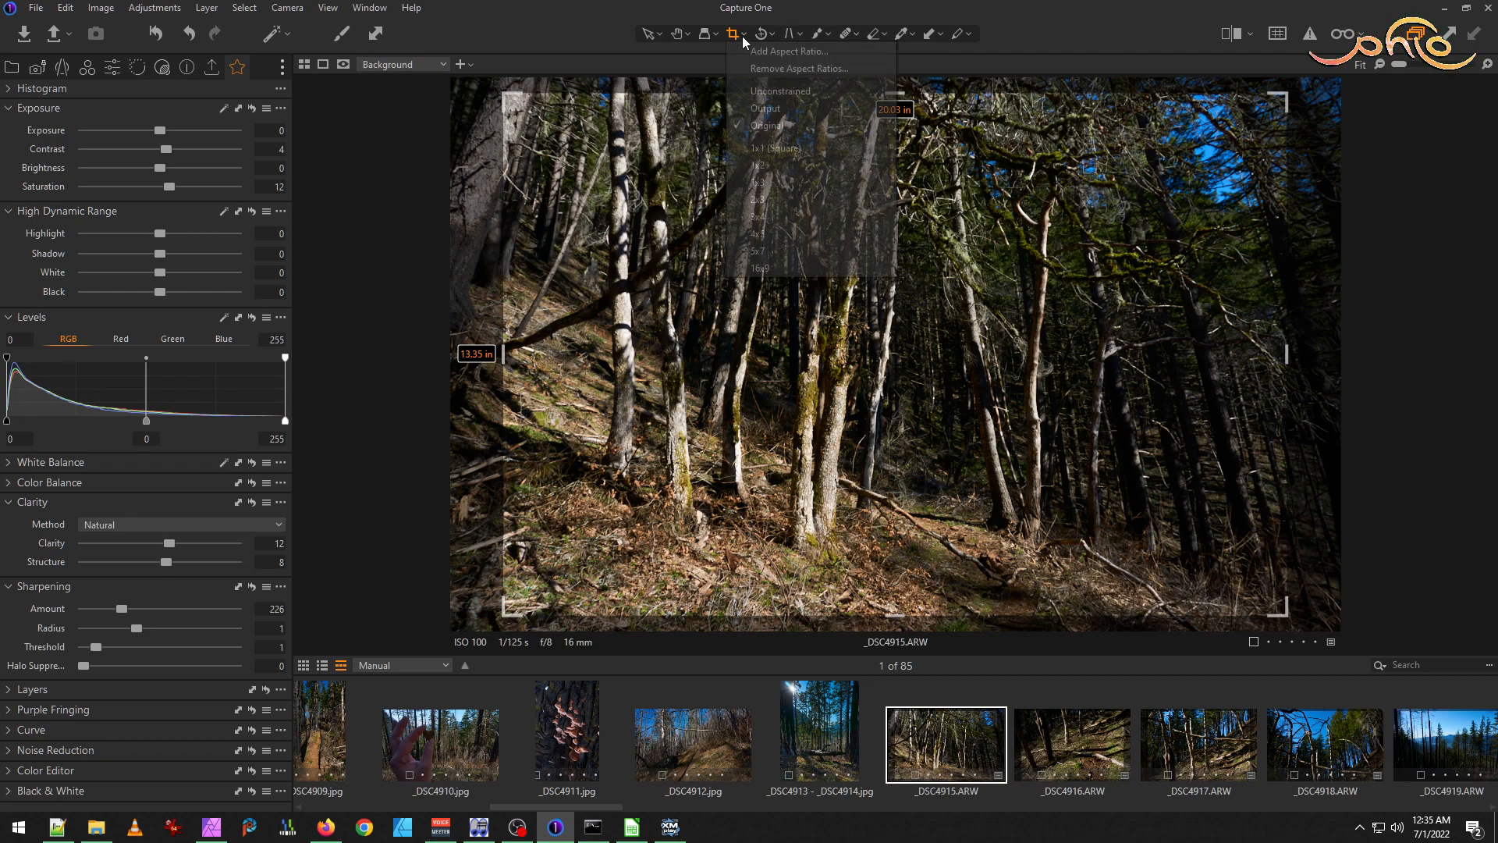
click(784, 91)
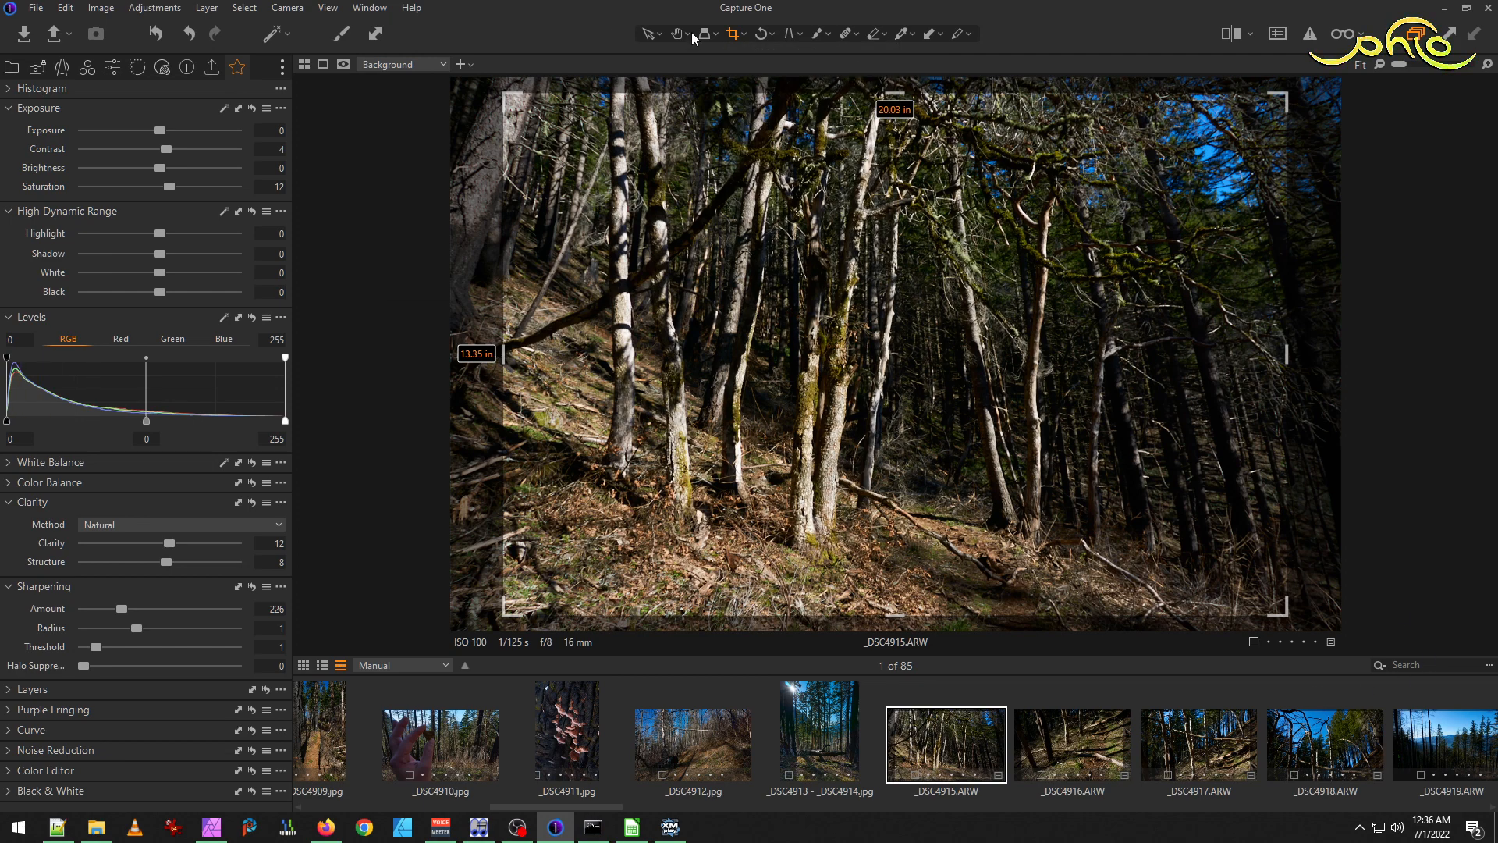
click(745, 36)
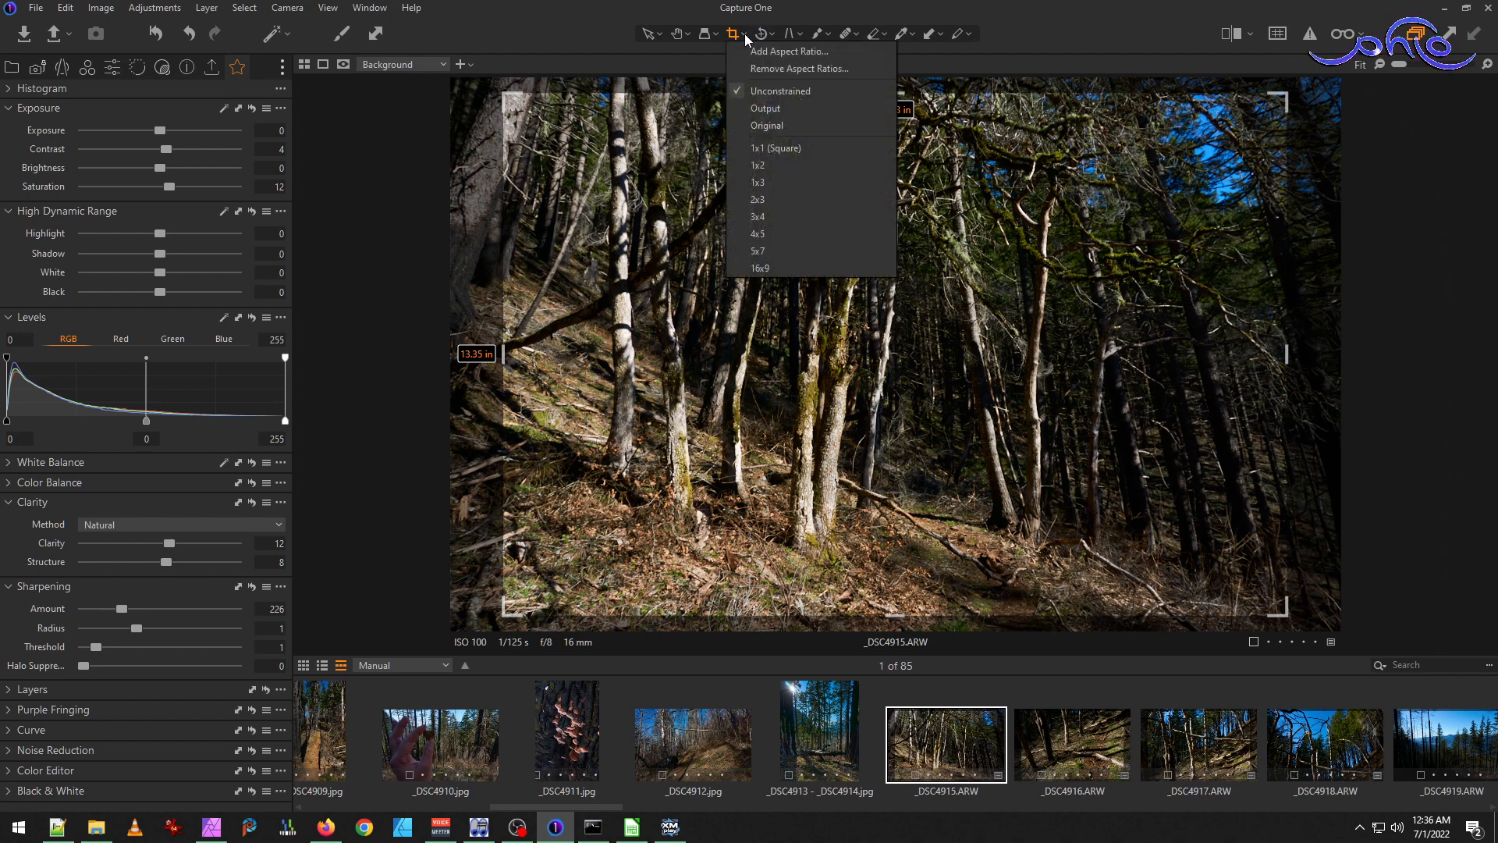
click(746, 36)
click(745, 36)
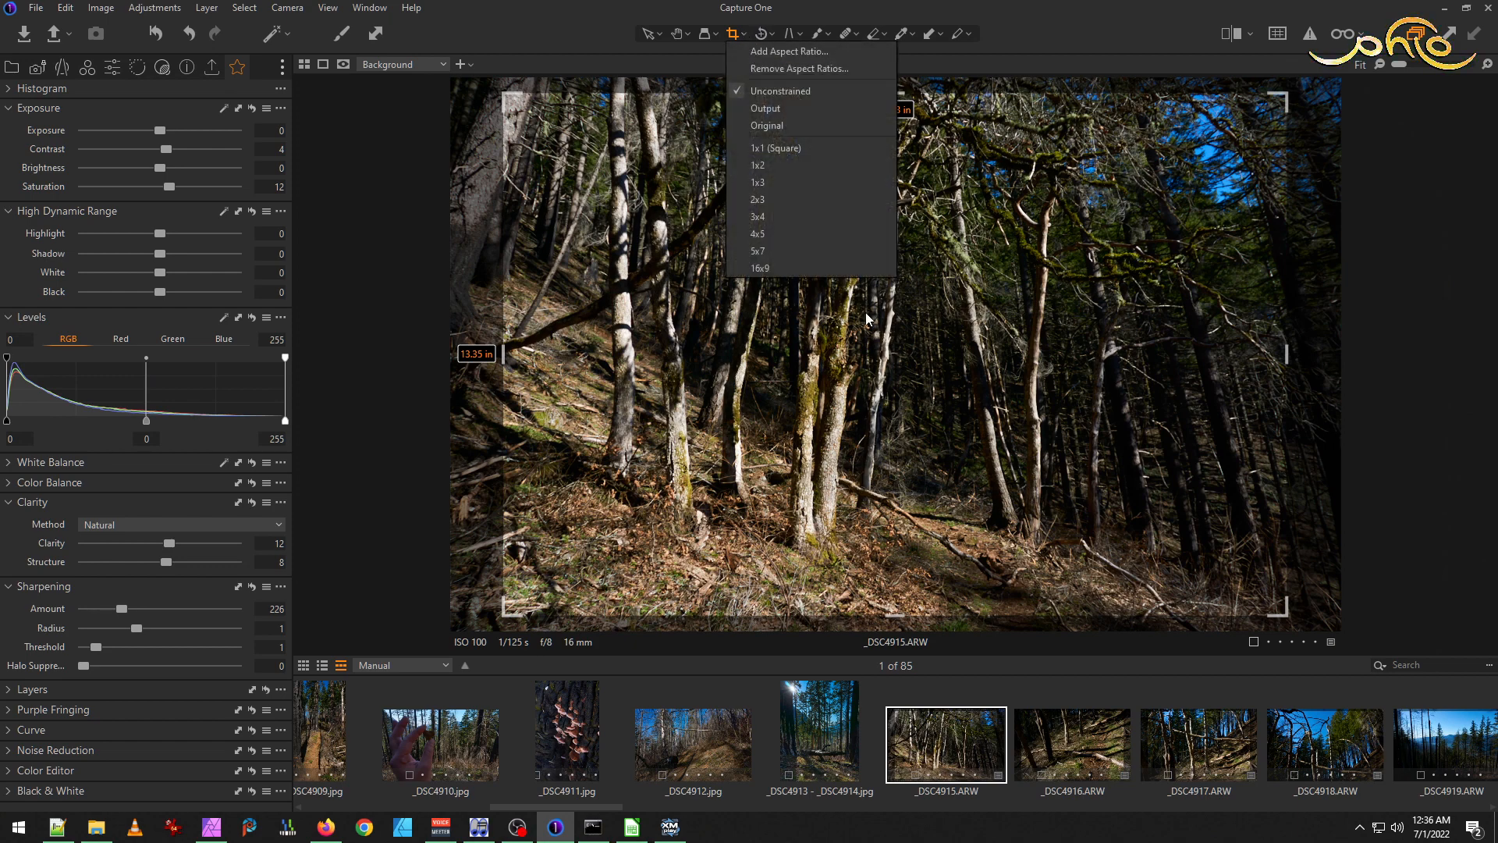
click(1272, 40)
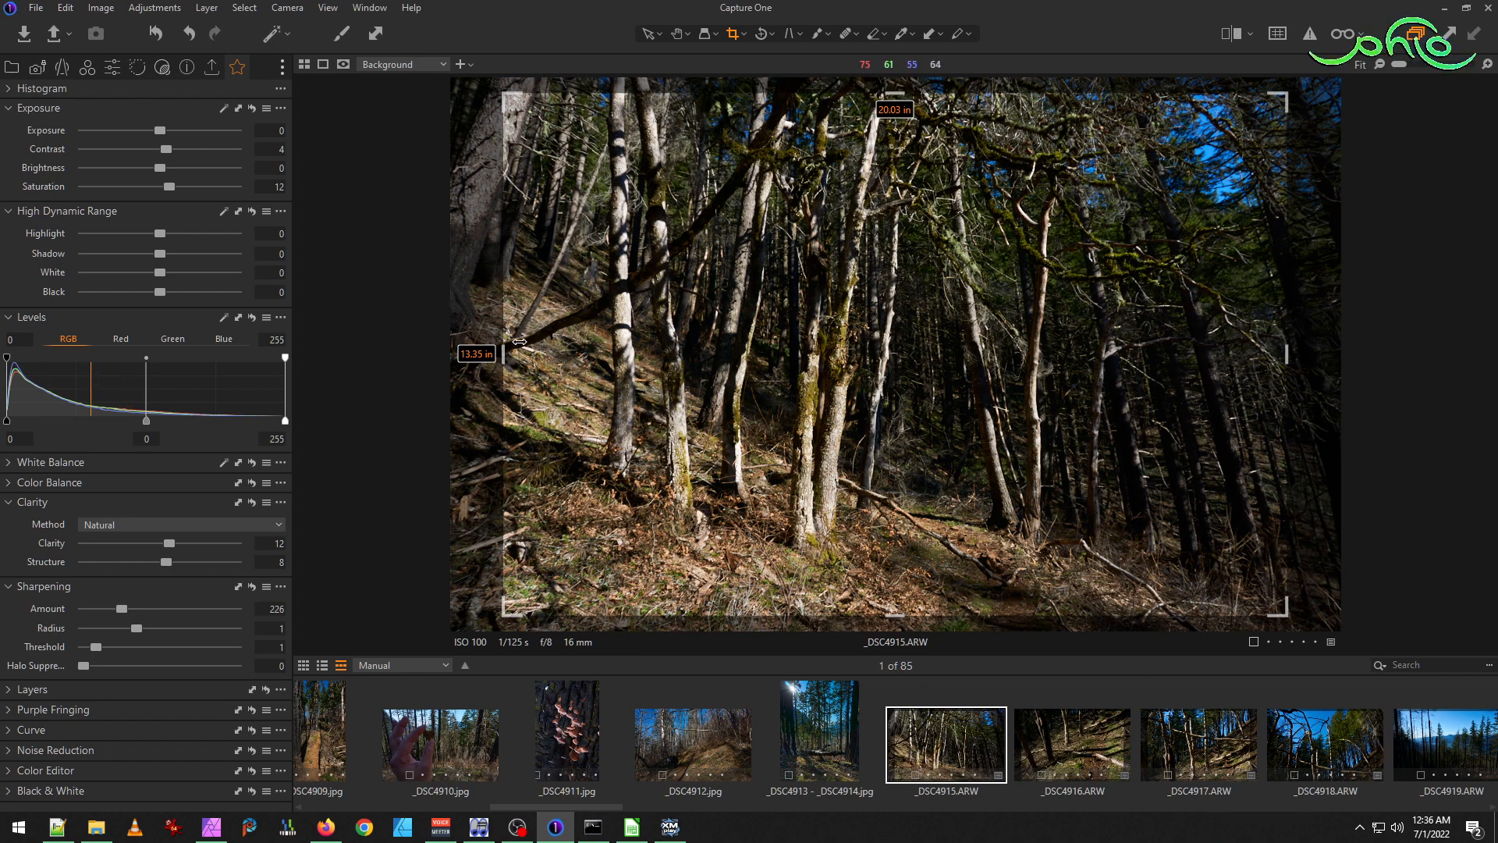
Extend the crop outward on all four sides to about 22.38 by 14.16 in and apply it.
drag(503, 355, 425, 362)
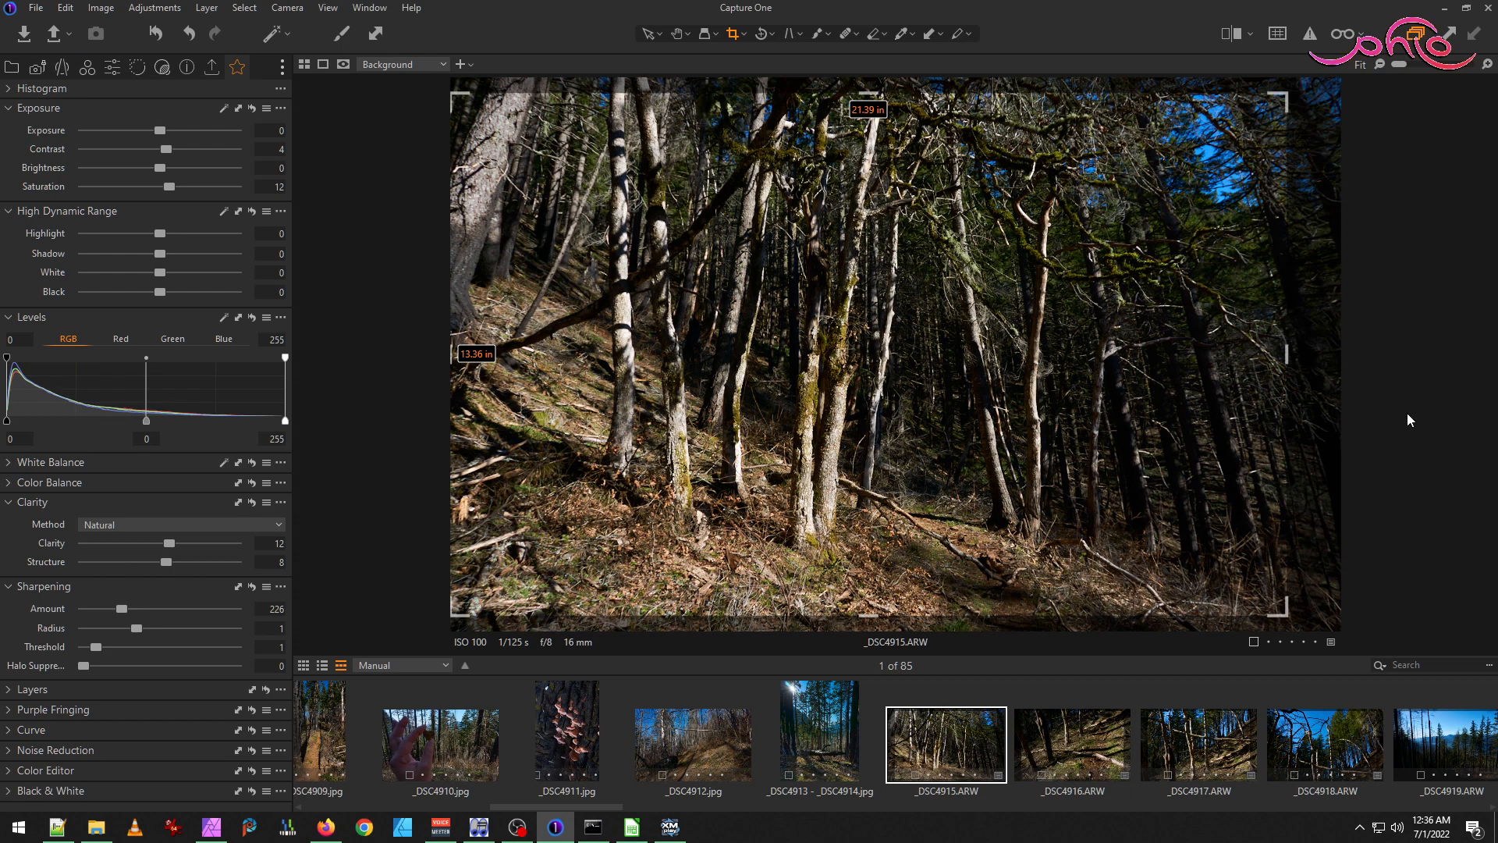
drag(1291, 355, 1325, 353)
drag(896, 88, 896, 77)
drag(892, 620, 892, 631)
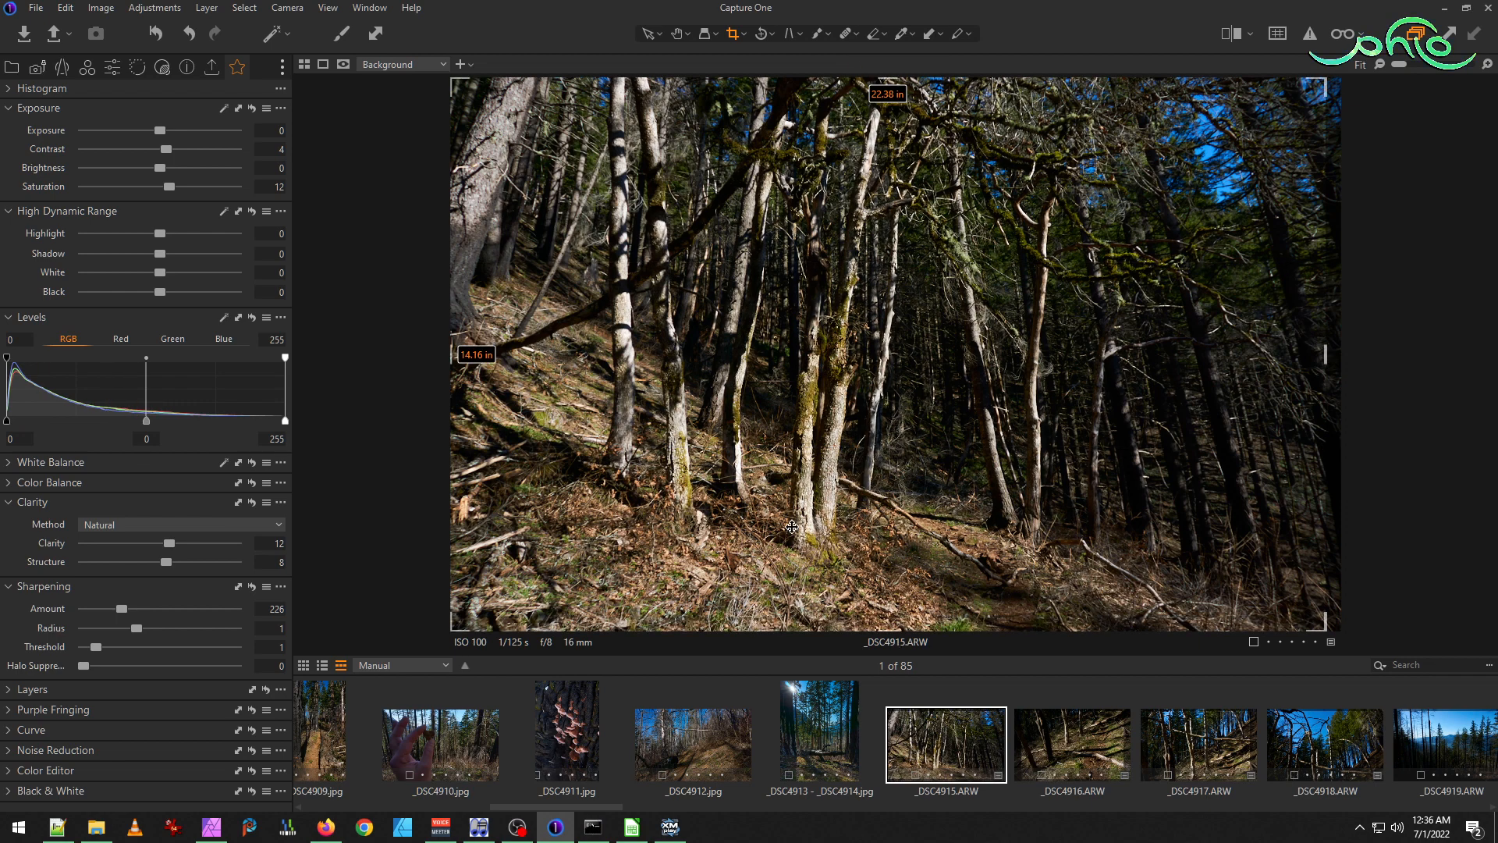
click(681, 39)
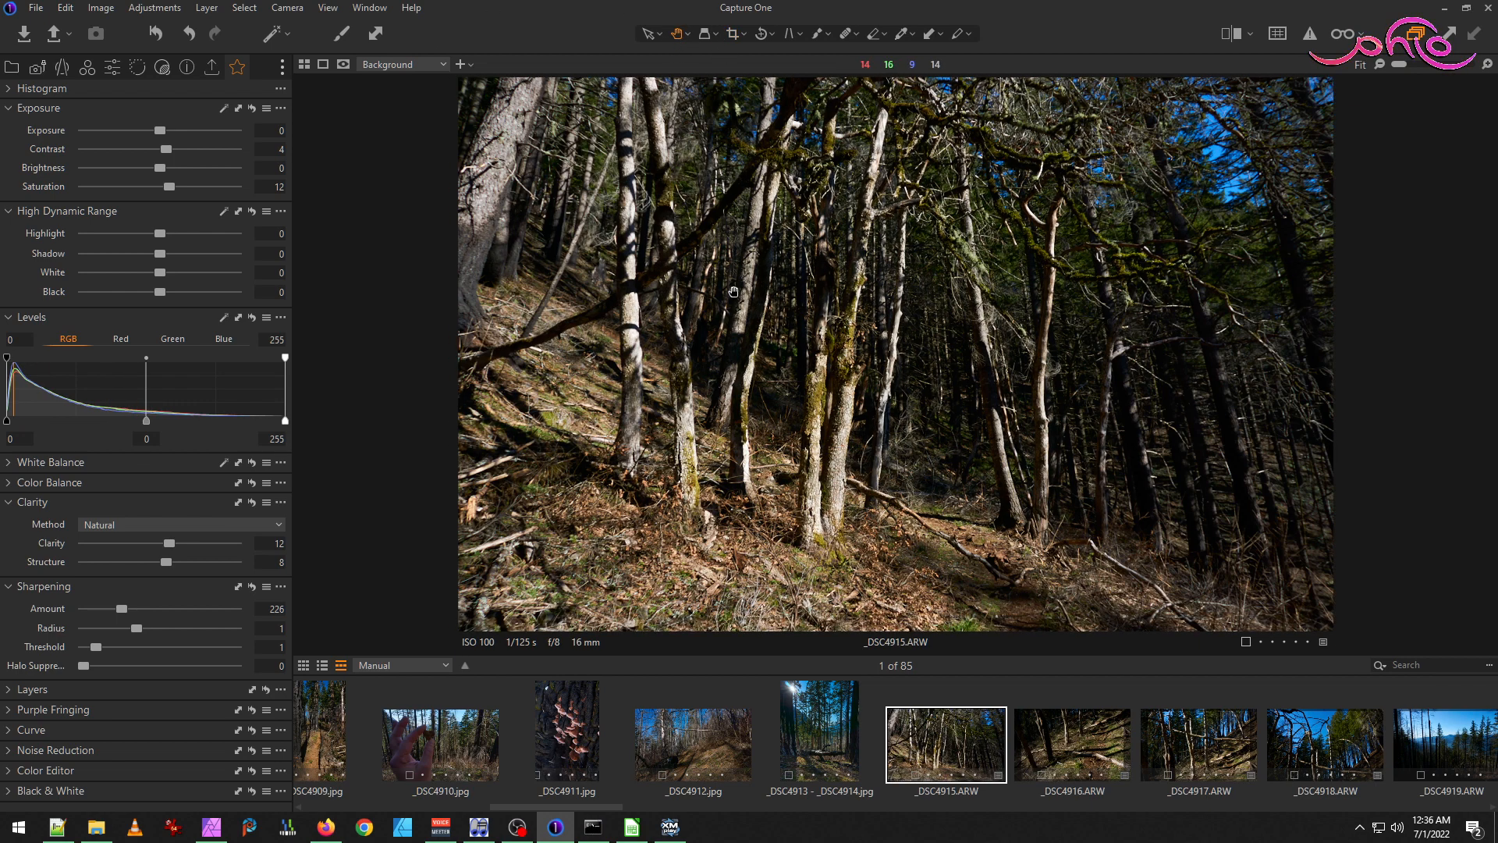
Set the photo's High Dynamic Range highlight to 12 and shadow to 18.
mouse_move(160, 253)
mouse_down()
mouse_move(176, 251)
mouse_move(130, 233)
mouse_move(236, 240)
mouse_move(164, 236)
mouse_up()
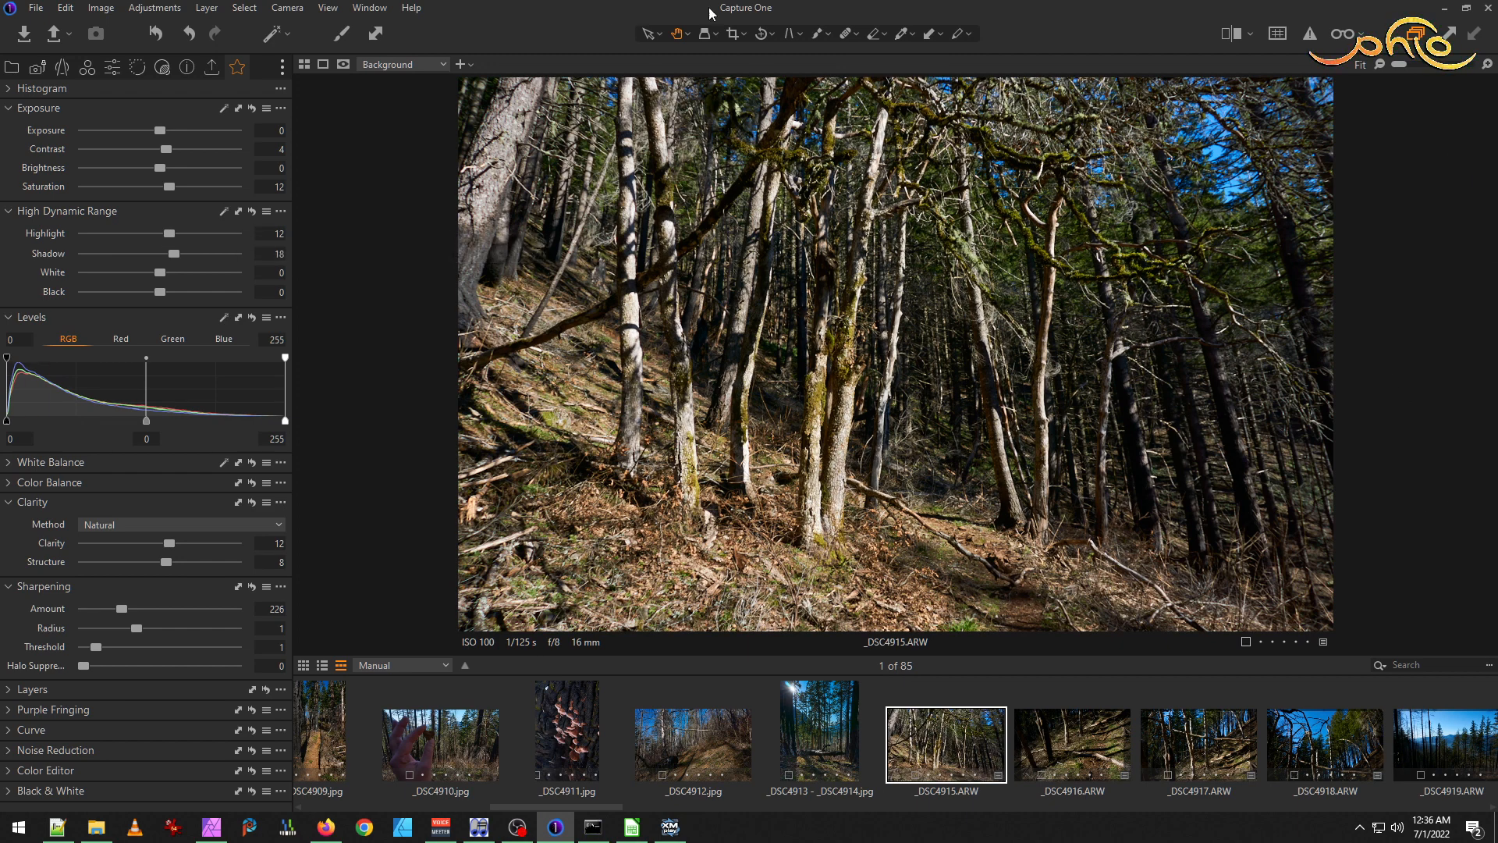
Trim the right side of the crop to a width of about 21.08 in and apply it.
click(734, 35)
drag(1339, 355, 1274, 355)
click(678, 34)
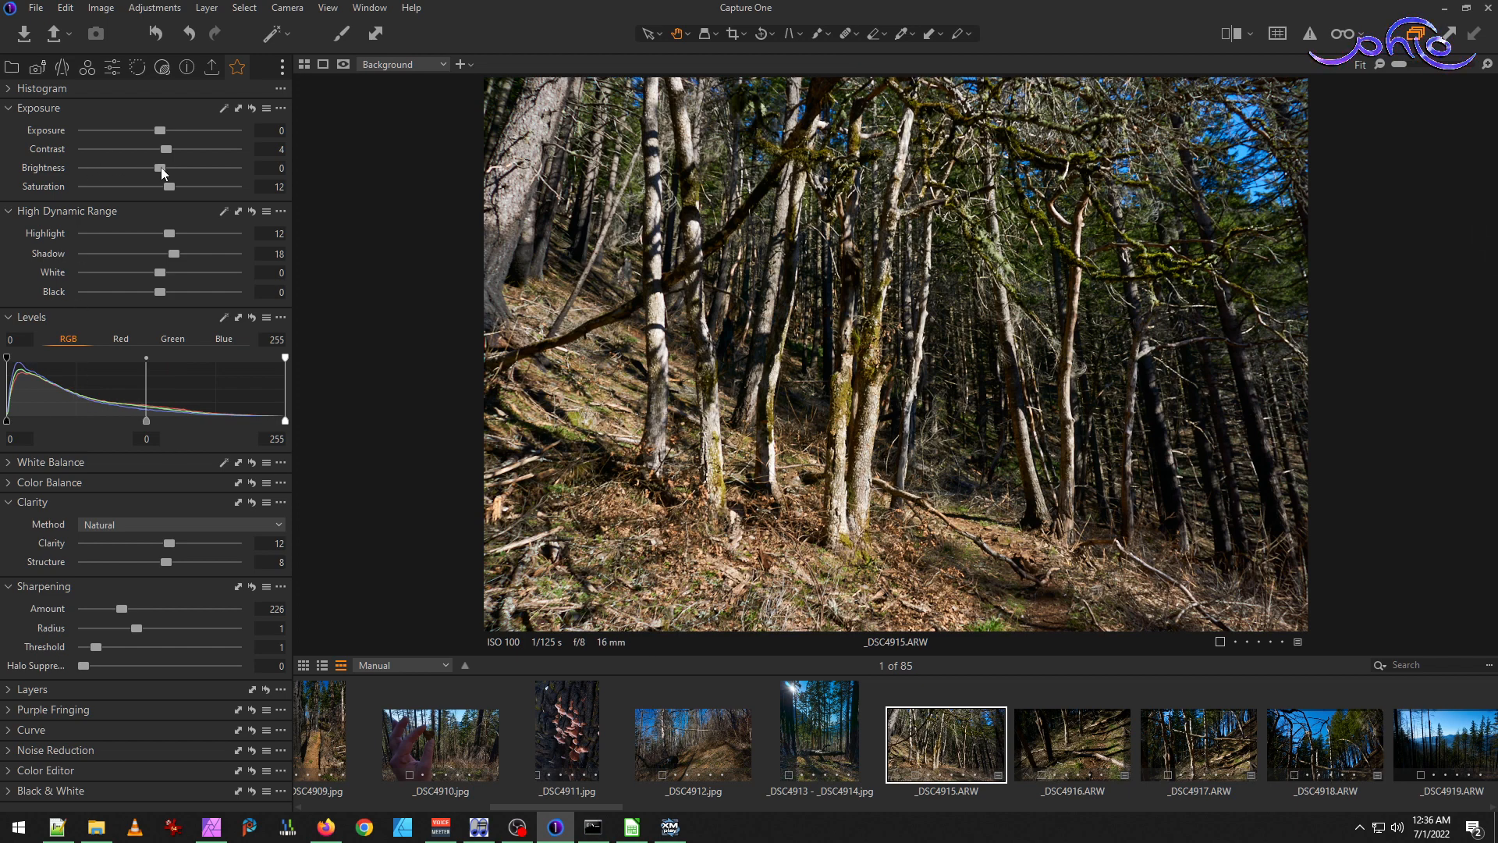
Set the brightness to -18, the exposure to 0.29 and the High Dynamic Range black to 16.
drag(161, 167, 167, 134)
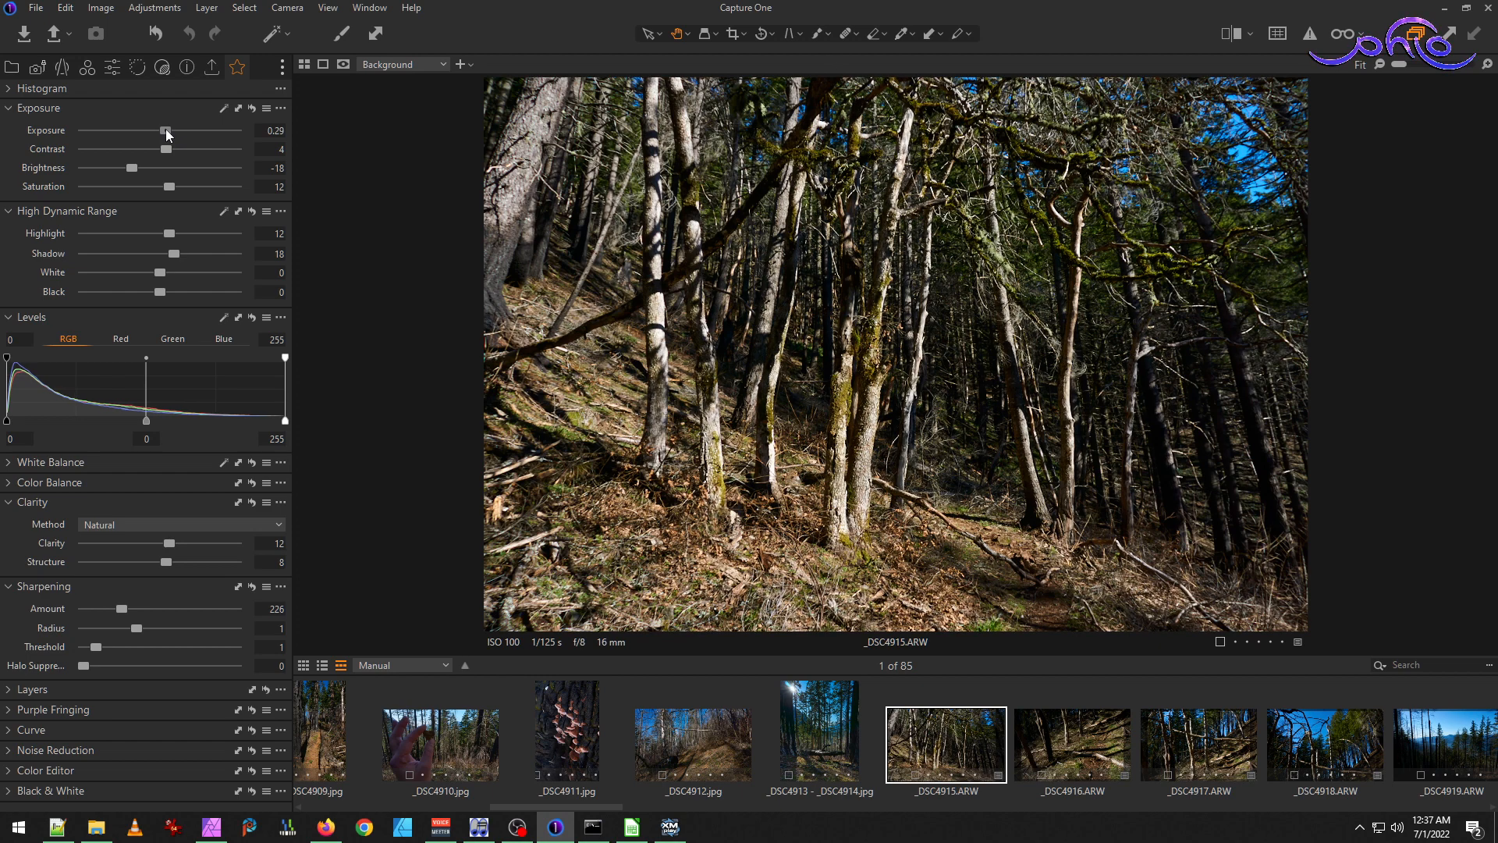
drag(162, 292, 175, 288)
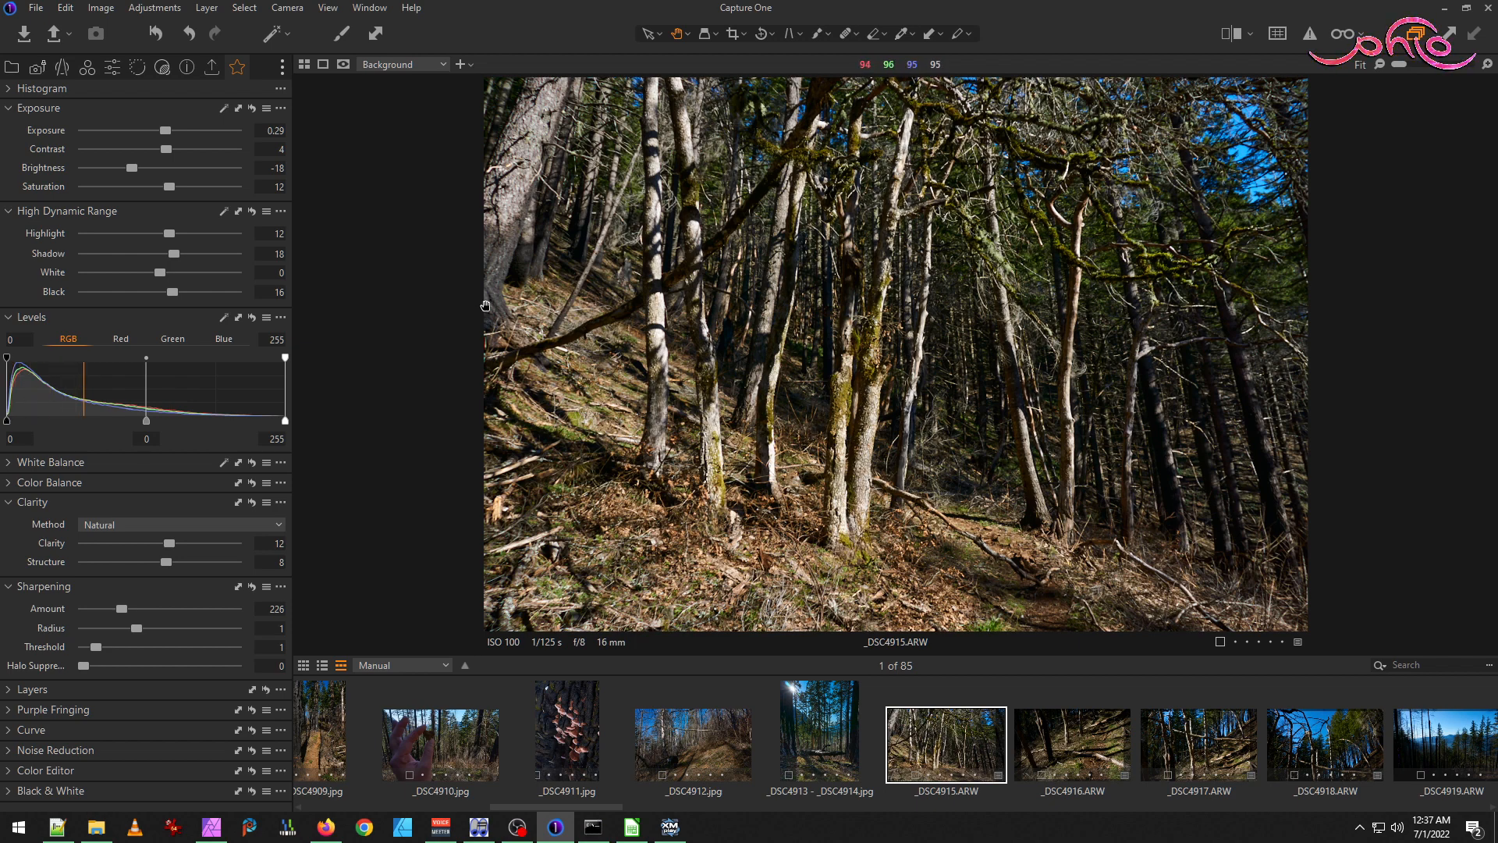
Trim the left side of the crop to a width of about 20.85 in and apply it.
click(732, 34)
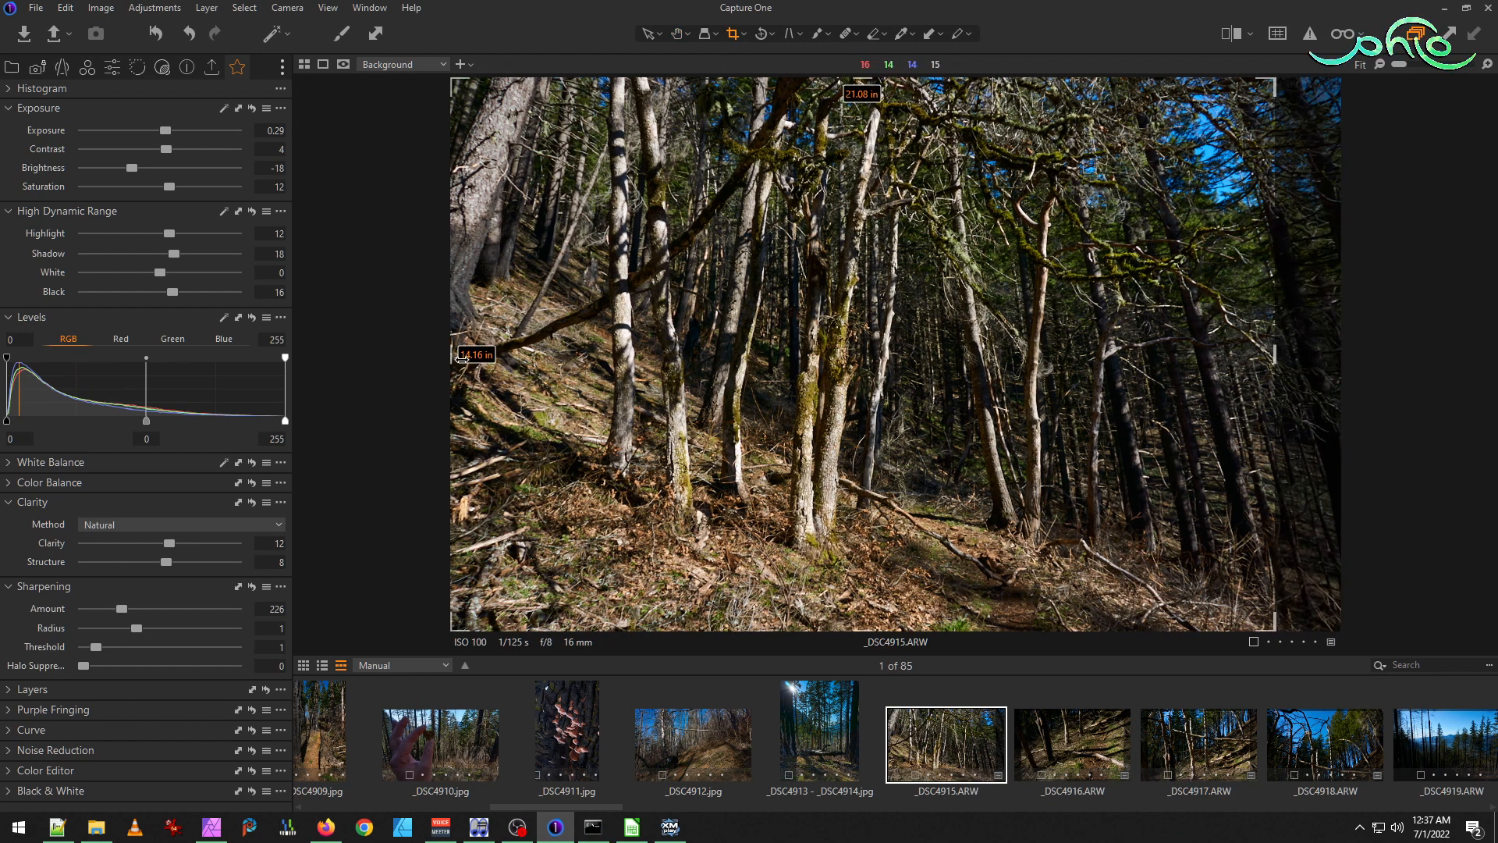
drag(456, 357, 460, 358)
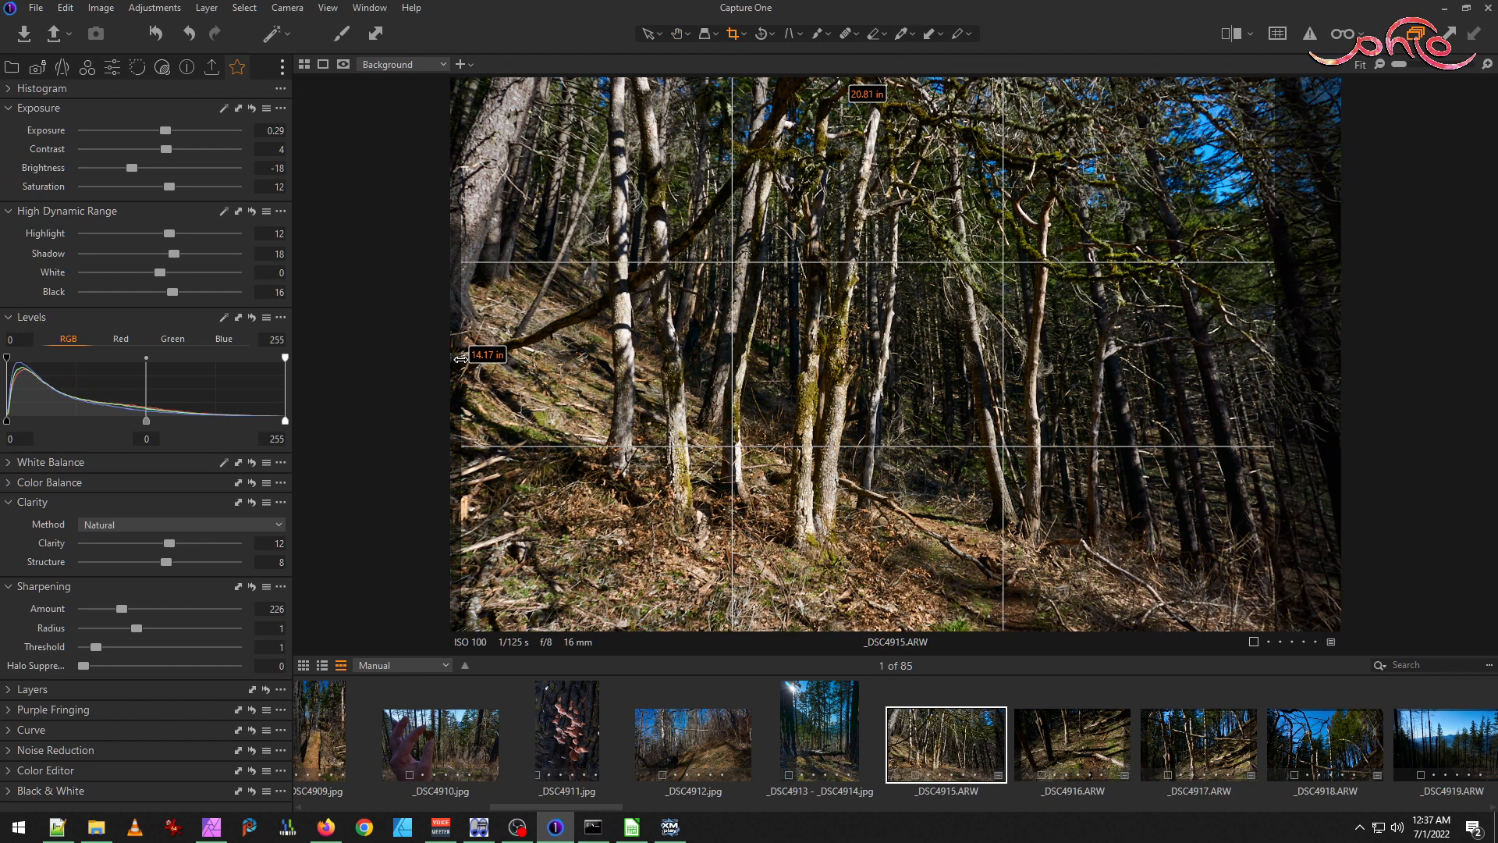
click(677, 36)
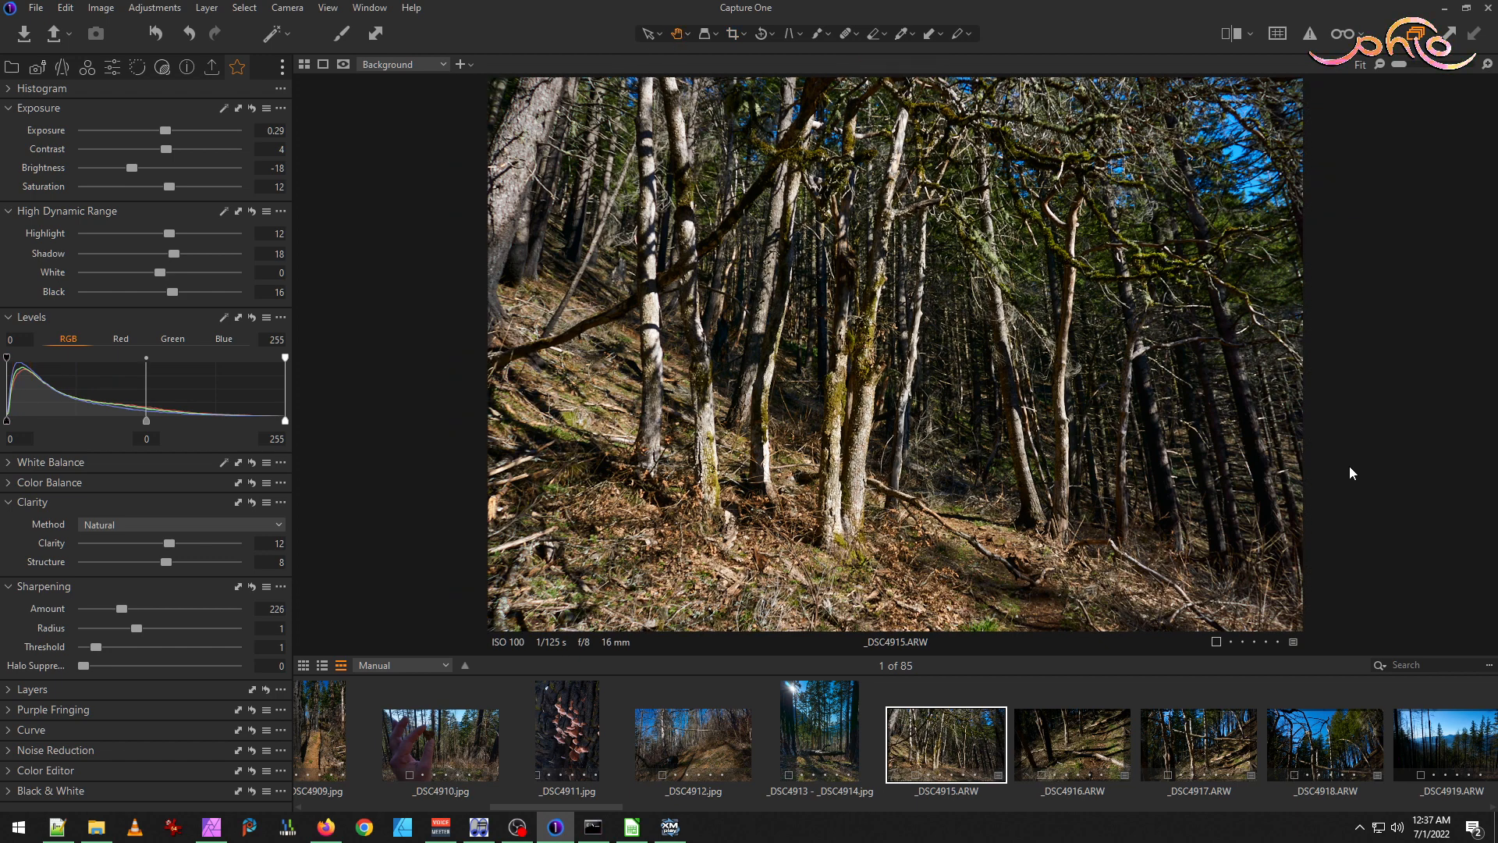
scroll(930, 314, up, 2)
scroll(960, 333, up, 1)
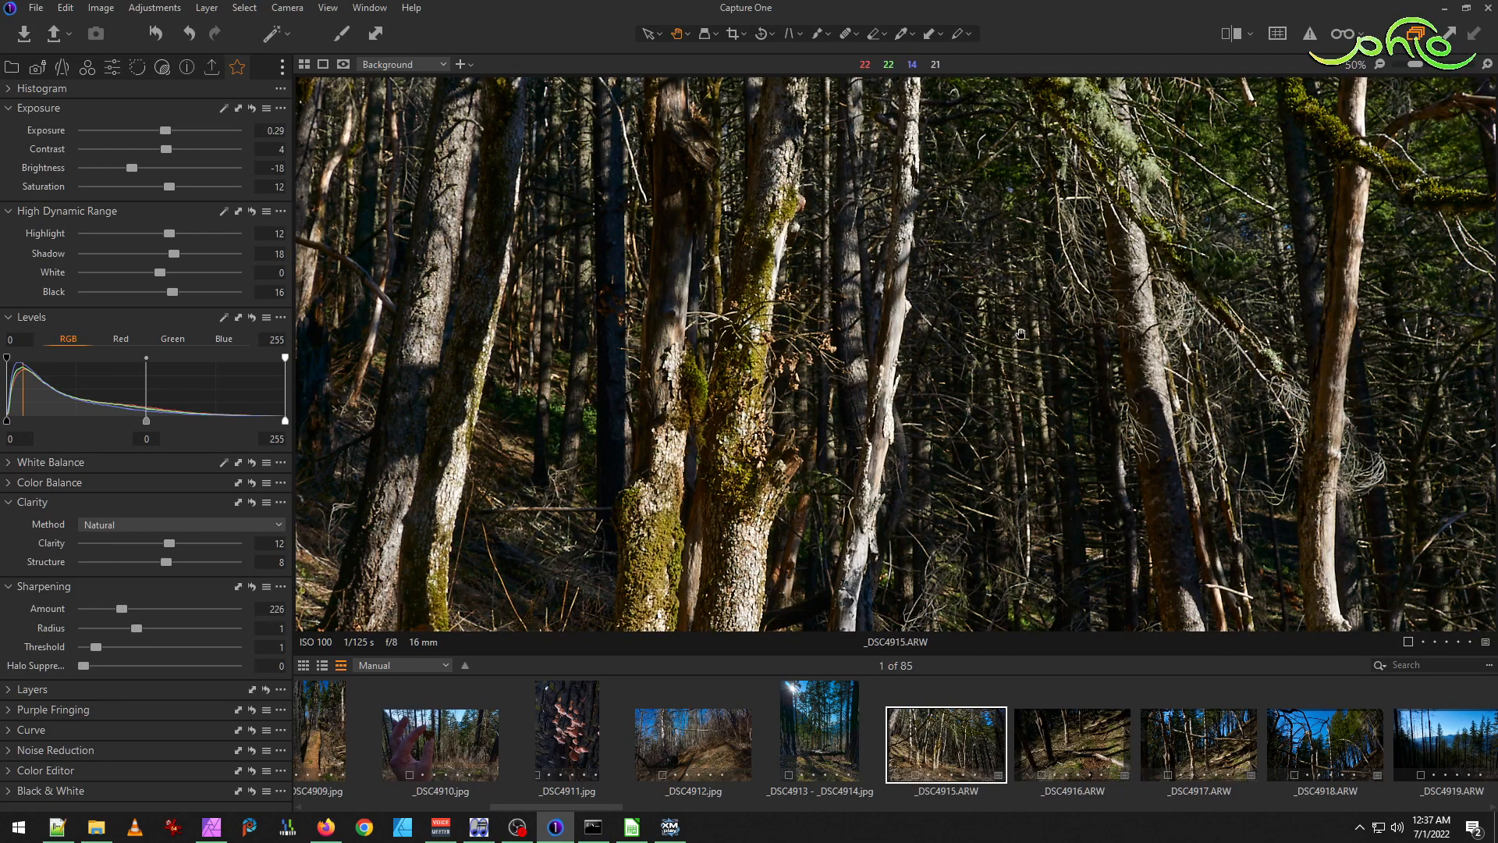
scroll(574, 403, down, 2)
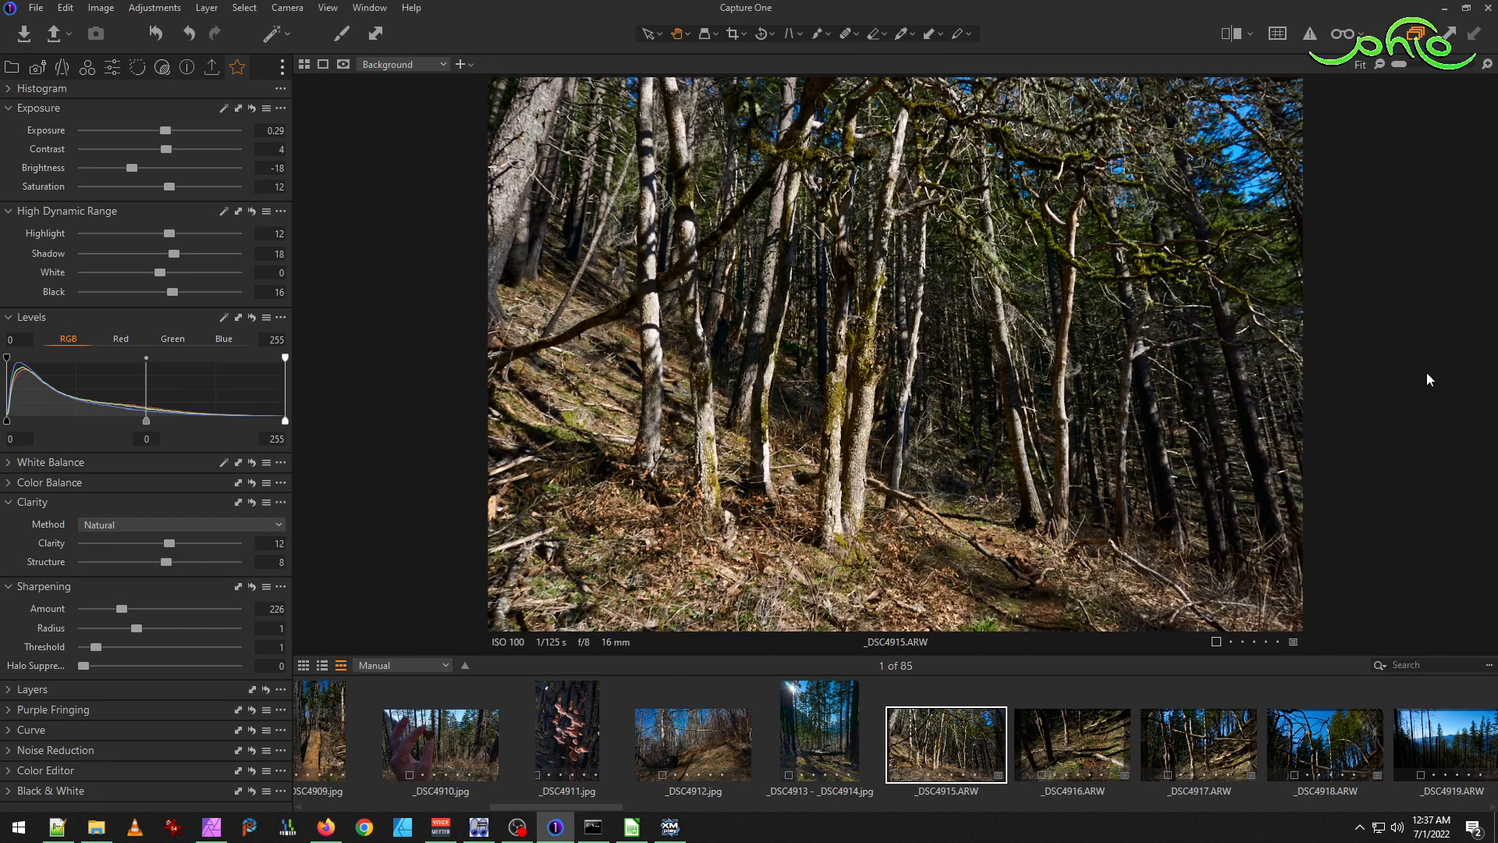
Trim the right side of the crop slightly further inward and apply it.
click(735, 36)
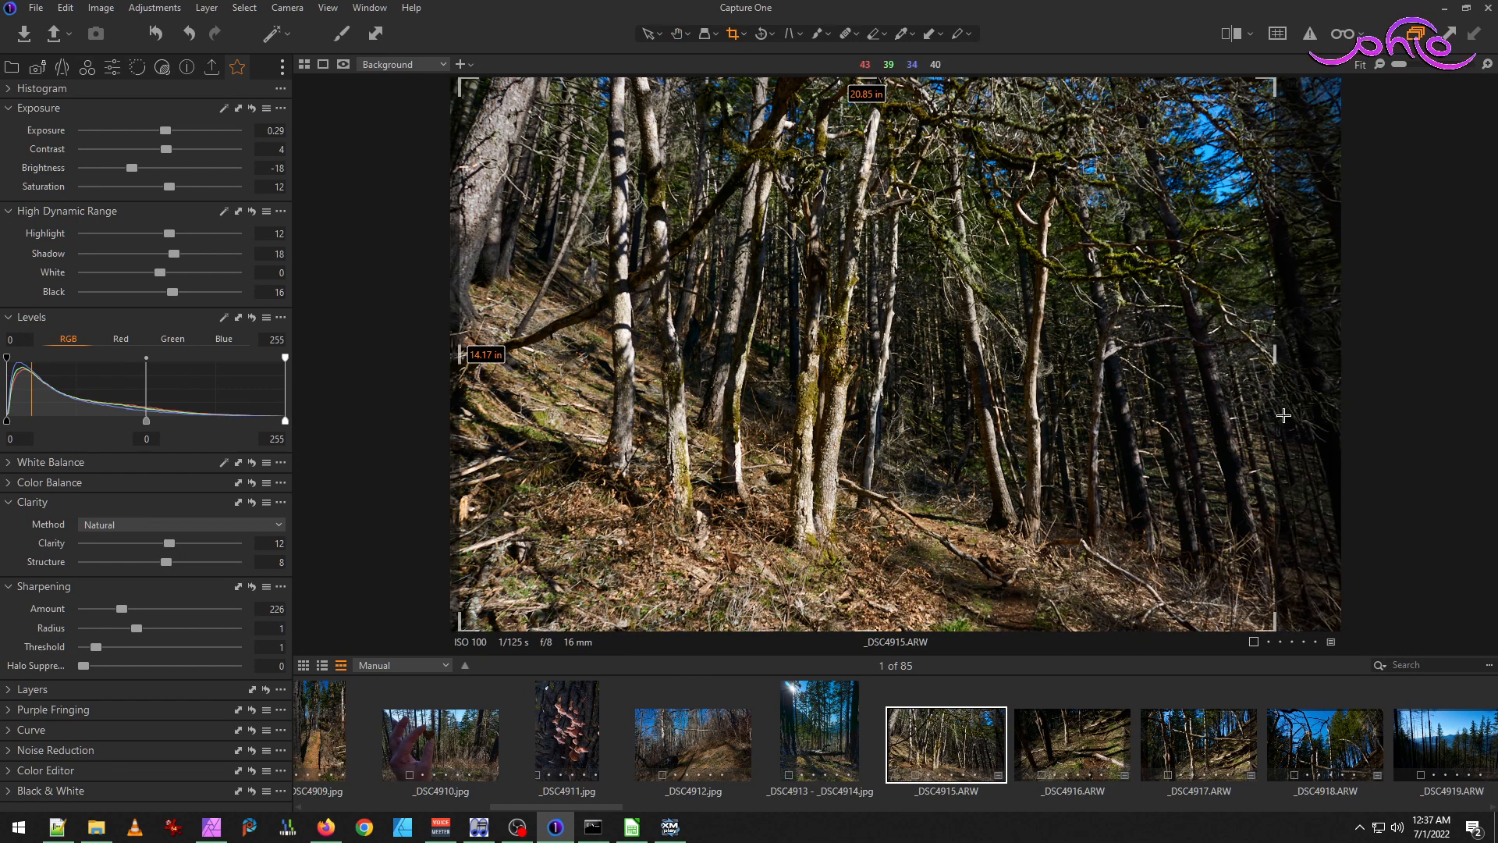
drag(1268, 358, 1251, 347)
click(679, 35)
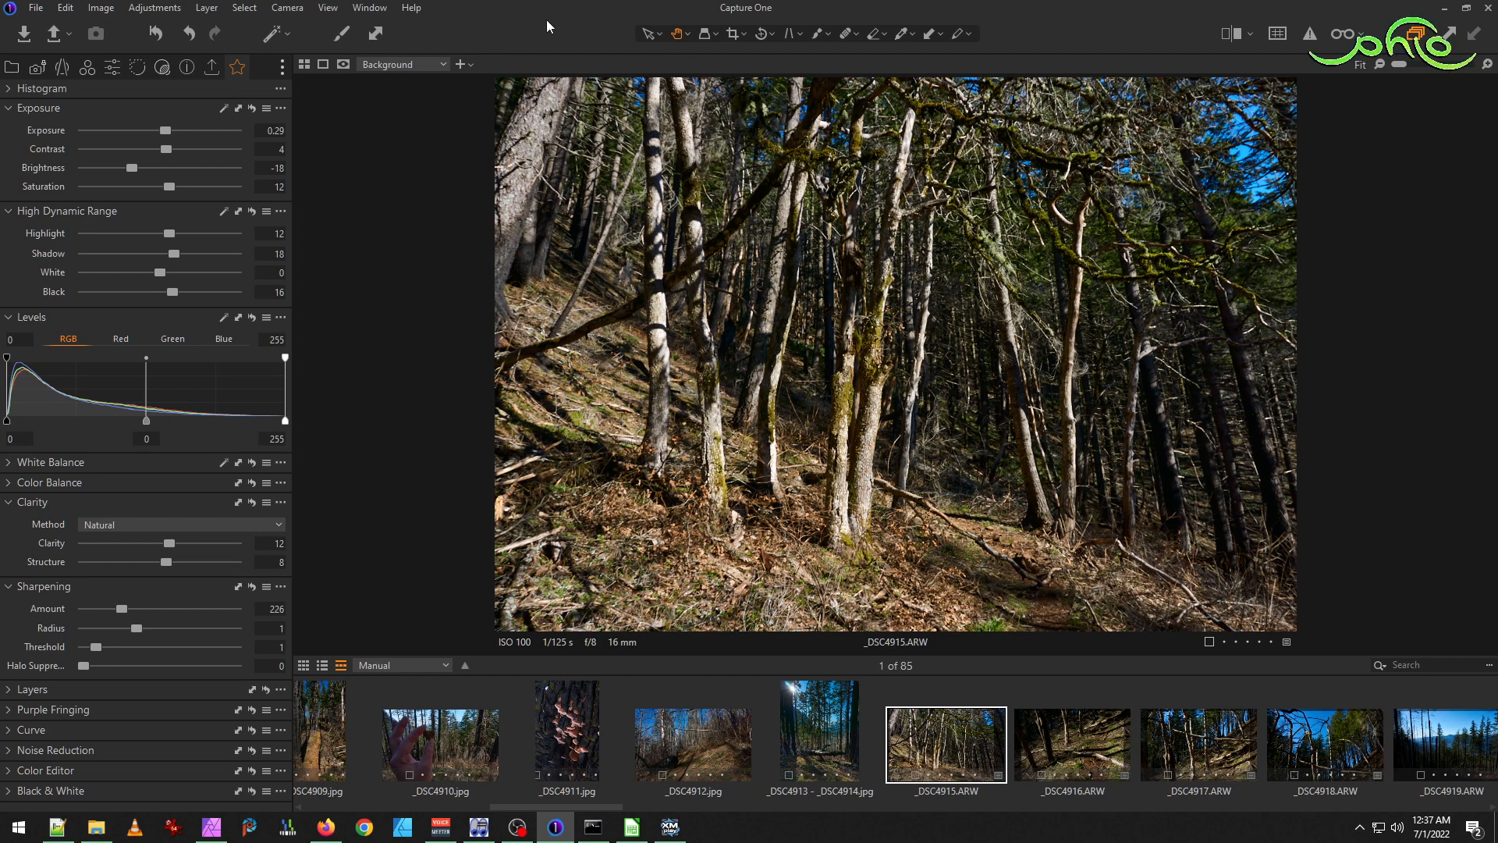
Examine the cropped photo's tree trunks and forest floor up close and check the available export recipes.
scroll(780, 374, up, 2)
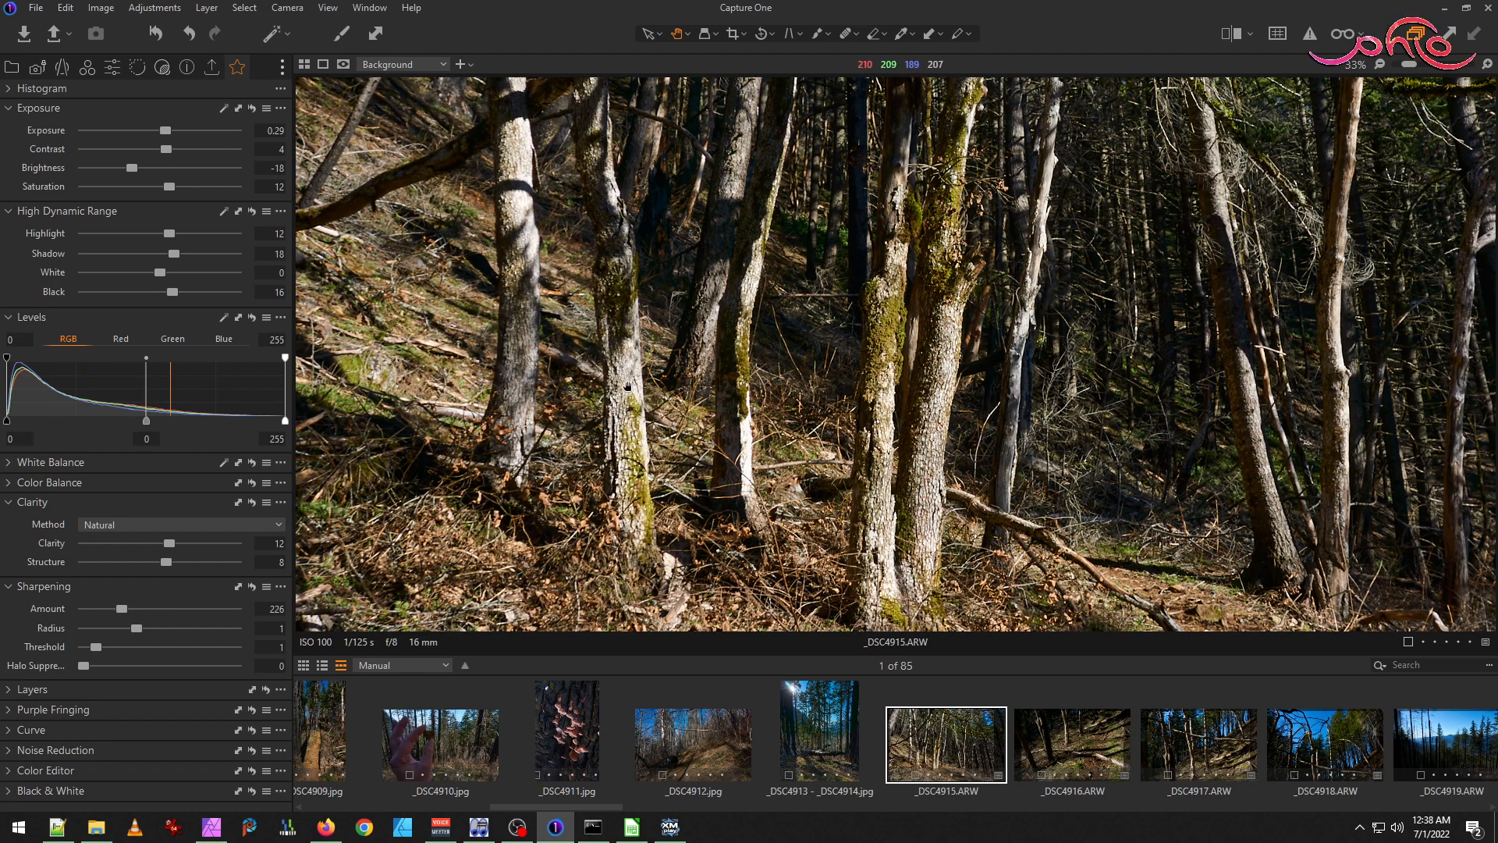
scroll(605, 325, up, 1)
scroll(531, 488, down, 3)
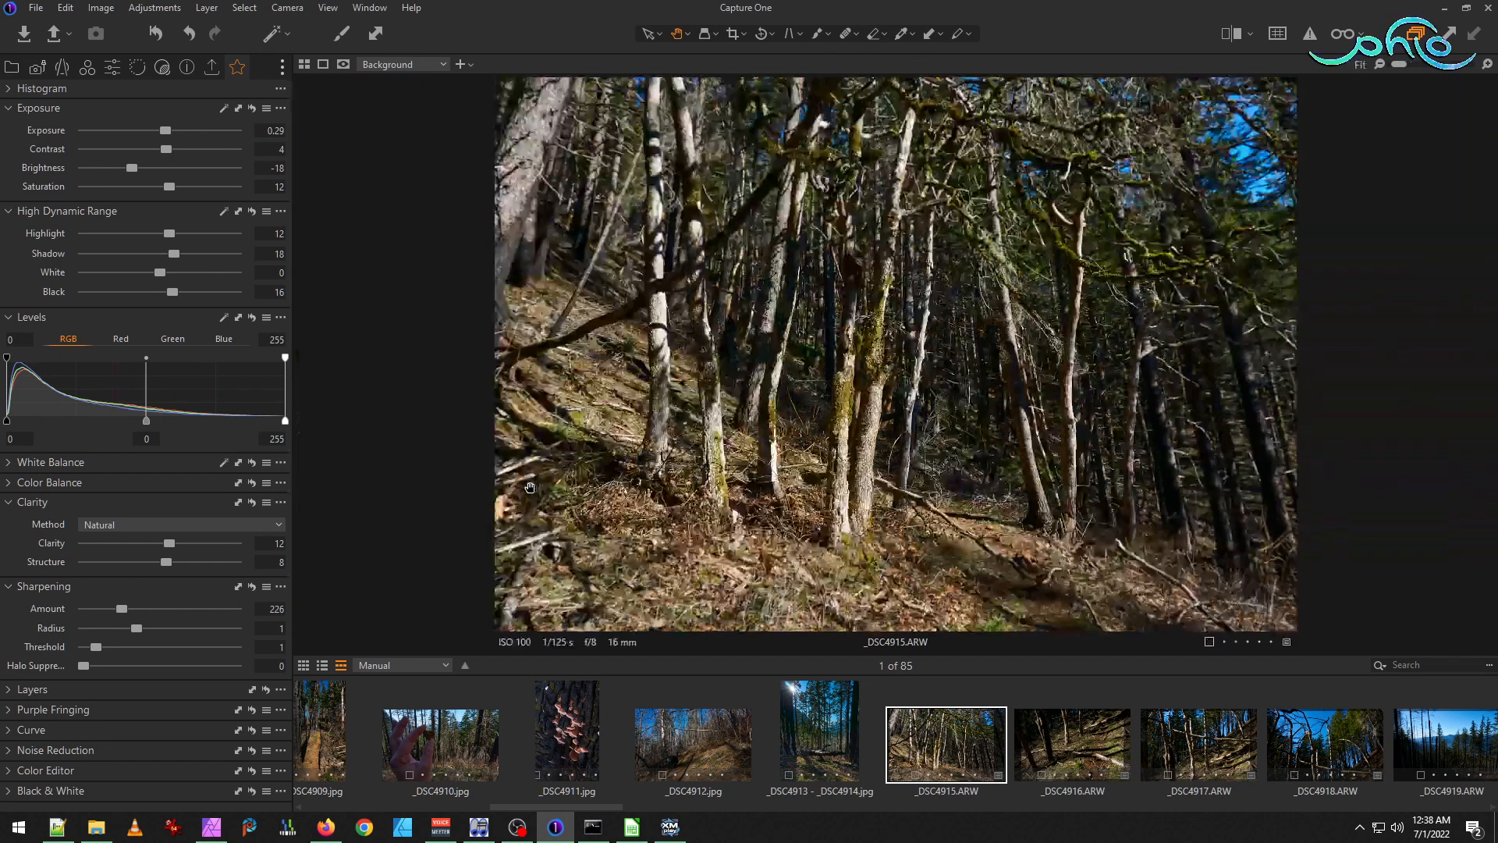
scroll(573, 469, up, 2)
scroll(702, 437, down, 3)
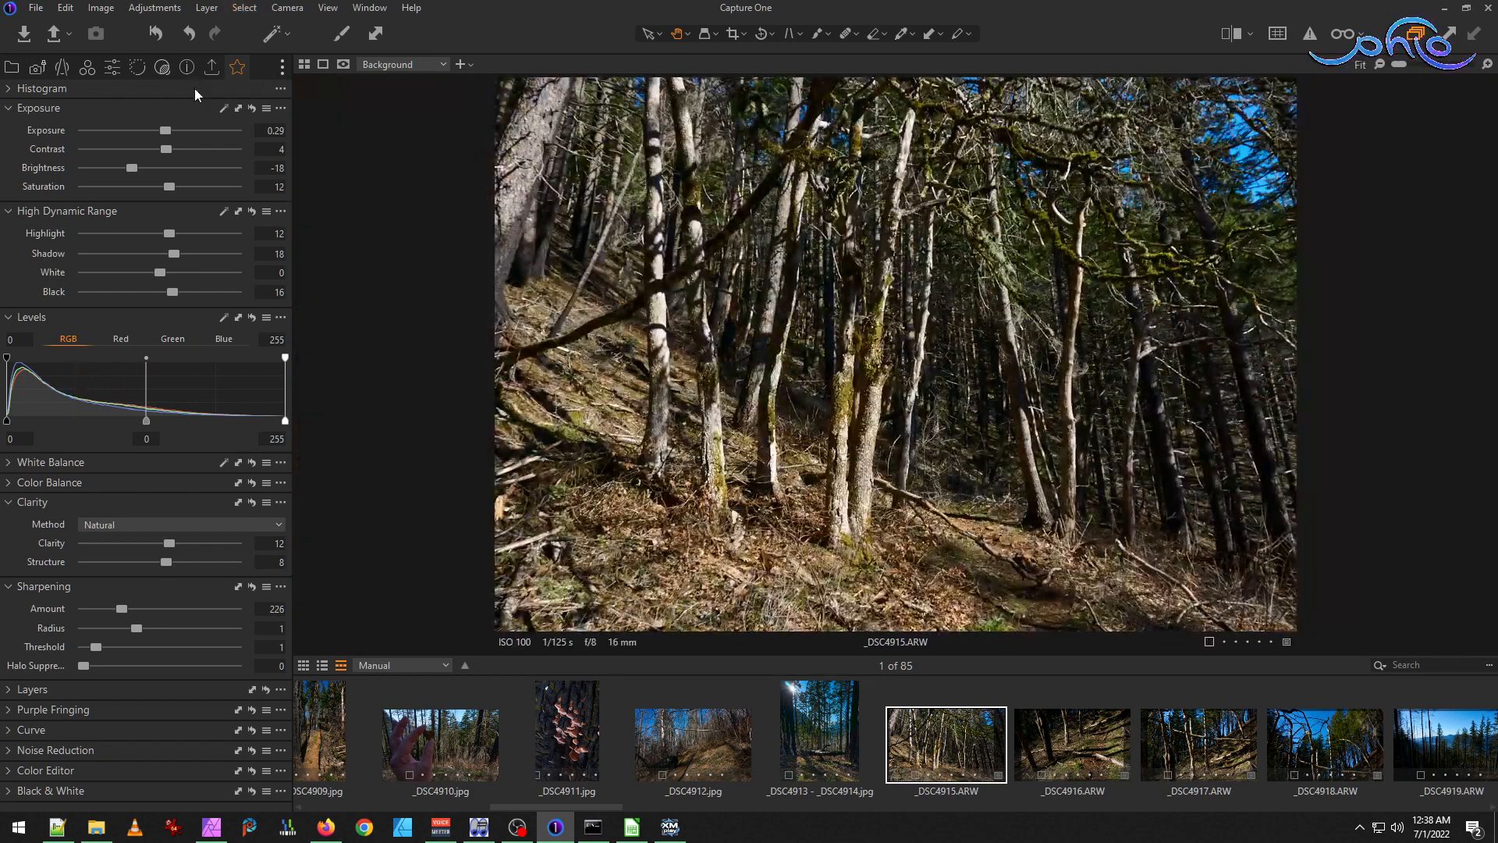
click(210, 68)
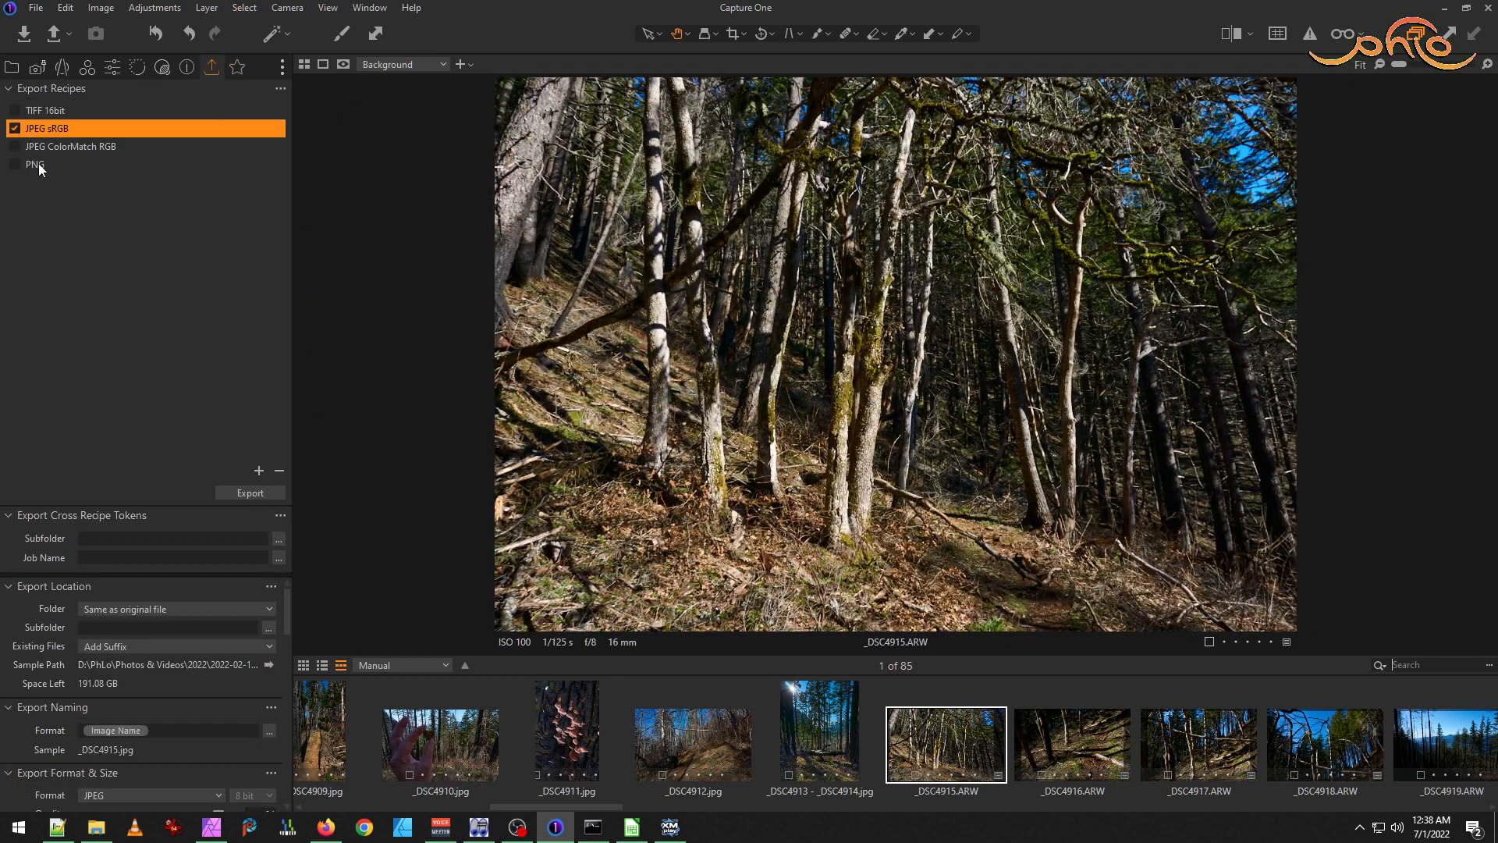
click(239, 68)
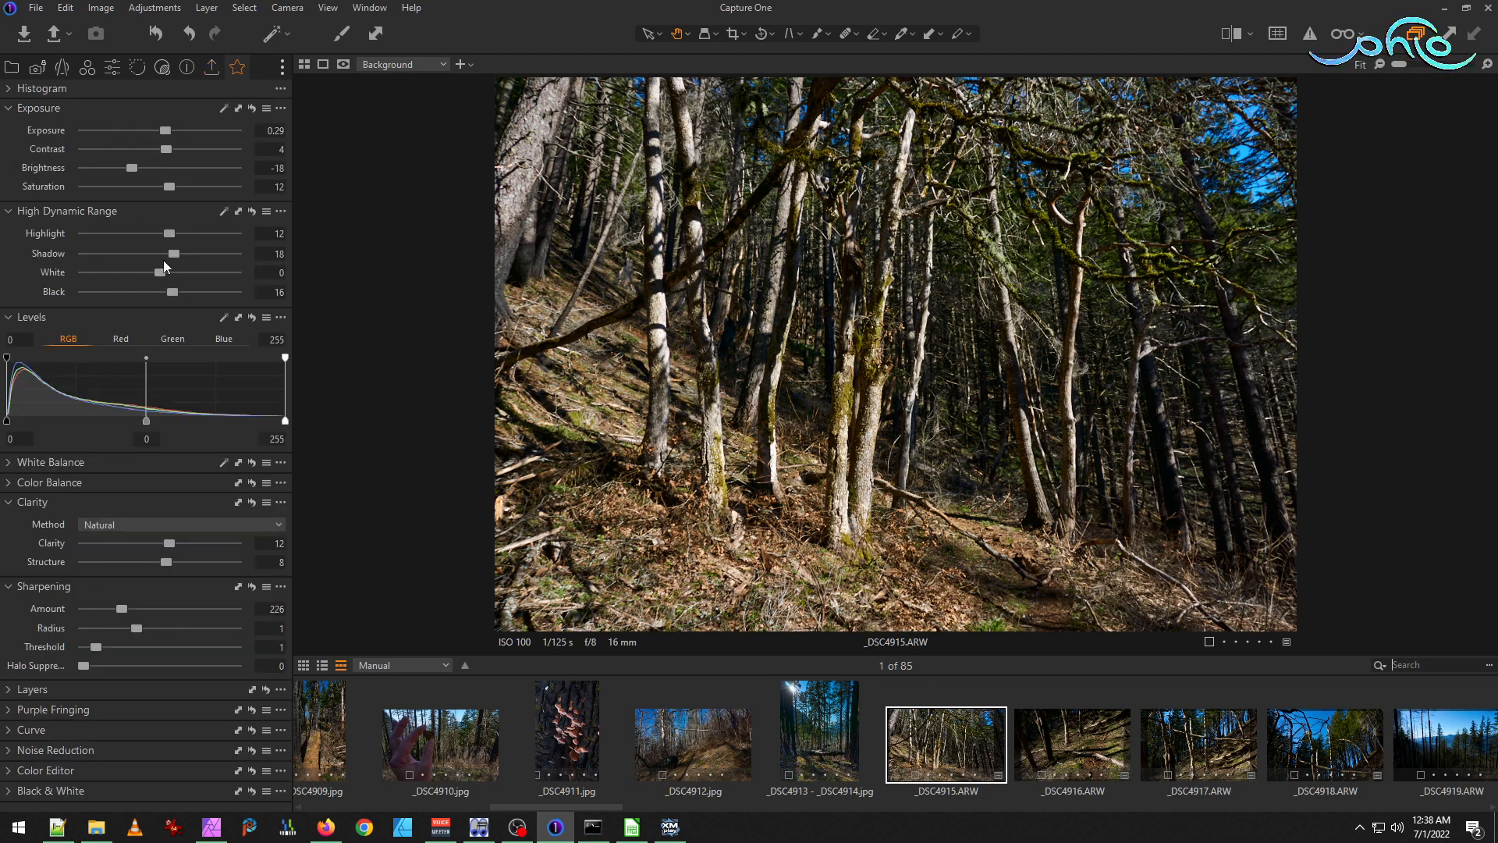
Set the photo's High Dynamic Range highlight to -6 and white to -82, checking the bright trunks up close.
drag(170, 236, 156, 238)
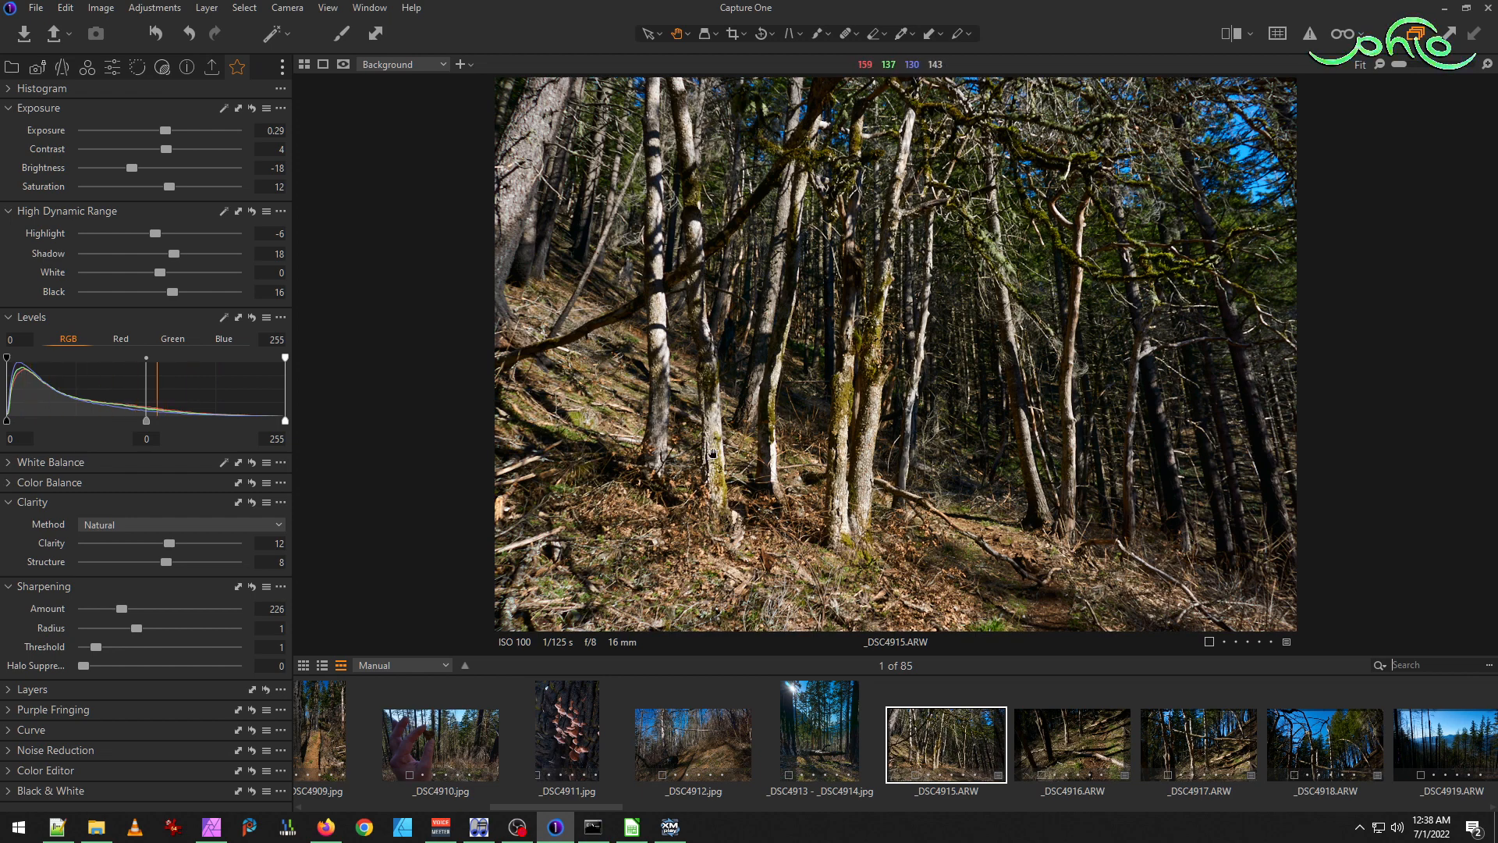
scroll(760, 453, up, 3)
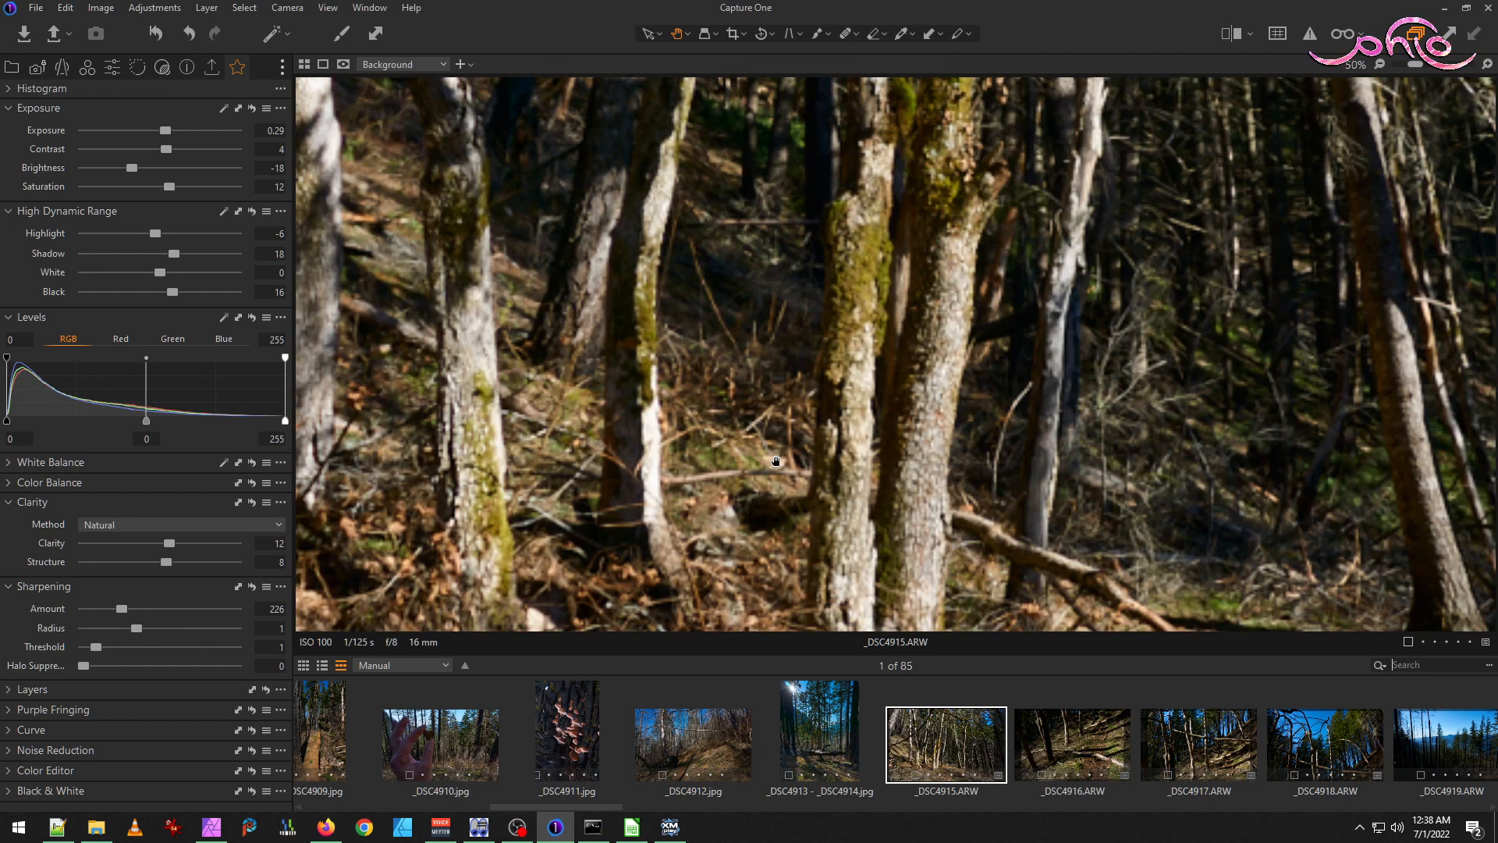
scroll(601, 416, up, 5)
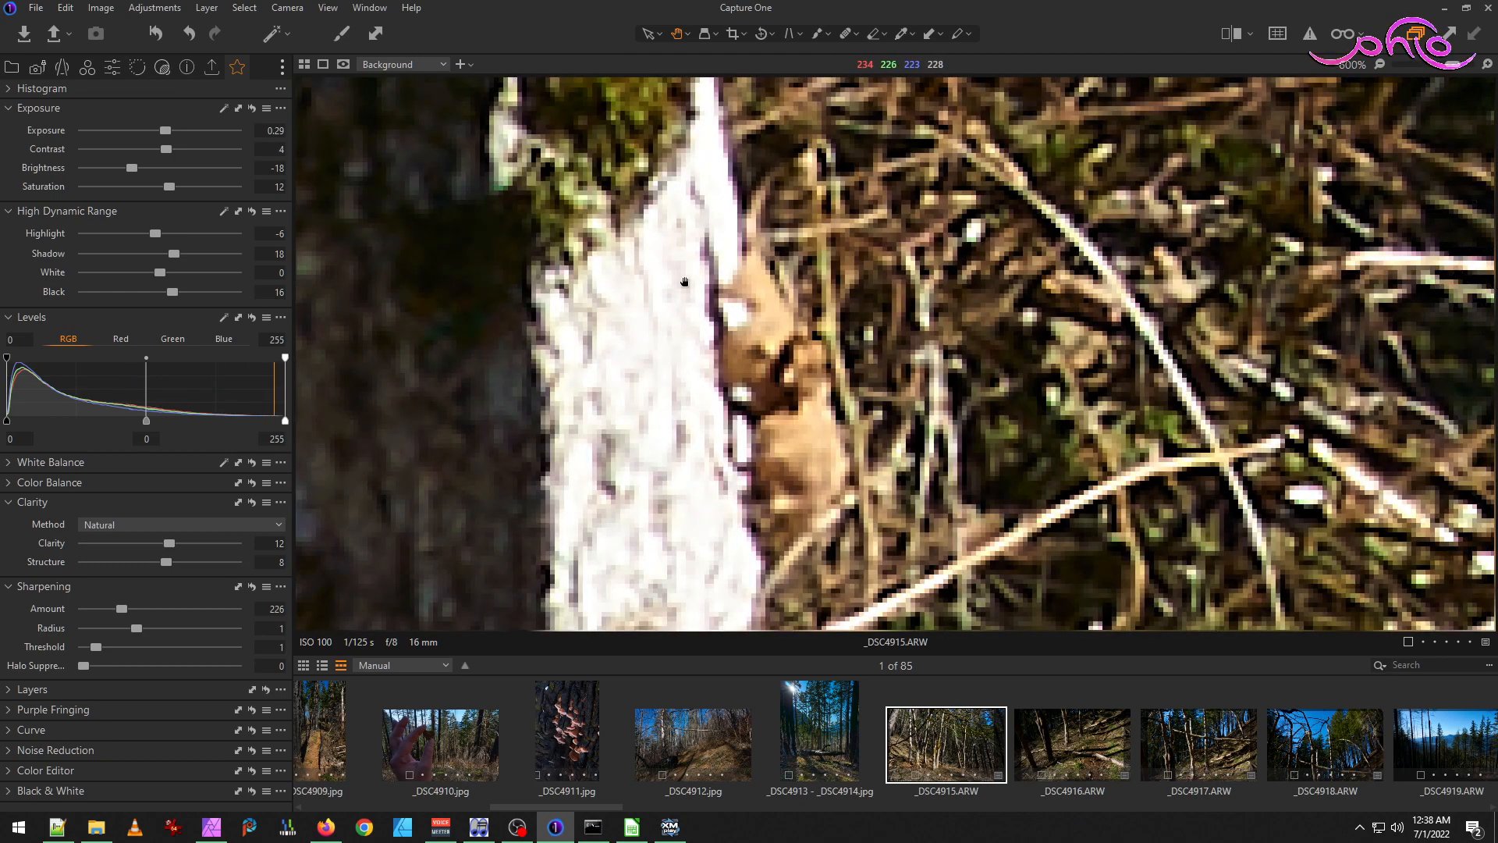
scroll(684, 282, down, 2)
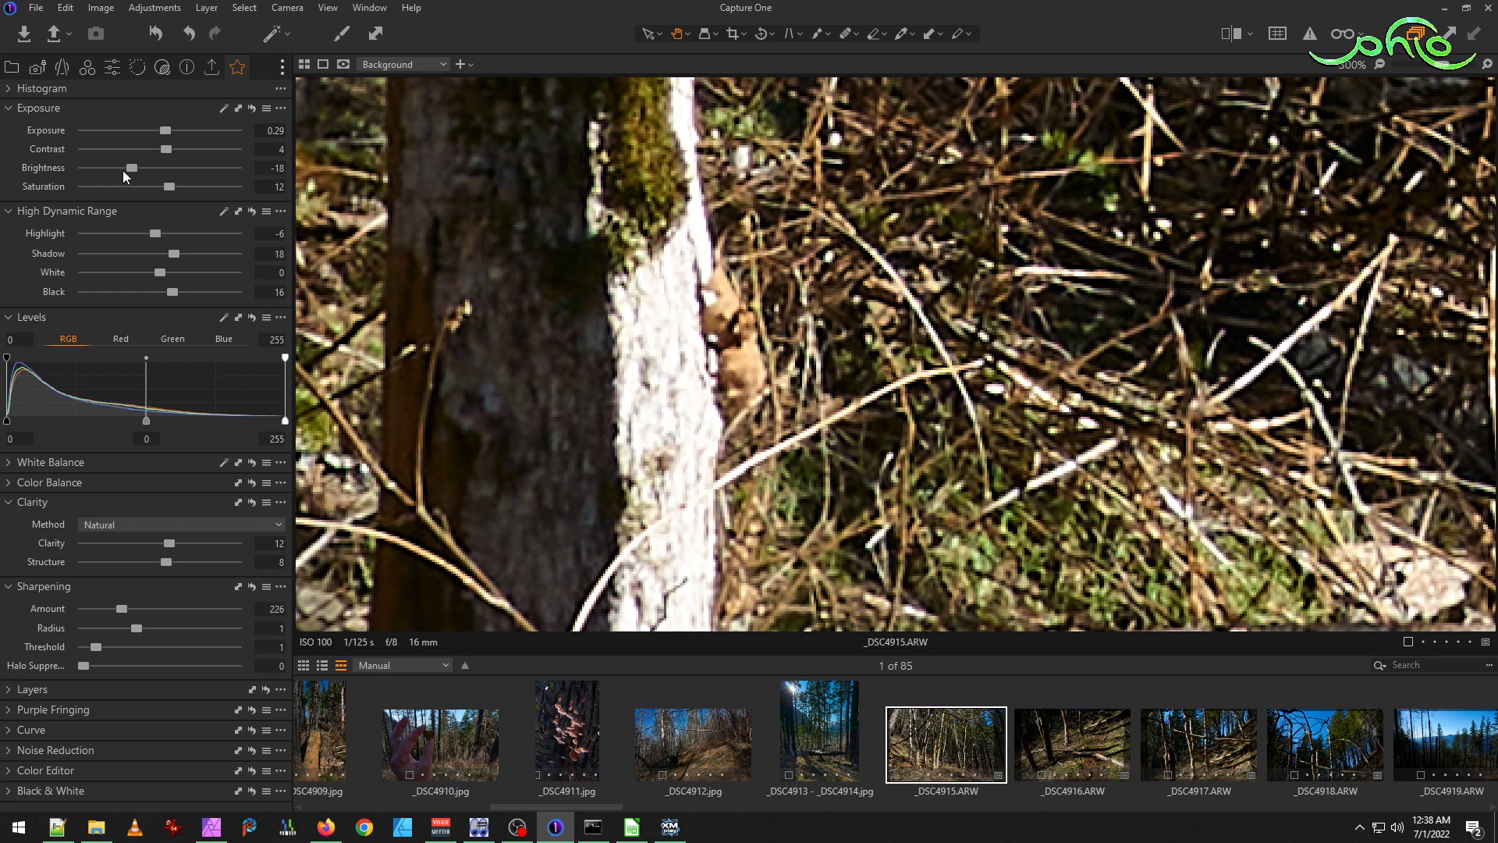
drag(162, 270, 109, 272)
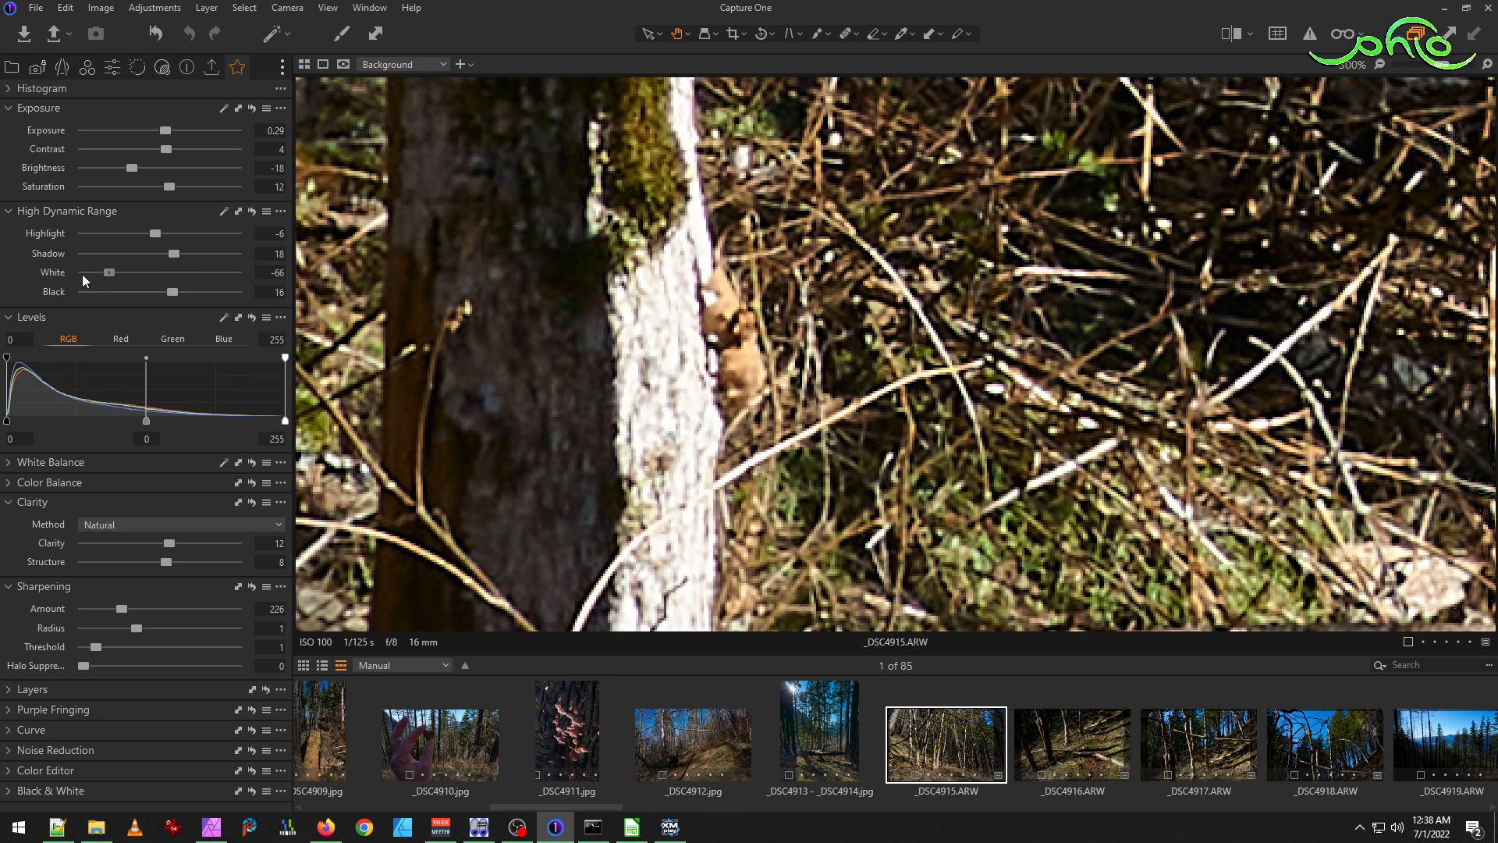
drag(111, 272, 133, 269)
double_click(605, 270)
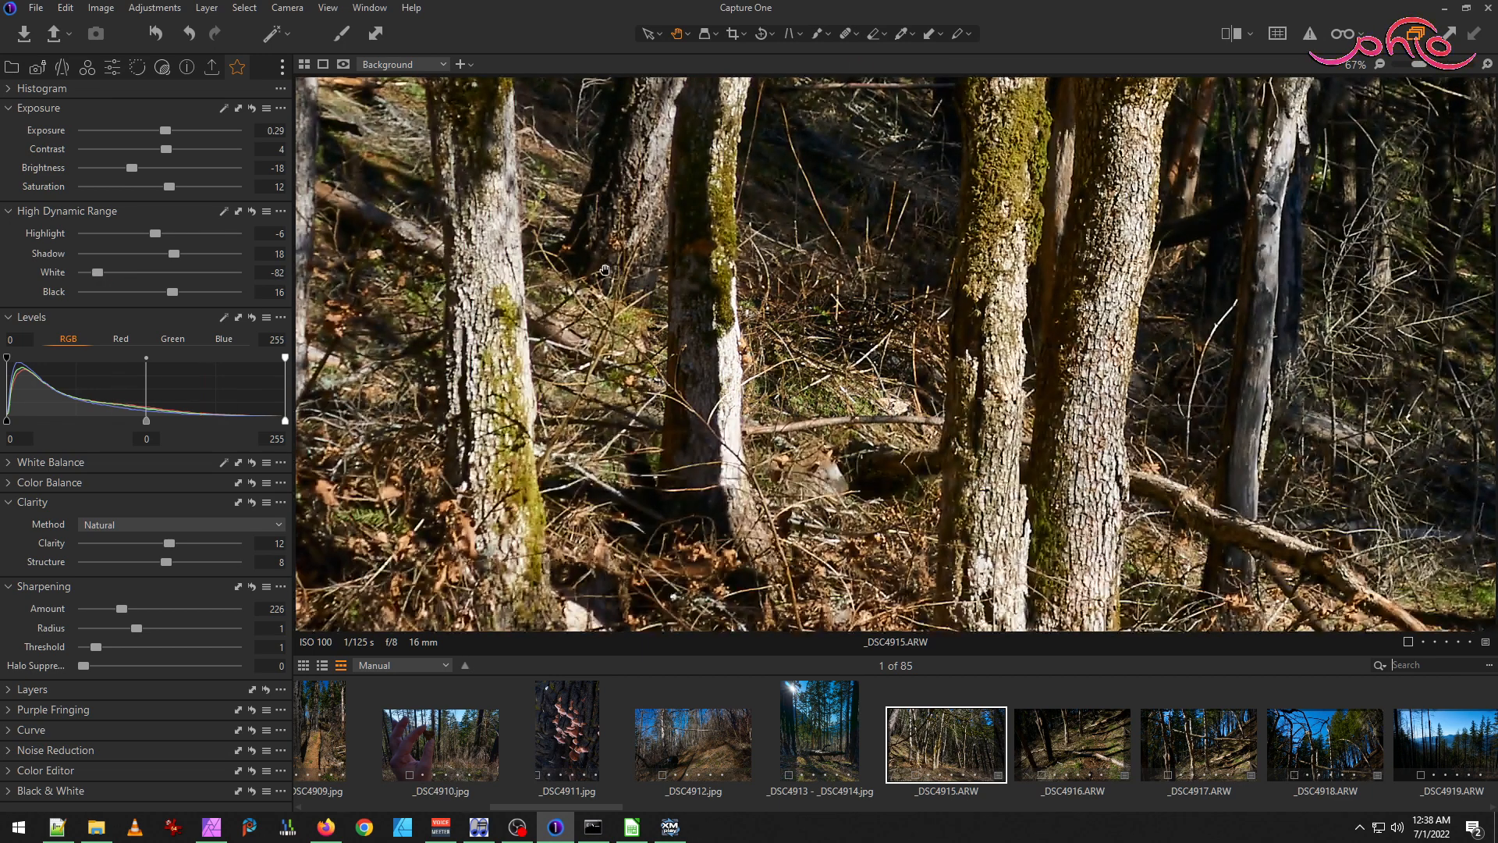
double_click(784, 231)
drag(784, 231, 935, 369)
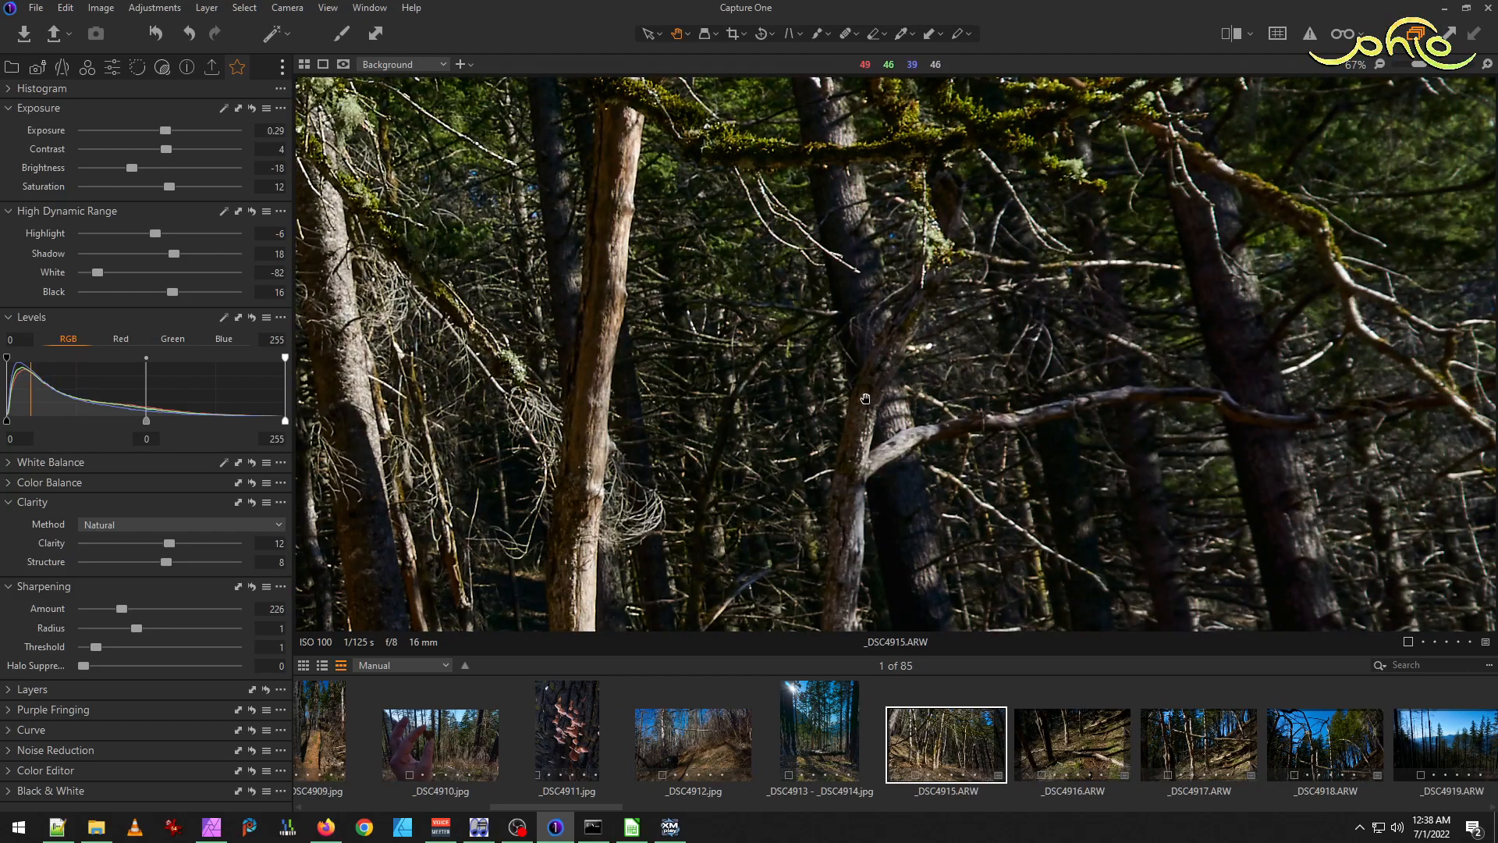
key(ctrl+0)
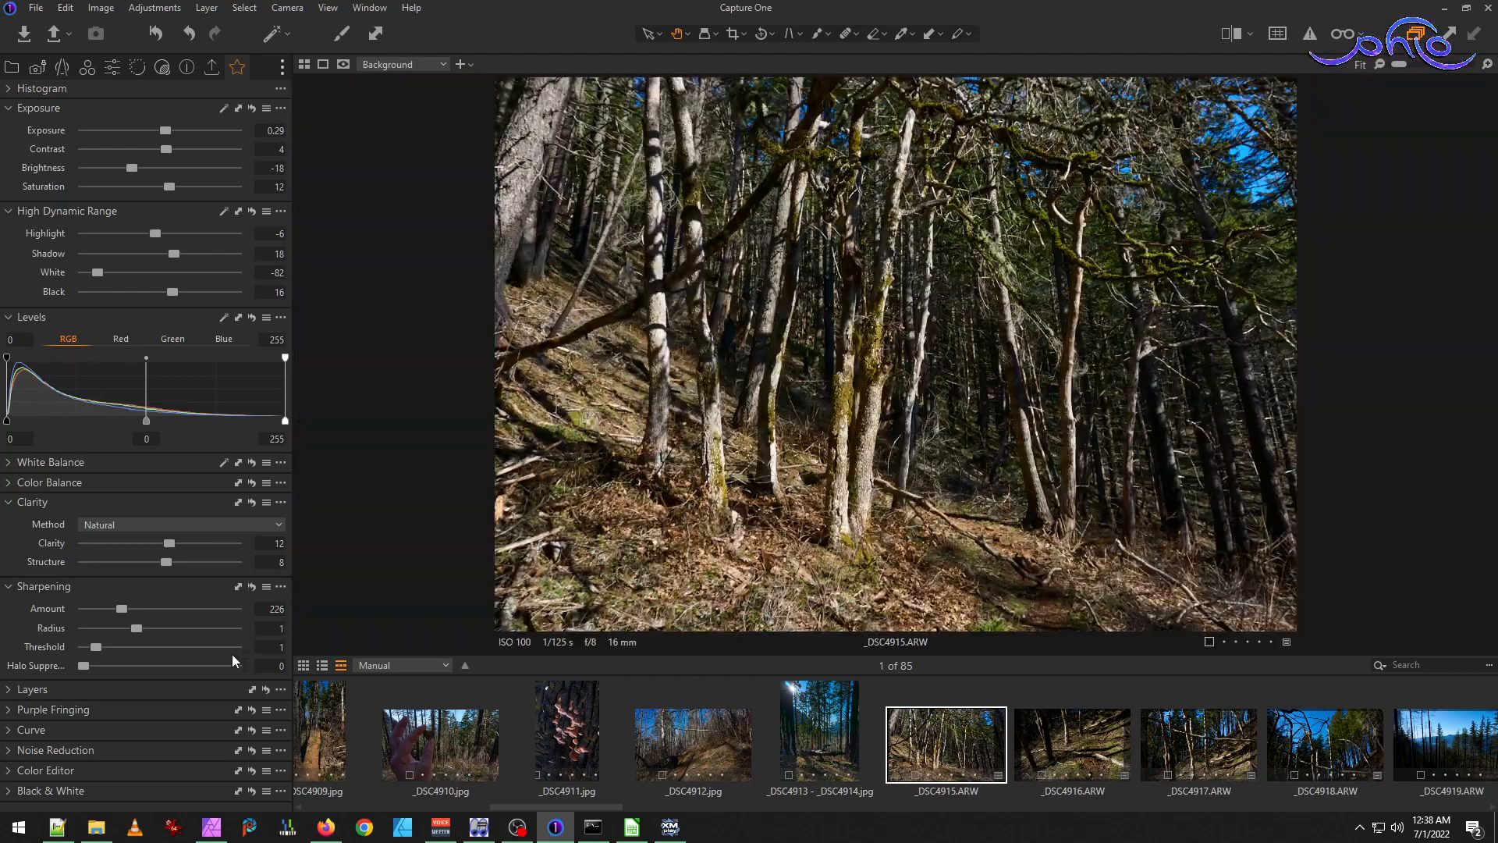
Show the Purple Fringing settings, and export the photo with the JPEG sRGB recipe.
click(7, 710)
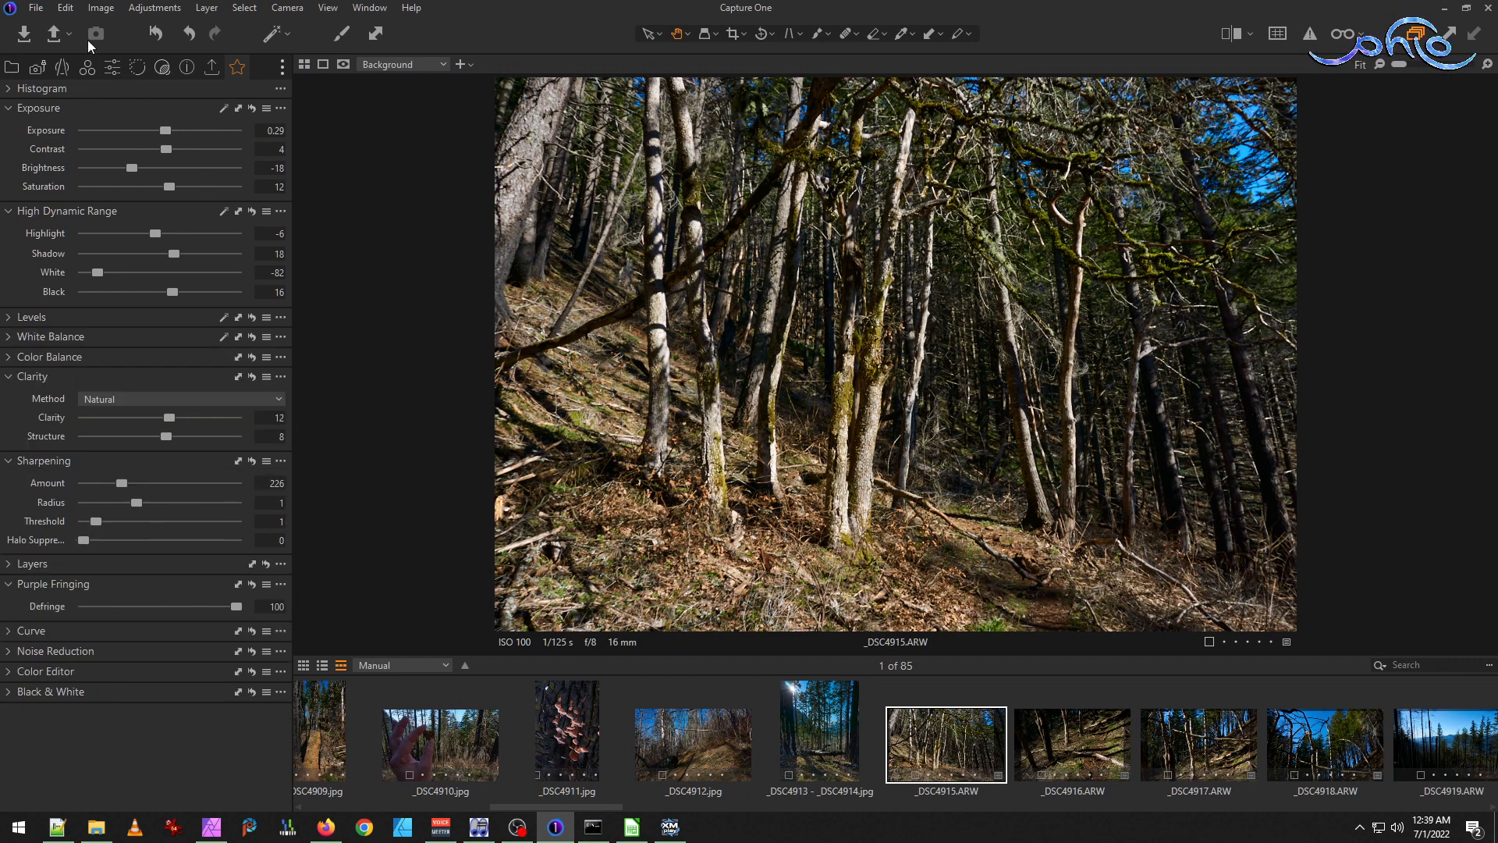
click(213, 64)
click(248, 493)
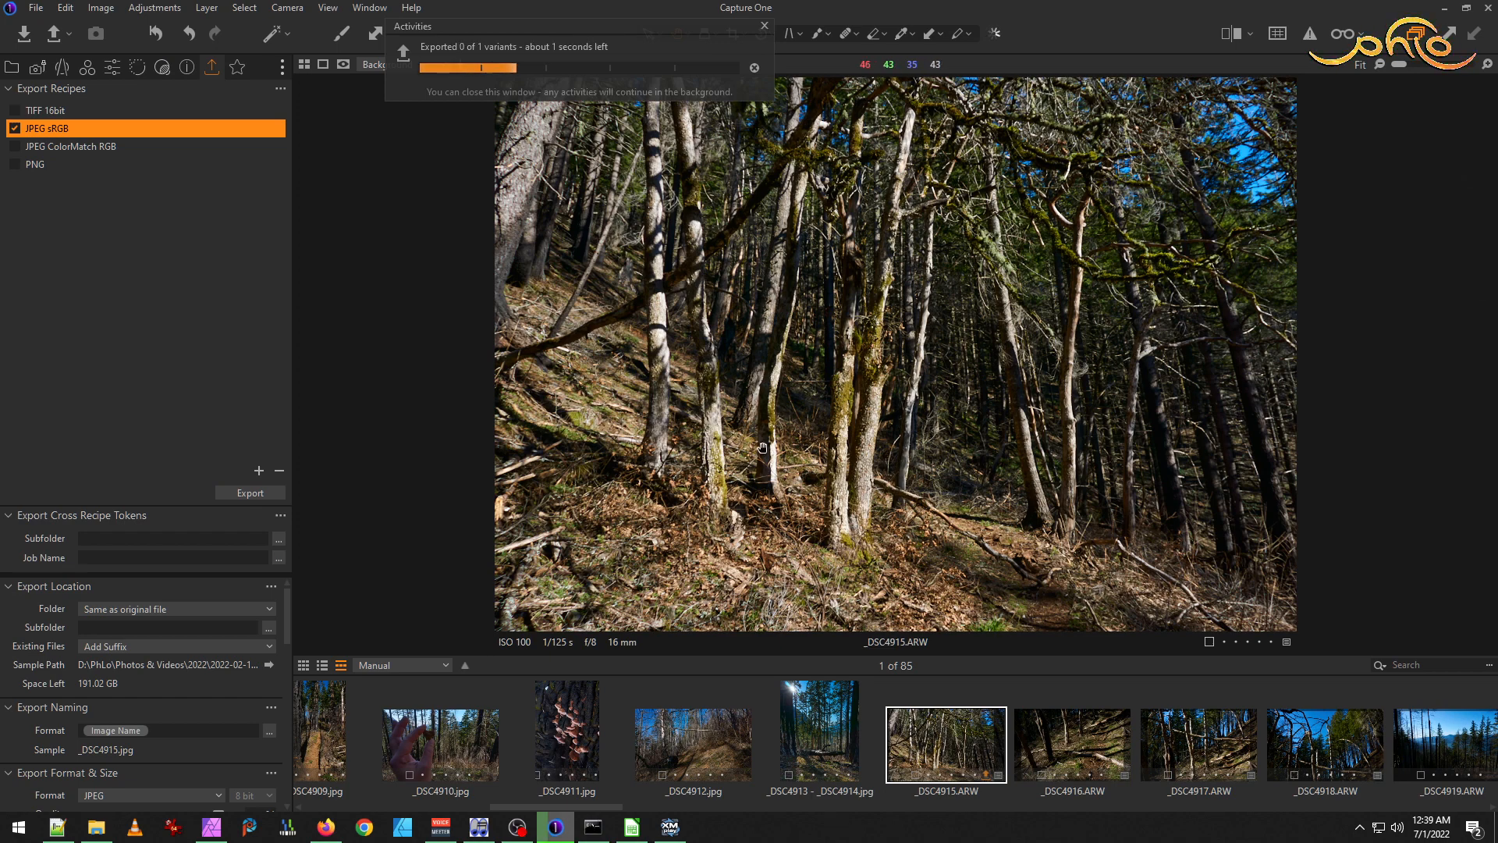
From the hike folder in File Explorer, view _DSC4915.ARW and the exported _DSC4915.jpg in IrfanView, enlarging the tree trunks in the JPEG.
click(95, 828)
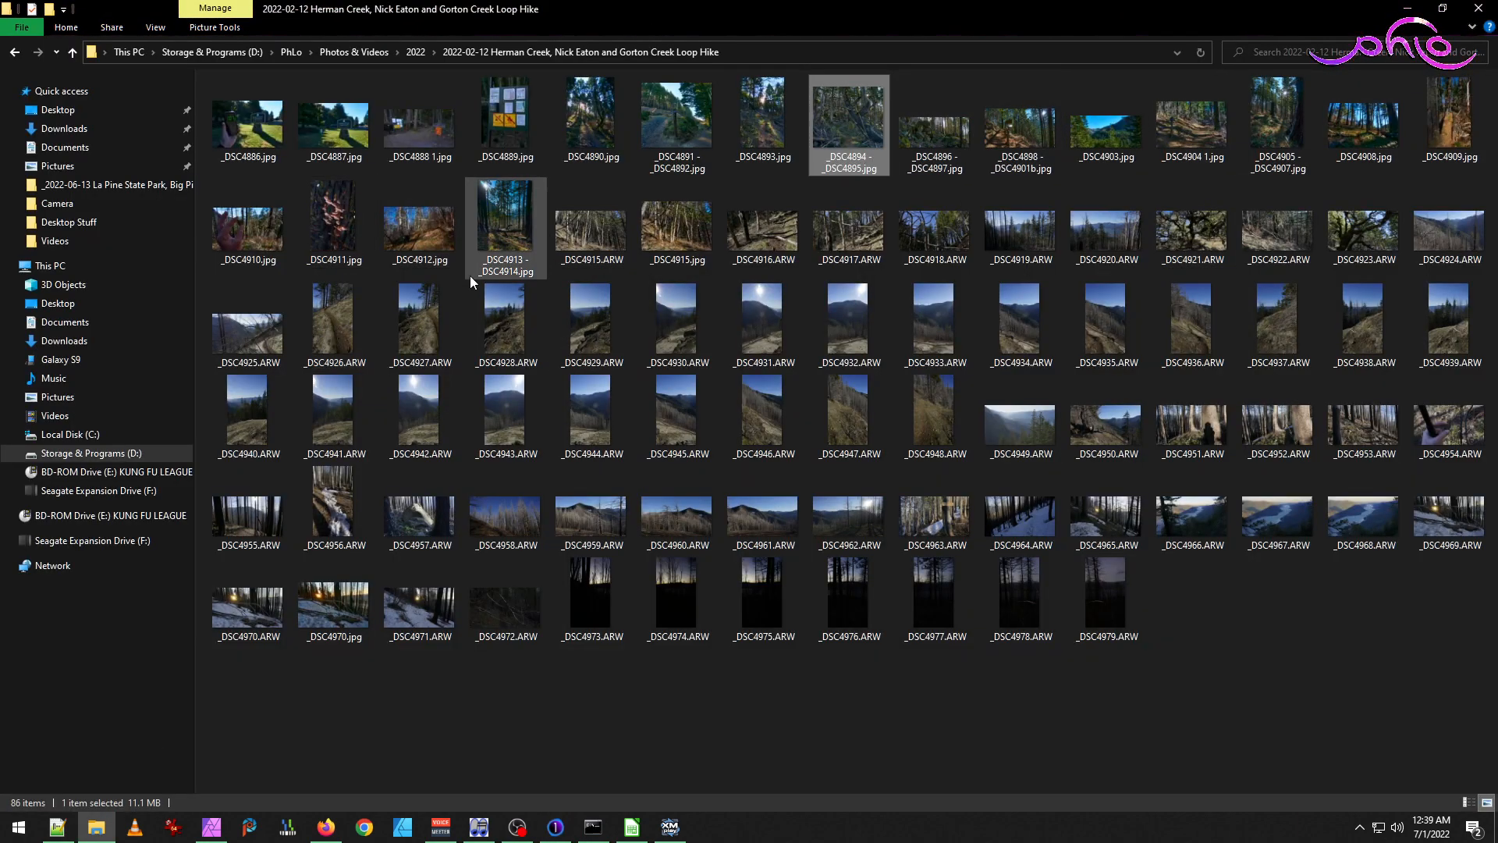
double_click(592, 228)
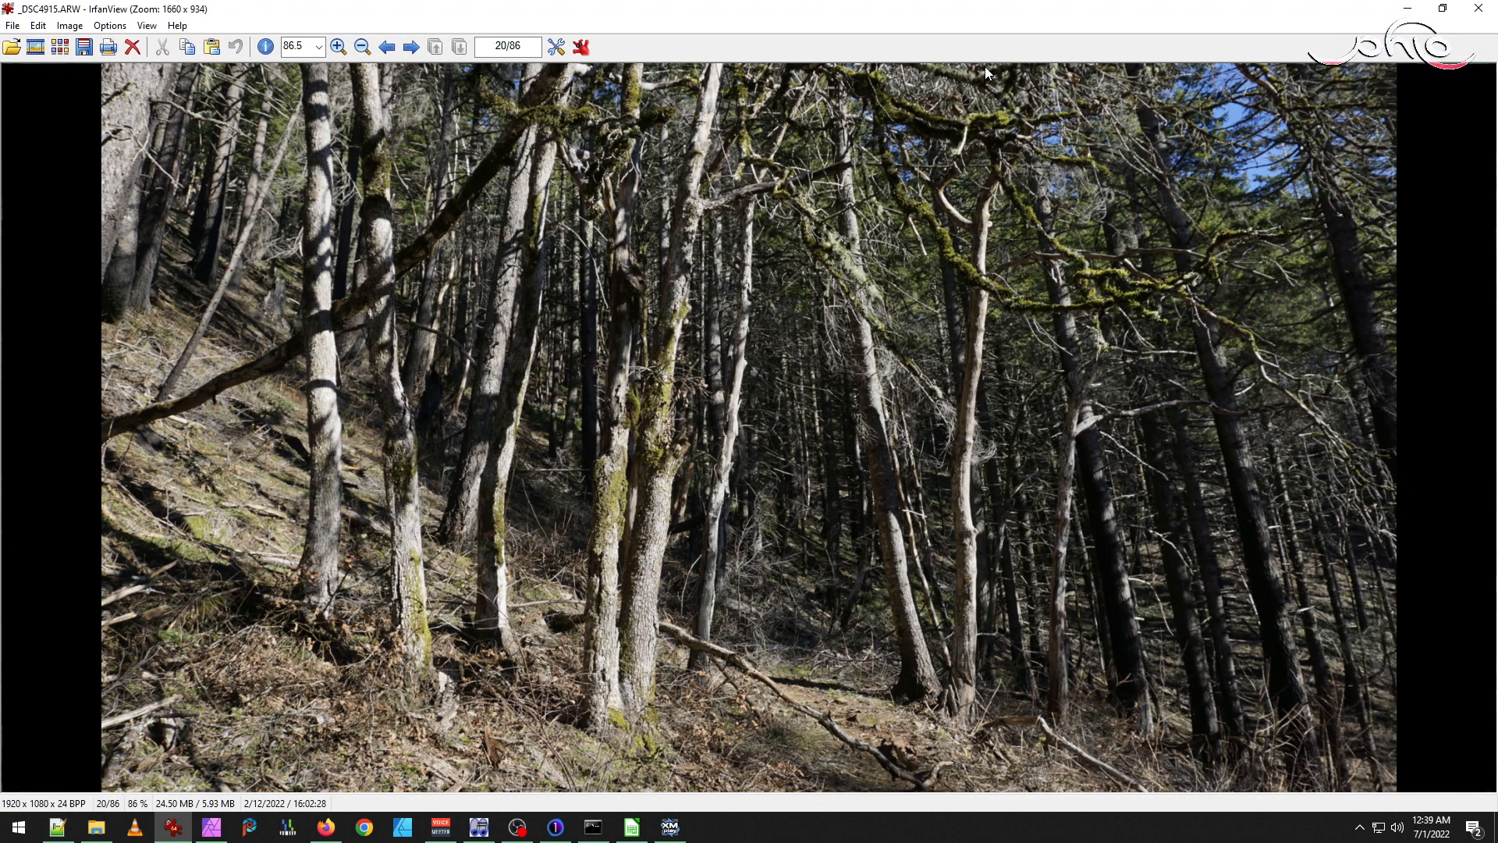
key(Right)
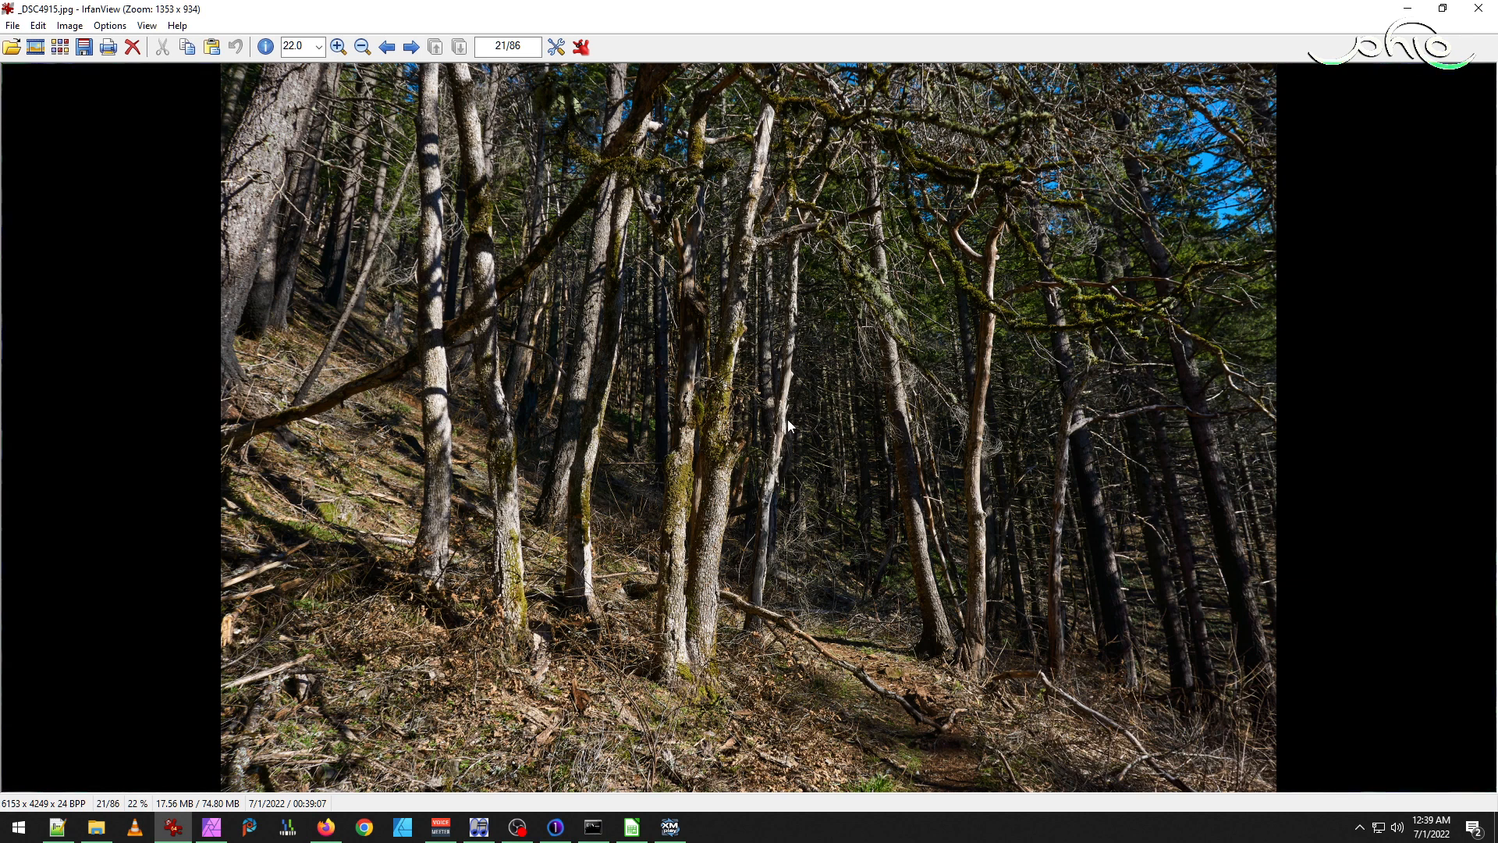
drag(612, 287, 819, 561)
click(742, 459)
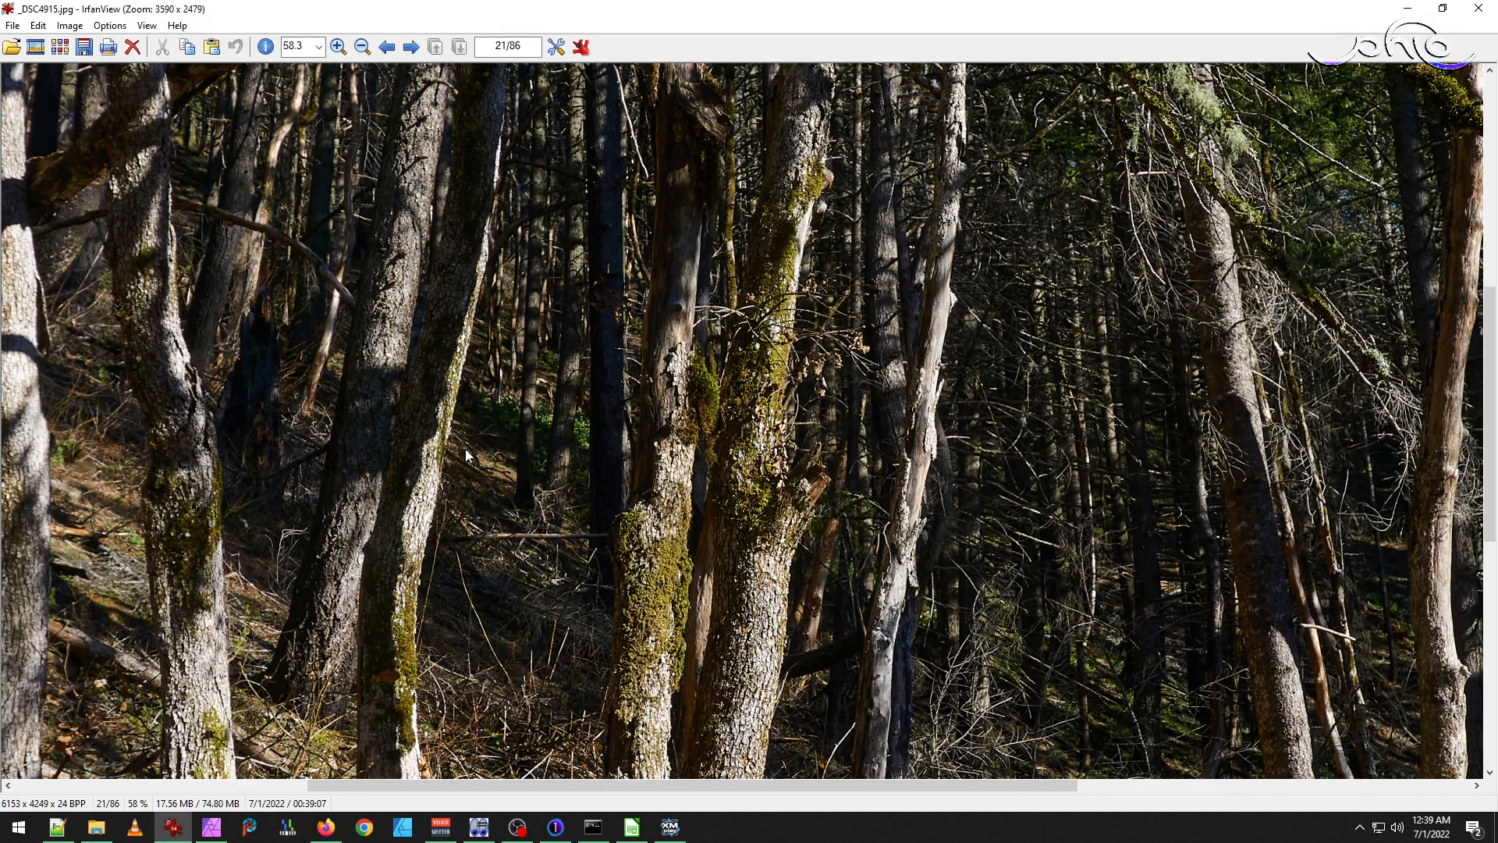
Compare the enlarged tree trunks in the exported JPEG in IrfanView with the same area of the raw photo in Capture One.
key(alt+Tab)
key(alt+Tab)
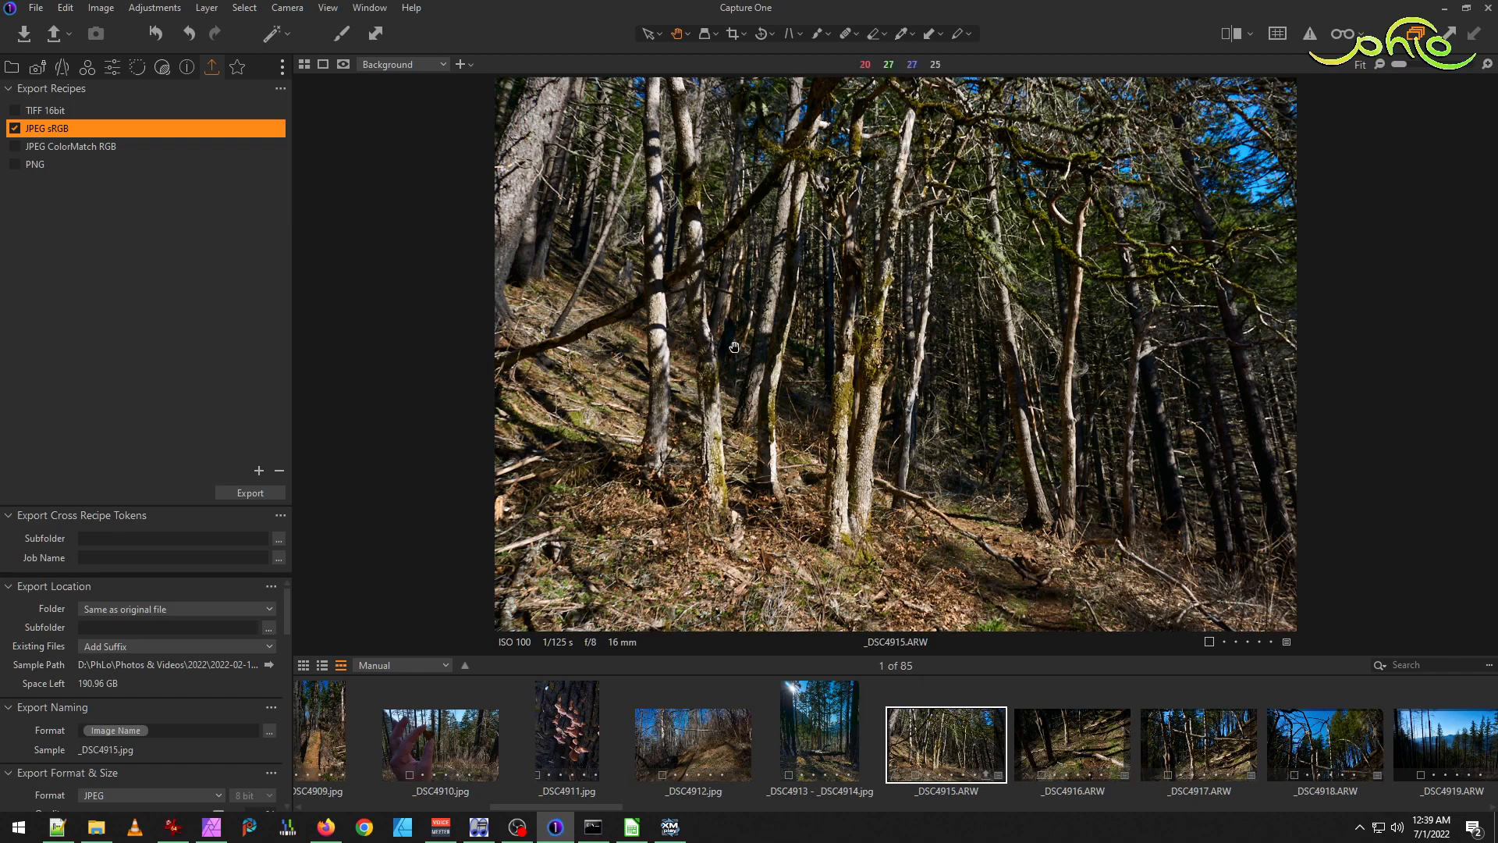
scroll(735, 347, up, 3)
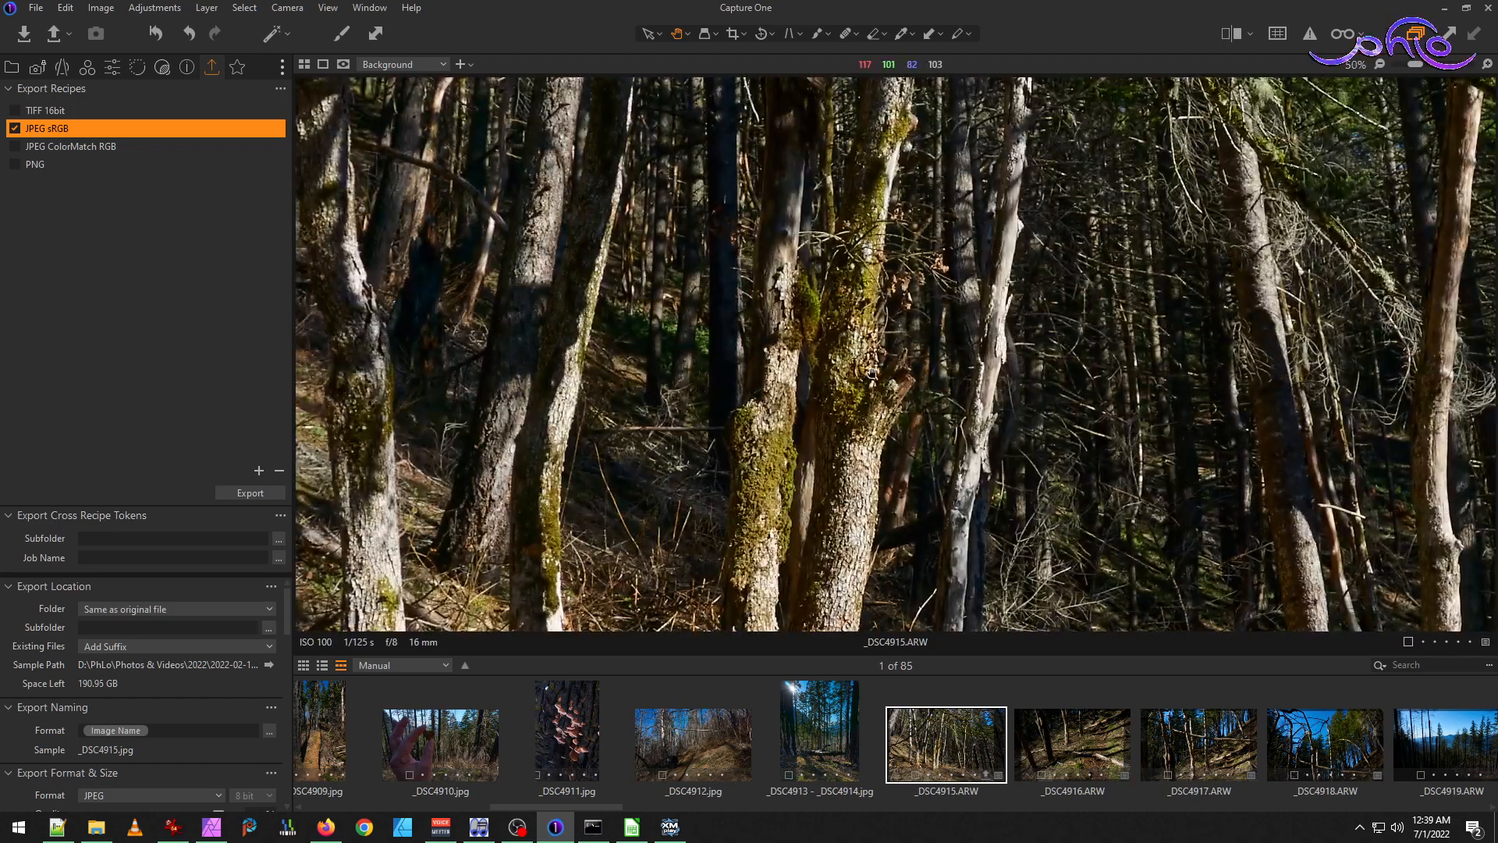
key(alt+Tab)
key(alt+Tab)
key(alt+Tab)
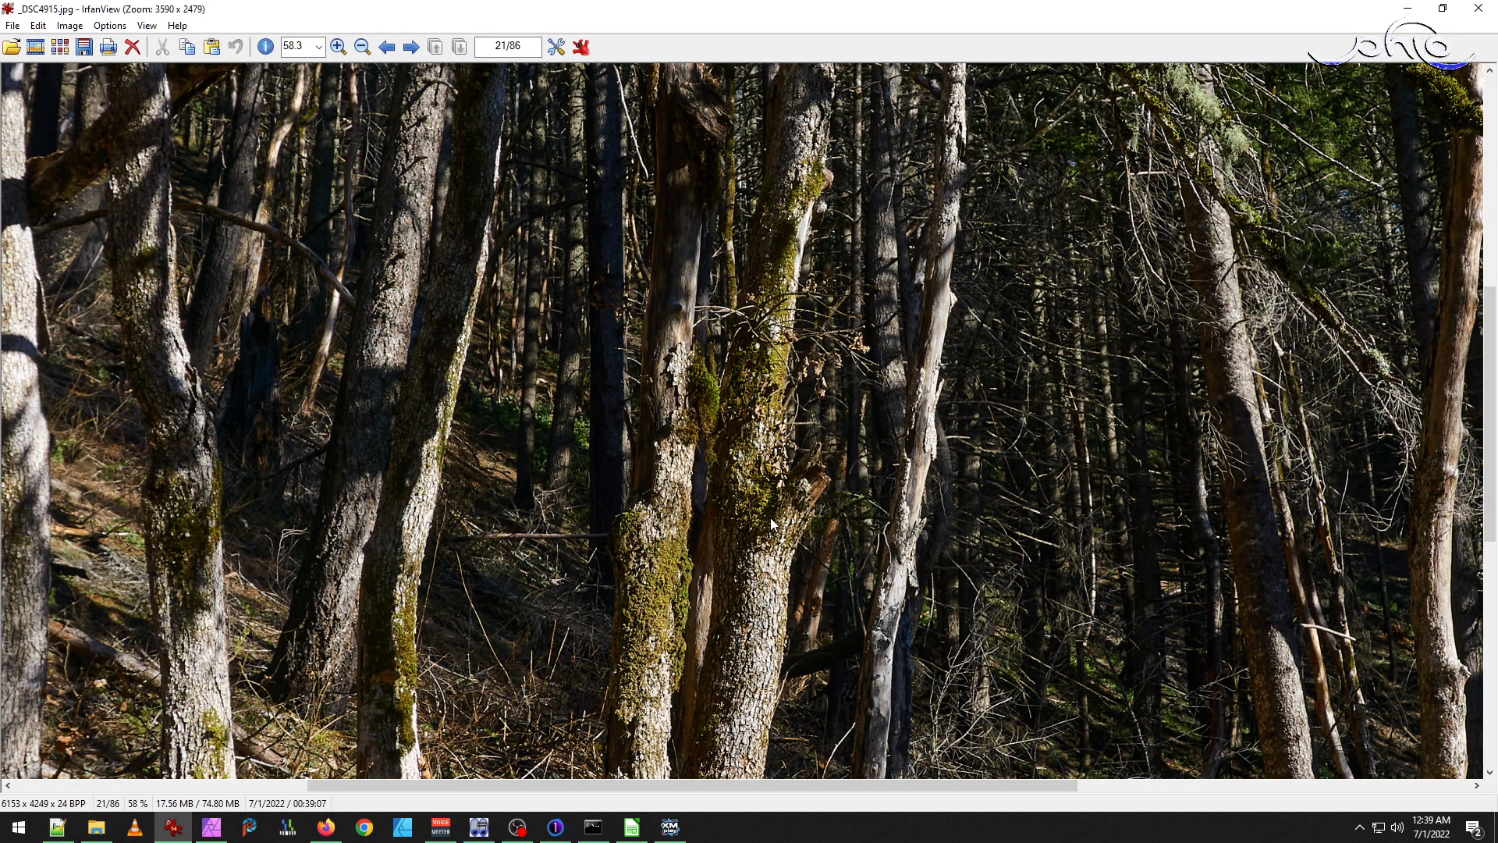
click(784, 415)
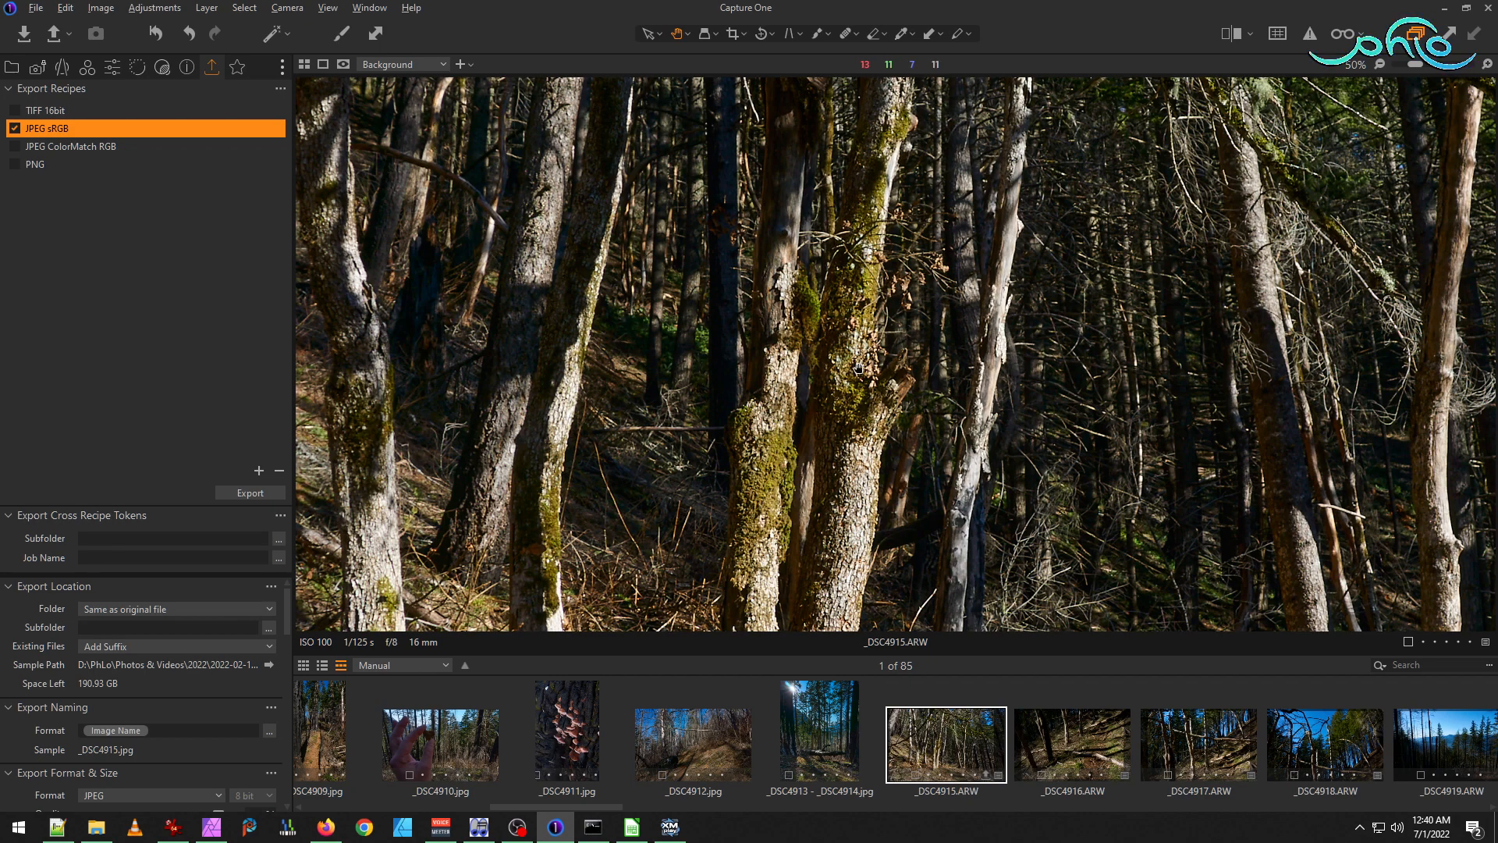
Examine the mossy bark of the central trunks in the raw photo at 67% and 100% zoom.
scroll(857, 371, down, 1)
scroll(861, 444, up, 5)
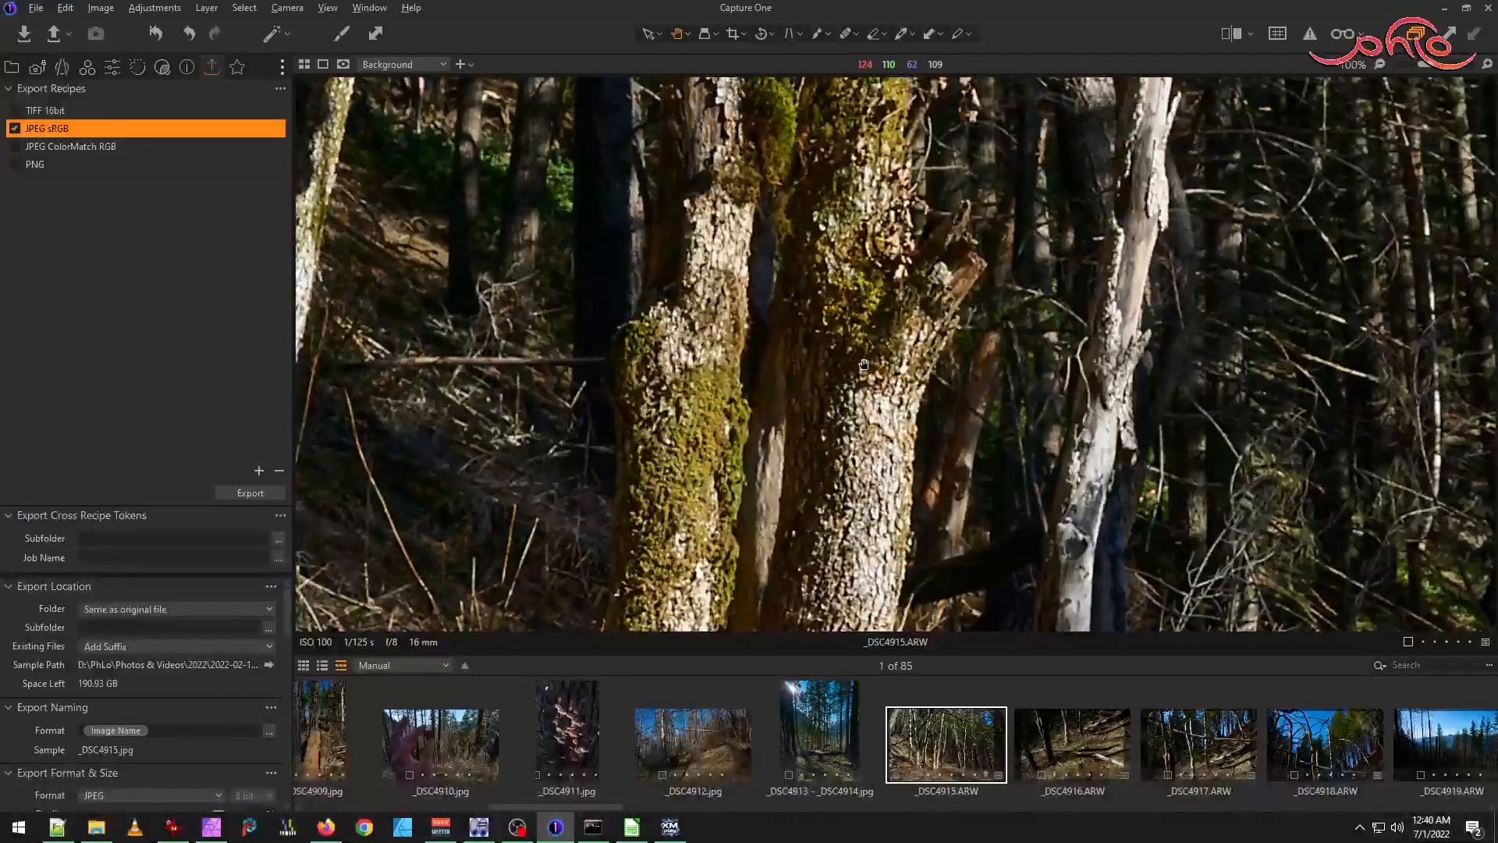
scroll(910, 390, down, 2)
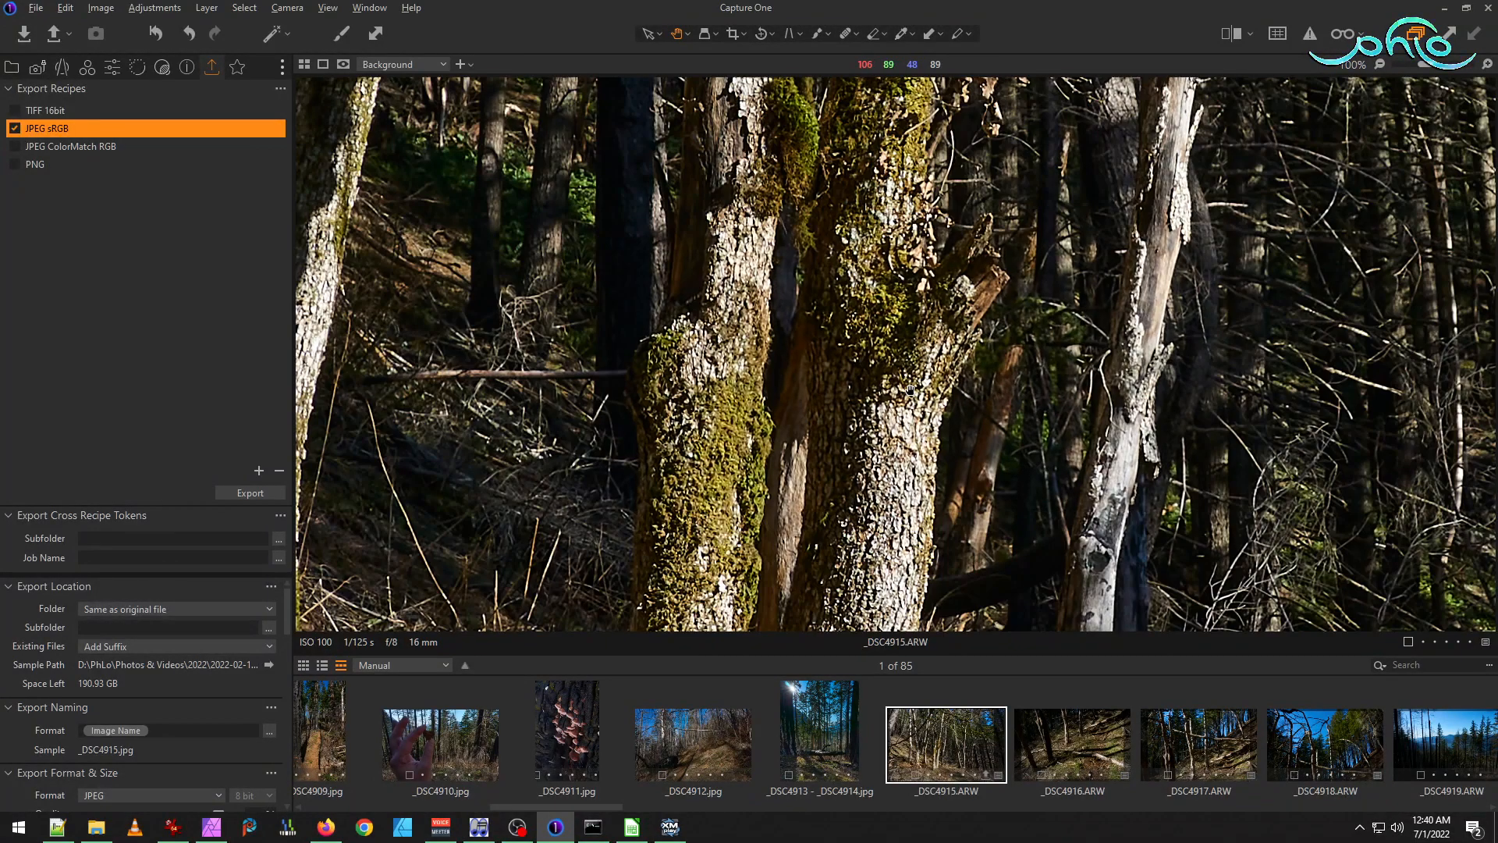
scroll(910, 389, up, 1)
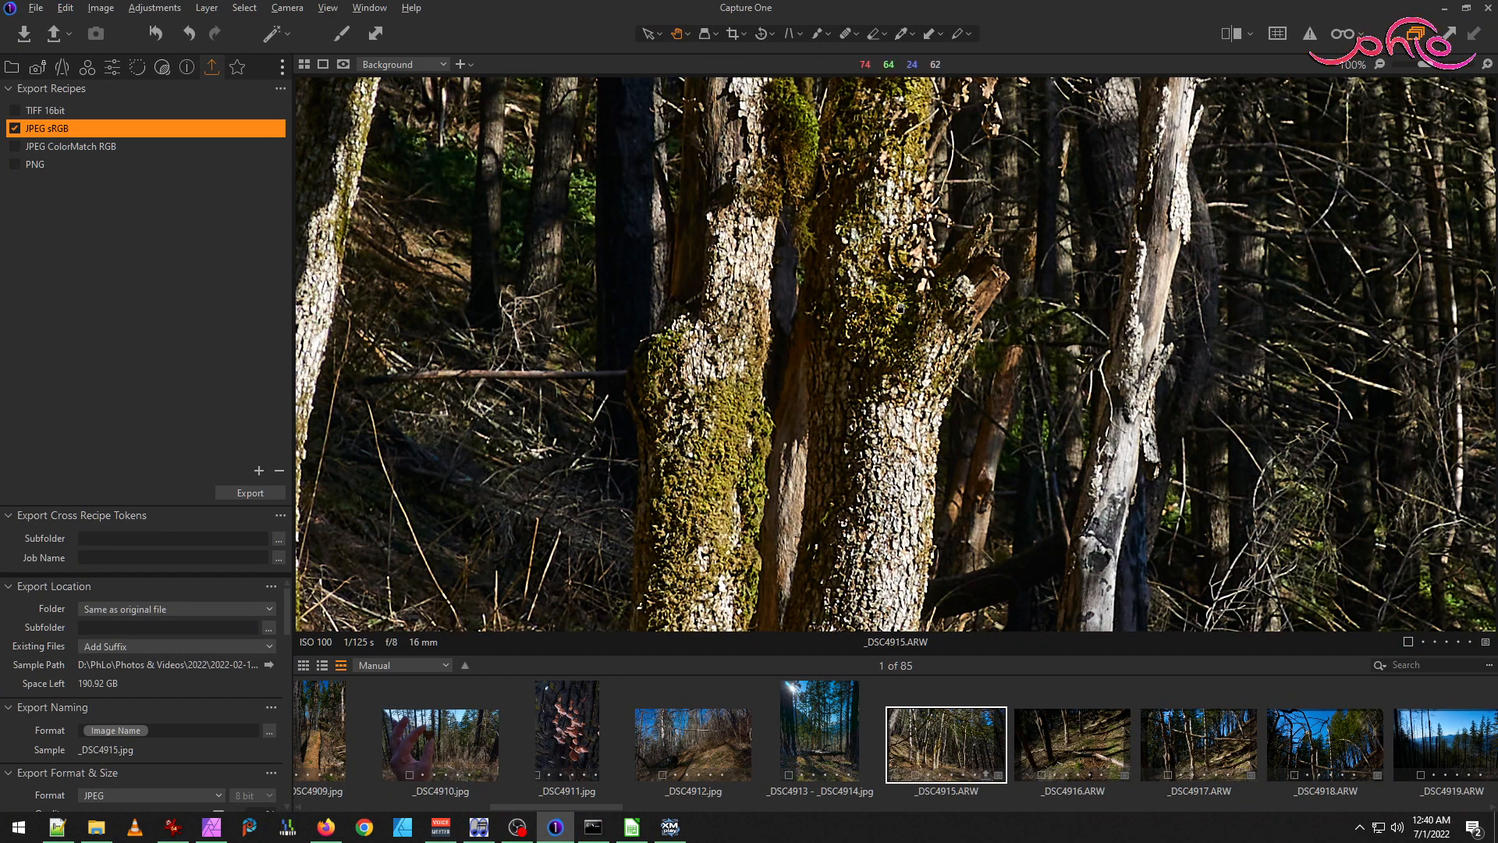
scroll(879, 322, down, 1)
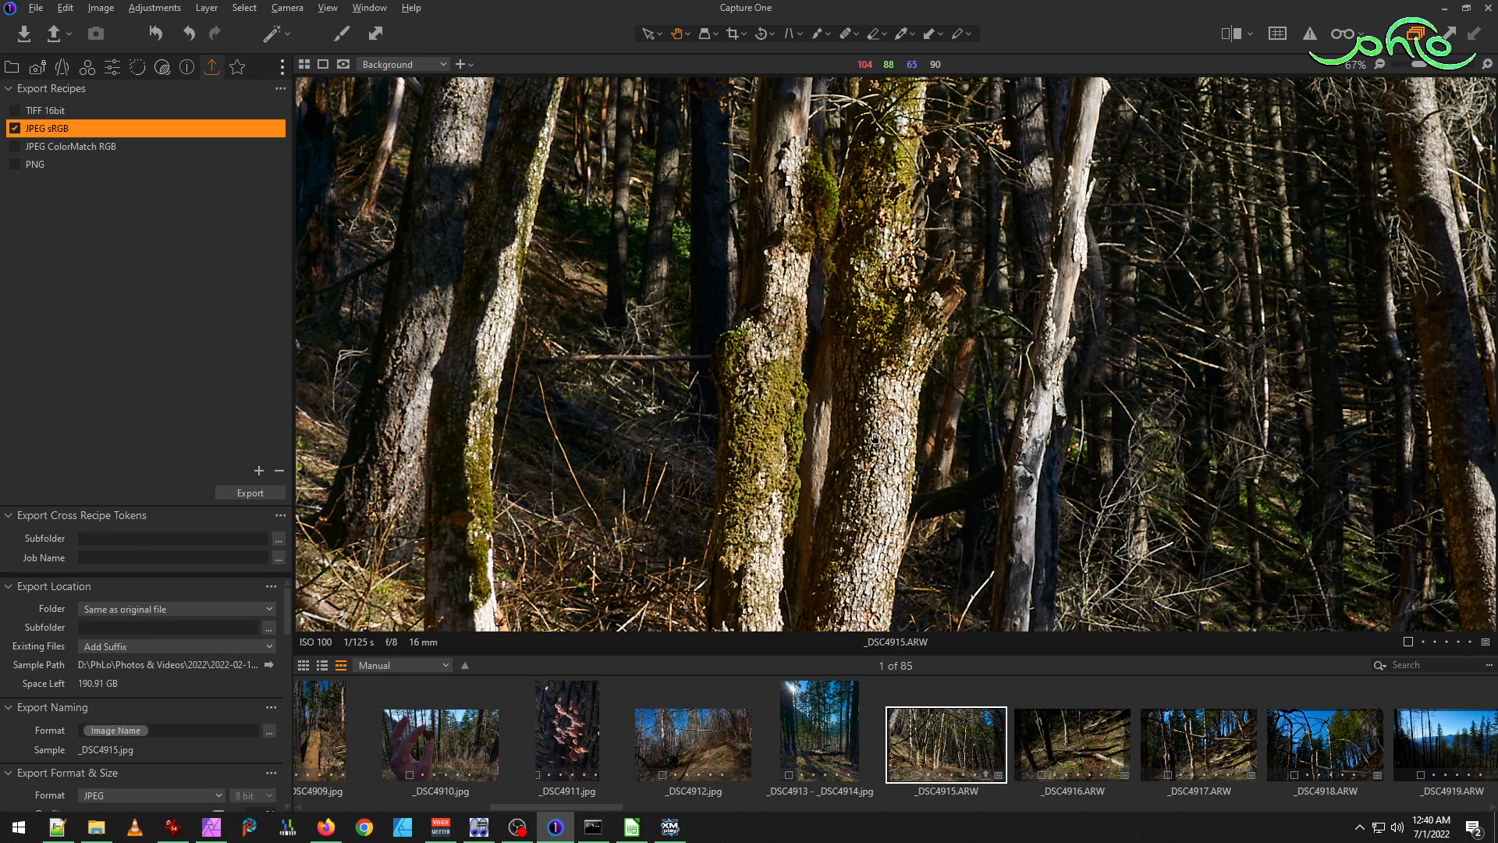
click(882, 345)
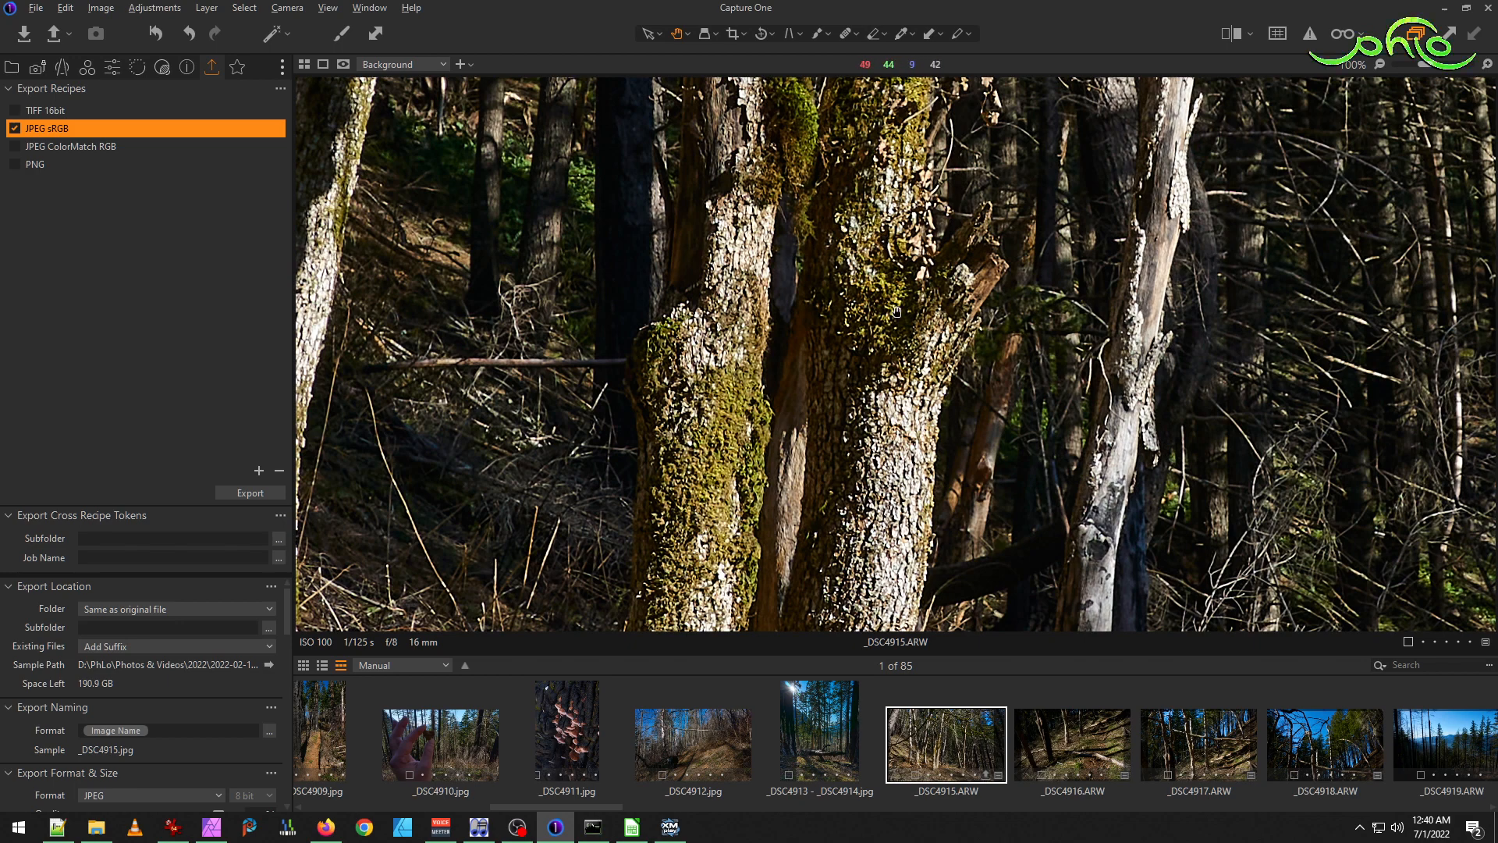
Examine the mossy bark of the central trunks in the raw photo at zoom levels between 67% and 200%.
scroll(898, 312, down, 2)
scroll(897, 313, up, 4)
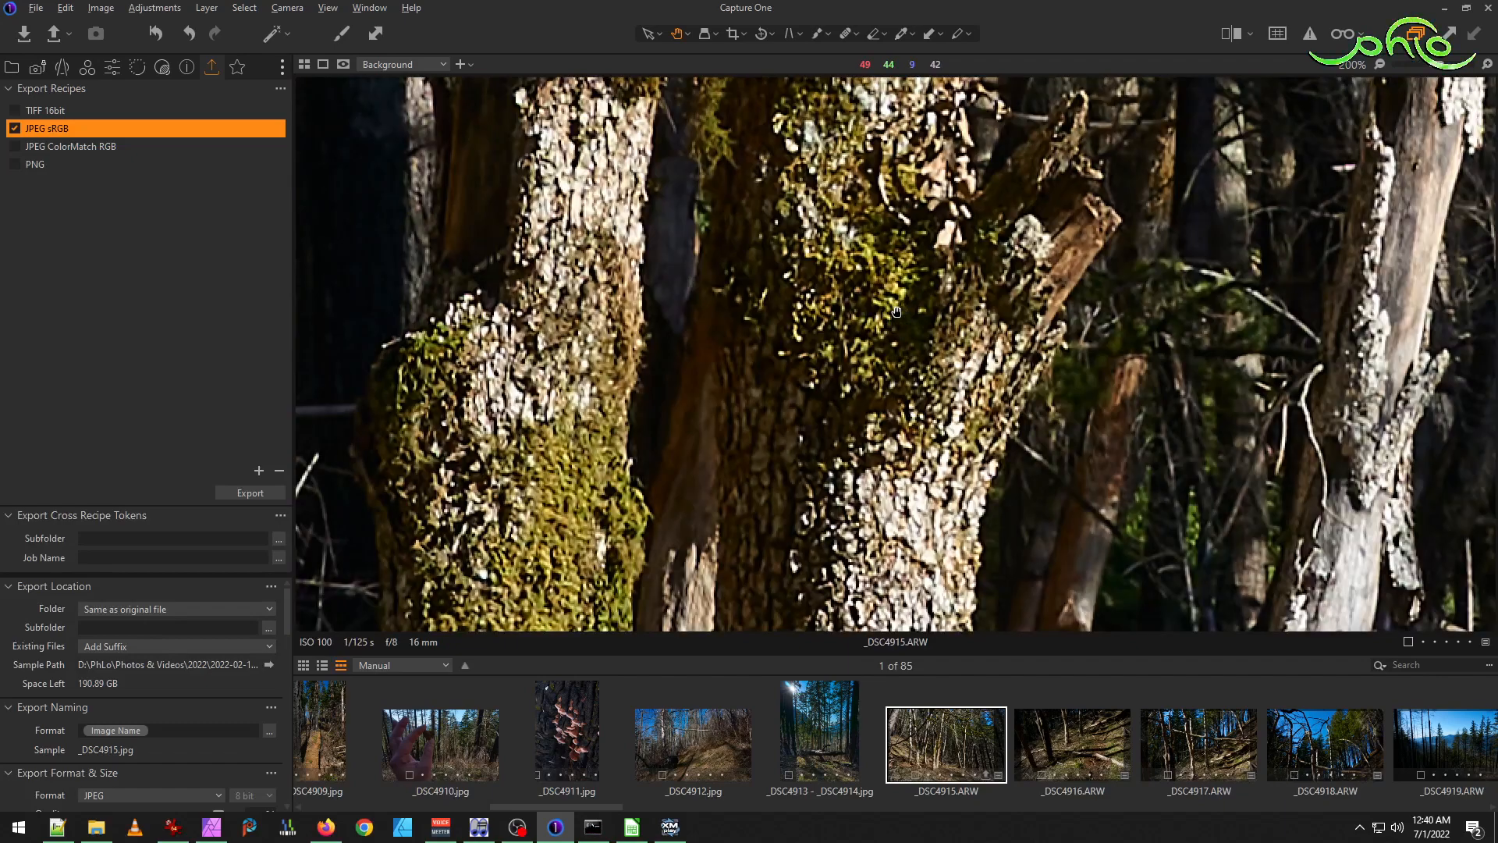
scroll(874, 333, down, 3)
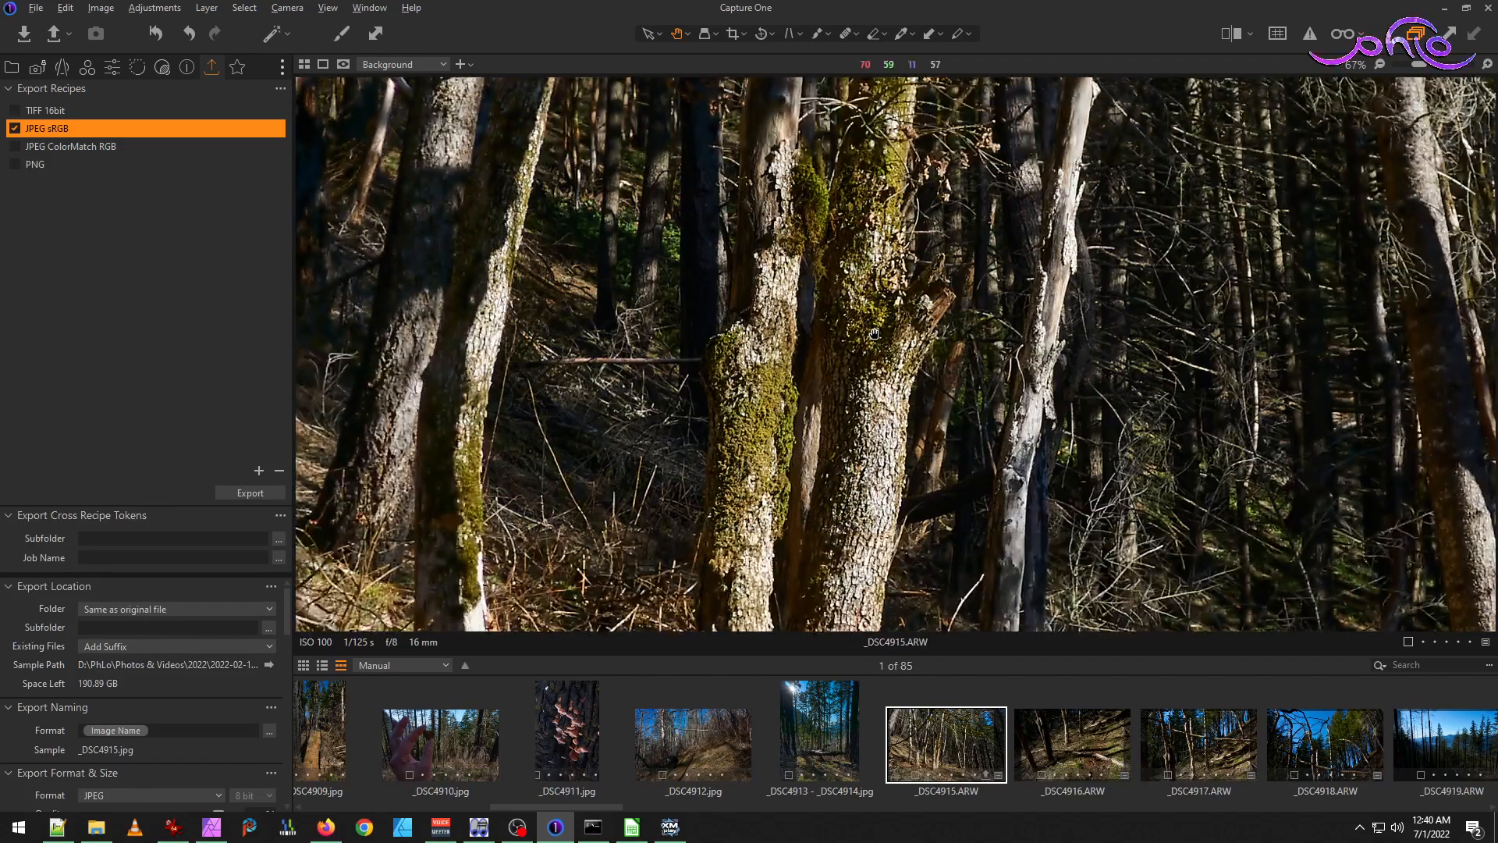
scroll(875, 333, up, 3)
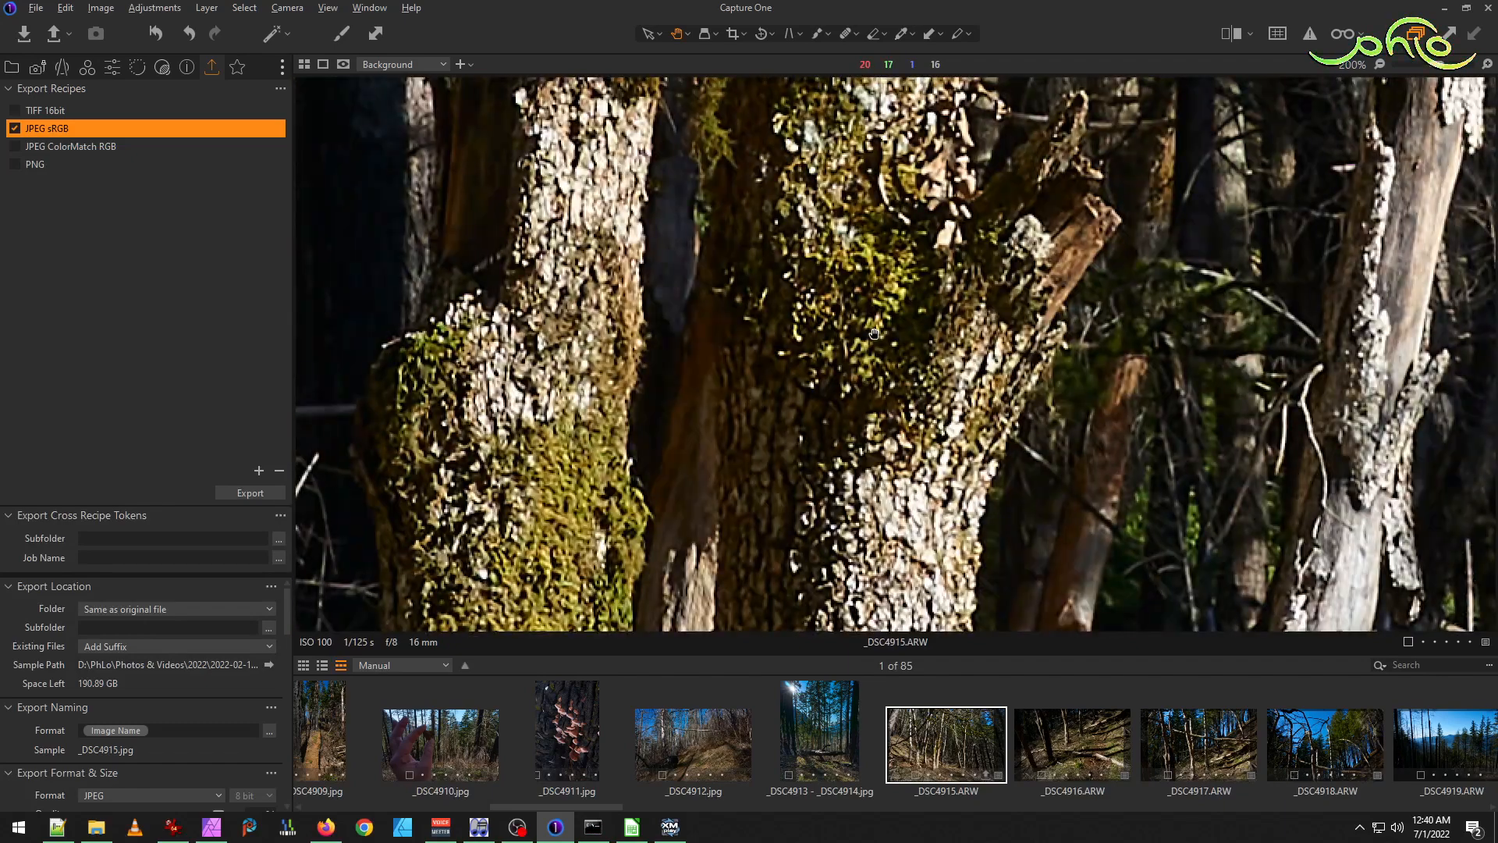
scroll(874, 333, down, 1)
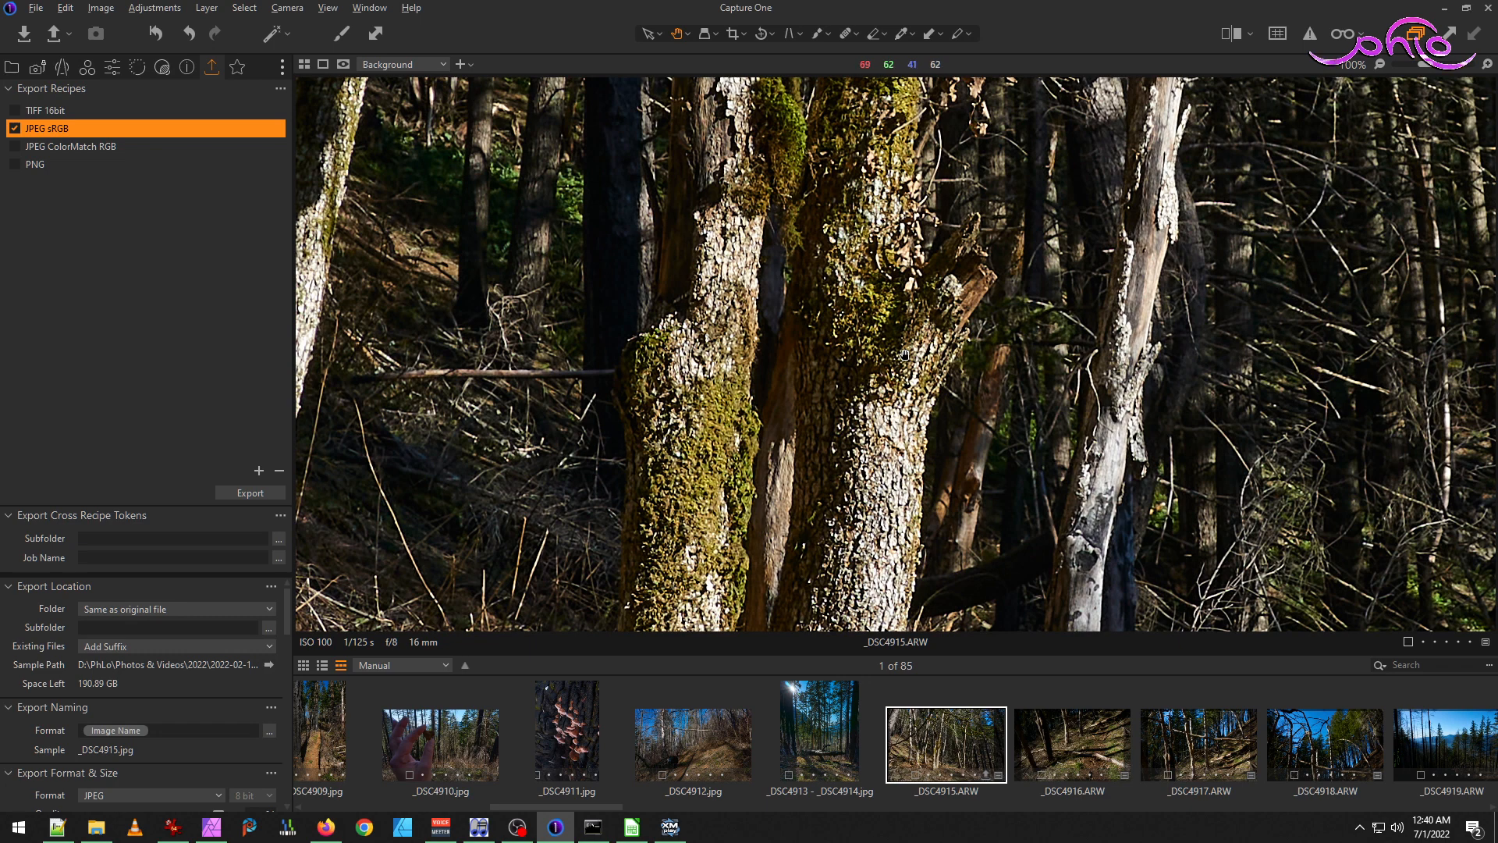
scroll(865, 349, down, 1)
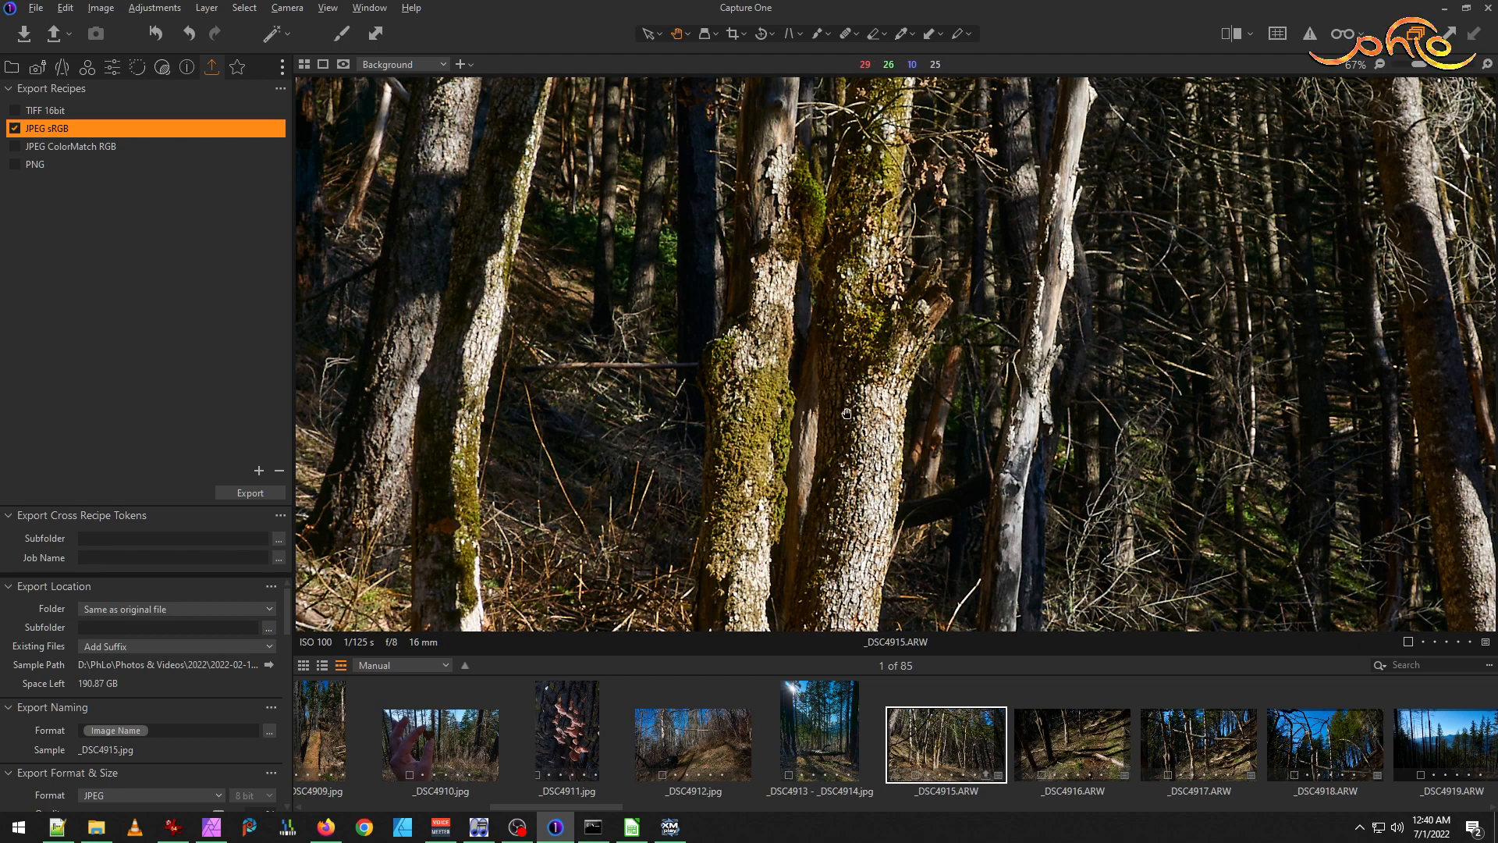
Close the exported JPEG in IrfanView and delete the raw file _DSC4915.ARW from the hike folder in File Explorer.
key(alt+Tab)
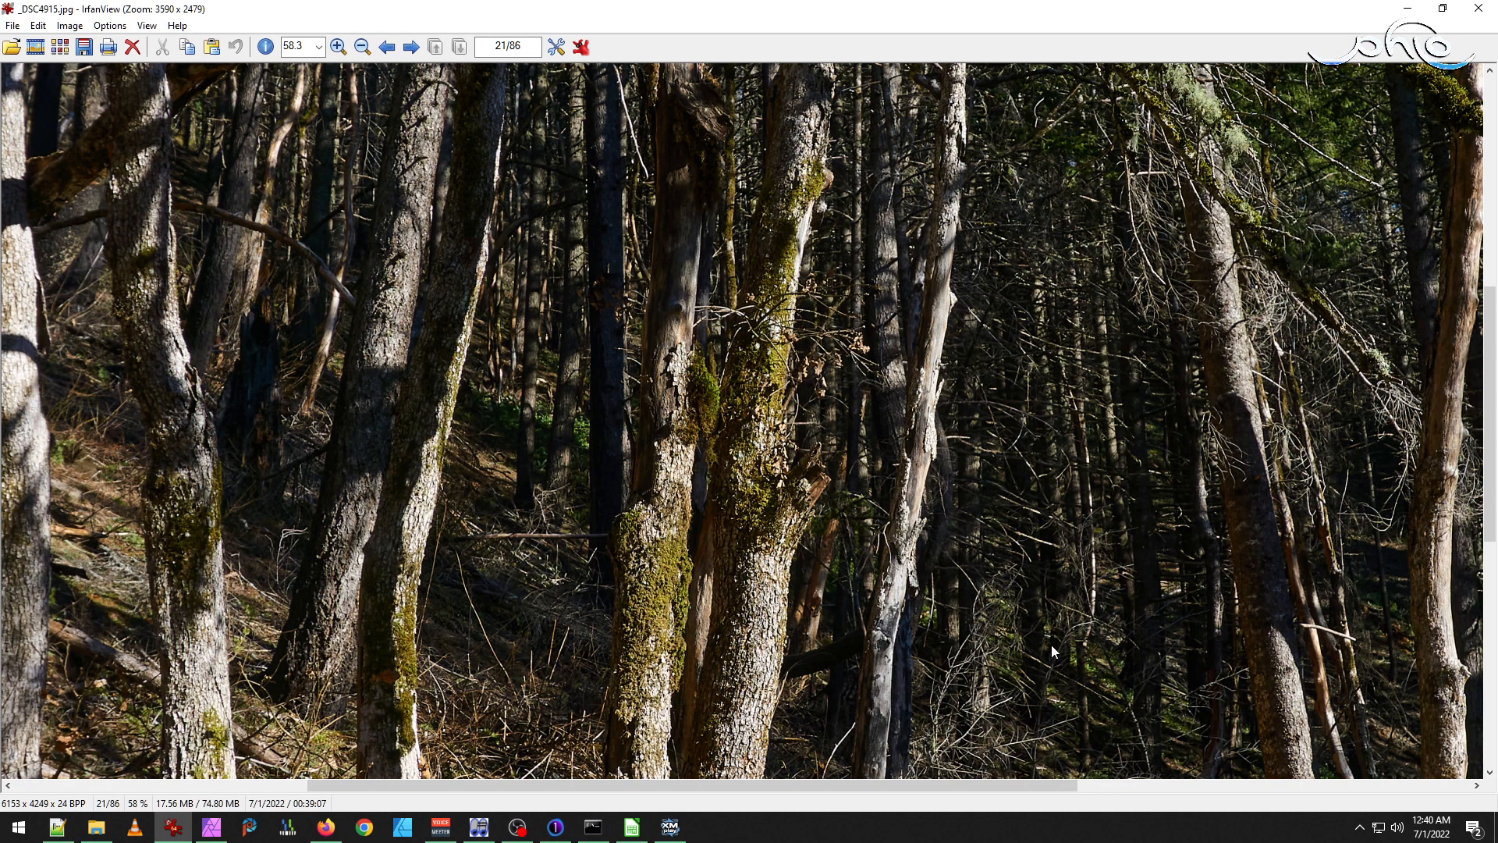
click(1480, 9)
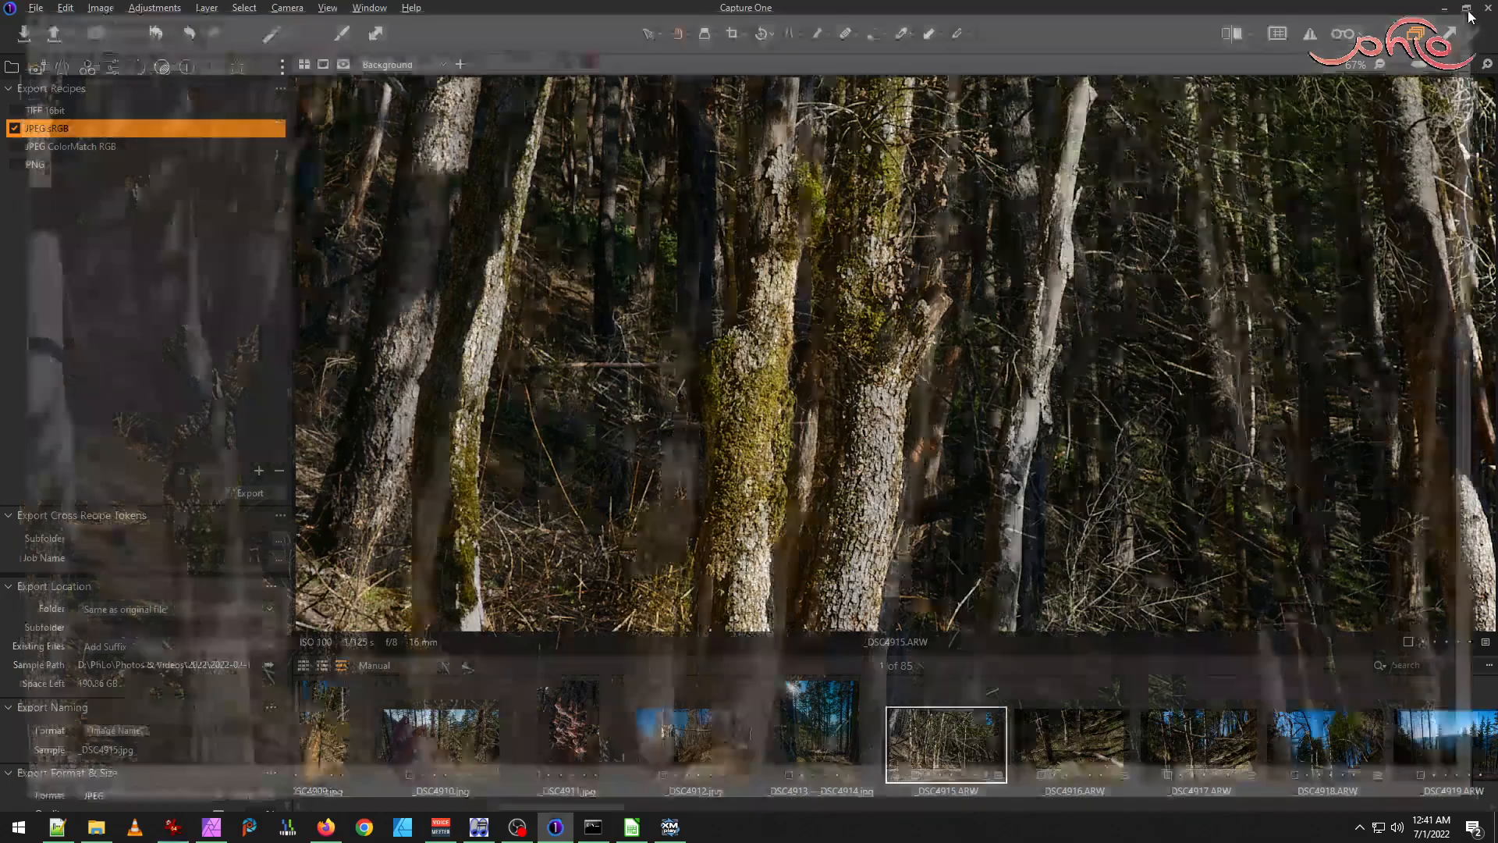
key(alt+Tab)
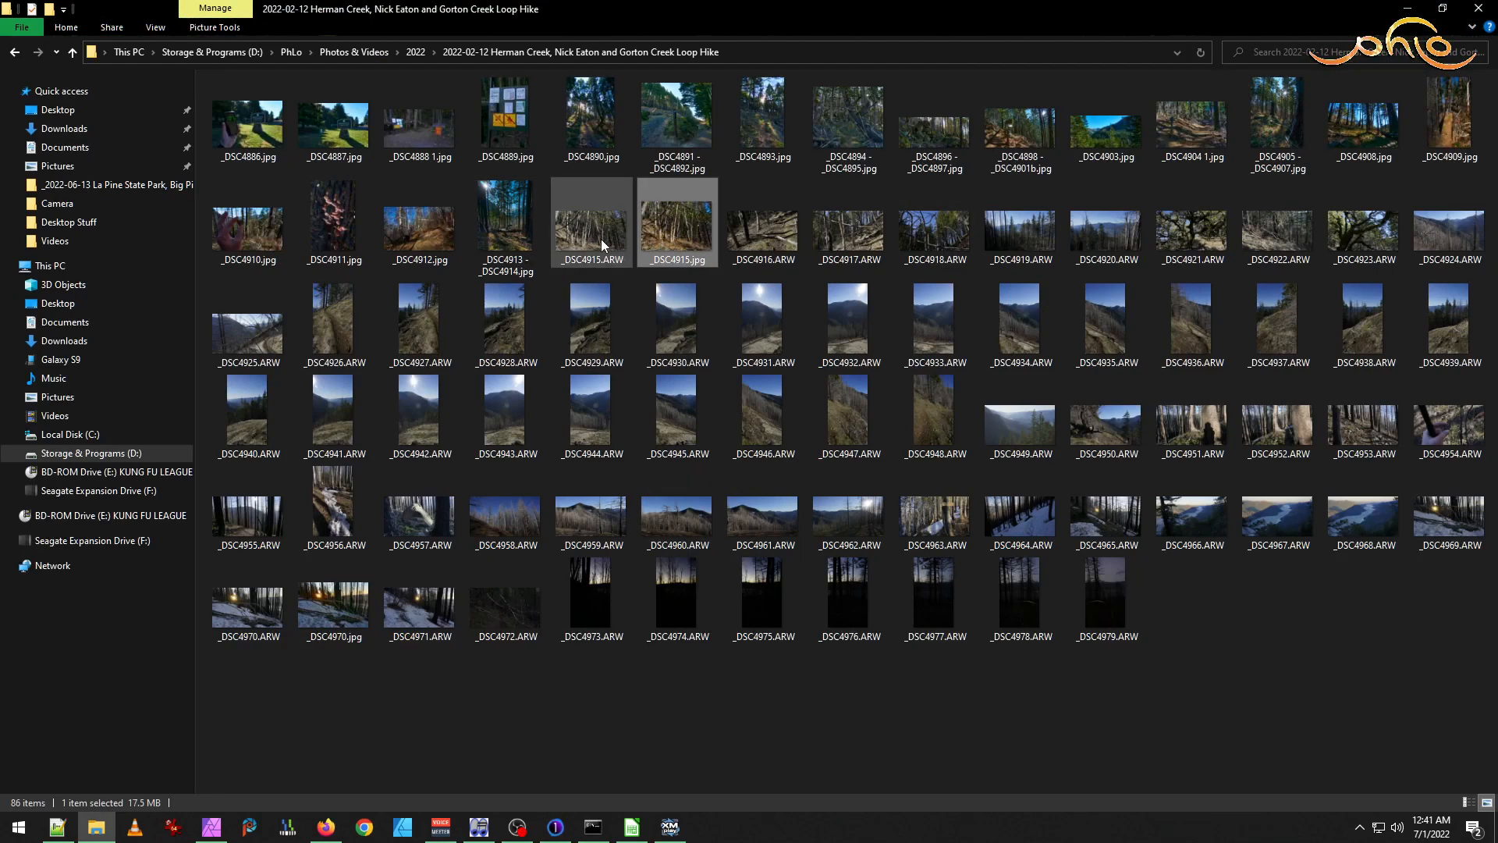
key(Delete)
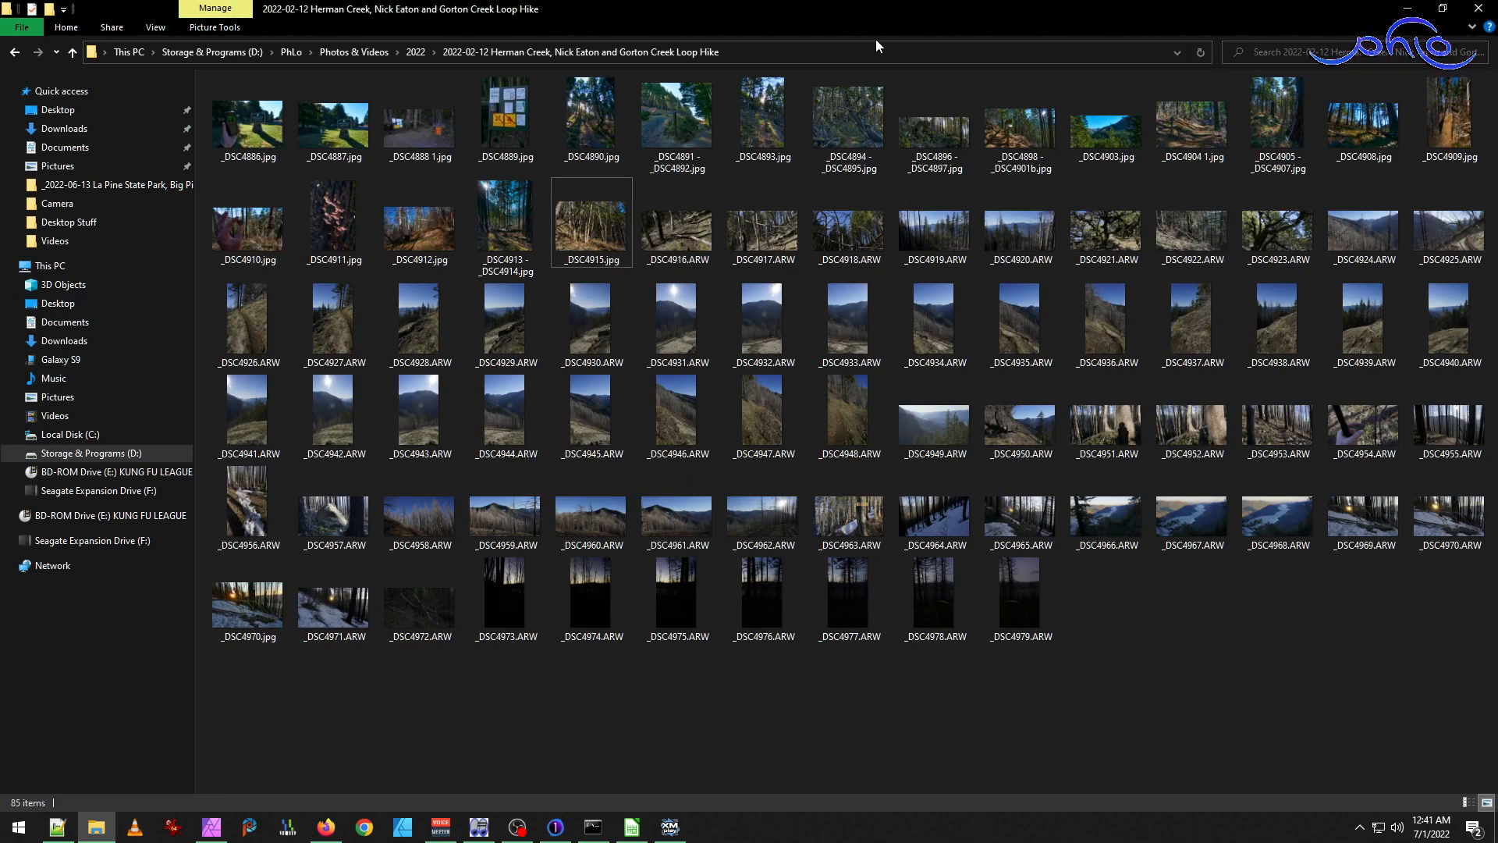
In Capture One, compare the overlapping forest photos _DSC4916.ARW, _DSC4917.ARW and _DSC4918.ARW by viewing them in alternation.
click(556, 827)
click(1107, 754)
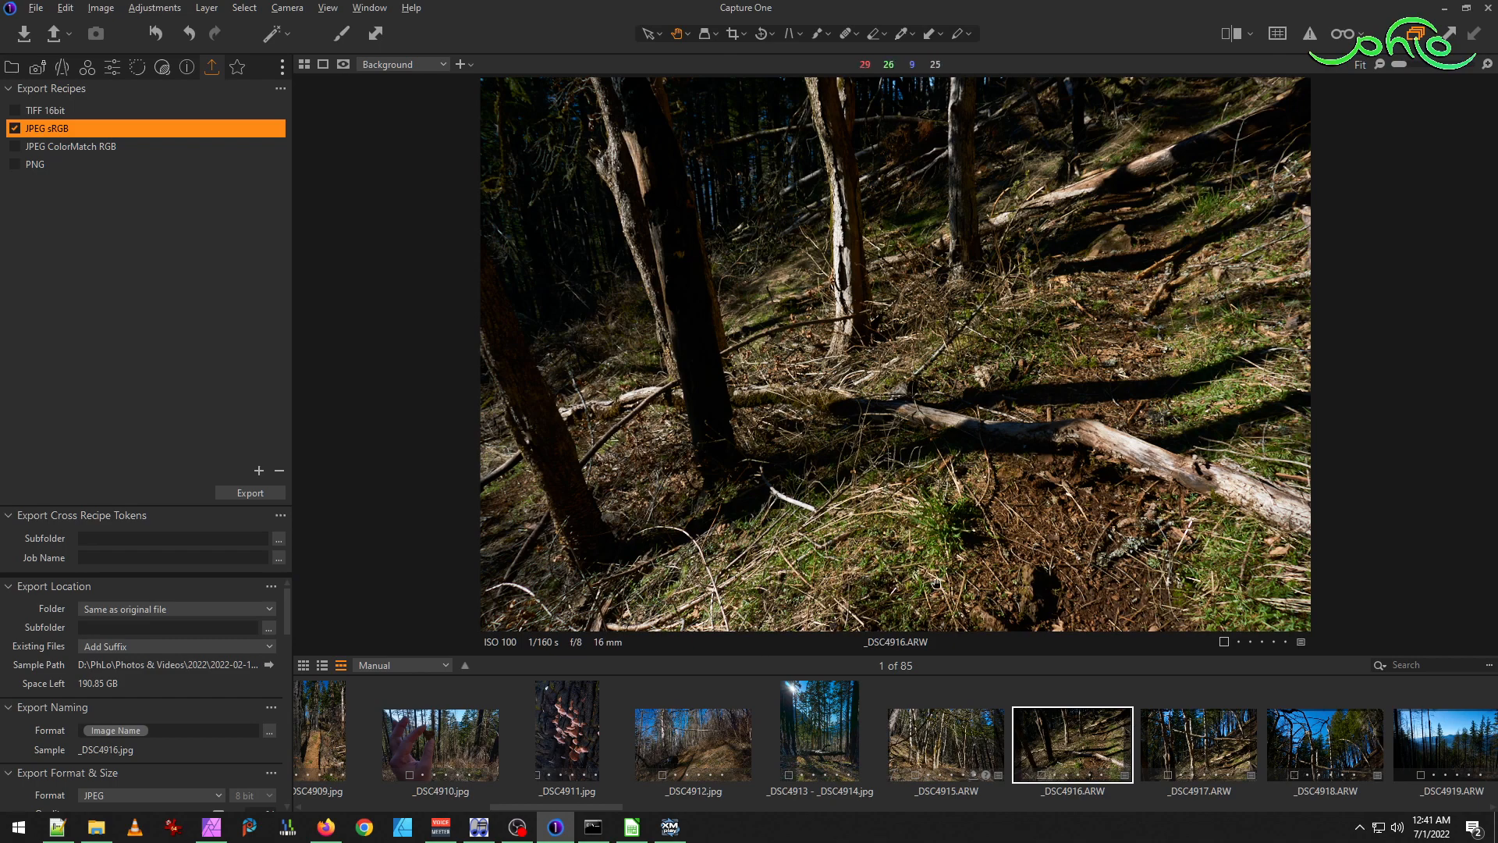
click(1183, 744)
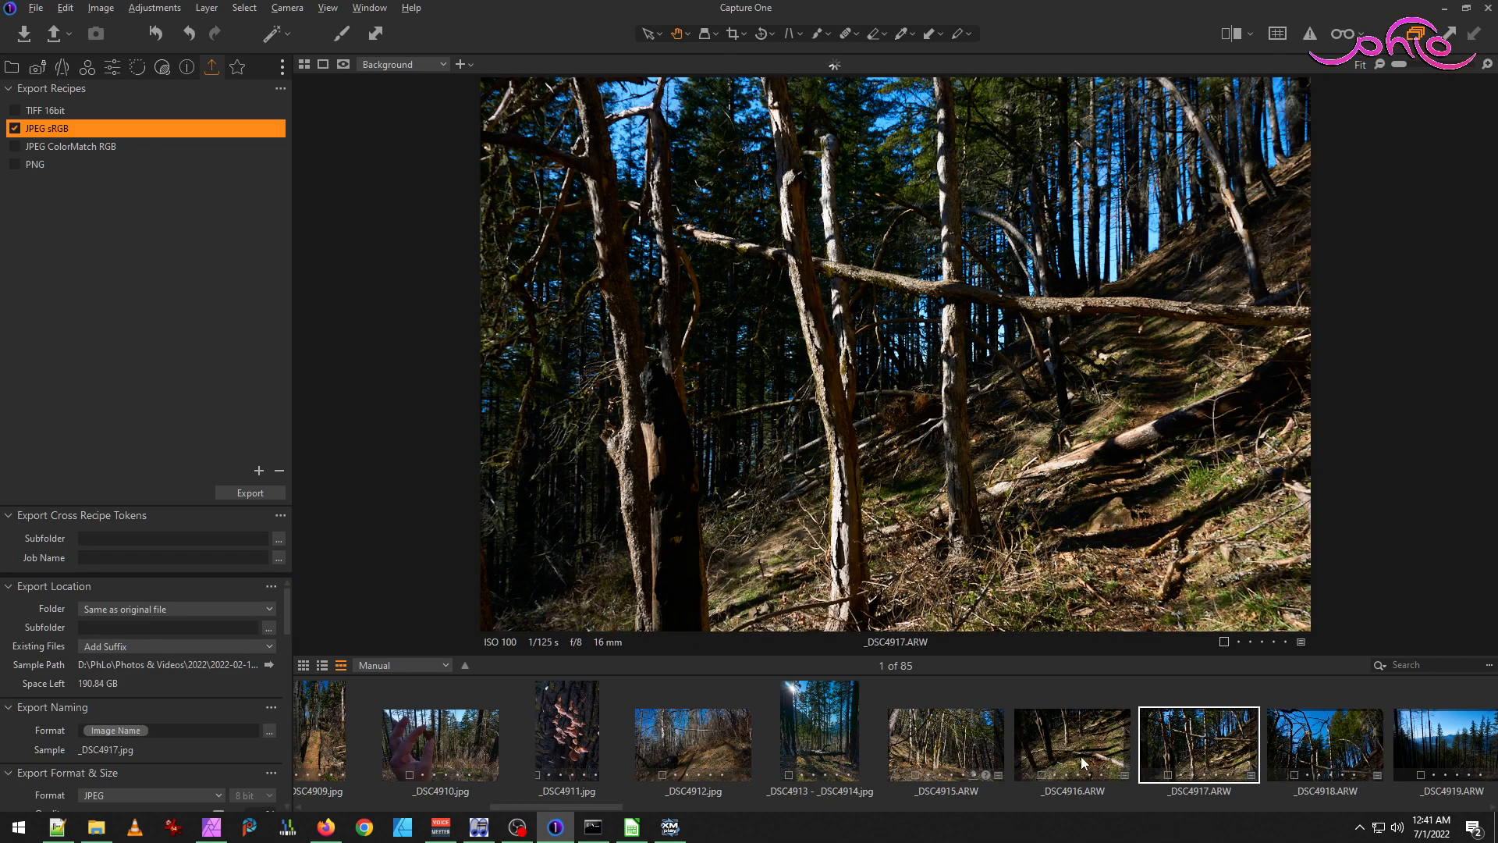
click(1094, 754)
click(1215, 741)
click(1354, 750)
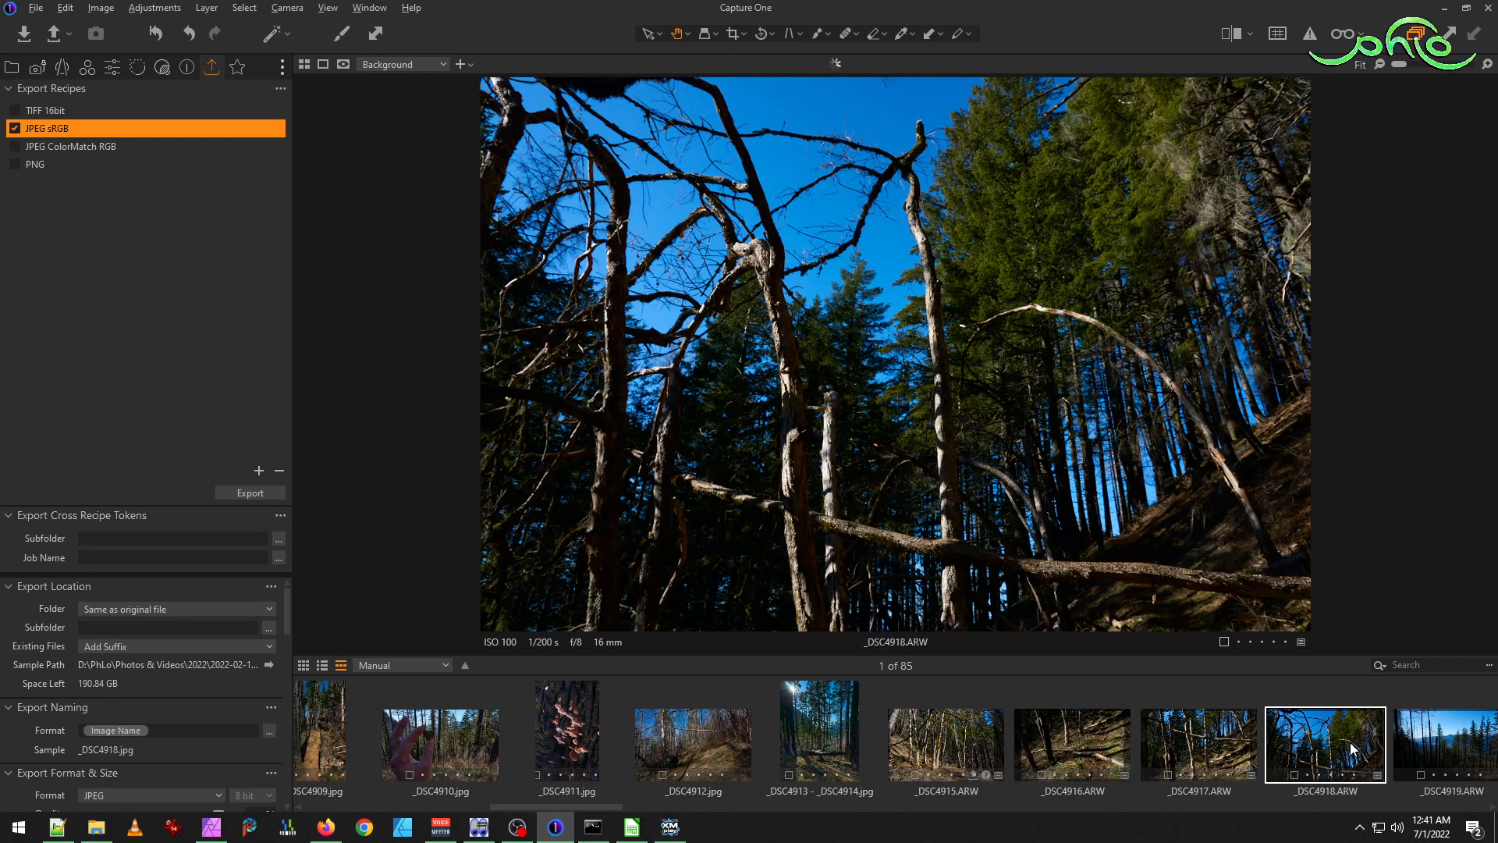
click(1202, 747)
click(1046, 749)
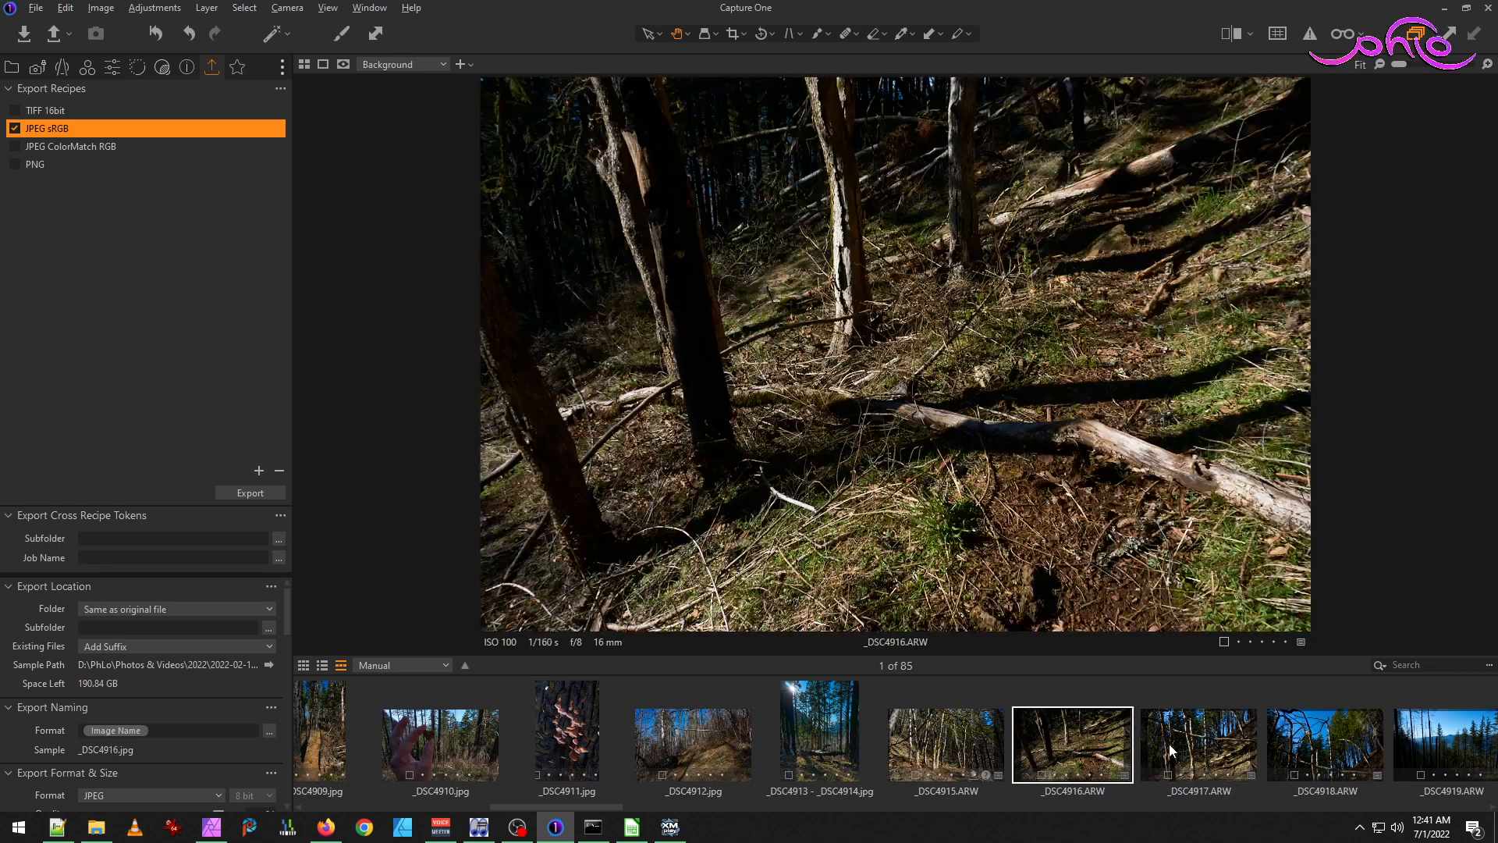
click(1171, 751)
click(1309, 747)
click(1199, 753)
click(1082, 755)
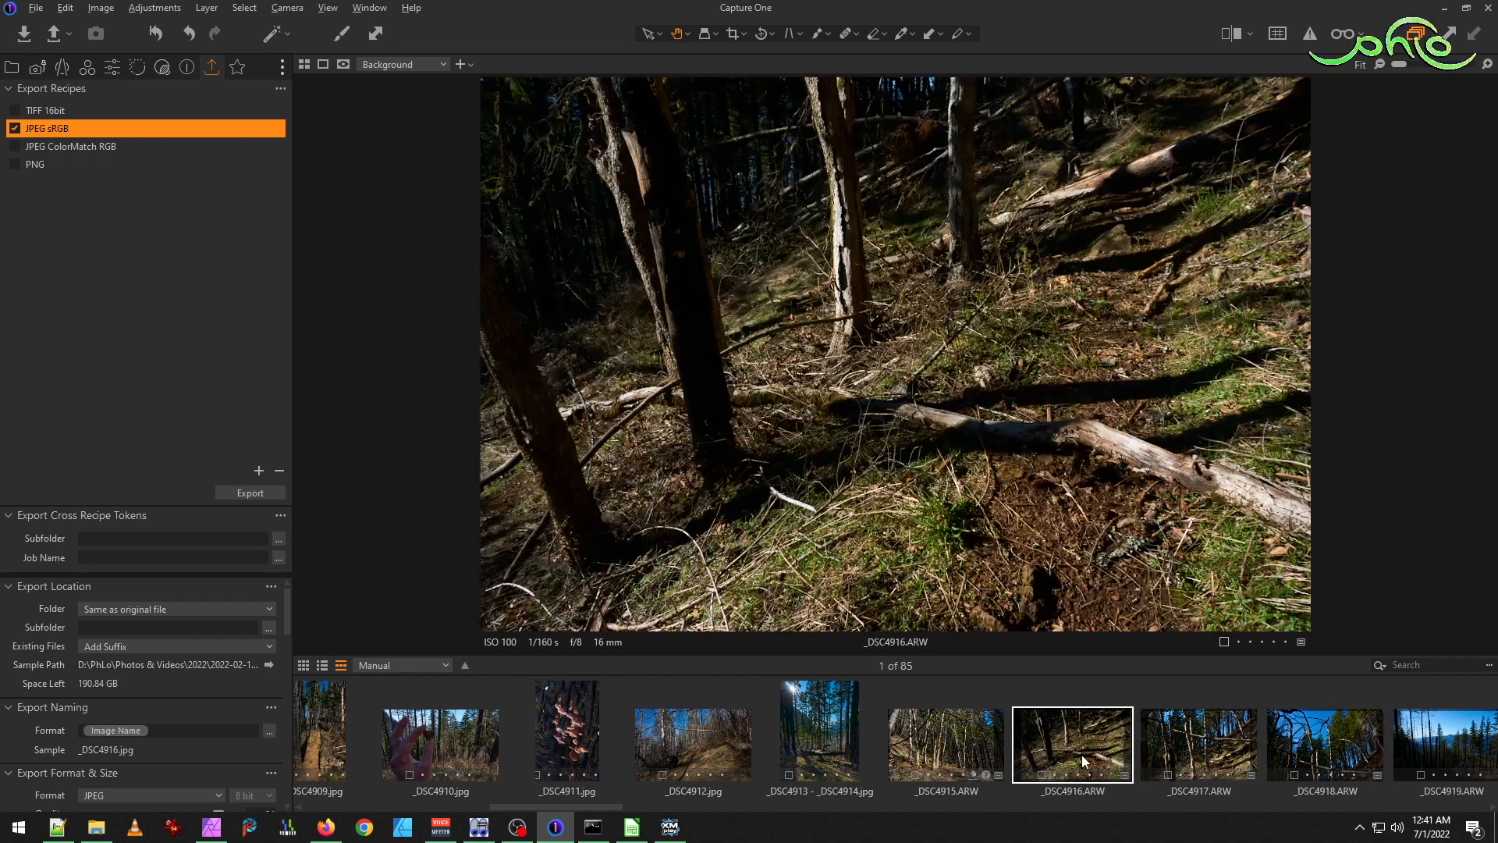
click(1224, 763)
click(1300, 745)
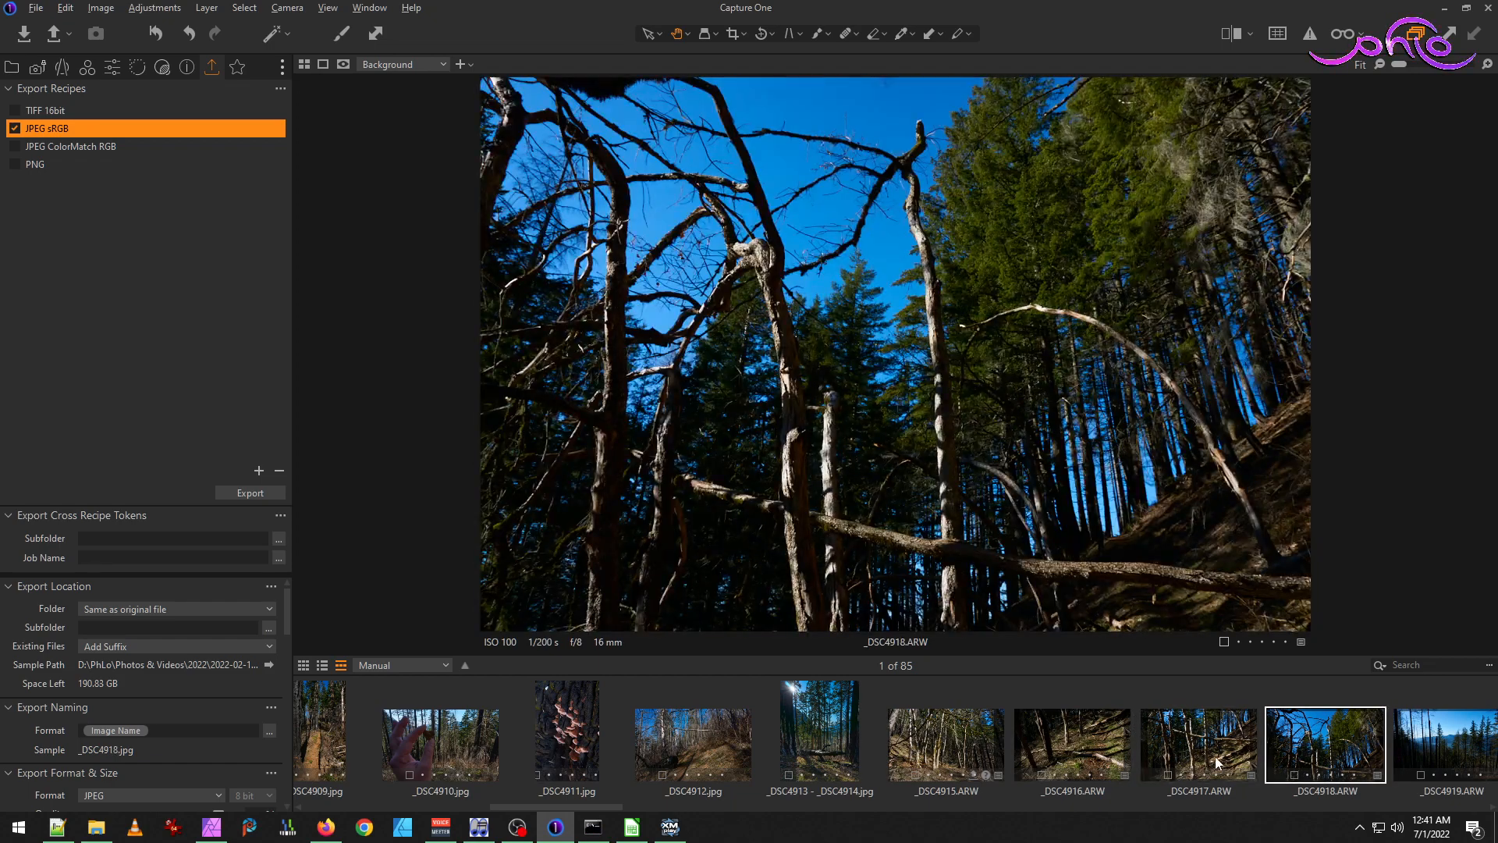
click(1219, 764)
click(1108, 749)
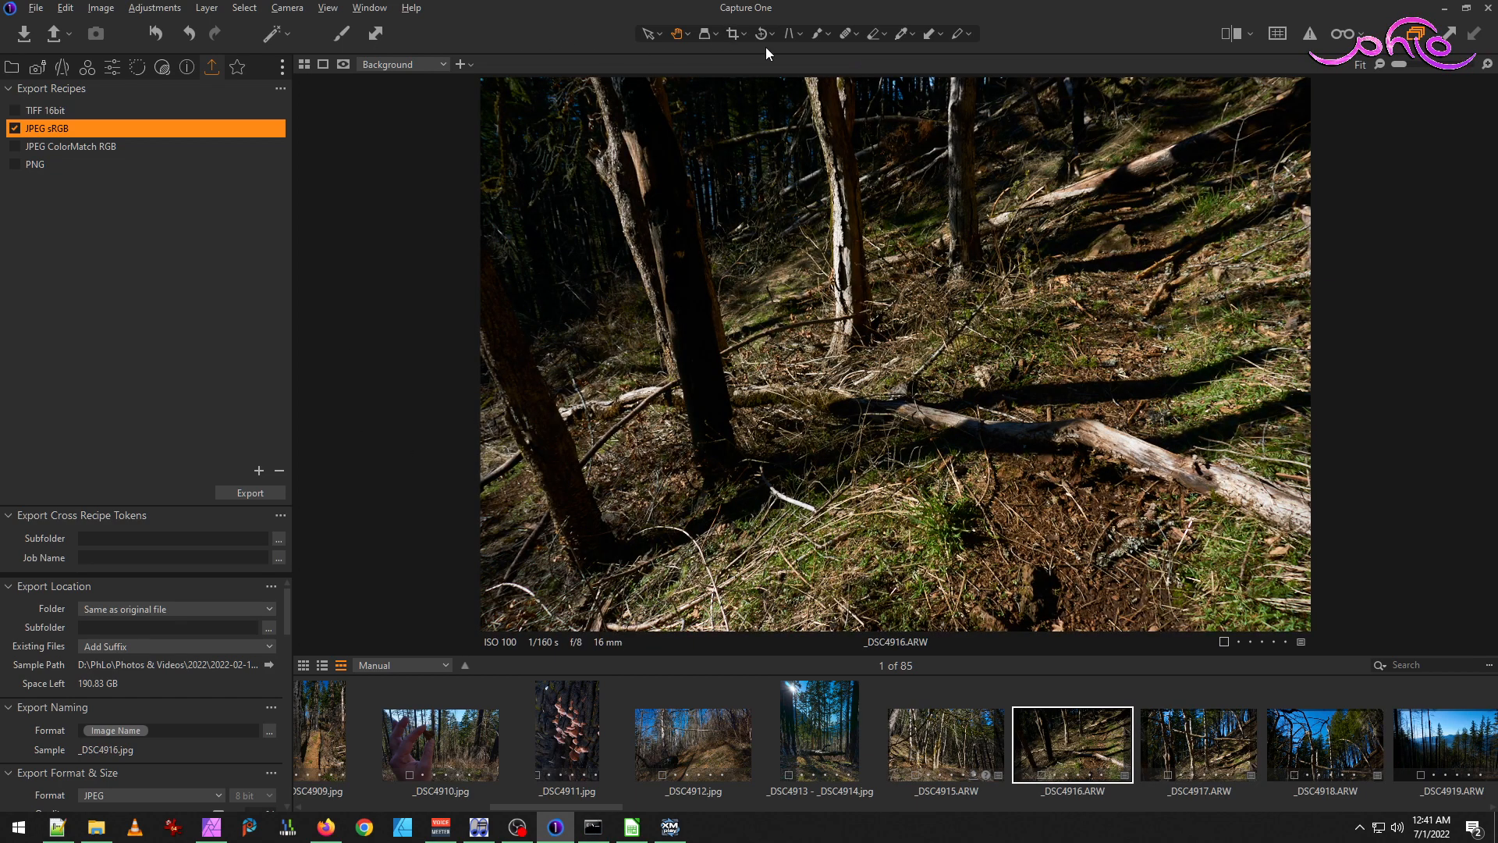
Extend the crop of _DSC4916.ARW to the full frame, about 22.77 × 14.16 in, using the Unconstrained aspect ratio.
click(732, 33)
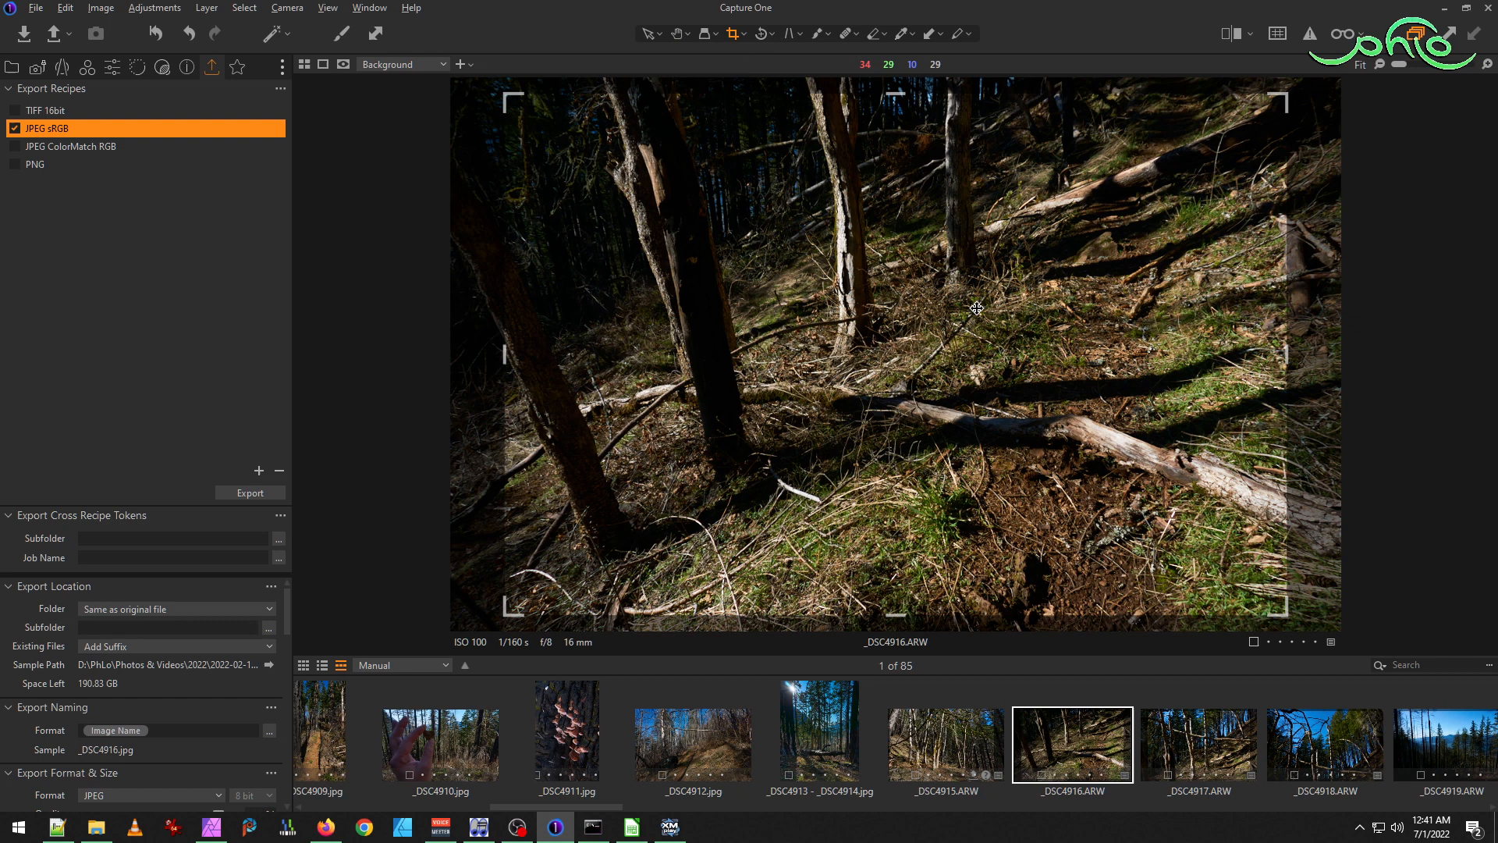
drag(502, 358, 457, 358)
drag(1287, 359, 1419, 369)
click(746, 34)
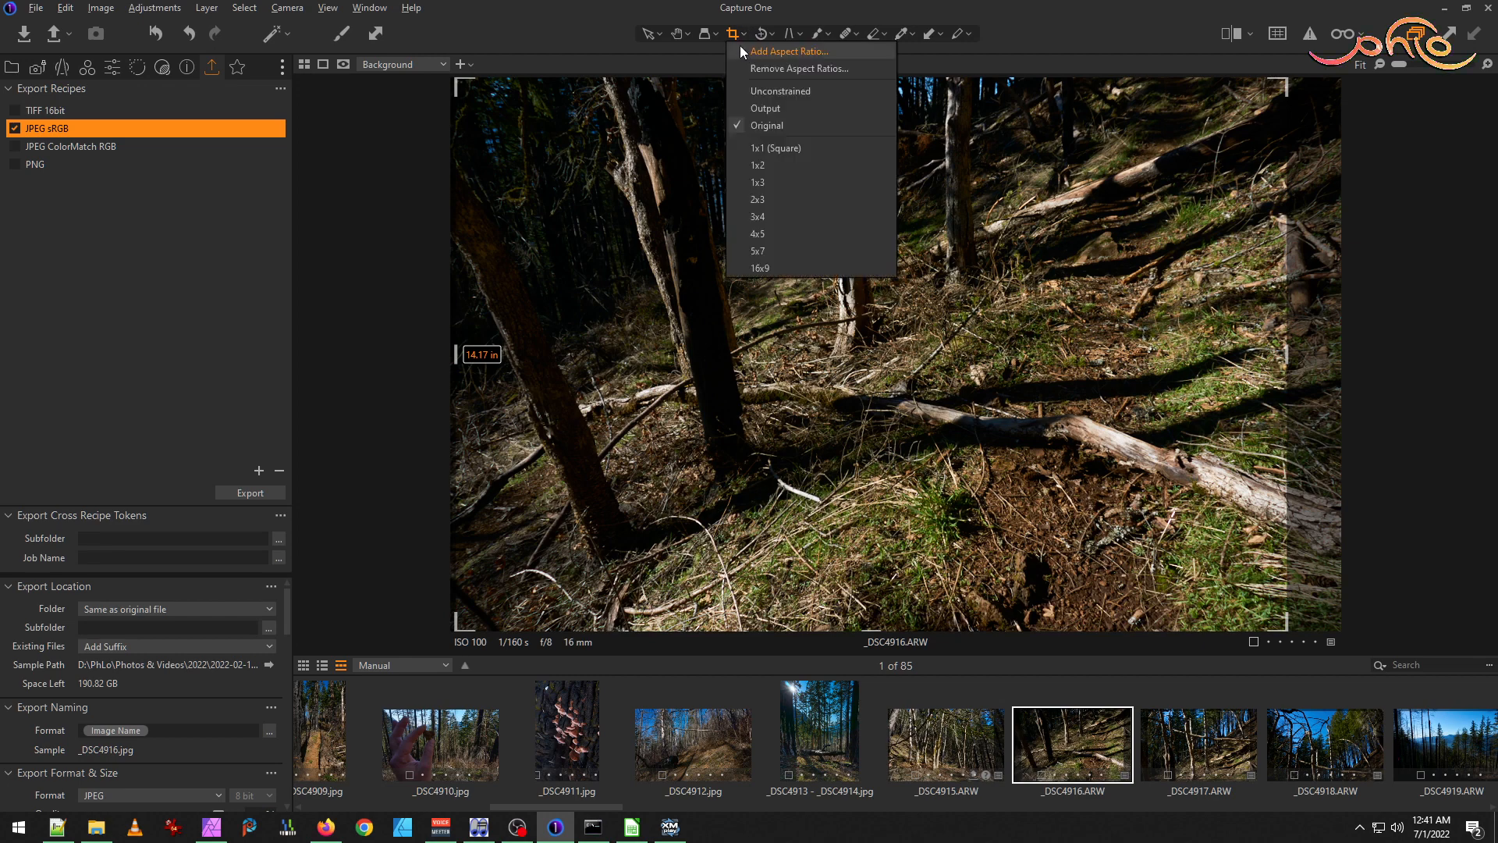
click(785, 95)
drag(1293, 358, 1351, 373)
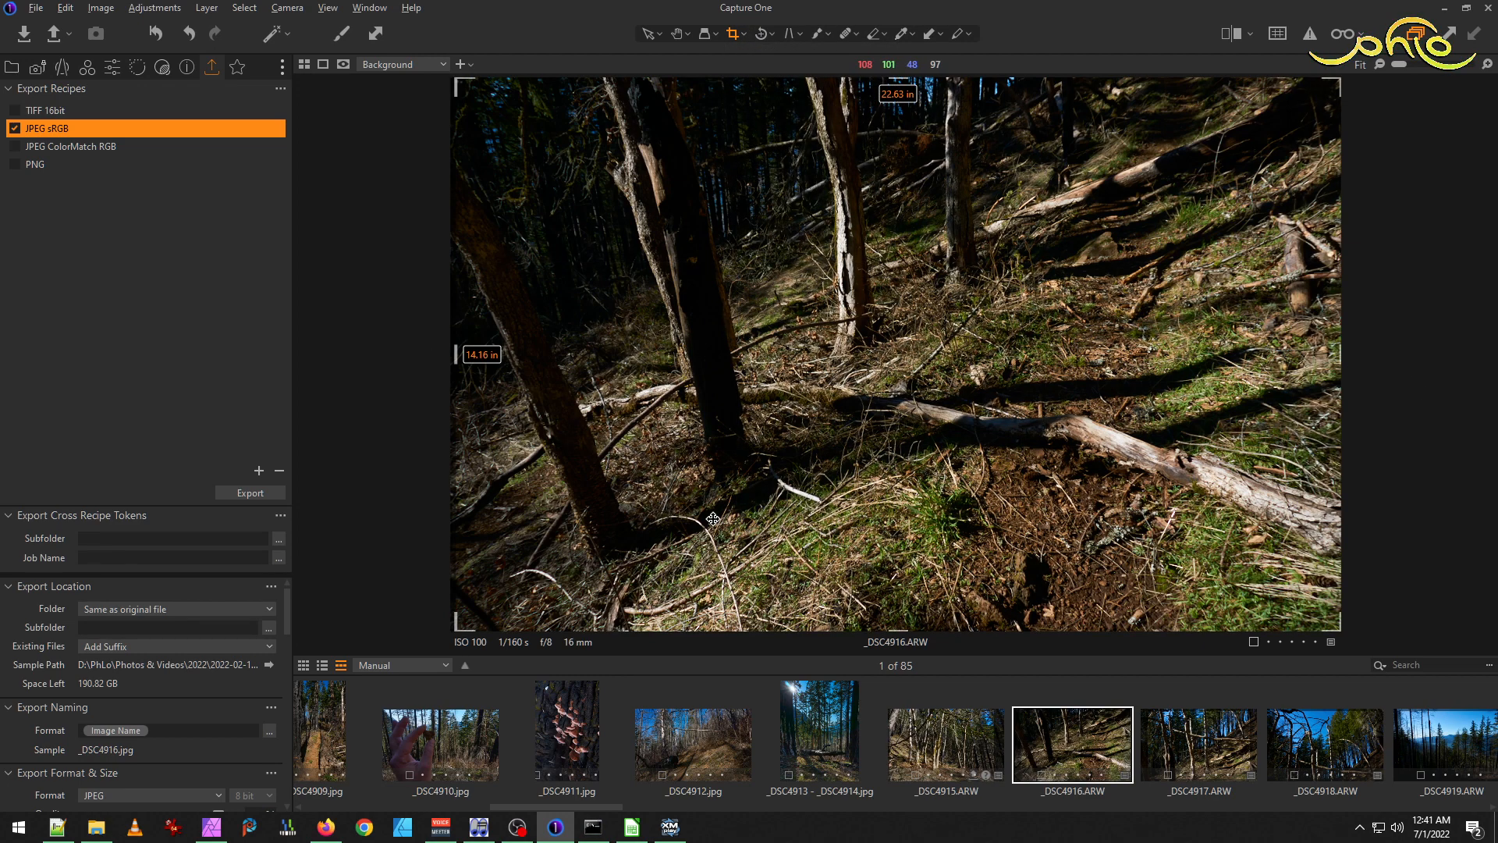
drag(456, 355, 446, 358)
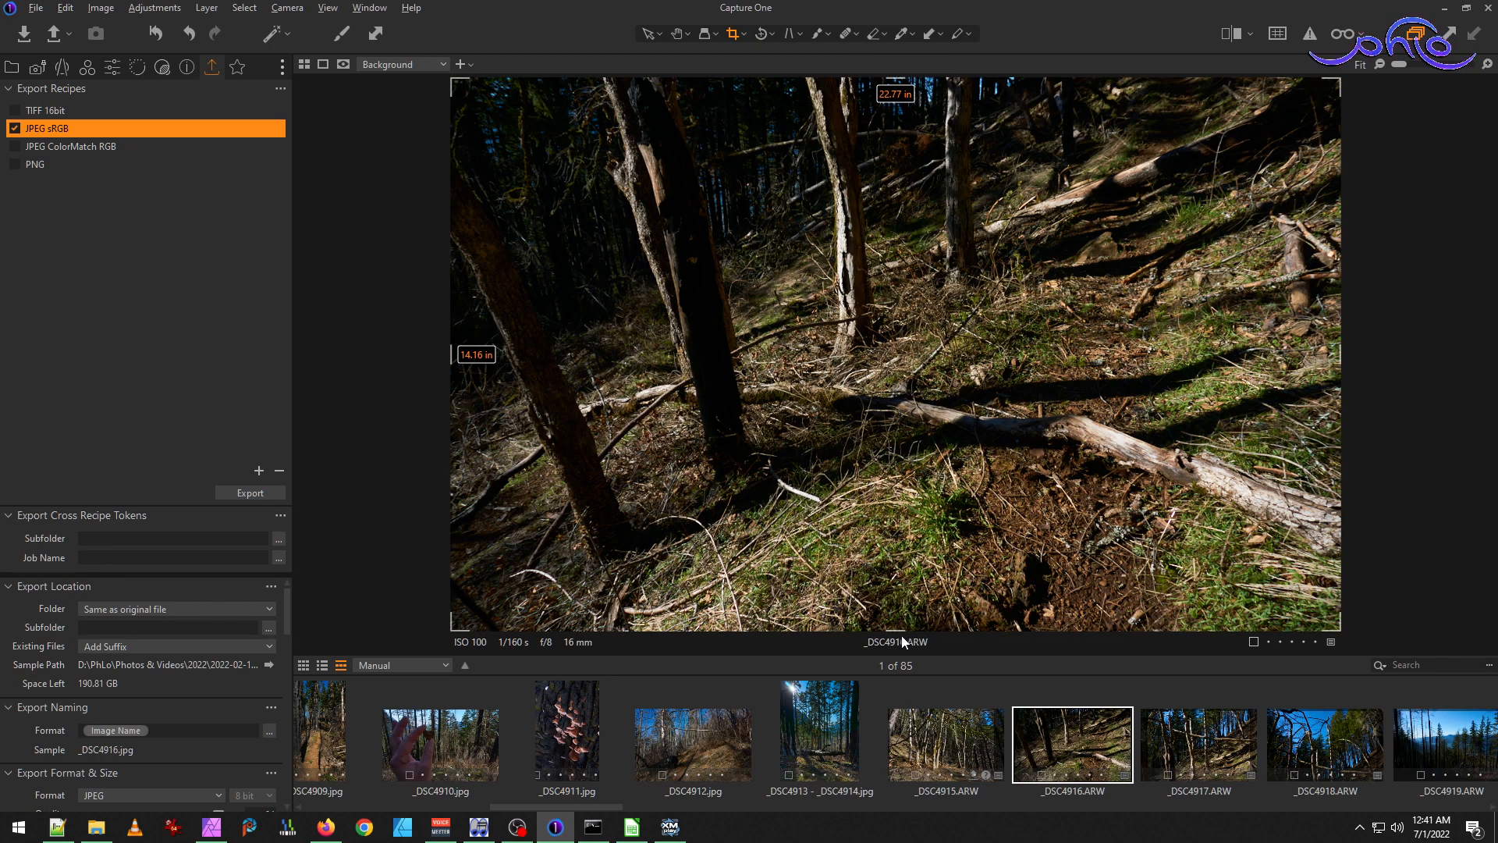
click(890, 518)
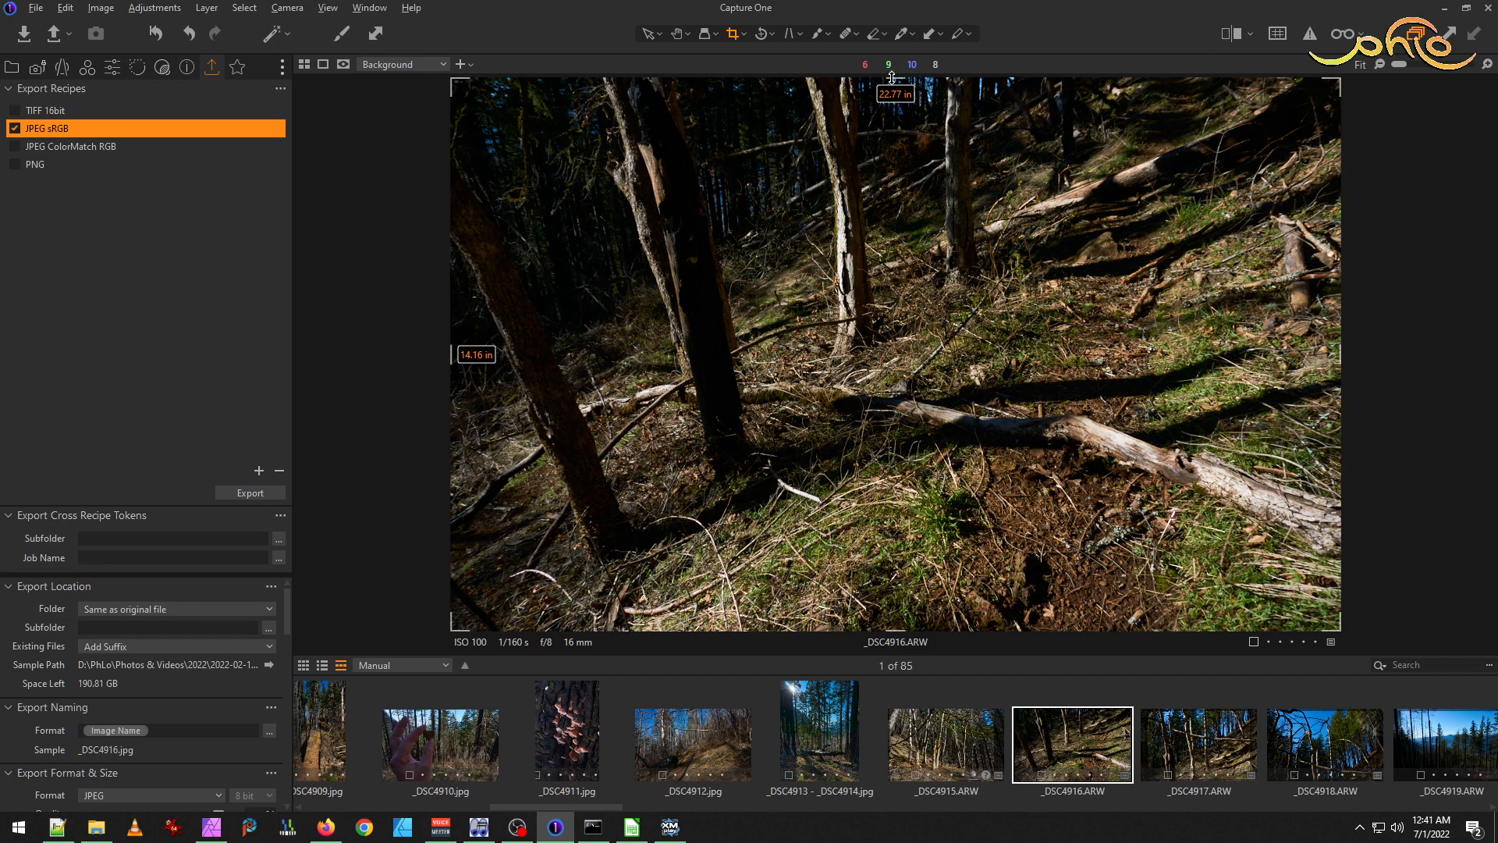
Set the crop of _DSC4917.ARW to Unconstrained and extend its upper and side edges to about 22.77 × 13.75 in.
click(1223, 754)
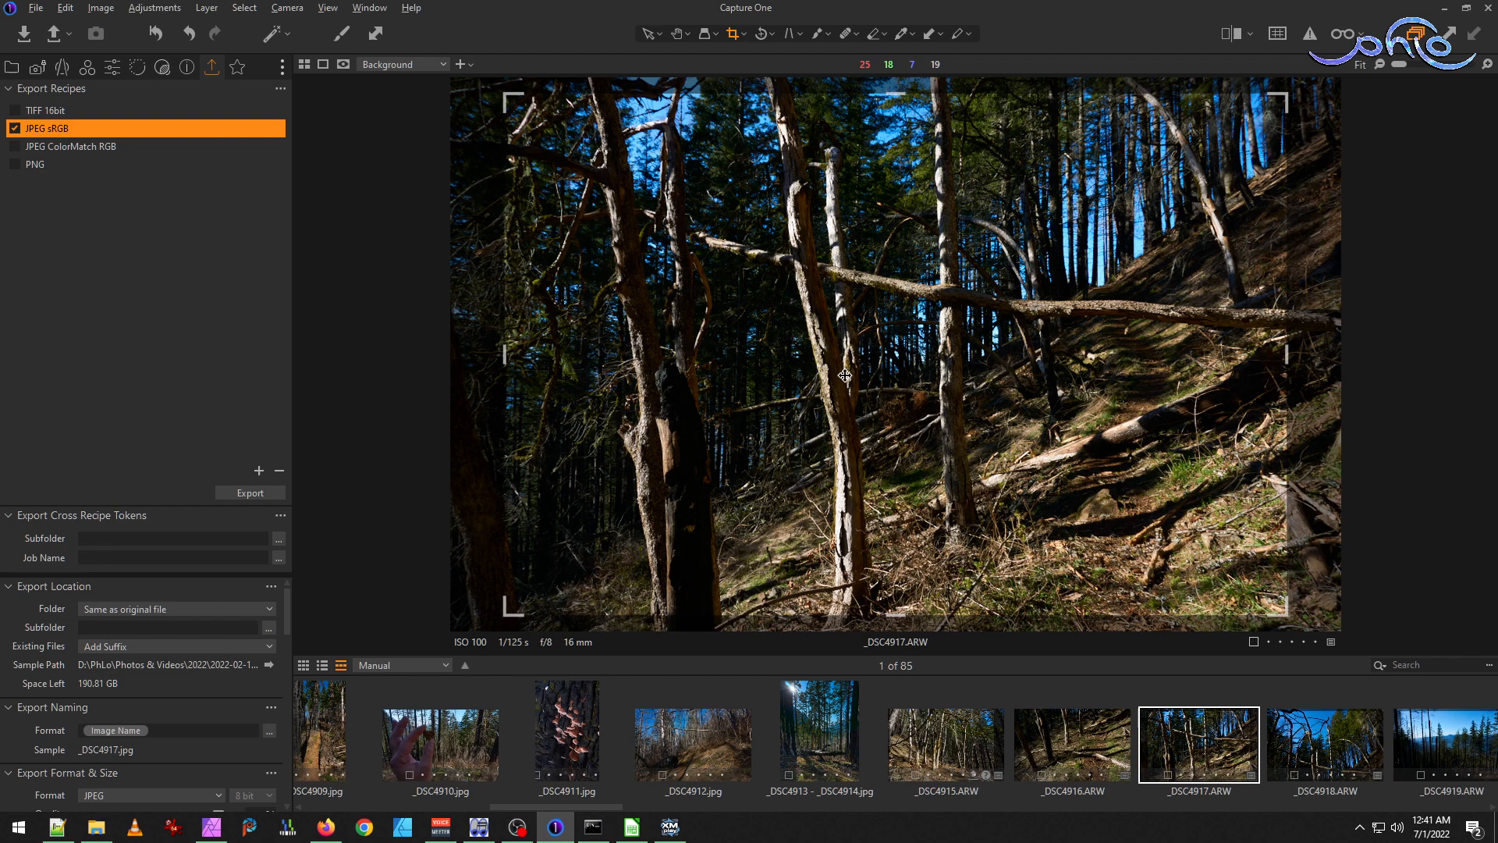
click(742, 36)
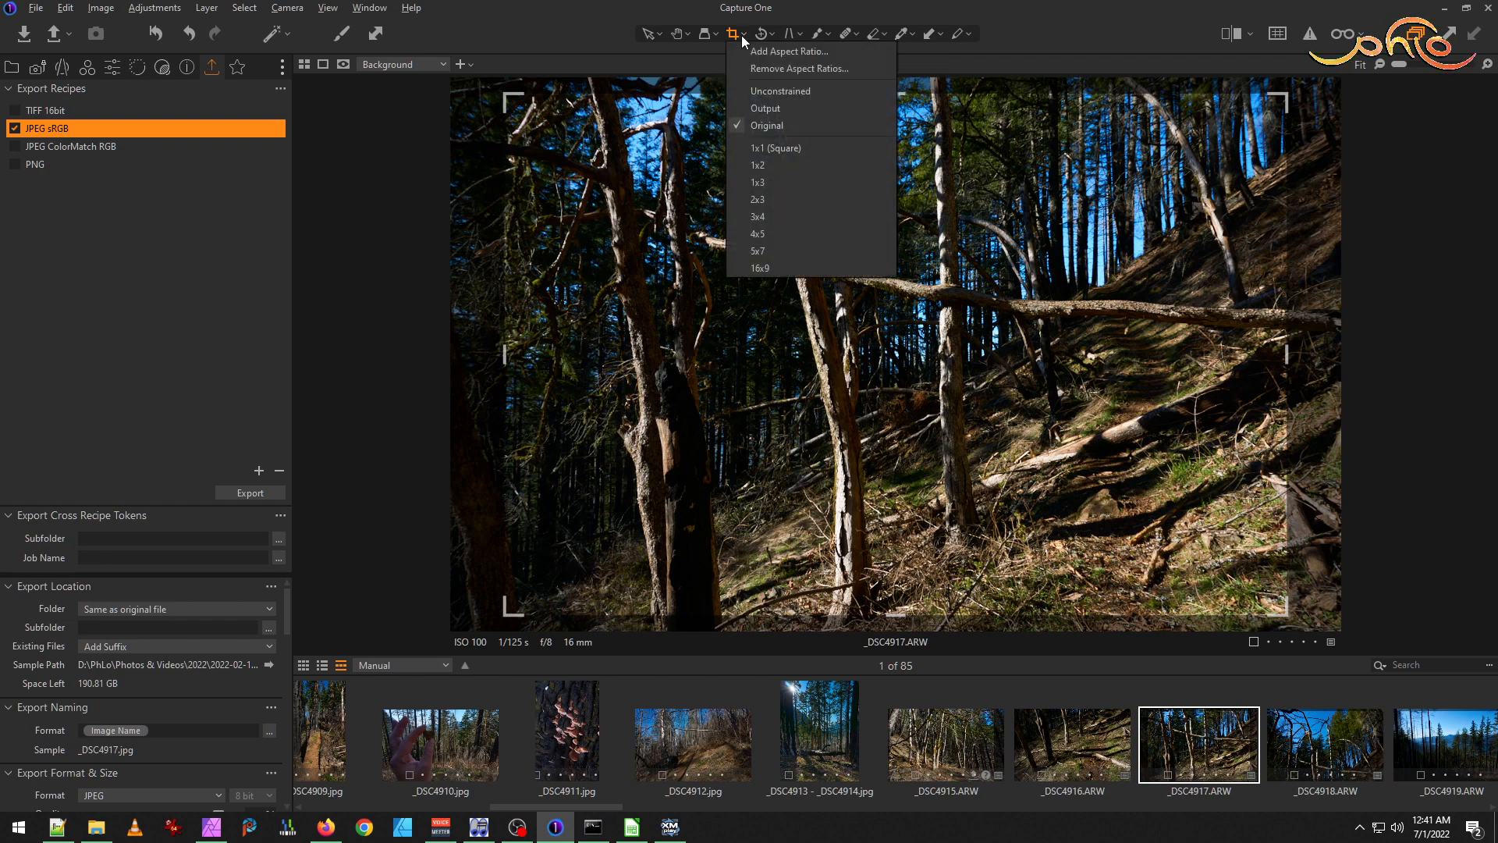
click(769, 91)
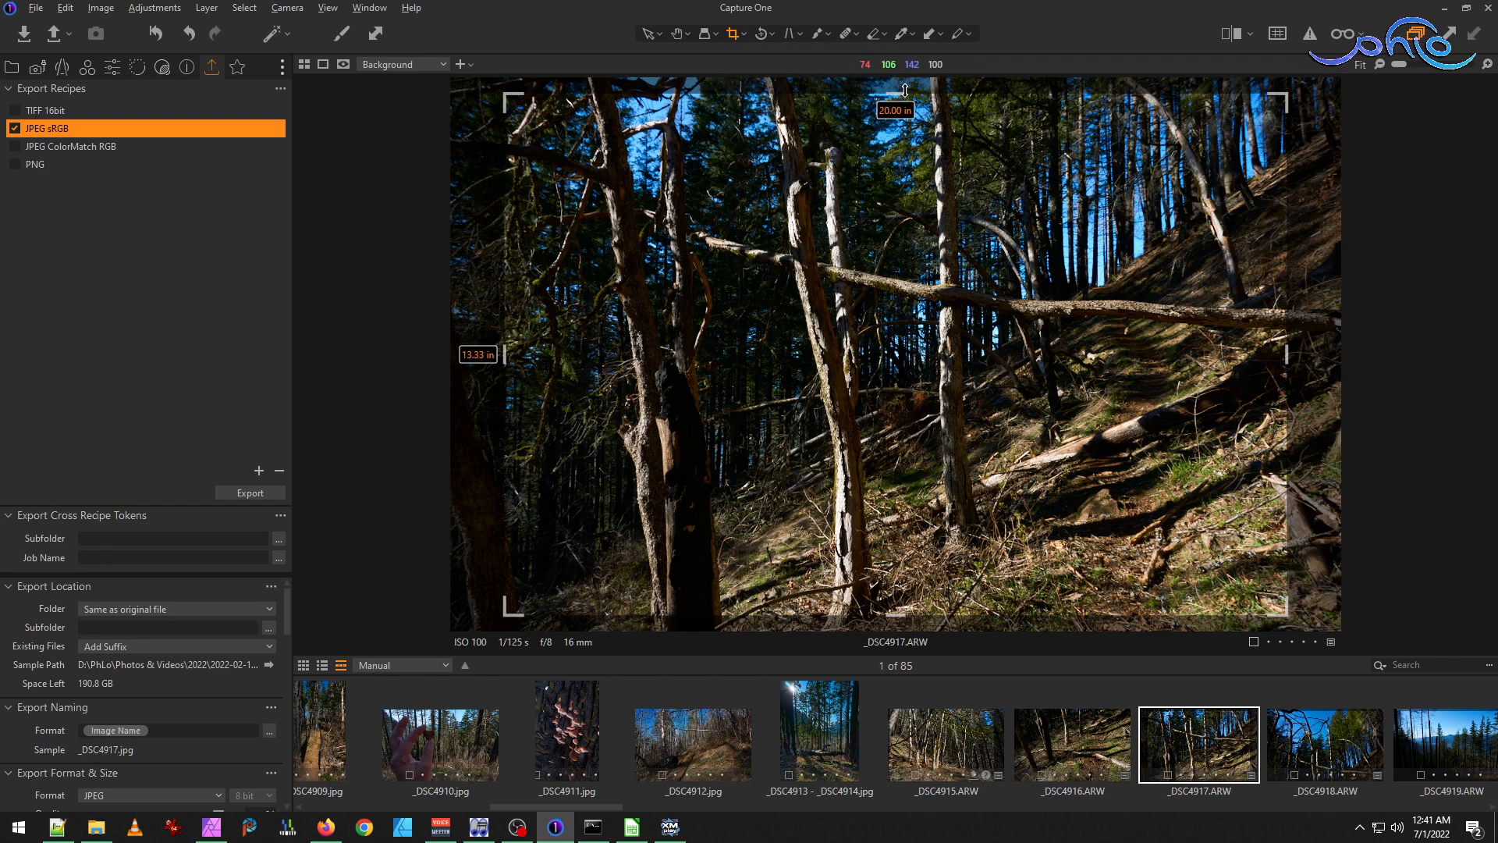
drag(877, 98, 877, 78)
drag(507, 353, 451, 353)
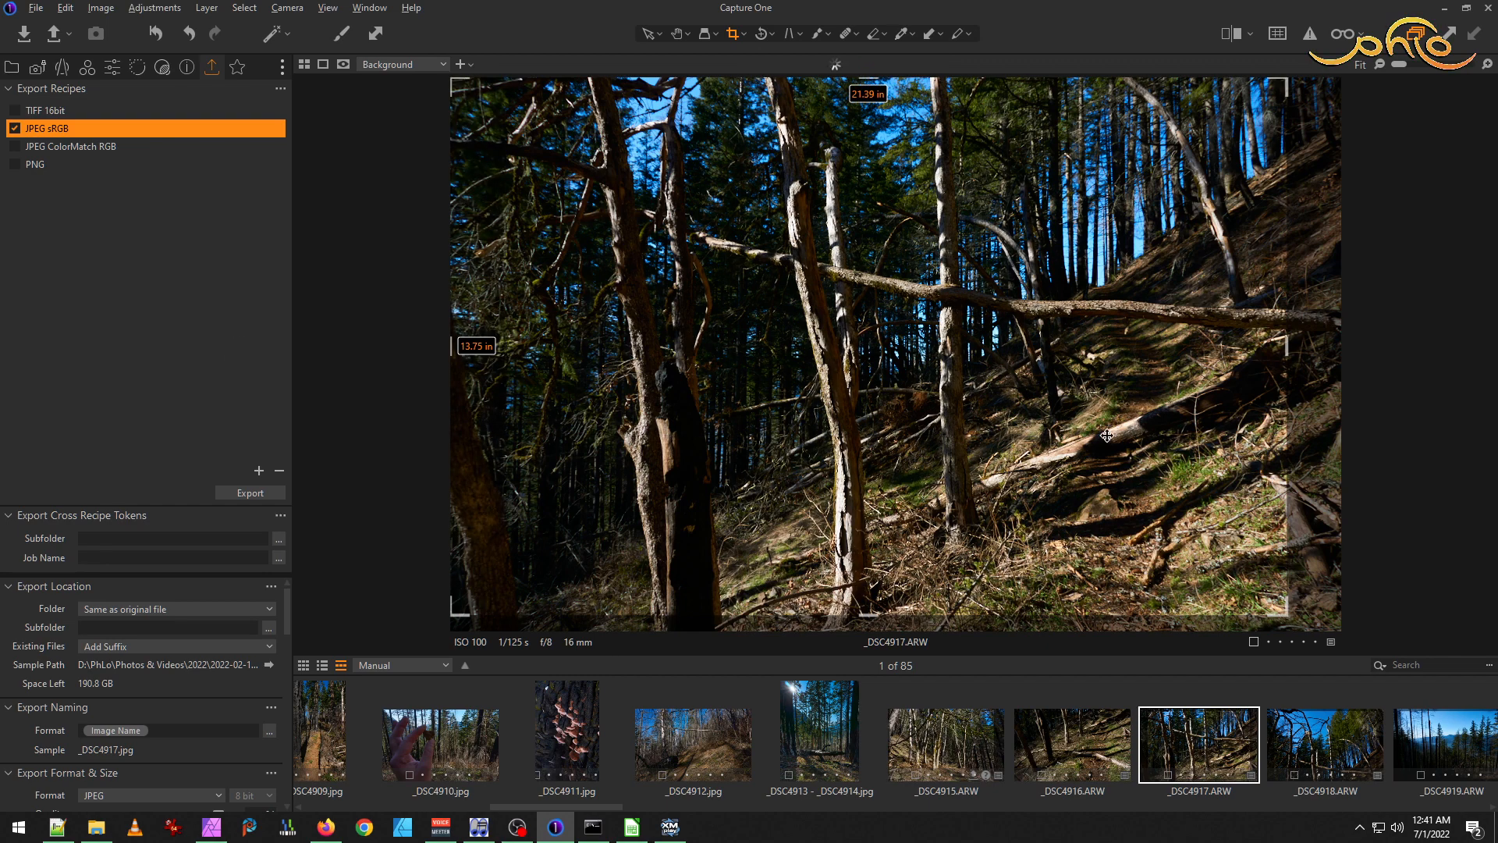
drag(1287, 355, 1343, 355)
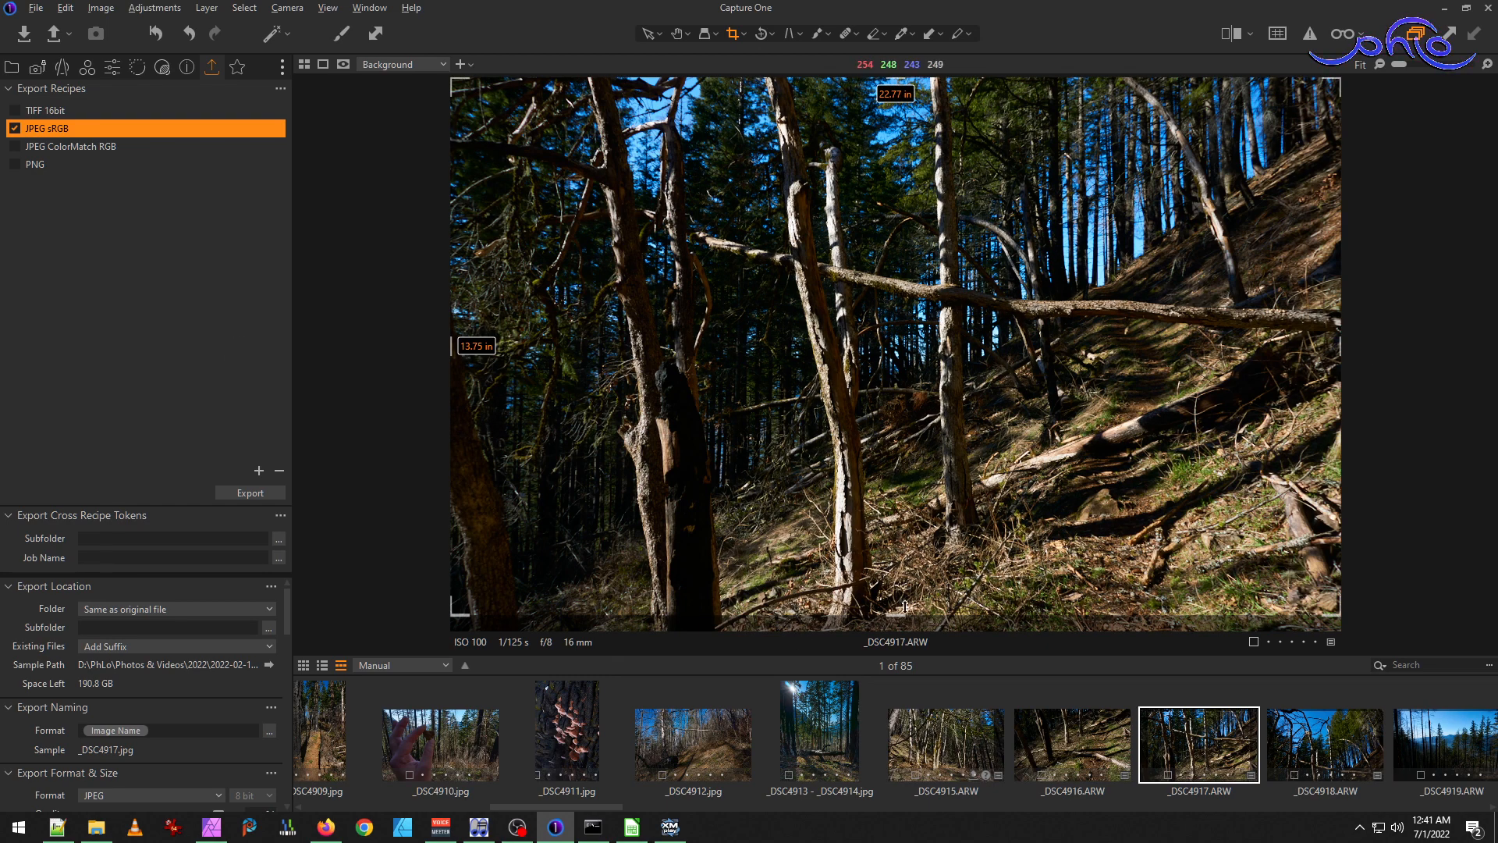
Extend the crop of _DSC4918.ARW to the full frame, about 22.77 × 14.16 in, using the Unconstrained aspect ratio.
click(1332, 747)
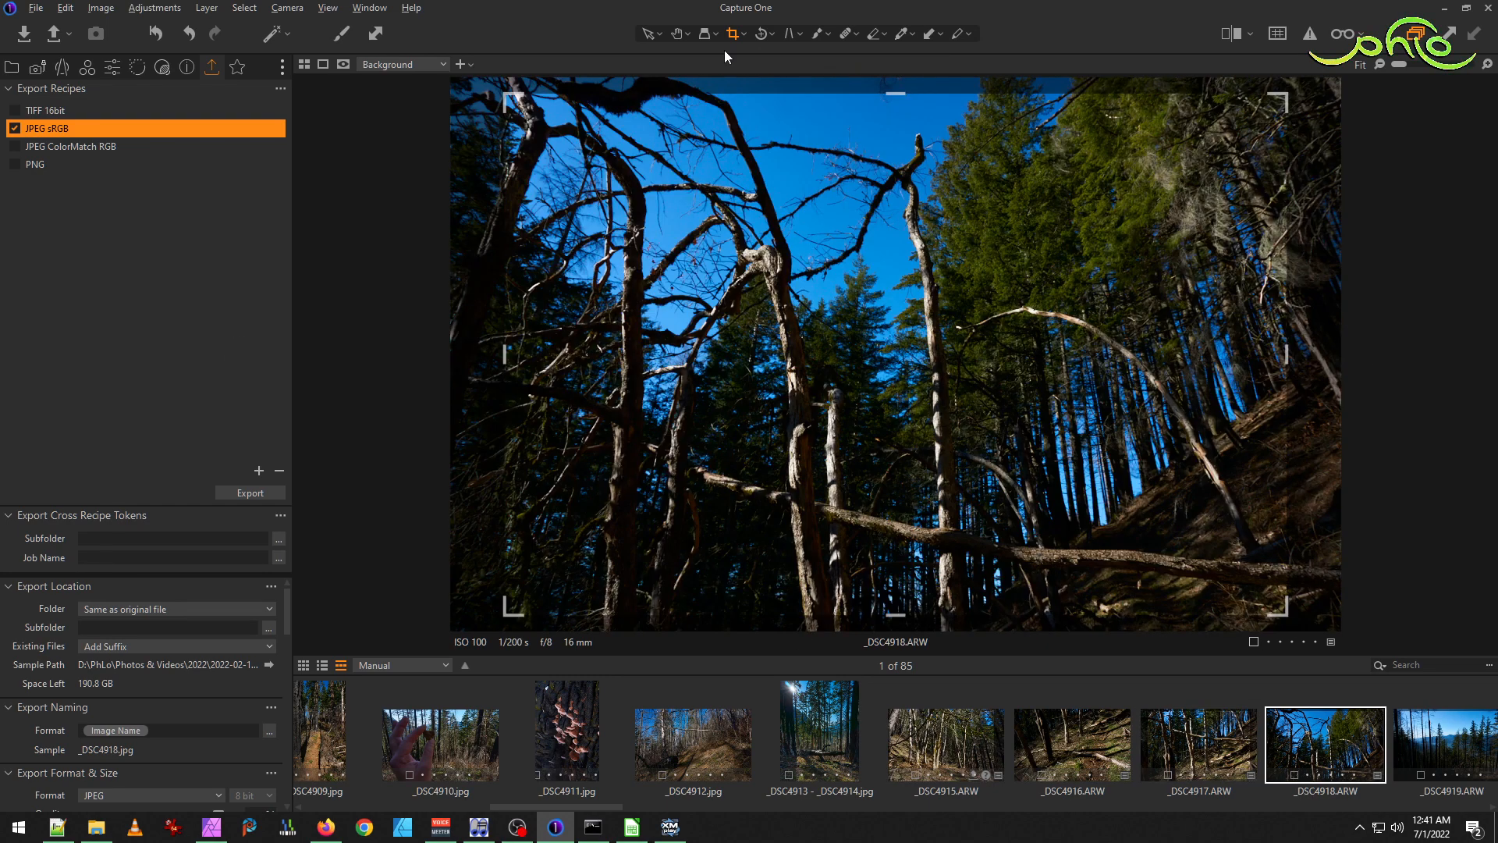
drag(885, 88, 890, 76)
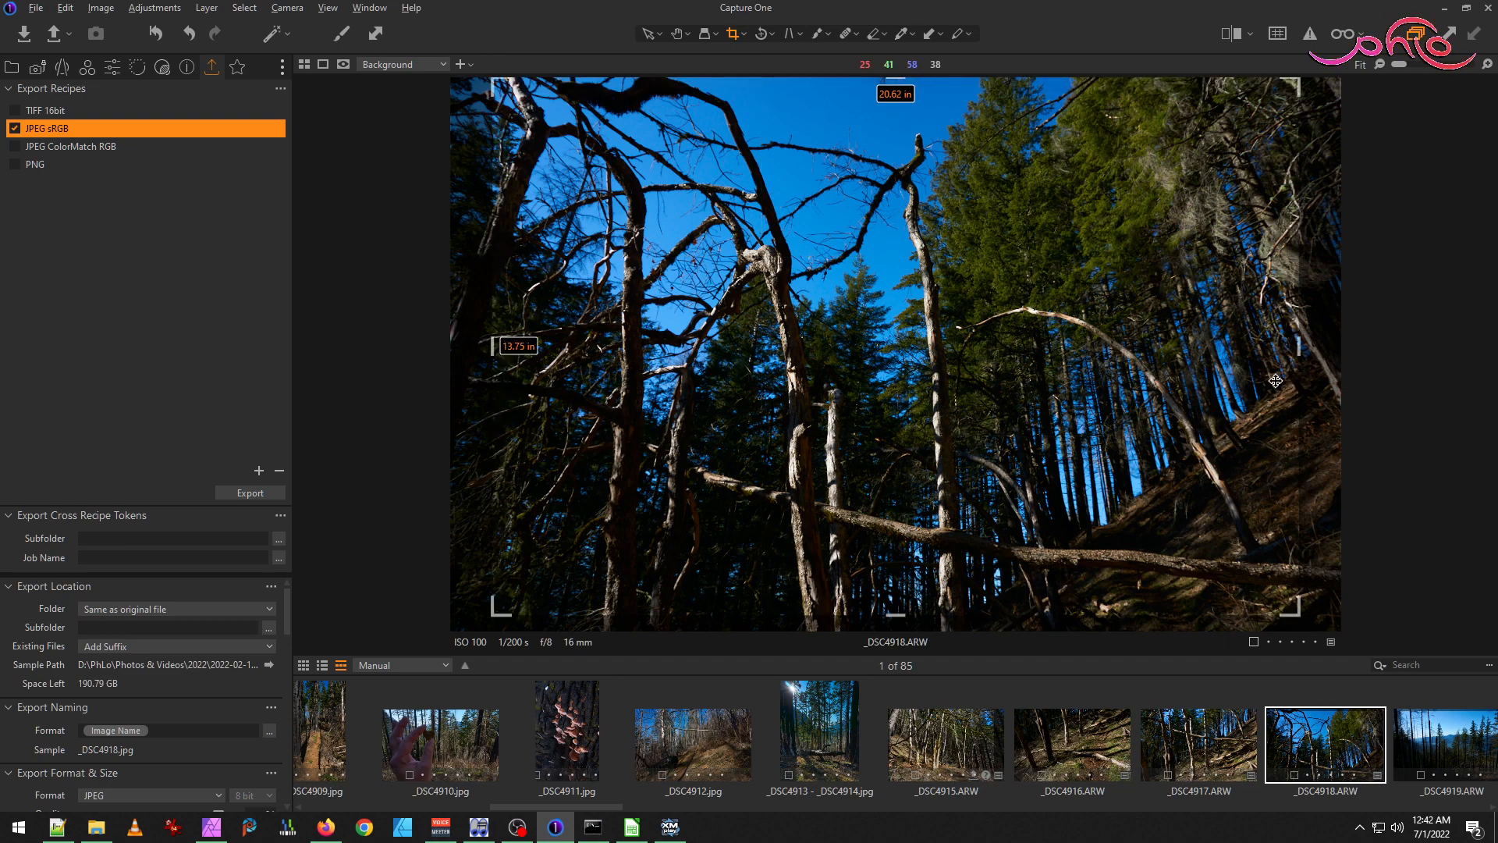
click(745, 35)
click(770, 96)
drag(1299, 346, 1341, 346)
drag(491, 353, 450, 354)
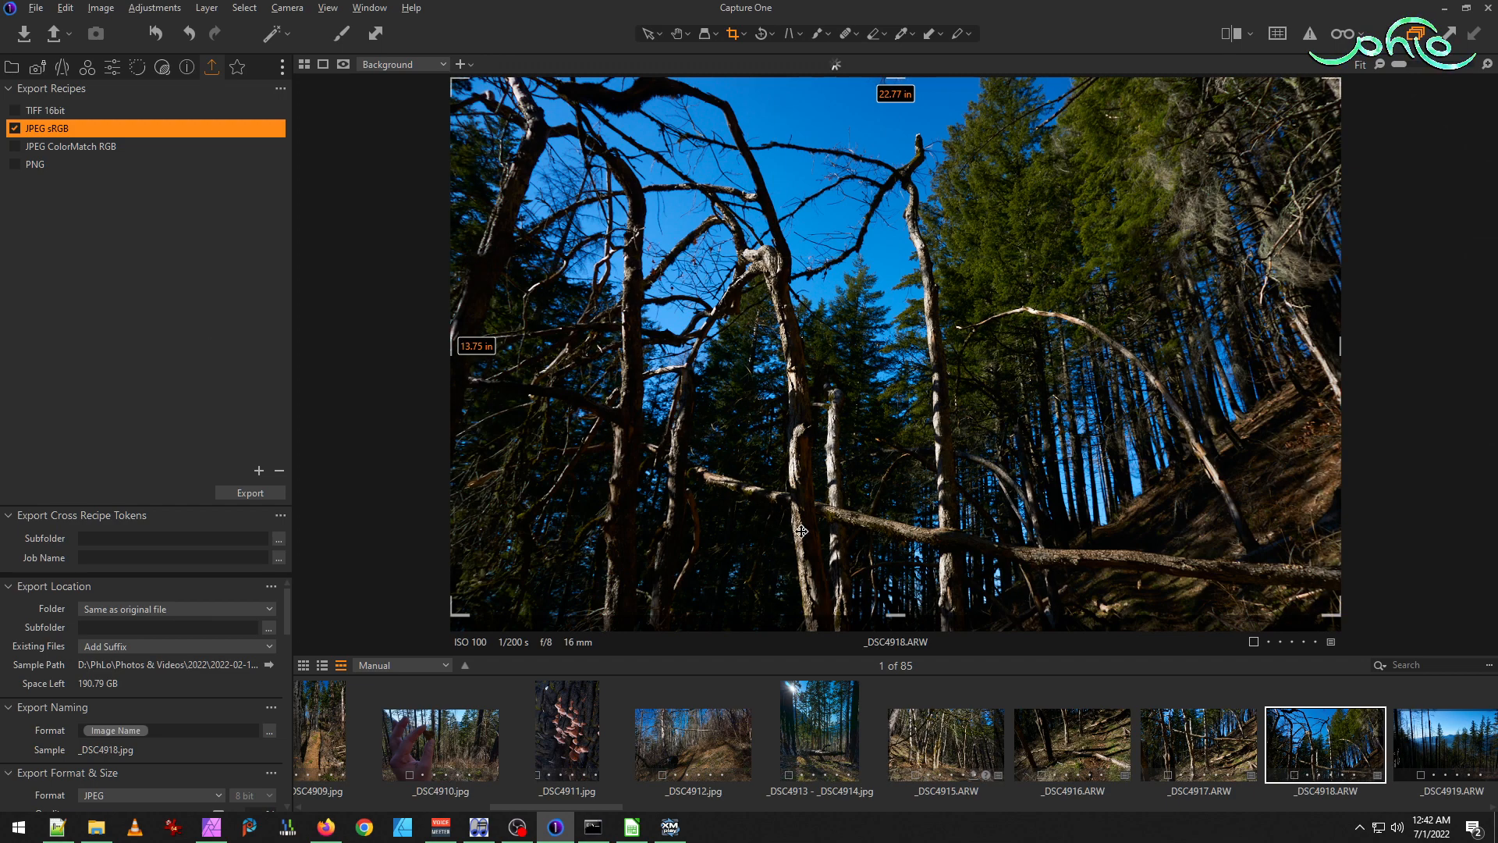
drag(906, 617, 906, 631)
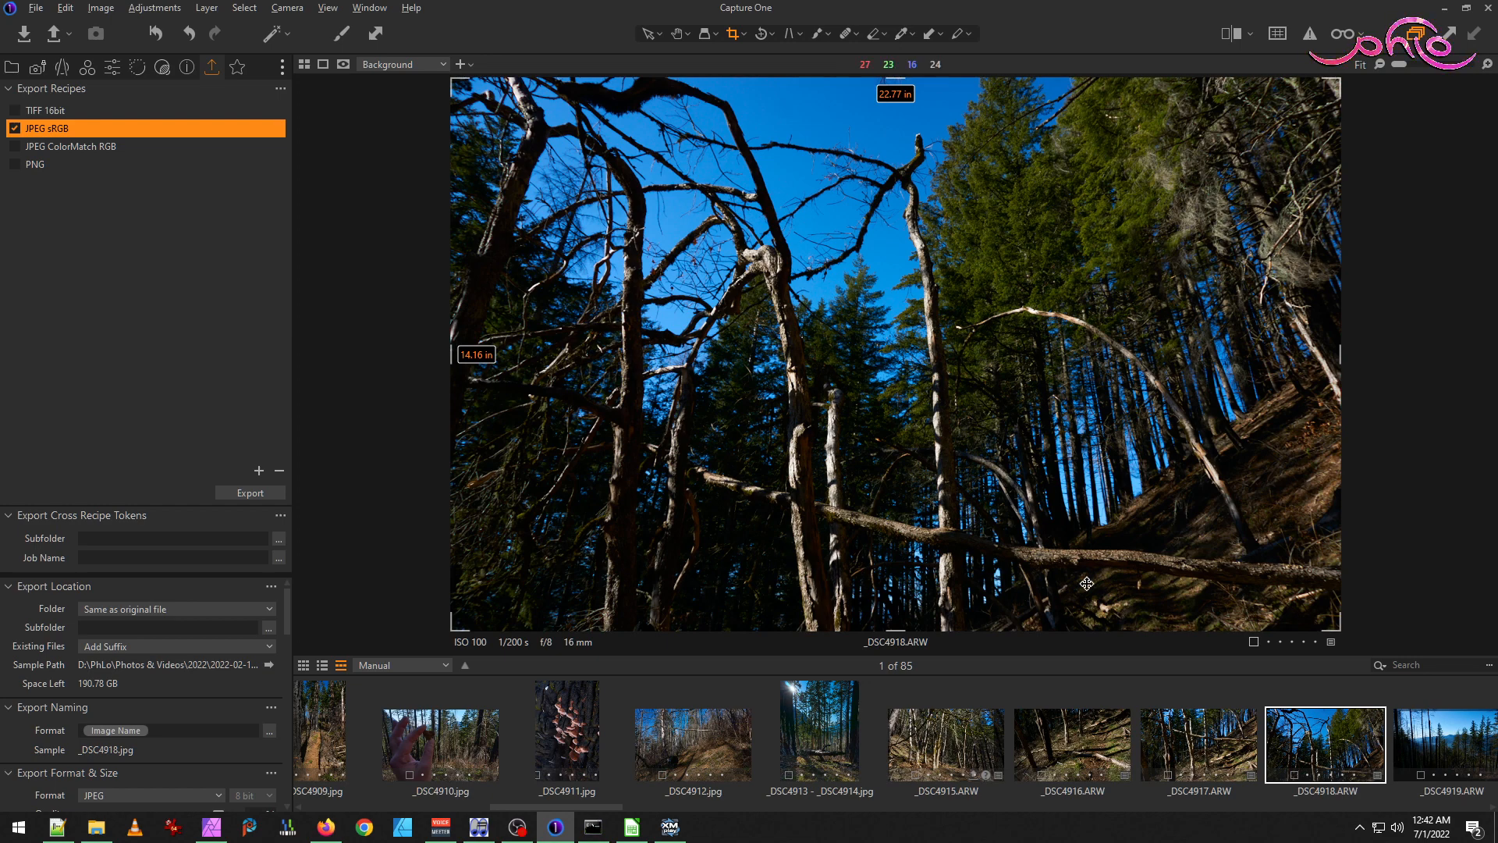
Launch the Hugin panorama stitcher and show the hike folder in File Explorer.
click(27, 838)
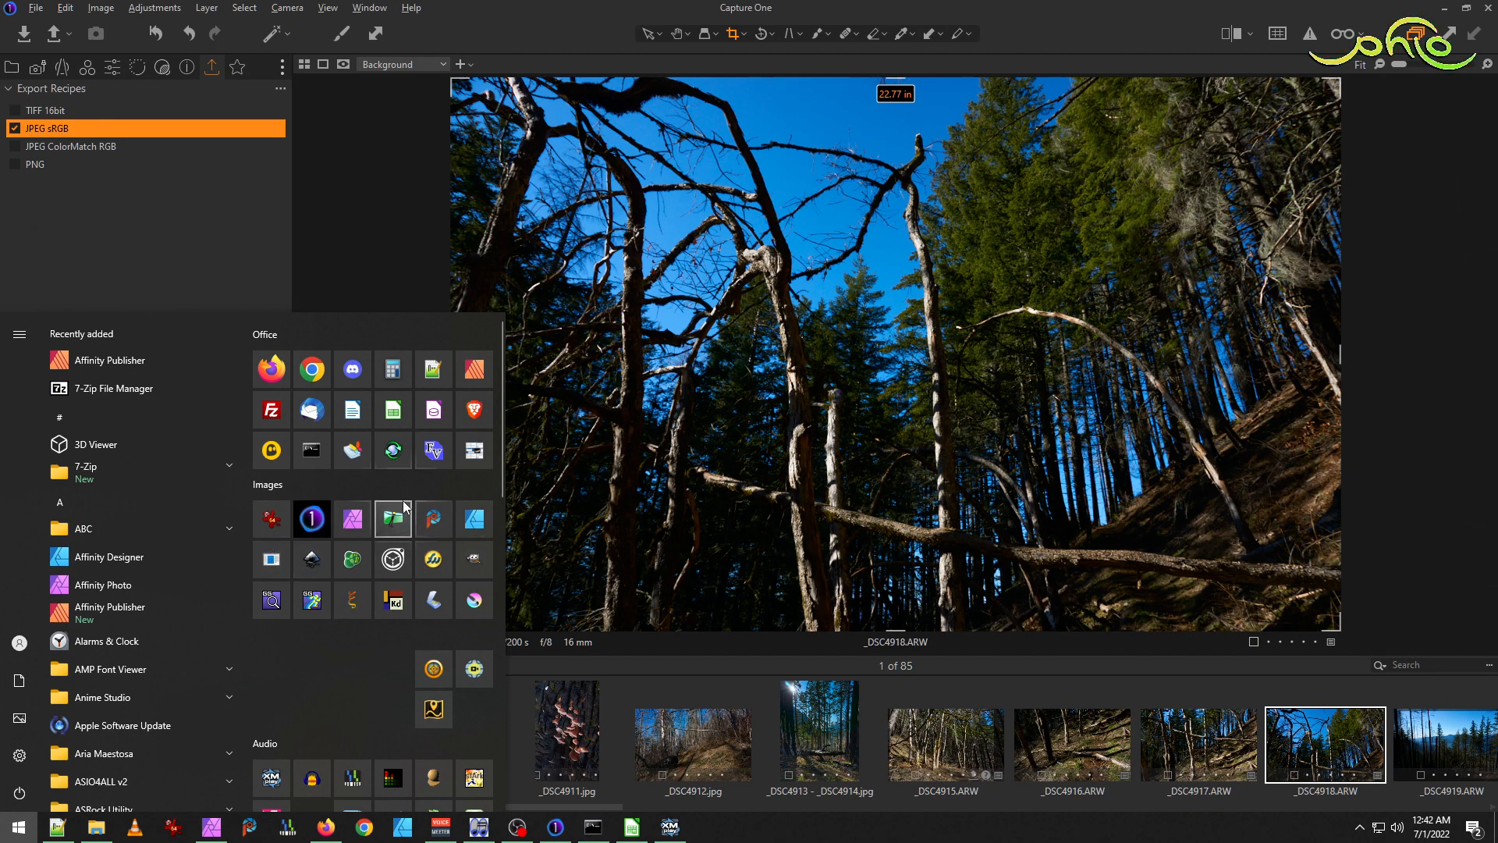
click(632, 574)
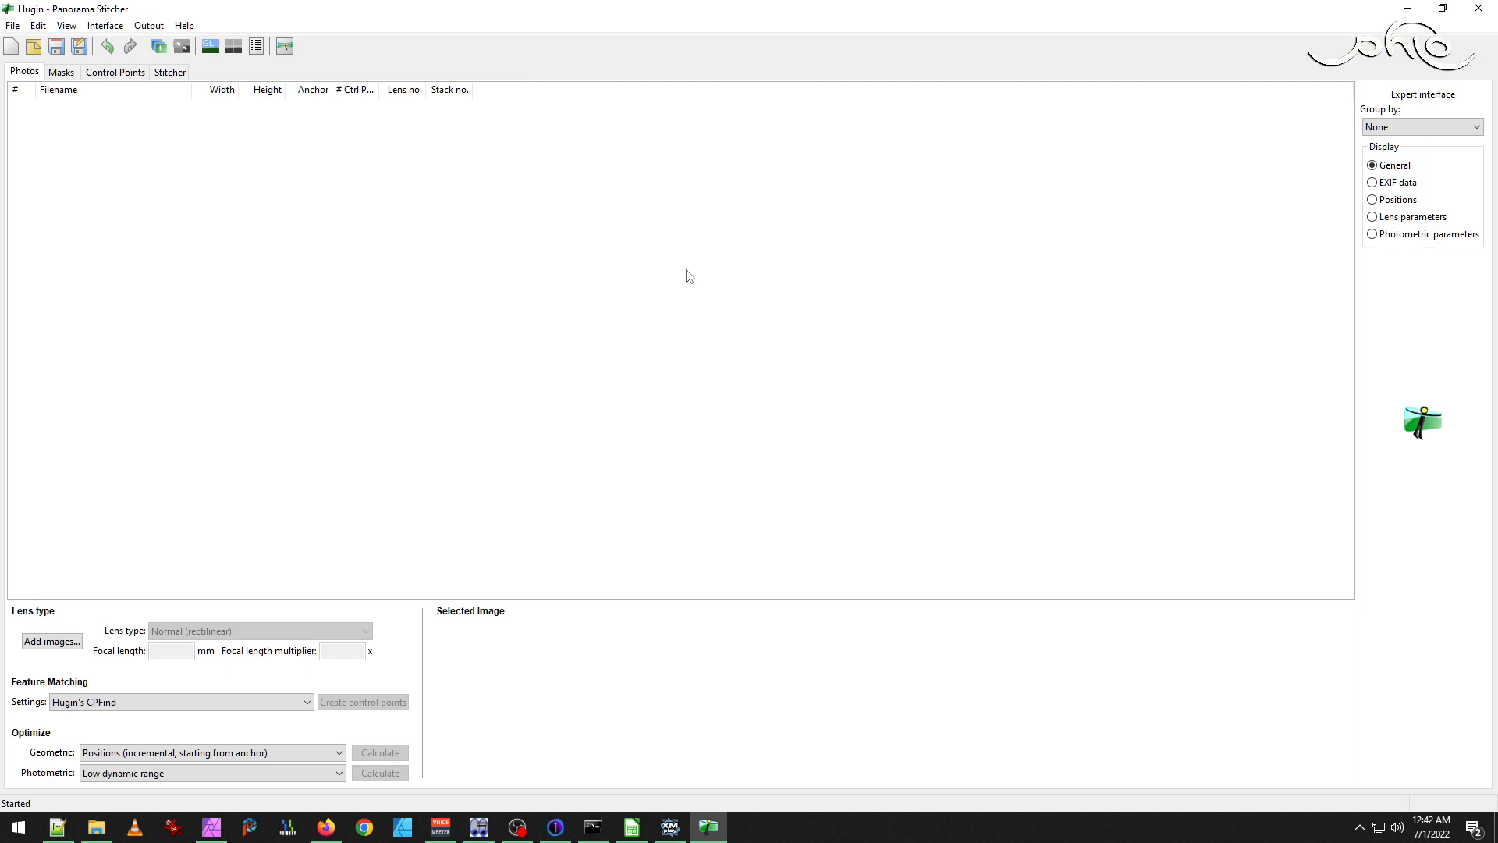
click(96, 827)
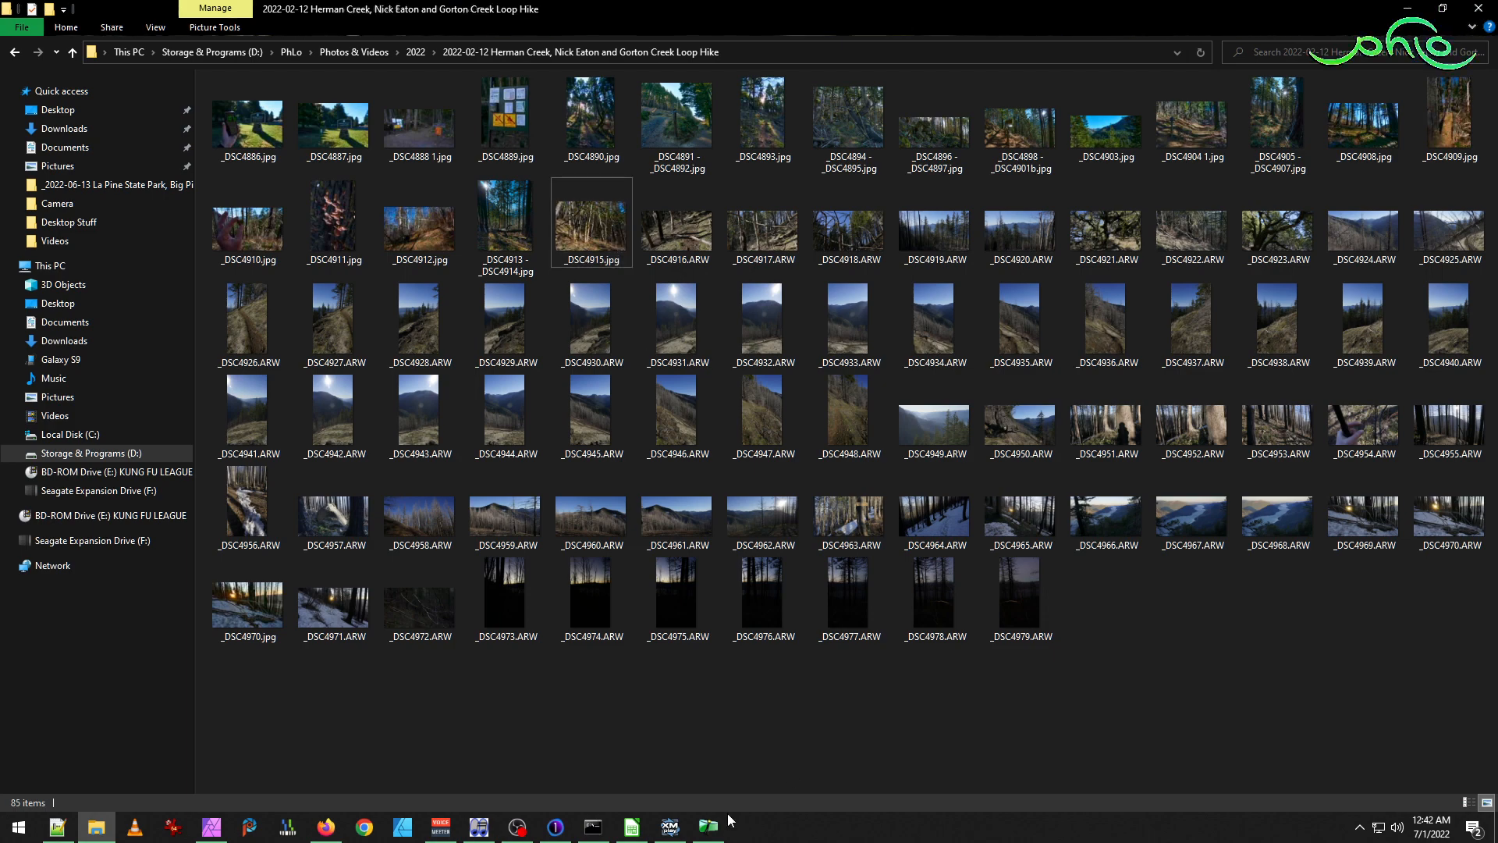
Switch to Capture One and set the High Dynamic Range of _DSC4916.ARW to Highlight -13, Shadow 21 and Black 19.
click(554, 837)
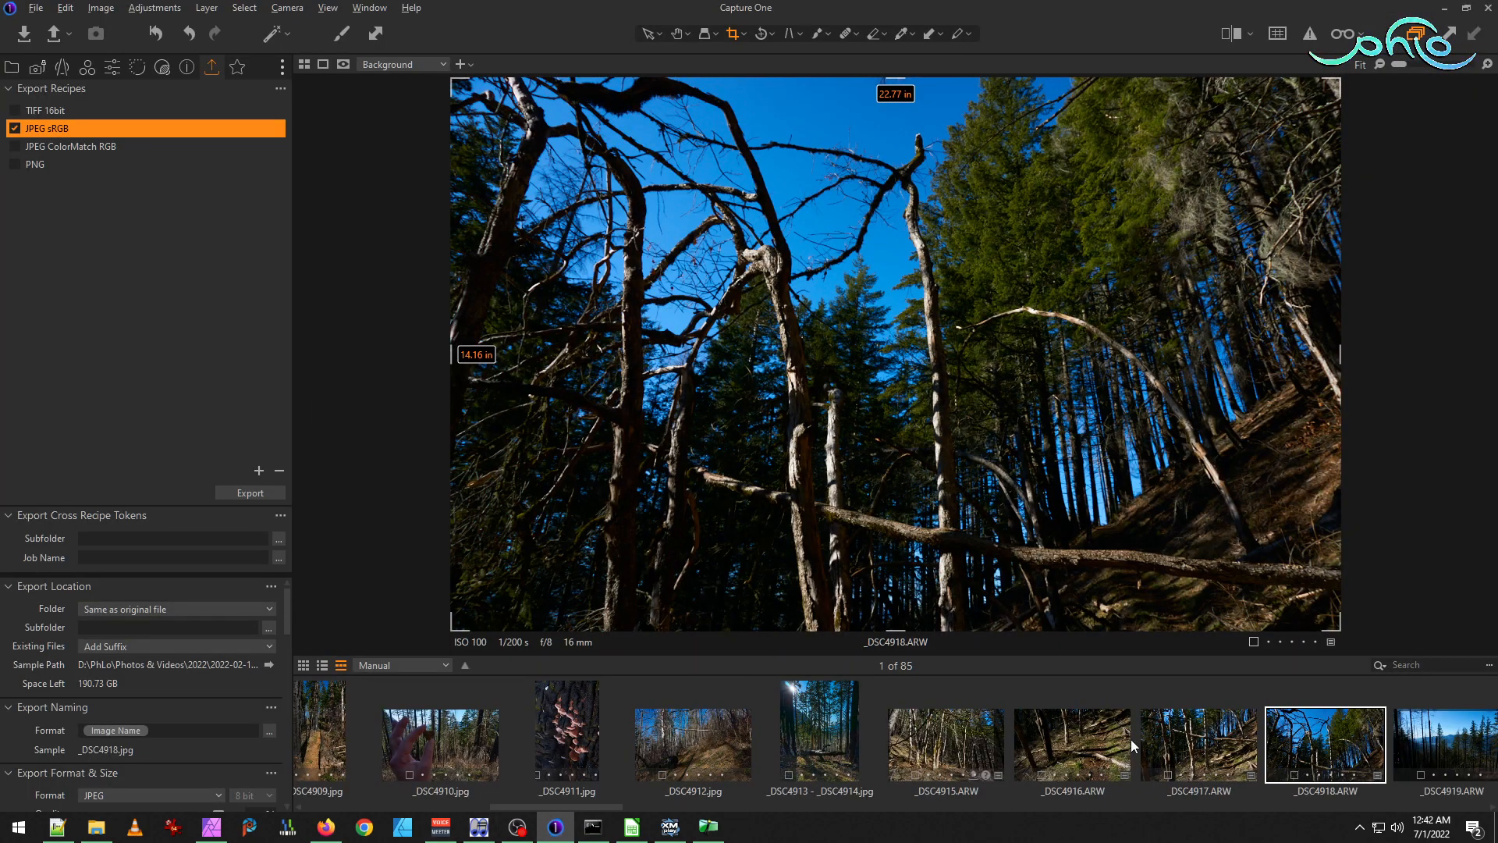
click(1080, 734)
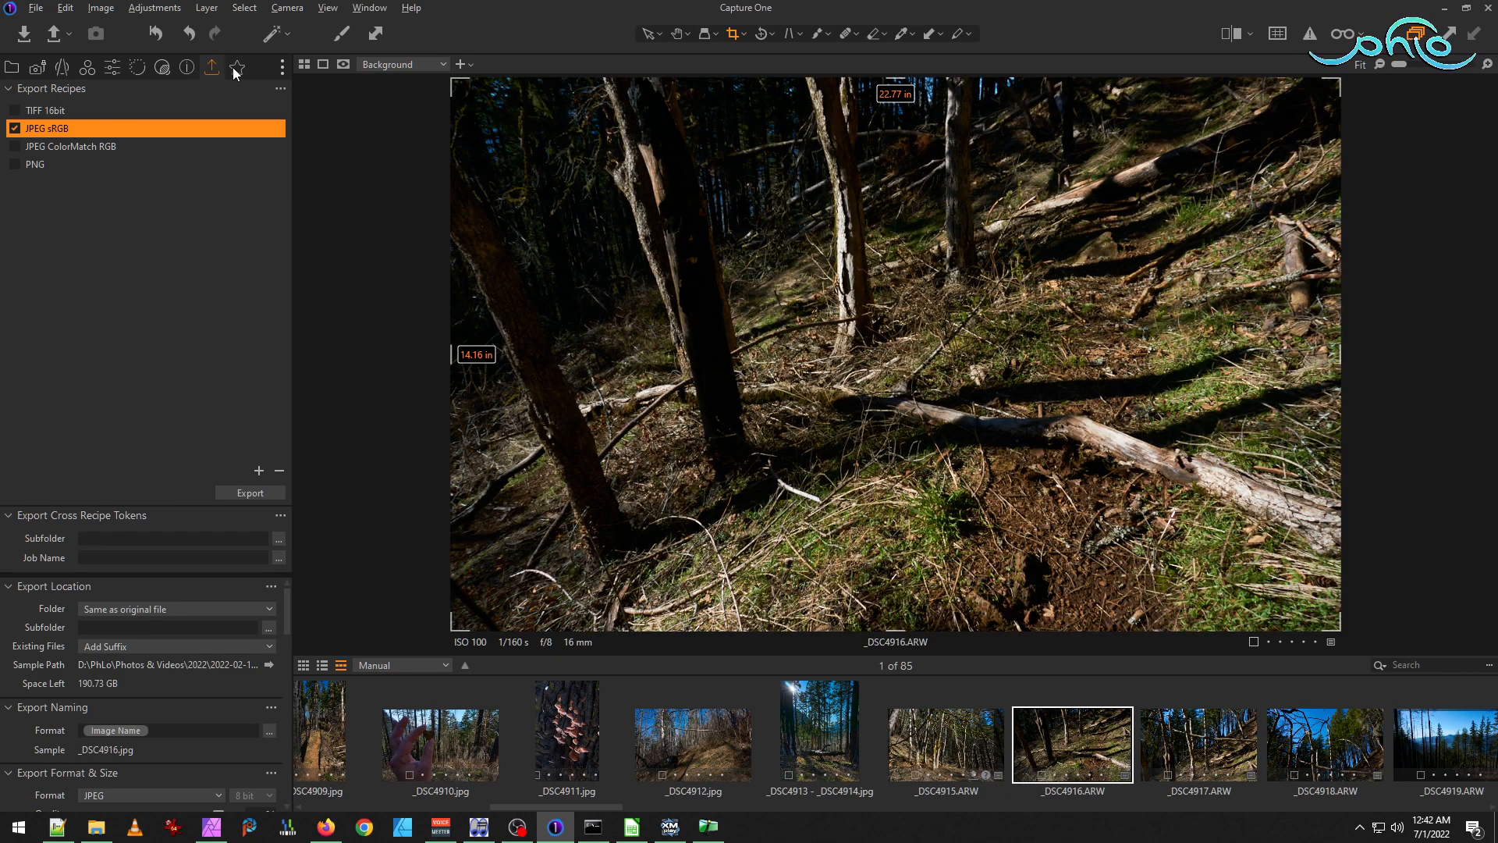
key(ctrl+alt+0)
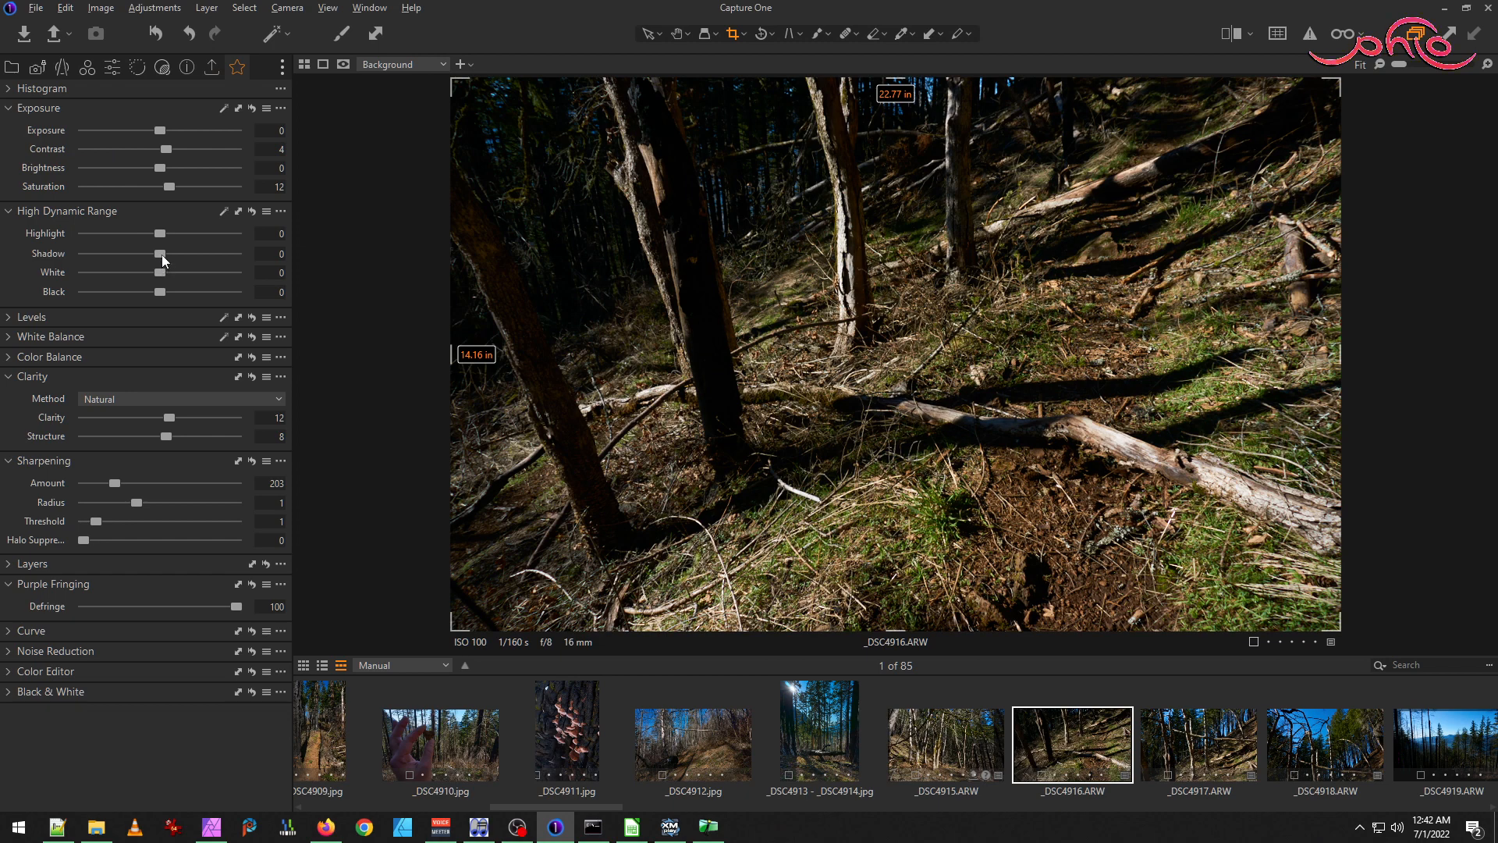
drag(160, 253, 186, 255)
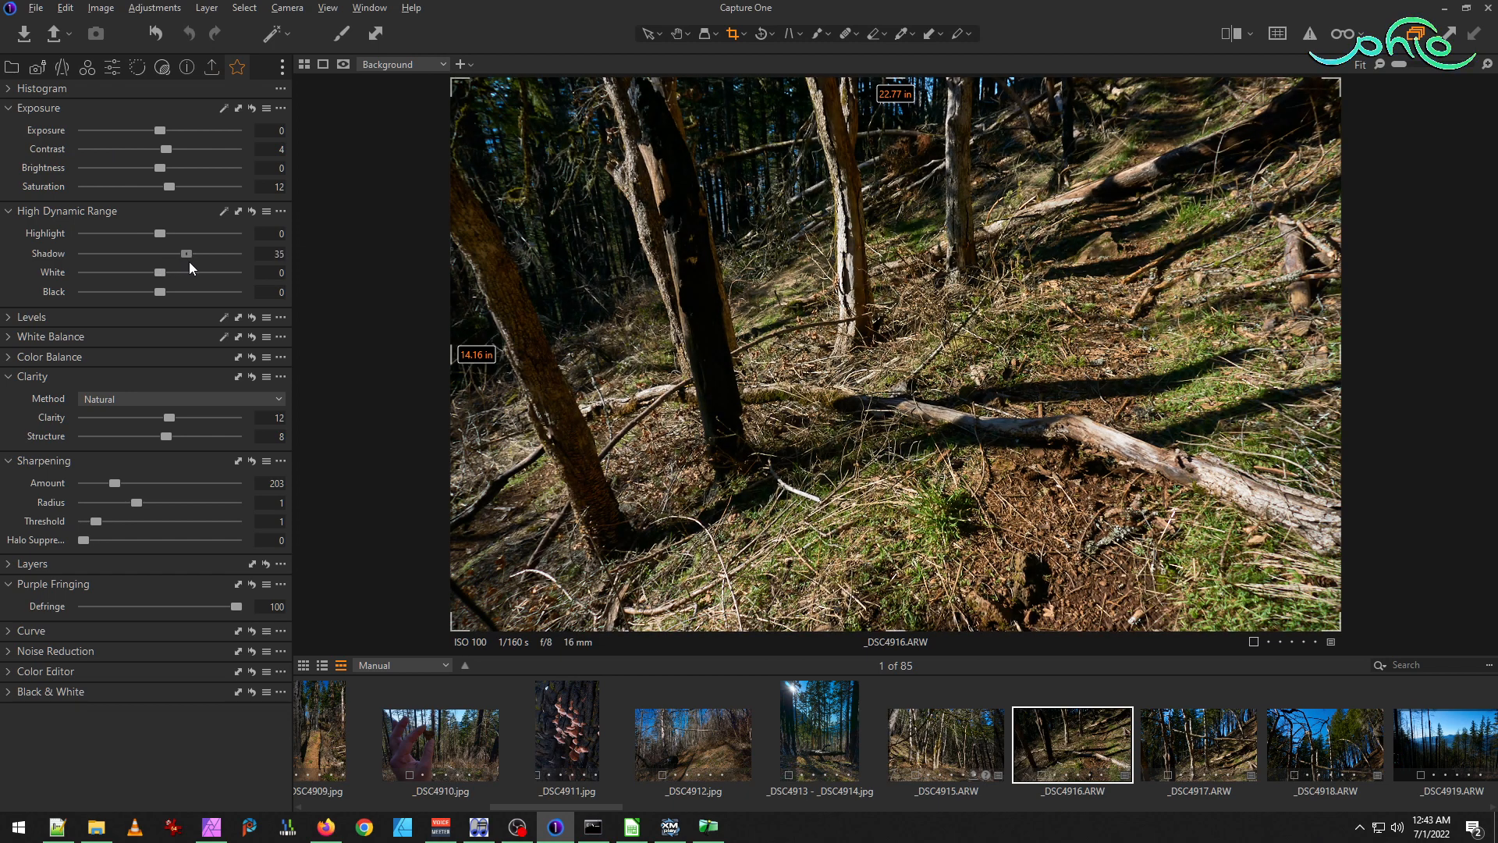
drag(189, 260, 175, 260)
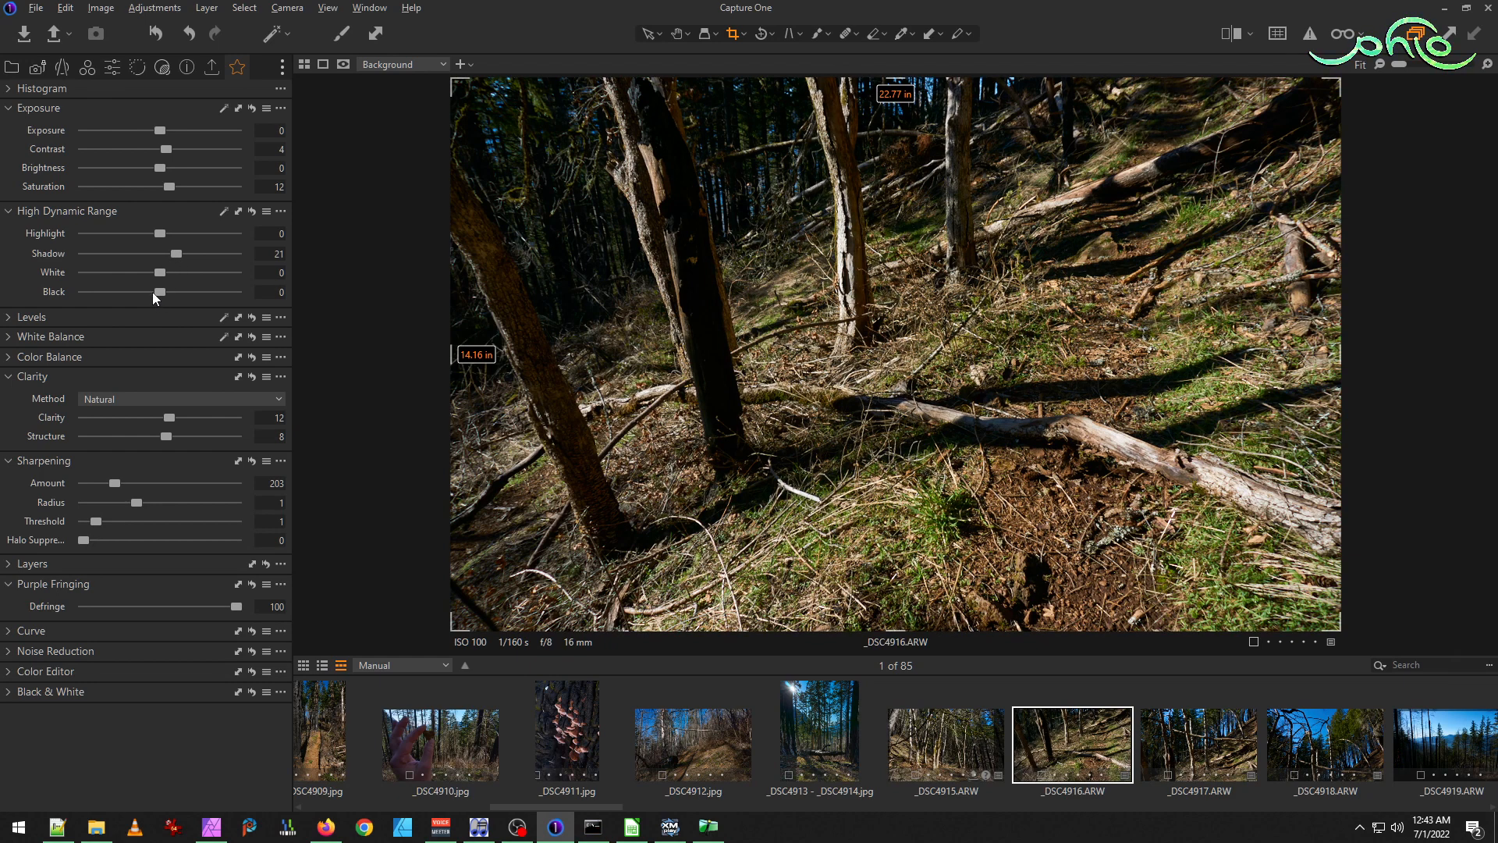
drag(169, 293, 163, 292)
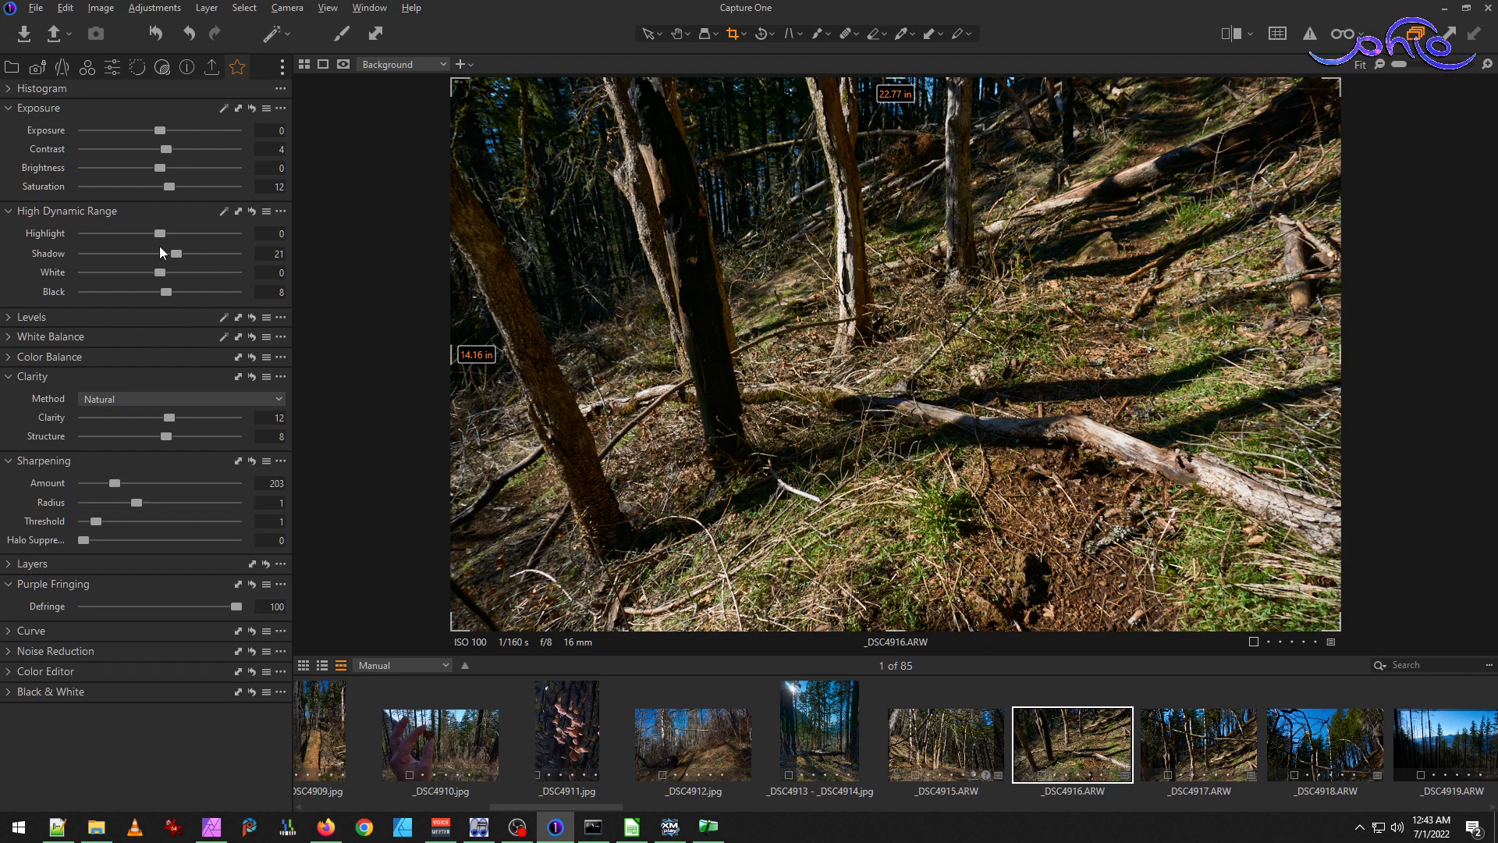
drag(160, 233, 129, 234)
drag(108, 224, 158, 241)
drag(169, 293, 178, 292)
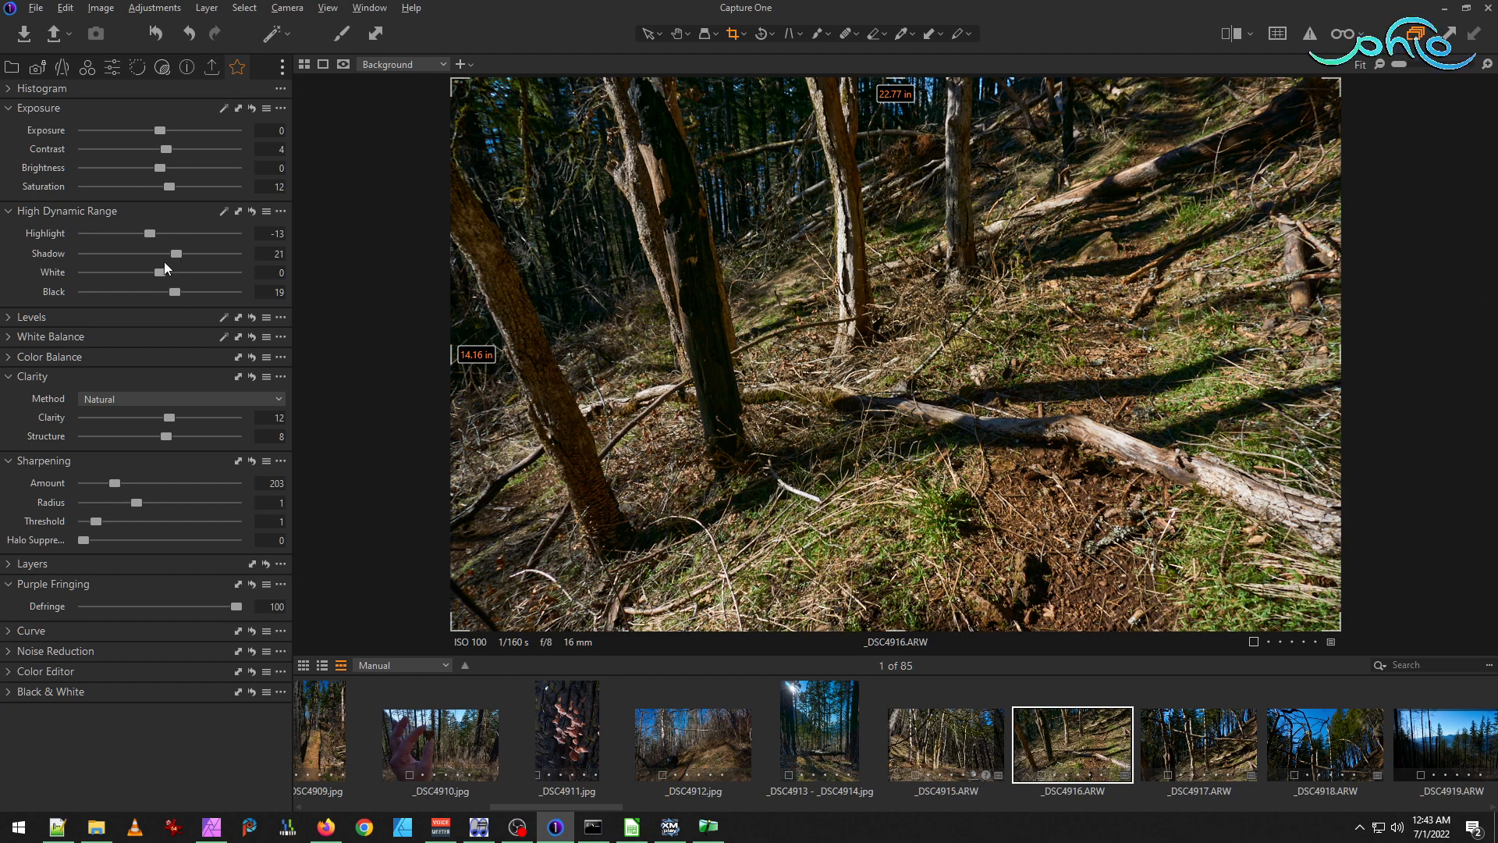
Refine _DSC4916.ARW with Exposure 0.24, Brightness -8, Shadow 19, White -15 and Black 22.
click(10, 338)
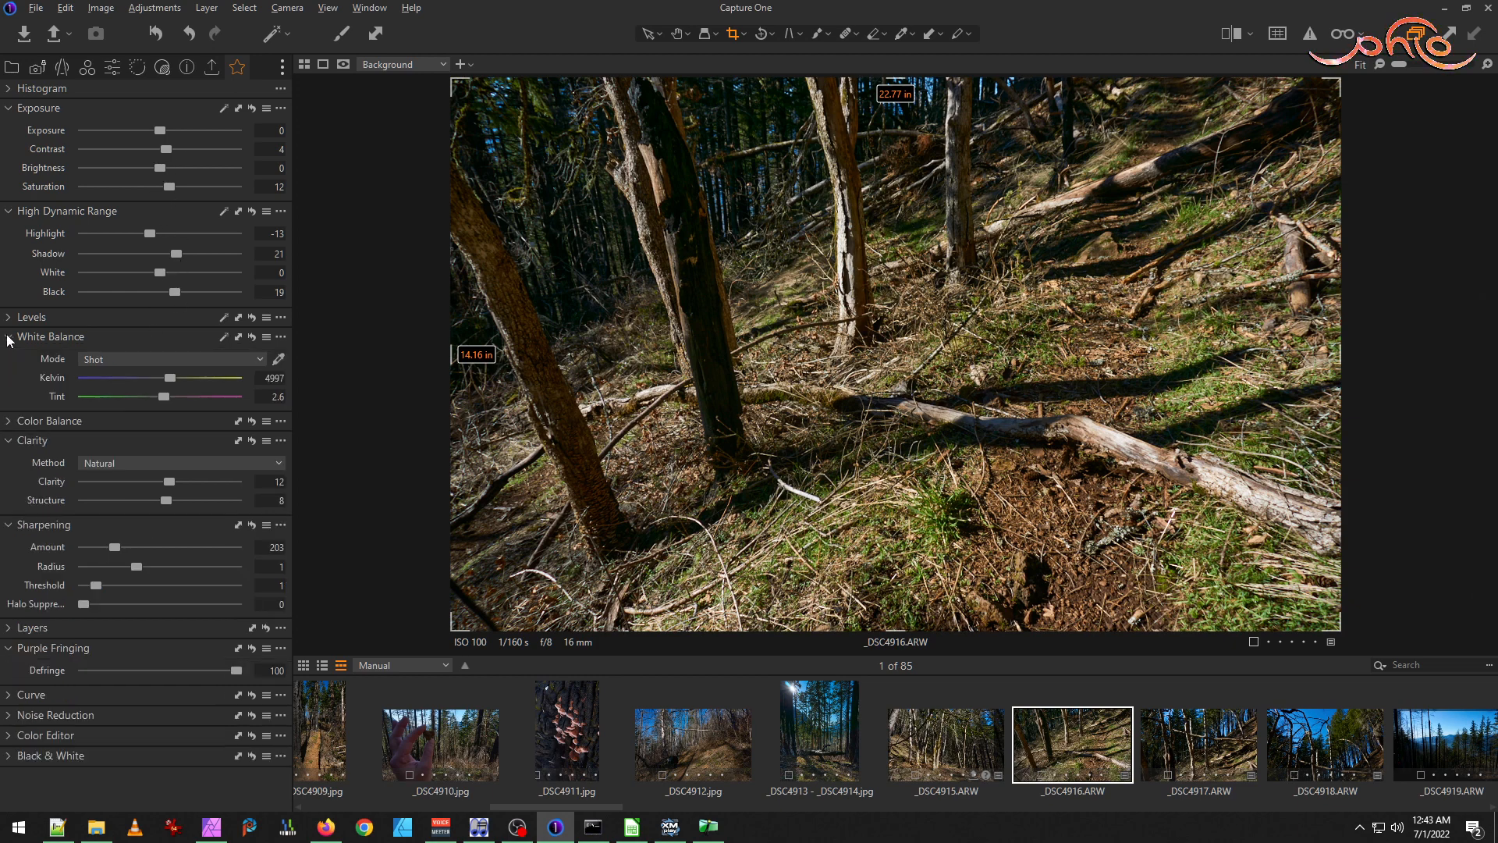
click(9, 338)
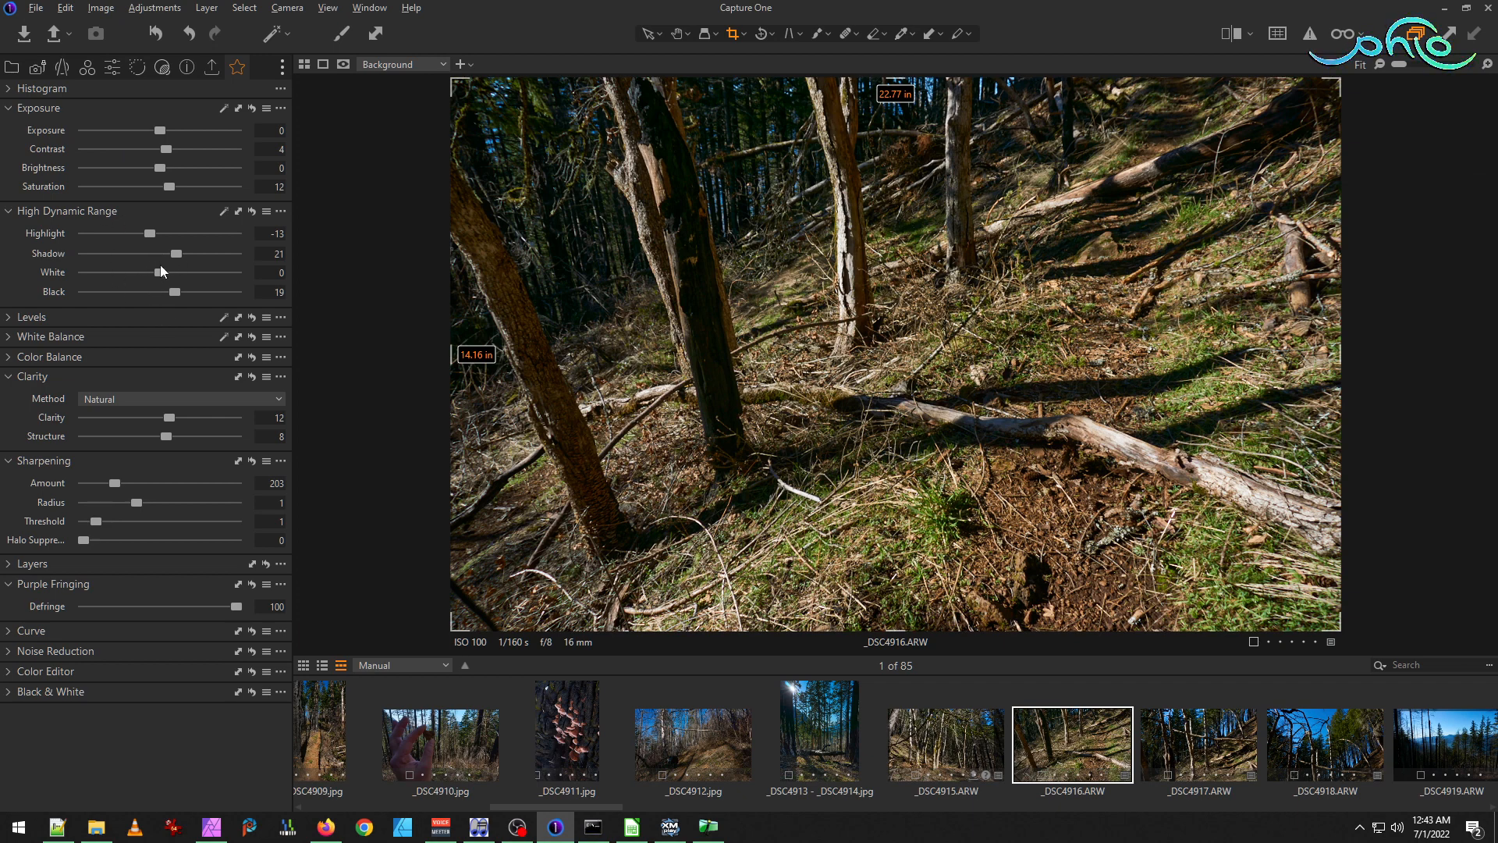
drag(180, 256, 174, 256)
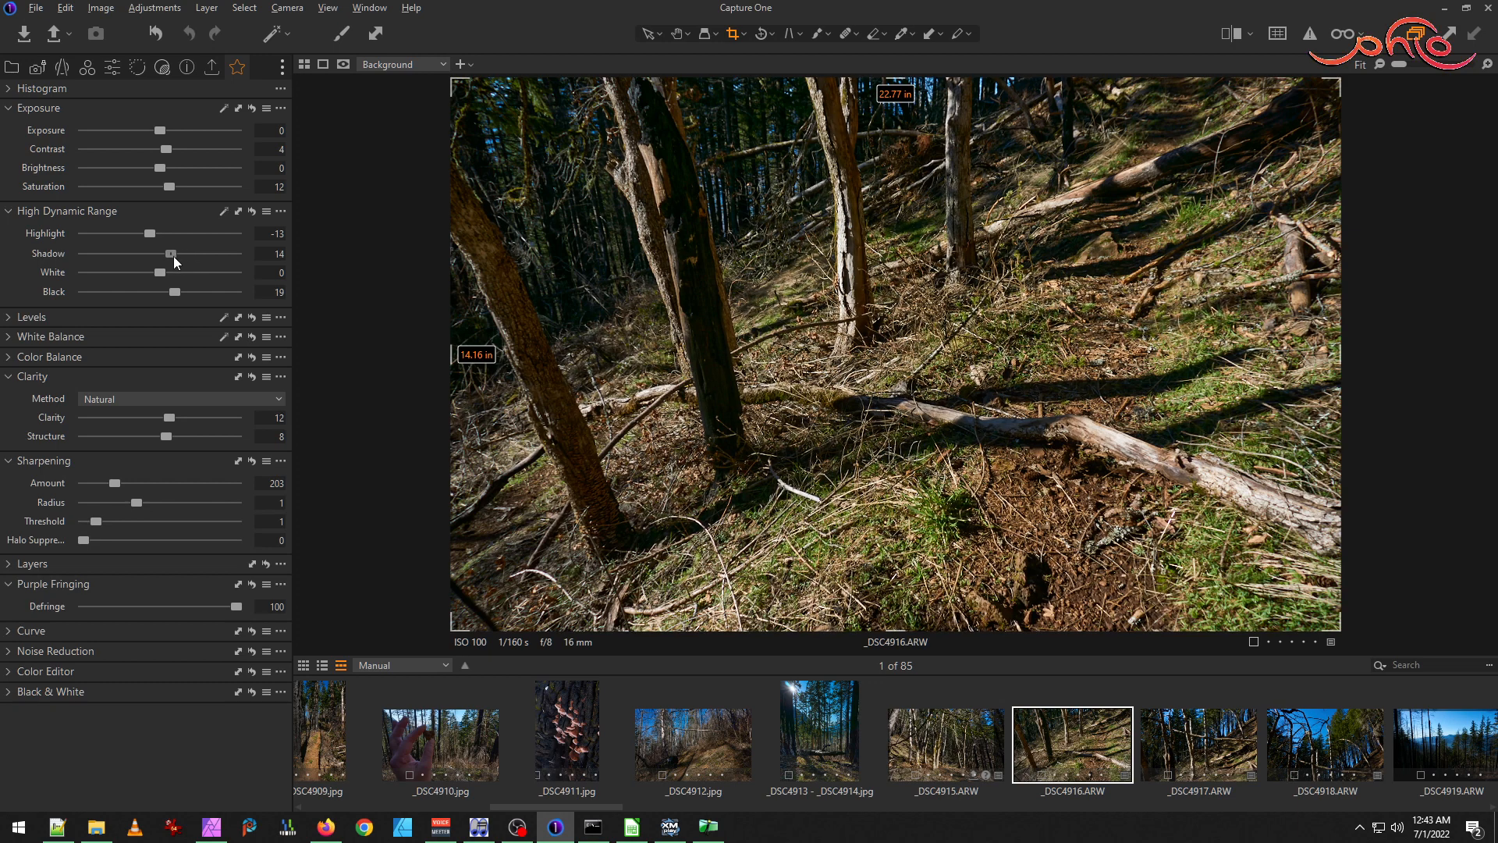
drag(177, 256, 178, 255)
drag(161, 167, 166, 133)
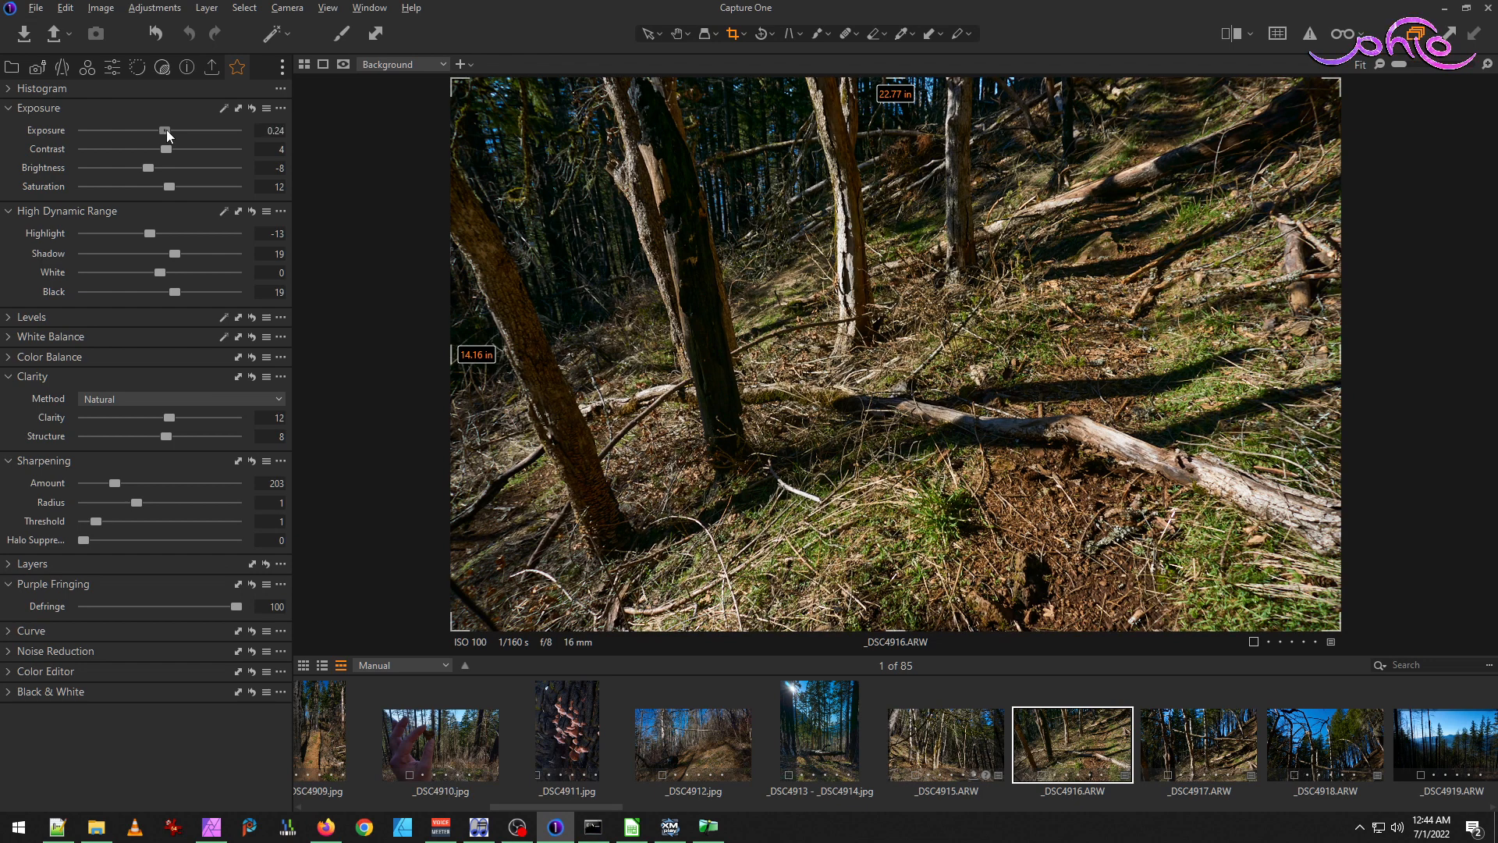
drag(167, 133, 166, 134)
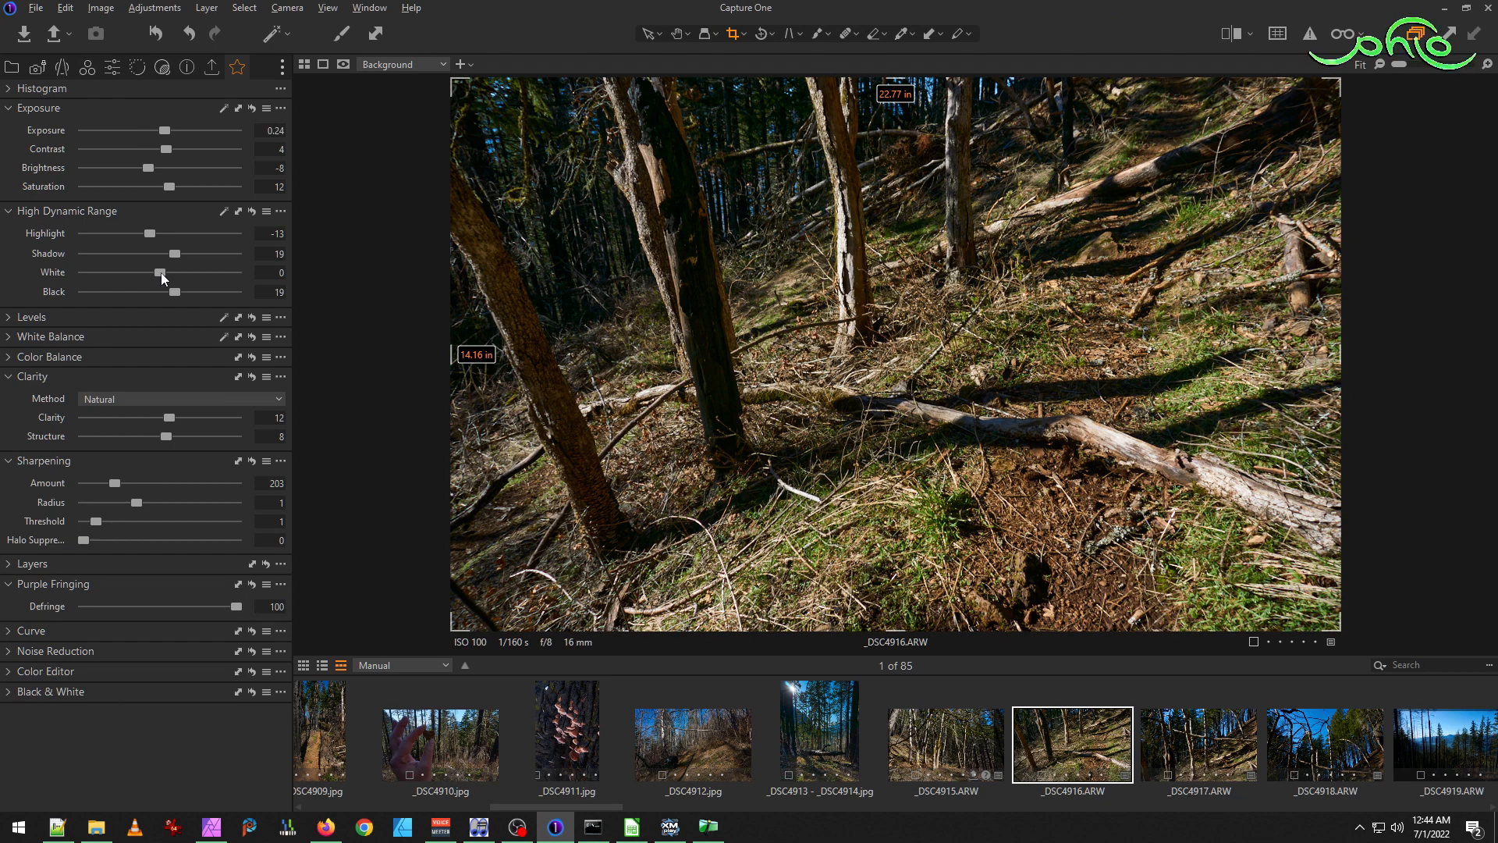
drag(143, 271, 149, 264)
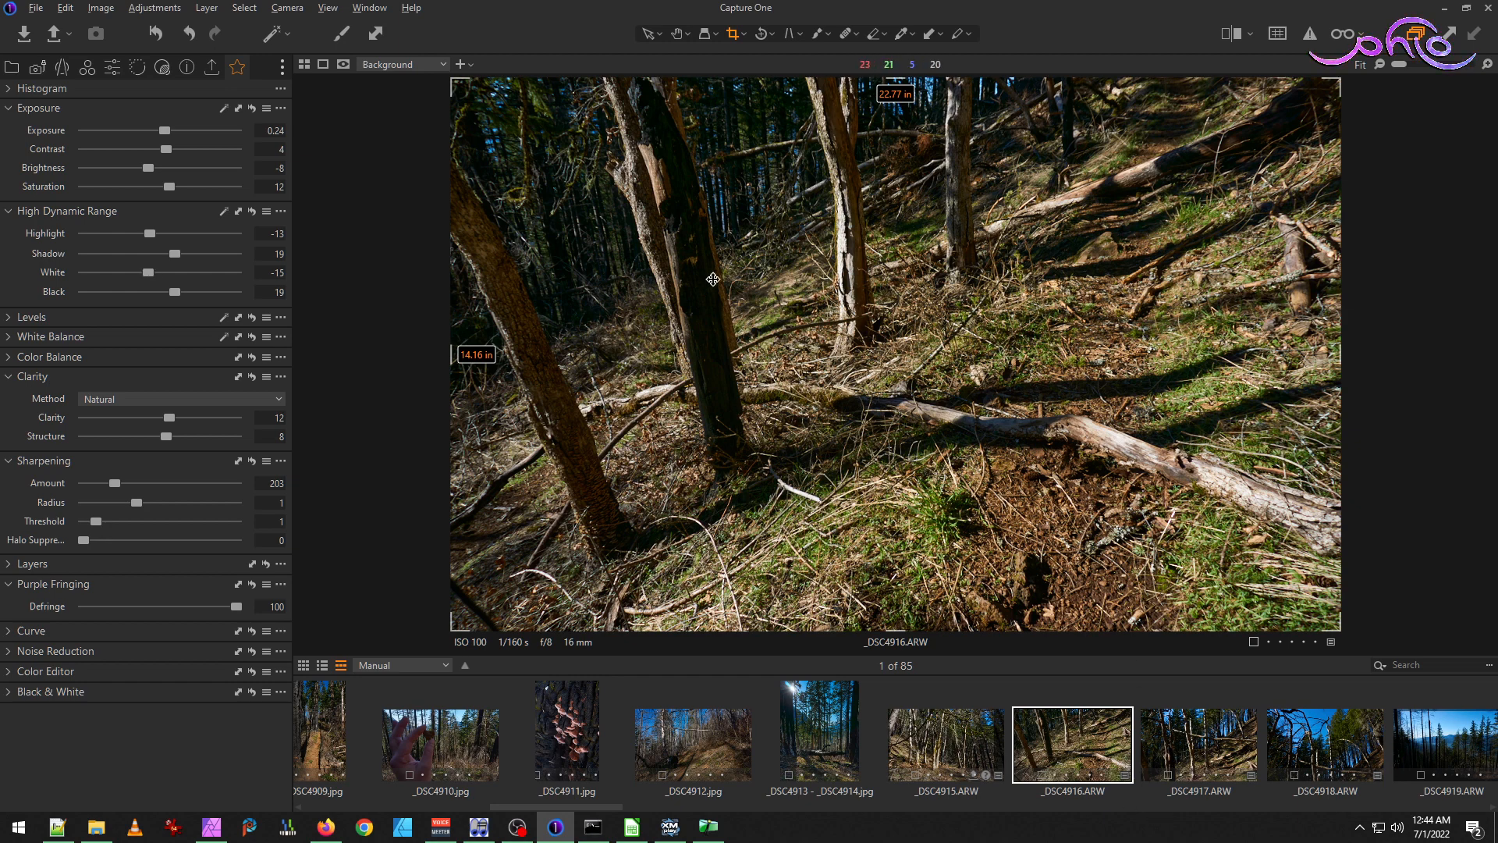
drag(177, 294, 180, 292)
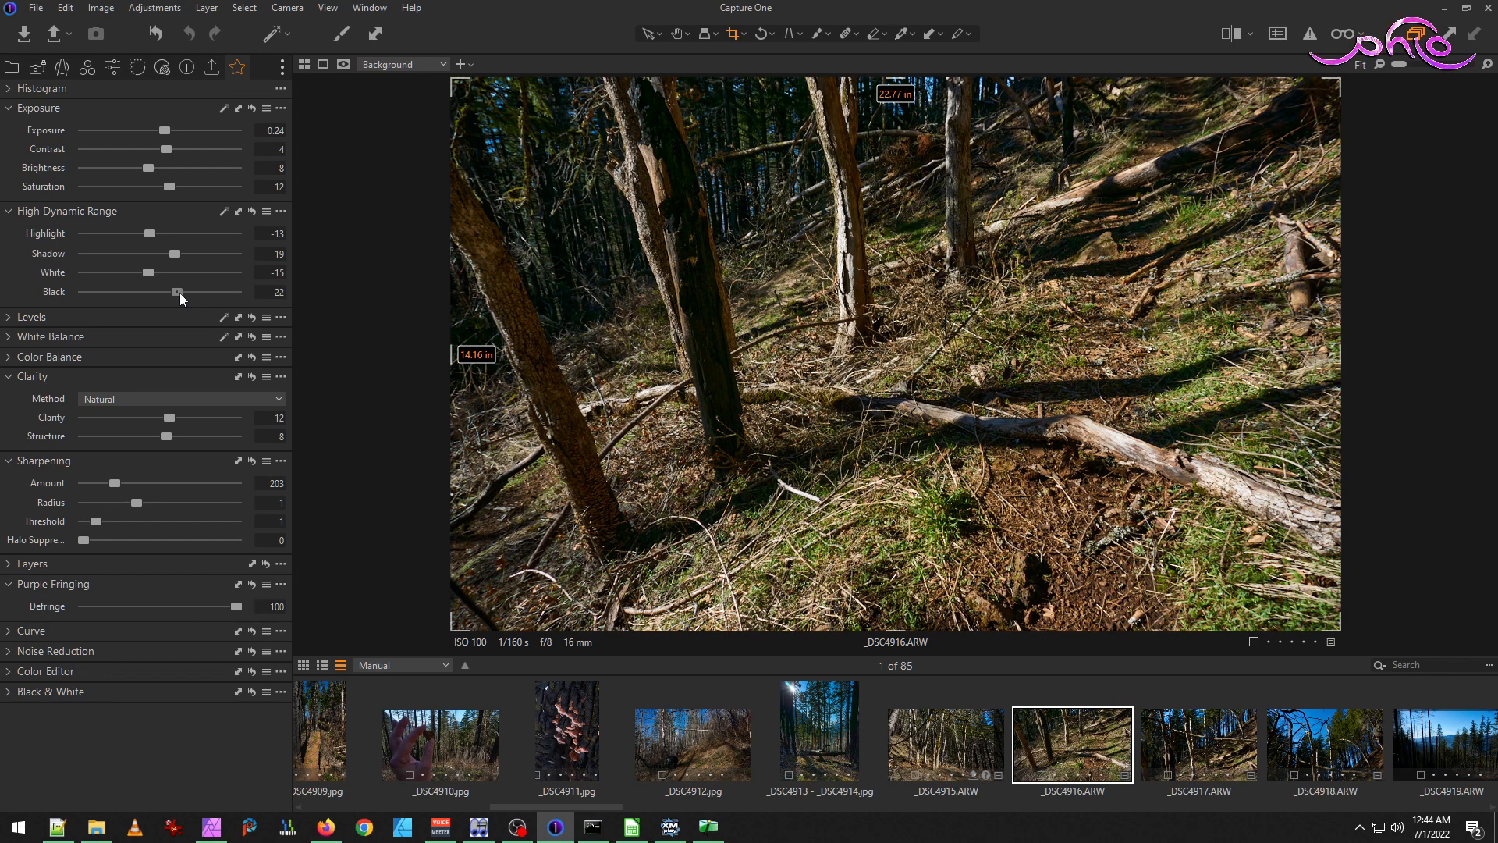
Copy the adjustments of _DSC4916.ARW and apply them to _DSC4917.ARW.
ctrl+click(1204, 750)
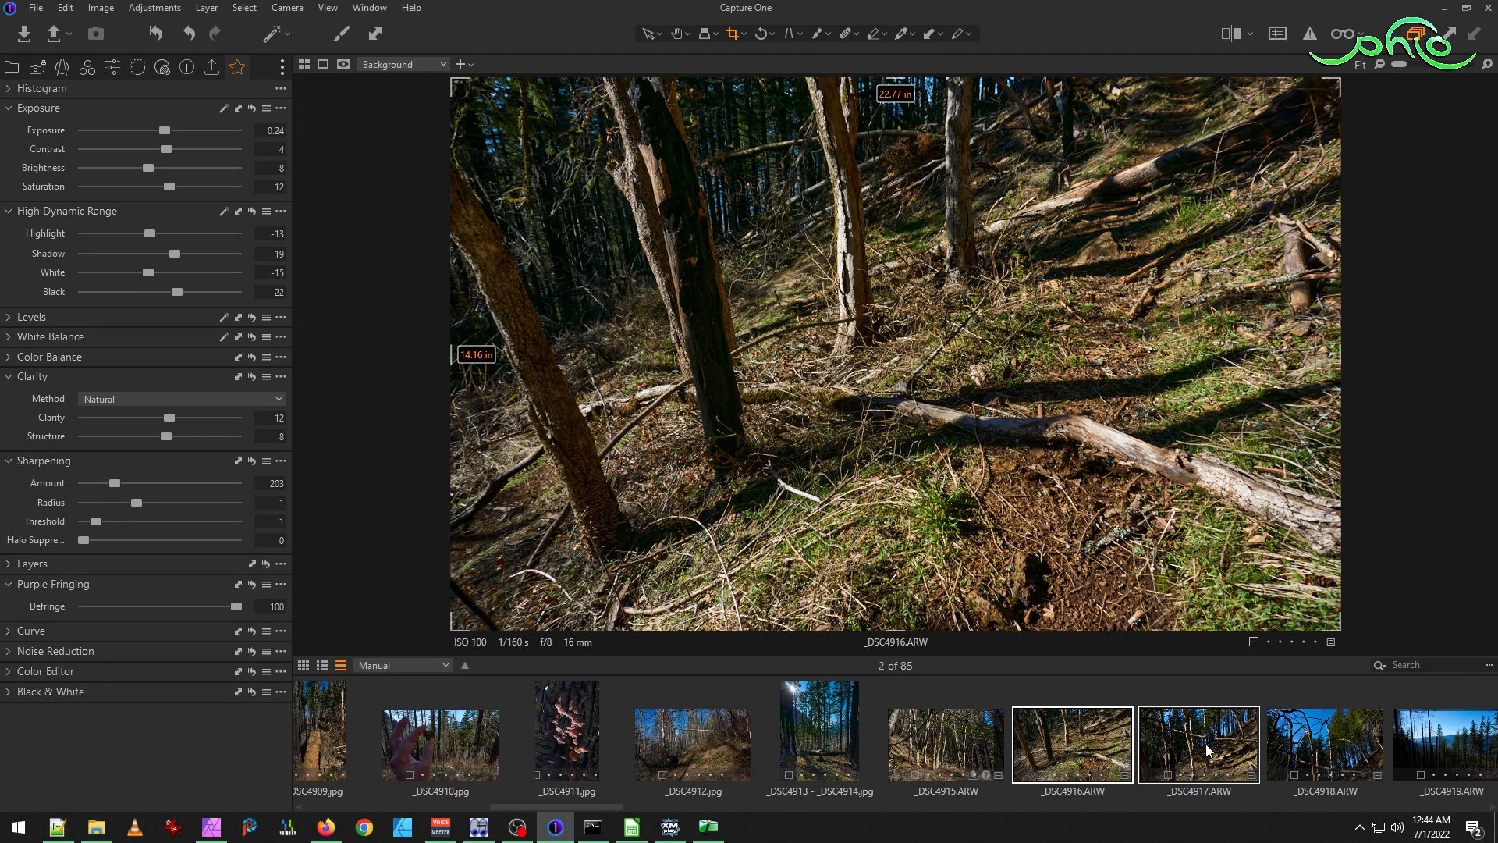
click(376, 34)
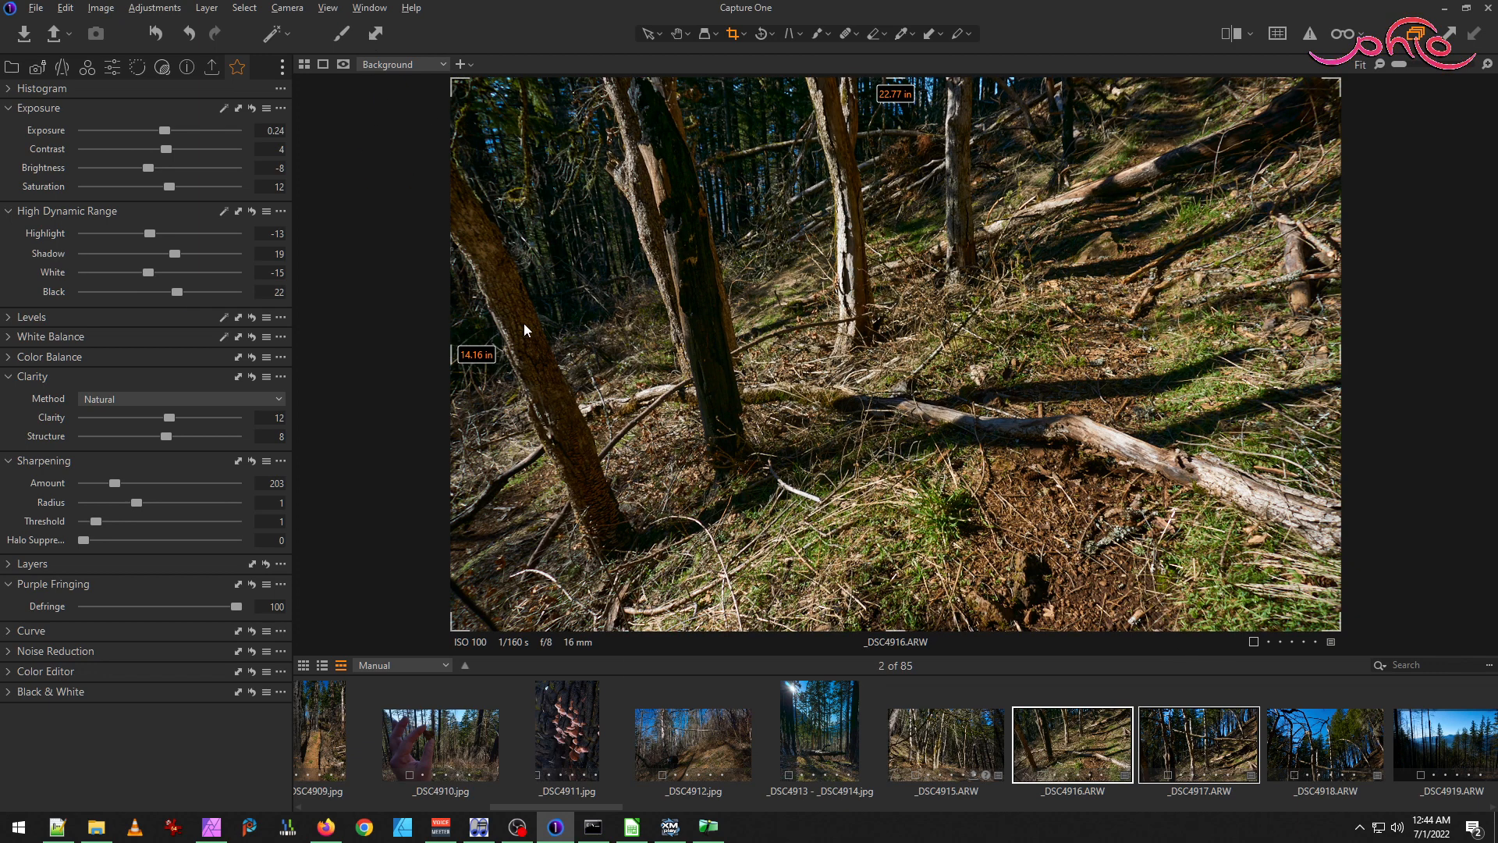
click(766, 715)
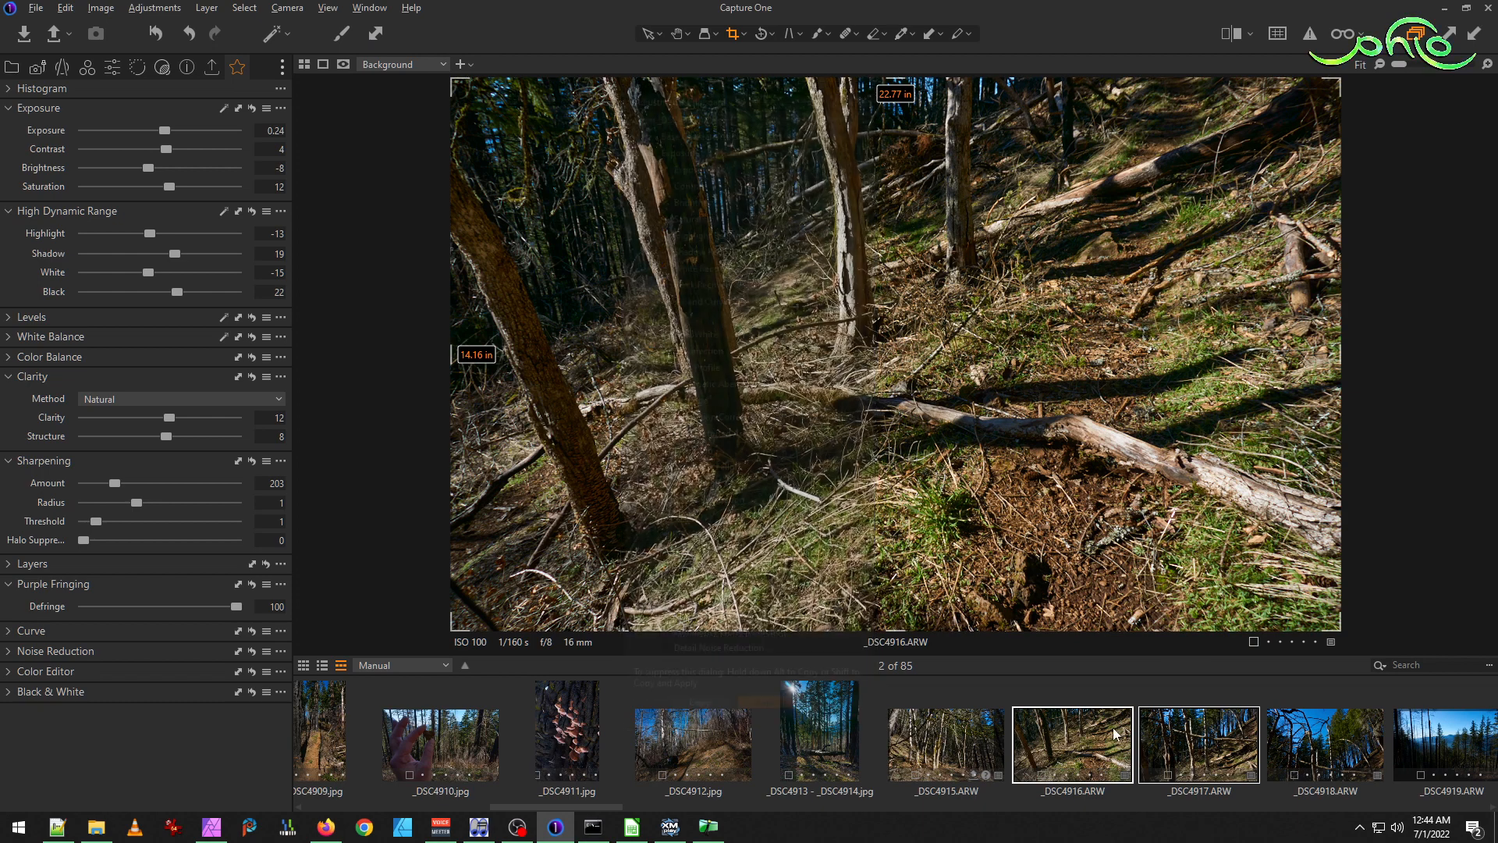
click(1266, 738)
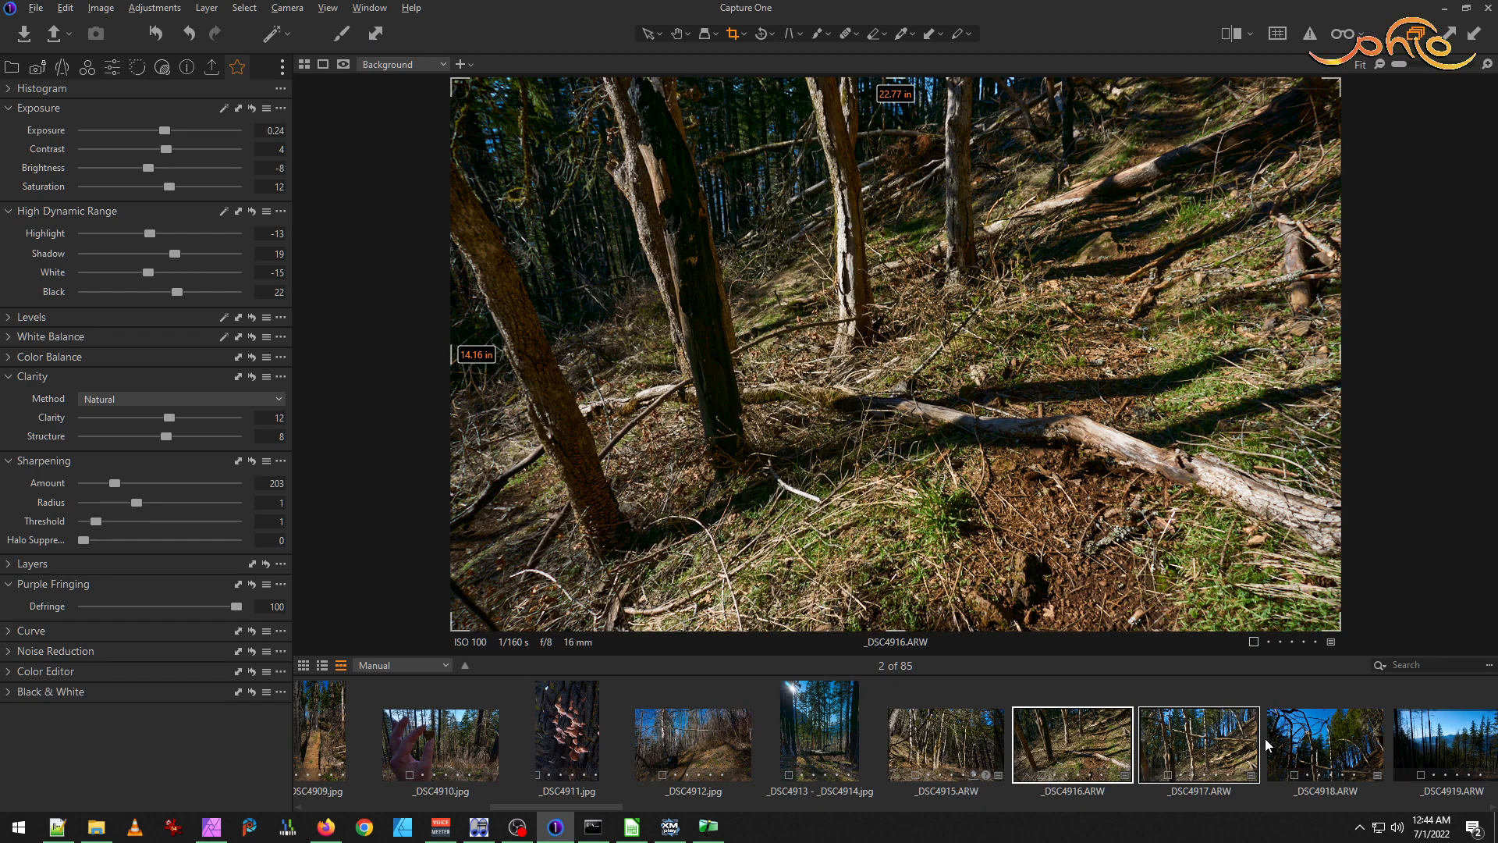
Set Shadow to 12 and Black to 21 on _DSC4917.ARW.
click(1199, 745)
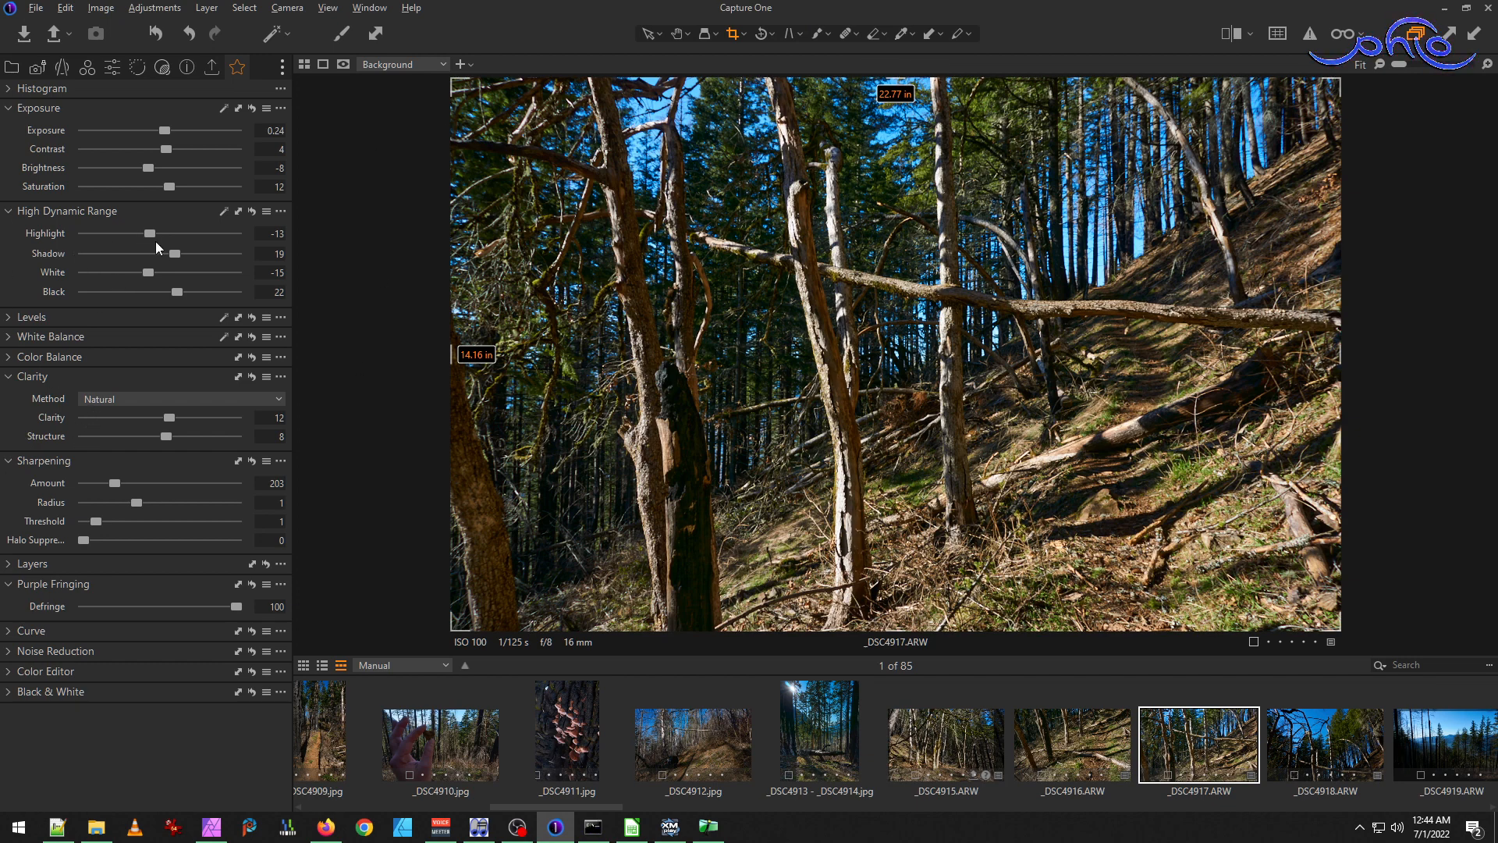
drag(175, 256, 169, 255)
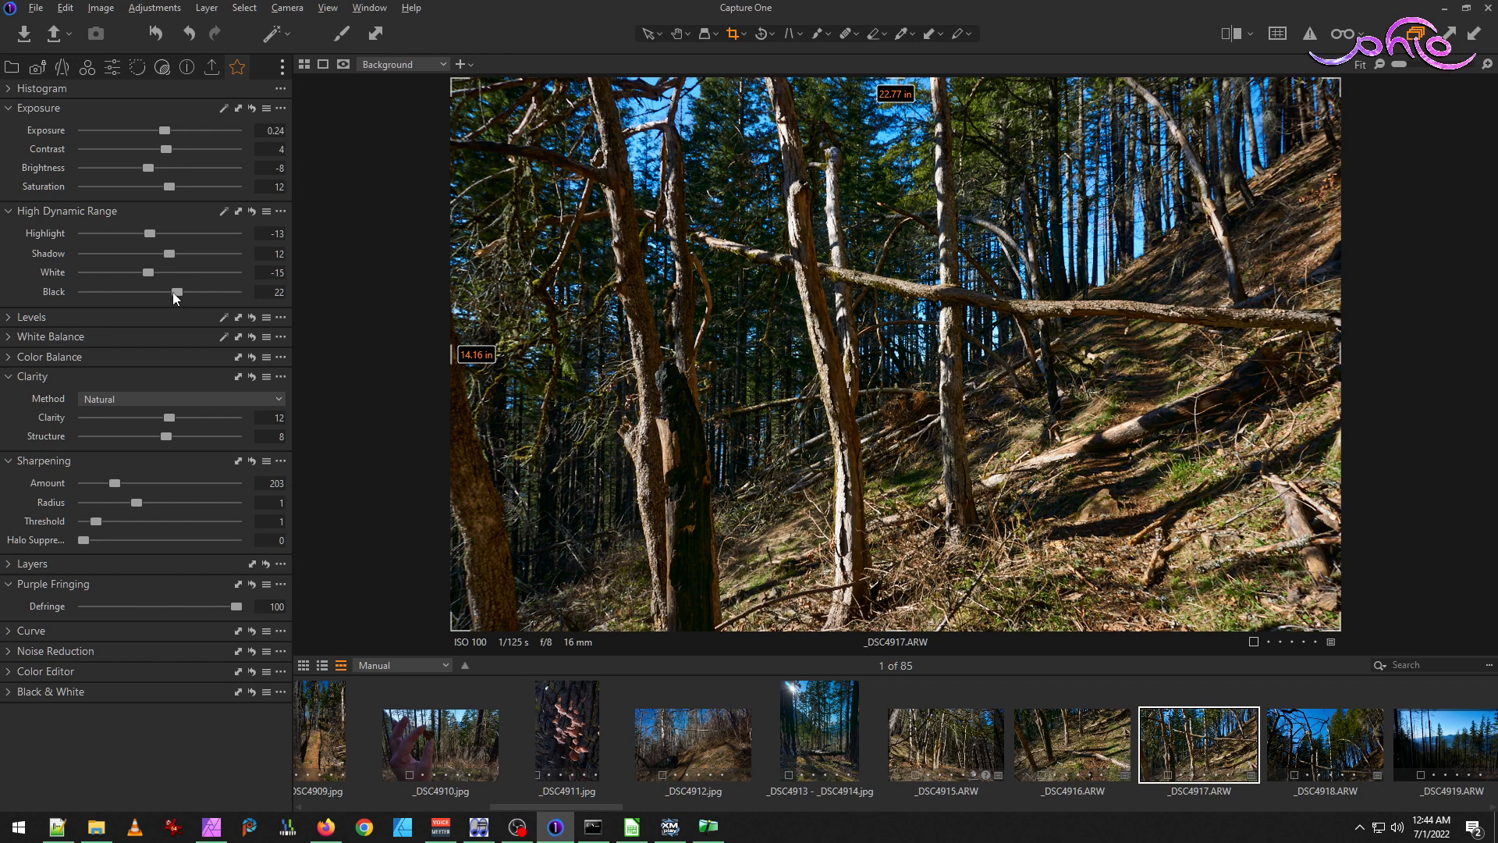
drag(176, 292, 176, 291)
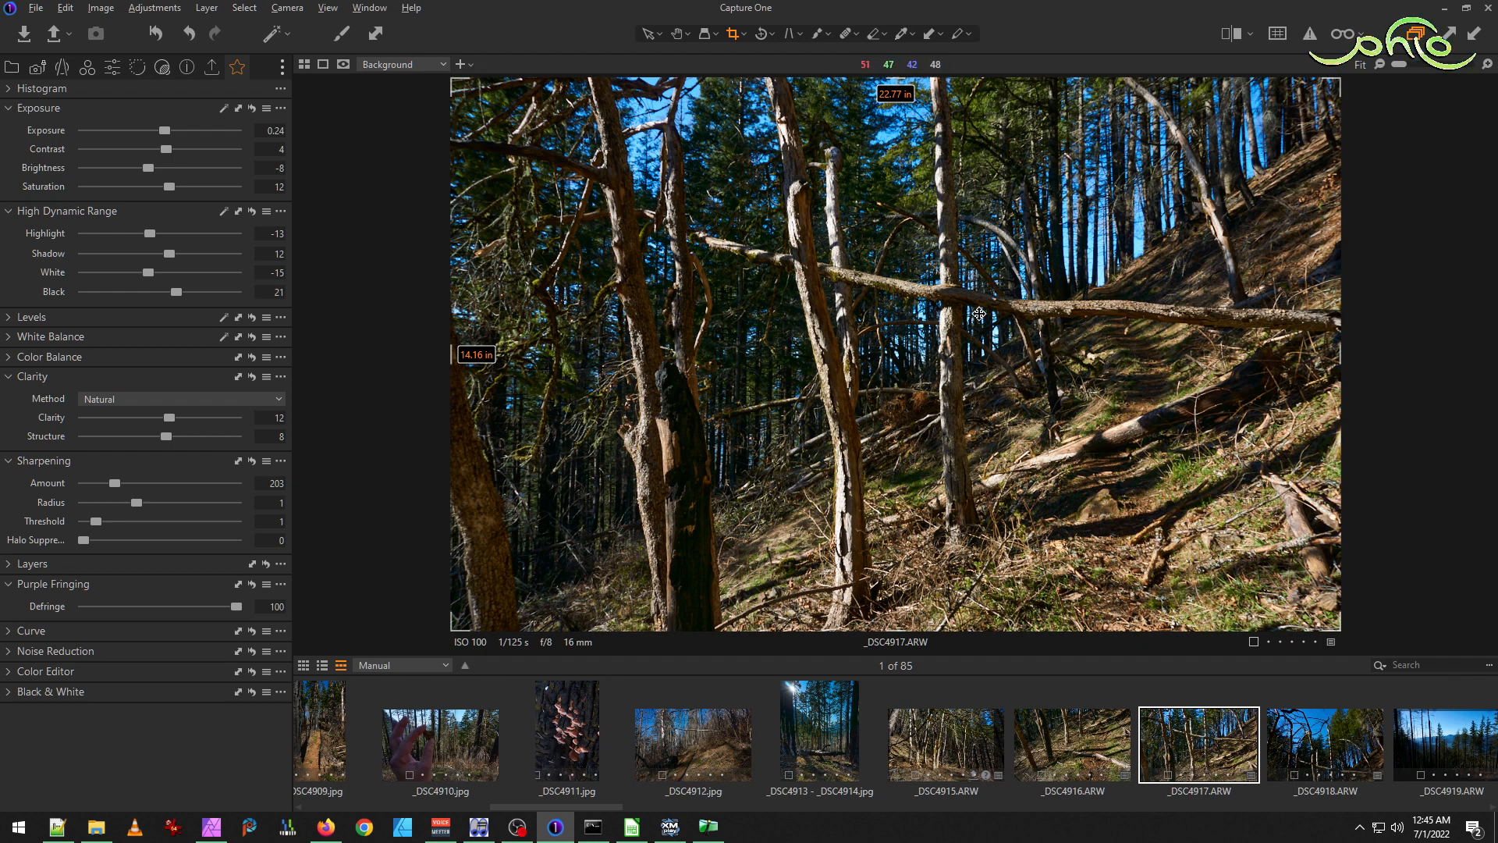
Examine the shadow detail and edges of the dark tree trunks against the bright sky in _DSC4917.ARW at high magnification.
scroll(655, 424, up, 2)
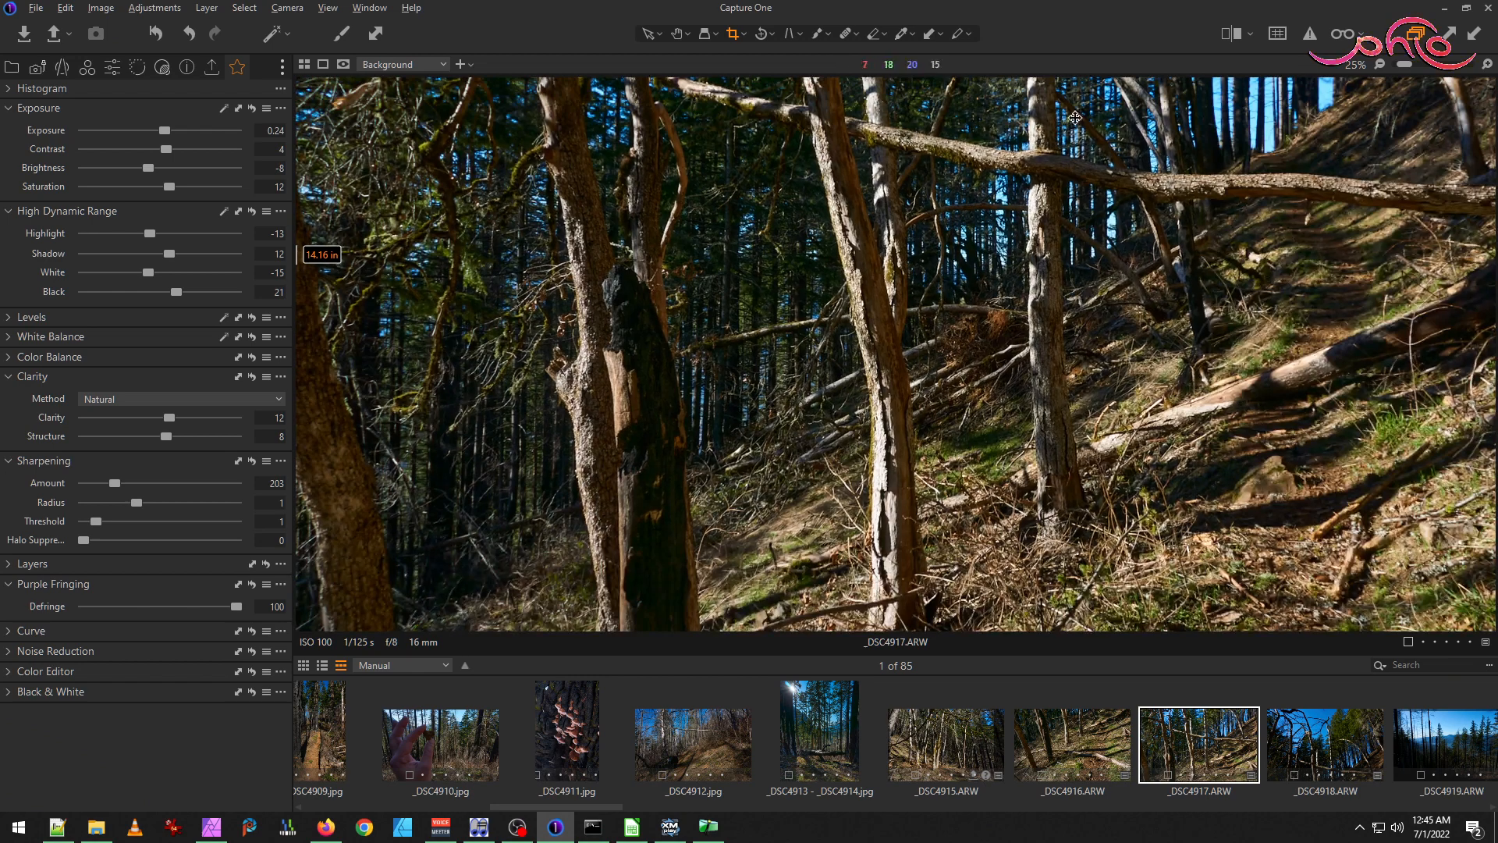
scroll(934, 283, up, 2)
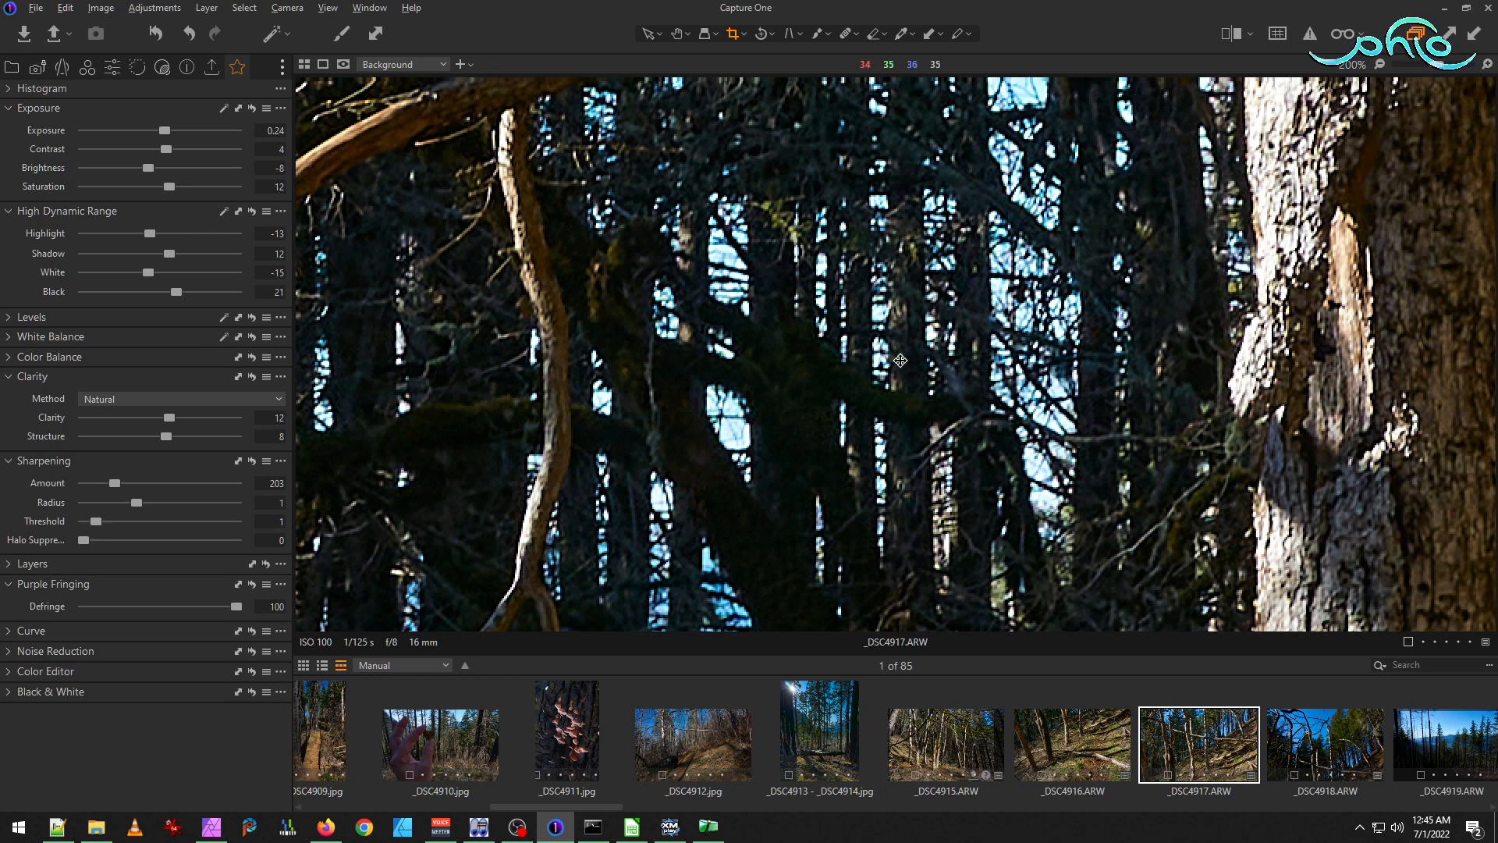
key(ctrl+0)
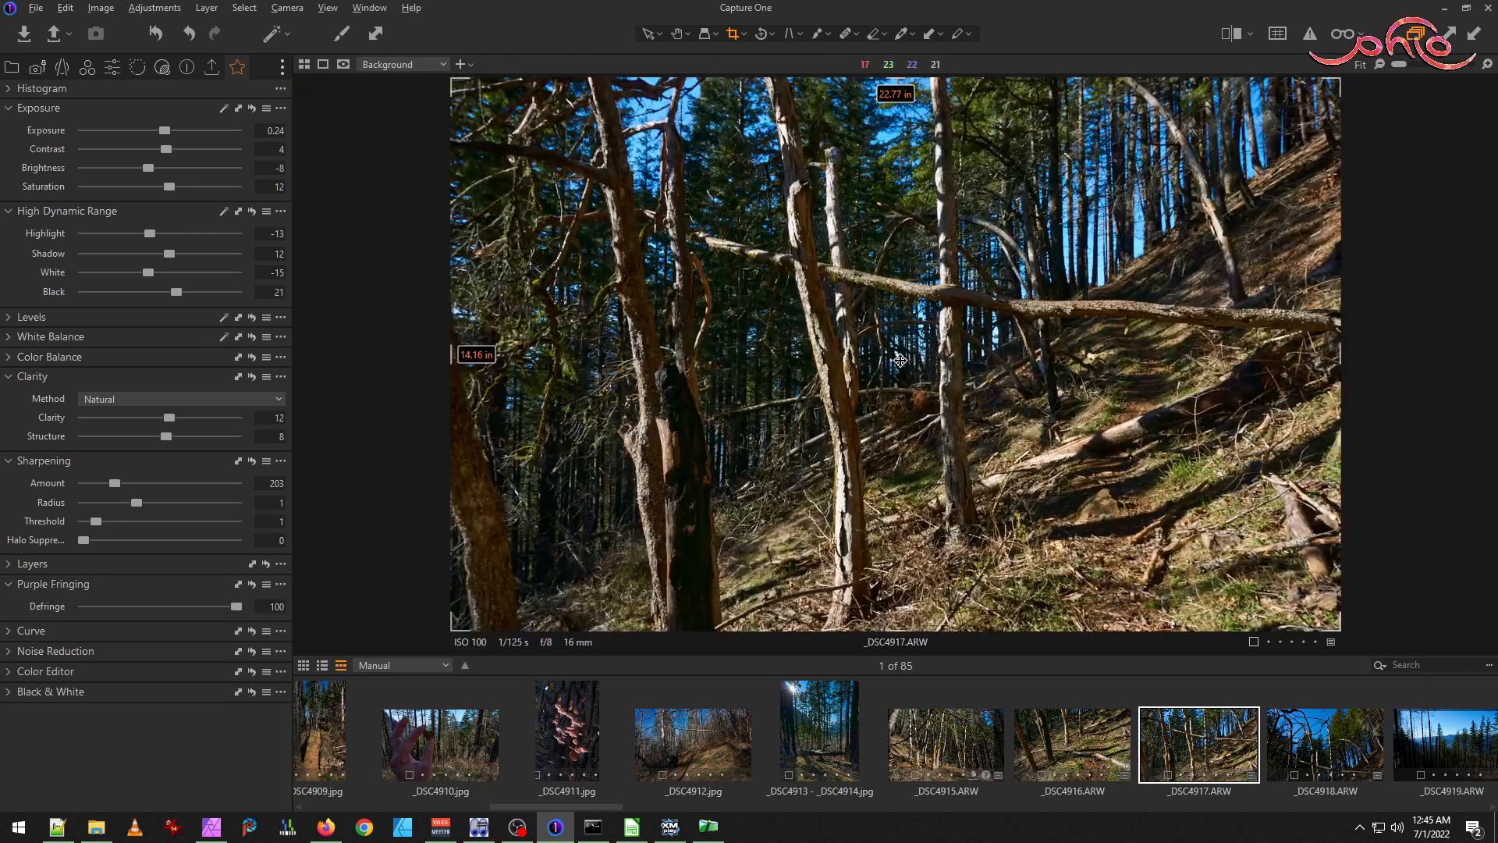
scroll(1070, 315, up, 3)
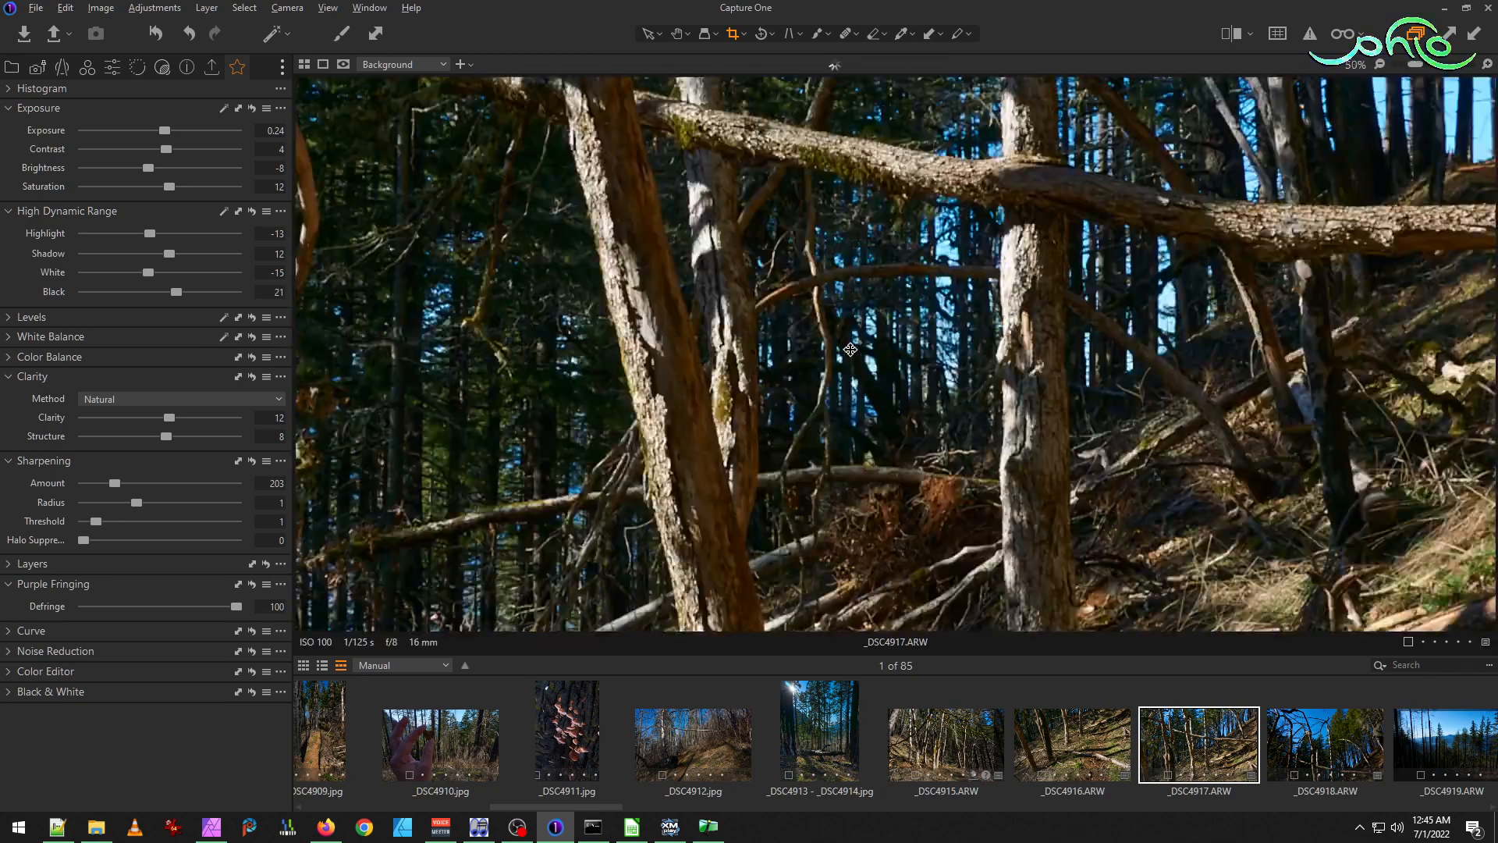
scroll(898, 333, up, 2)
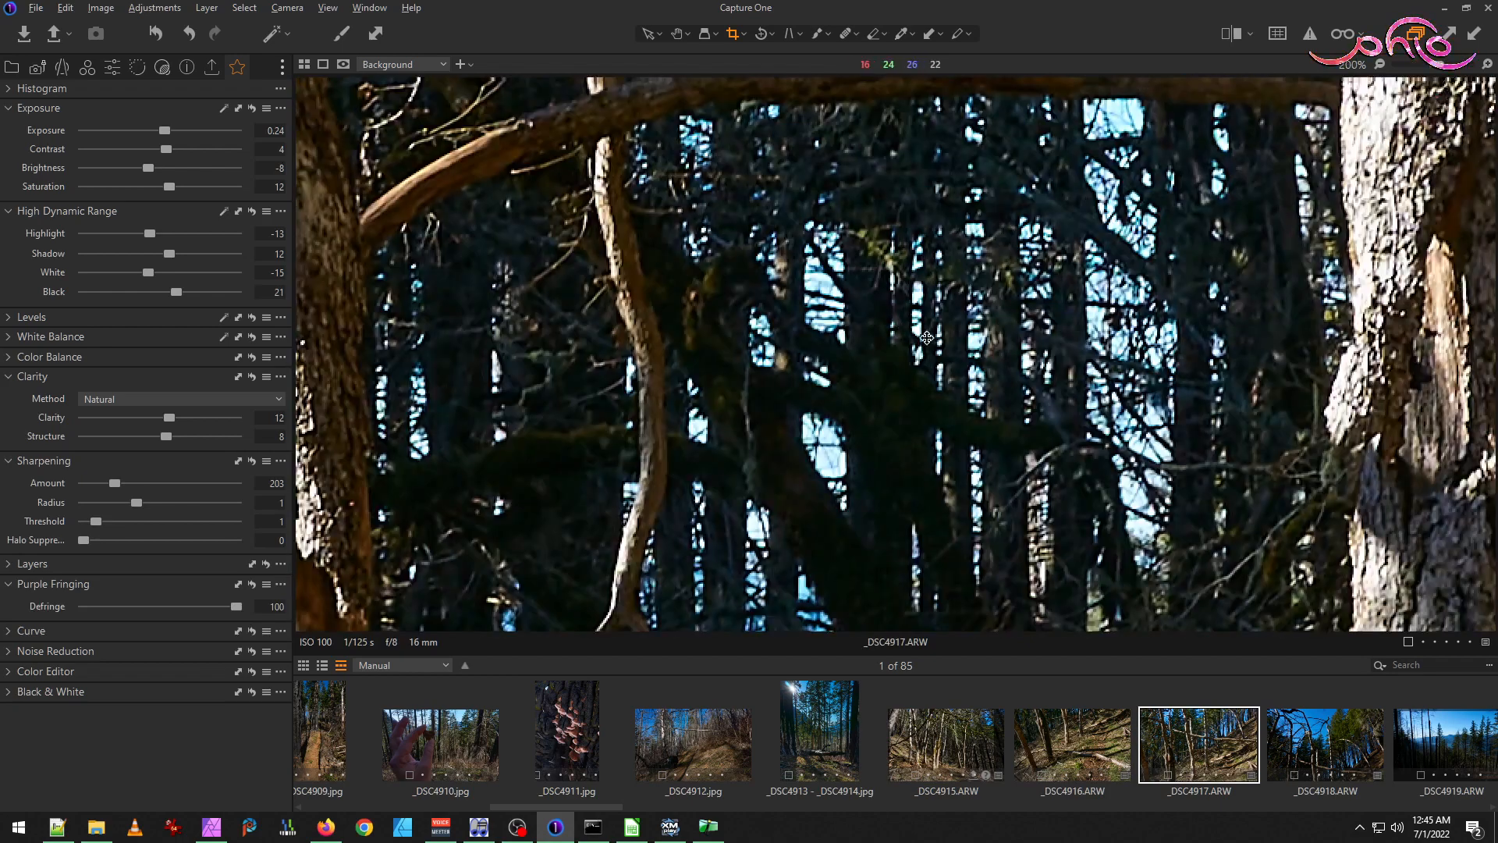
scroll(926, 337, up, 2)
key(ctrl+0)
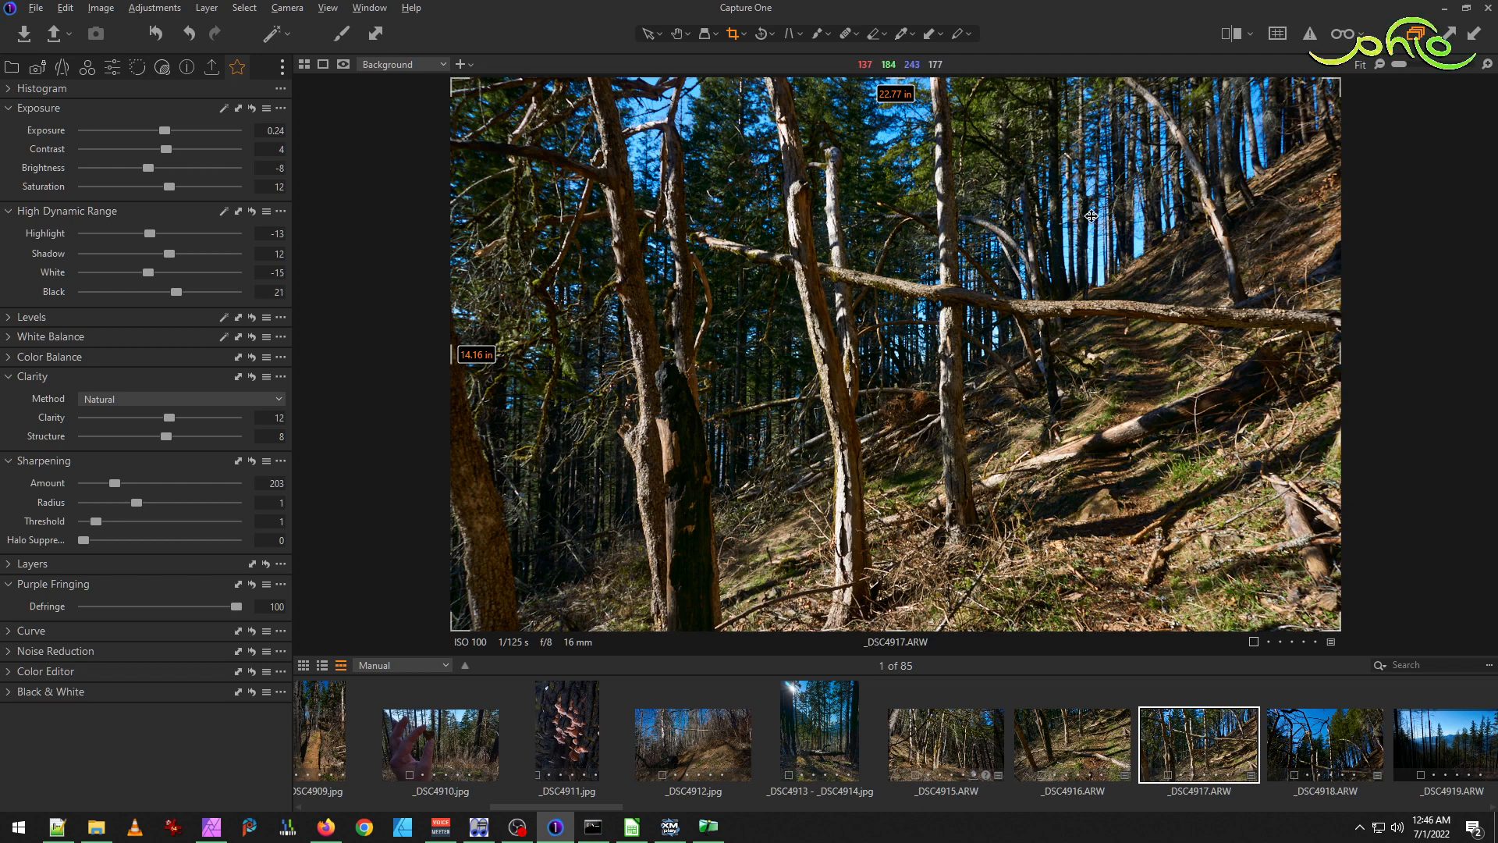
scroll(1094, 206, up, 2)
scroll(1094, 206, down, 3)
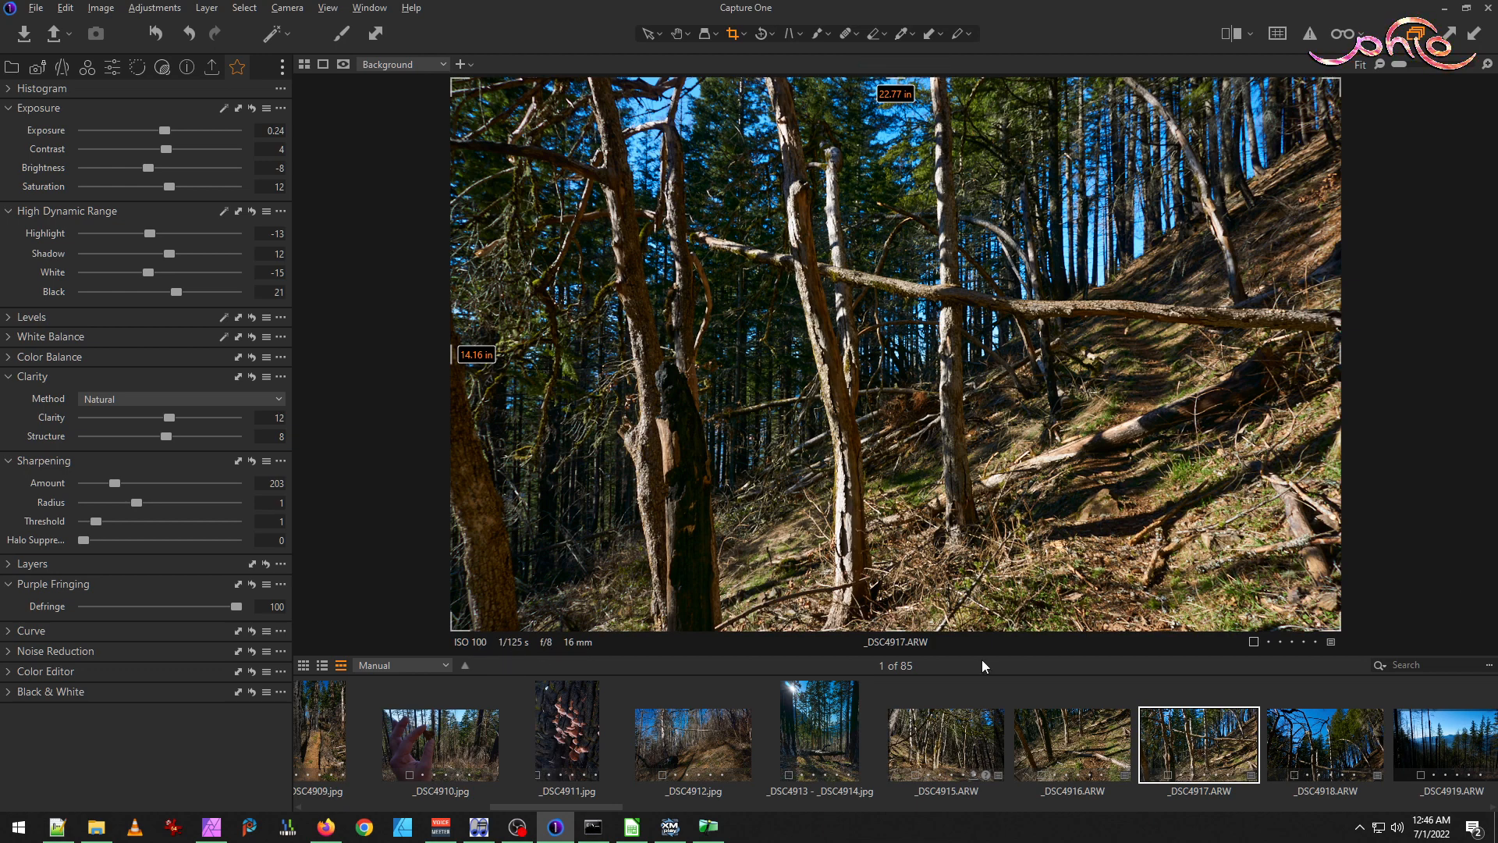
scroll(1092, 222, up, 2)
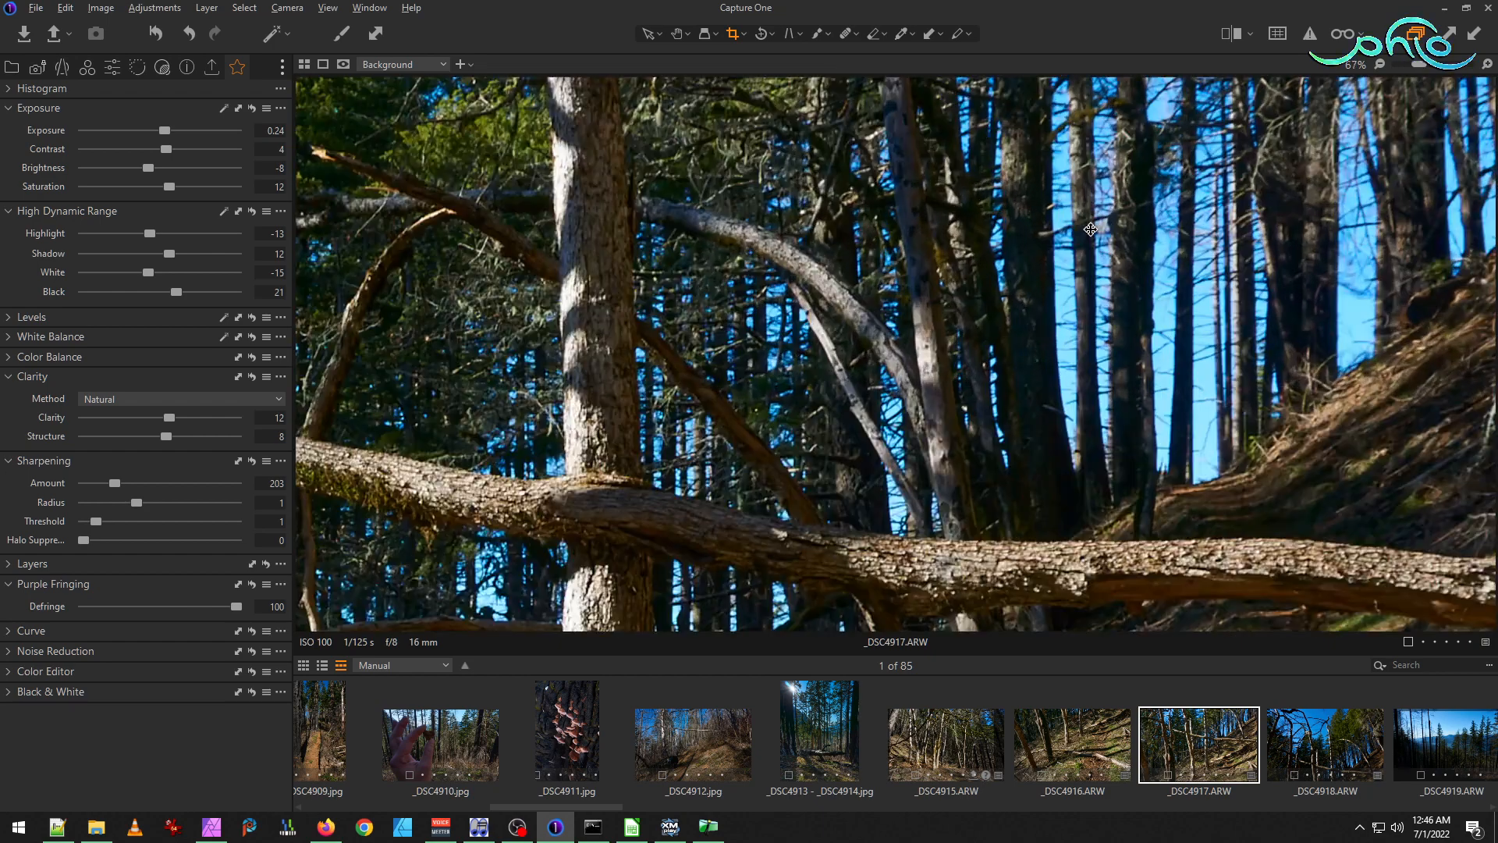
scroll(982, 364, up, 4)
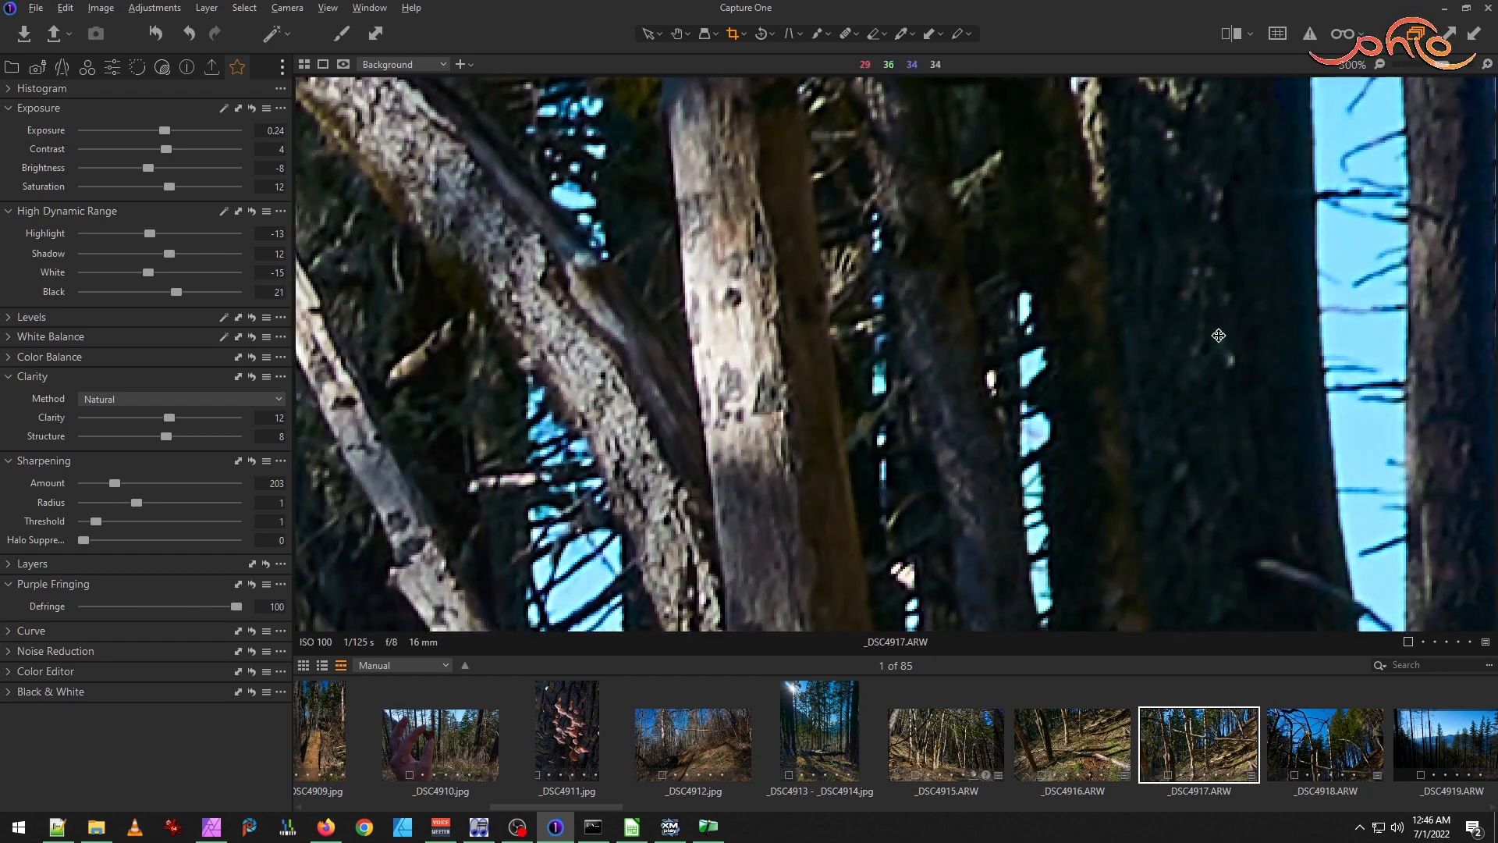
scroll(1209, 294, down, 3)
scroll(1090, 401, down, 3)
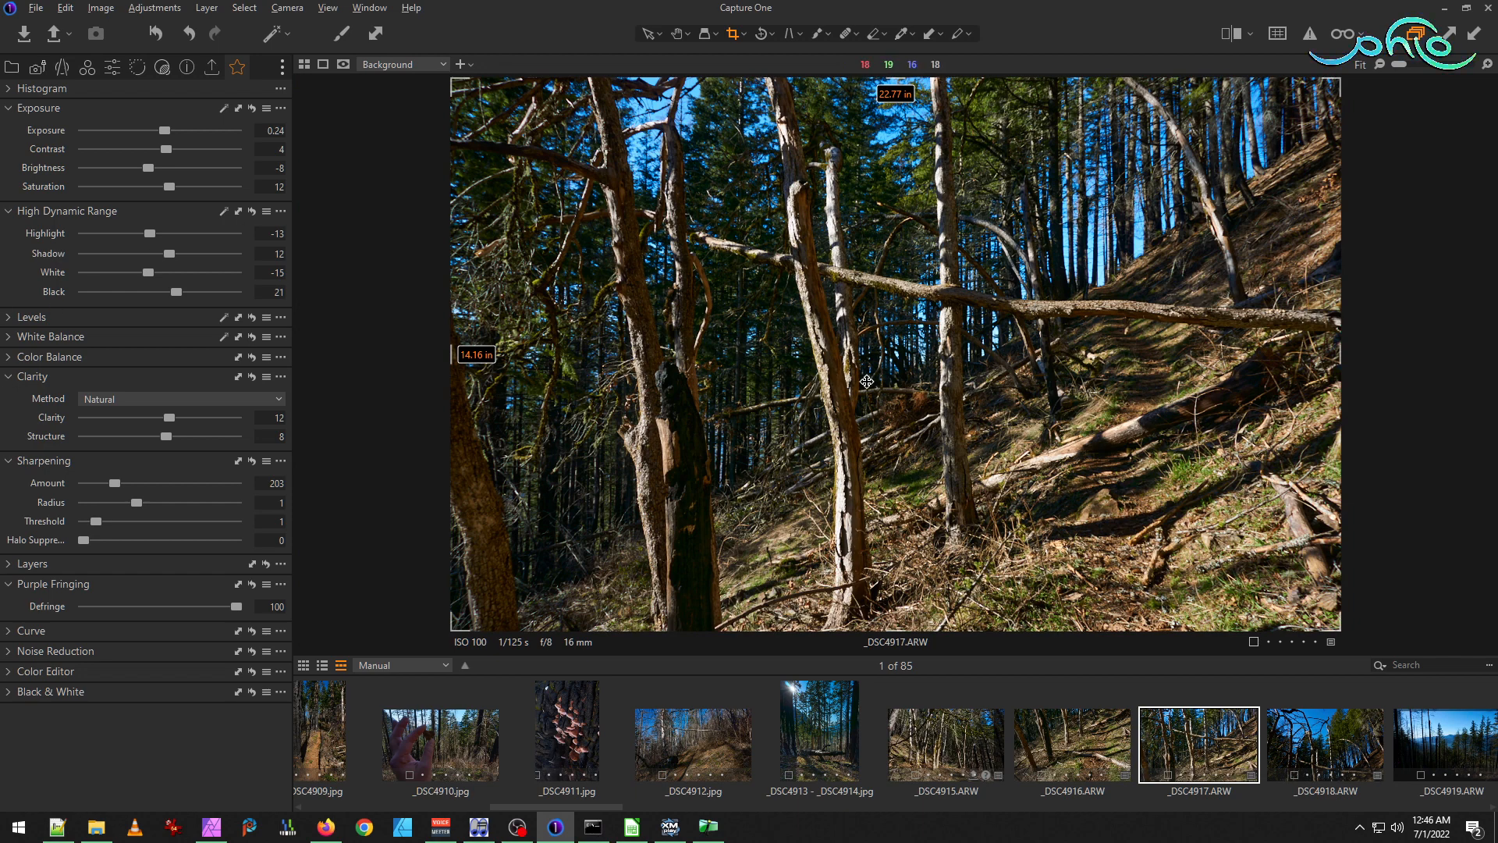
Adjust _DSC4918.ARW to Shadow 38, Black 8, Highlight -4, Brightness -2 and Exposure 0.08.
click(1321, 754)
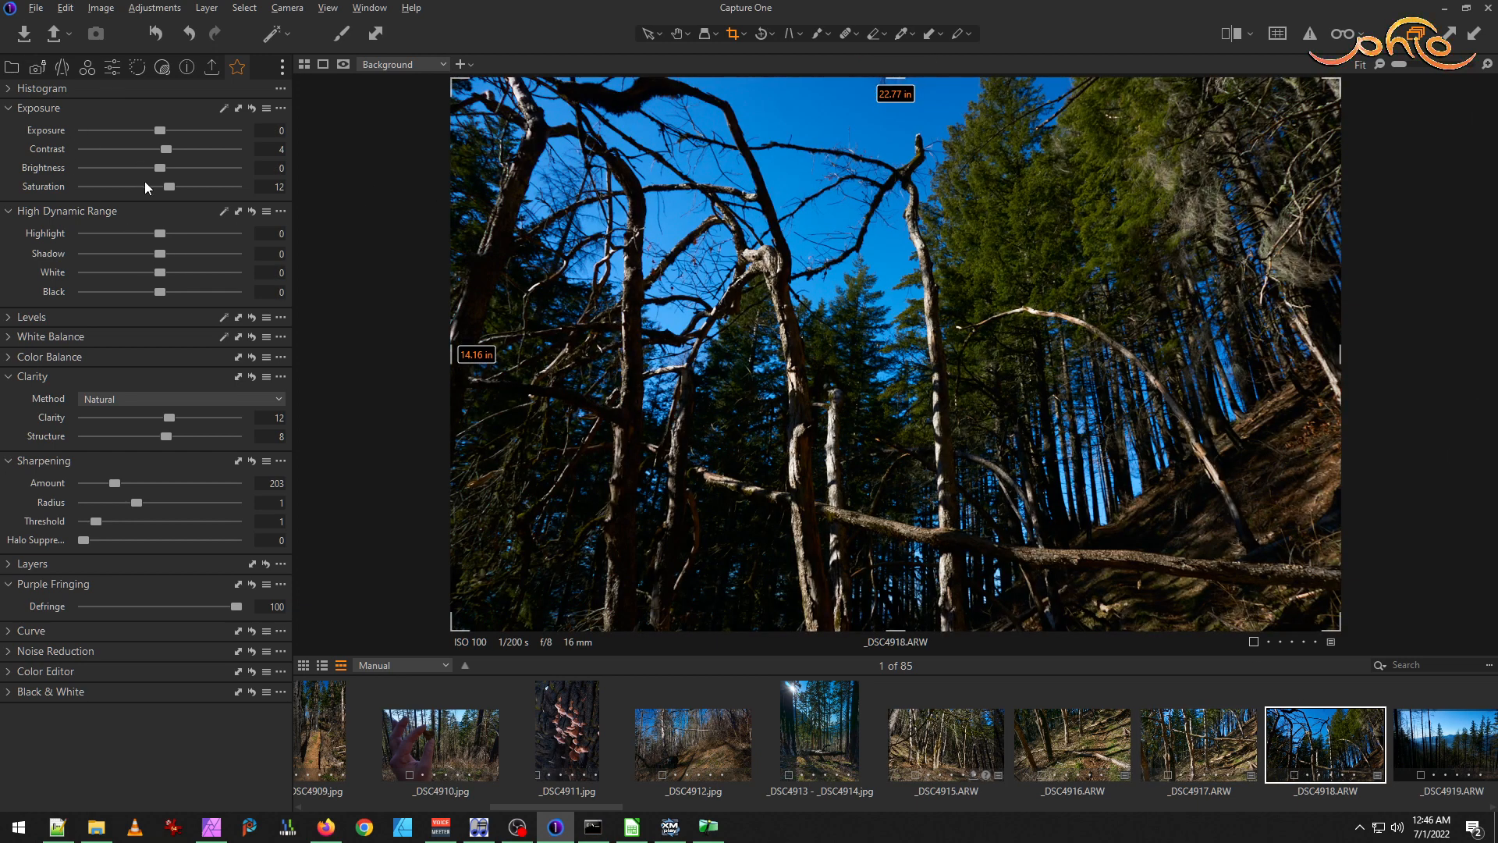
drag(162, 254, 163, 295)
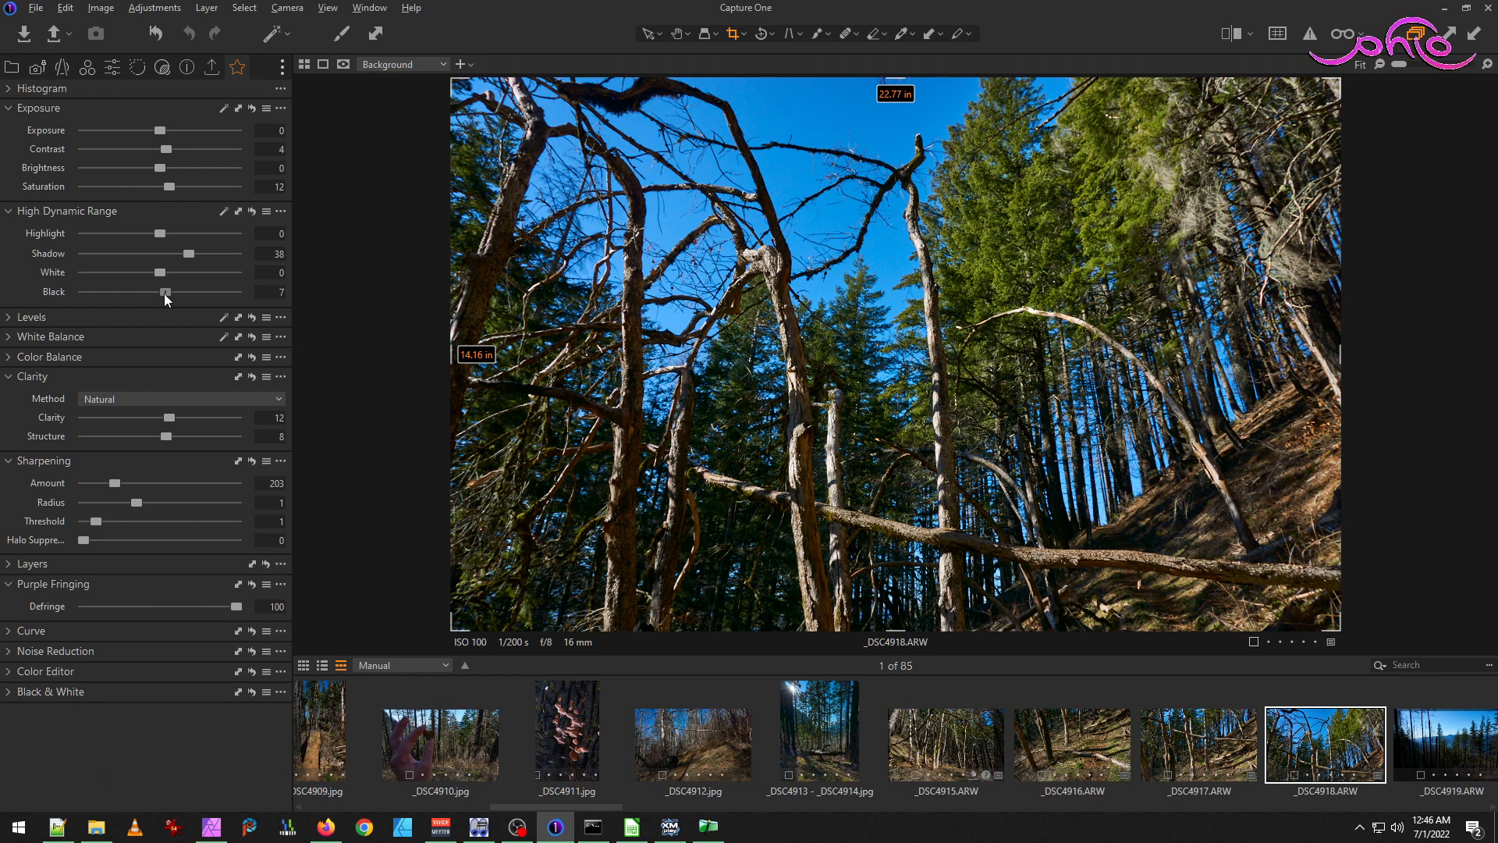
drag(164, 295, 165, 295)
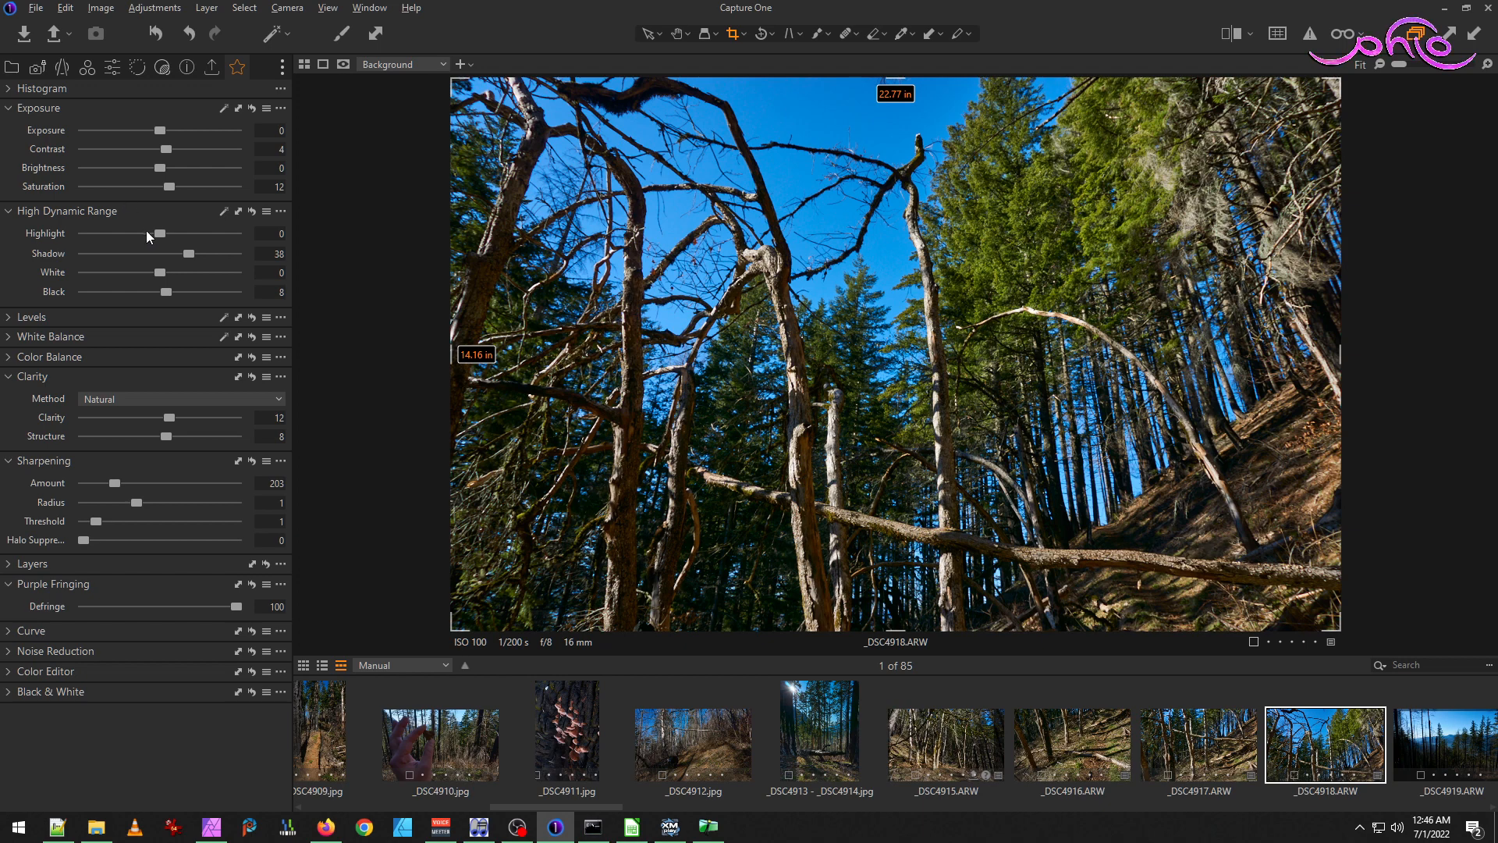
drag(158, 232, 167, 233)
drag(162, 166, 162, 135)
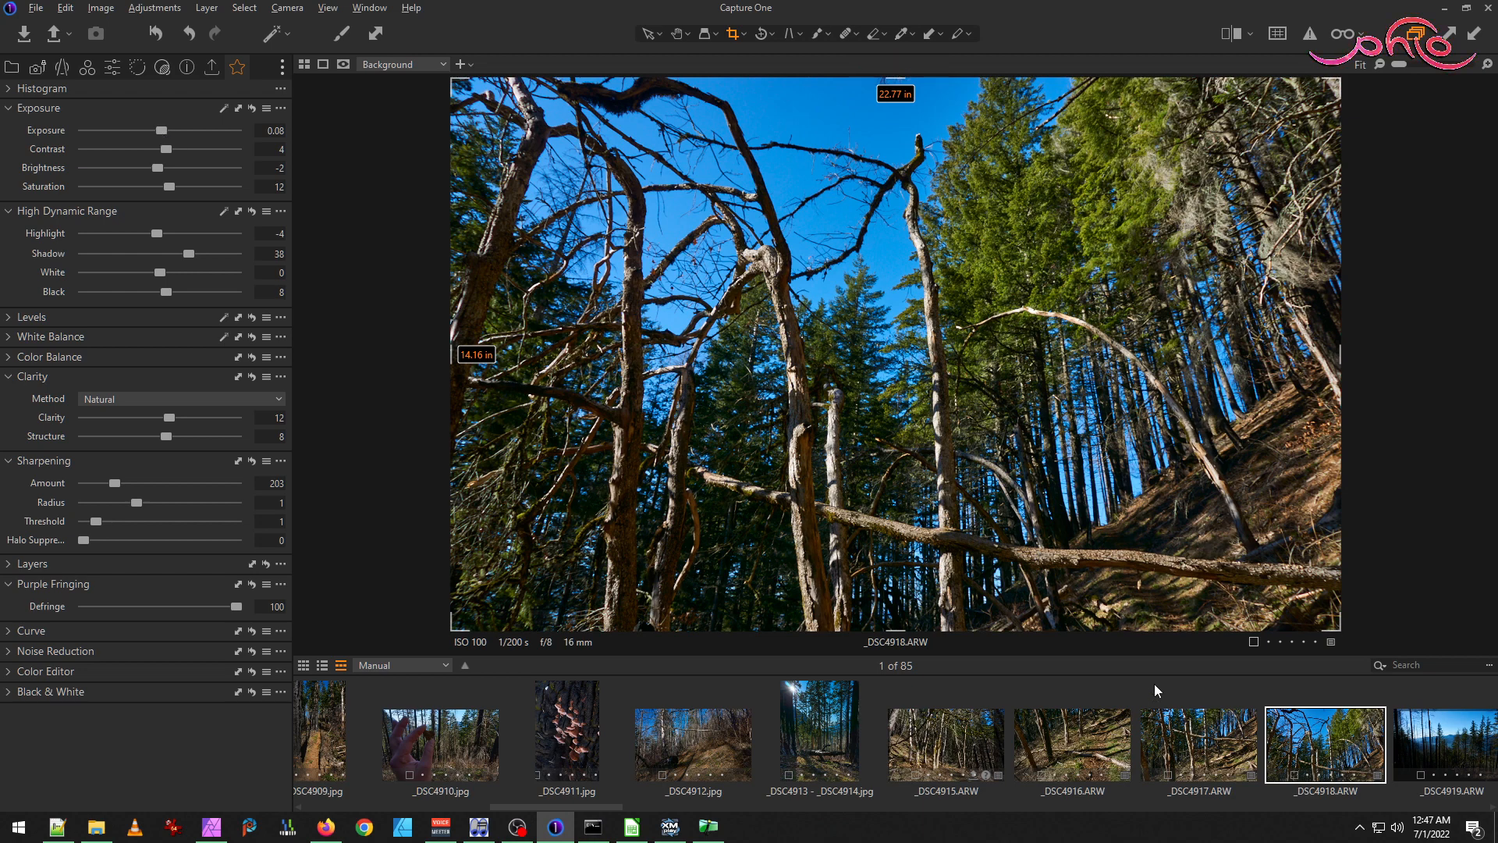
Compare the tones of _DSC4916 to _DSC4918, setting Shadow to 20 on _DSC4916.ARW and 17 on _DSC4917.ARW.
click(1215, 750)
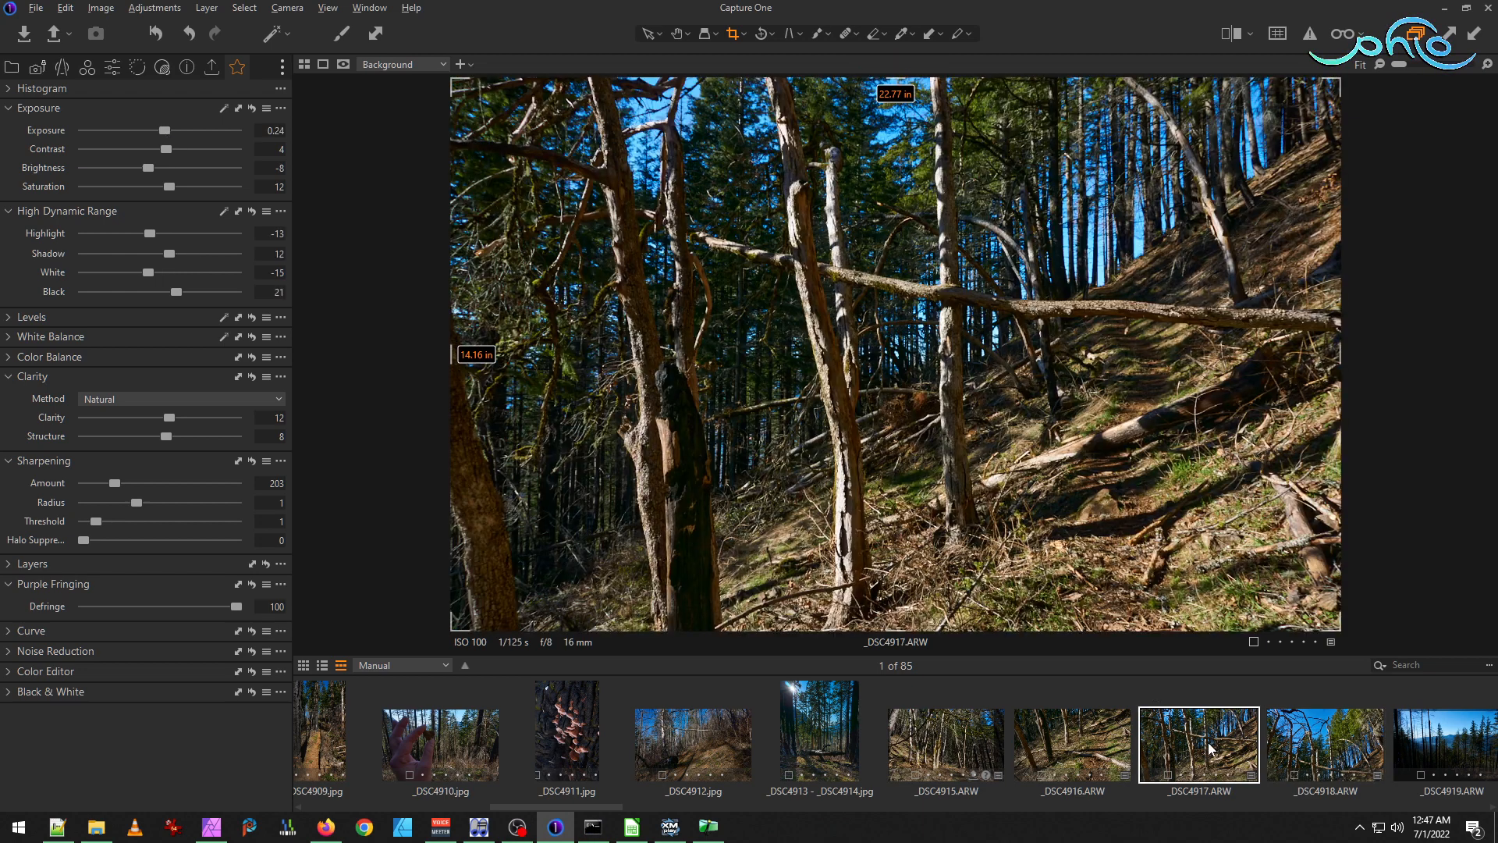
click(1055, 735)
click(1190, 756)
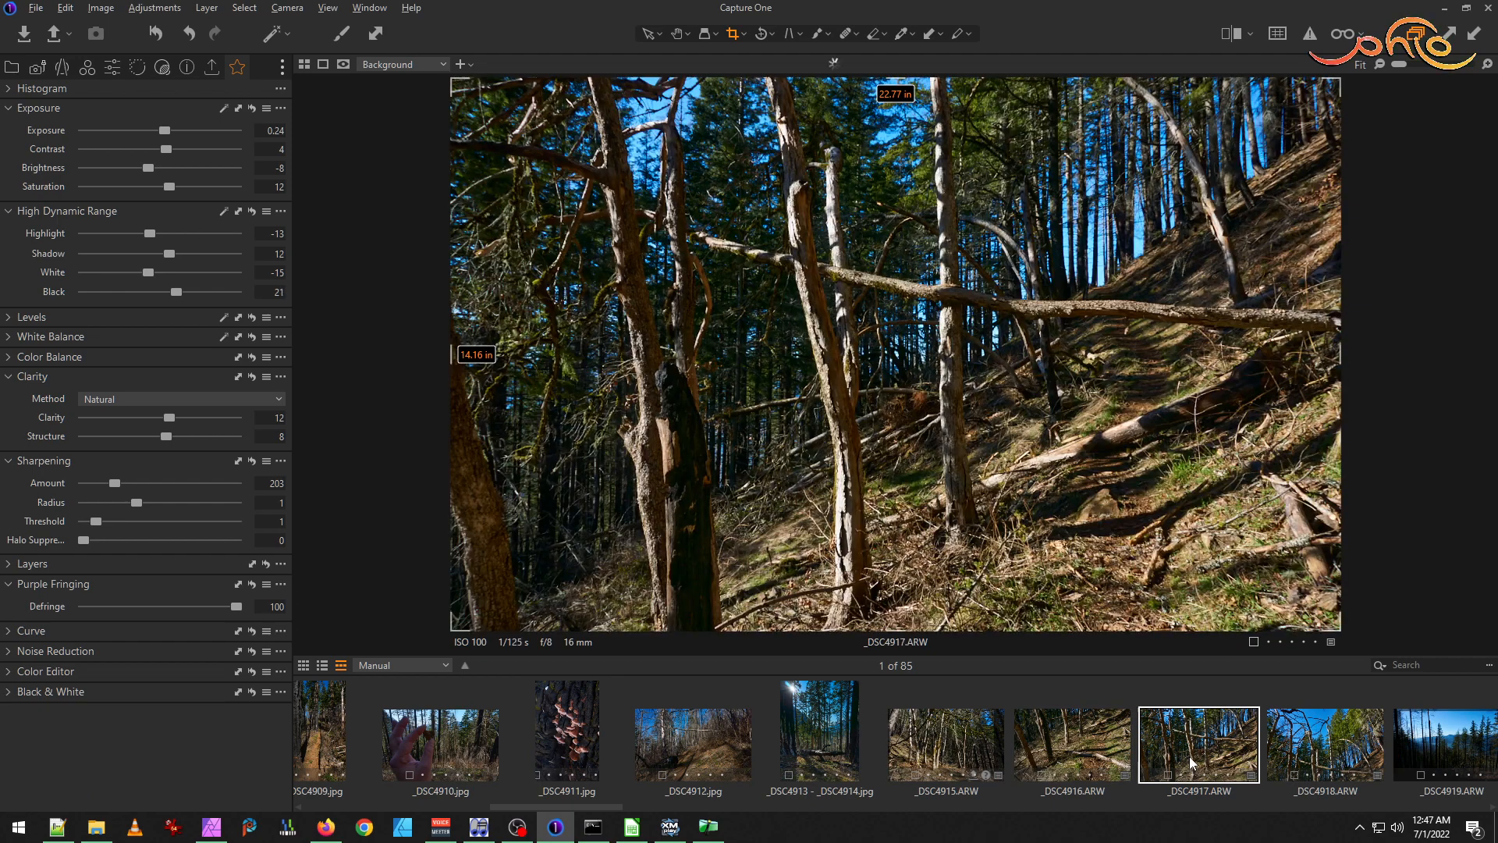
click(1274, 738)
click(1187, 751)
click(1110, 754)
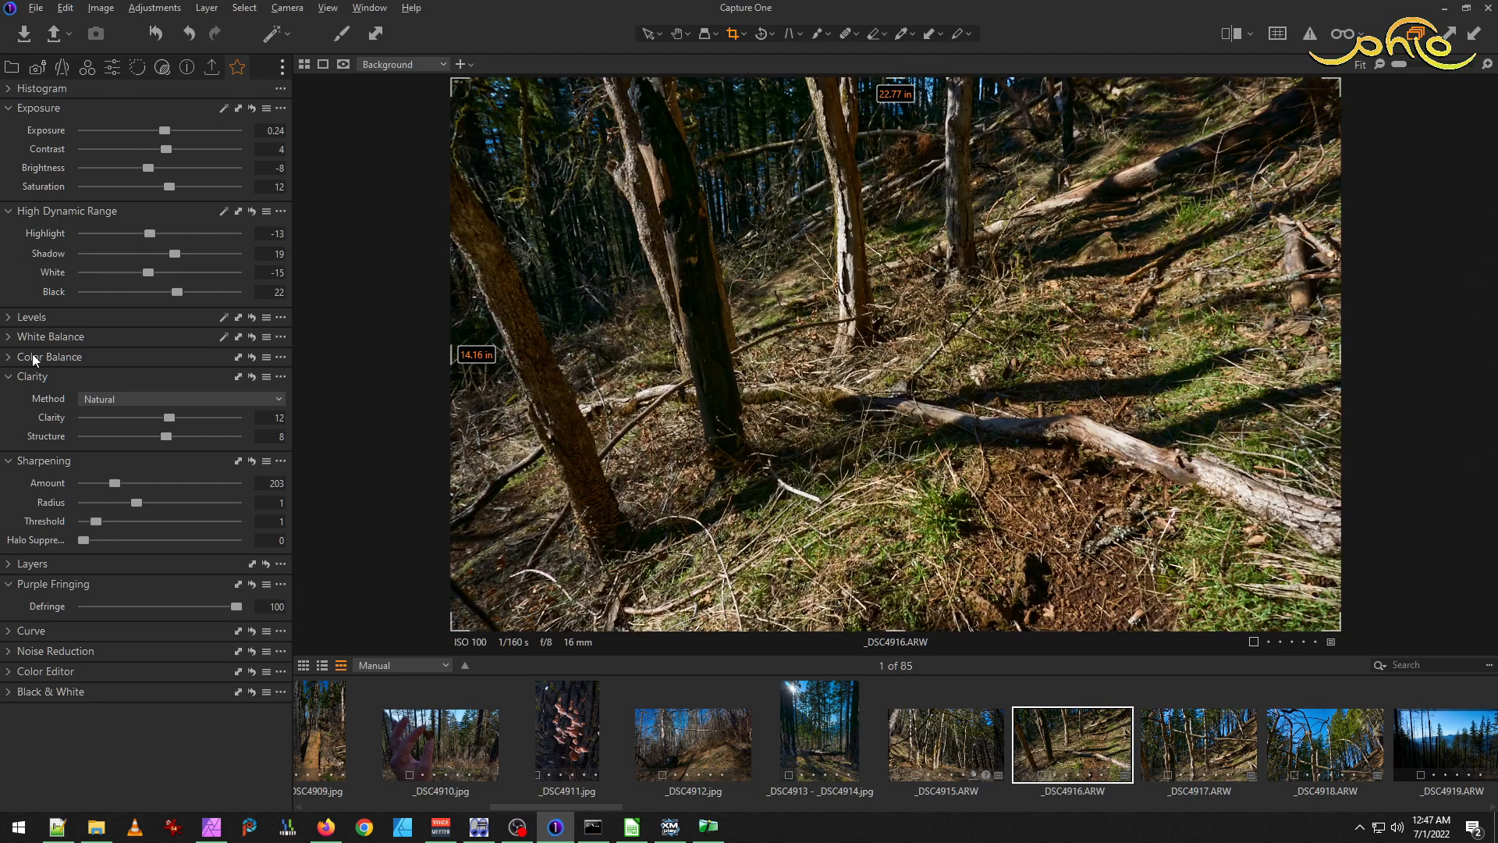
drag(178, 255, 182, 254)
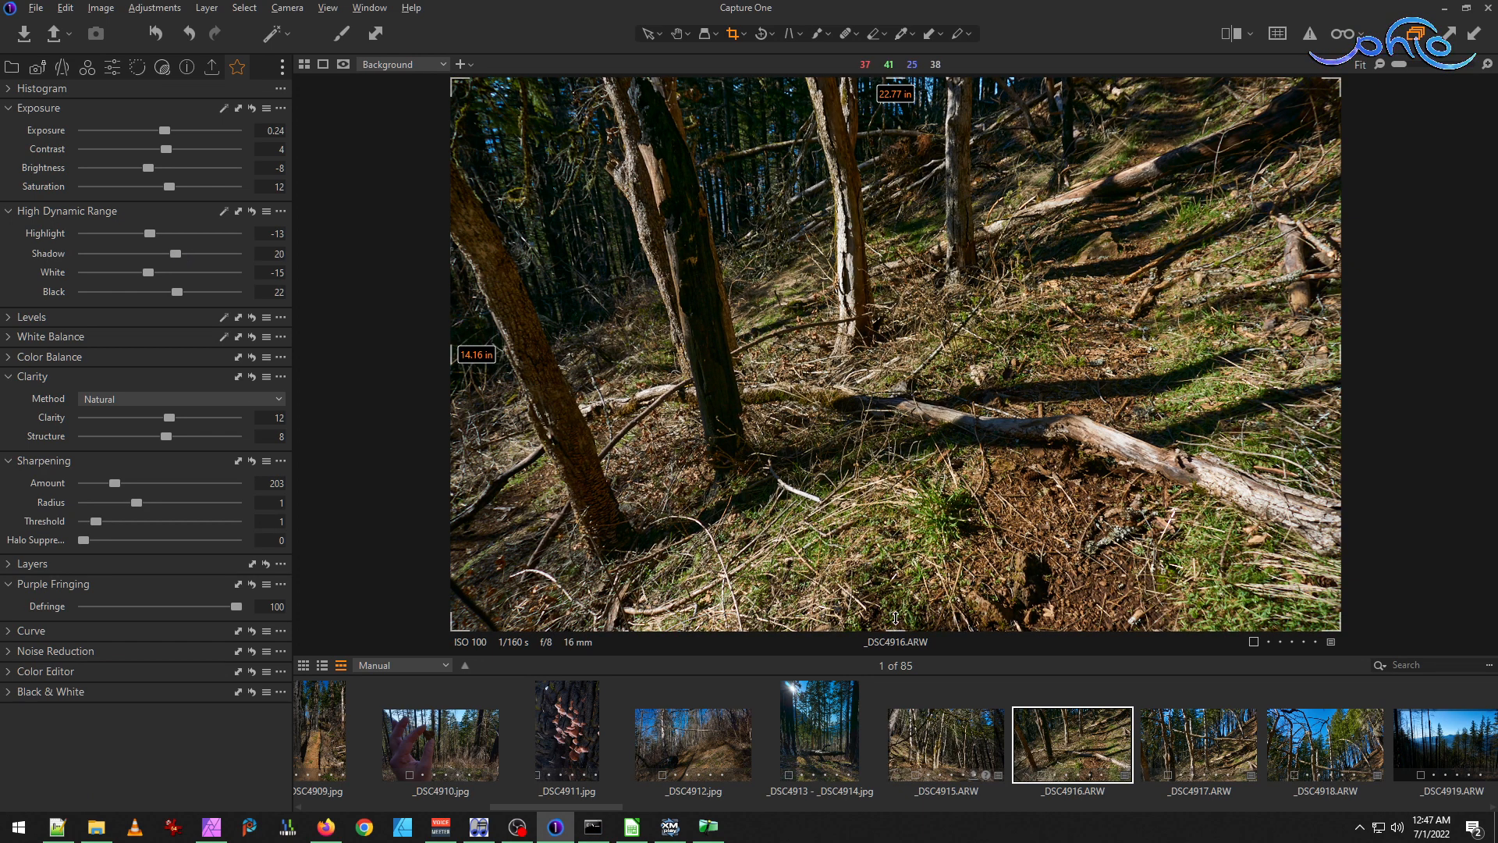
click(1197, 743)
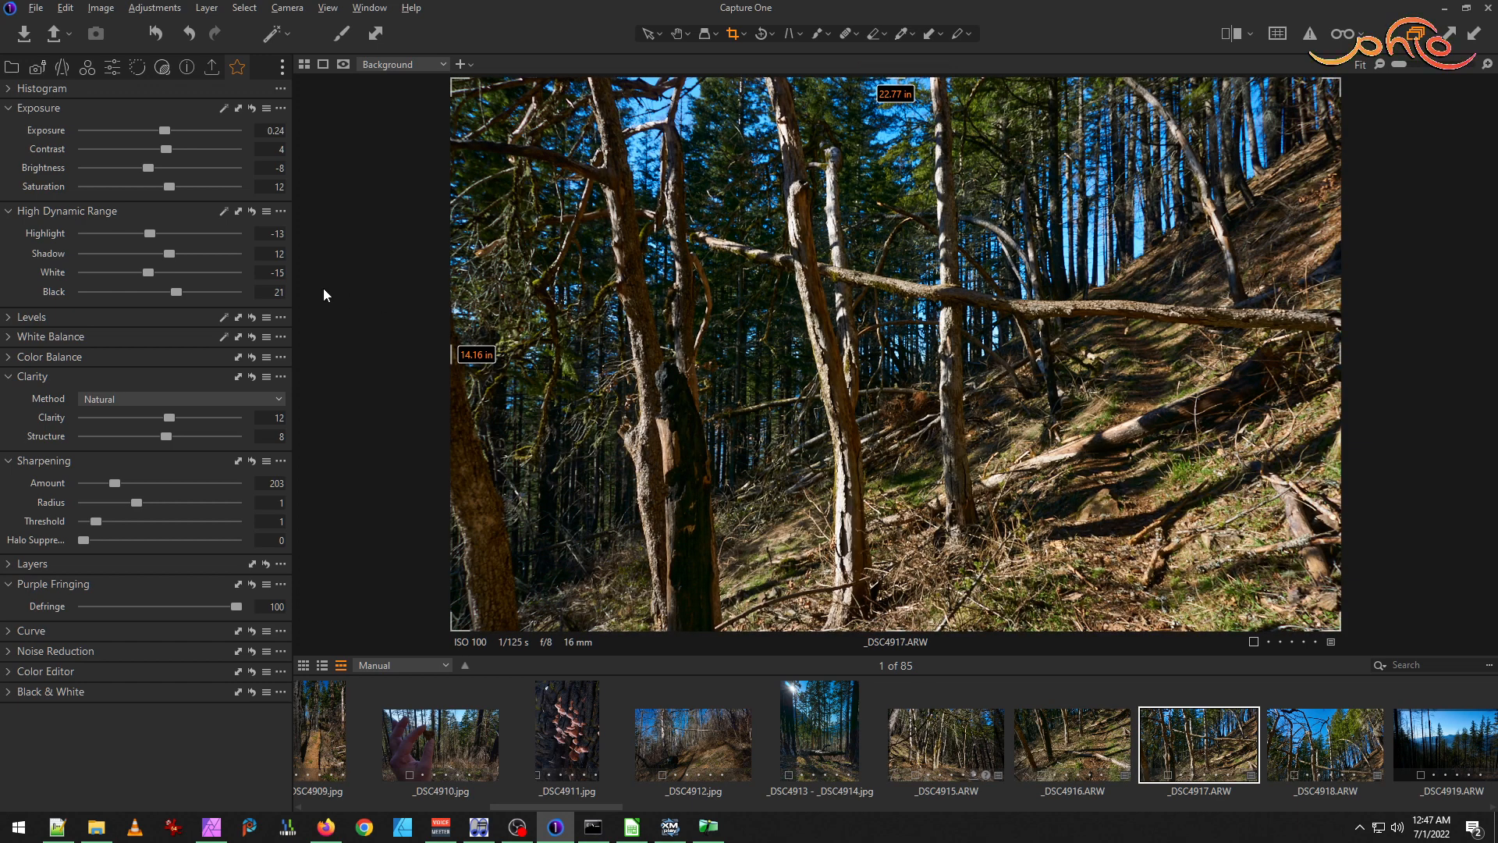
drag(169, 251, 175, 252)
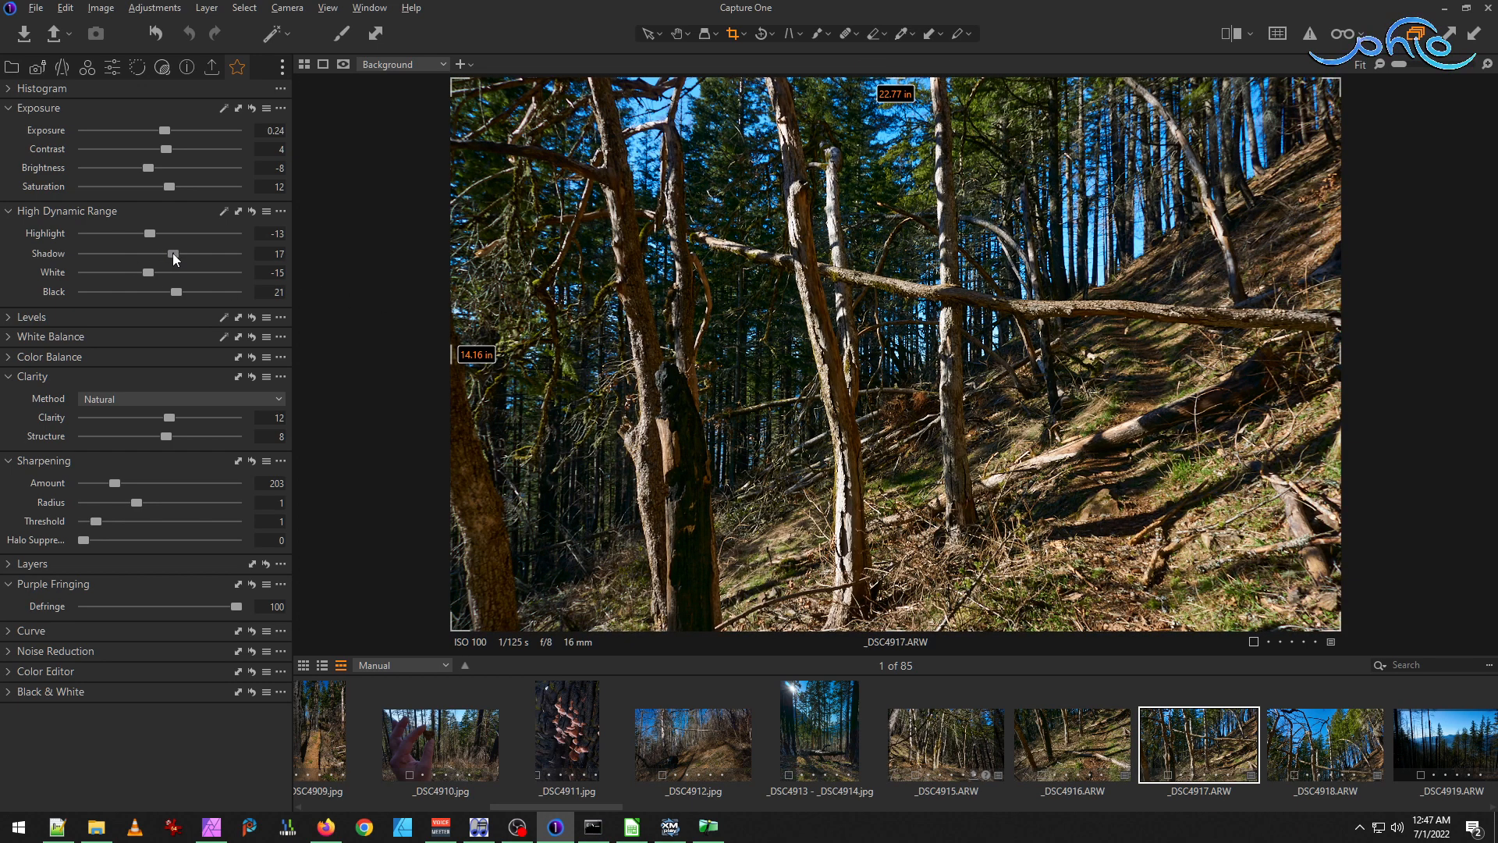
Export _DSC4916.ARW to _DSC4918.ARW using only the TIFF 16bit recipe instead of JPEG sRGB.
click(1339, 754)
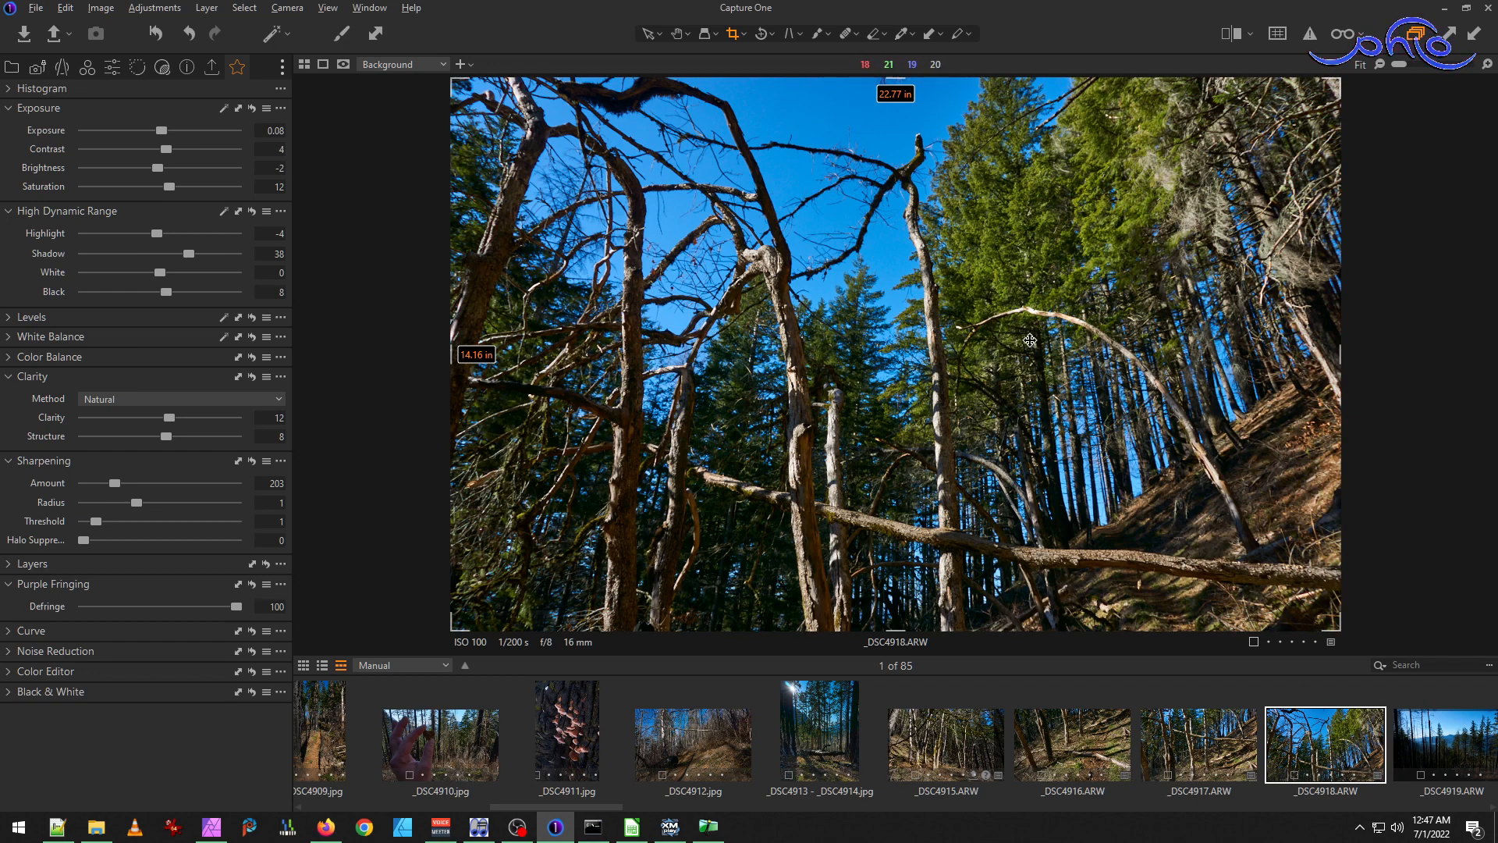
shift+click(1091, 735)
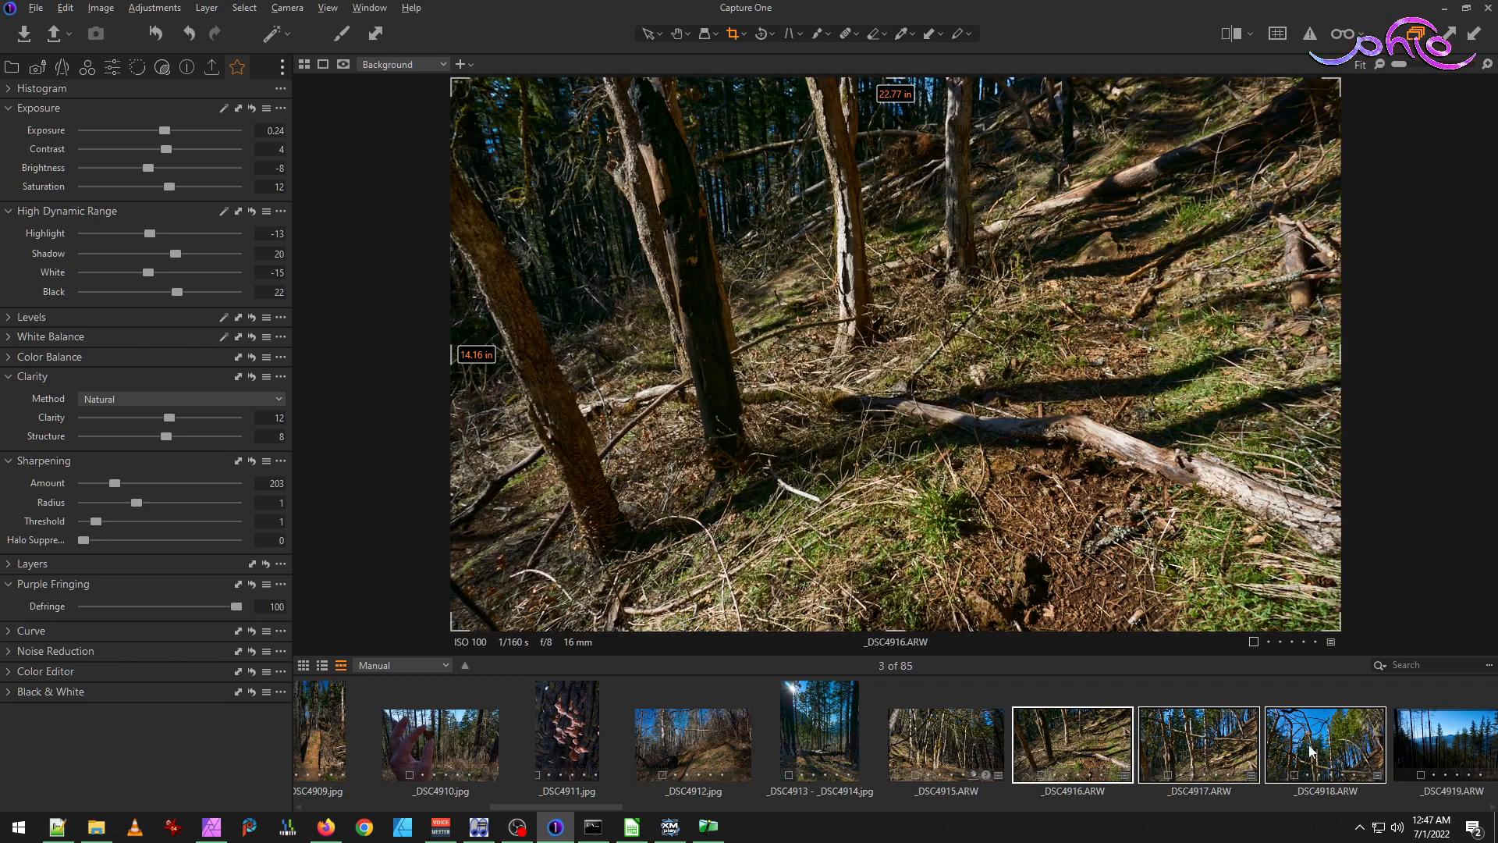
click(209, 69)
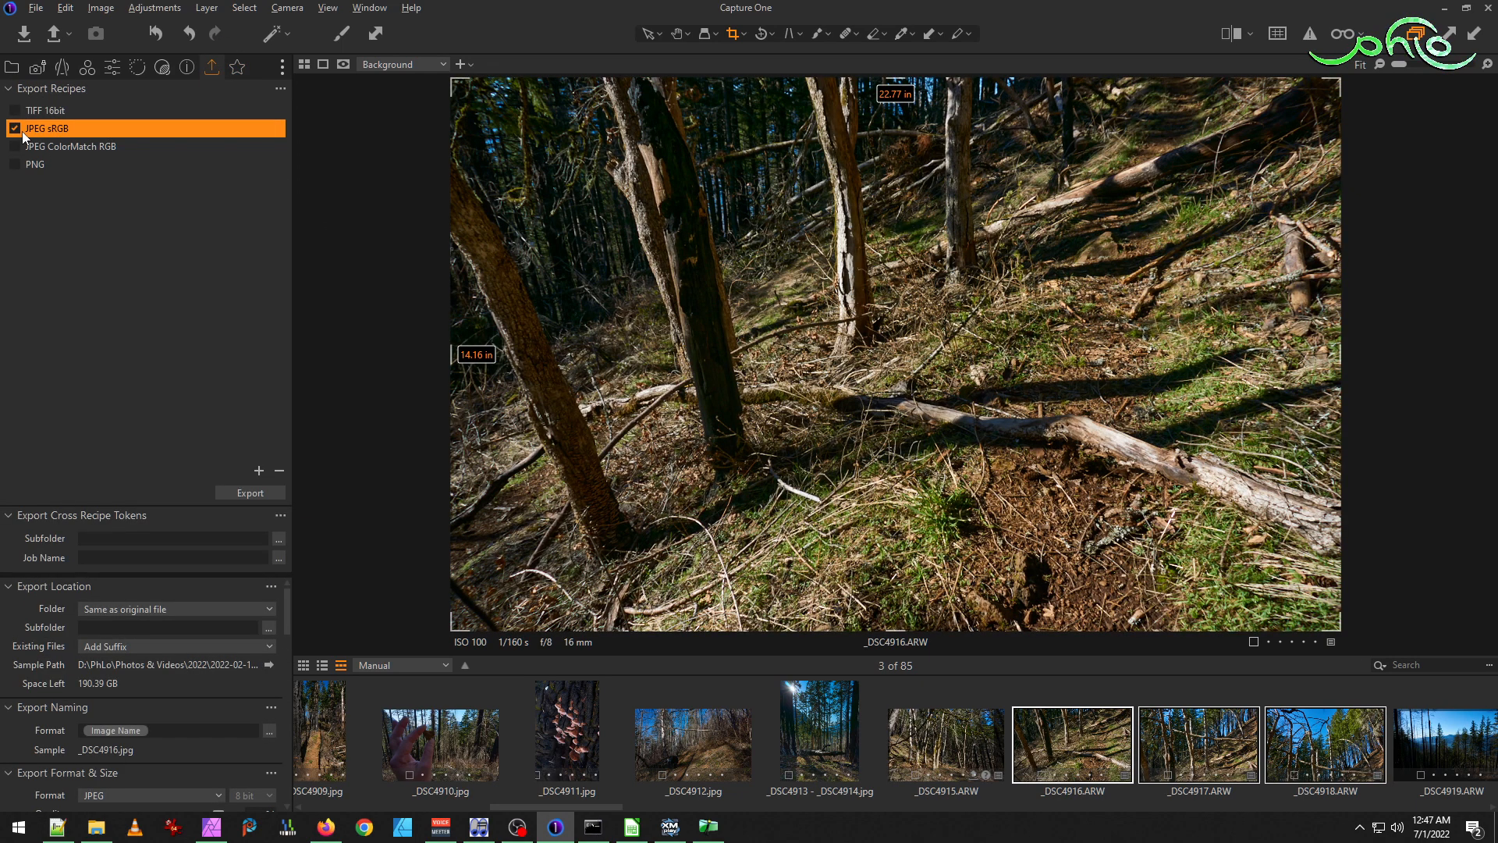
click(15, 129)
click(15, 110)
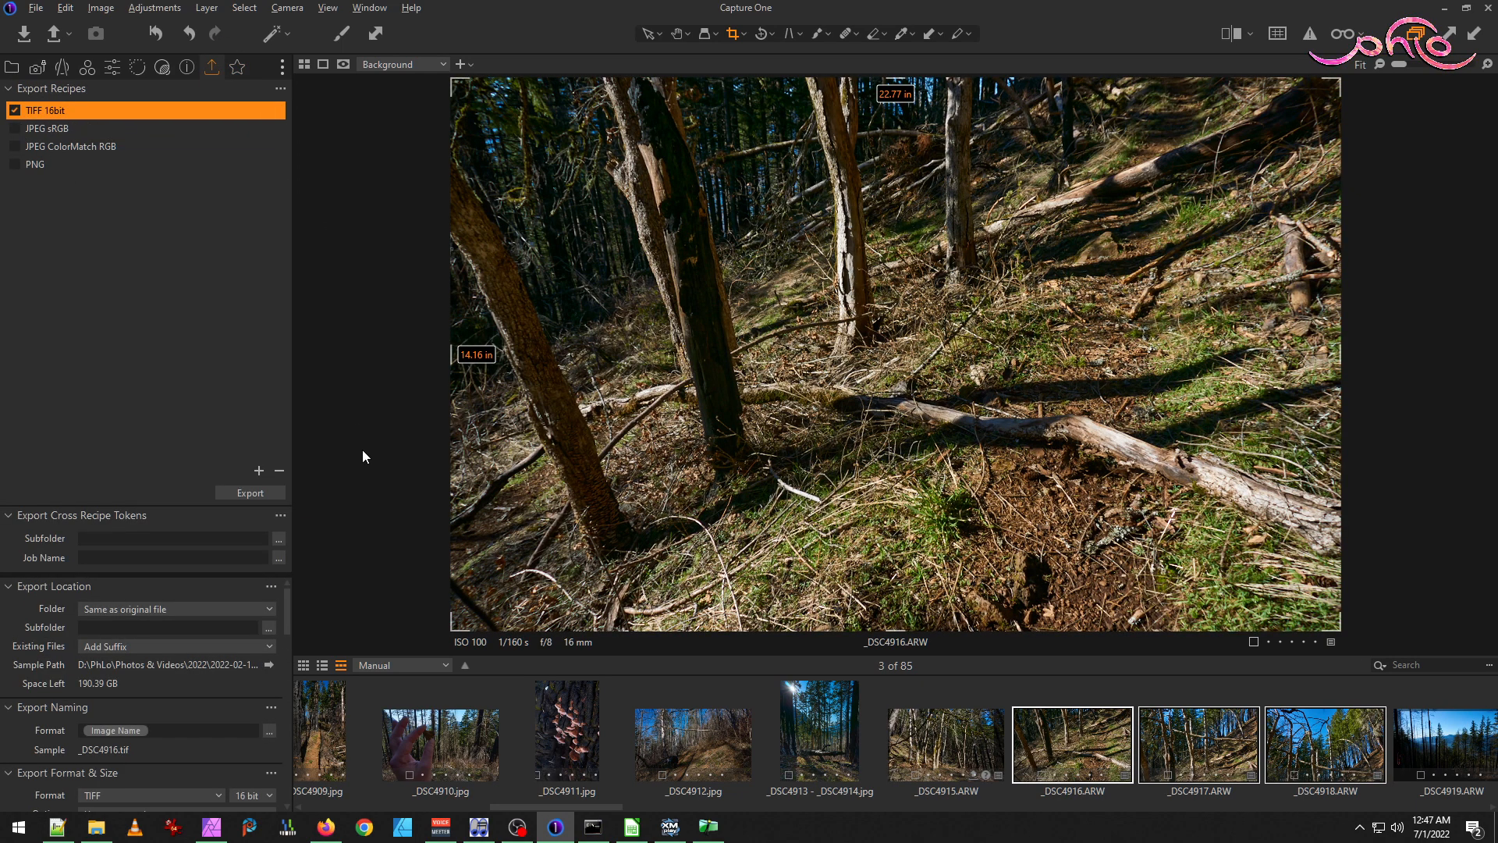
key(ctrl+d)
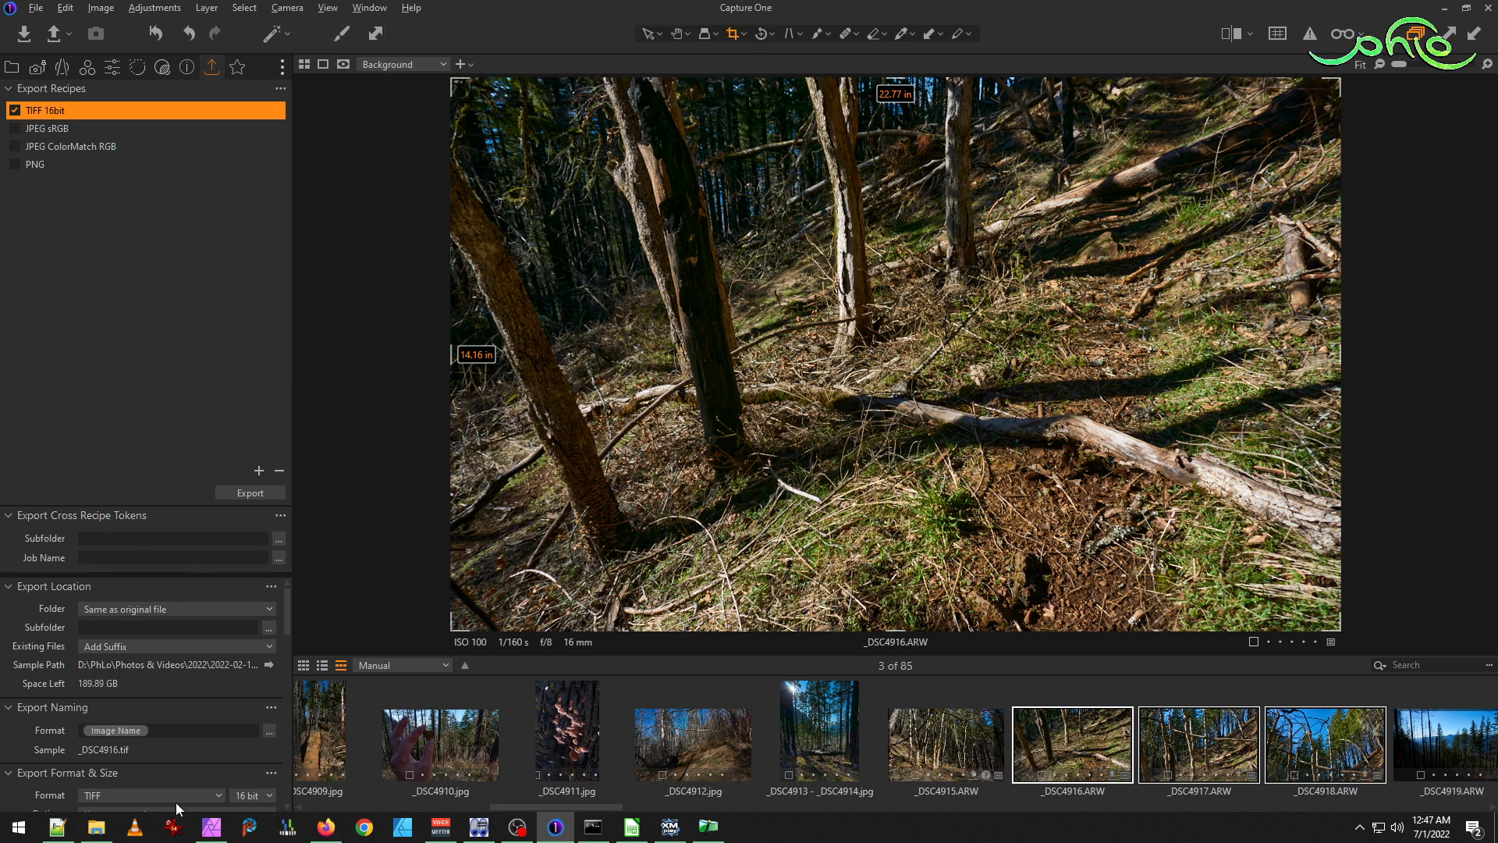
Load _DSC4916.tif, _DSC4917.tif and _DSC4918.tif from the hike's photo folder into Hugin.
click(96, 827)
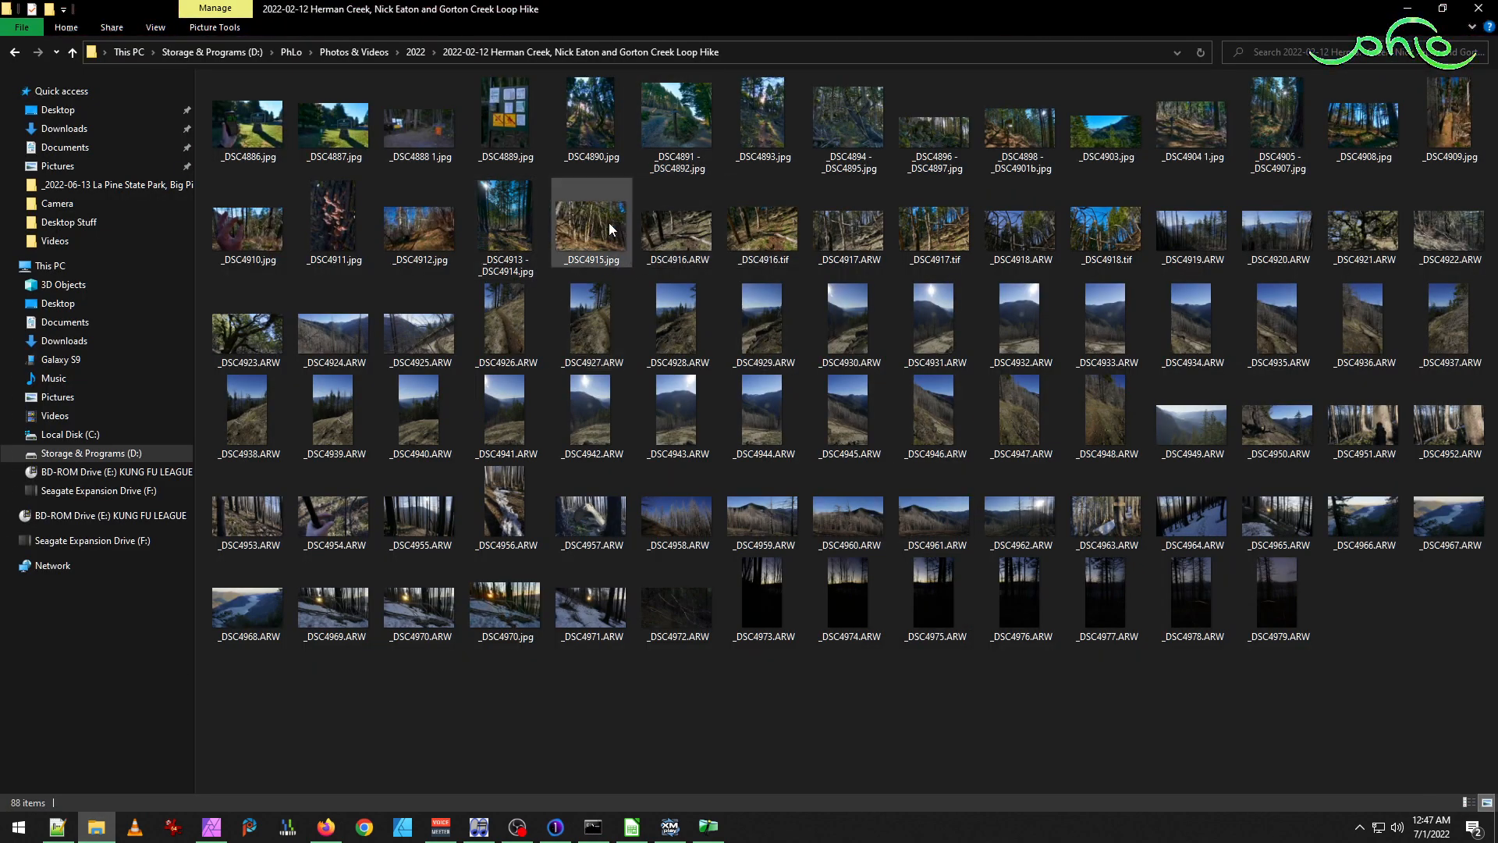
click(772, 250)
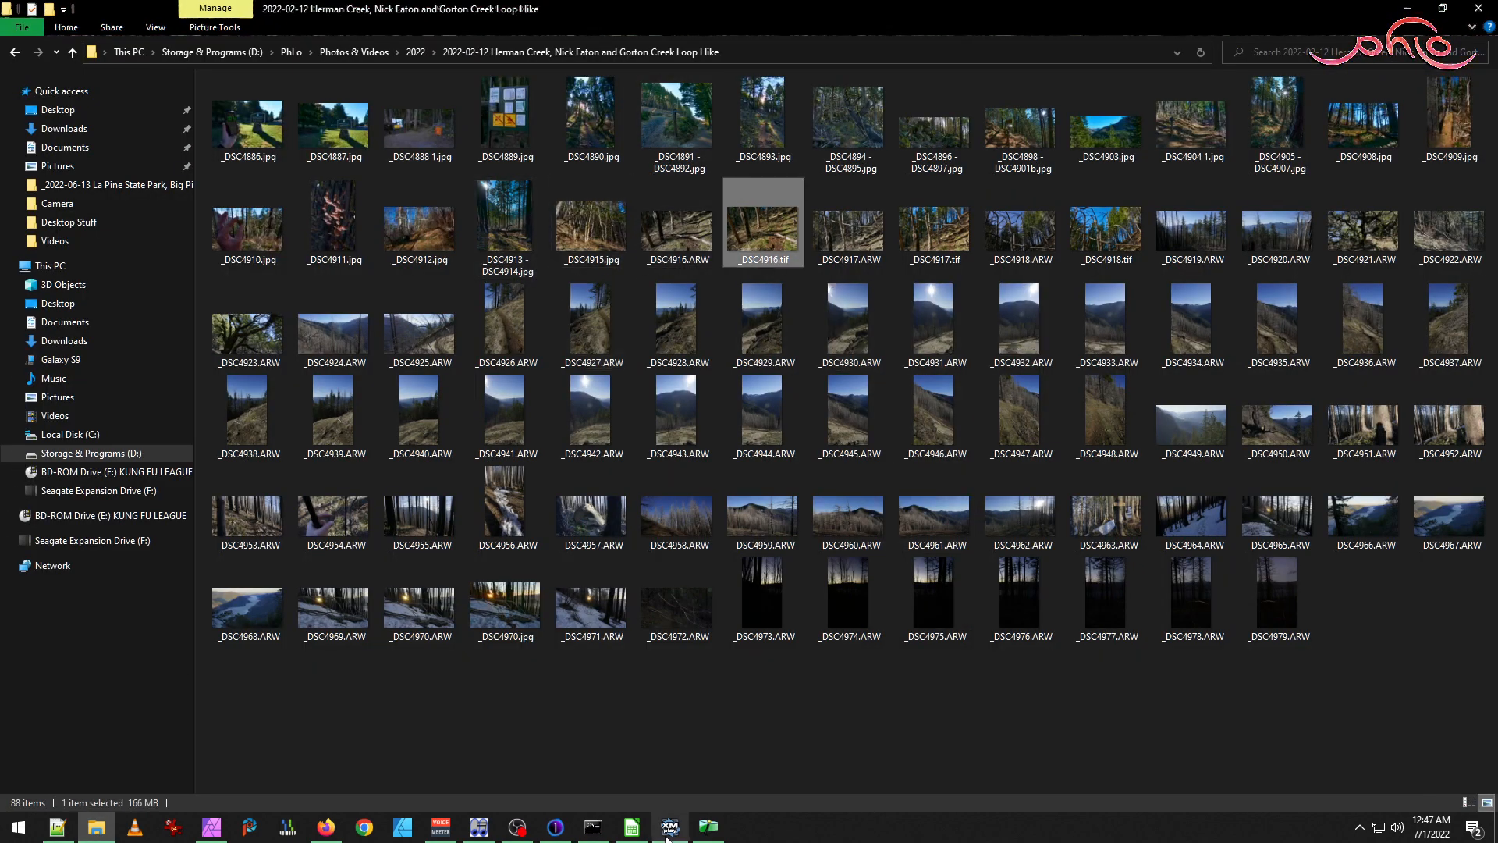
click(556, 827)
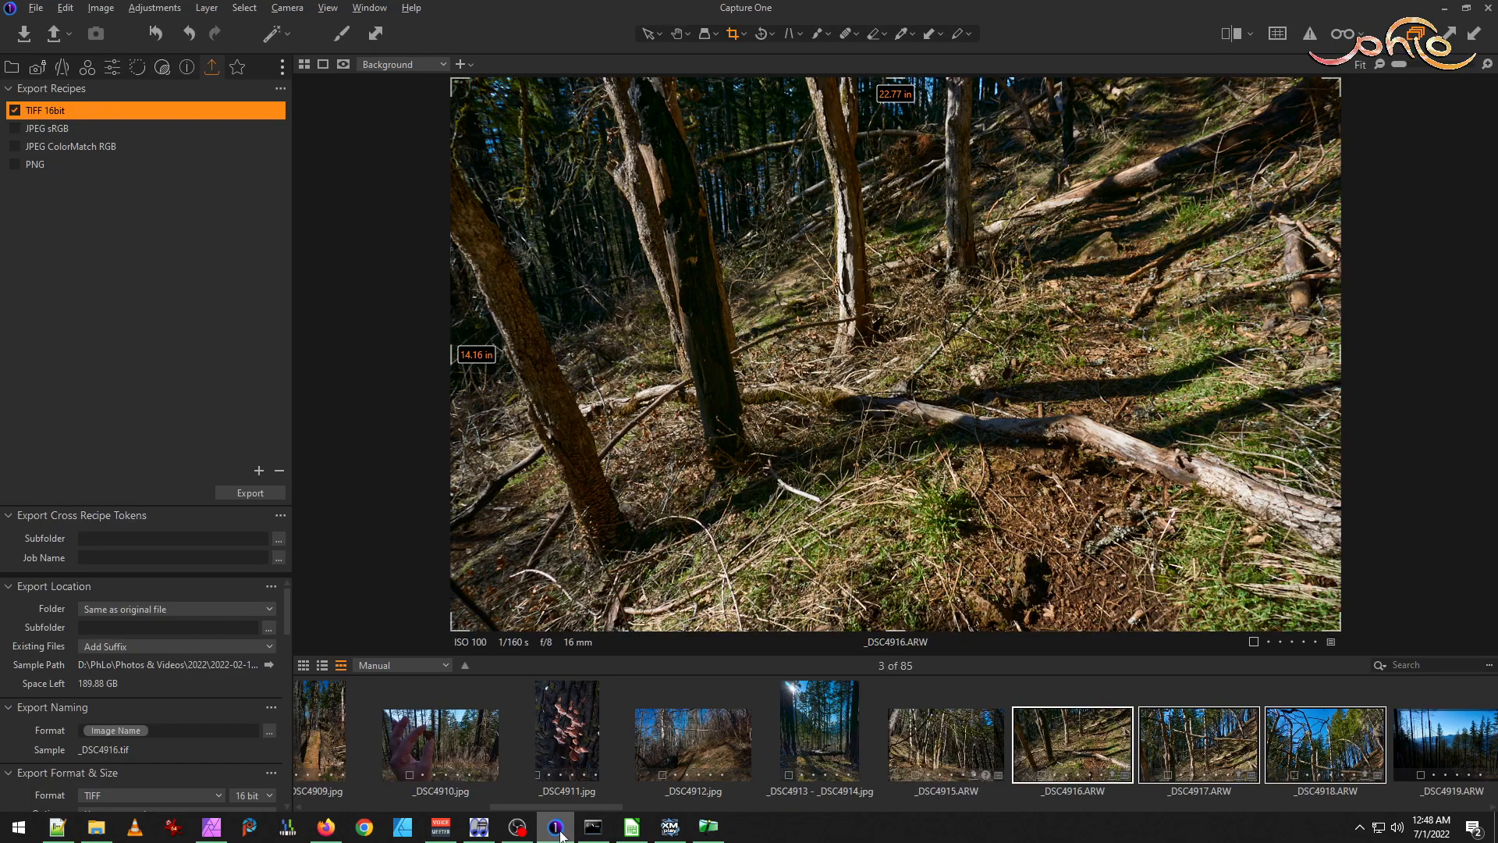
click(709, 827)
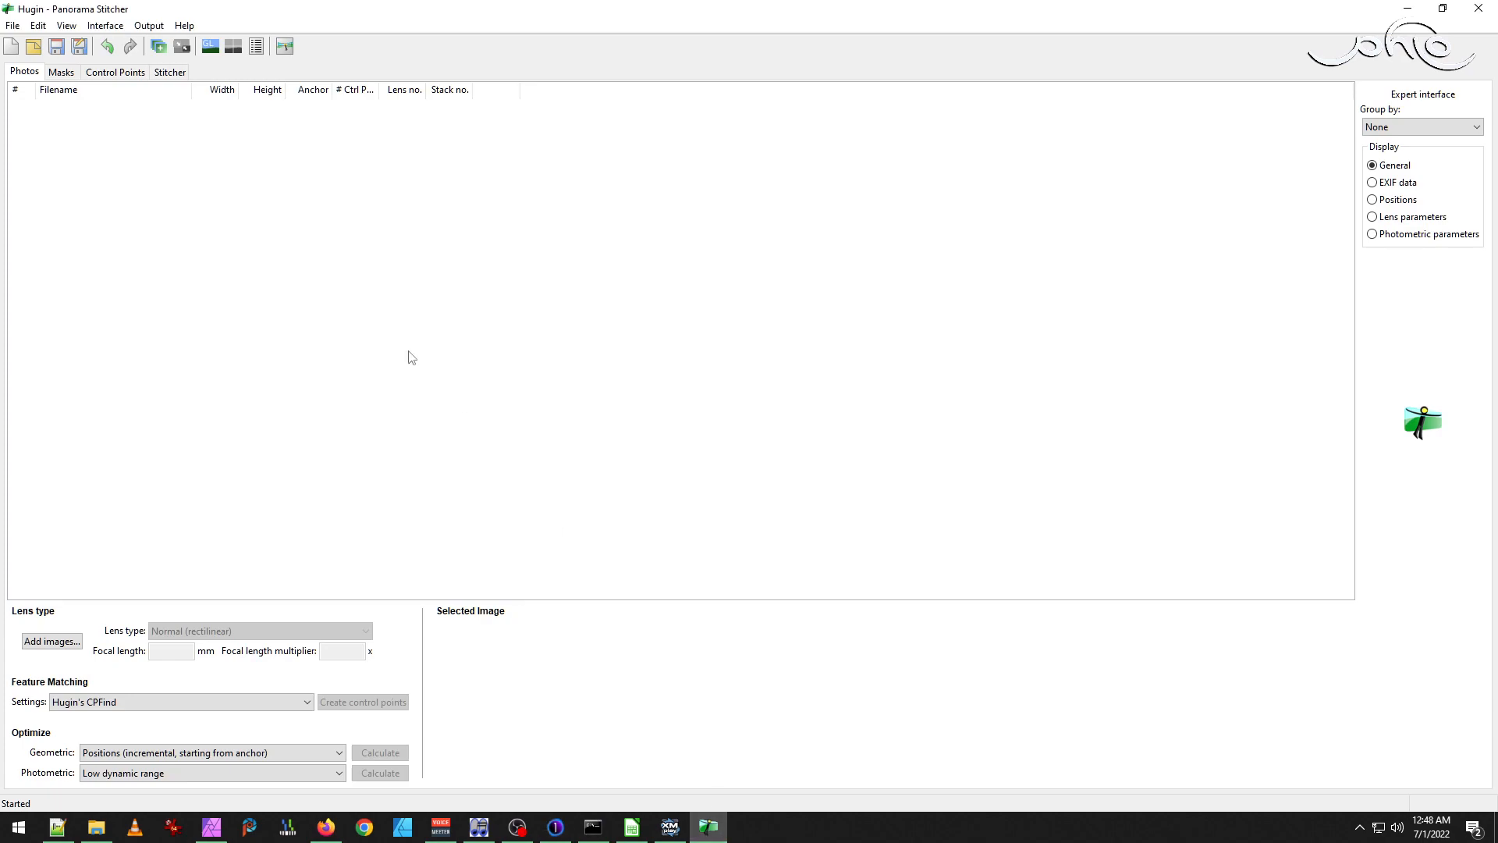
click(96, 827)
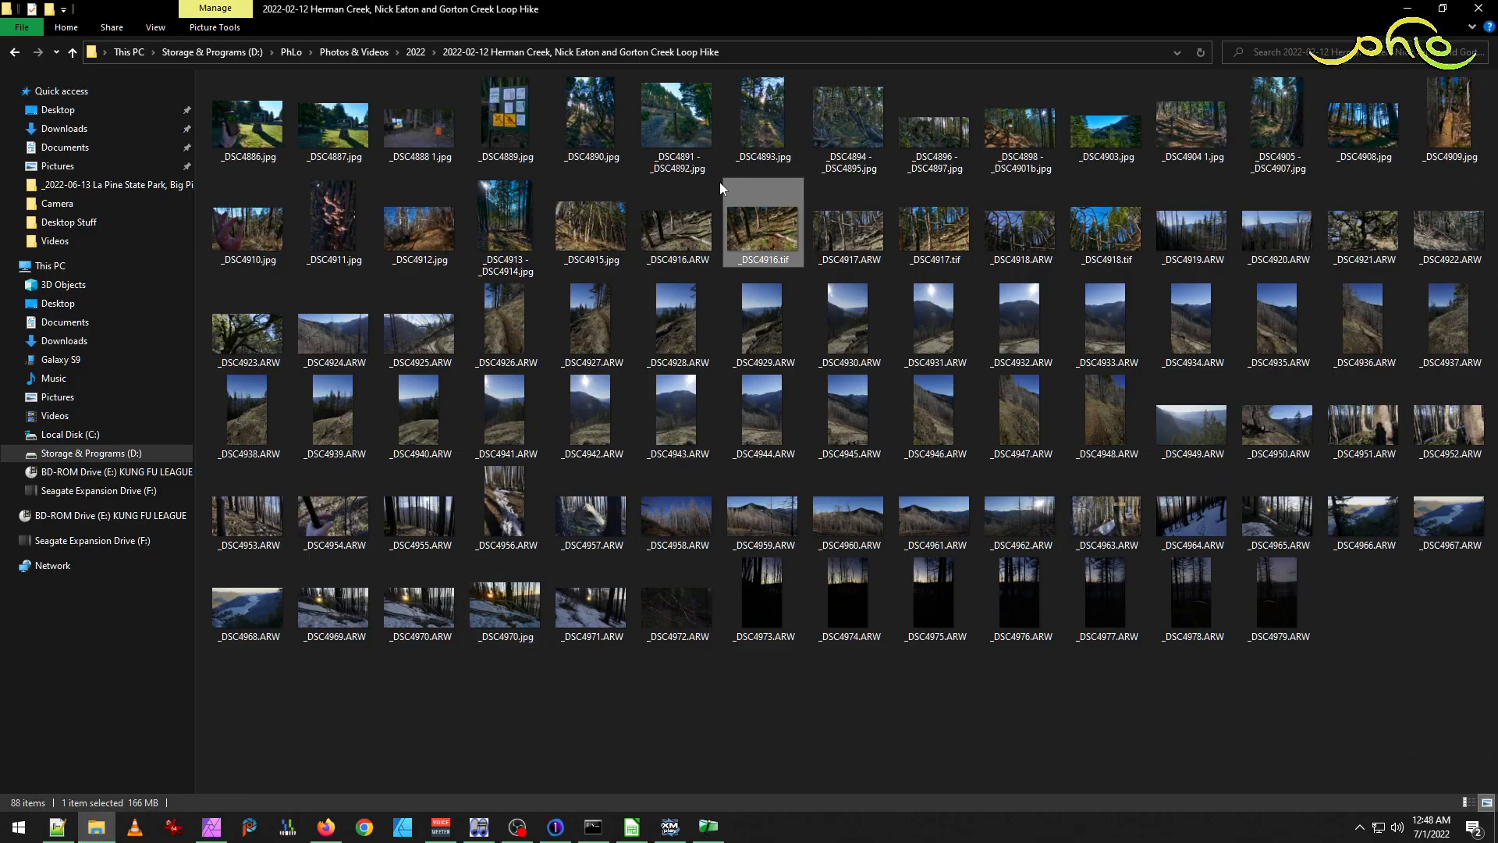
ctrl+click(1107, 230)
drag(756, 246, 592, 325)
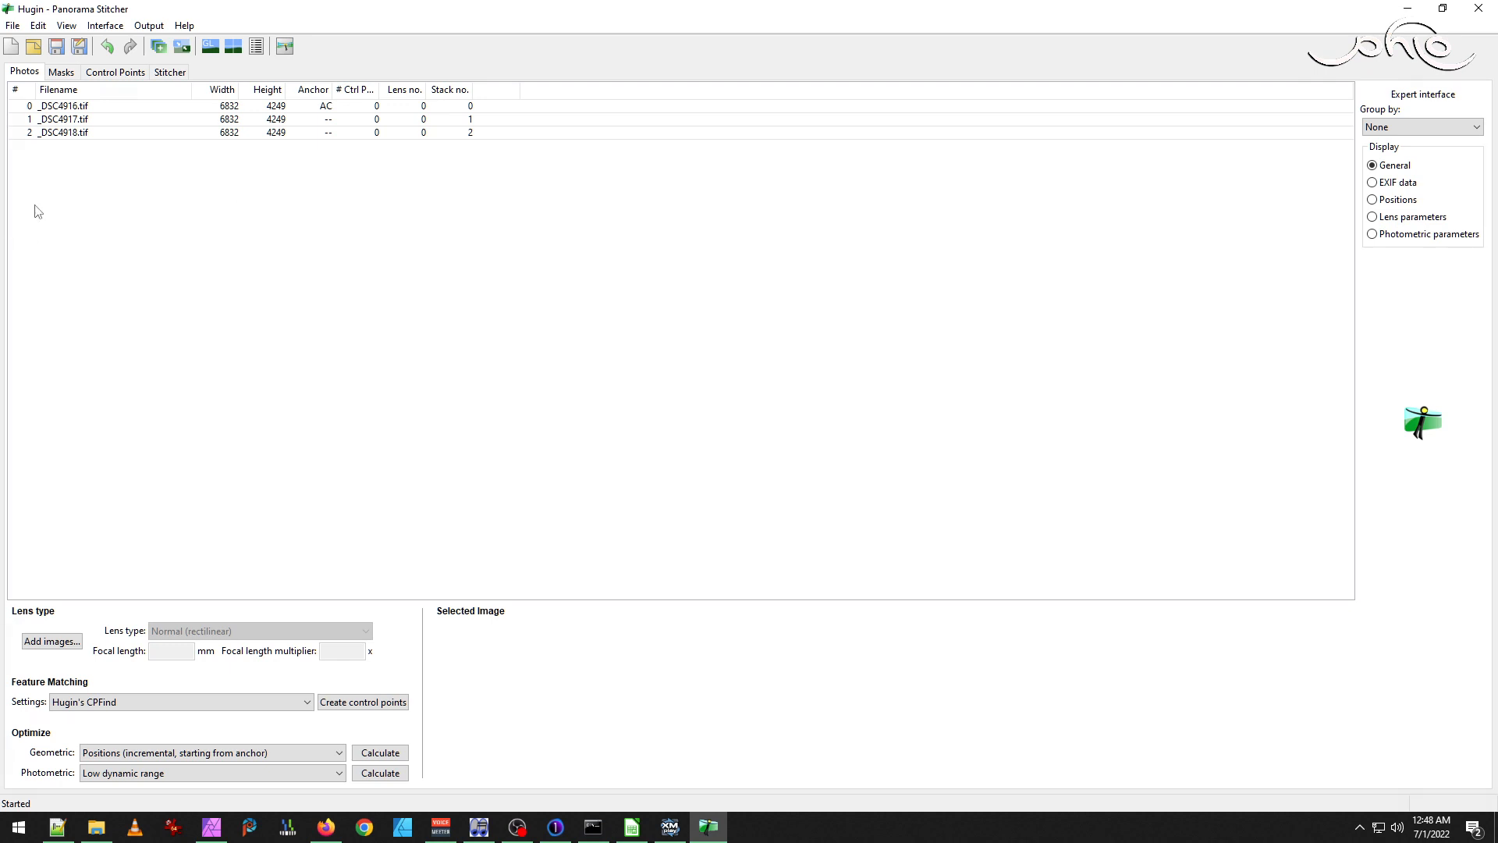
Open the fast panorama preview window and align the three images.
click(69, 26)
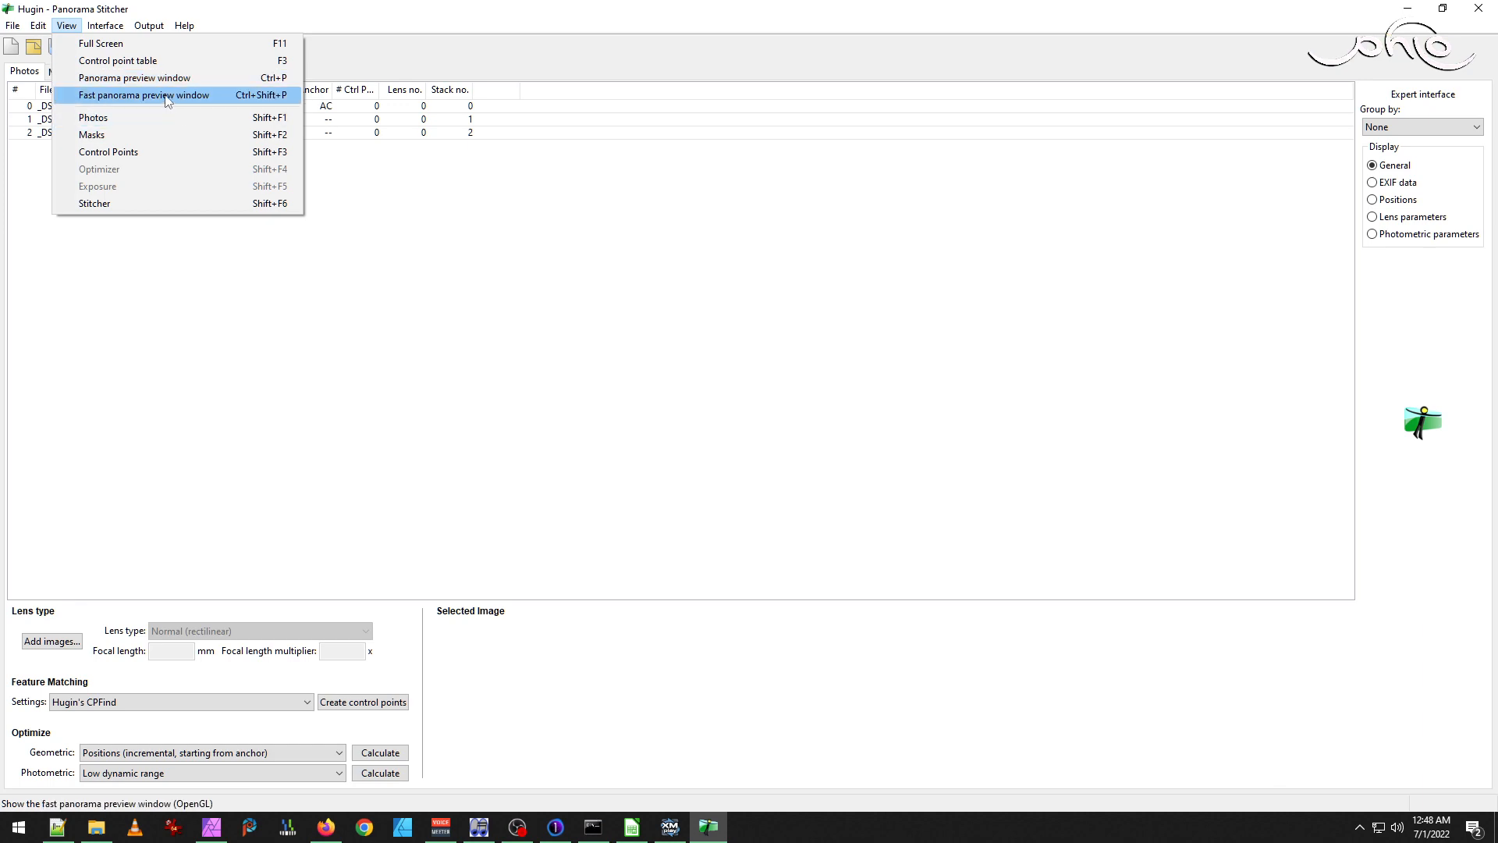
click(167, 99)
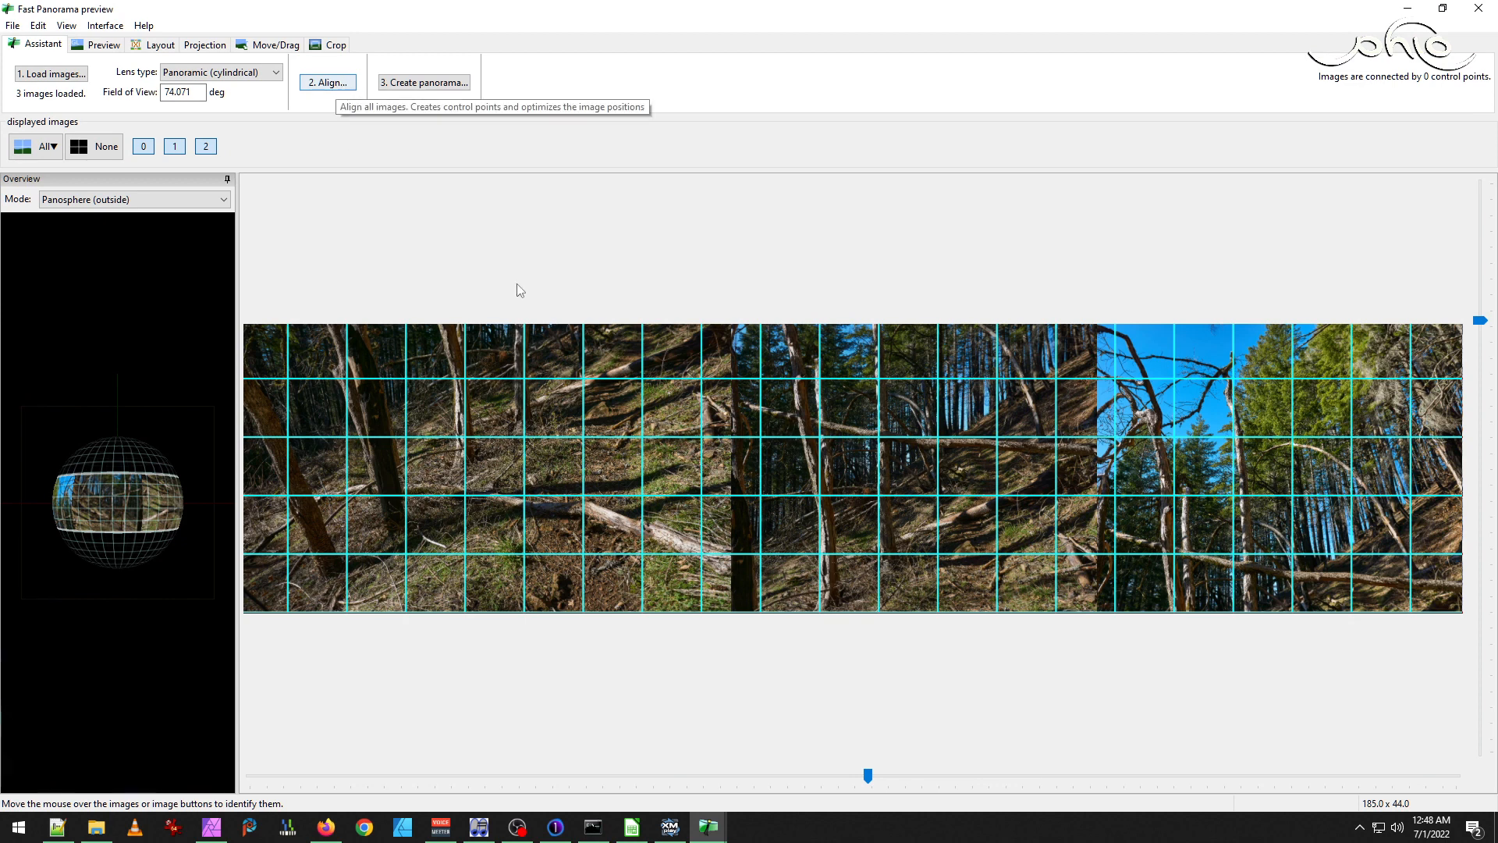
click(328, 84)
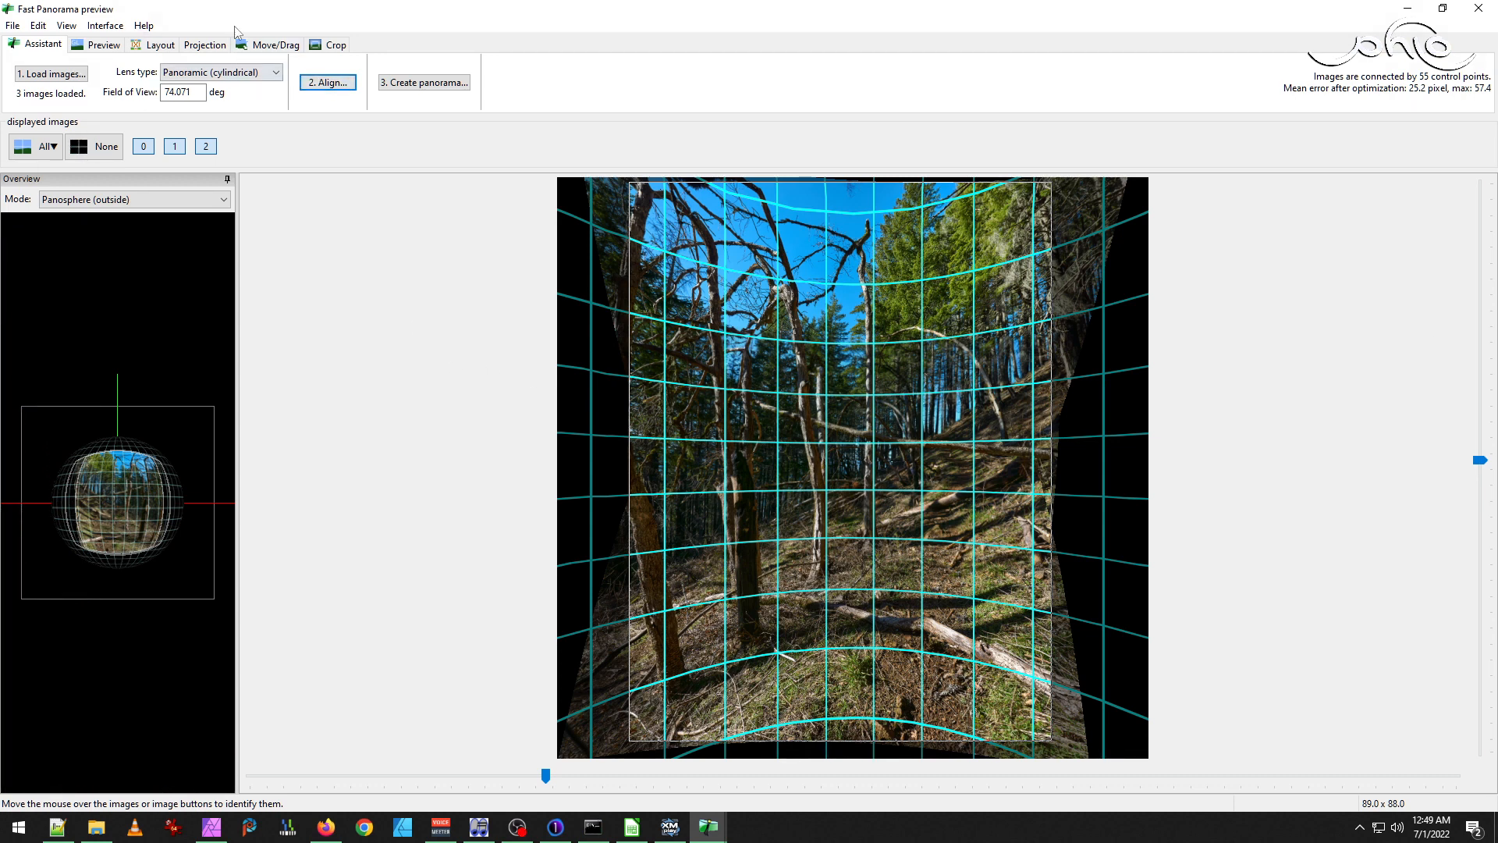
Change the panorama's projection to Cylindrical.
click(288, 47)
click(219, 44)
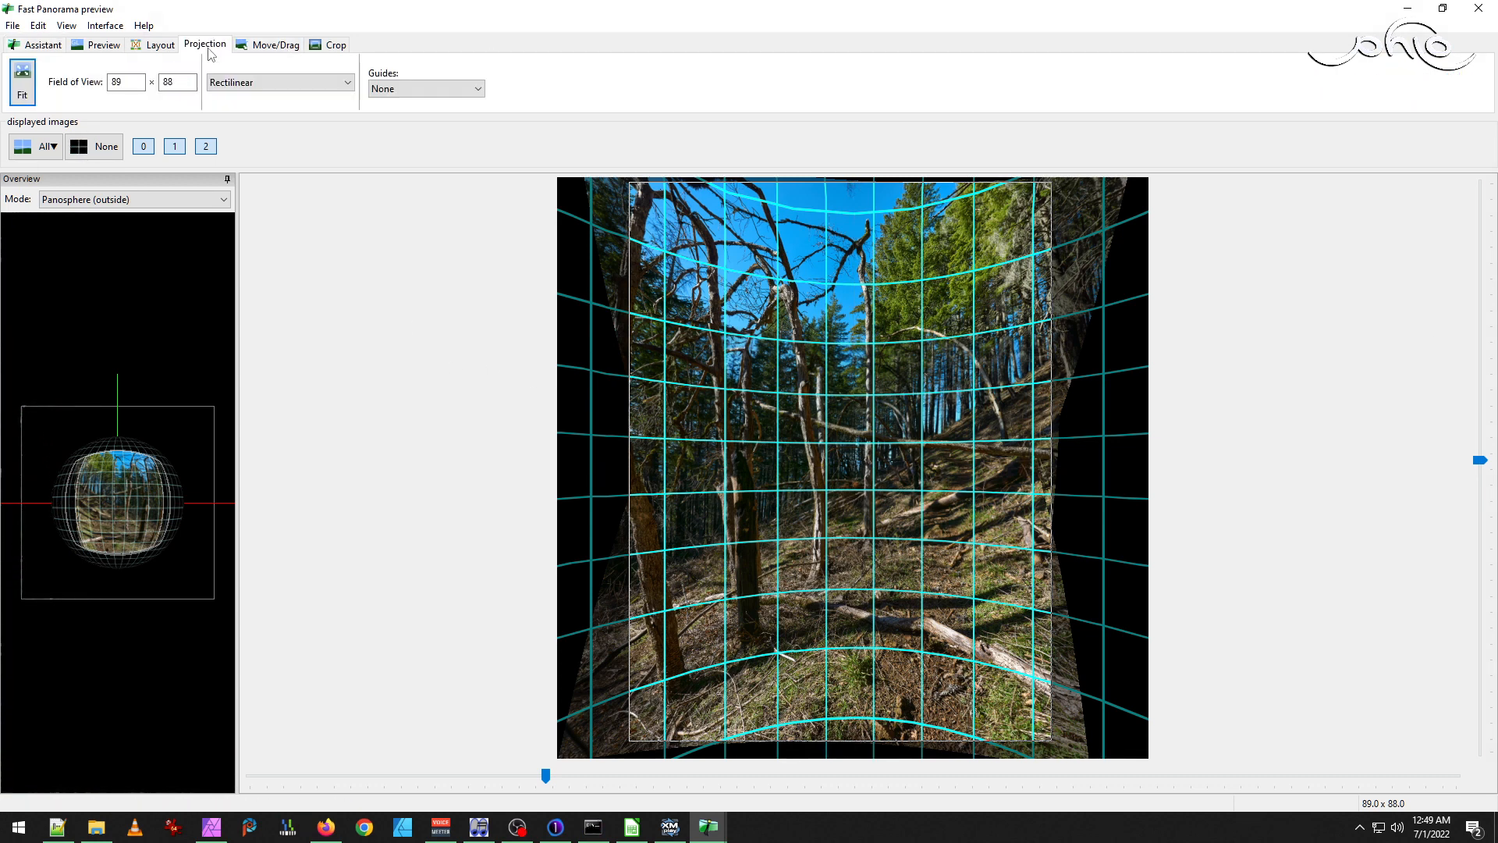
click(280, 84)
click(277, 110)
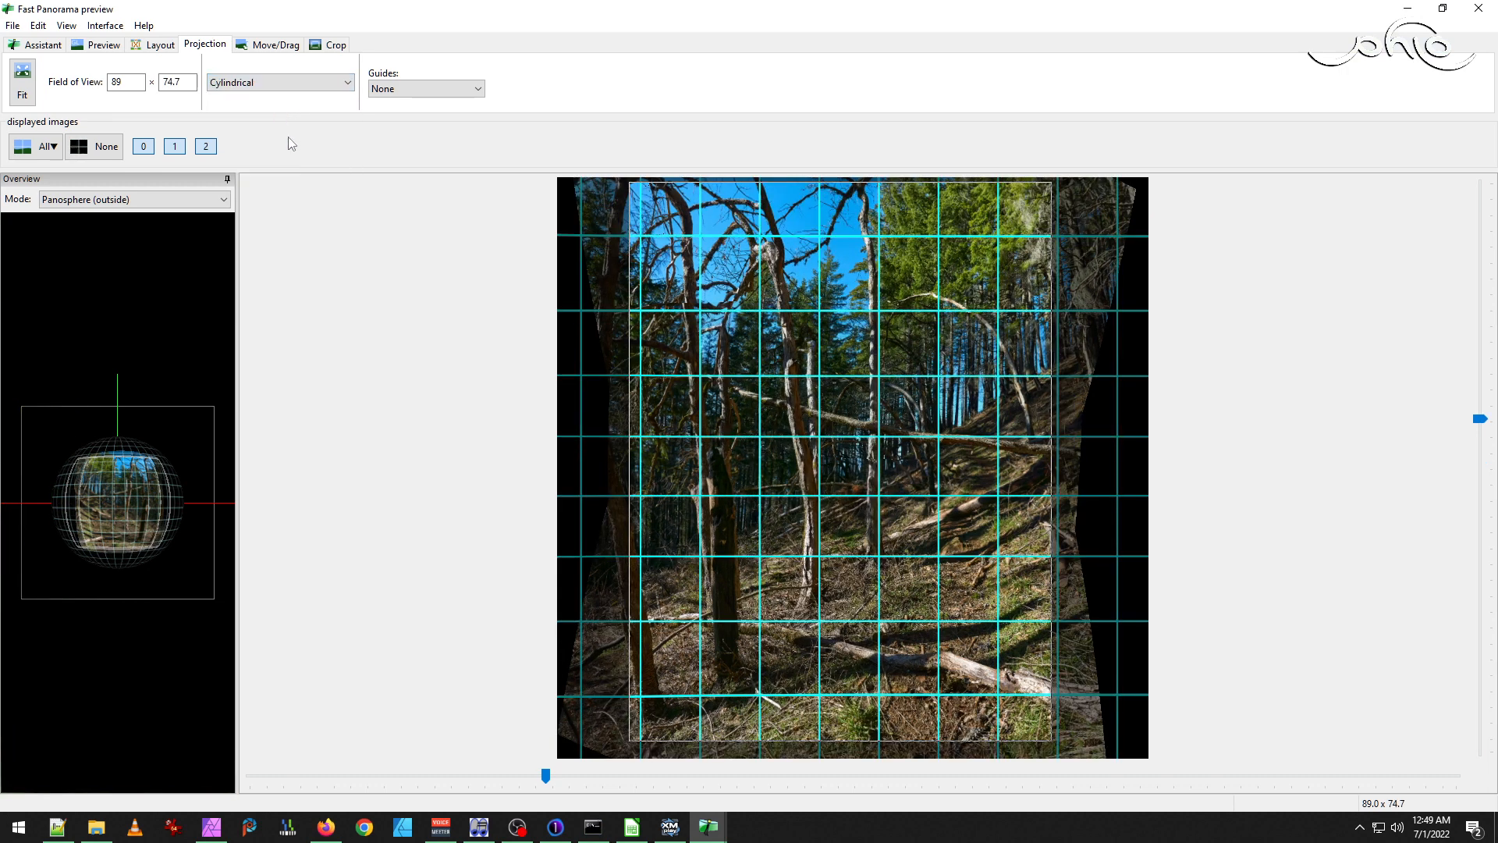
Widen the panorama's field of view to 97 × 90 degrees and autocrop it to the image area.
click(335, 46)
click(34, 82)
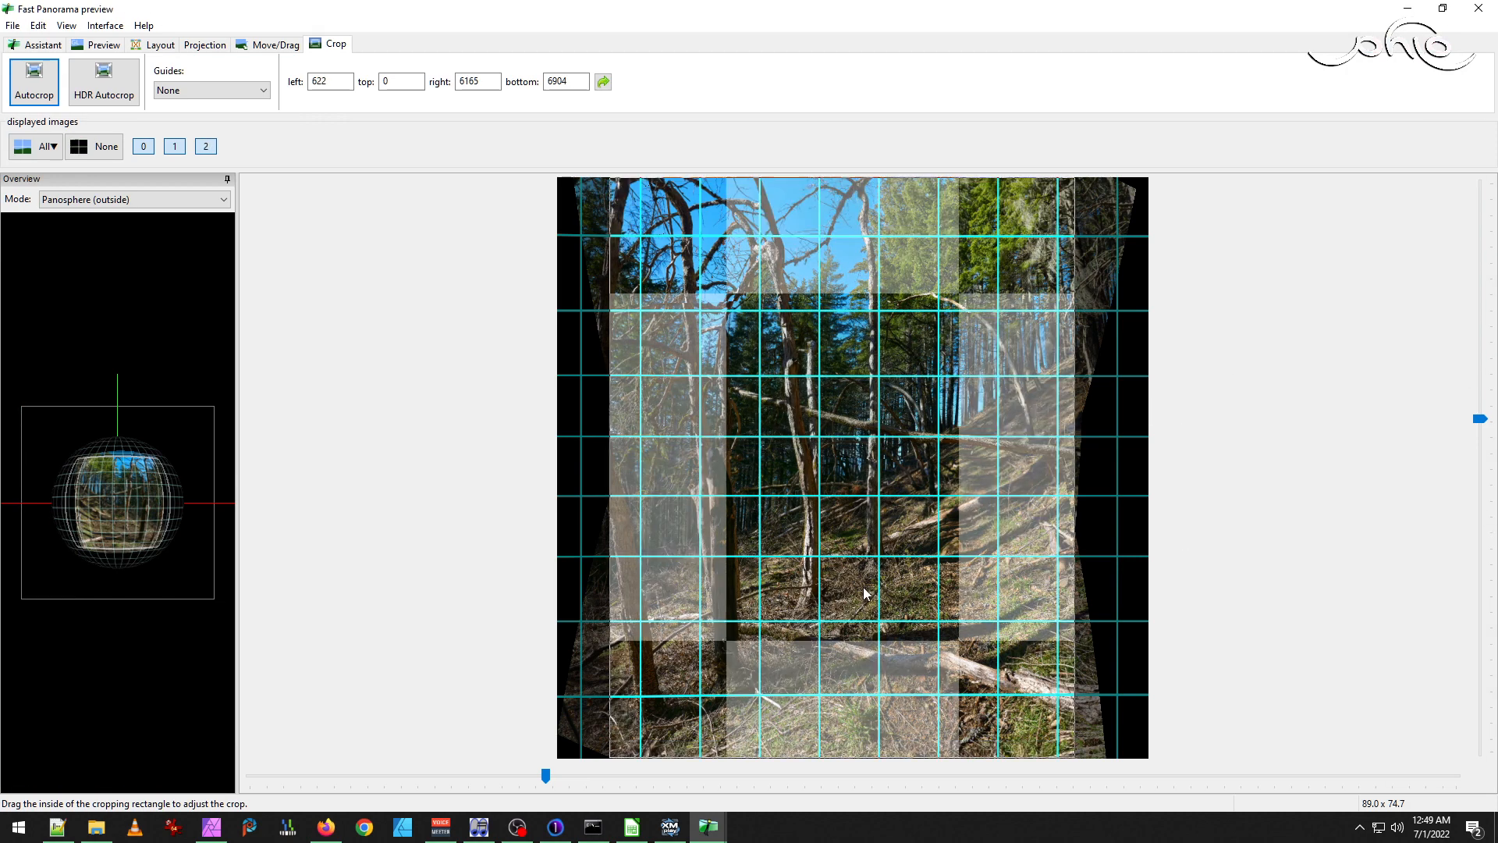
mouse_move(545, 775)
mouse_down()
mouse_move(526, 772)
mouse_move(572, 775)
mouse_up()
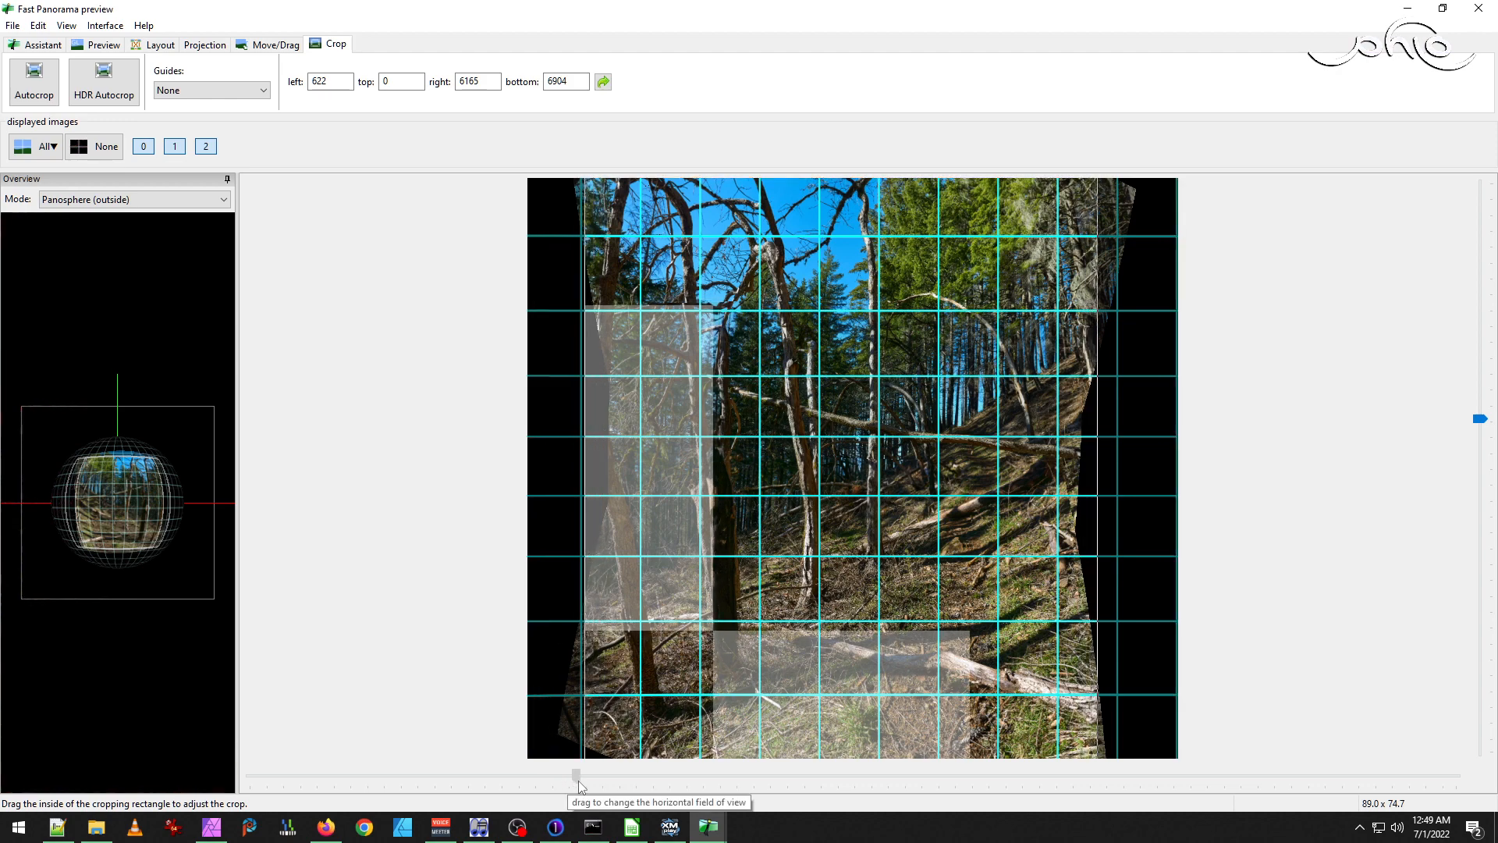
drag(1480, 420, 1480, 466)
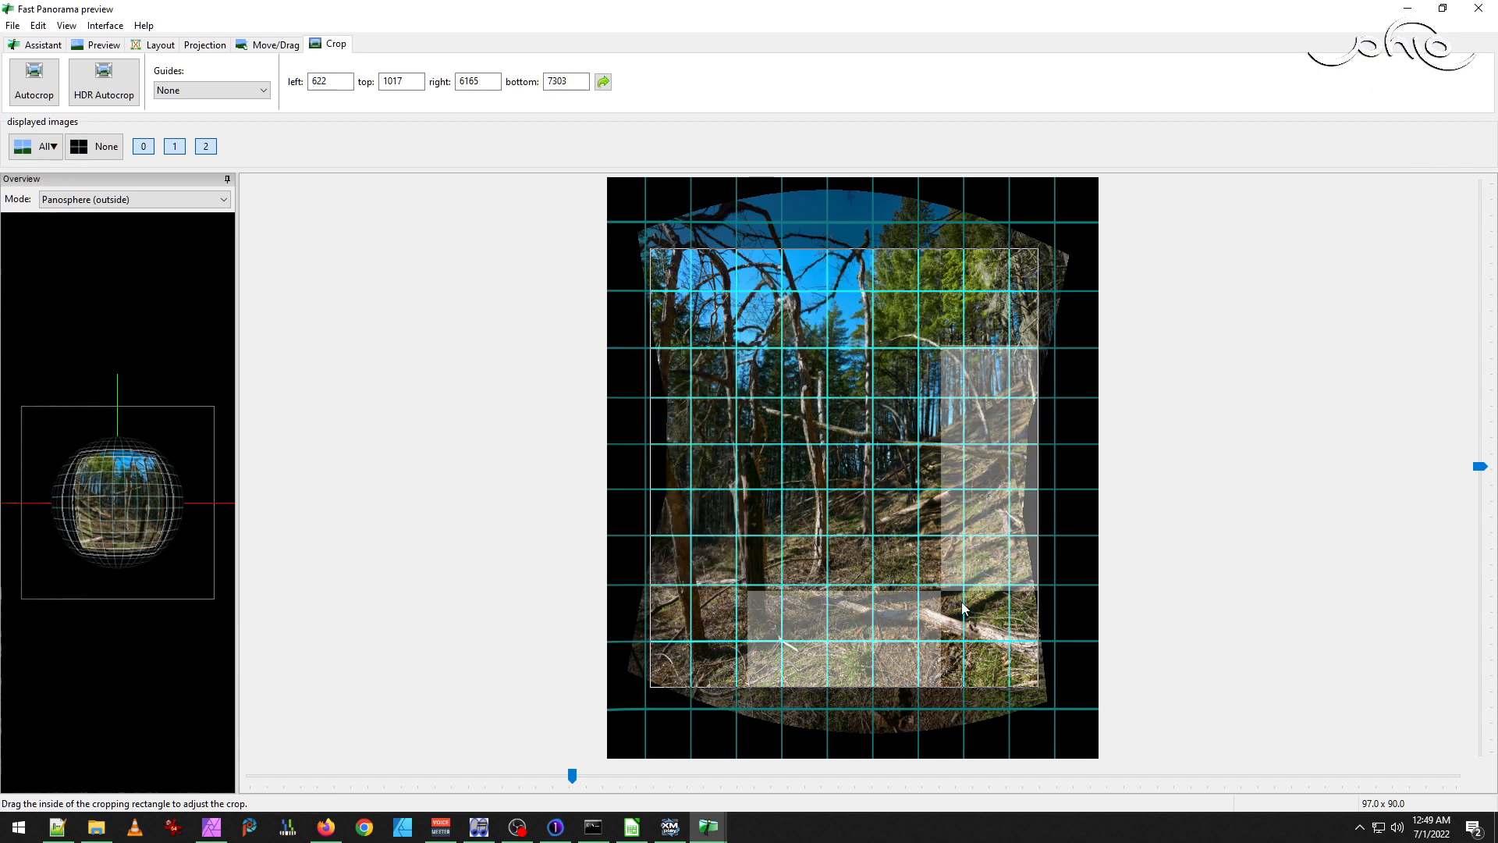
click(49, 94)
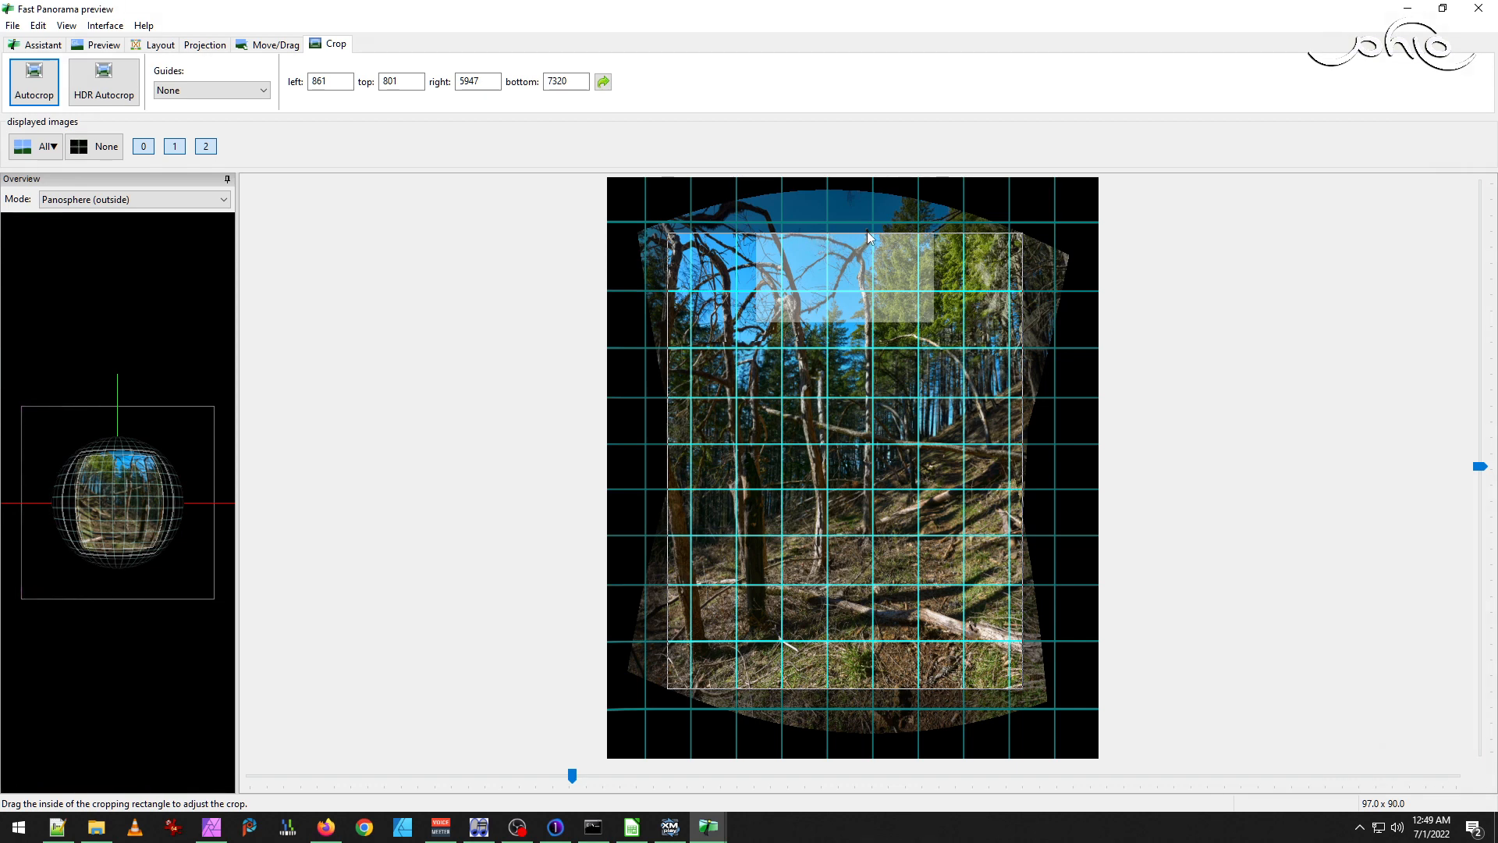
Try the Trans Mercator projection, switch to Mercator and autocrop the panorama again.
click(219, 49)
click(277, 84)
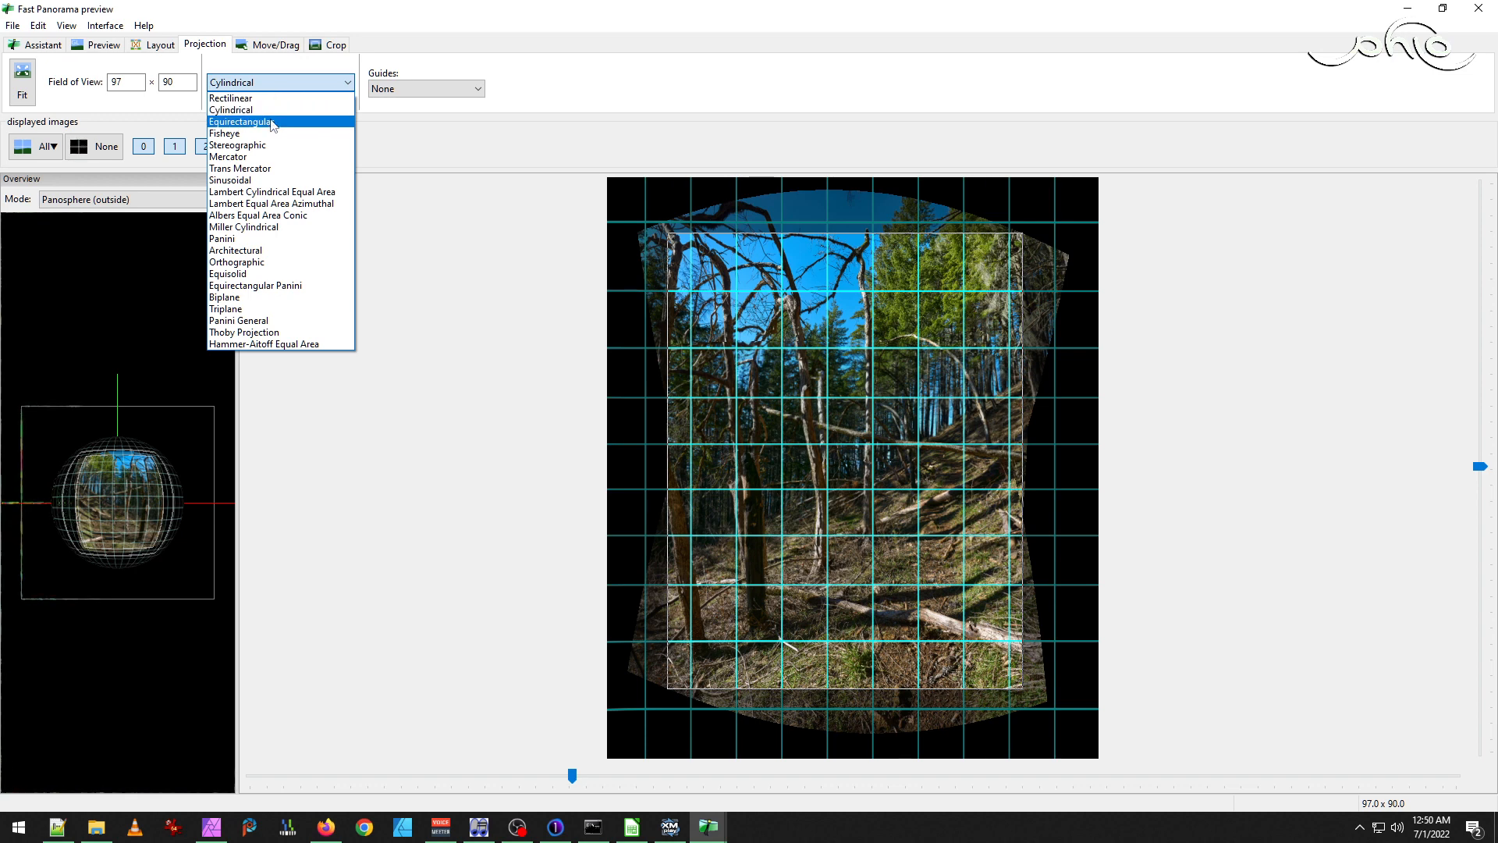
click(279, 169)
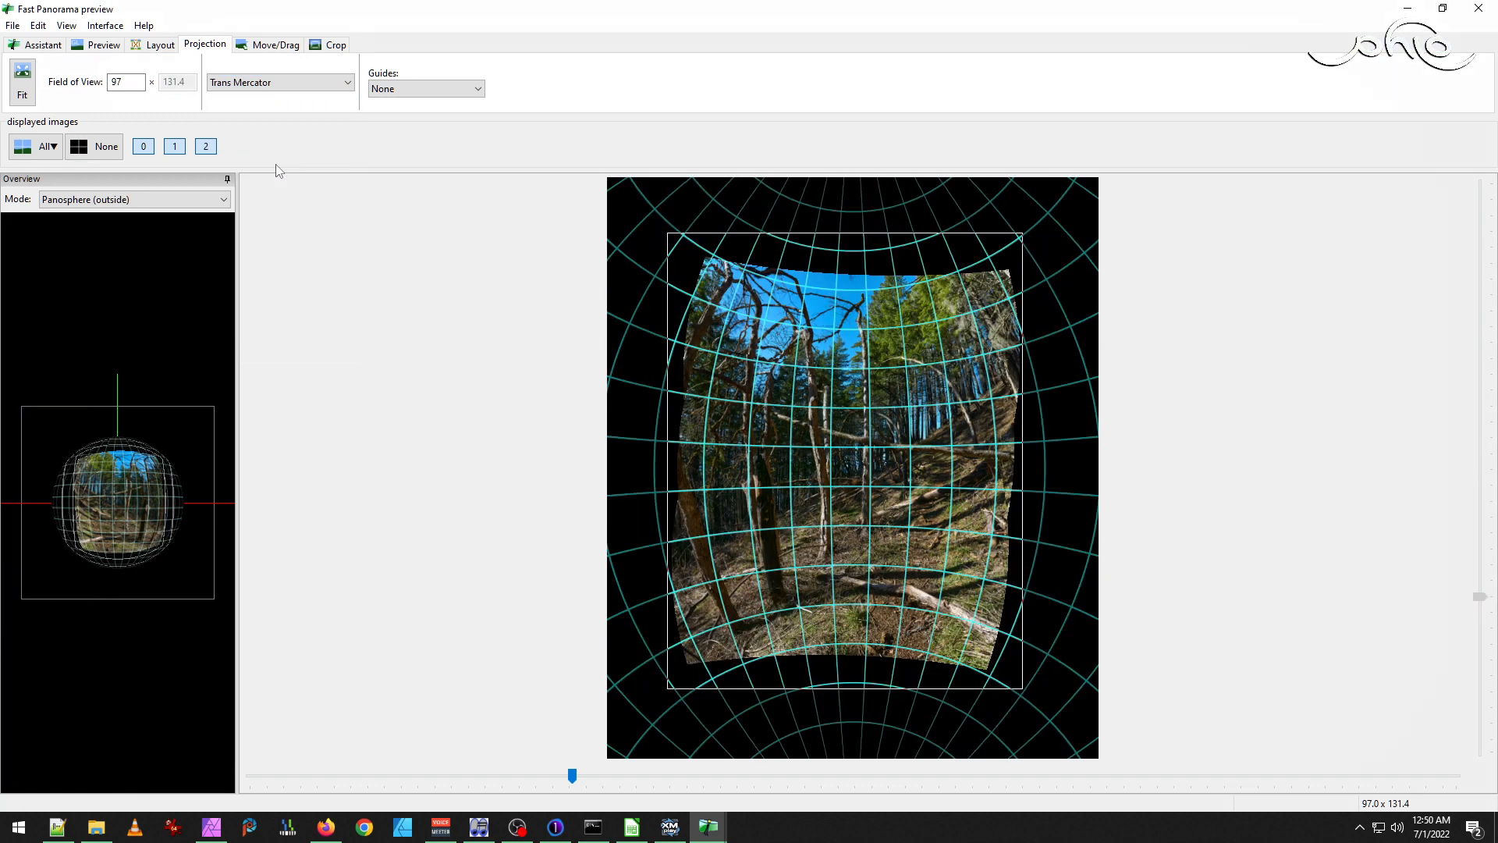
click(271, 82)
click(268, 157)
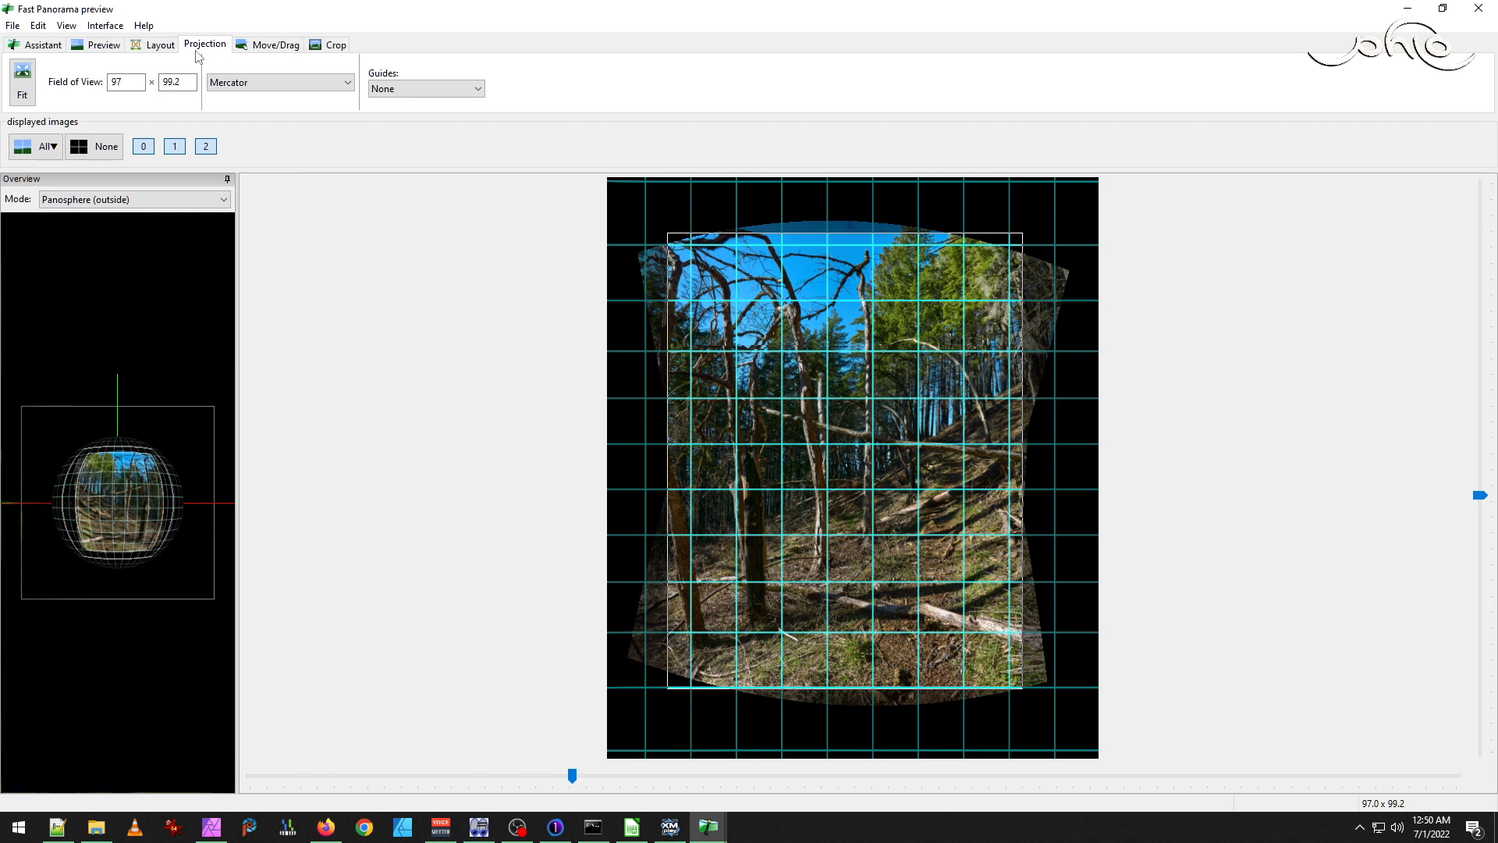
click(284, 47)
click(334, 44)
click(34, 82)
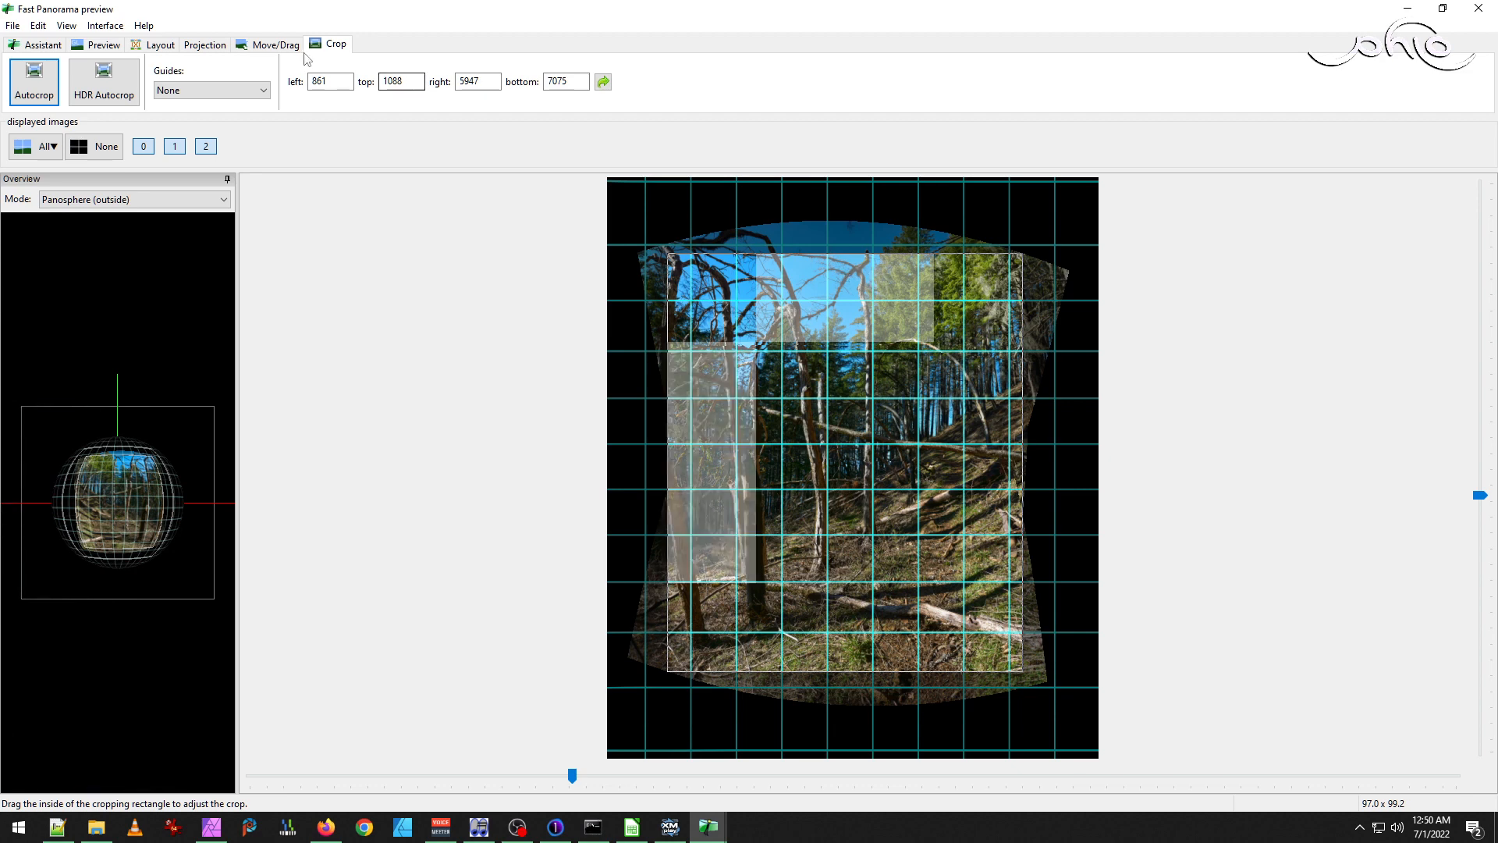
Switch the projection to Equirectangular Panini and move the panorama slightly to the right and down within the canvas.
click(205, 44)
click(312, 82)
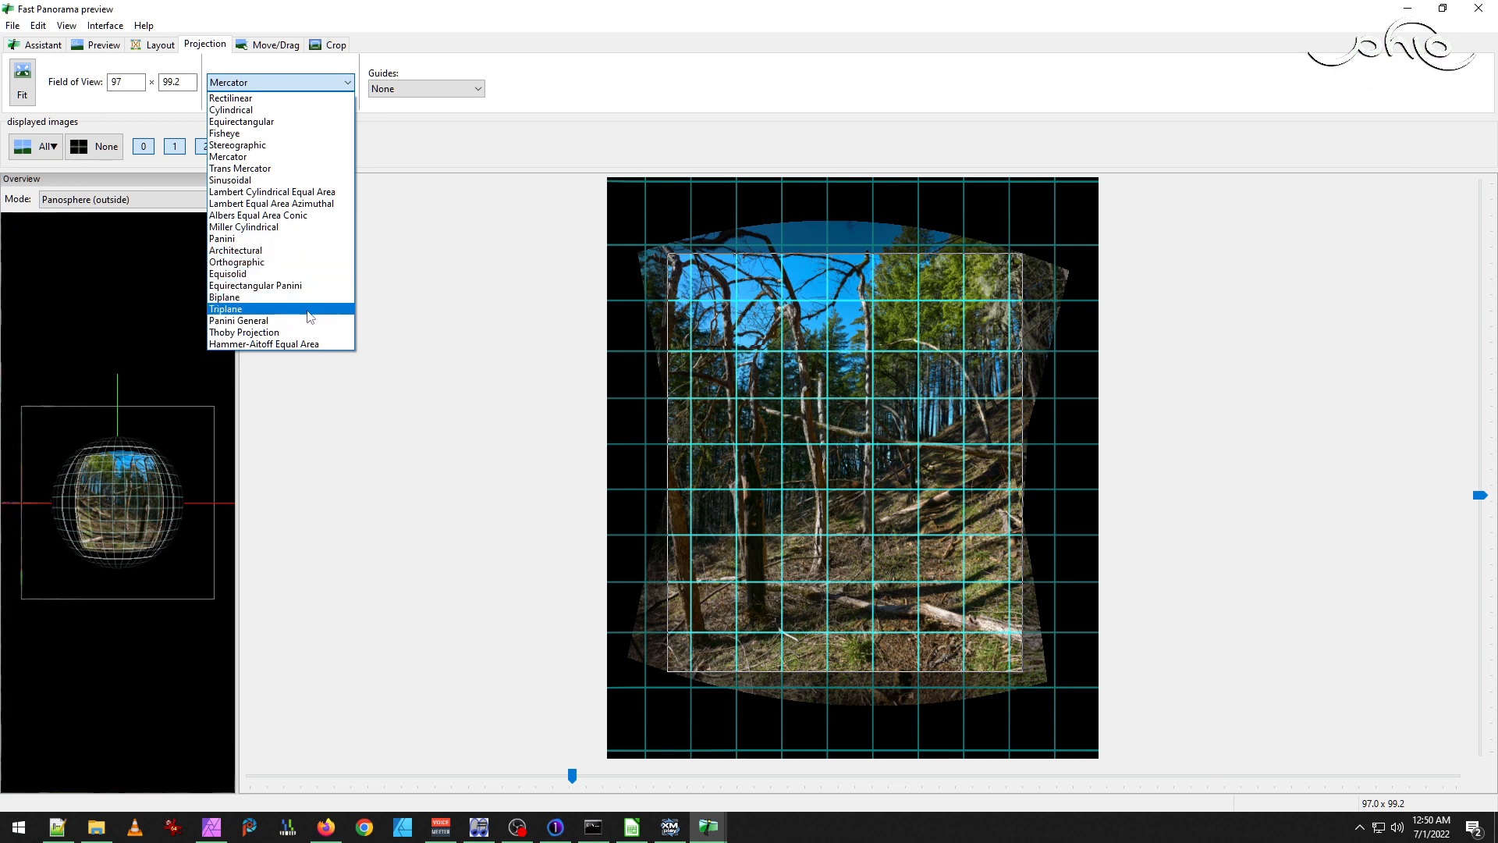
click(307, 285)
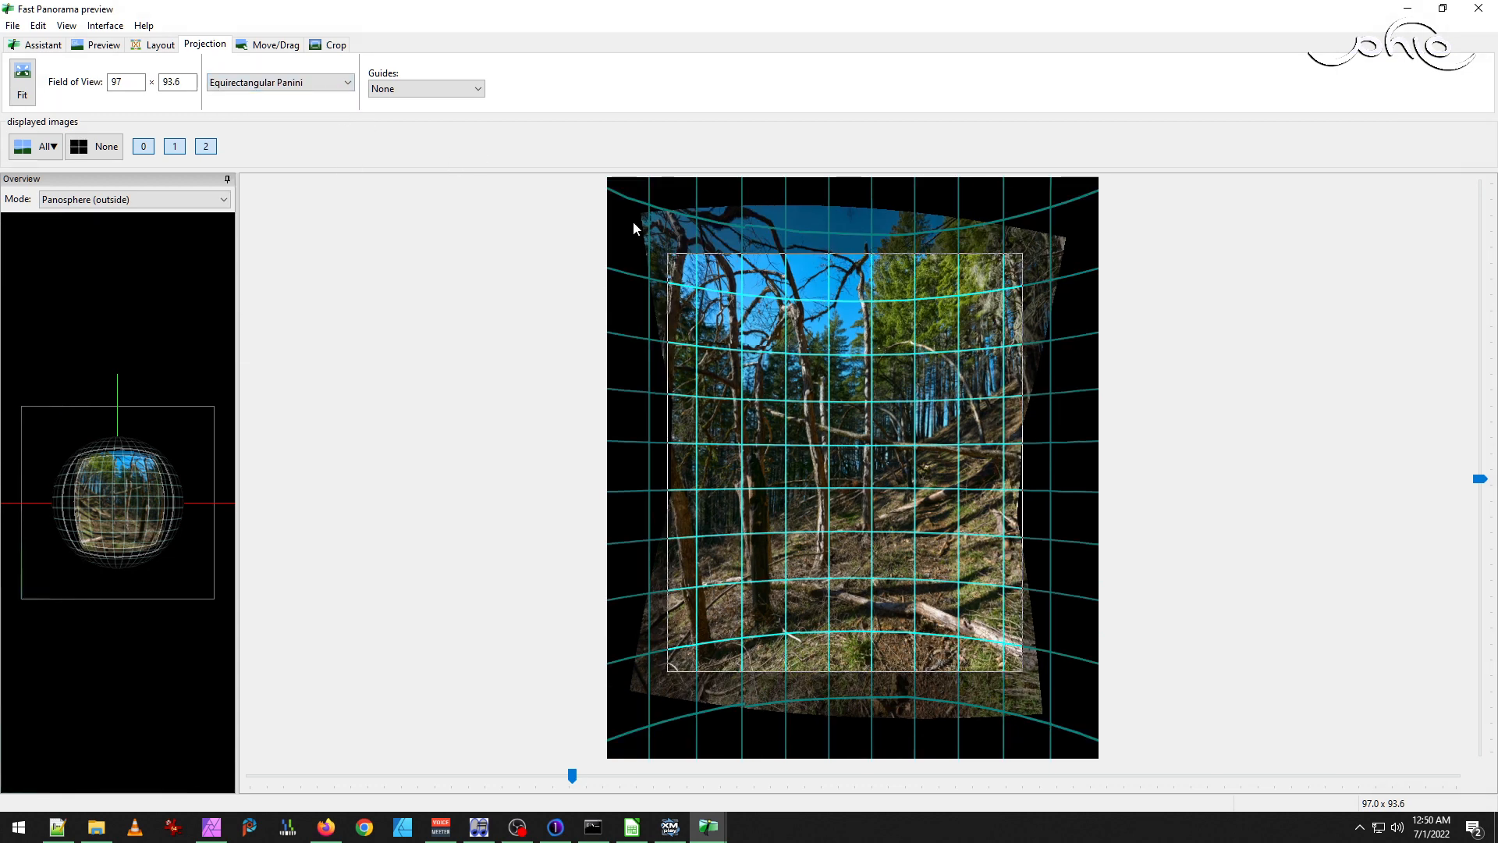
click(275, 44)
drag(859, 343, 895, 374)
drag(1170, 420, 863, 419)
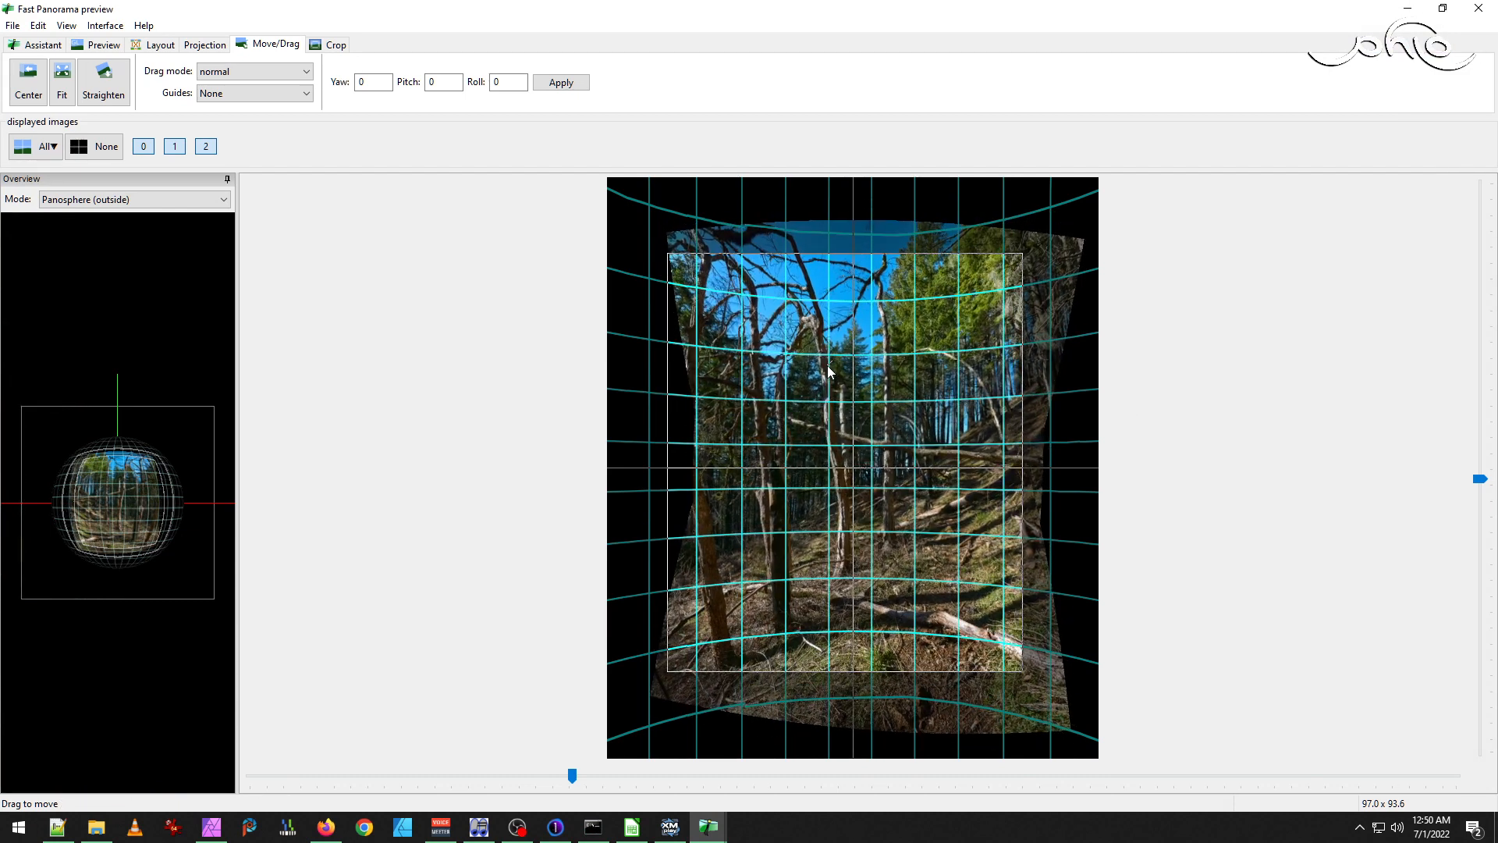
Change the panorama's projection to Fisheye.
click(195, 45)
click(280, 82)
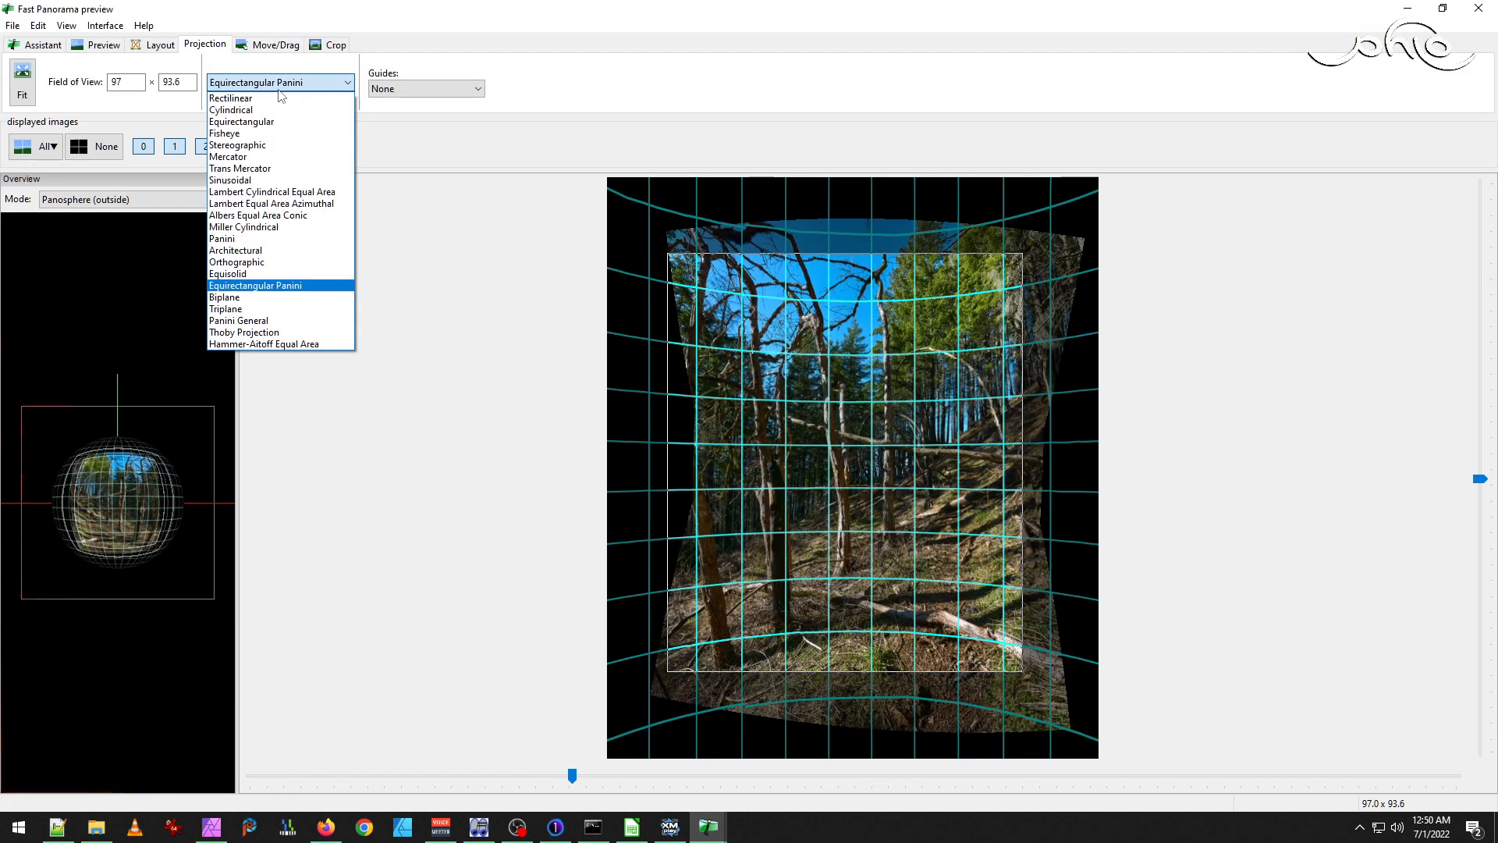
click(257, 133)
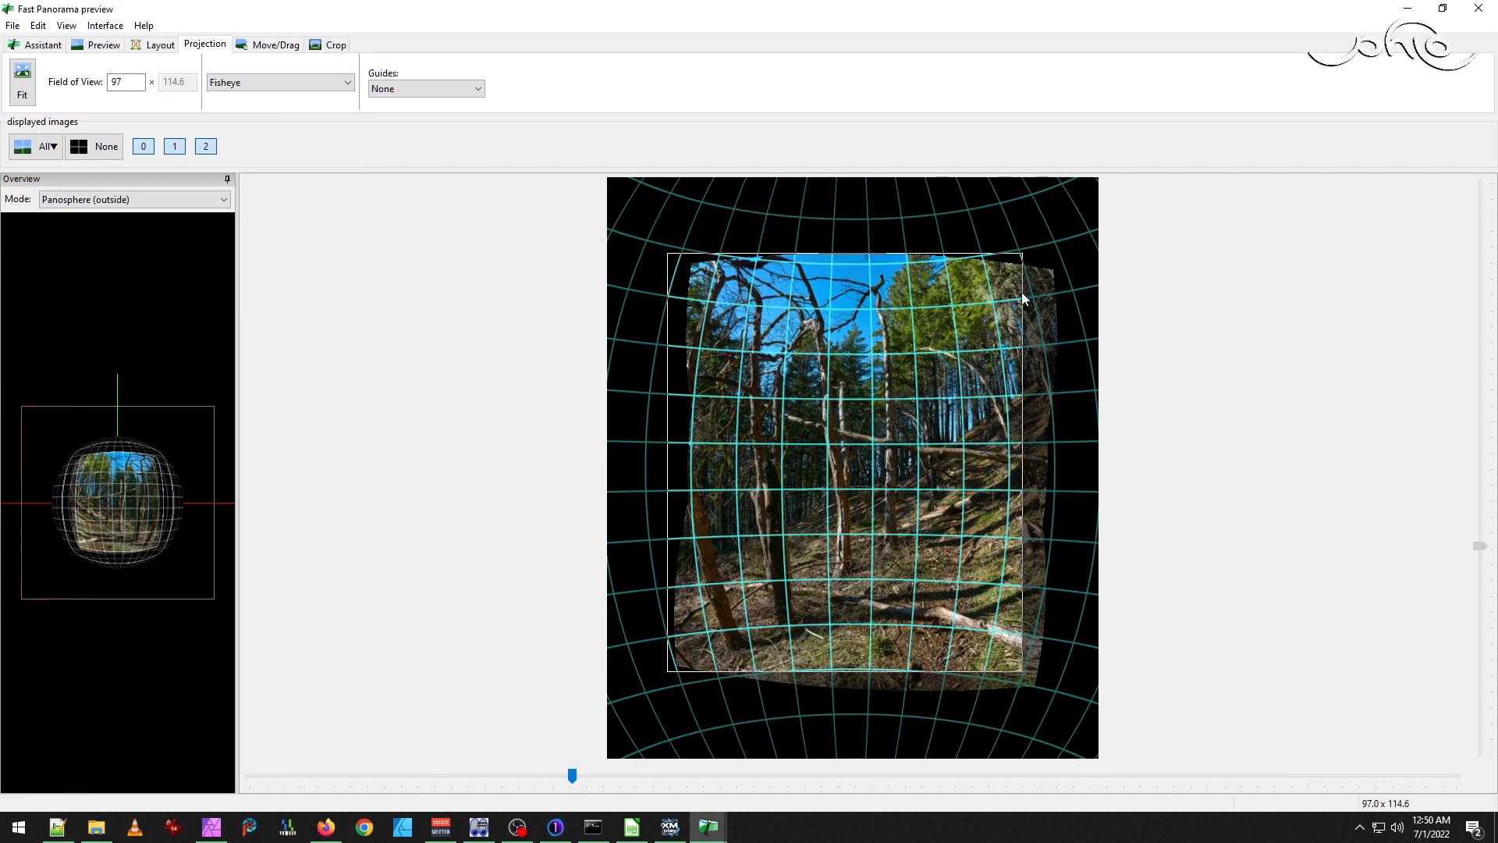
Autocrop the Fisheye panorama to the image area and inspect the cropped frame up close.
click(334, 47)
click(33, 82)
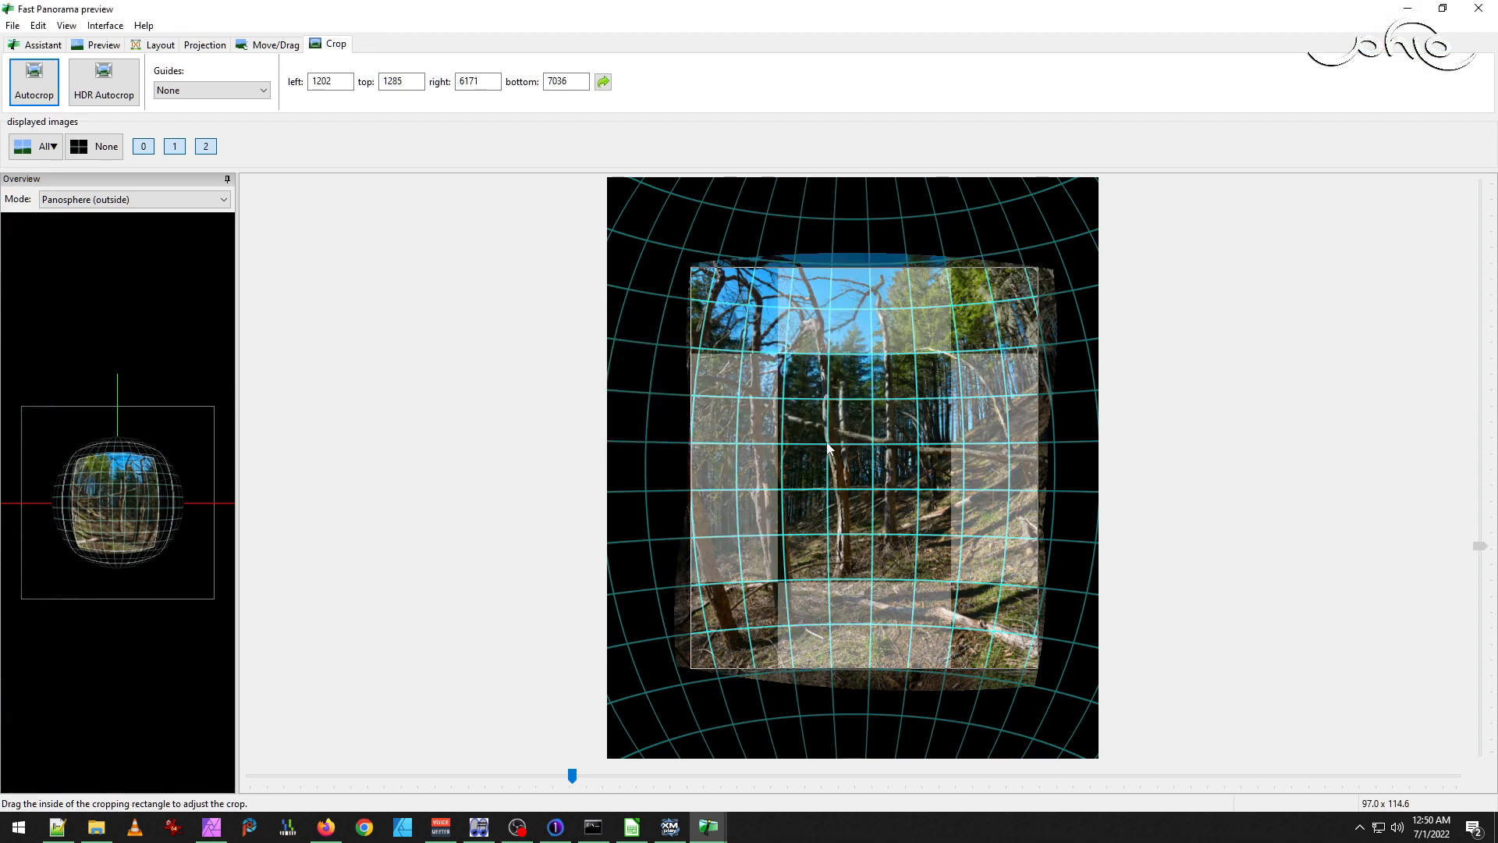
scroll(841, 411, up, 3)
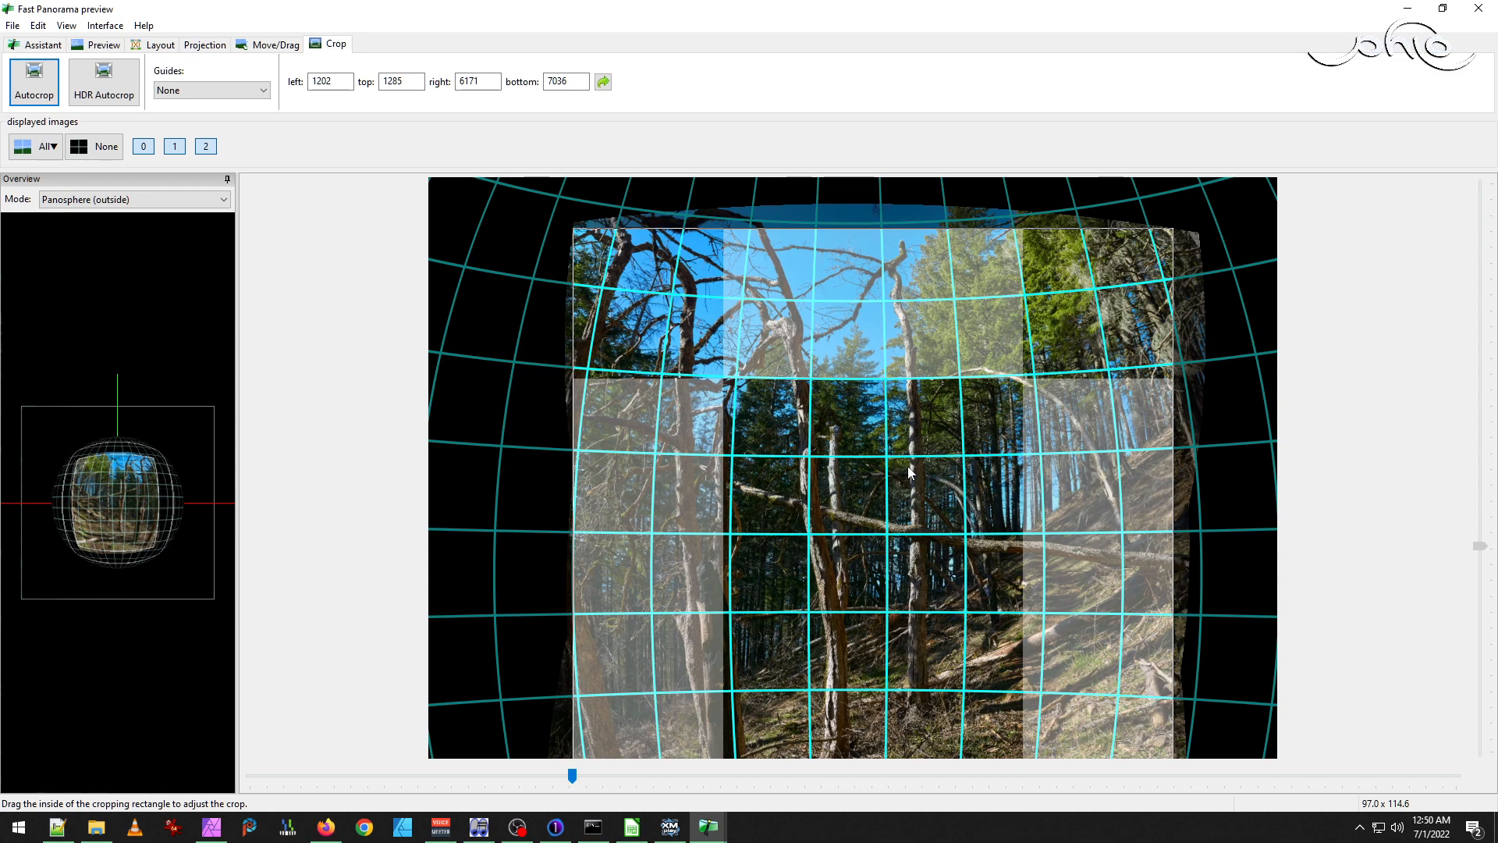
scroll(907, 471, up, 1)
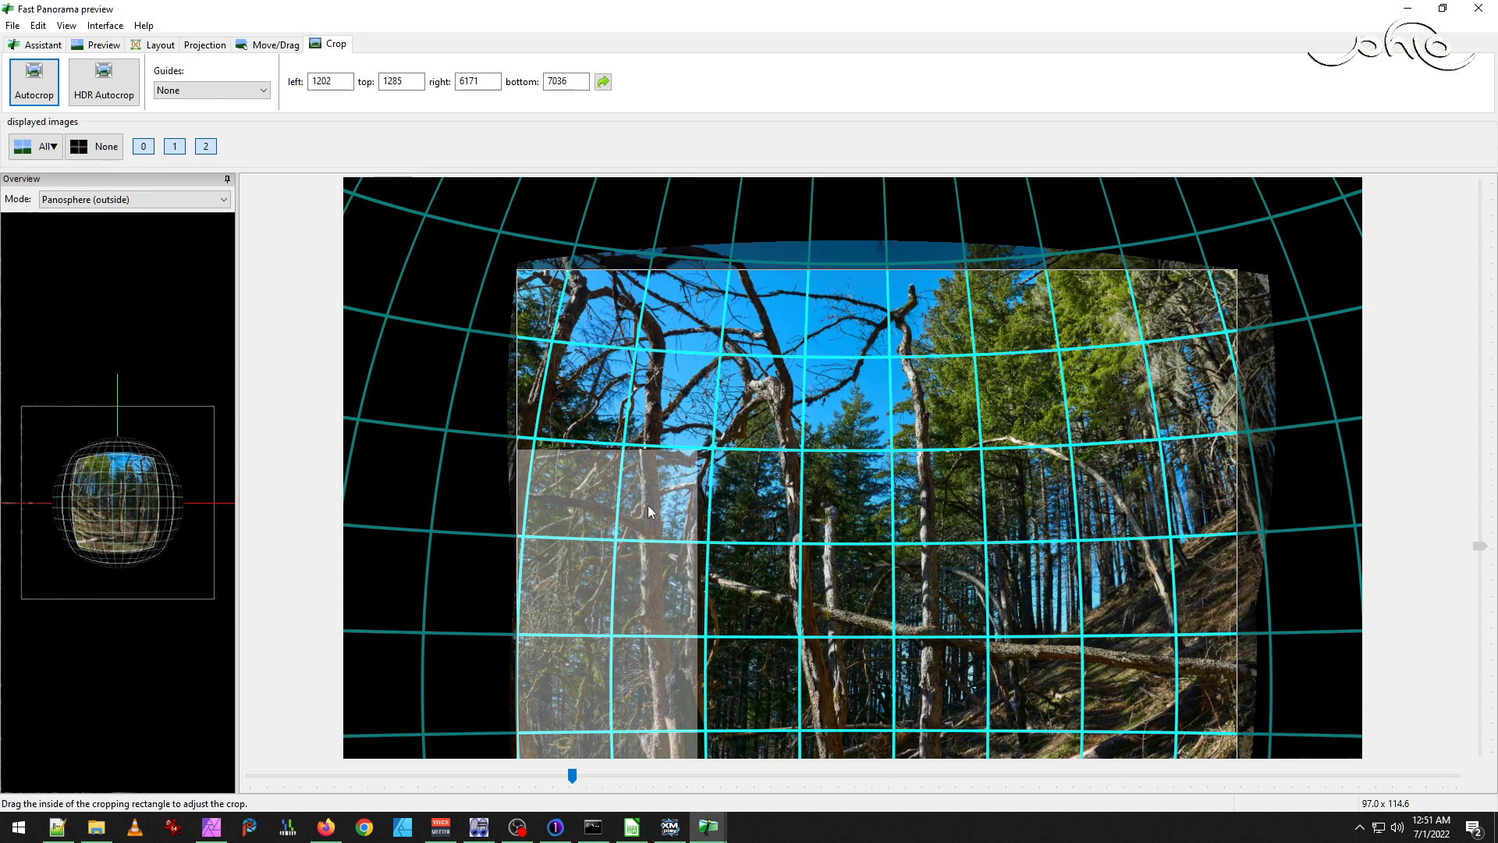
scroll(1028, 587, down, 2)
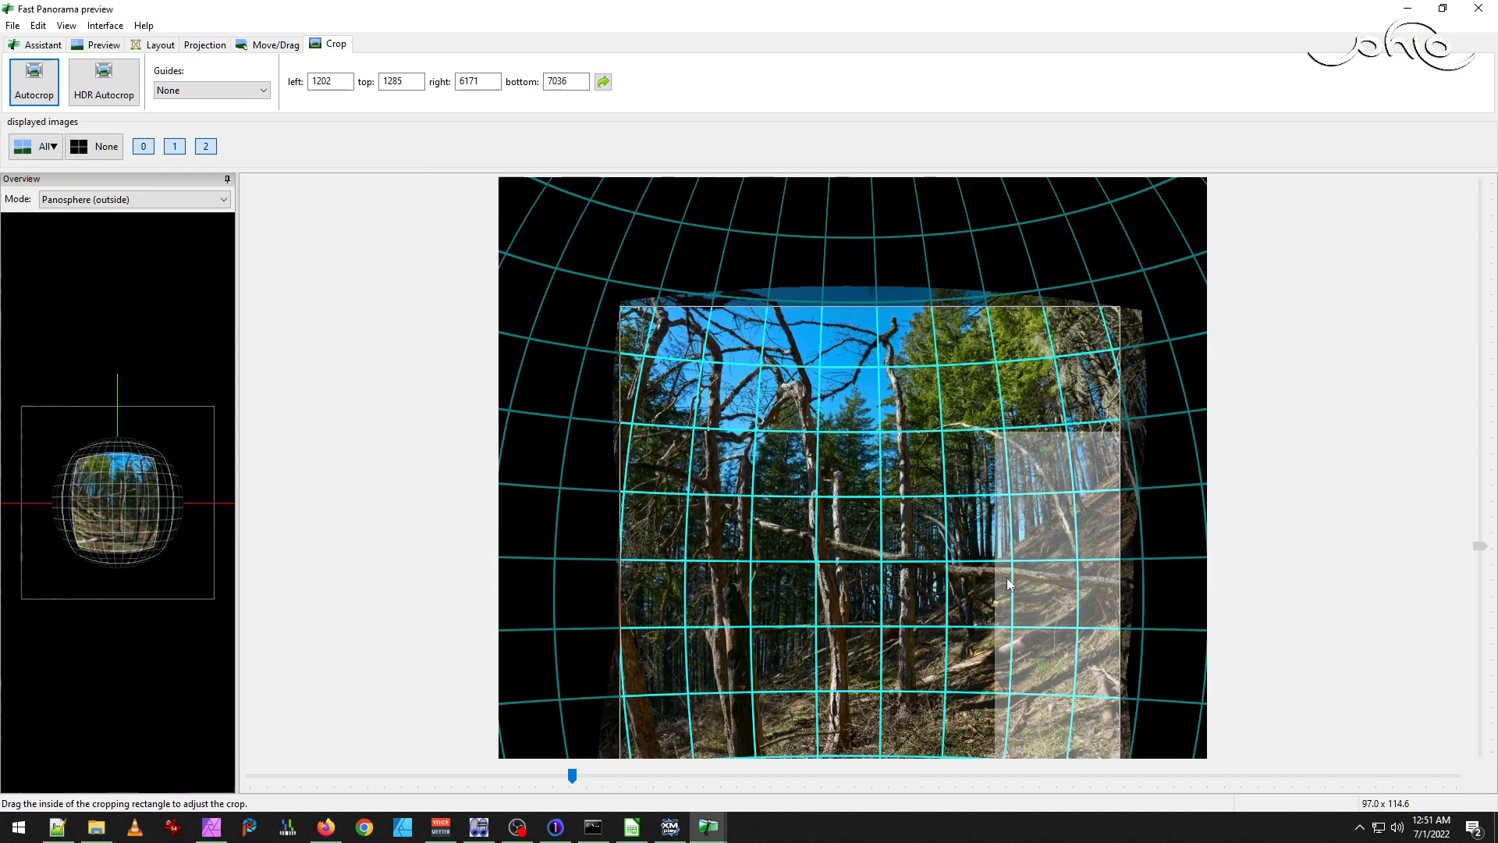
Try the Cylindrical and Lambert Cylindrical Equal Area projections on the panorama.
click(204, 45)
click(236, 83)
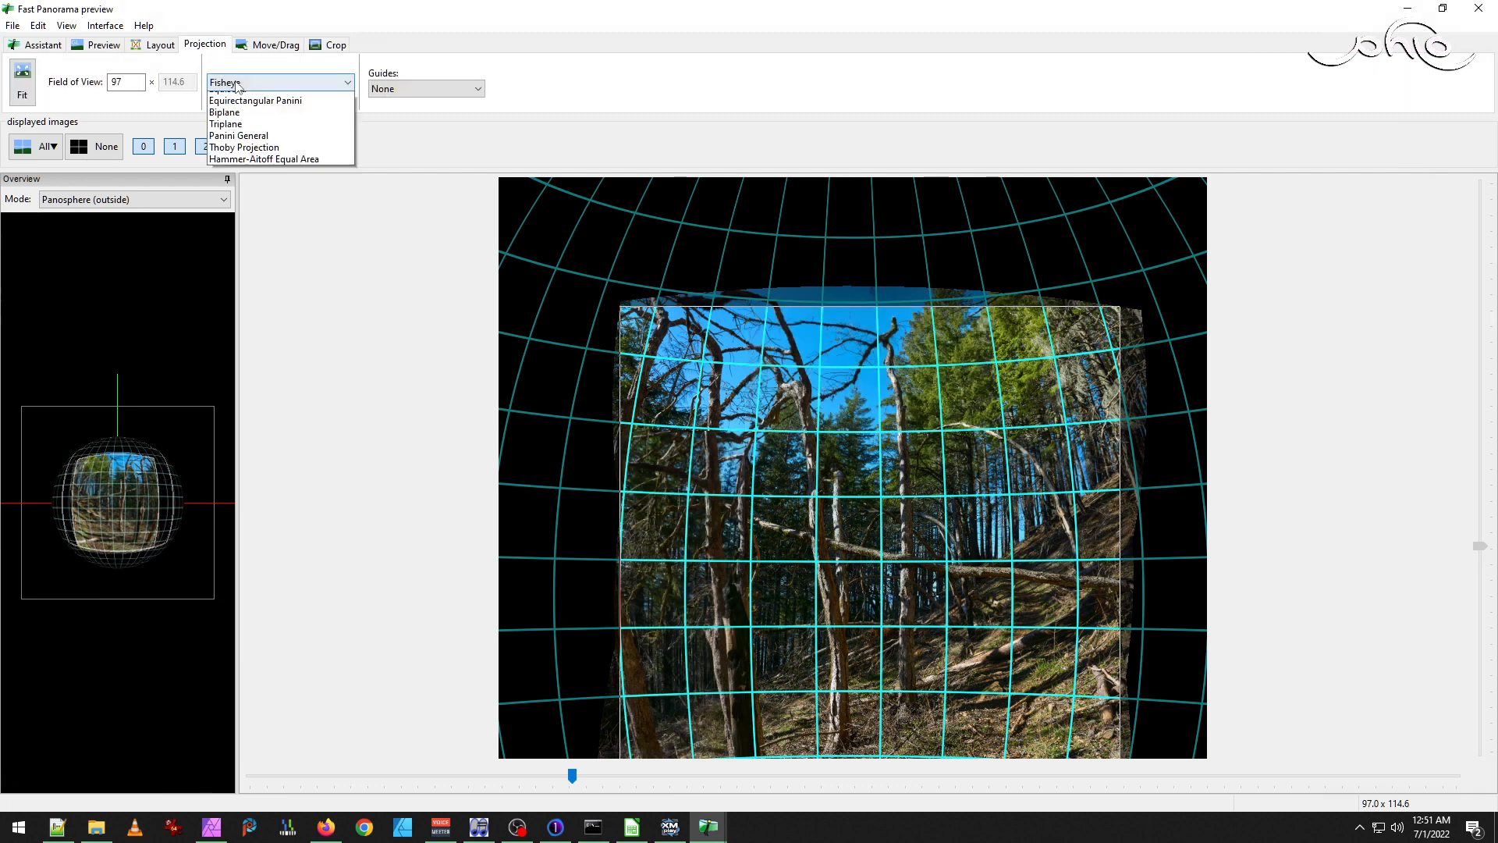
click(255, 105)
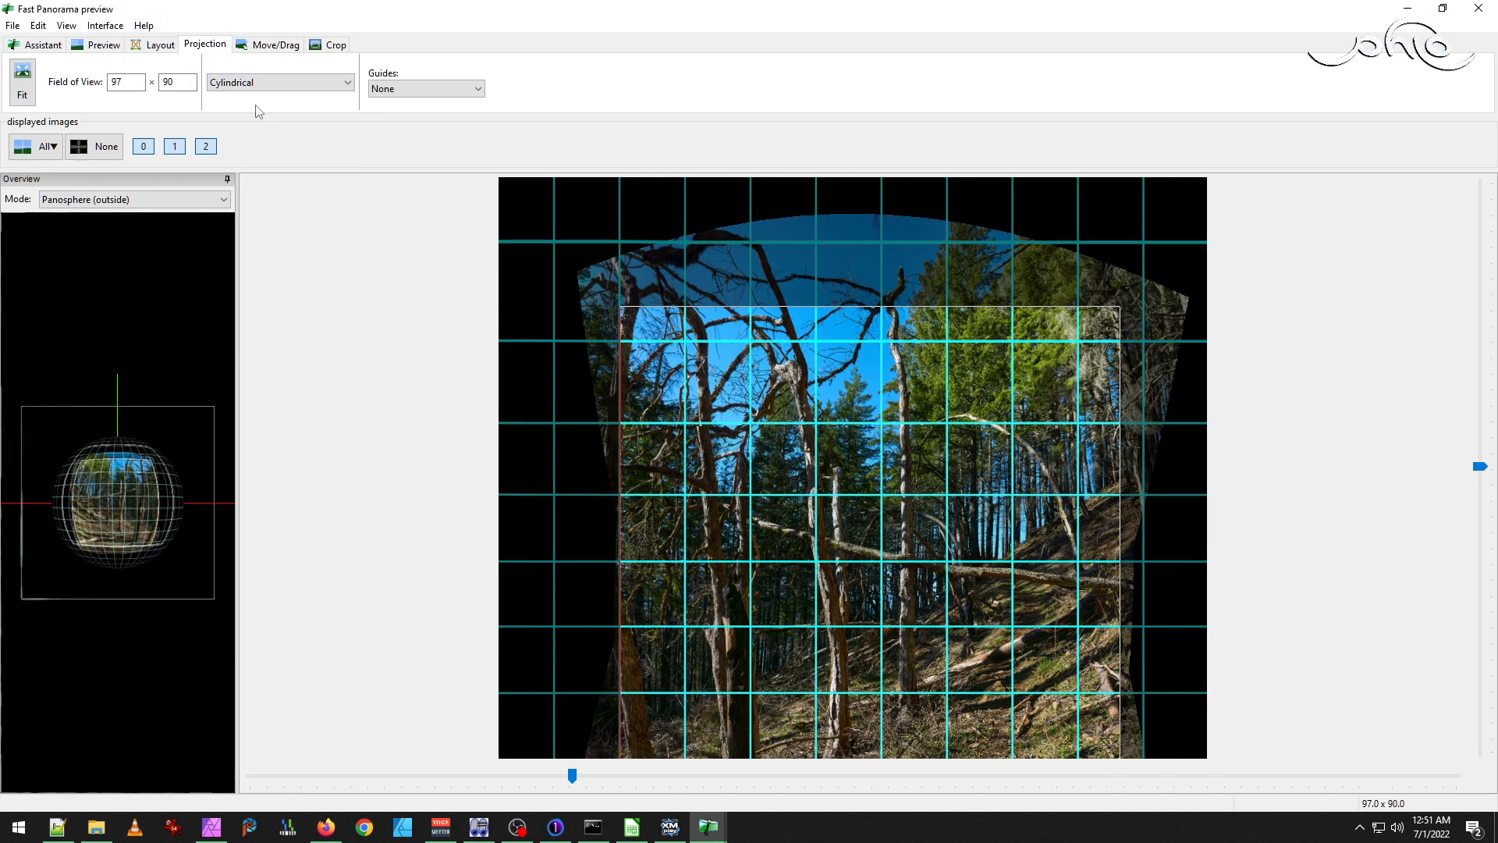
click(269, 82)
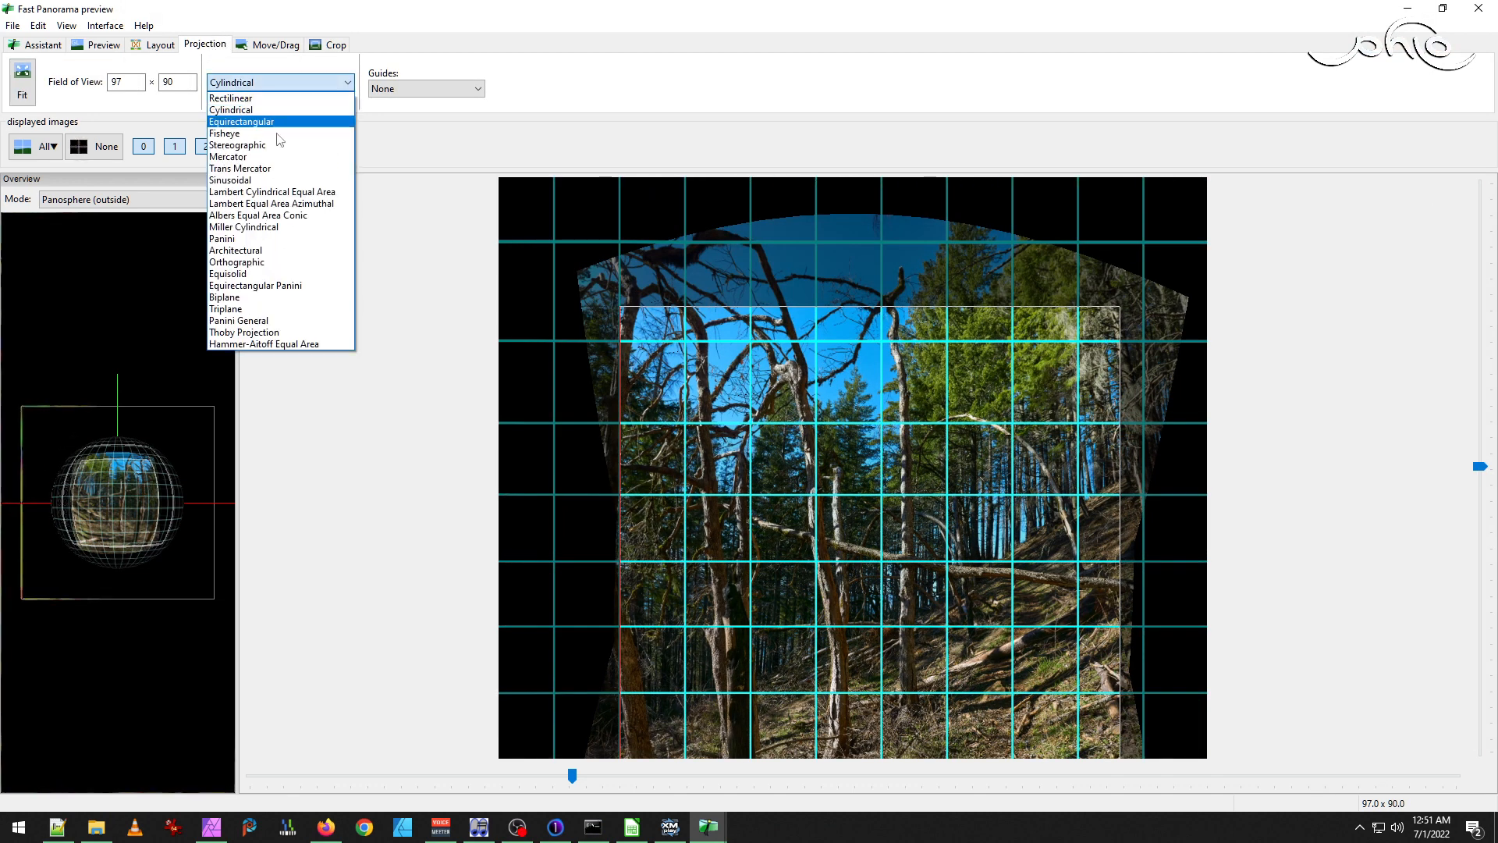
click(314, 192)
Set the projection to Lambert Equal Area Azimuthal and autocrop the panorama to the image area.
click(270, 84)
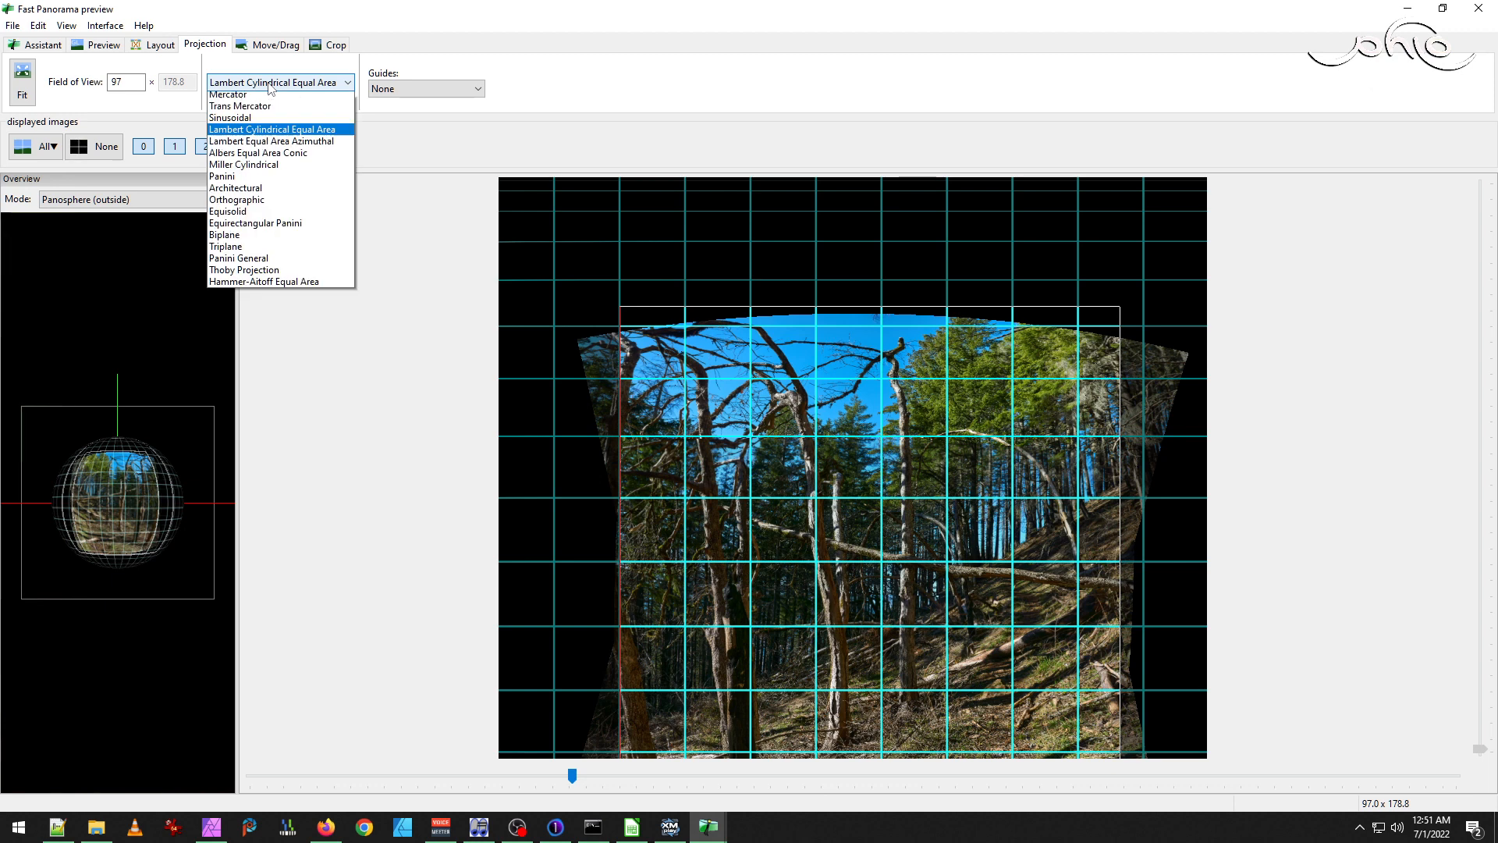
click(304, 206)
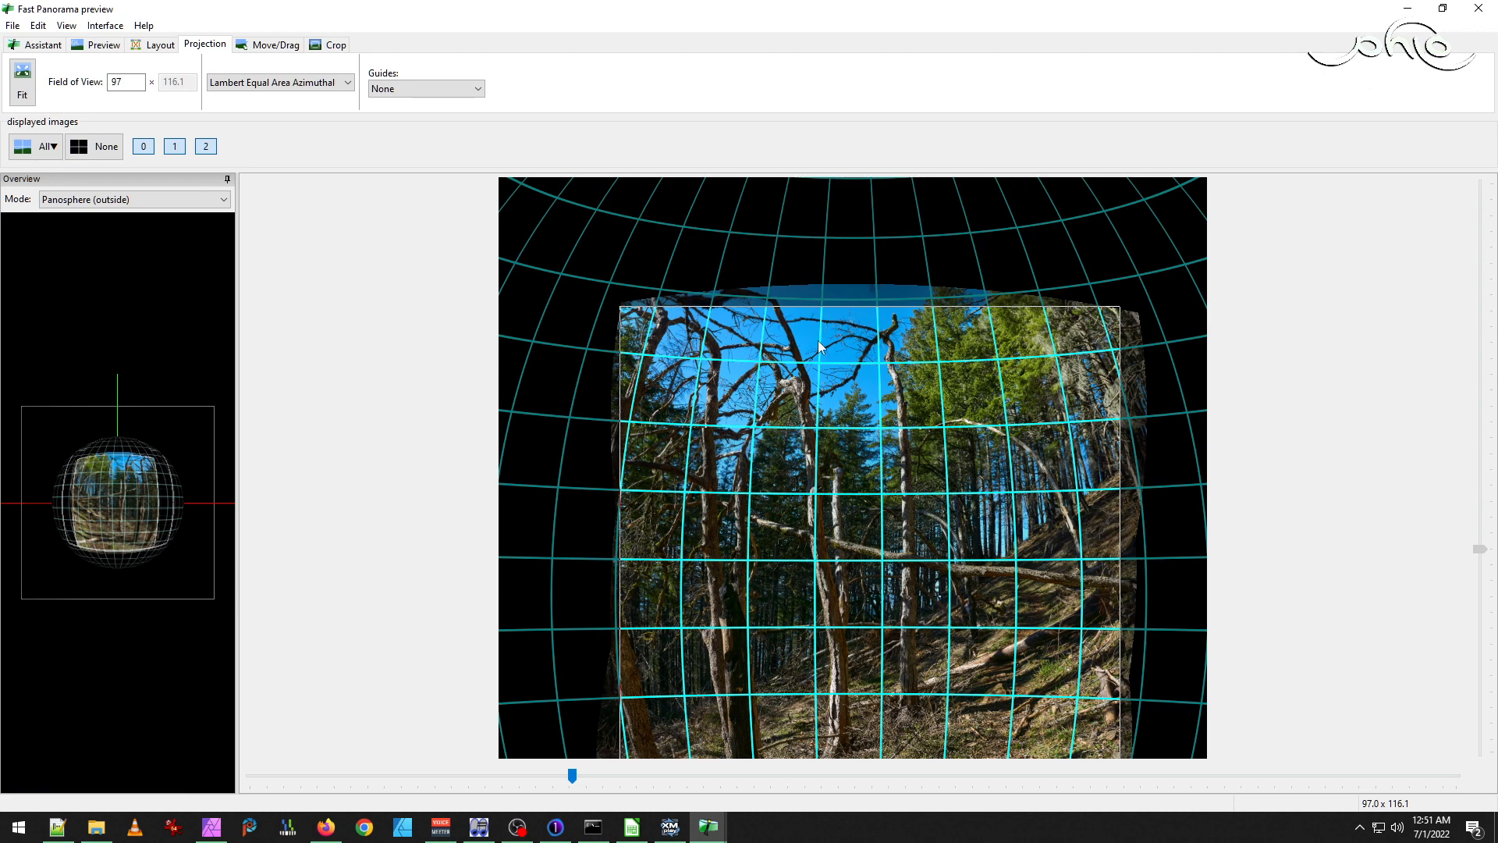
scroll(1003, 569, down, 2)
scroll(929, 577, up, 1)
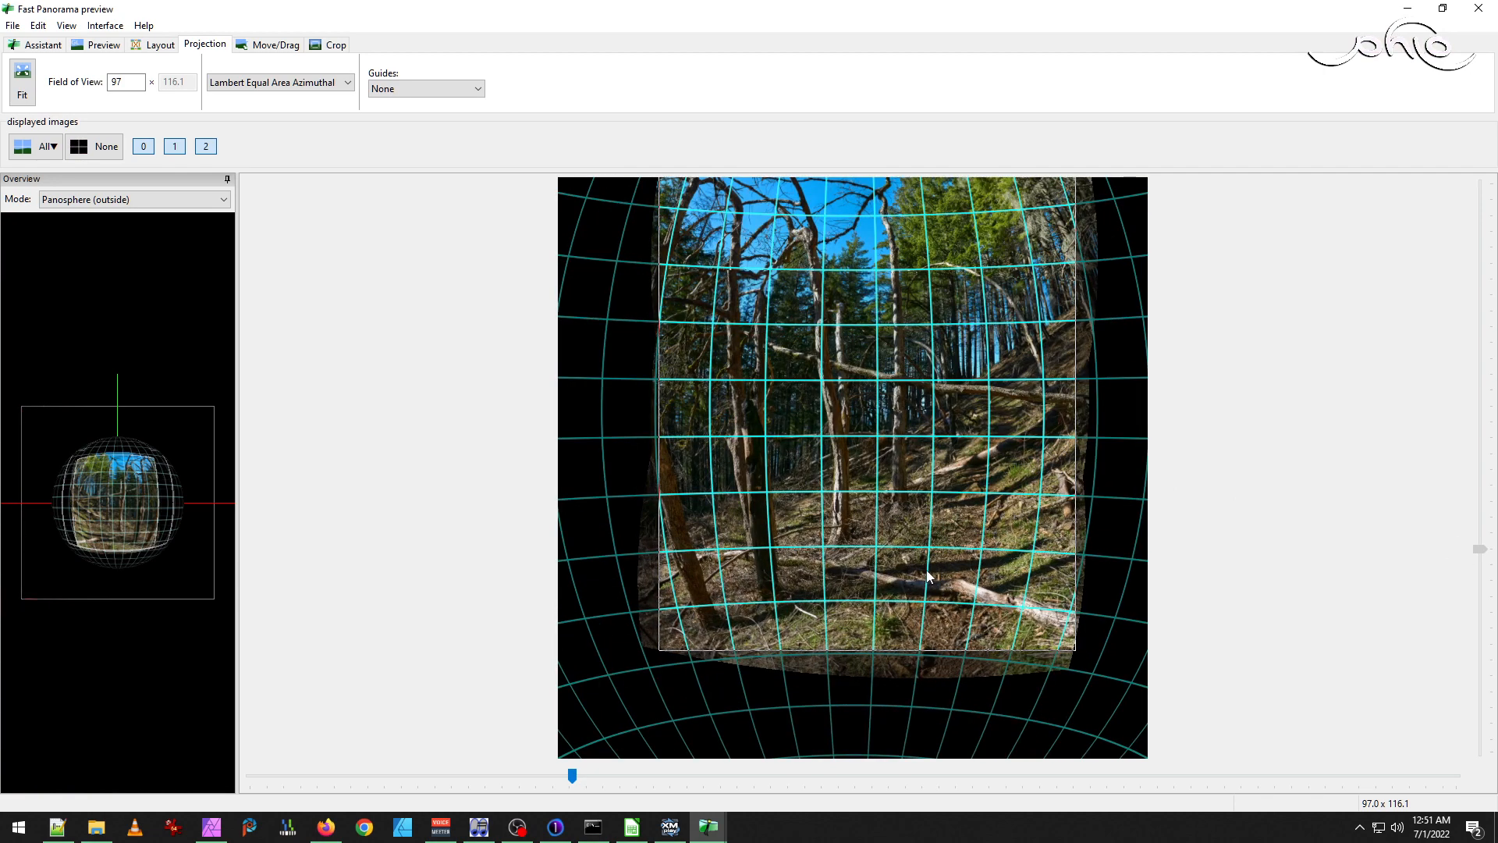
scroll(904, 223, up, 1)
scroll(931, 445, down, 1)
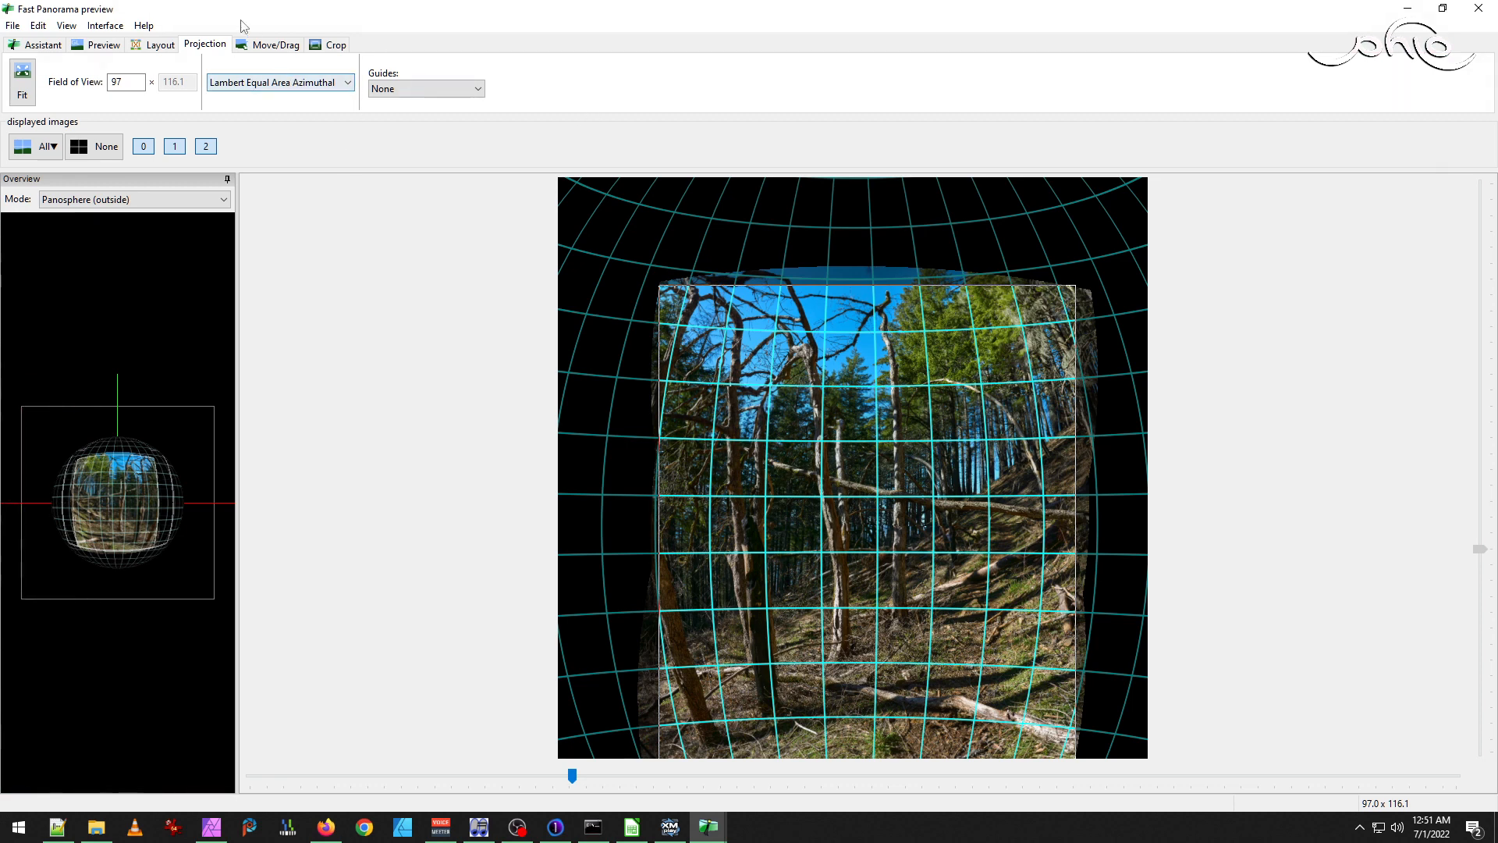
click(331, 44)
click(34, 82)
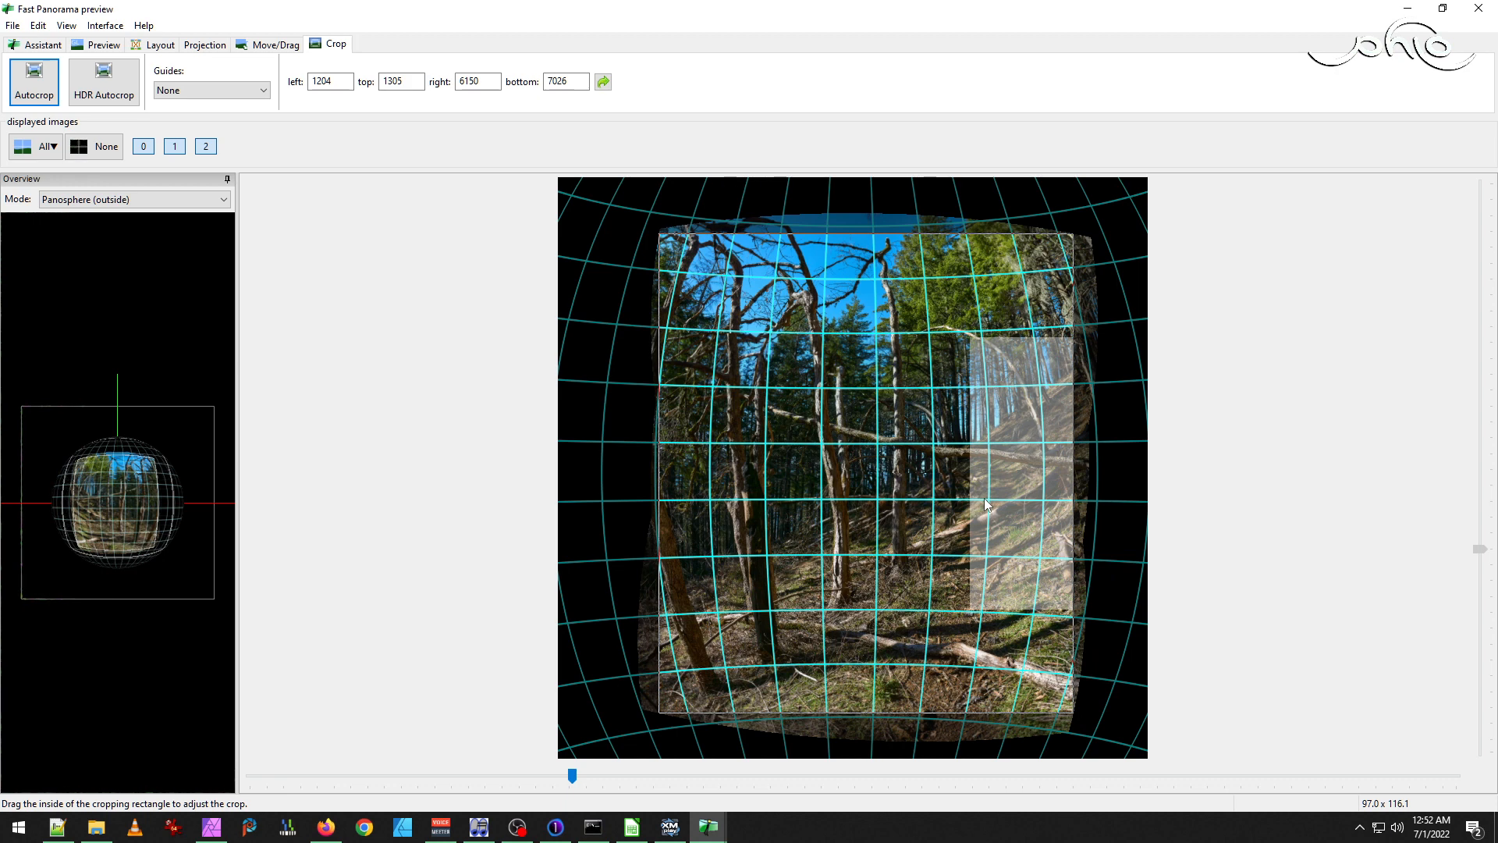
Bring up the stitcher settings in the main Hugin window and check the source photo _DSC4916.tif's pixel dimensions in IrfanView.
click(67, 25)
click(86, 40)
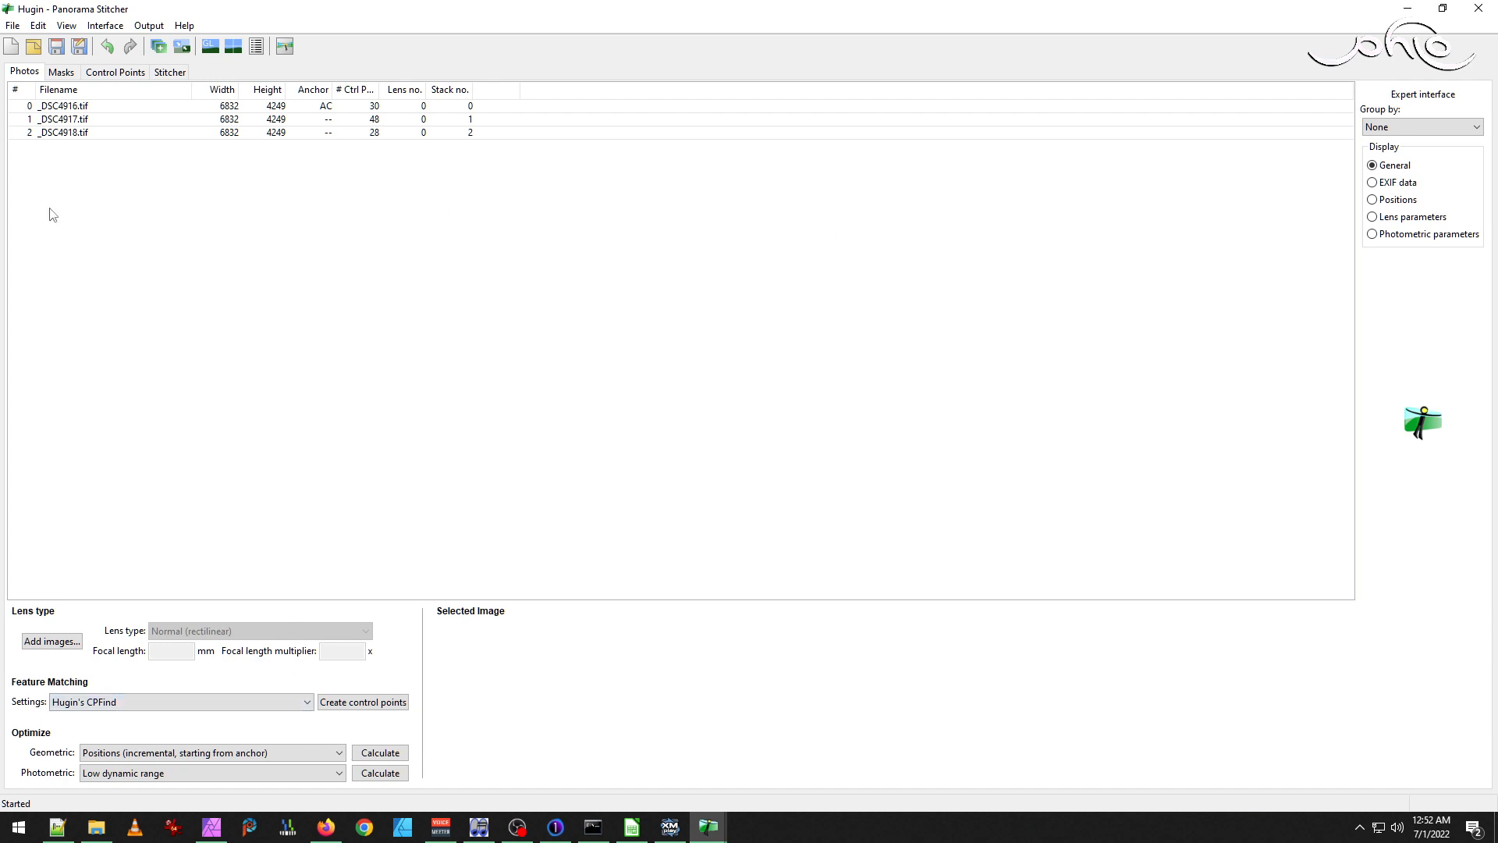
click(169, 73)
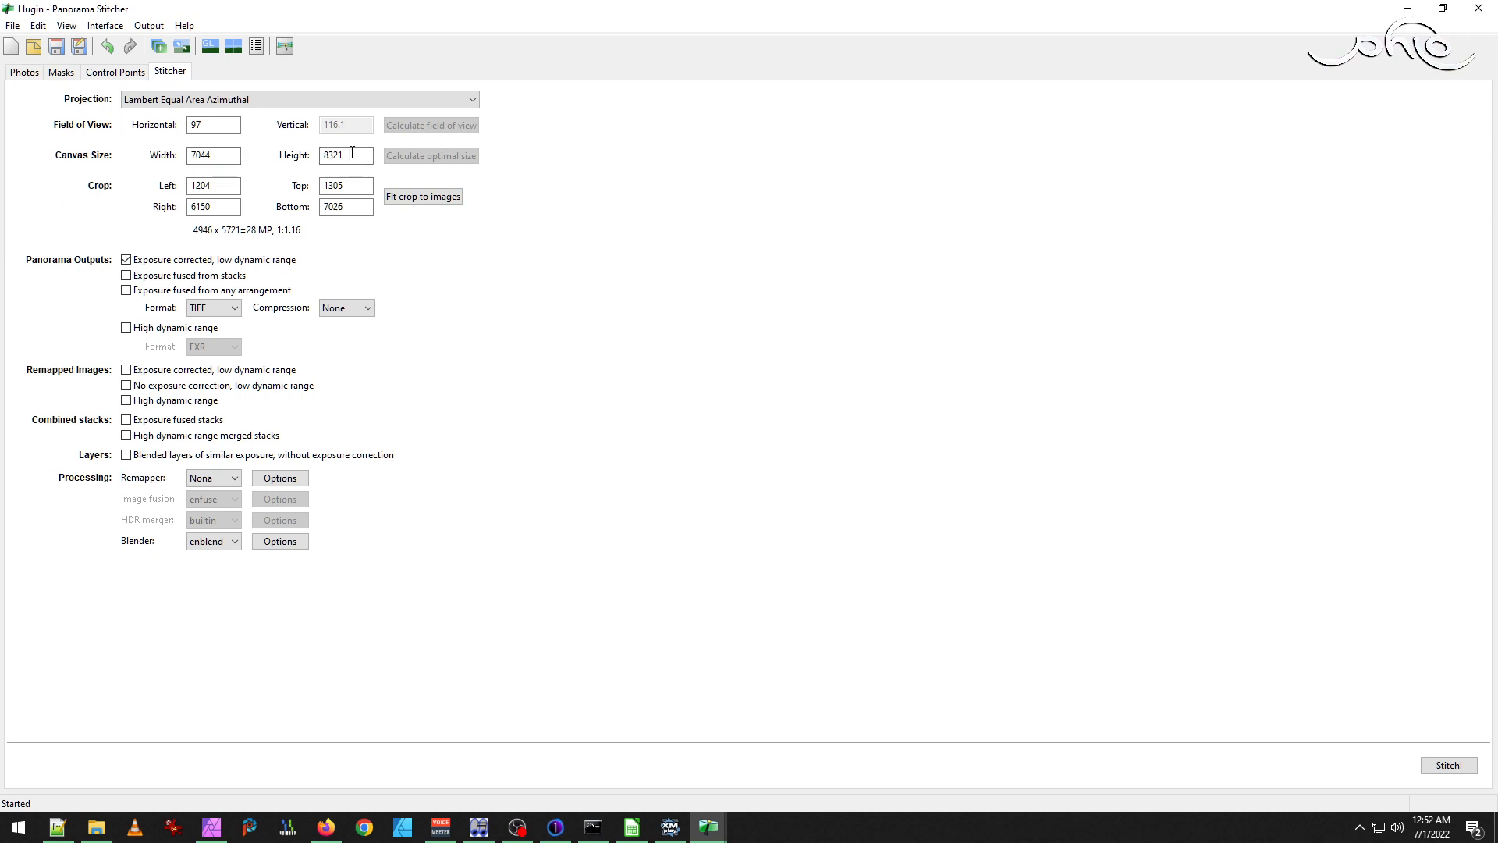
click(96, 828)
double_click(748, 241)
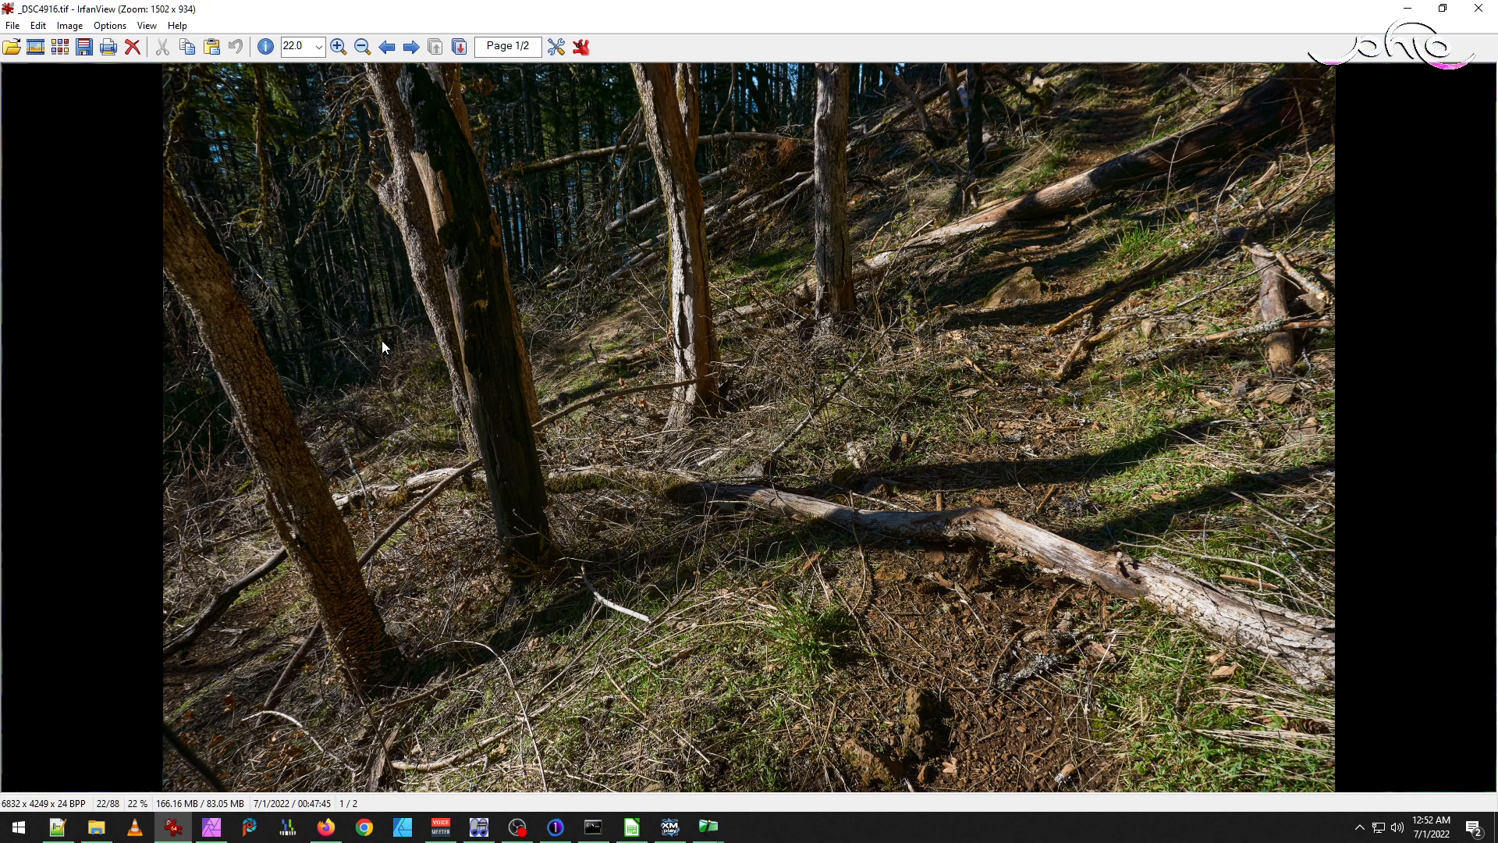
key(Escape)
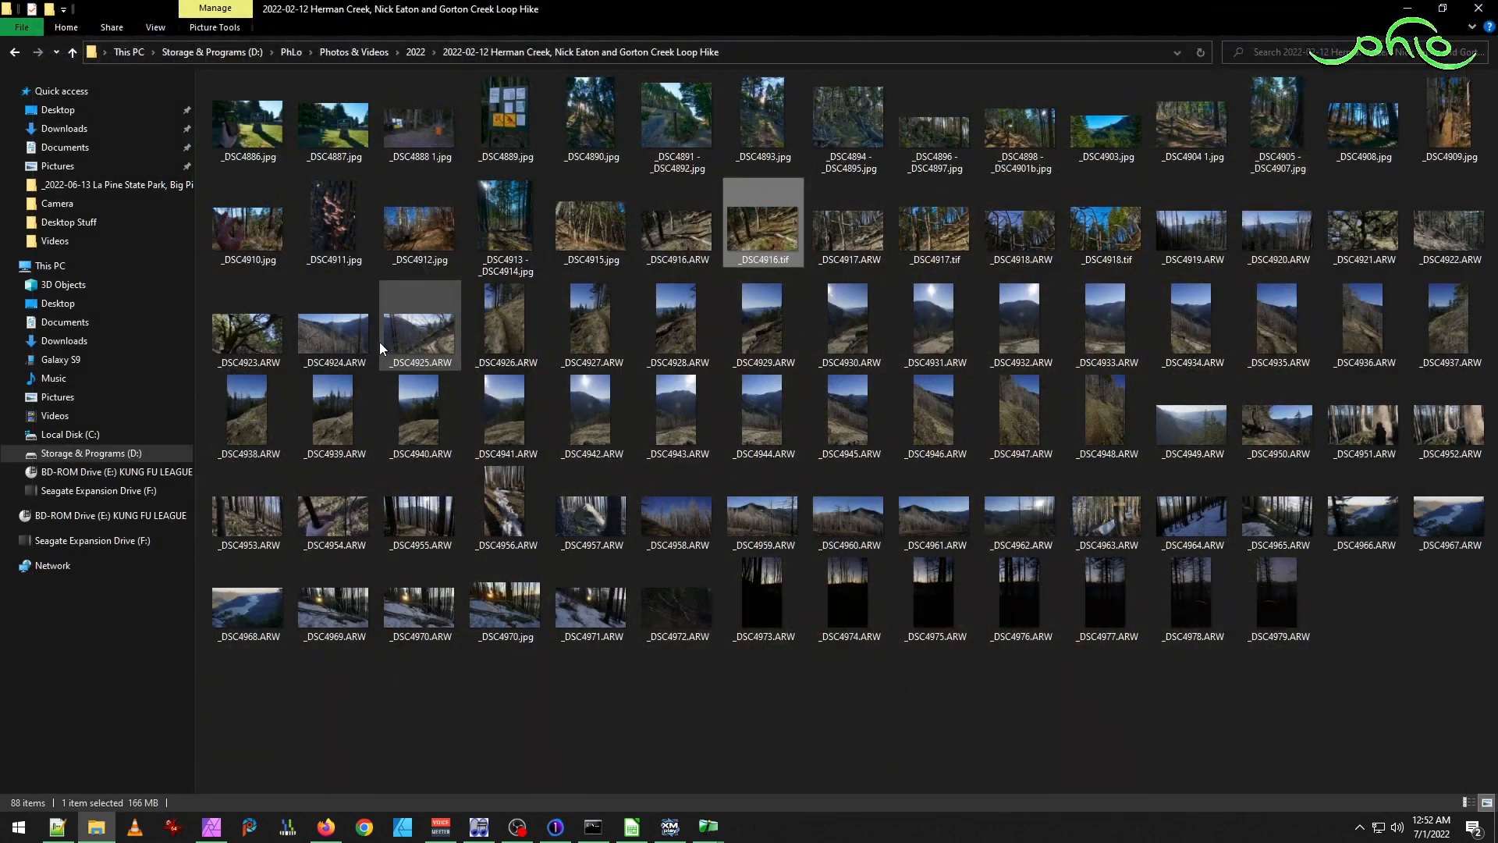
key(alt+Tab)
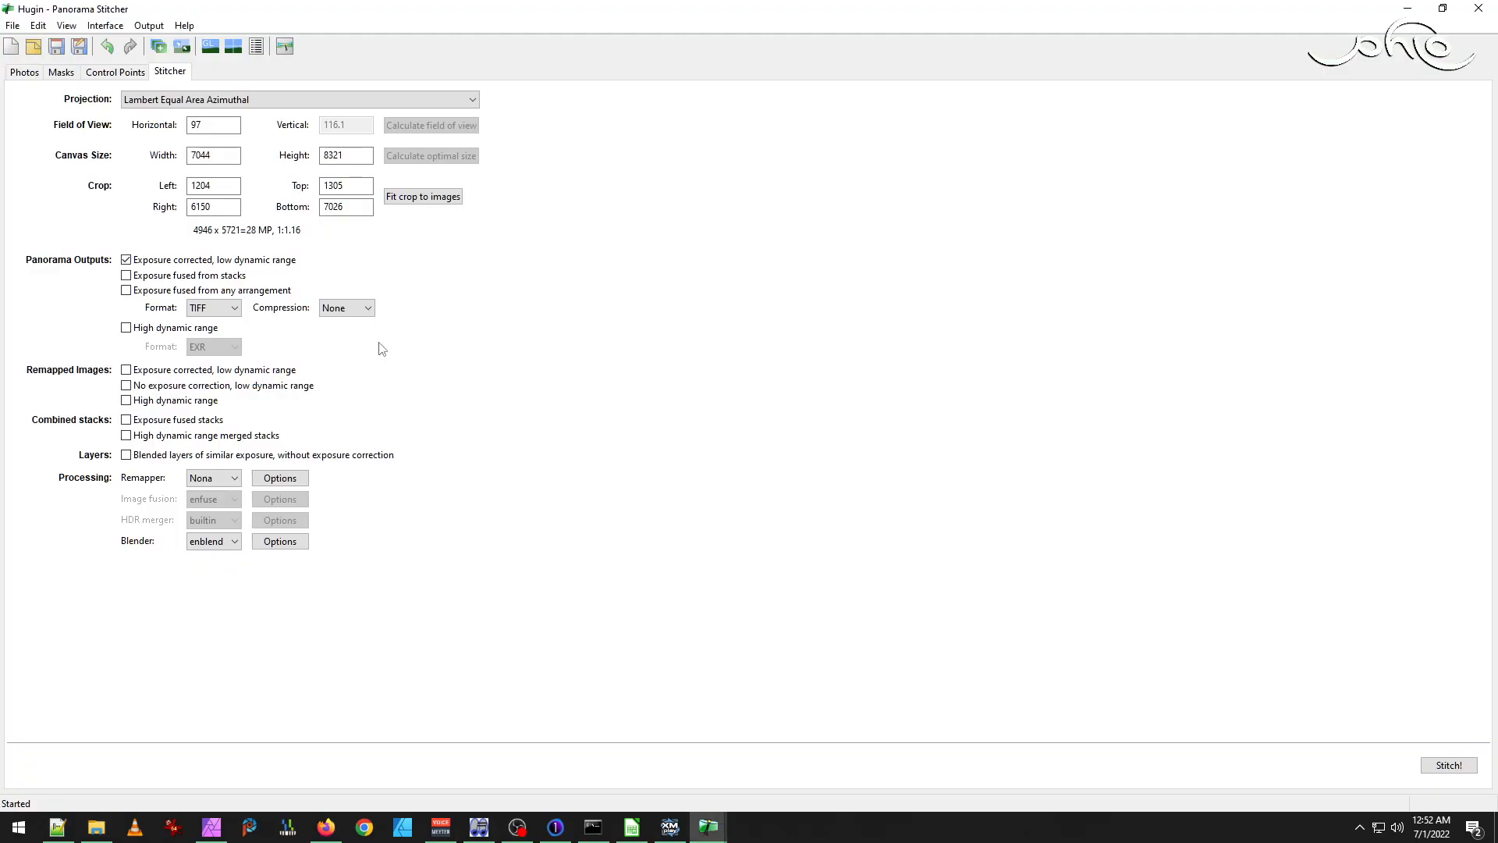
Set the canvas width to 6700 and autocrop the panorama again in the fast panorama preview.
double_click(220, 155)
text(6700)
key(Tab)
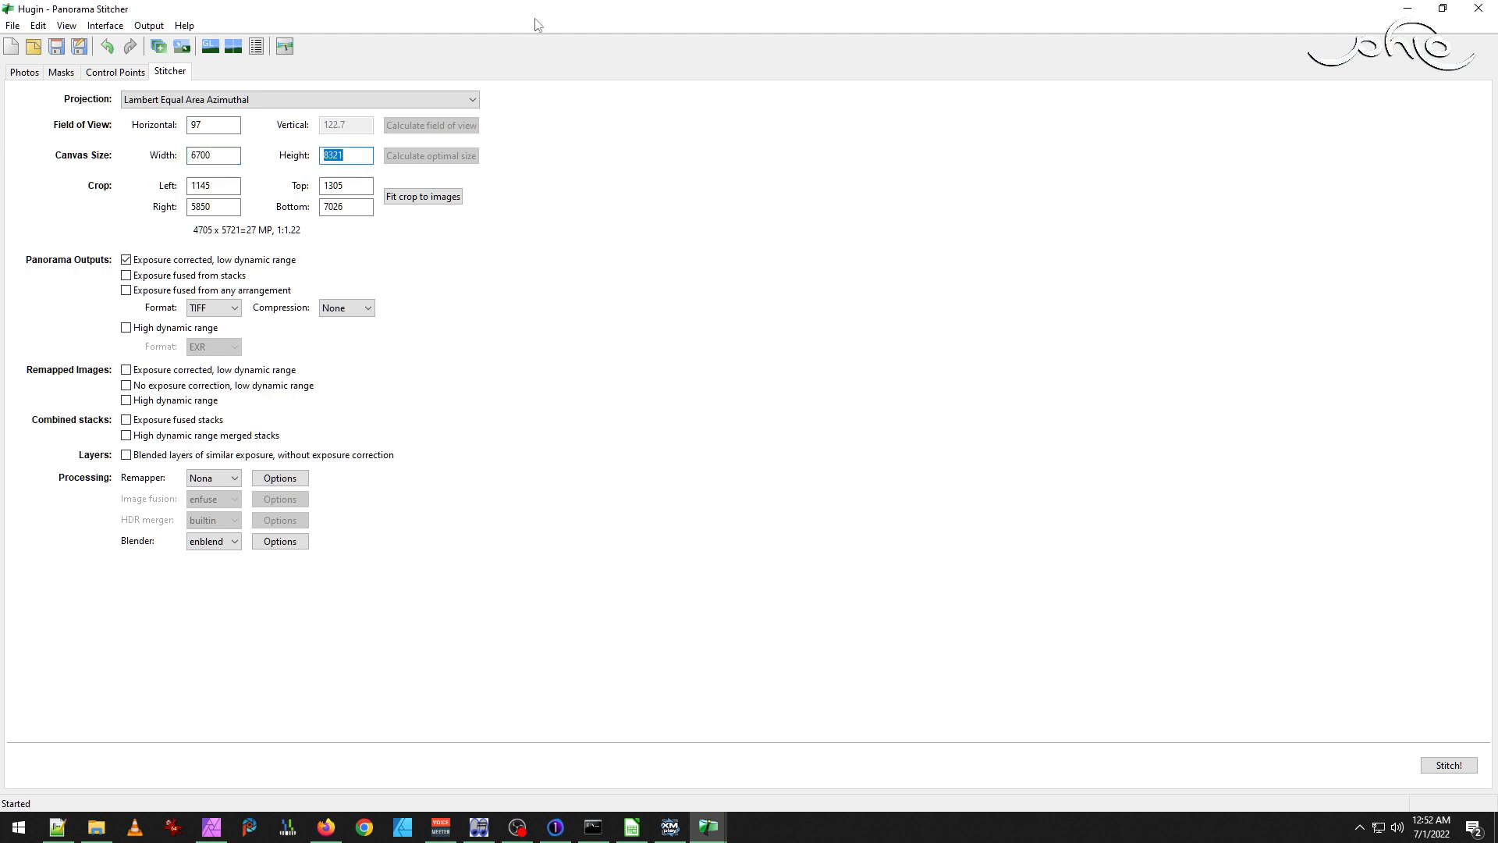
click(66, 25)
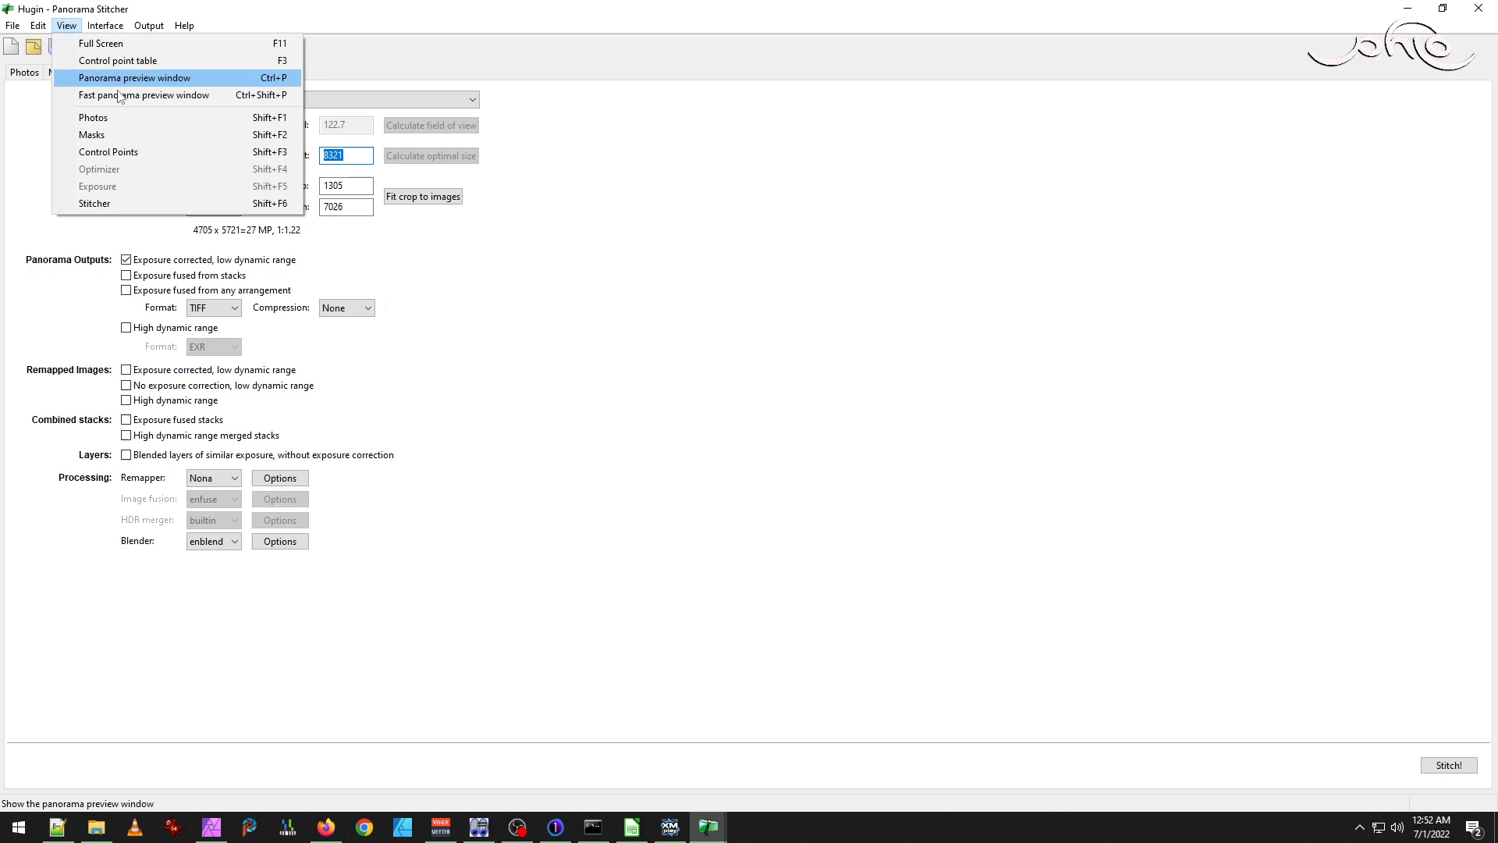
click(138, 96)
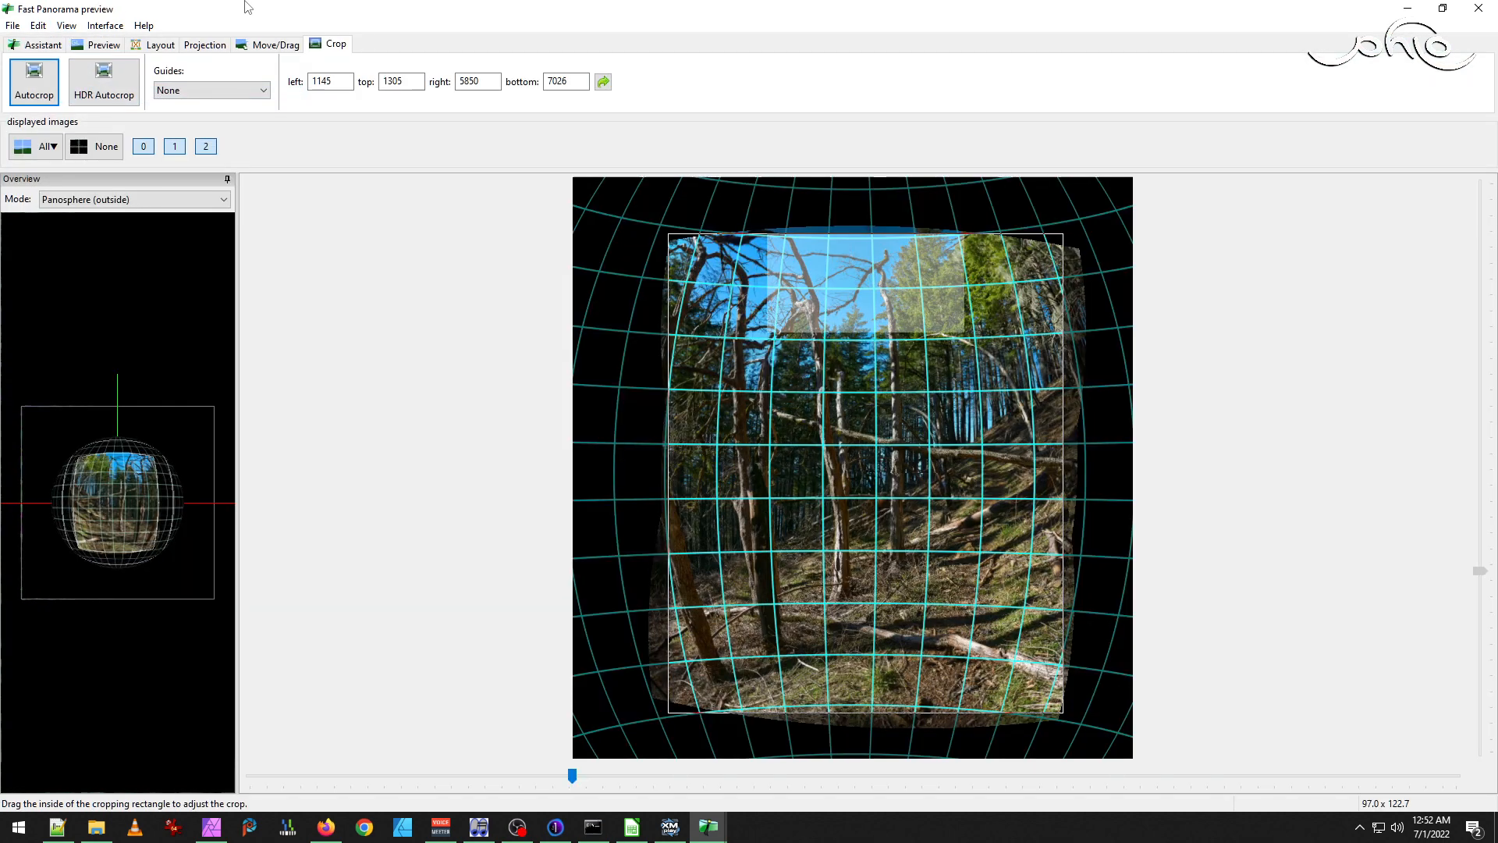
click(33, 80)
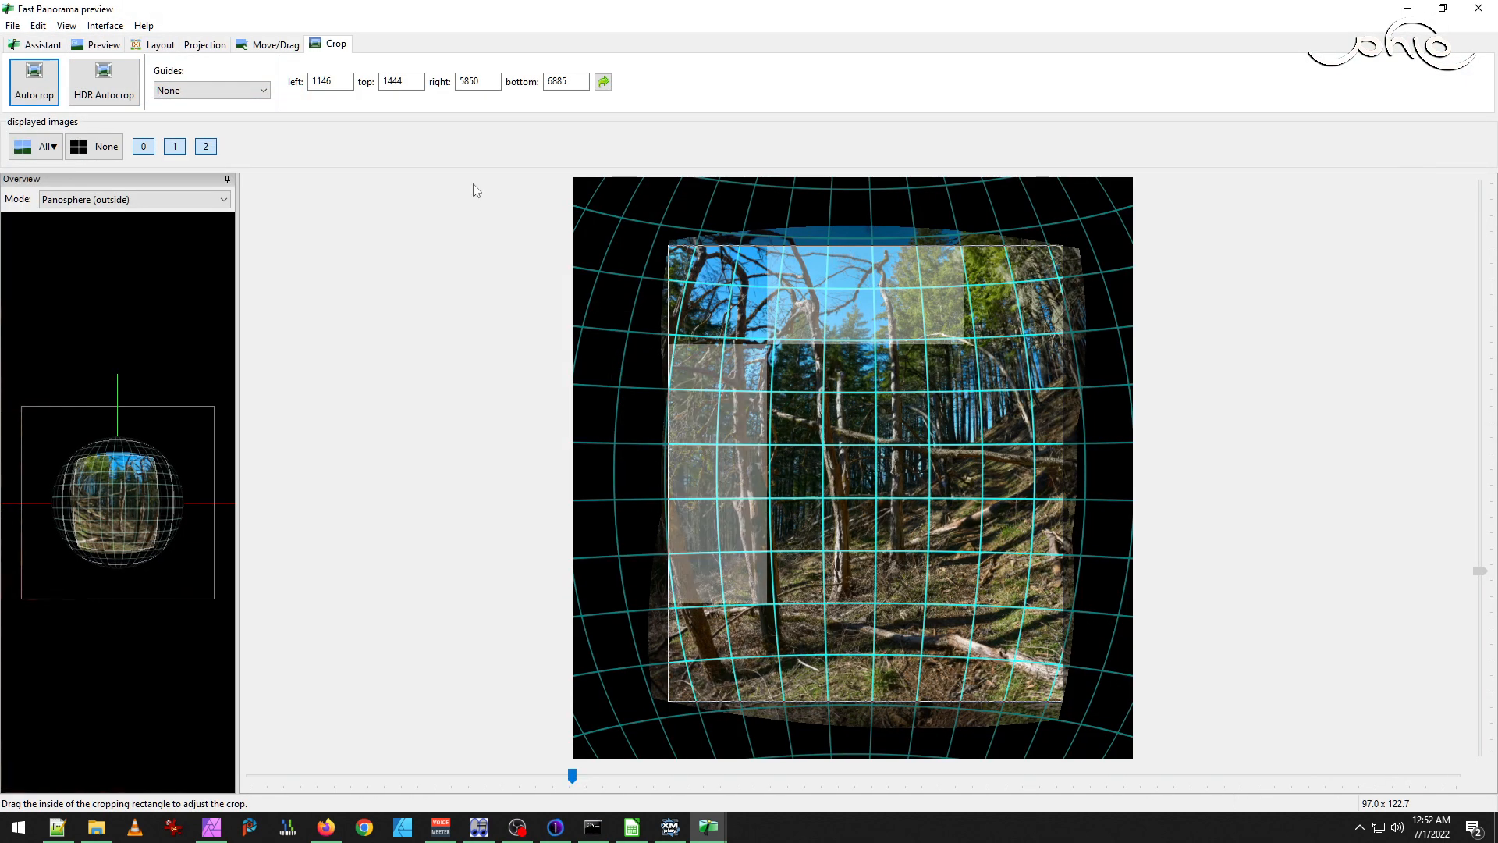
Return to the stitcher settings and stitch the panorama with the output prefix _DSC4916 - _DSC4918.
key(alt+Tab)
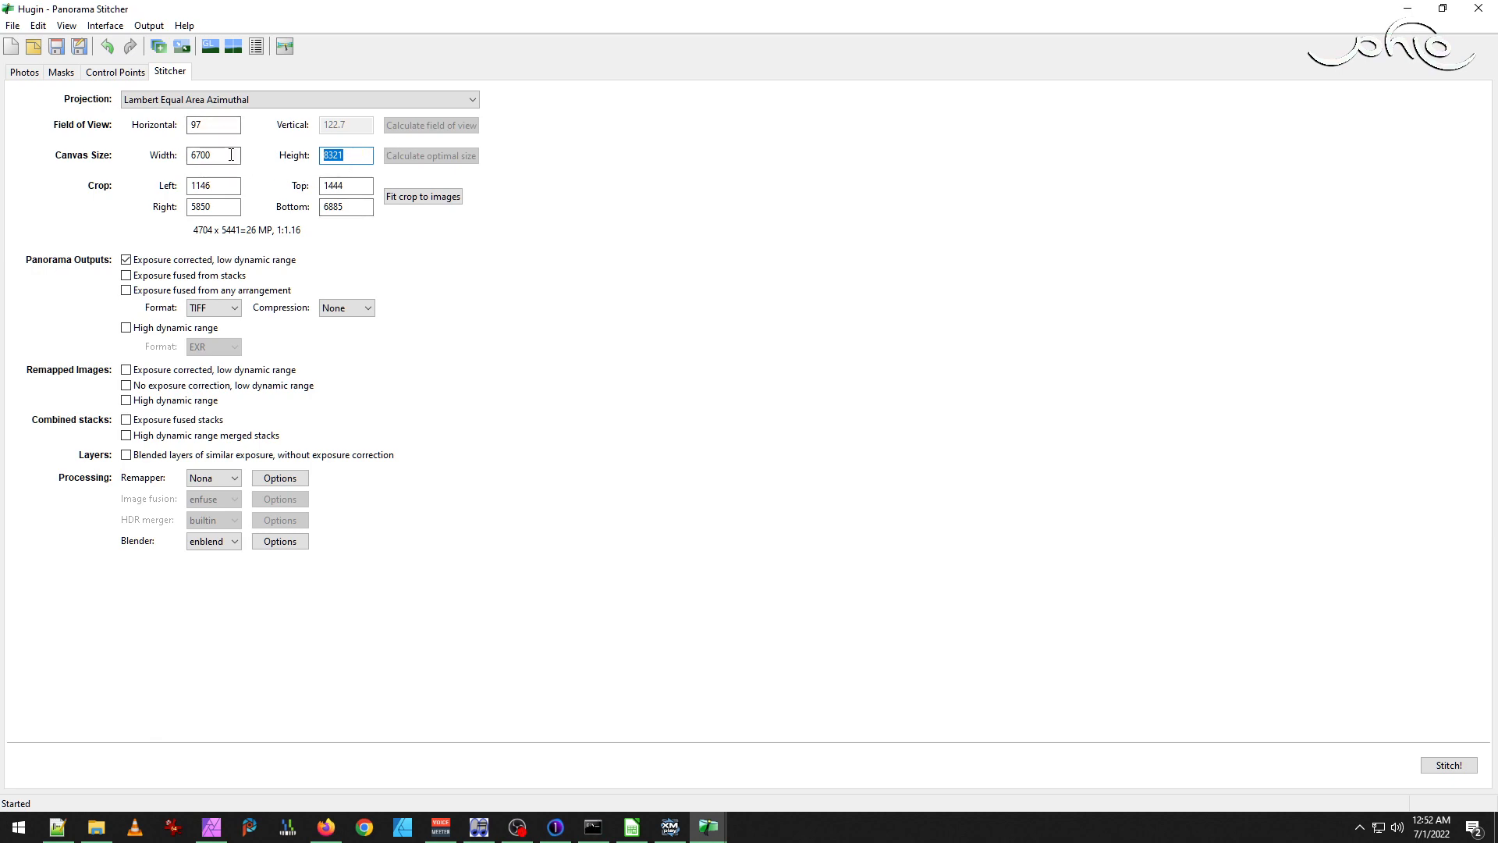
key(alt+Tab)
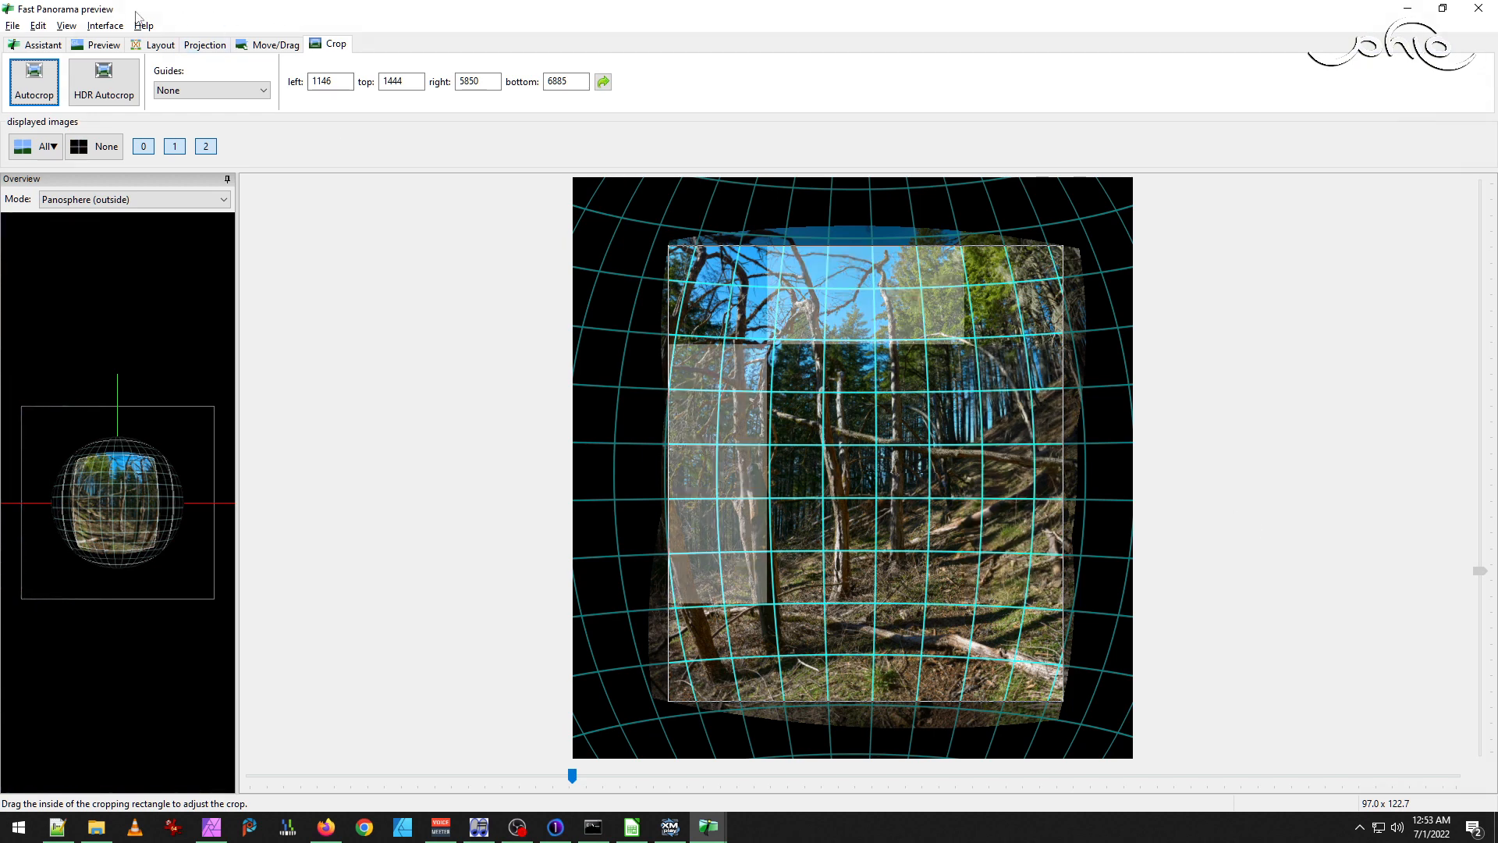
click(67, 25)
click(93, 47)
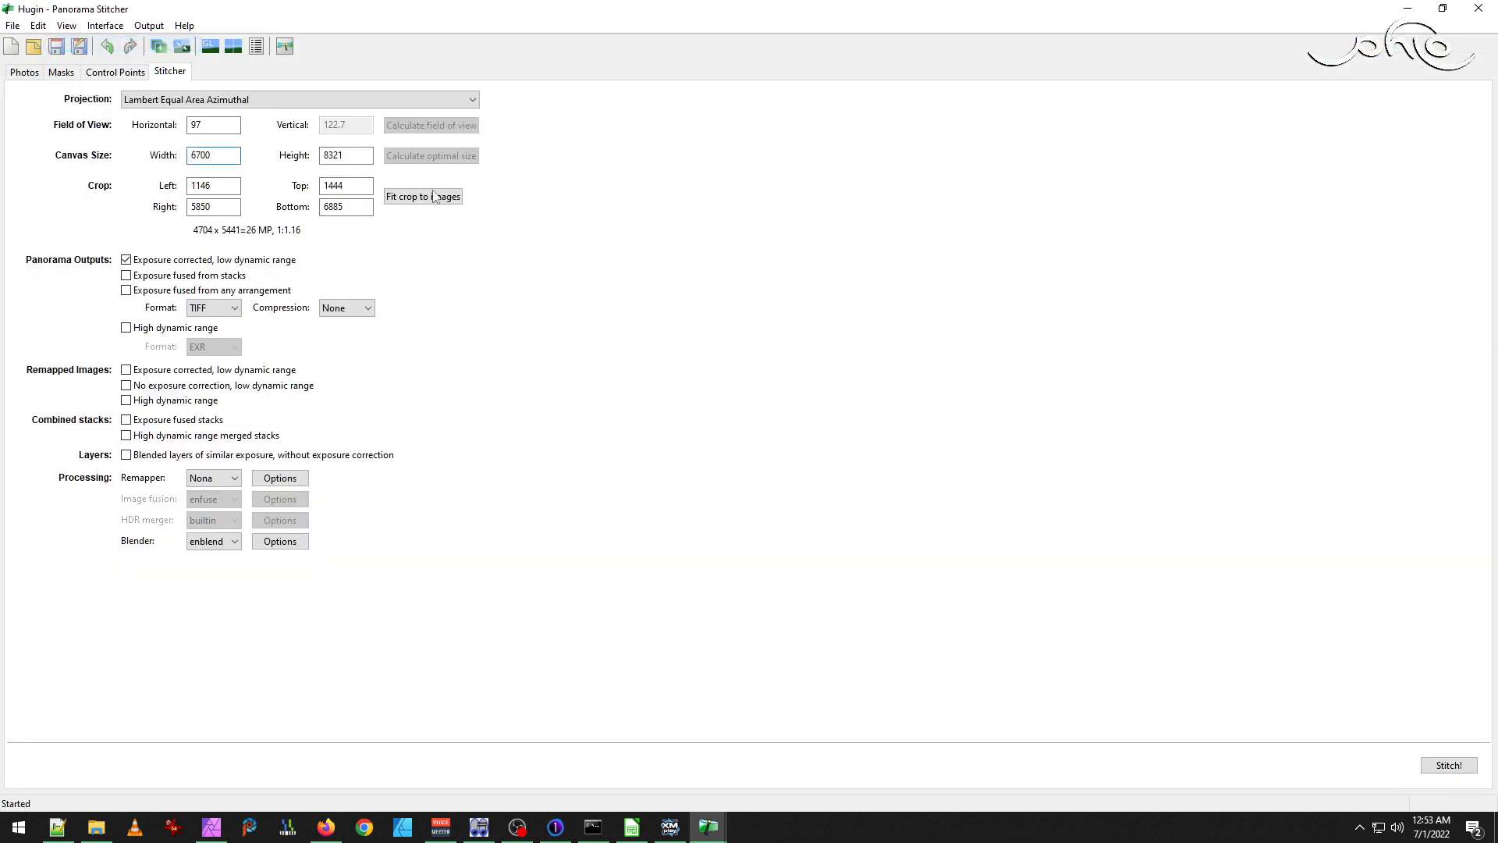
click(1447, 767)
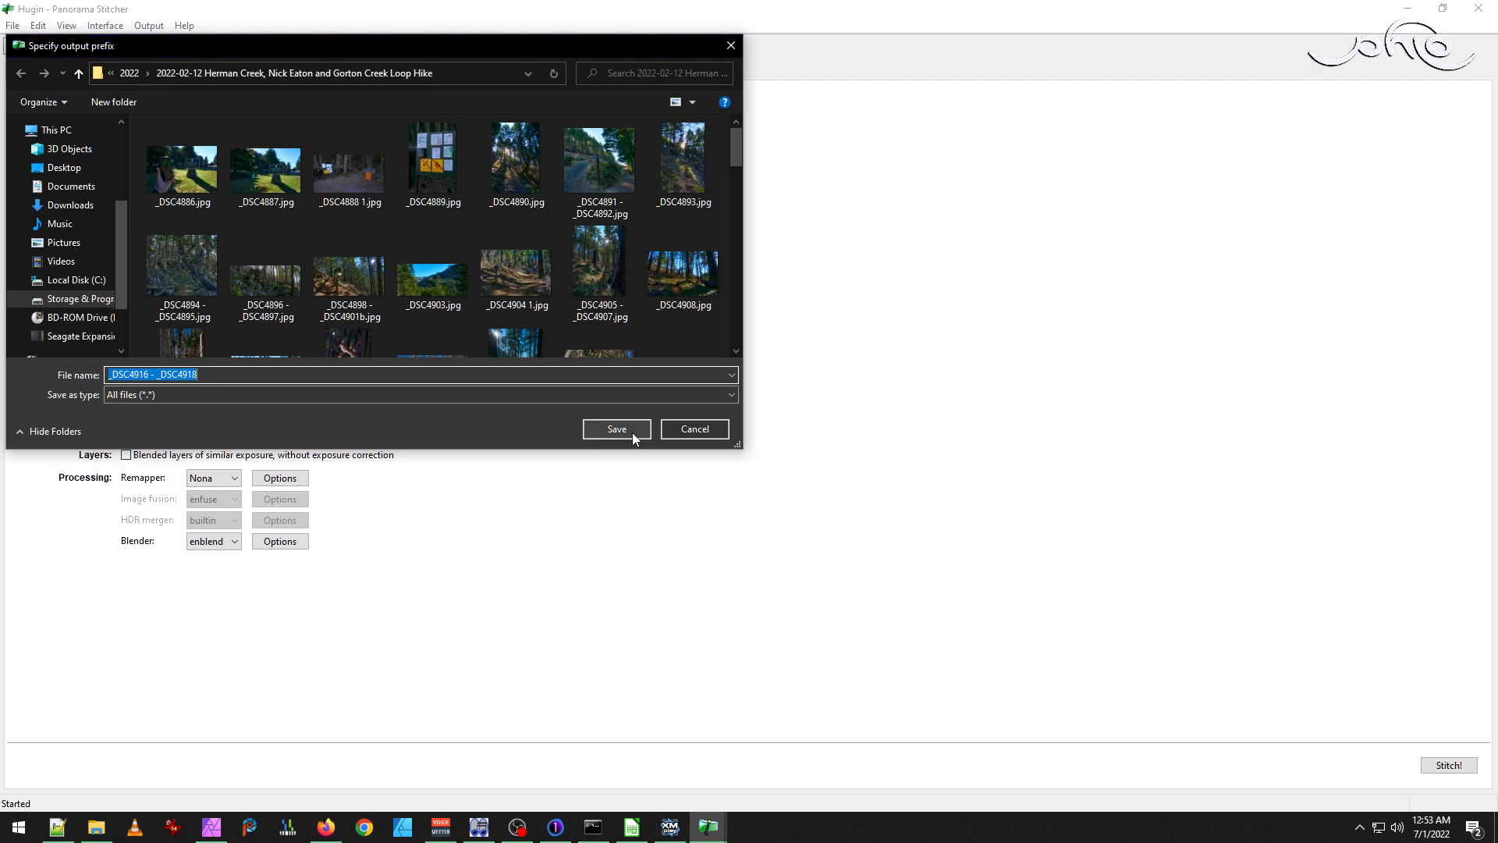
click(616, 430)
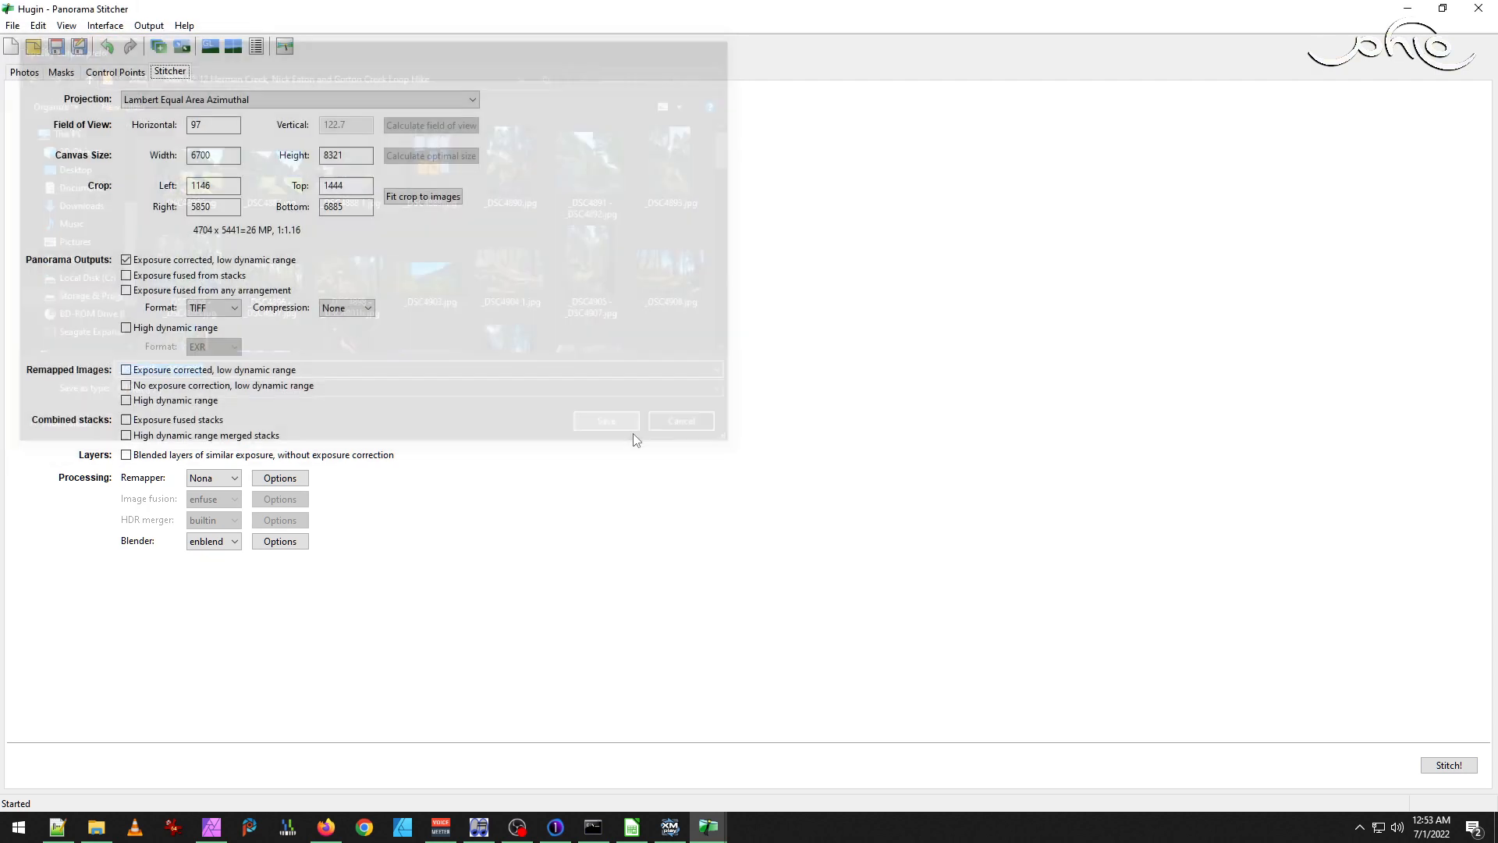
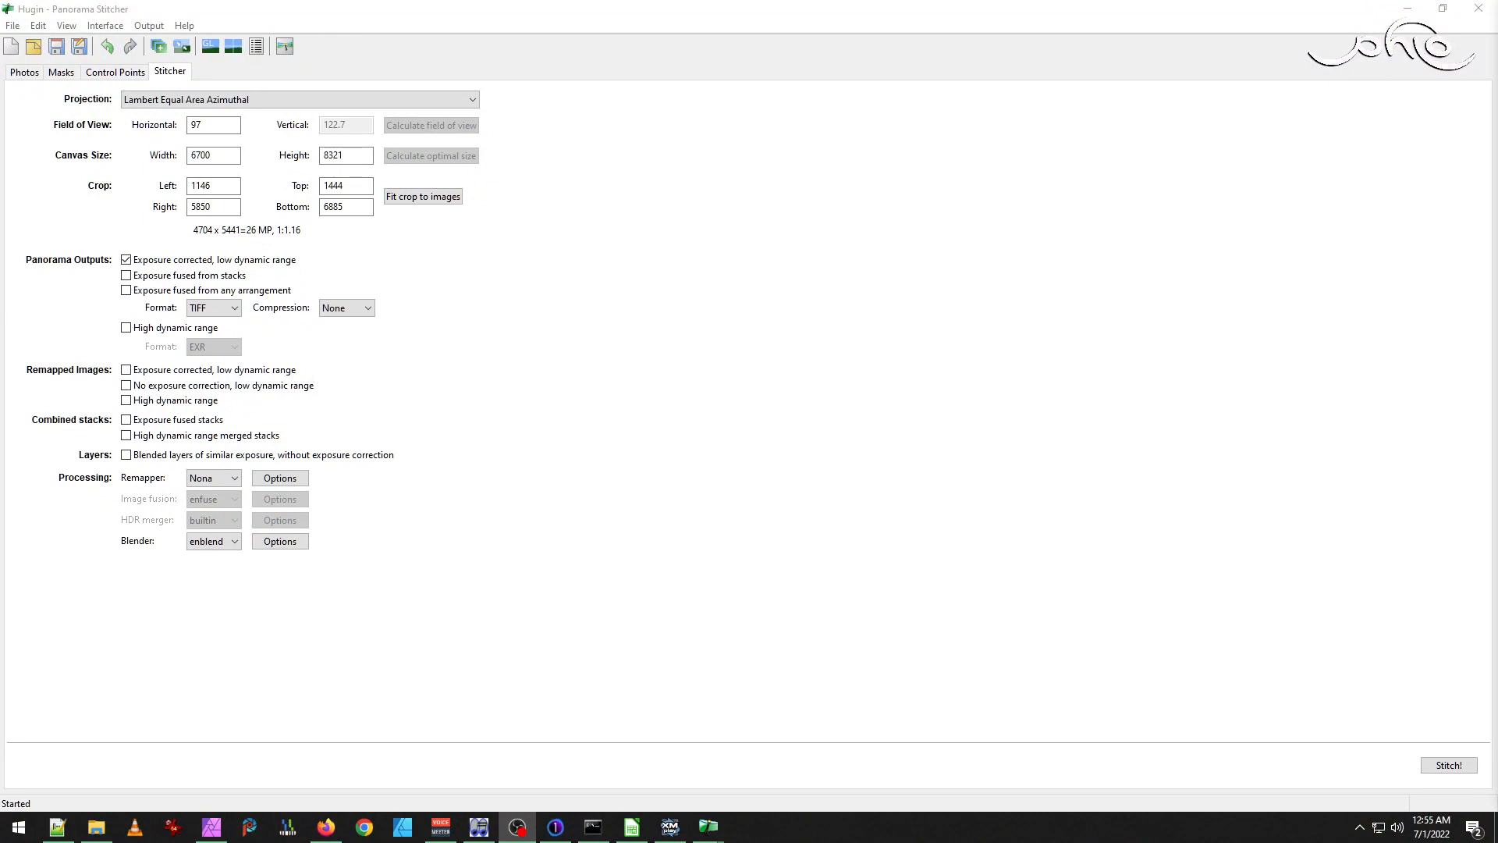
Open the stitched _DSC4916 - _DSC4918.tif in IrfanView and magnify the bare branches against the sky.
click(96, 828)
double_click(683, 229)
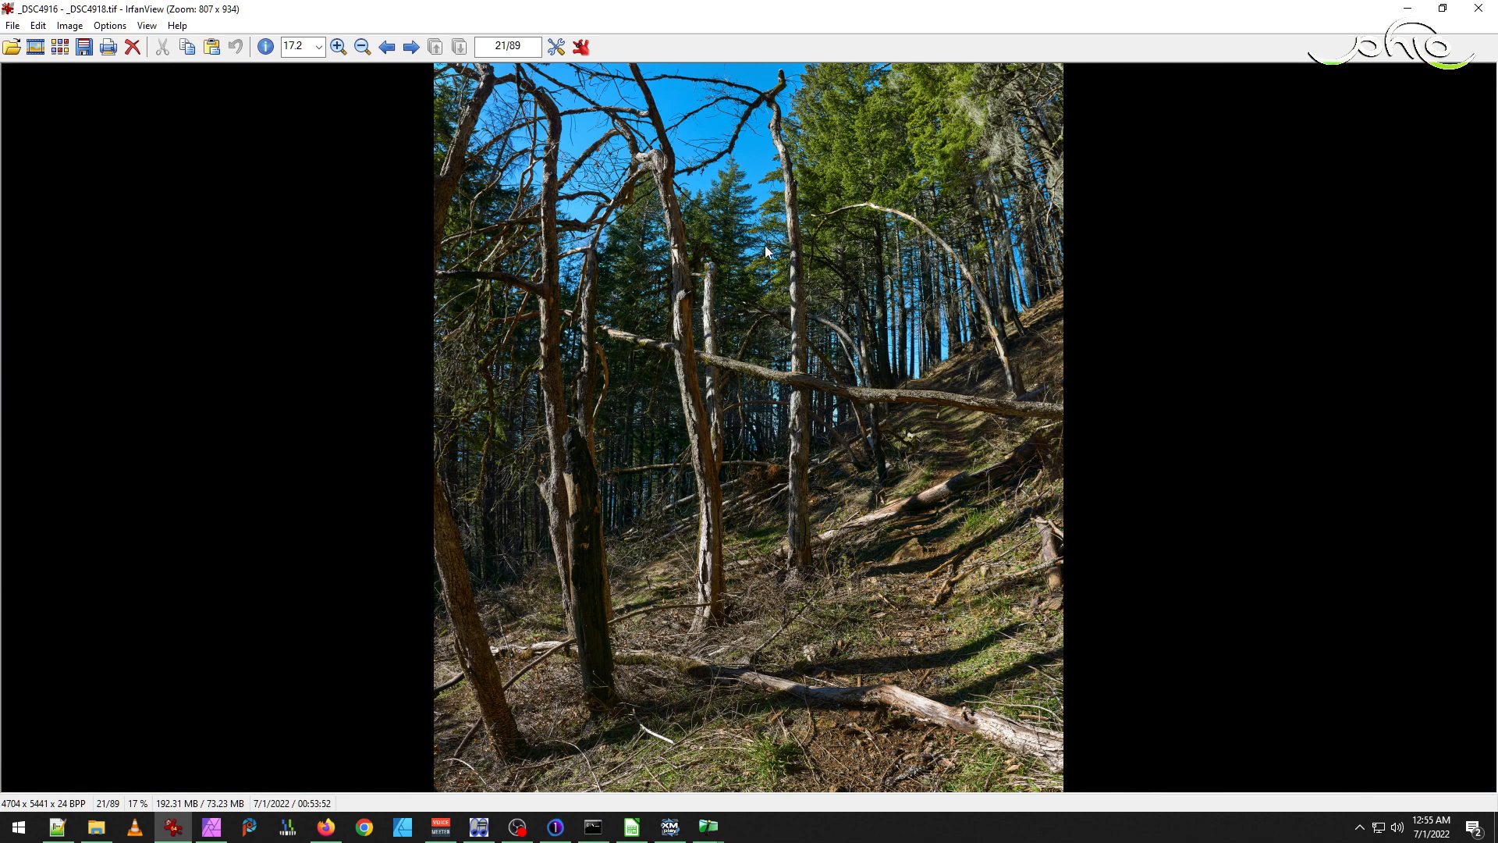
drag(394, 137, 1177, 242)
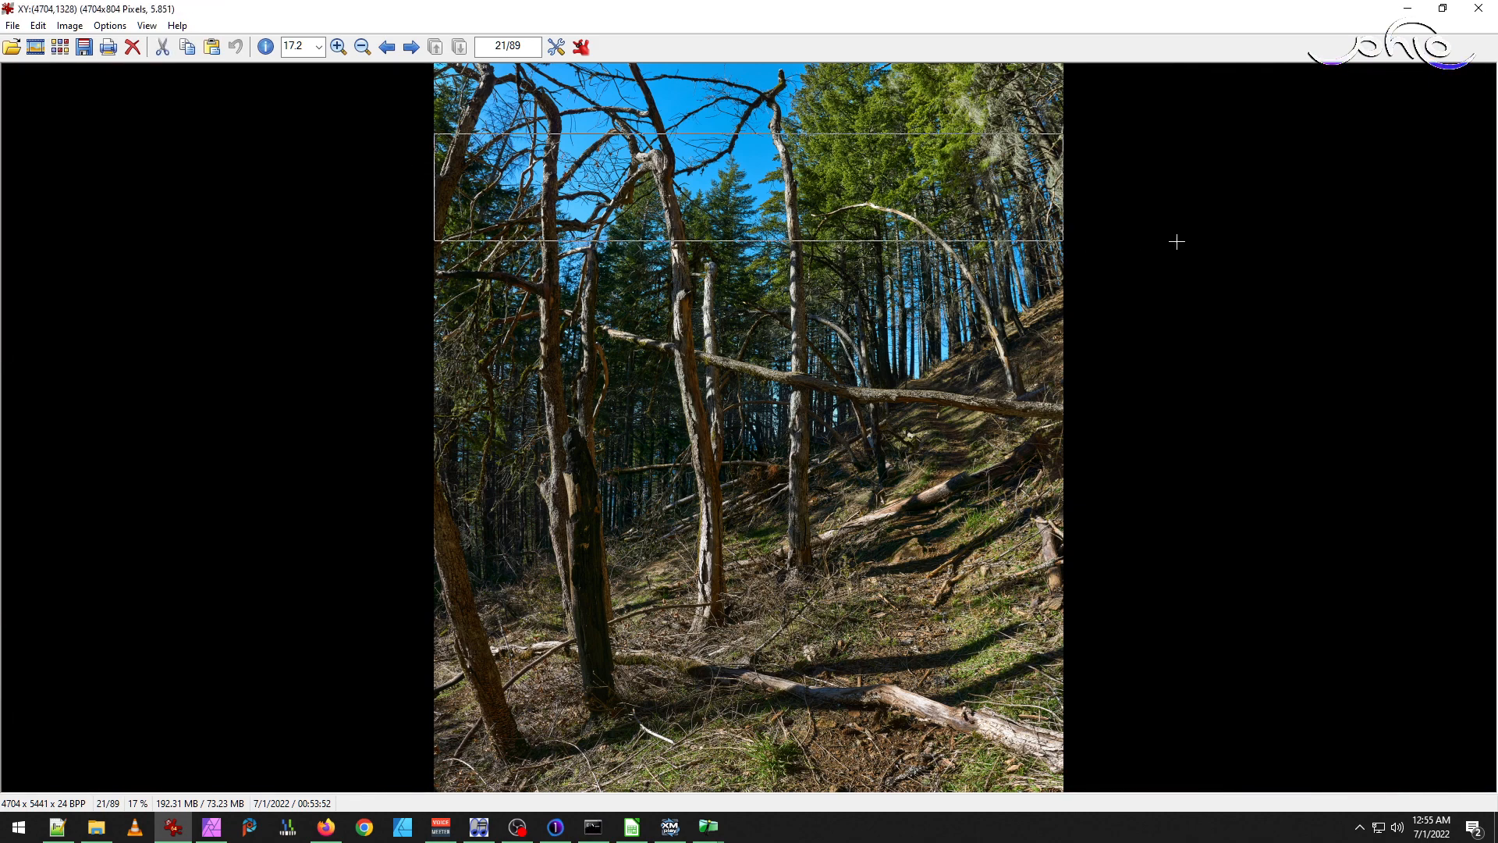
click(641, 222)
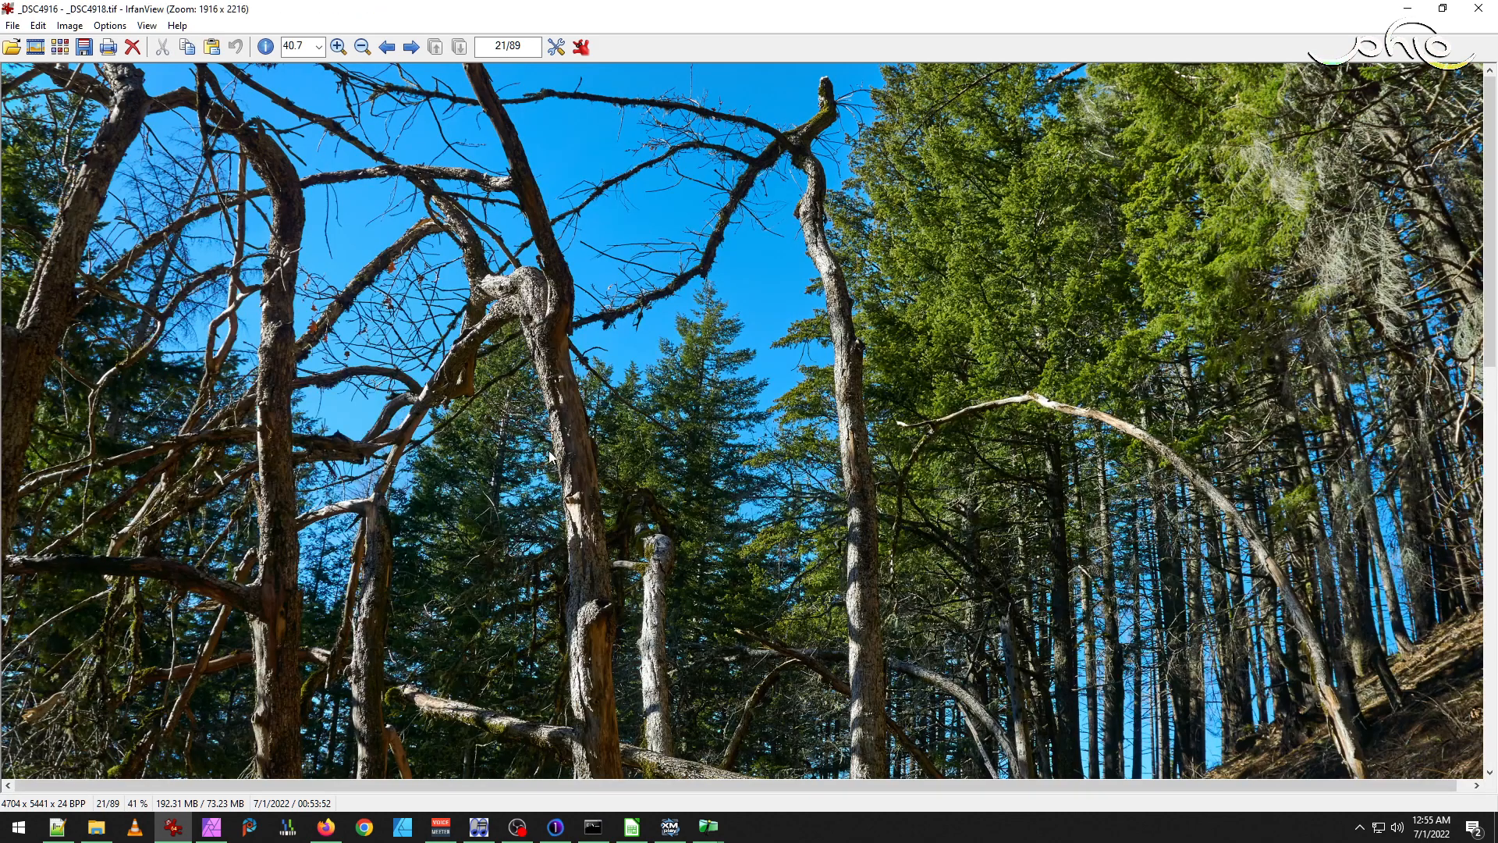
drag(363, 252, 656, 569)
click(391, 334)
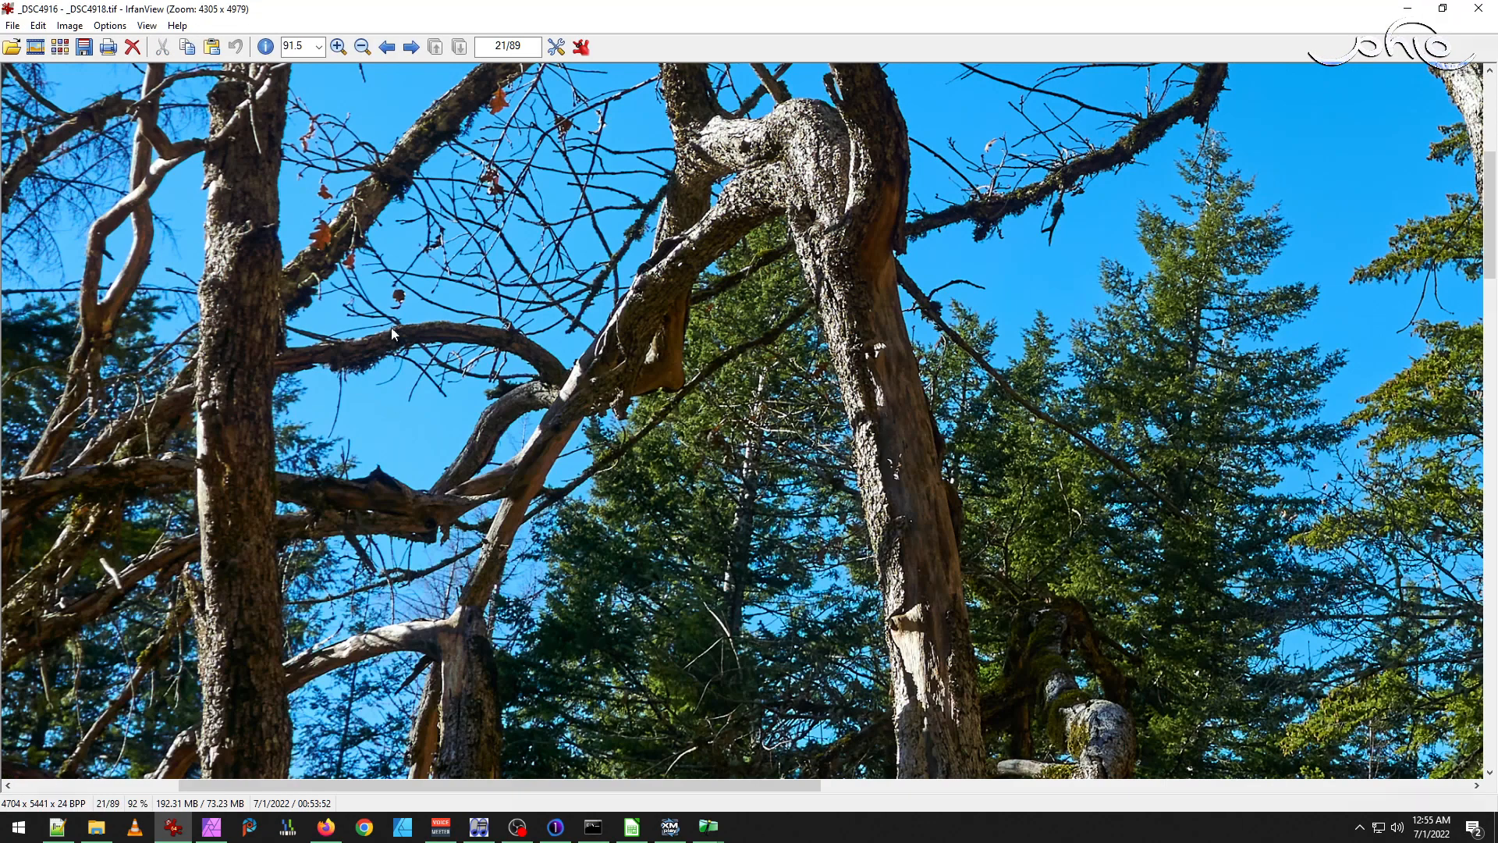
Examine the stitched image's tree trunks, fallen log and hillside at high magnification for stitching errors.
drag(1144, 108, 864, 475)
drag(1052, 434, 671, 41)
drag(935, 754, 974, 398)
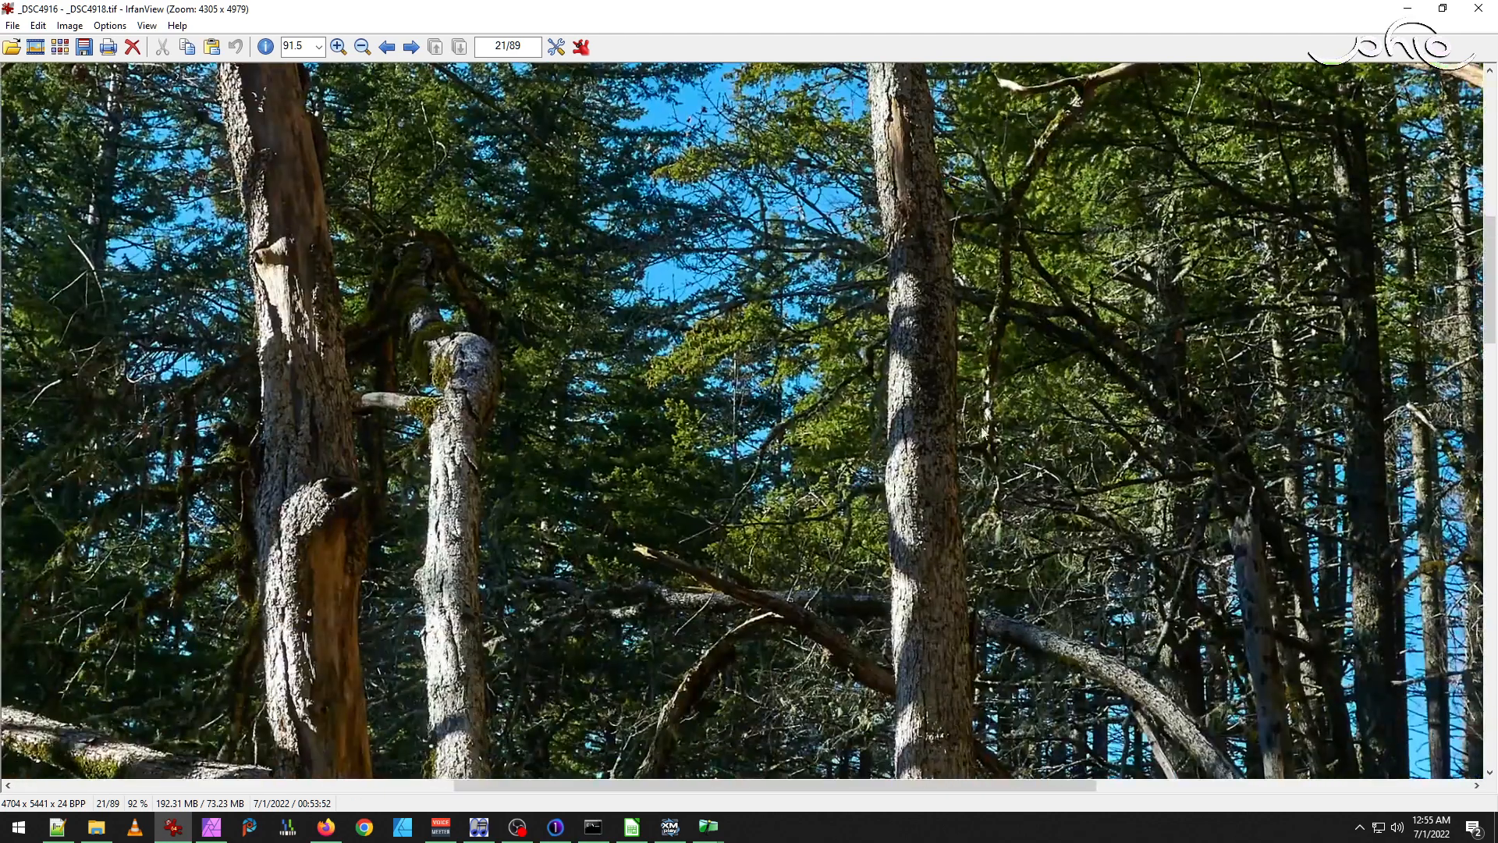
drag(465, 426, 548, 199)
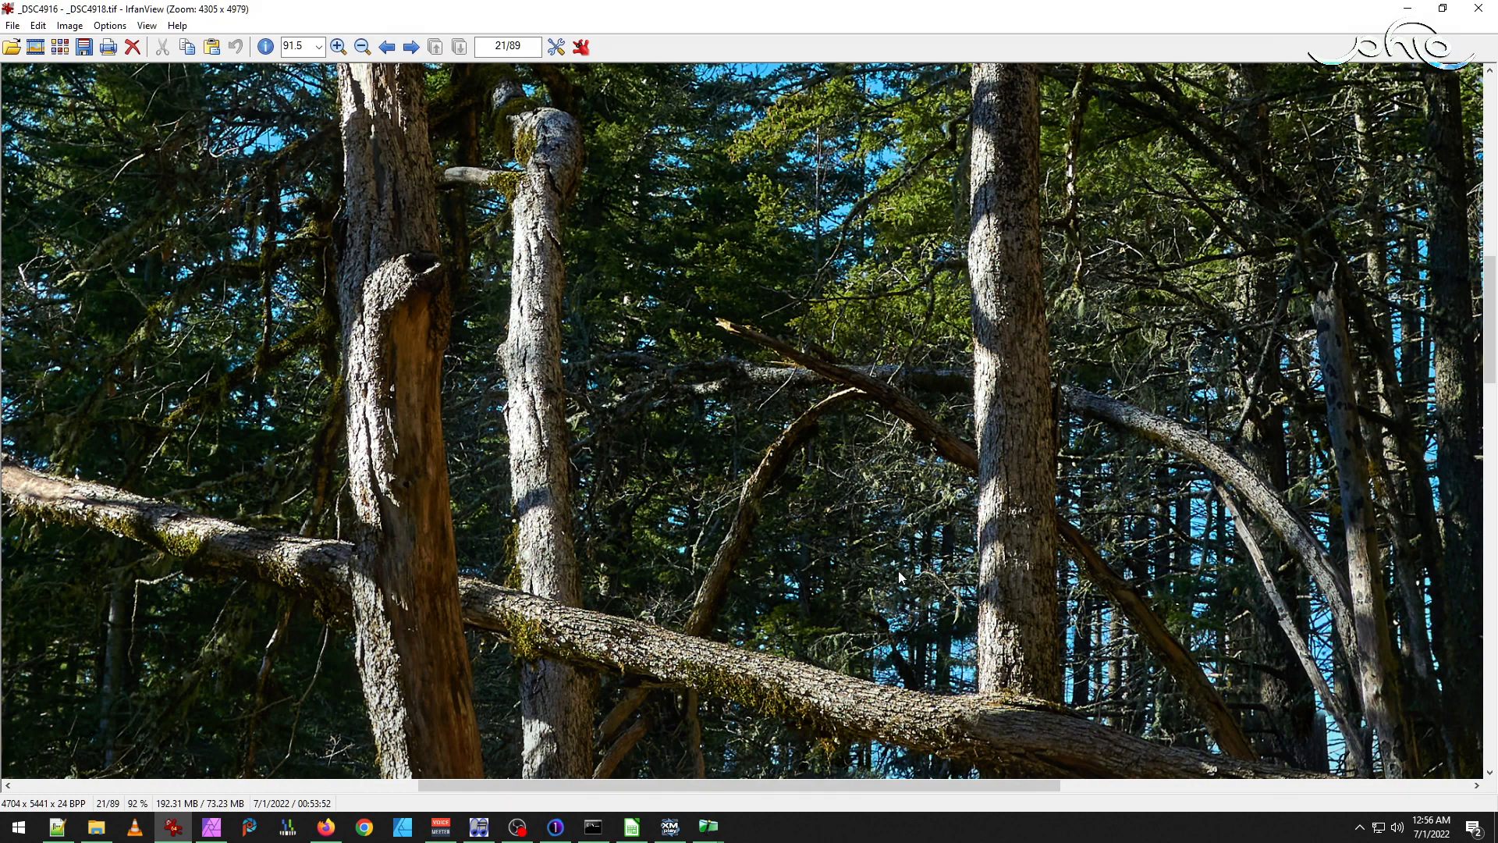
drag(911, 572, 326, 298)
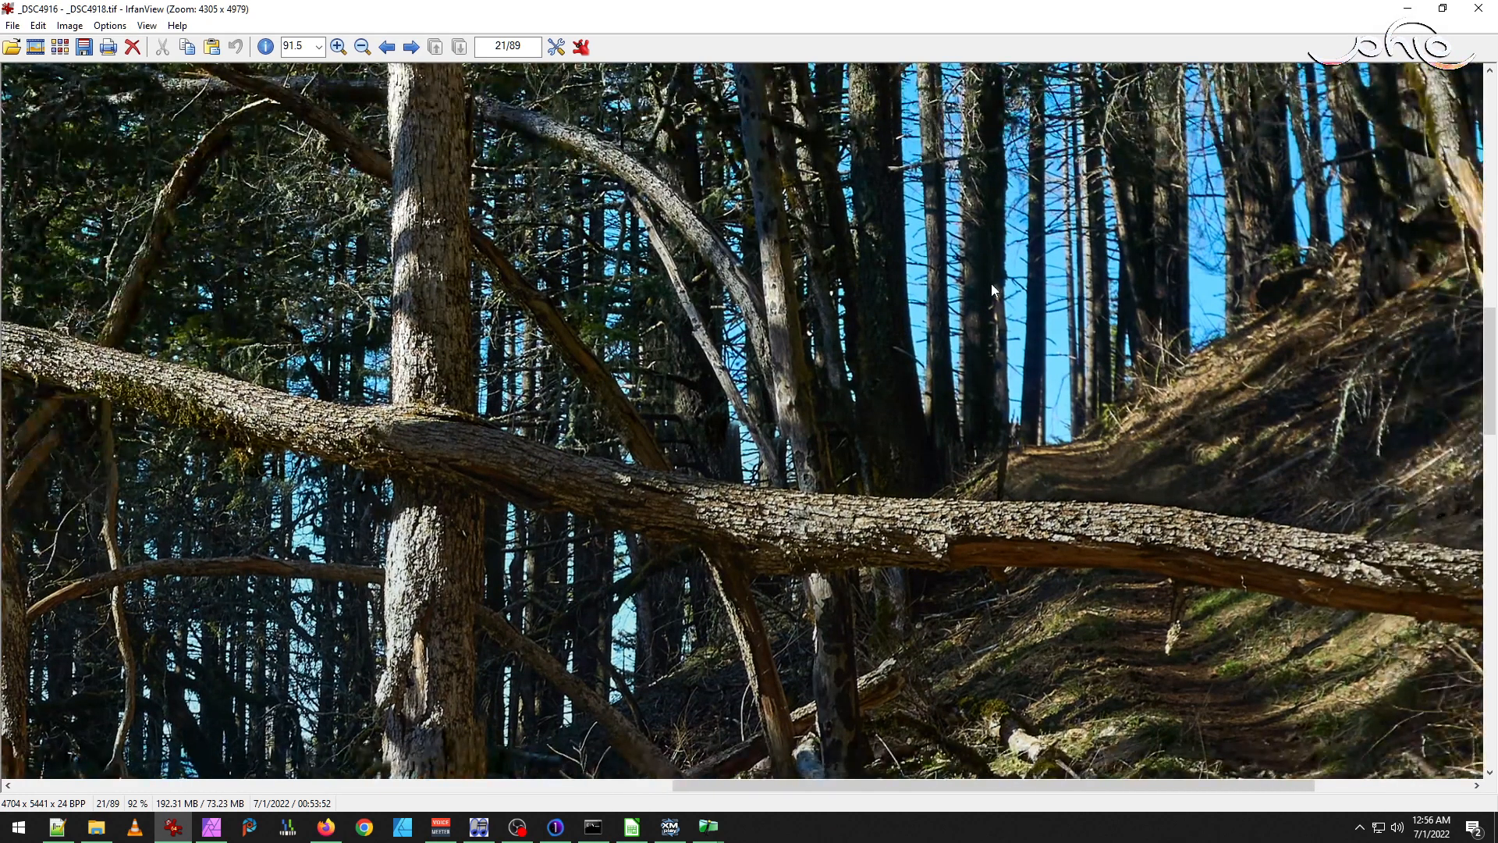
drag(1014, 303, 716, 542)
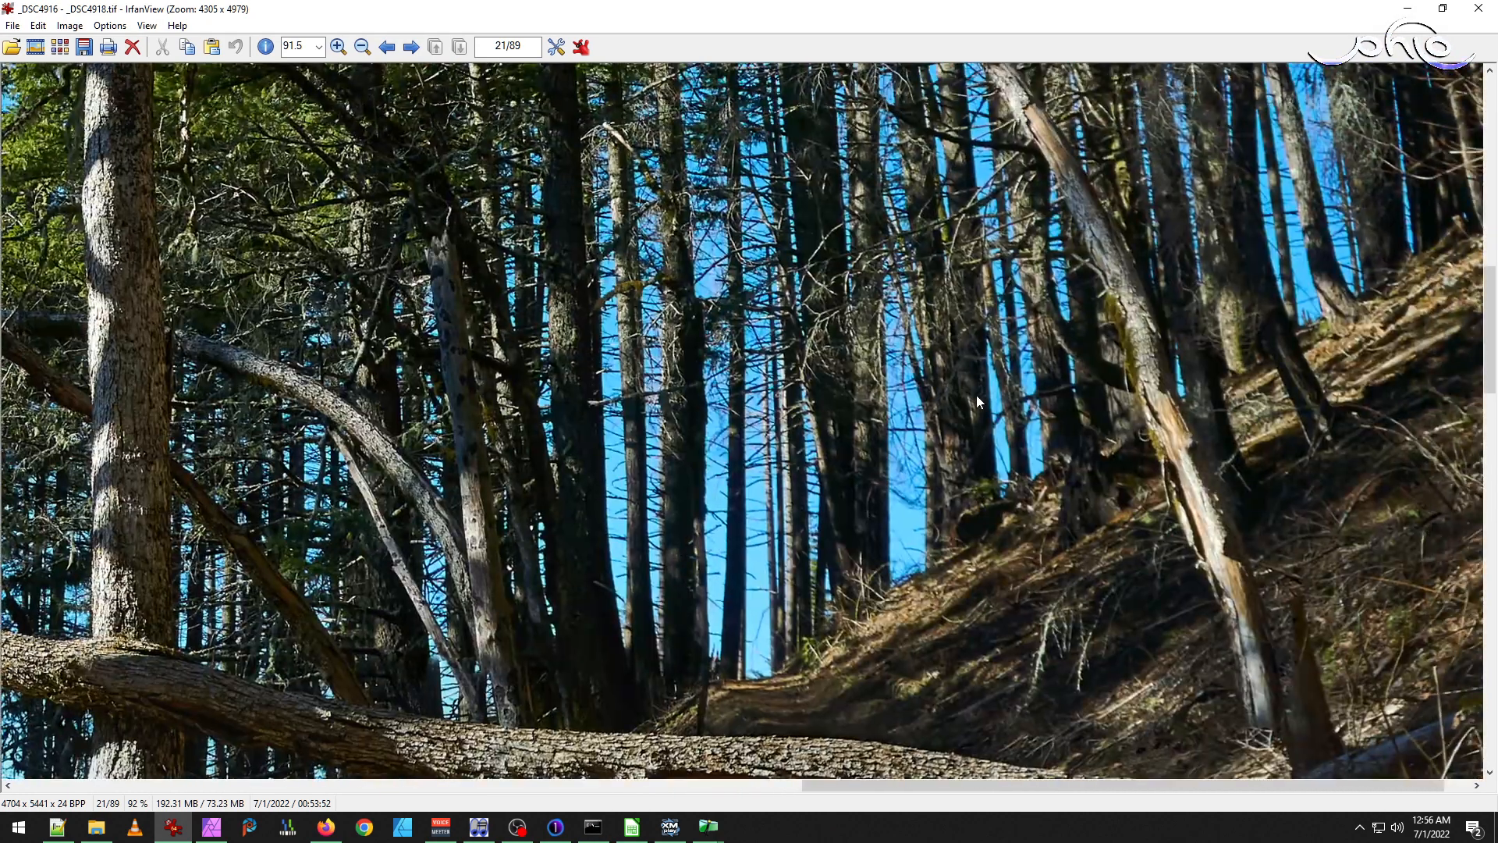
Examine the hillside trail, the fallen log across it and the surrounding tree trunks at high magnification for stitching errors.
drag(981, 311, 886, 568)
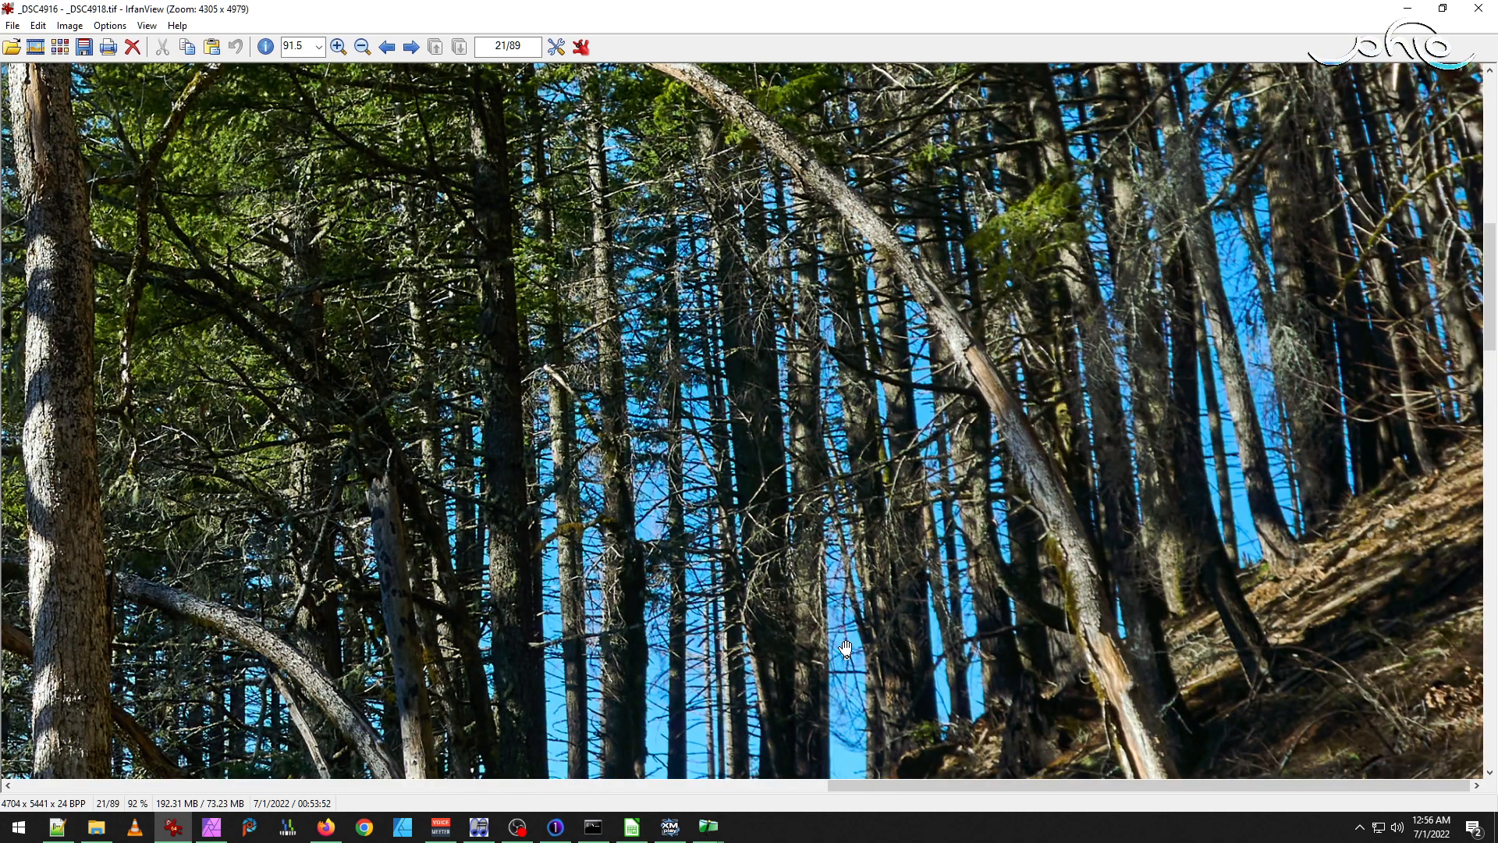
drag(841, 641, 894, 394)
drag(1006, 541, 763, 260)
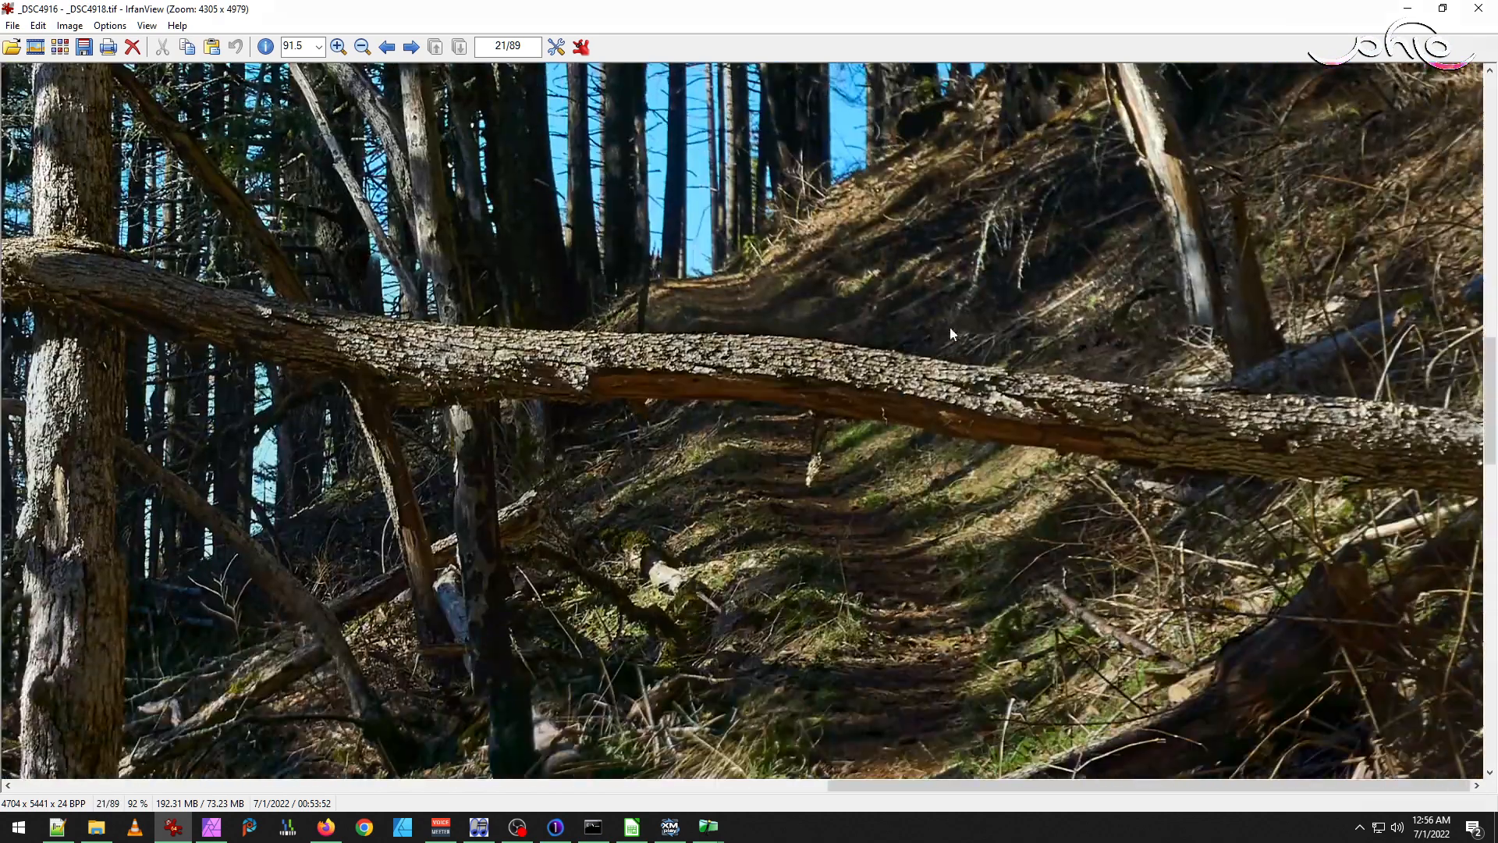
drag(1201, 246, 1256, 362)
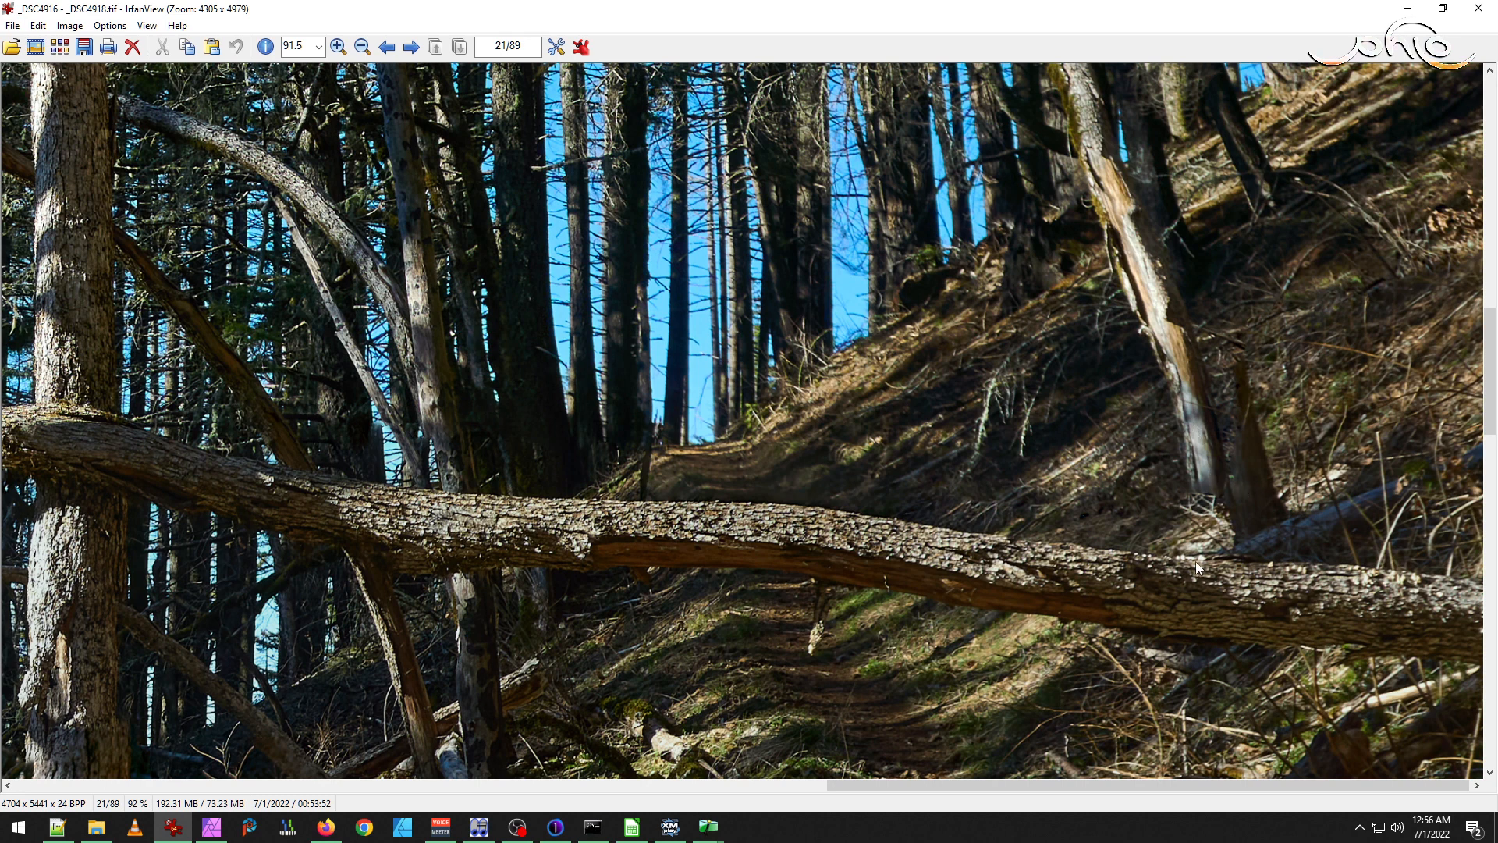
drag(1117, 395, 1114, 597)
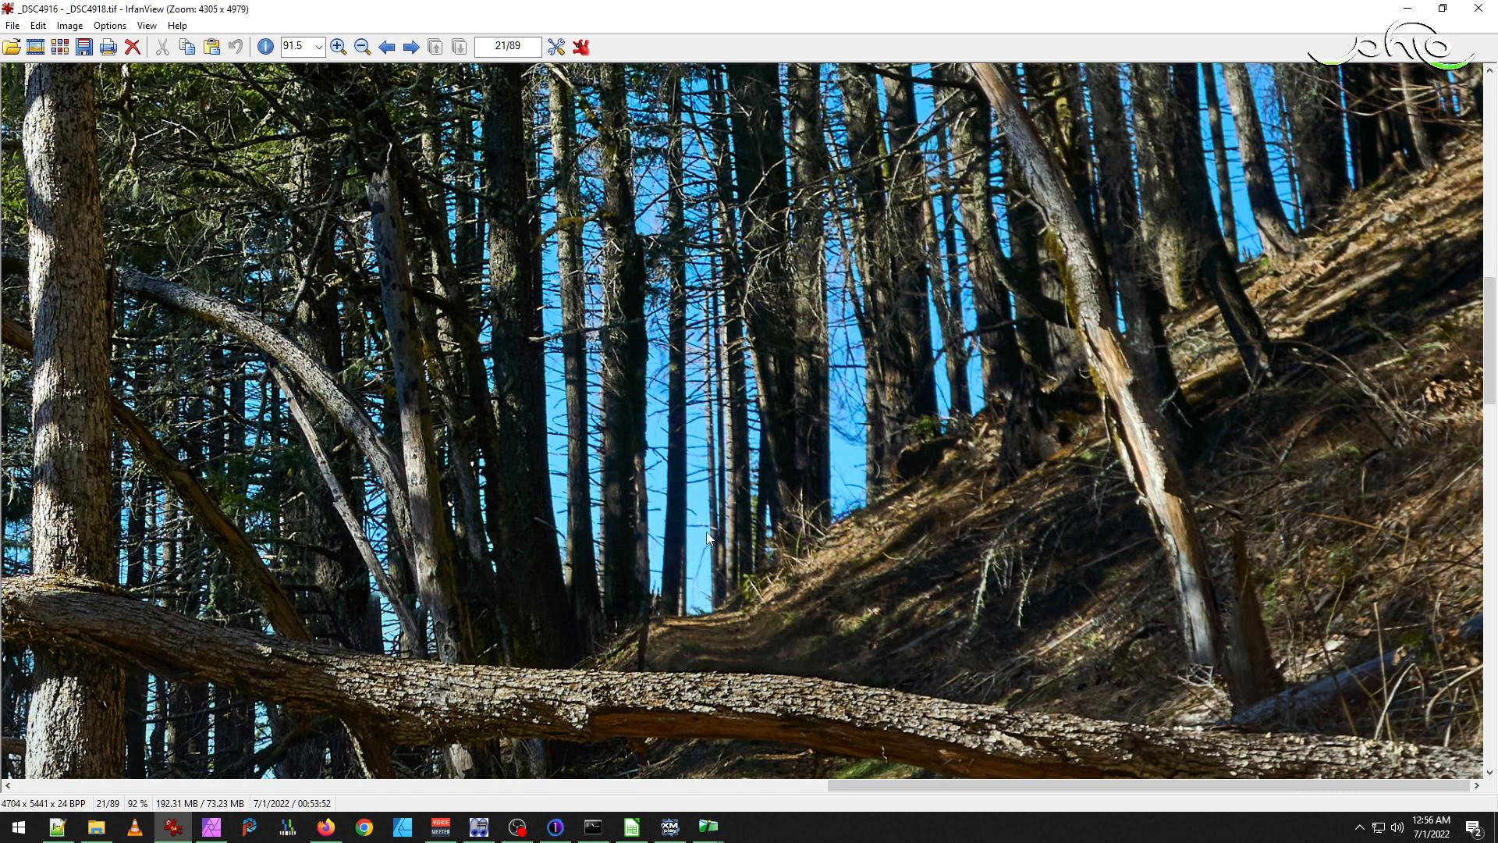
drag(602, 596, 1007, 482)
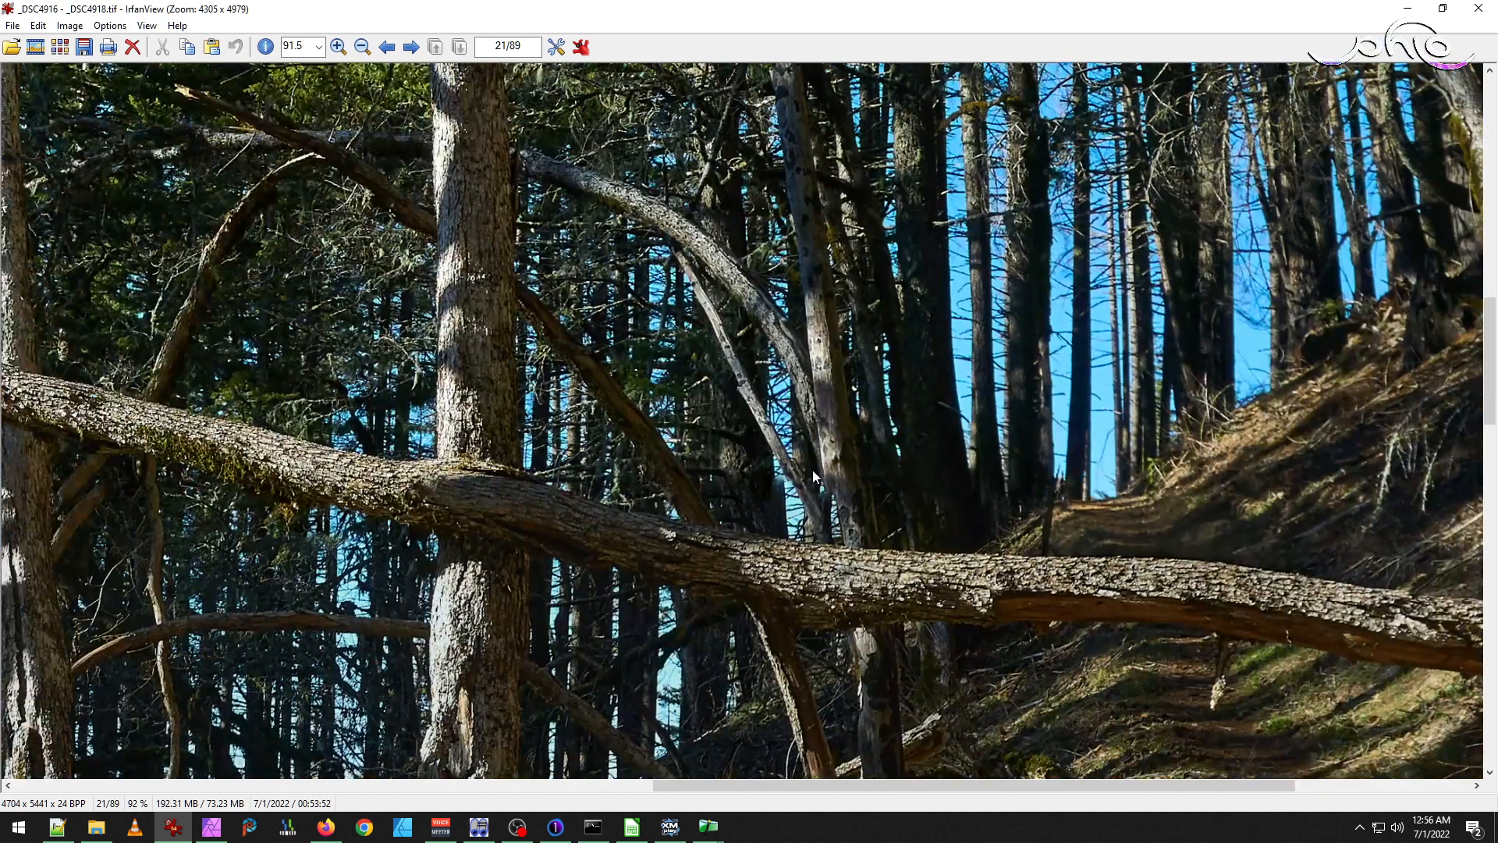
drag(754, 447, 896, 527)
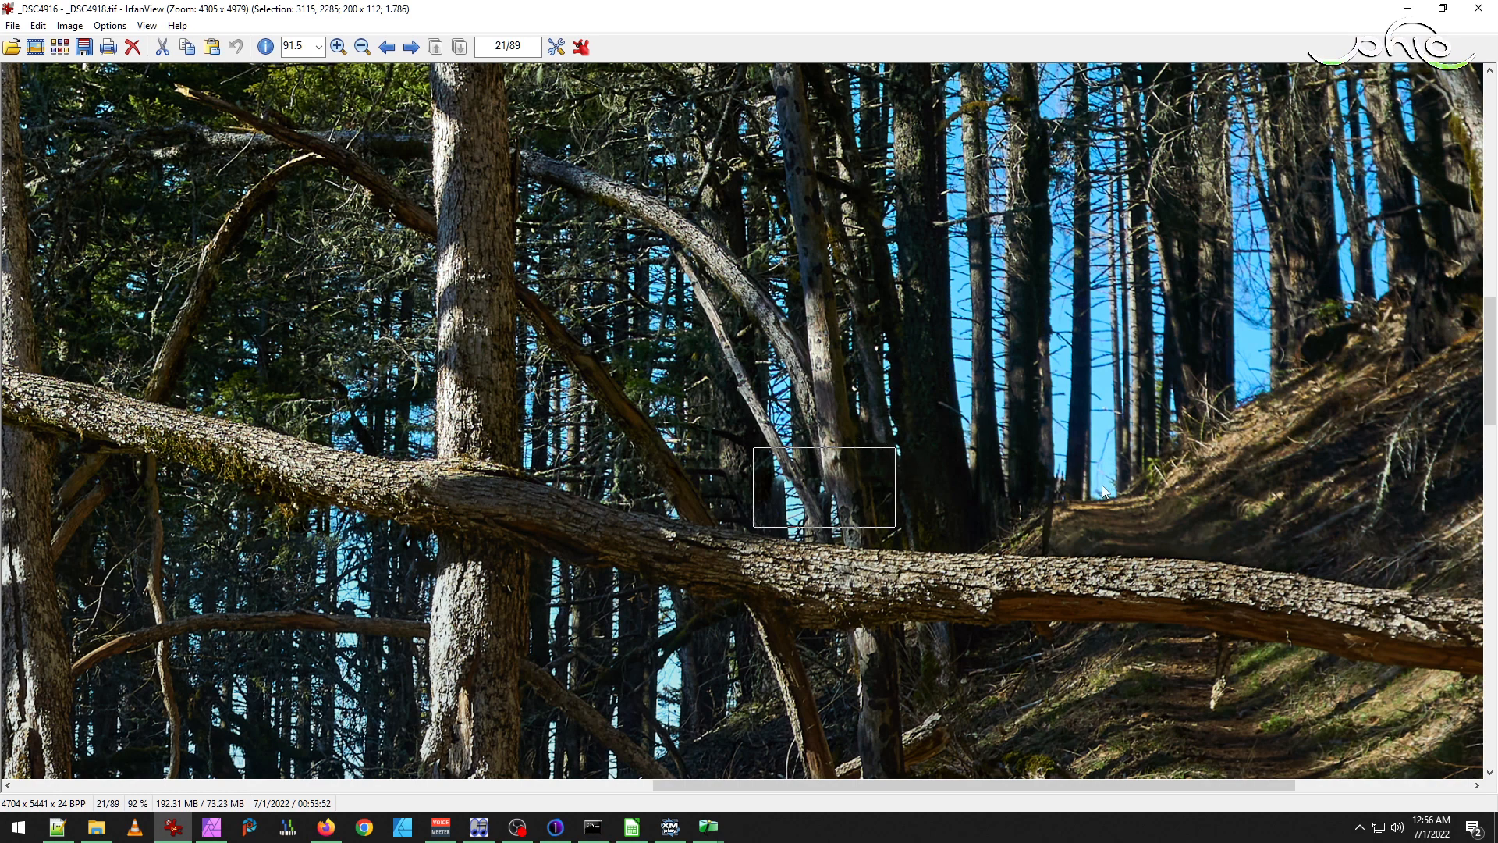
click(1043, 461)
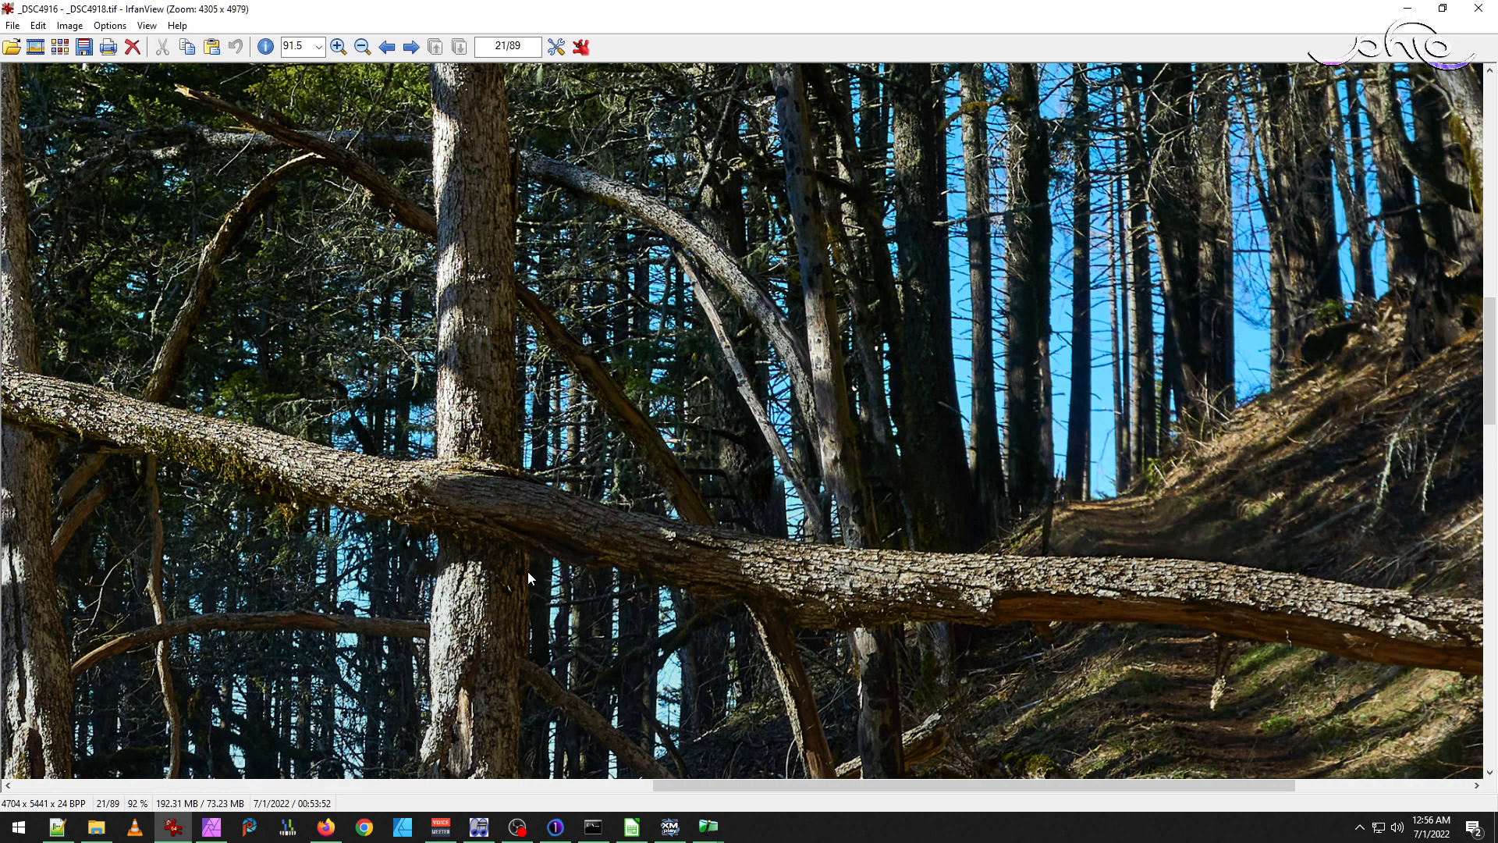
Circle in red the outer edge of the tree trunk beside the charred stump, using IrfanView's paint ellipse tool.
drag(433, 558, 1005, 544)
drag(476, 382, 843, 580)
drag(512, 516, 830, 278)
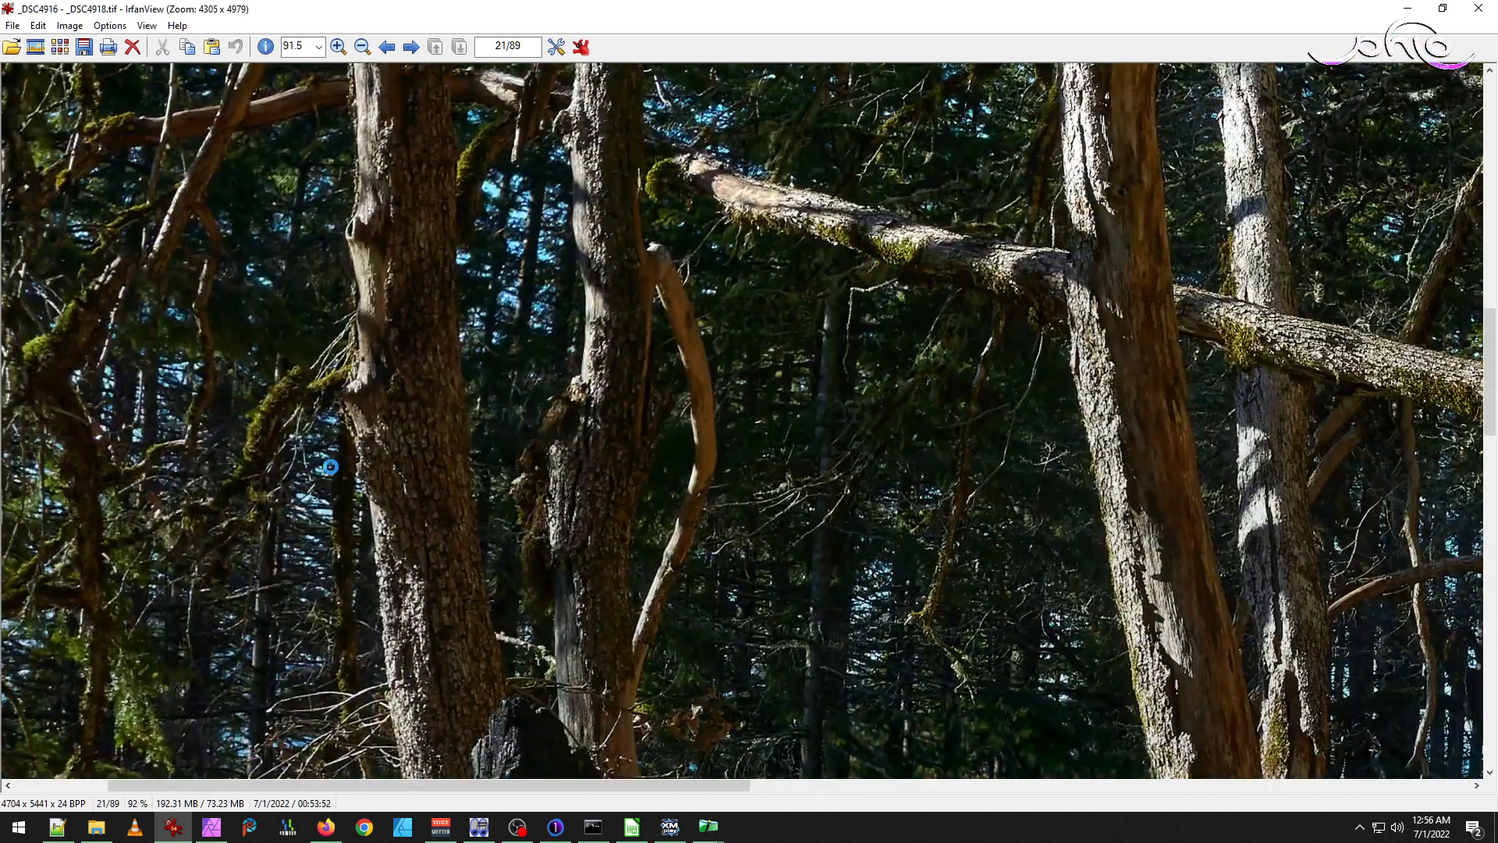
drag(474, 495, 792, 520)
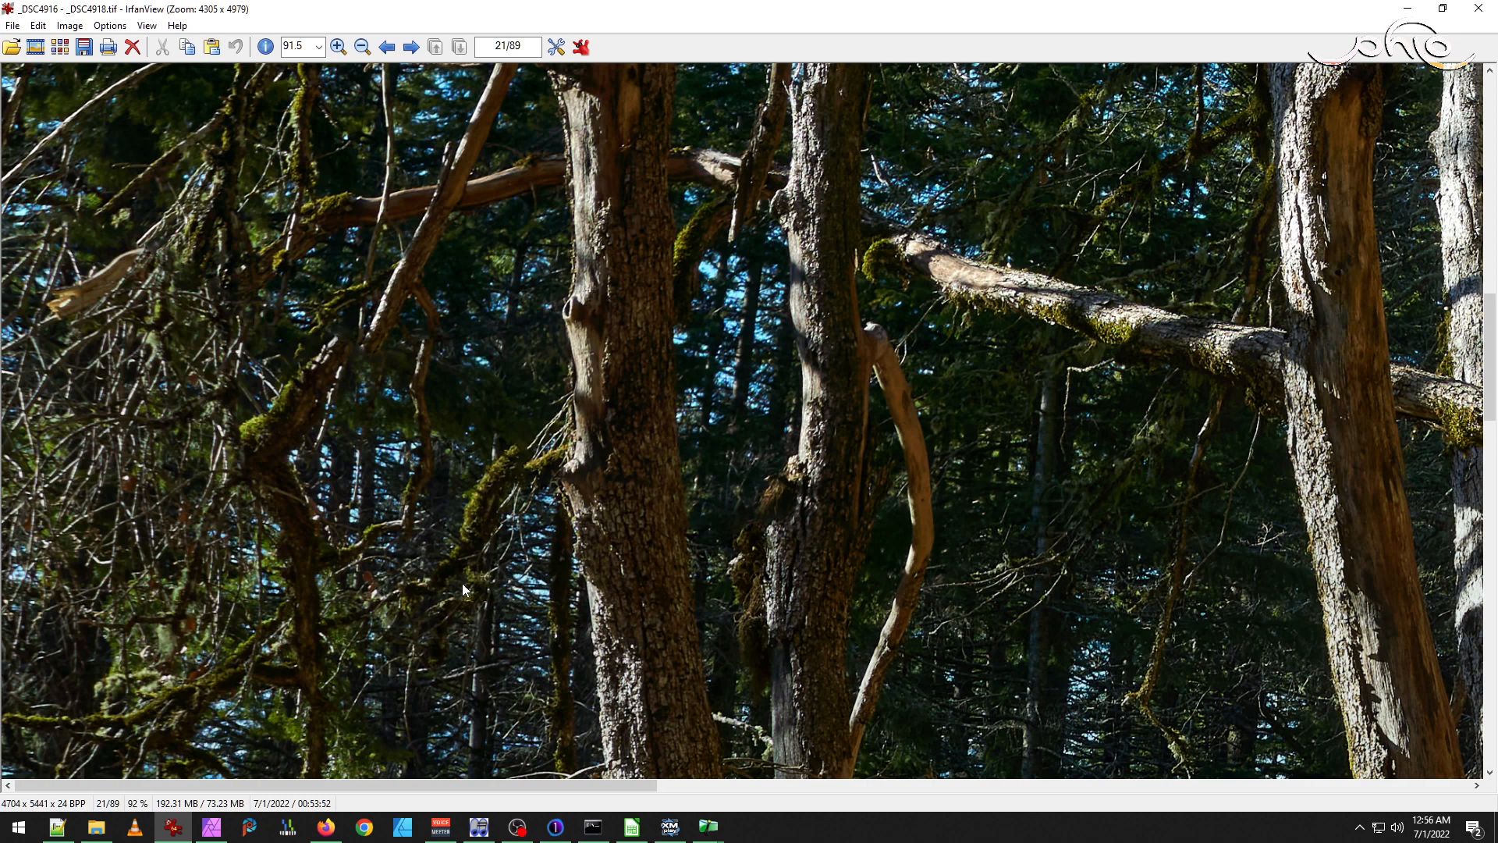
scroll(491, 573, down, 8)
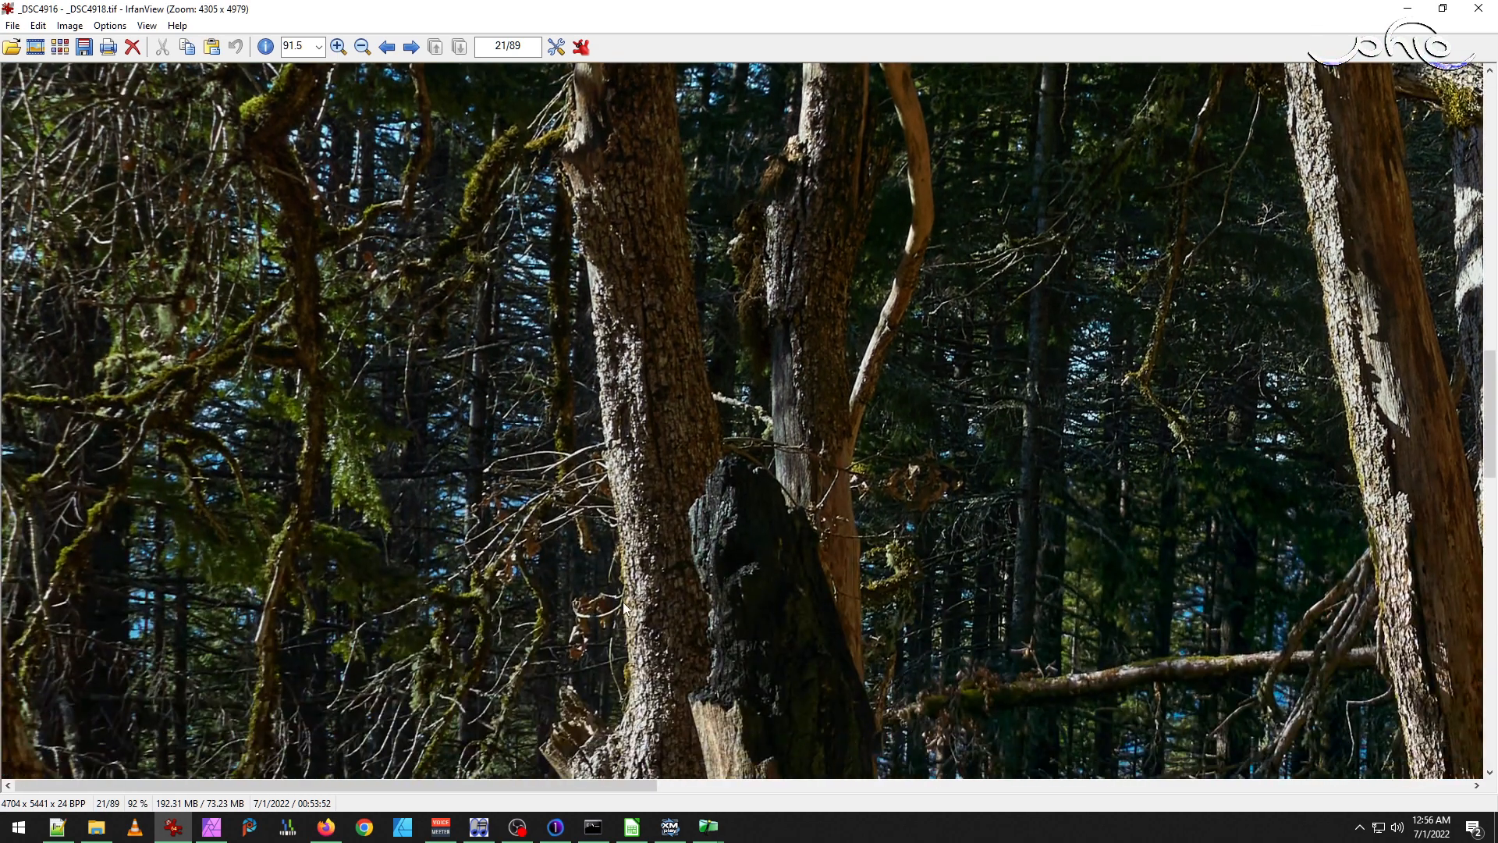
scroll(590, 454, down, 3)
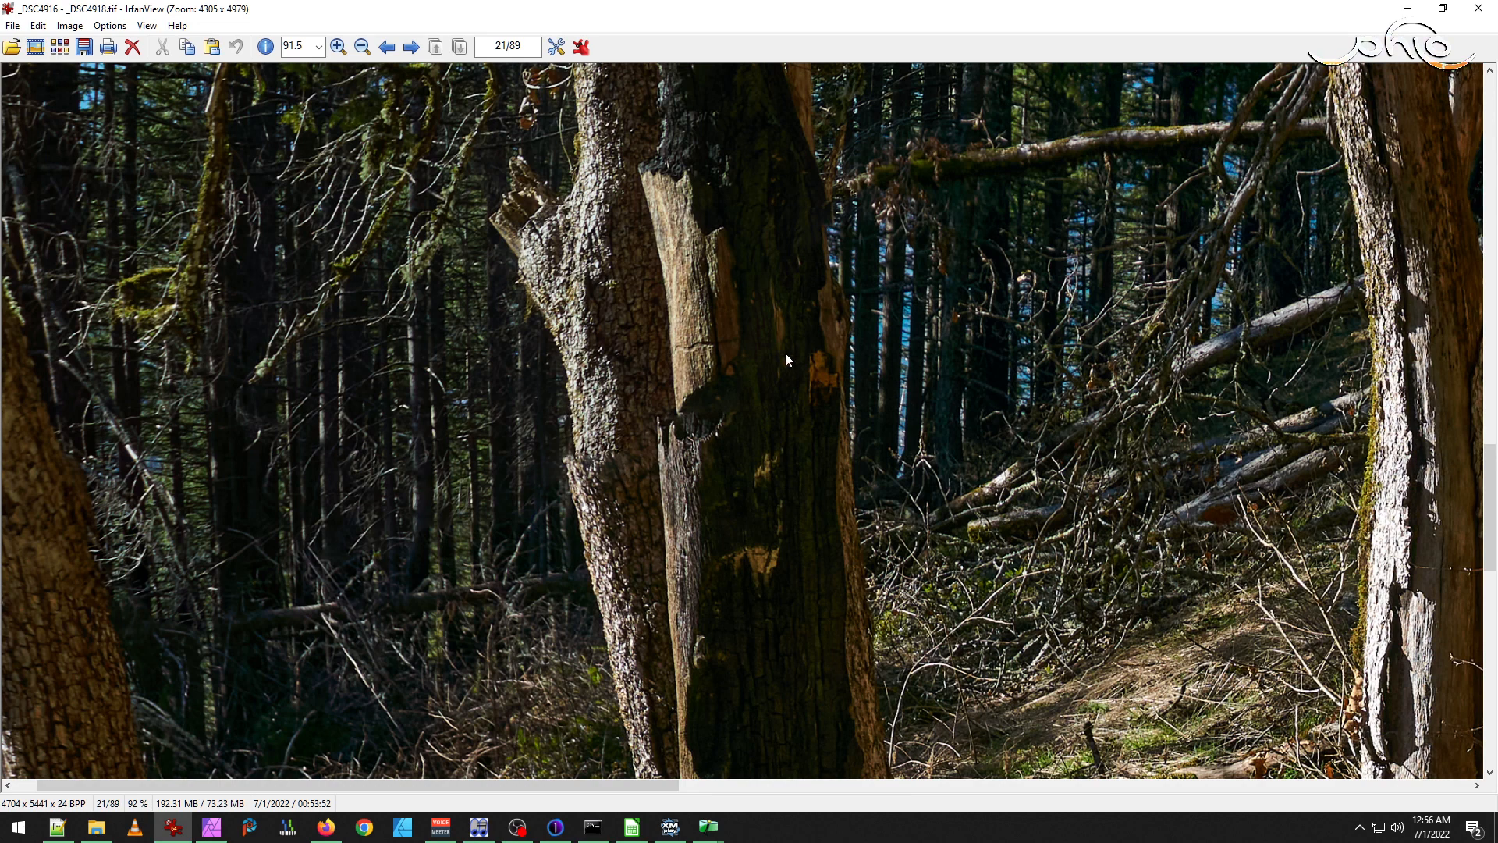
key(F12)
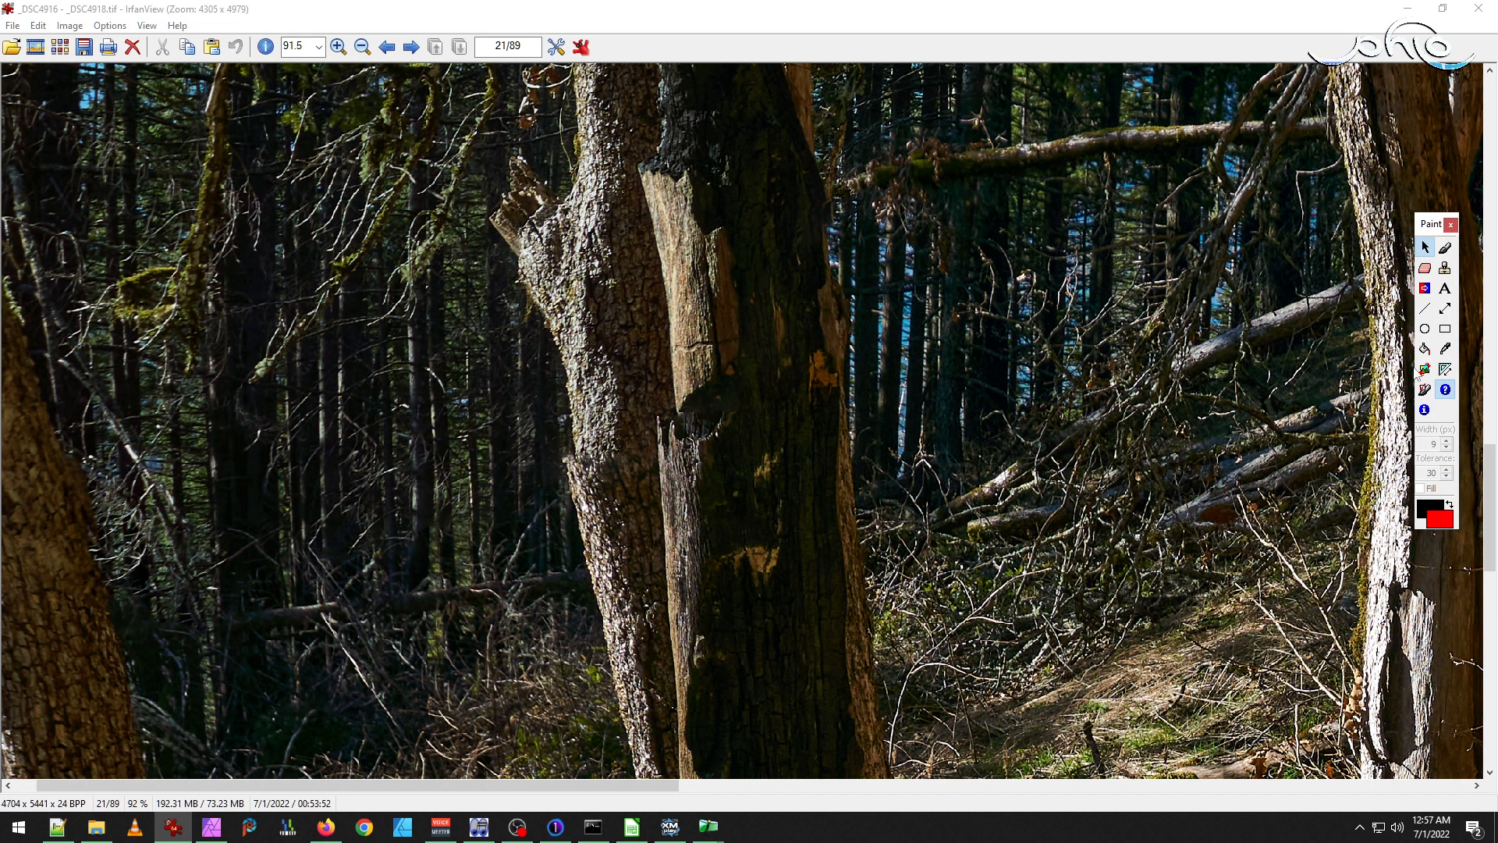
click(1425, 329)
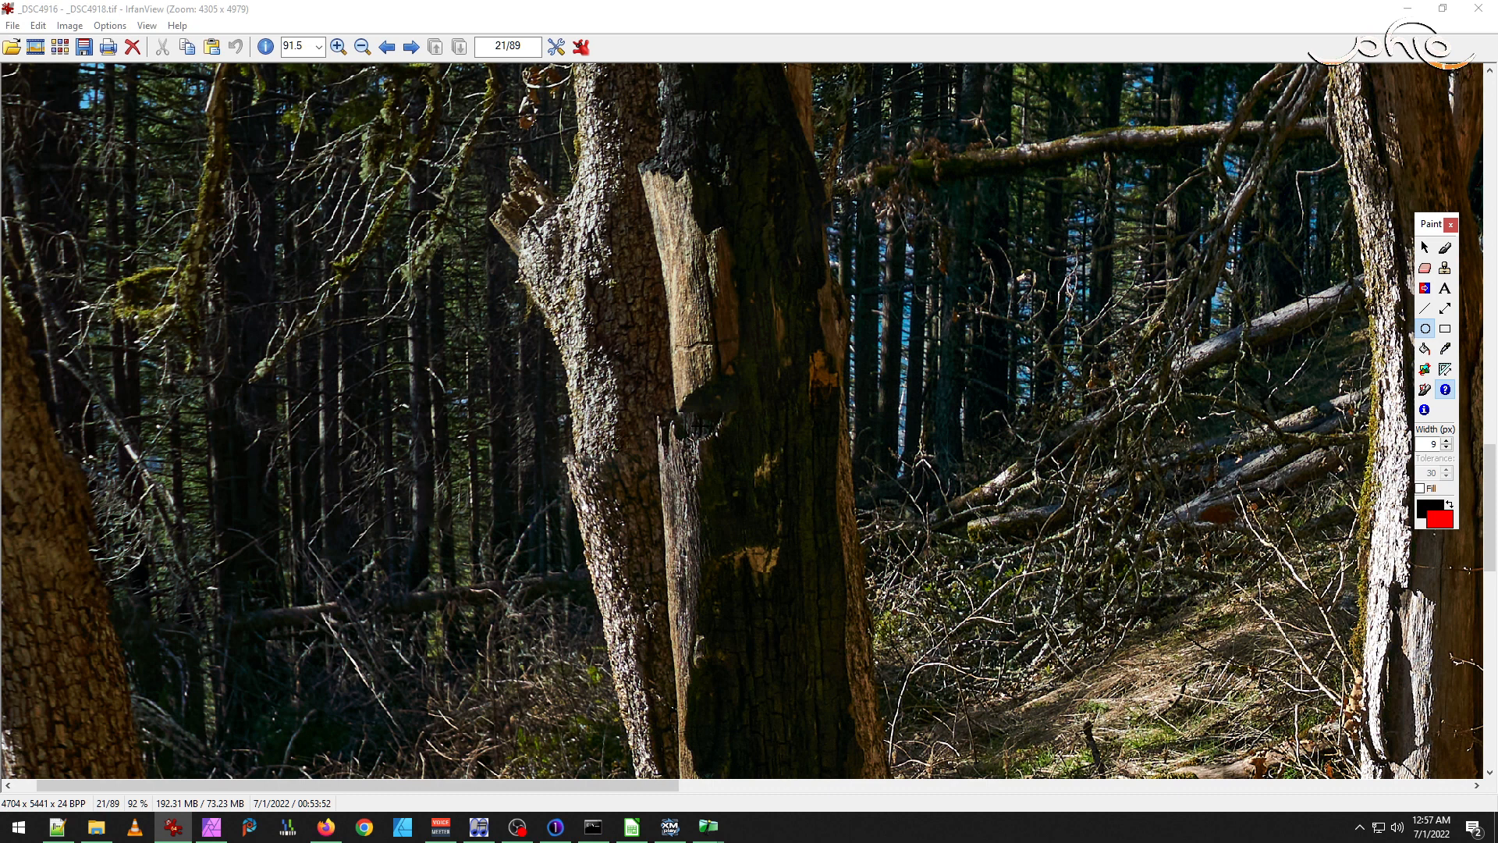
drag(533, 395, 622, 544)
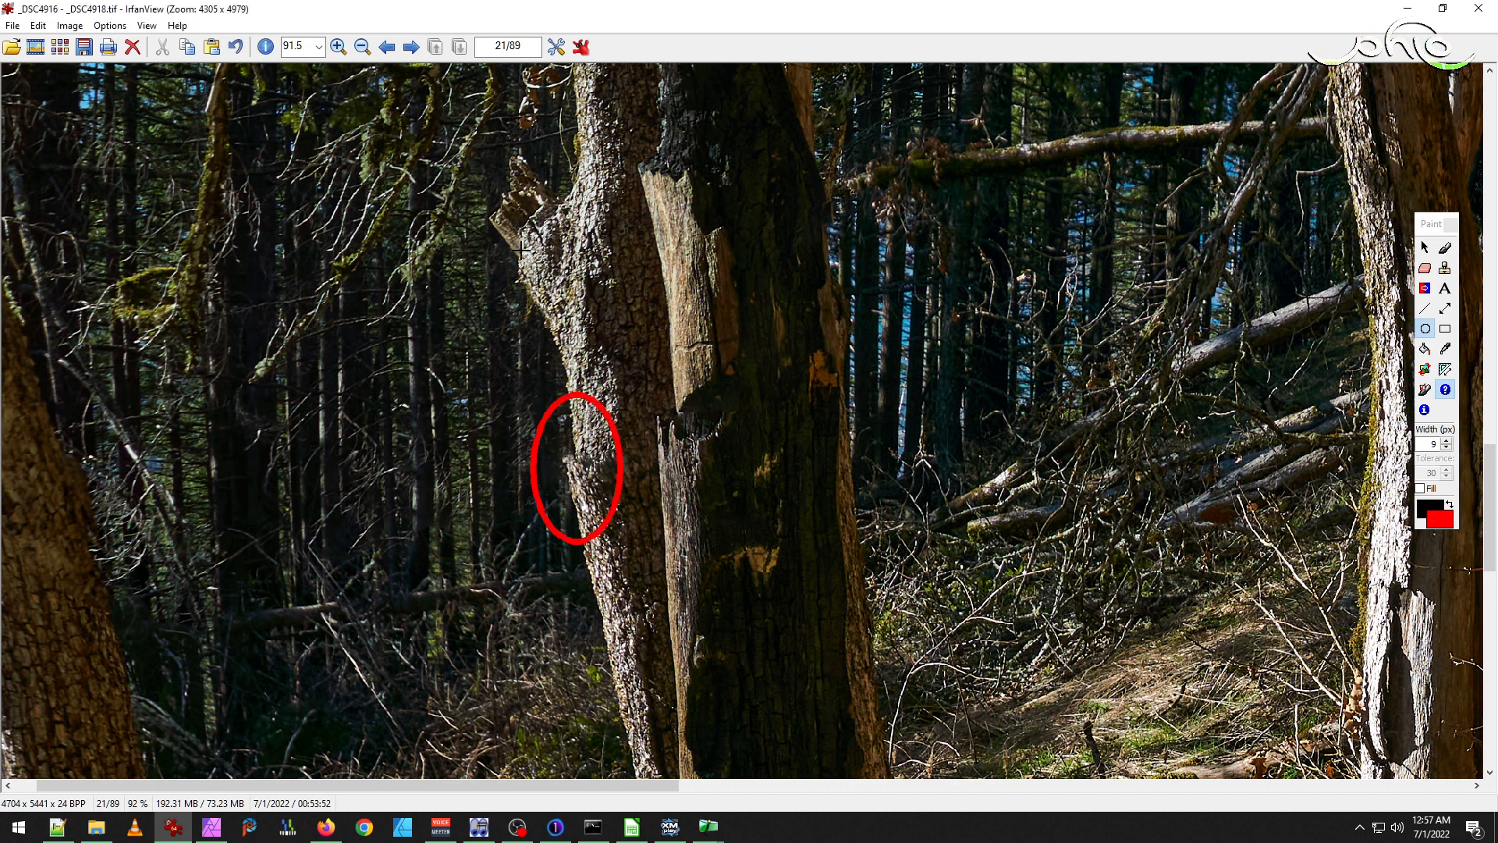
click(1423, 247)
Examine the undergrowth, trunk bases and fallen branches along the lower part of the stitched image for stitching errors.
mouse_move(700, 726)
mouse_down()
mouse_move(753, 575)
mouse_move(749, 398)
mouse_up()
scroll(750, 398, down, 2)
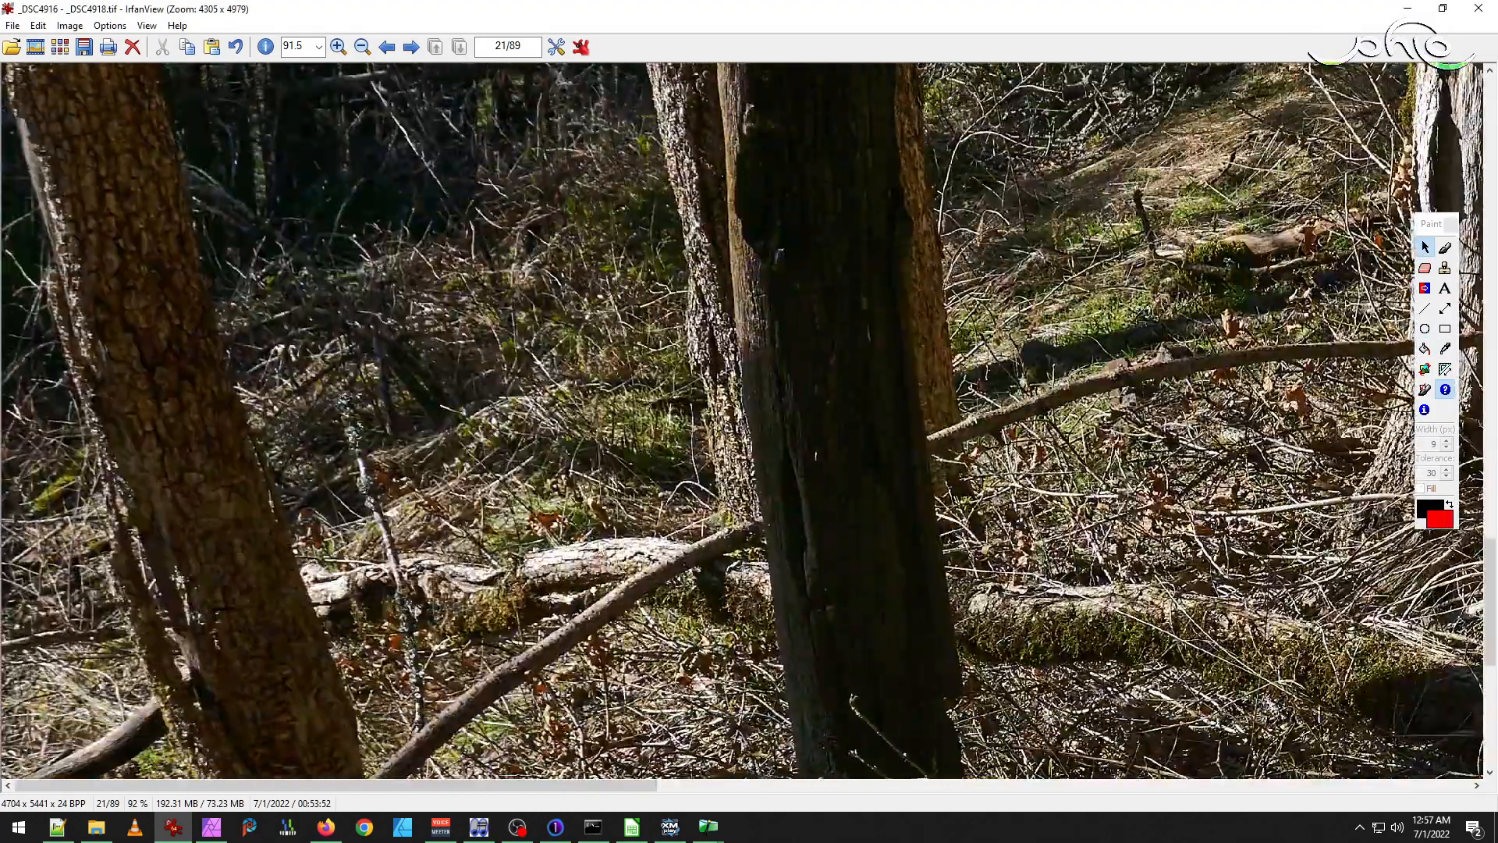
scroll(862, 411, down, 1)
scroll(862, 412, down, 3)
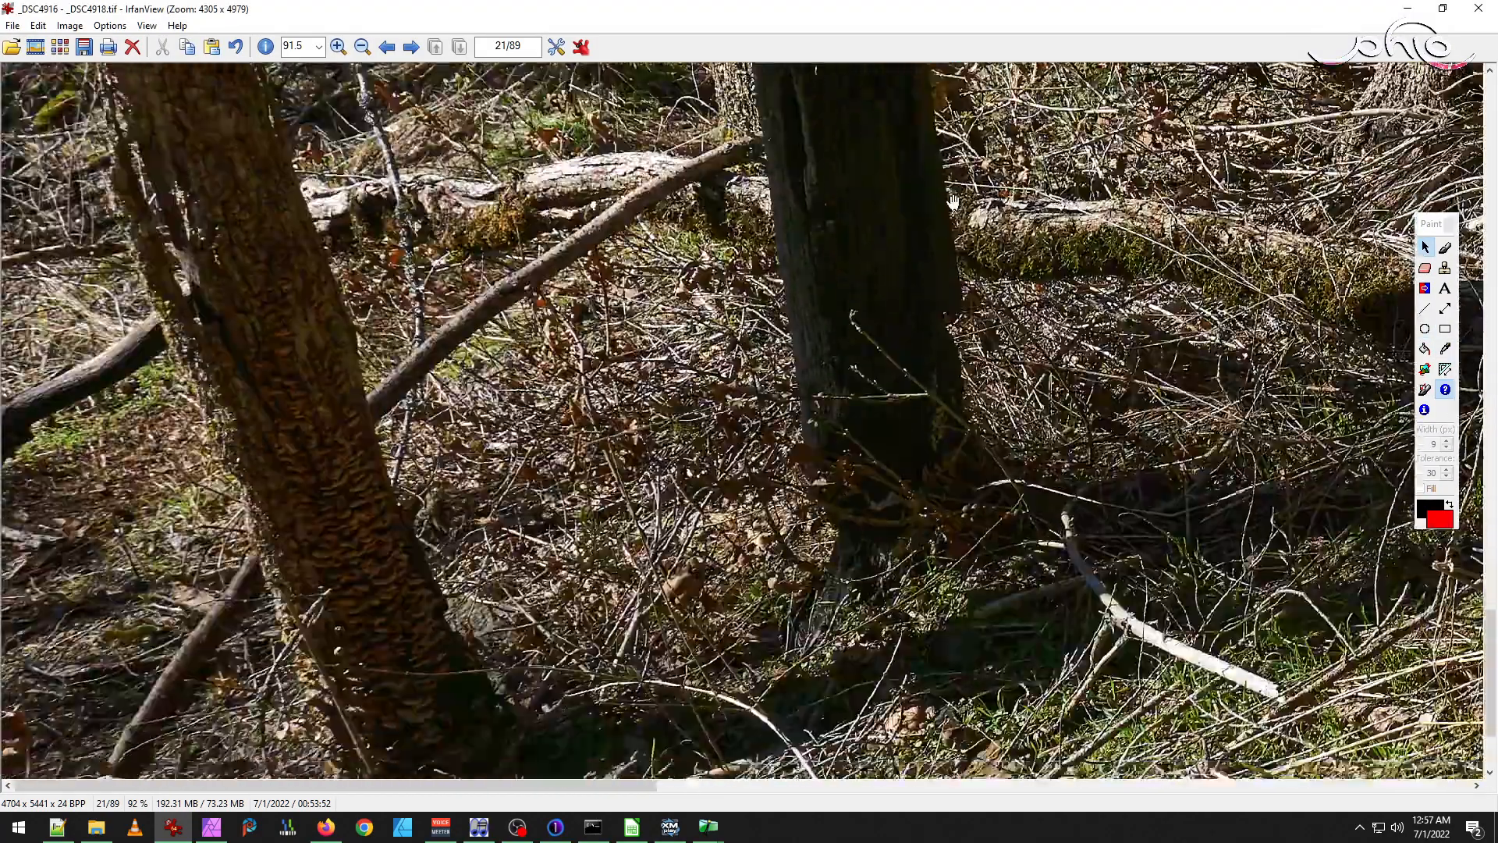
drag(1000, 565, 850, 550)
drag(1338, 540, 414, 624)
drag(971, 451, 692, 164)
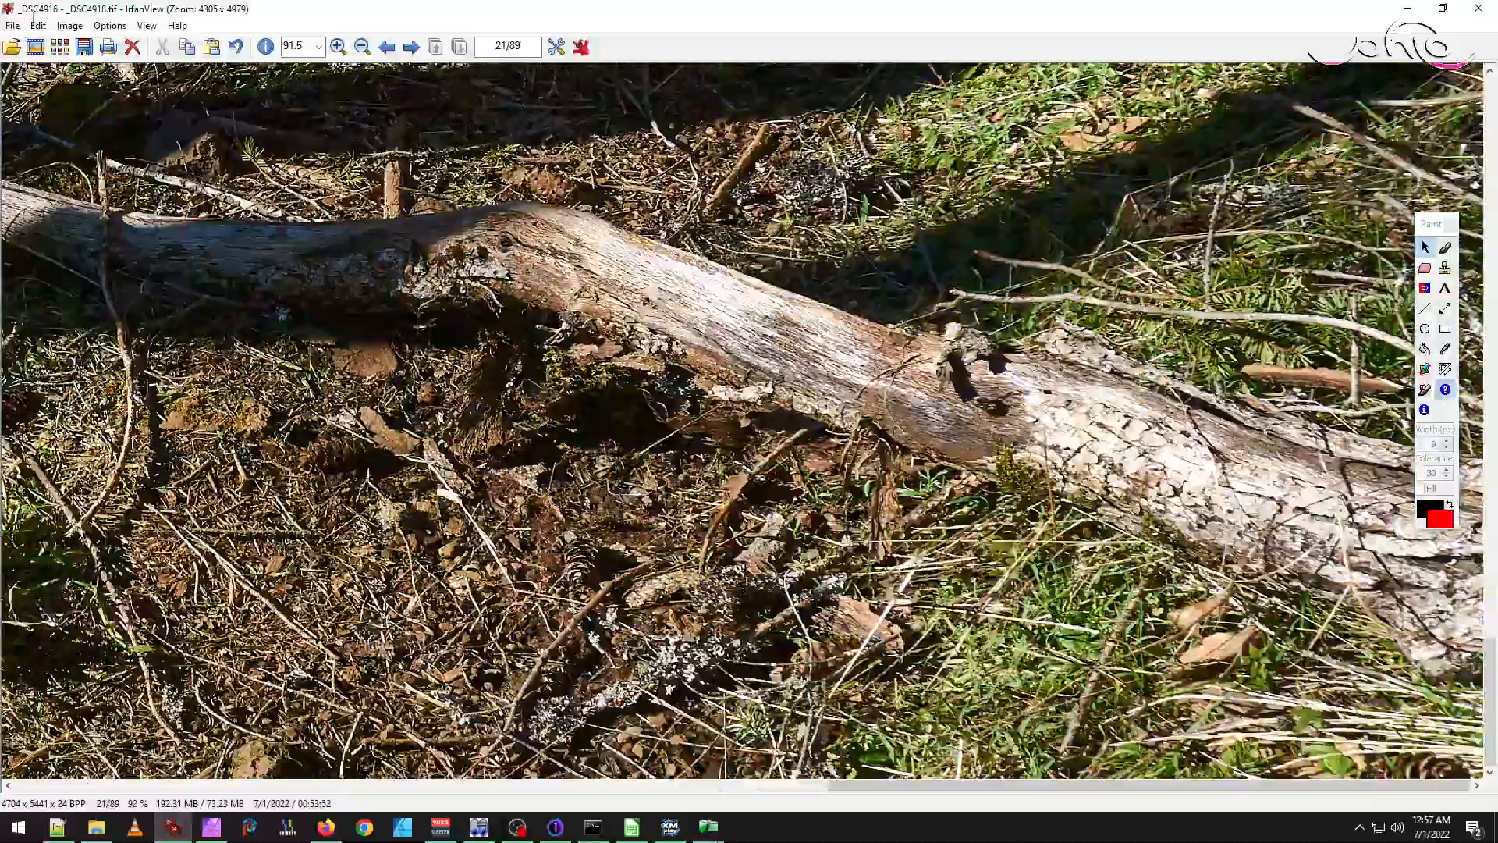
drag(981, 94, 576, 624)
drag(703, 376, 673, 757)
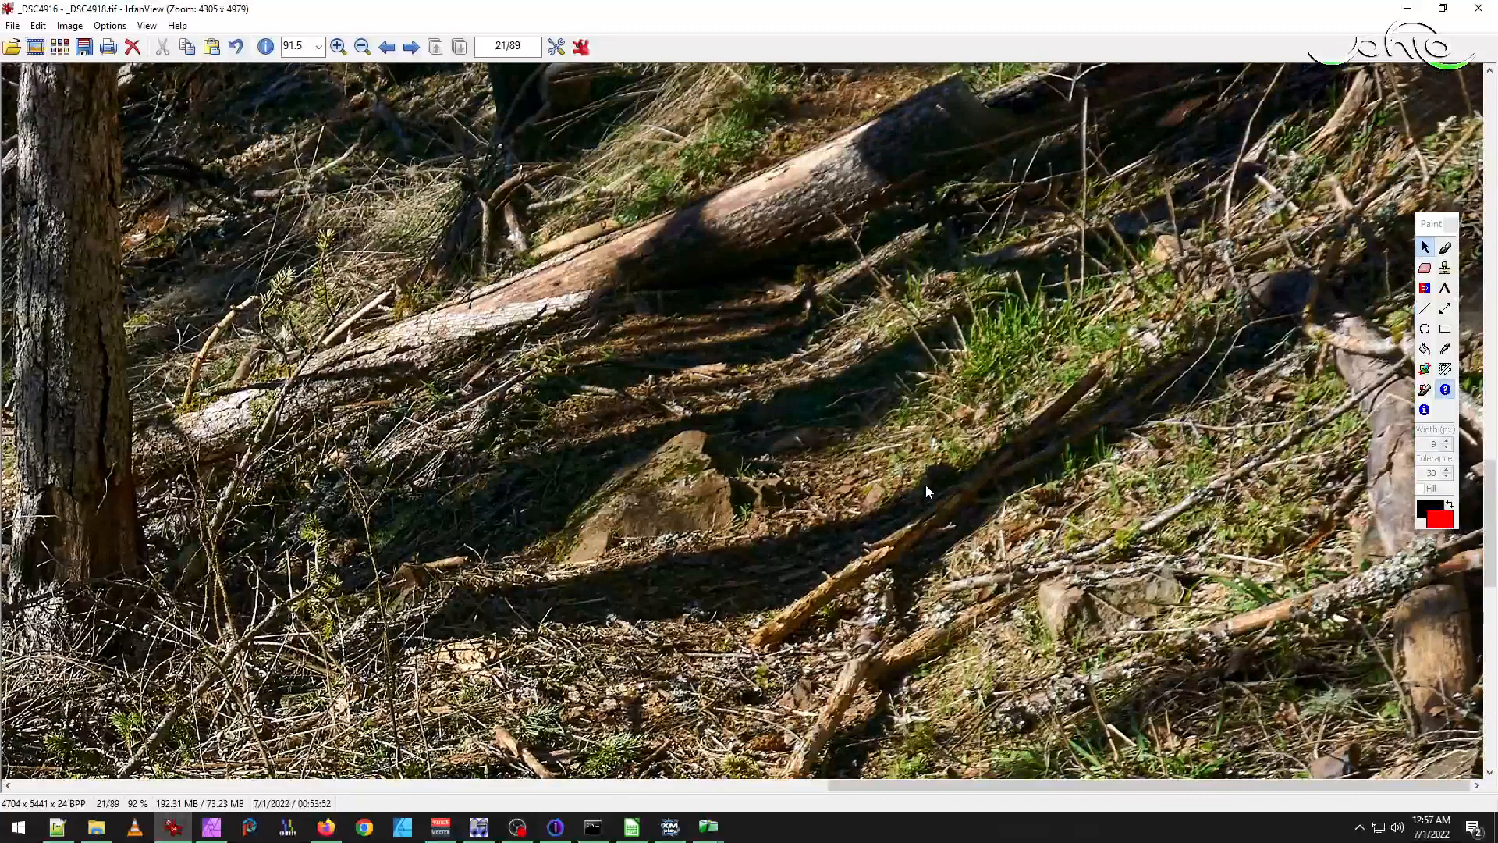
Circle in red the shaded break in the fallen log lying across the trail.
drag(839, 402, 814, 539)
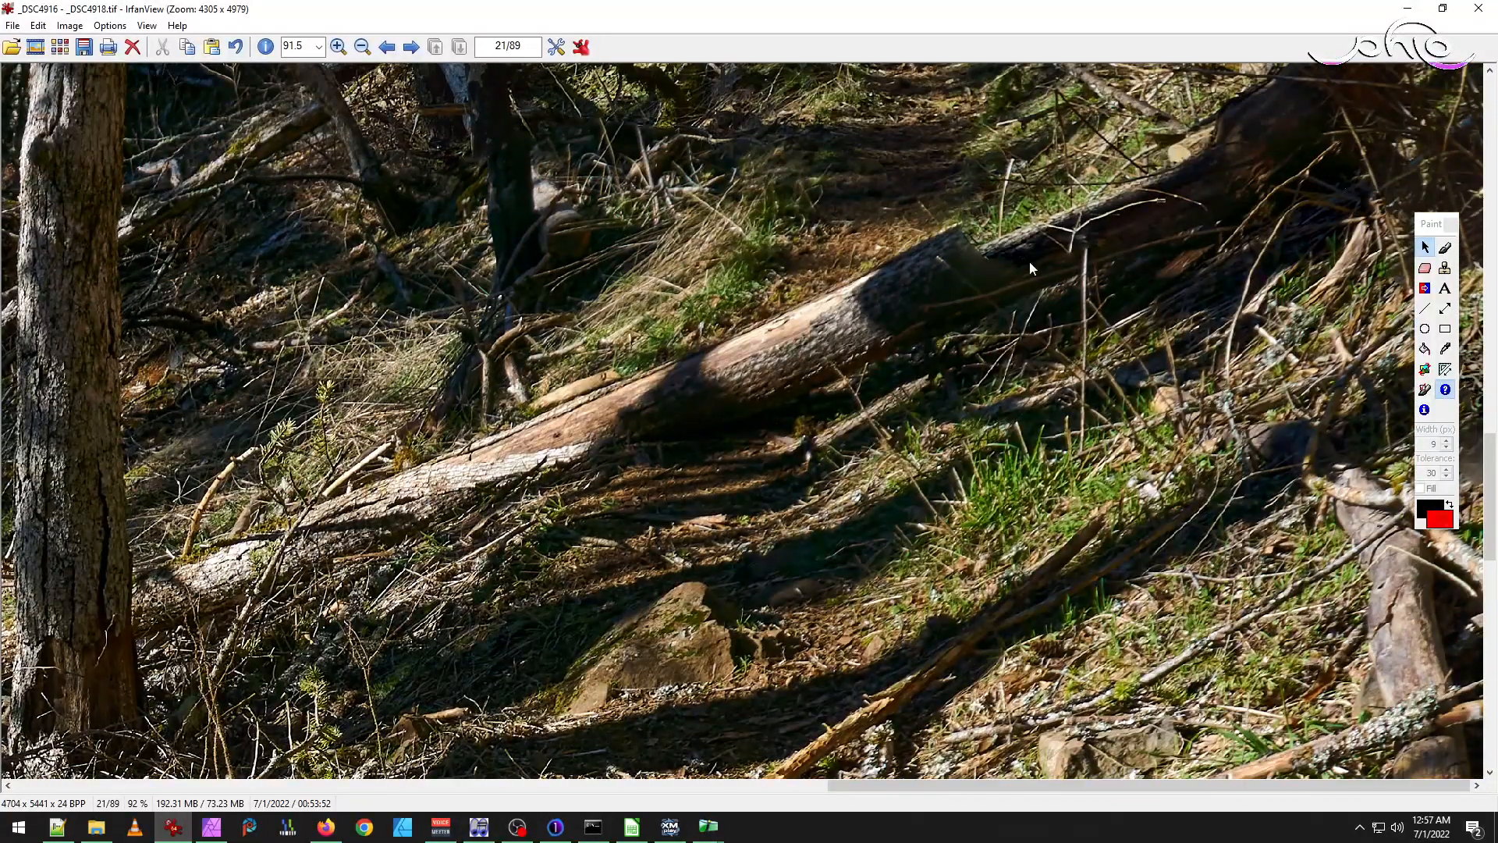
drag(976, 253, 931, 365)
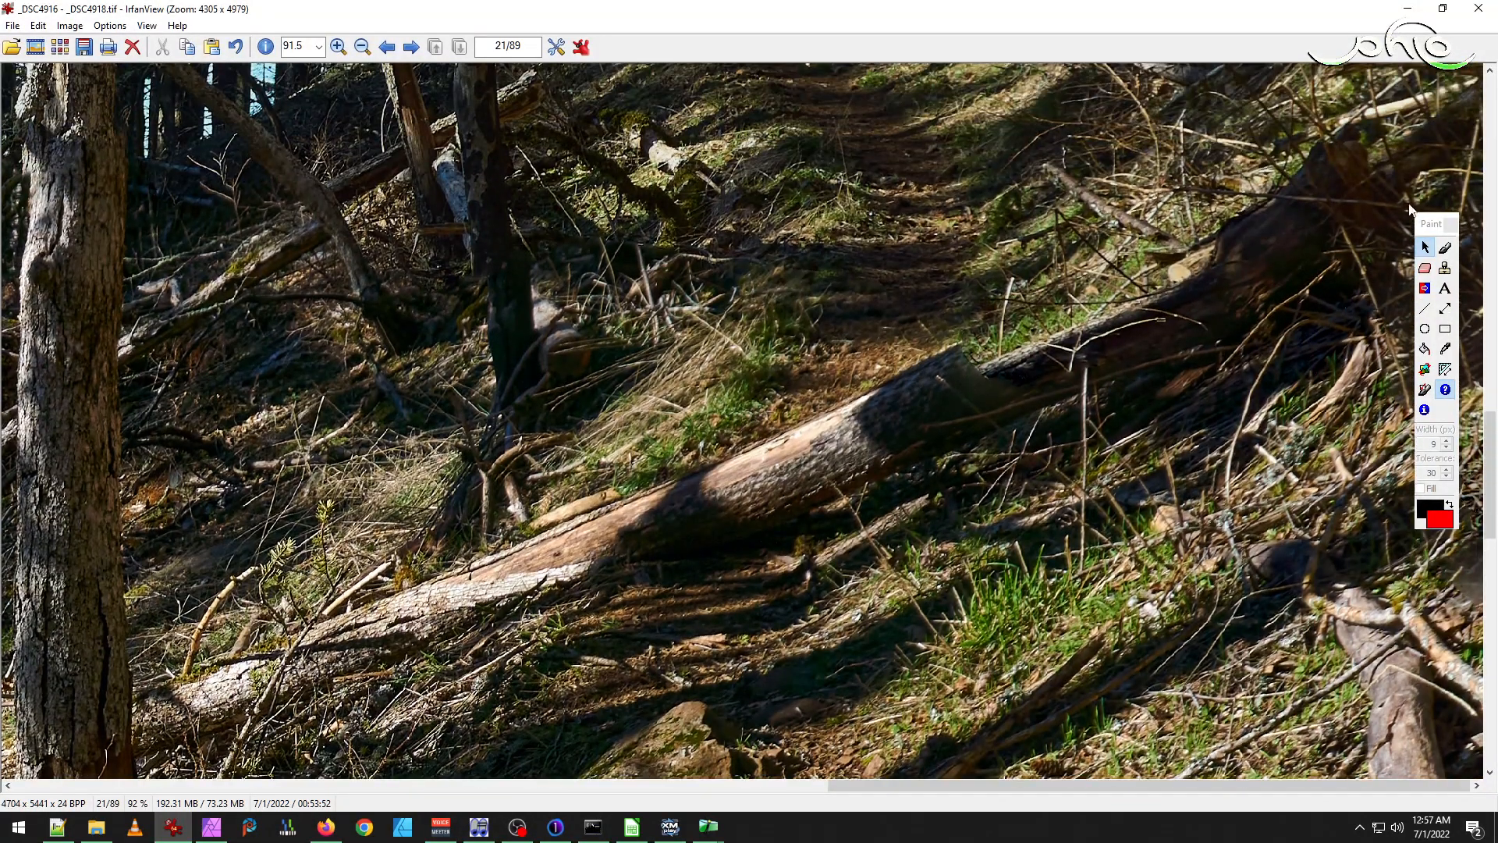
click(1425, 329)
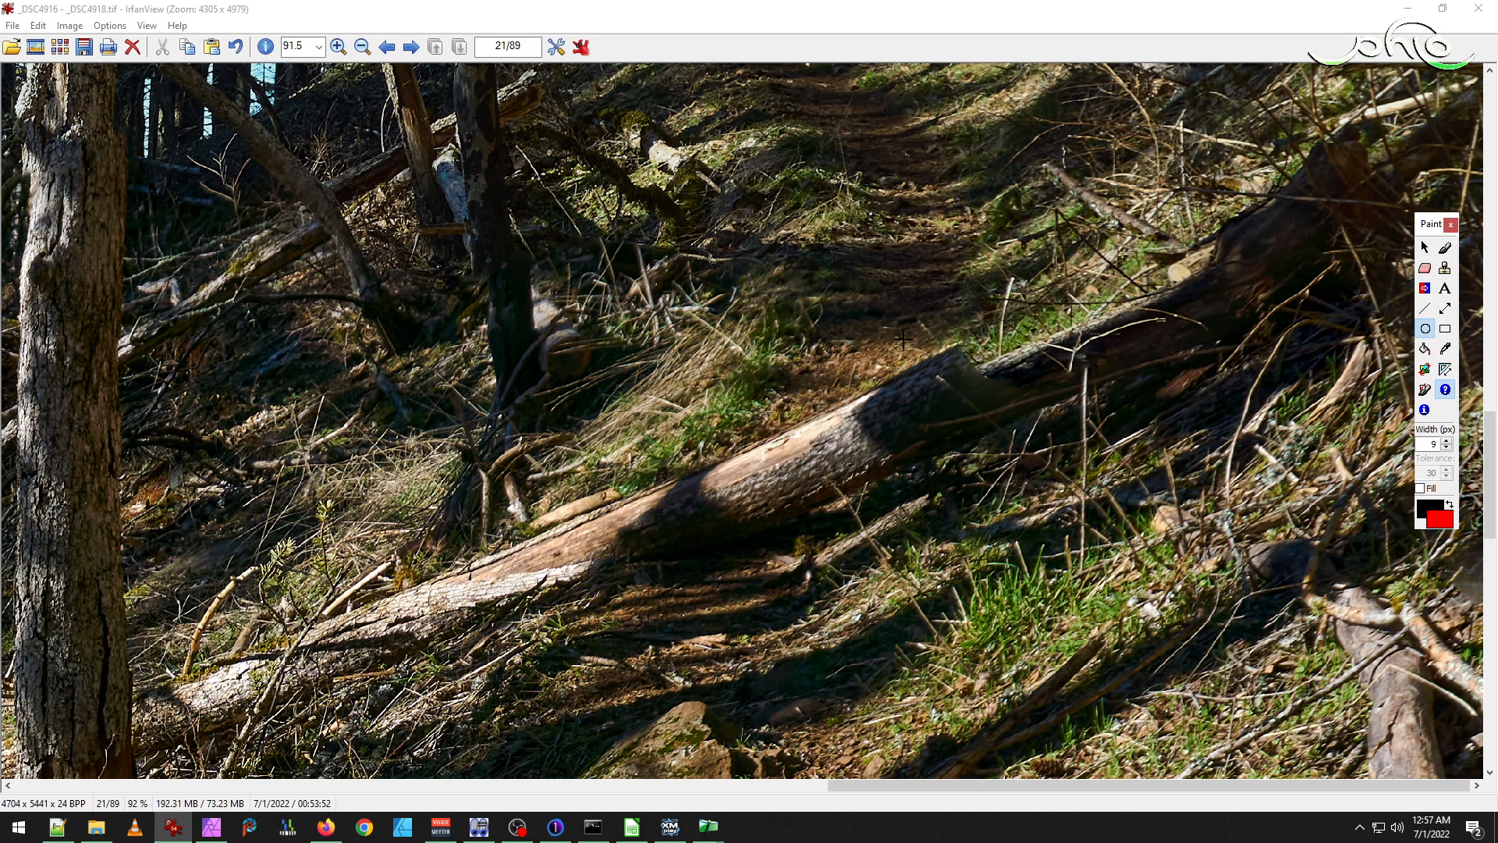
drag(885, 301, 1067, 491)
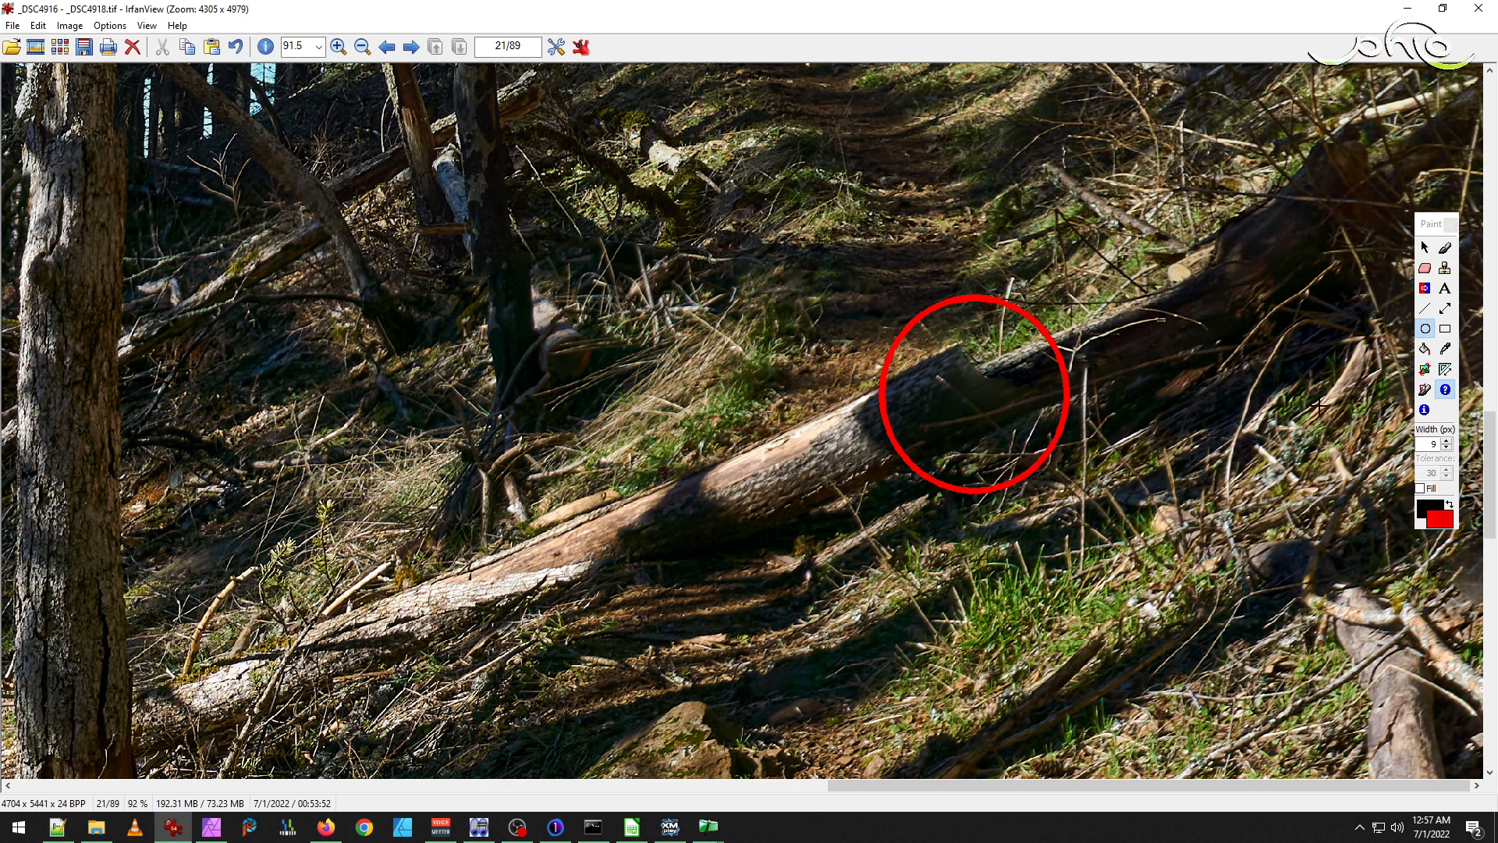
click(1423, 248)
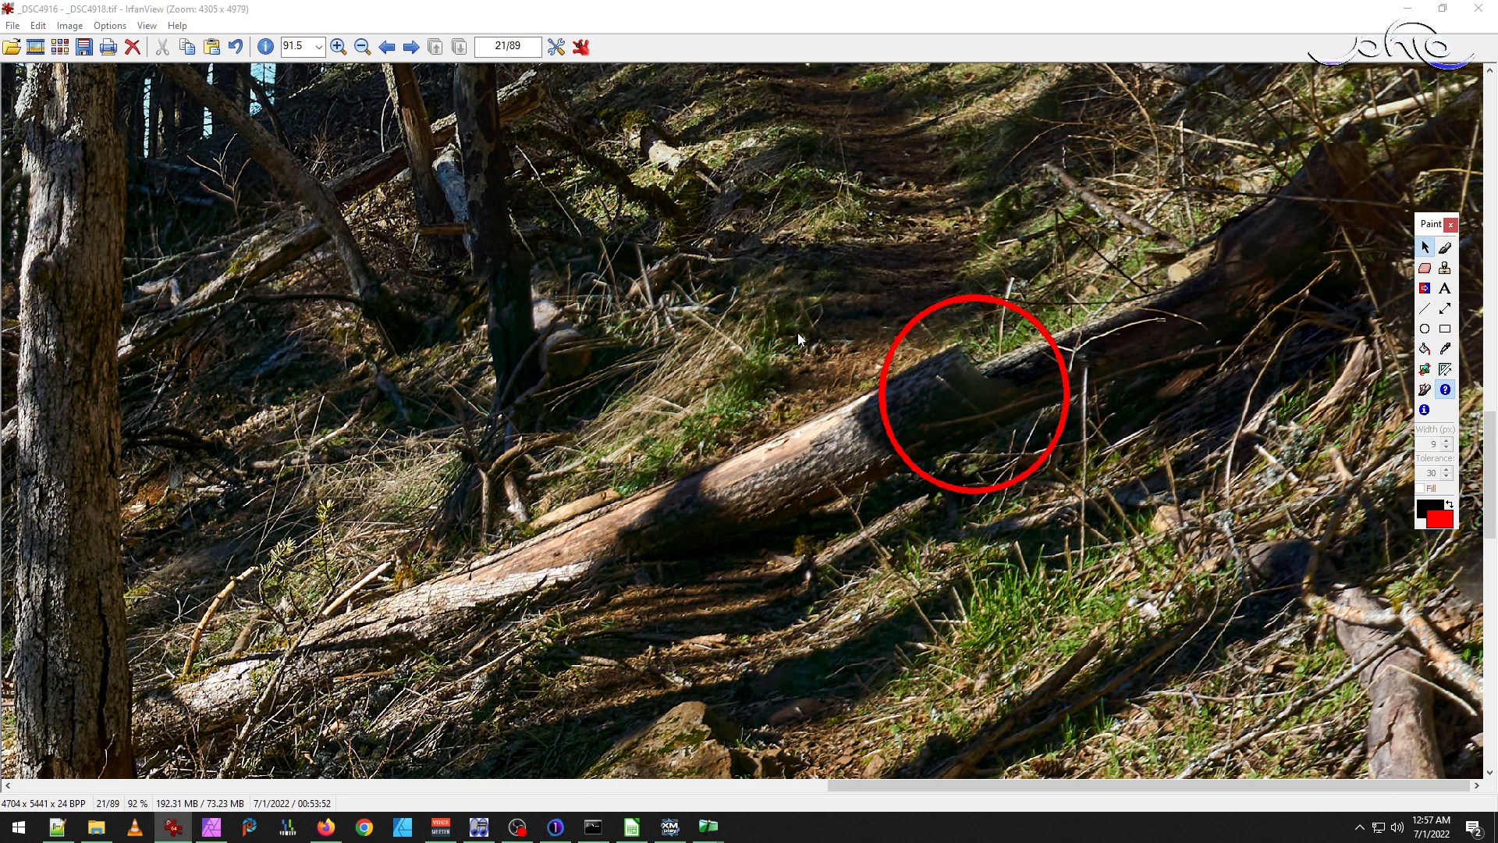
Draw a red ellipse around the section of upright trunk just below the horizontal fallen log.
drag(395, 476, 1116, 648)
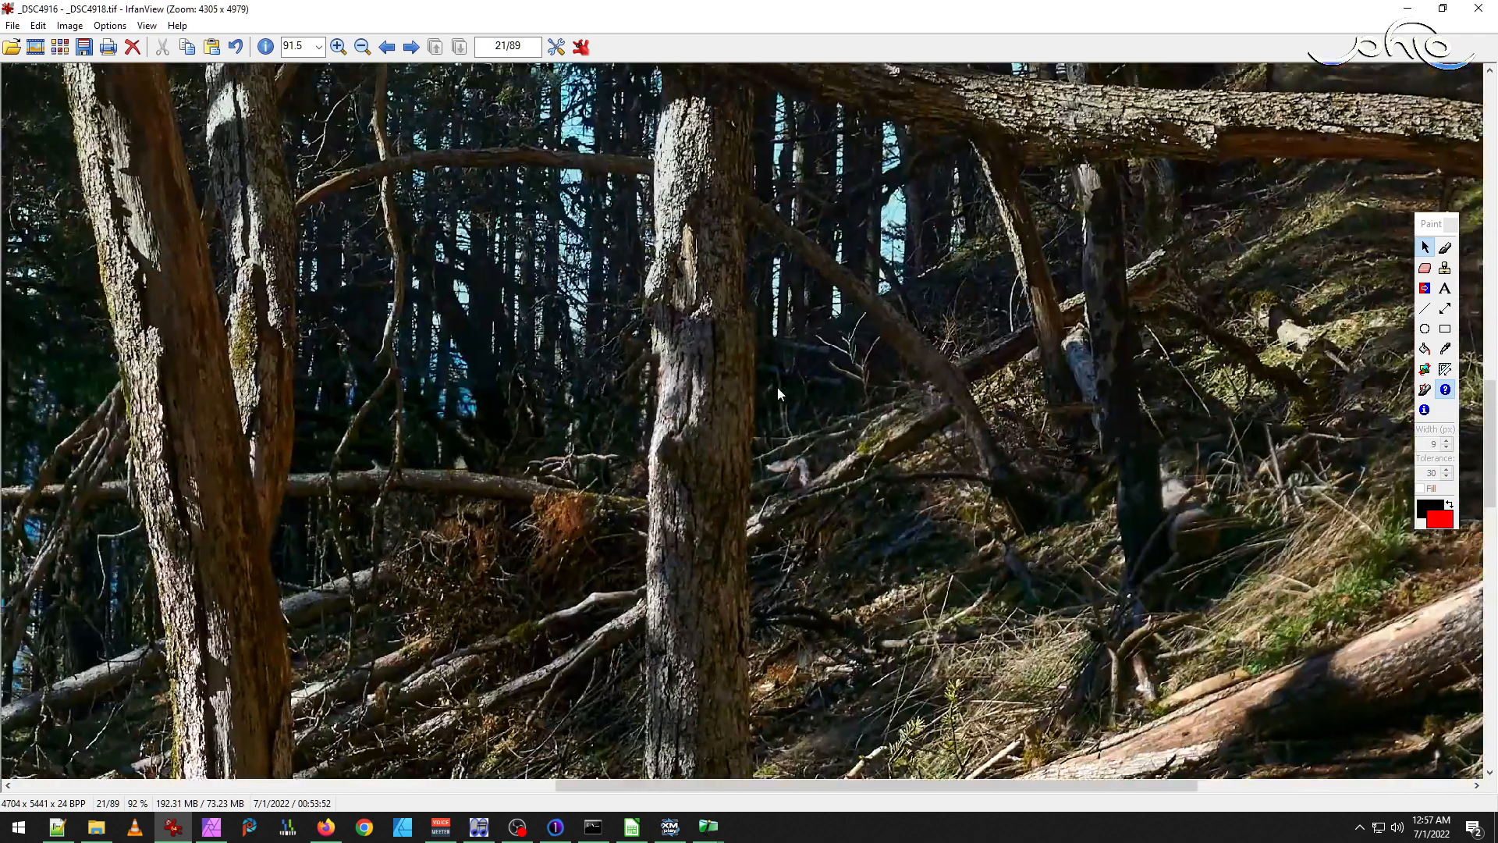
click(1425, 329)
drag(592, 279, 794, 401)
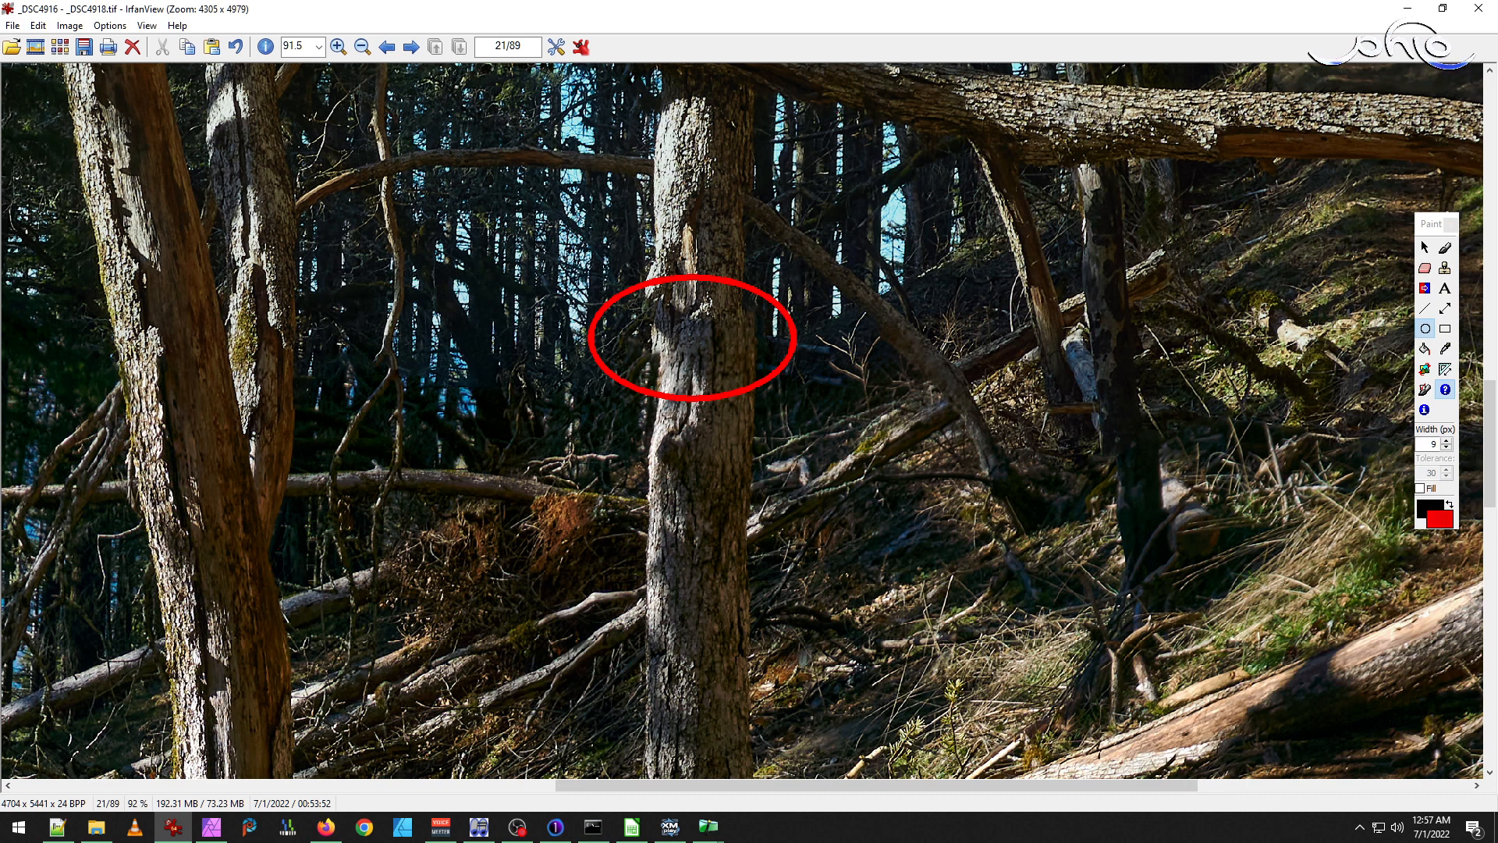
click(1428, 249)
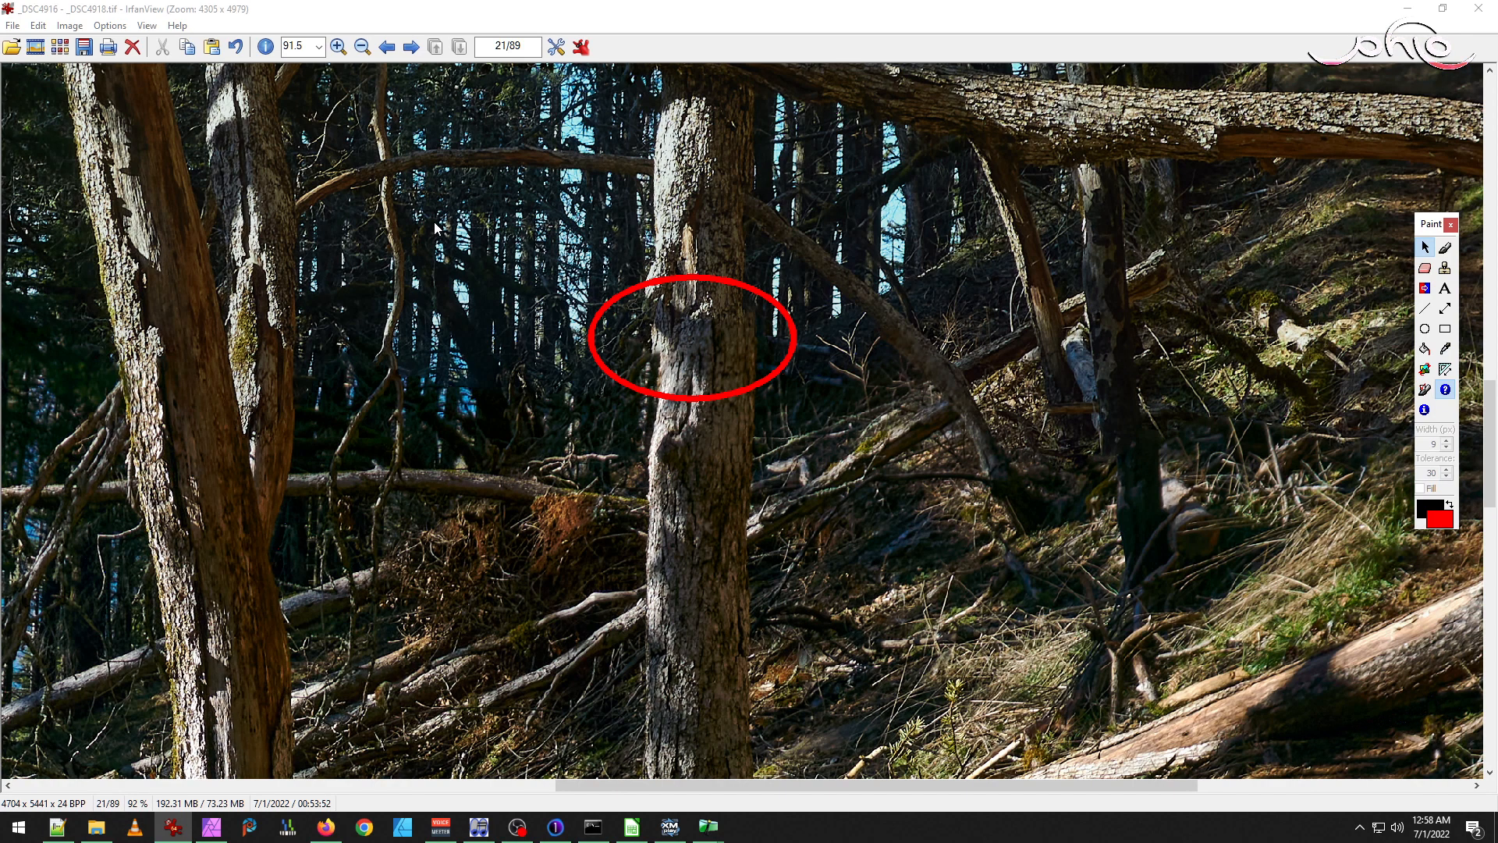
Examine the dark trunks, the branches against the sky, the green conifers and the upper hillside for further stitching errors.
mouse_move(480, 285)
mouse_down()
mouse_move(528, 292)
mouse_move(623, 226)
mouse_move(773, 359)
mouse_move(761, 265)
mouse_move(613, 345)
mouse_move(621, 274)
mouse_move(646, 388)
mouse_move(676, 399)
mouse_up()
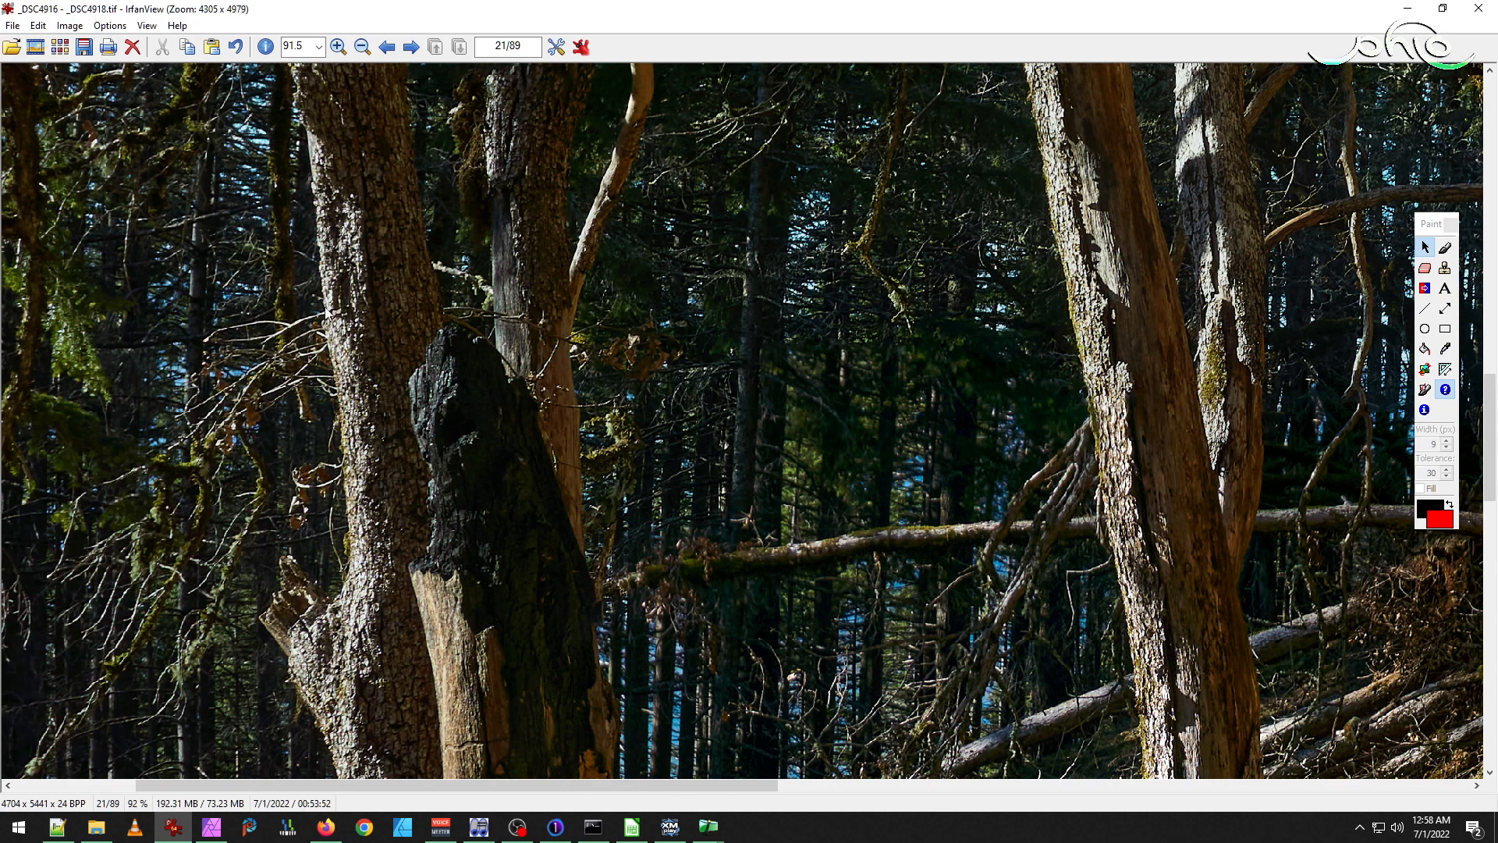
drag(342, 206, 578, 349)
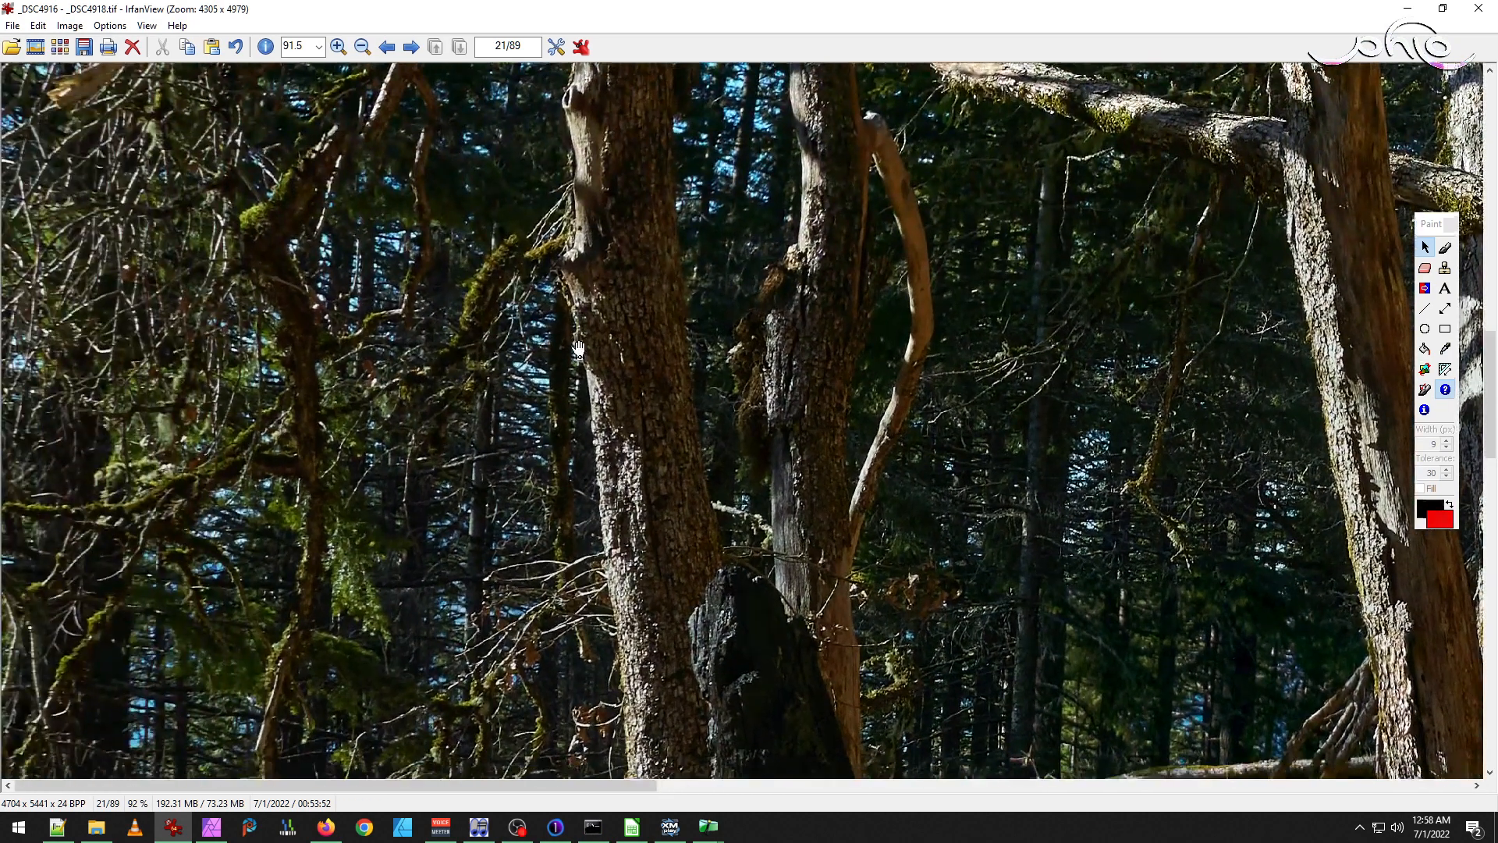
drag(587, 293, 393, 530)
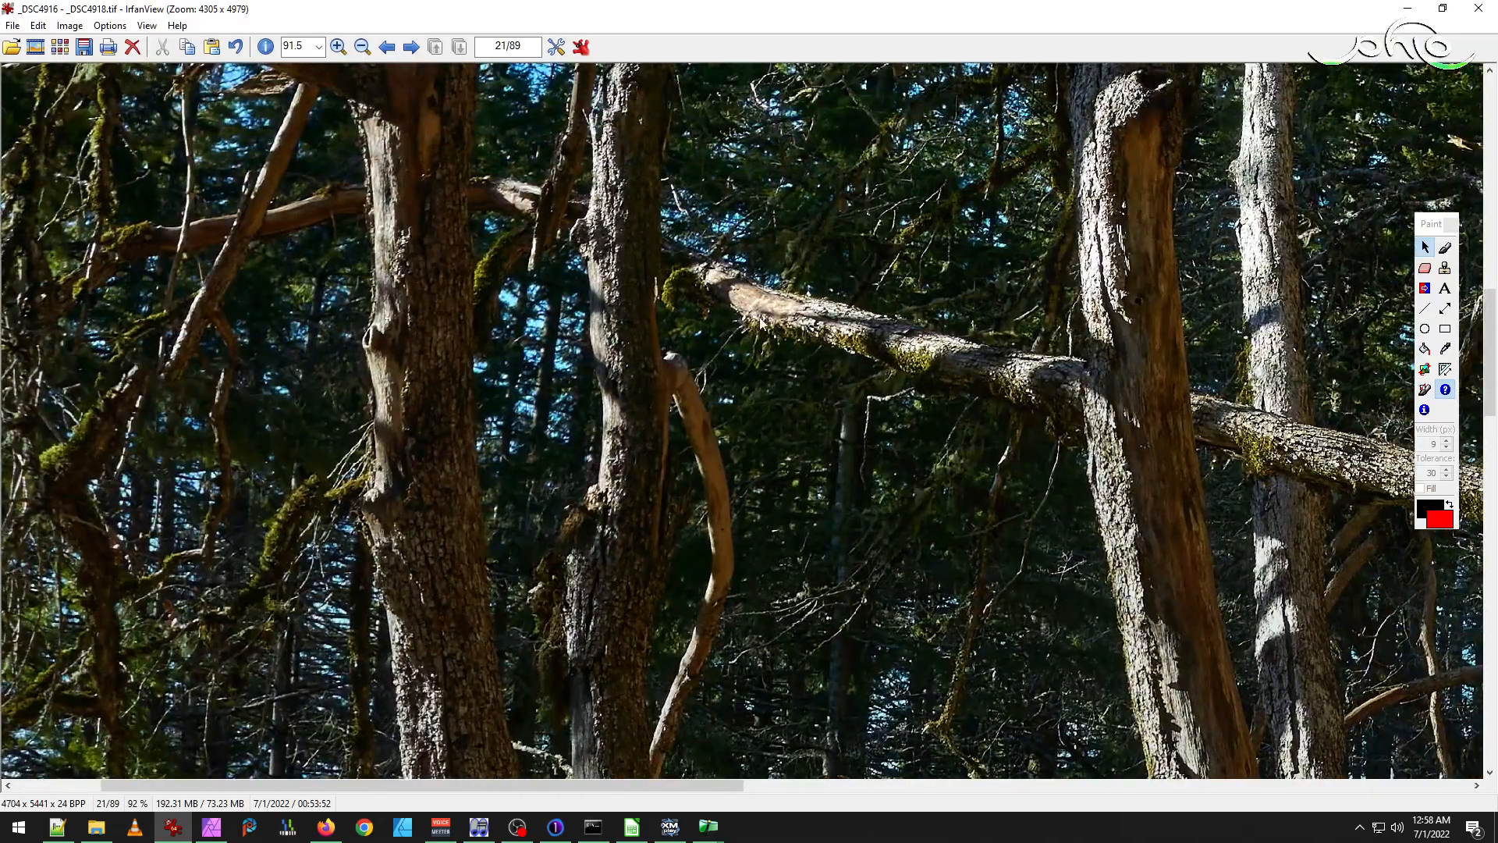
drag(718, 308, 466, 415)
drag(1085, 269, 477, 266)
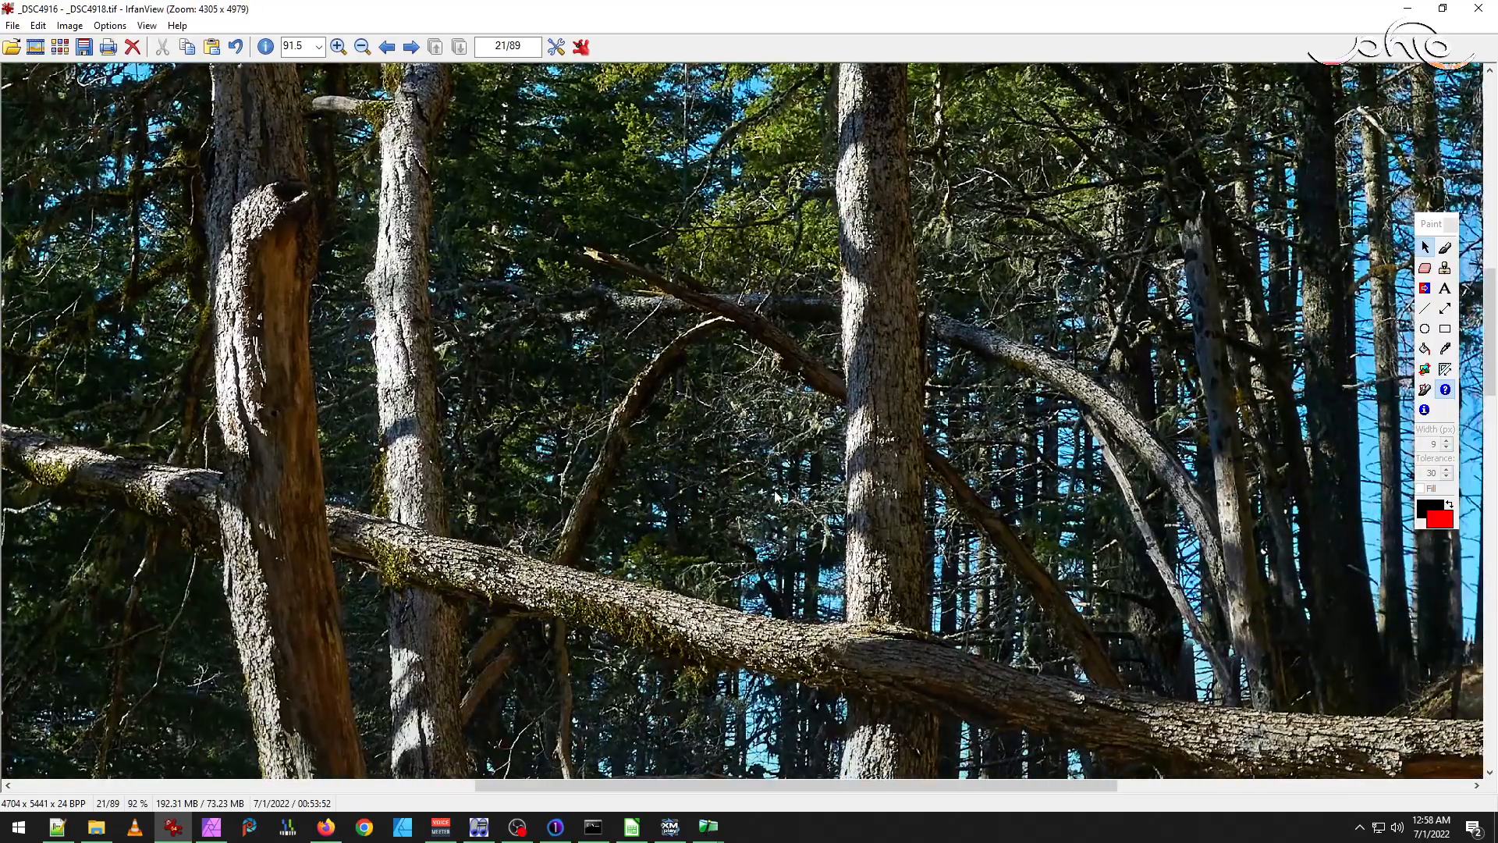
drag(992, 466, 846, 737)
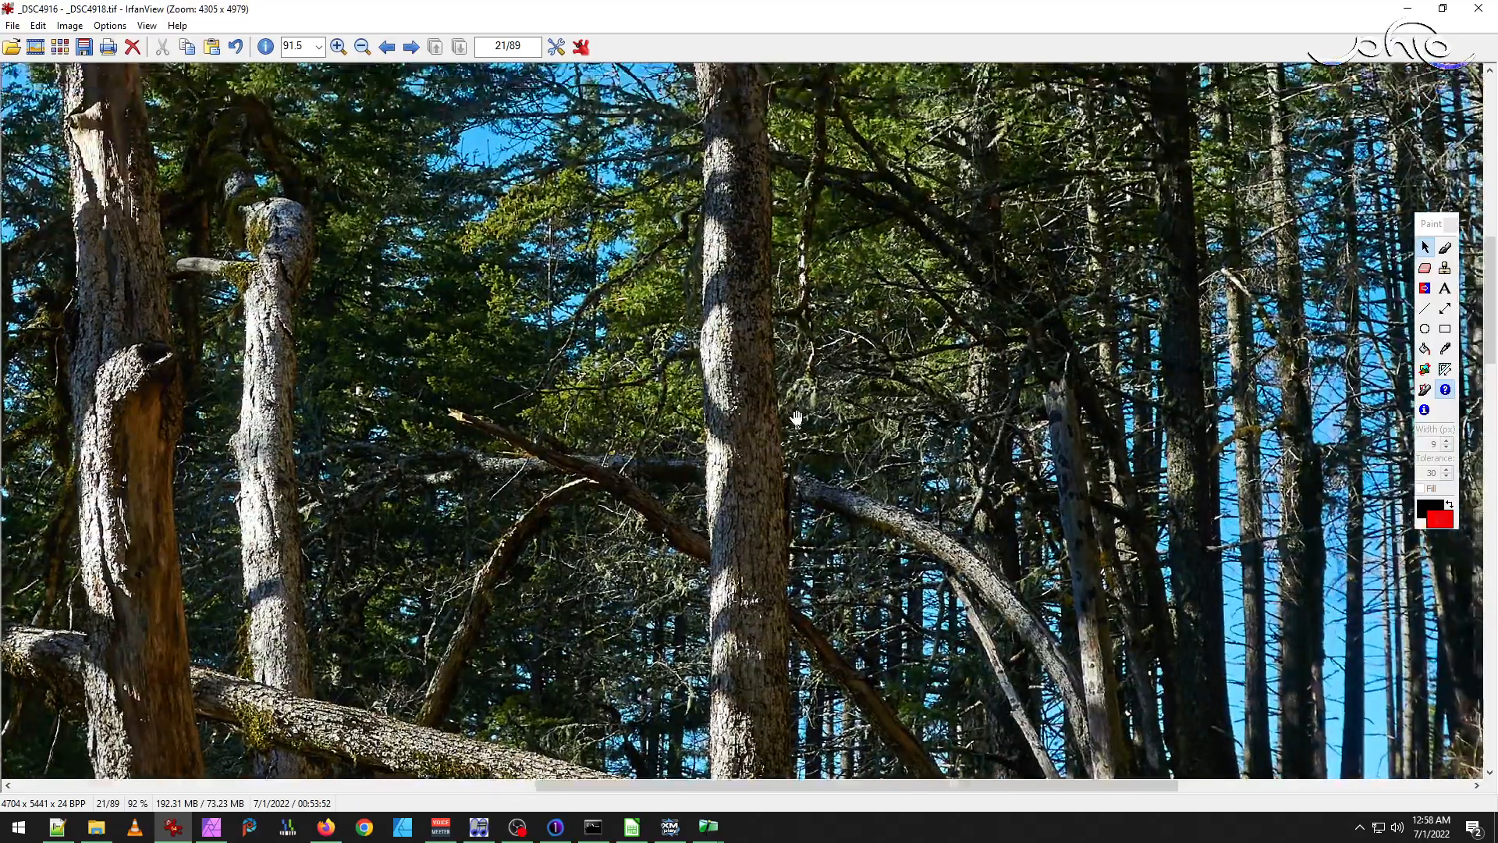
drag(385, 425, 616, 577)
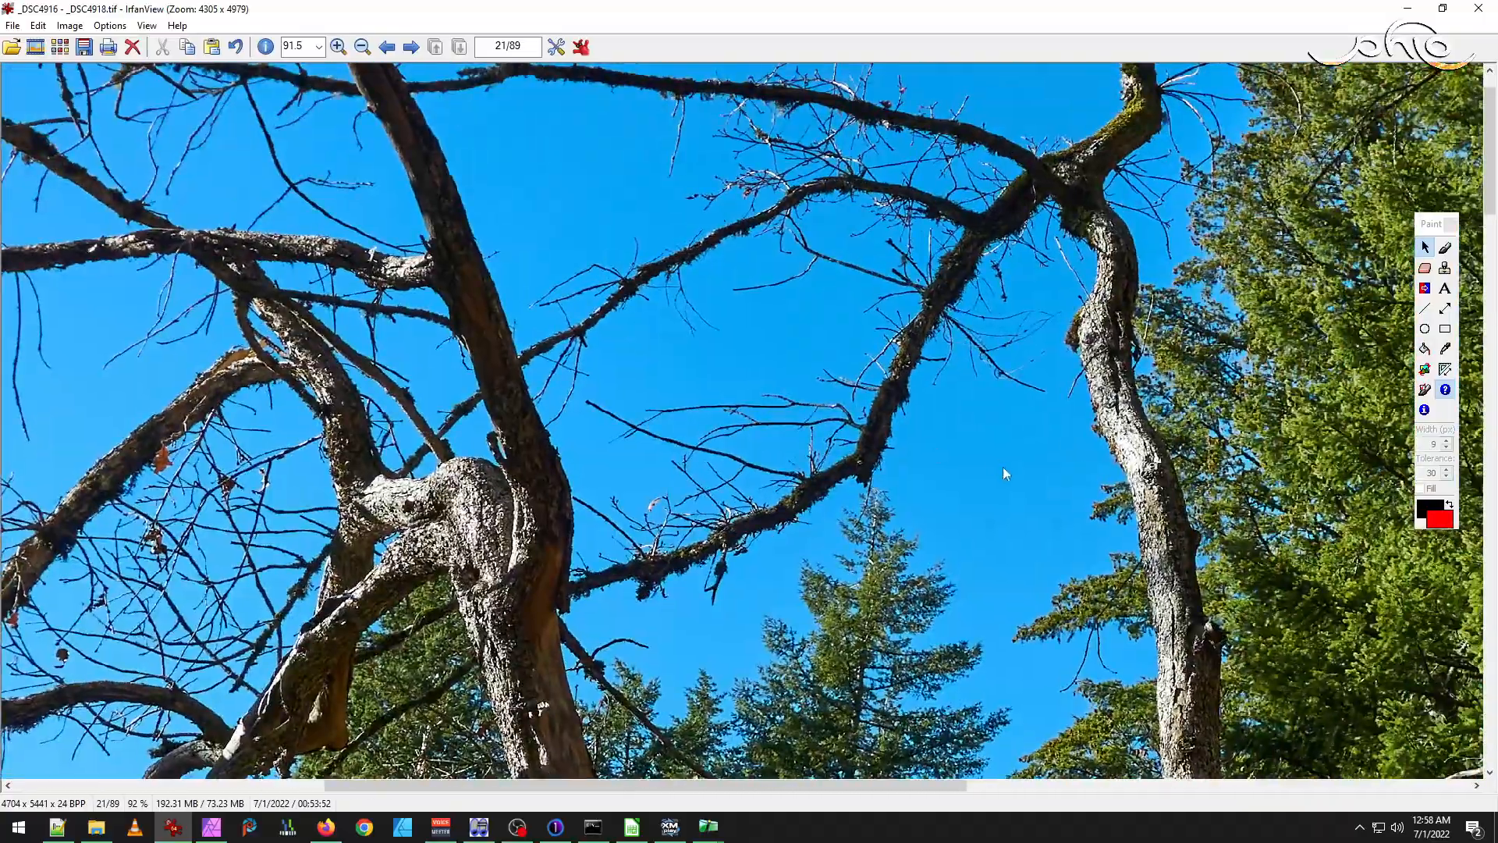
drag(1006, 474, 607, 436)
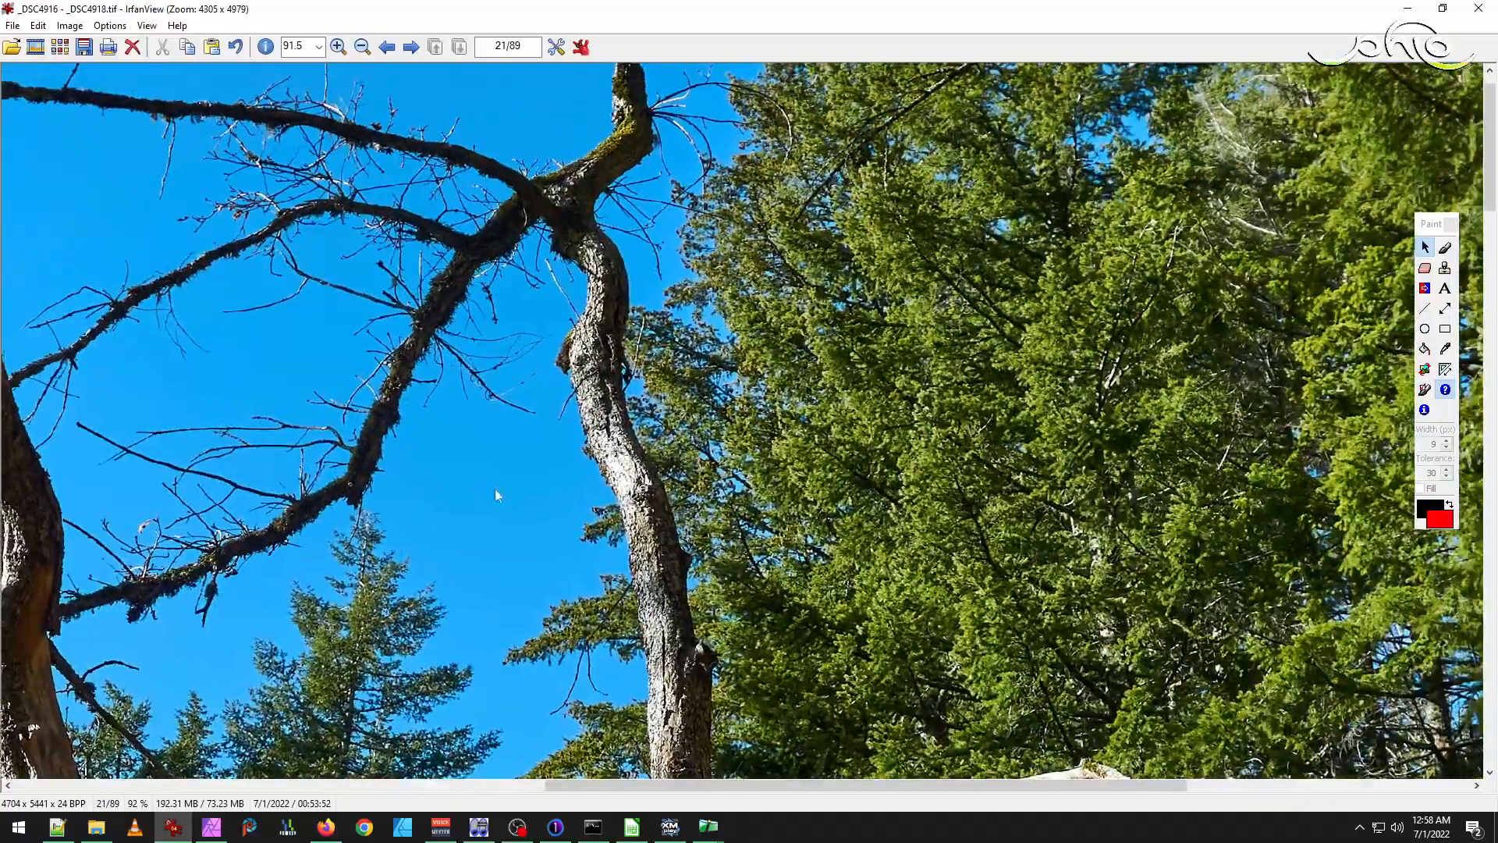
drag(871, 635, 733, 370)
drag(952, 466, 731, 352)
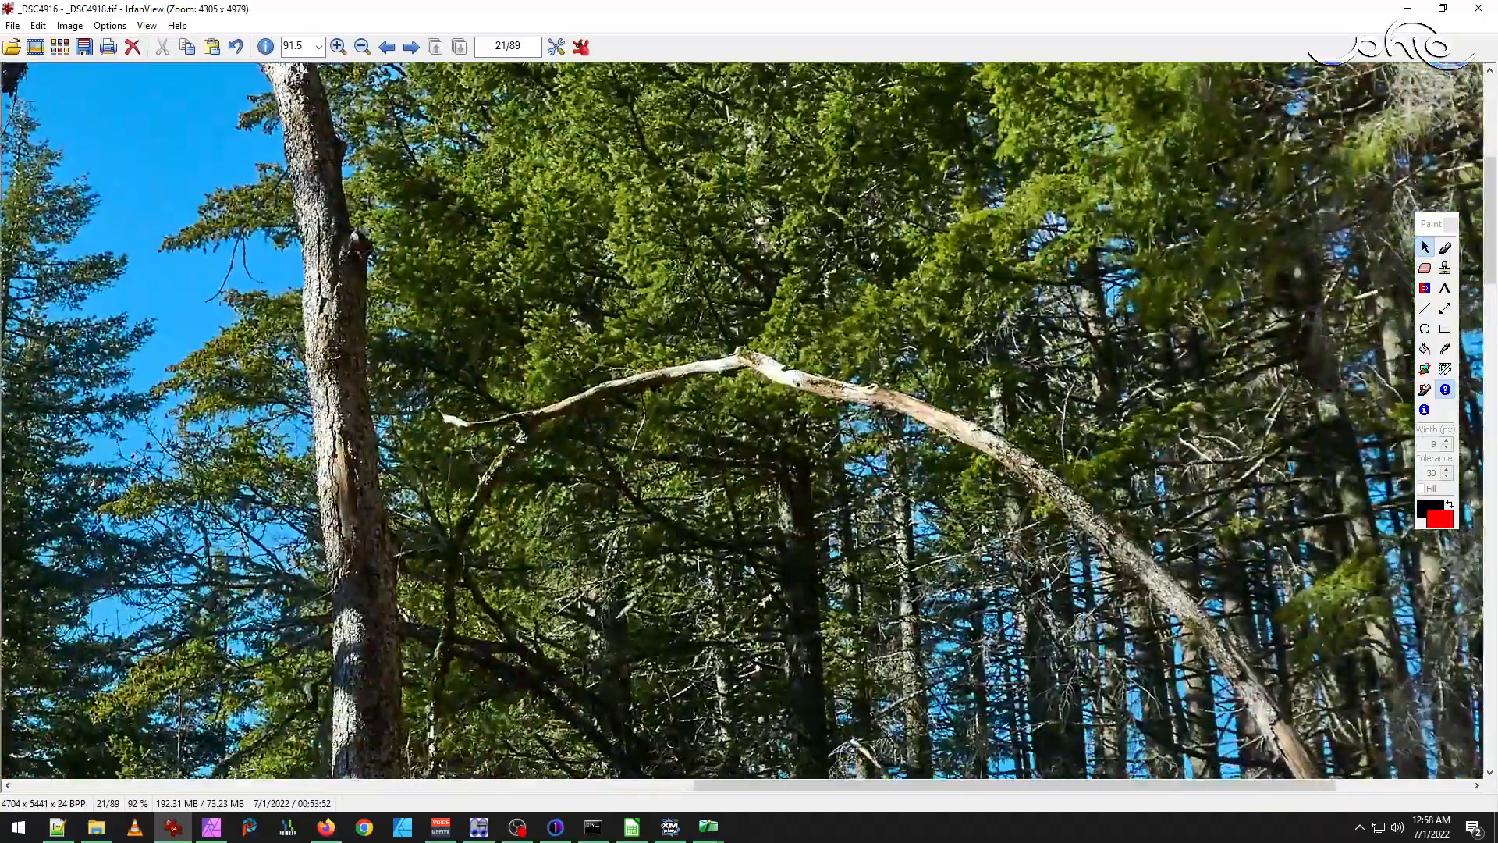
drag(870, 535, 529, 307)
drag(975, 552, 761, 370)
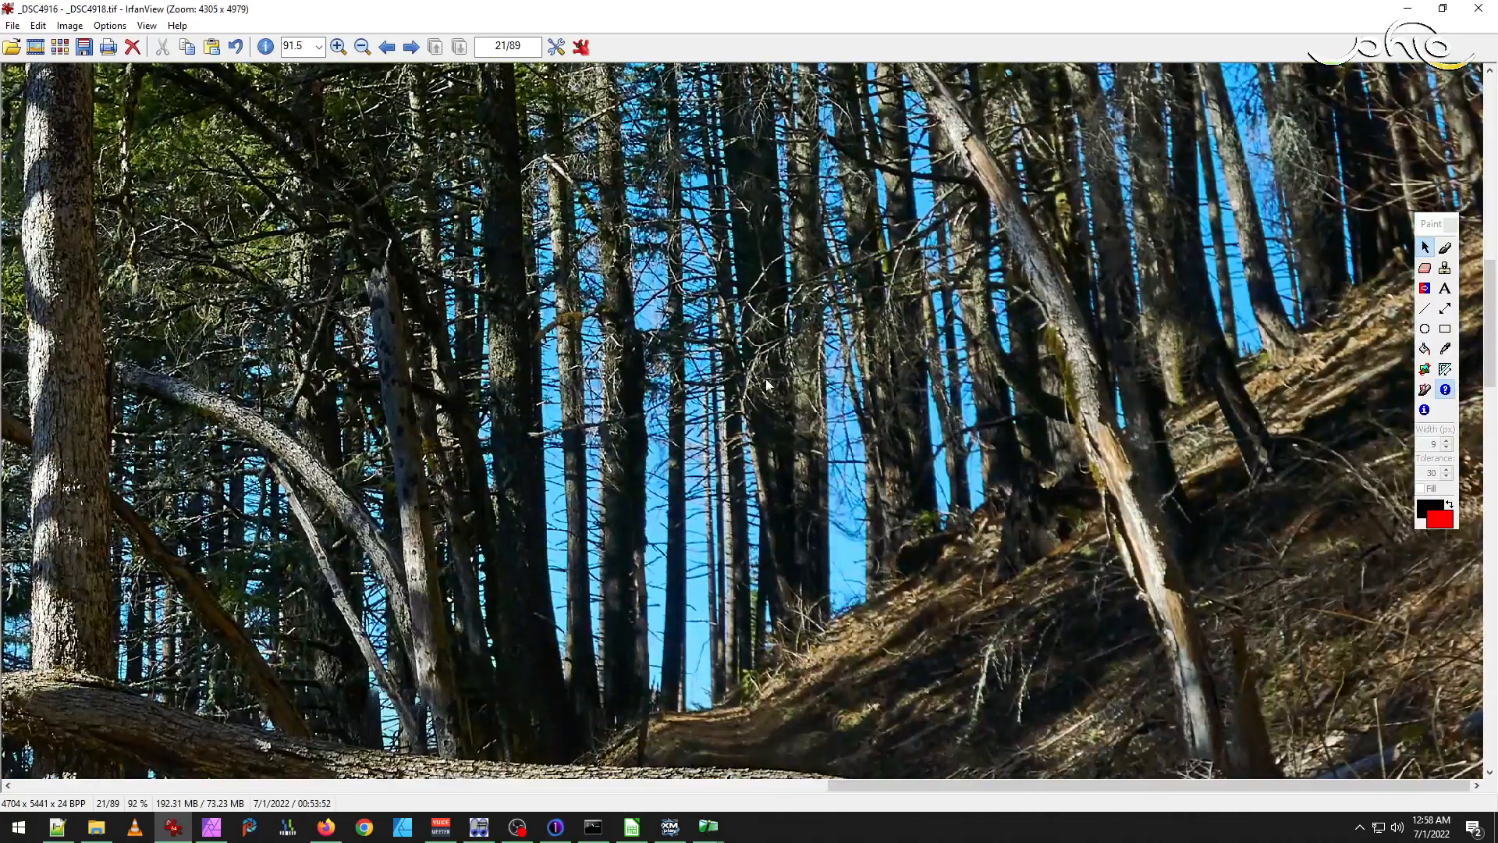
Draw a red circle around the base of the leaning trunk on the hillside above the fallen log.
drag(948, 546, 885, 467)
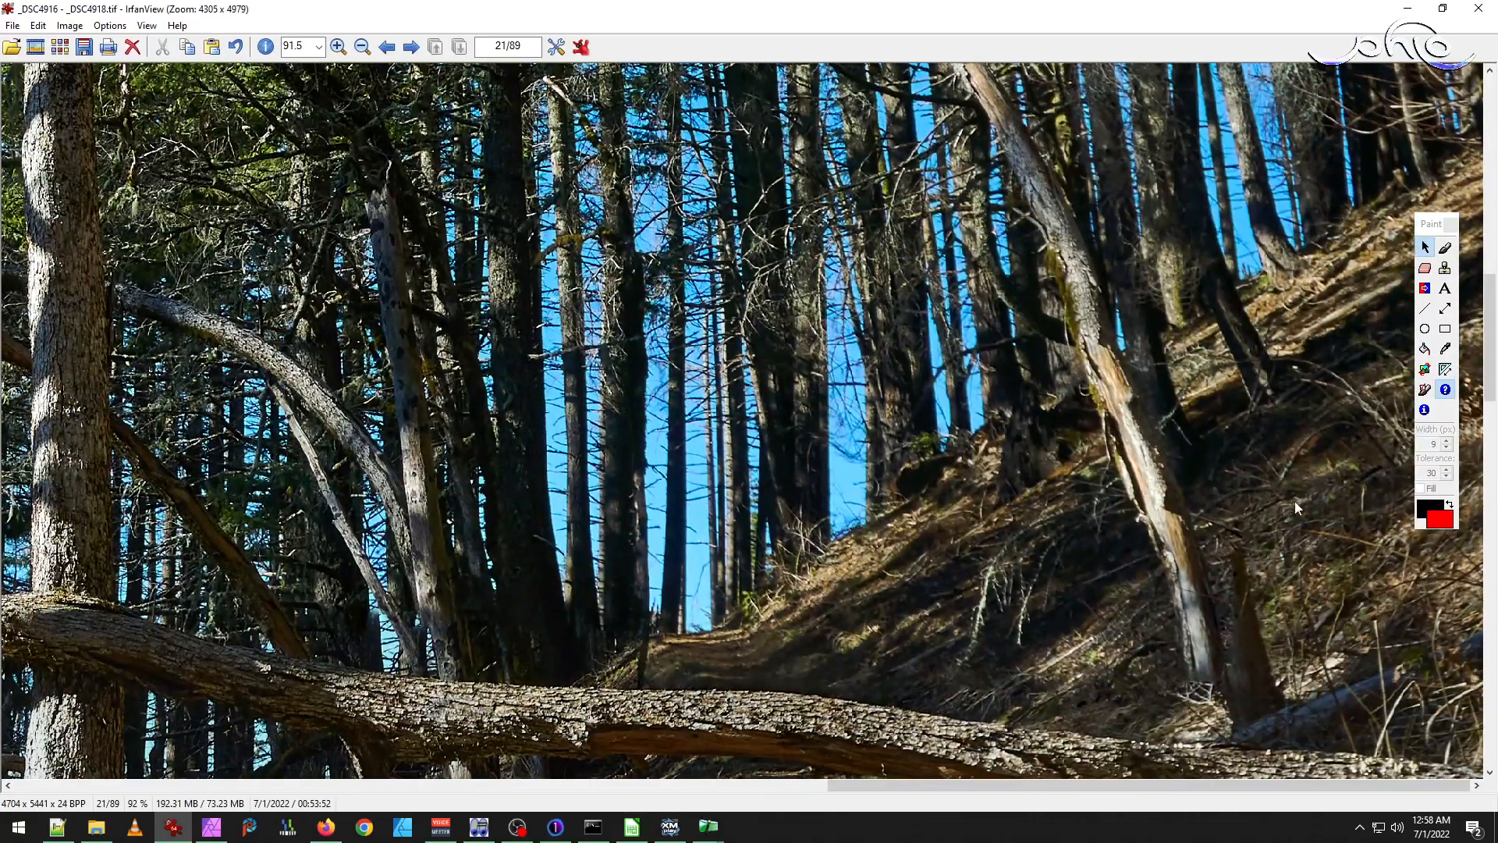
drag(1294, 495, 1107, 398)
click(1426, 329)
mouse_move(1121, 391)
mouse_down()
mouse_move(1249, 577)
mouse_move(1293, 592)
mouse_up()
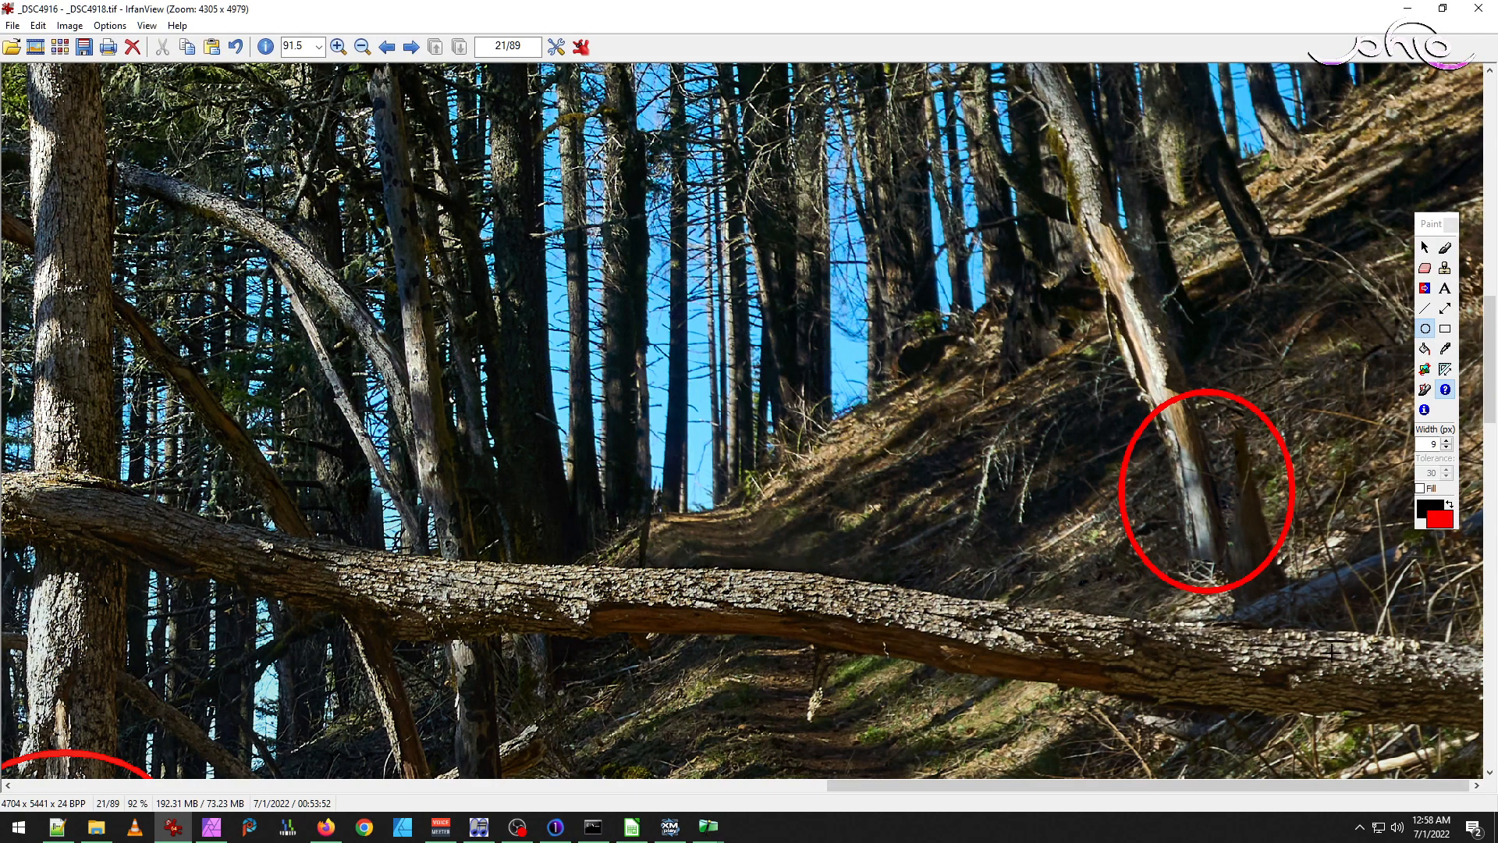
Open _DSC4917.tif from the hike folder, inspect the leaning trunk's base close up for comparison, and close the photo.
click(99, 830)
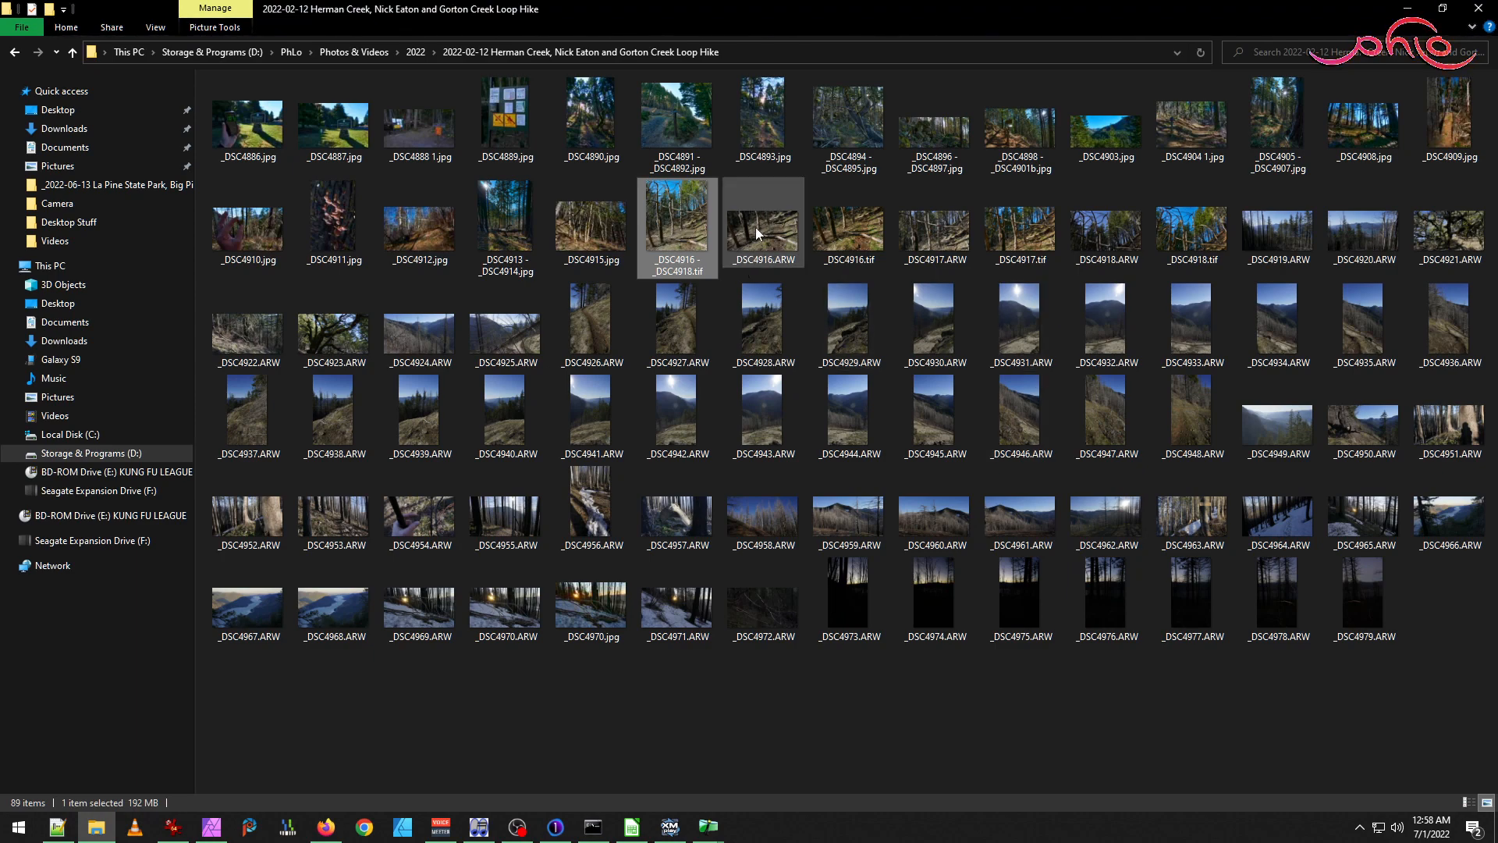
double_click(1029, 232)
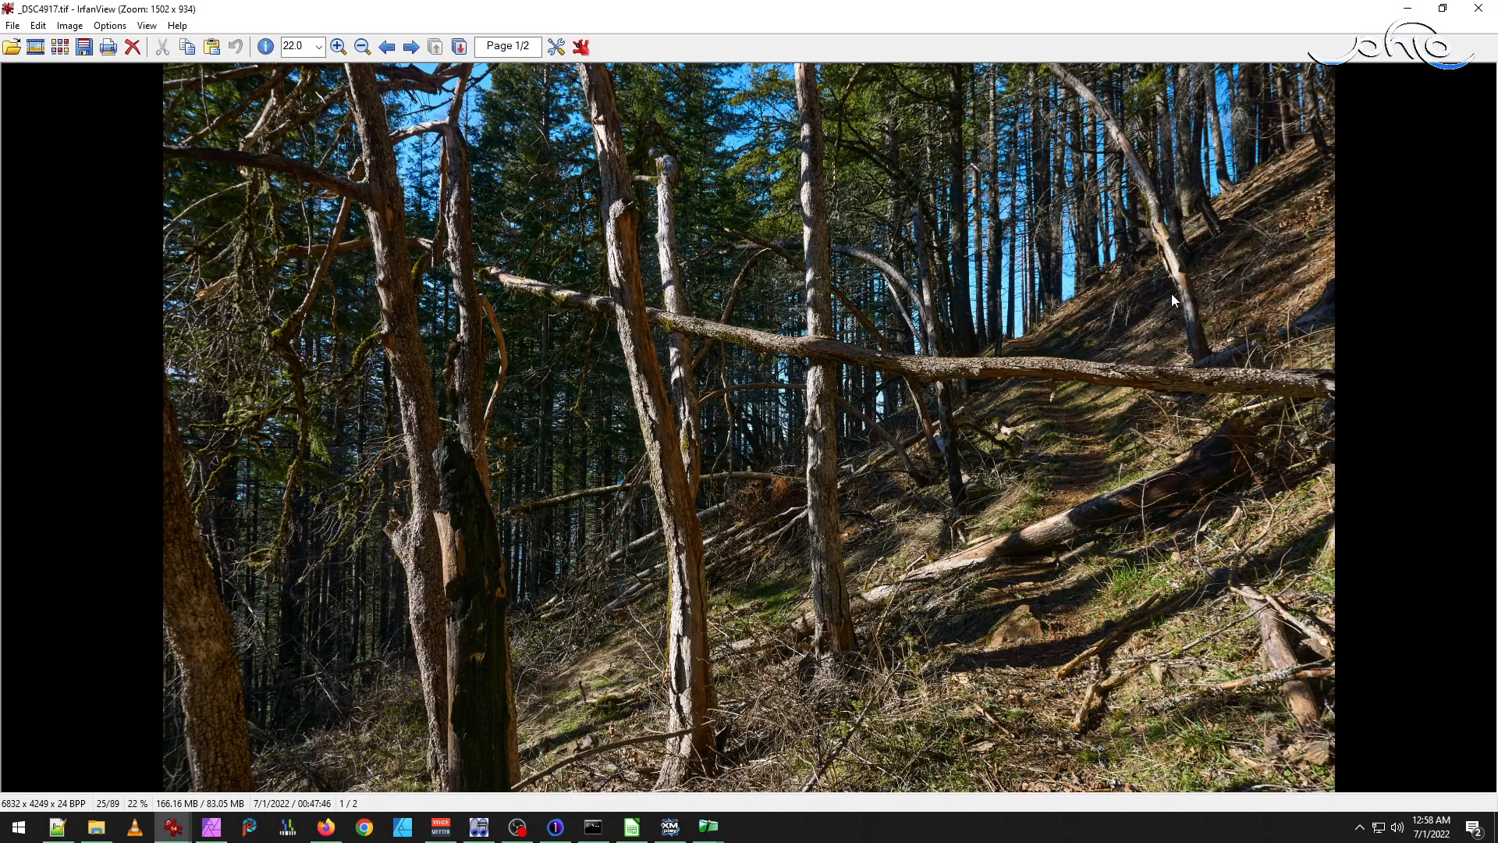
drag(1158, 295, 1197, 381)
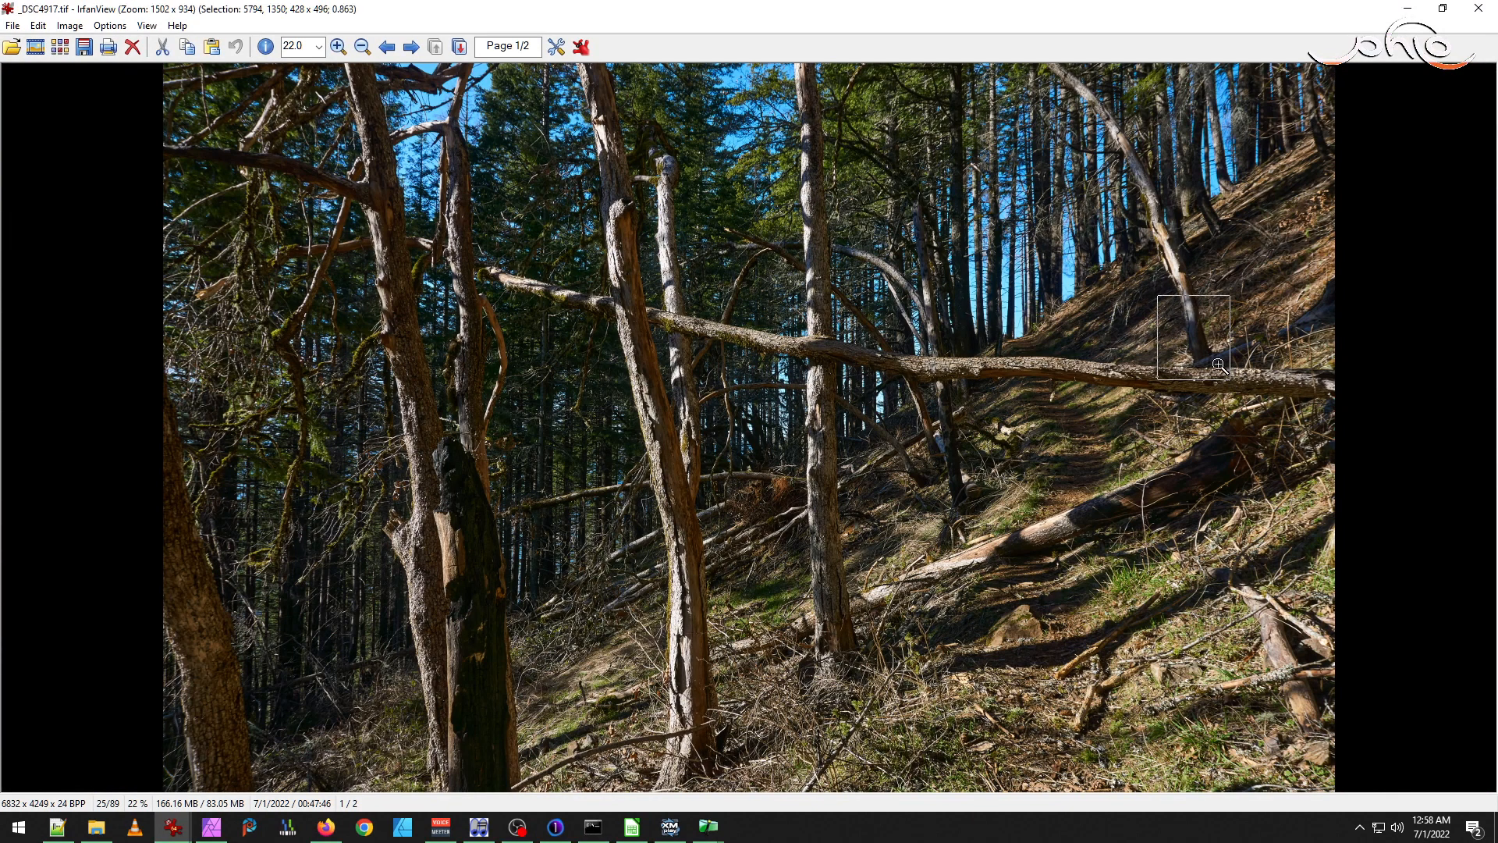
click(1189, 333)
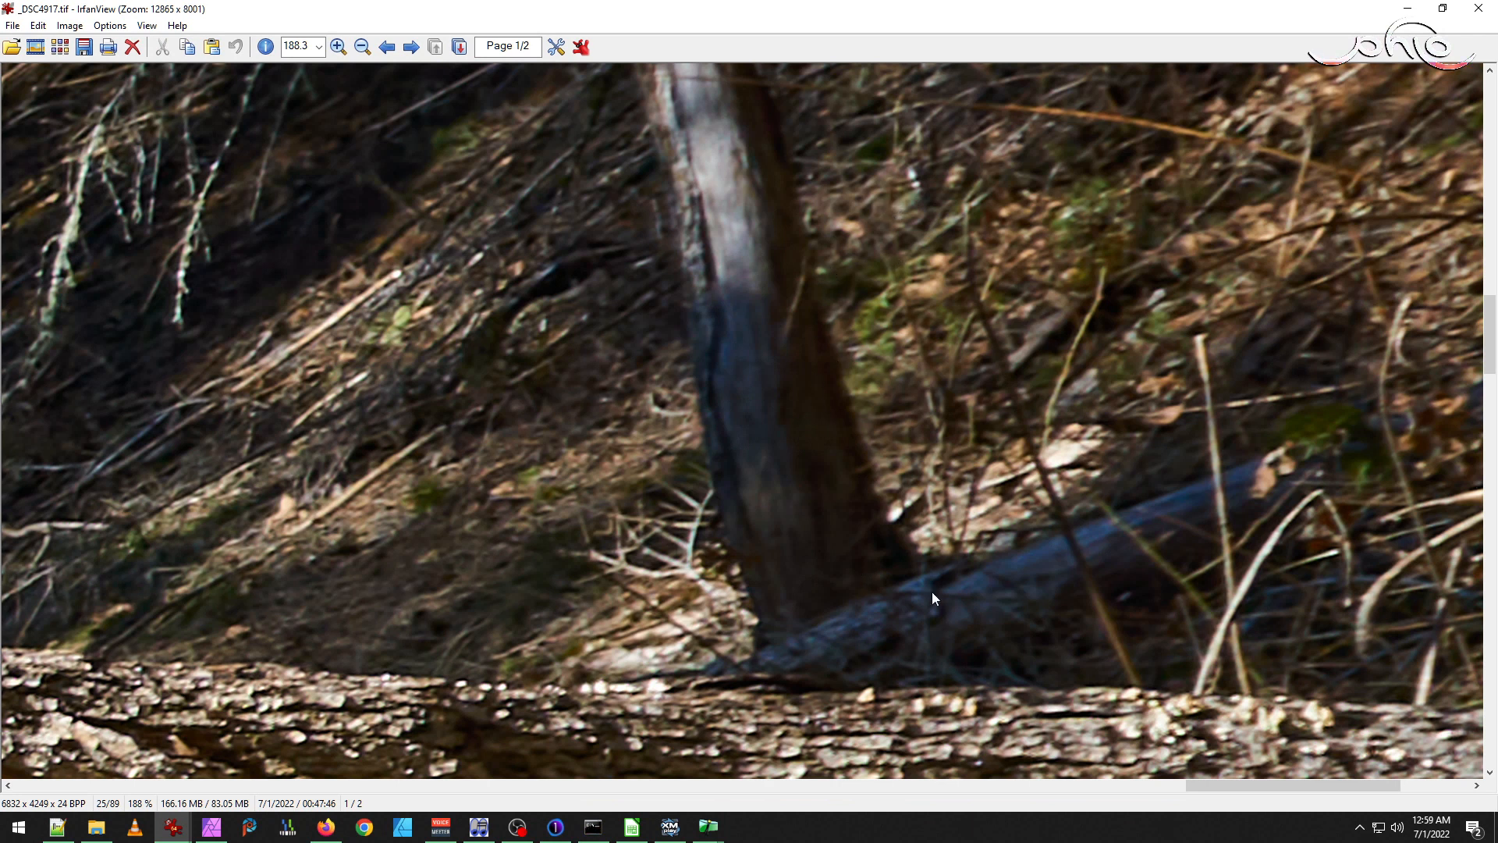
key(Return)
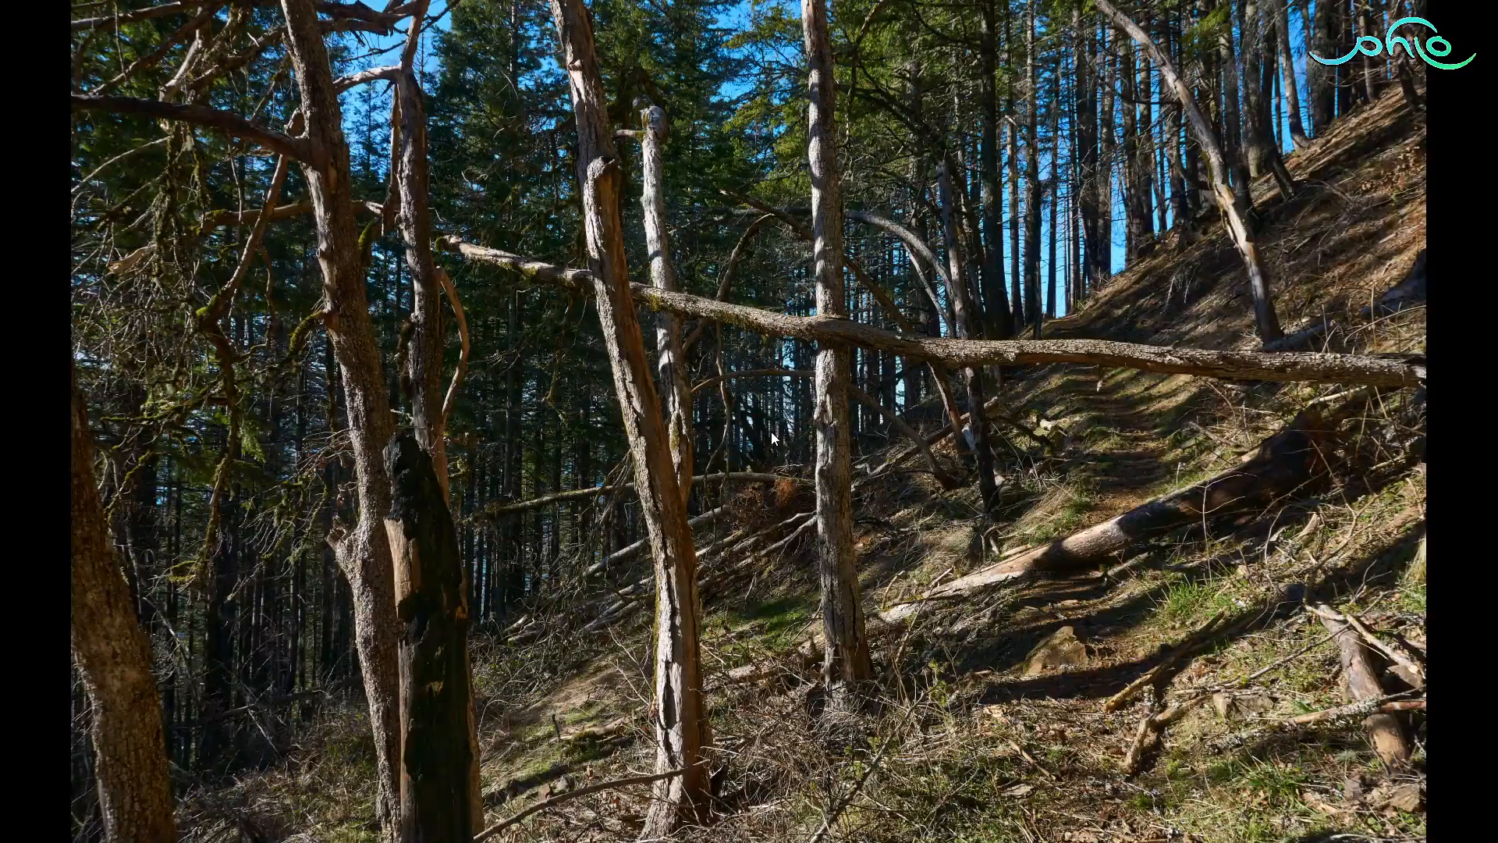
key(Return)
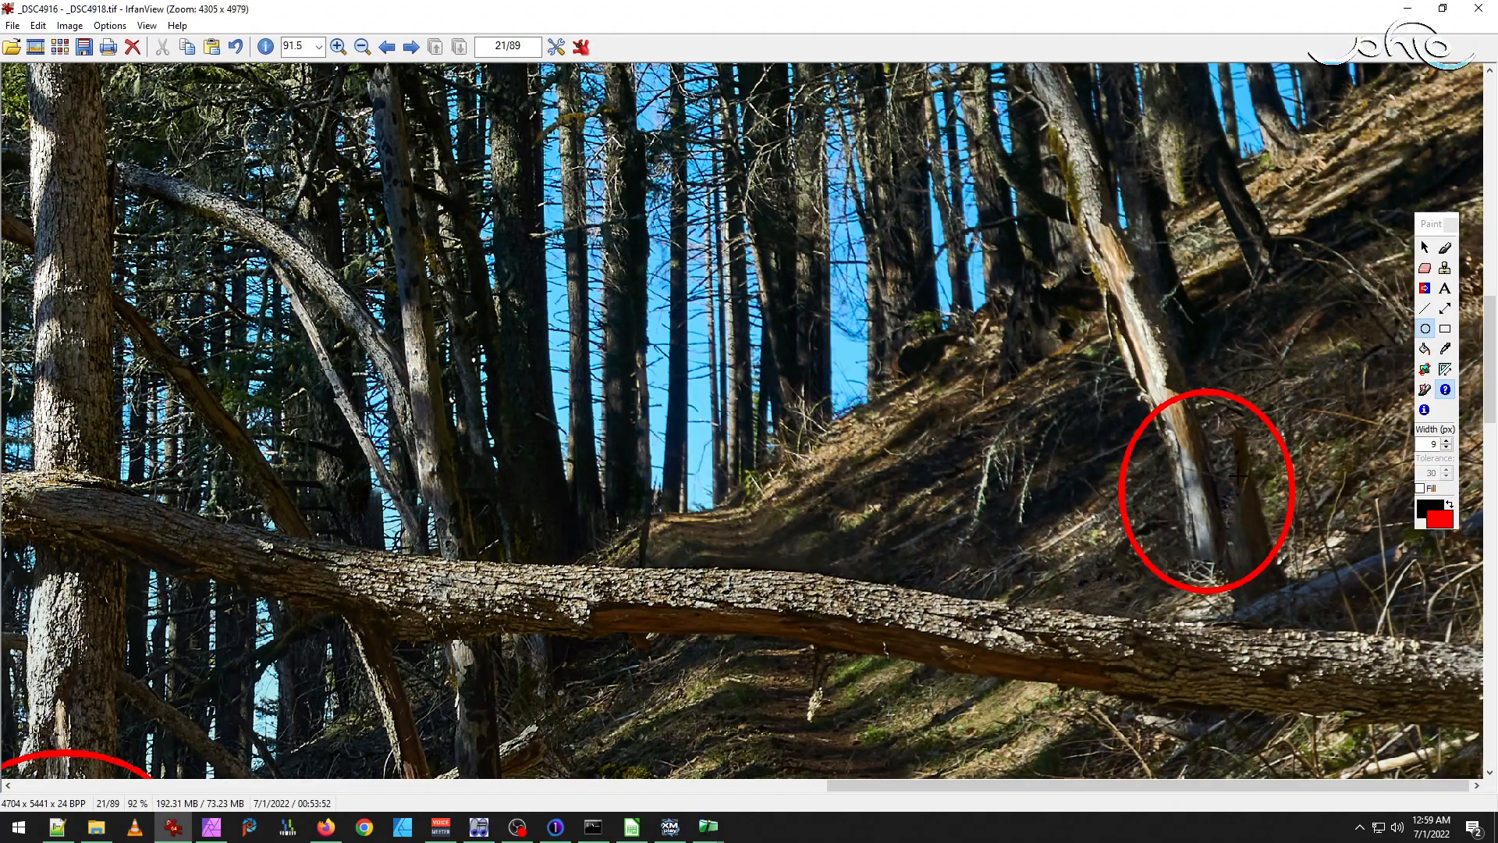
Draw a red ellipse where the thin curved trunks meet just above the horizontal fallen log.
click(1425, 246)
scroll(1098, 267, up, 4)
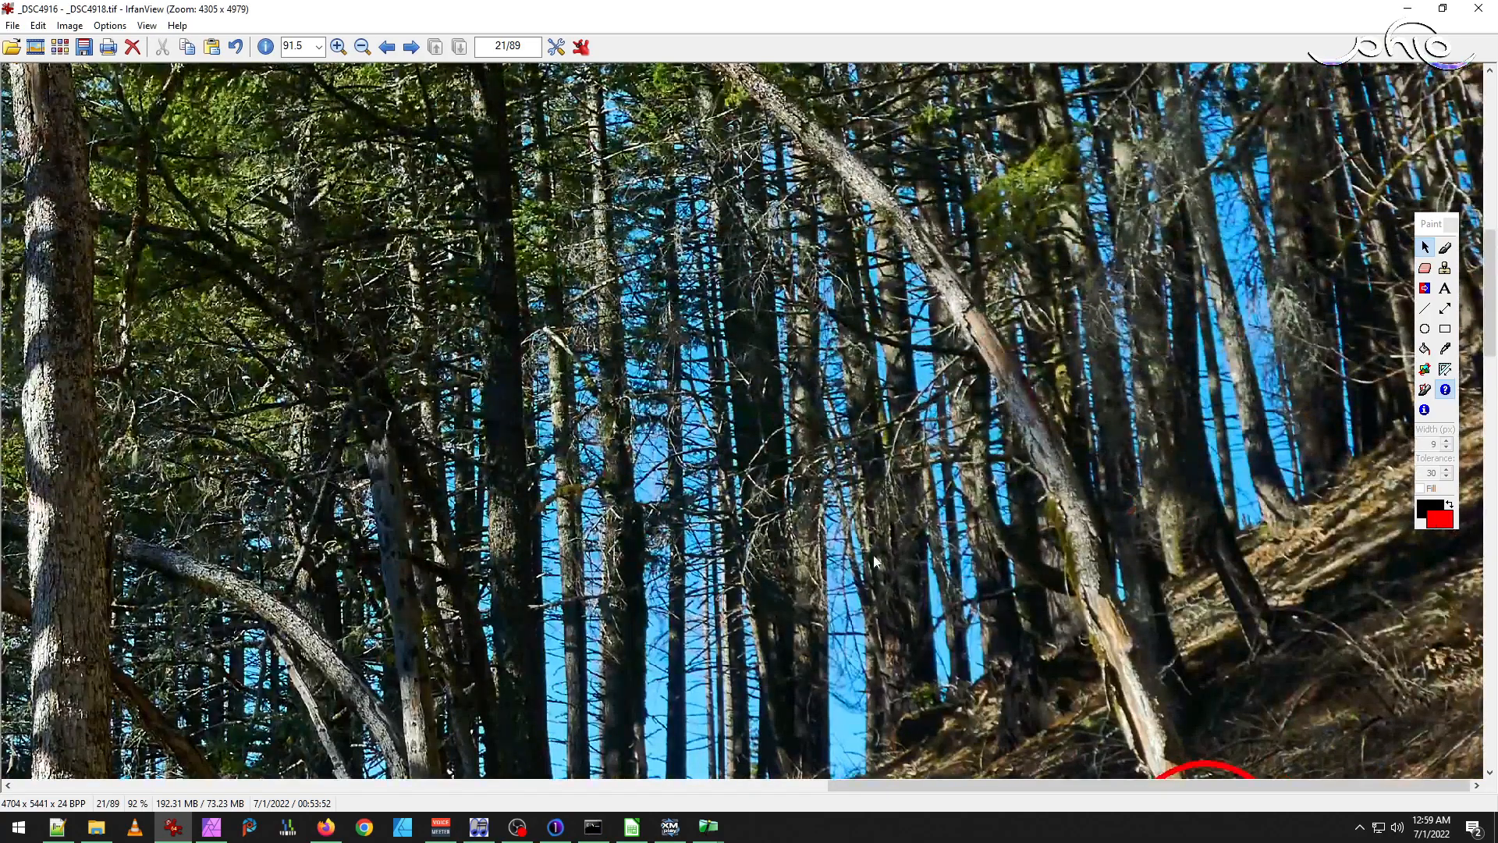
scroll(716, 633, left, 3)
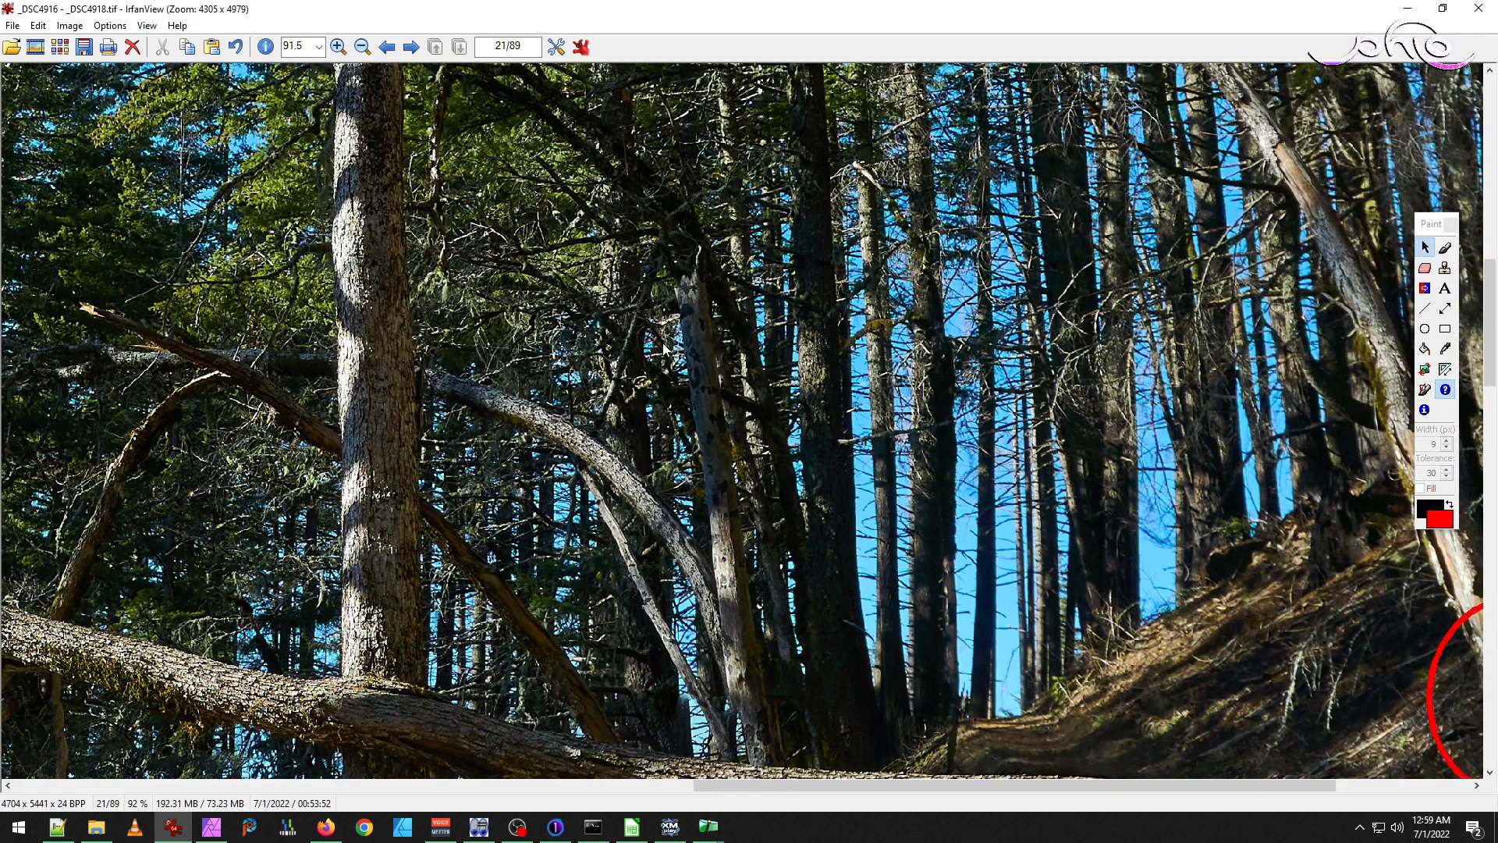
scroll(726, 624, down, 3)
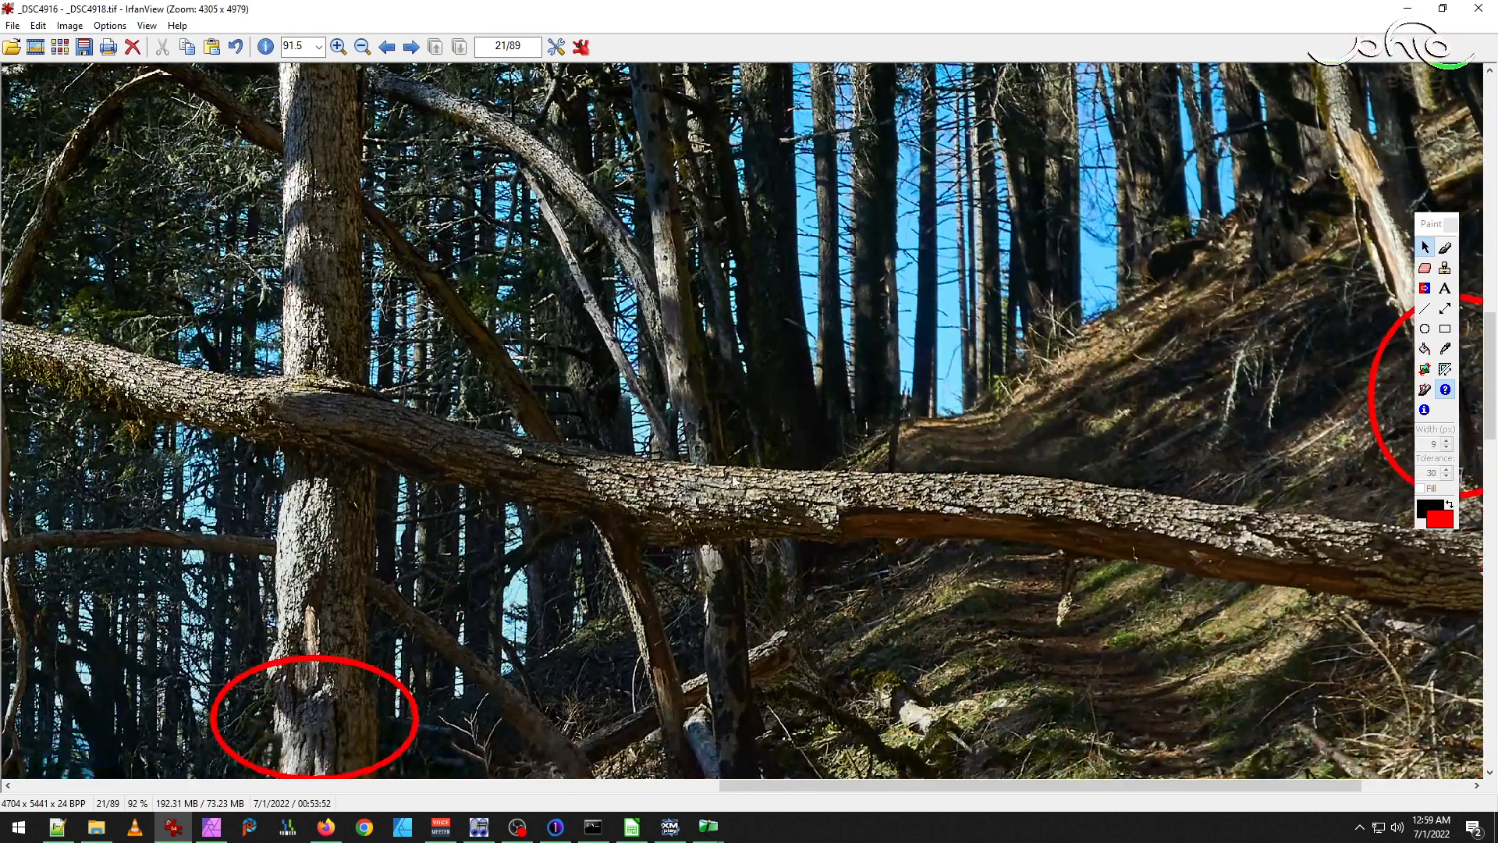
click(1425, 328)
drag(620, 363, 736, 451)
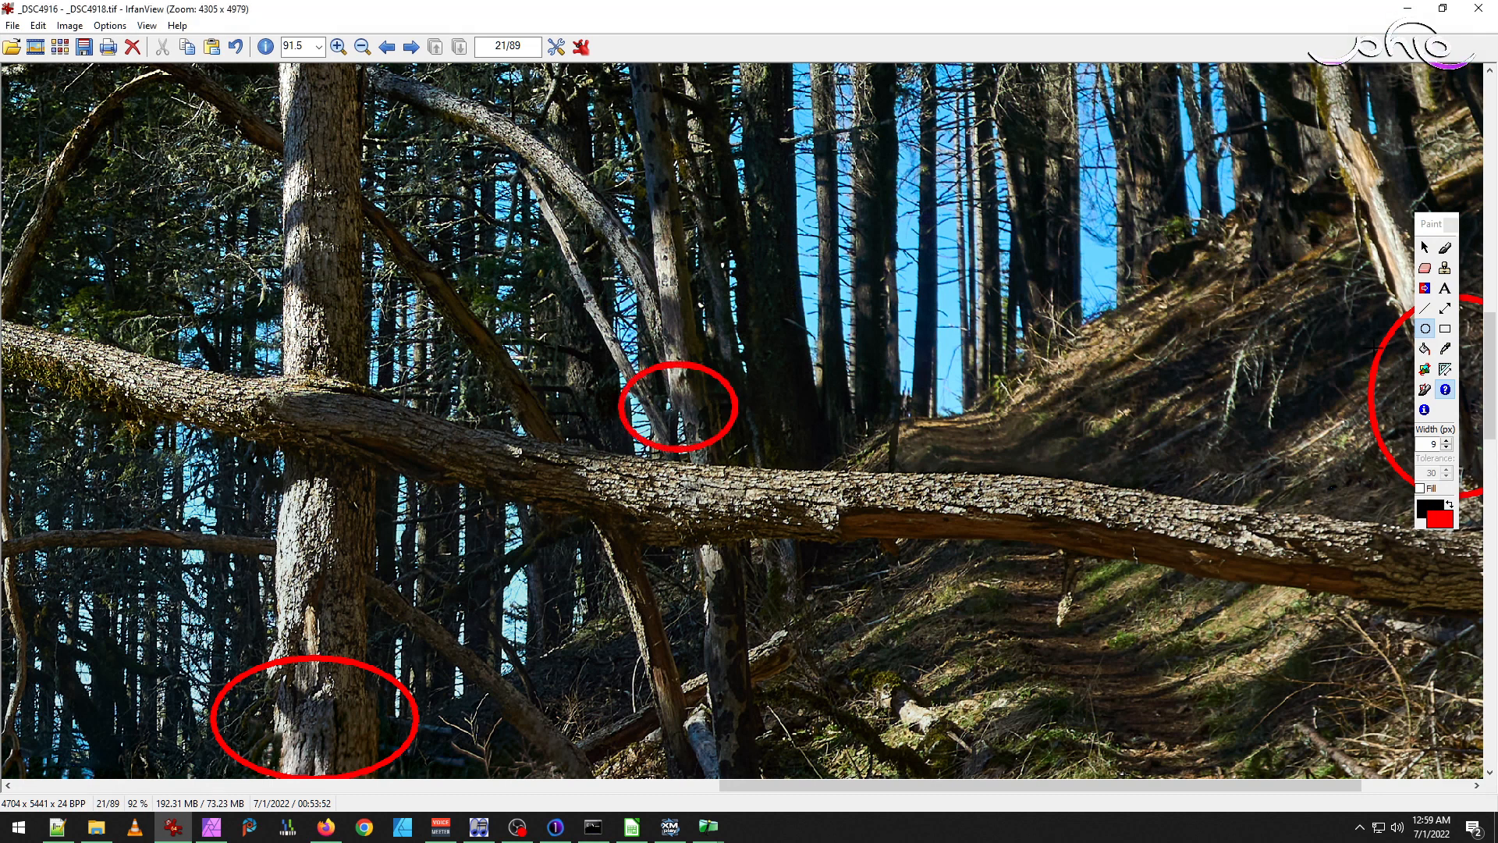
click(1425, 247)
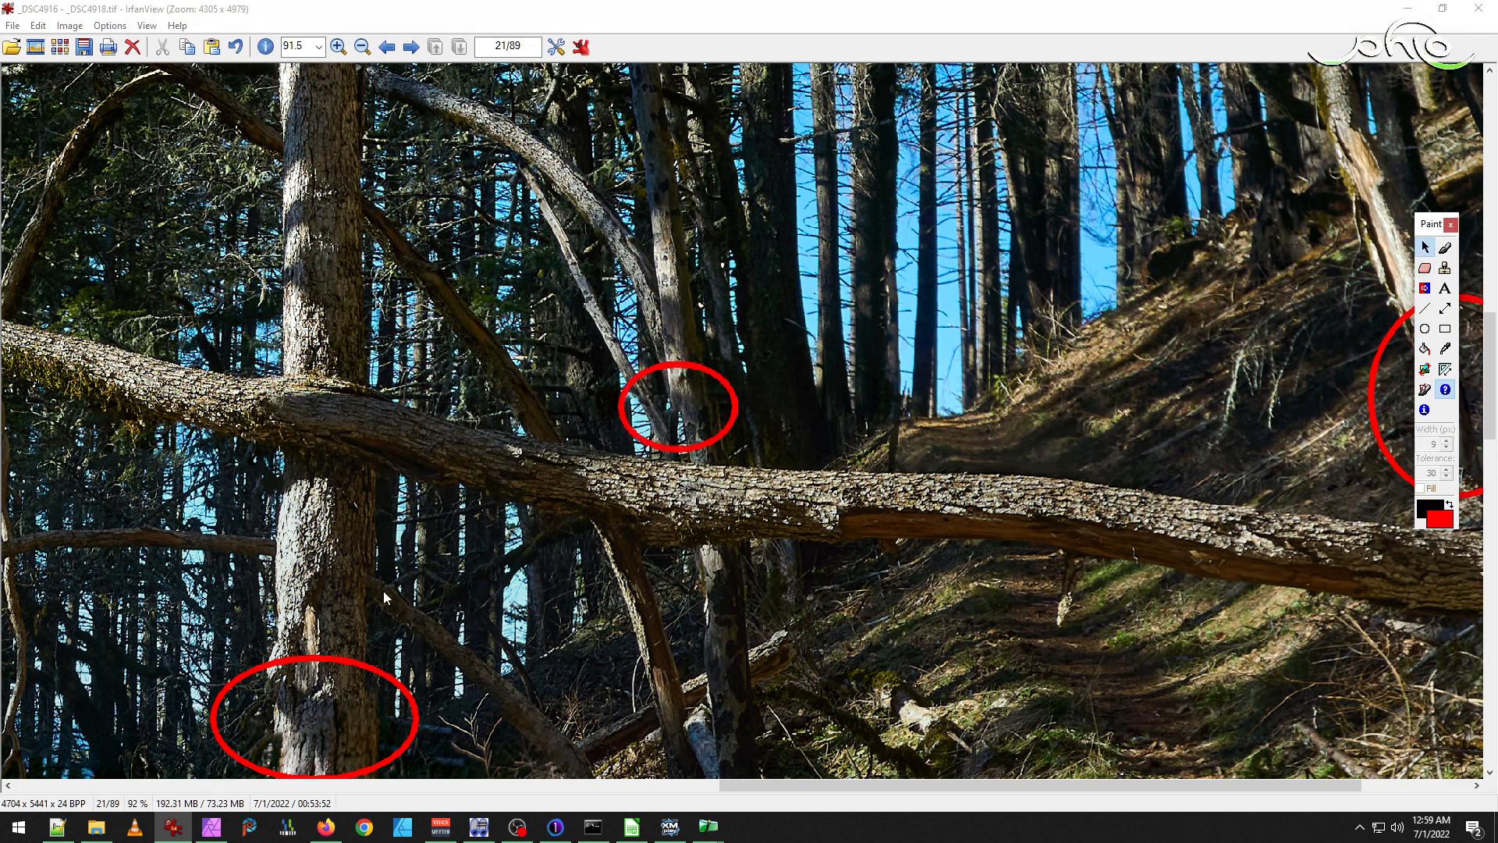
Examine the fallen log, the trunks, the burnt stump and the whole stitched image for remaining stitching errors.
mouse_move(1194, 521)
mouse_down()
mouse_move(724, 508)
mouse_move(660, 429)
mouse_up()
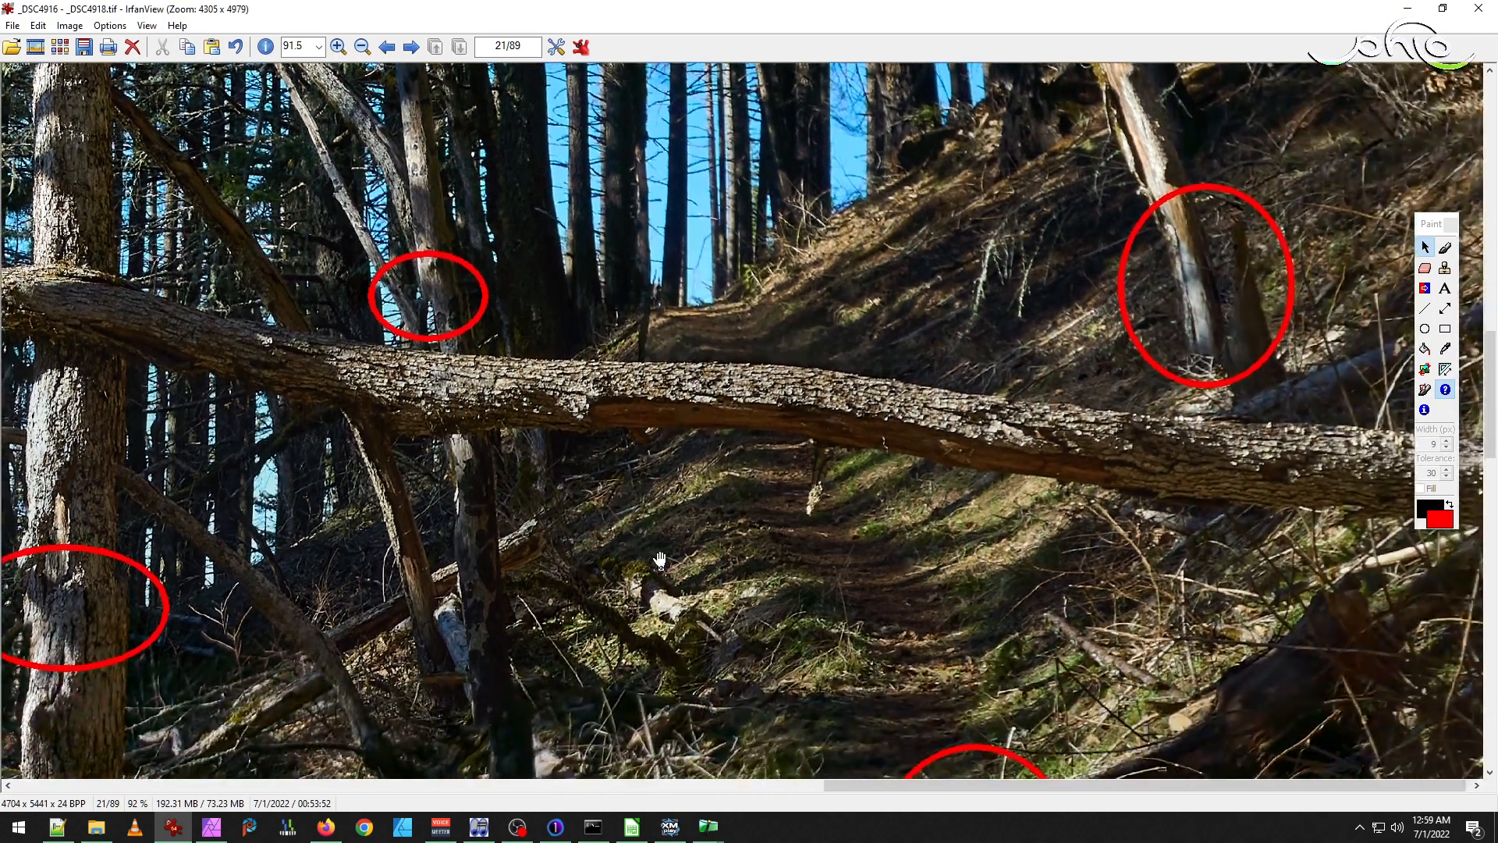
drag(631, 543, 1402, 622)
drag(601, 400, 919, 512)
drag(529, 364, 764, 473)
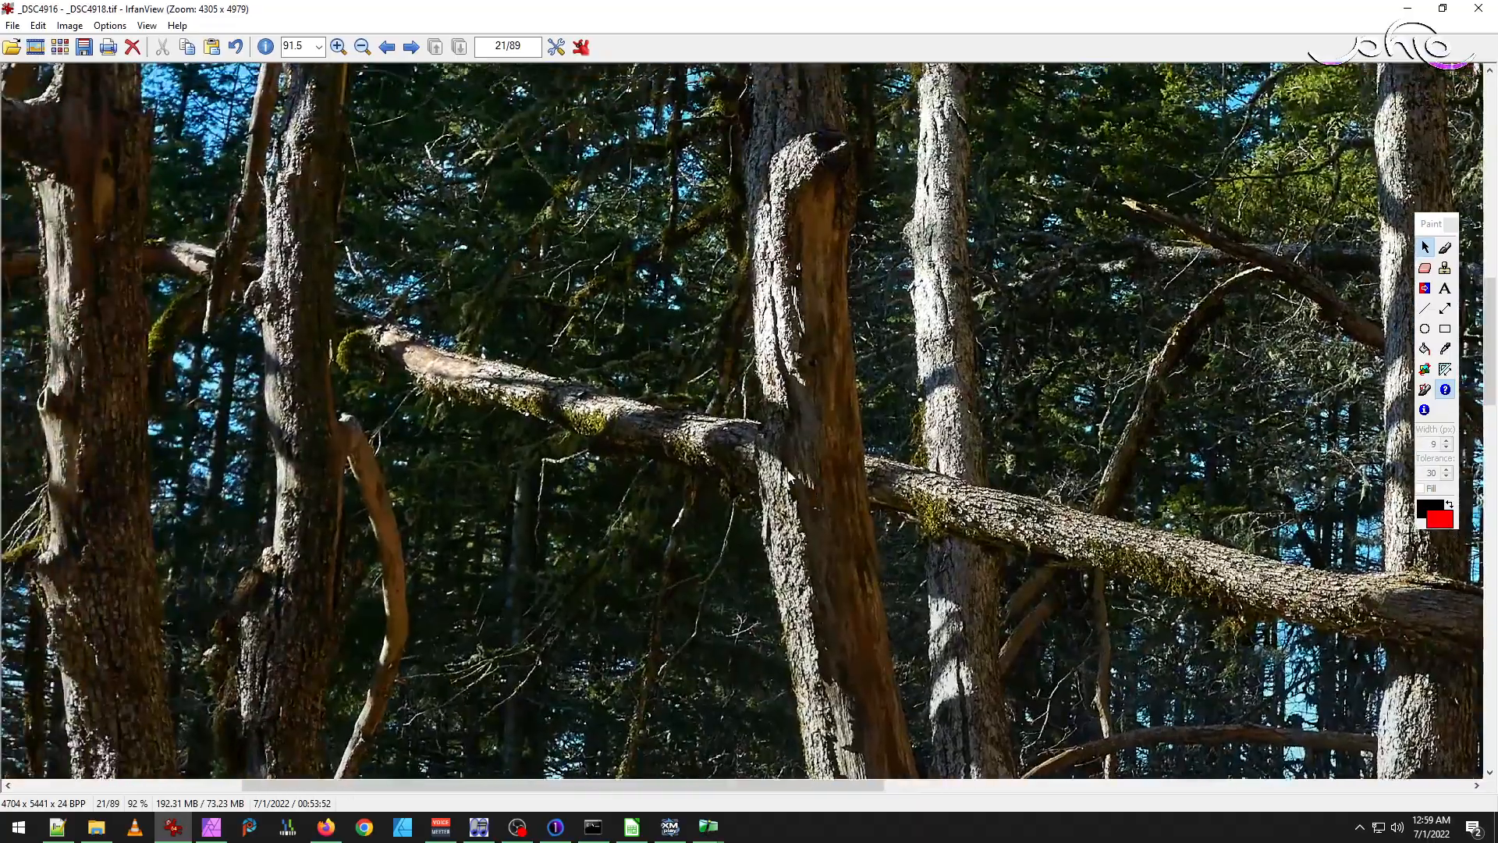
drag(452, 444, 736, 596)
drag(882, 643, 557, 262)
drag(1095, 254, 1052, 127)
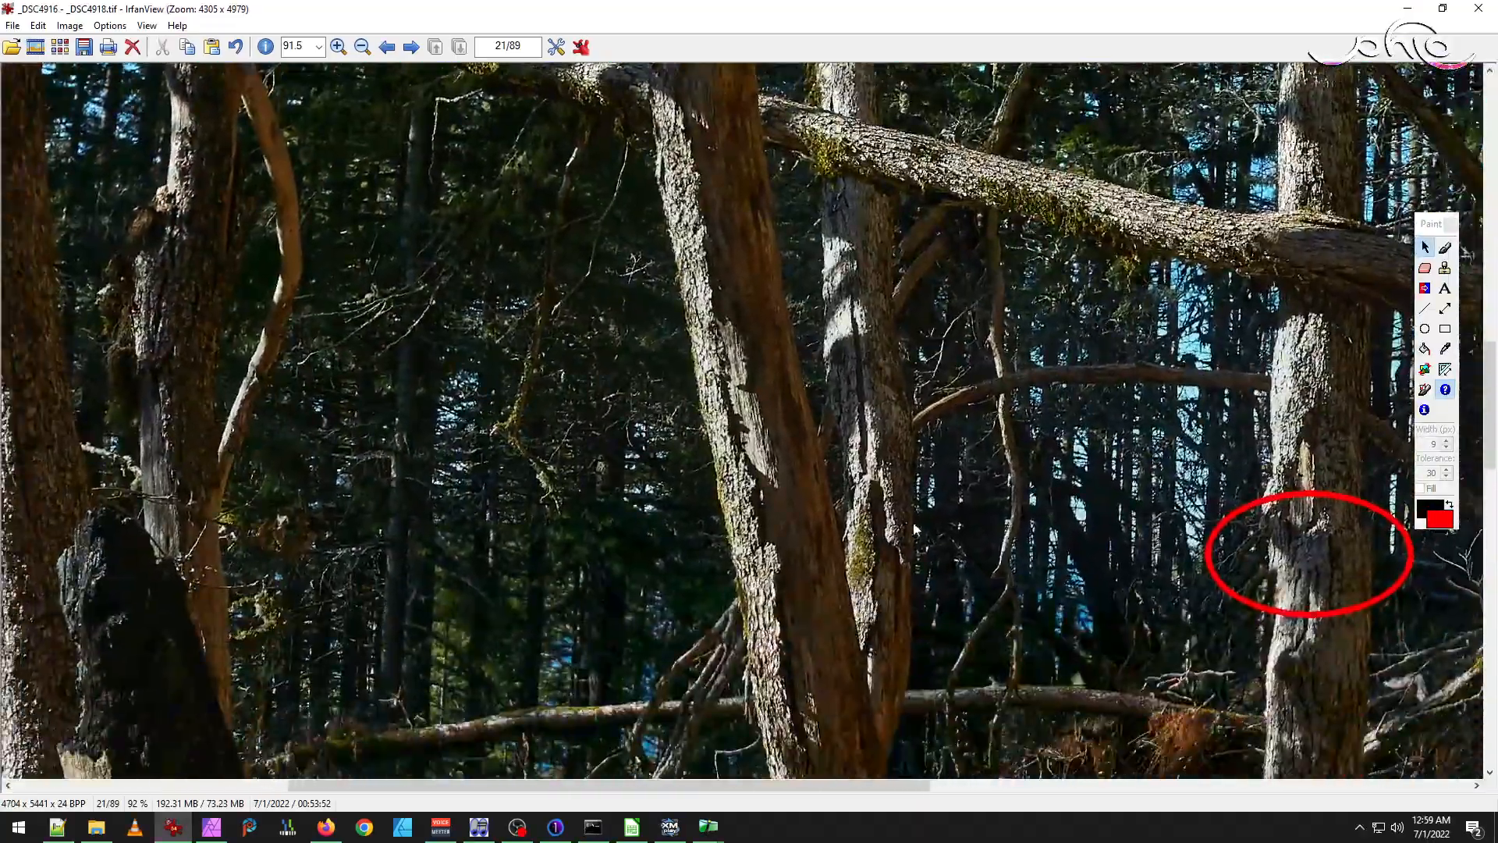
drag(866, 612, 822, 312)
drag(821, 542, 791, 234)
drag(867, 601, 918, 274)
drag(381, 417, 932, 169)
drag(806, 223, 858, 724)
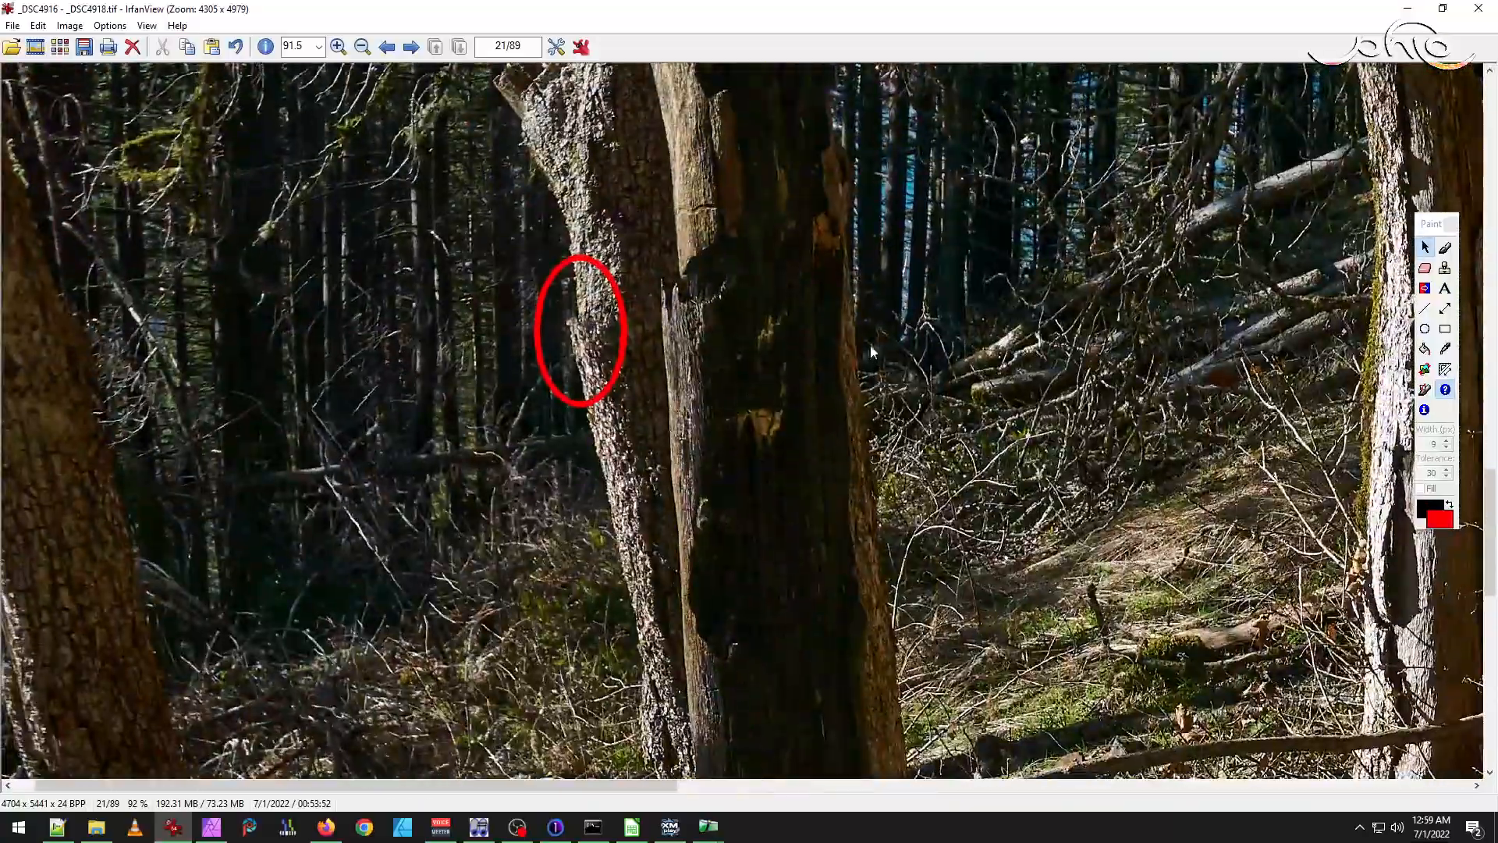
drag(878, 293, 834, 611)
drag(806, 249, 856, 602)
drag(808, 442, 794, 632)
drag(706, 293, 733, 473)
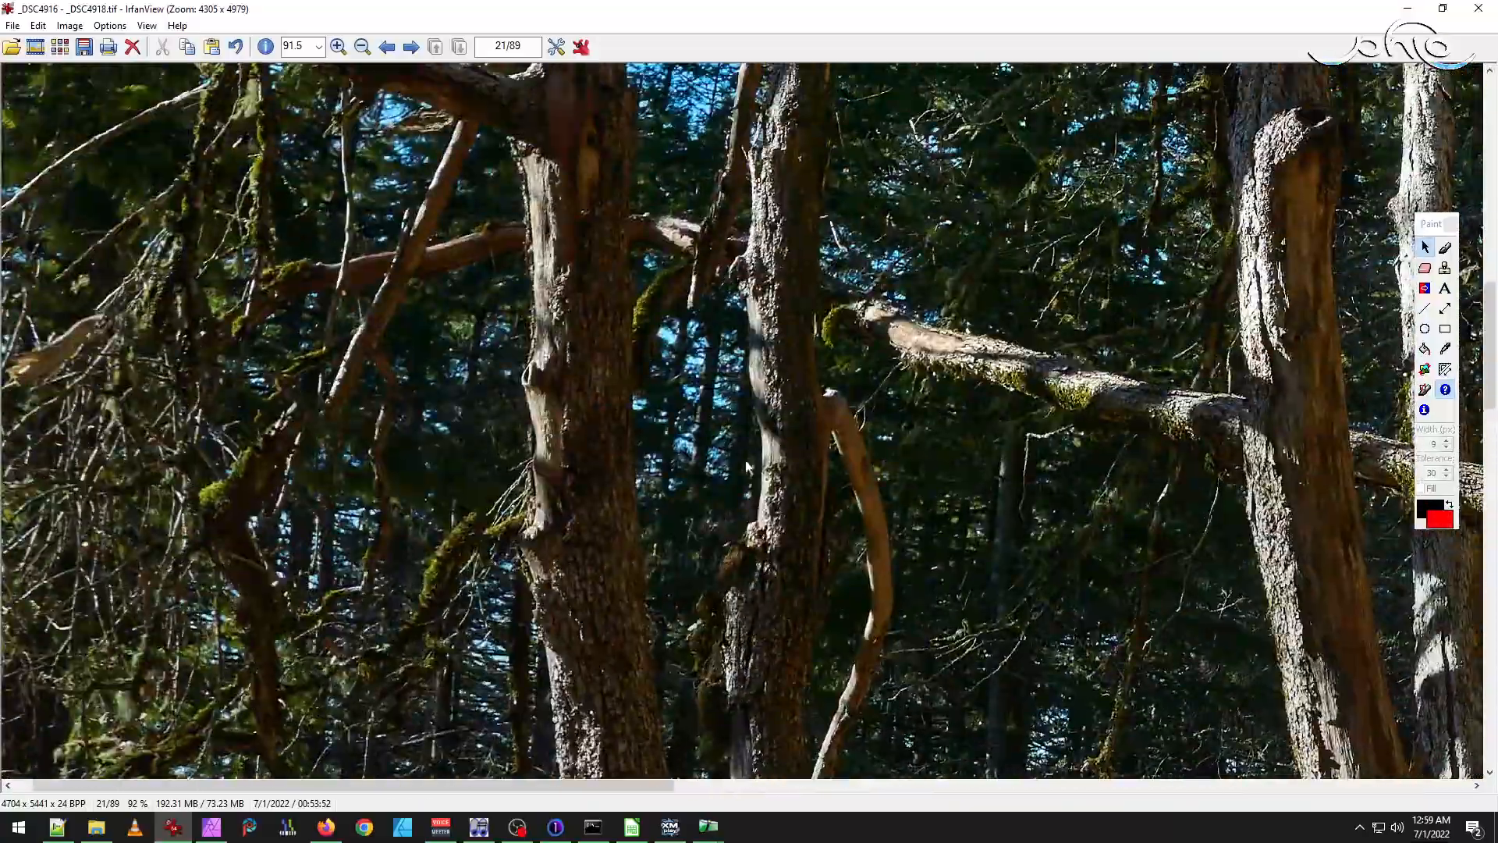
scroll(734, 473, down, 10)
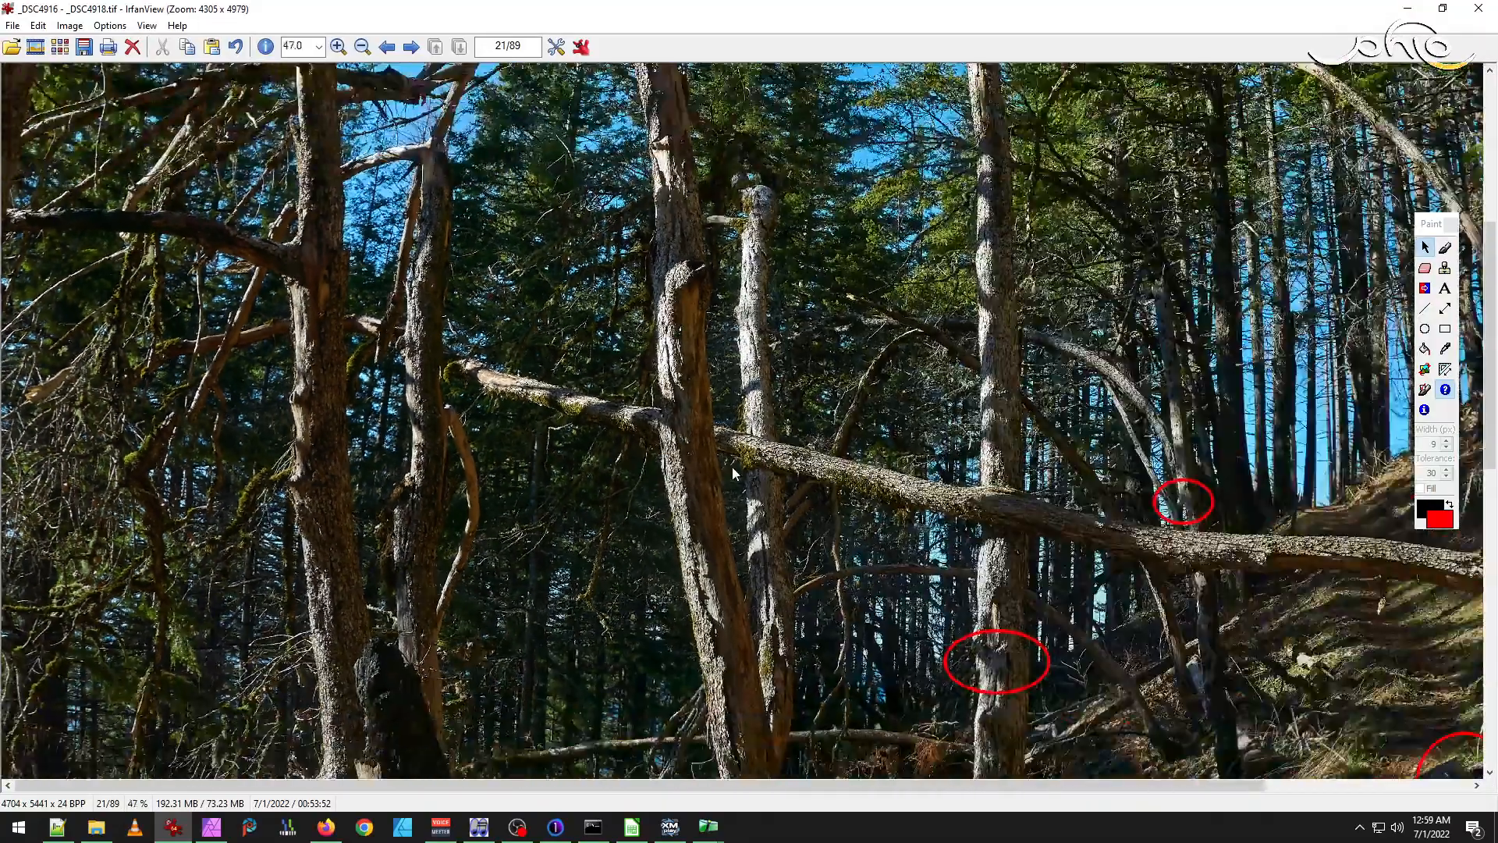
scroll(733, 473, down, 1)
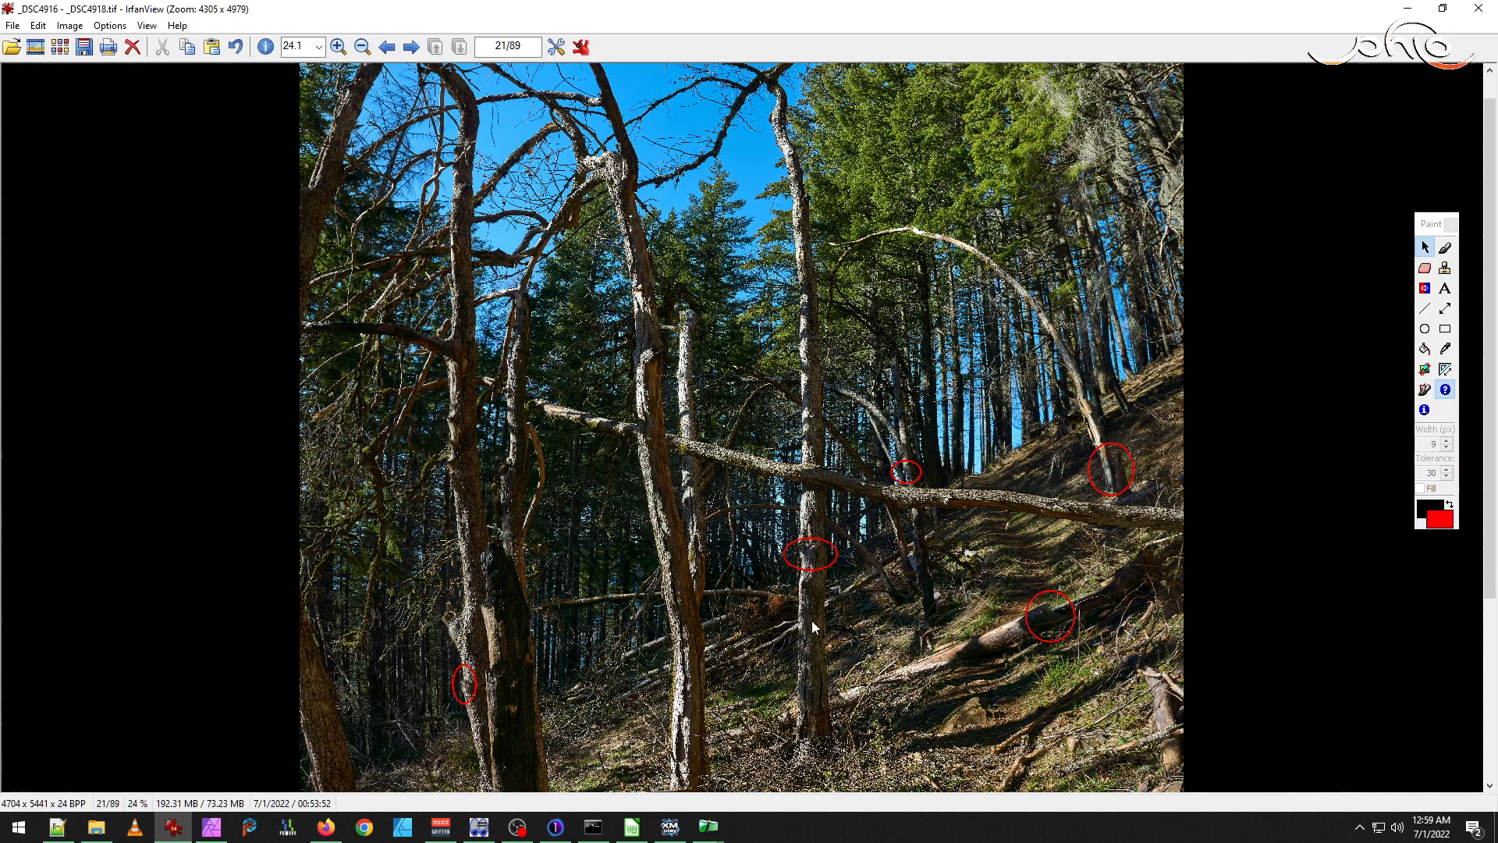
scroll(783, 584, down, 1)
scroll(783, 584, down, 4)
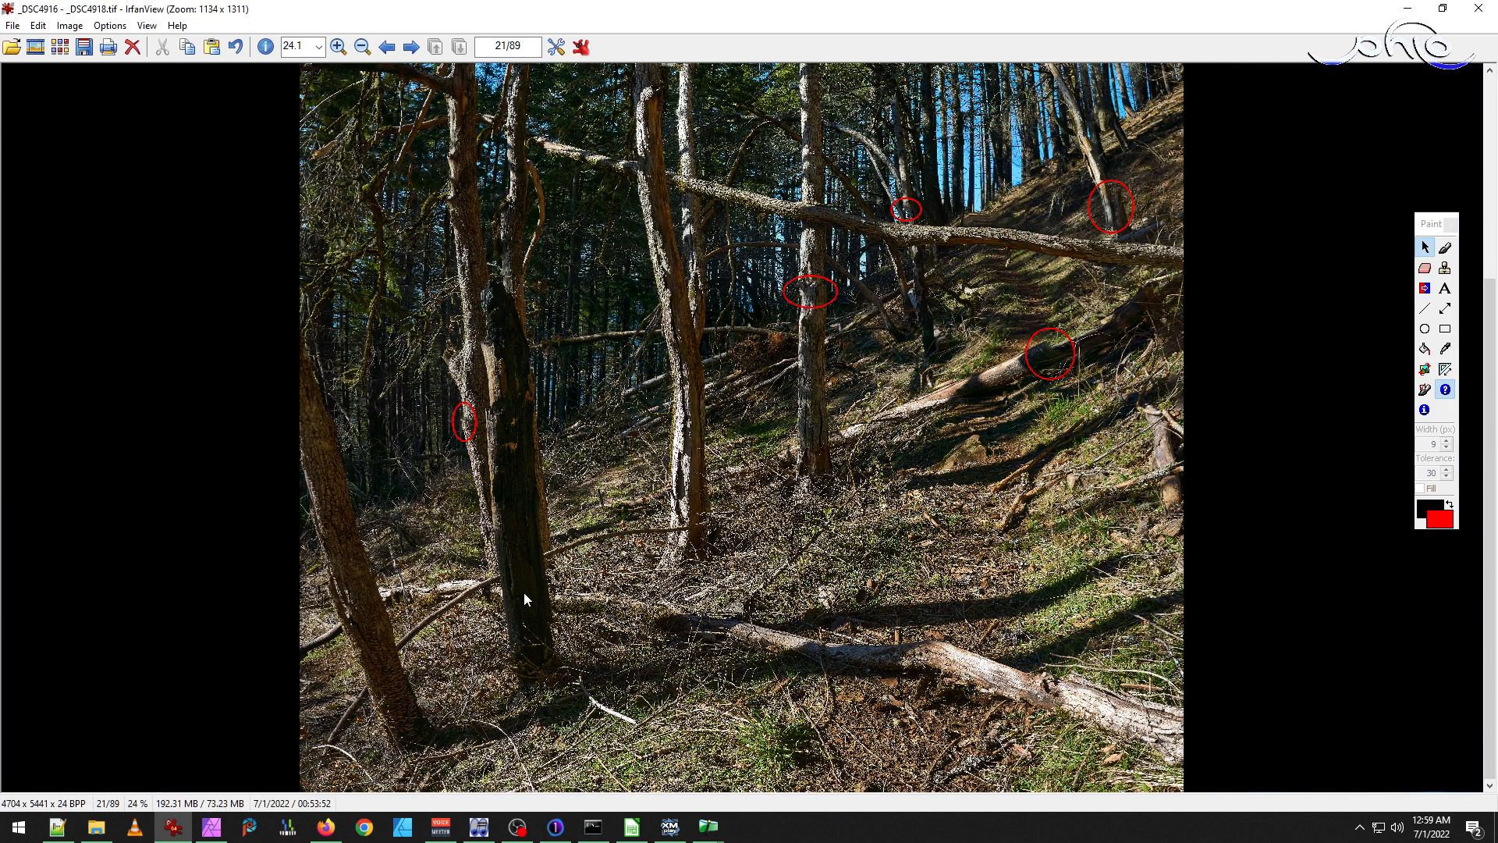
Open _DSC4916 - _DSC4918.tif from the hike folder in Affinity Photo.
click(211, 826)
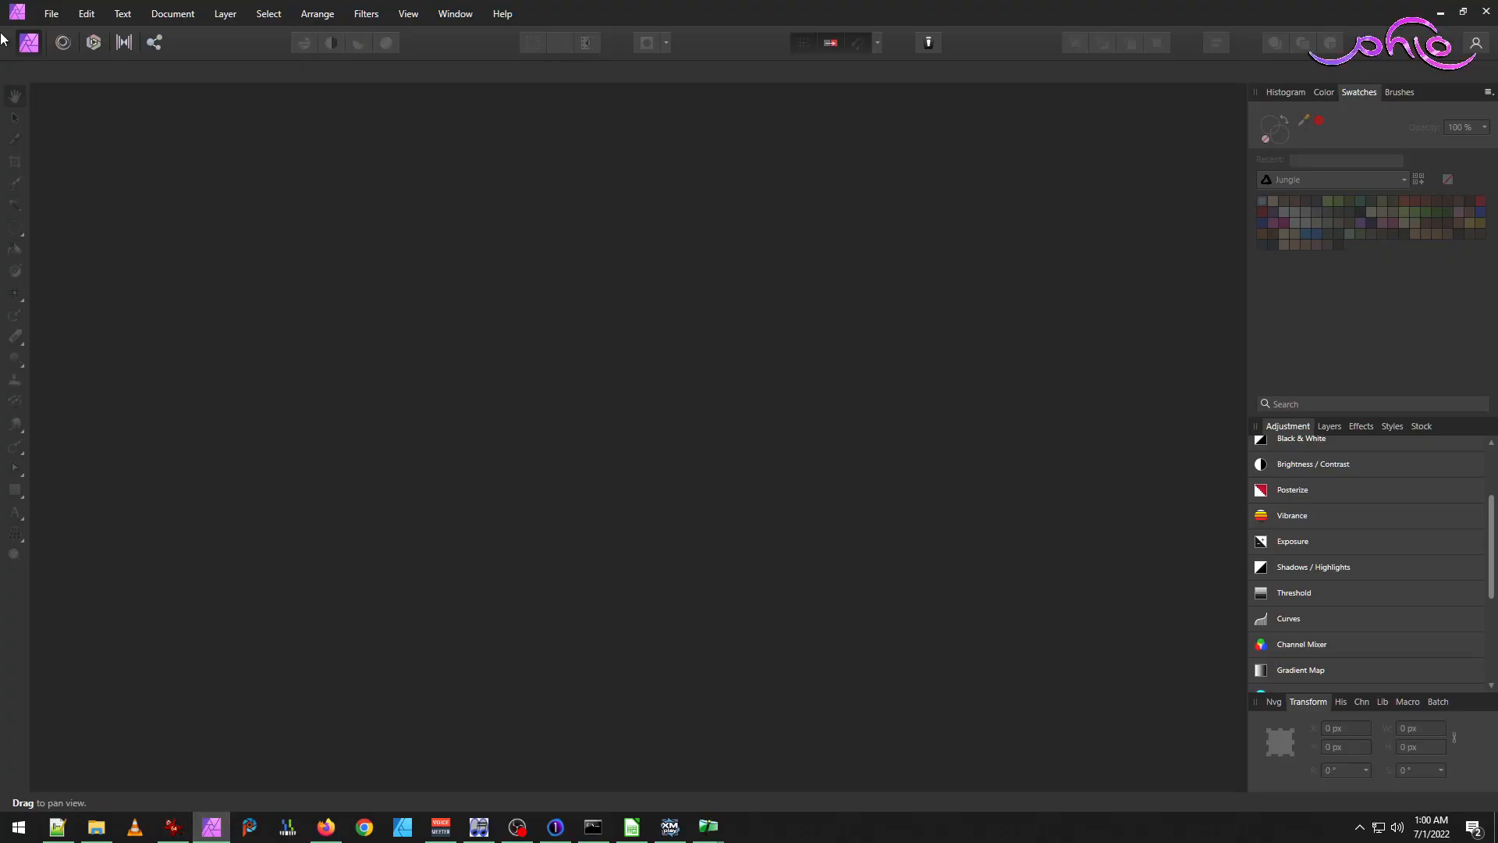
mouse_move(100, 833)
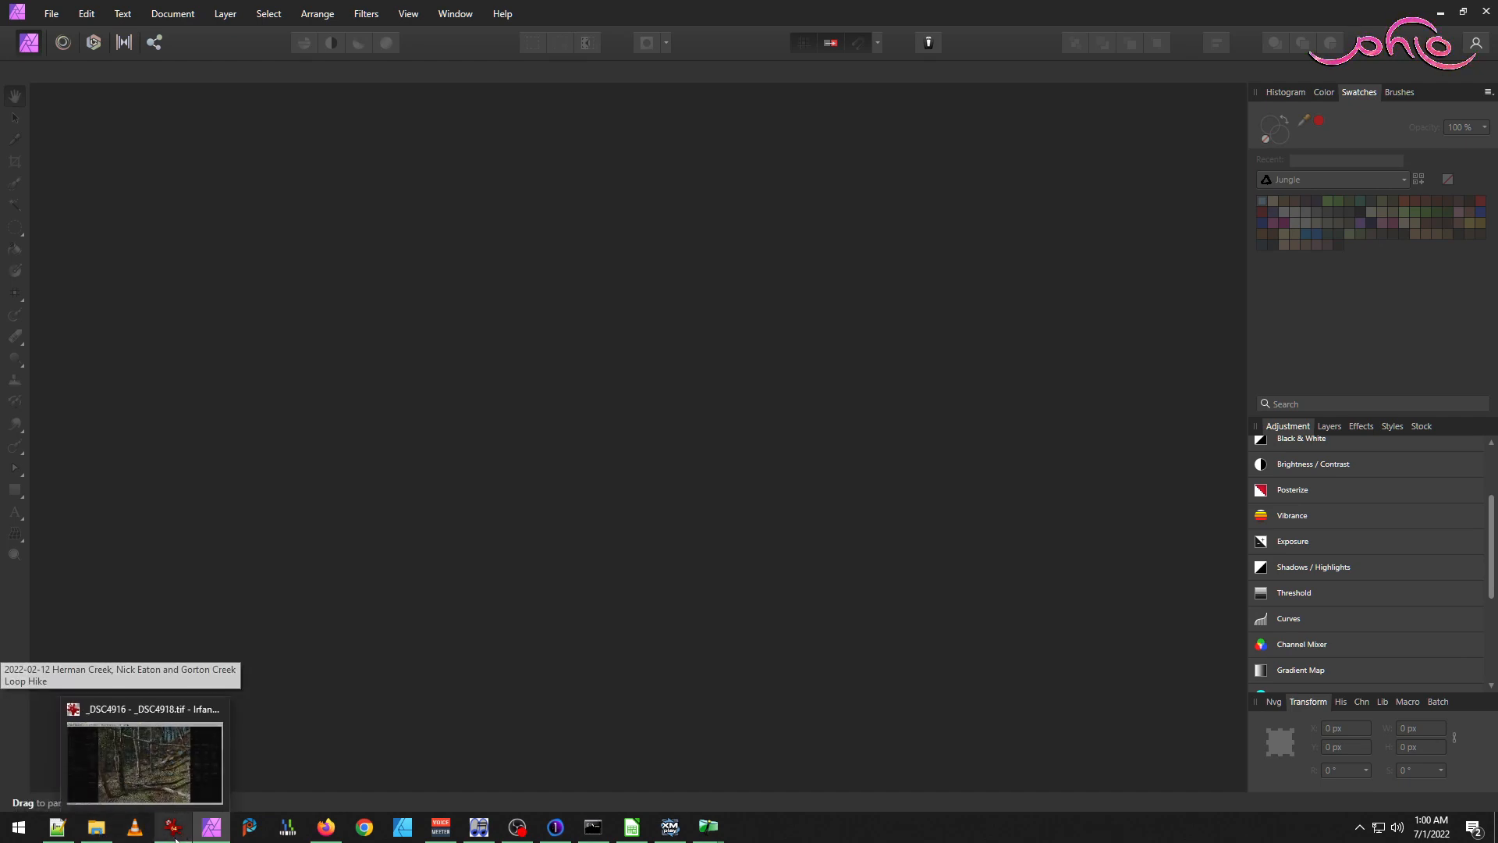
click(97, 833)
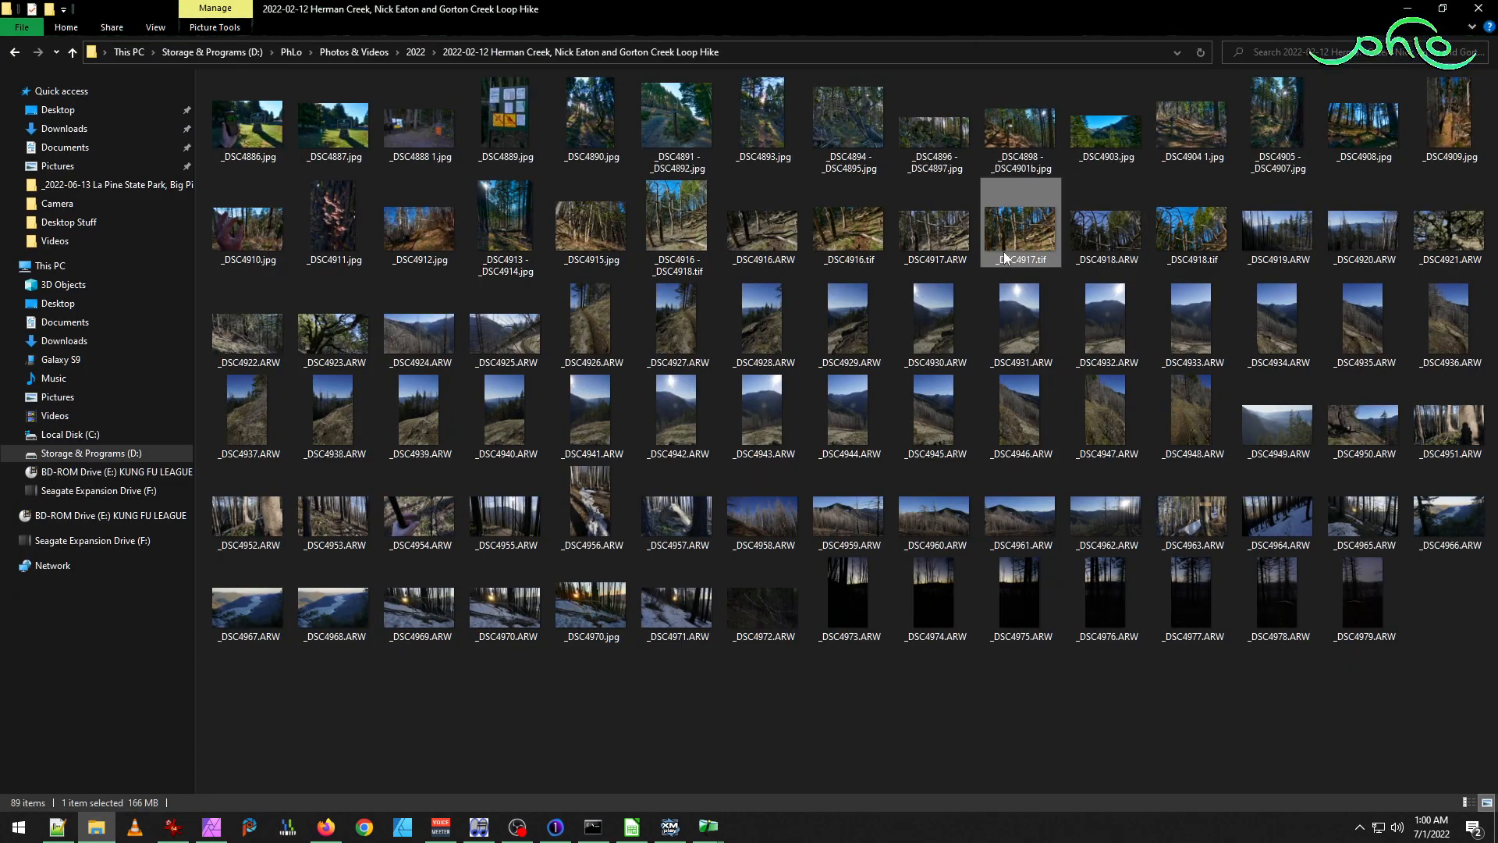
drag(648, 236, 437, 476)
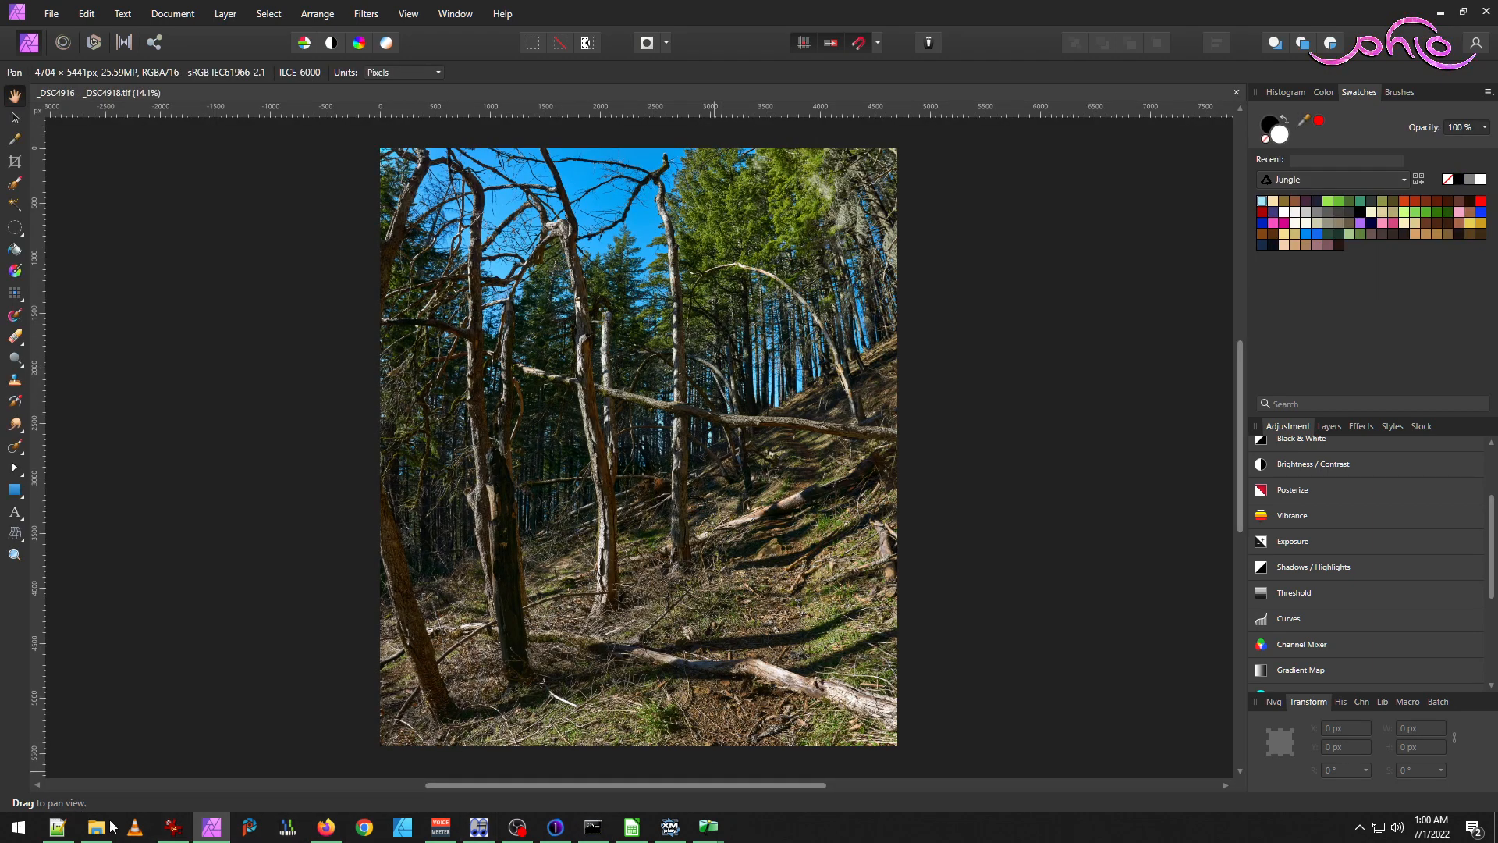
Return to the marked image in IrfanView and inspect the circled trunk beside the burnt stump close up.
click(172, 826)
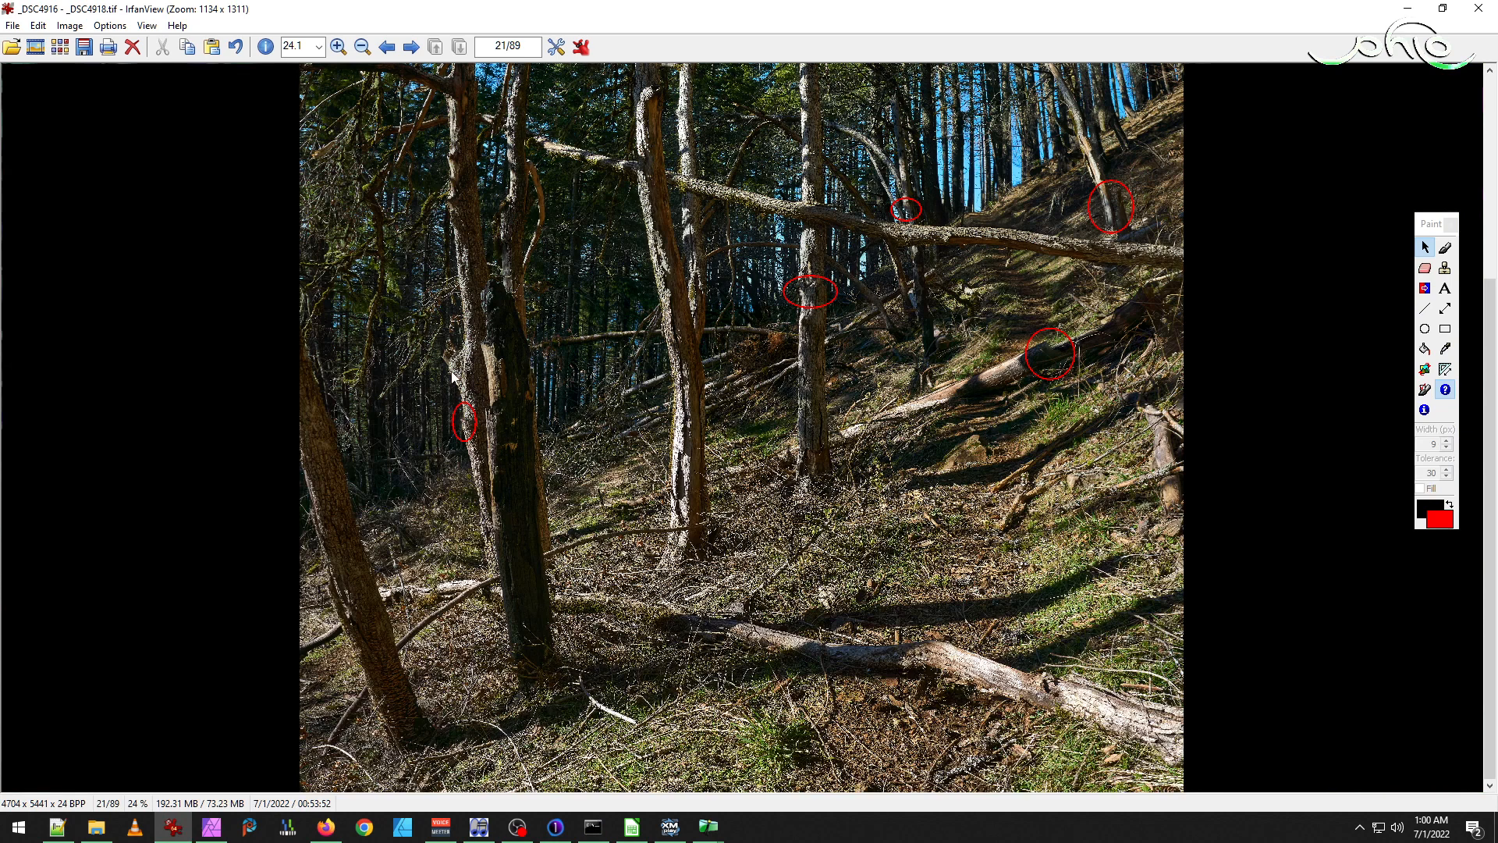
drag(419, 376, 522, 501)
click(457, 438)
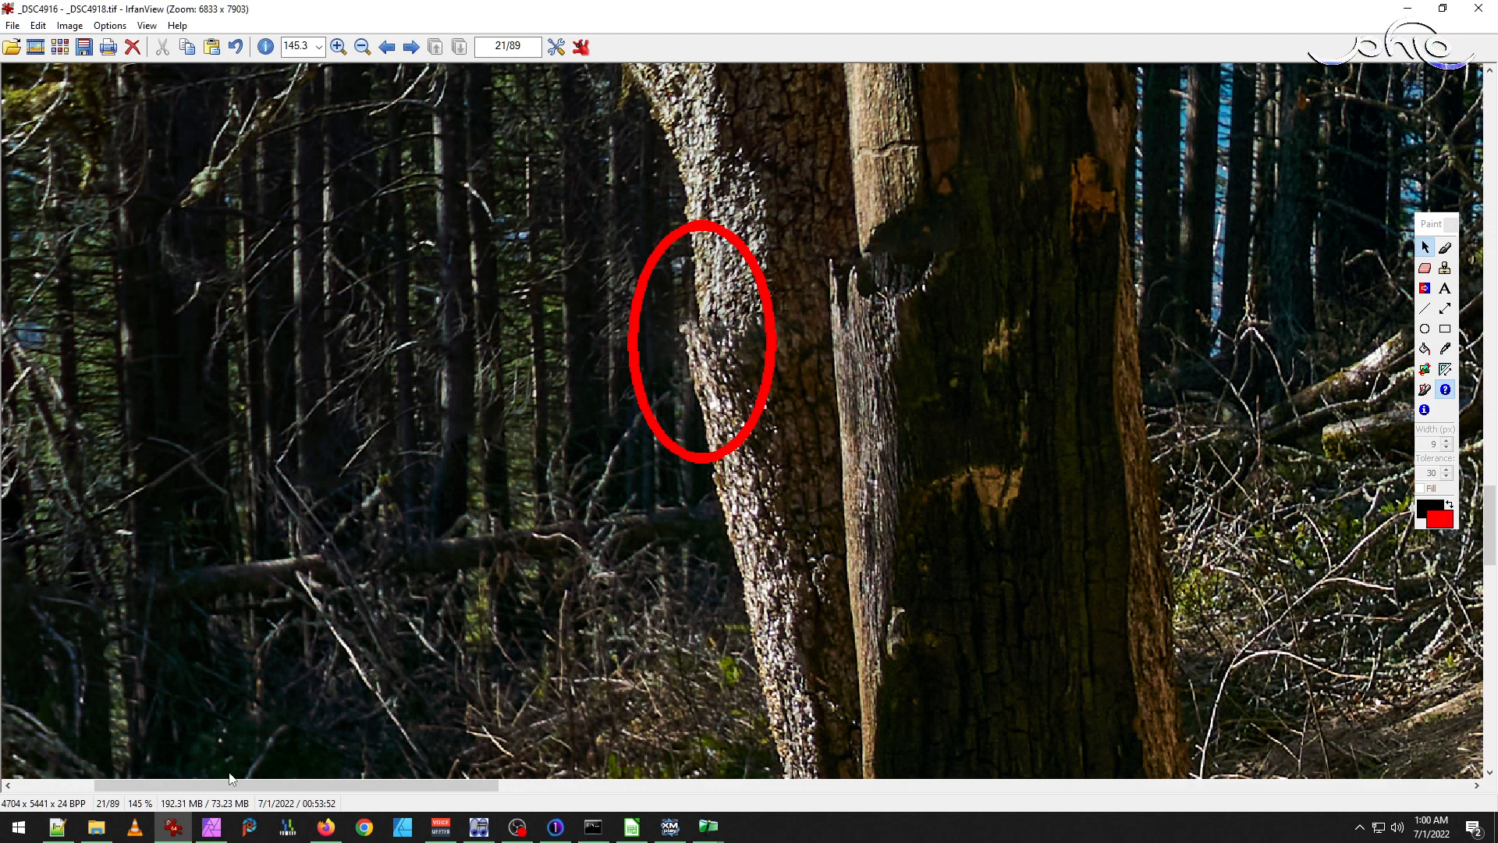
Open _DSC4917.ARW from the hike folder and compare it with the marked stitched image.
click(96, 827)
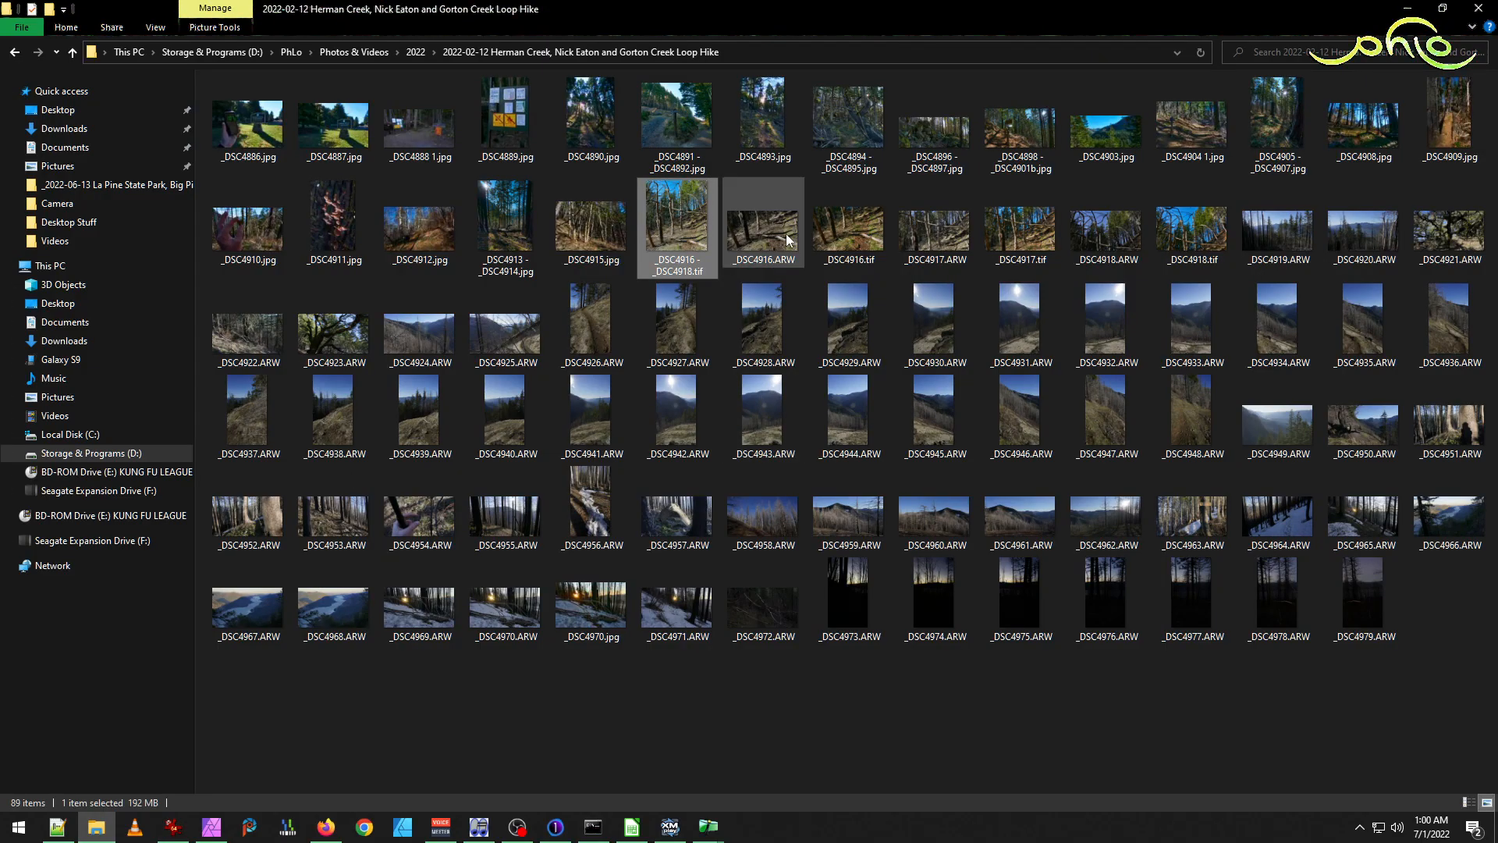
double_click(944, 242)
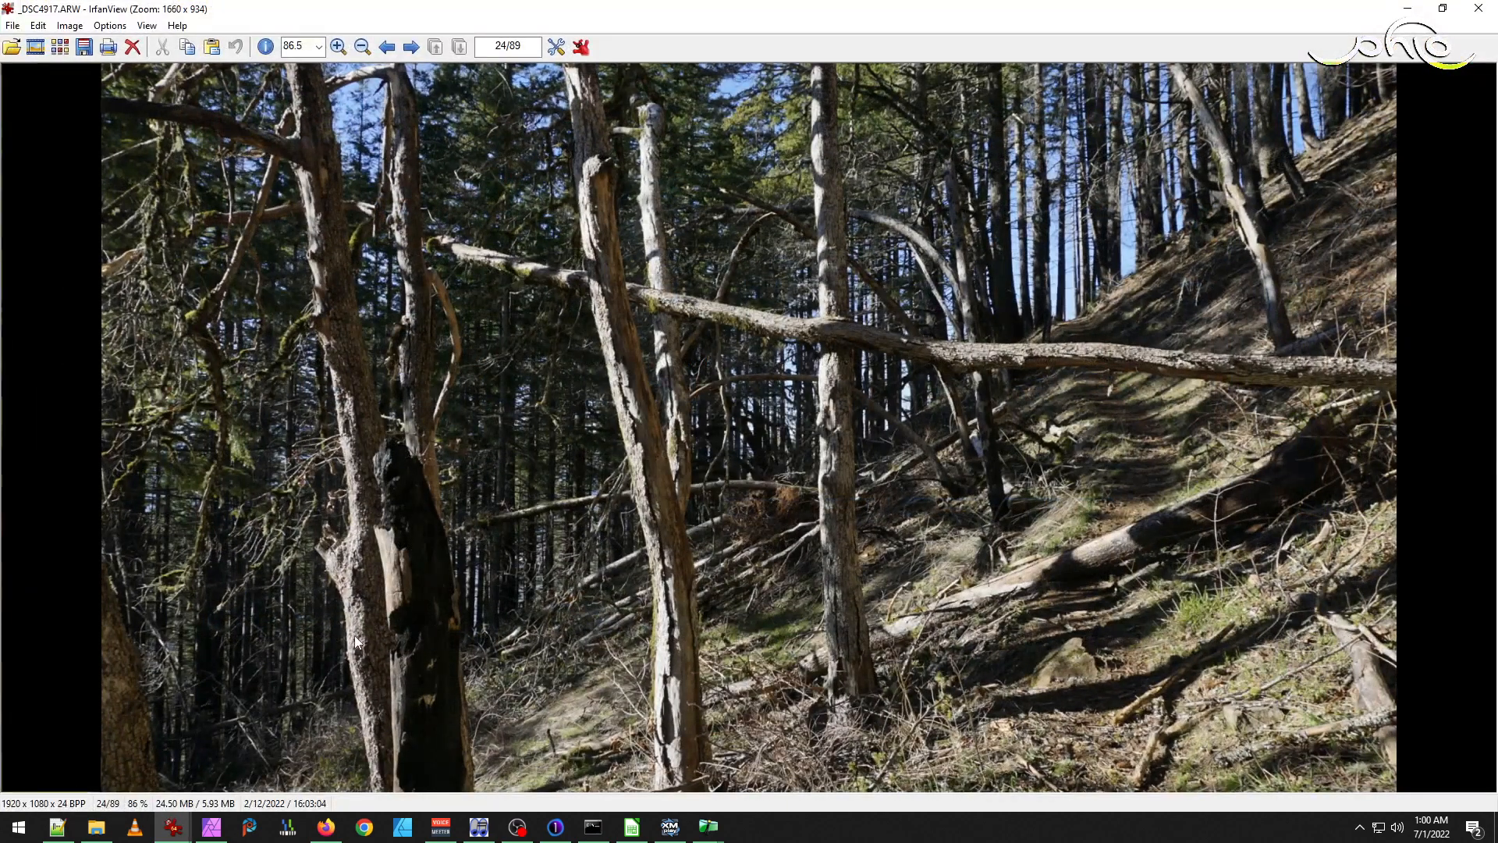
key(alt+Tab)
key(alt+Tab)
key(alt+Tab)
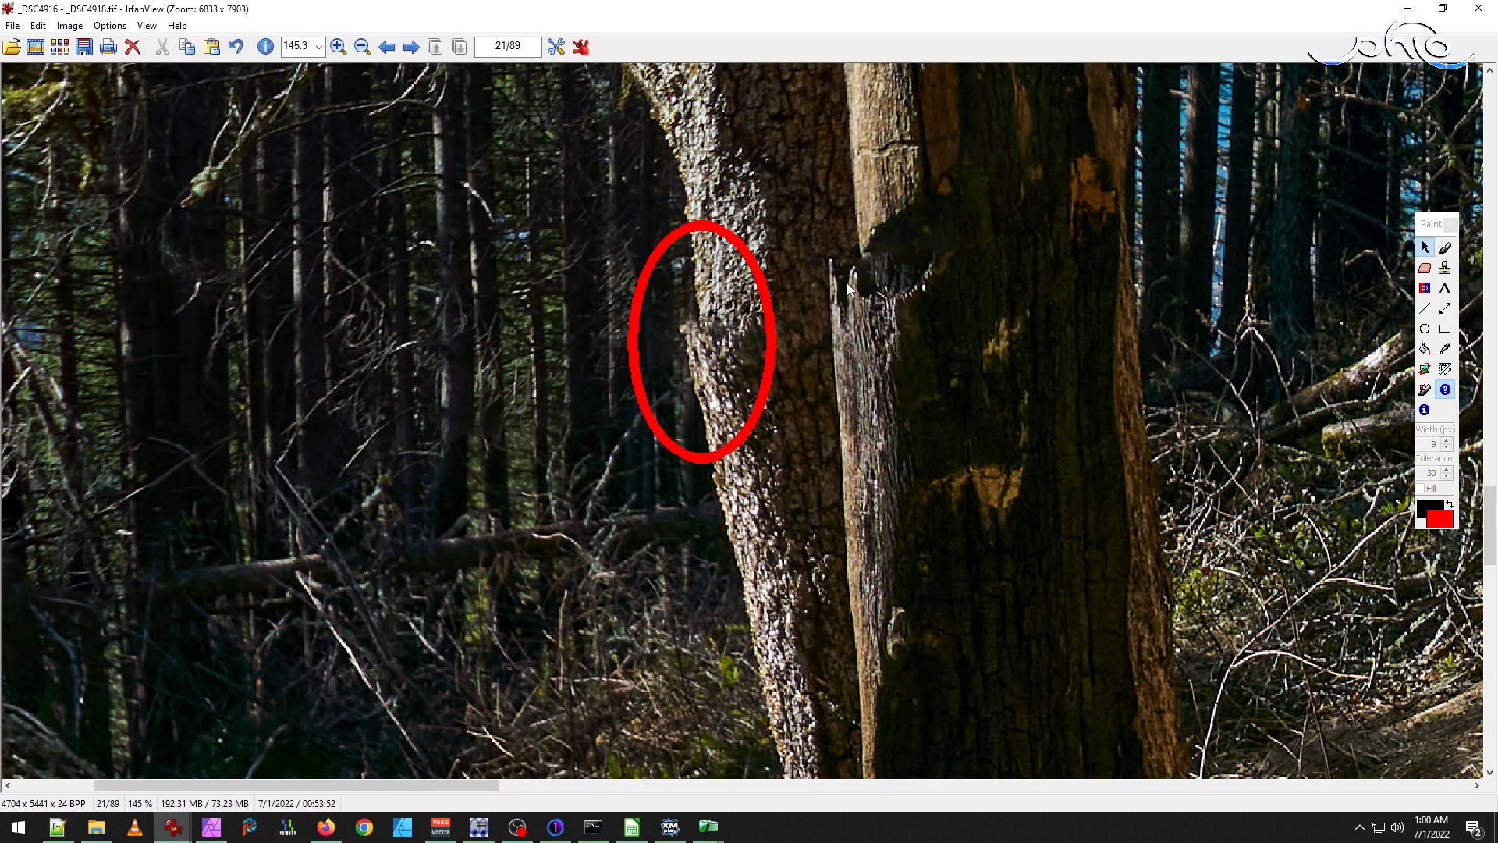
key(alt+Tab)
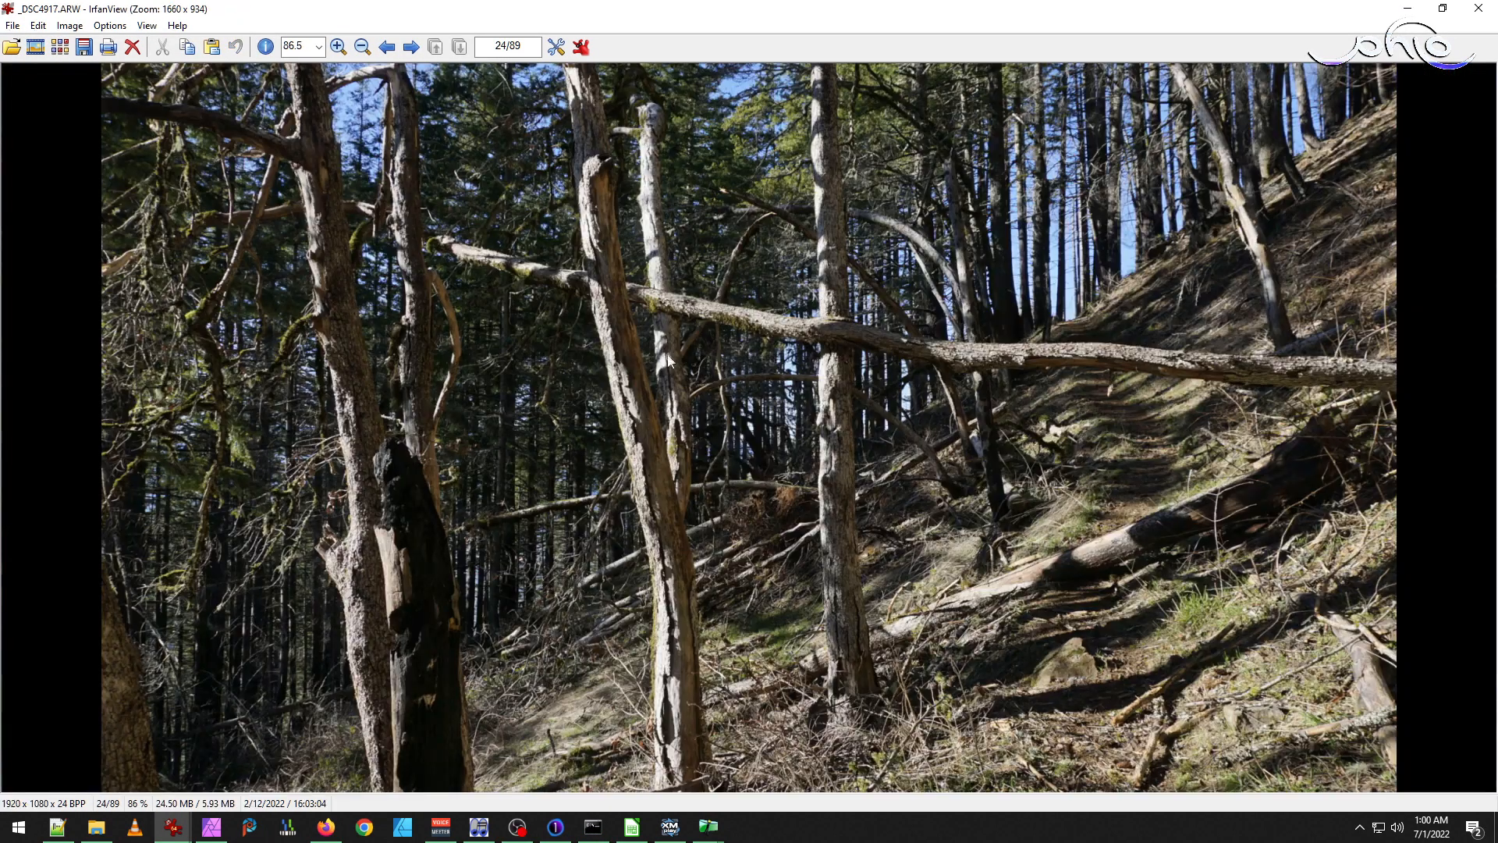
Magnify the trunk beside the burnt stump in _DSC4917.ARW and compare it with the circled spot in the stitched image.
drag(314, 609, 450, 729)
click(348, 639)
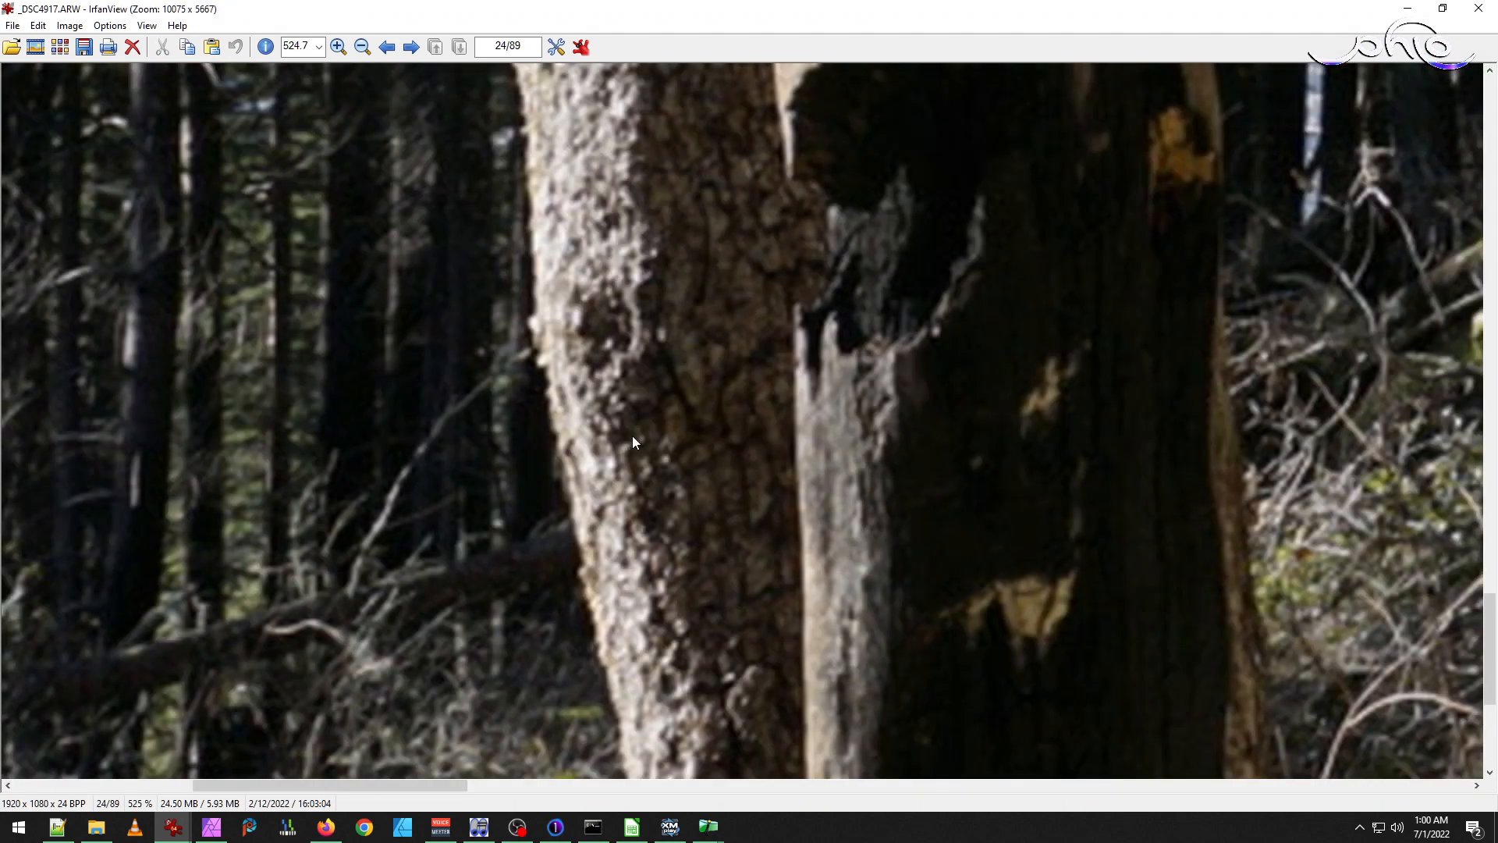
key(alt+Tab)
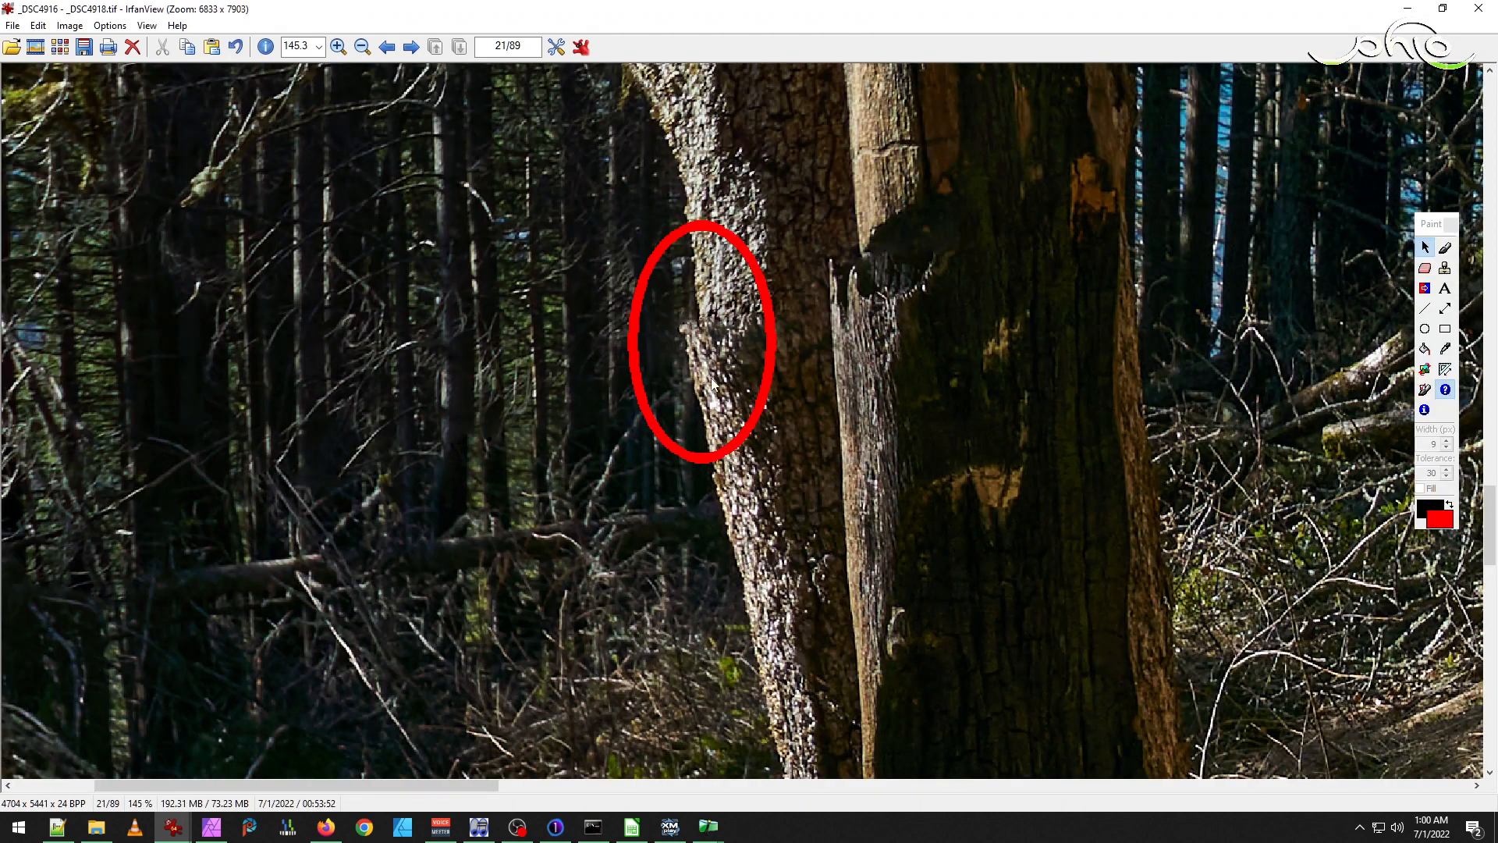
key(alt+Tab)
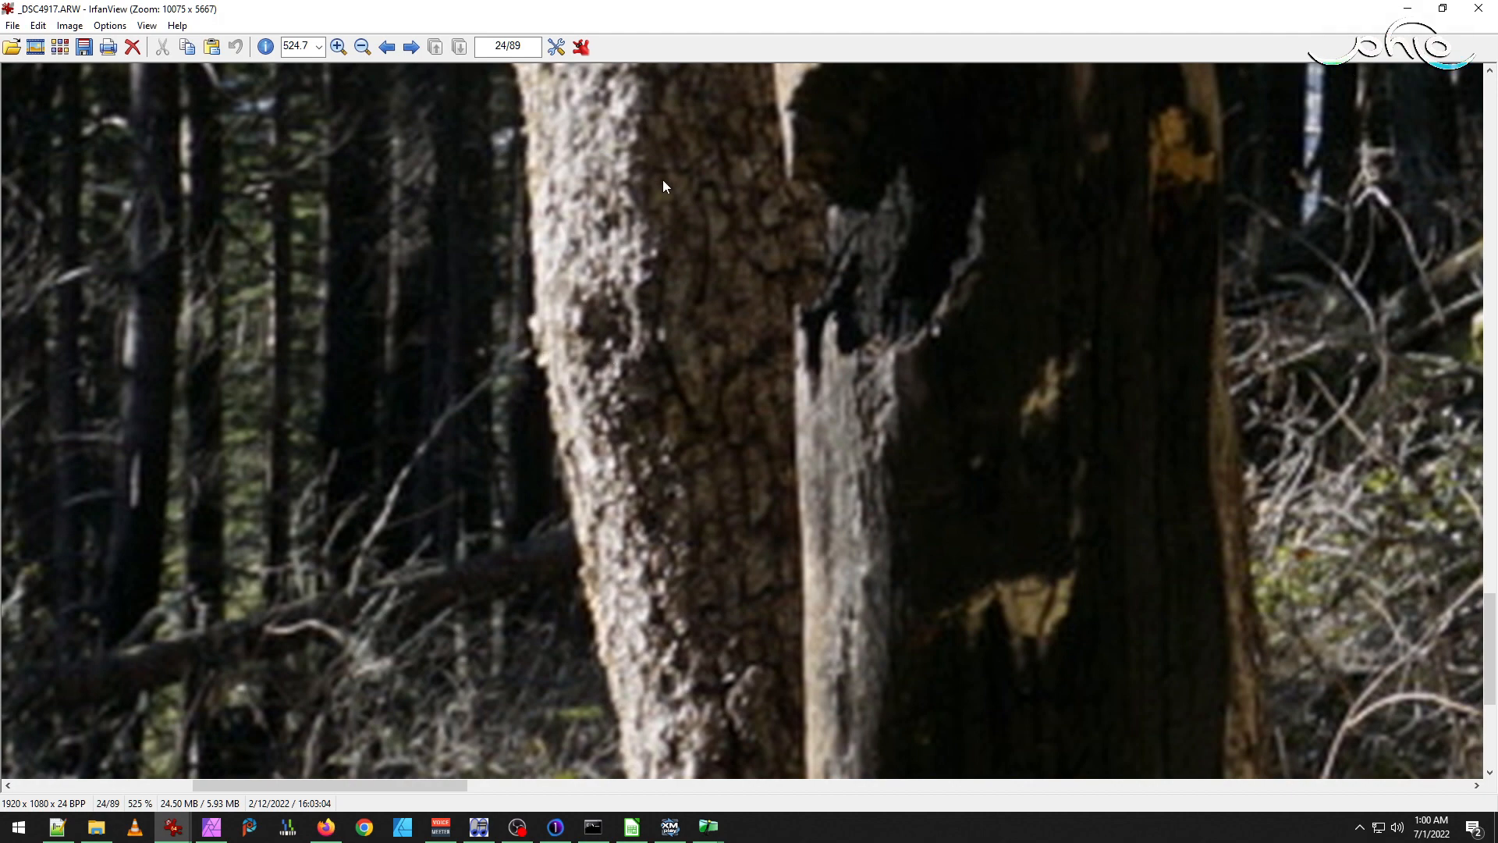
key(alt+Tab)
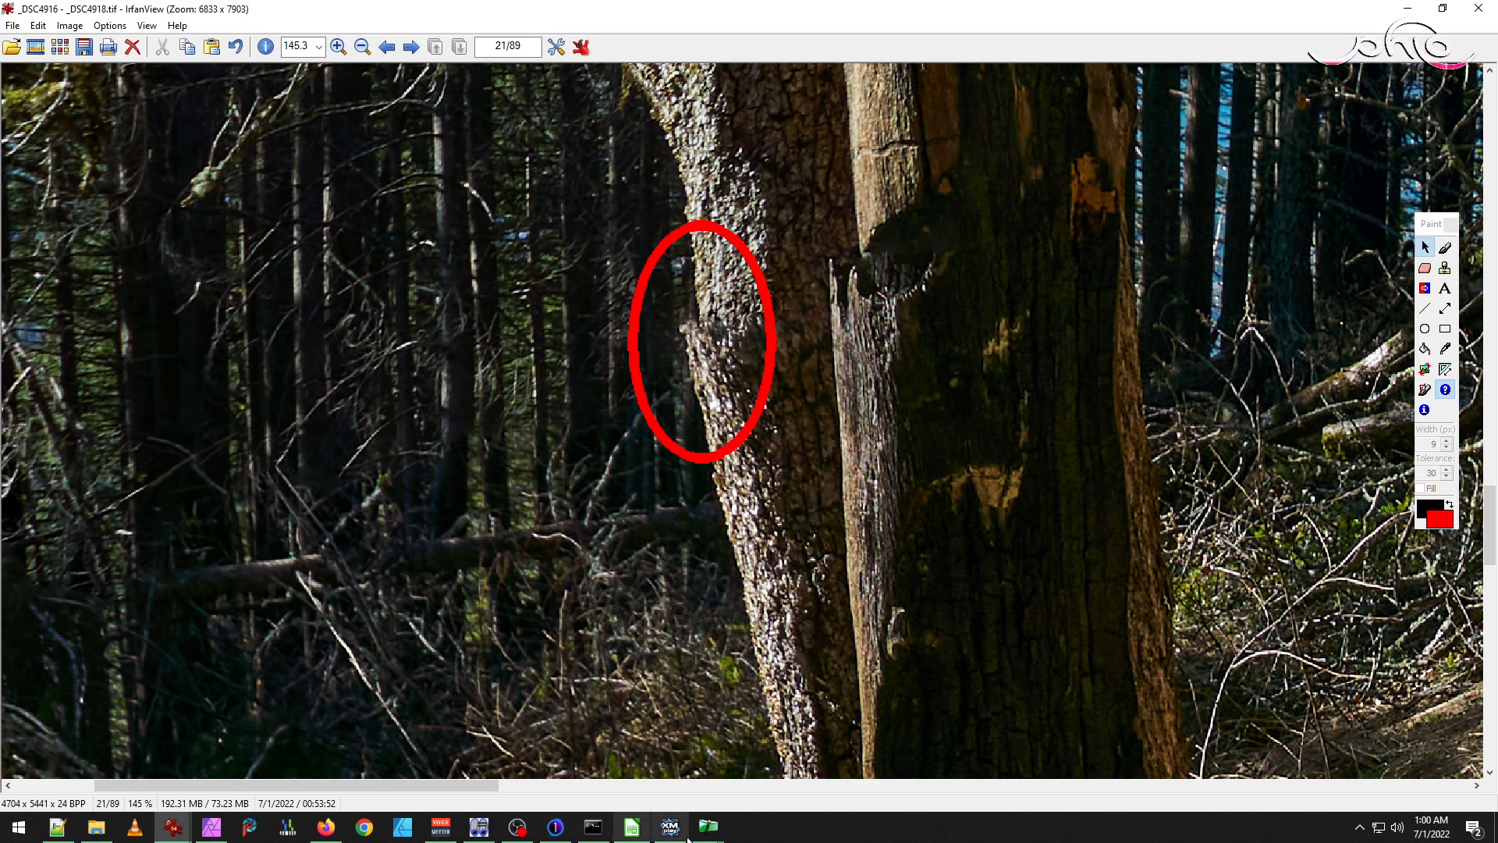
Check the Hugin panorama preview, then switch to Affinity Photo and magnify the misaligned trunk beside the burnt stump.
mouse_move(709, 831)
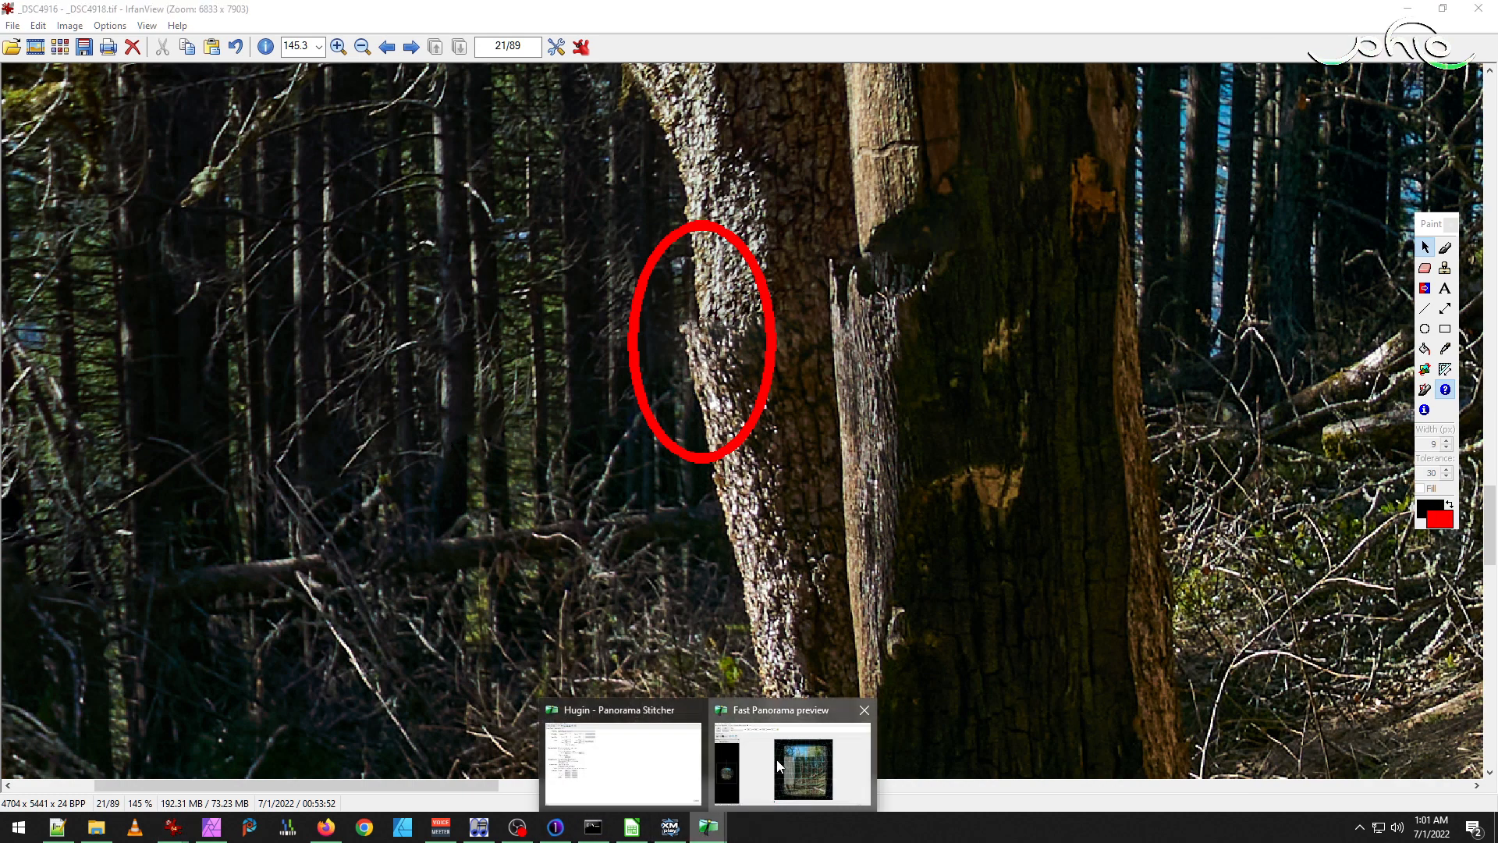
click(790, 768)
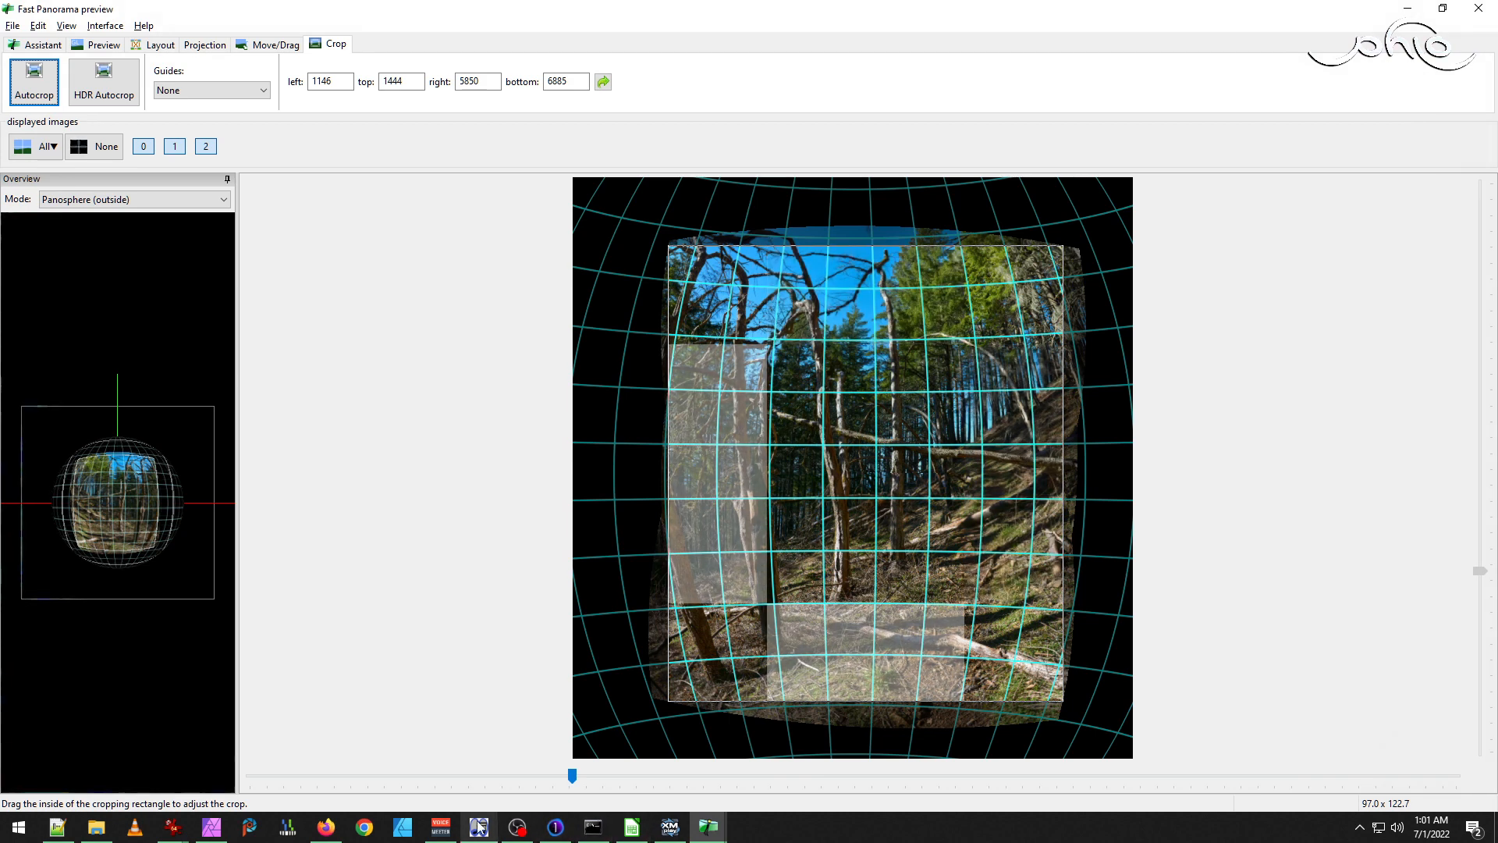
click(211, 827)
scroll(441, 538, up, 2)
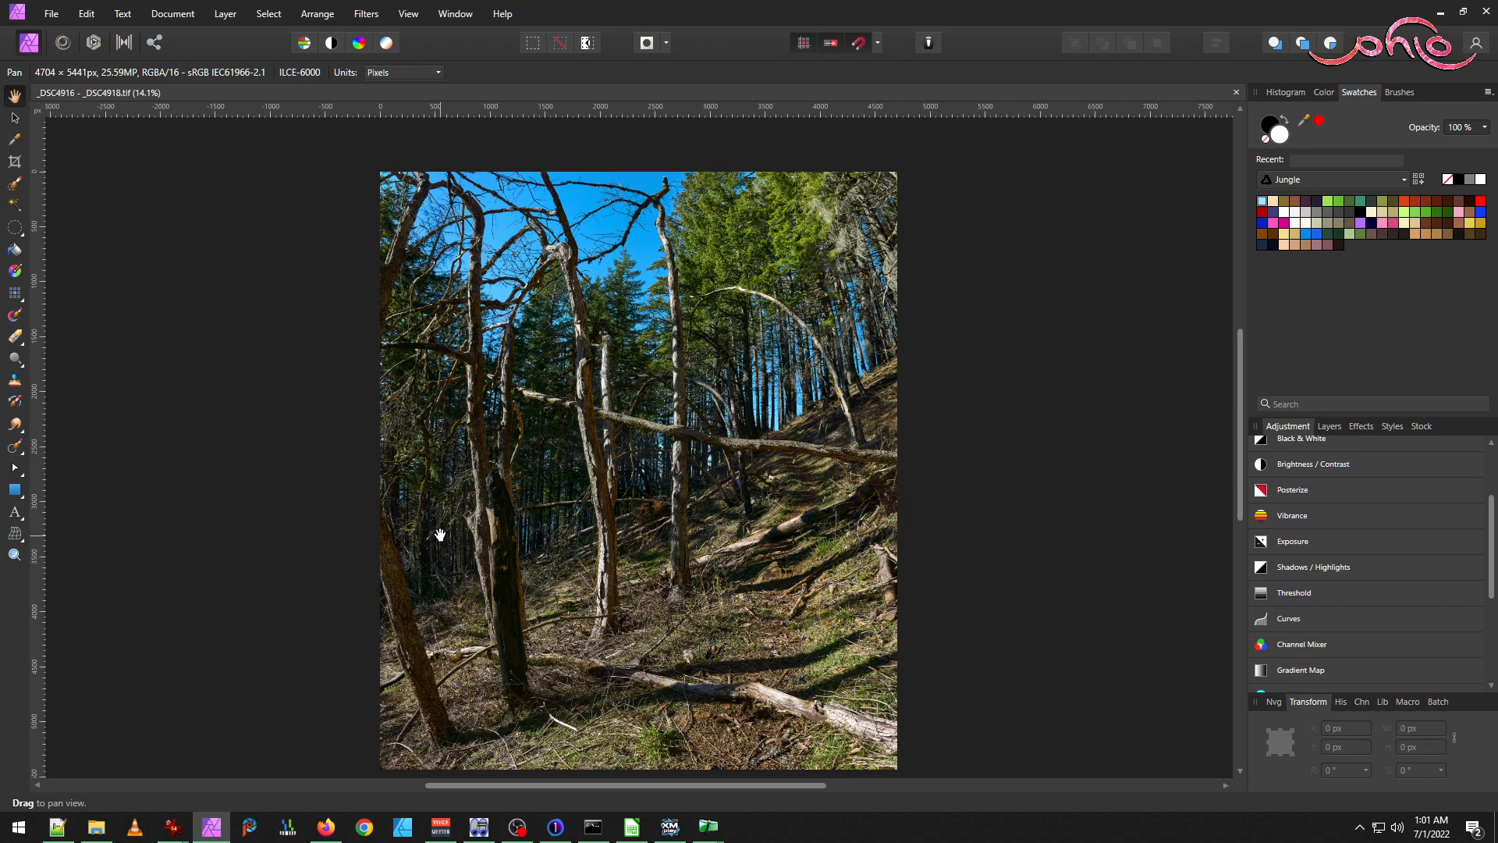
scroll(456, 600, up, 1)
scroll(456, 600, up, 10)
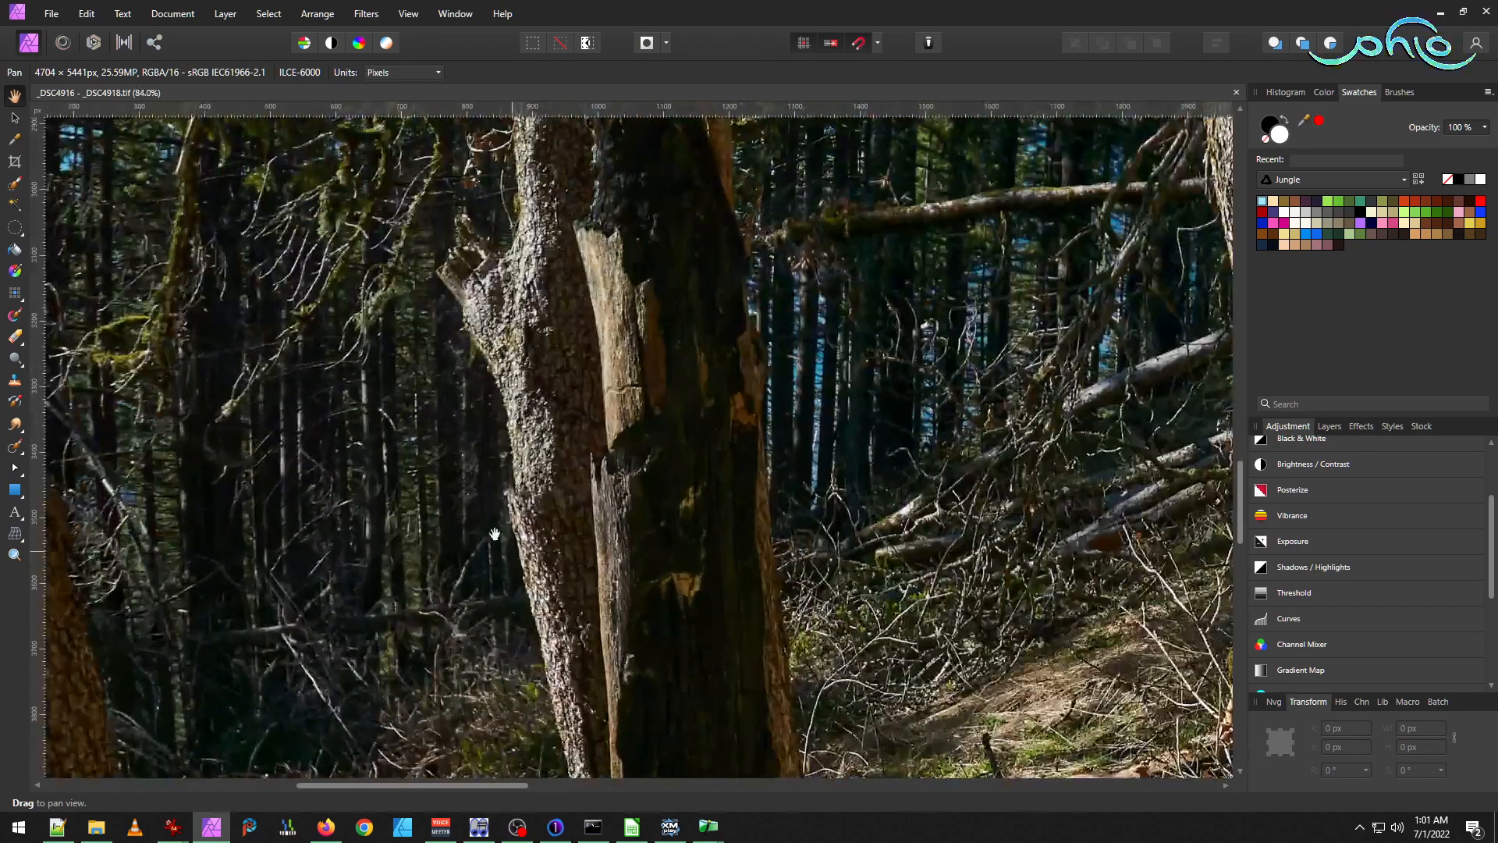
scroll(491, 527, up, 1)
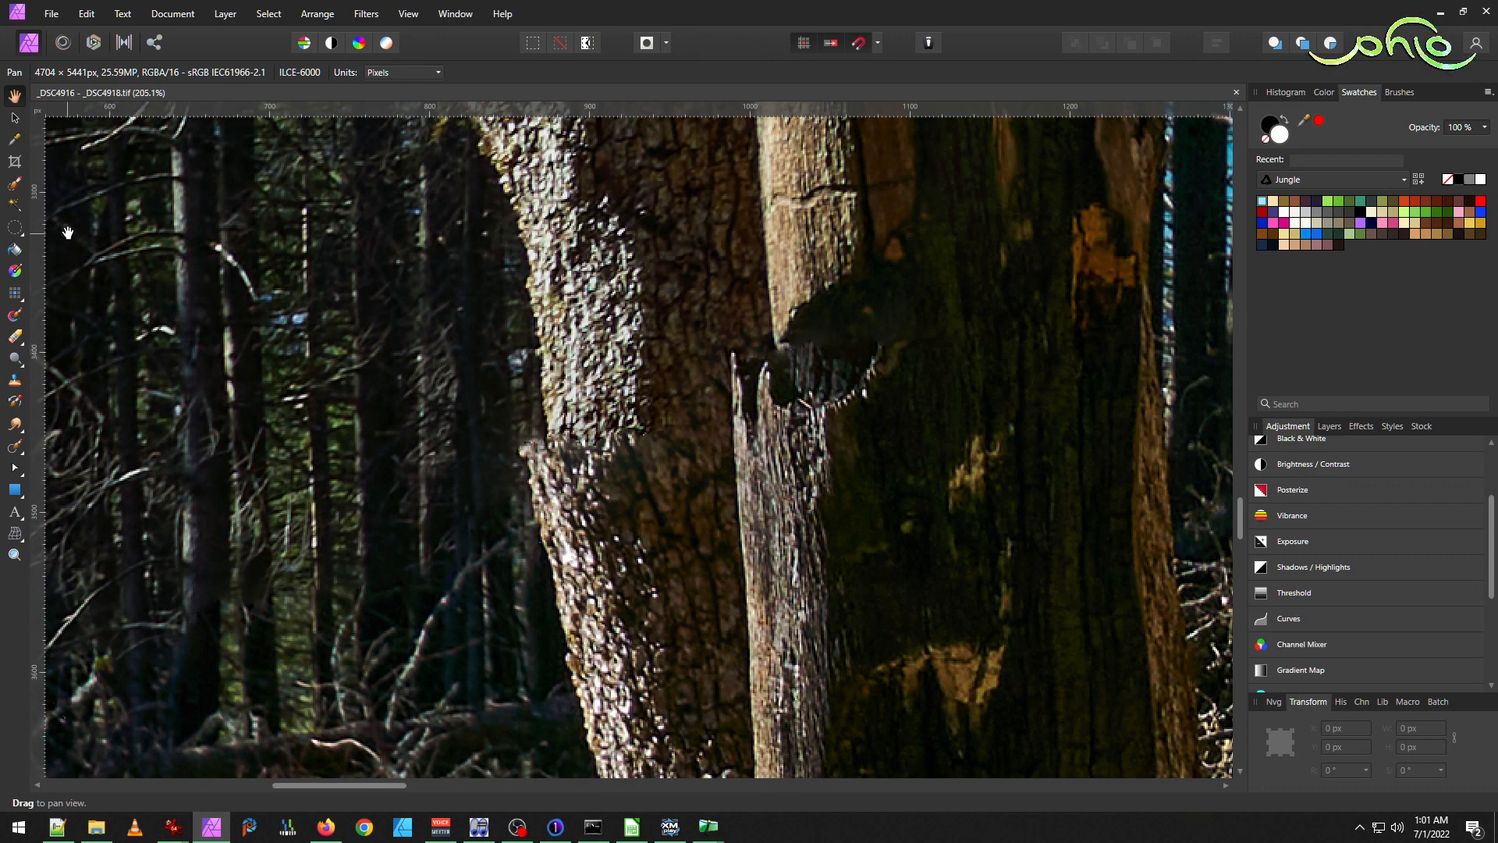
drag(580, 503, 660, 413)
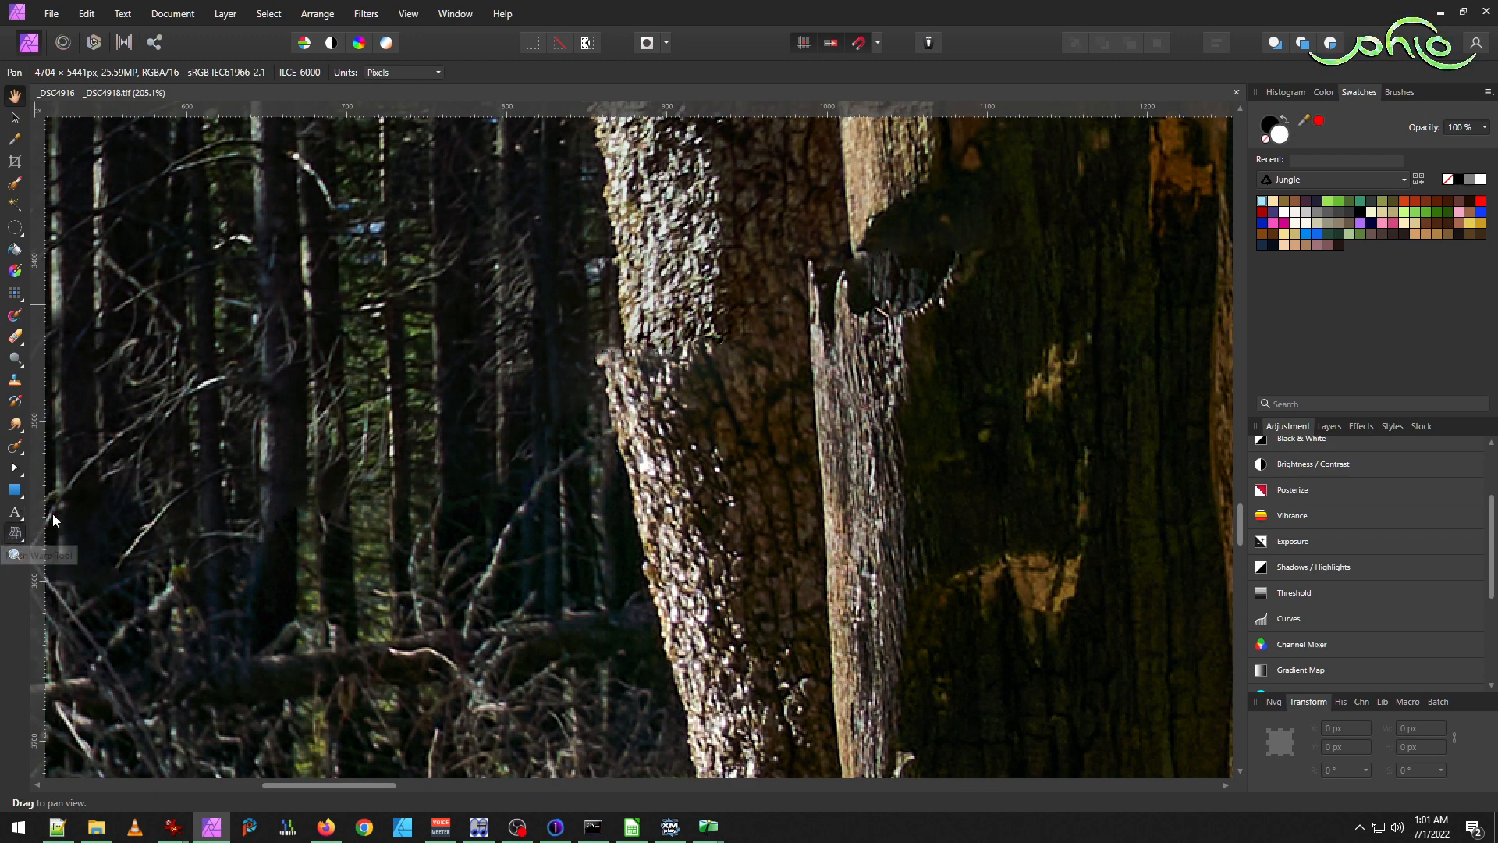
Outline the misaligned lower trunk edge below the stitching break with a polygonal freehand selection about 87 × 213 px.
click(15, 536)
click(18, 231)
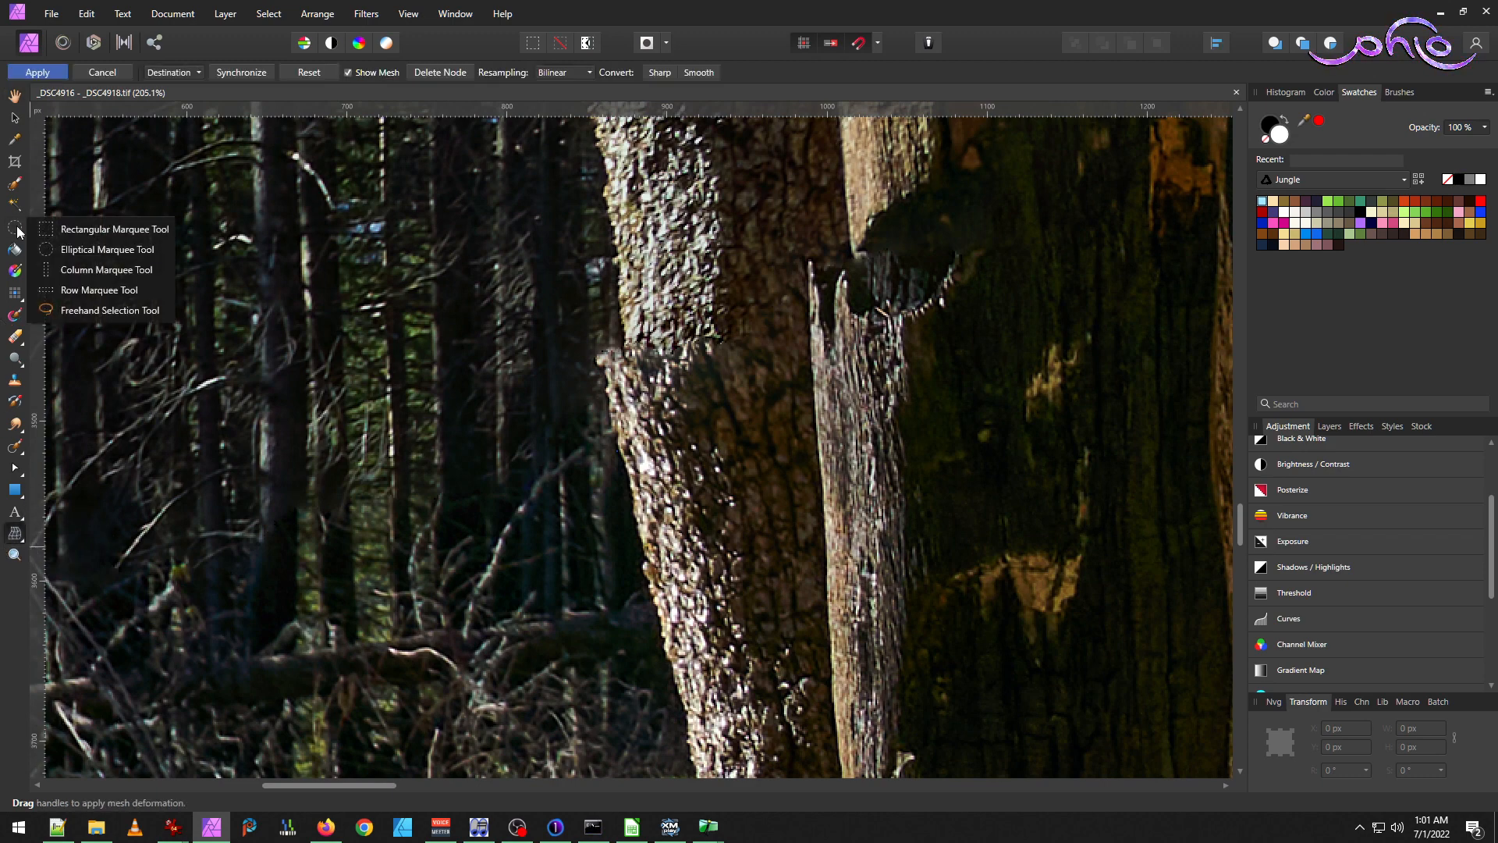
click(71, 309)
click(71, 74)
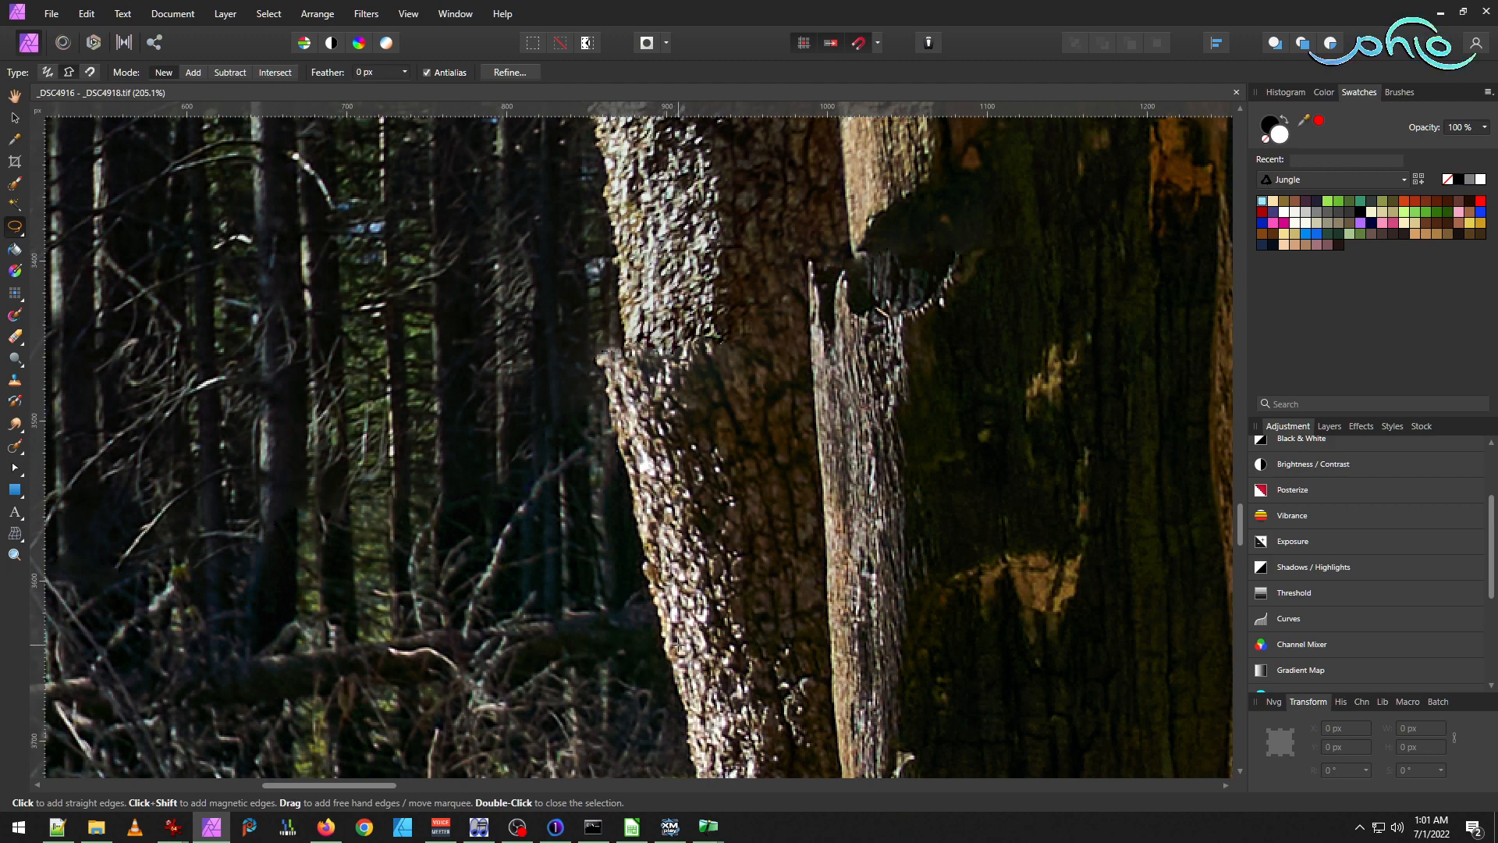
click(678, 690)
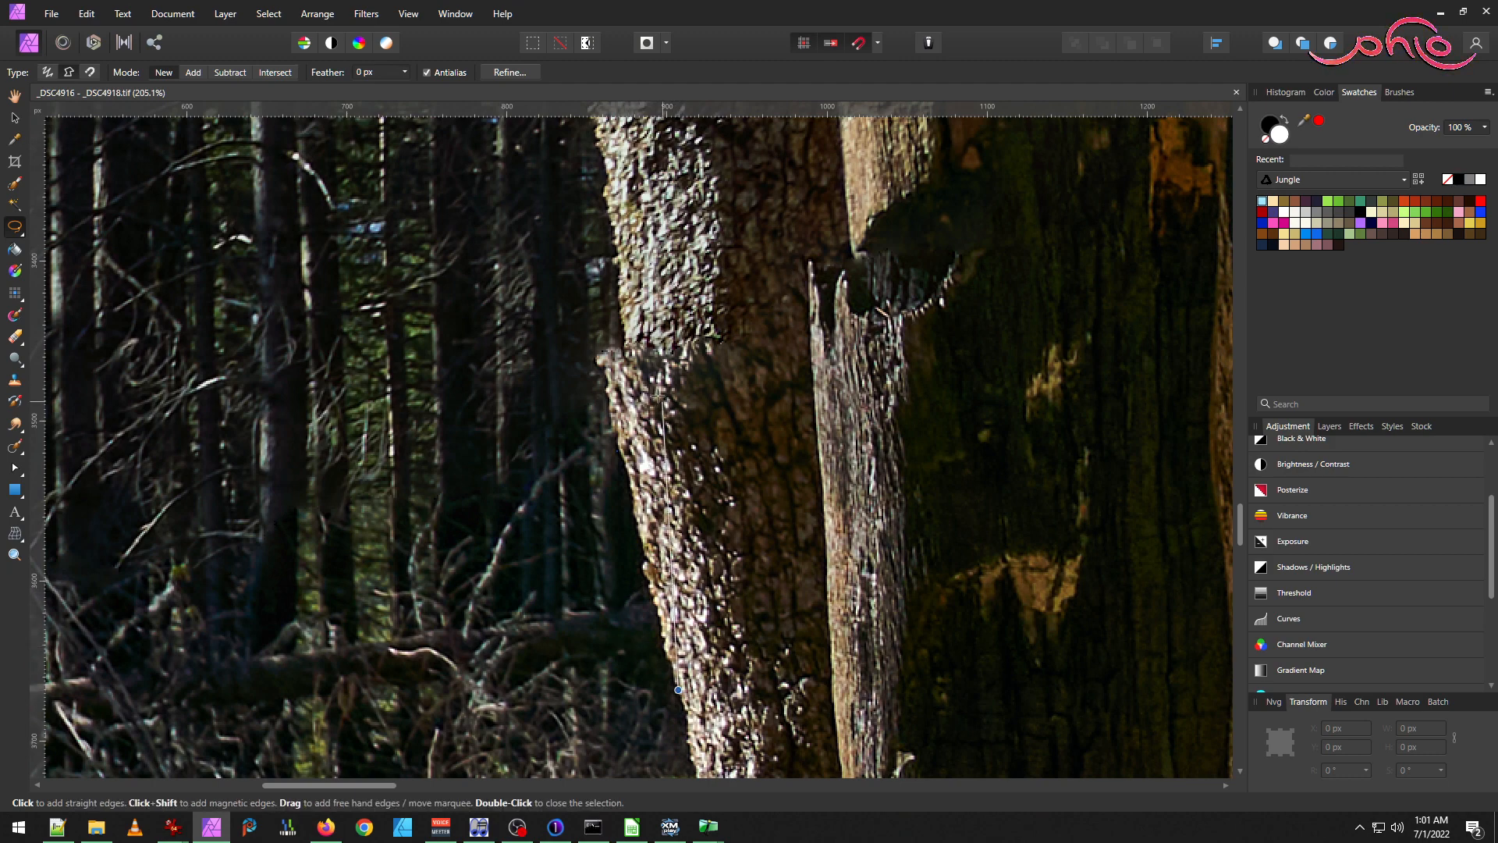
click(662, 349)
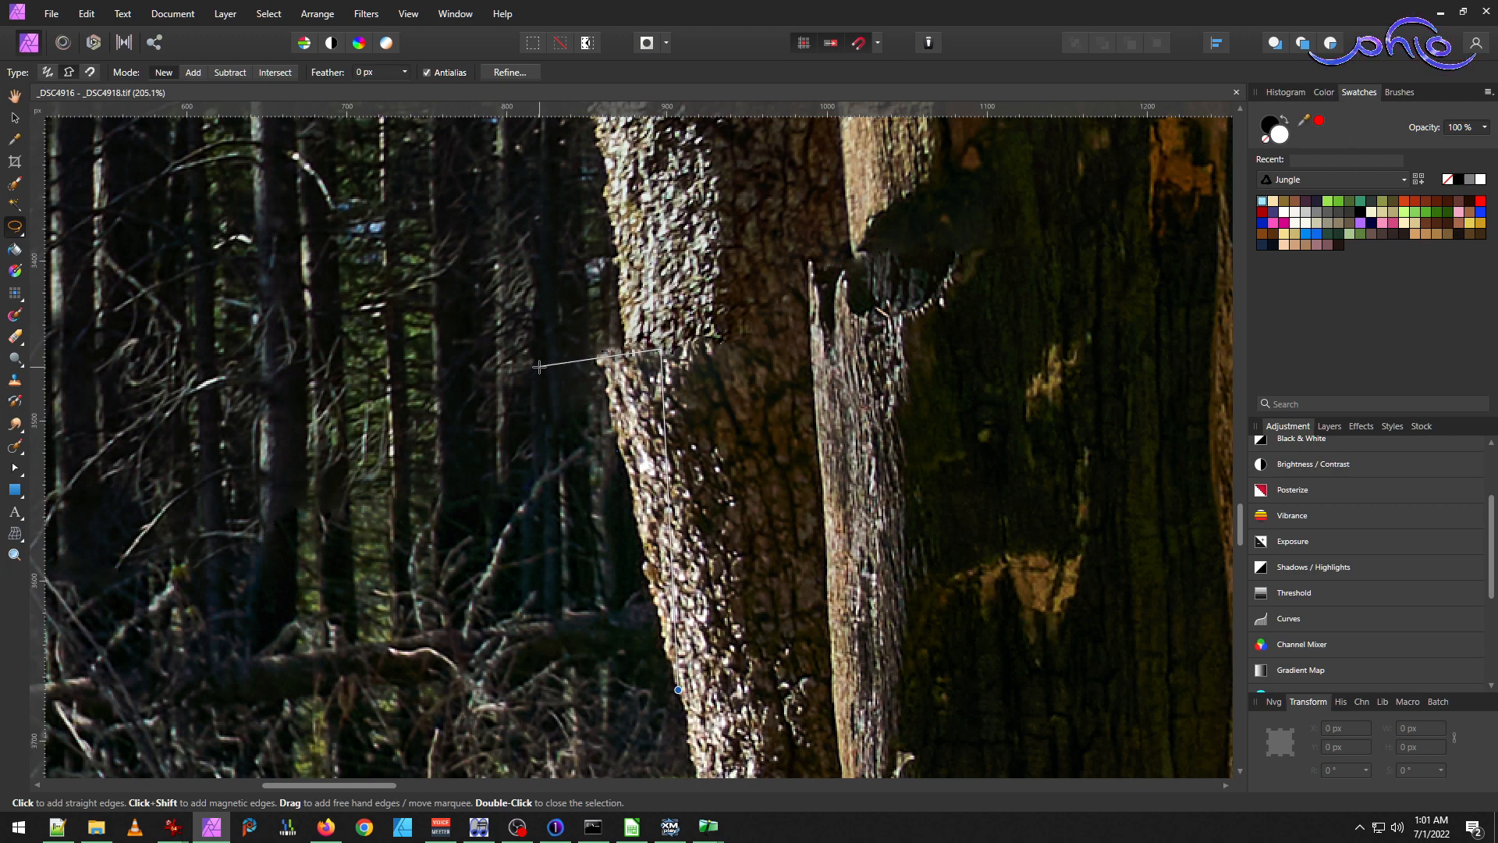
double_click(552, 398)
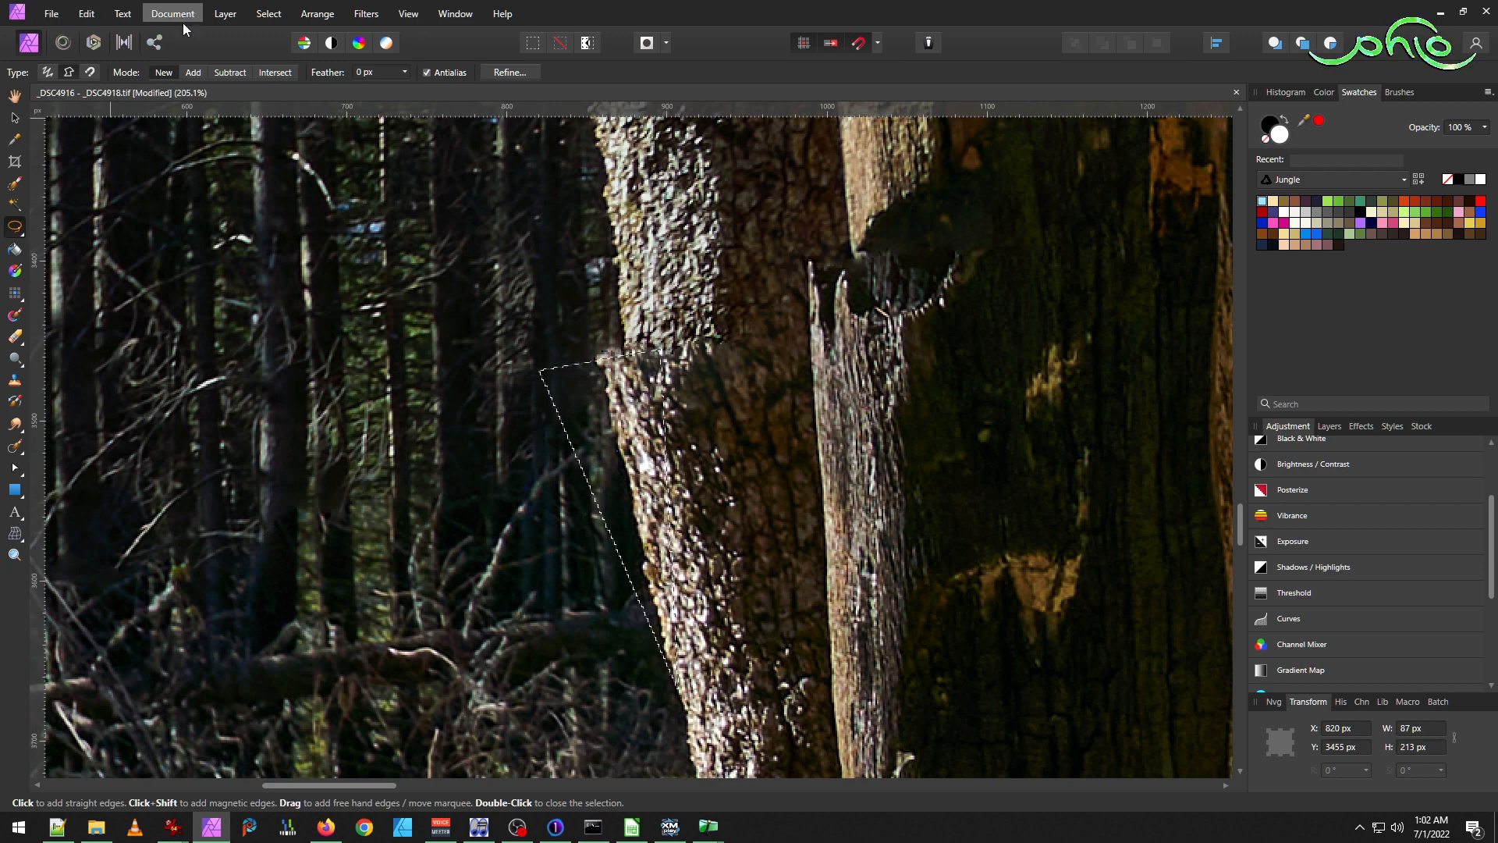
Feather the trunk edge selection with a radius of 10.7 px.
click(275, 18)
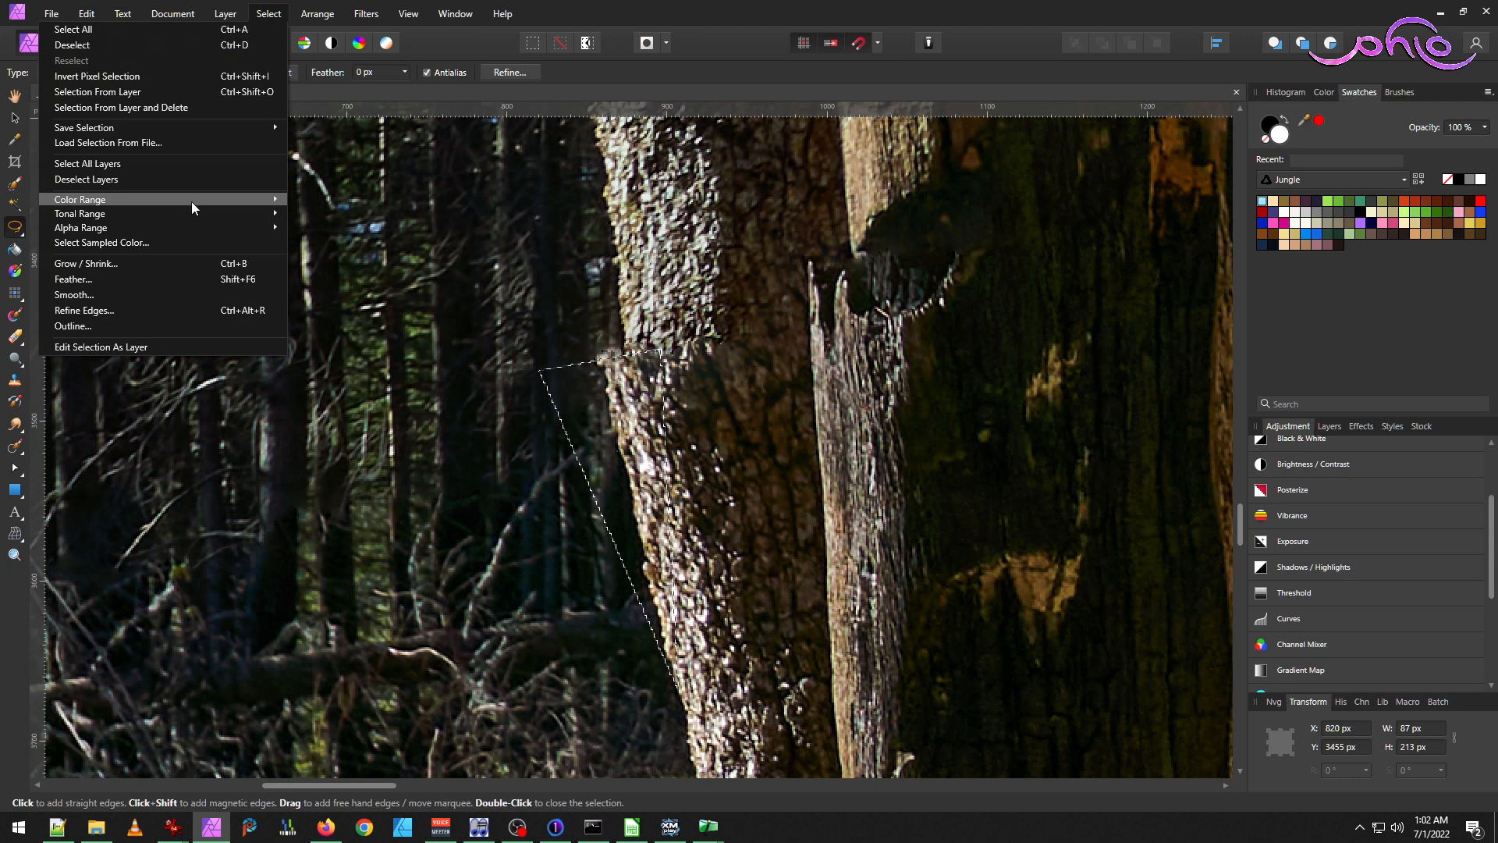
click(175, 278)
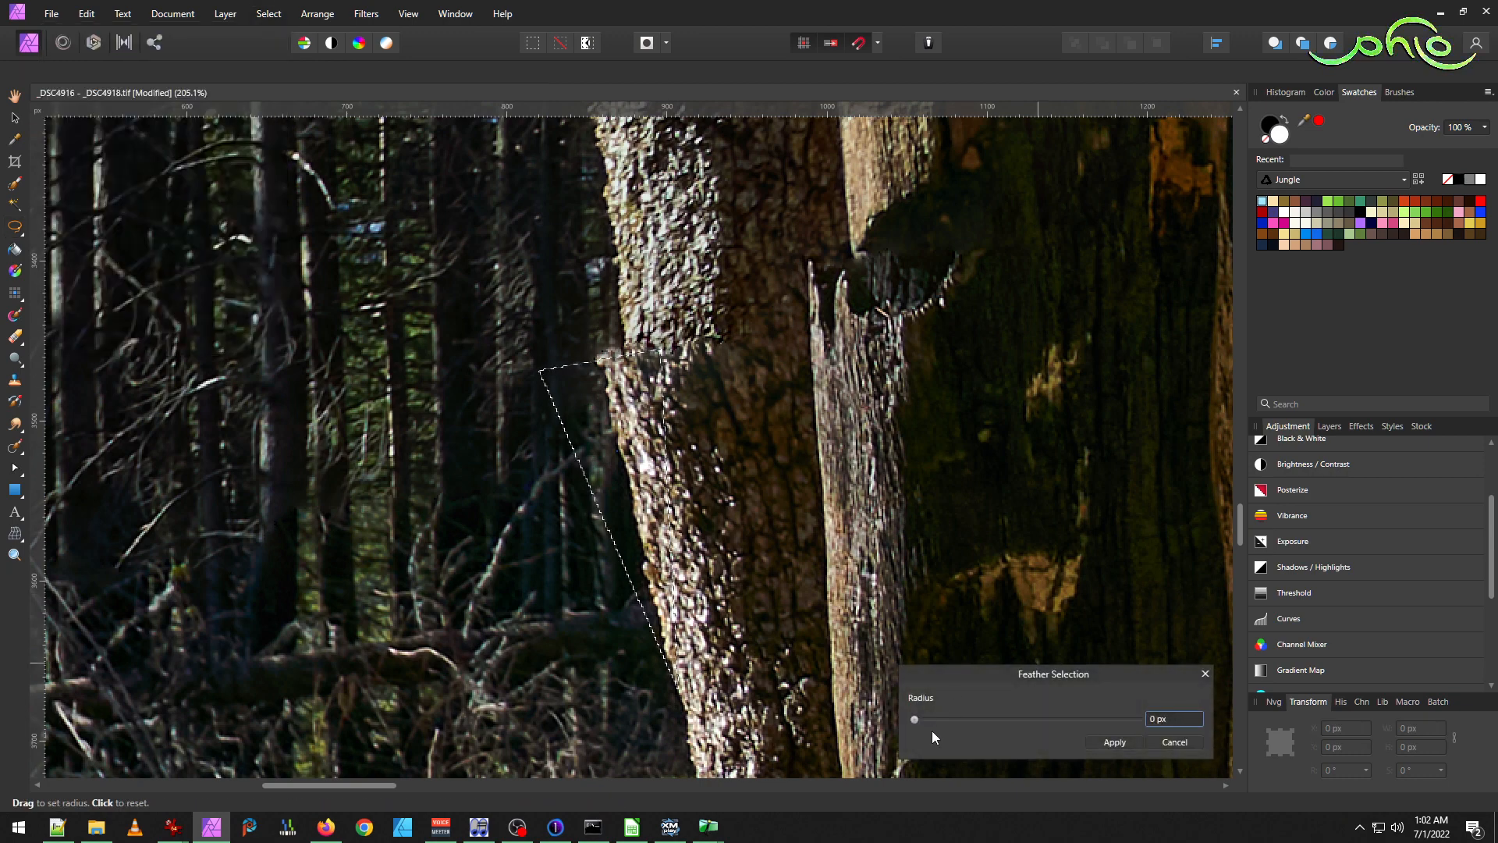
drag(918, 719, 918, 720)
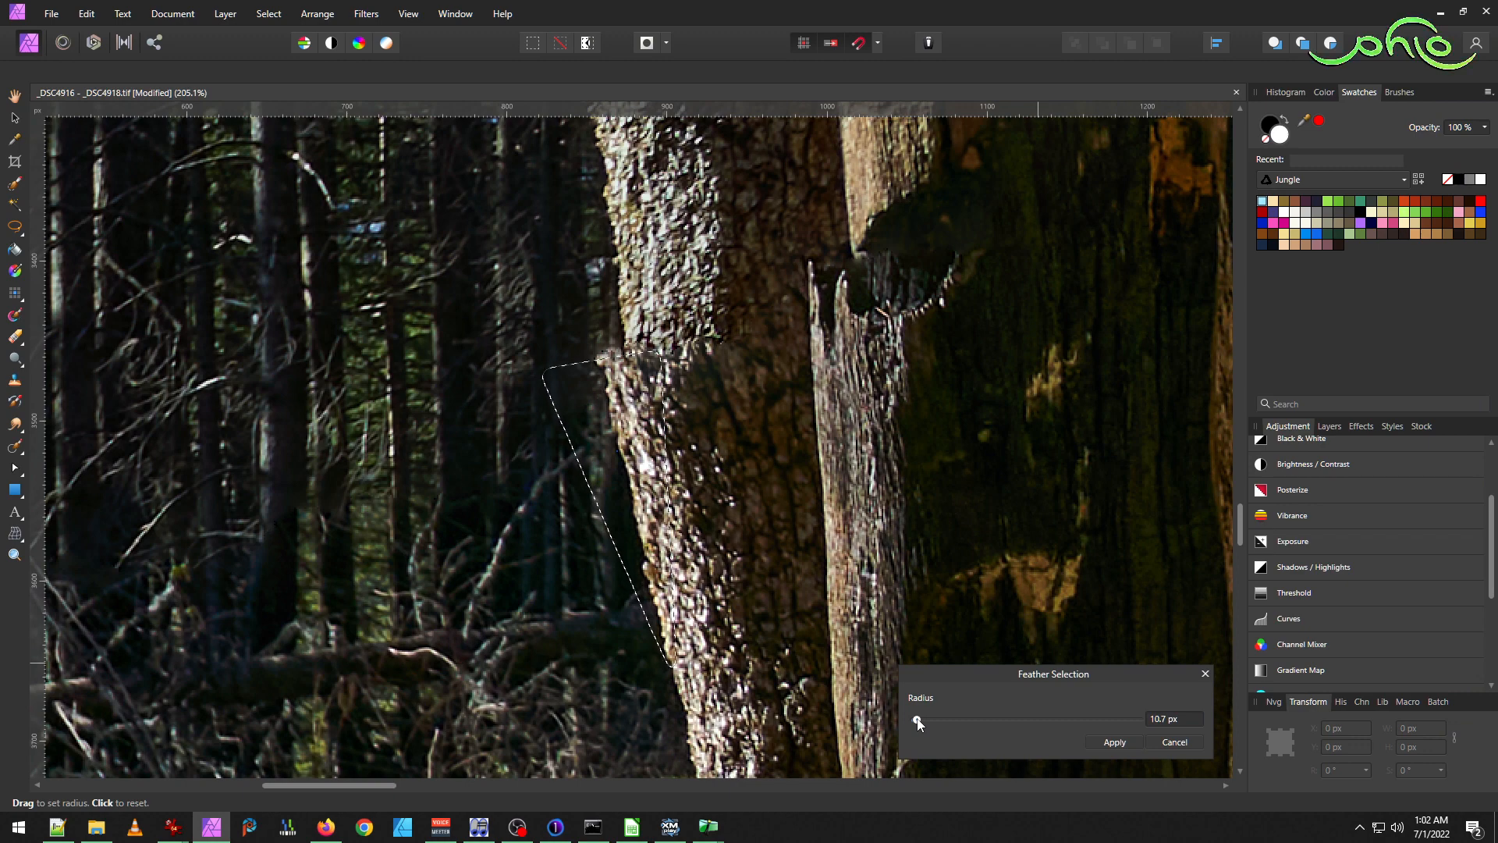
click(1122, 743)
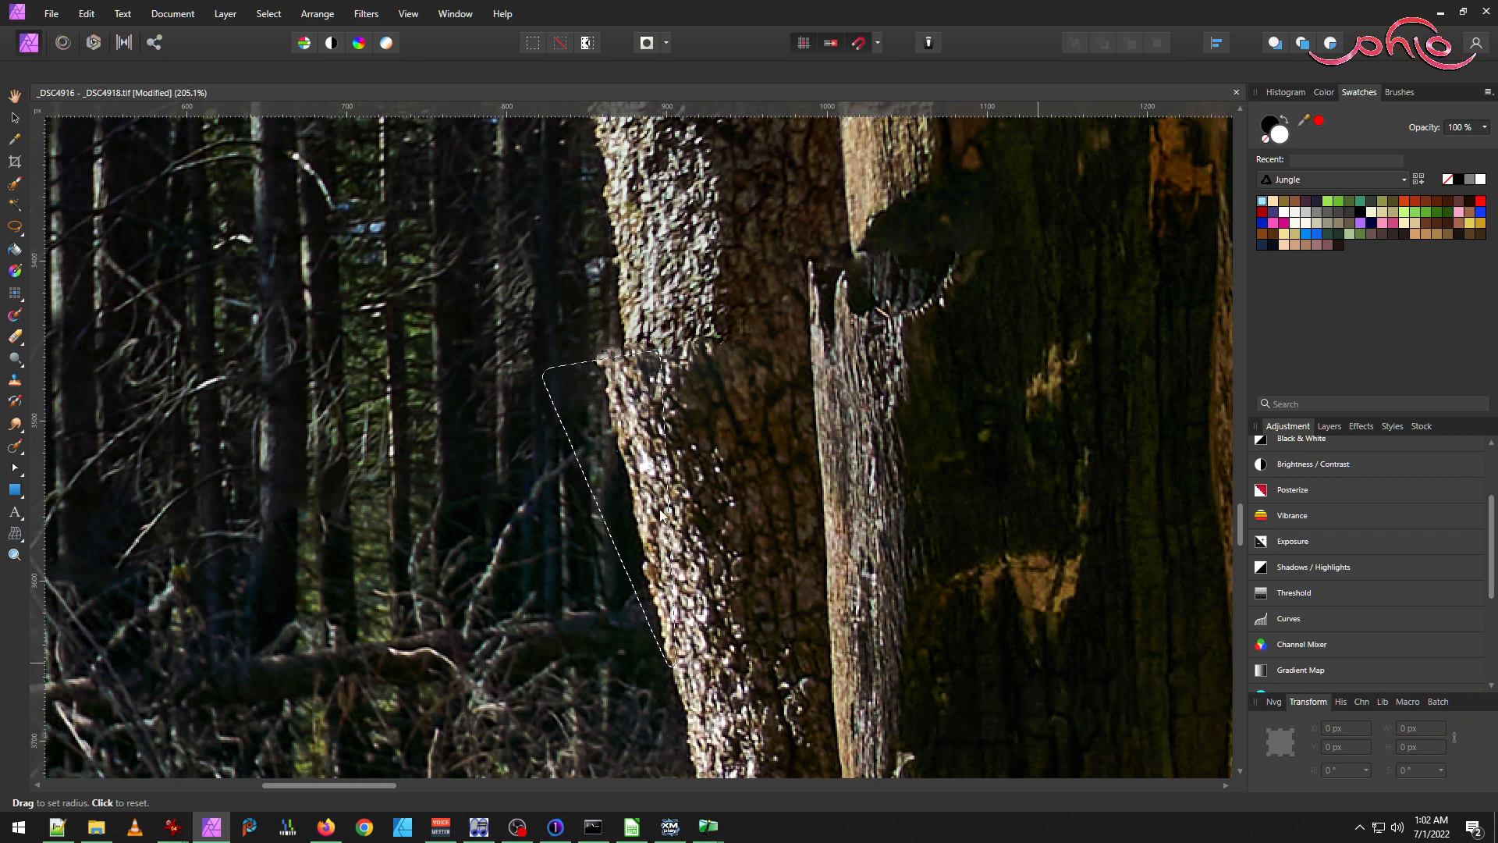
Copy the feathered trunk piece and paste it as a new layer.
click(98, 18)
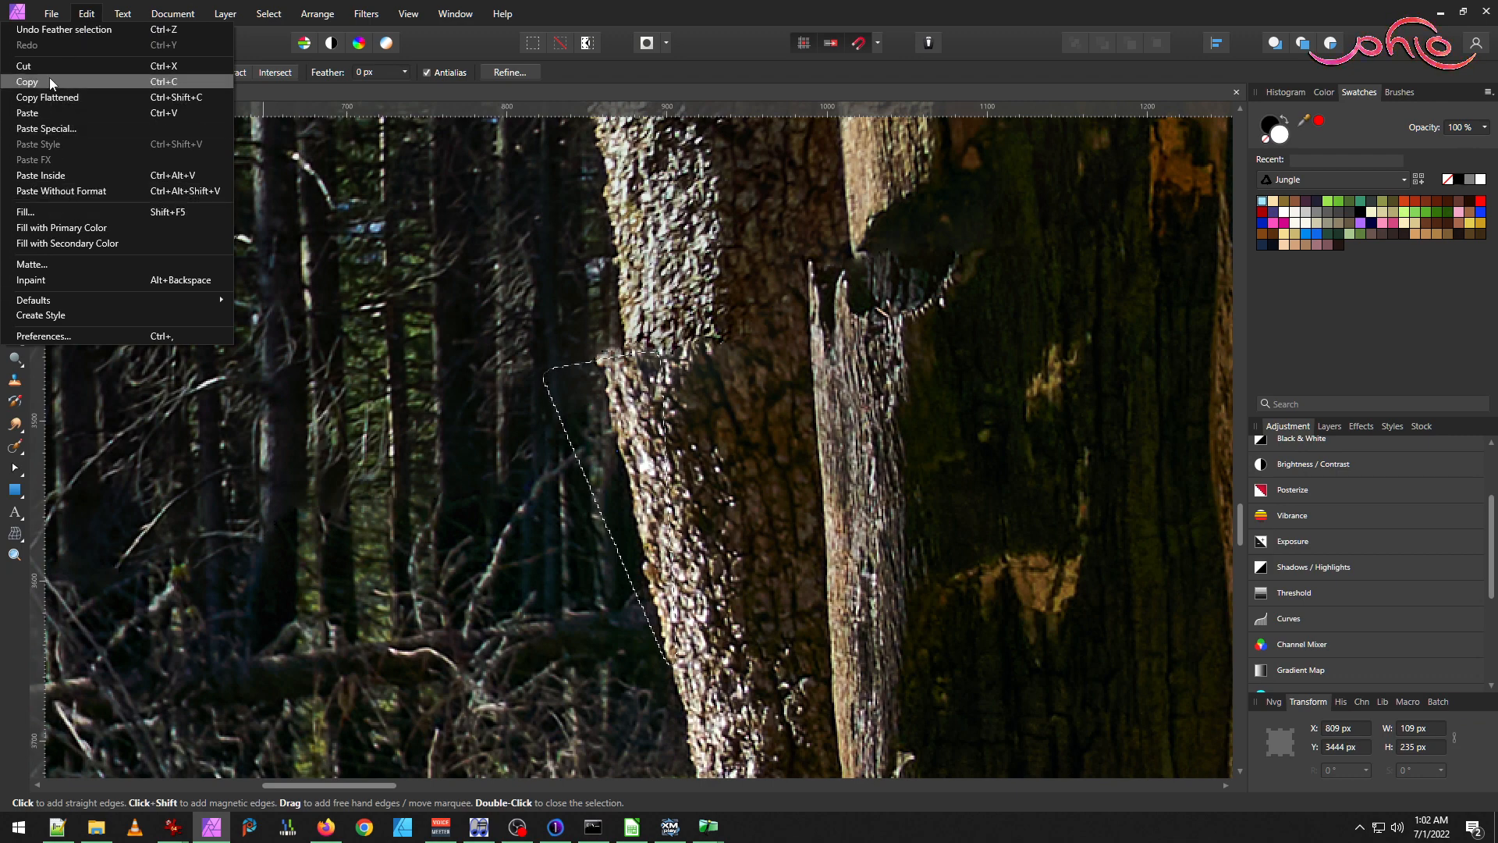
click(49, 79)
click(74, 19)
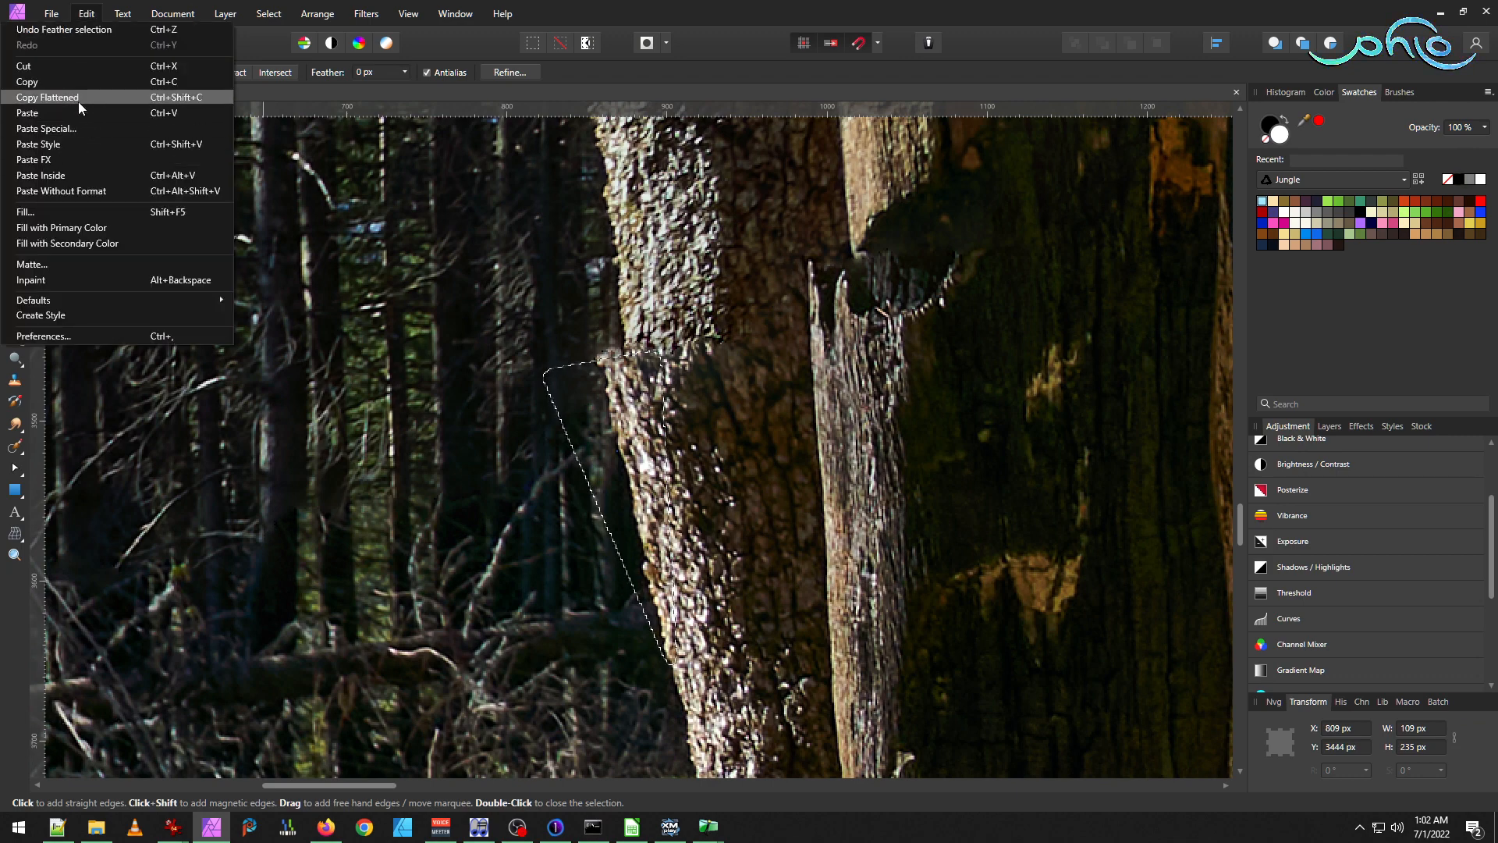
click(81, 119)
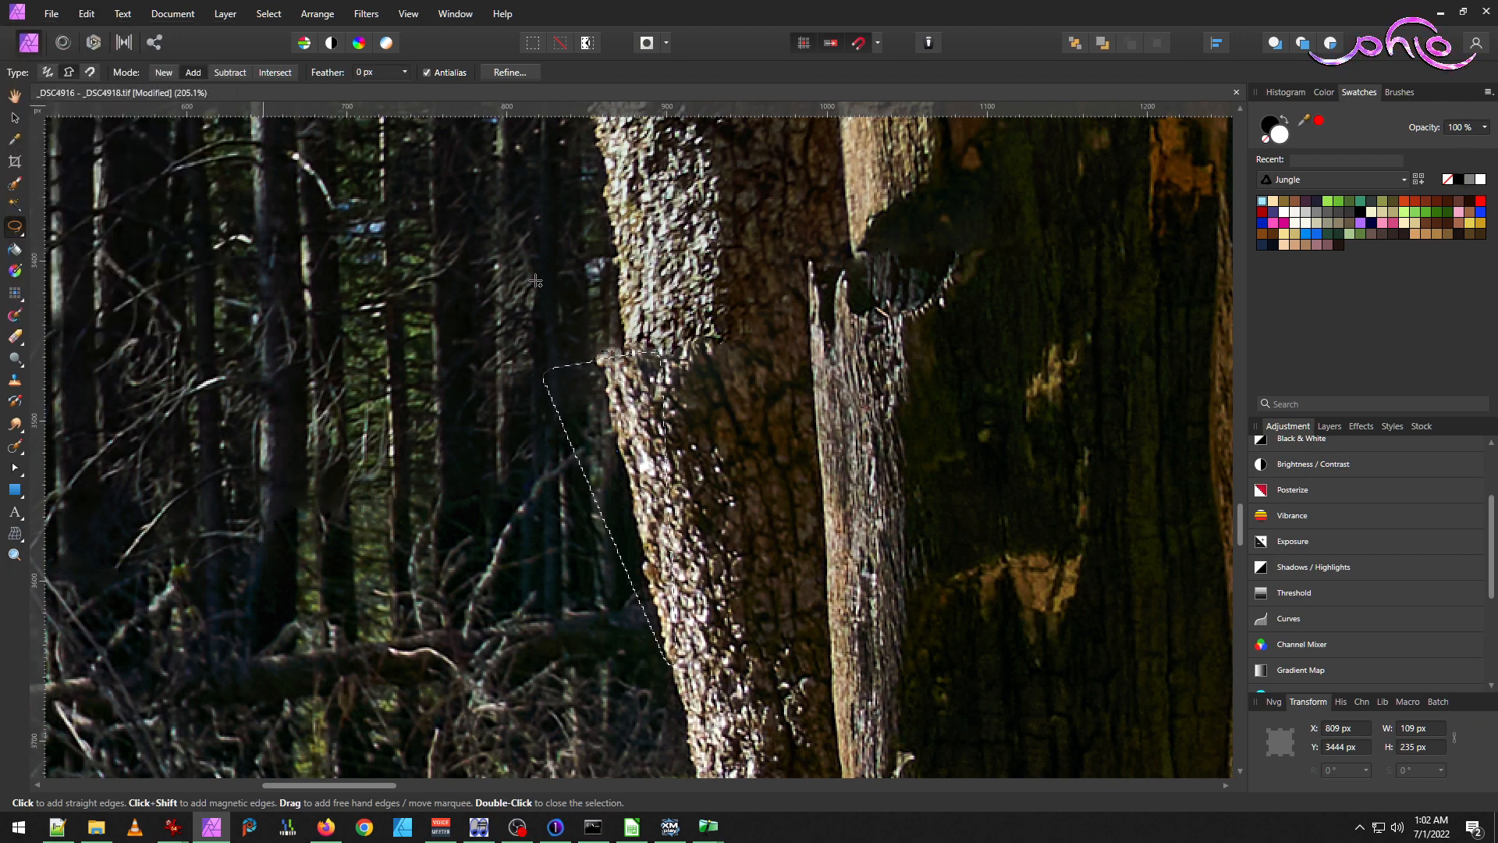
Set the pasted piece's transform origin at its lower tip, rotate it to -4° and stretch it to about 252 px high.
click(14, 119)
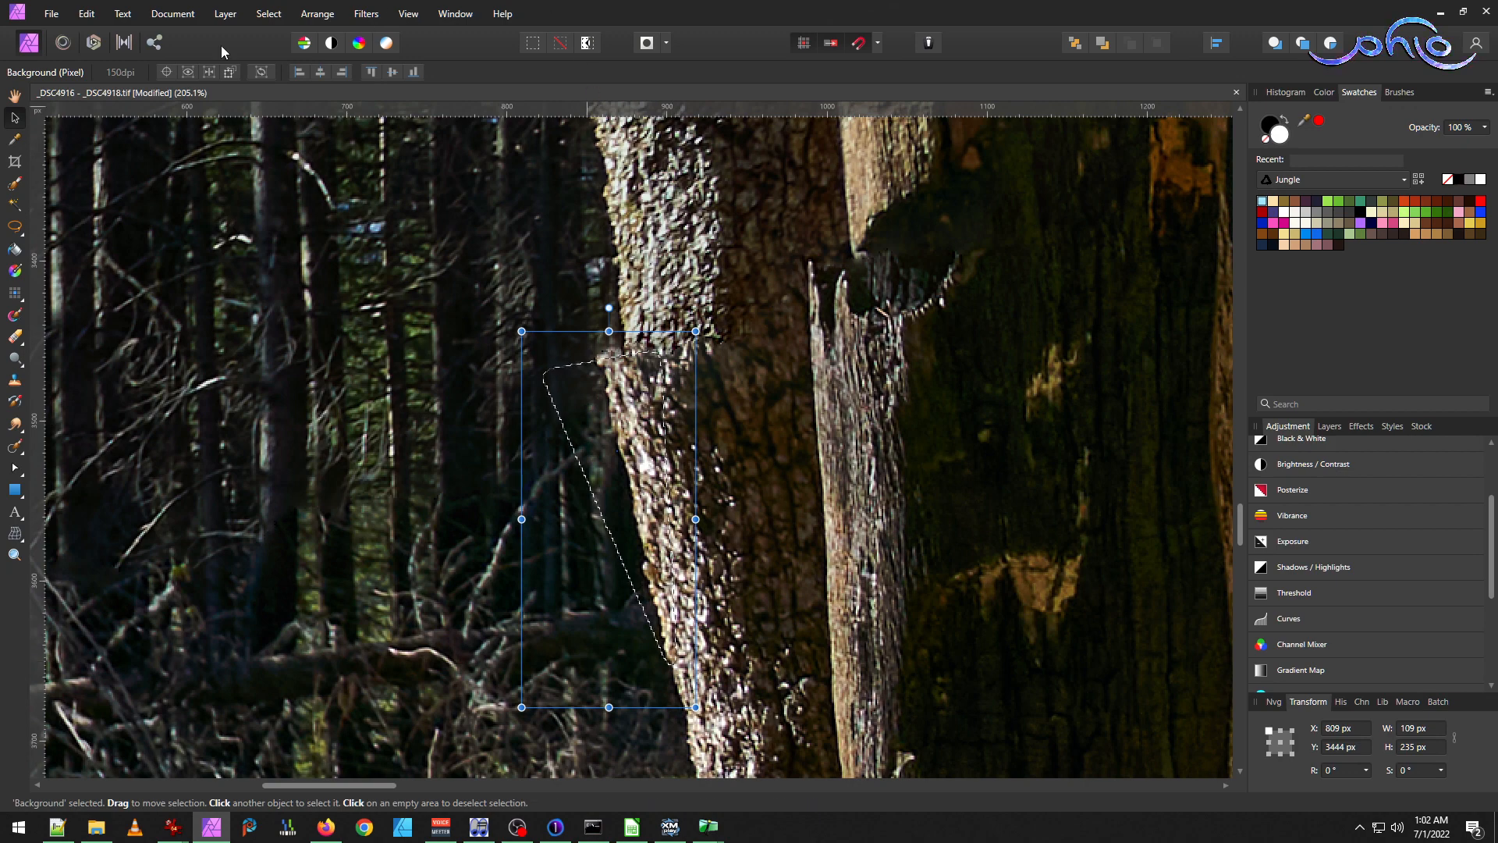
click(166, 71)
drag(608, 519, 672, 667)
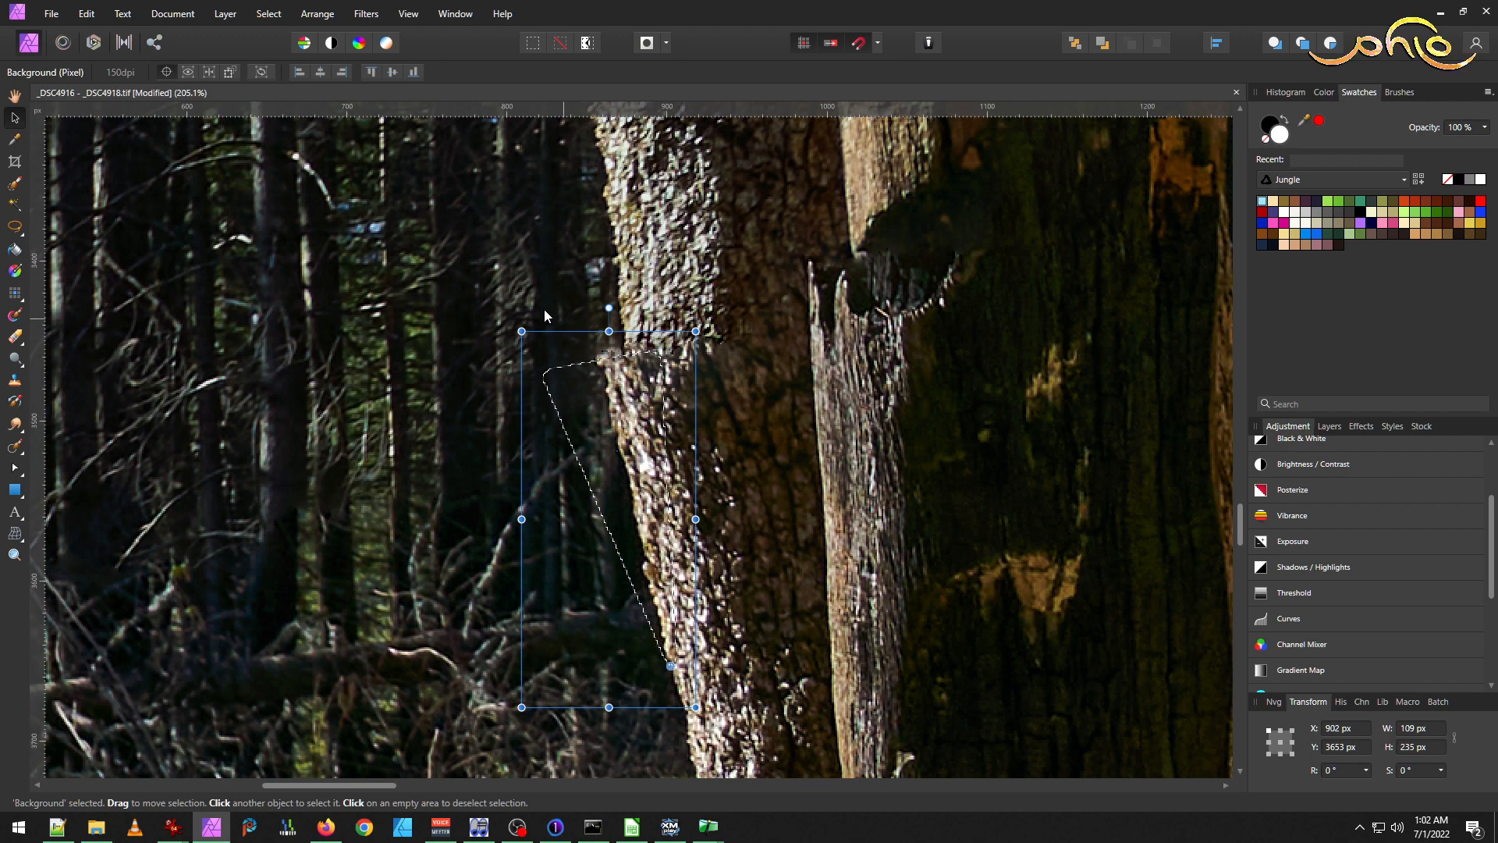
drag(517, 323, 539, 318)
drag(633, 328, 628, 305)
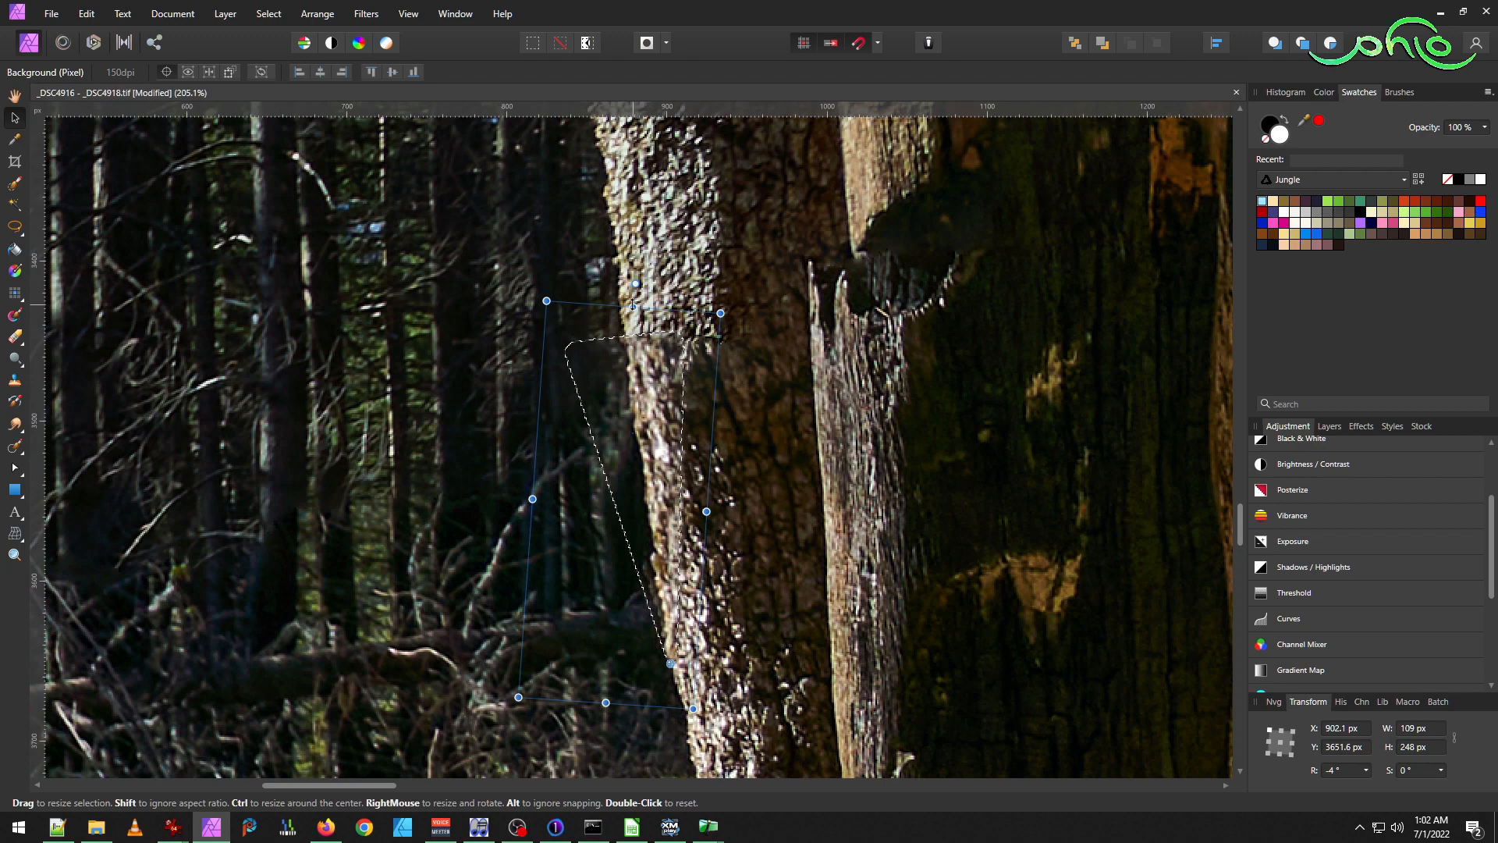
drag(633, 306, 633, 300)
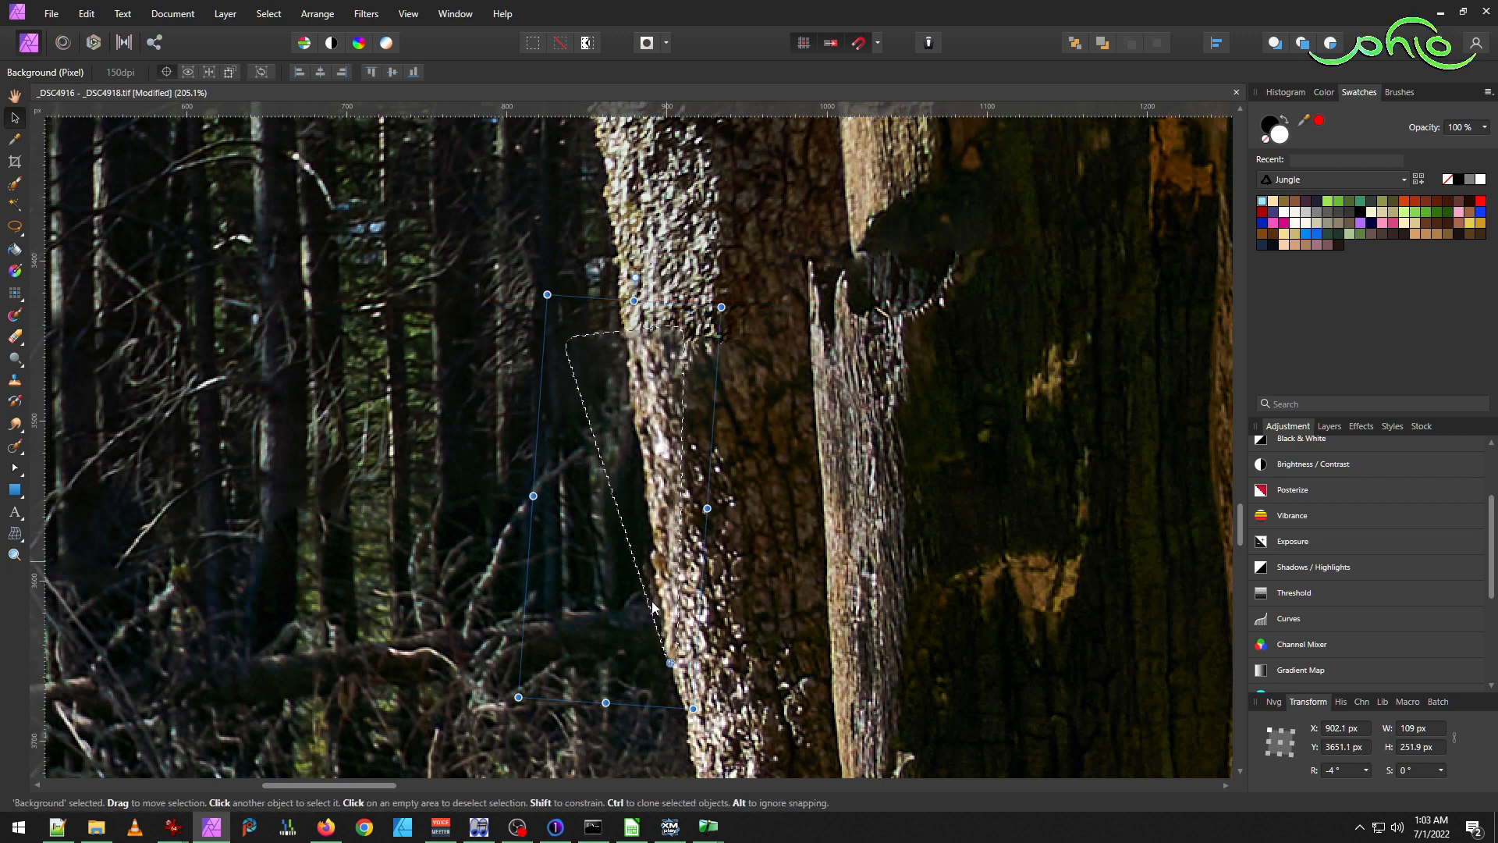
Undo the transforms and the pasting of the trunk piece, and clear the remaining selection.
key(ctrl+z)
key(ctrl+z)
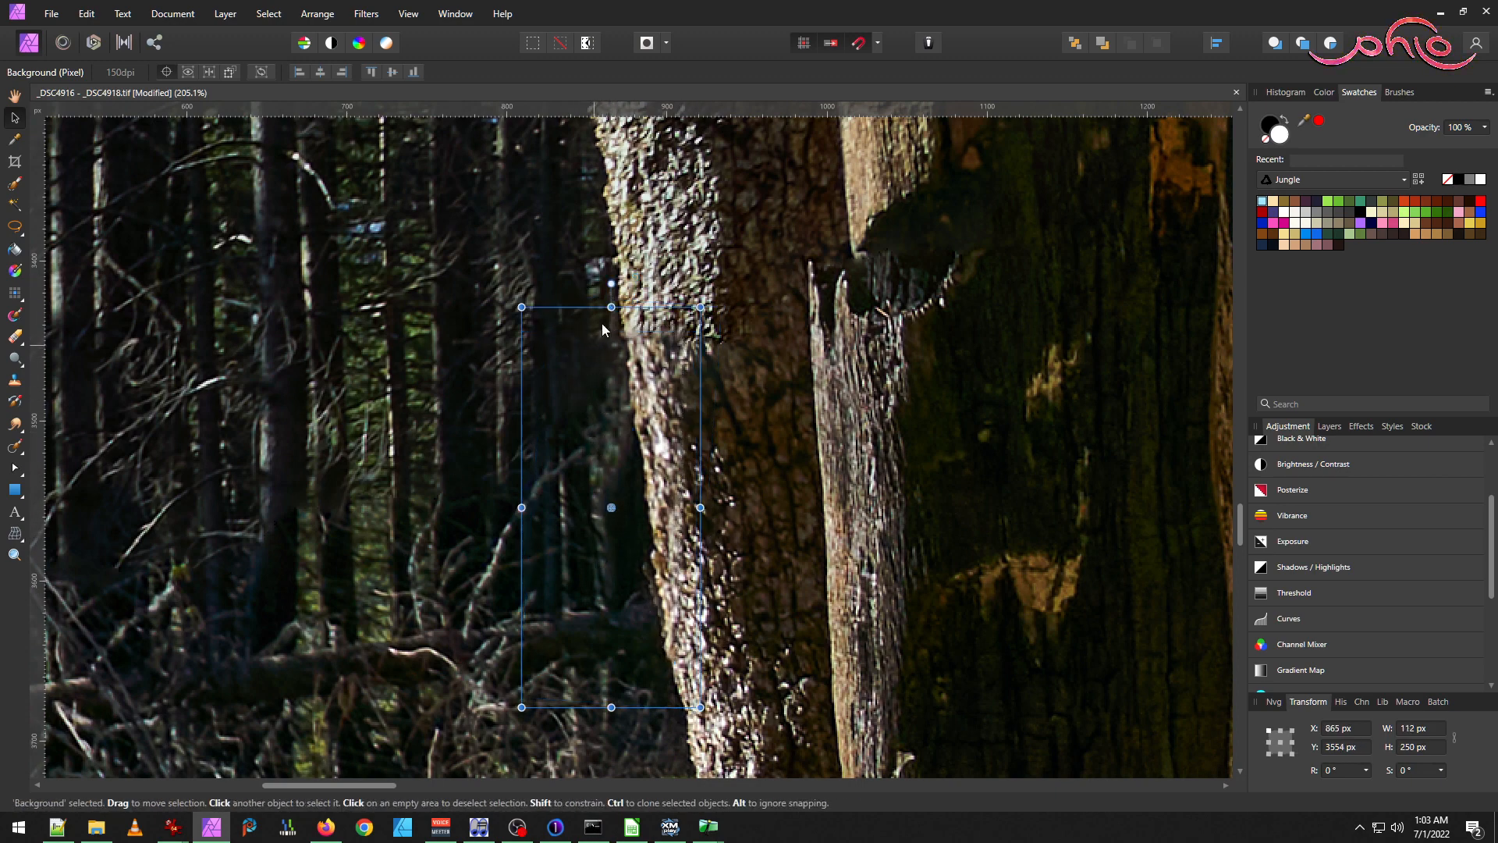
key(ctrl+d)
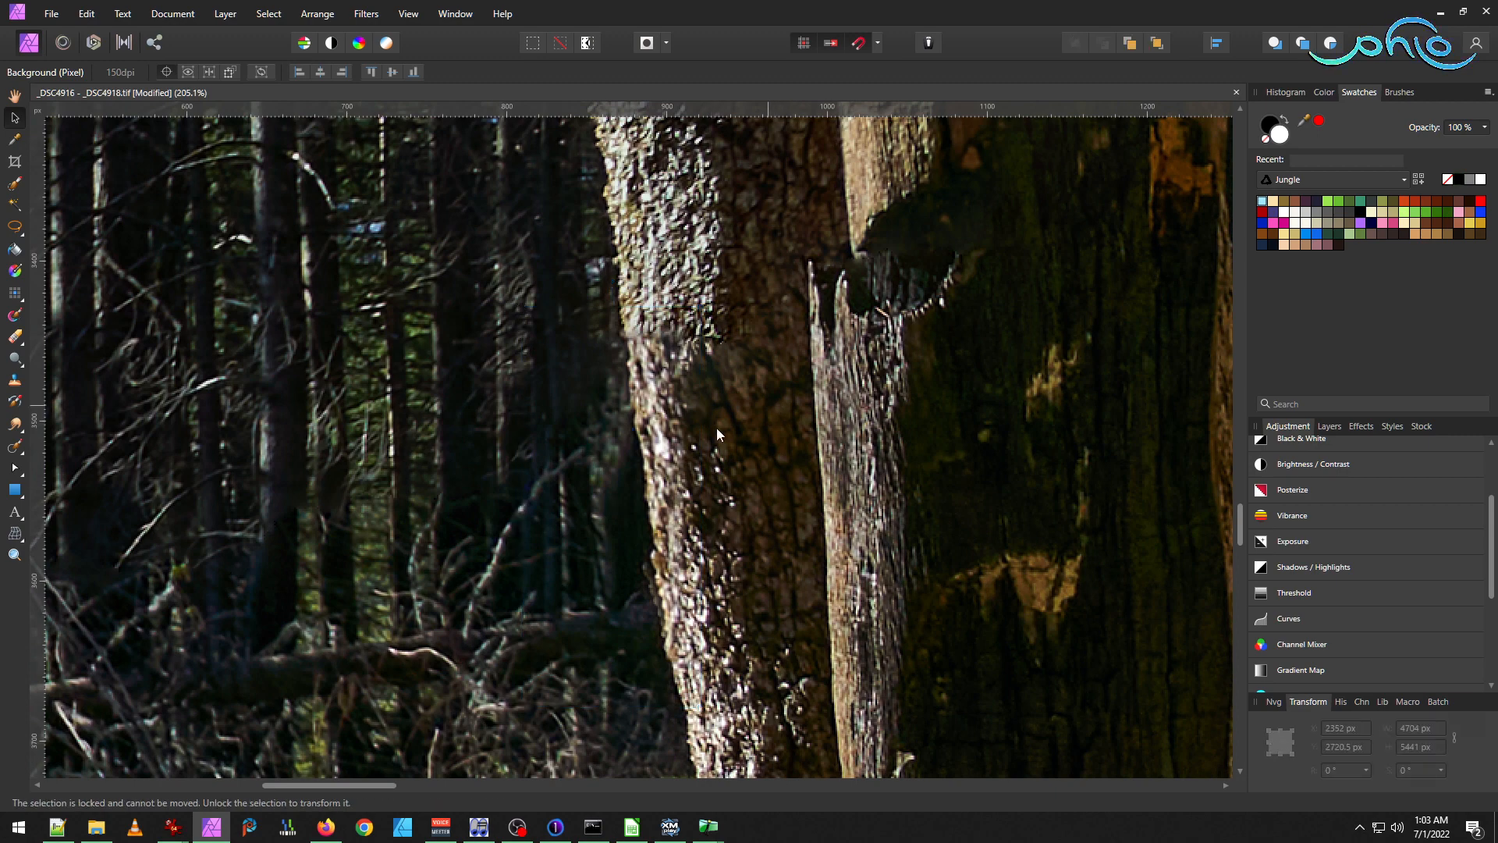
key(ctrl+shift+d)
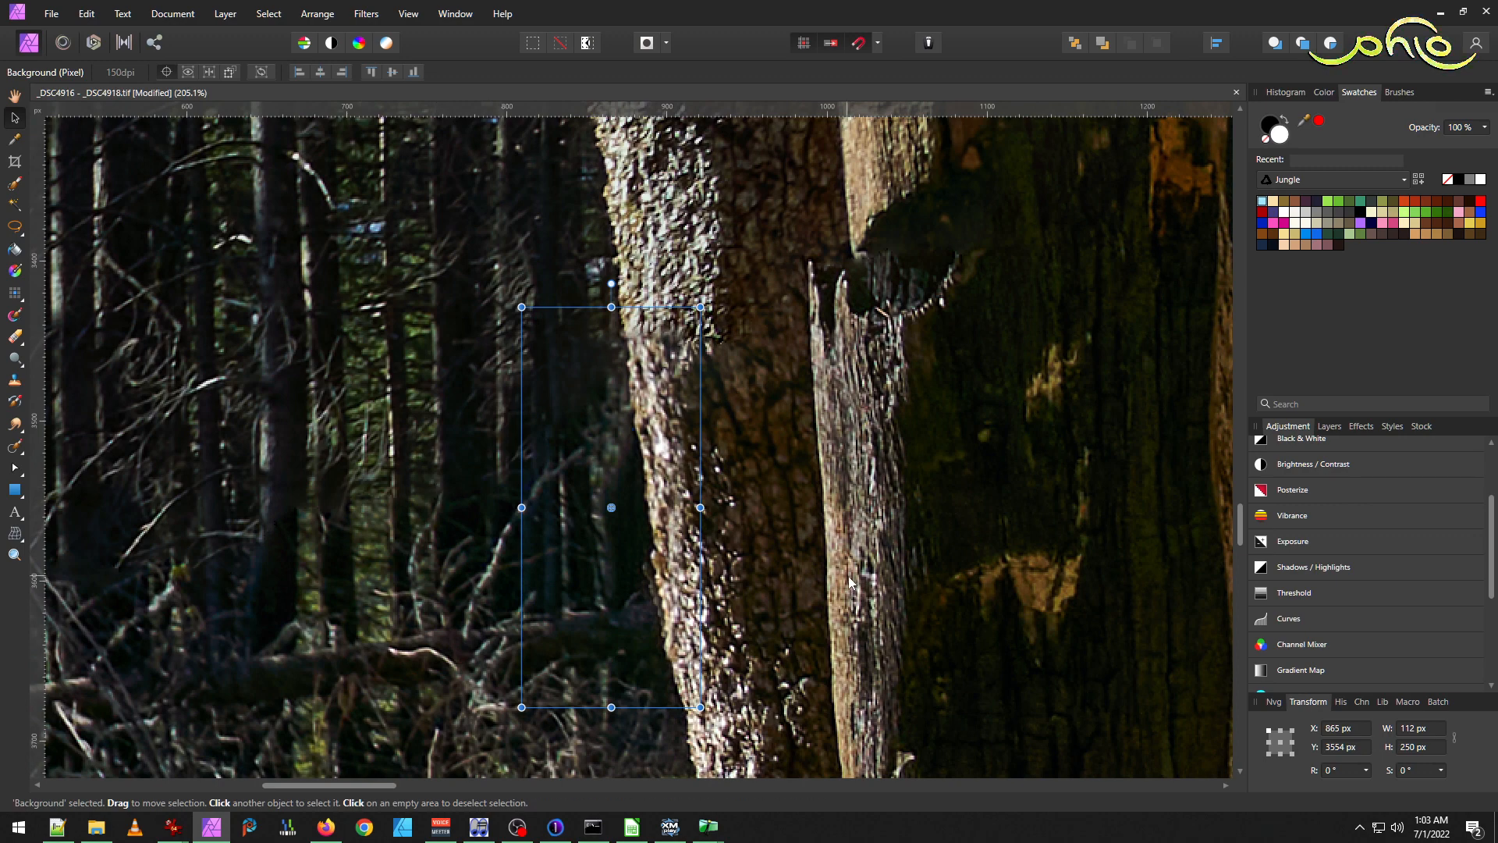
click(14, 227)
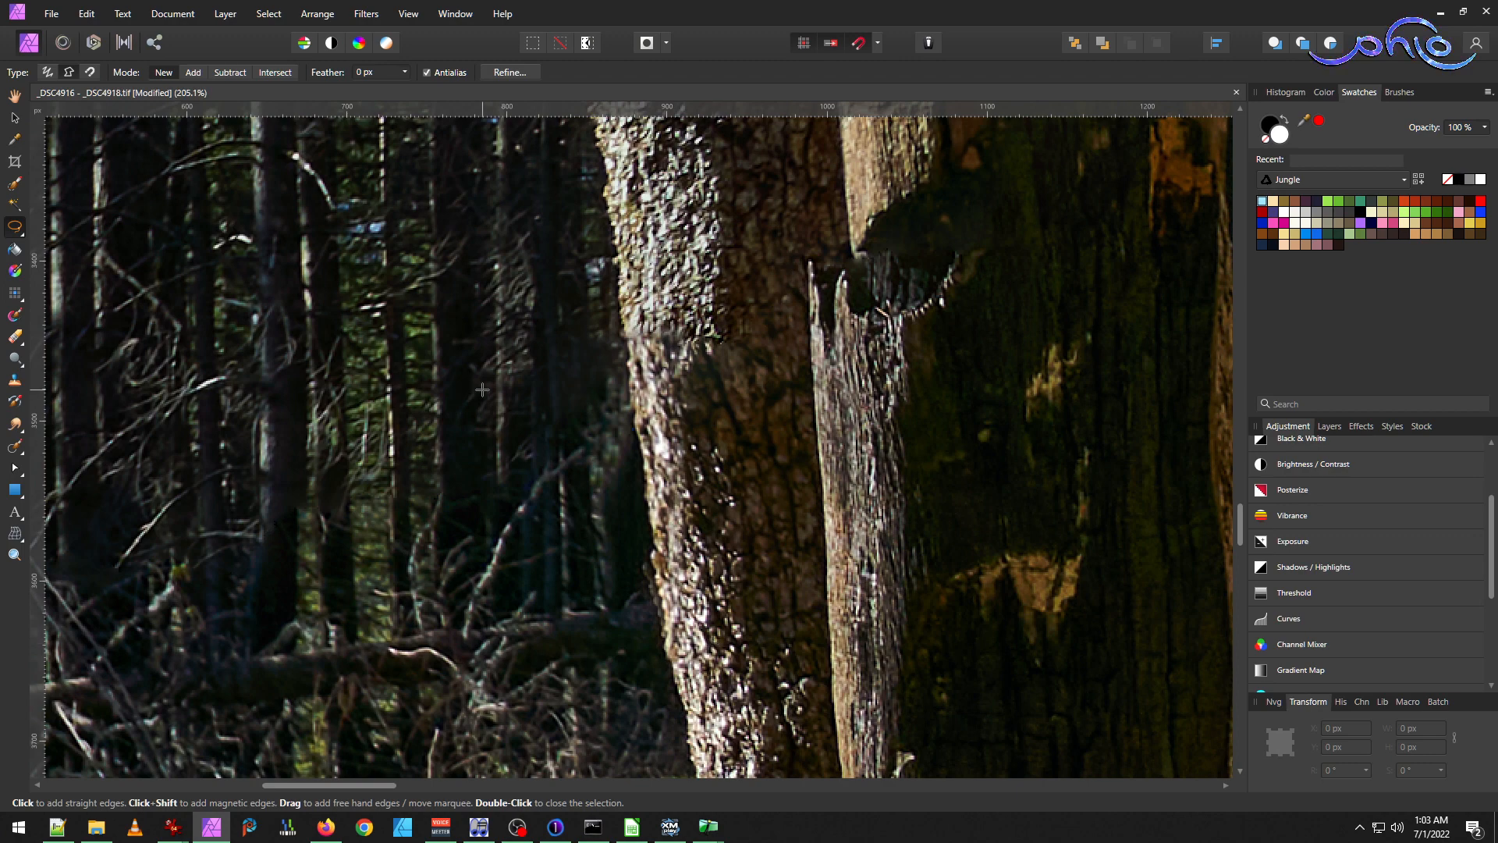
key(ctrl+z)
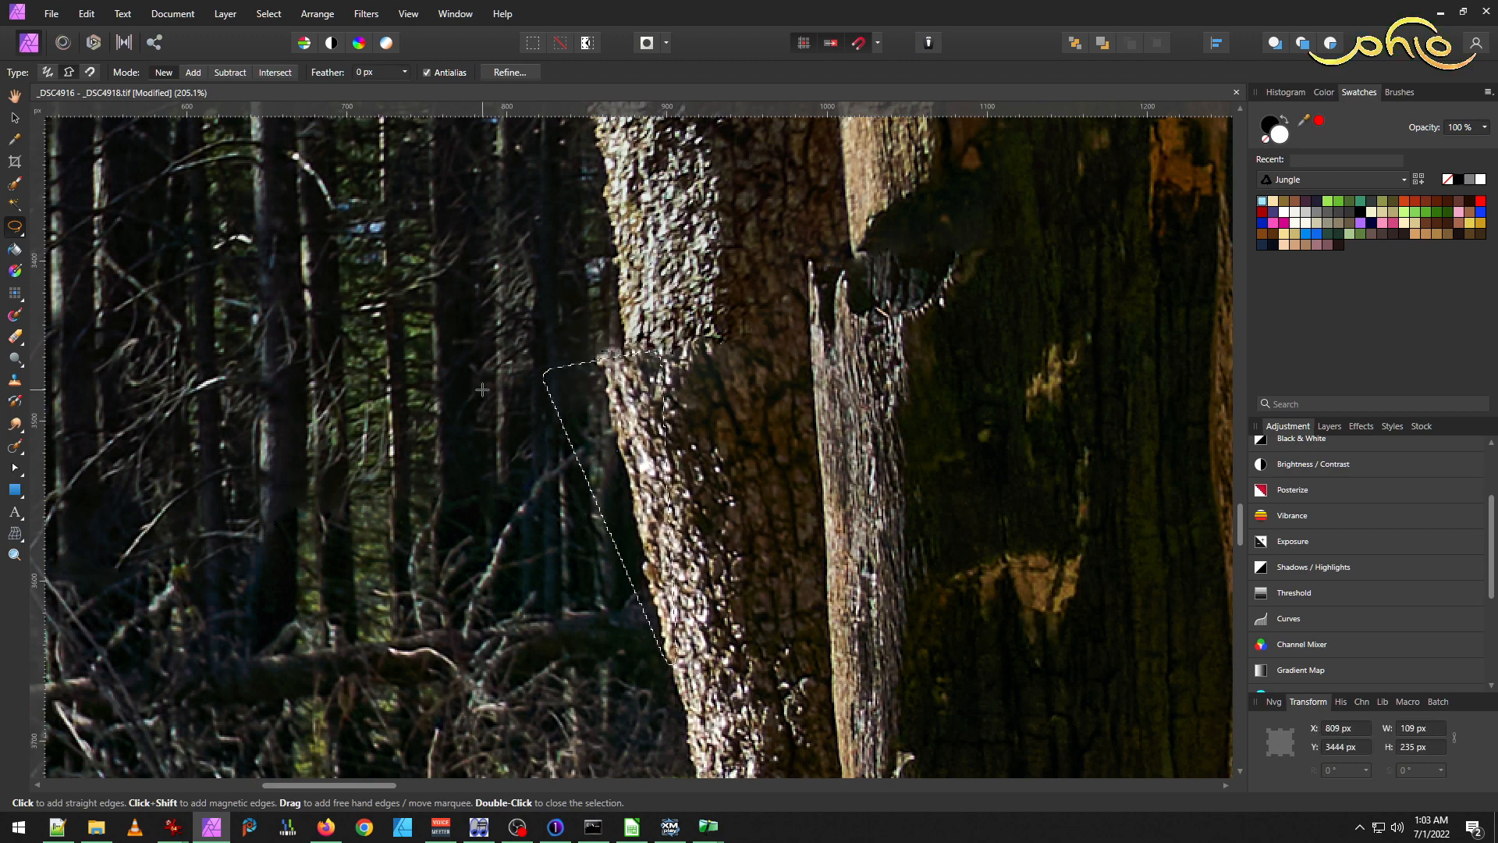
key(ctrl+d)
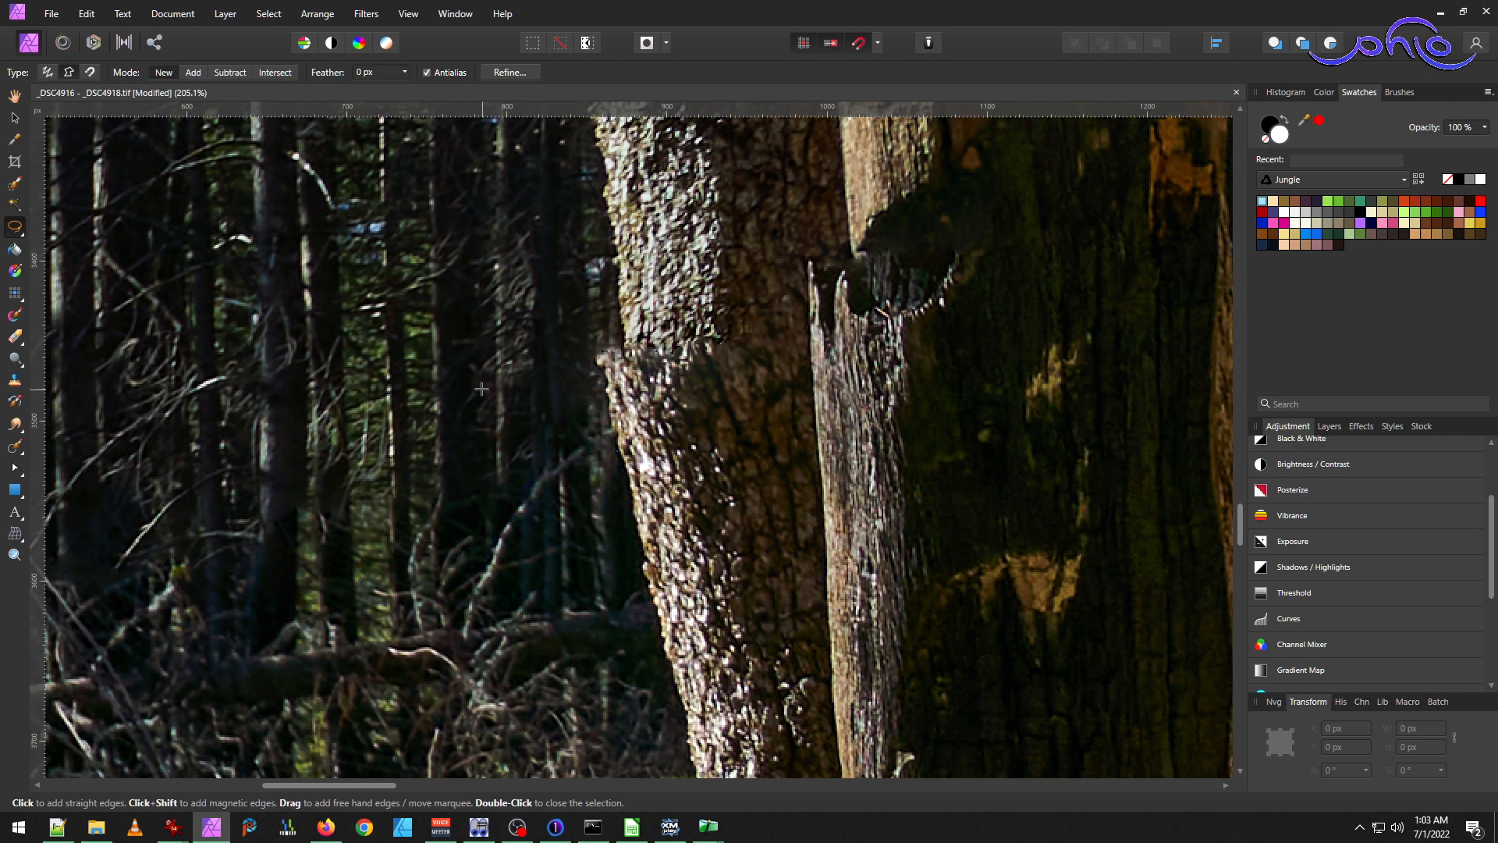
Outline the lower trunk edge again with a five-point polygonal selection about 90 × 229 px that includes more background beside it.
click(557, 364)
click(670, 343)
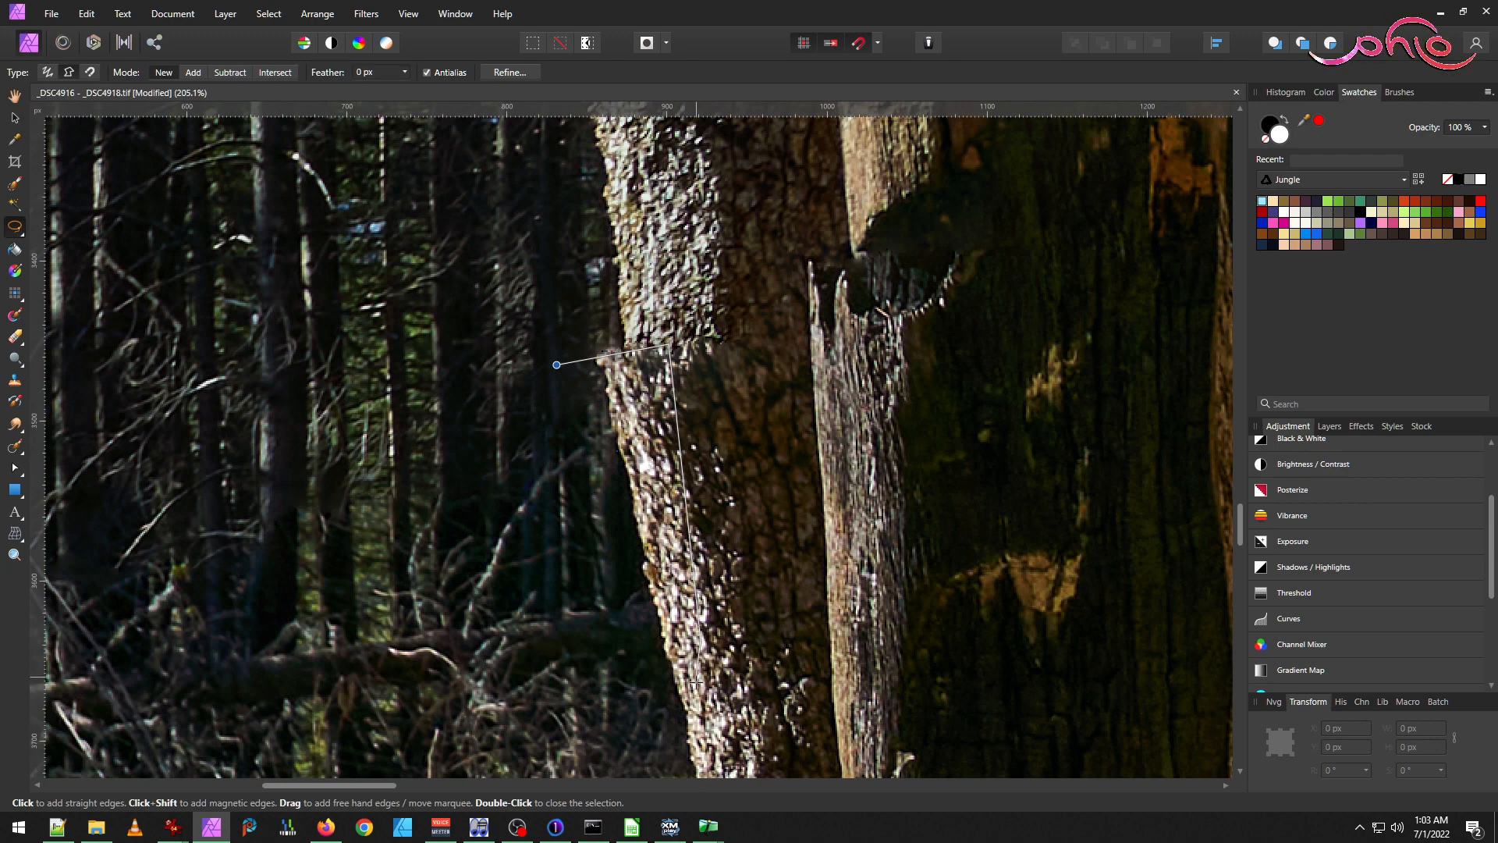
click(686, 710)
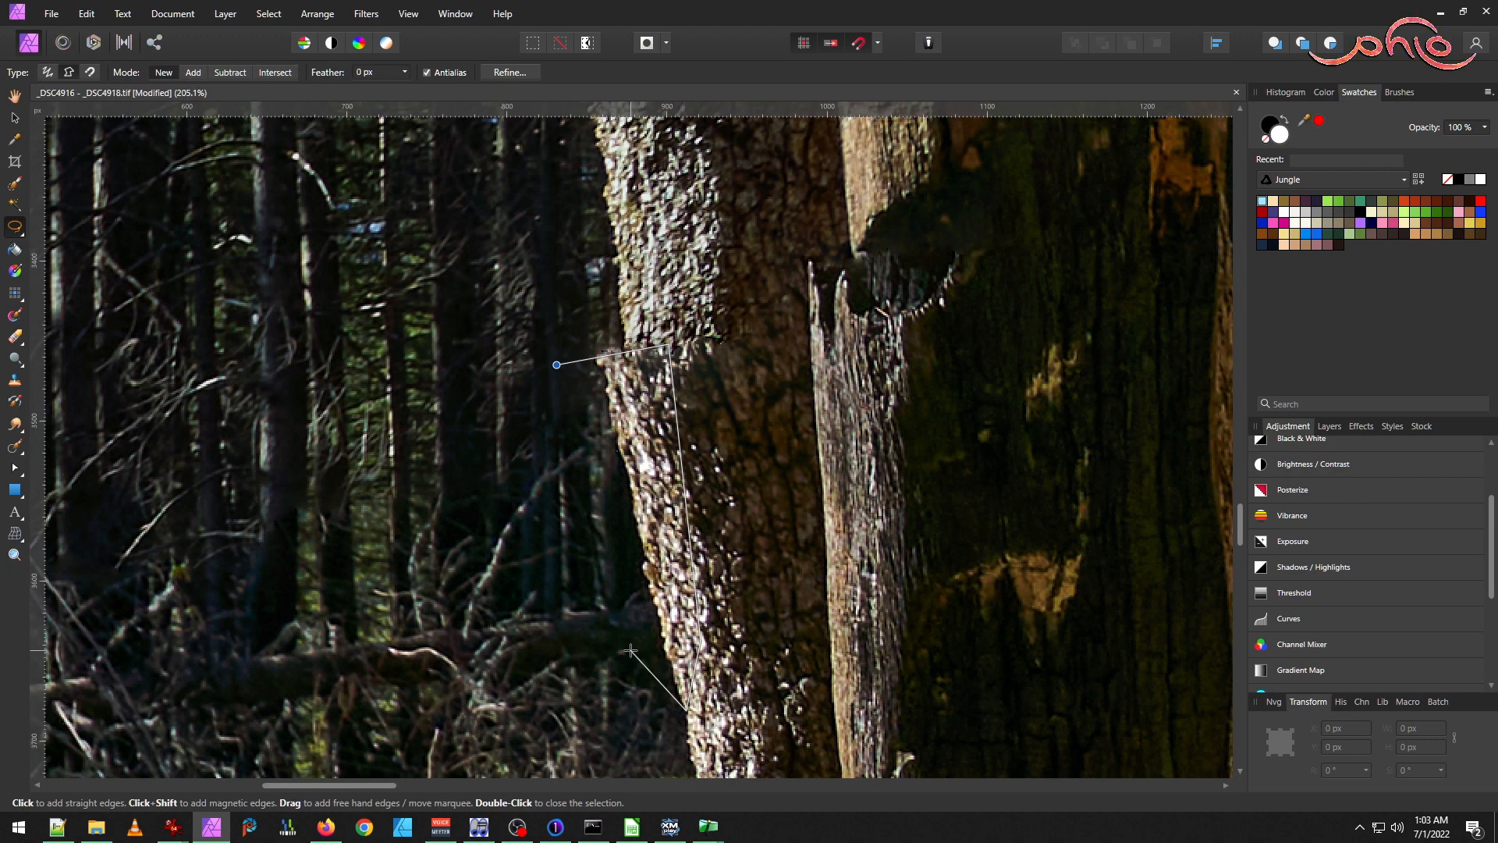
click(557, 366)
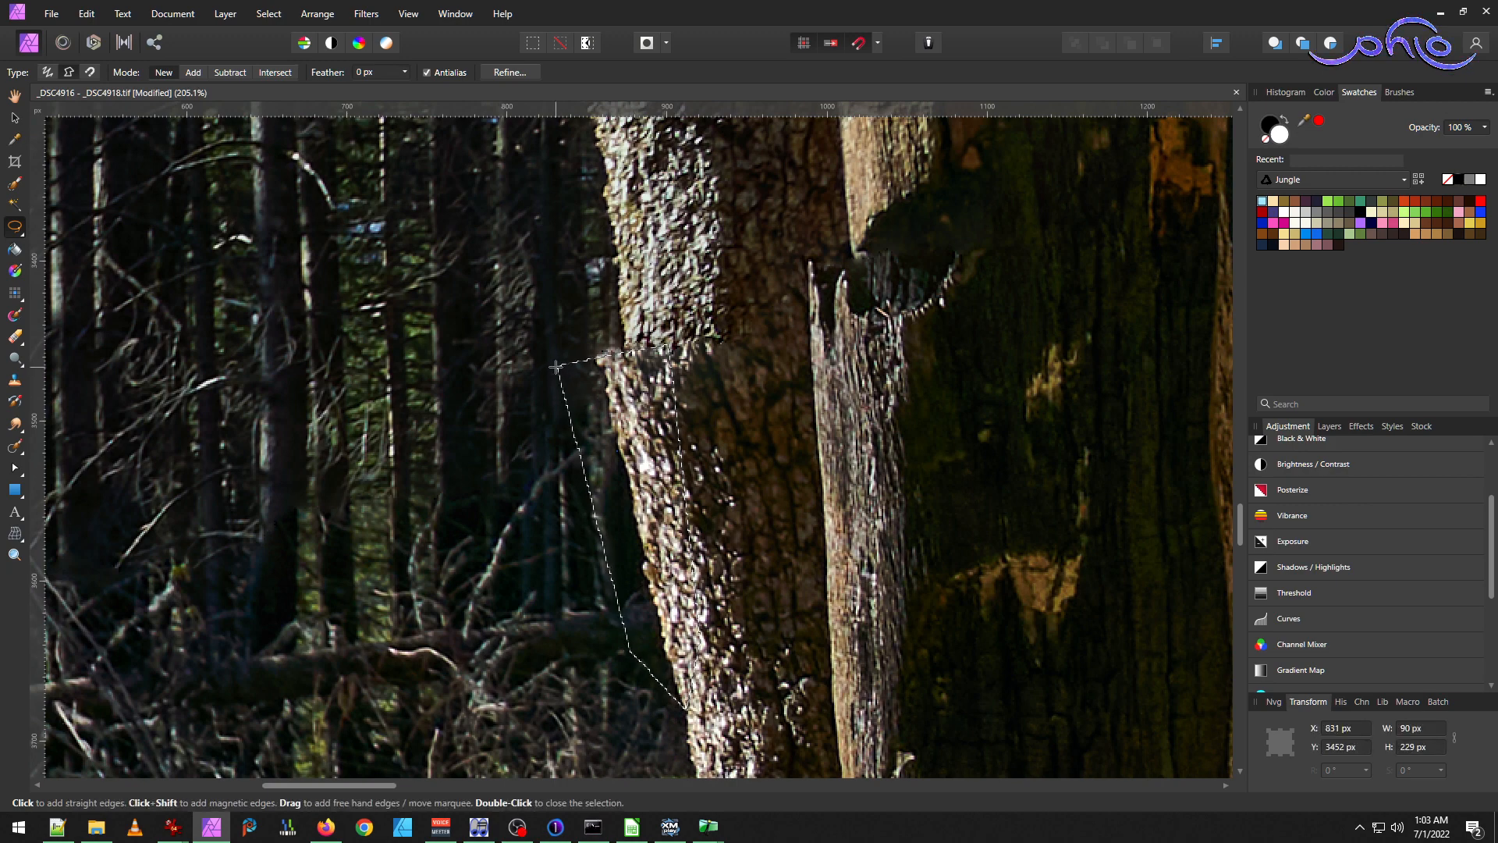
Feather the new trunk selection with a radius of 10 px.
click(269, 13)
click(216, 282)
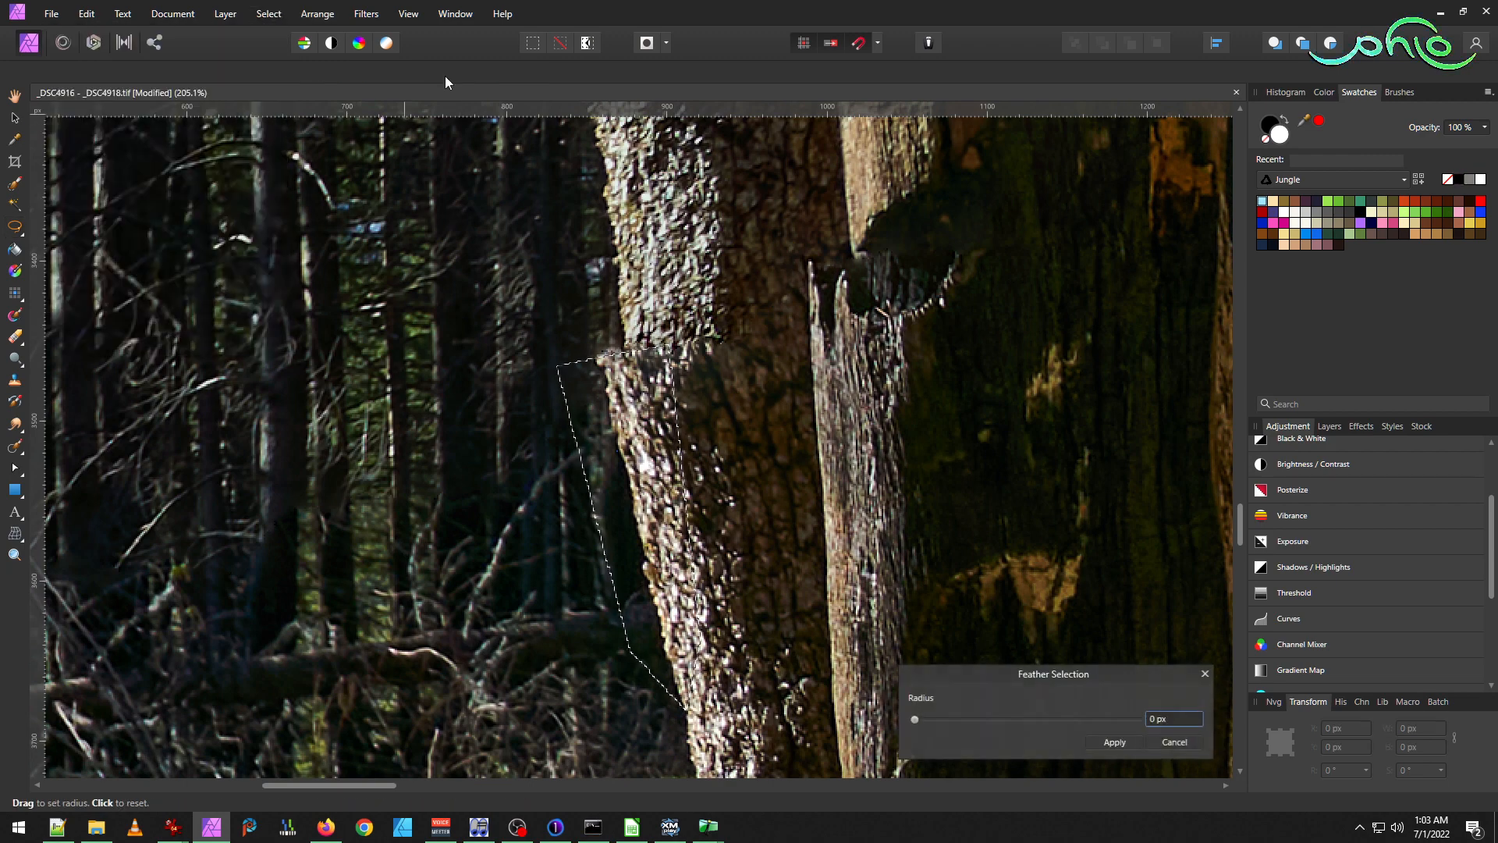
key(Tab)
text(10)
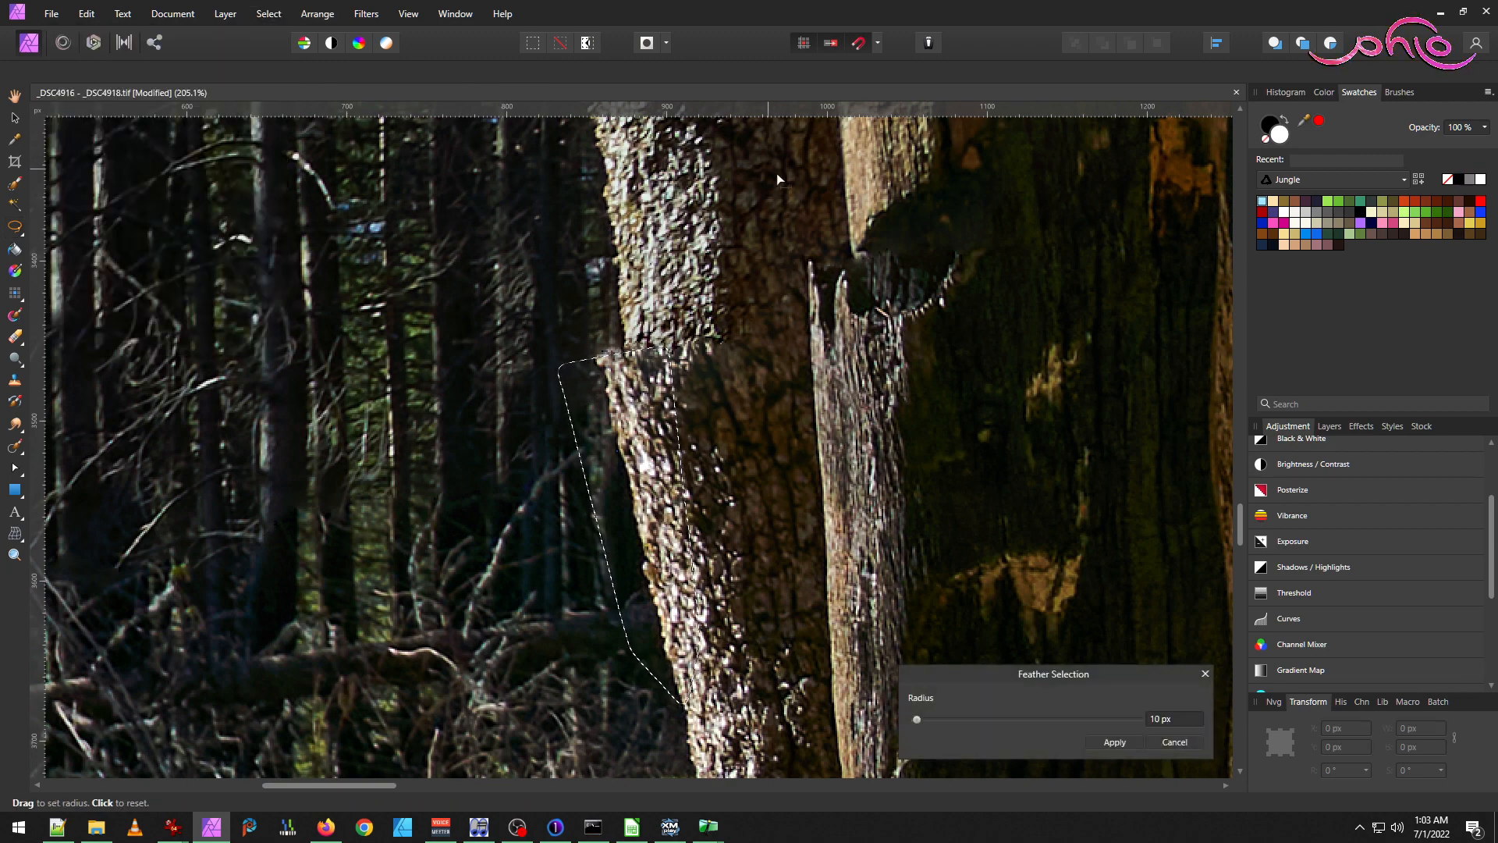
click(1114, 741)
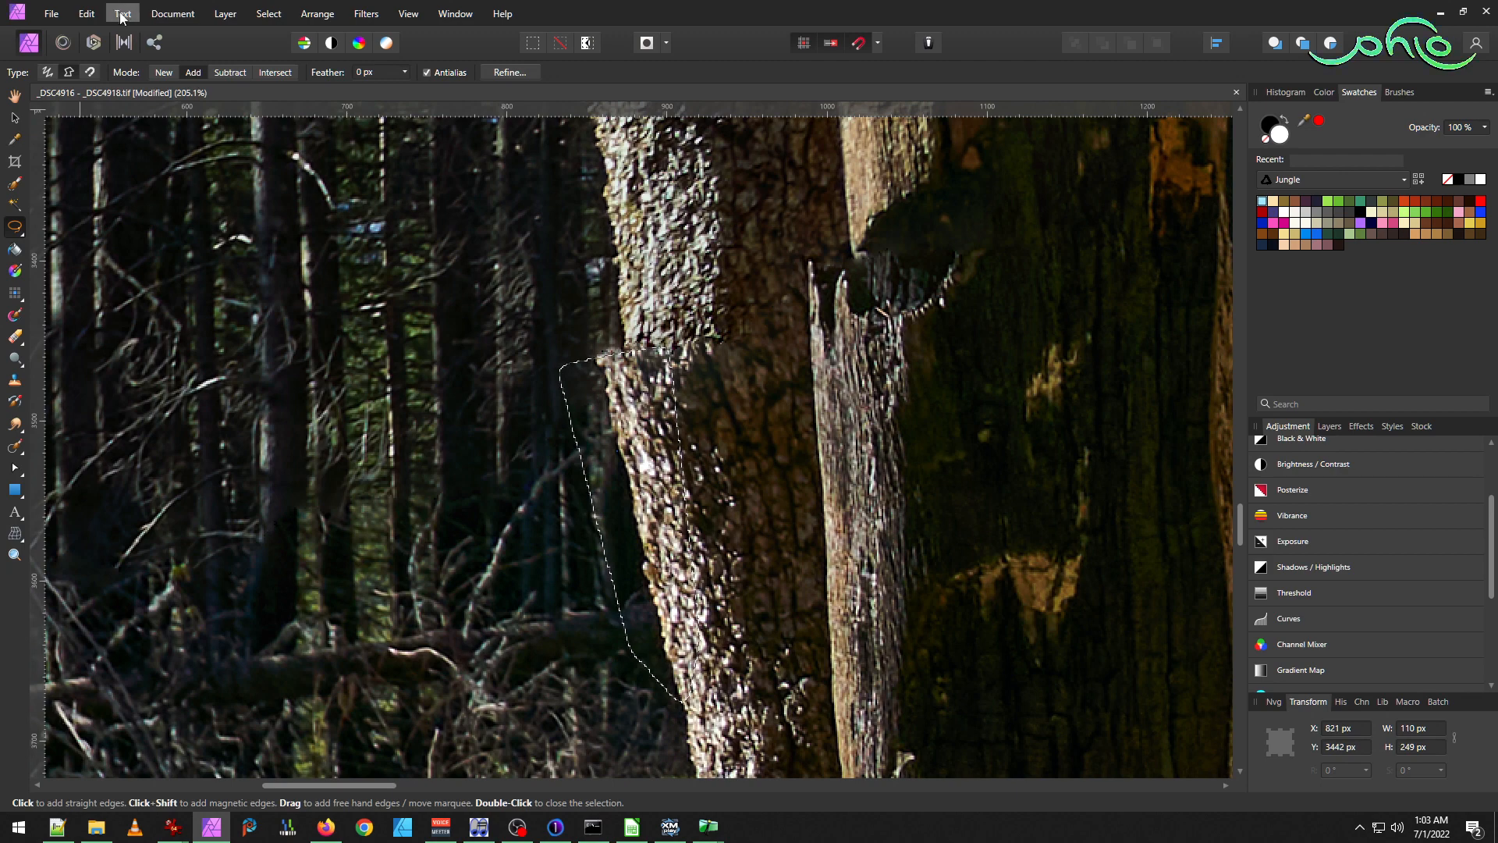
Copy the feathered trunk selection, paste it as a separate piece, and clear the selection ready for moving the piece.
click(87, 13)
click(61, 73)
click(87, 14)
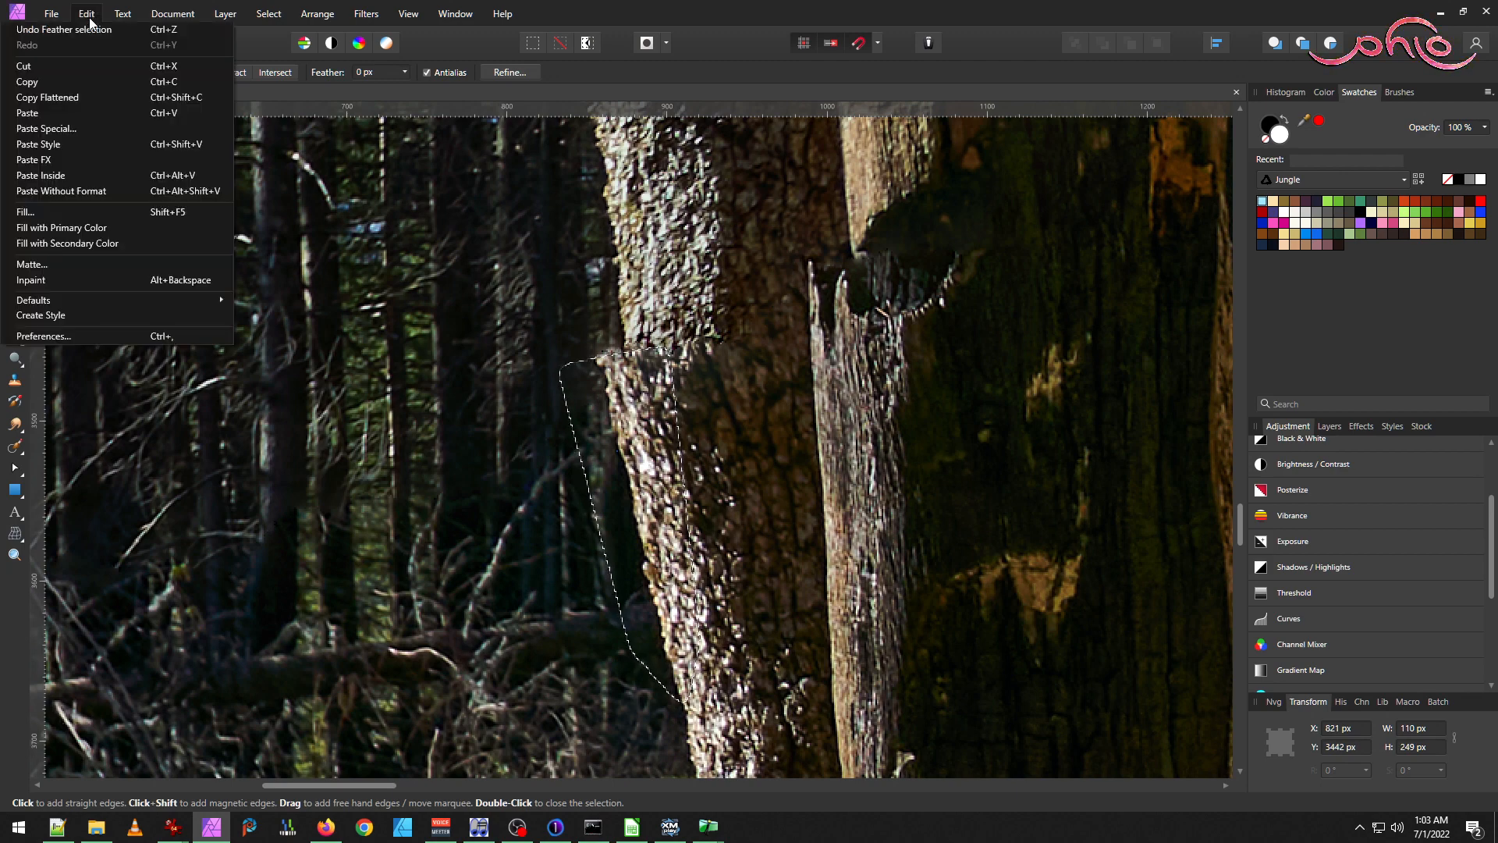
click(91, 115)
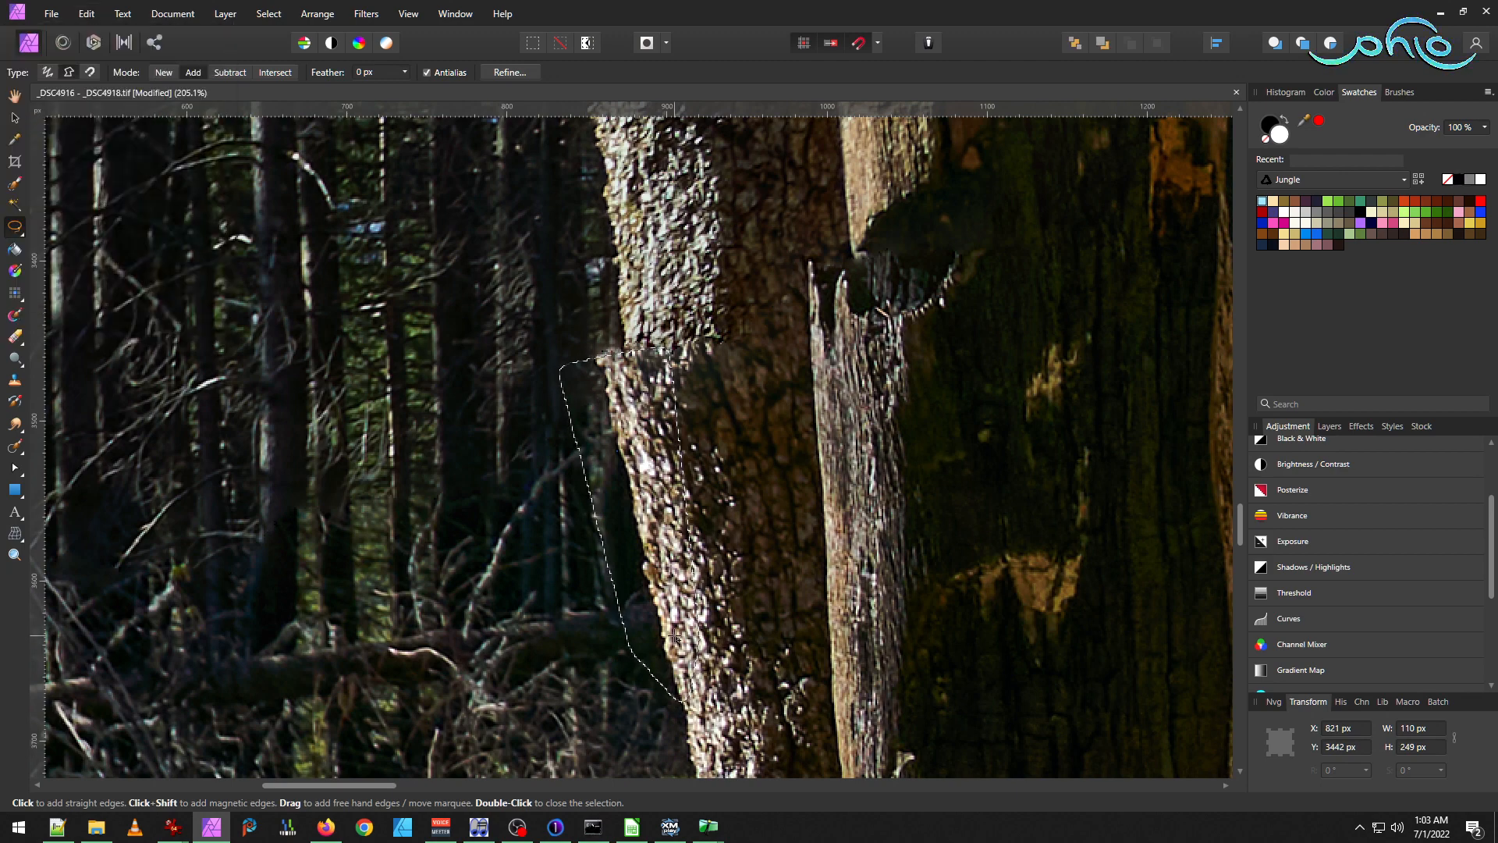
key(ctrl+d)
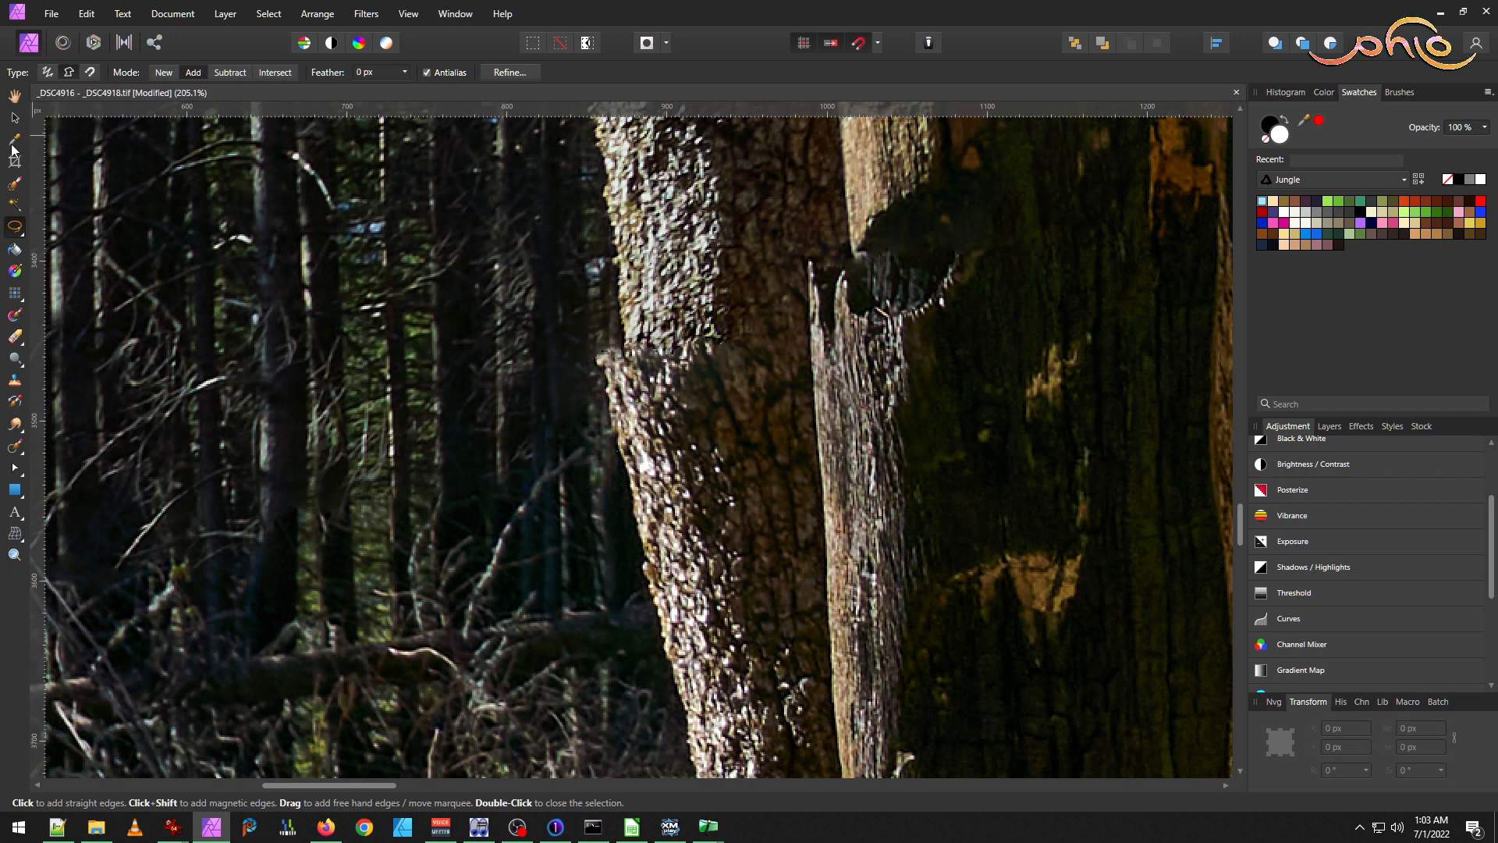
click(14, 119)
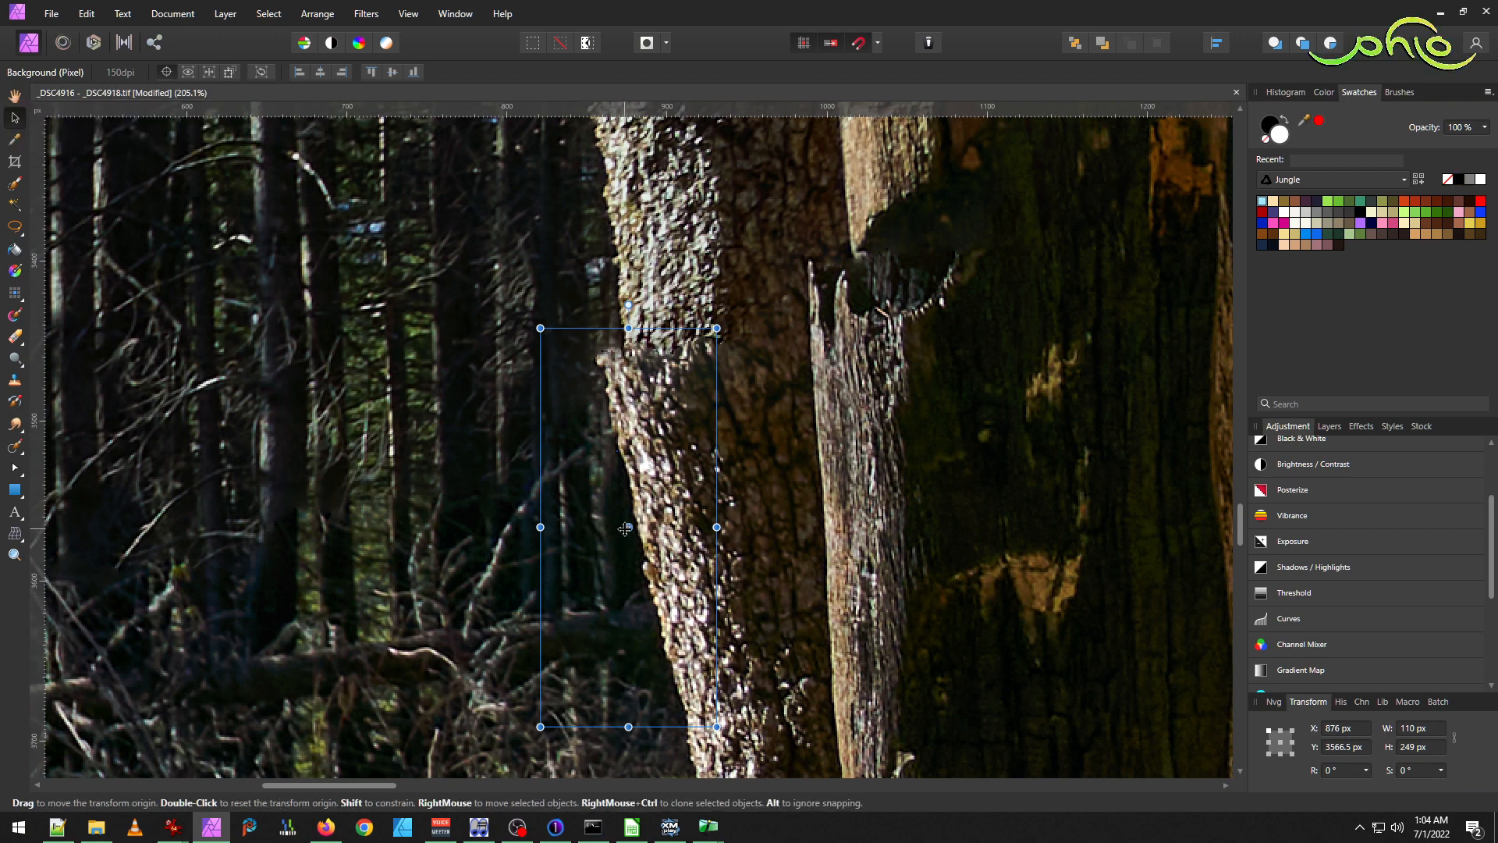
Move the pasted piece's transform origin to its lower trunk edge at X 913, Y 3691 px, and try shearing the piece by about -2.3°.
drag(629, 529, 685, 719)
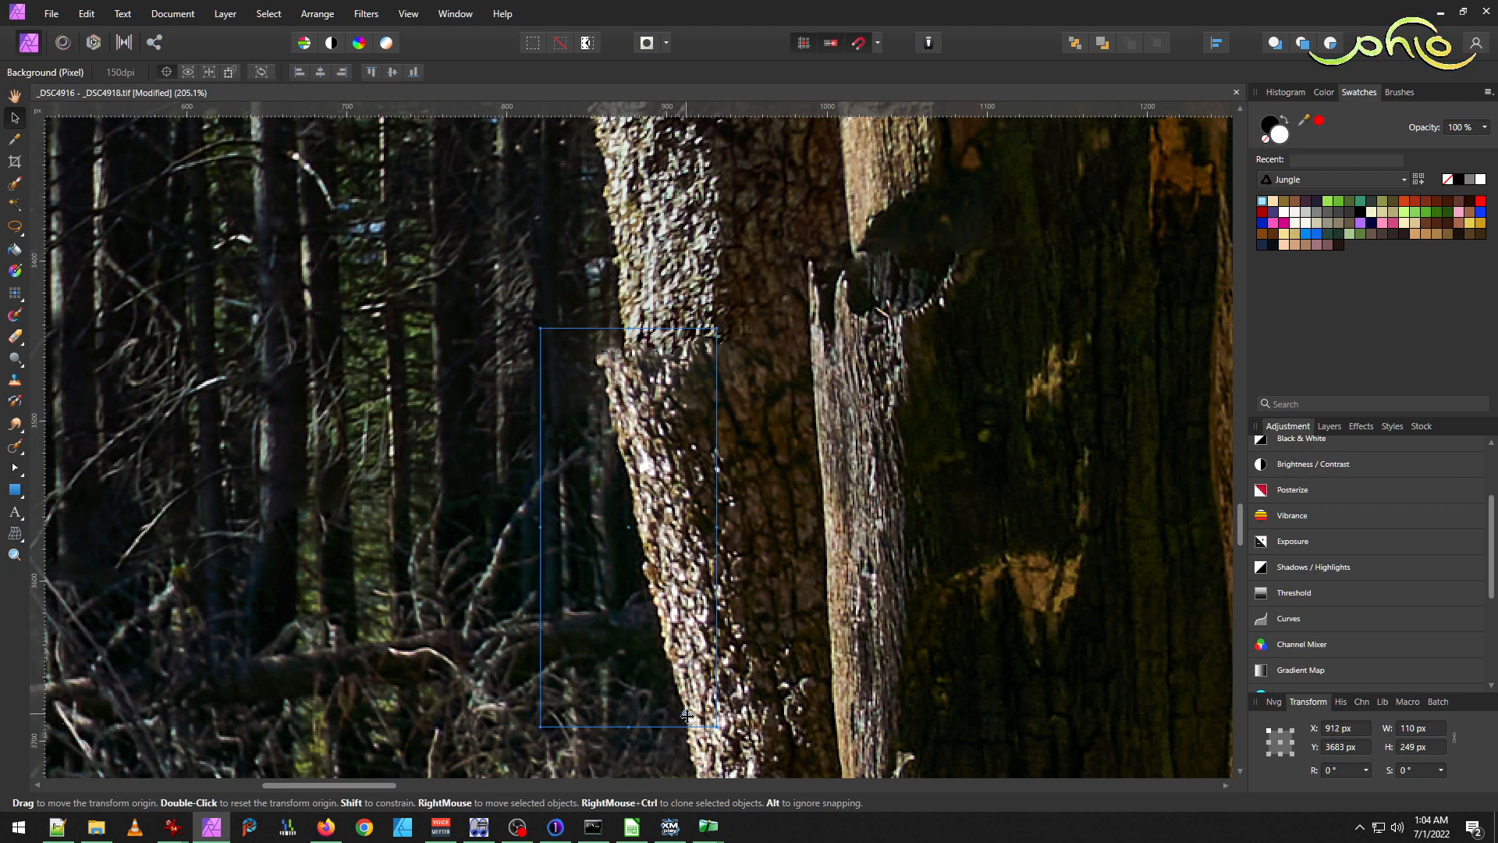
drag(687, 724, 687, 725)
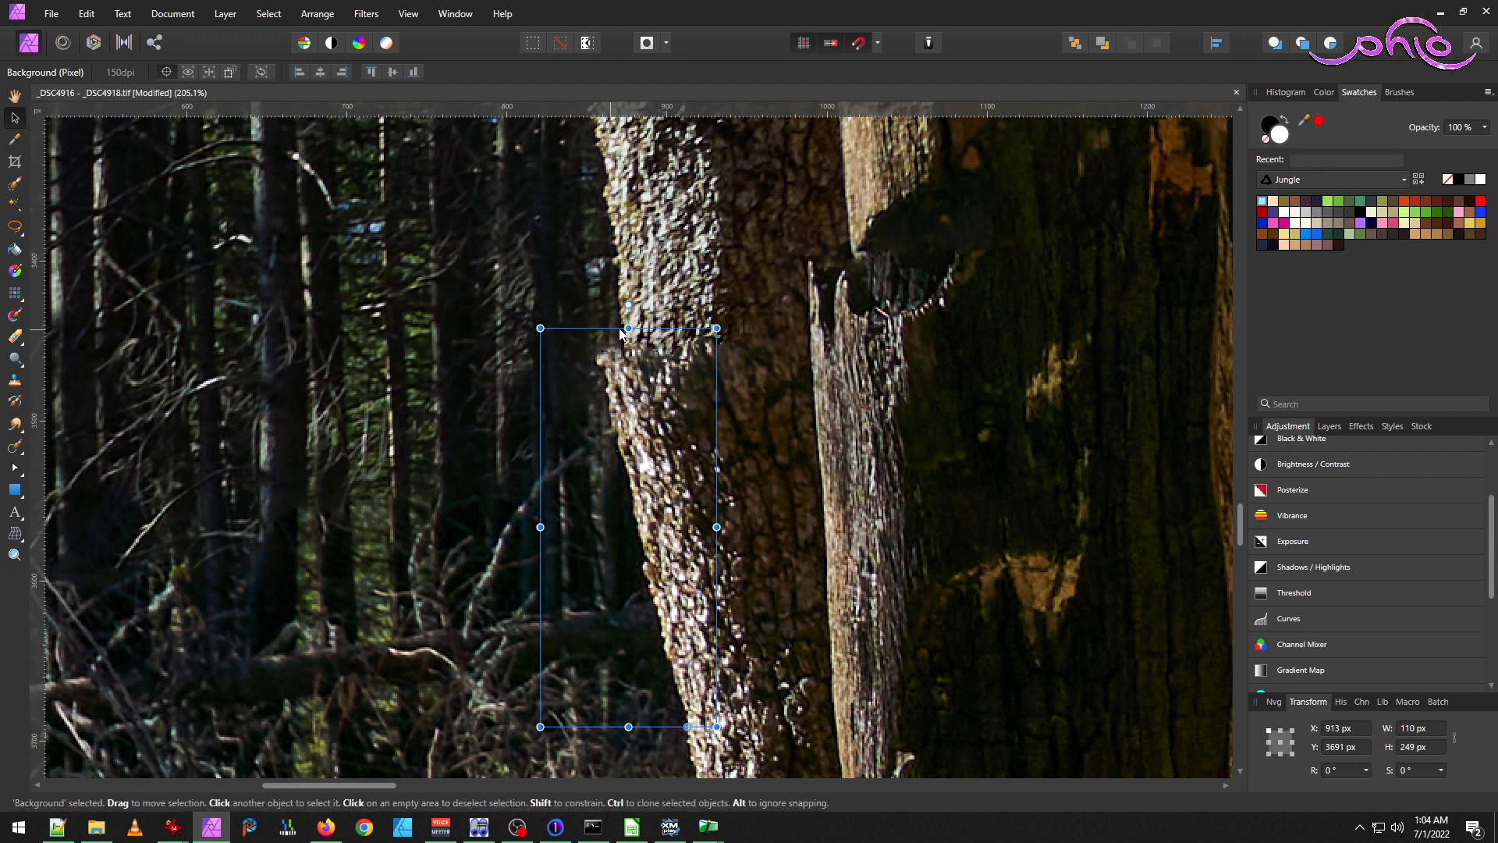
drag(629, 327, 645, 327)
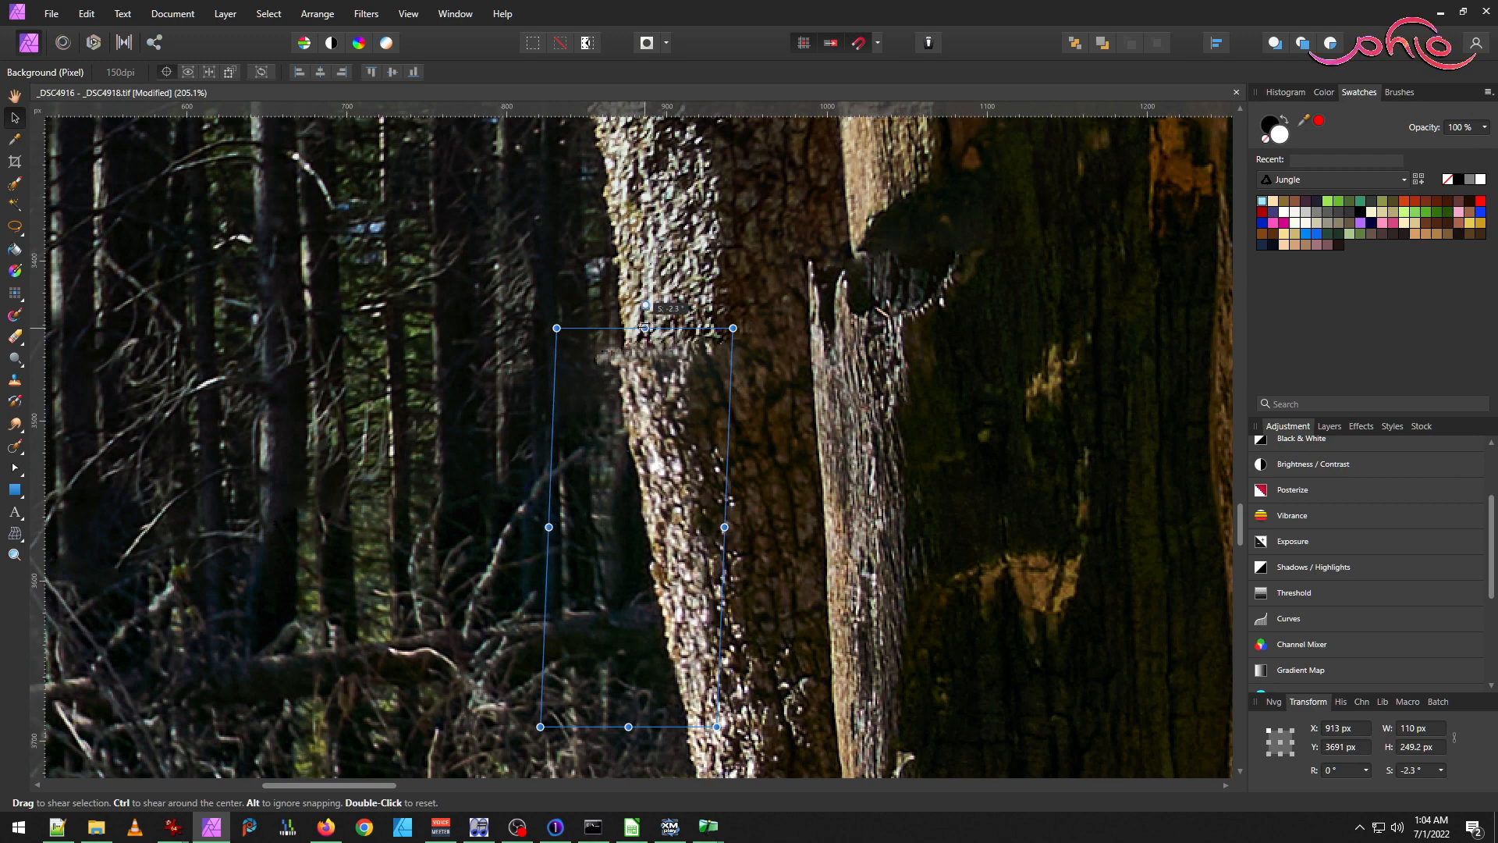
key(ctrl+z)
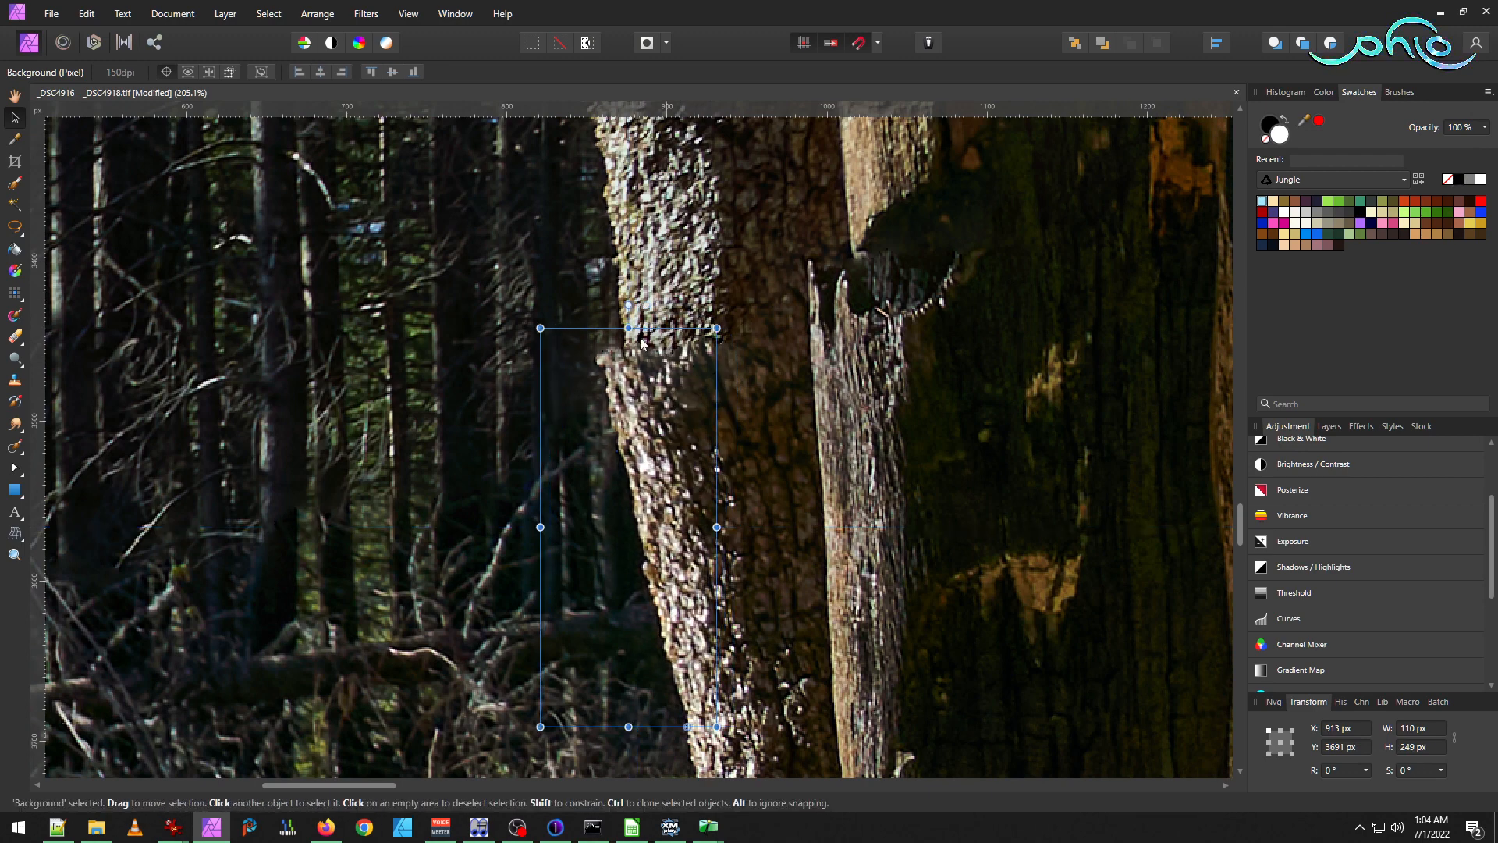
Rotate the pasted trunk piece to about -3.6° and stretch its upper end to a height of about 264 px.
drag(536, 324, 560, 308)
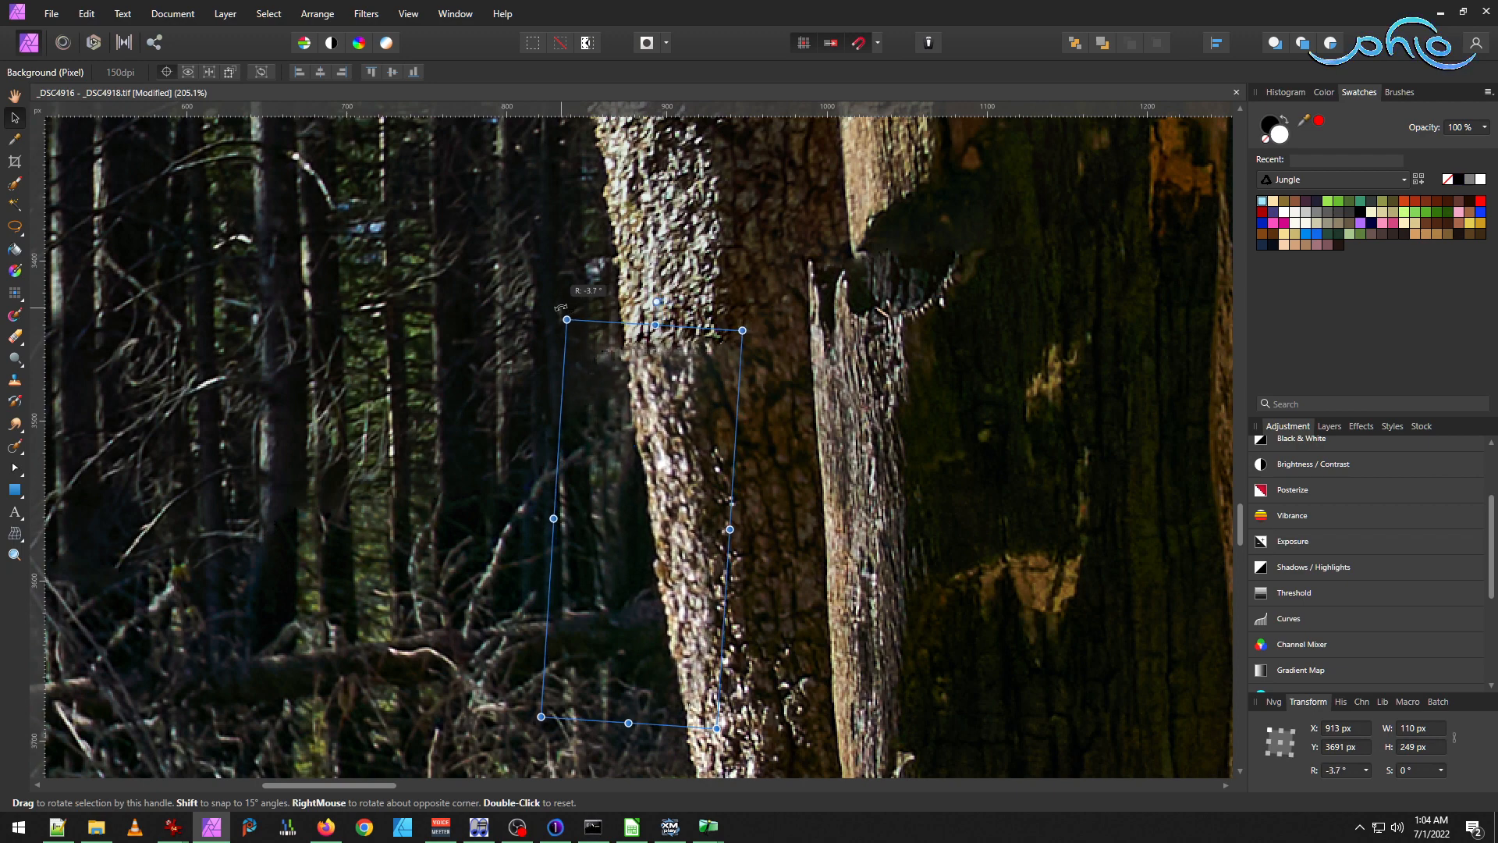
drag(656, 325, 658, 300)
drag(560, 294, 560, 291)
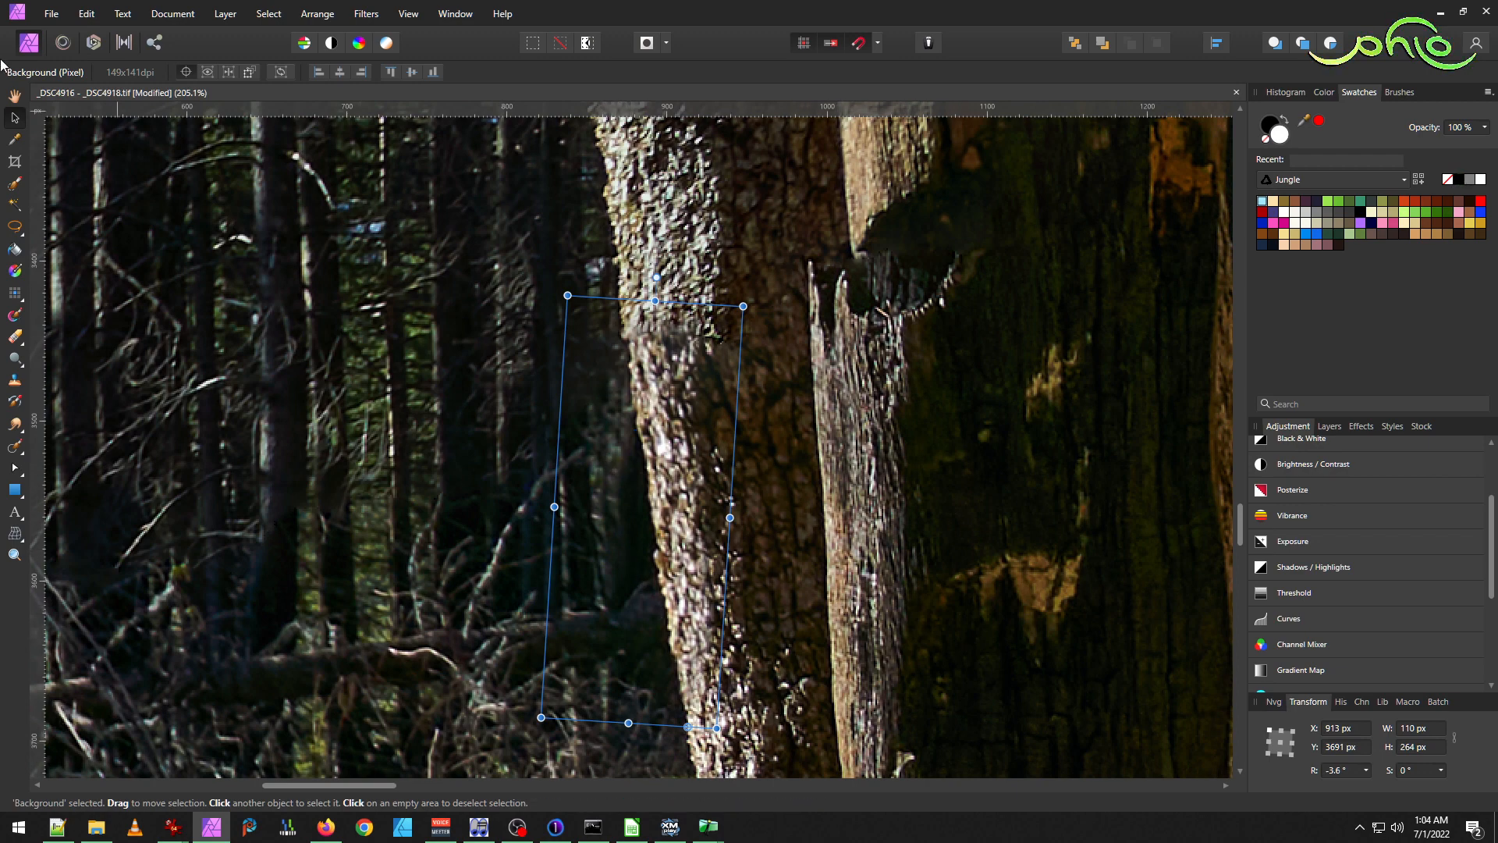
Flatten the document to merge the aligned trunk piece into the photo.
click(172, 13)
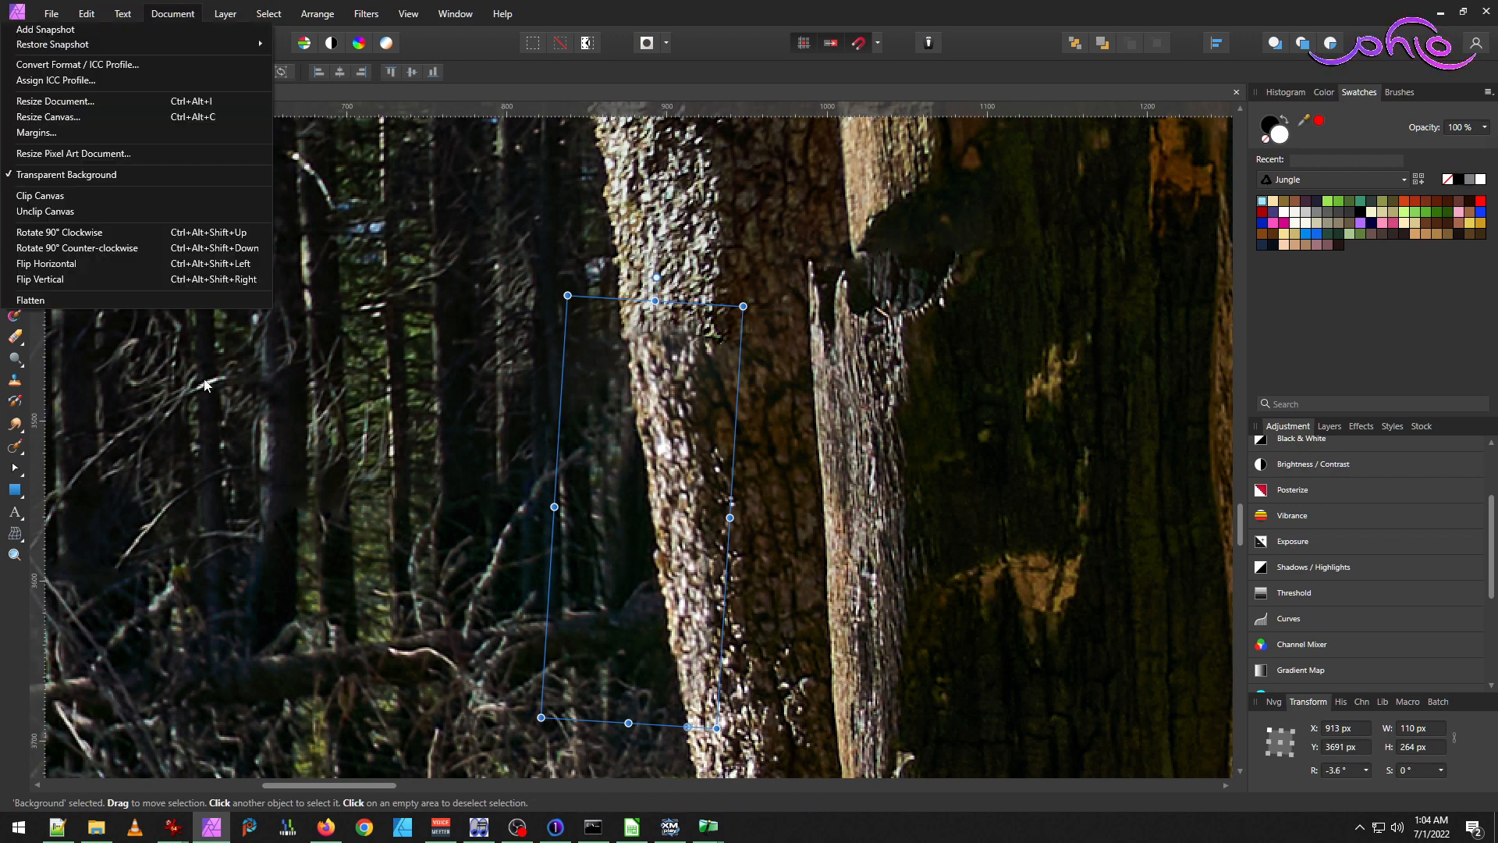
click(576, 339)
click(331, 406)
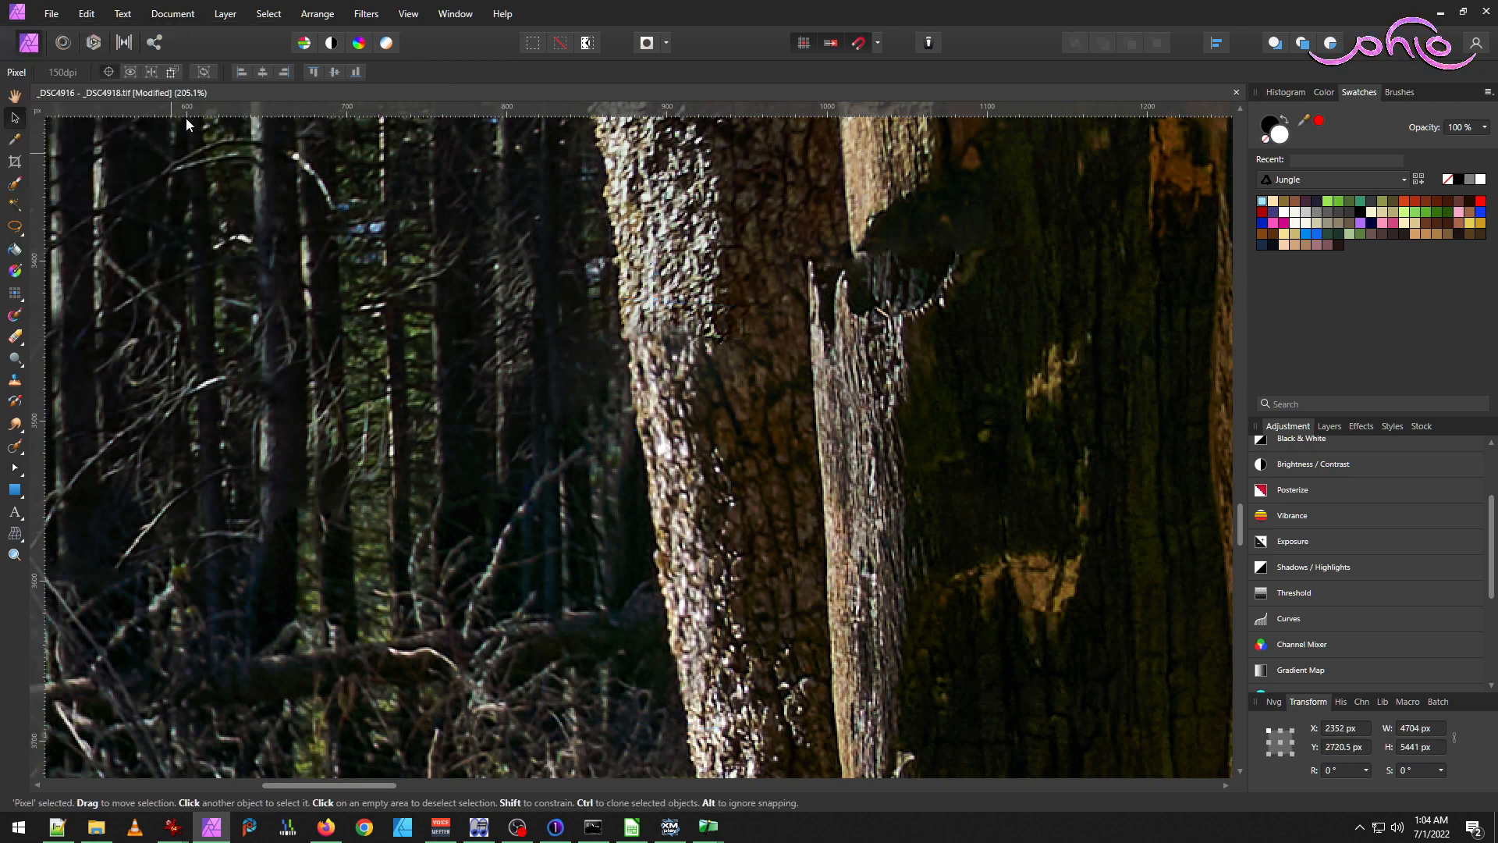
Save the document as the Affinity file _DSC4916 - _DSC4918.afphoto in the hike's photo folder.
click(52, 14)
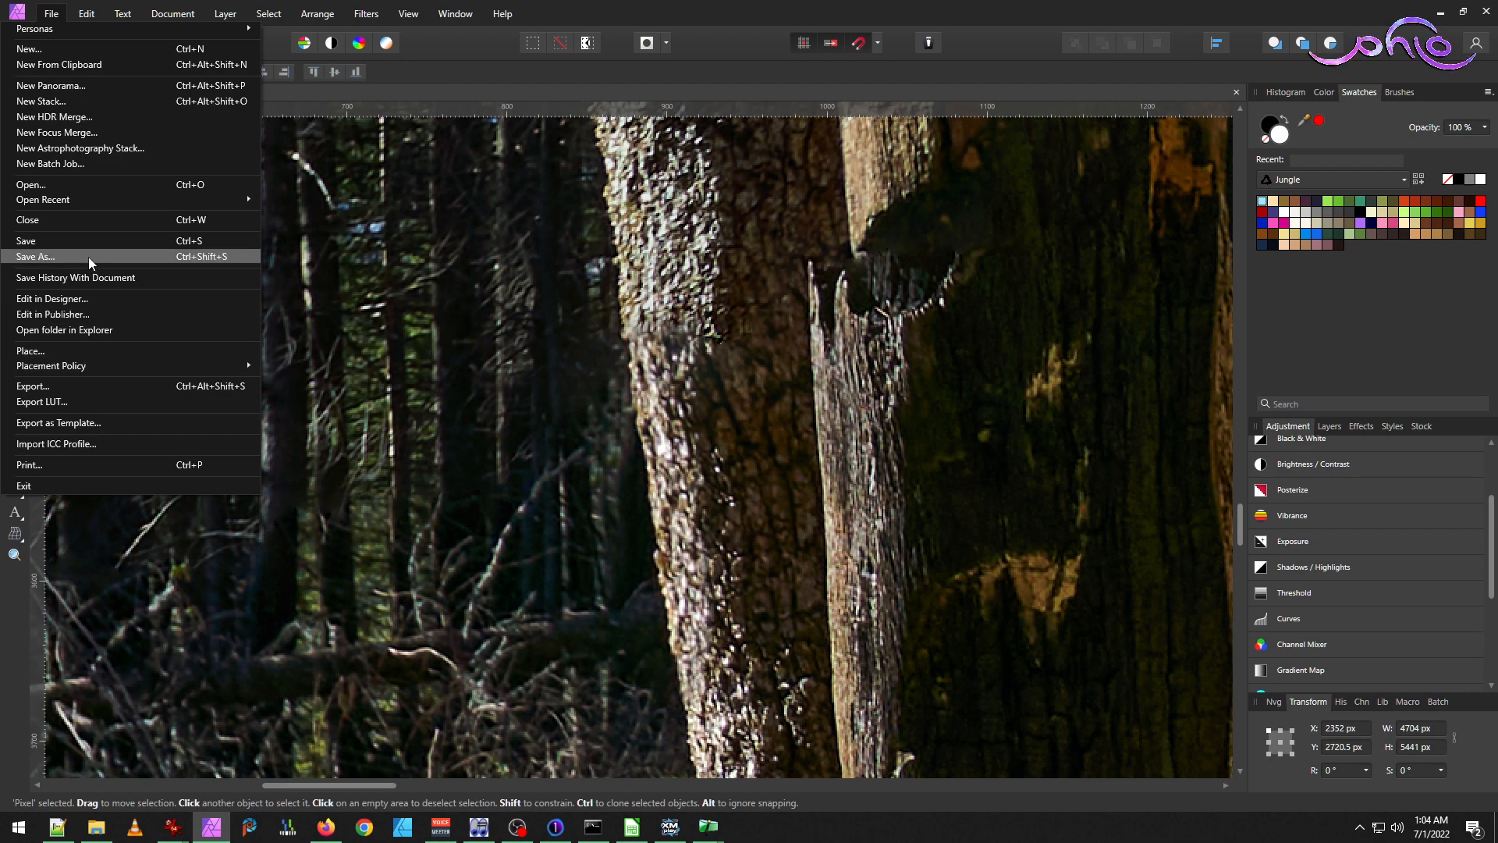
click(541, 391)
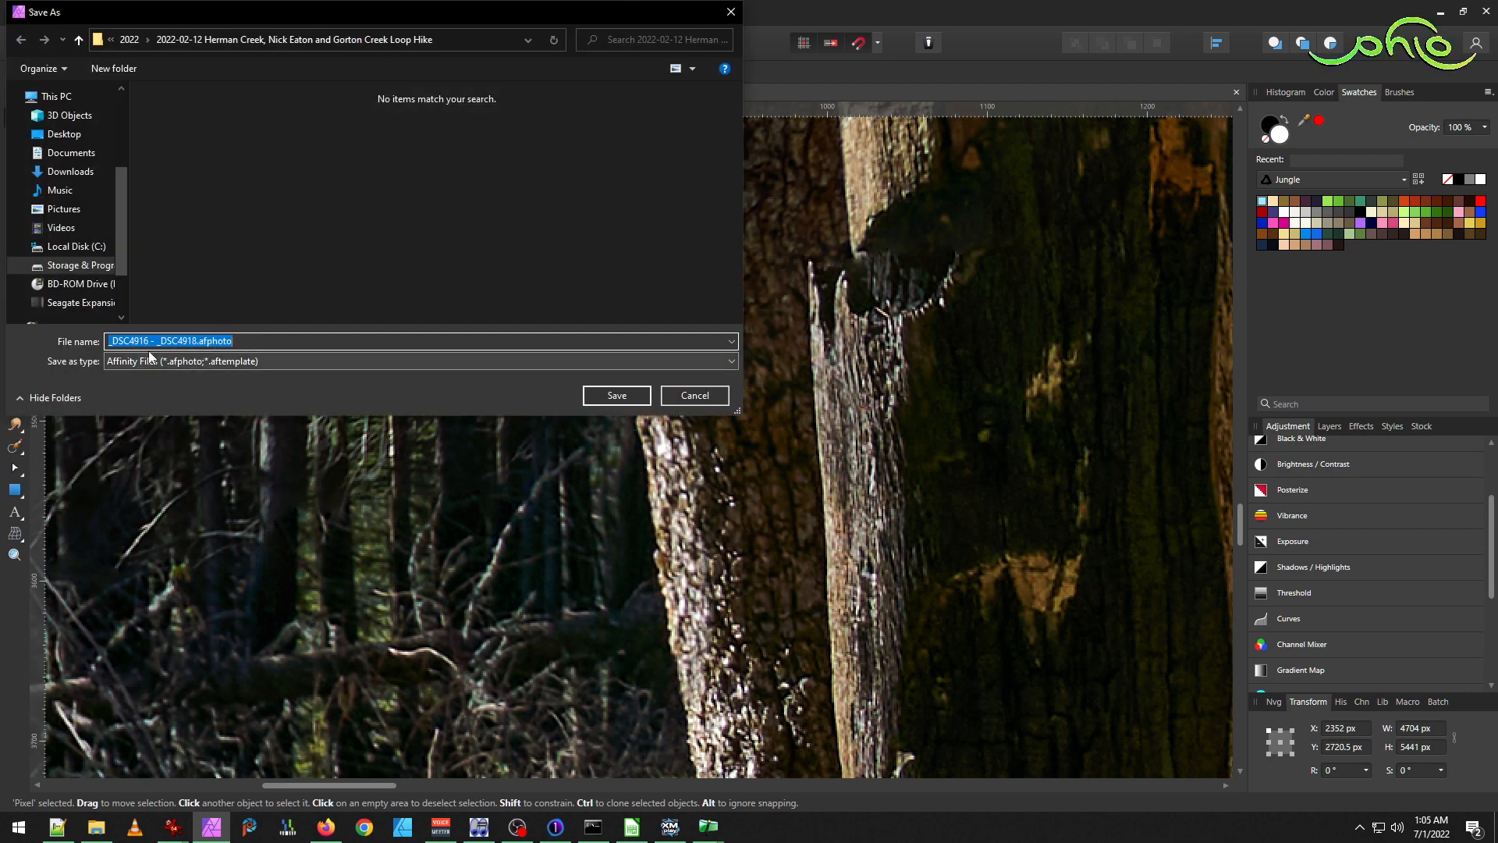
click(630, 397)
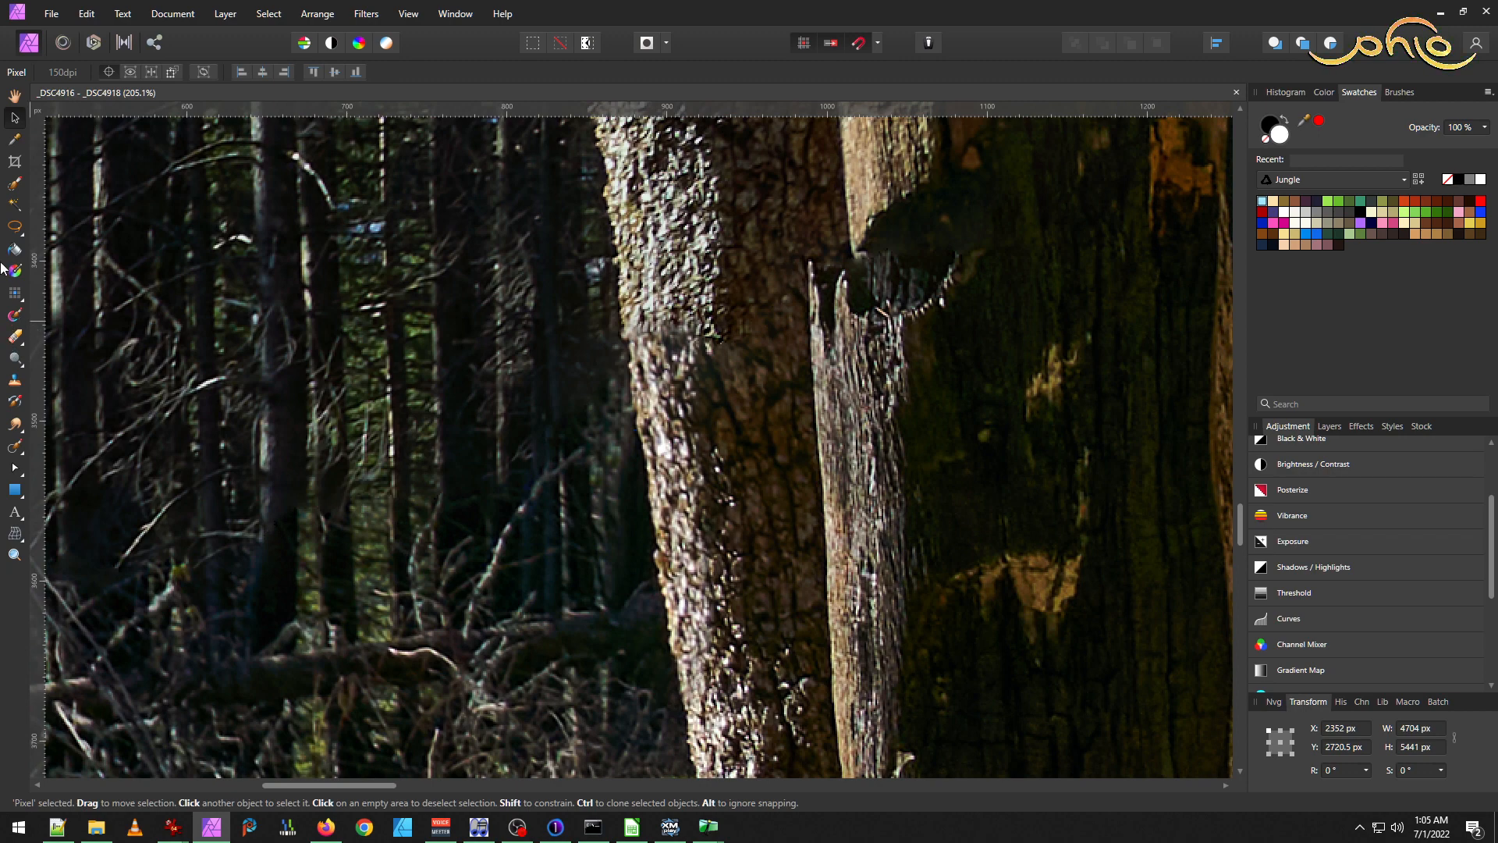
Undo the flattening and erase a spot of the pasted piece's background at the branch end with a 12.4 px soft eraser.
click(86, 17)
click(86, 36)
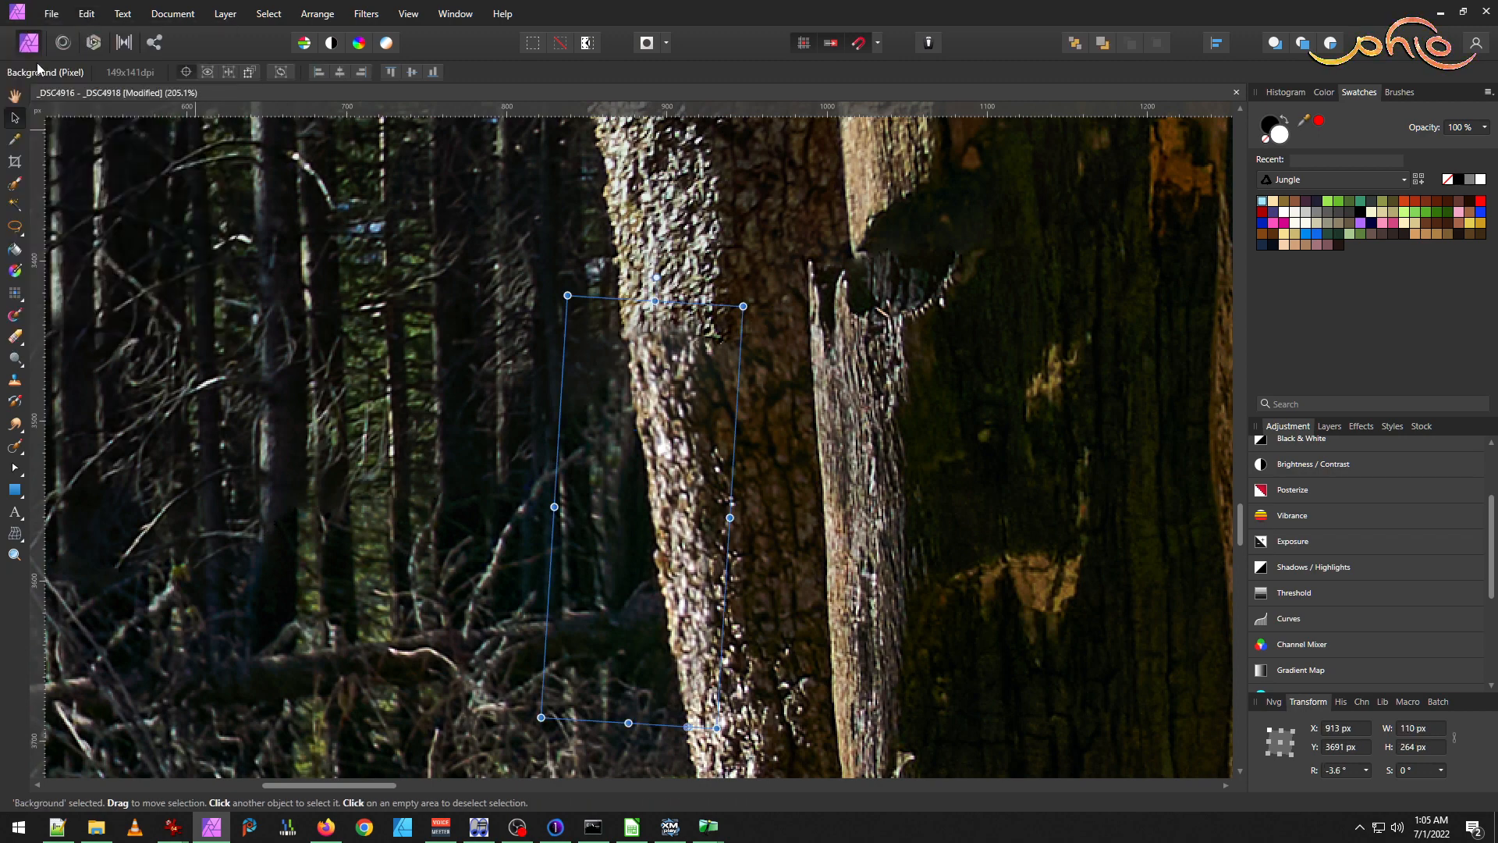
click(15, 338)
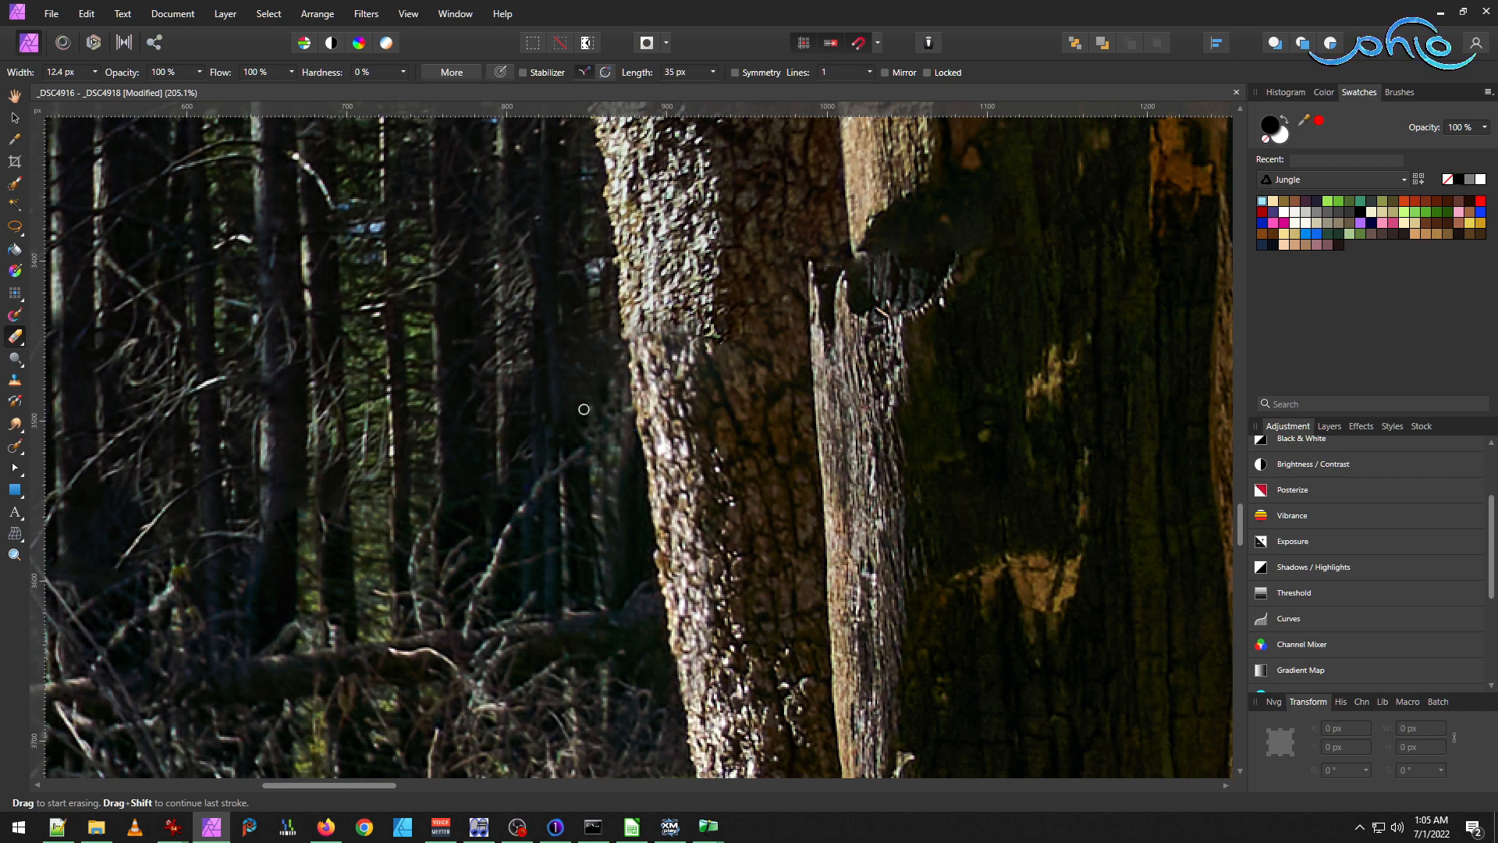
scroll(593, 421, up, 3)
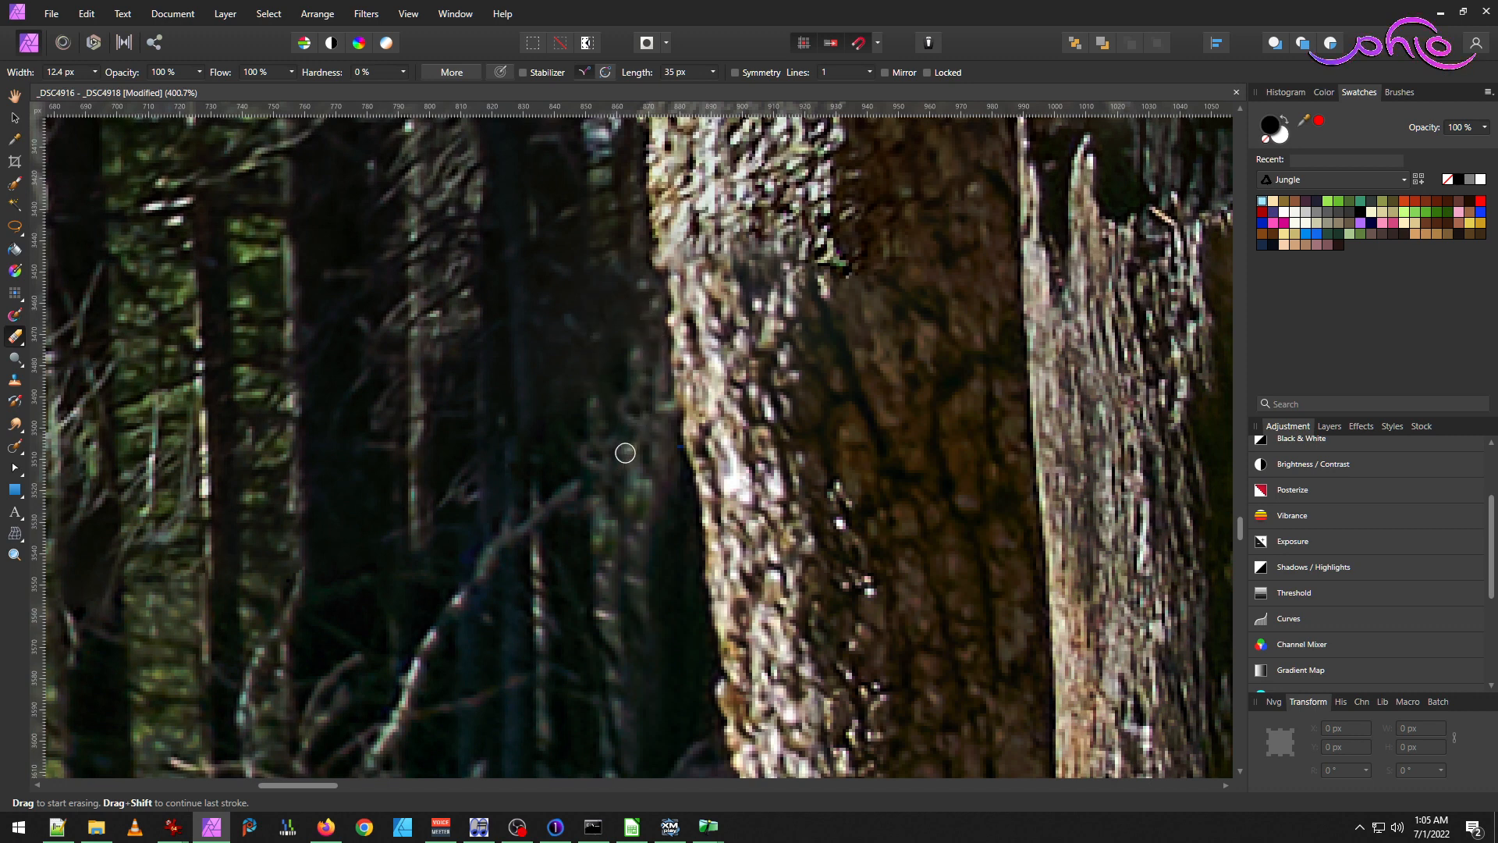
click(595, 455)
Flatten the document again with the erased trunk piece merged in.
click(14, 118)
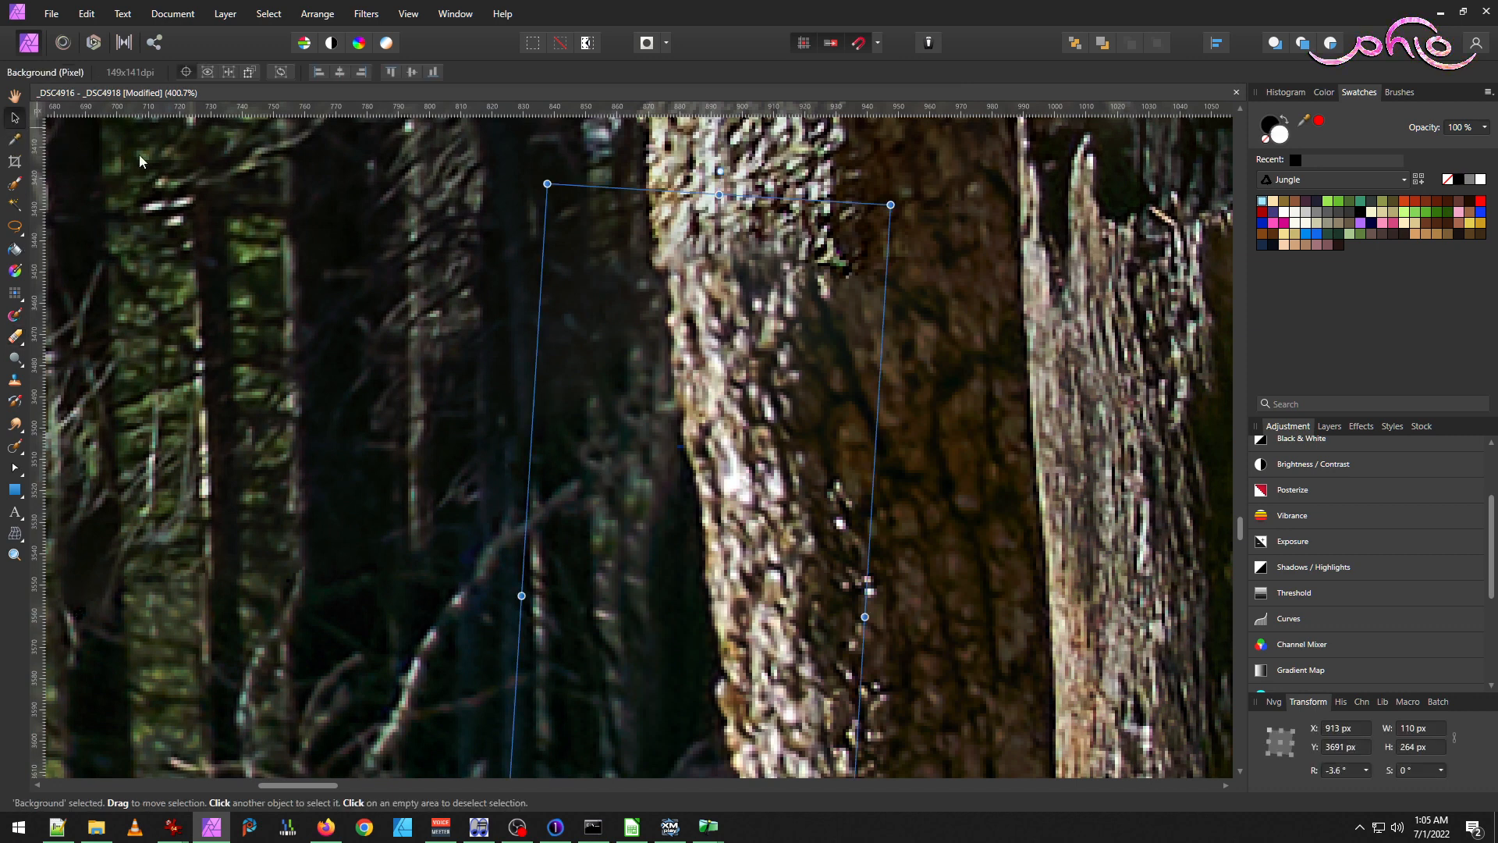
click(172, 13)
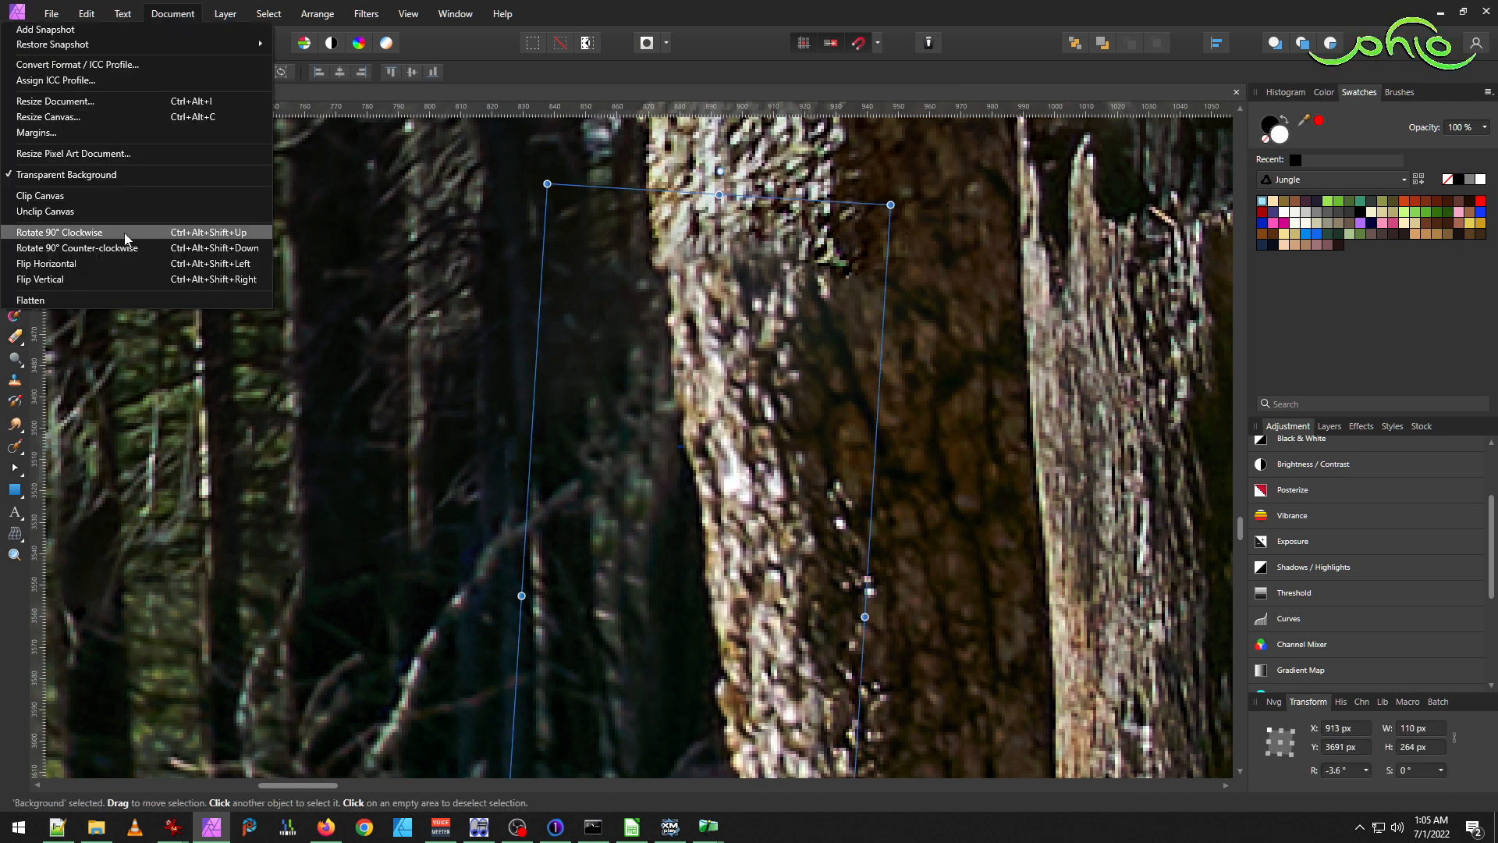
click(116, 302)
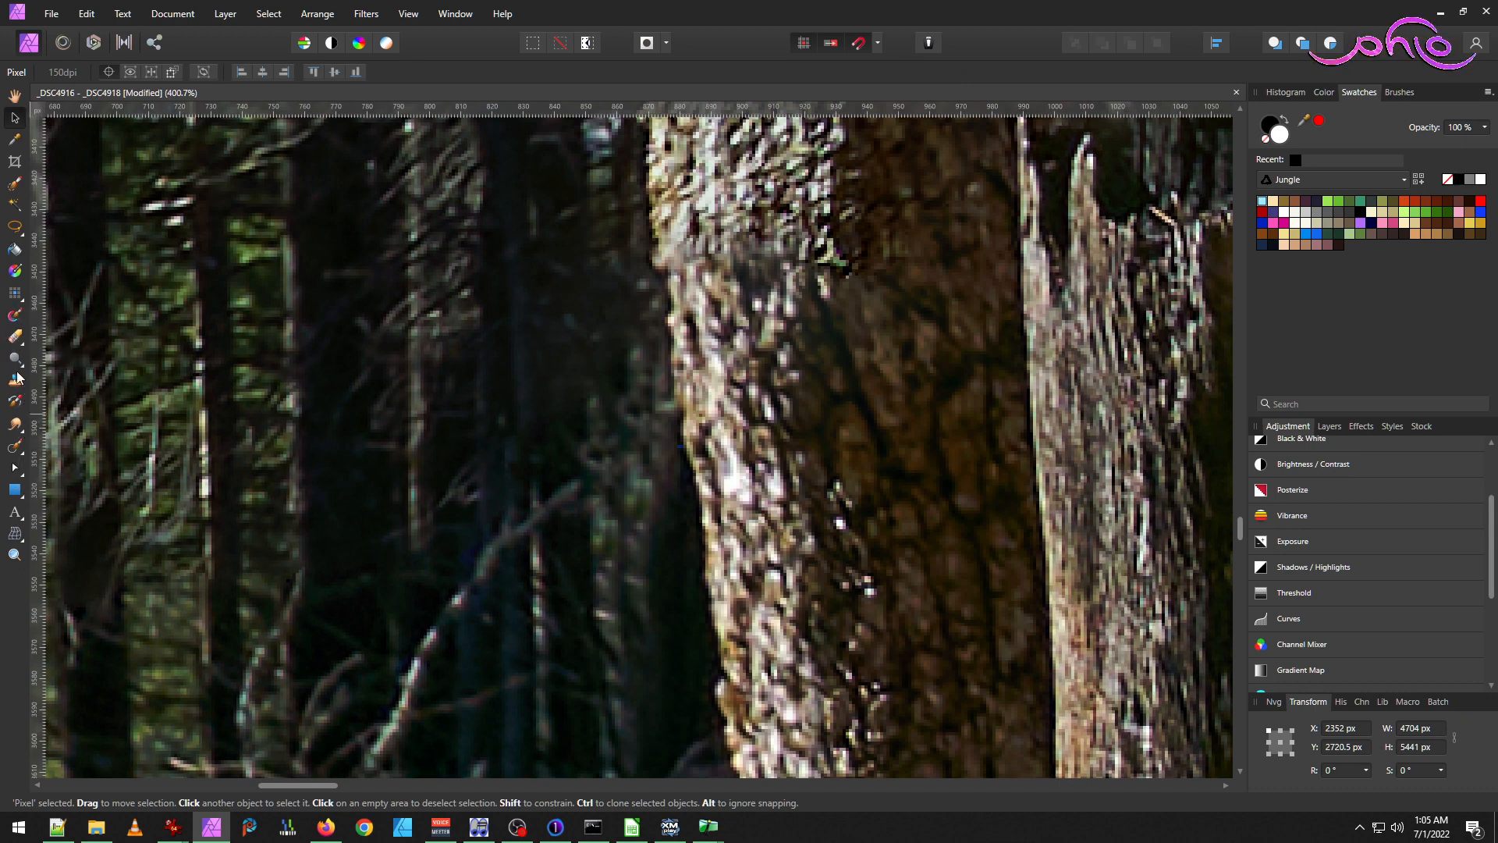
Try to inpaint the broken branch end in the background beside the trunk with the 24.7 px Inpainting Brush.
click(17, 450)
mouse_move(593, 454)
mouse_down()
mouse_move(592, 419)
mouse_move(588, 512)
mouse_up()
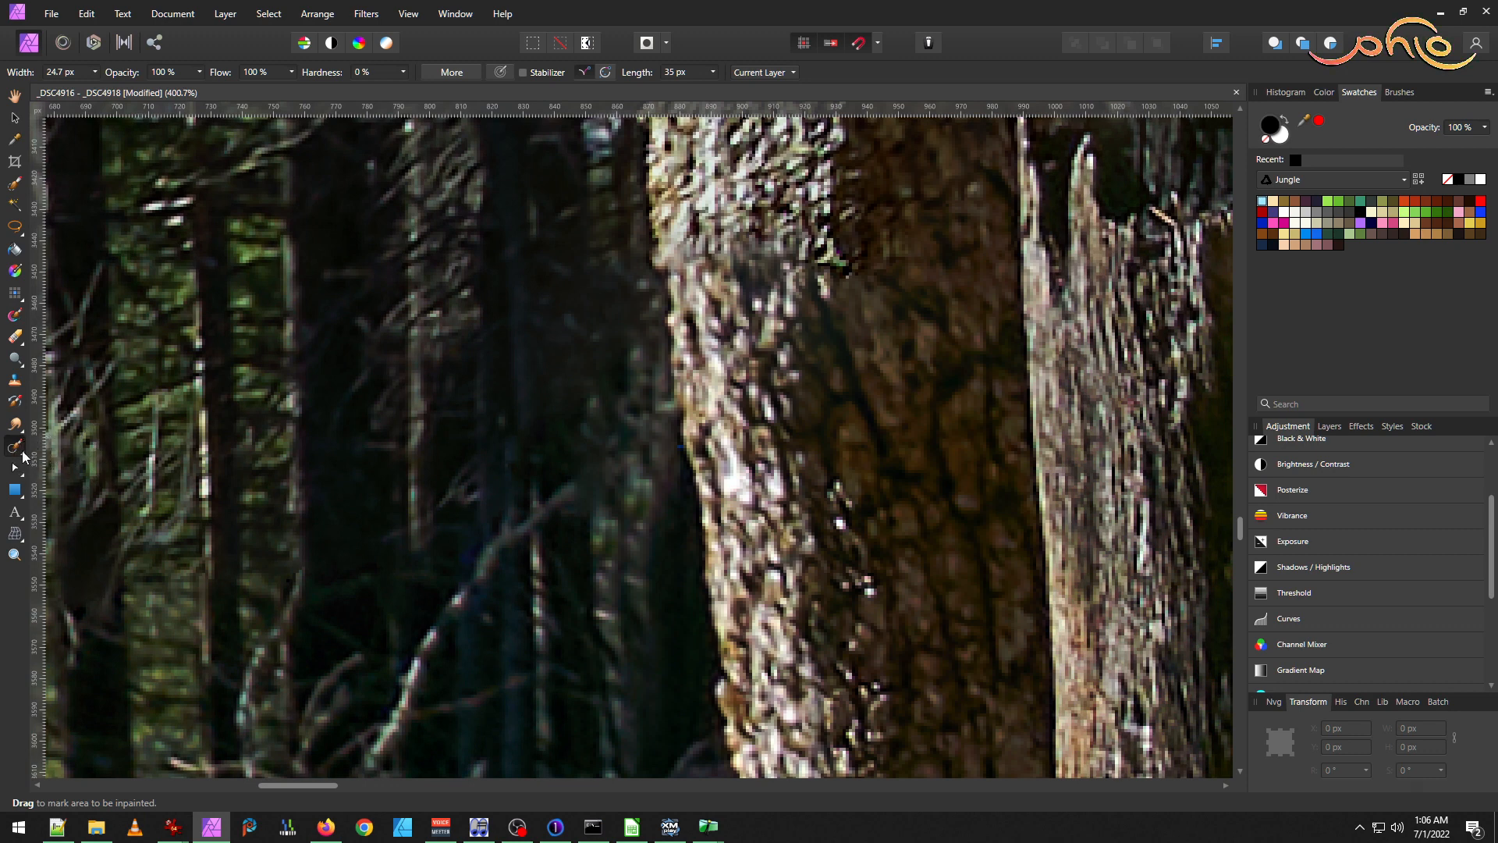
click(23, 453)
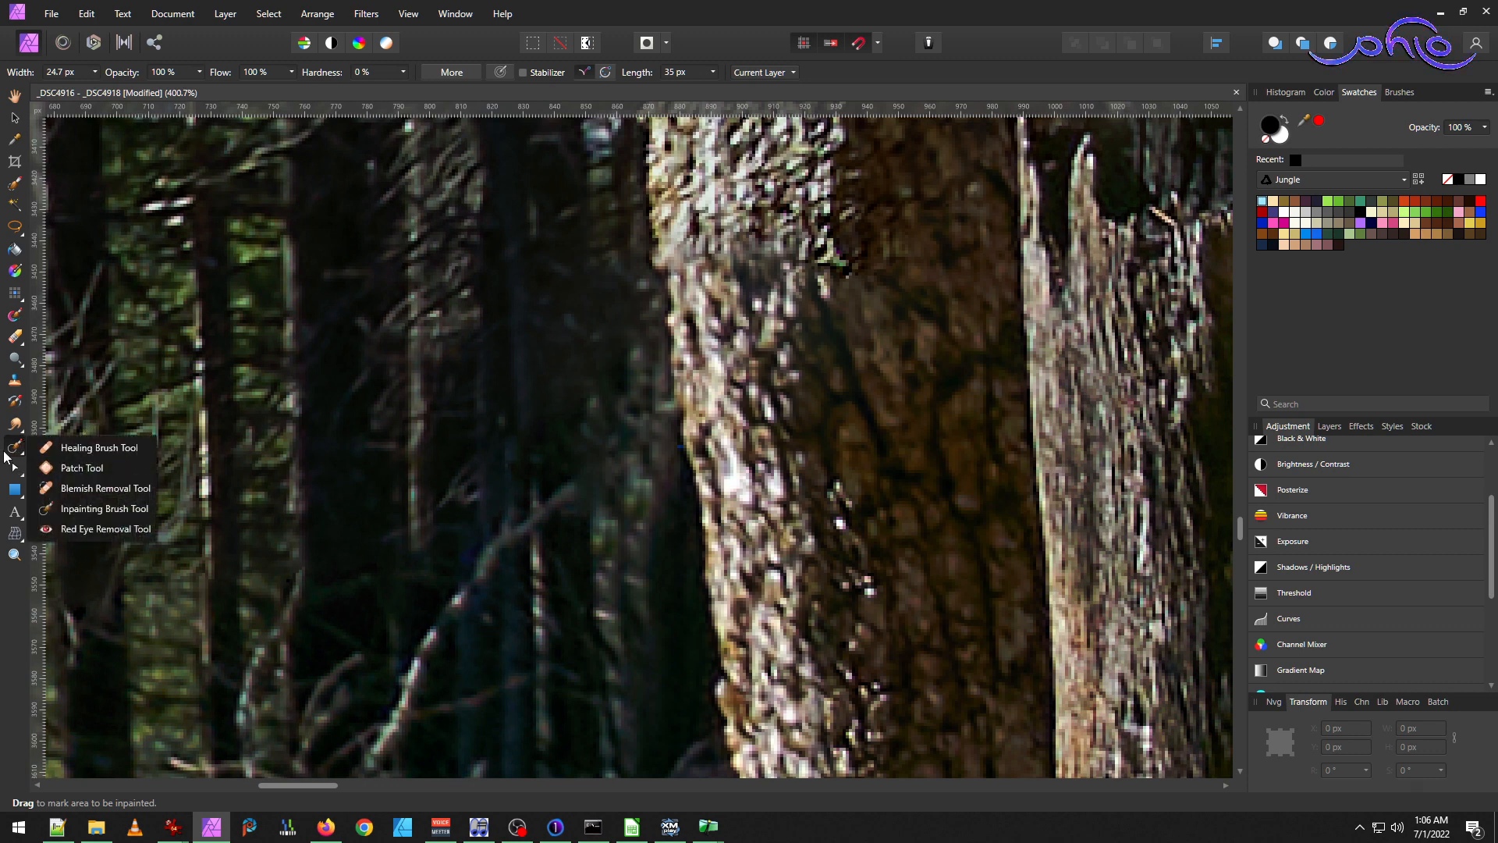
click(103, 508)
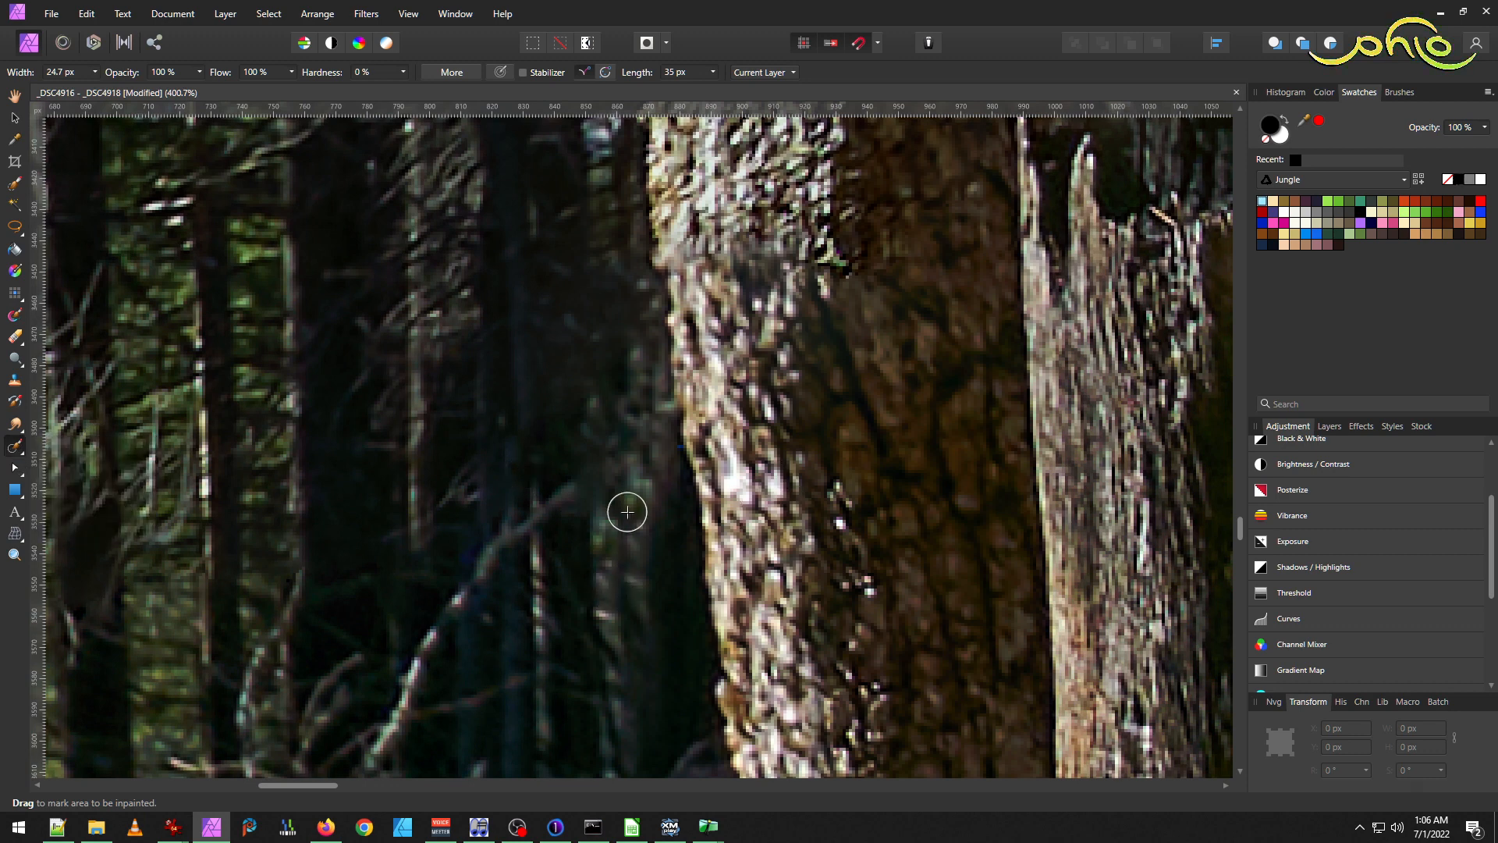
mouse_move(598, 537)
mouse_down()
mouse_move(610, 449)
mouse_move(583, 392)
mouse_move(595, 462)
mouse_up()
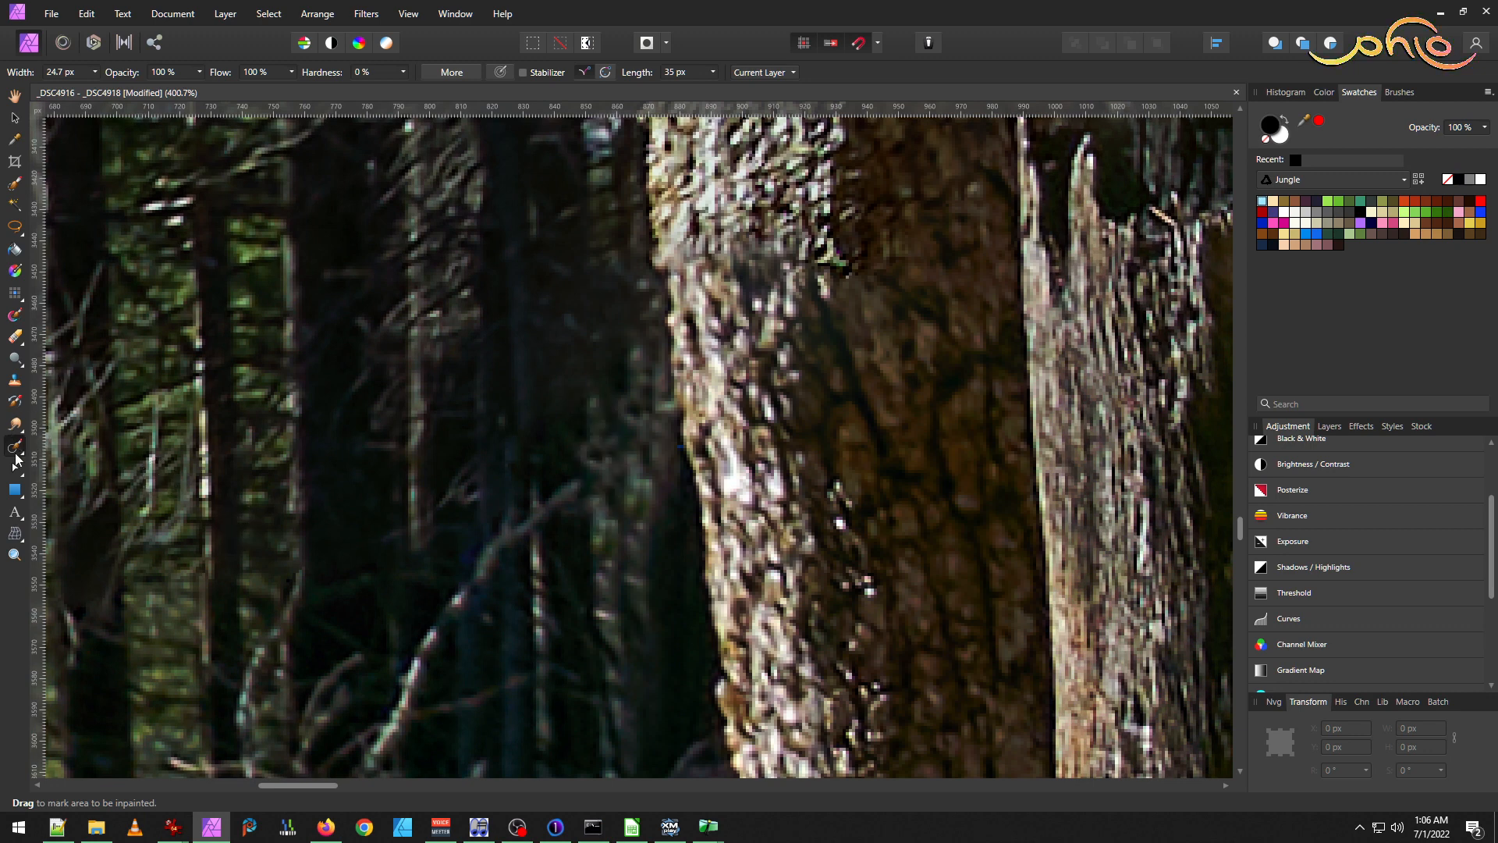
Heal the branch end with the 59.8 px Healing Brush, sampling the background just below it, and touch up the lower trunk bark.
click(16, 459)
click(78, 451)
alt+click(592, 596)
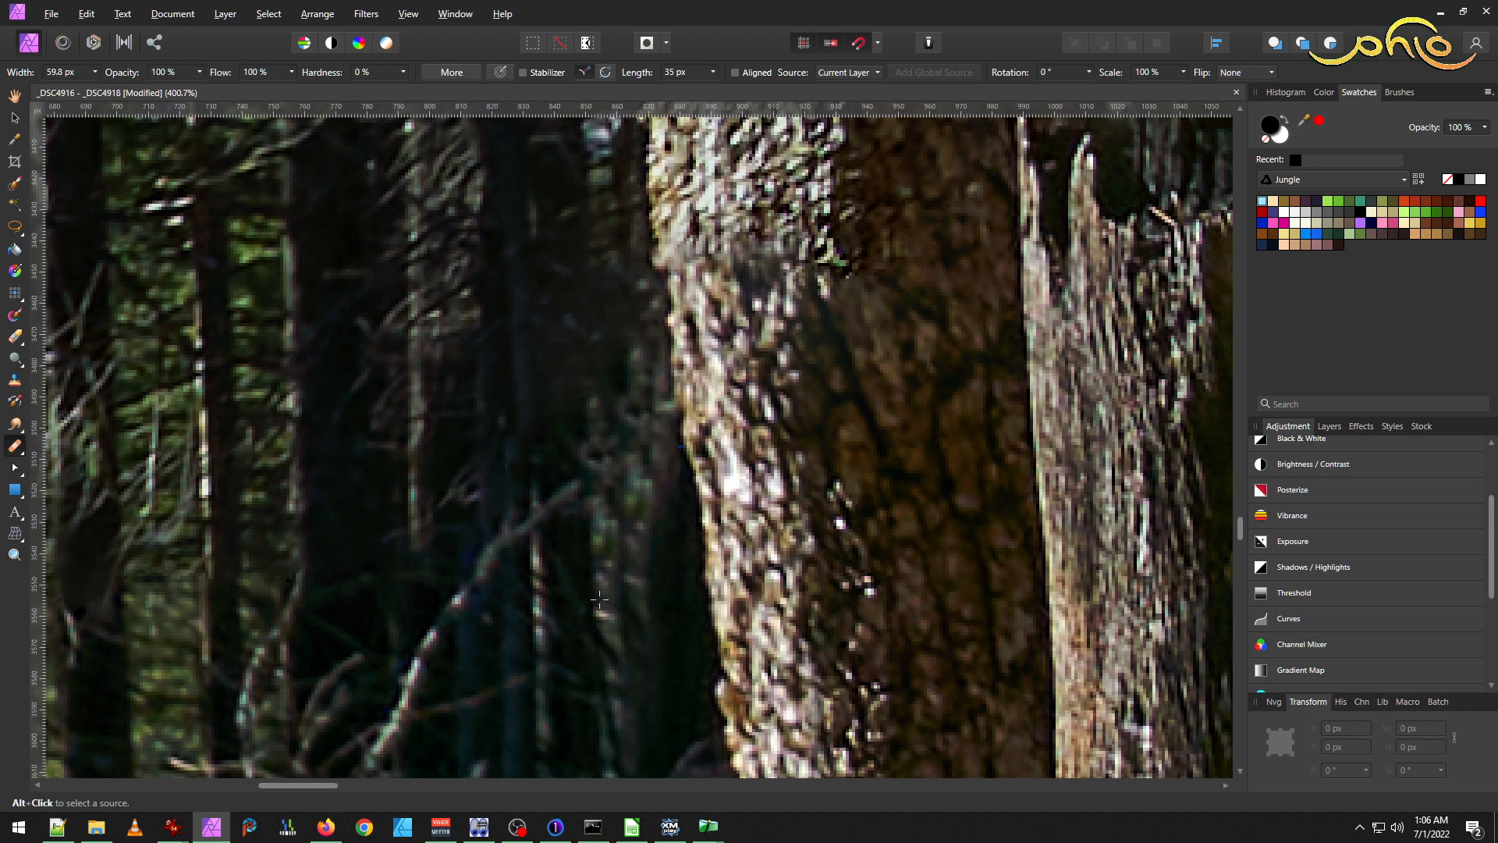
alt+click(595, 601)
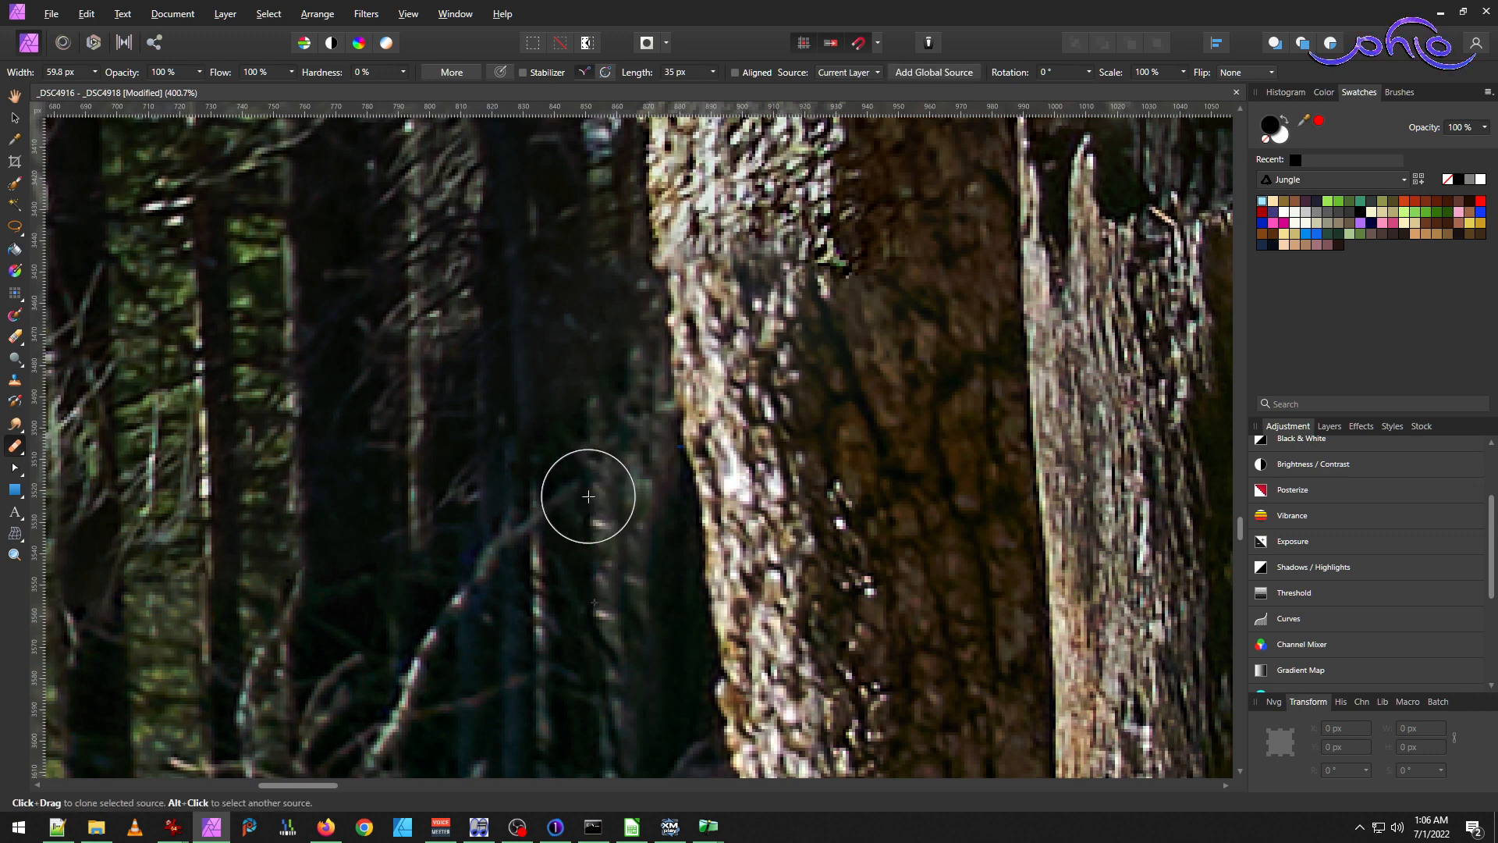
drag(593, 476, 585, 487)
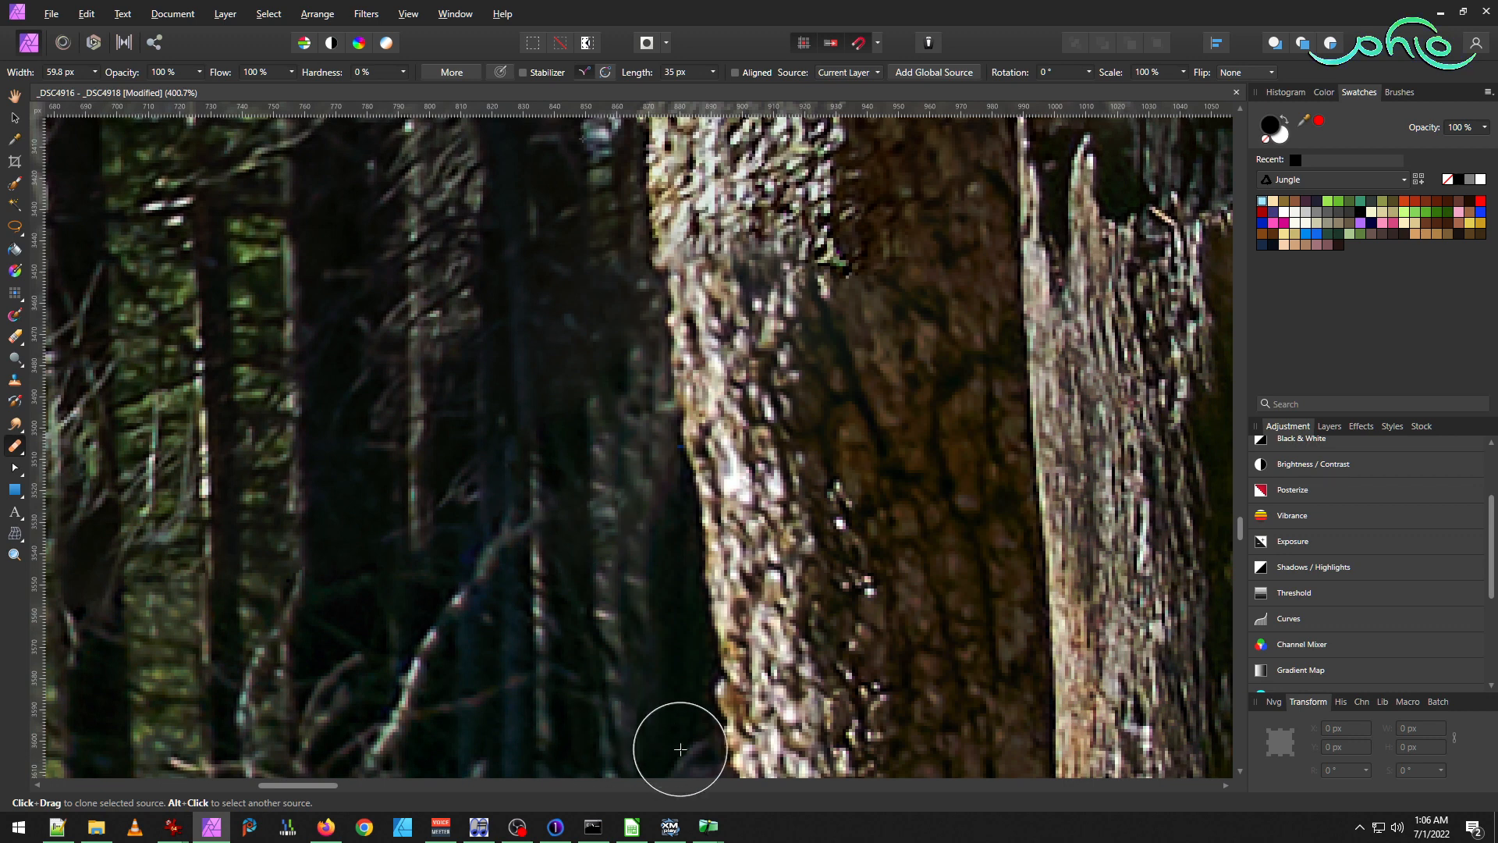
drag(878, 617, 869, 687)
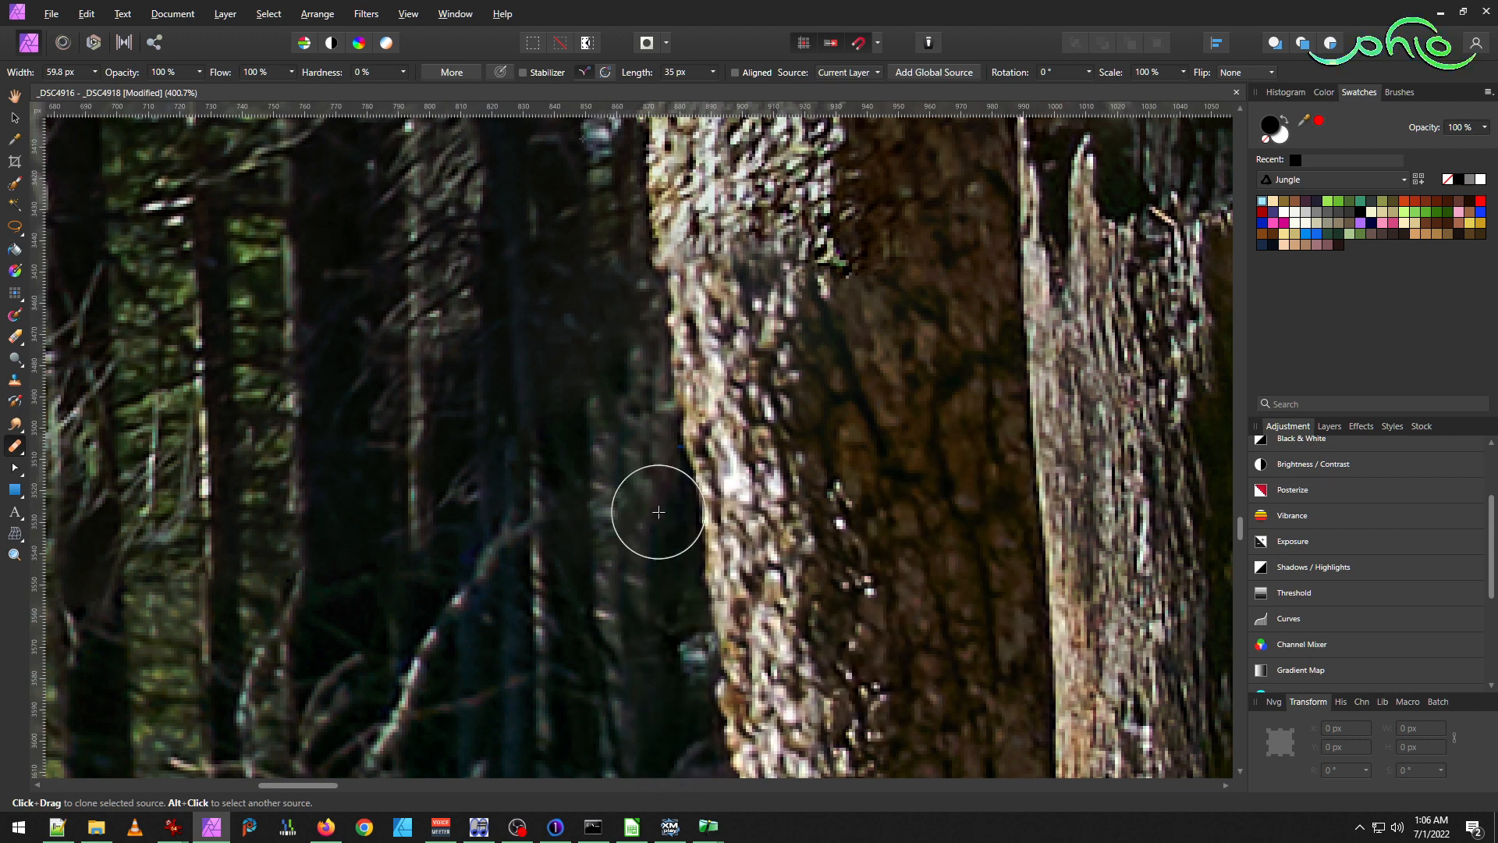
click(768, 691)
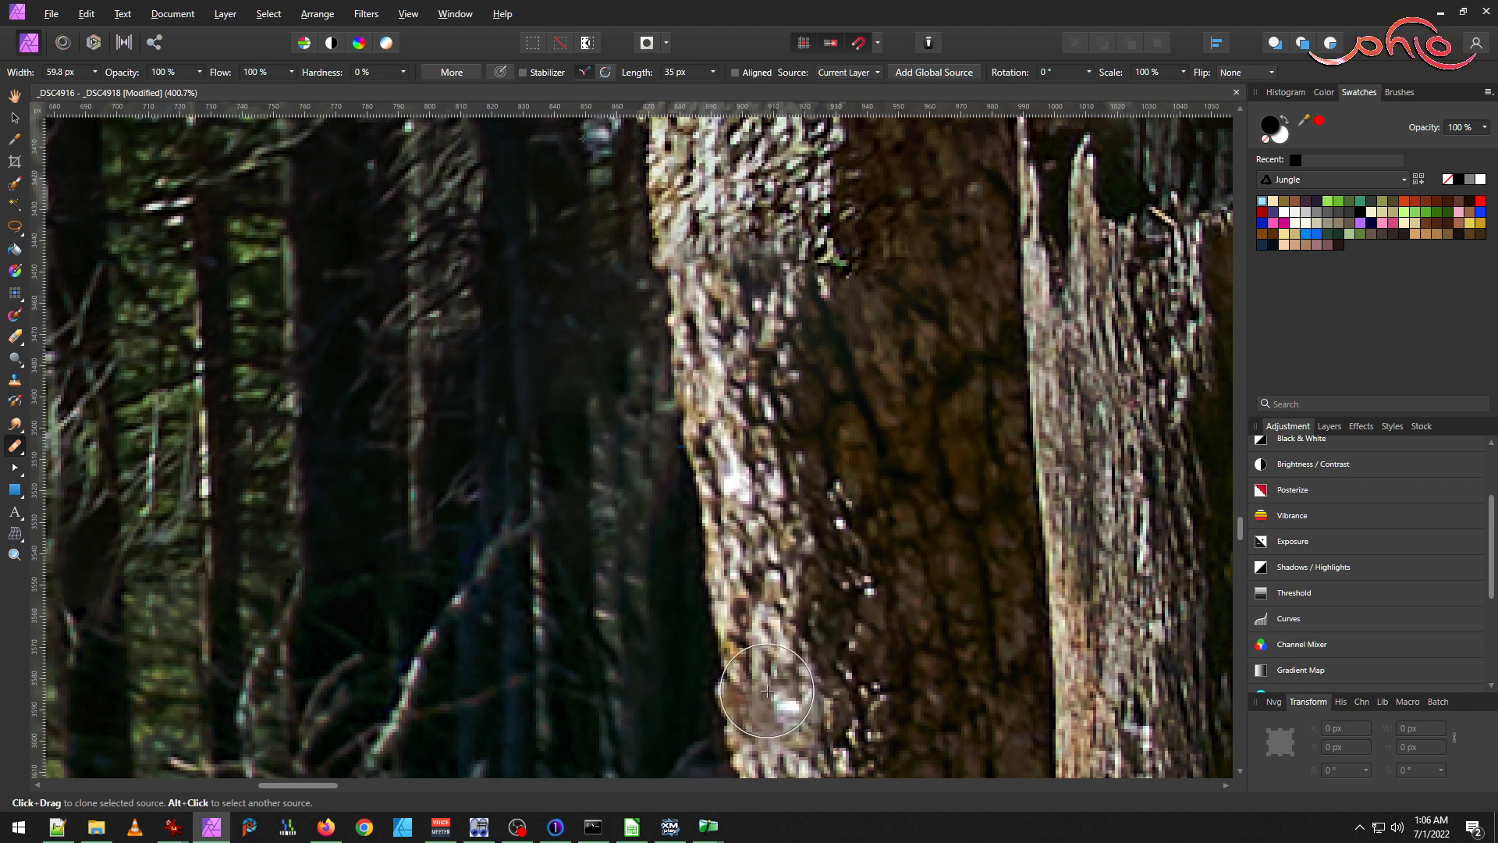
Heal the background strip along the trunk's edge, sampling first from just below it and then from the dark trees farther away.
alt+click(626, 664)
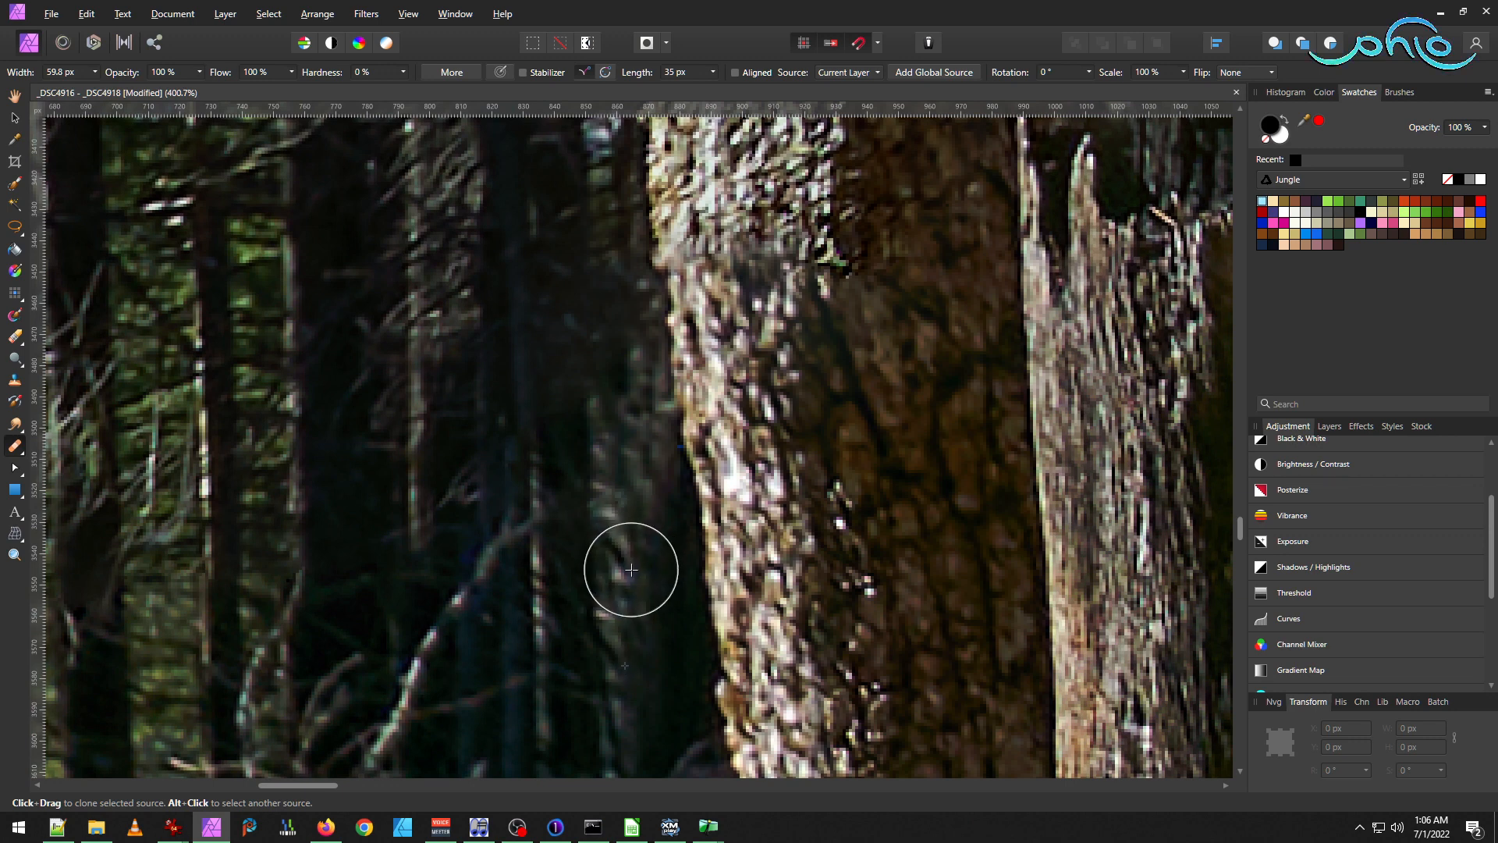
mouse_move(618, 565)
mouse_down()
mouse_move(620, 521)
mouse_move(636, 585)
mouse_up()
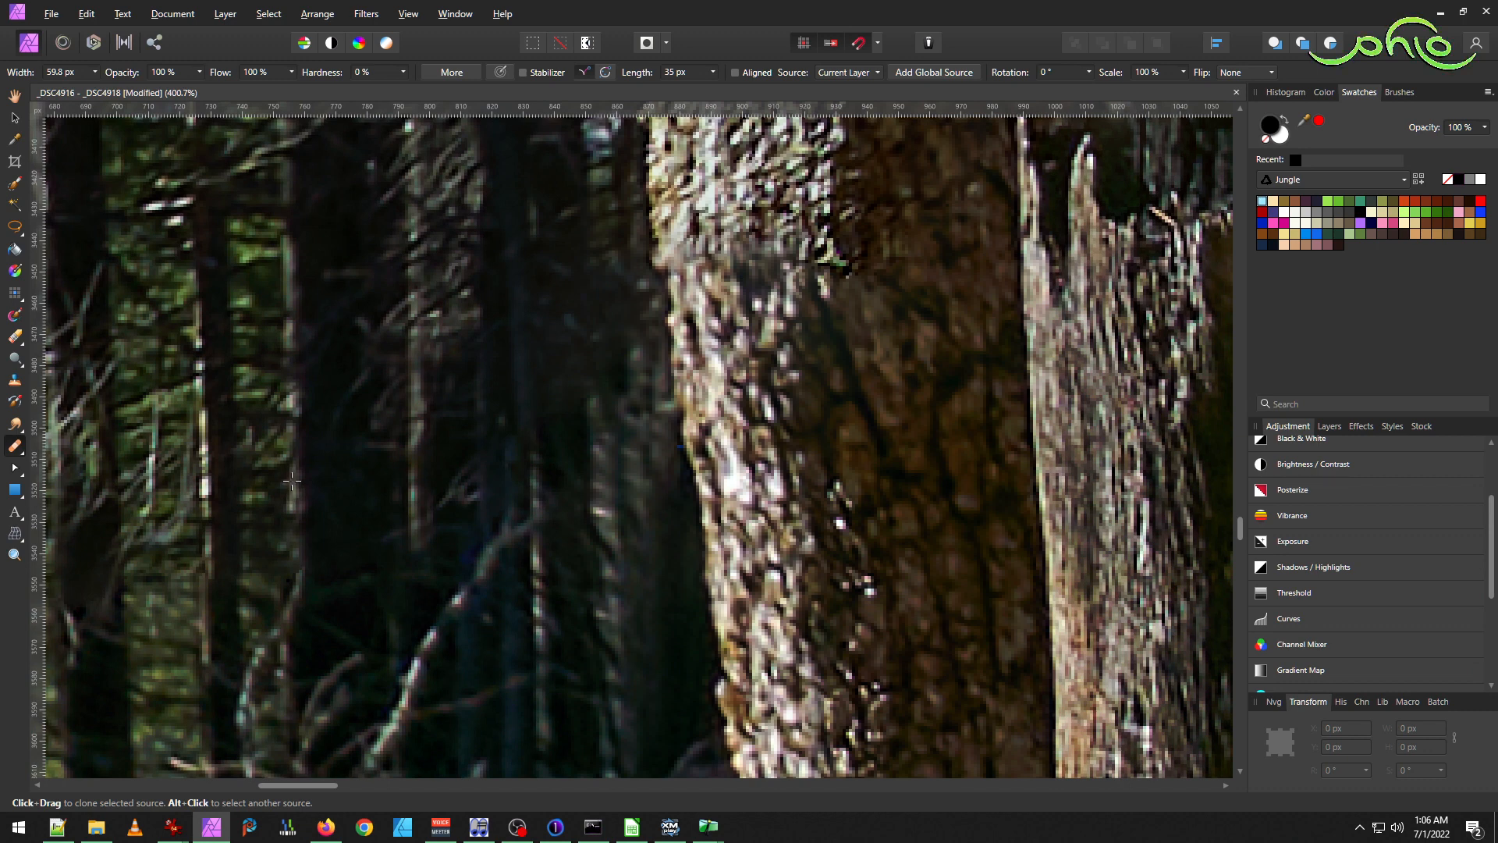
alt+click(323, 495)
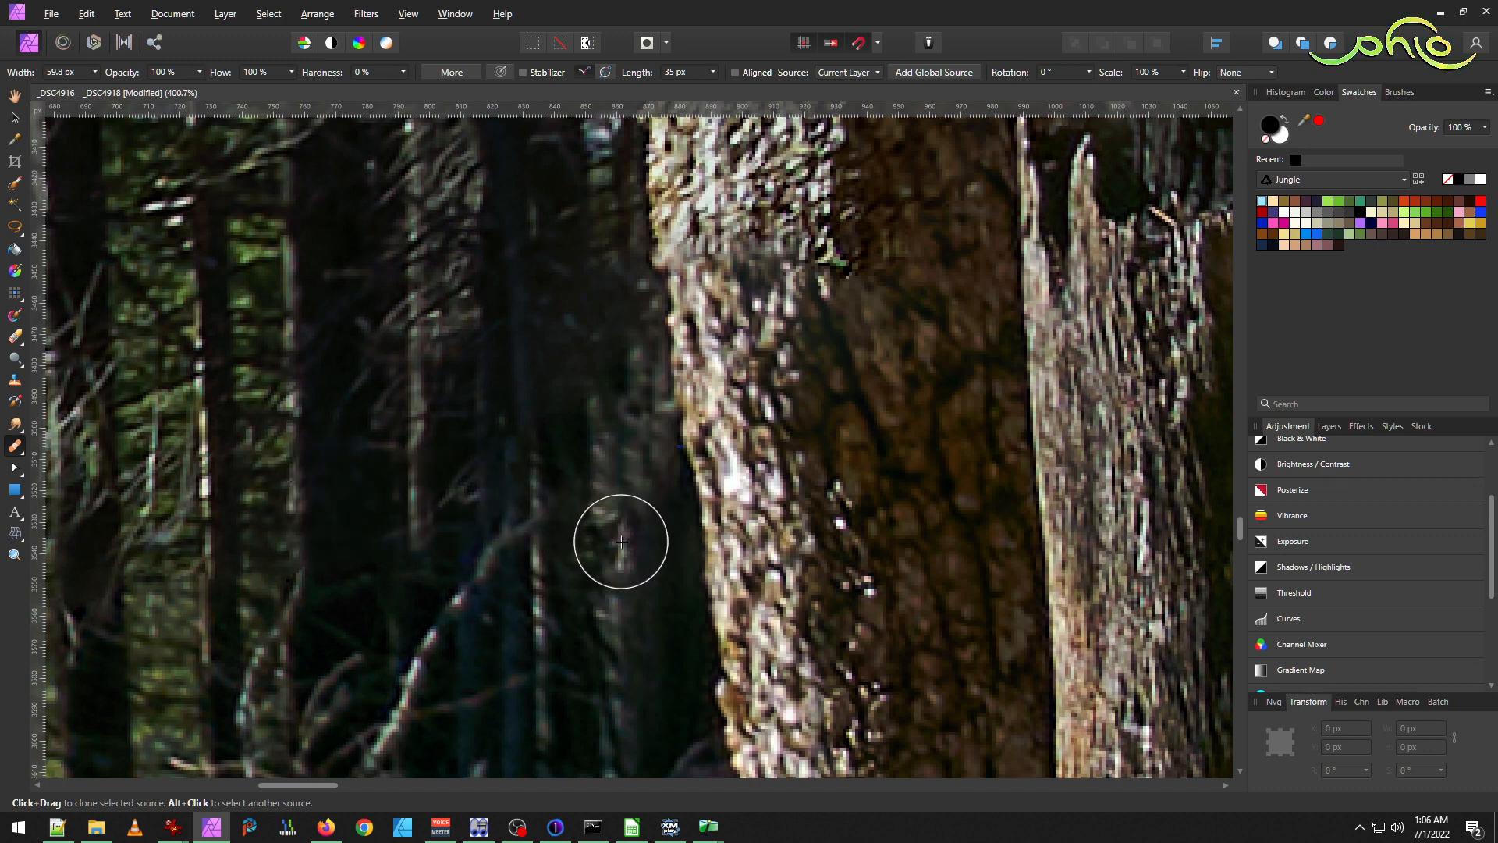
click(675, 476)
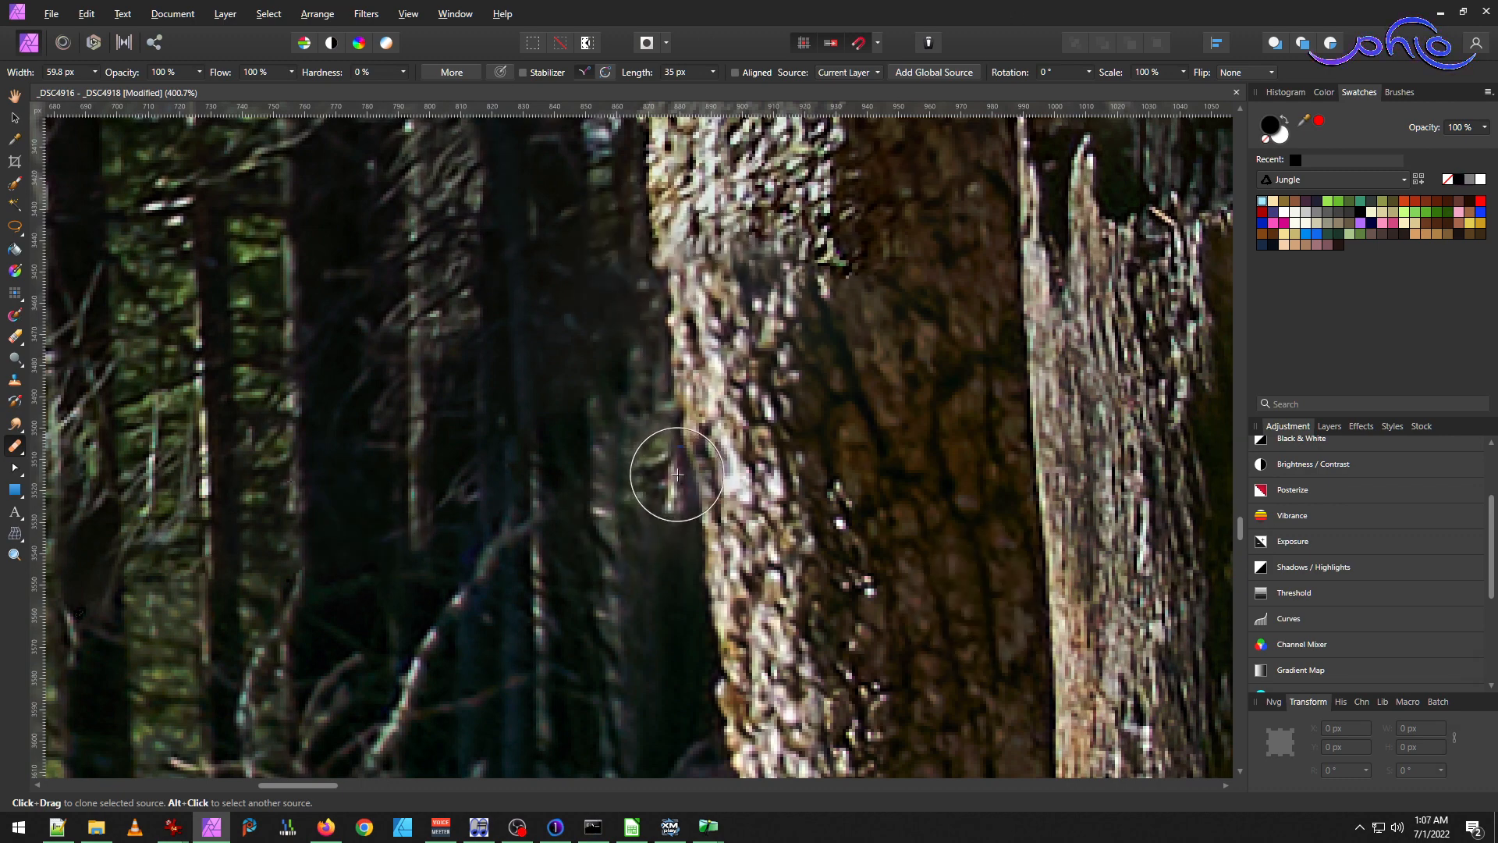
scroll(675, 476, down, 8)
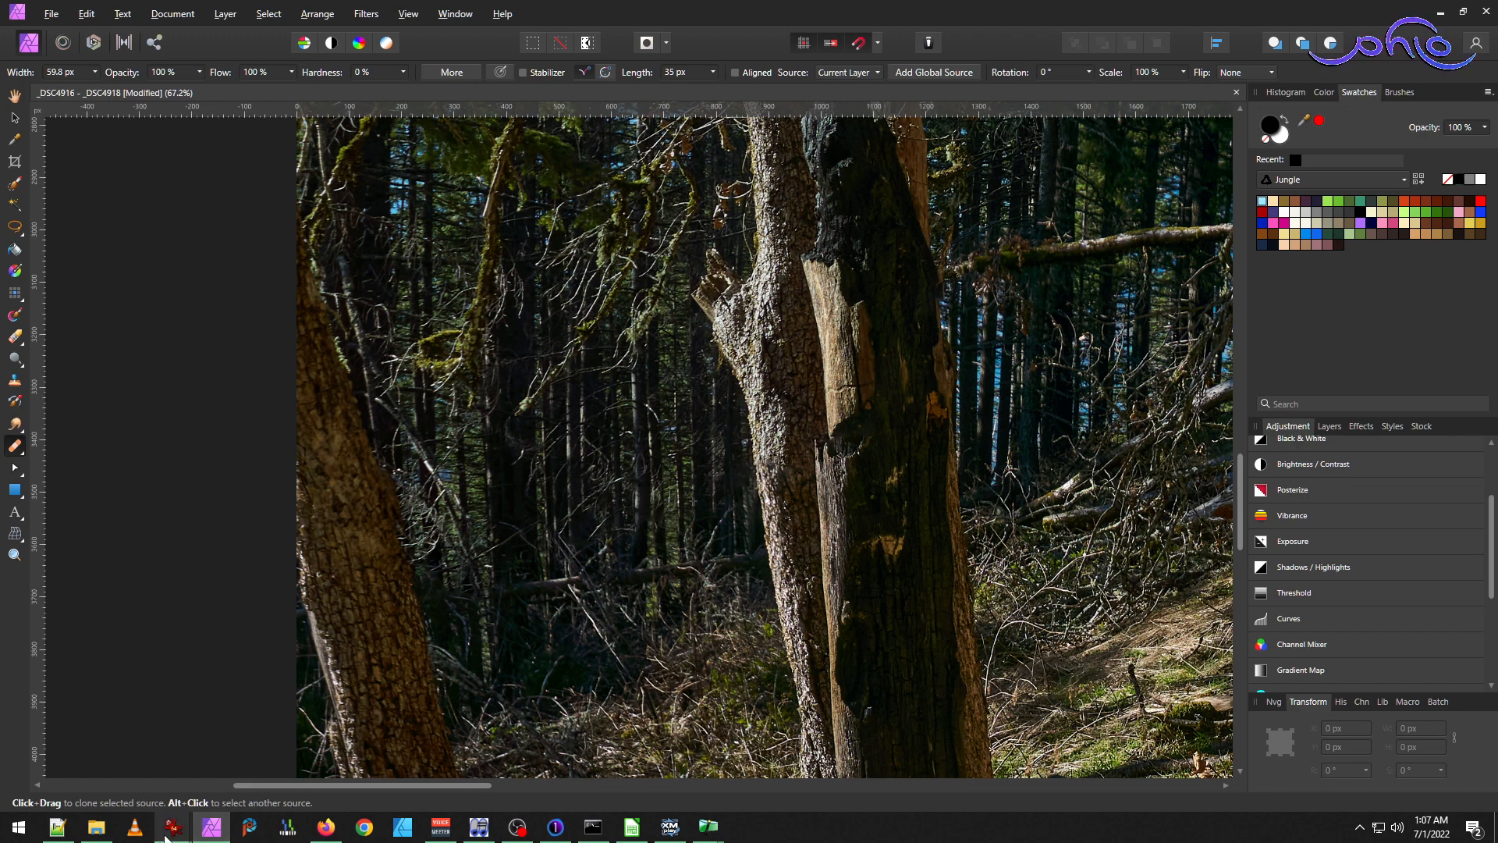
Close the _DSC4917.ARW image and switch to the marked _DSC4916 - _DSC4918.tif in IrfanView.
mouse_move(166, 838)
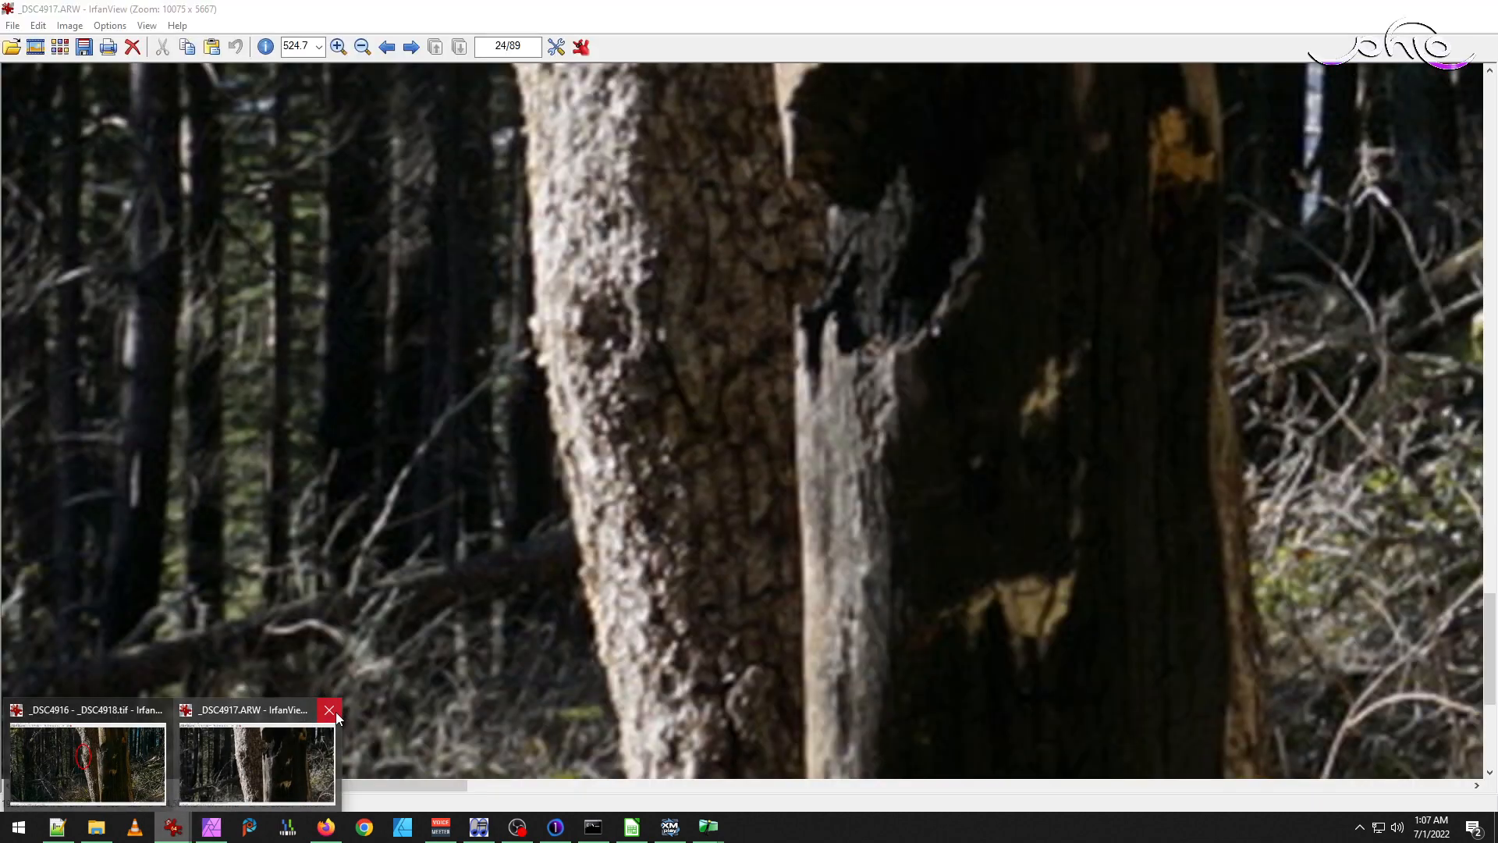
click(337, 716)
click(88, 773)
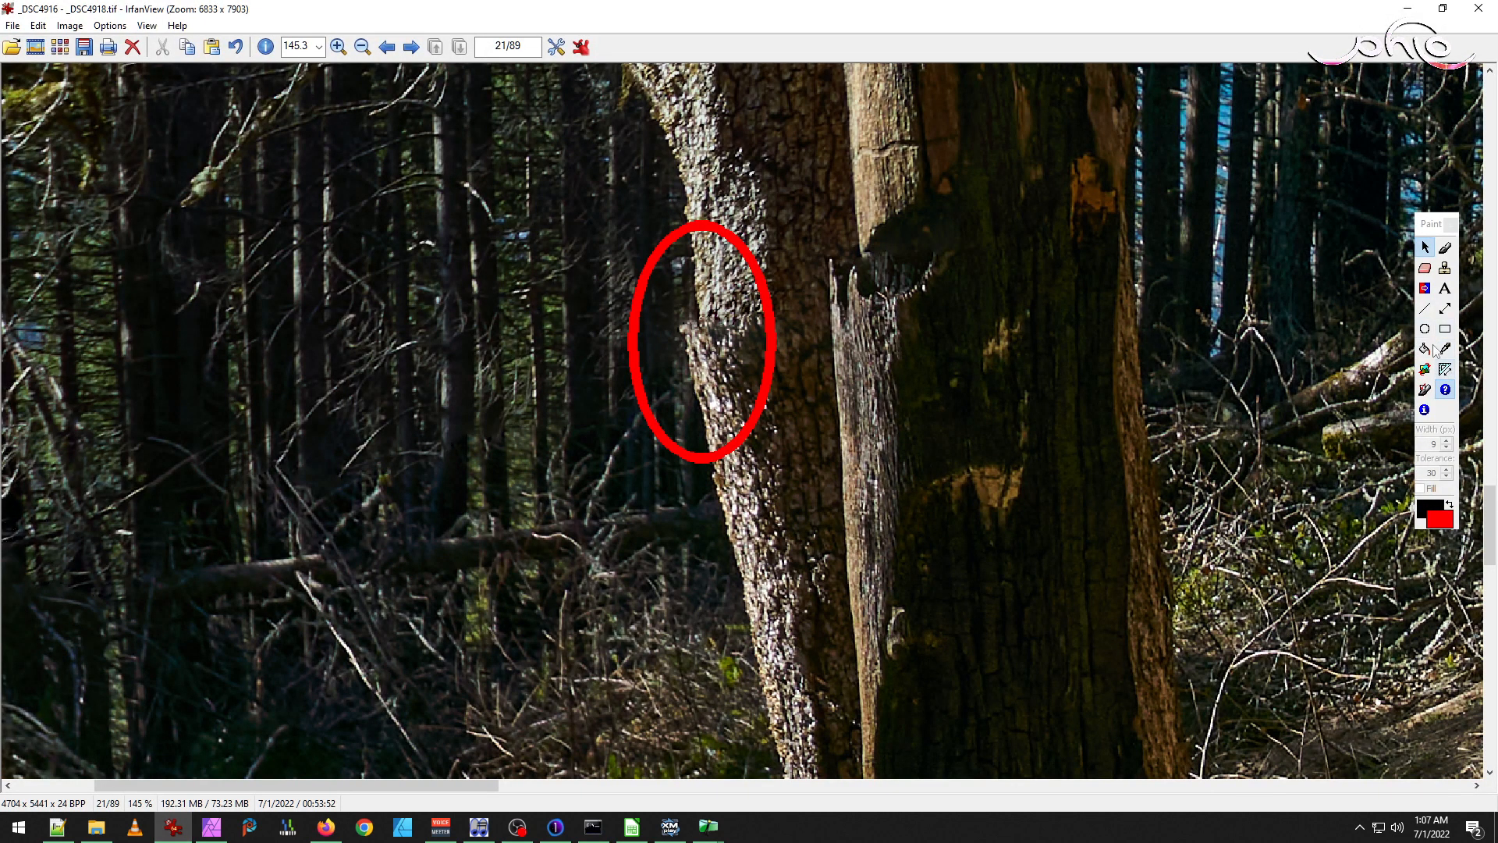
Set the paint colour to bright green and draw an ellipse around the red-circled error on the forked trunk.
click(1426, 329)
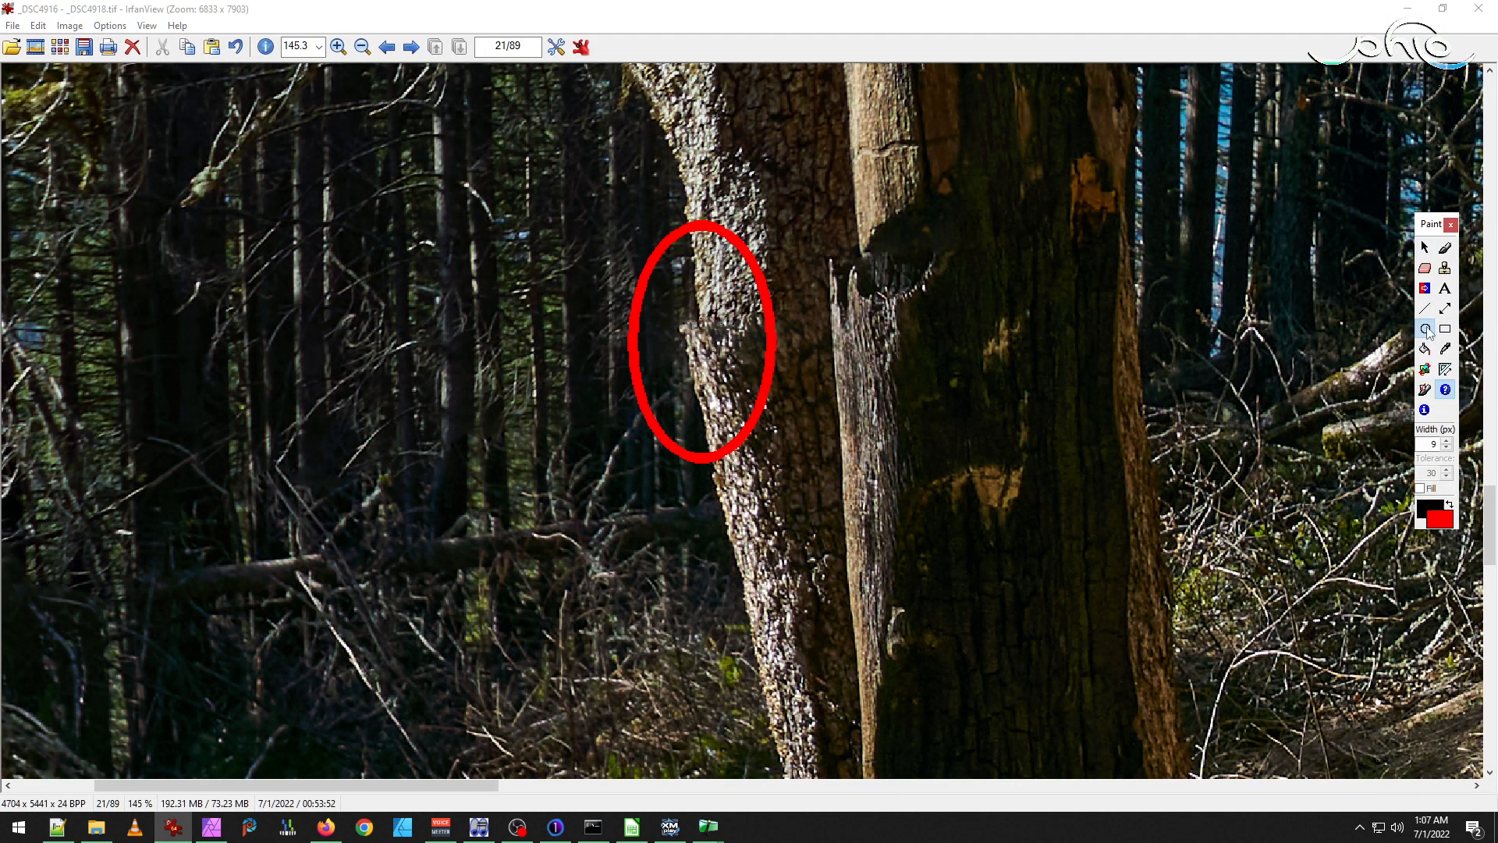
click(1442, 521)
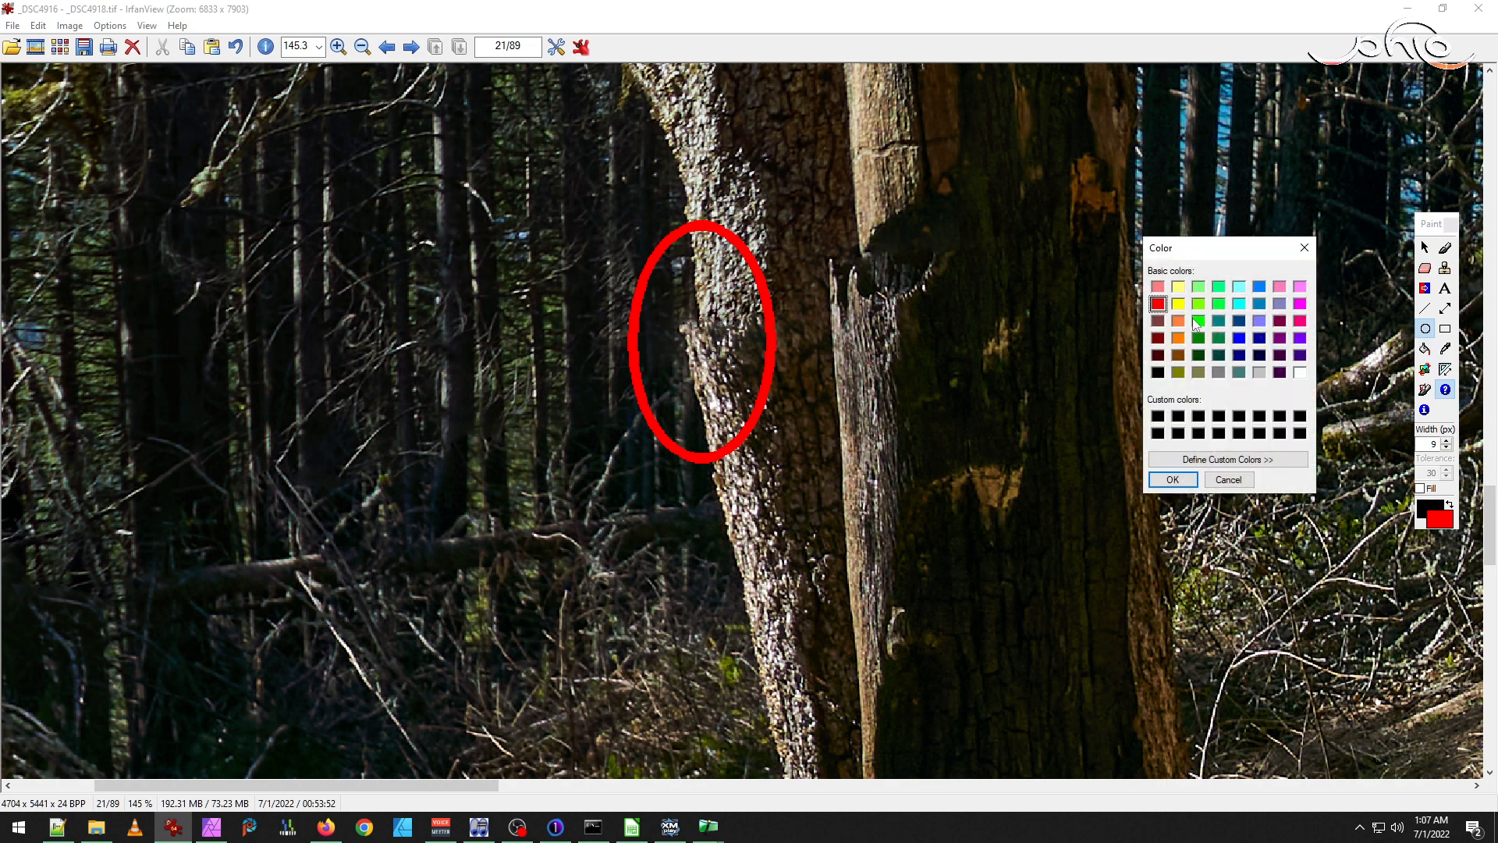
click(1199, 321)
click(1173, 479)
drag(628, 212, 790, 473)
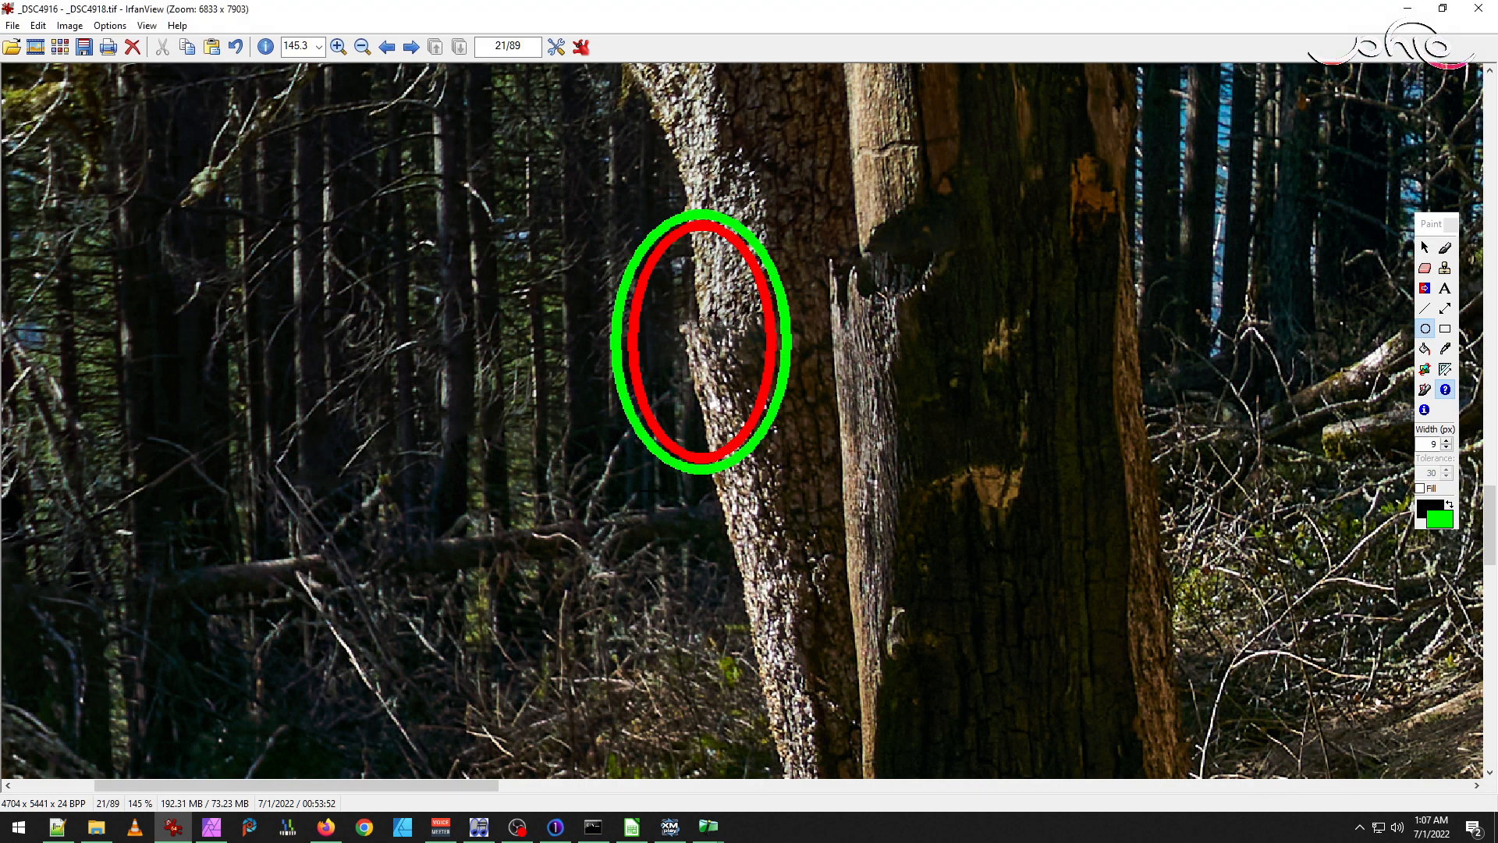
Examine the remaining red-circled stitching errors across the whole picture.
key(minus)
key(minus)
key(minus)
key(minus)
key(minus)
key(minus)
key(minus)
key(minus)
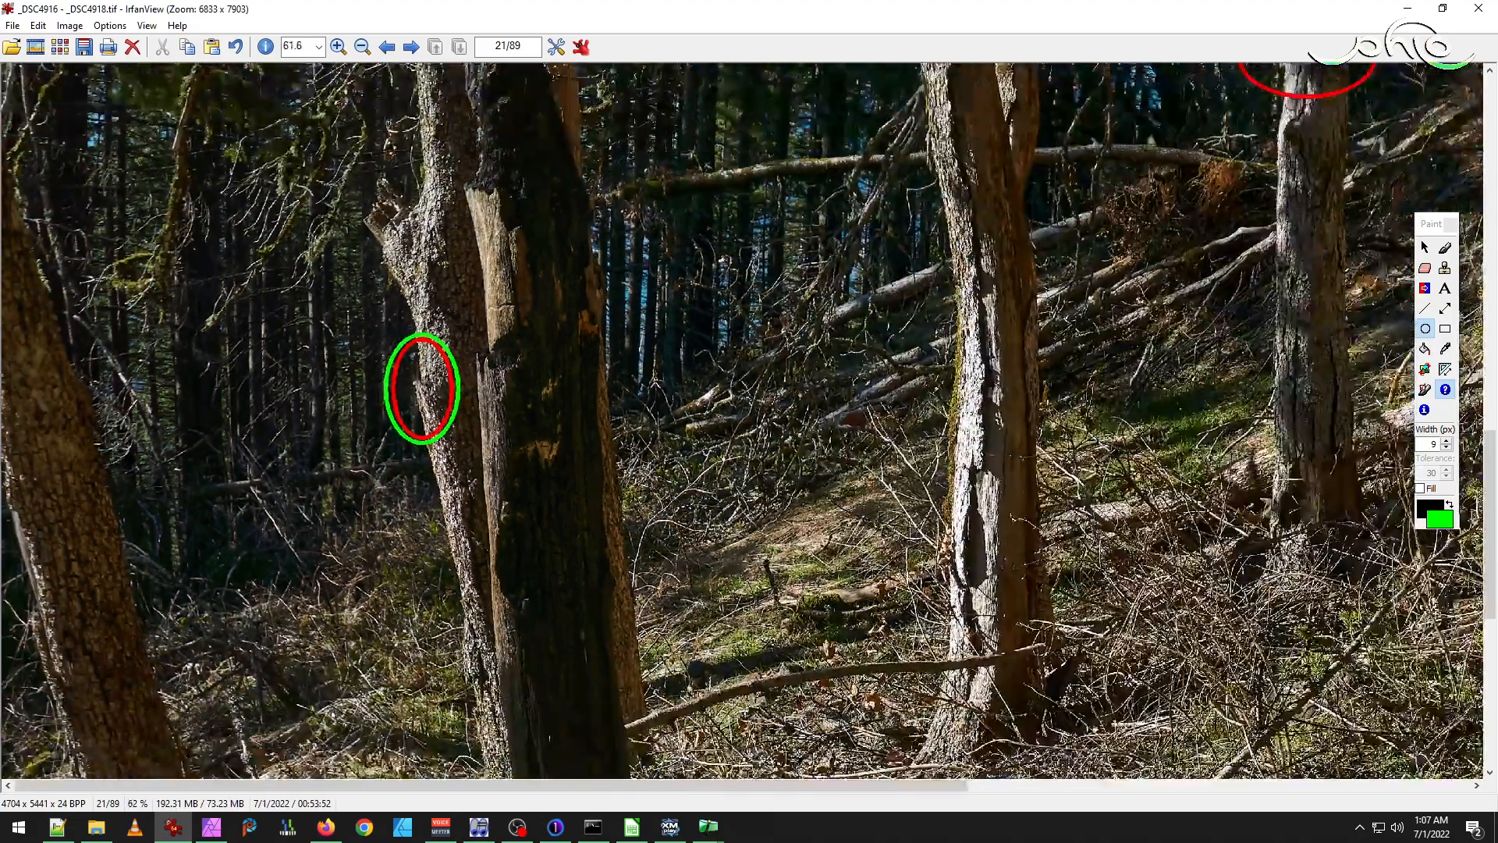
key(minus)
key(minus)
key(minus)
key(minus)
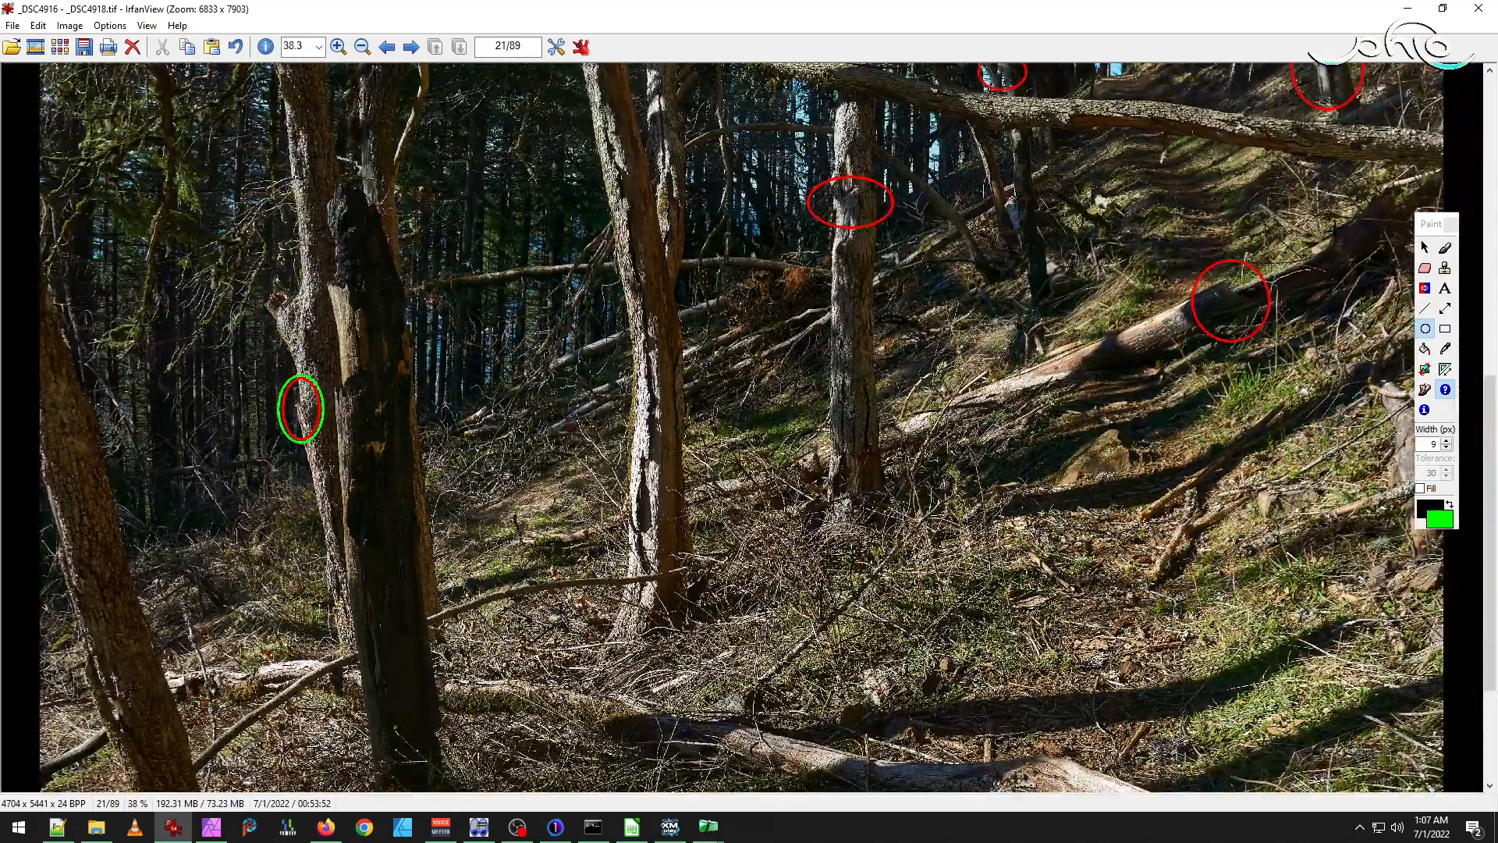
click(1425, 246)
scroll(792, 400, up, 2)
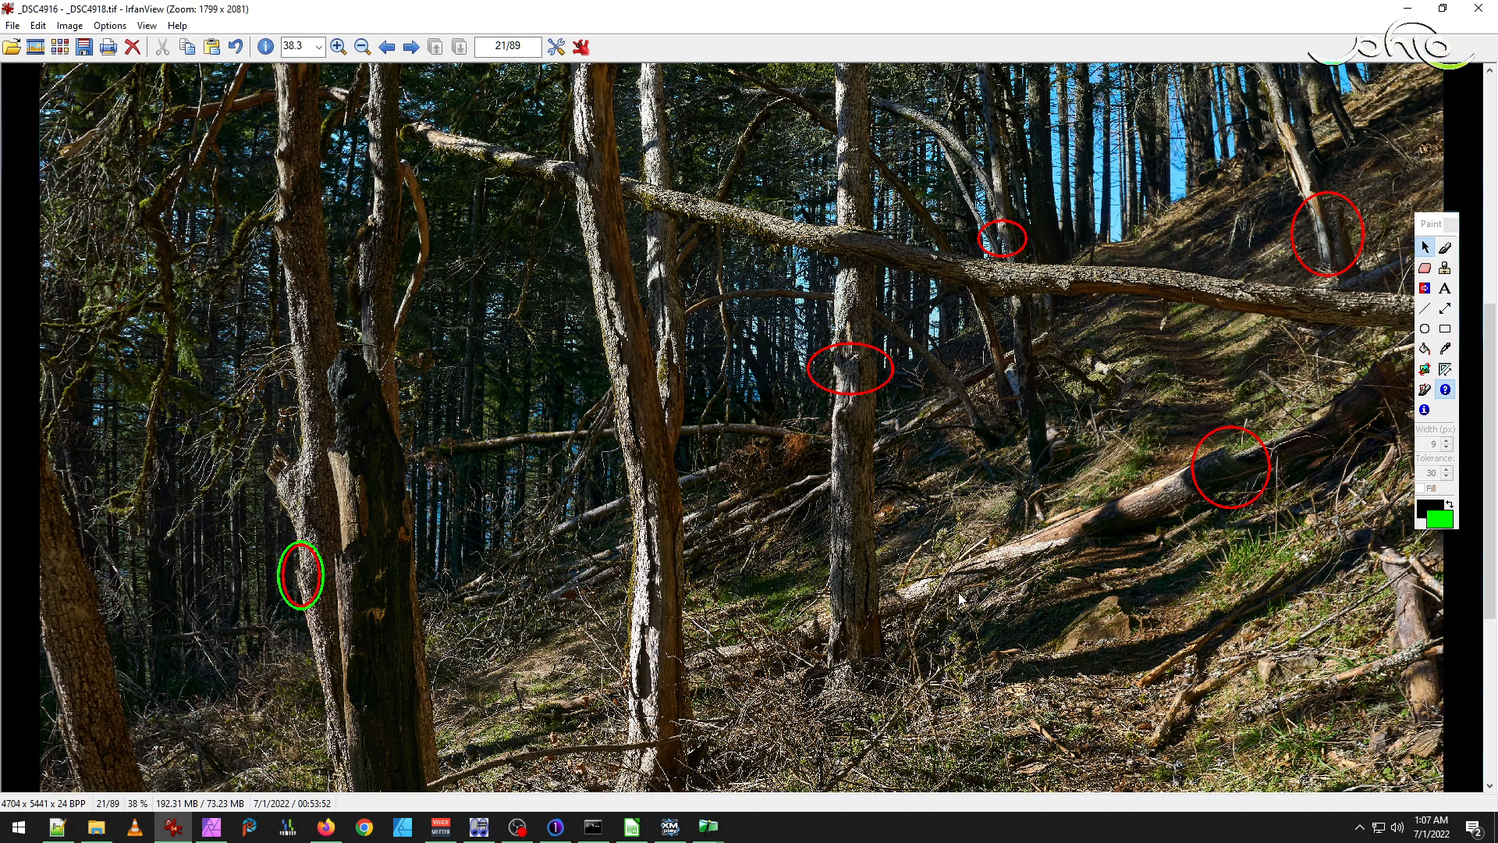
Switch back to Affinity Photo and examine the stitching error on the upright trunk below the large fallen log.
key(alt+Tab)
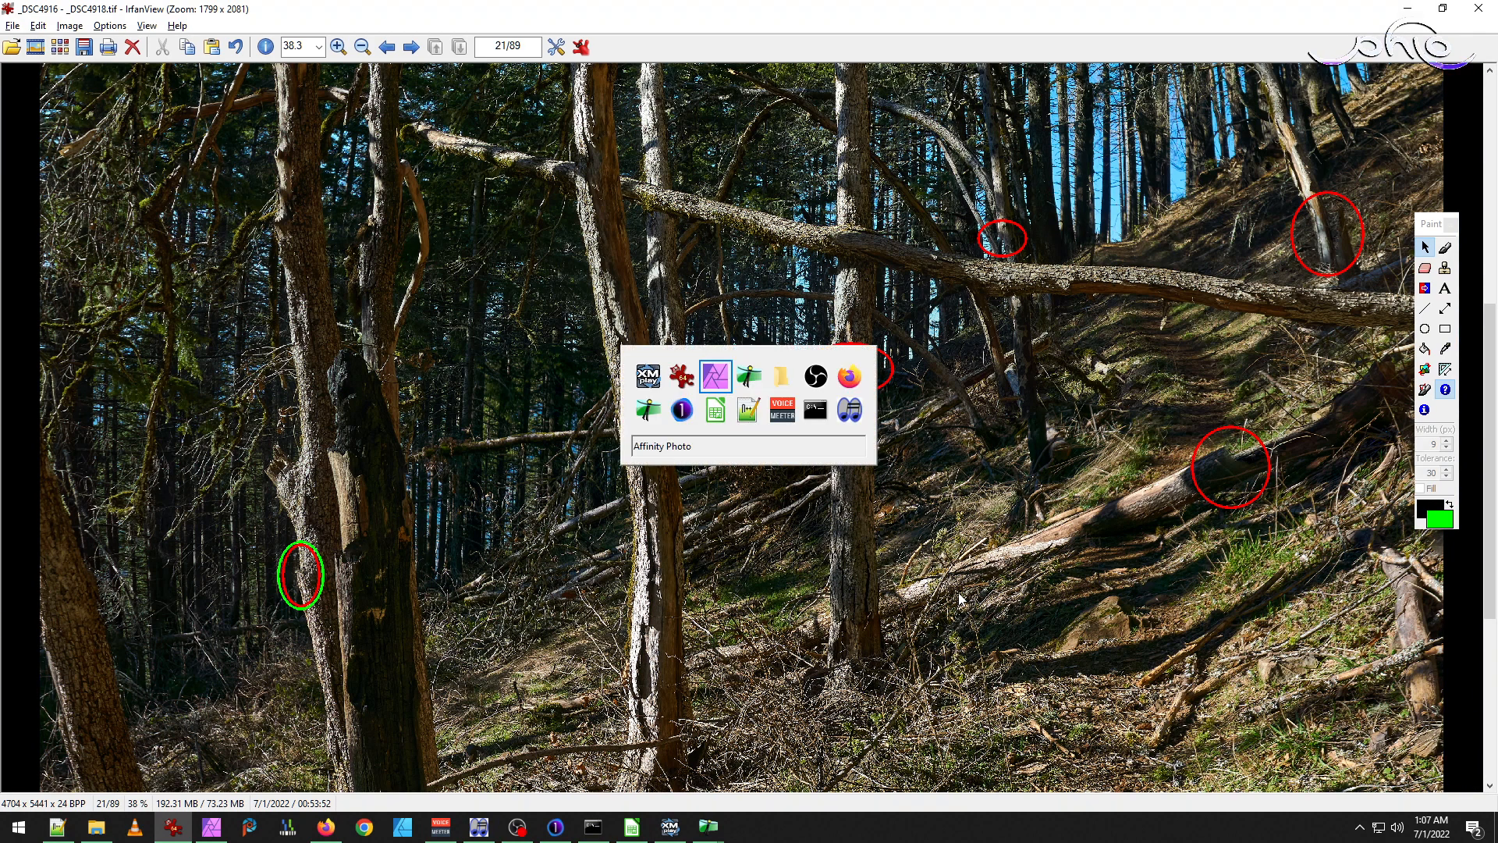
key(alt+Tab)
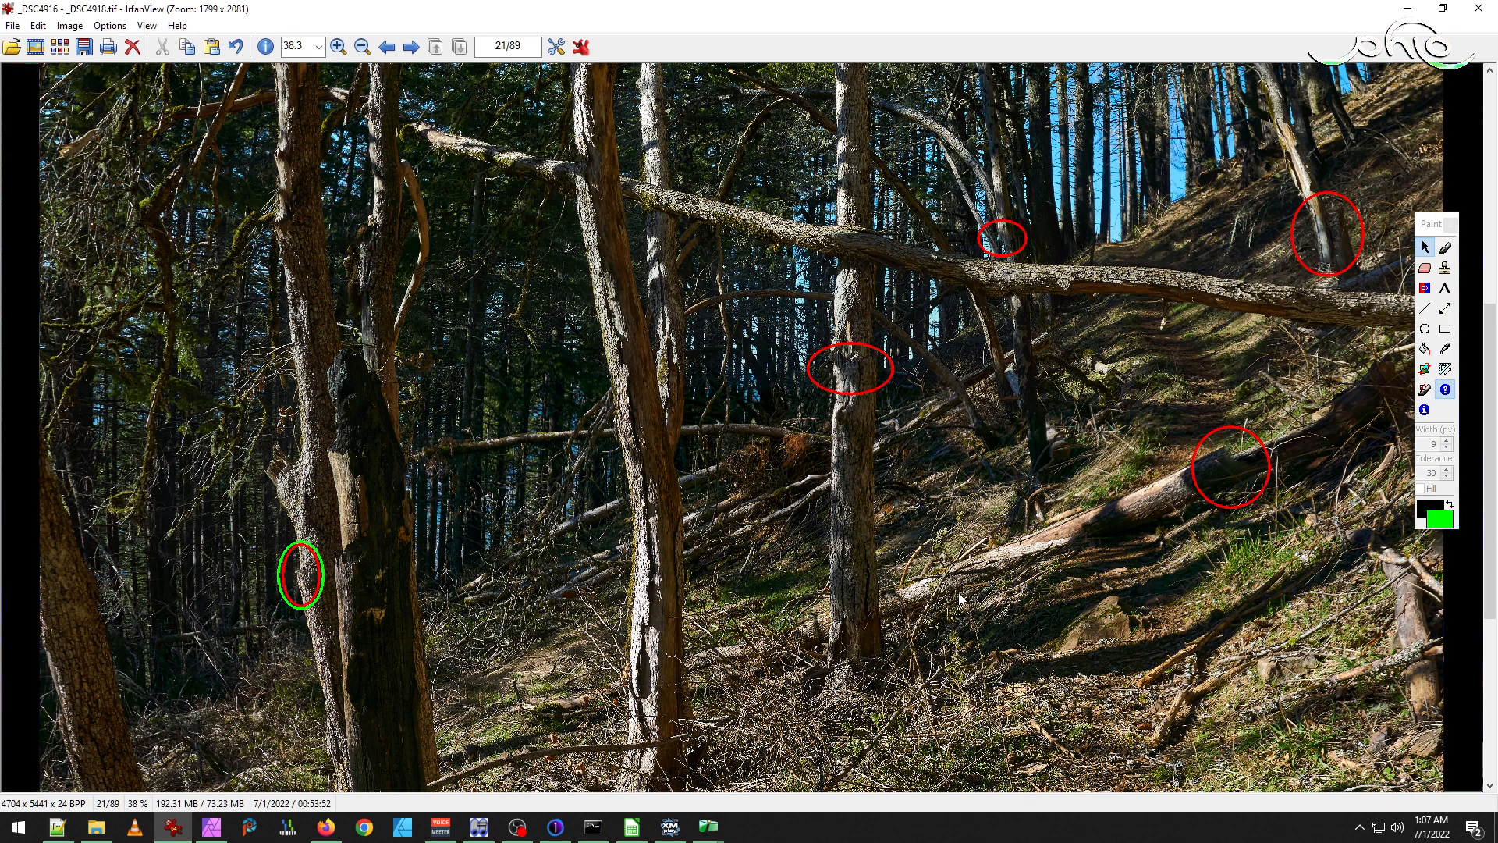
key(alt+Tab)
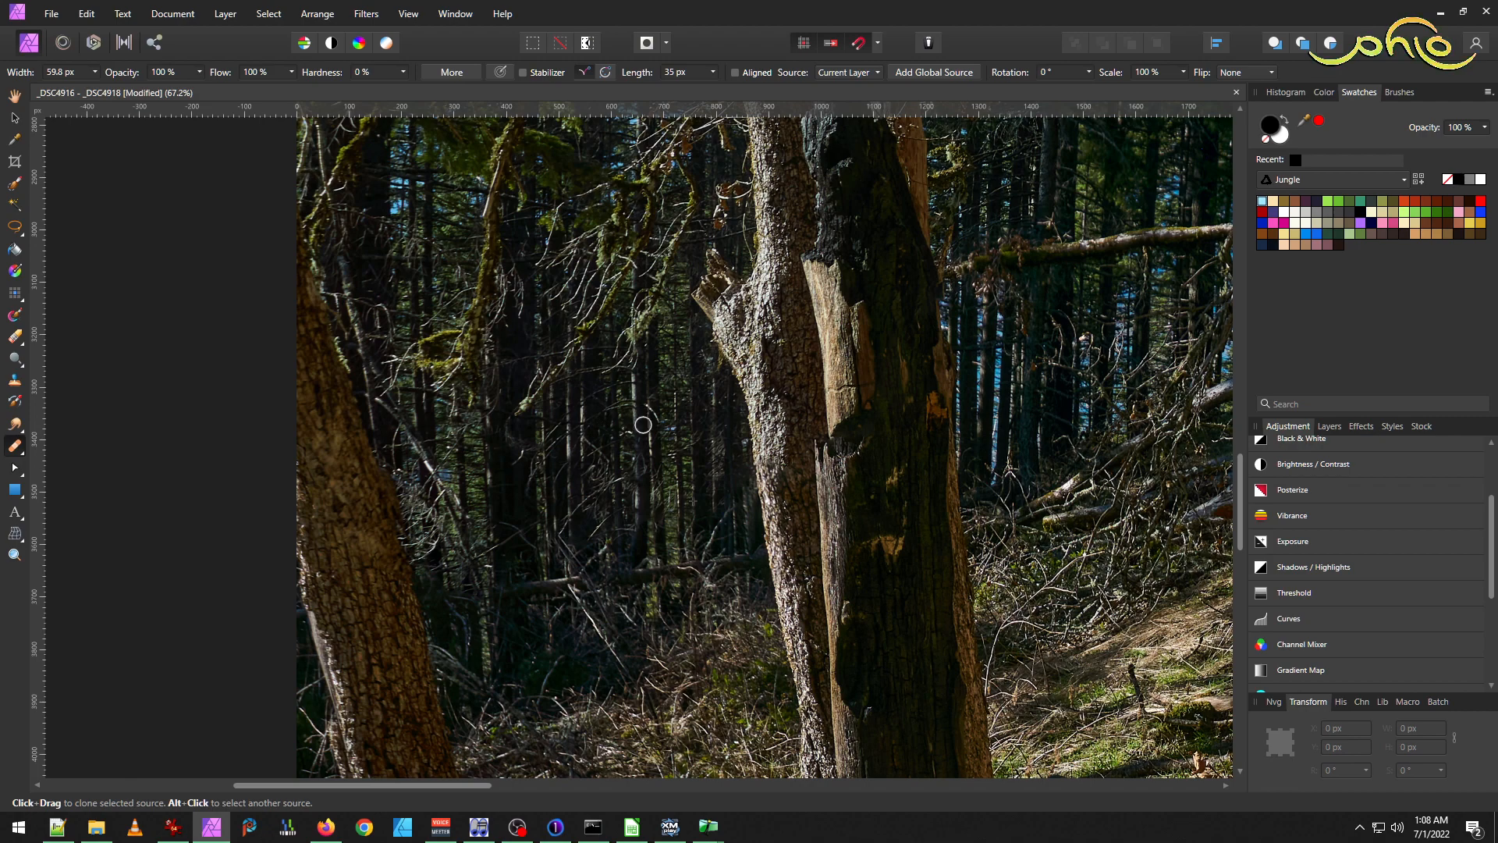
key(space)
drag(1029, 475, 356, 227)
drag(709, 254, 712, 616)
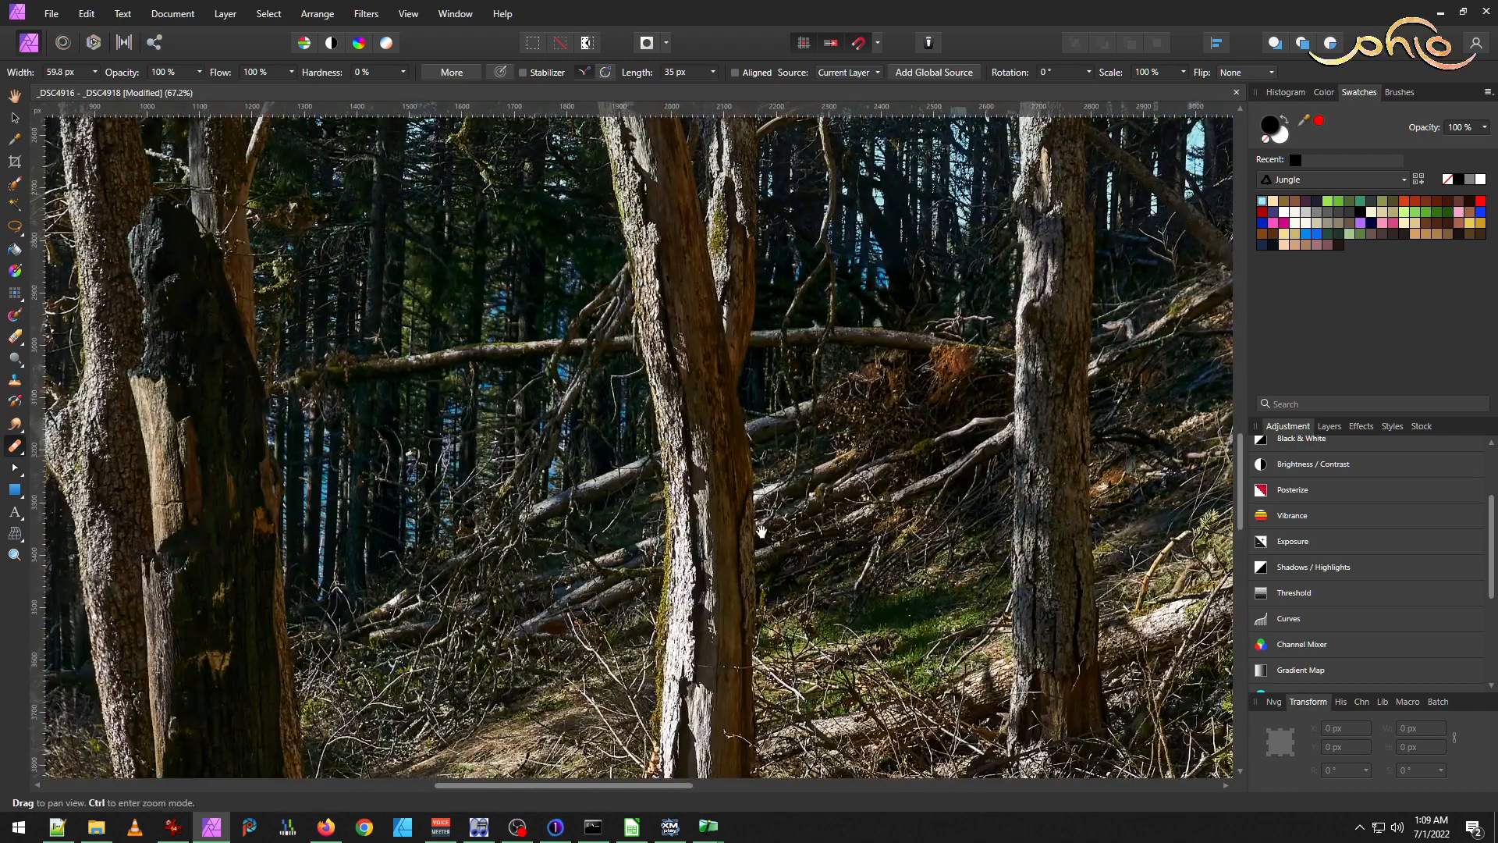
drag(1172, 386, 911, 580)
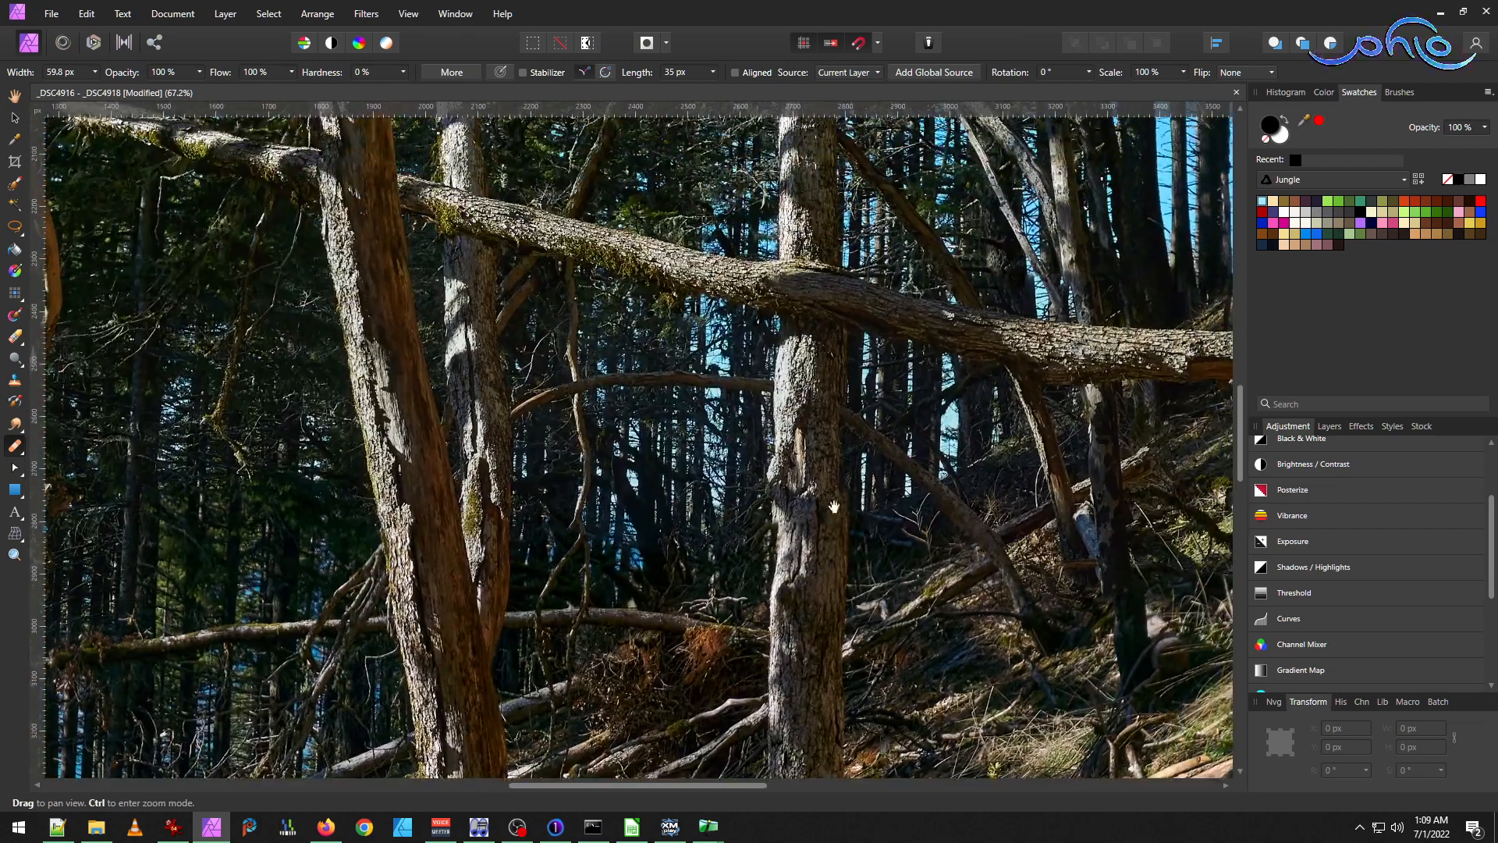
scroll(808, 506, up, 3)
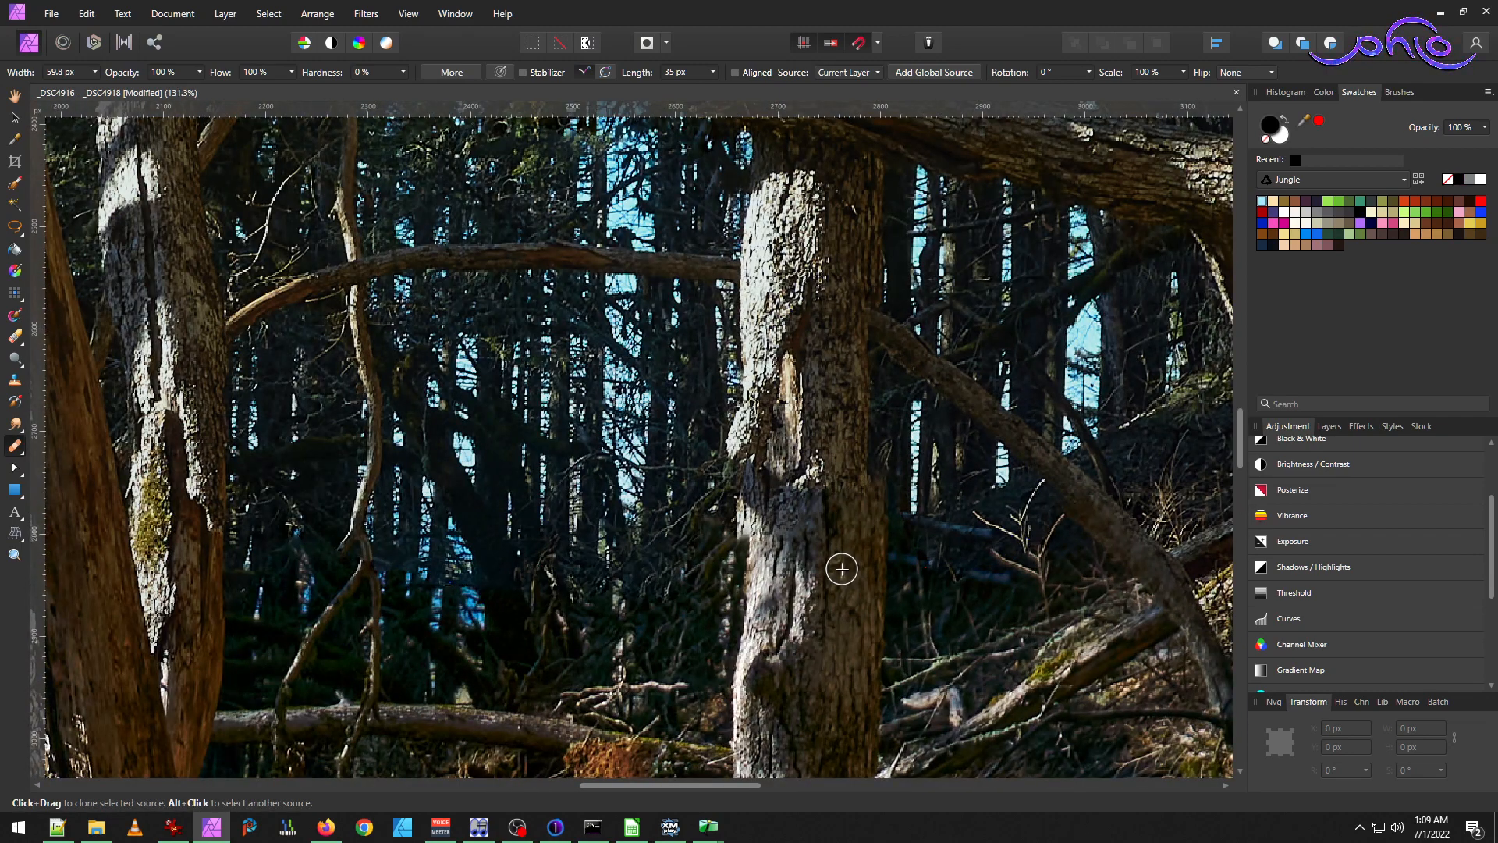
scroll(842, 569, down, 1)
scroll(842, 569, down, 3)
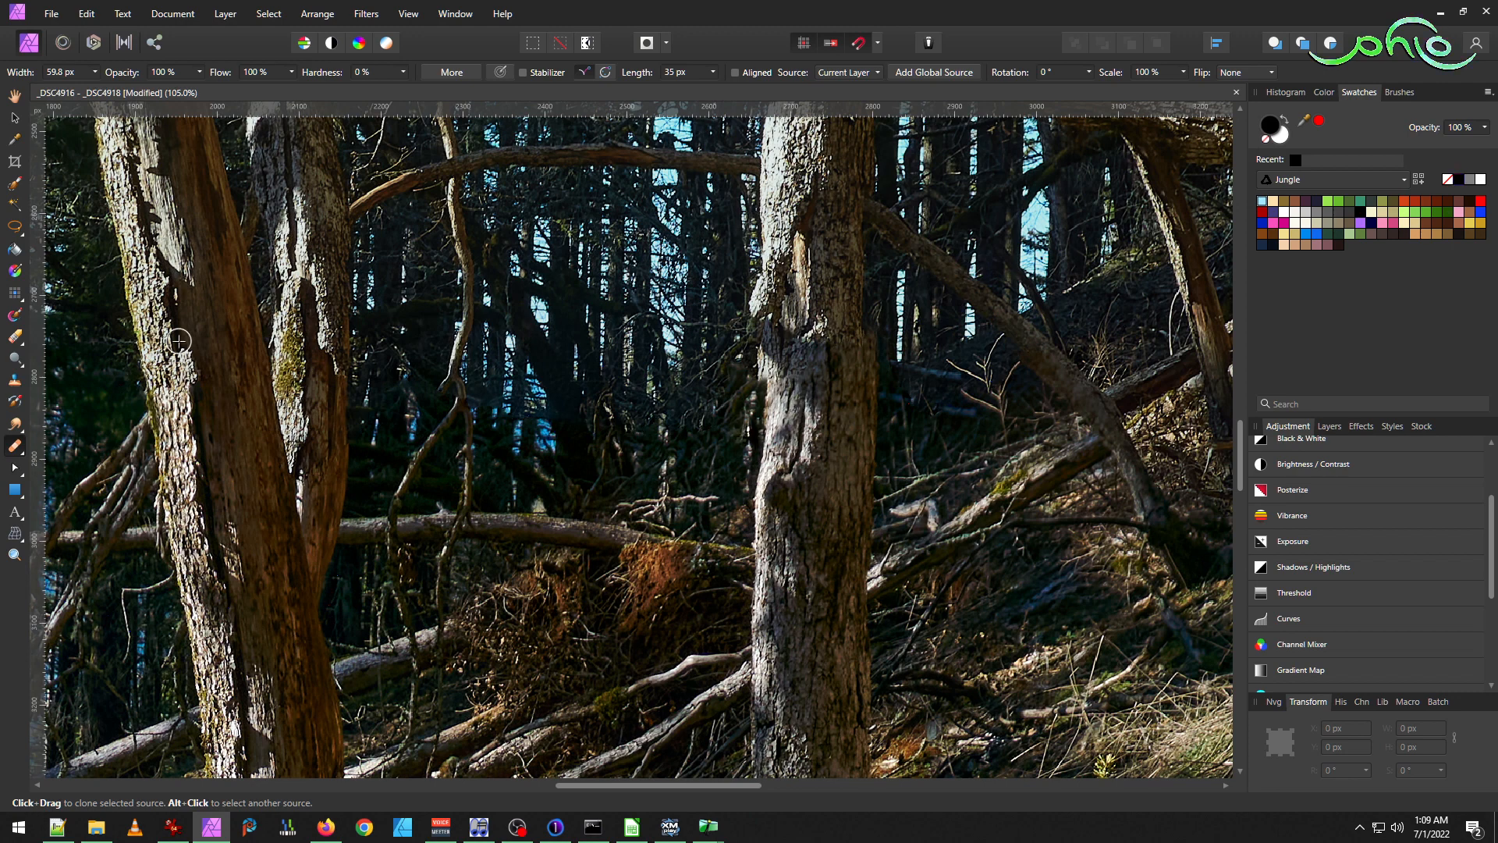
Outline the misaligned section of the upright trunk with a straight-edged freehand selection about 181 × 217 px.
click(18, 227)
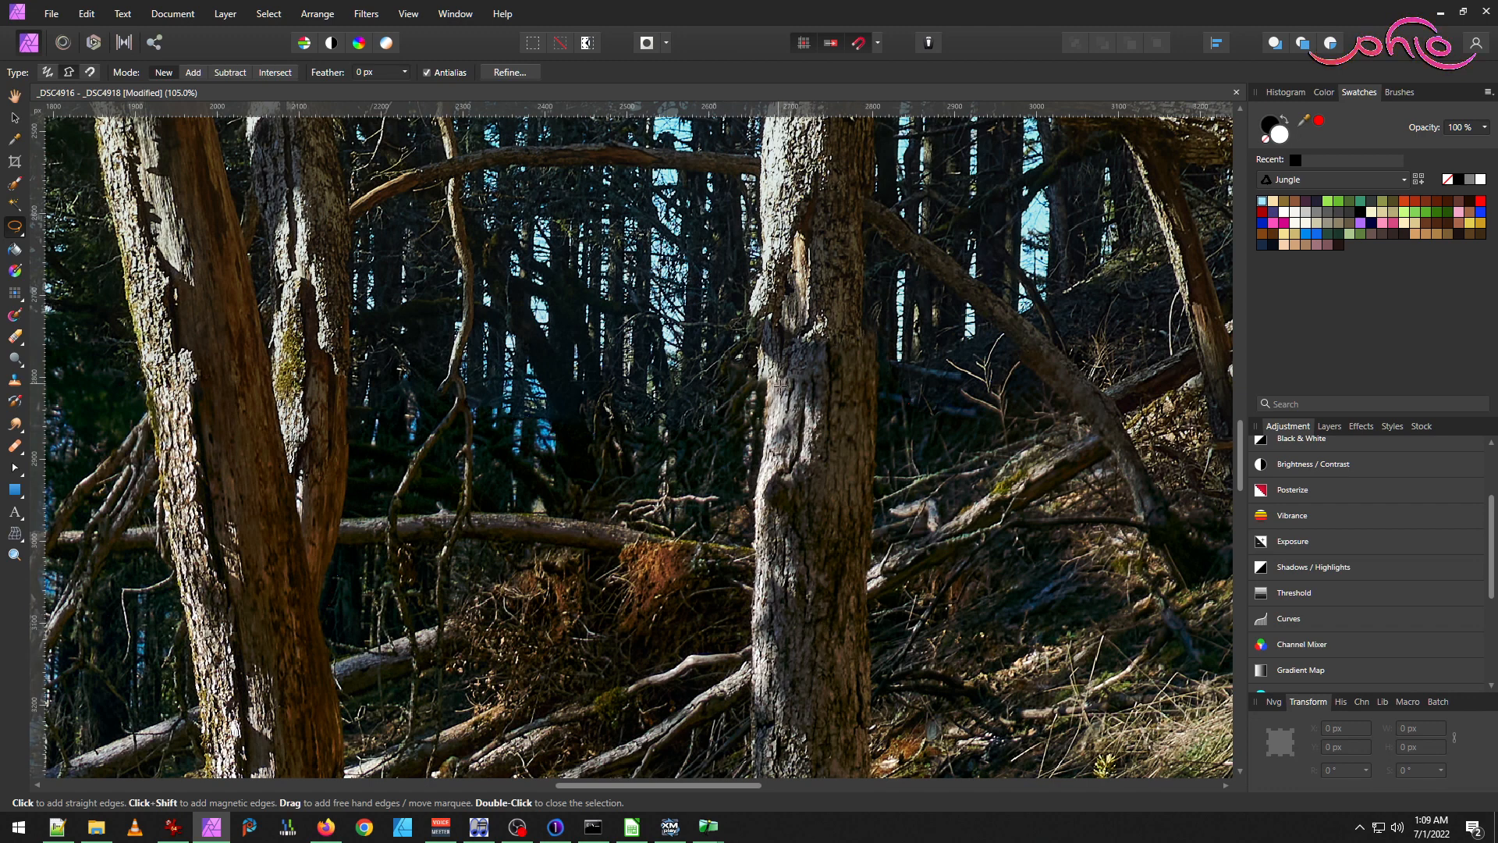
click(742, 382)
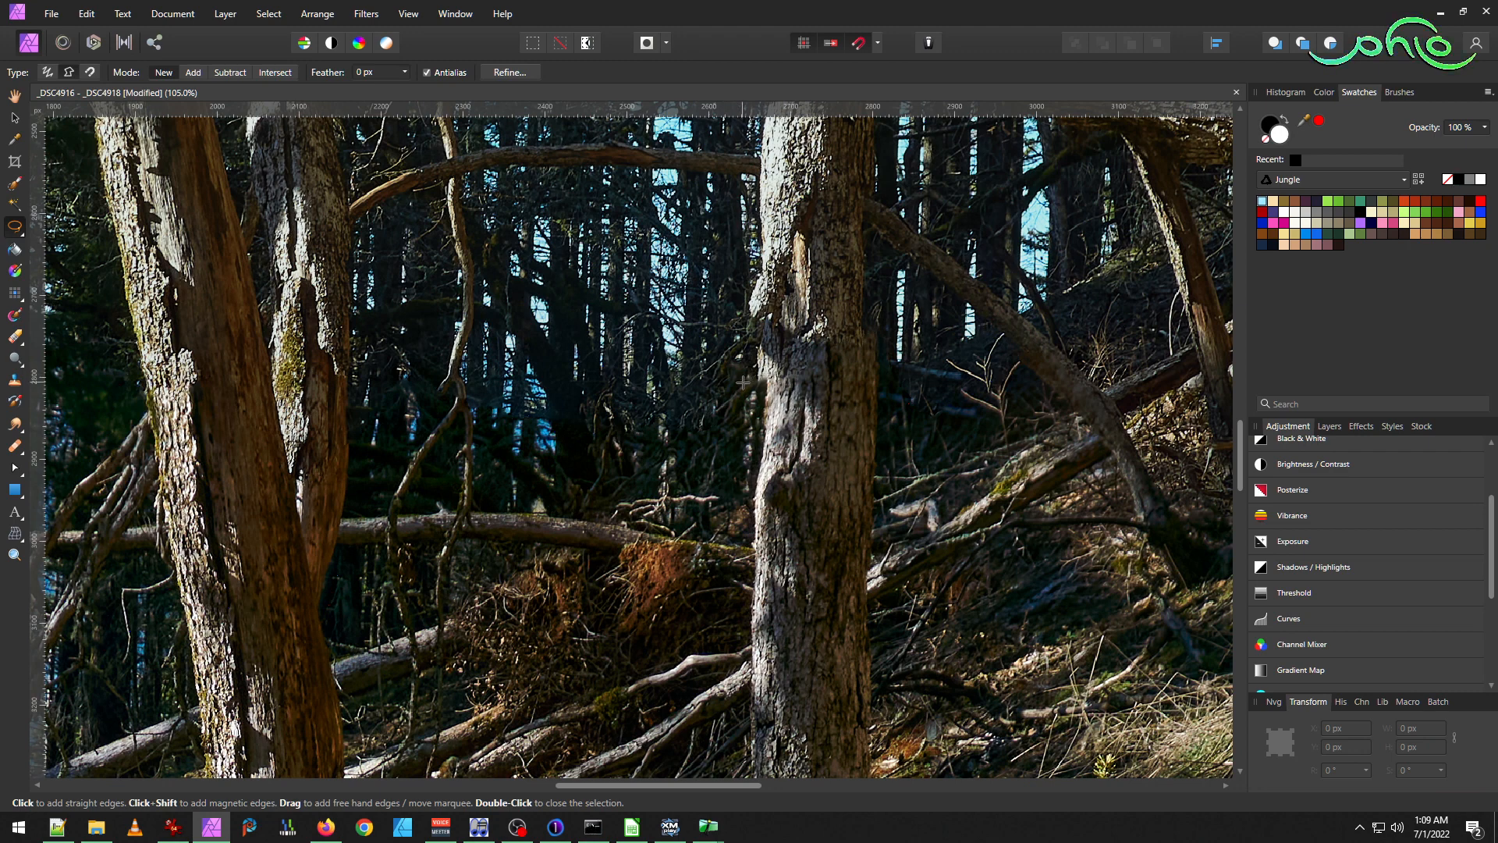
click(888, 327)
click(891, 450)
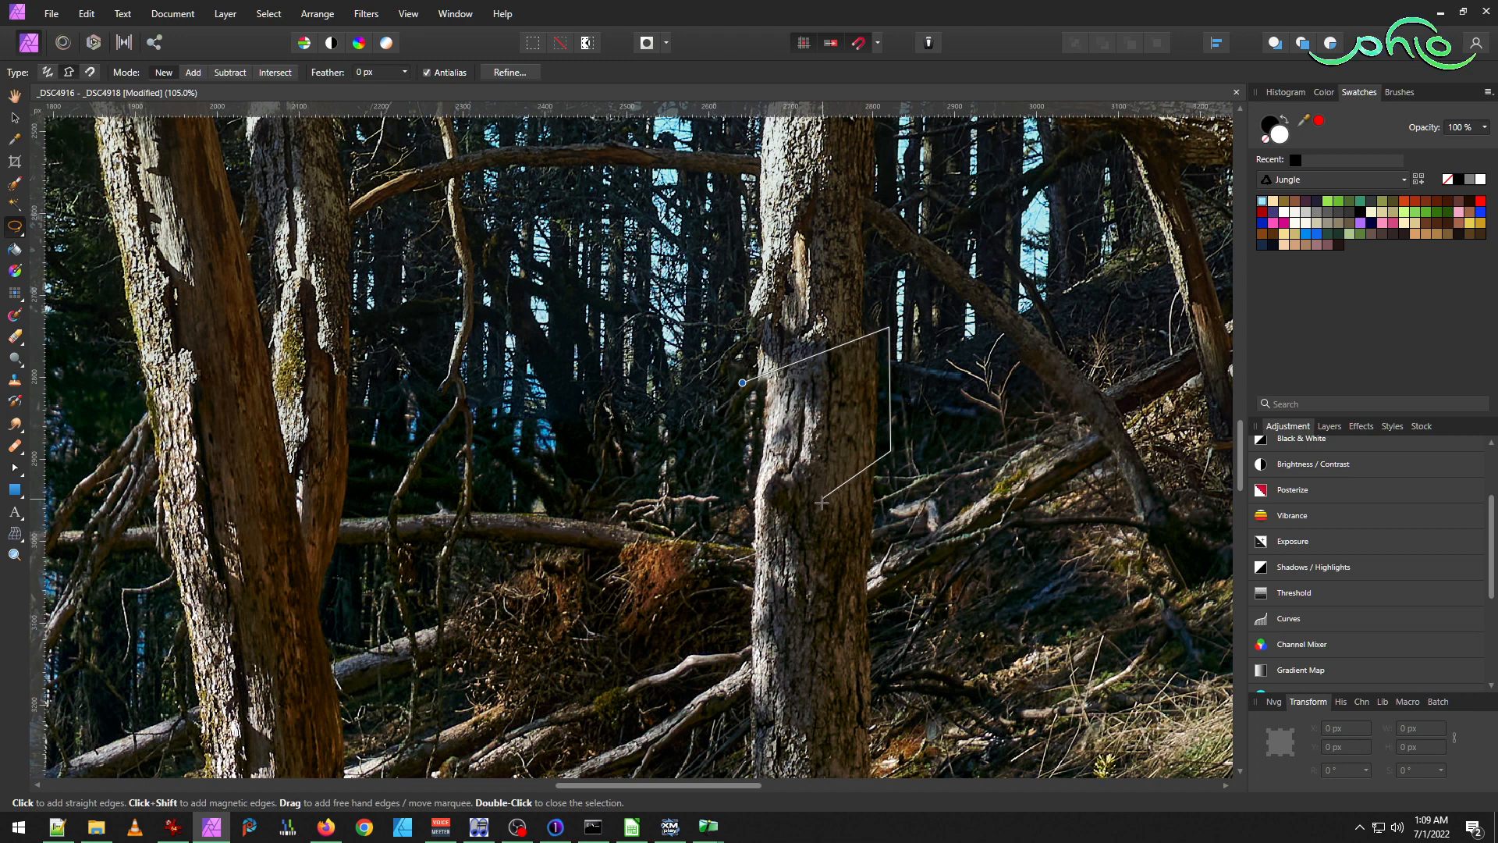
click(824, 505)
click(742, 468)
click(742, 382)
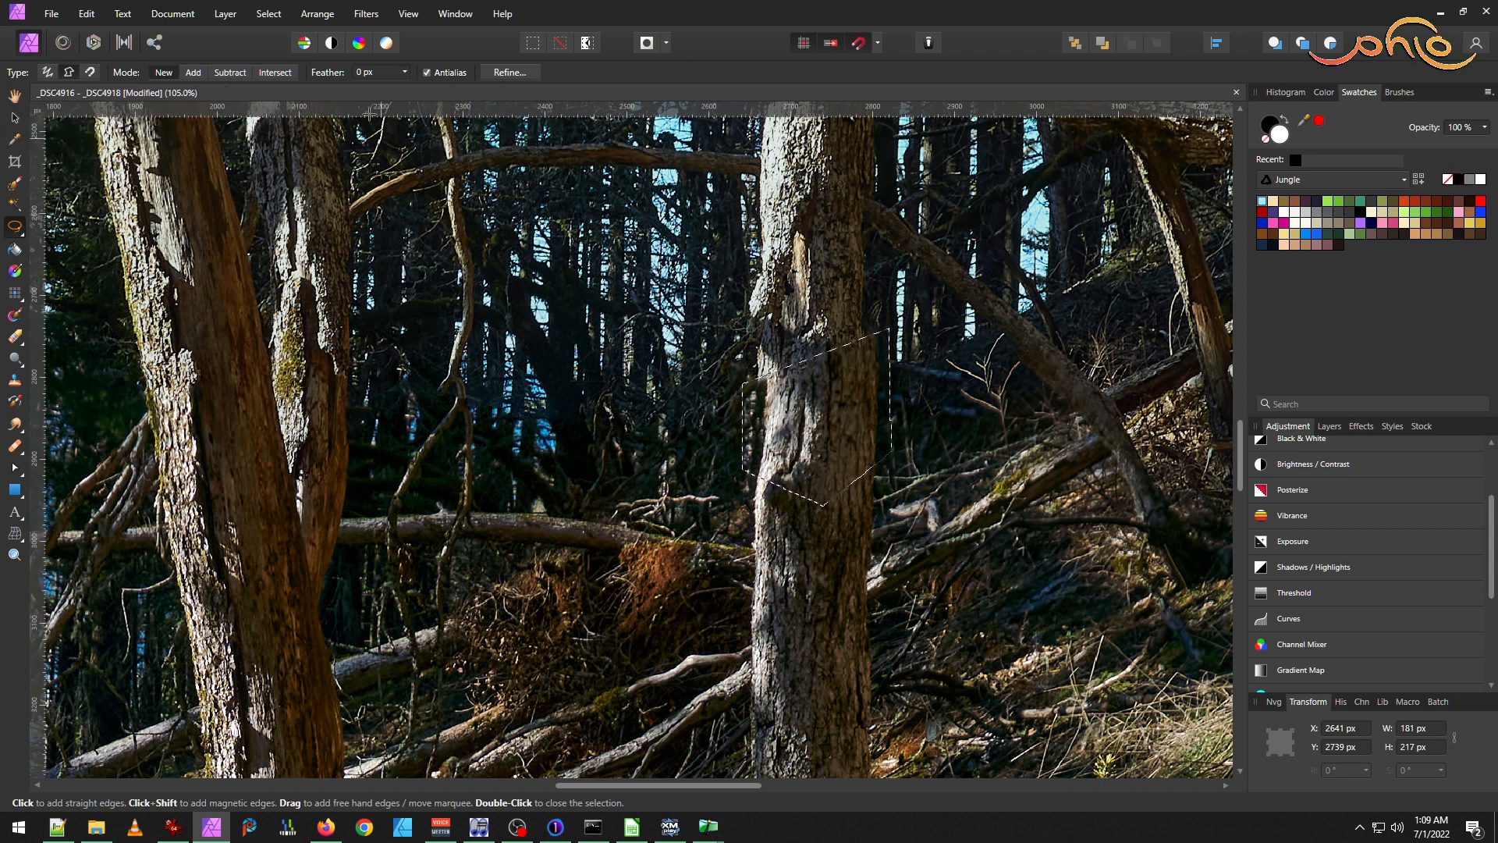
Try to rotate the selected trunk section slightly about its bottom centre, and clear the selection.
key(v)
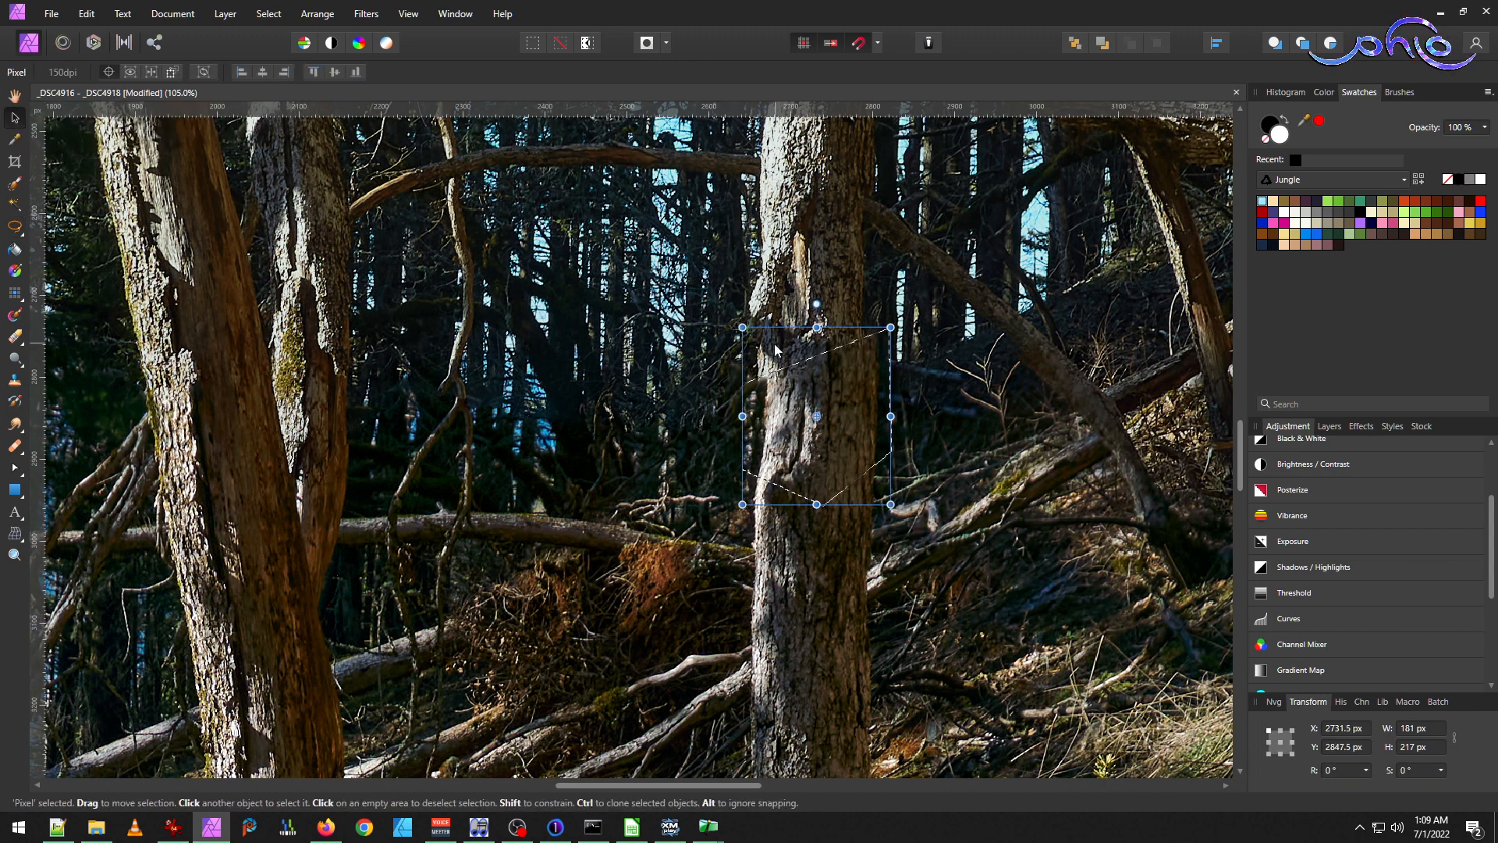
drag(817, 416, 817, 504)
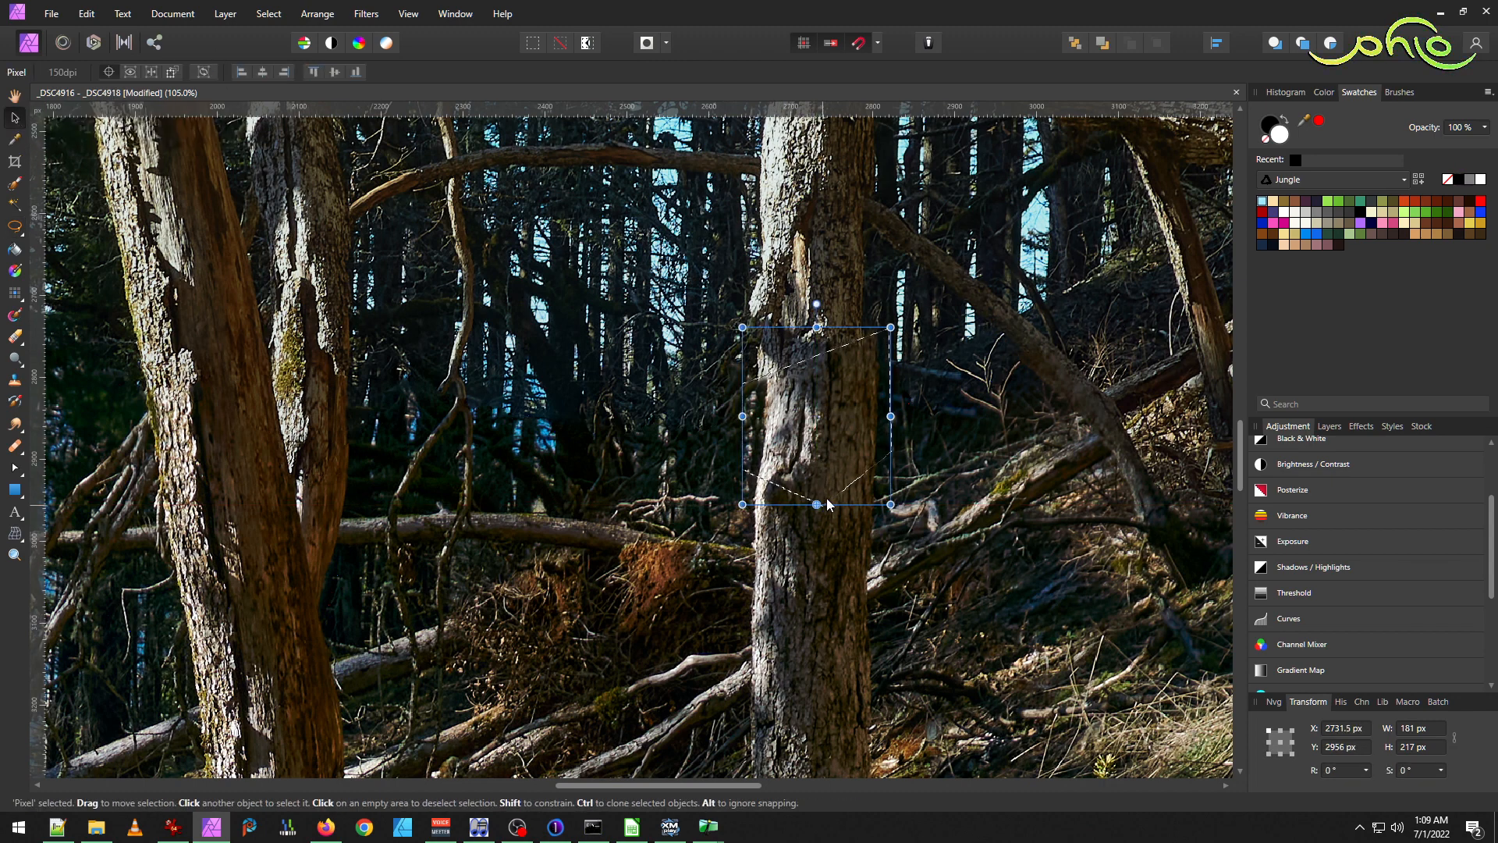
drag(898, 316, 882, 310)
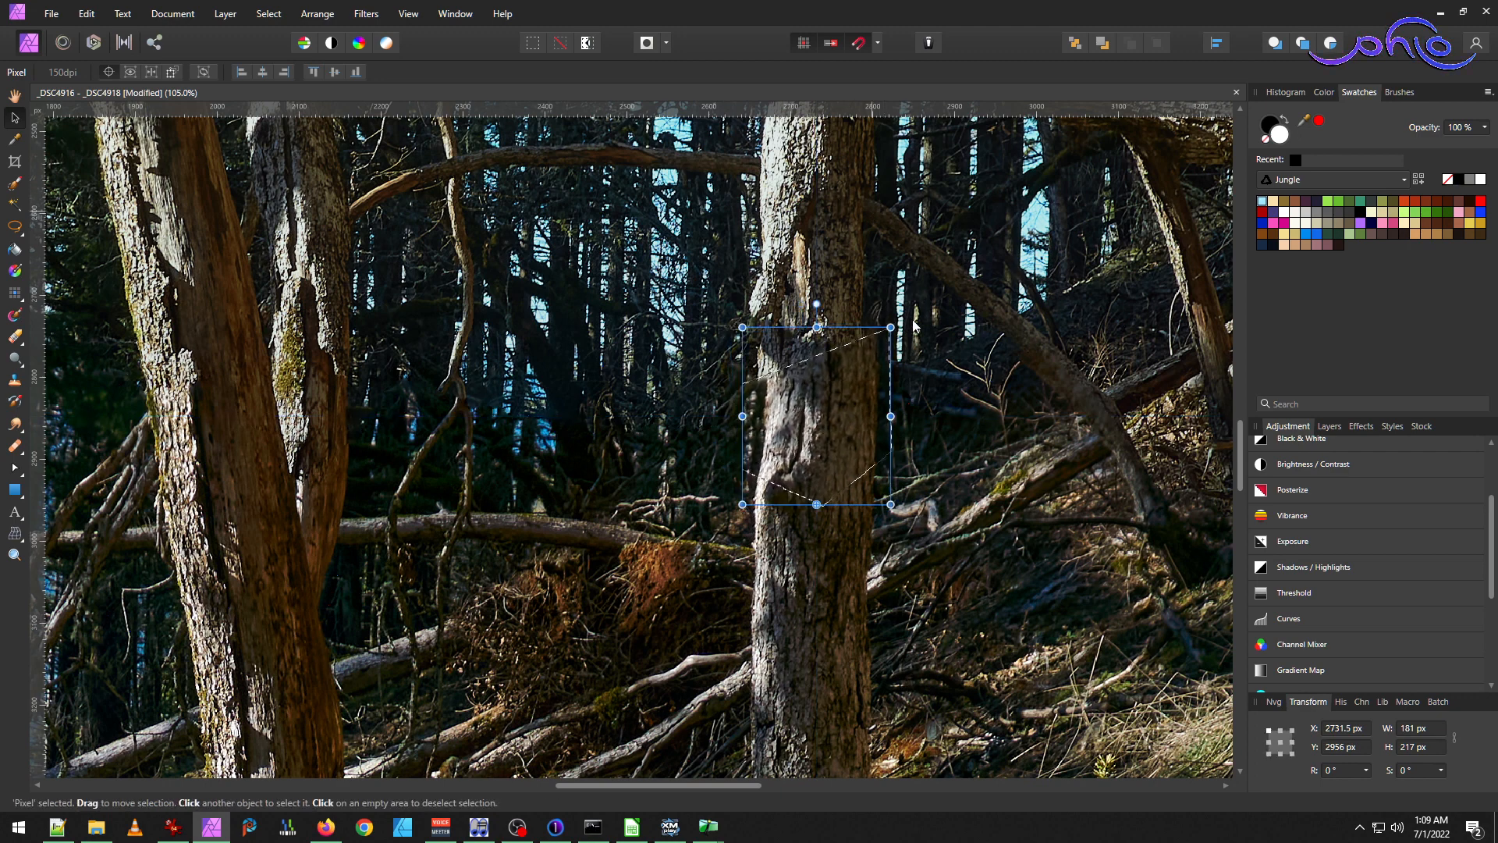
key(ctrl+d)
key(ctrl+e)
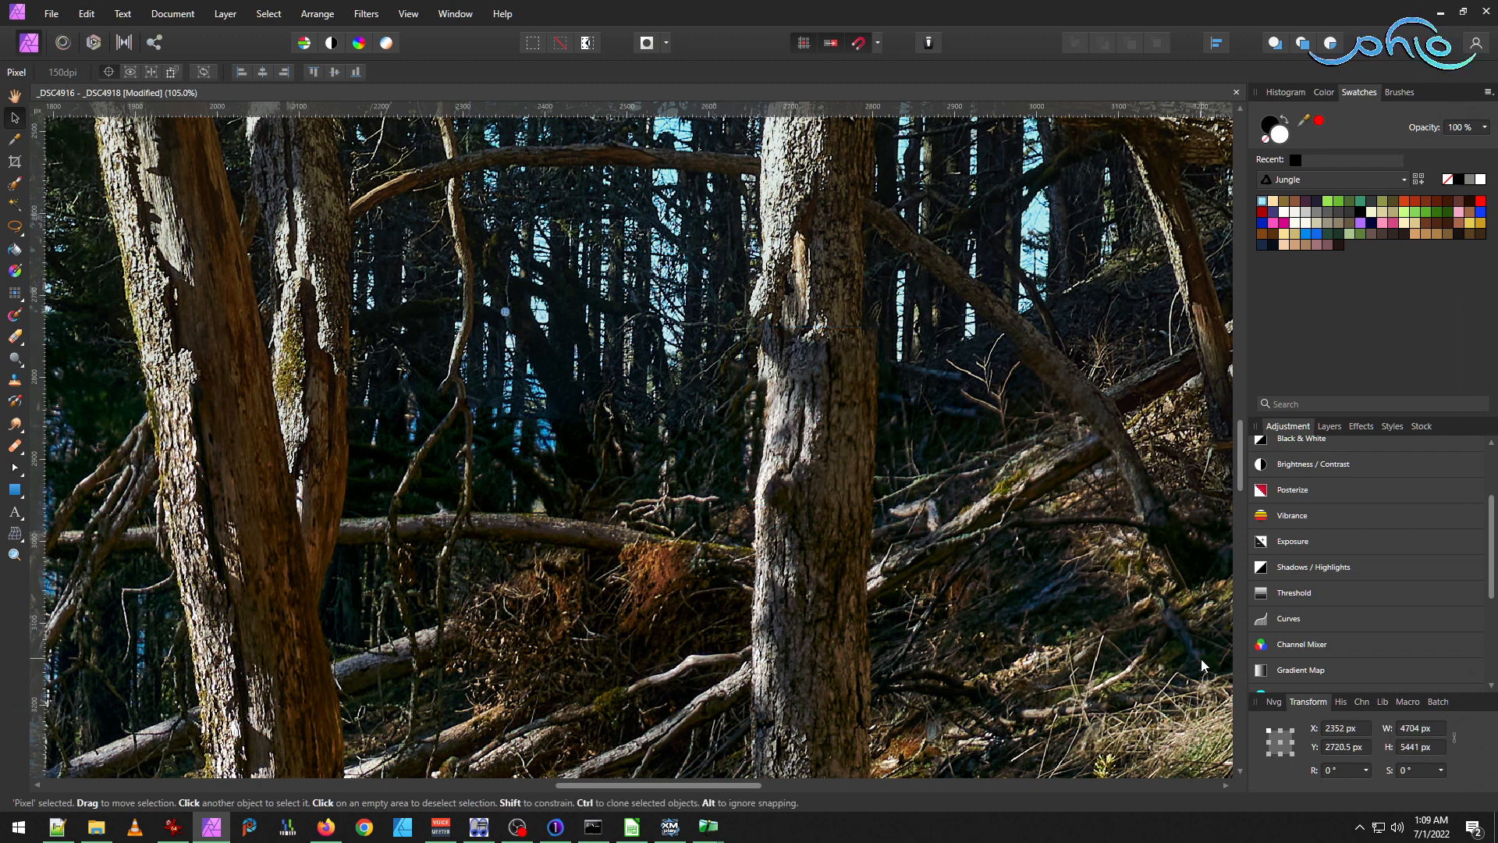
click(14, 227)
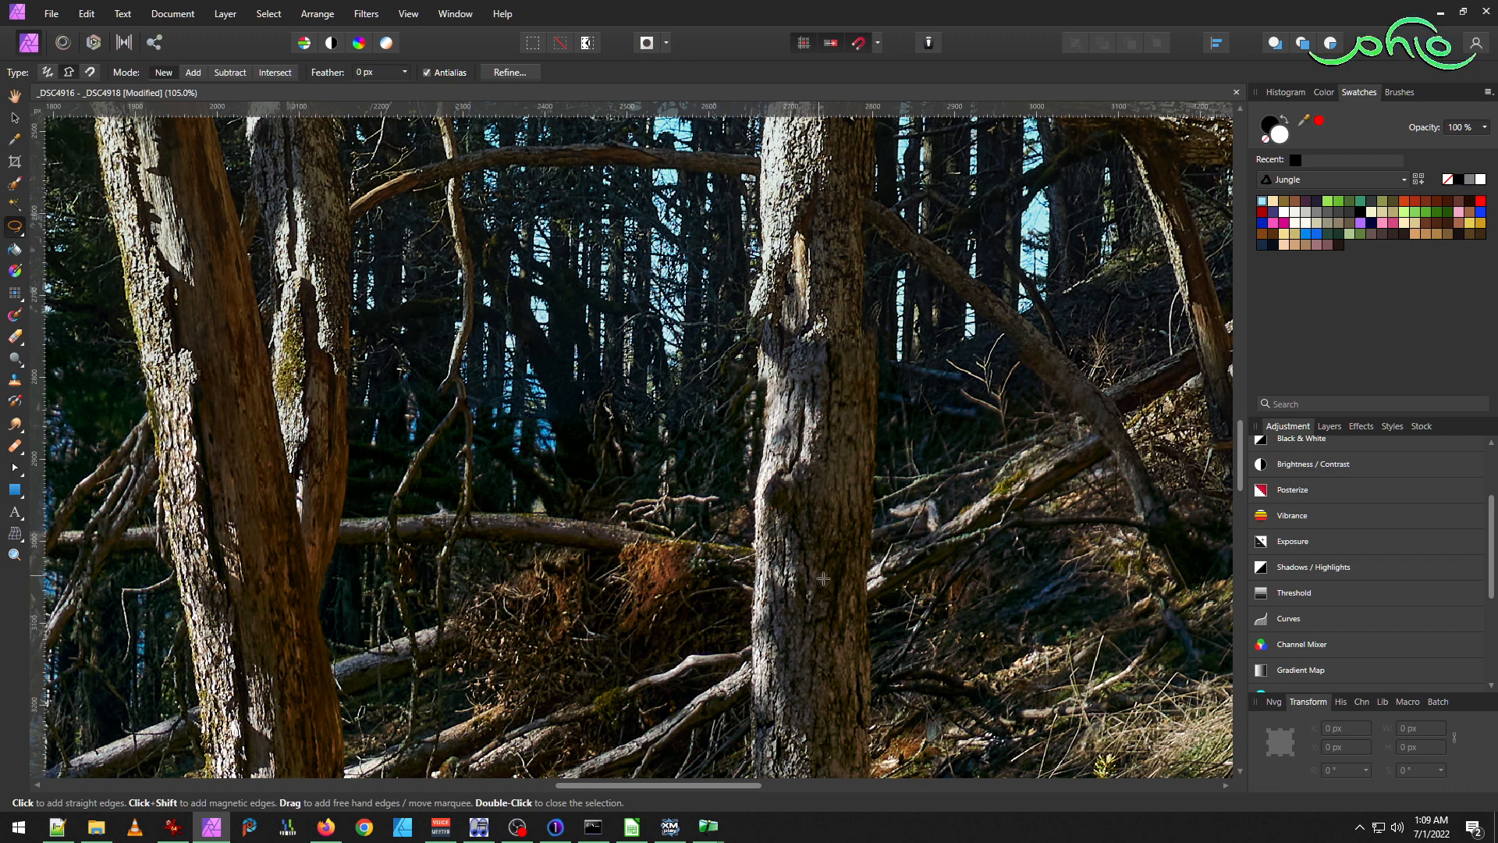
click(815, 617)
key(Escape)
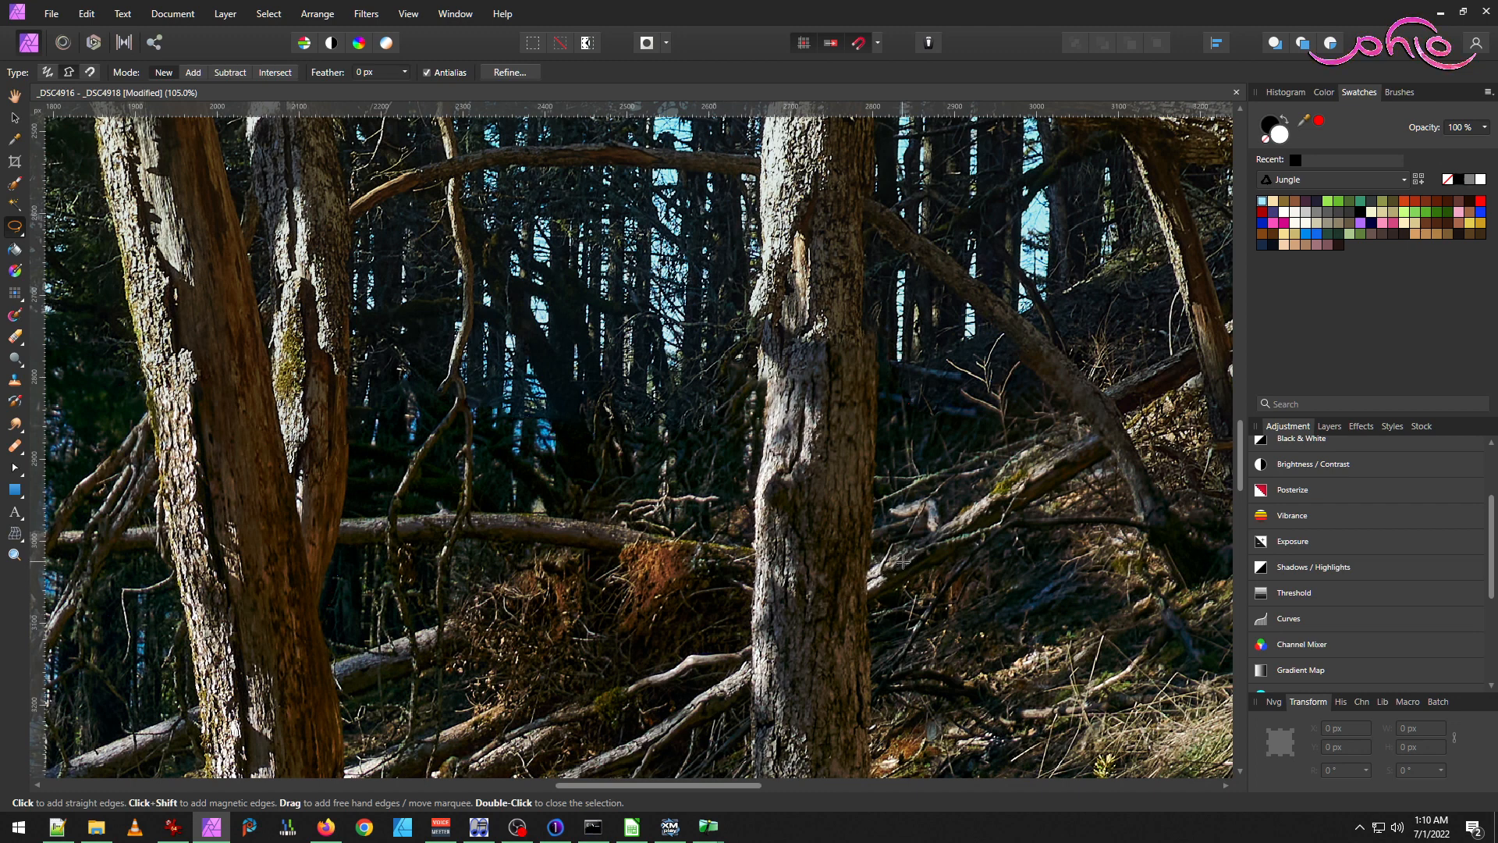
click(812, 581)
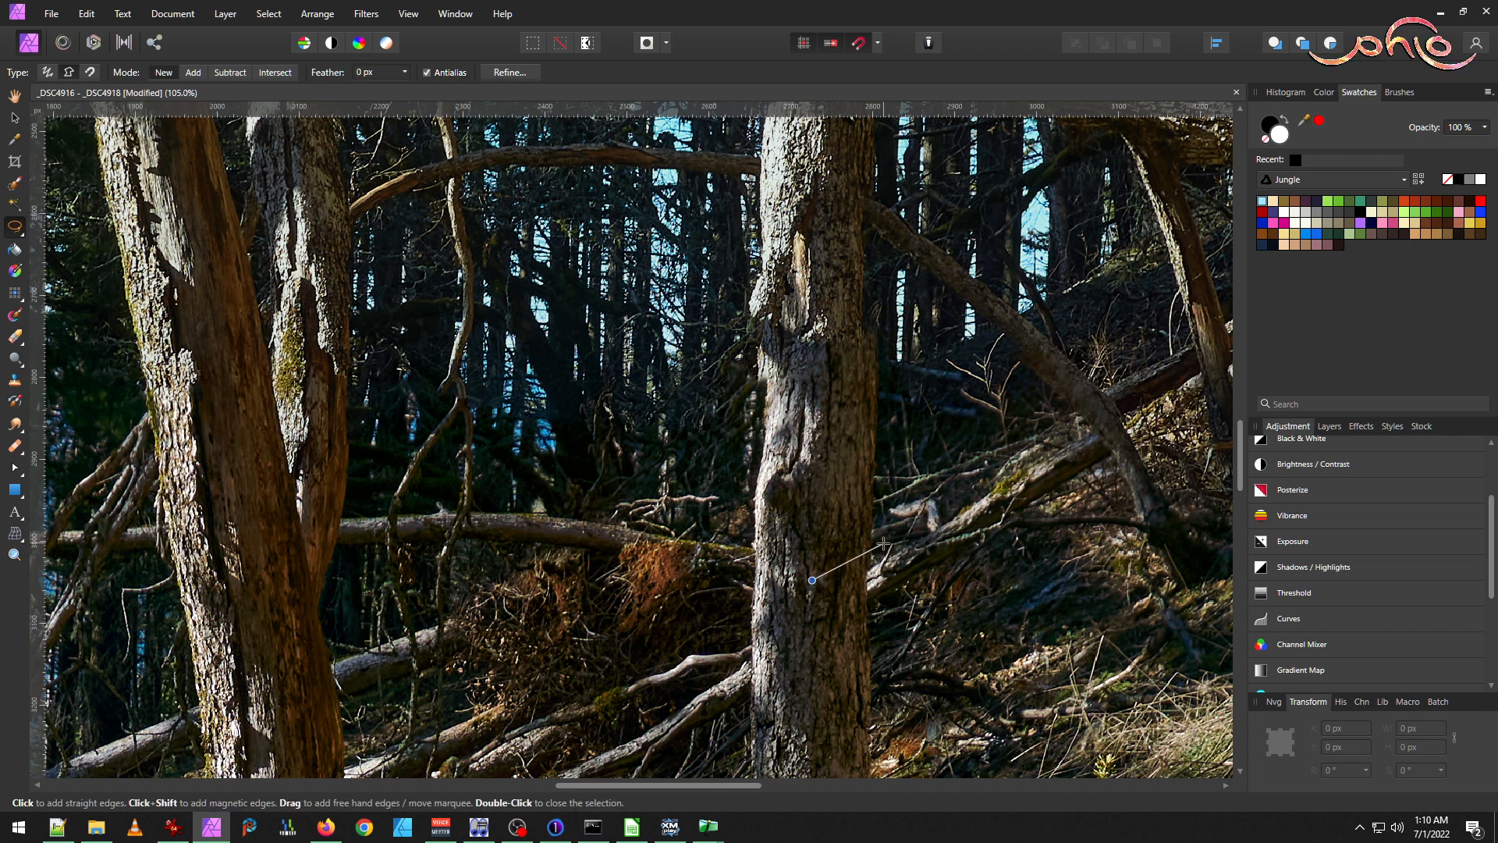
click(884, 544)
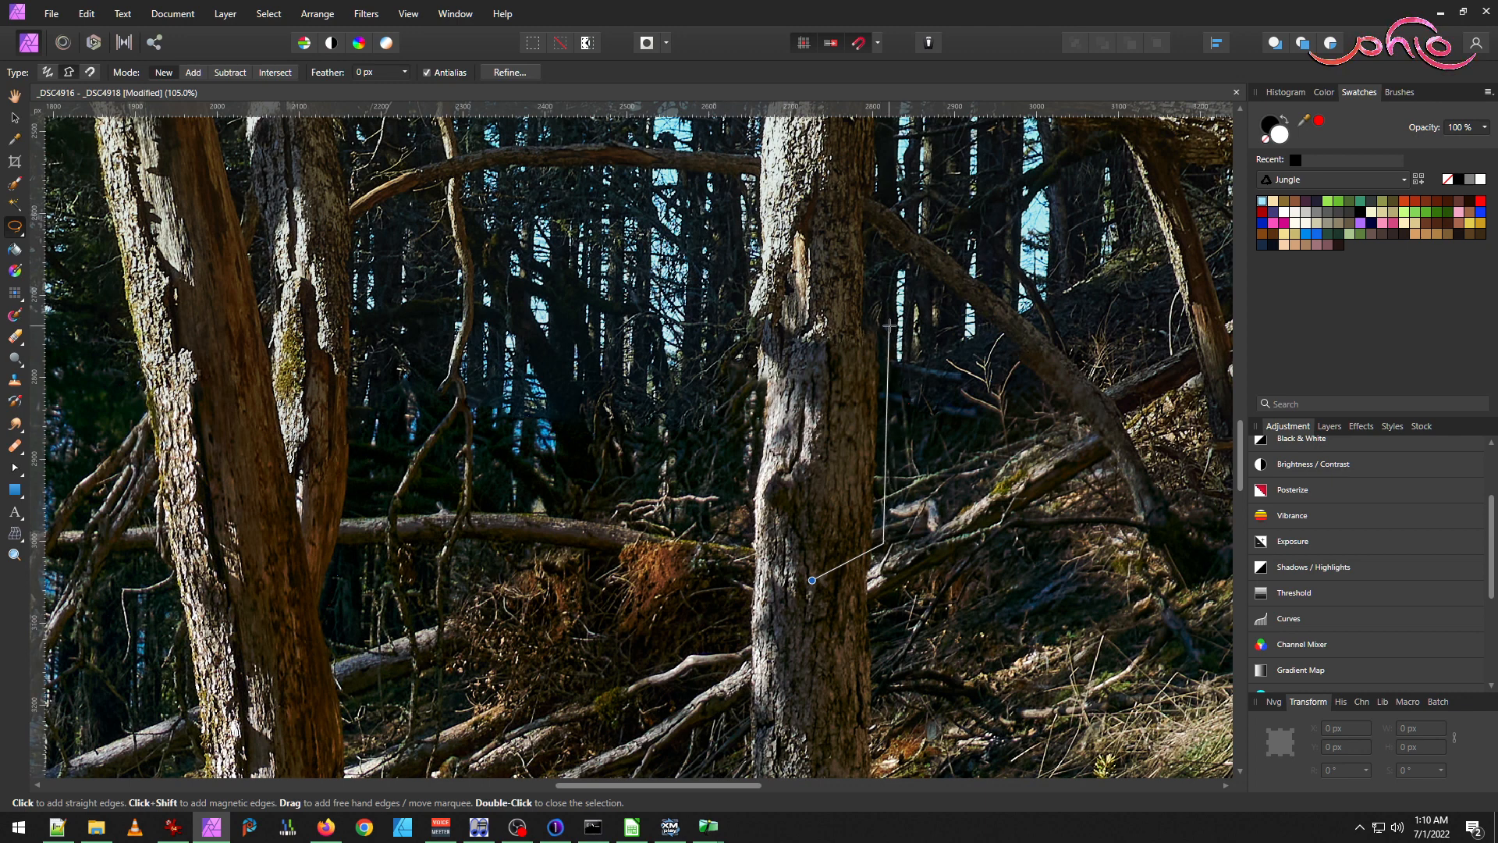
click(891, 327)
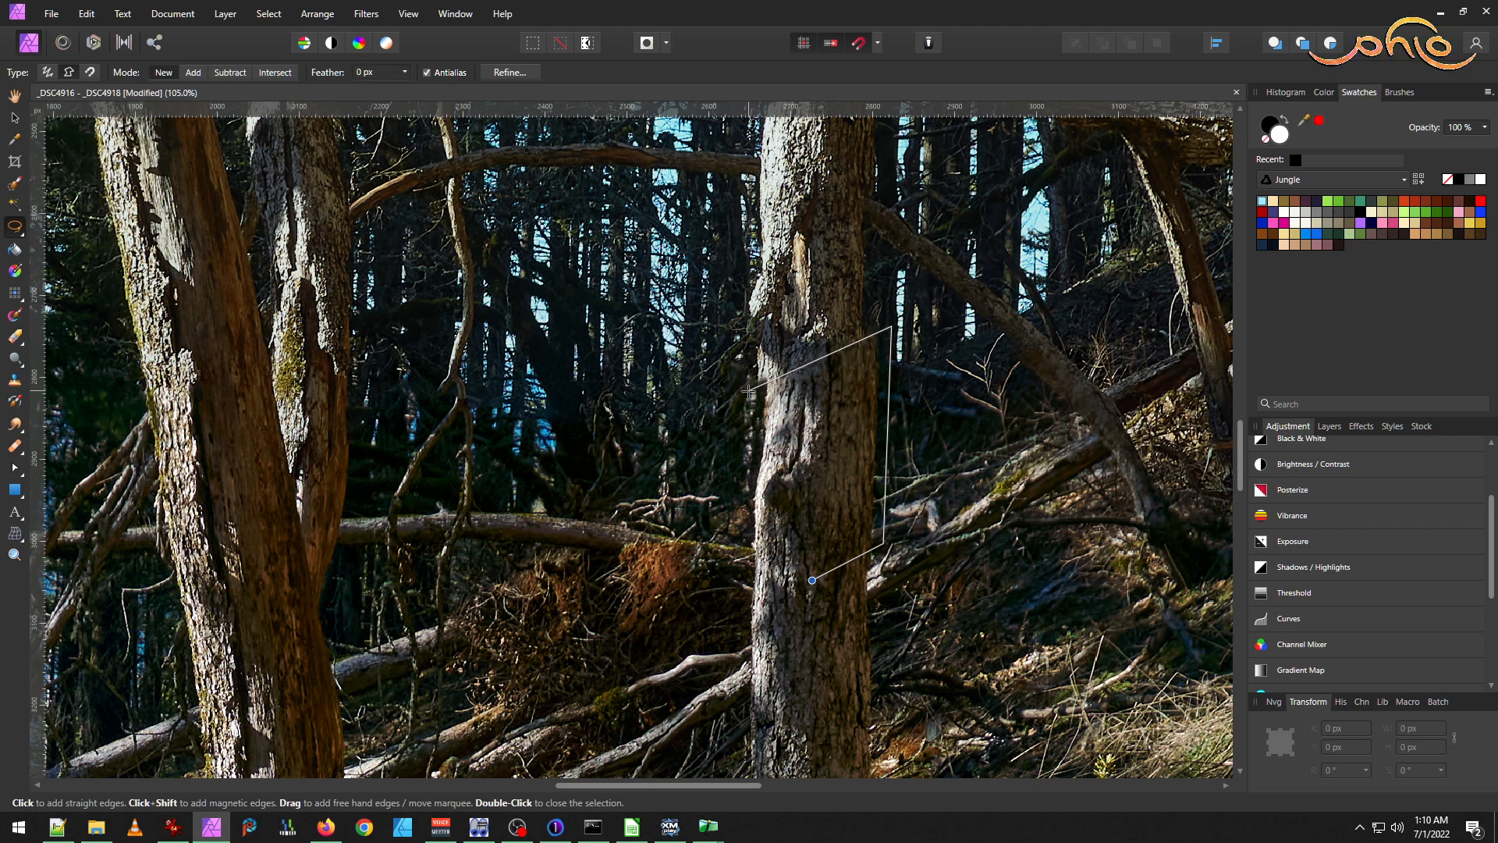
key(Escape)
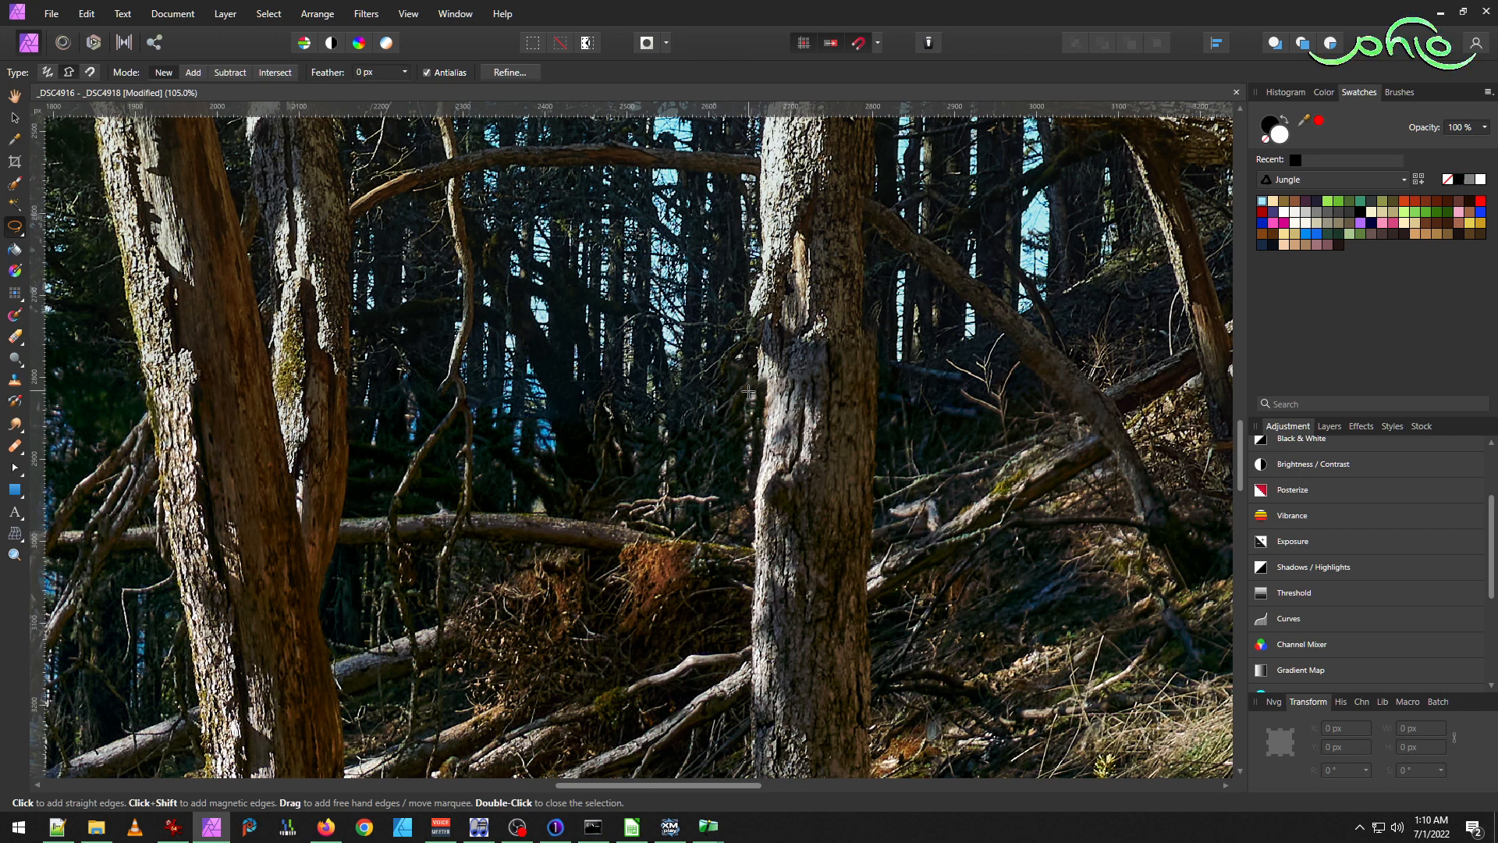
click(812, 583)
click(885, 544)
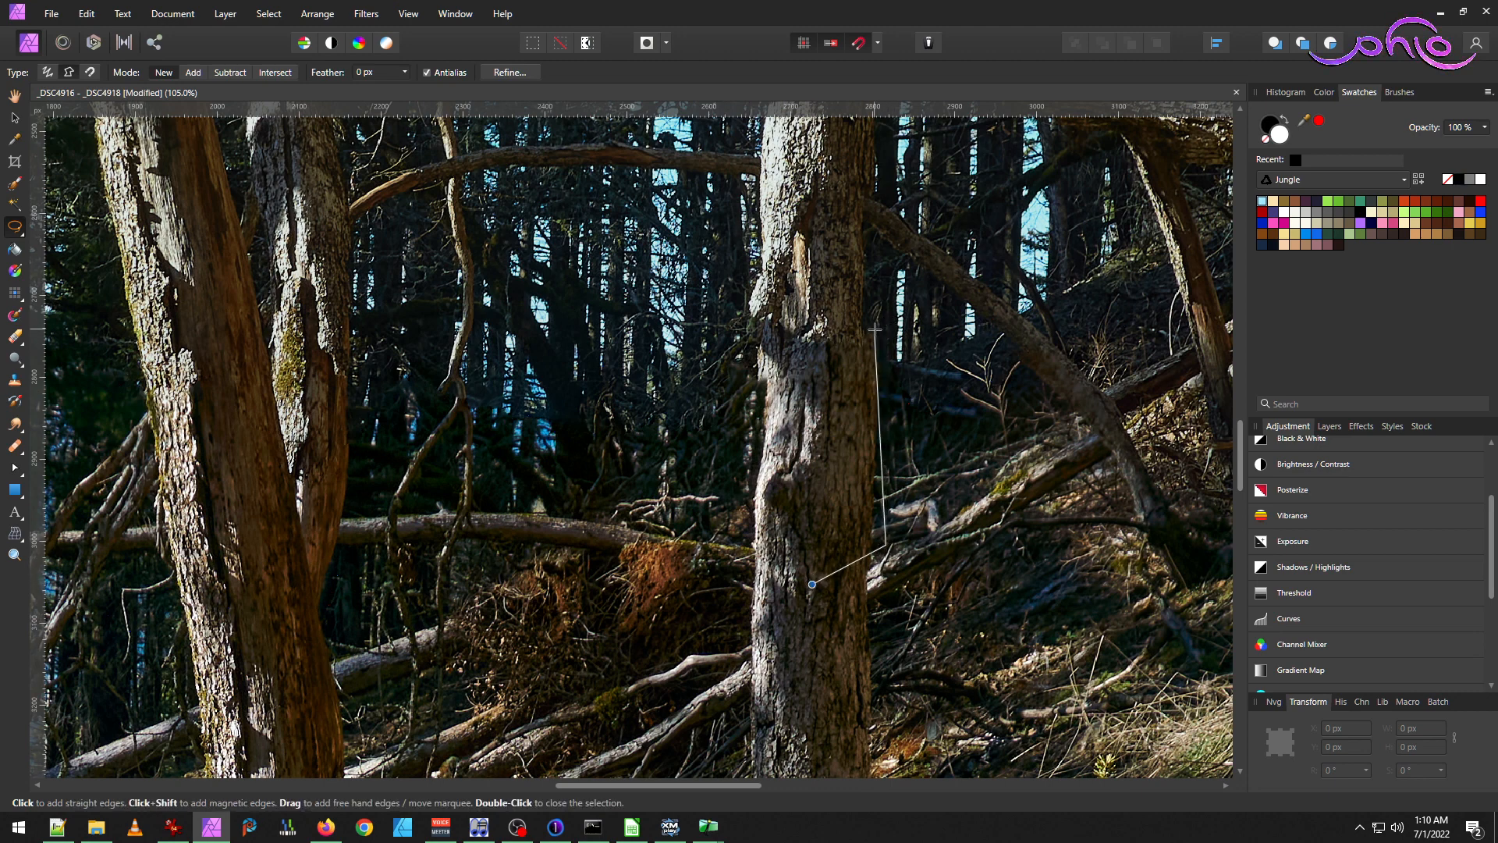
scroll(868, 330, up, 2)
key(Escape)
scroll(867, 388, up, 4)
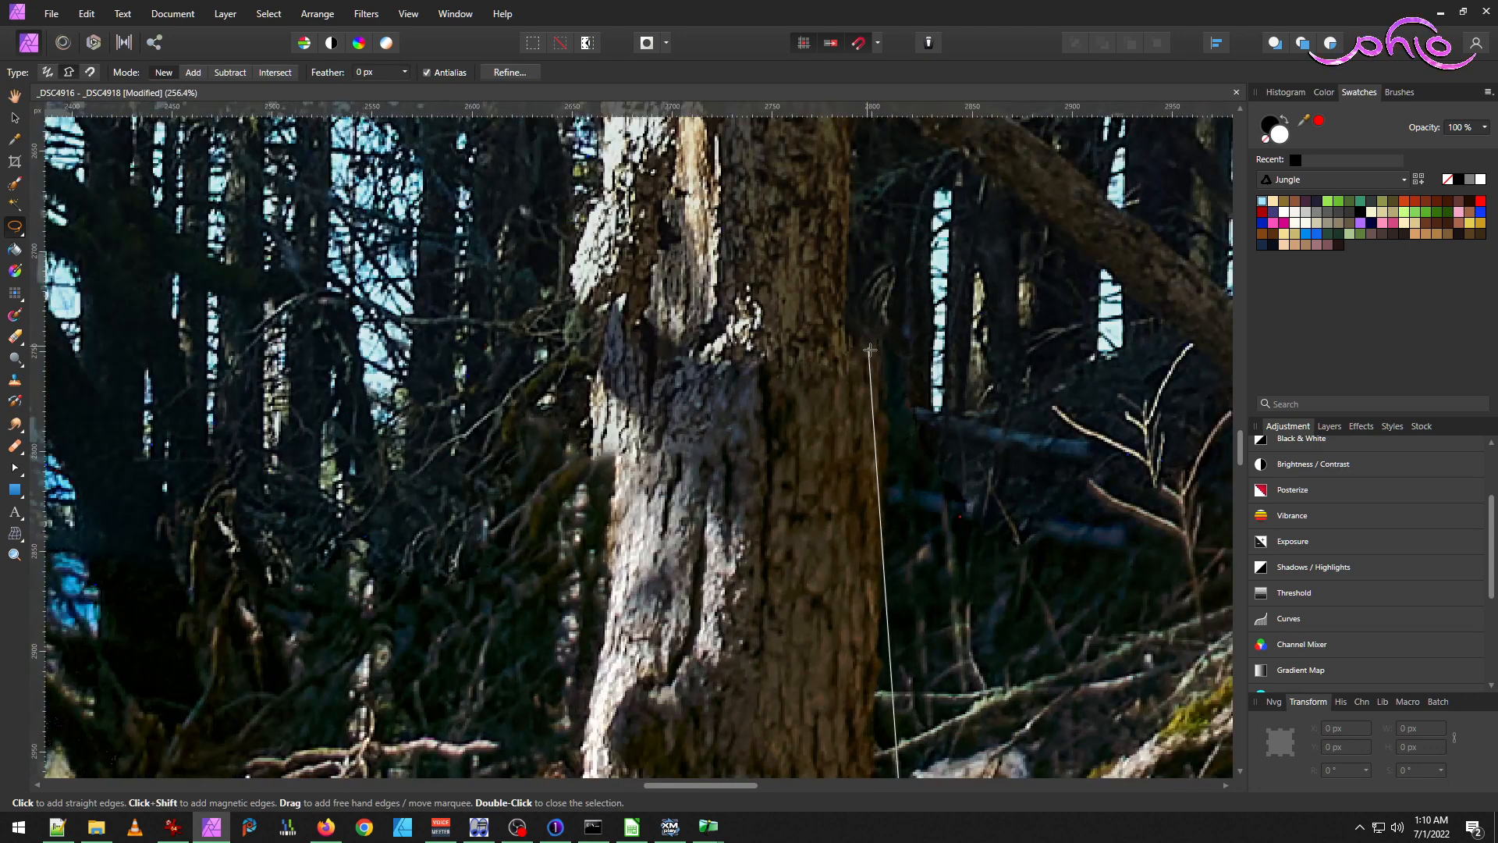
click(918, 333)
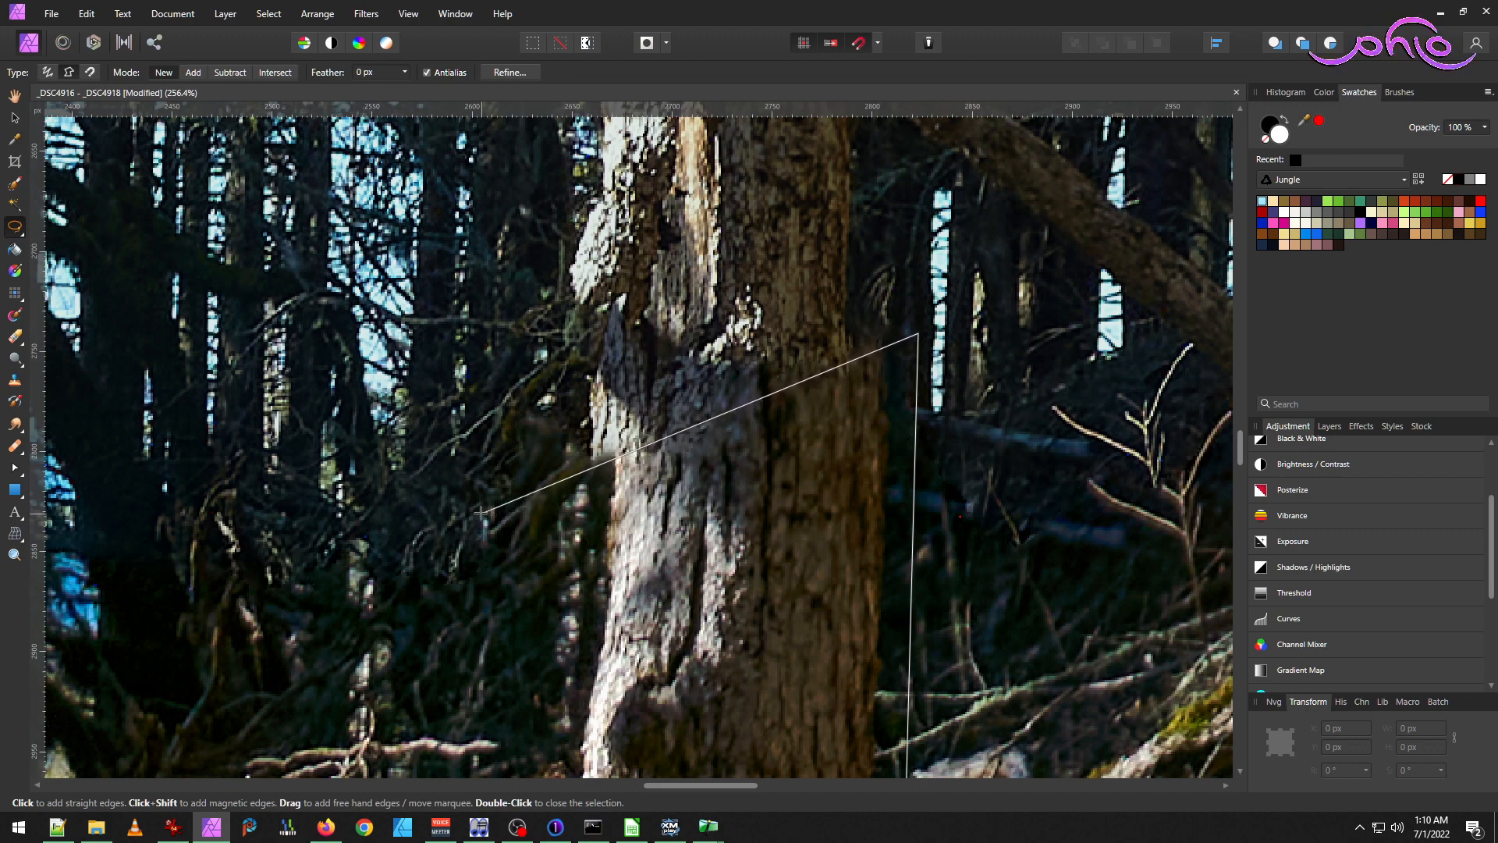
scroll(512, 548, down, 2)
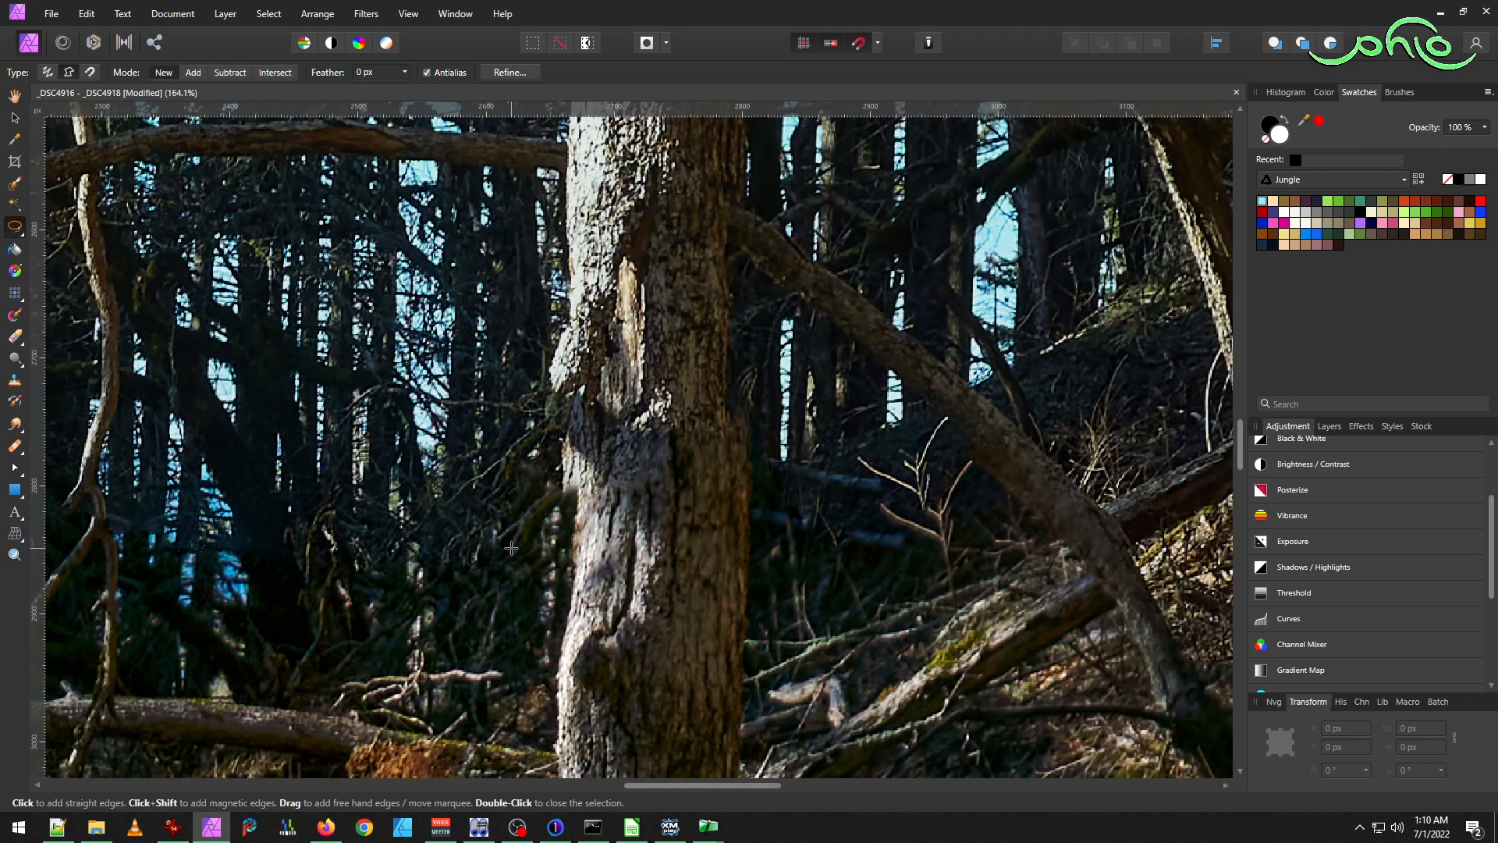
scroll(511, 548, down, 3)
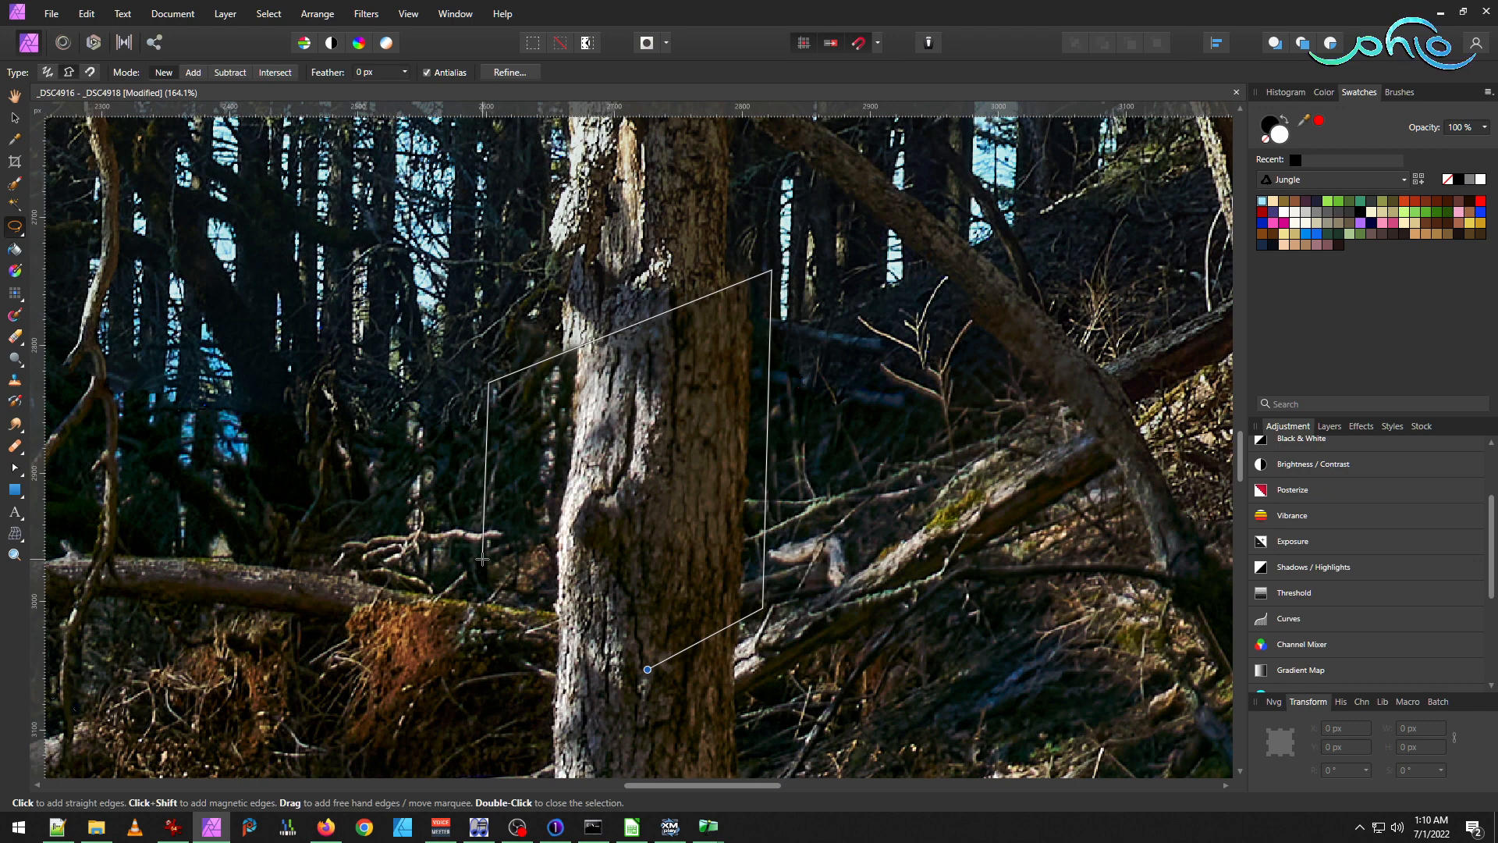
click(515, 537)
key(Escape)
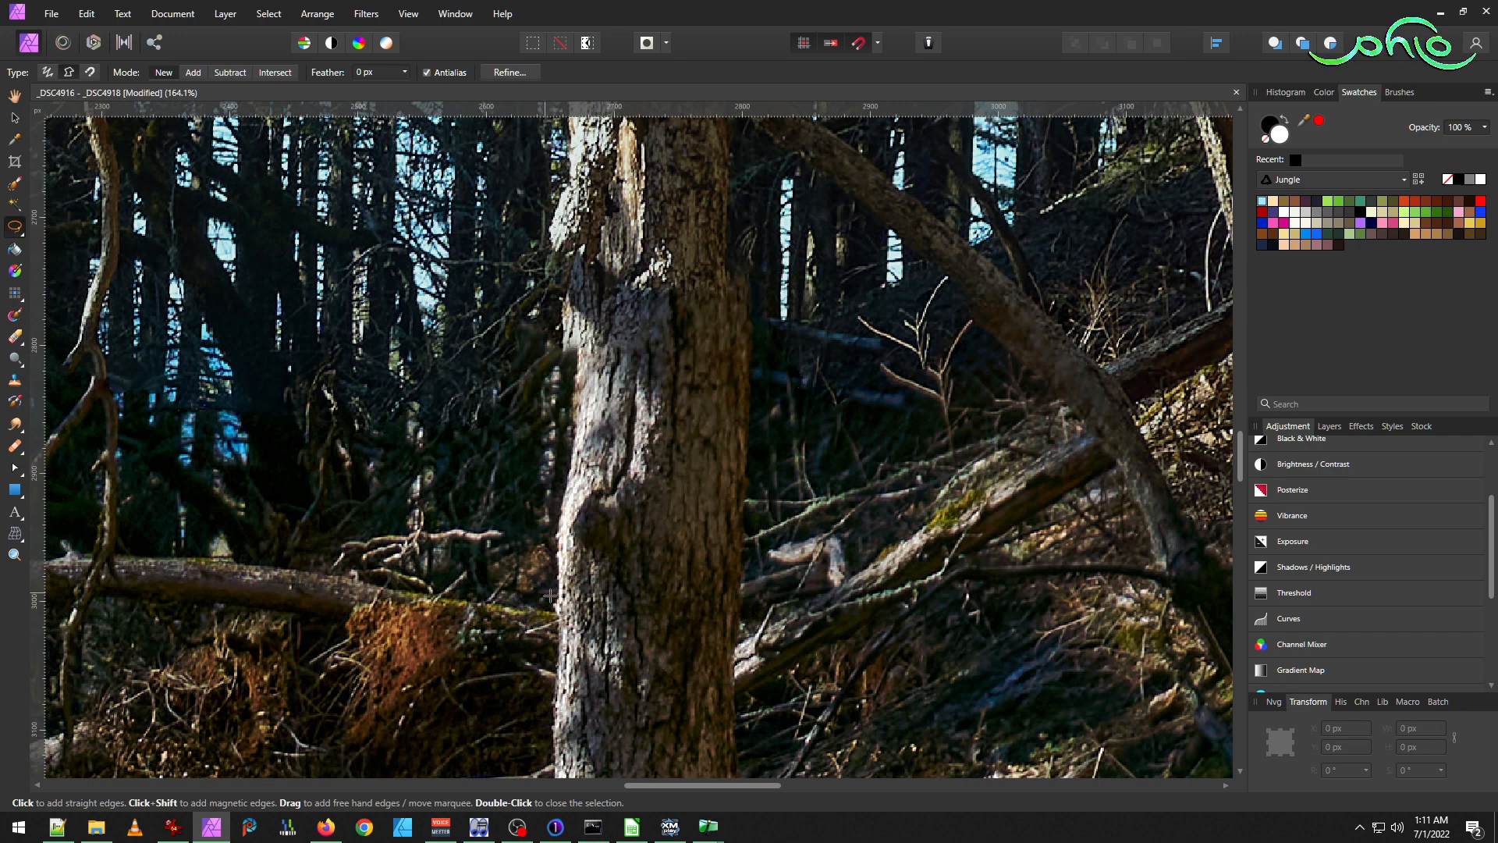
Draw a closed polygonal selection of about 192 × 279 px around the central trunk section below the bark notch.
click(648, 623)
click(759, 553)
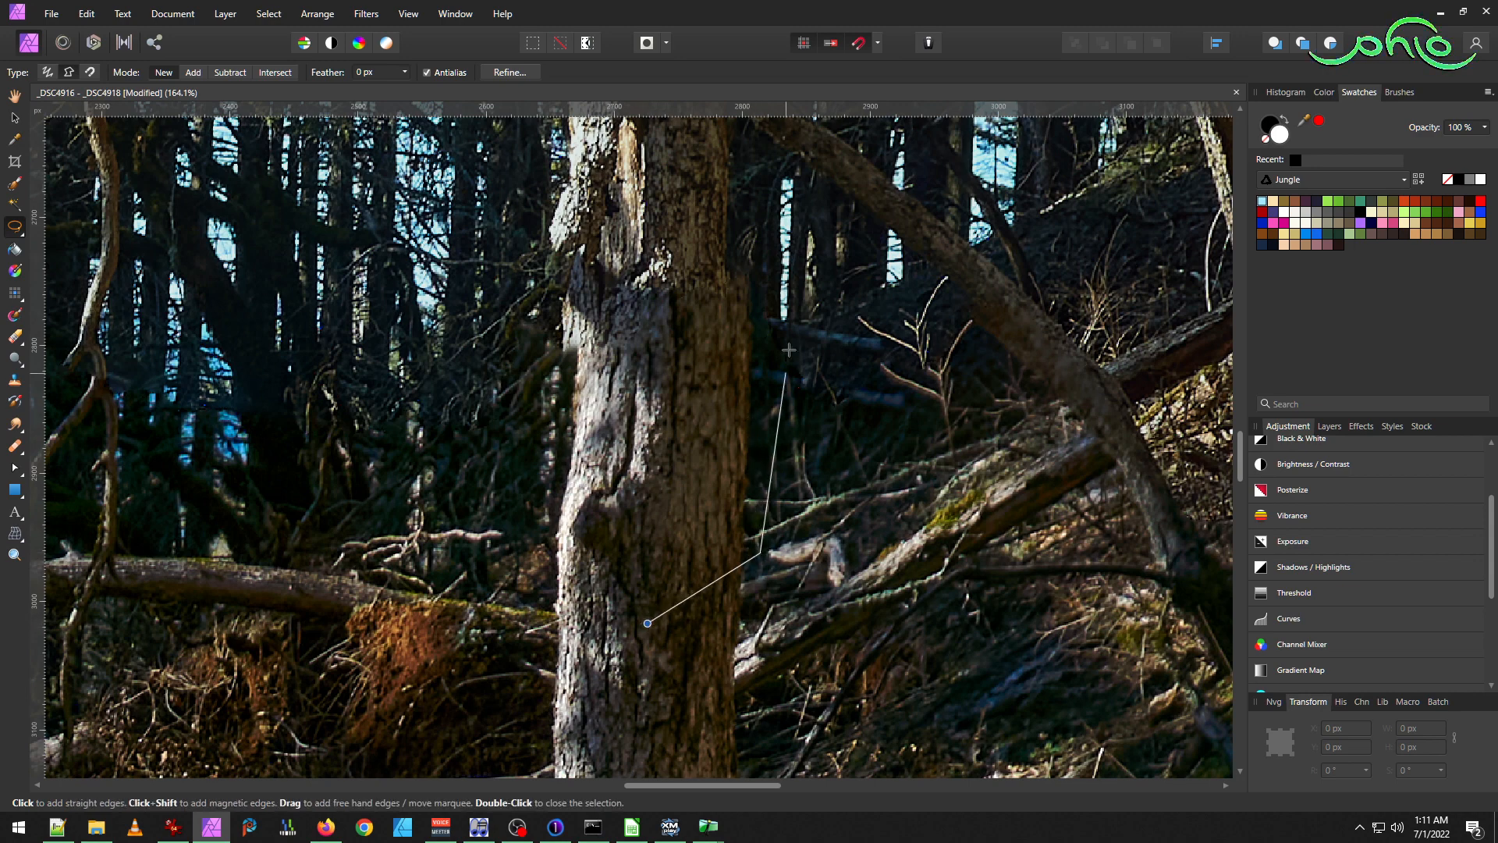
click(773, 267)
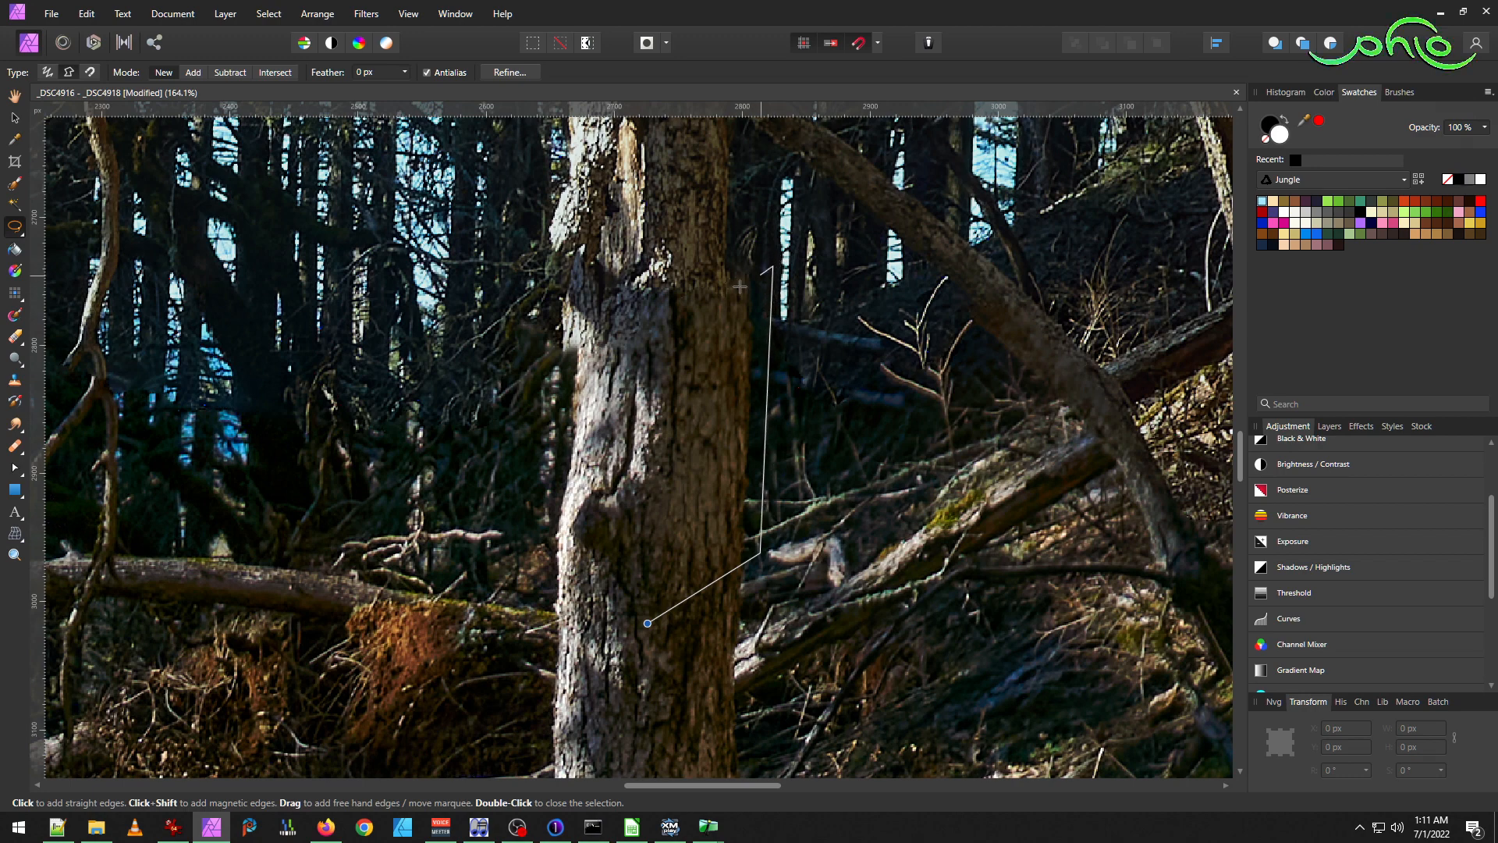
click(539, 375)
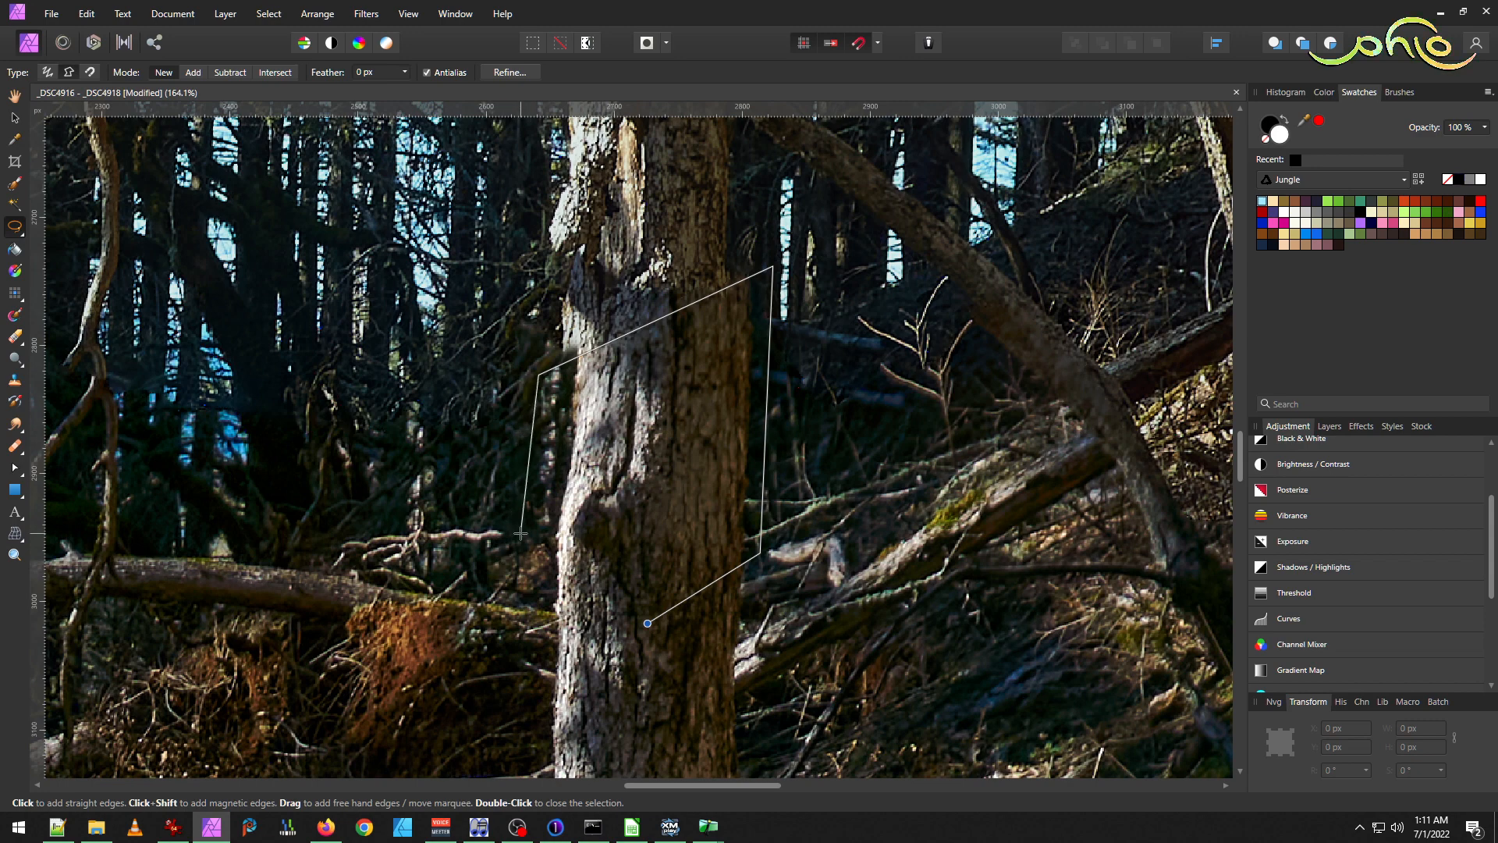
double_click(527, 576)
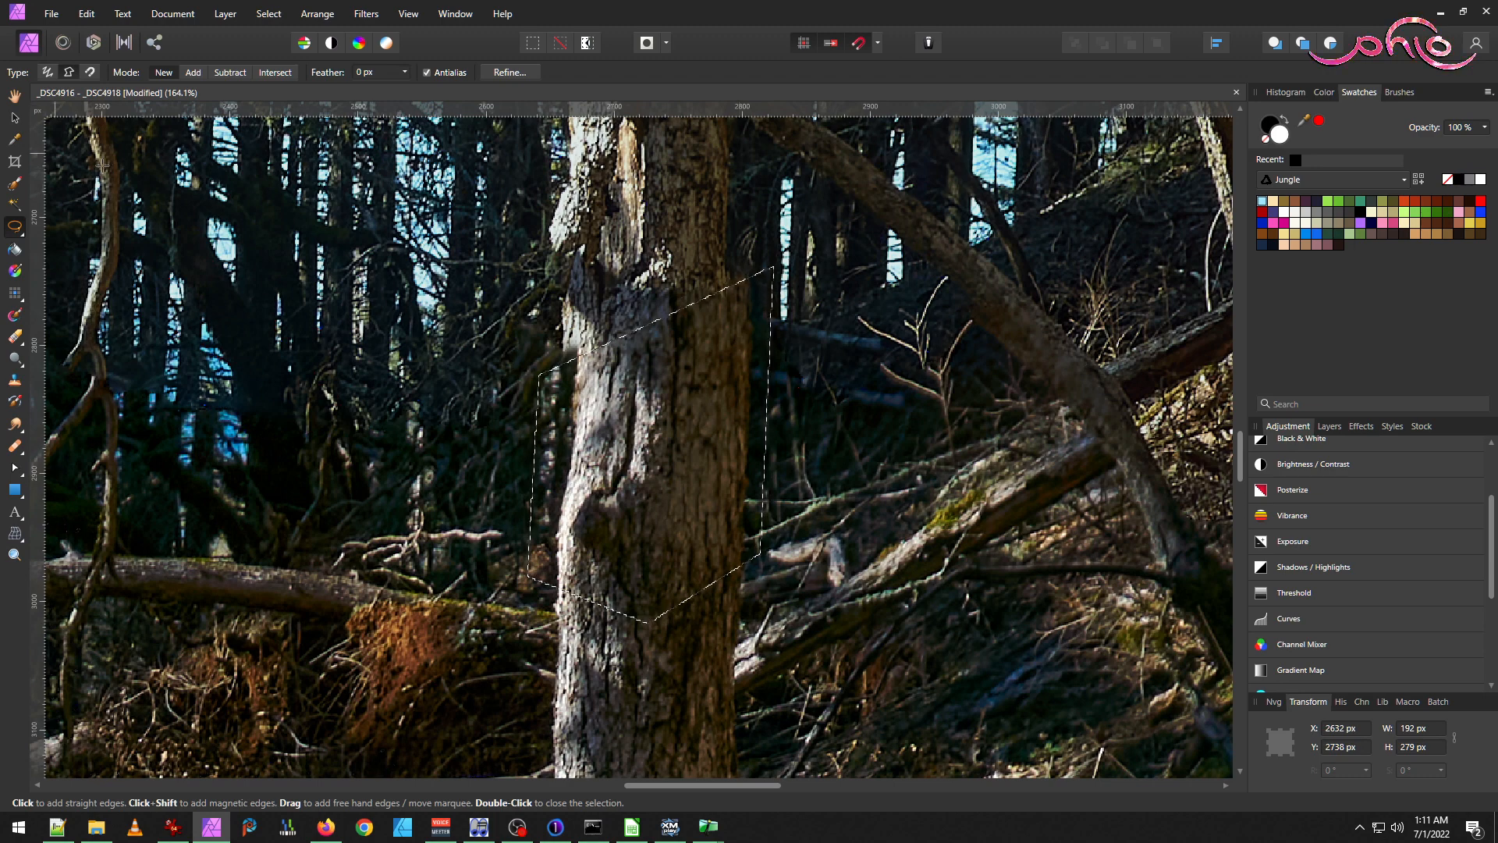
Feather the trunk selection with a radius of 10 px and duplicate the selected pixels onto their own layer.
click(262, 15)
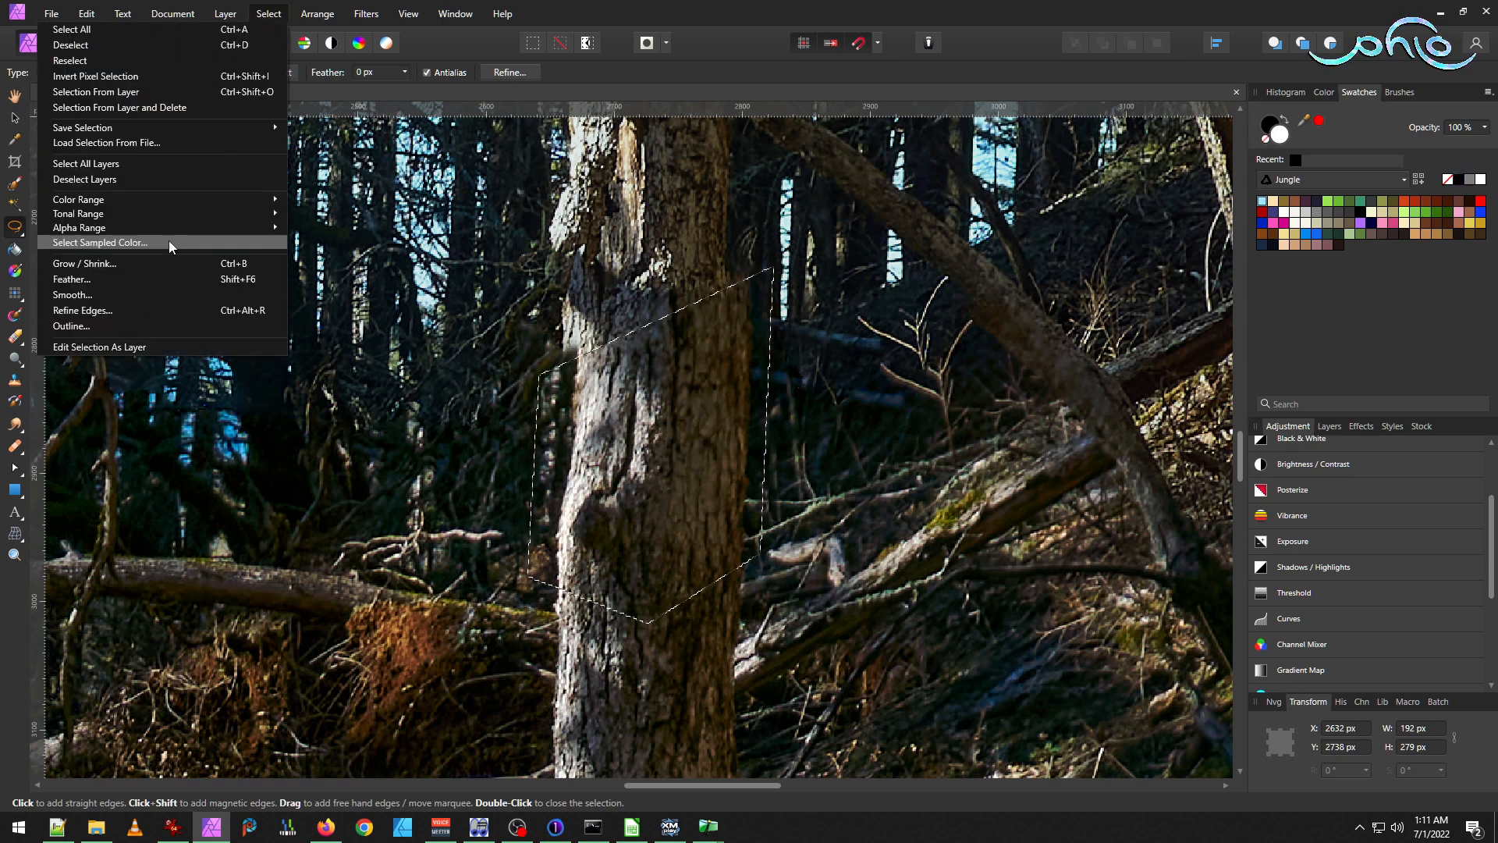
click(175, 279)
text(10)
key(Tab)
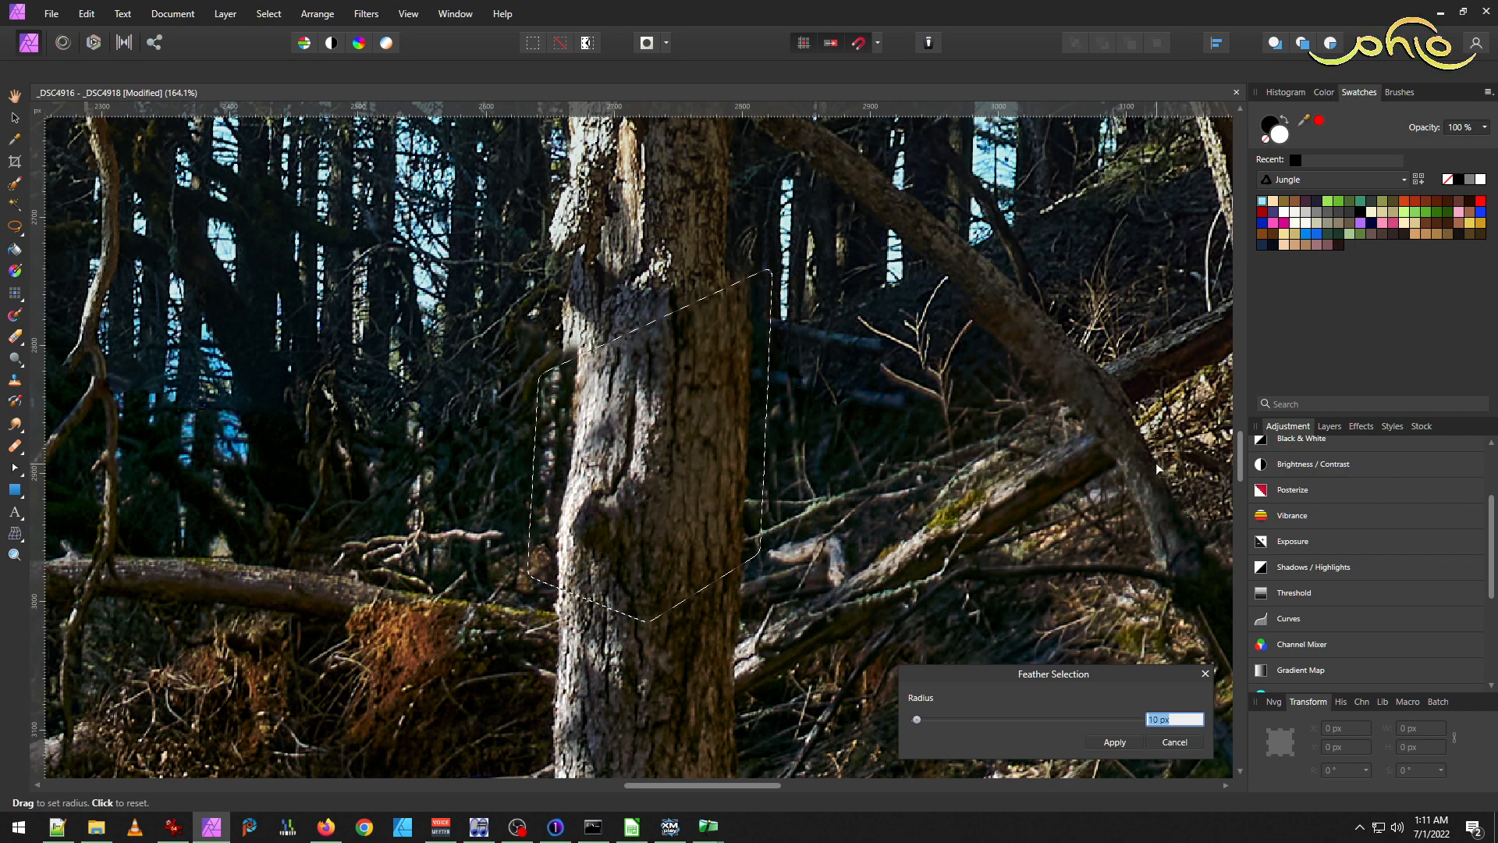
click(1118, 741)
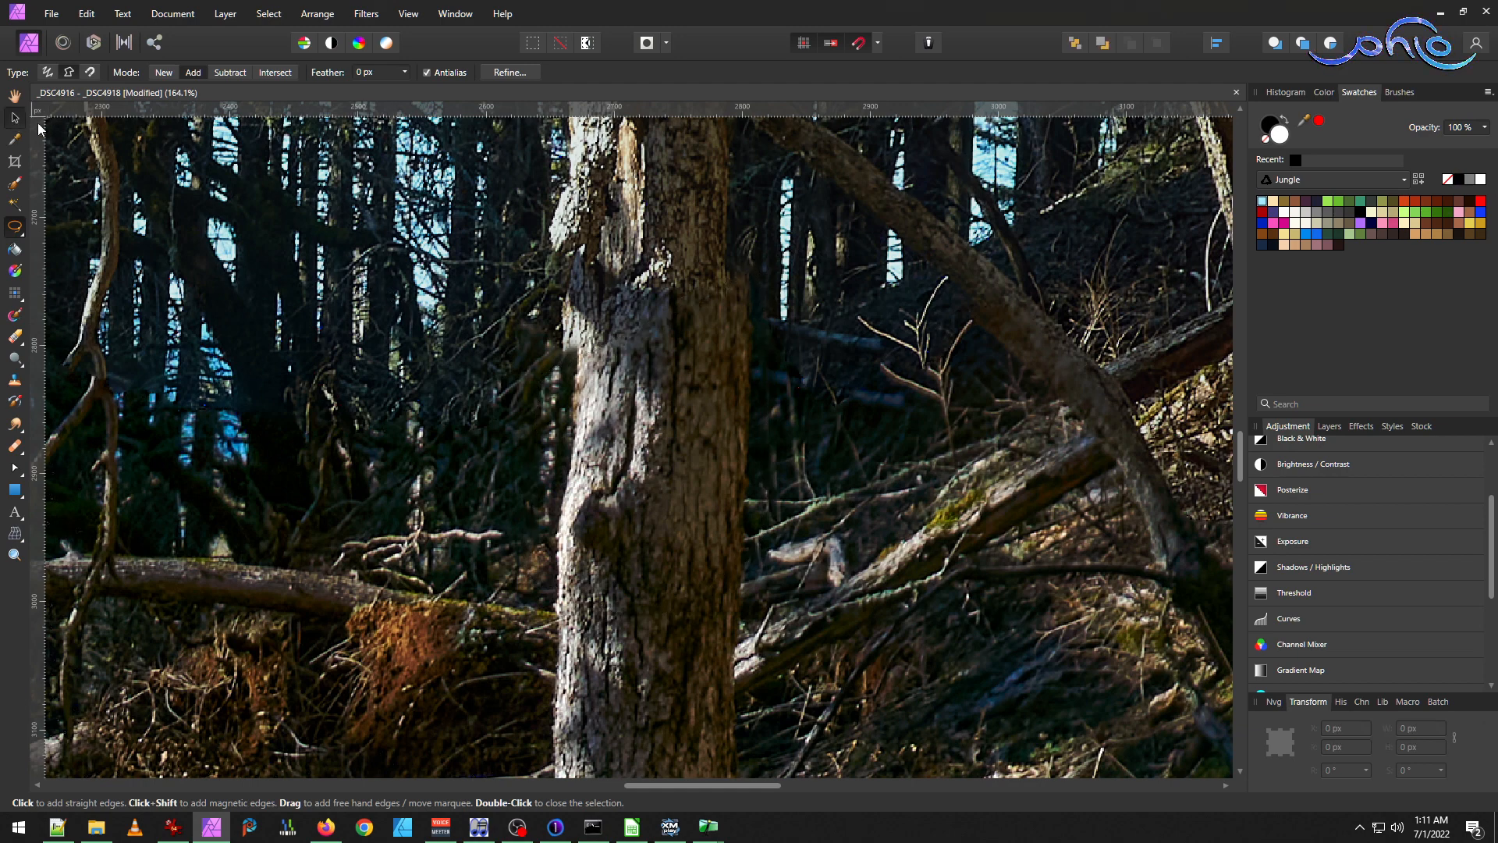
Rotate the duplicated trunk patch 3.4° about its bottom centre and stretch its height to 307 px to align with the trunk above.
click(14, 117)
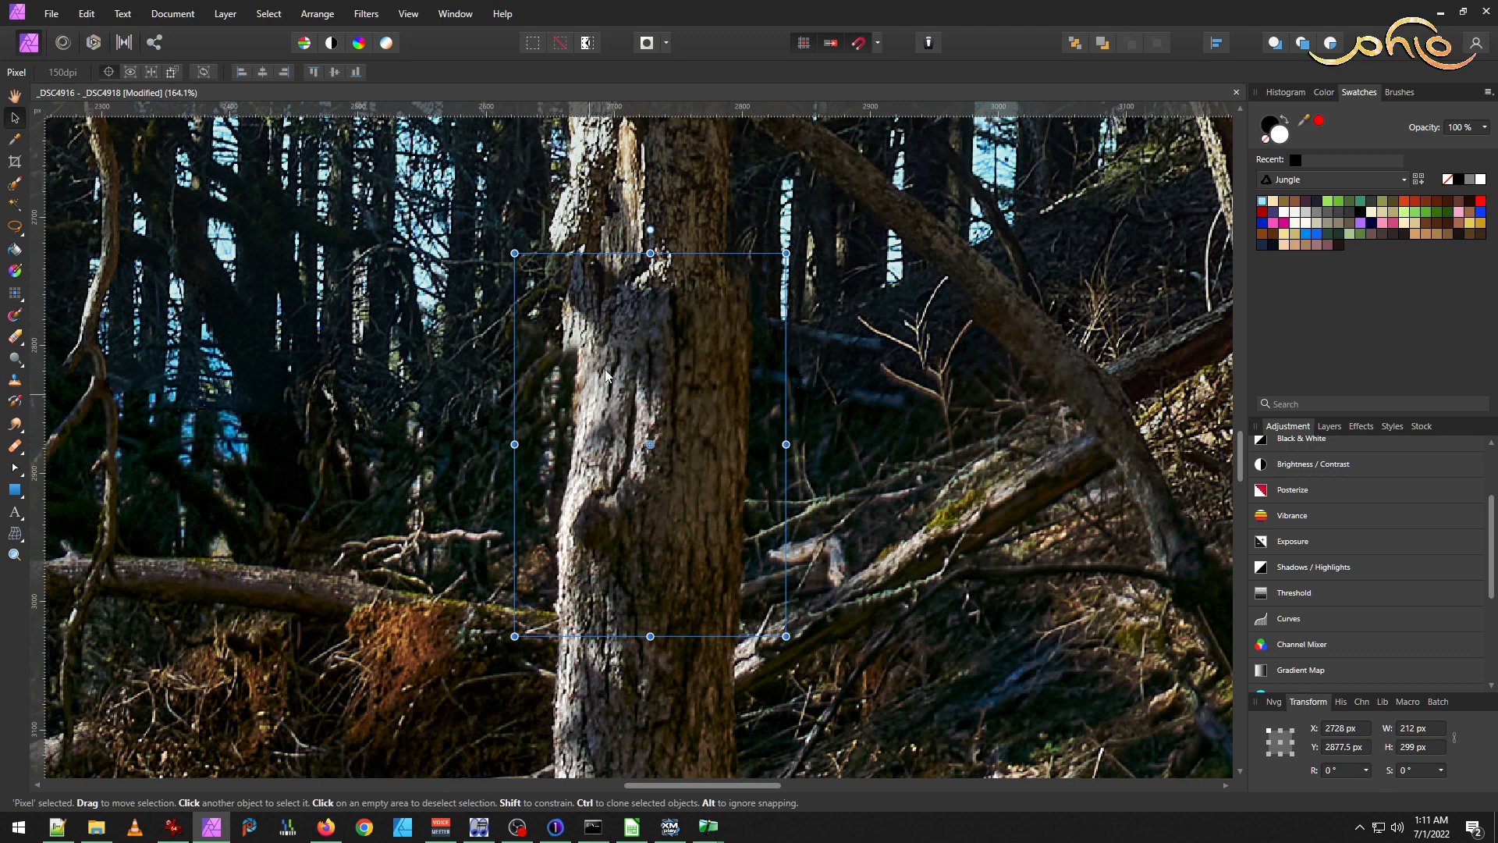
drag(651, 444, 650, 636)
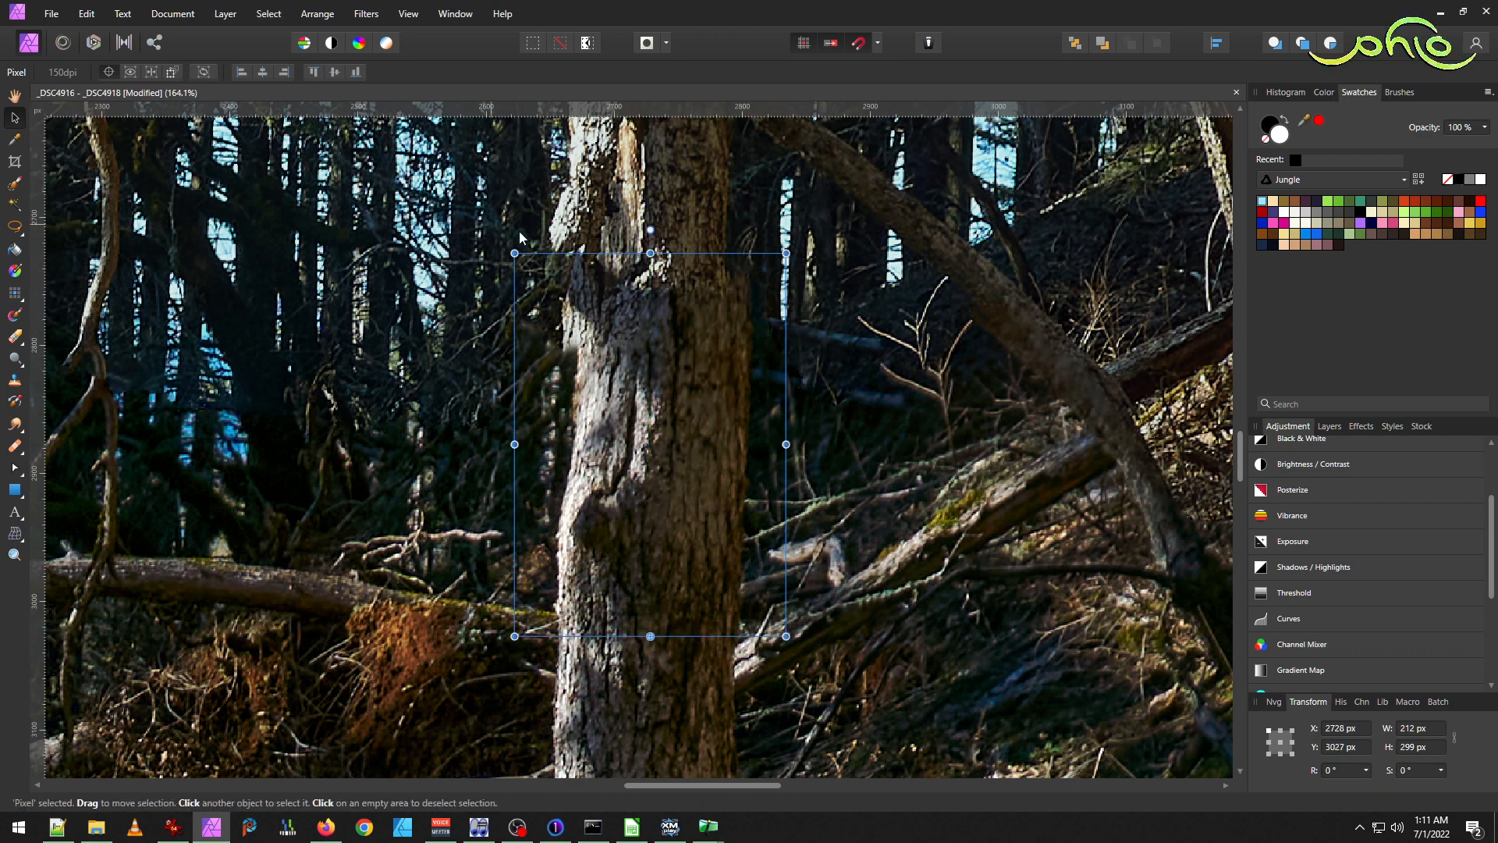
drag(506, 249, 479, 249)
drag(627, 254, 629, 242)
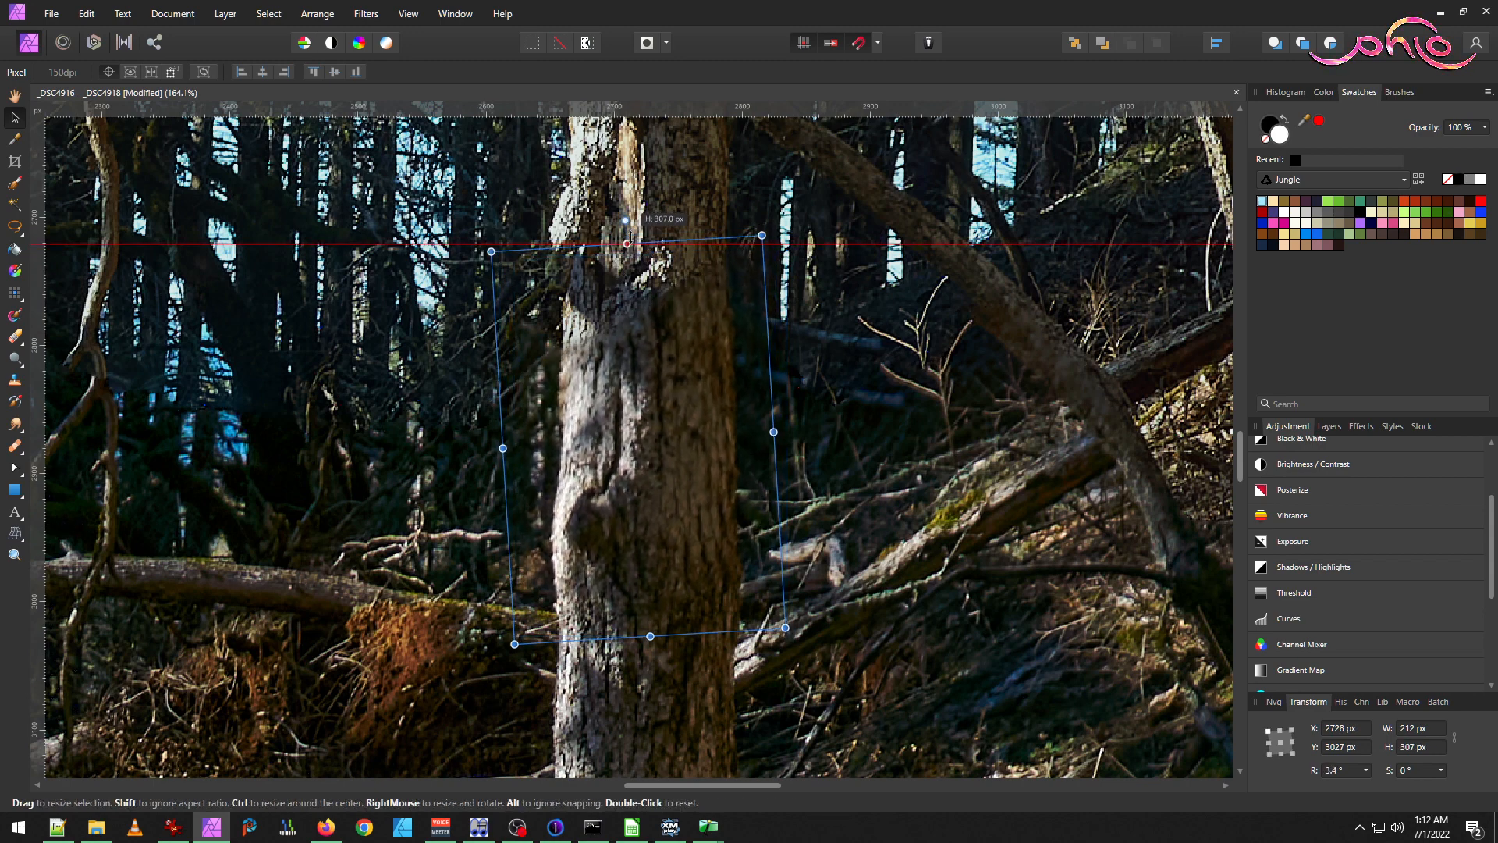
drag(629, 242, 629, 241)
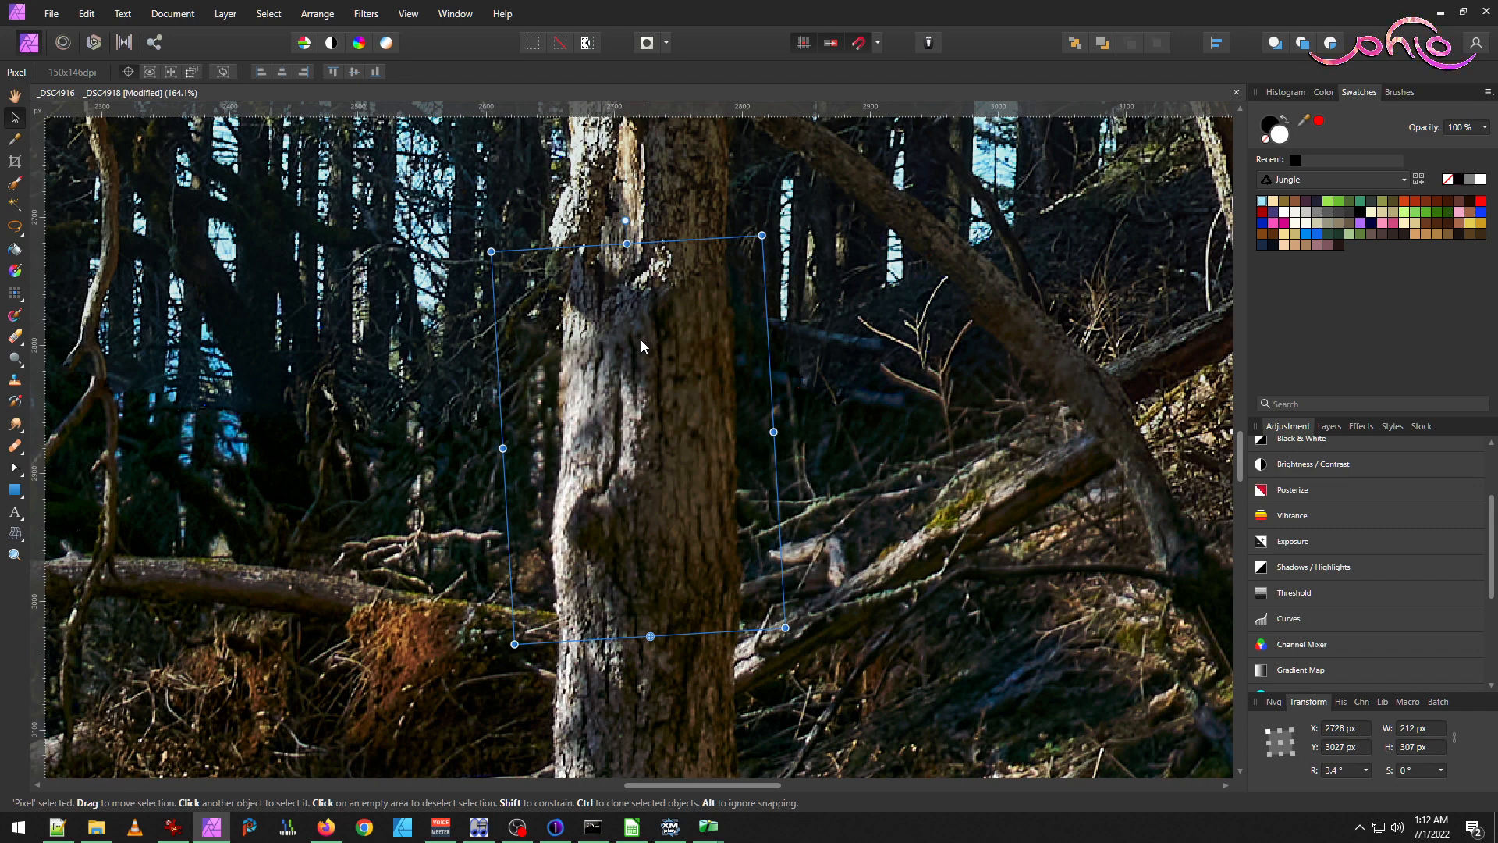
mouse_move(627, 243)
mouse_down()
mouse_move(635, 226)
mouse_move(633, 242)
mouse_up()
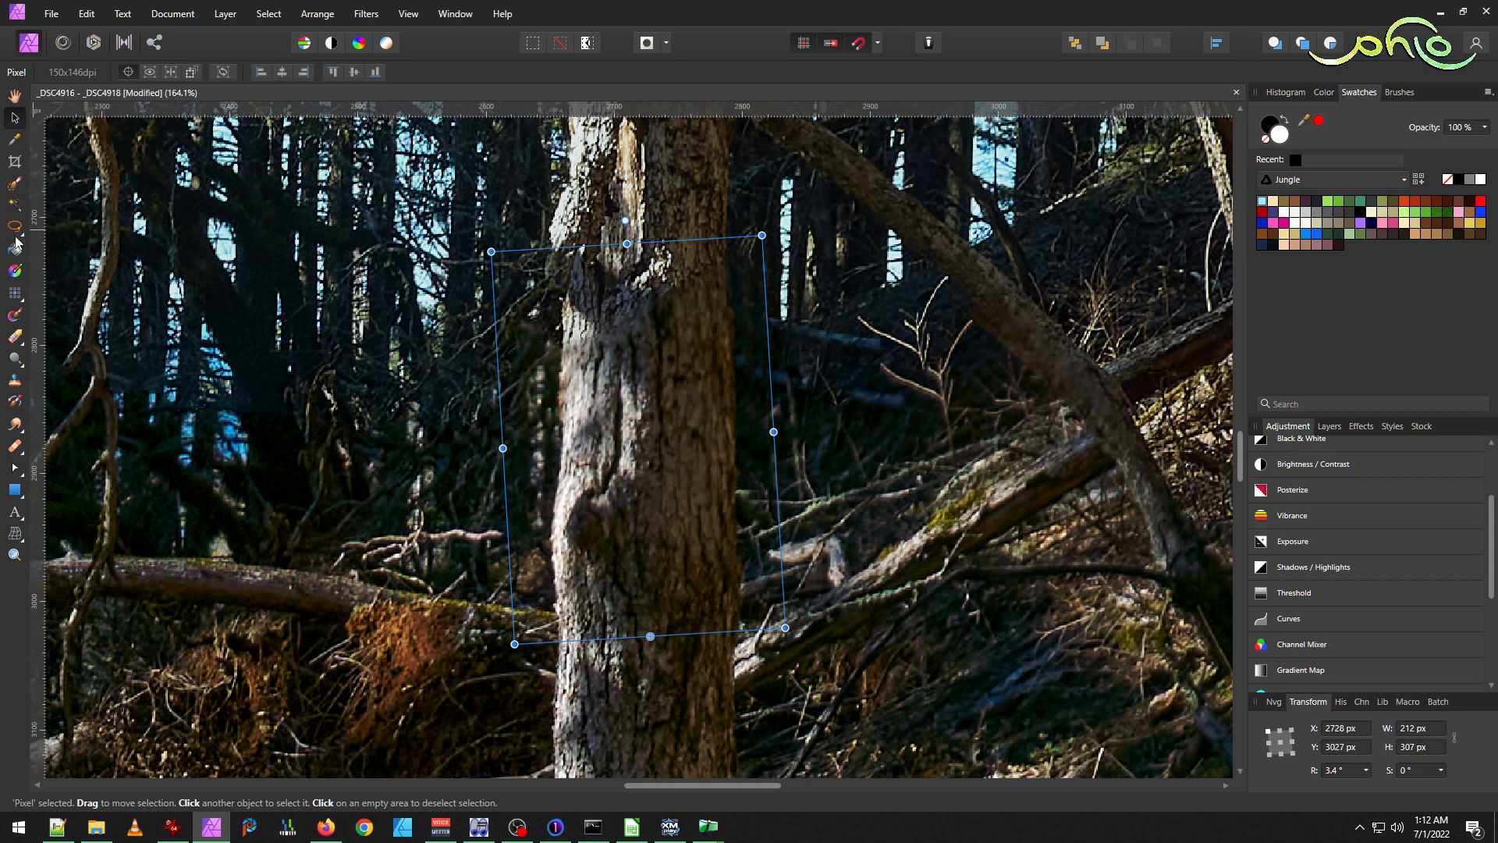
Erase the patch's stray background beside the trunk's left edge with a 12.4 px soft eraser, undoing the last stroke.
click(14, 338)
scroll(539, 336, up, 4)
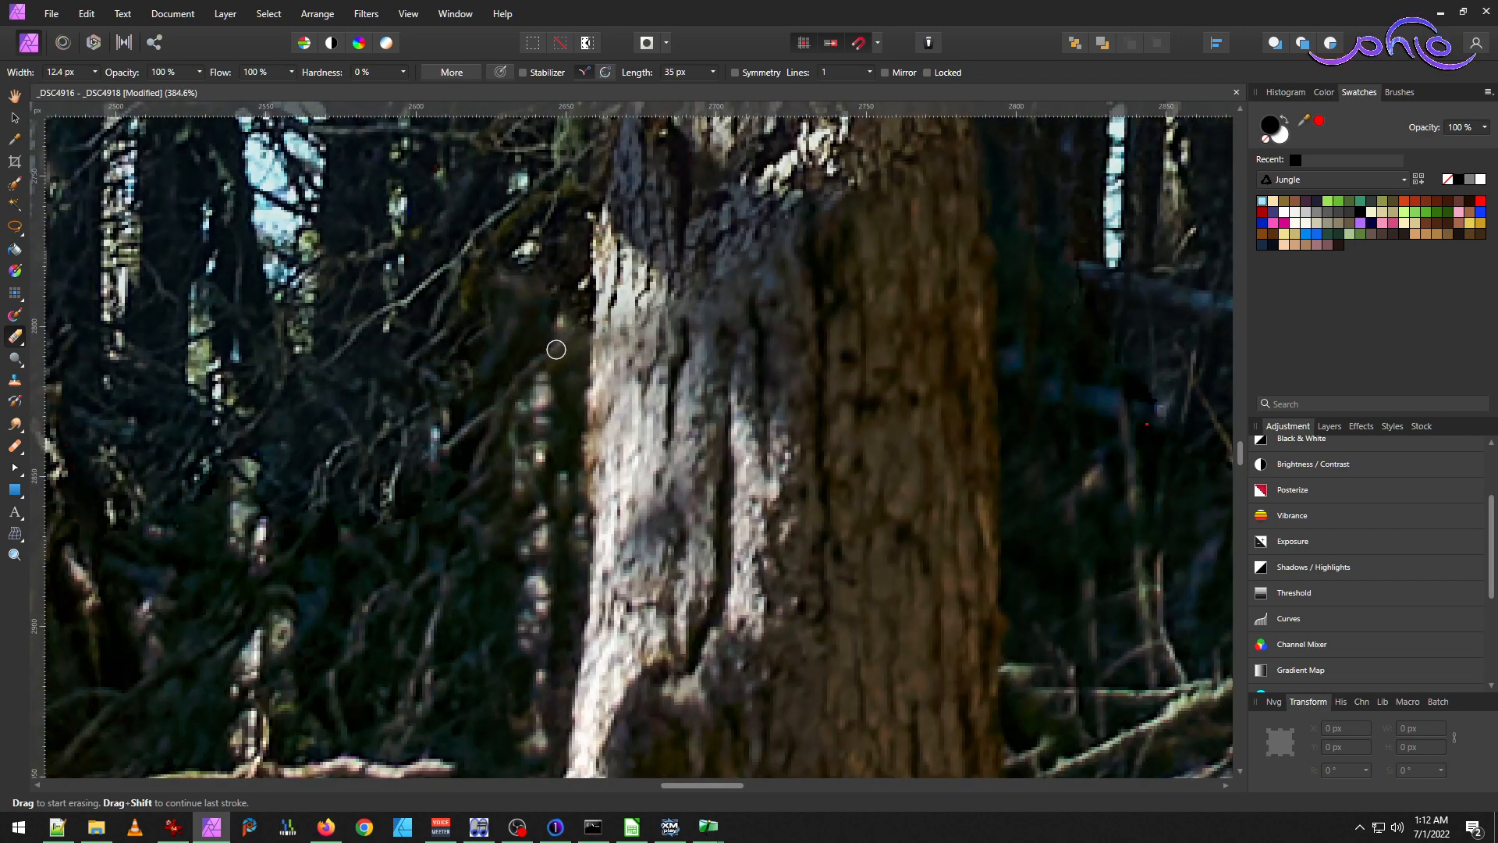
mouse_move(569, 344)
mouse_down()
mouse_move(547, 429)
mouse_move(559, 358)
mouse_move(570, 418)
mouse_move(549, 526)
mouse_move(581, 483)
mouse_move(622, 477)
mouse_up()
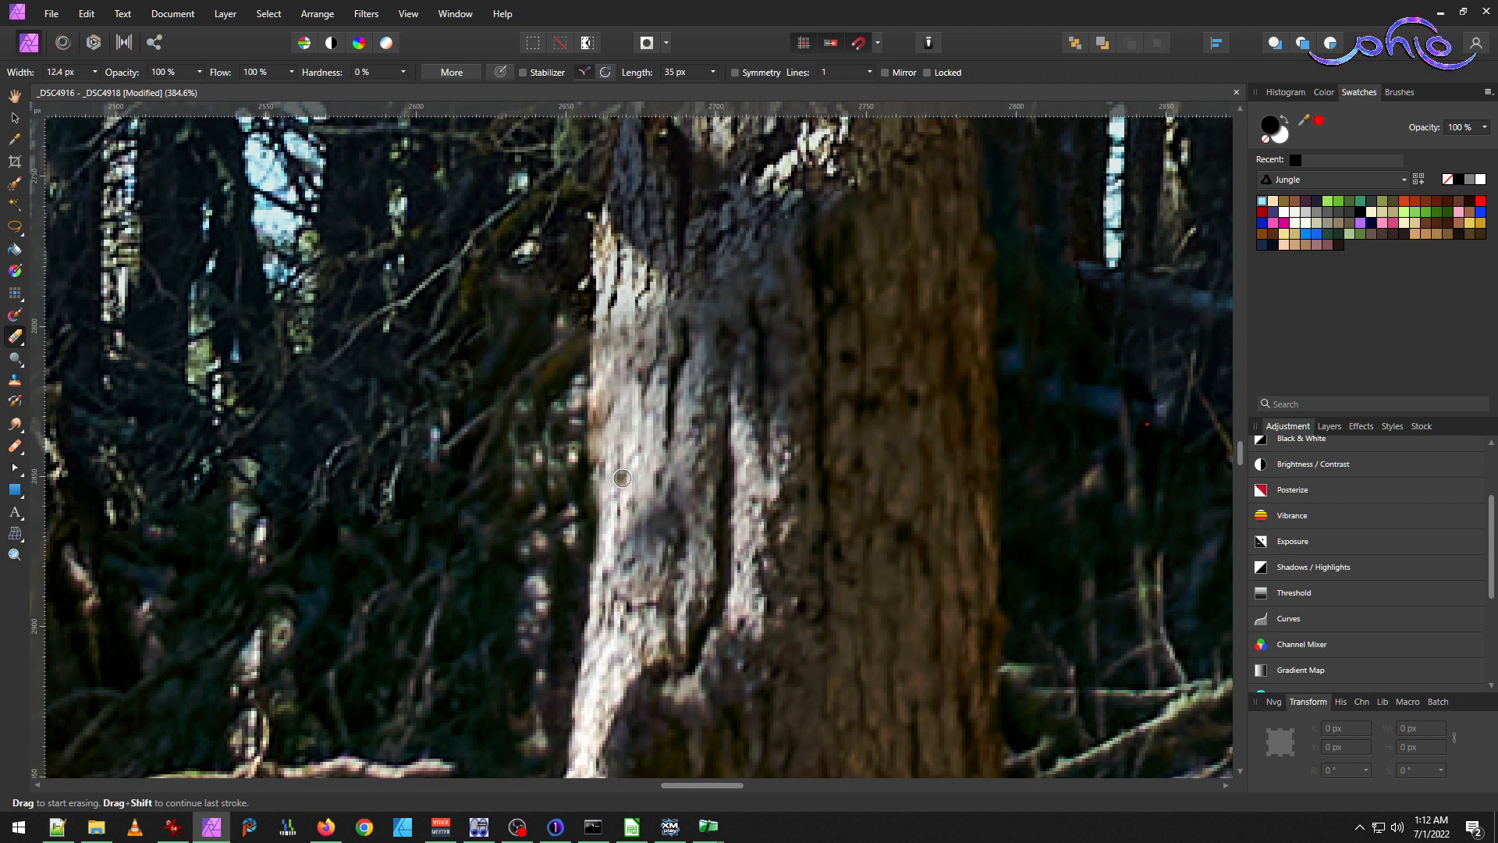
key(ctrl+z)
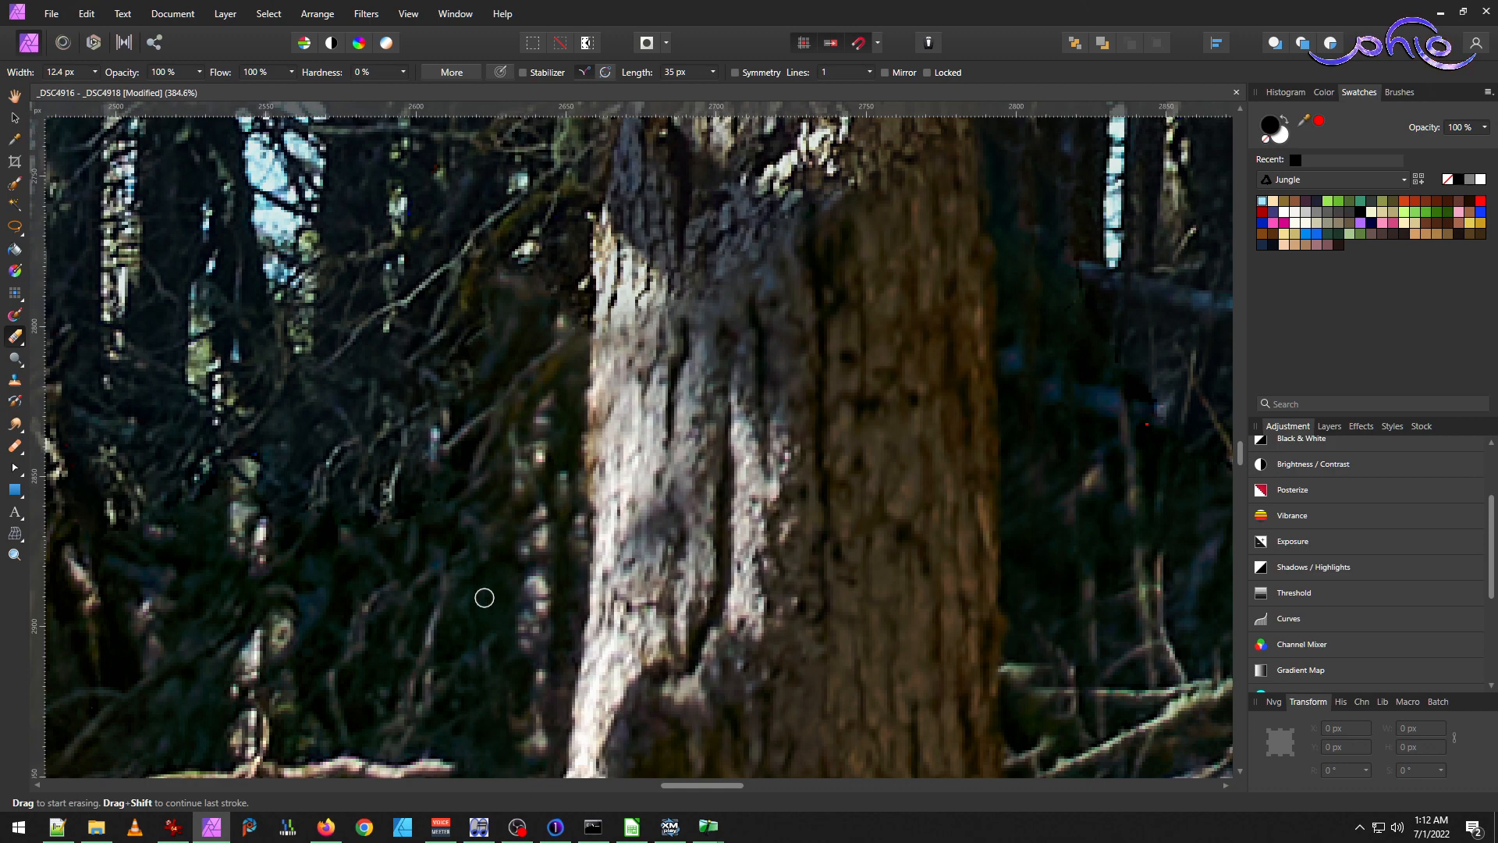
Check the repaired trunk close up and at a distance, and flatten the document.
scroll(467, 603, down, 3)
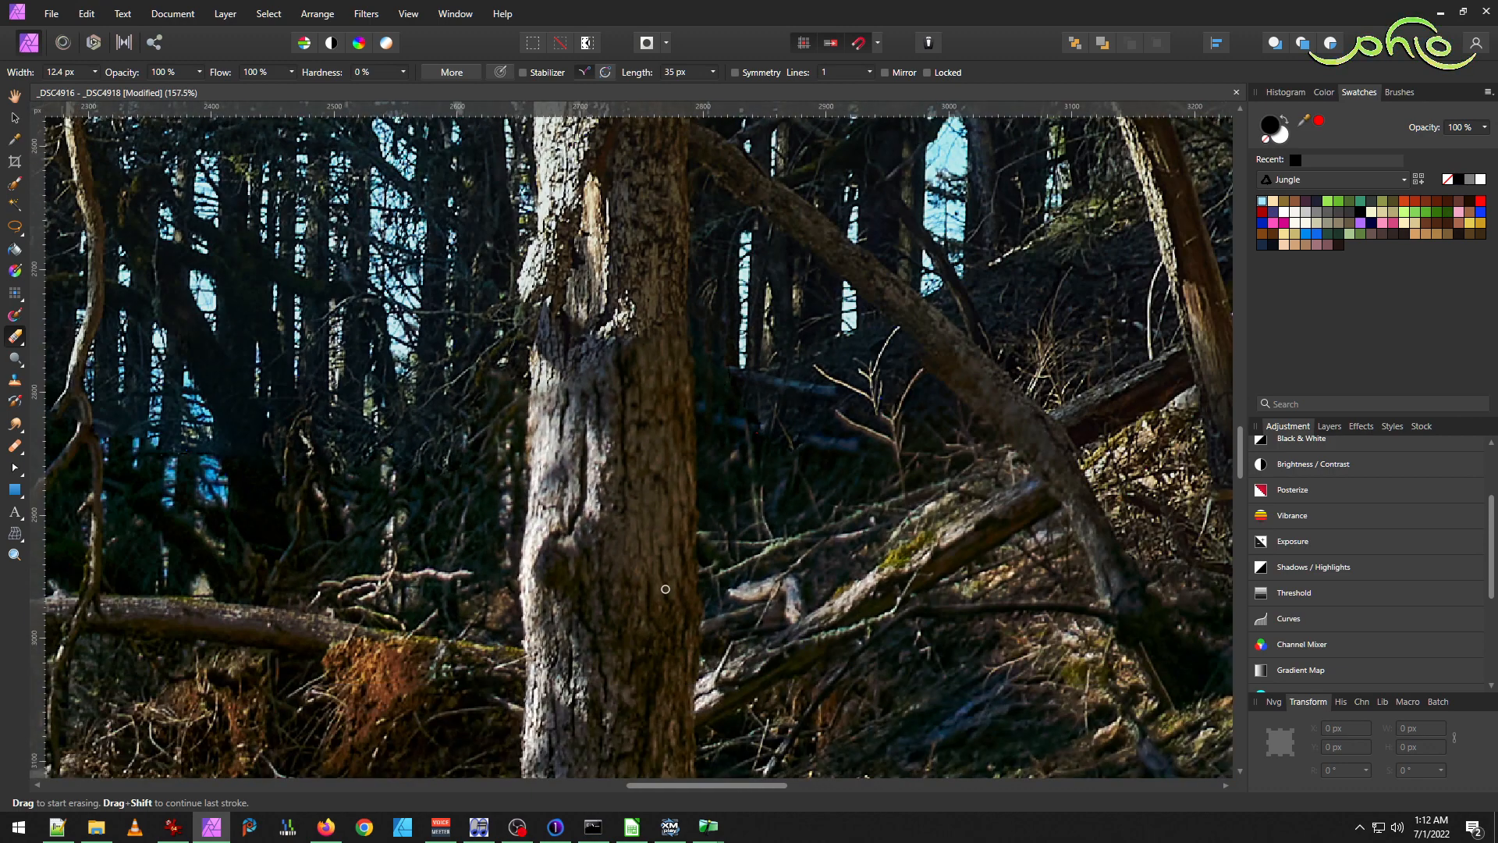
scroll(620, 360, up, 3)
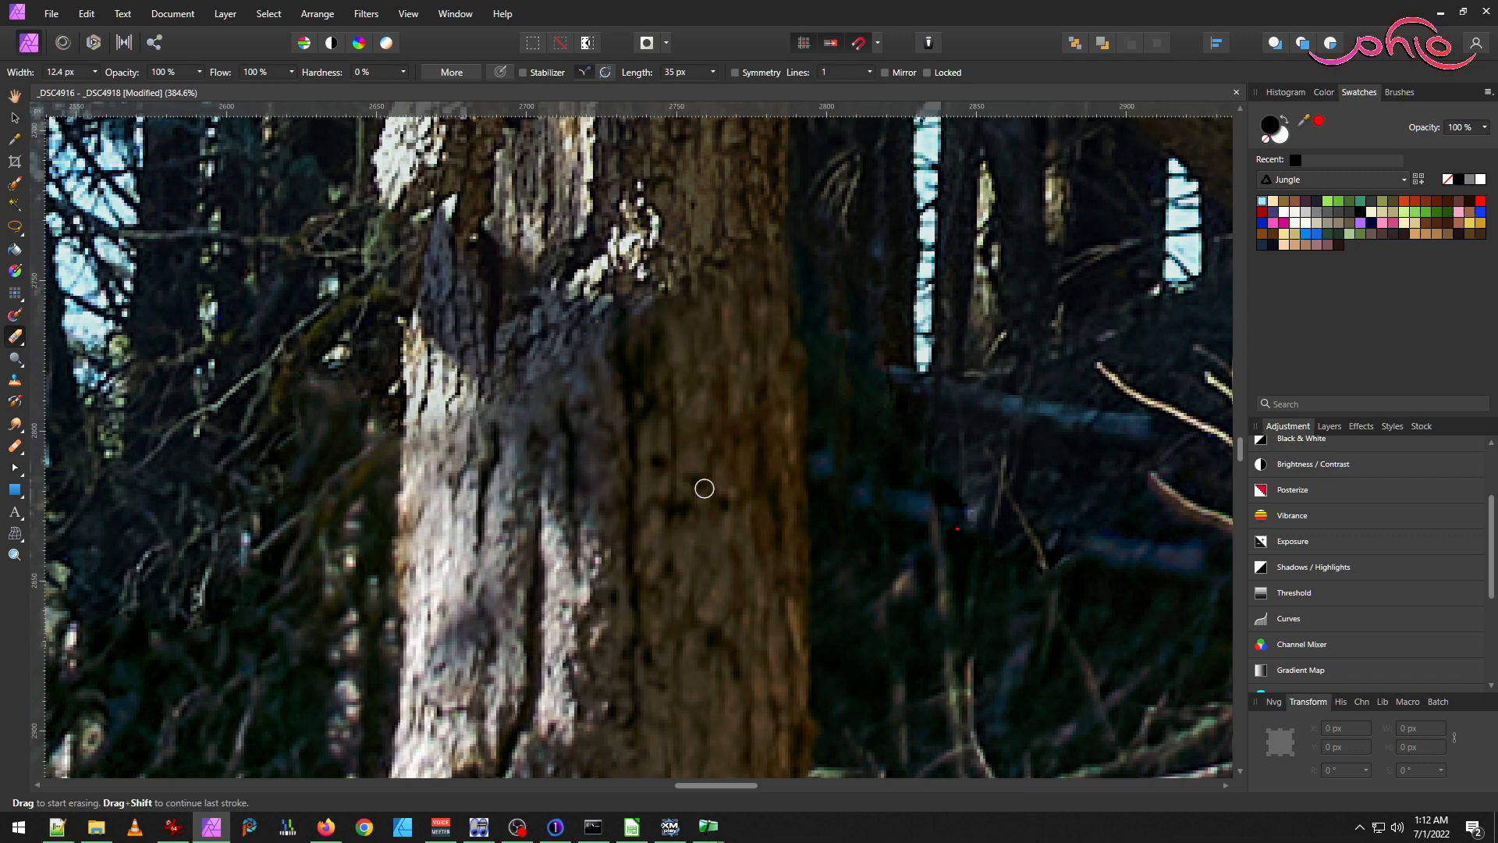
scroll(725, 406, down, 3)
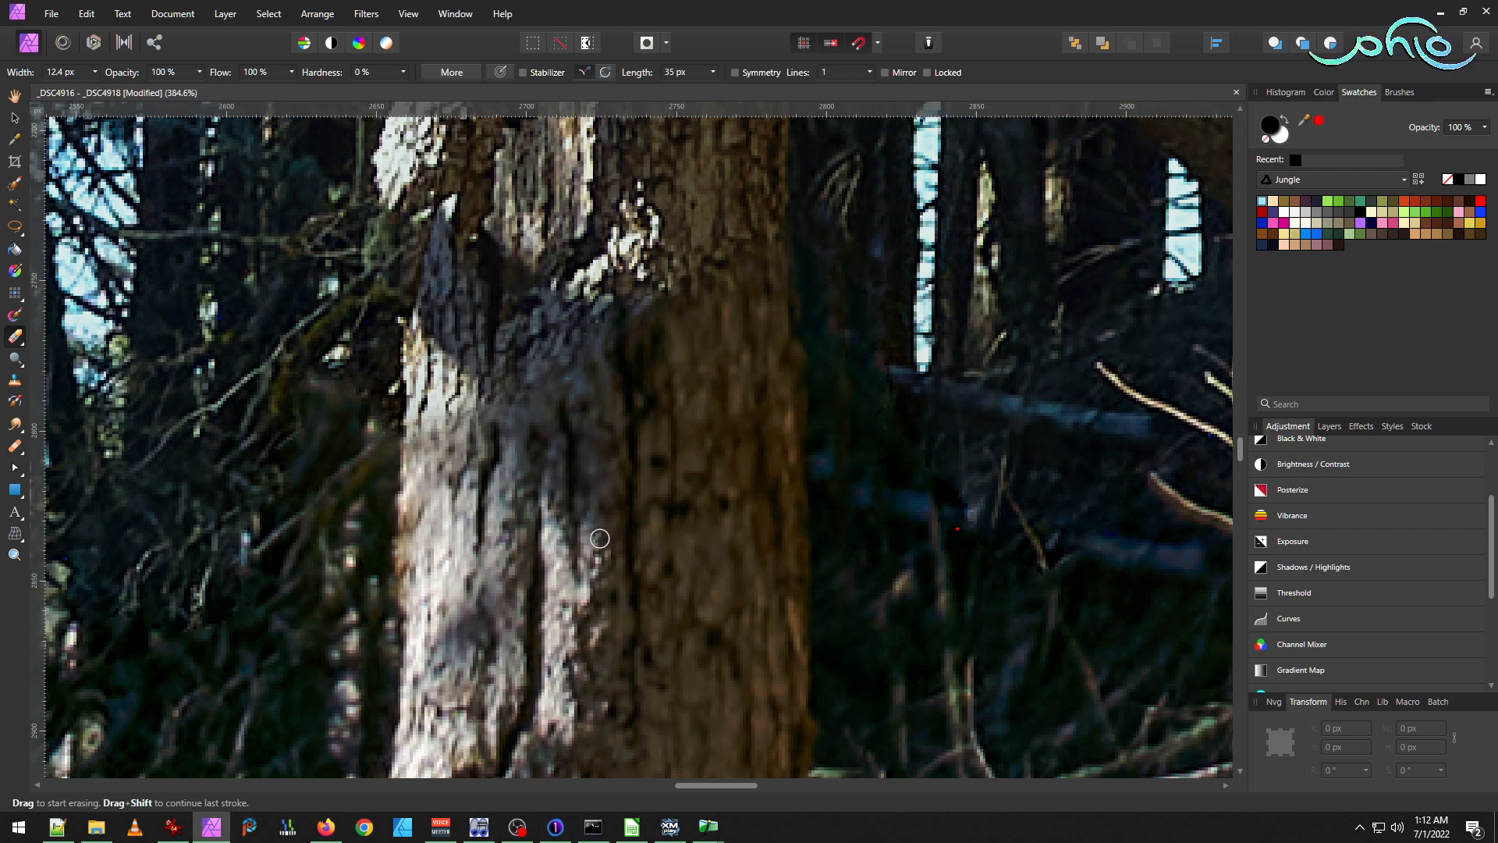
scroll(803, 495, down, 3)
scroll(616, 534, down, 1)
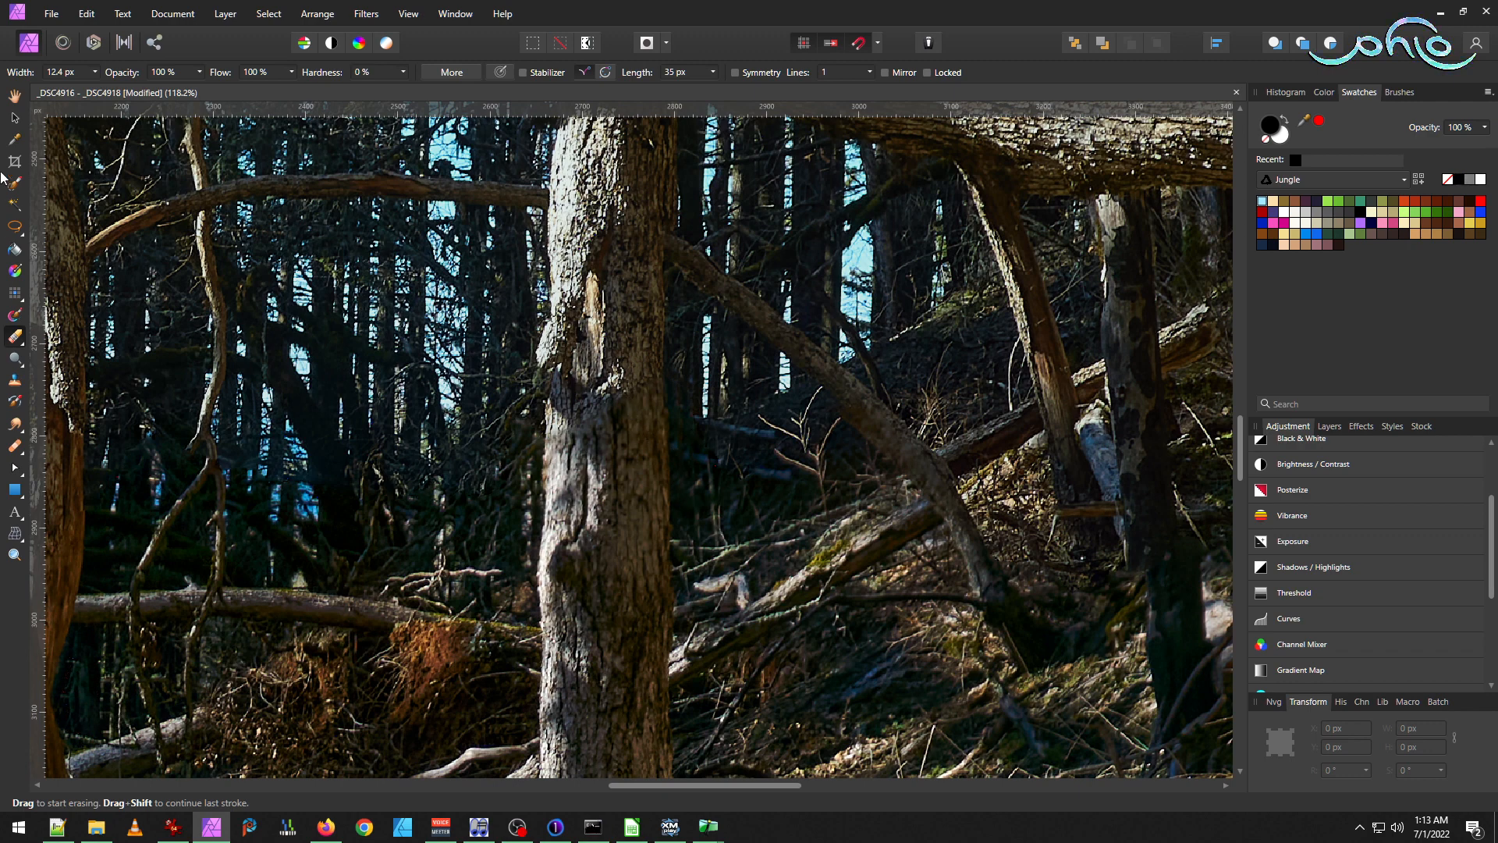
click(172, 14)
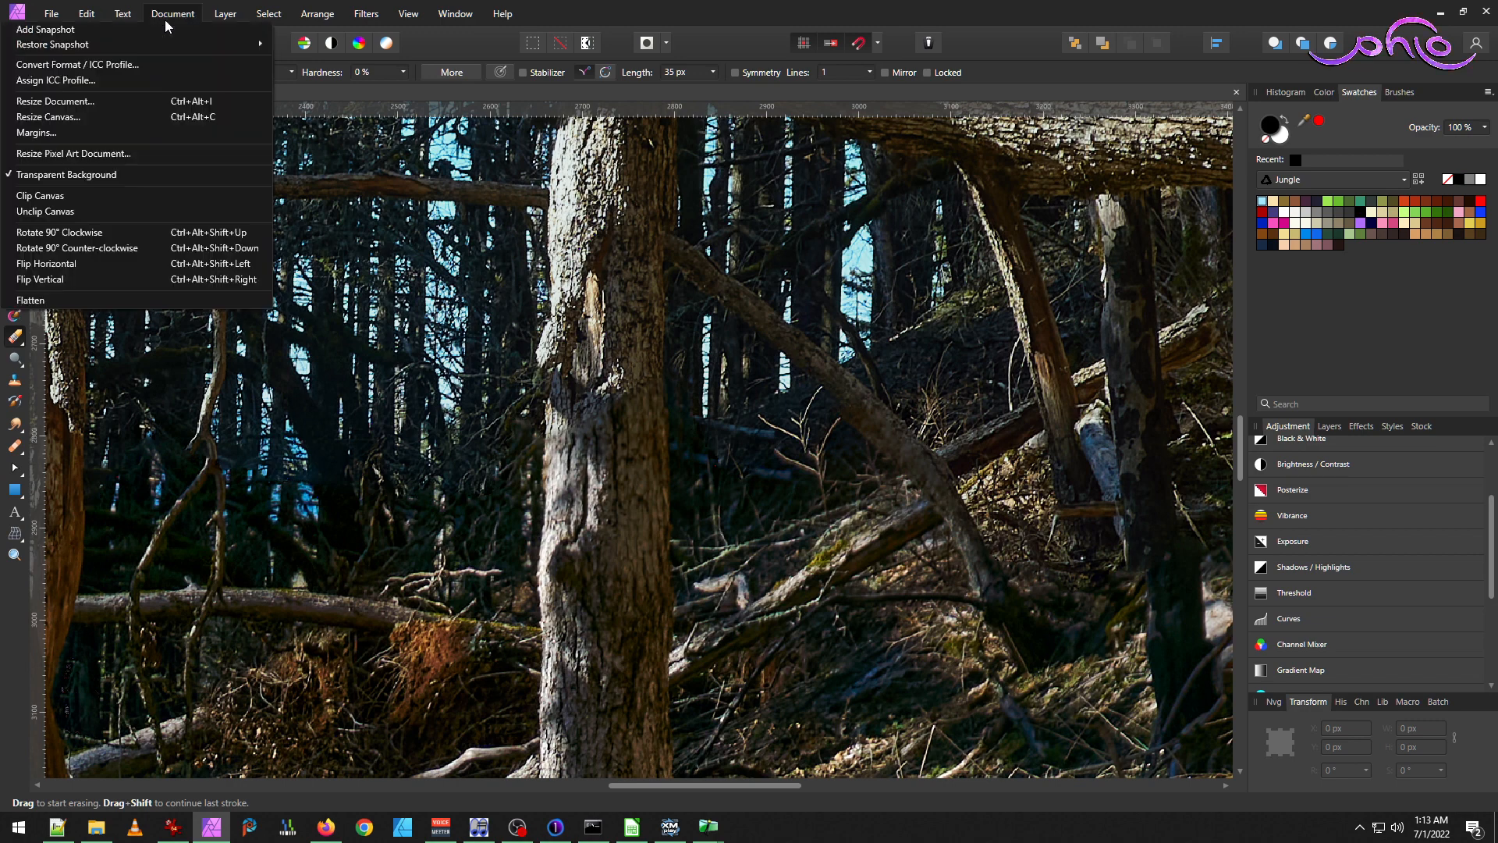
click(122, 300)
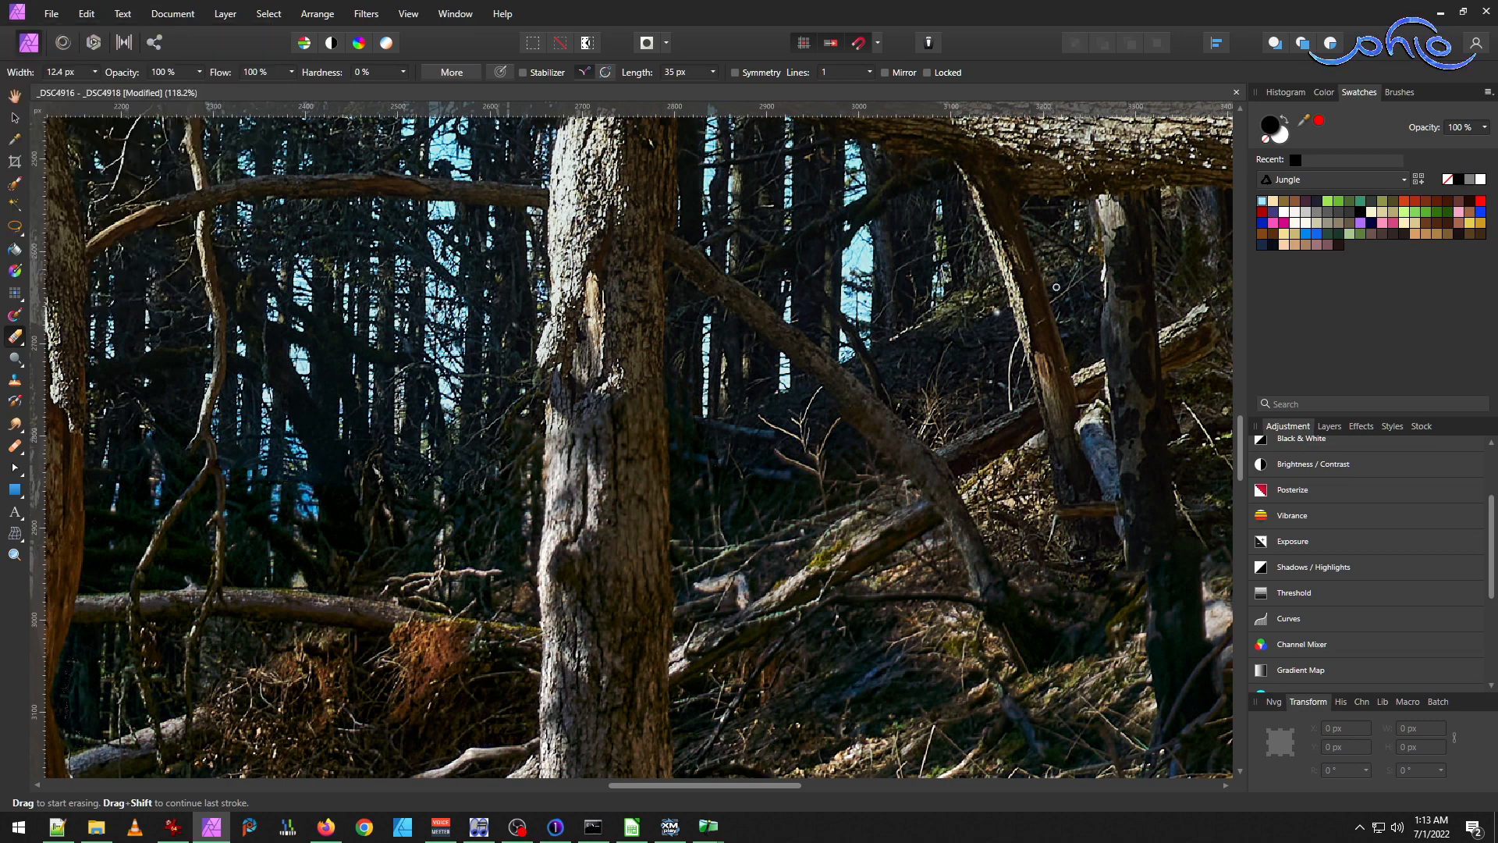
Switch to IrfanView and draw a green ellipse around the red-circled spot on the central trunk.
click(172, 825)
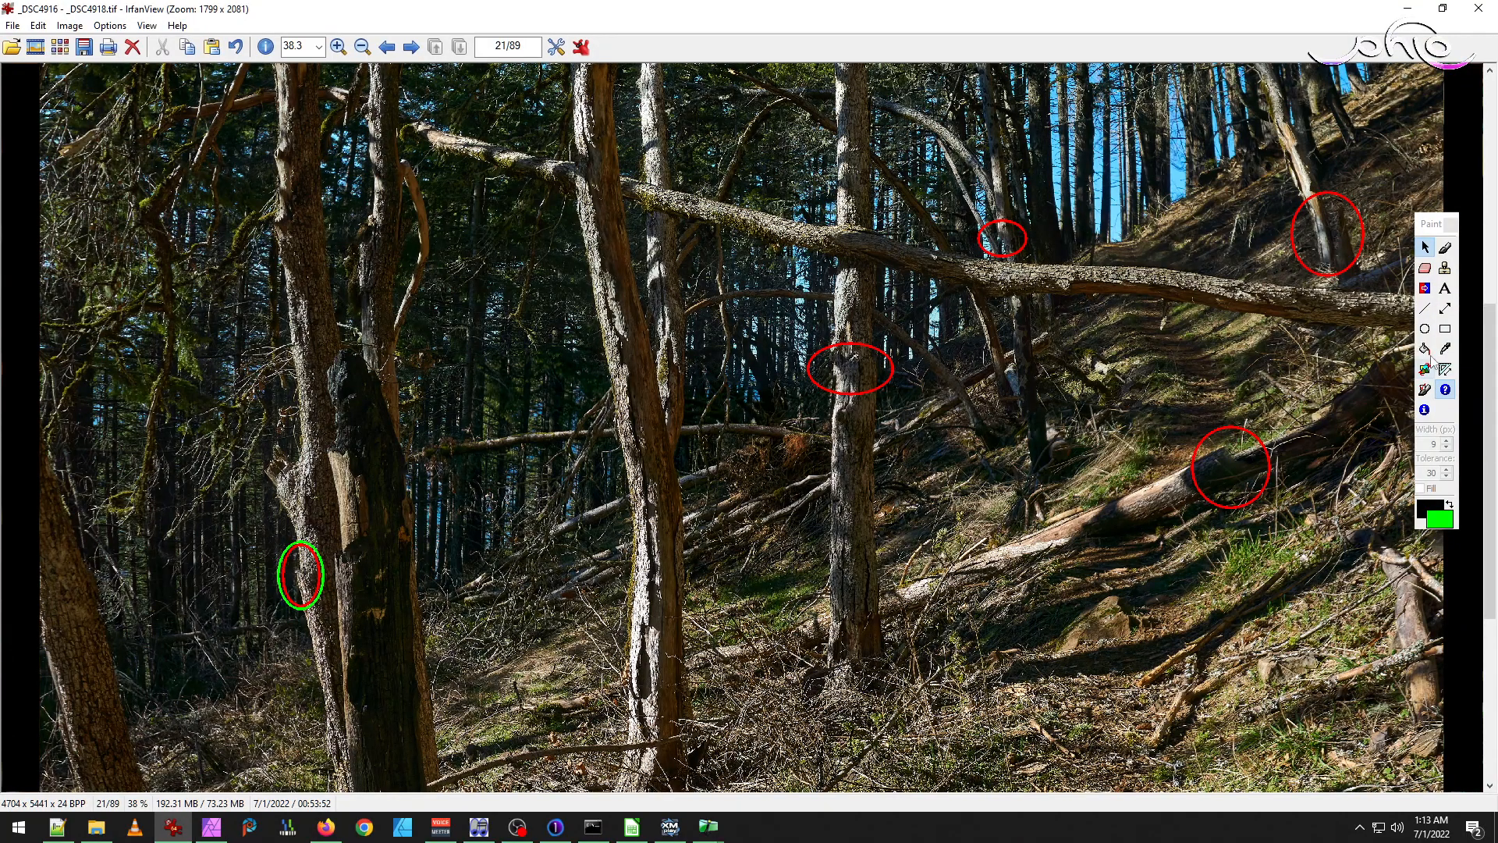
click(1425, 329)
drag(803, 338, 897, 402)
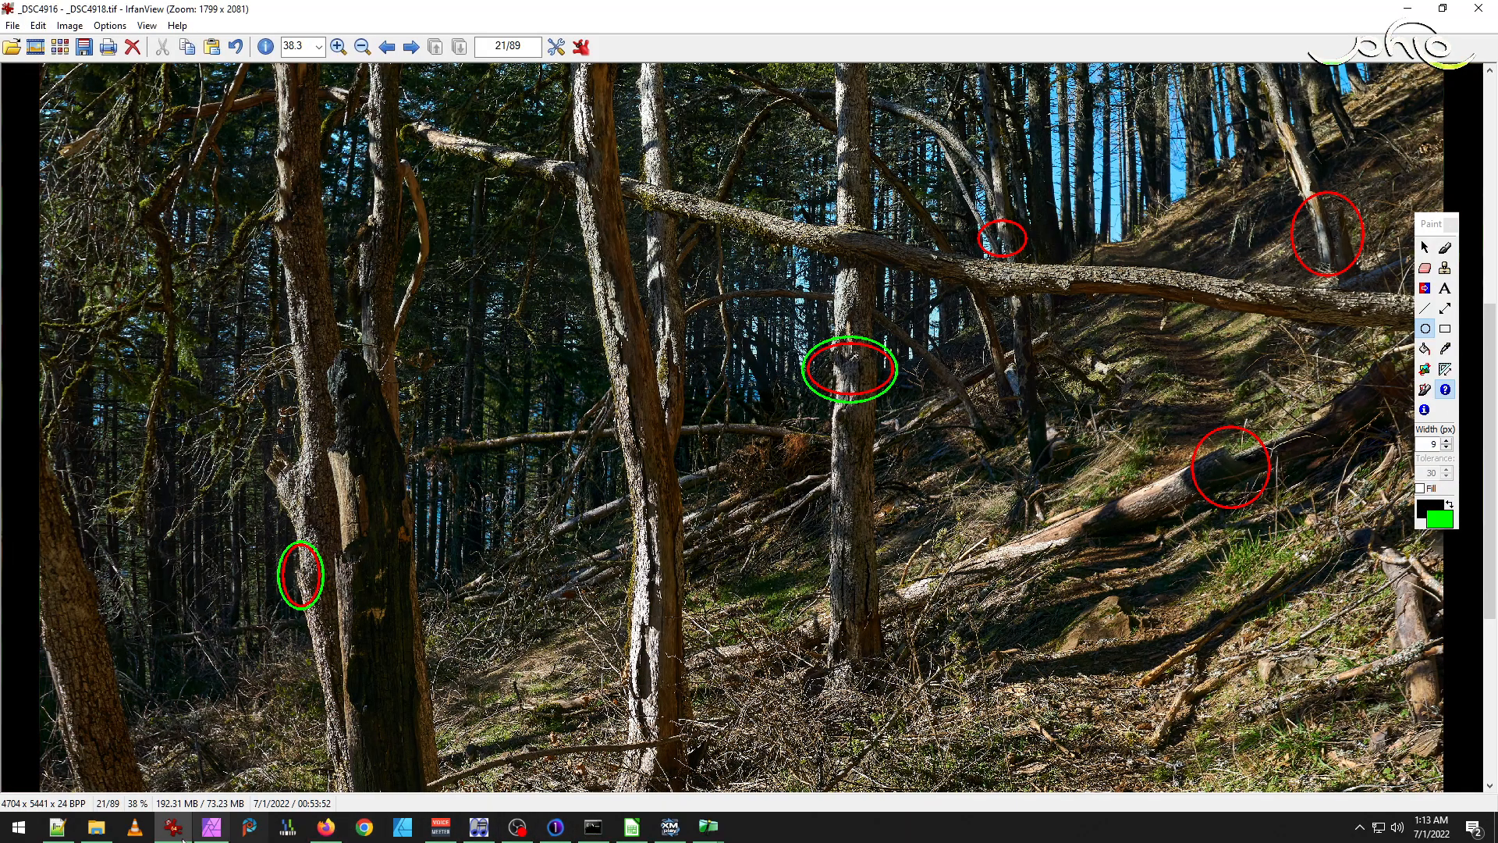
Switch to Affinity Photo and outline the misaligned trunk bases just above the fallen log with a polygonal freehand selection.
click(210, 826)
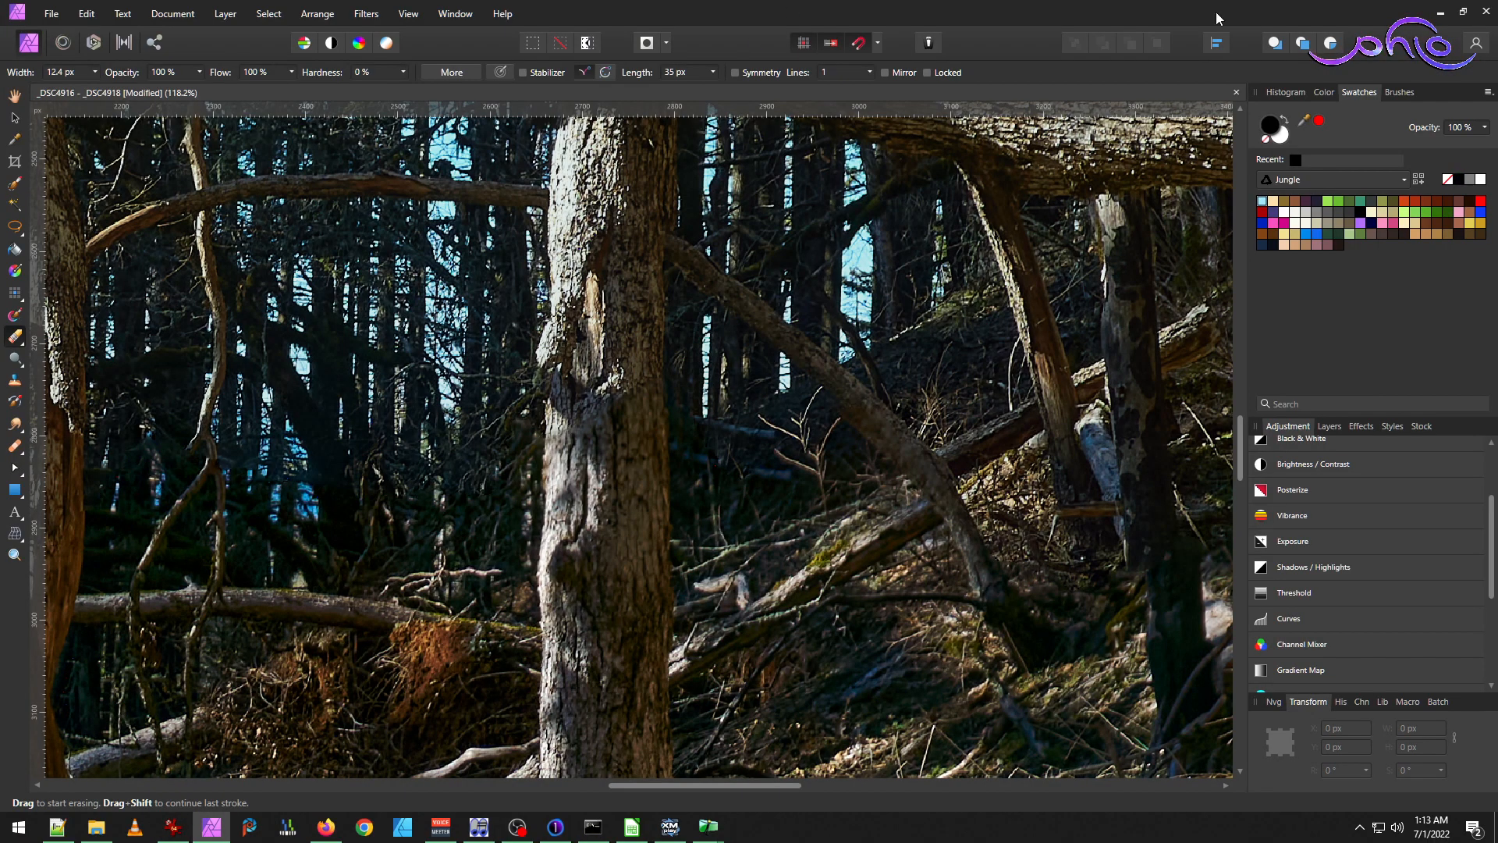
click(14, 95)
drag(923, 273, 717, 443)
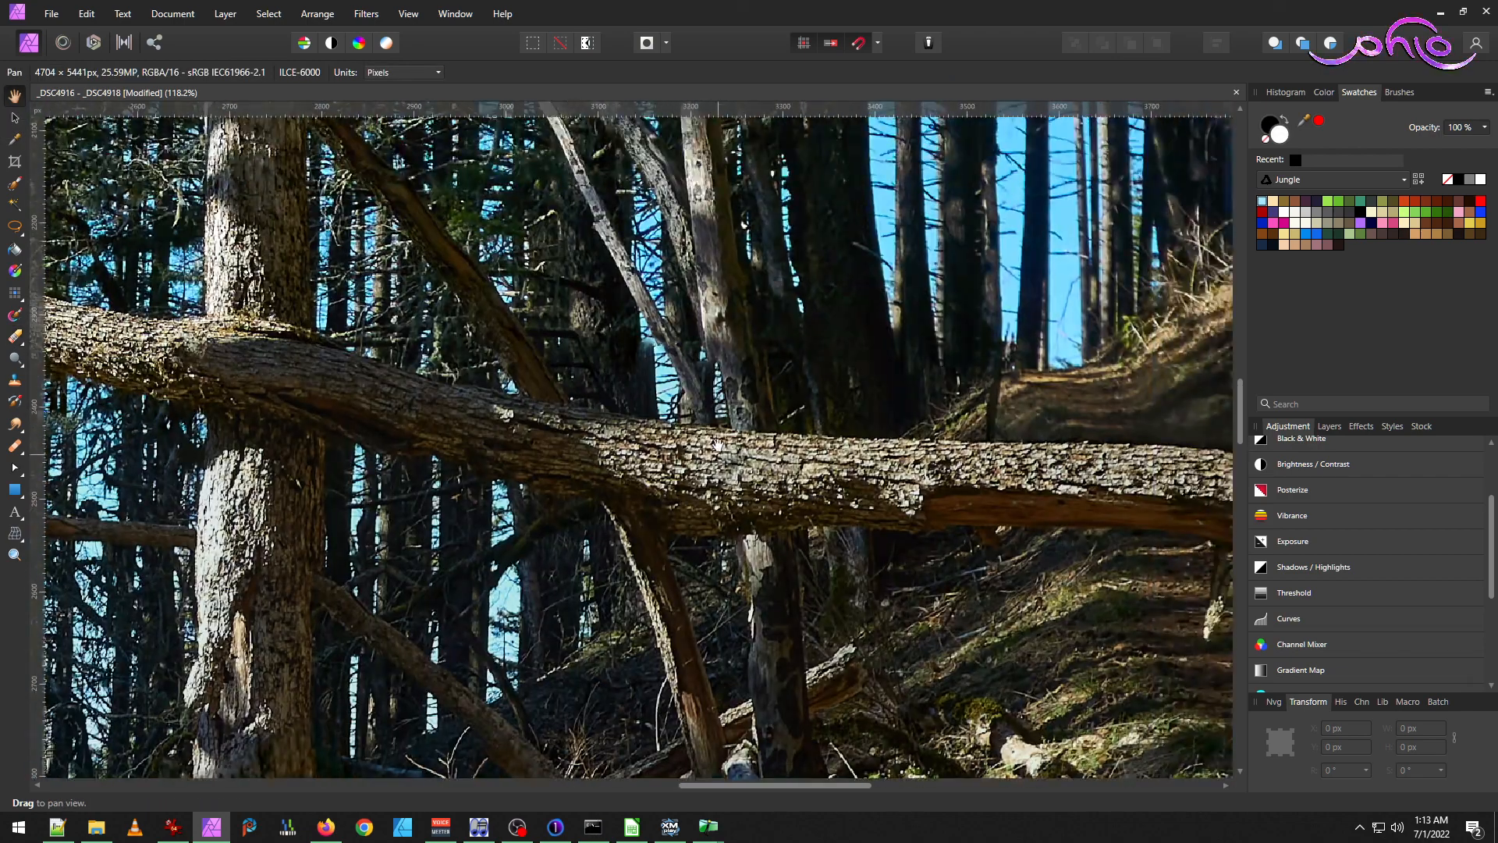
scroll(706, 349, up, 3)
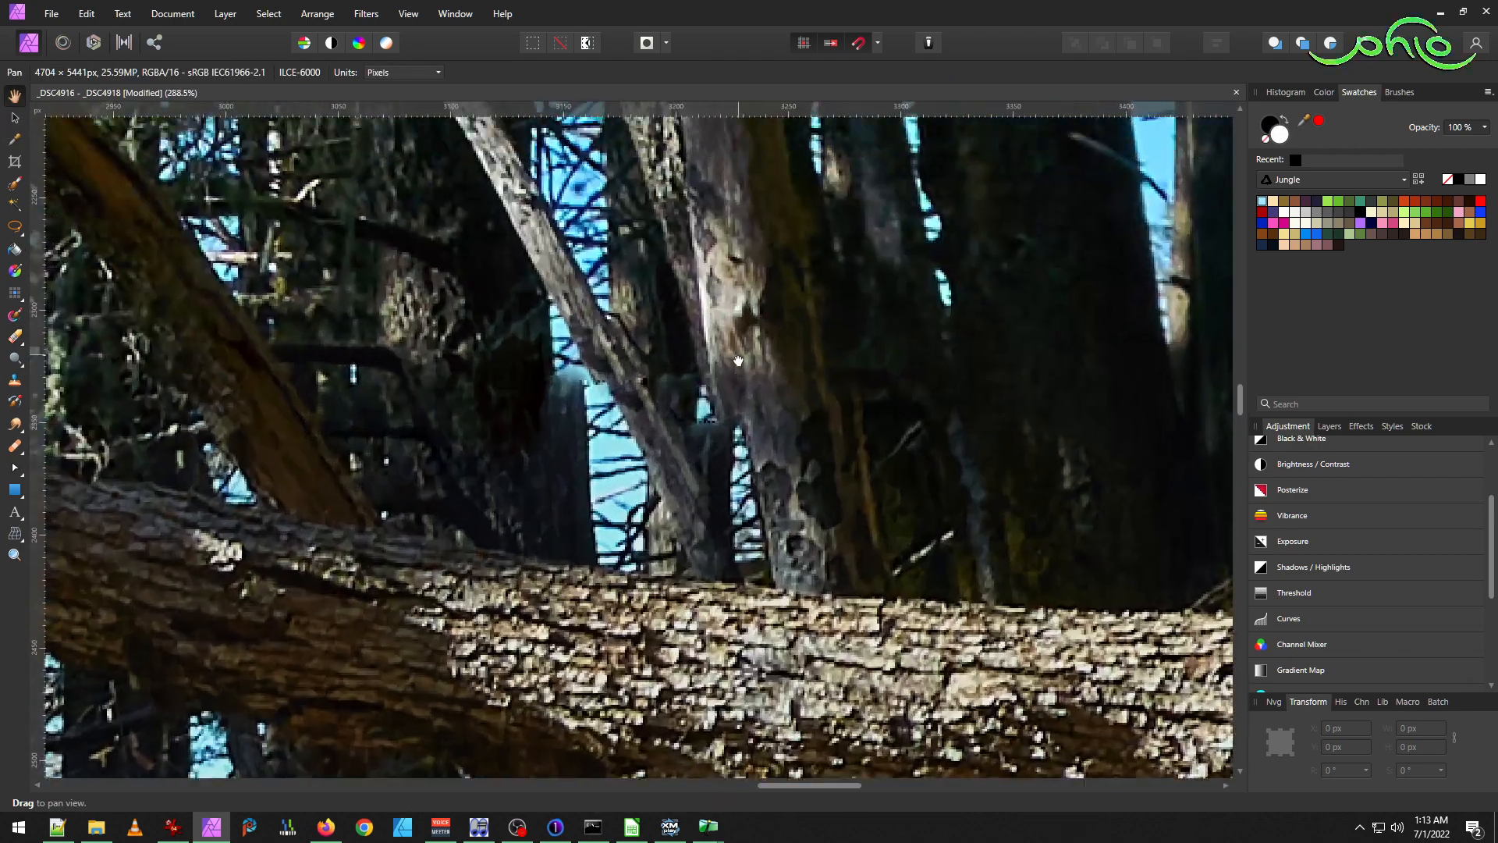
mouse_move(738, 361)
mouse_down()
mouse_move(703, 459)
mouse_move(716, 367)
mouse_up()
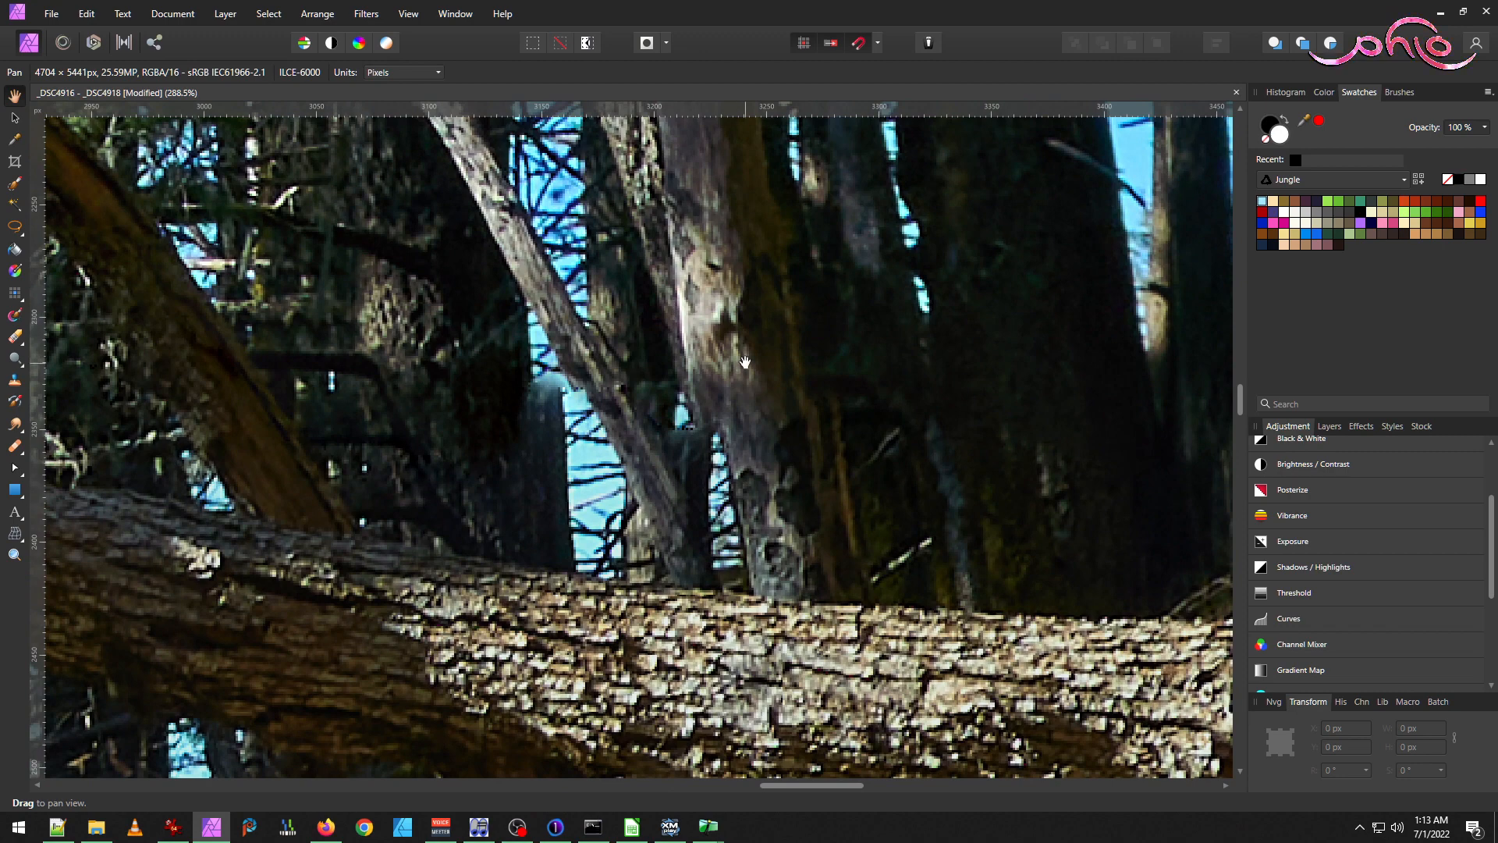
scroll(745, 362, down, 1)
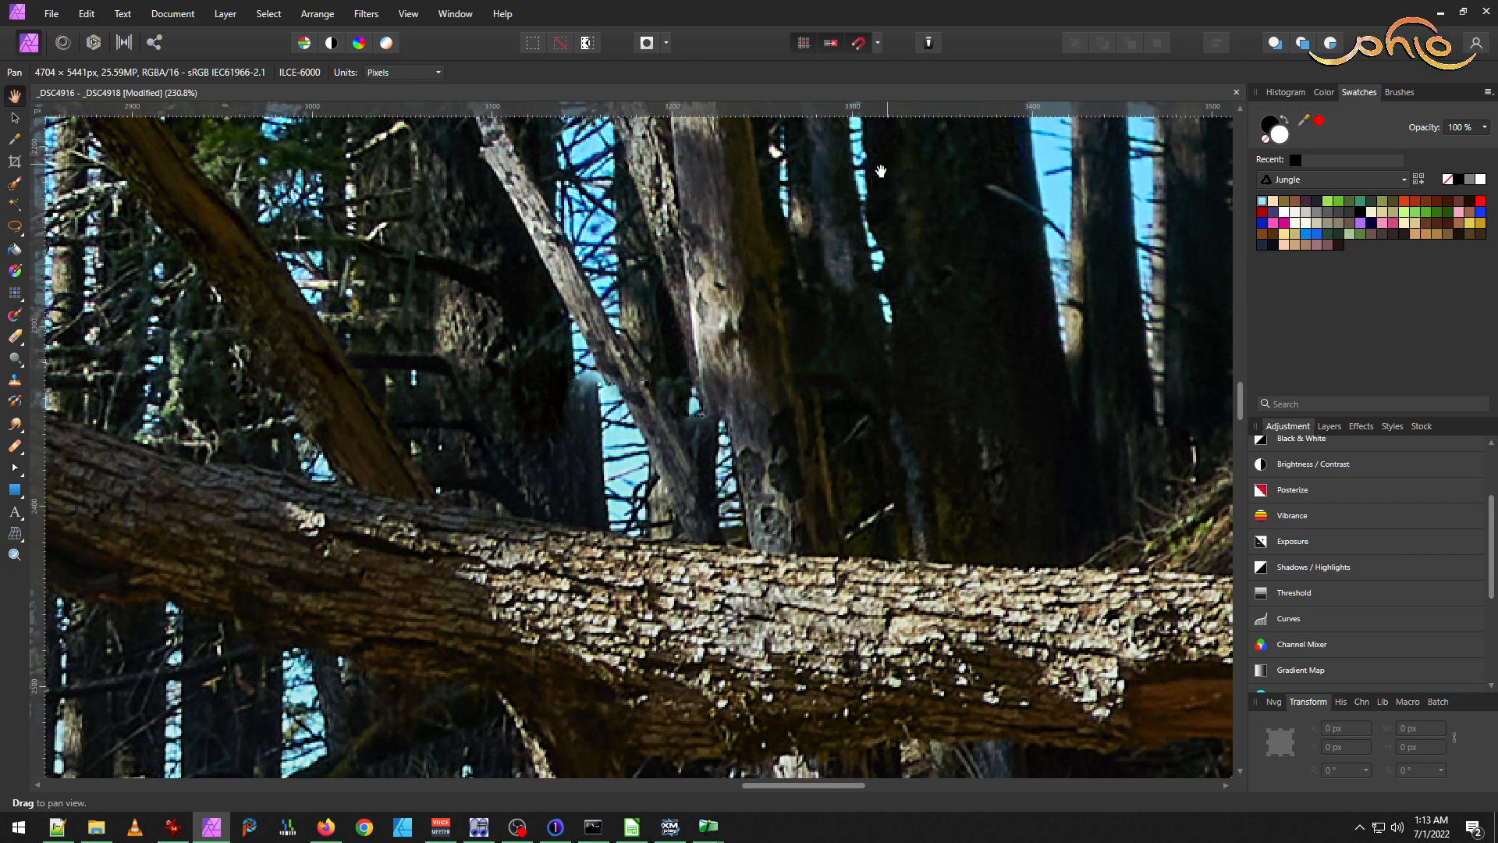
click(15, 228)
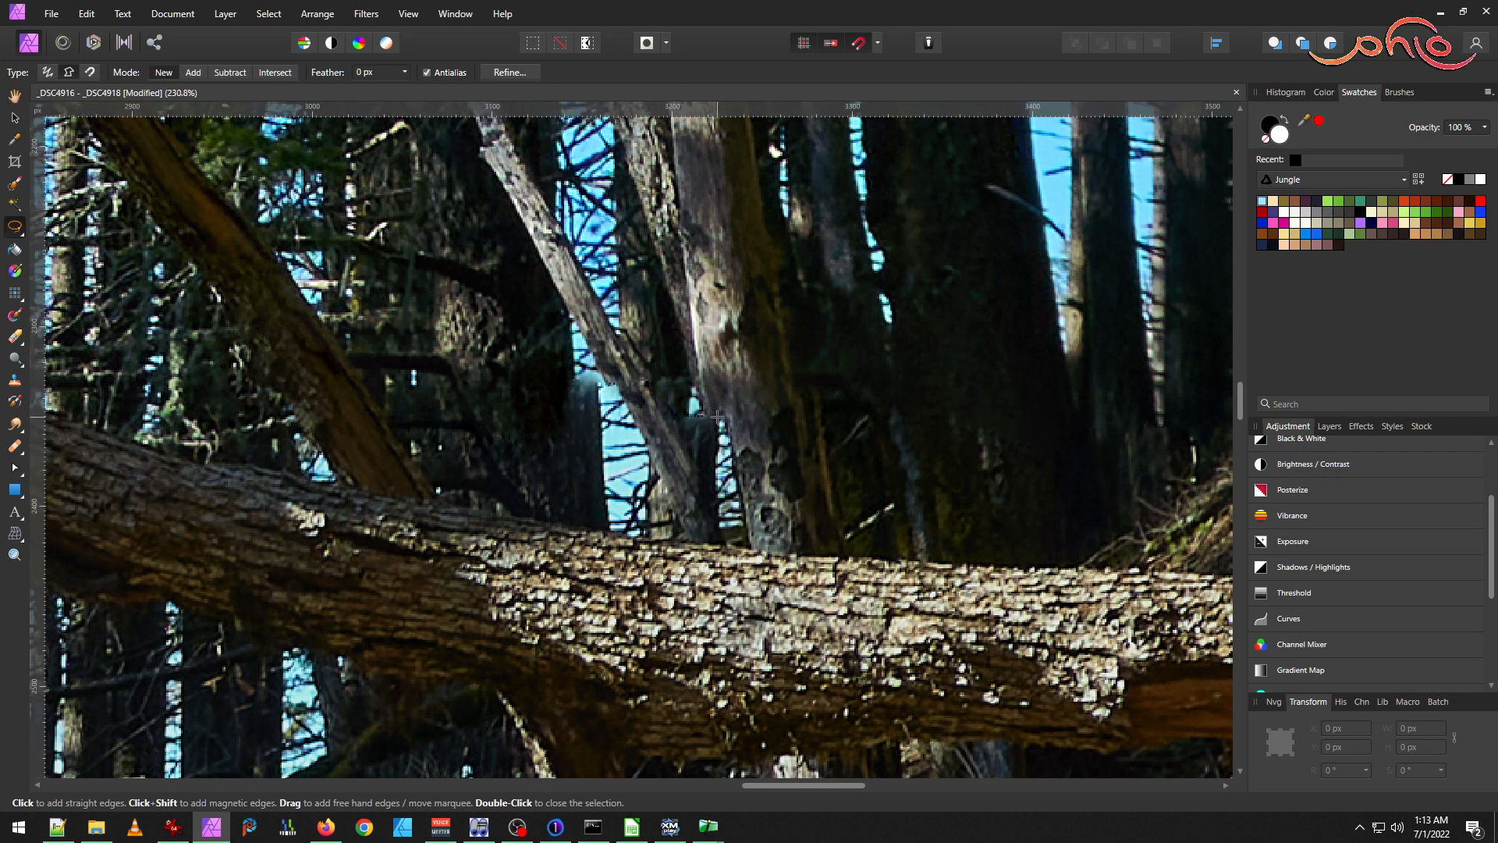
click(858, 386)
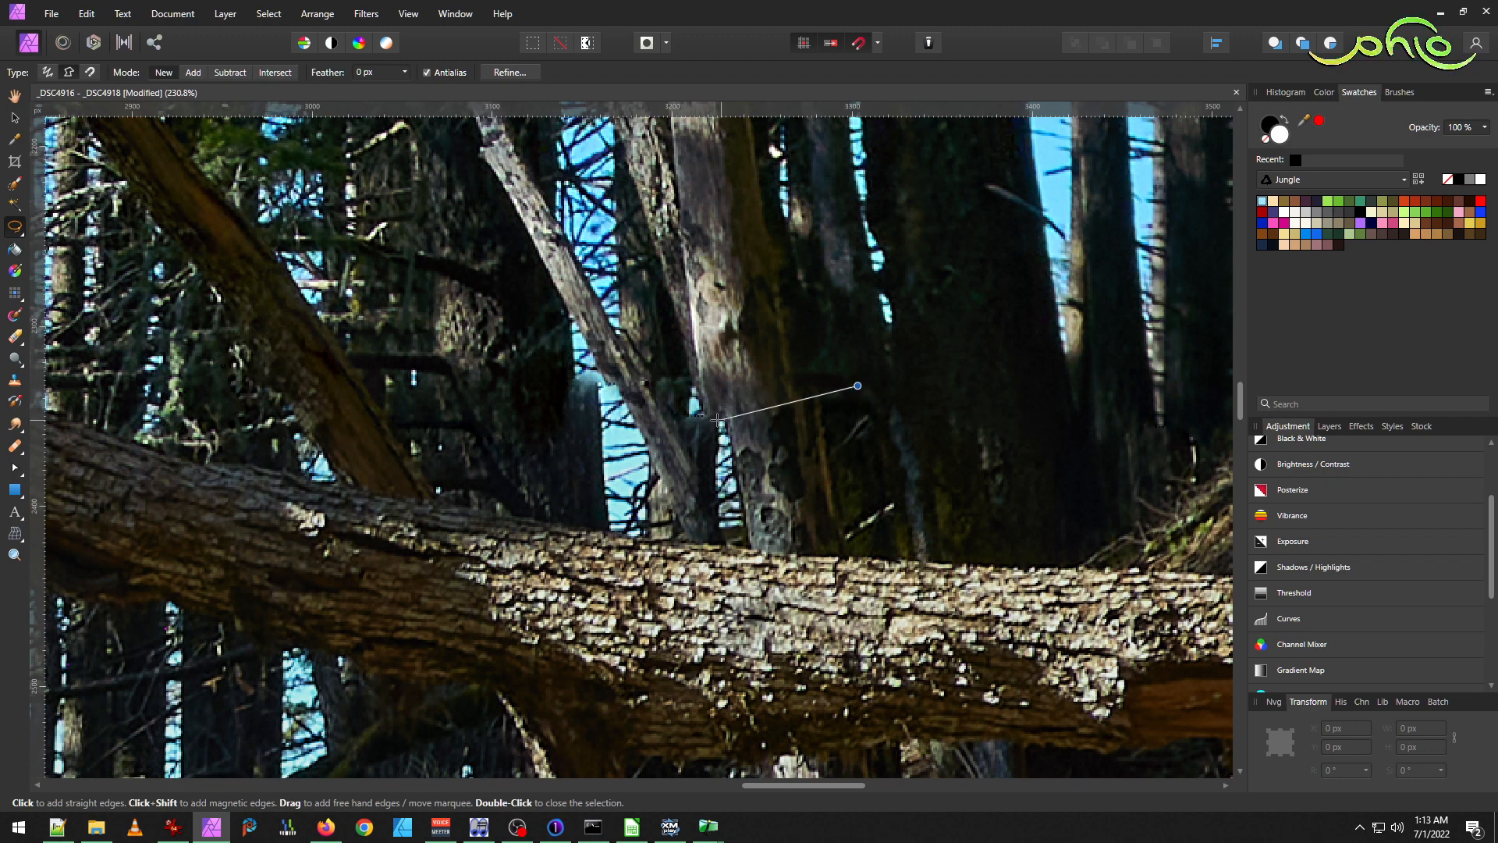
click(690, 380)
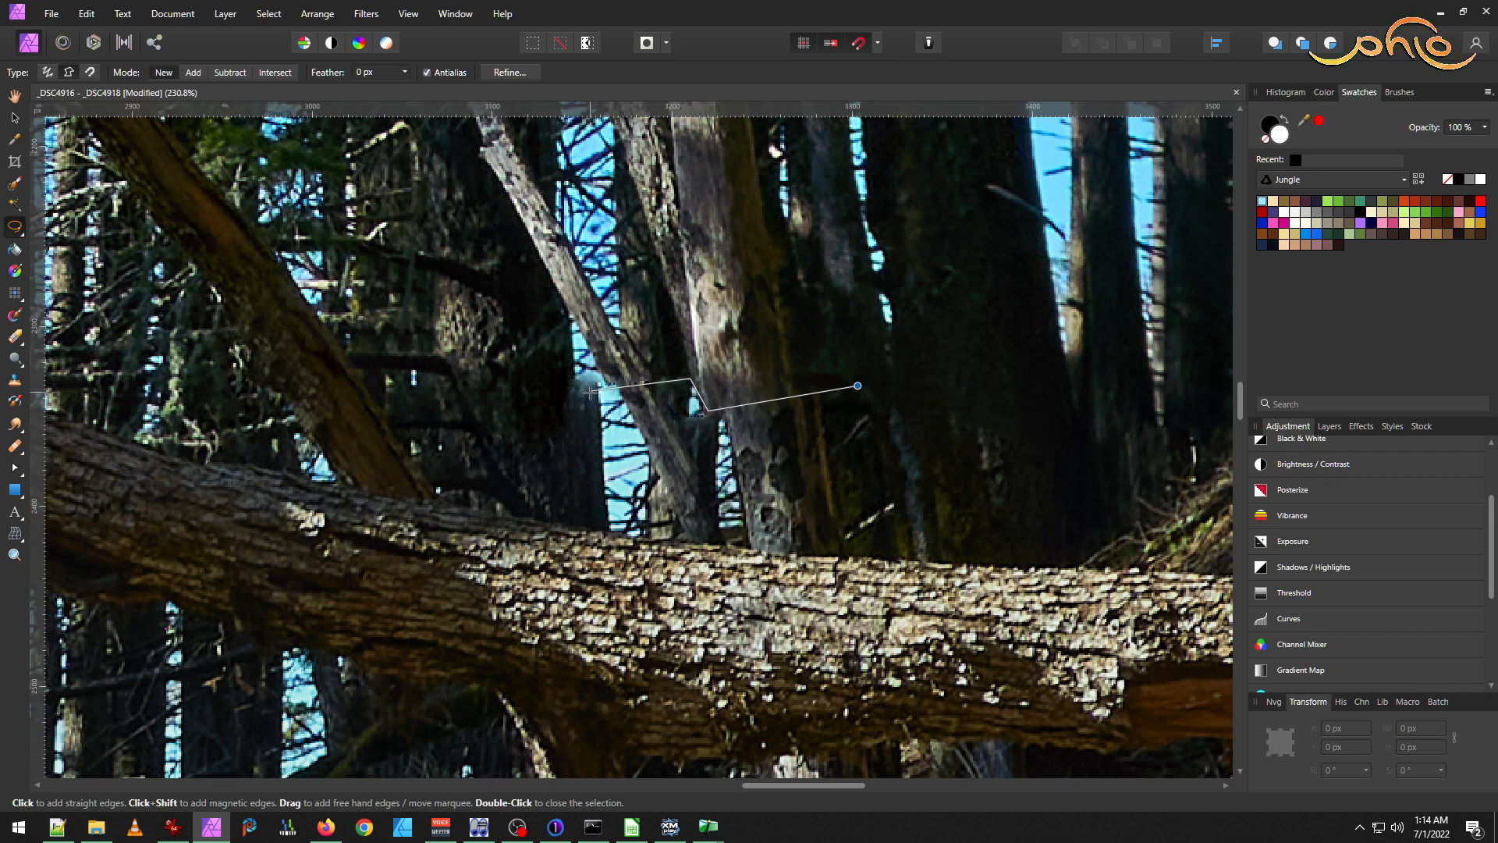
click(552, 383)
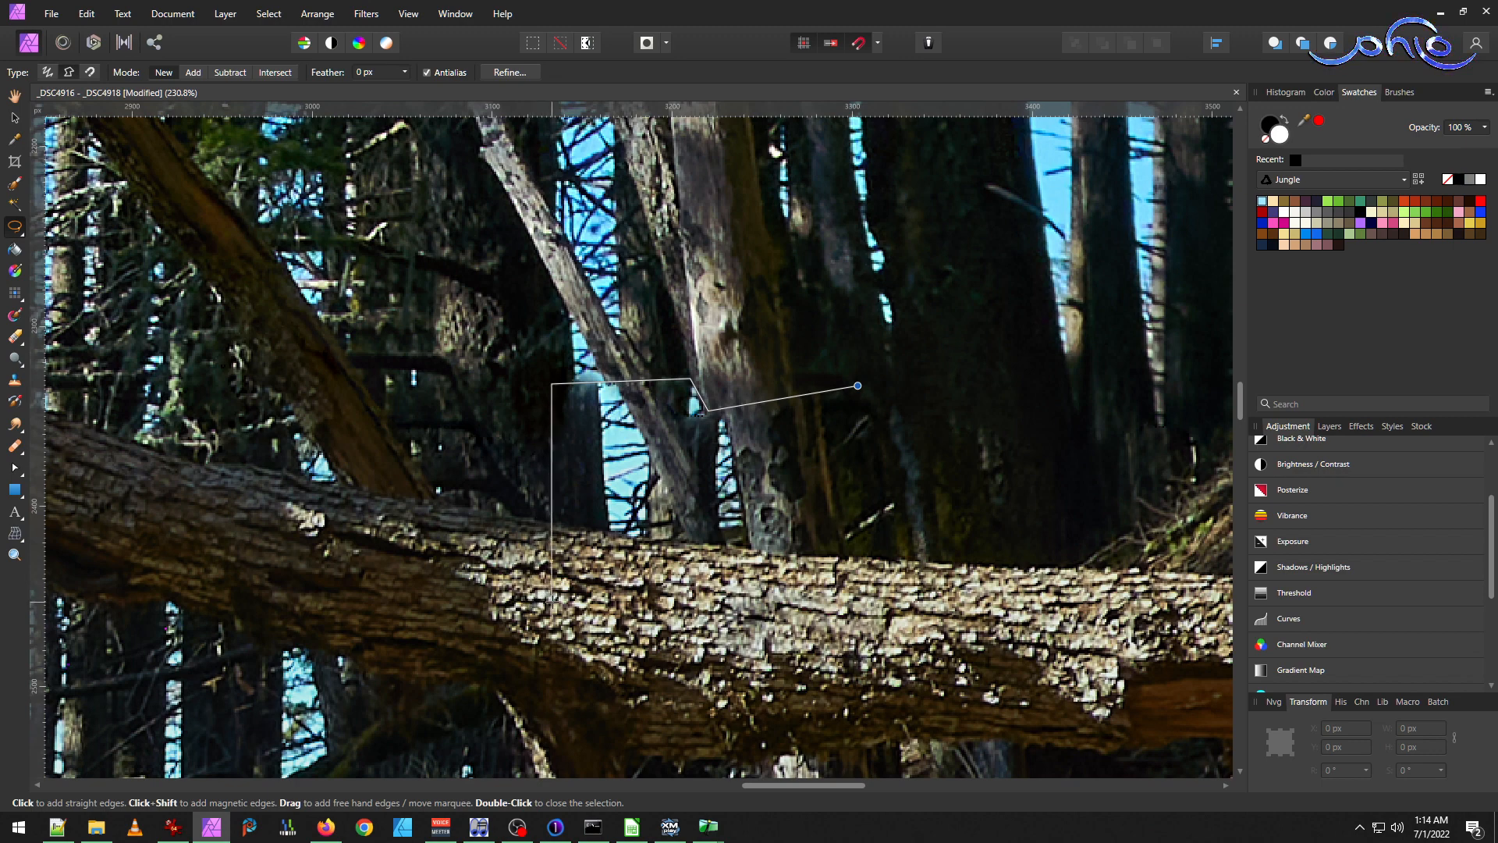
click(562, 594)
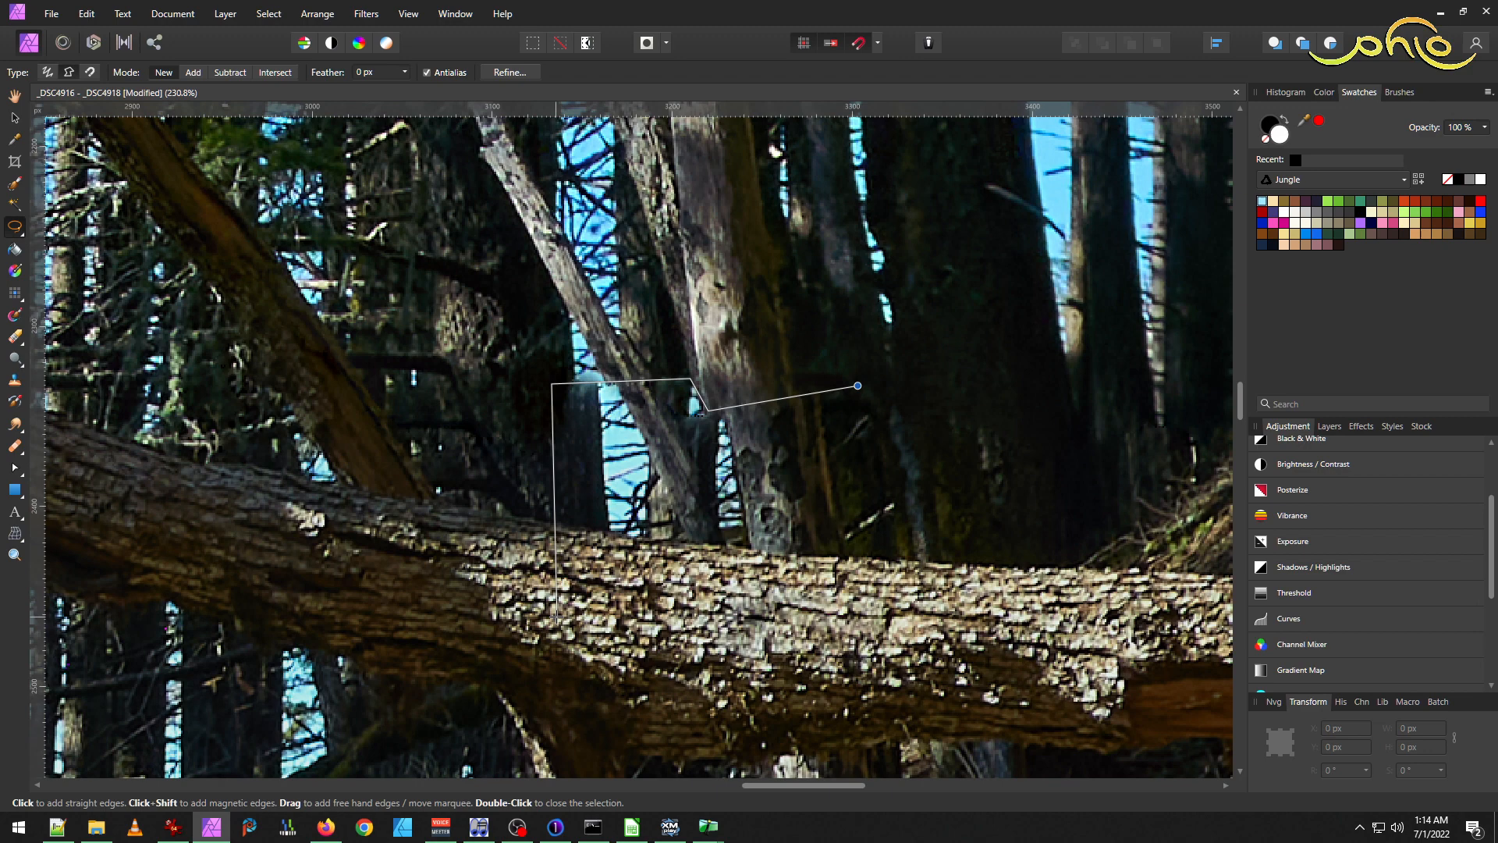
click(556, 605)
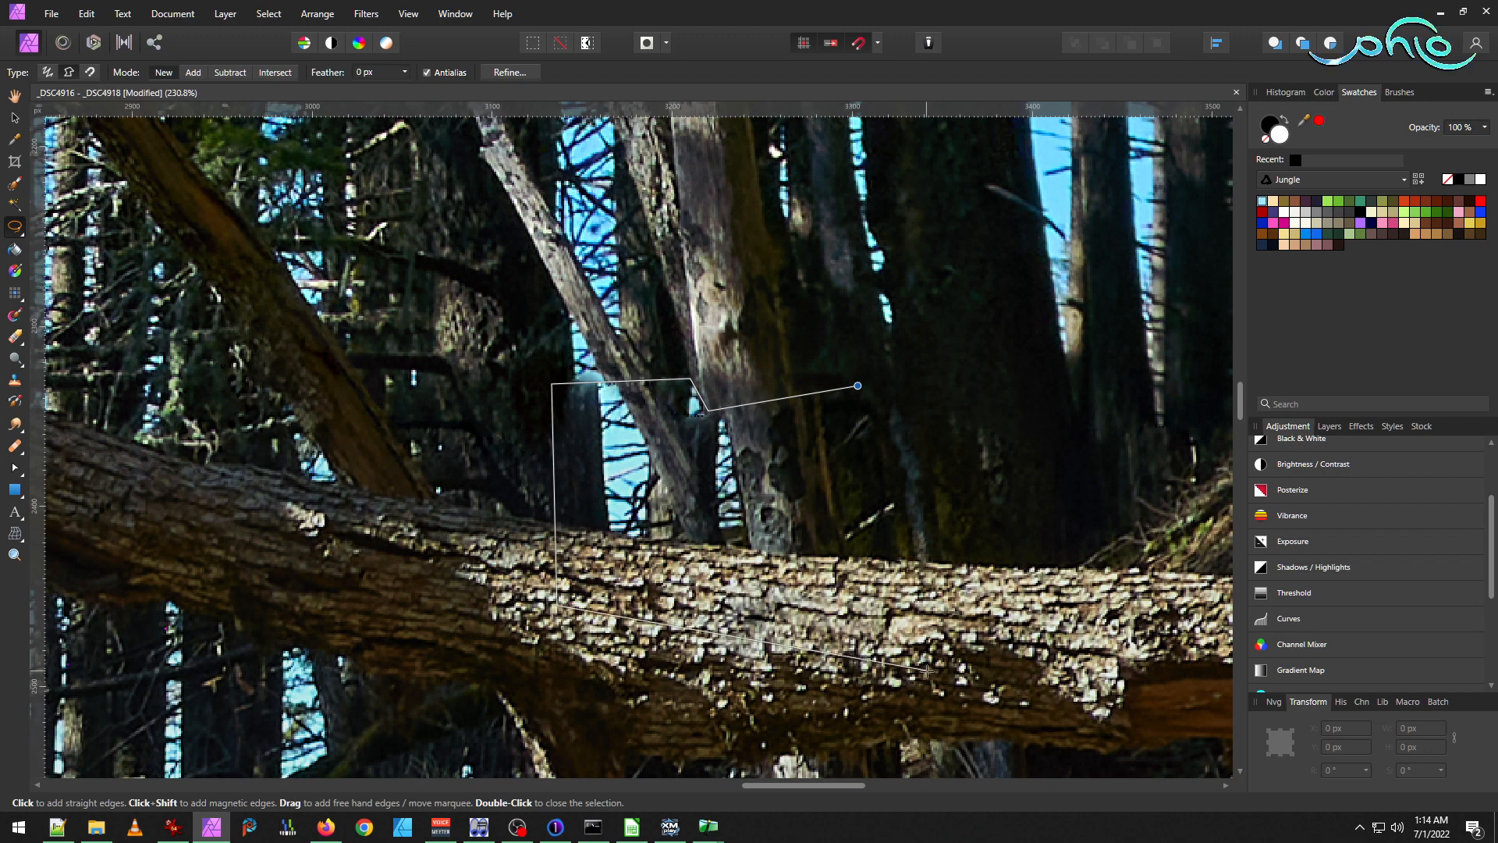
double_click(895, 642)
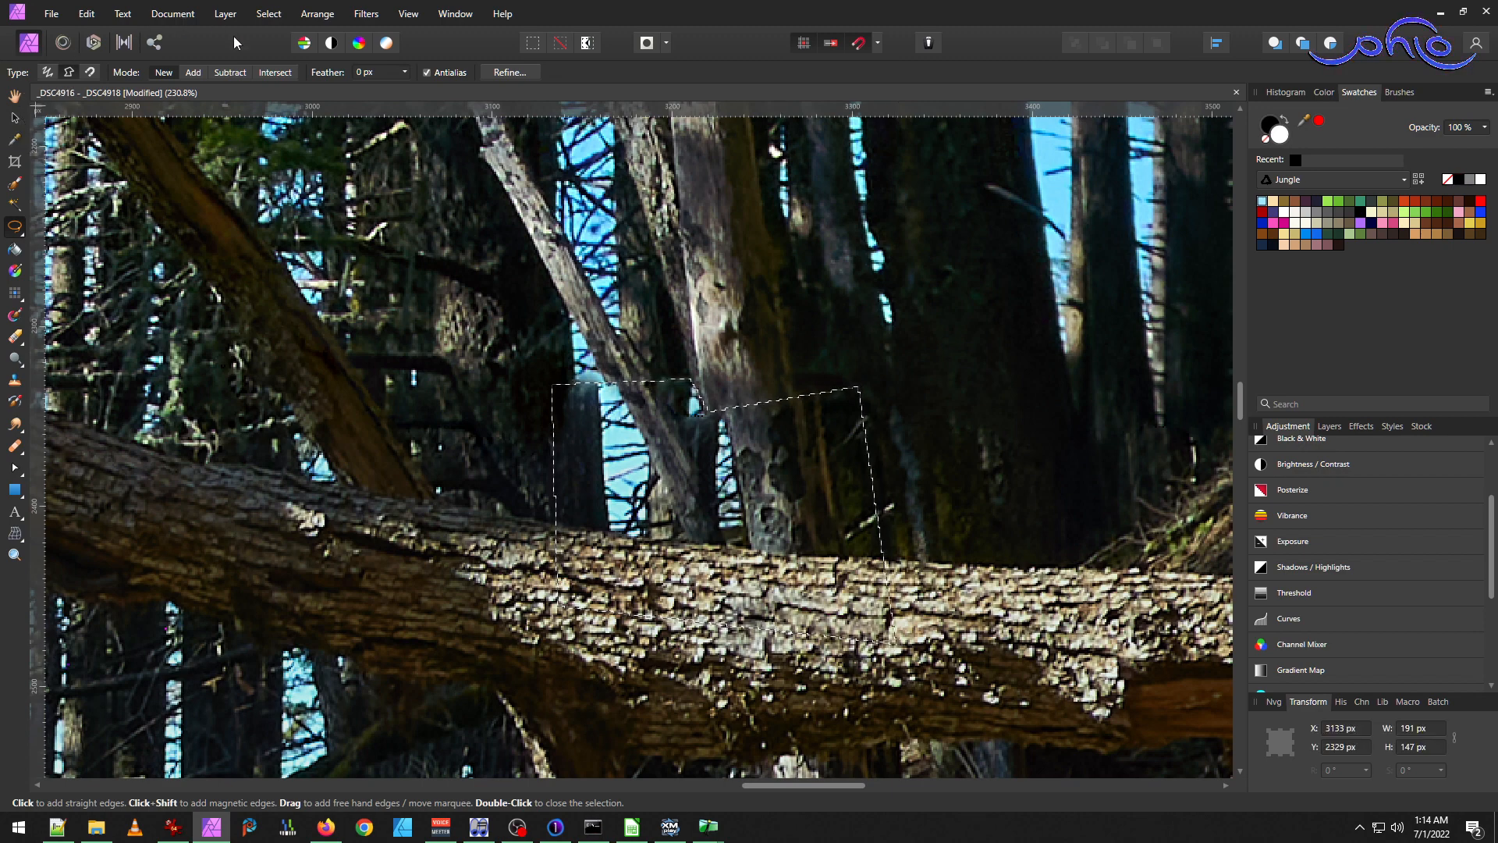
Feather the selection by 15 px and duplicate the selected trunk area onto its own layer.
click(269, 13)
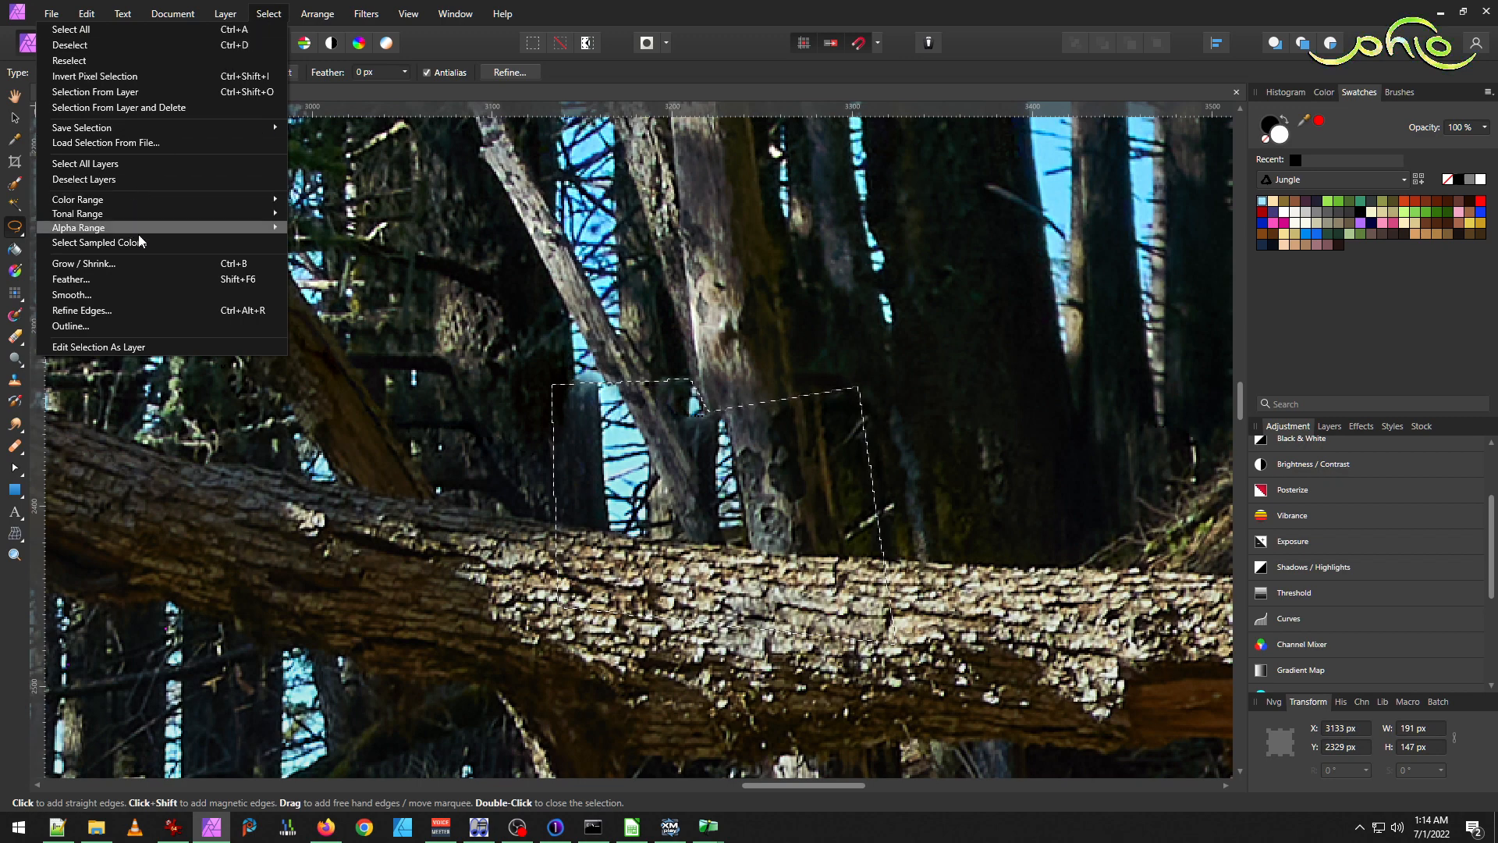
click(134, 277)
click(1170, 719)
text(15)
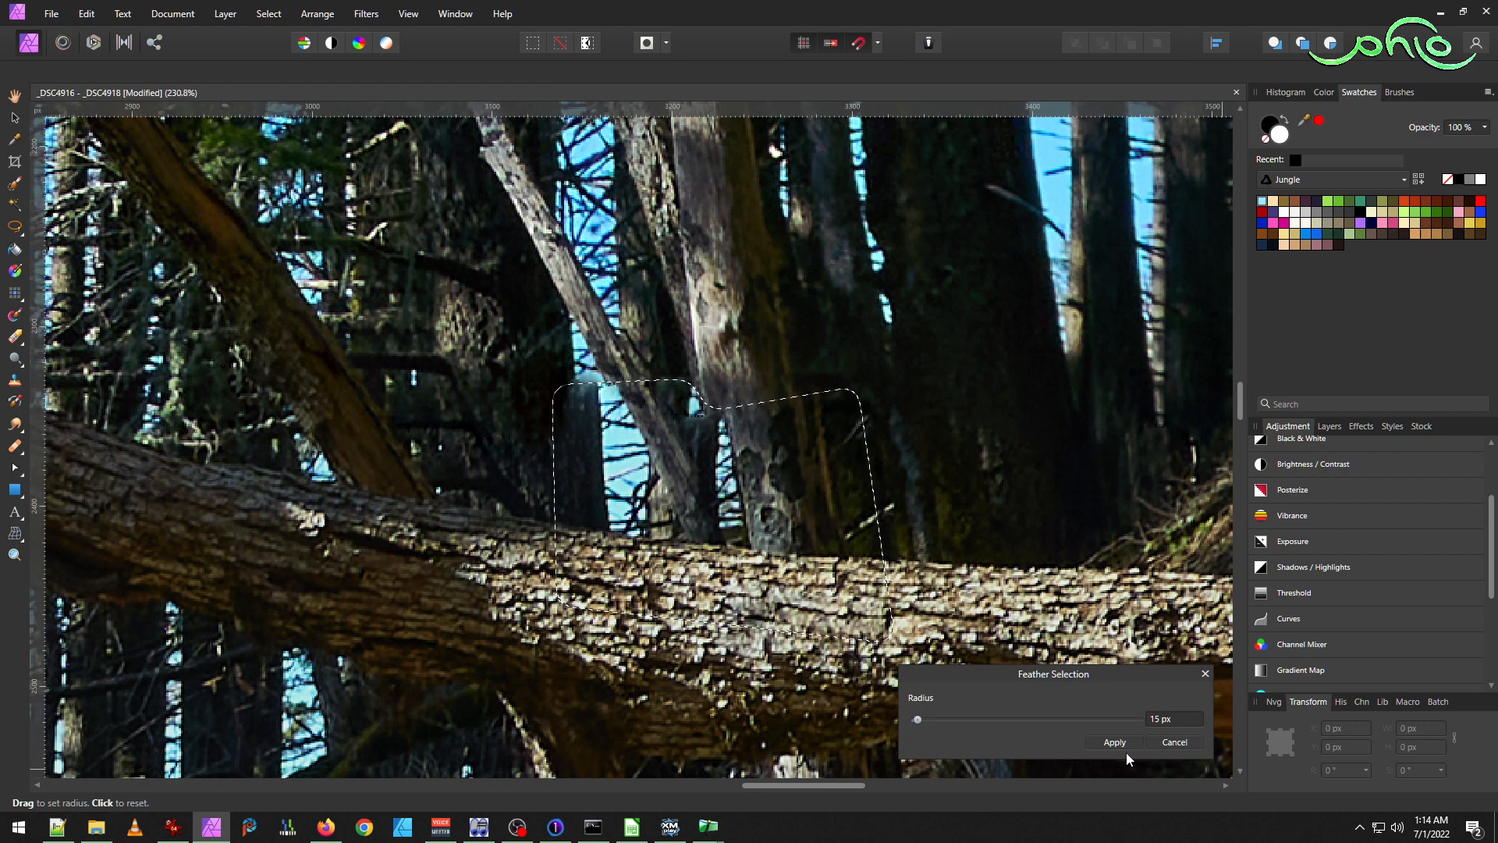
click(1115, 742)
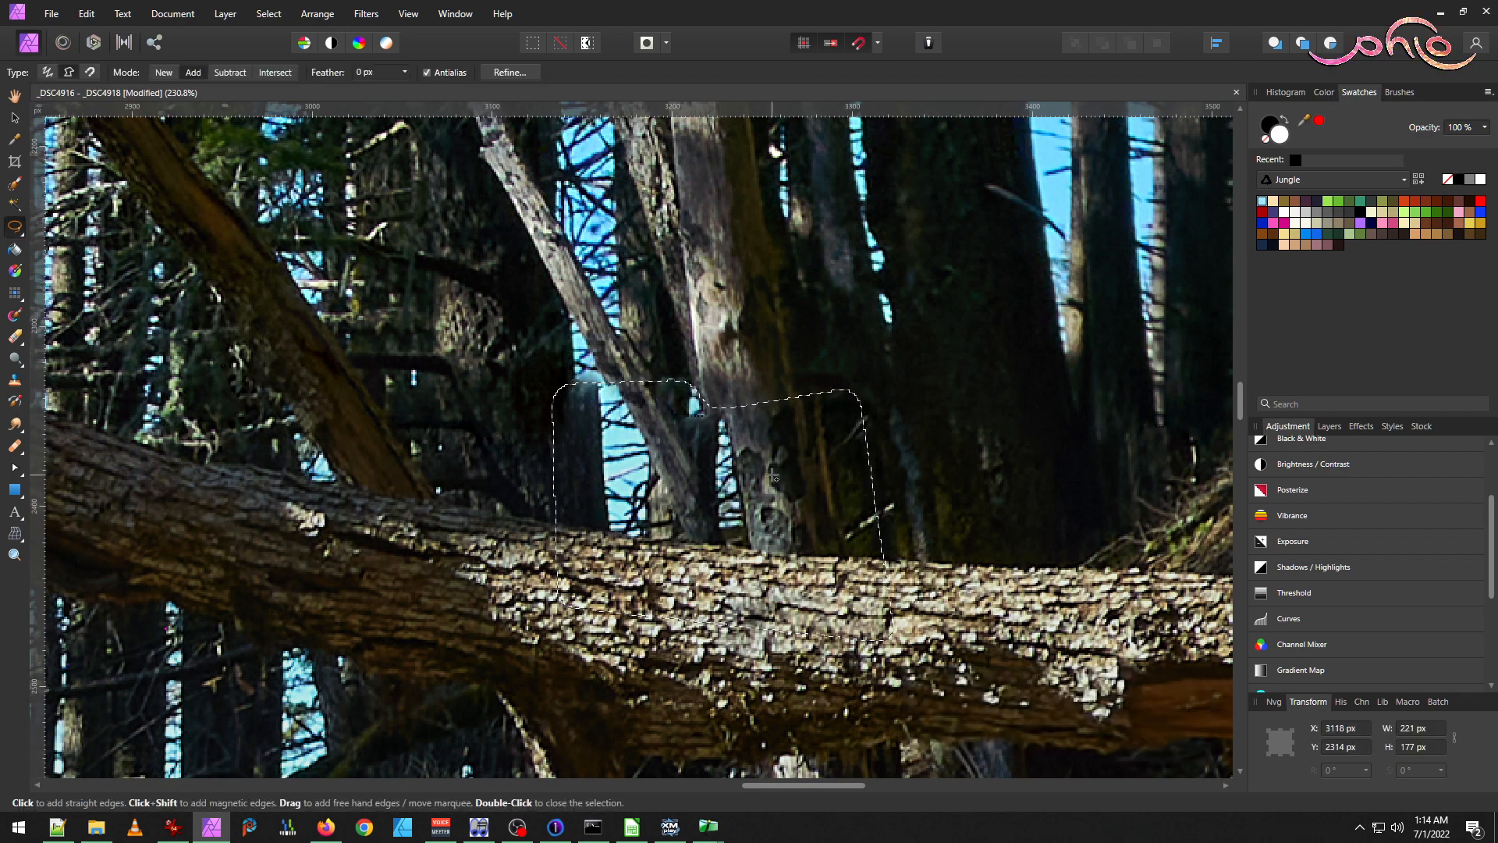
key(ctrl+j)
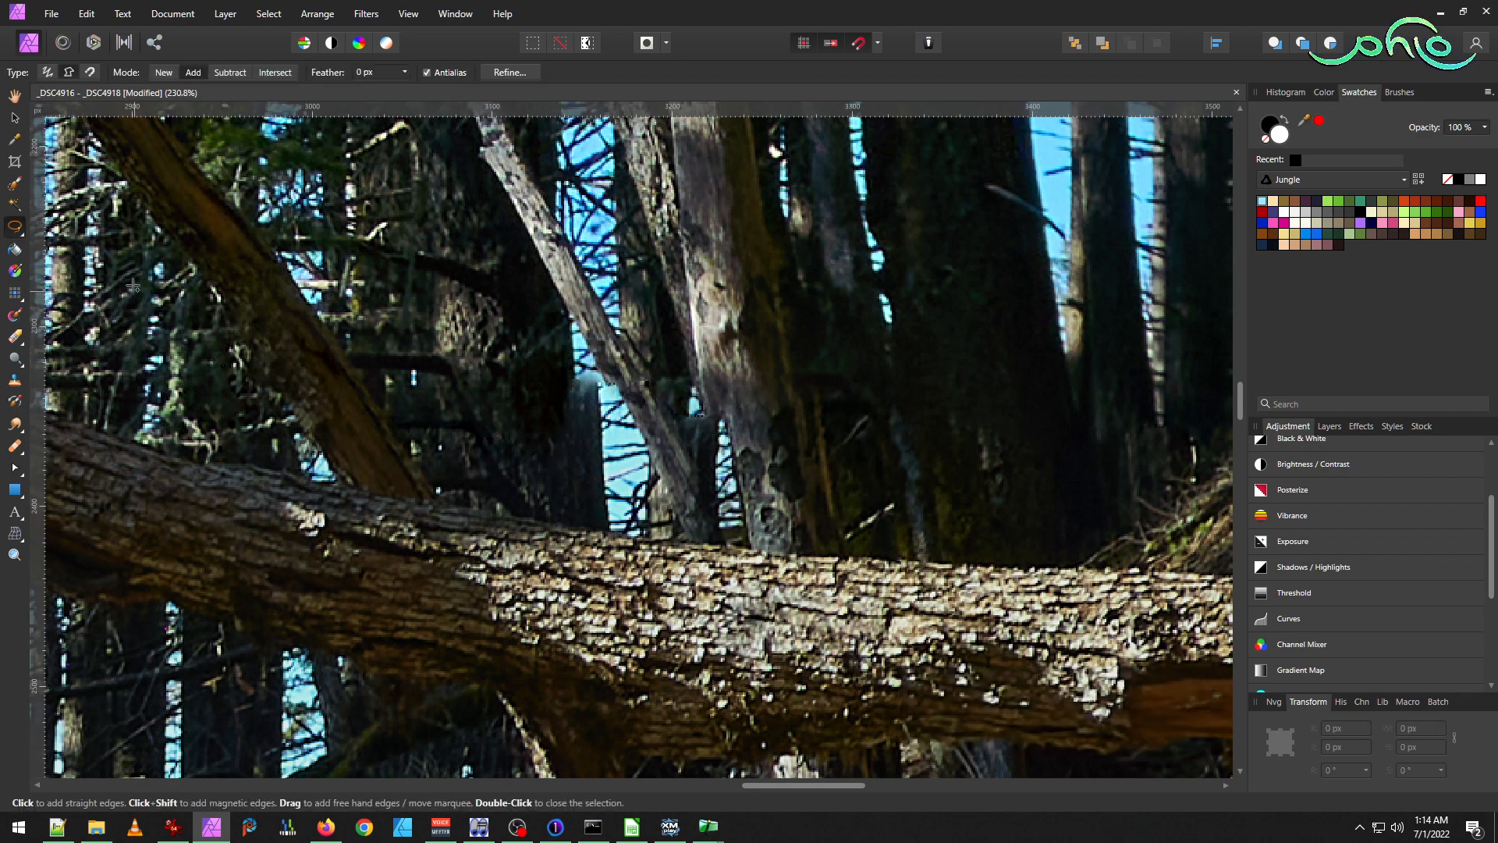
Set the patch's transform origin to its bottom centre, shear it 5.2° and stretch its height to 200.8 px.
click(14, 117)
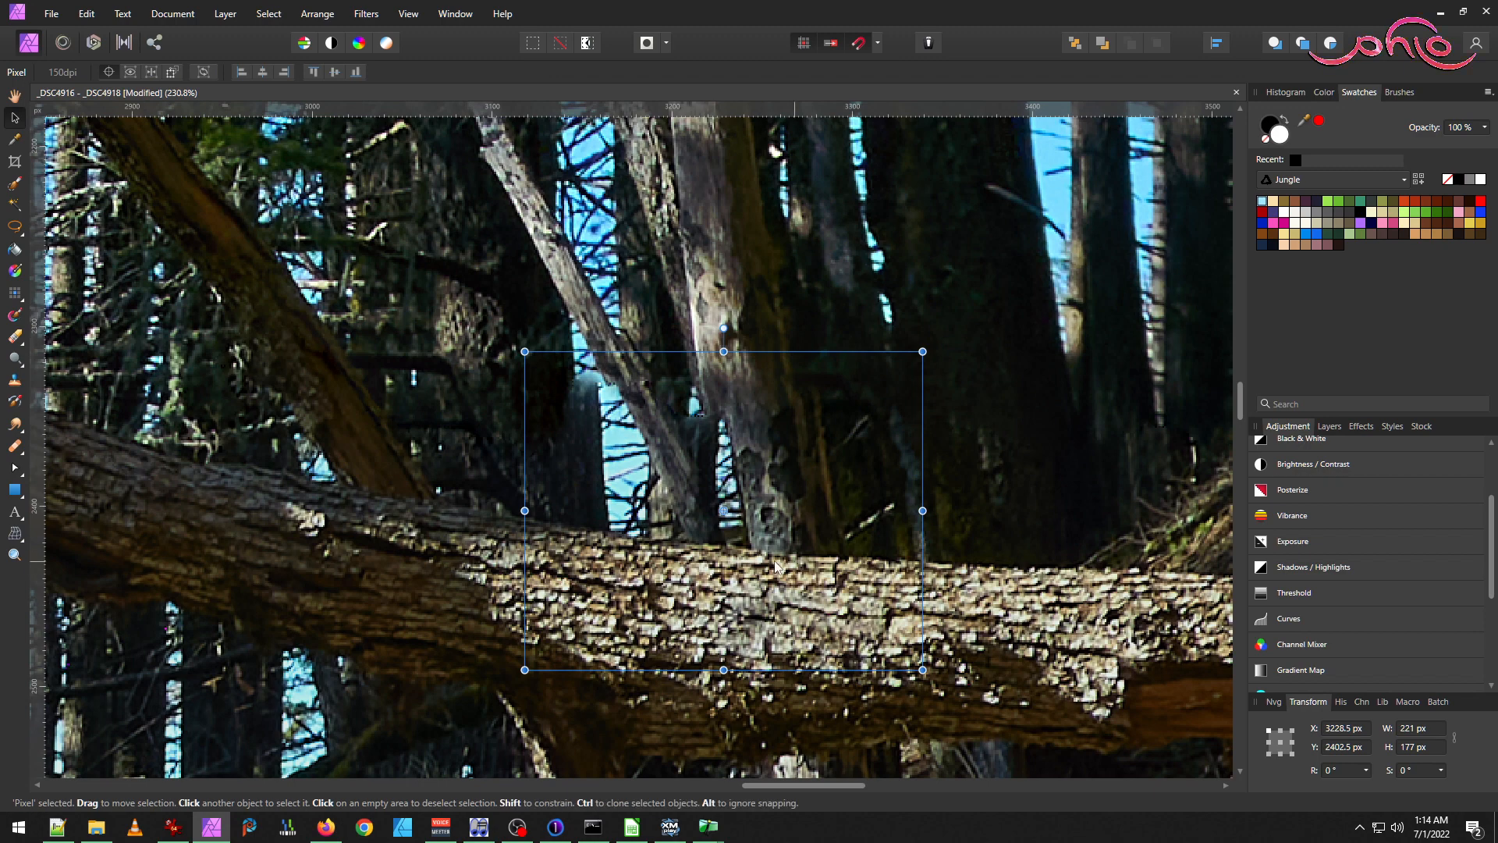
drag(724, 512, 726, 630)
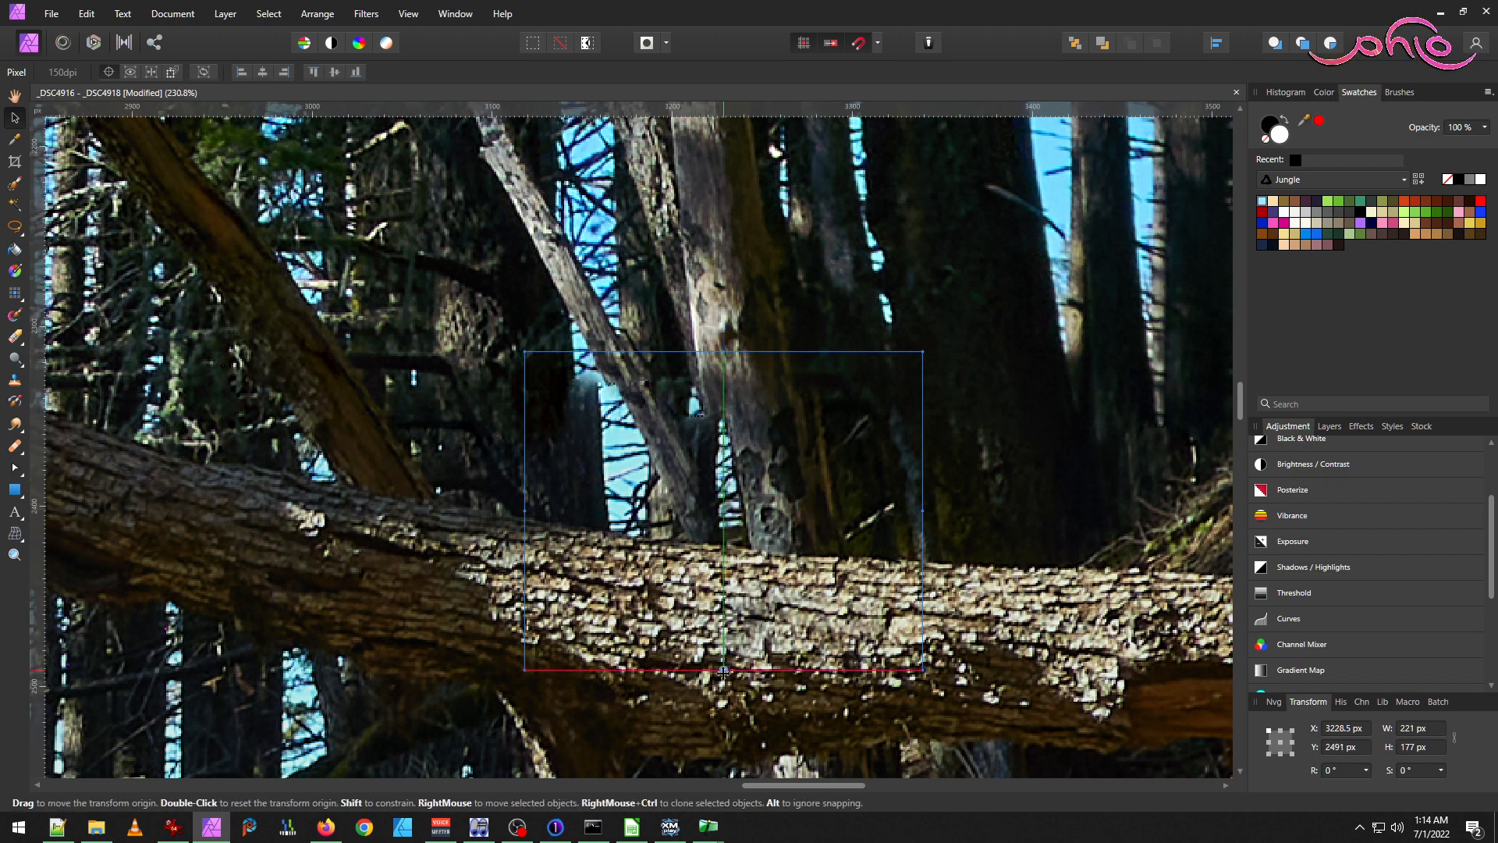
drag(723, 669, 723, 670)
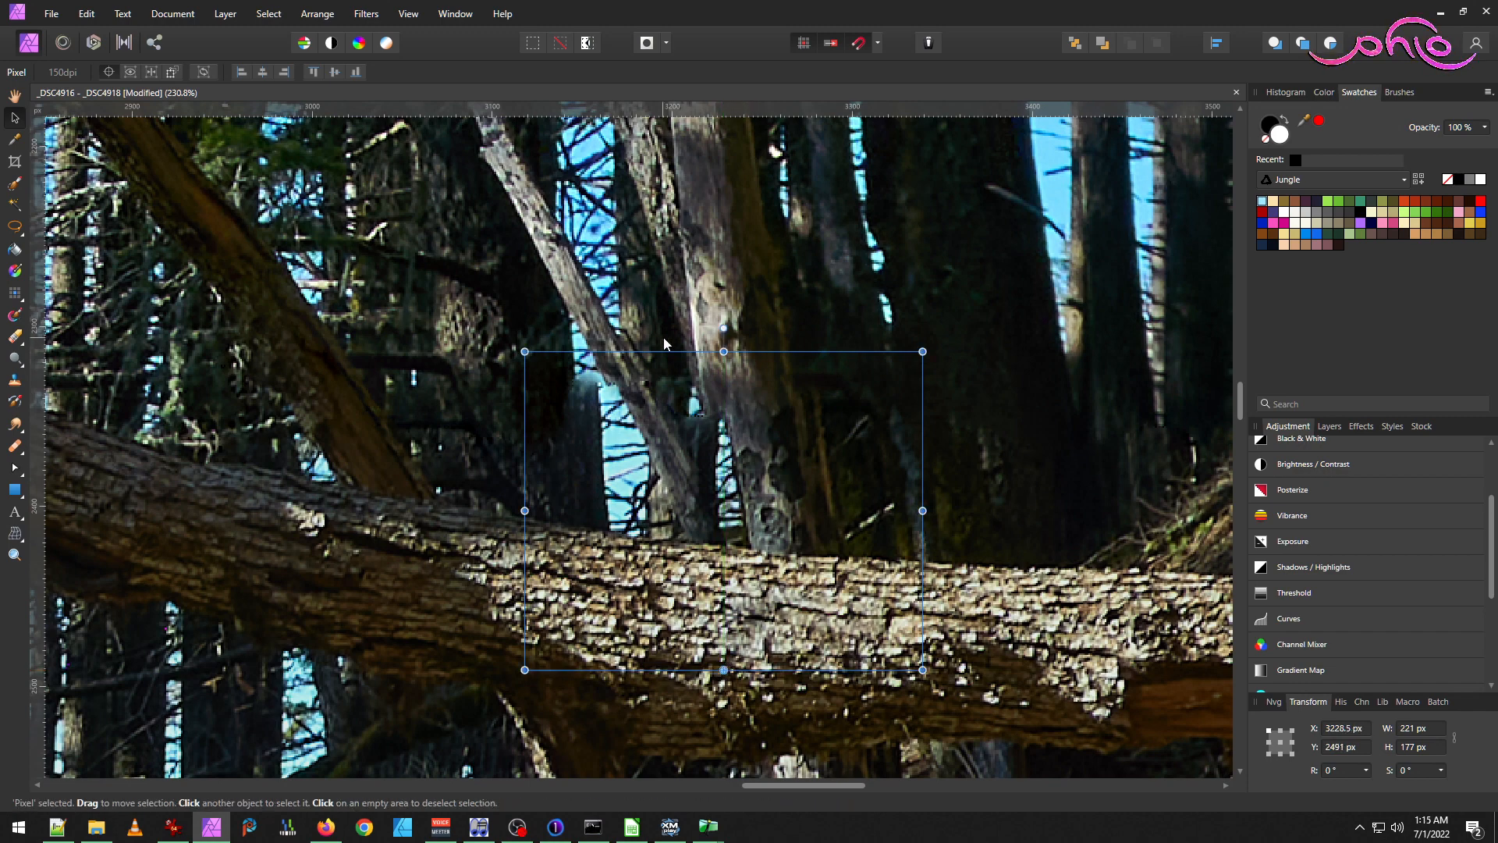
drag(725, 341, 704, 305)
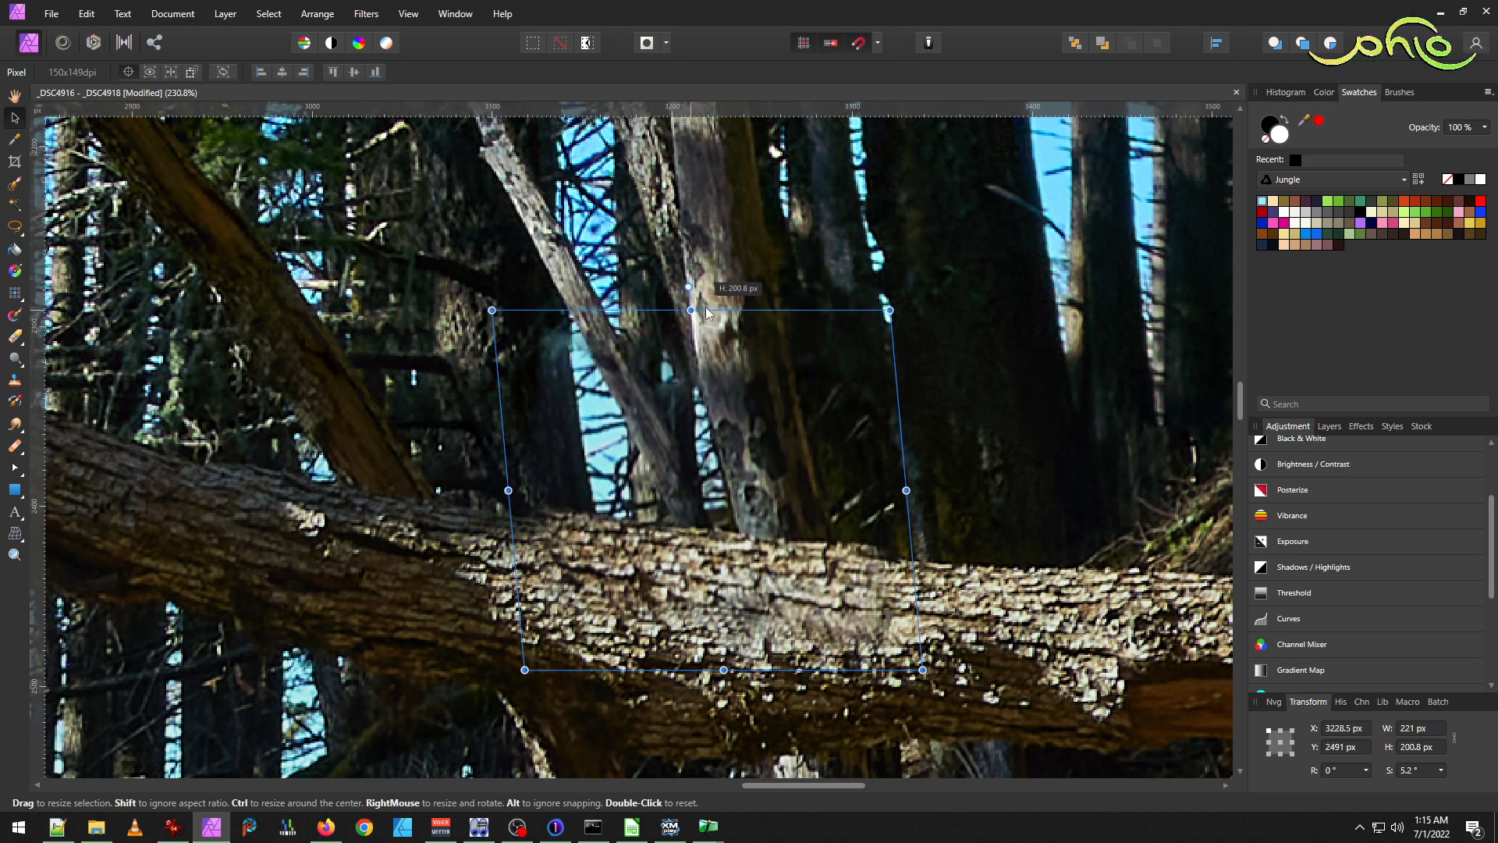
Undo the accidental shift of the base photo, and try the patch's shear at 4.3° before returning it to 5.2°.
drag(697, 301, 707, 302)
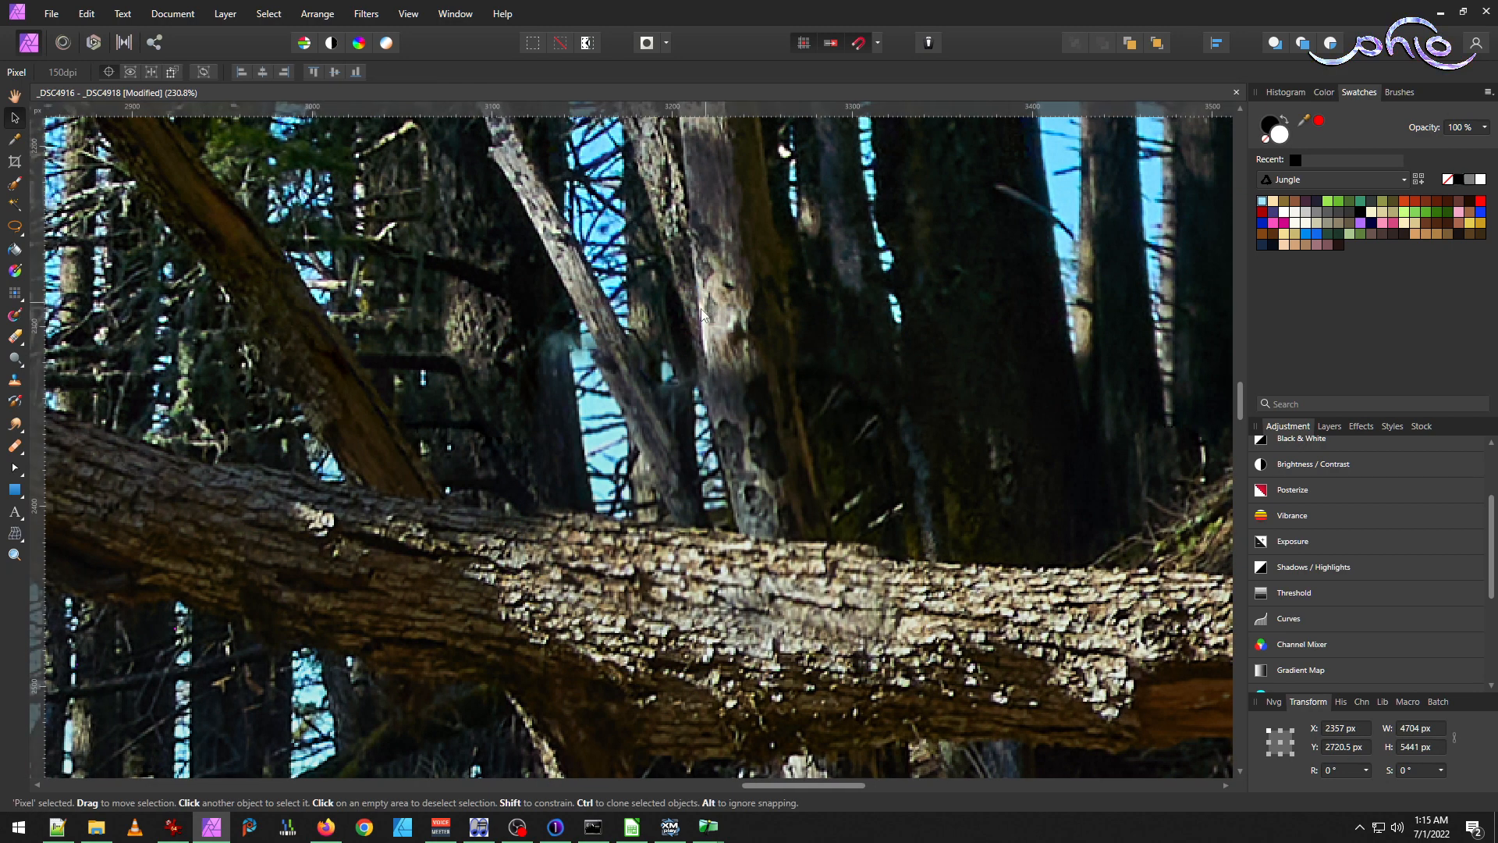
key(ctrl+z)
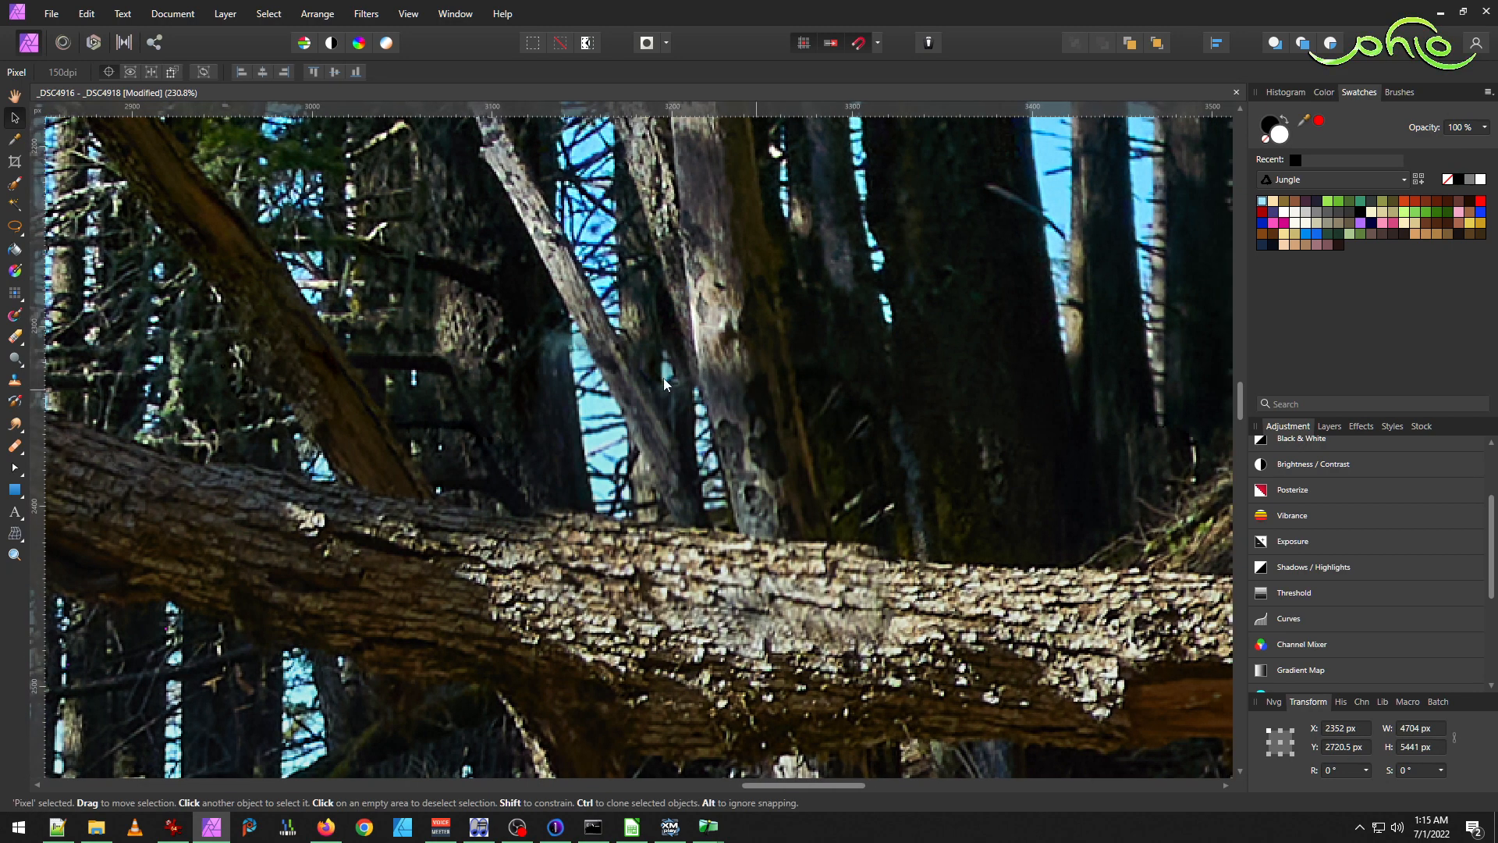
click(690, 384)
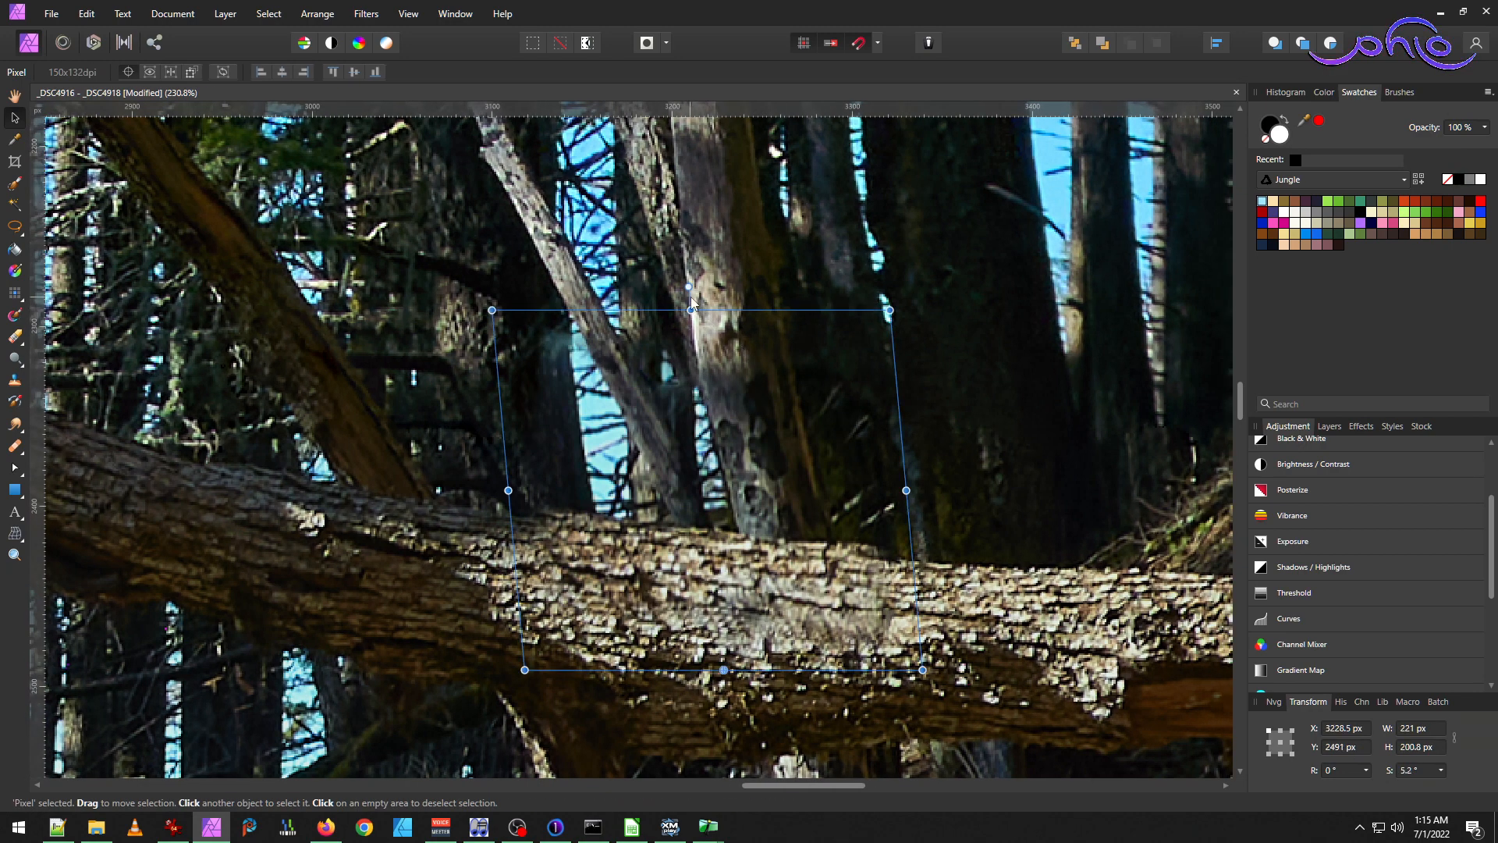
drag(699, 297, 694, 297)
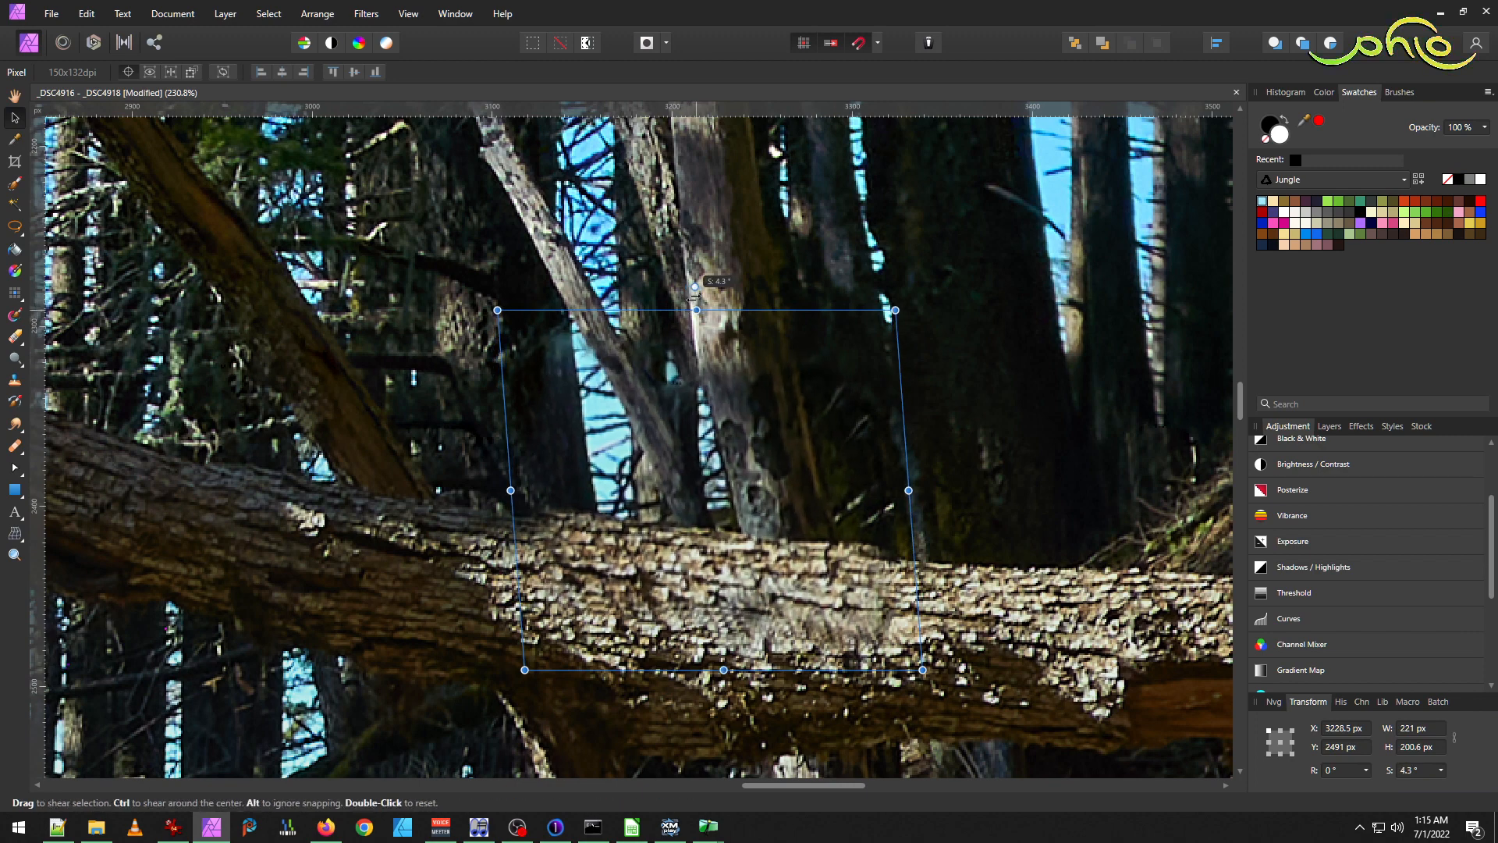
drag(693, 297, 688, 298)
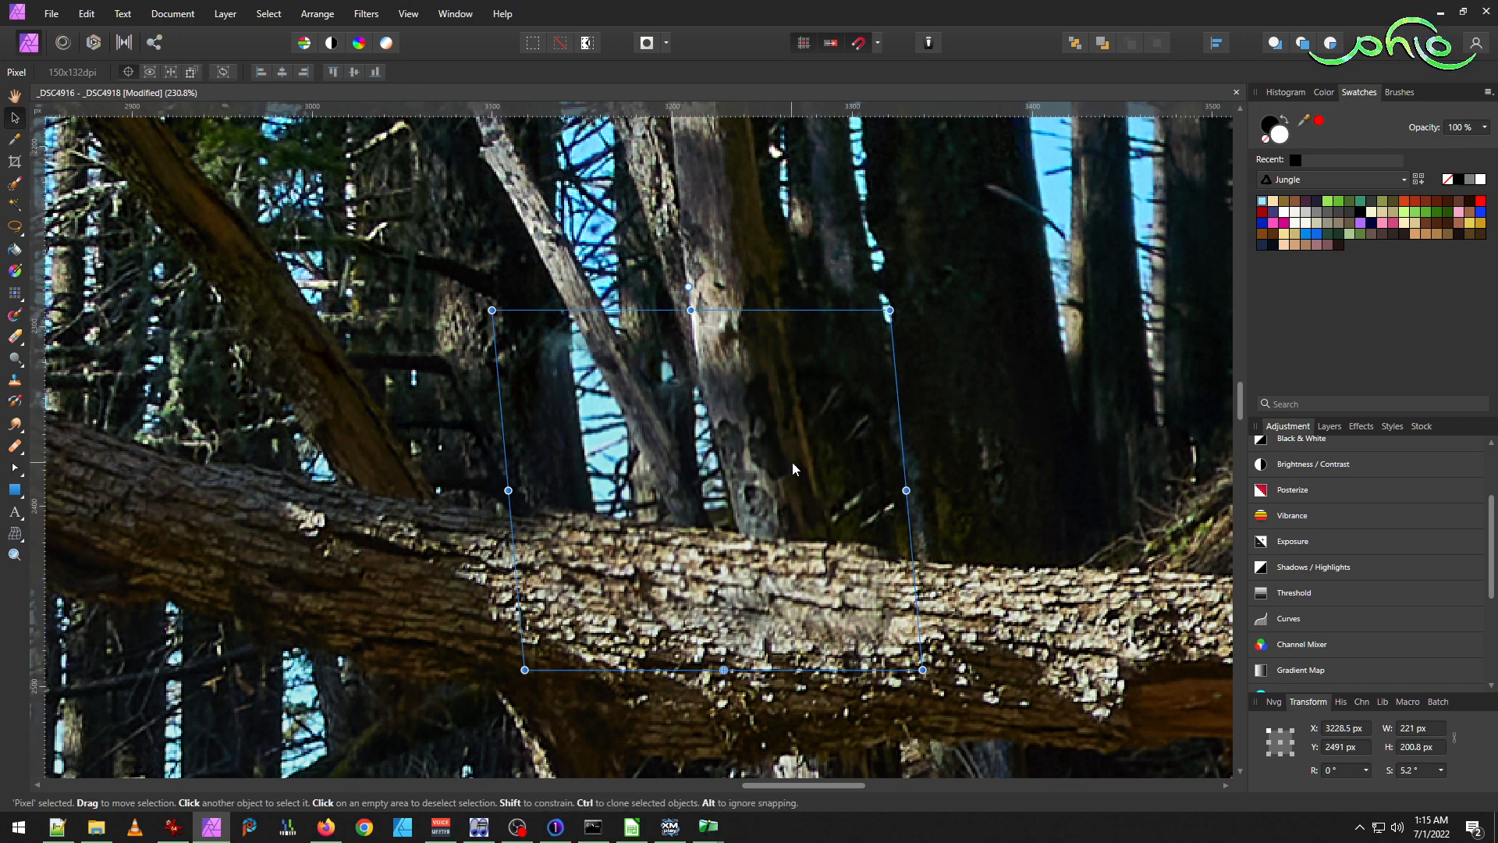
Mesh-warp the patch by bending both side edges, nudging the upper-left corner inward and lowering both bottom corners to align trunks and log.
click(14, 534)
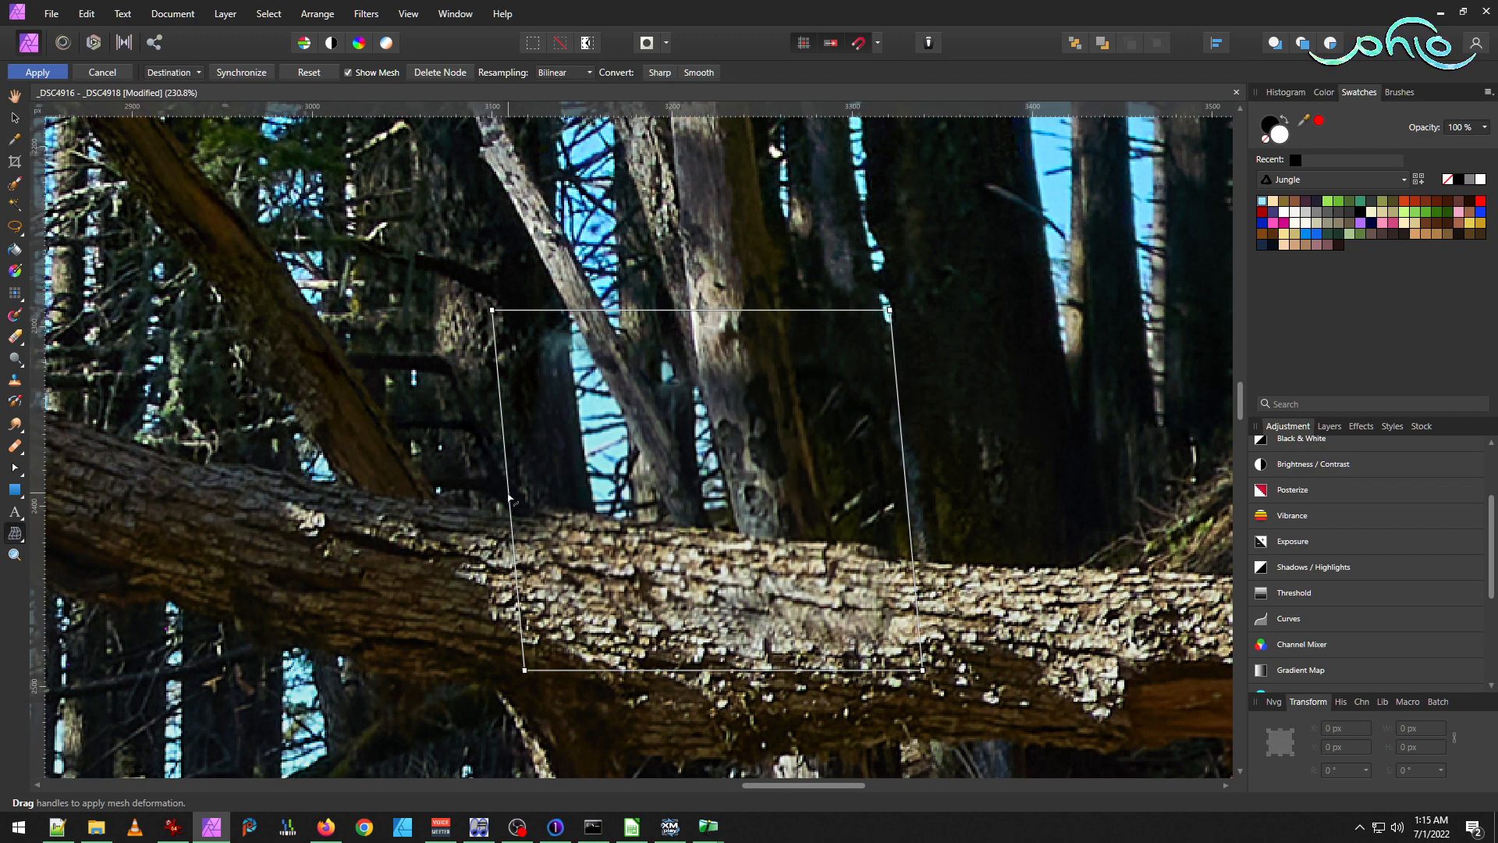
drag(504, 491, 489, 414)
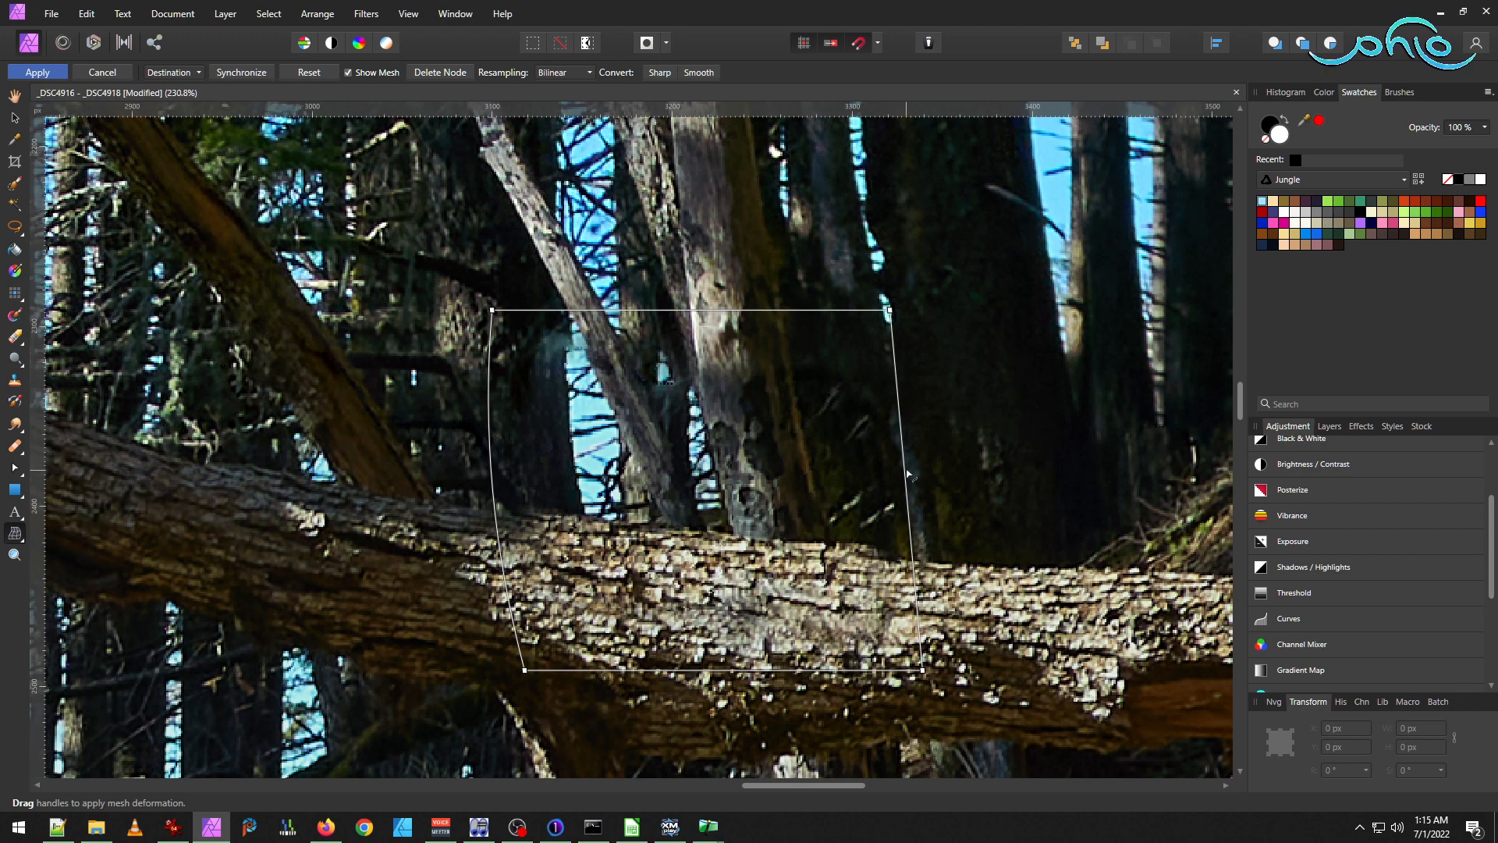
drag(908, 473, 898, 473)
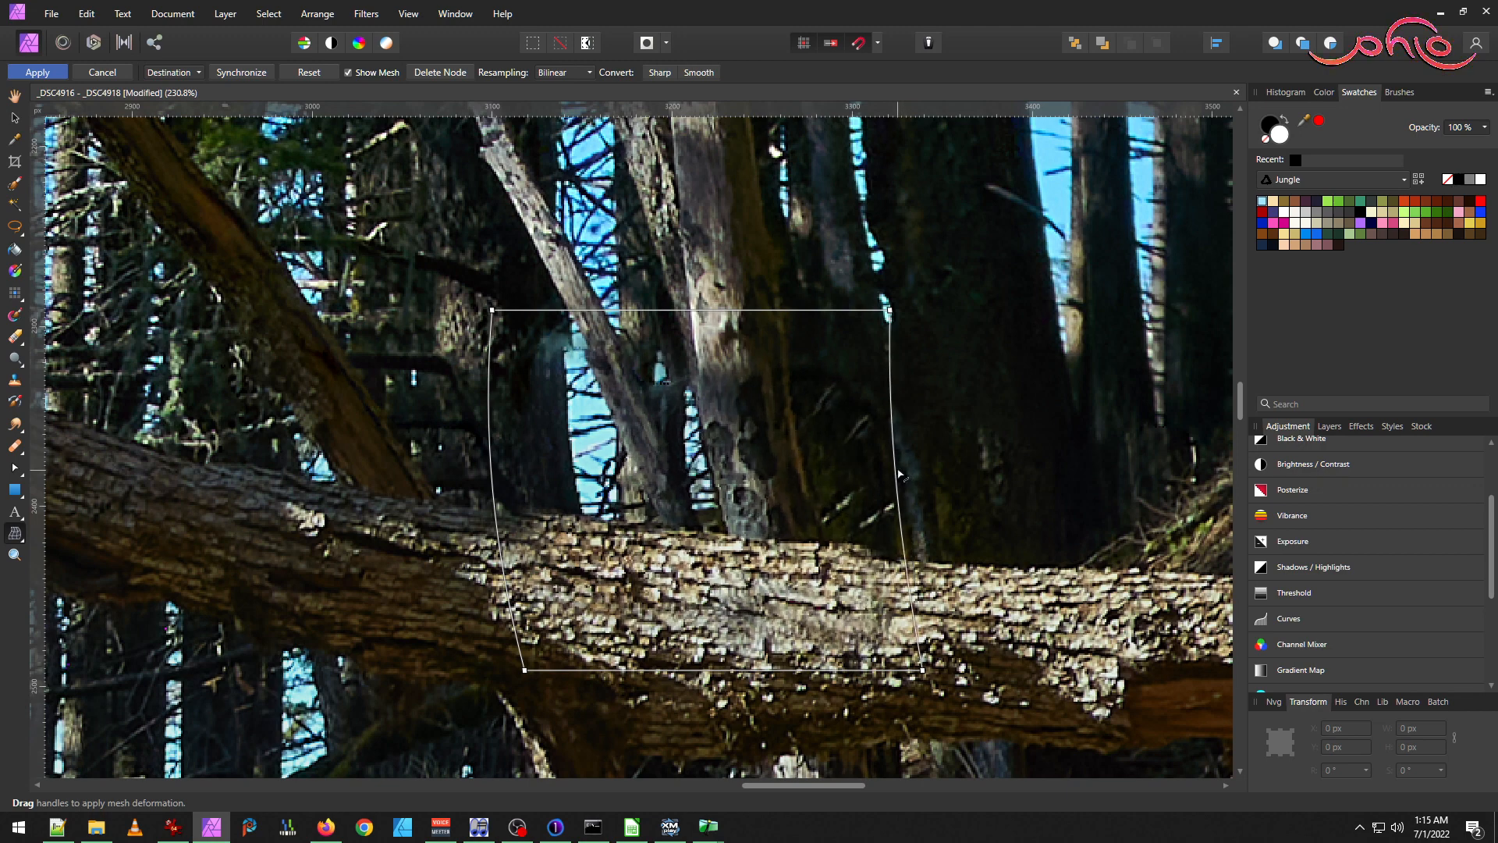
drag(495, 312, 503, 313)
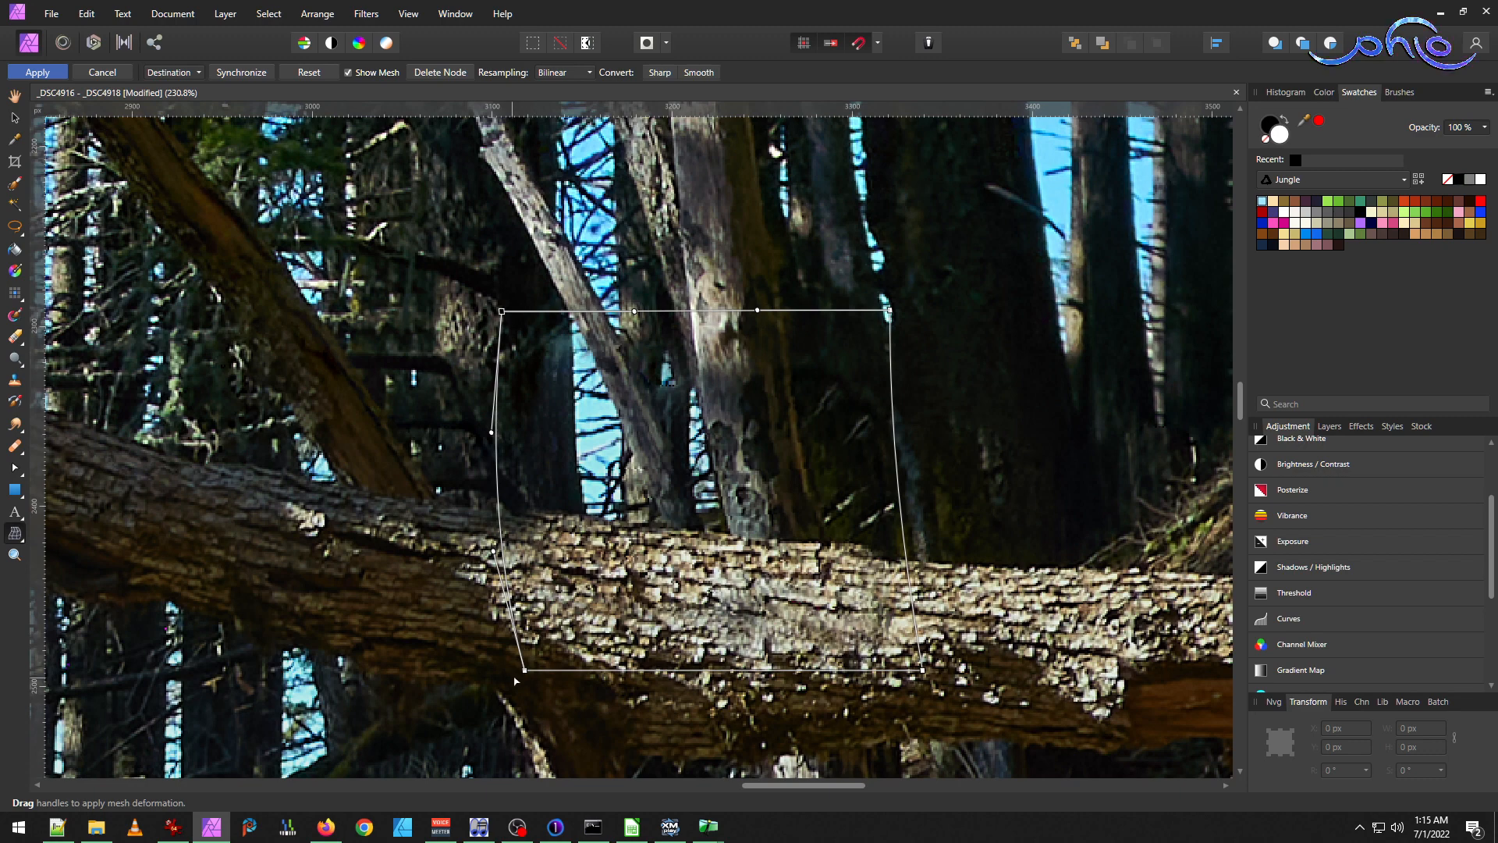
drag(526, 670, 526, 685)
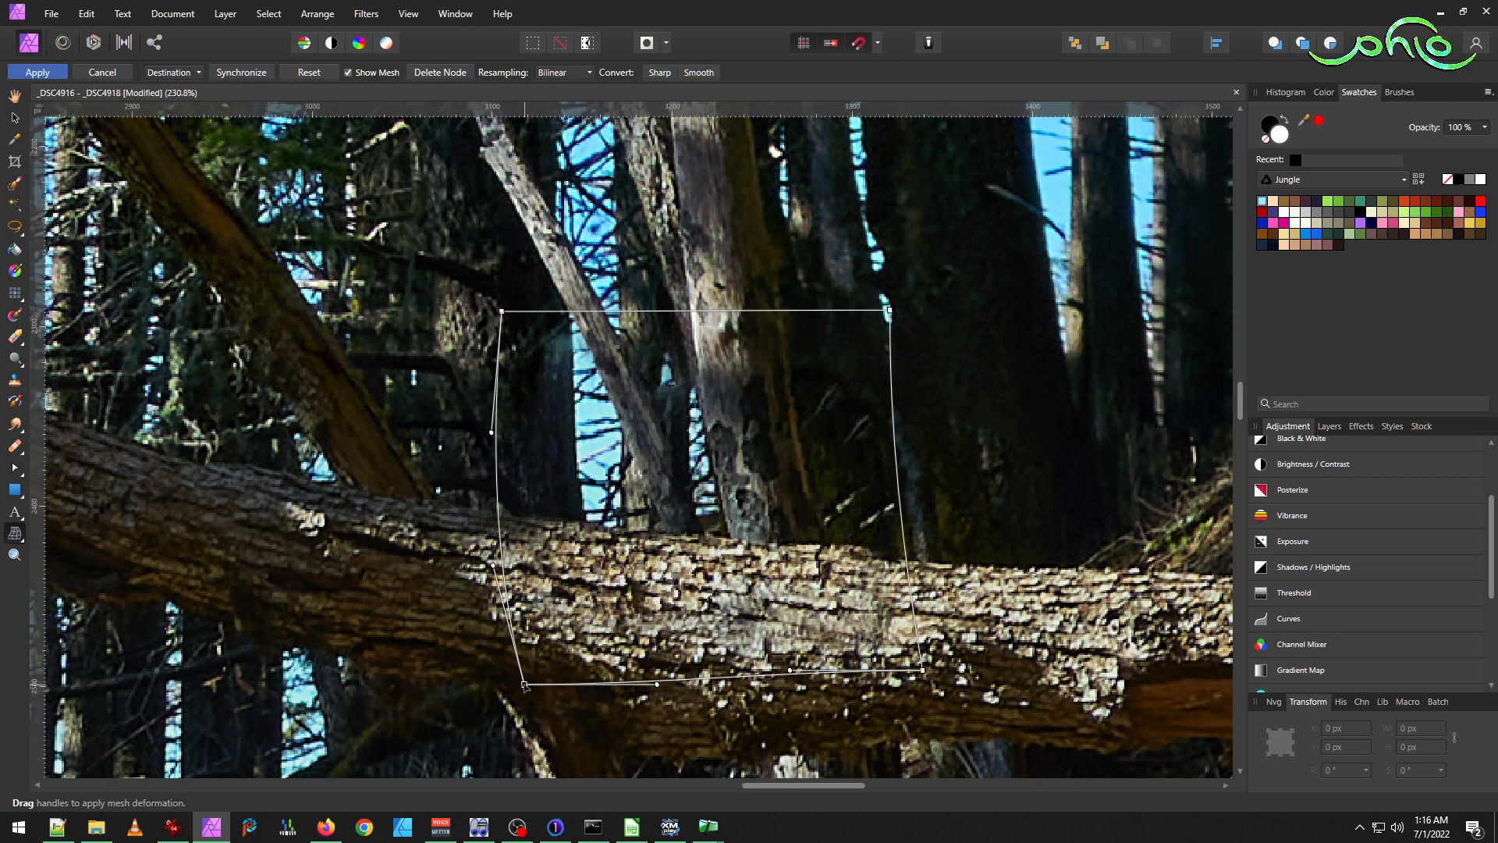
drag(926, 672, 928, 685)
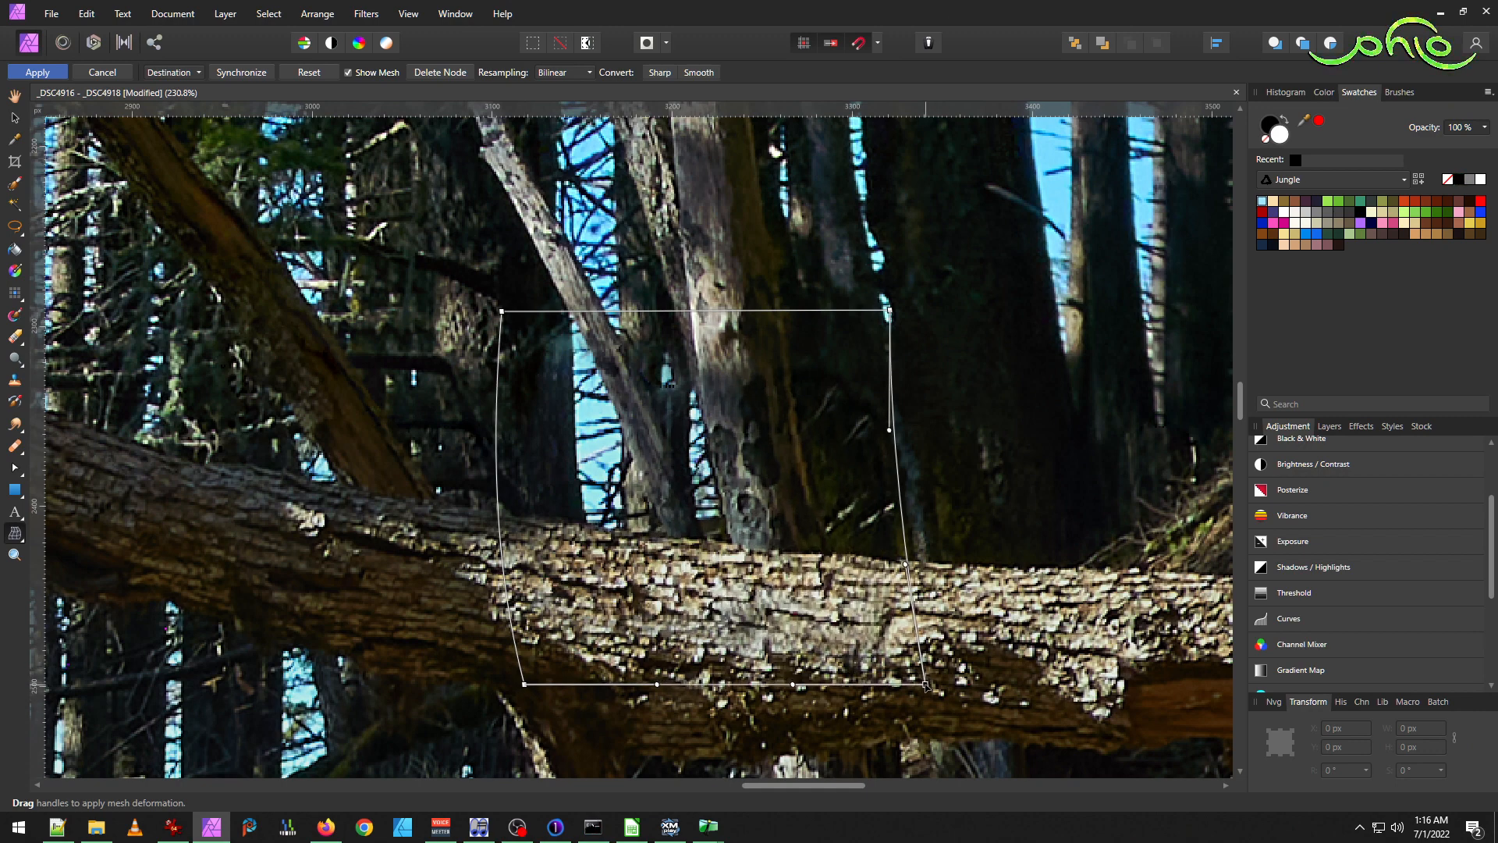
click(37, 72)
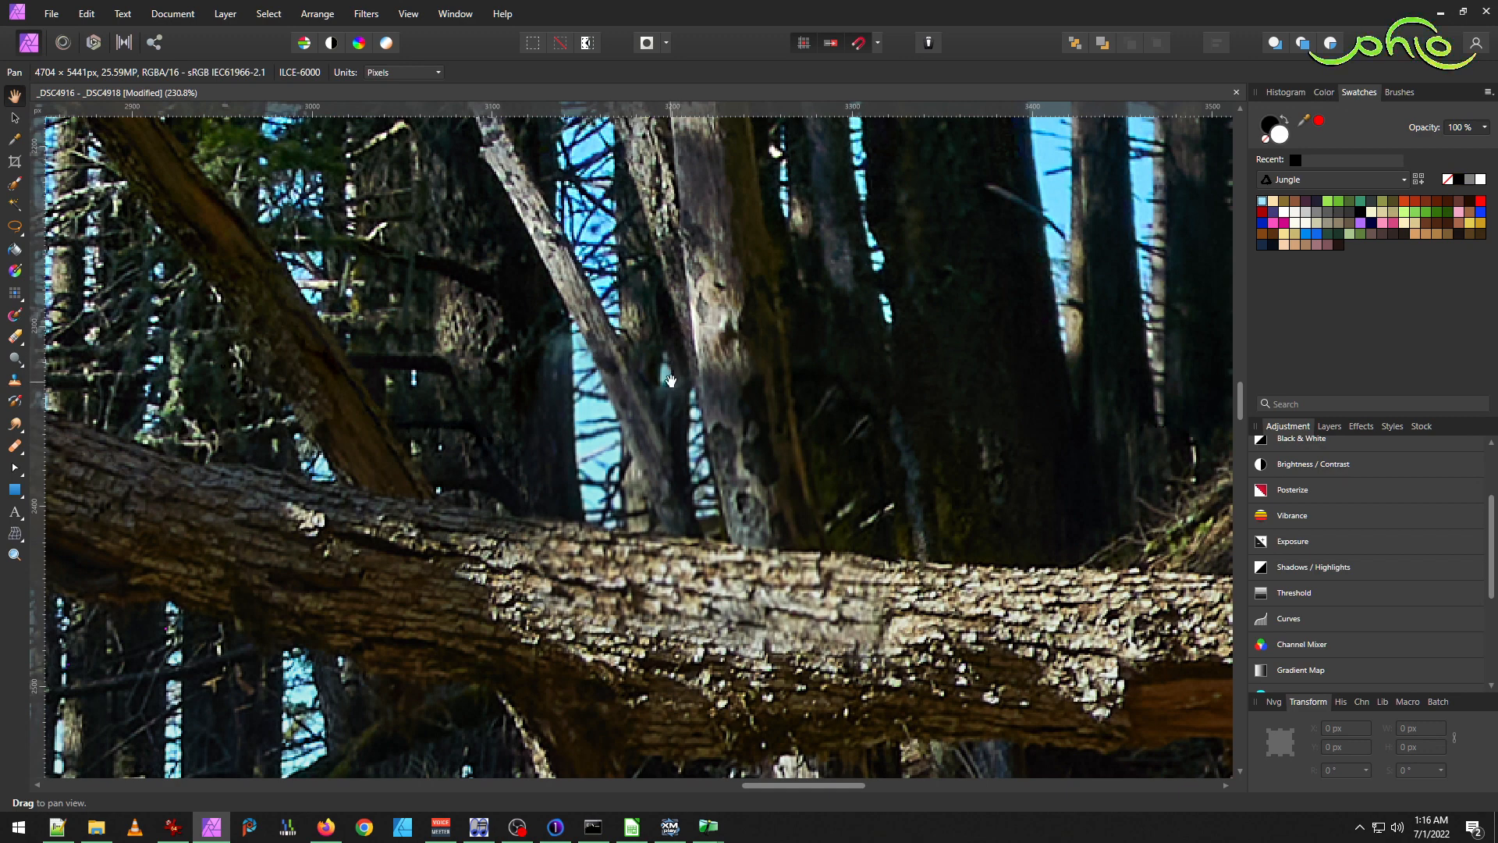
Inspect the warped trunk area close up and flatten the document.
scroll(670, 381, up, 3)
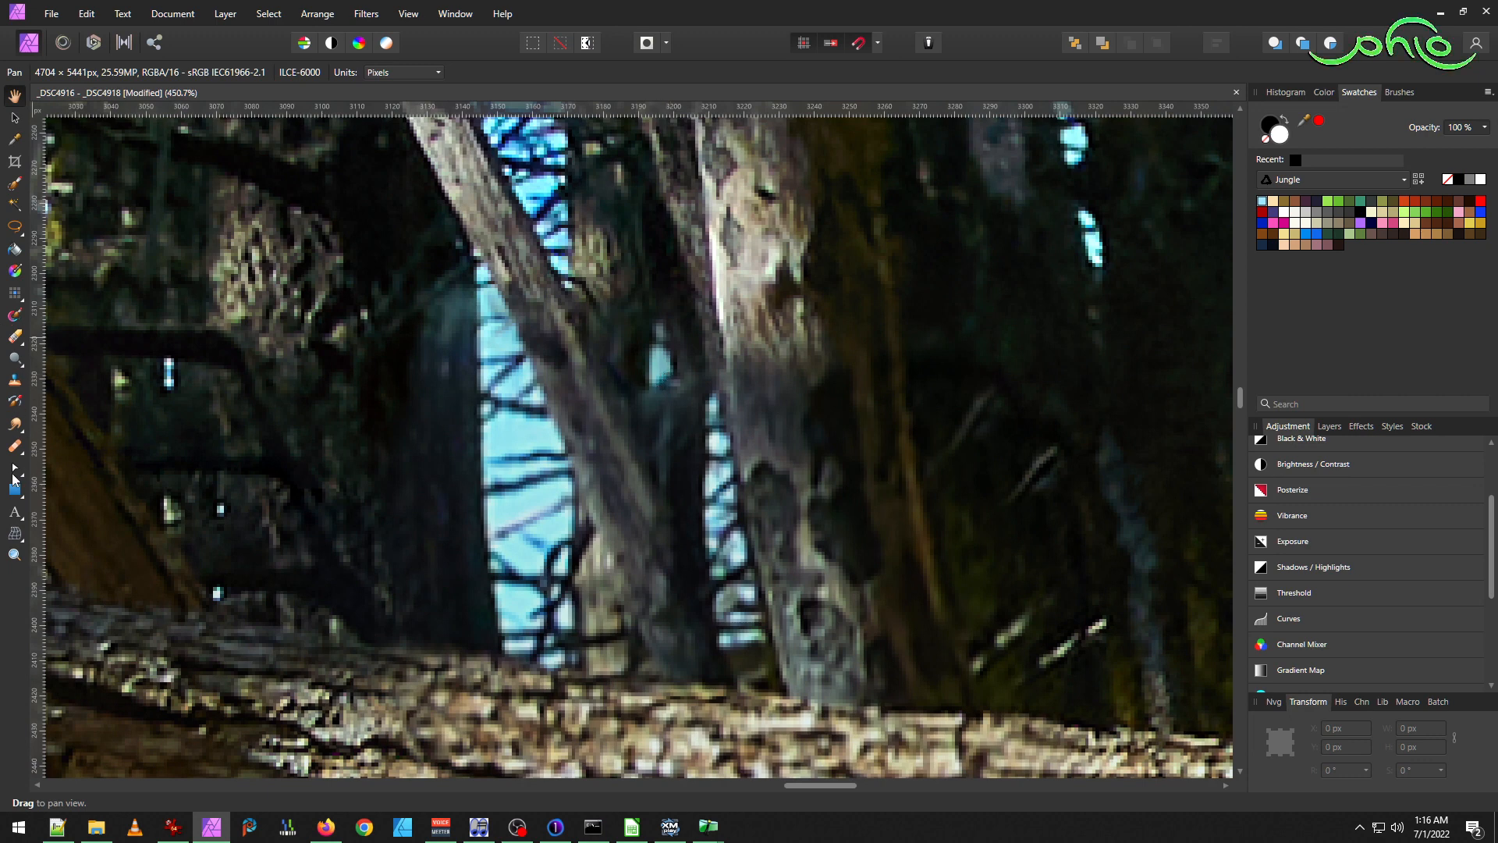
click(173, 13)
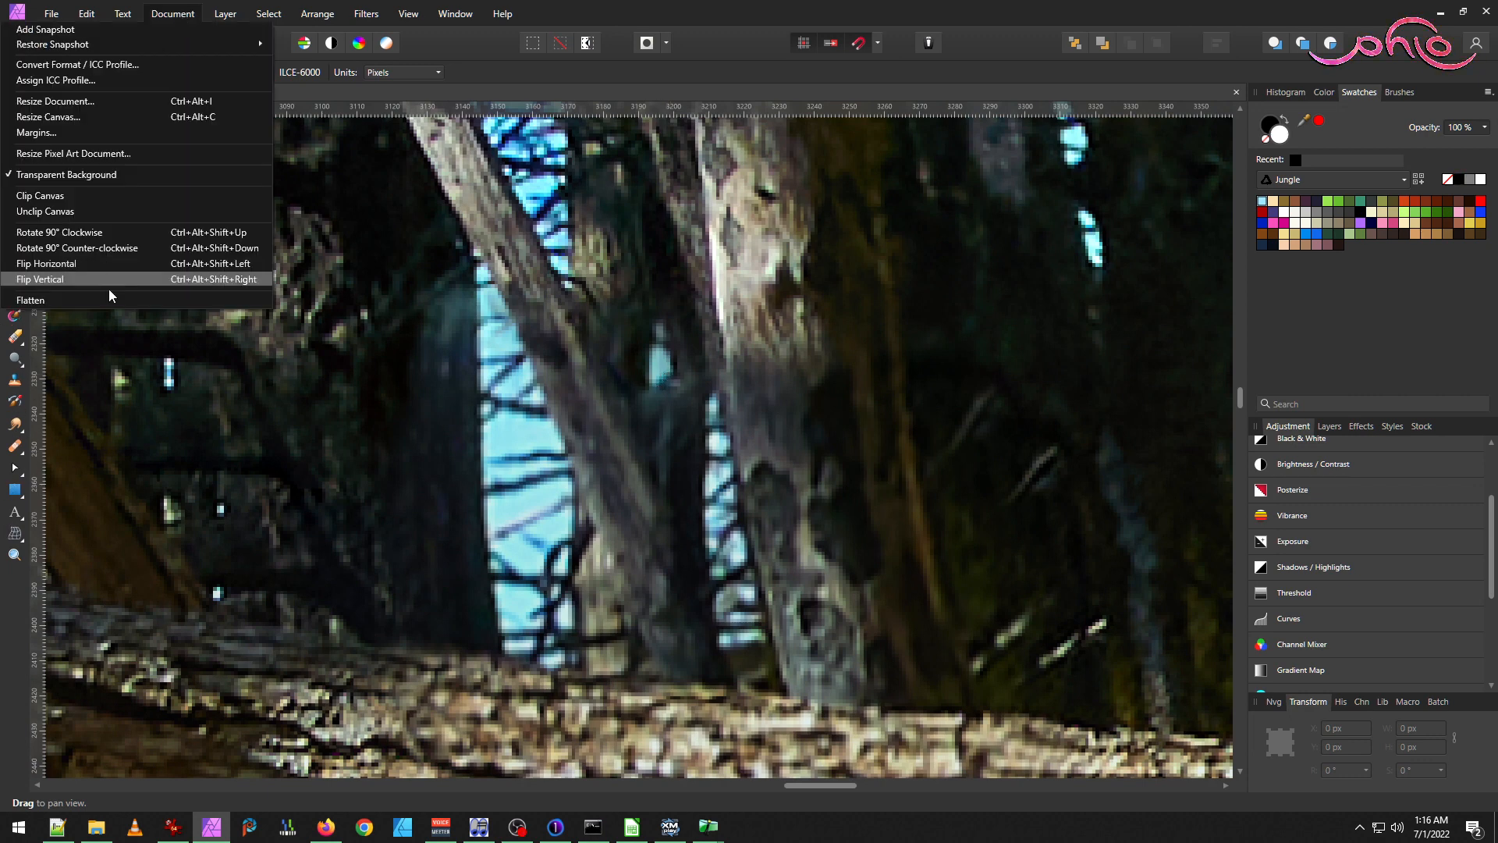
click(88, 344)
Reduce the Healing Brush to 31.2 px and heal the small bright blue gap between the leaning and pale trunks, sampling dark bark above it.
click(14, 446)
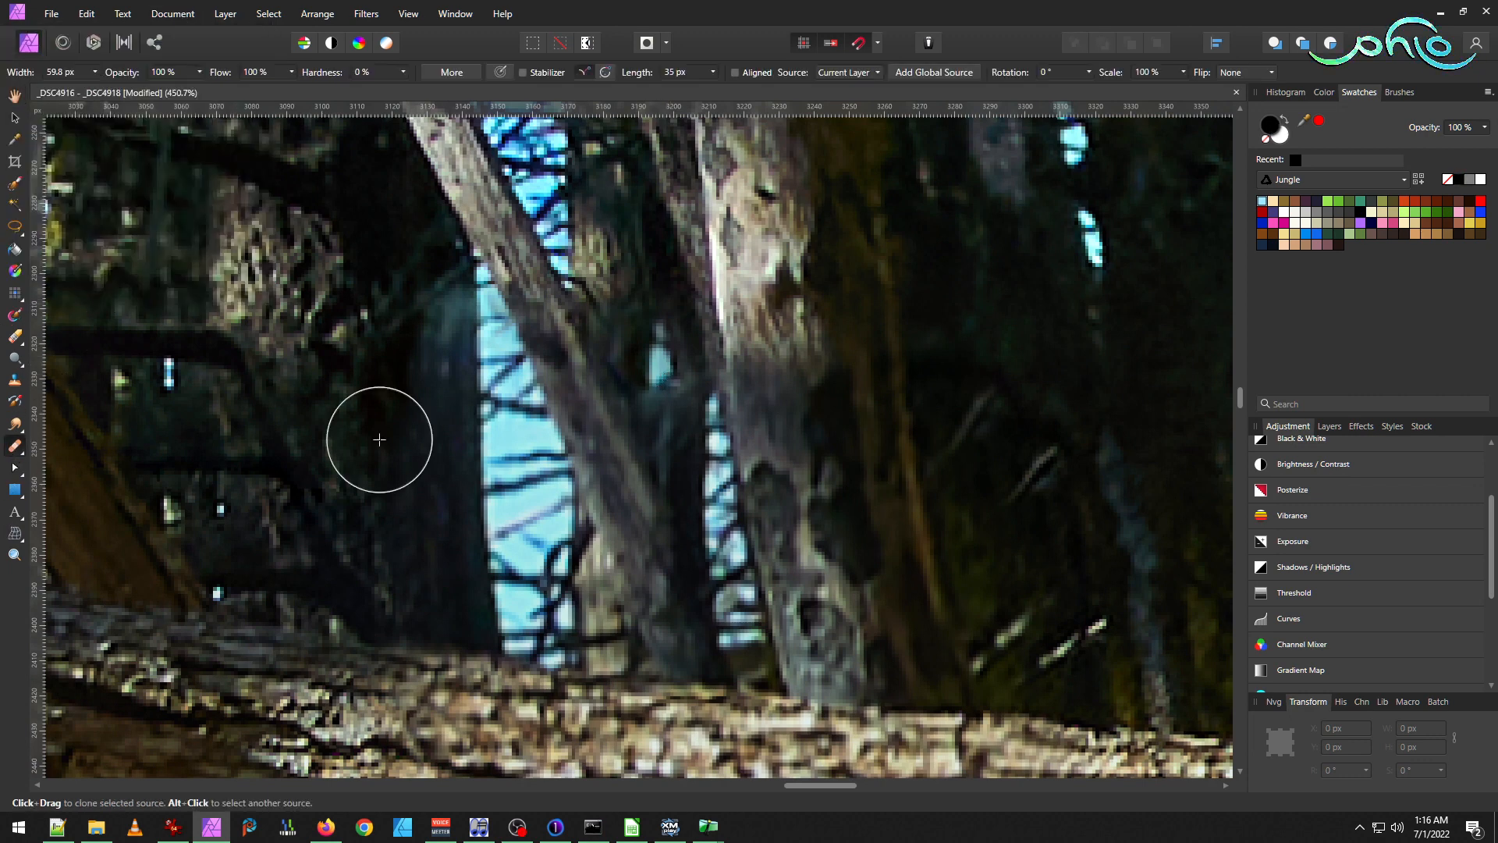
click(668, 419)
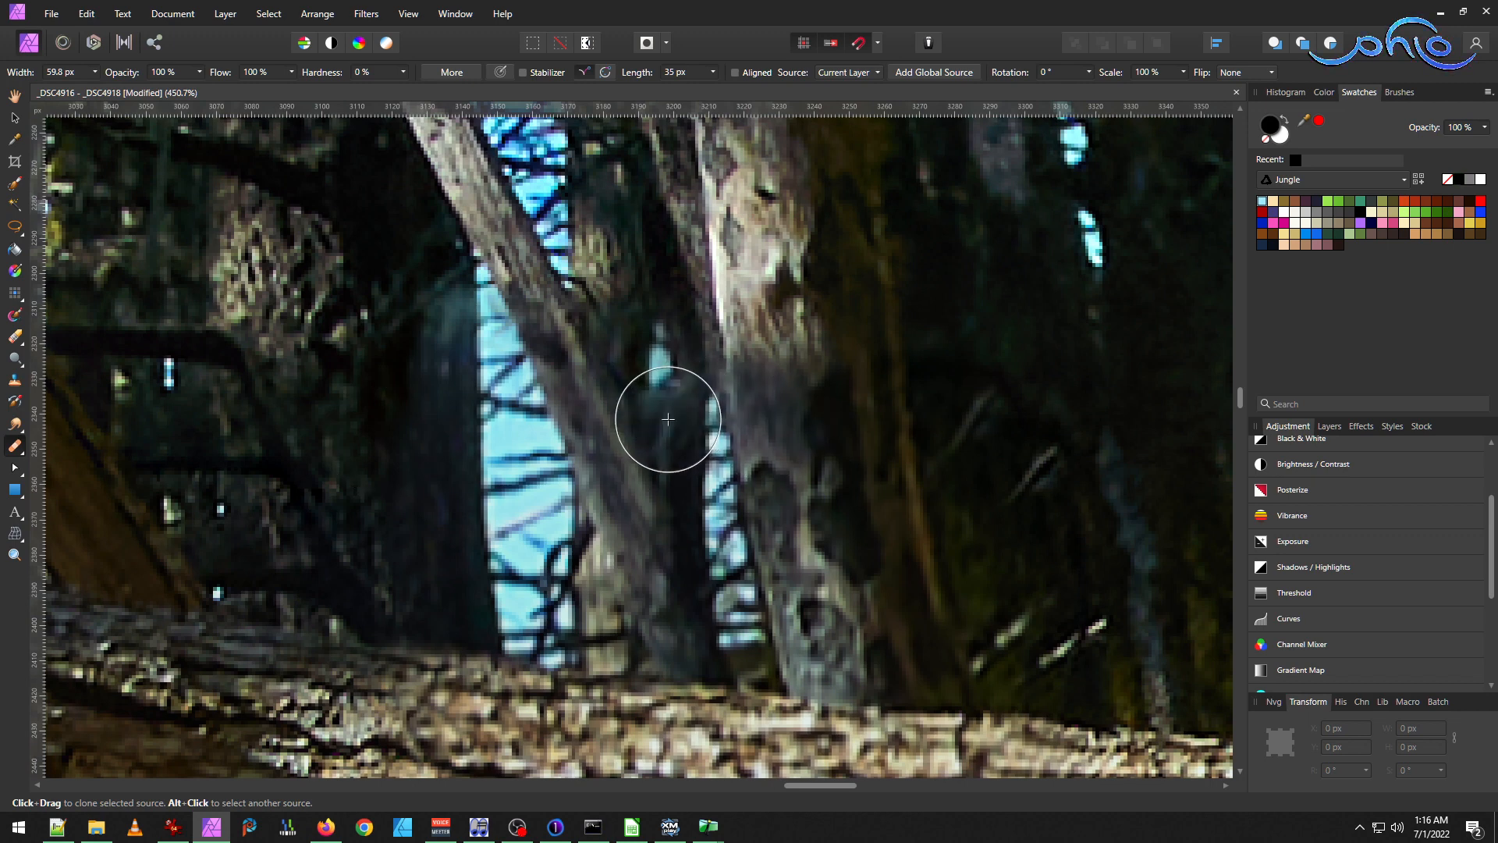
key(ctrl+z)
key(bracketleft)
key(bracketleft)
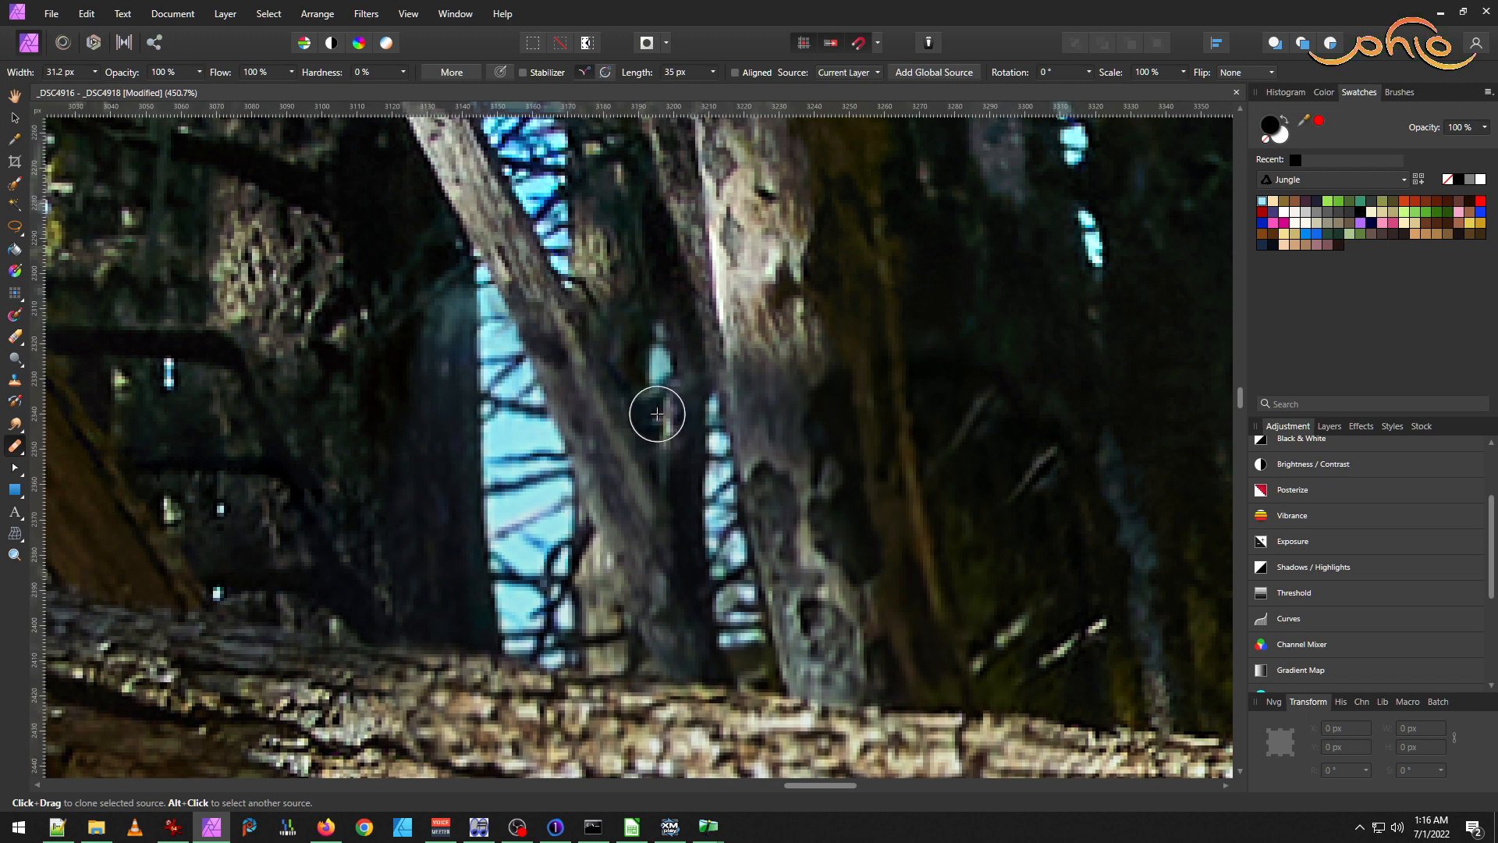
alt+click(647, 272)
drag(667, 382, 659, 358)
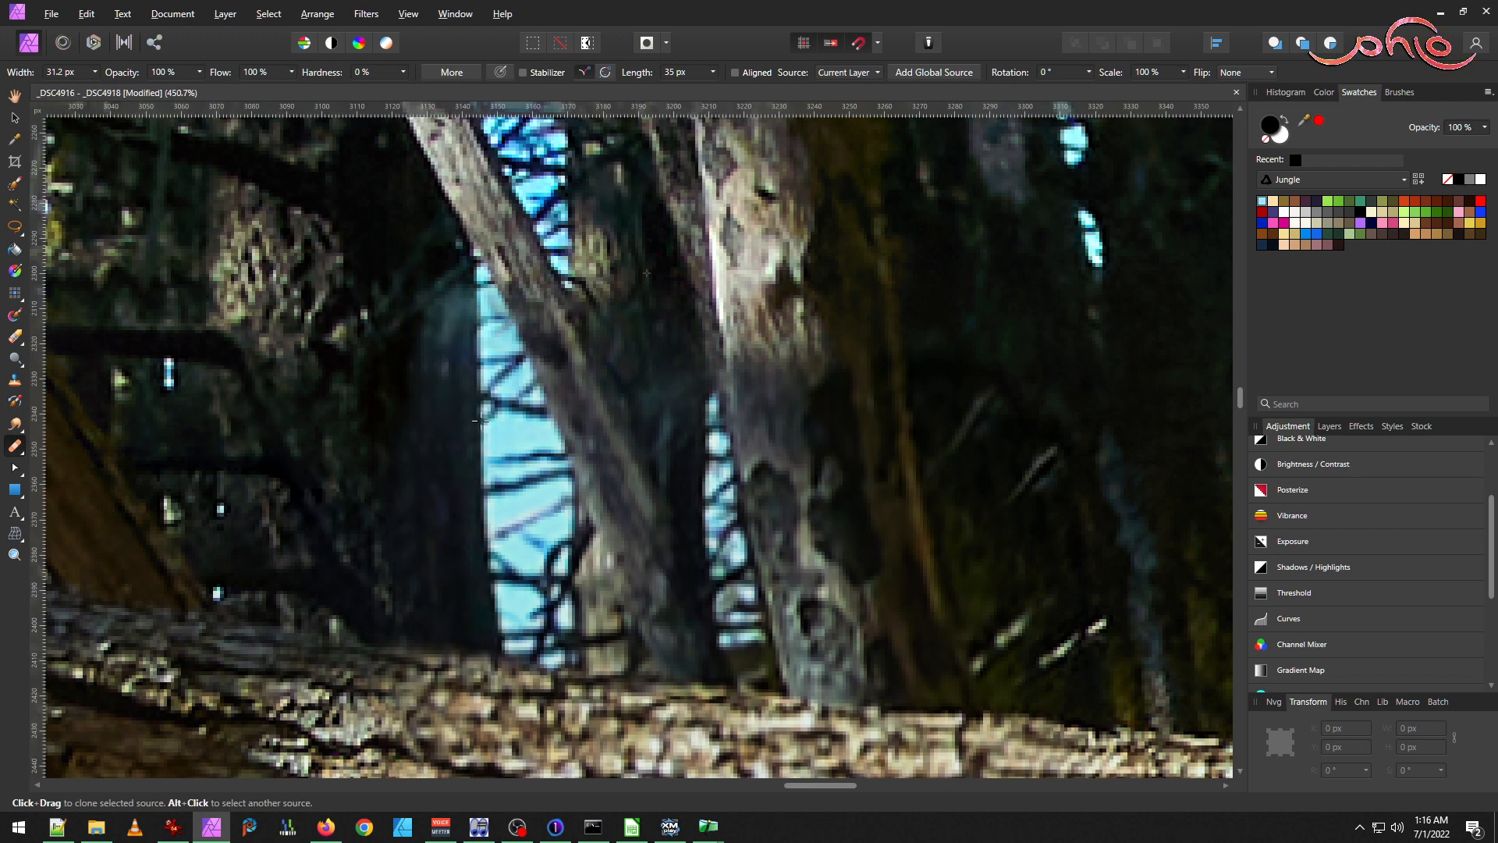
Try to heal the pale patch on the dark trunk beside the blue sky gap with bark sampled below it, then consider the Inpainting Brush.
alt+click(450, 459)
mouse_move(452, 389)
mouse_down()
mouse_move(440, 286)
mouse_move(438, 396)
mouse_move(428, 354)
mouse_move(452, 409)
mouse_up()
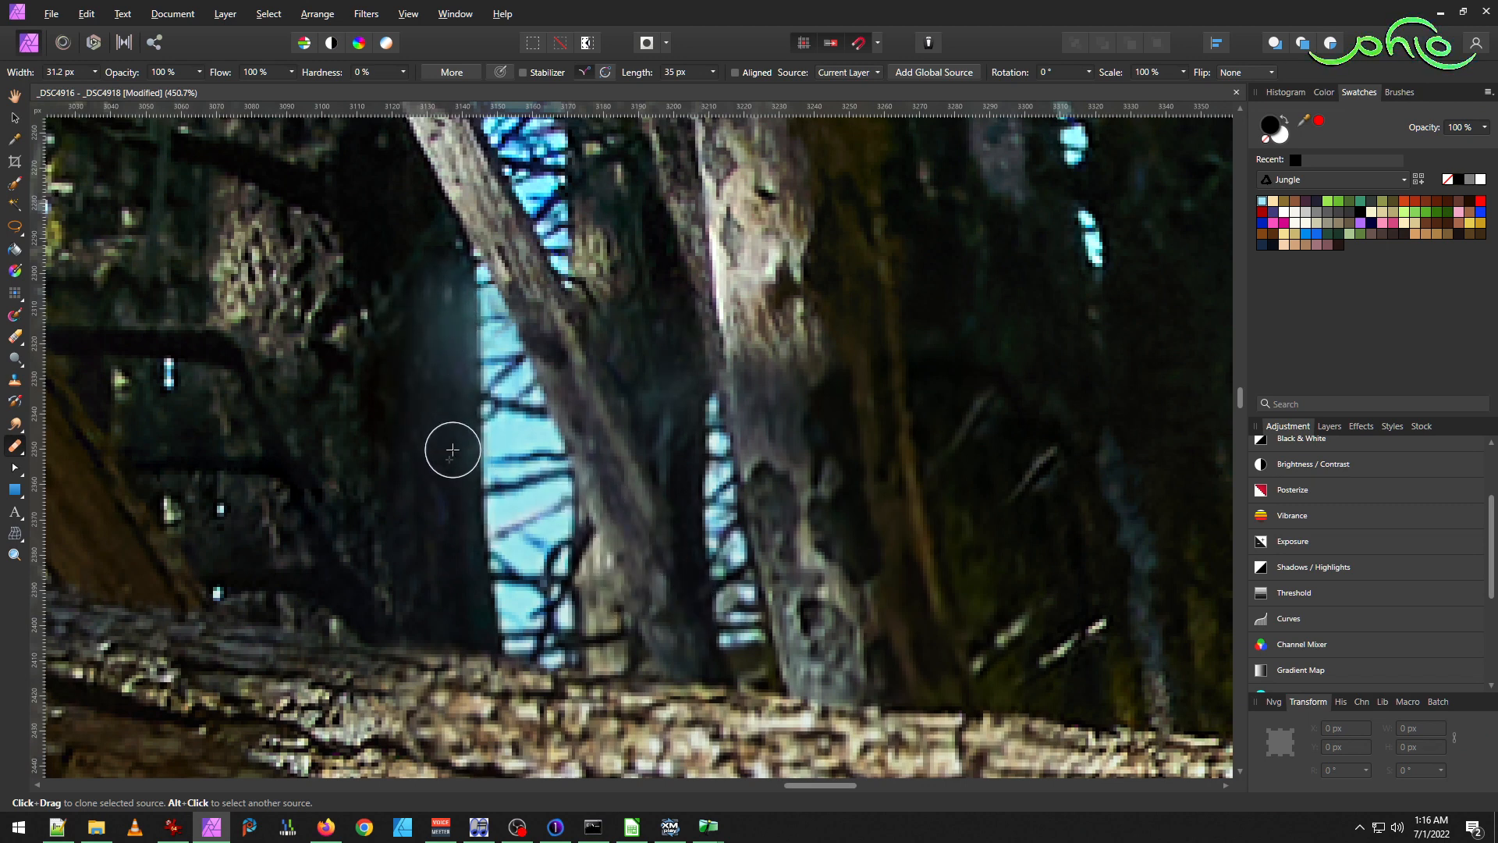
key(ctrl+z)
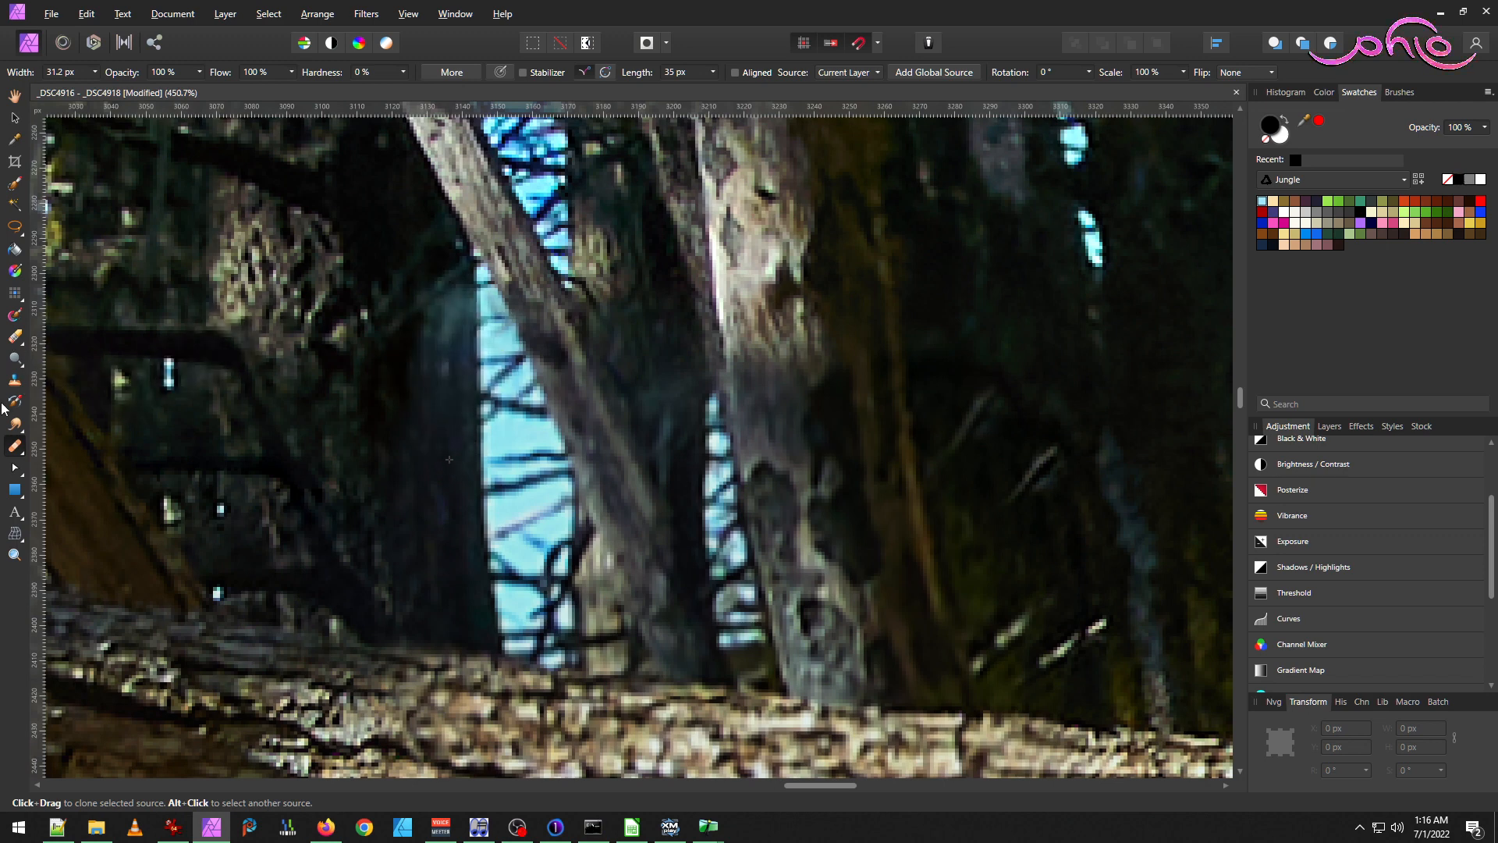
click(16, 452)
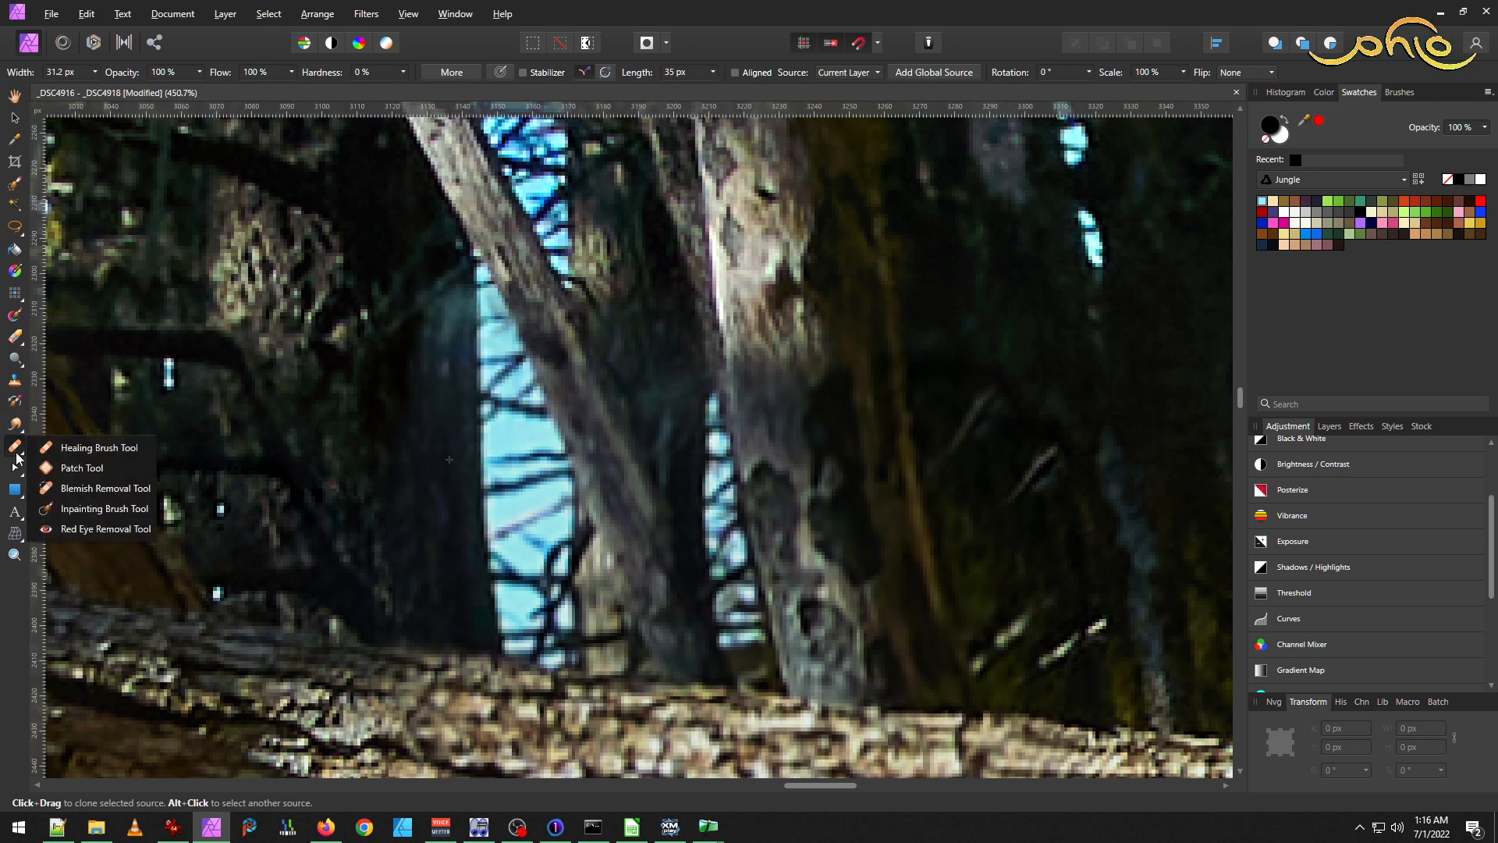
click(123, 509)
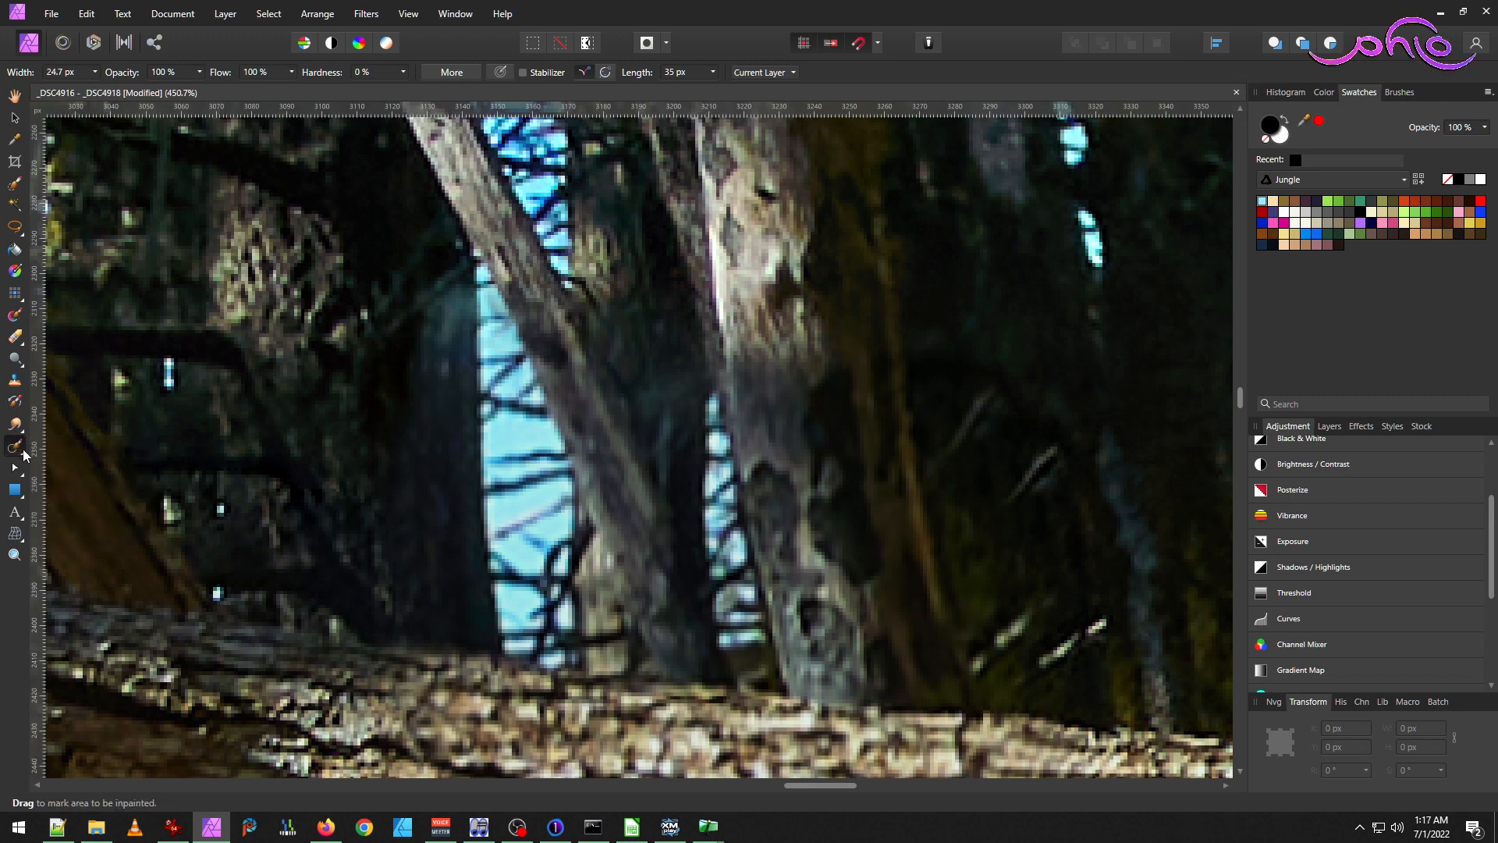
click(24, 455)
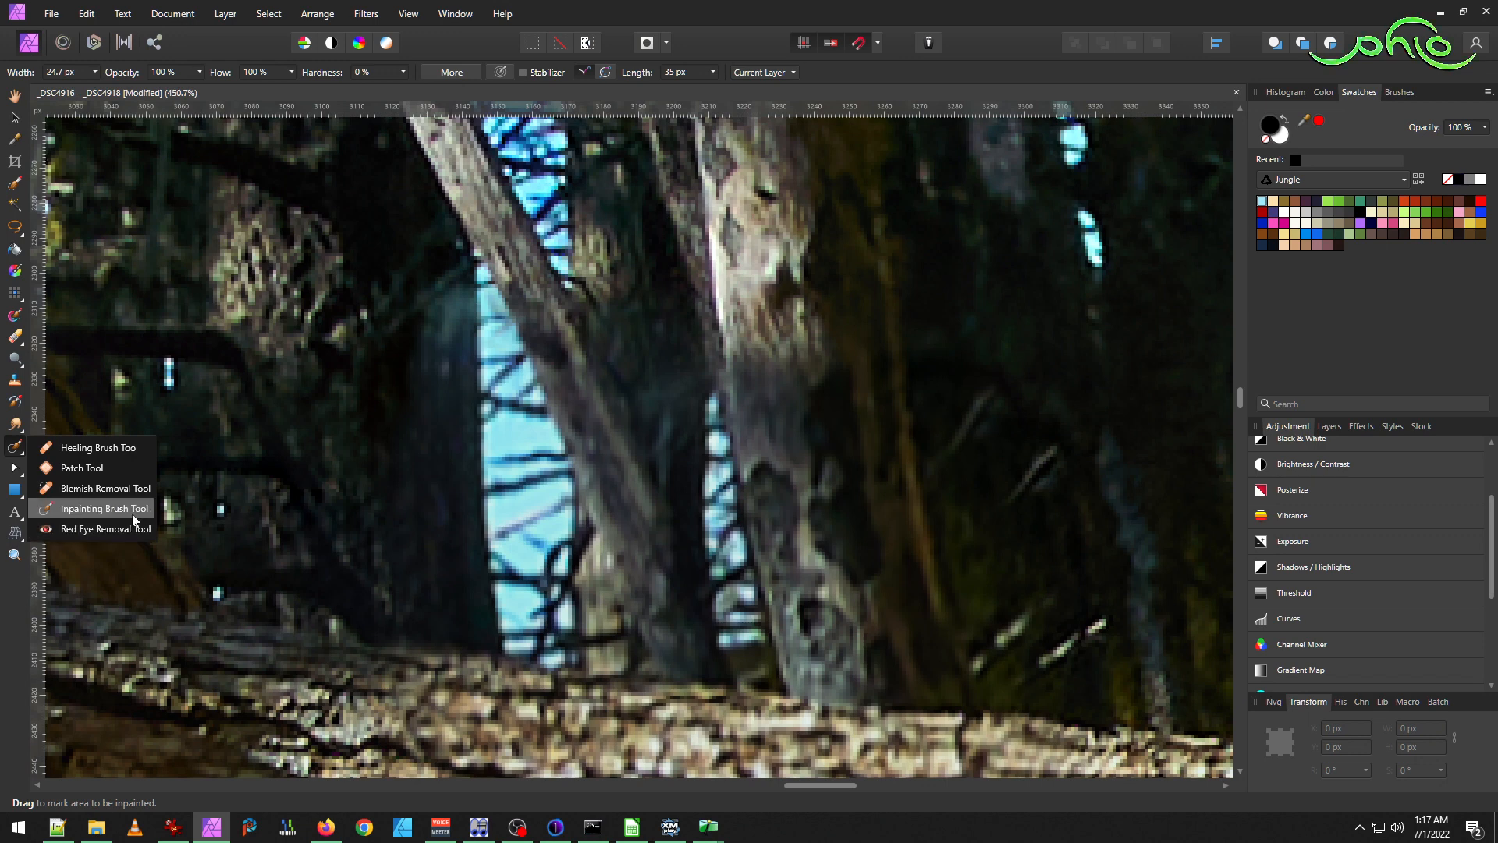
click(24, 456)
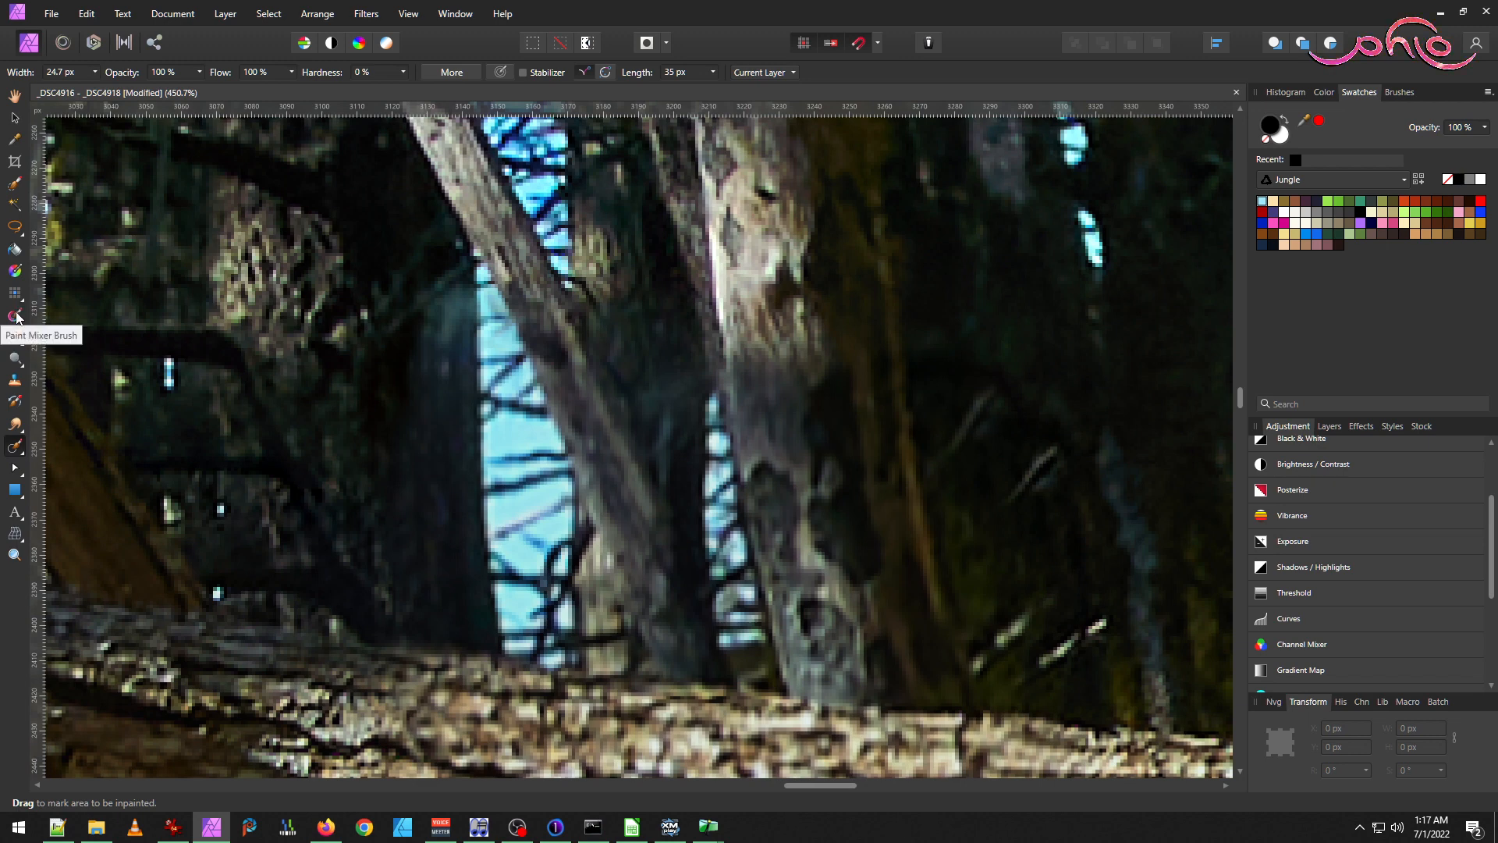
Clone dark bark from lower on the trunk over the pale patch beside the blue sky gap, using a 31.2 px Clone Brush.
click(14, 380)
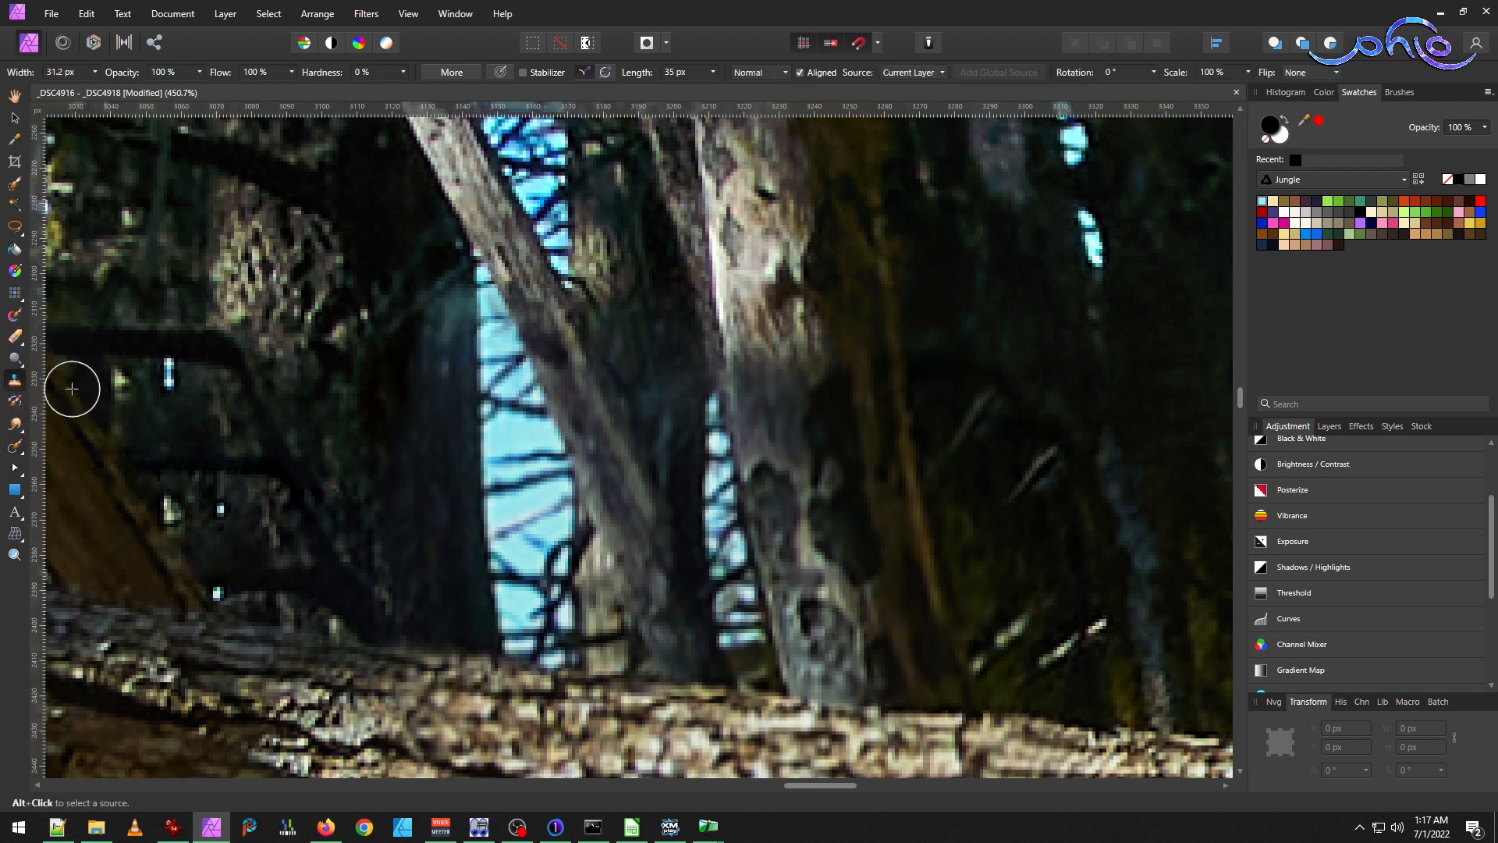
alt+click(456, 461)
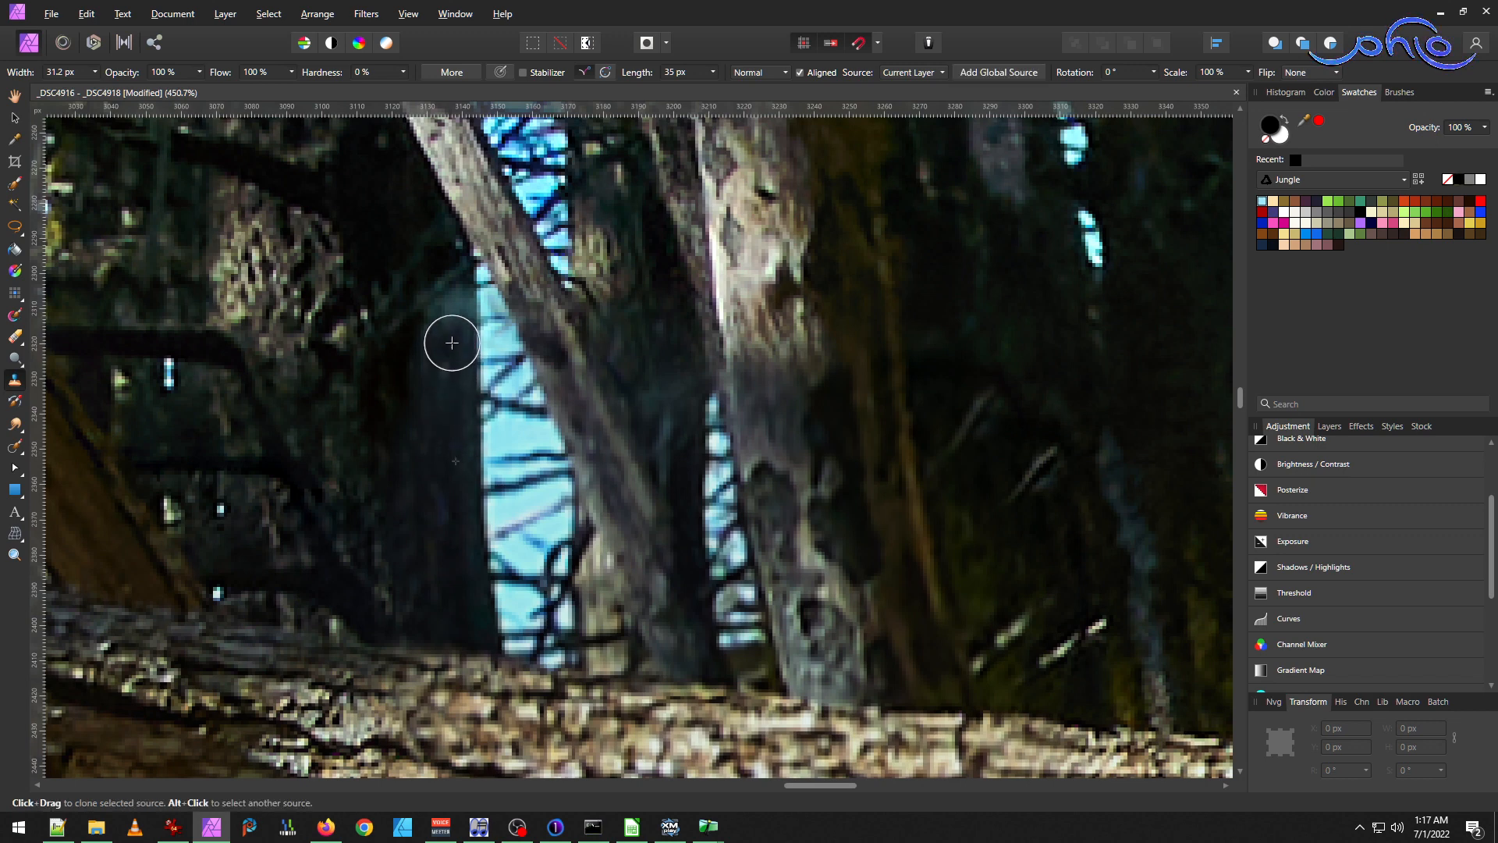
mouse_move(452, 344)
mouse_down()
mouse_move(434, 345)
mouse_move(436, 413)
mouse_move(457, 314)
mouse_move(432, 405)
mouse_move(446, 487)
mouse_move(433, 393)
mouse_up()
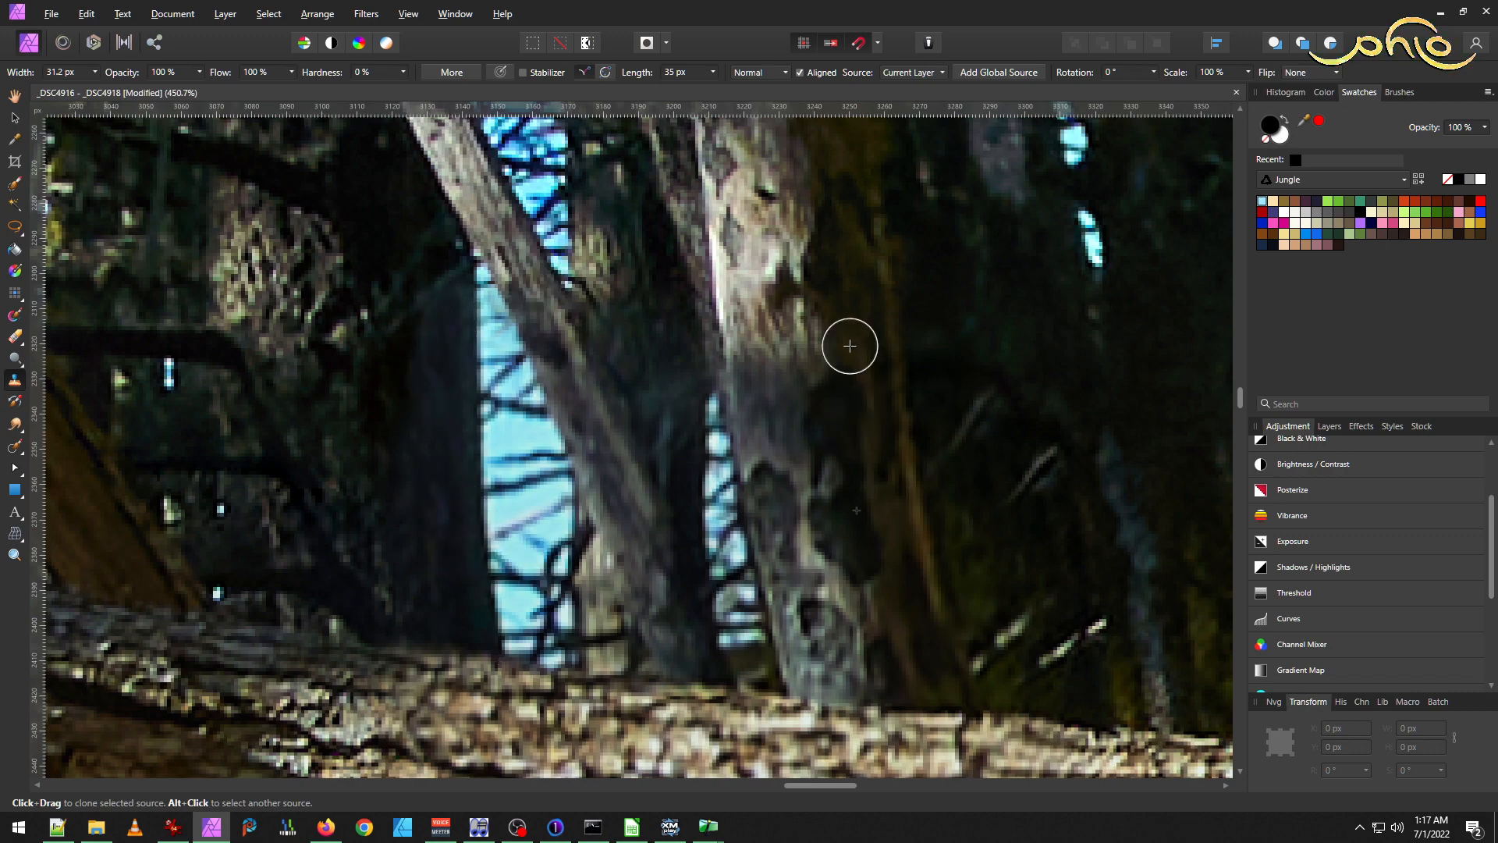
Review the repaired trunks at wider zoom, flatten the document and save it.
scroll(702, 523, down, 2)
scroll(578, 545, down, 2)
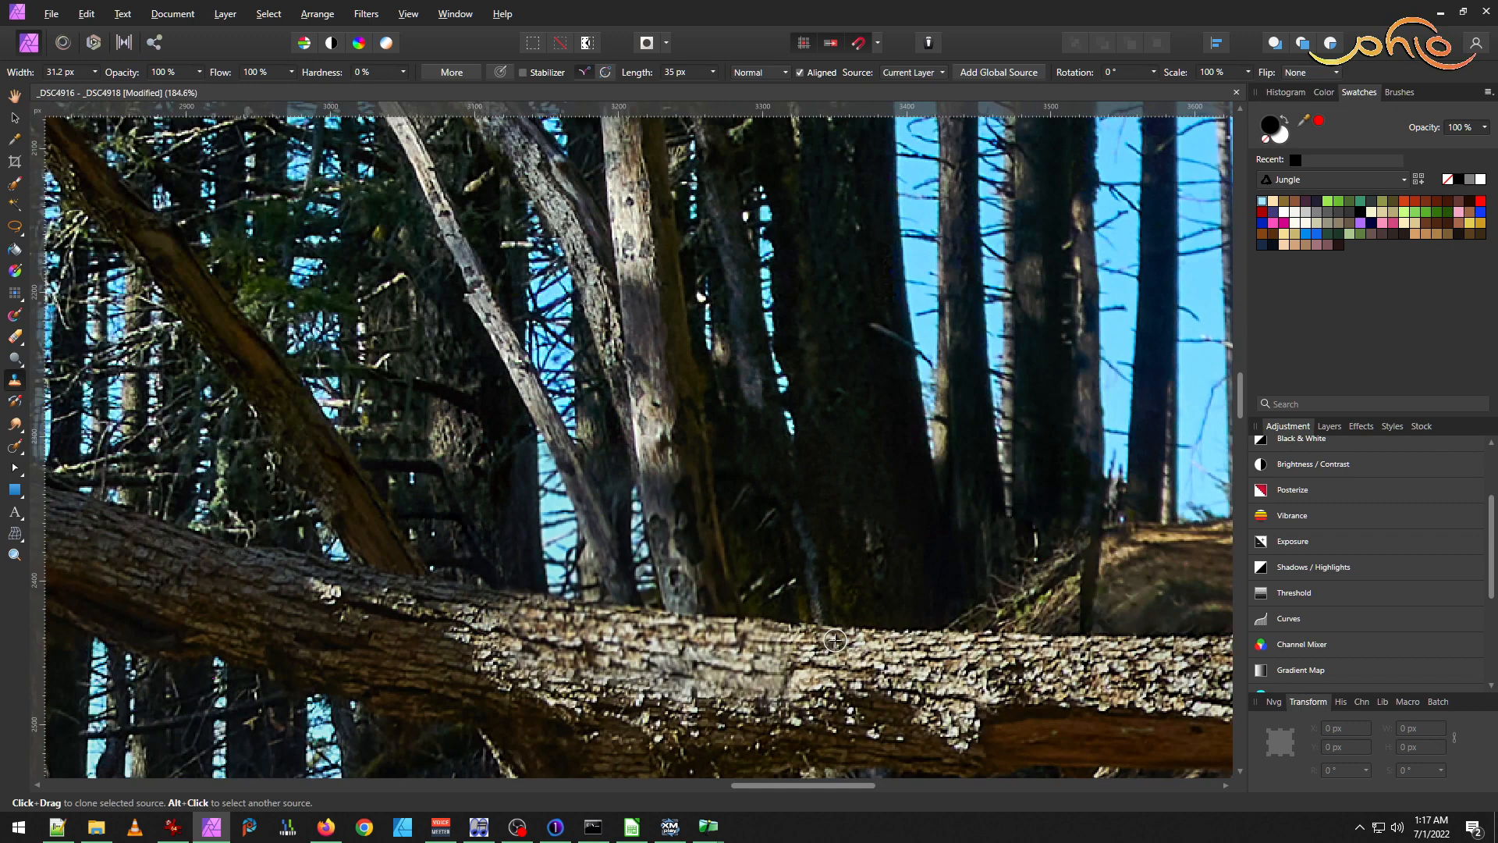
scroll(667, 582, down, 1)
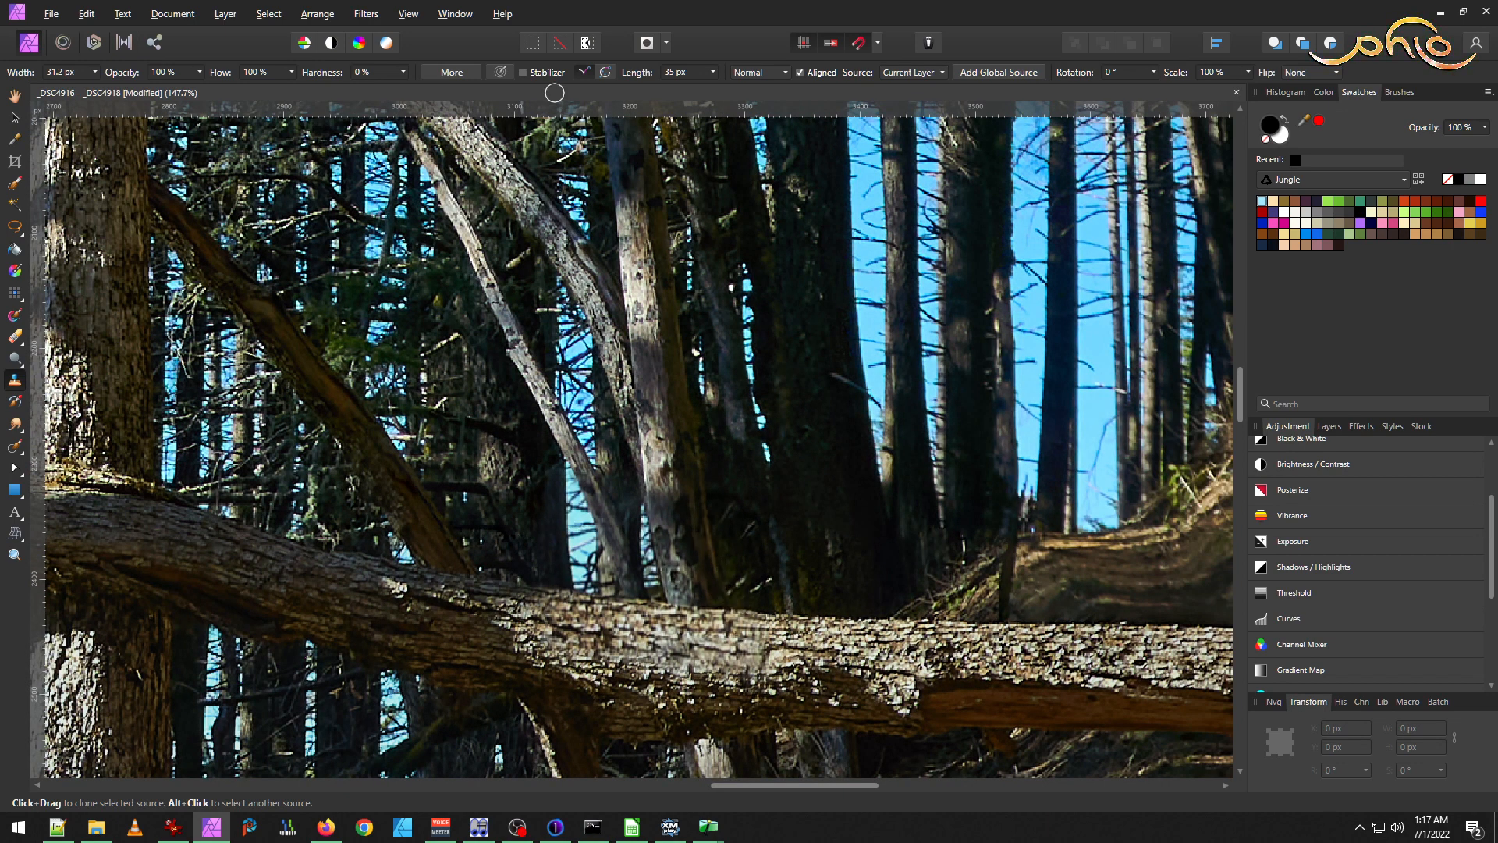
click(224, 13)
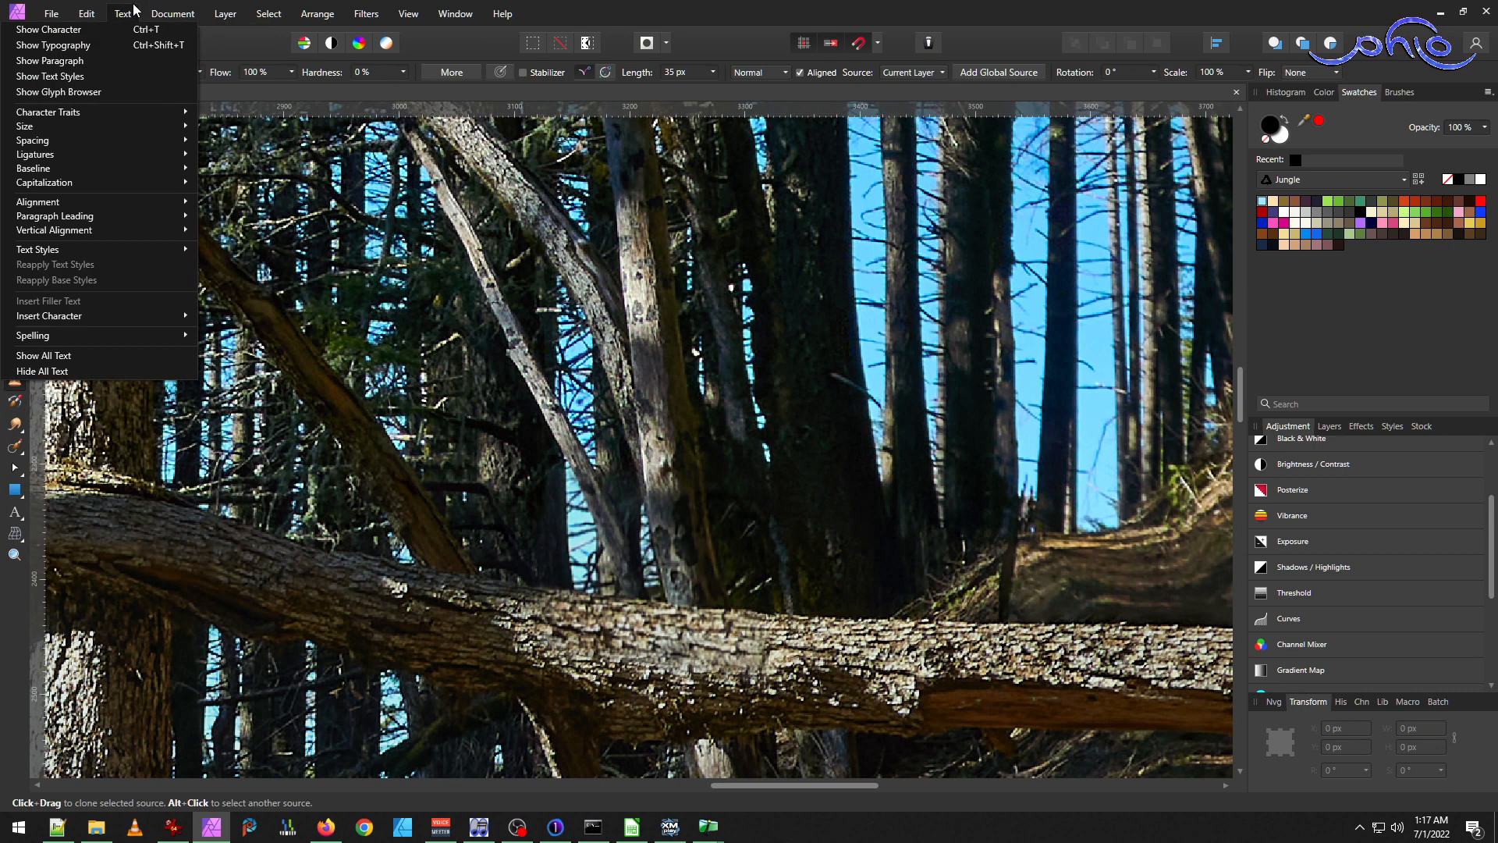
mouse_move(172, 13)
click(147, 304)
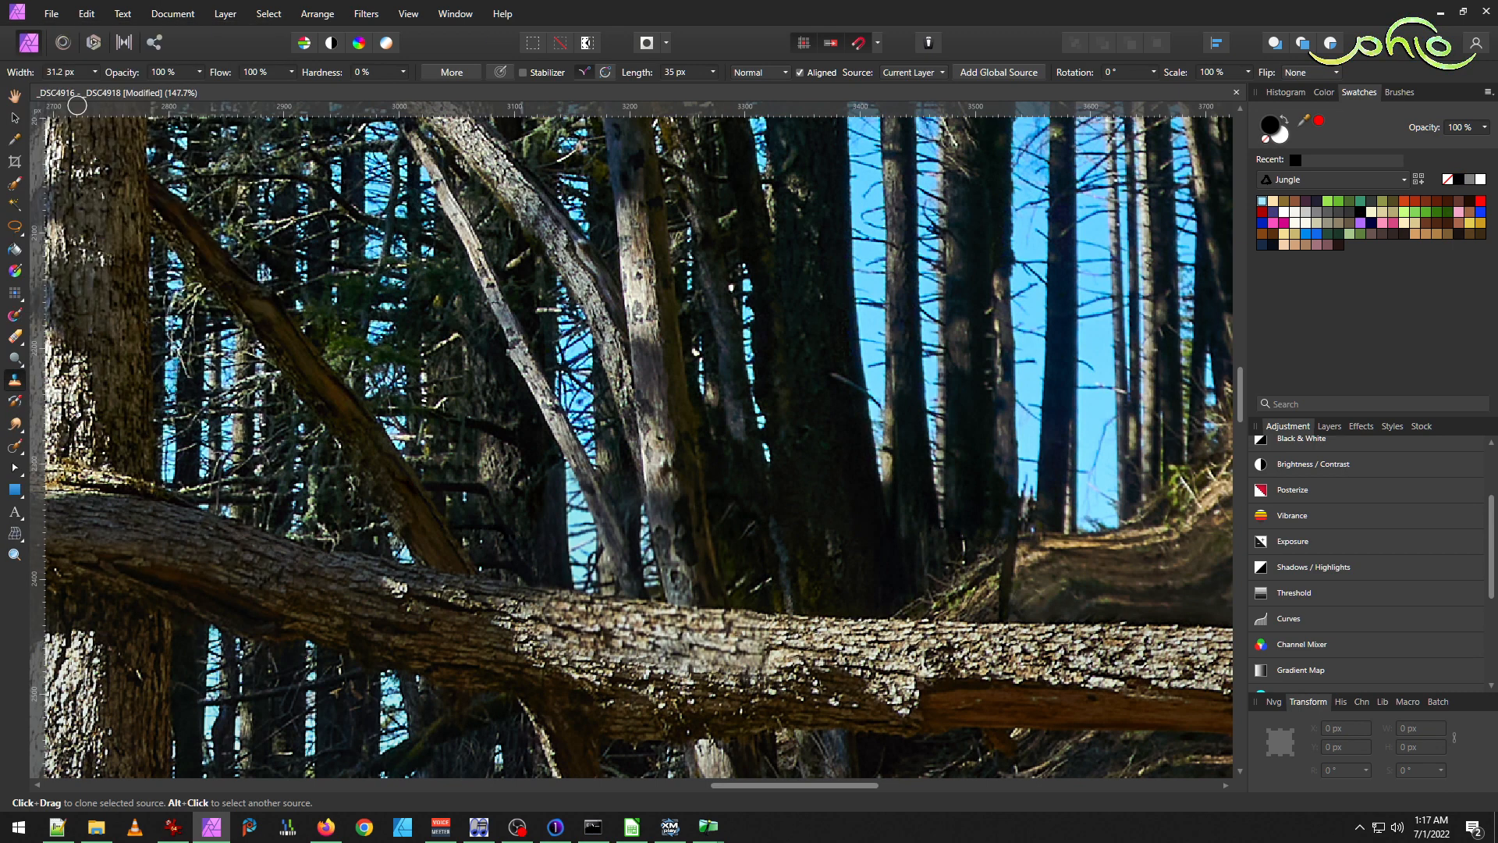
click(58, 11)
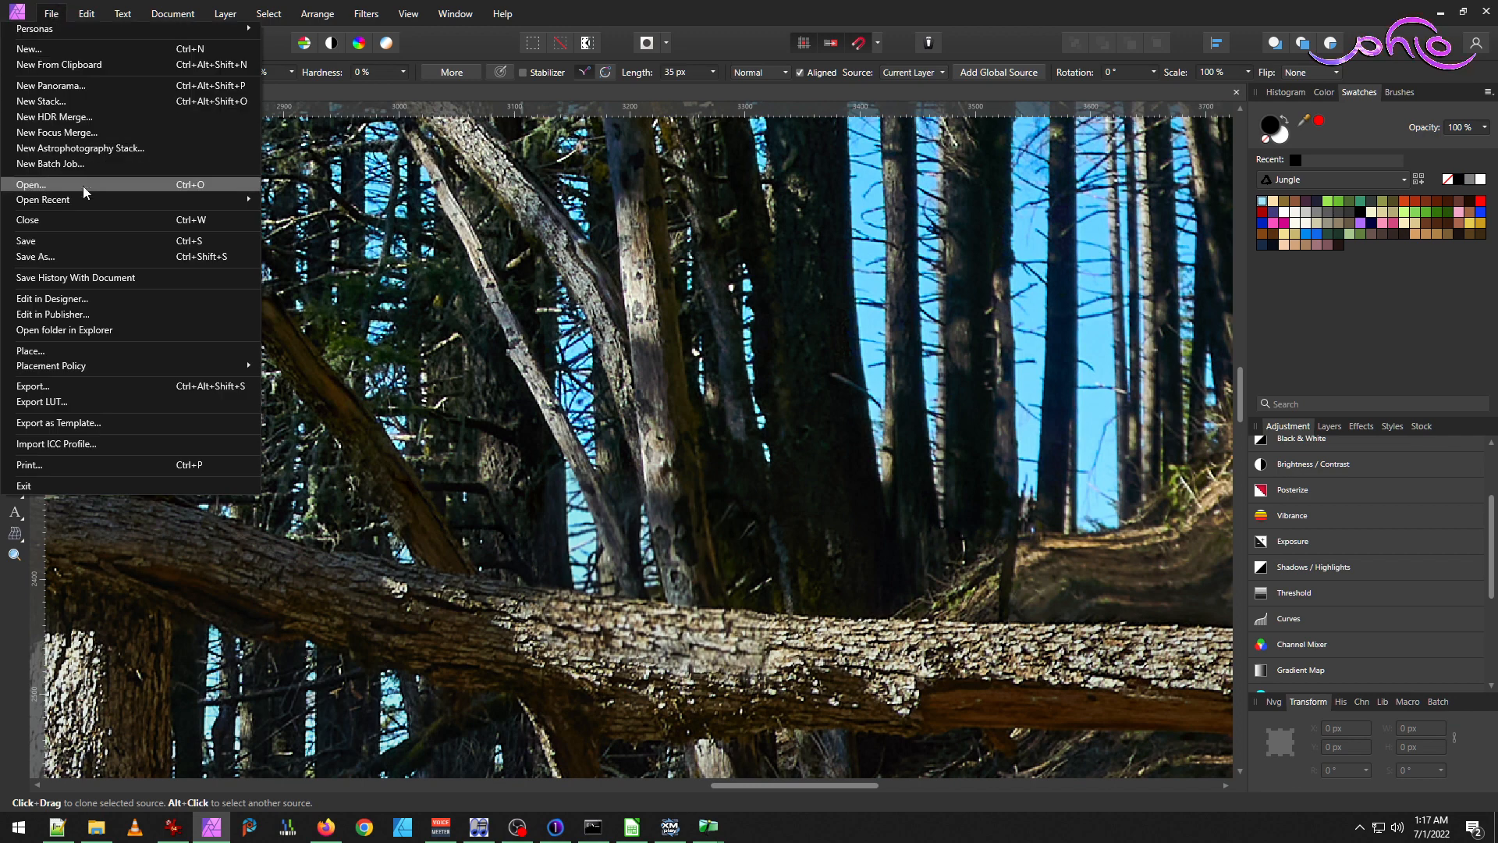
click(108, 240)
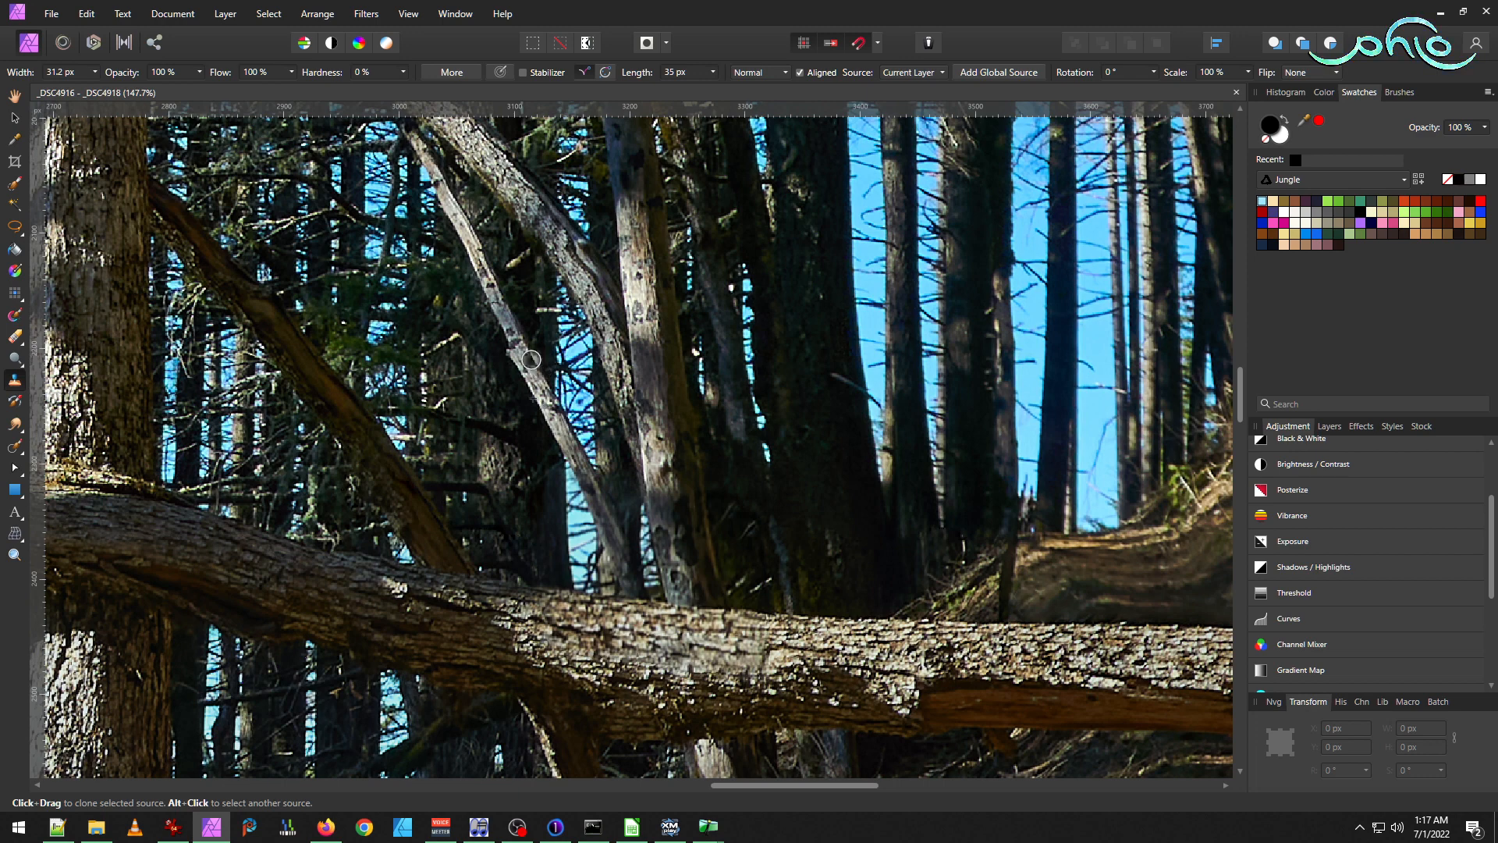
Switch to IrfanView and draw a green ellipse around the red-circled repaired trunk spot just above the fallen log, then leave the ellipse tool.
click(167, 825)
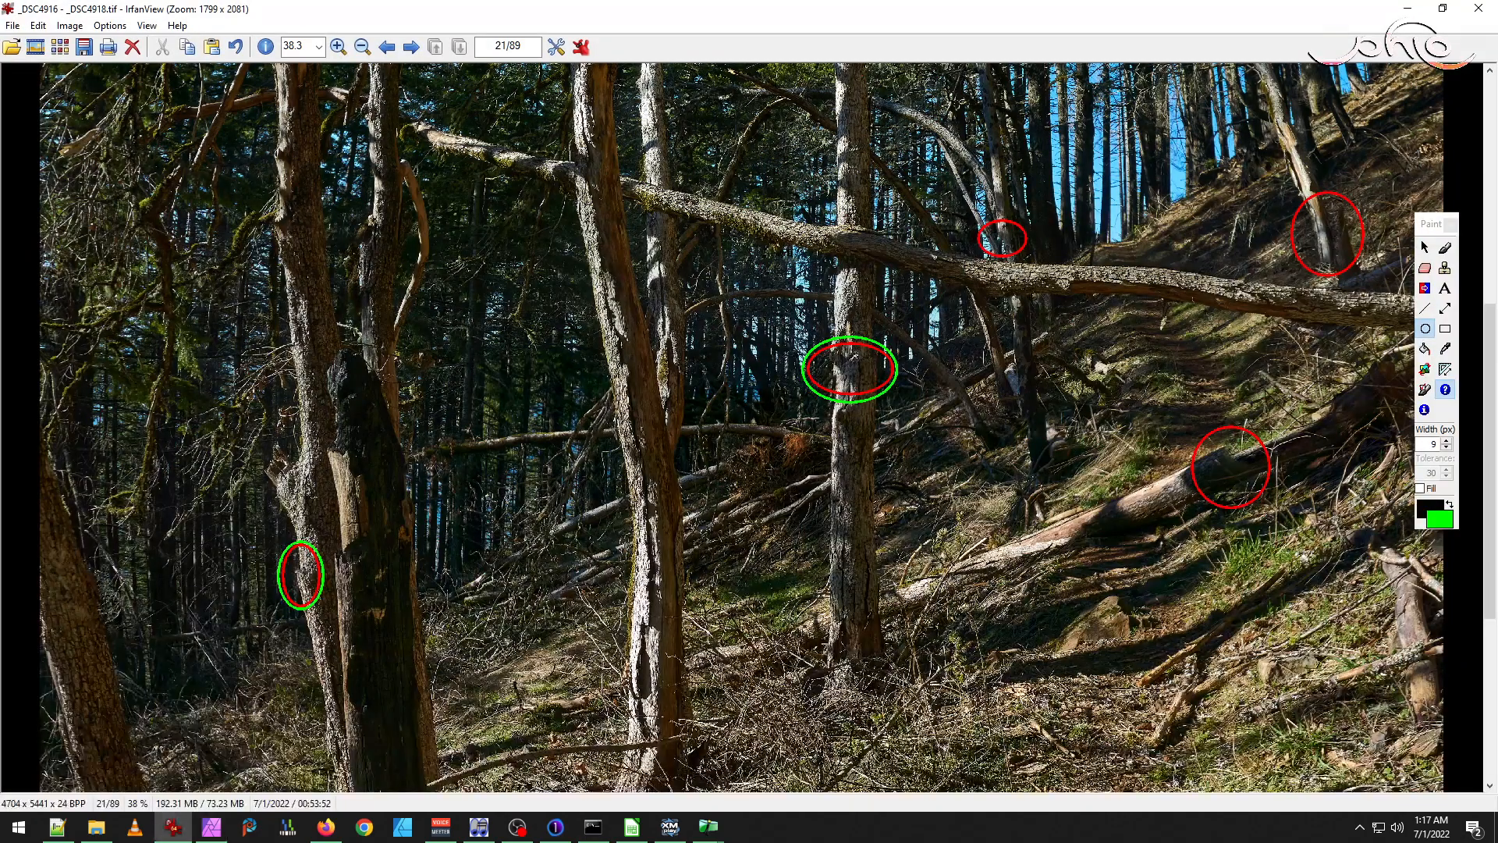
drag(968, 209, 1038, 265)
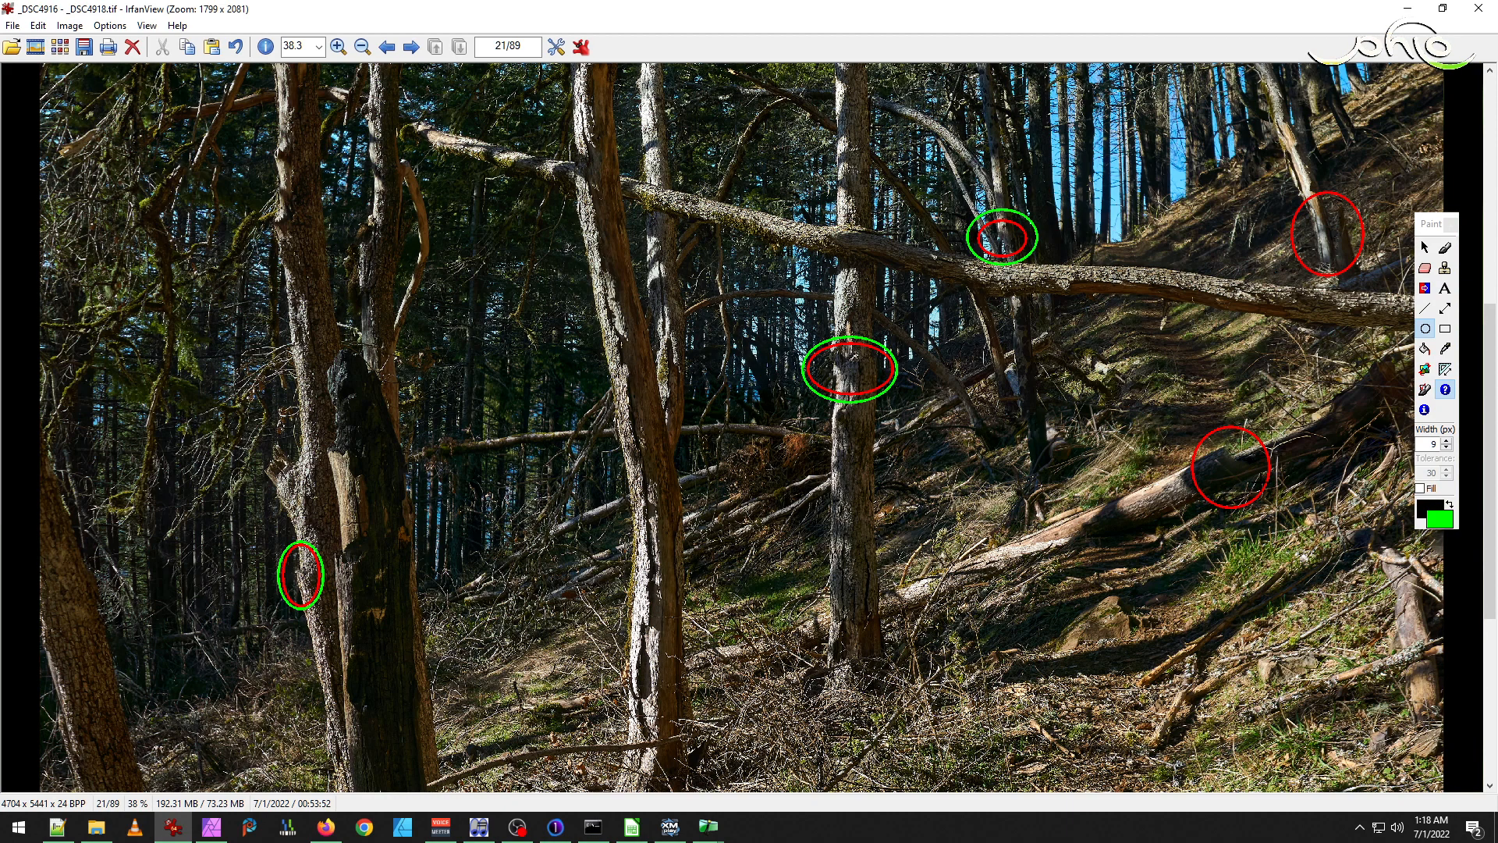
click(1425, 247)
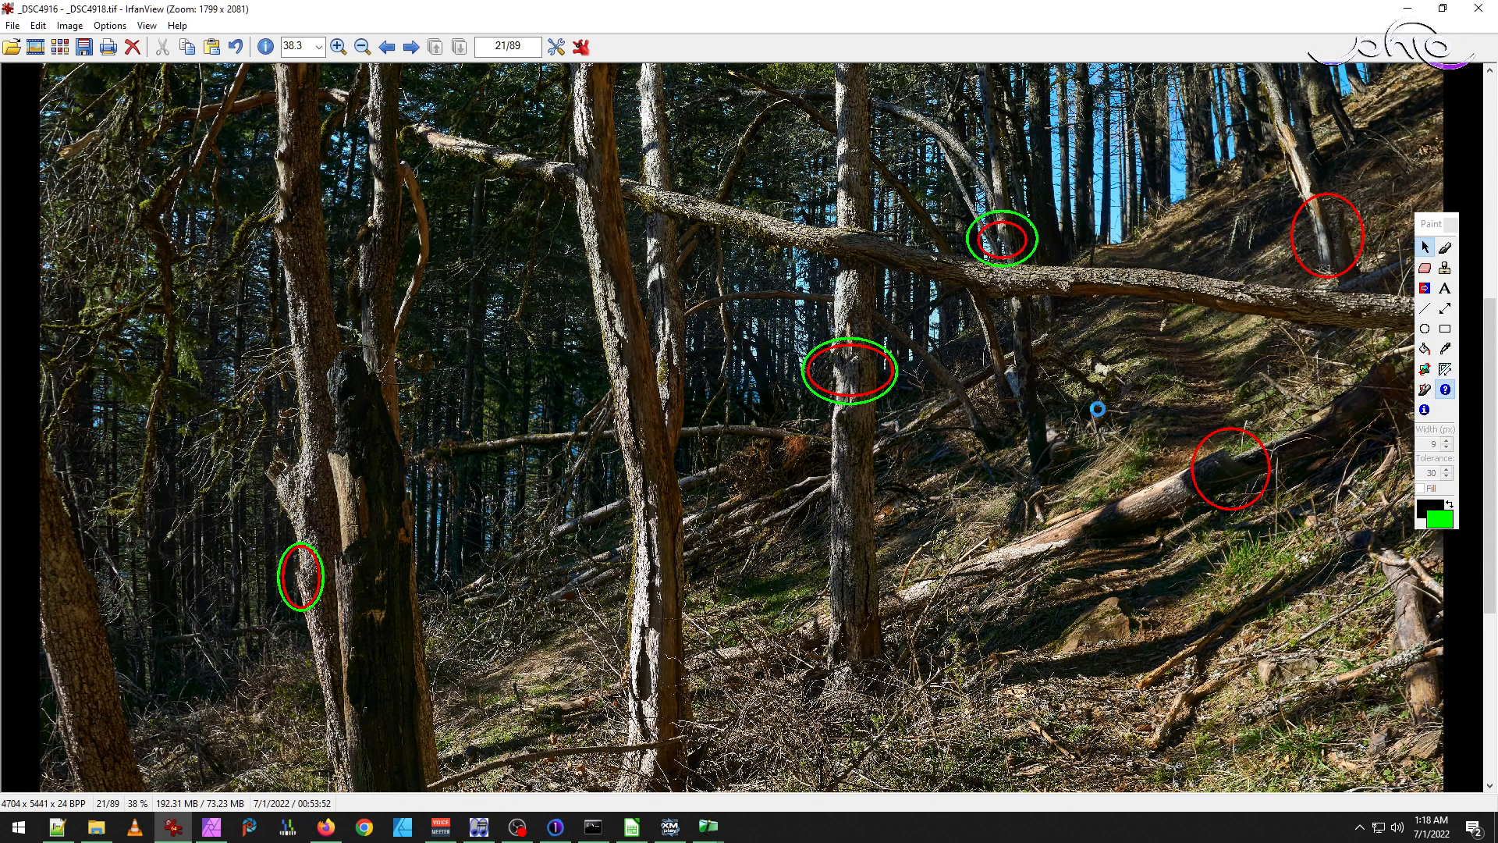
Check the remaining red-circled spots, switch back to Affinity Photo and locate the misaligned broken trunk on the hillside above the log.
scroll(1106, 409, up, 5)
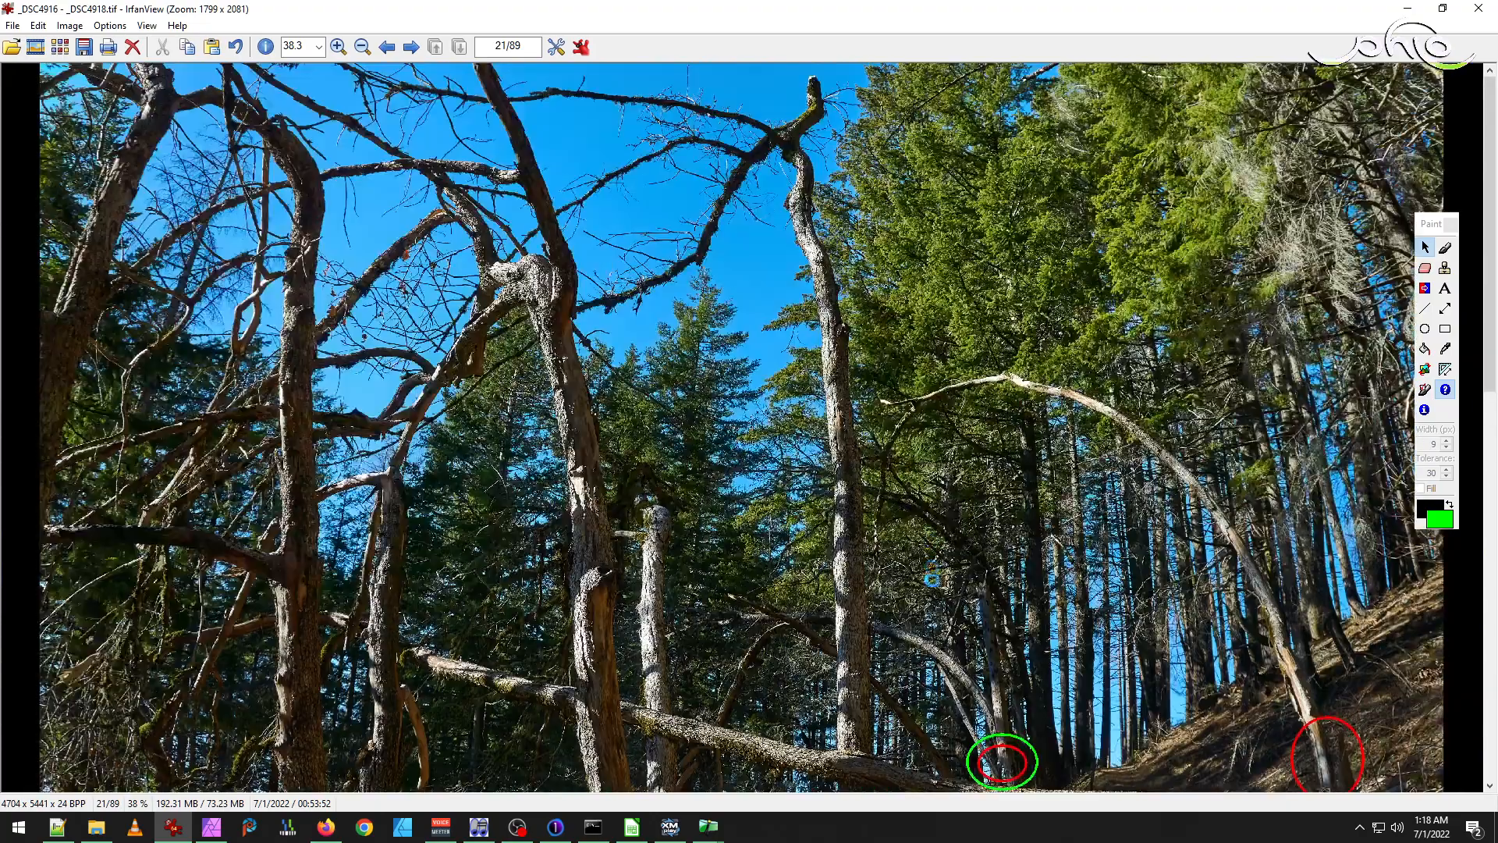
drag(934, 591, 925, 374)
drag(1197, 481, 1137, 269)
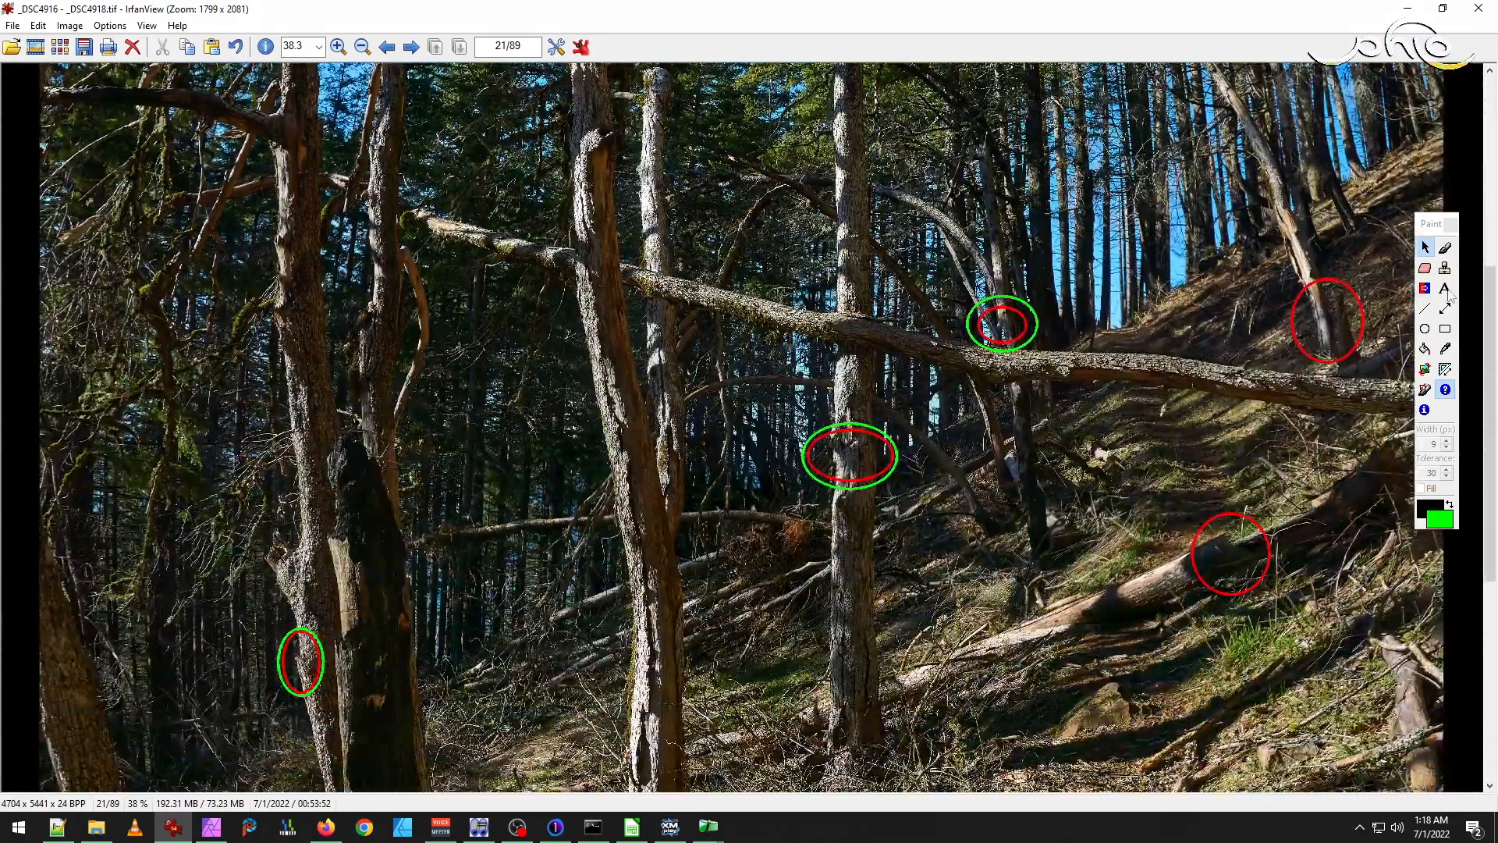
key(alt+Tab)
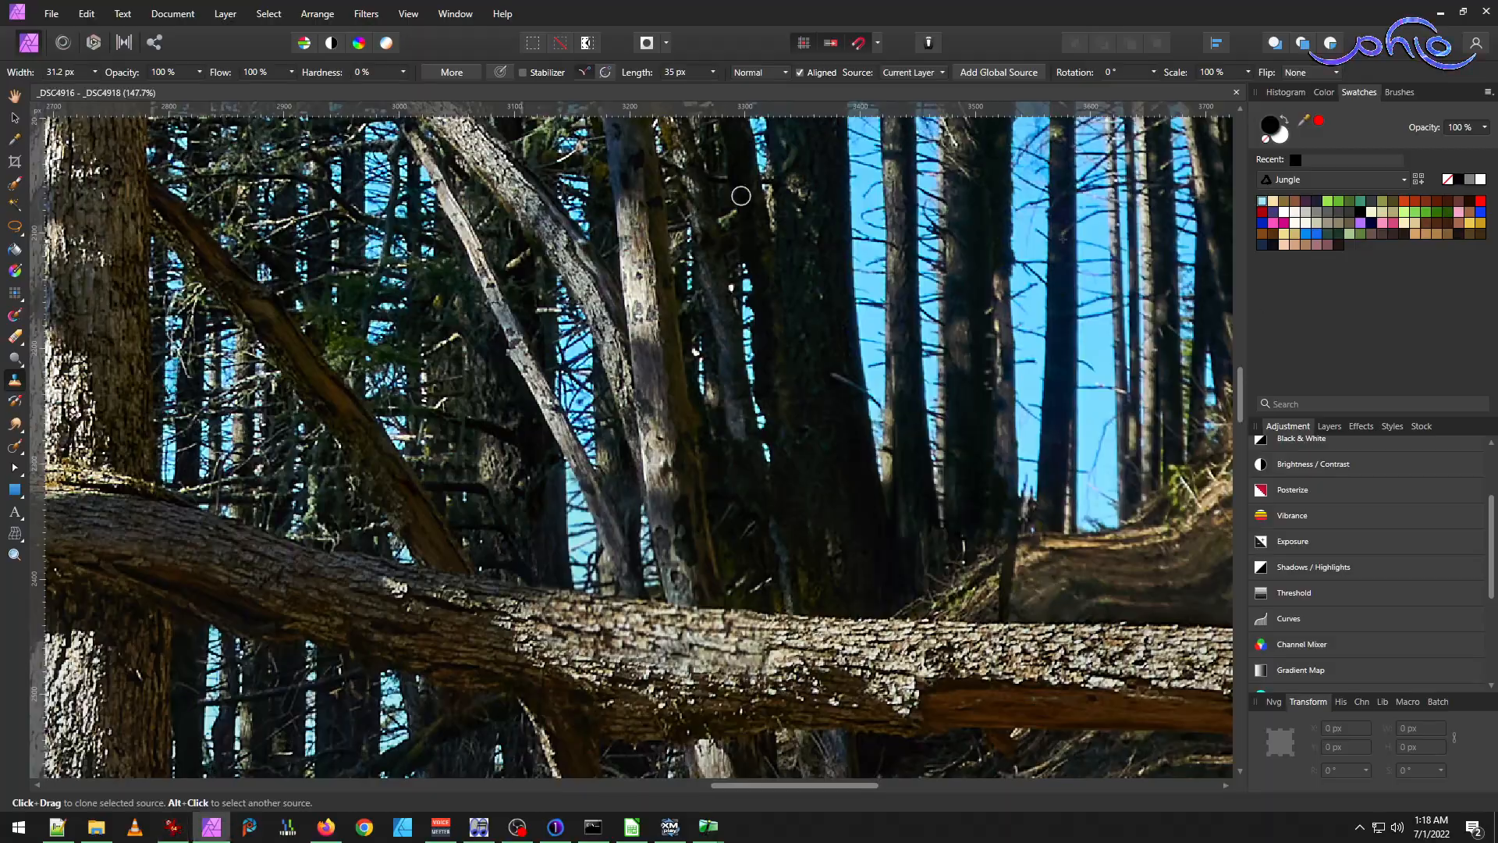
click(14, 95)
drag(1171, 234, 671, 316)
drag(1085, 404, 468, 453)
drag(750, 702, 742, 546)
drag(733, 665, 723, 637)
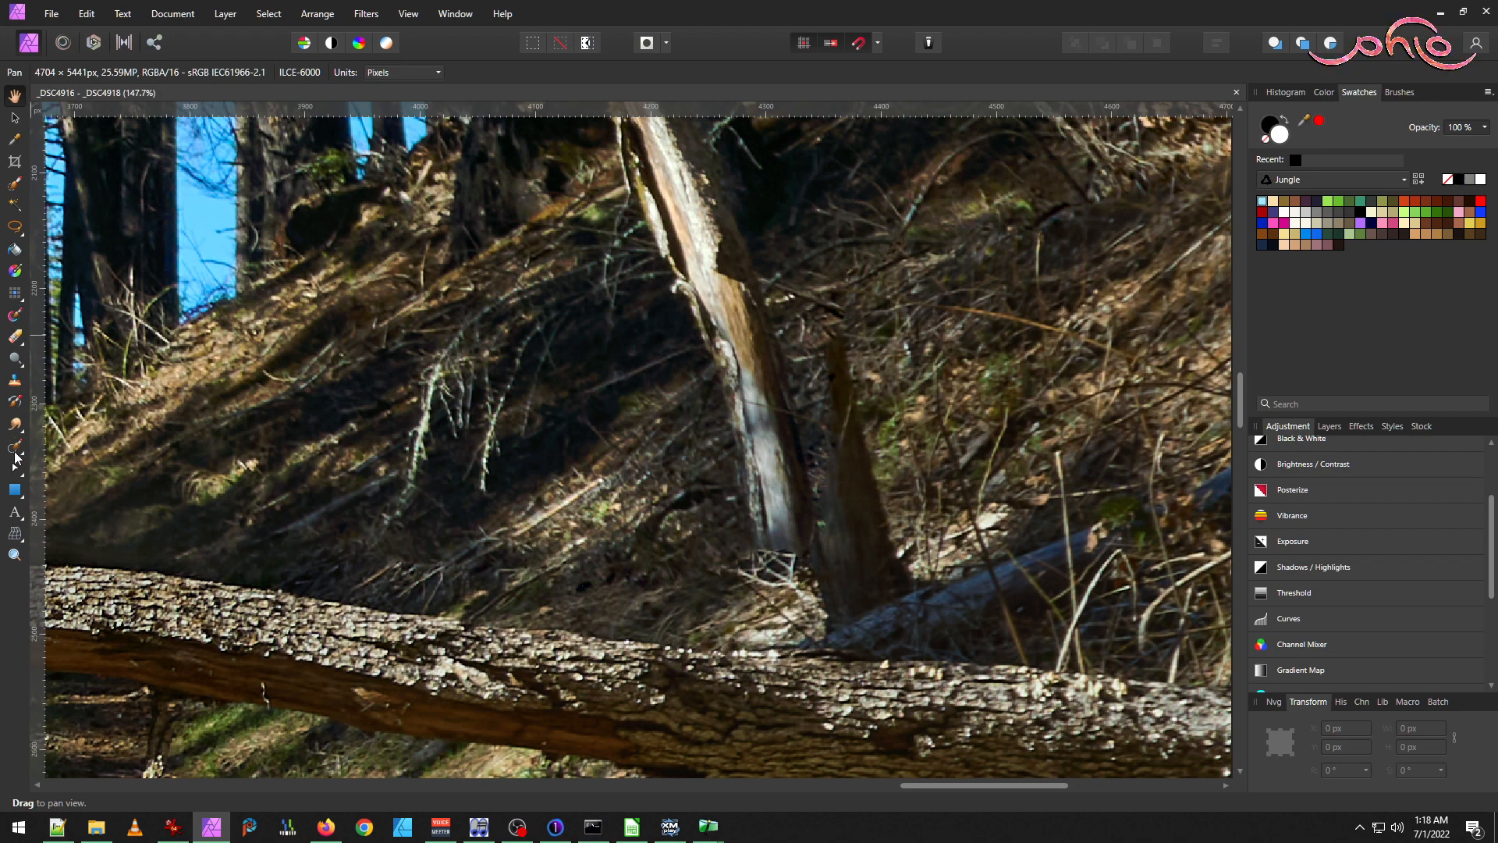
Outline the broken trunk's lower section and some adjacent hillside with a straight-edged freehand selection about 273 × 344 px.
click(729, 545)
click(799, 551)
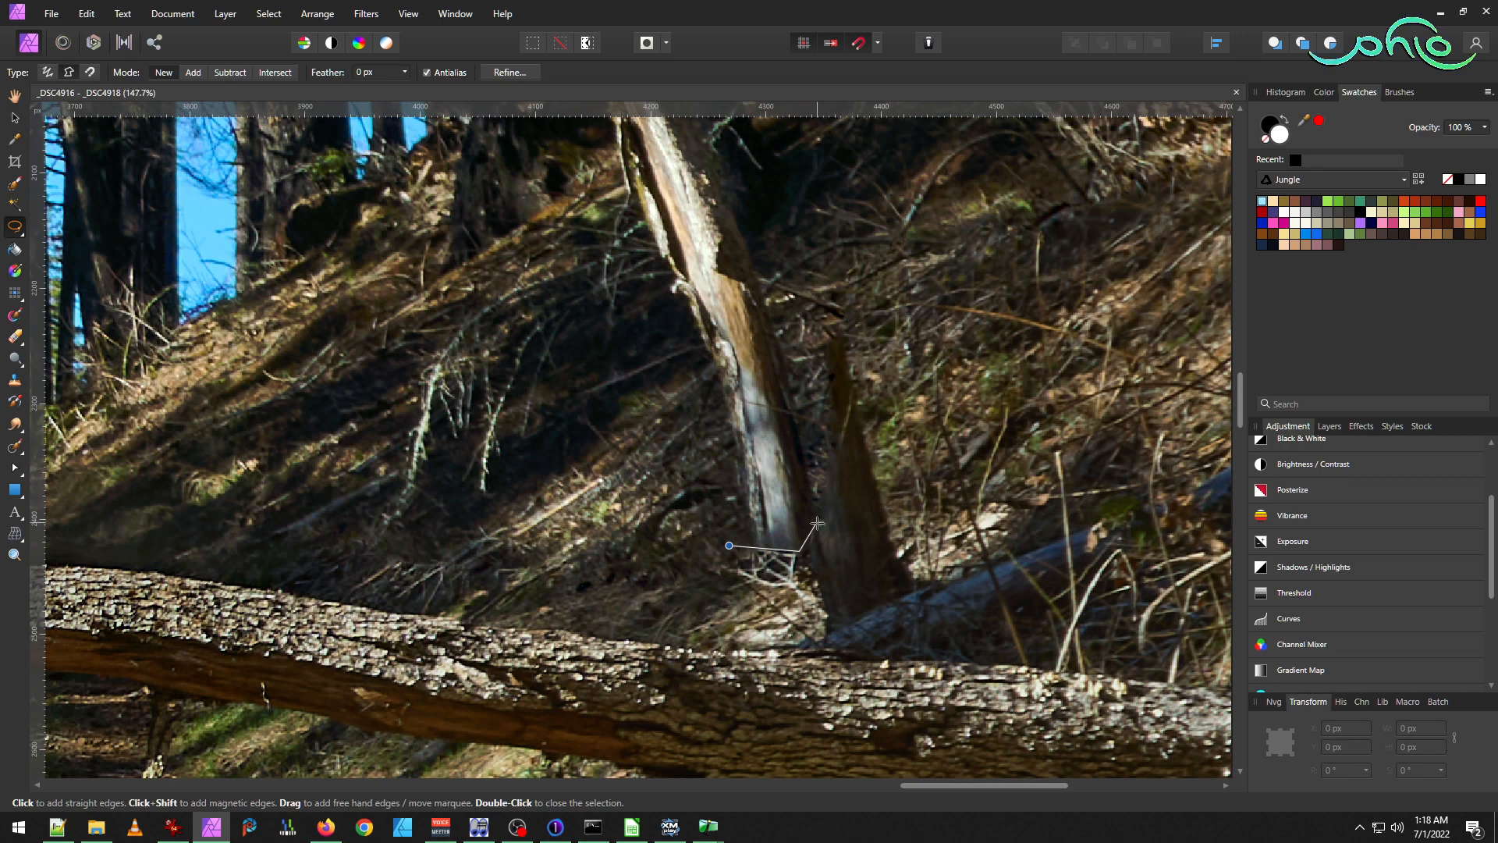
click(816, 522)
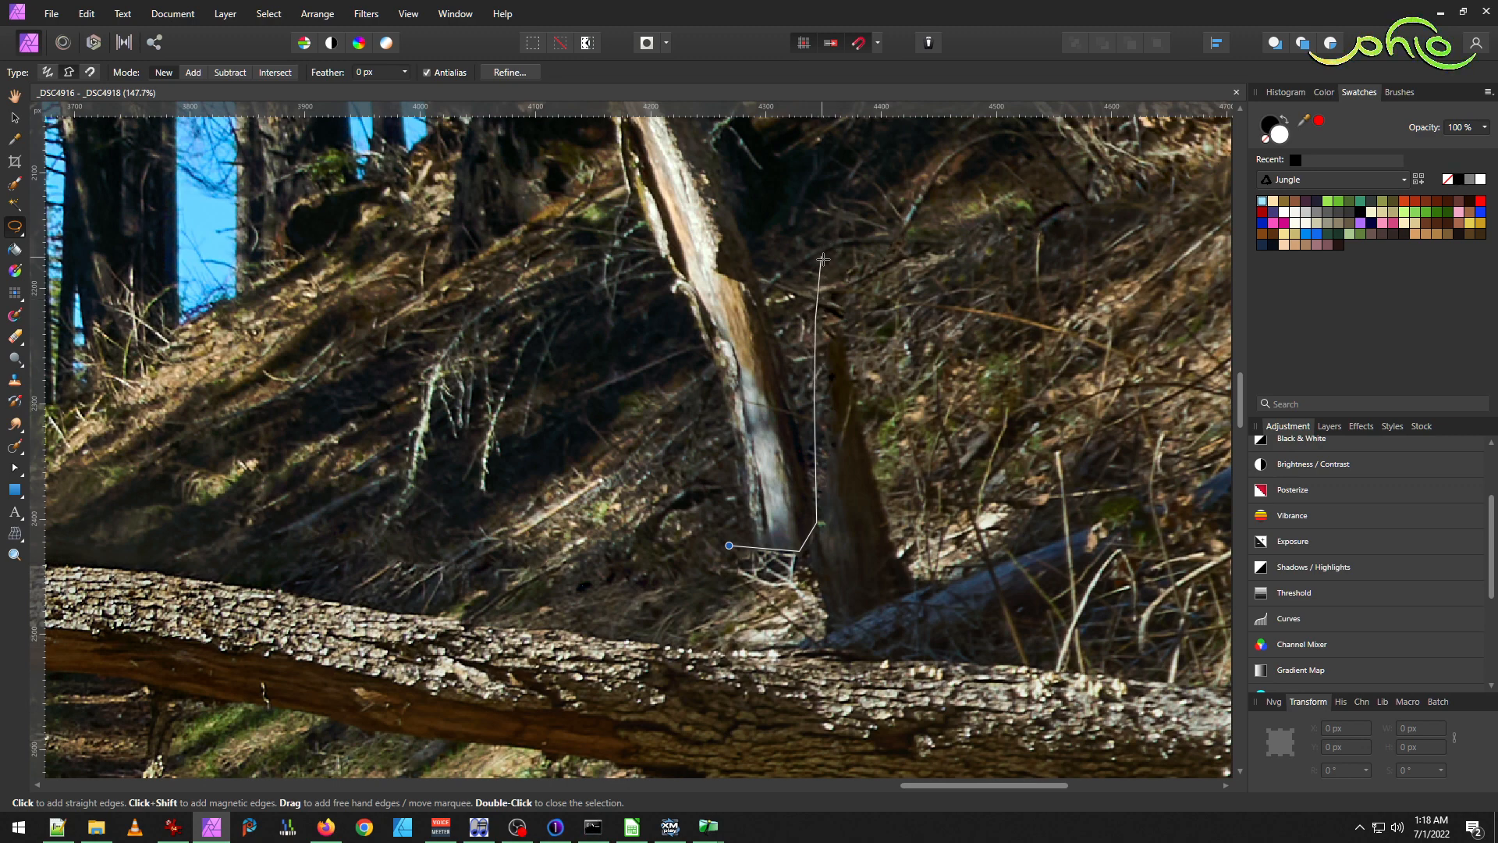
click(816, 319)
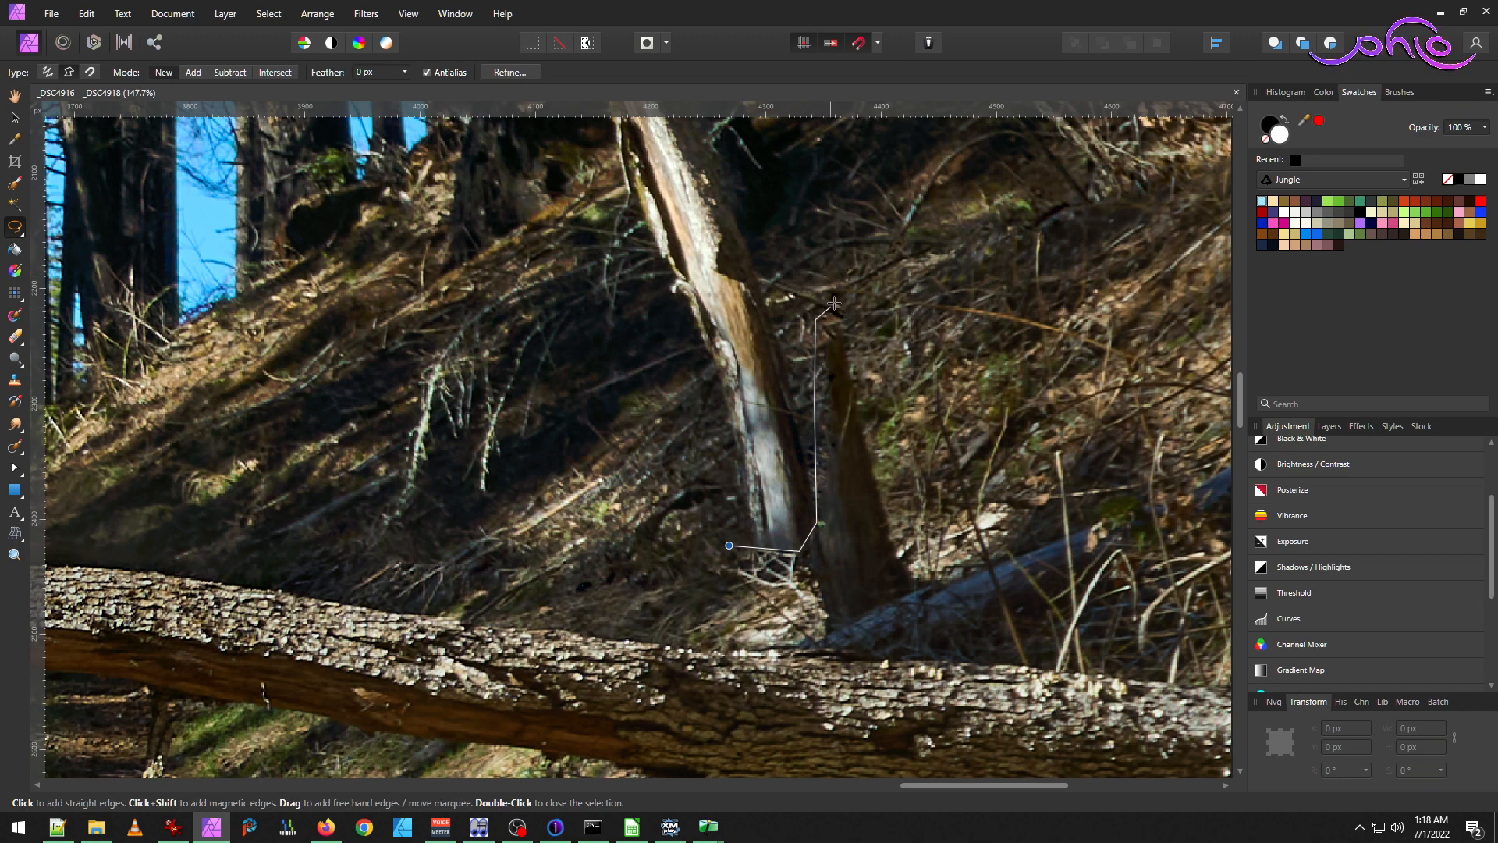
click(875, 306)
click(958, 267)
click(971, 218)
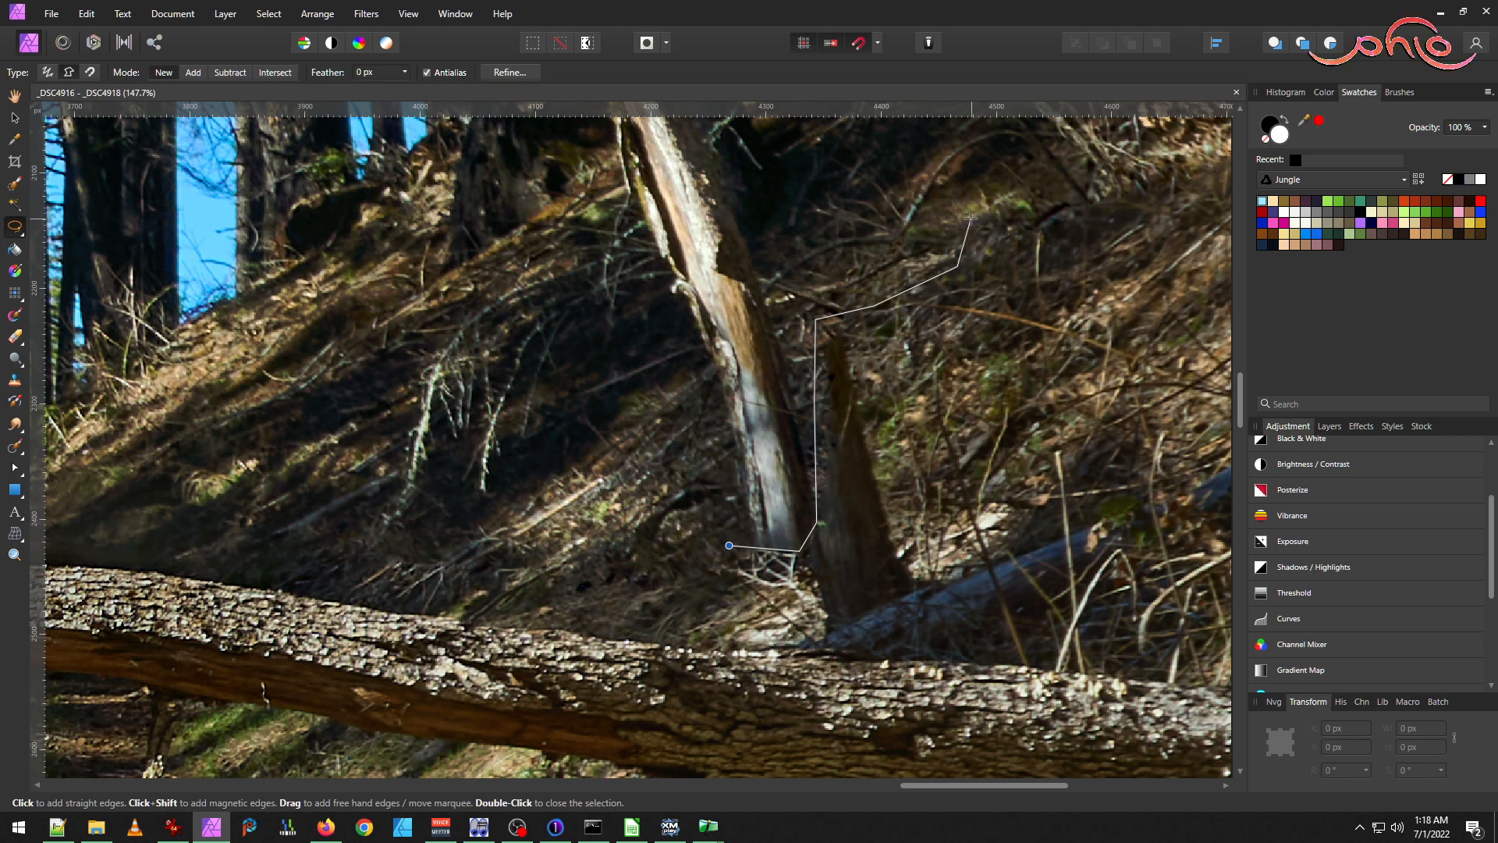
click(955, 155)
click(832, 180)
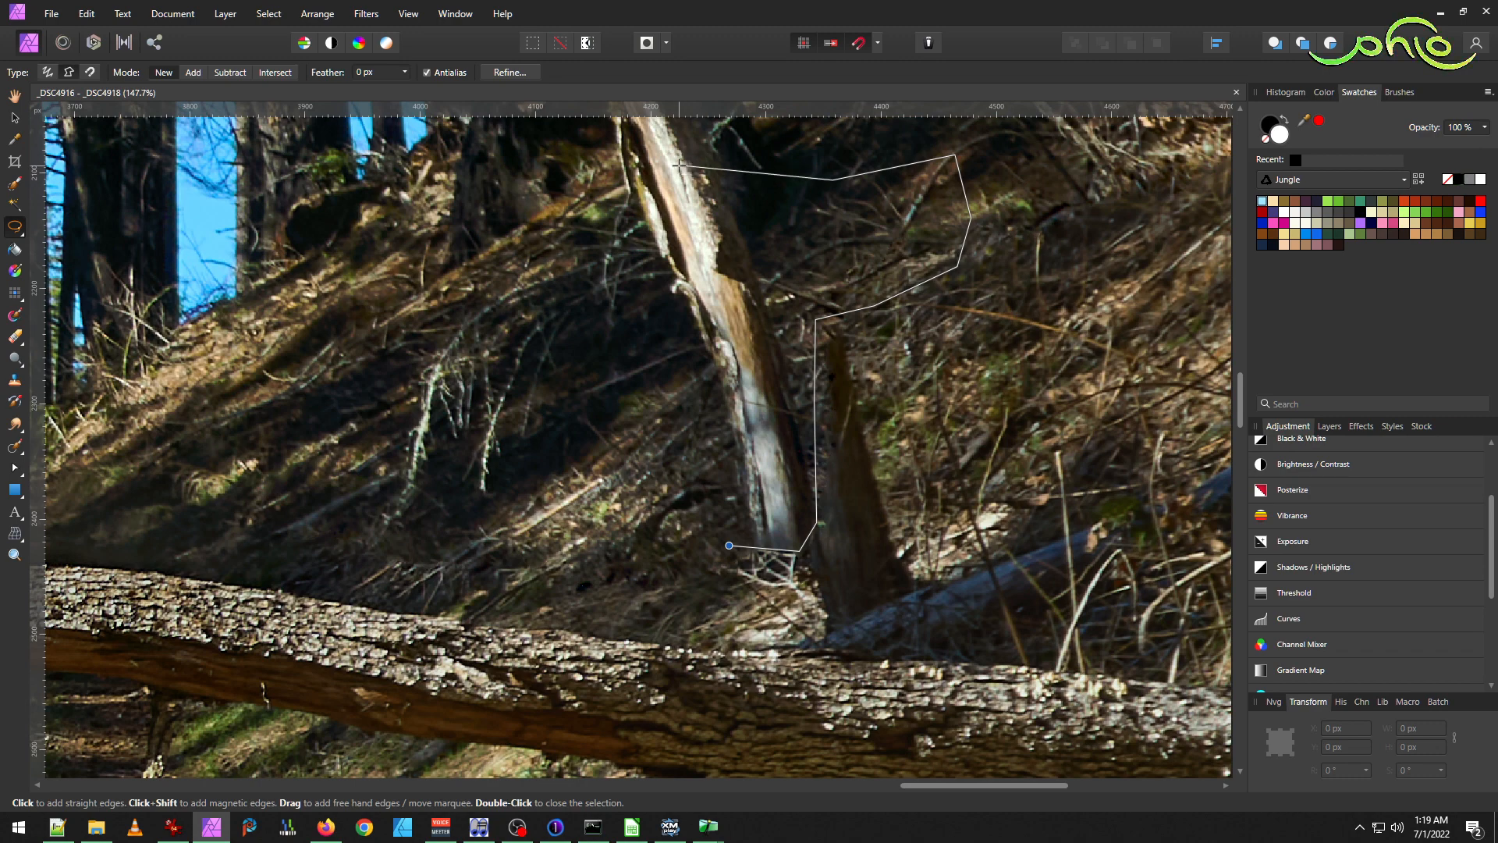
click(677, 165)
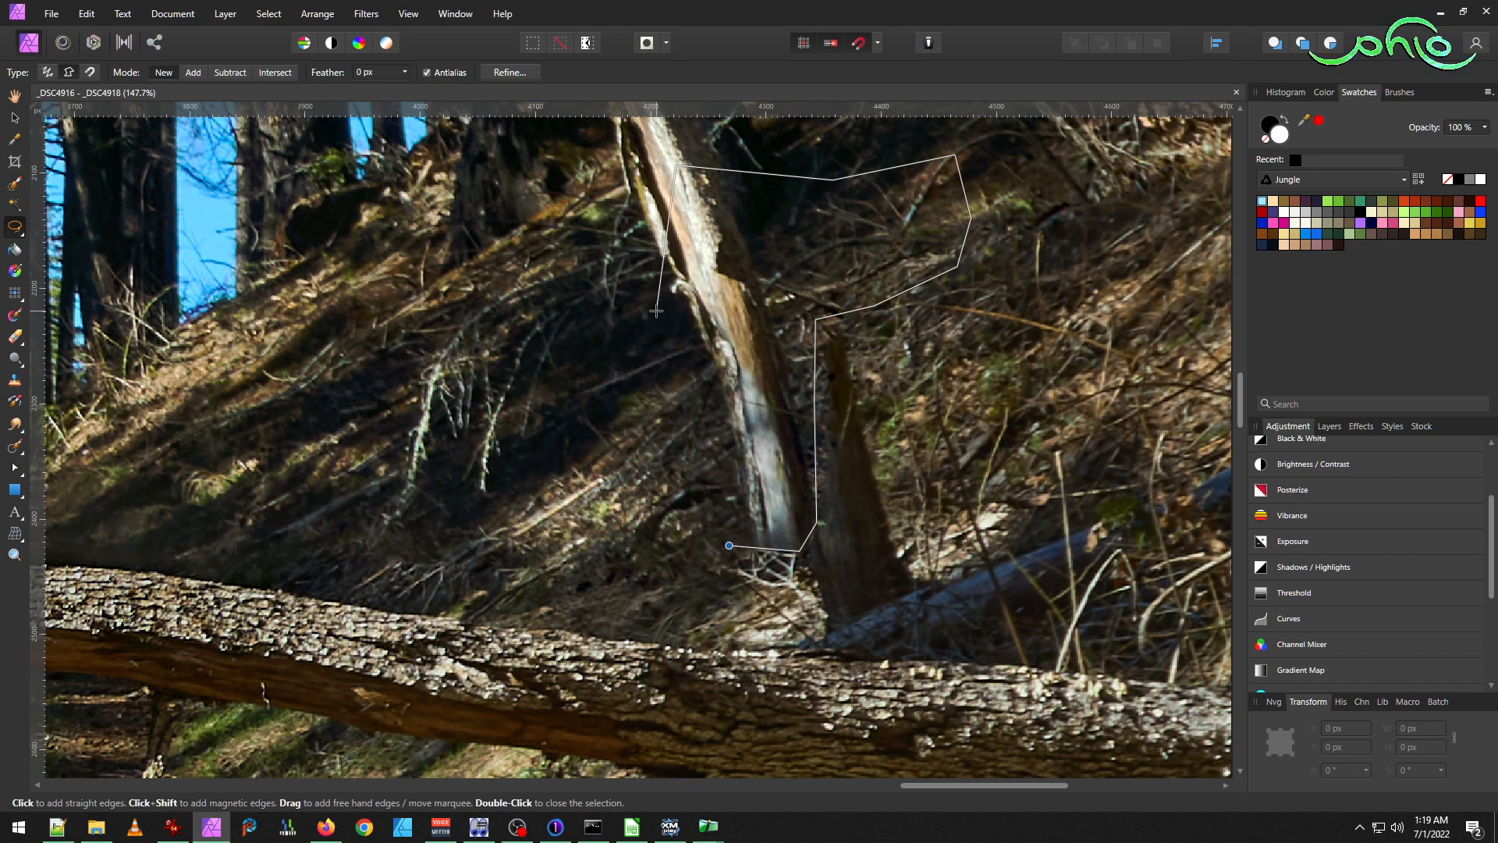
double_click(662, 497)
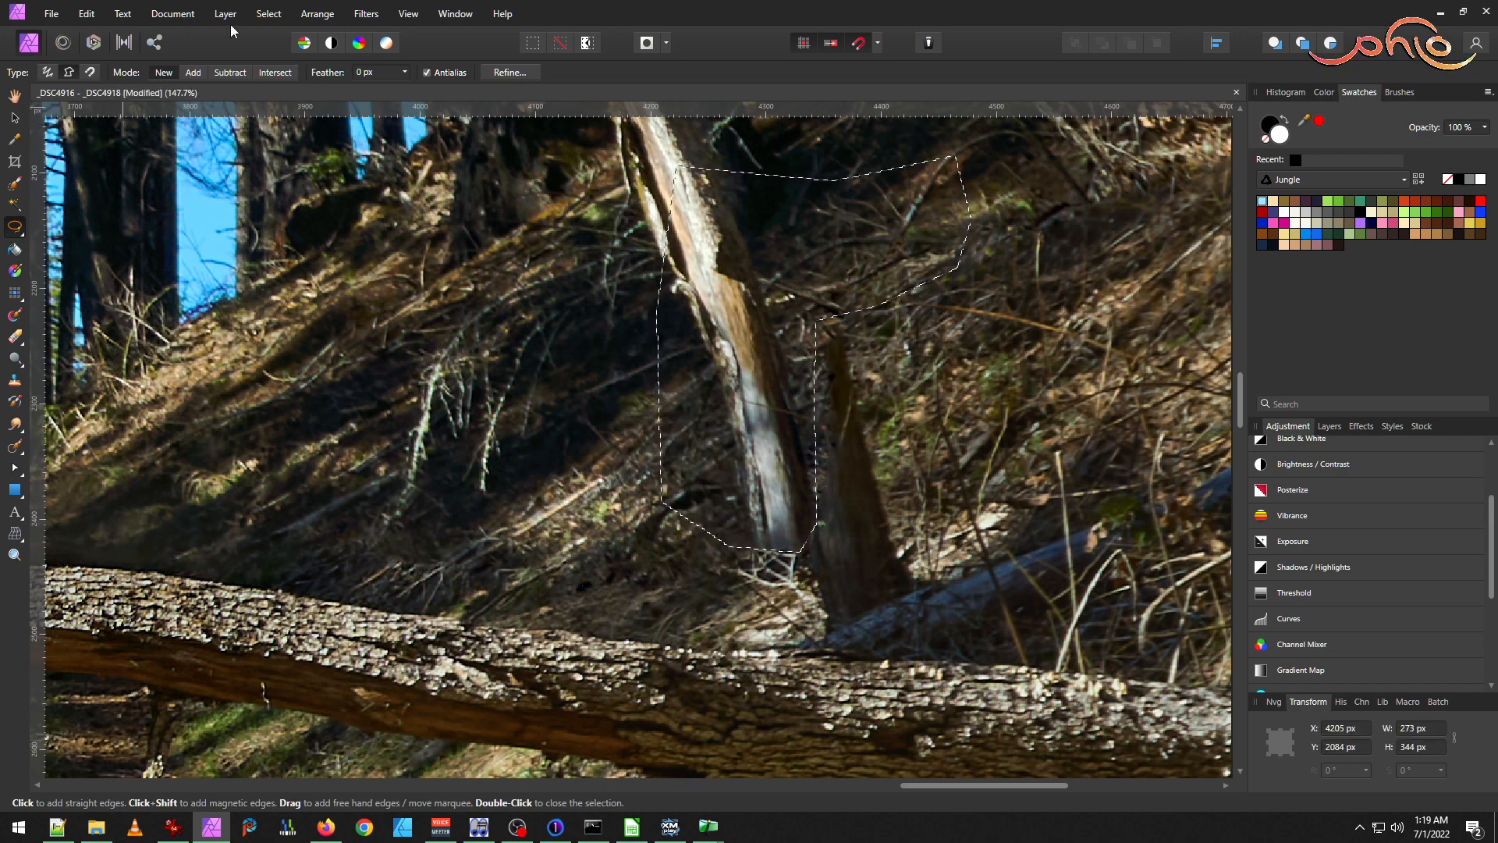
Feather the broken-trunk selection by 15 px, duplicate the area onto its own layer and deselect.
click(269, 13)
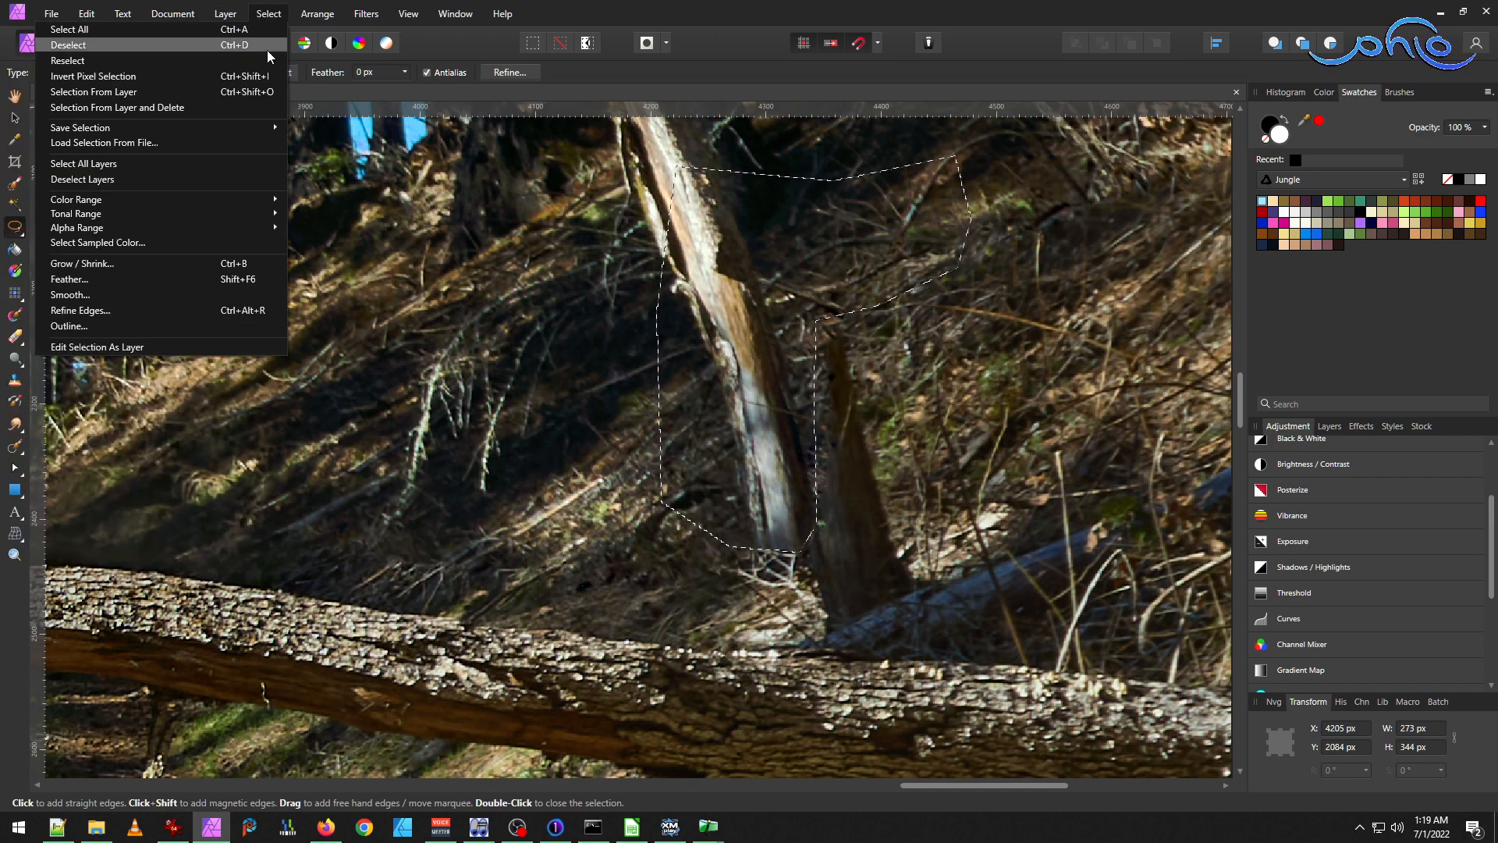
click(210, 281)
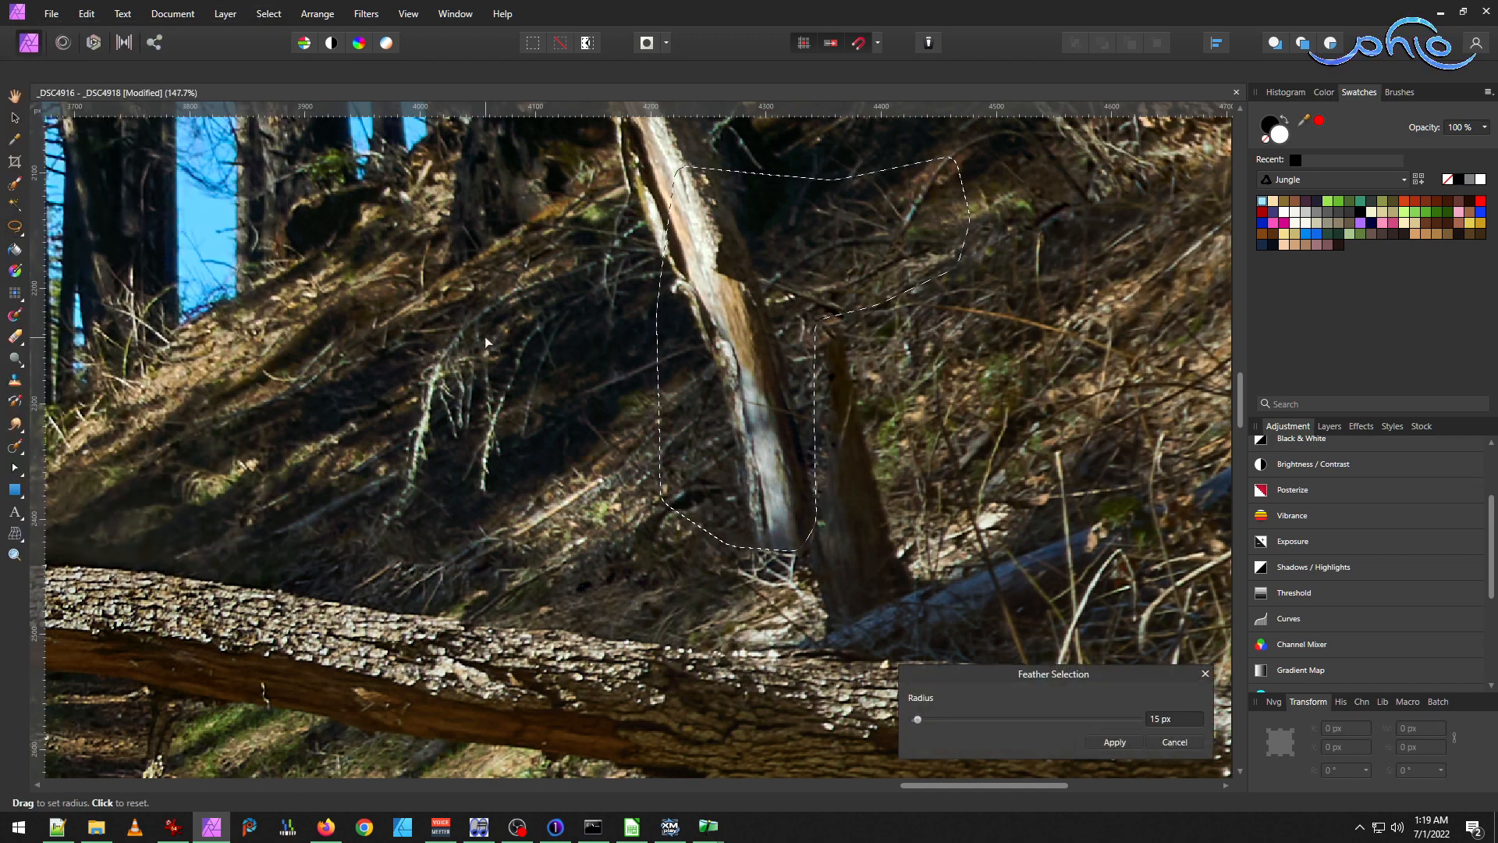
key(Return)
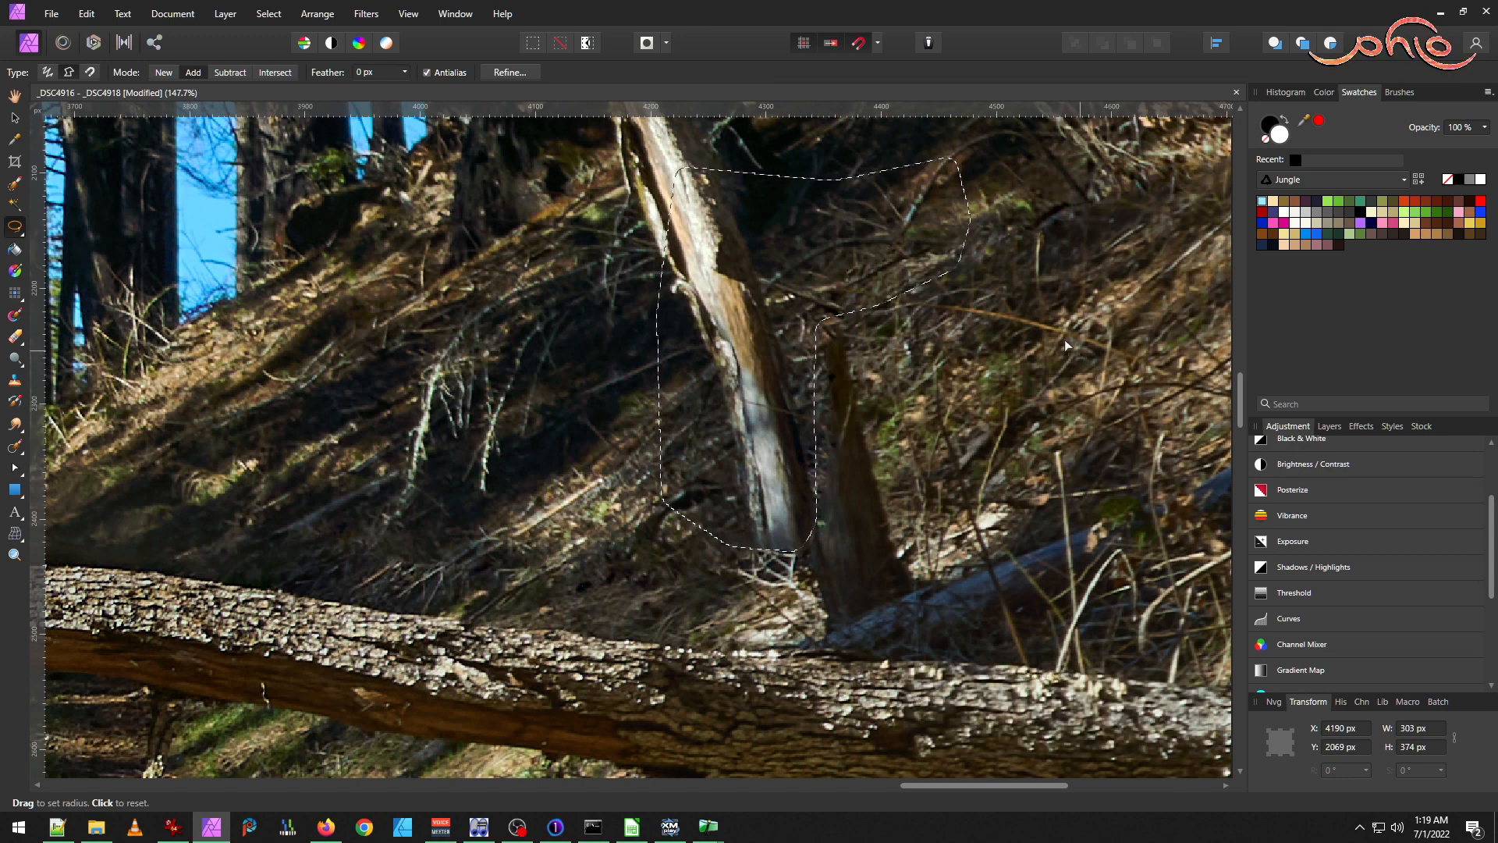
key(ctrl+d)
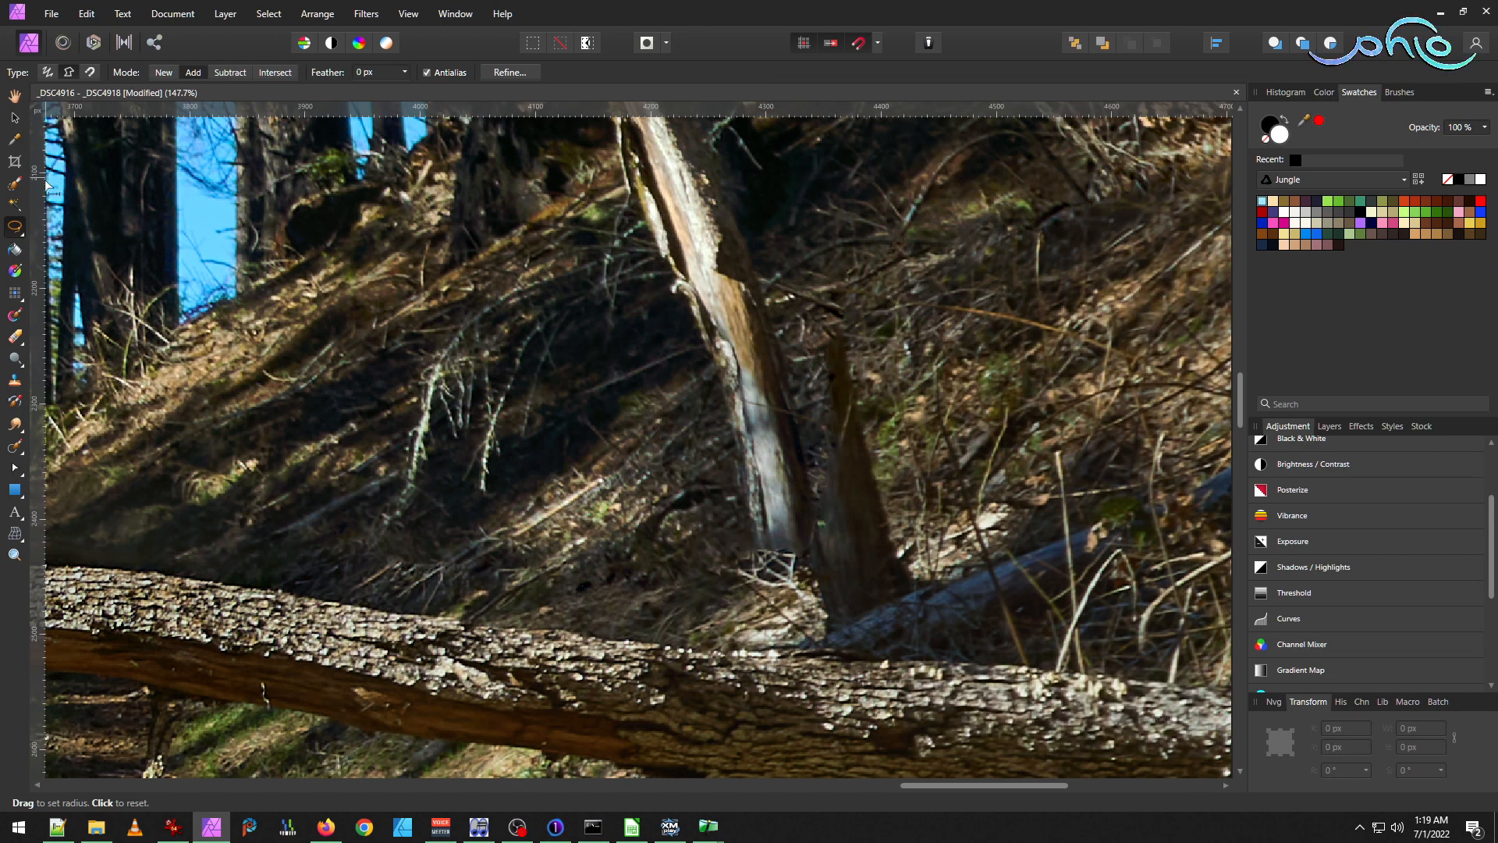
Move the copied trunk piece's rotation centre to the upper trunk and rotate the piece 6.2° to line up with the stump.
click(15, 119)
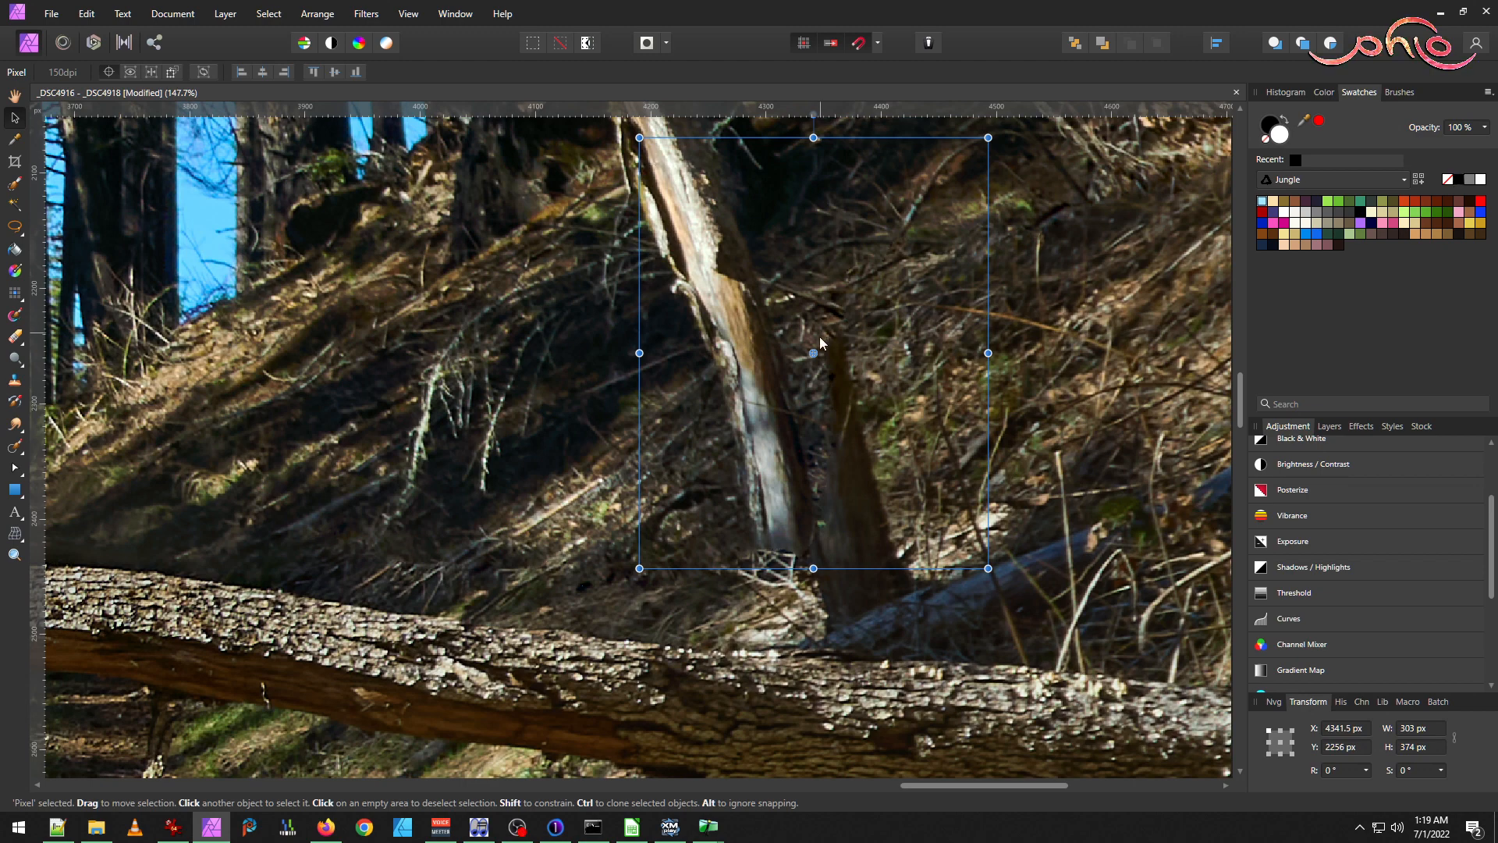
drag(814, 351, 667, 136)
drag(1006, 582, 1070, 569)
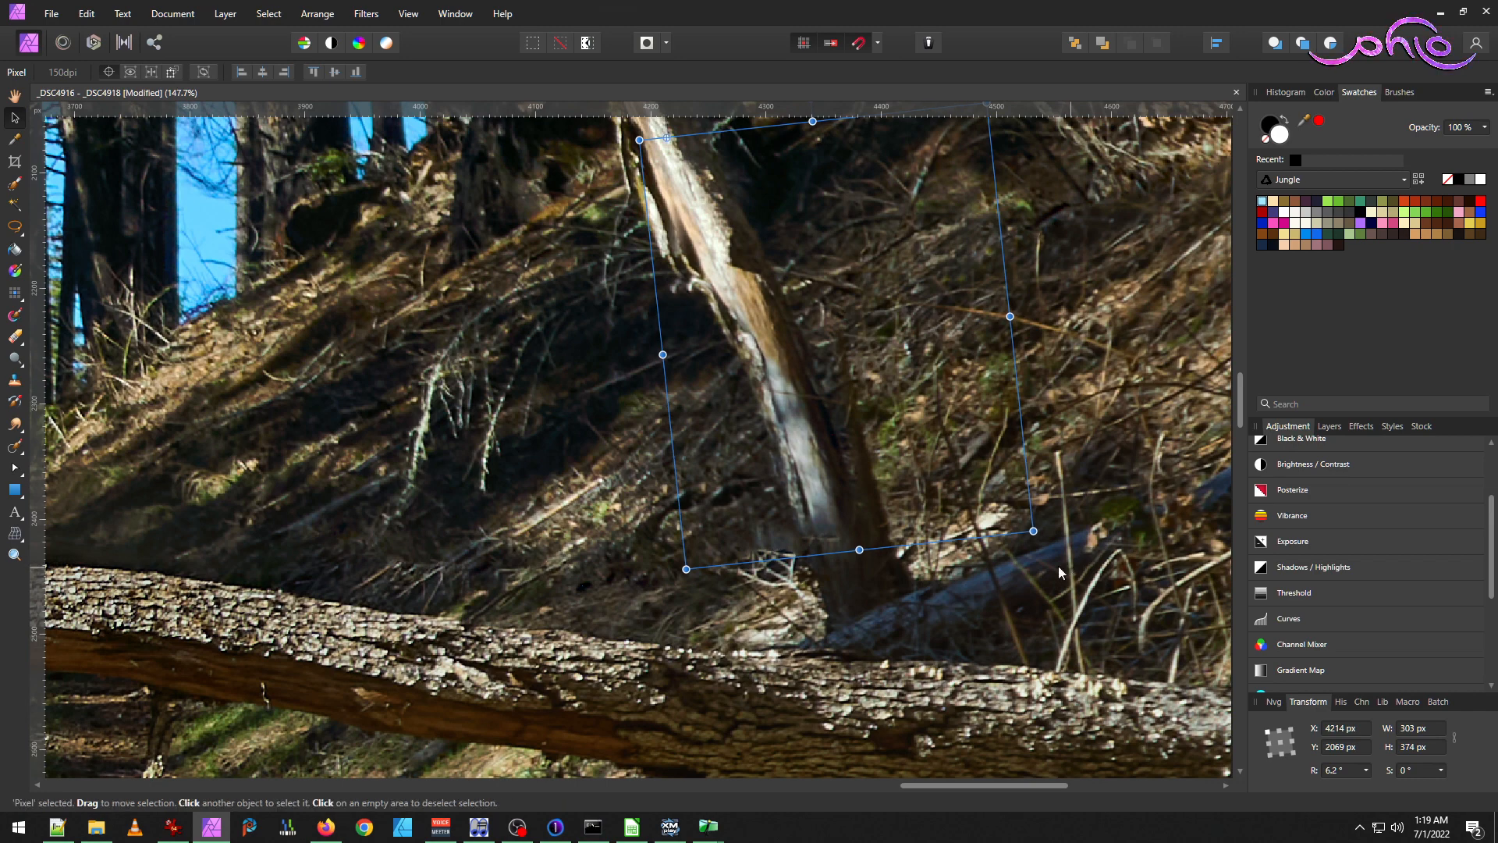
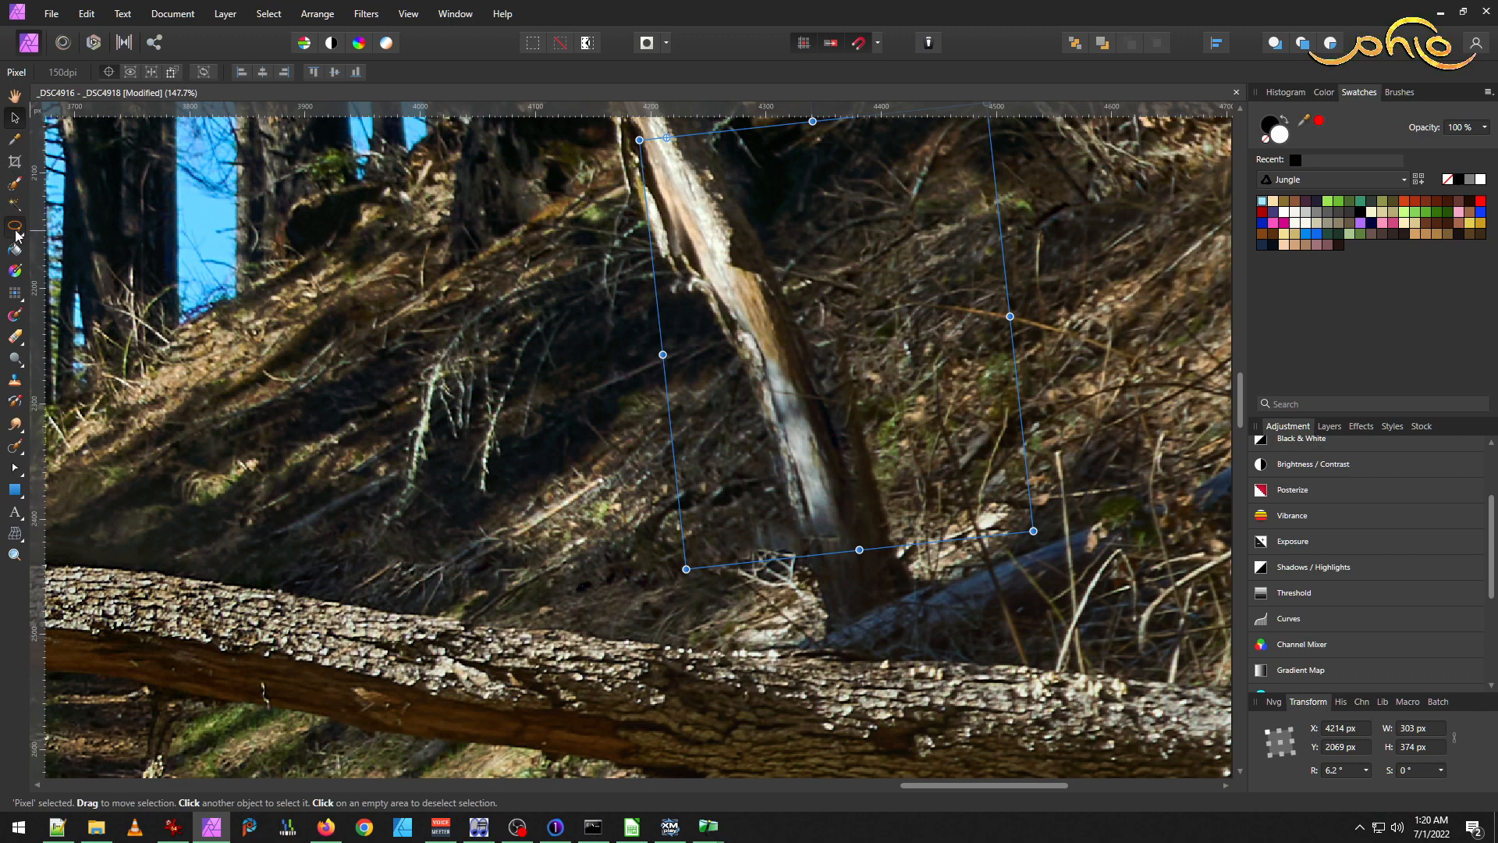
On the background layer, outline the stump at the trunk's base with a straight-edged freehand selection about 129 × 270 px.
key(l)
click(1330, 427)
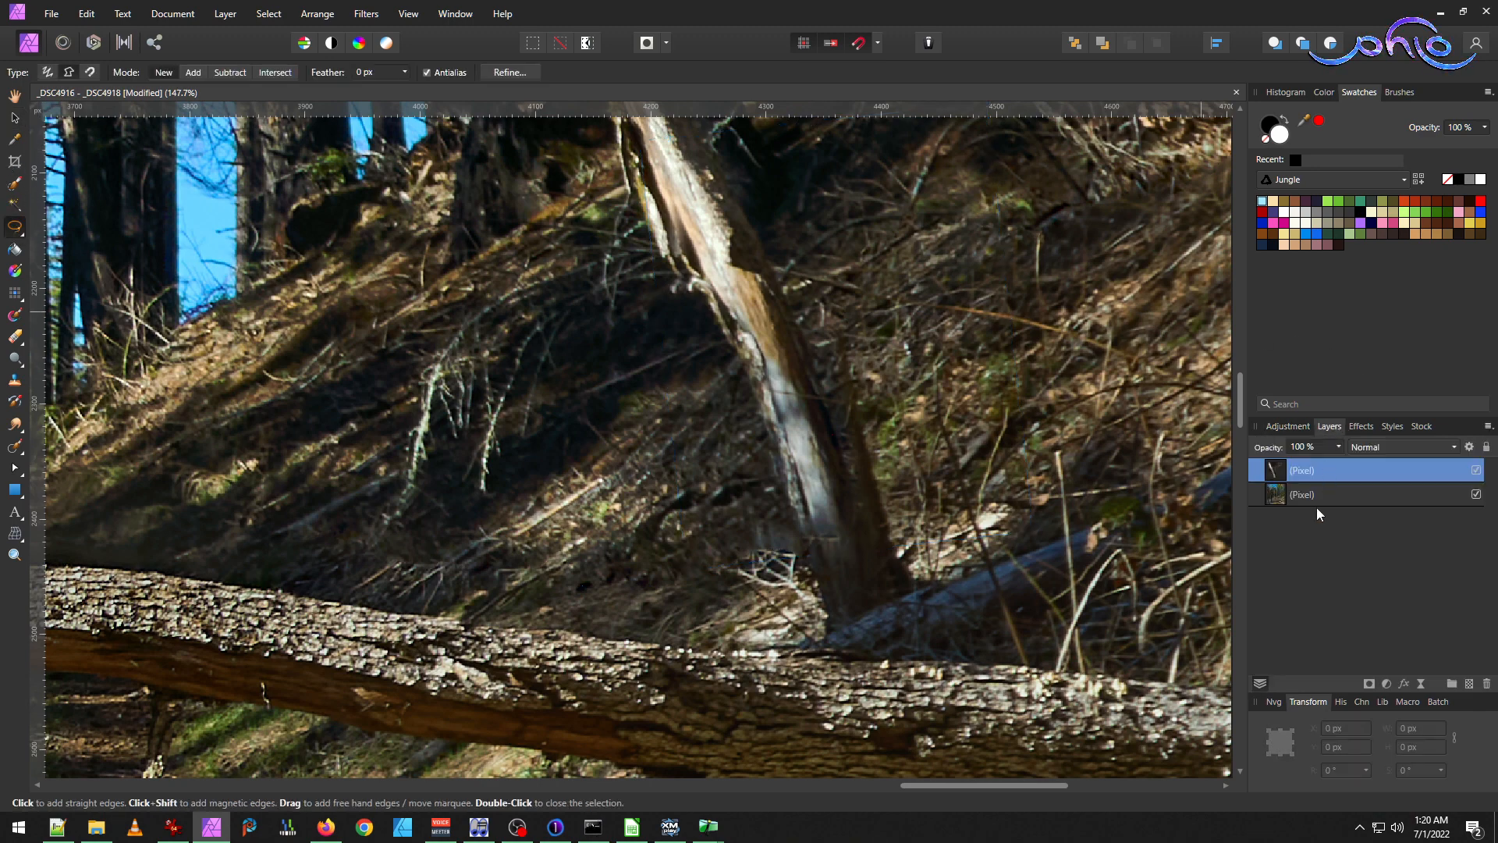
click(843, 627)
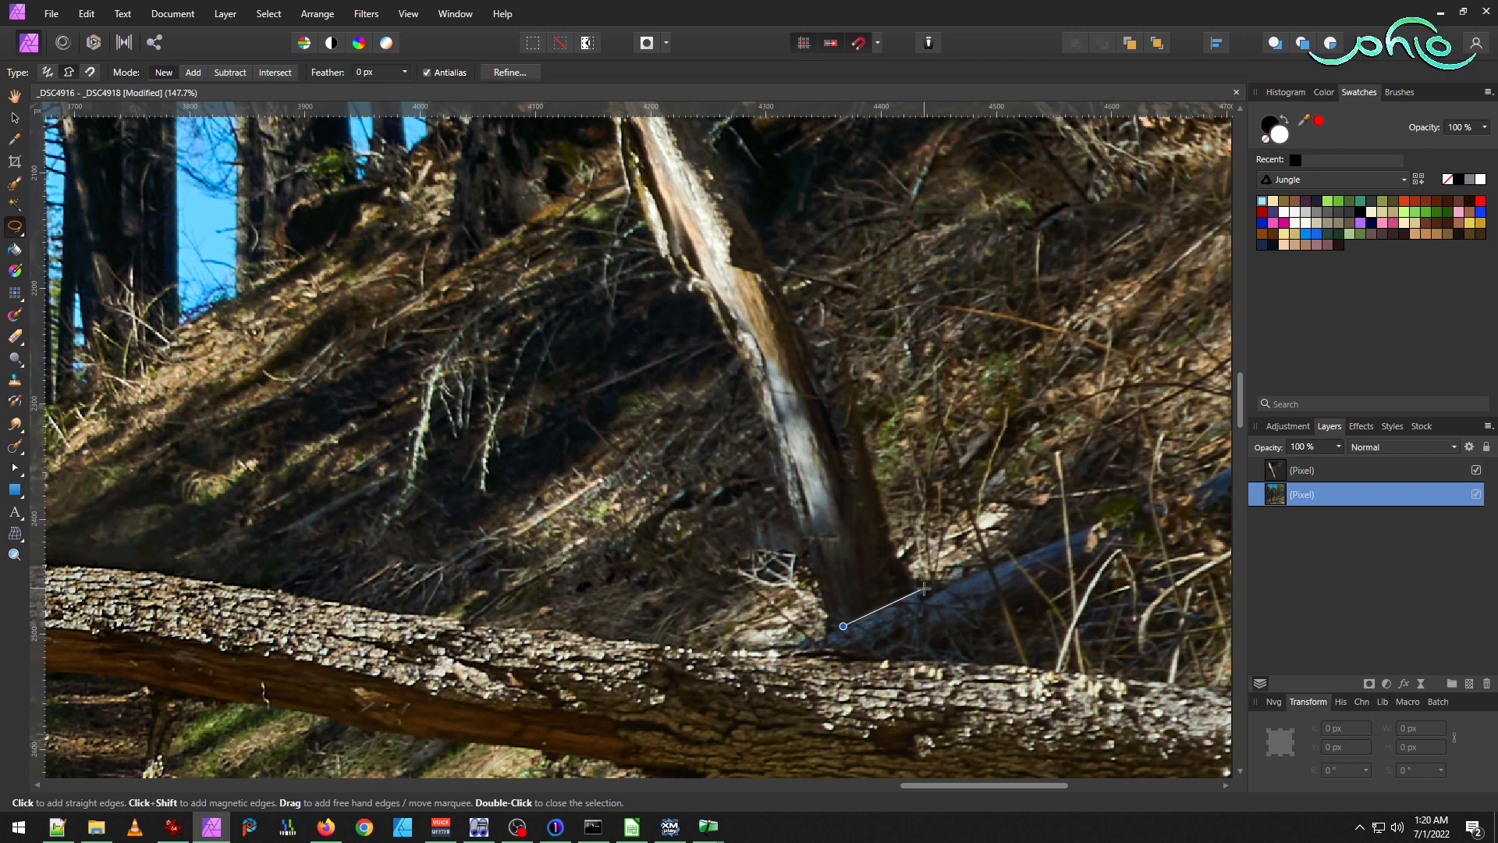
click(924, 589)
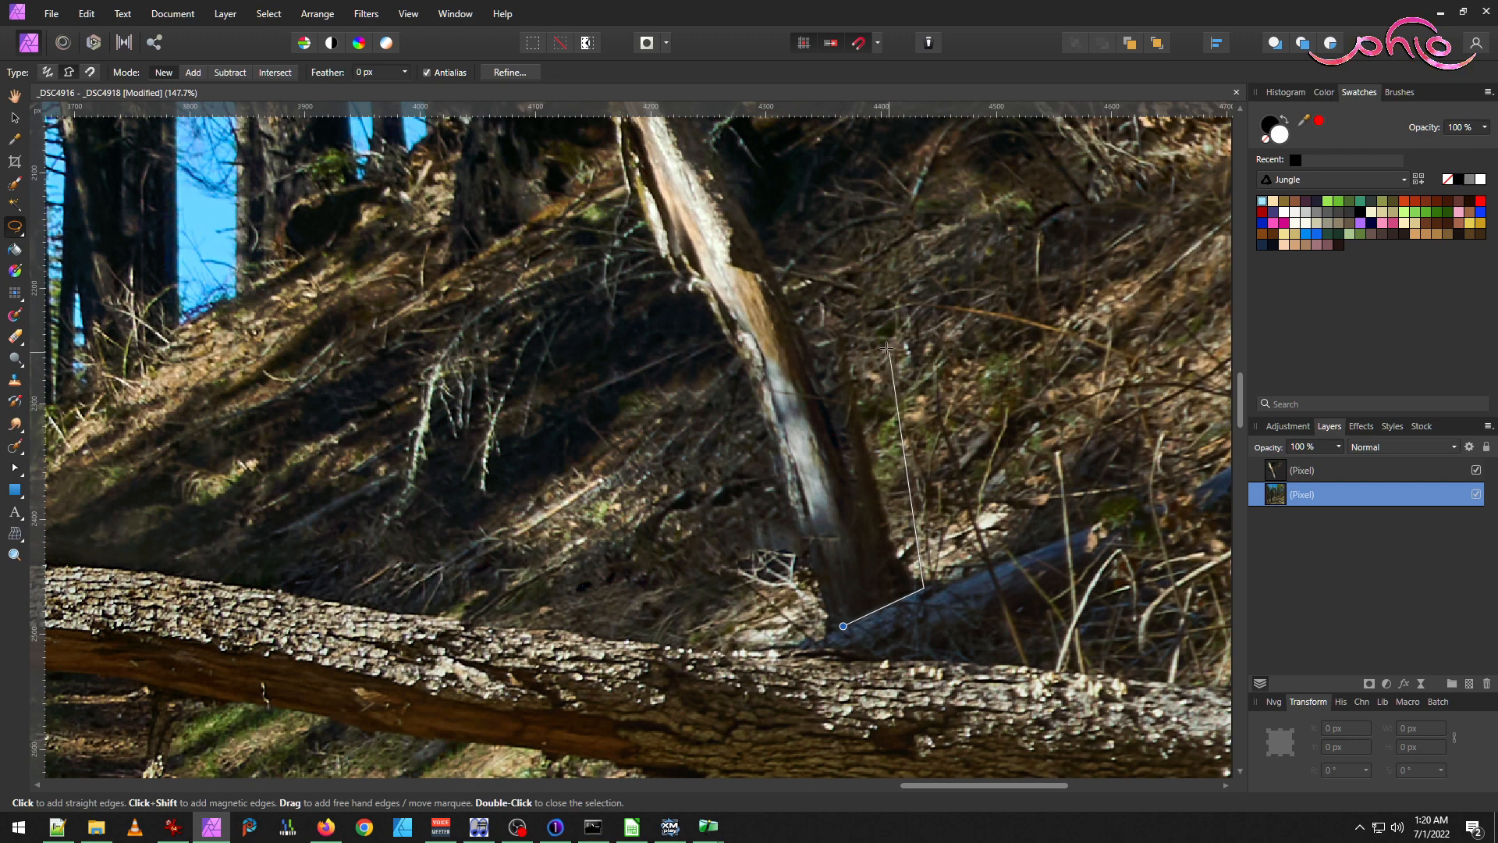
click(880, 352)
click(834, 318)
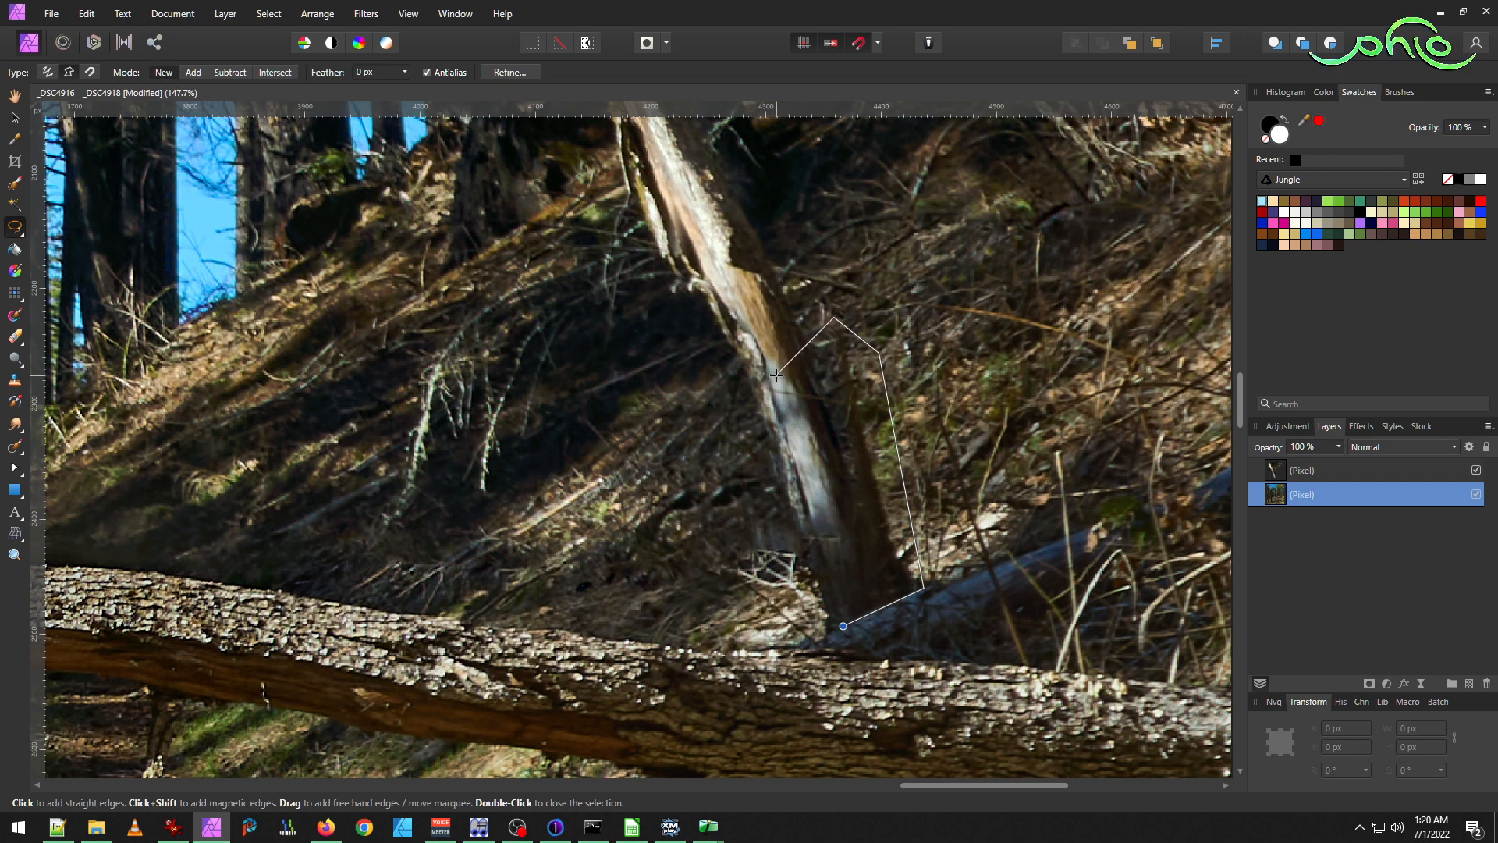
click(776, 373)
click(832, 627)
Feather the stump selection by 5 px, duplicate the area onto its own layer and deselect.
click(269, 13)
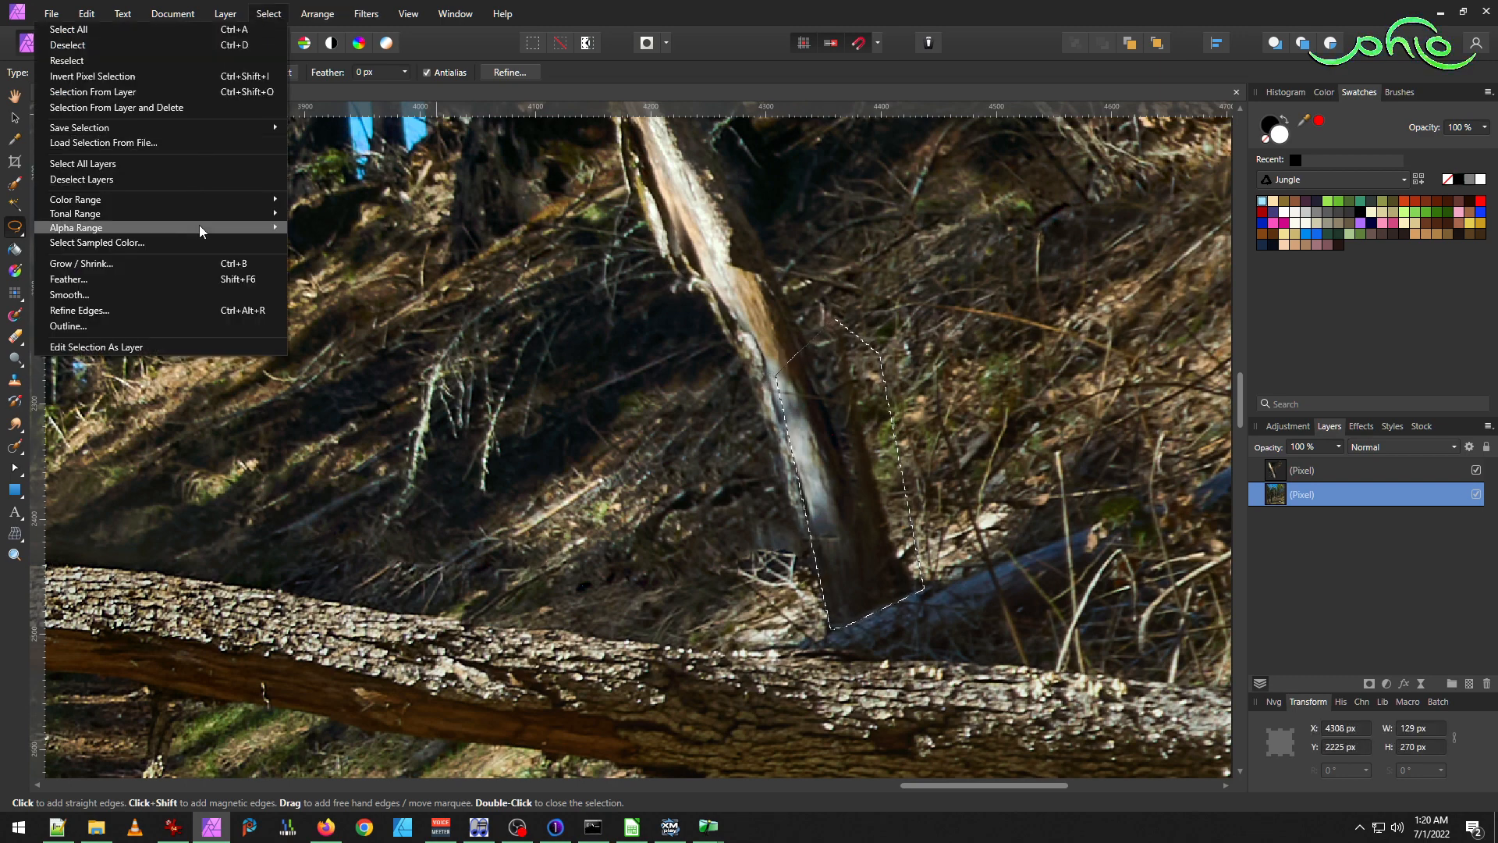
click(199, 279)
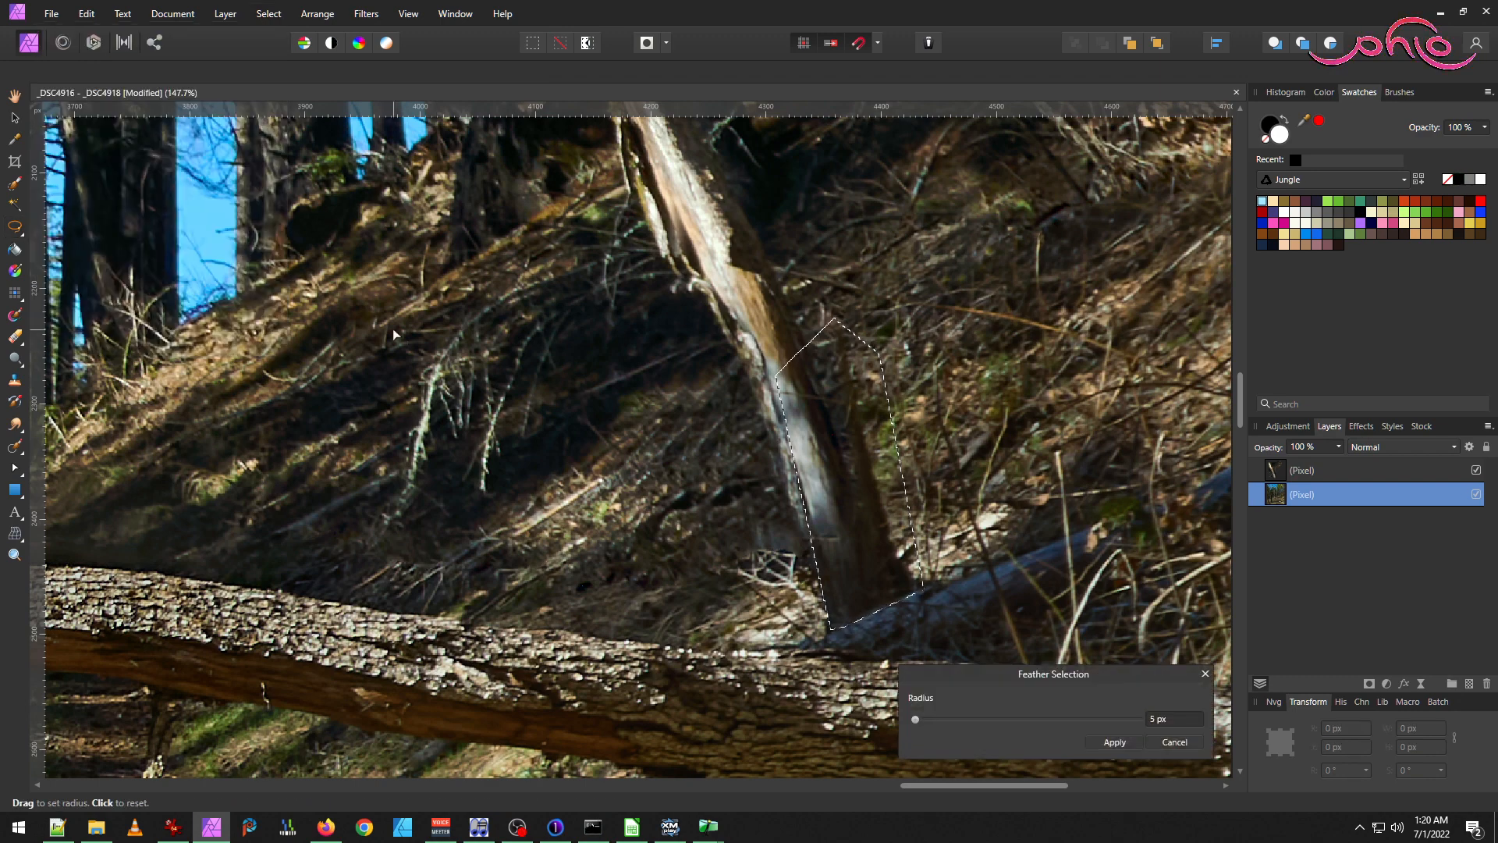
click(1110, 742)
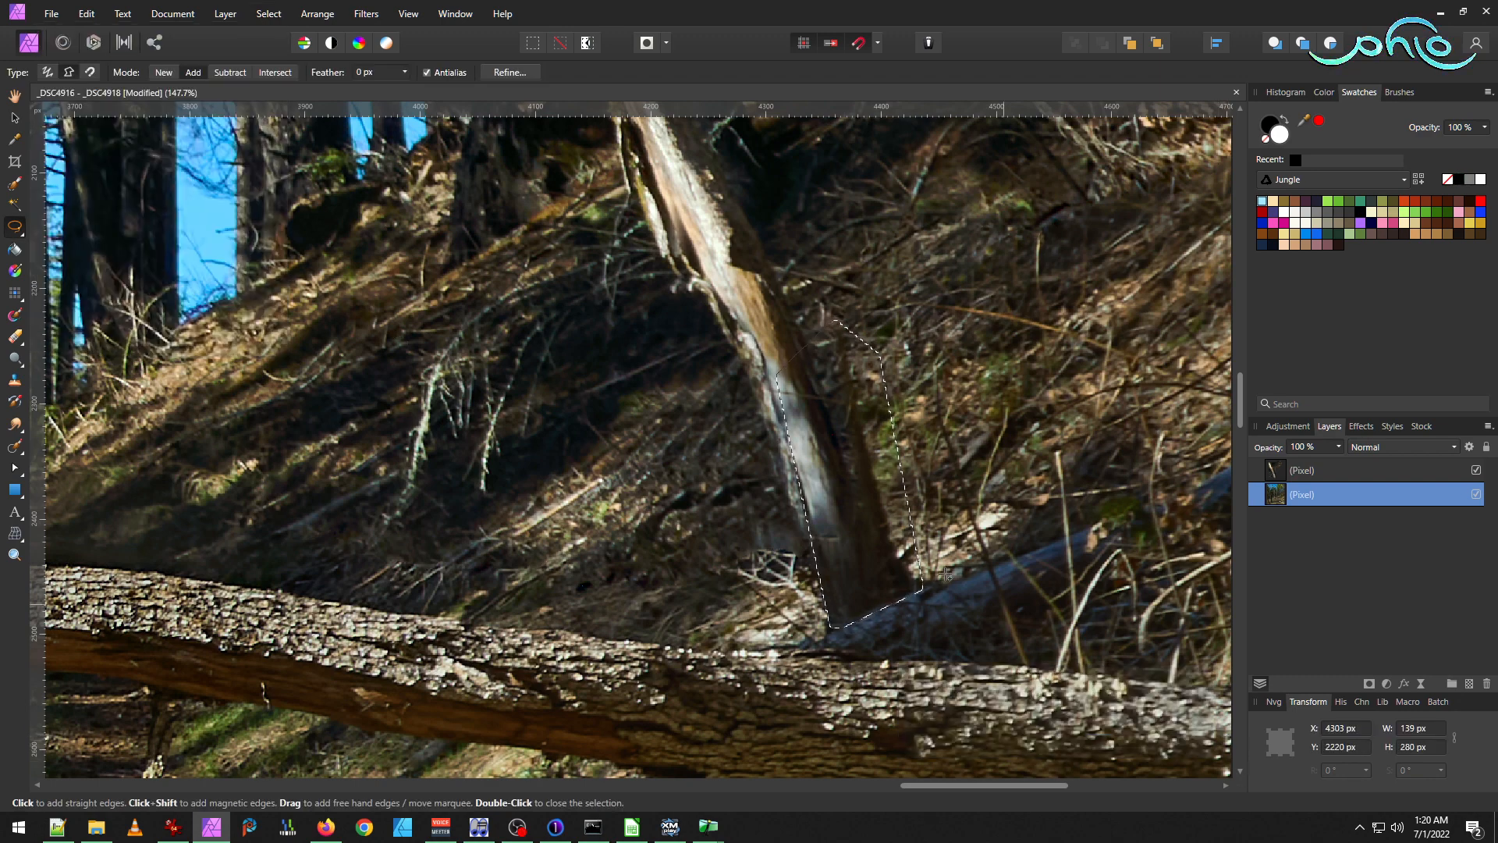
key(ctrl+j)
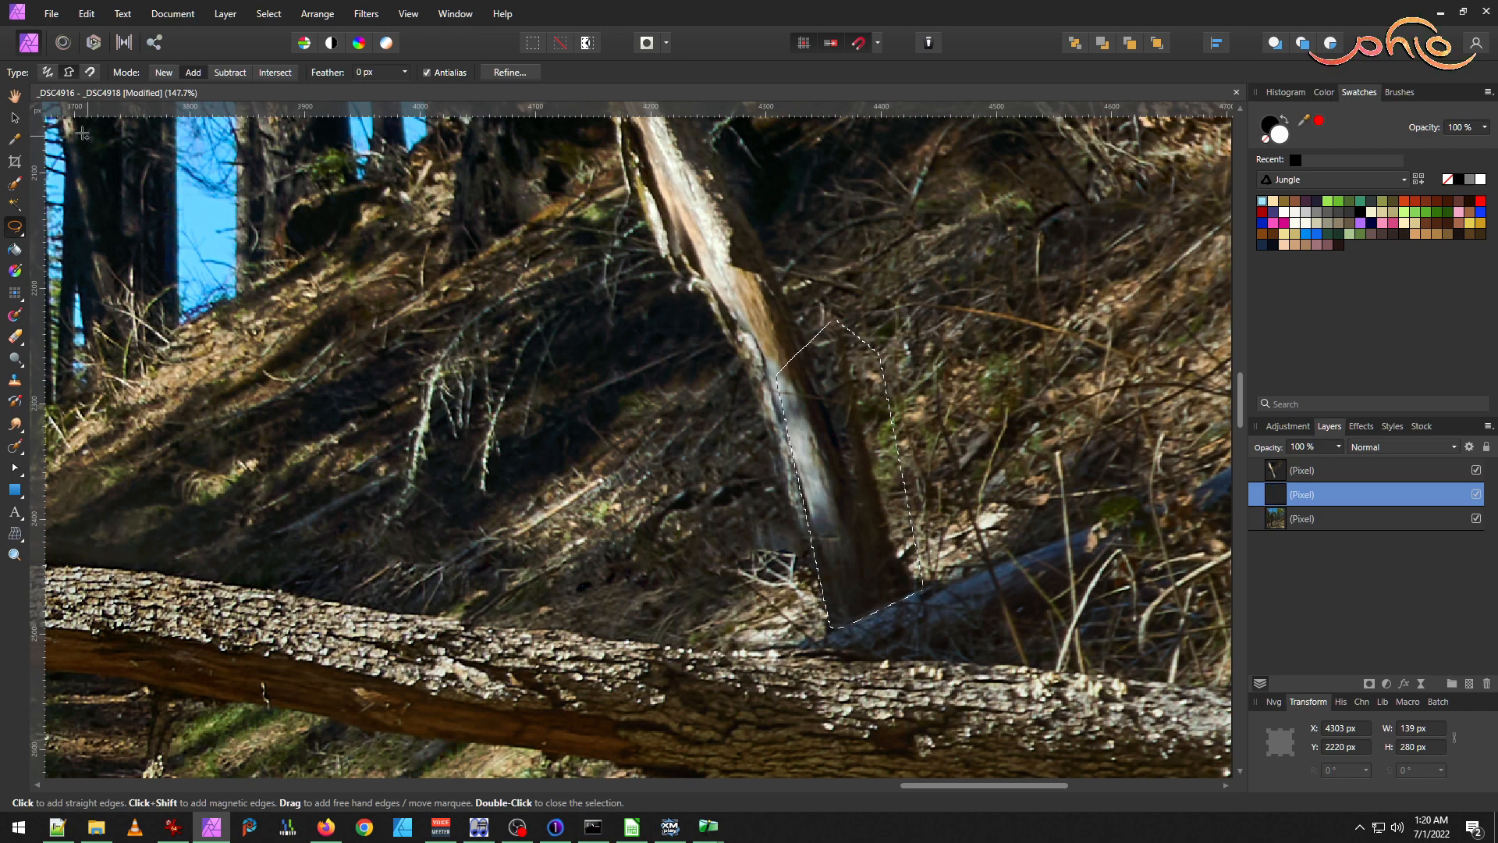
key(ctrl+d)
Mesh-warp the stump copy by pulling its upper corners and left edge leftward to meet the rotated trunk, and apply the warp.
click(14, 117)
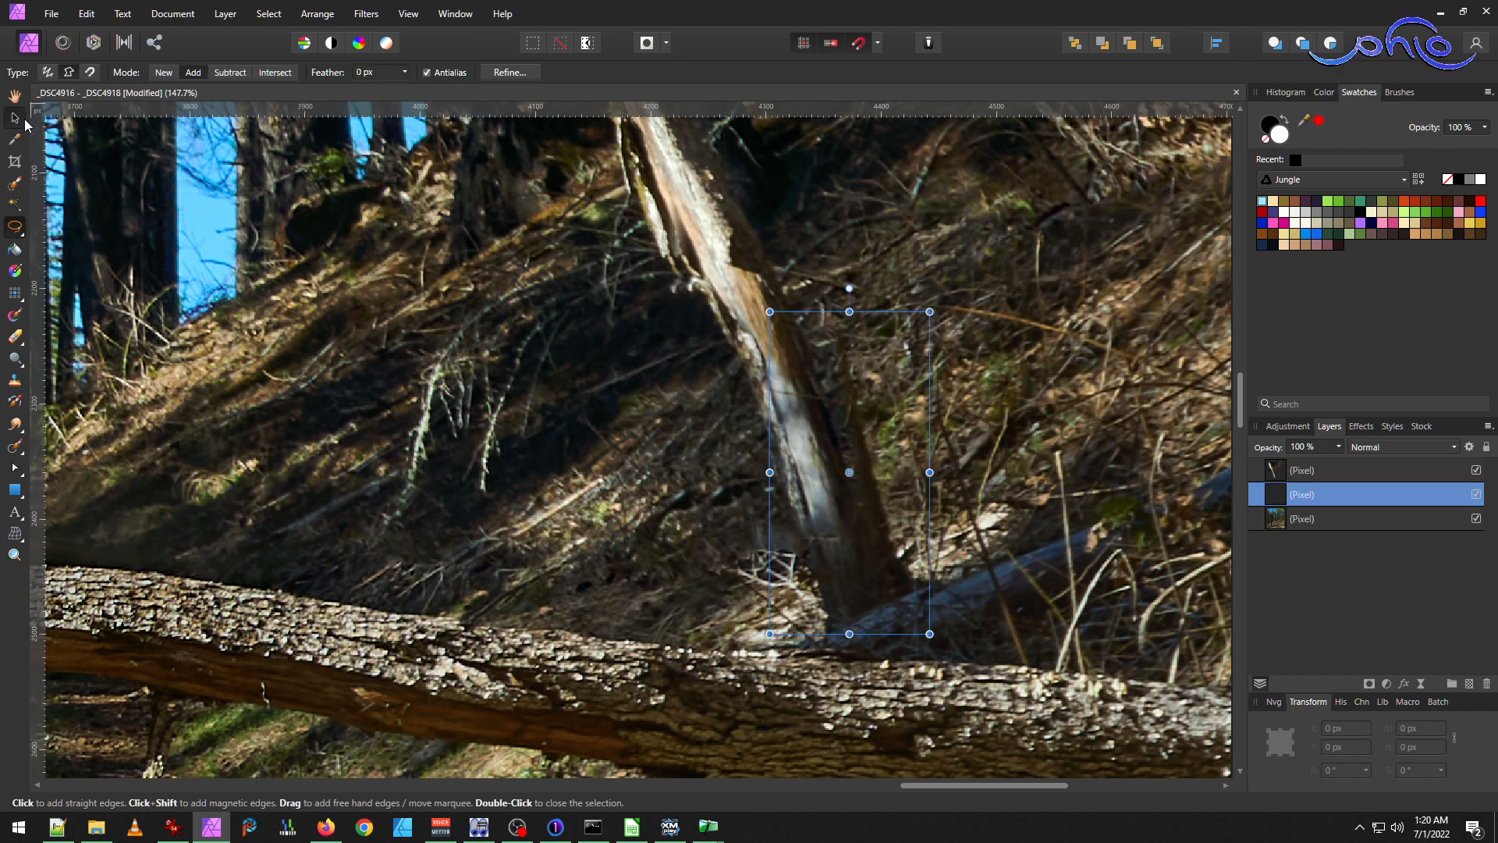
click(14, 533)
drag(930, 311, 895, 322)
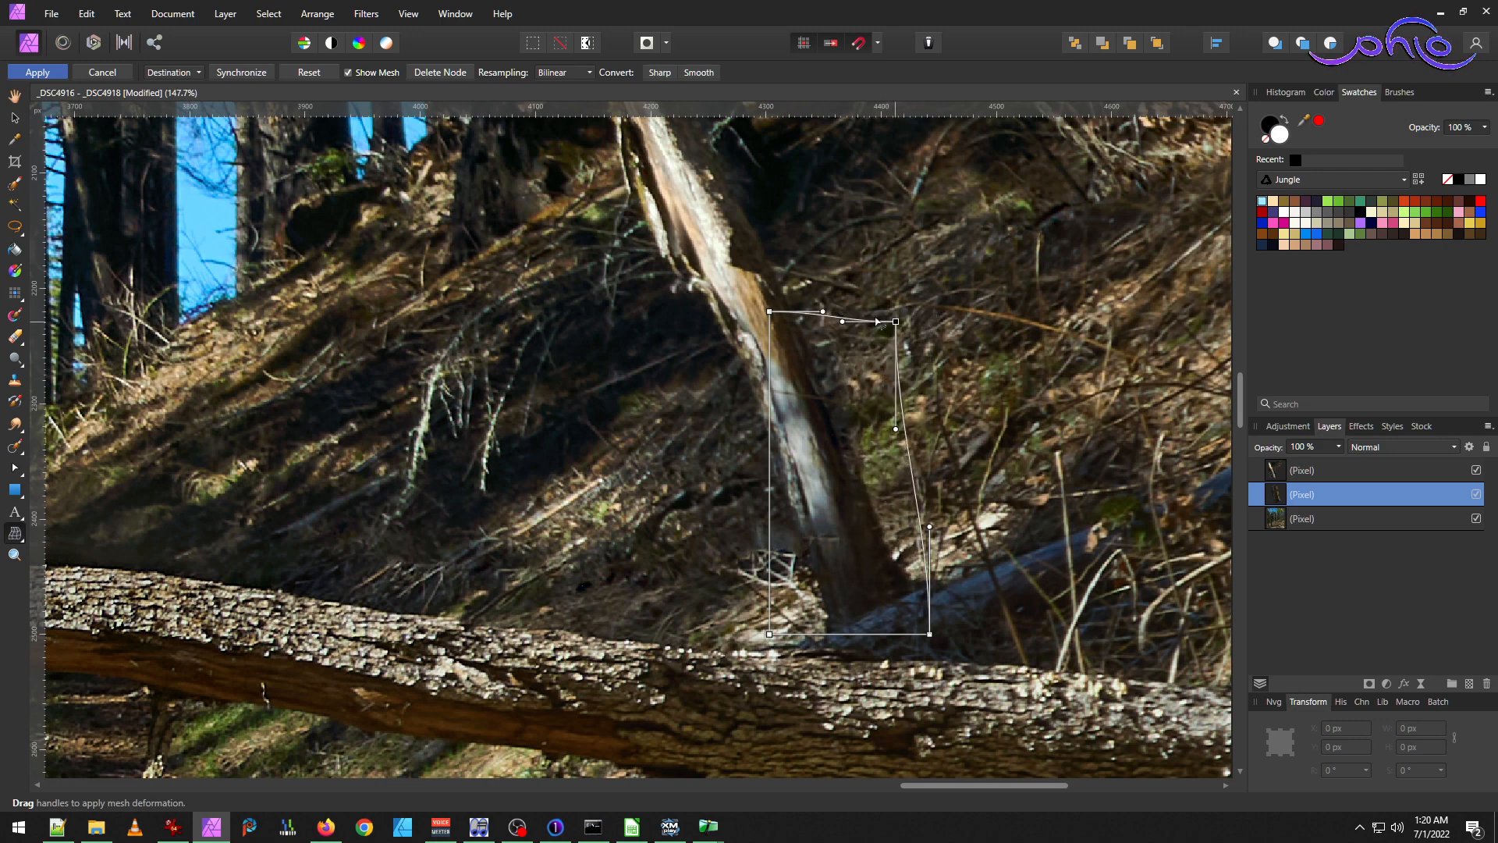
mouse_move(770, 312)
mouse_down()
mouse_move(728, 329)
mouse_move(753, 313)
mouse_up()
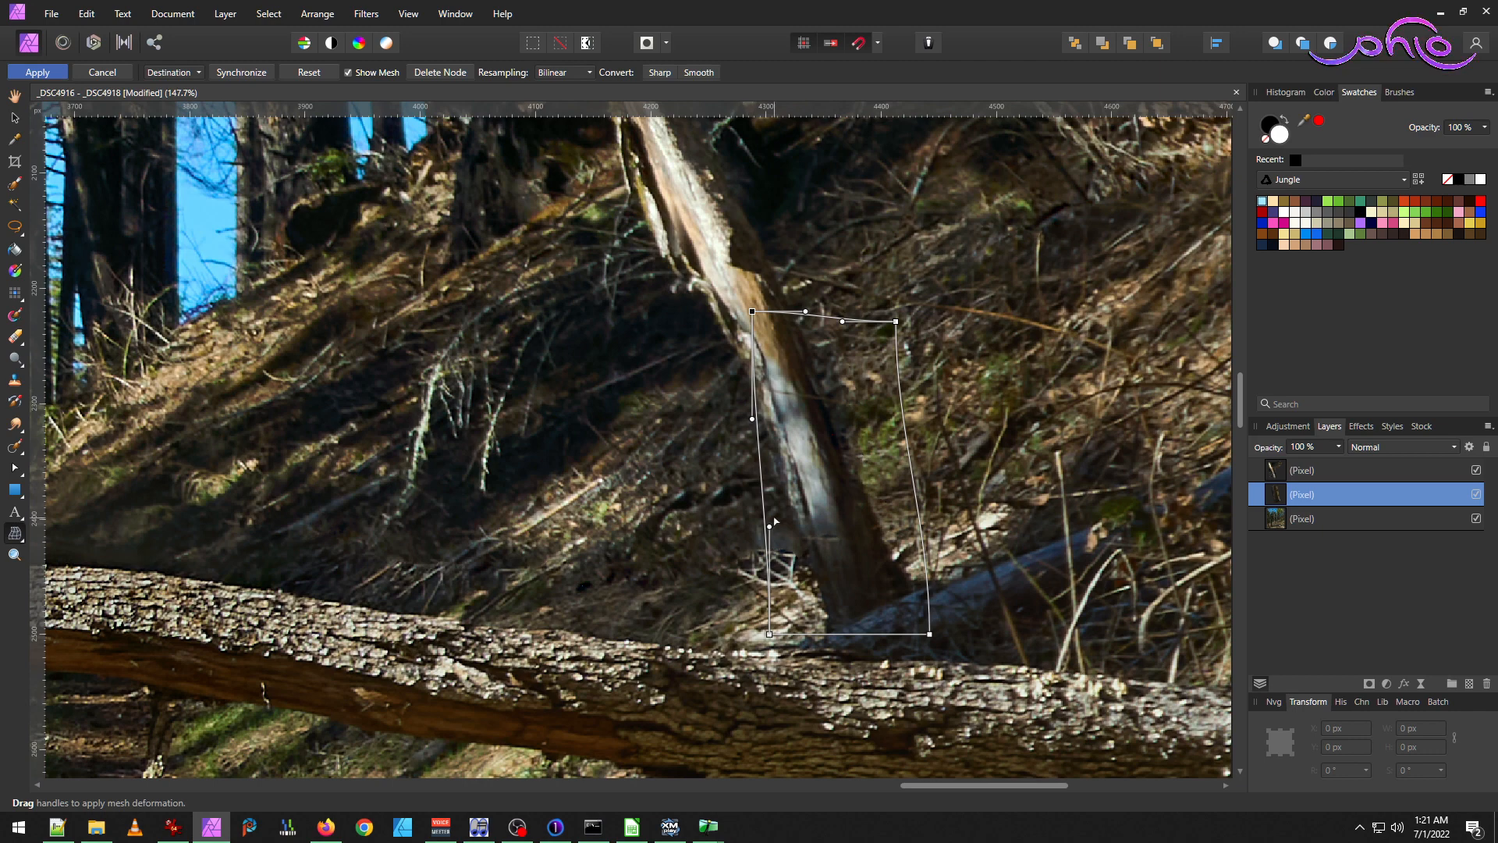
drag(770, 527, 761, 529)
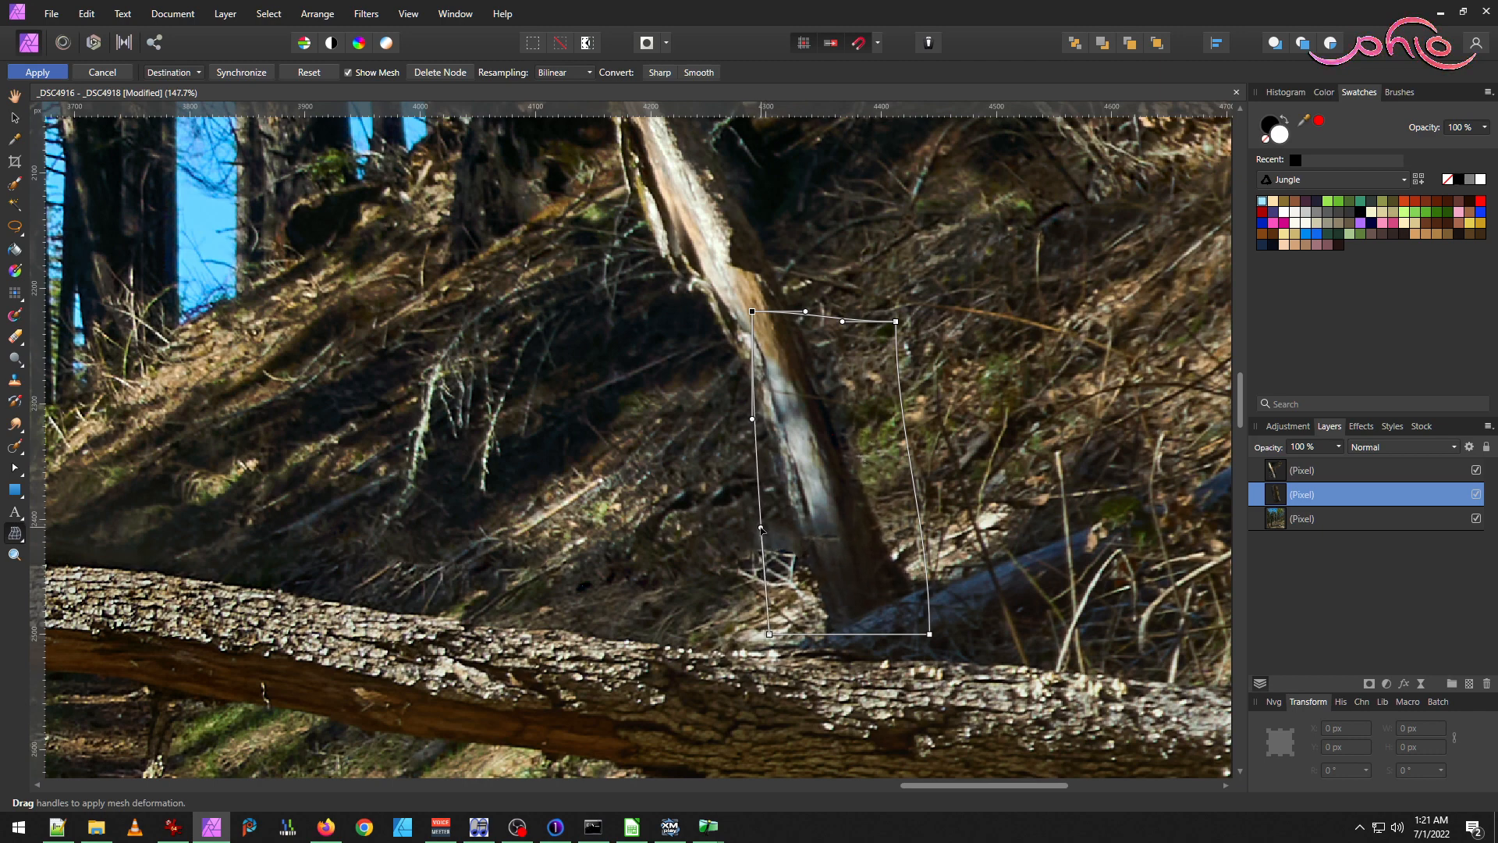
click(37, 71)
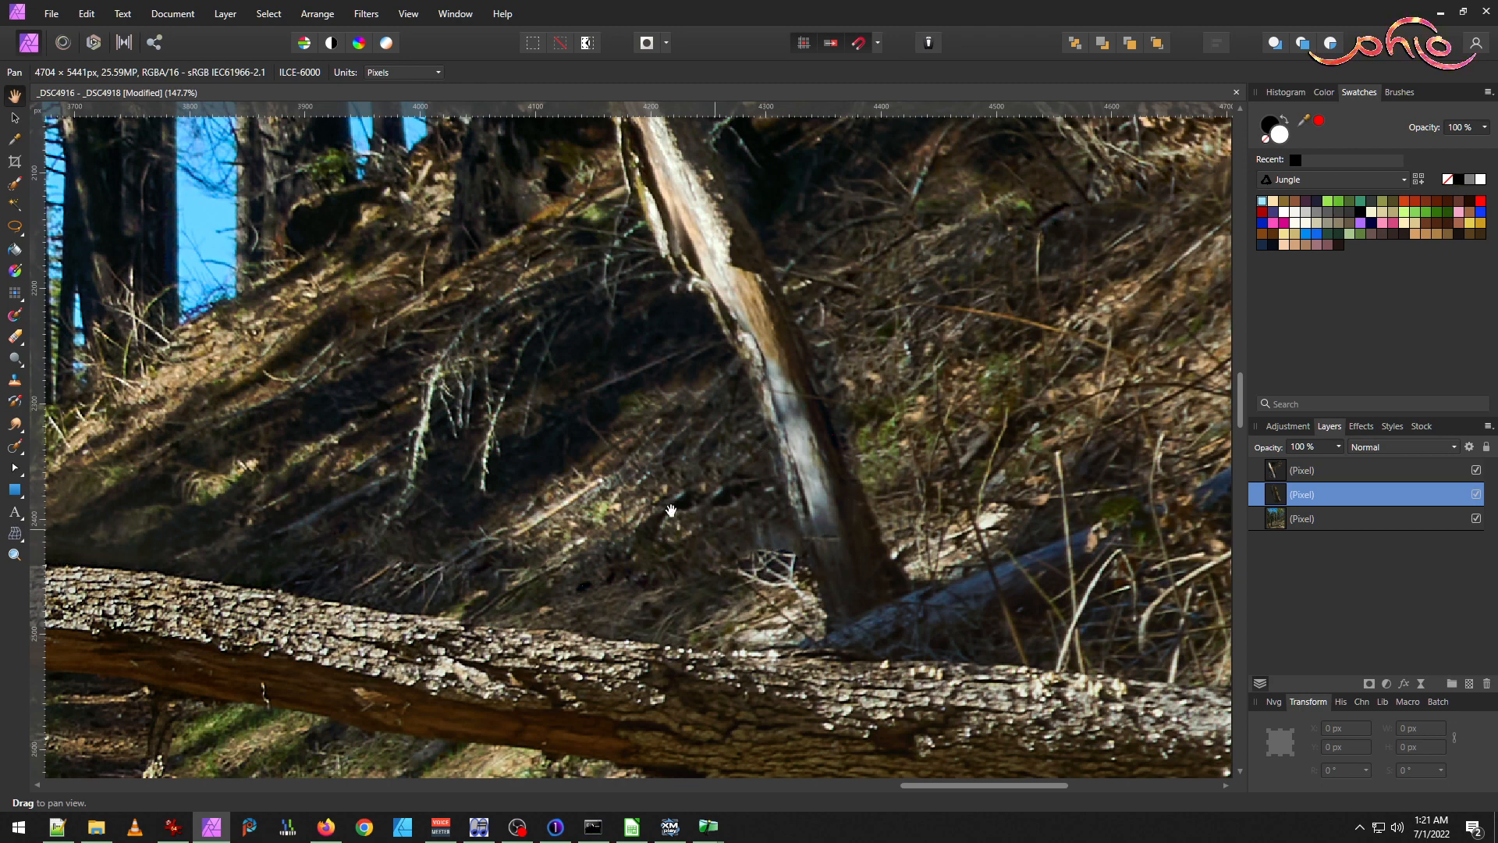
click(164, 13)
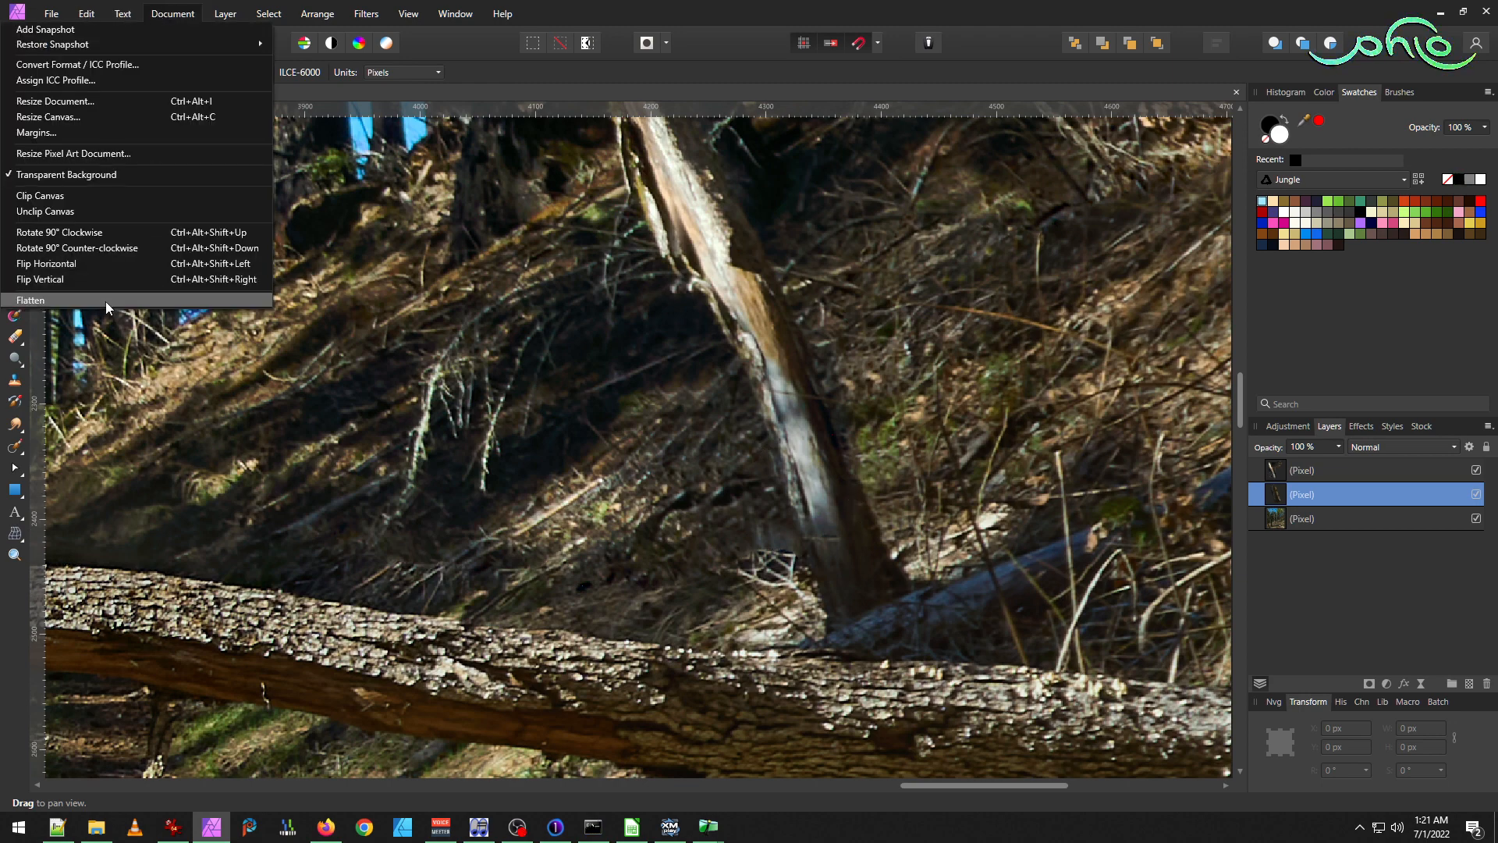
click(106, 279)
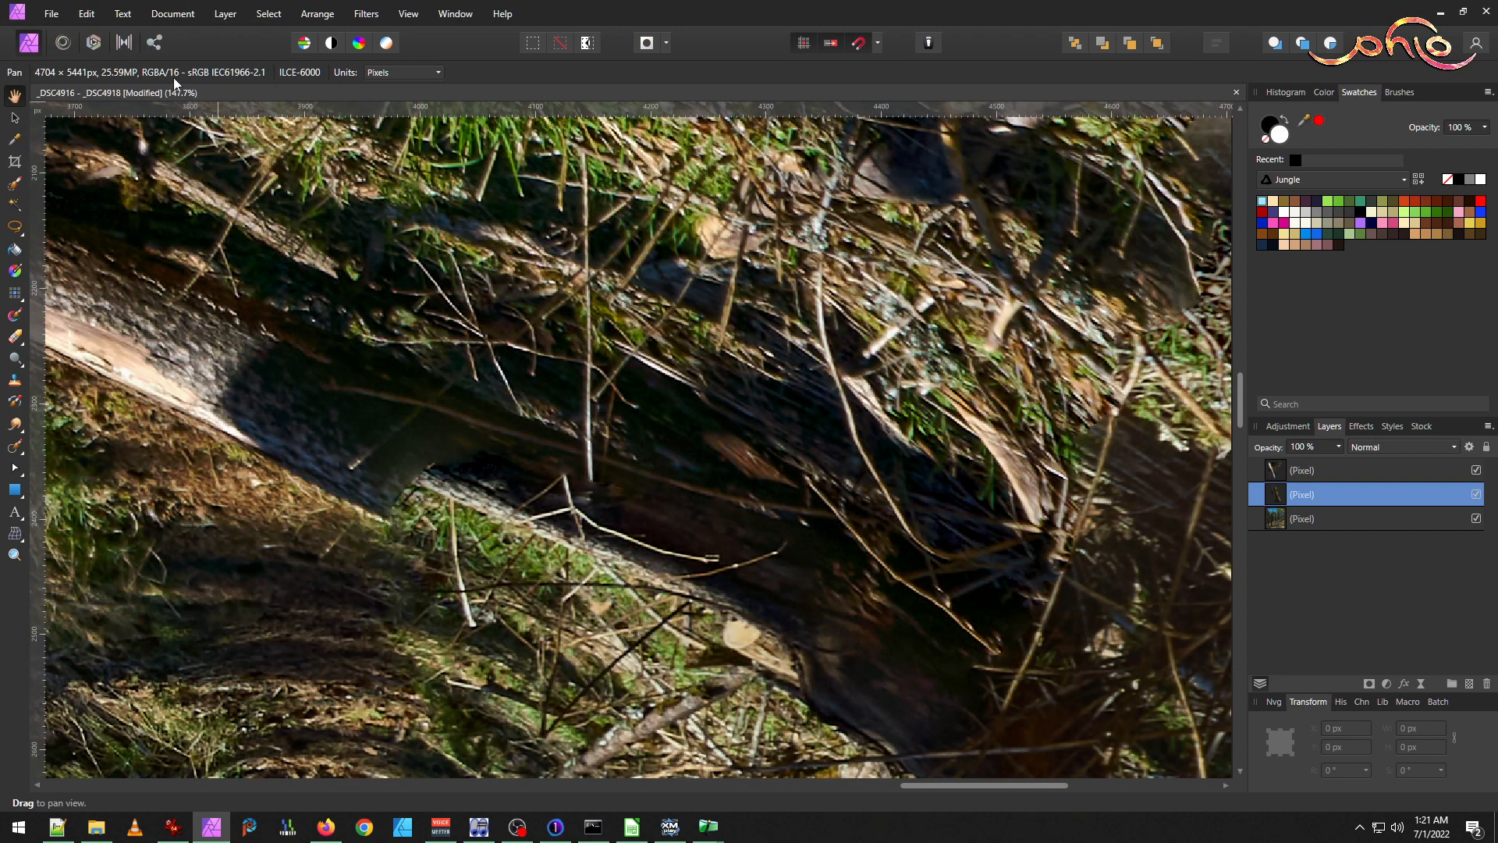
click(87, 14)
click(86, 31)
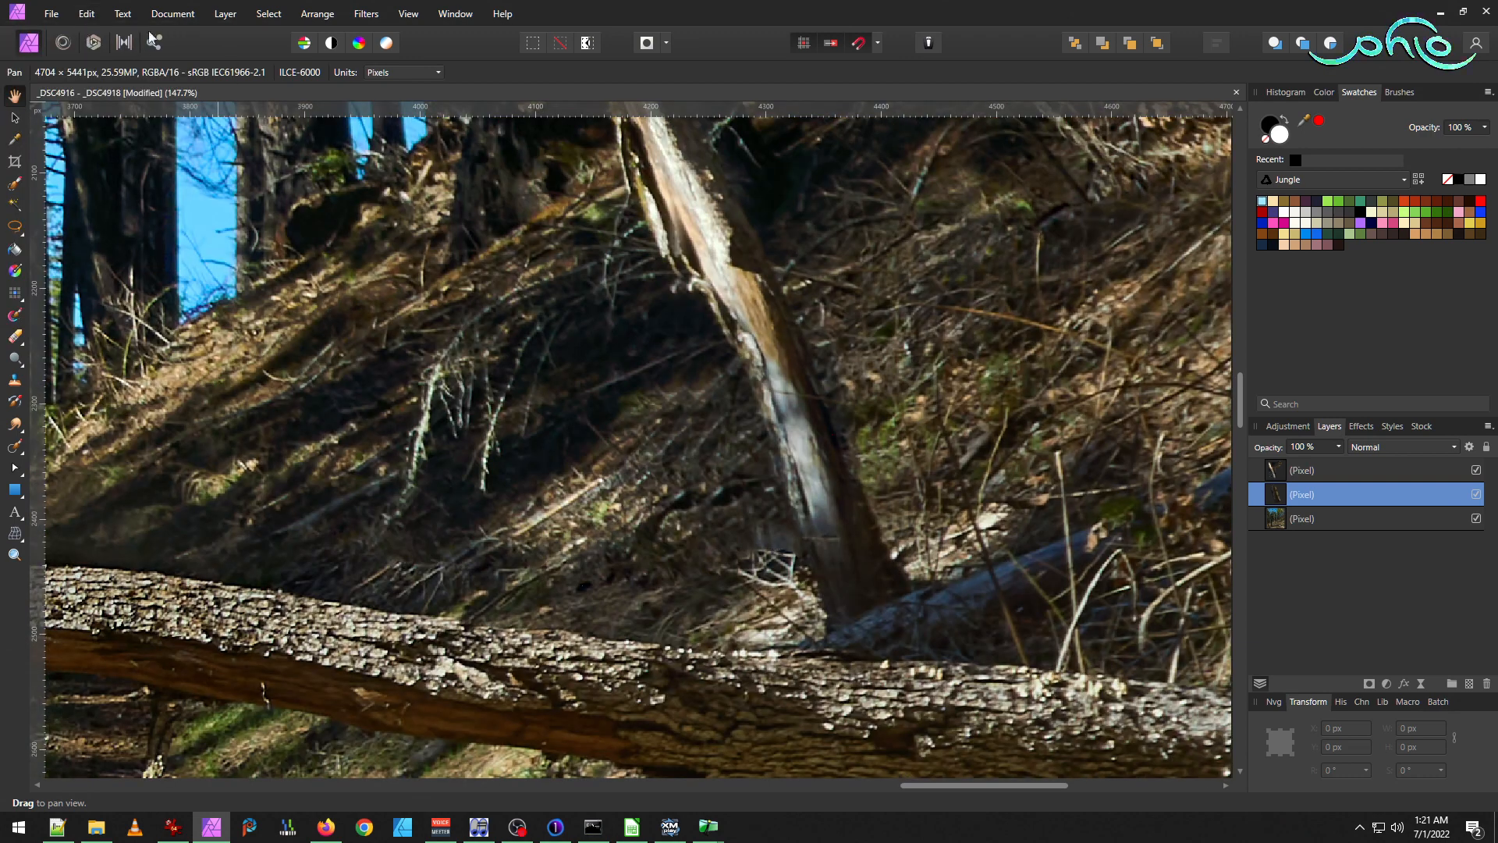
Flatten the document and save it.
click(183, 20)
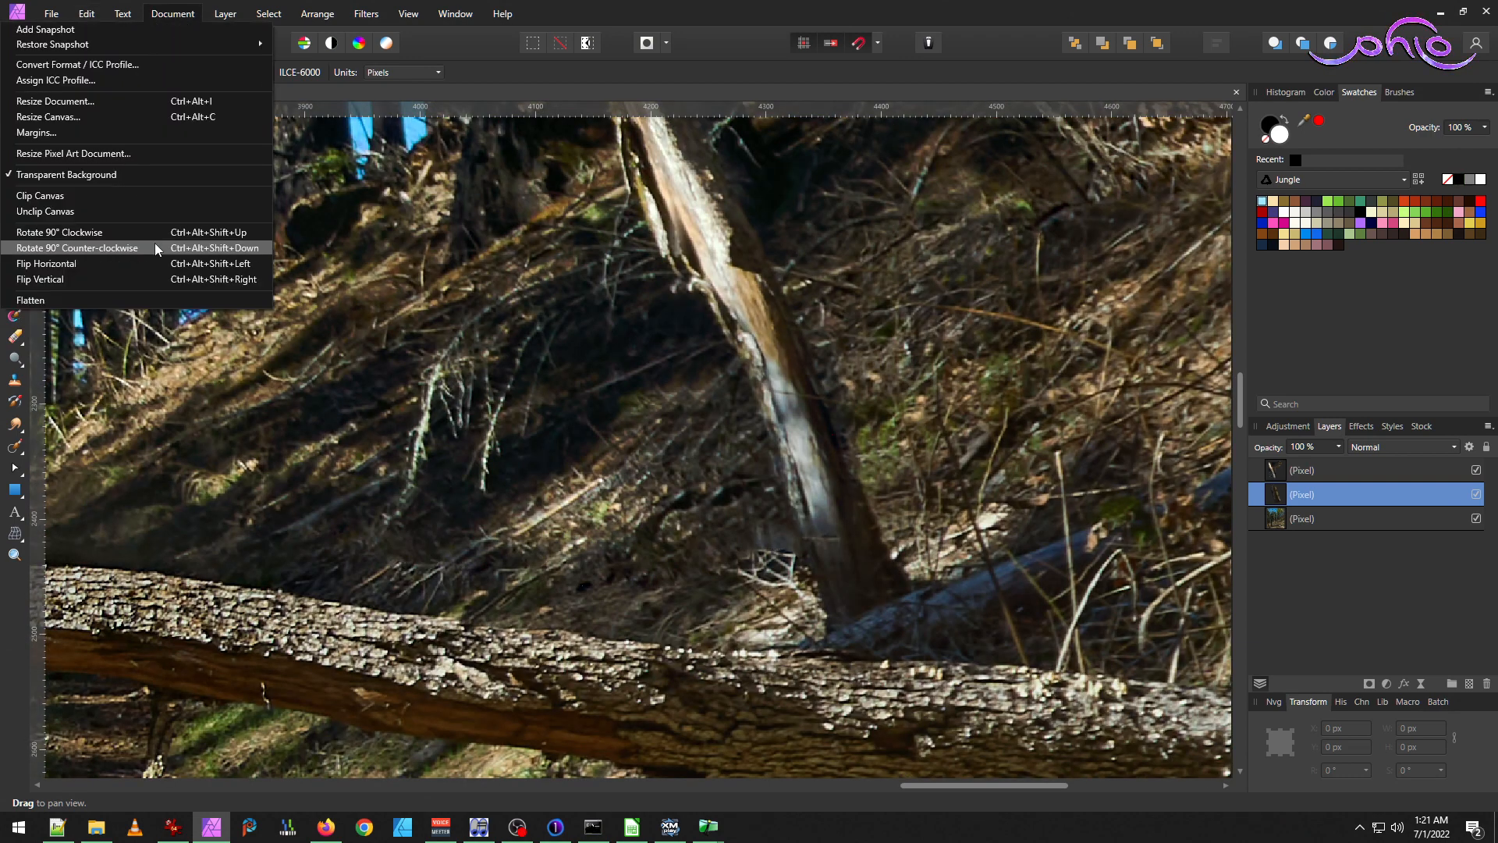
click(135, 301)
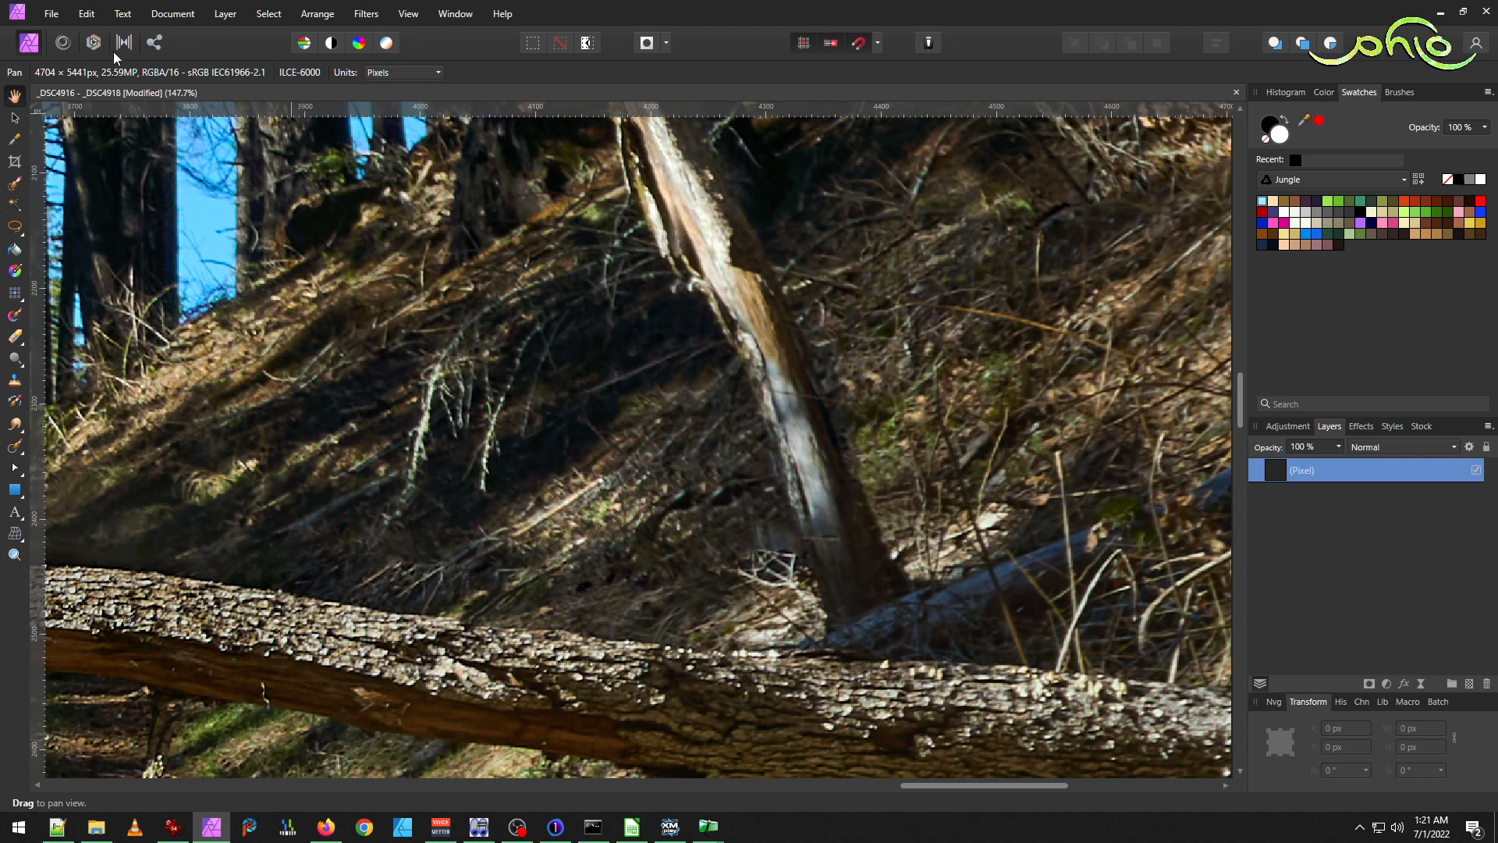
click(51, 14)
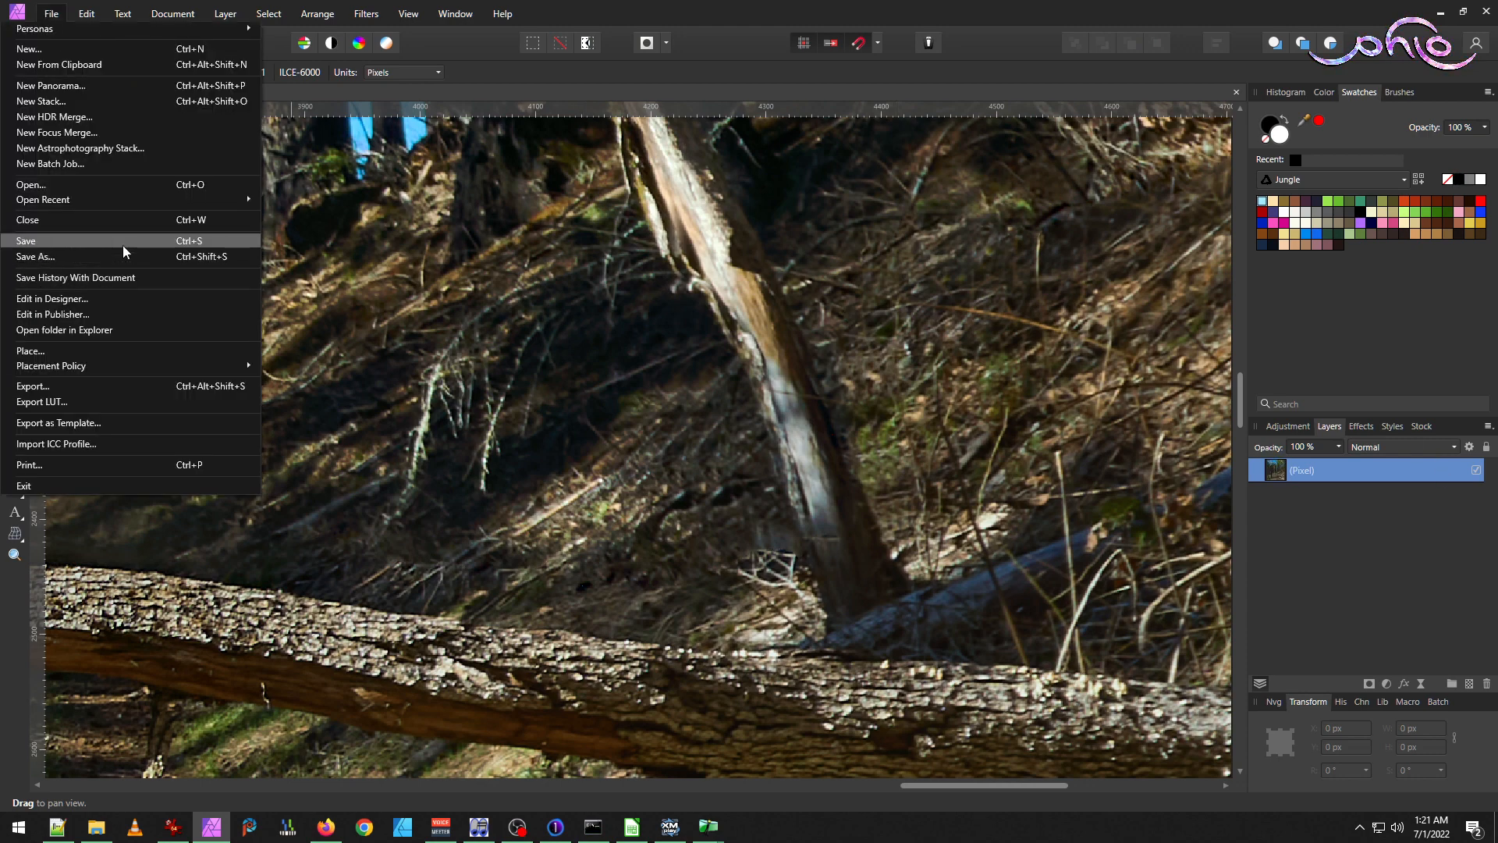
click(123, 244)
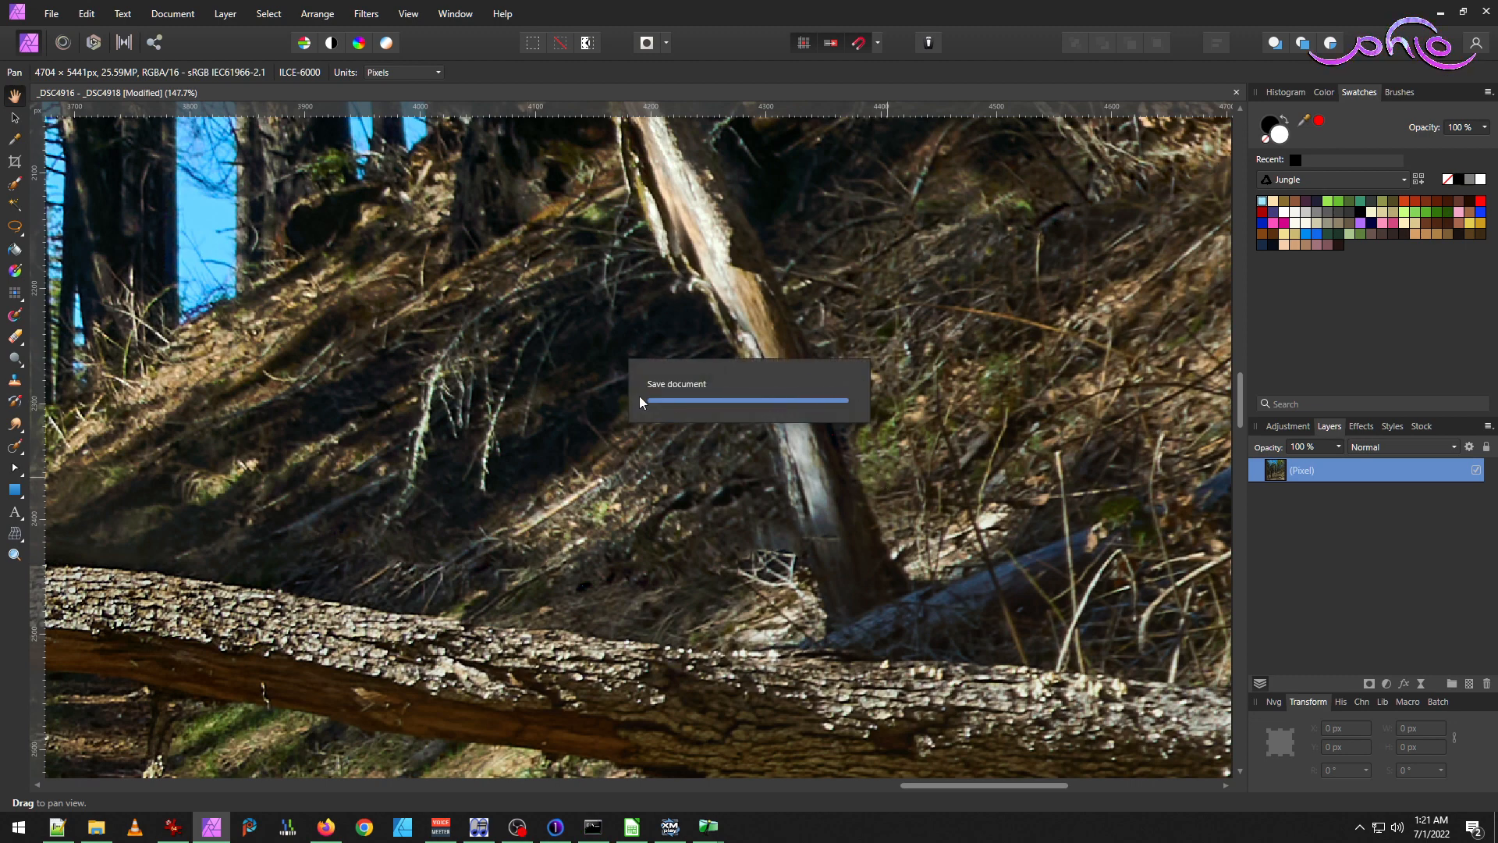
Inpaint the blemishes on the hillside just left of the repaired trunk with a 24.7 px brush.
click(15, 446)
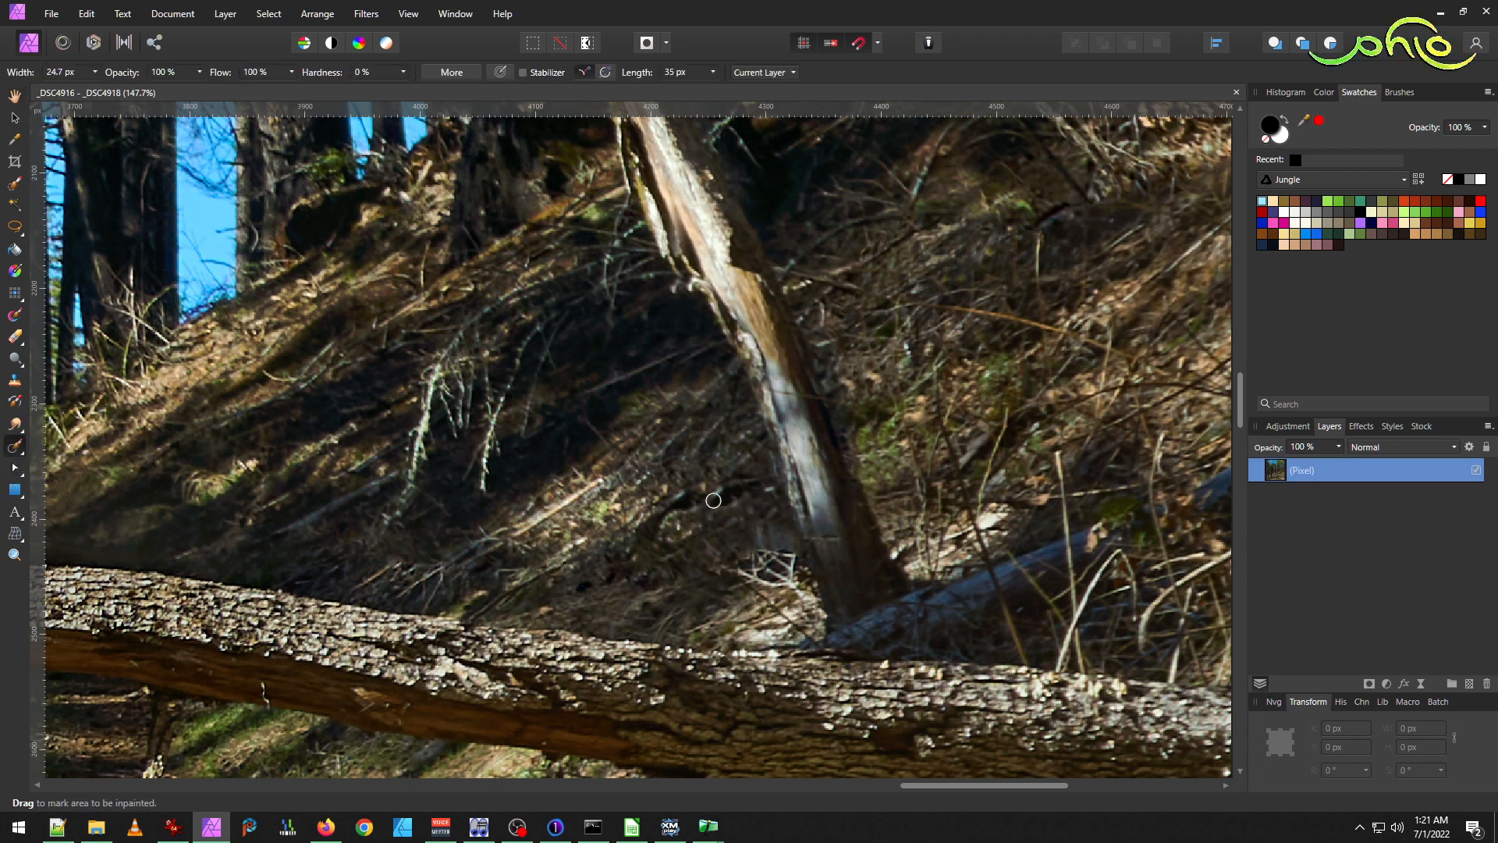
mouse_move(729, 497)
mouse_down()
mouse_move(714, 501)
mouse_move(751, 487)
mouse_move(711, 496)
mouse_move(725, 484)
mouse_up()
drag(742, 473, 712, 474)
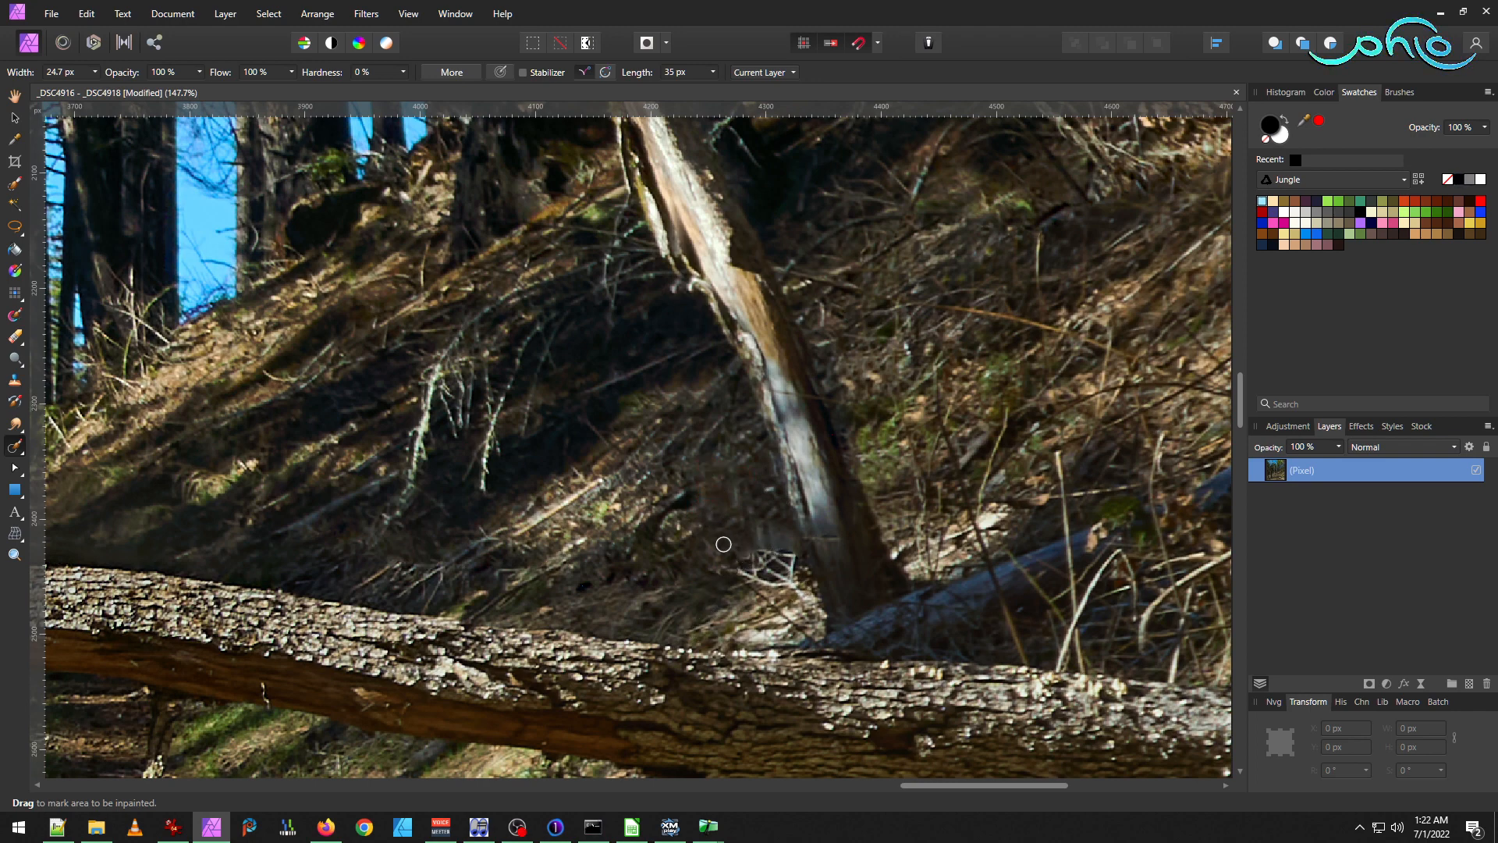
mouse_move(777, 543)
mouse_down()
mouse_move(753, 516)
mouse_move(778, 525)
mouse_move(767, 508)
mouse_move(728, 546)
mouse_up()
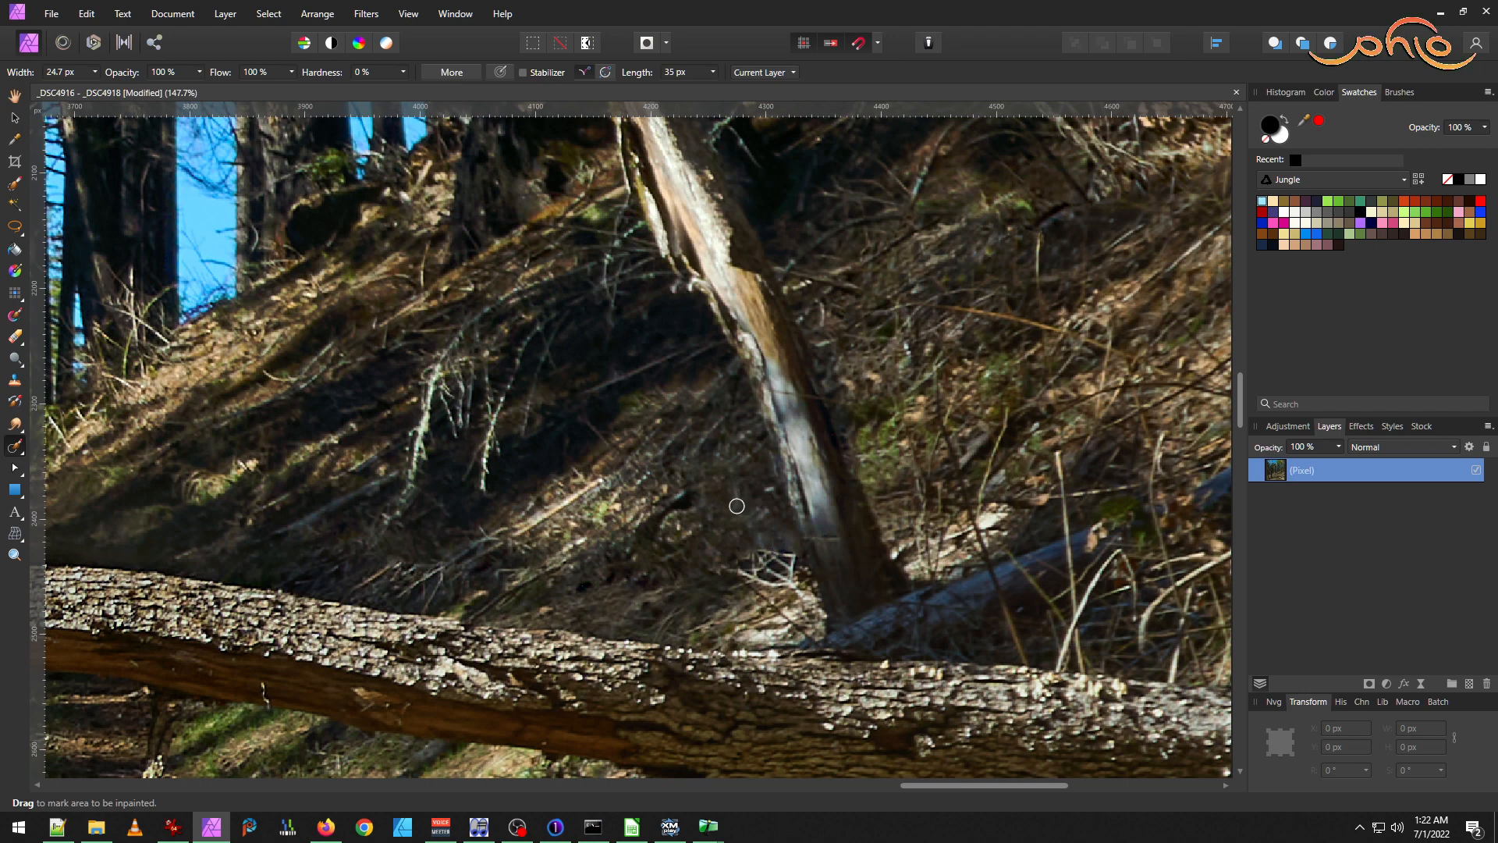
drag(692, 461, 721, 427)
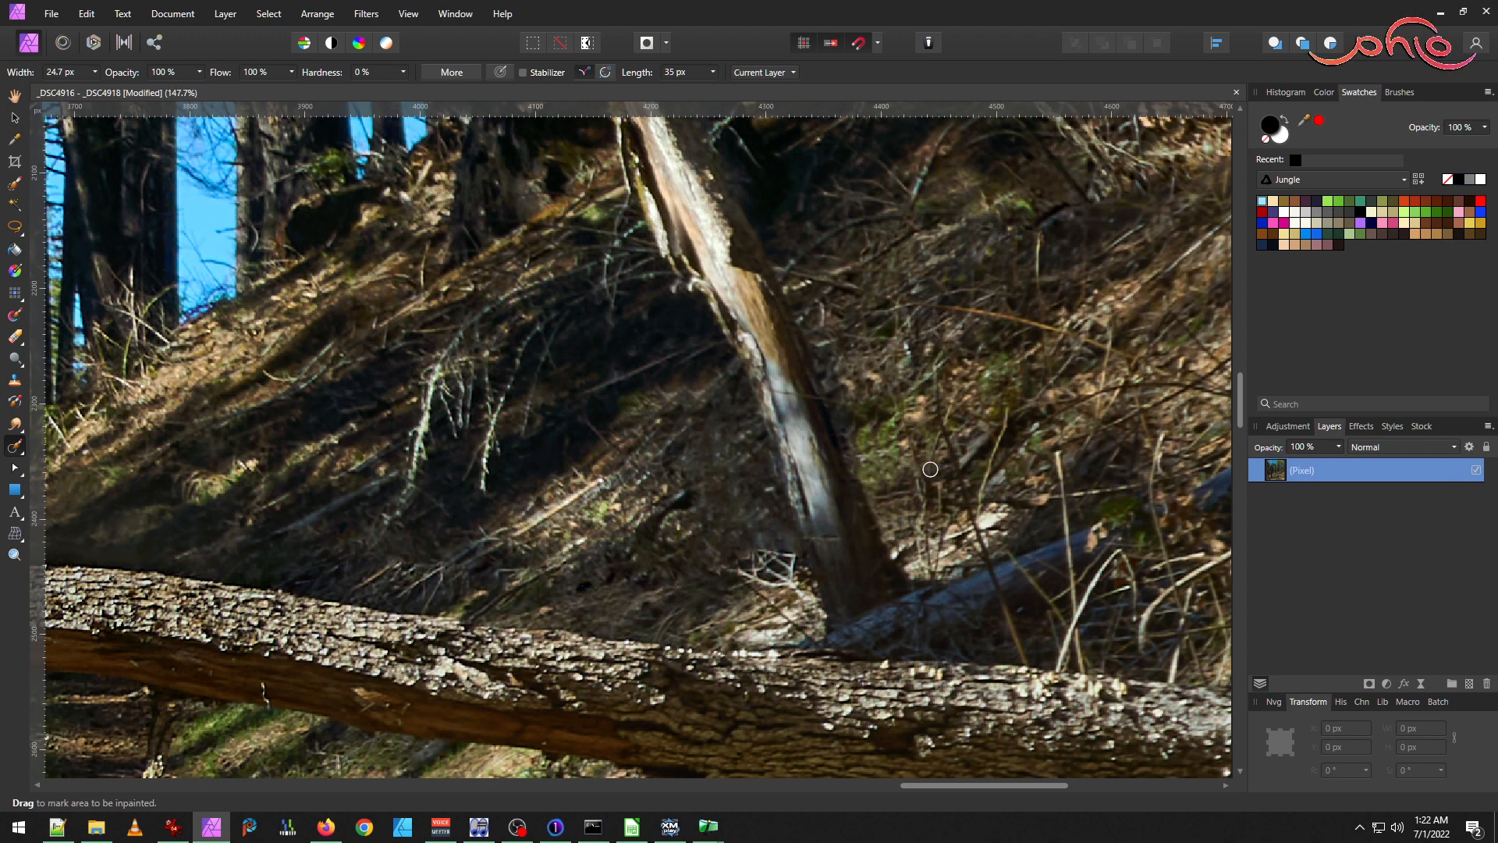
Inpaint the leftover patches on the hillside just right of the repaired trunk.
scroll(879, 398, up, 5)
drag(850, 336, 877, 373)
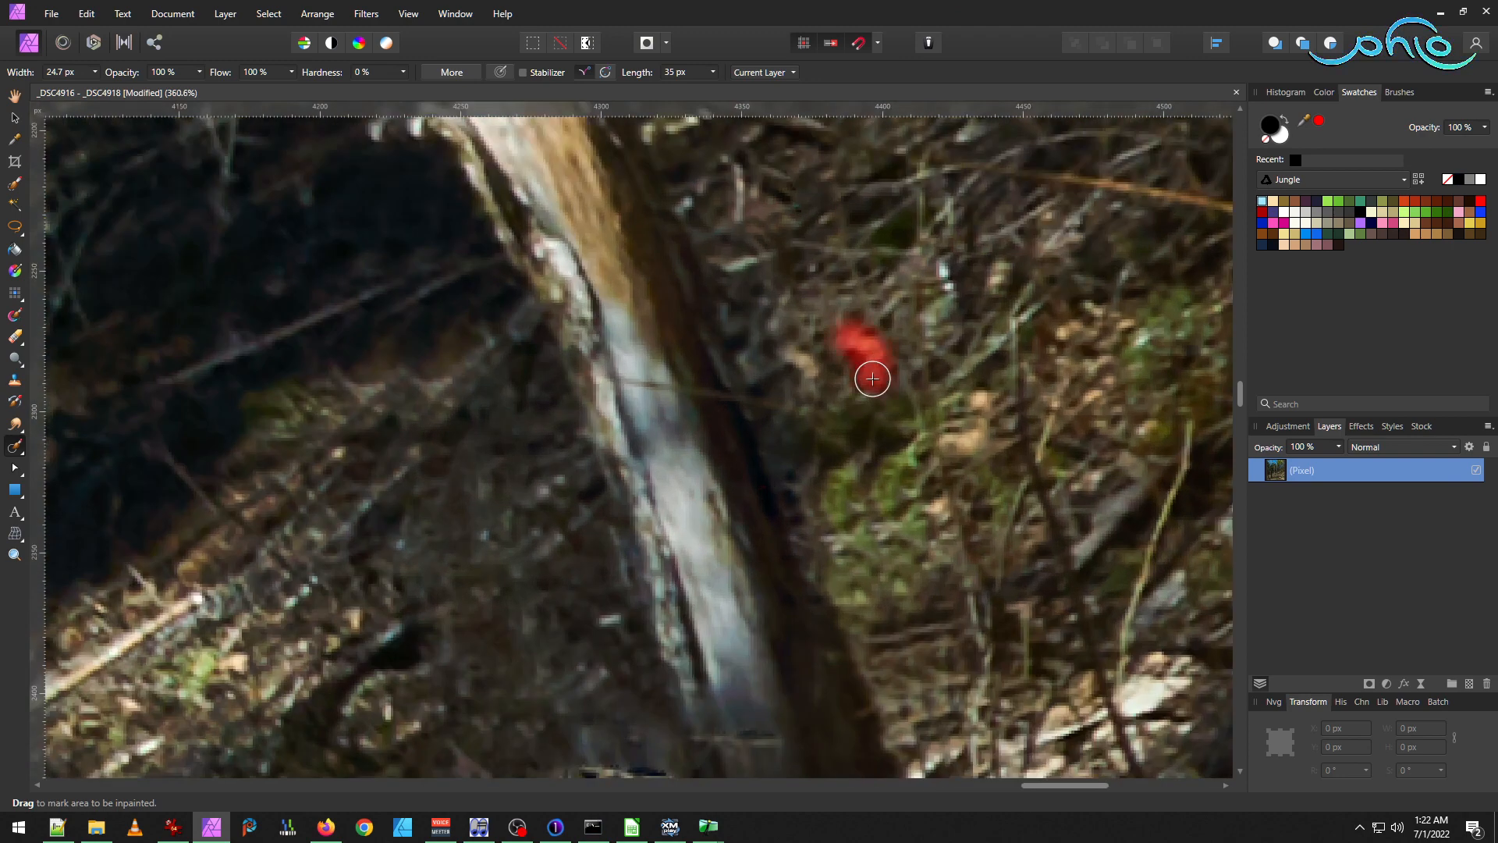
scroll(917, 512, down, 3)
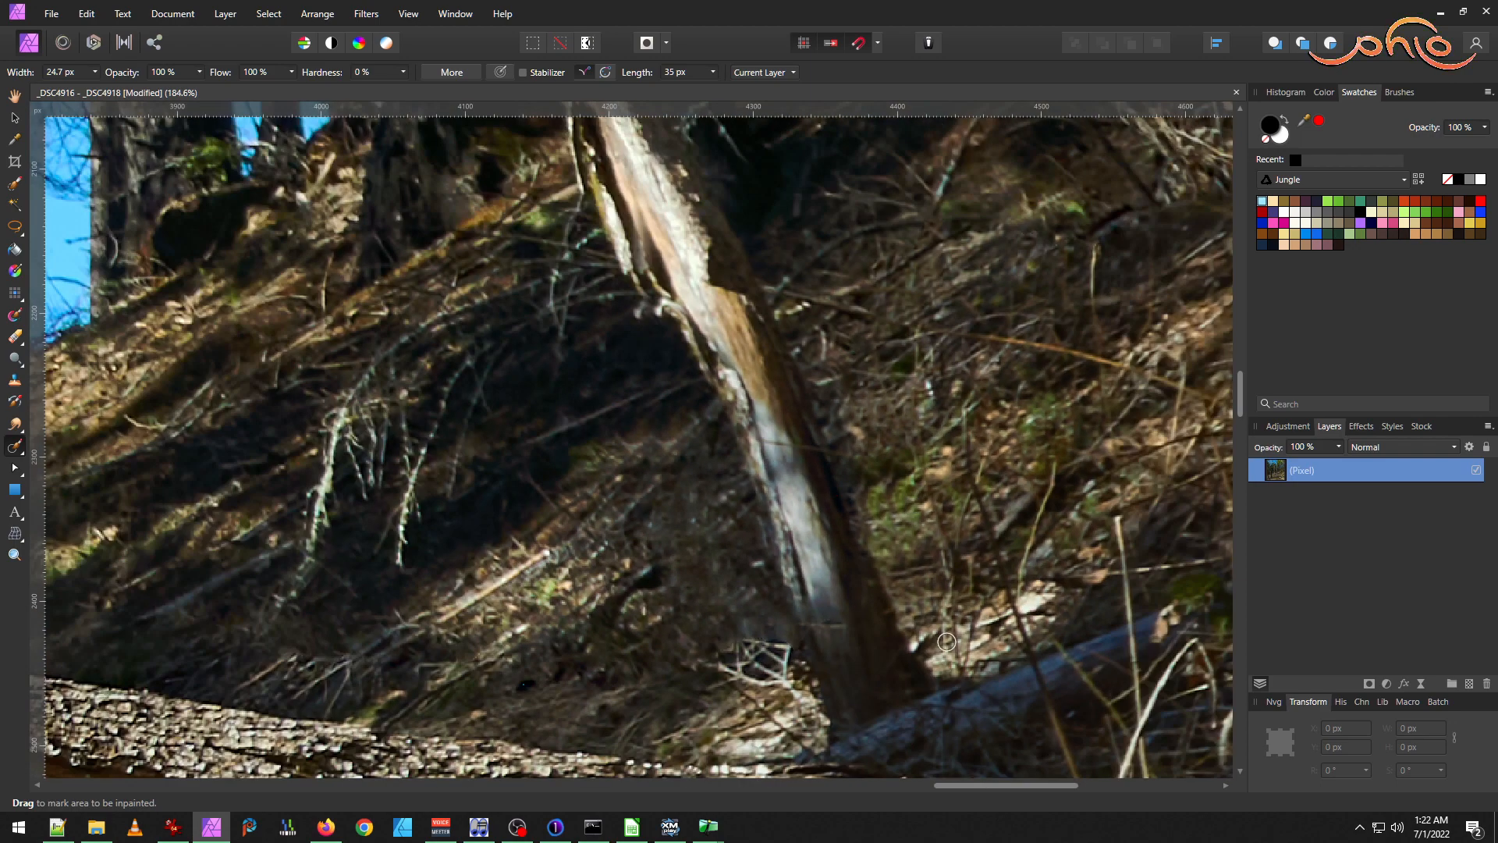
drag(890, 506, 932, 538)
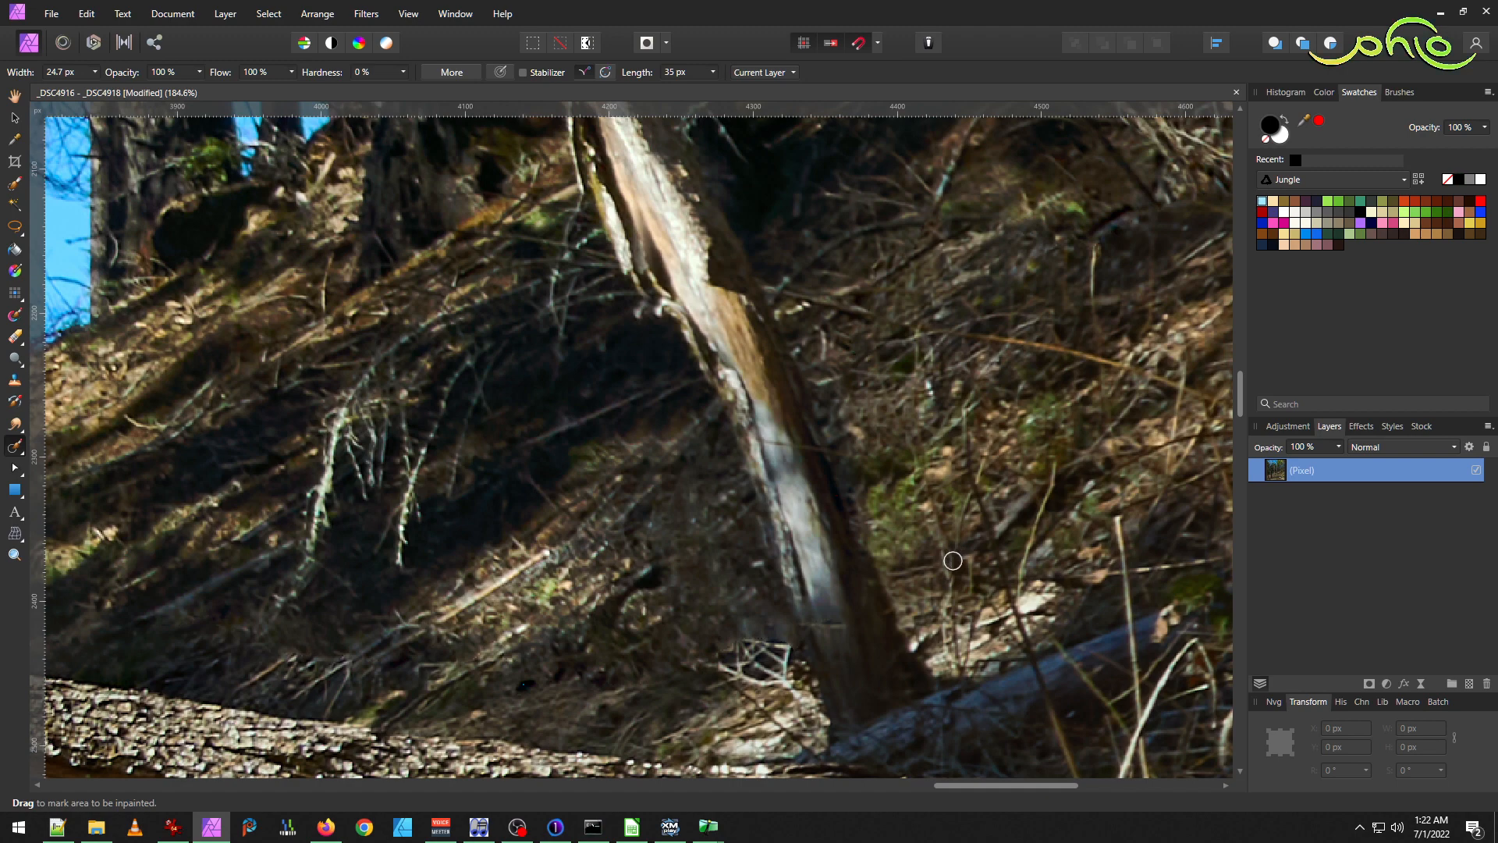
drag(904, 483, 916, 504)
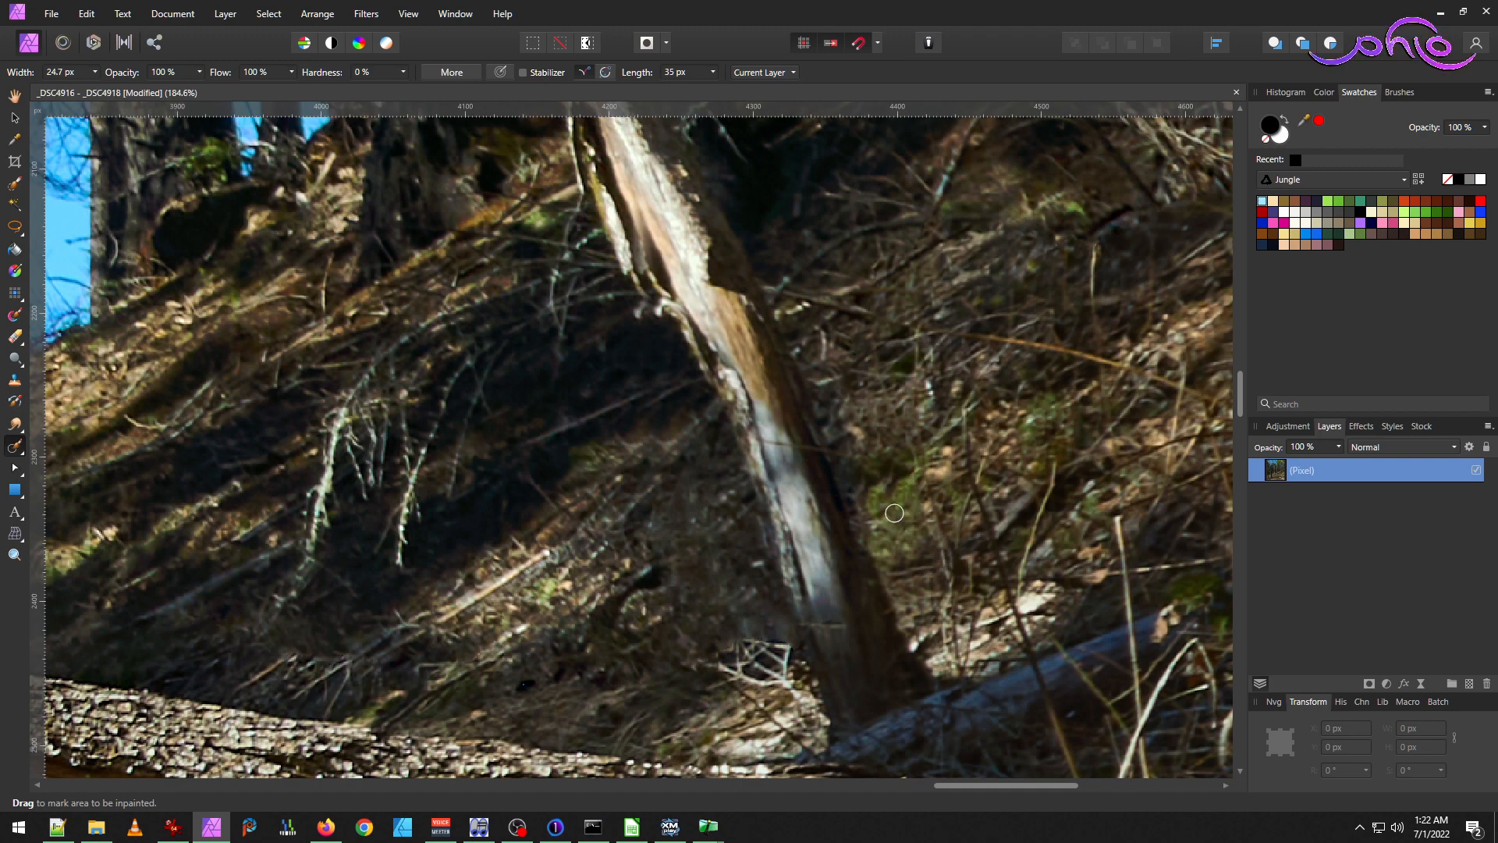
Inpaint the remaining marks beside the trunk's right edge and check the circled reference image in IrfanView before returning to the photo.
drag(866, 476, 886, 506)
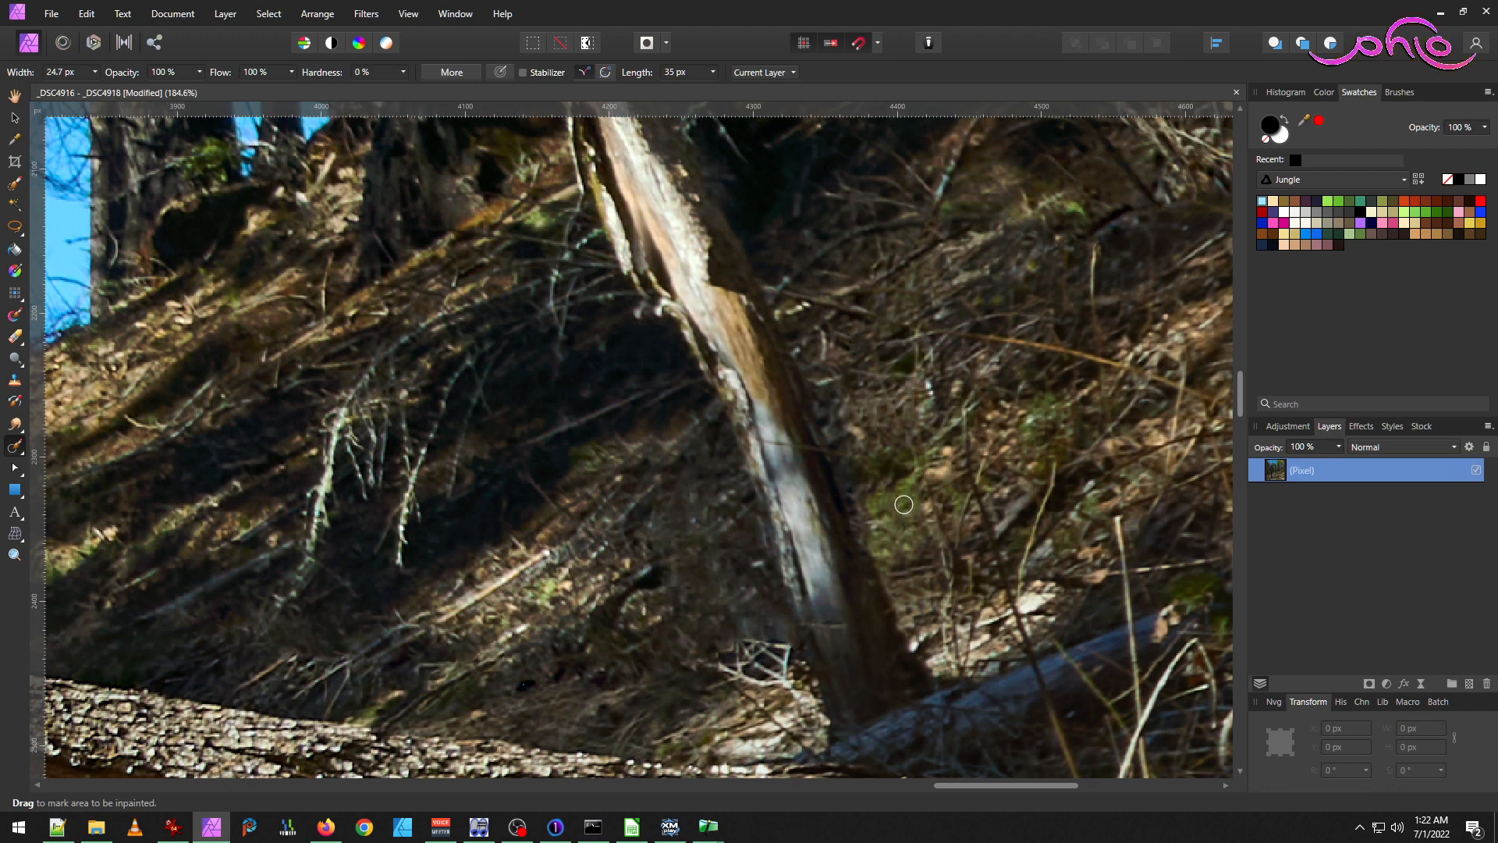
drag(901, 496, 868, 503)
drag(881, 519, 880, 539)
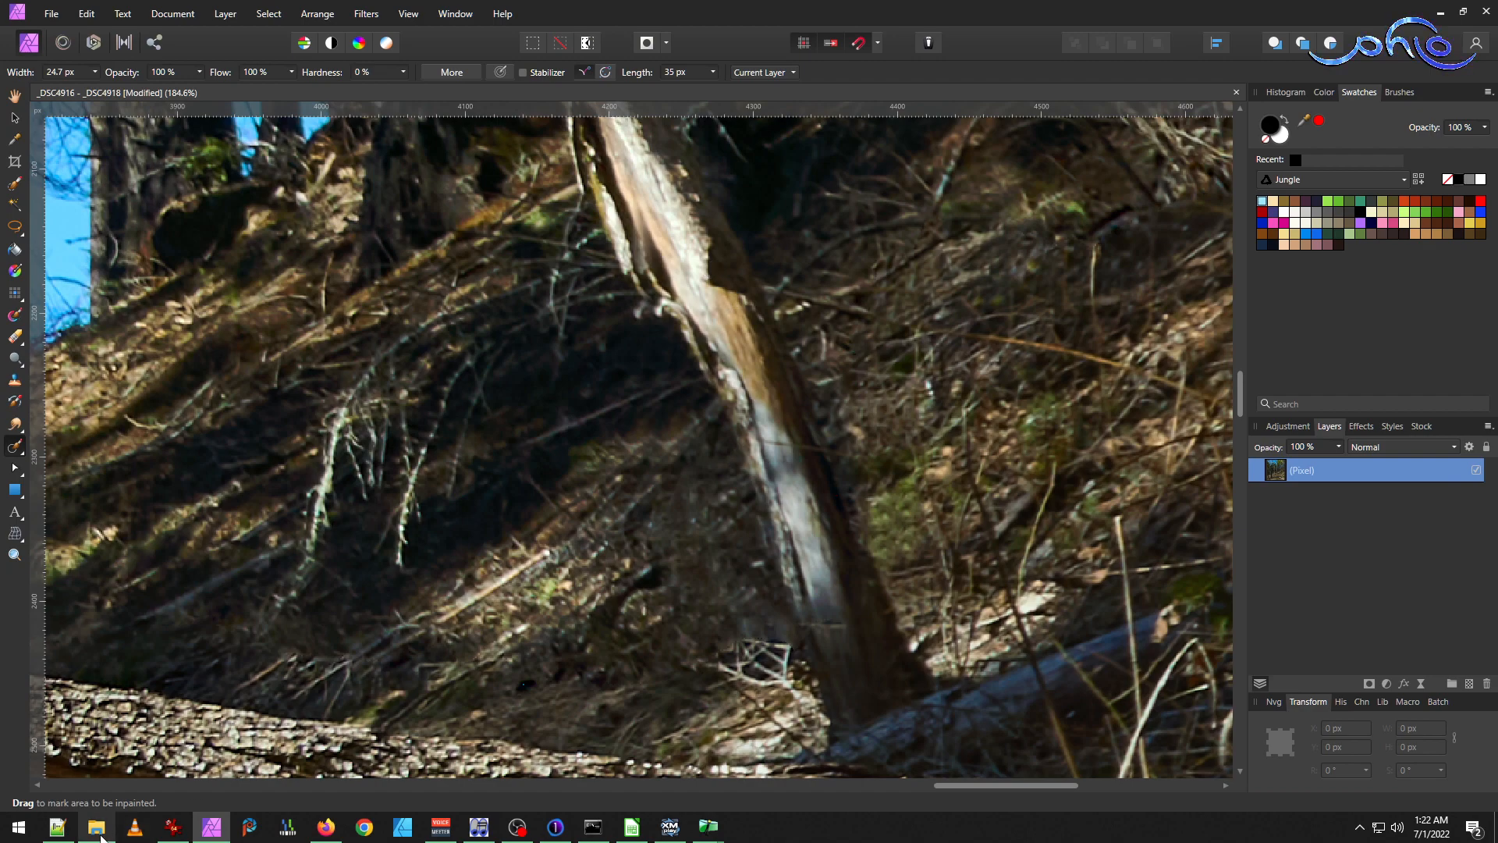
click(173, 827)
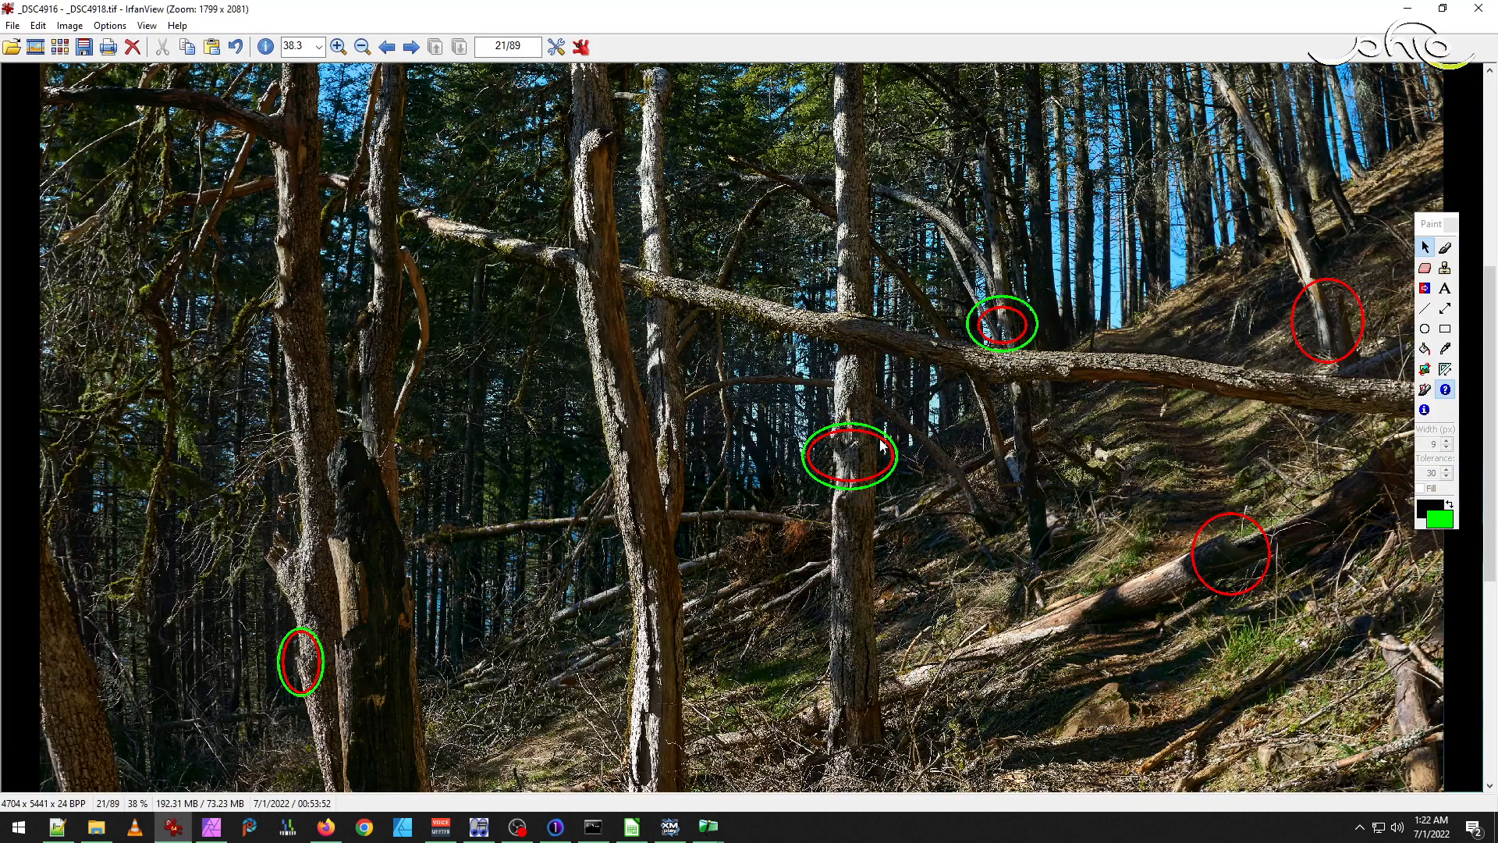
key(alt+Tab)
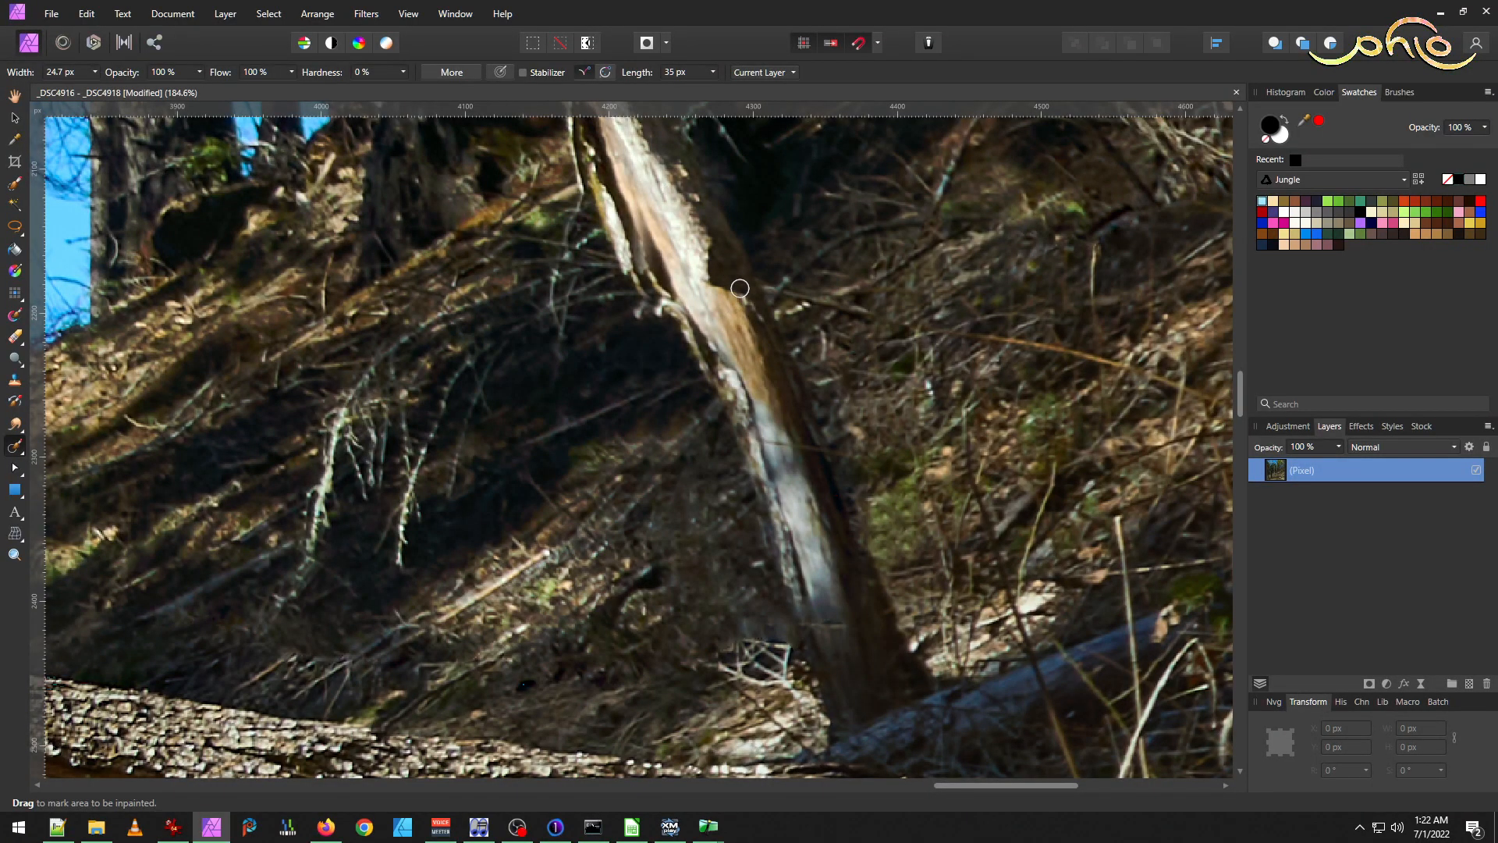
Smooth the jagged notch on the trunk's right edge using a 31.2 px Healing Brush sampled from the wood just below.
click(17, 451)
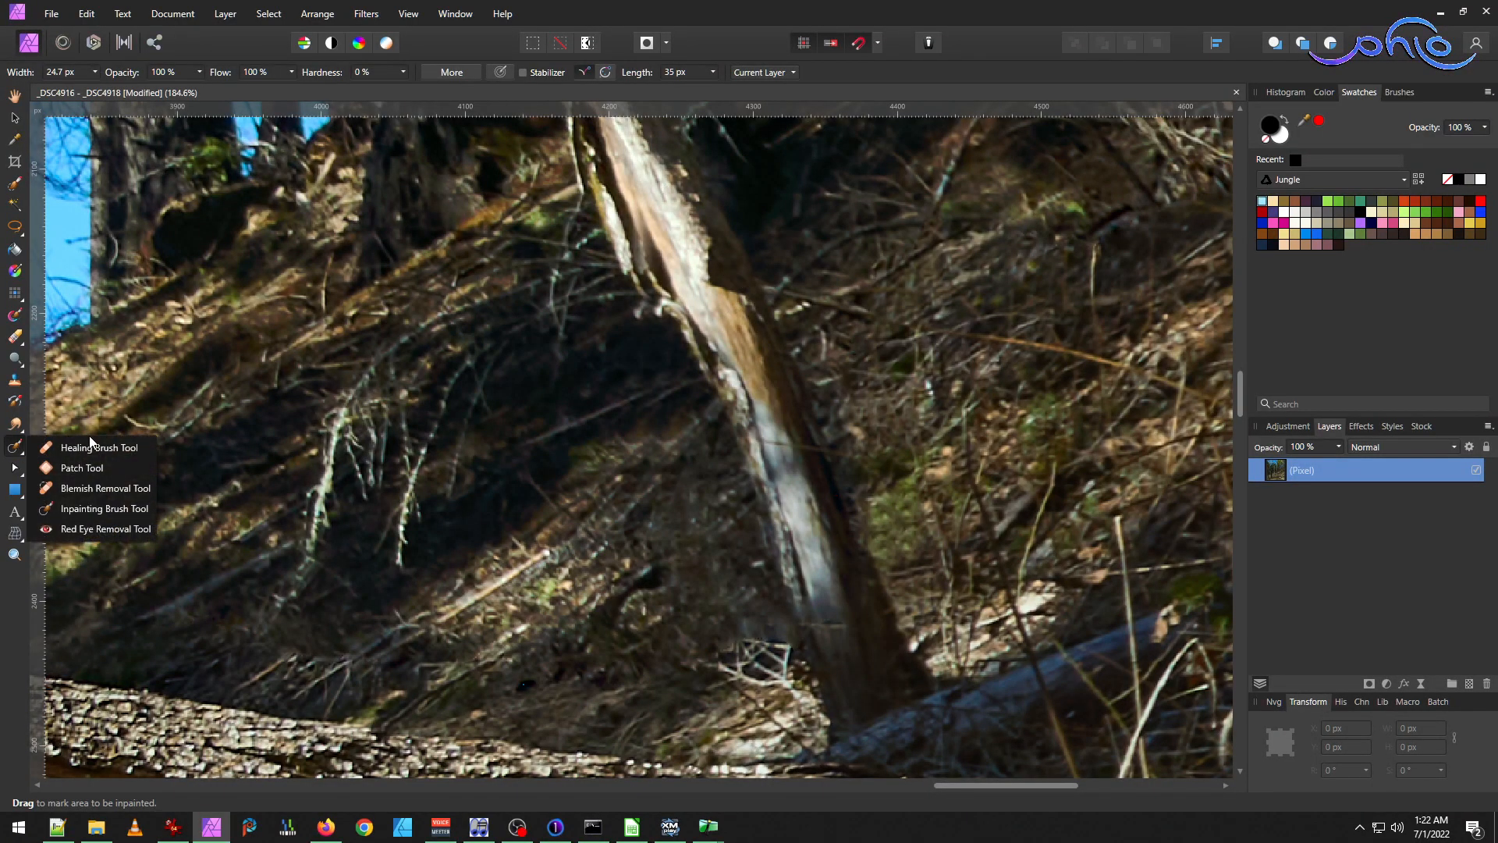
click(93, 443)
alt+click(761, 355)
mouse_move(725, 273)
mouse_down()
mouse_move(713, 284)
mouse_move(742, 311)
mouse_up()
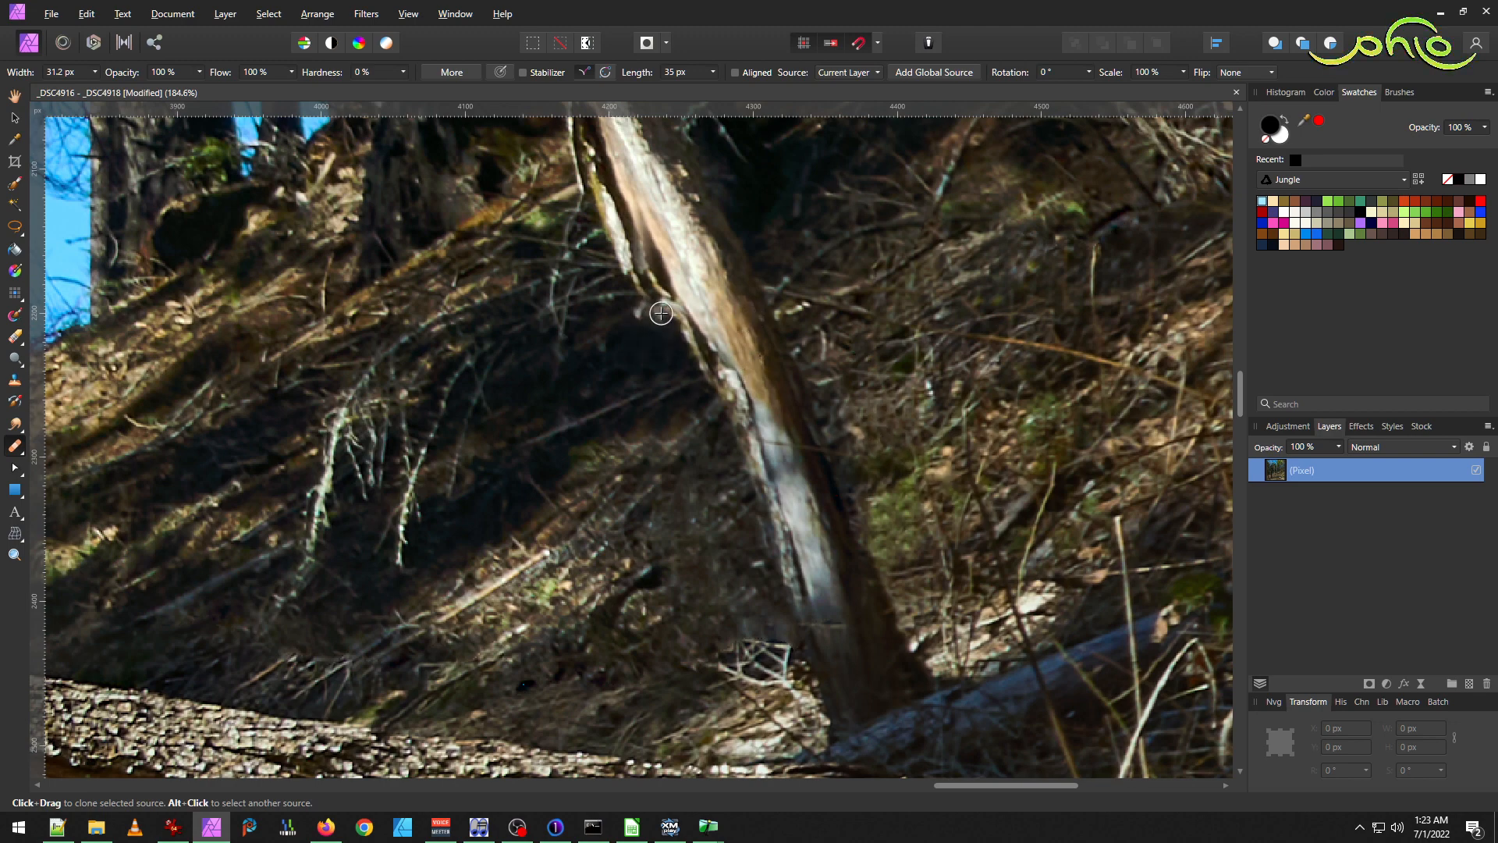
drag(635, 310, 687, 492)
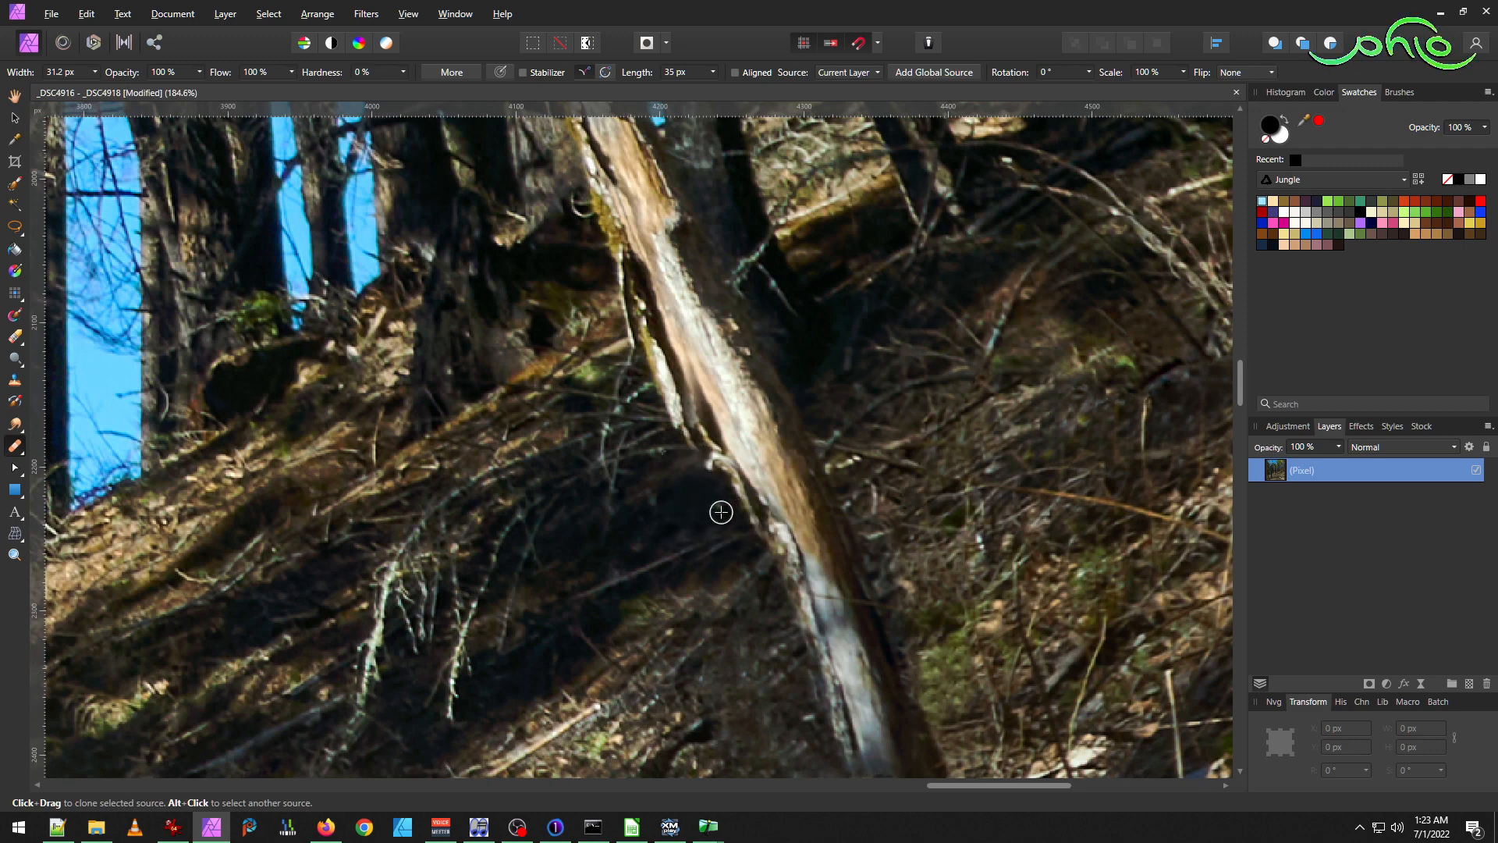
Heal away the loose bark strip along the trunk's left edge and blend the pale smudge beside it.
scroll(687, 441, up, 4)
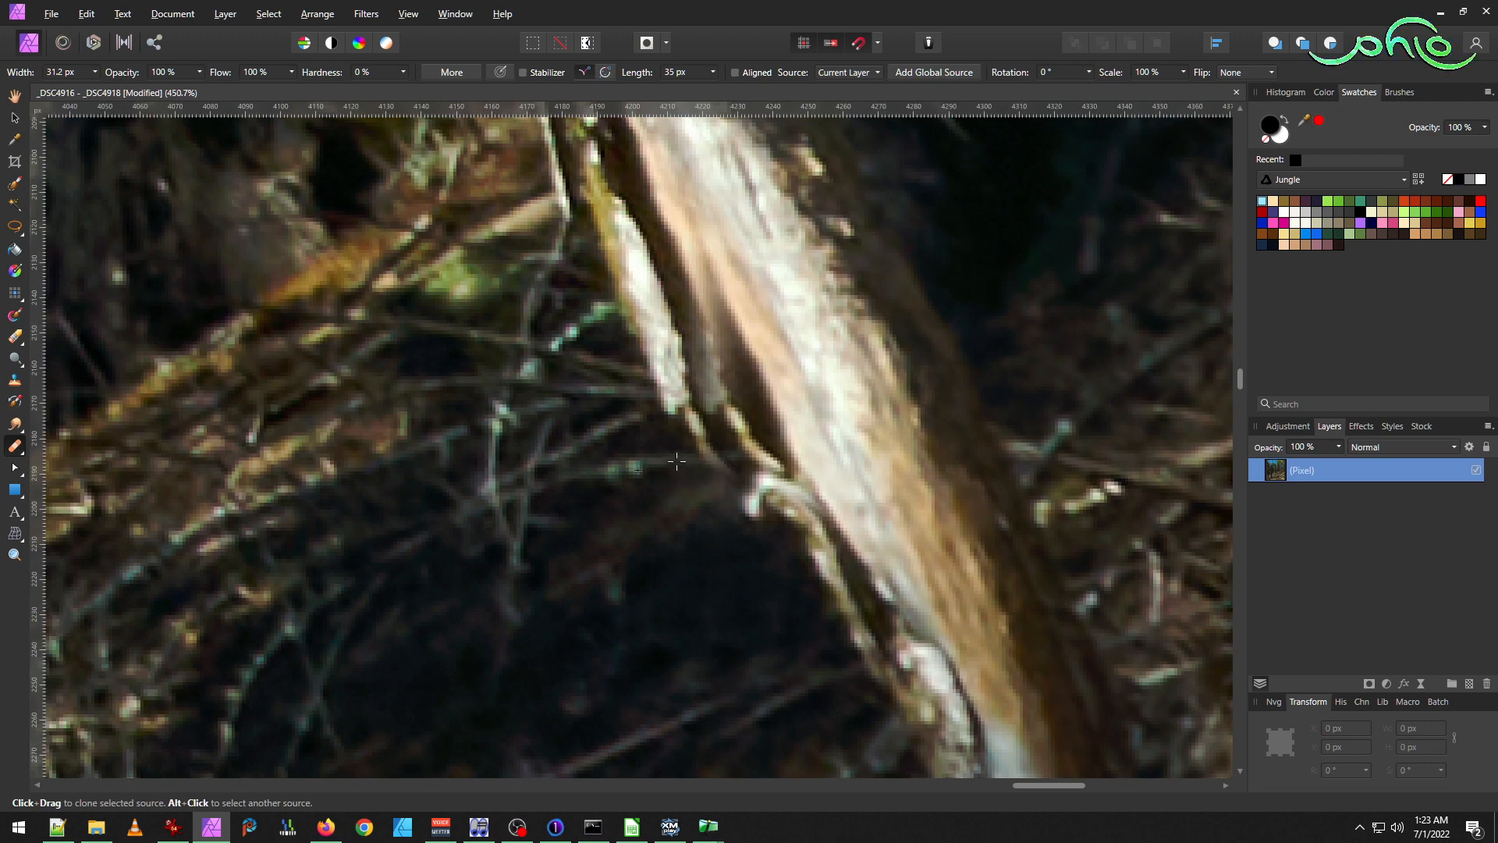
drag(701, 432, 587, 207)
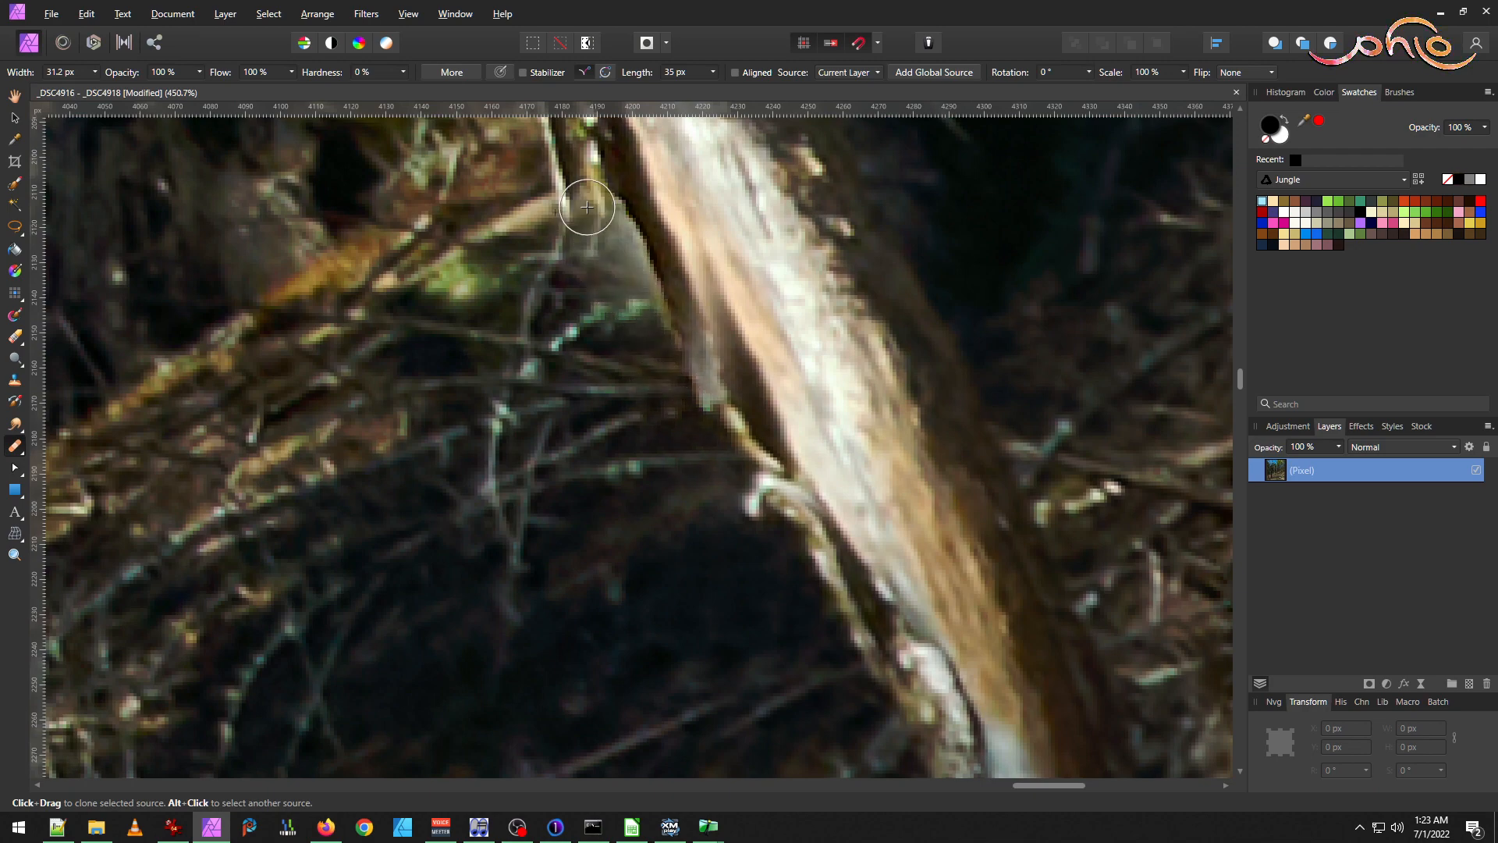
ctrl+scroll(663, 373, down, 5)
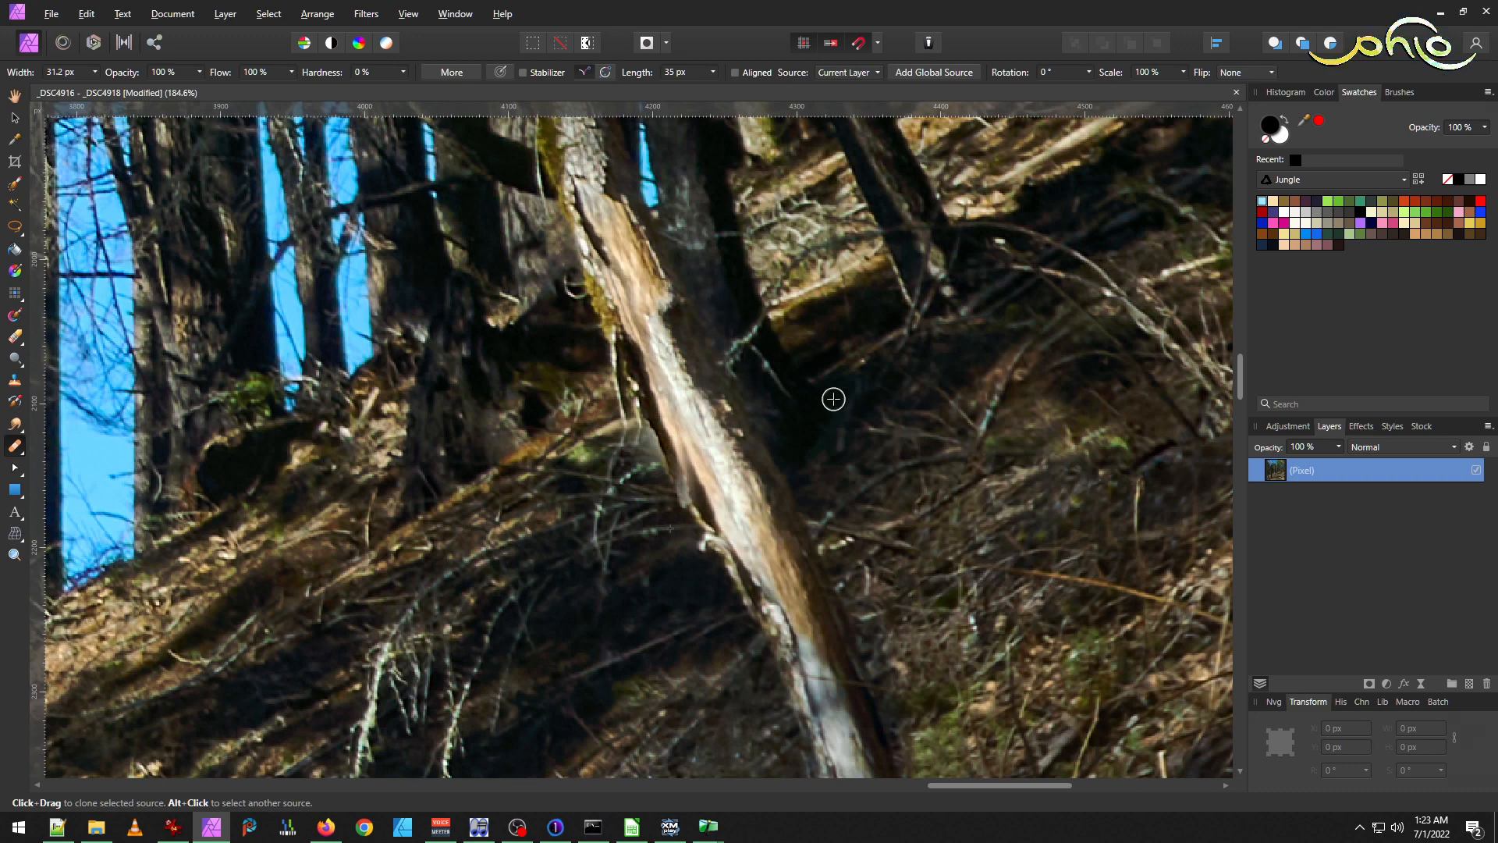
ctrl+scroll(622, 468, up, 3)
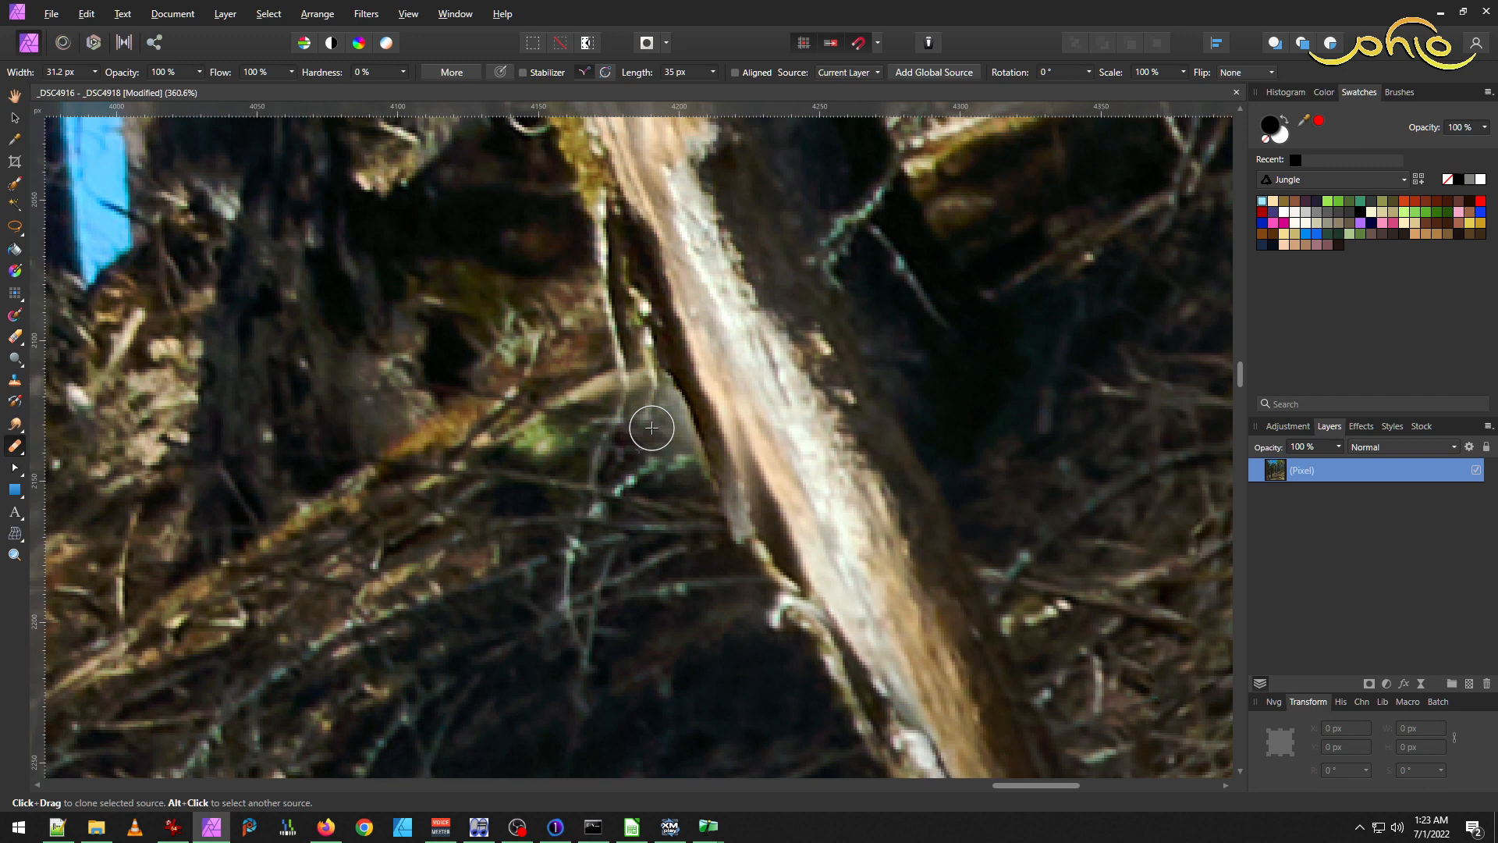
mouse_move(686, 426)
mouse_down()
mouse_move(676, 466)
mouse_move(635, 444)
mouse_up()
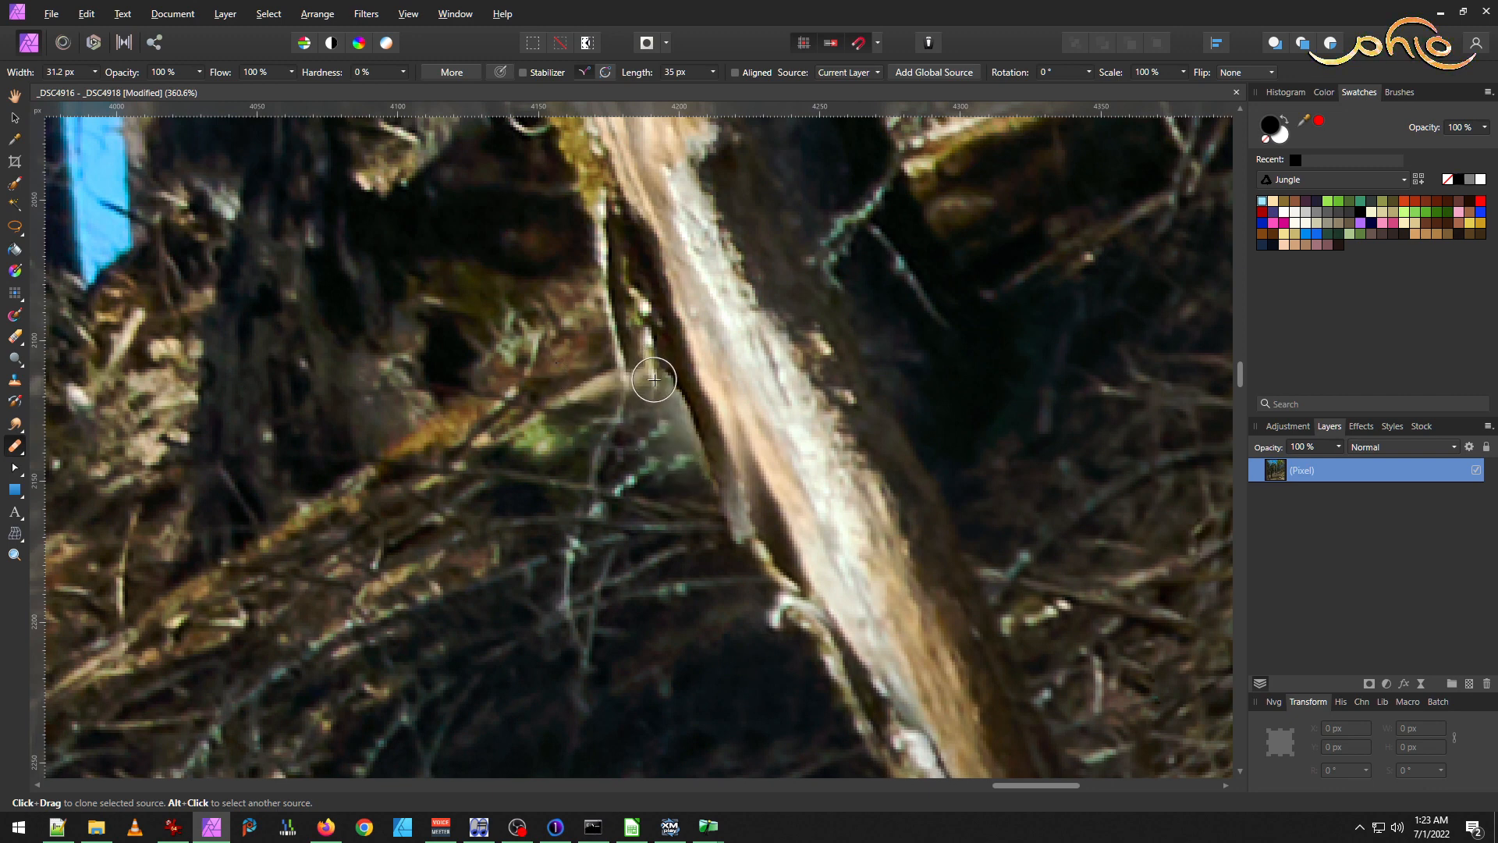
scroll(715, 495, down, 5)
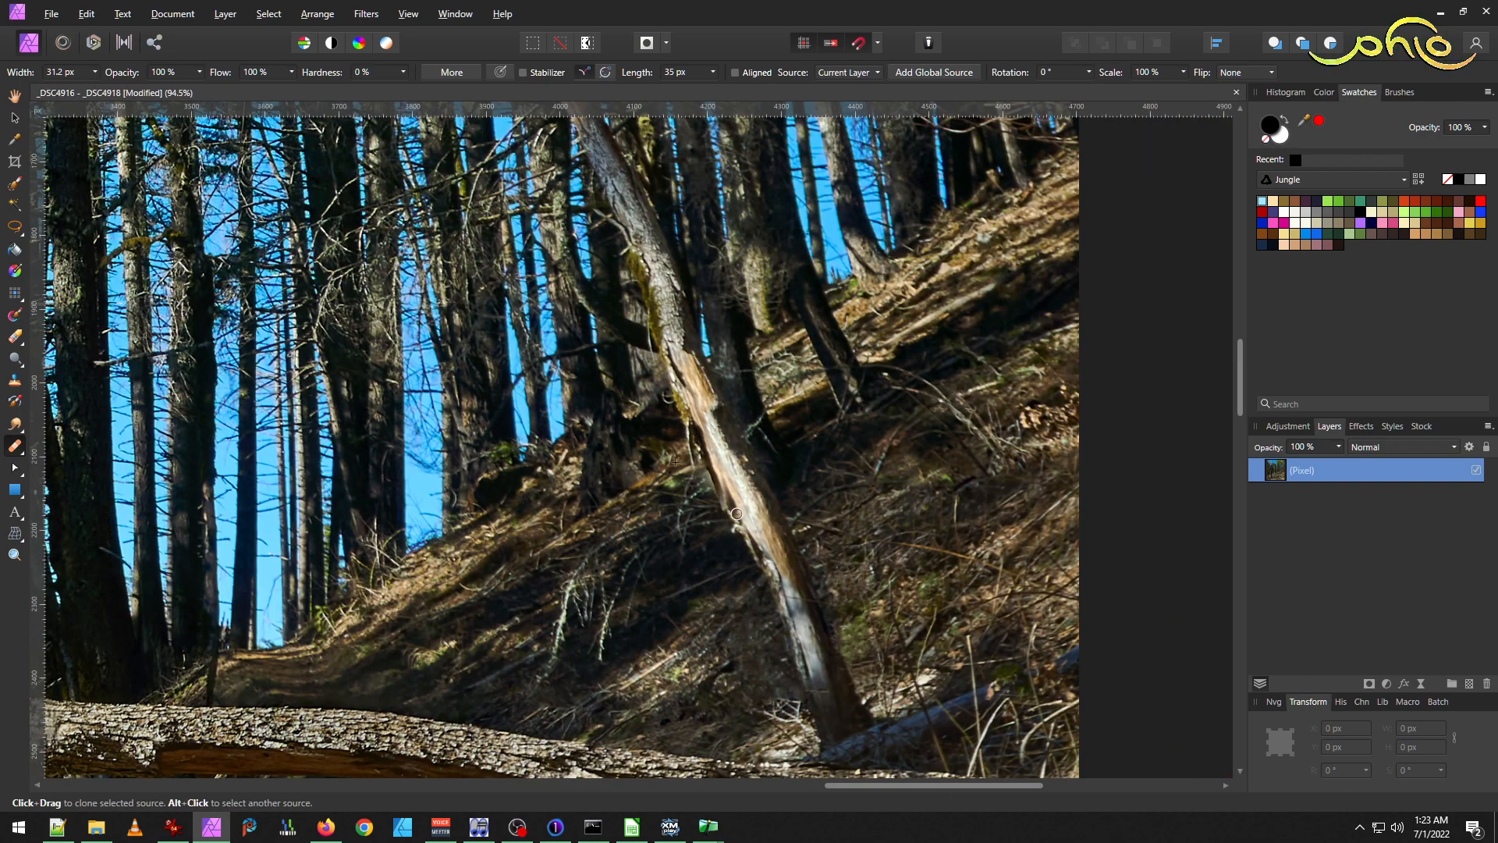
Try to heal the rough bark on the trunk's left edge with the 31.2 px brush, and undo the last strokes.
scroll(713, 512, up, 4)
drag(783, 488, 763, 529)
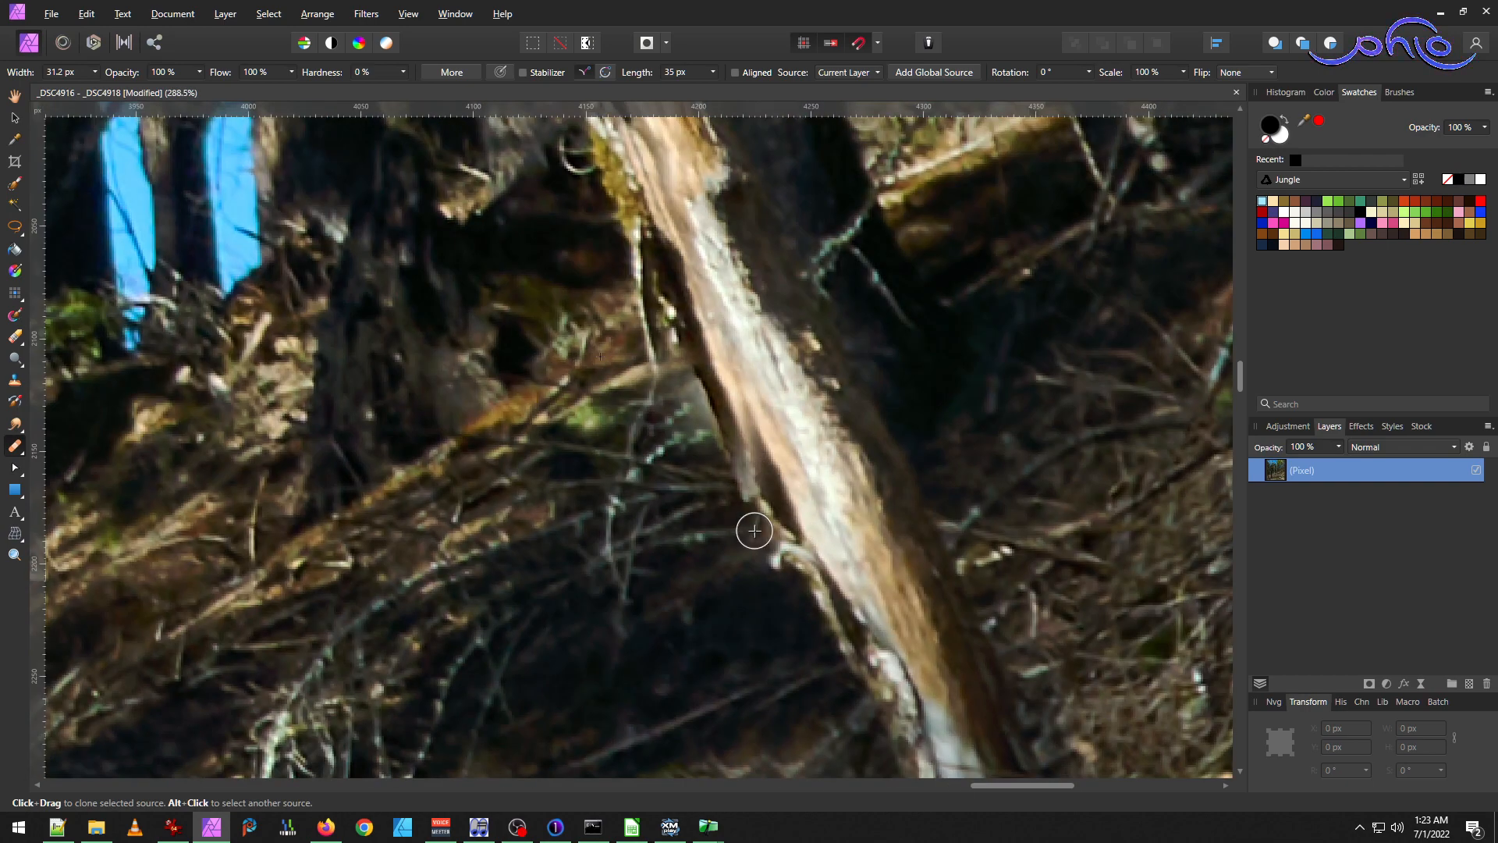
alt+click(717, 405)
mouse_move(756, 492)
mouse_down()
mouse_move(795, 405)
mouse_move(828, 505)
mouse_move(896, 580)
mouse_move(887, 548)
mouse_up()
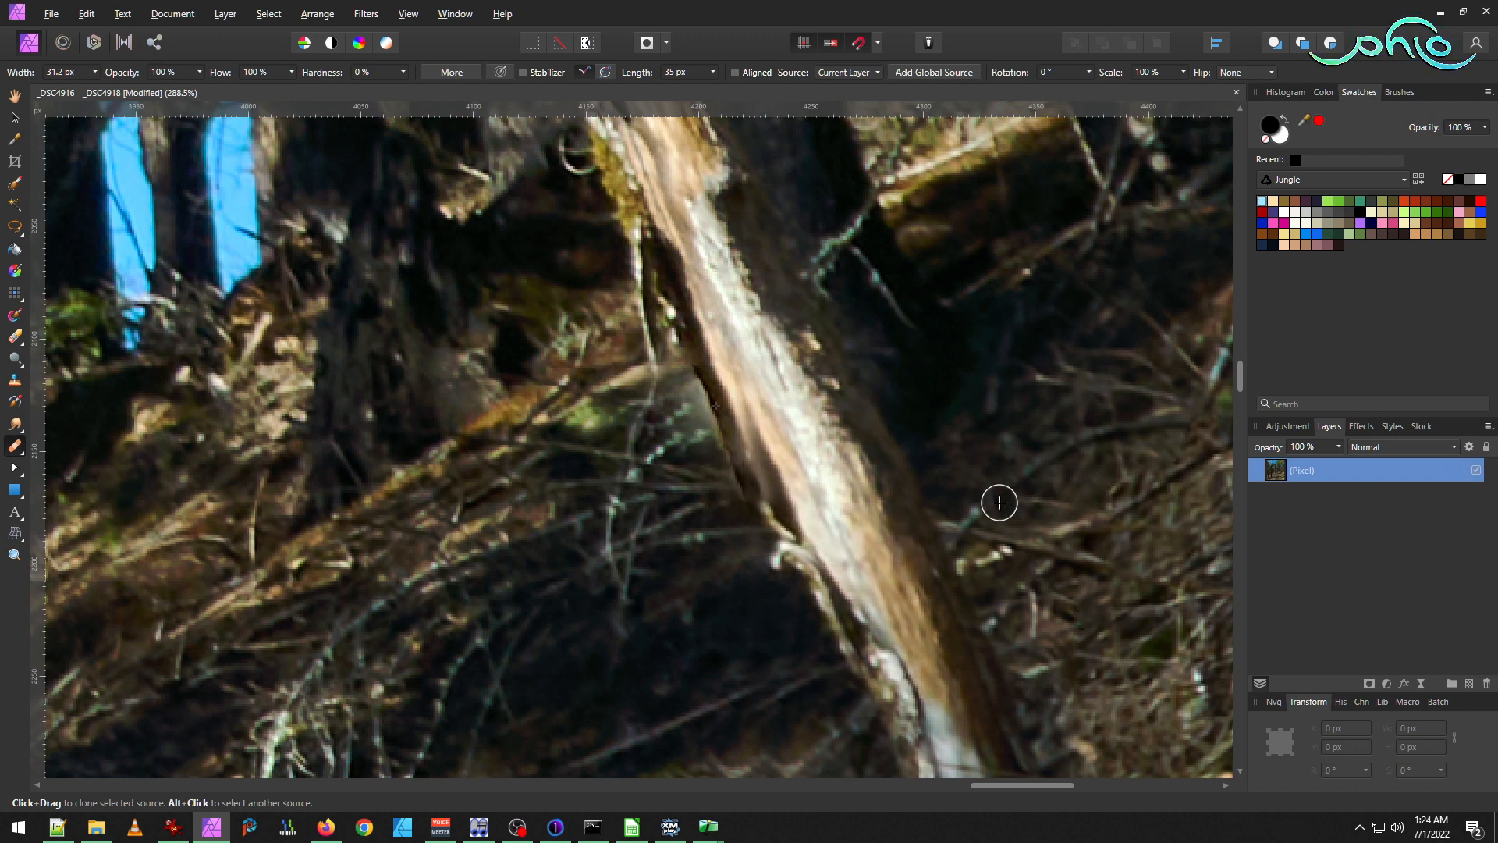
key(ctrl+z)
key(ctrl+z)
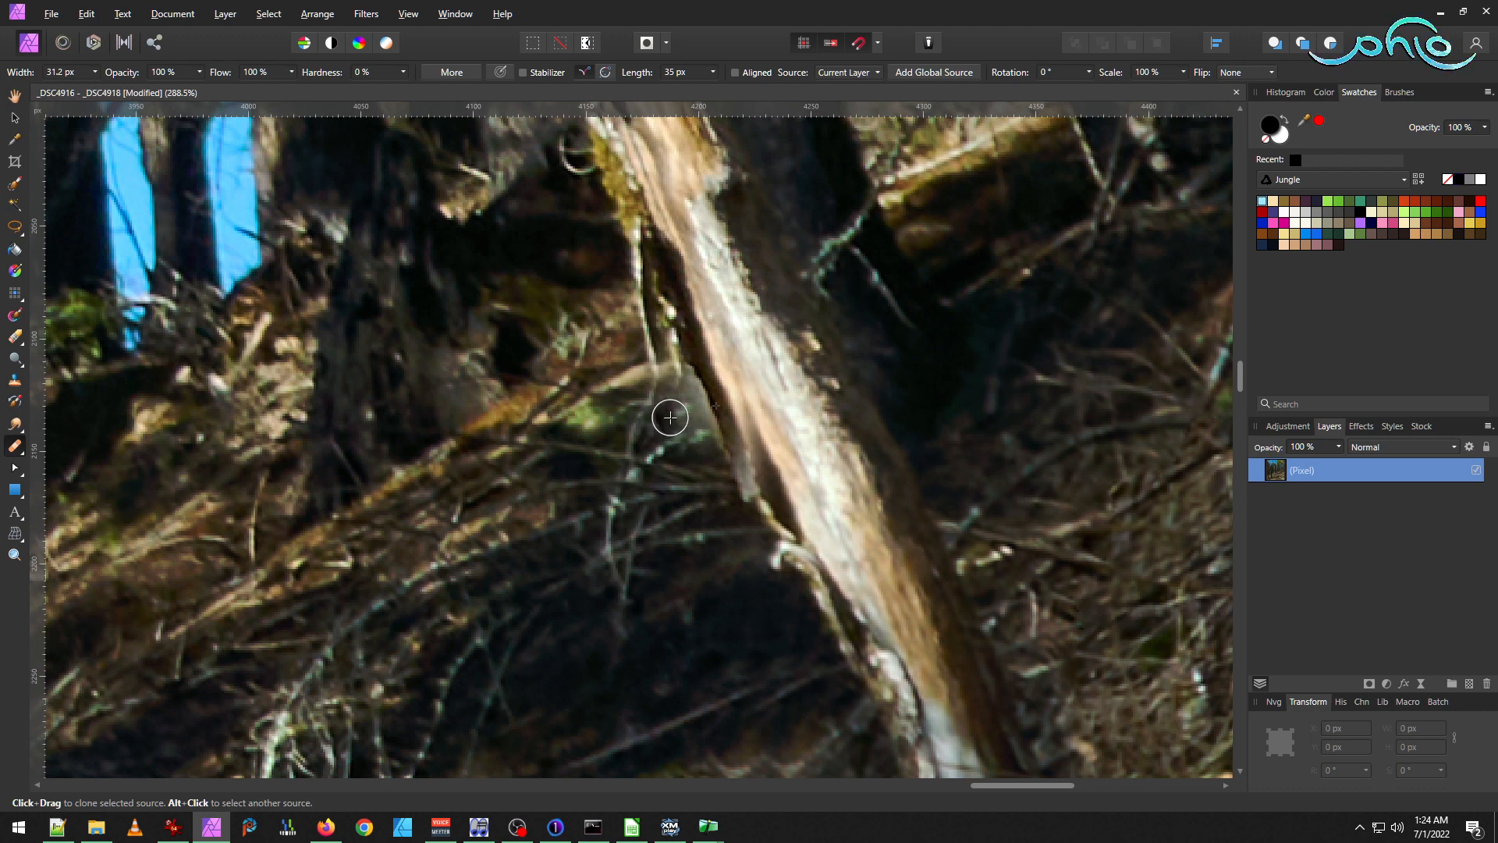
Reduce the healing brush to 13.9 px and clean up the trunk's left edge with samples from nearby, checking the result.
key(bracketleft)
key(bracketleft)
key(bracketleft)
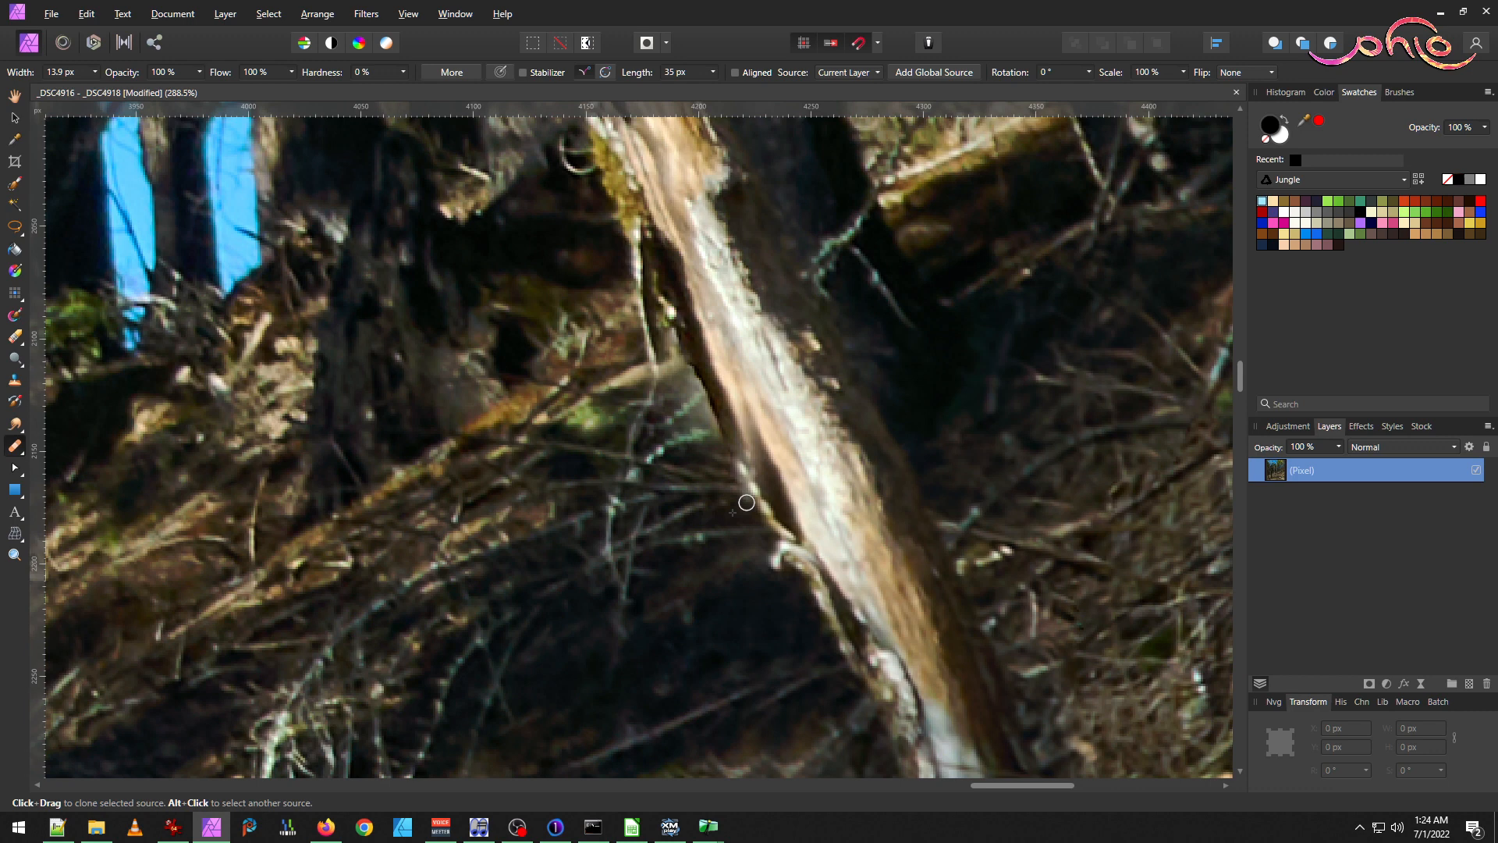
alt+click(740, 463)
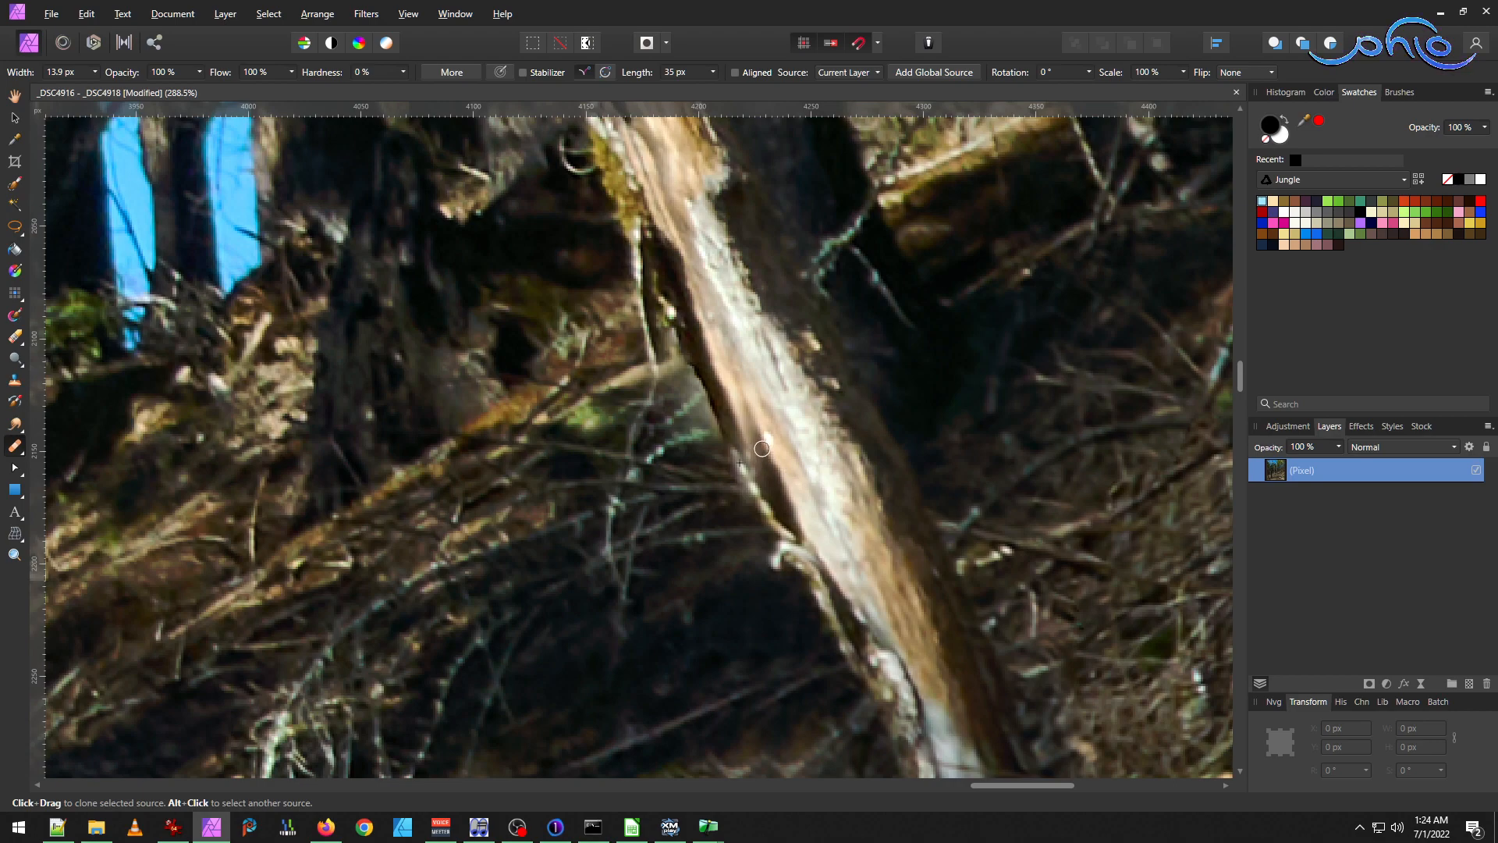
scroll(972, 517, down, 5)
scroll(972, 516, down, 3)
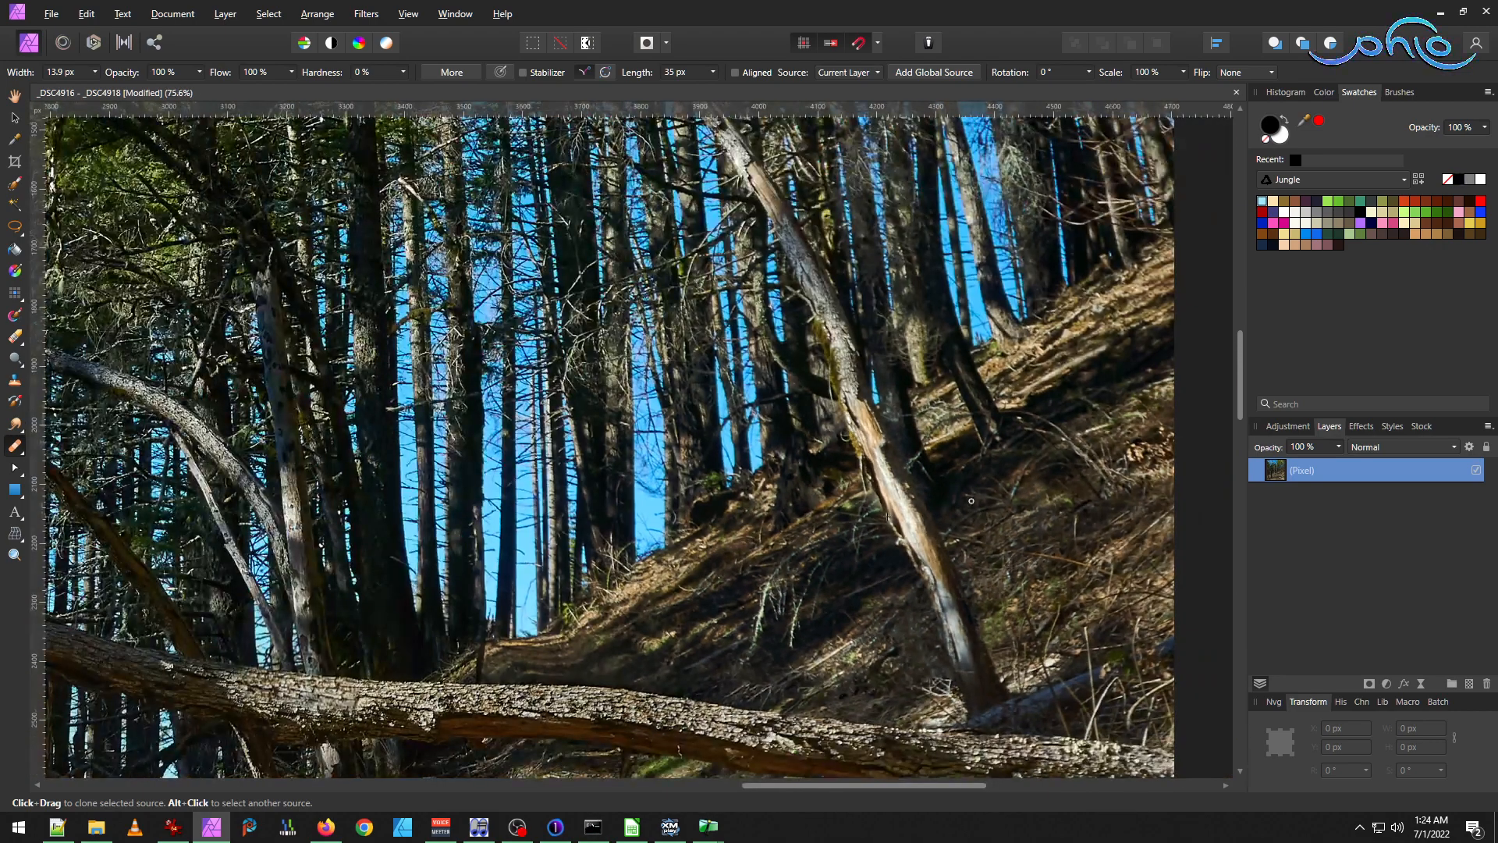
scroll(924, 562, up, 6)
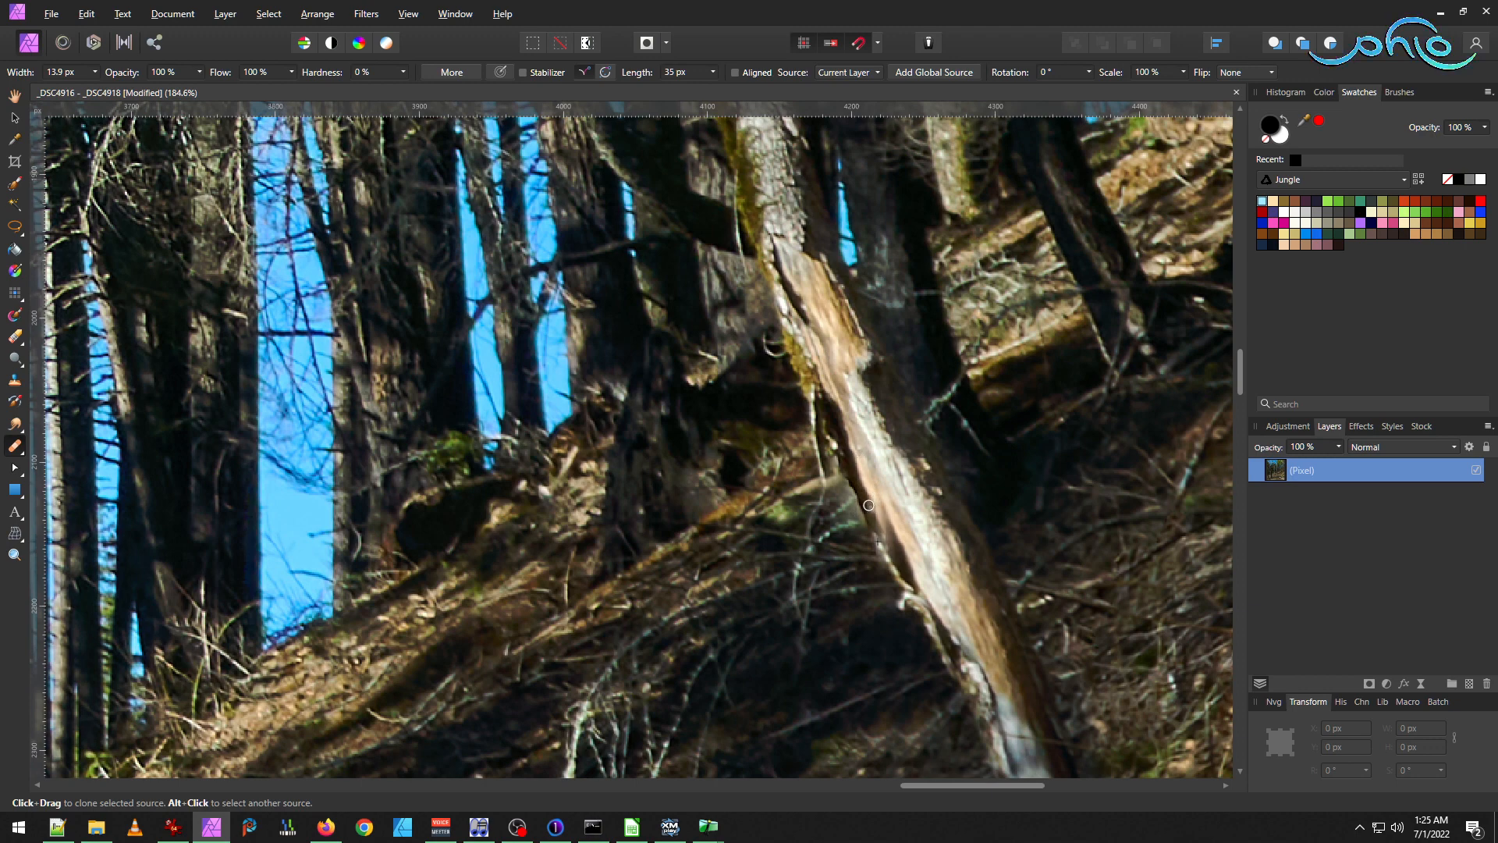
scroll(858, 509, up, 5)
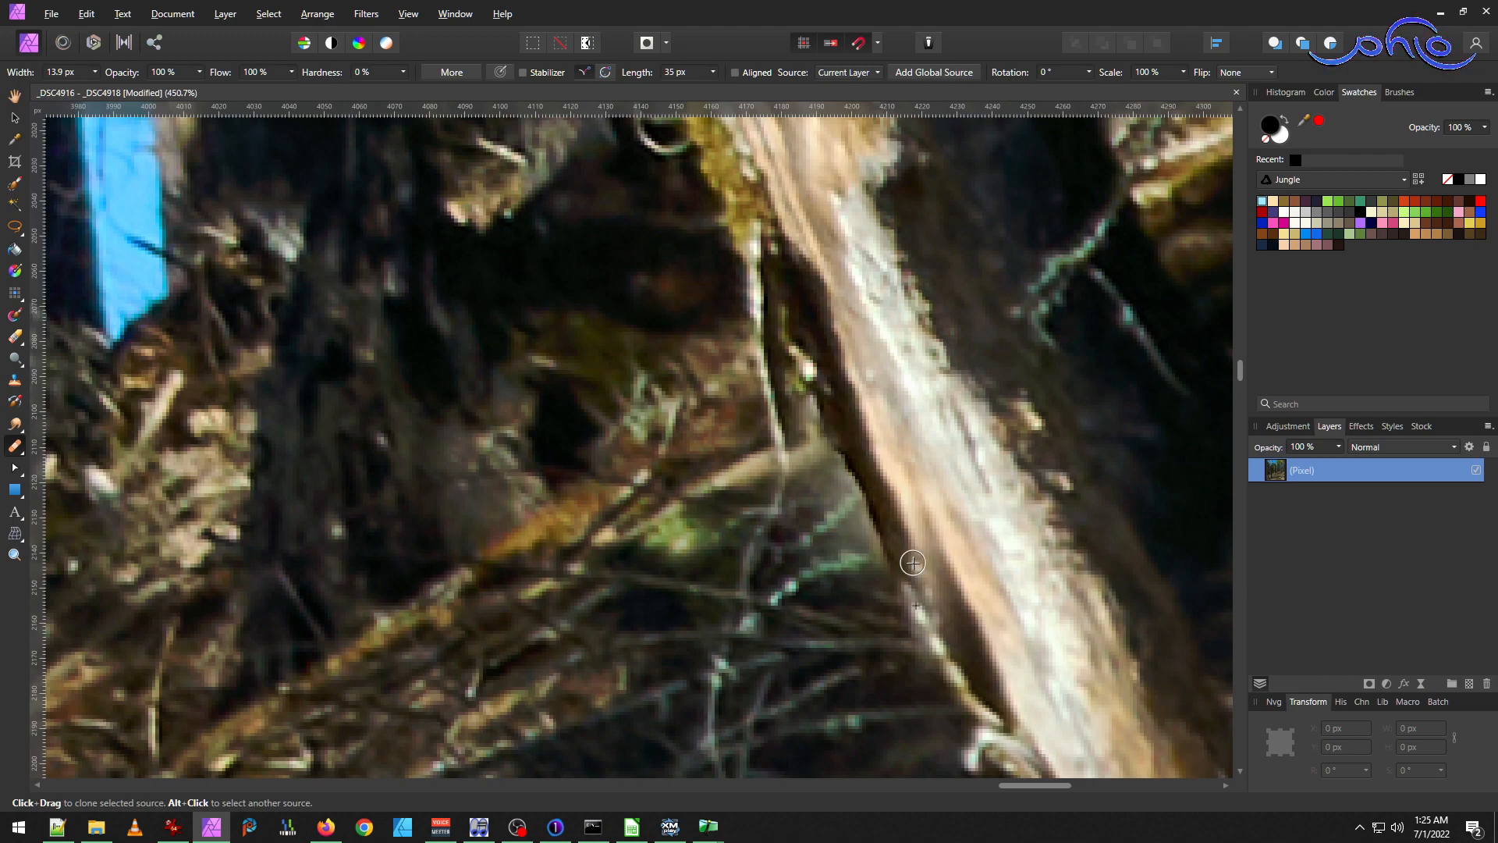
scroll(893, 558, down, 6)
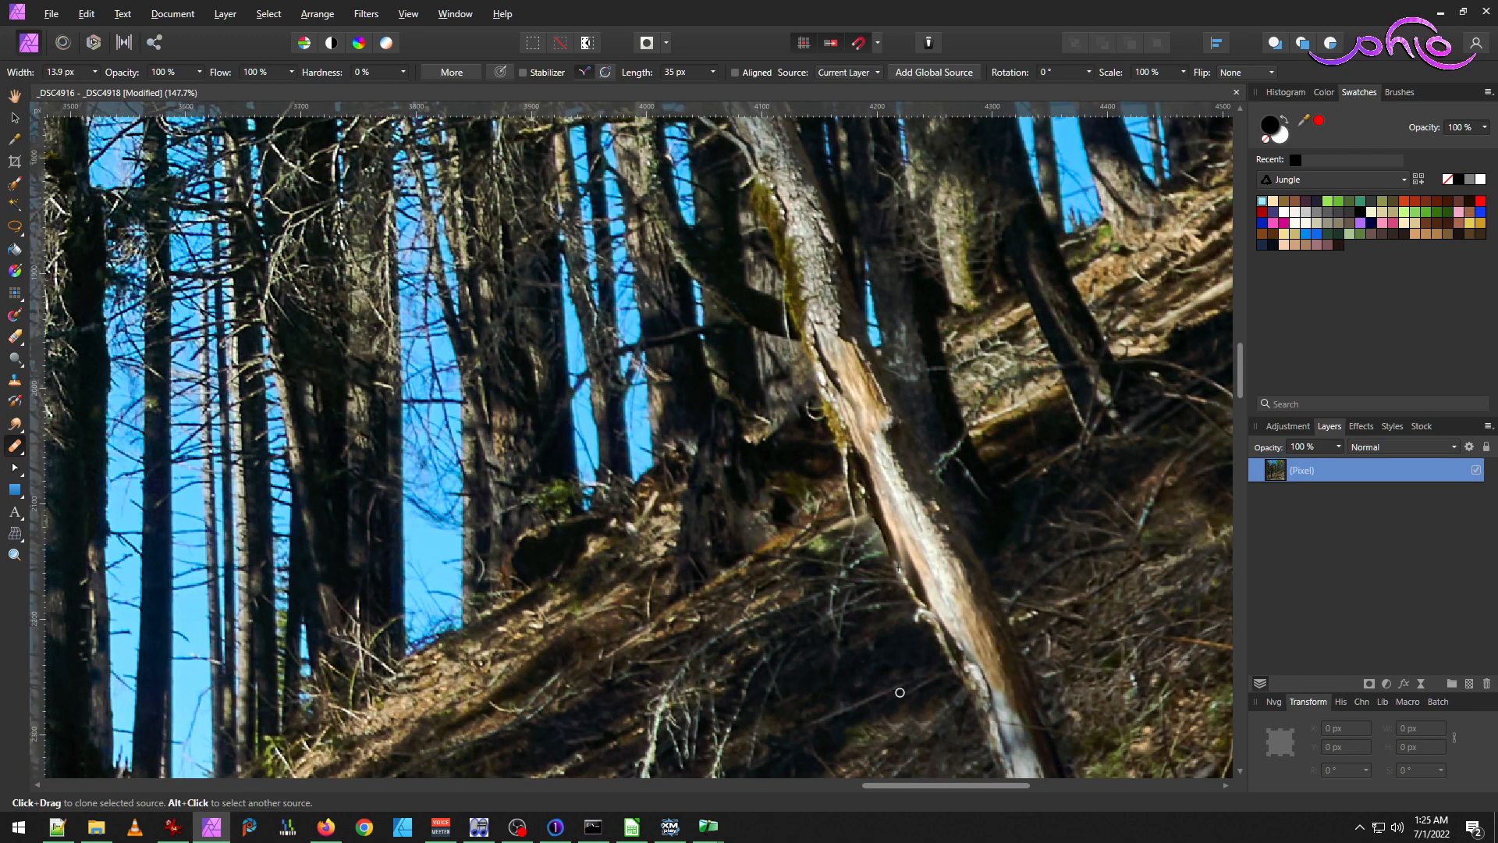
Heal the smudged, repeating texture on the shadowed hillside left of the trunk, resampling from the surrounding ground.
scroll(927, 661, up, 8)
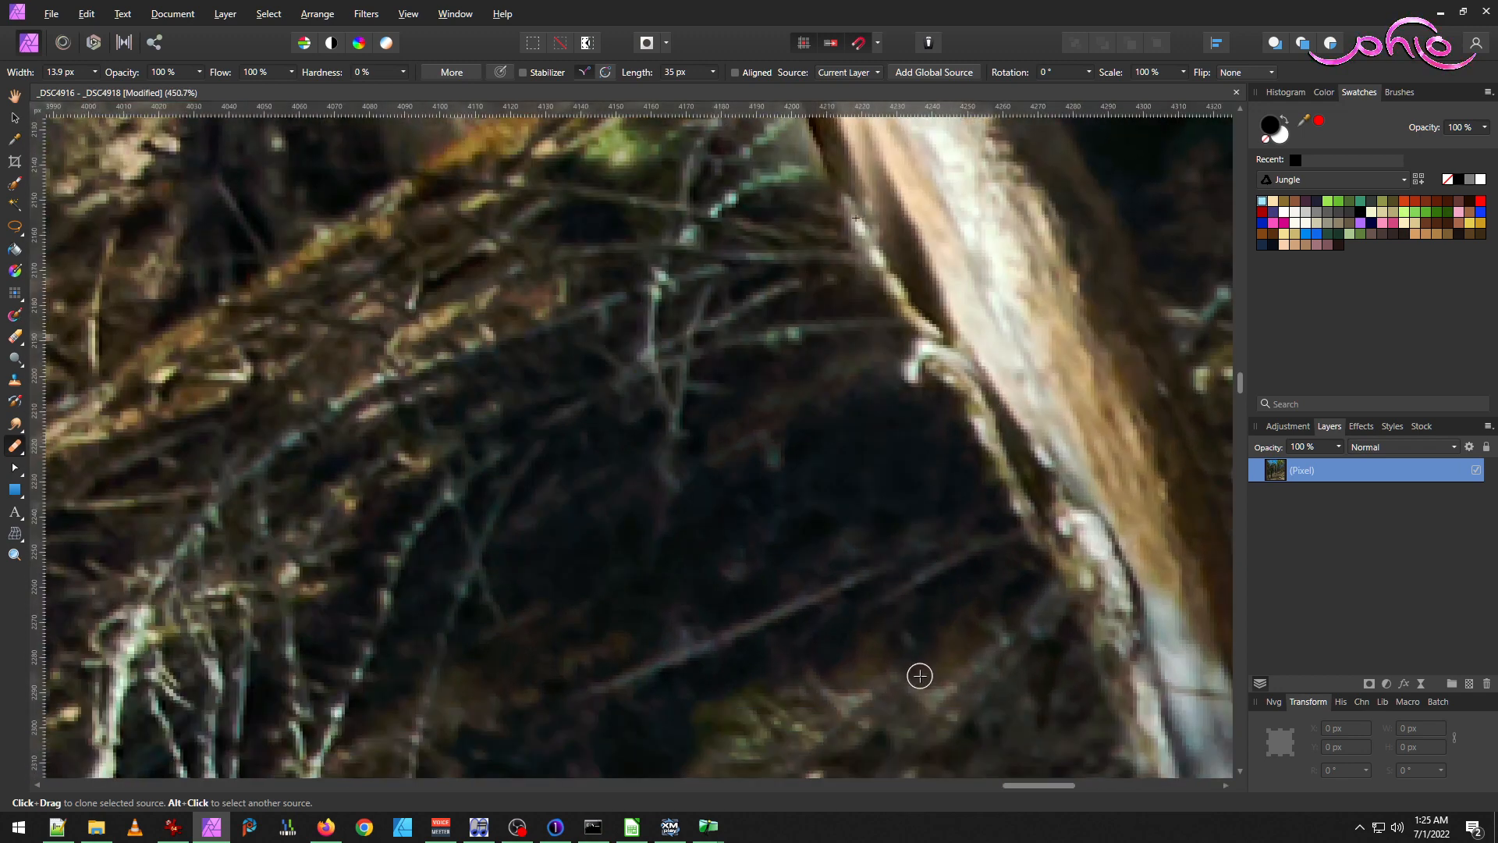
scroll(915, 655, down, 3)
scroll(915, 697, up, 4)
scroll(914, 698, down, 2)
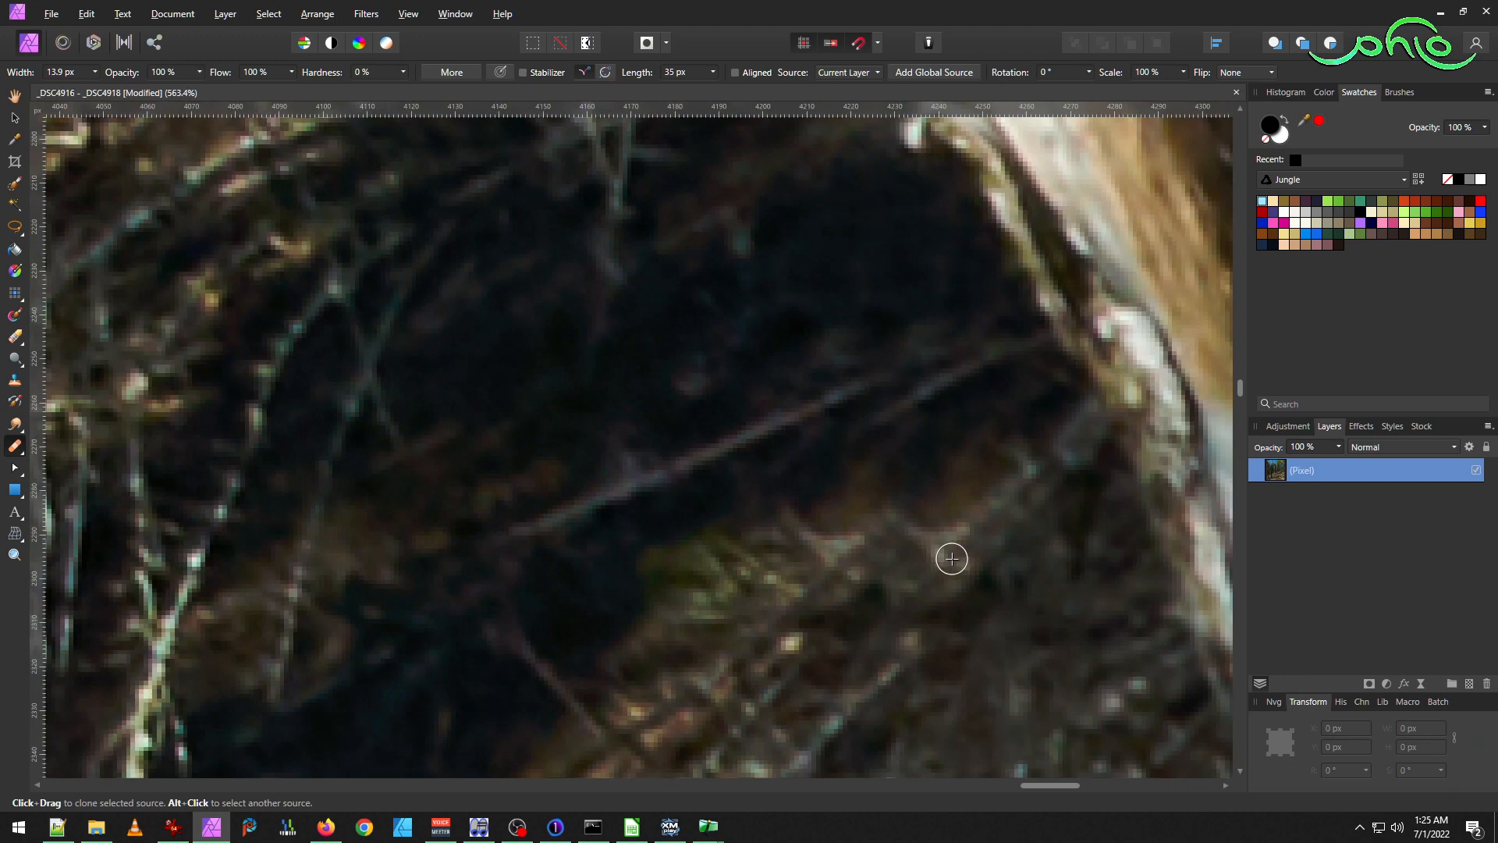
alt+click(939, 507)
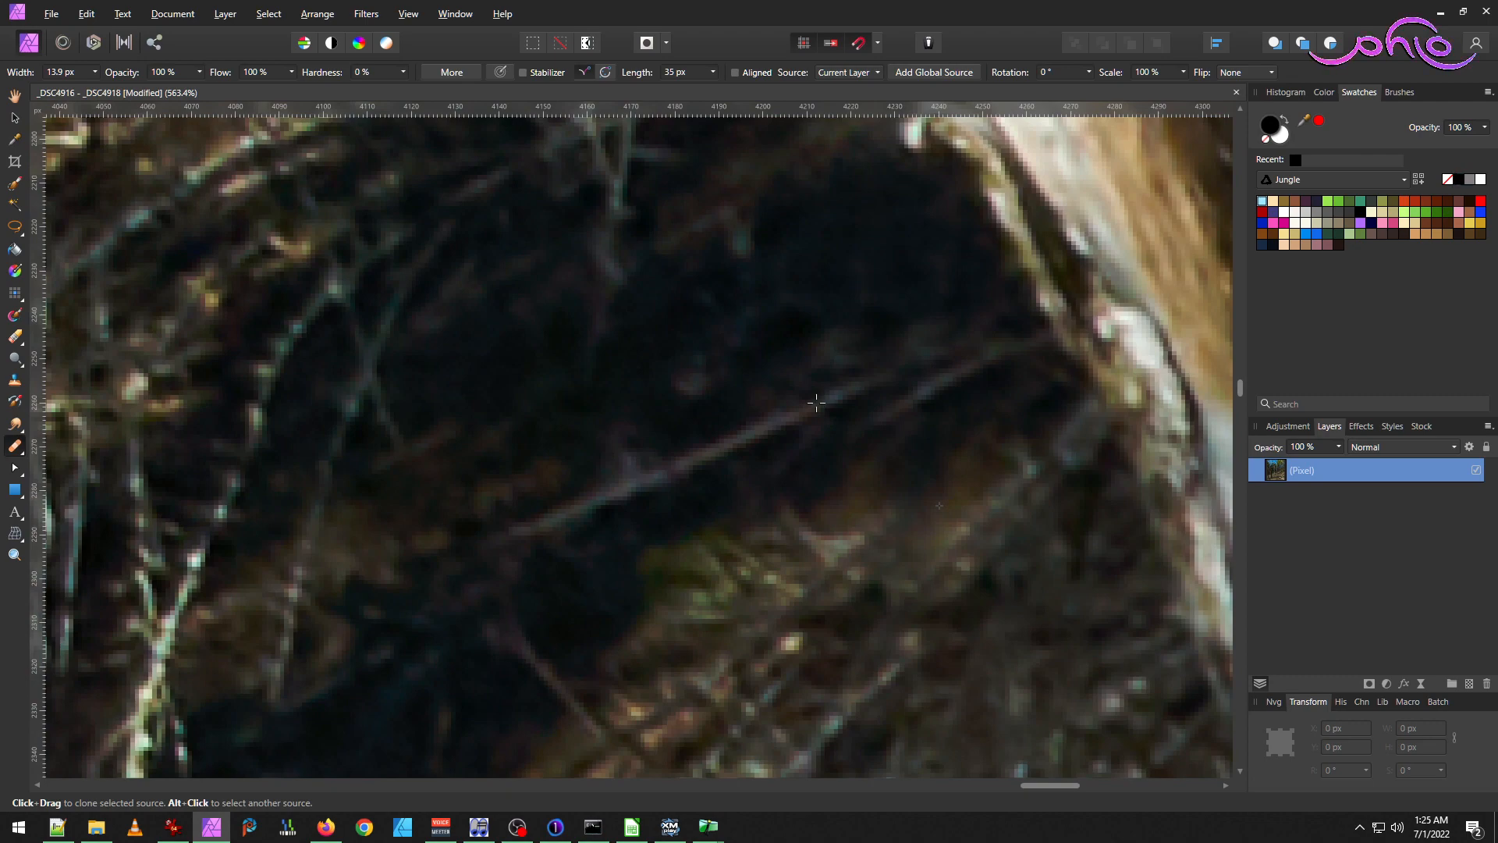
alt+click(934, 447)
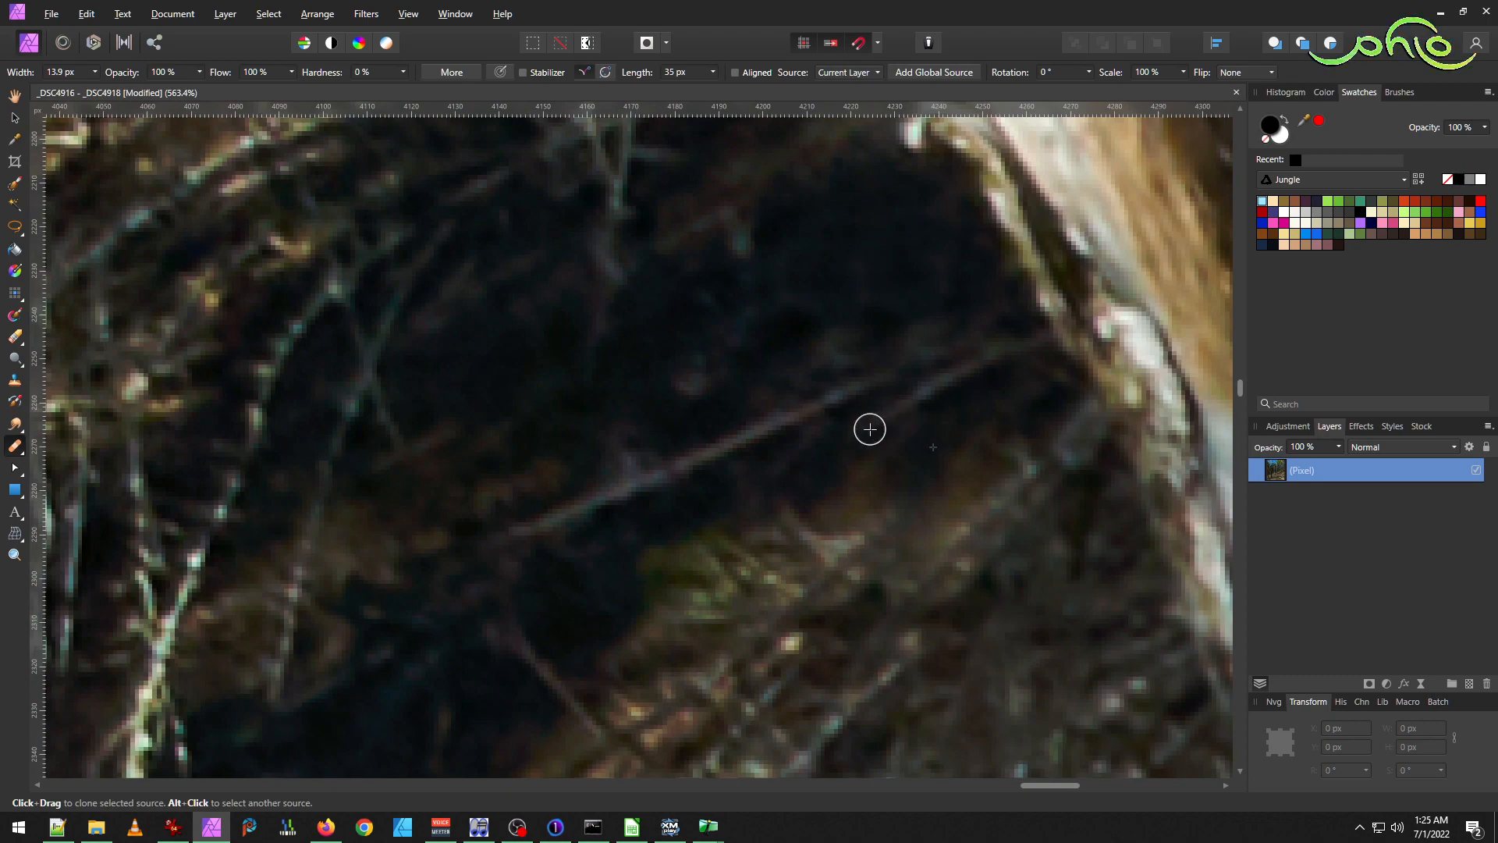
scroll(841, 508, down, 6)
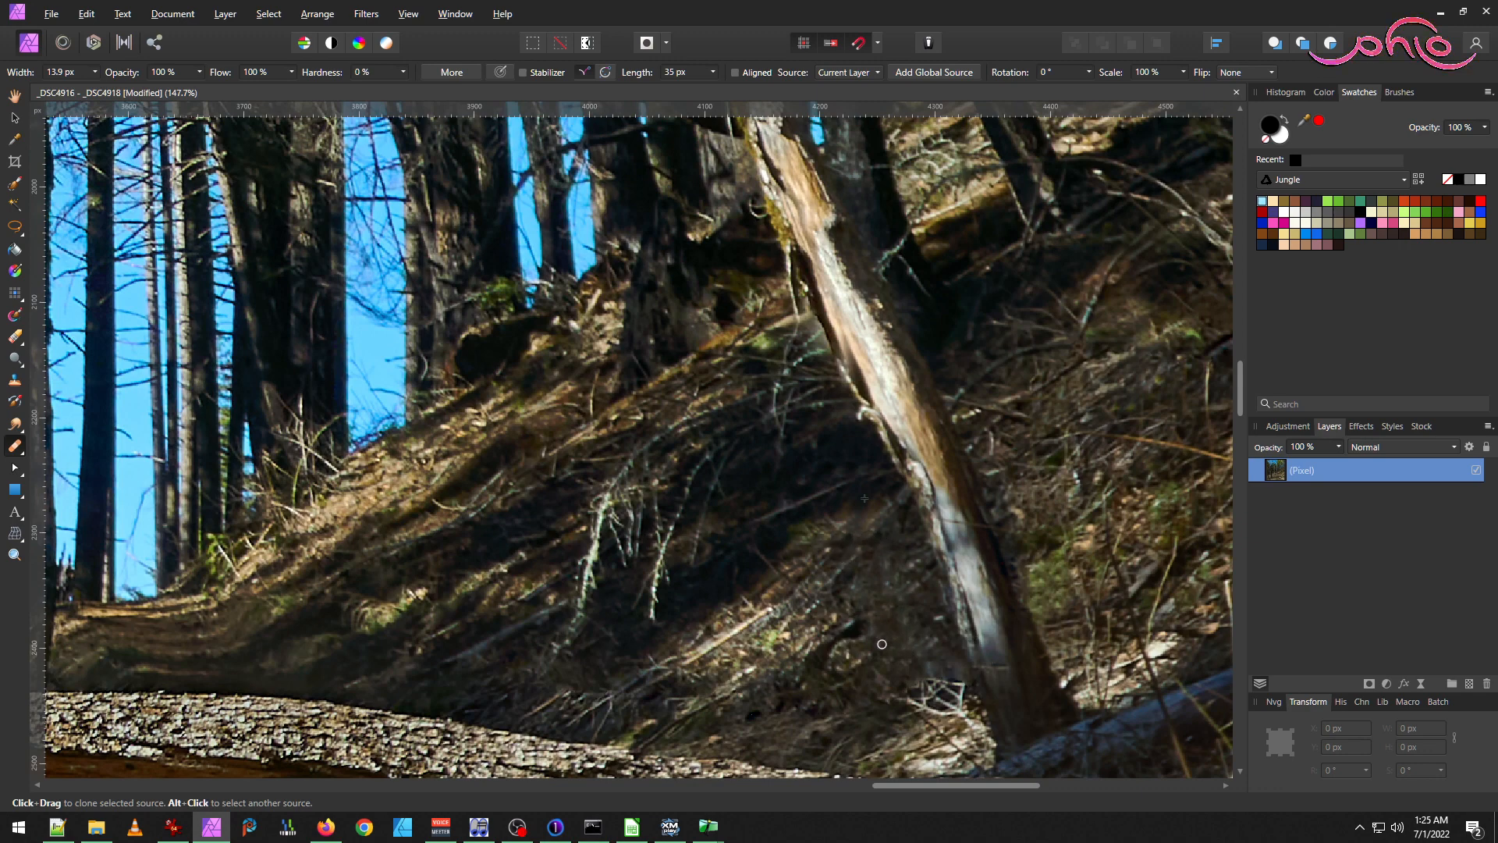
scroll(846, 562, up, 4)
alt+click(827, 562)
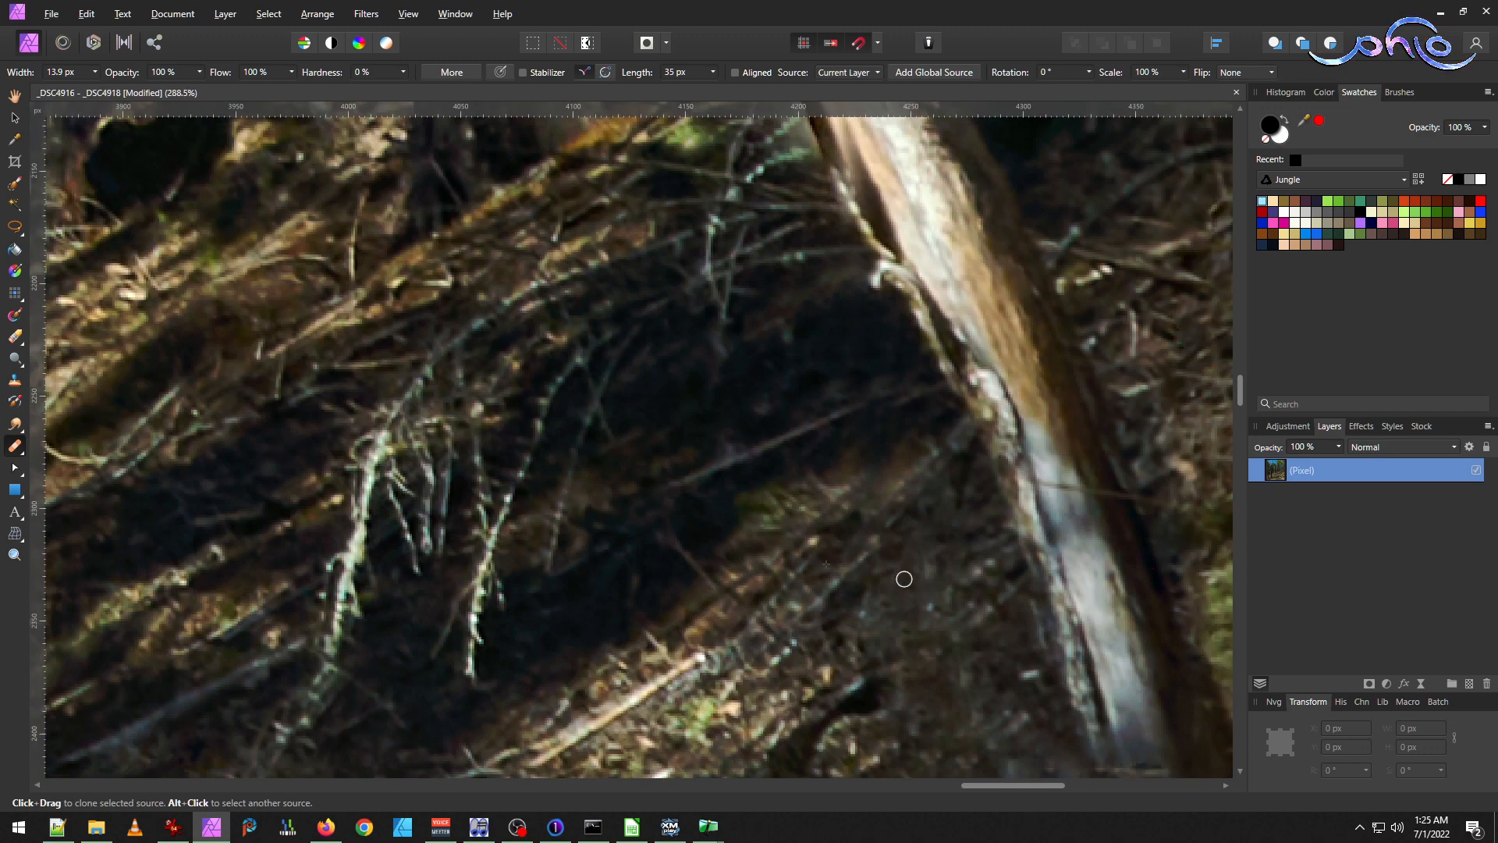
scroll(887, 612, down, 8)
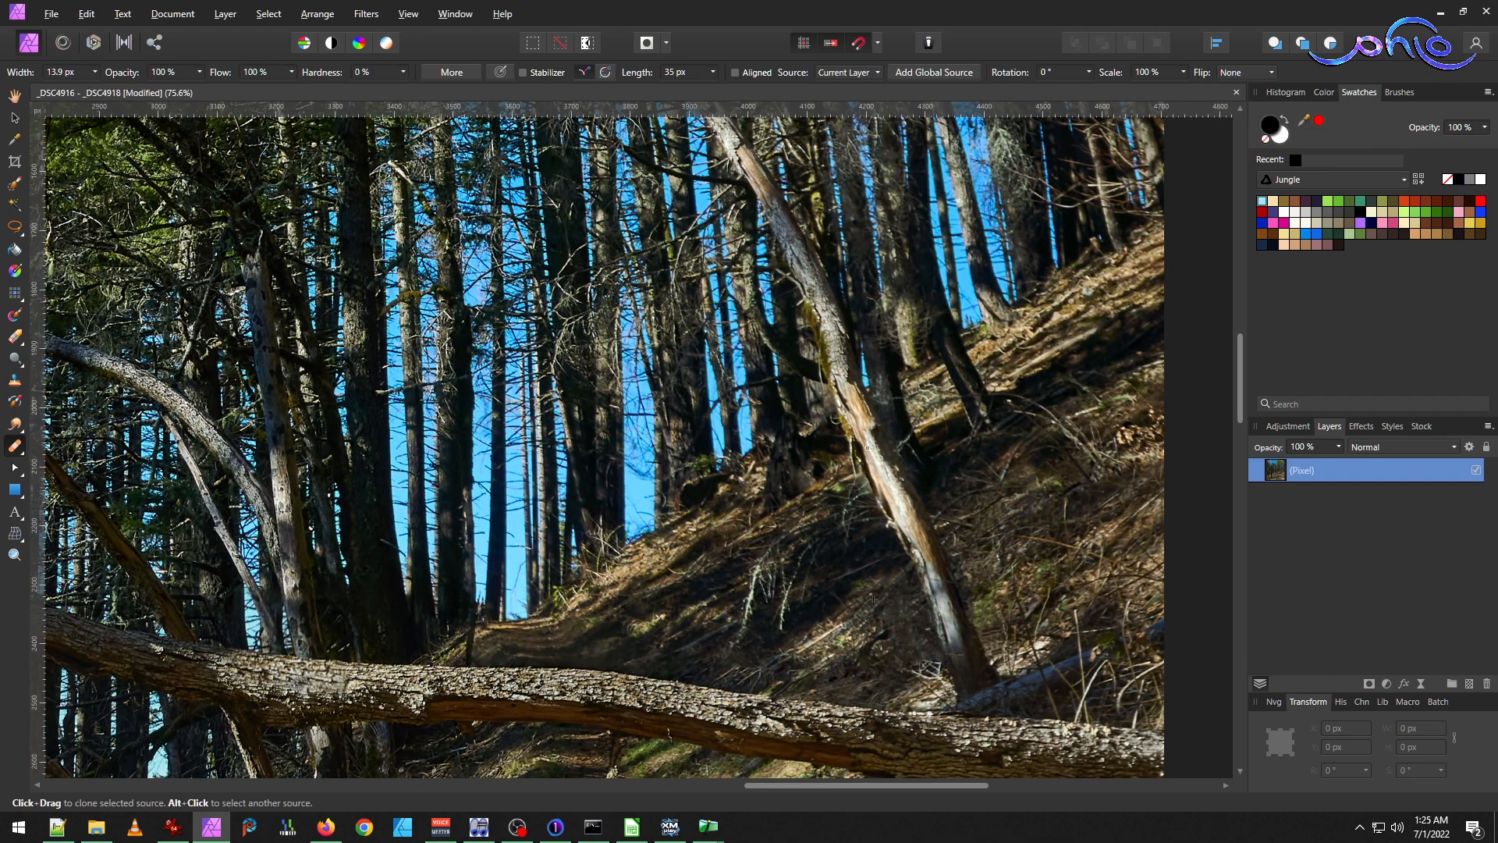
Heal the abrupt ledge on the trunk's right edge where bark meets bare wood, enlarging the brush to 24.2 px for the final stroke.
scroll(878, 430, up, 5)
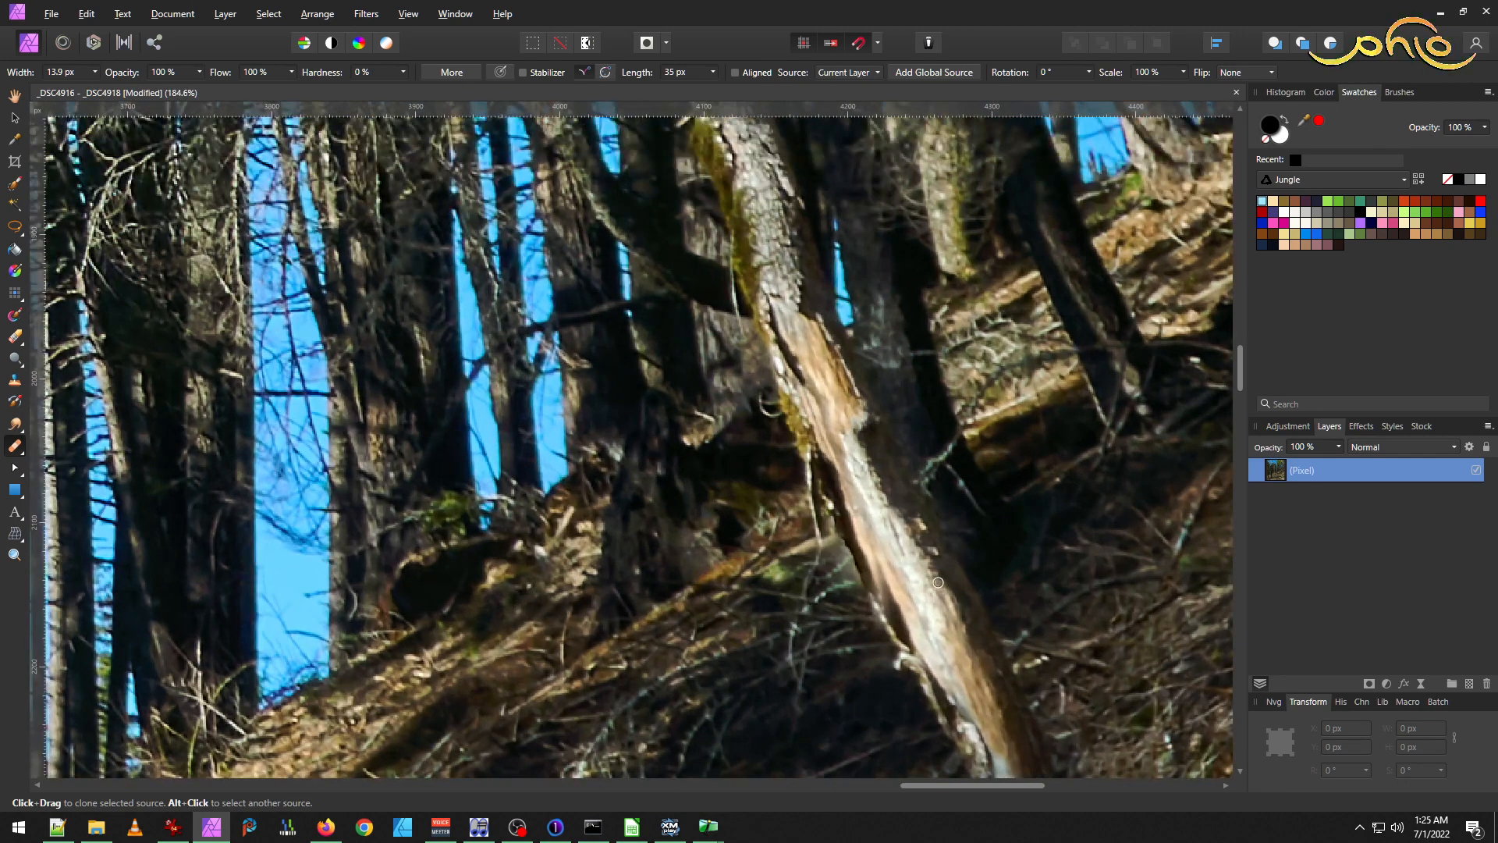
scroll(937, 576, down, 5)
scroll(870, 472, up, 5)
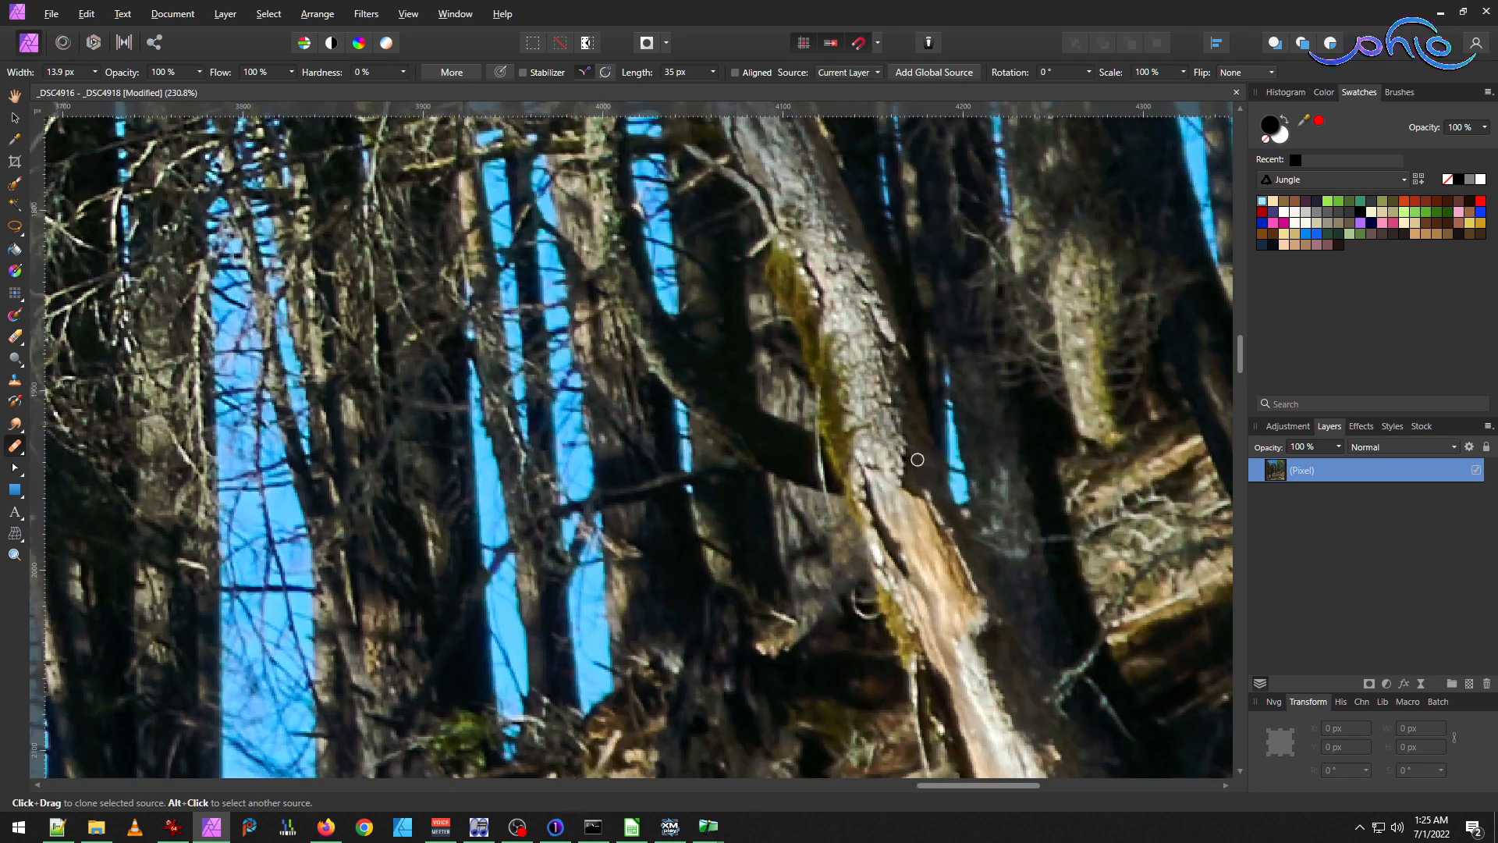
scroll(927, 508, up, 2)
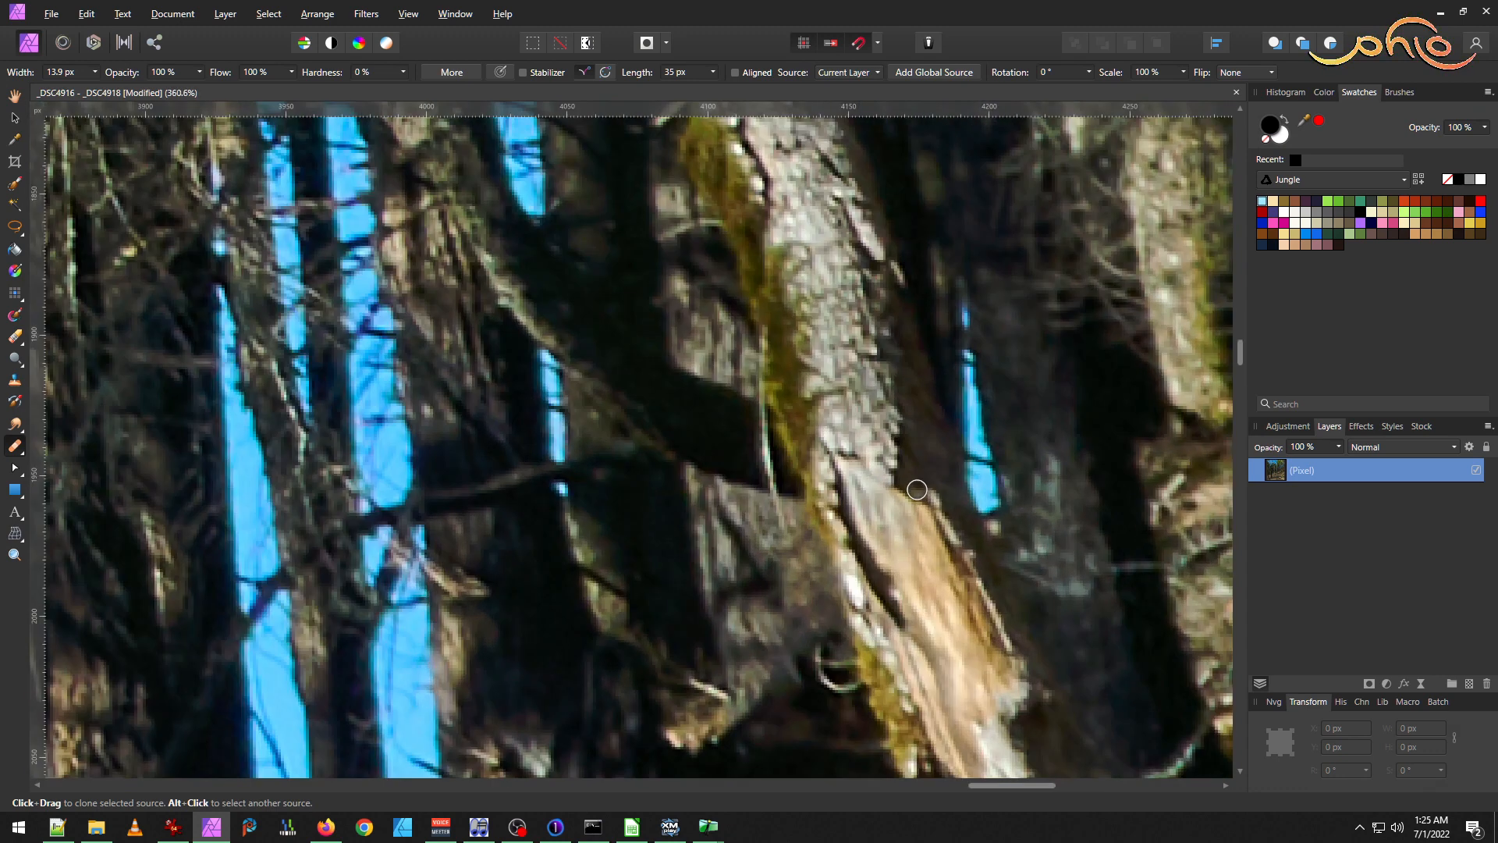
alt+click(920, 508)
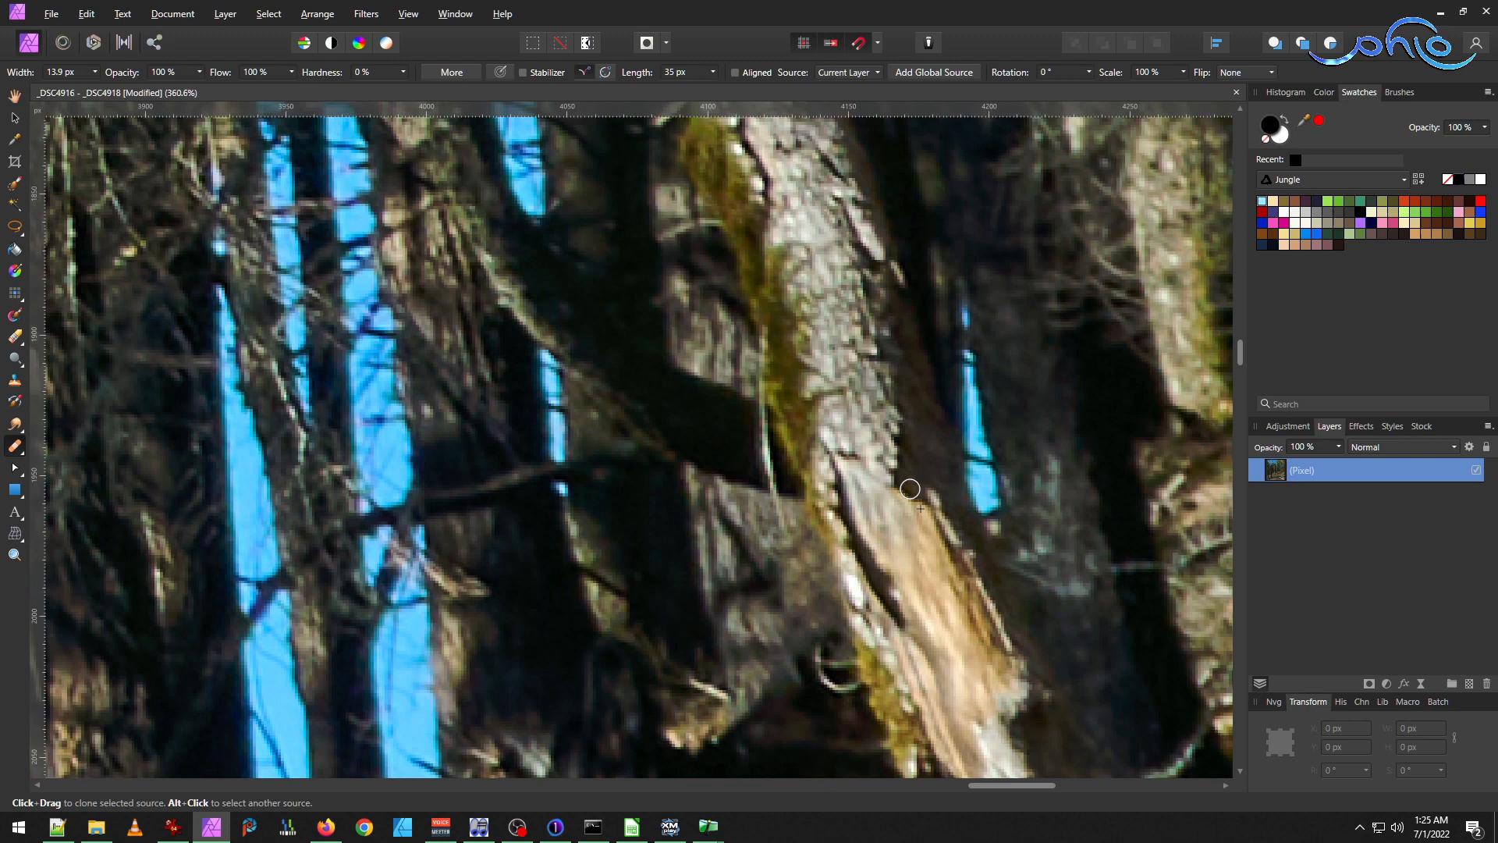
mouse_move(898, 478)
mouse_down()
mouse_move(912, 486)
mouse_move(903, 445)
mouse_move(903, 468)
mouse_up()
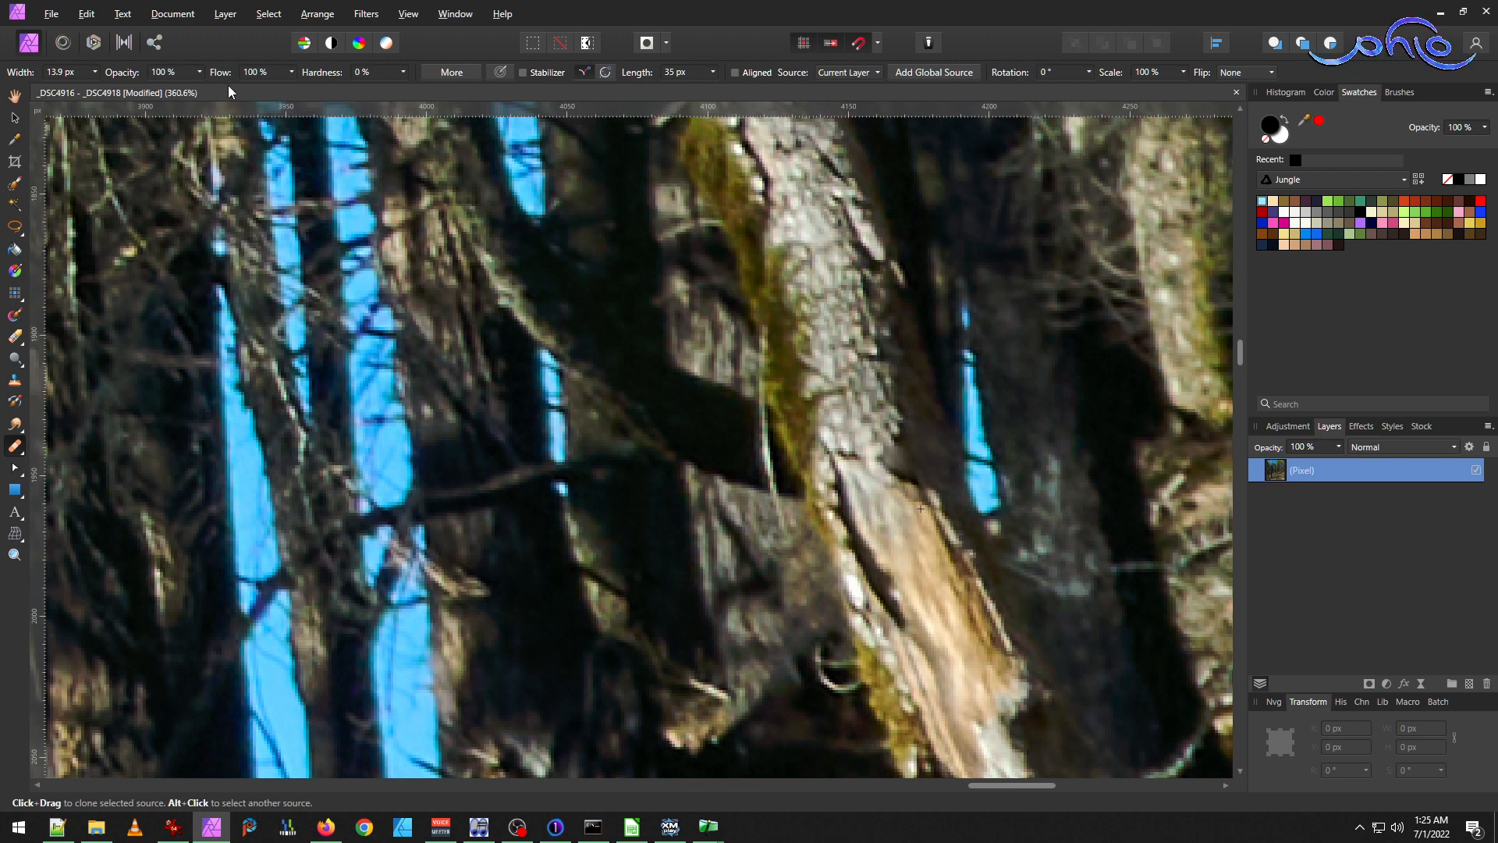
key(bracketright)
key(bracketright)
key(bracketright)
drag(897, 467, 898, 472)
scroll(905, 511, down, 5)
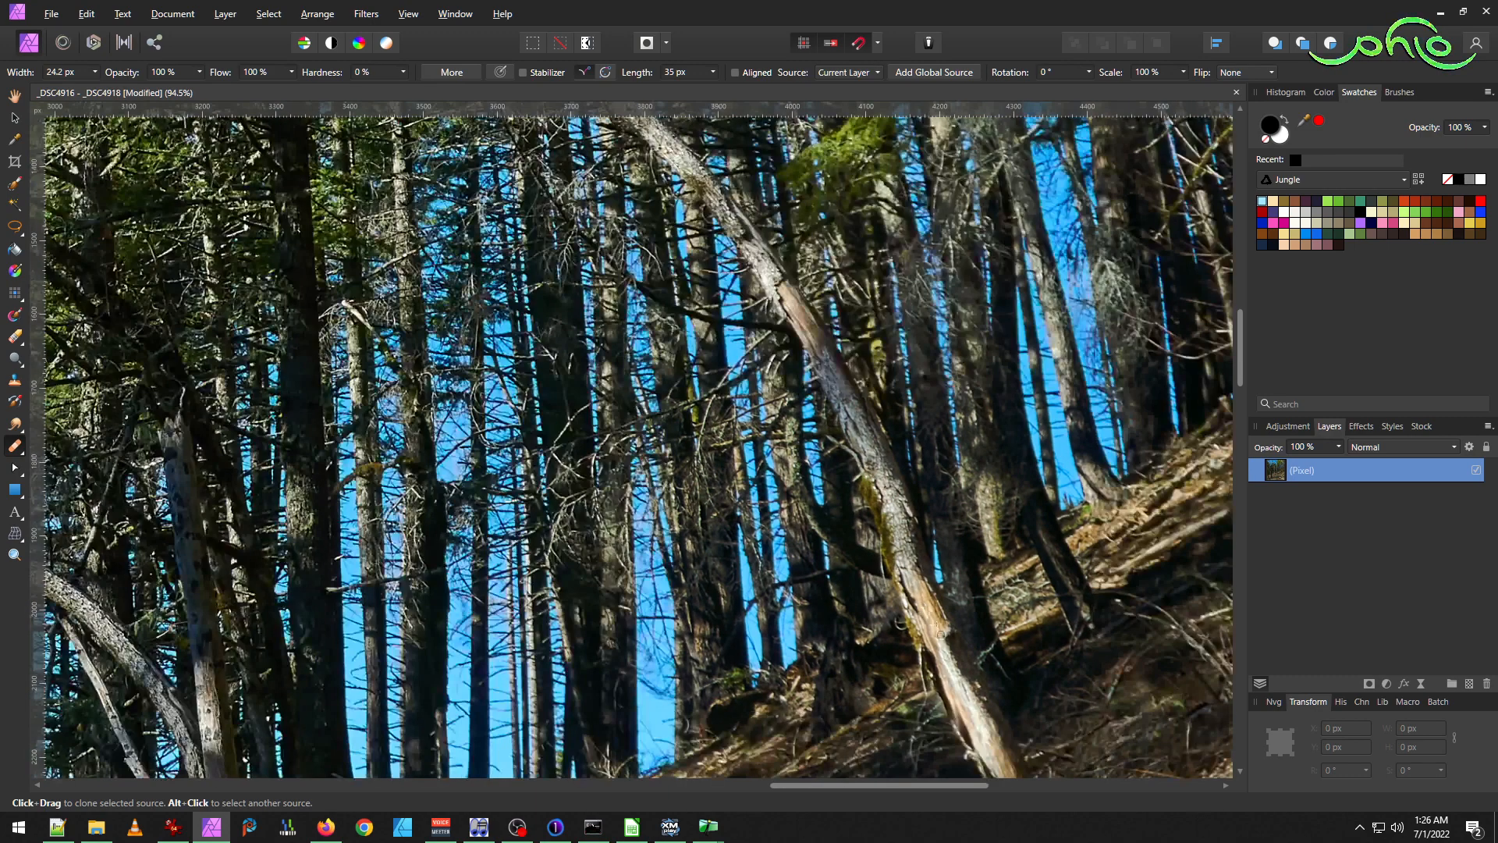
Switch to IrfanView and mark the repaired hillside trunk by drawing a green ellipse around its red circle.
scroll(1046, 556, down, 4)
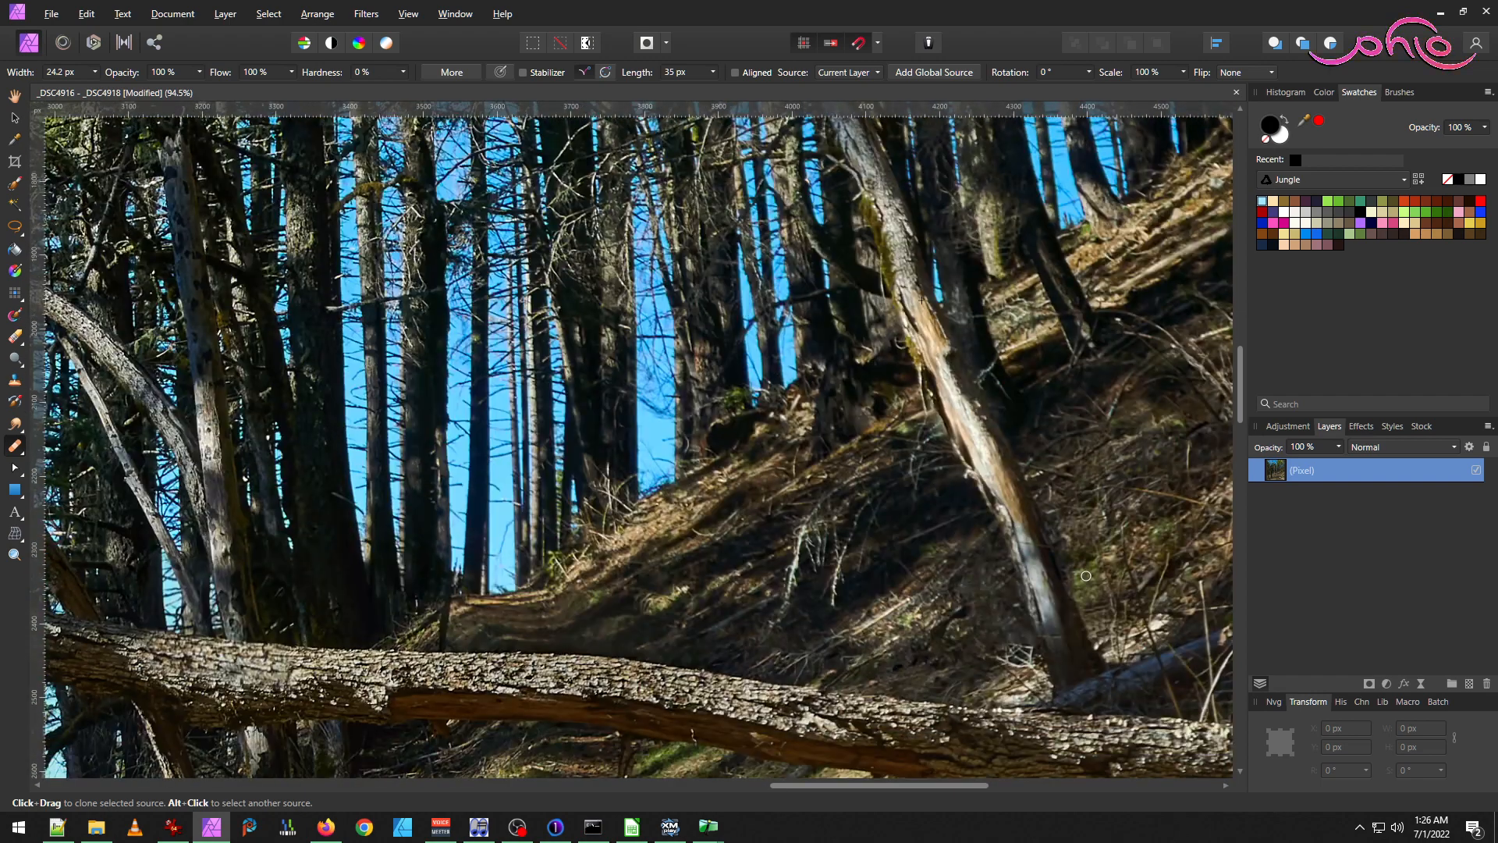
click(173, 827)
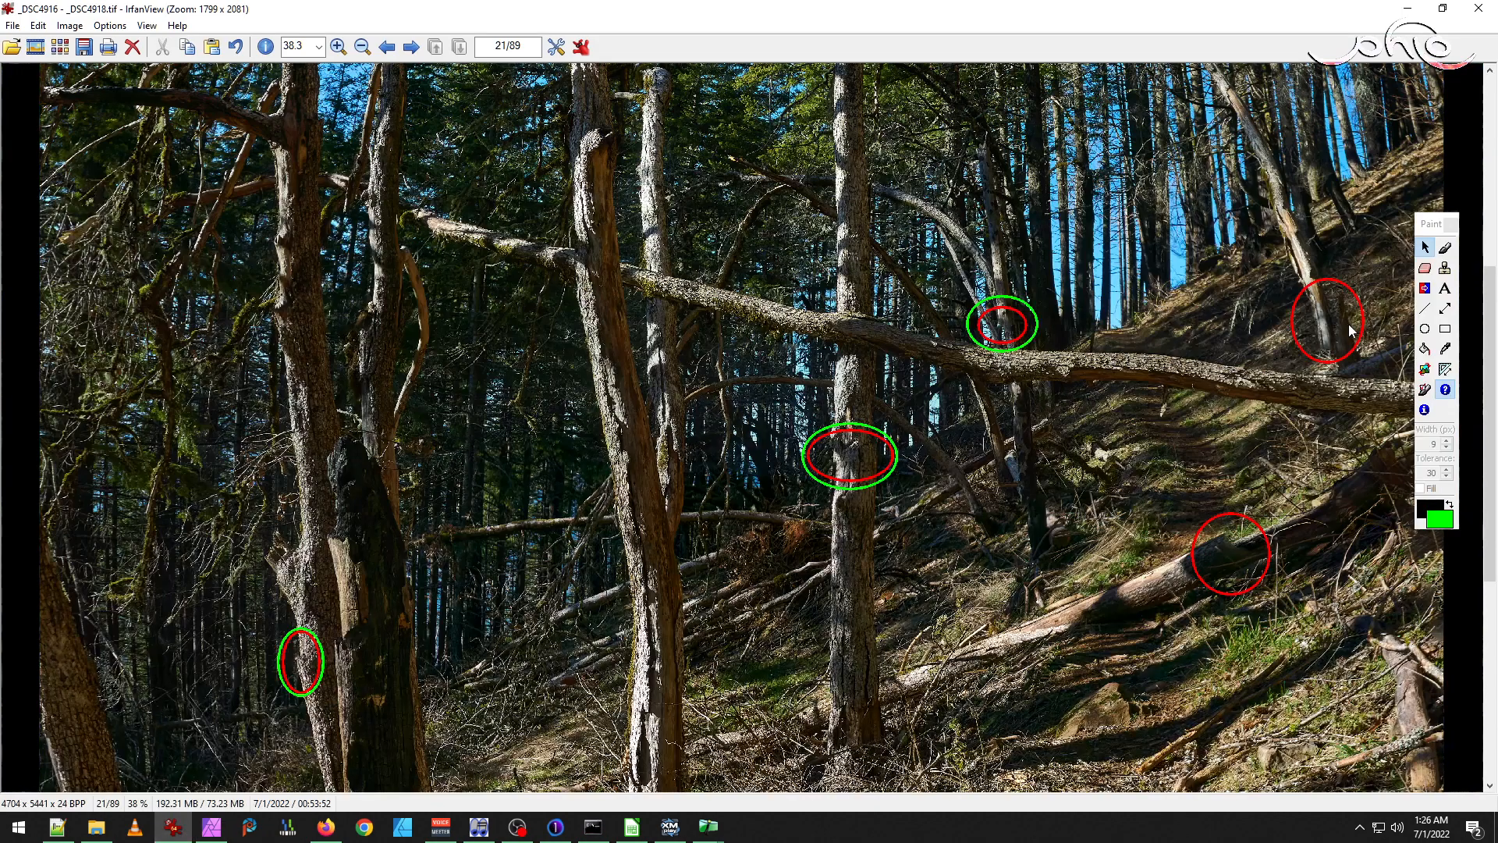
click(1425, 328)
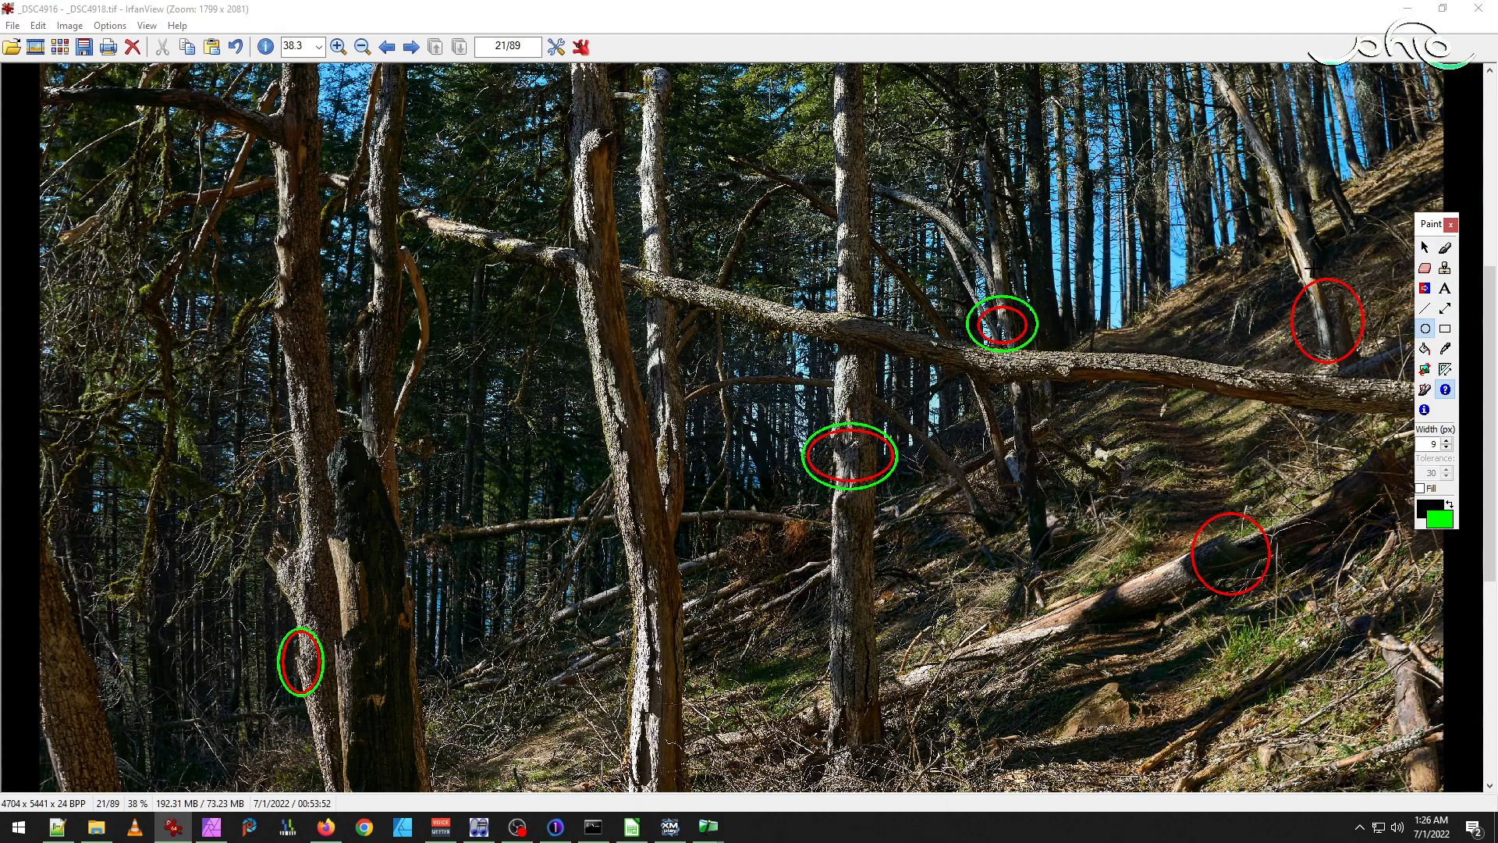
mouse_move(1275, 256)
mouse_down()
mouse_move(1346, 333)
mouse_move(1386, 342)
mouse_move(1389, 382)
mouse_up()
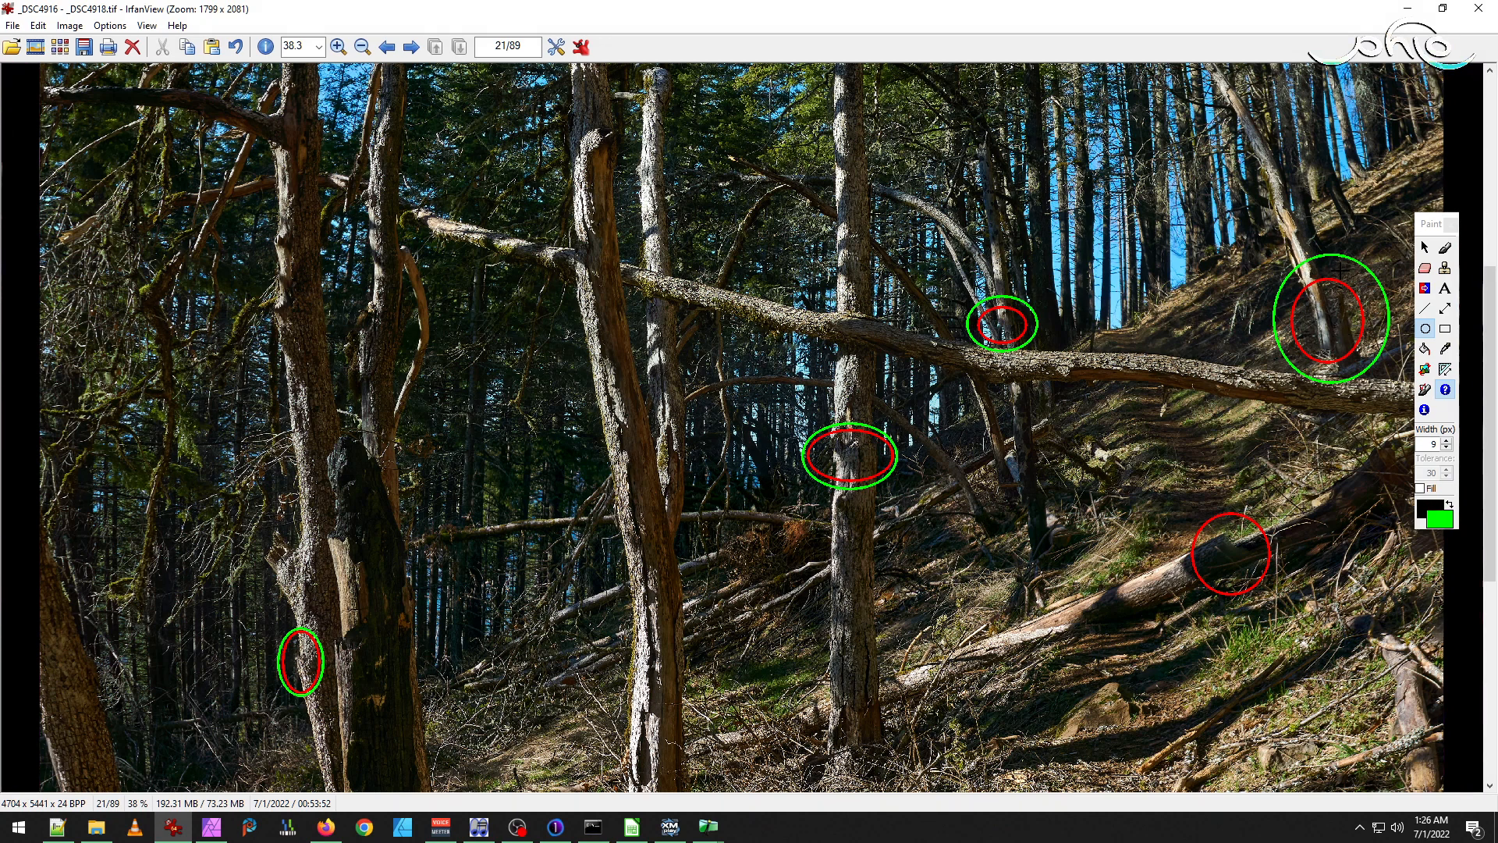
click(1425, 247)
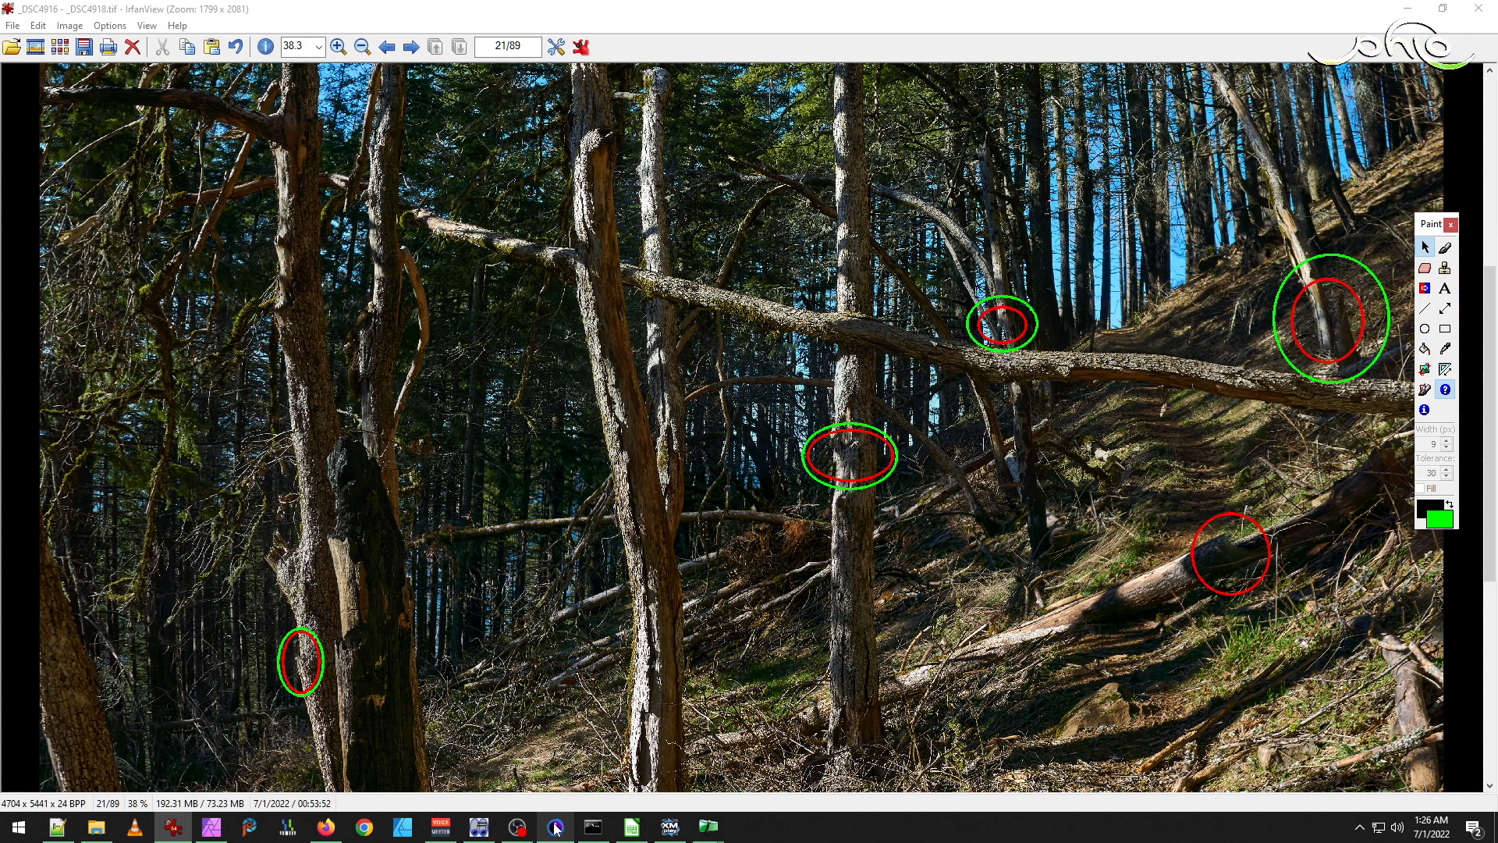
Return to Affinity Photo and locate the red-circled break in the fallen log below the trail, checking against the marked copy in IrfanView.
click(224, 834)
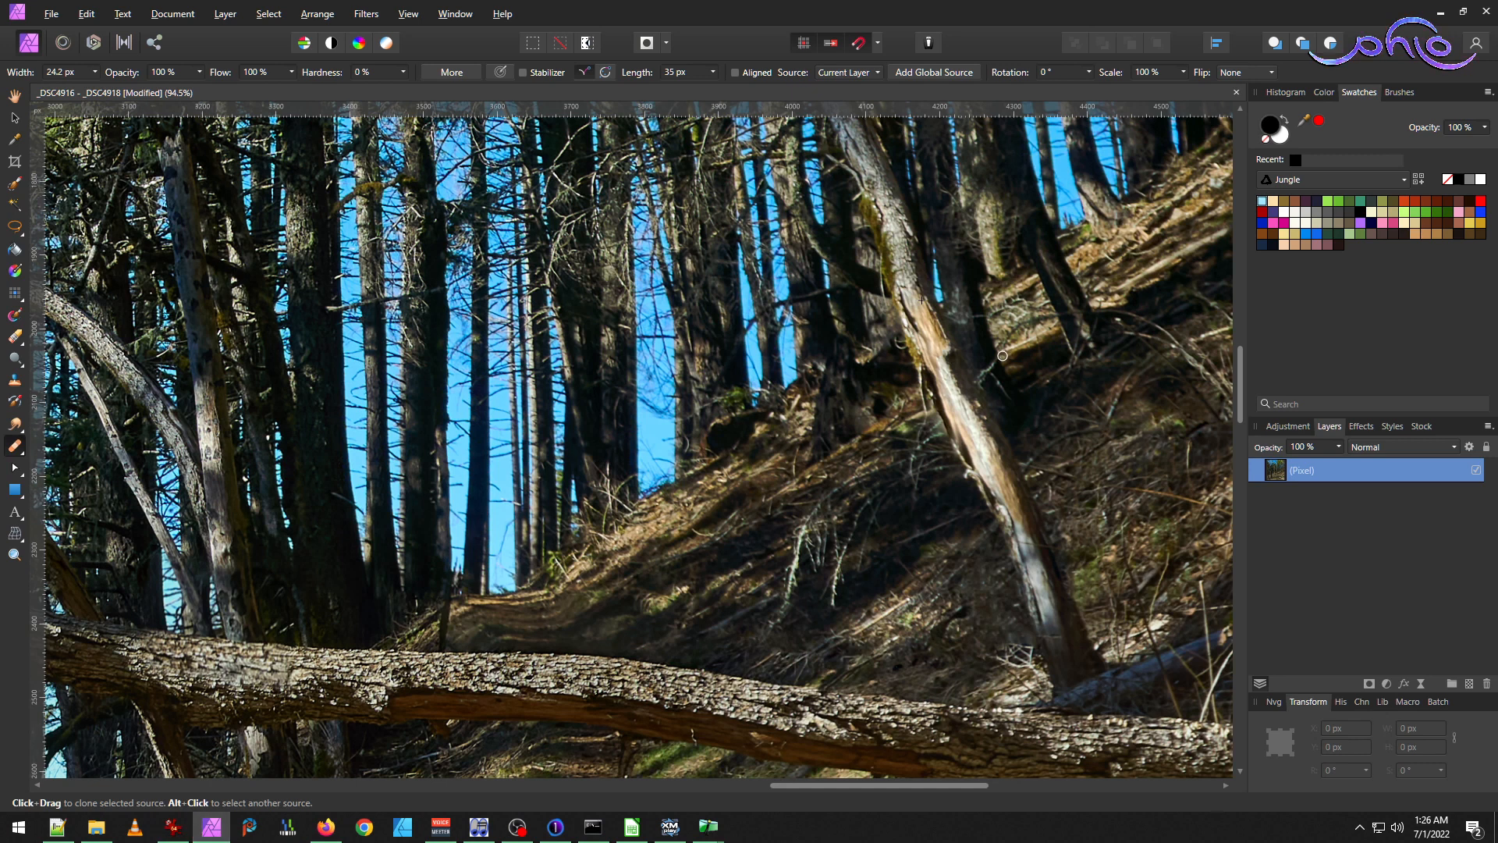
scroll(1023, 565, down, 5)
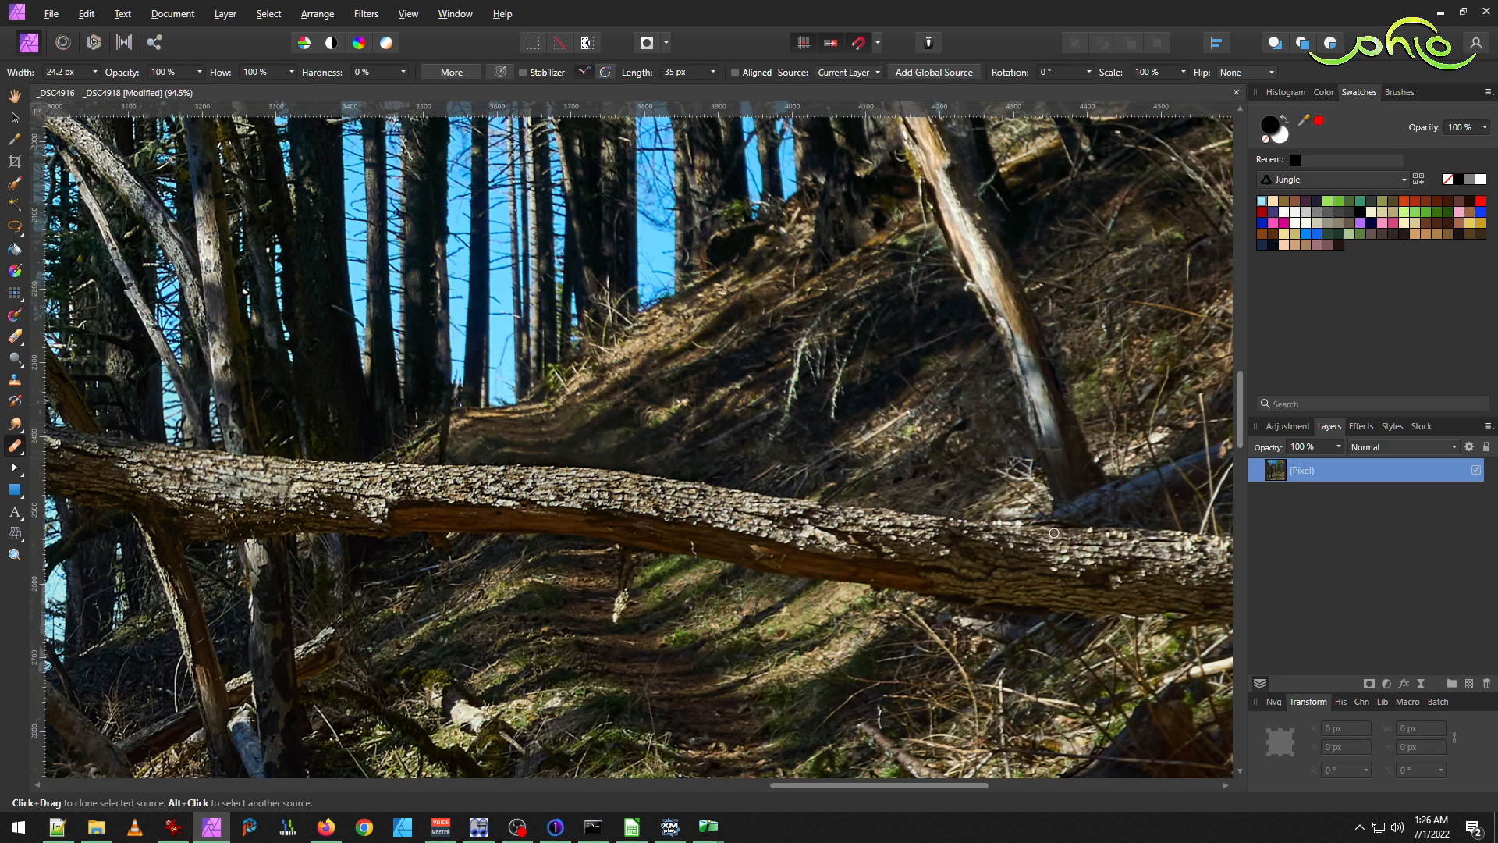
key(alt+Tab)
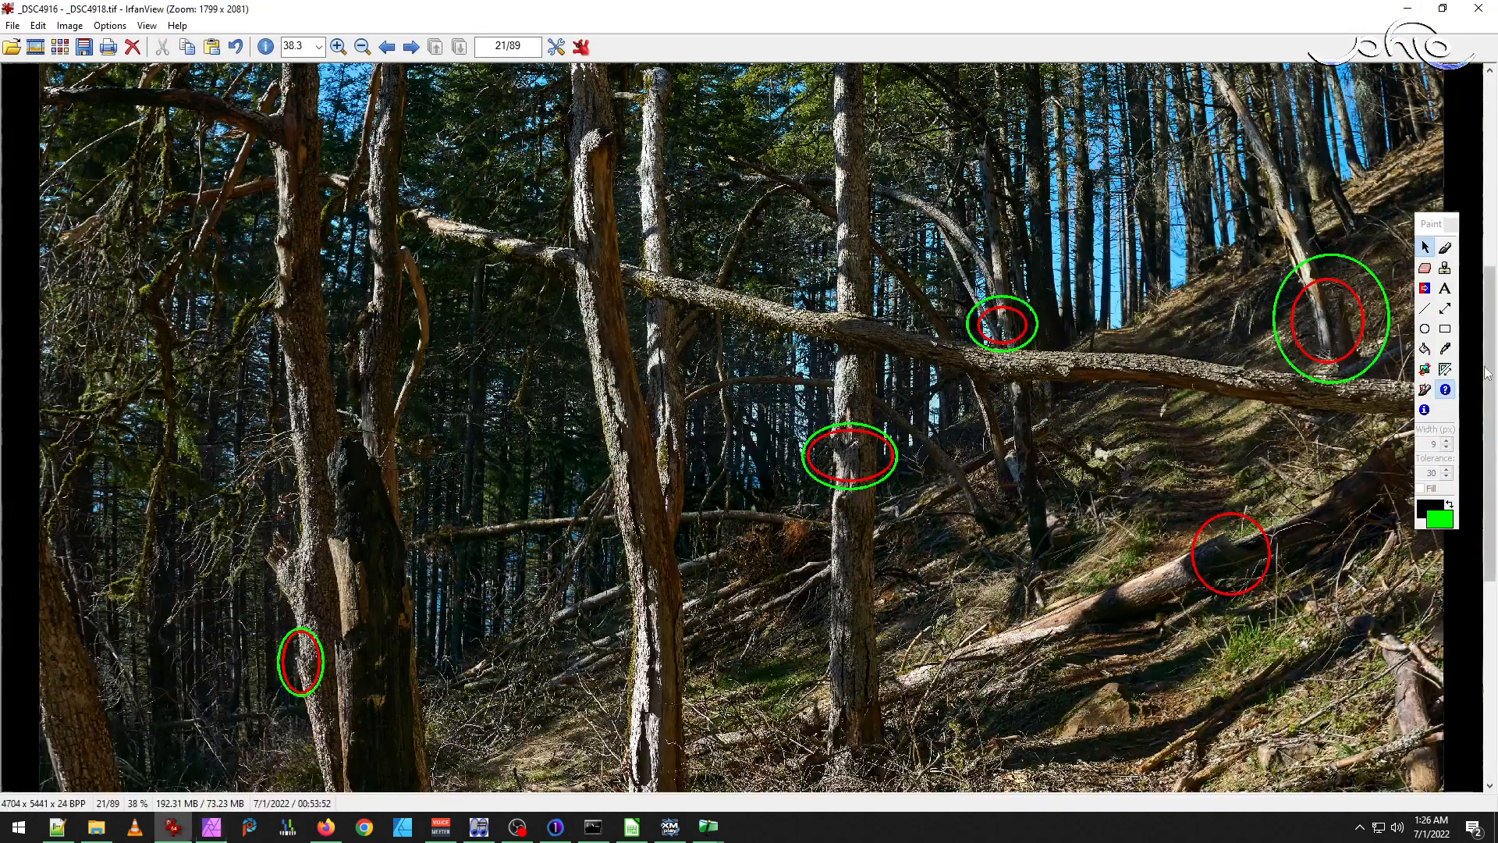
key(alt+Tab)
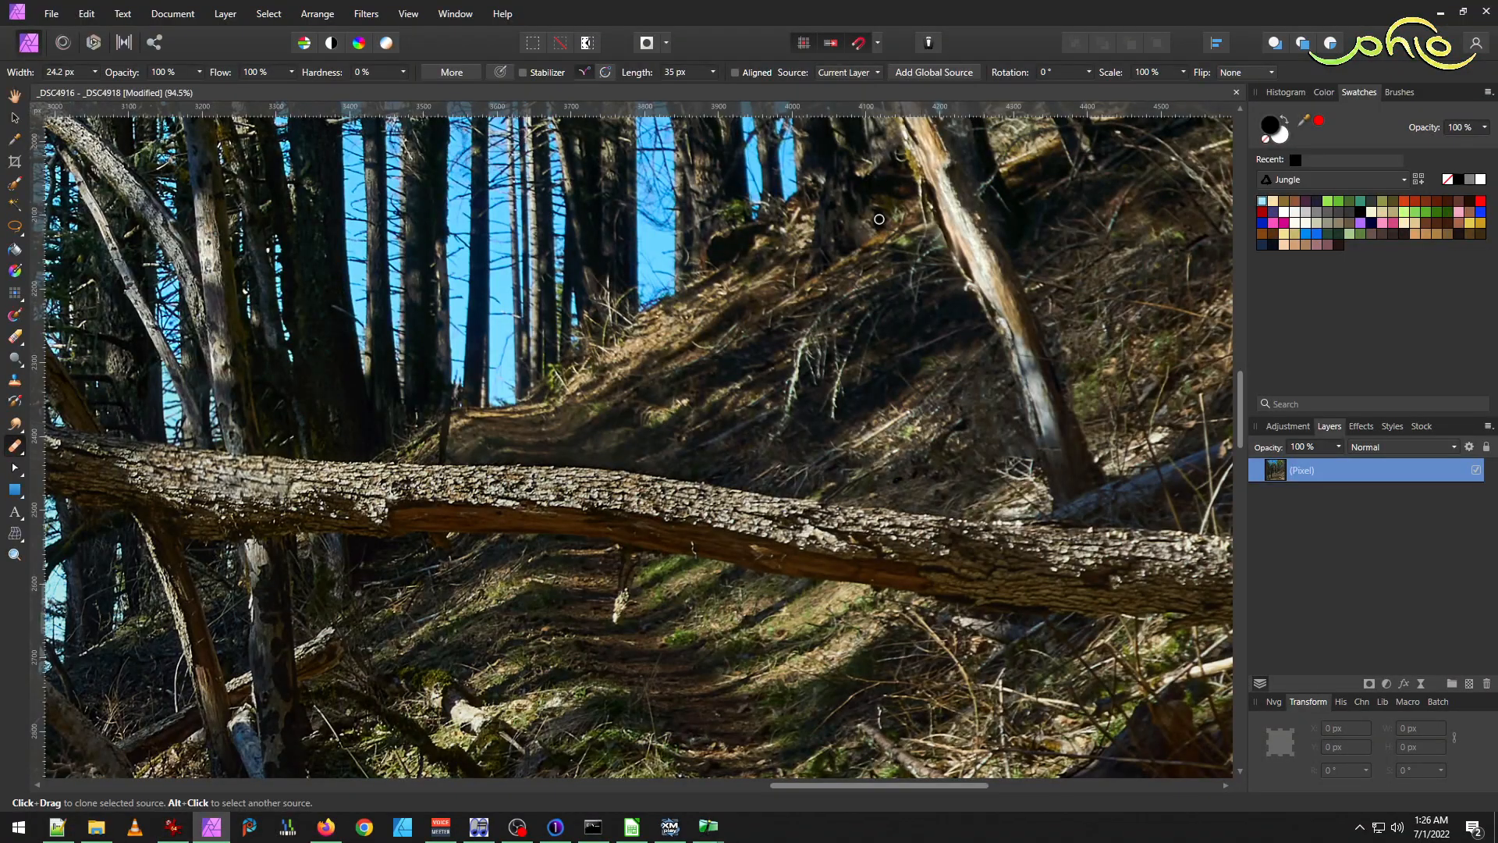
click(14, 97)
drag(888, 605, 740, 273)
drag(713, 610, 864, 409)
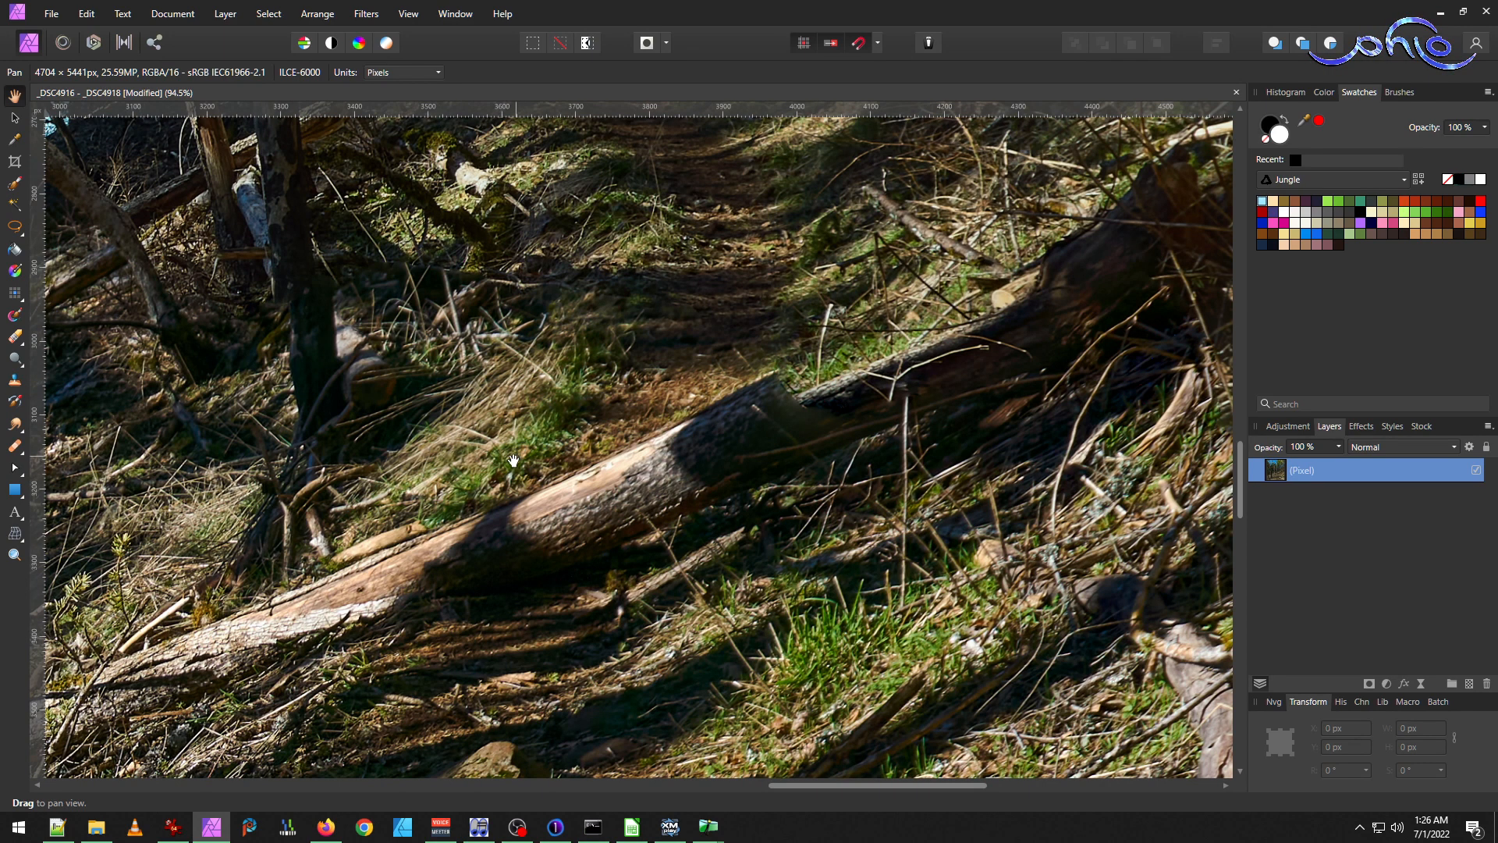
scroll(572, 442, up, 1)
scroll(572, 441, up, 1)
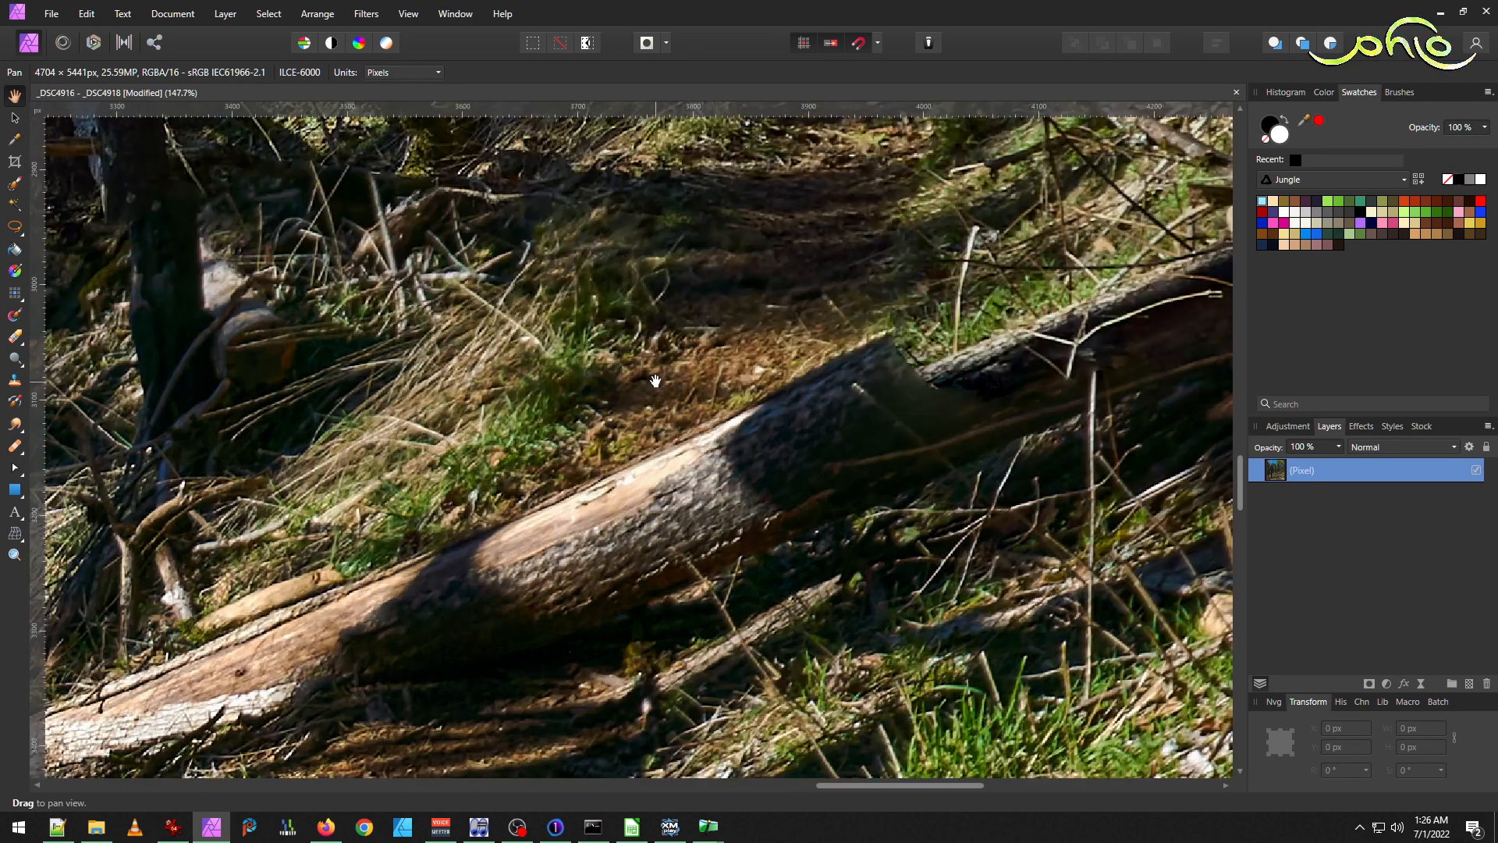
Outline a straight-edged freehand selection around the offset lower section of the fallen log, its broken end and the trail ground above it.
click(14, 226)
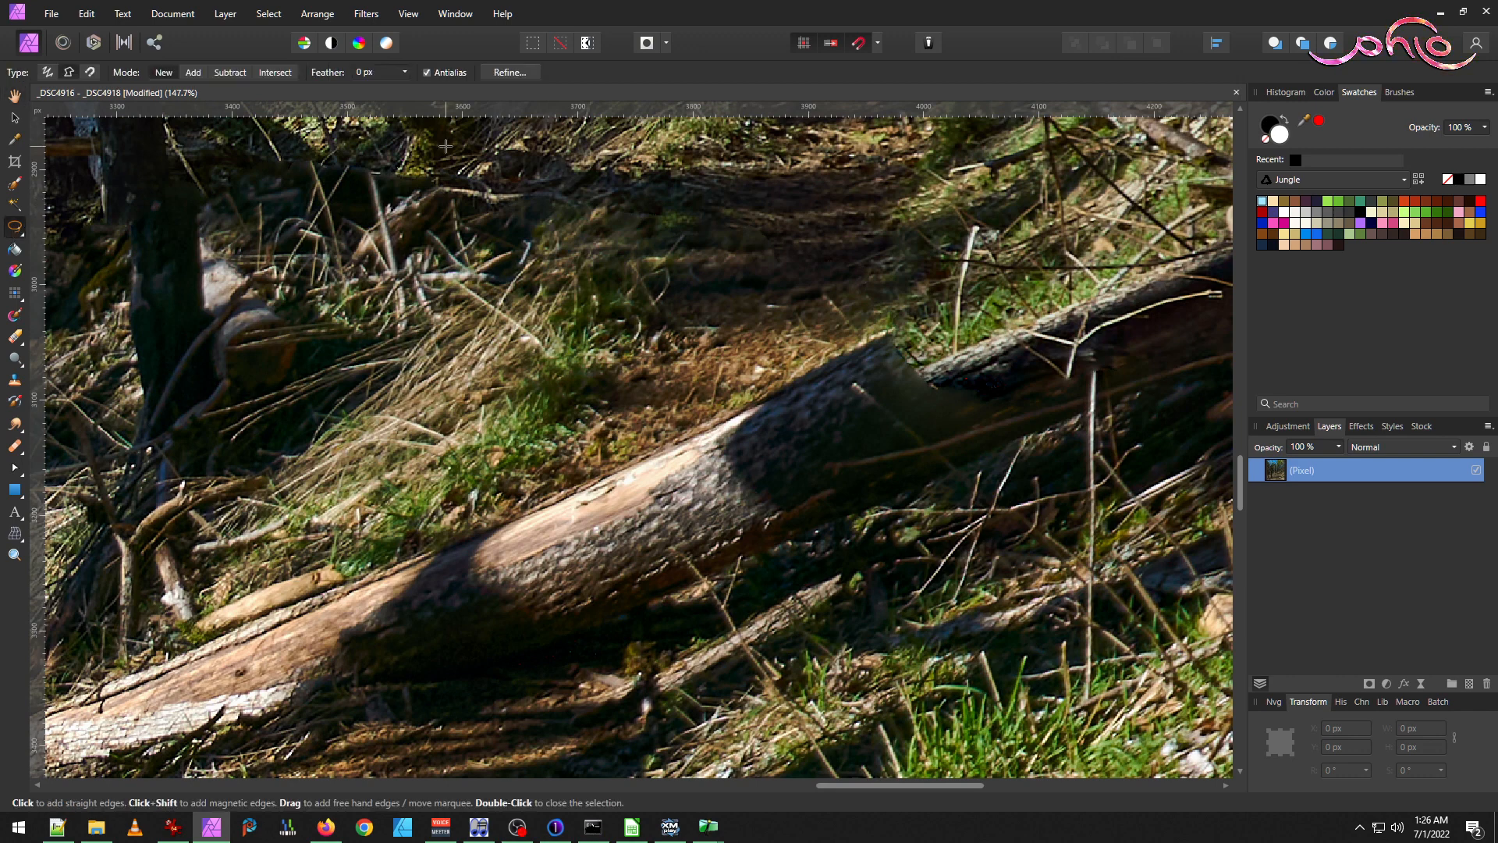
click(431, 609)
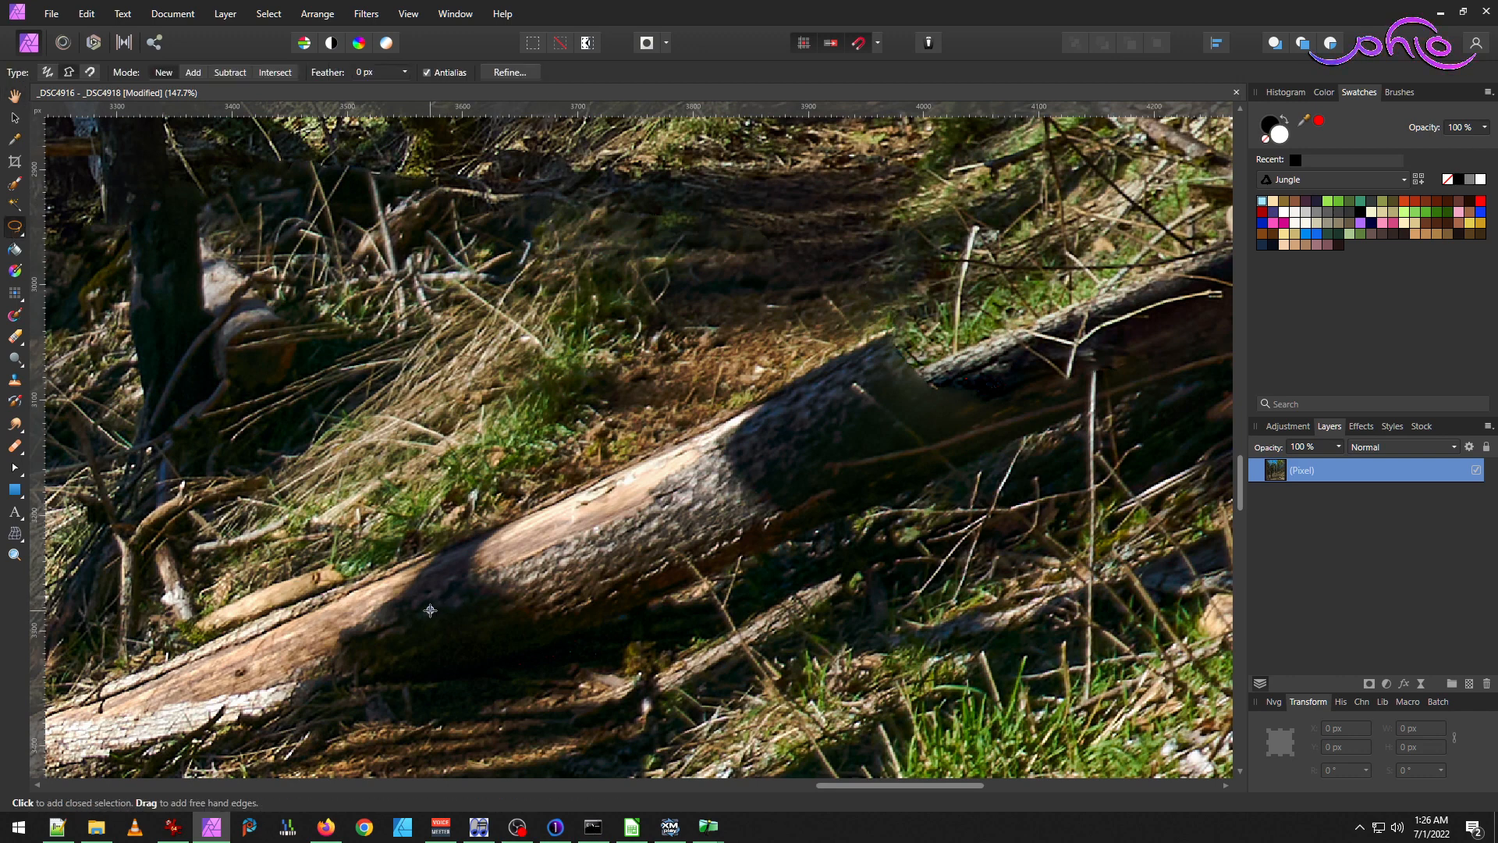
click(475, 514)
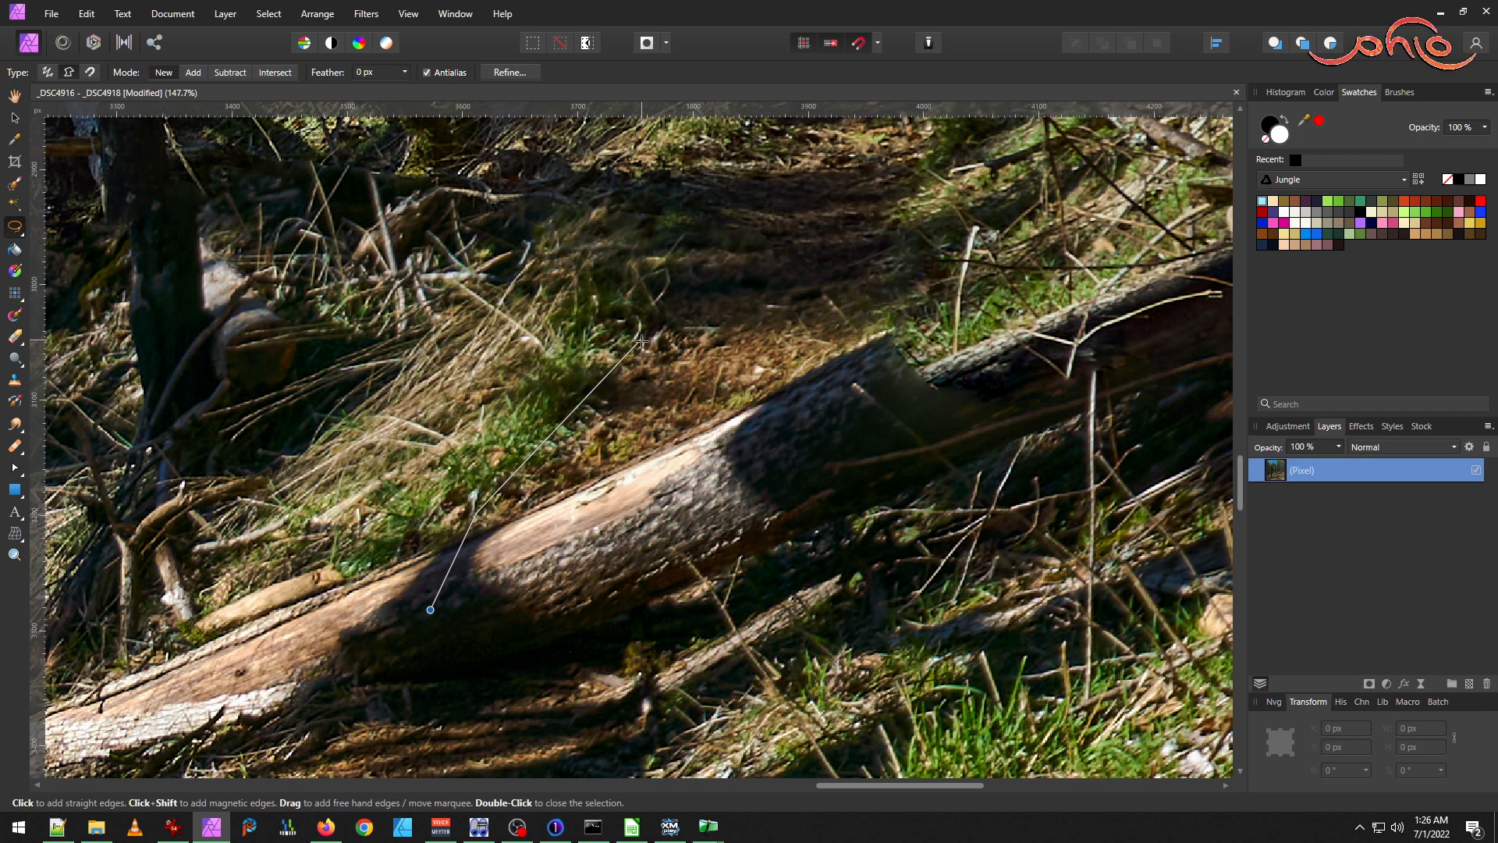
click(691, 289)
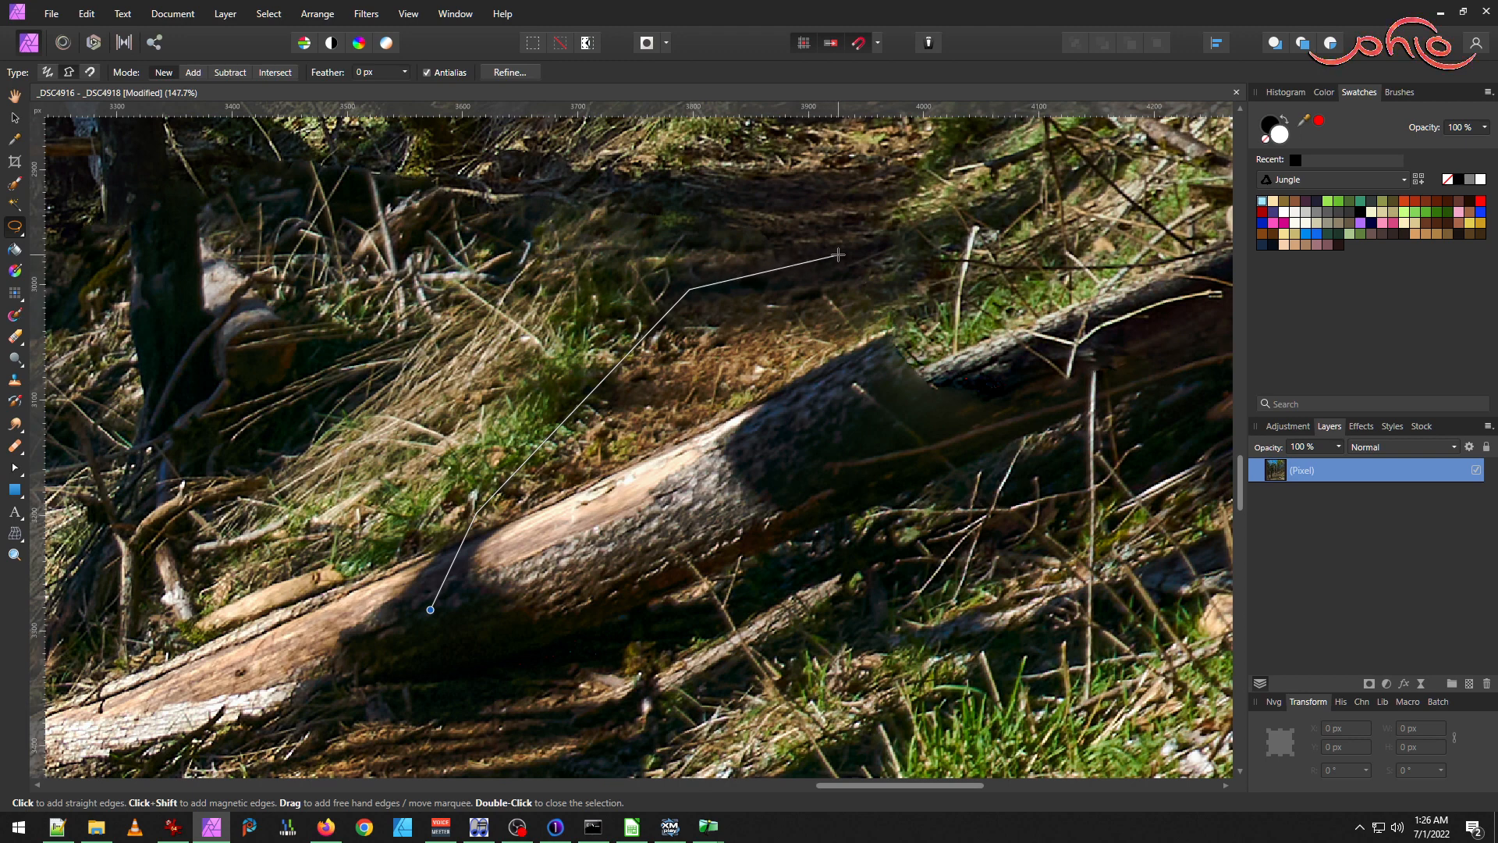
click(841, 252)
click(906, 363)
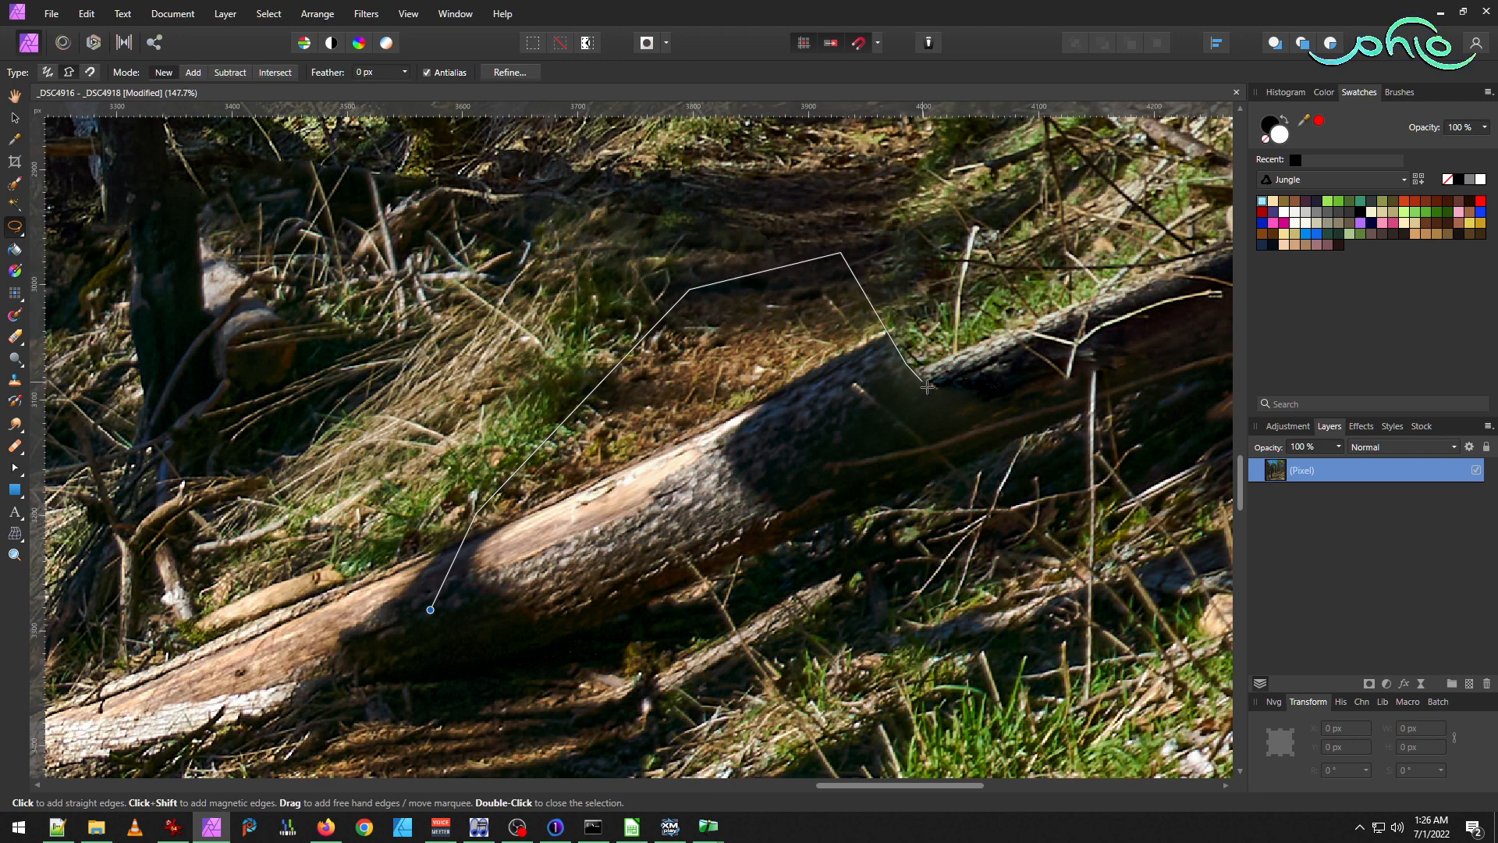
click(935, 391)
click(993, 400)
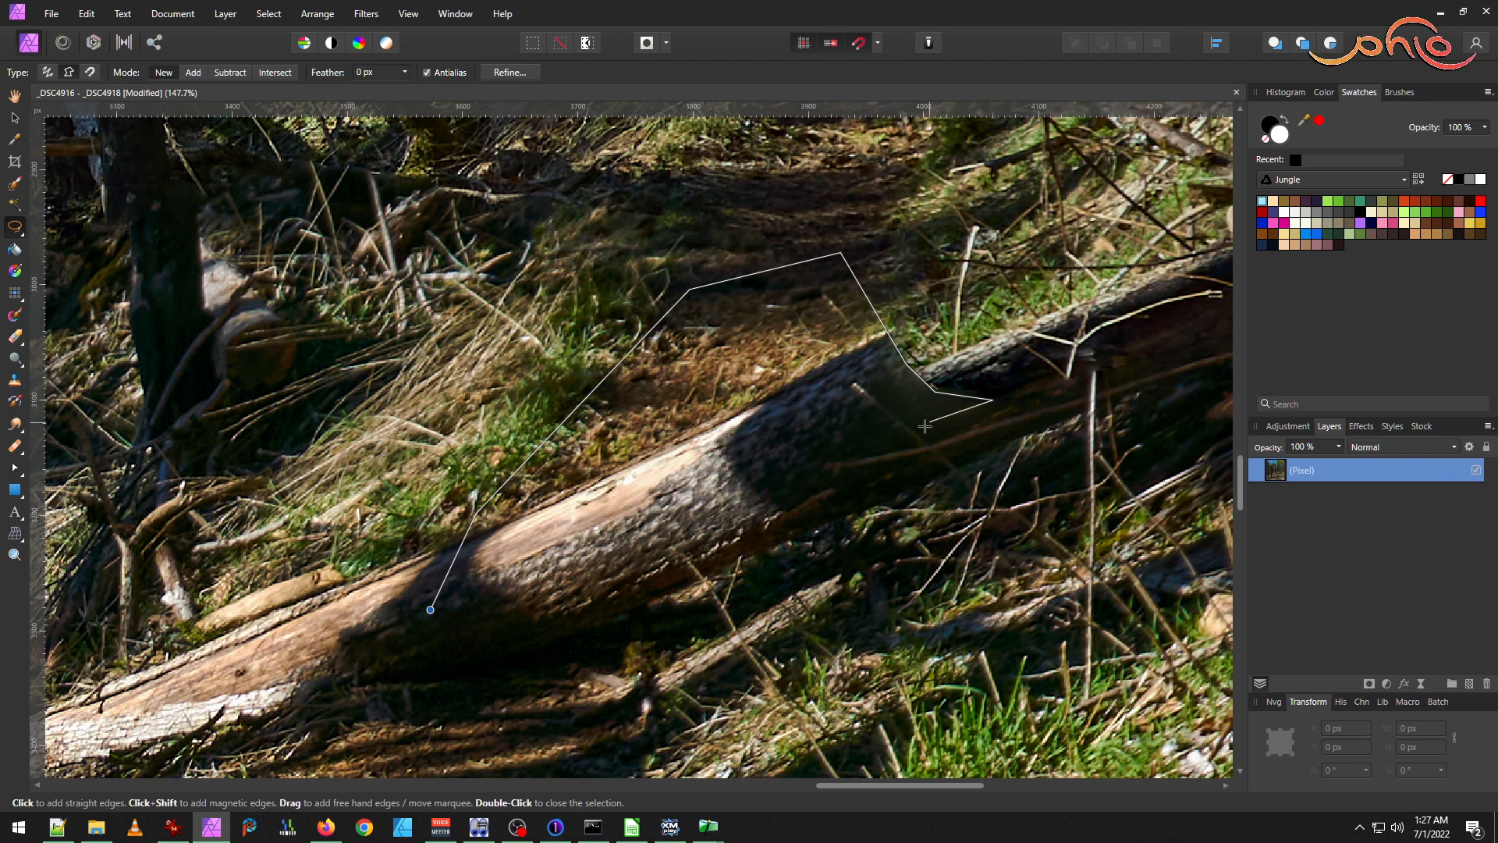
click(829, 457)
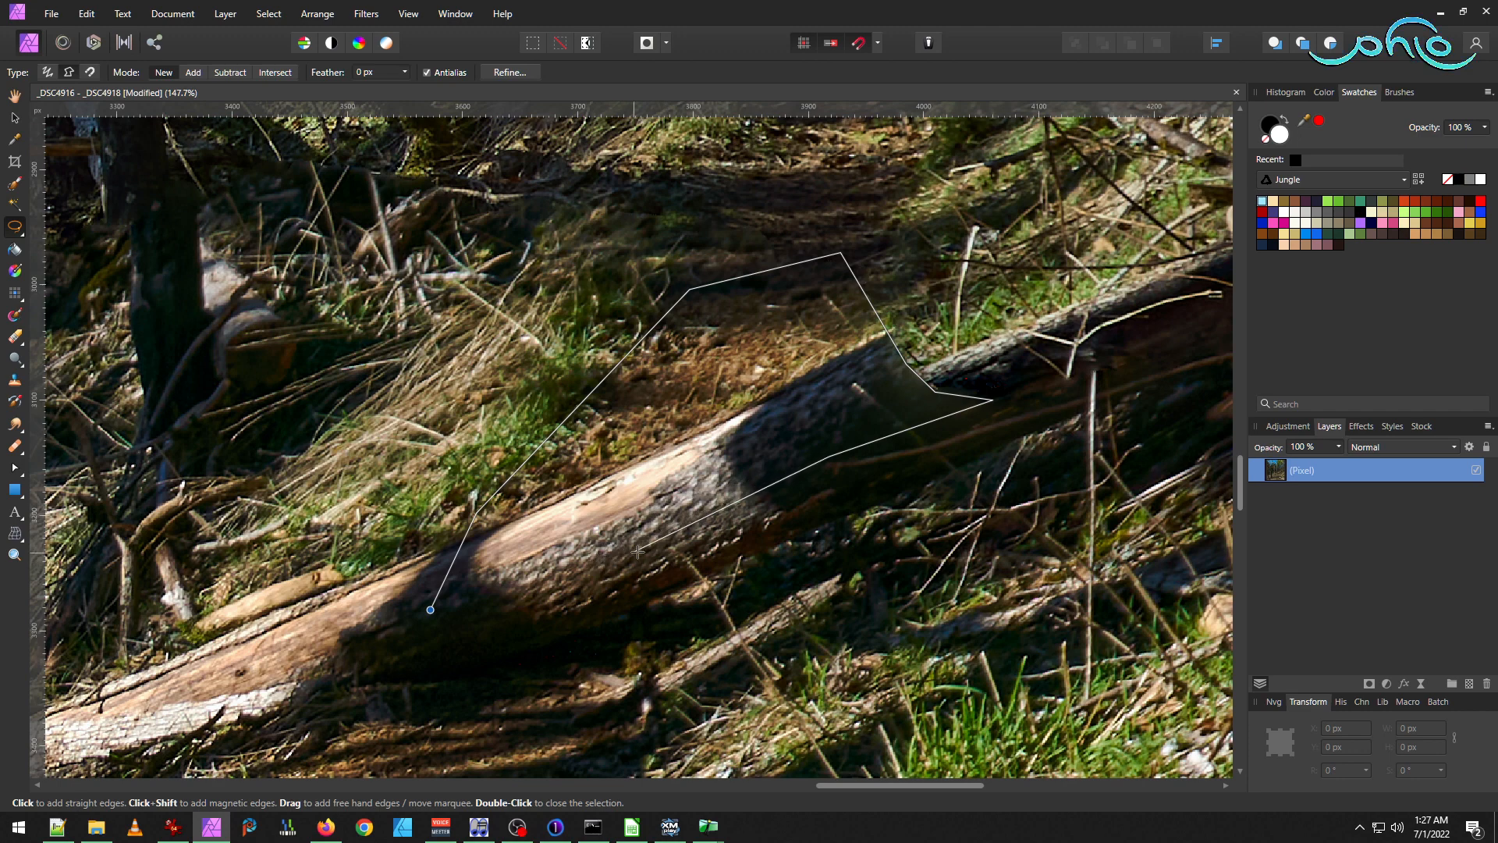
double_click(648, 548)
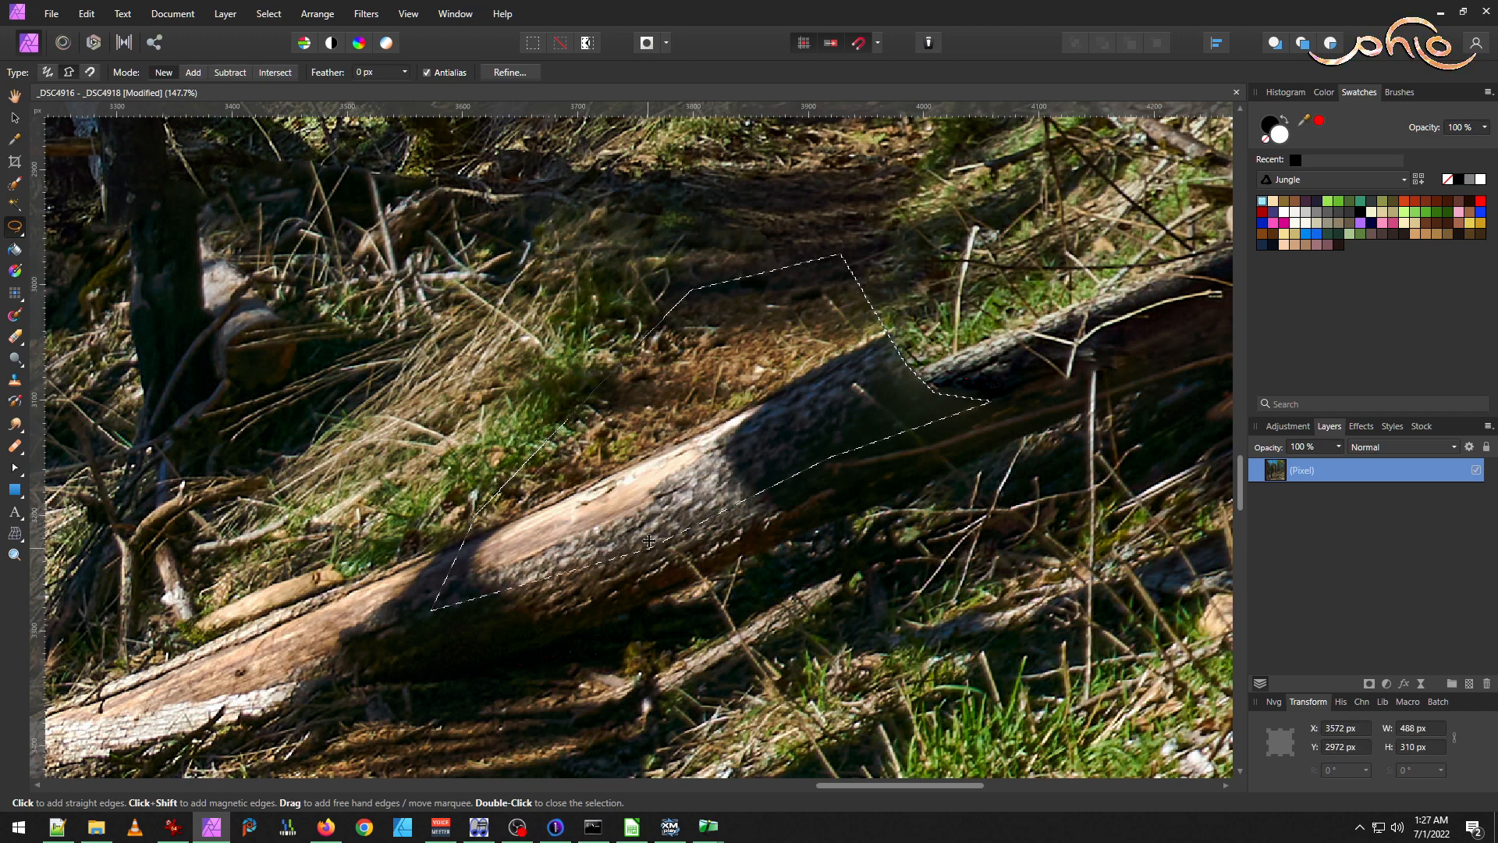
Feather the log selection and duplicate it onto a new layer, clearing the selection.
click(268, 13)
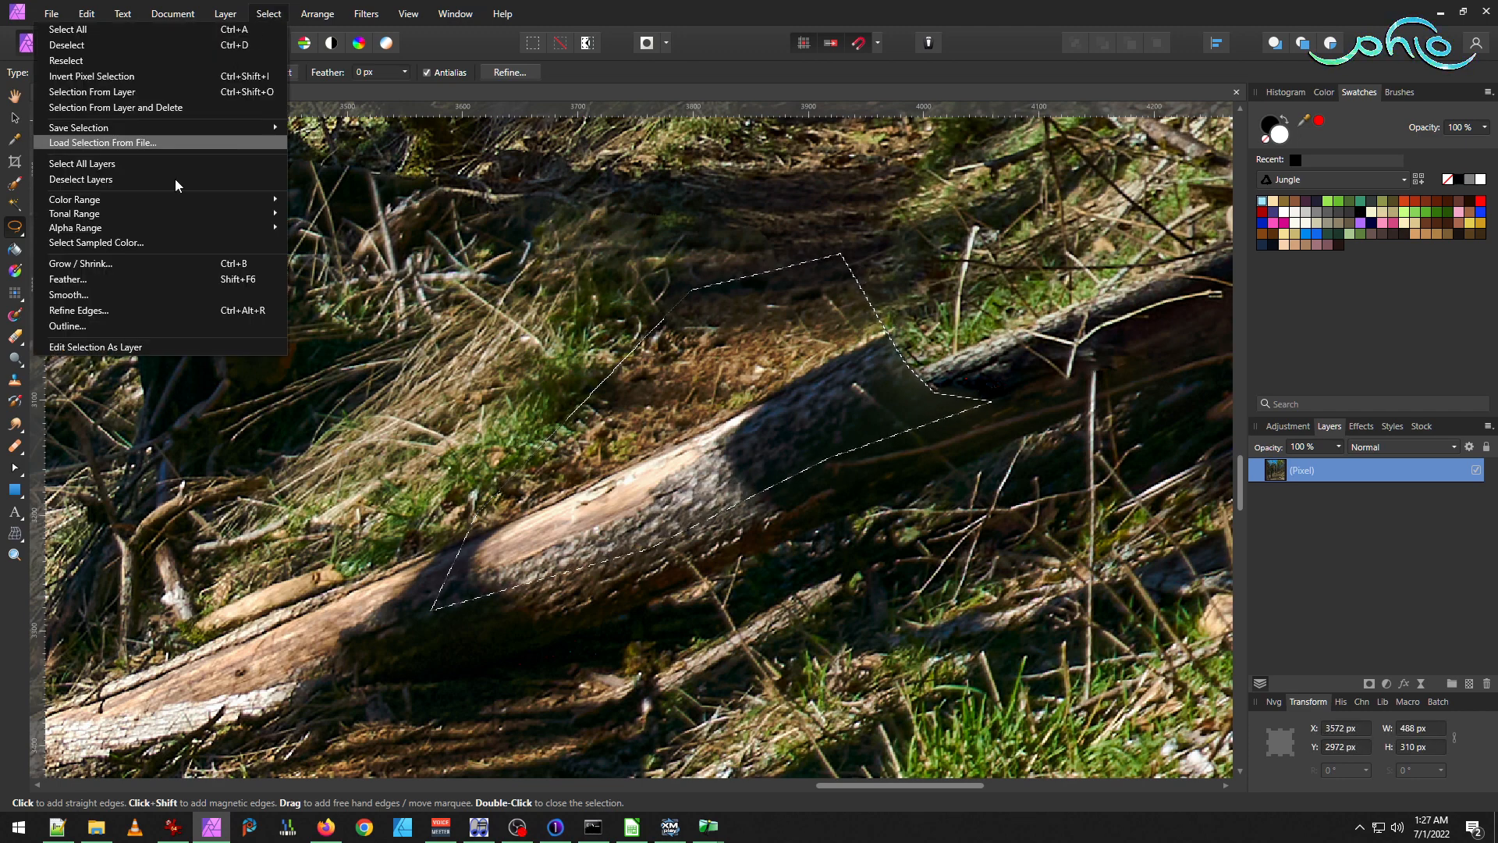
click(152, 279)
text(1)
key(Return)
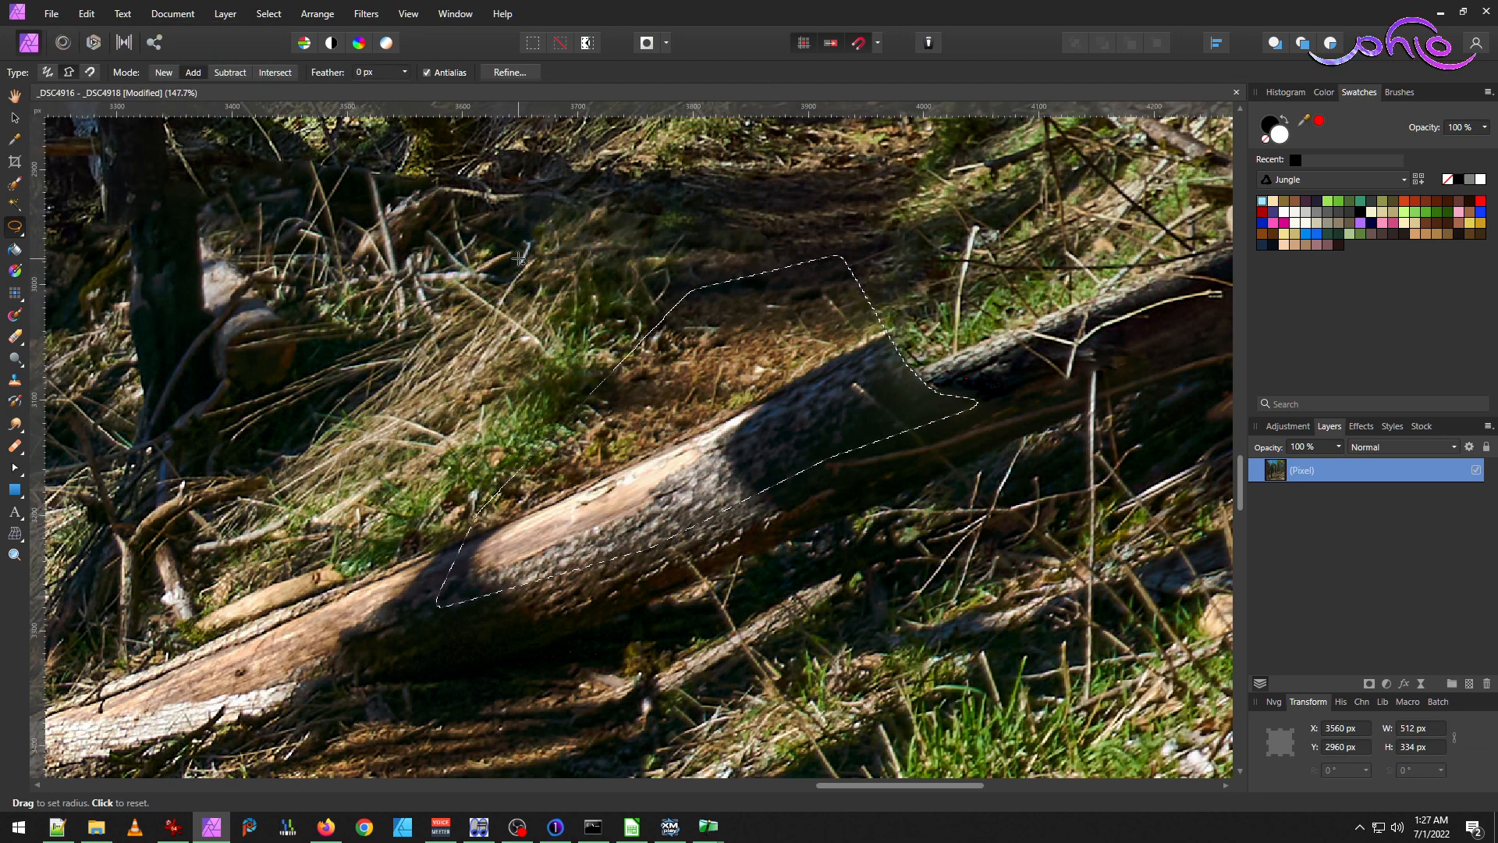
key(ctrl+j)
key(ctrl+d)
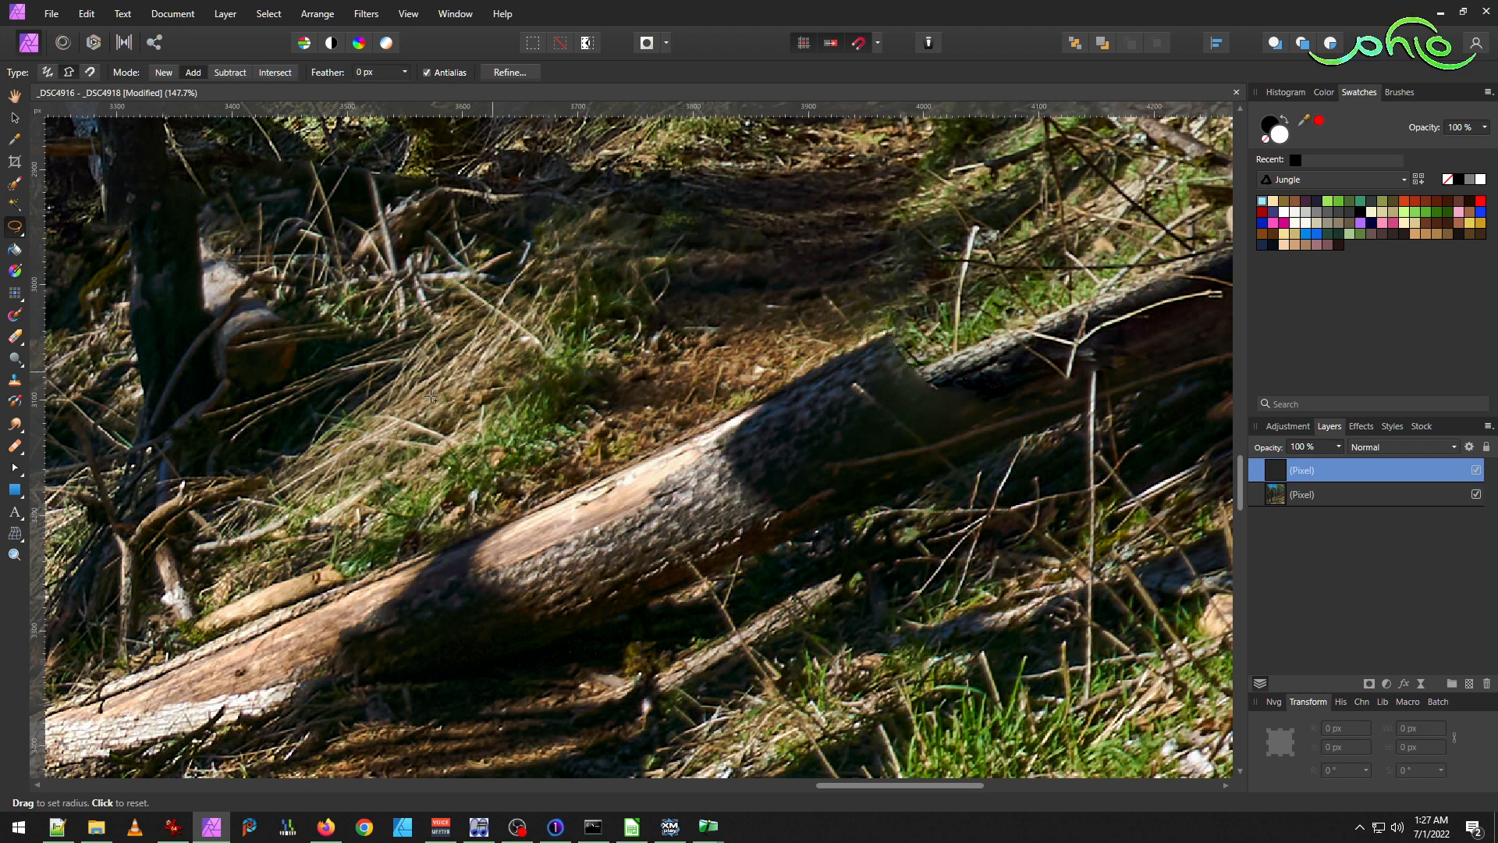
Mesh-warp the duplicated log piece, adding a vertical mesh line and bending its upper-right corner downward to align the log's top edge.
click(13, 535)
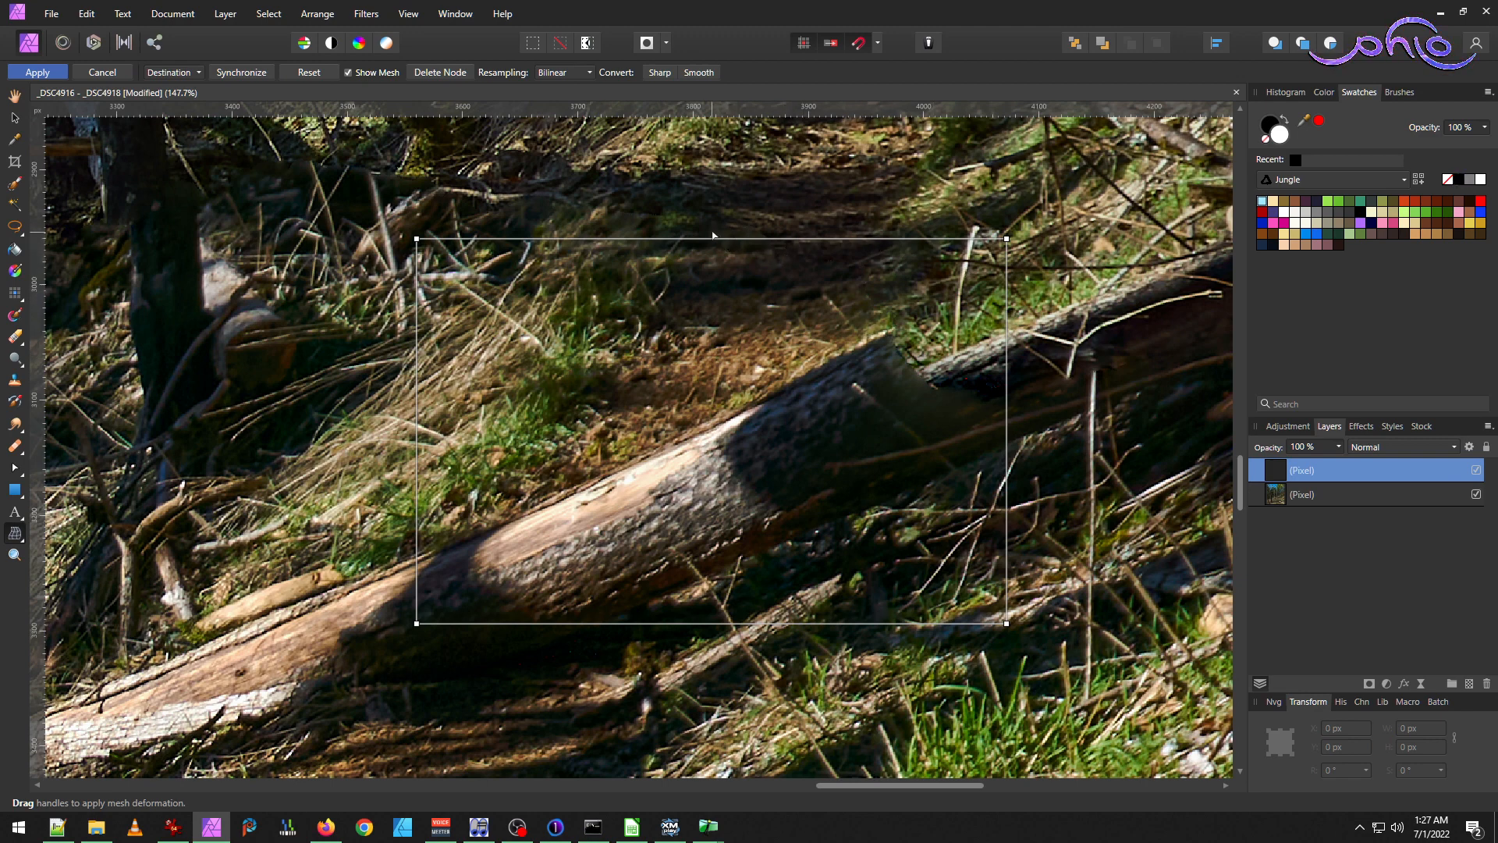
click(581, 239)
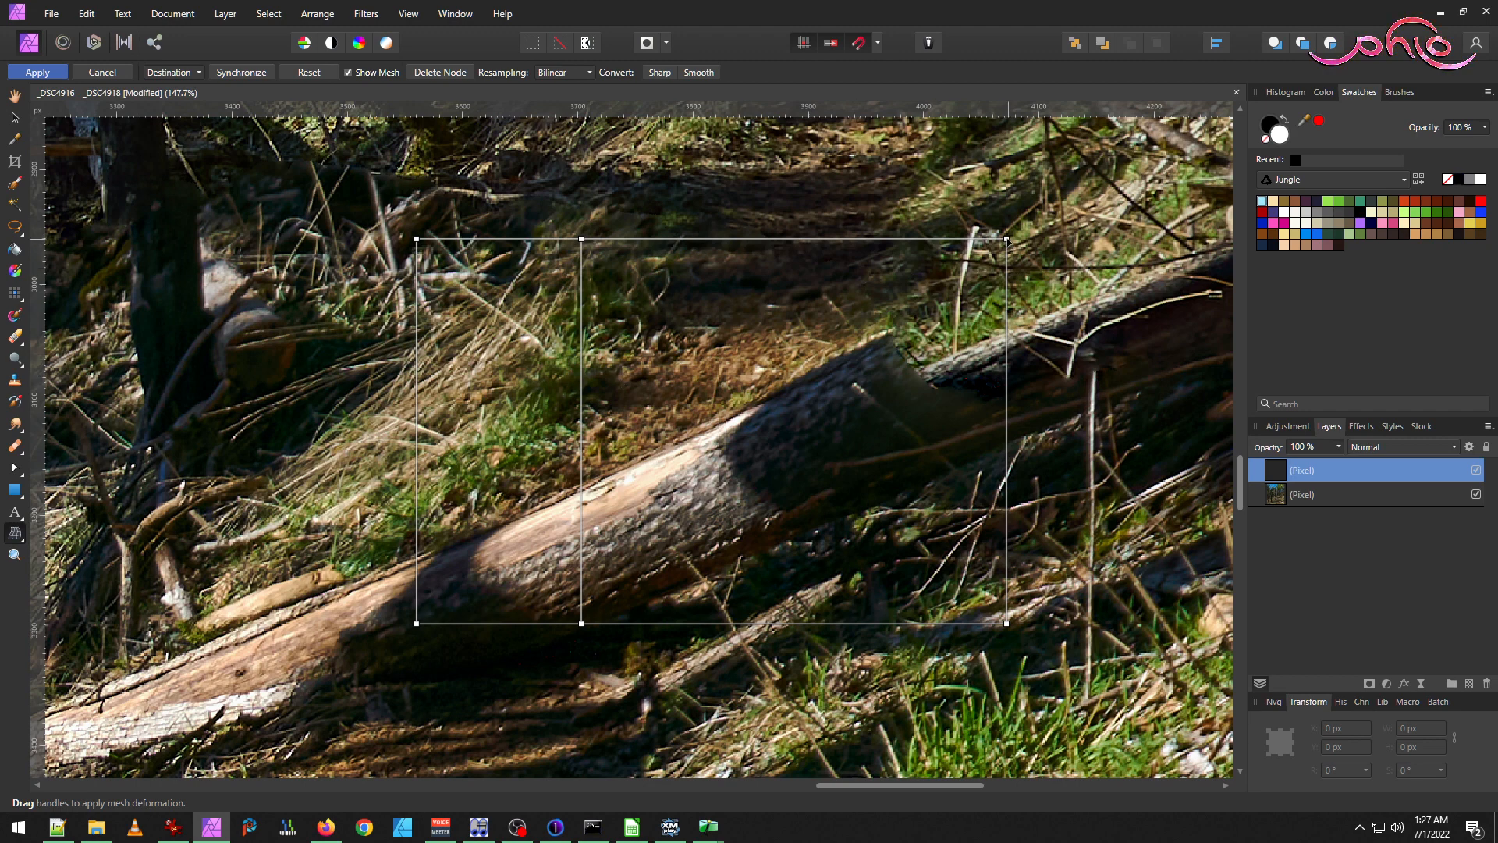
drag(1007, 239, 1058, 290)
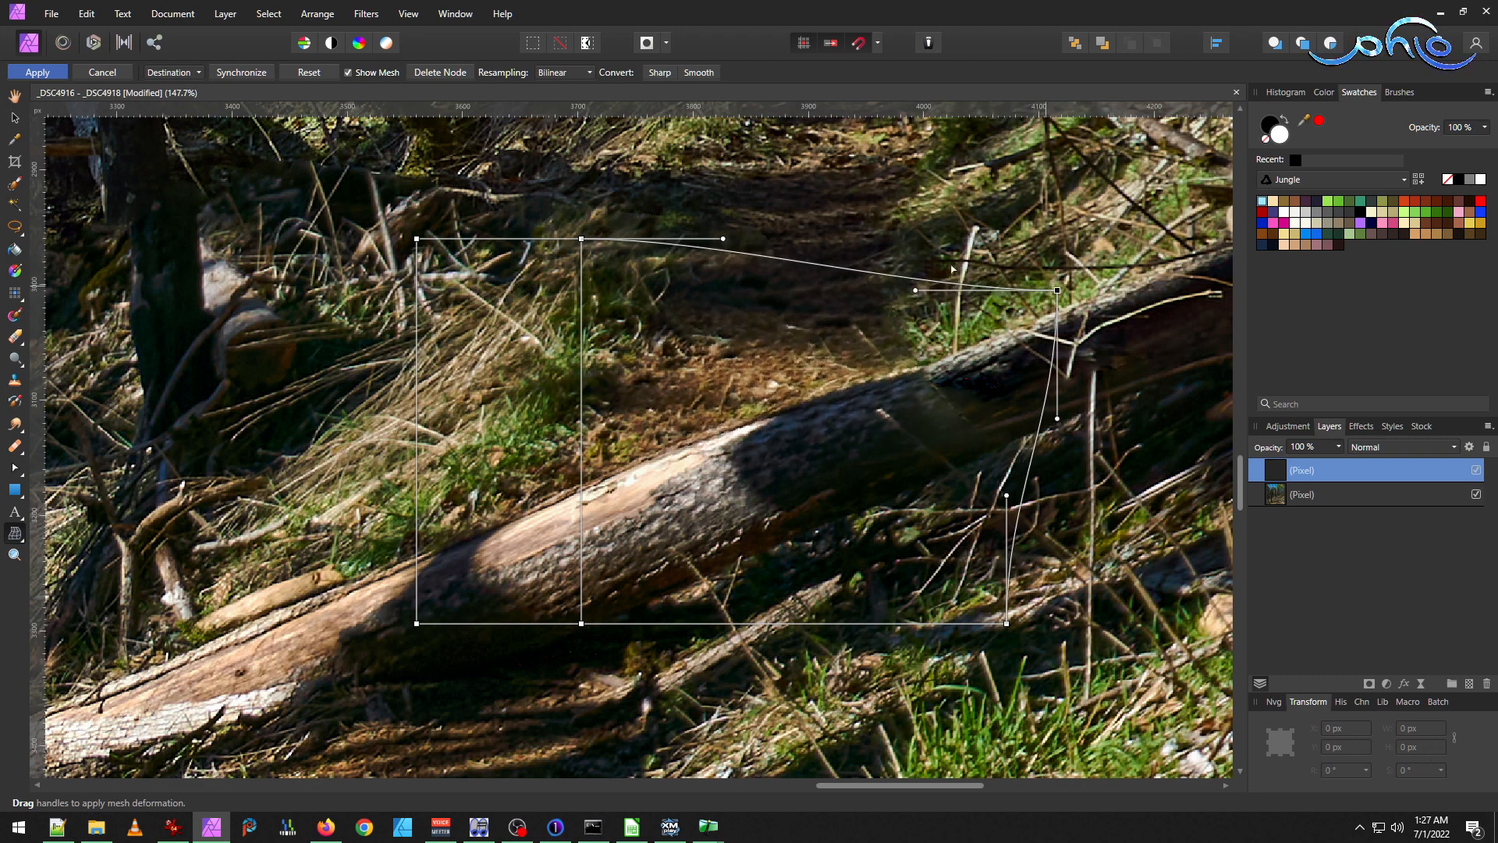
drag(723, 240, 736, 263)
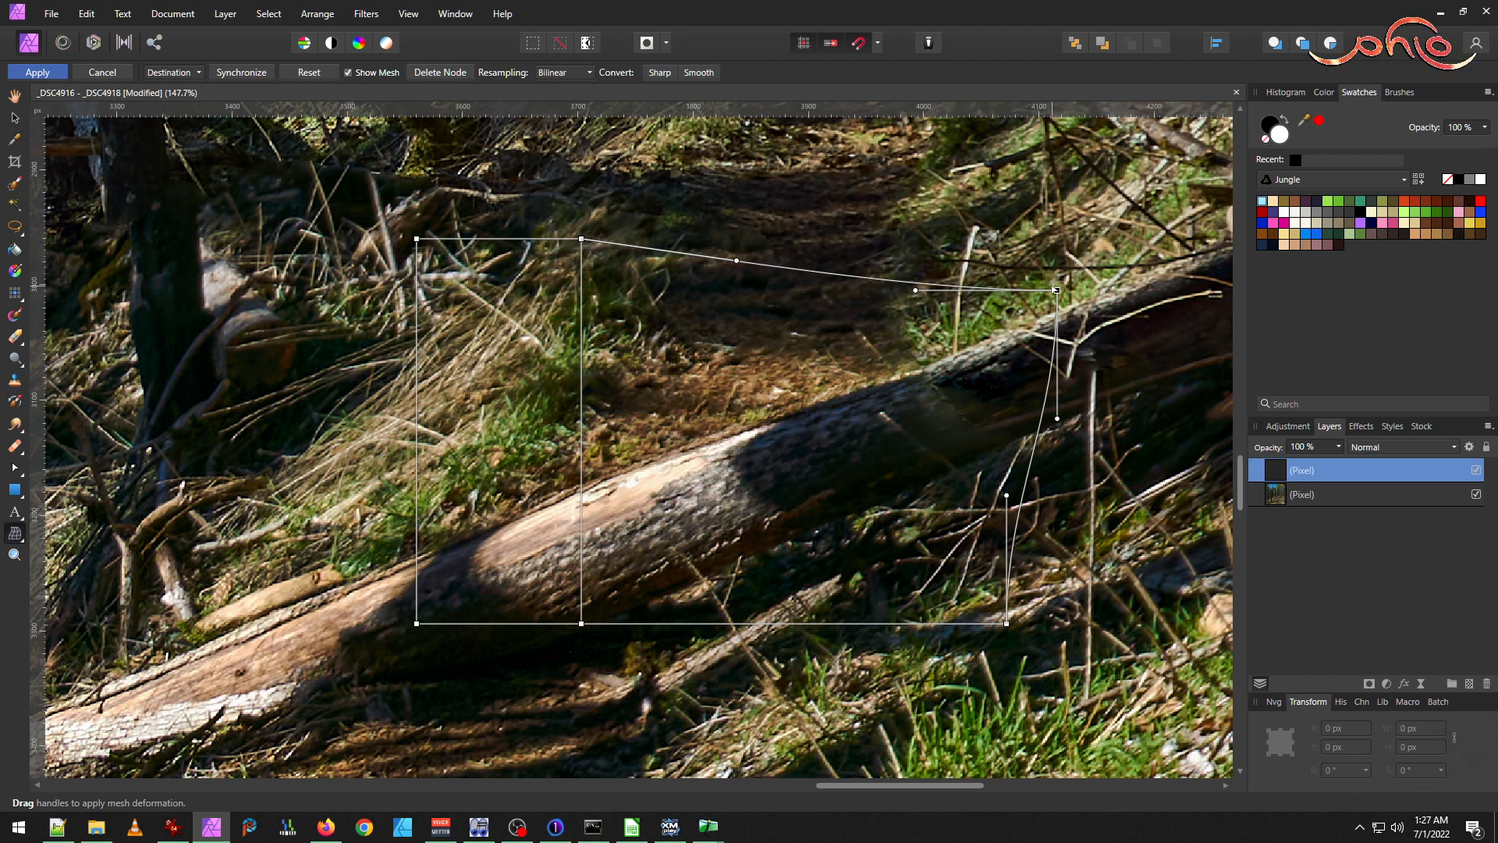
drag(915, 291, 920, 293)
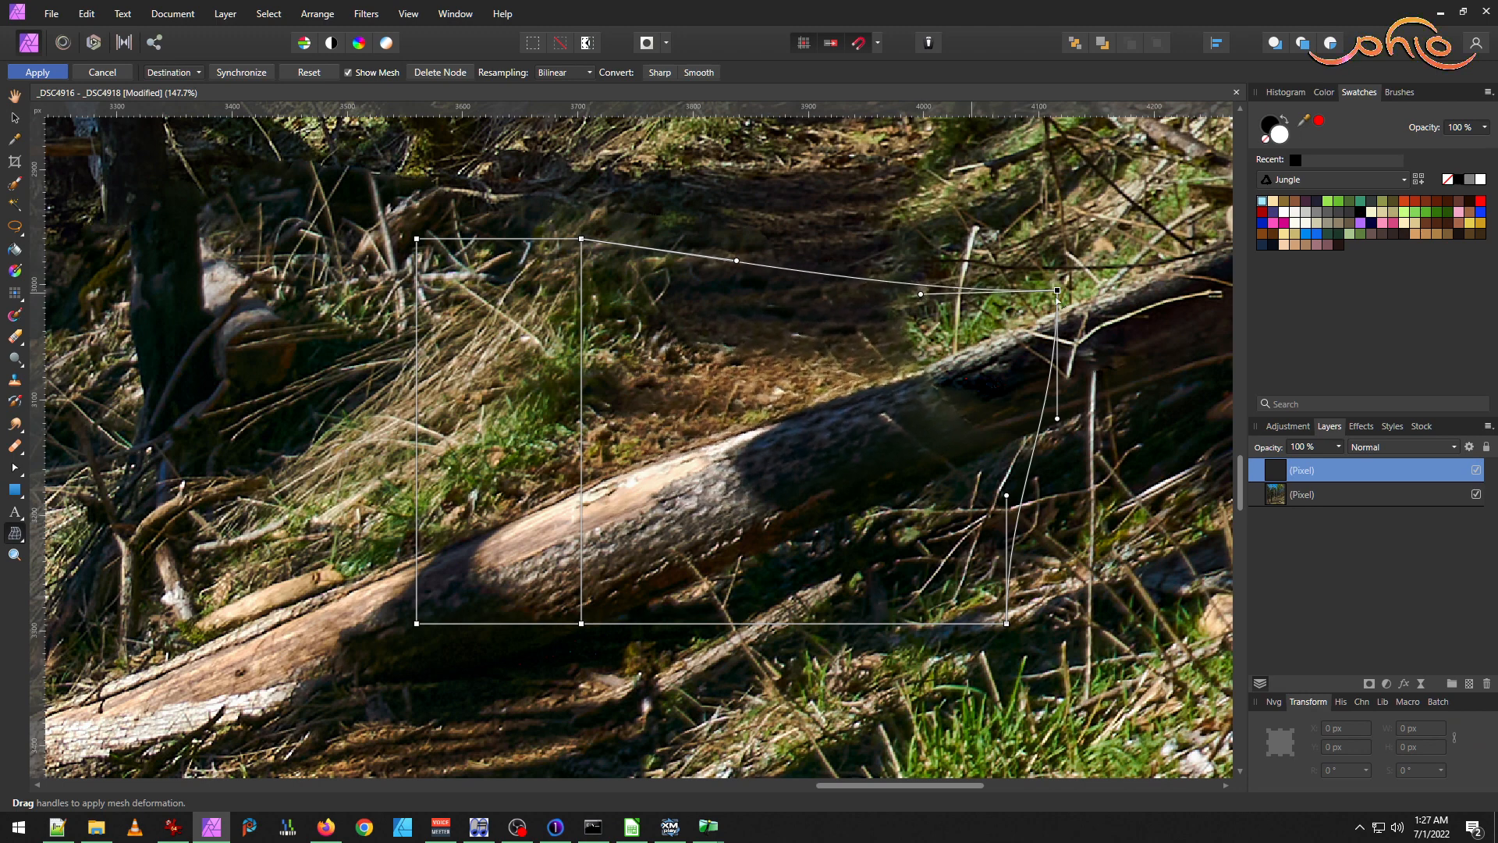
Fine-tune the mesh's right corners and upper curve so the log's edges flow together, and apply the warp.
drag(1057, 291, 1060, 276)
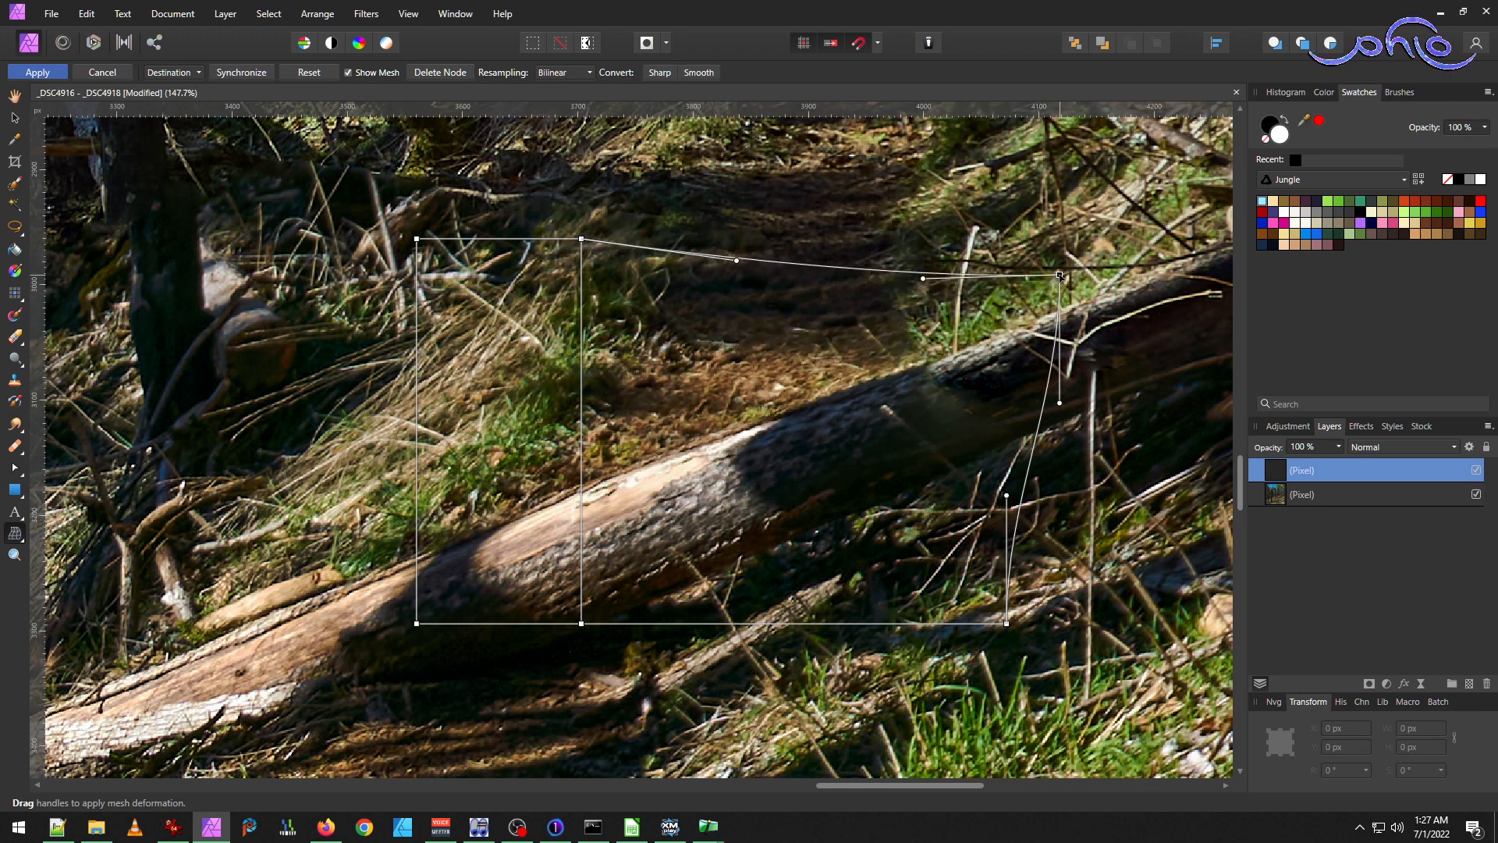
mouse_move(924, 281)
mouse_down()
mouse_move(921, 304)
mouse_move(933, 298)
mouse_move(910, 304)
mouse_up()
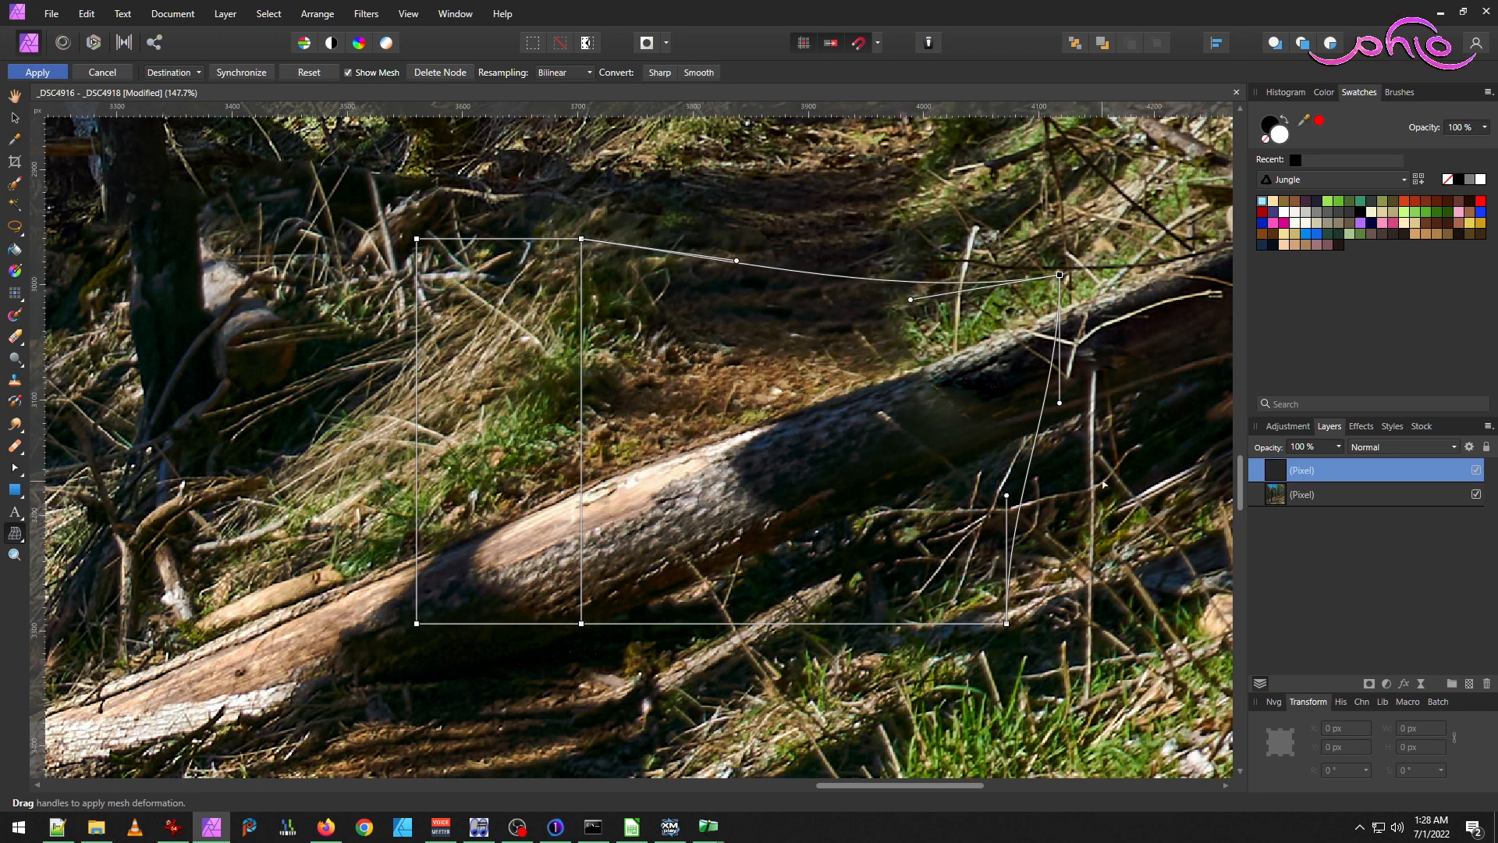
drag(1007, 625, 1000, 598)
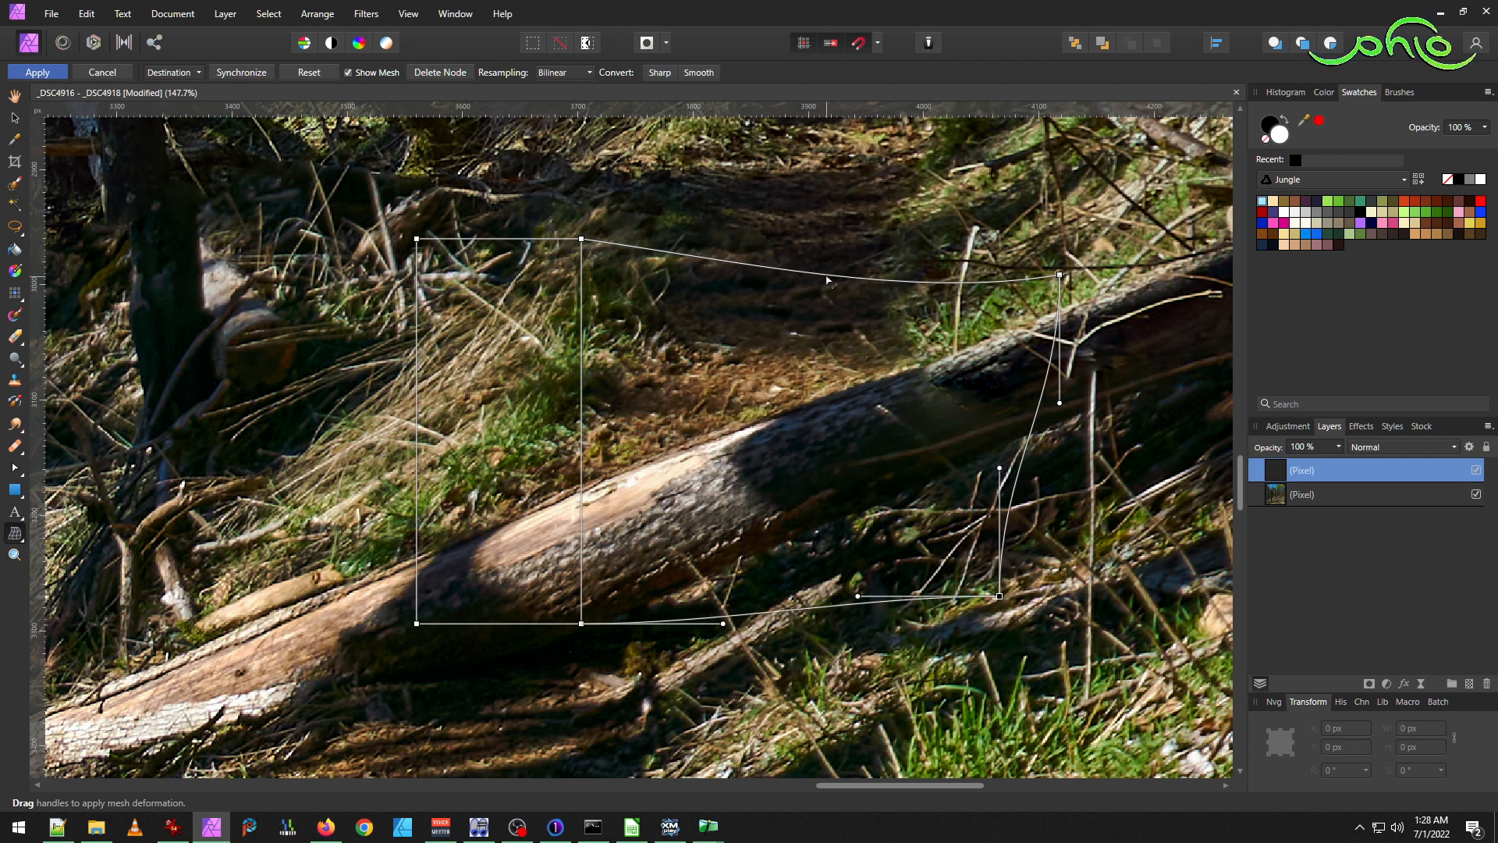
click(1060, 276)
drag(912, 300, 918, 312)
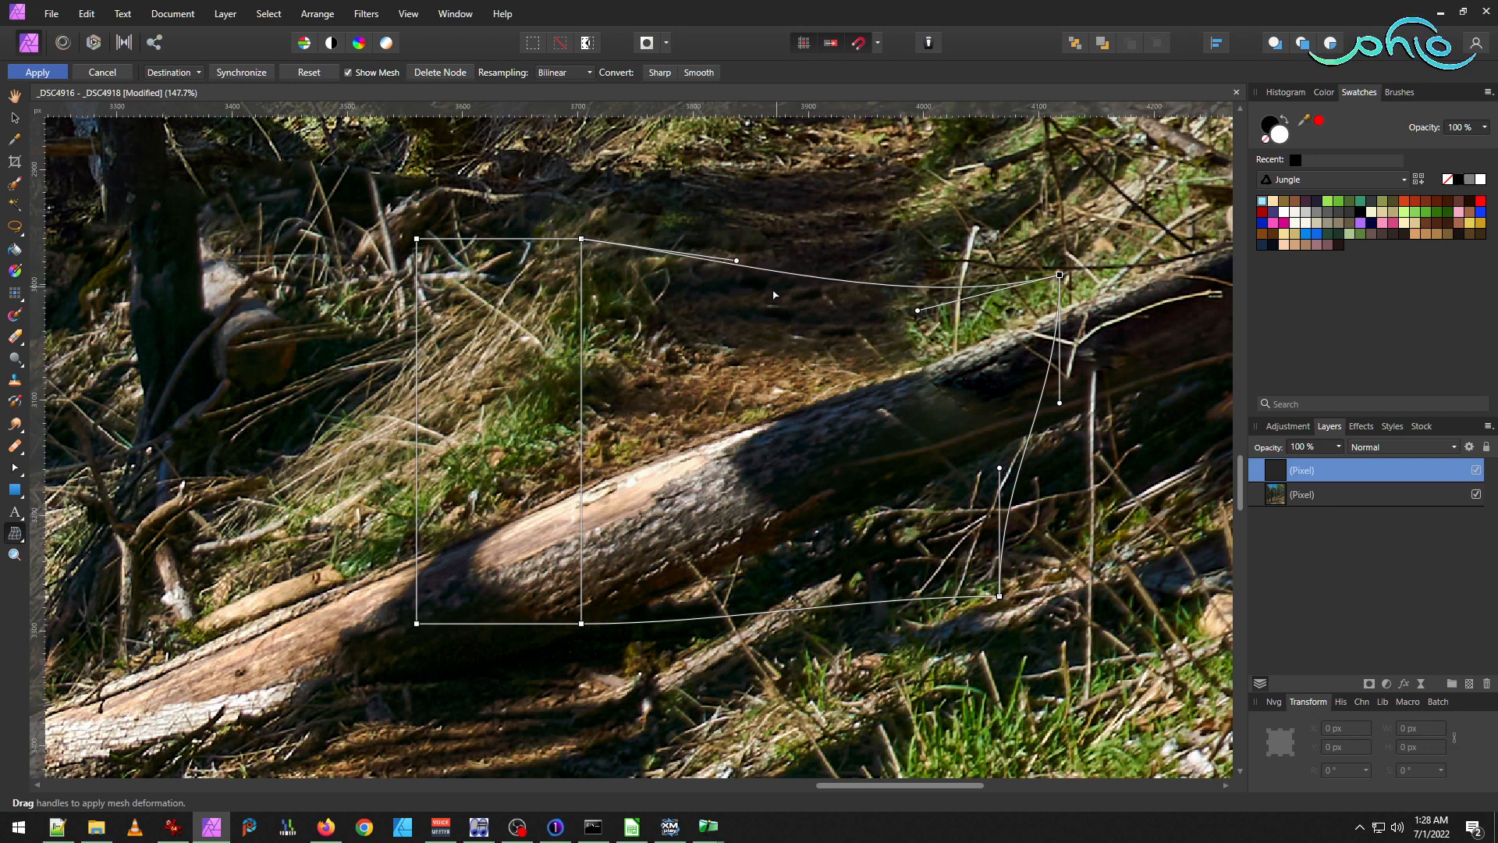
drag(736, 262, 742, 265)
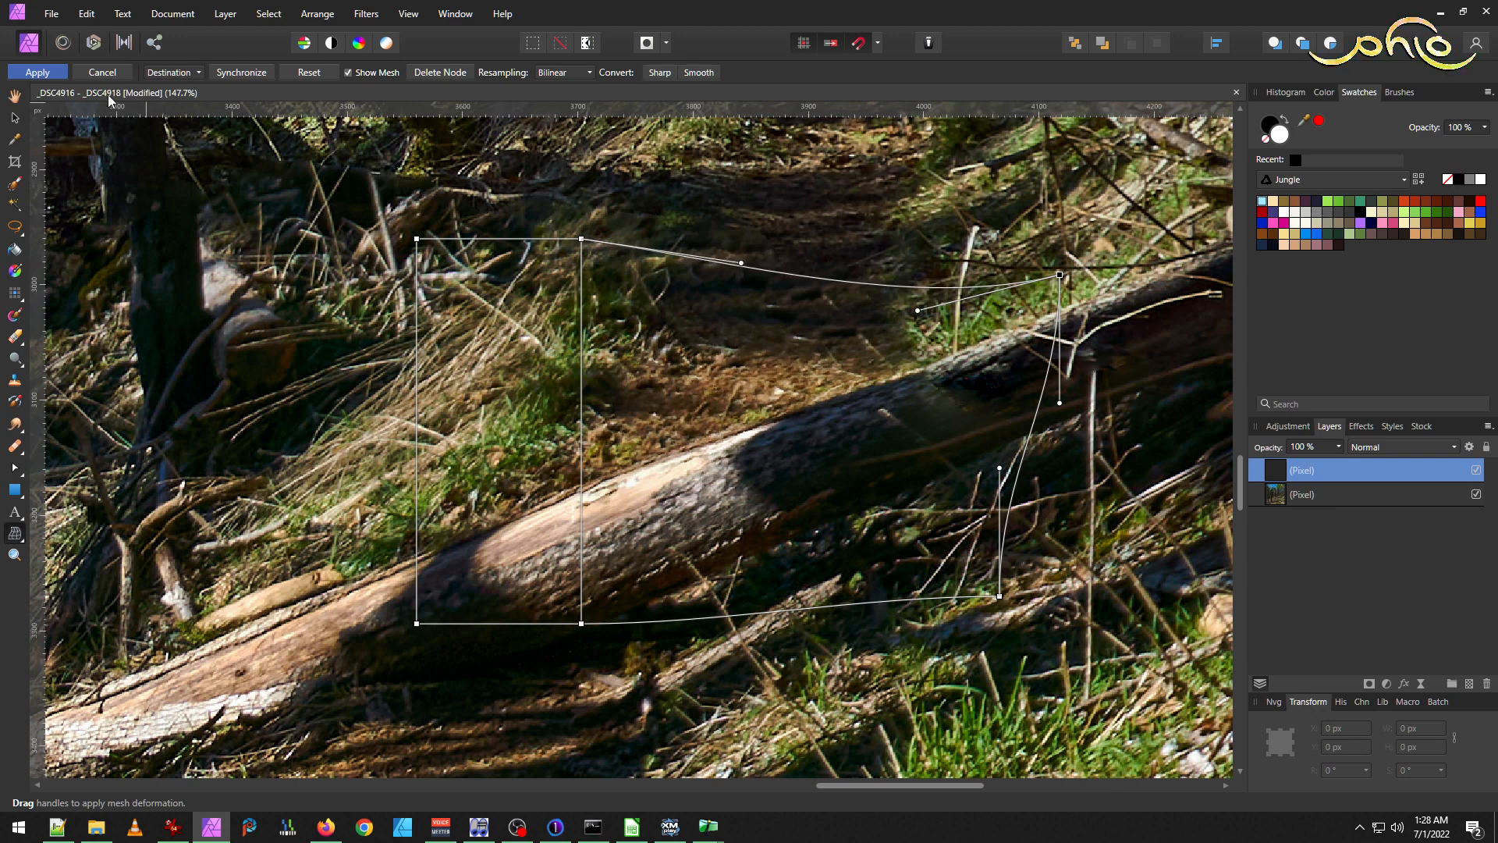
click(37, 73)
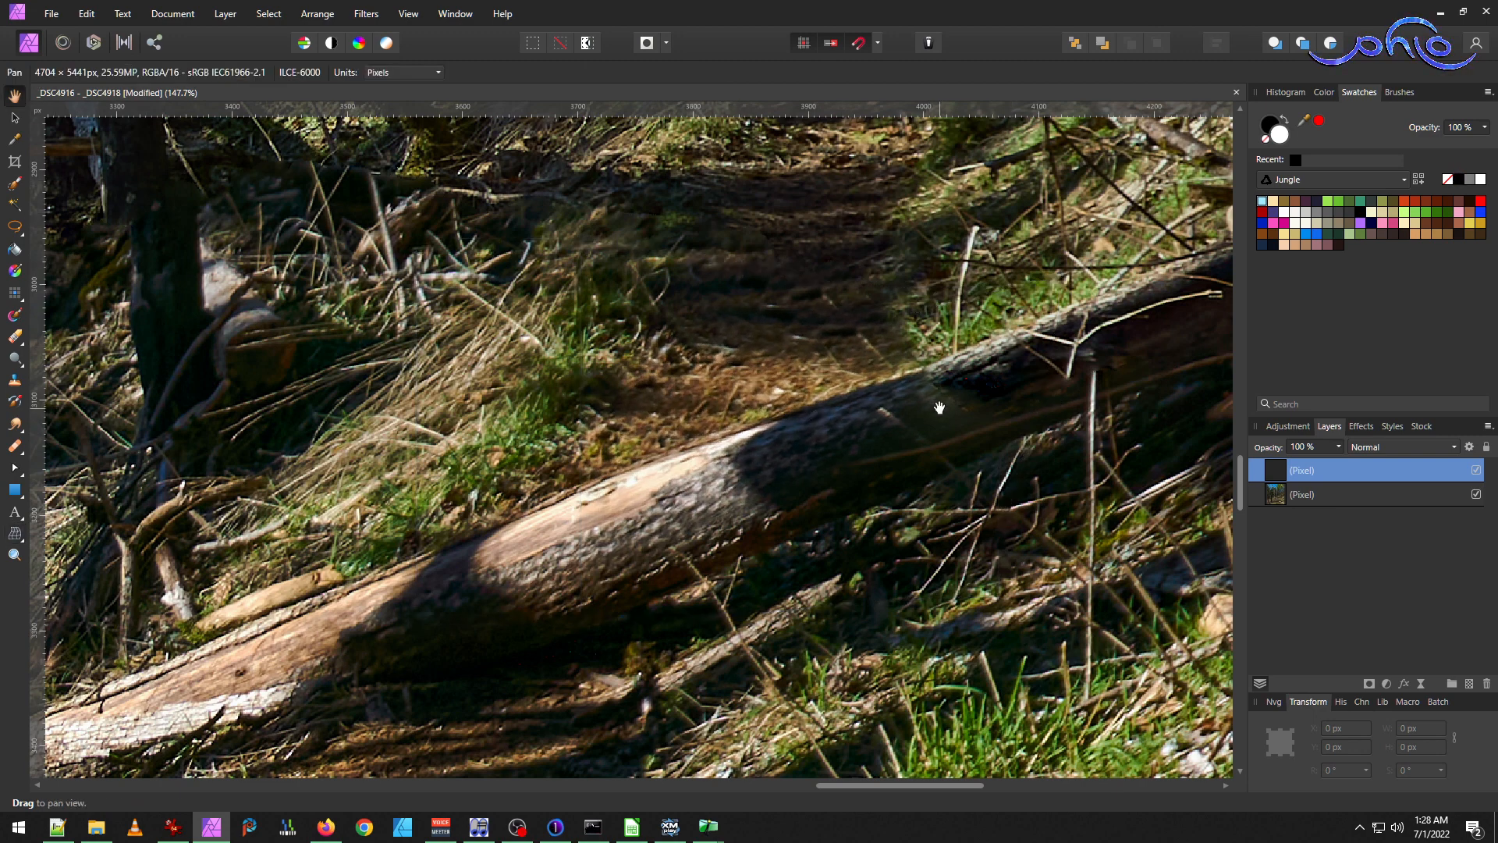
Examine the join between the warped log piece and the original shadowed log up close.
scroll(940, 407, up, 3)
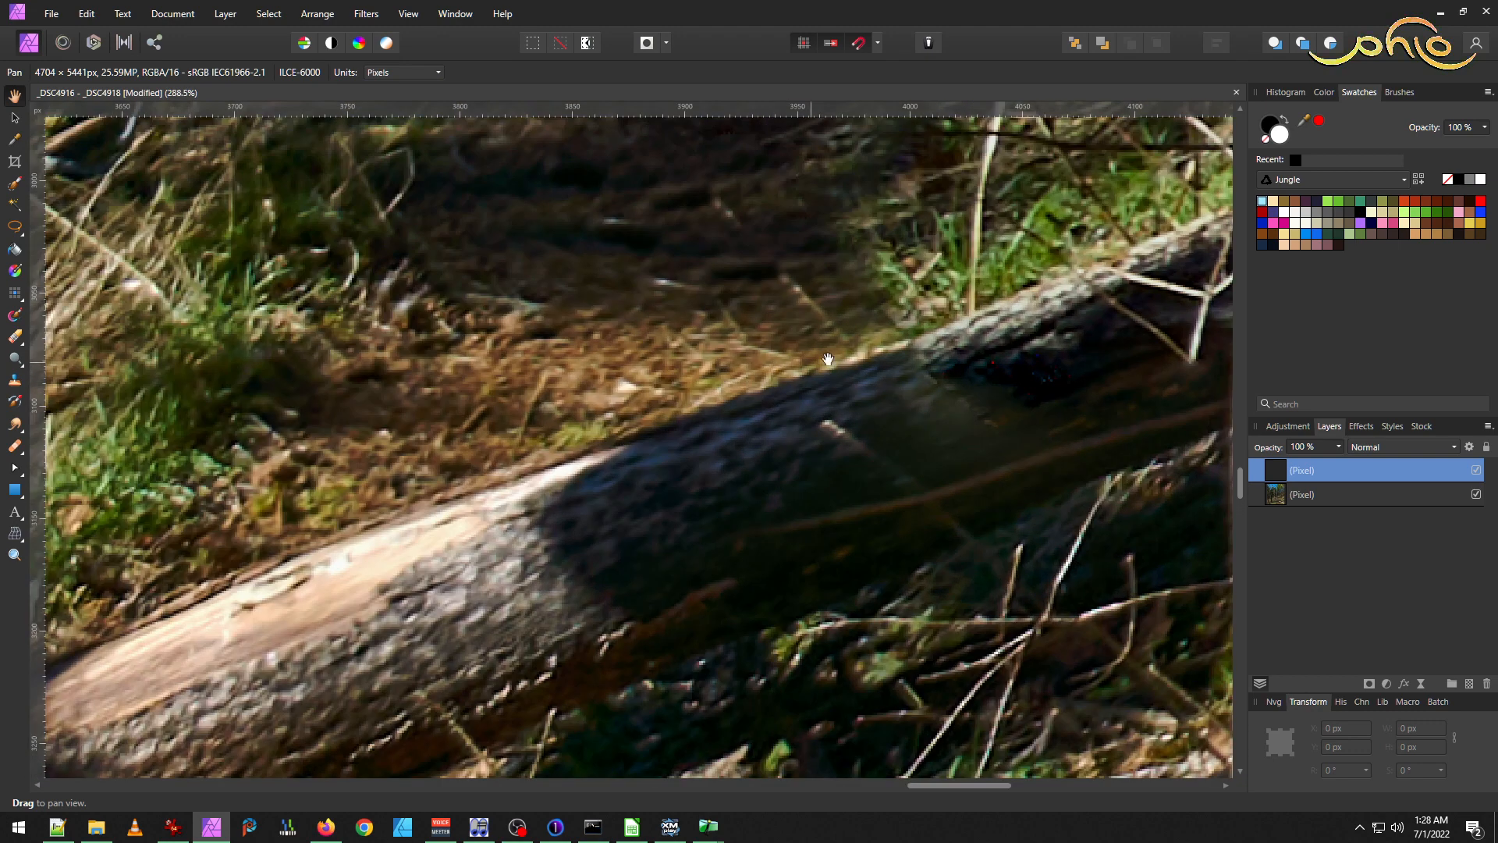
scroll(1001, 390, up, 2)
drag(969, 385, 629, 478)
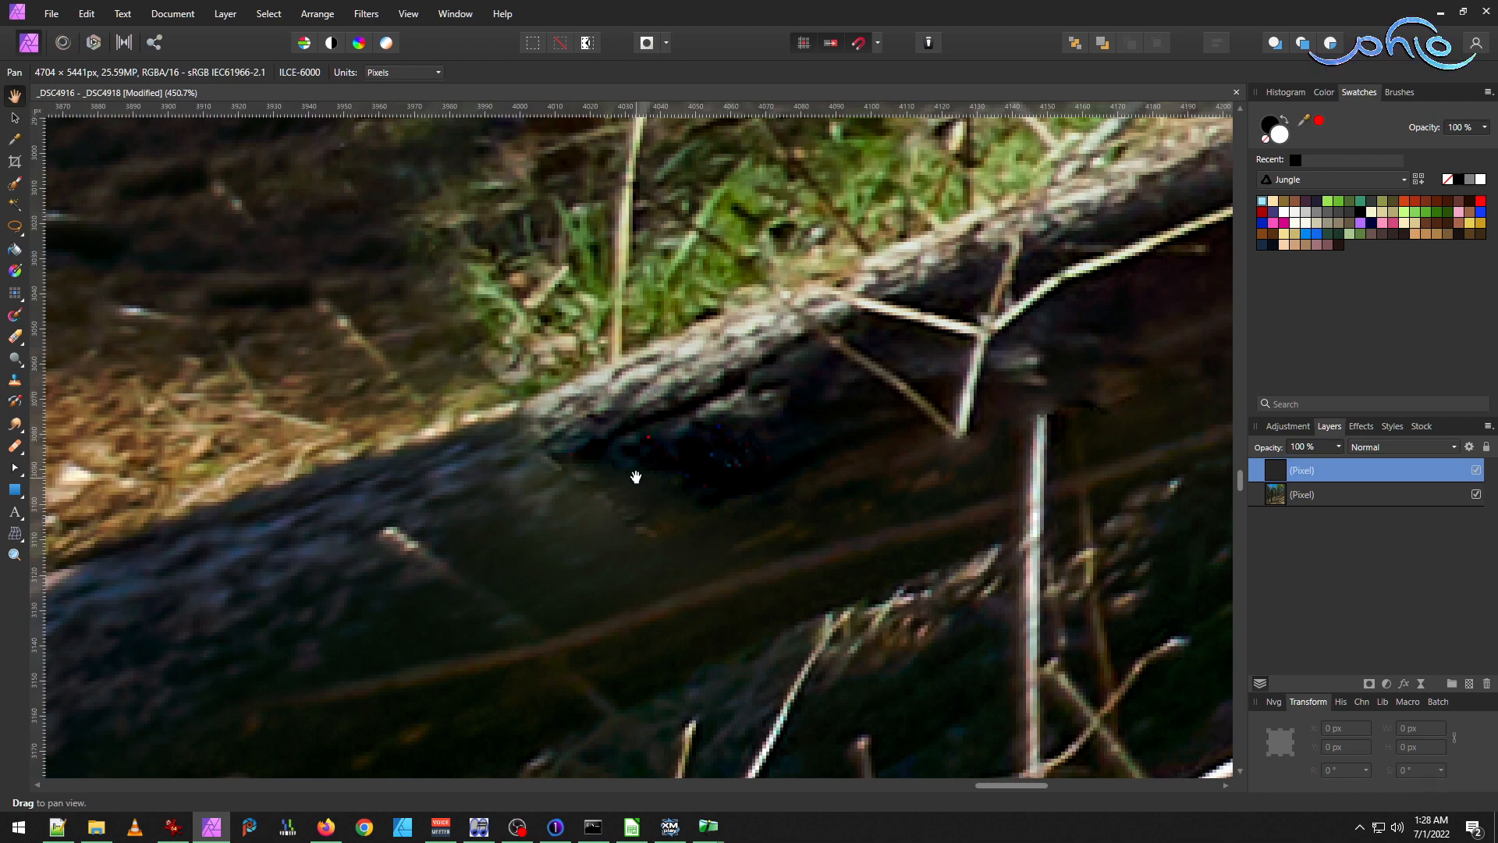
Flatten the warped log piece and the photo into a single pixel layer and save the document.
scroll(434, 531, down, 1)
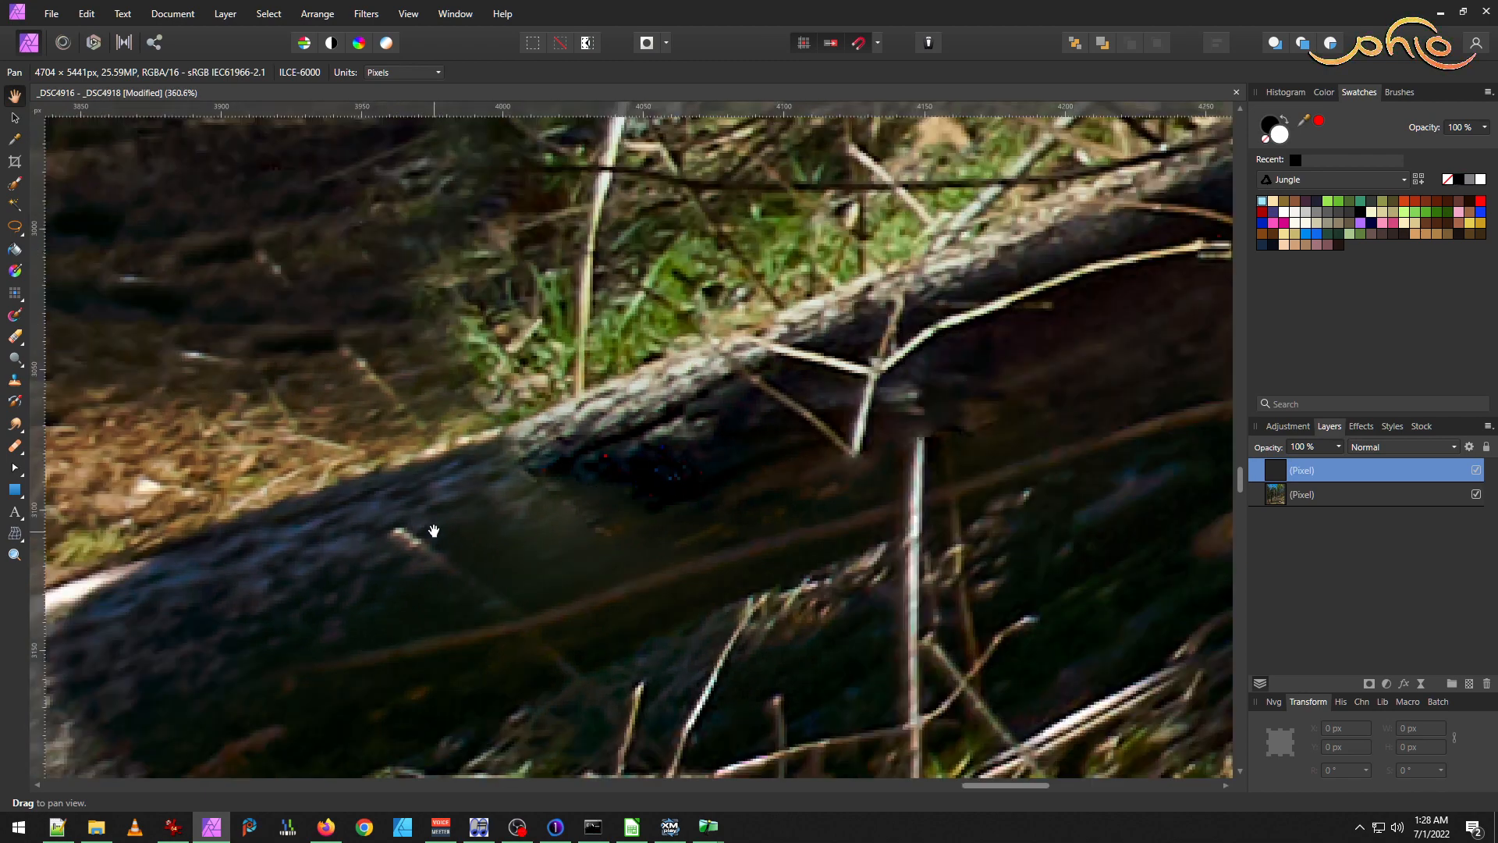
scroll(434, 530, down, 1)
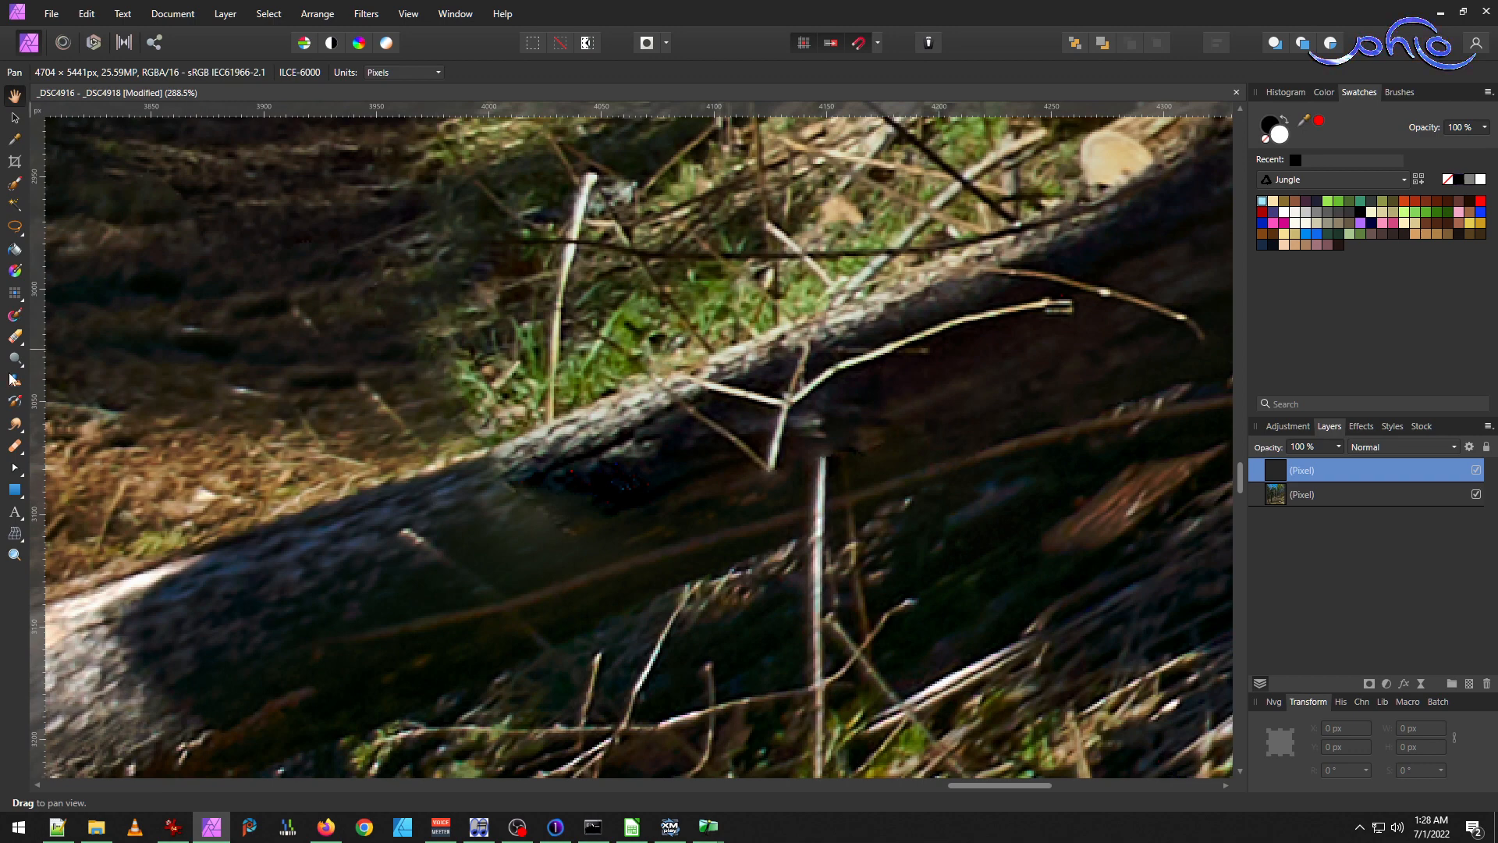
click(172, 14)
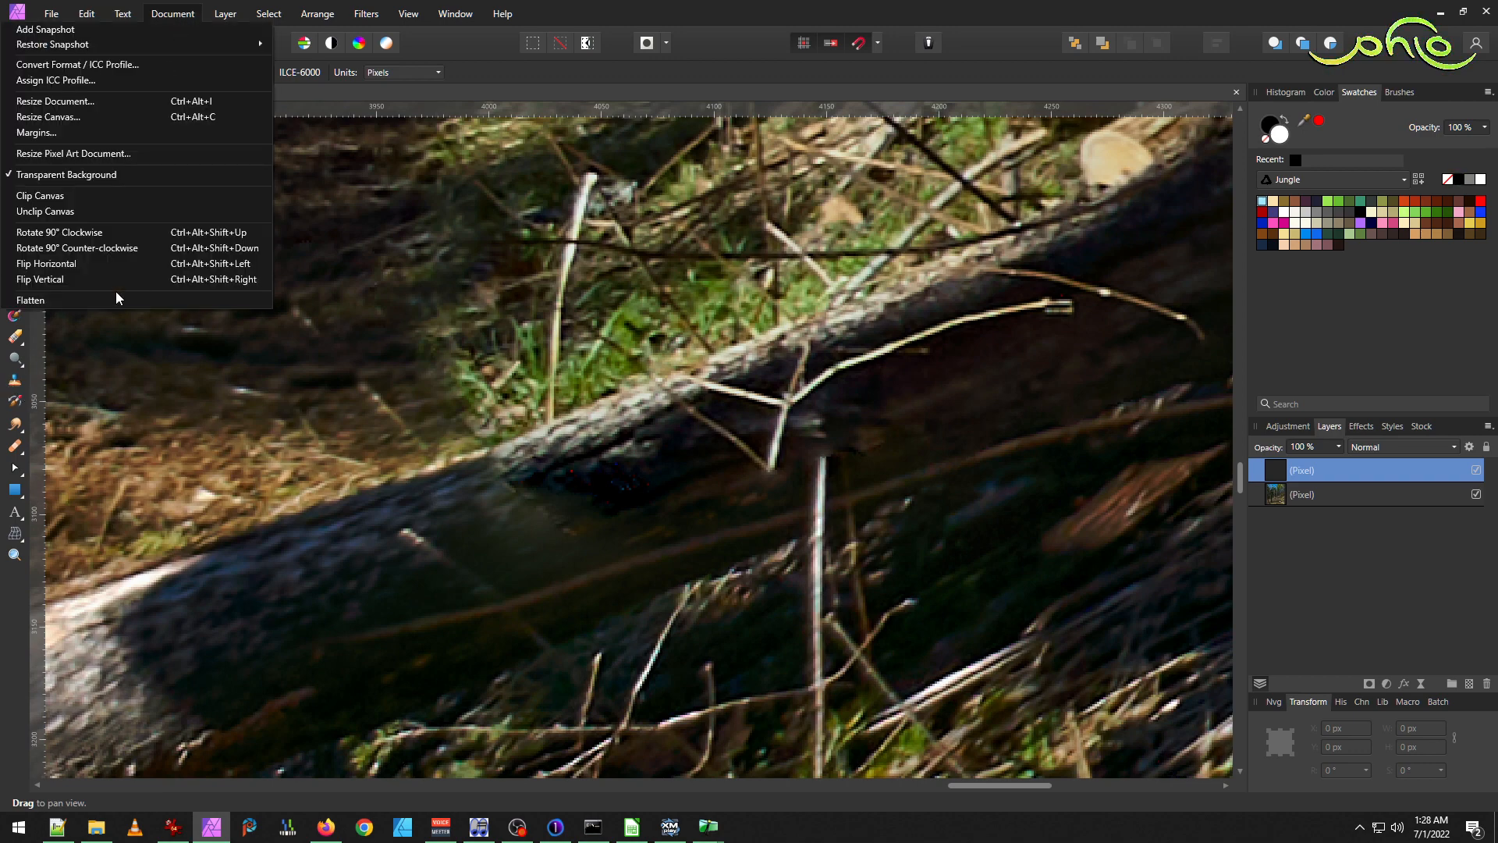
key(Escape)
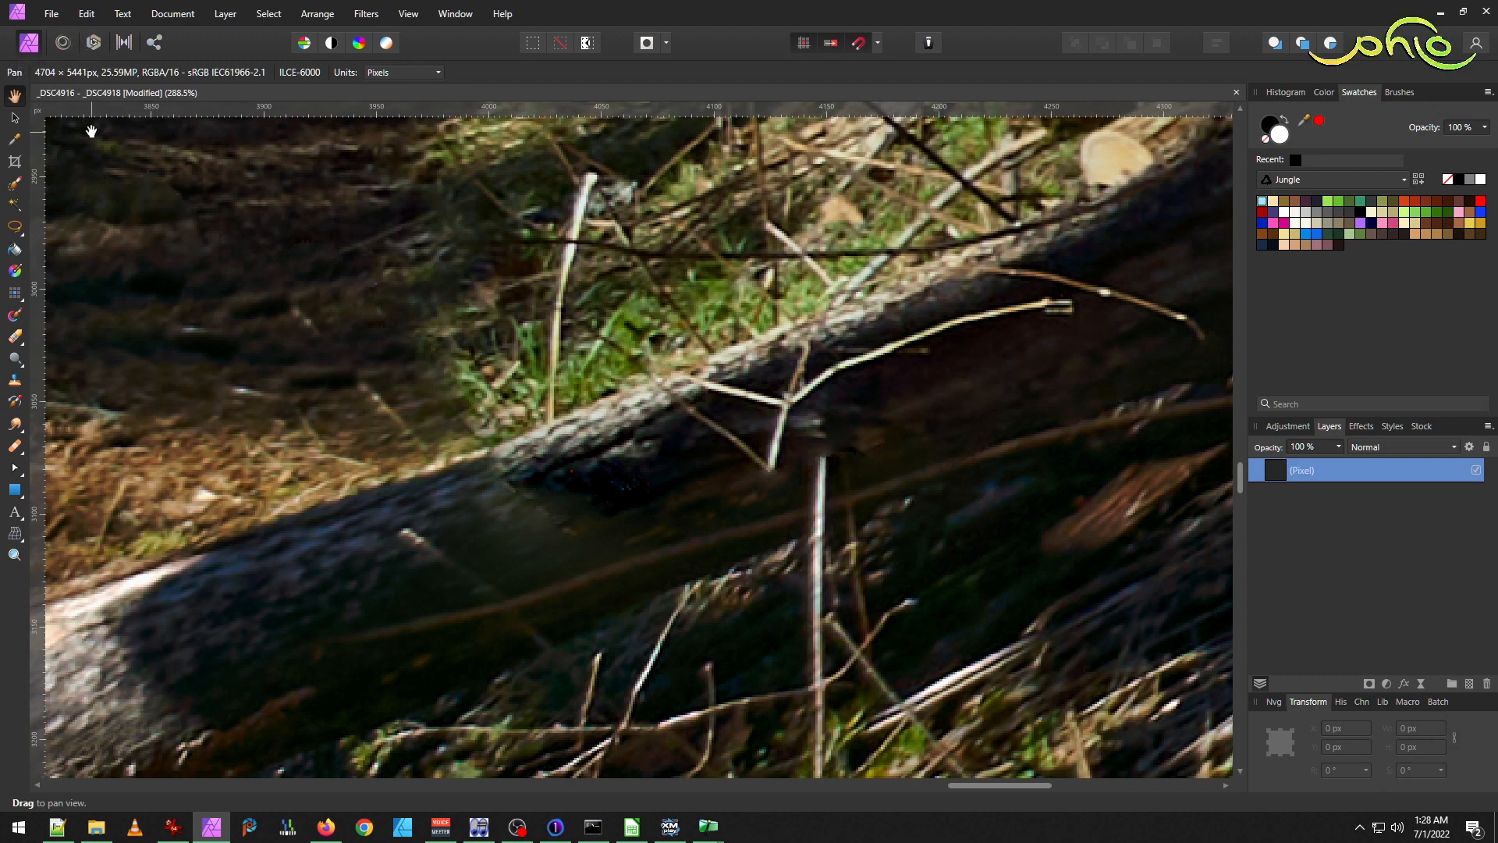
click(51, 13)
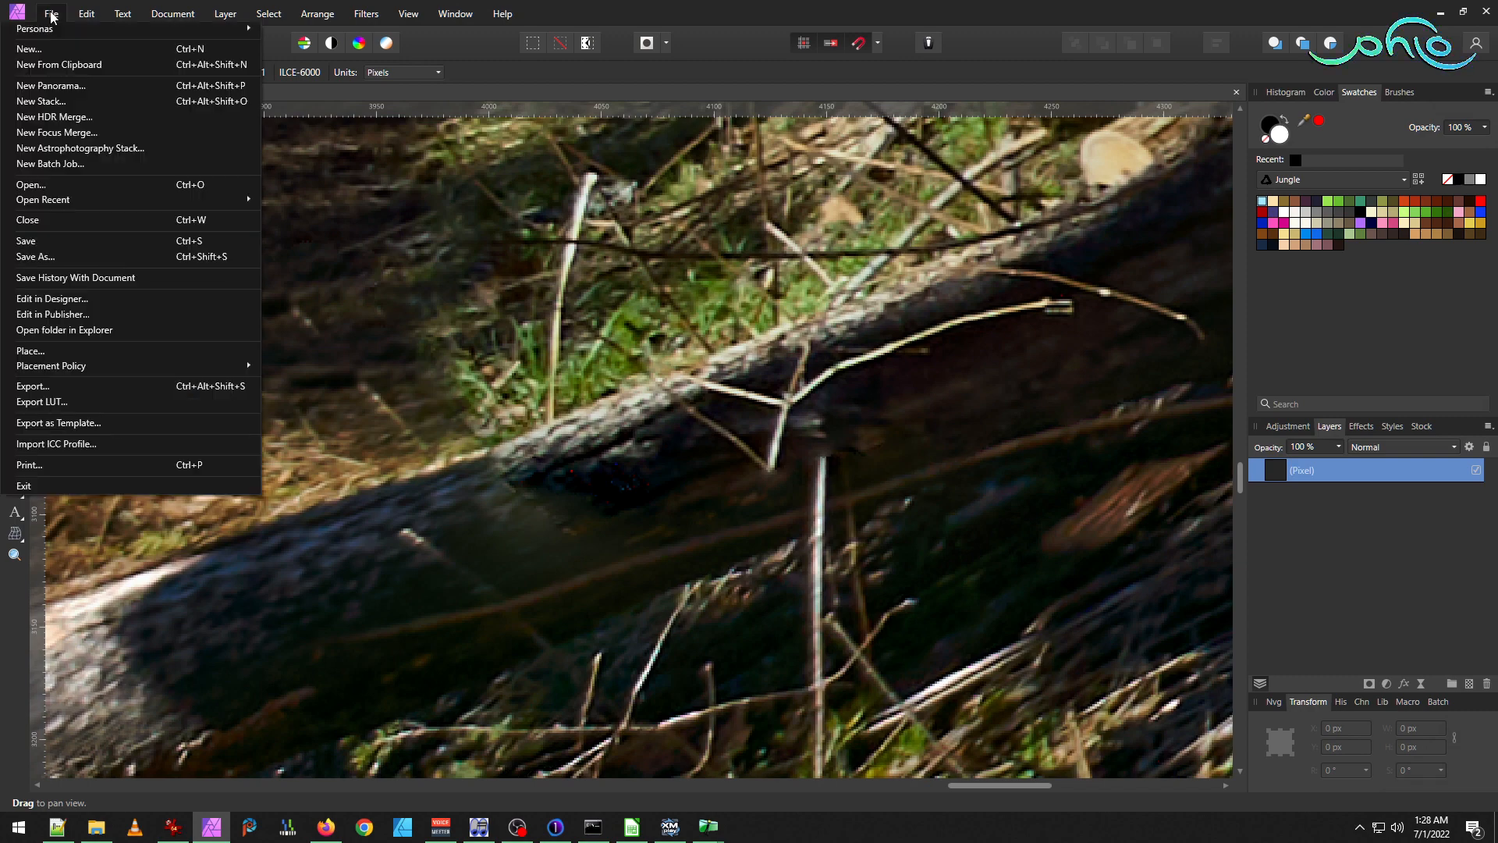
click(72, 238)
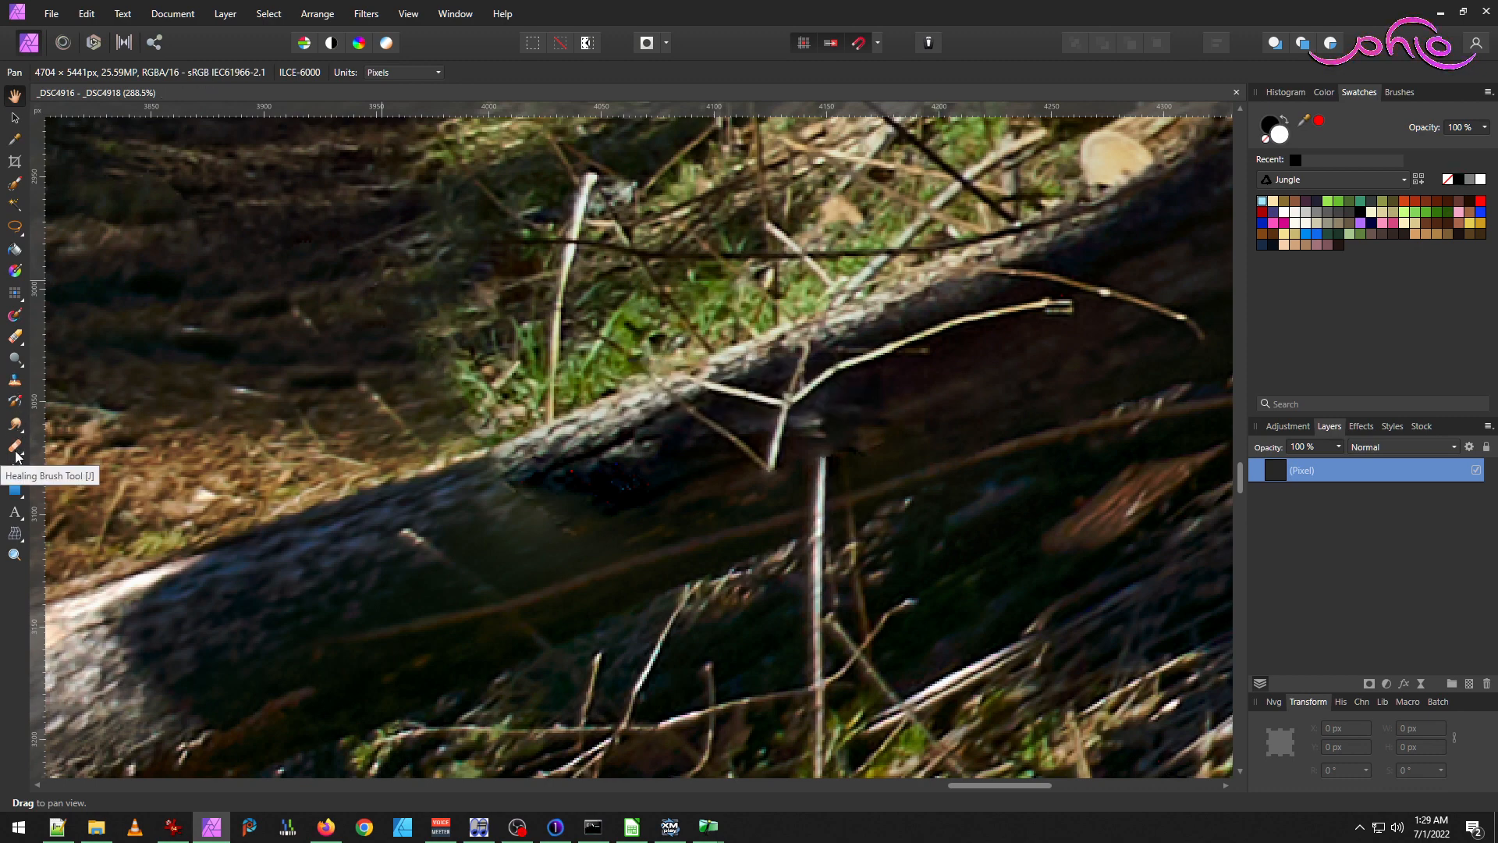
Inpaint the lighter blotch and the jagged shadow edge below the join on the shaded side of the log.
click(21, 451)
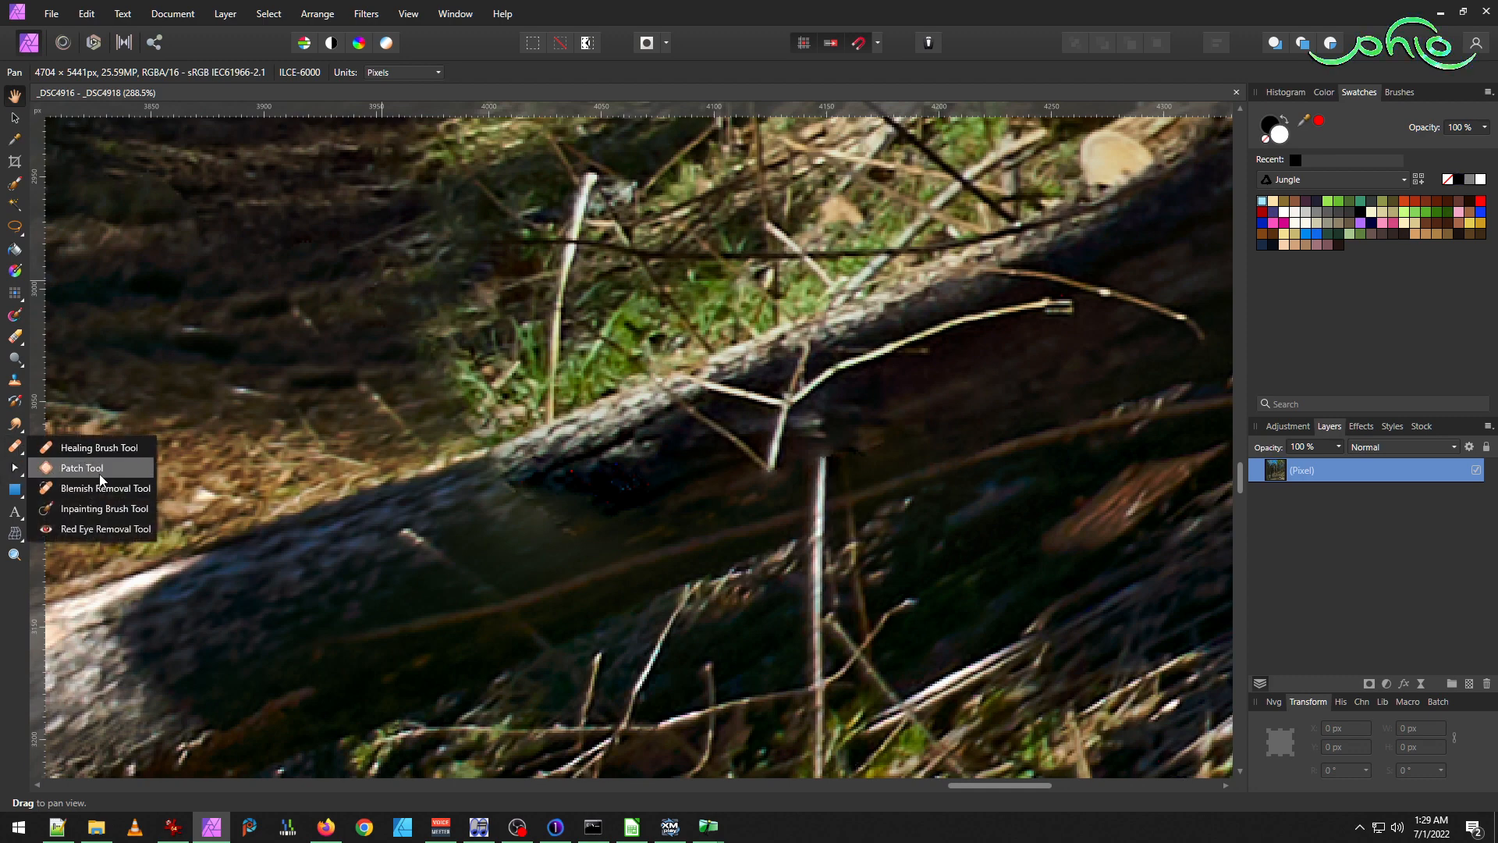
click(107, 509)
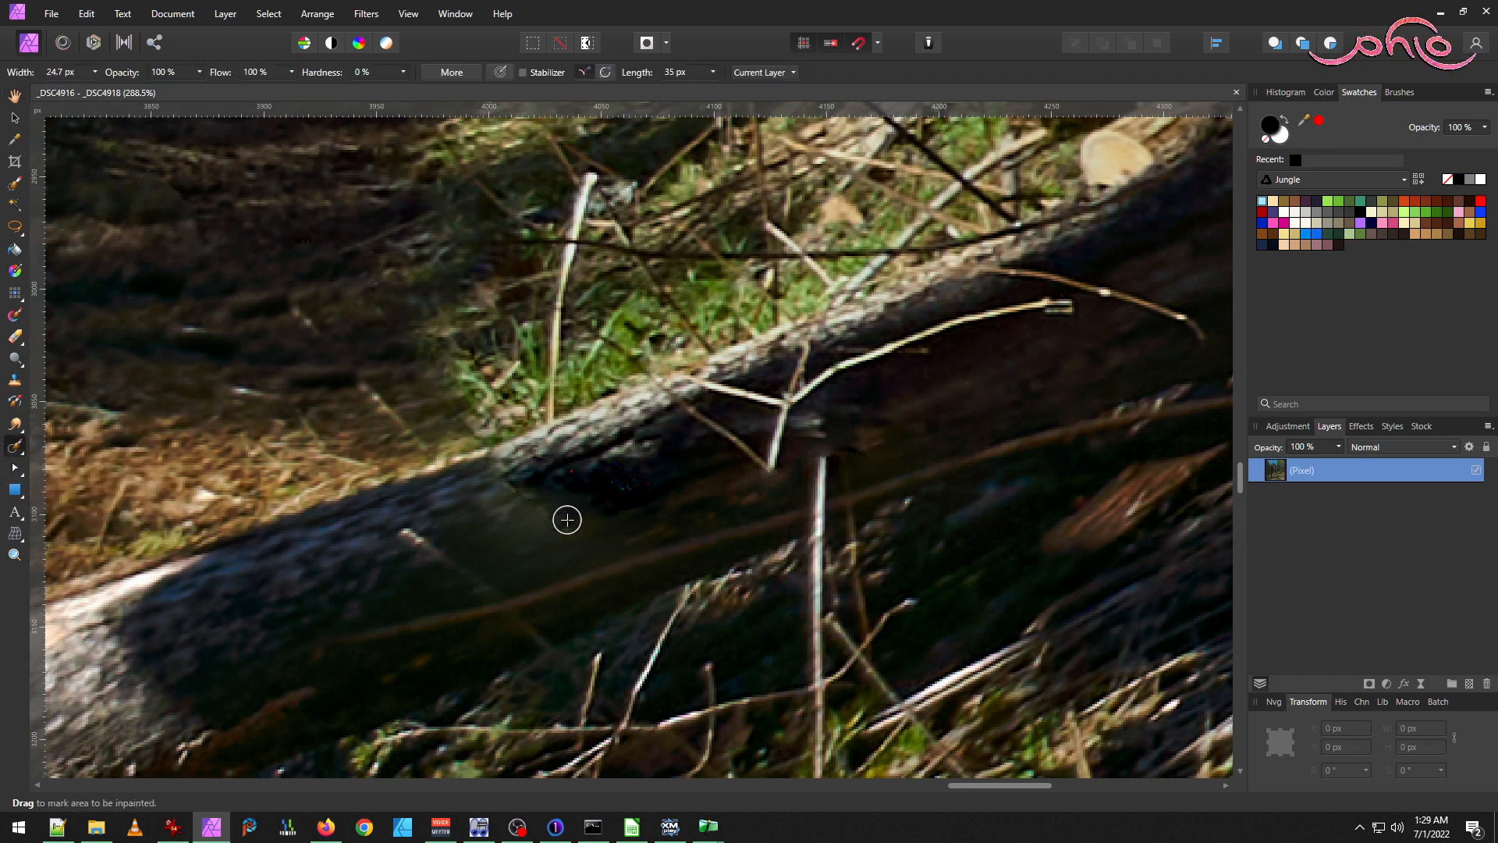
mouse_move(522, 533)
mouse_down()
mouse_move(518, 512)
mouse_move(595, 515)
mouse_move(631, 477)
mouse_move(576, 466)
mouse_move(616, 471)
mouse_move(511, 526)
mouse_move(512, 554)
mouse_move(582, 531)
mouse_move(545, 545)
mouse_up()
mouse_move(521, 482)
mouse_down()
mouse_move(584, 525)
mouse_move(621, 515)
mouse_move(525, 536)
mouse_up()
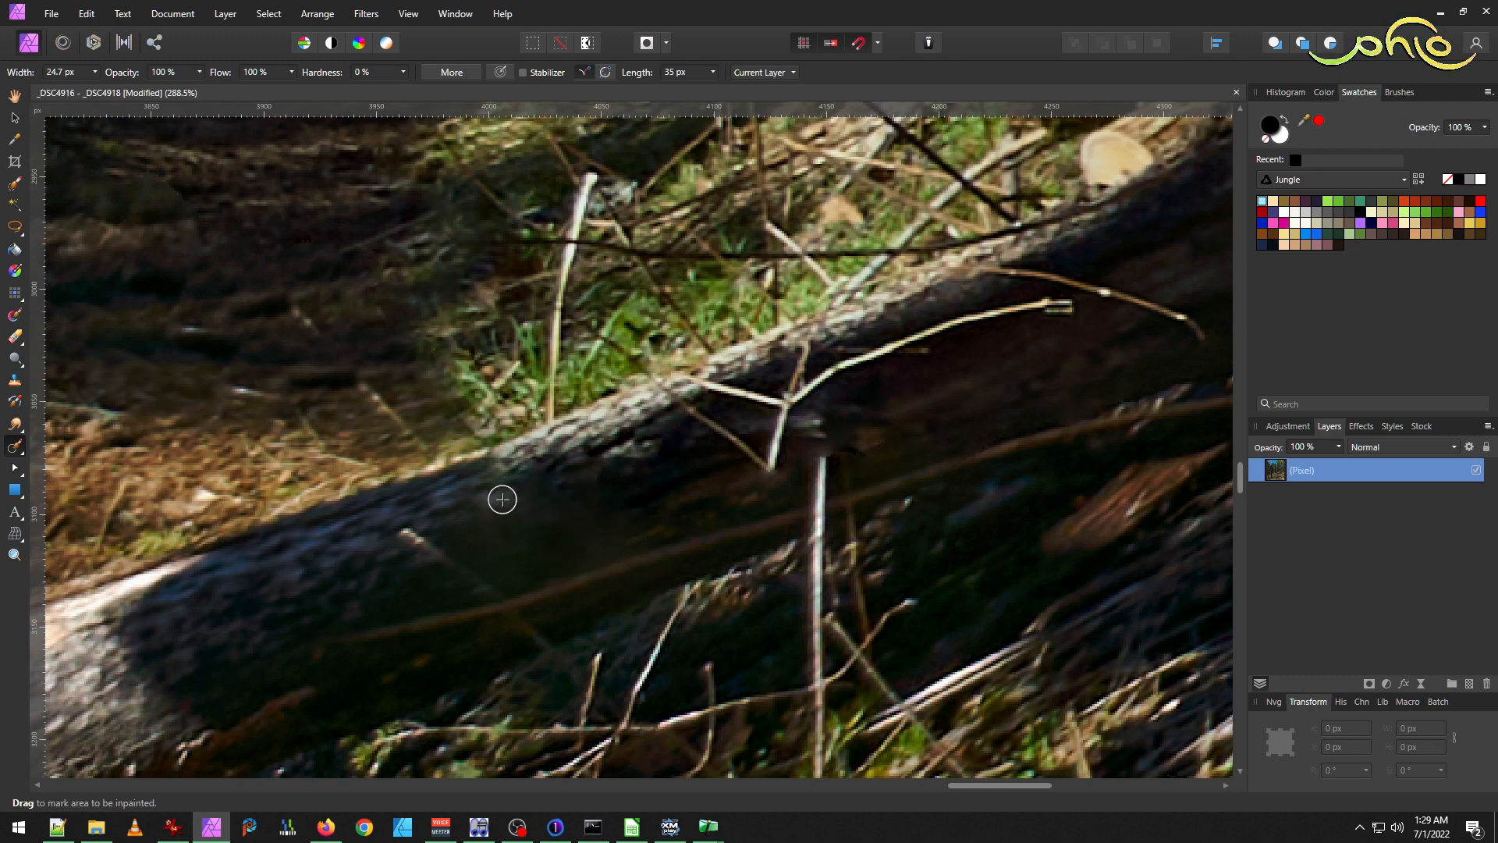
Lasso the upper part of the log around the join with the ground above it, about 234 × 130 px, going around the thin twig.
scroll(554, 648, down, 5)
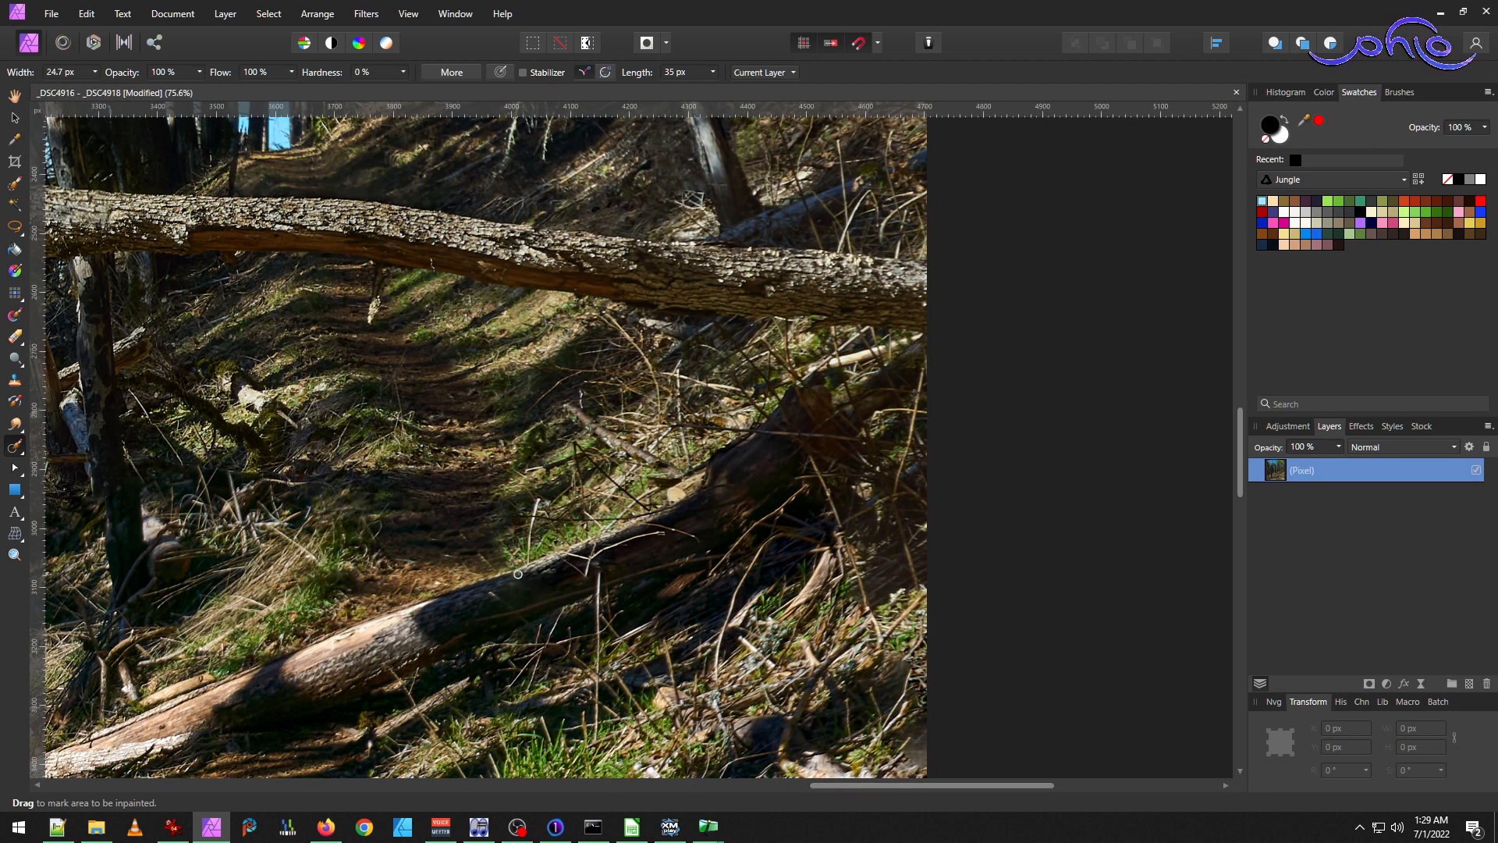
scroll(505, 578, up, 4)
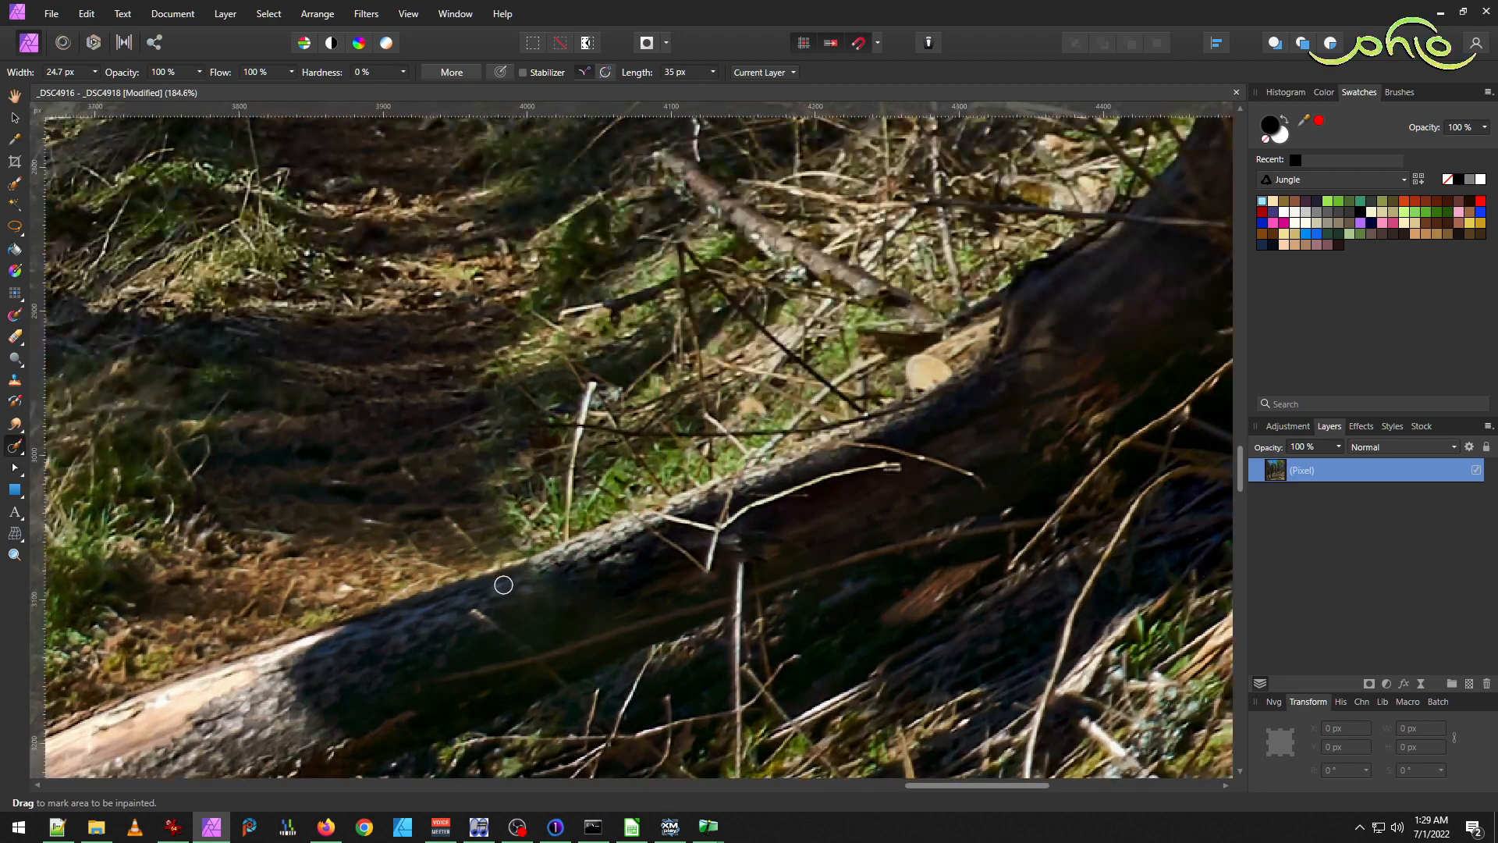
click(15, 227)
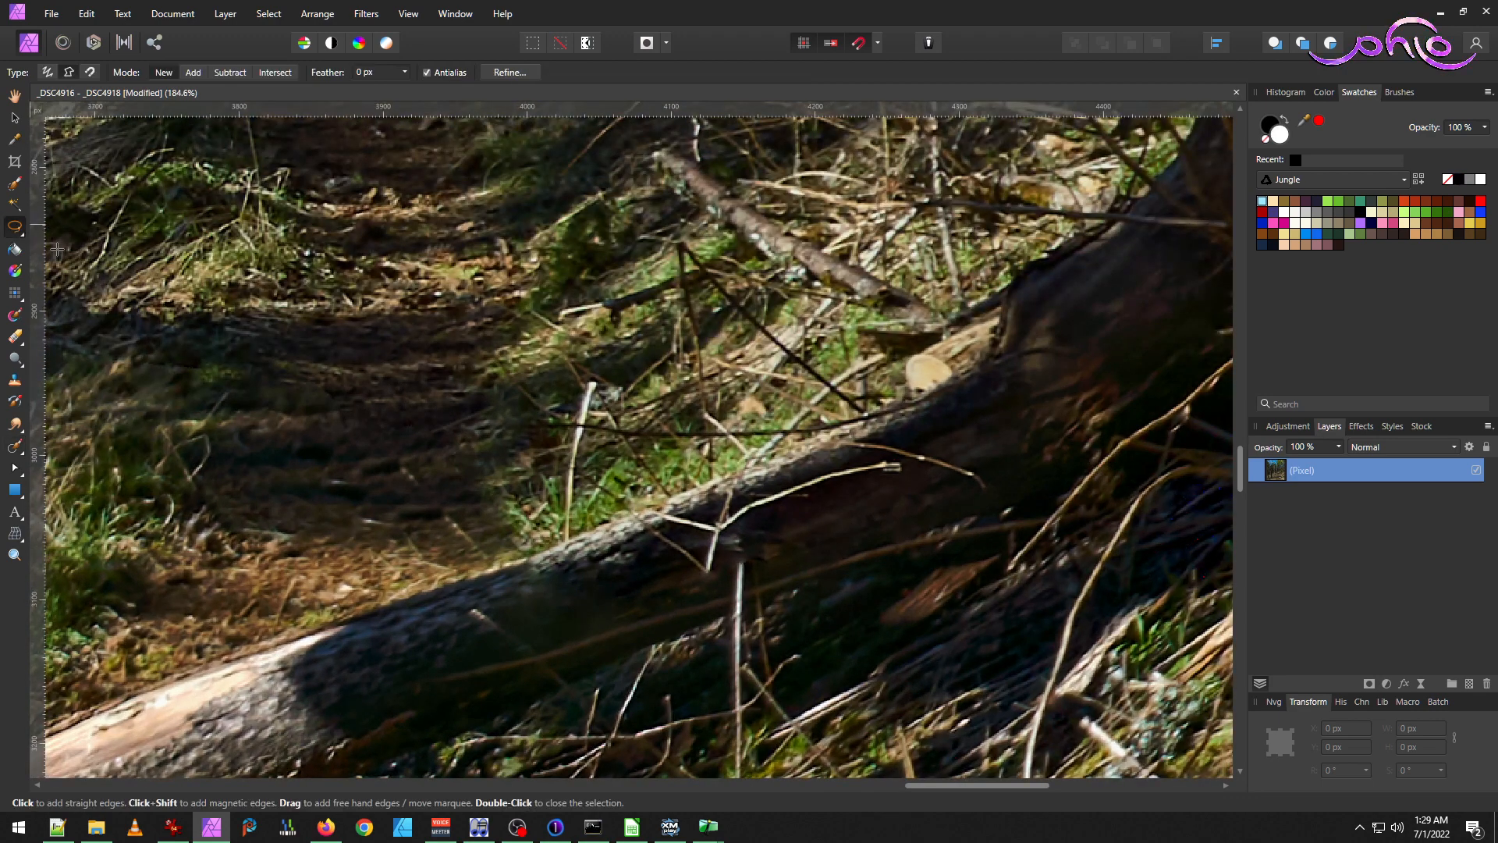
click(283, 639)
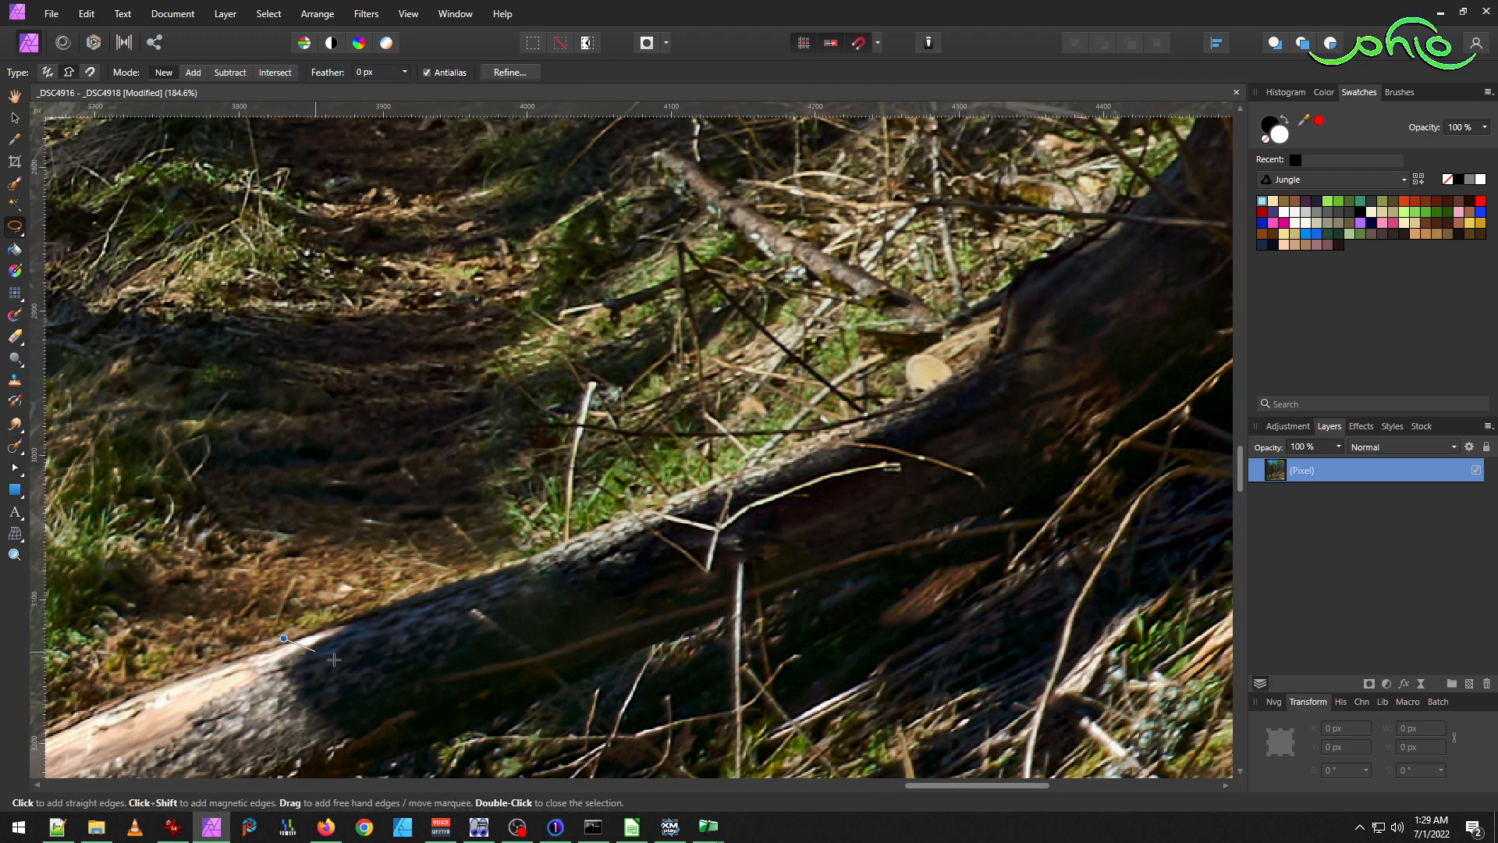
click(366, 671)
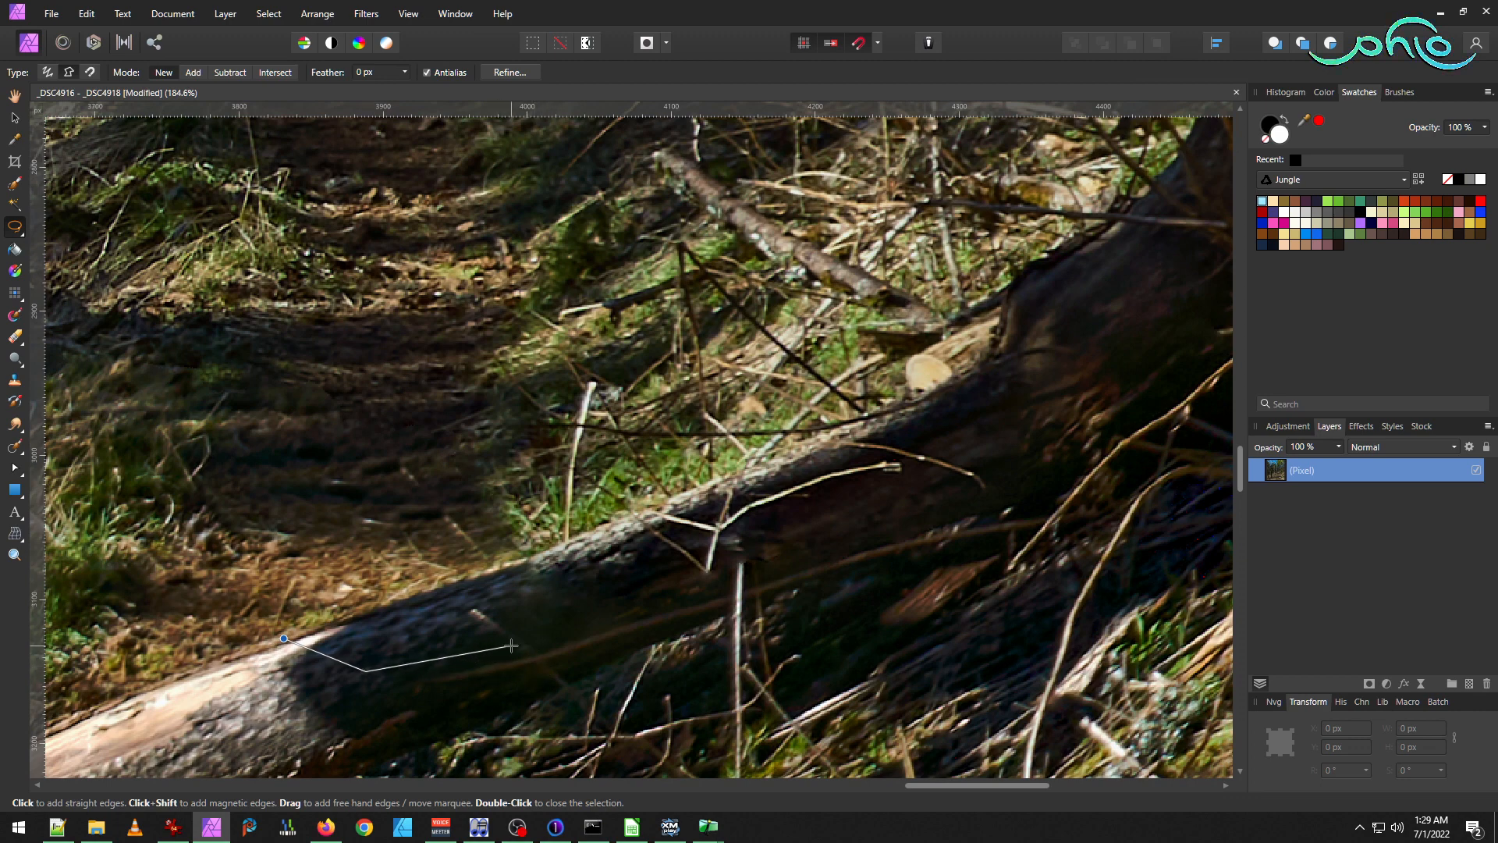
click(459, 641)
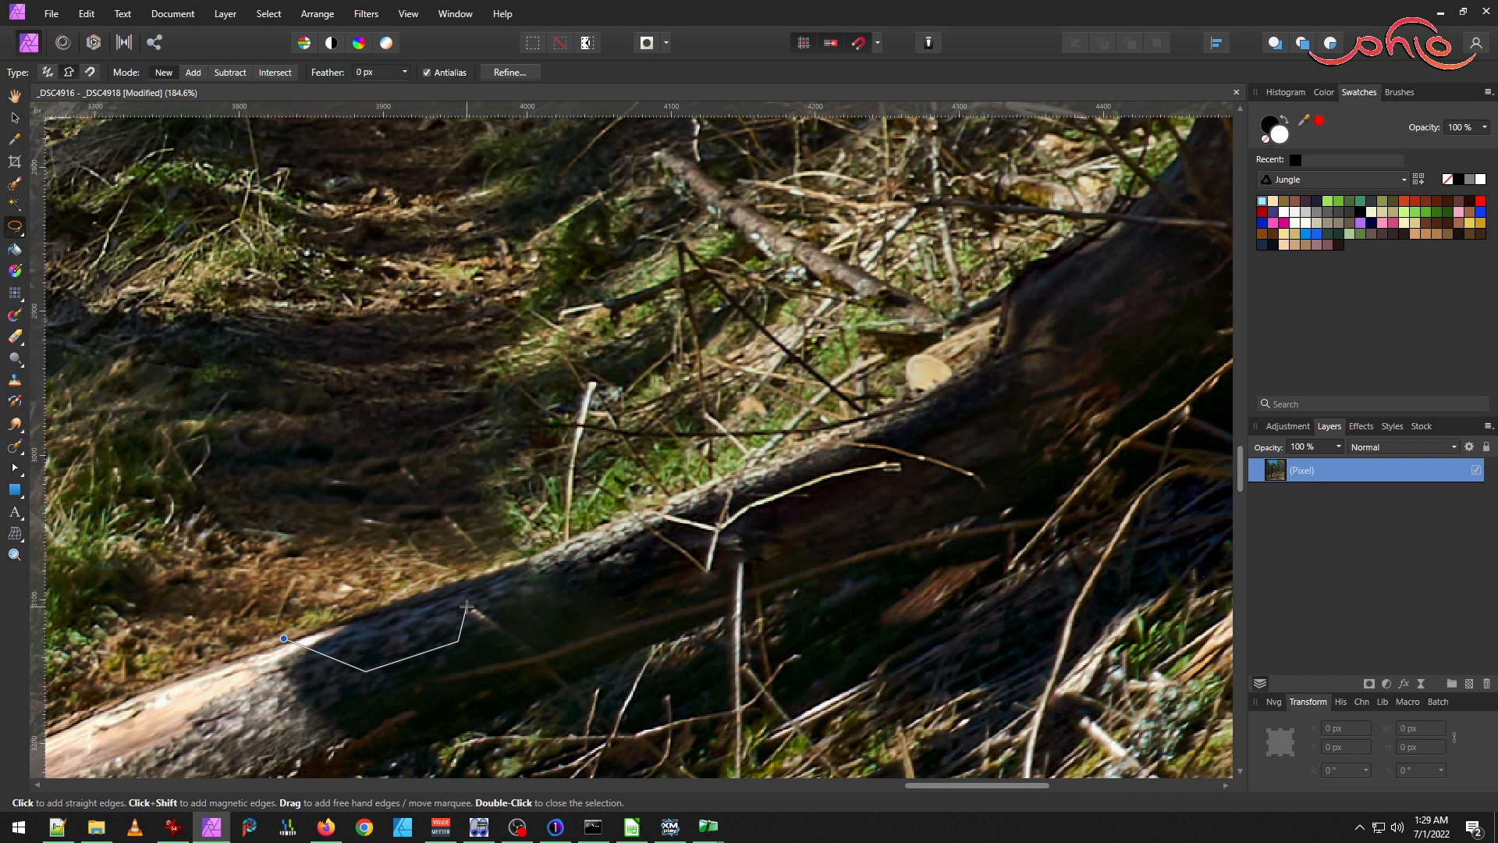
click(559, 622)
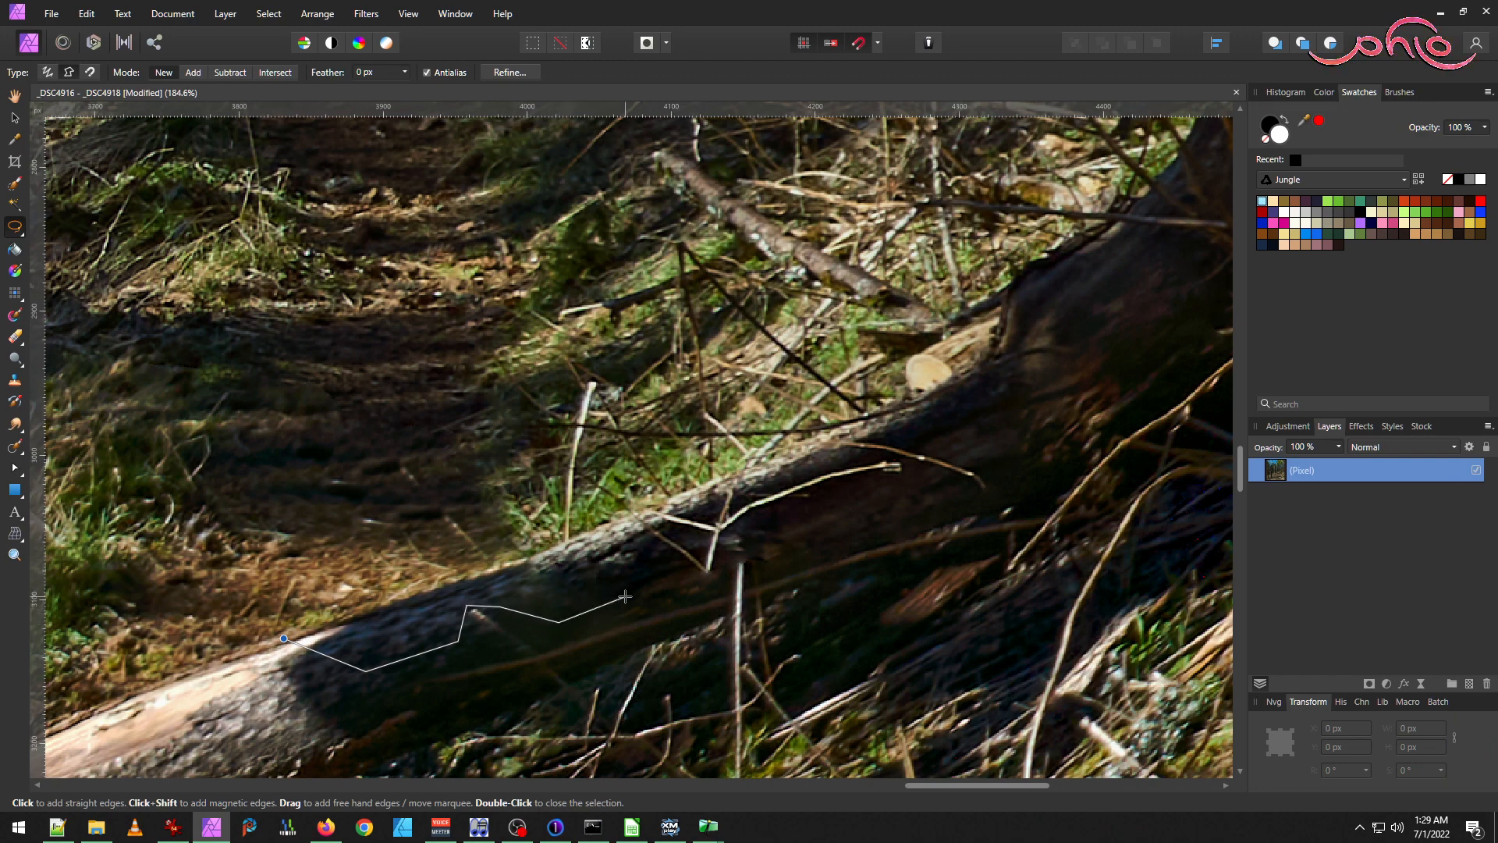
click(621, 598)
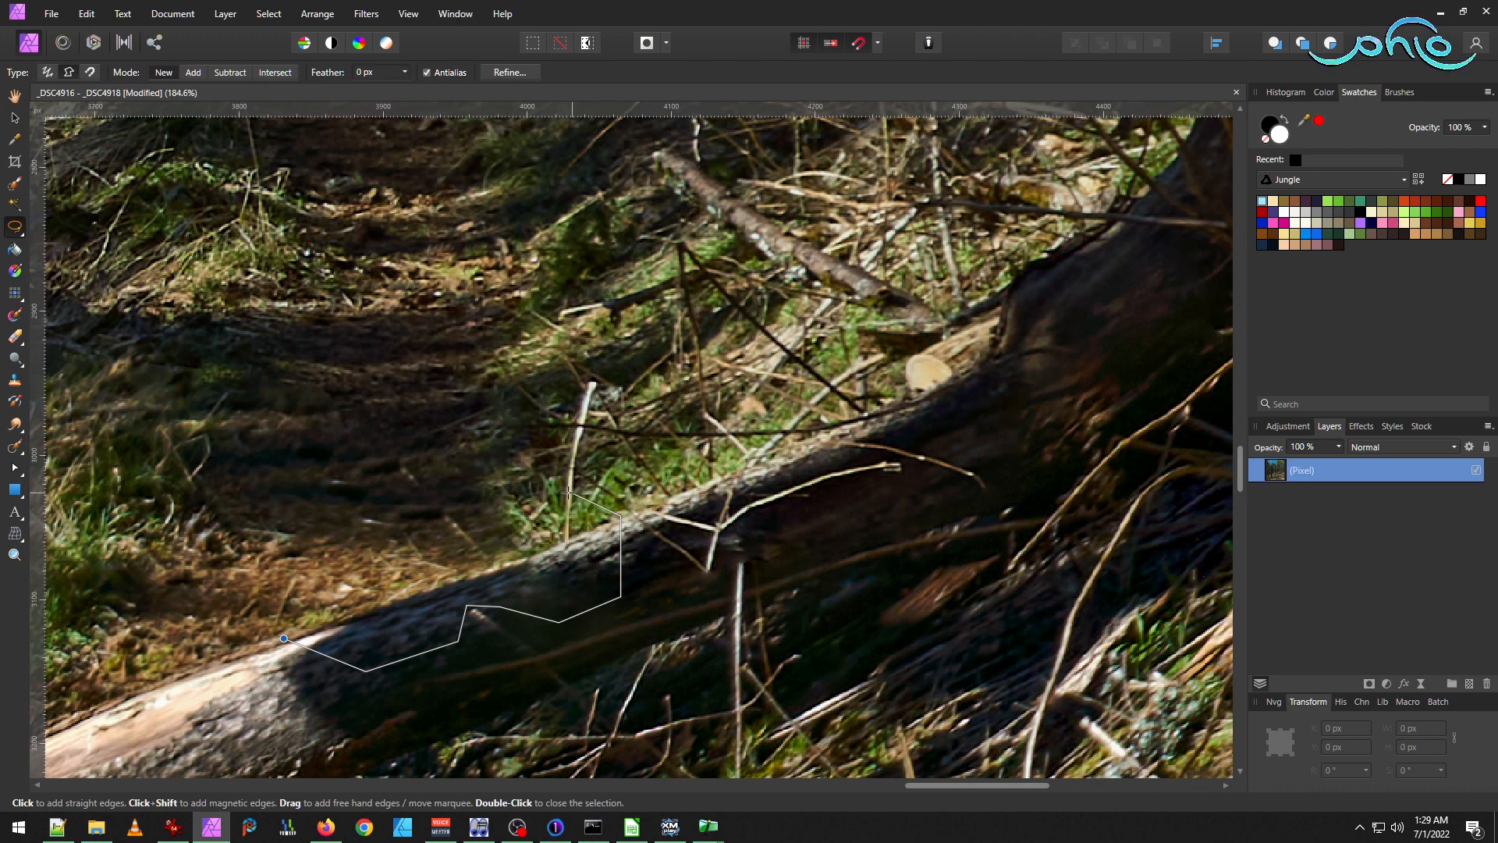
click(541, 484)
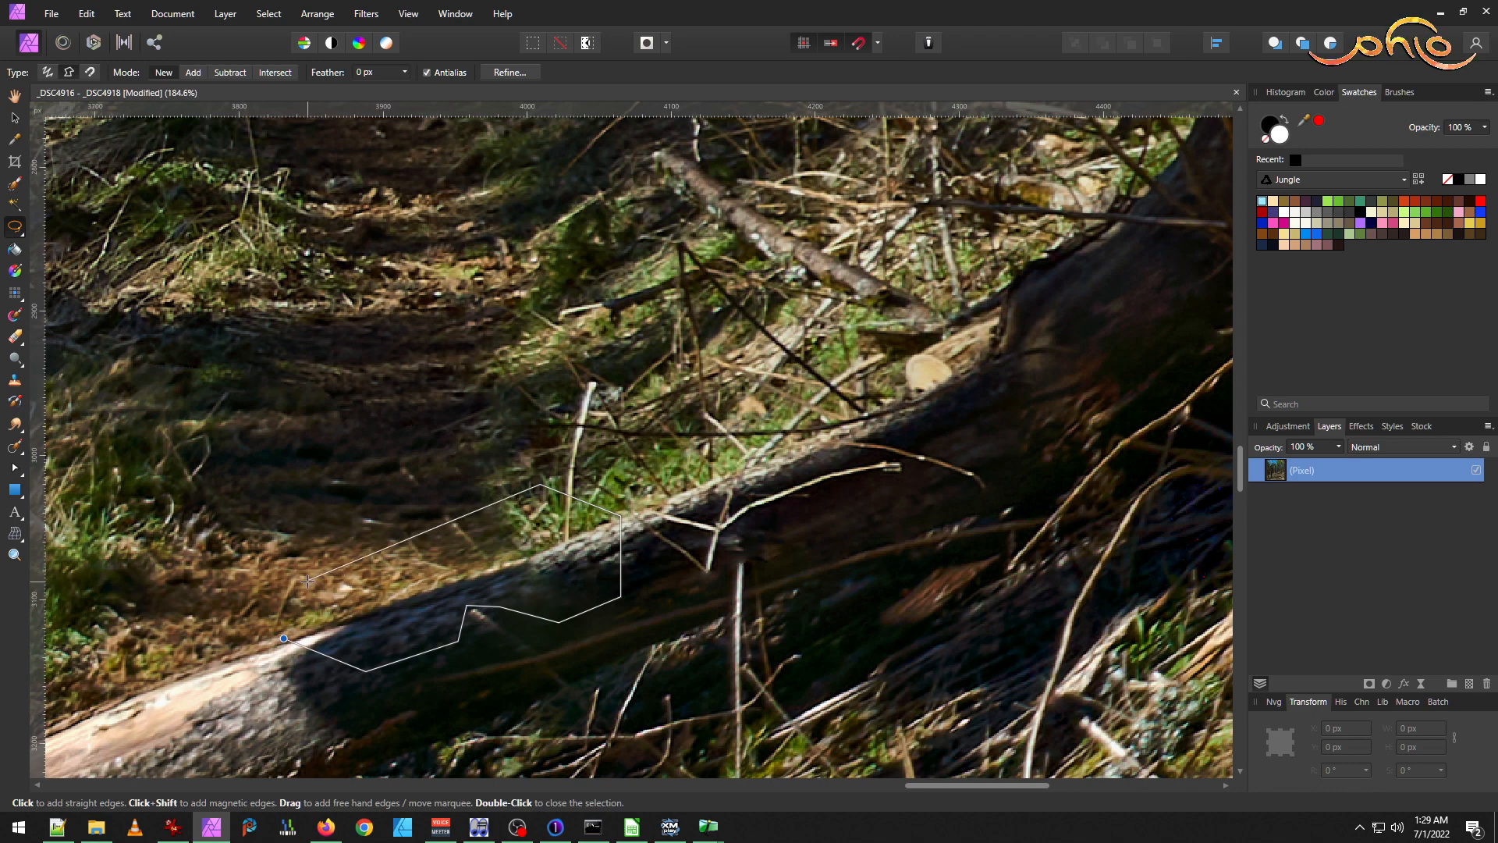
double_click(291, 608)
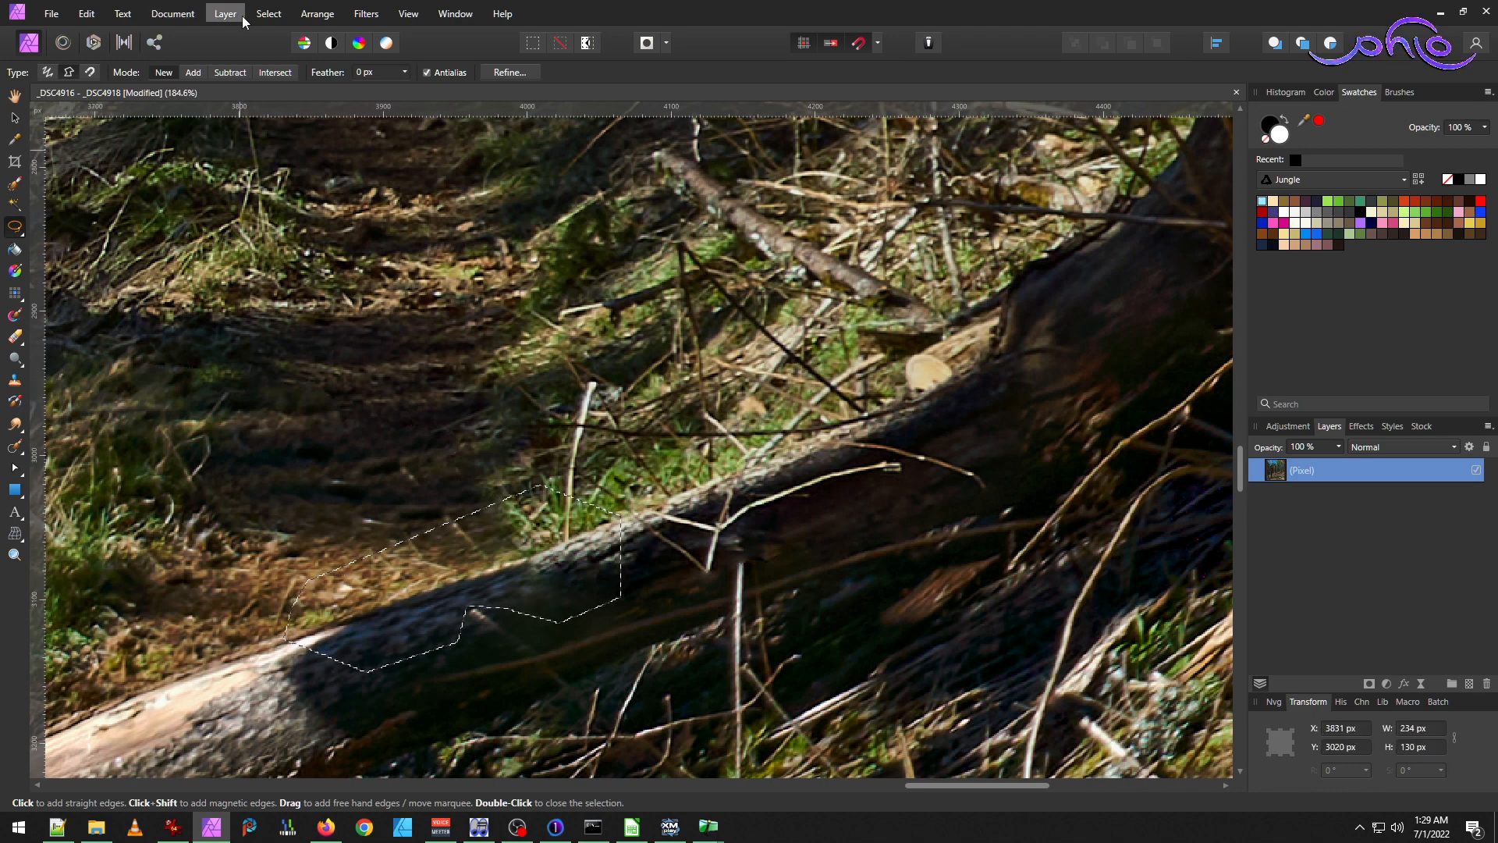
Feather the new log selection and copy it onto its own pixel layer, clearing the selection.
click(268, 13)
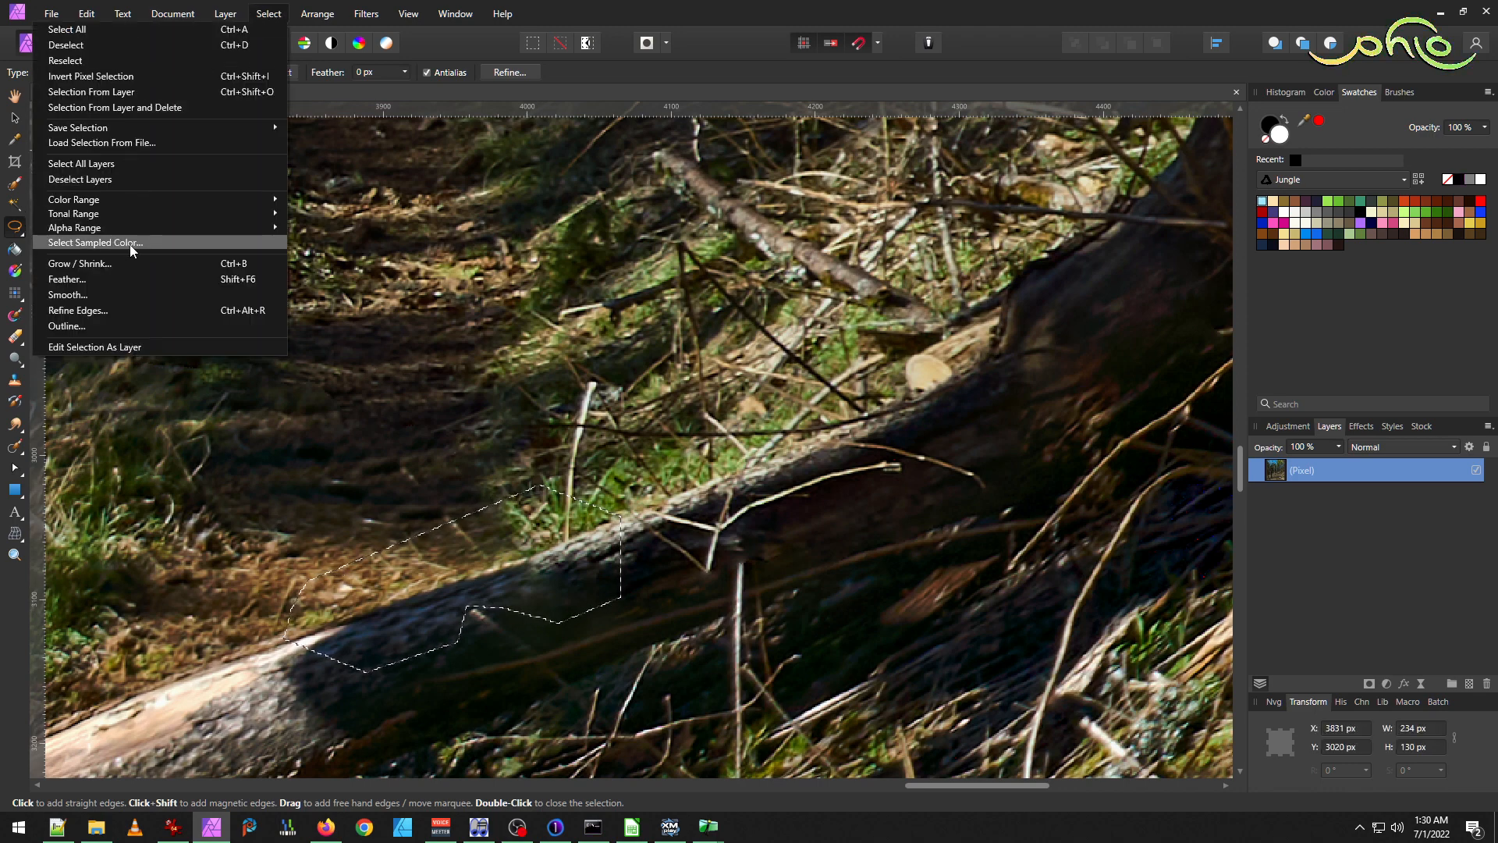
click(125, 278)
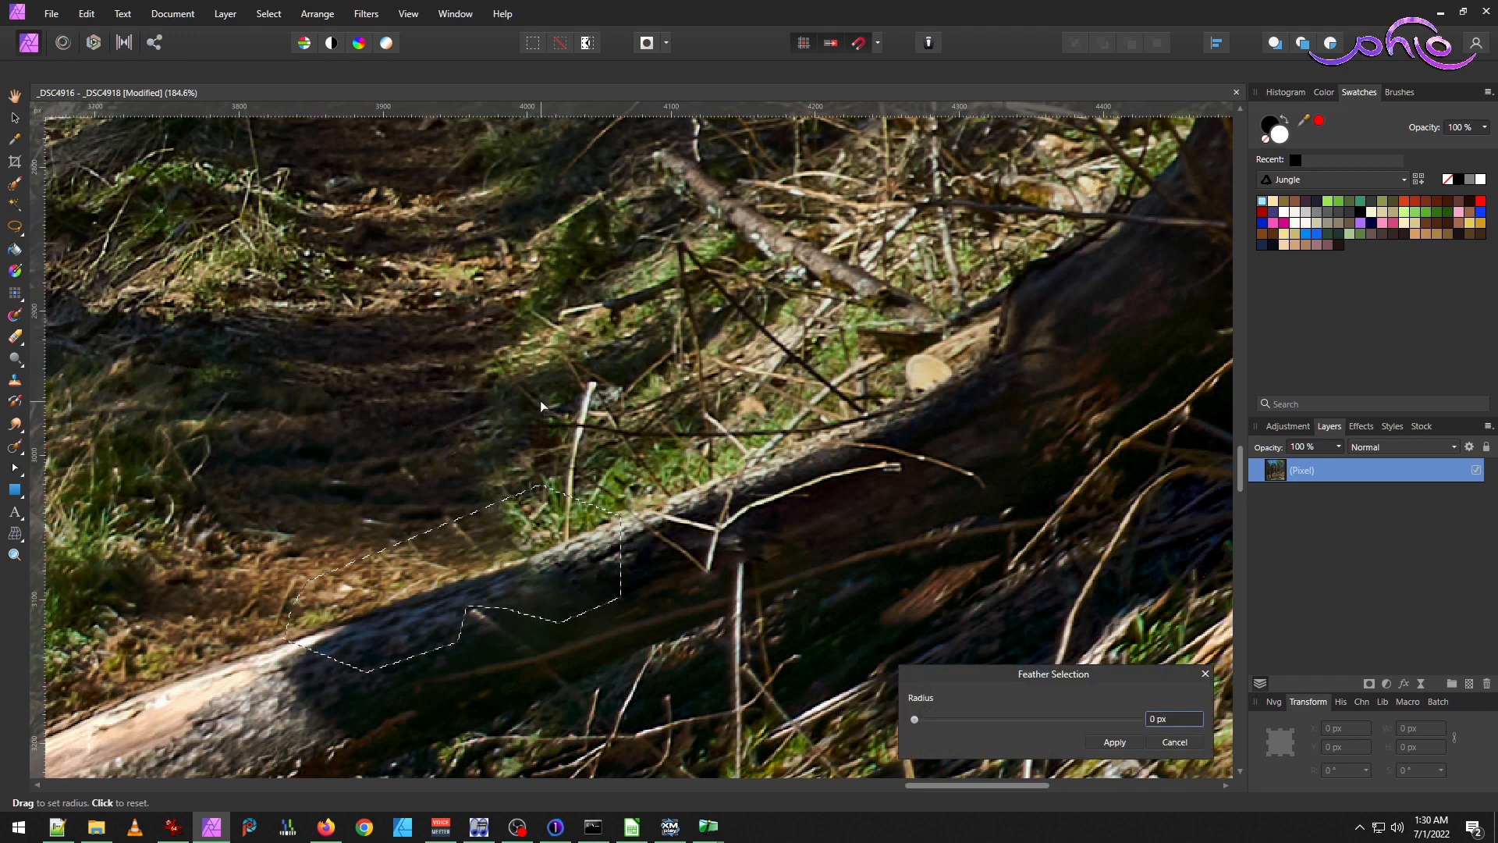
key(Return)
key(ctrl+shift+n)
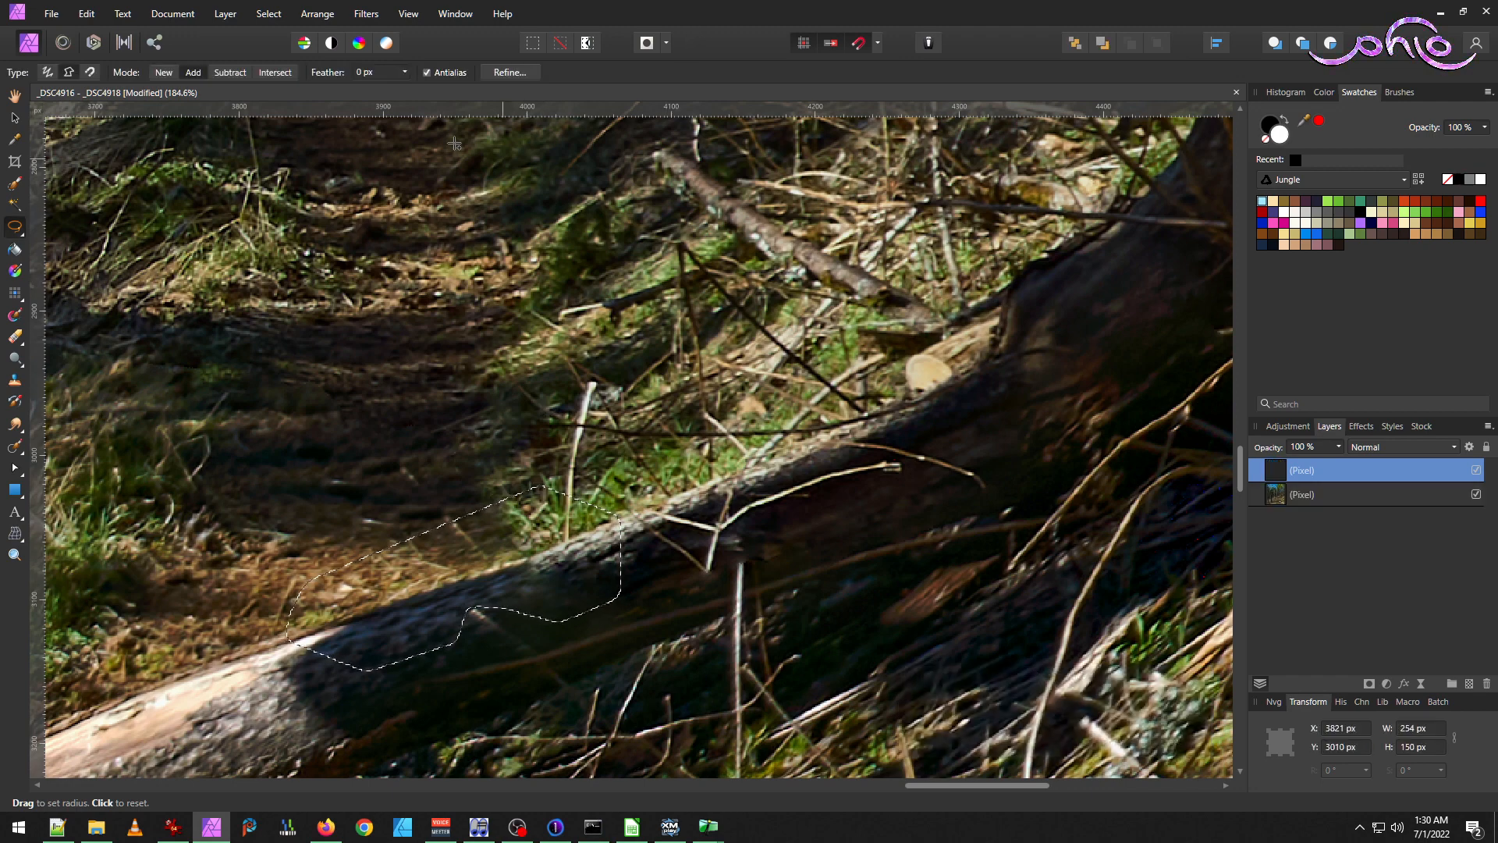
key(ctrl+d)
key(v)
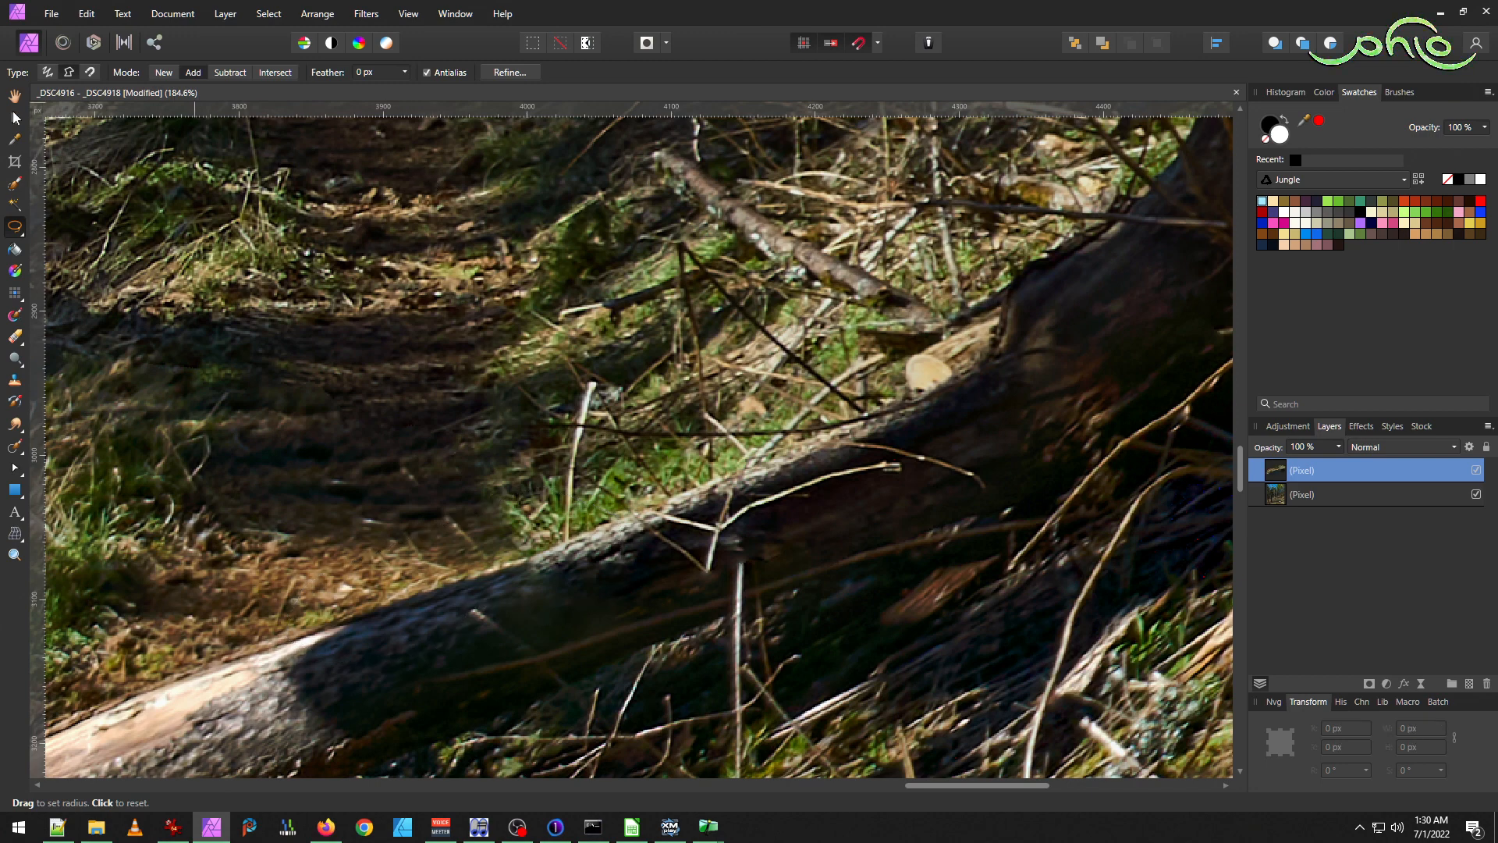
Start a mesh warp on the copied log piece in Destination mode and add two horizontal and two vertical mesh lines.
click(15, 535)
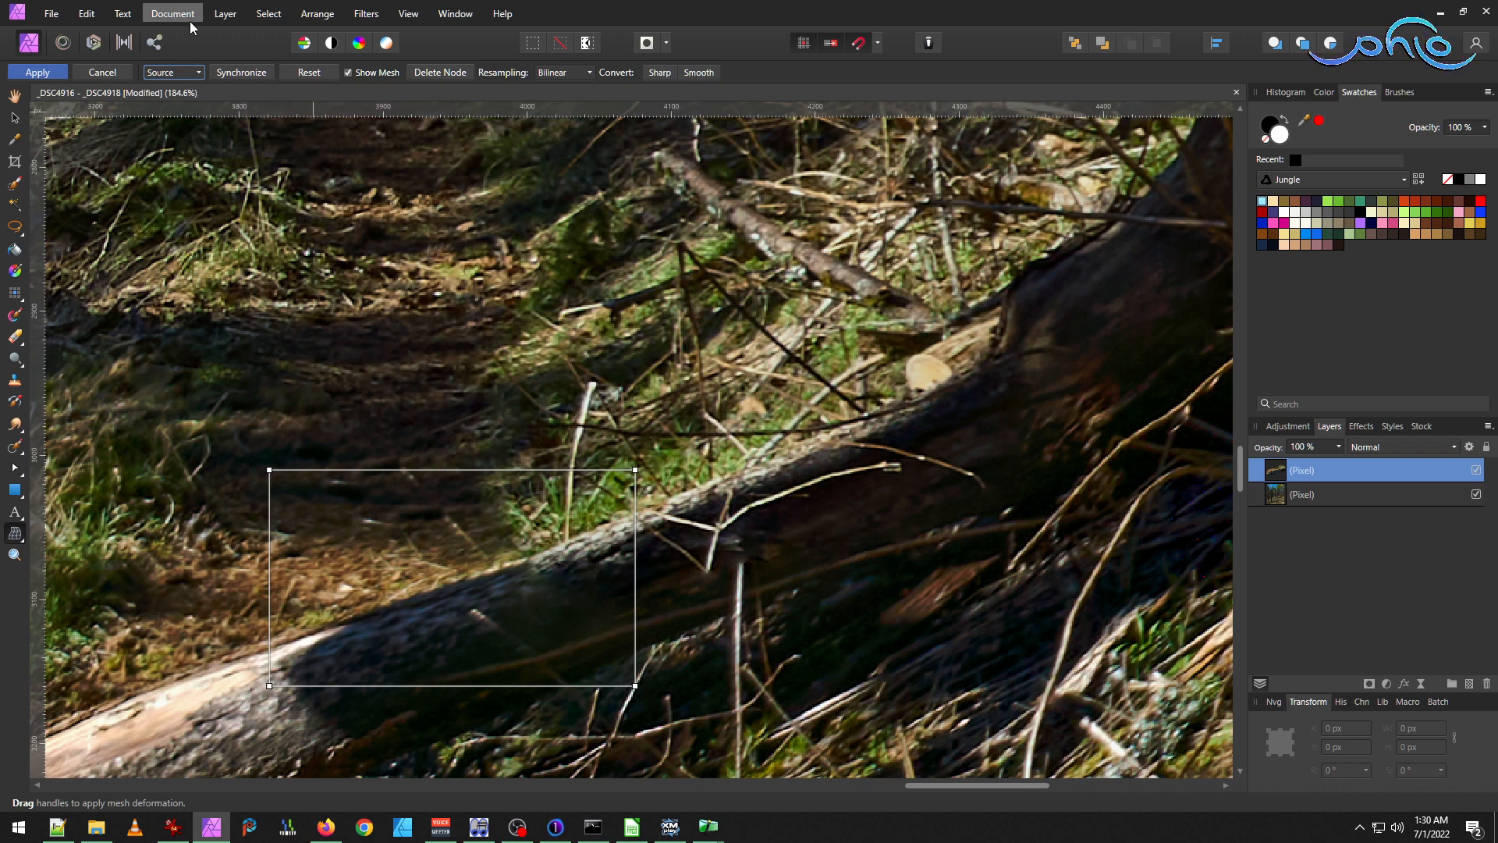
click(198, 72)
click(183, 91)
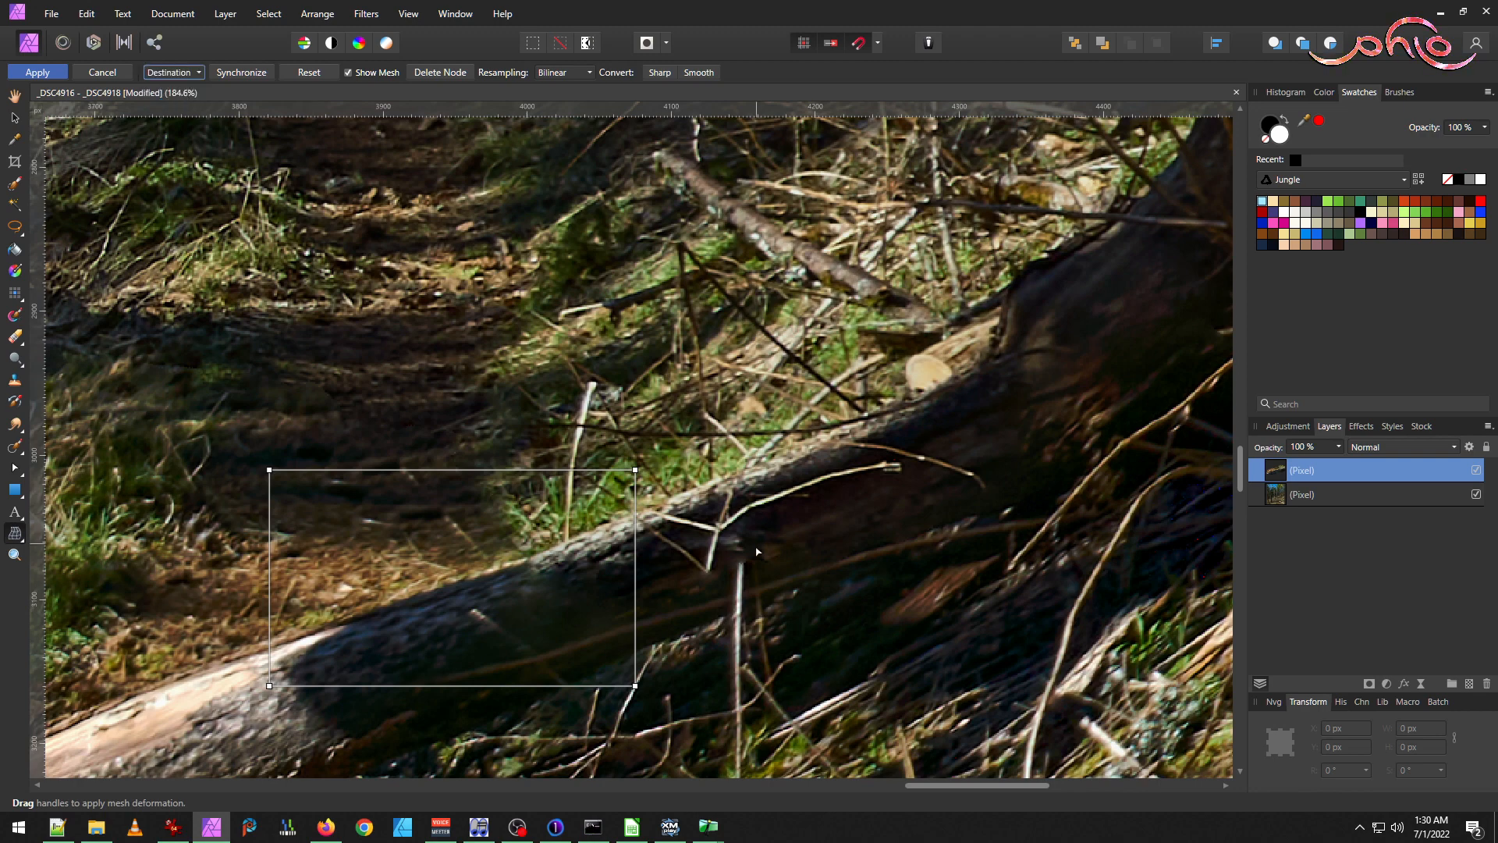
double_click(635, 513)
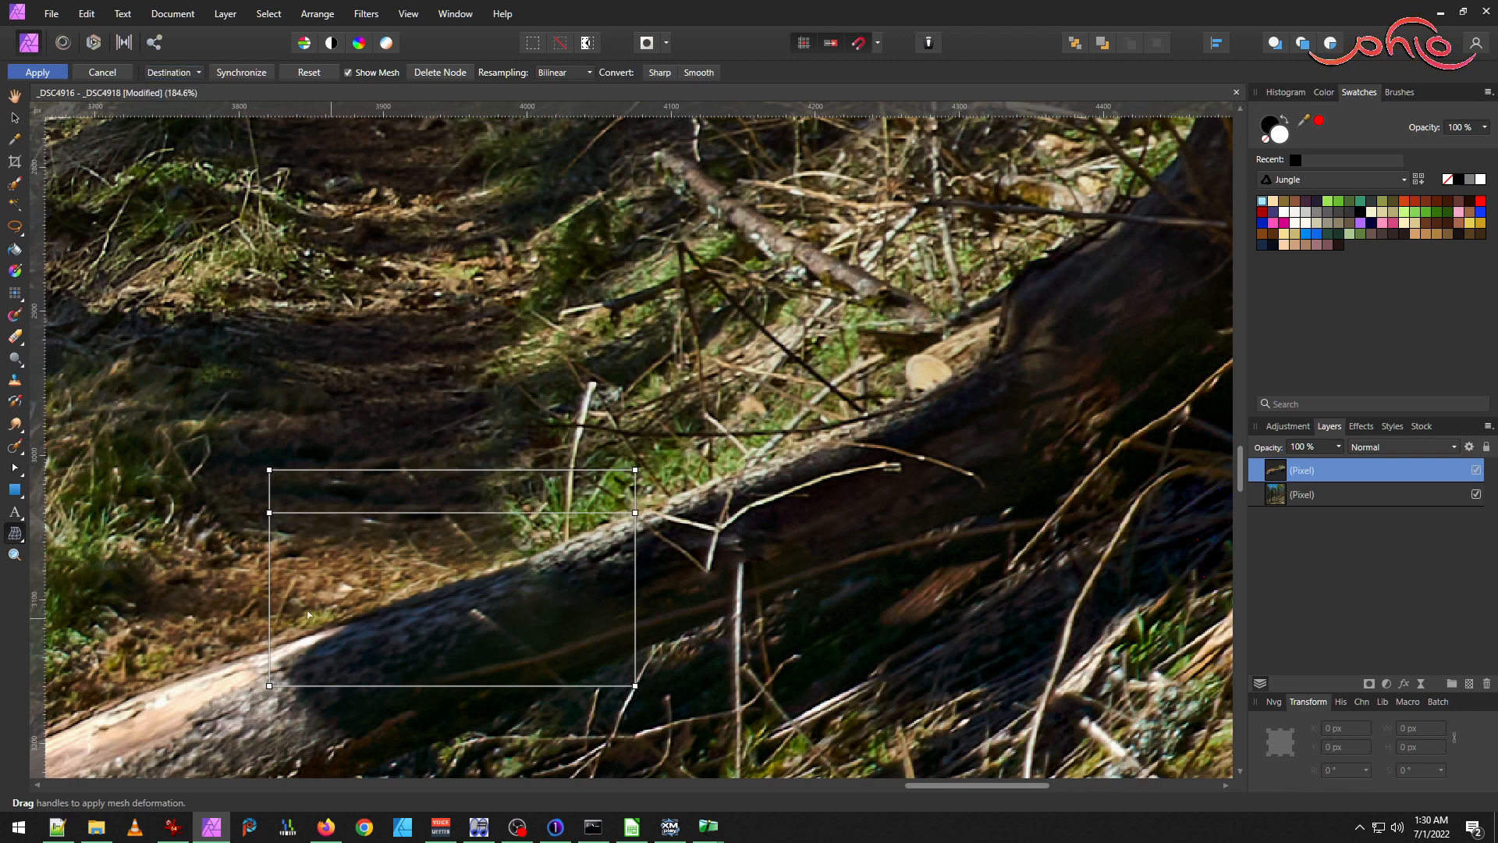
double_click(269, 593)
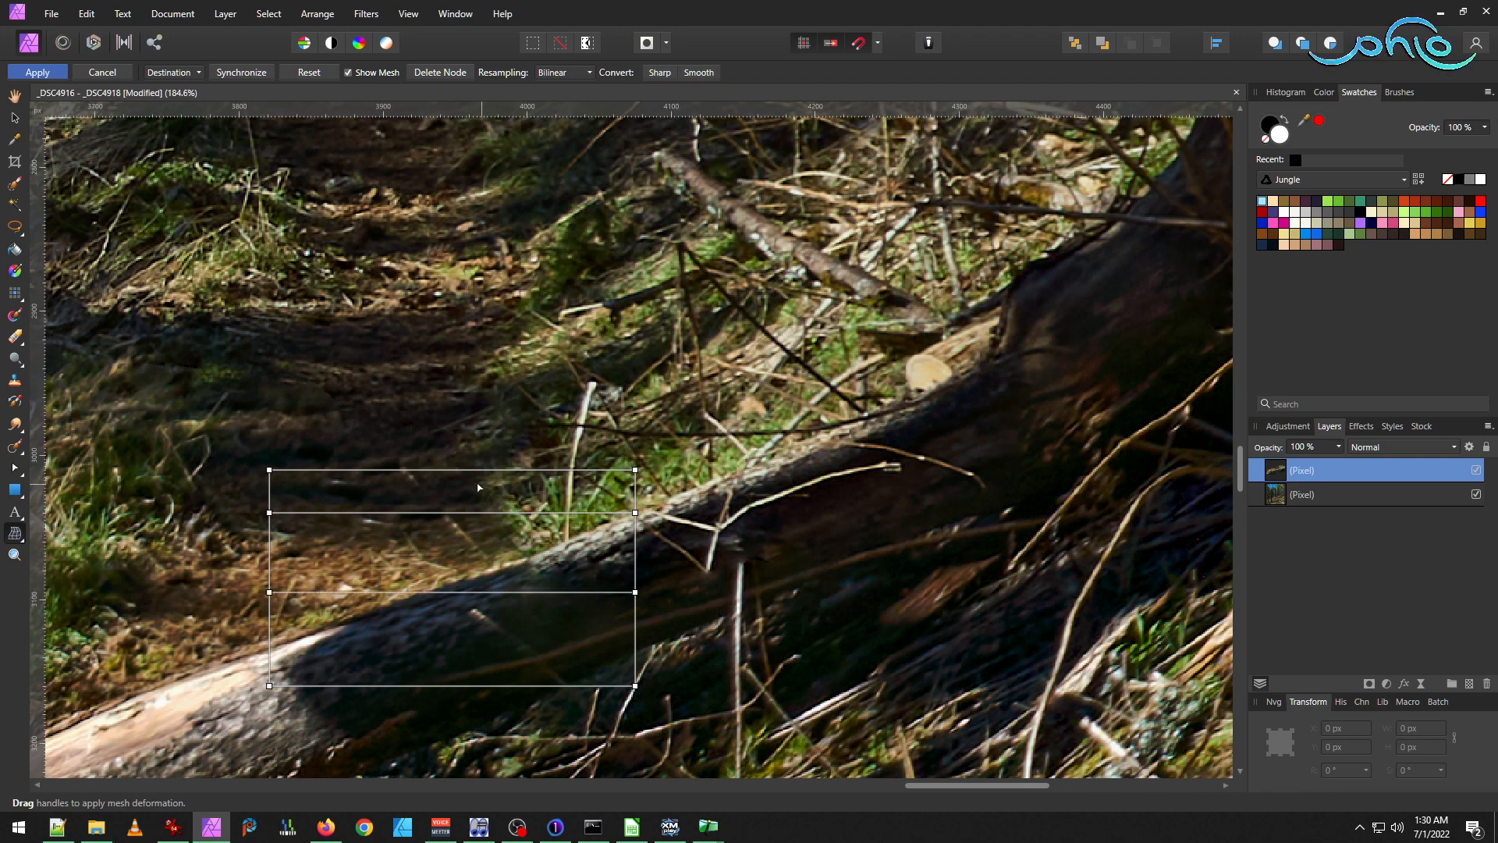
double_click(414, 470)
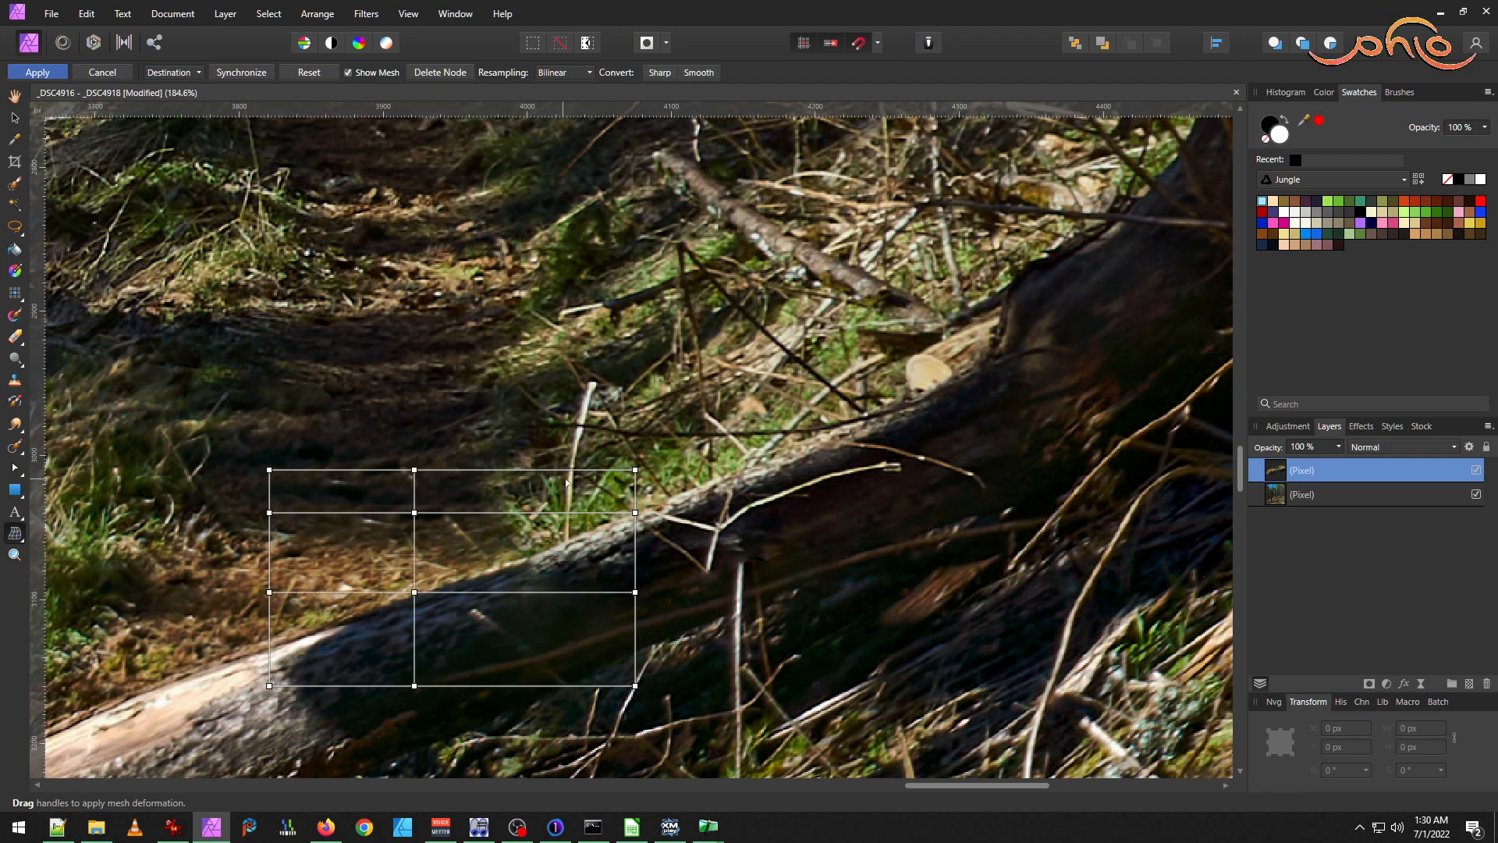
double_click(561, 470)
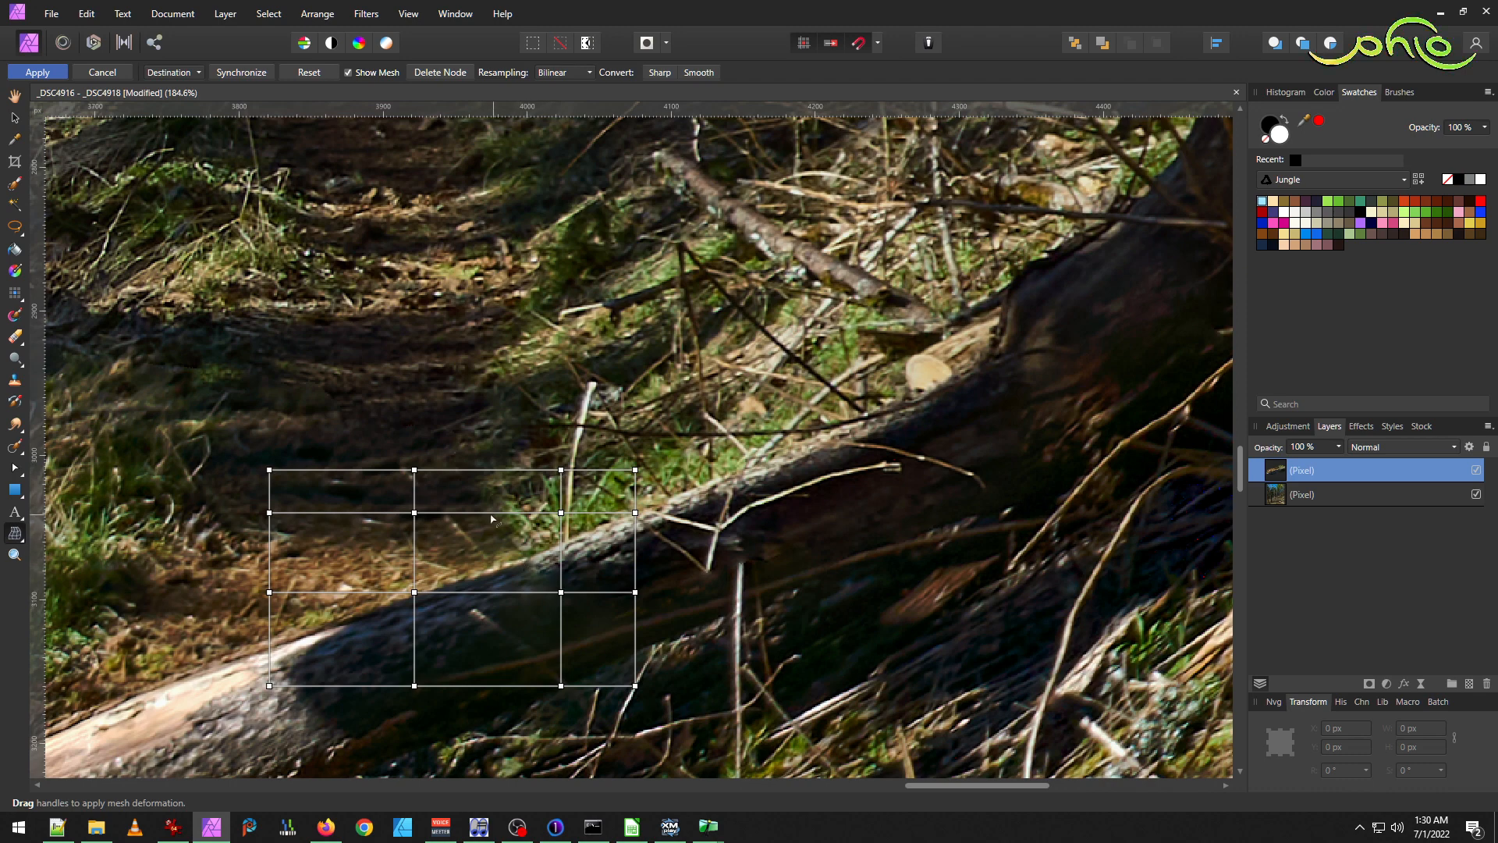
Bend the two inner horizontal mesh lines slightly upward between the vertical lines to smooth the log's top edge, and apply the warp.
click(415, 513)
drag(513, 516, 503, 495)
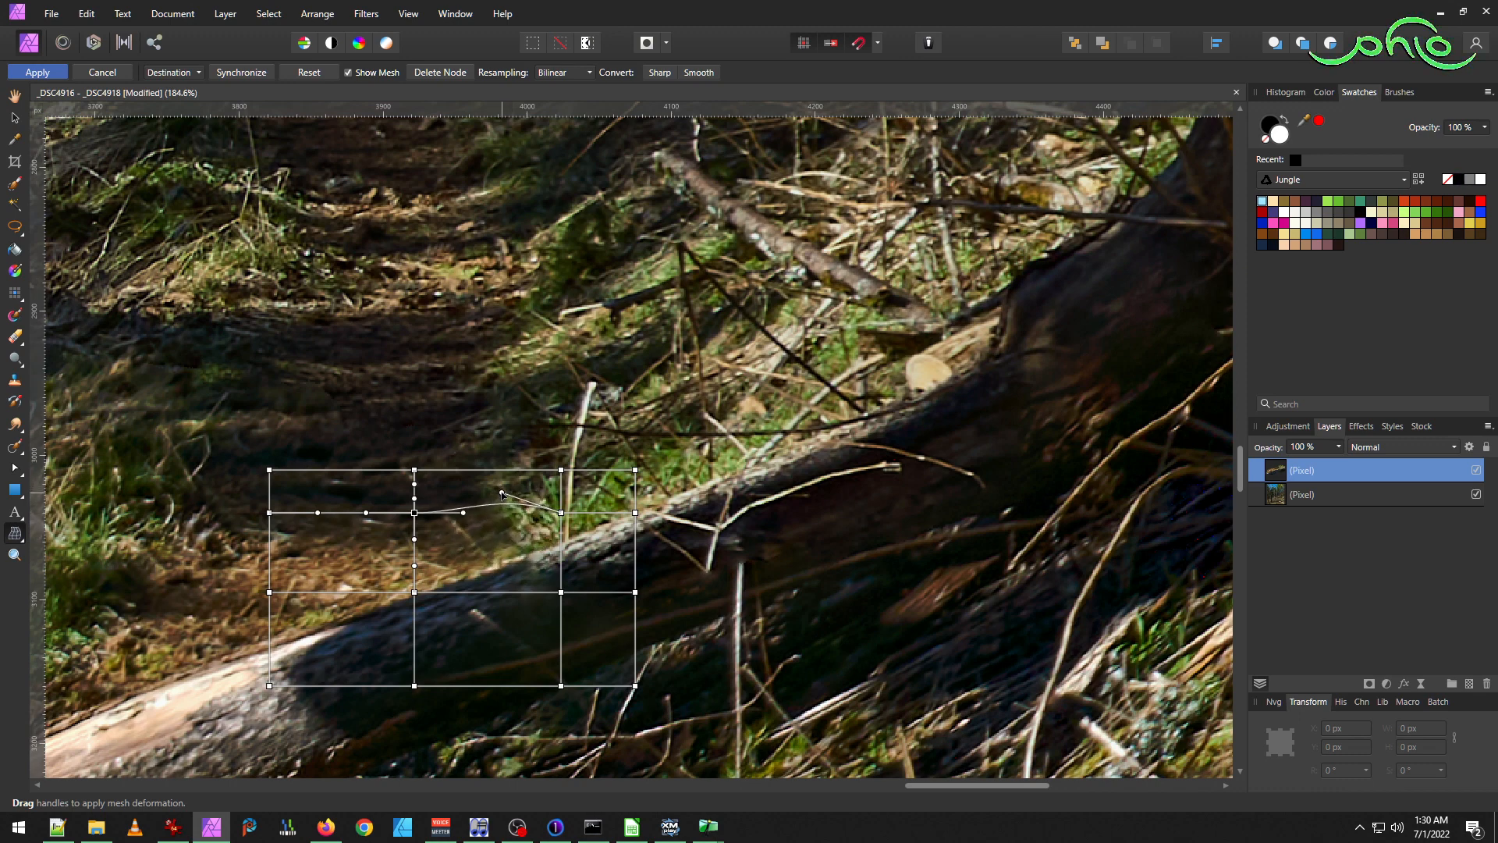
click(416, 593)
drag(463, 593, 462, 588)
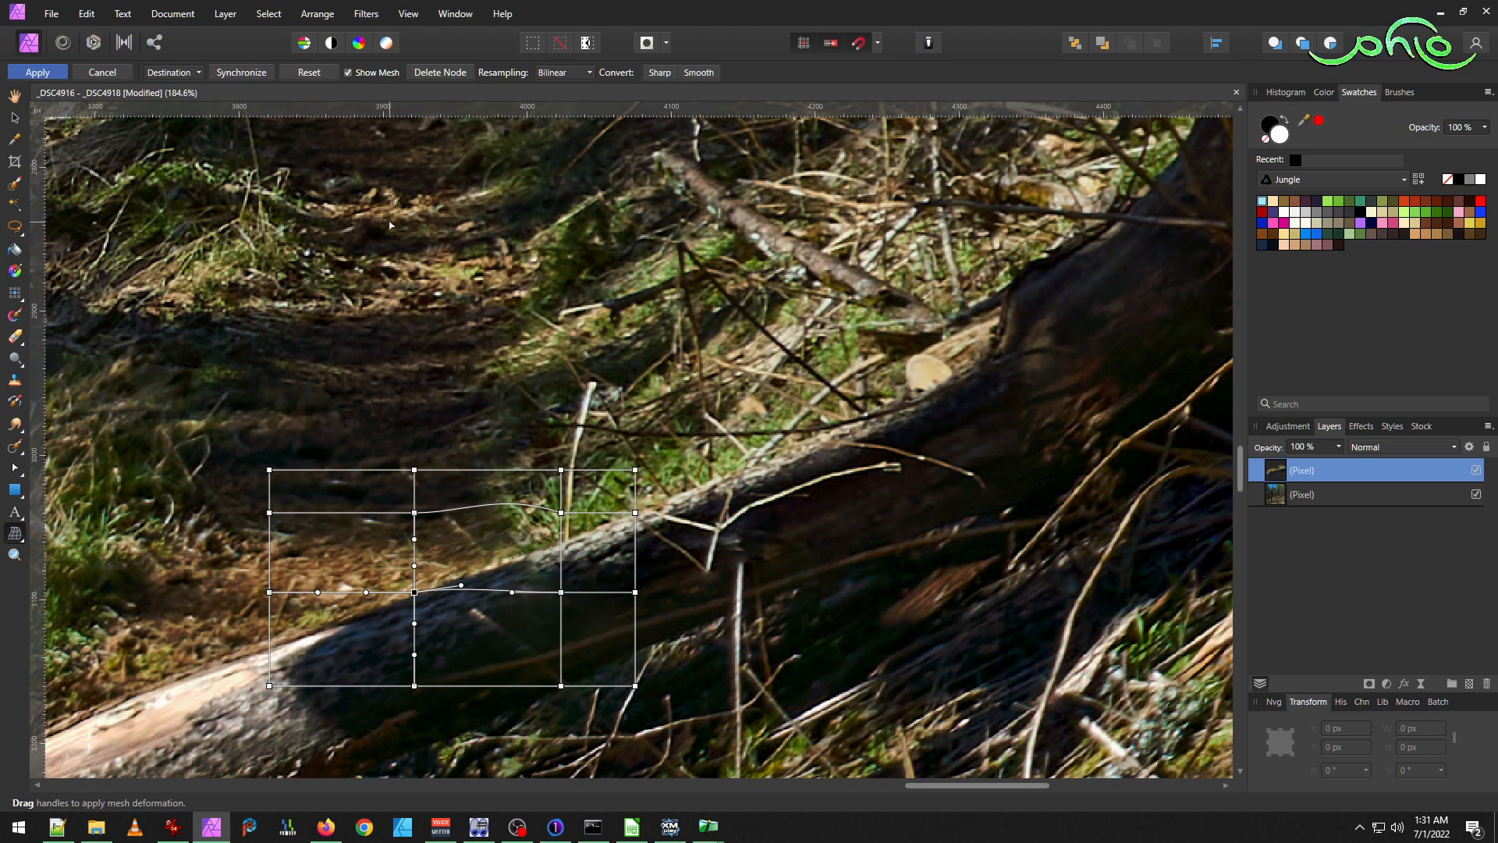
click(37, 72)
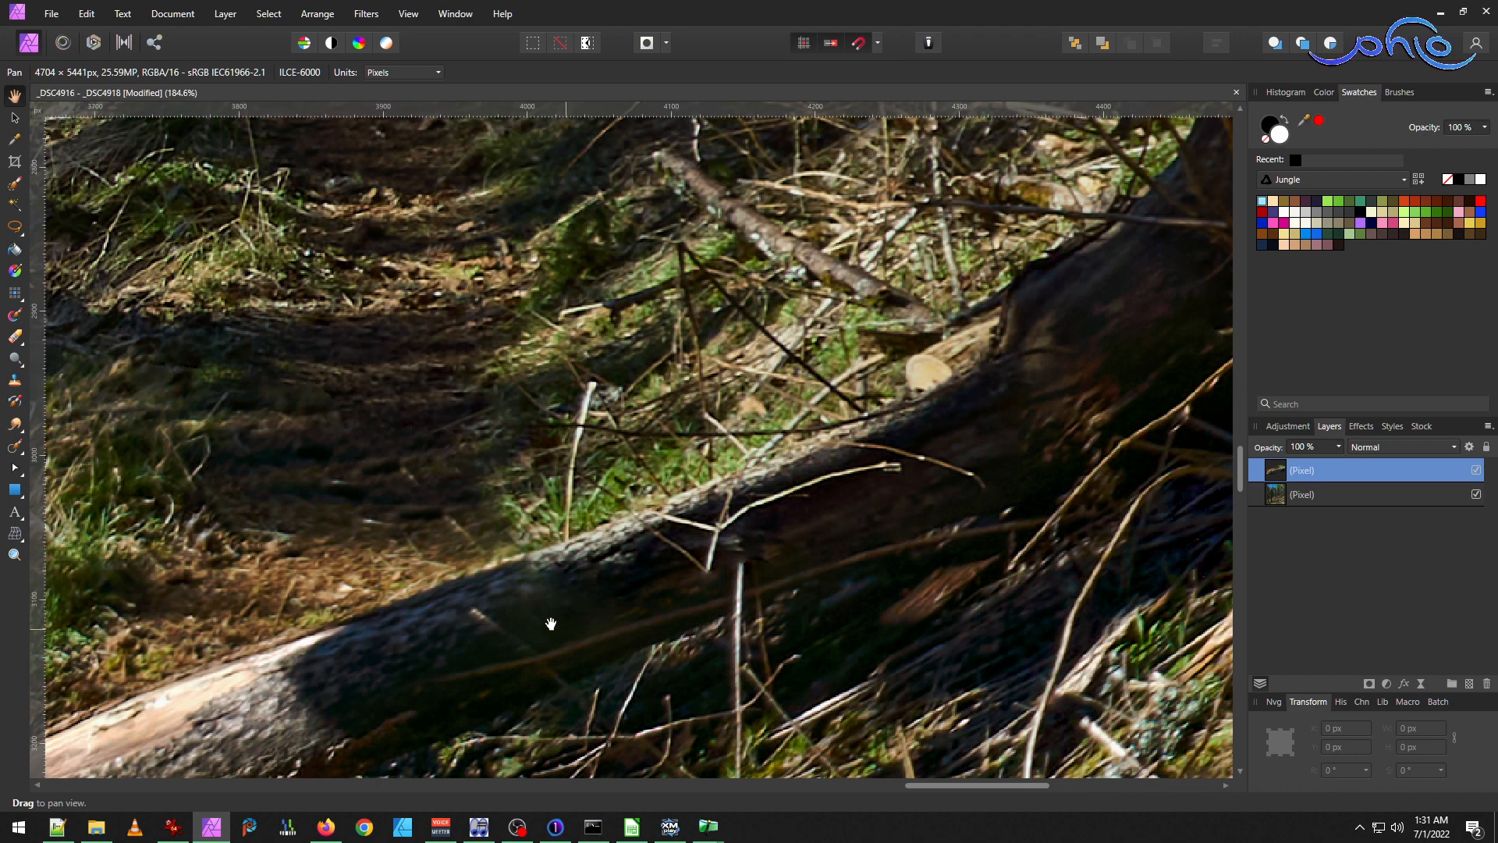
Flatten the document to merge the smoothed log piece into the photo.
scroll(552, 622, down, 4)
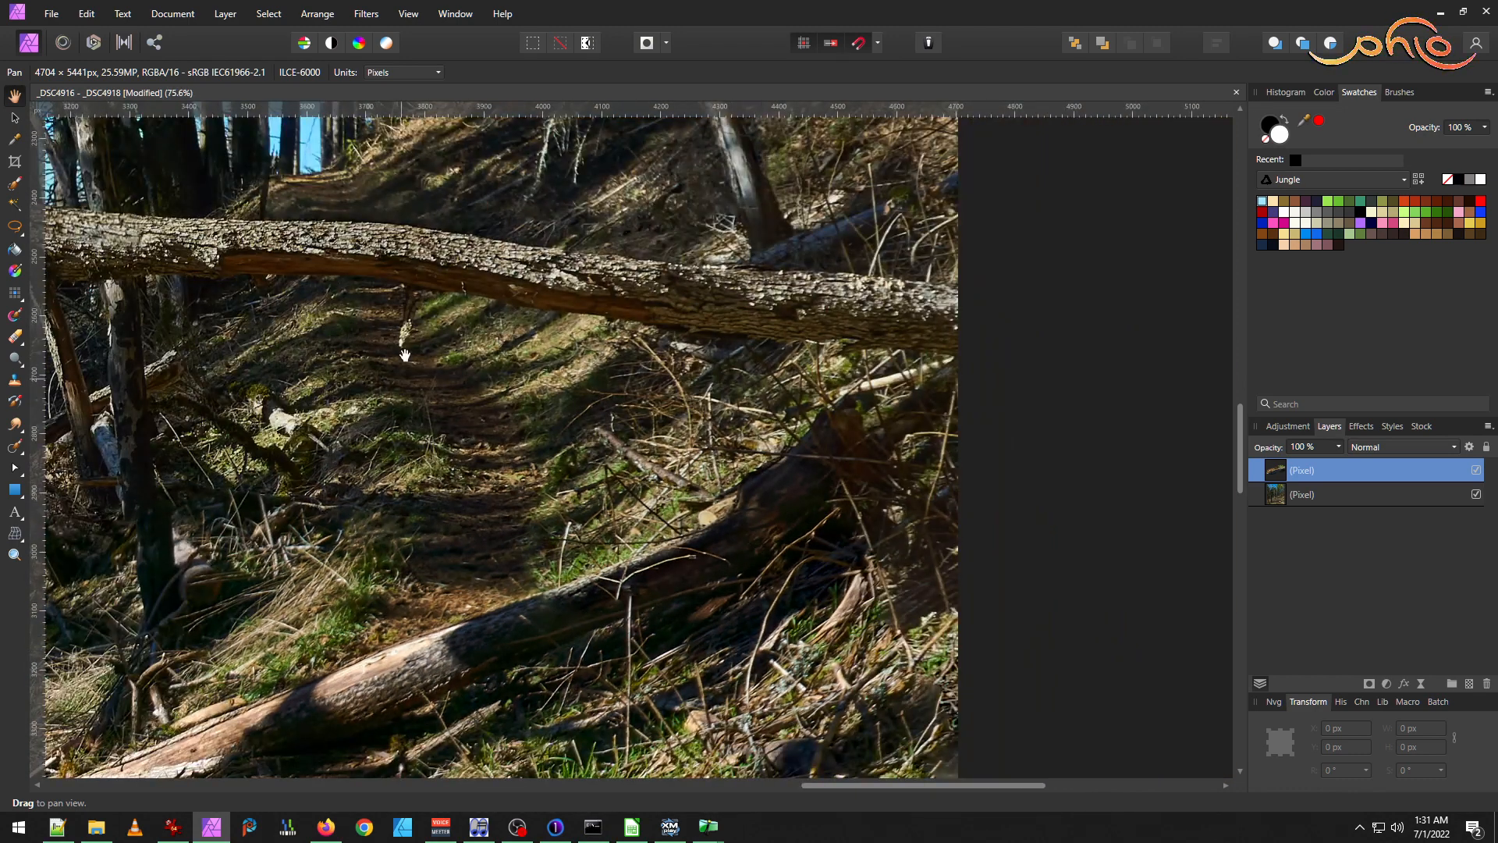
click(172, 13)
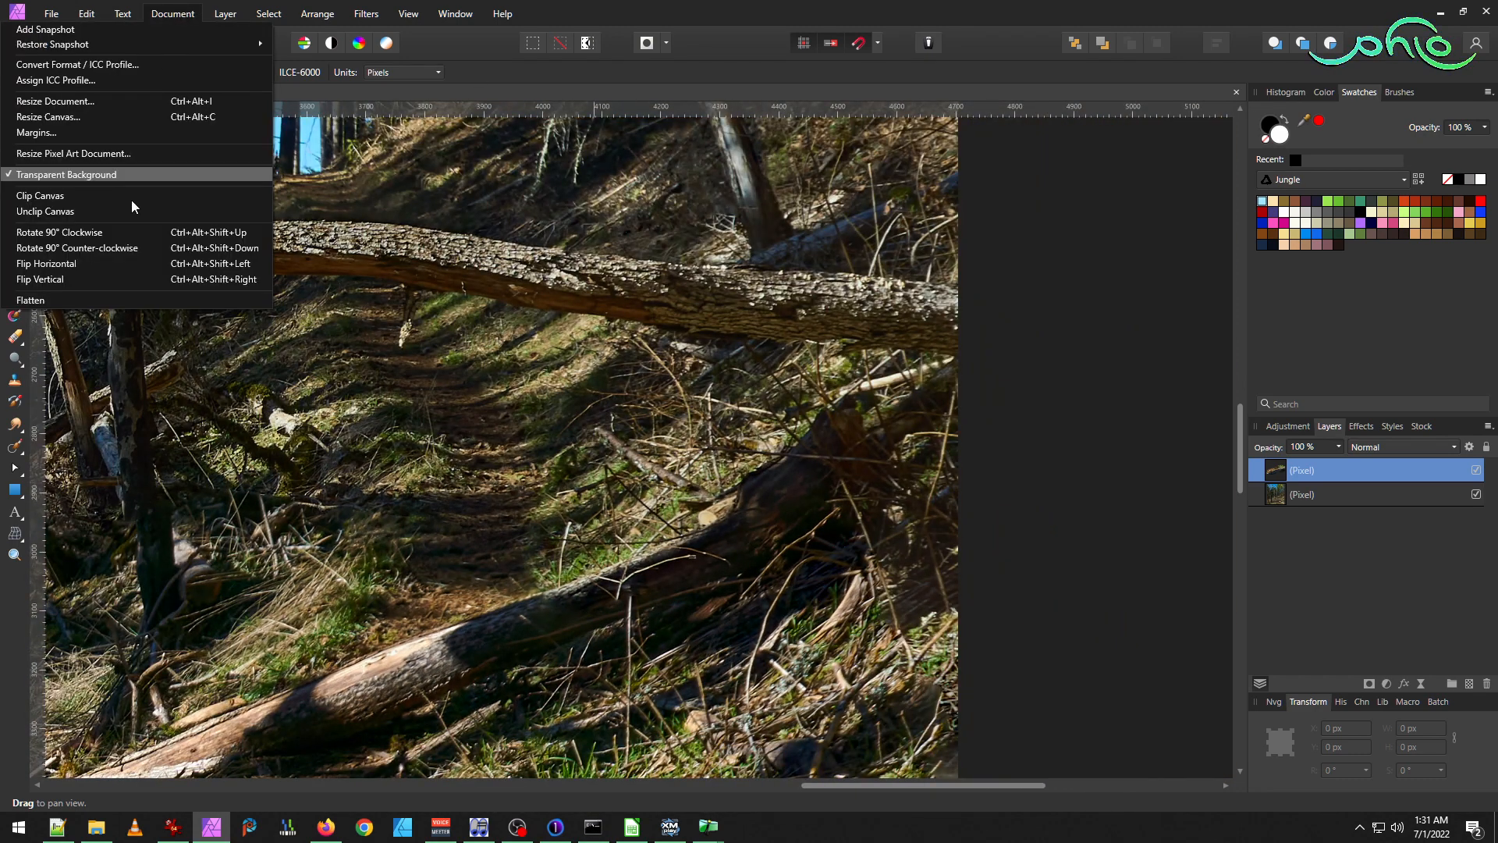
click(110, 300)
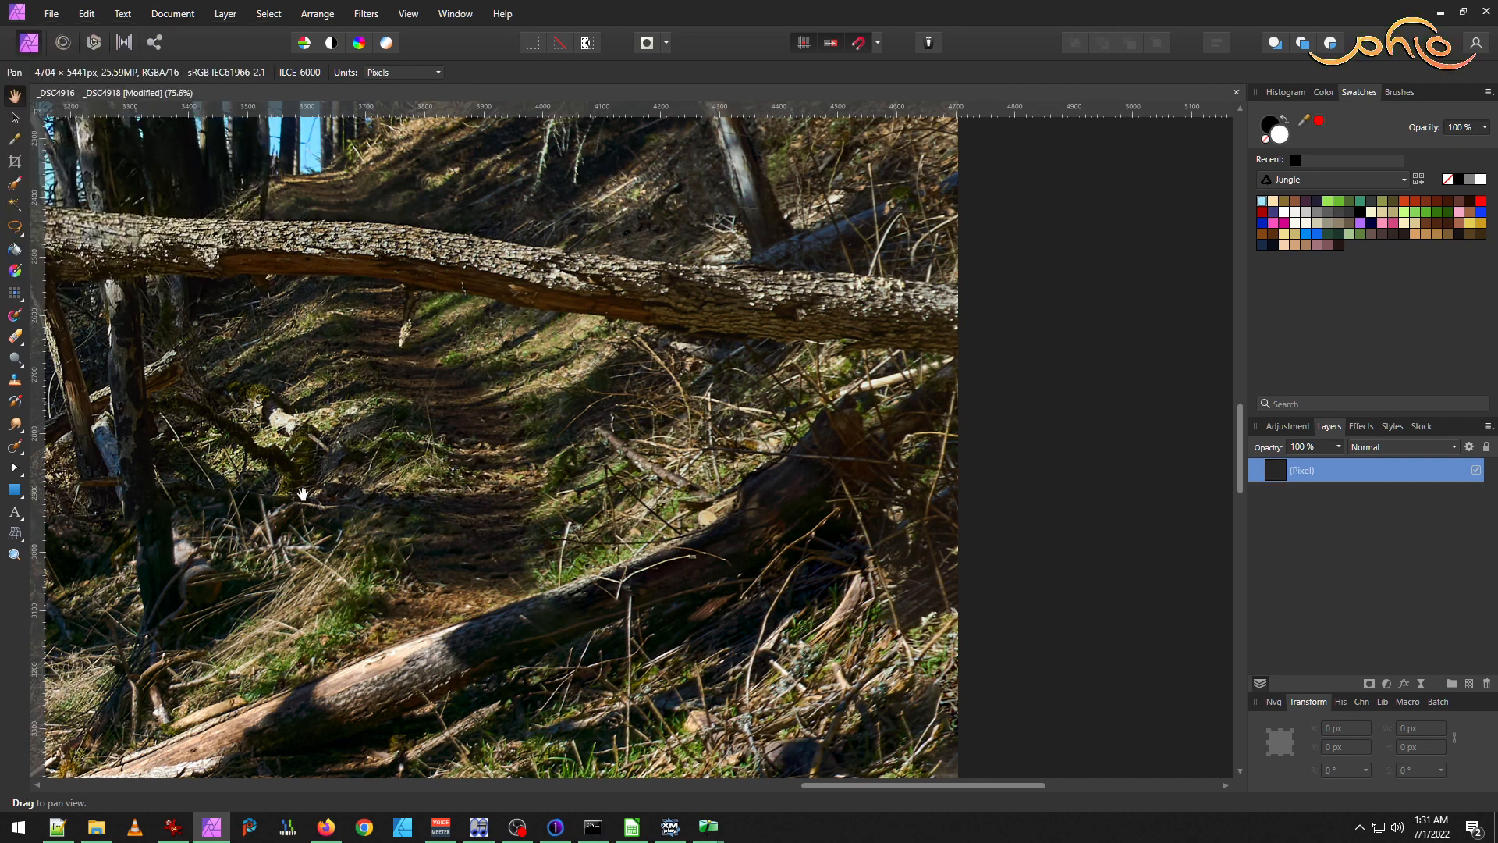
Check the repaired log in the photo, switch to IrfanView to draw a green ellipse around its red circle, and return to Affinity Photo.
scroll(453, 534, down, 3)
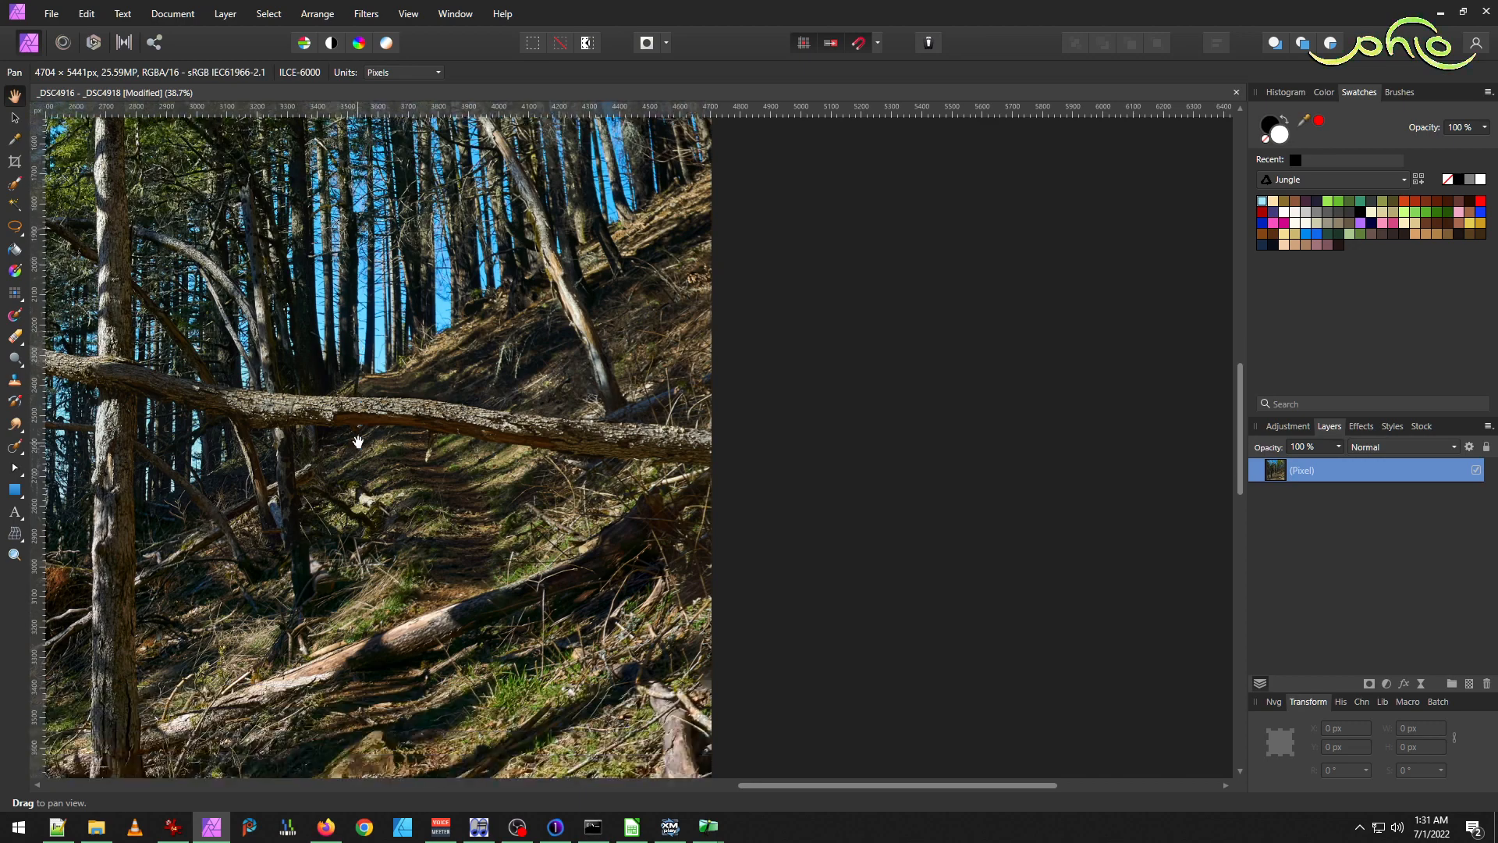
scroll(419, 551, left, 5)
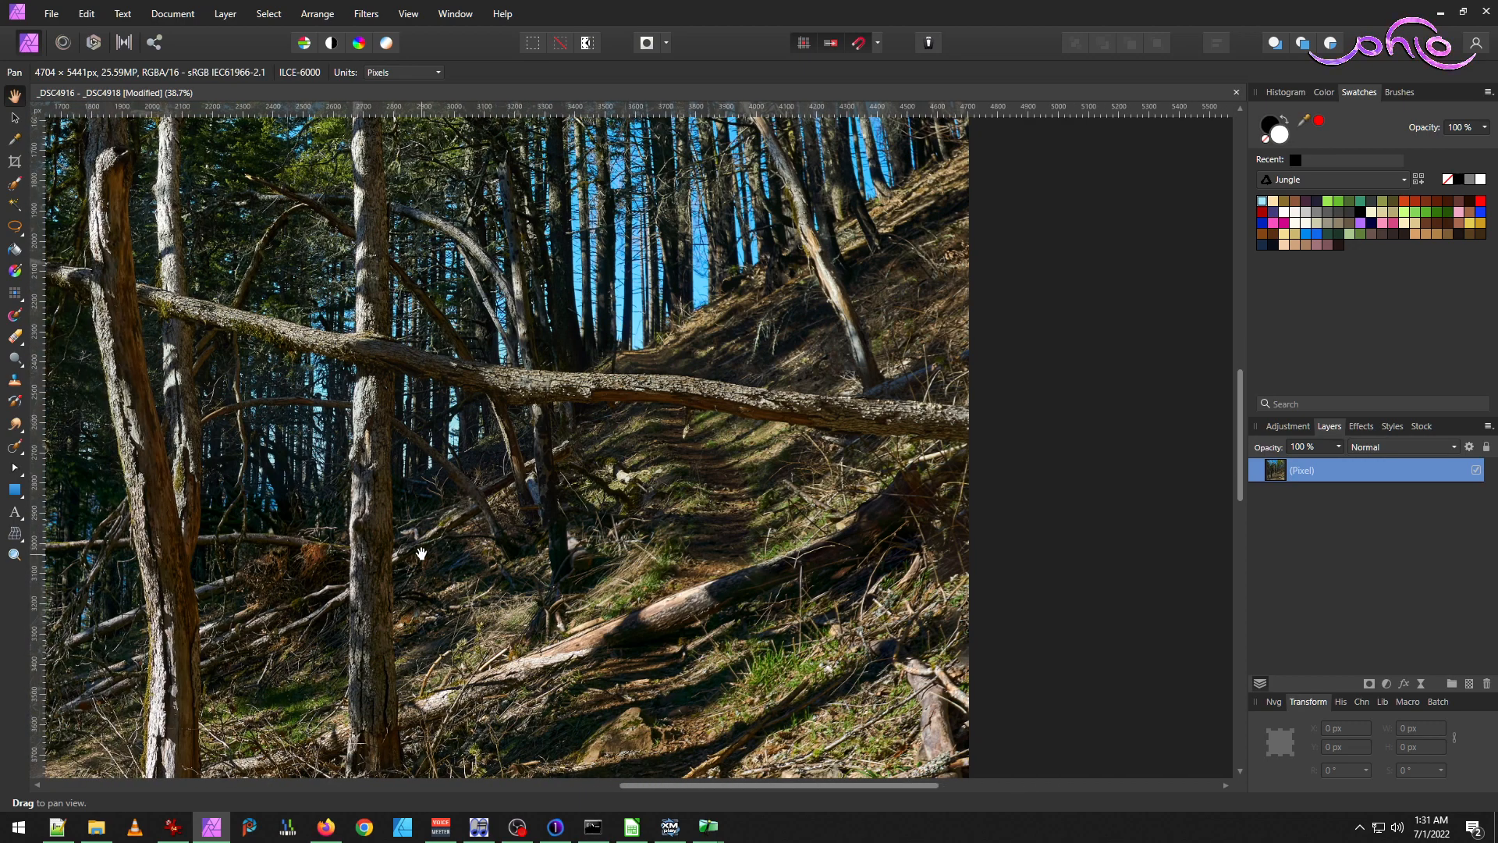
scroll(889, 585, up, 6)
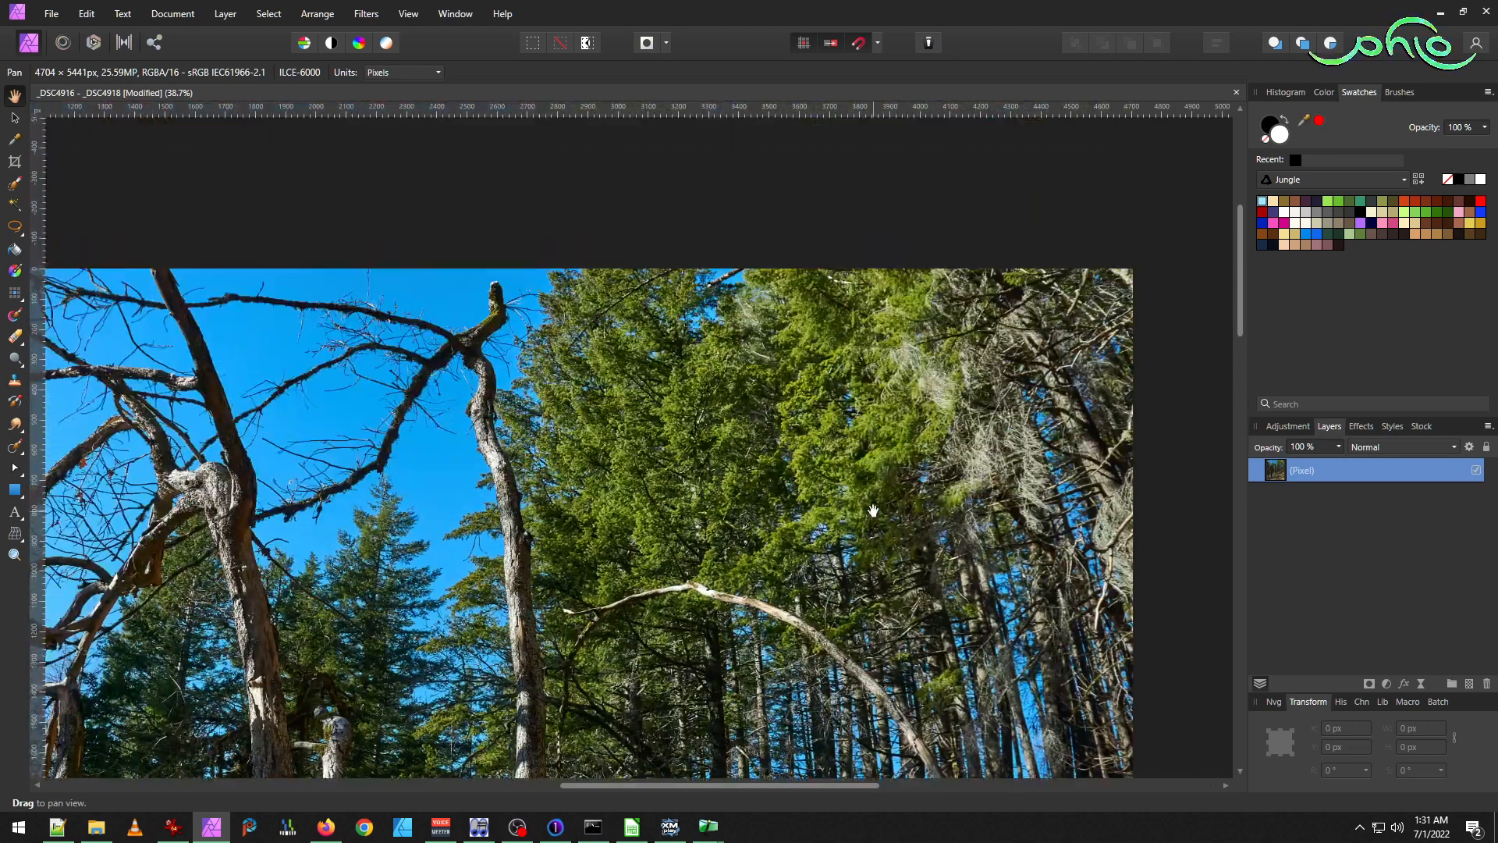
scroll(875, 520, down, 8)
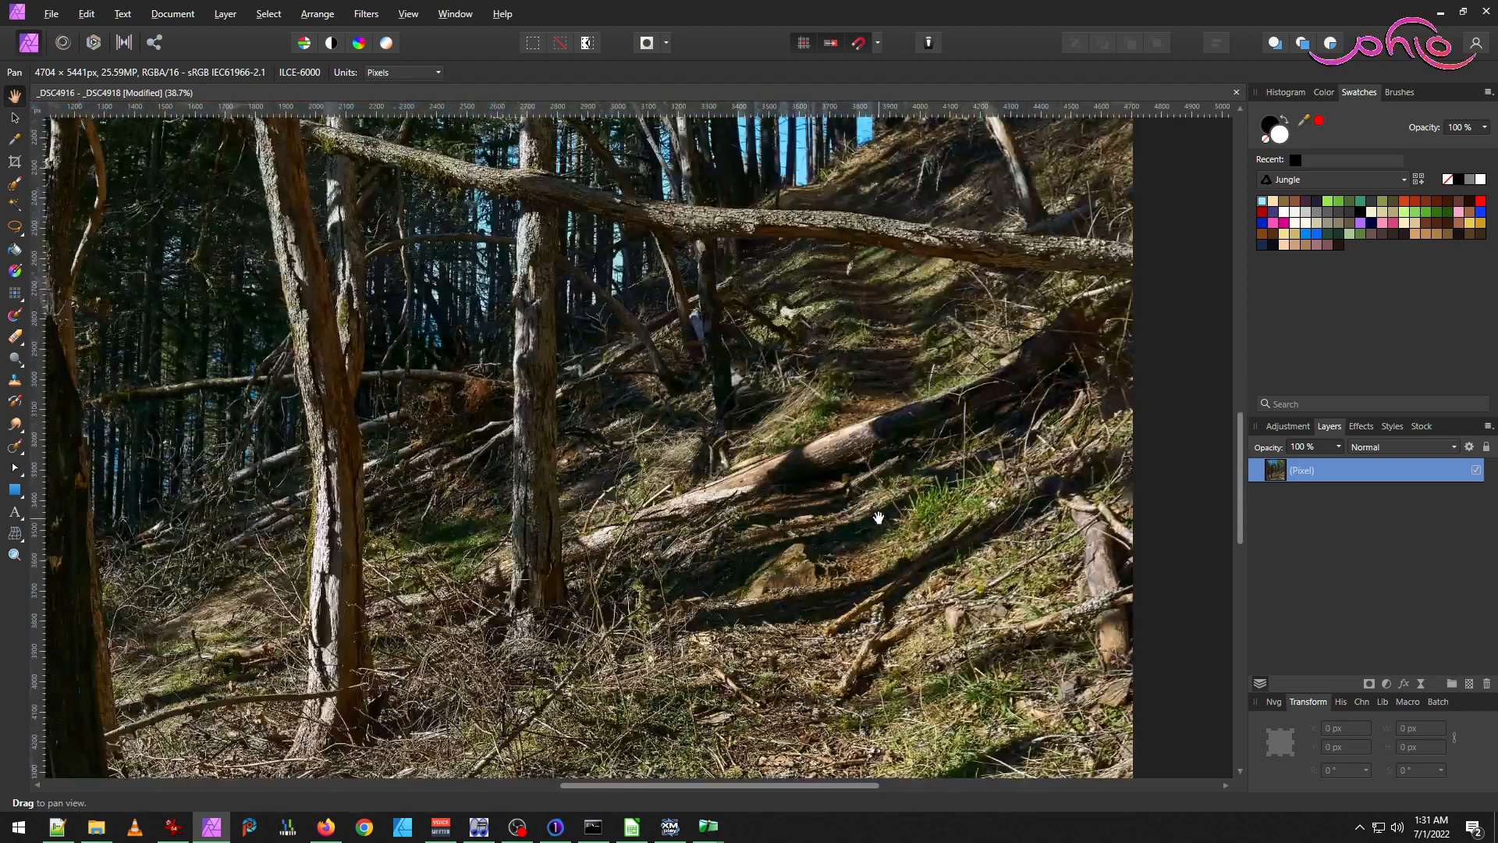
key(alt+Tab)
click(1425, 328)
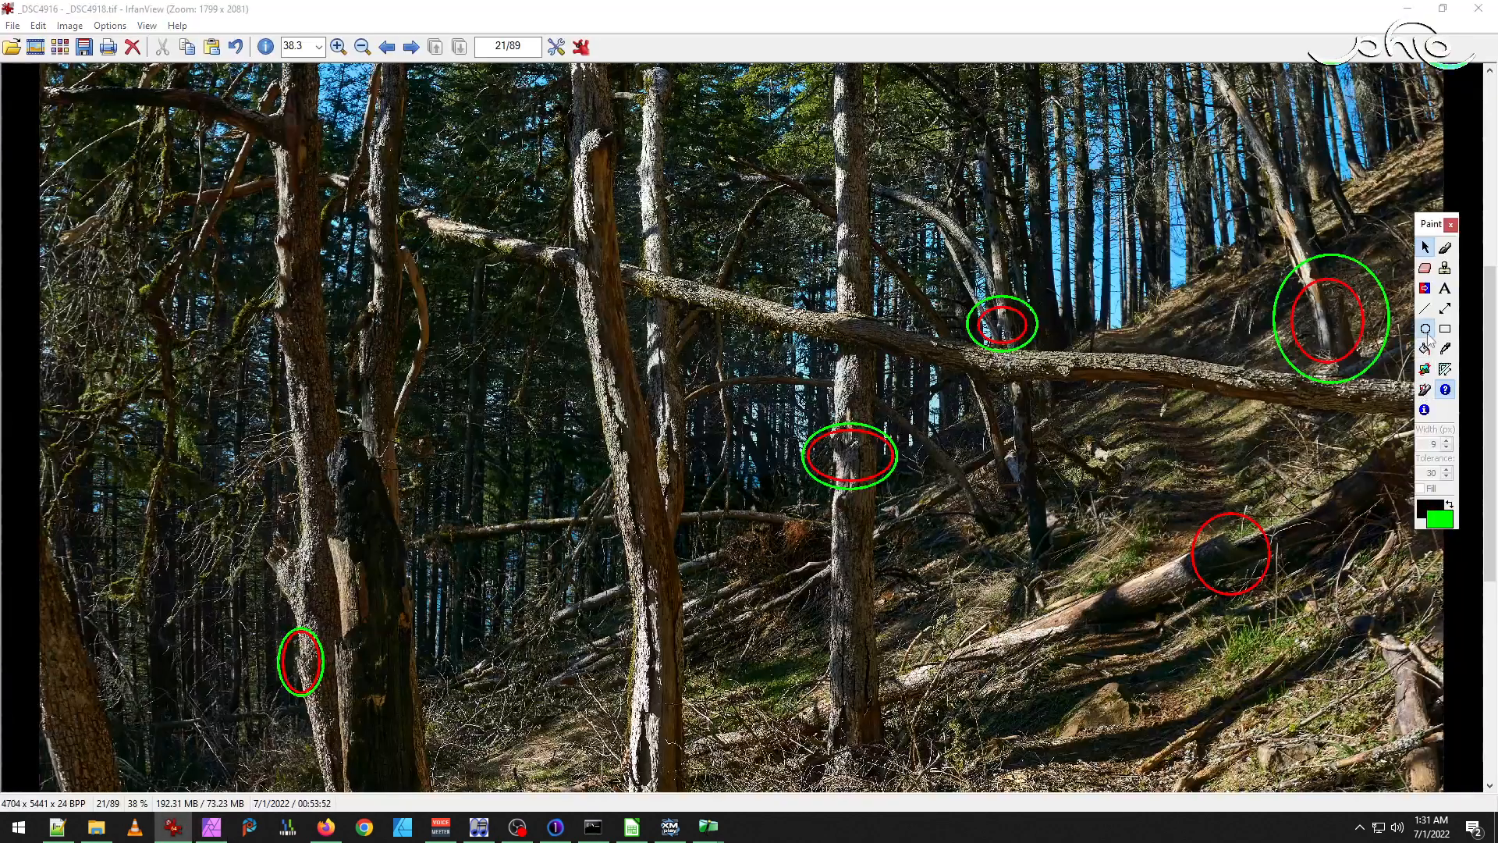
drag(1177, 490, 1281, 611)
key(alt+Tab)
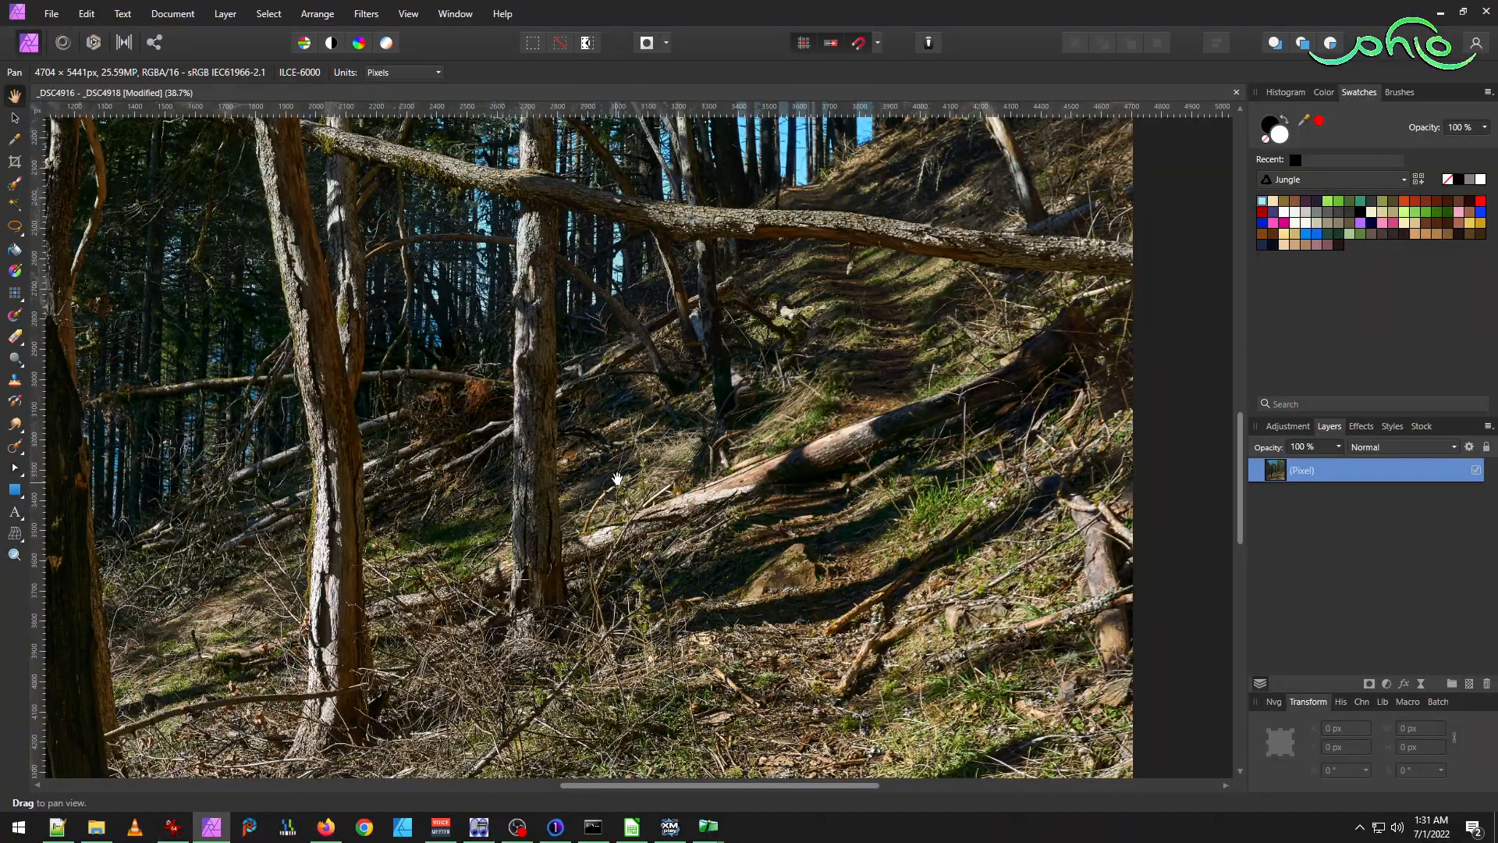
Examine the whole repaired forest photo from top to bottom for trunk alignment and overall tree lean.
scroll(562, 412, down, 3)
scroll(504, 416, up, 3)
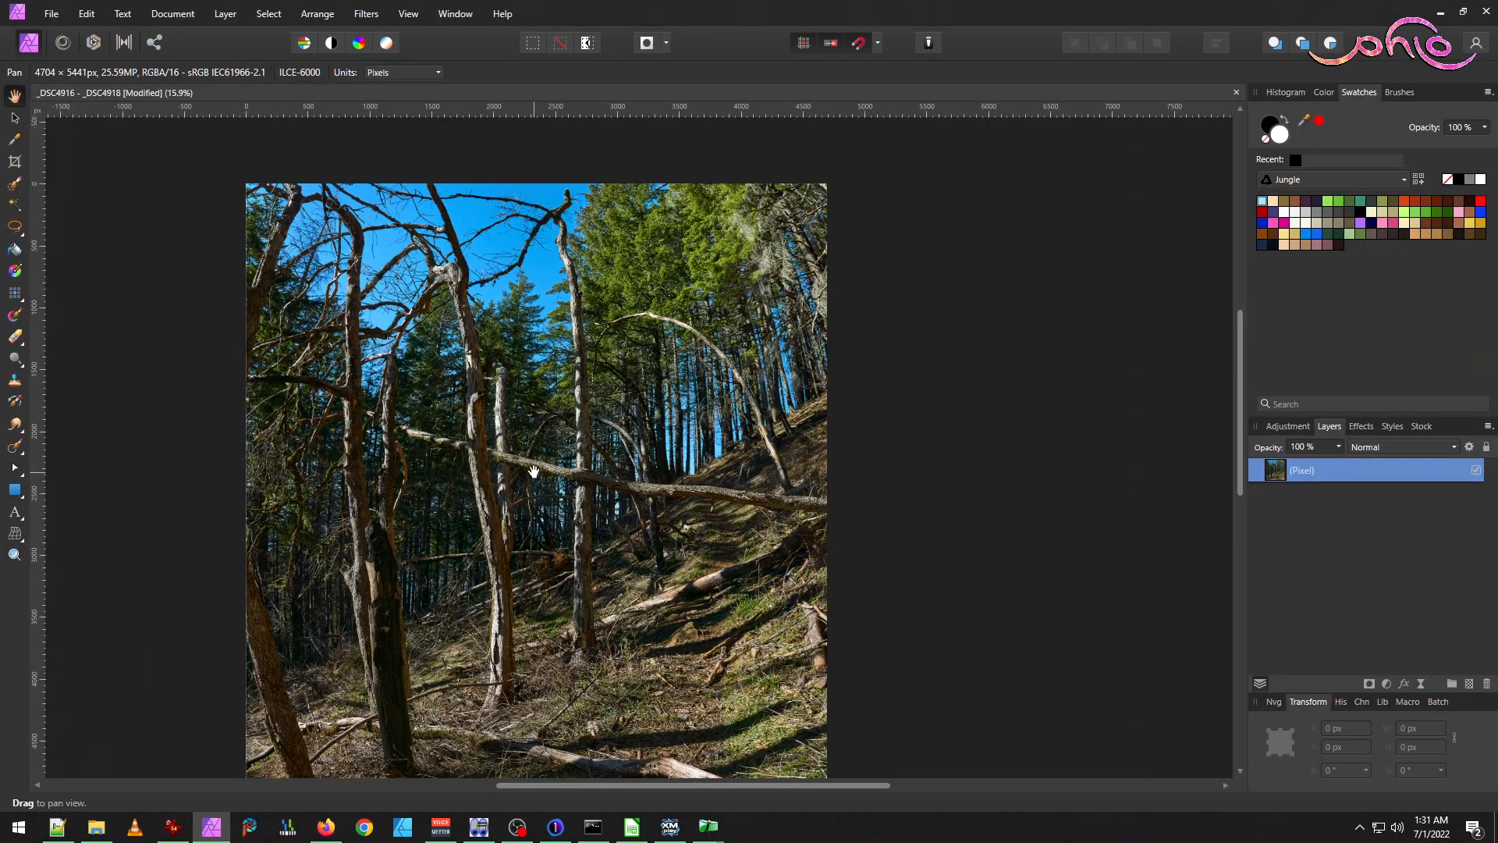
scroll(534, 473, down, 1)
scroll(602, 478, down, 1)
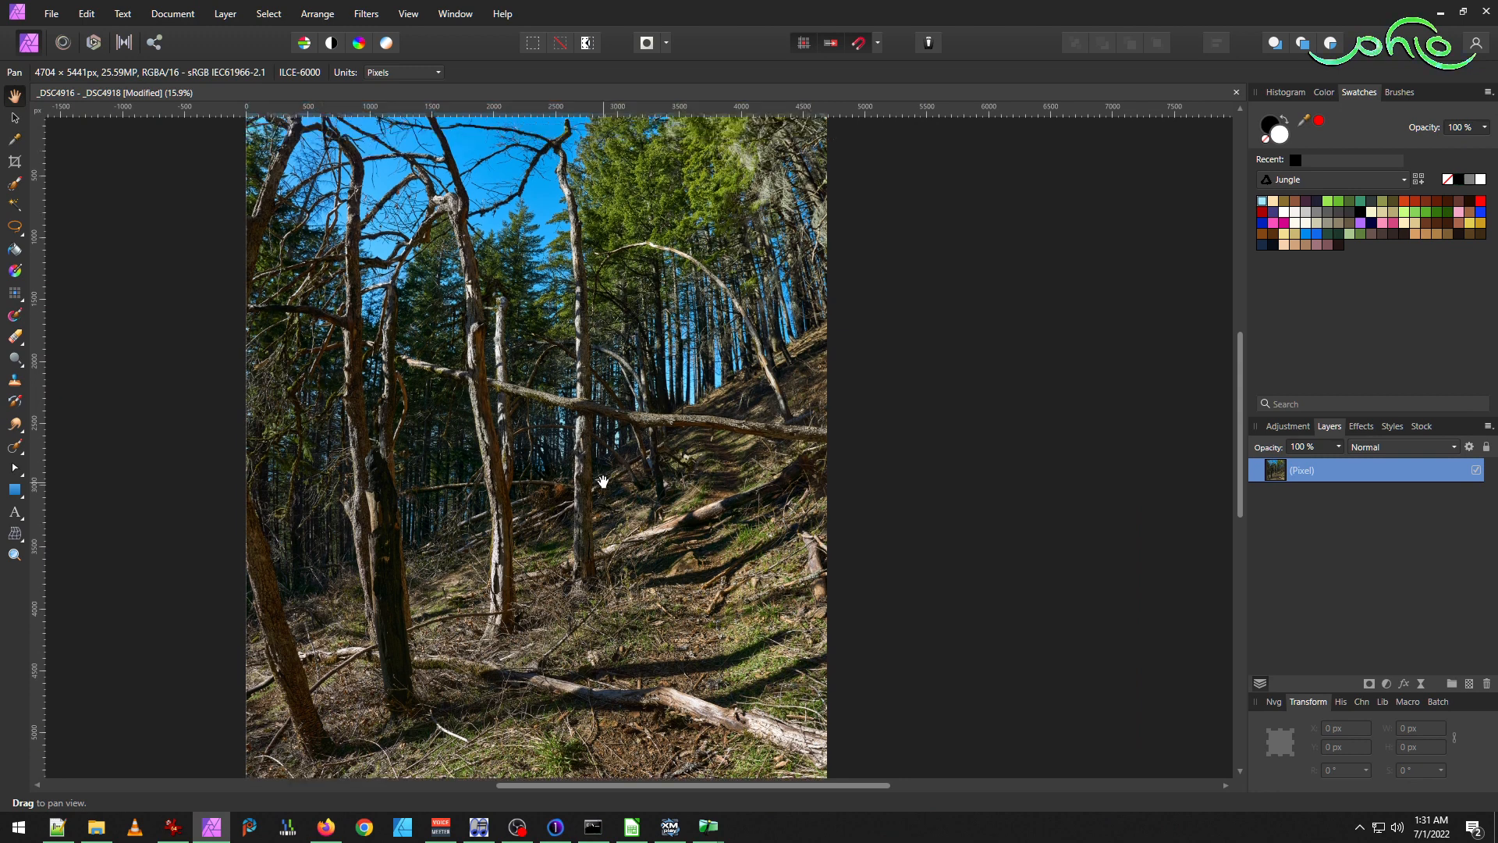
scroll(603, 482, up, 1)
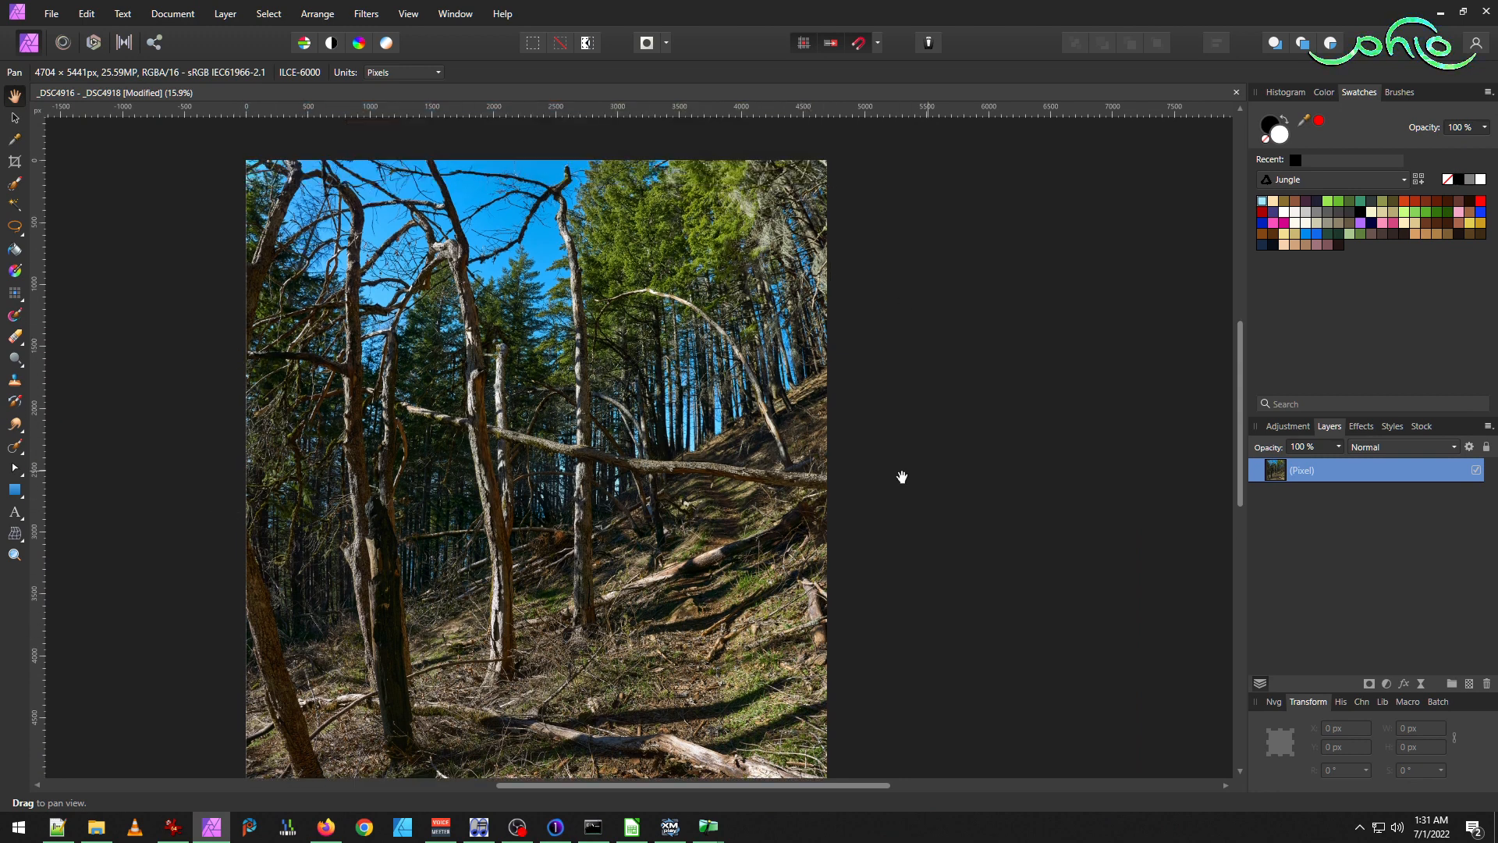
scroll(784, 513, up, 2)
scroll(784, 512, down, 3)
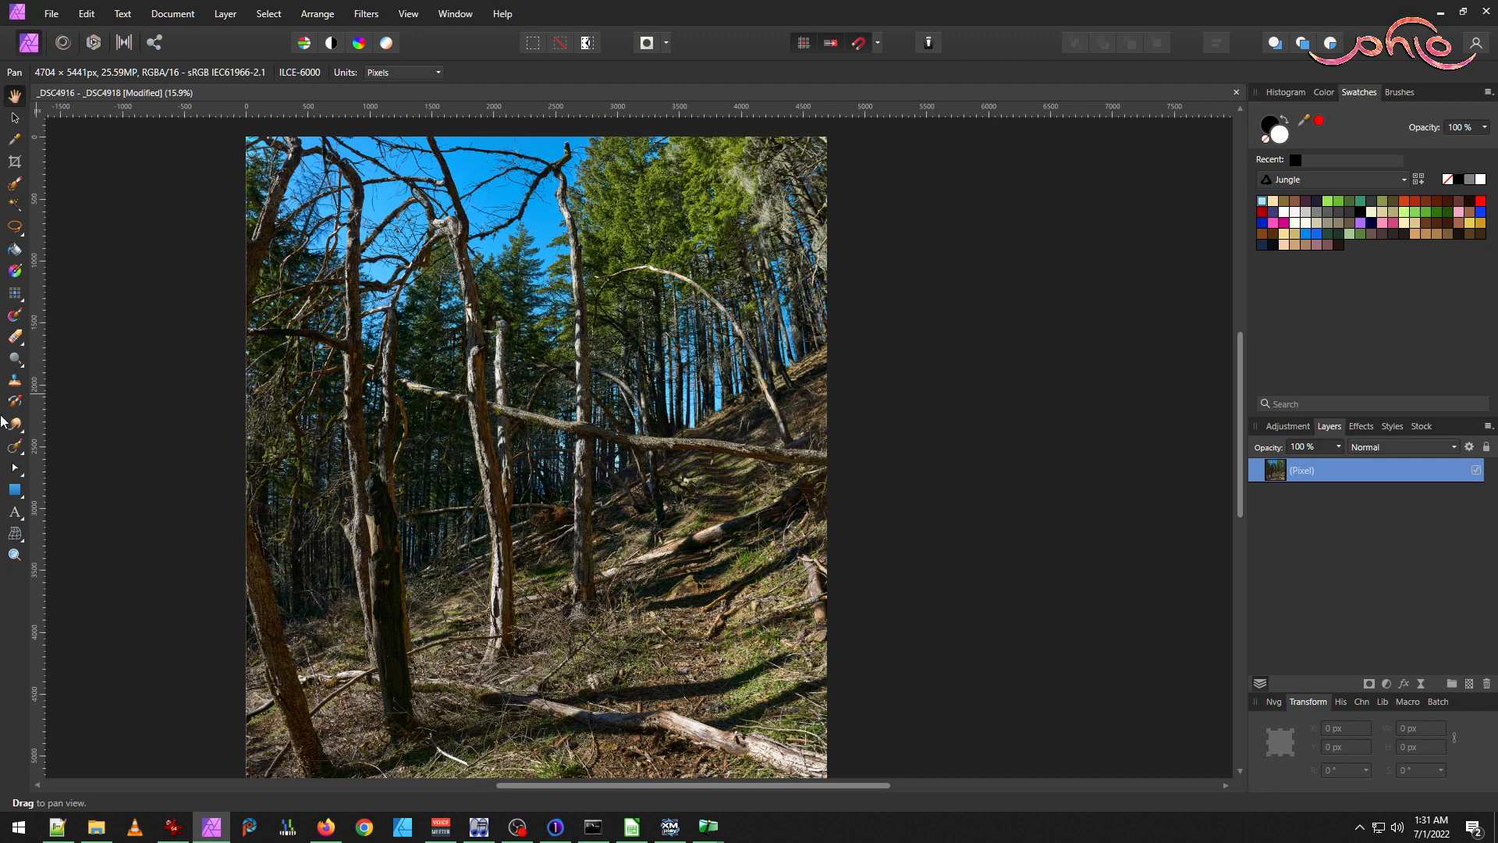
scroll(617, 503, down, 3)
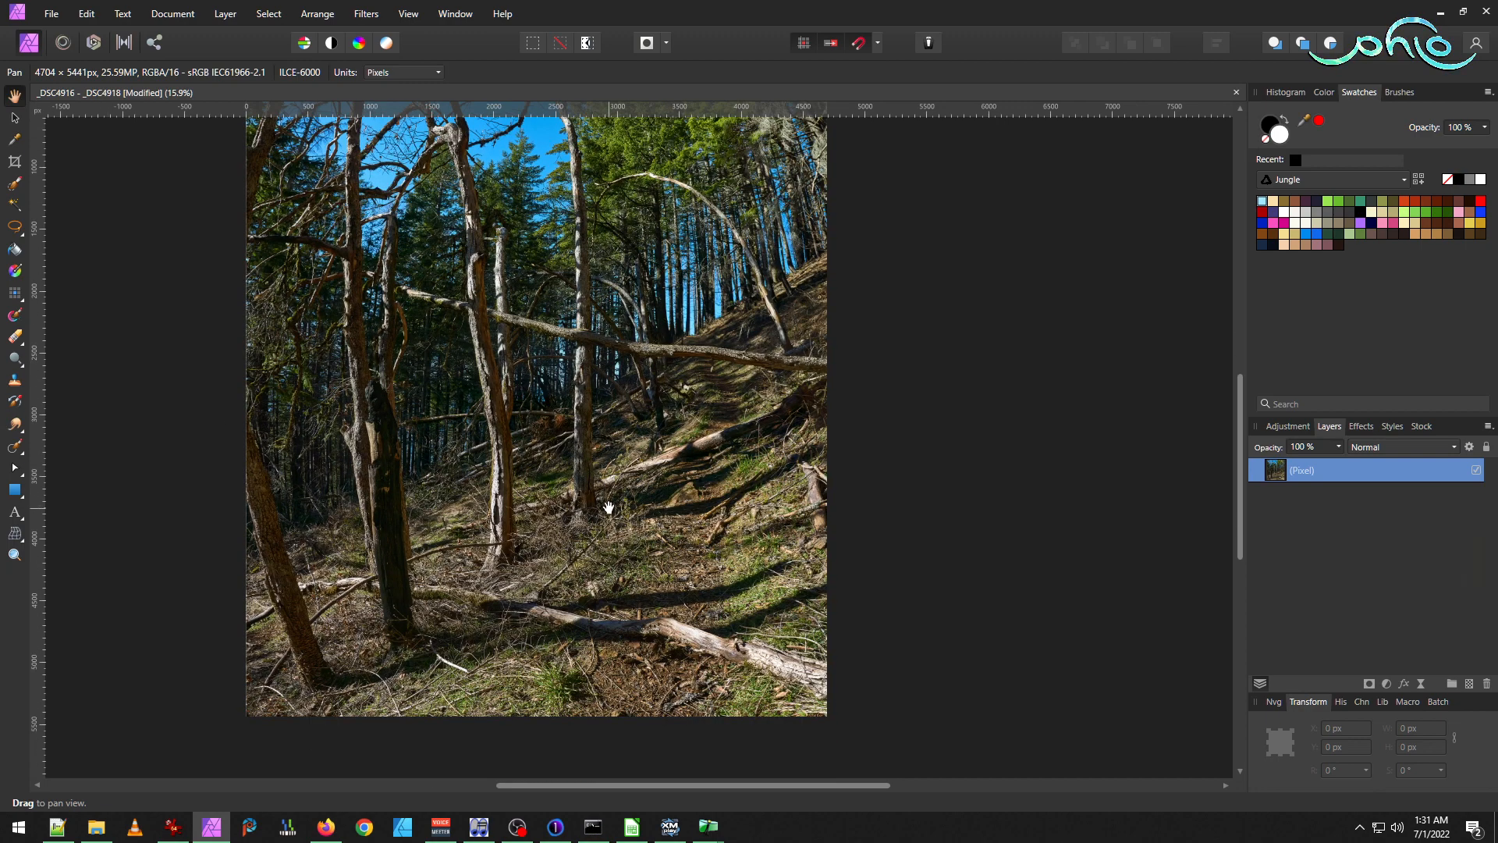
scroll(613, 499, up, 4)
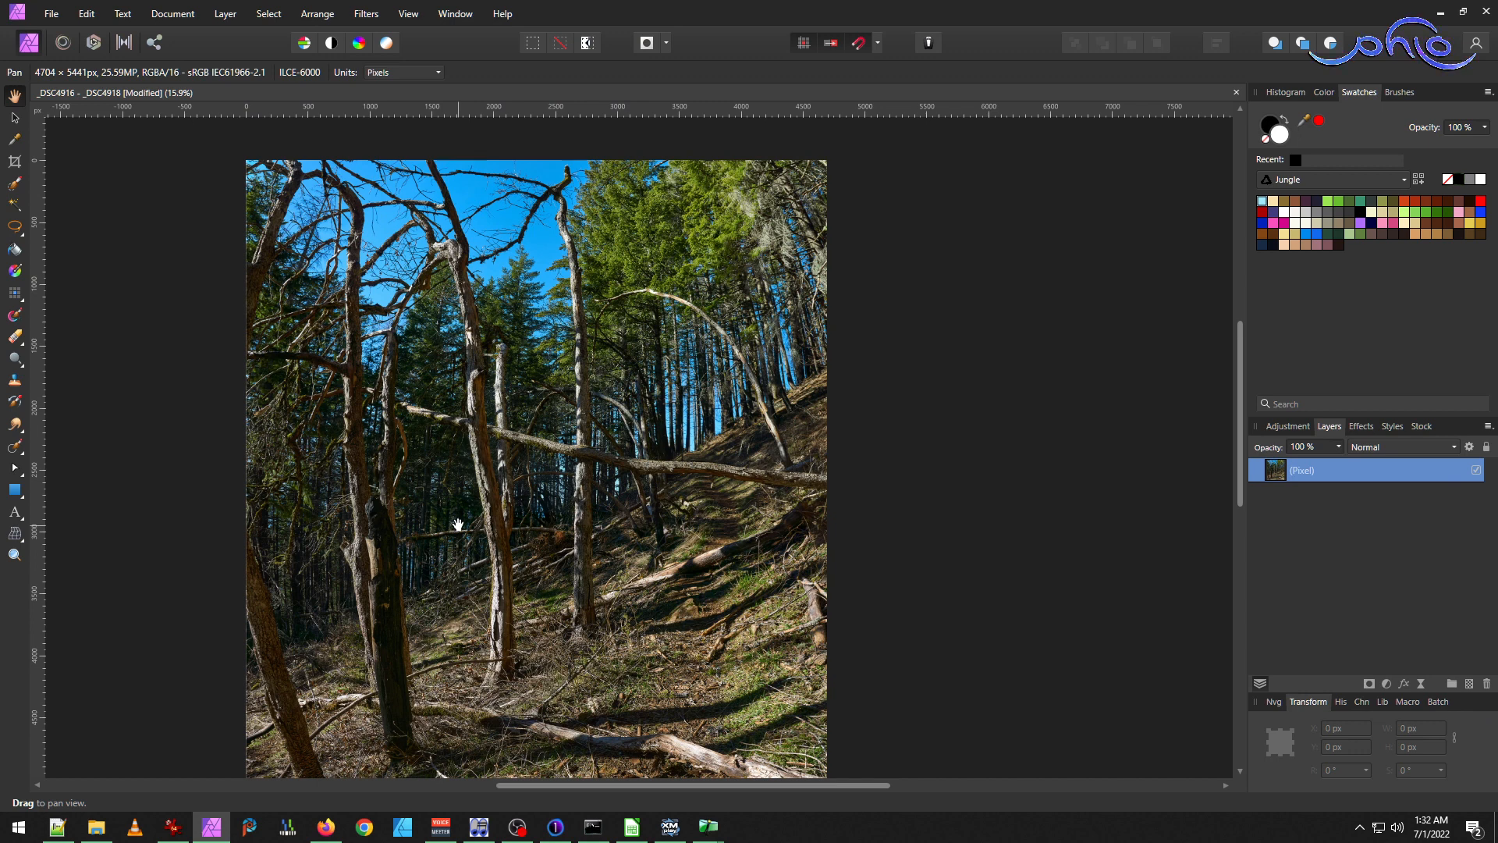
scroll(458, 524, down, 2)
scroll(460, 520, up, 3)
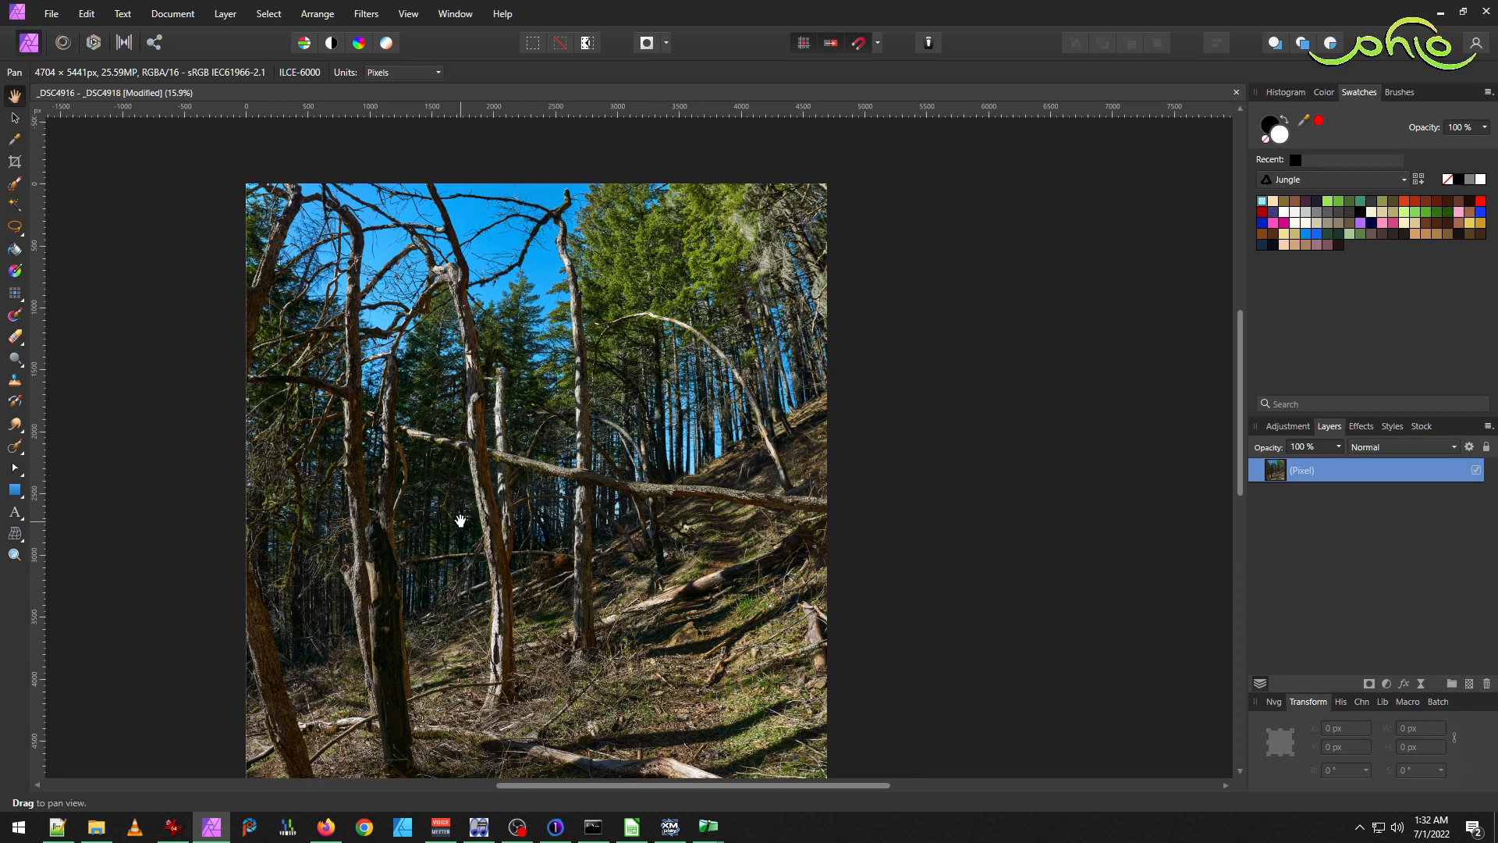
scroll(492, 520, down, 2)
scroll(492, 520, up, 2)
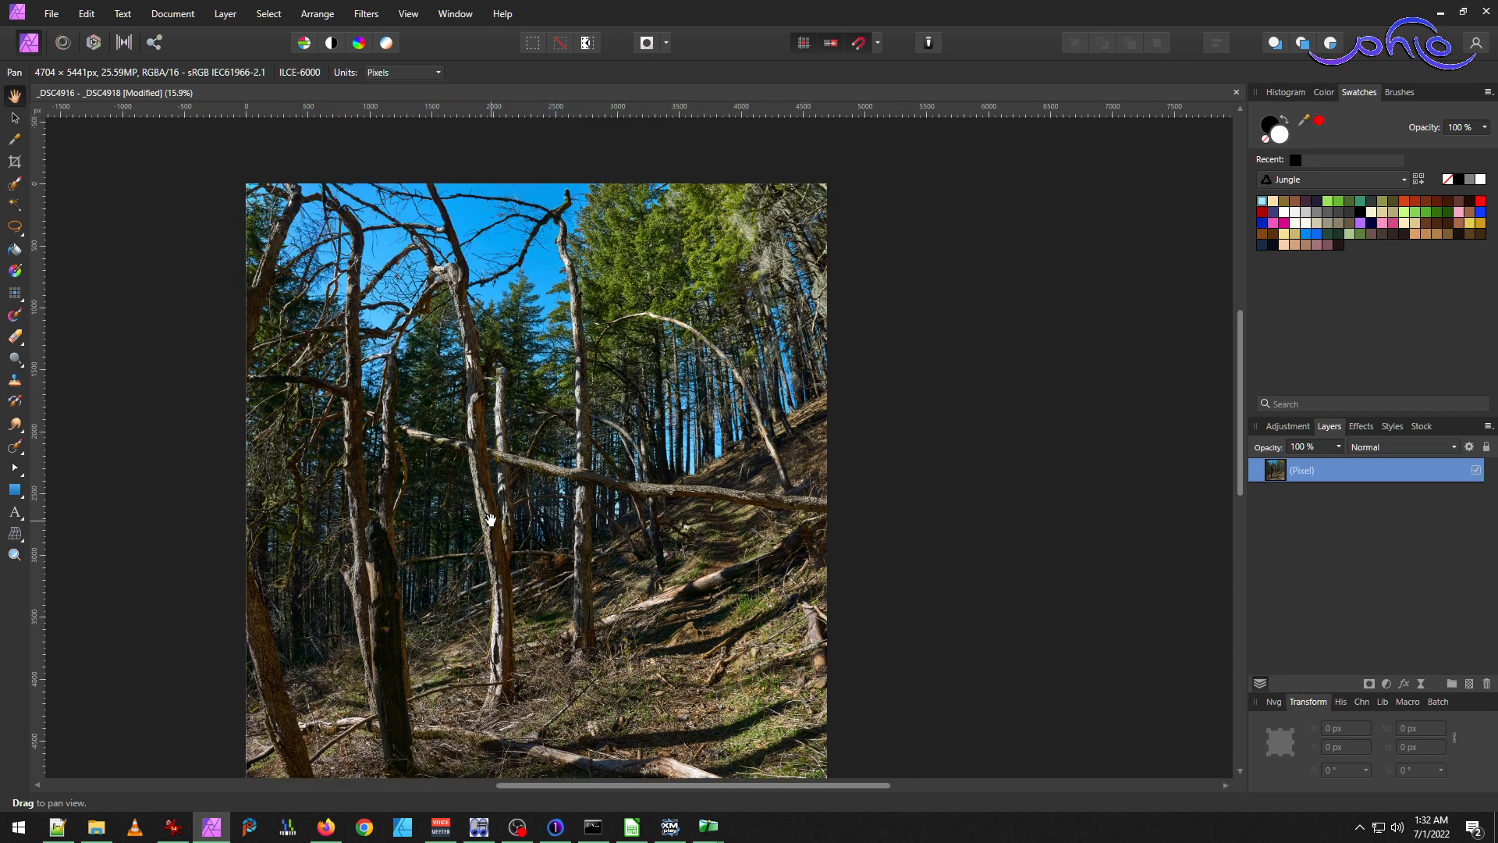
Export the whole document as a JPEG with quality 94, keeping Bilinear resampling.
click(51, 13)
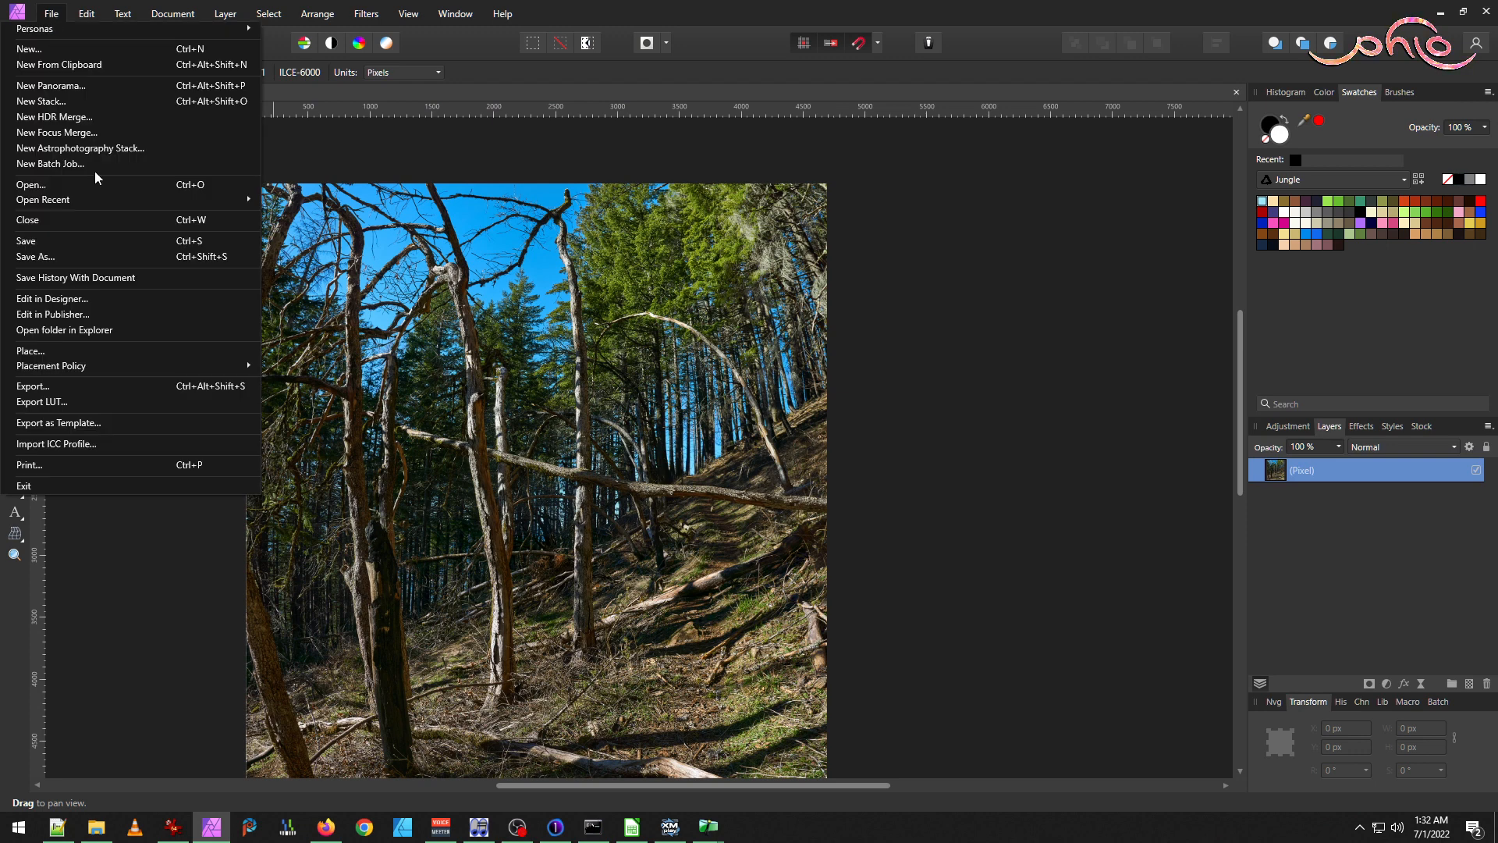
click(124, 390)
click(810, 385)
text(94)
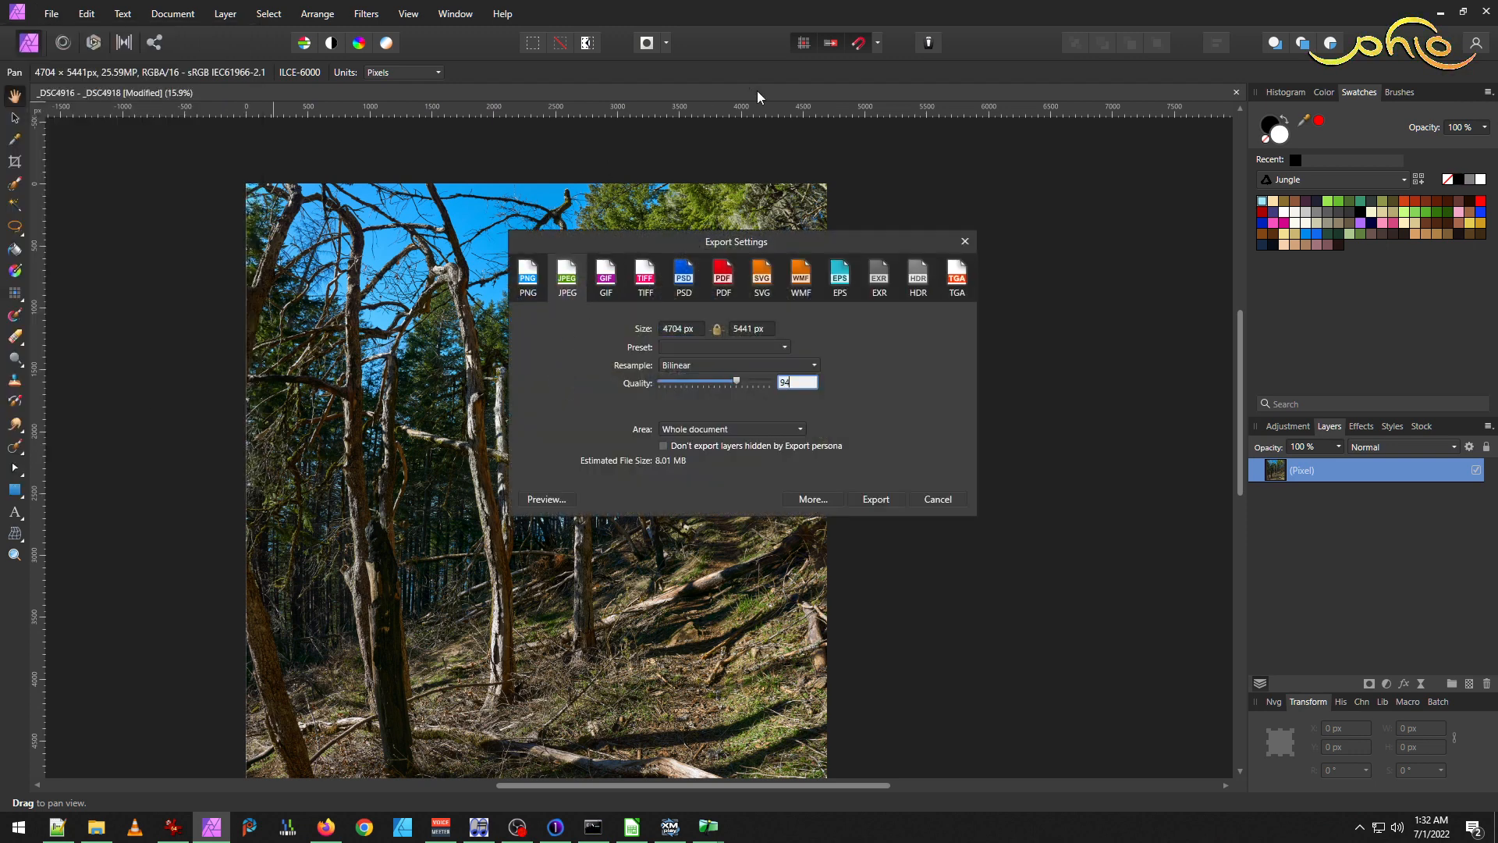
key(Return)
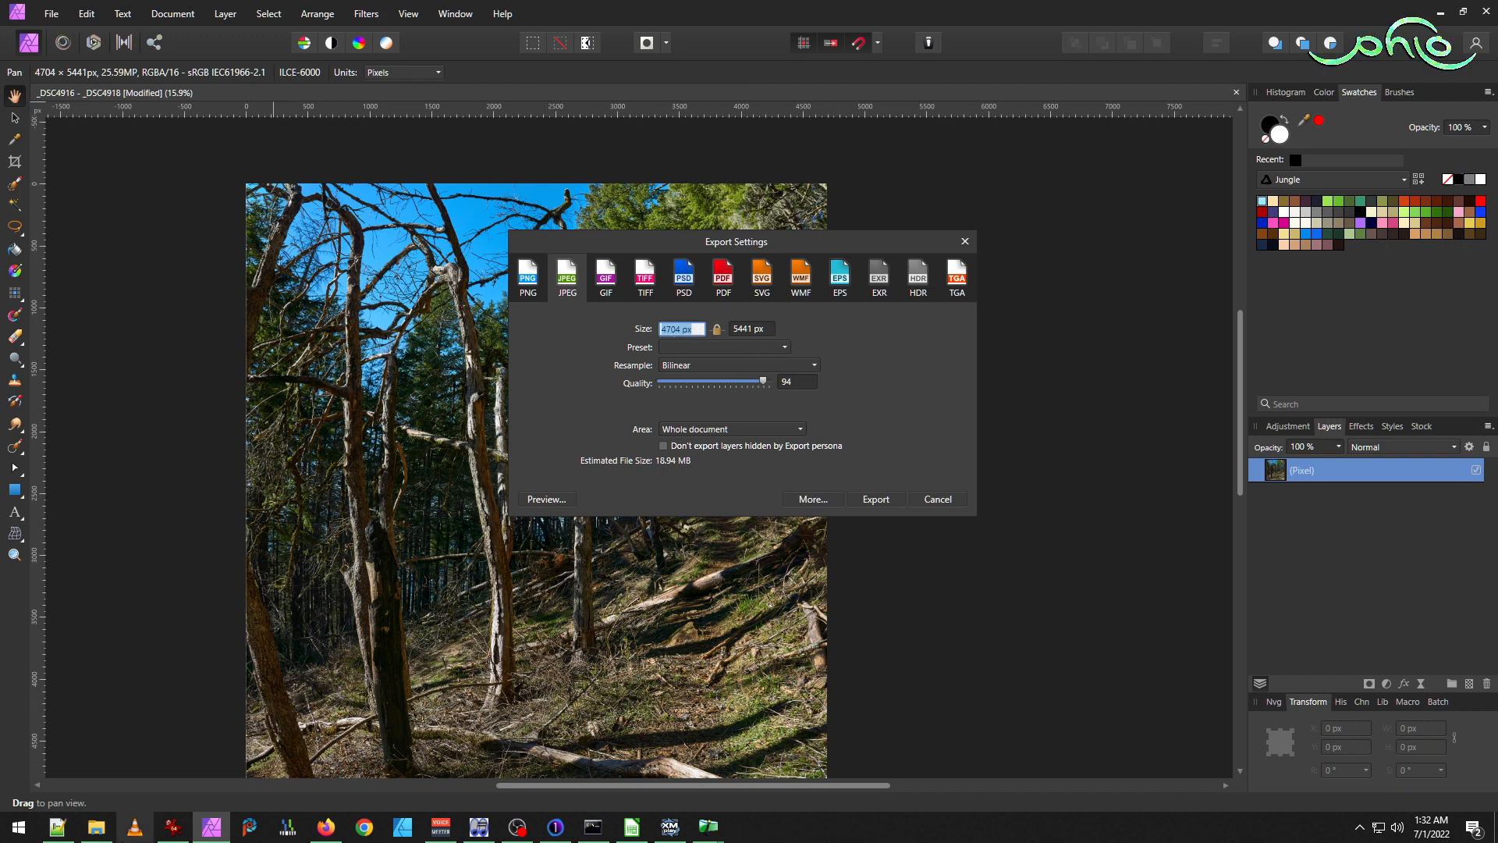
click(176, 830)
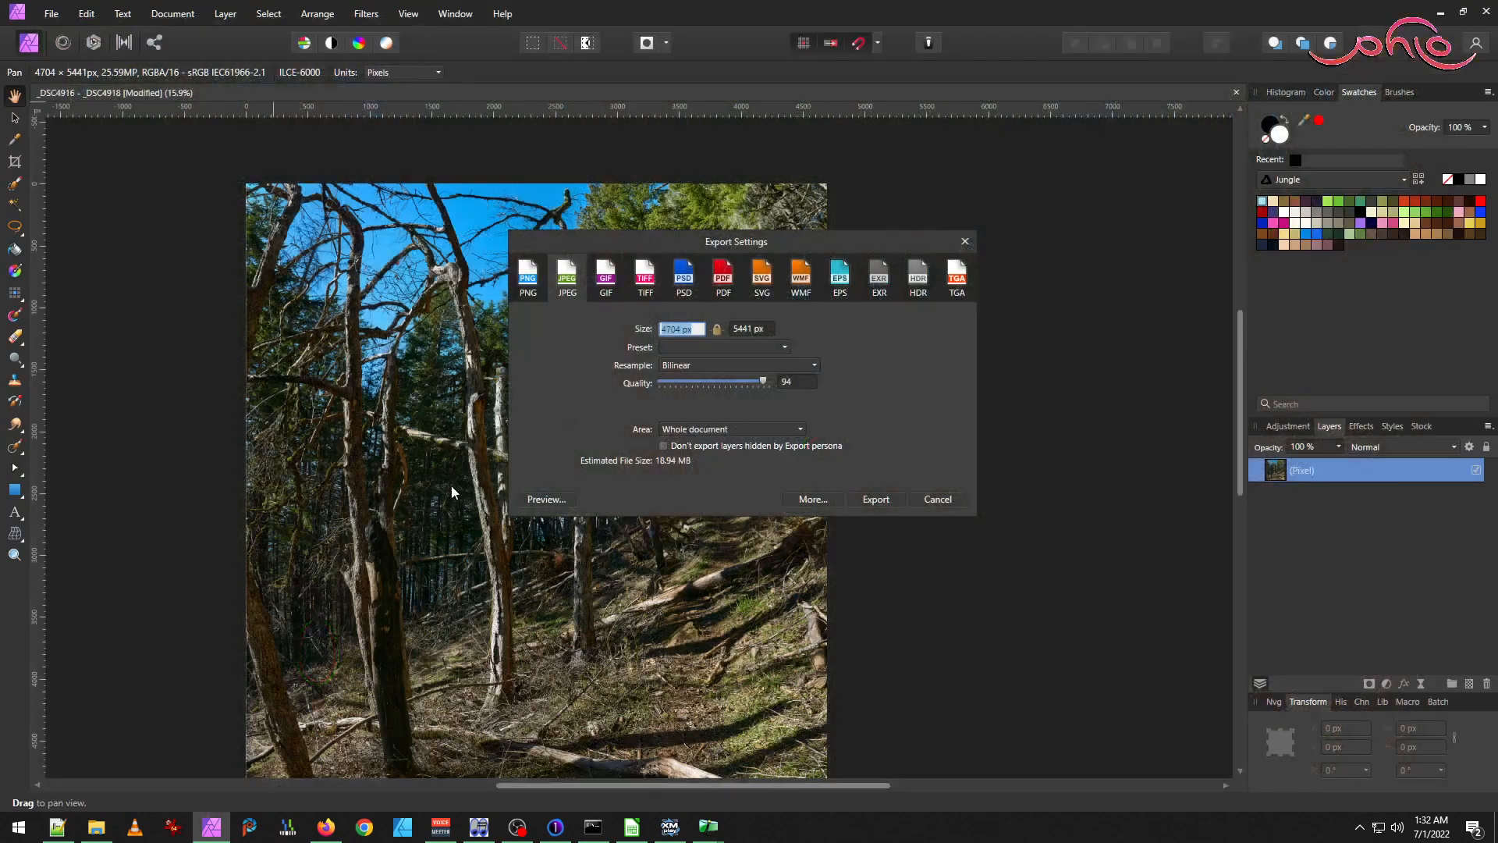
click(896, 498)
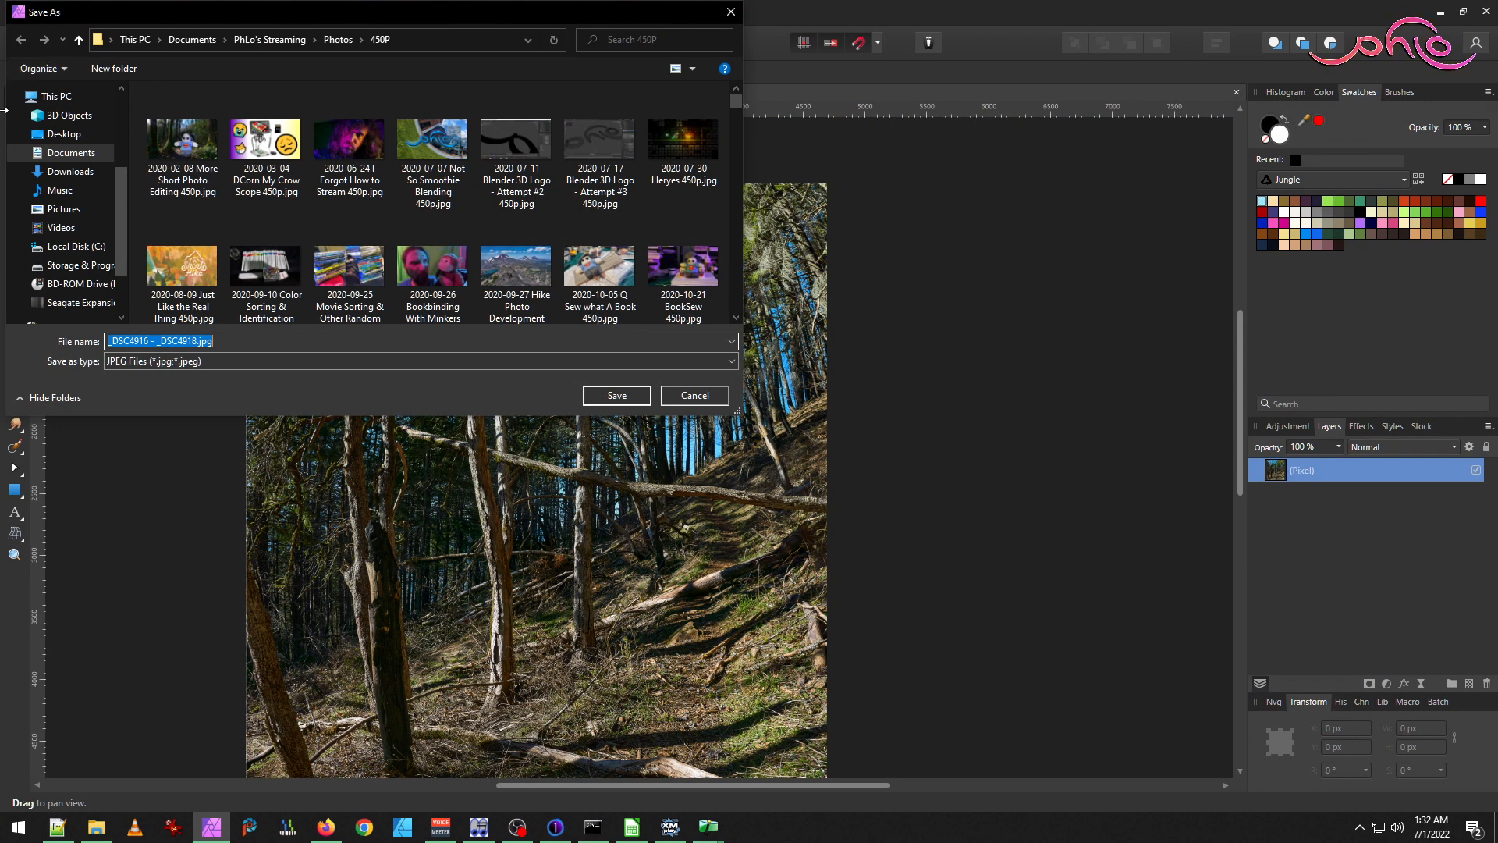
Save the JPEG as "_DSC4916 - _DSC4918.jpg" in the 2022-02-12 Herman Creek, Nick Eaton and Gorton Creek Loop Hike folder under Photos & Videos, 2022.
click(87, 265)
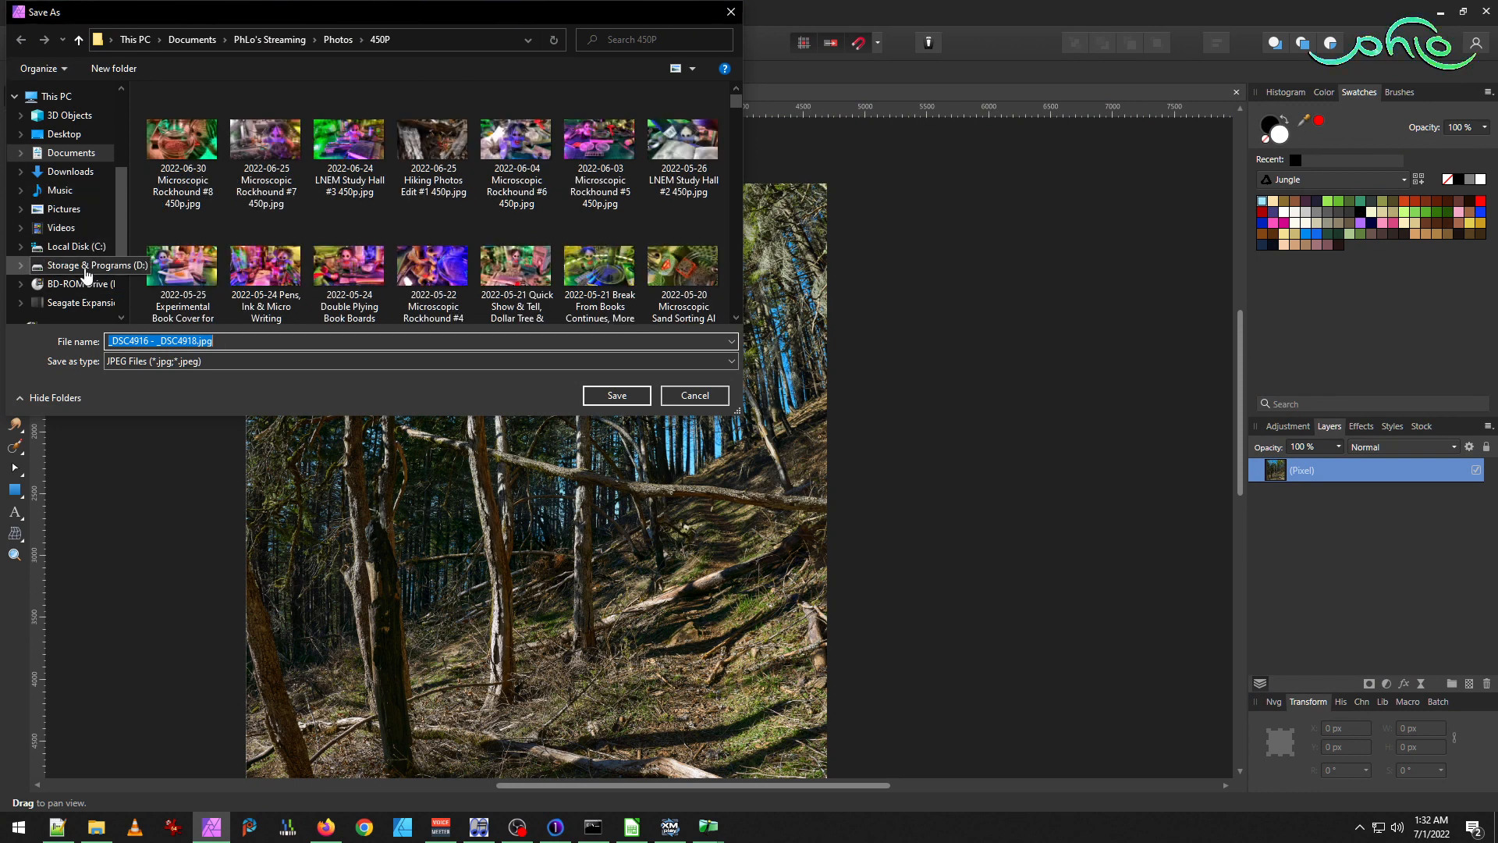
double_click(188, 196)
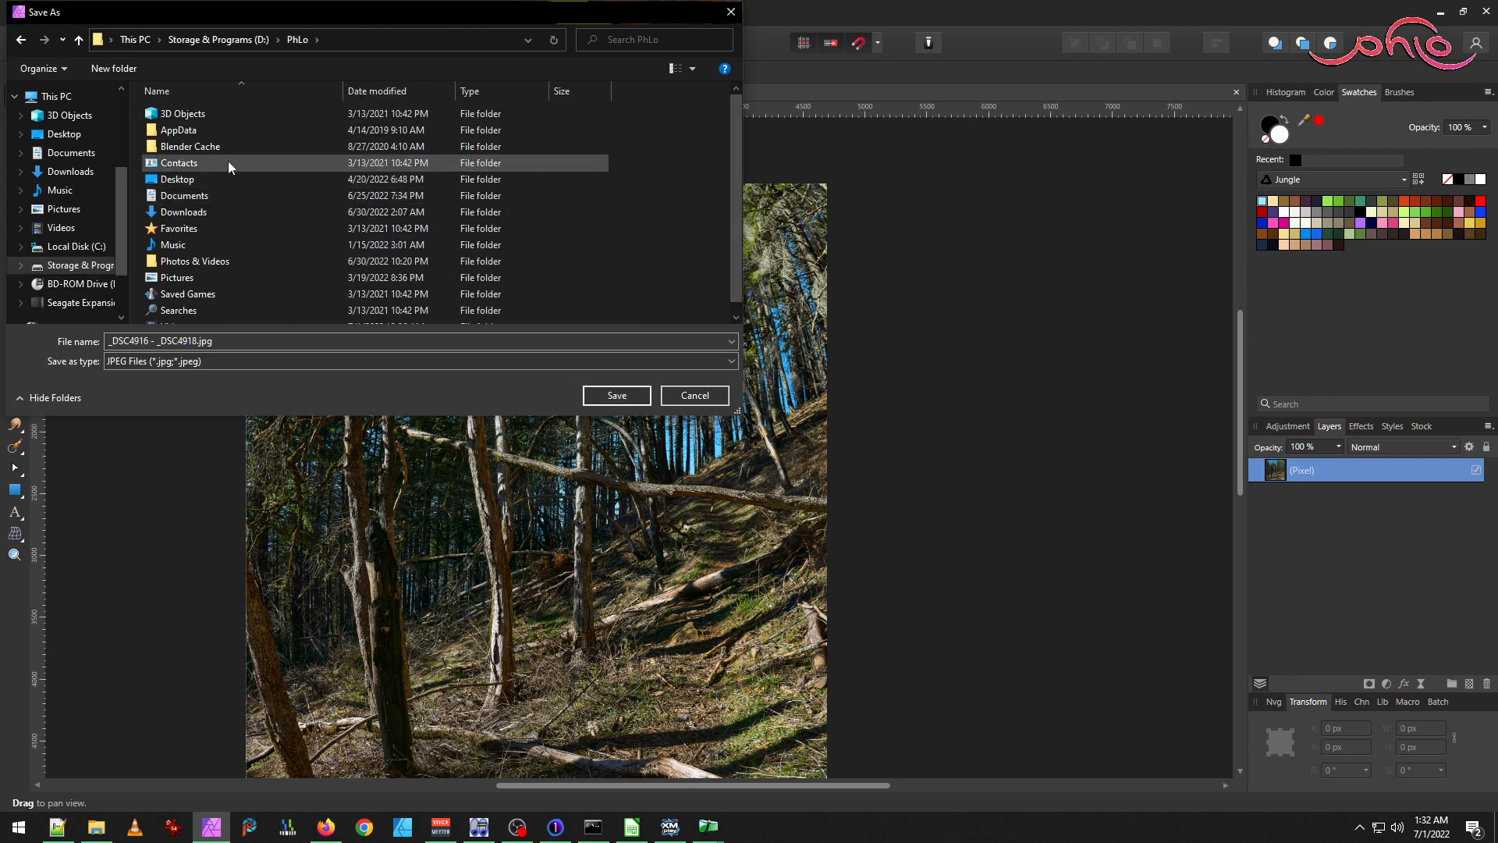
click(203, 264)
double_click(203, 264)
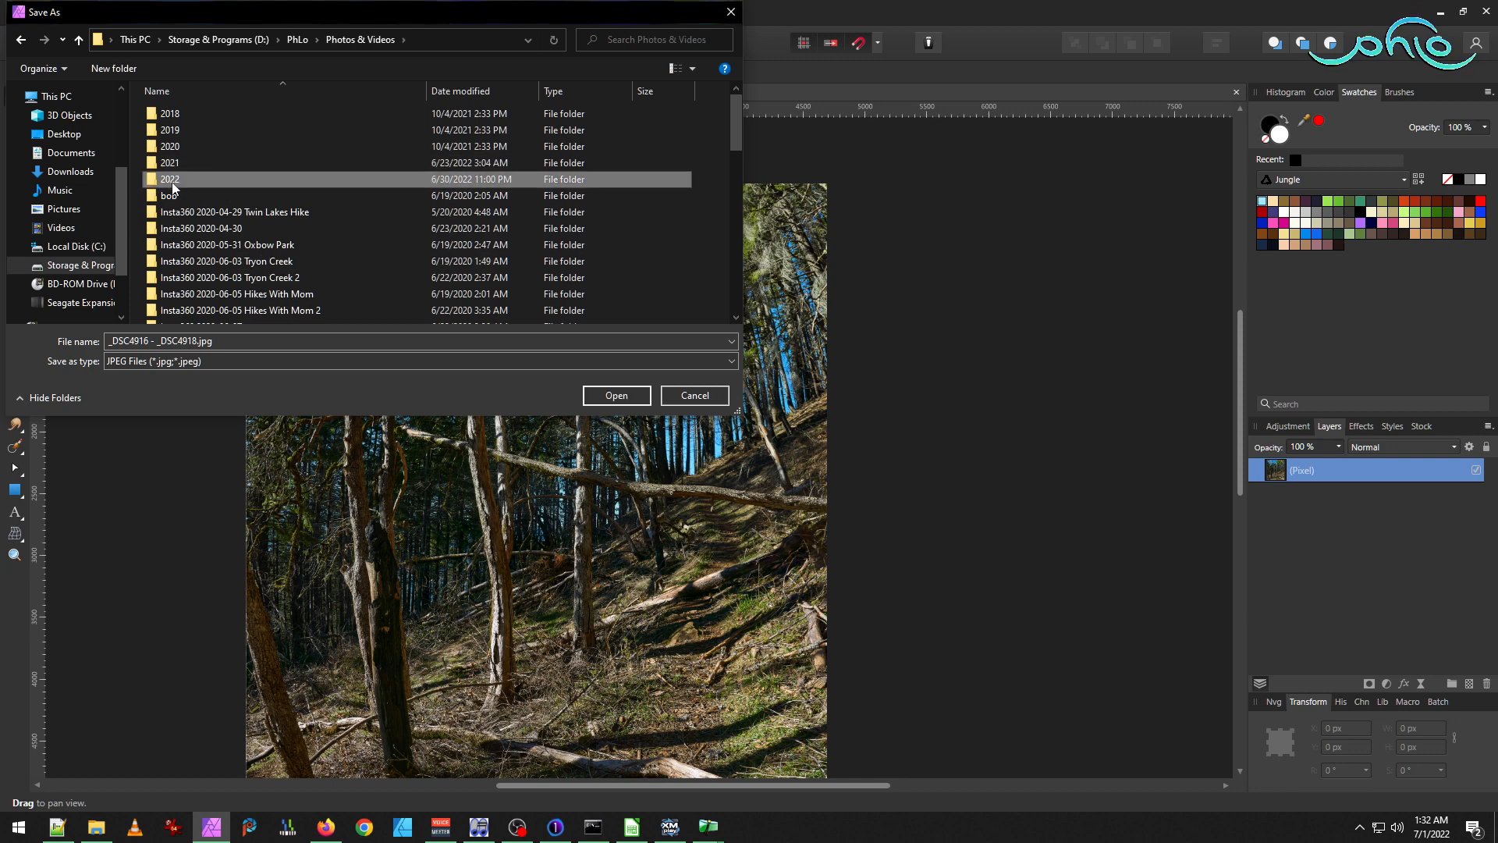
double_click(172, 181)
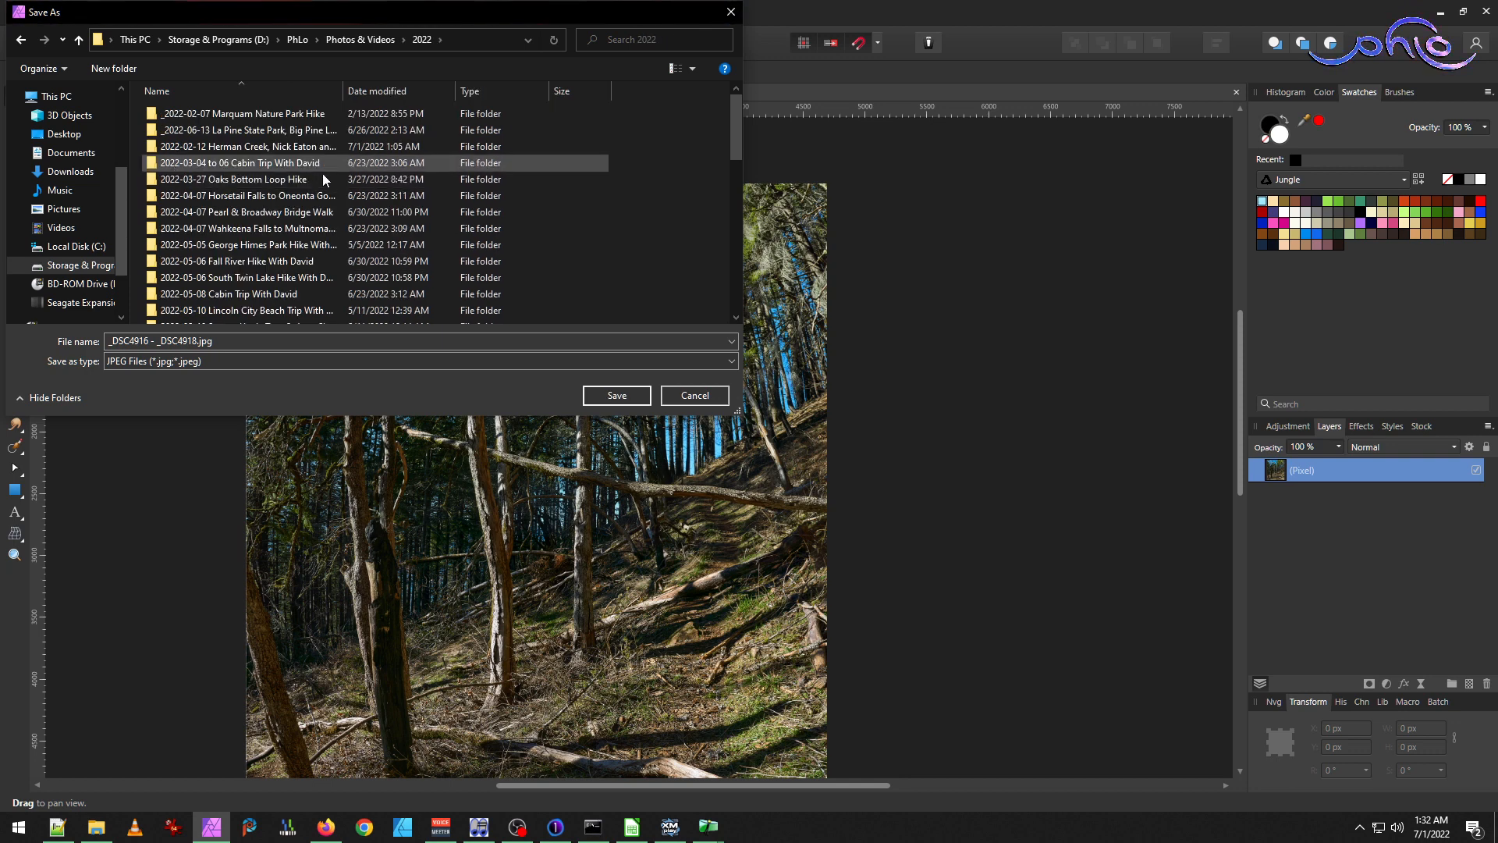
double_click(255, 146)
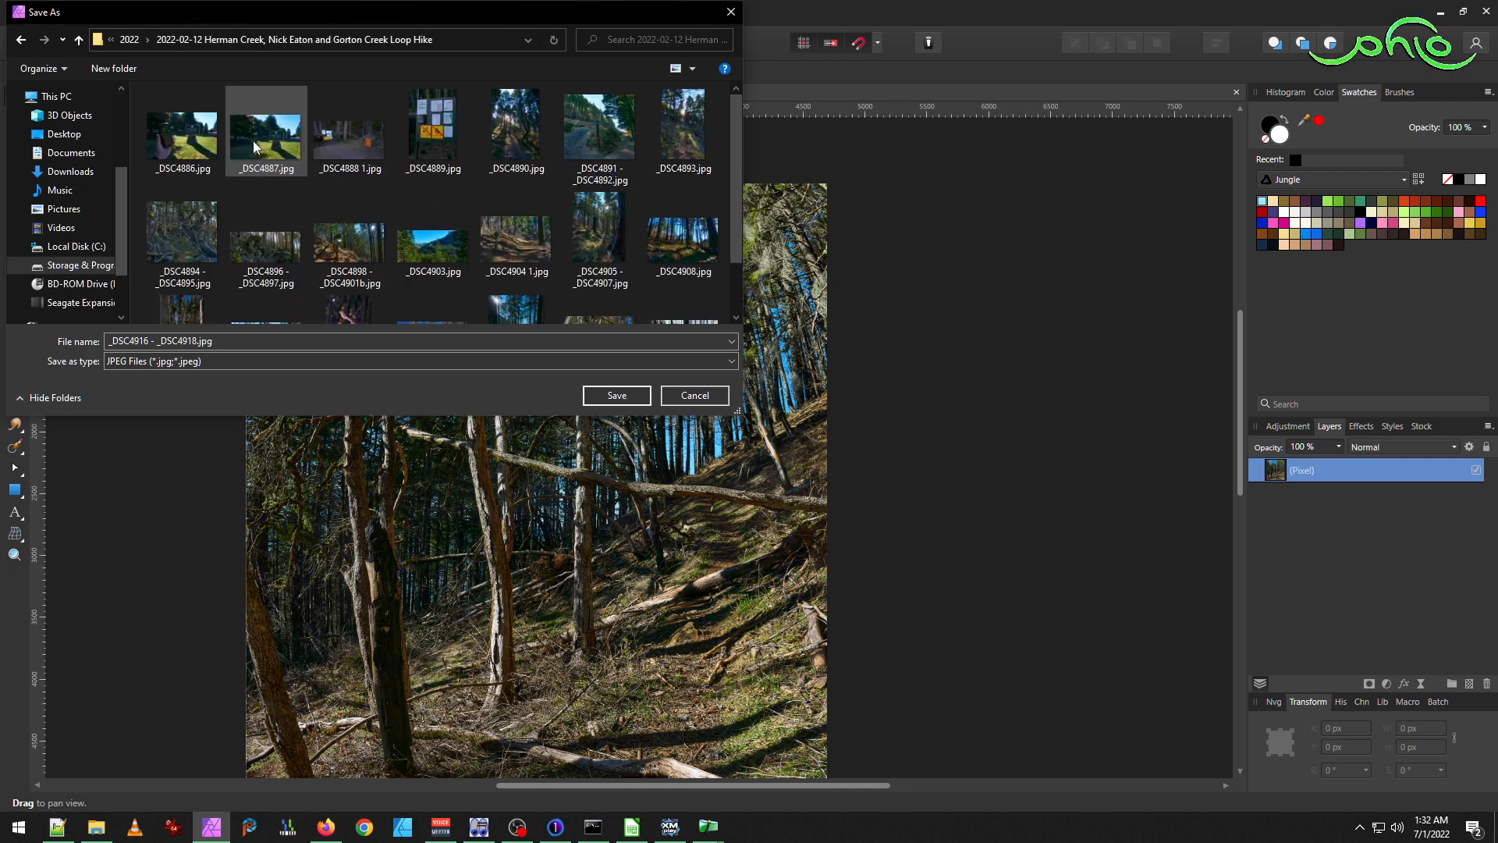
click(629, 399)
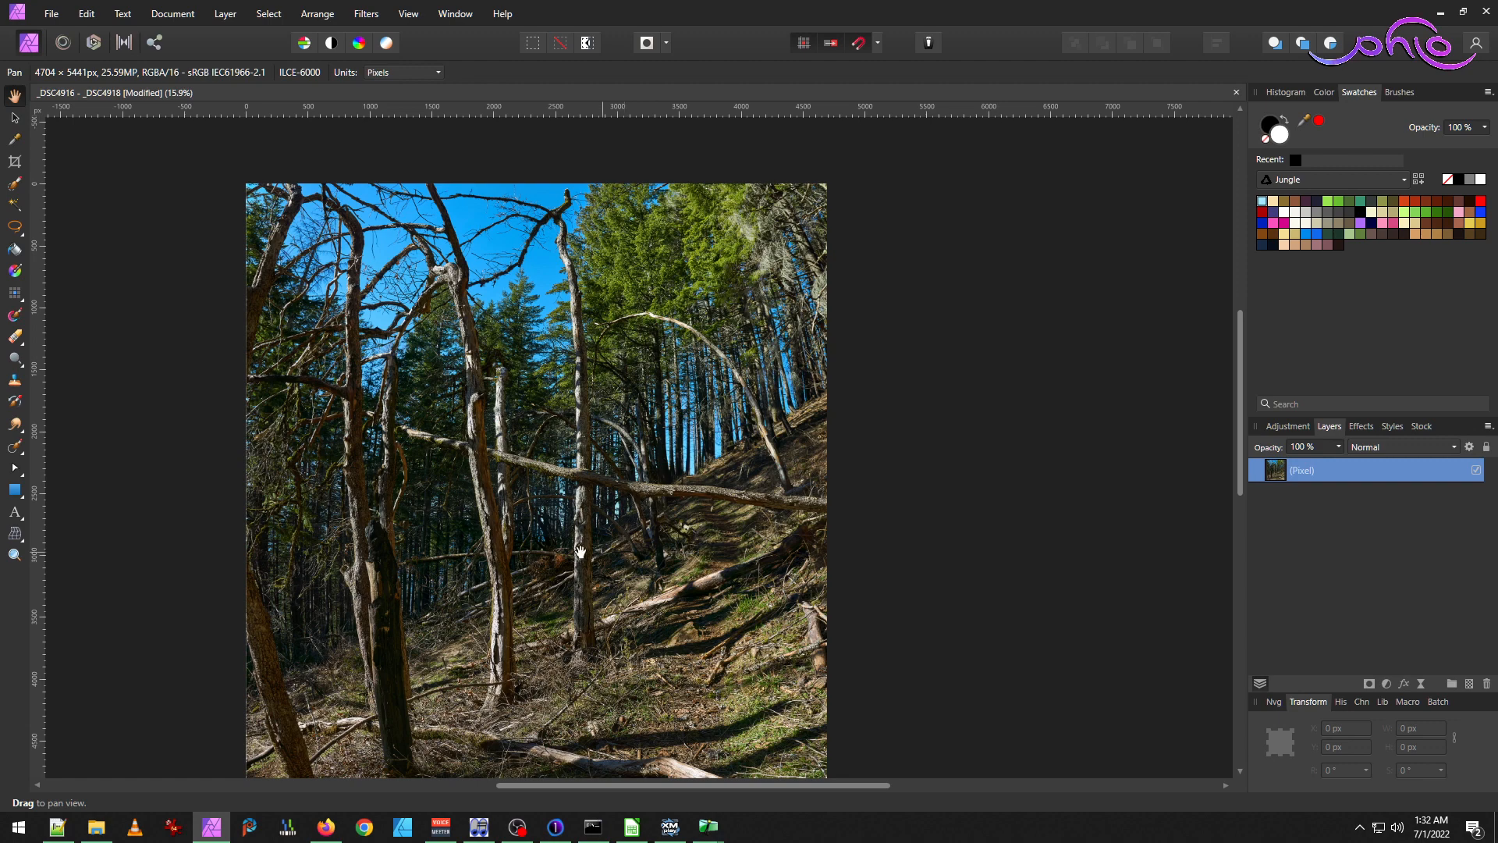
Open the exported _DSC4916 - _DSC4918.jpg from File Explorer to review it, close it, and return to Affinity Photo.
click(104, 835)
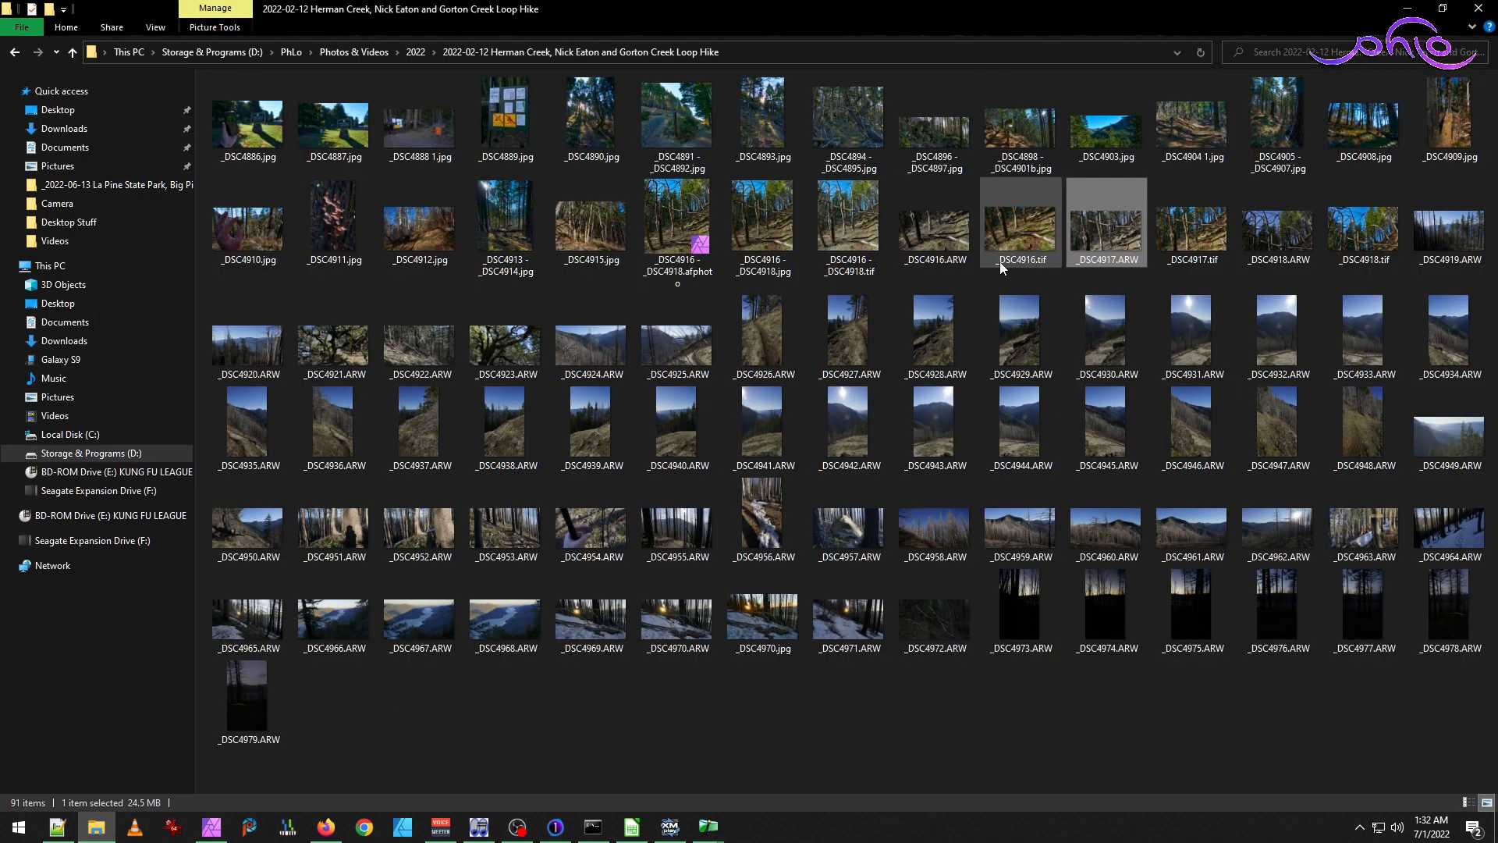
double_click(747, 234)
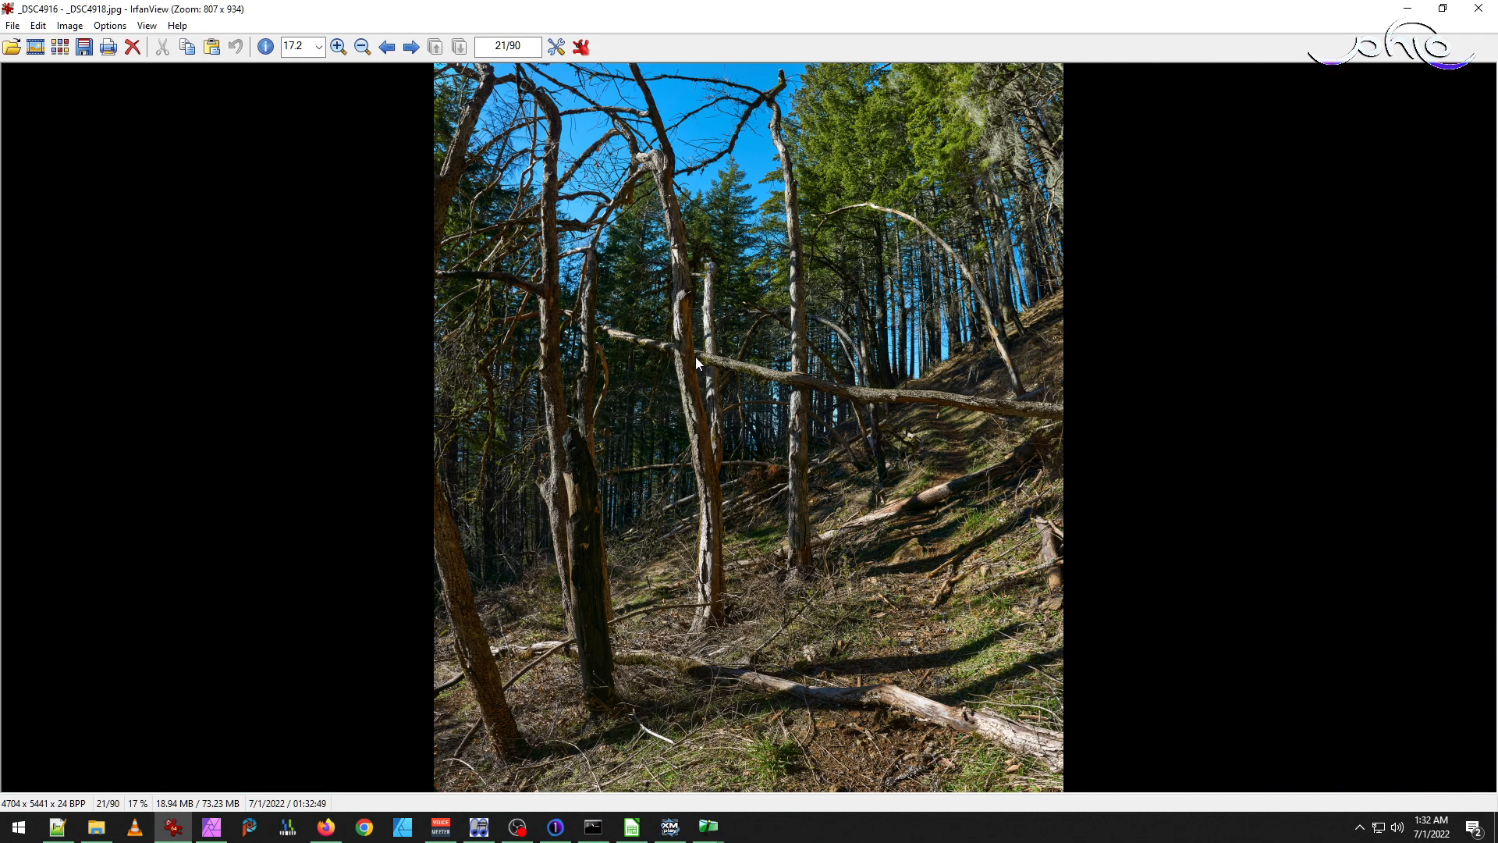
key(Escape)
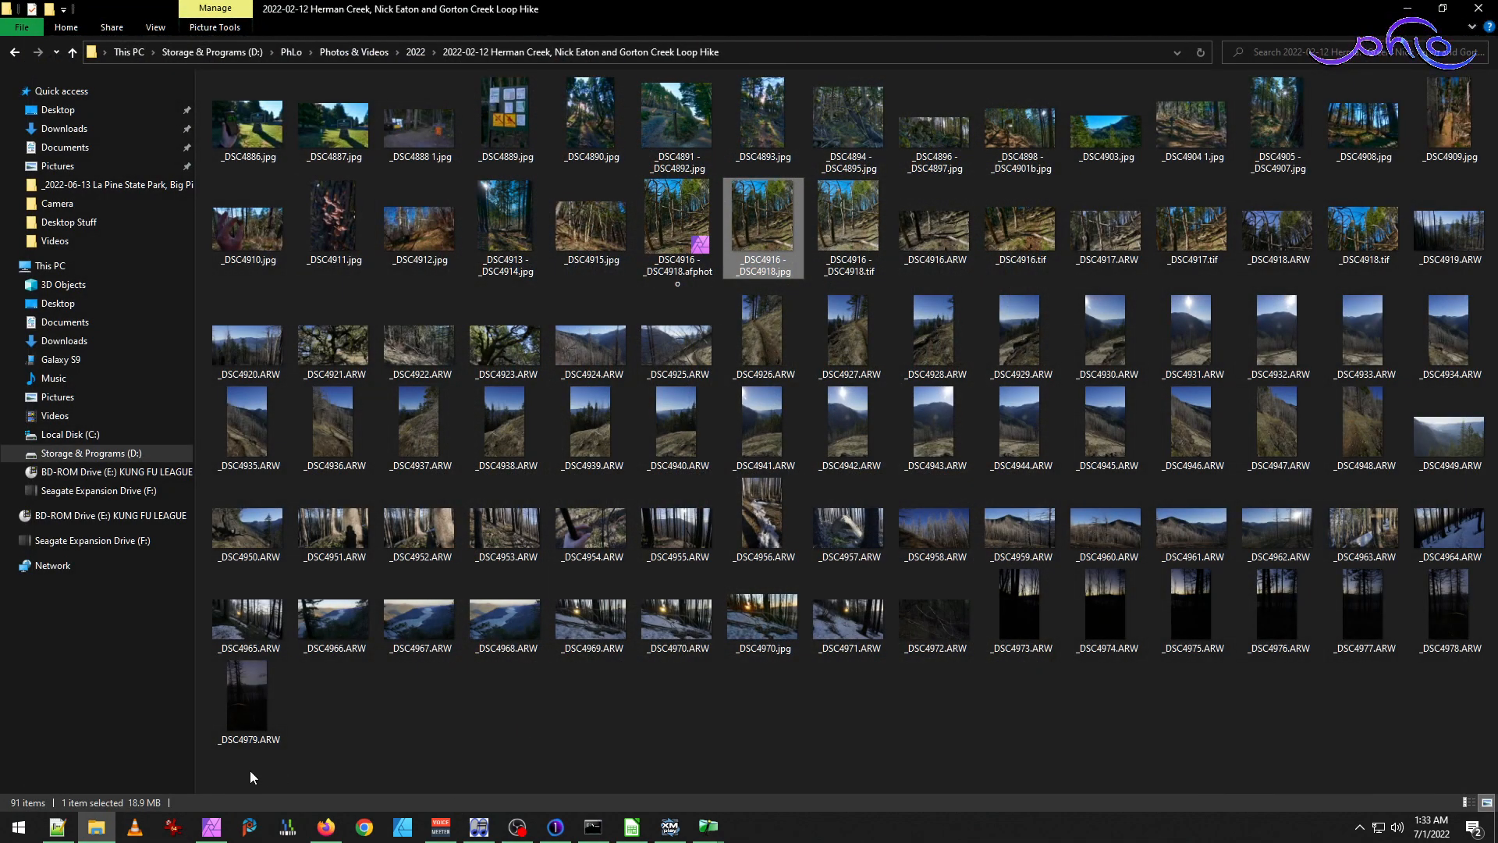
click(211, 827)
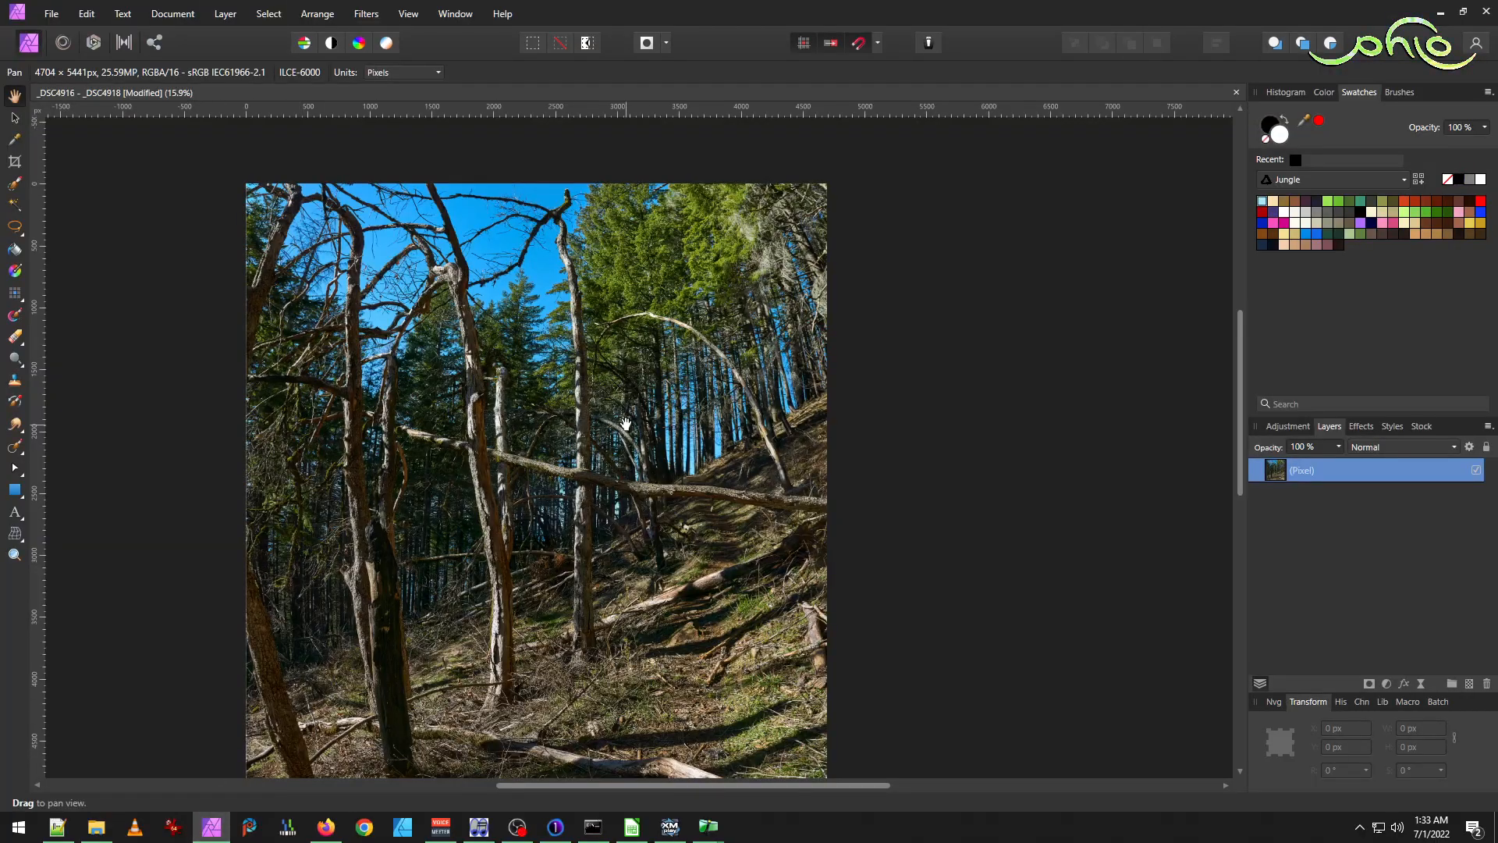
Start a mesh warp on the whole photo in Source mode and add vertical mesh lines by the tall dead trunk and near the right edge.
scroll(624, 425, down, 1)
scroll(497, 445, down, 1)
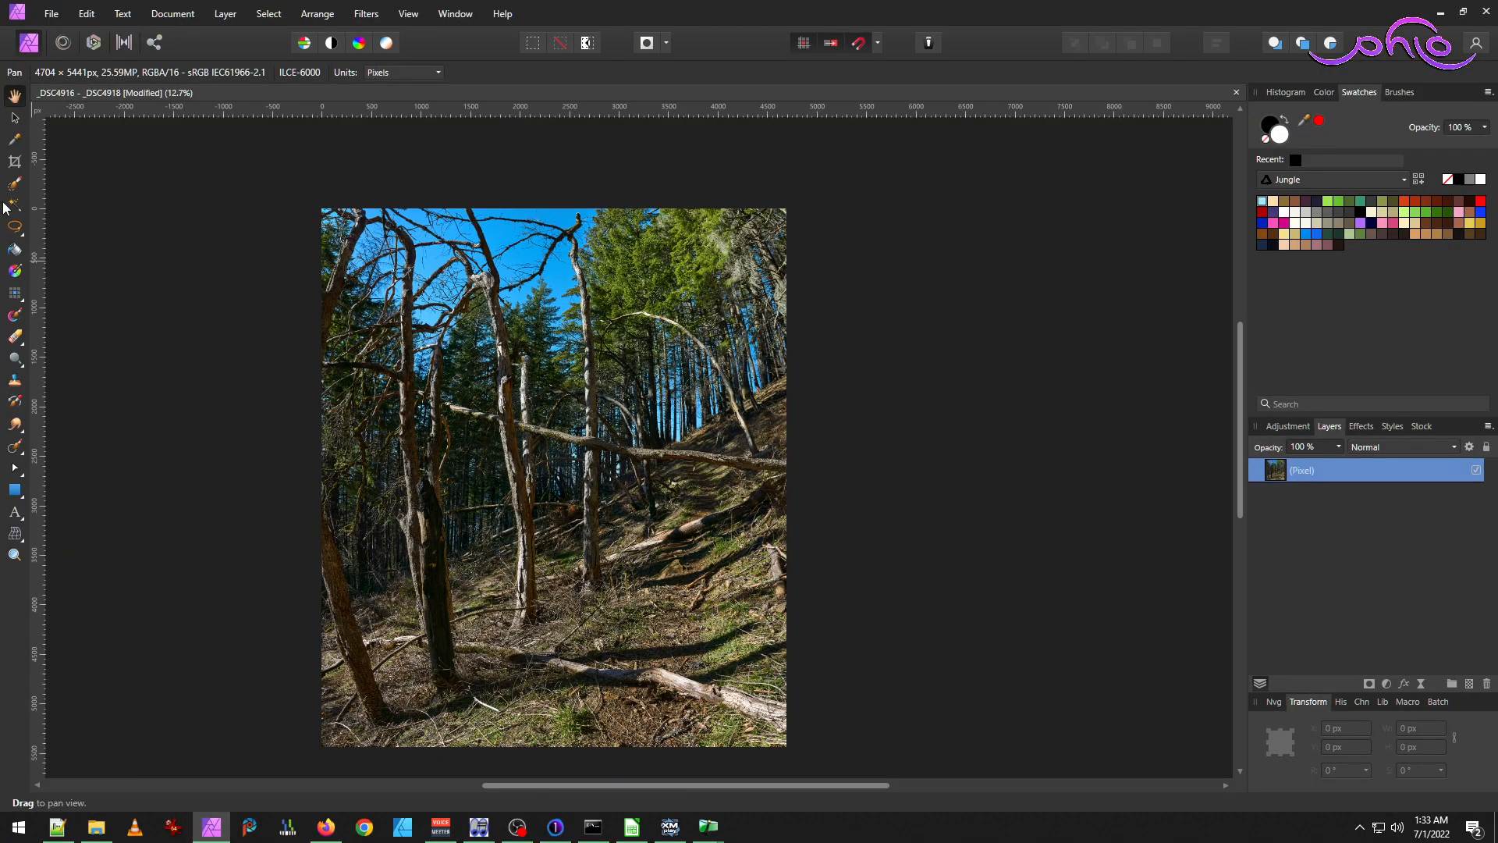
click(15, 534)
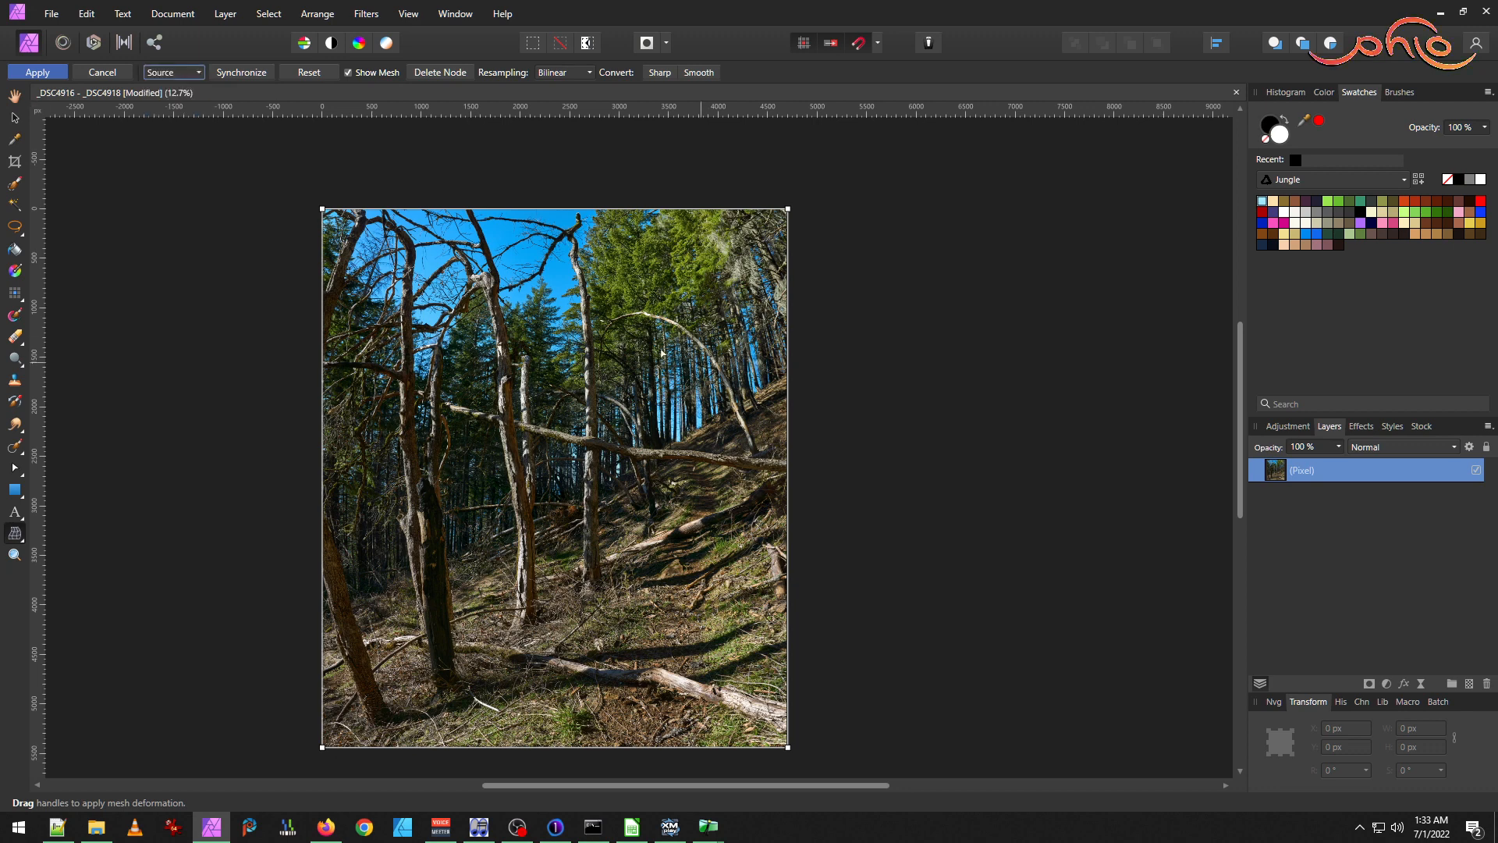
click(418, 210)
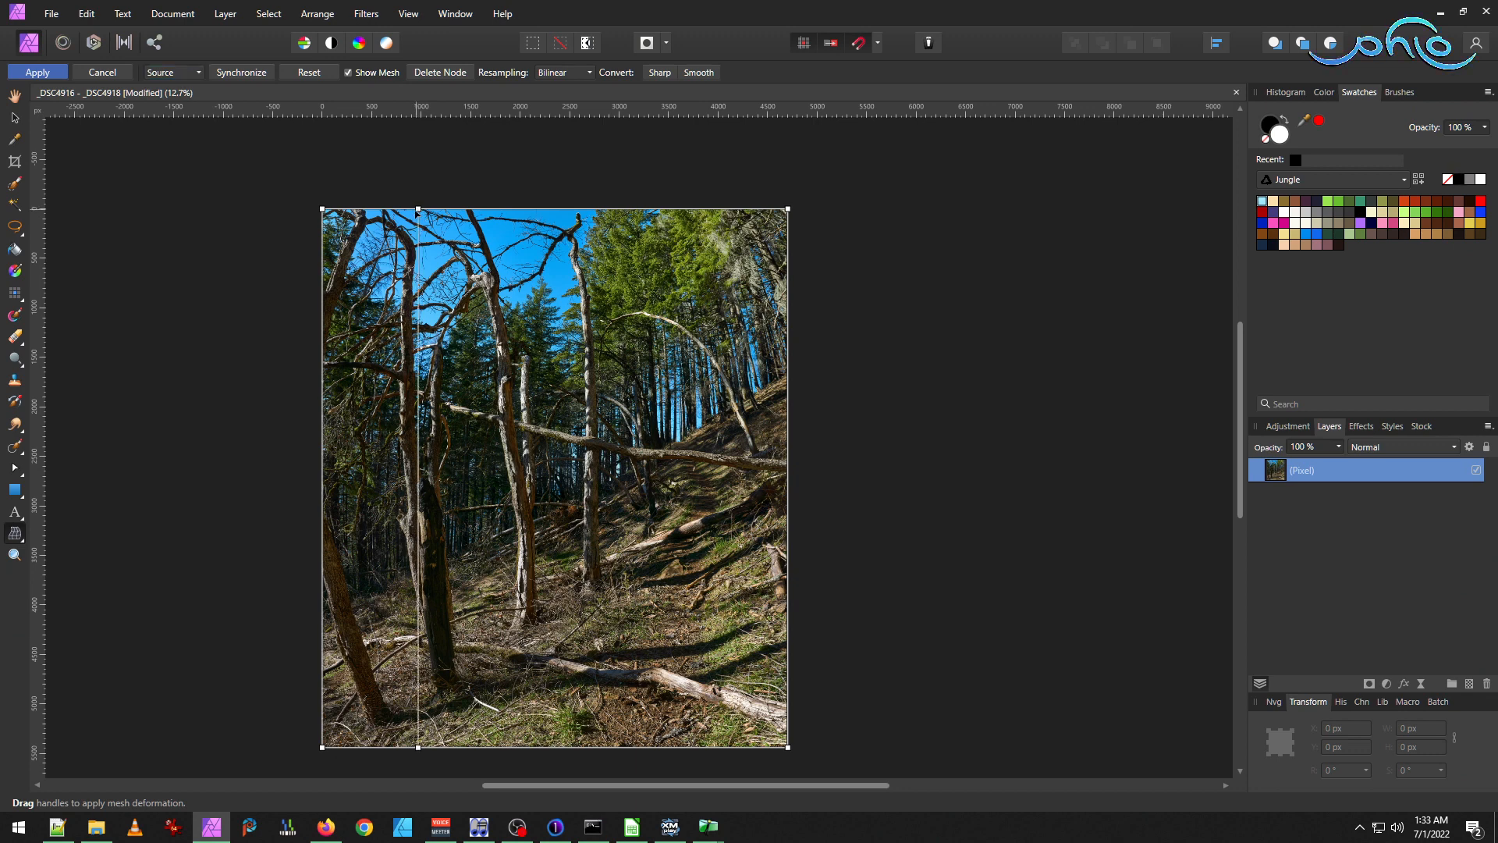
click(710, 747)
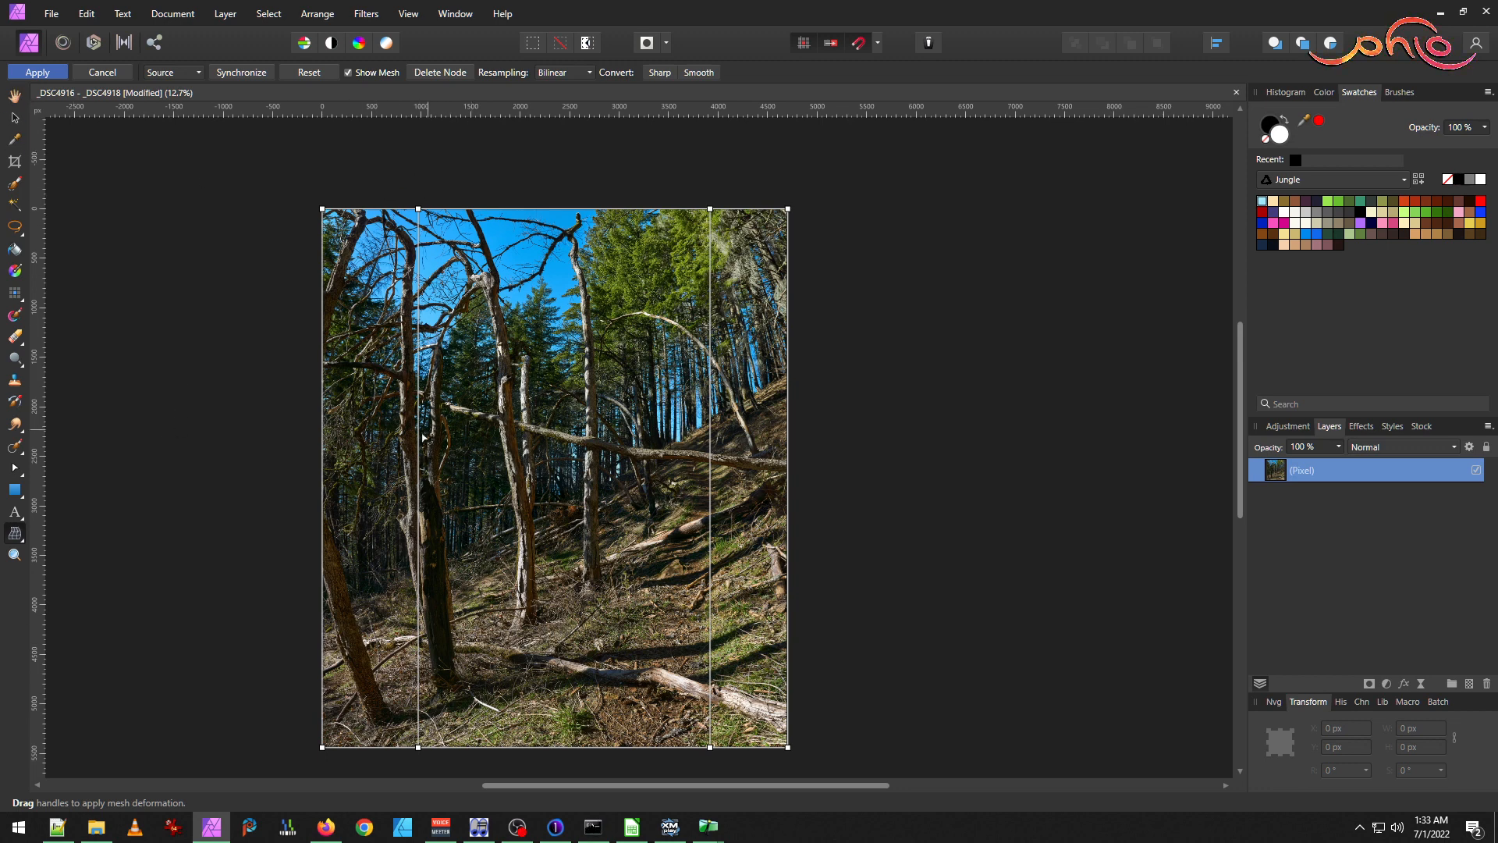
Bend the left mesh line along the dead trunk, bow the photo's side edges and right mesh line outward, and apply the warp.
drag(420, 441, 404, 446)
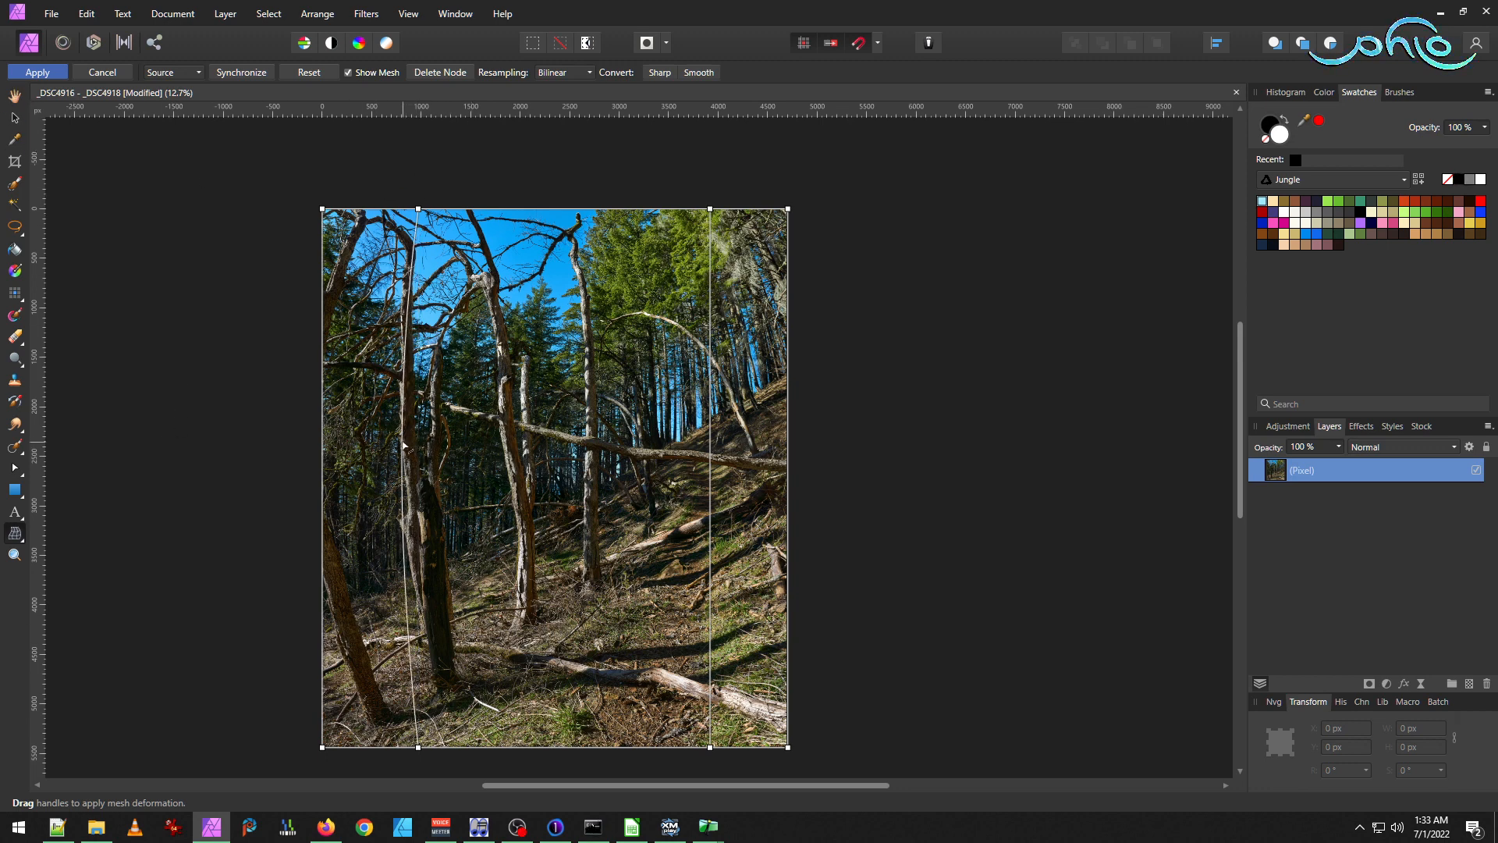
drag(420, 749, 430, 749)
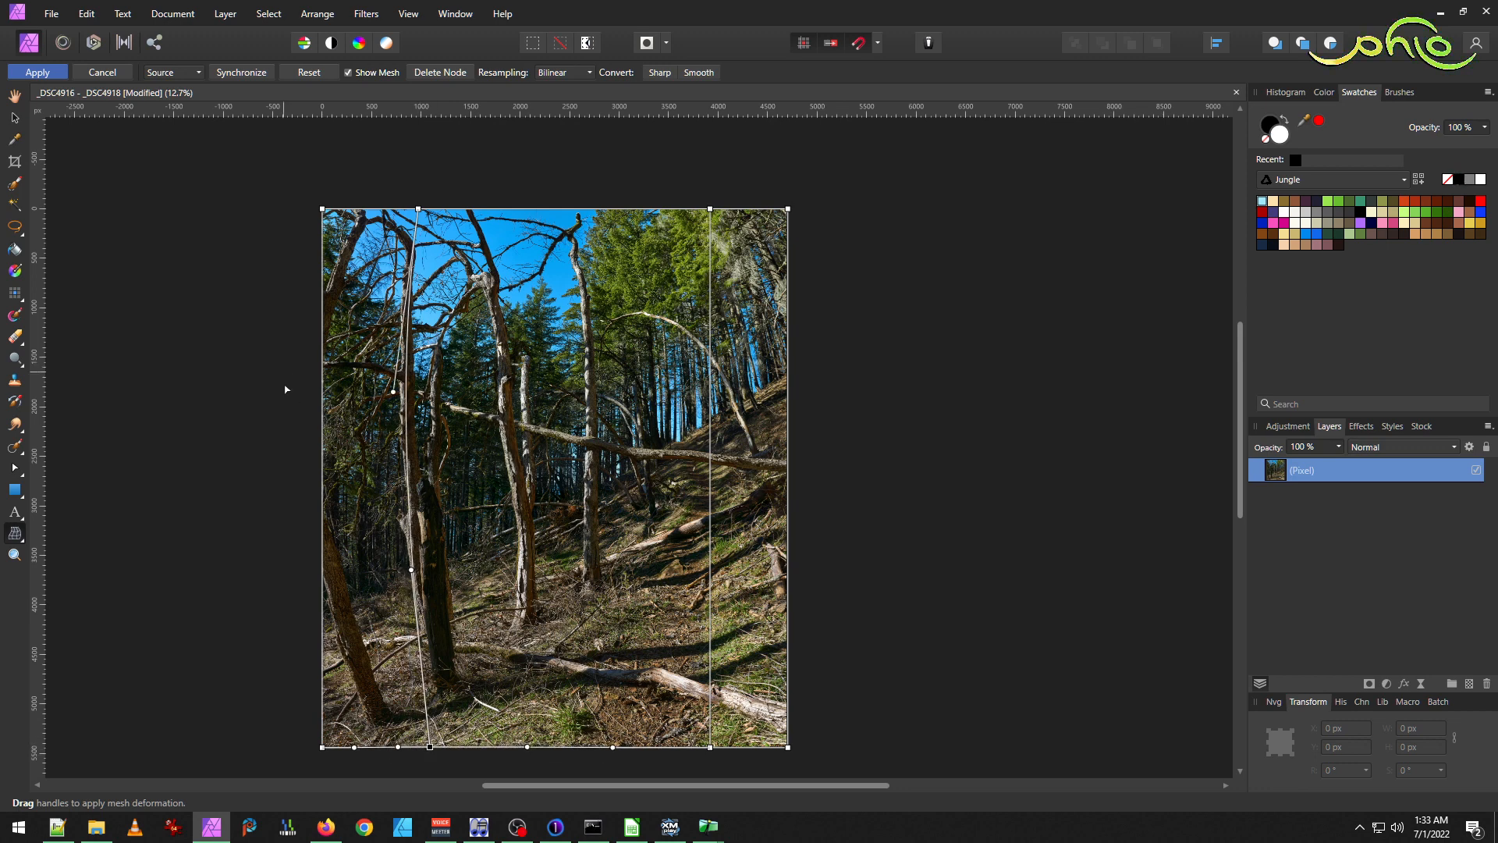
drag(323, 428, 300, 425)
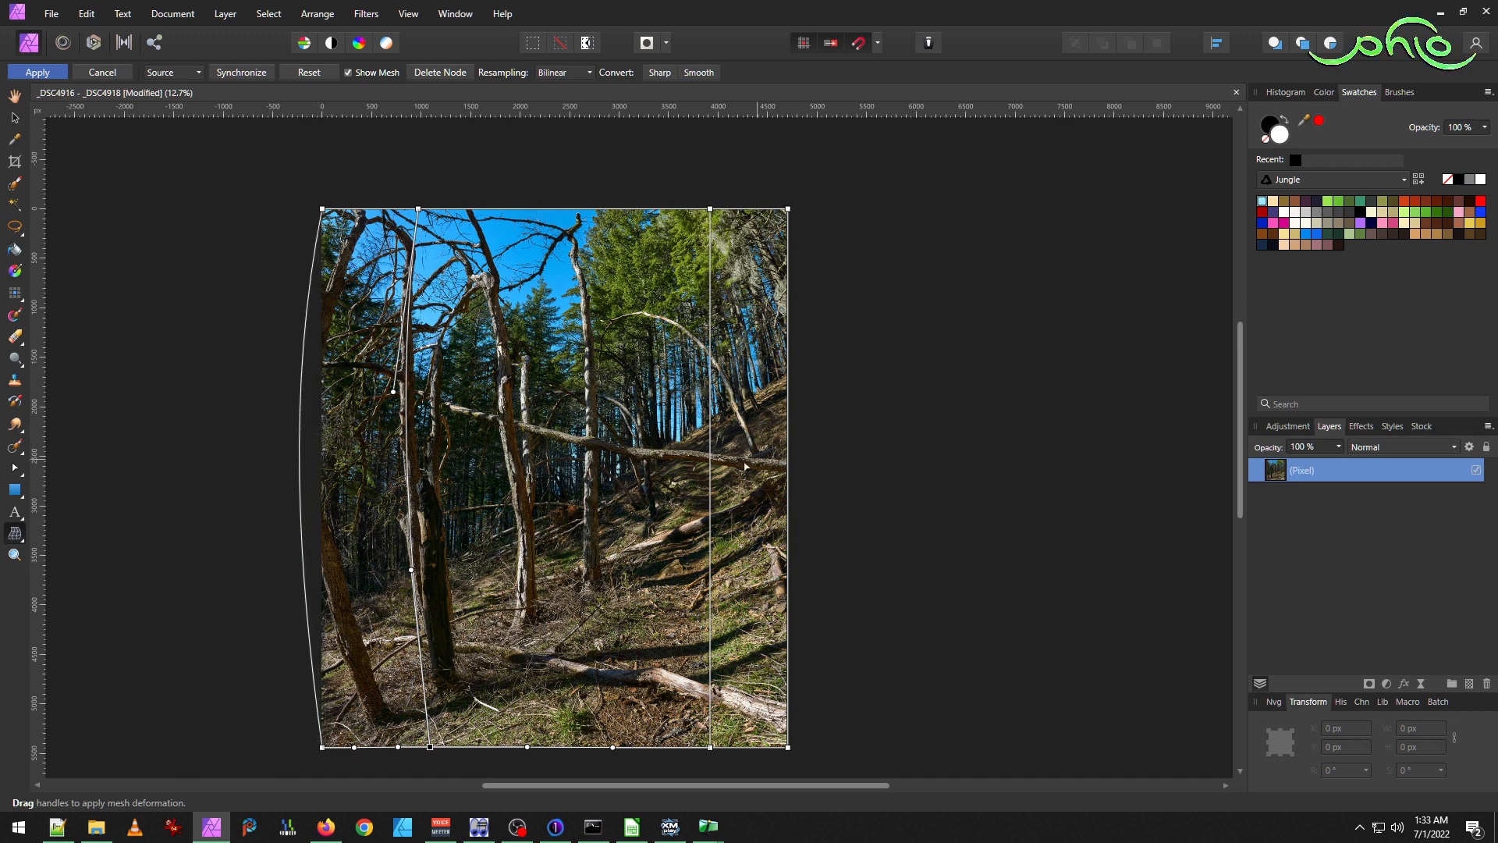
drag(711, 467, 808, 439)
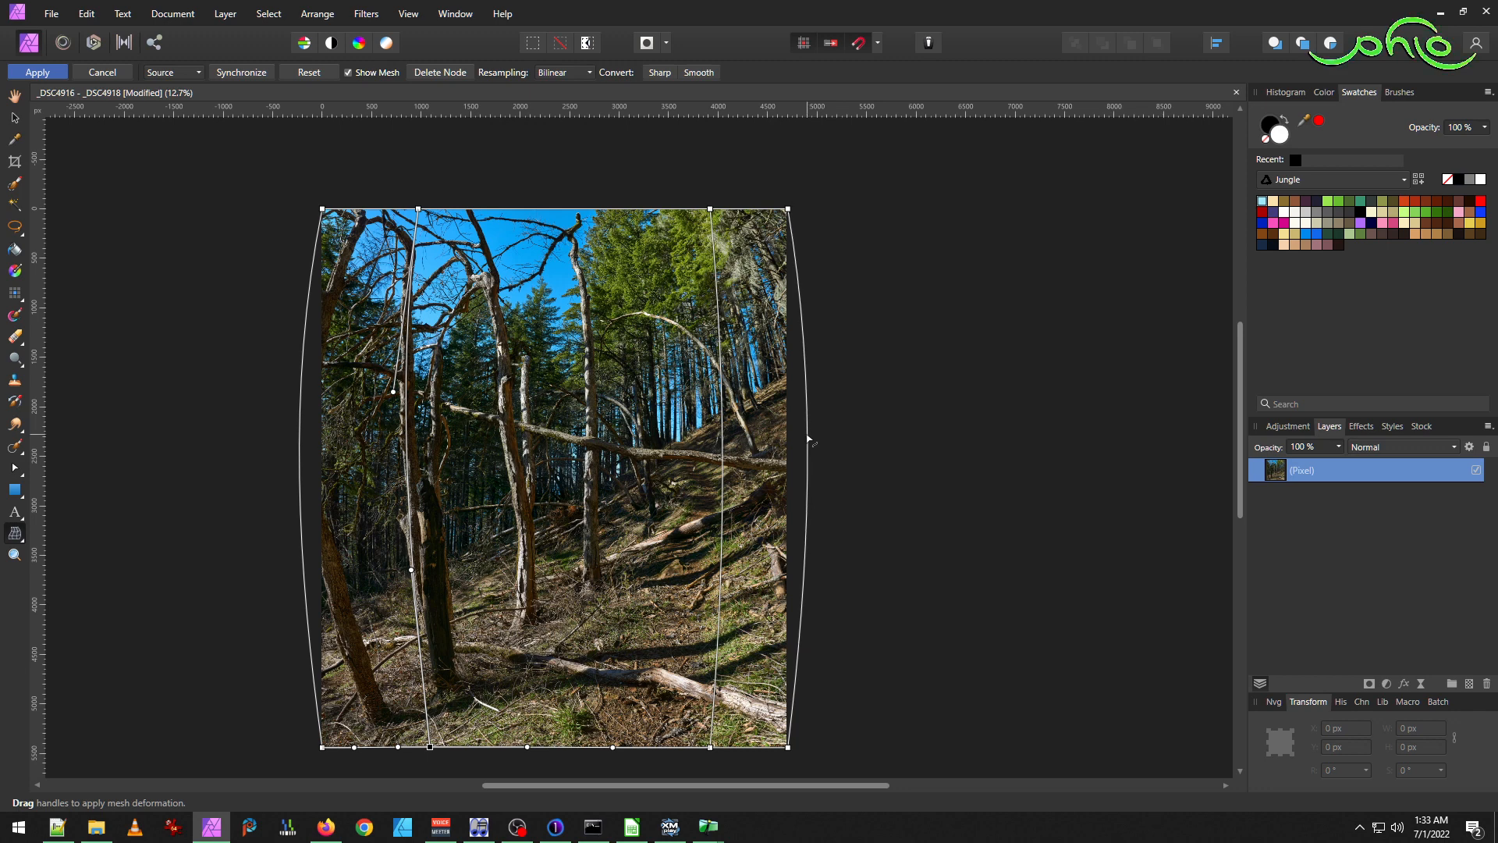
click(37, 71)
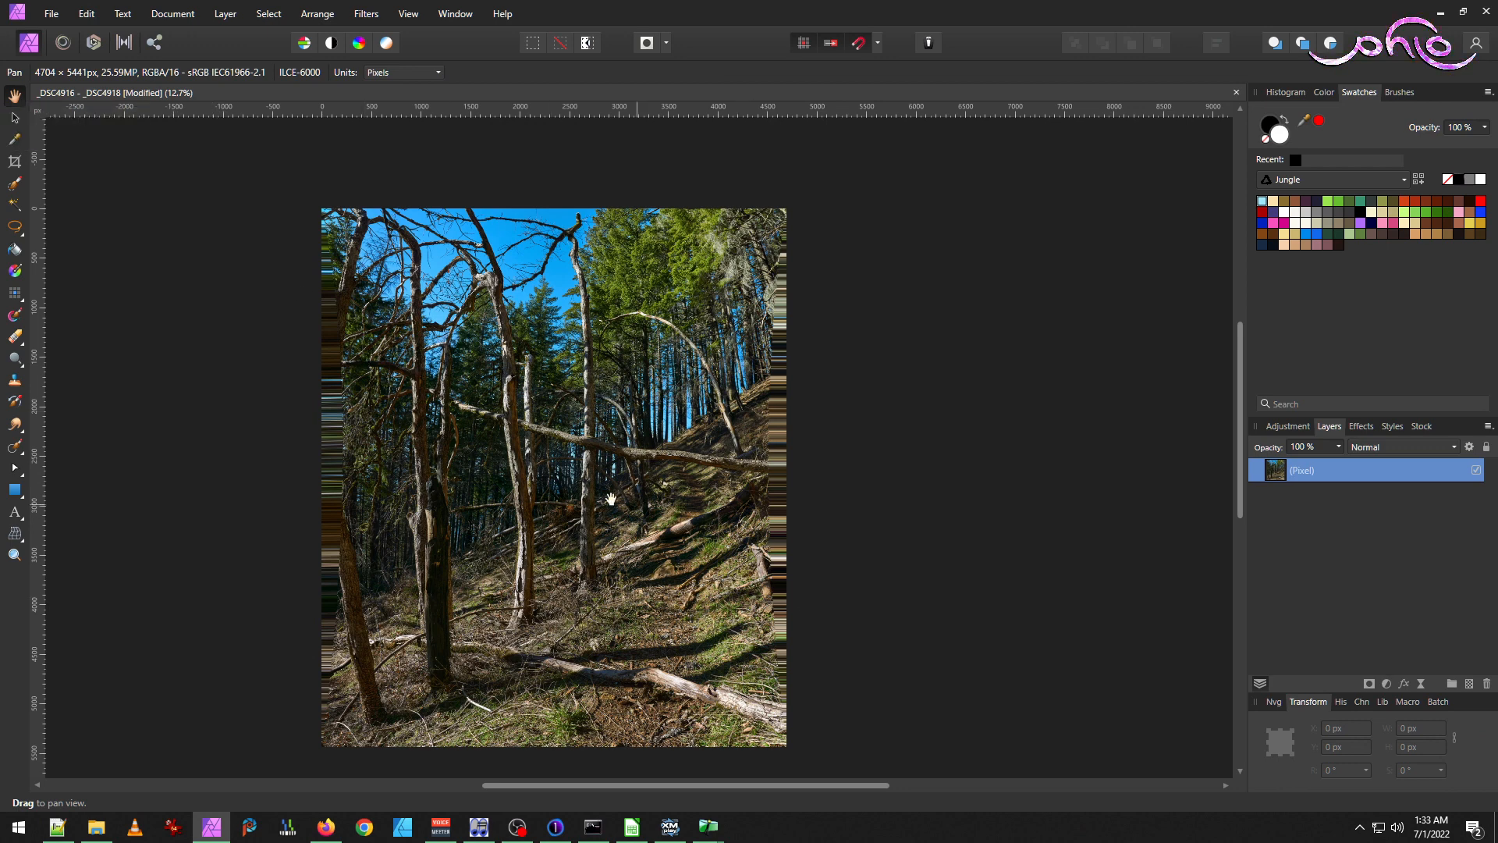
Crop the photo unconstrained to 4278 x 5441 px, keeping its full height and trimming the streaked left and right edges.
click(14, 161)
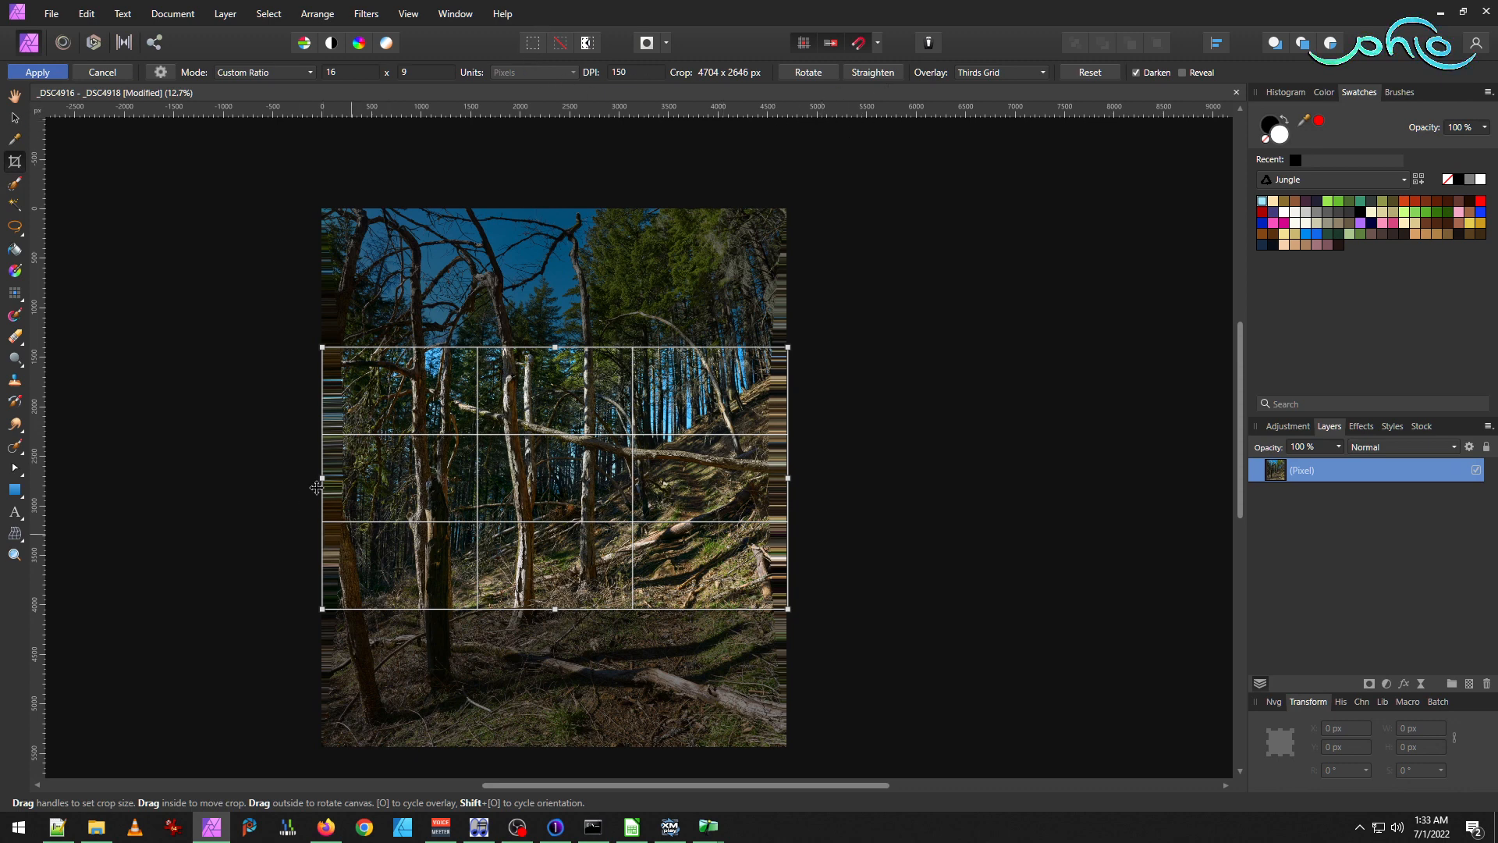
drag(341, 478, 354, 479)
click(278, 72)
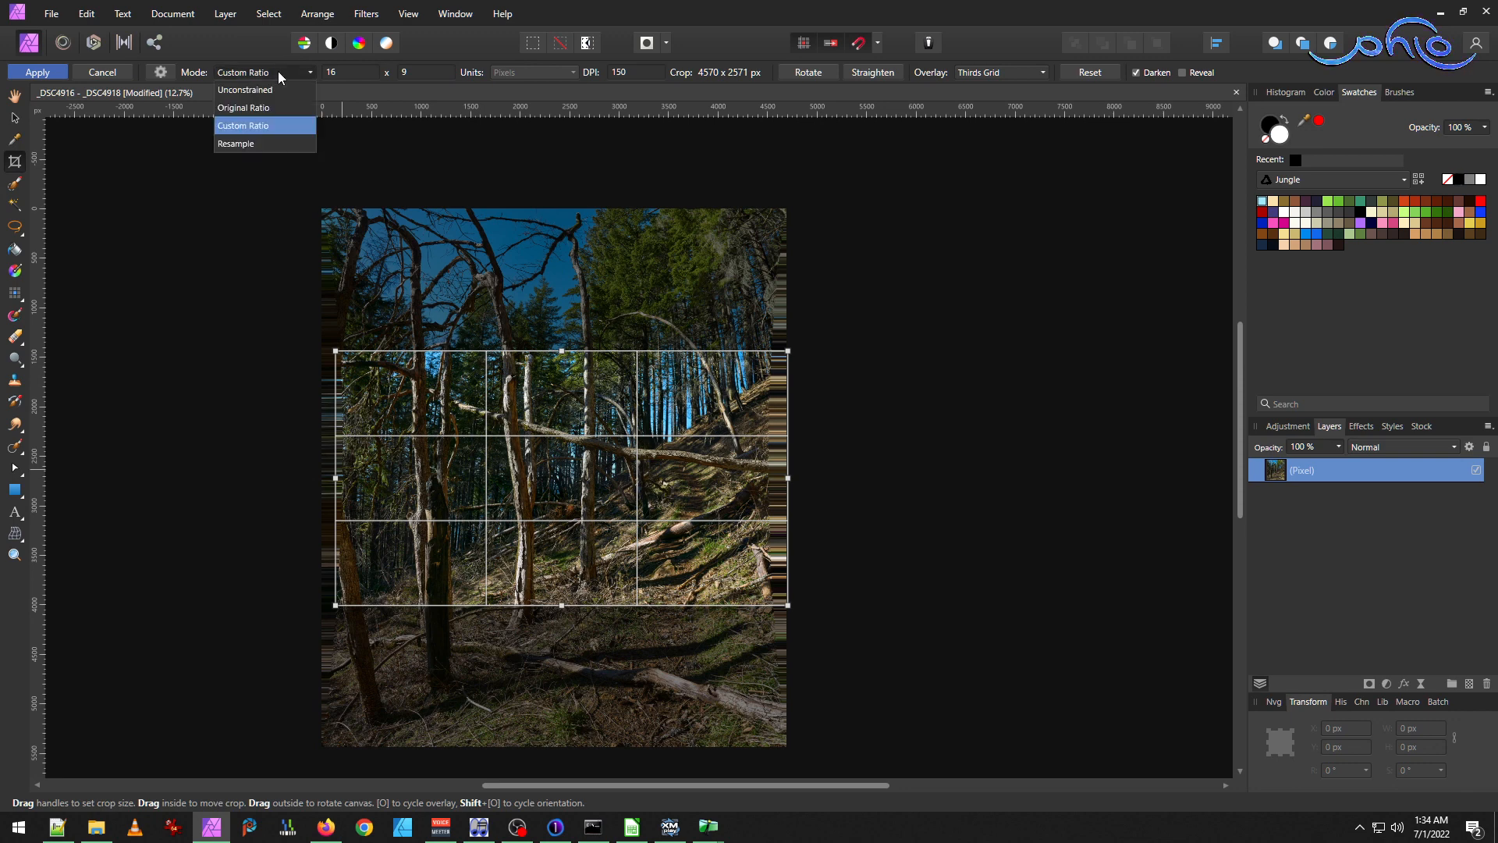
click(268, 88)
drag(566, 349, 566, 208)
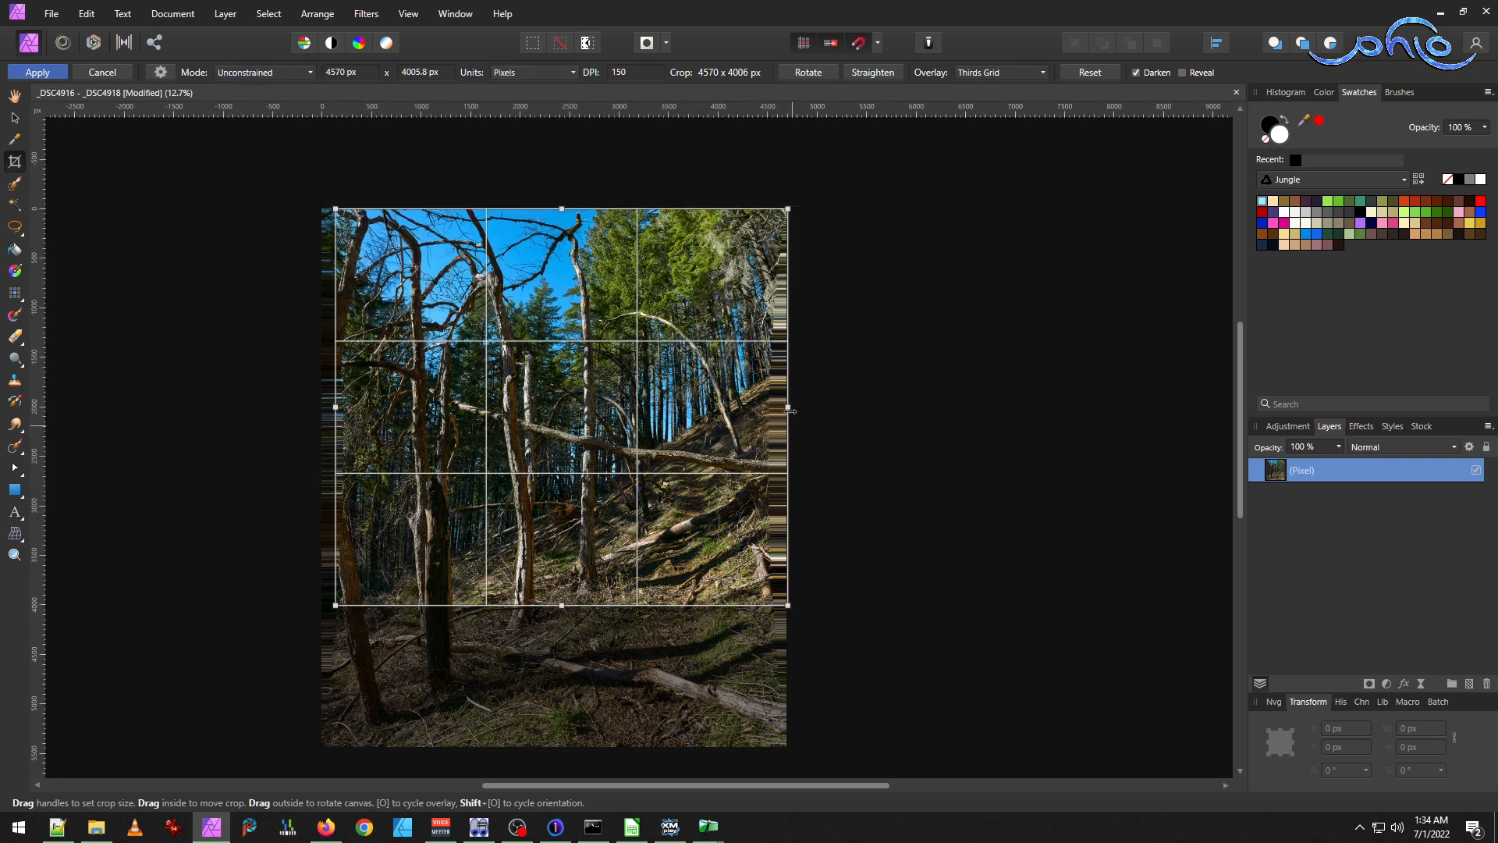
drag(788, 406, 770, 406)
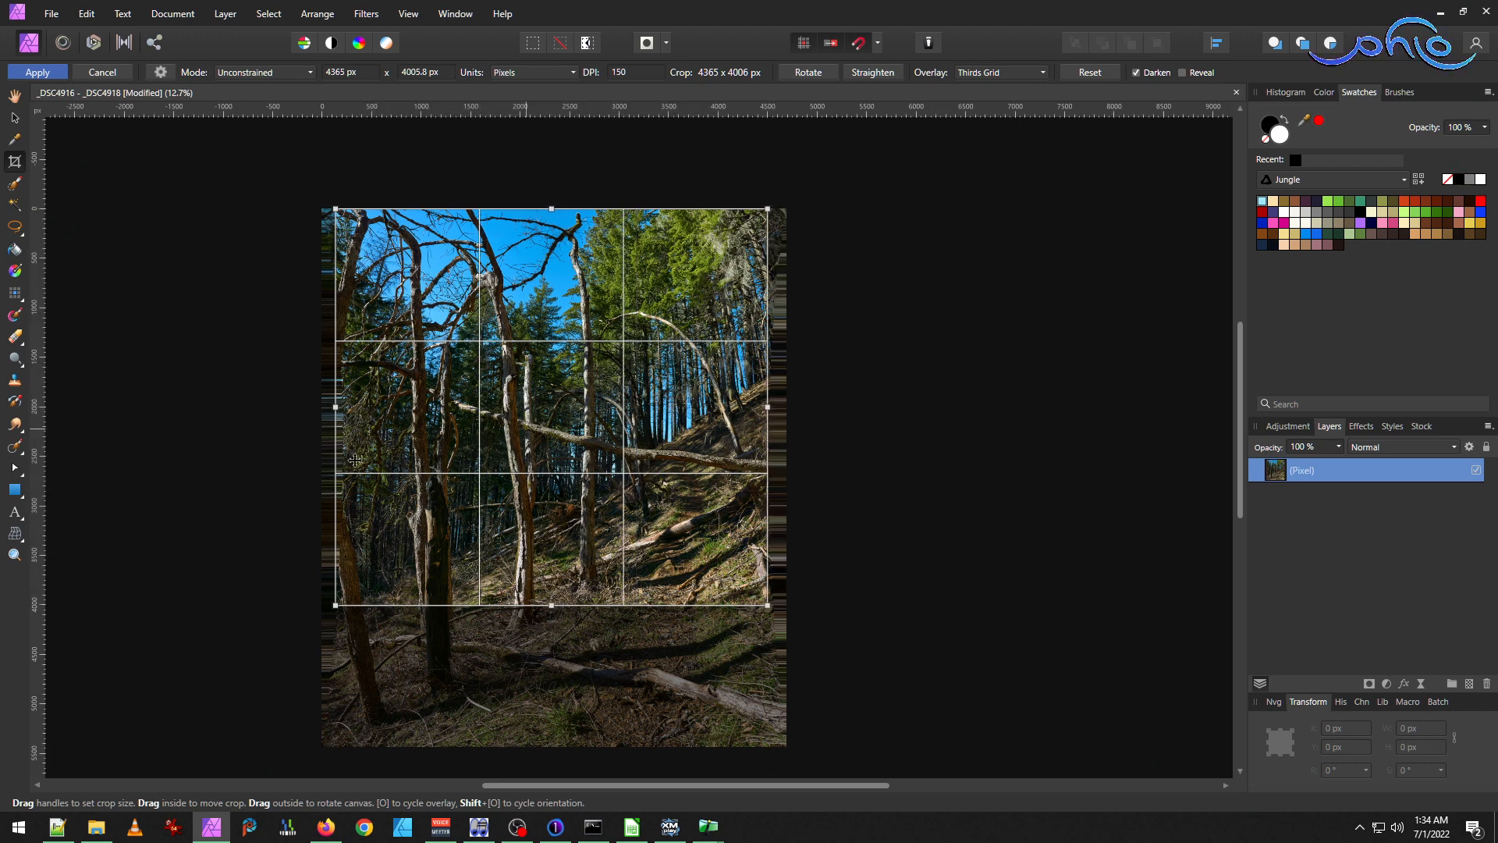
drag(343, 407, 346, 406)
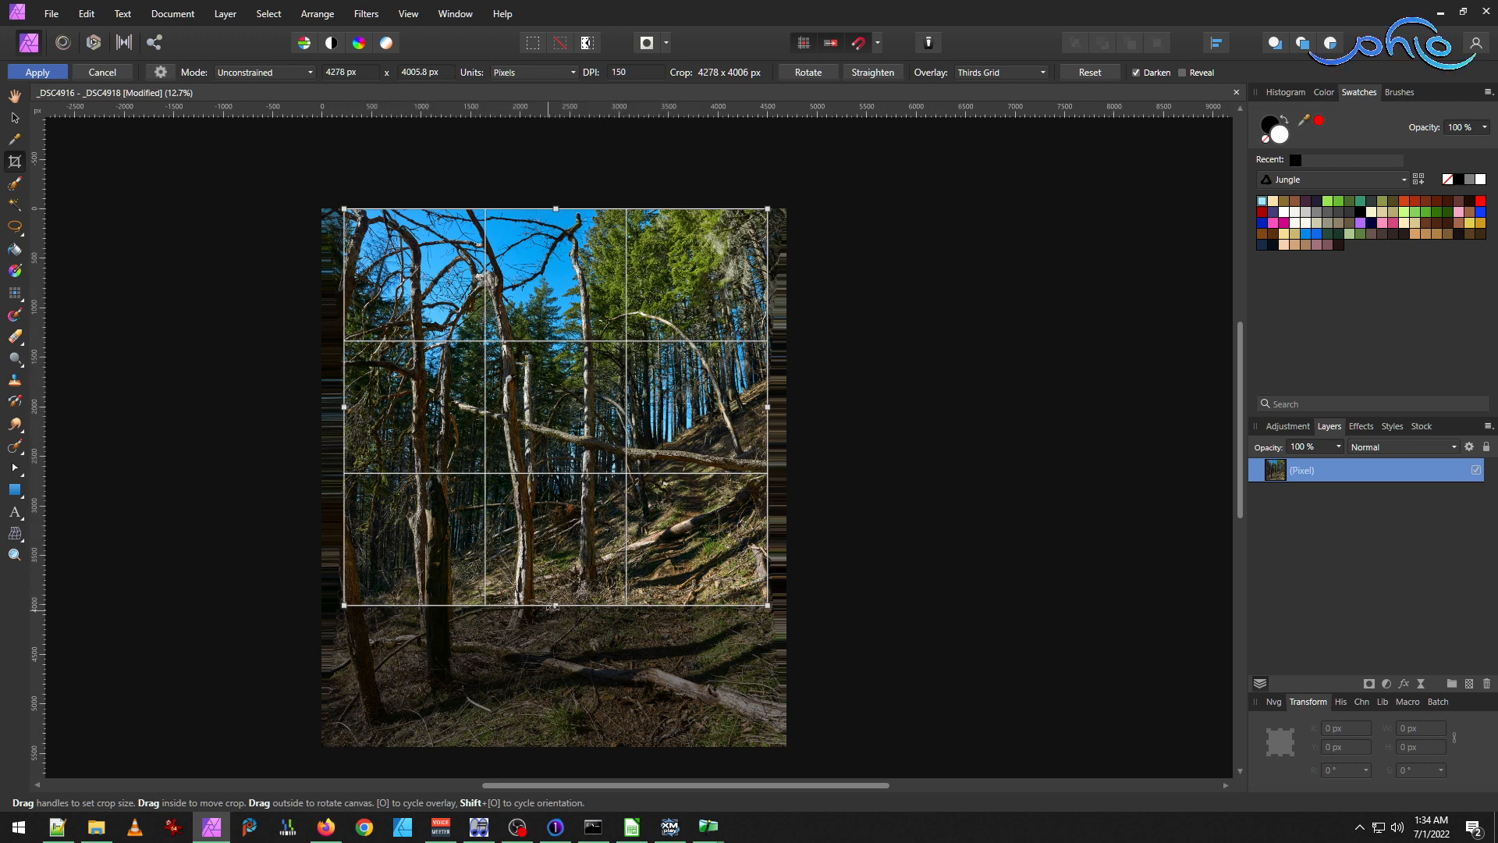
drag(555, 605, 562, 749)
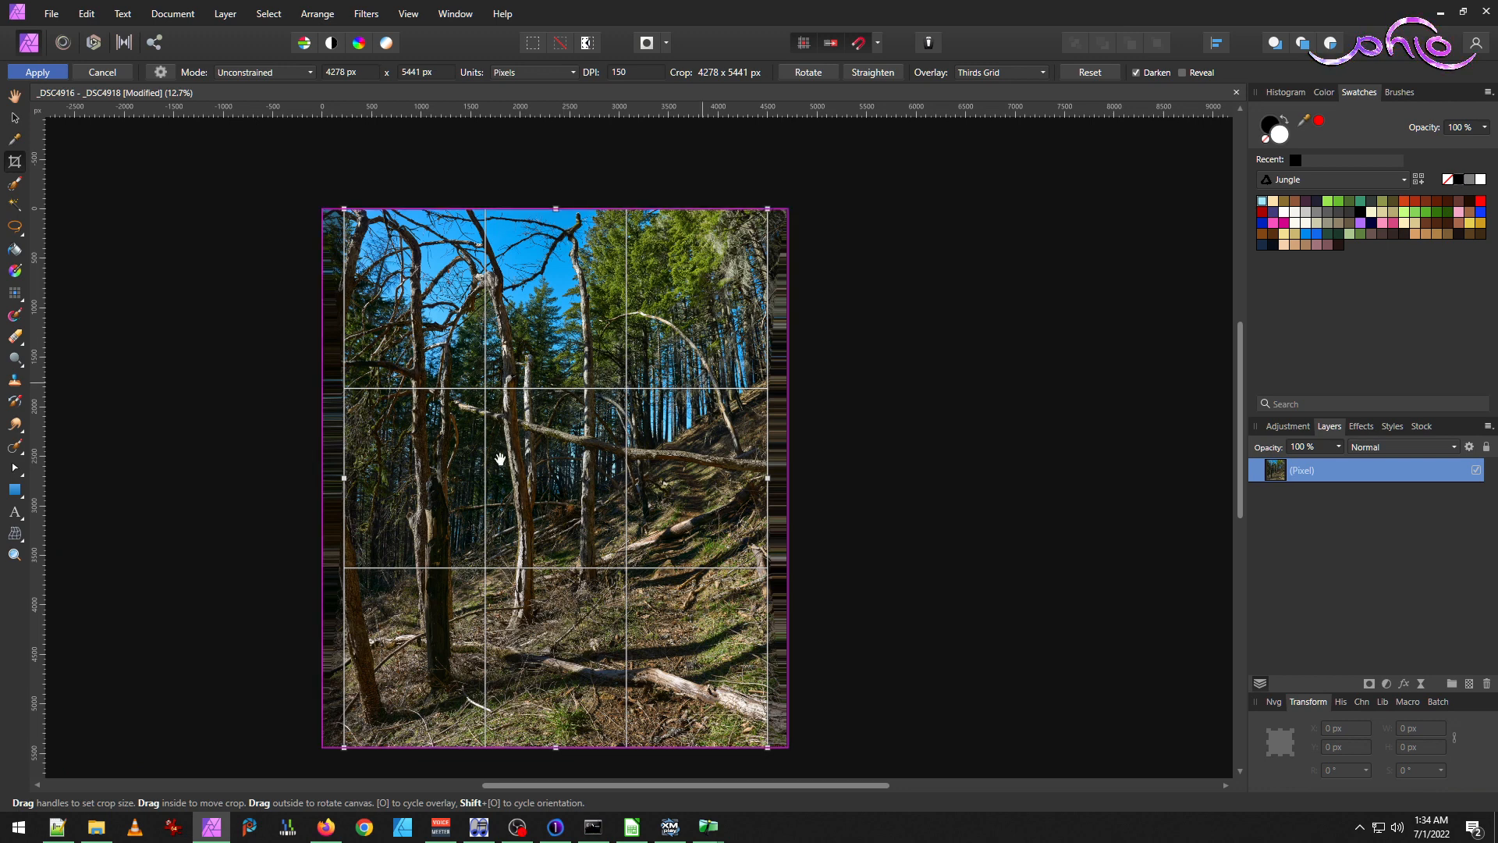
click(57, 74)
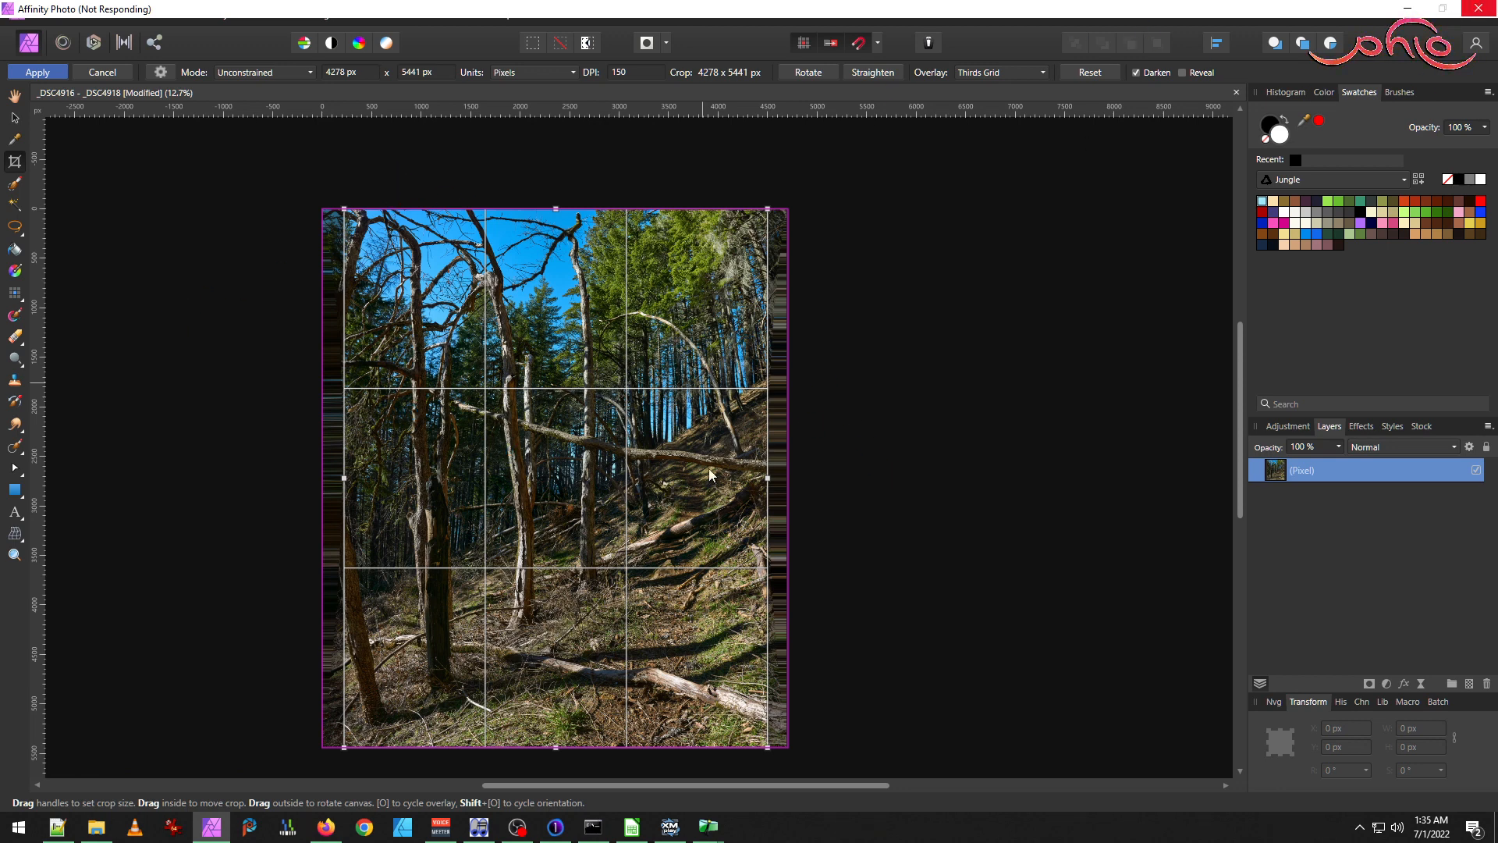
Force-close the unresponsive Affinity Photo and relaunch it.
click(1473, 12)
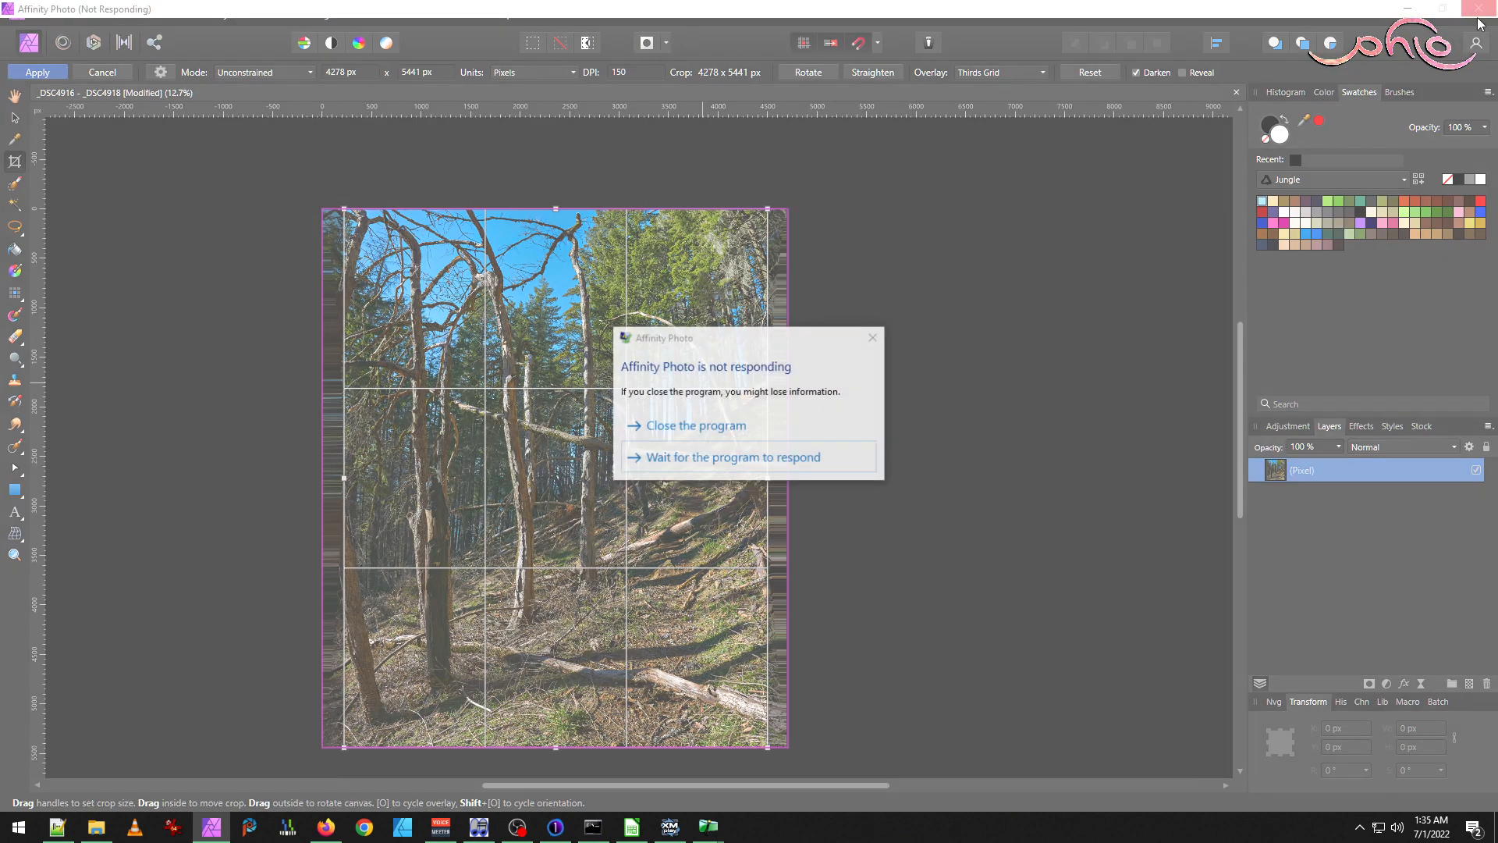
click(684, 429)
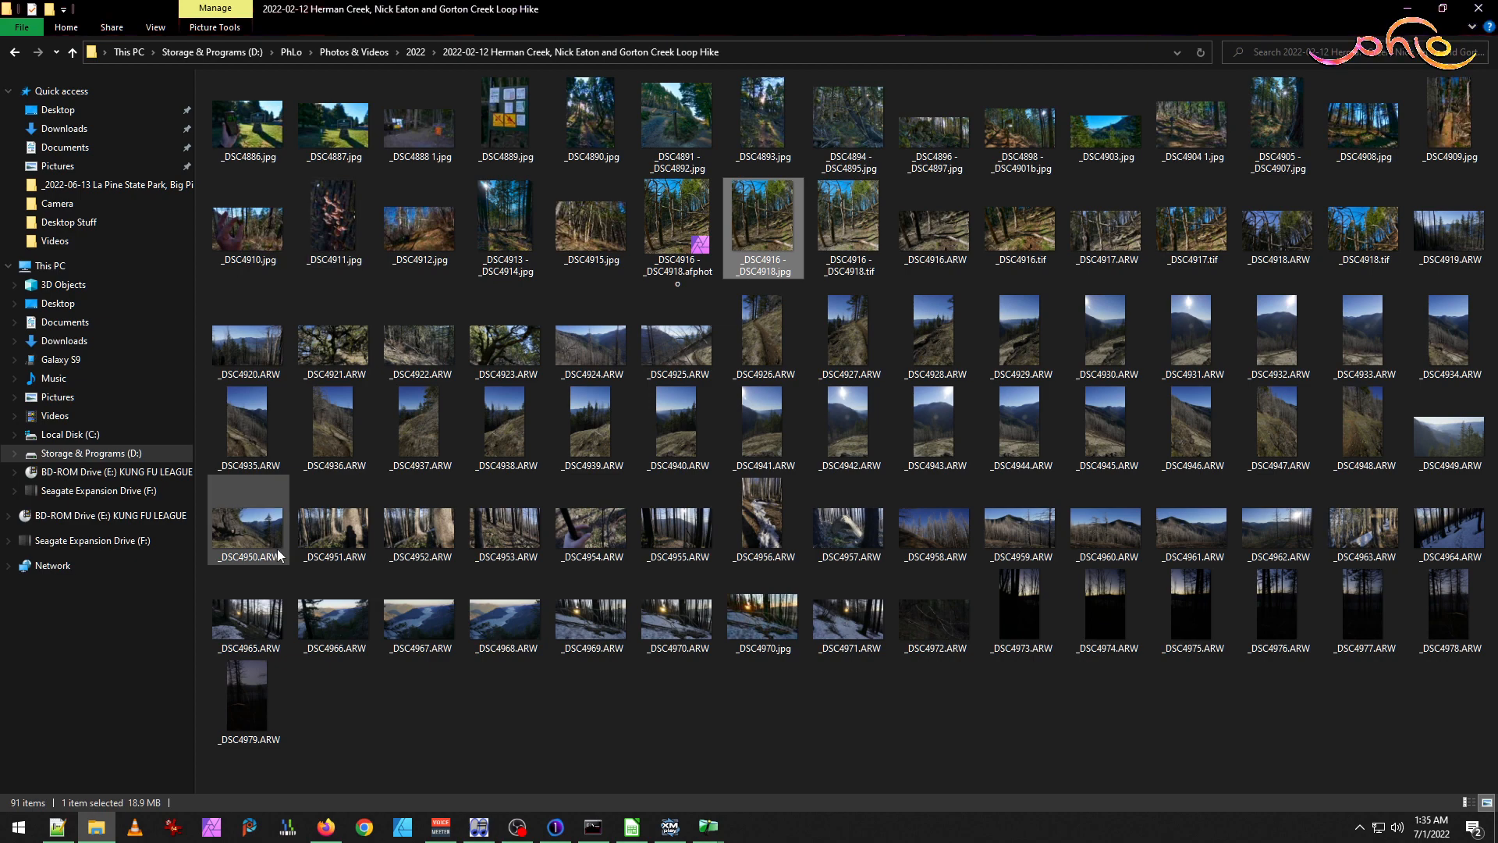
click(5, 833)
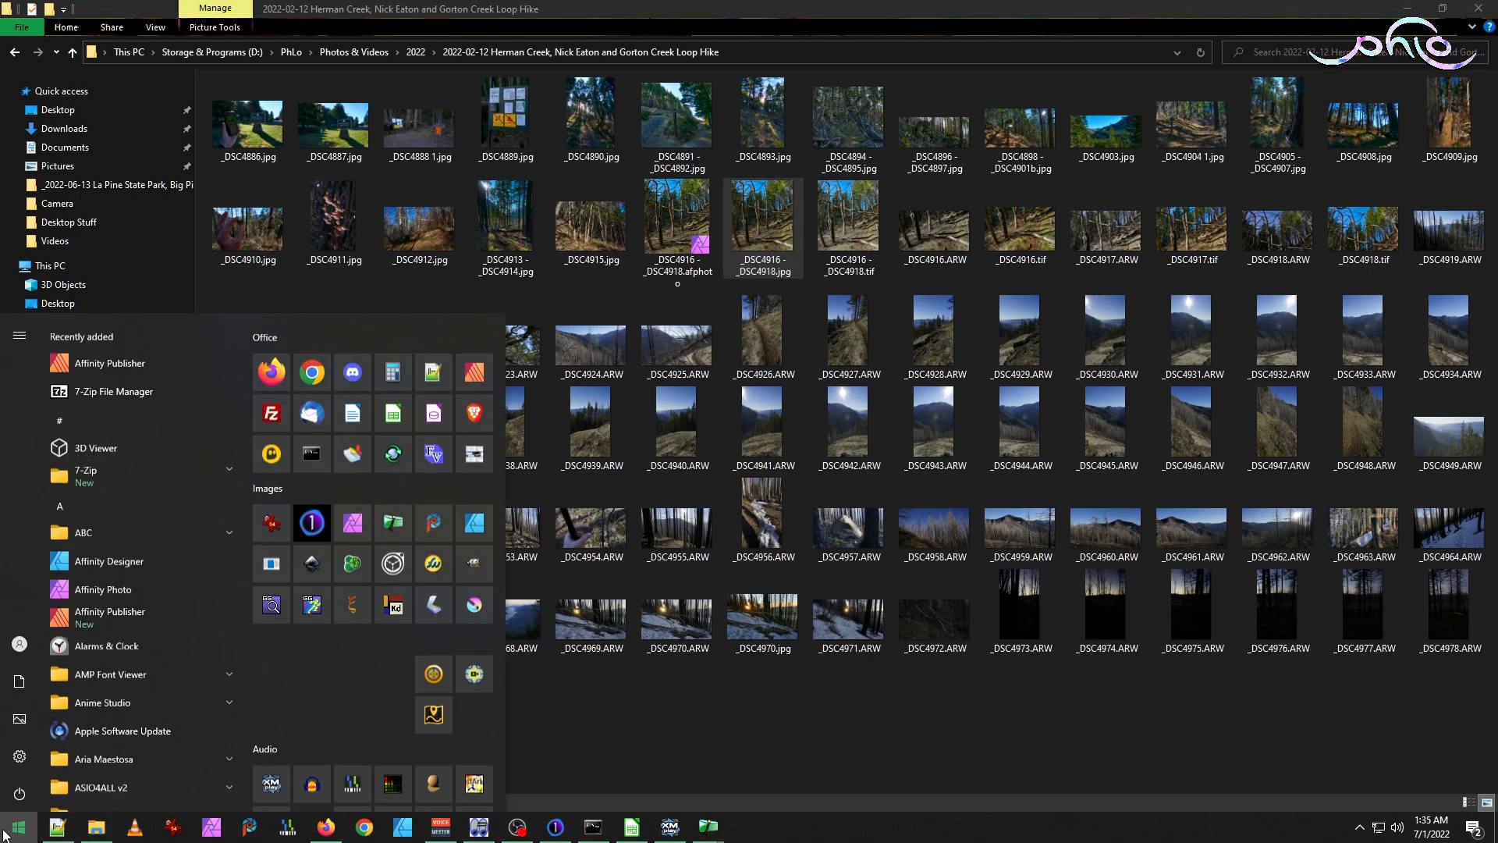
click(272, 556)
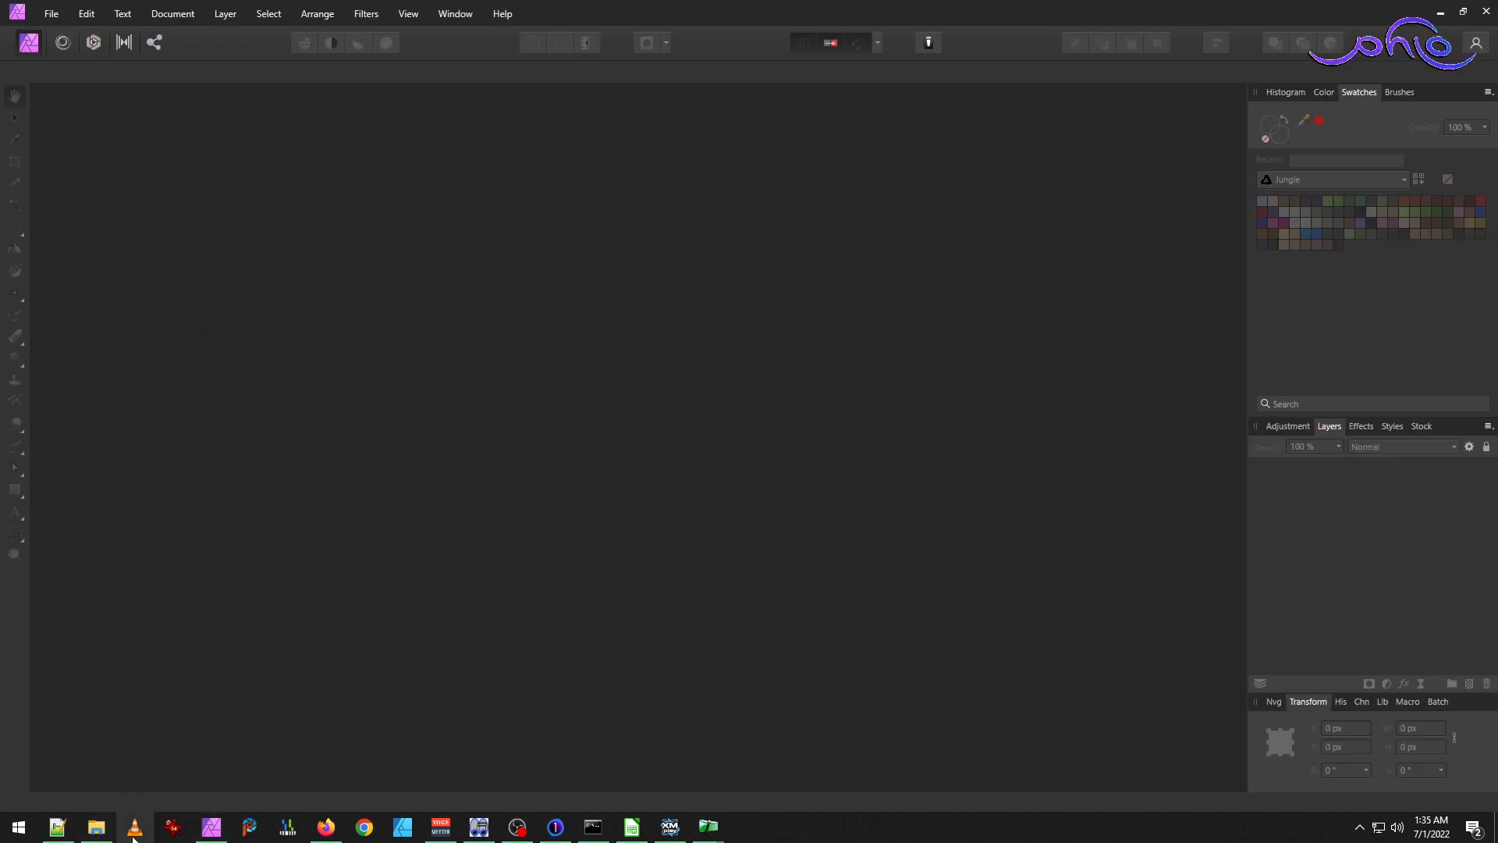
Switch to File Explorer and open _DSC4916 - _DSC4918.afphoto with Affinity Photo.
click(96, 827)
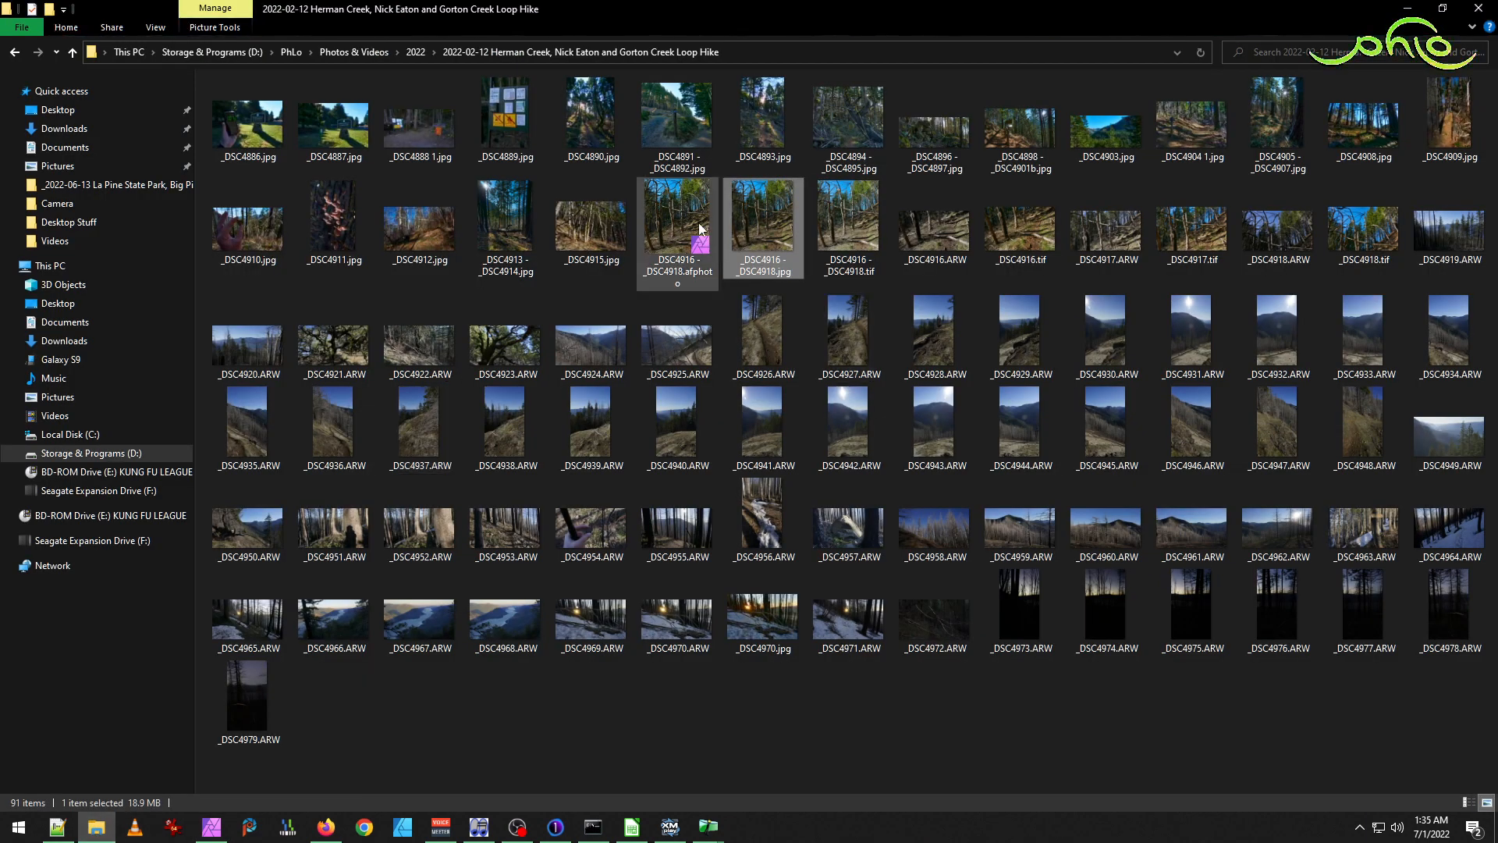
double_click(679, 242)
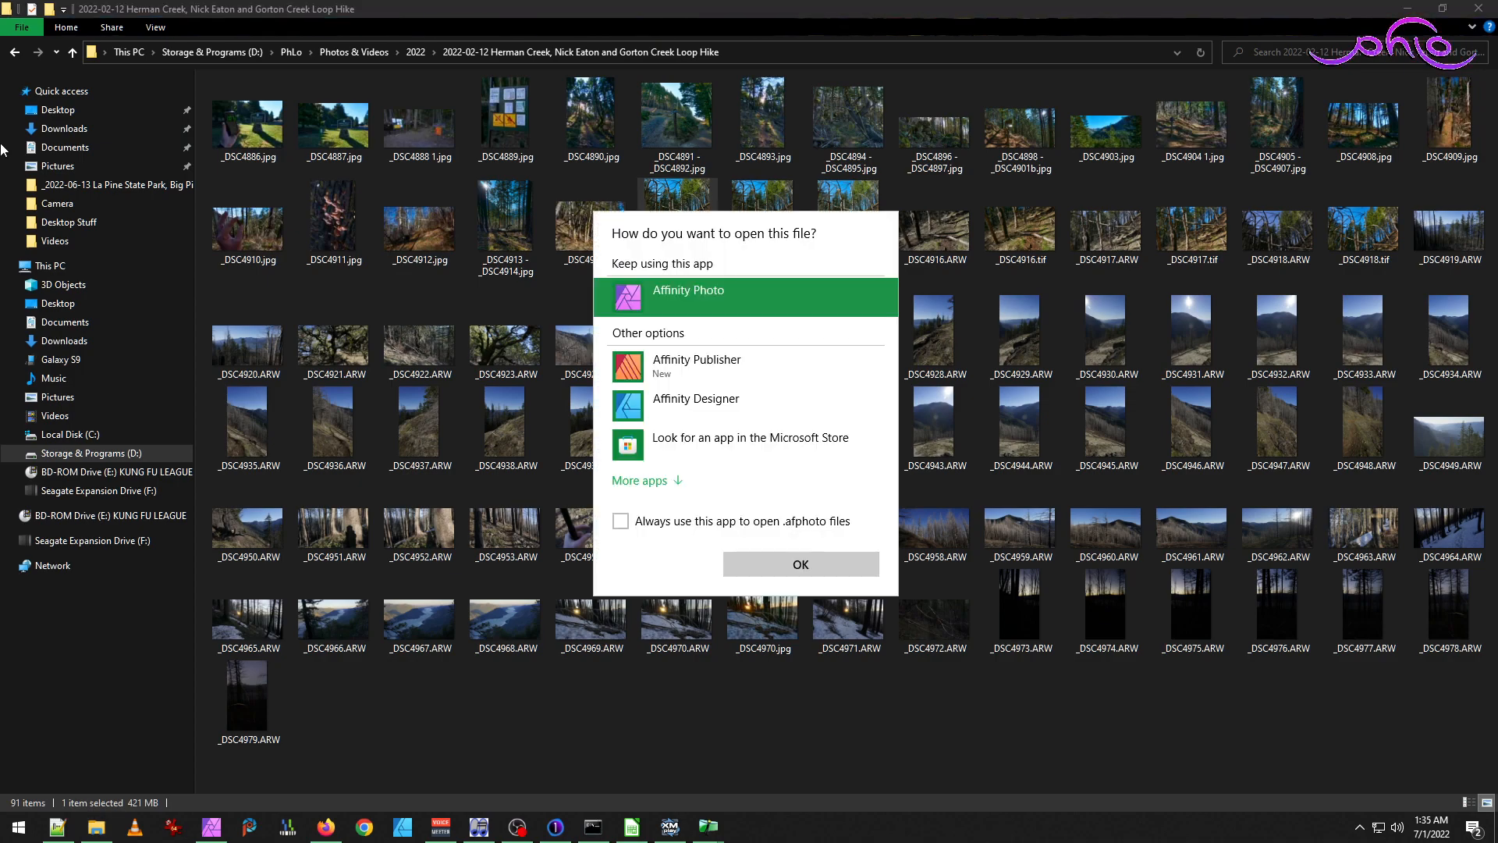
click(798, 565)
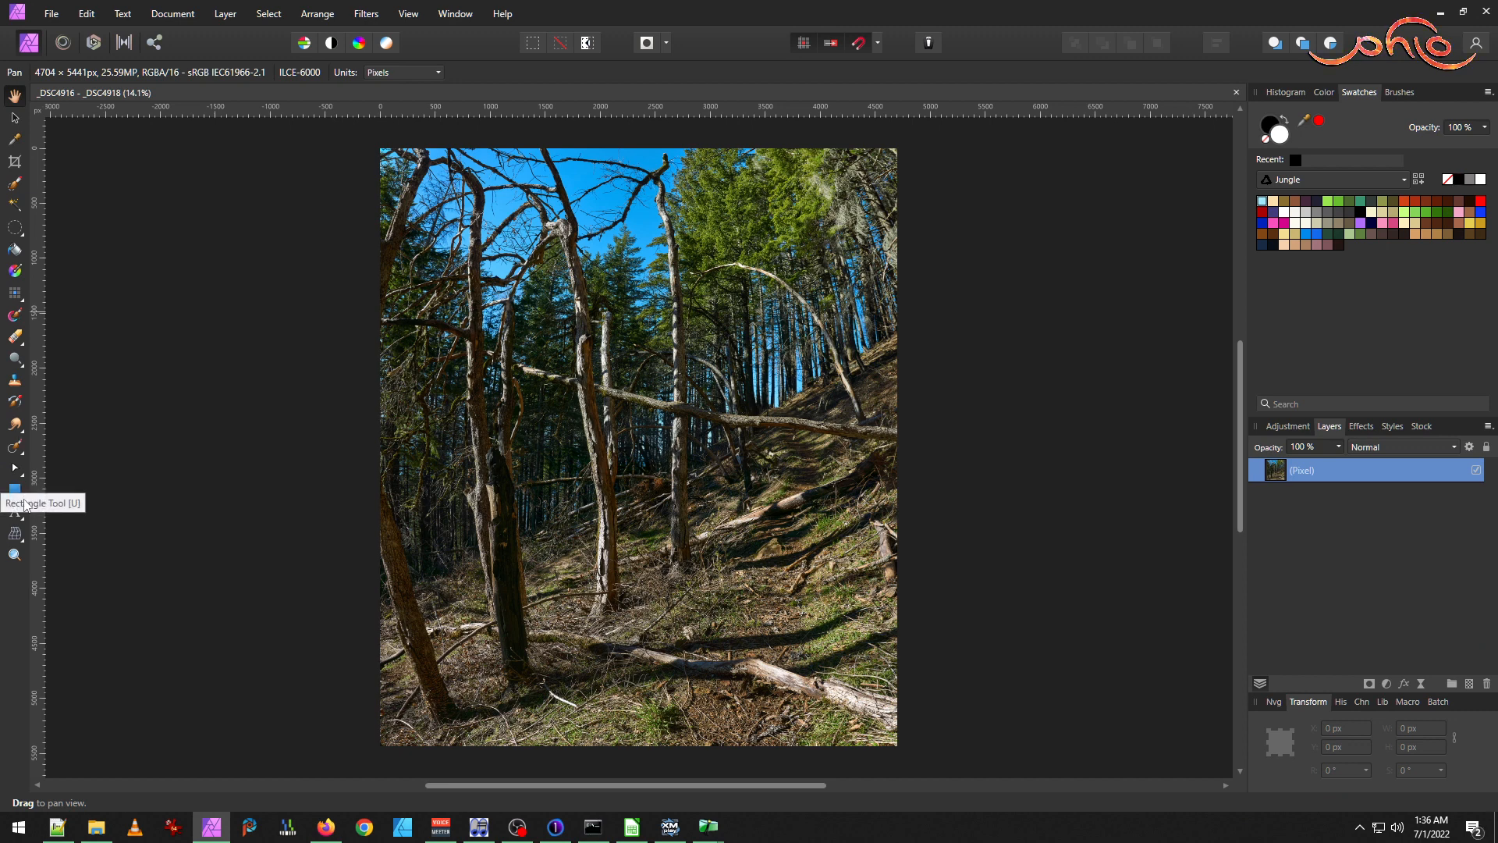
Start a mesh warp in Source mode and add two vertical mesh lines, beside the dark trunk and across the right-hand slope.
click(19, 537)
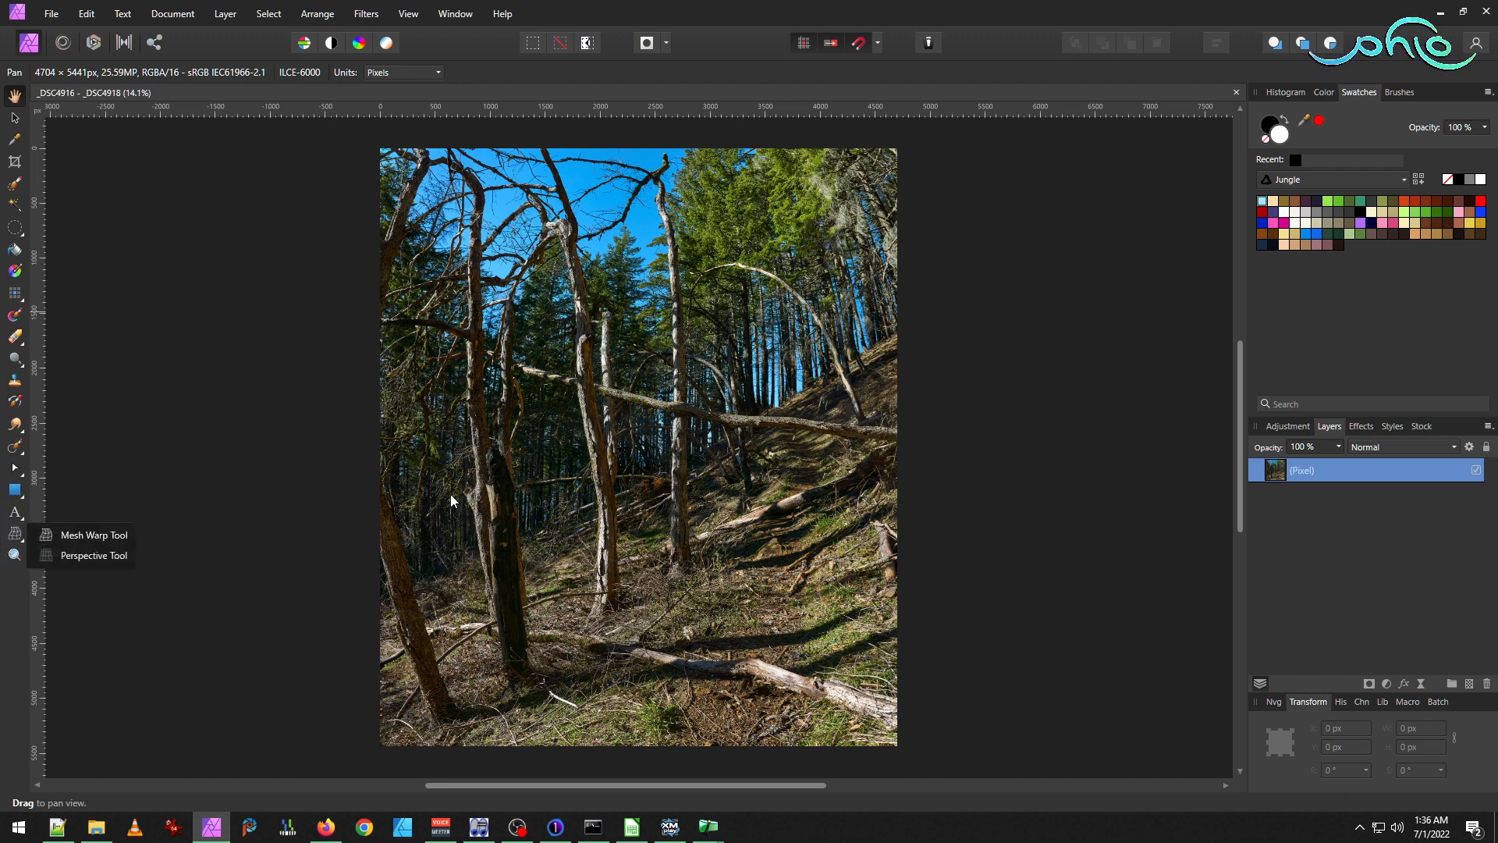
click(78, 535)
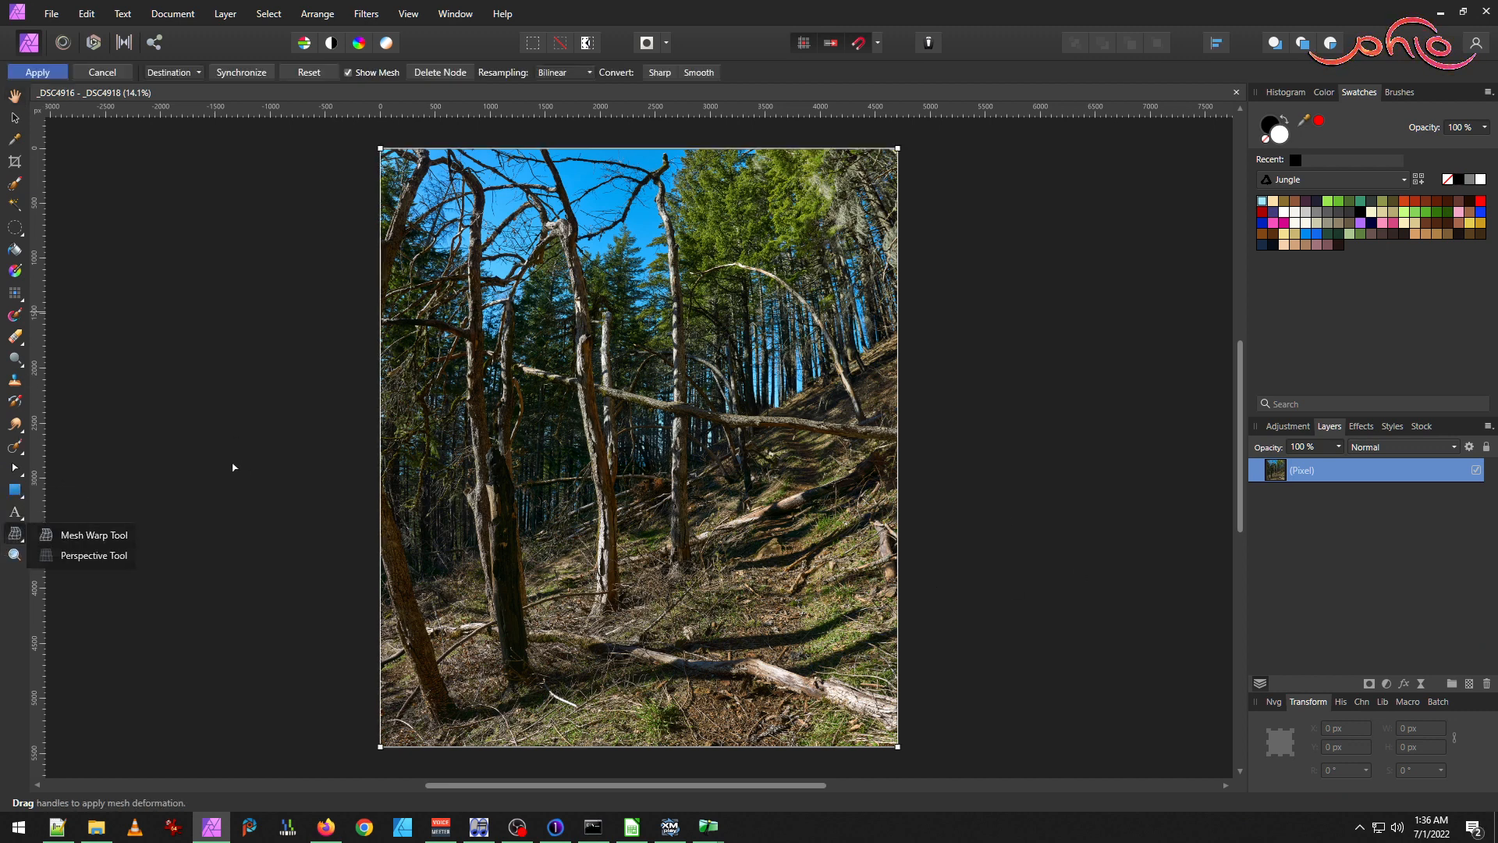
click(190, 78)
click(184, 110)
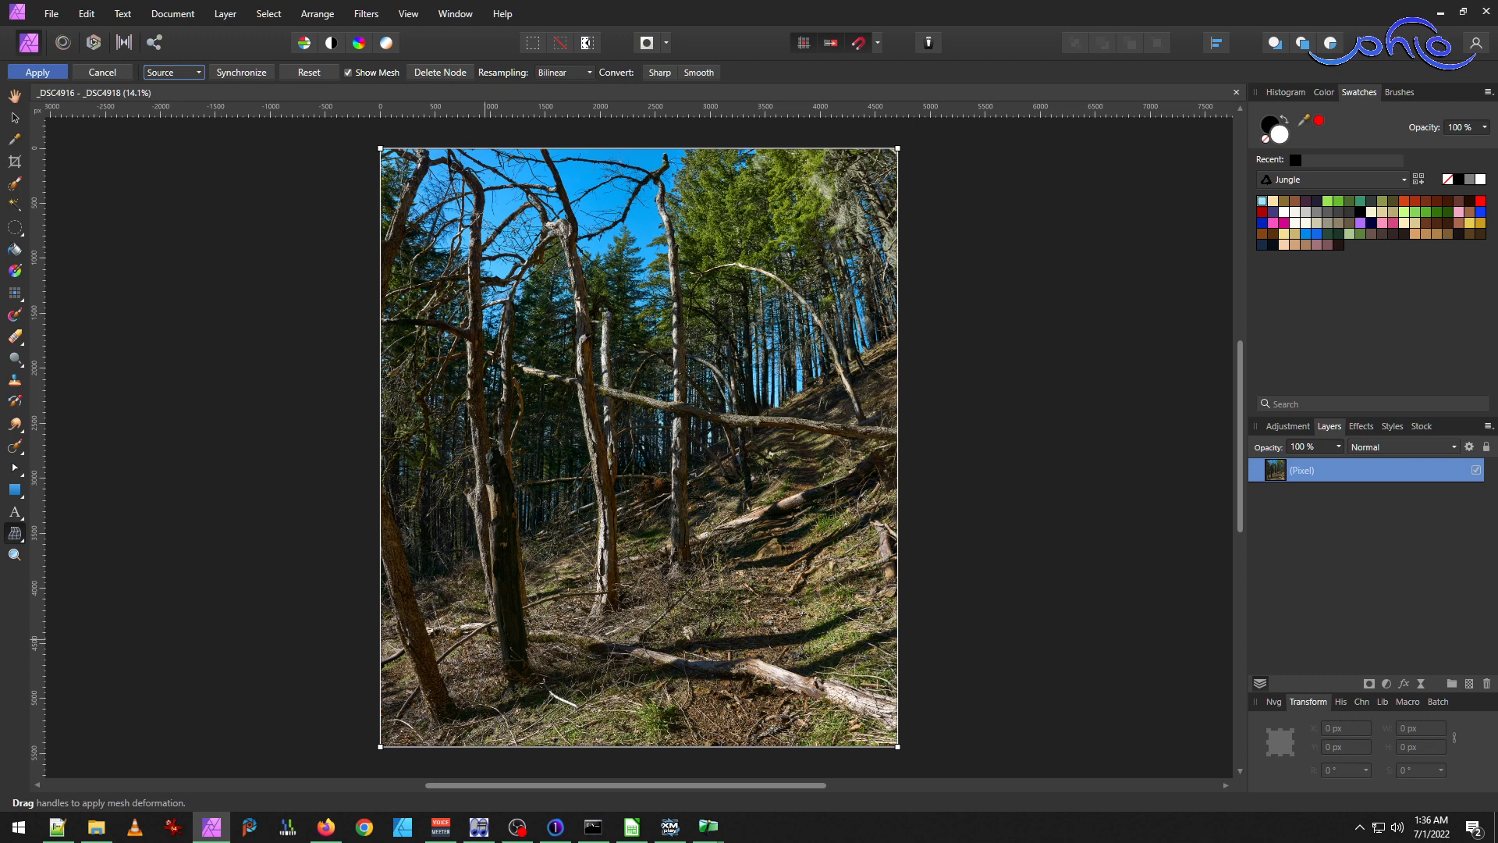
double_click(519, 747)
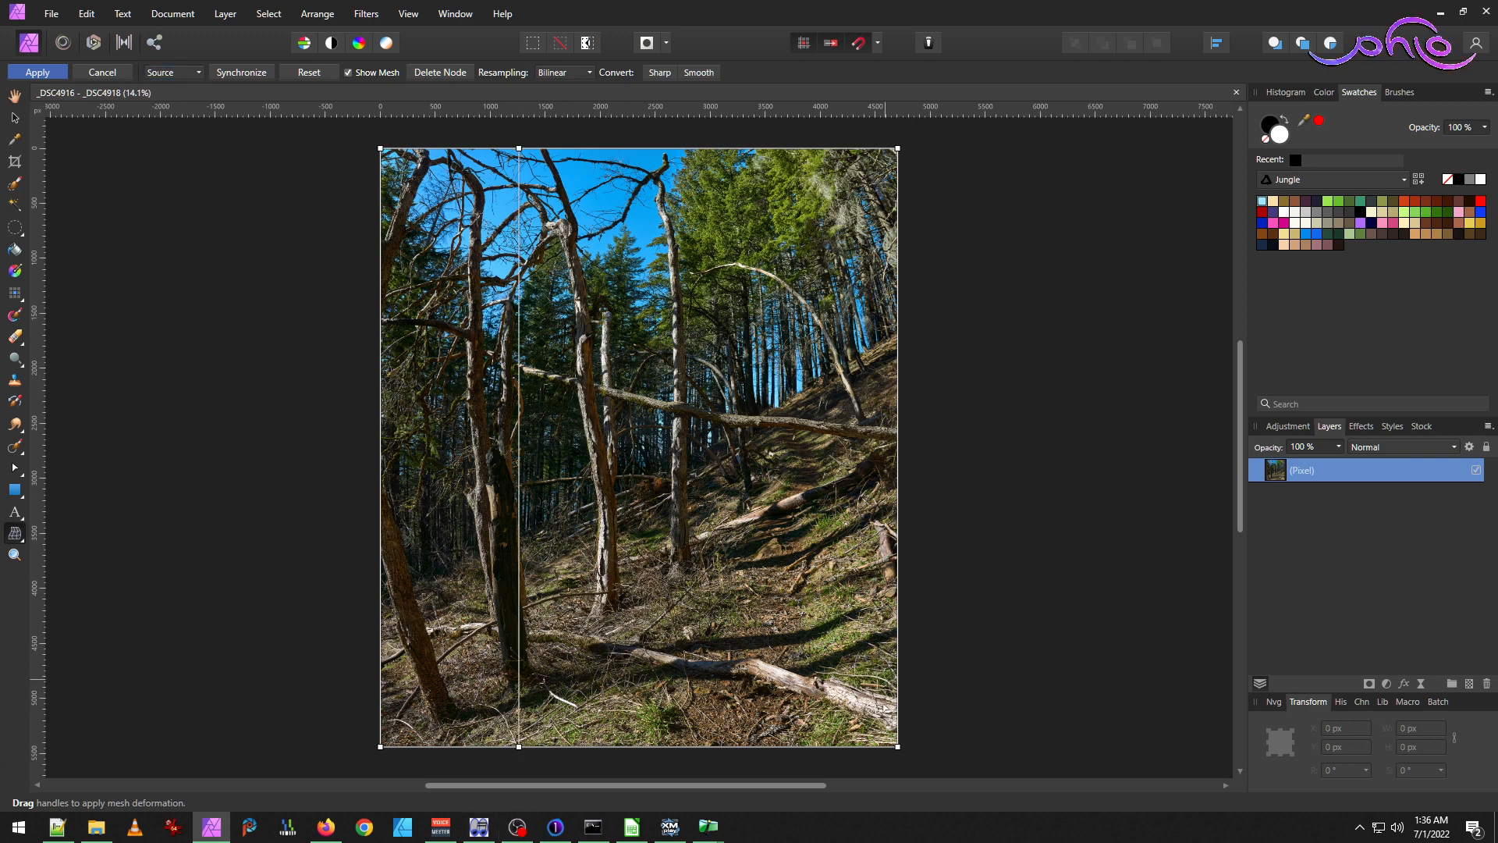
double_click(780, 748)
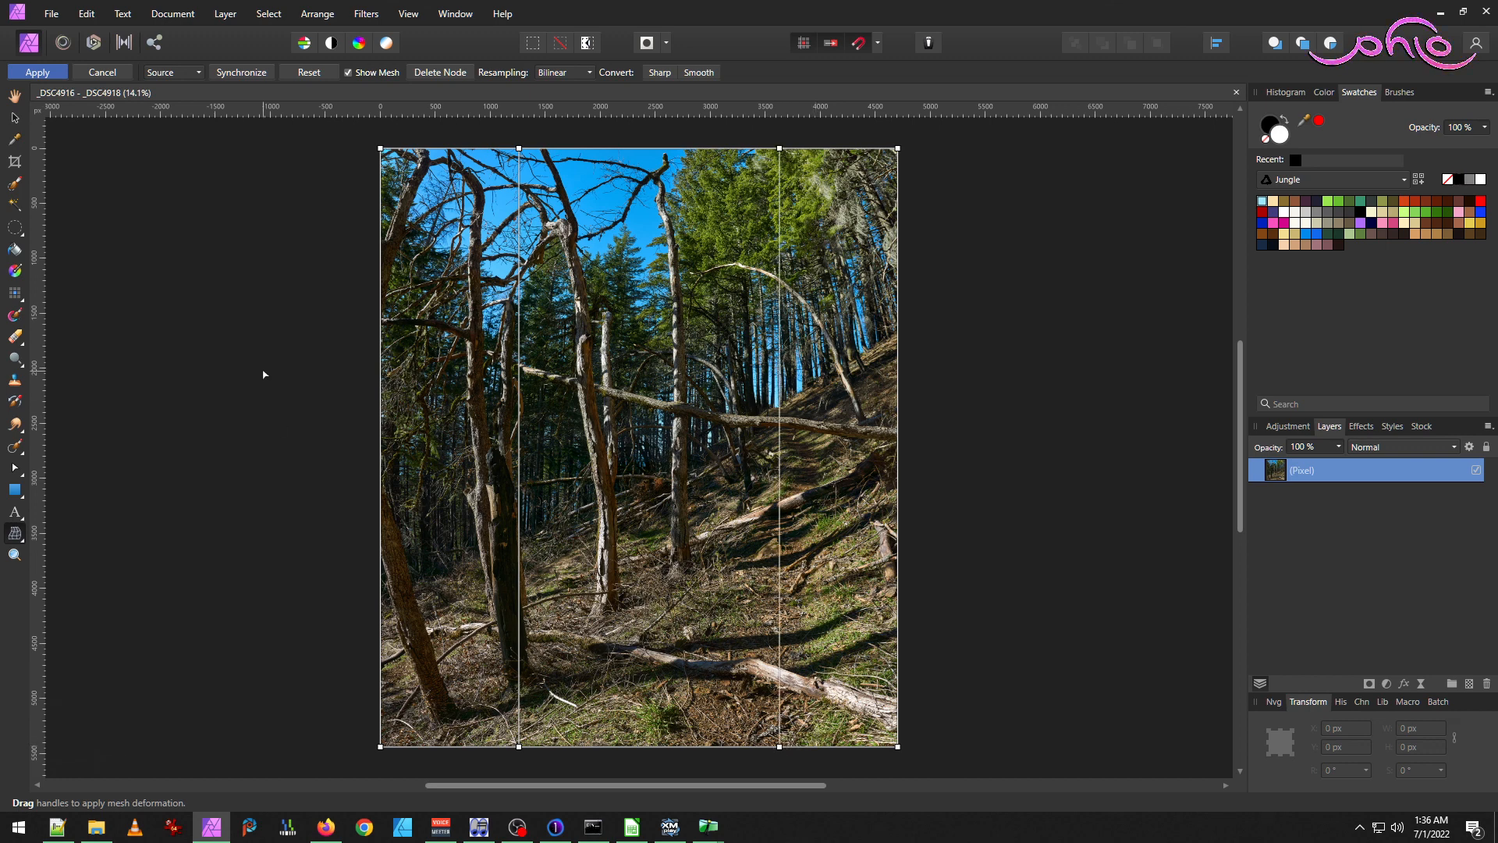
click(167, 75)
click(166, 75)
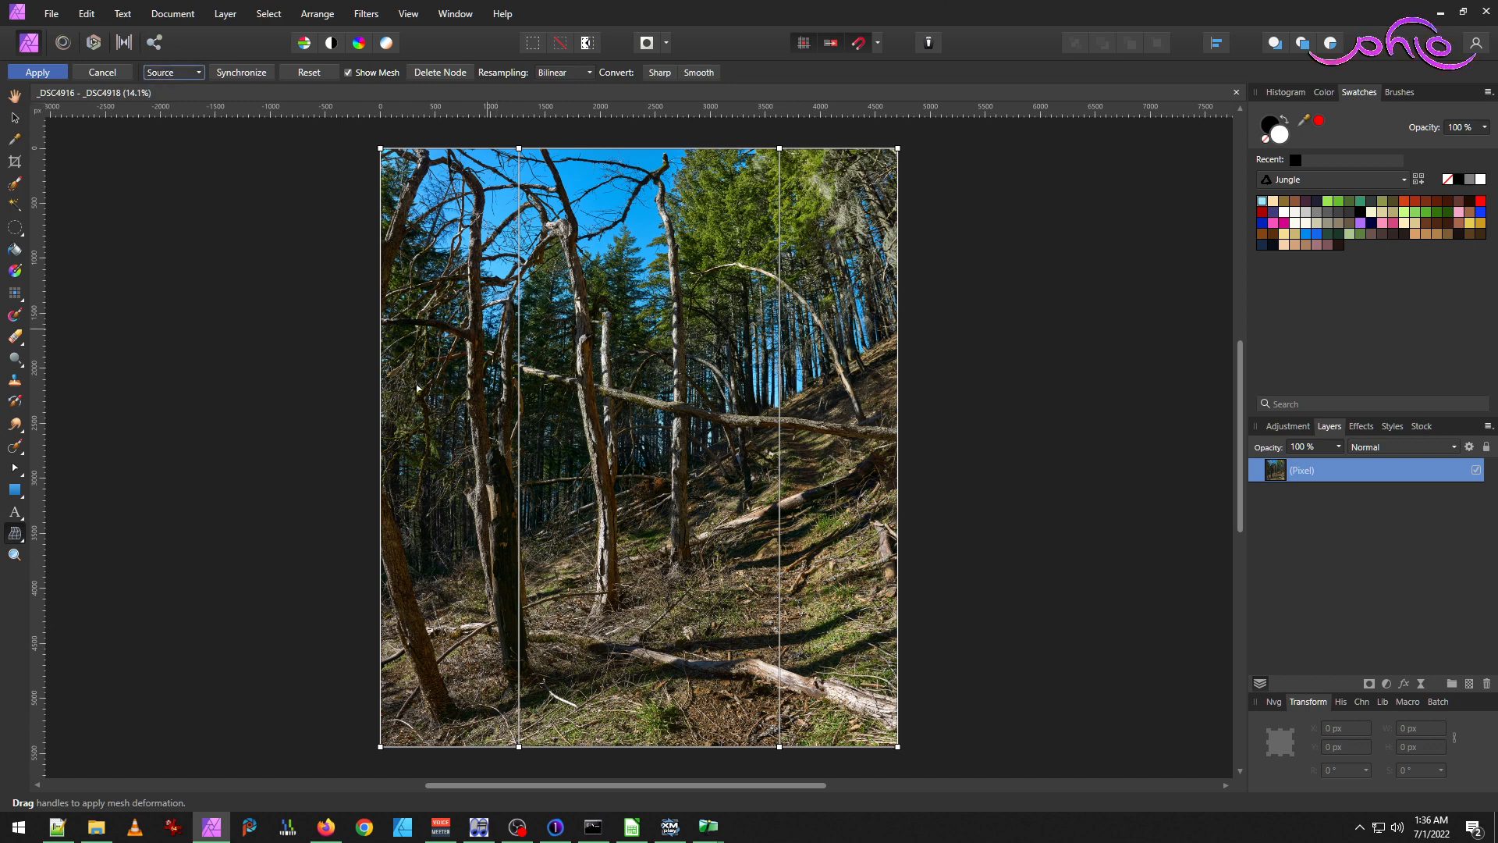
Bow the photo's left and right edges and both vertical mesh lines slightly outward at mid-height to follow the trunks' curvature.
drag(383, 390, 364, 390)
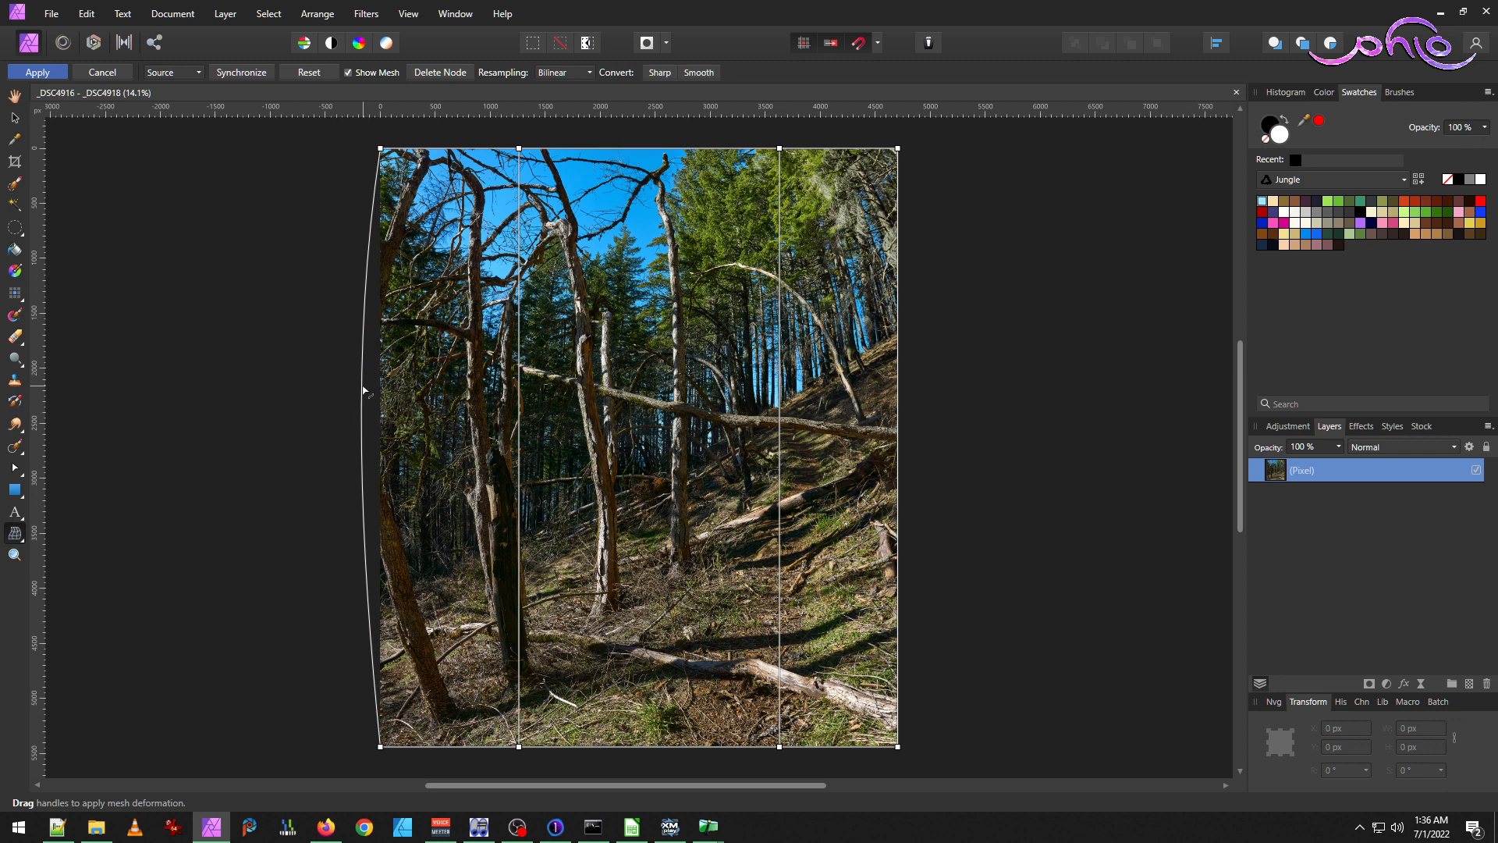
drag(518, 386, 503, 386)
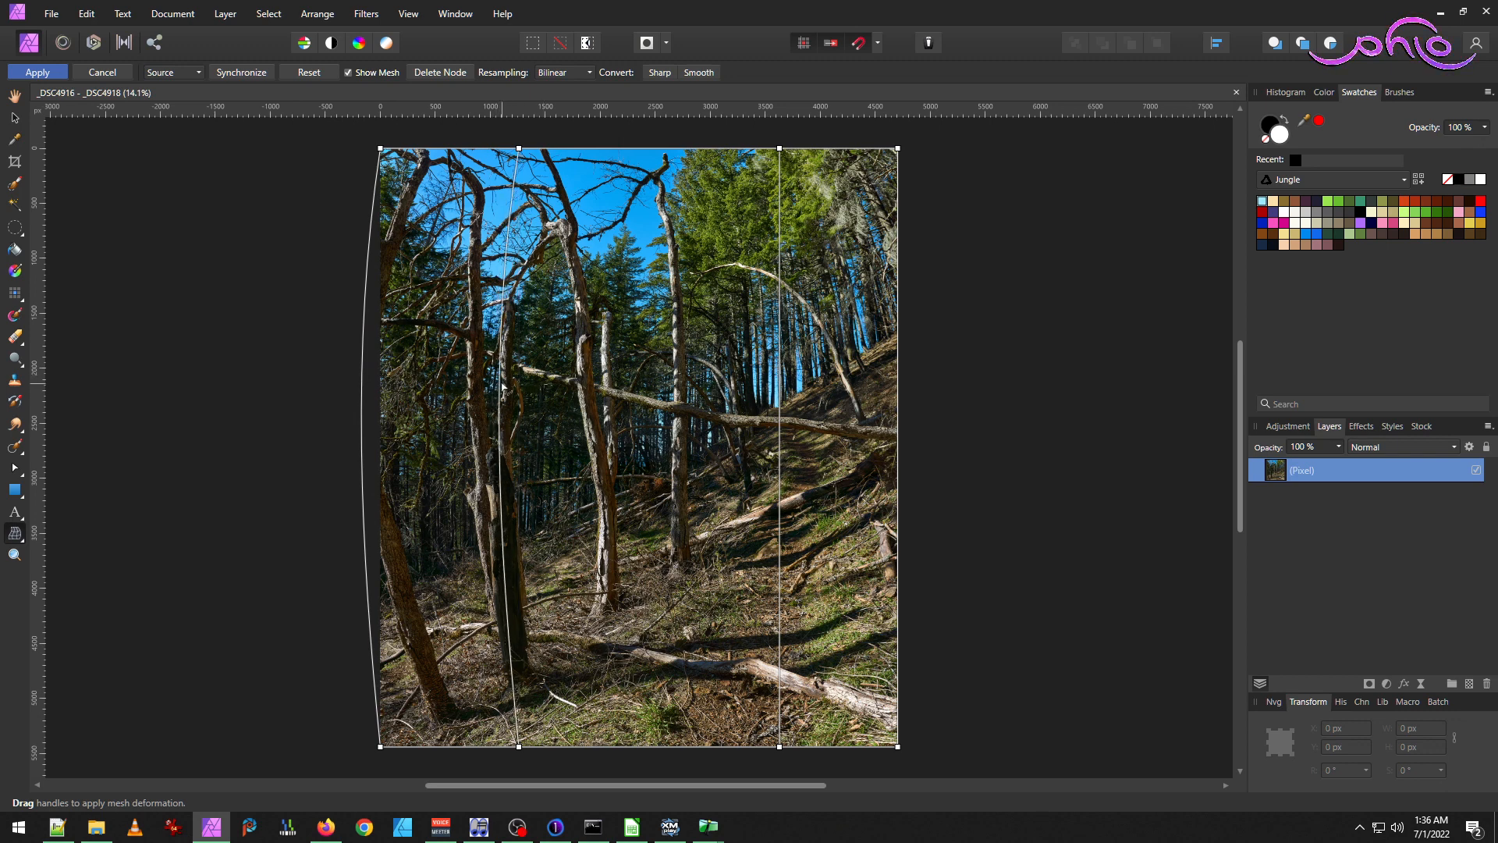
drag(781, 402, 794, 403)
drag(902, 417, 918, 415)
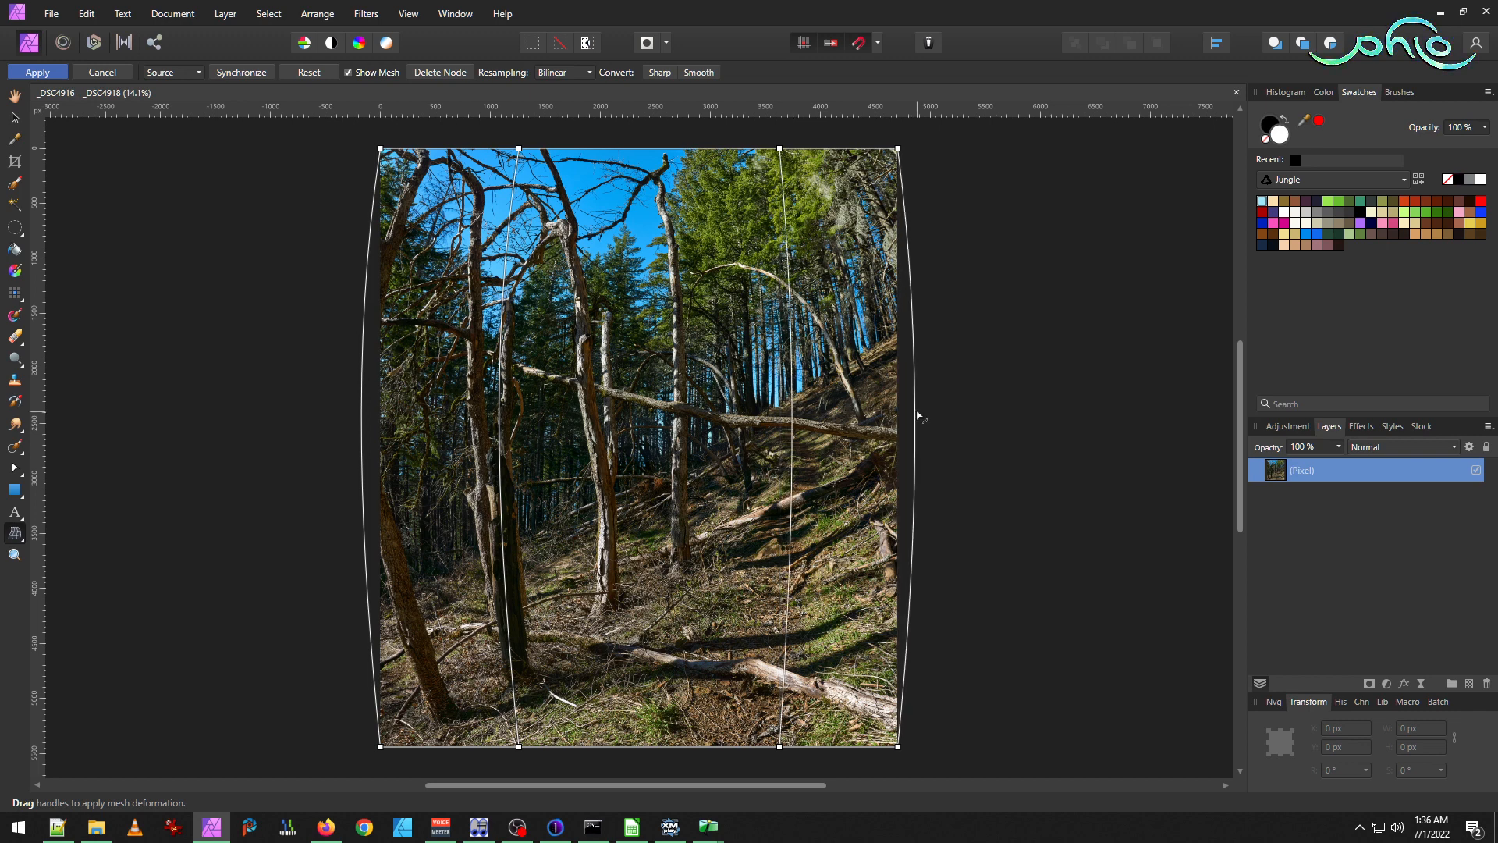
Compare the mesh warp in Destination and Source modes, ending in Destination mode.
click(173, 72)
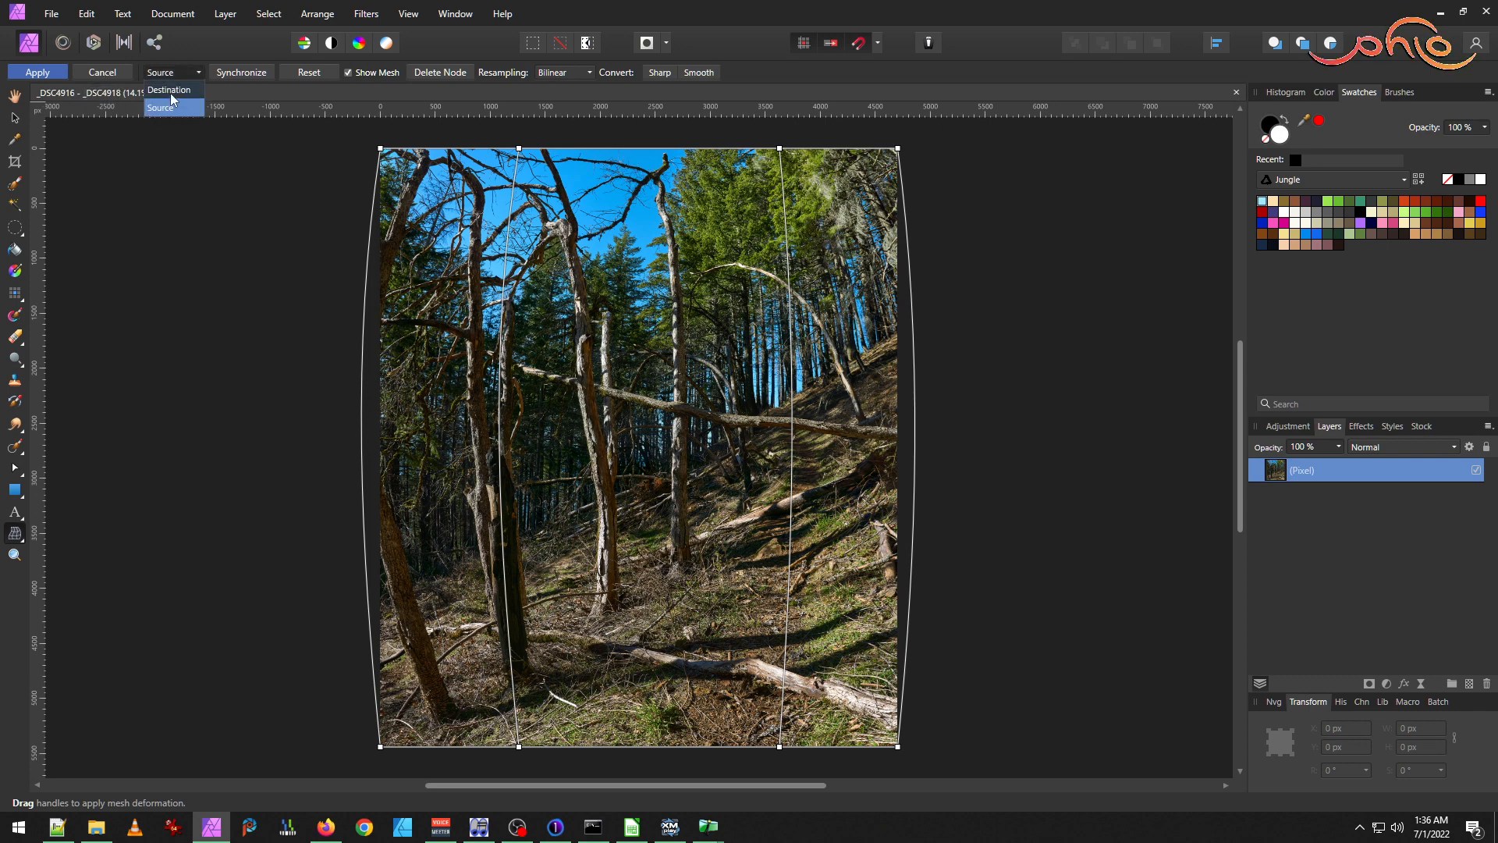
click(171, 99)
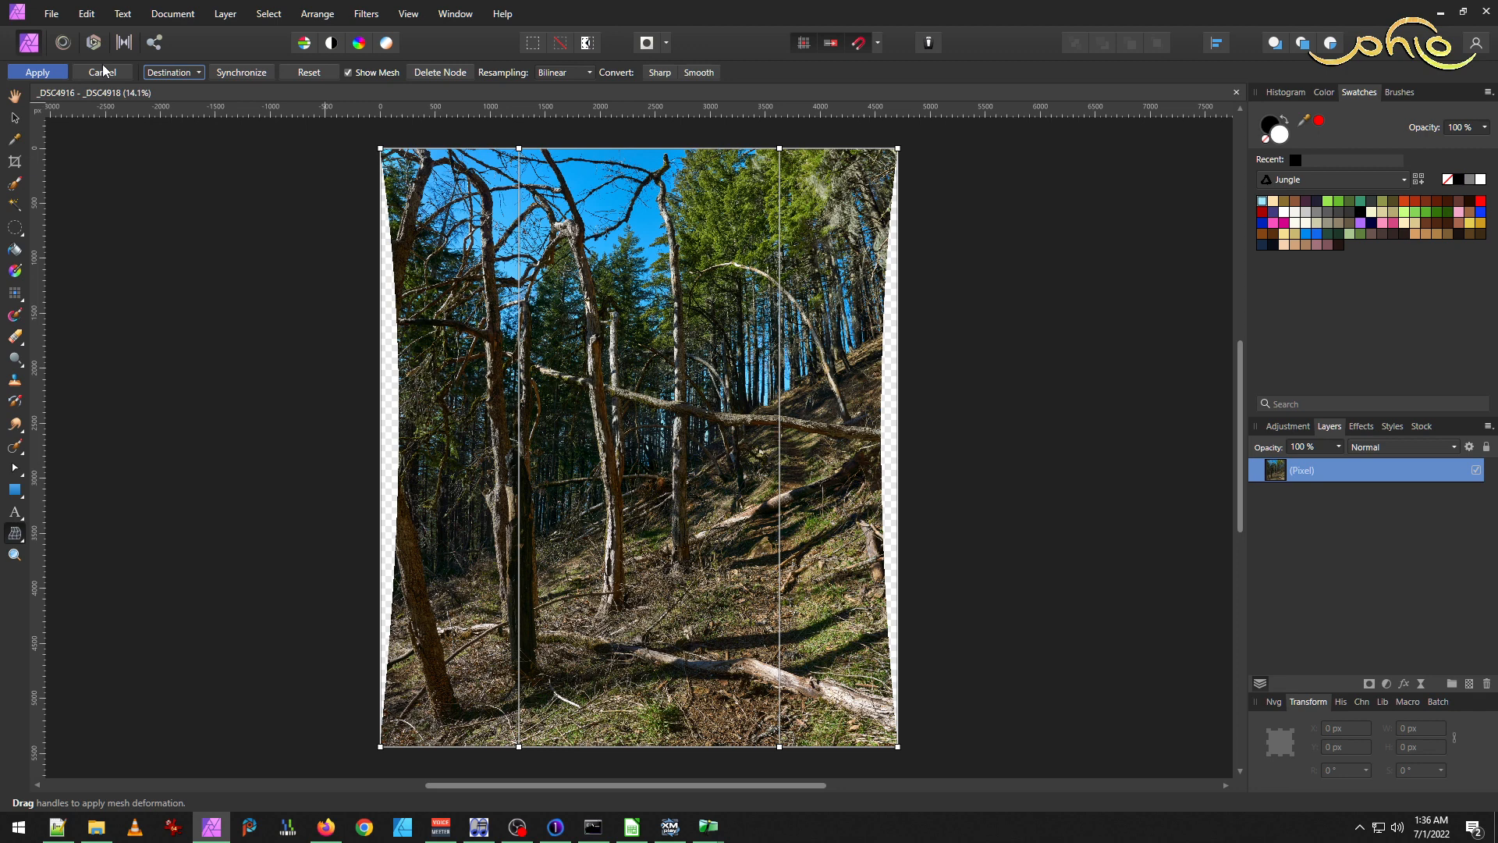
click(173, 71)
click(178, 106)
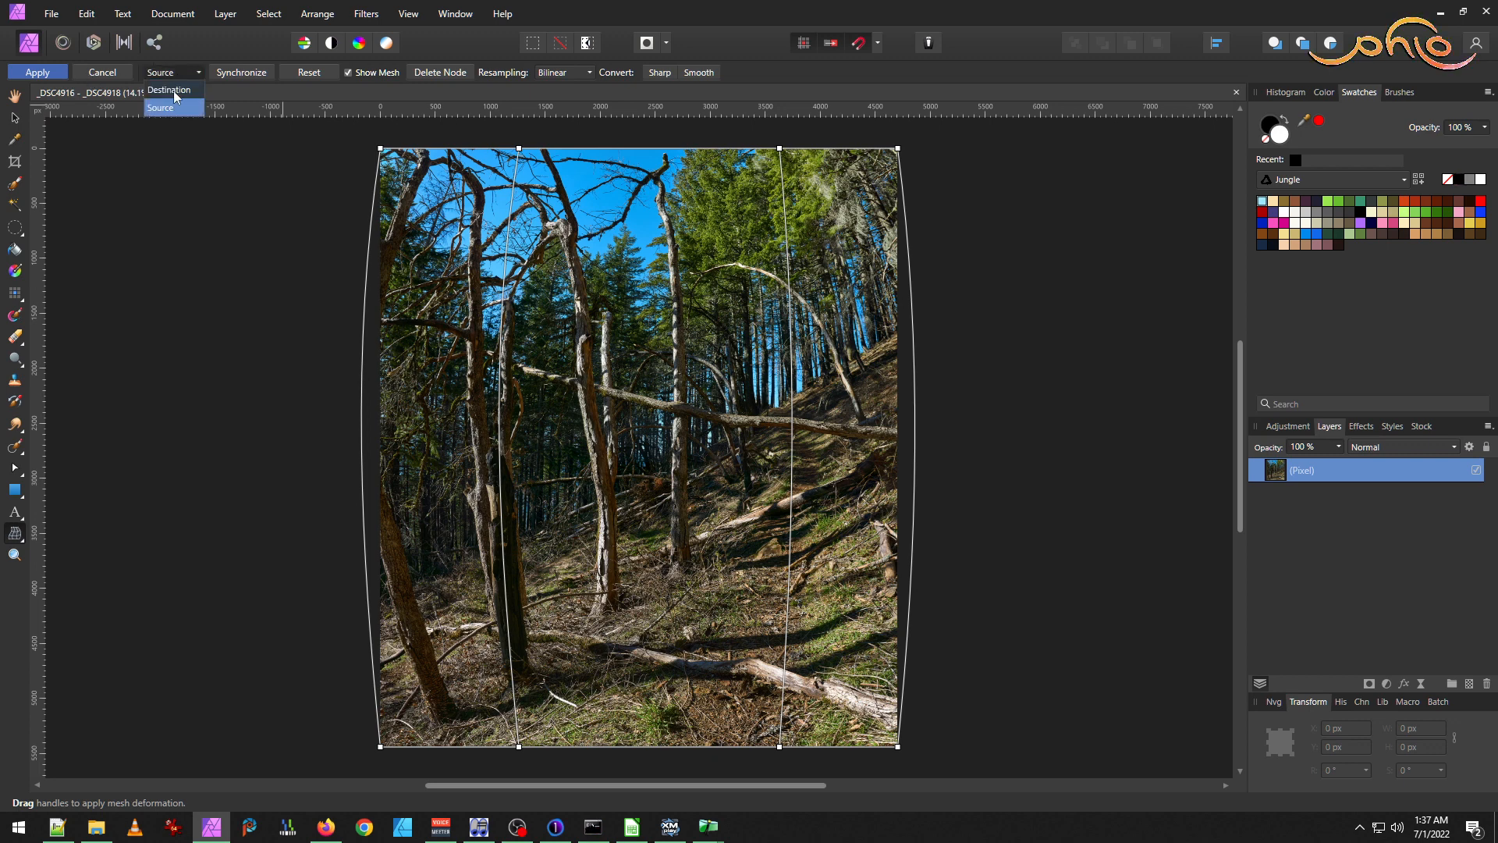
click(173, 90)
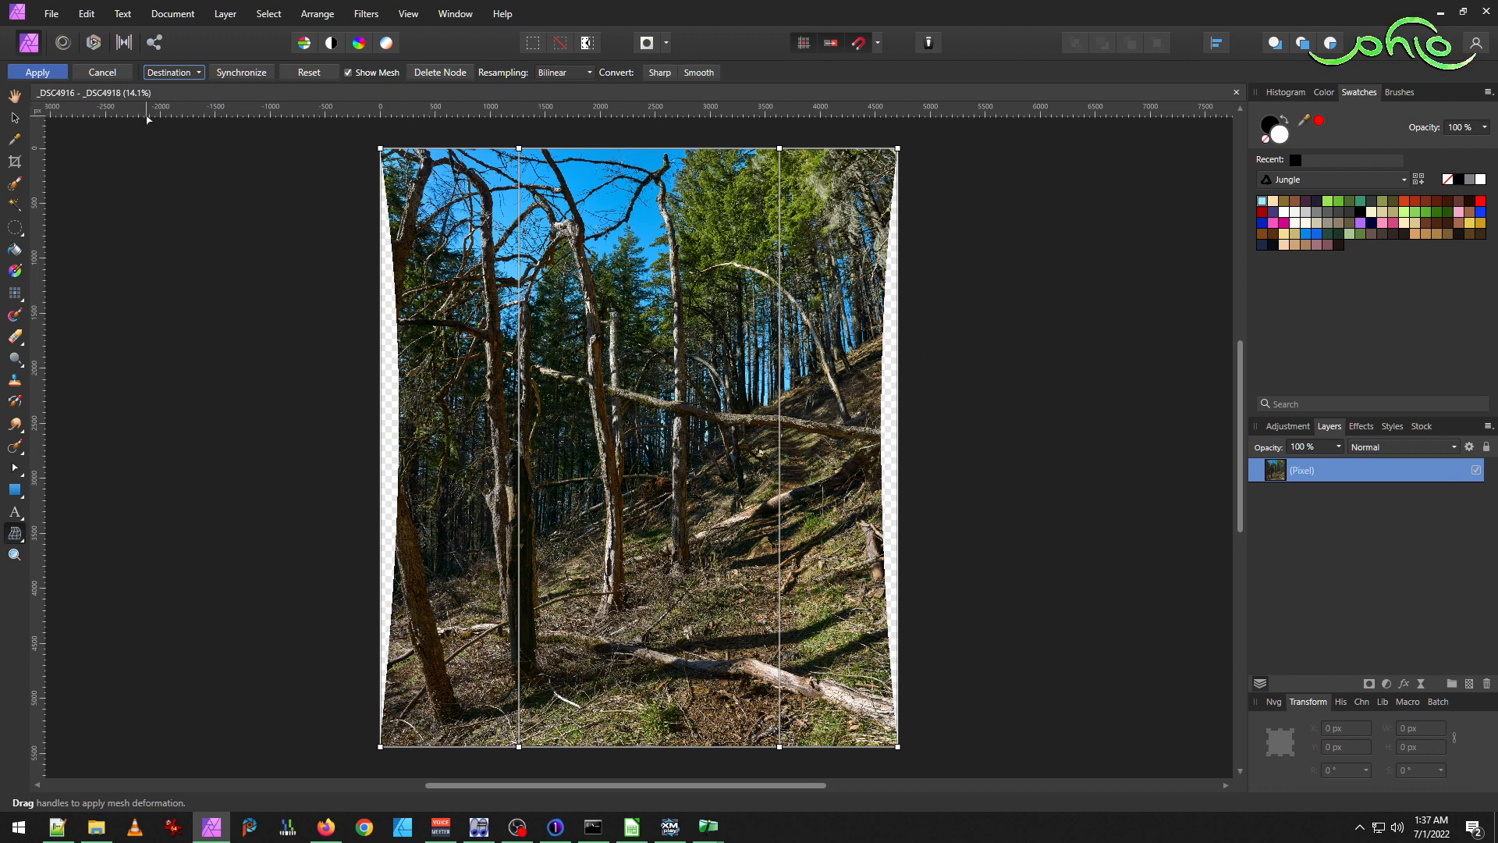
Apply the mesh warp and flatten the document.
click(59, 74)
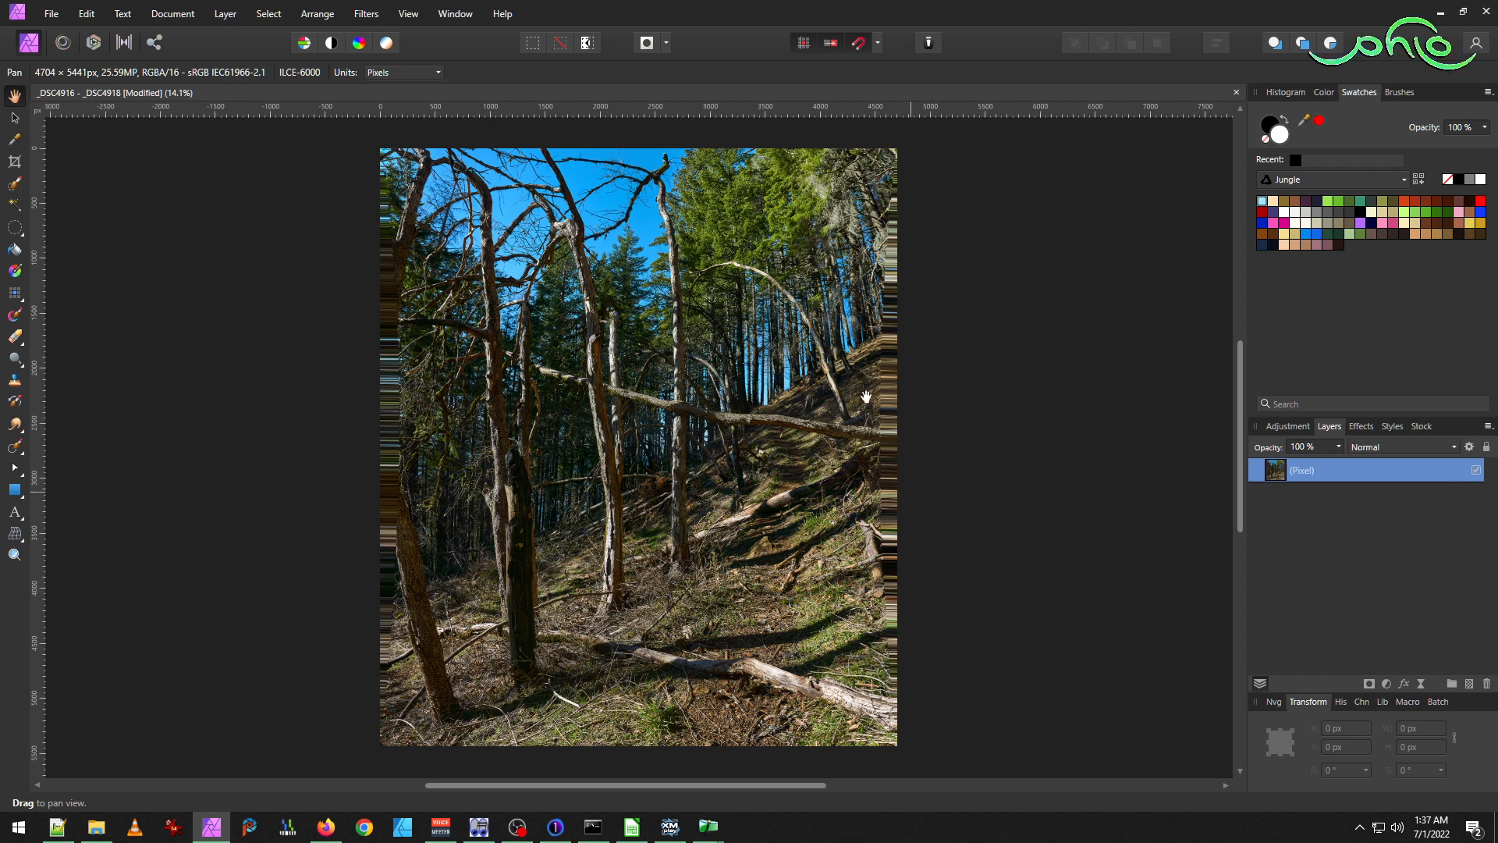
click(167, 15)
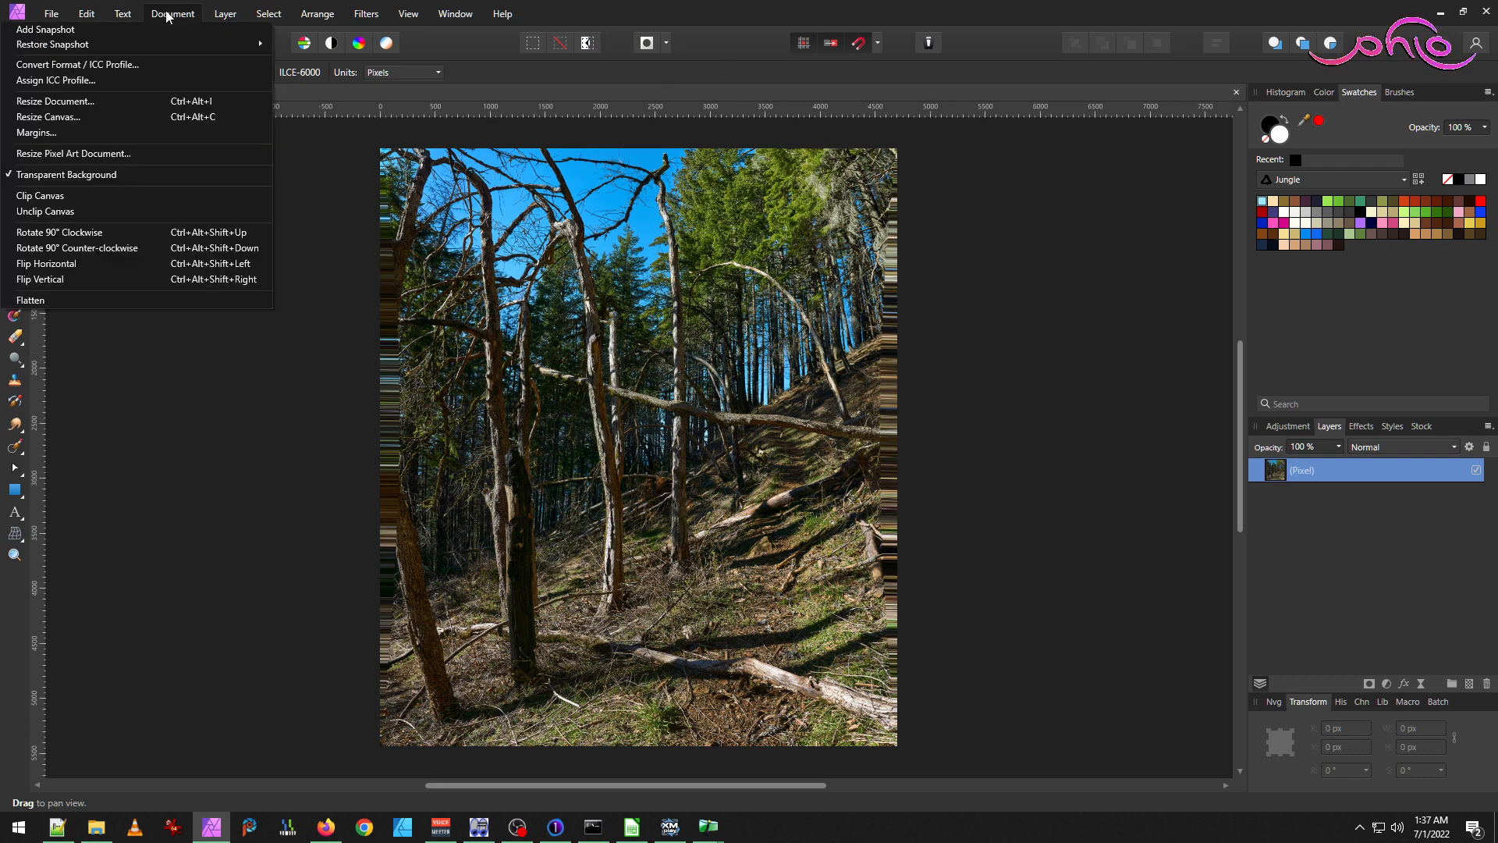
click(64, 300)
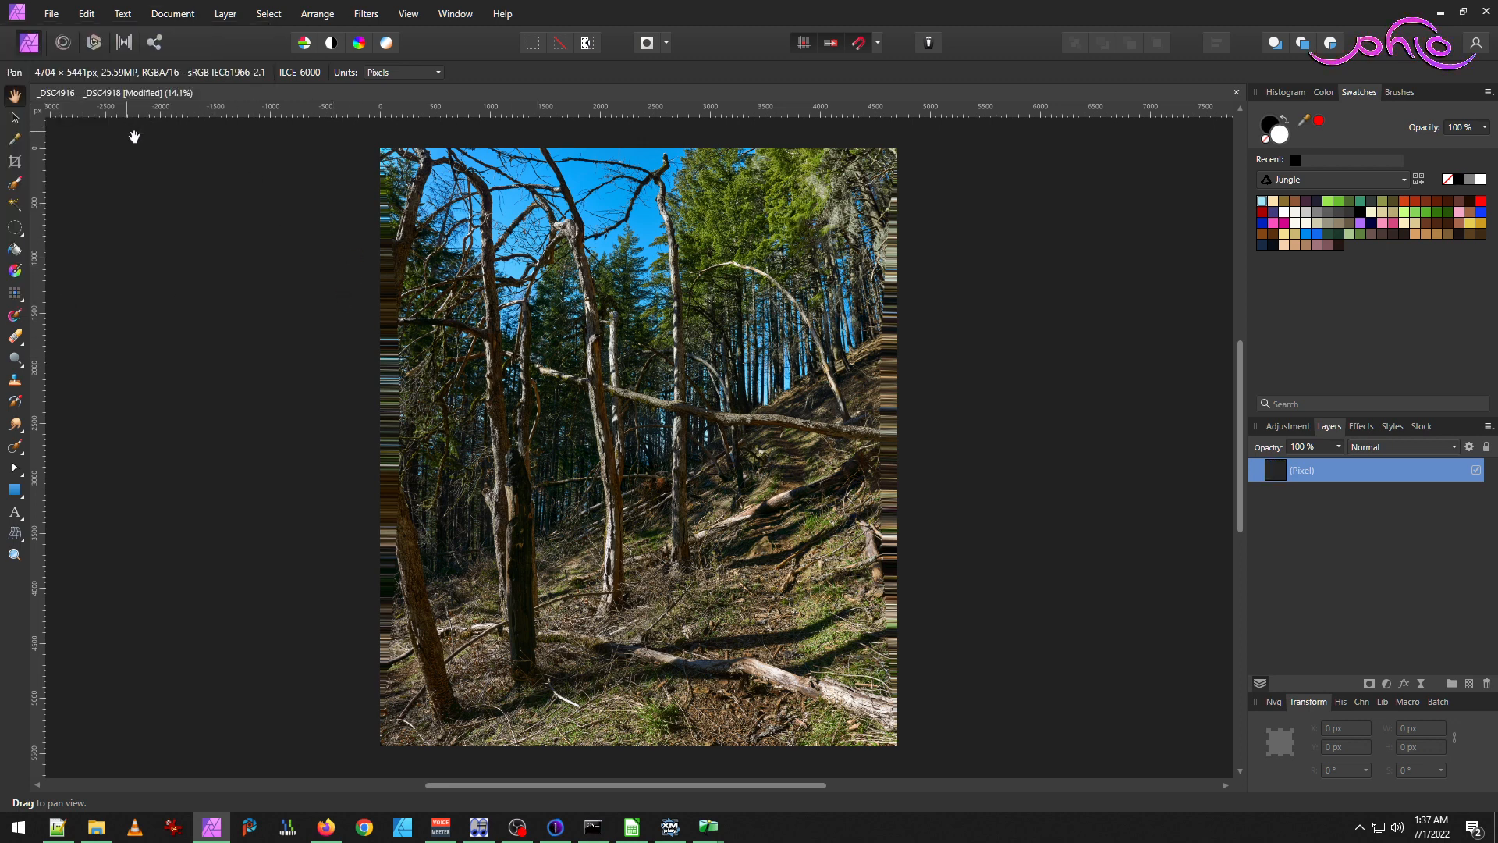
Crop the photo in Unconstrained mode to 4342 x 5441 px, trimming the streaked side edges and keeping the full height.
click(14, 163)
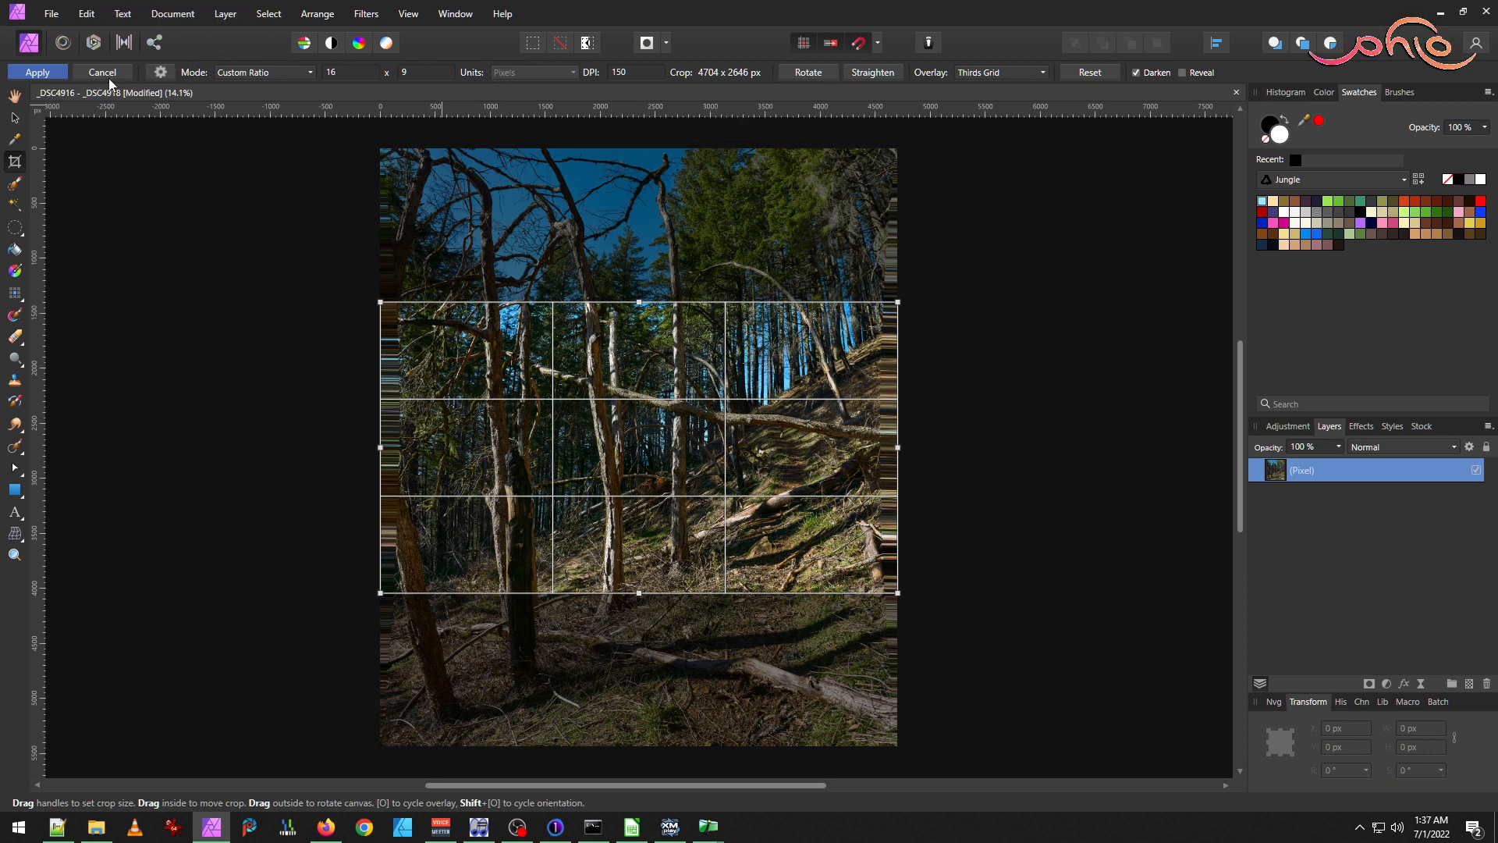
click(266, 74)
click(252, 95)
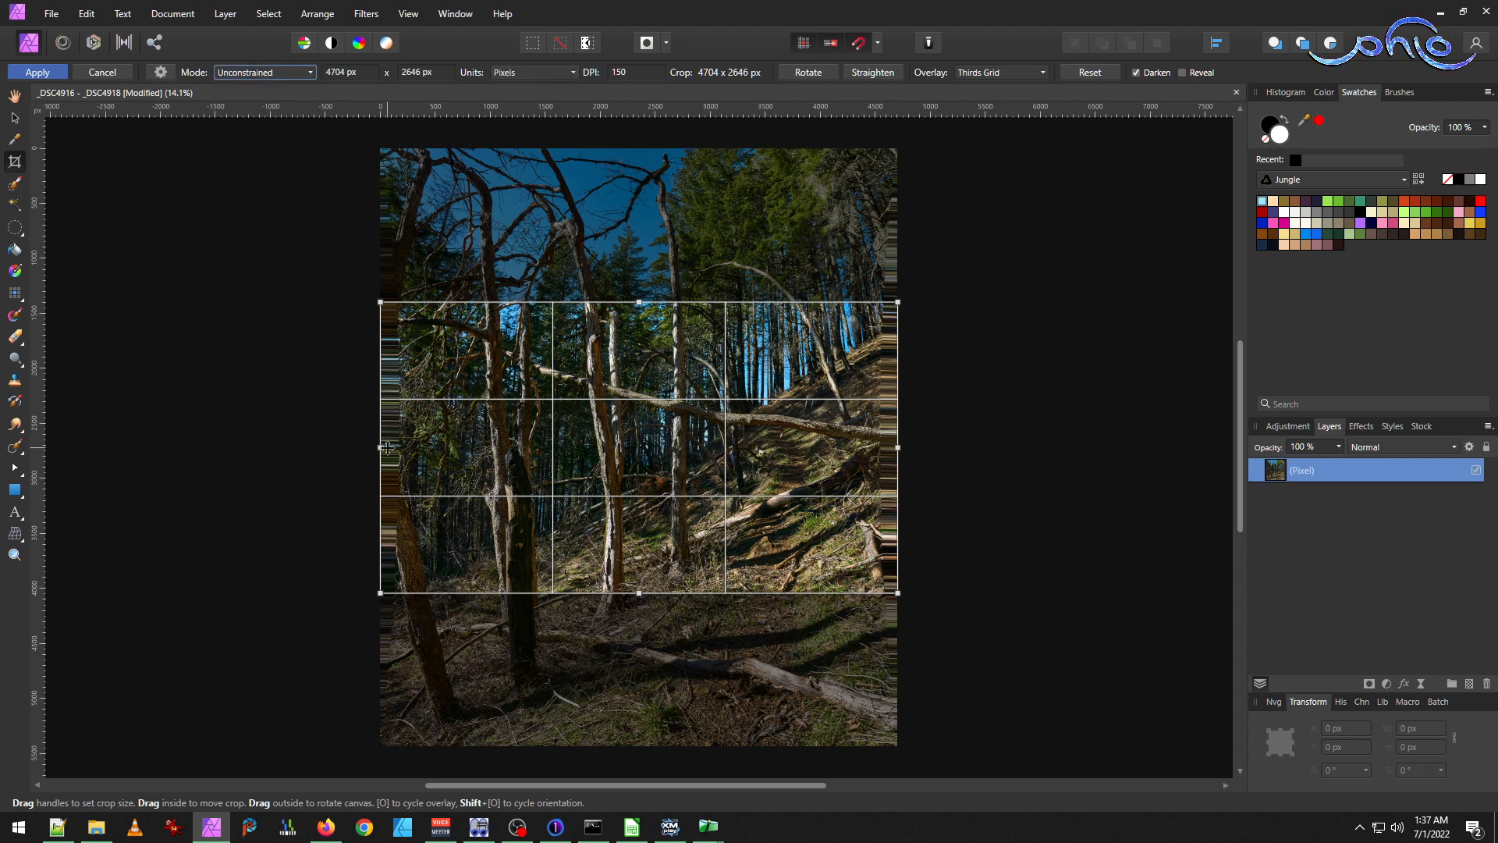
drag(381, 447, 402, 446)
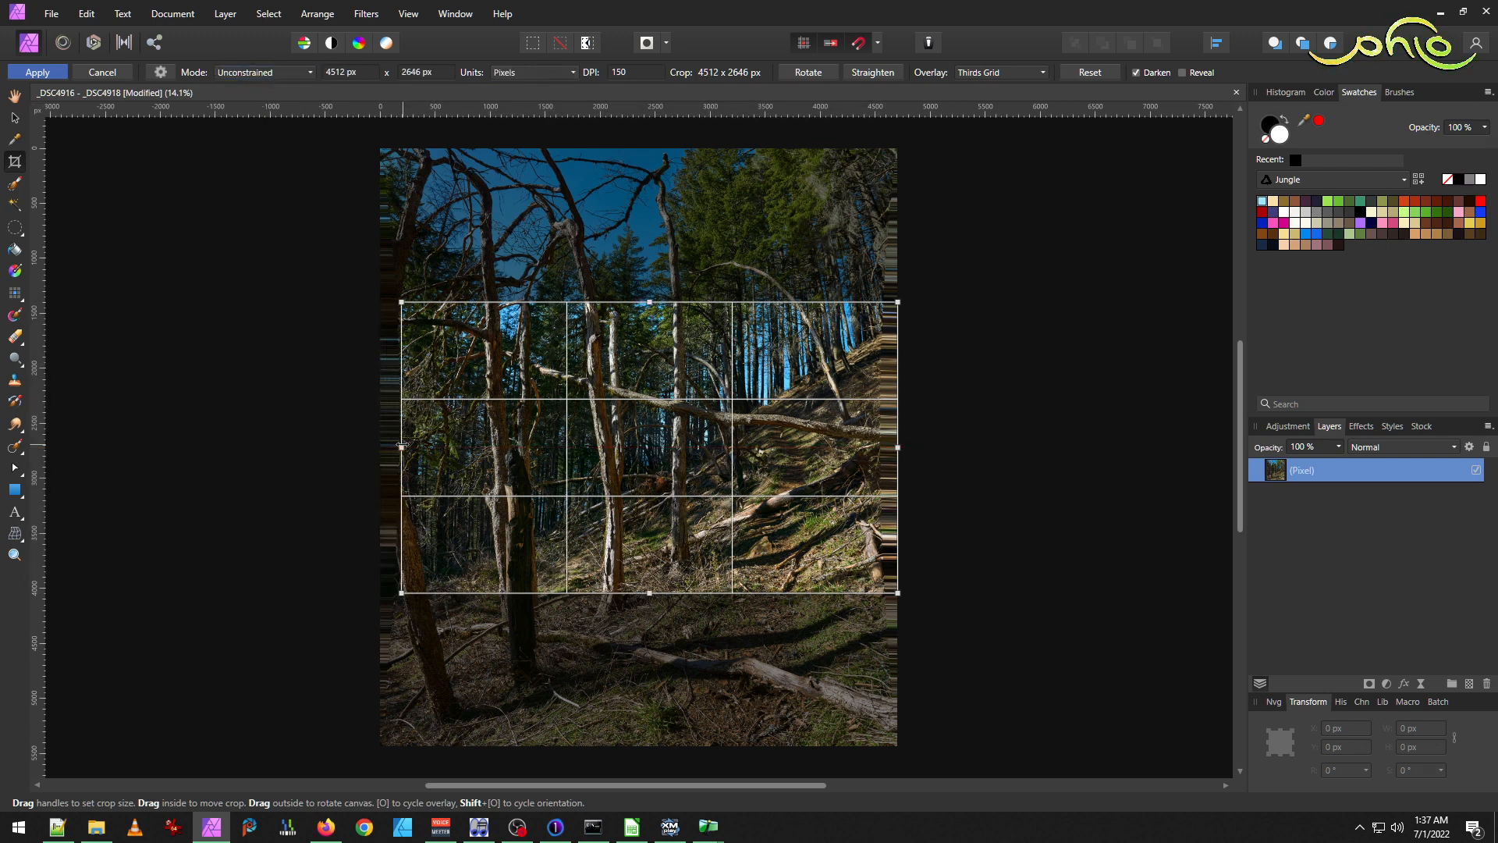
drag(899, 448, 880, 448)
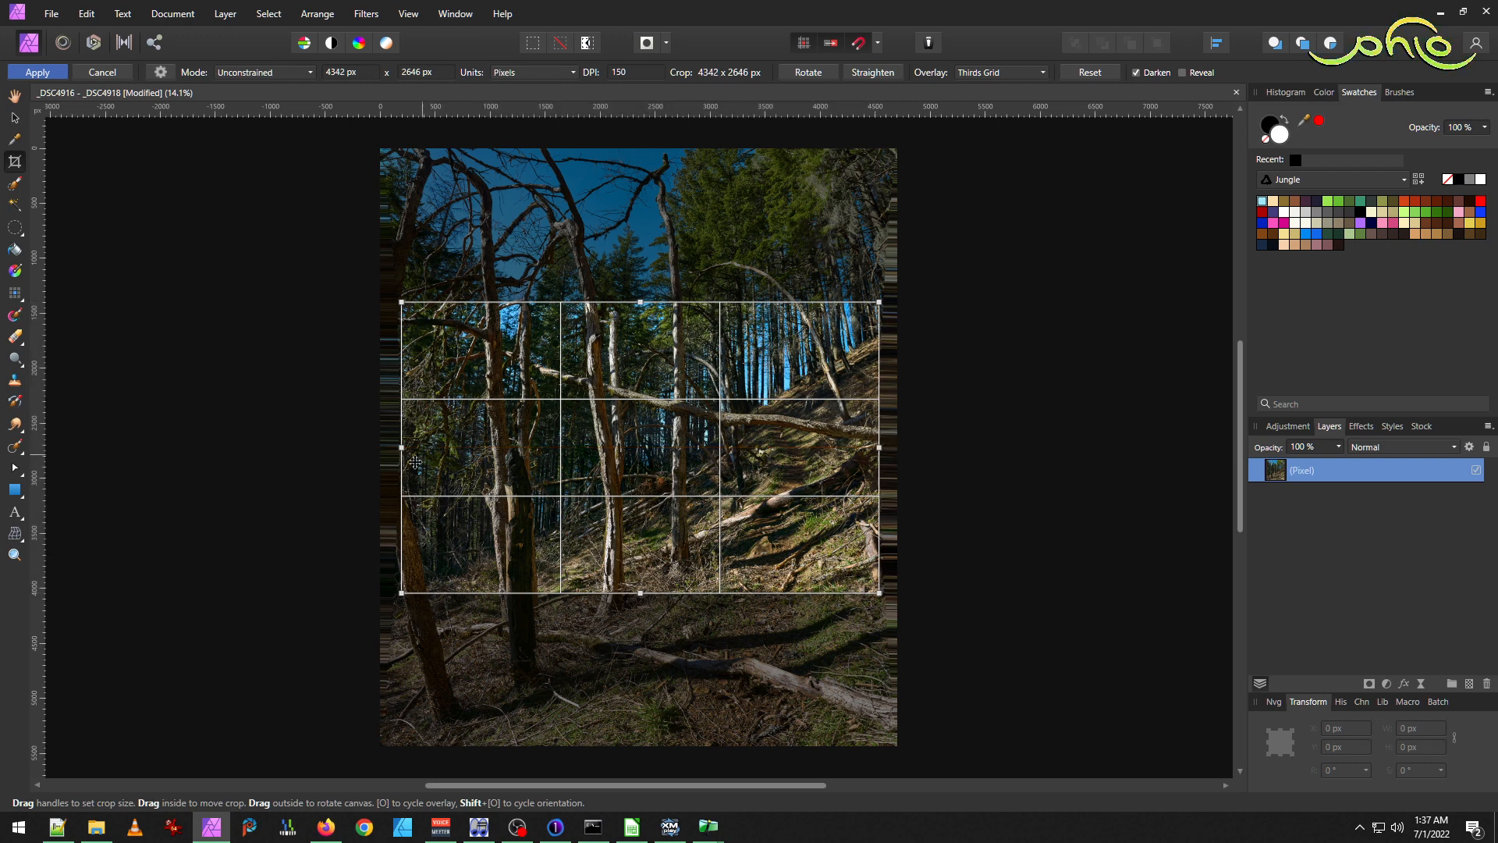
drag(640, 302, 651, 147)
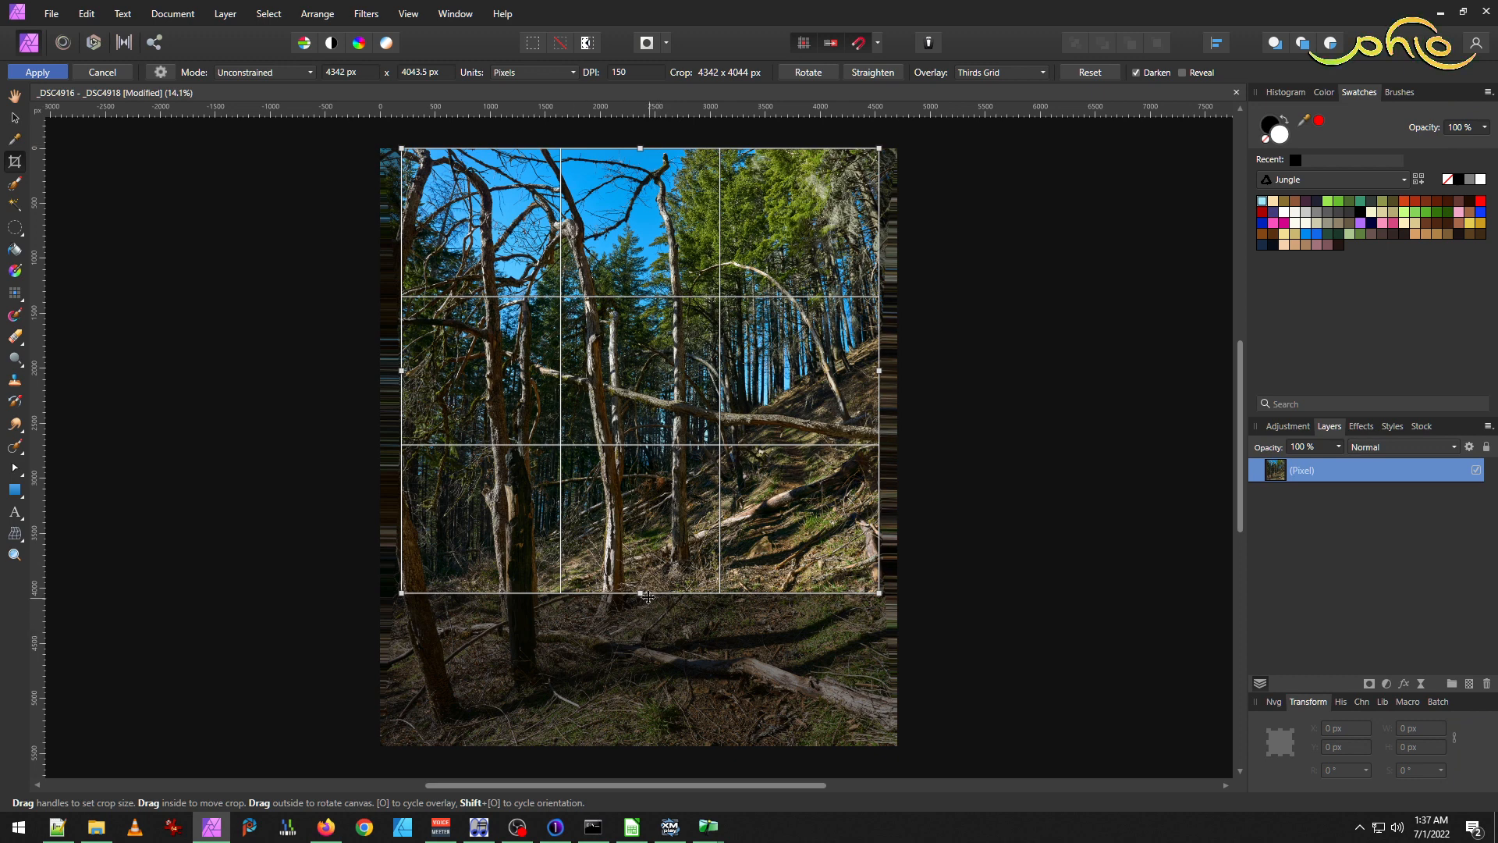
drag(641, 600, 642, 747)
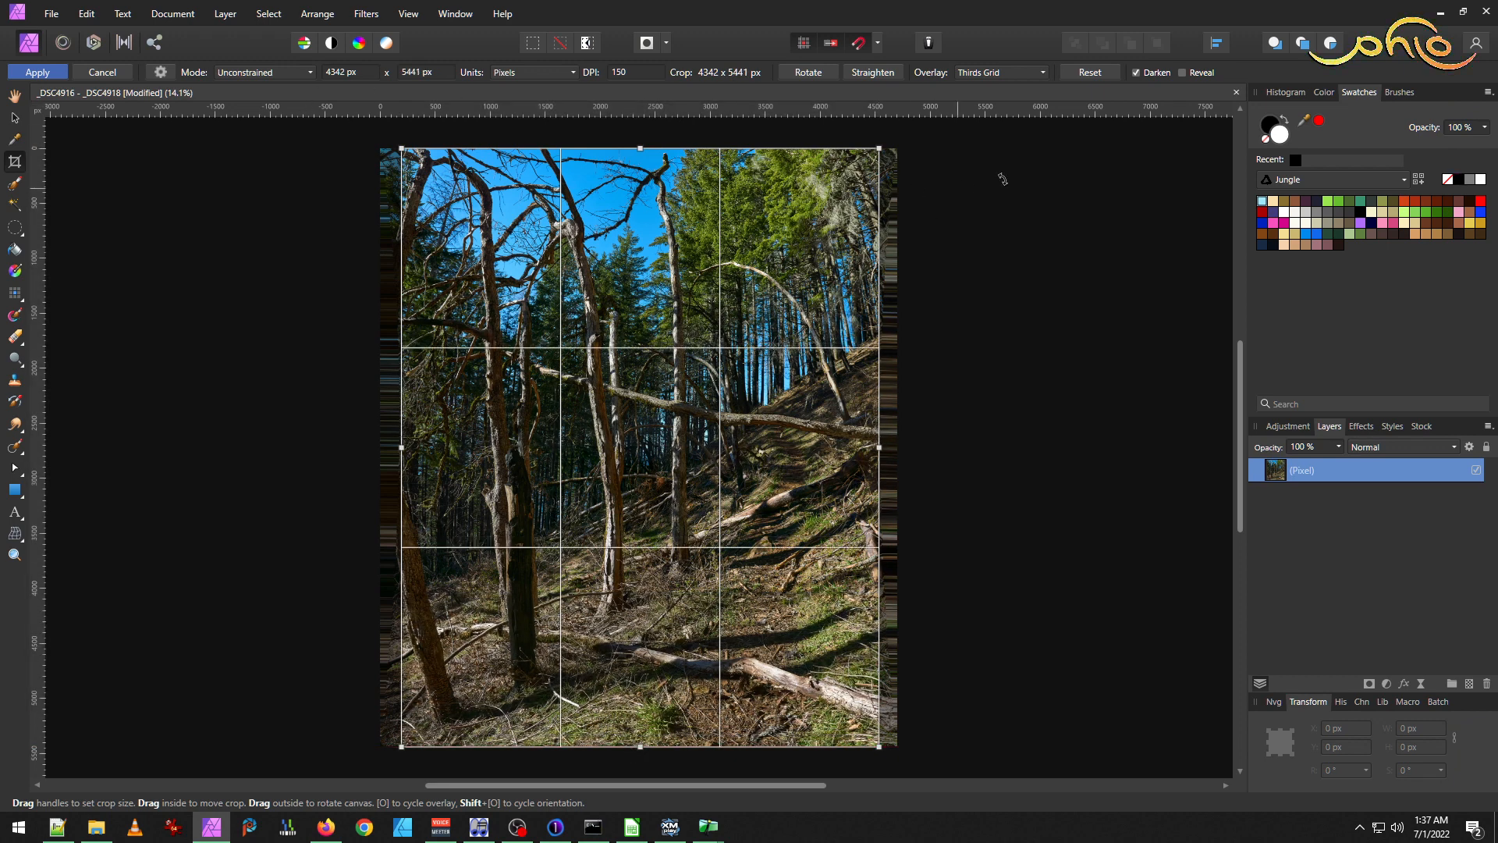
key(Return)
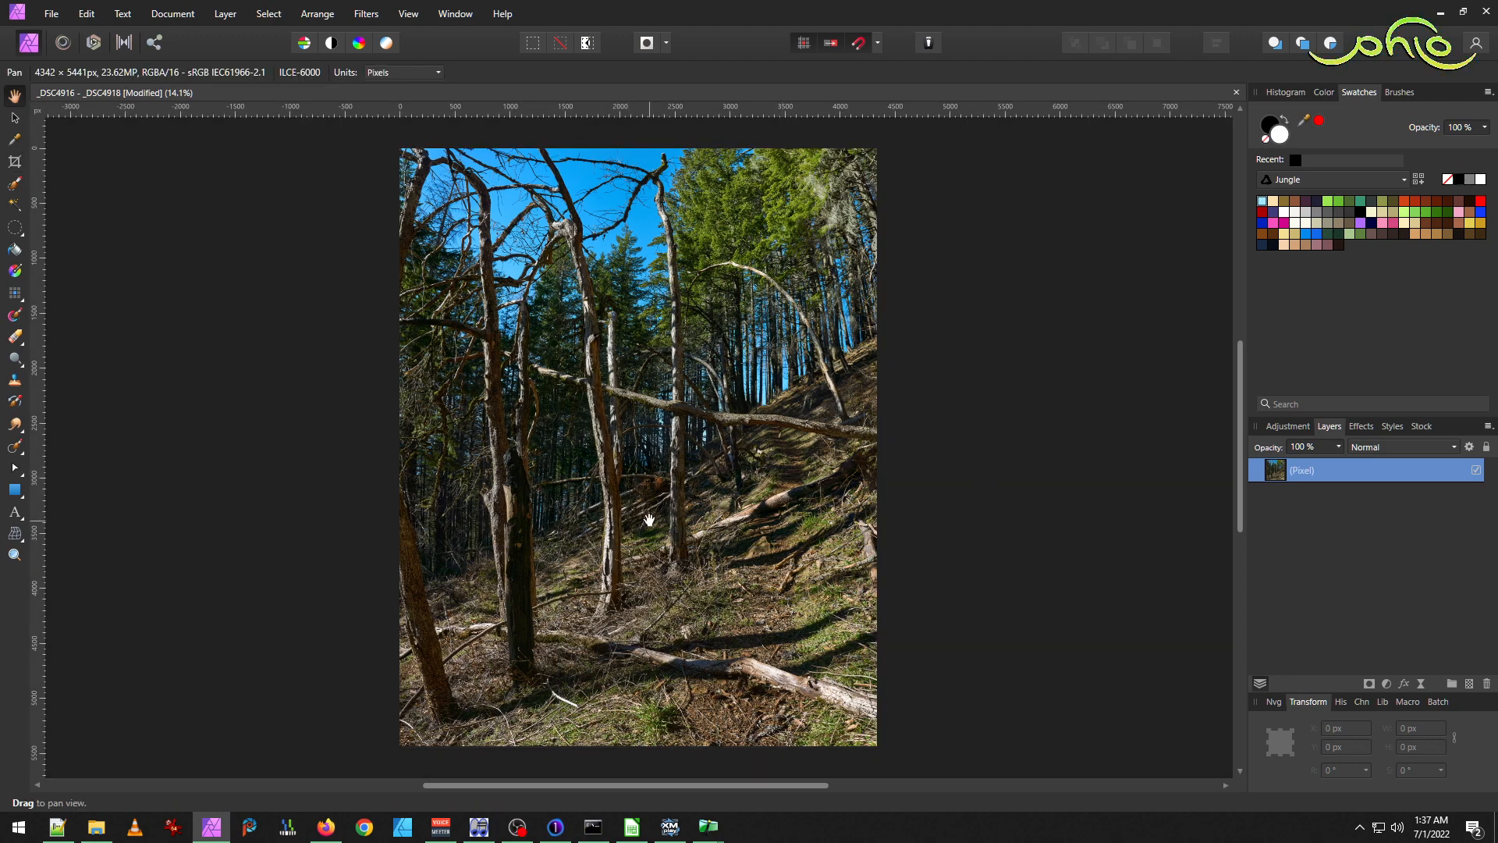
Examine the cropped photo up close and as a whole, checking the straightened trunks, the treetops and the slope.
scroll(630, 496, up, 5)
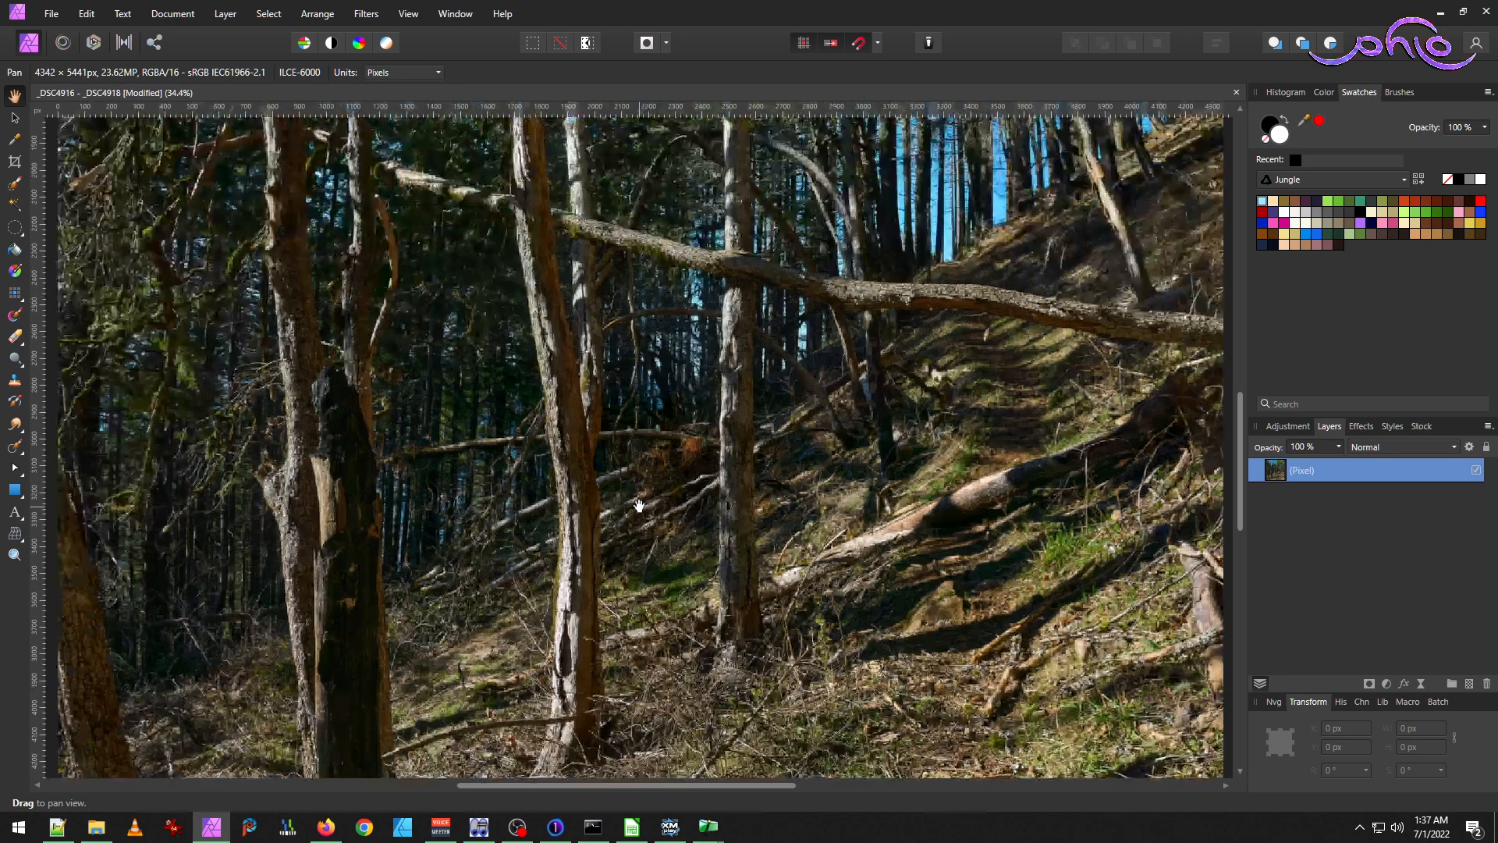
scroll(647, 515, down, 5)
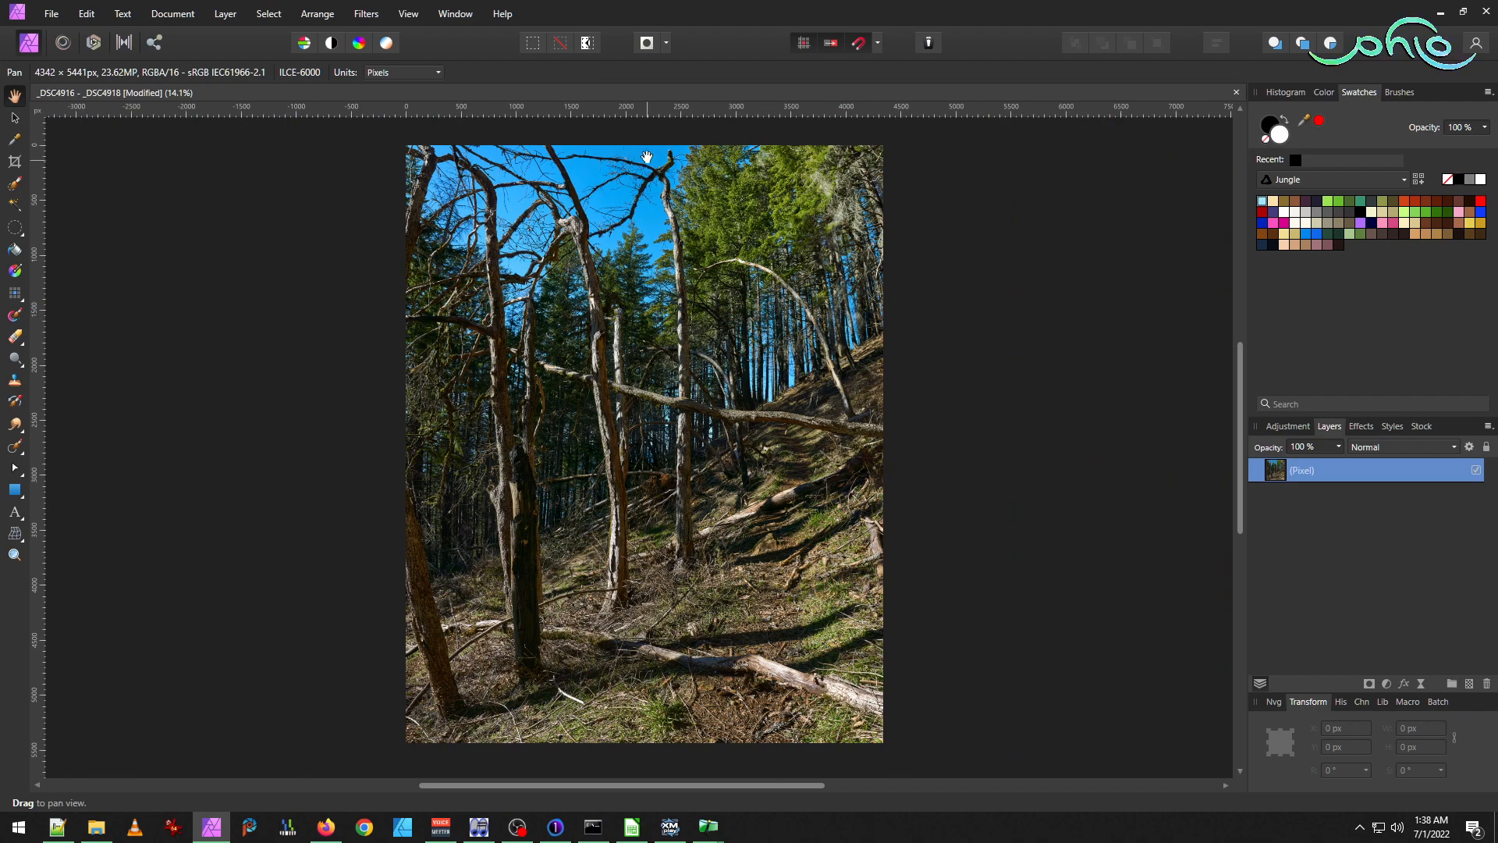
scroll(646, 156, up, 5)
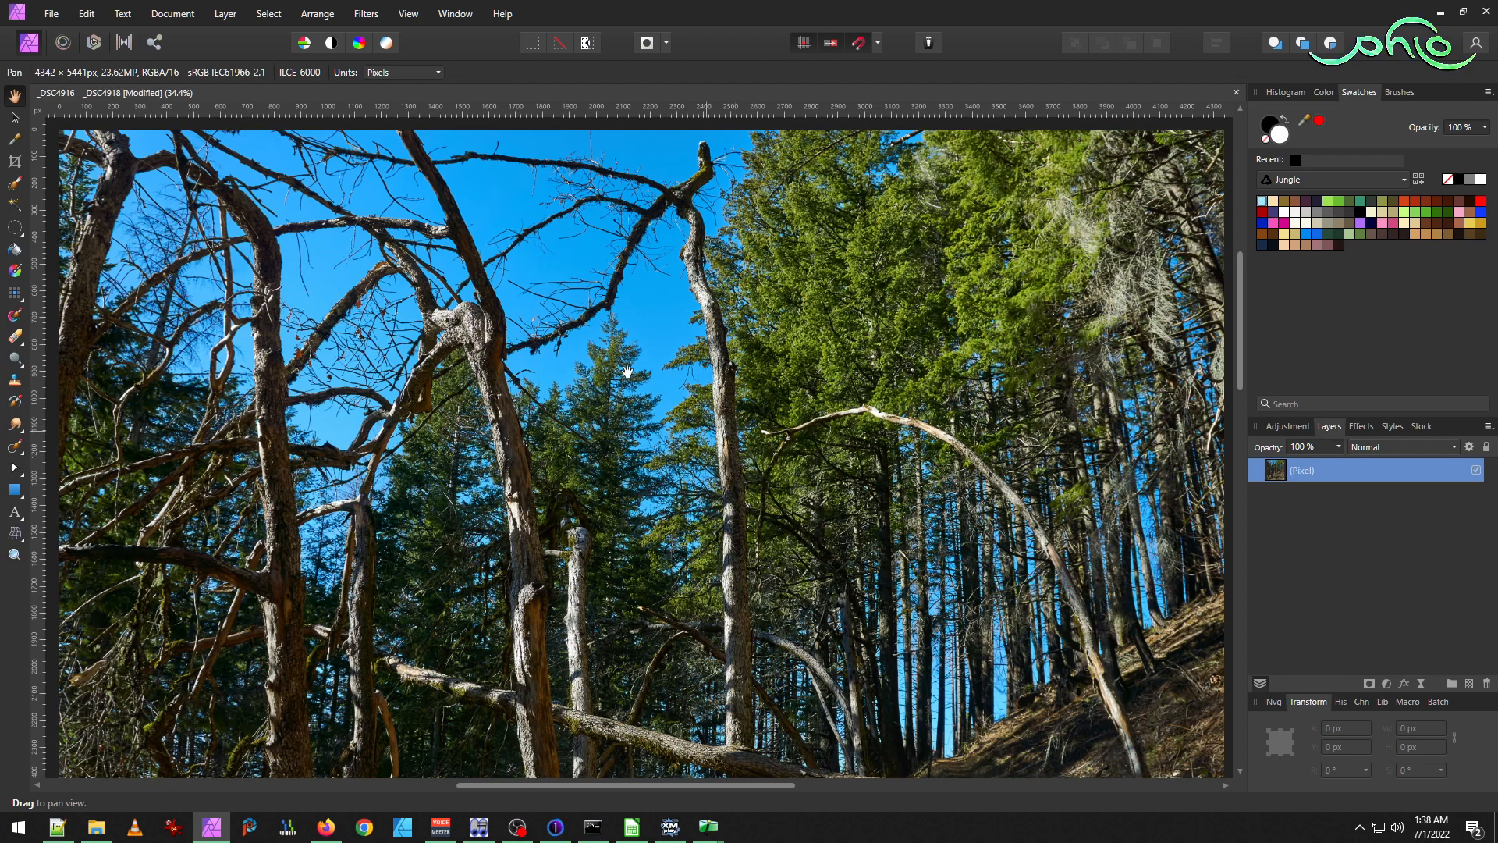
scroll(642, 419, down, 2)
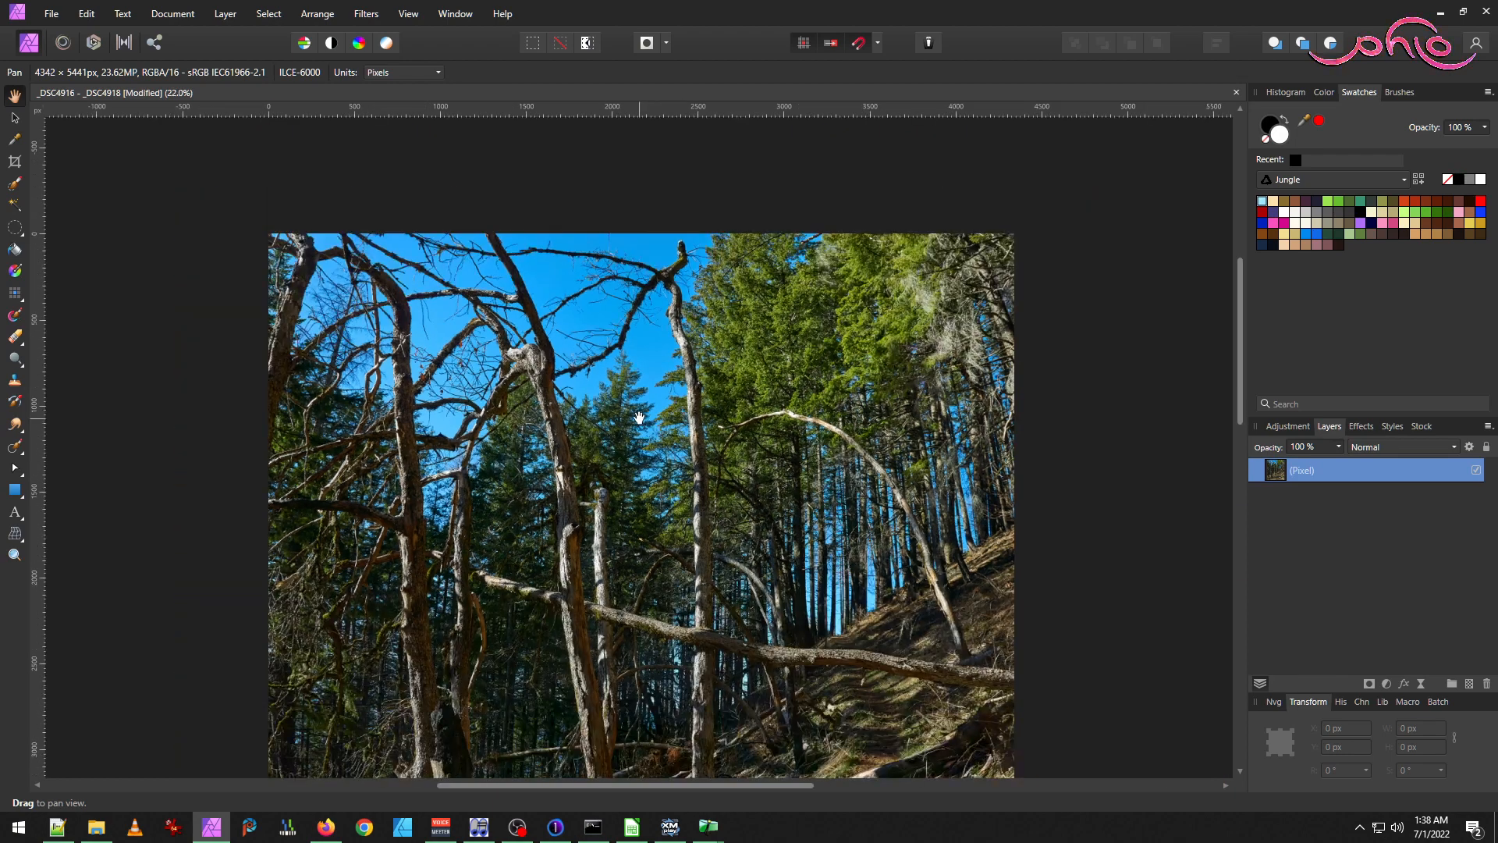
scroll(628, 239, up, 2)
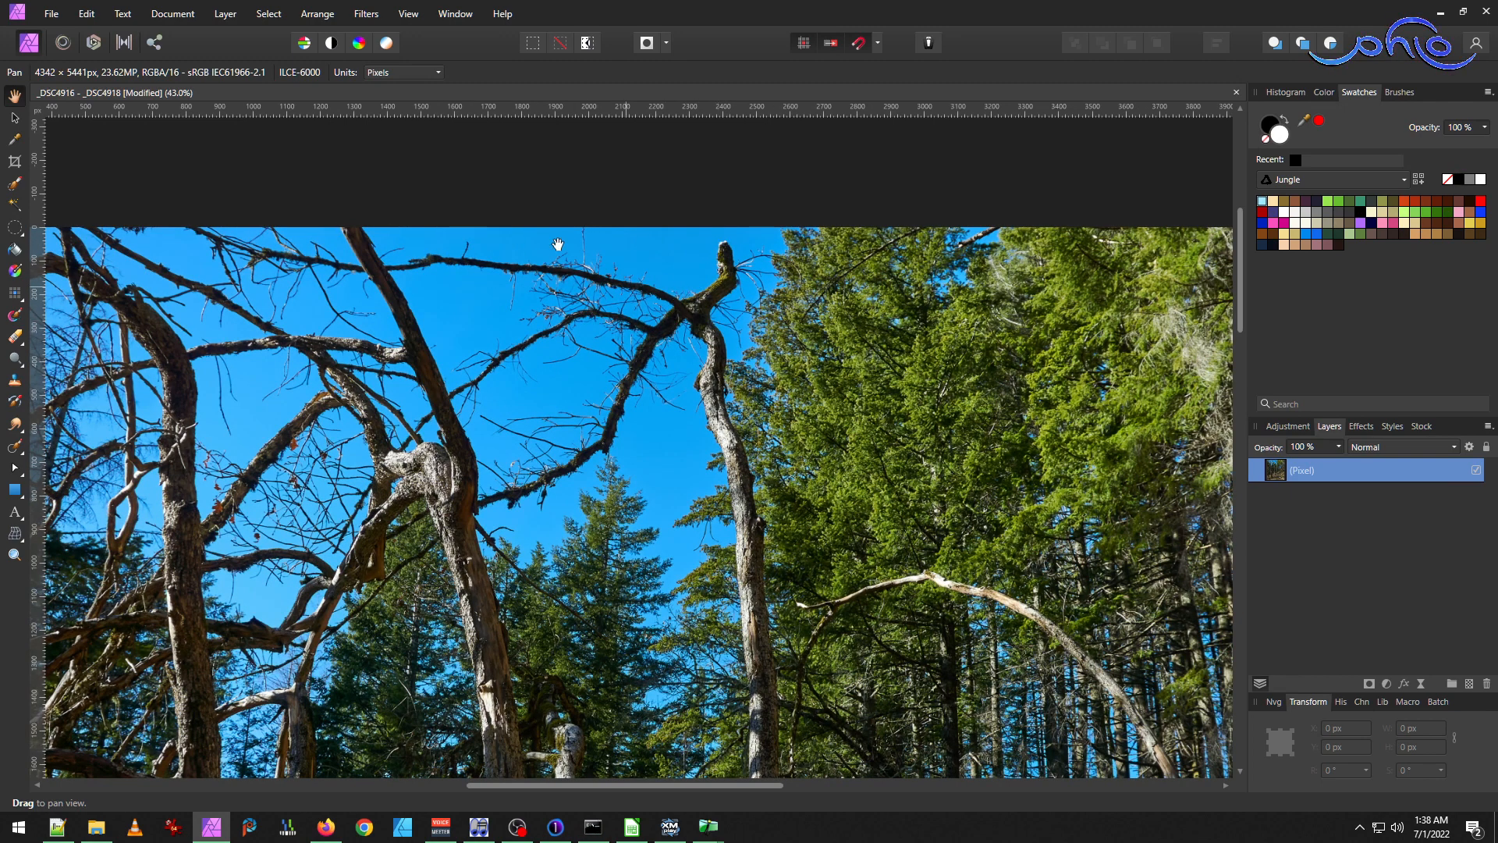
scroll(578, 485, down, 3)
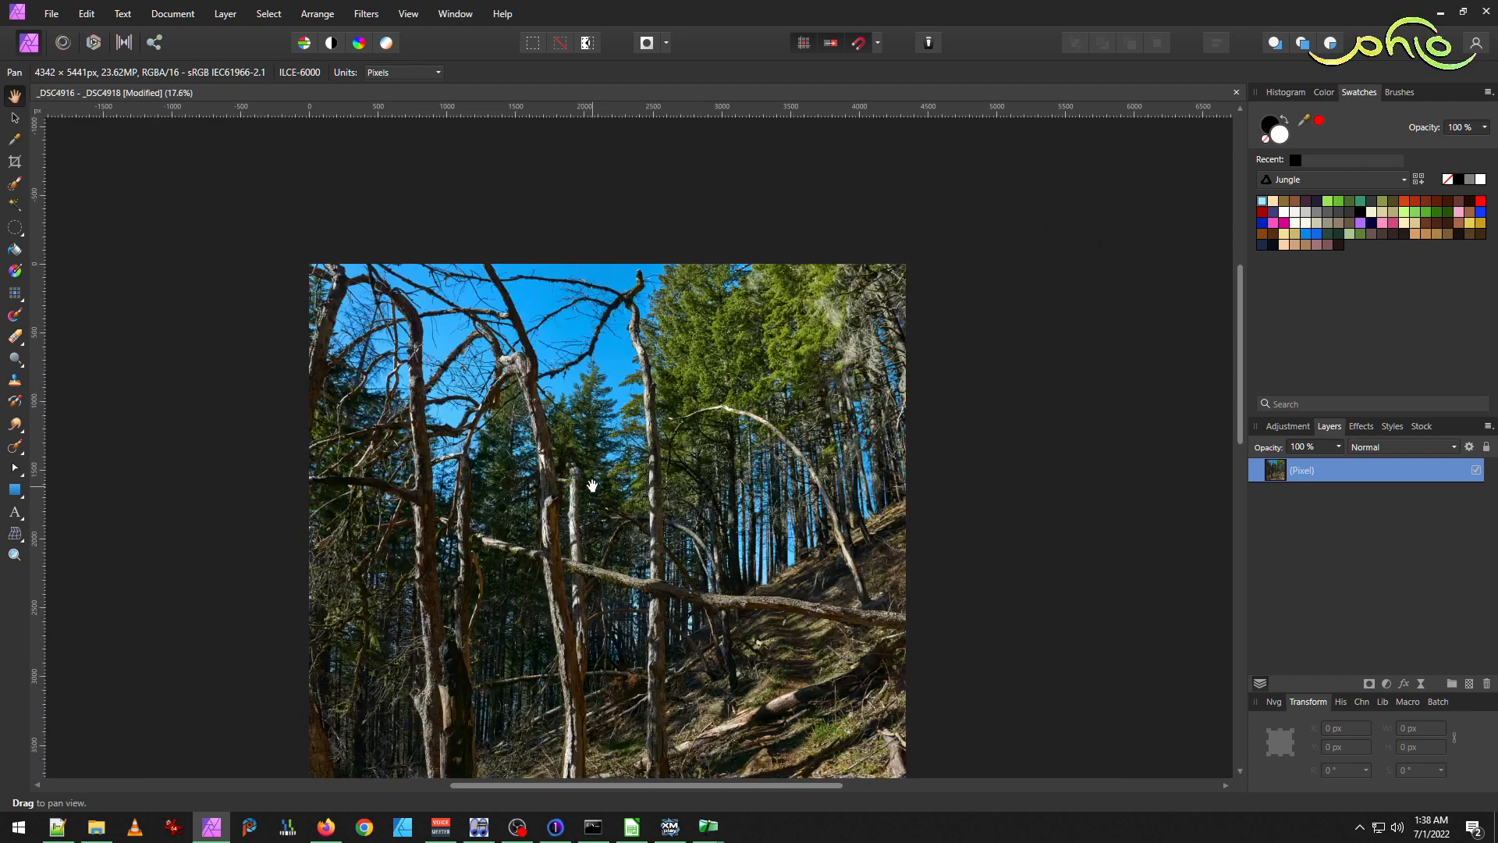
scroll(592, 485, down, 2)
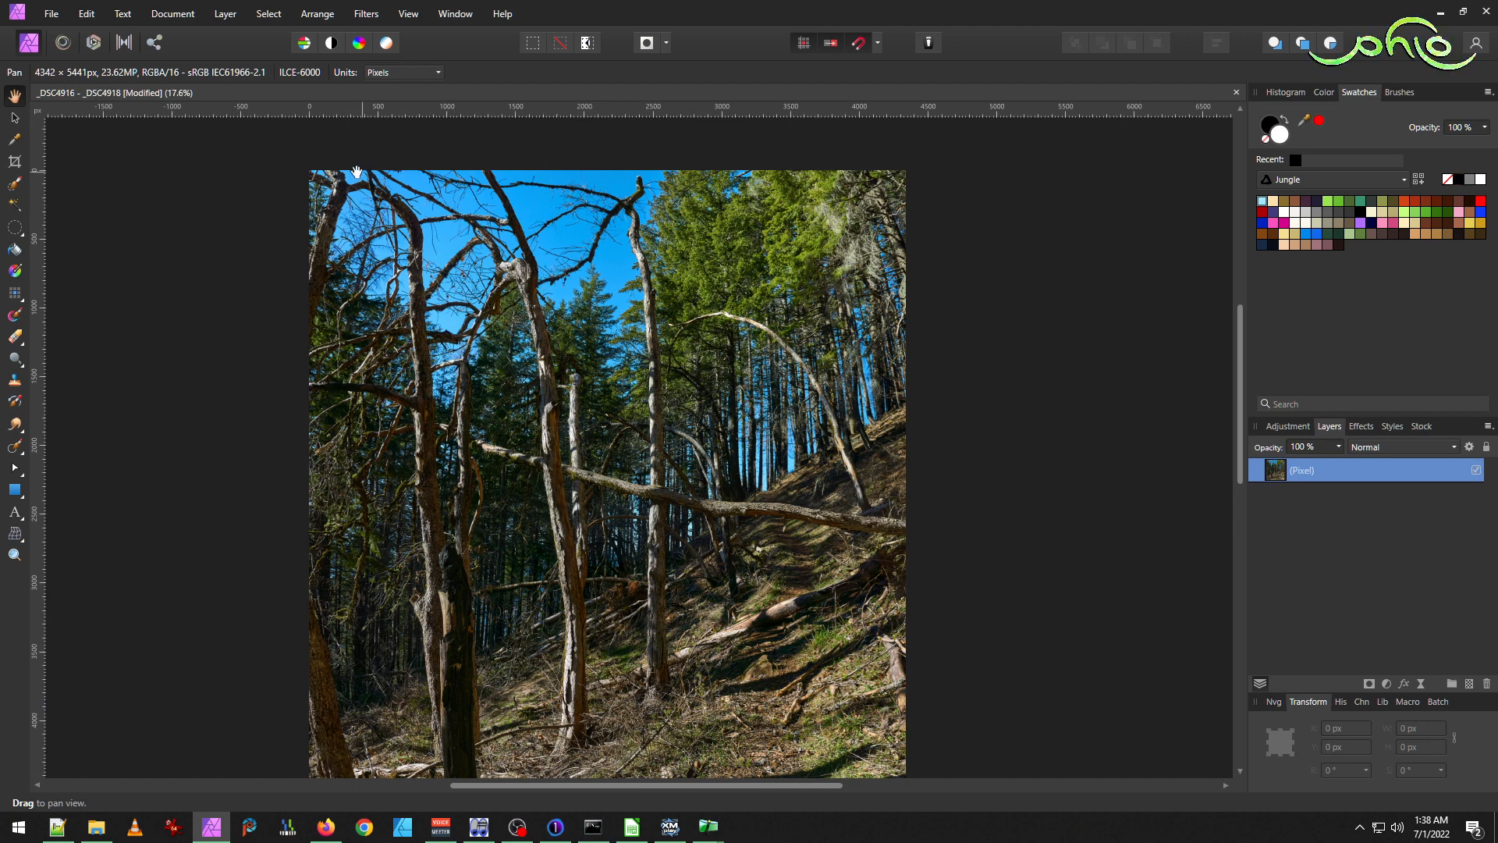
scroll(767, 377, down, 2)
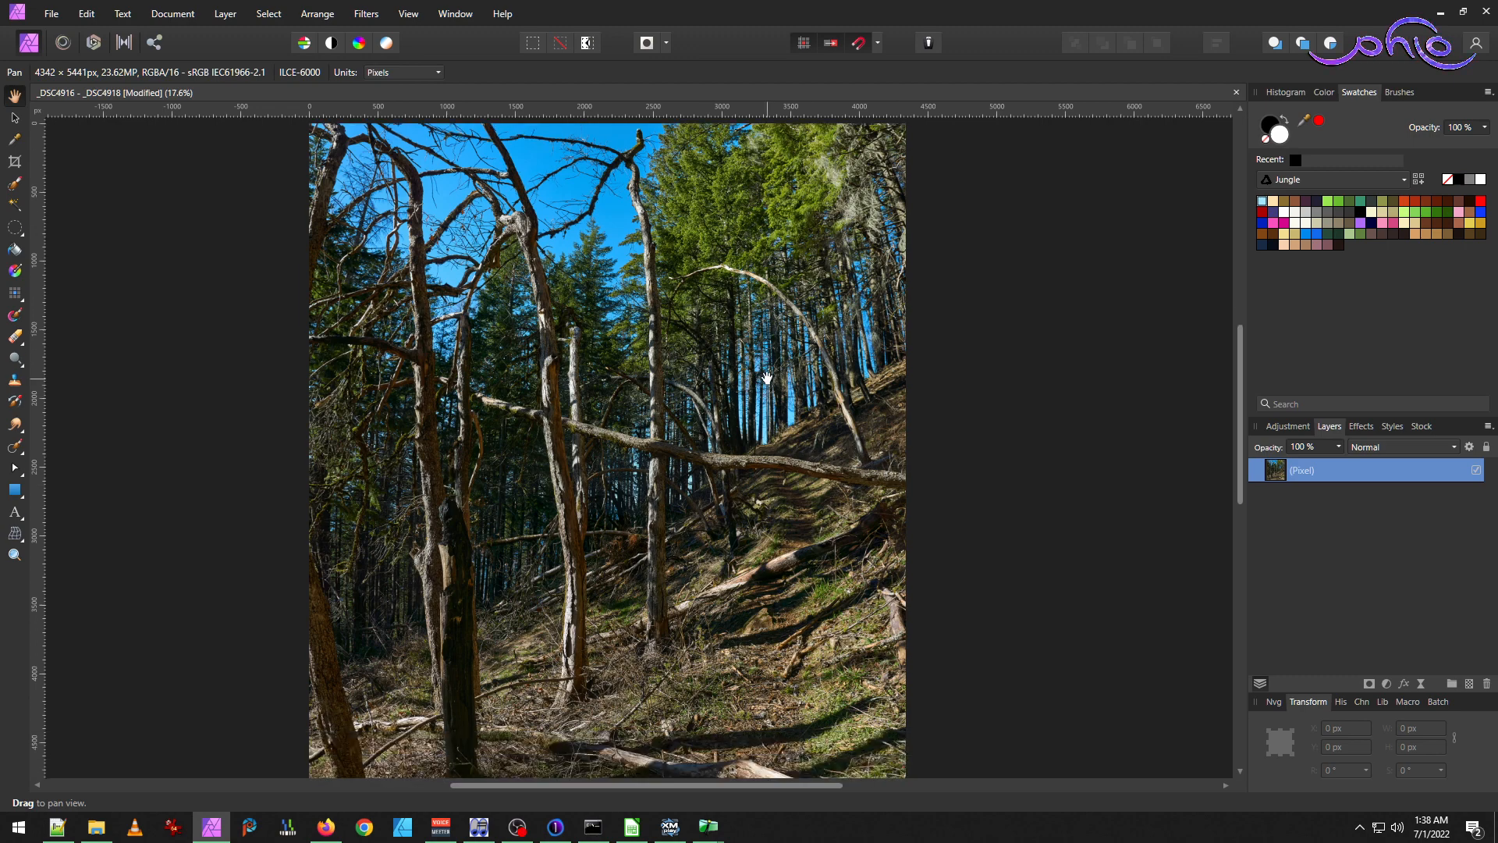
scroll(667, 361, down, 1)
scroll(649, 381, down, 1)
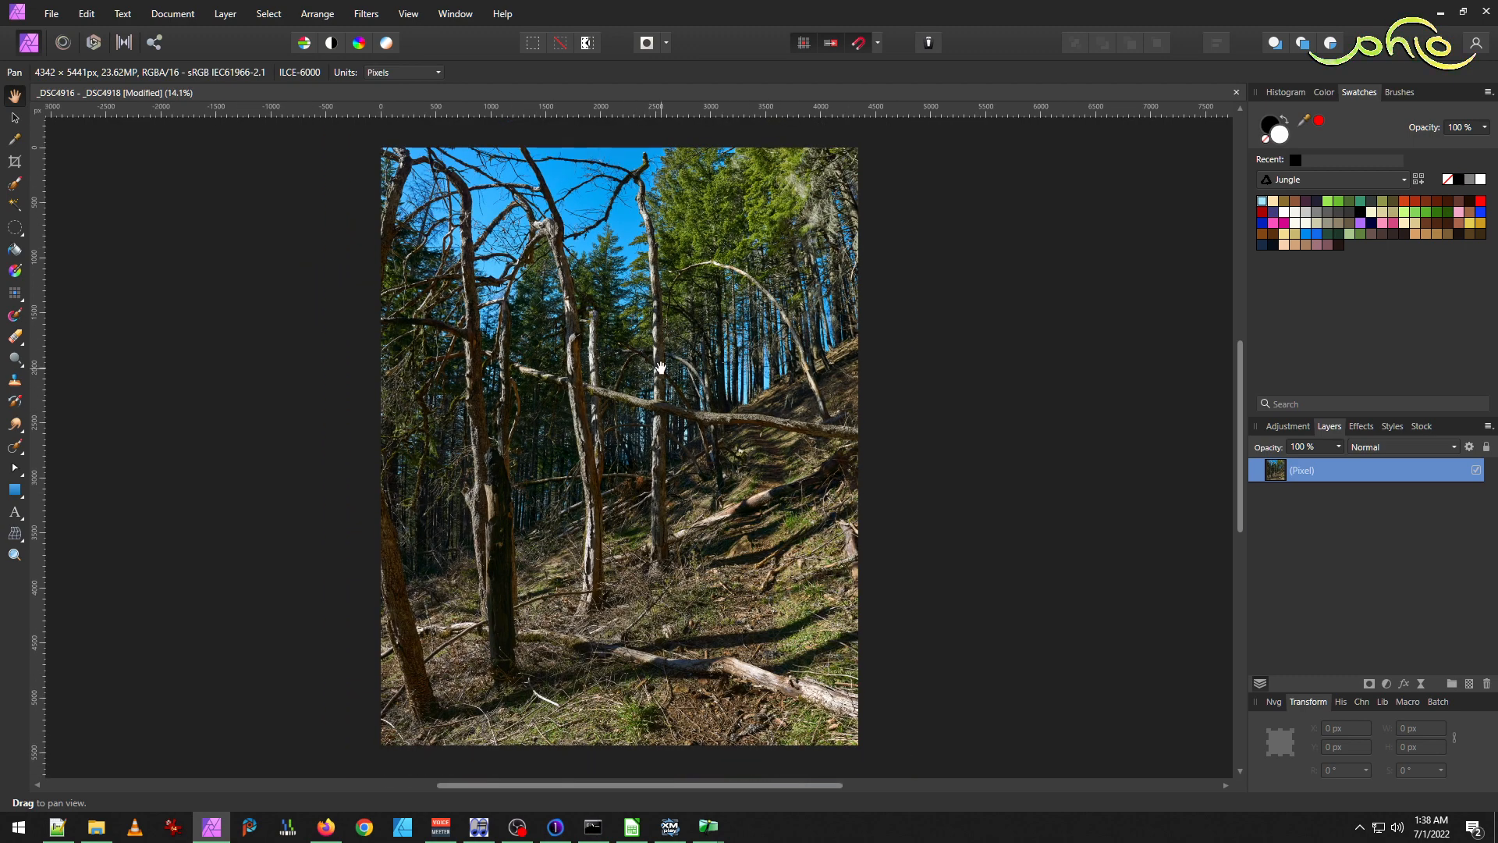
scroll(664, 313, up, 1)
scroll(663, 313, down, 1)
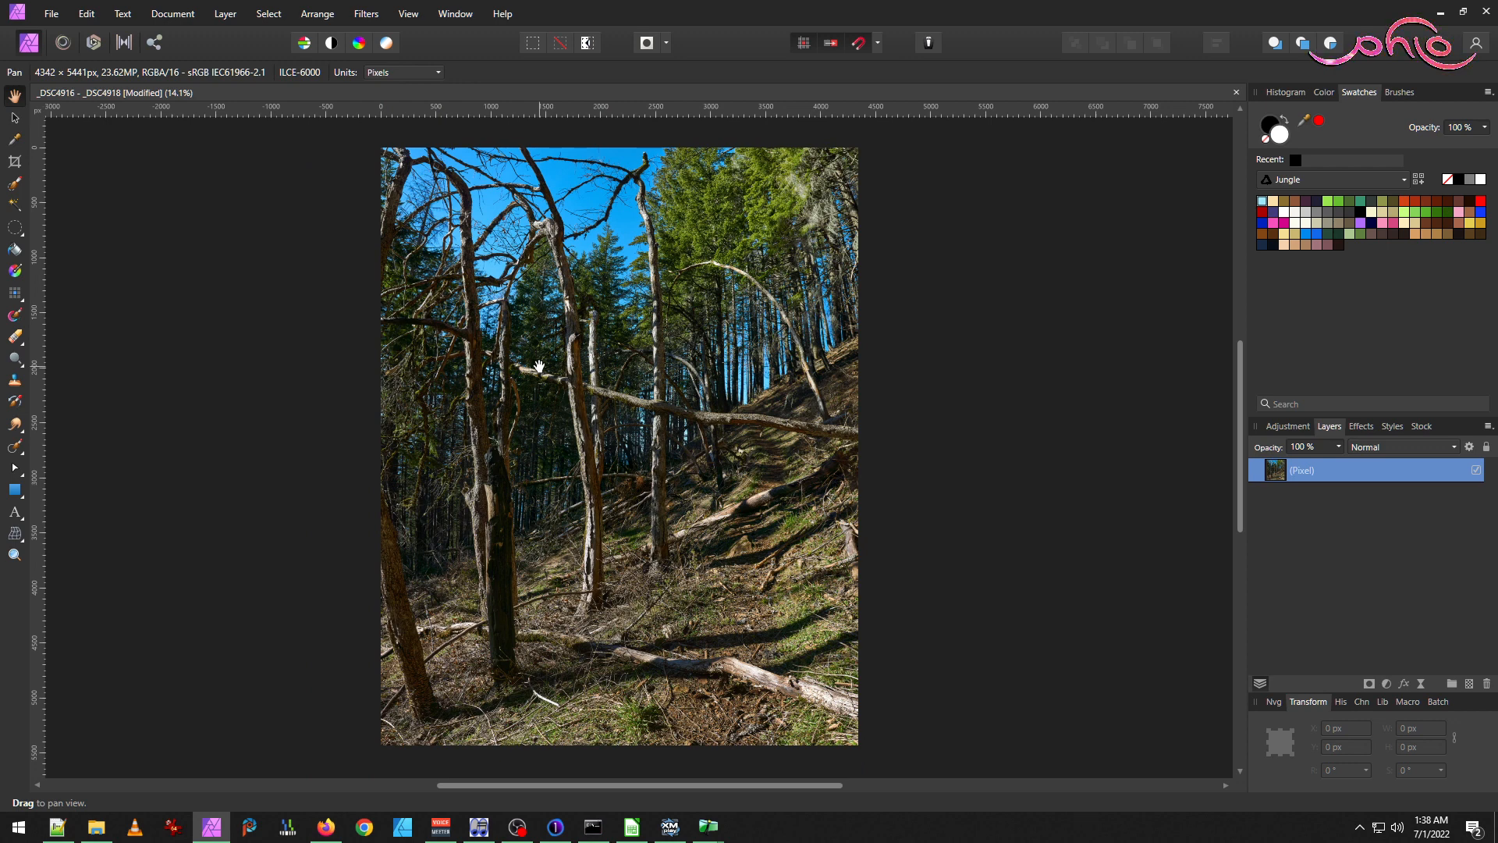
Export the photo as JPEG at quality 94 to _DSC4916 - _DSC4918.jpg and close the document without saving.
click(51, 13)
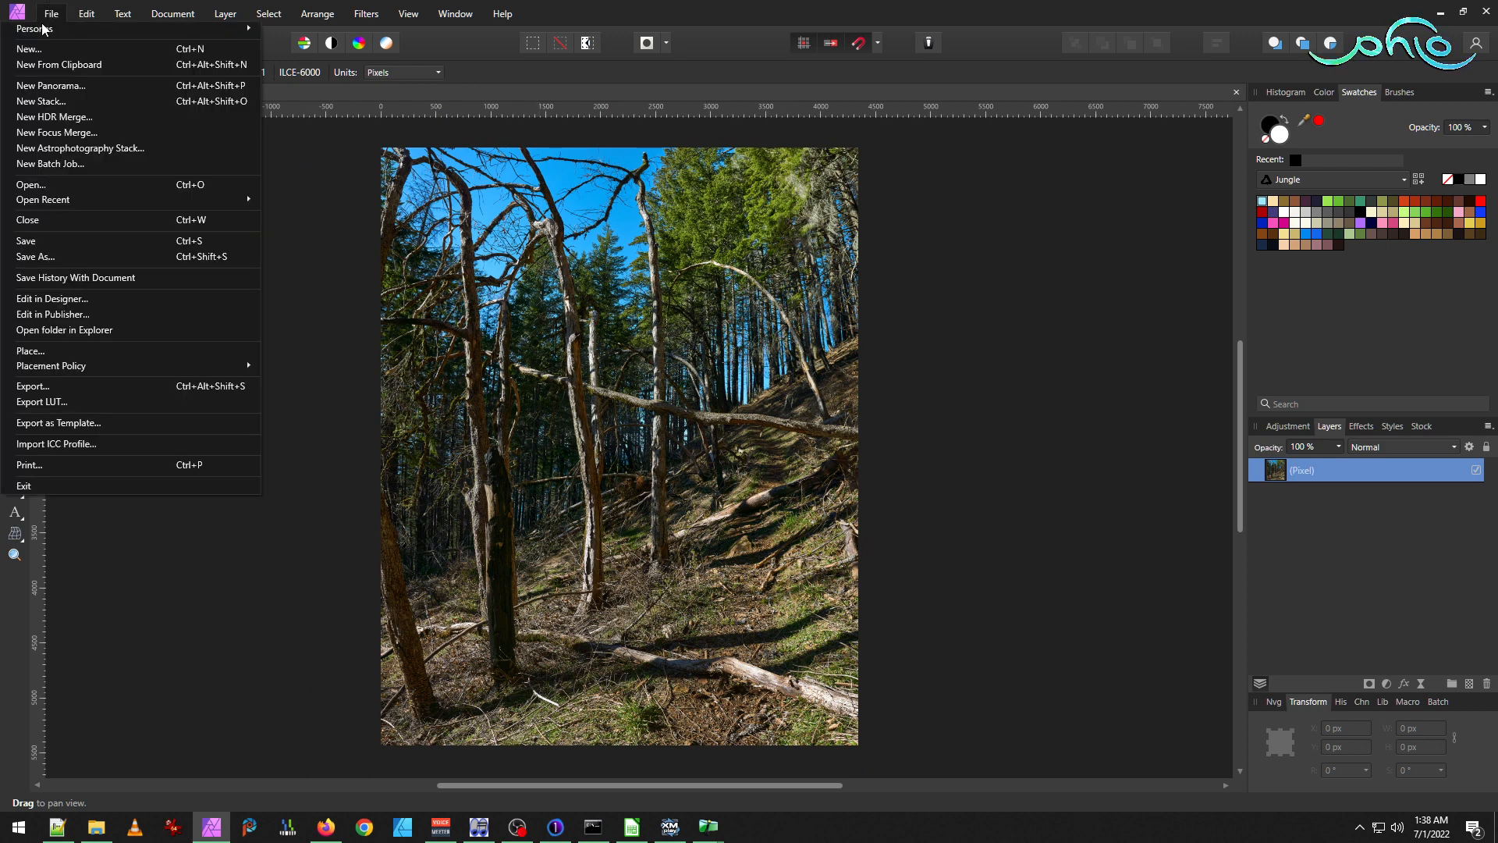
click(47, 385)
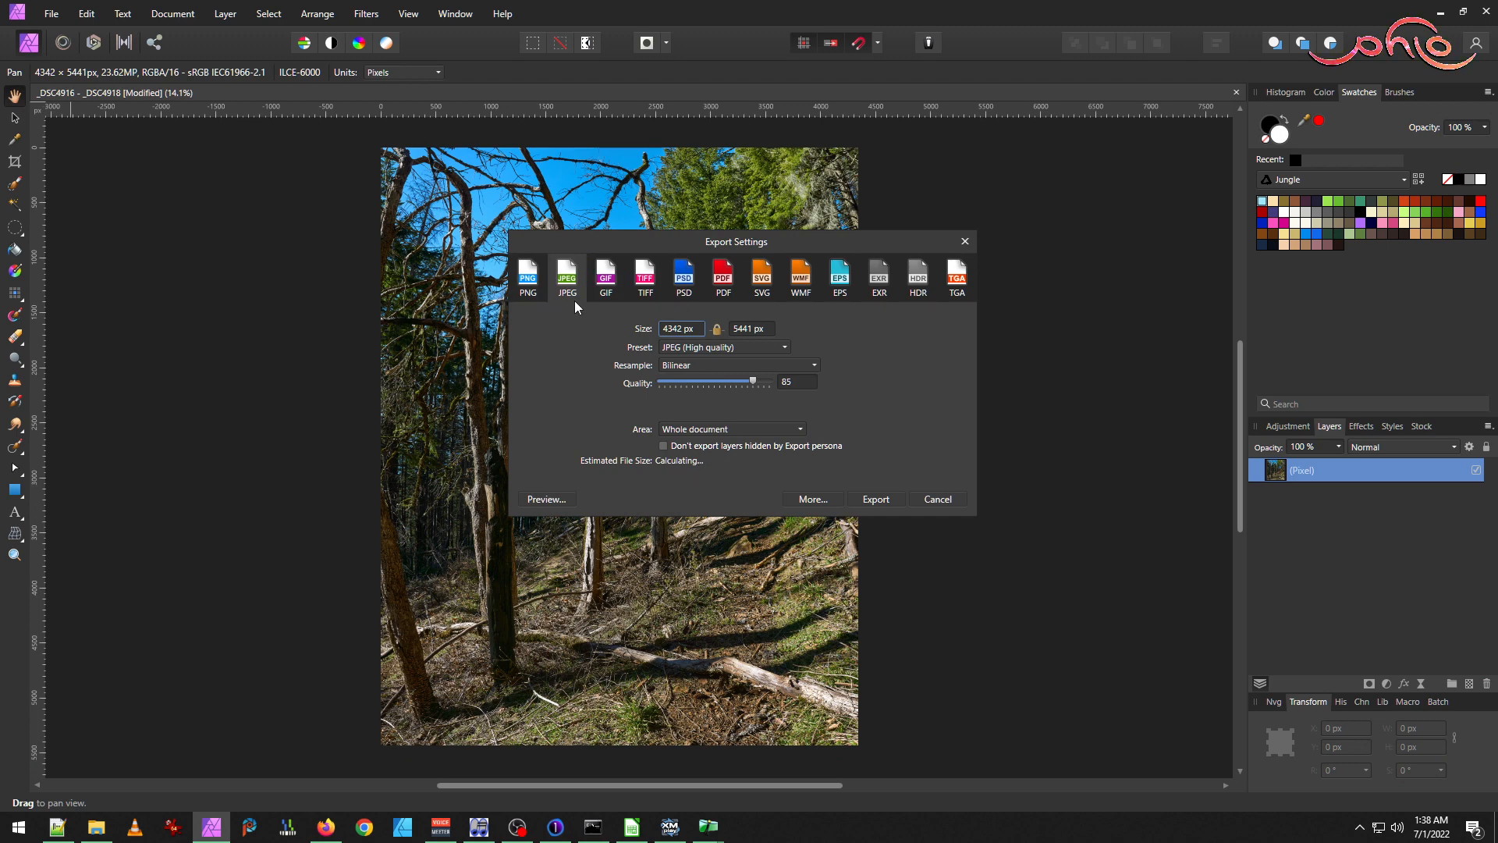
click(799, 383)
text(94)
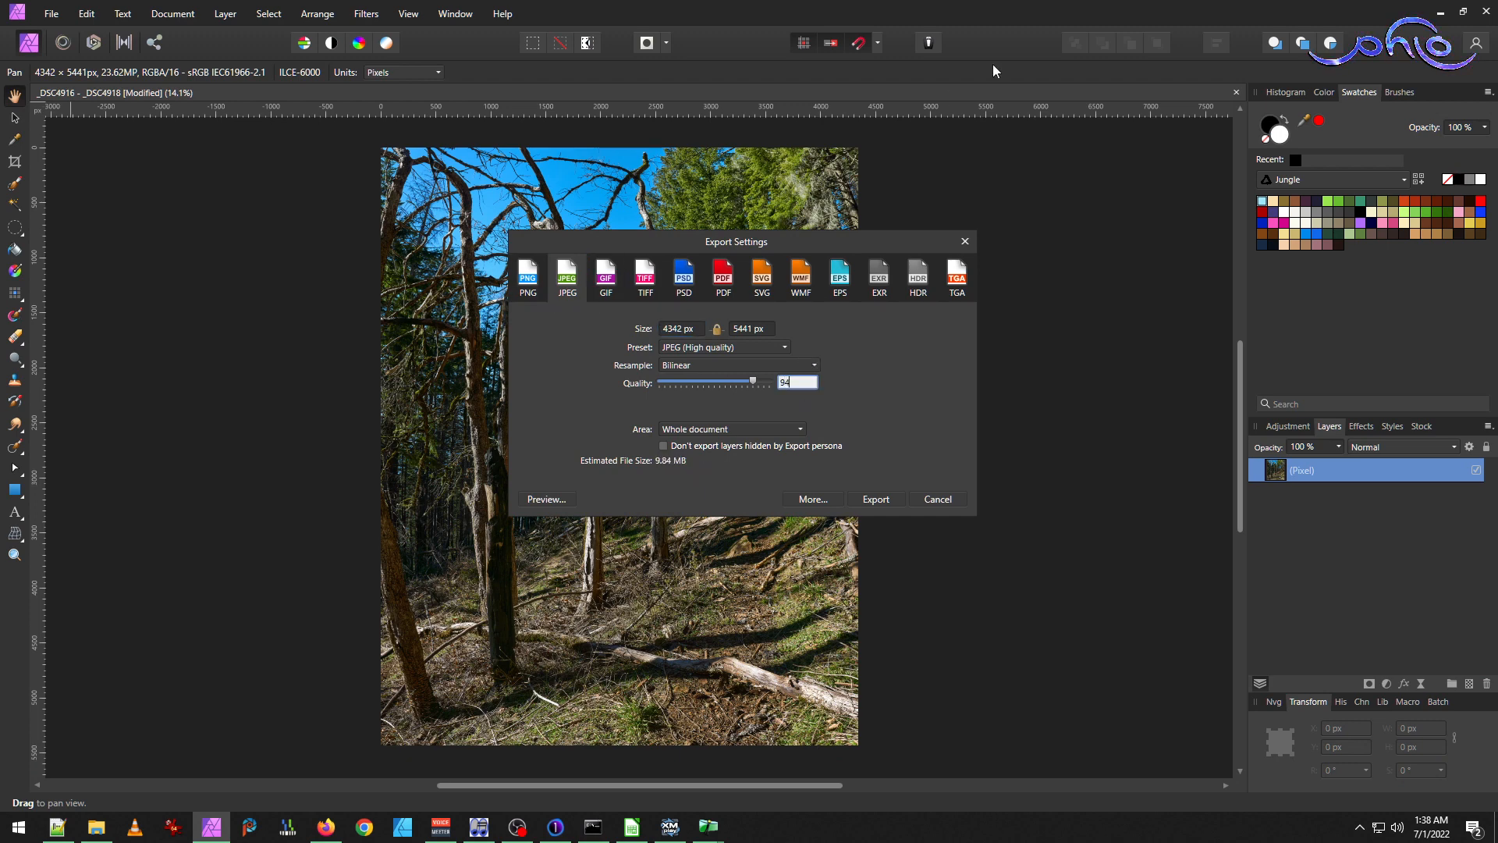
click(888, 496)
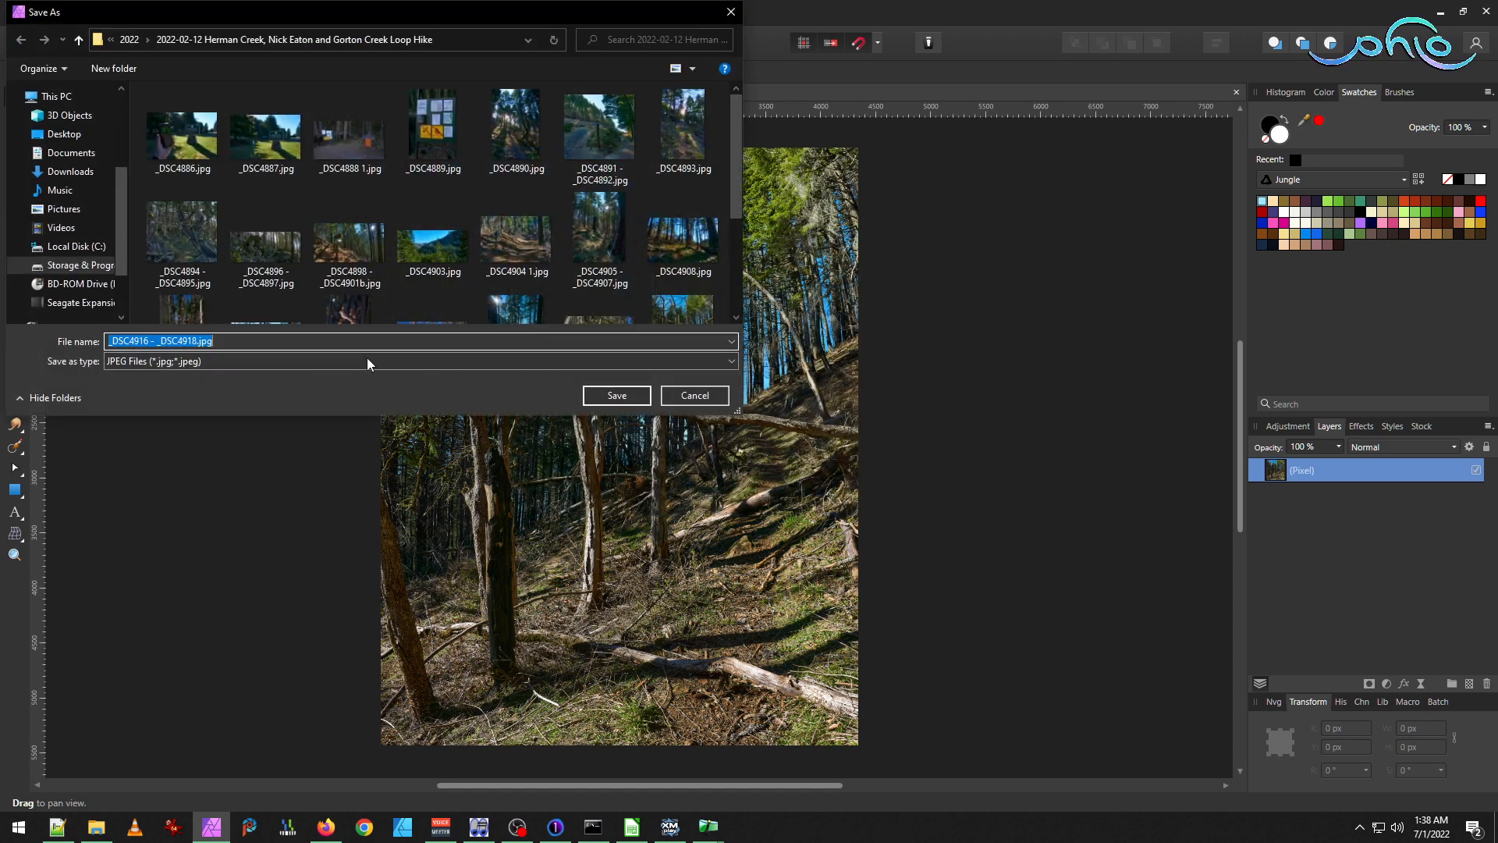
click(621, 395)
click(820, 477)
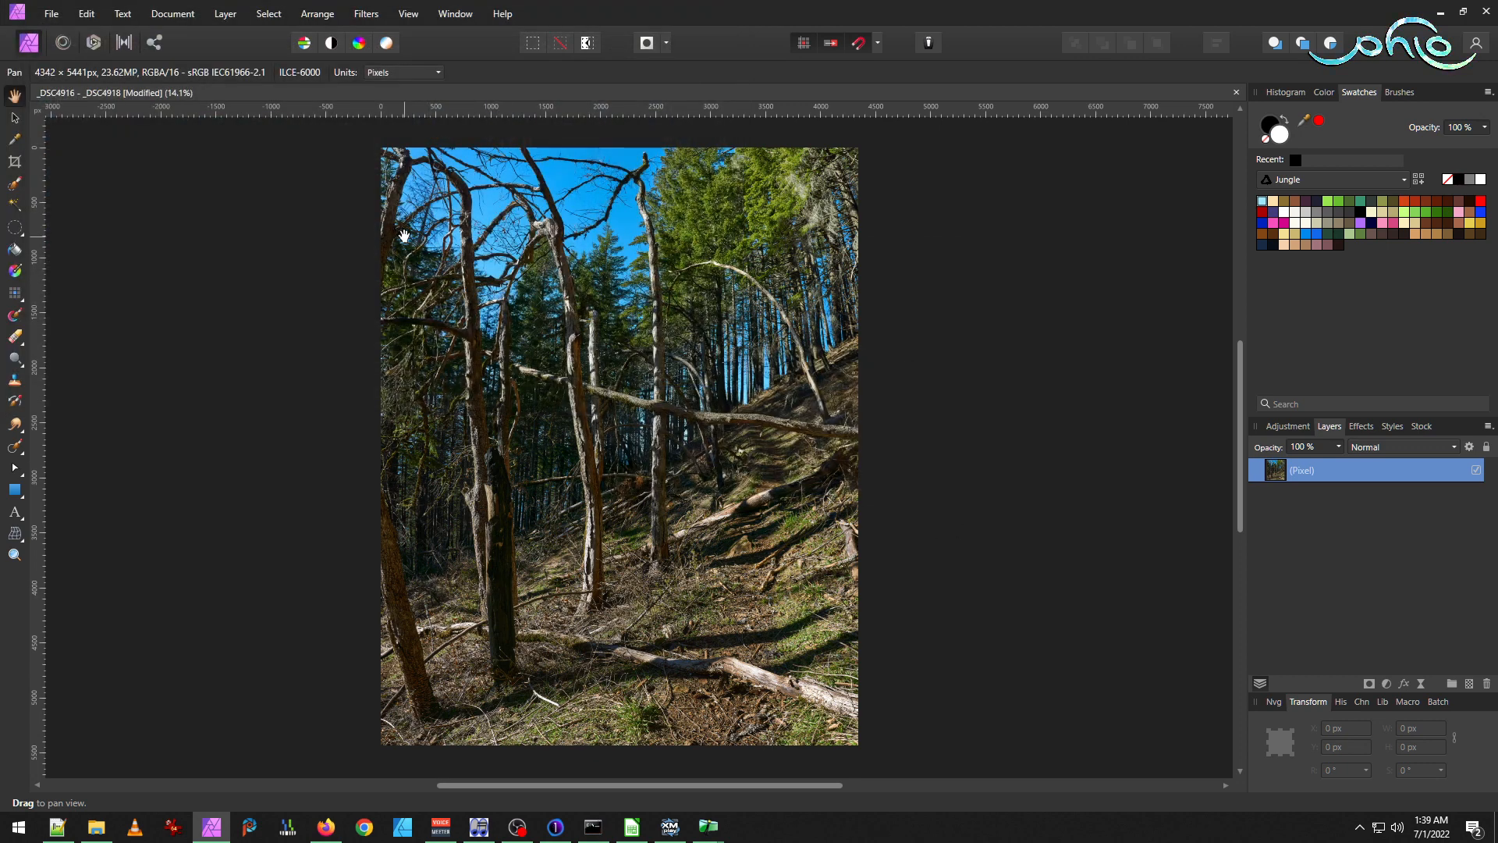
click(1236, 92)
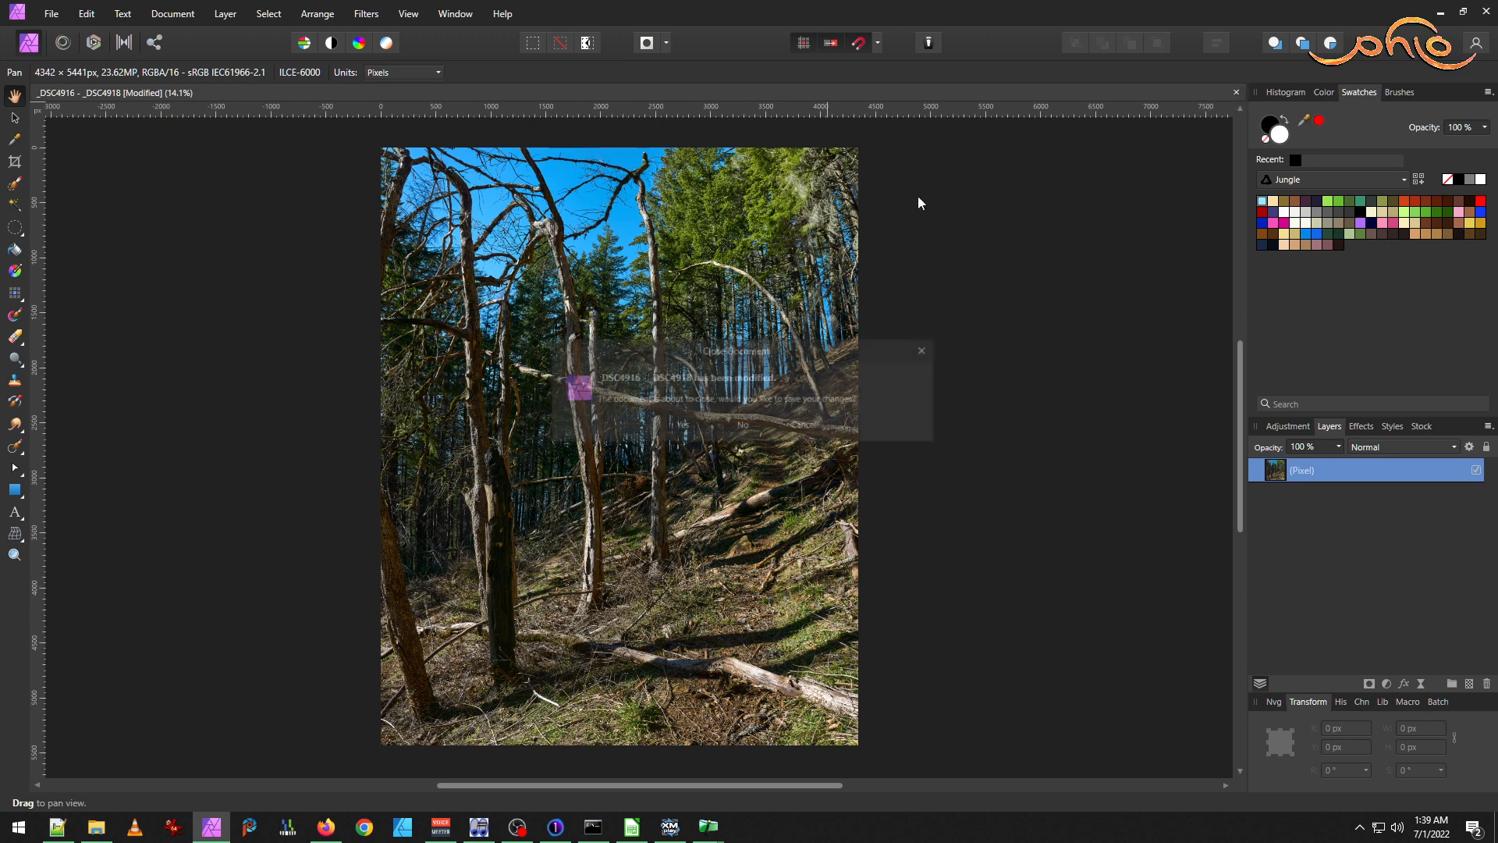
click(741, 424)
Switch to File Explorer, view the exported _DSC4916 - _DSC4918.jpg, and delete _DSC4916 - _DSC4918.afphoto.
click(96, 827)
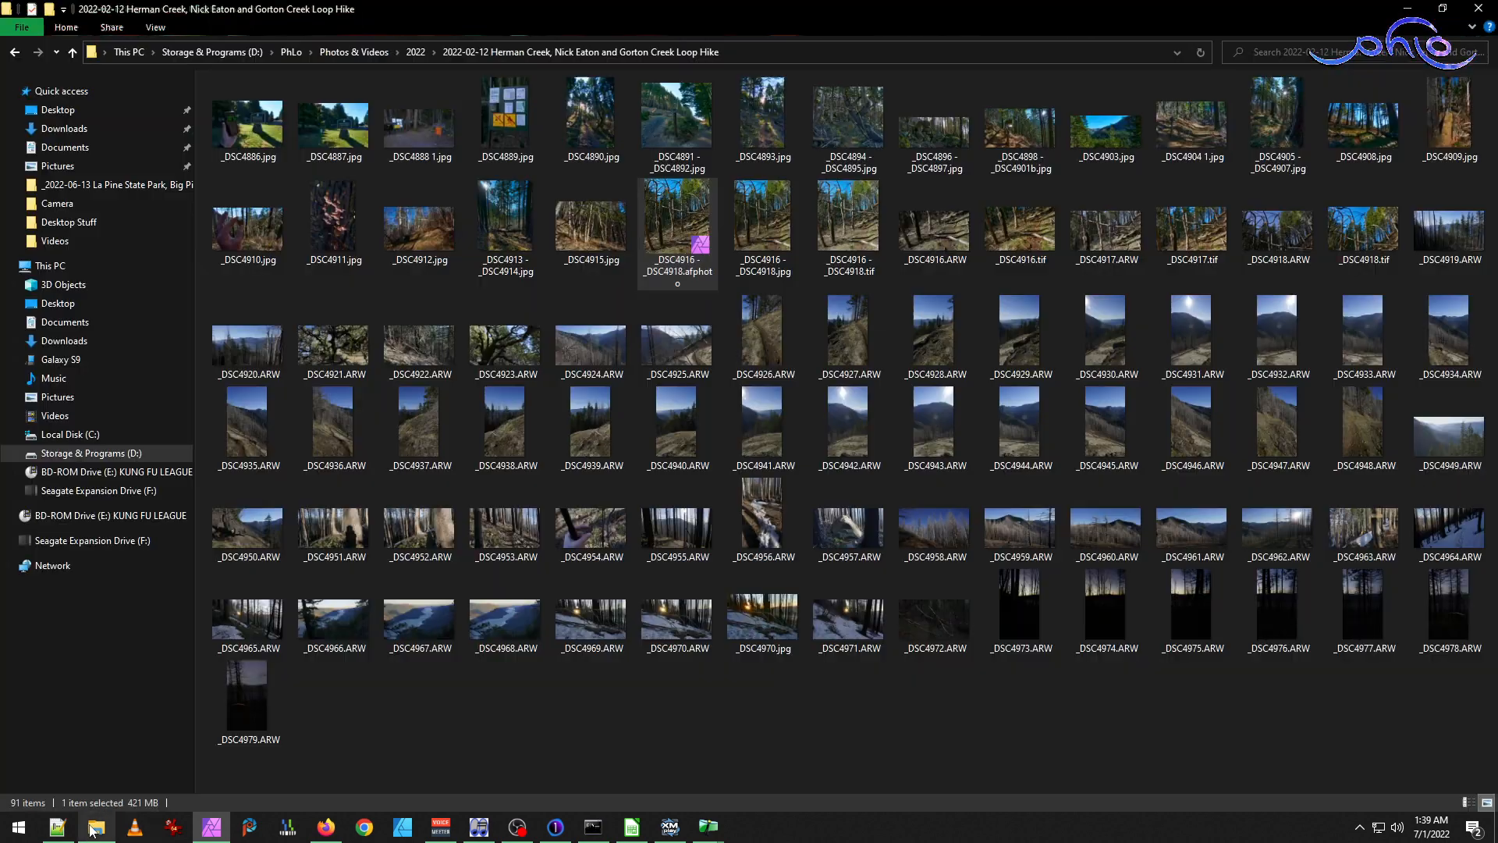
double_click(764, 235)
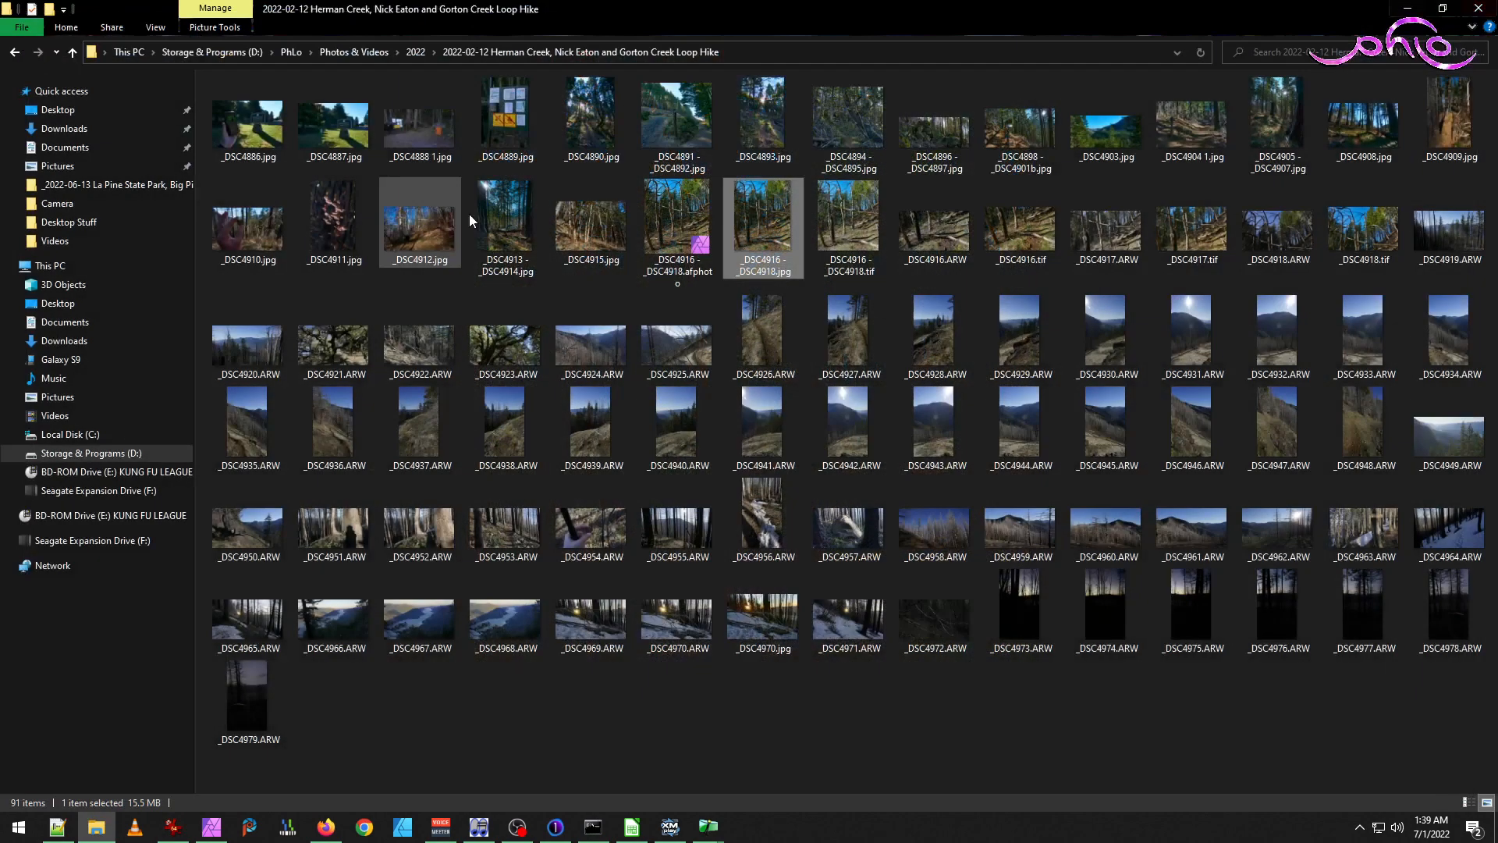
key(Escape)
click(677, 227)
key(Delete)
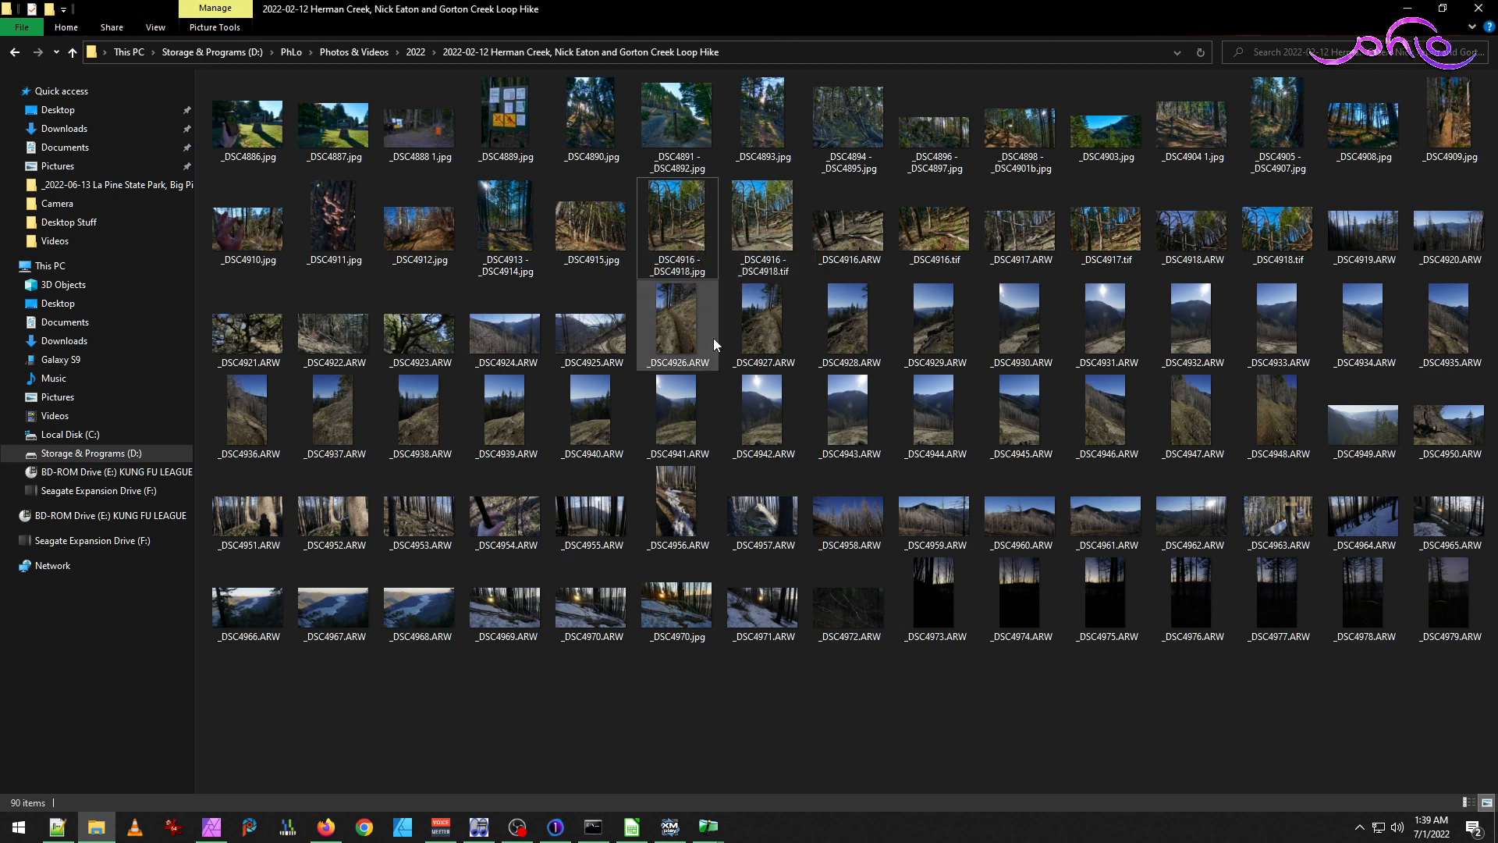
In Command Prompt, change directory to the "2022-02-12 Herman Creek, Nick Eaton and Gorton Creek Loop Hike" photo folder, using its full path from File Explorer.
click(945, 264)
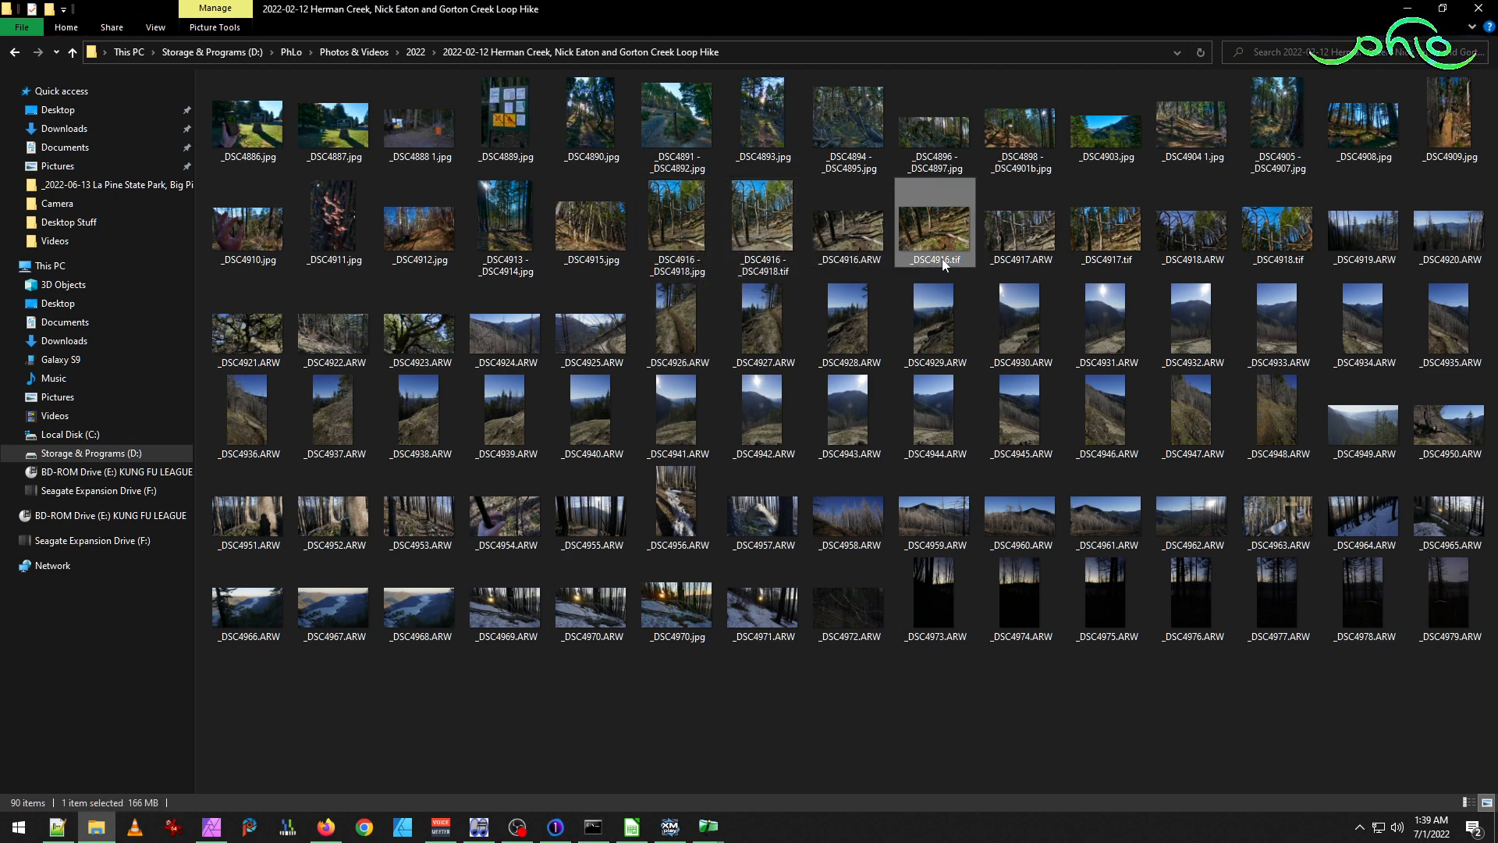
click(954, 265)
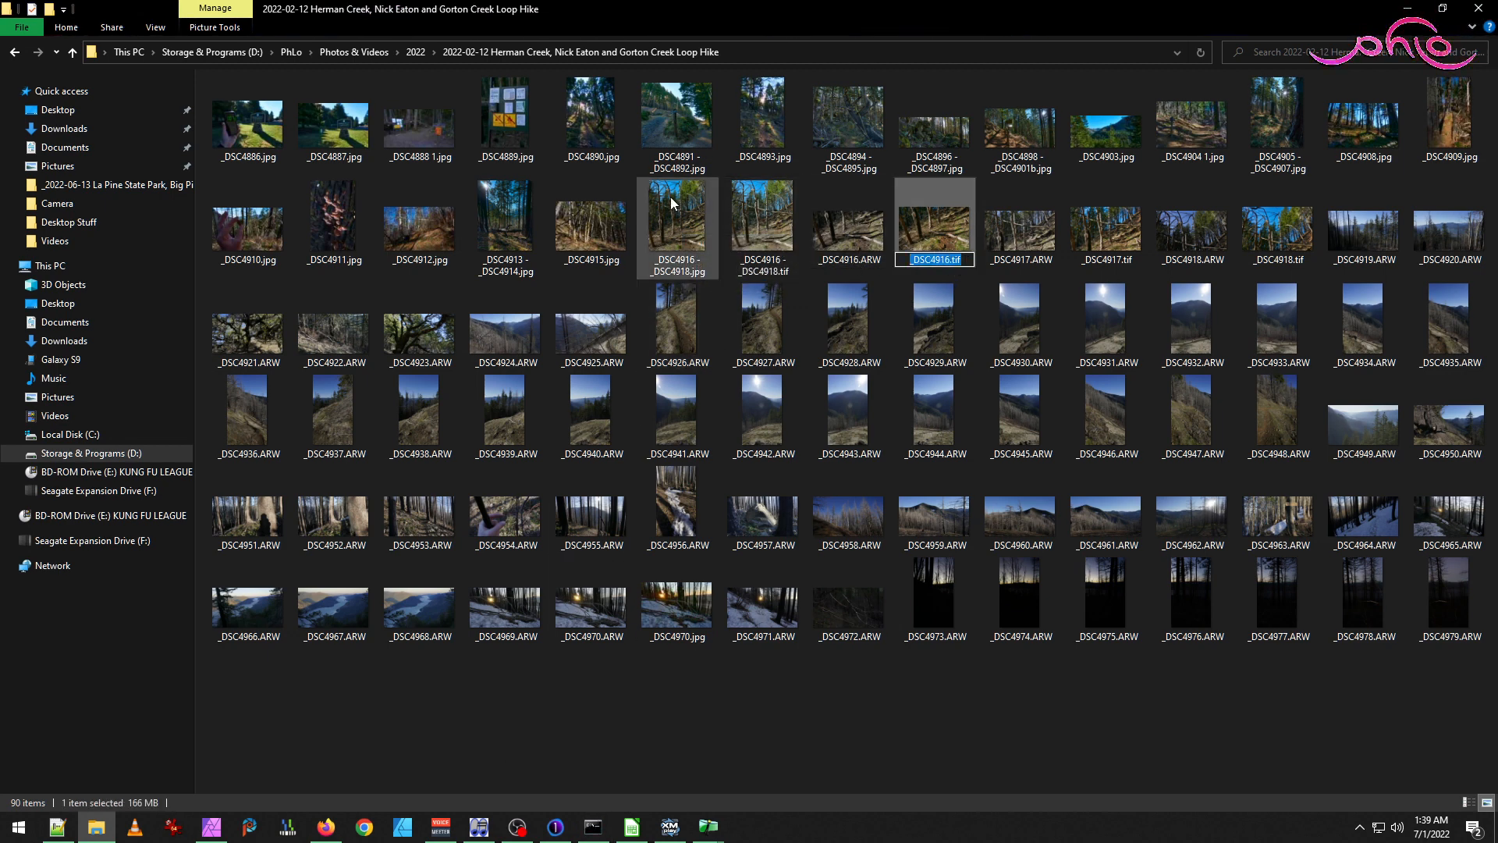
click(596, 833)
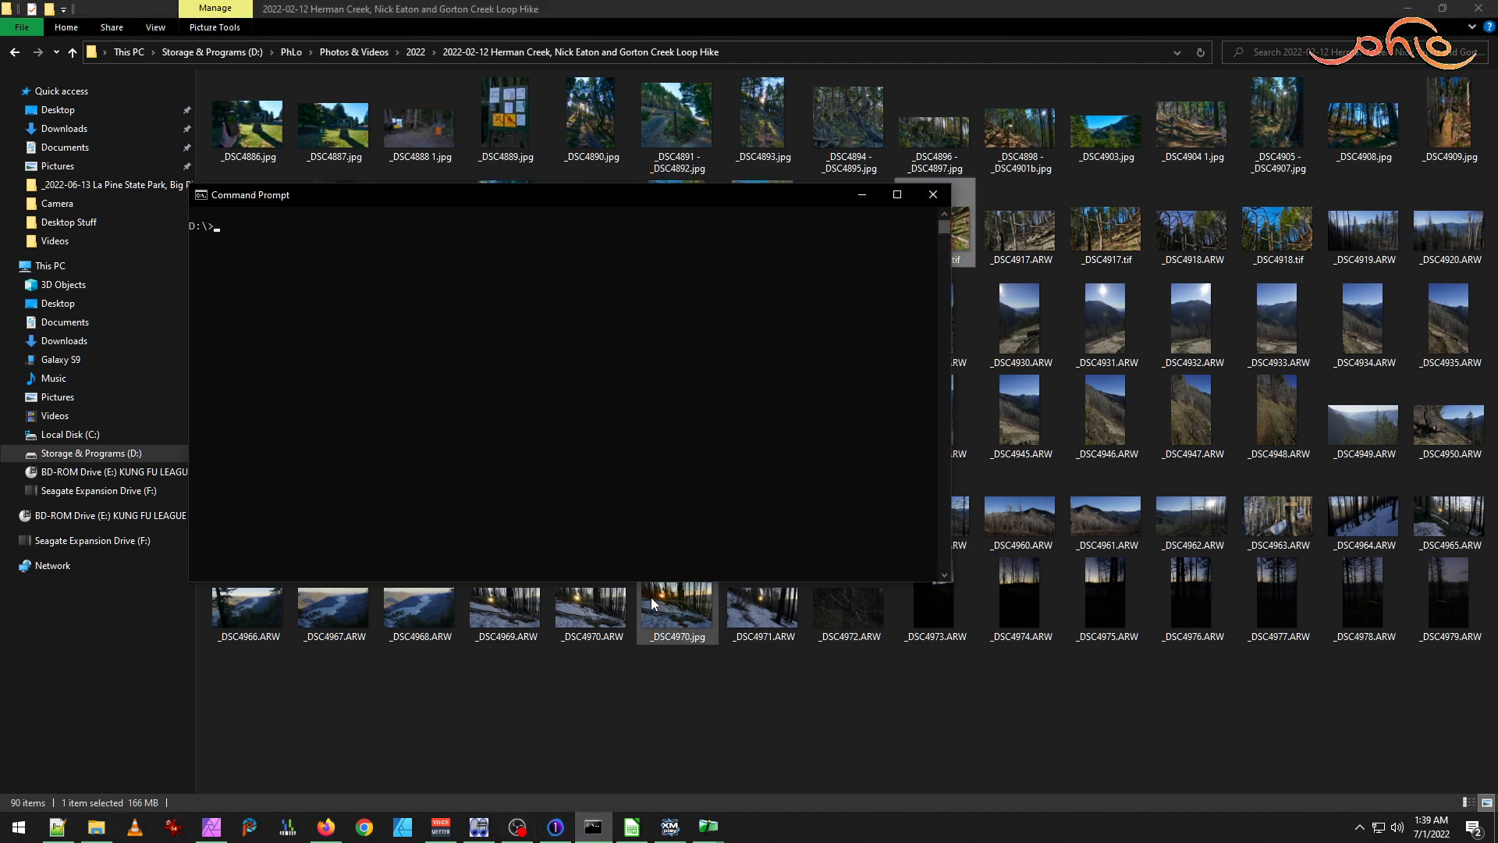
click(776, 44)
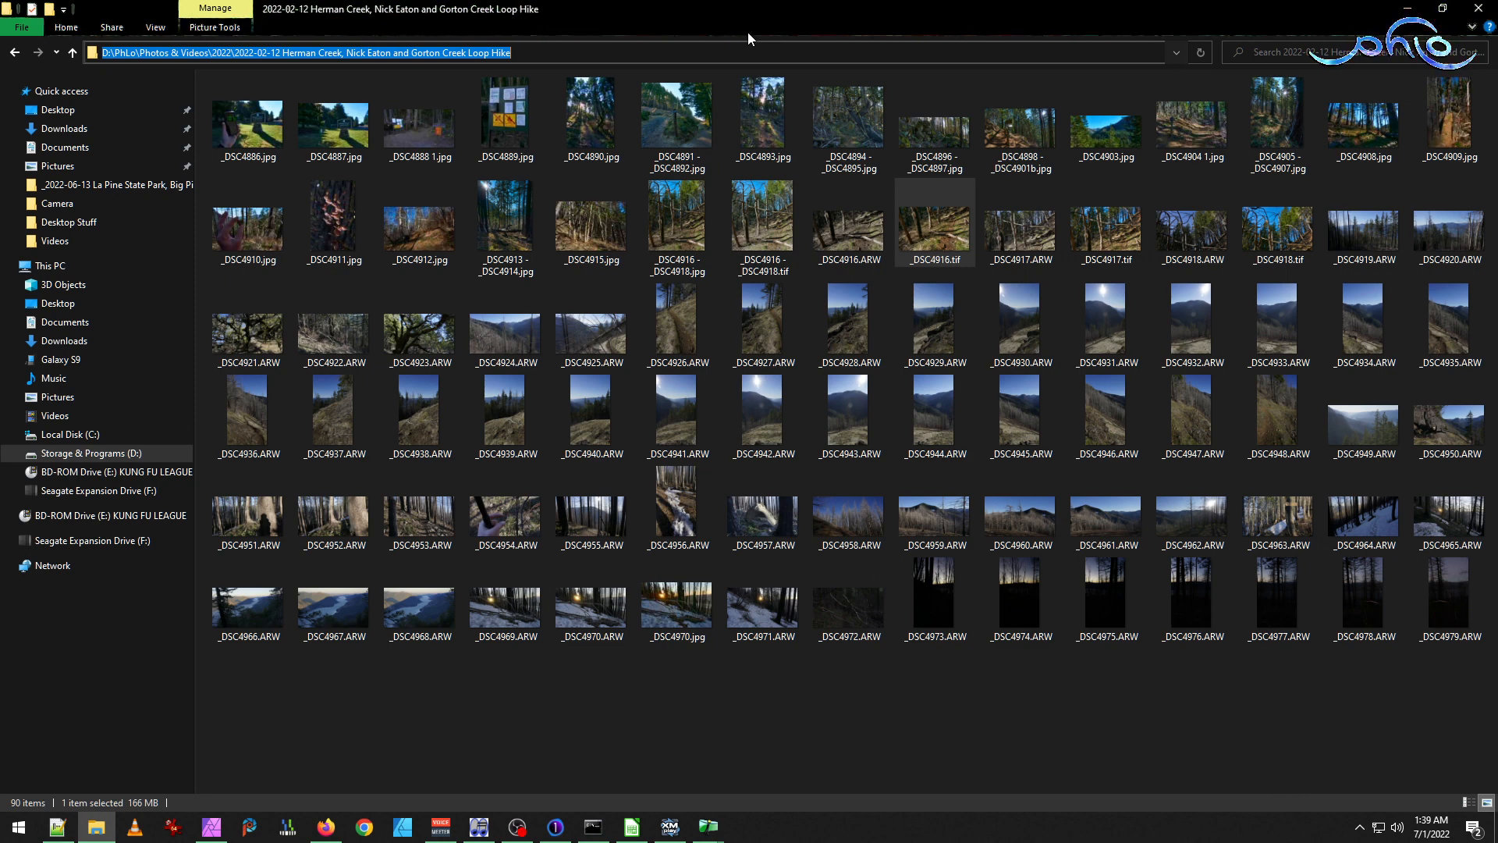
key(alt+Tab)
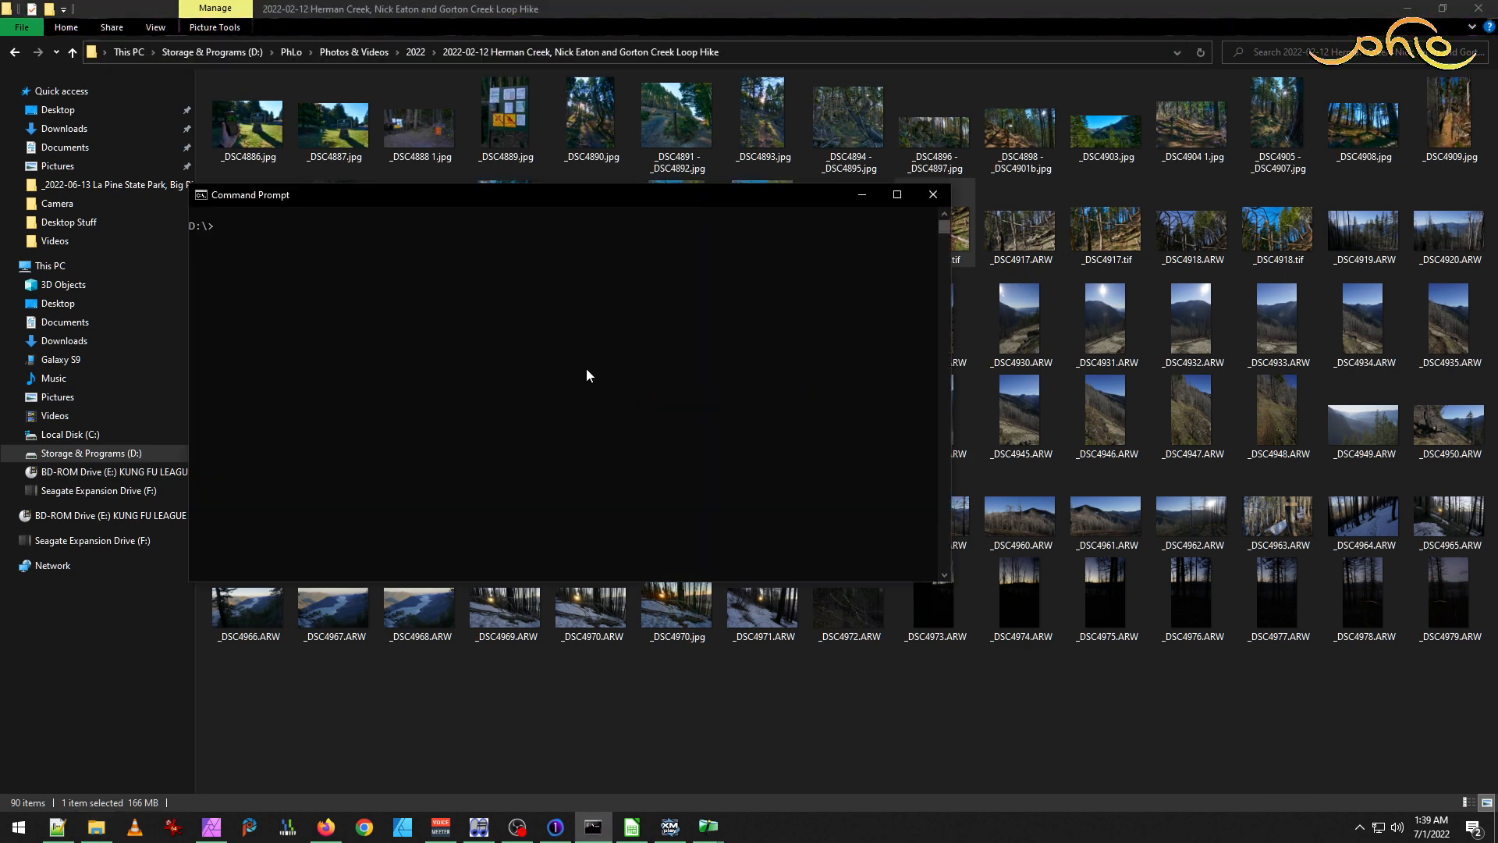
text(cd ")
text(D:\PhLo\Photos & Videos\2022\2022-02-12 Herman Creek, Nick Eaton and Gorton Creek Loop Hike)
key(Return)
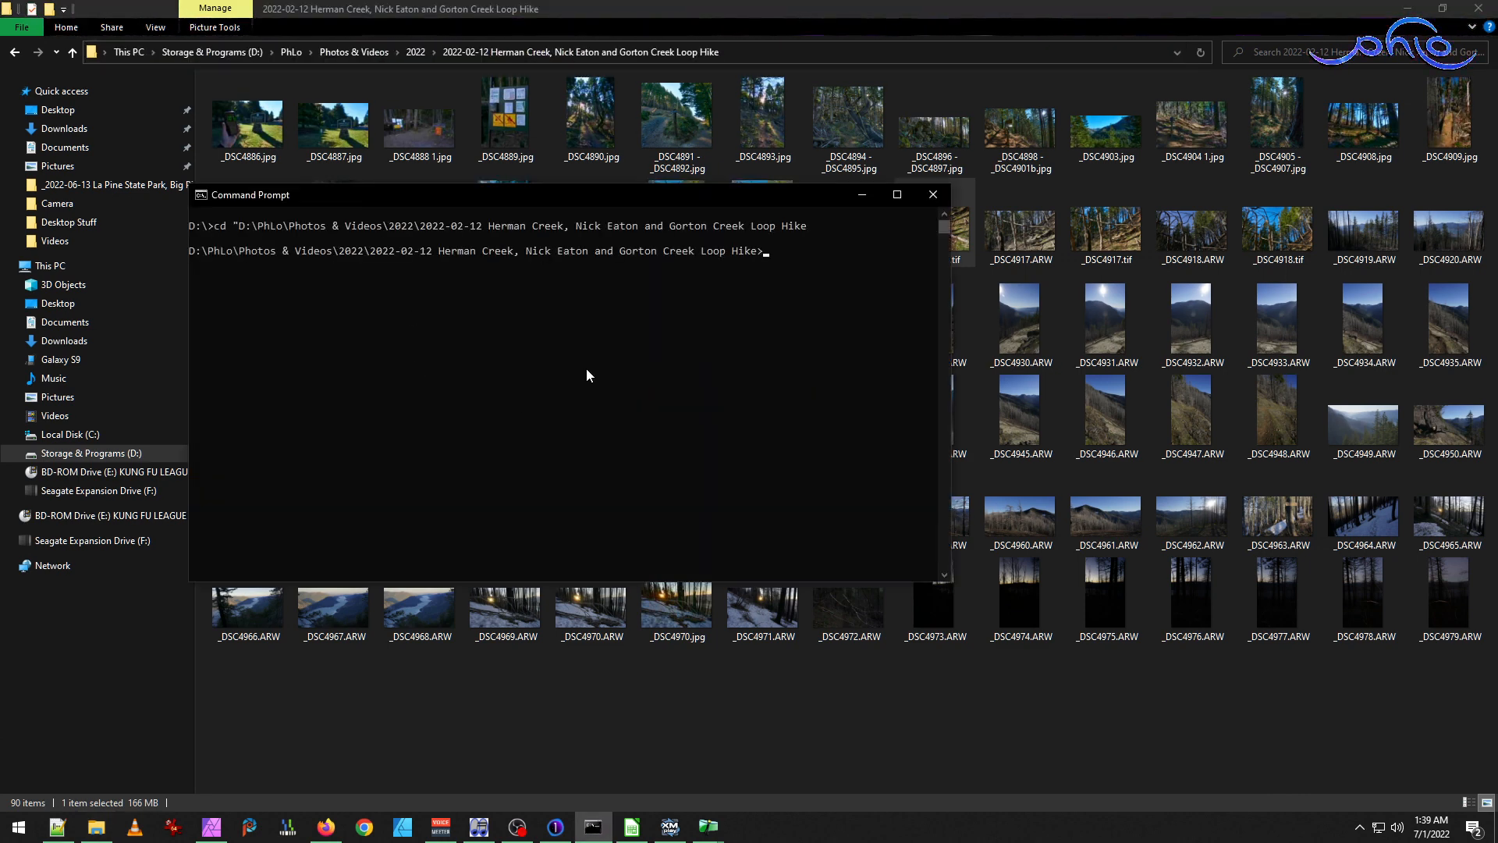
Run exiftool -tagsfromfile with empty quotation marks in place of the source and target file names.
text(exiftool -tag)
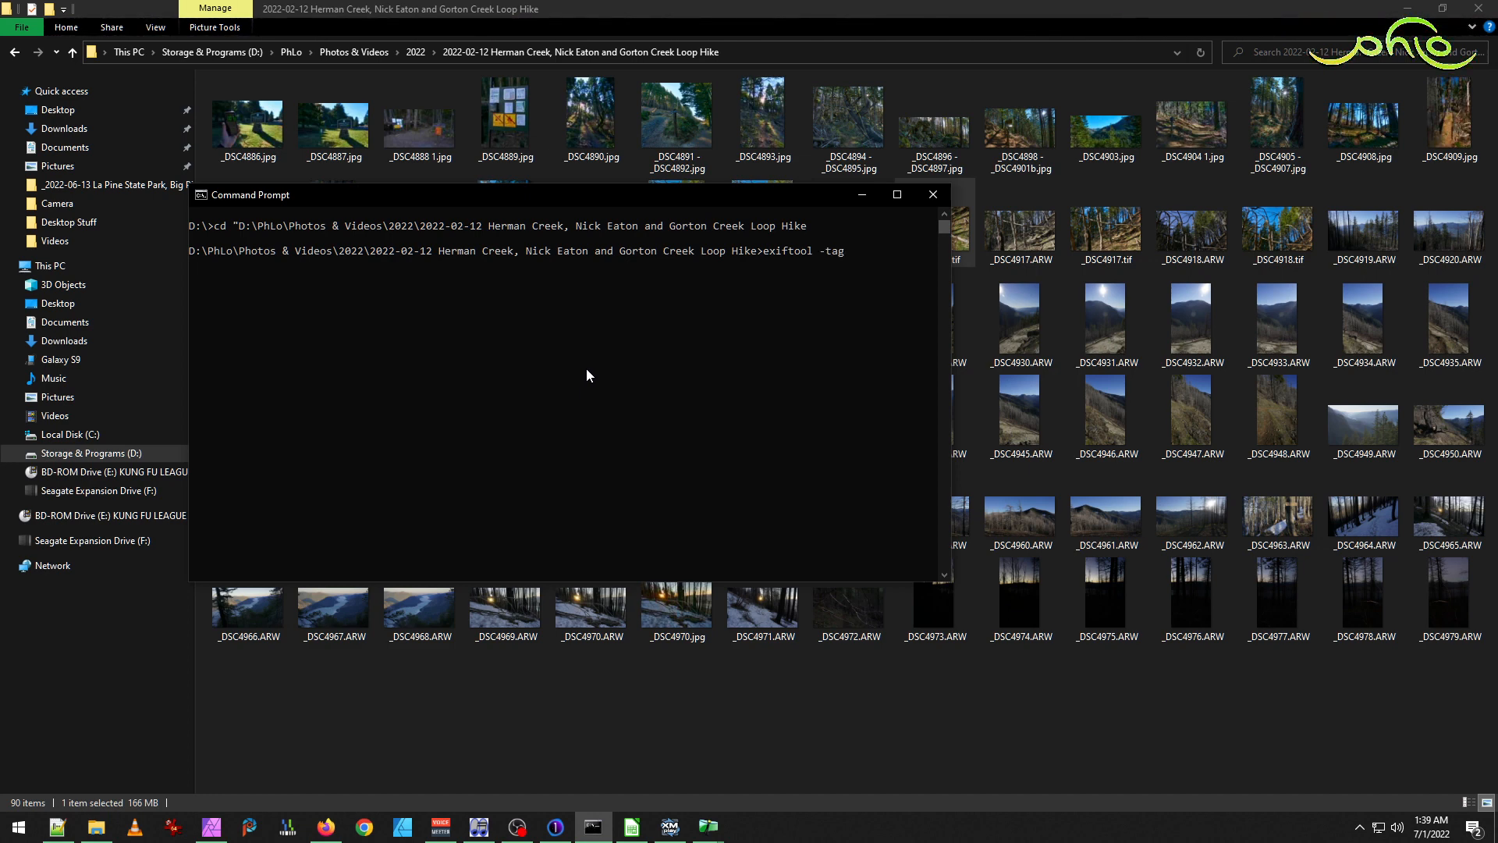
text(sfil)
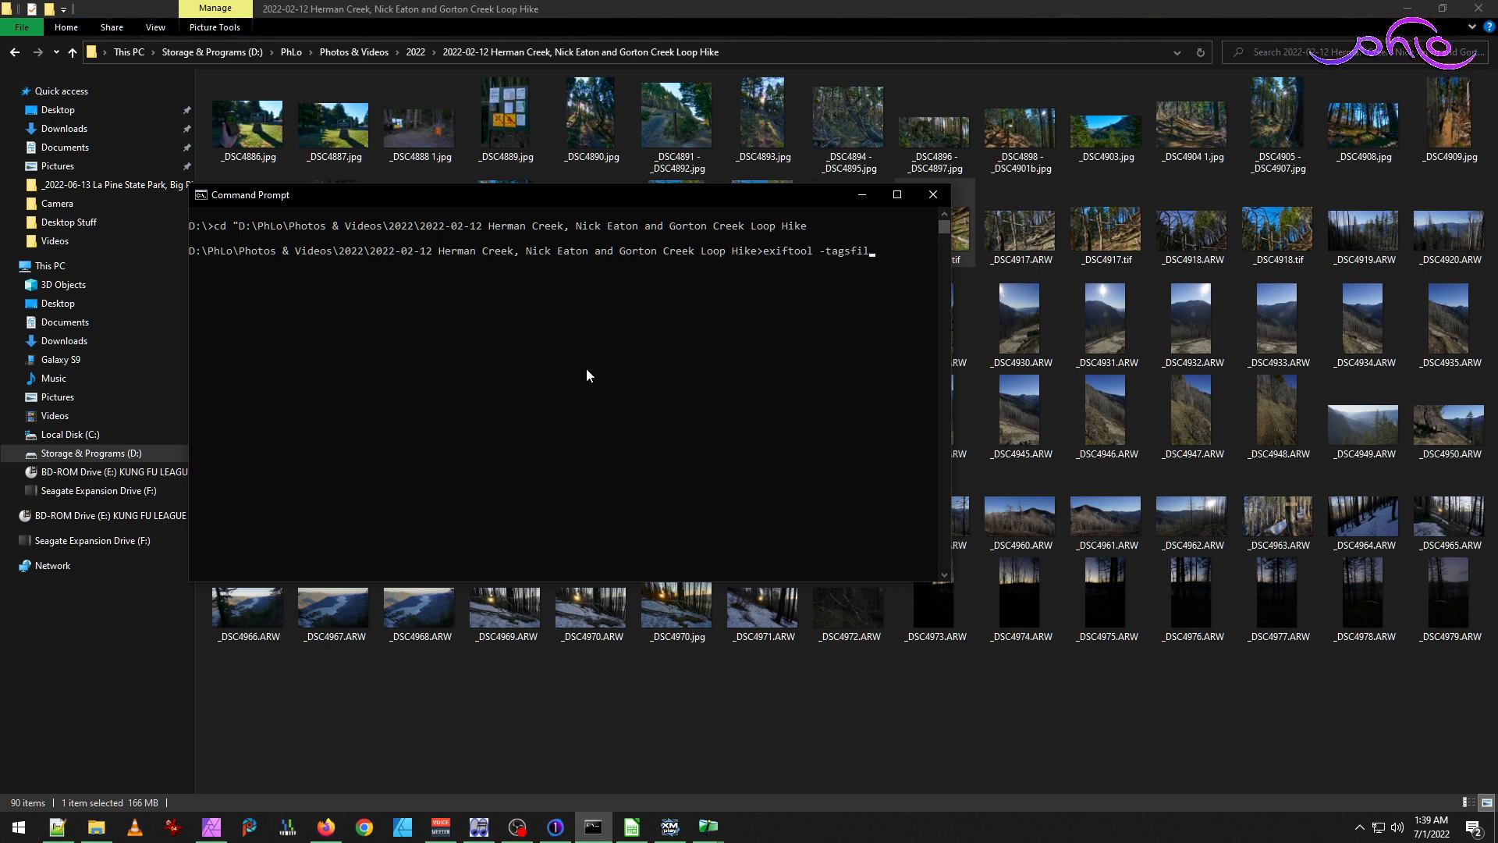
key(BackSpace)
key(BackSpace)
text(romfile "")
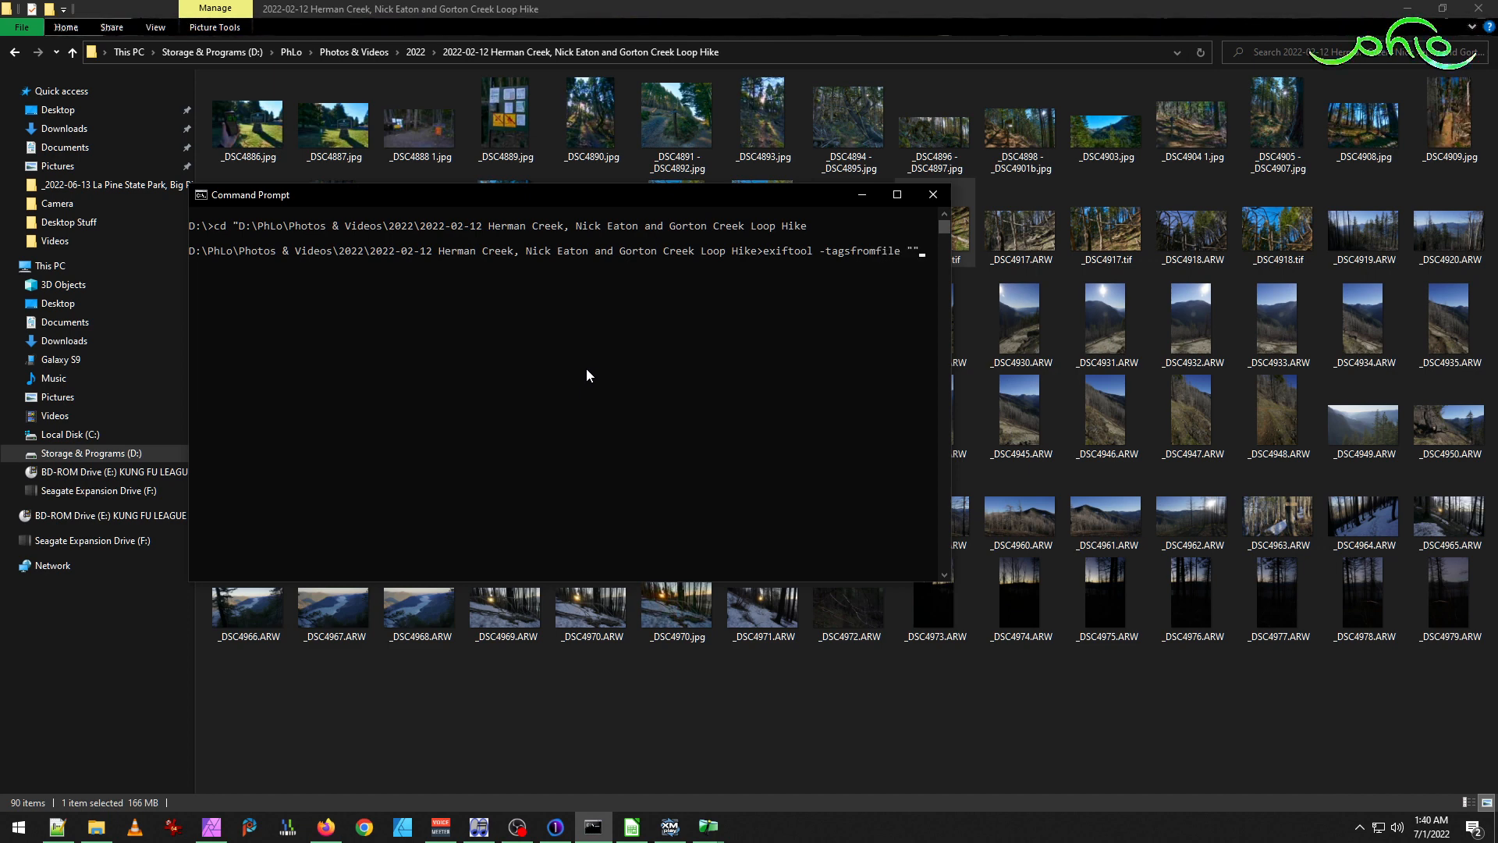
text( "")
key(Return)
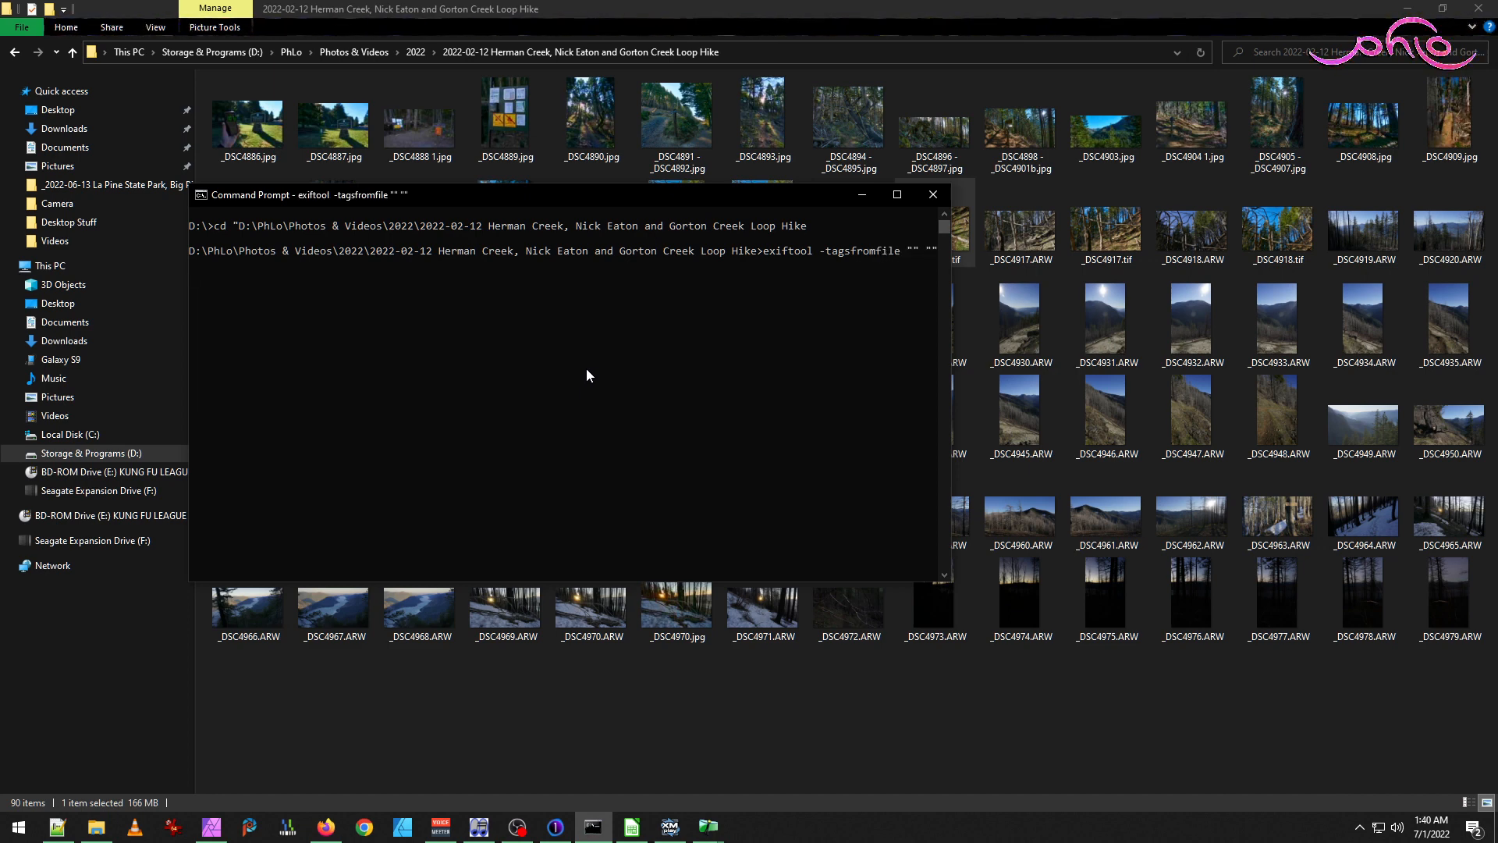
Recall the exiftool command and fill in _DSC4916.tif, named as in File Explorer, as the metadata source.
key(Up)
key(Left)
key(Left)
key(Left)
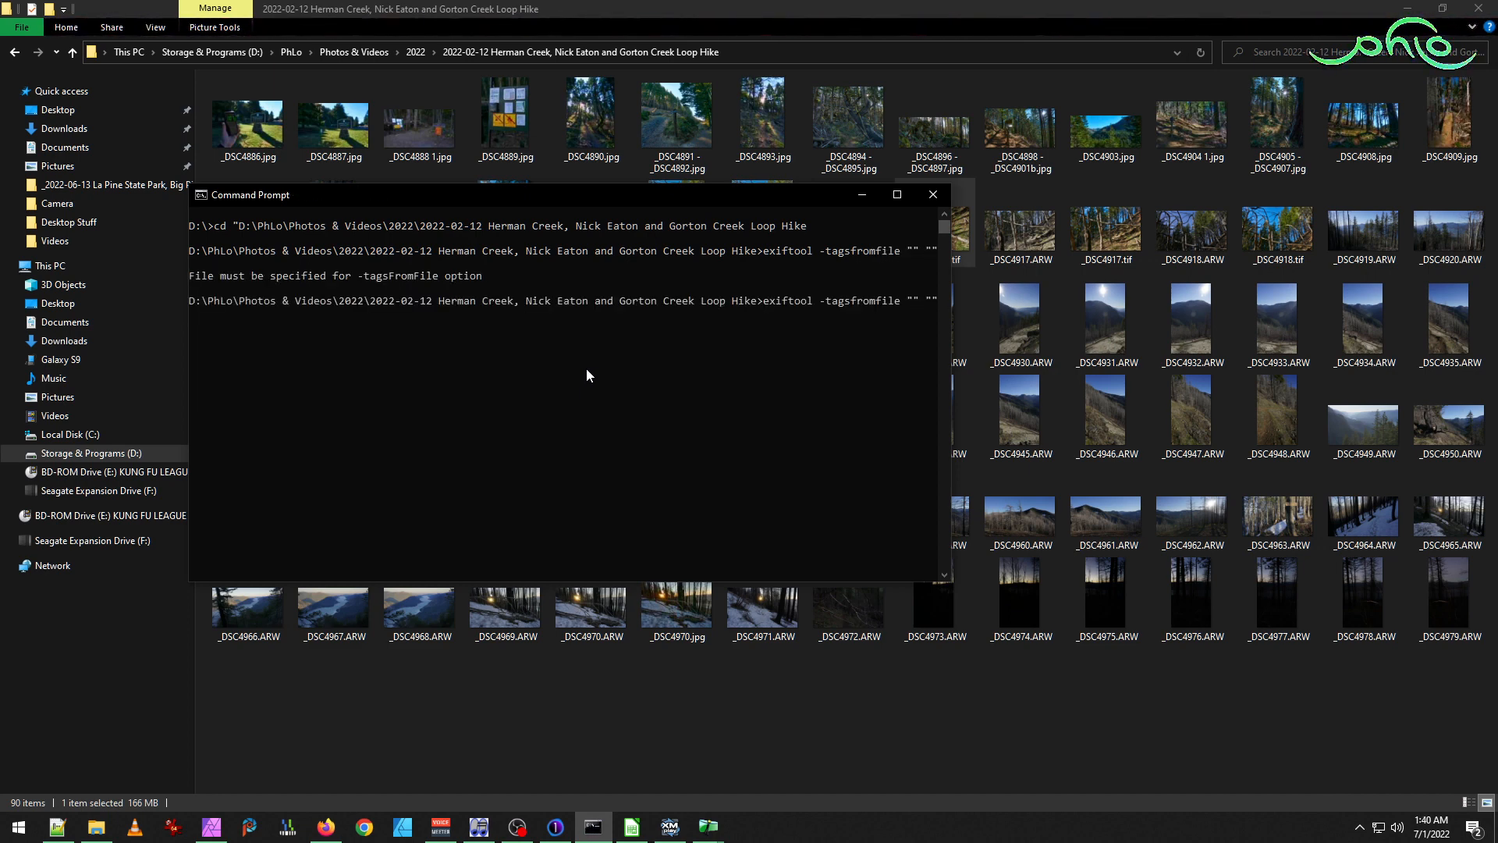
click(898, 8)
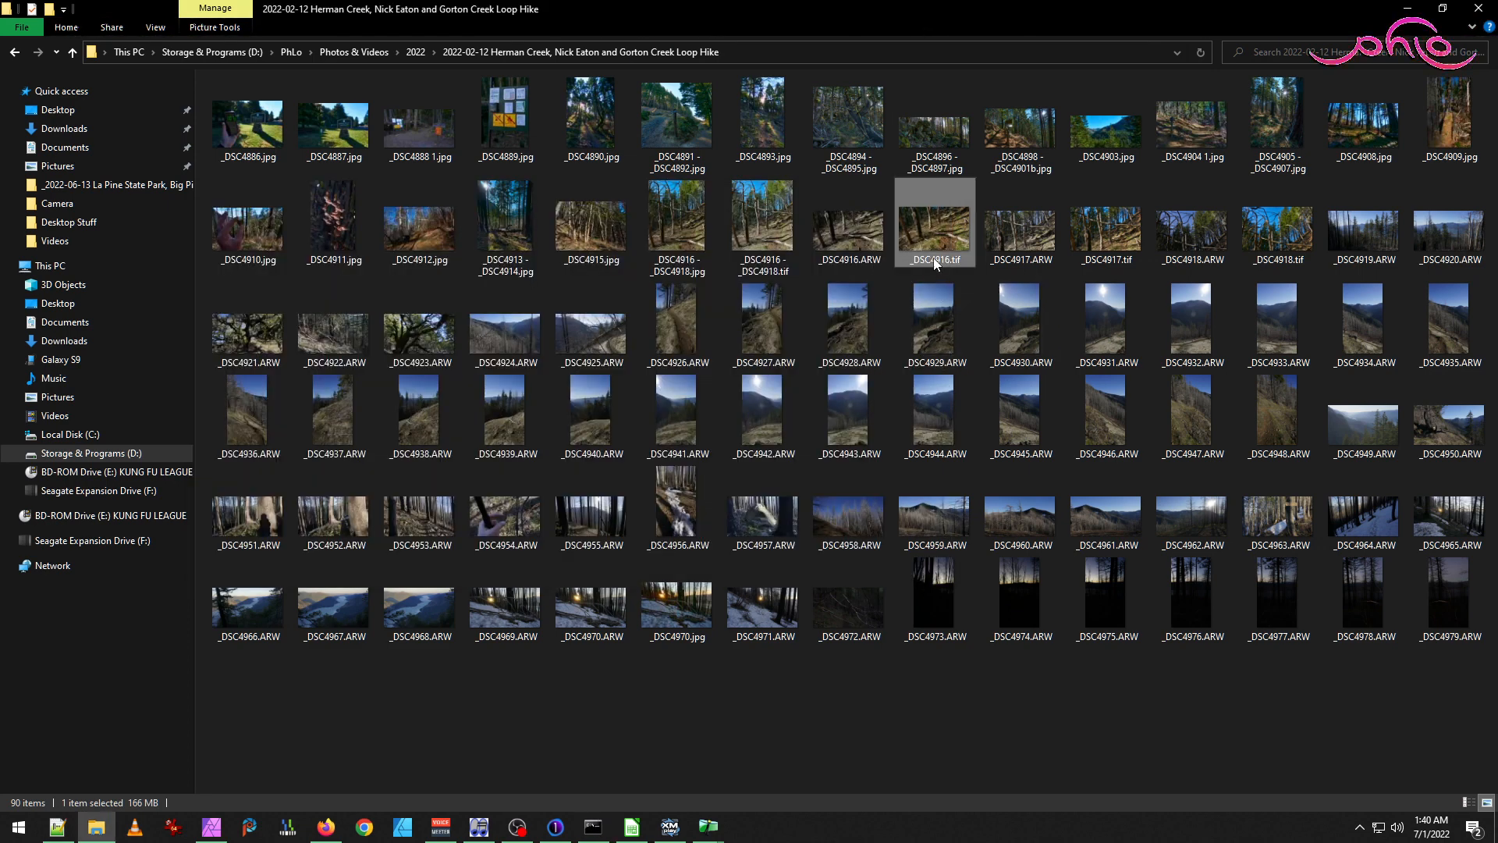
click(960, 260)
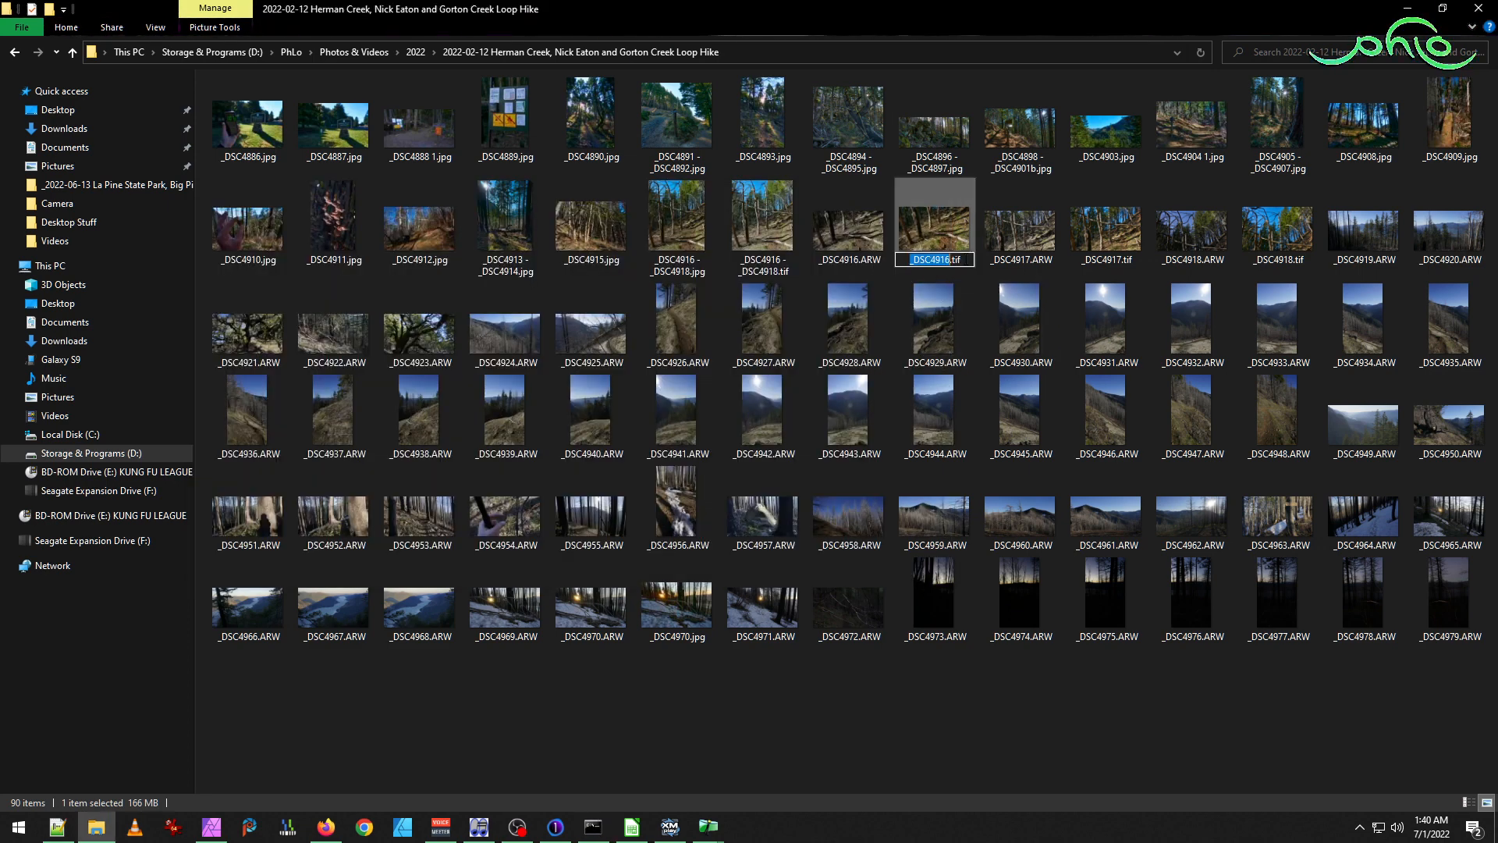
key(alt+Tab)
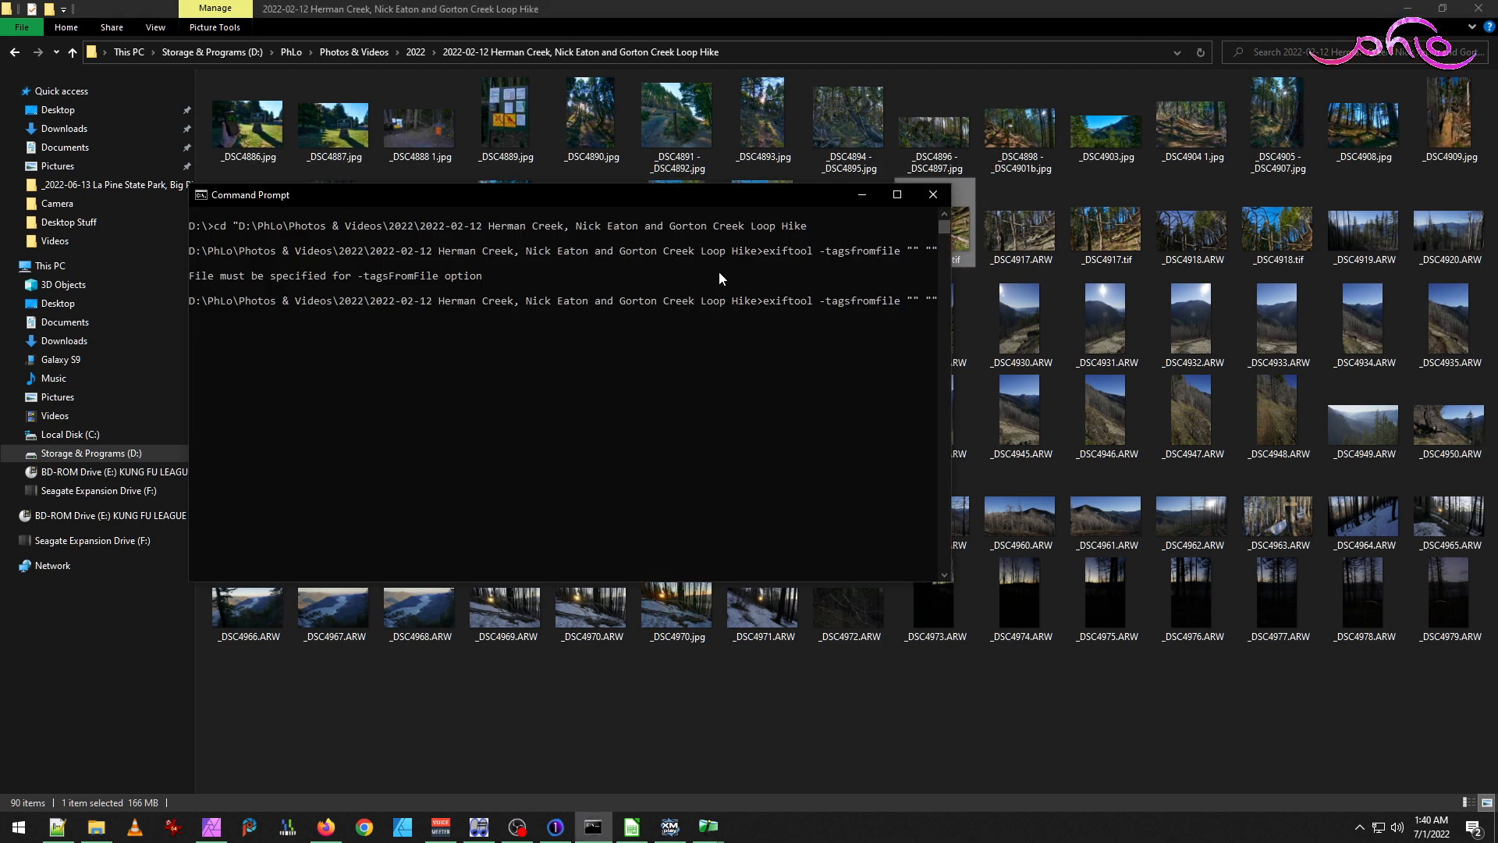
text(_DSC4916.tif)
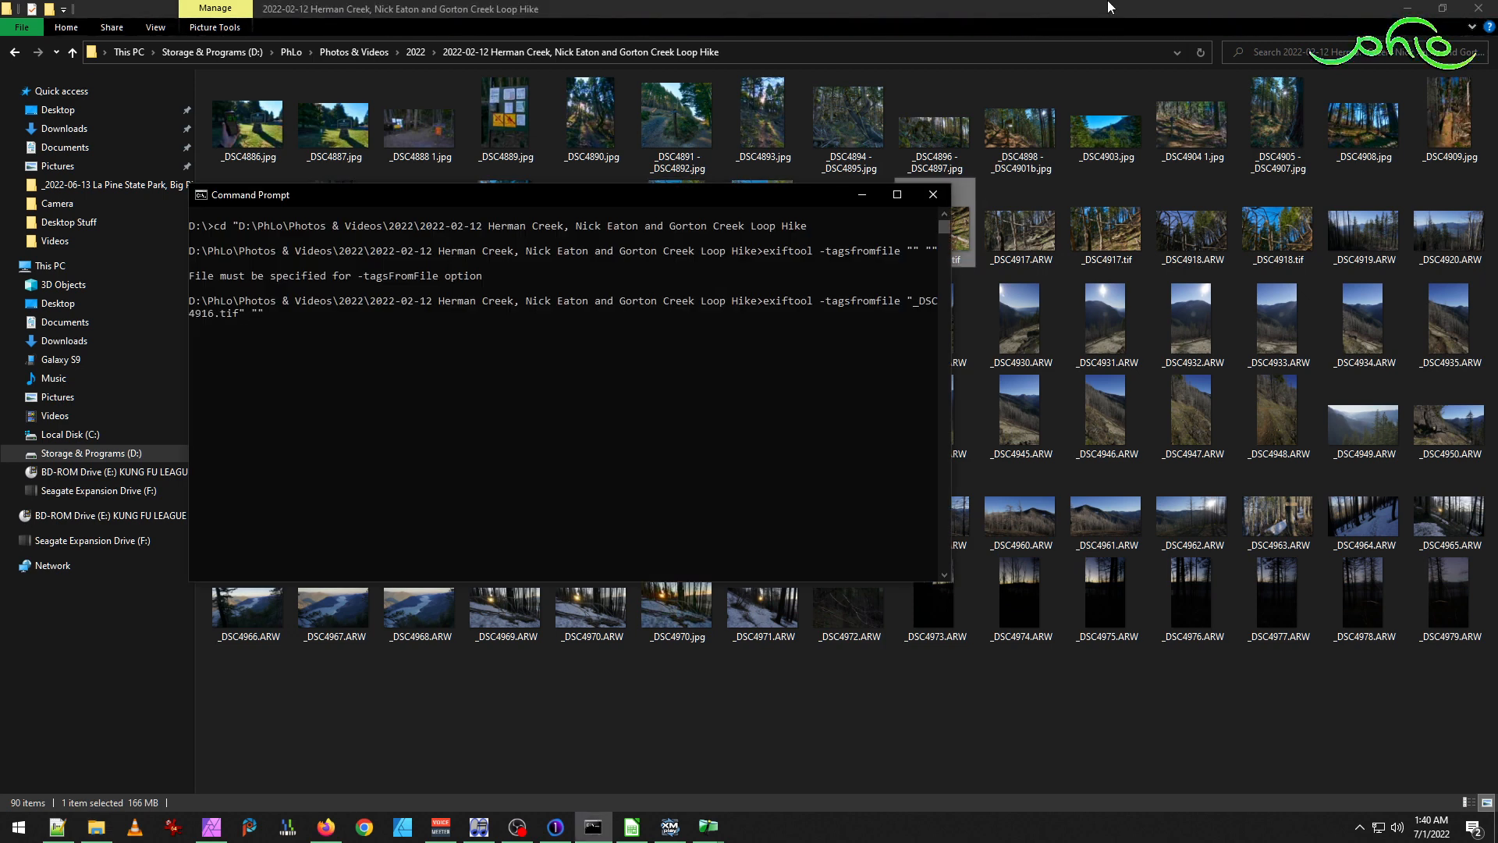
Fill in "_DSC4916 - _DSC4918.jpg" from File Explorer as the target file and run the exiftool command.
key(alt+Tab)
click(690, 273)
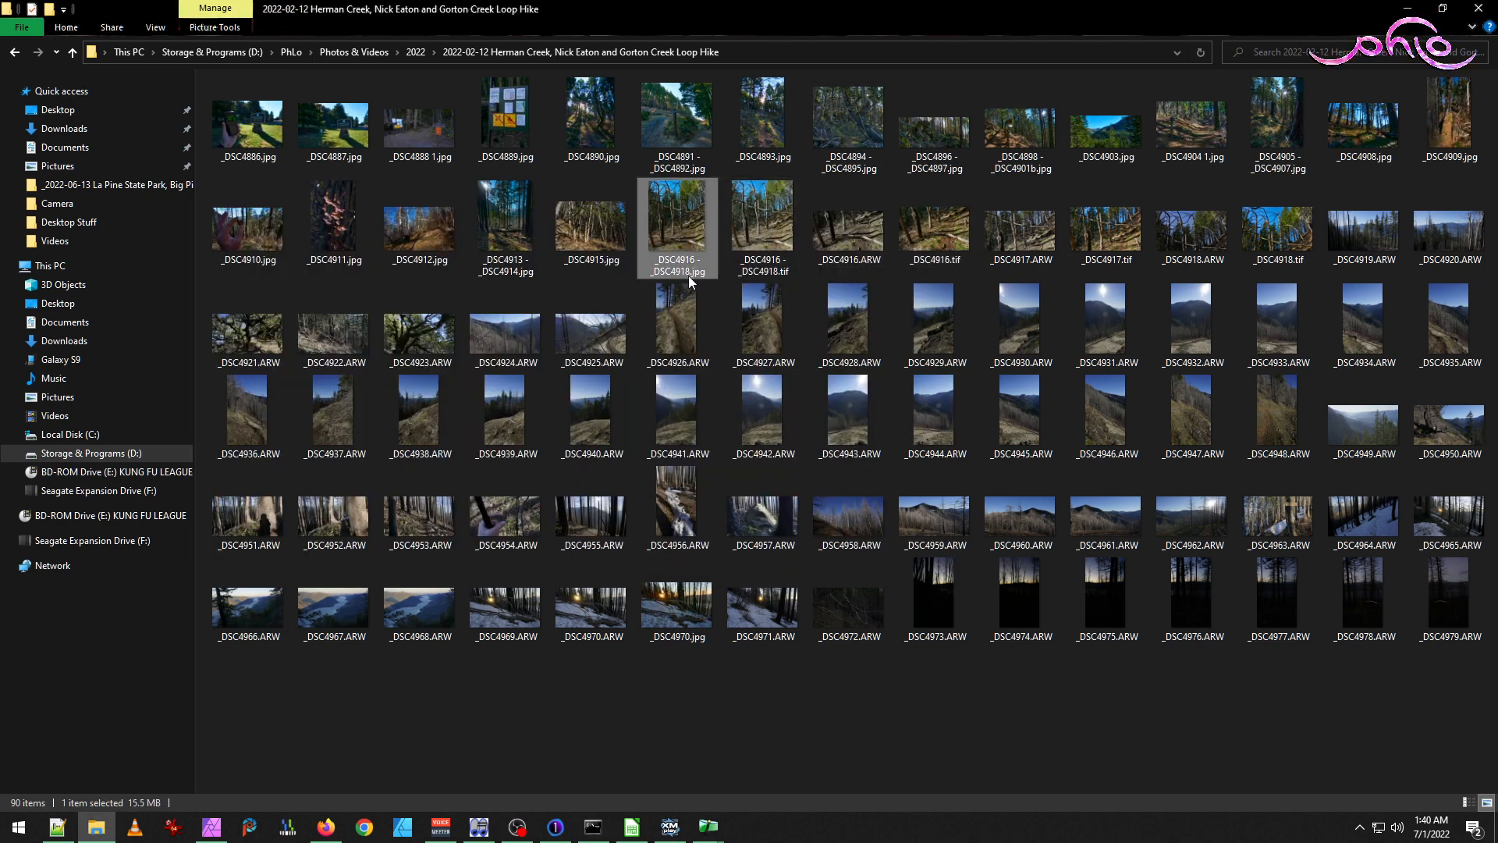
key(F2)
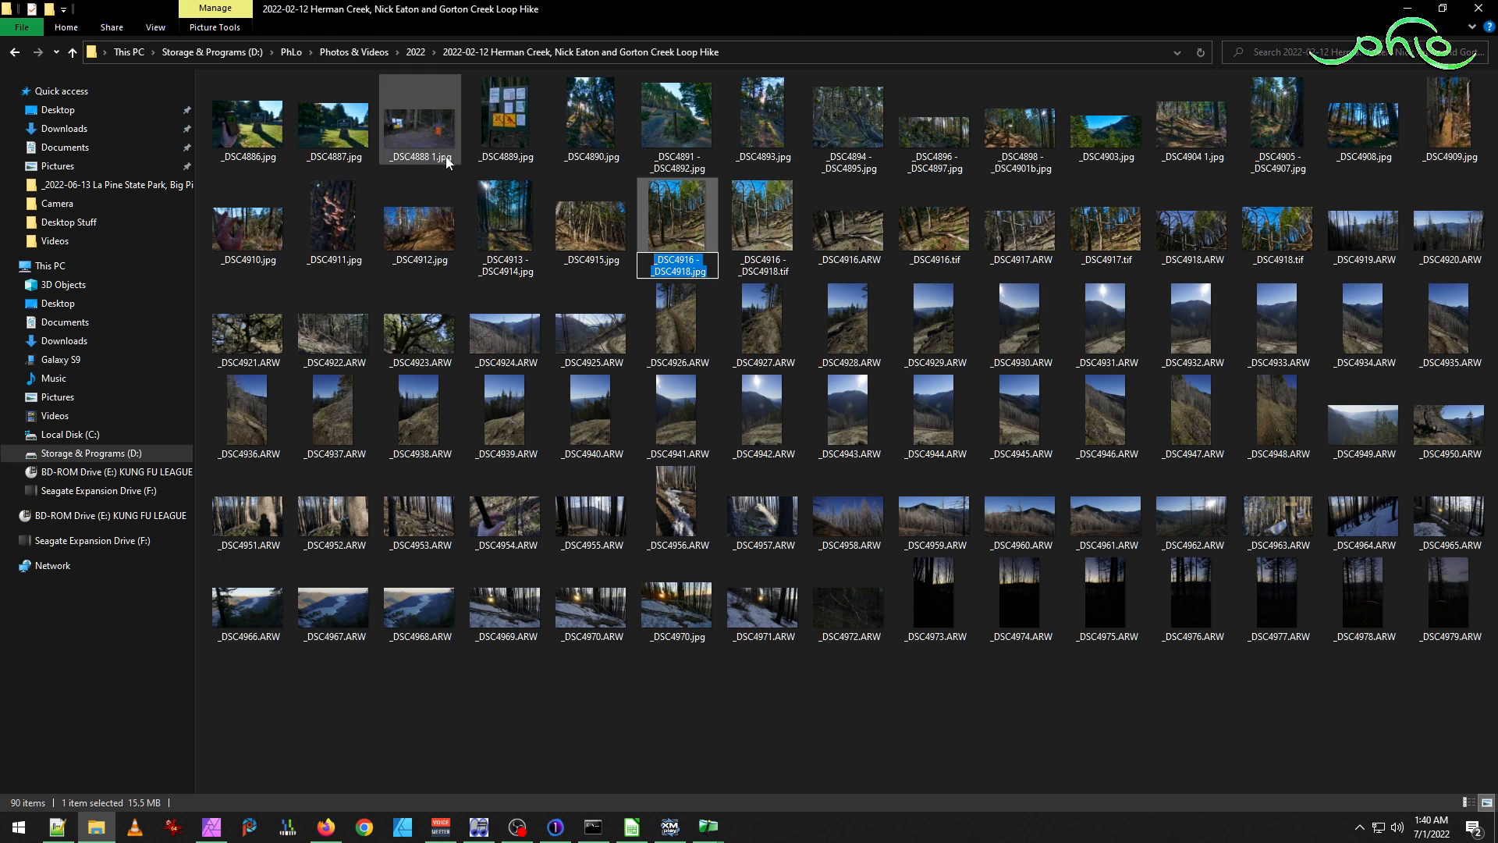
key(ctrl+c)
key(alt+Tab)
key(ctrl+v)
key(Return)
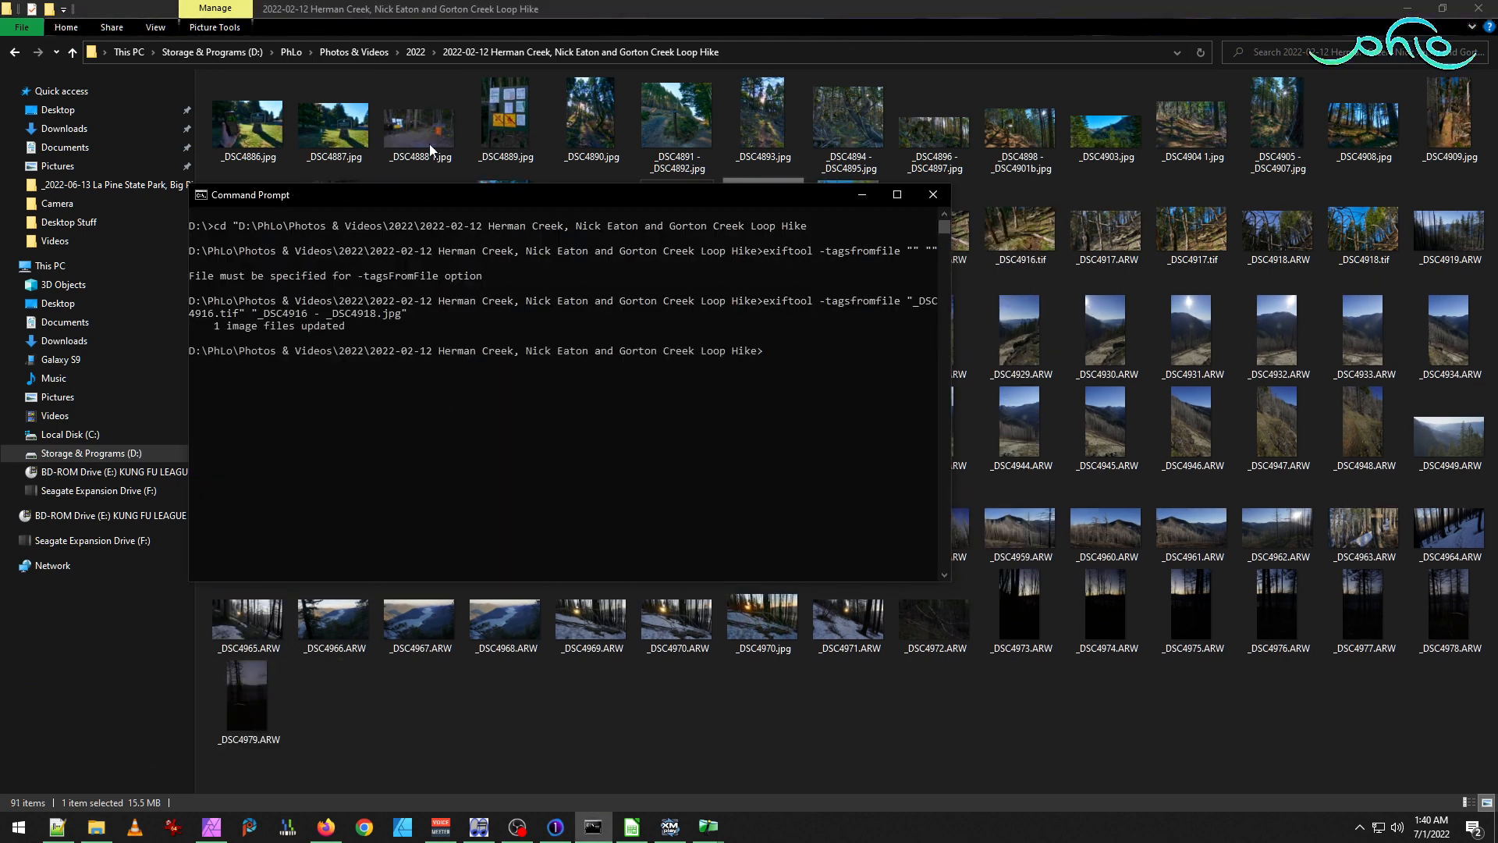
In File Explorer, delete the eight working files from _DSC4916 - _DSC4918.jpg_original through _DSC4918.tif.
click(636, 1)
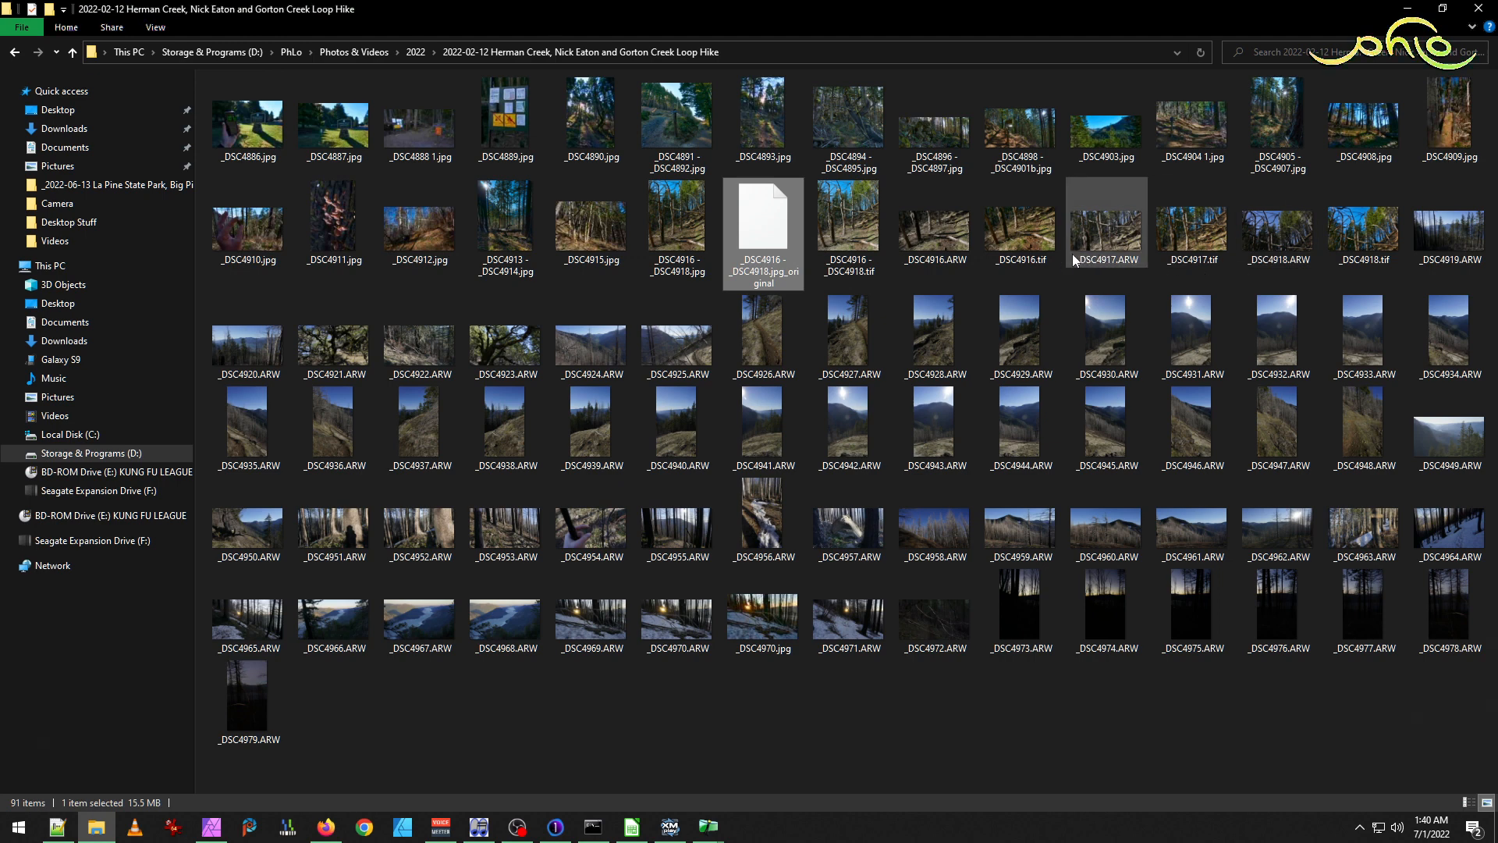
shift+click(1351, 252)
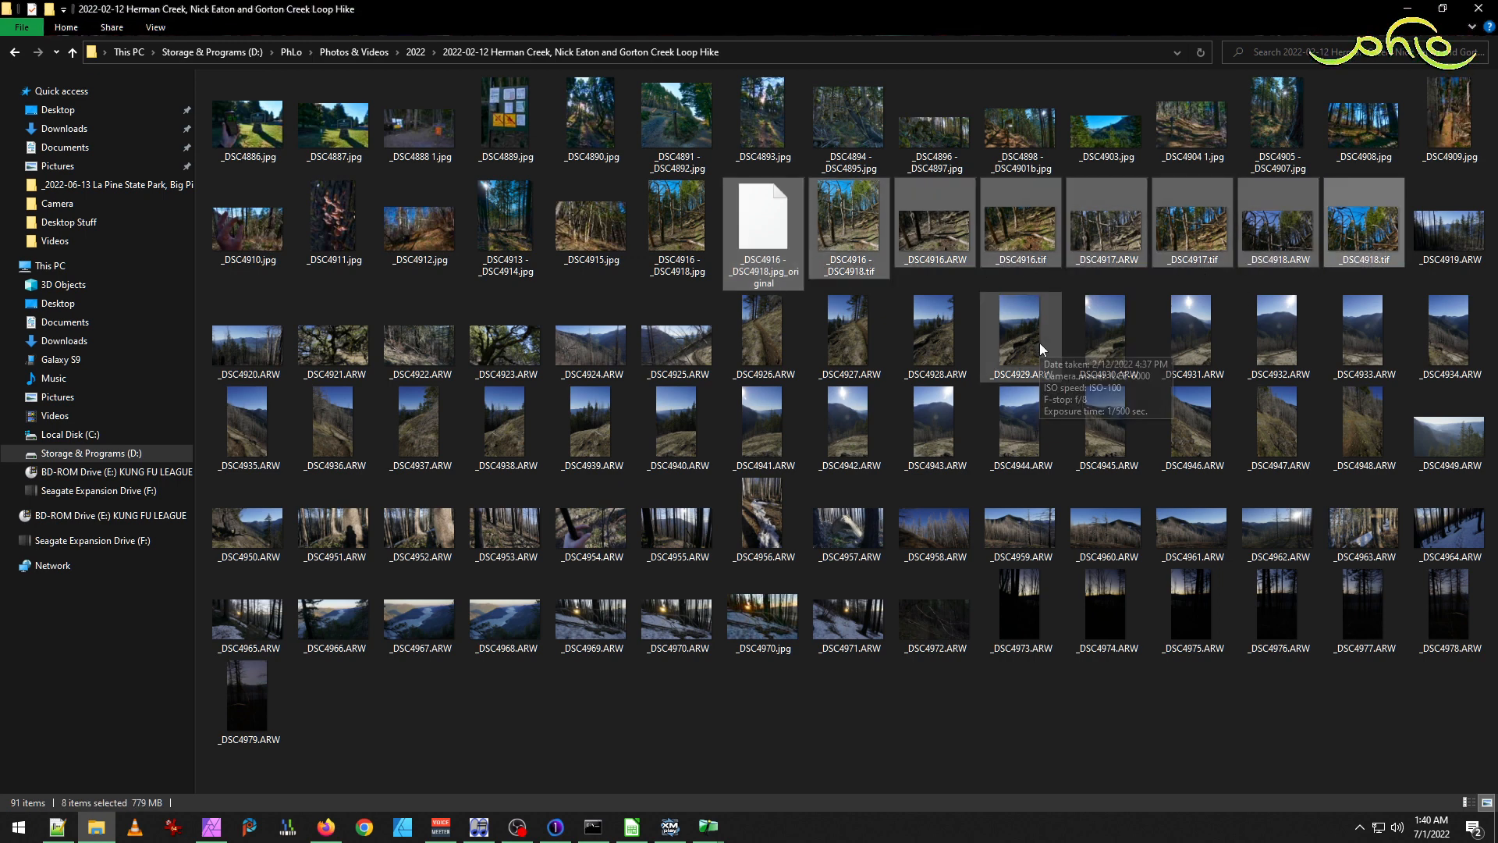
key(Delete)
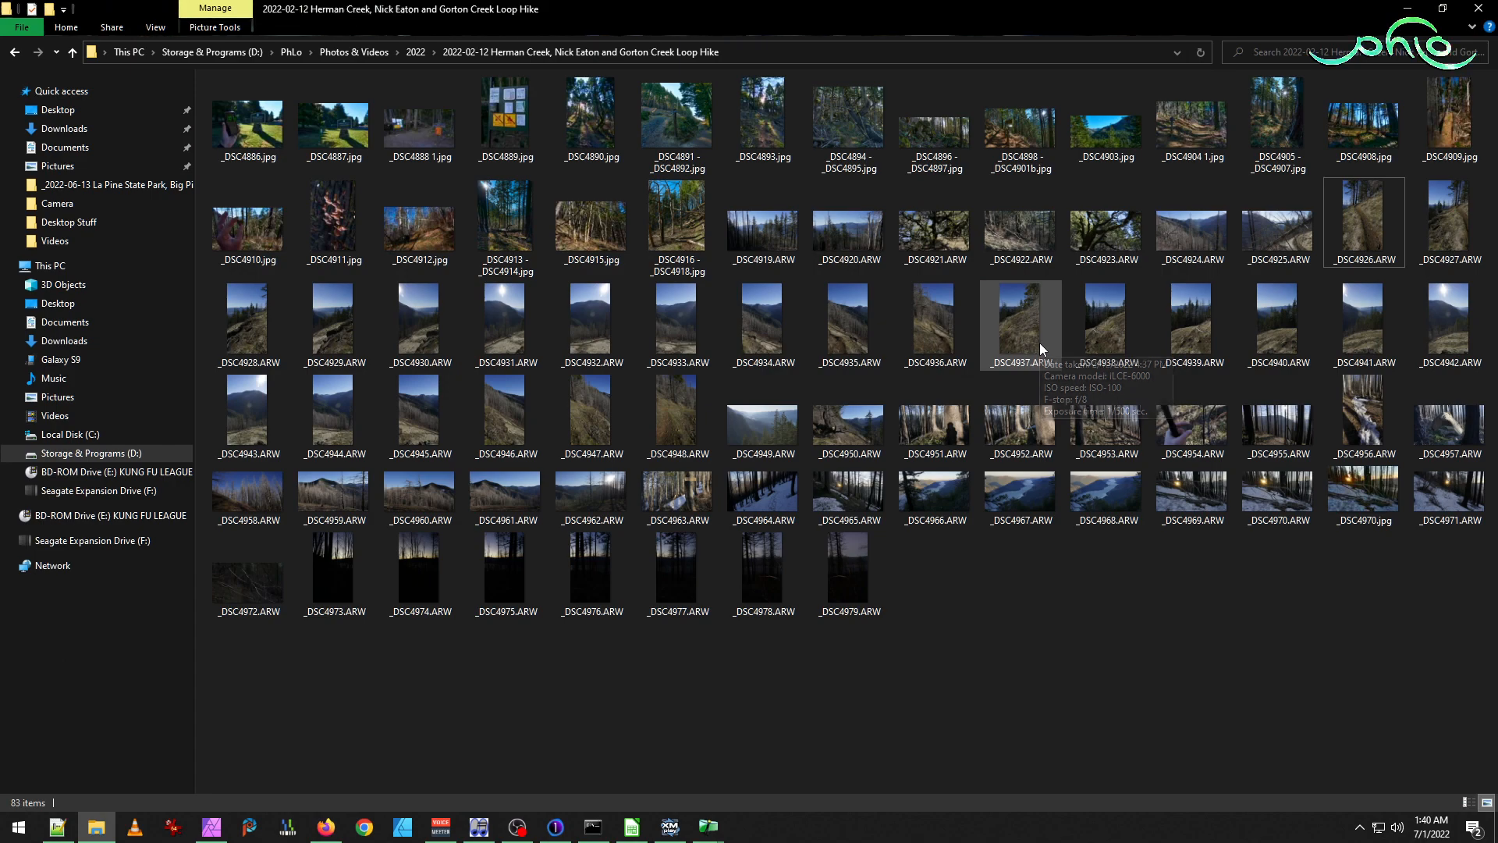
View _DSC4919.ARW from File Explorer, switch to Capture One and compare it with _DSC4920.ARW, ending on _DSC4919.ARW.
double_click(767, 235)
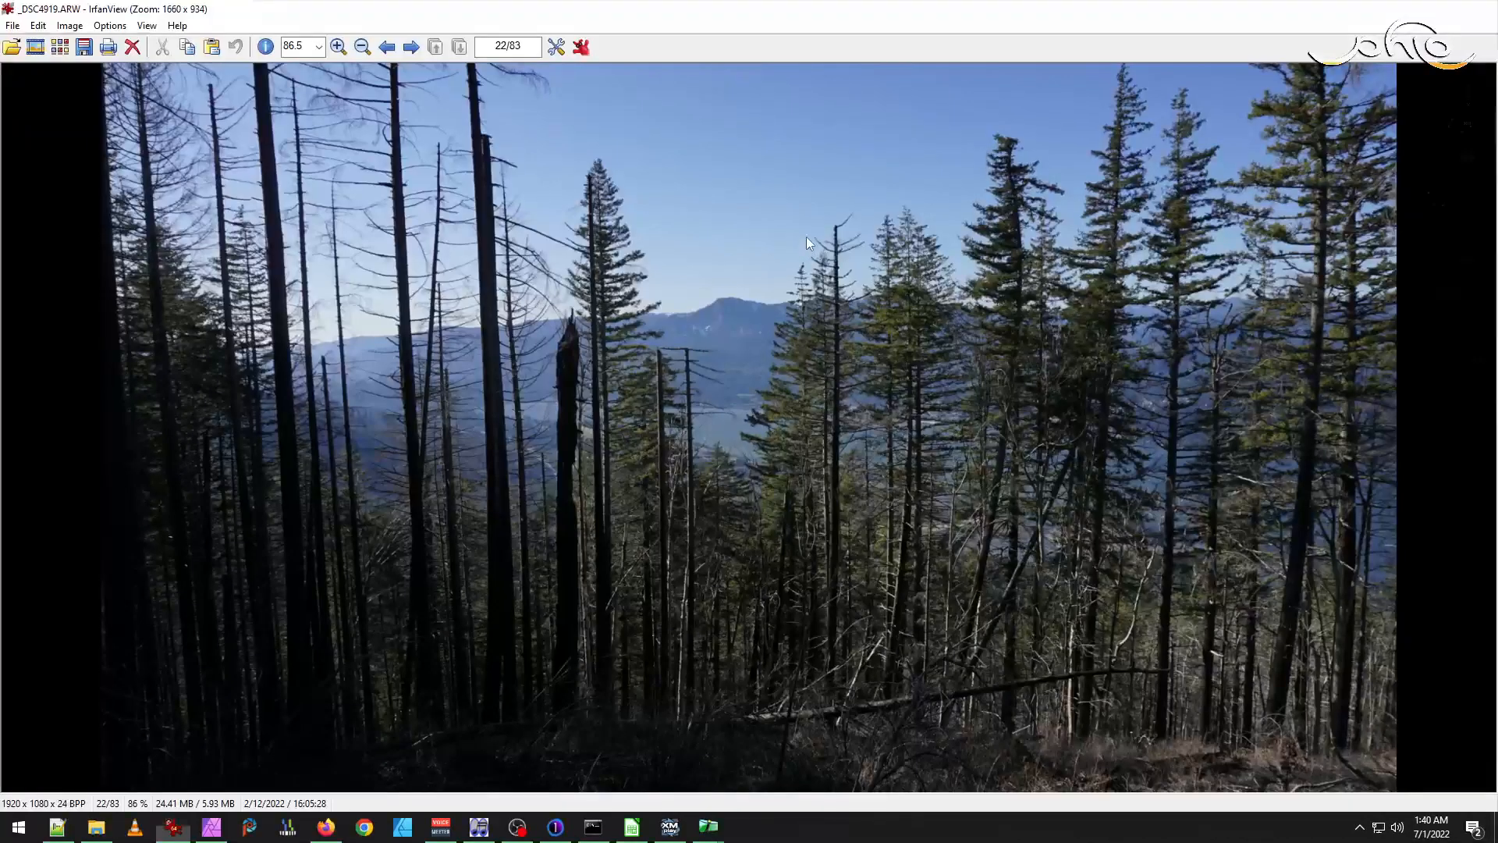
key(Escape)
click(556, 827)
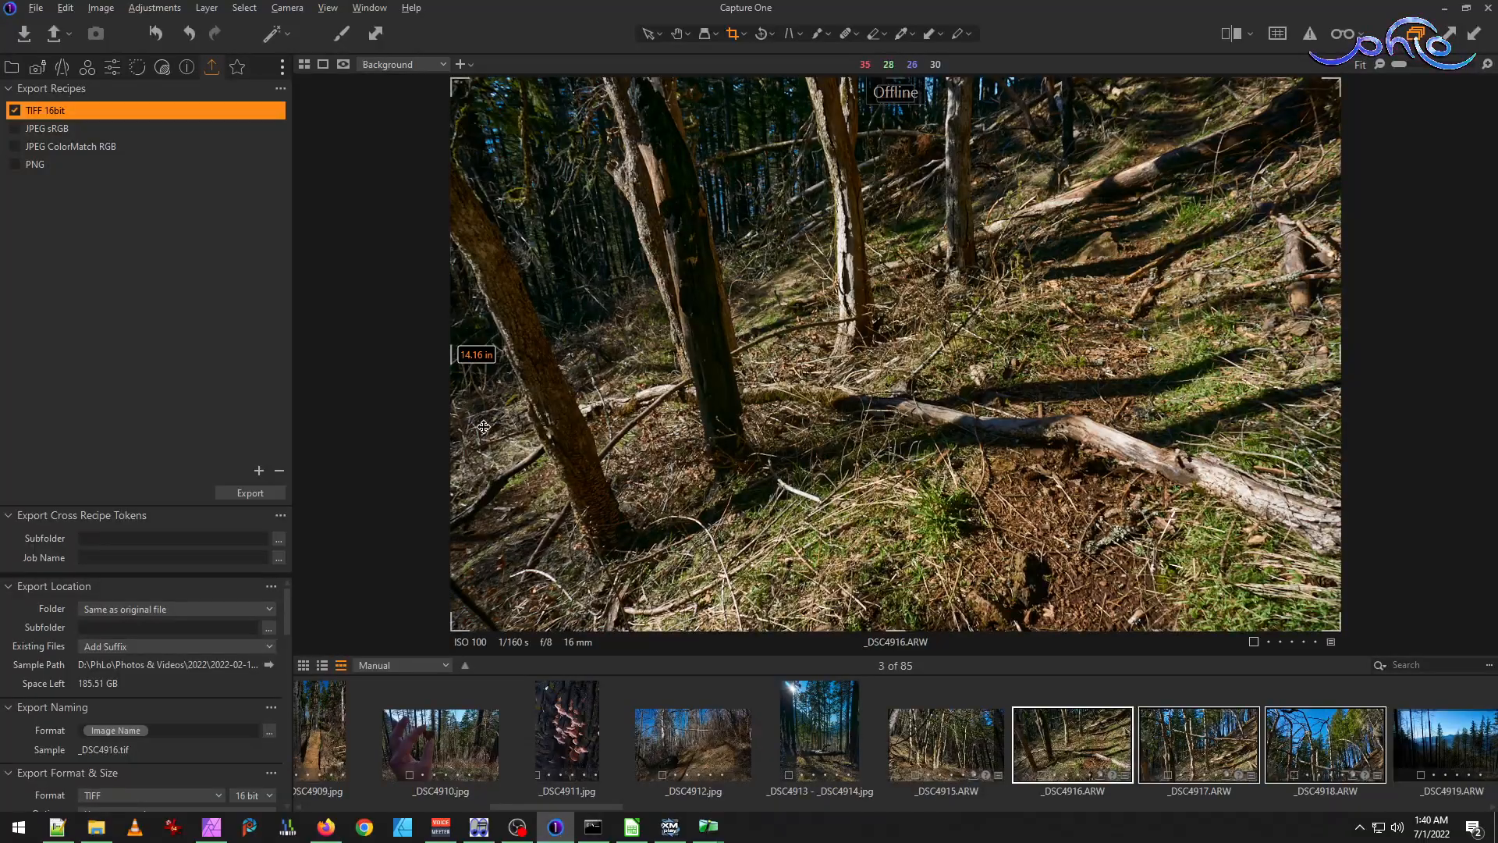
scroll(1199, 711, down, 3)
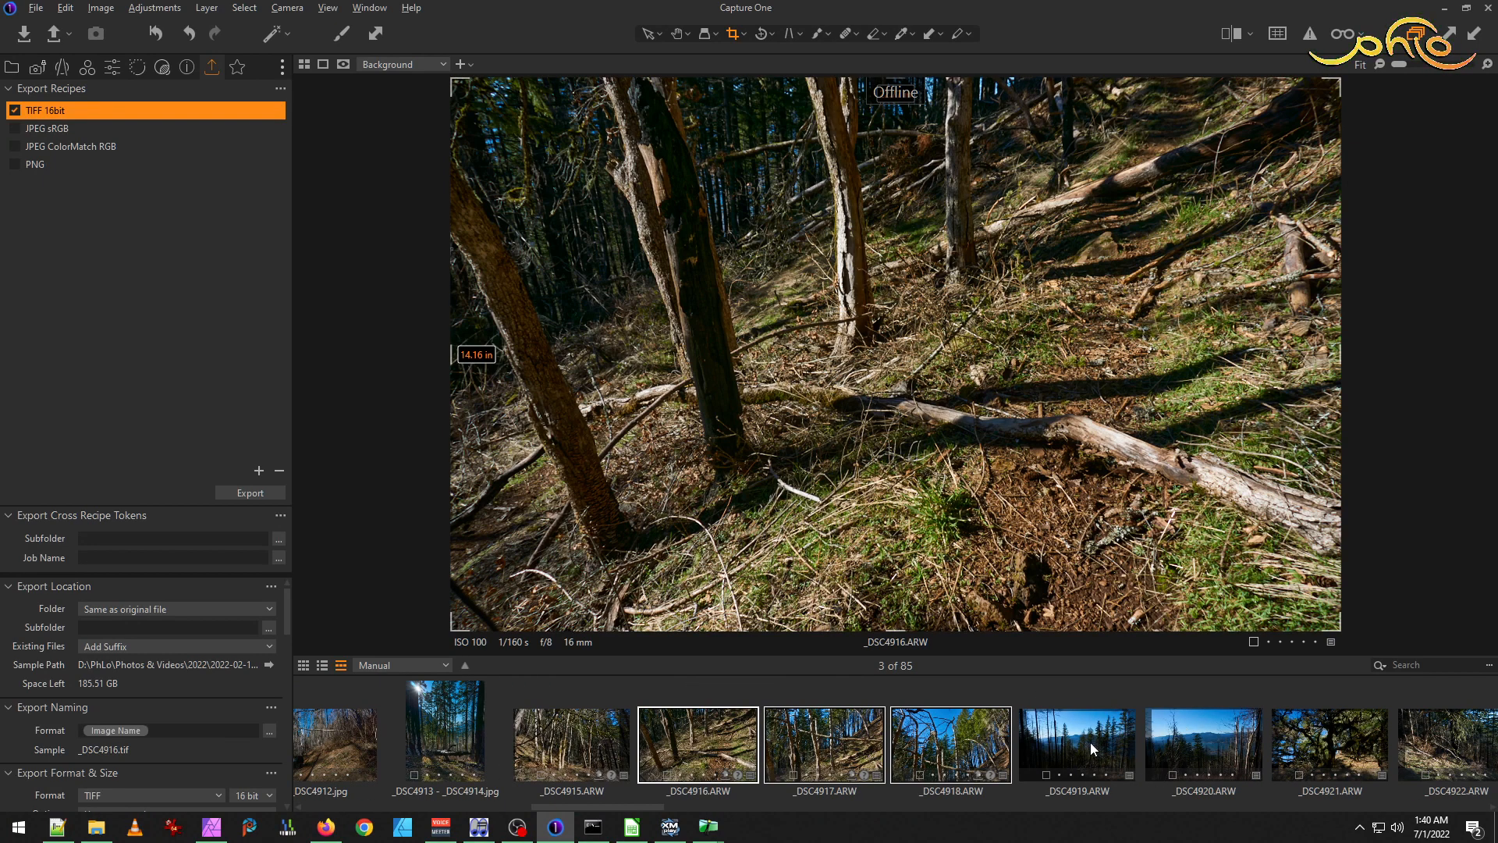
click(1089, 747)
click(1199, 738)
click(1085, 747)
click(1183, 746)
click(1066, 738)
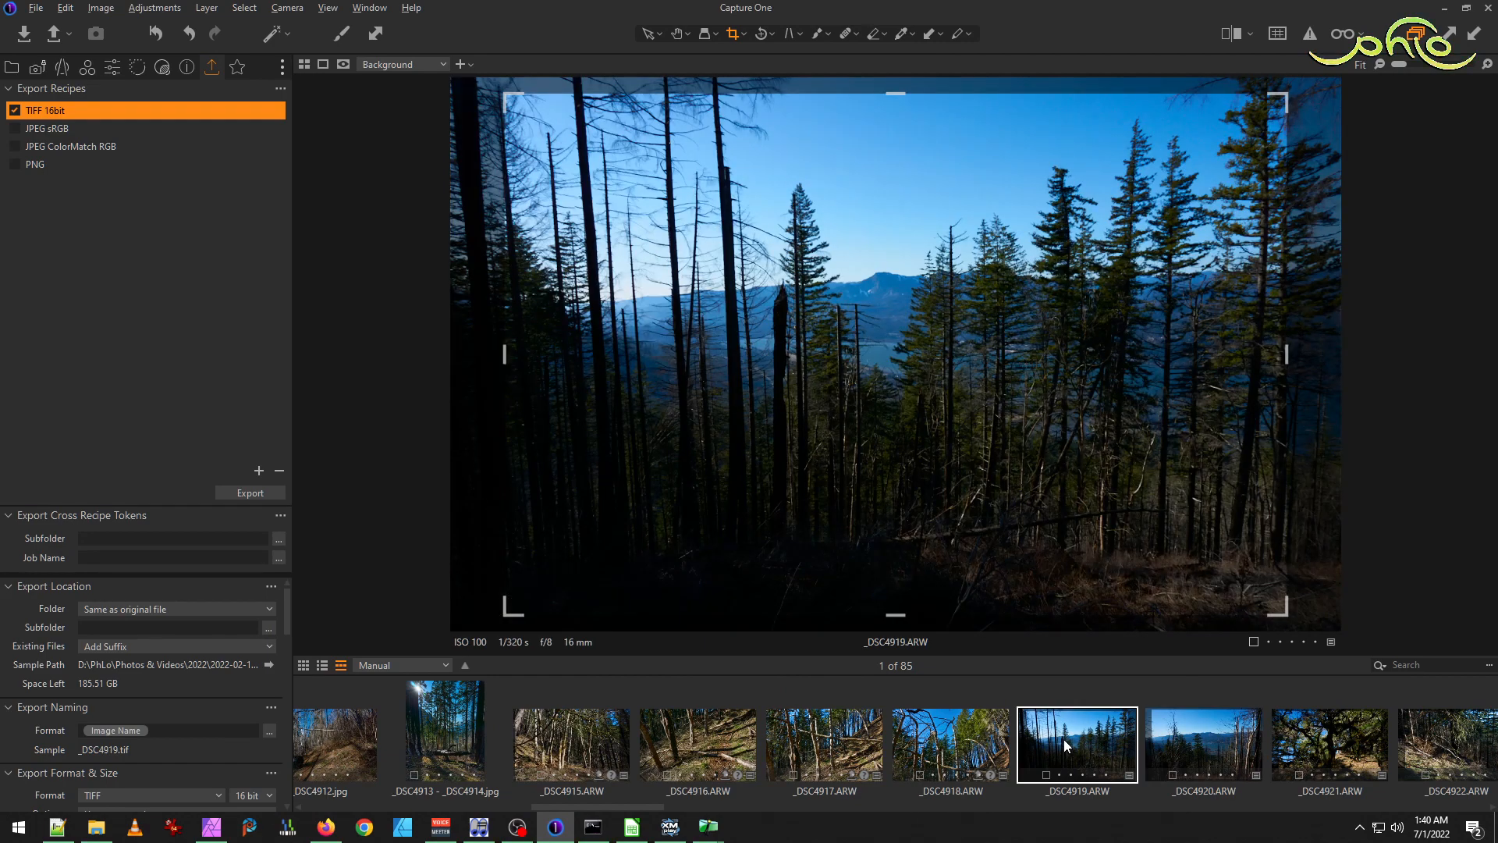
click(1202, 739)
click(1047, 738)
click(1212, 732)
click(1081, 731)
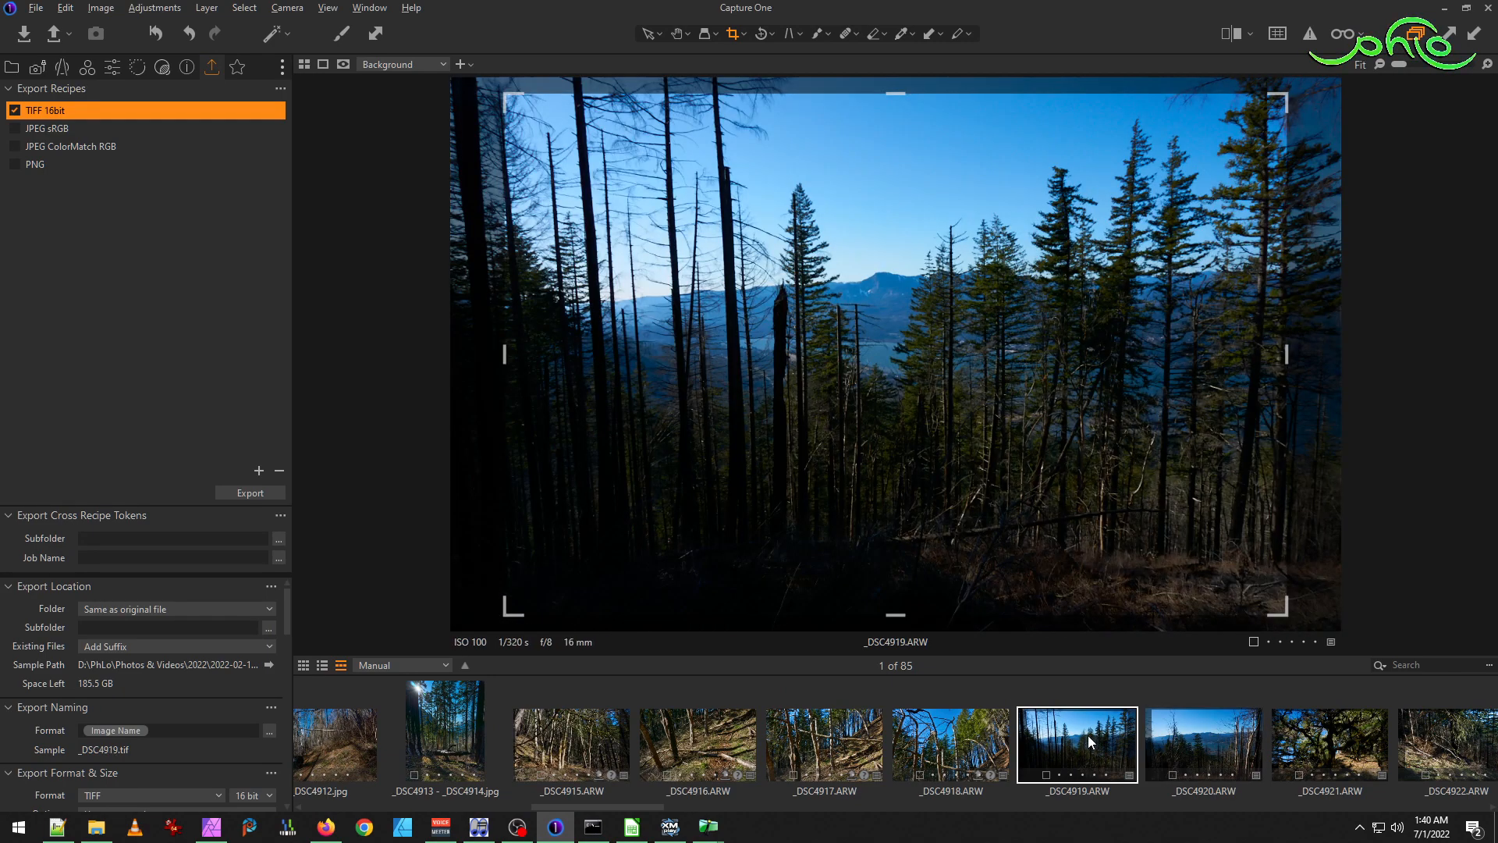
Crop _DSC4919.ARW unconstrained to its full width, trimming only the top edge, to about 22.77 x 13.50 in.
click(747, 34)
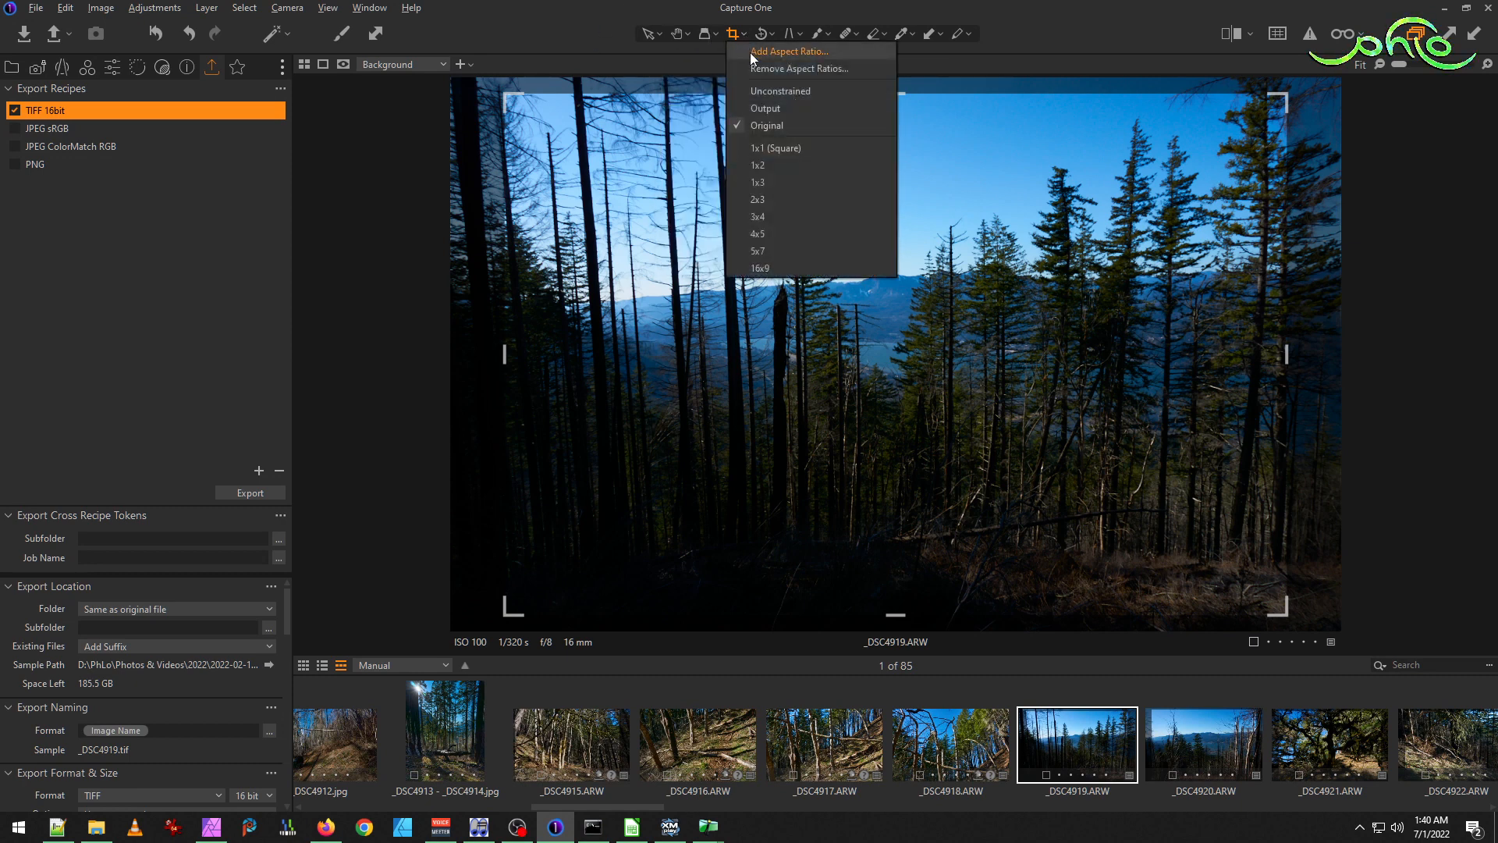
click(788, 89)
drag(510, 367, 444, 361)
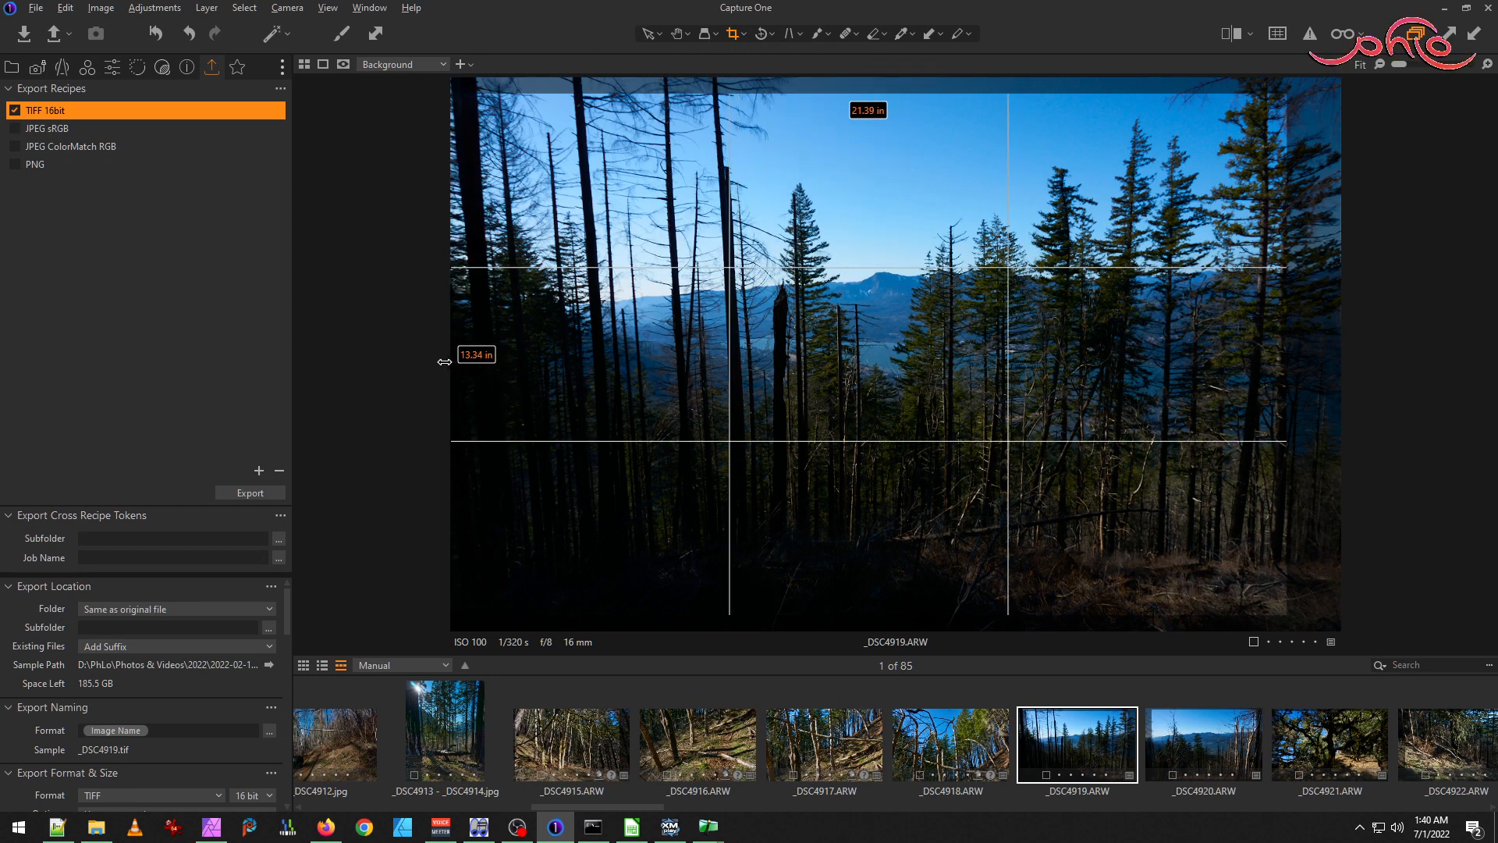
drag(1286, 356, 1342, 355)
drag(905, 92, 905, 102)
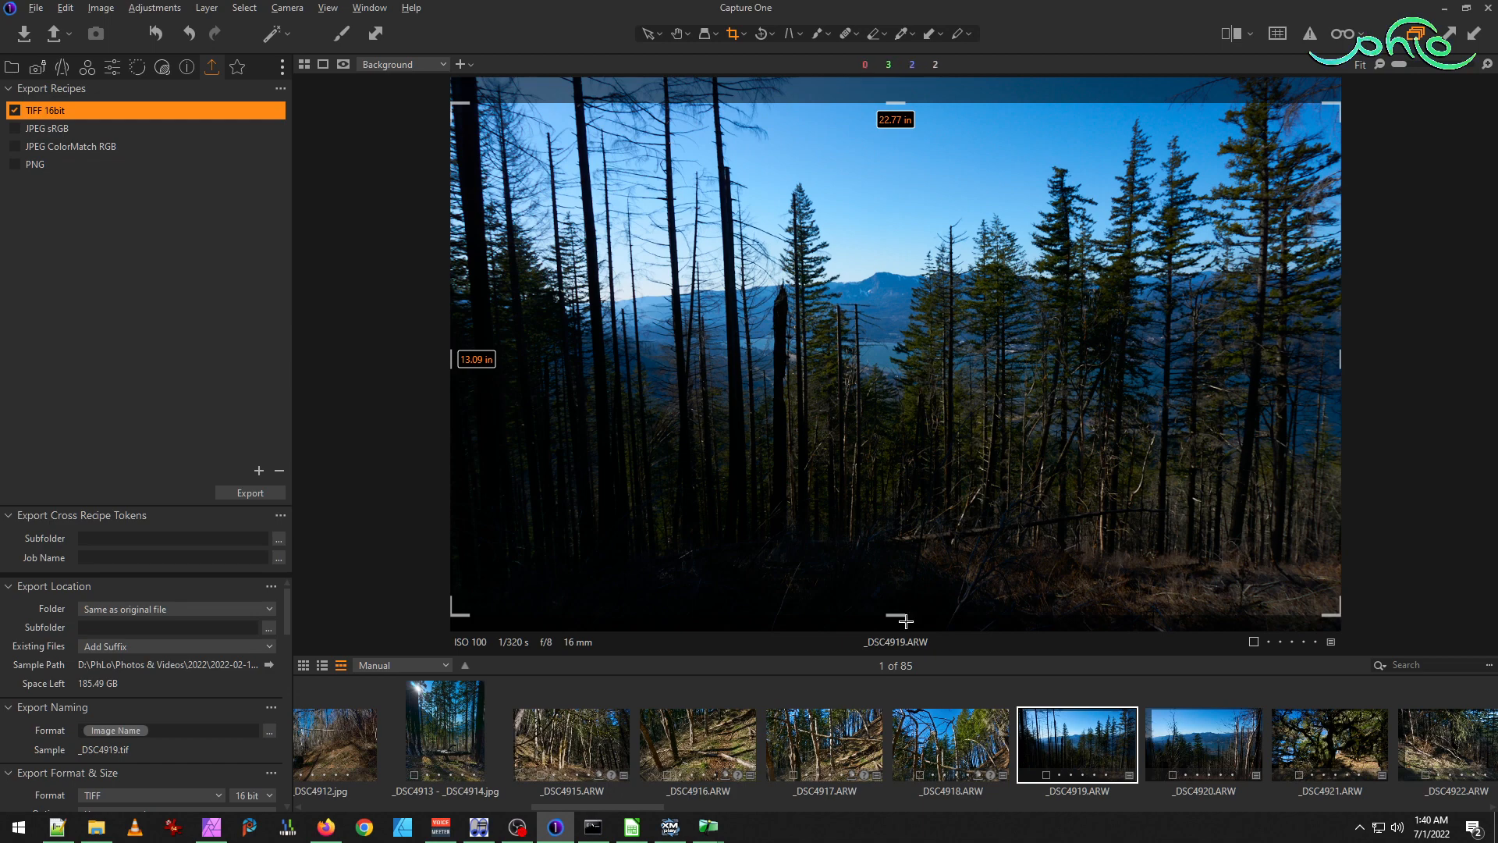
drag(901, 616, 901, 631)
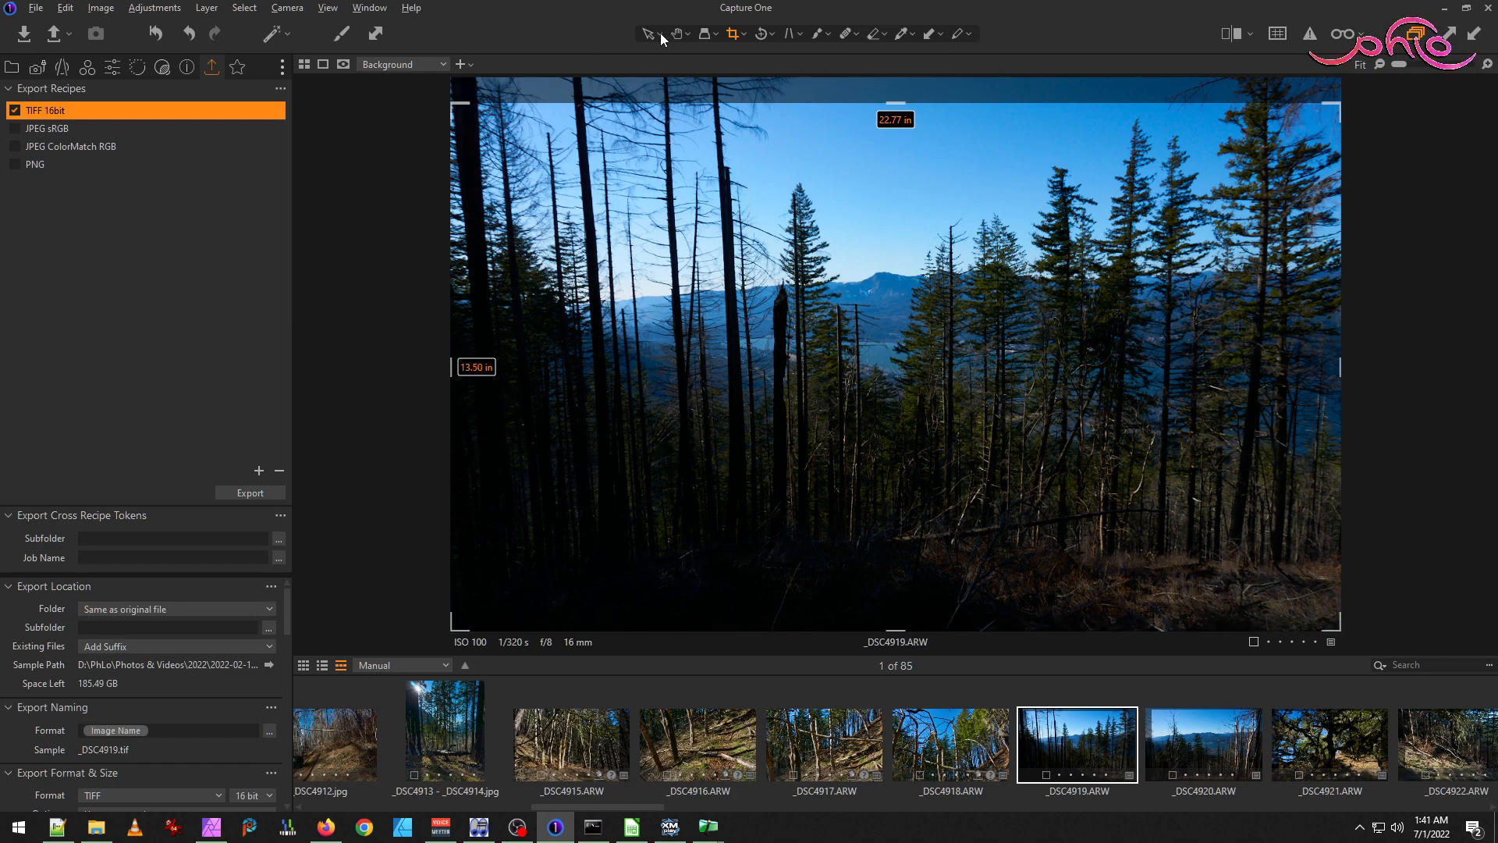
click(681, 33)
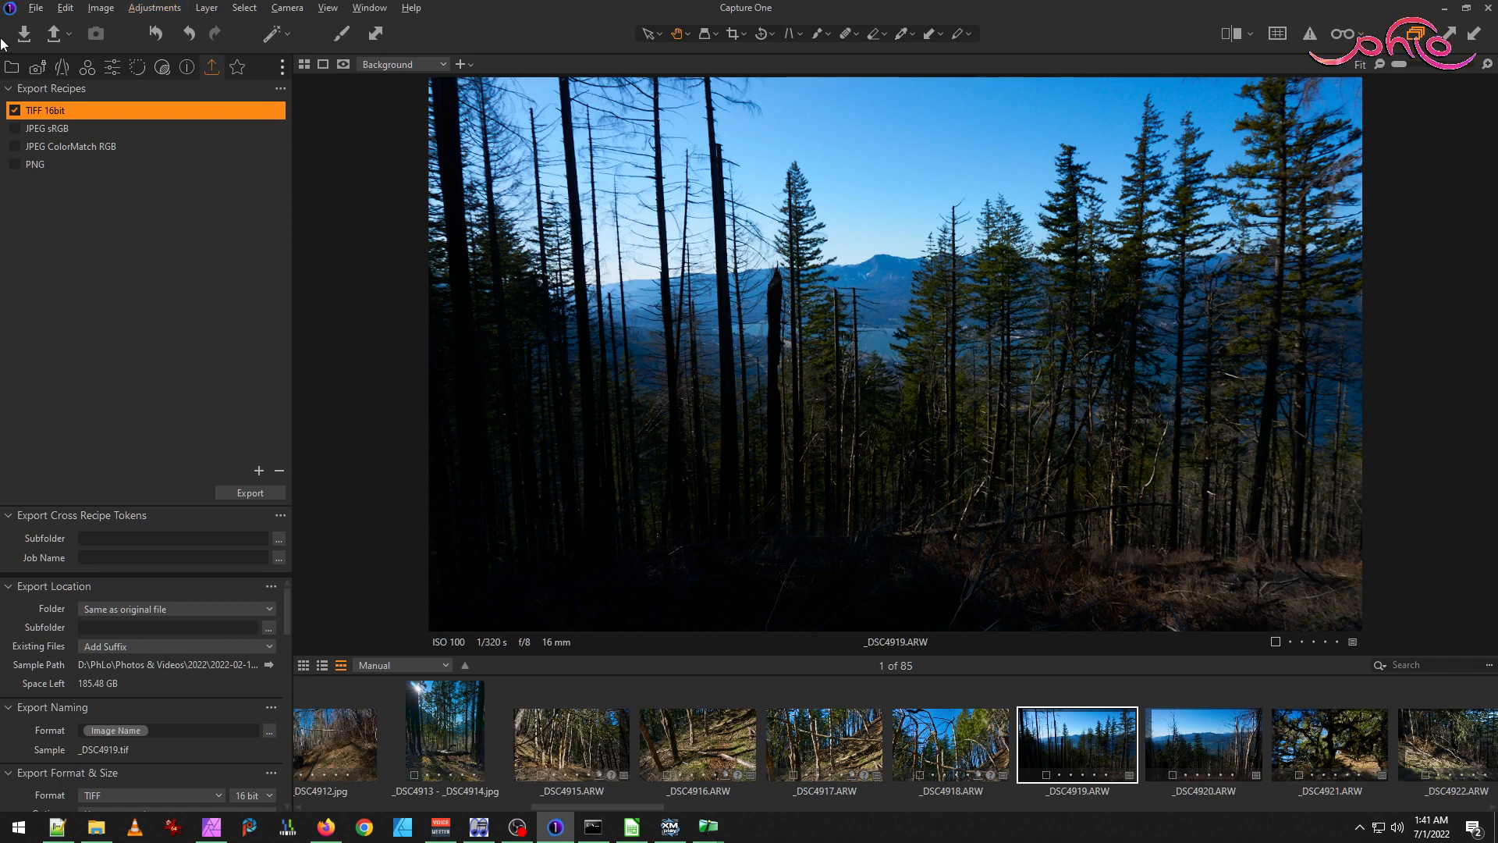
Brighten the dark areas of _DSC4919.ARW with High Dynamic Range Shadow at 28 and Black at 13.
click(237, 67)
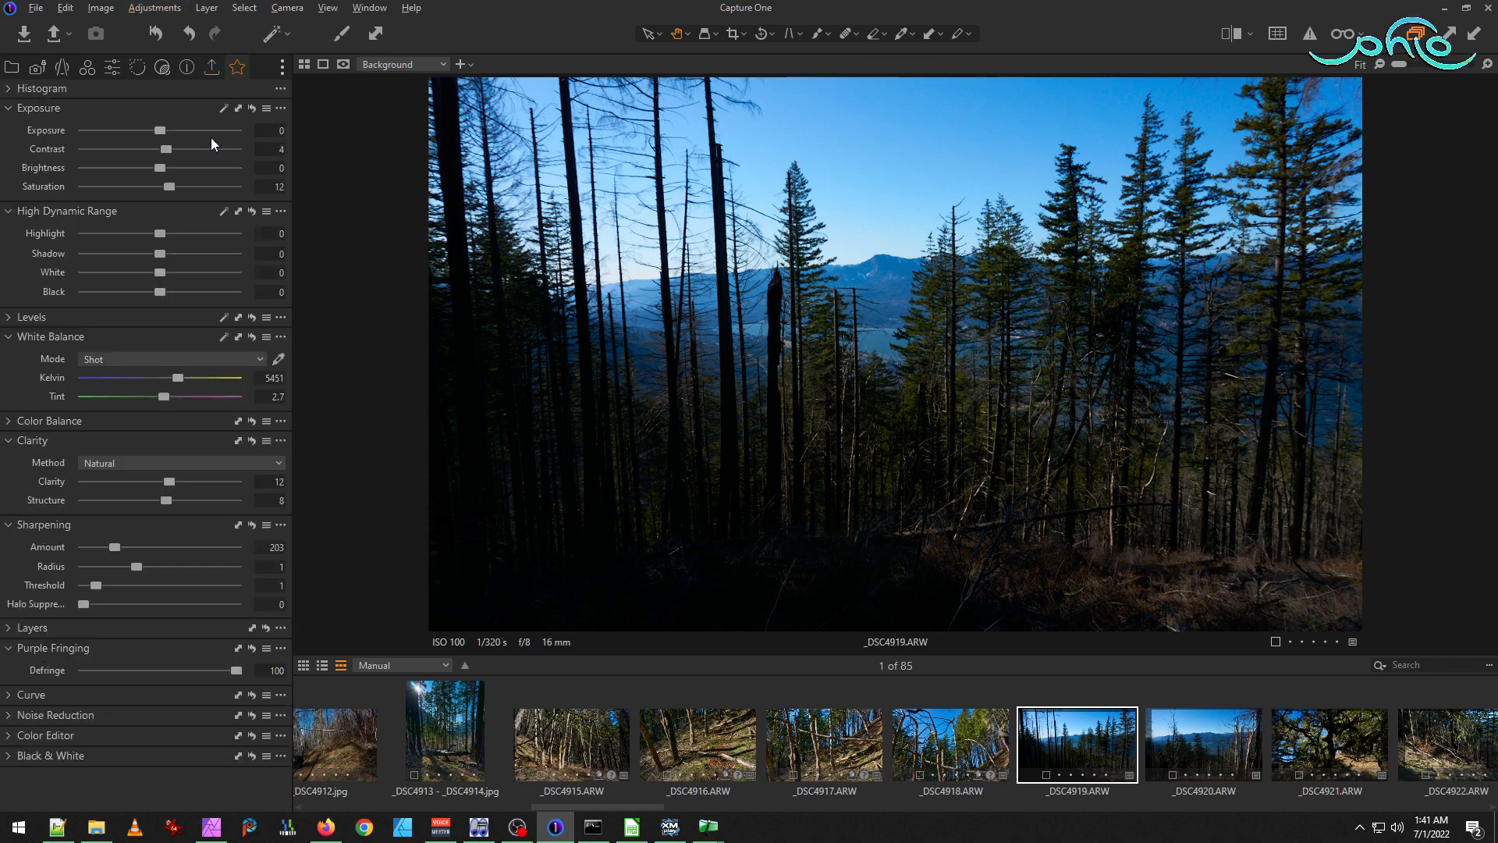
mouse_move(161, 251)
mouse_down()
mouse_move(200, 252)
mouse_move(186, 250)
mouse_up()
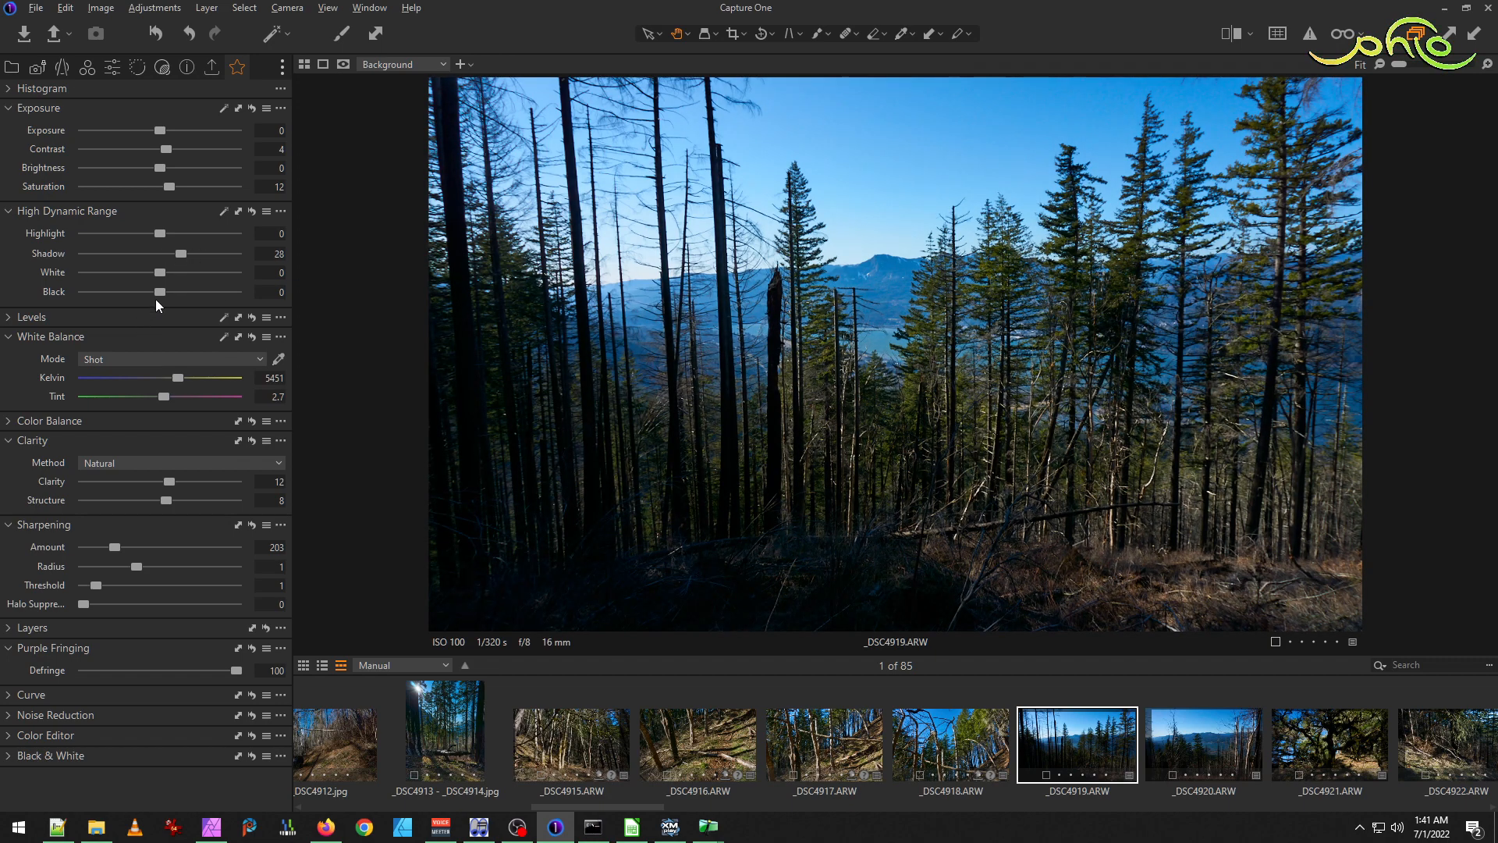
drag(162, 292, 179, 292)
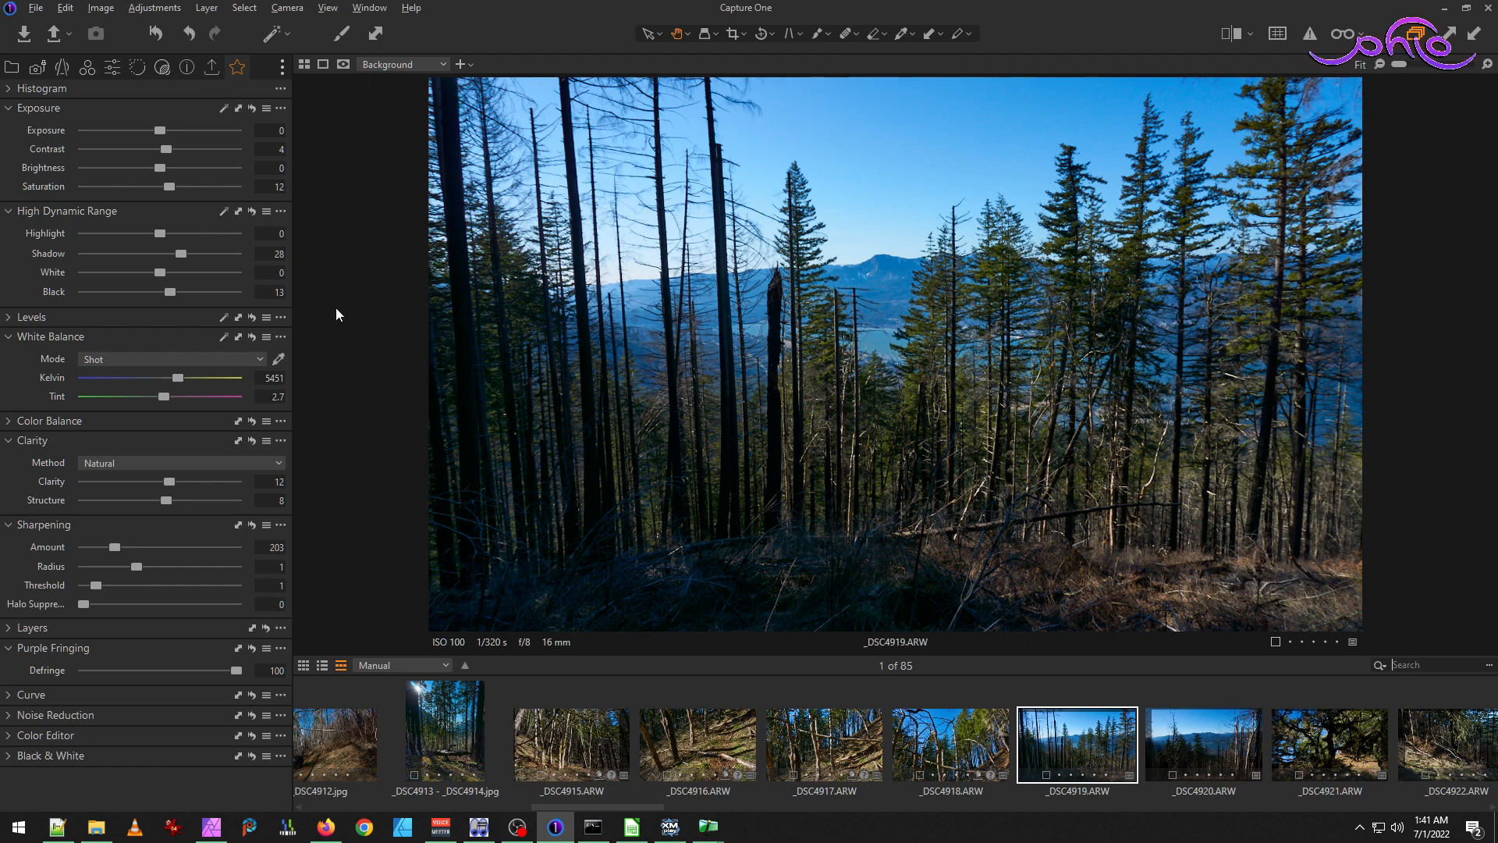
Set the white balance to 5627 Kelvin with tint 2.7, and raise High Dynamic Range Black to 26.
drag(181, 381, 182, 381)
double_click(178, 379)
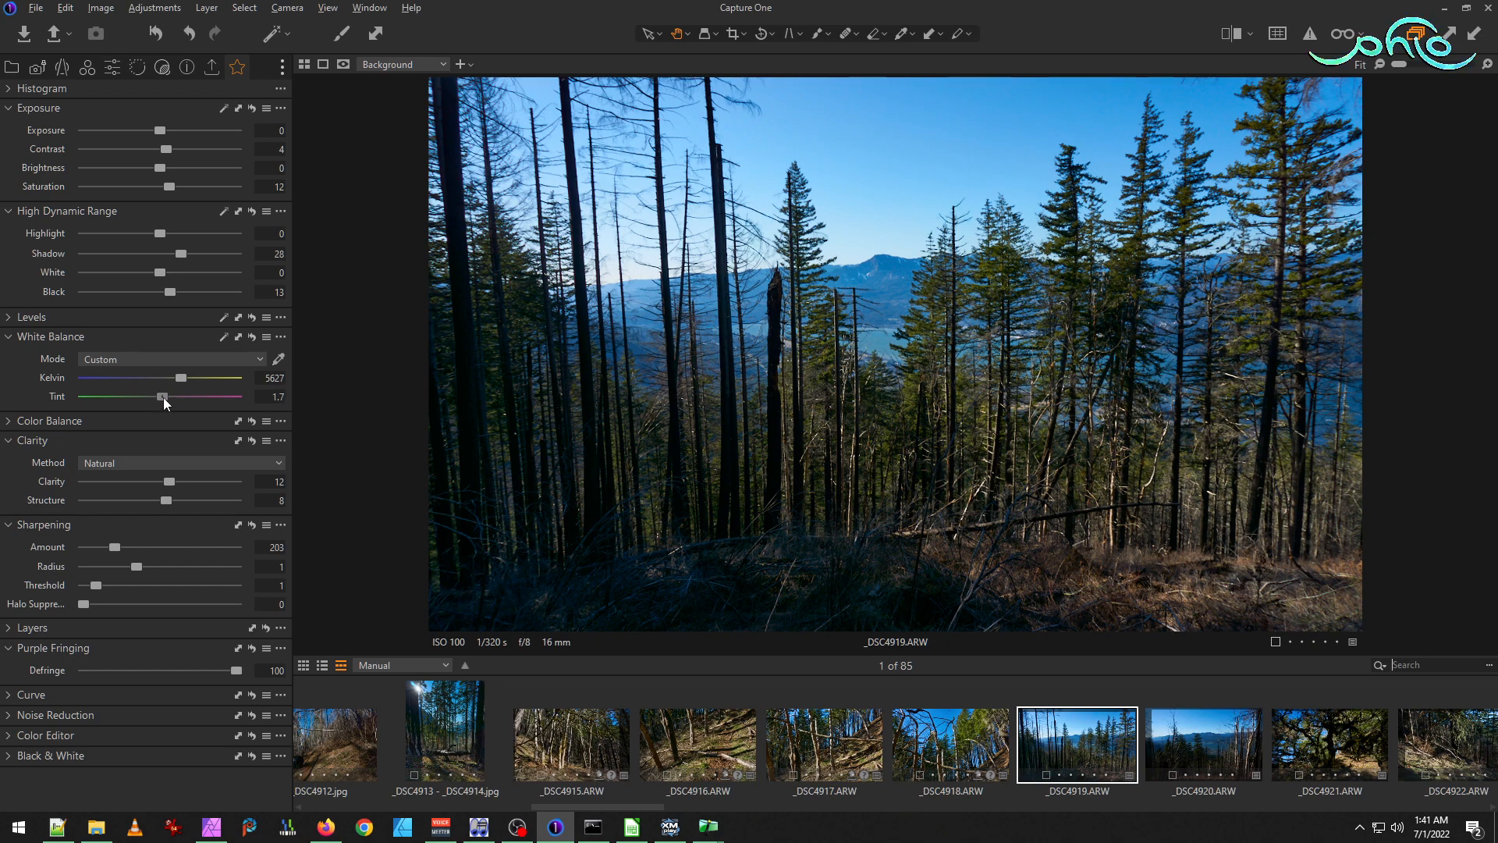
drag(162, 397, 162, 396)
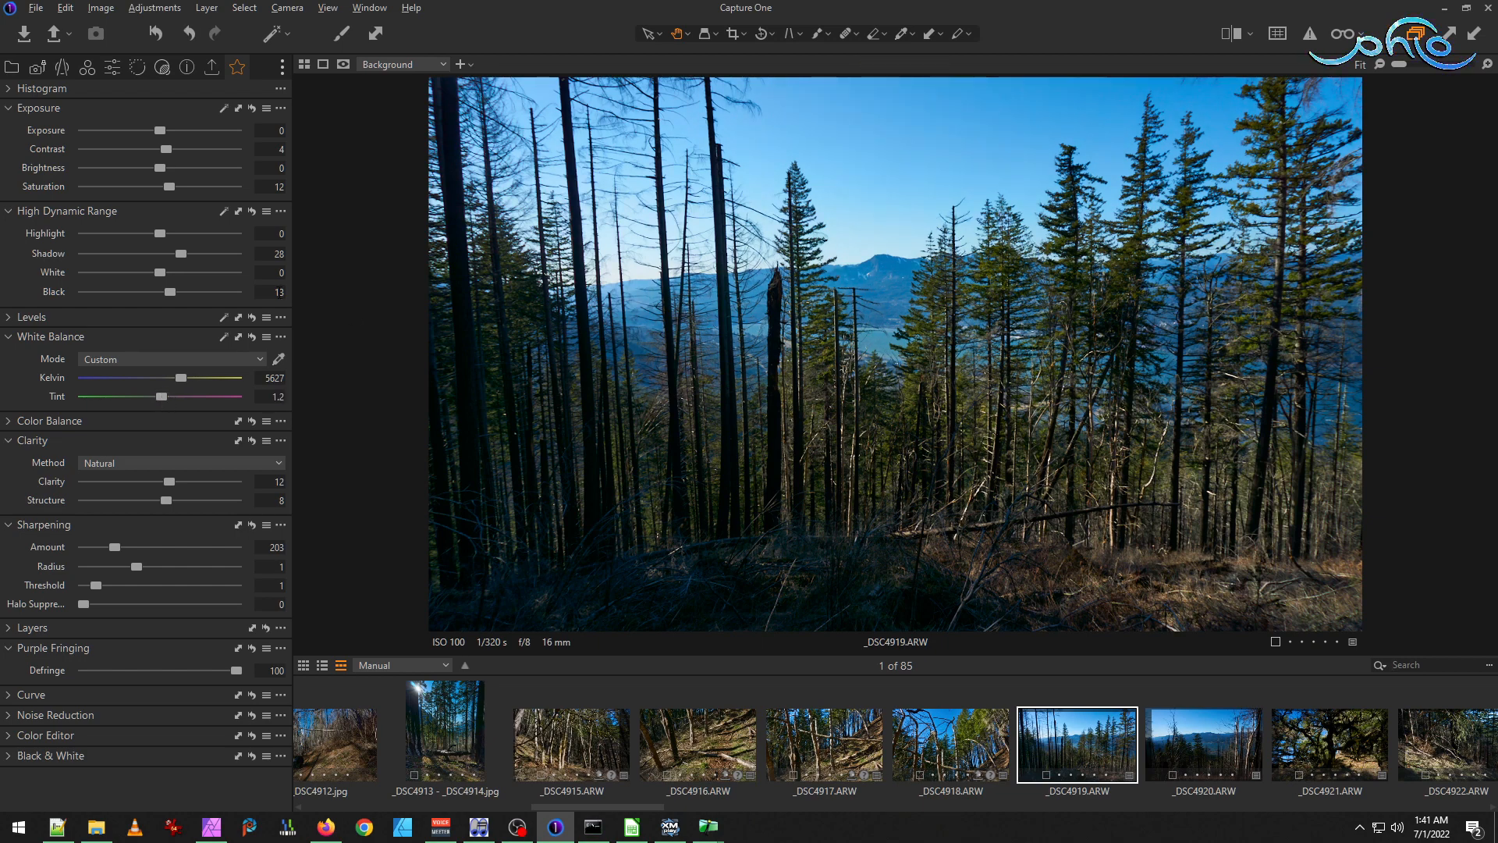
drag(176, 292, 185, 292)
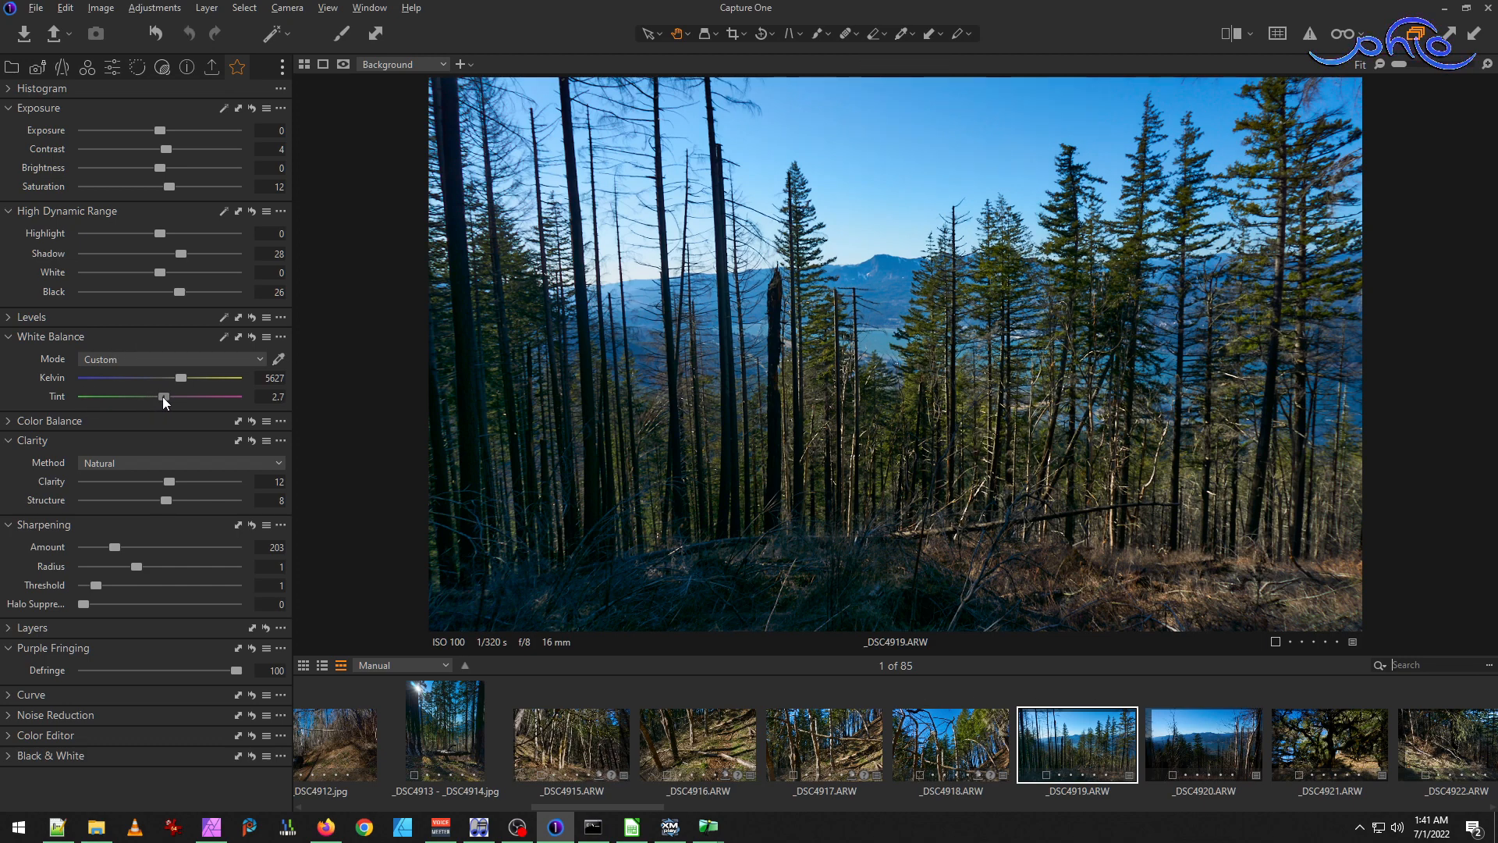
Set the white balance Tint to 1.7 and the High Dynamic Range Black value to 28 on _DSC4919.ARW.
drag(163, 397, 161, 396)
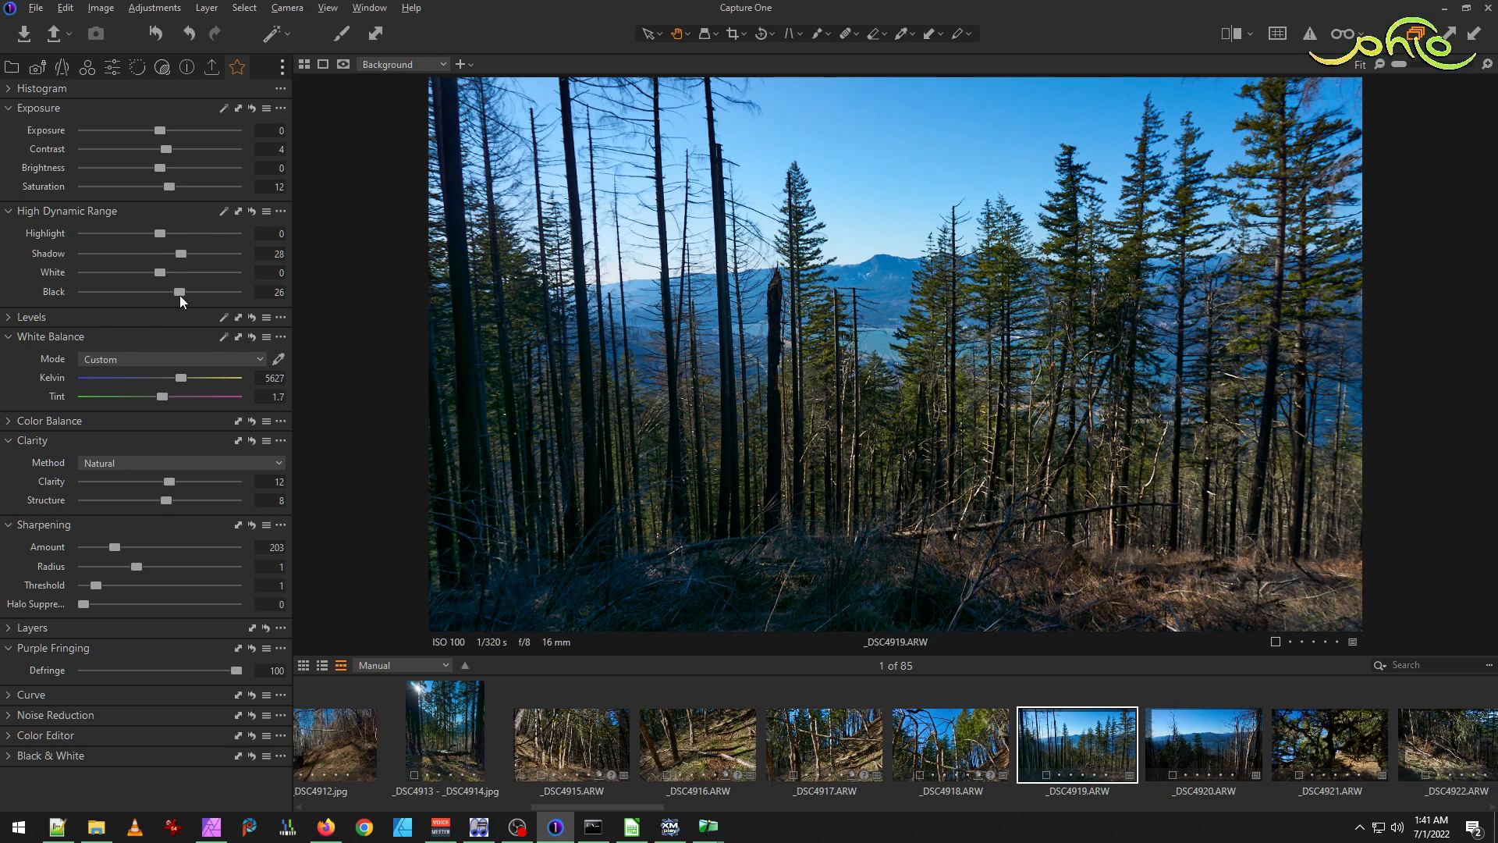
drag(181, 290, 182, 292)
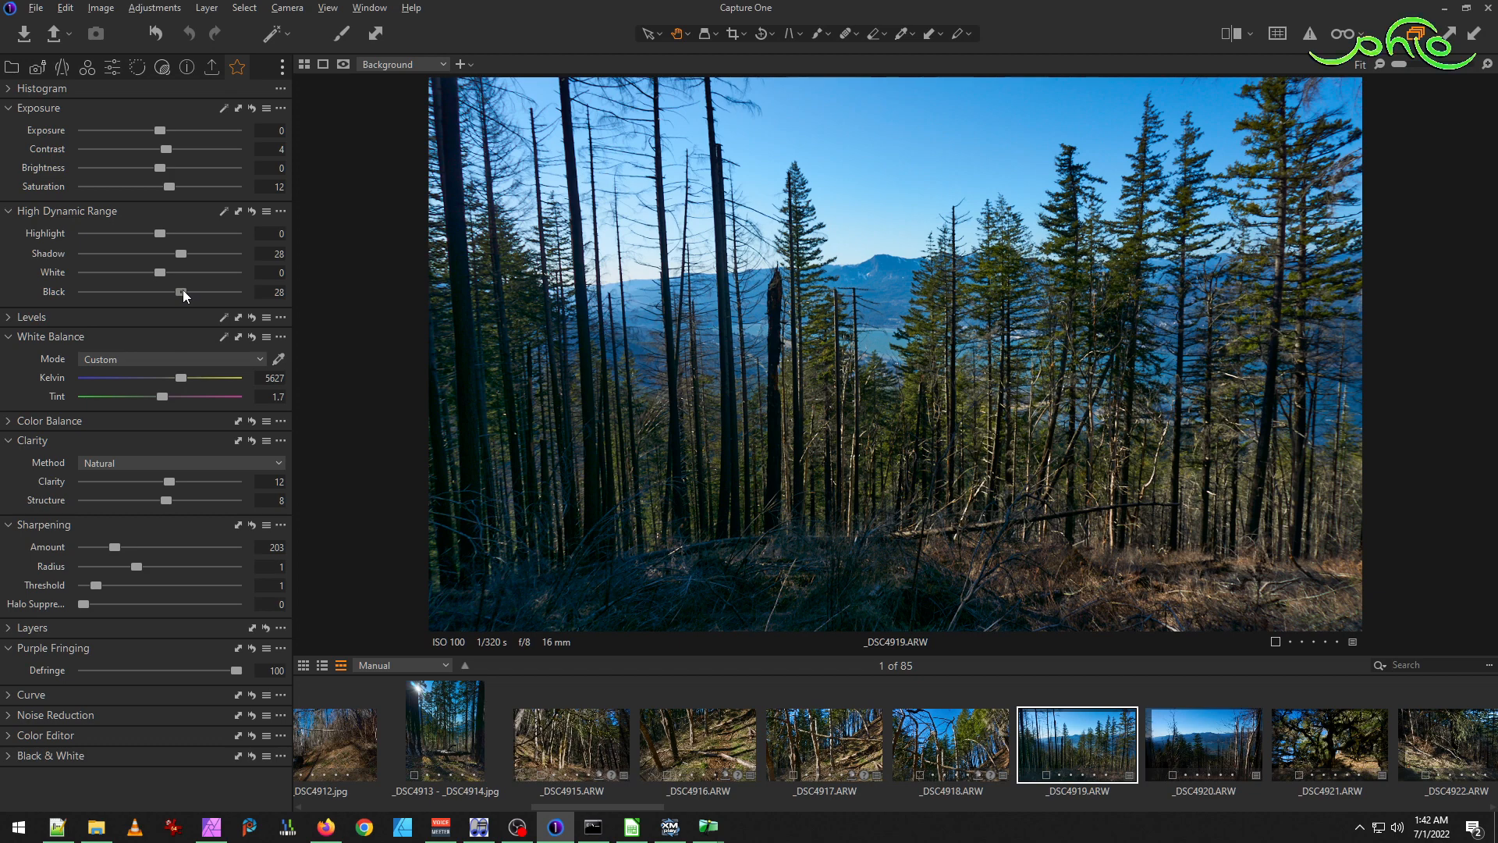
Crop _DSC4919.ARW to about 16.3 by 12.8 in, trimming both sides and the lower edge of the photo.
click(734, 37)
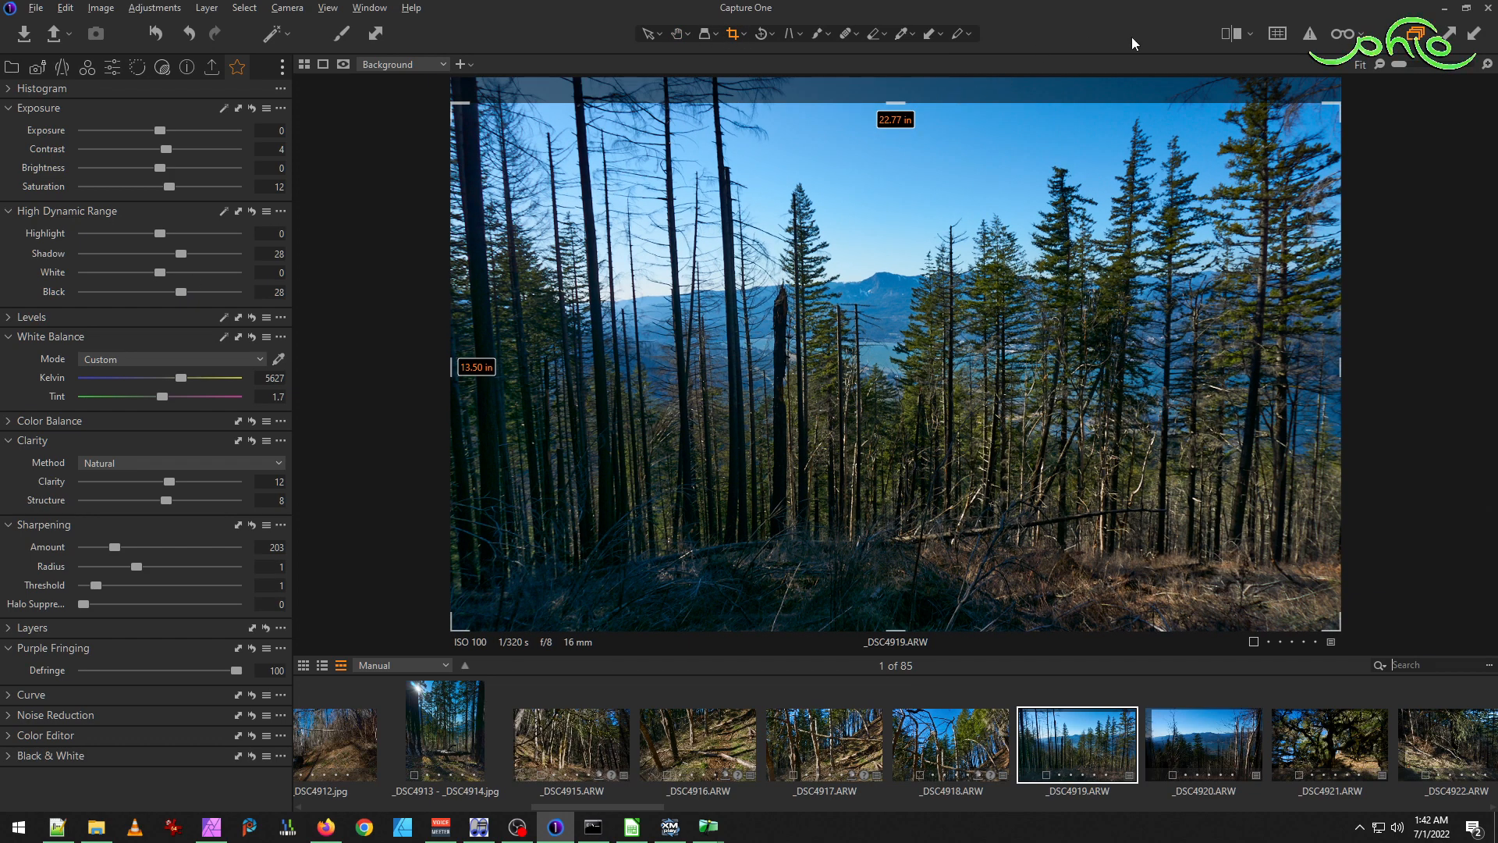
drag(1341, 365, 1213, 368)
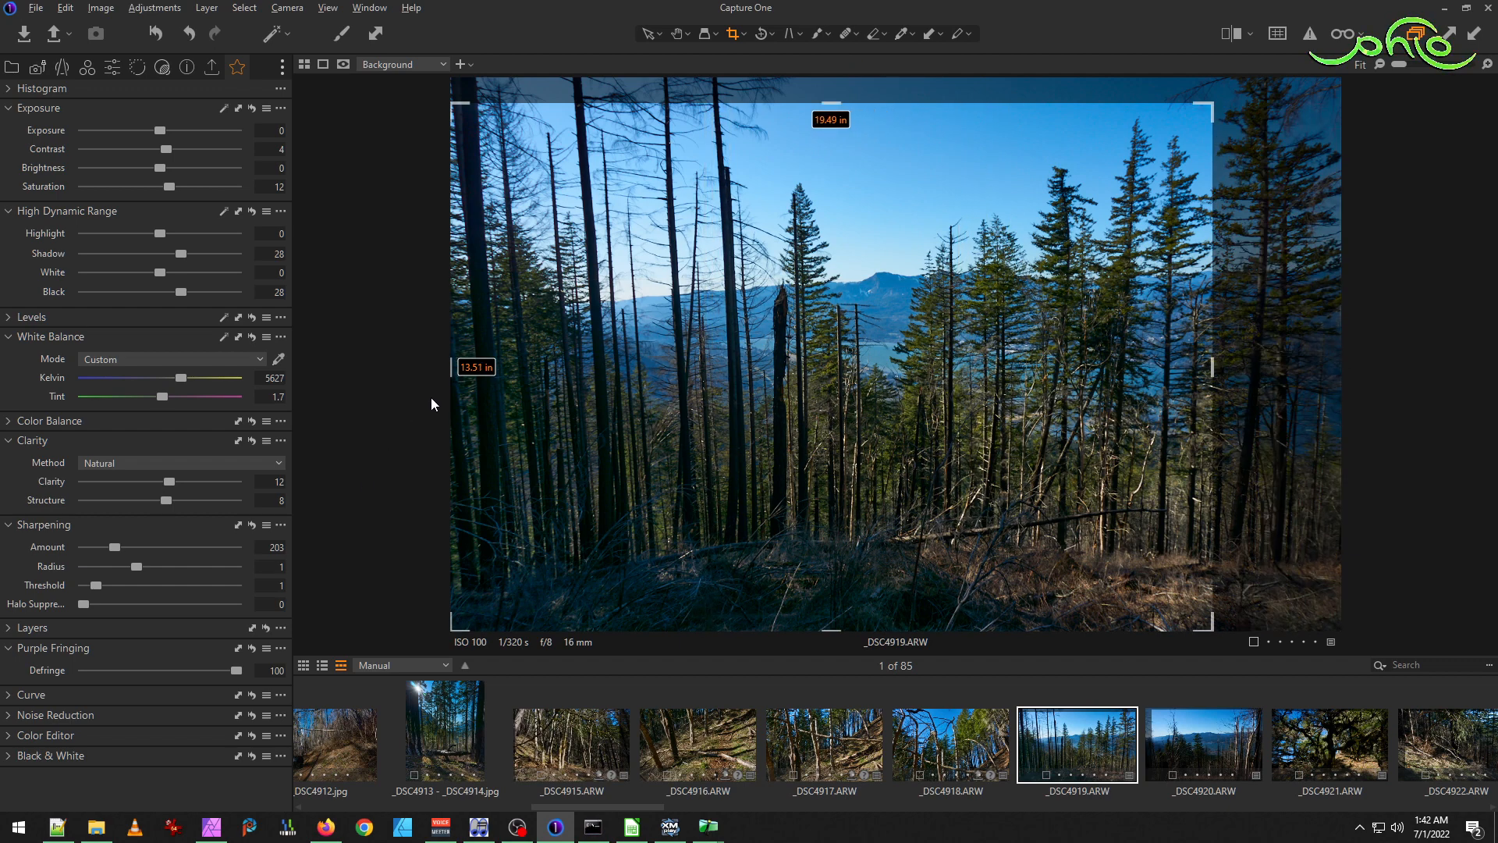
drag(450, 370, 604, 351)
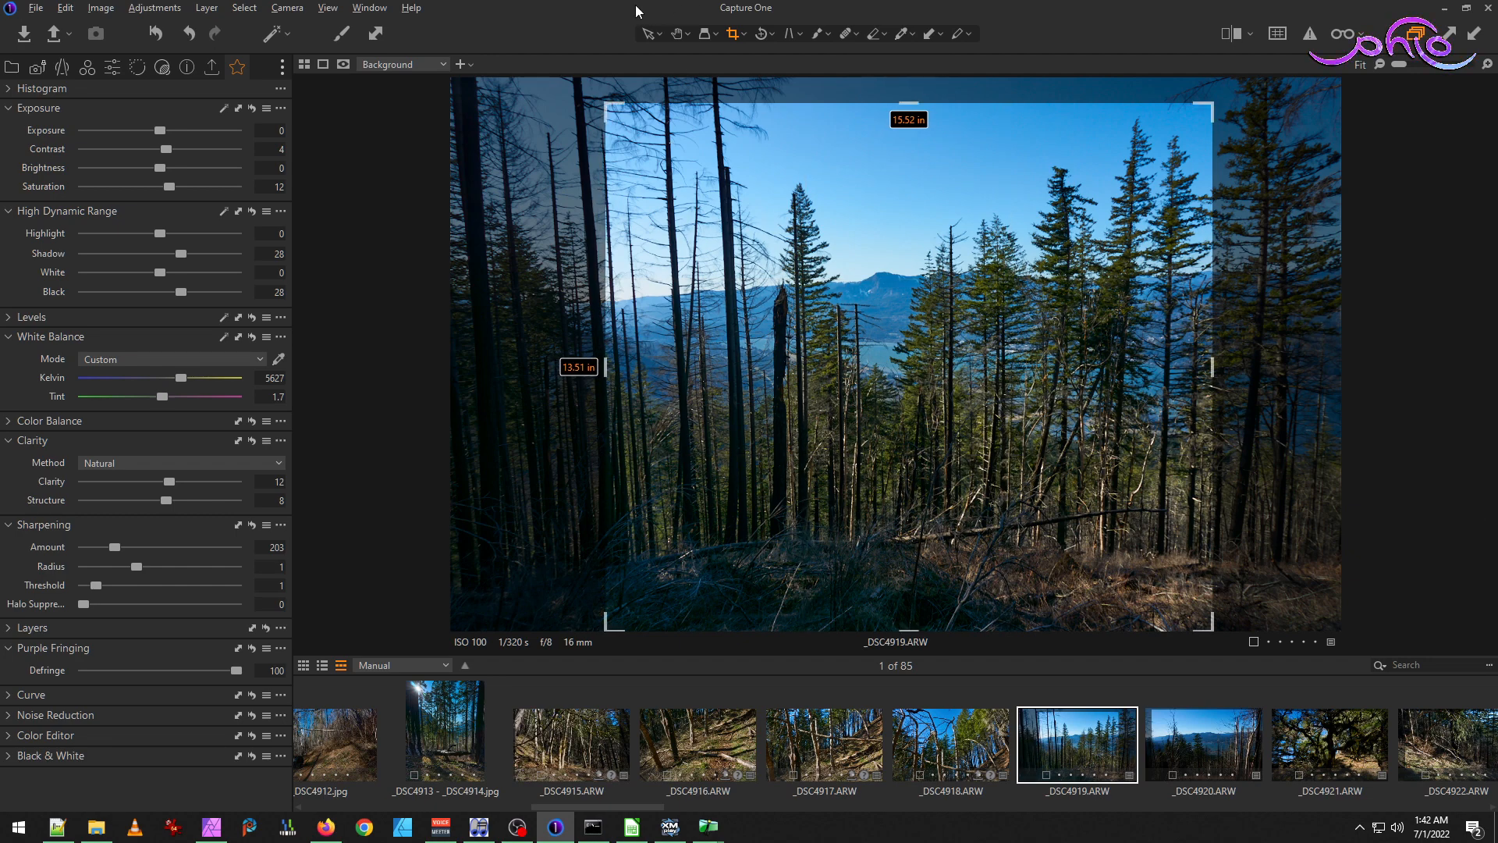
click(677, 35)
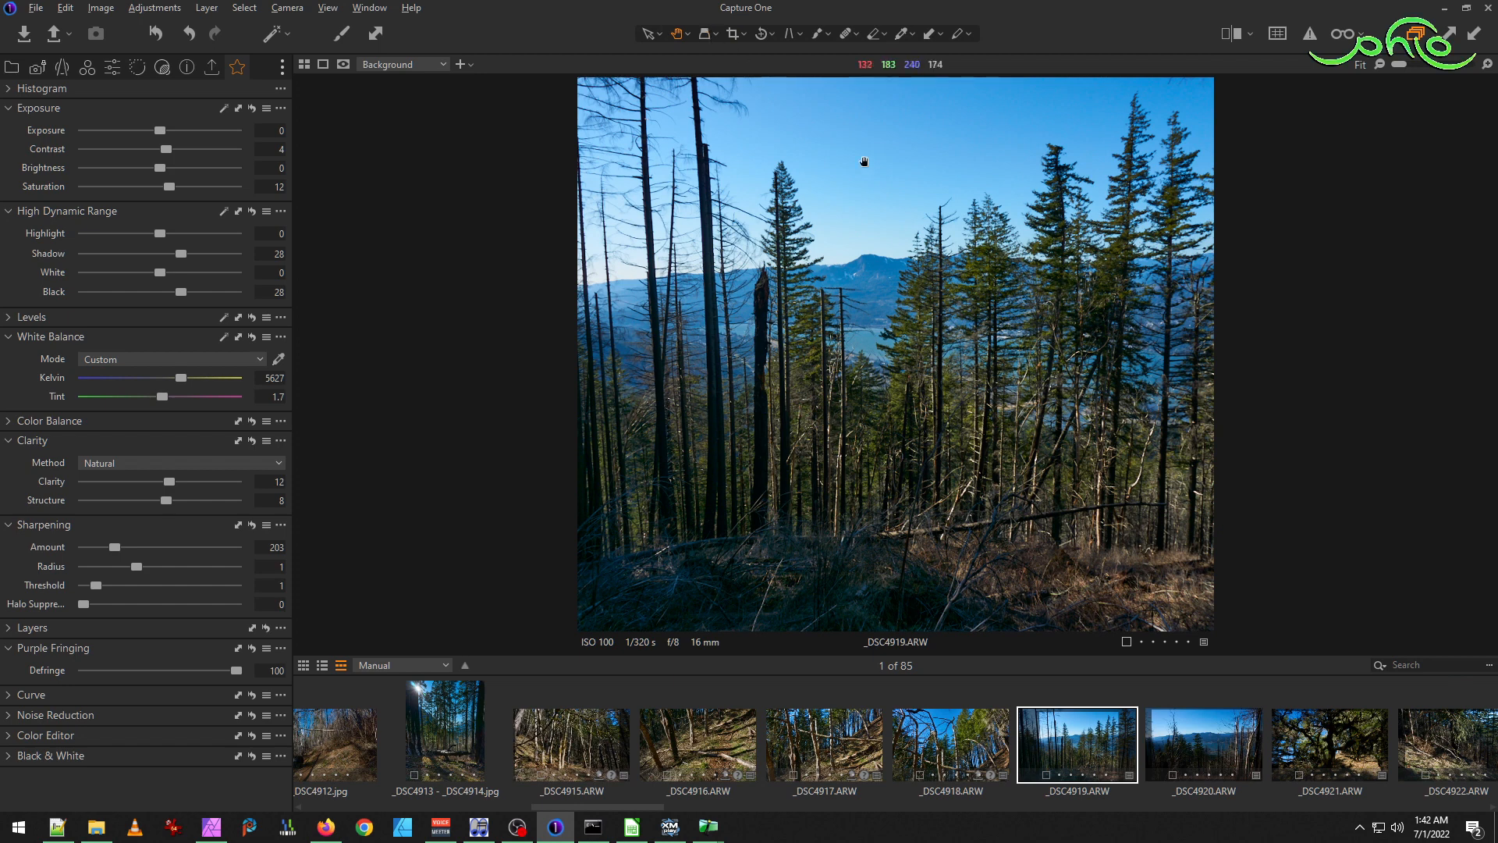
click(732, 34)
drag(587, 361, 575, 362)
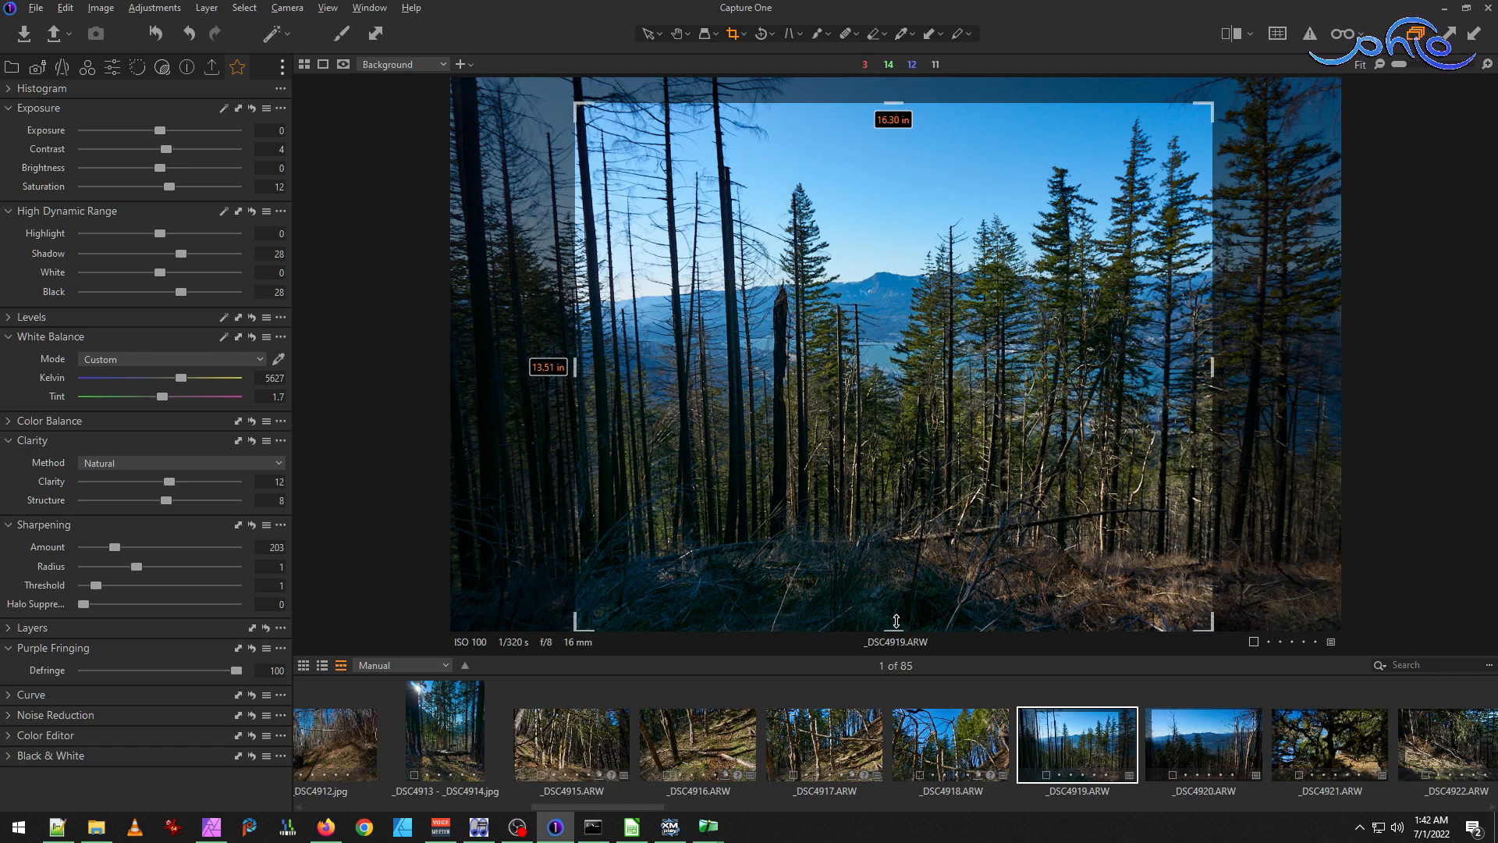
drag(894, 625, 894, 602)
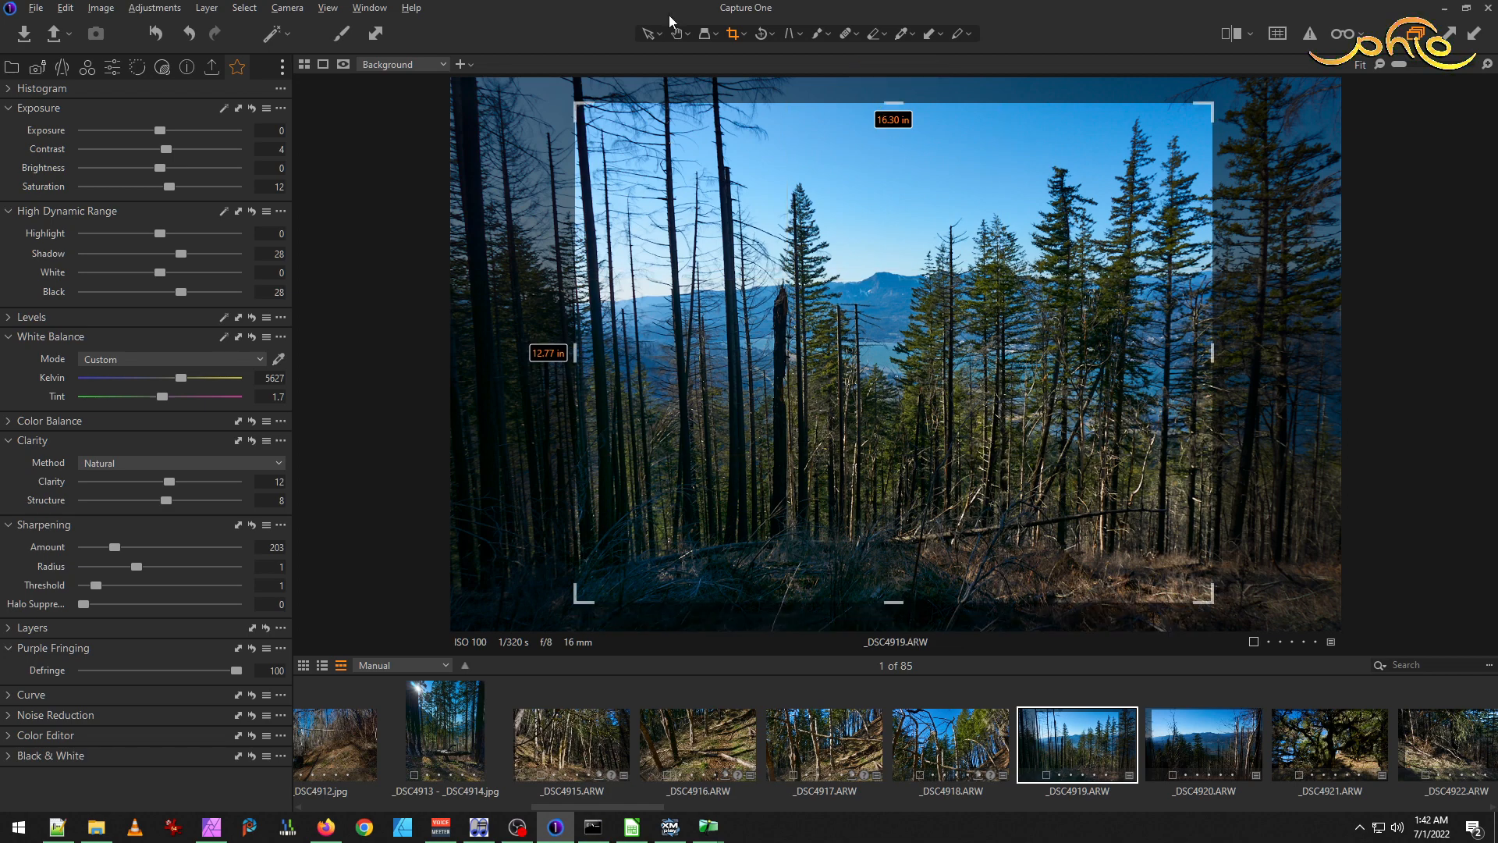
click(679, 35)
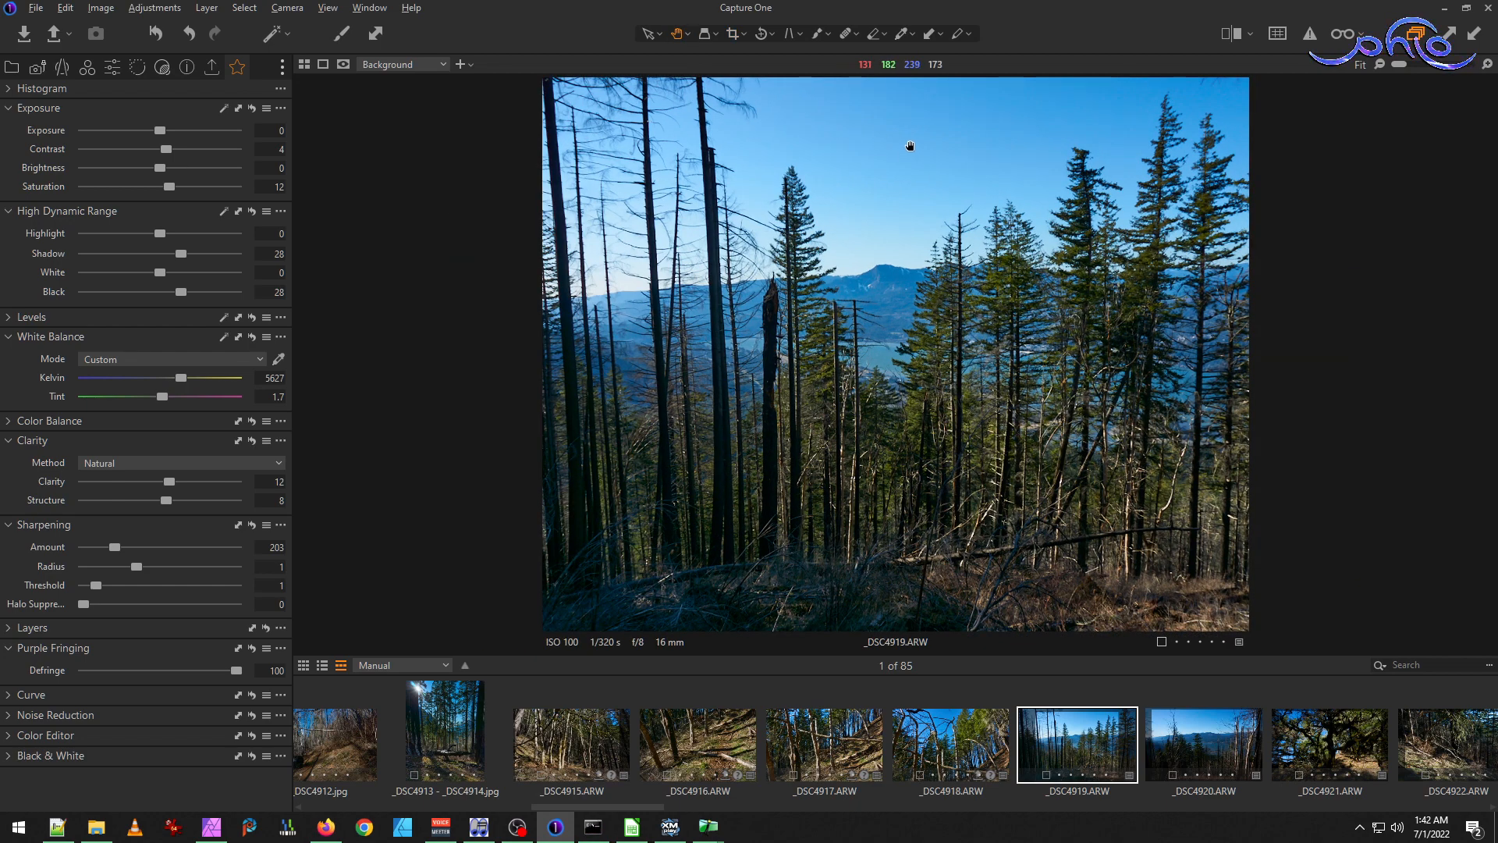
Set Shadow to 31 and Highlight to -22 on the cropped forest photo.
drag(181, 253, 188, 254)
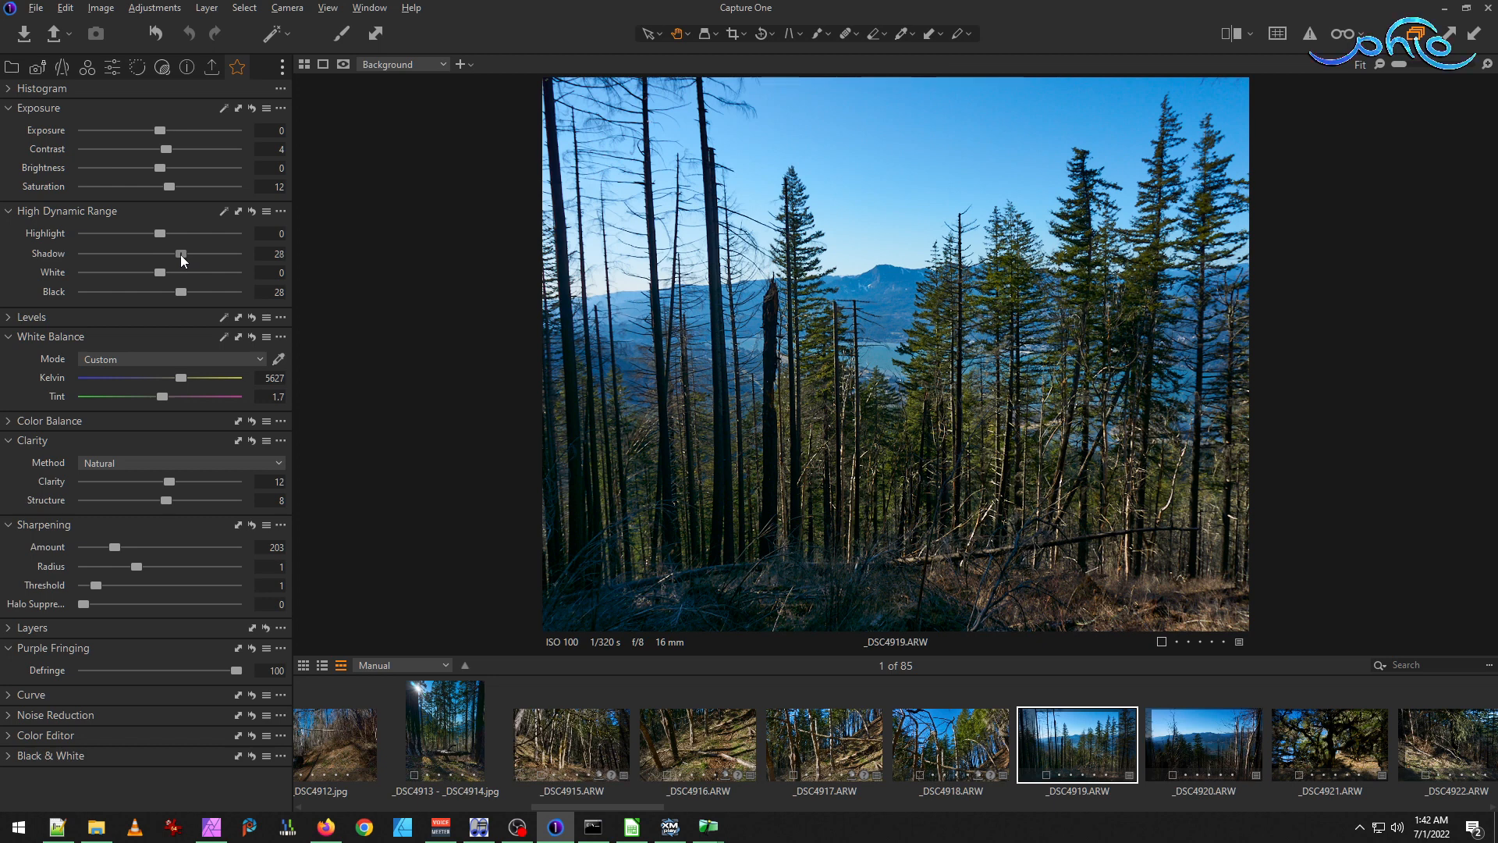
drag(188, 255, 183, 254)
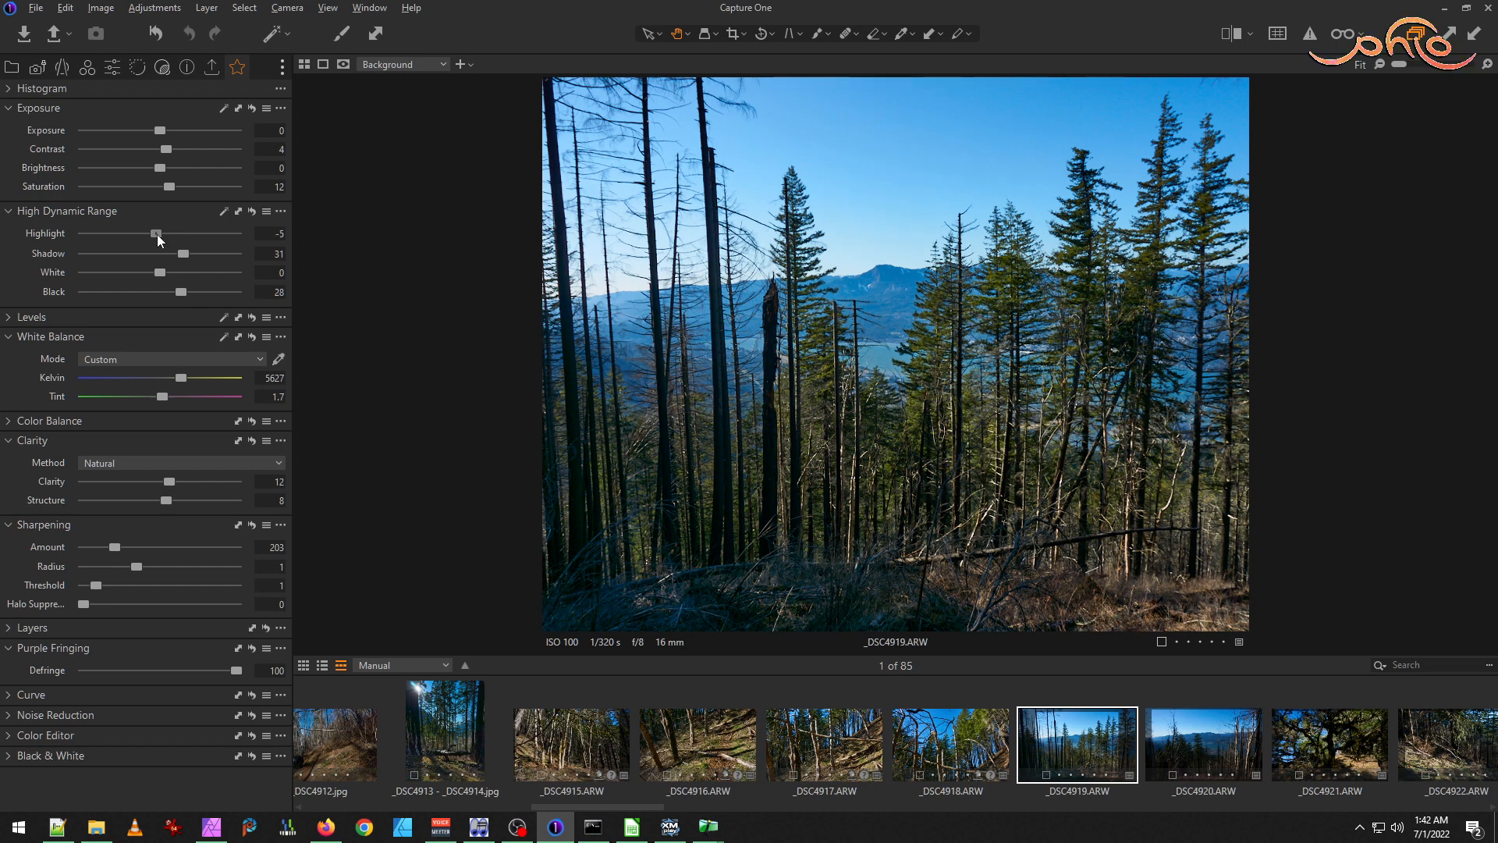
mouse_move(160, 231)
mouse_down()
mouse_move(133, 234)
mouse_move(146, 231)
mouse_up()
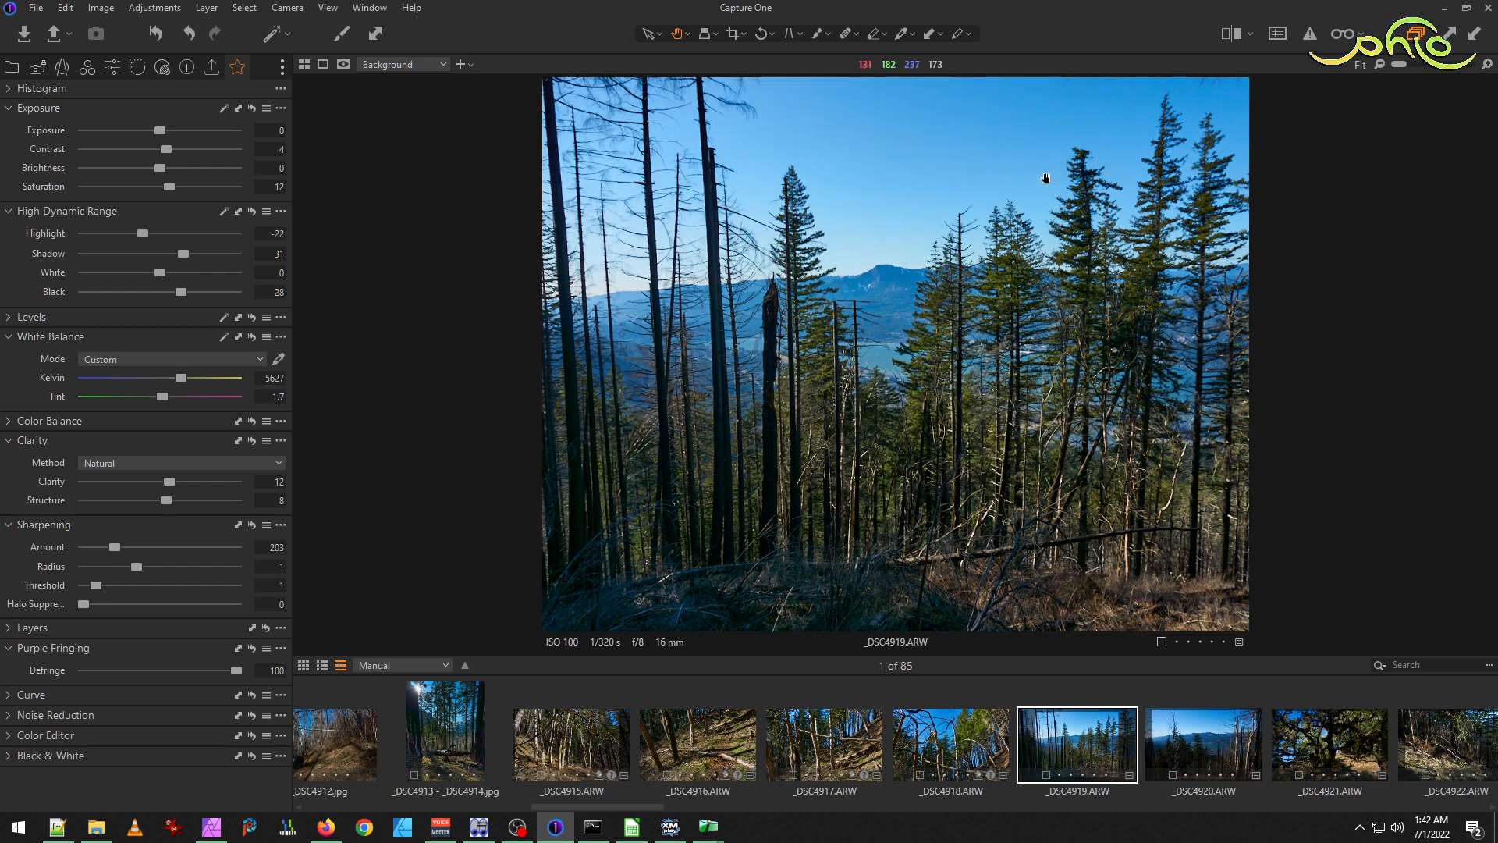
Export _DSC4919.ARW with the JPEG sRGB recipe instead of TIFF 16bit.
click(212, 66)
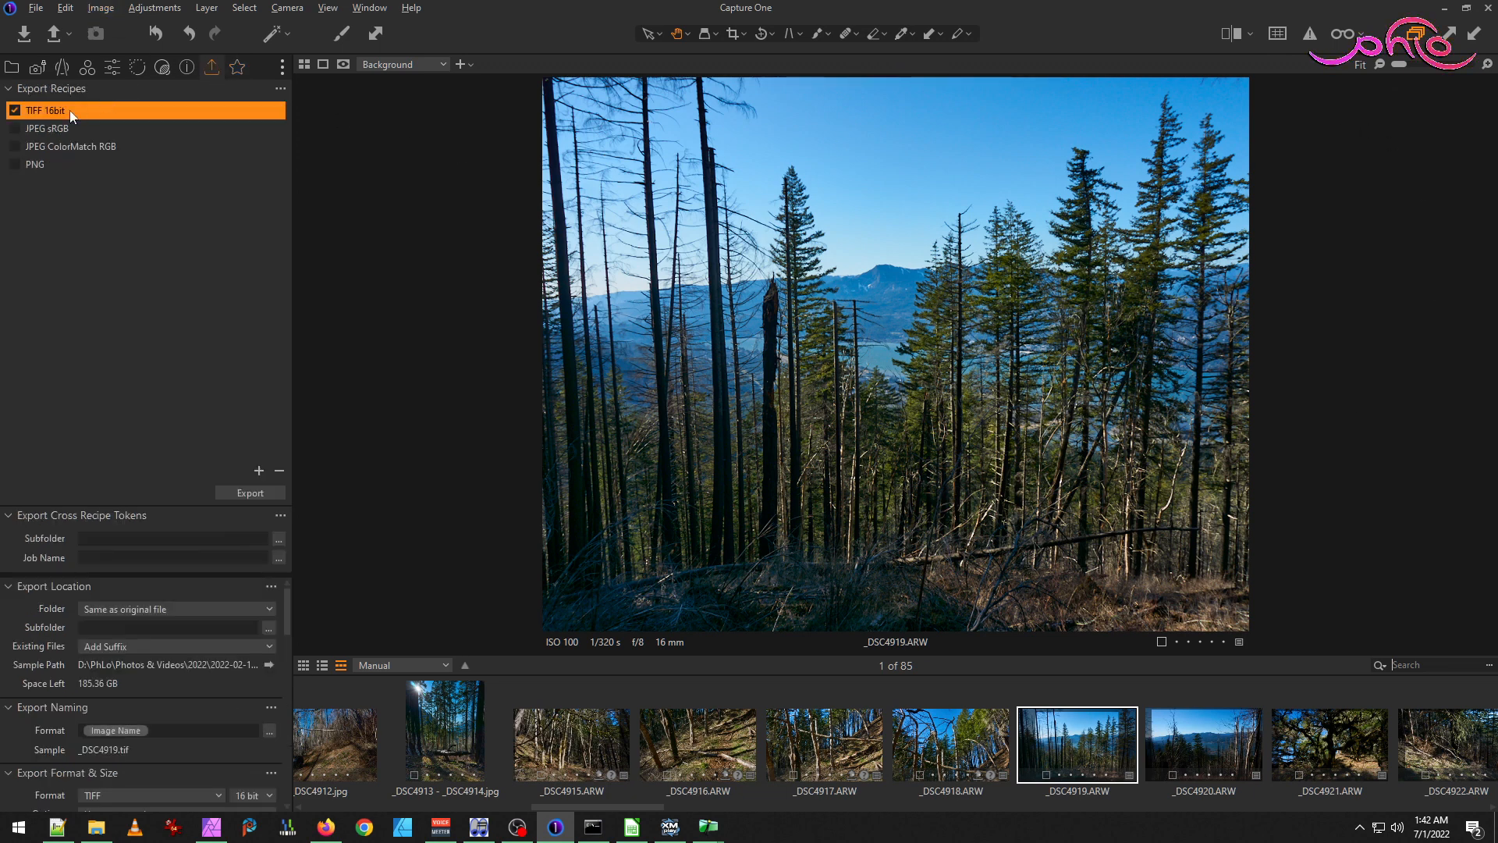
click(35, 130)
click(273, 491)
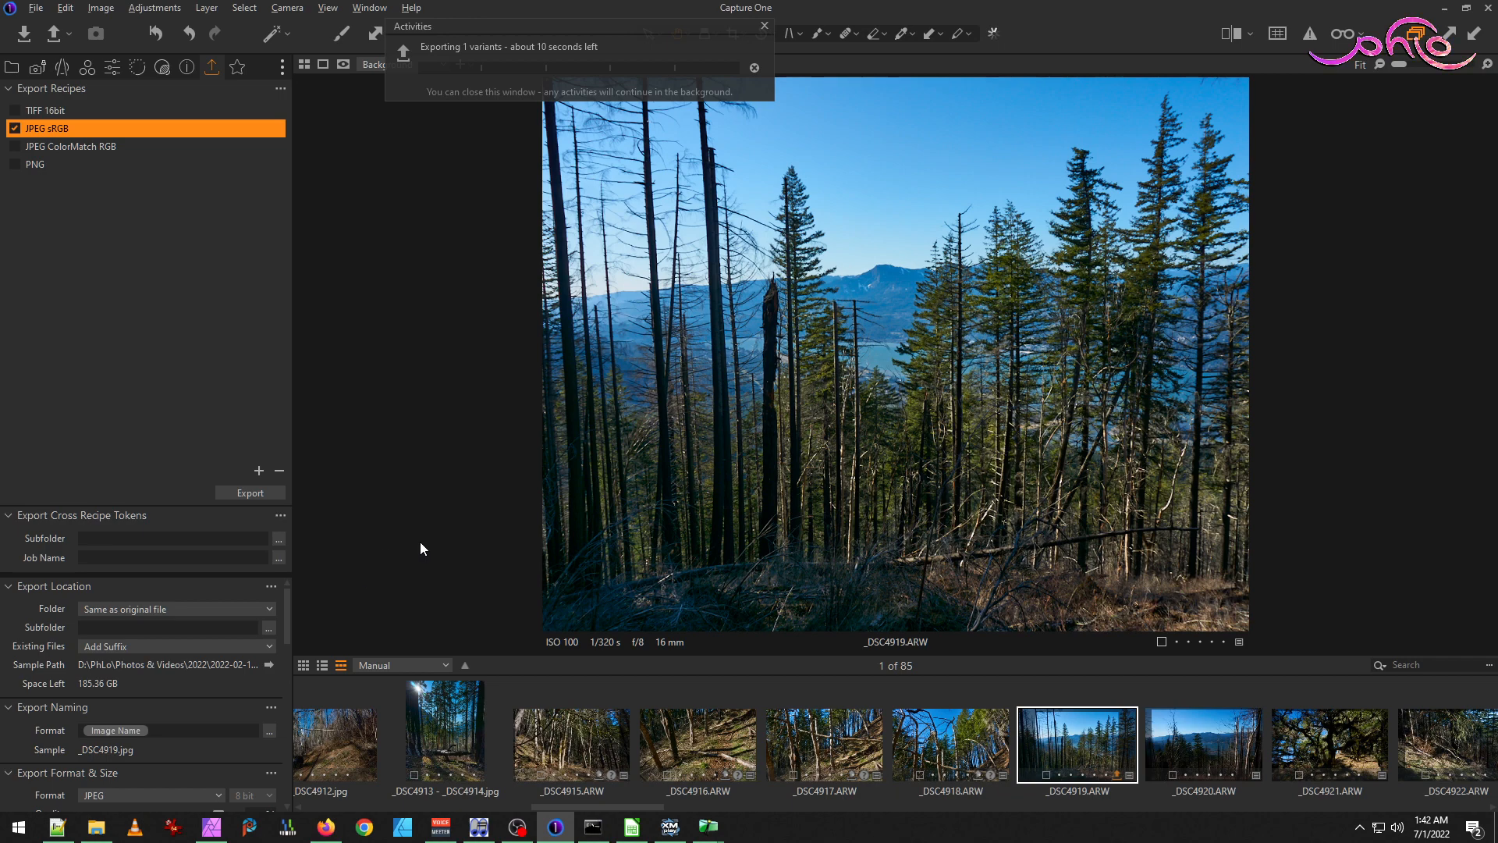
Compare _DSC4919.ARW from the hike folder with its exported JPEG in IrfanView, and delete the raw file.
click(97, 826)
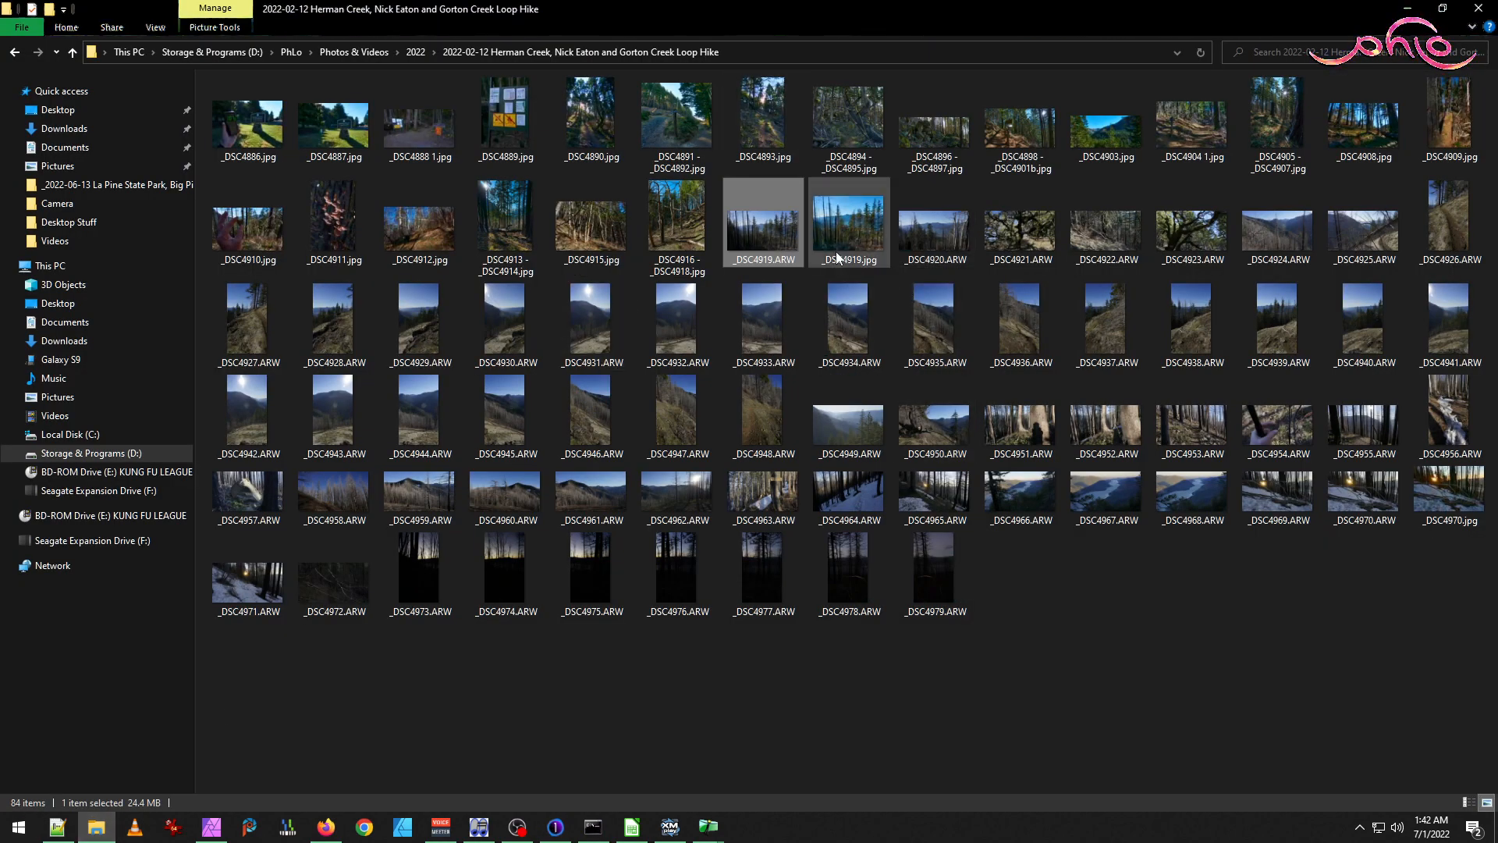
double_click(760, 234)
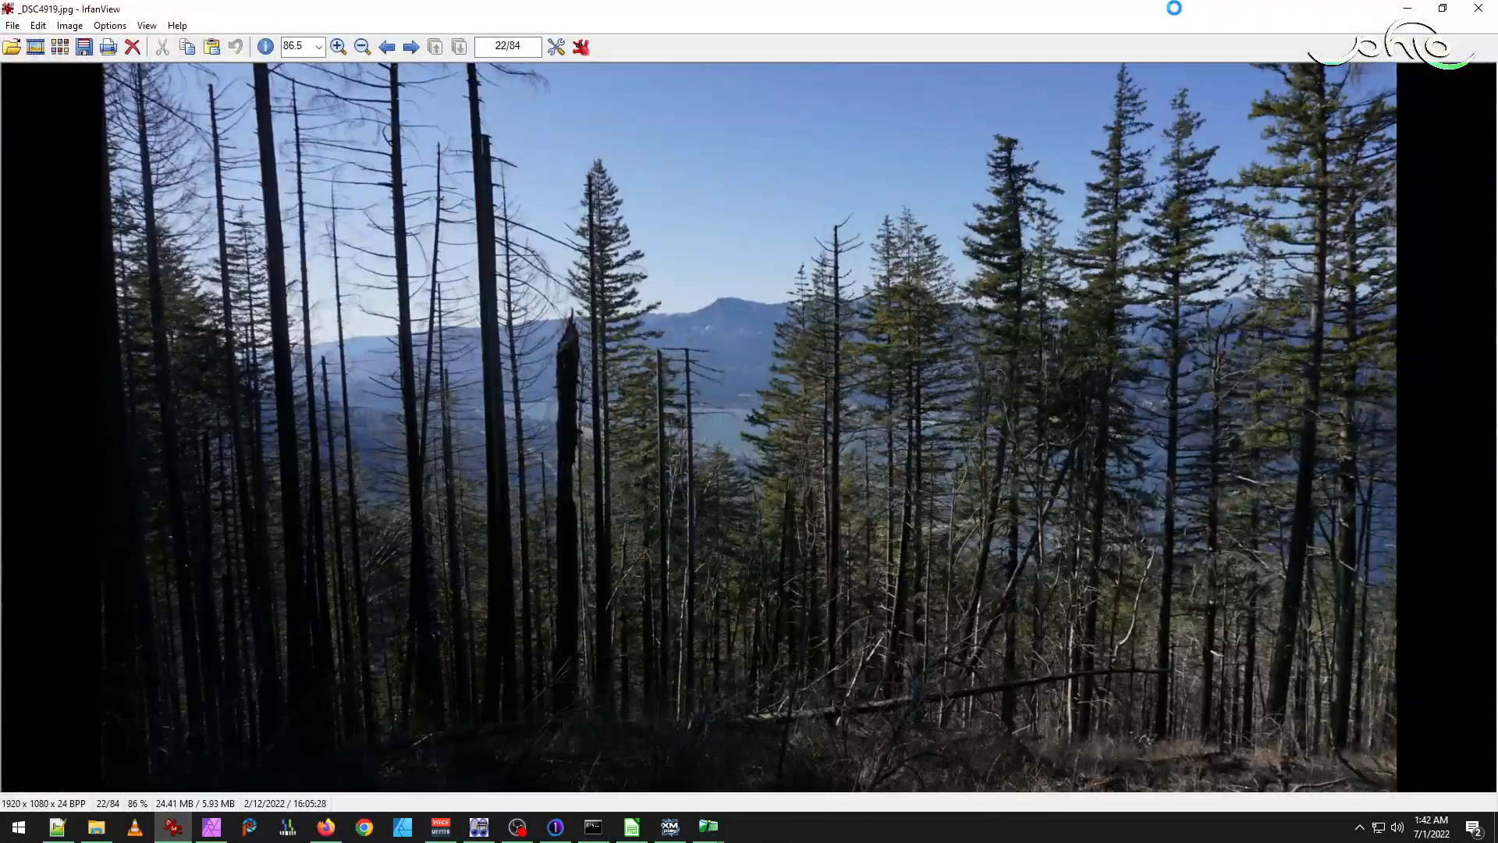
key(space)
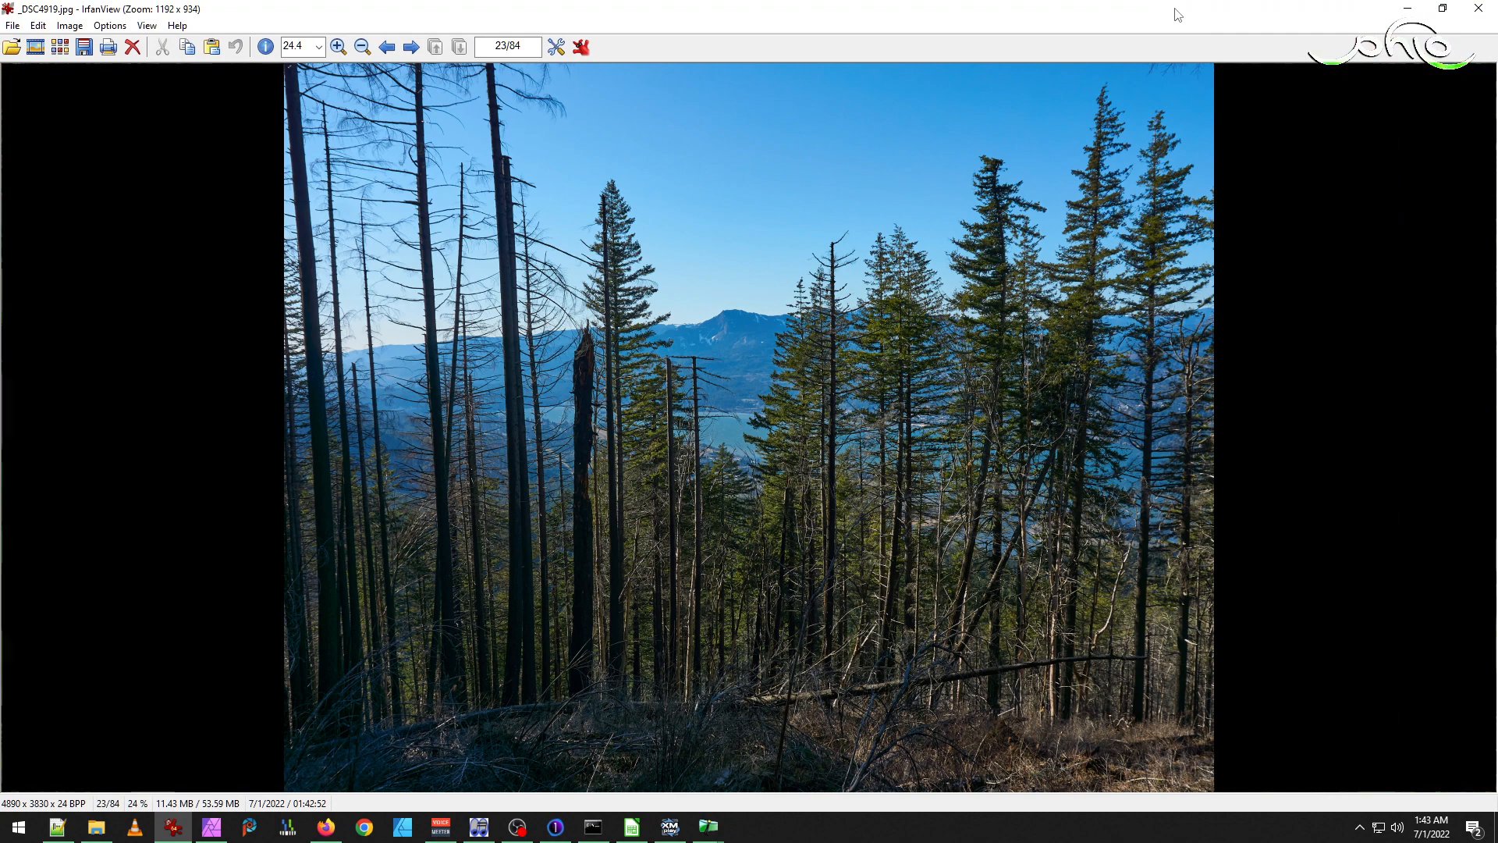
key(BackSpace)
key(Delete)
key(Escape)
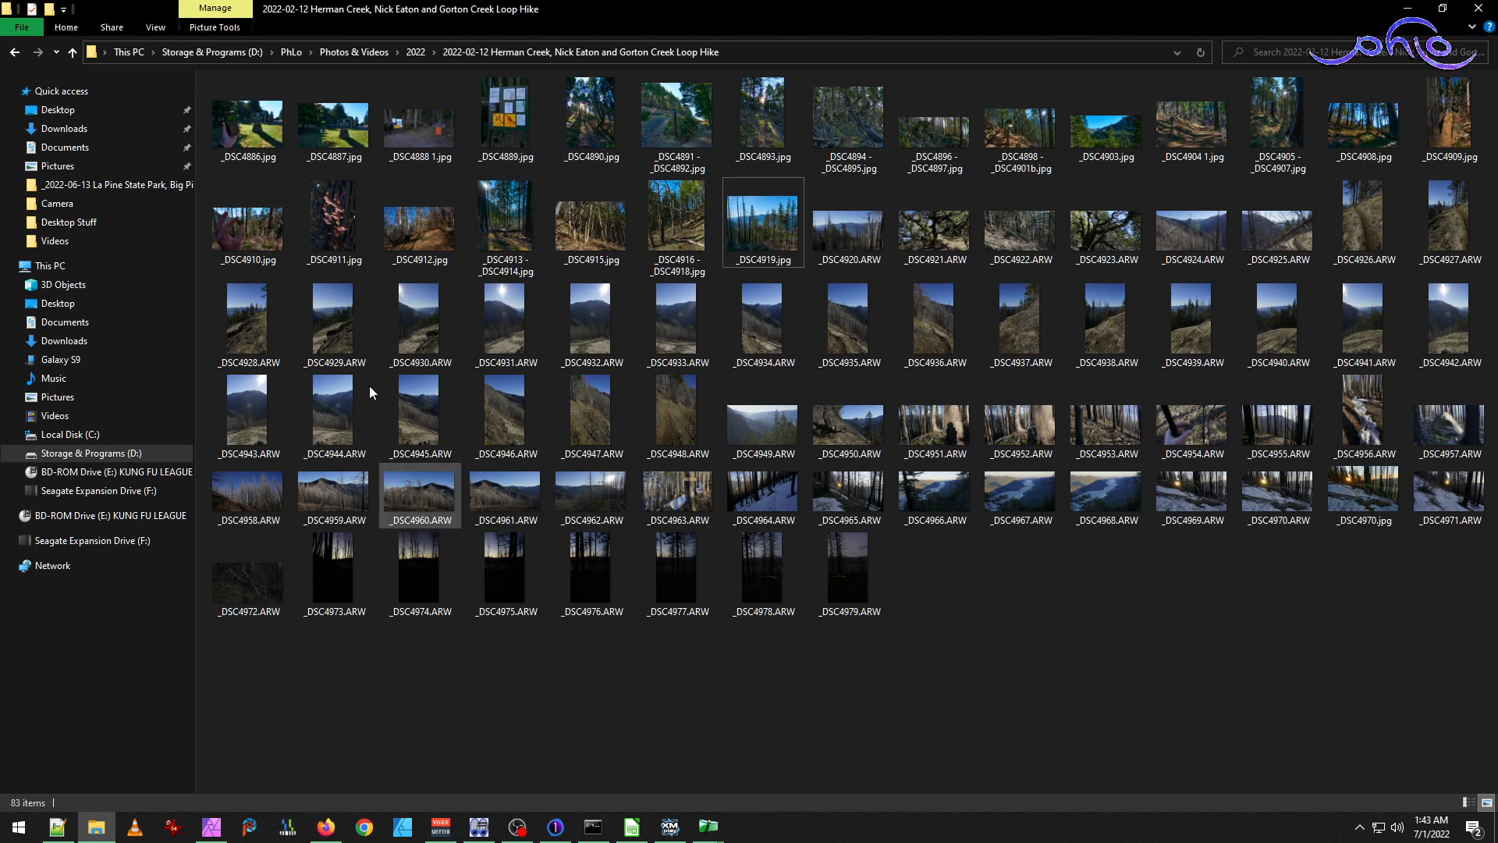
Switch to Capture One and give _DSC4920.ARW Shadow 28, Black 12, Exposure 0.29 and Brightness -12.
click(571, 834)
click(1254, 734)
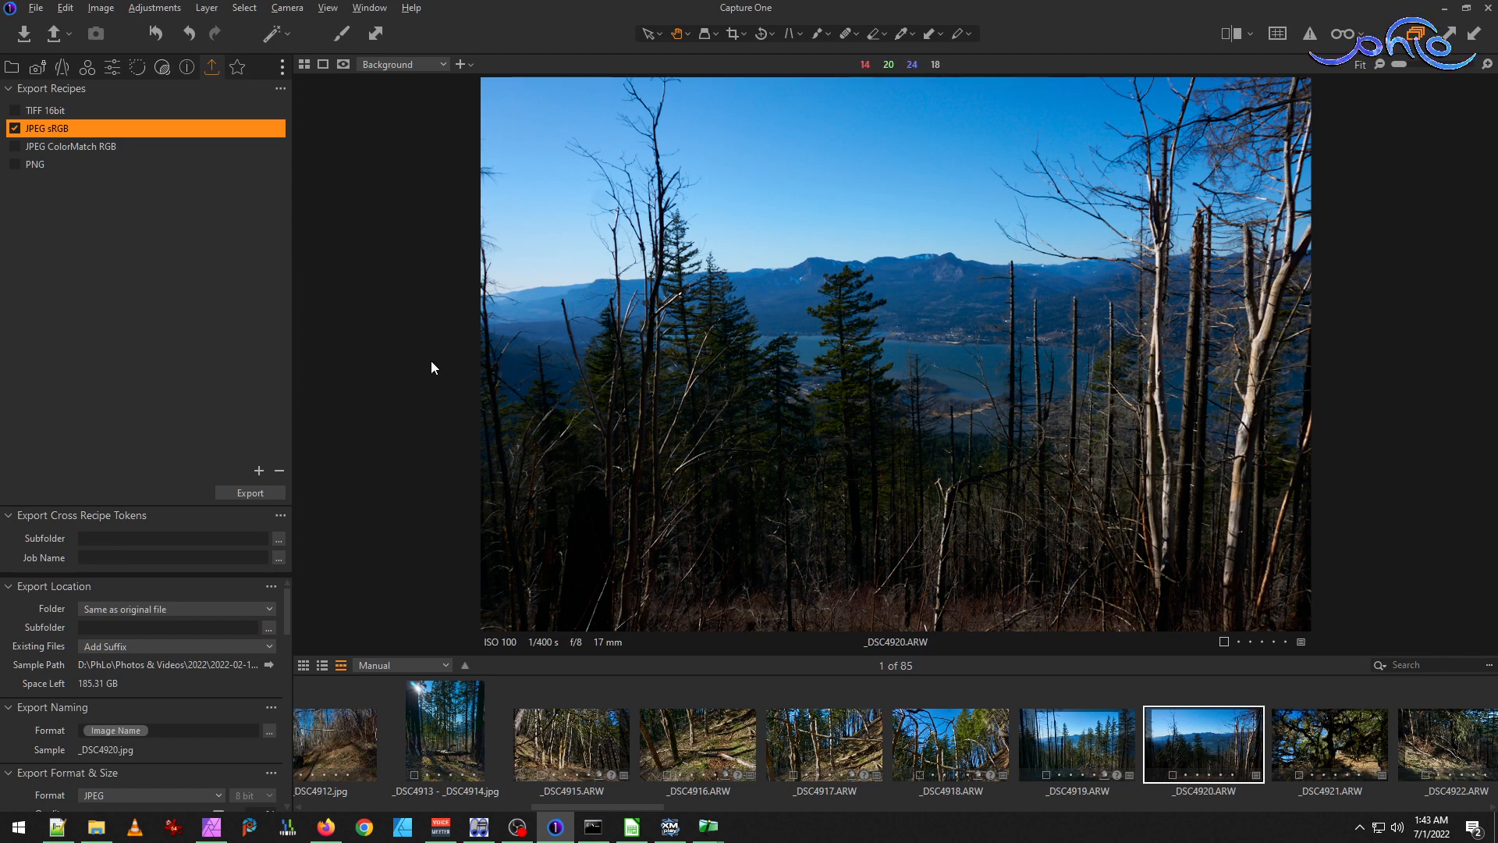
click(238, 68)
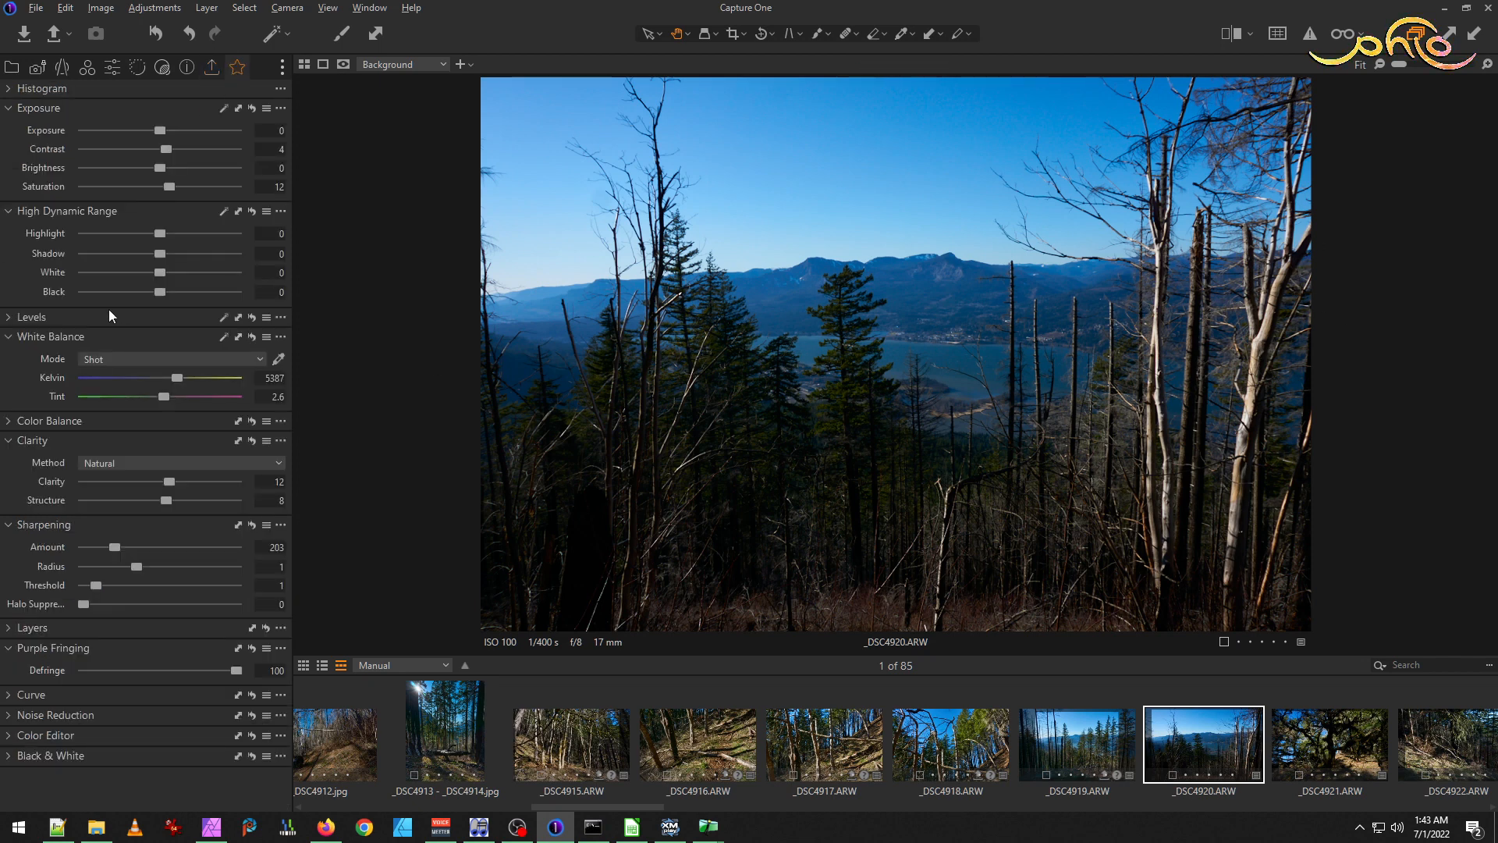
drag(157, 255, 172, 292)
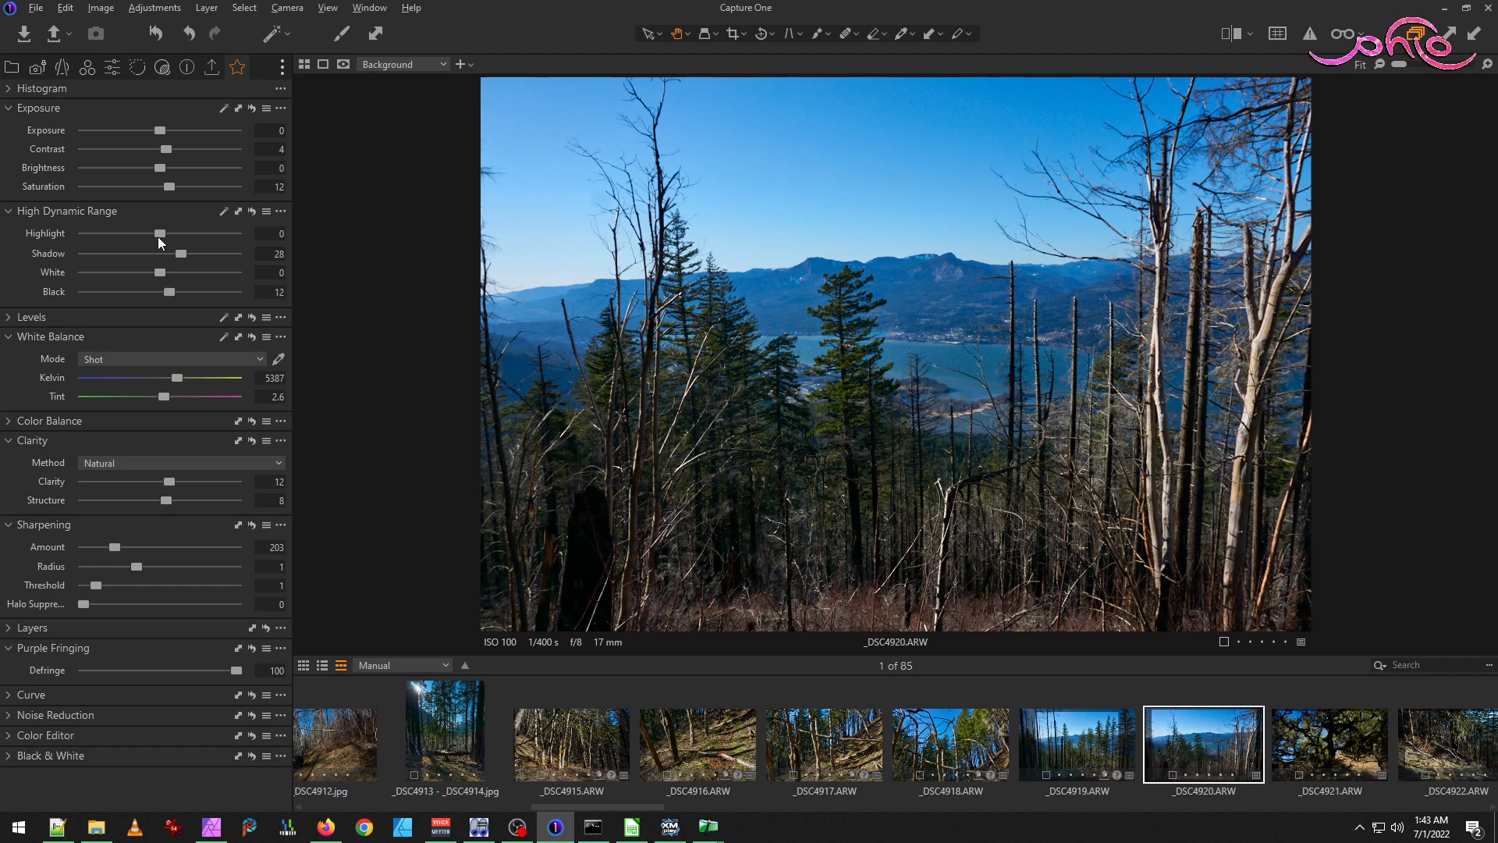
drag(157, 237, 155, 237)
drag(159, 169, 166, 130)
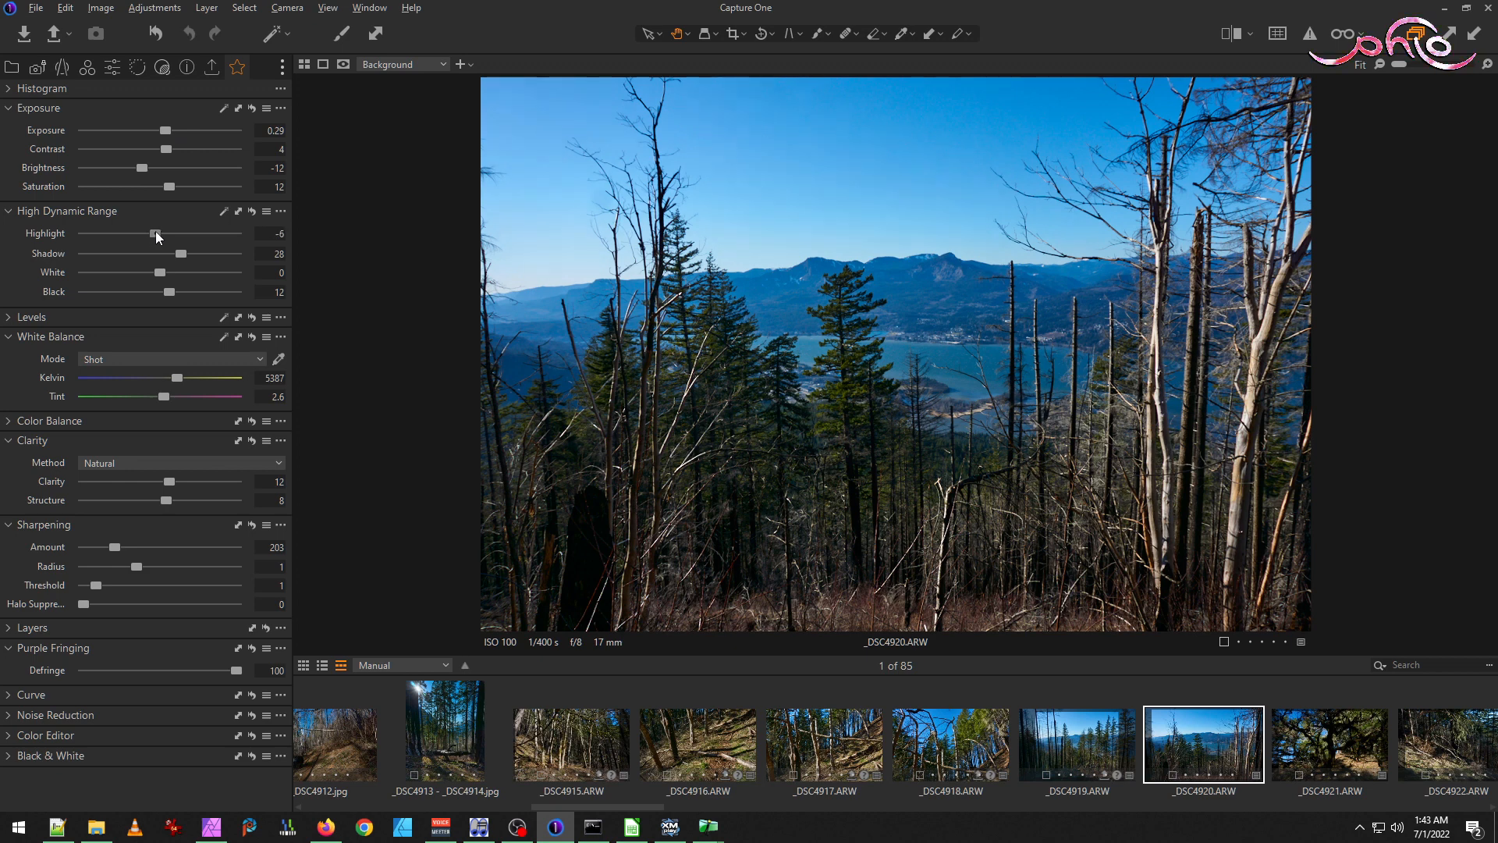
Refine the High Dynamic Range of _DSC4920.ARW to Highlight -73, White -32, Shadow 16 and Black 21.
drag(146, 232, 96, 198)
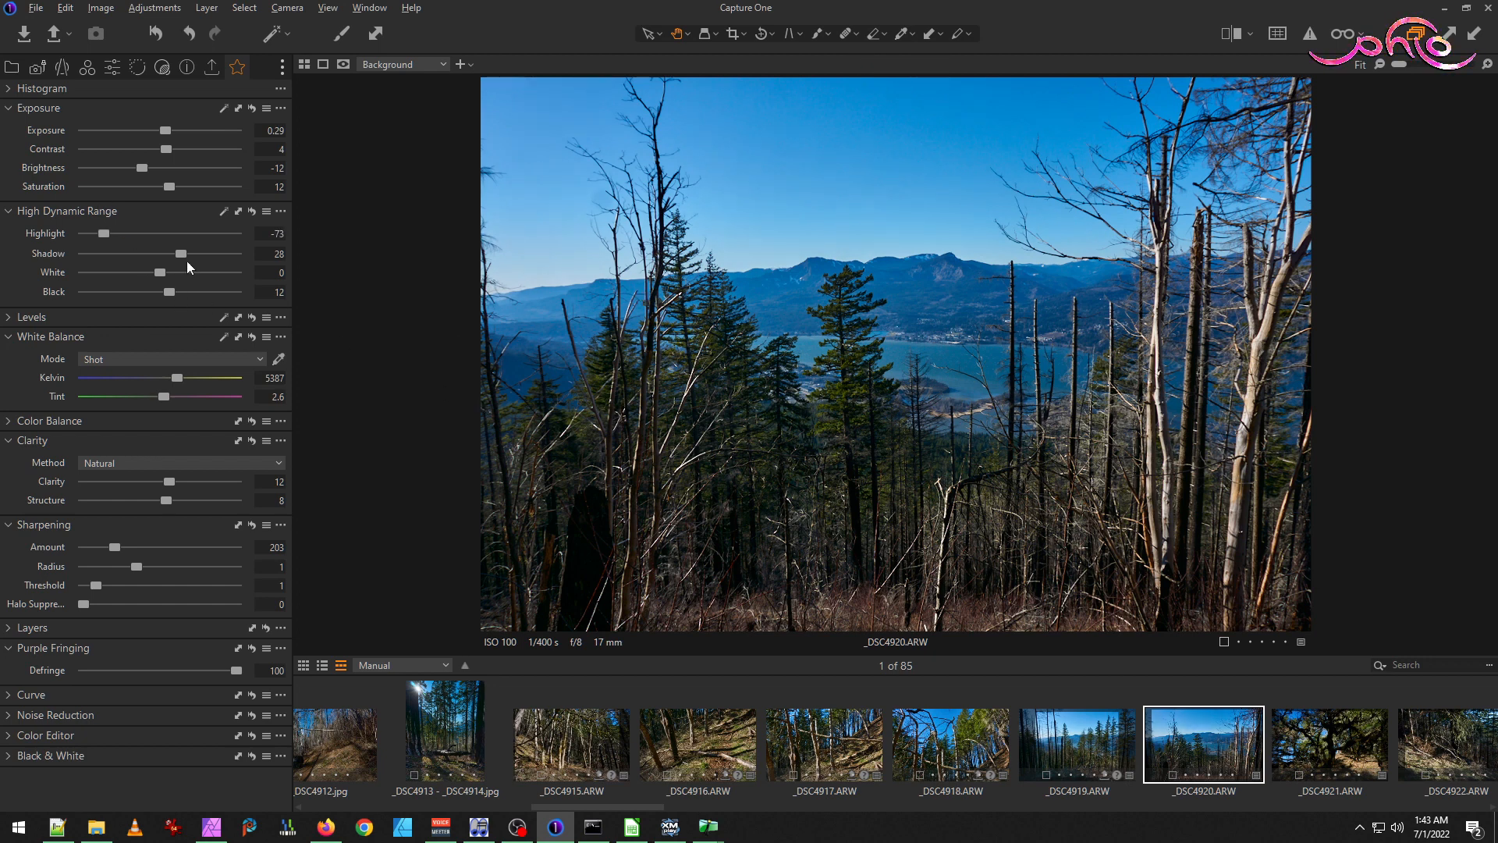
drag(160, 273, 172, 246)
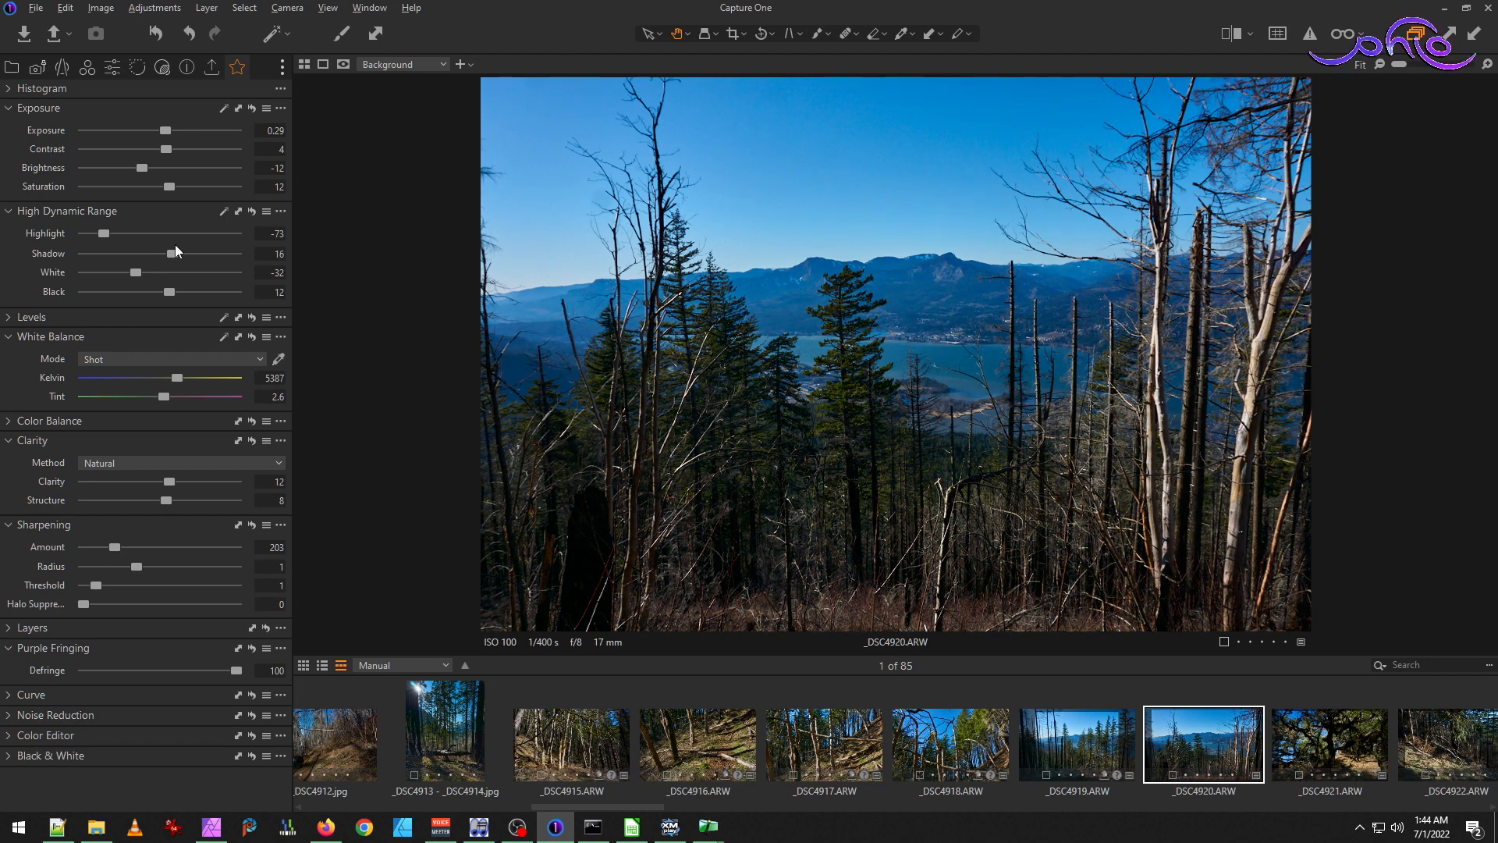
drag(167, 293, 176, 293)
Crop _DSC4920.ARW to about 19.1 by 13.1 in, using the Output aspect ratio.
click(733, 34)
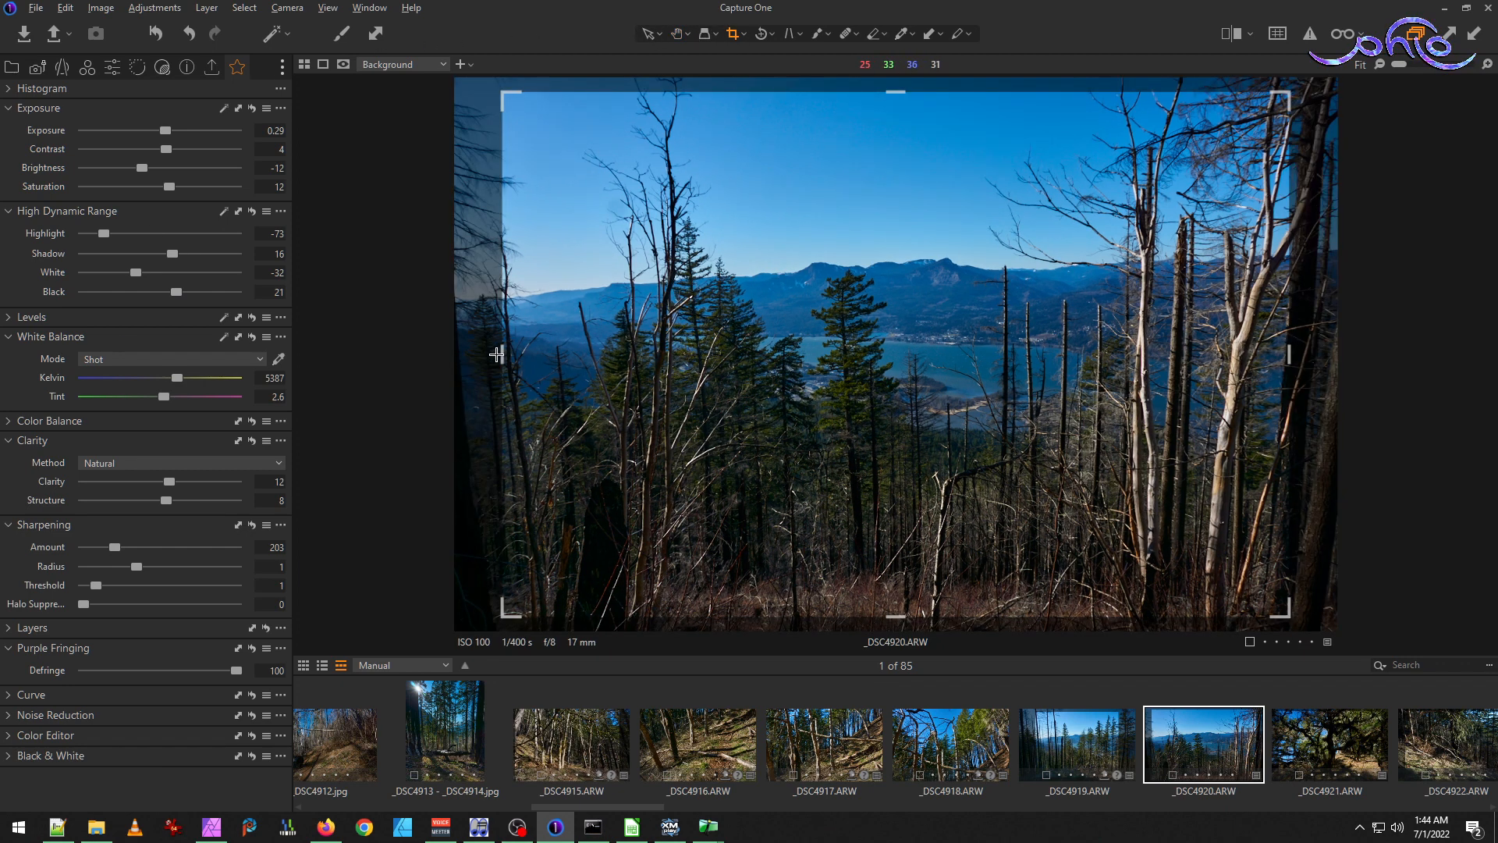
drag(507, 357, 530, 357)
click(749, 37)
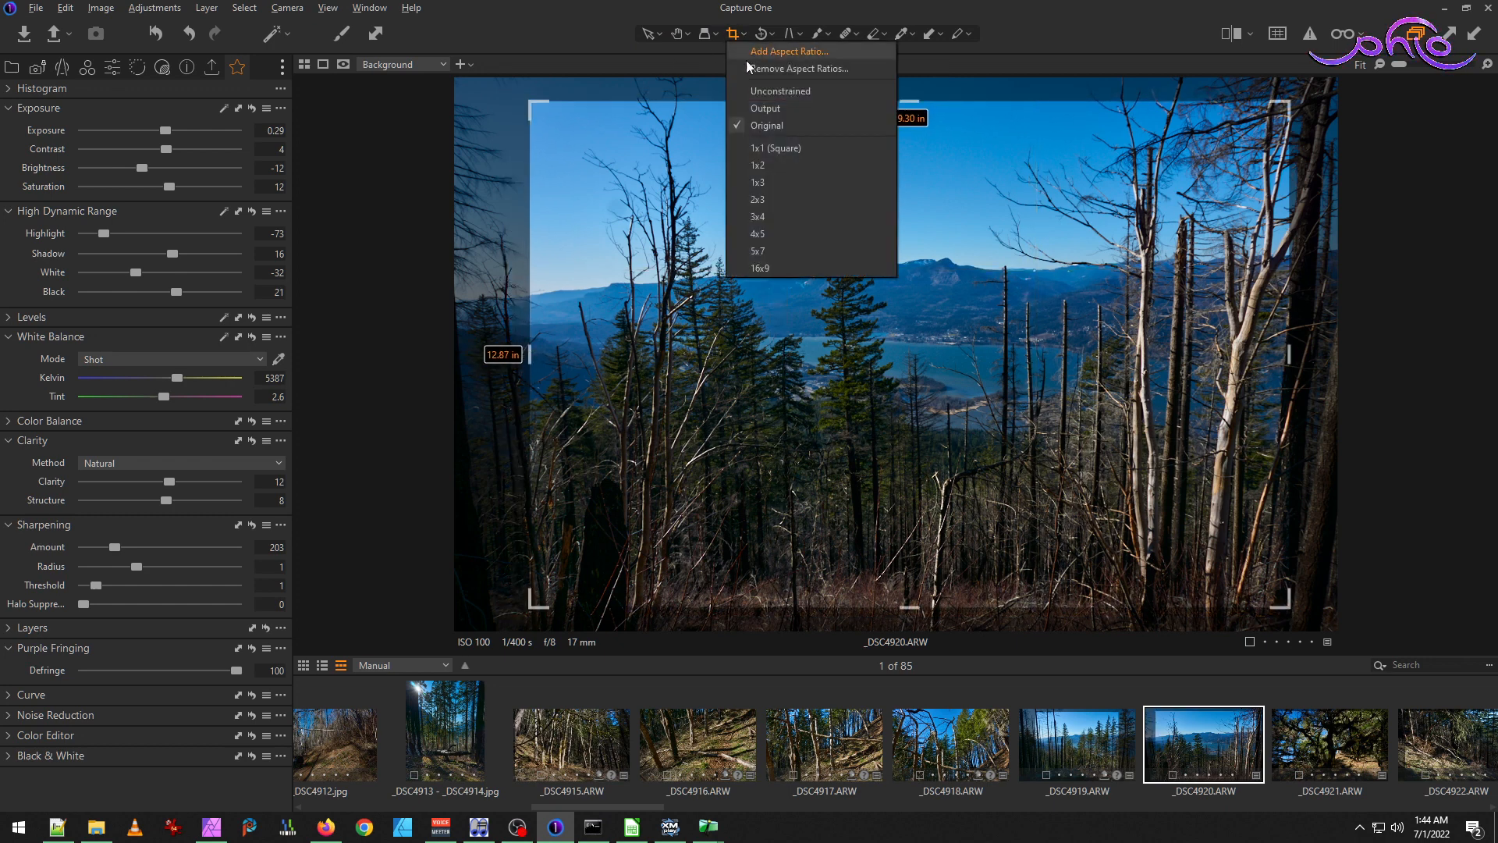
click(768, 110)
mouse_move(1290, 355)
mouse_down()
mouse_move(1369, 341)
mouse_move(1245, 361)
mouse_move(1281, 352)
mouse_up()
drag(903, 607, 902, 618)
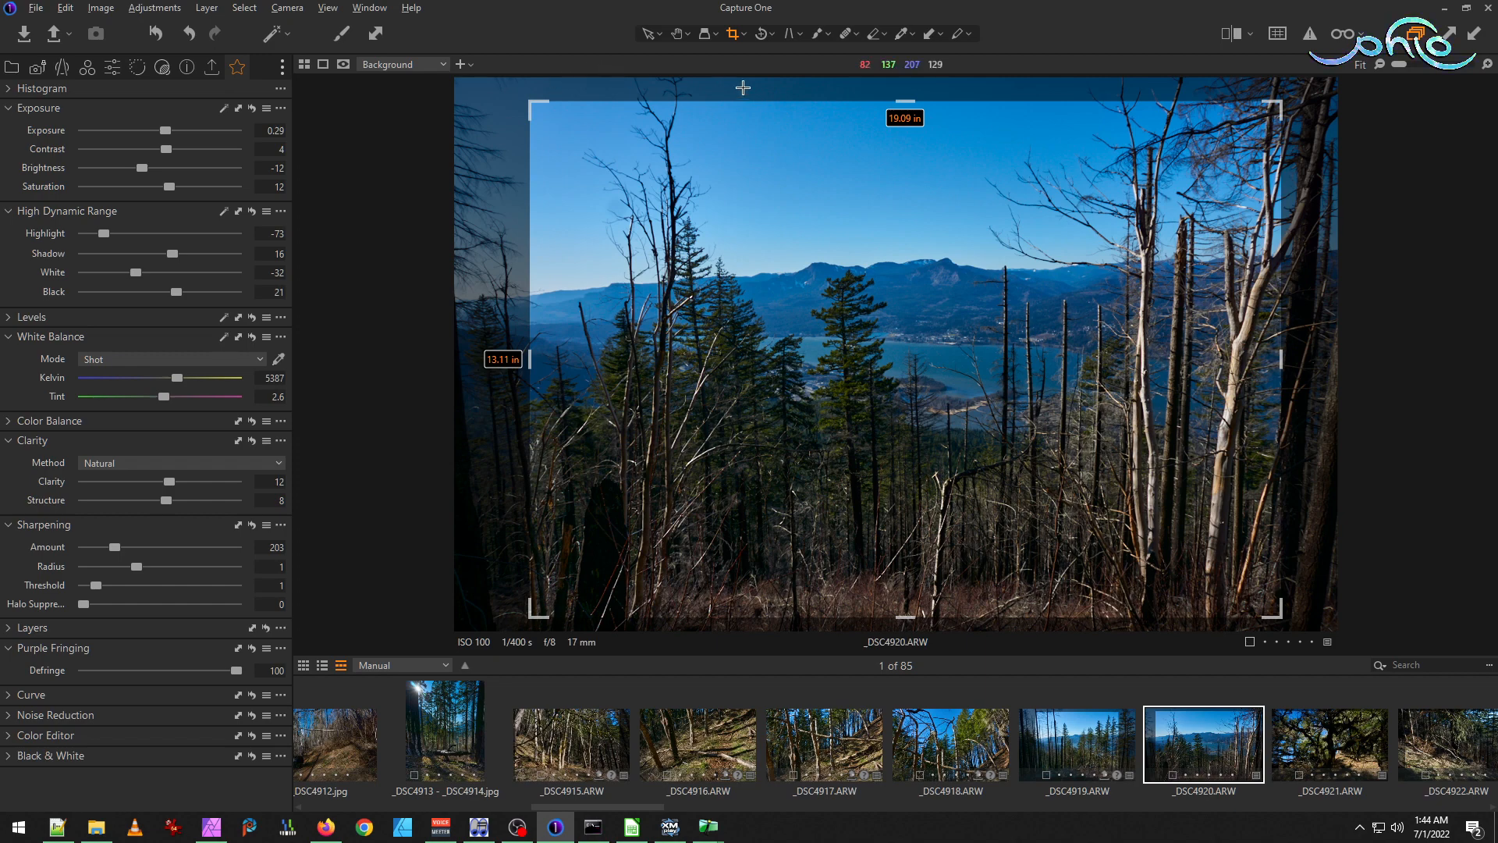
click(678, 35)
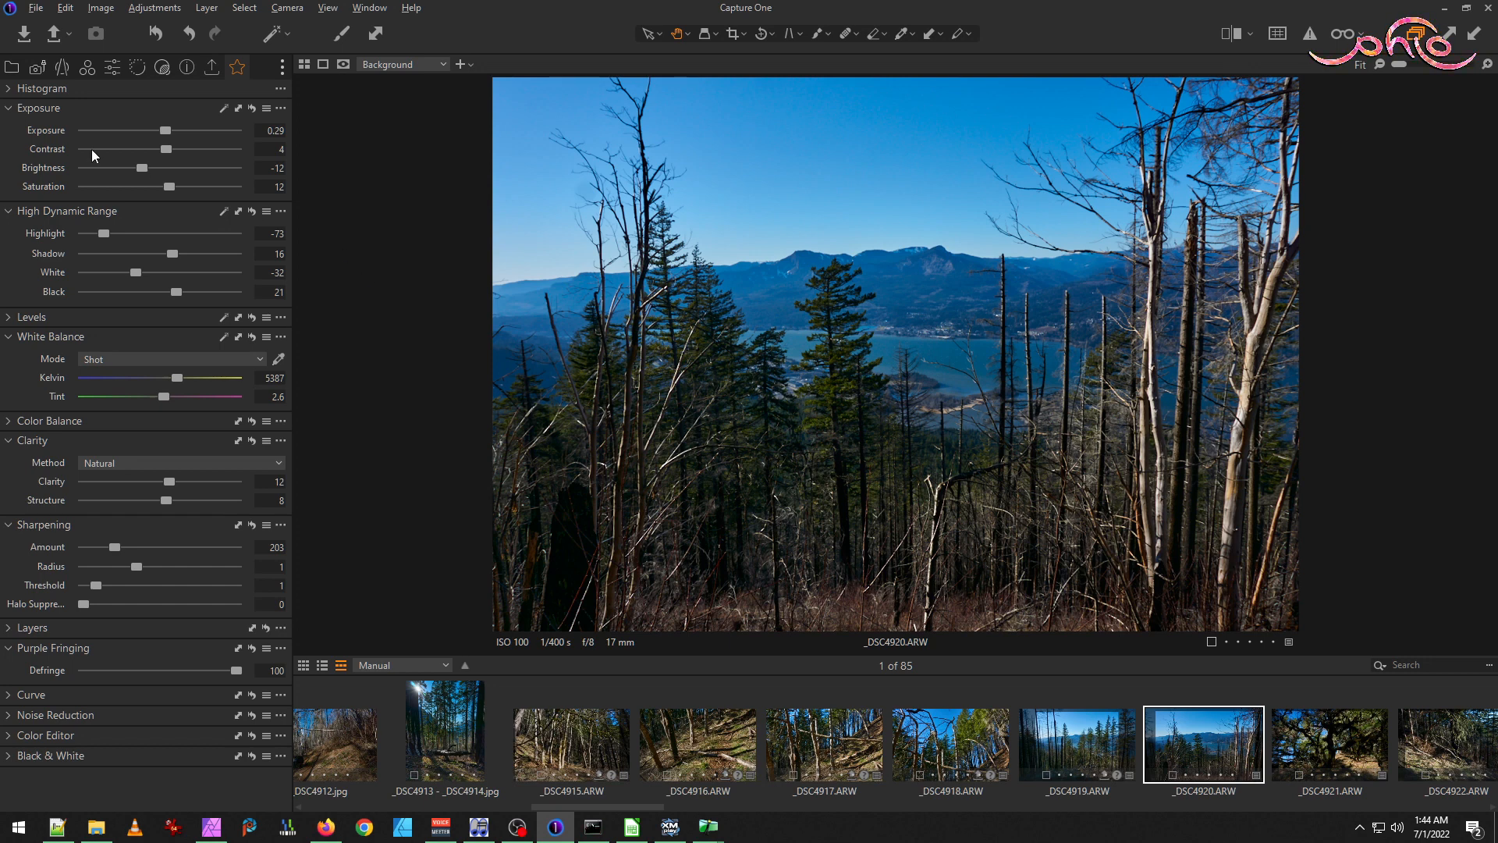
Raise Saturation and Black slightly on _DSC4920.ARW, and export it with the JPEG sRGB recipe.
drag(171, 186, 182, 186)
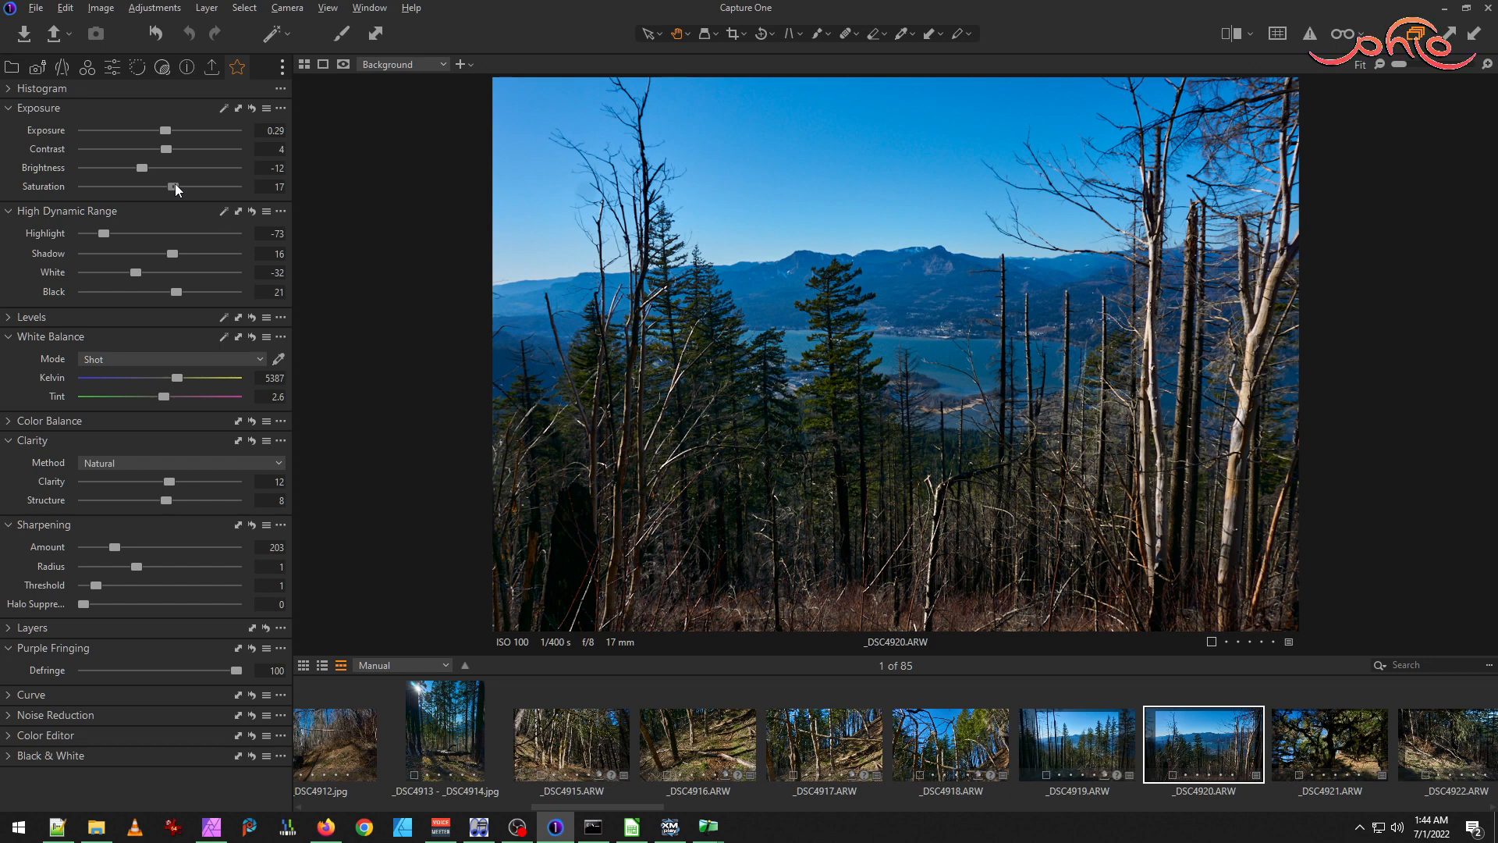
drag(175, 184, 173, 185)
drag(179, 292, 181, 291)
click(211, 67)
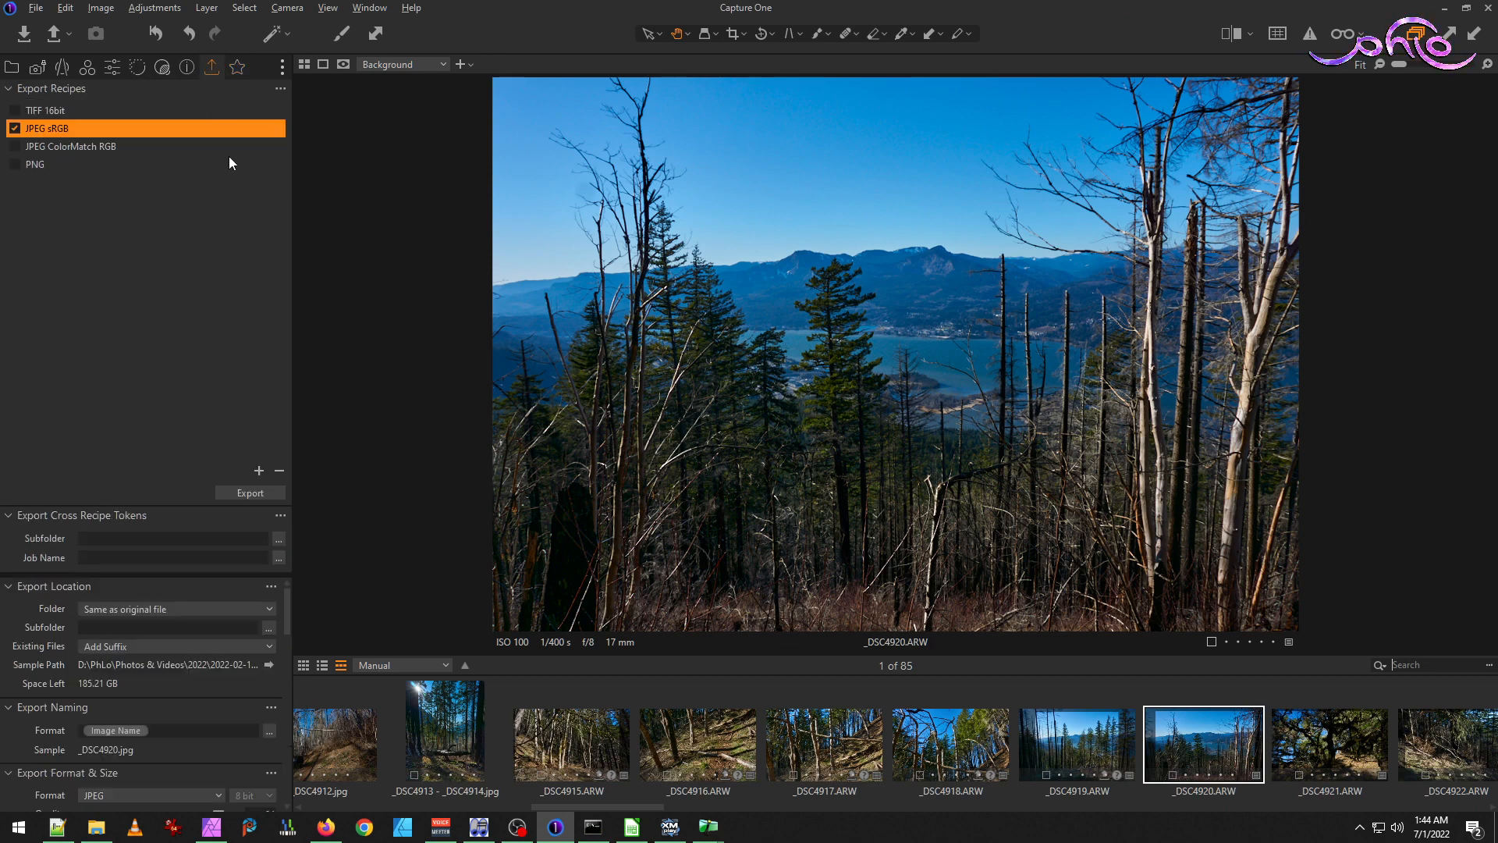
click(240, 492)
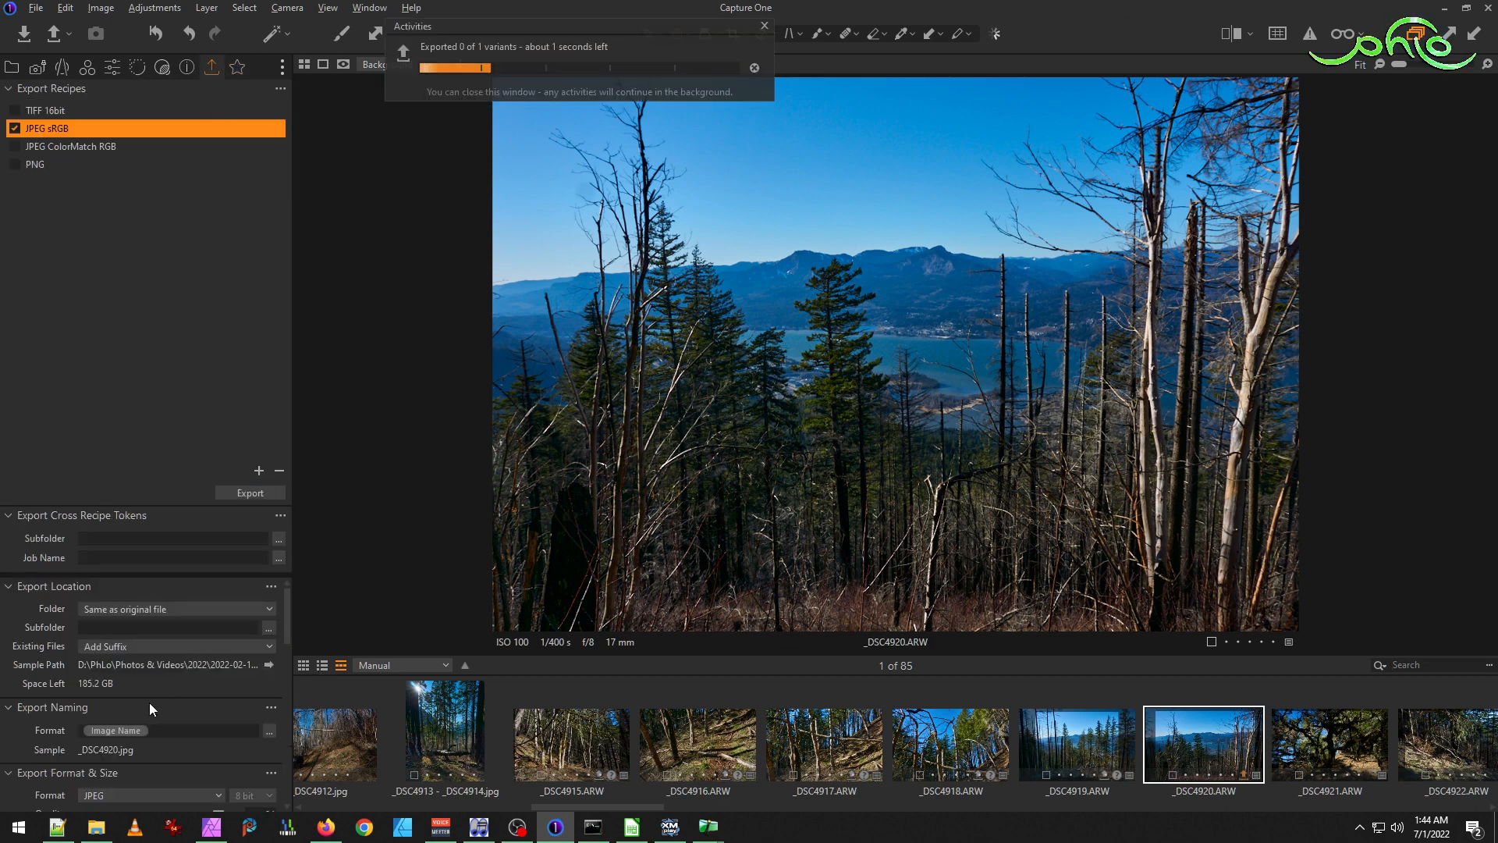
Open _DSC4920.ARW from the hike folder in IrfanView and compare it back and forth with its exported JPEG.
click(96, 827)
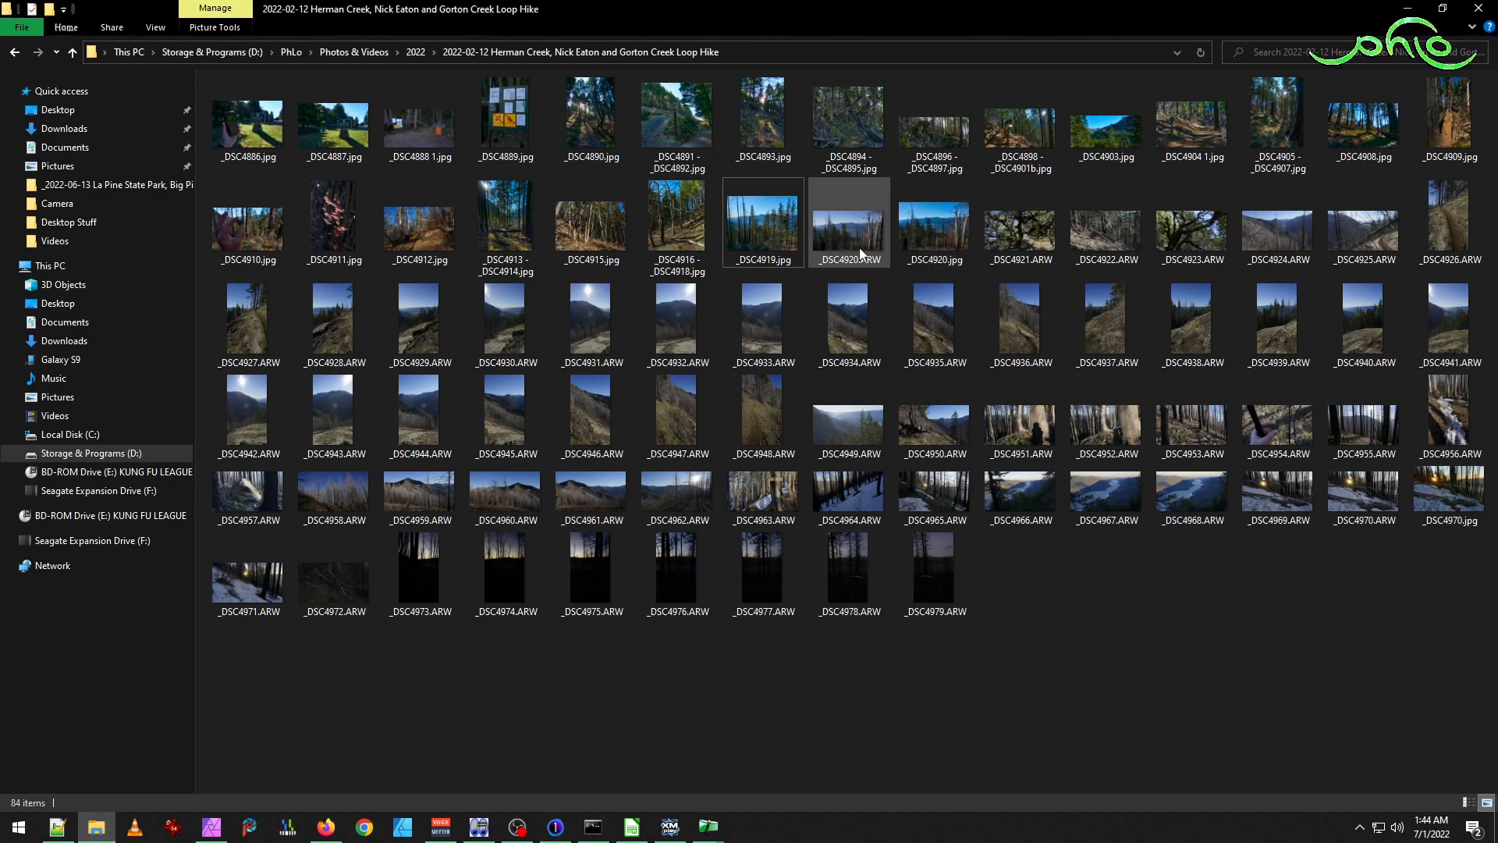
double_click(848, 226)
key(Right)
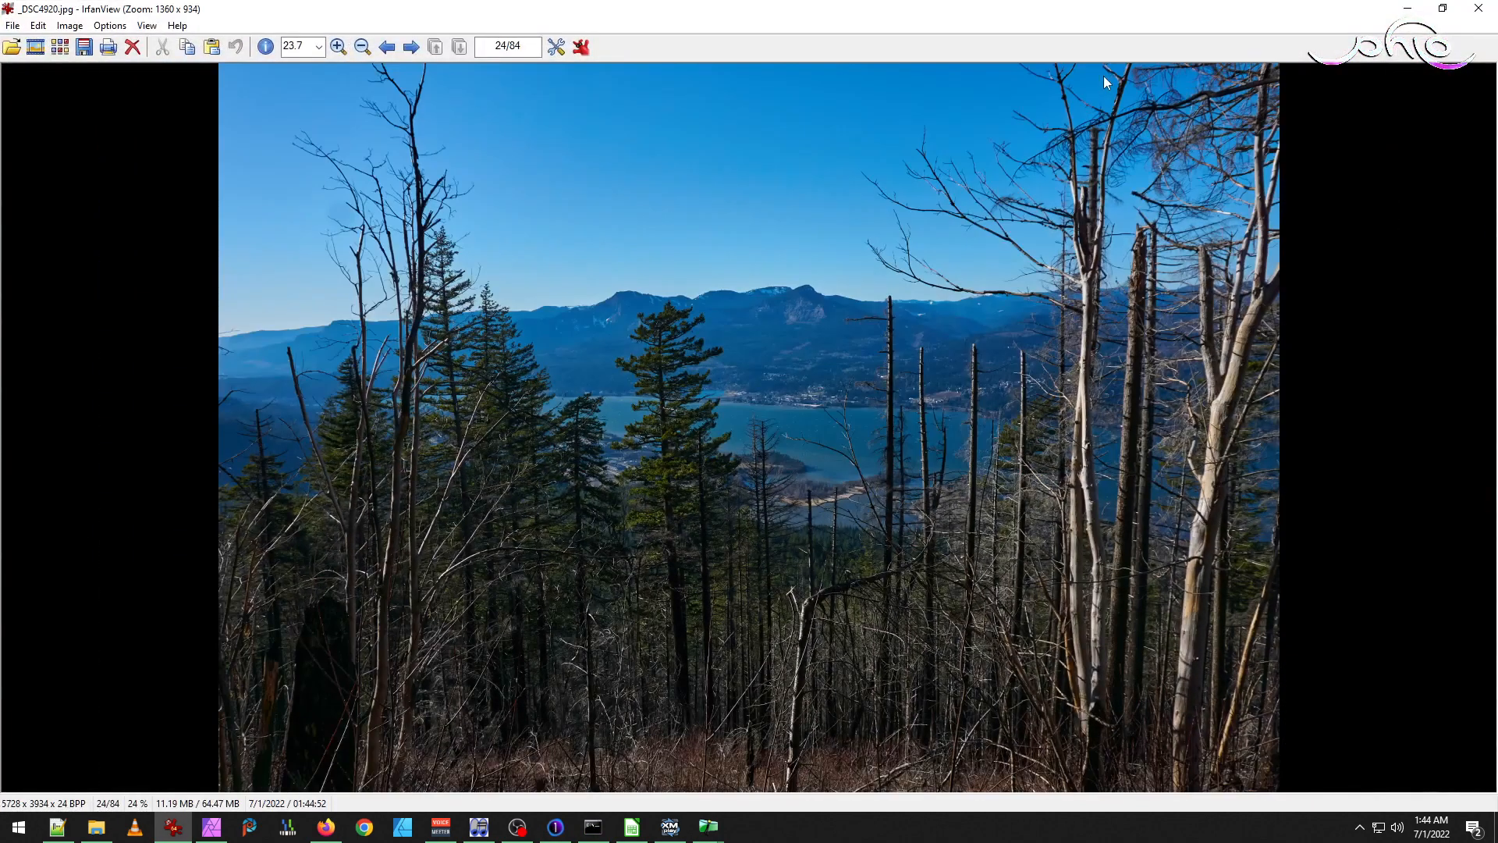
key(Left)
key(Right)
key(Left)
key(Right)
Inspect the sky around the bare treetops in _DSC4920.jpg at high magnification, and close the viewer.
mouse_move(330, 200)
mouse_down()
mouse_move(394, 257)
mouse_move(328, 214)
mouse_up()
click(355, 210)
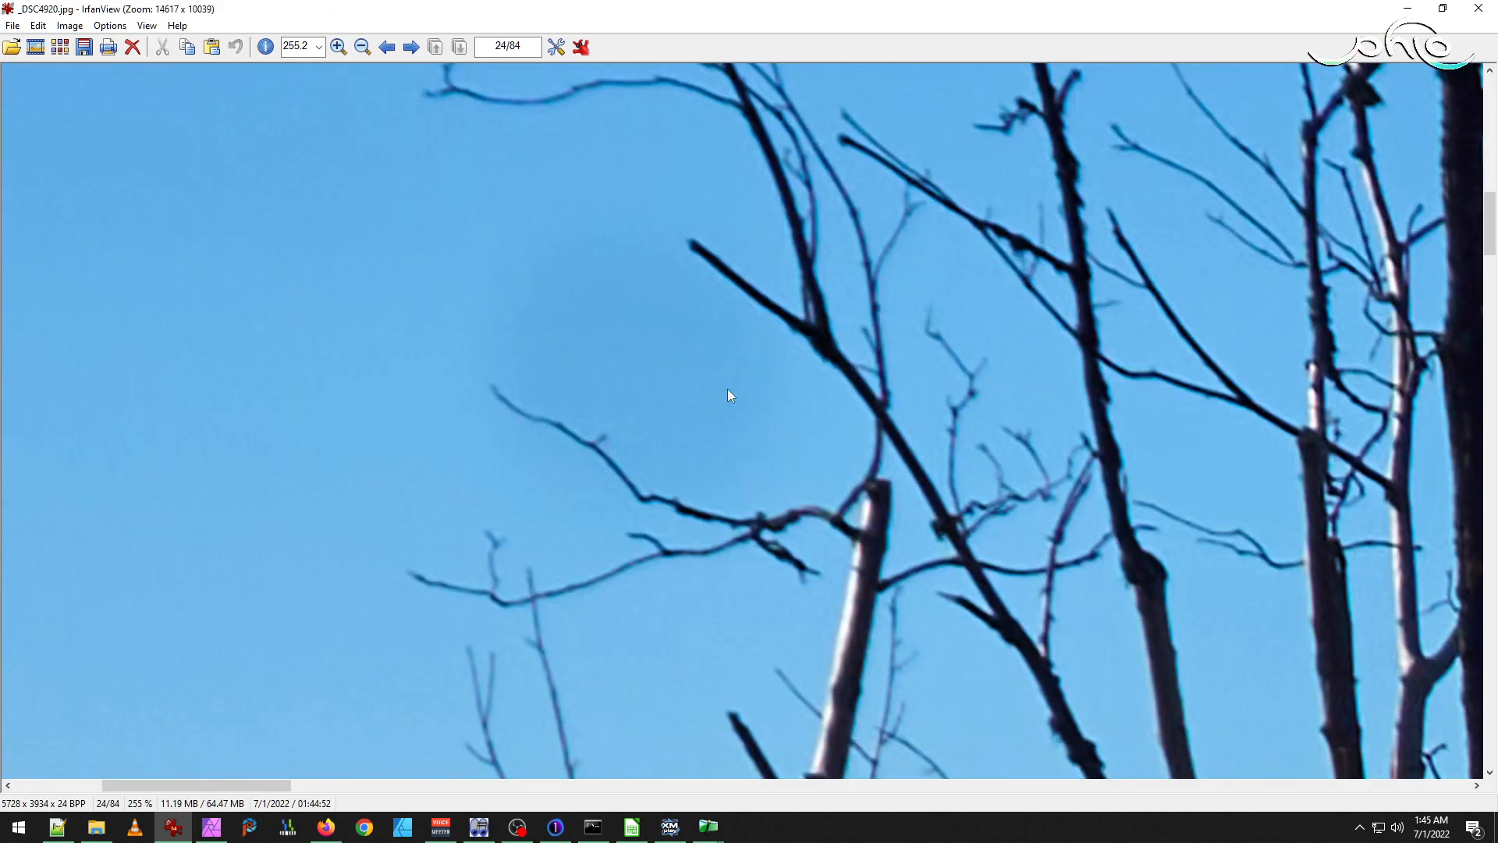
key(Escape)
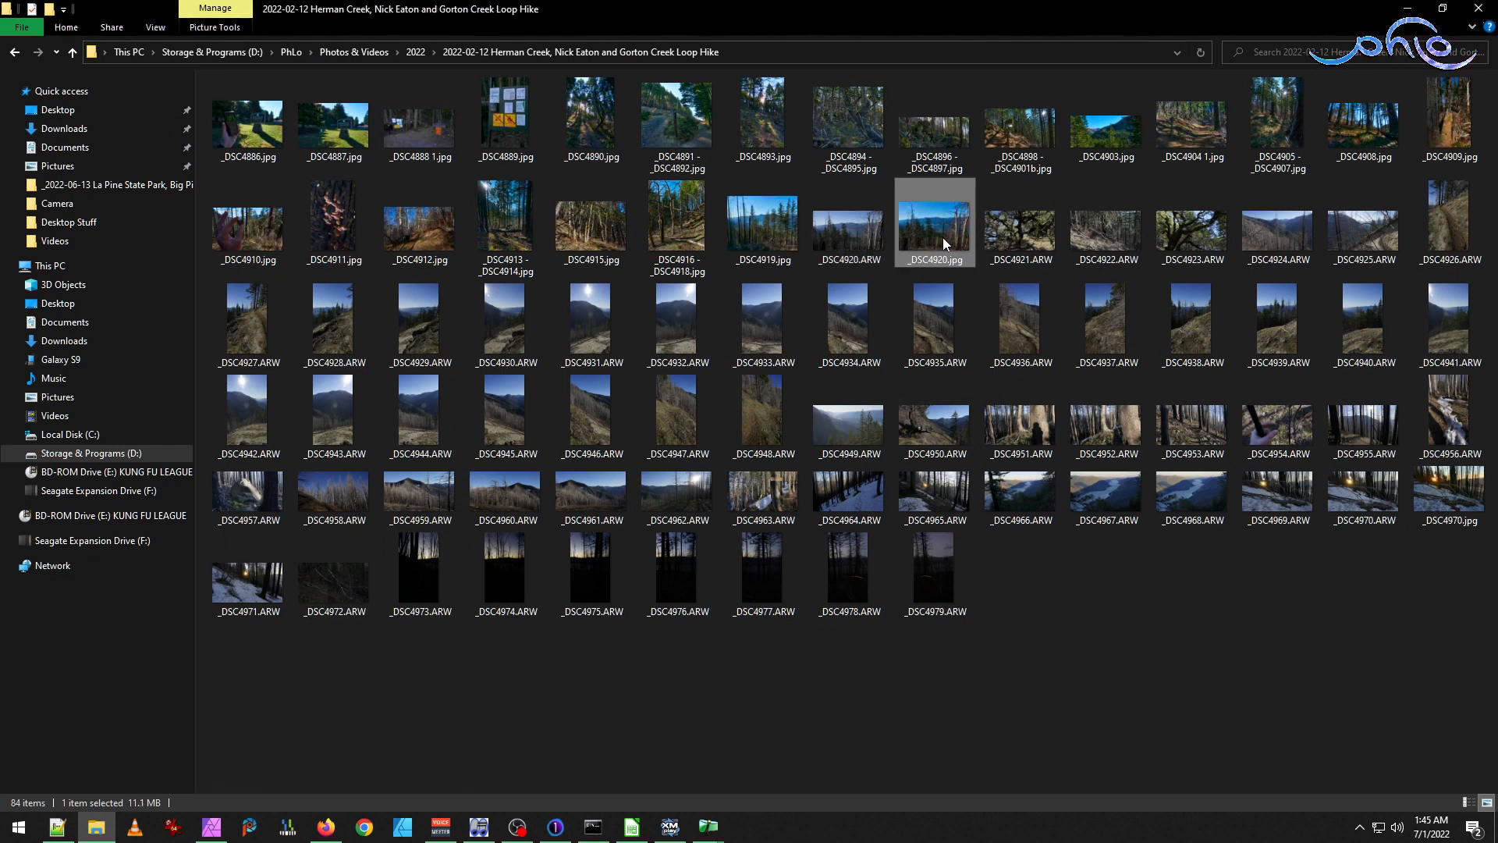
Delete the raw file _DSC4920.ARW from the hike folder, and view _DSC4919.jpg briefly in IrfanView.
key(Delete)
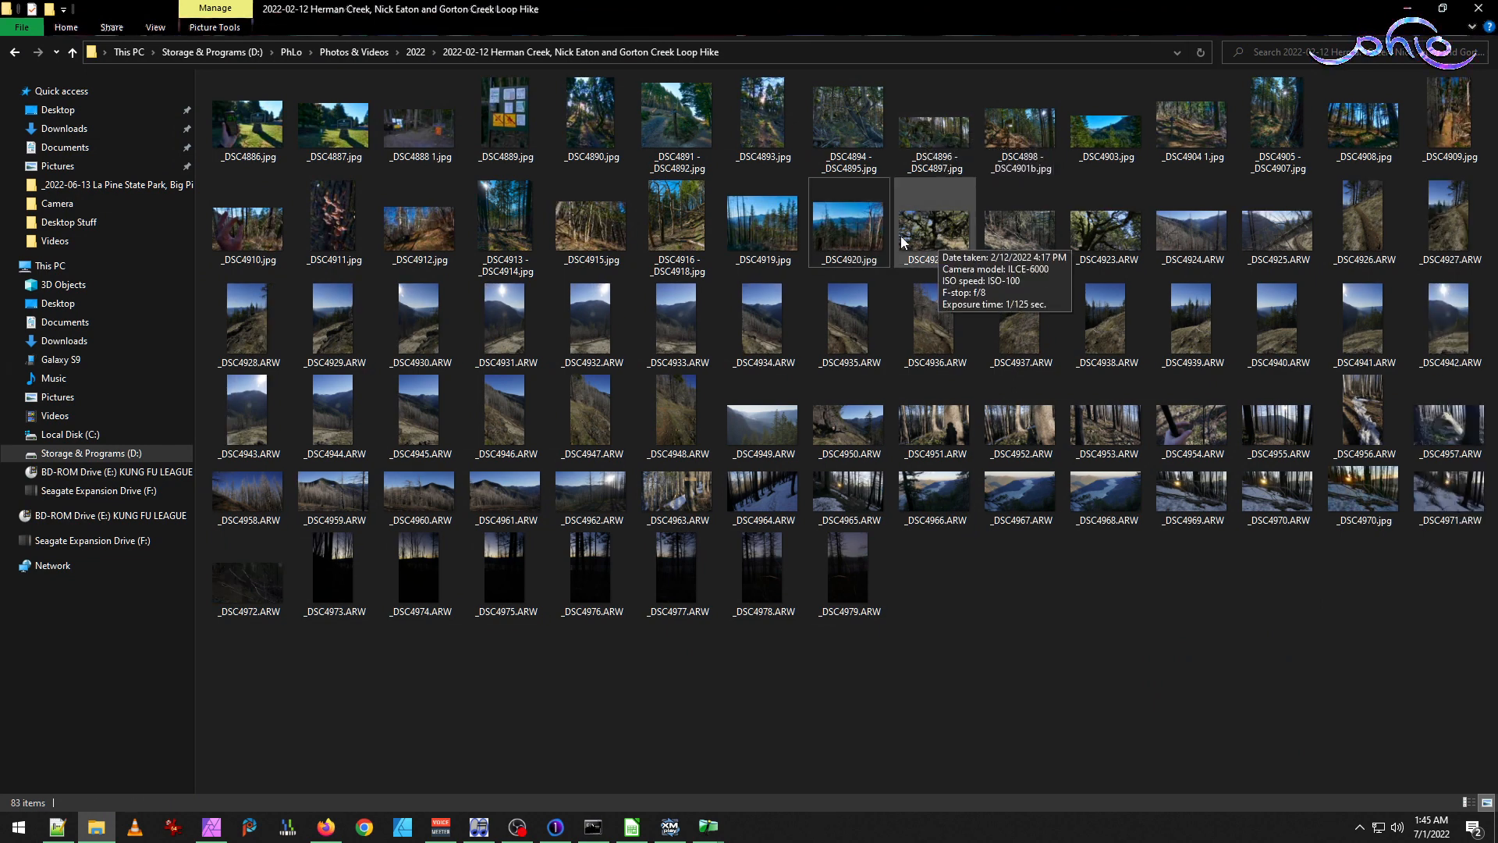
double_click(749, 226)
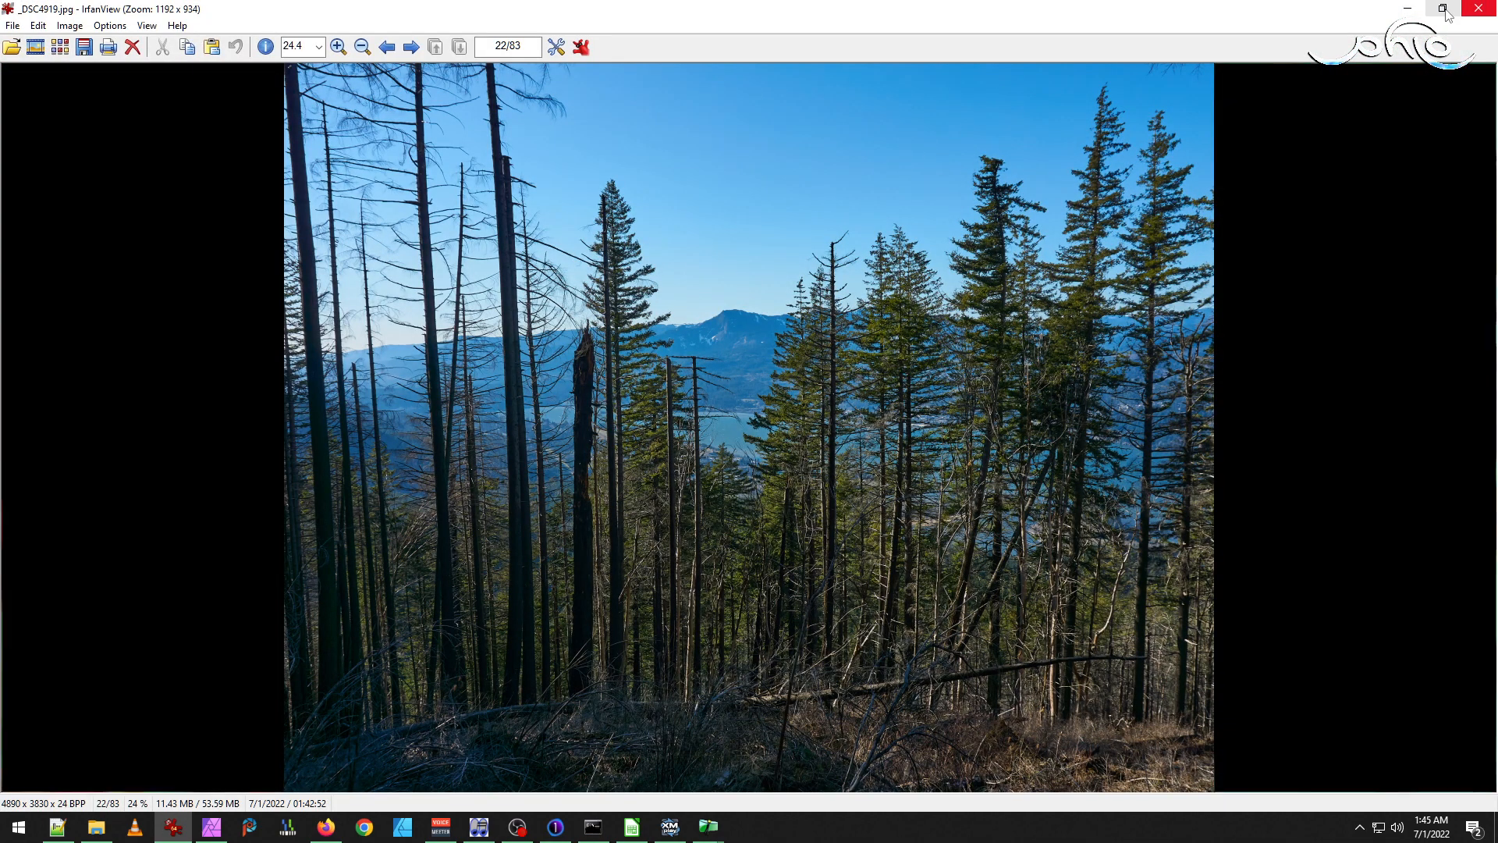
key(Escape)
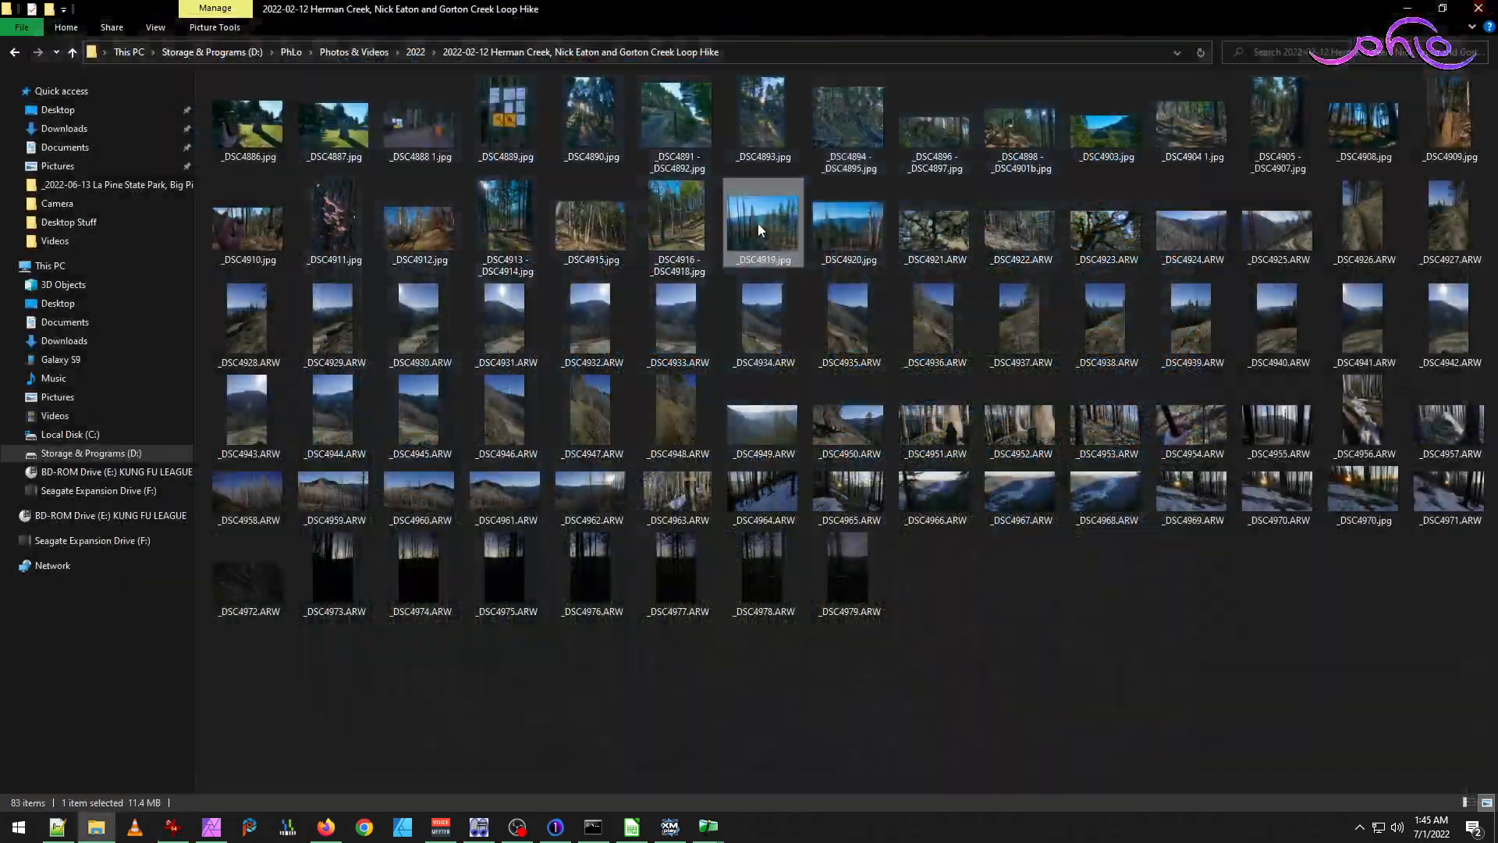
Switch to Capture One and select _DSC4921.ARW for editing after a look at the neighbouring _DSC4922.ARW.
click(939, 233)
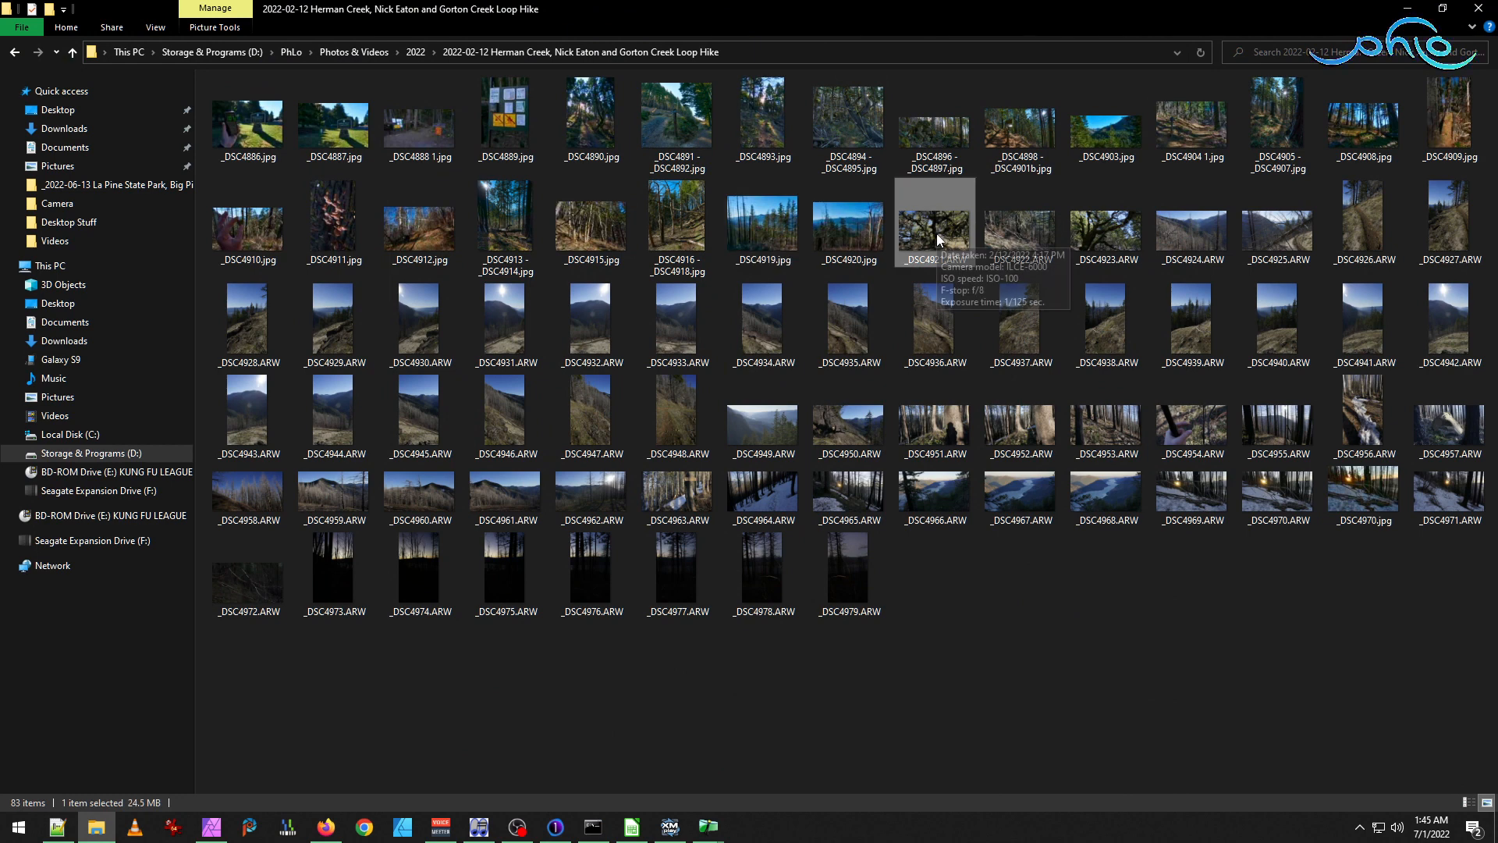
click(702, 829)
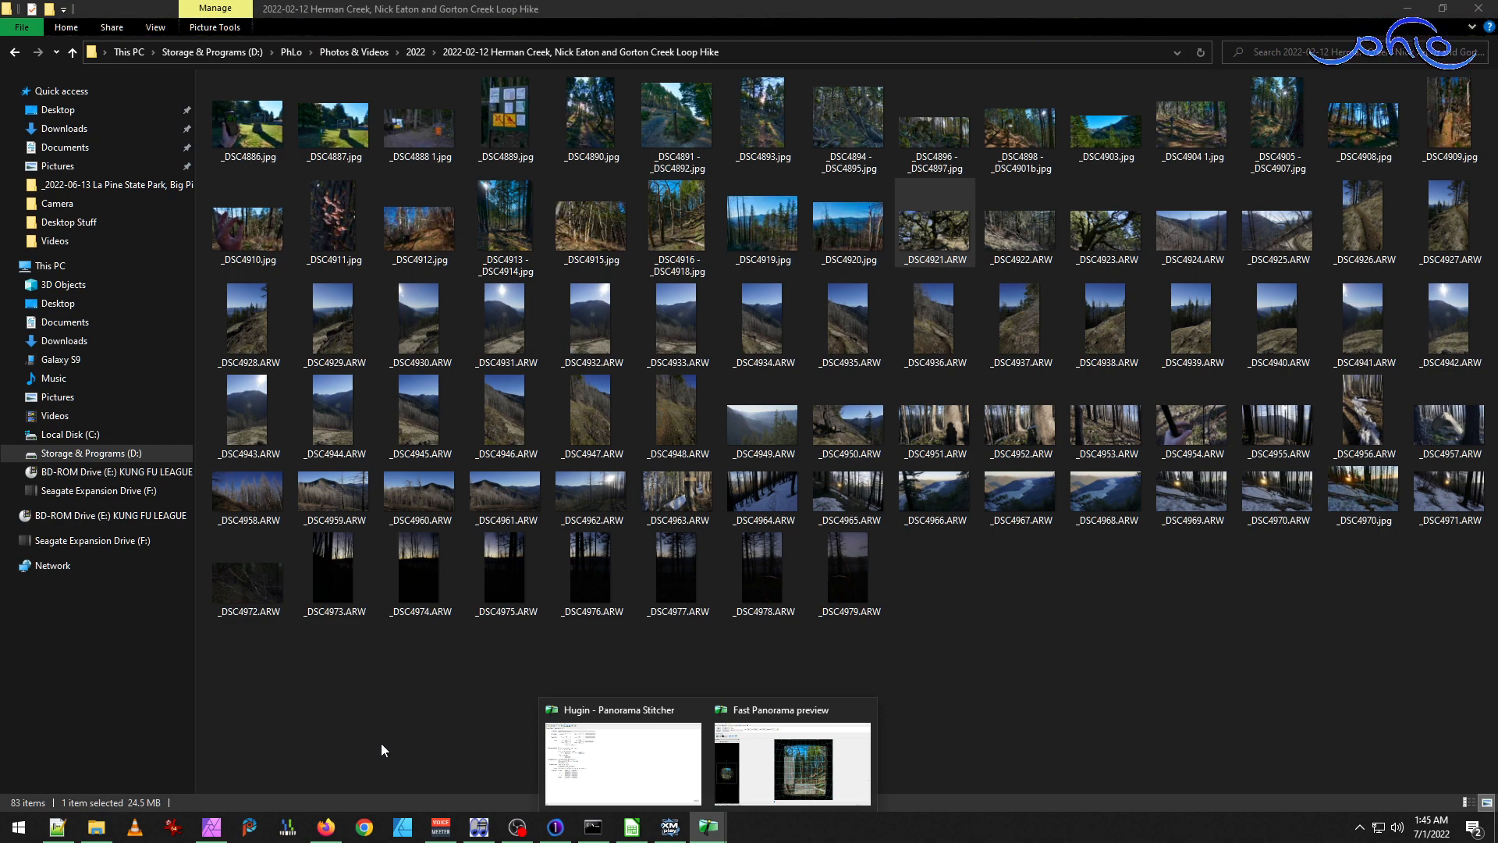
click(555, 827)
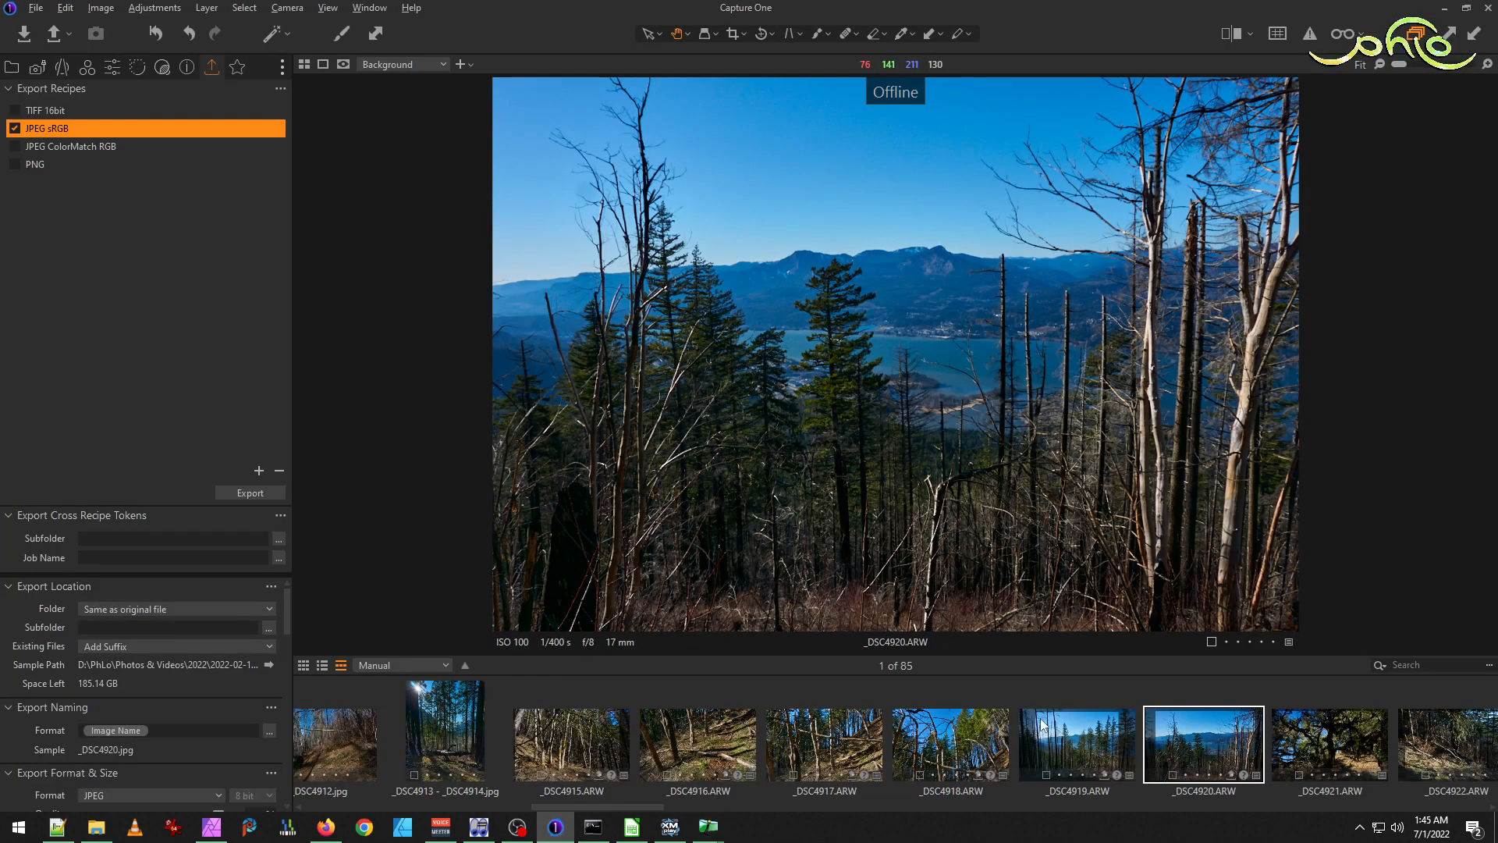
scroll(1217, 750, right, 3)
click(1053, 747)
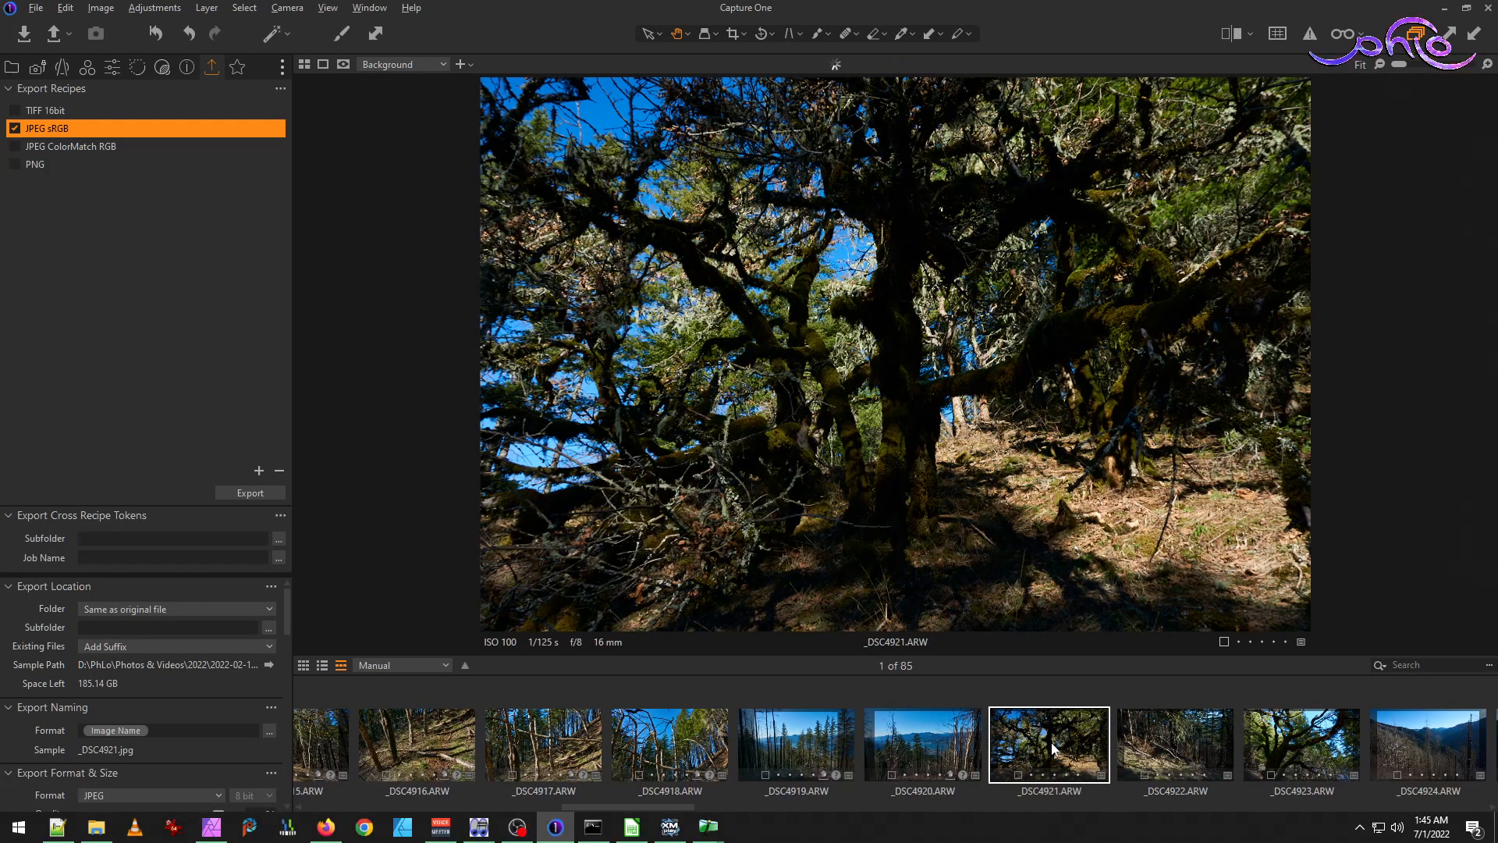
click(1172, 734)
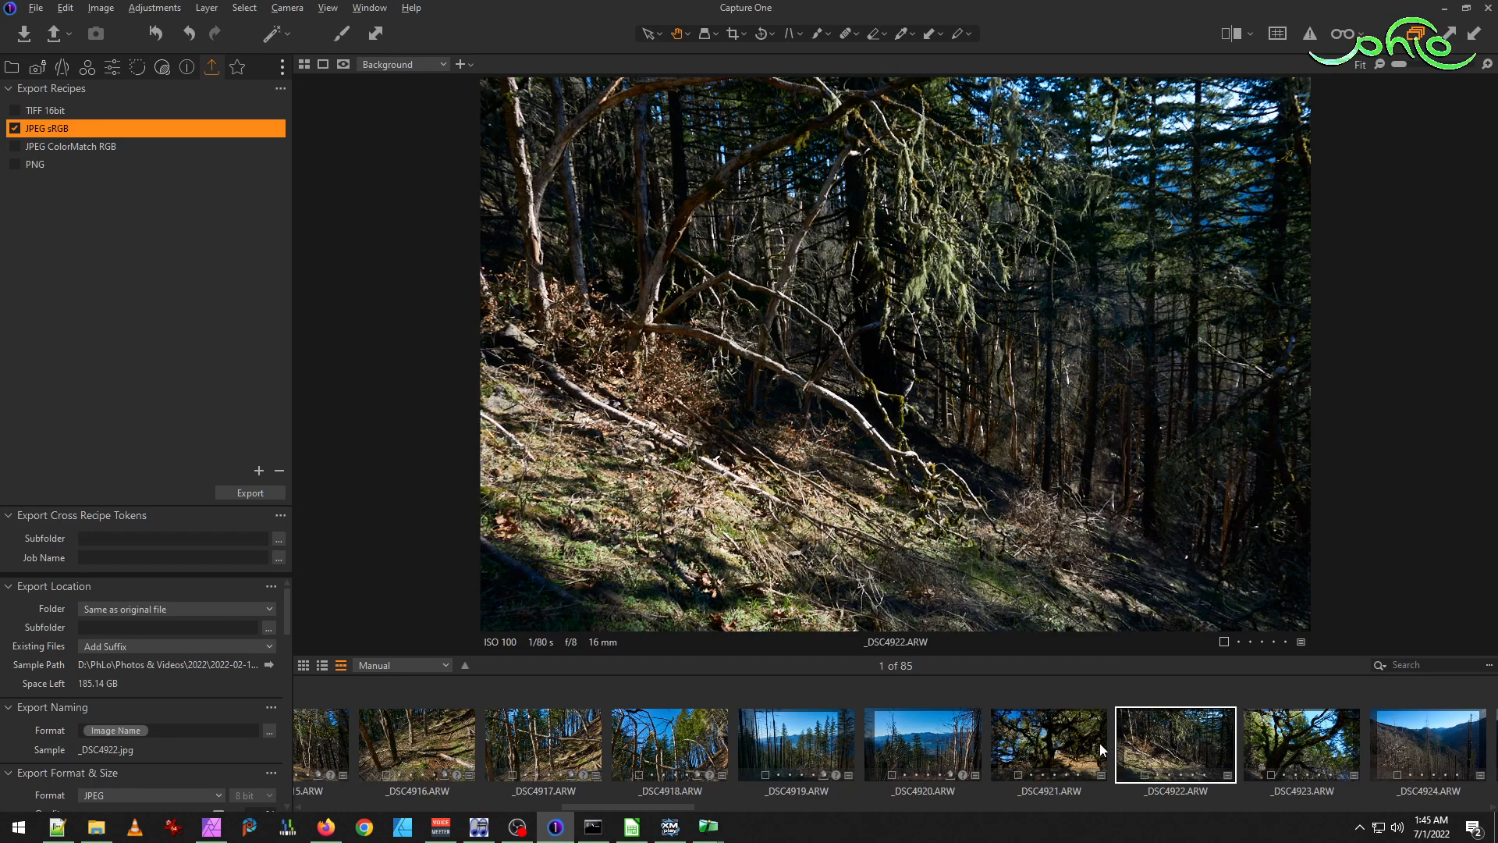
click(1067, 745)
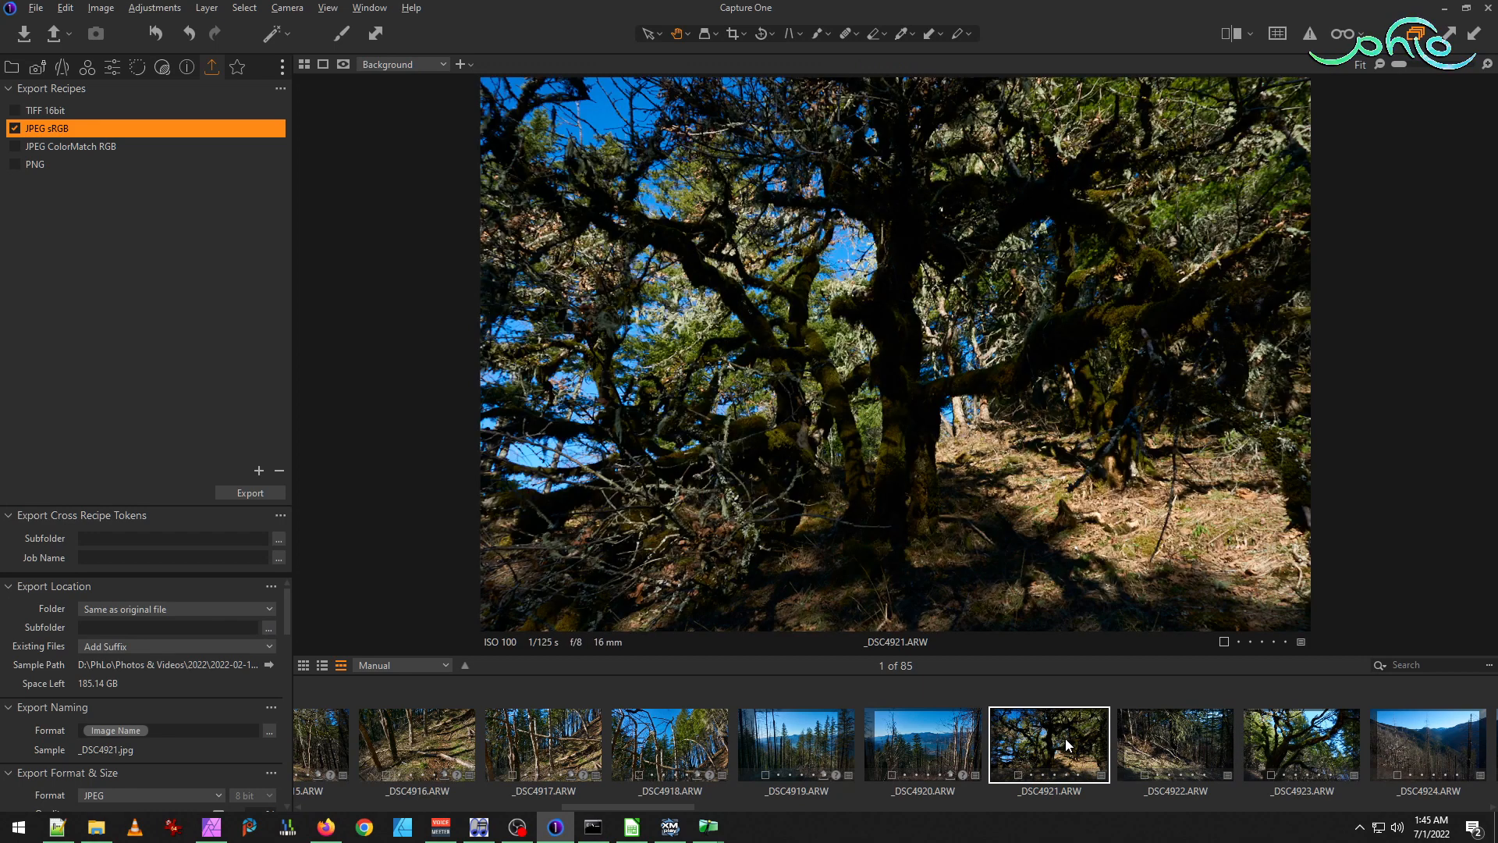
Crop _DSC4921.ARW with the Unconstrained aspect ratio, widening it to about 21.85 in and extending the crop to the photo's upper edge.
click(734, 37)
click(746, 33)
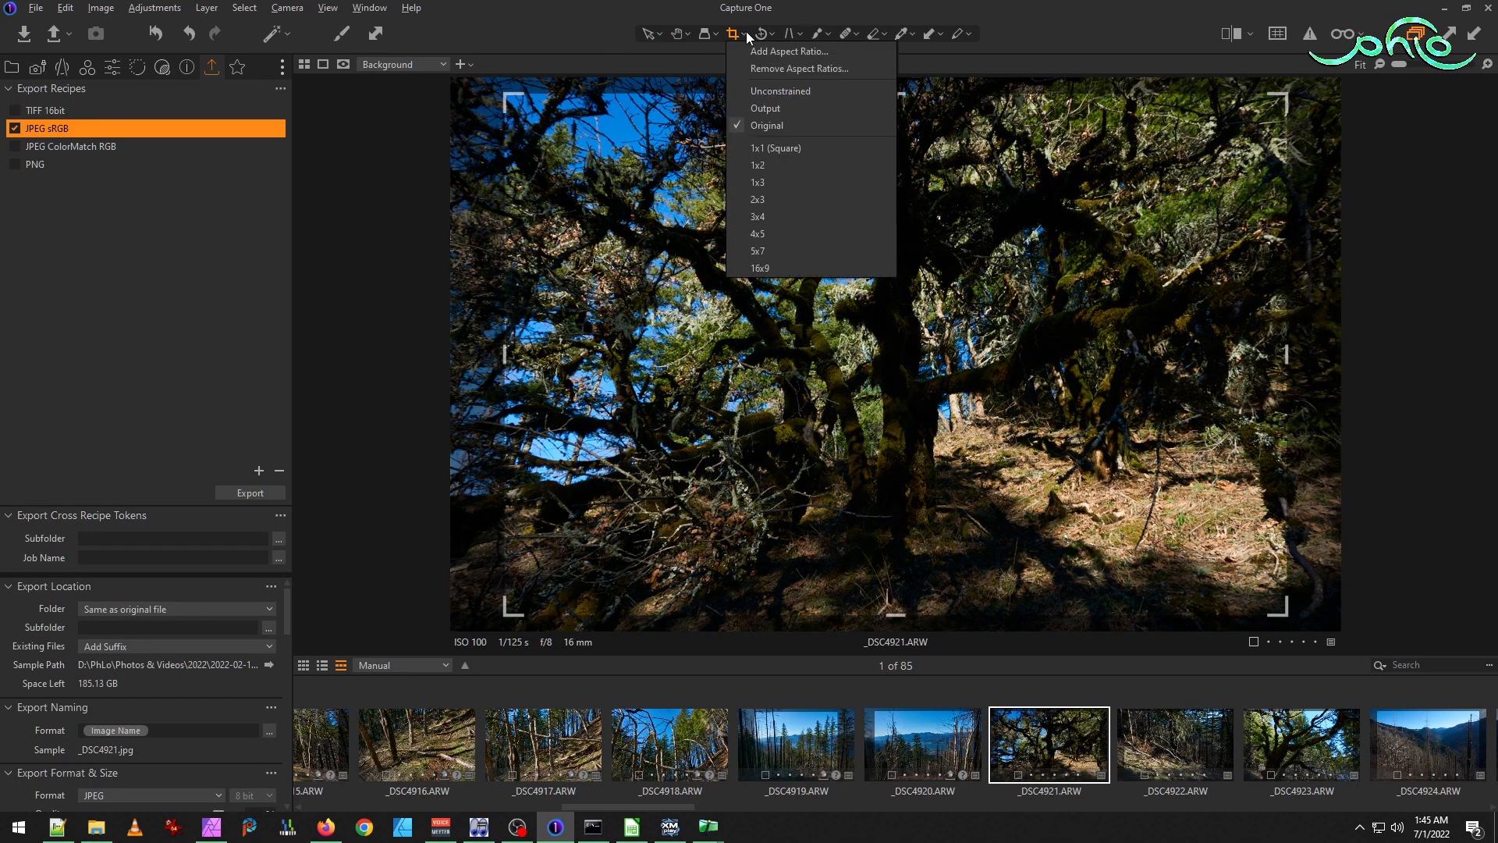
click(781, 90)
drag(518, 348, 463, 349)
drag(1288, 355, 1317, 355)
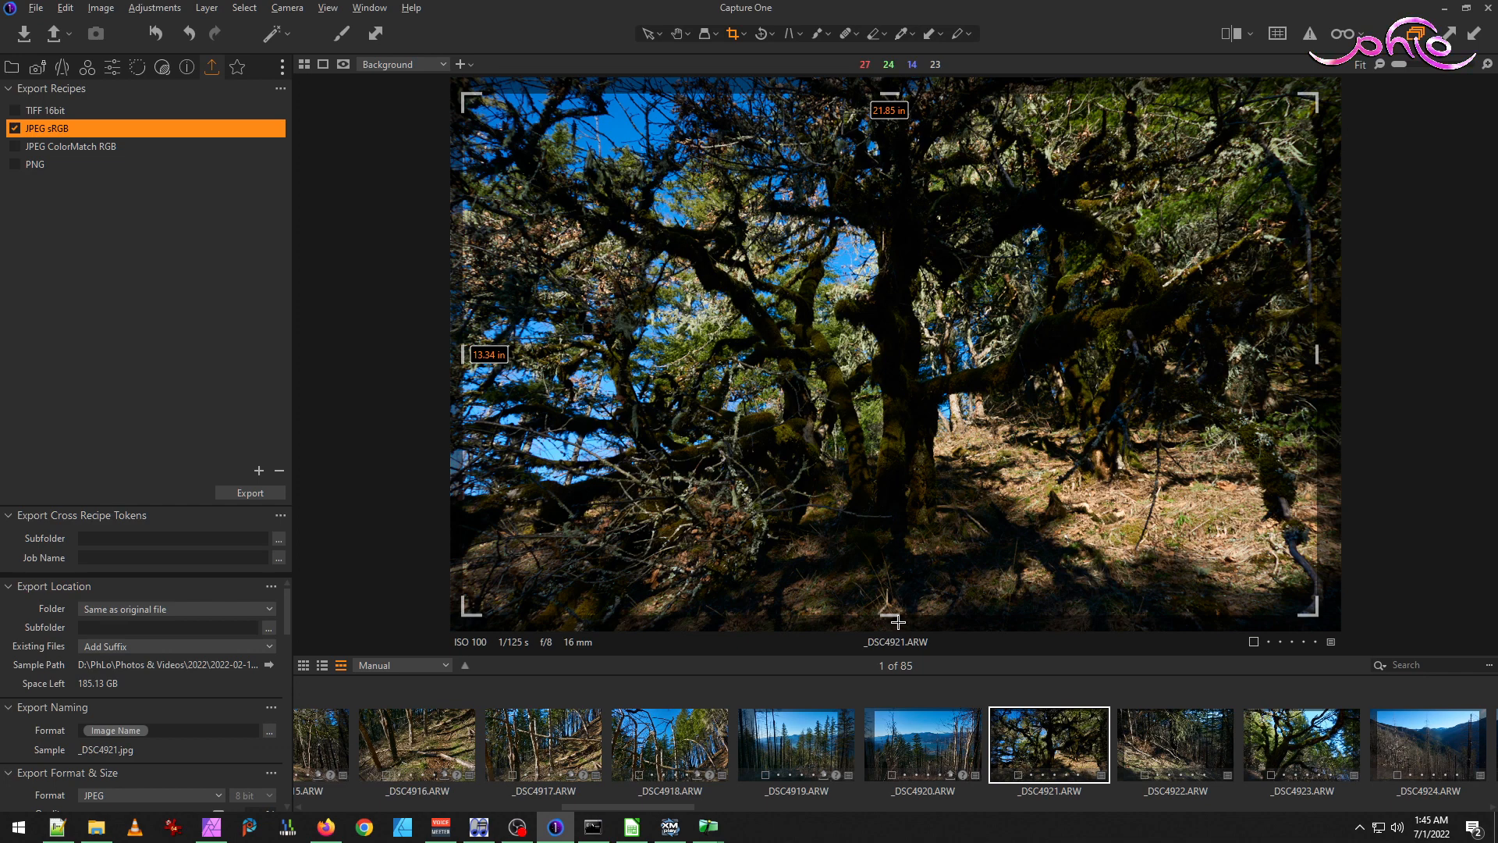
drag(895, 95, 895, 79)
click(683, 41)
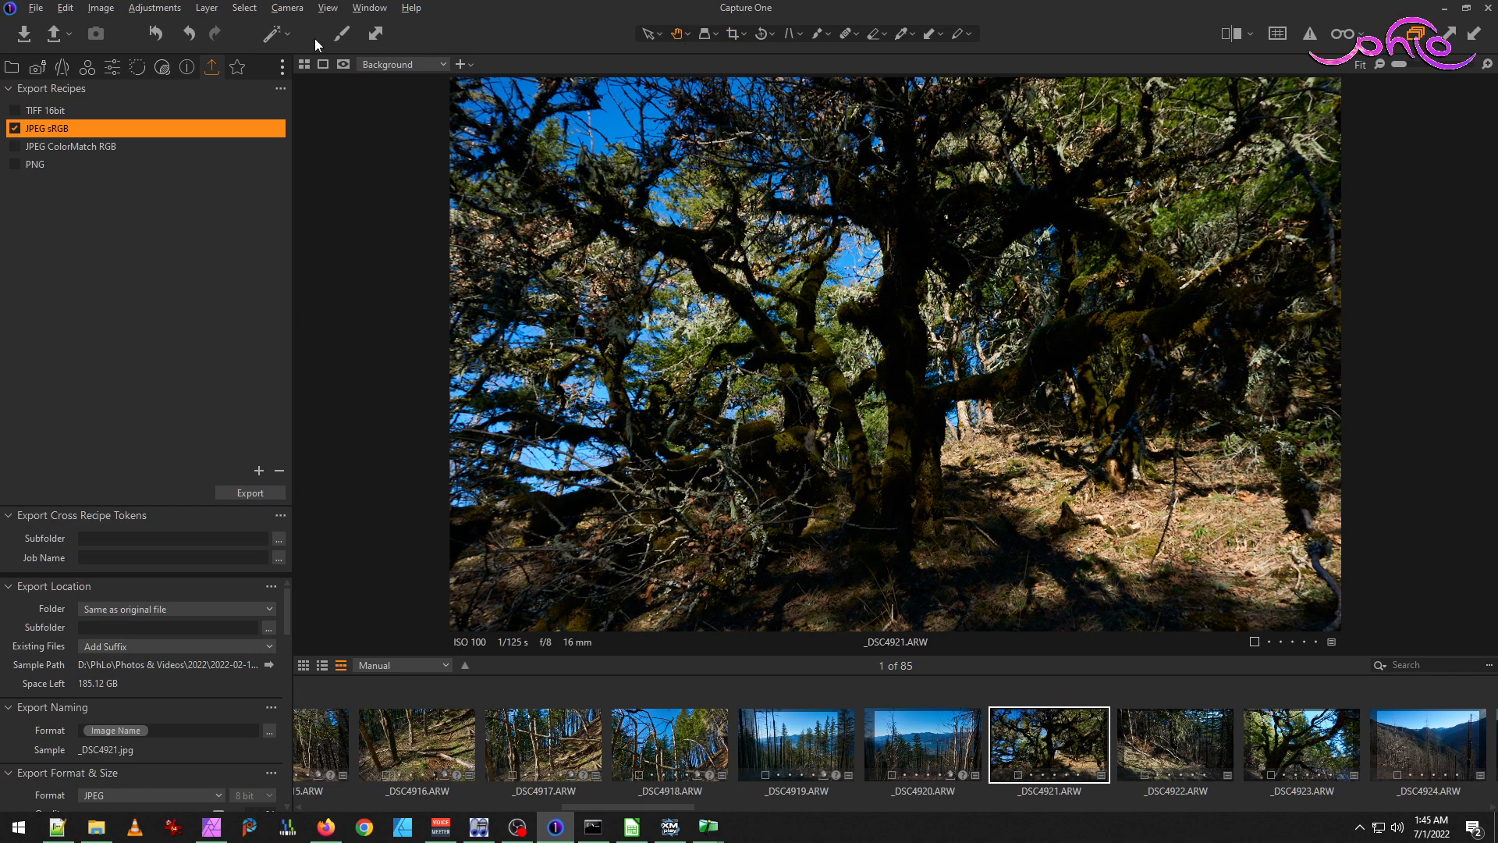
Adjust _DSC4921.ARW to Exposure 0.24, Brightness -1, Saturation 18, Shadow 15 and Black 20.
click(238, 69)
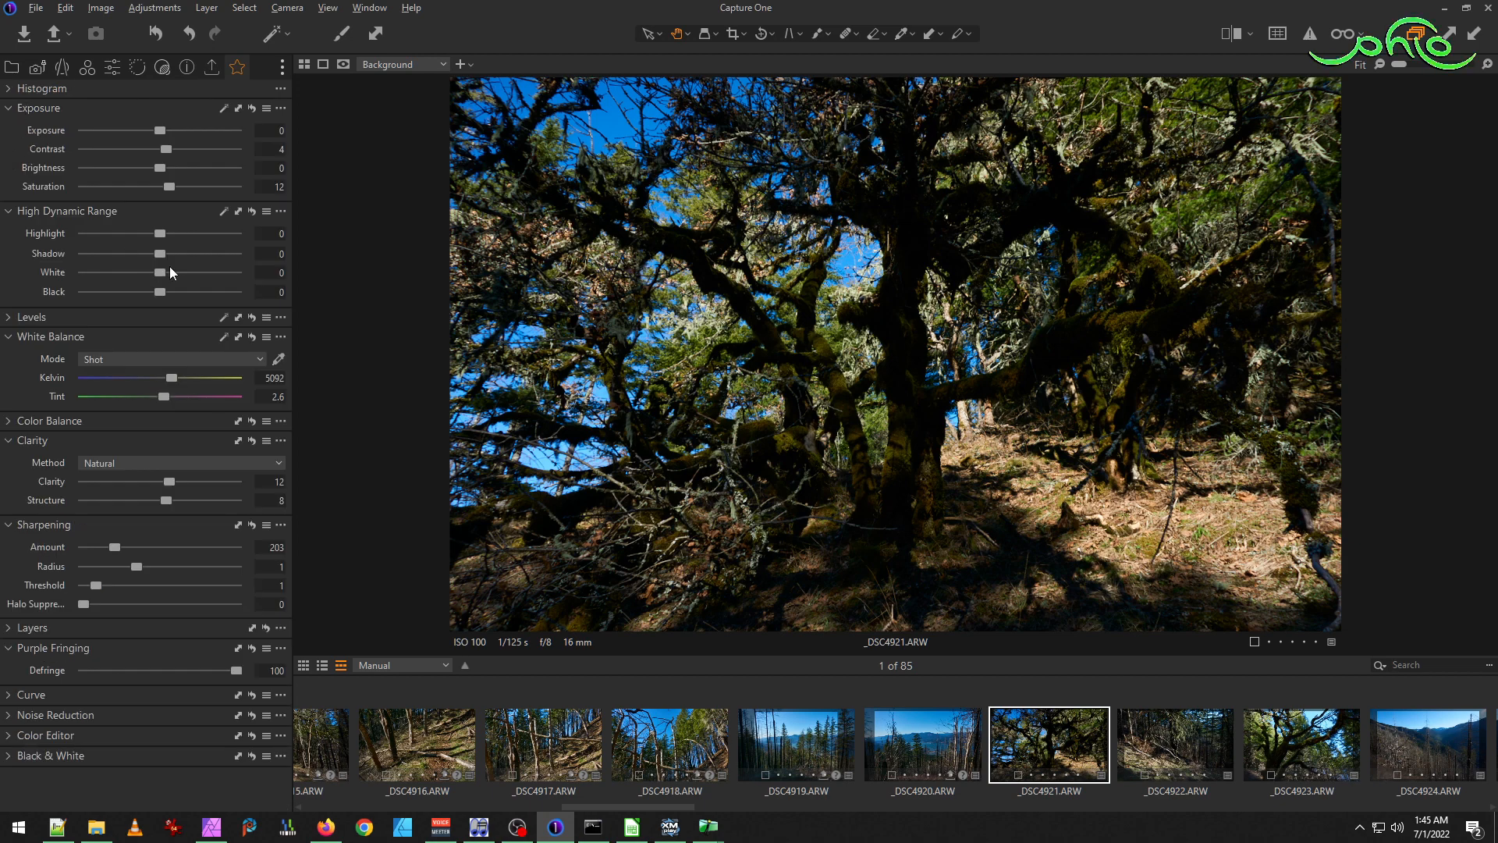
drag(170, 255, 176, 293)
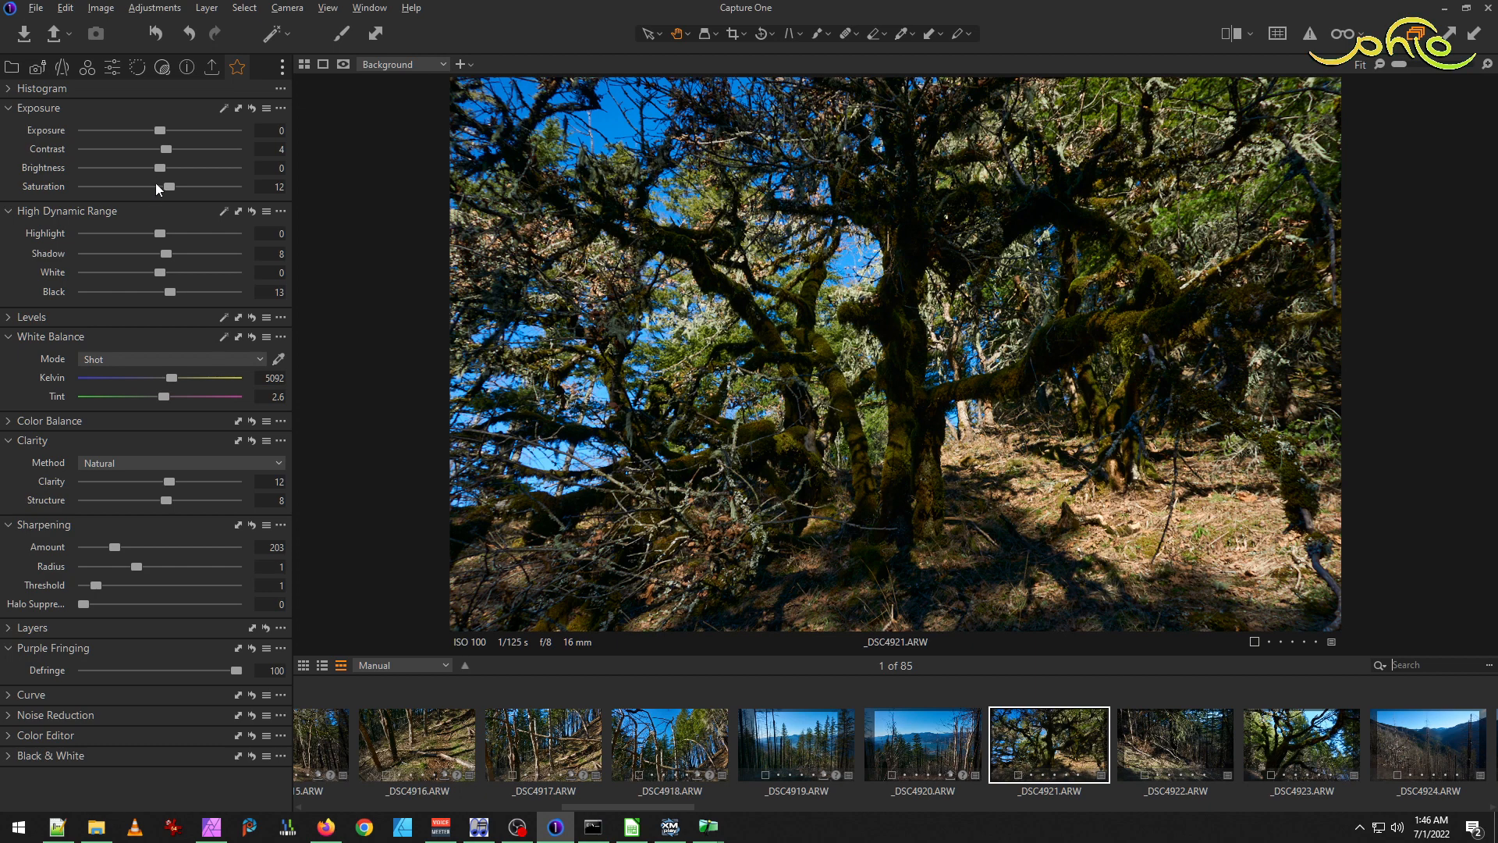
drag(160, 168, 168, 135)
drag(175, 291, 173, 291)
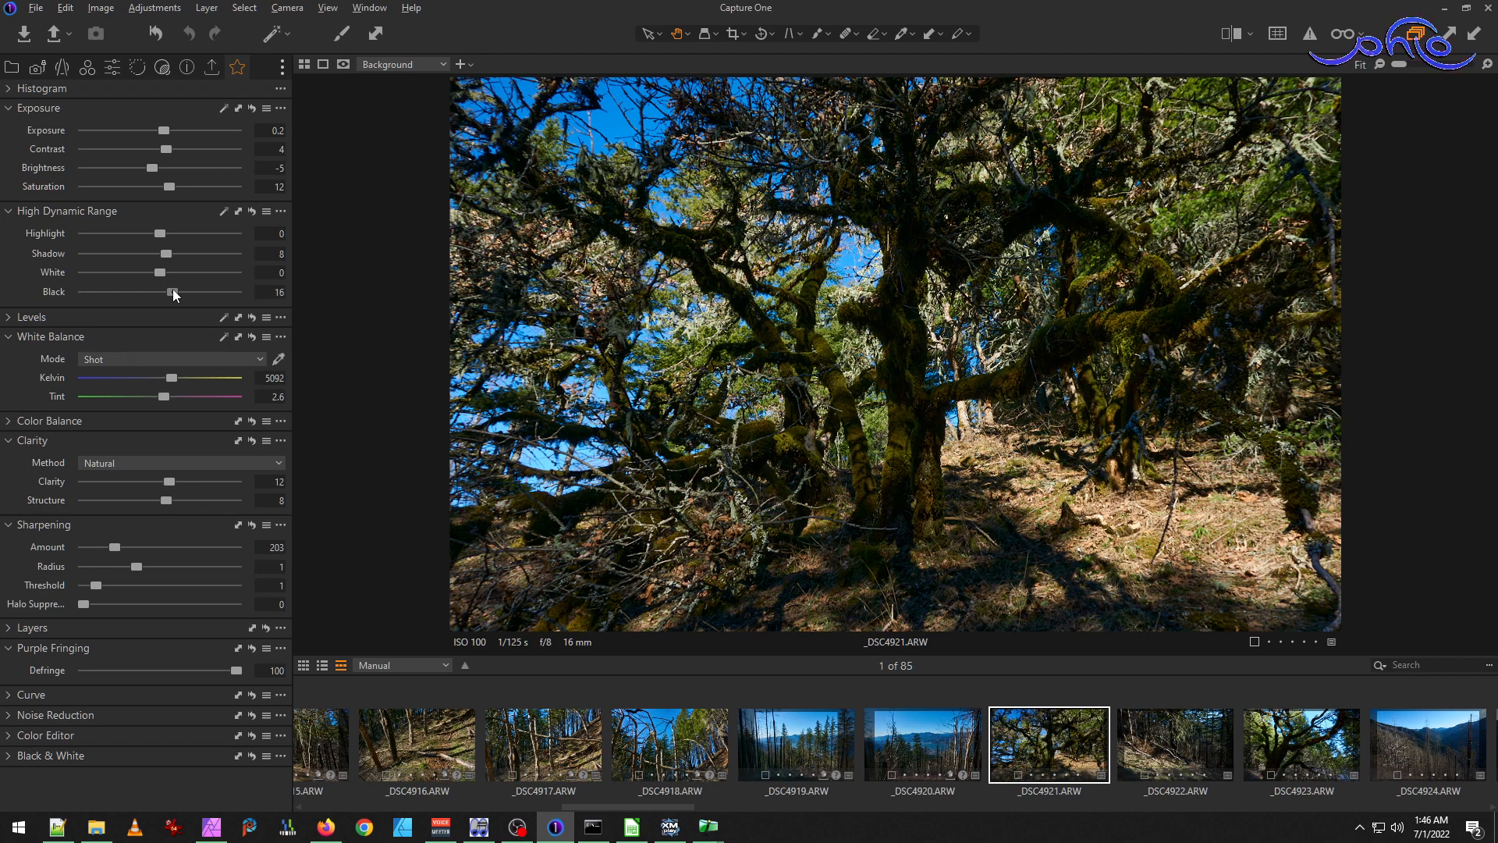
drag(166, 253, 169, 254)
drag(173, 187, 179, 186)
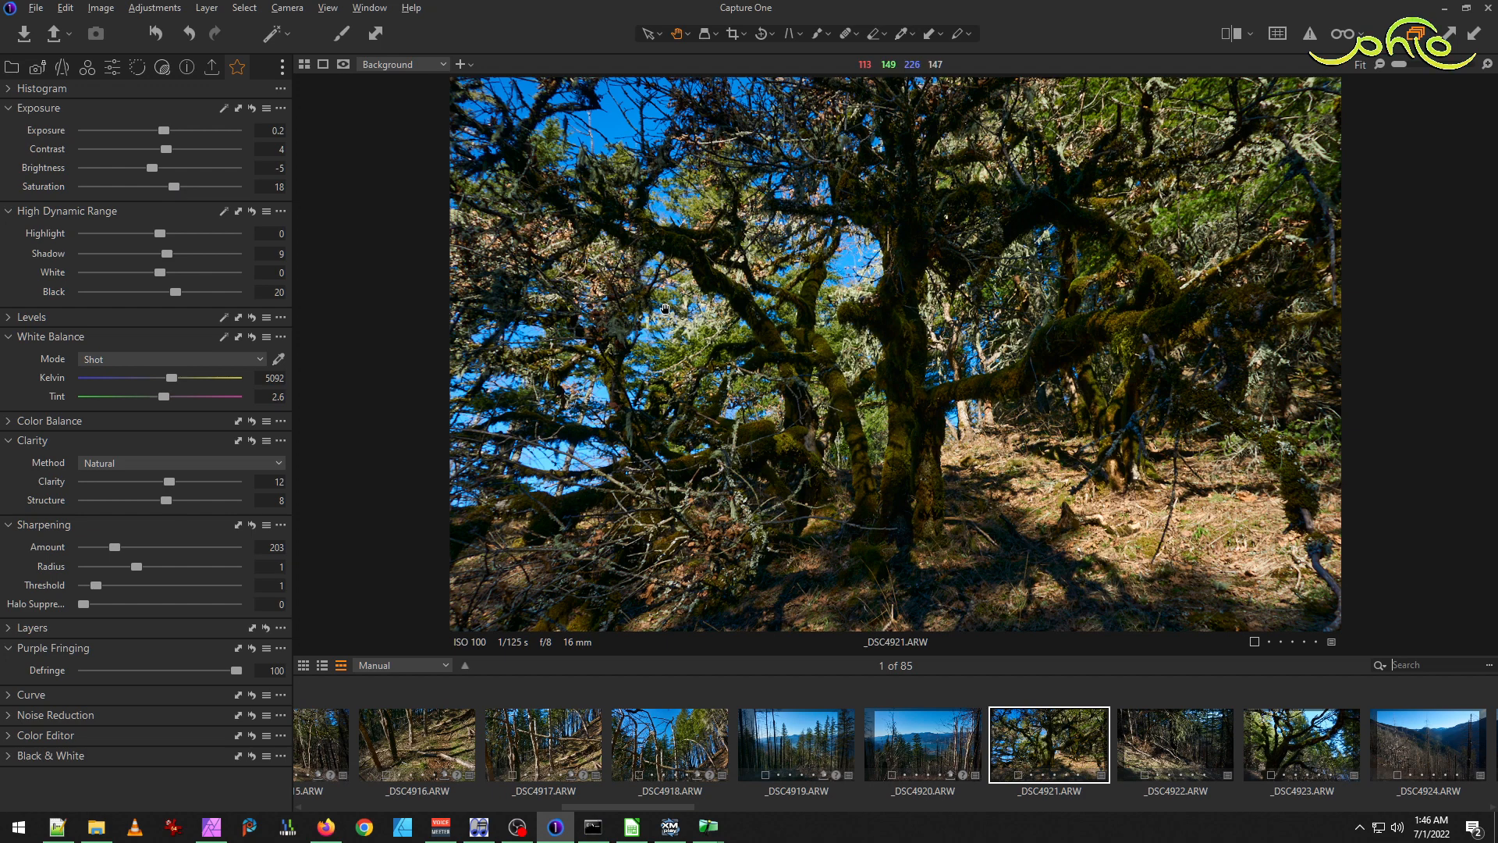
drag(165, 255, 173, 256)
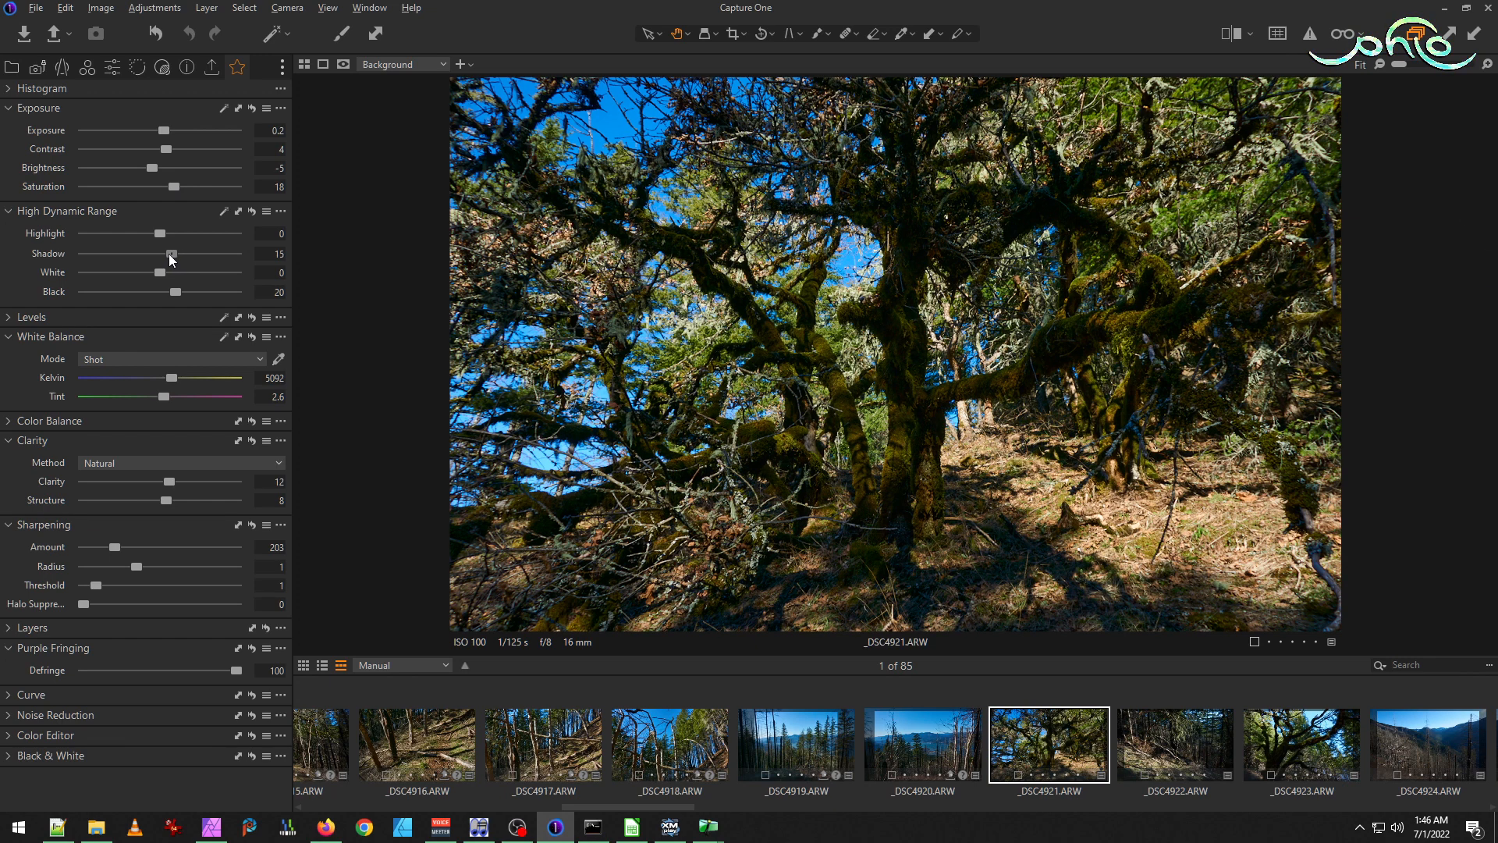
drag(152, 170, 153, 167)
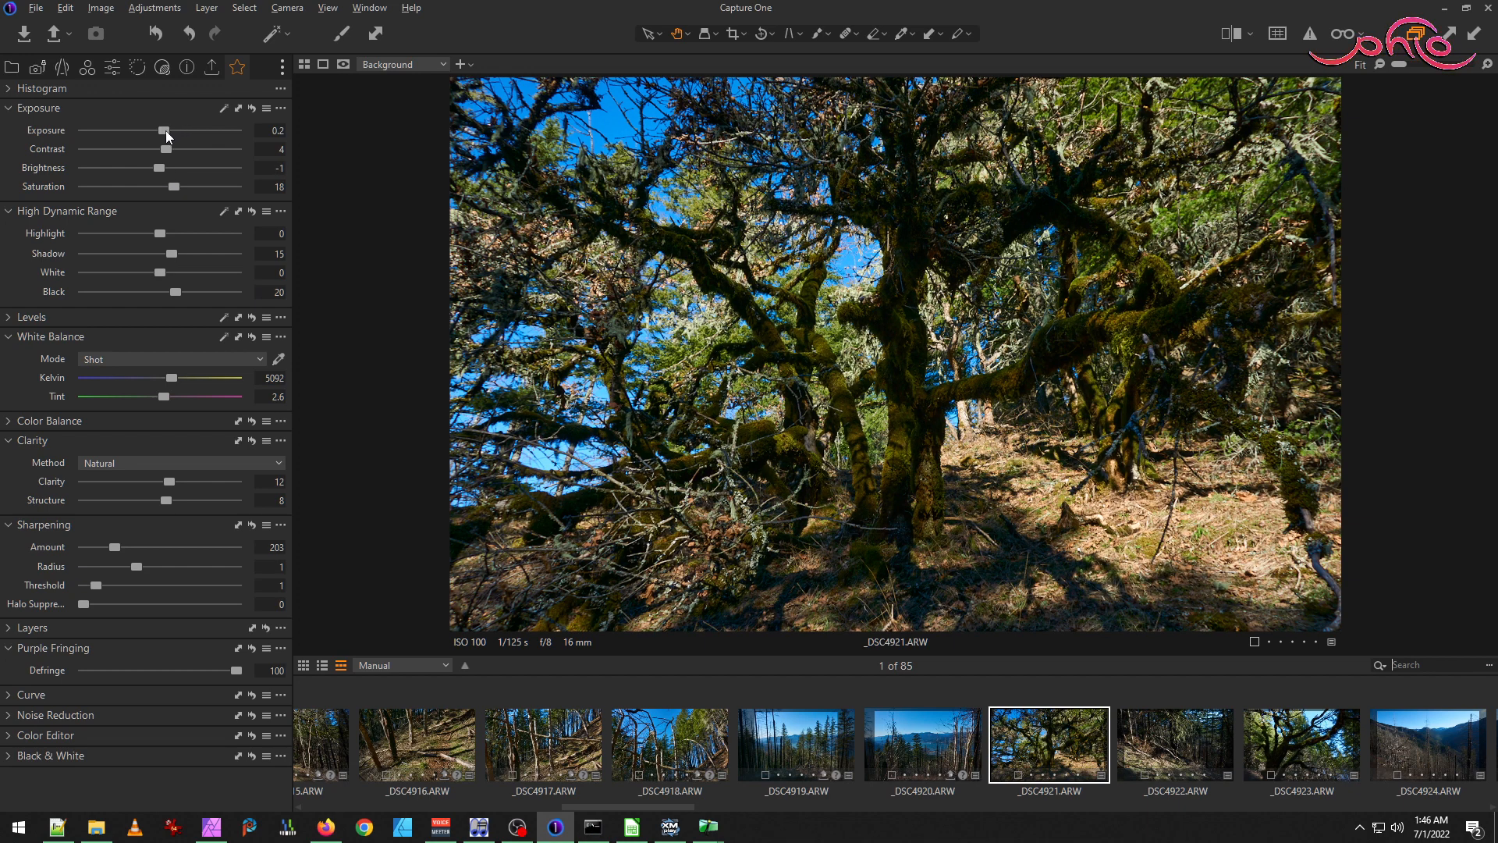
drag(166, 133, 167, 135)
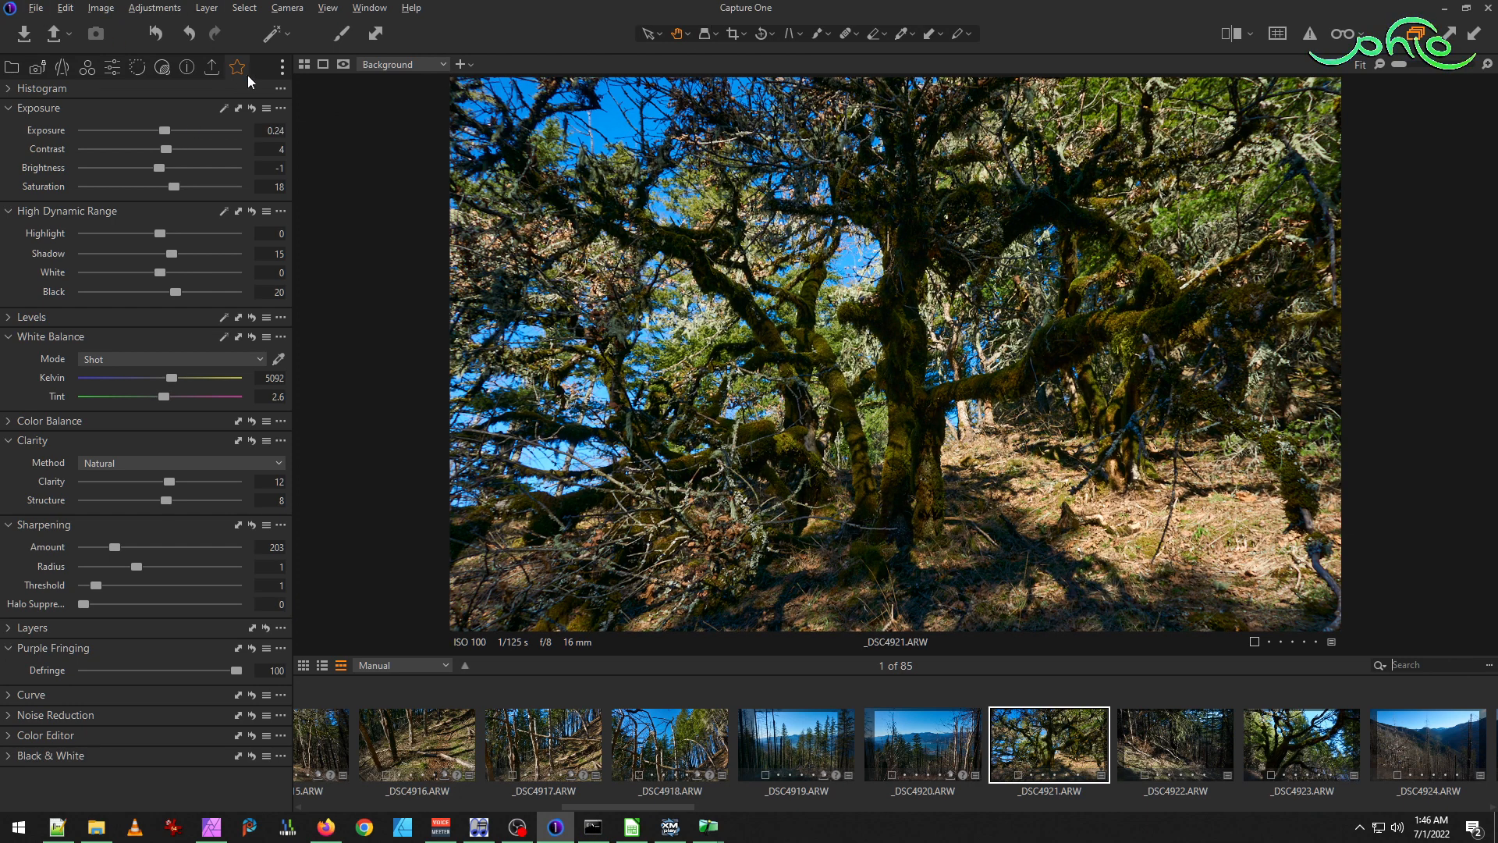
Export _DSC4921.ARW with the JPEG sRGB recipe, and compare the exported JPEG with its raw file in IrfanView.
click(212, 66)
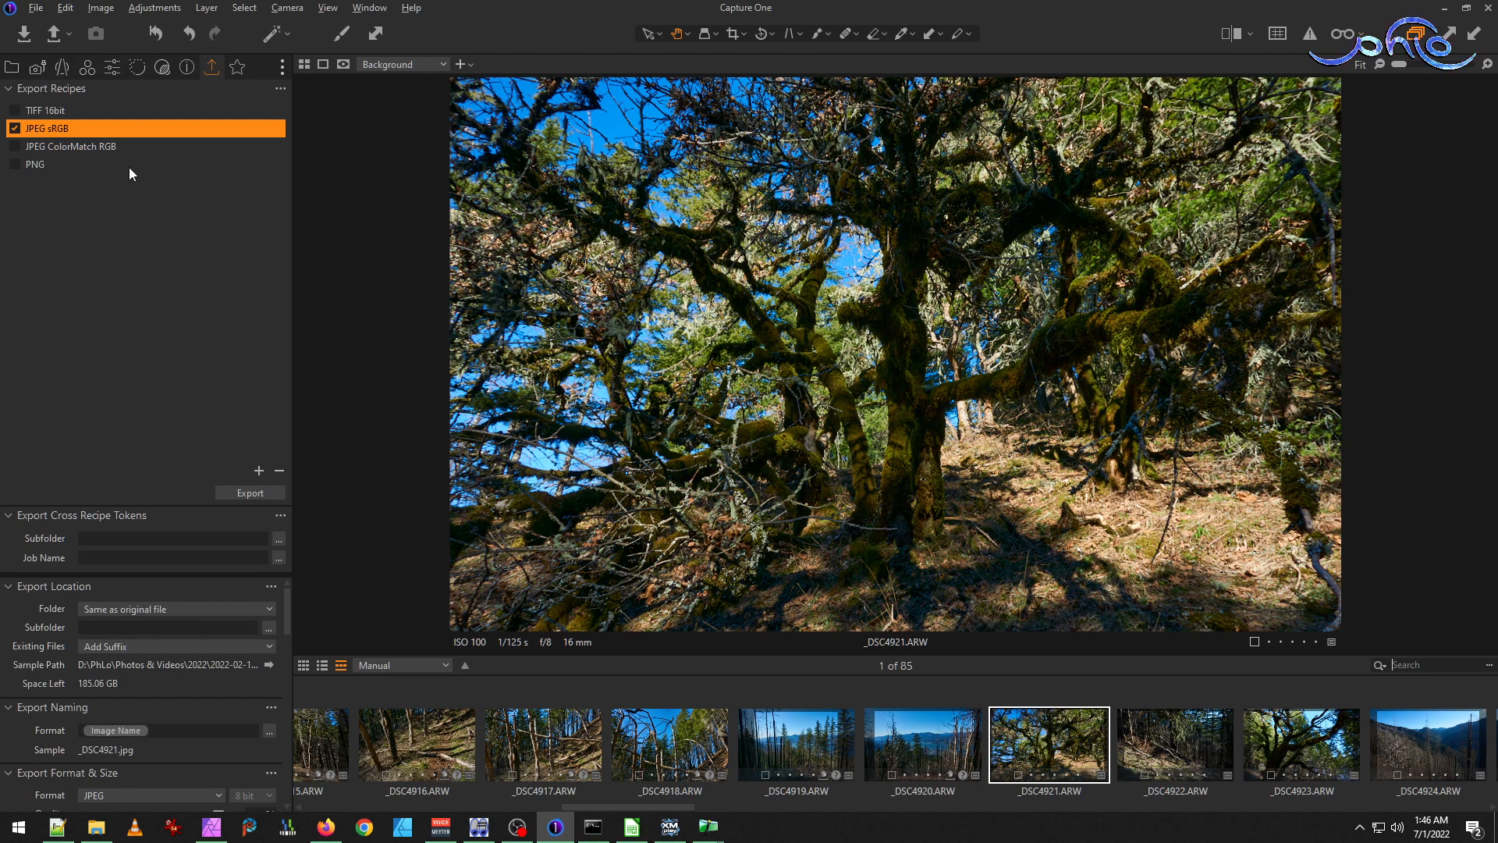
click(268, 492)
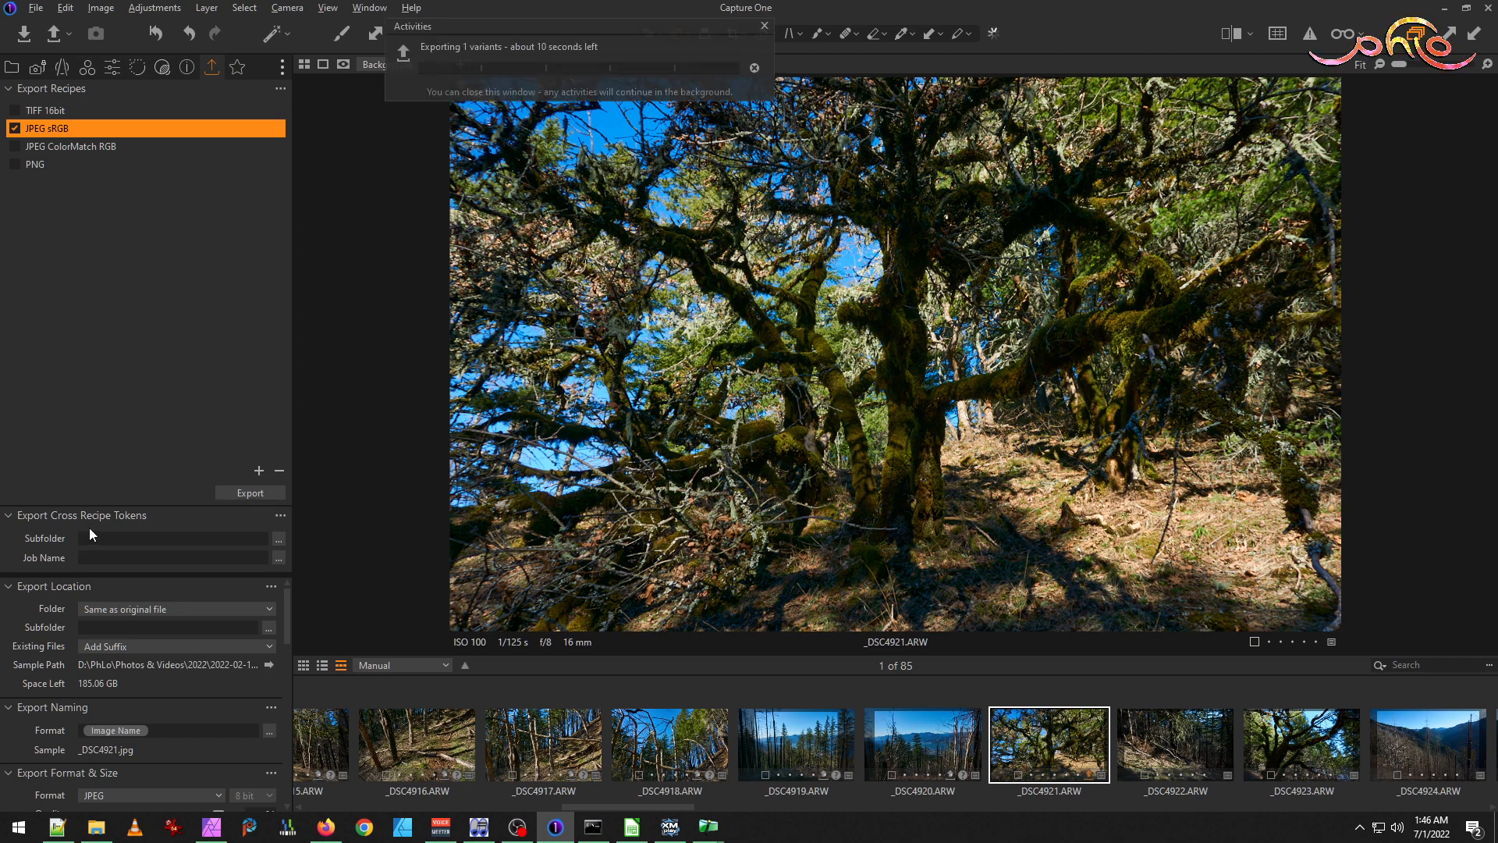
click(96, 827)
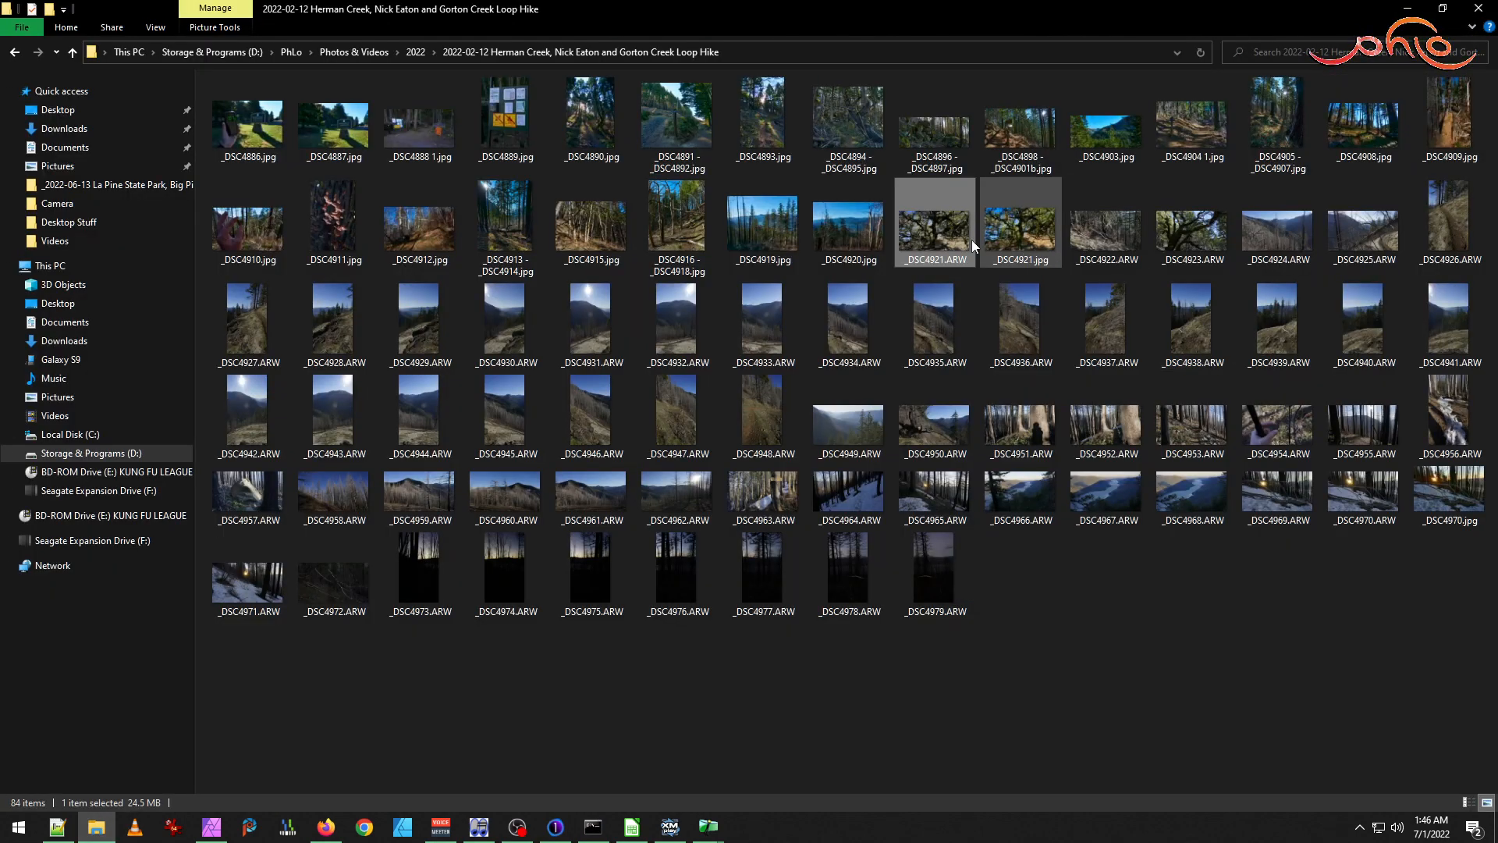
key(Return)
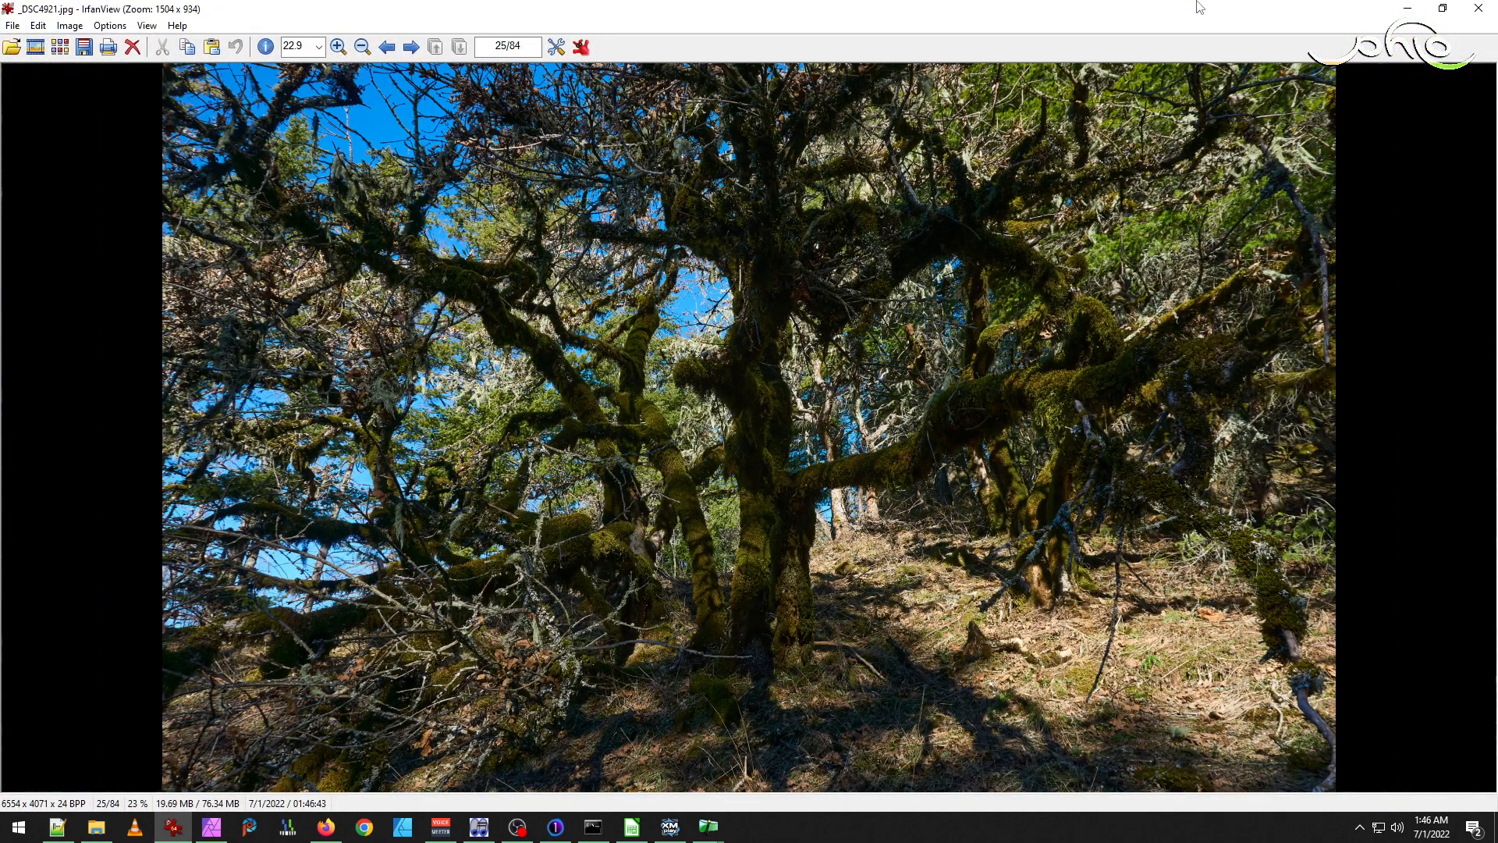
key(Left)
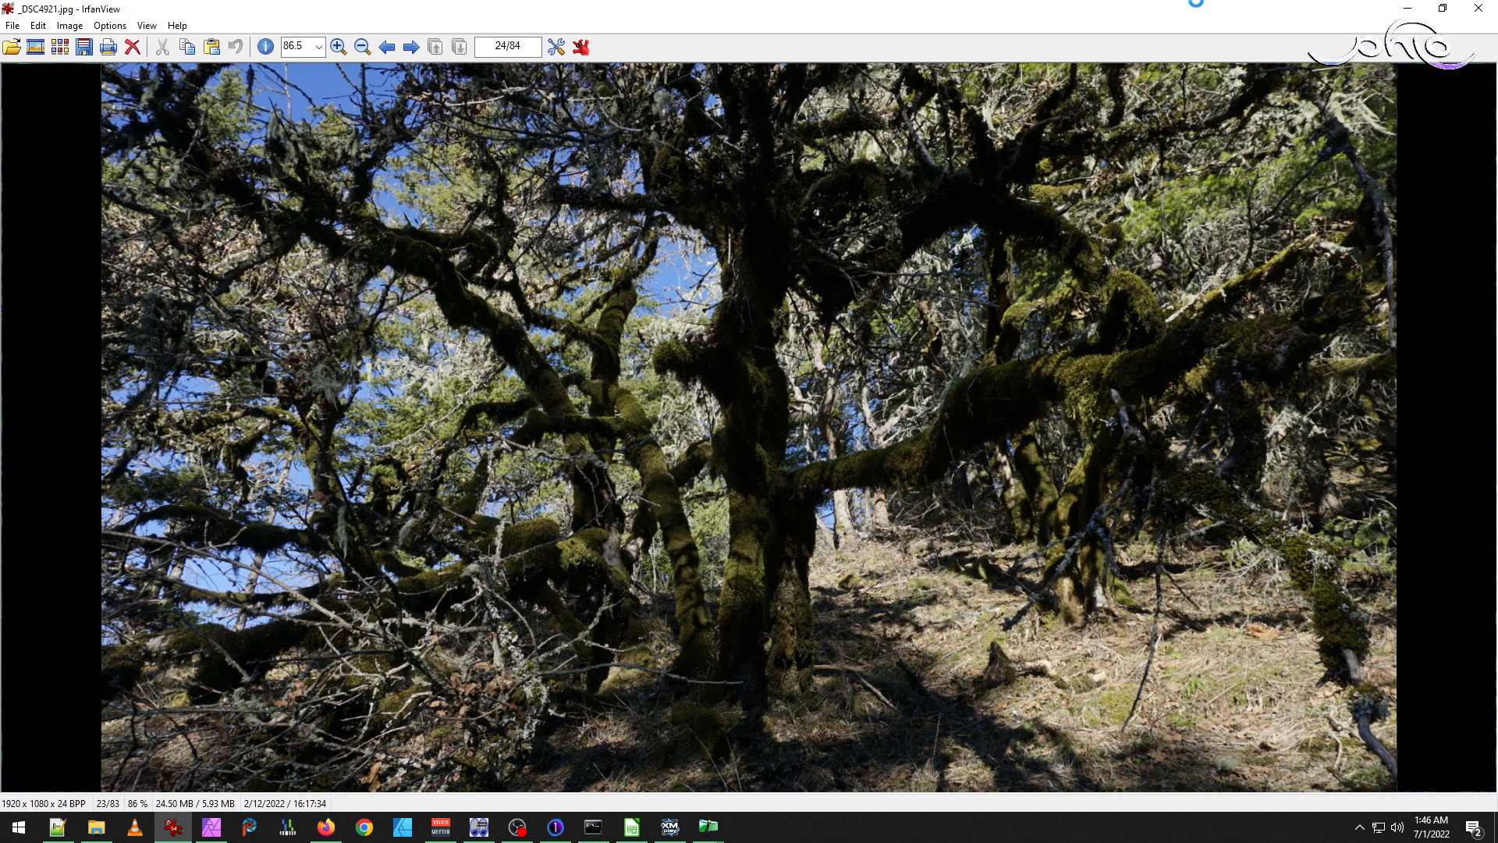
Delete the raw file _DSC4921.ARW, and preview _DSC4922.ARW from the hike folder in IrfanView.
key(Delete)
key(Escape)
double_click(1026, 232)
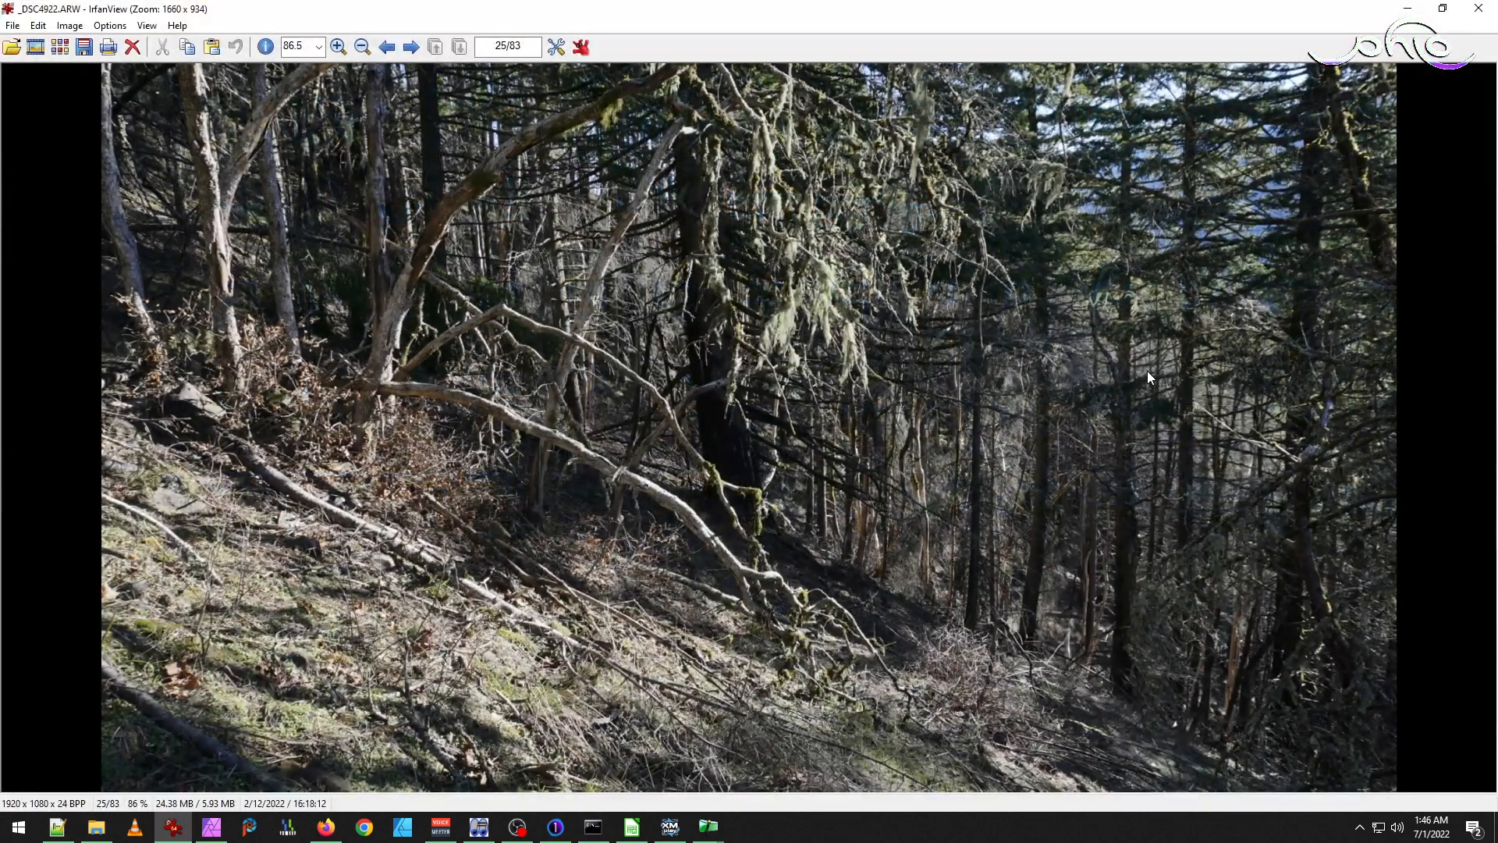
key(Escape)
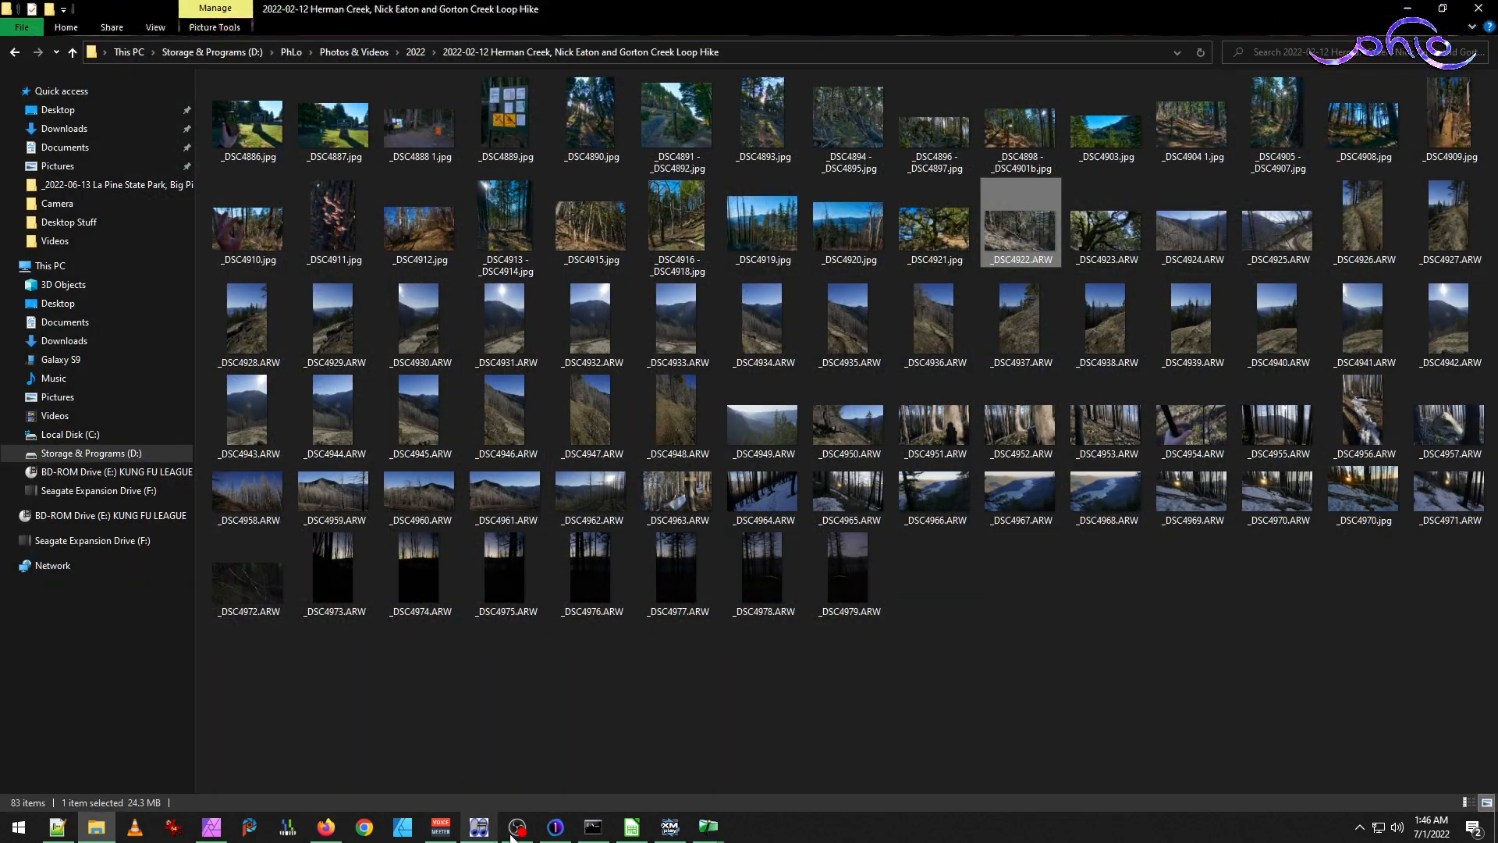
Switch to Capture One, look at _DSC4923.ARW, and select _DSC4922.ARW for editing.
click(555, 827)
click(1182, 749)
click(1305, 738)
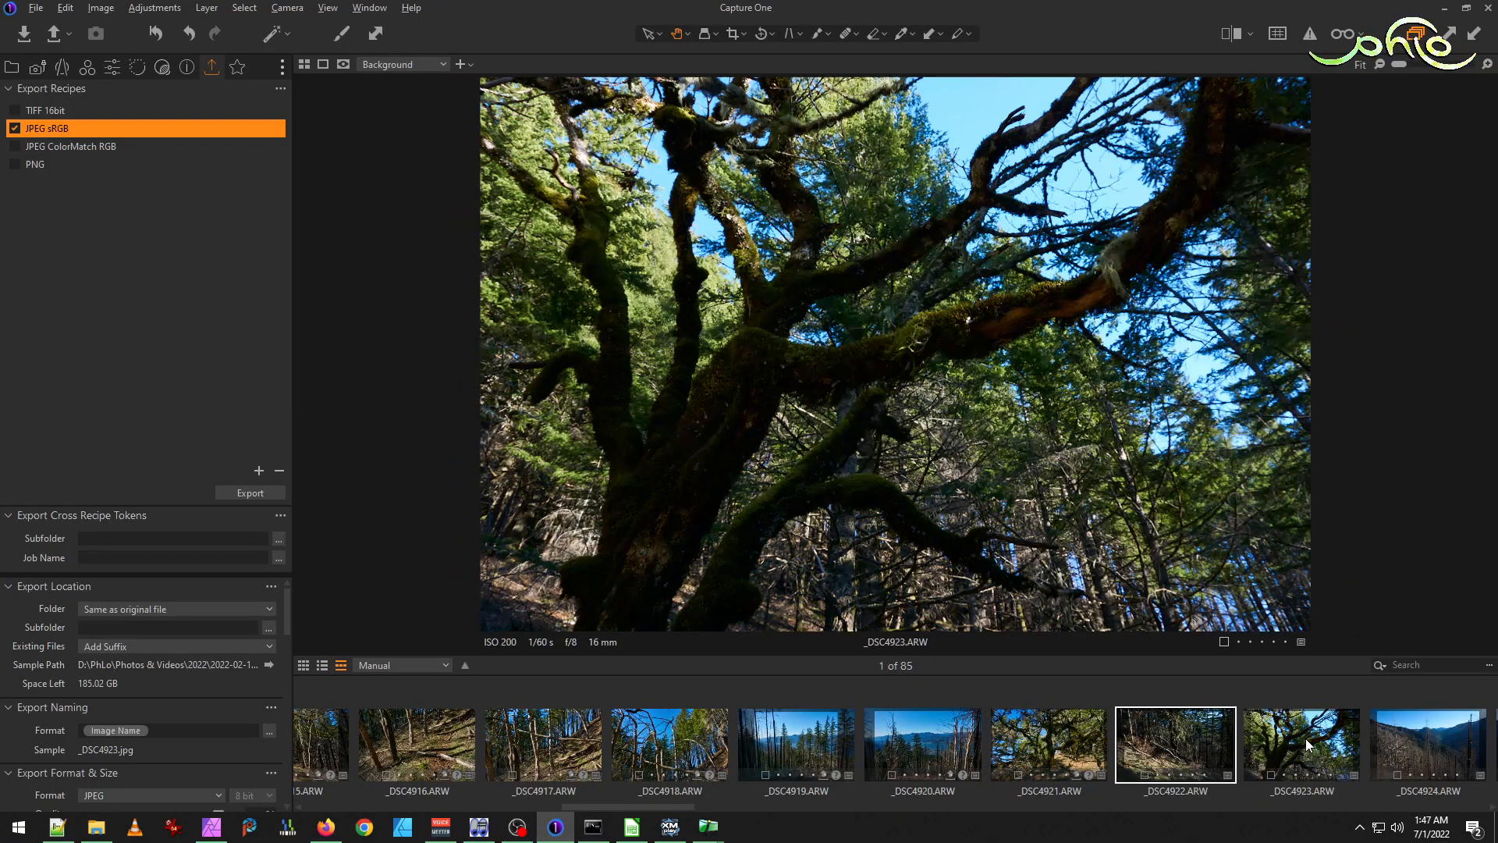
click(1191, 765)
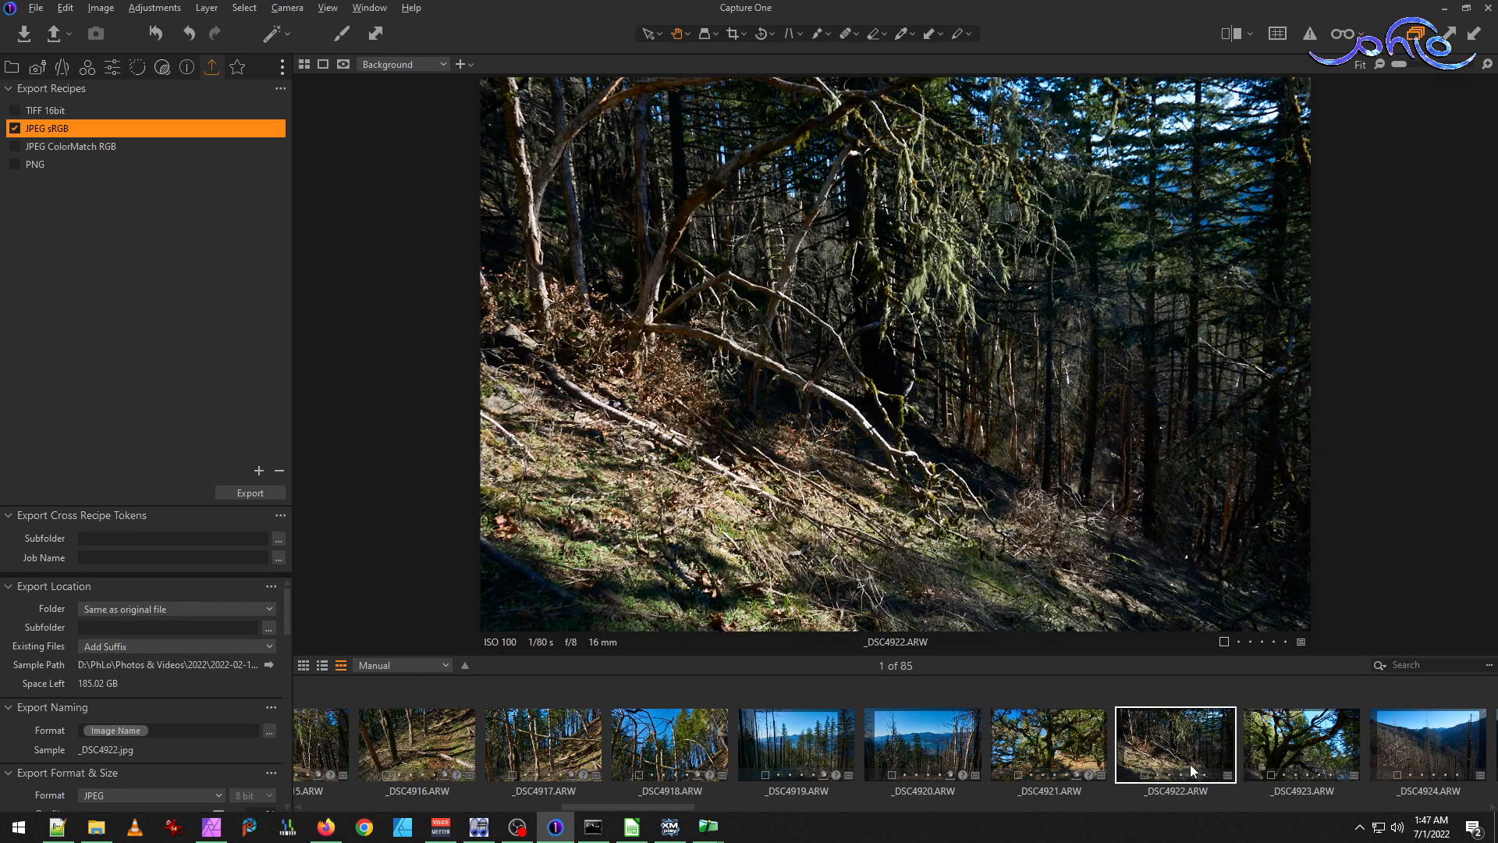
Crop _DSC4922.ARW to about 21.3 by 13.75 in, using the Unconstrained aspect ratio.
click(732, 34)
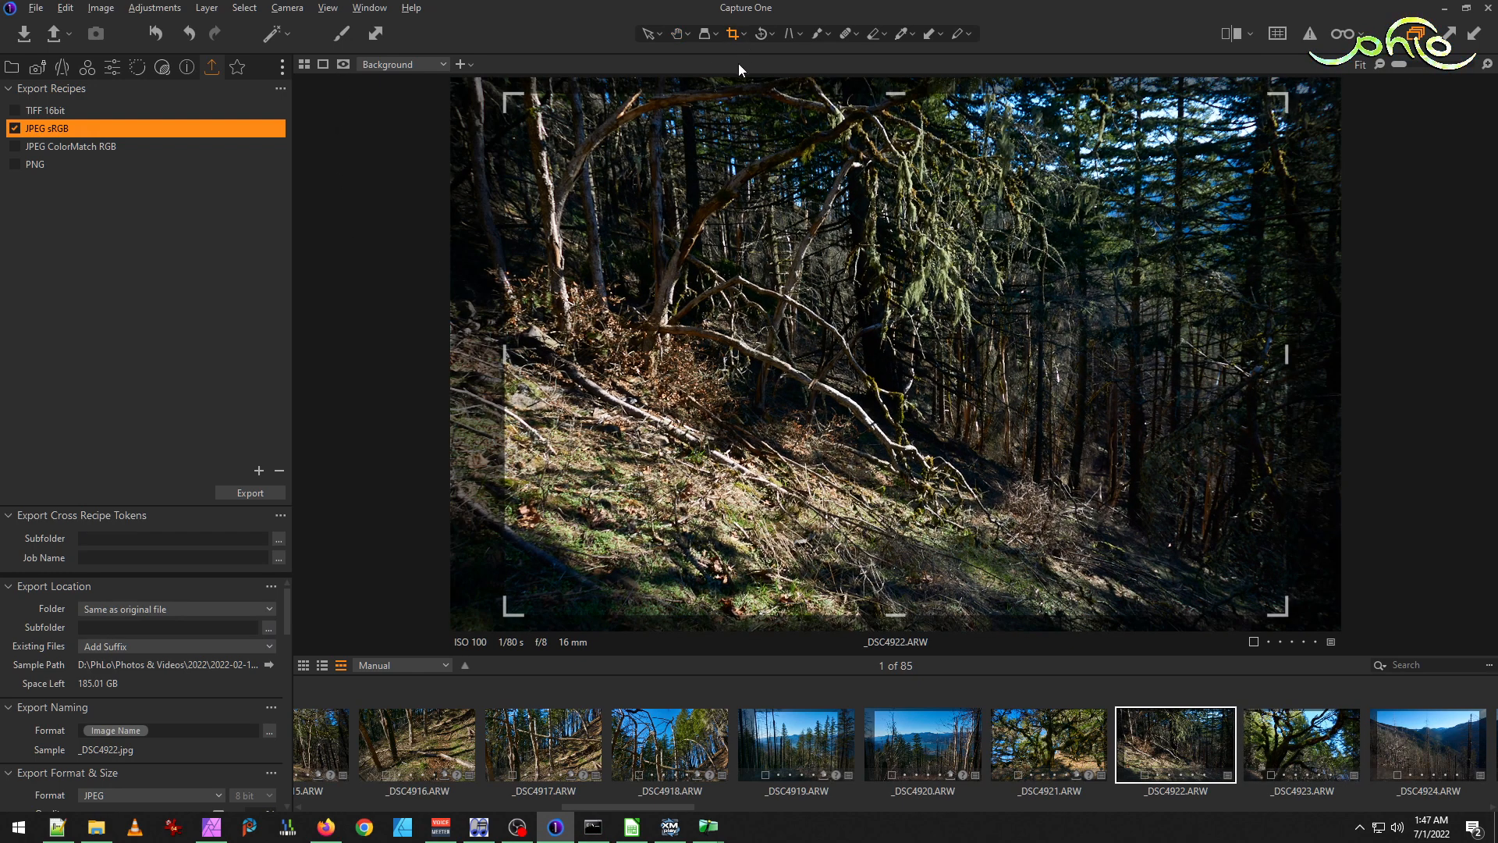
click(745, 35)
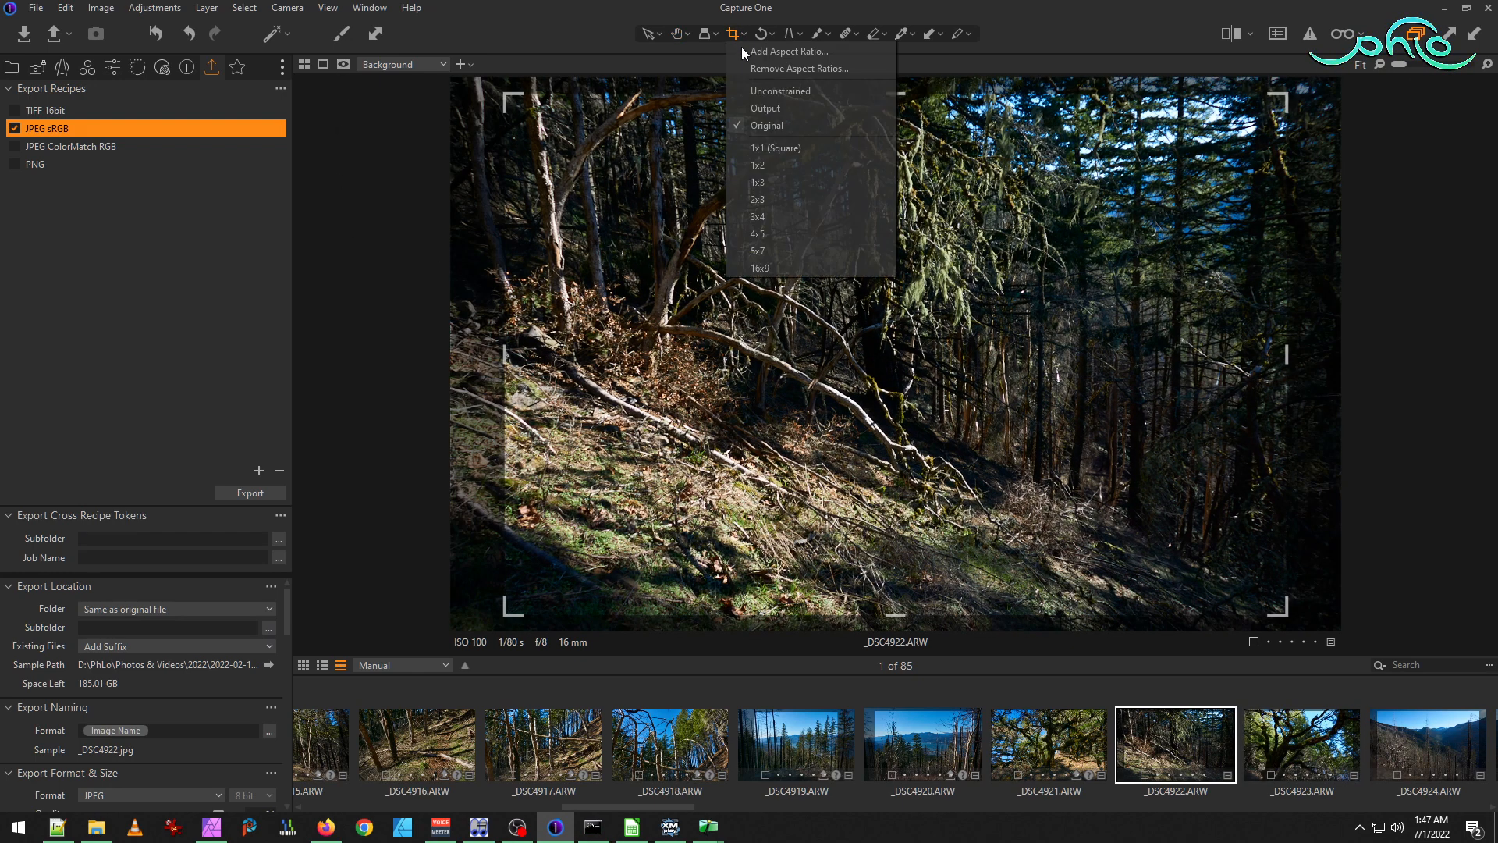
click(784, 91)
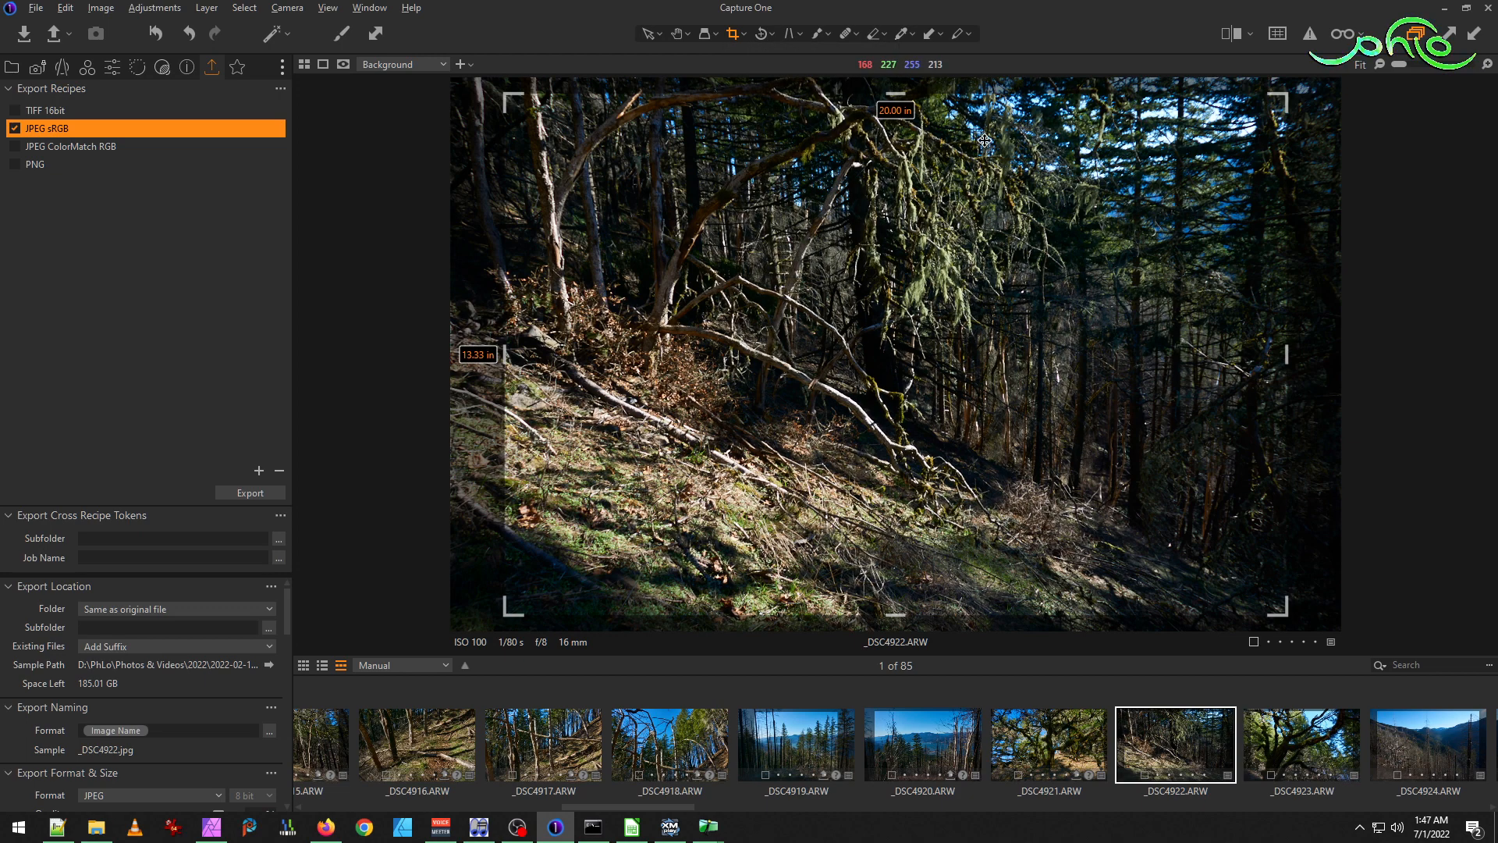
drag(895, 98, 895, 78)
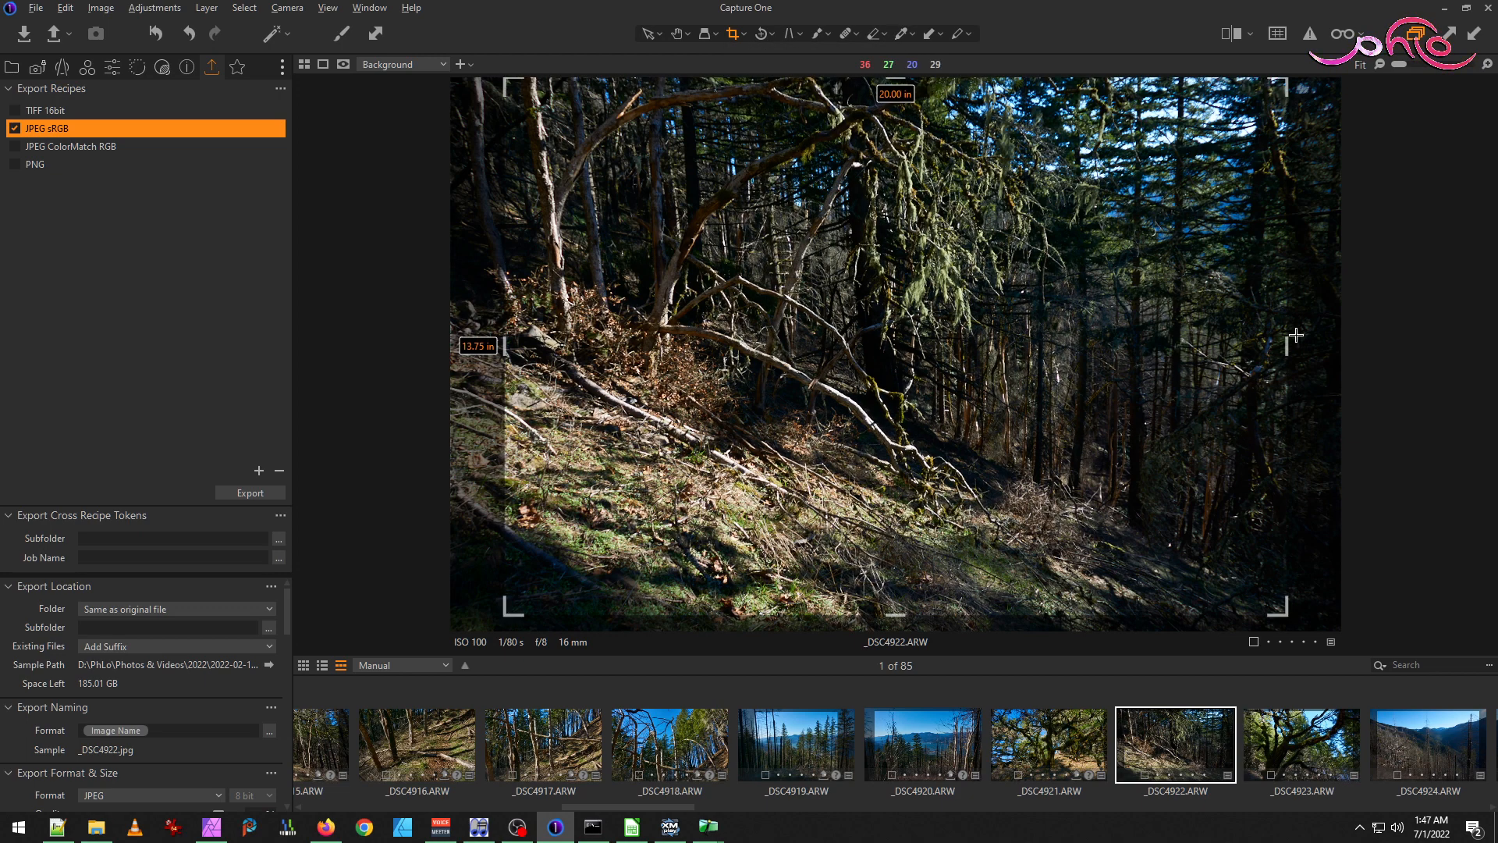
mouse_move(1287, 351)
mouse_down()
mouse_move(1318, 355)
mouse_move(1283, 355)
mouse_up()
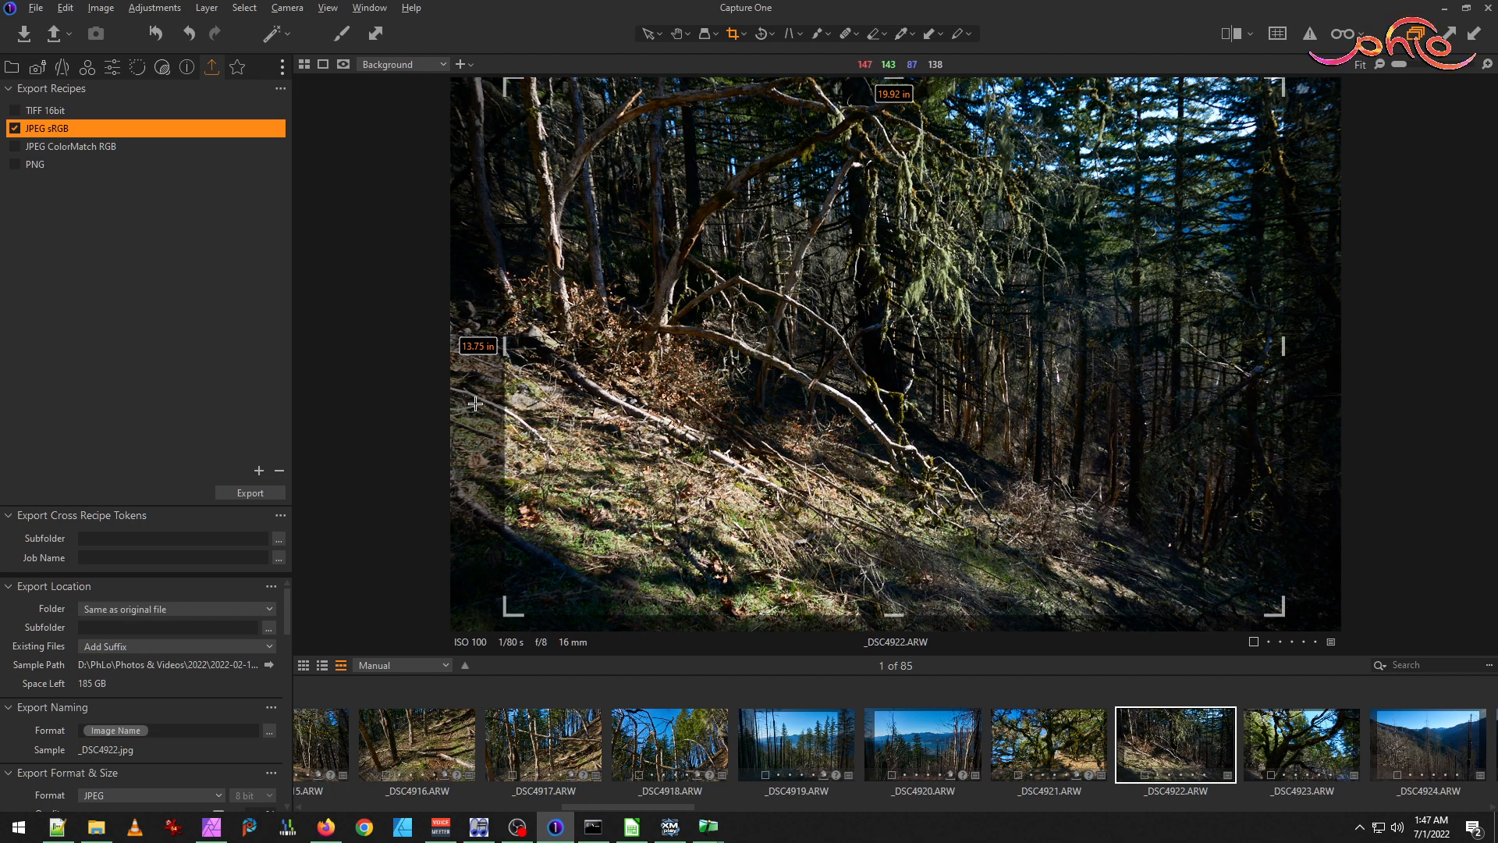
drag(505, 348, 439, 348)
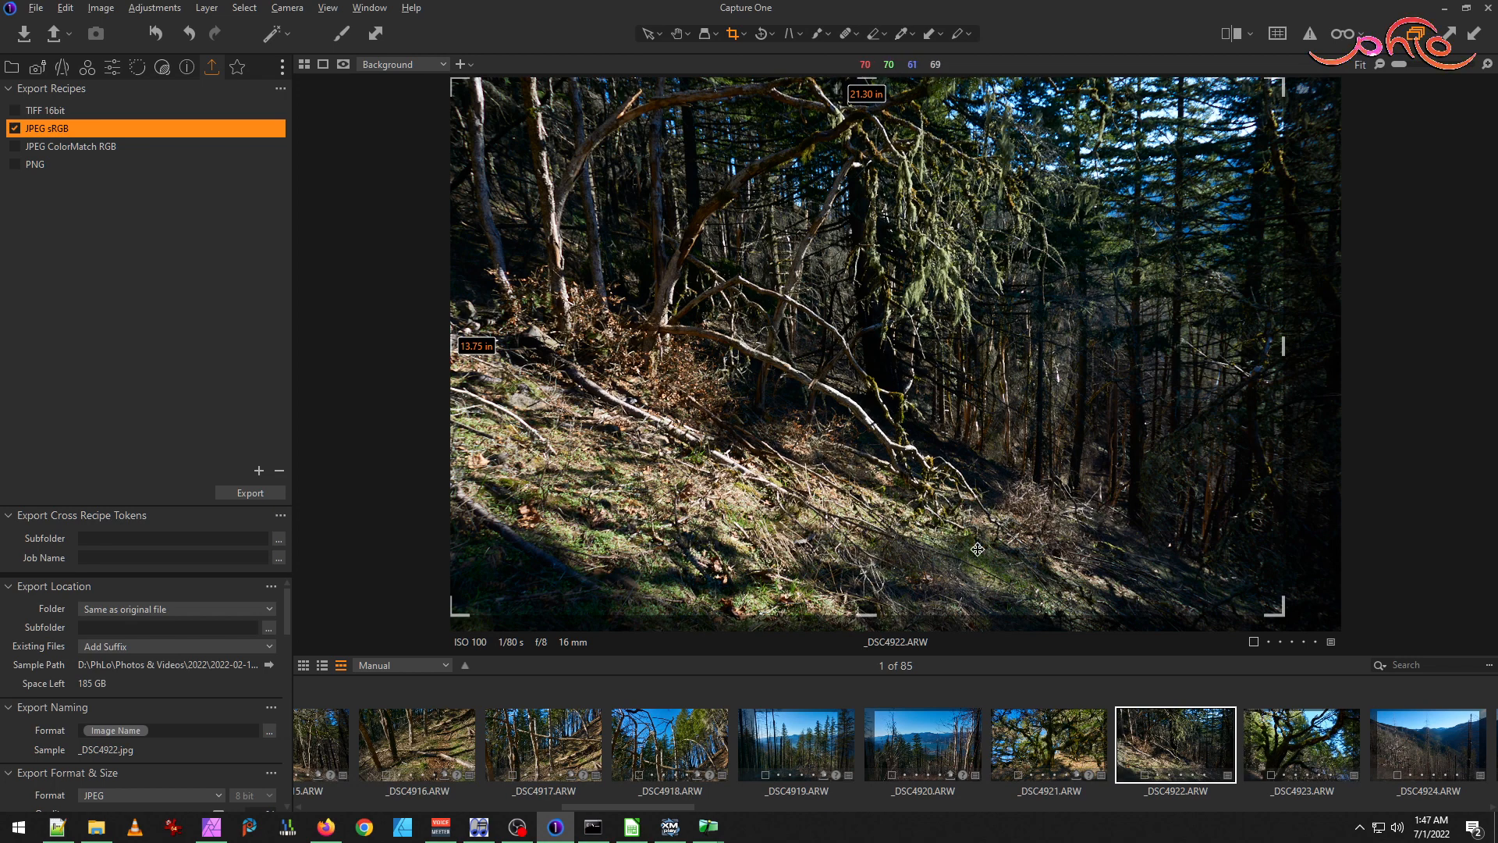
click(677, 34)
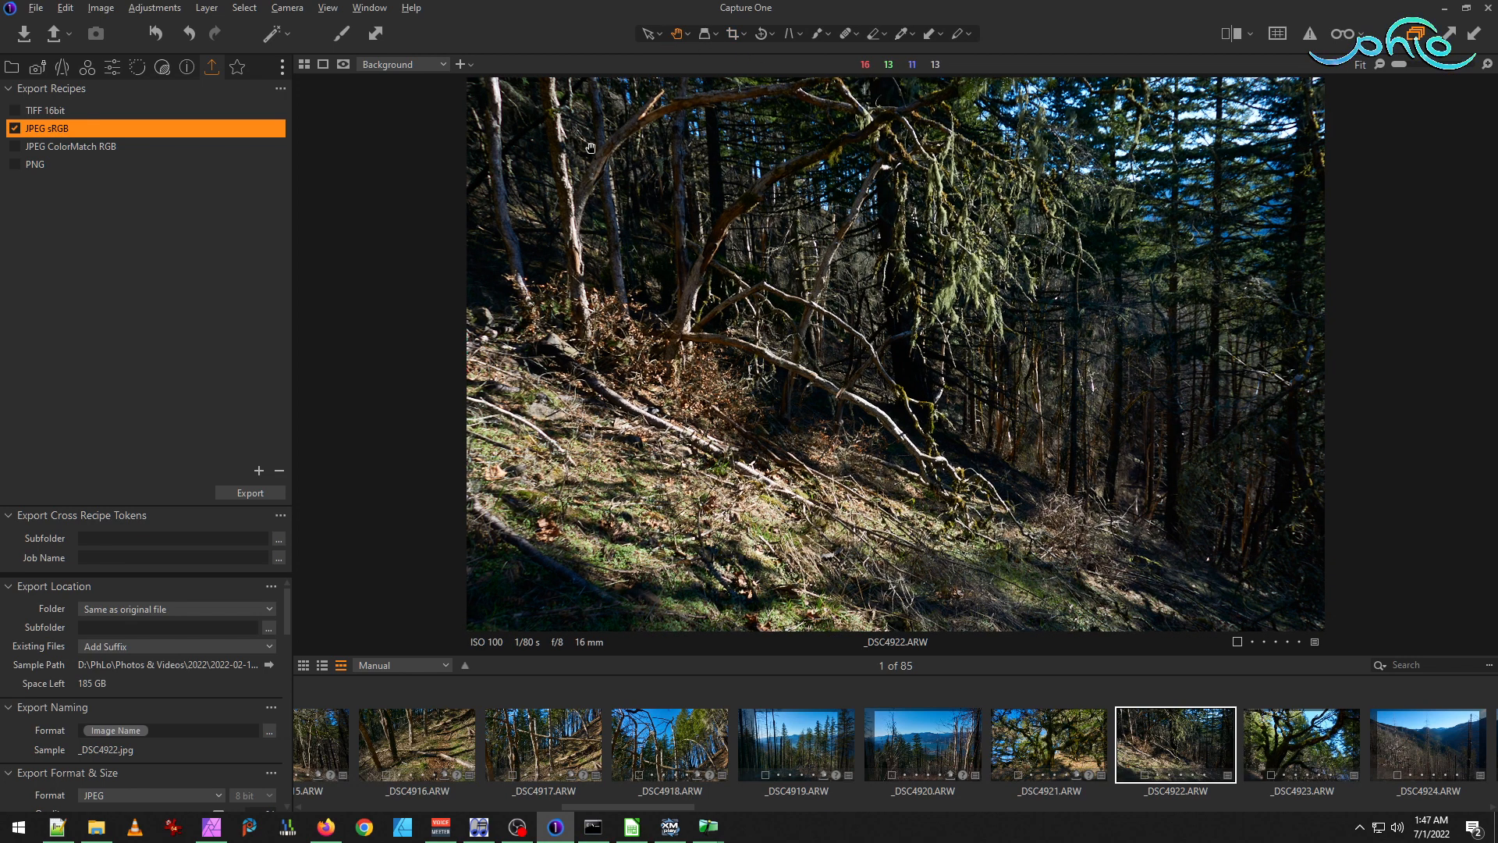
Set the High Dynamic Range values of _DSC4922.ARW to Highlight -41, Shadow 1, White -32 and Black 18.
click(235, 68)
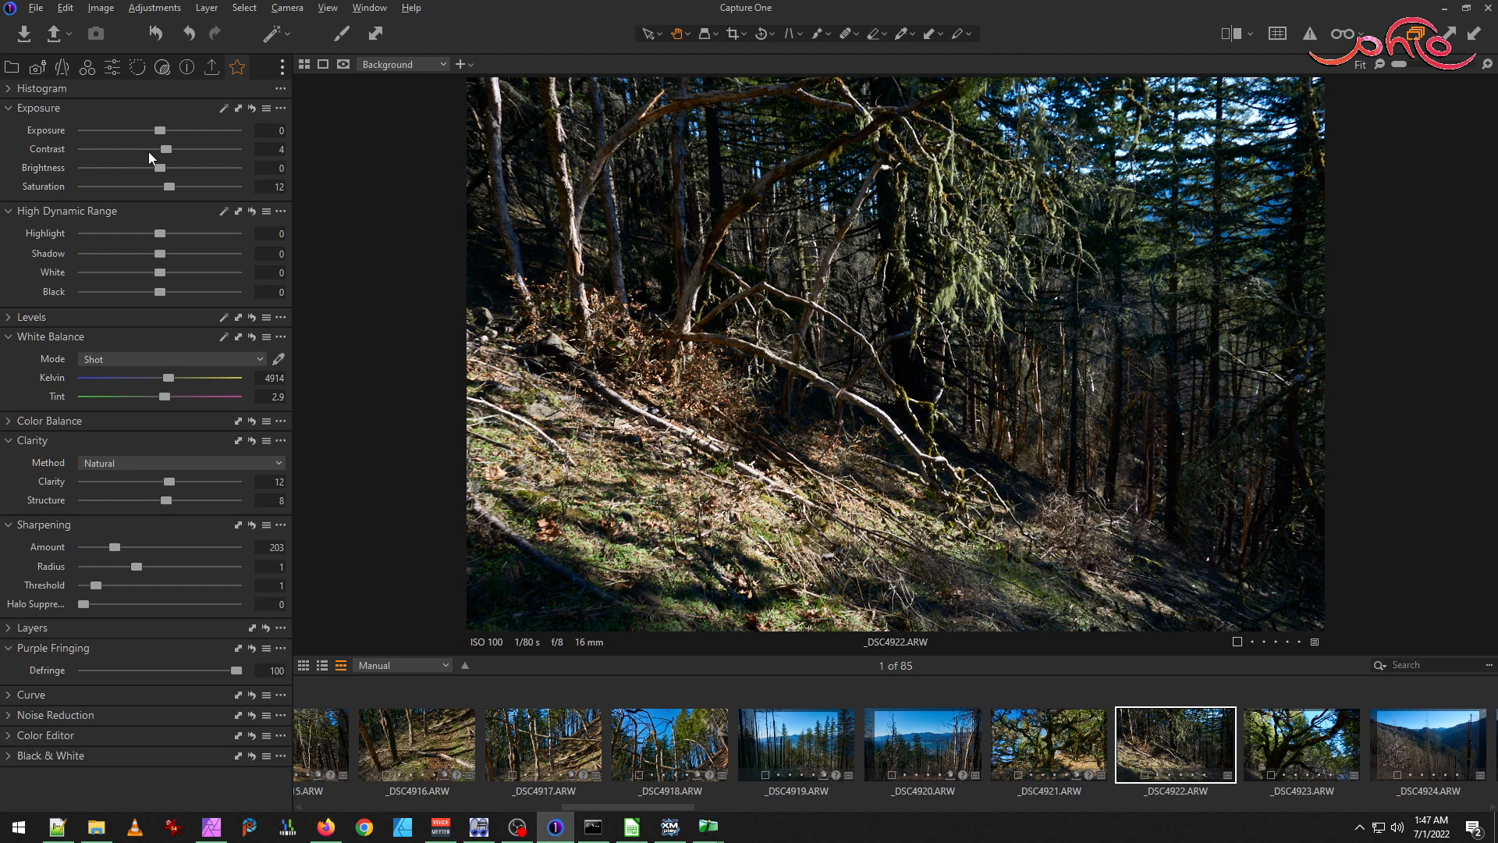
drag(157, 251, 175, 290)
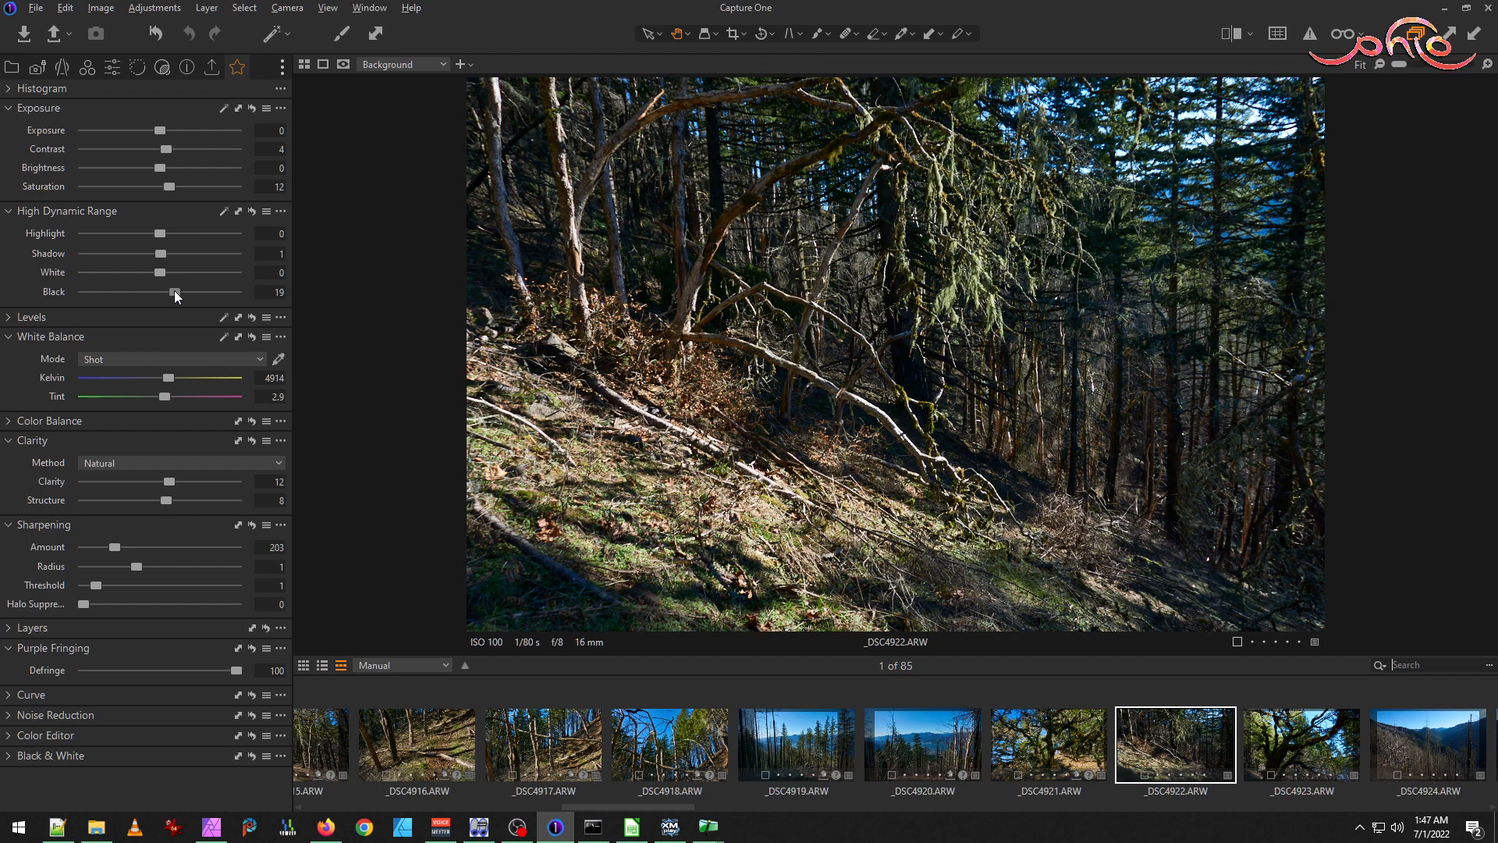
drag(158, 230, 105, 228)
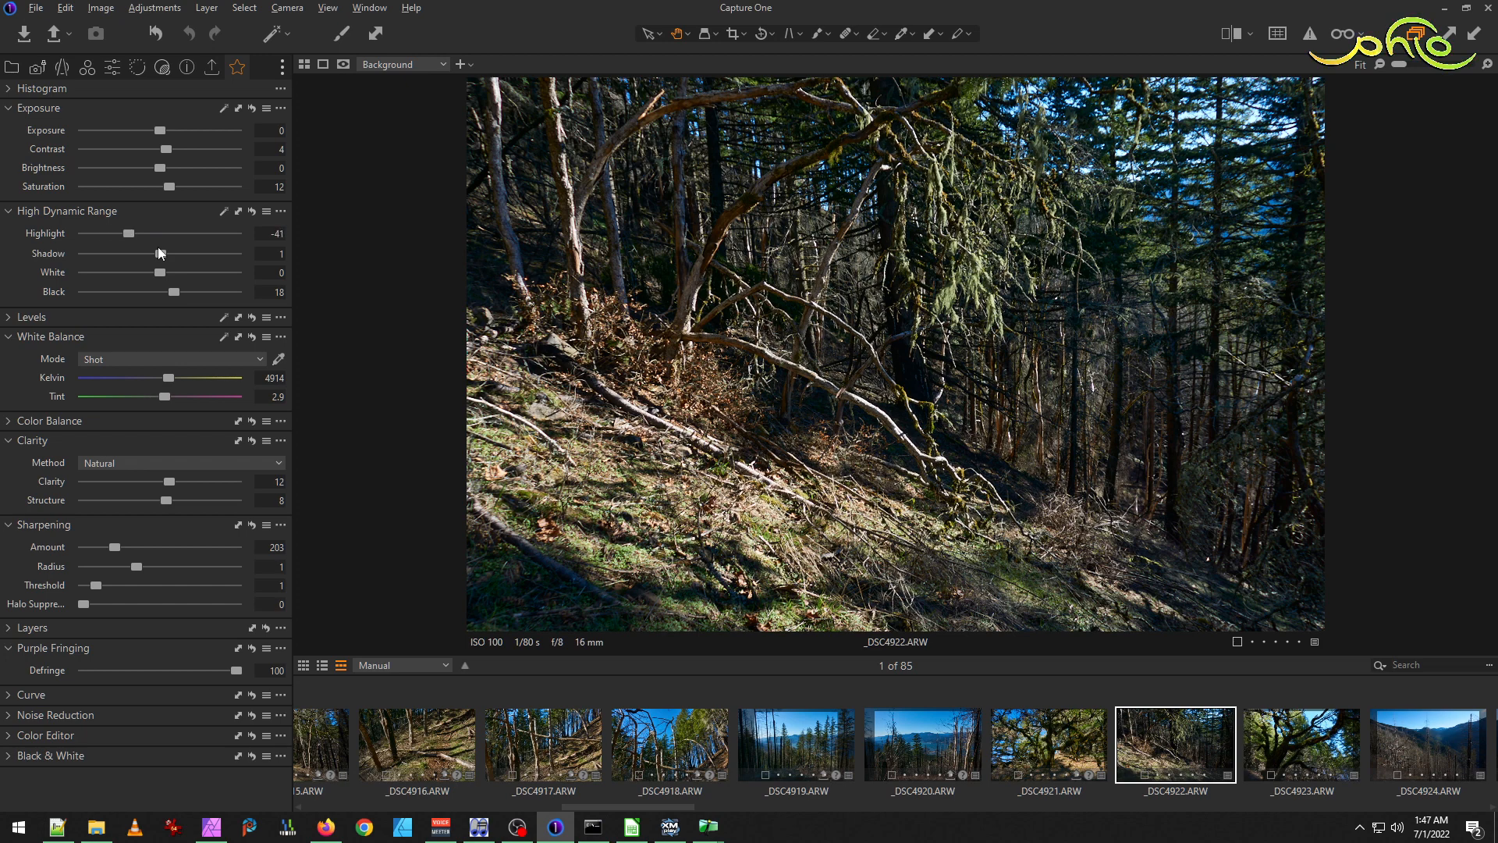
drag(161, 273, 142, 272)
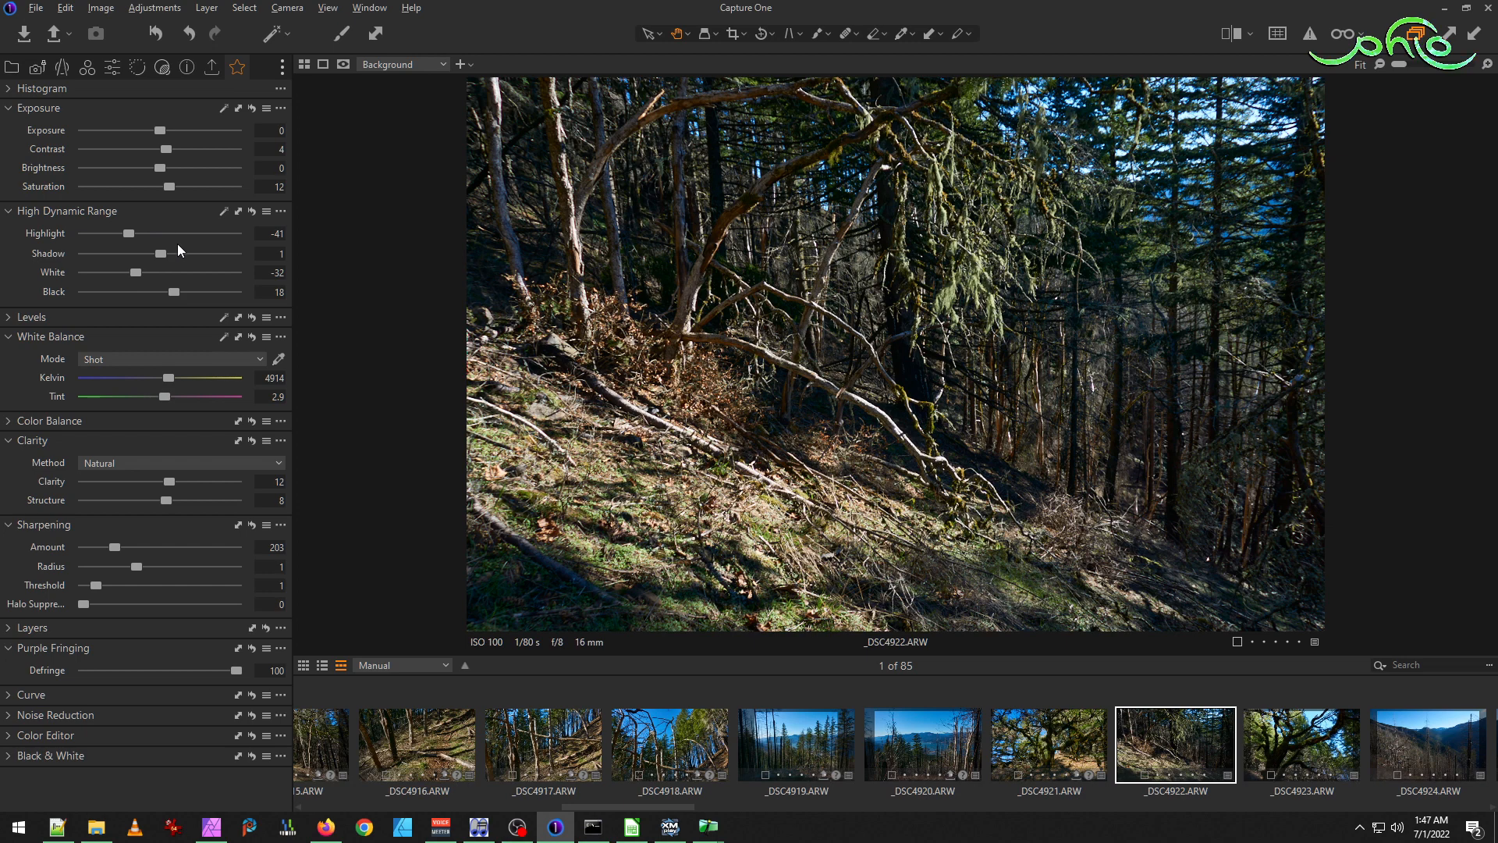
Set Saturation to 18, Clarity to 22 and Brightness to -3 for _DSC4922.ARW.
drag(169, 188, 177, 188)
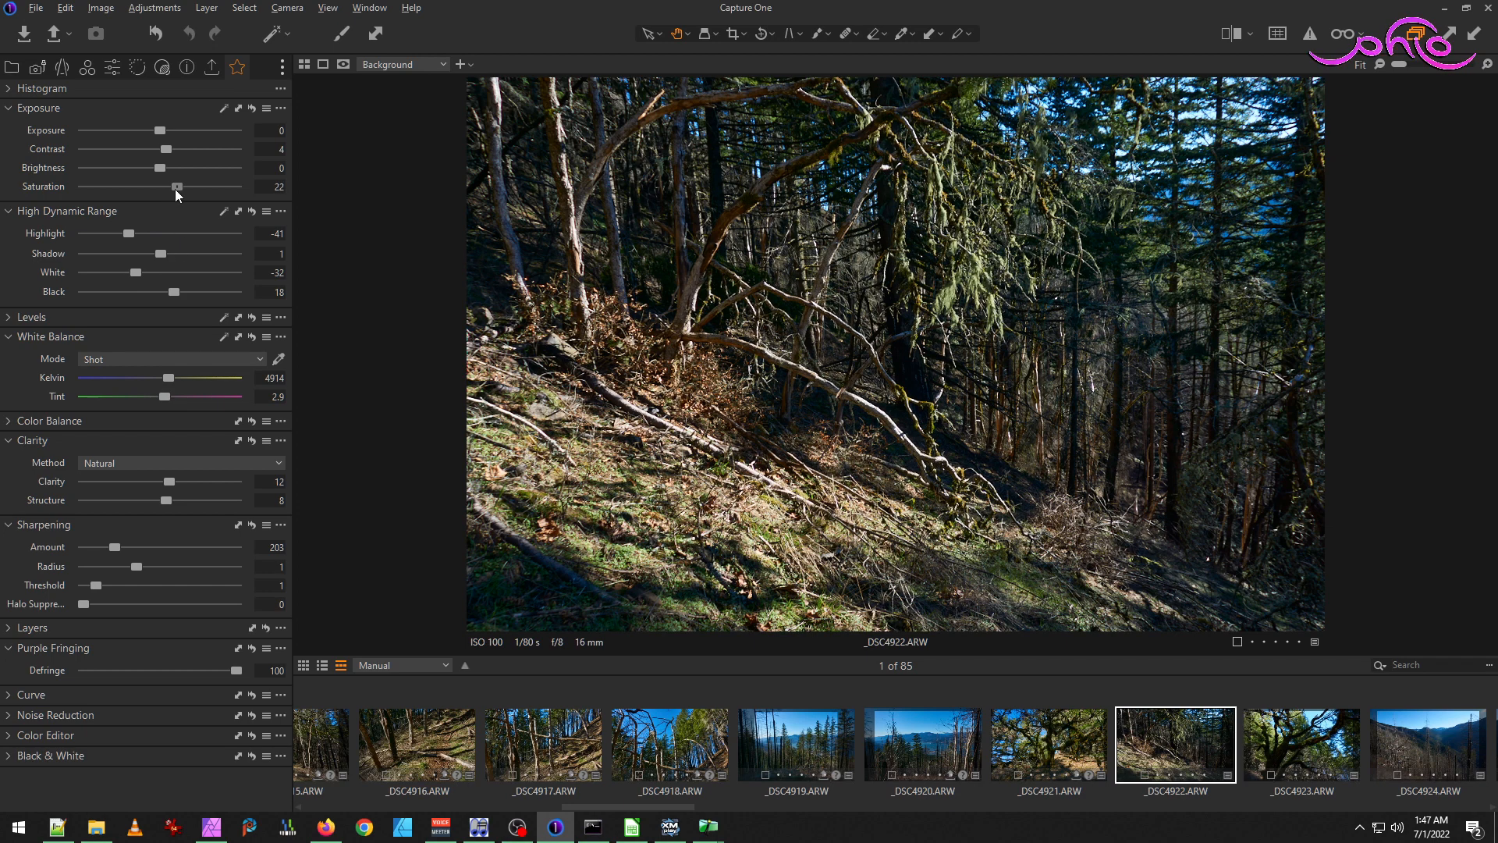
drag(175, 189, 171, 189)
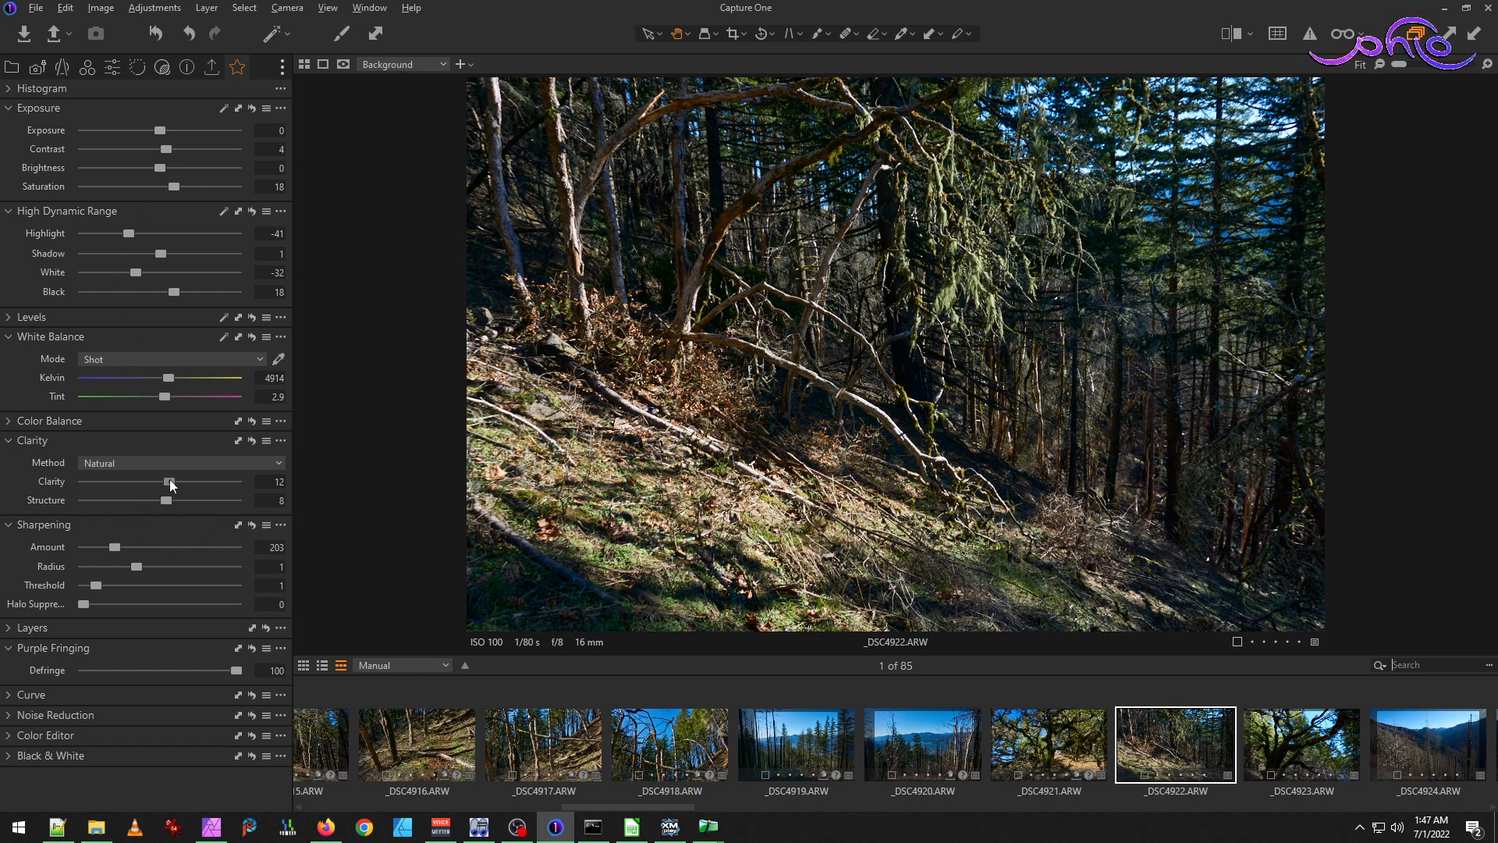
drag(172, 478, 178, 478)
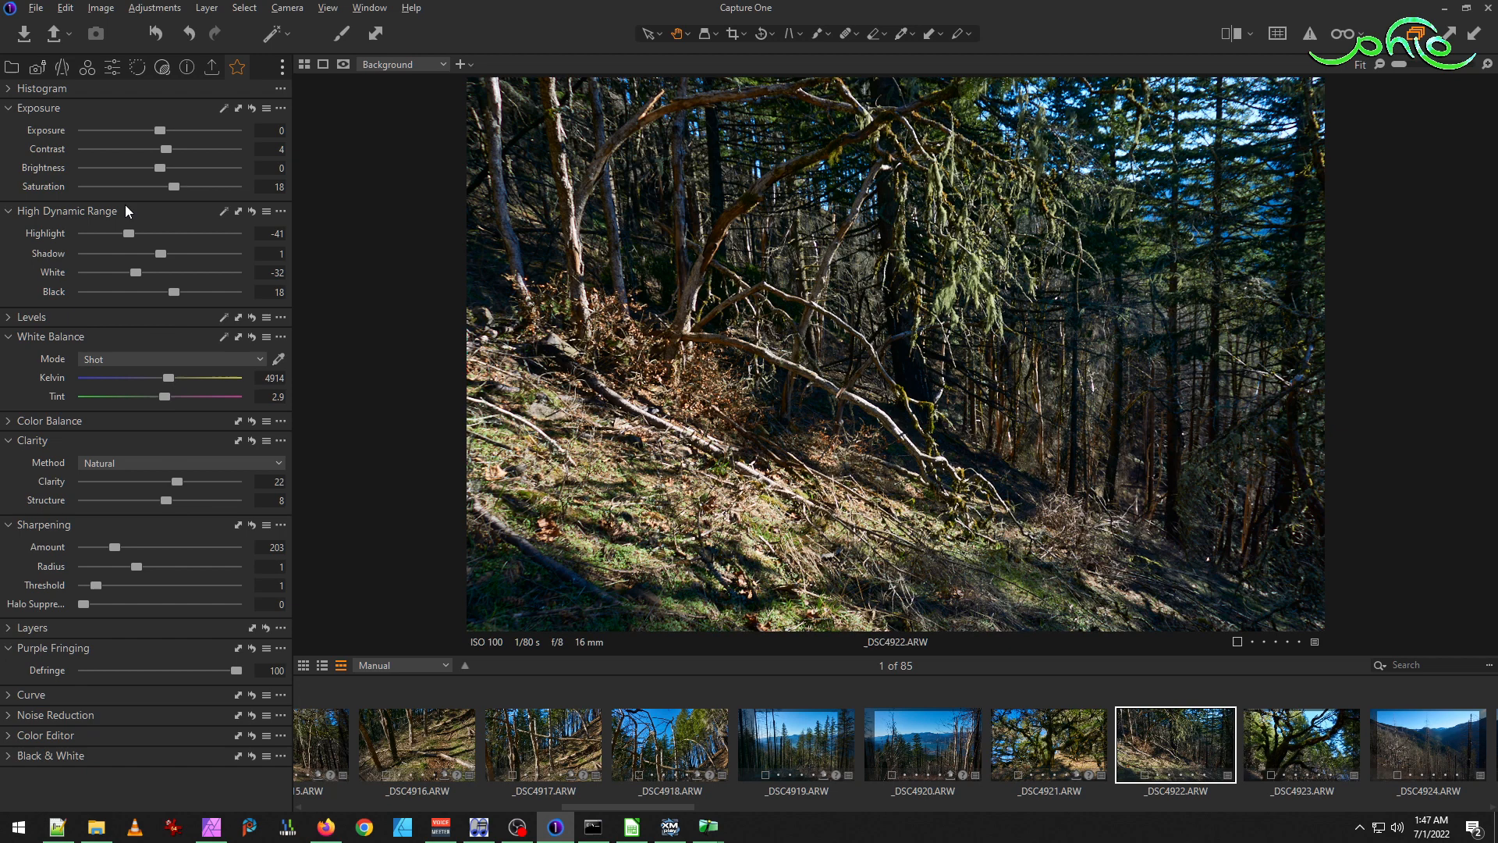
drag(160, 166, 156, 167)
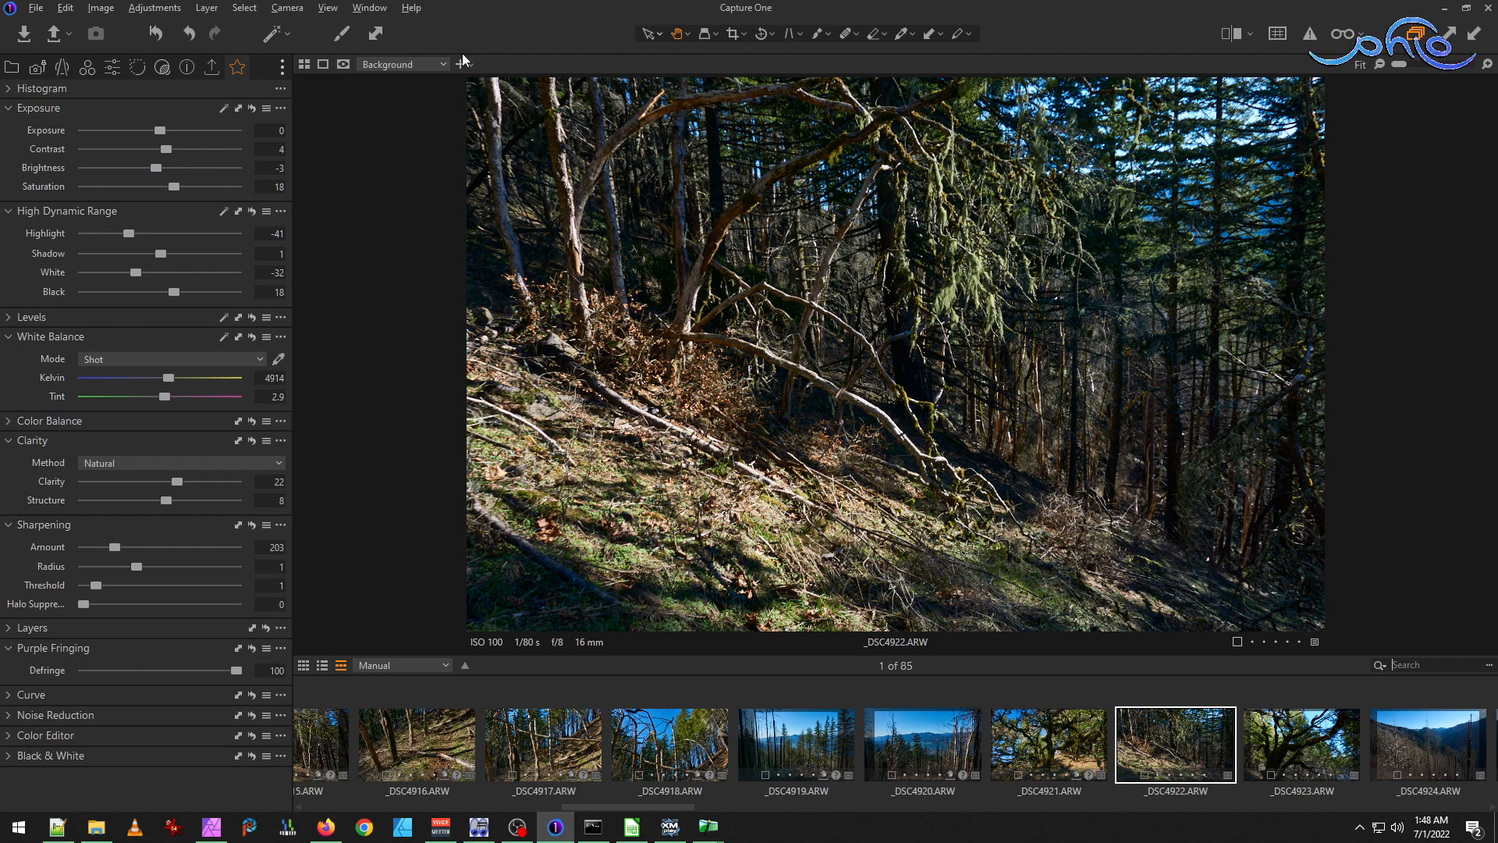
Export _DSC4922.ARW with the JPEG sRGB recipe, and compare the exported JPEG with its raw file in IrfanView.
click(212, 67)
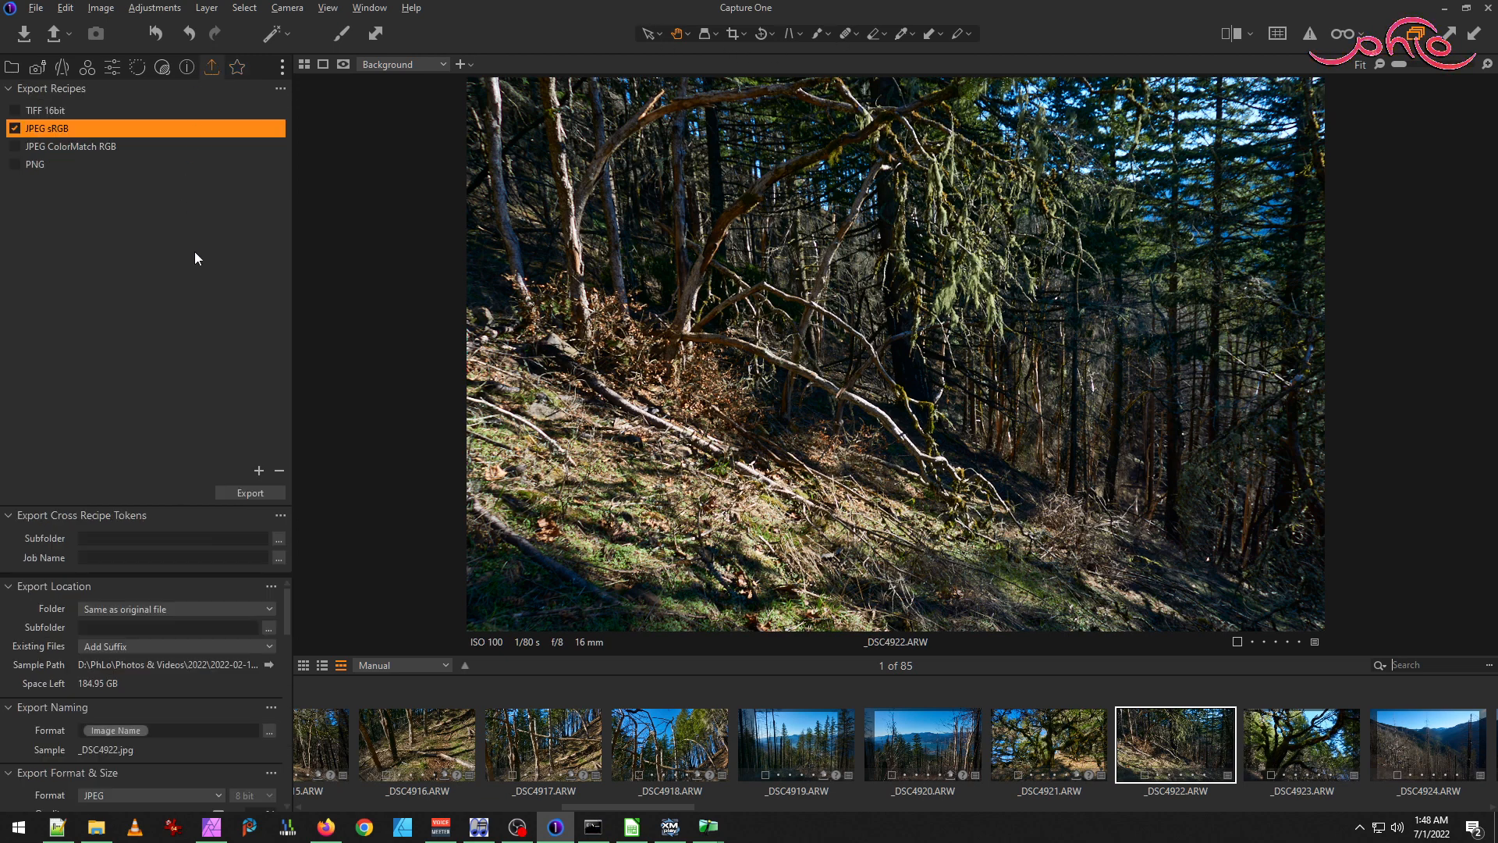
click(259, 494)
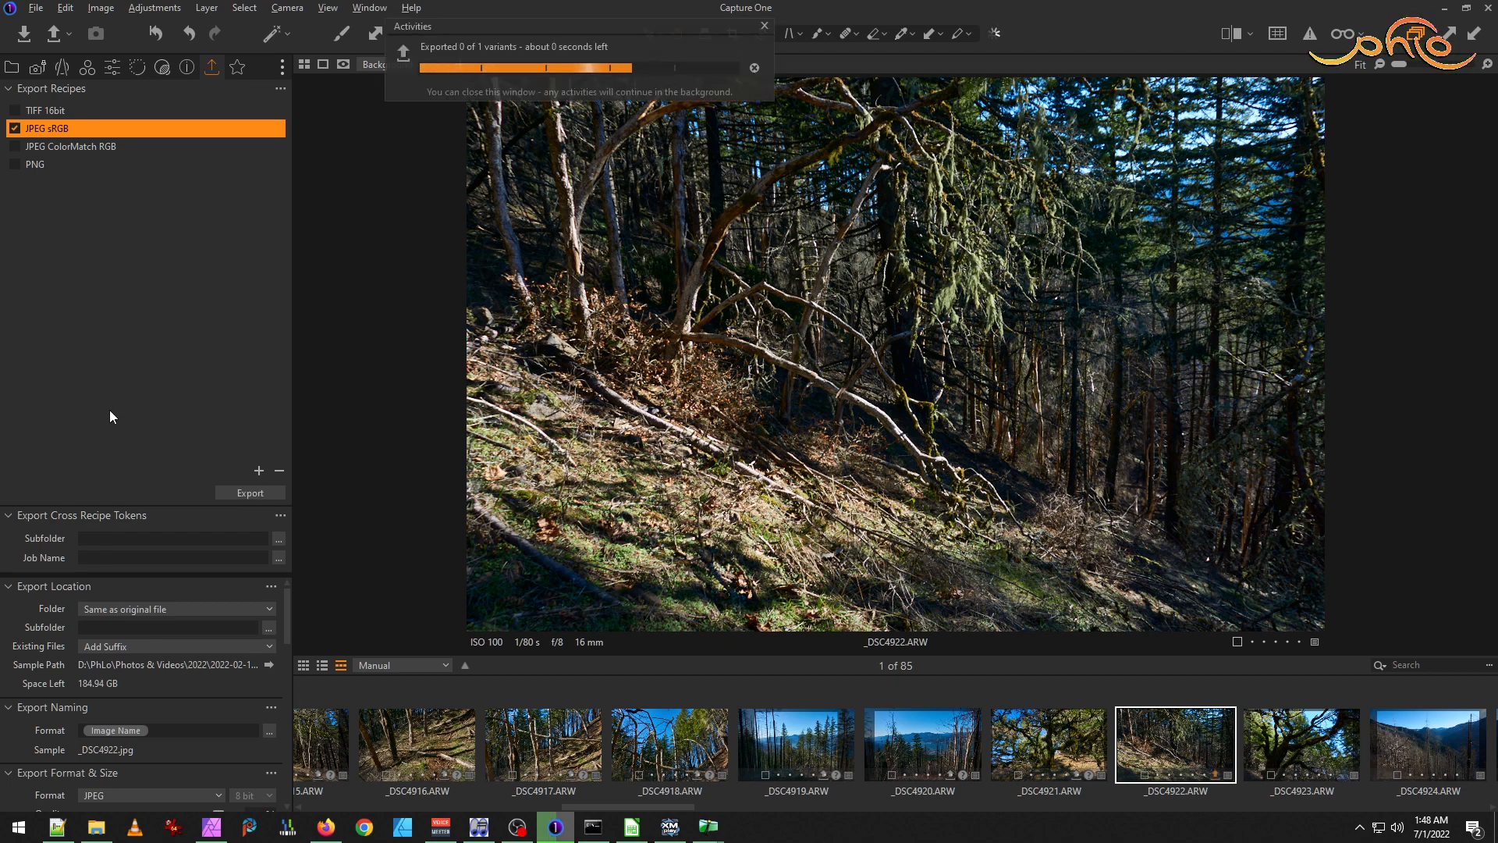
click(95, 827)
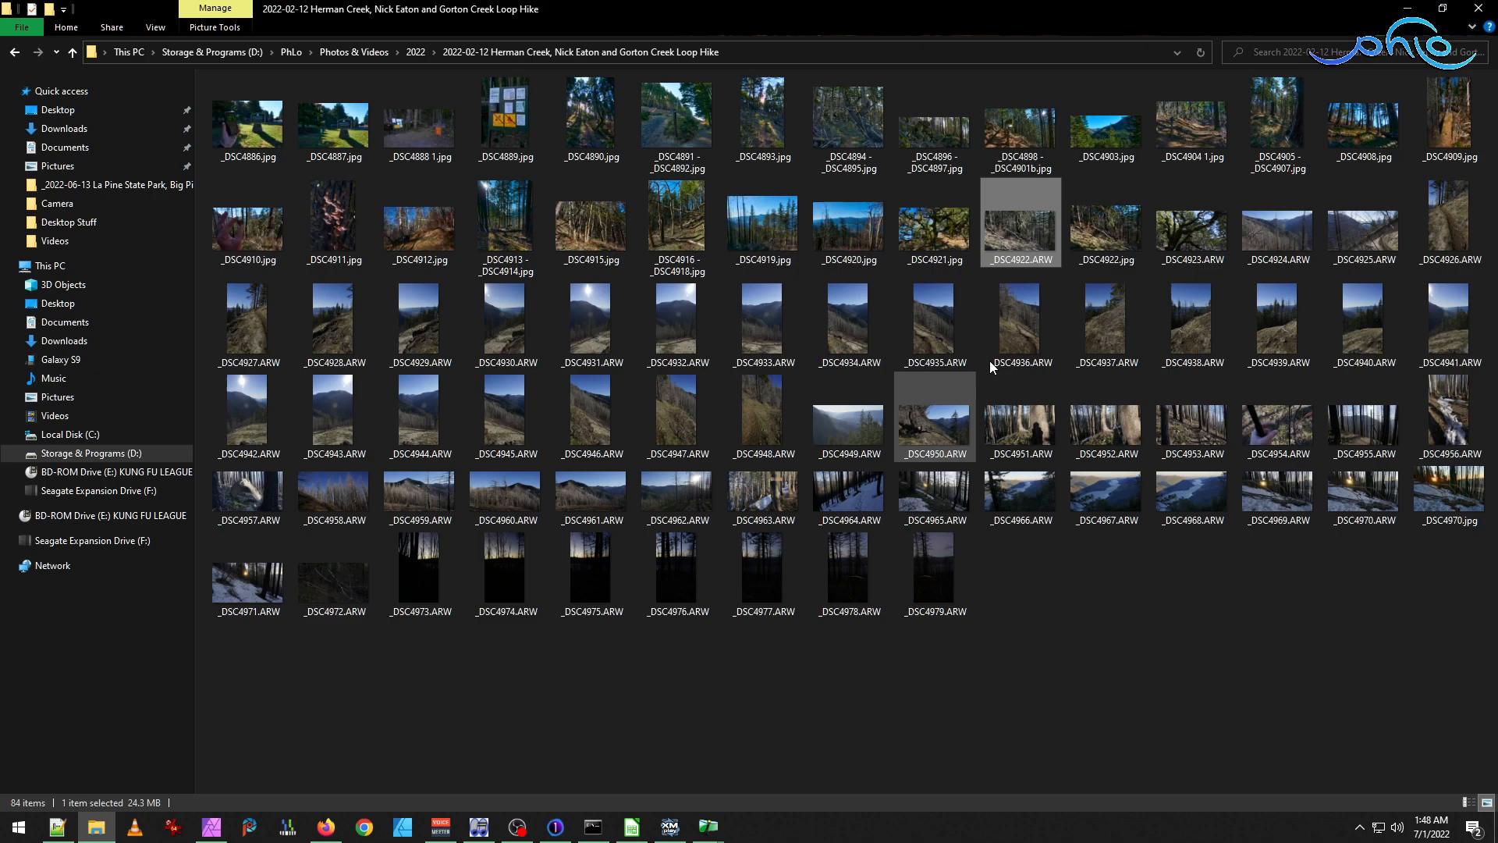
double_click(1022, 234)
key(Right)
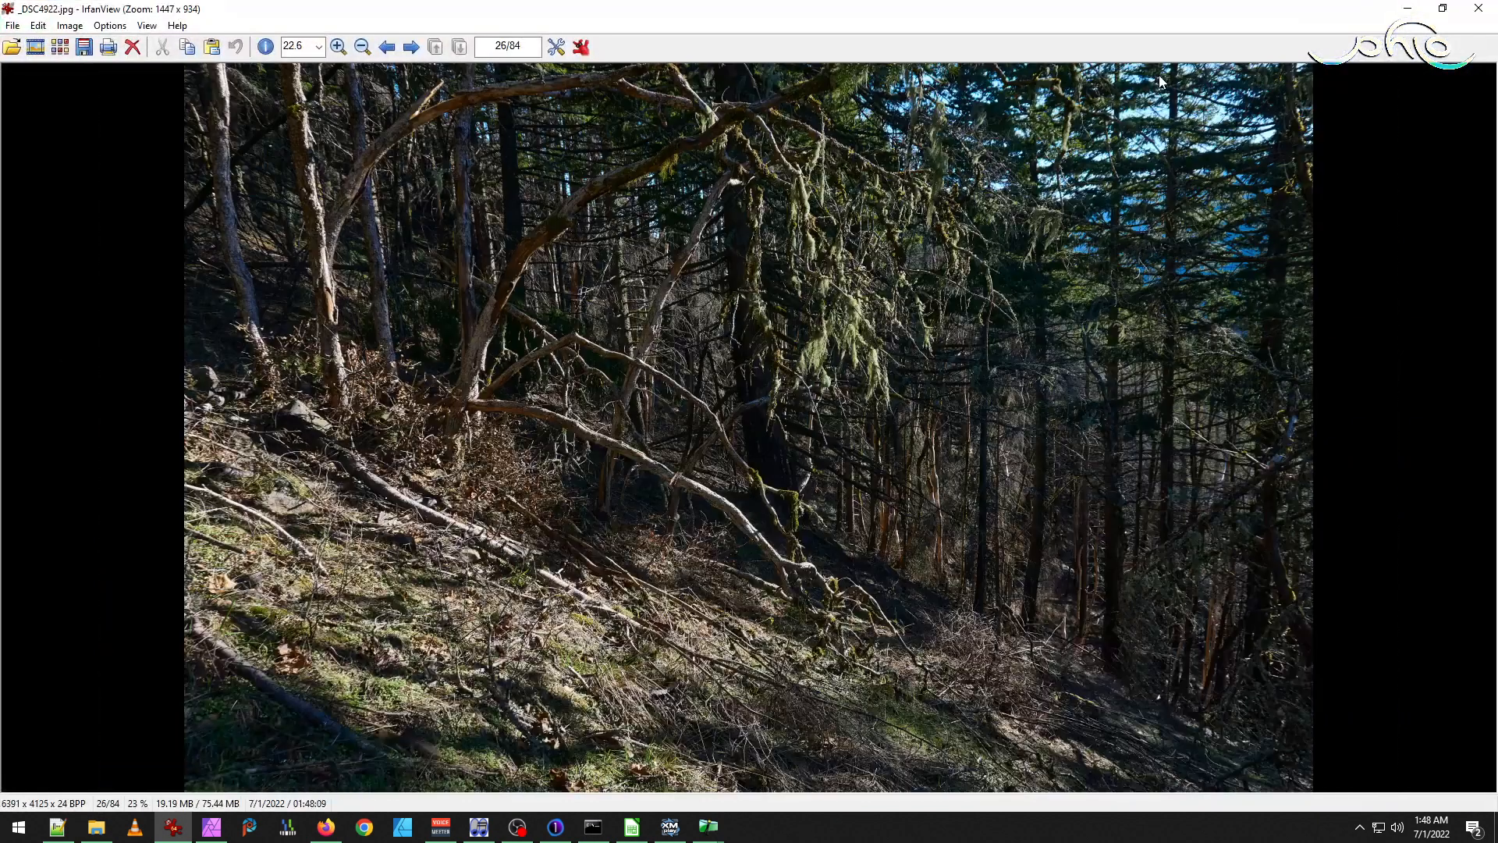
key(Left)
key(Right)
key(Right)
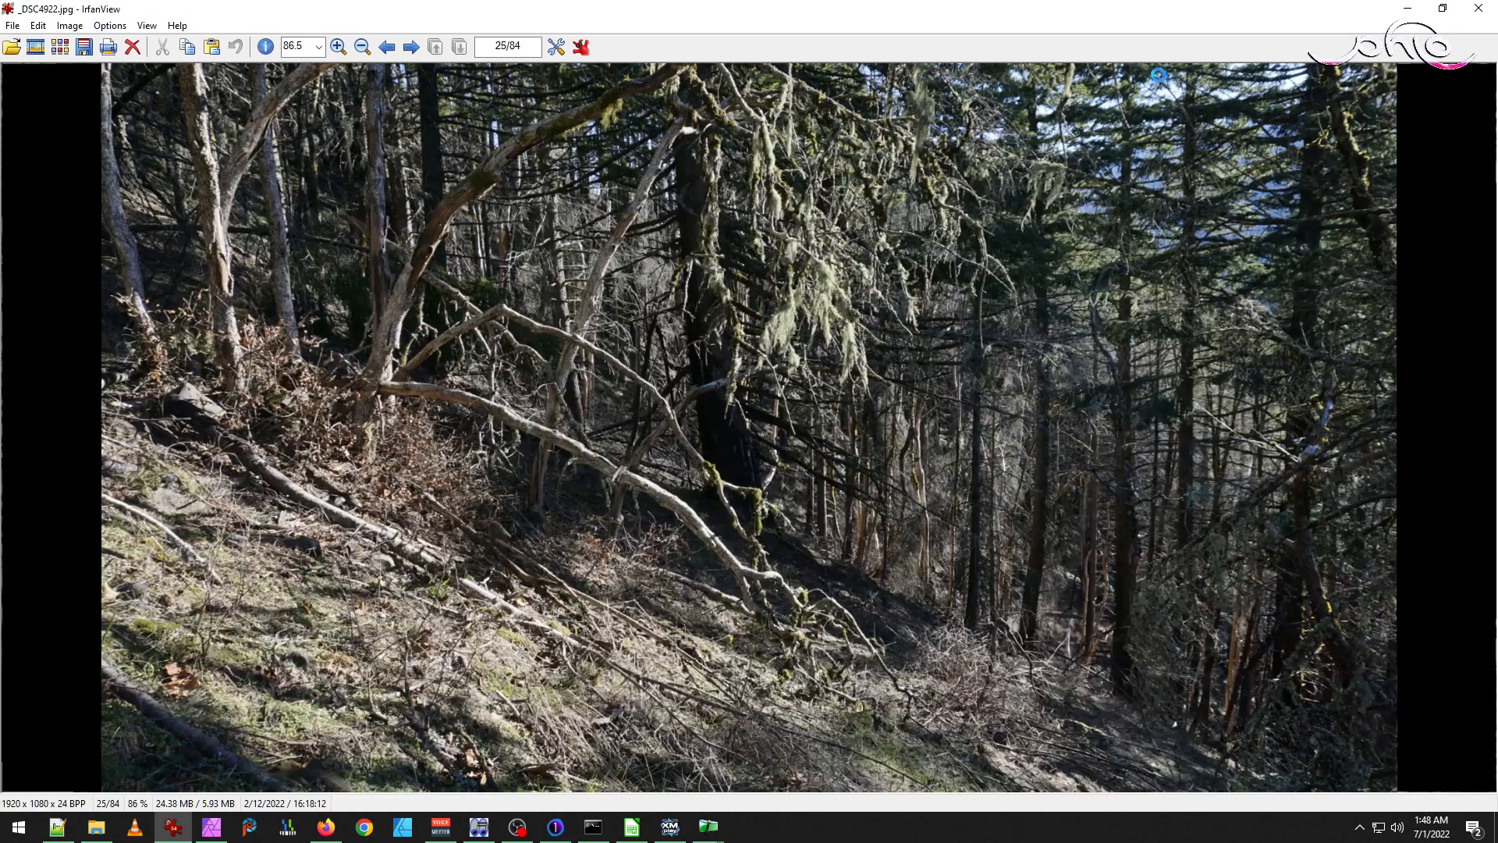
Compare the two versions once more, and delete the raw file _DSC4922.ARW.
key(Left)
key(Right)
key(Escape)
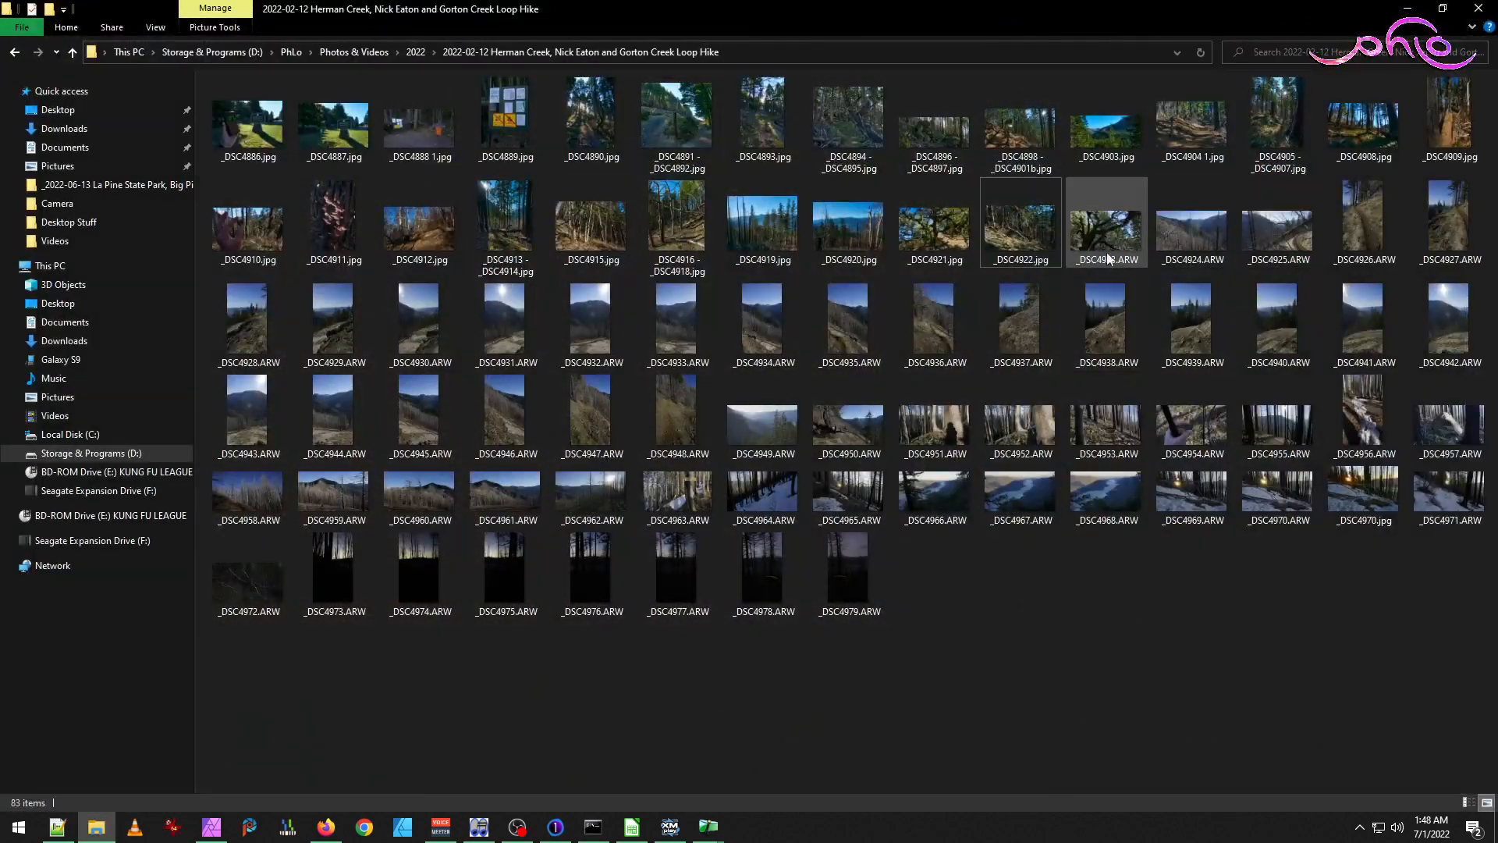
Switch to Capture One, select _DSC4923.ARW, and enlarge its crop to about 20.83 by 13.89 in.
click(556, 826)
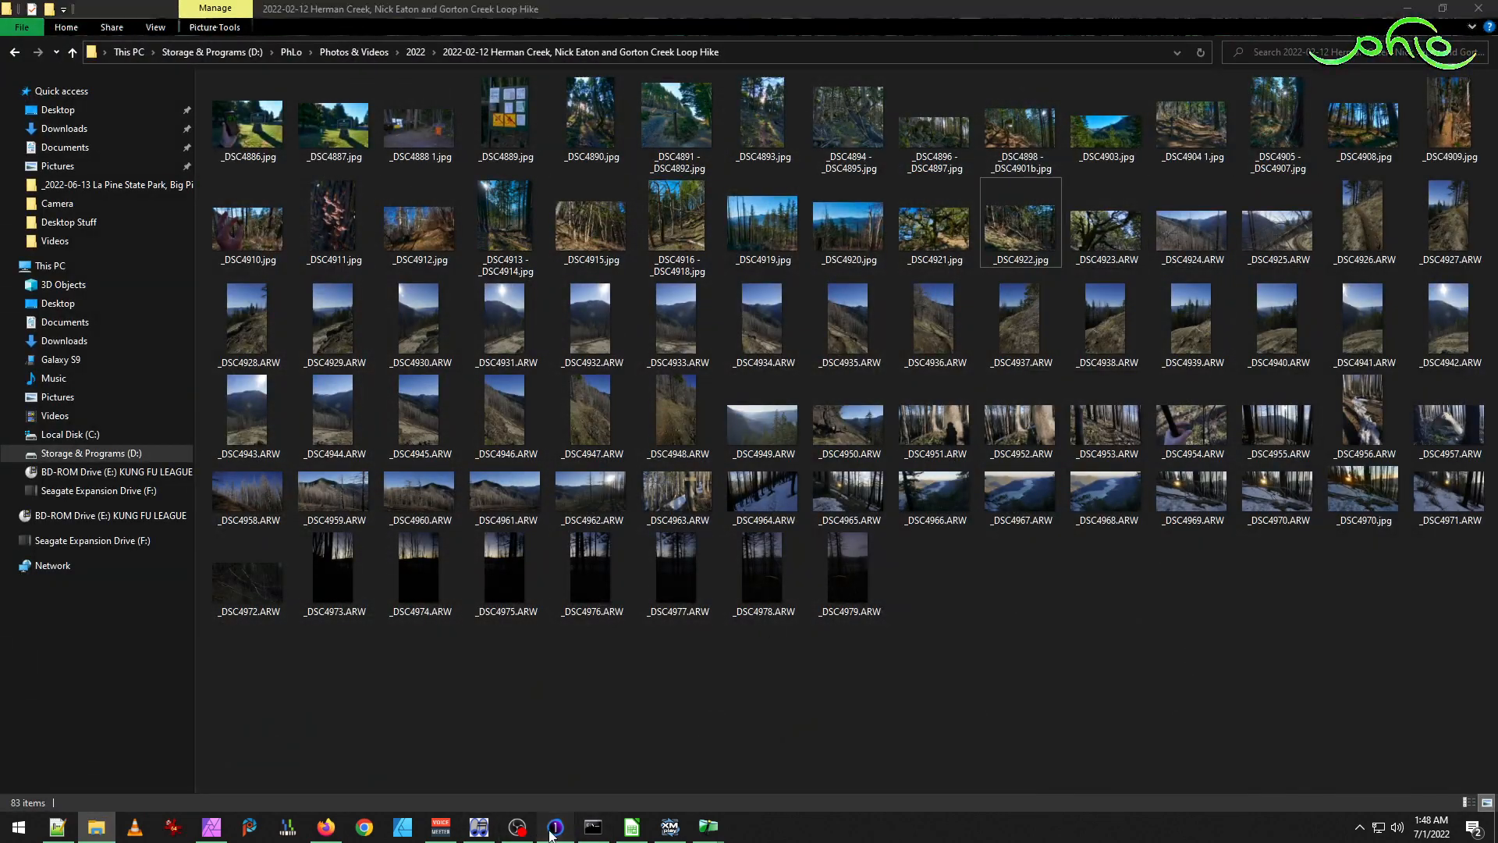
click(1272, 746)
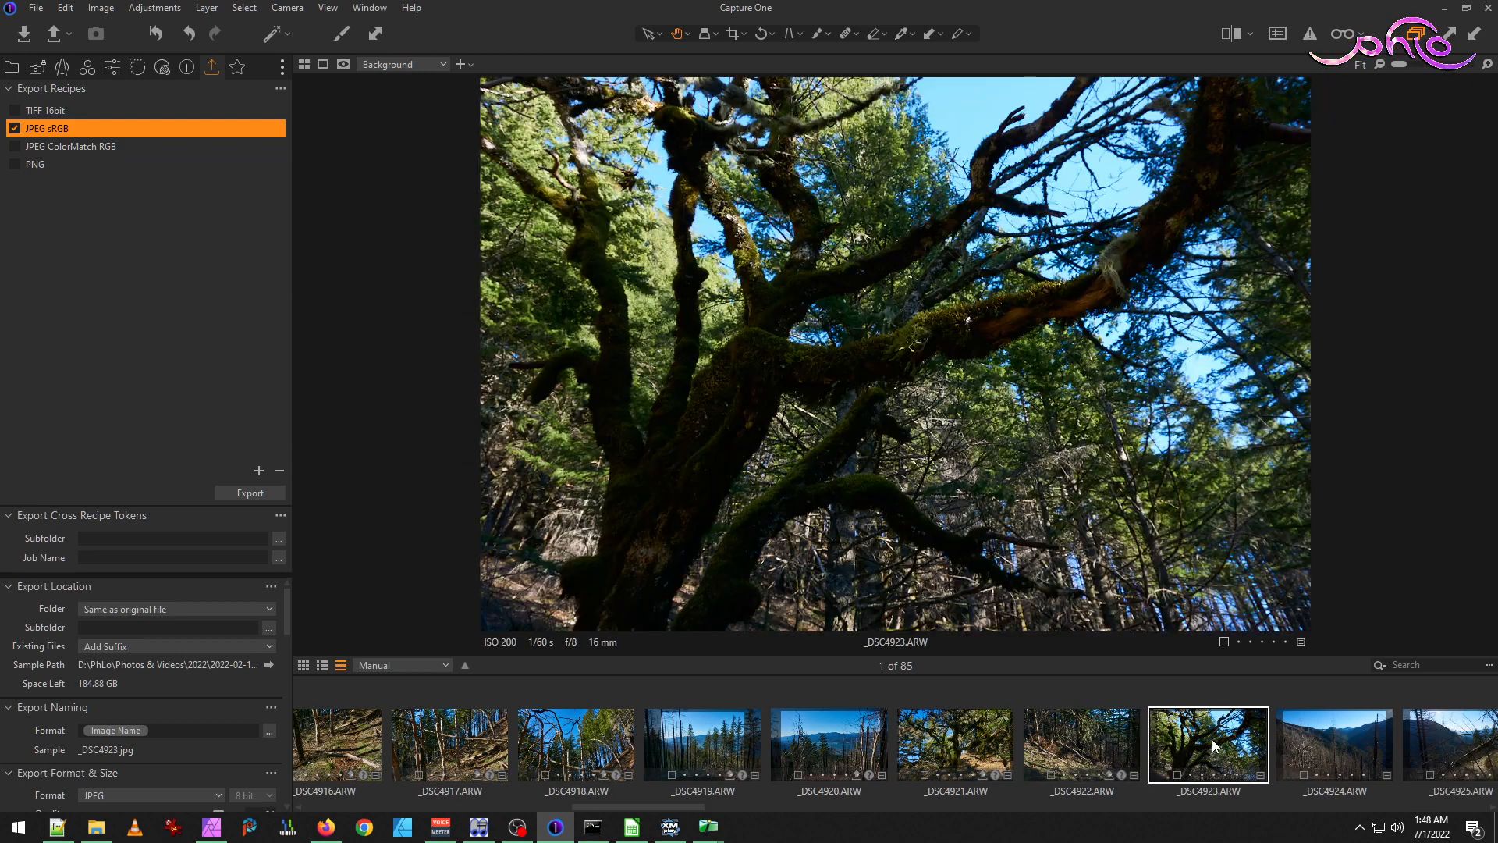
click(738, 33)
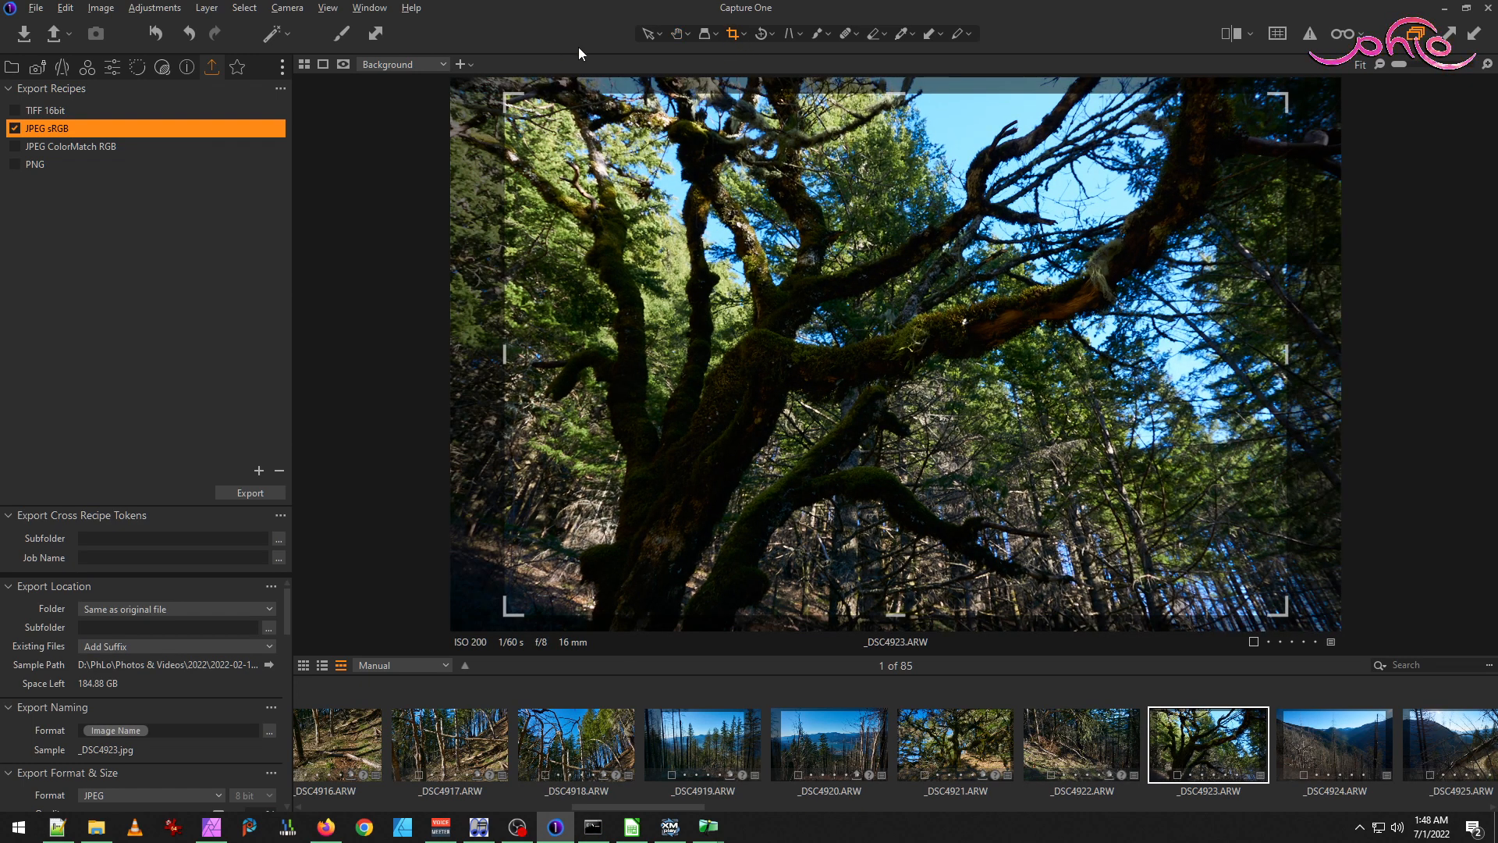
drag(505, 364, 472, 363)
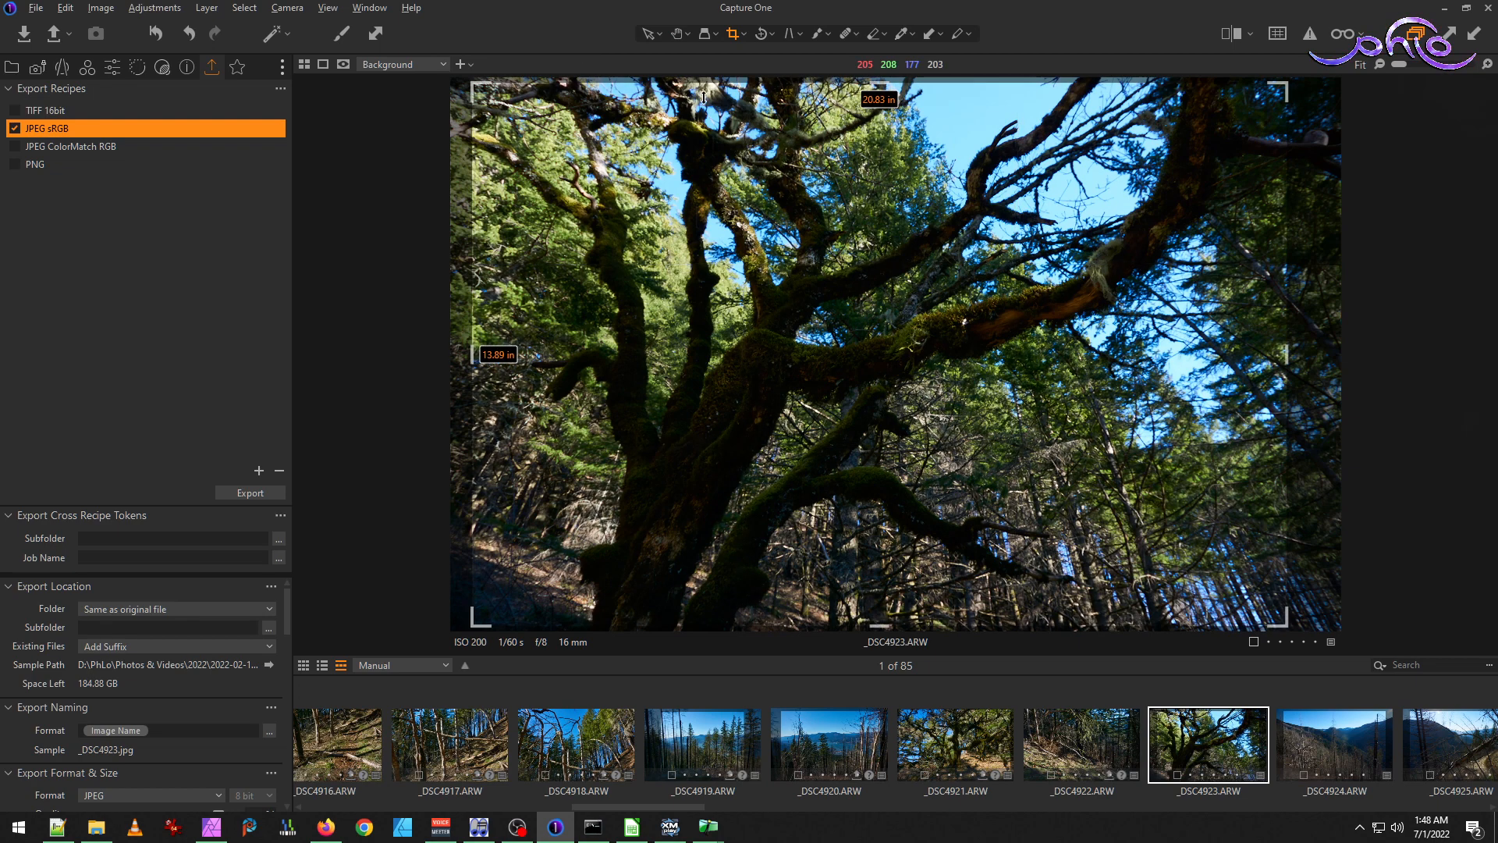
Enlarge the crop of _DSC4923.ARW to nearly the full frame, about 14.17 in high, using the Unconstrained aspect ratio.
click(743, 35)
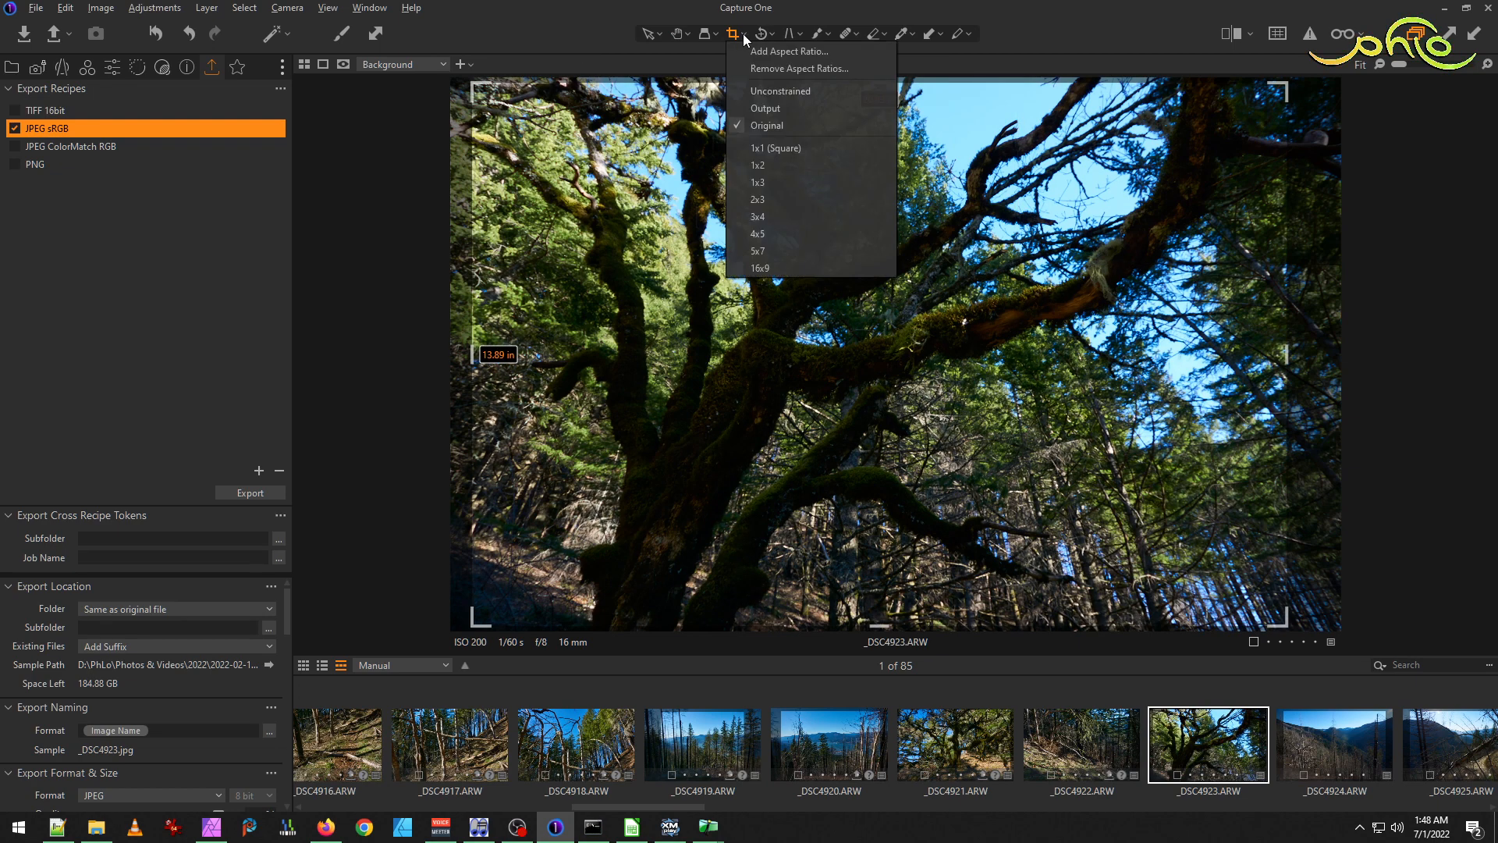
click(787, 91)
drag(1295, 360, 1336, 358)
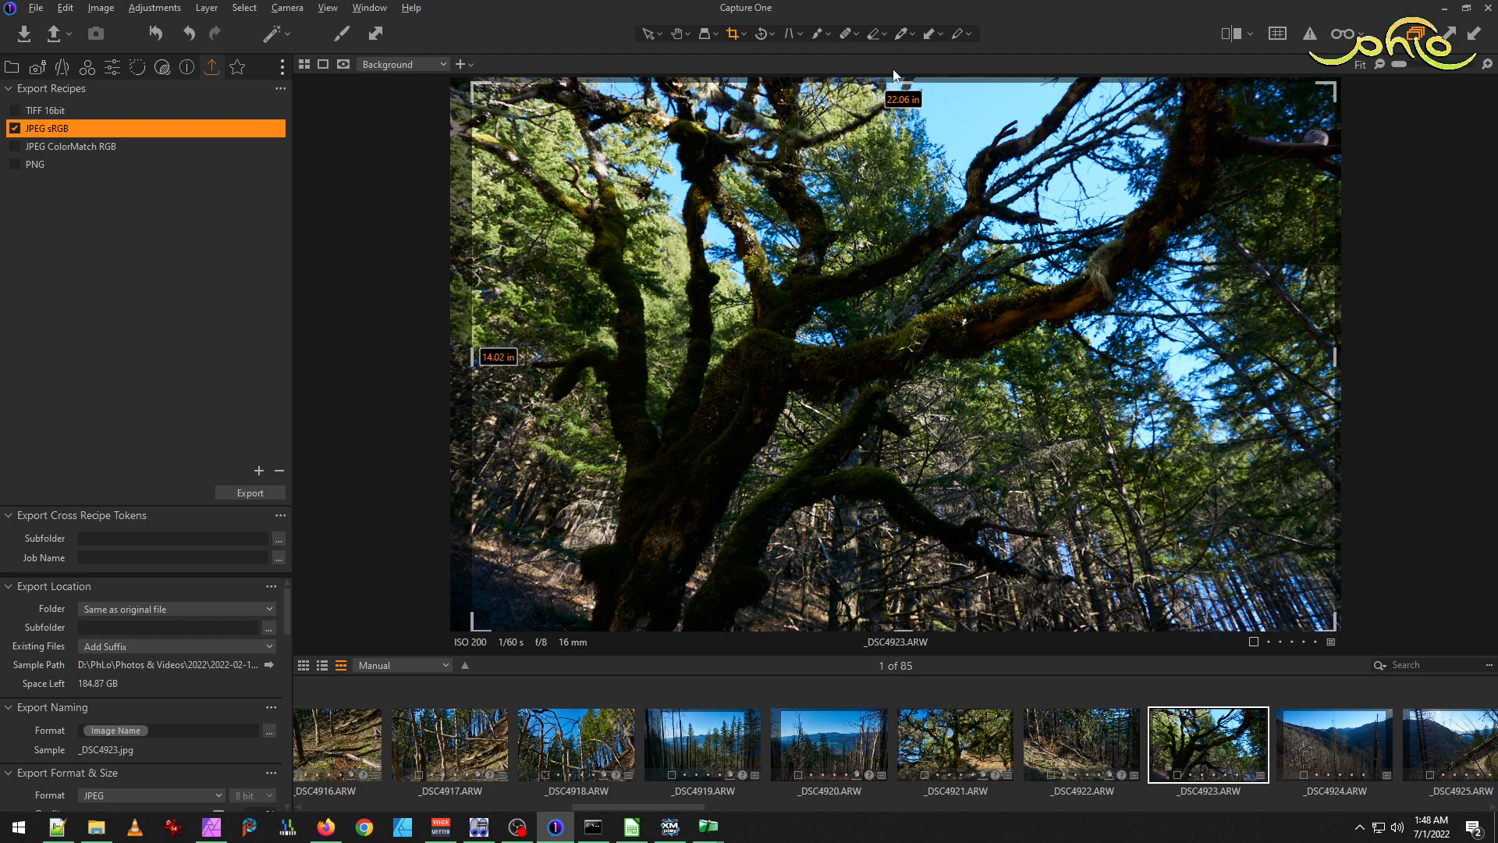
drag(893, 76, 895, 72)
drag(475, 360, 462, 360)
click(679, 35)
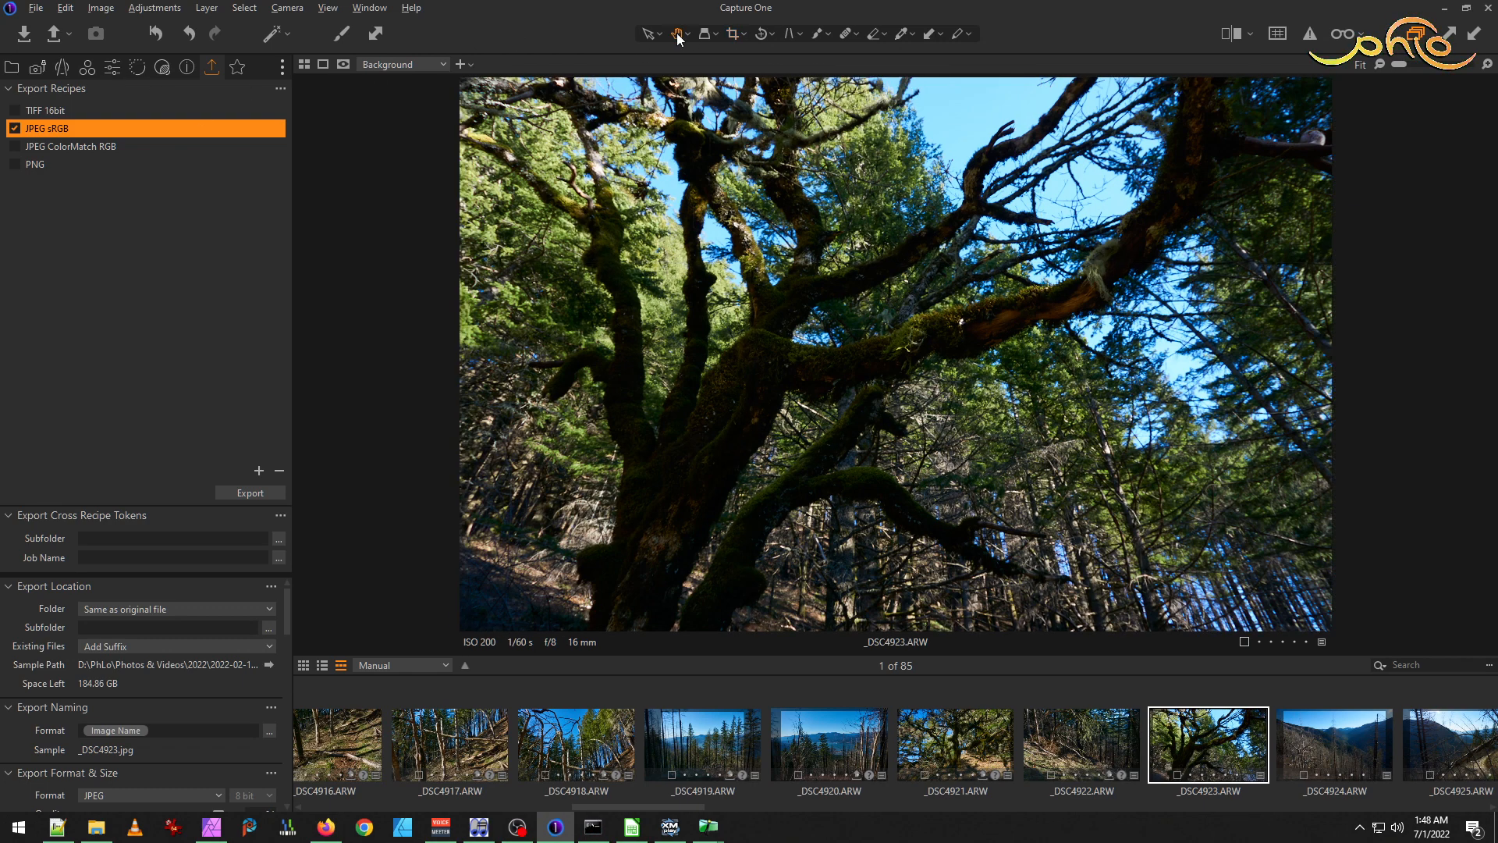
Set the High Dynamic Range values of _DSC4923.ARW to Highlight -24, Shadow 16, White -14 and Black 4.
click(237, 71)
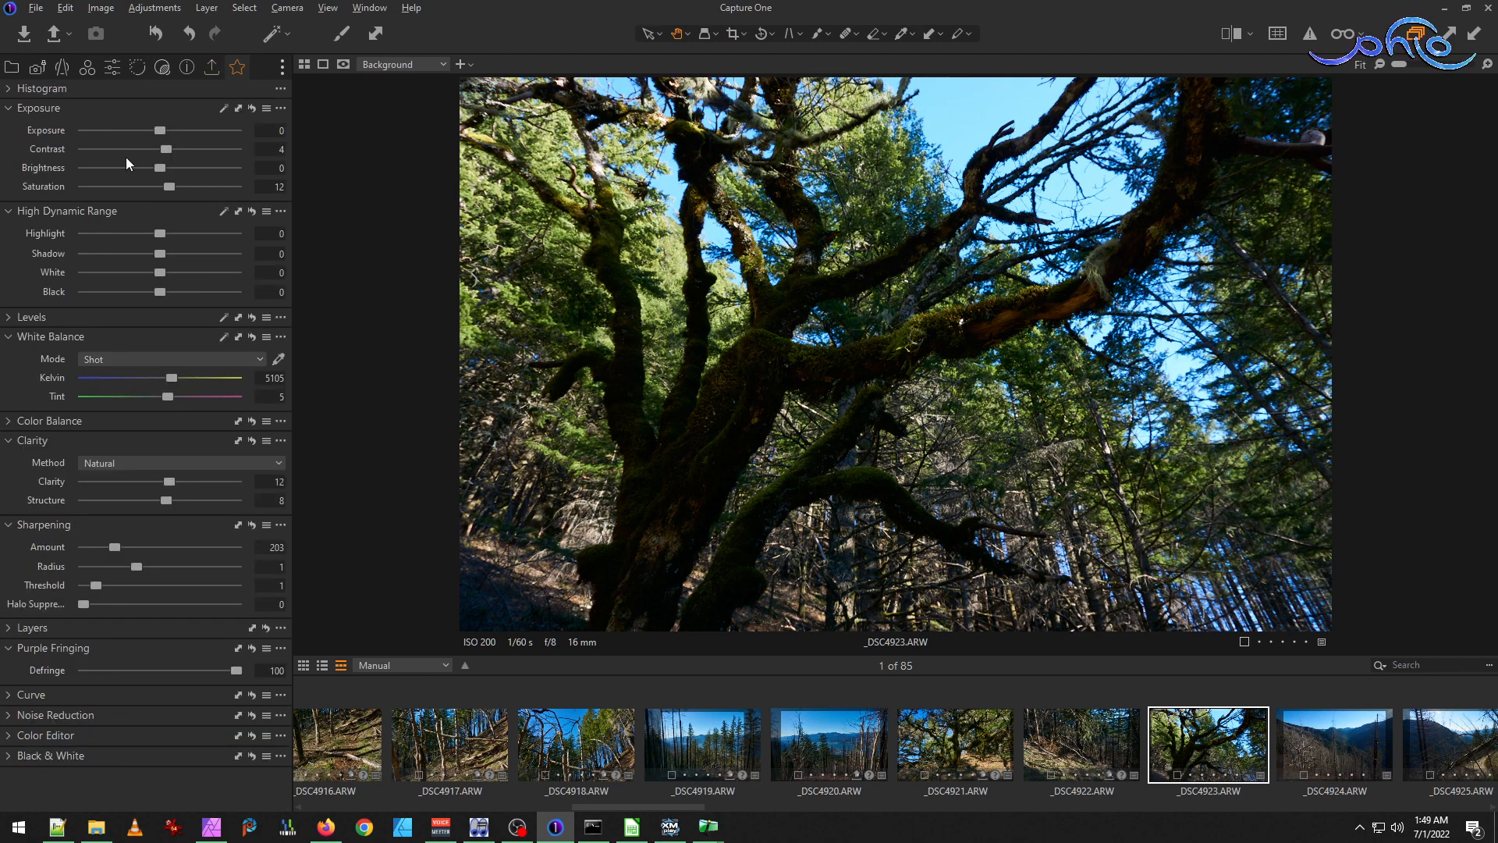
drag(166, 253, 164, 292)
mouse_move(160, 233)
mouse_down()
mouse_move(120, 239)
mouse_move(141, 235)
mouse_up()
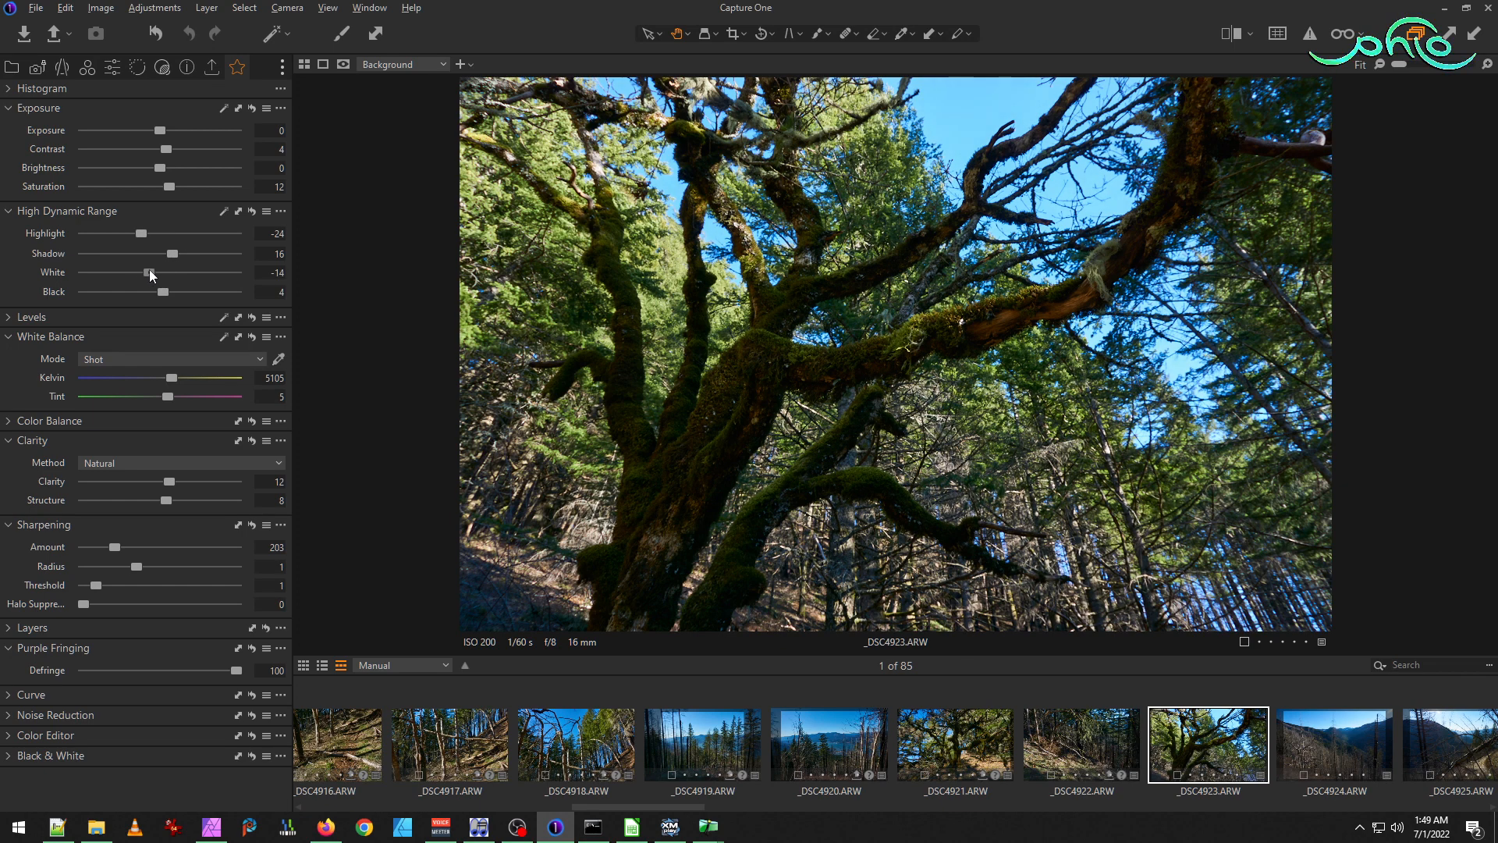
Set Saturation to 18, Exposure to 0.12, Brightness to -3 and Shadow to 24 for _DSC4923.ARW.
drag(171, 188, 176, 190)
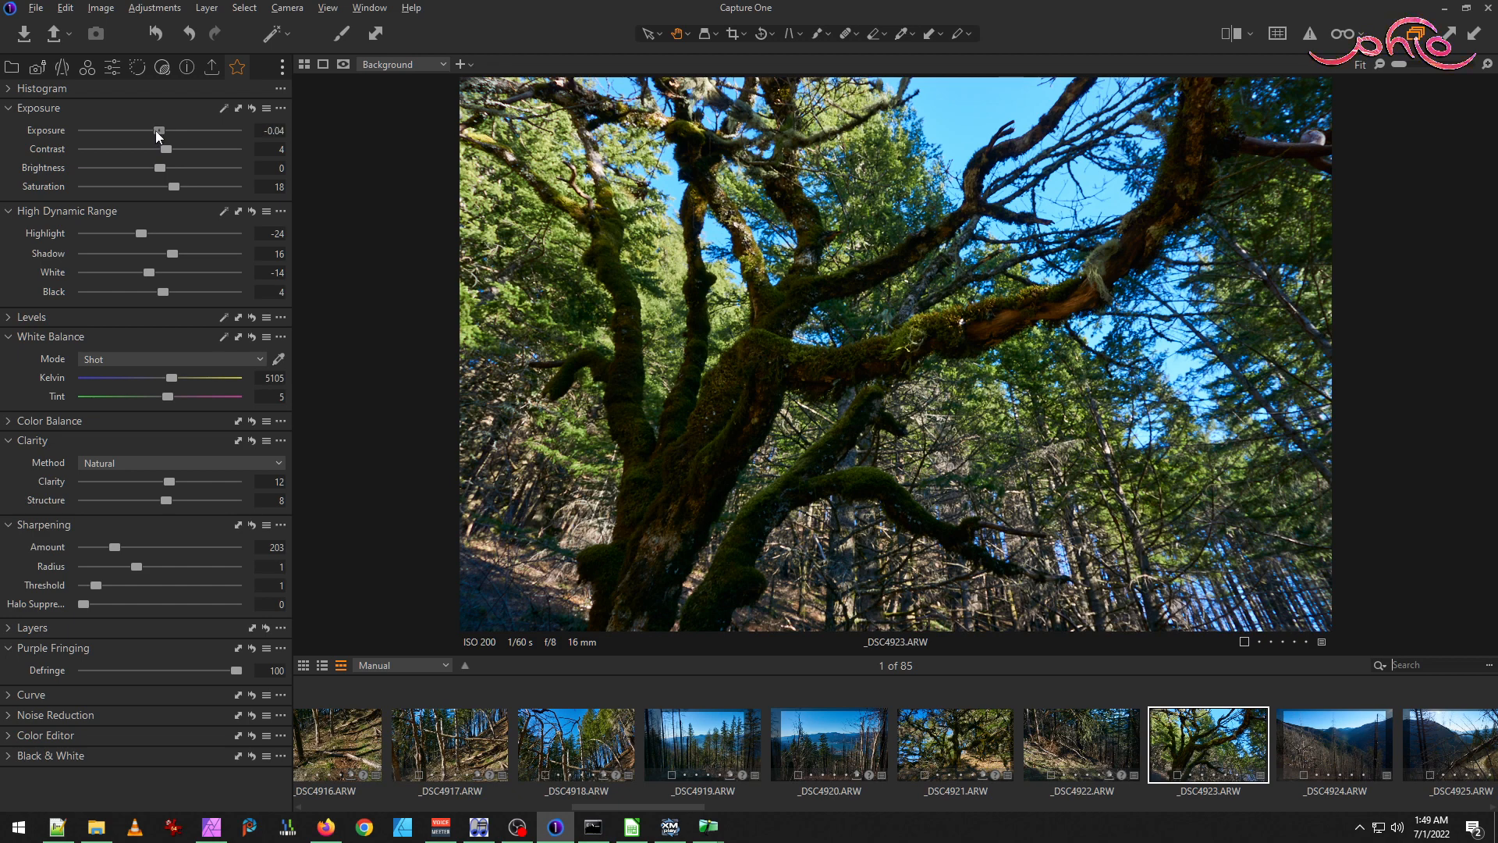
drag(160, 136, 159, 167)
drag(179, 254, 184, 251)
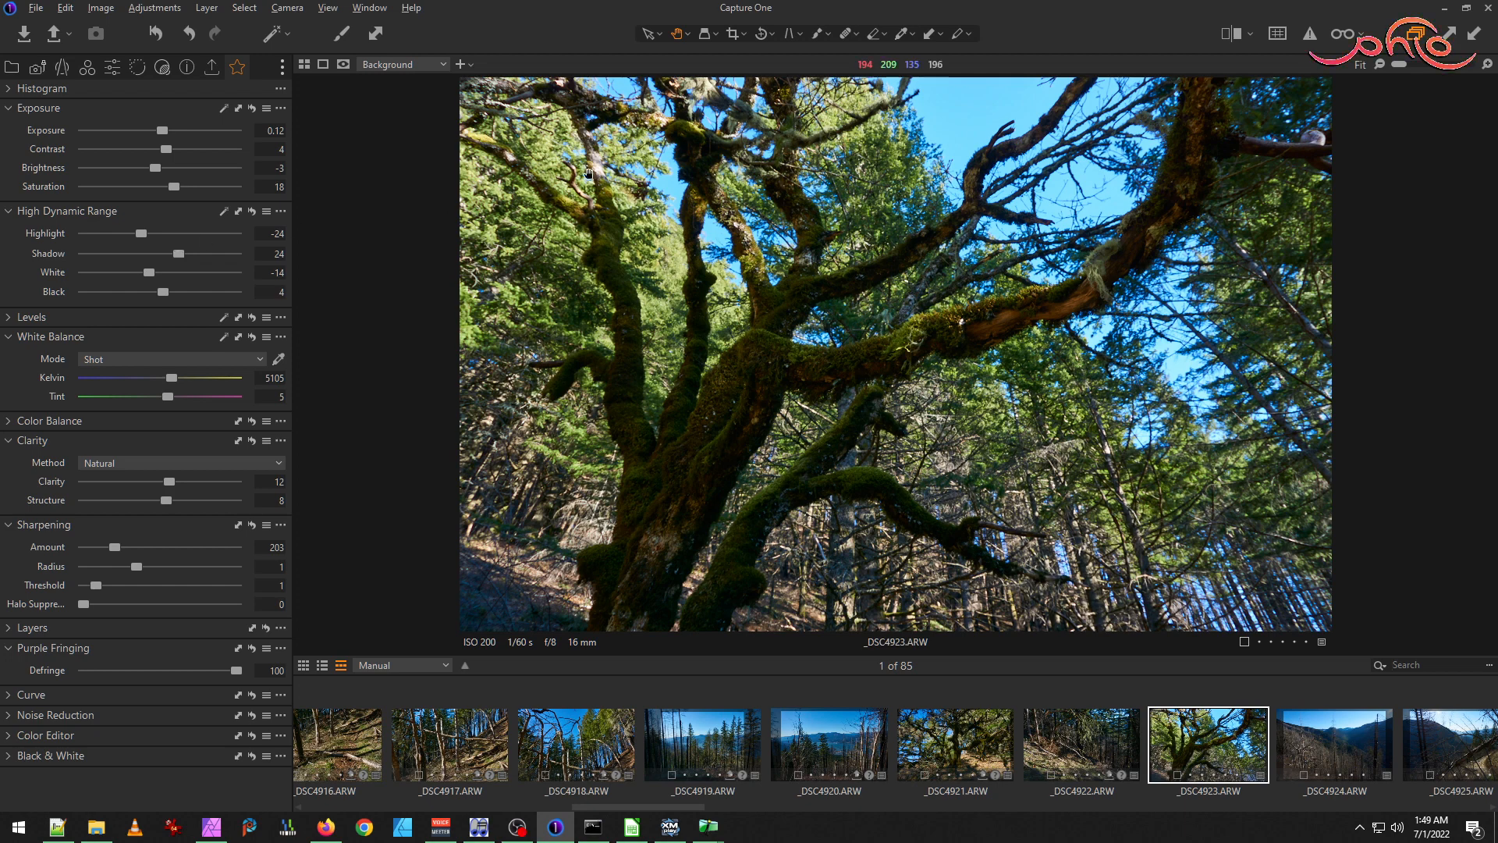
Trim the left edge of the _DSC4923.ARW crop to about 21.57 by 14.17 in.
click(732, 34)
drag(456, 386, 492, 386)
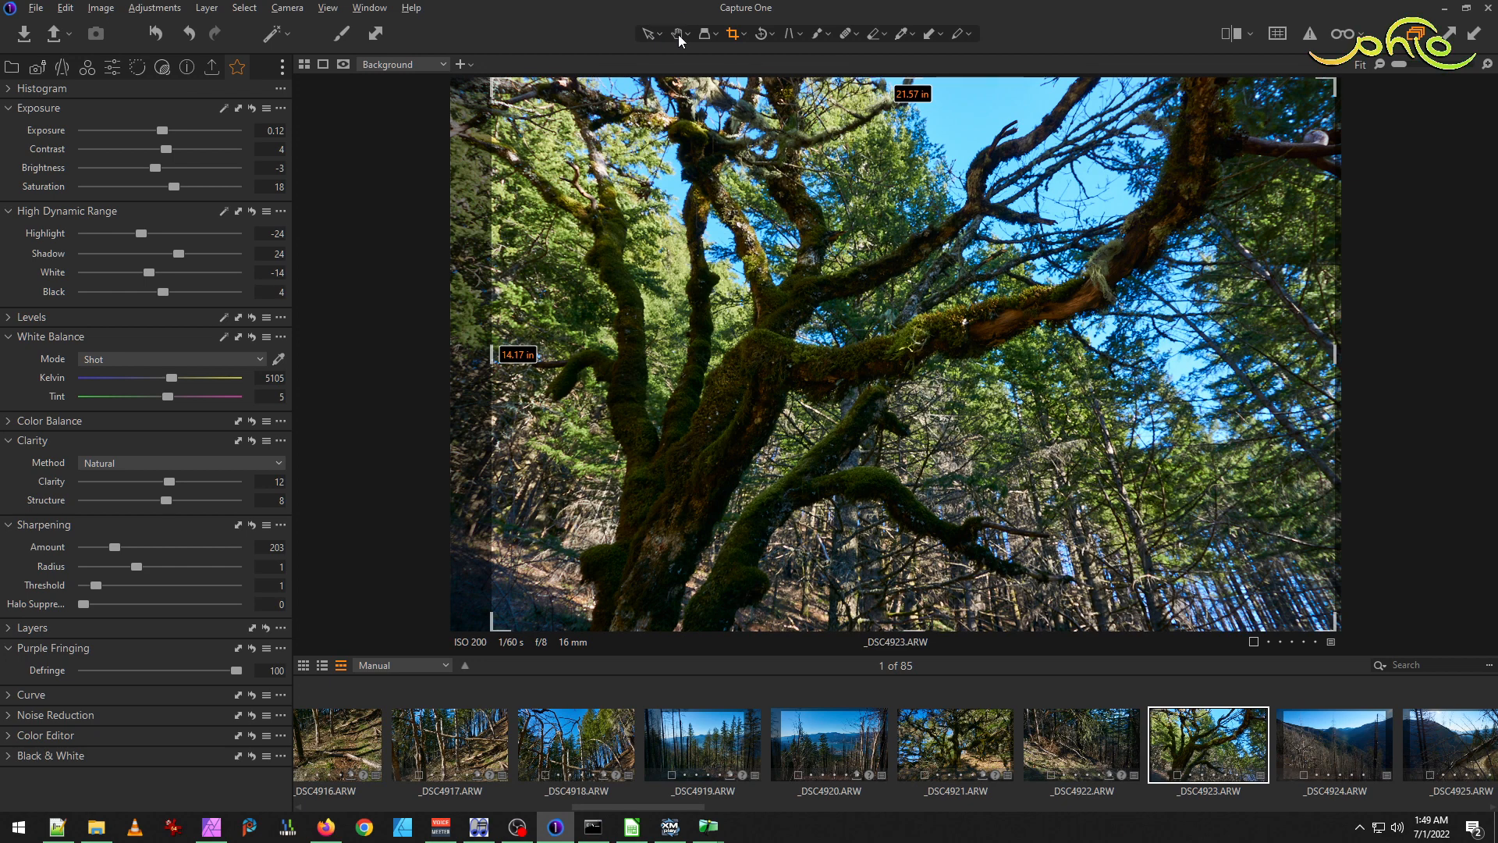
click(677, 34)
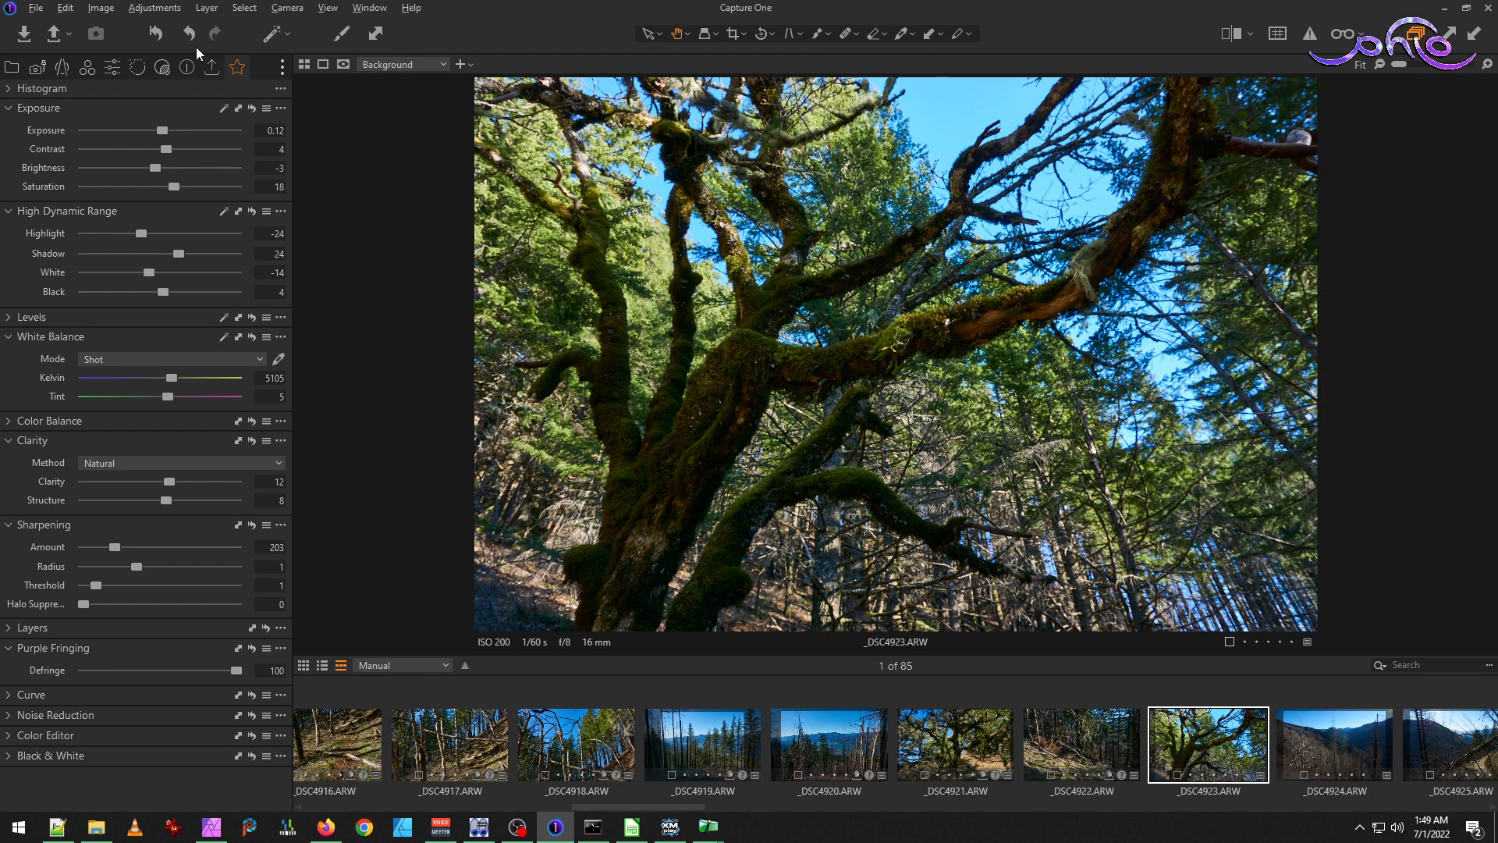
Raise the Black value of _DSC4923.ARW to 9.
click(211, 67)
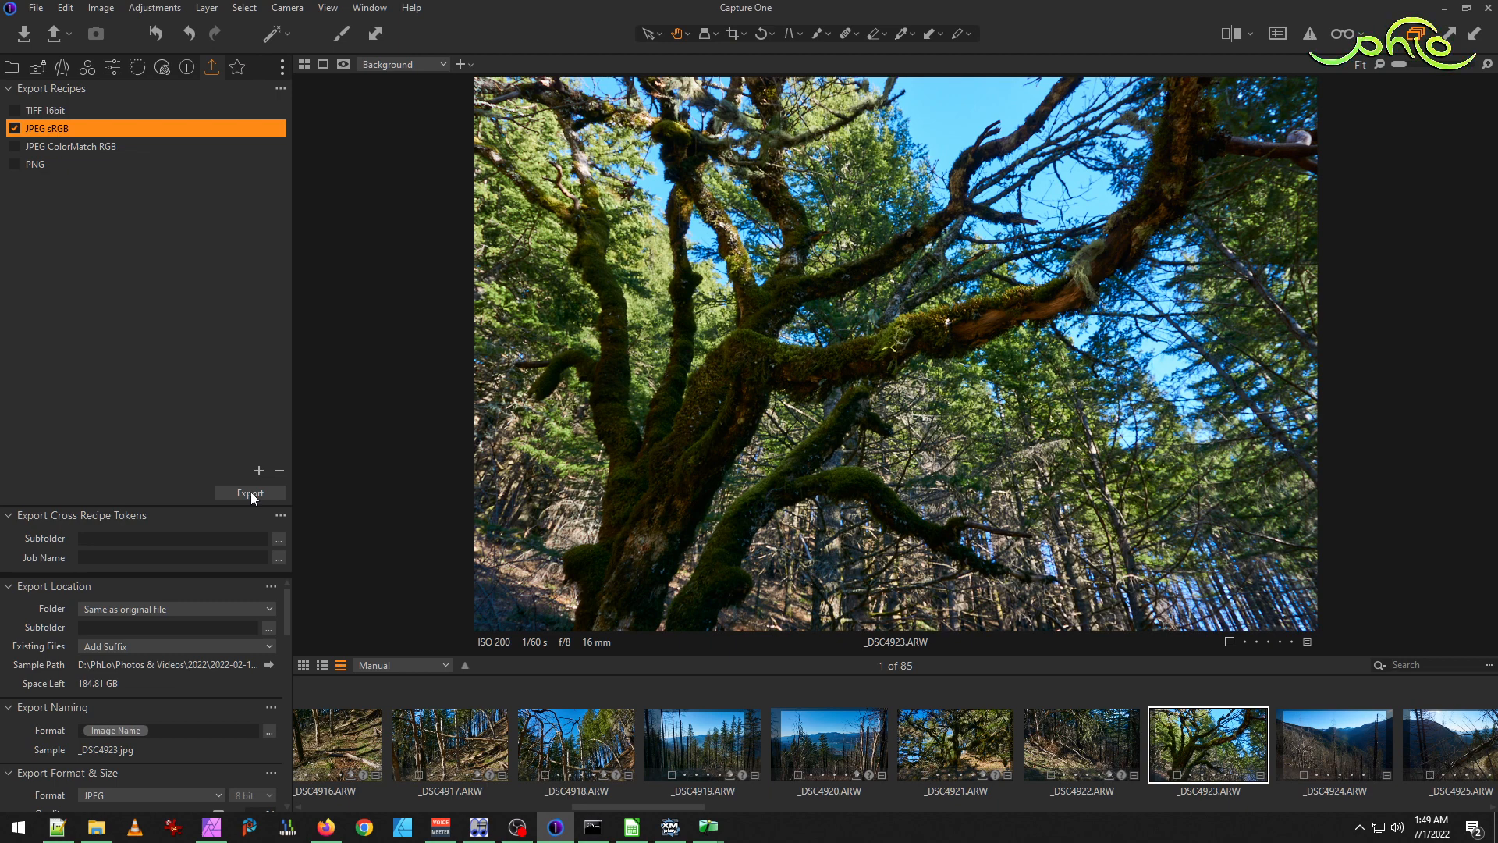
click(237, 68)
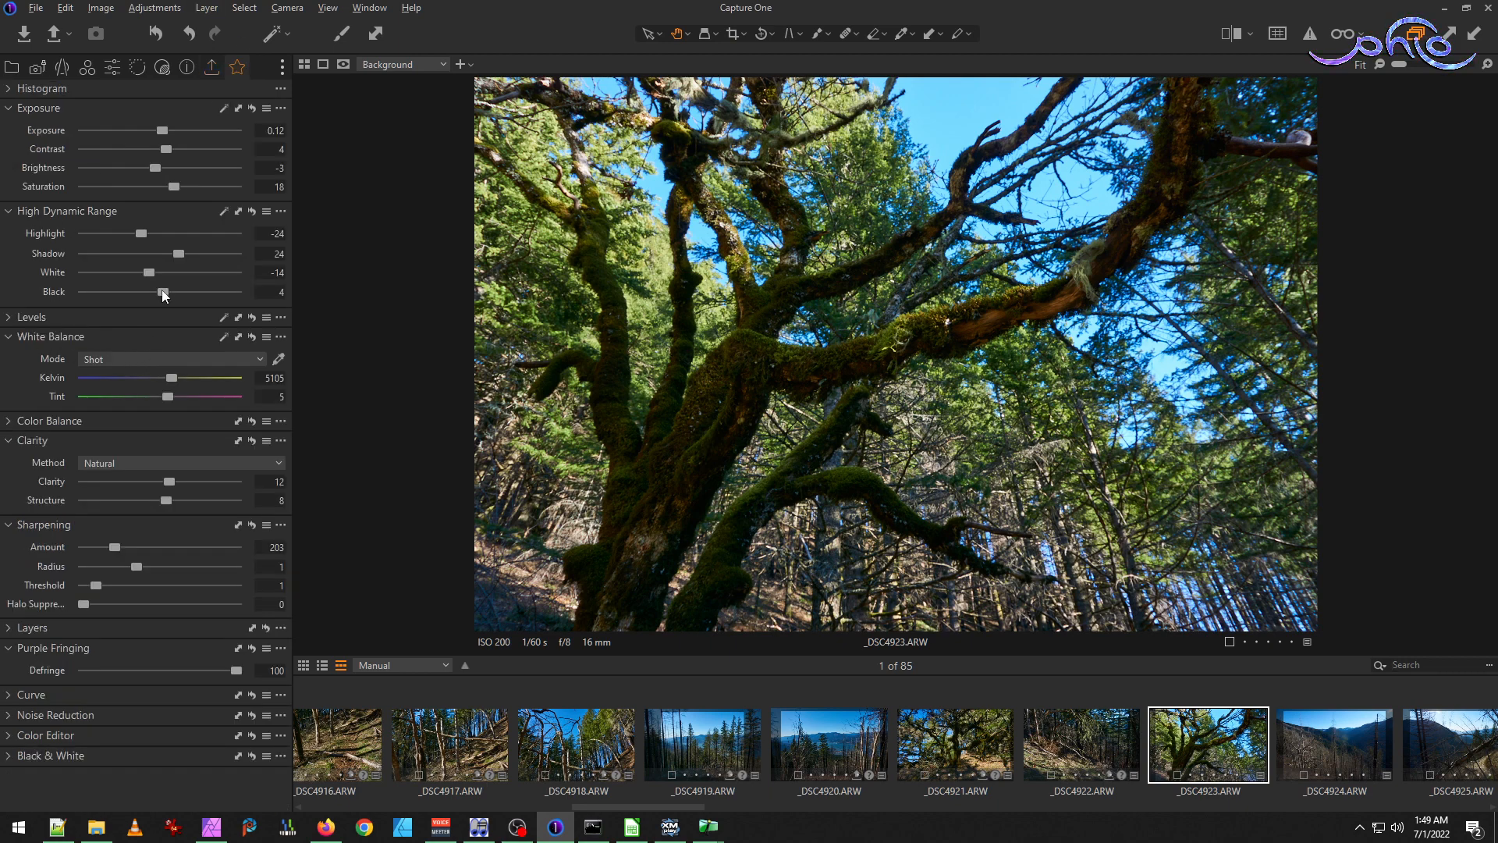
drag(165, 292, 165, 293)
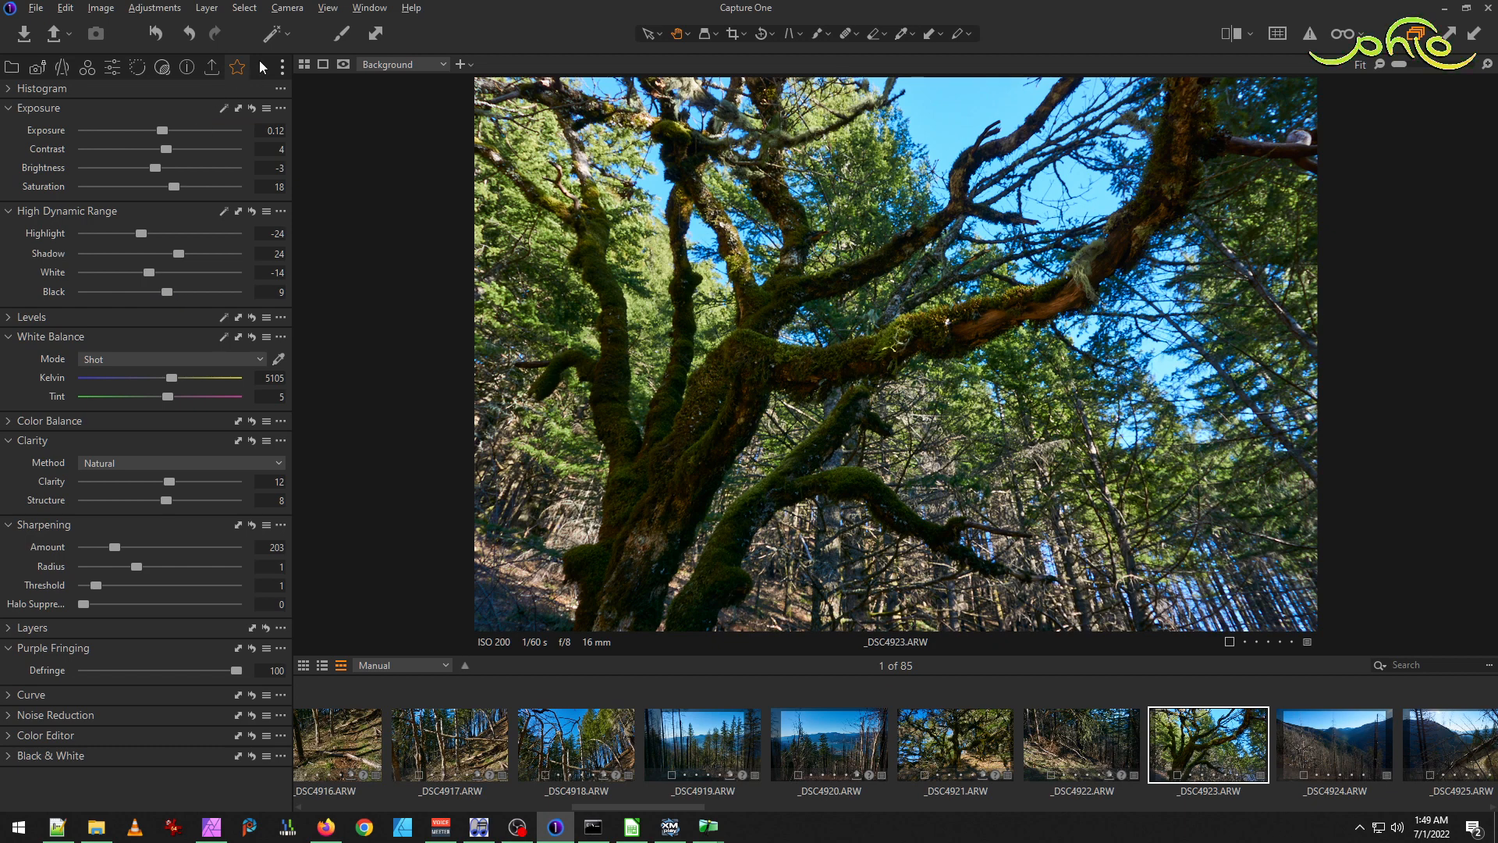
Export _DSC4923.ARW with the JPEG sRGB recipe, and check the exported _DSC4923.jpg in IrfanView.
click(212, 67)
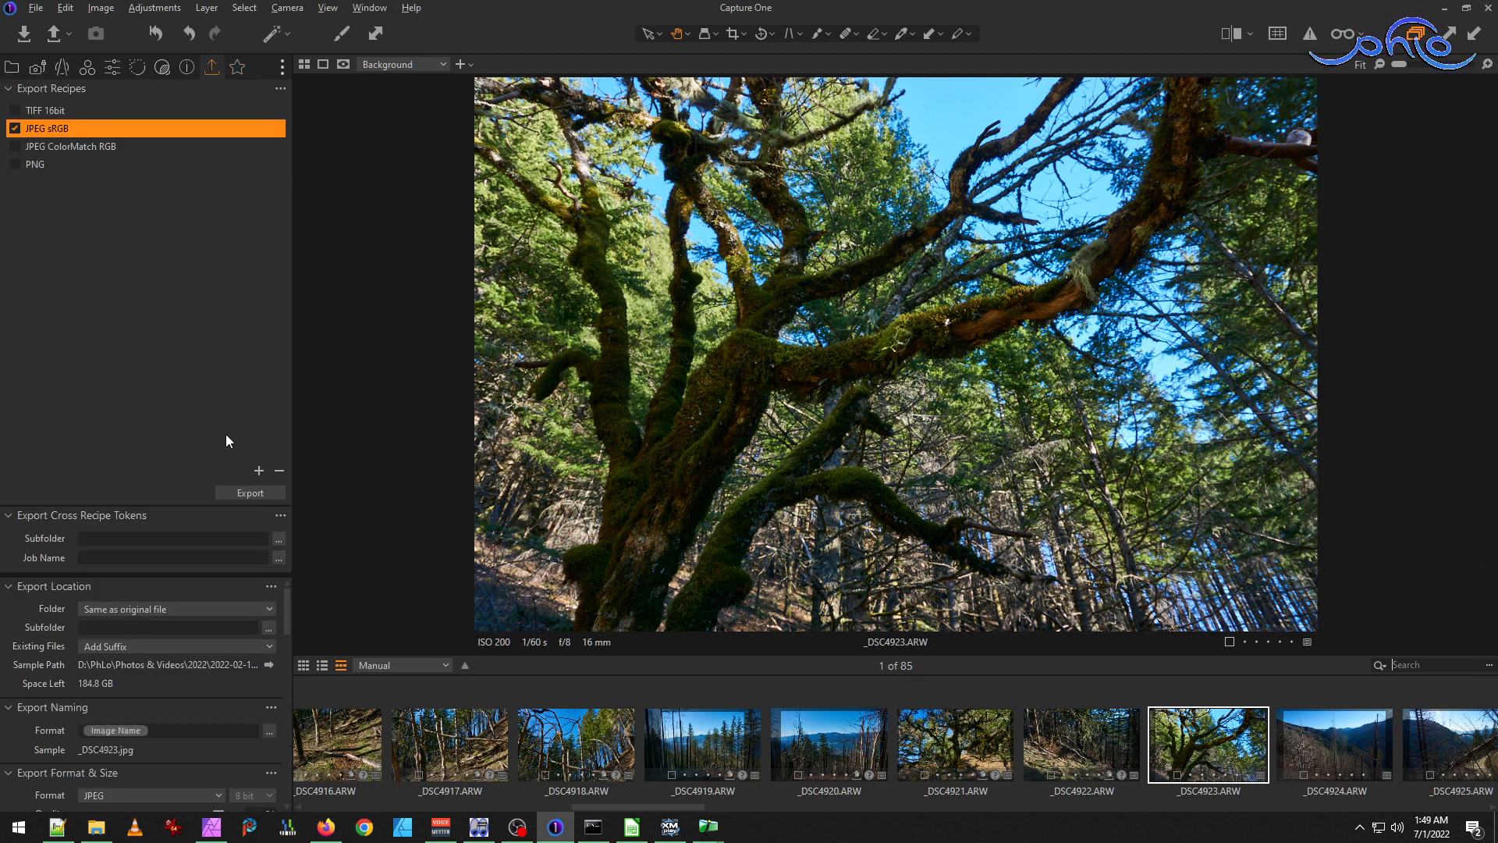
click(241, 490)
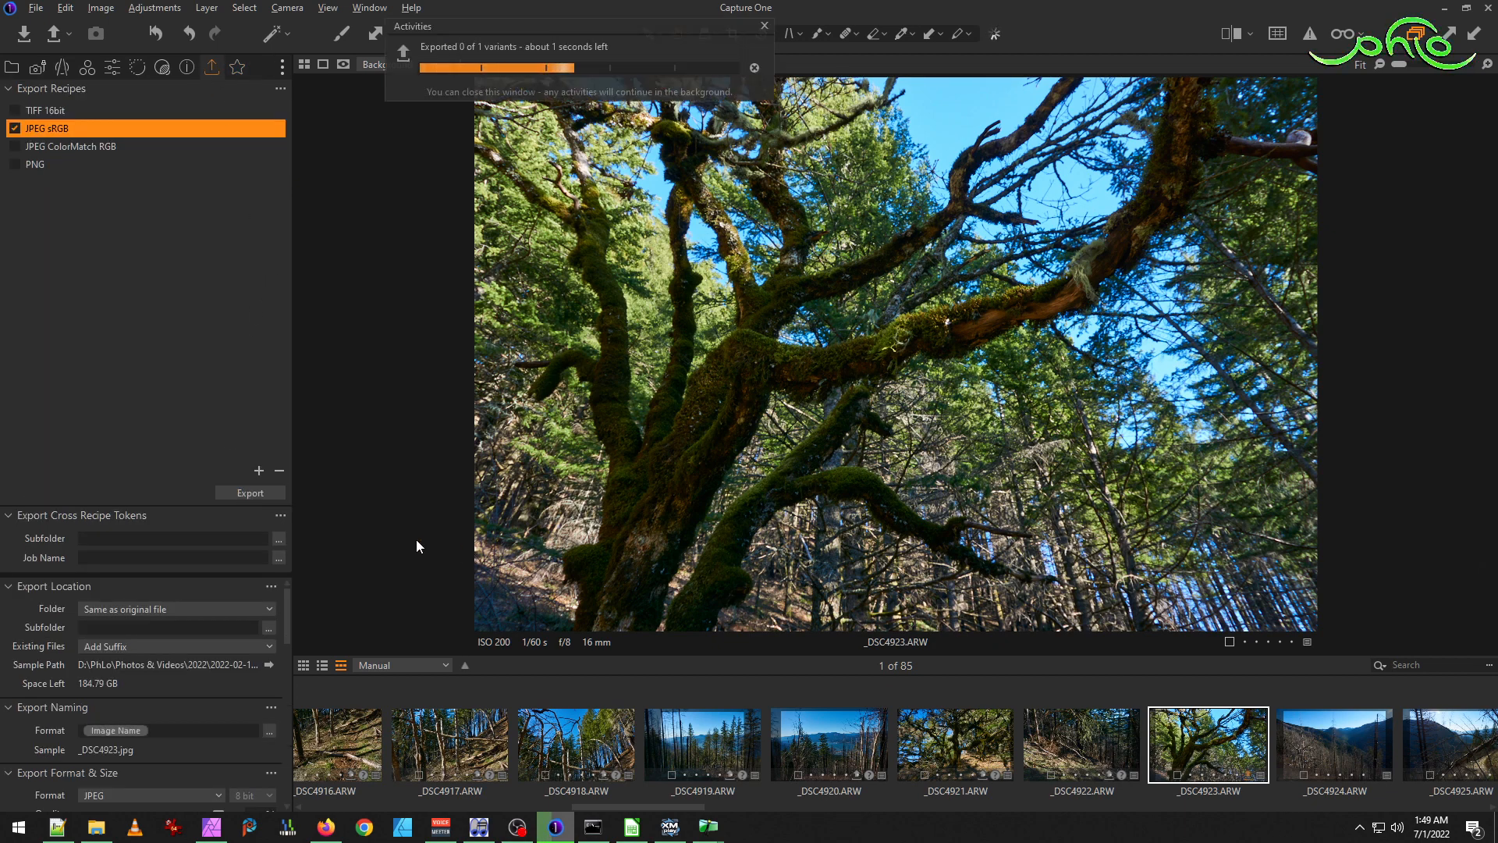
click(96, 826)
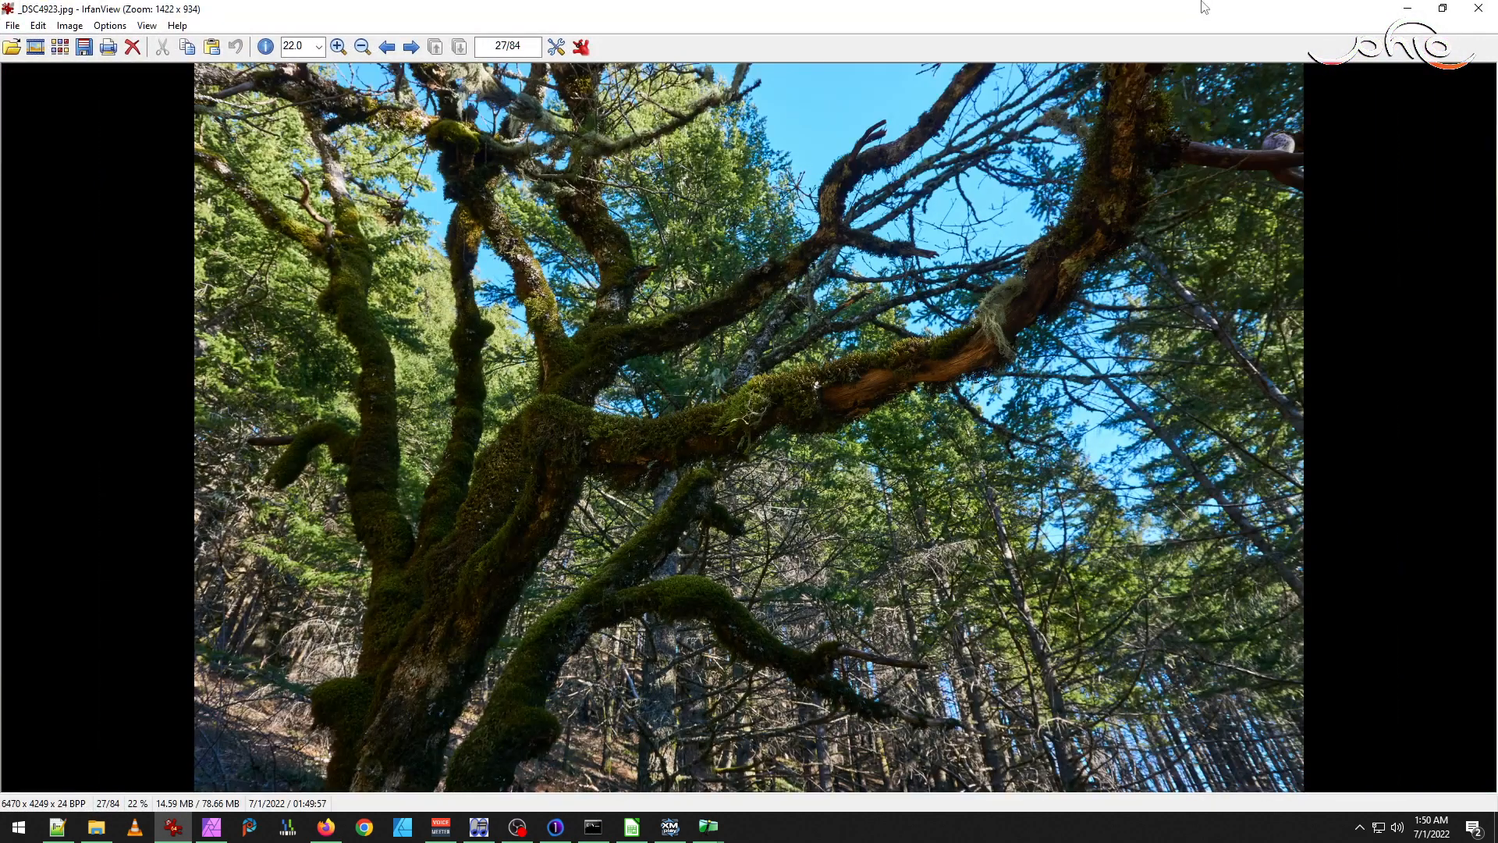
Delete the raw file _DSC4923.ARW, and switch back to Capture One.
key(Escape)
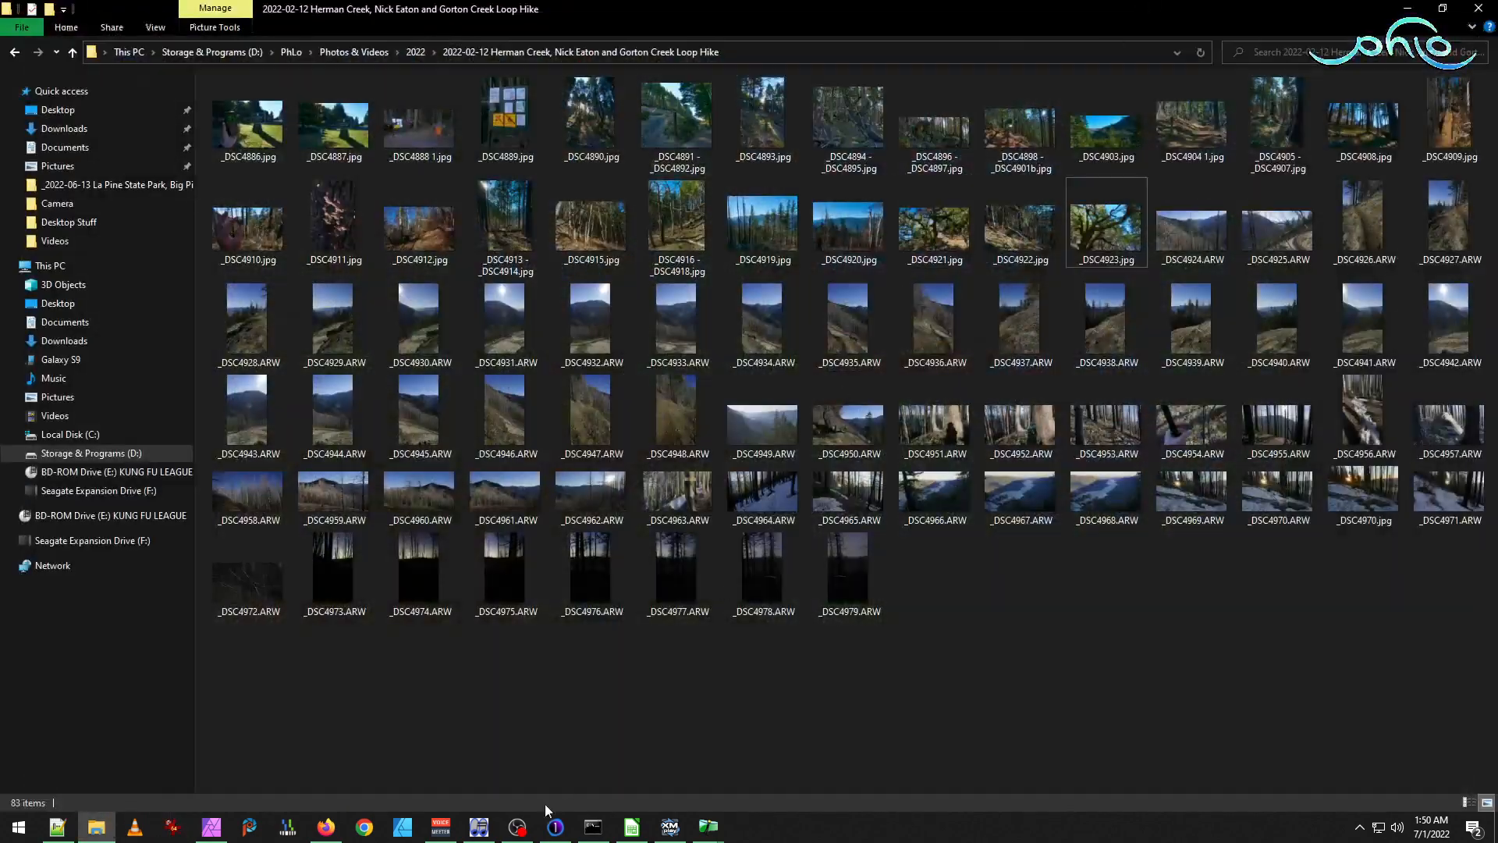
click(567, 829)
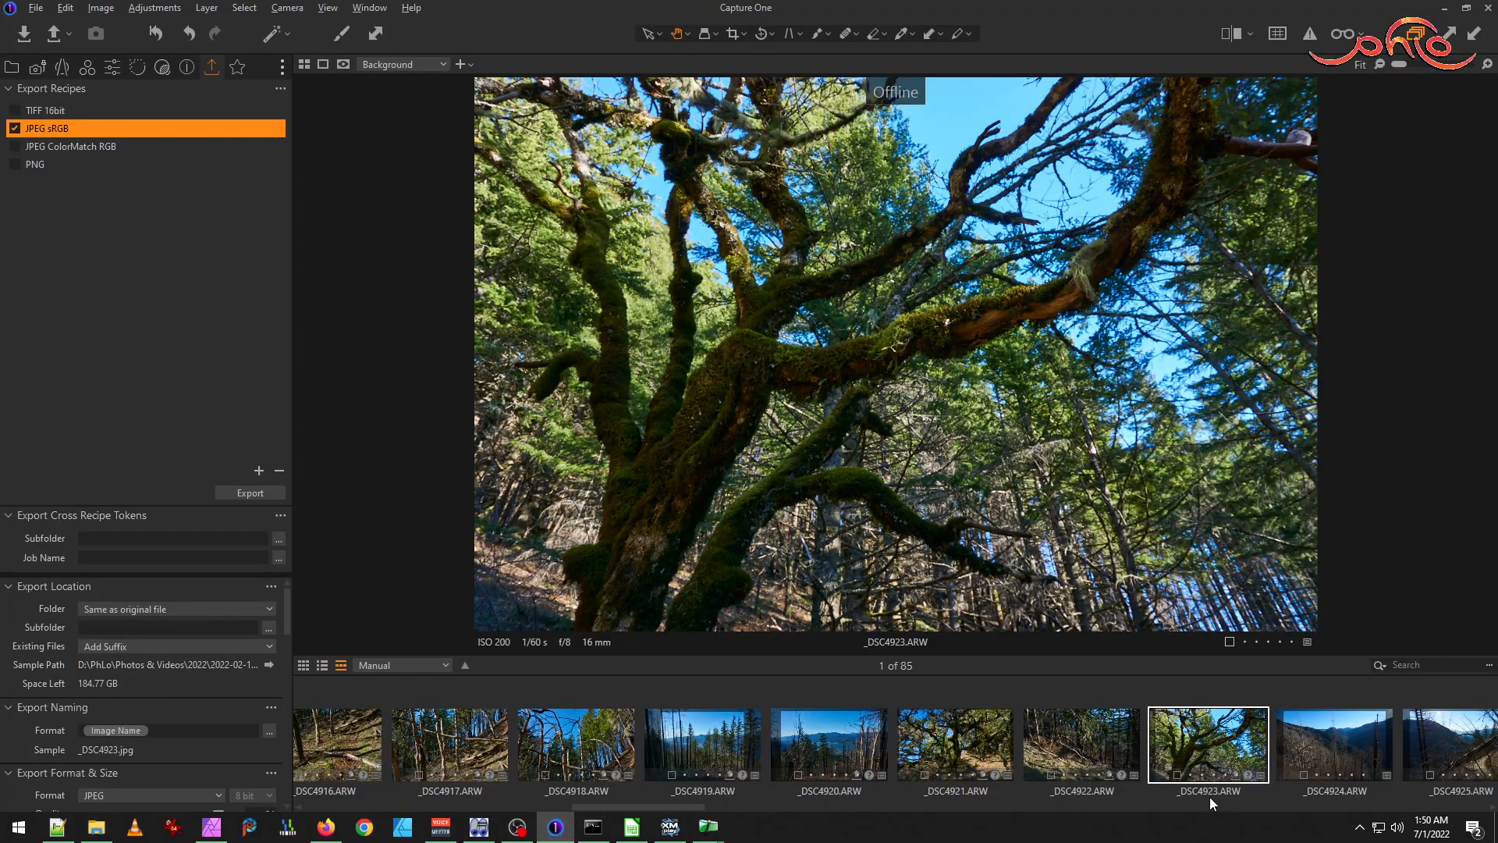
Select _DSC4924.ARW and set its High Dynamic Range adjustments to Highlight -24 and Shadow 14.
click(844, 728)
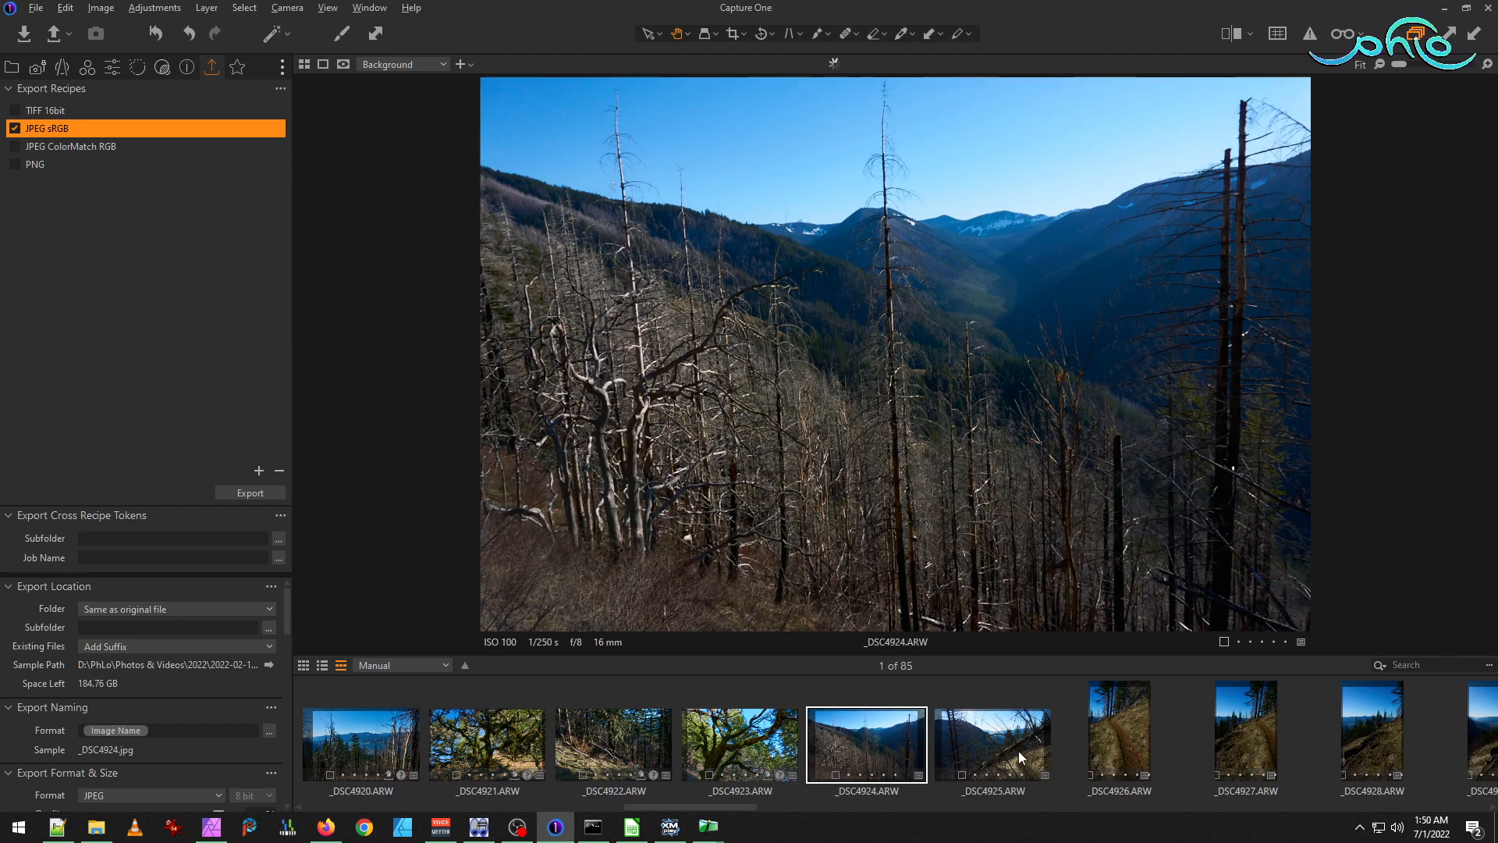
click(1011, 746)
click(827, 741)
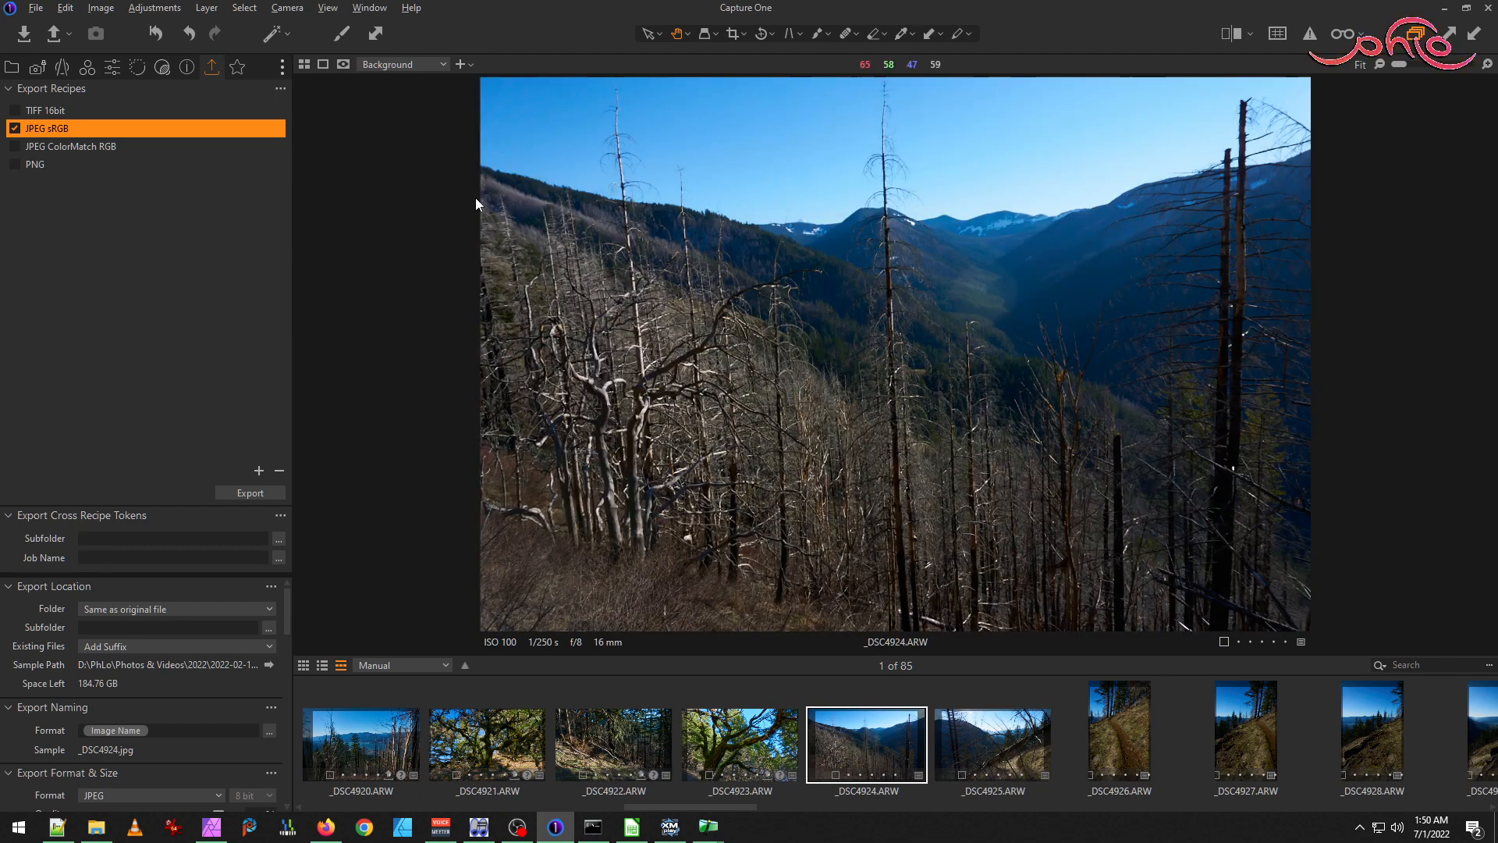
click(242, 68)
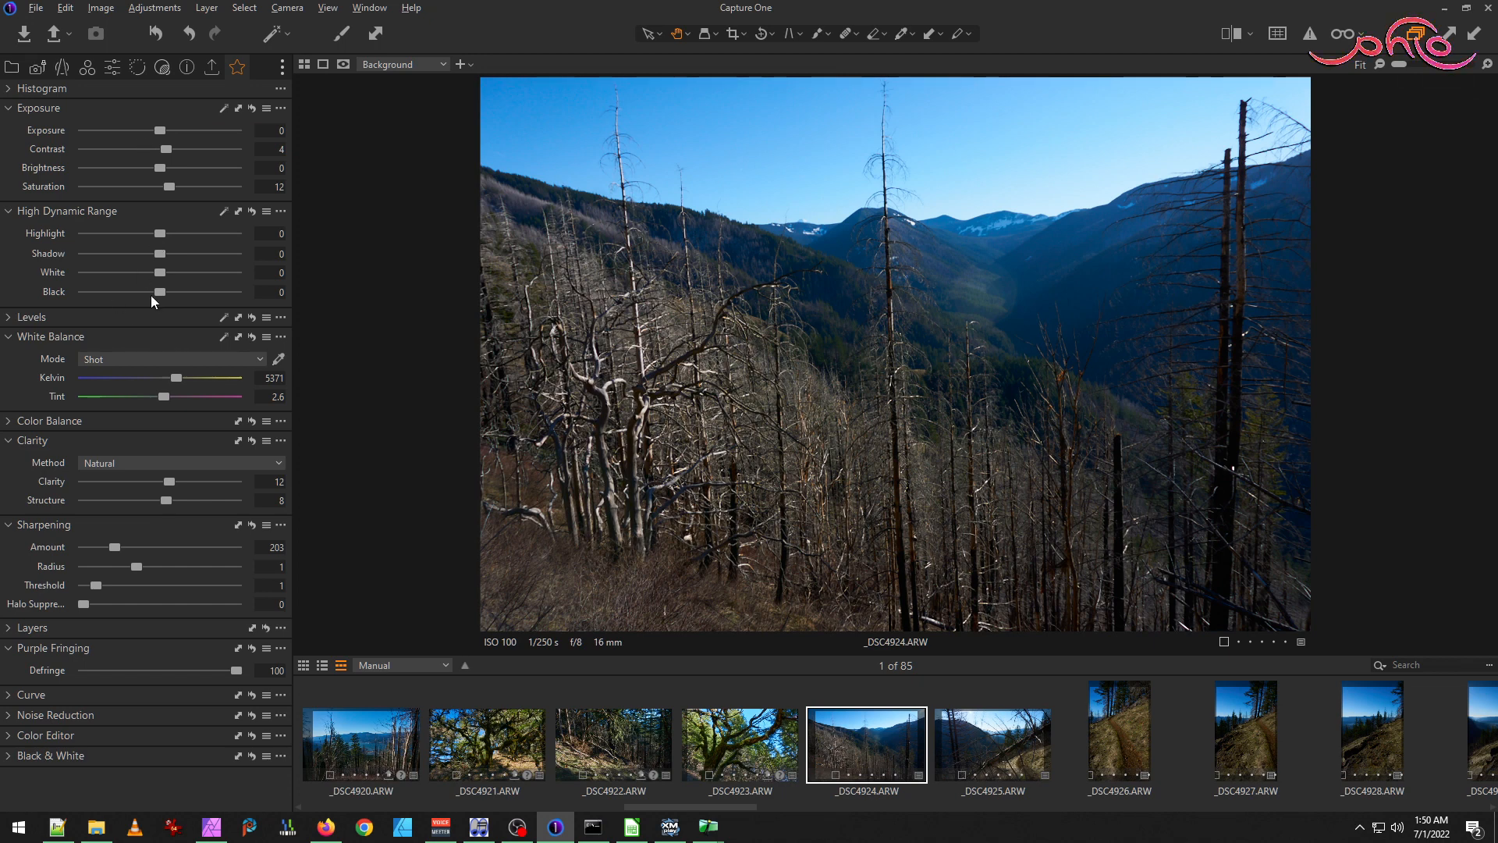
mouse_move(162, 253)
mouse_down()
mouse_move(177, 255)
mouse_move(142, 235)
mouse_up()
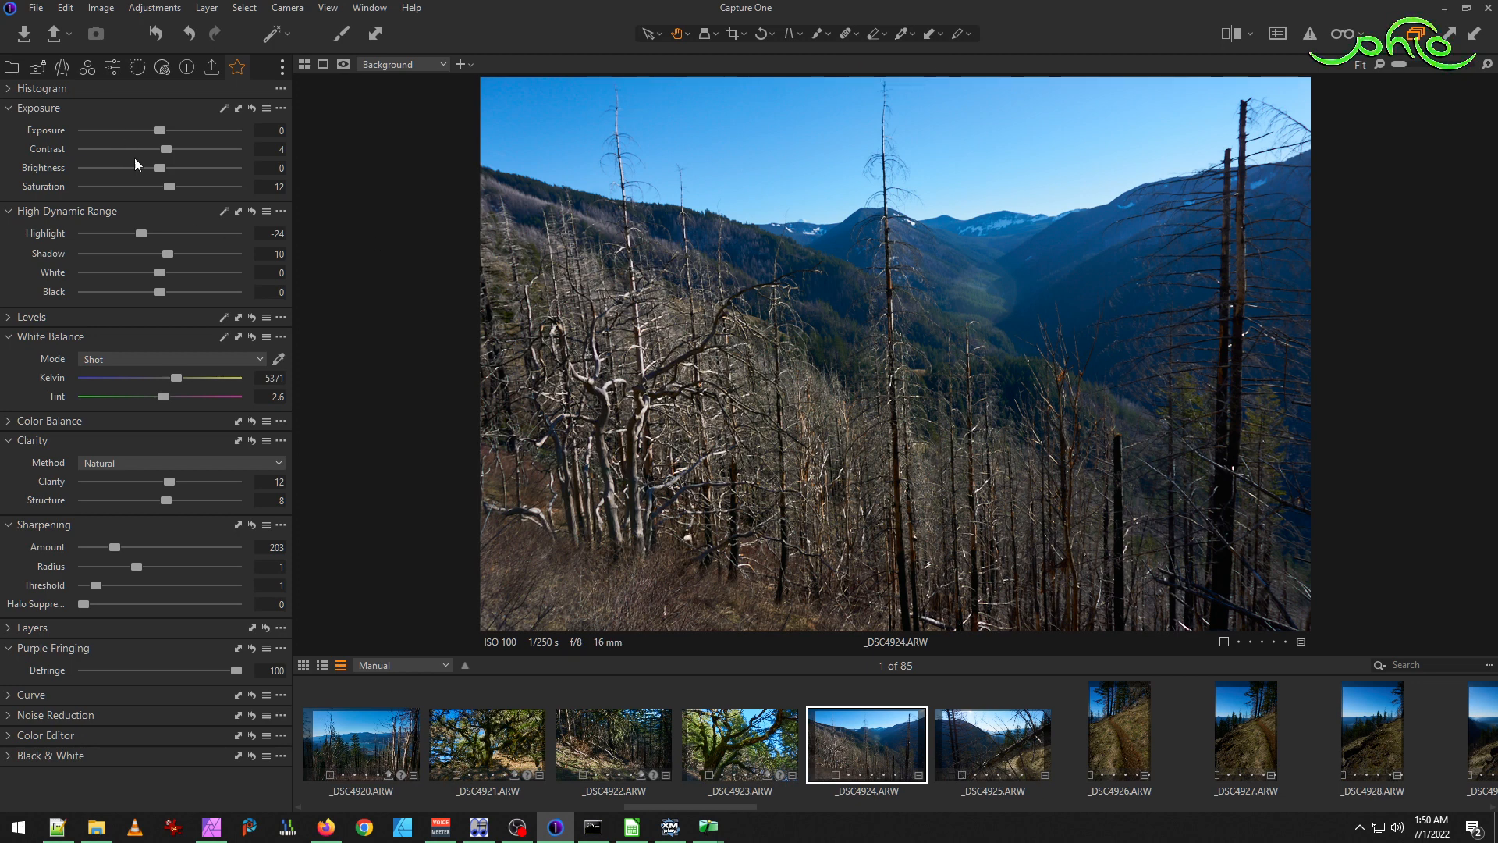
drag(159, 167, 162, 166)
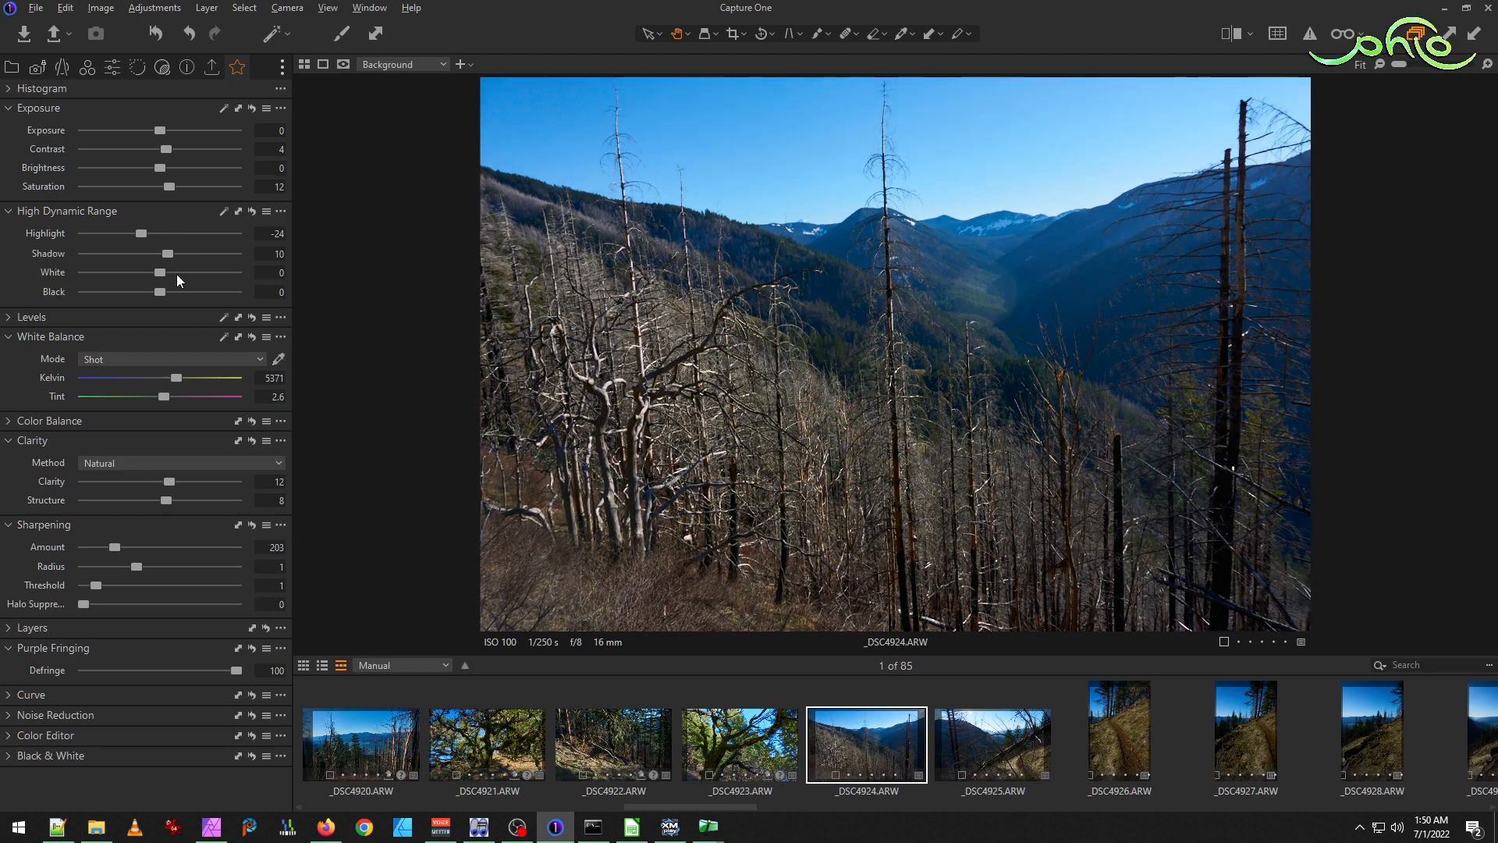
drag(164, 257, 170, 259)
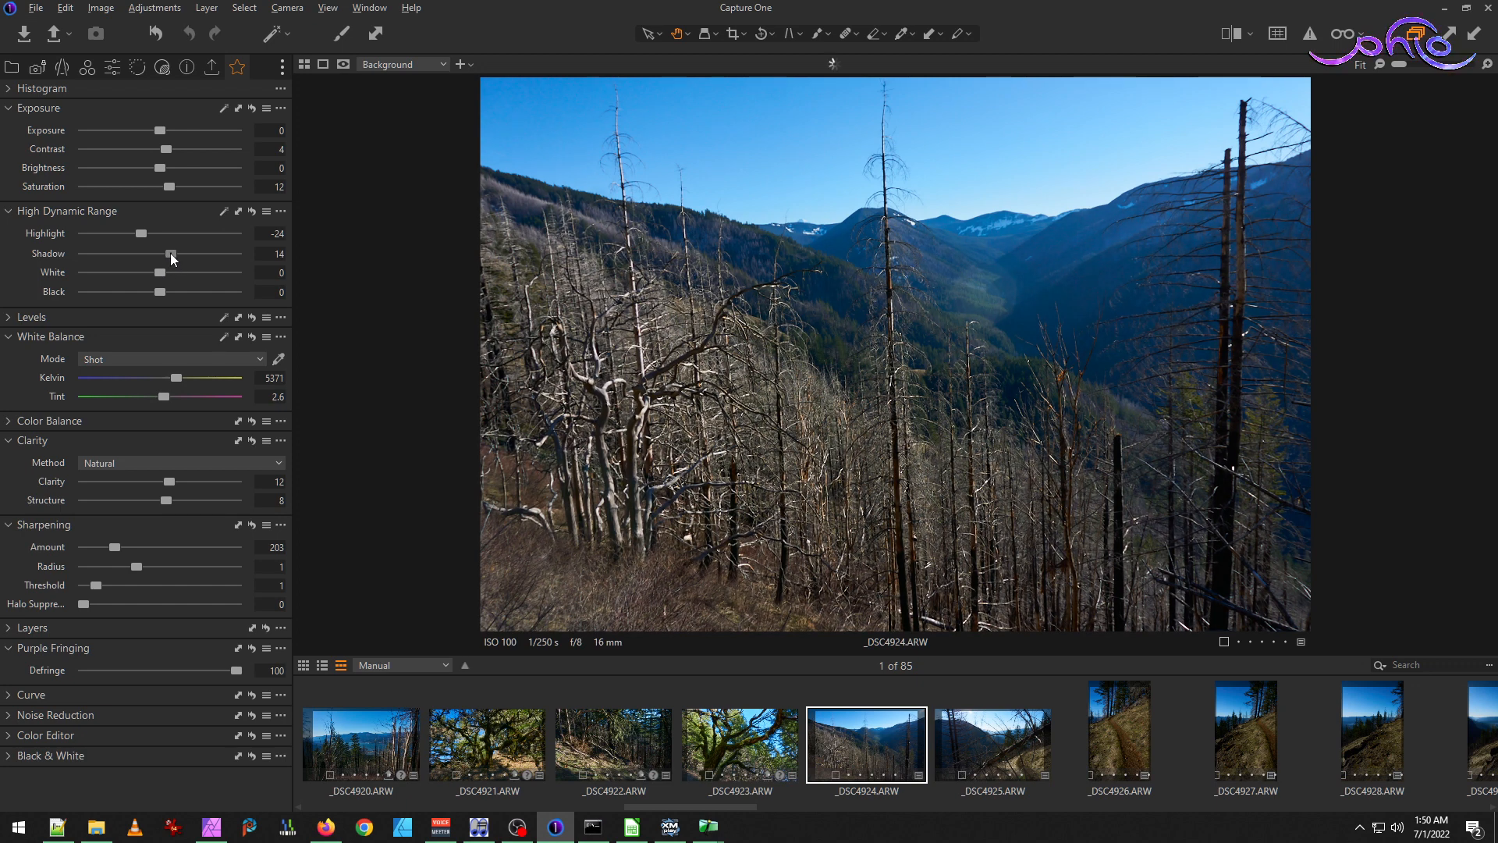
Raise the Saturation of _DSC4924.ARW to 18, and inspect the distant valley up close.
drag(171, 189, 175, 186)
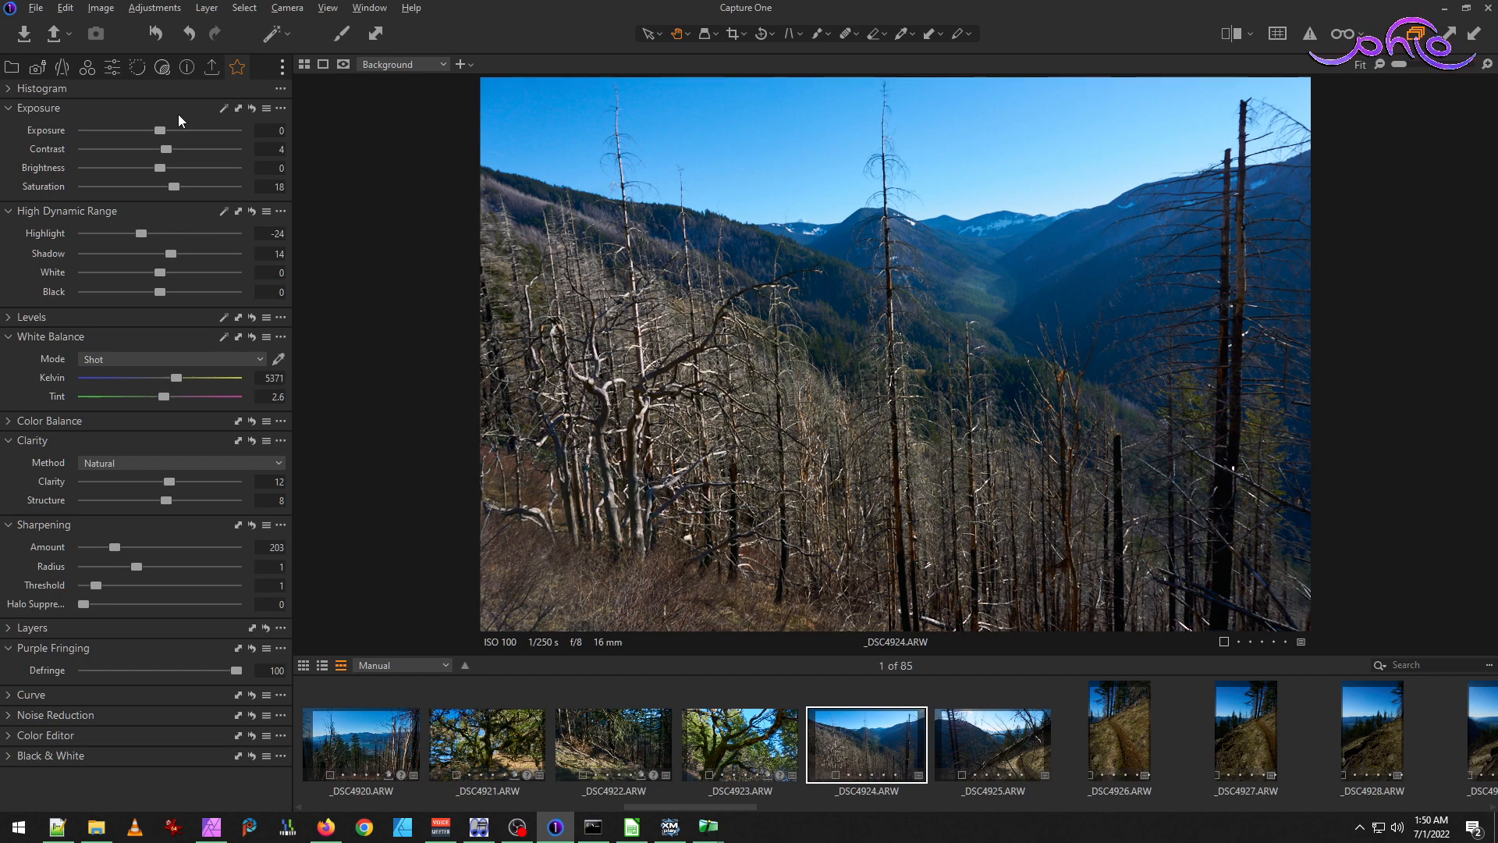
click(972, 269)
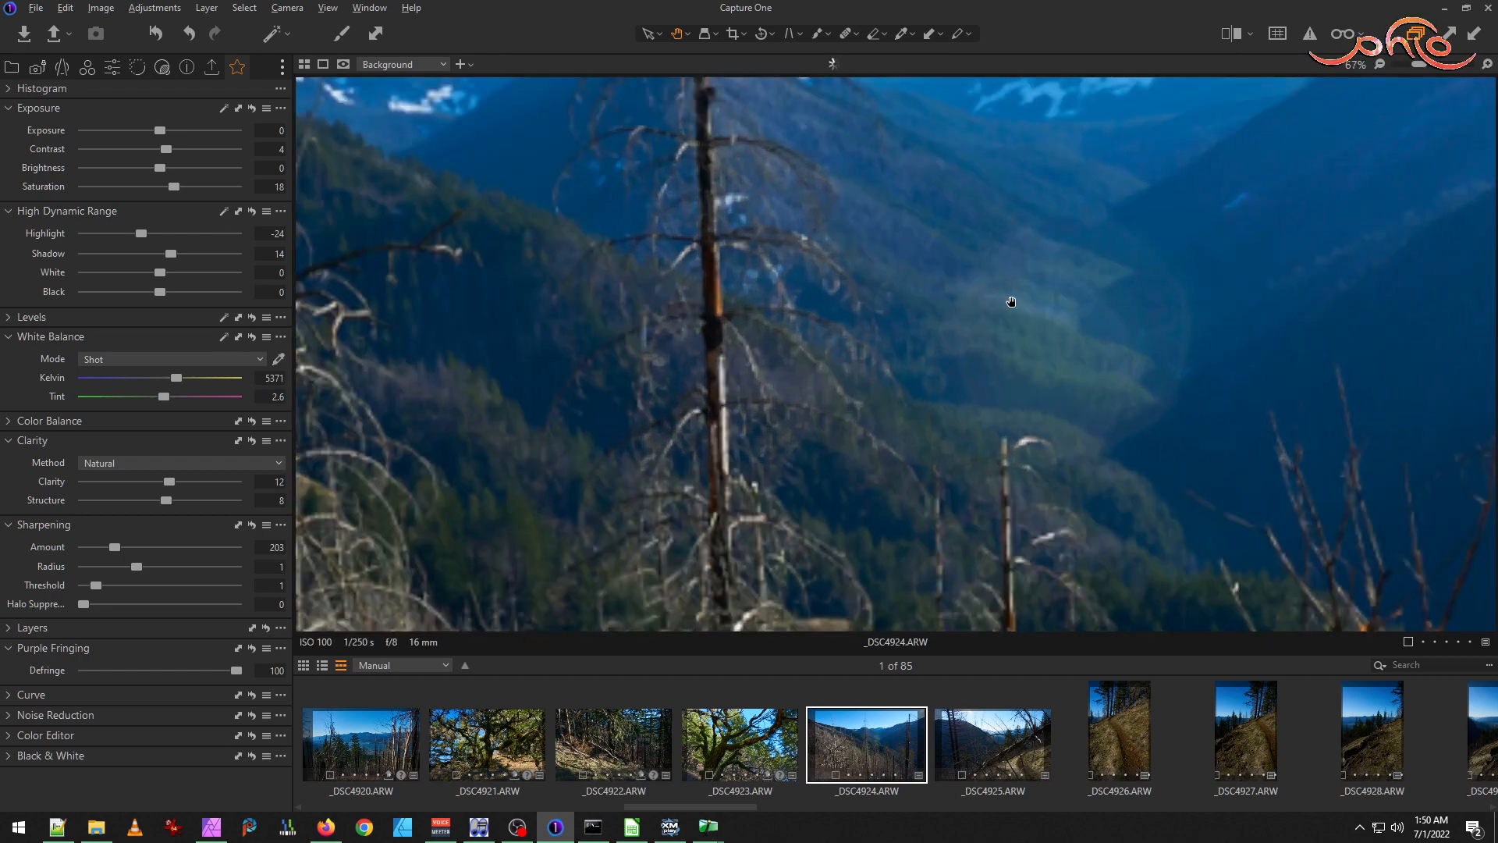
click(1099, 343)
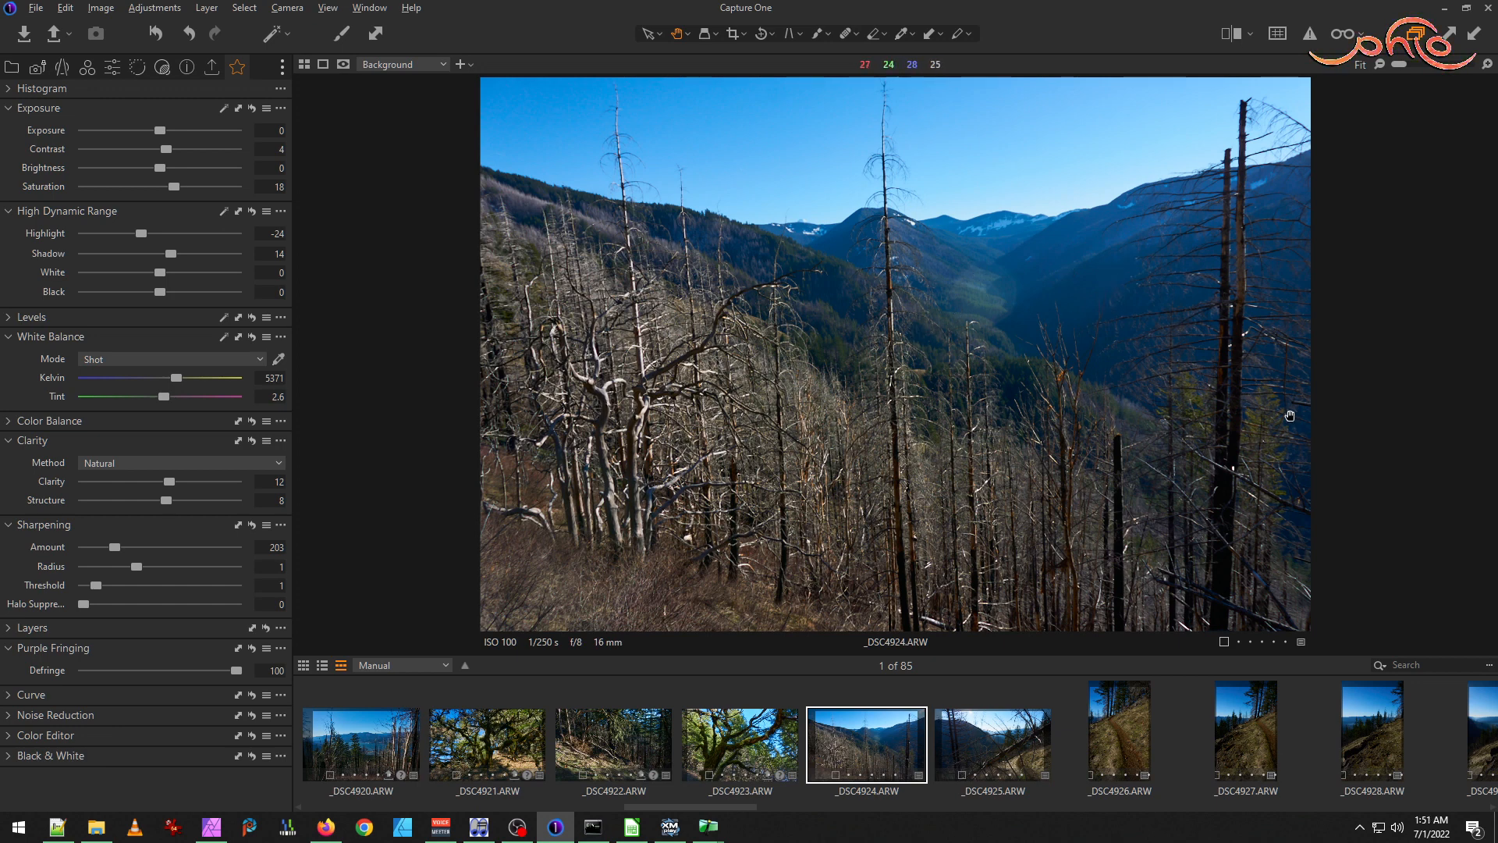
Export _DSC4924.ARW with the JPEG sRGB recipe, and compare the exported _DSC4924.jpg with its raw file in IrfanView.
click(212, 67)
click(250, 493)
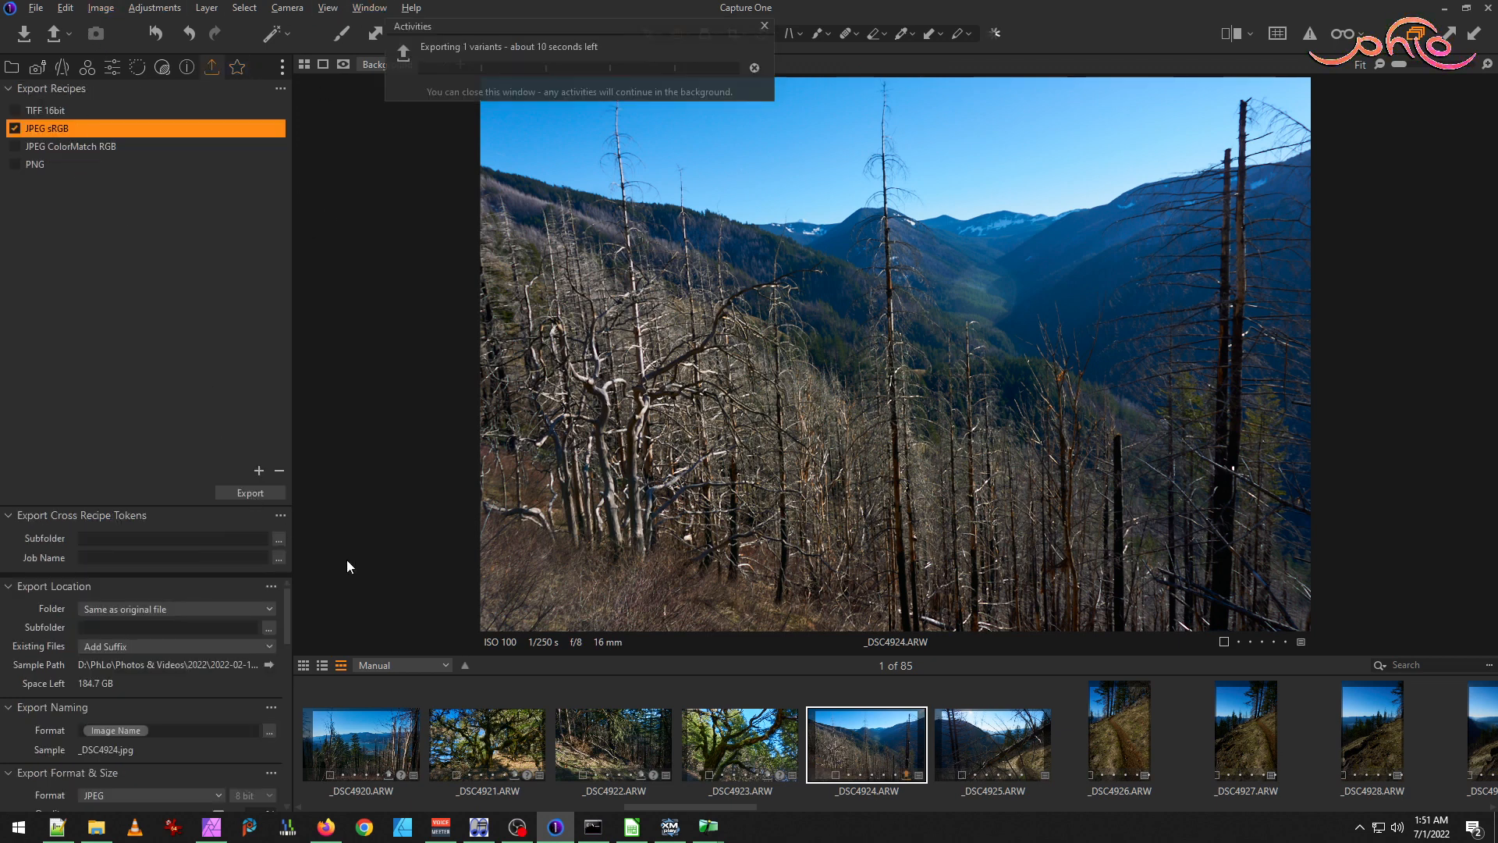
click(96, 827)
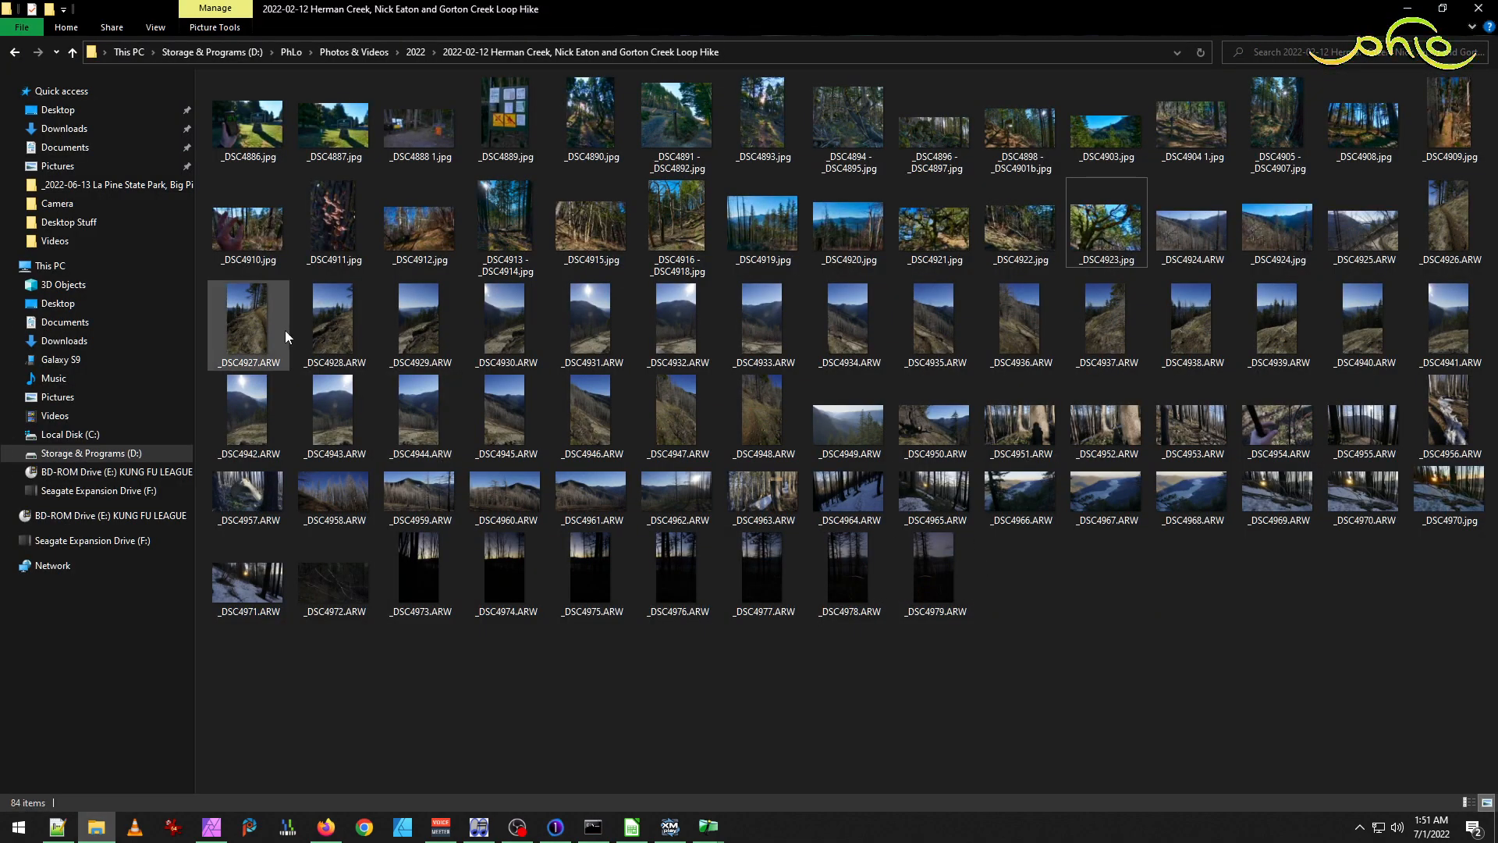
double_click(1194, 238)
key(space)
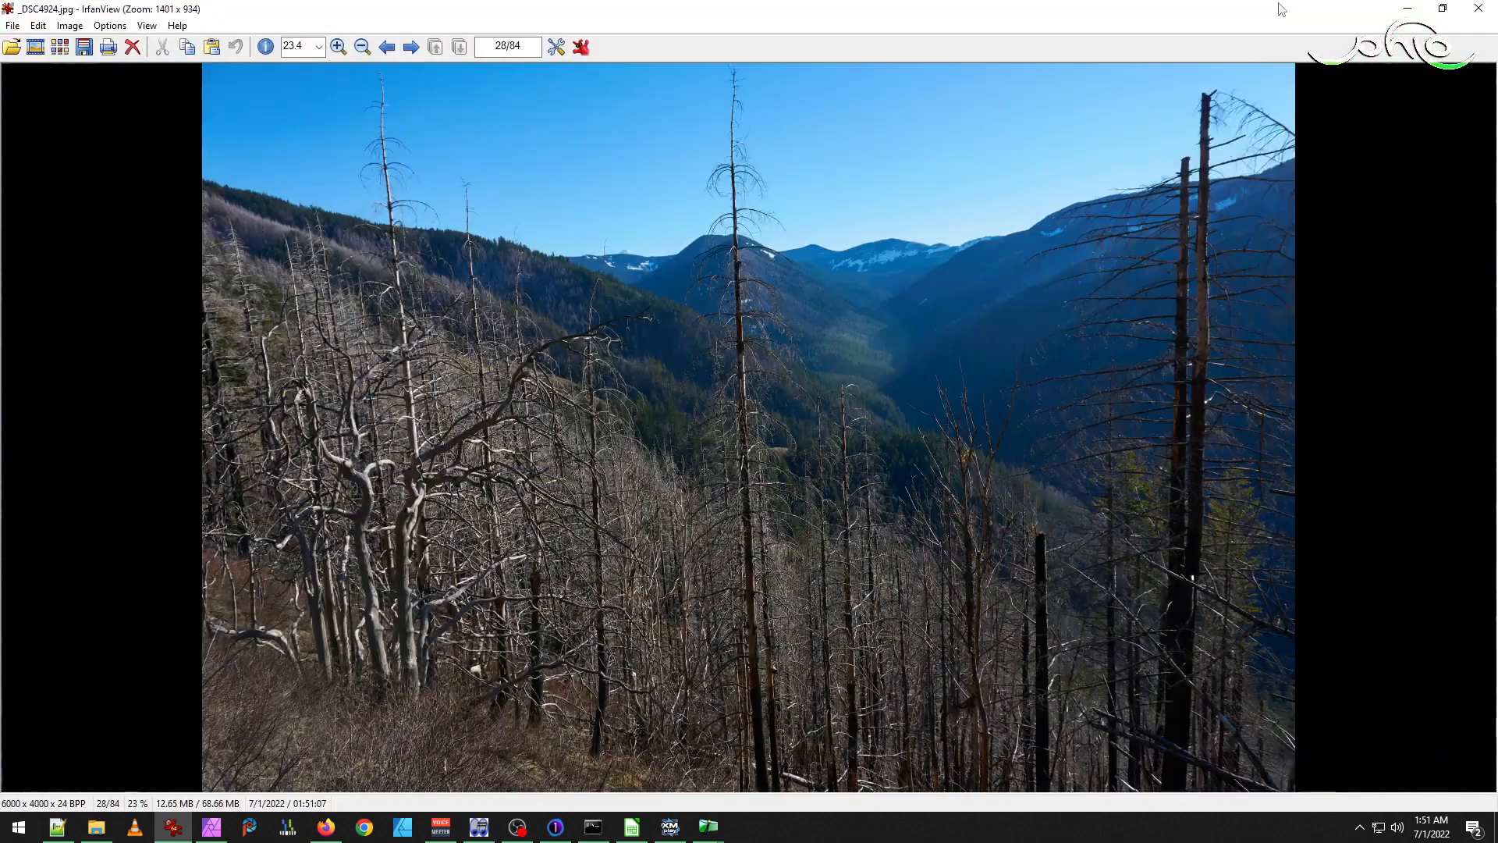
key(space)
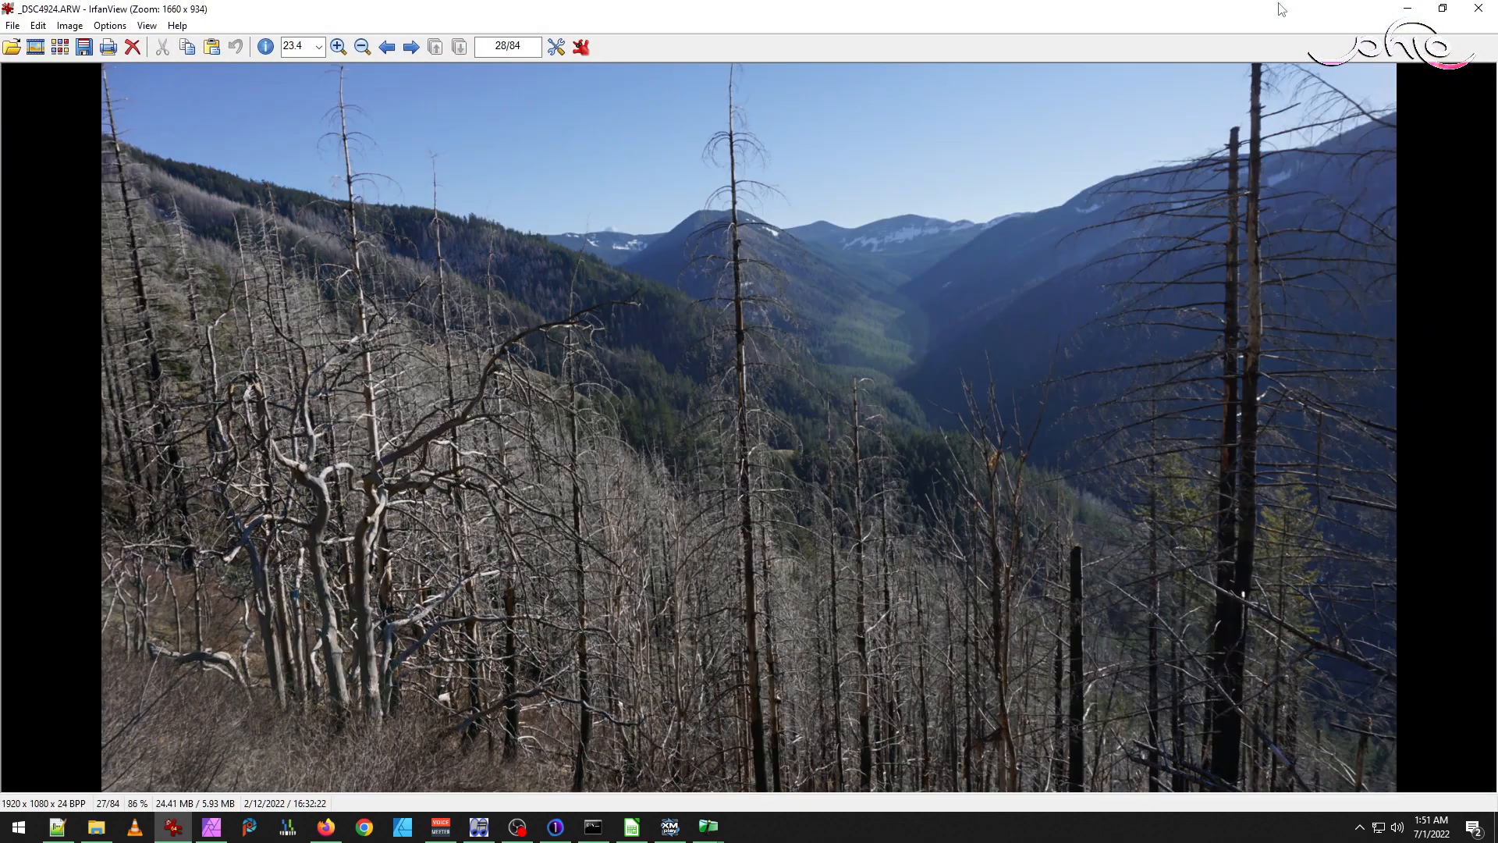
Delete the raw file _DSC4924.ARW, and switch back to Capture One.
key(space)
key(Escape)
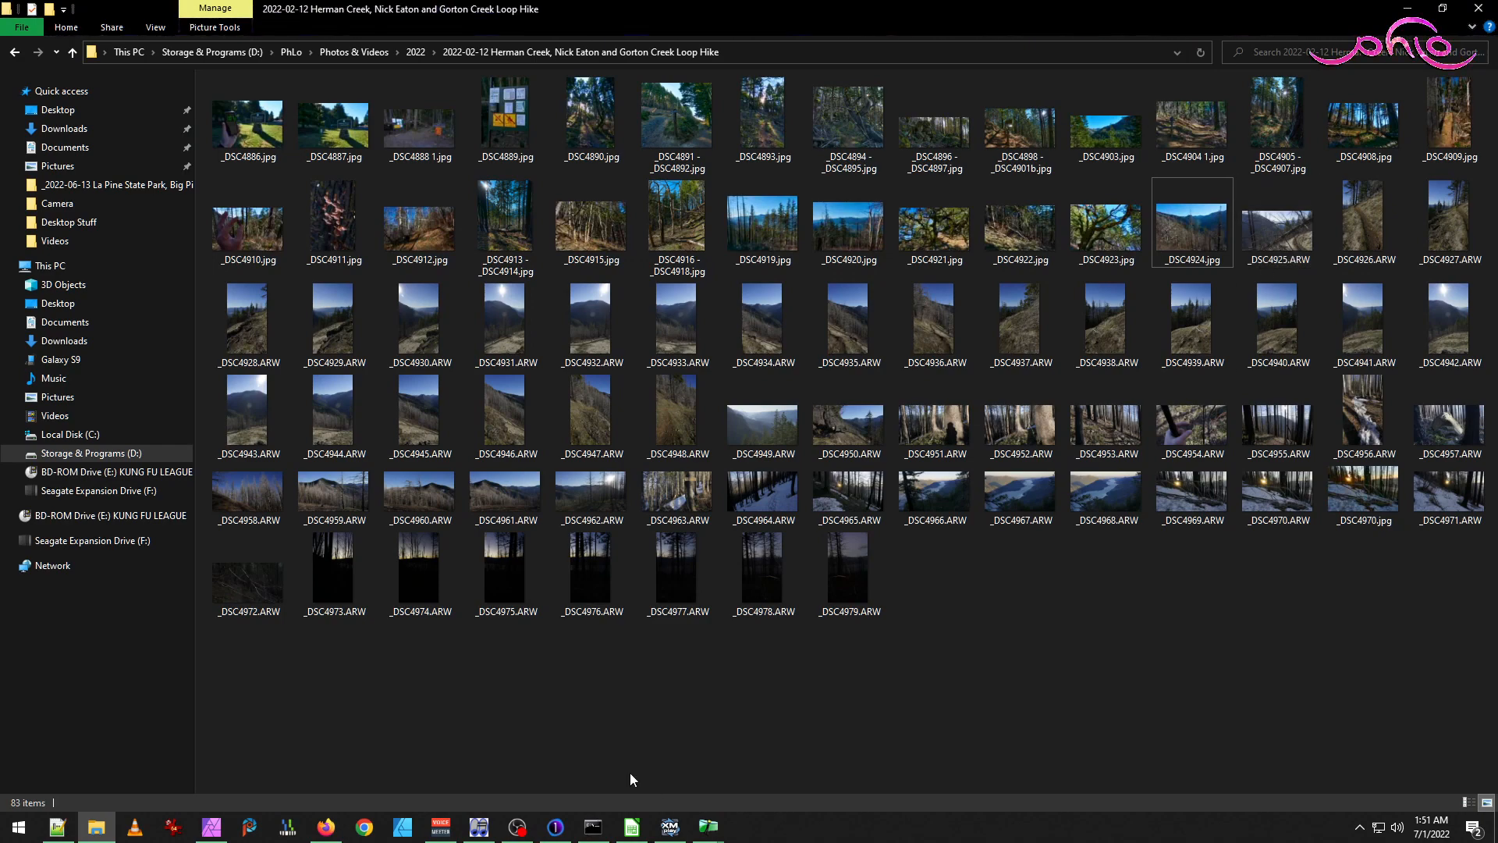
click(555, 826)
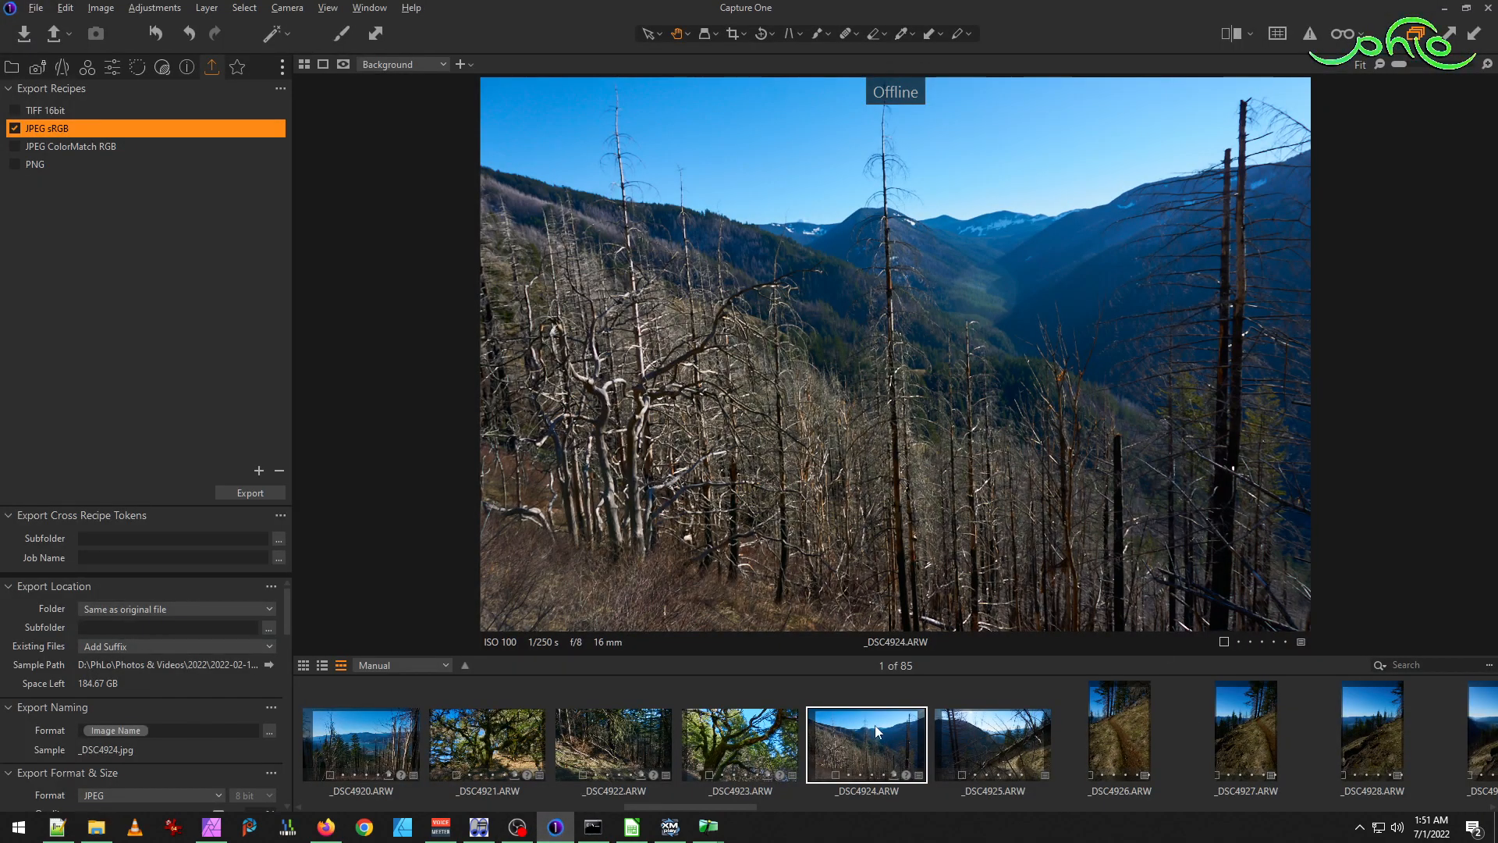
Expand the crop of _DSC4925.ARW on all four sides to about 21.53 by 13.89 in, using the Unconstrained aspect ratio.
click(1005, 743)
click(732, 34)
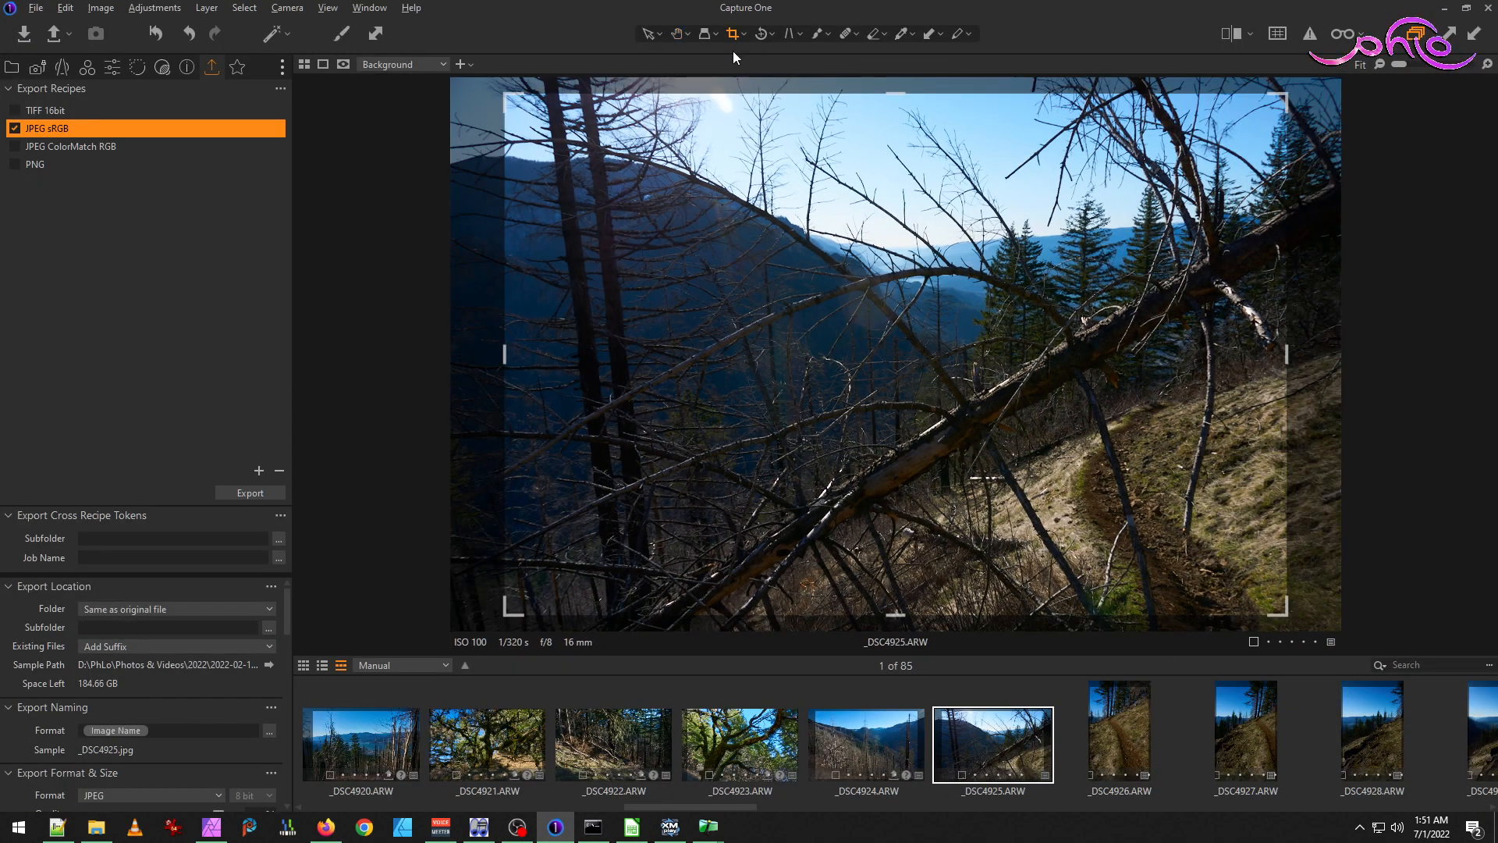
click(746, 35)
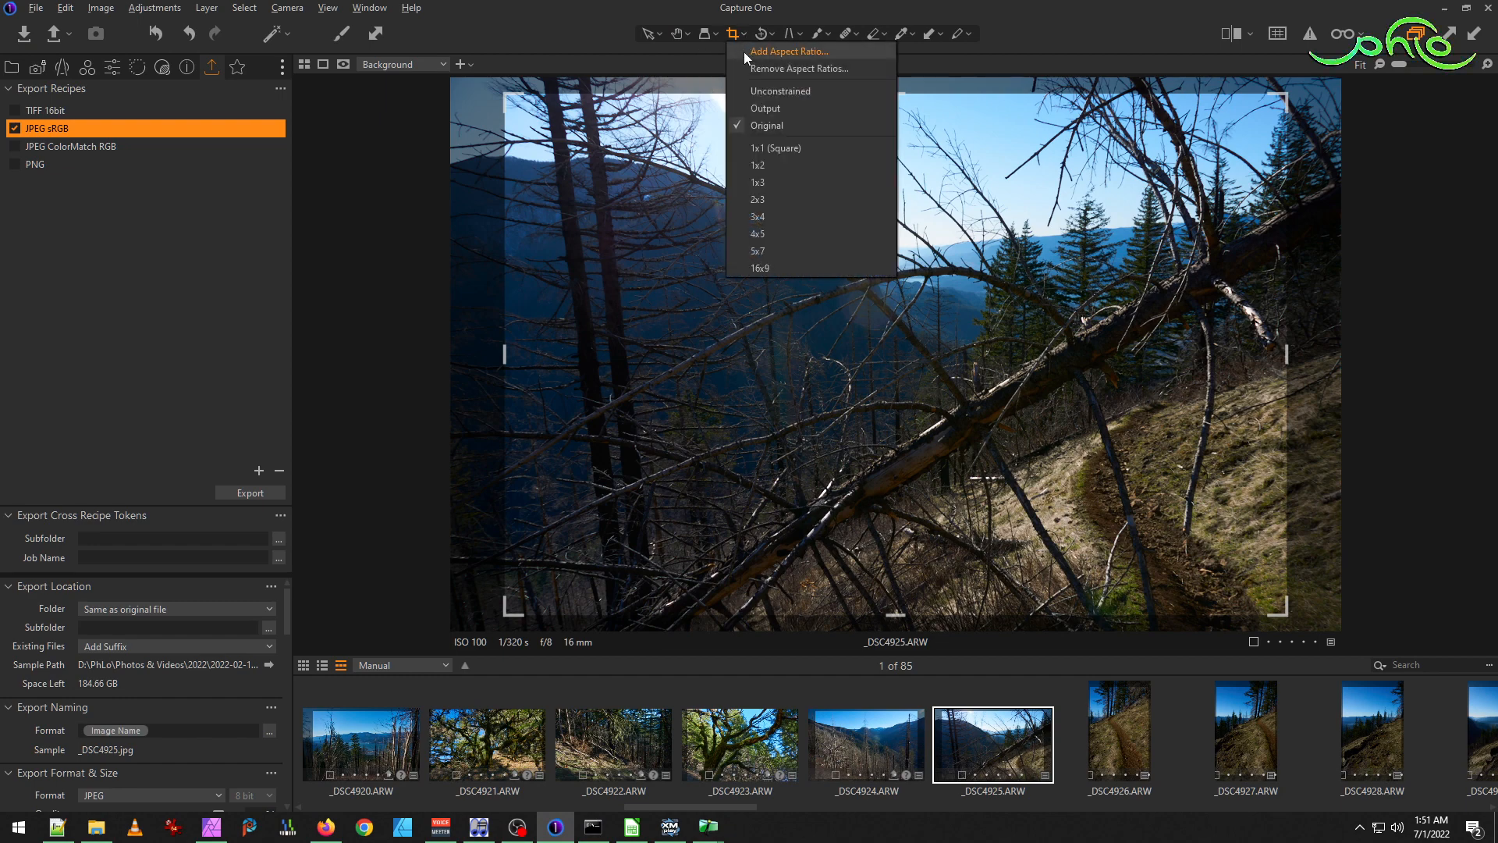
click(794, 86)
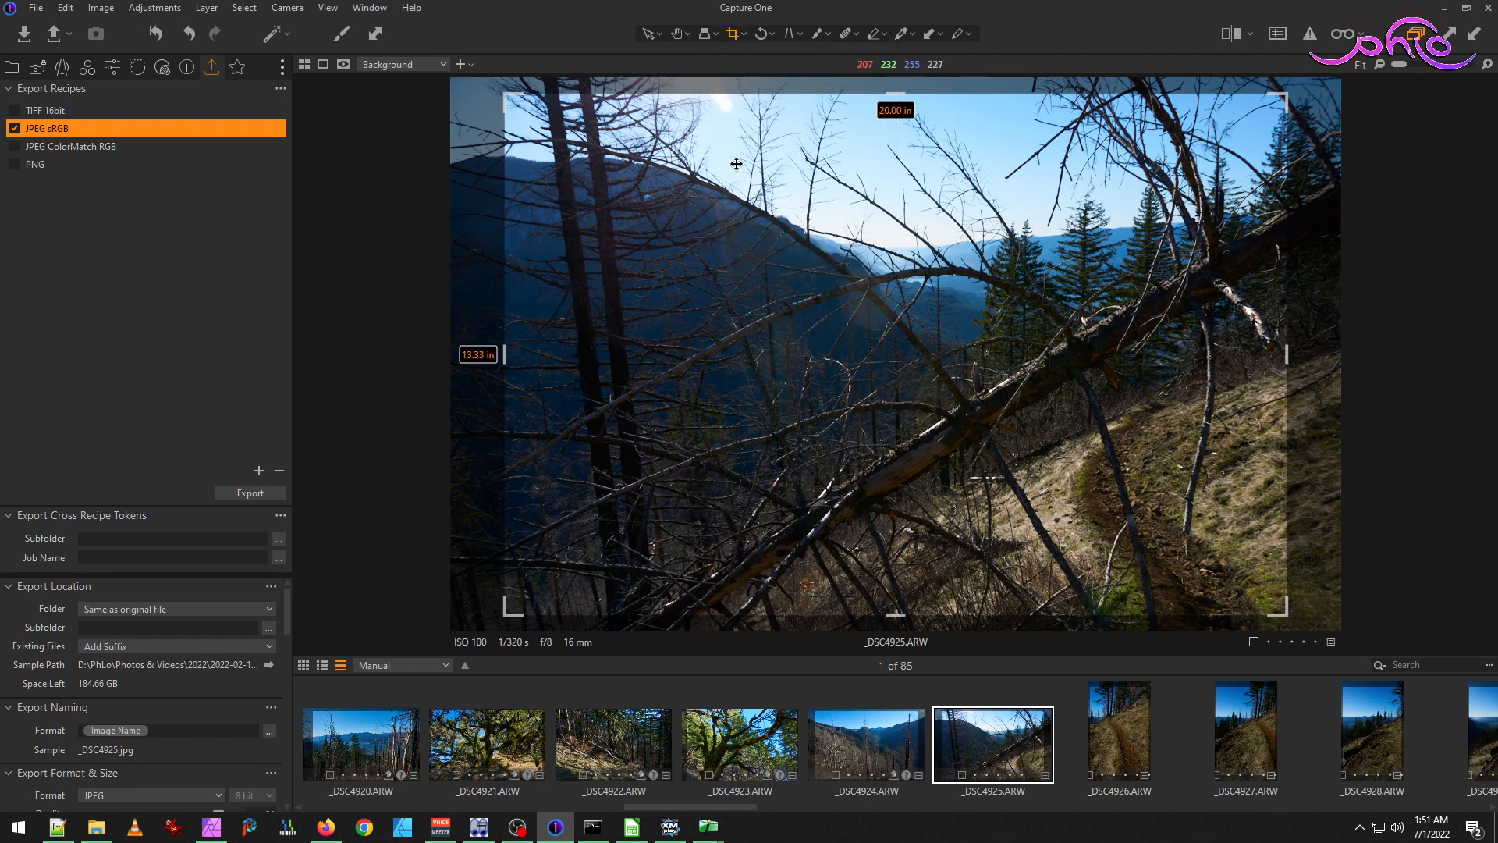
drag(503, 354, 476, 353)
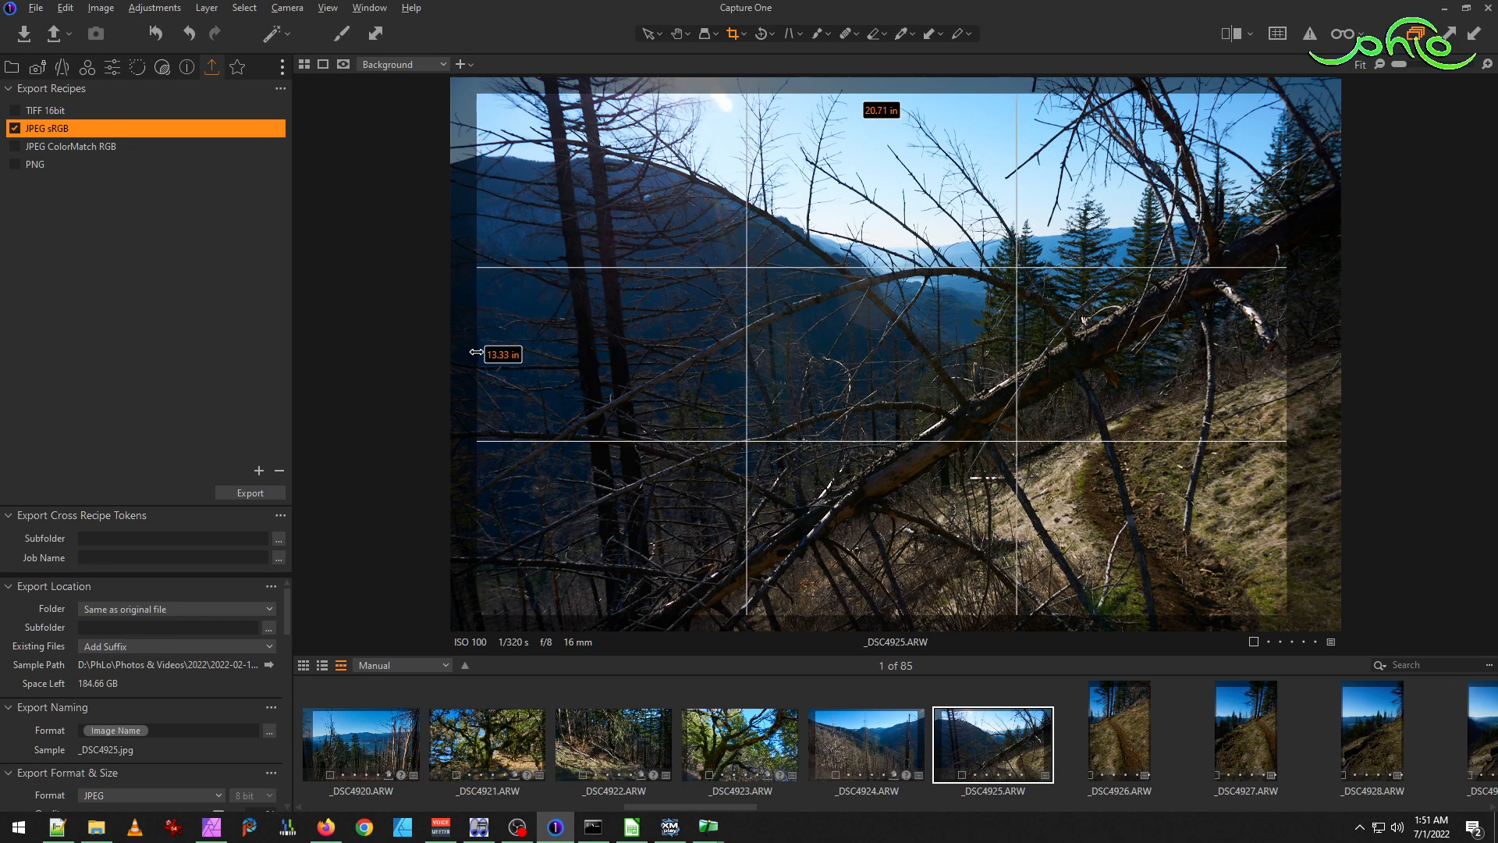
drag(885, 92, 885, 82)
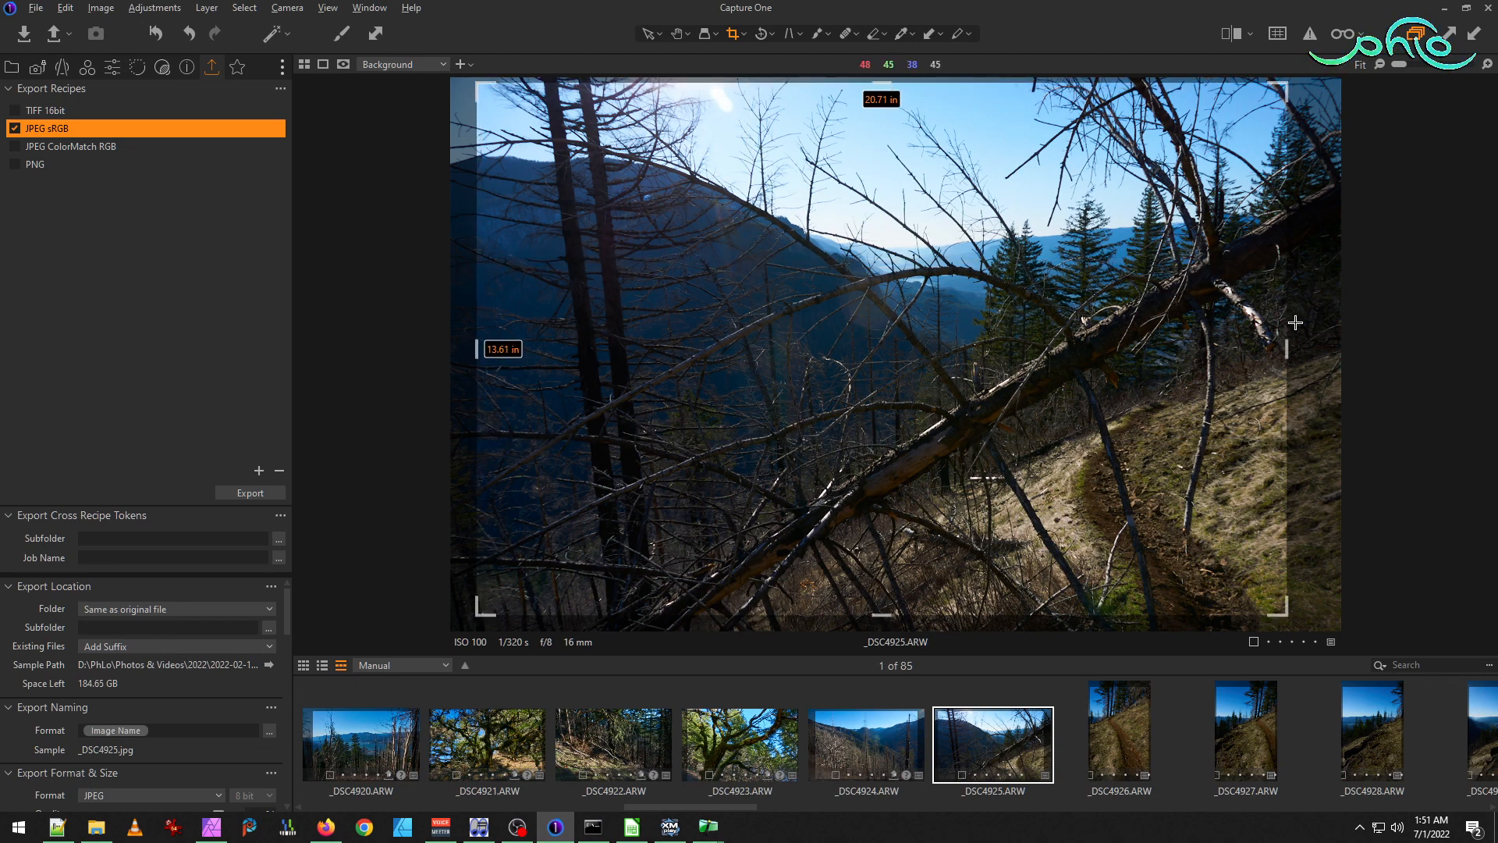
drag(1287, 351, 1318, 353)
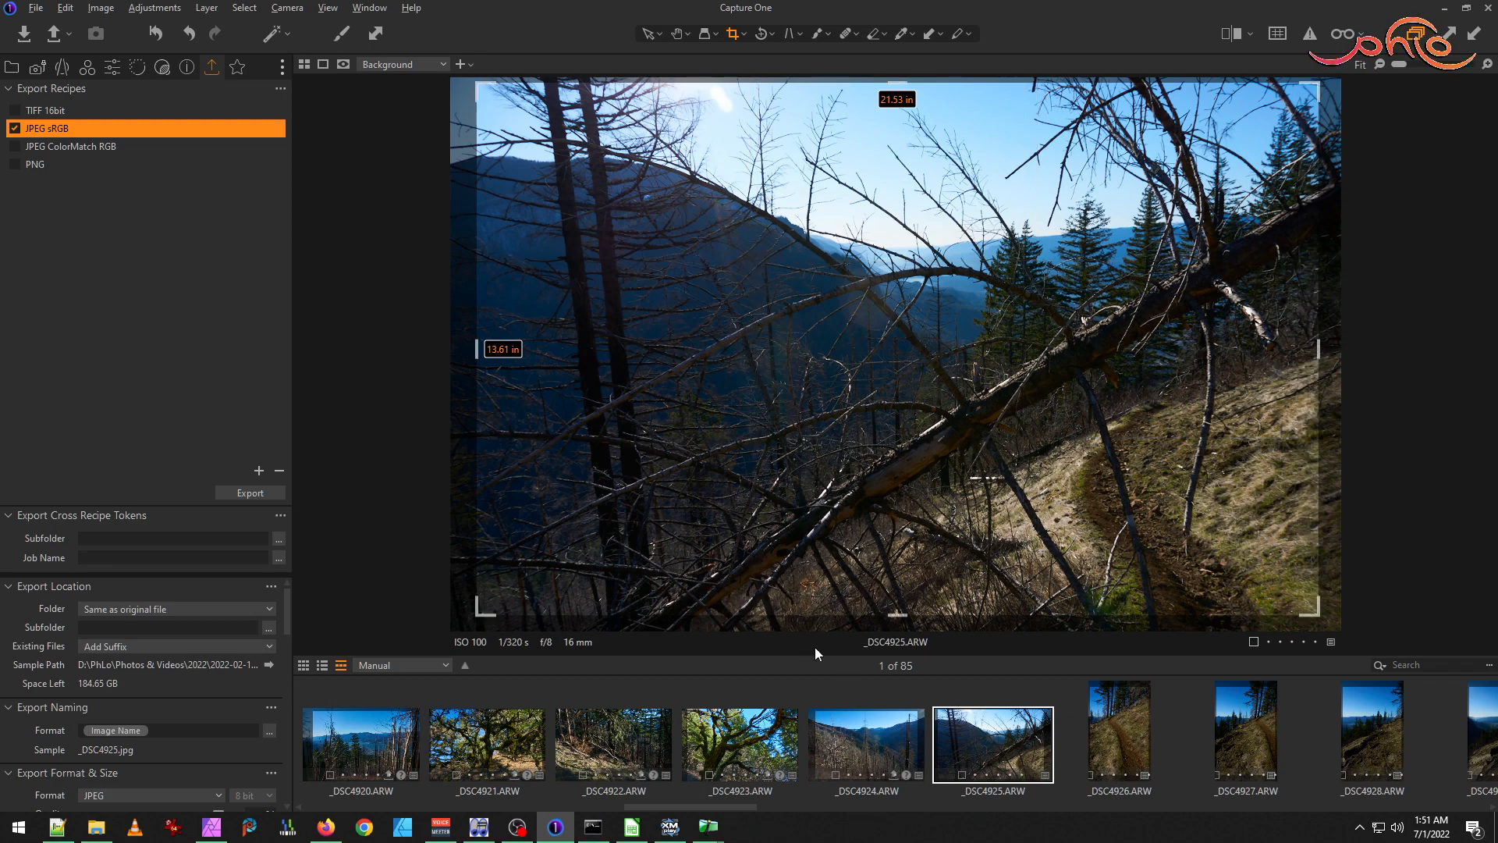
drag(894, 616, 902, 626)
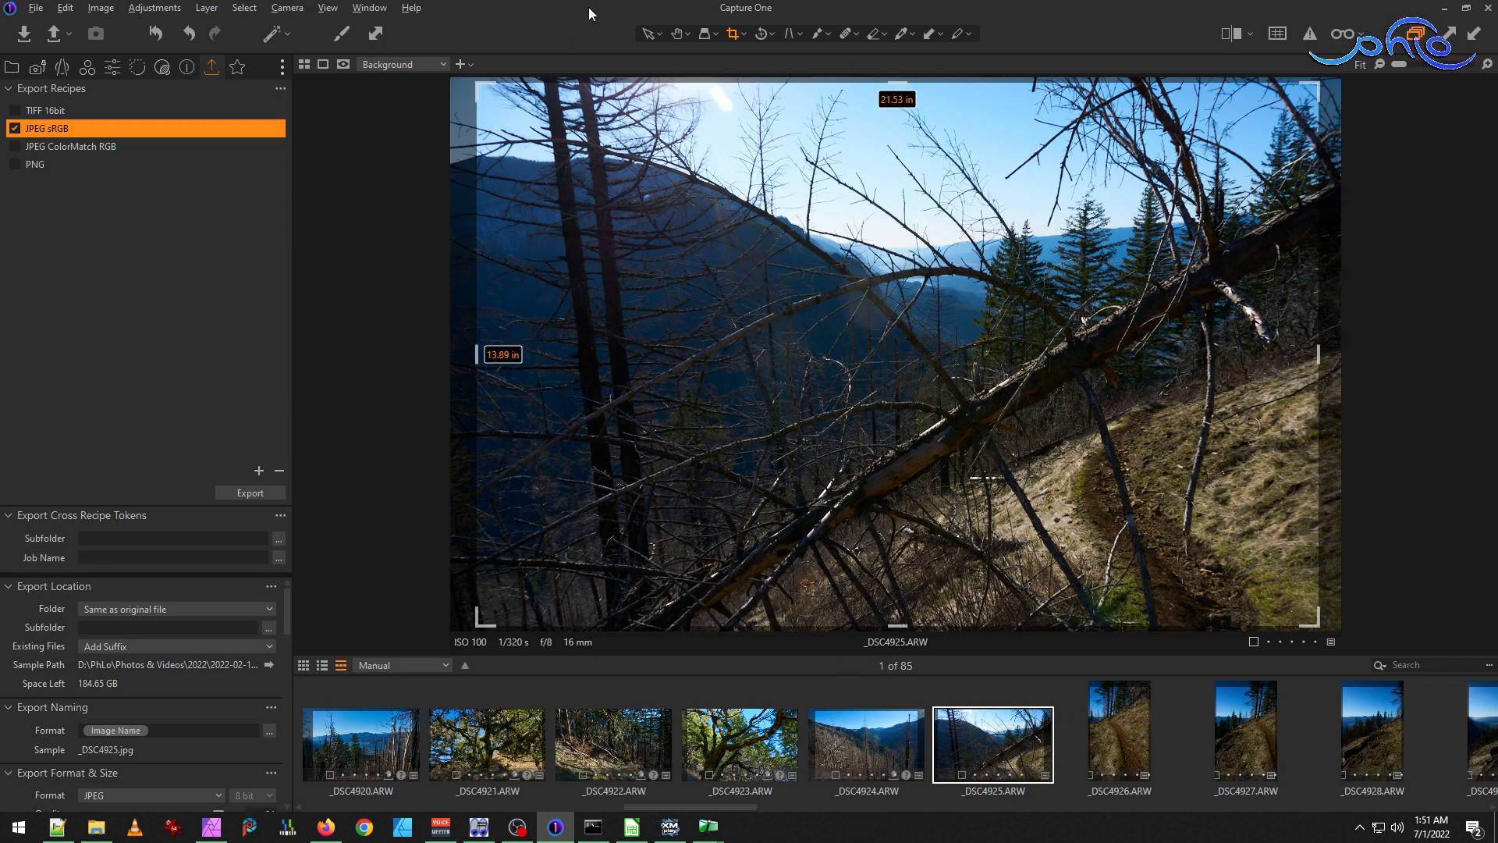
click(679, 33)
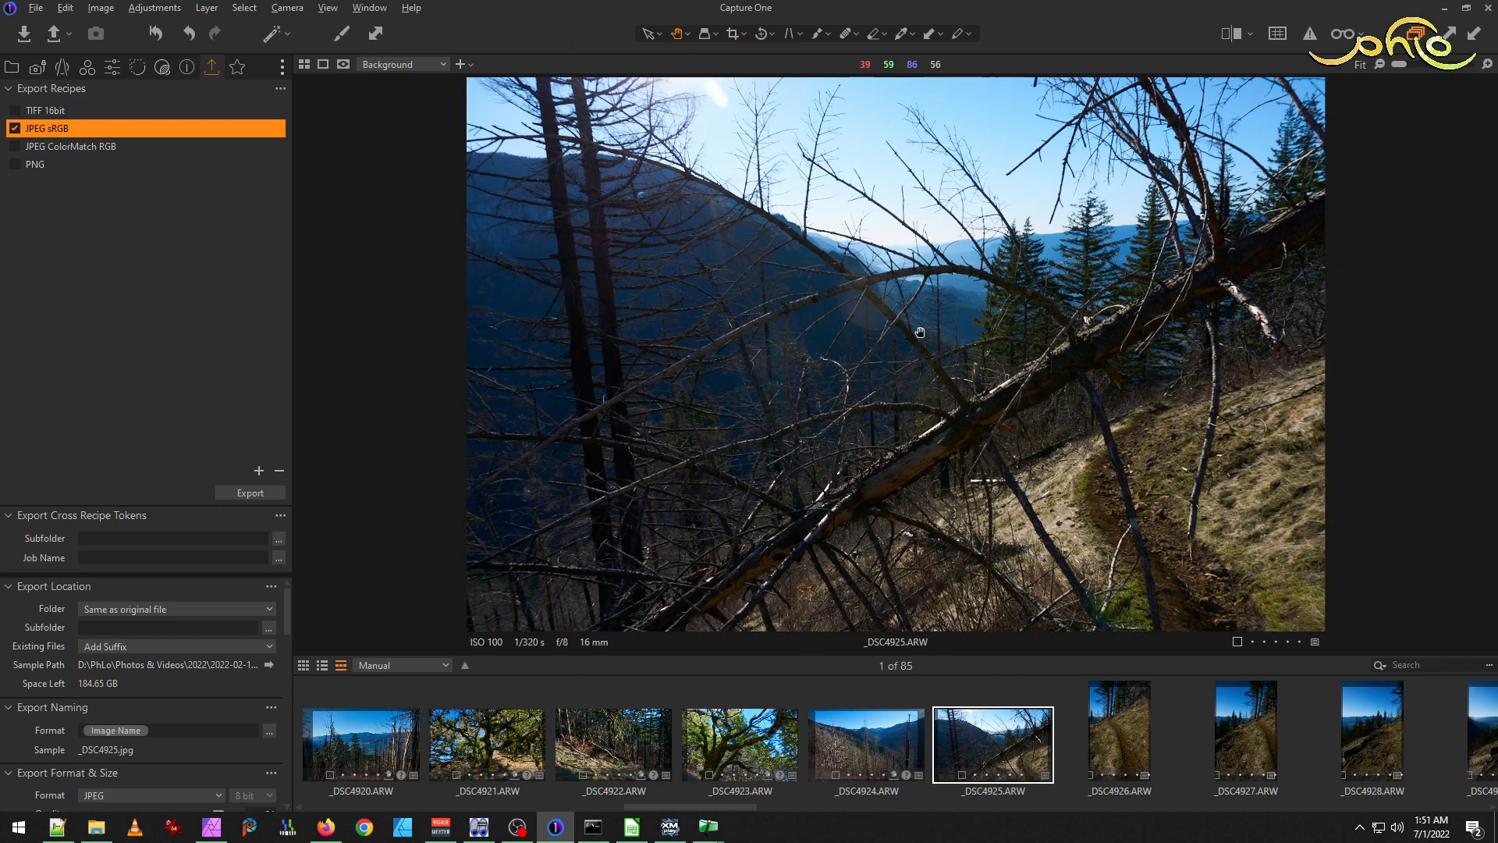
Adjust _DSC4925.ARW to Highlight -27, Shadow 5, Black 1 and Clarity 24.
click(236, 68)
drag(161, 255, 167, 253)
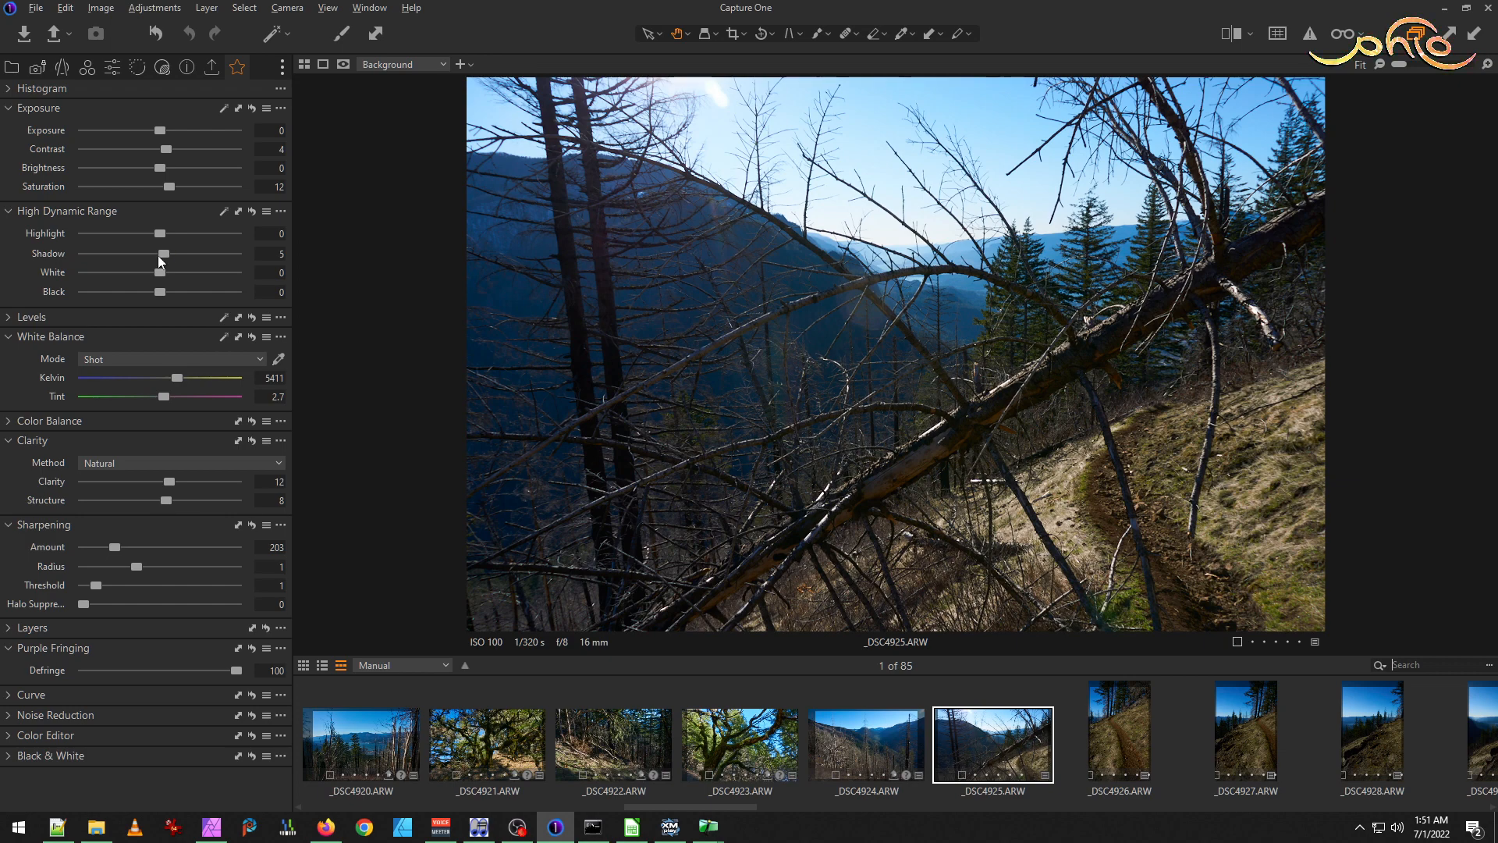
drag(156, 232, 139, 231)
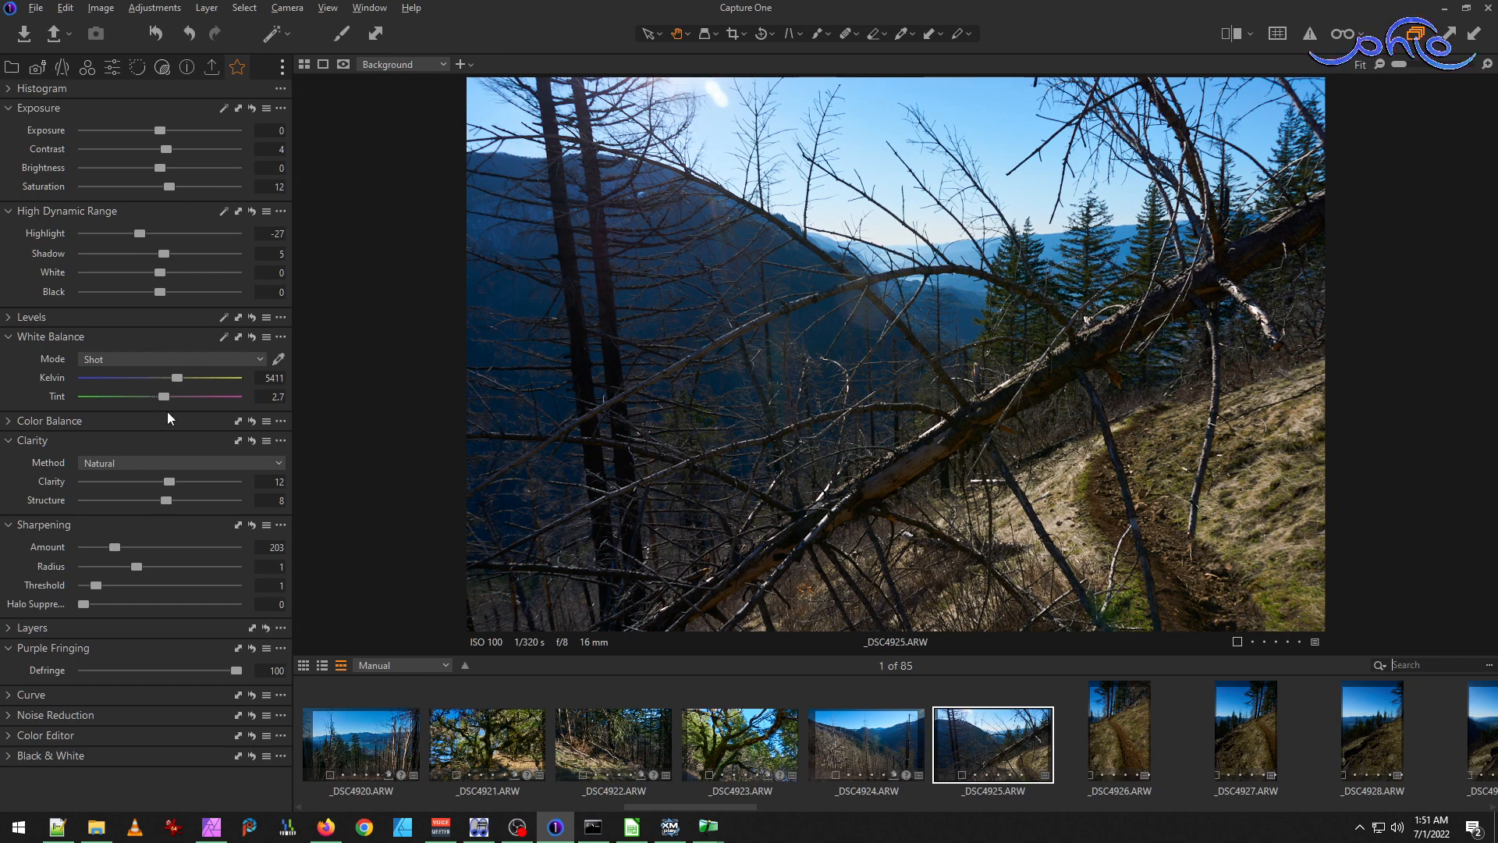
drag(185, 480, 181, 476)
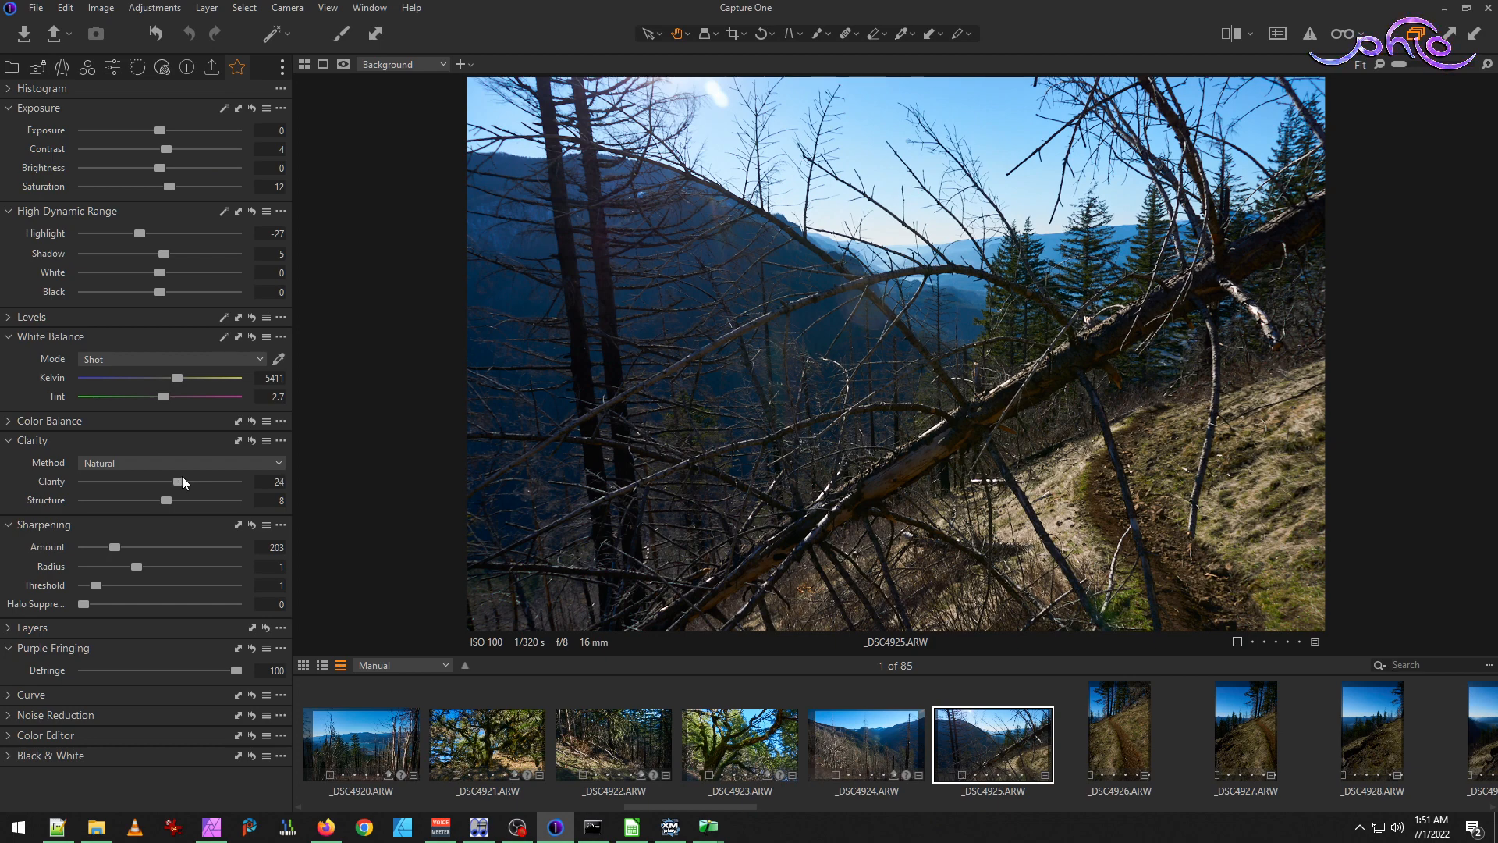
drag(163, 290, 168, 292)
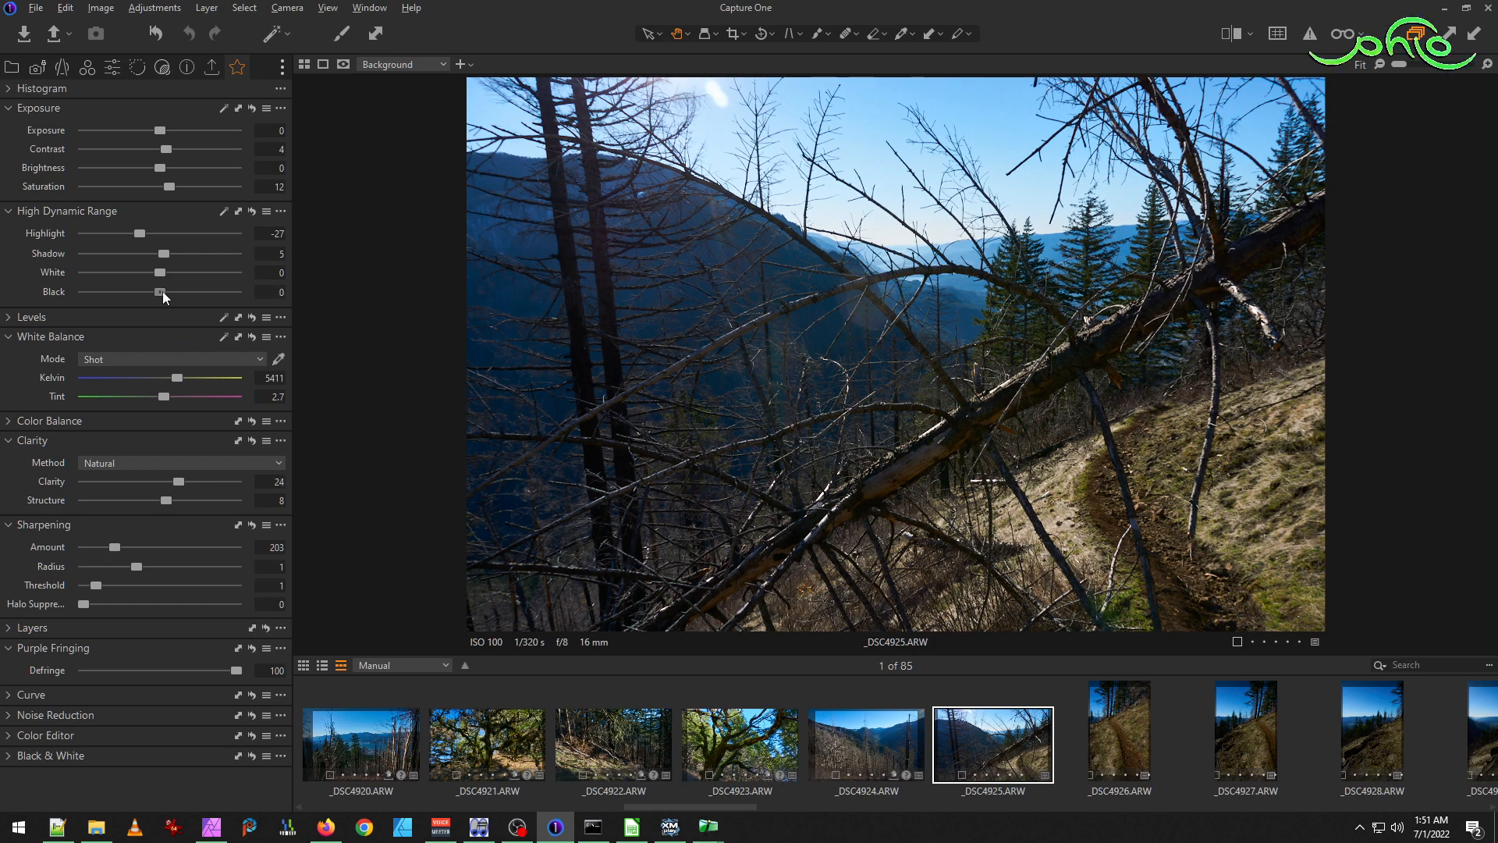
drag(166, 292, 163, 292)
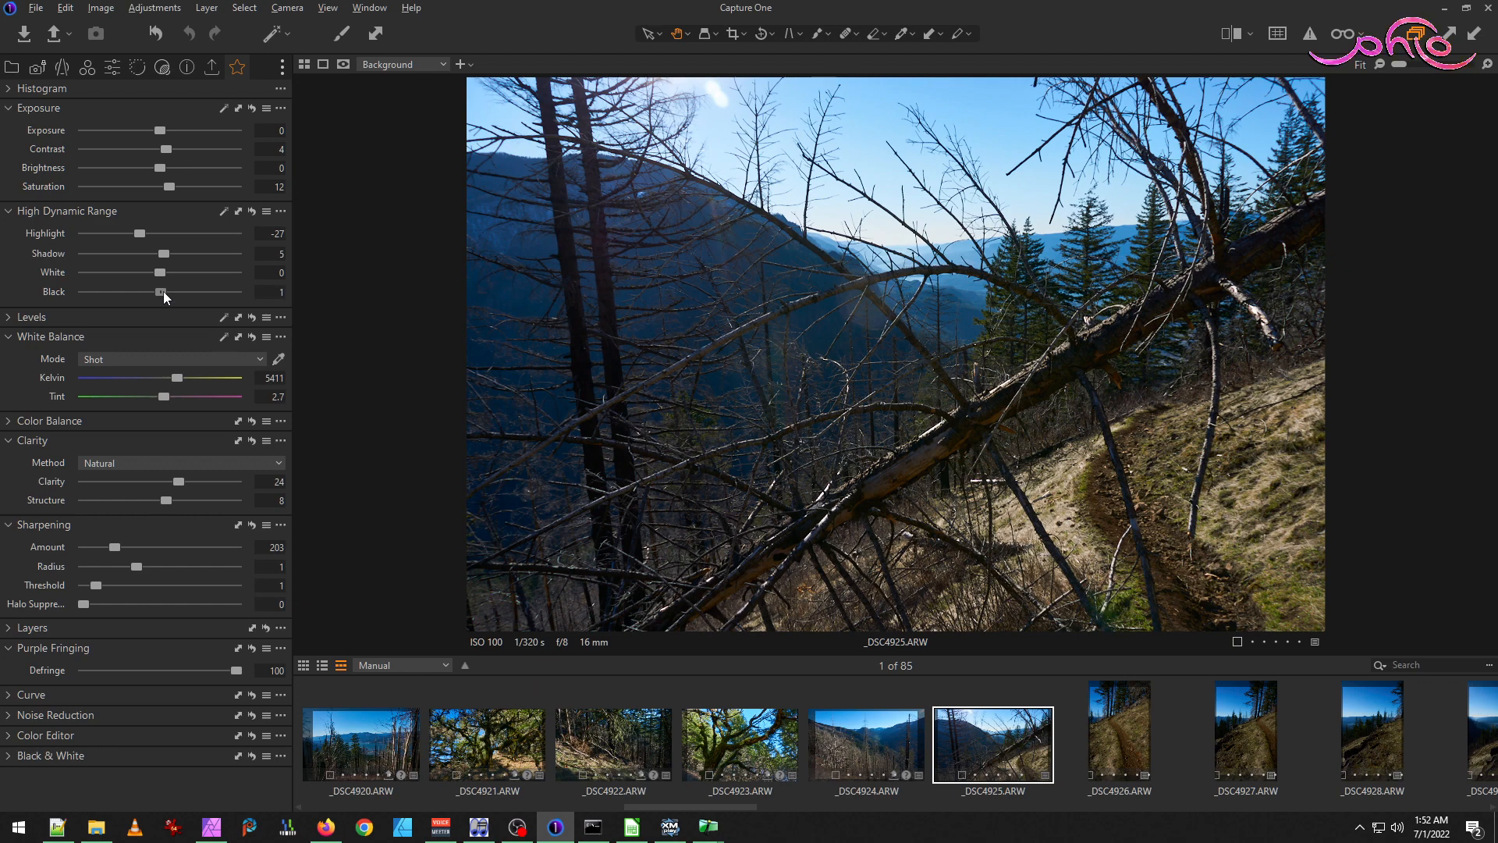
Export _DSC4925.ARW with the JPEG sRGB recipe, and check the exported _DSC4925.jpg in IrfanView.
click(211, 68)
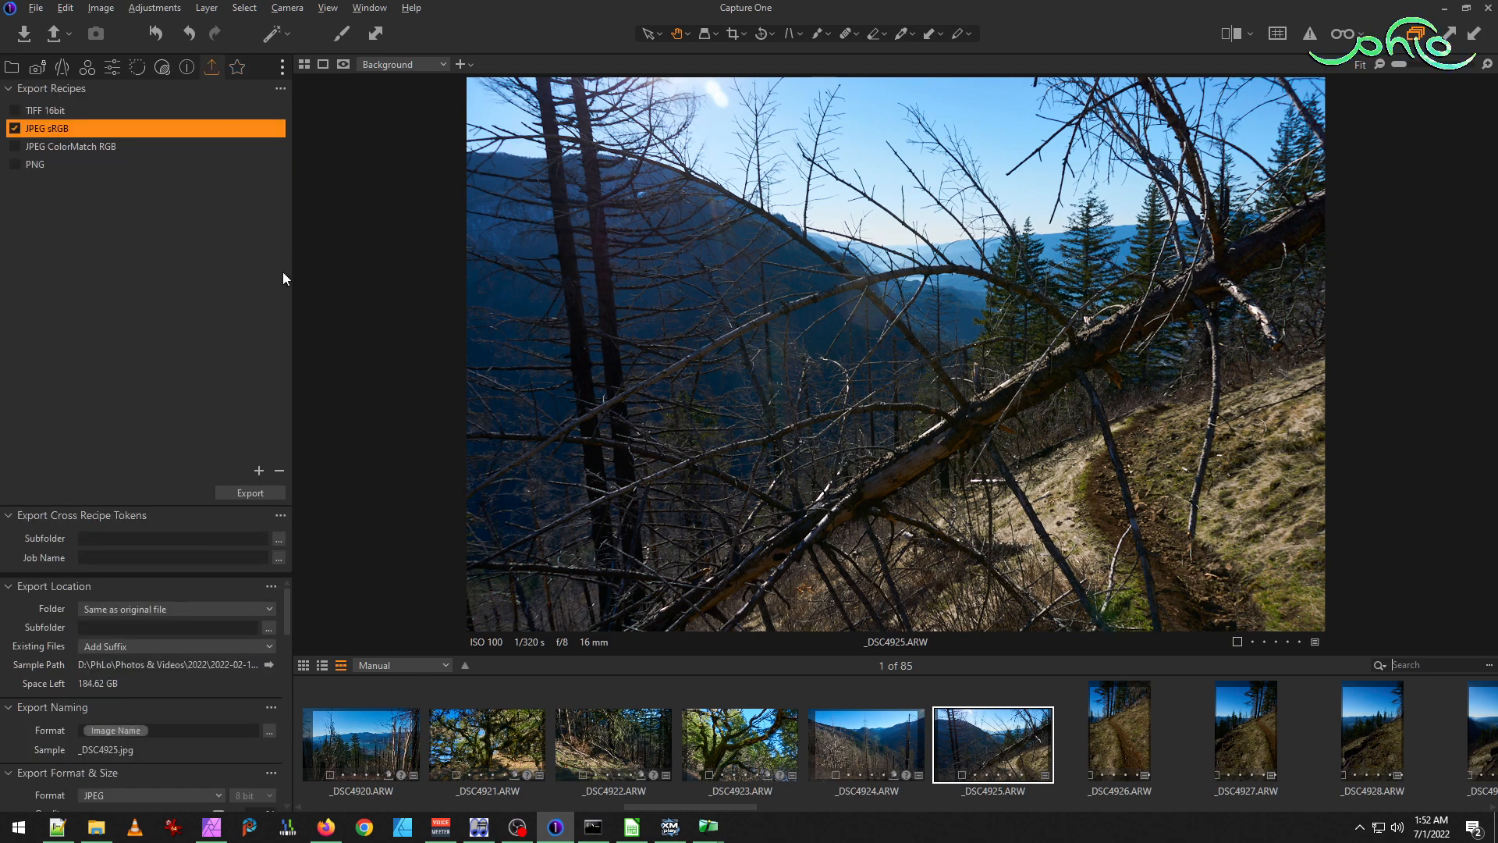
click(260, 492)
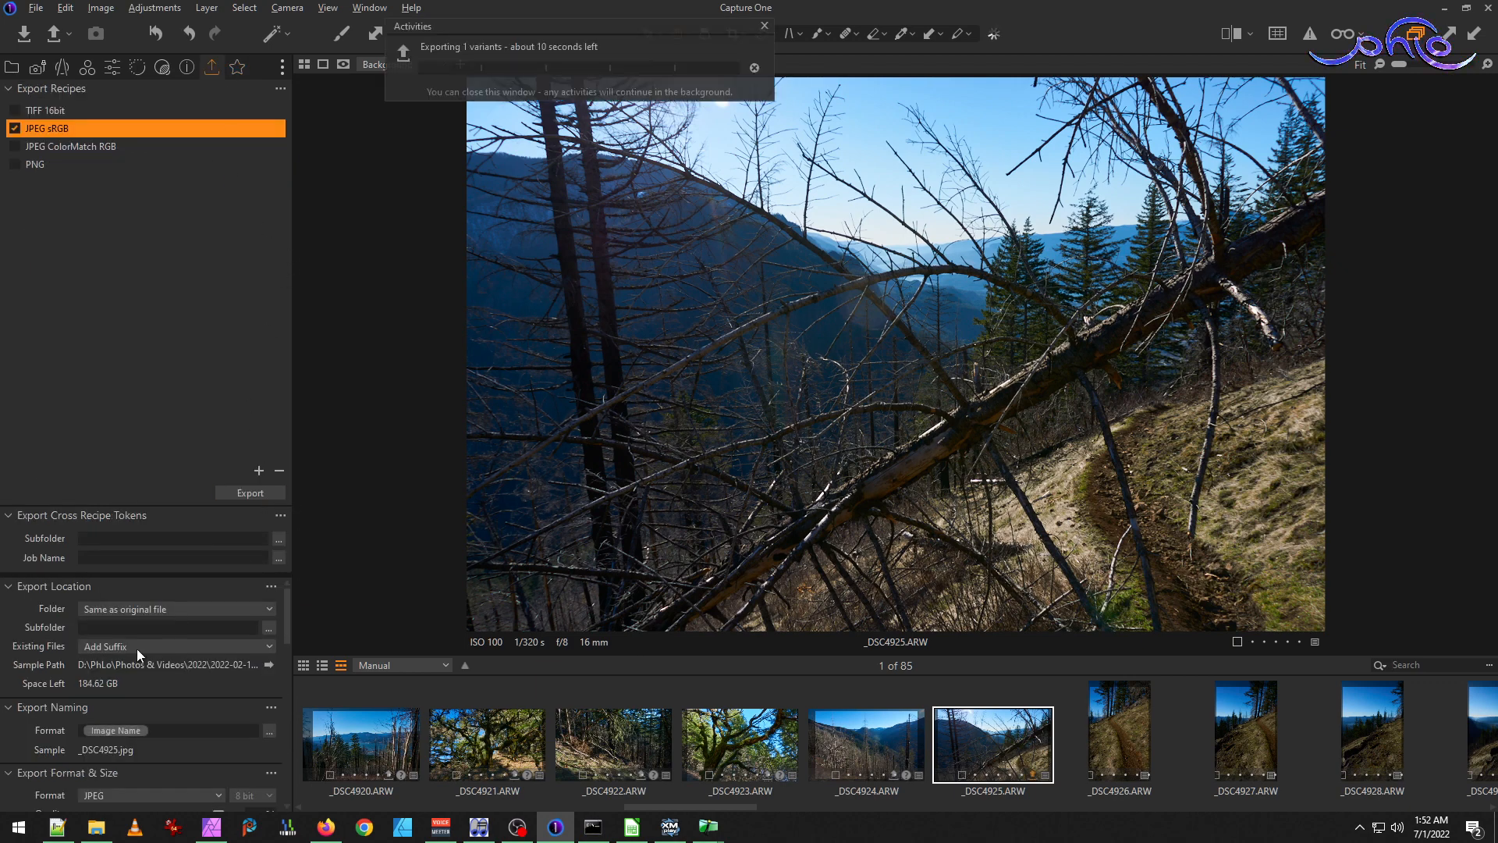
click(97, 829)
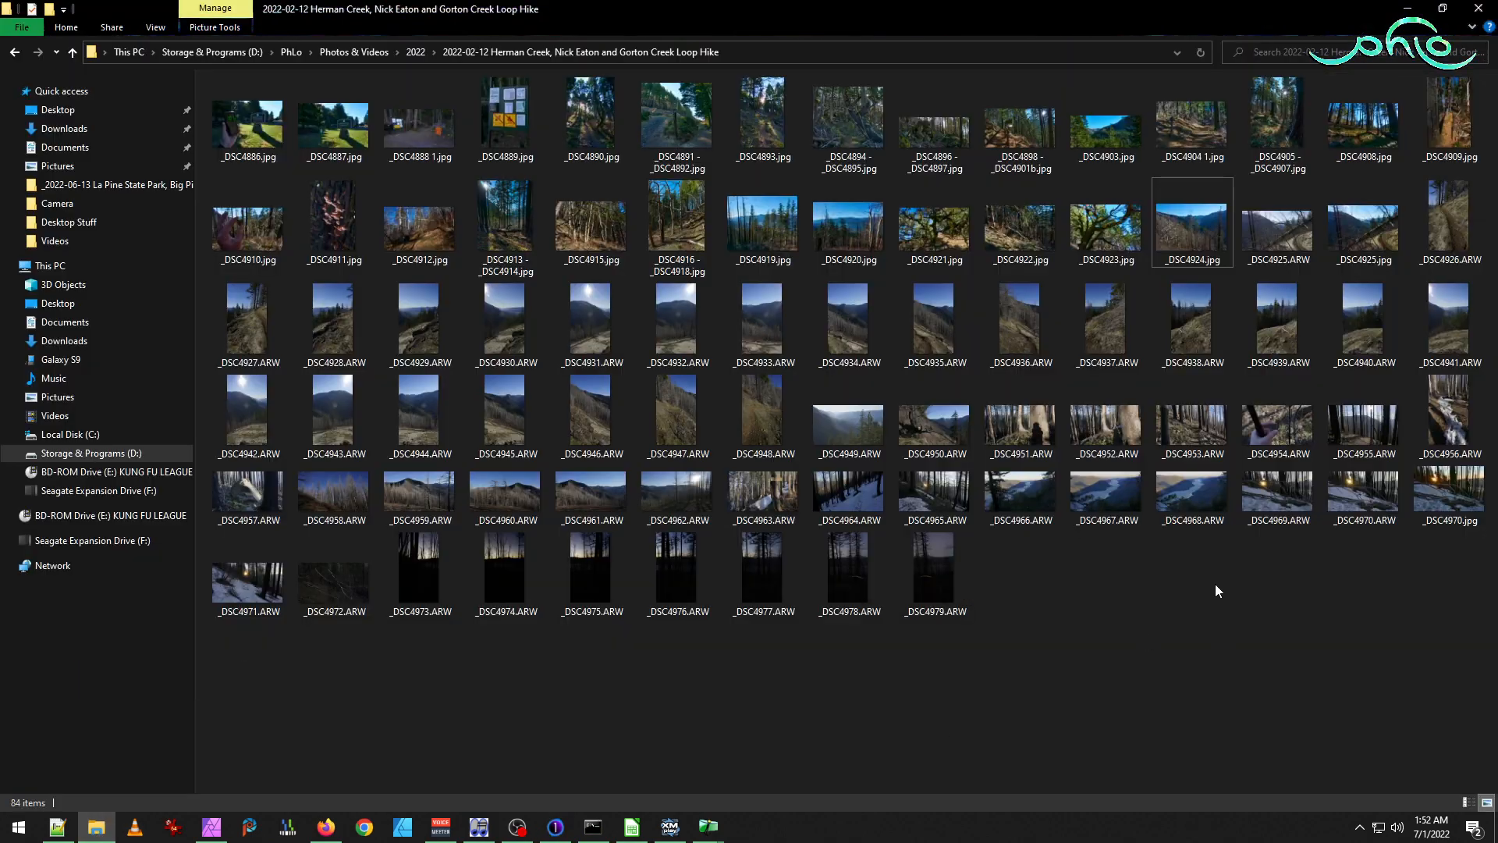
double_click(1363, 227)
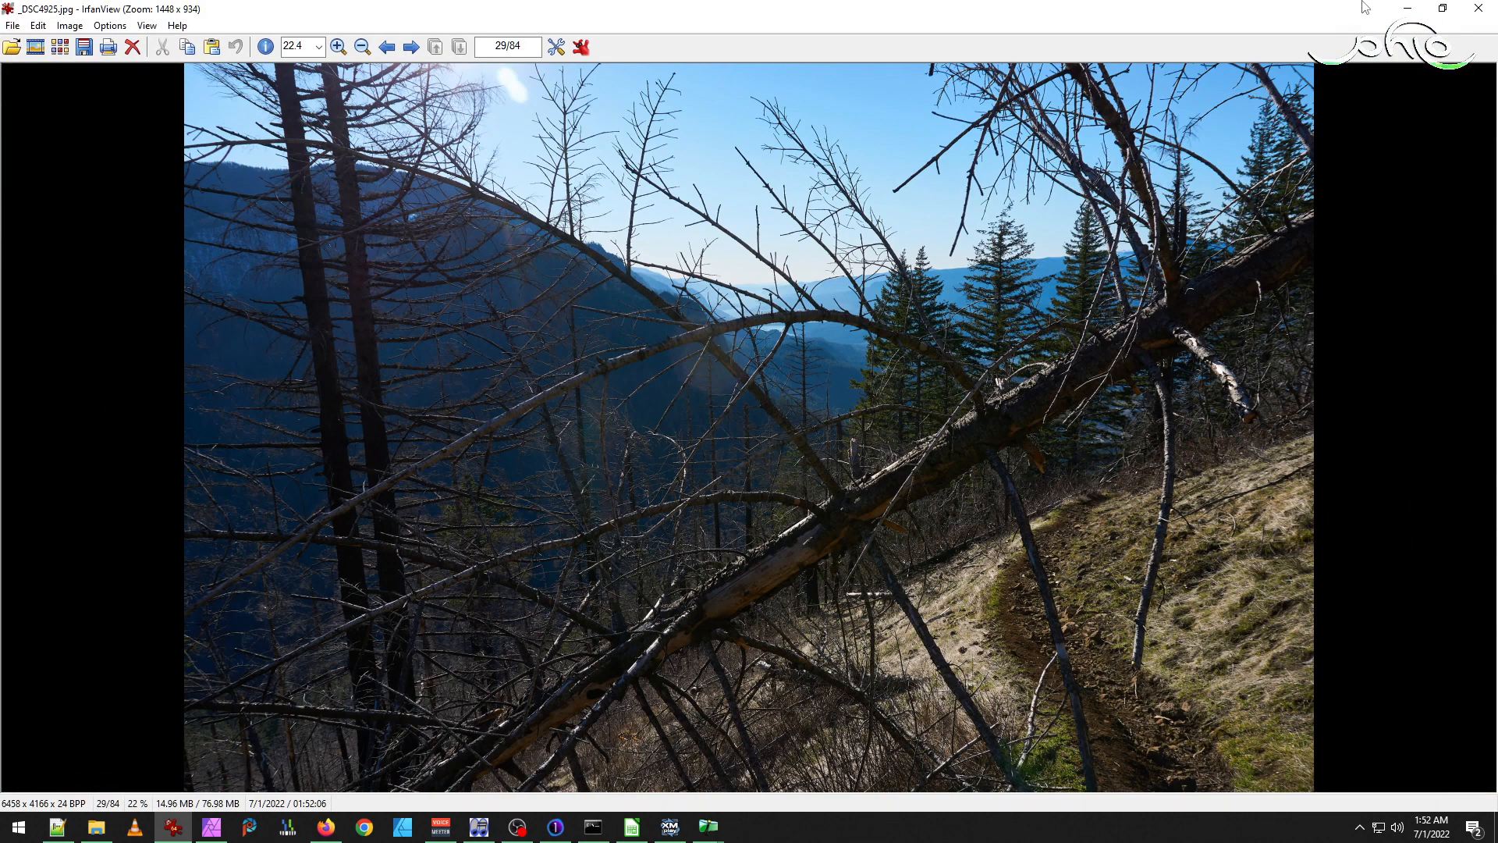
Delete the exported _DSC4925.jpg, and return to the adjustments of _DSC4925.ARW in Capture One.
key(Delete)
key(Escape)
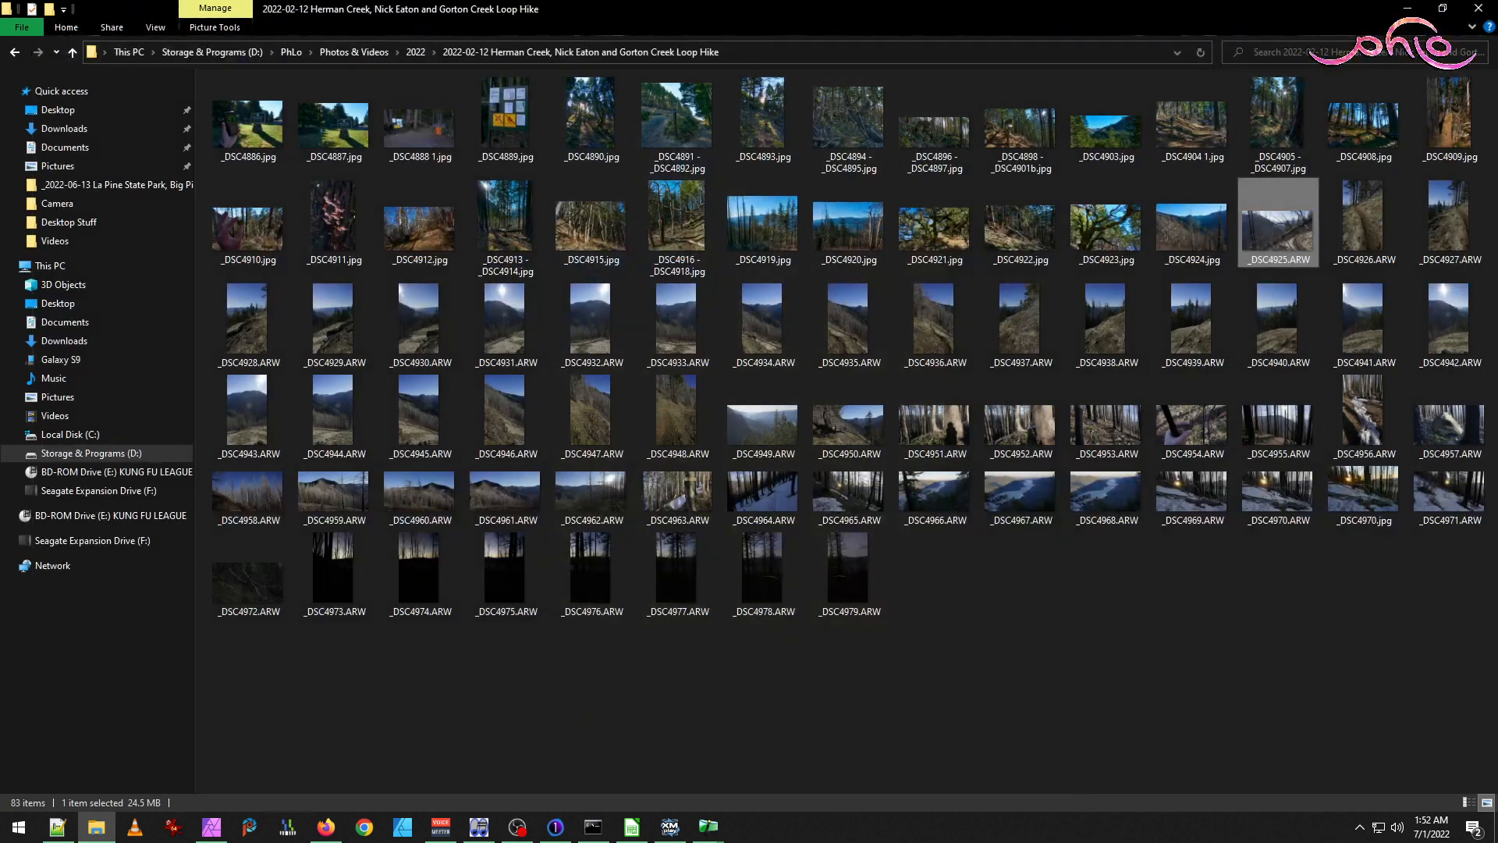
click(555, 827)
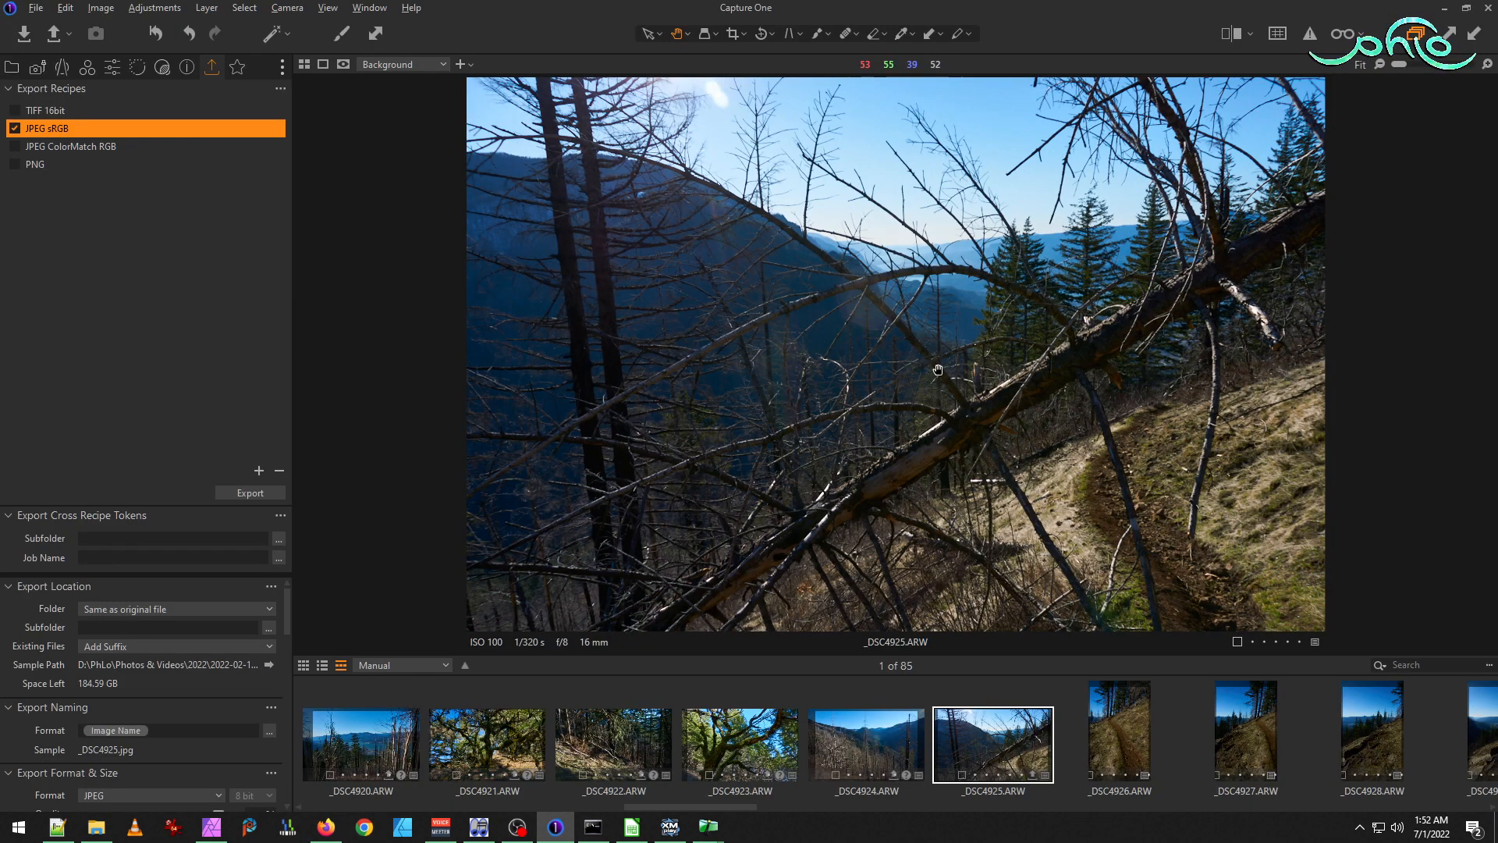
click(237, 67)
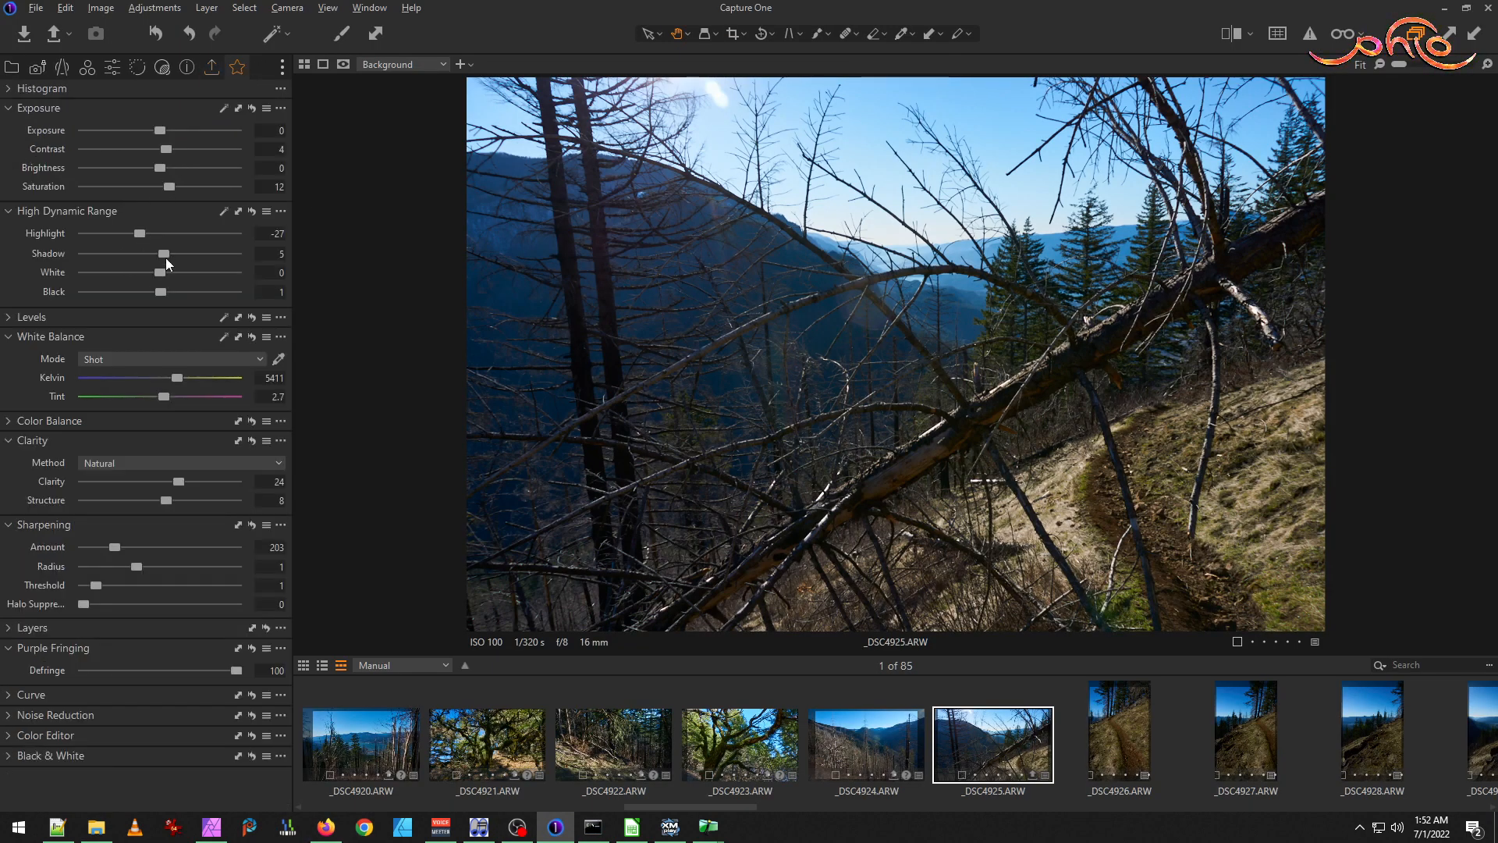
Set the Shadow of _DSC4925.ARW to 16, and export the photo with the JPEG sRGB recipe.
drag(167, 256, 175, 252)
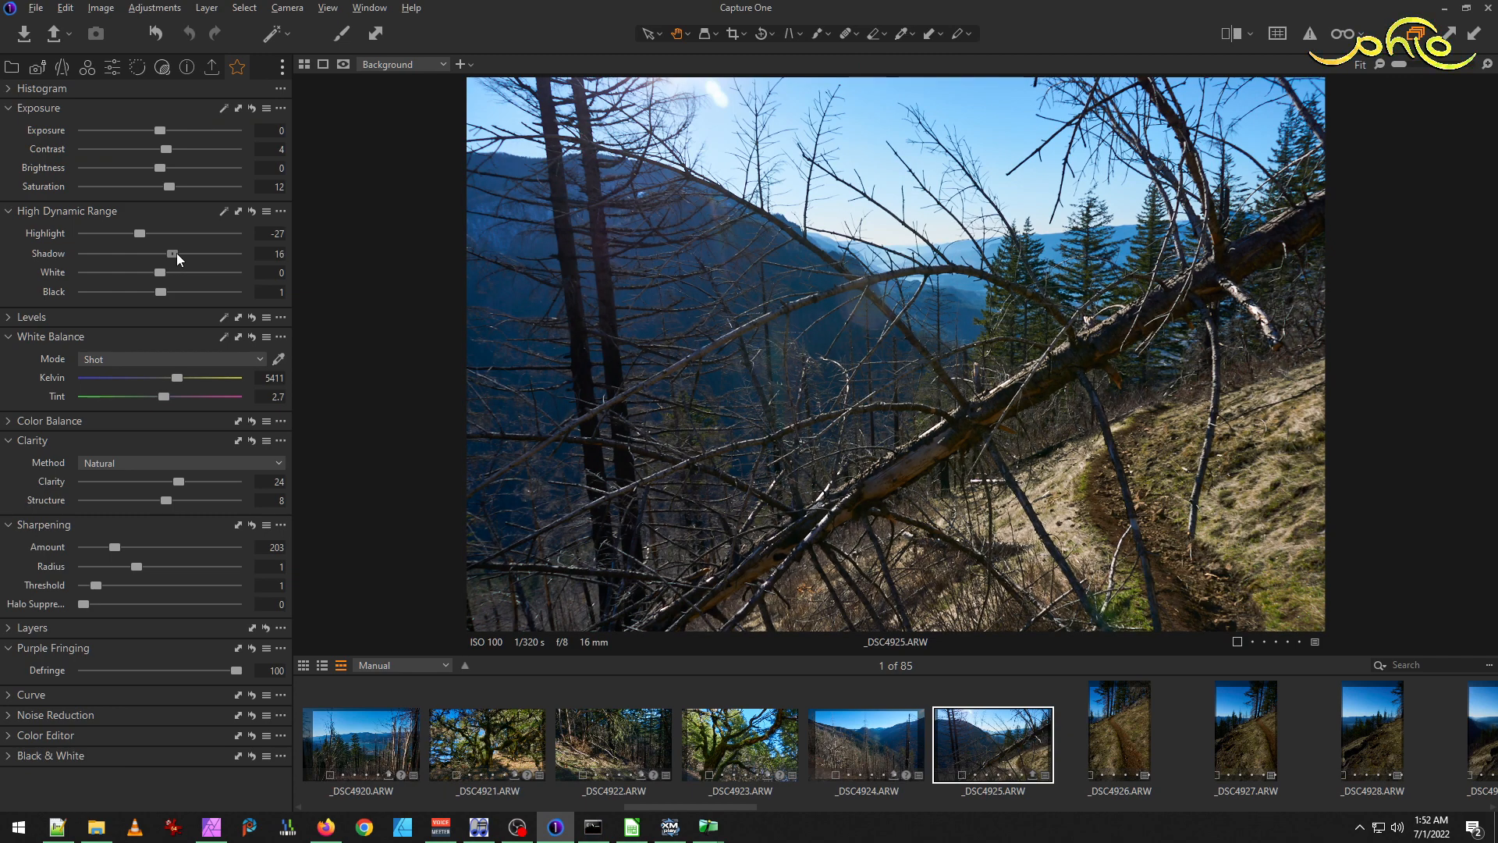
click(213, 69)
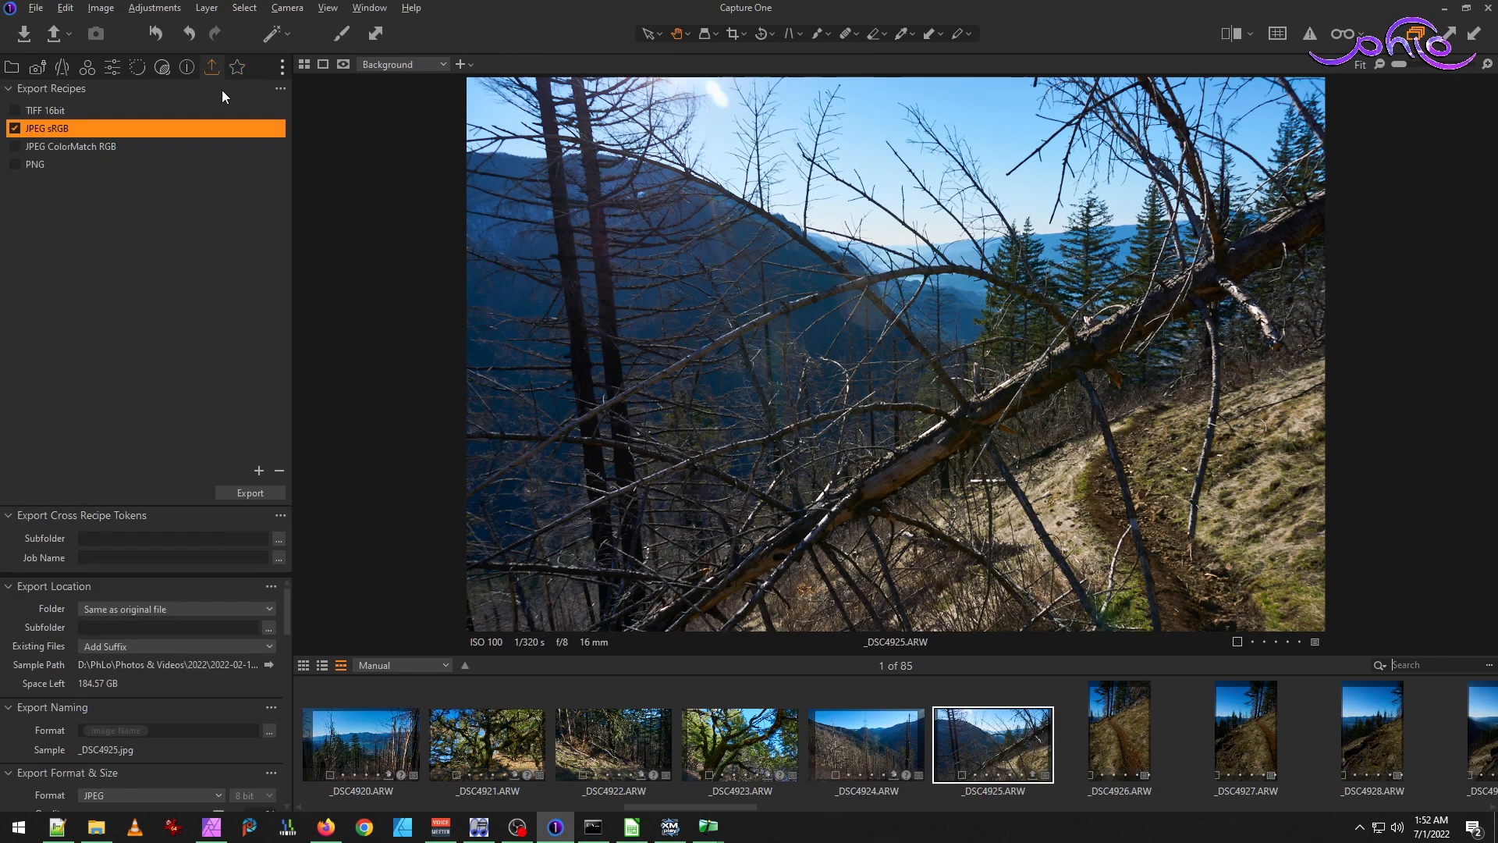
click(248, 494)
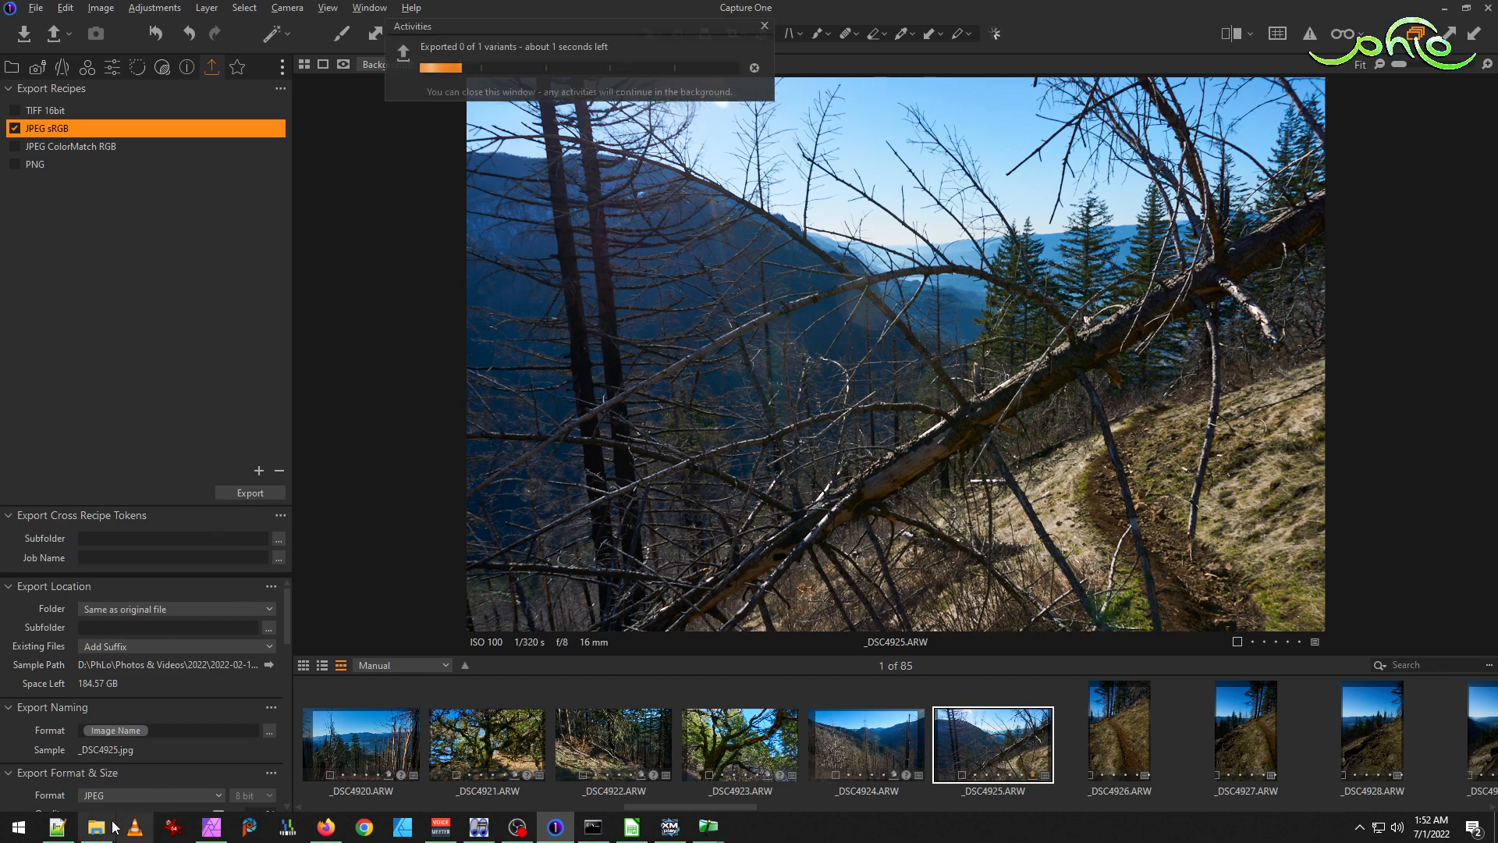
Compare the new _DSC4925.jpg with its raw file in IrfanView, and delete _DSC4925.ARW.
click(92, 837)
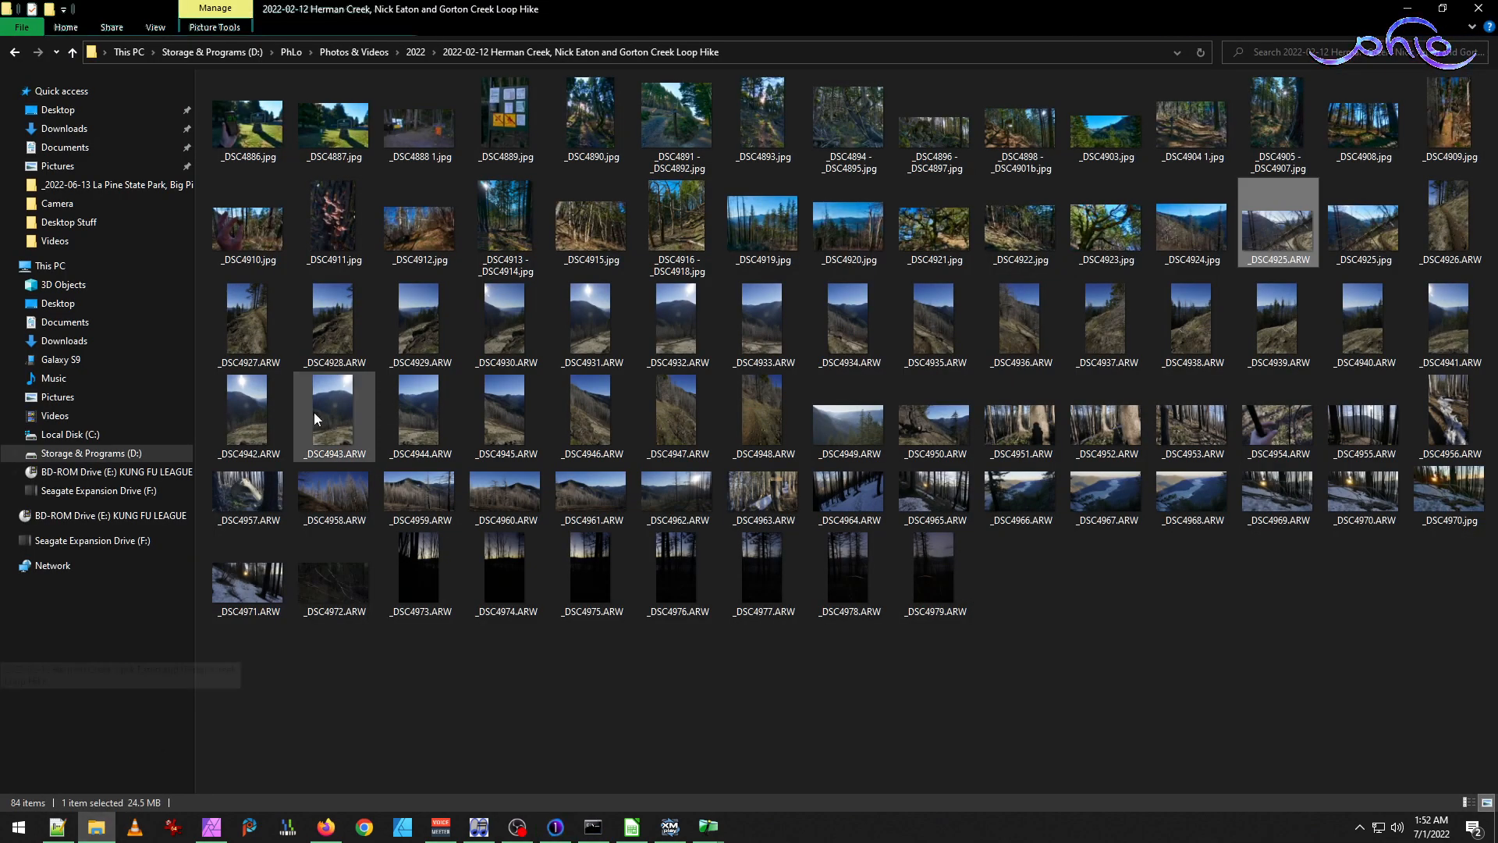
key(Return)
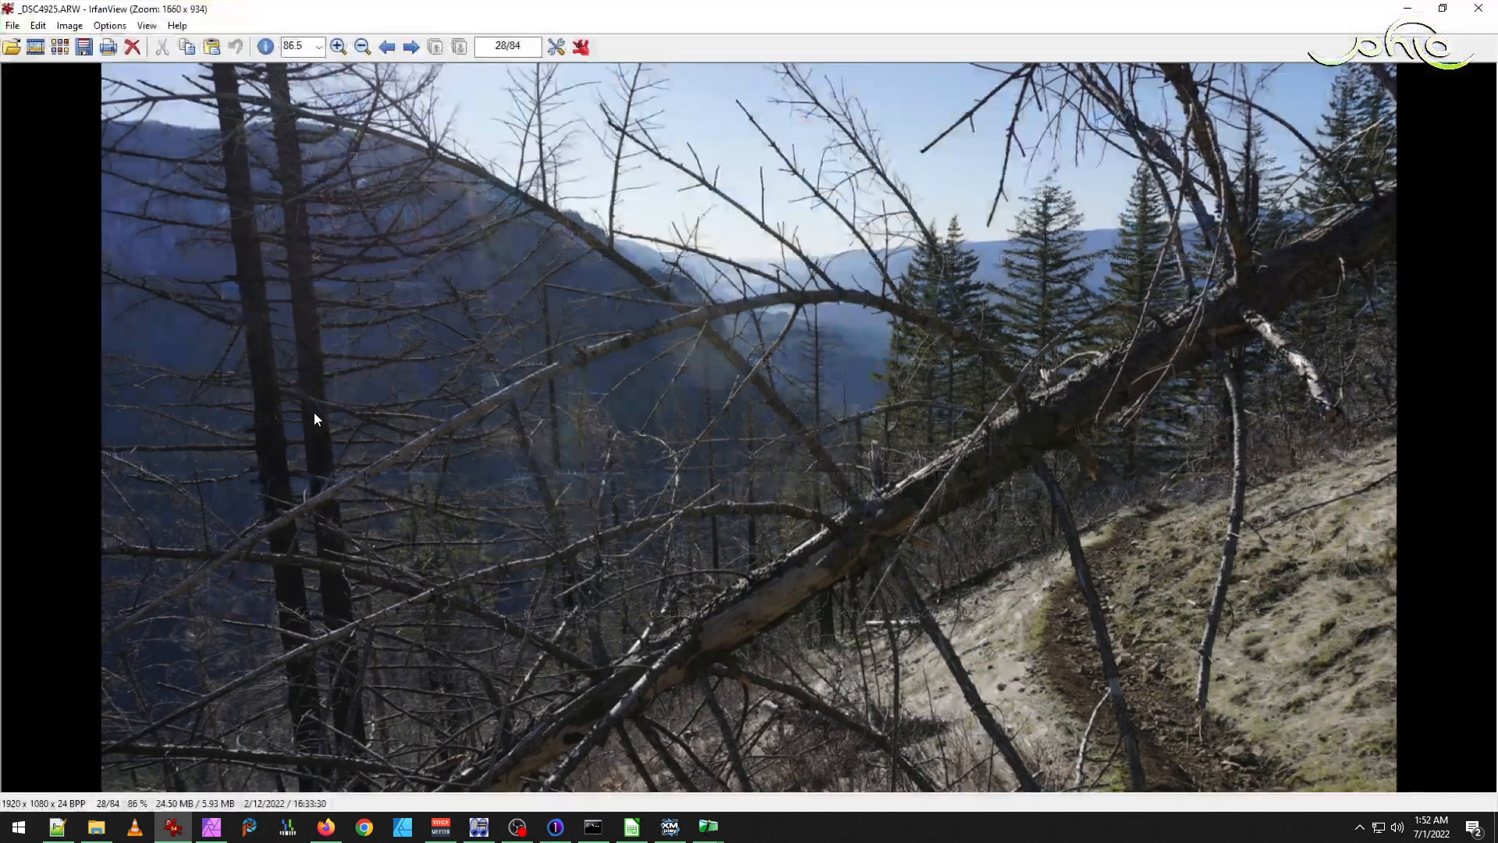
key(Right)
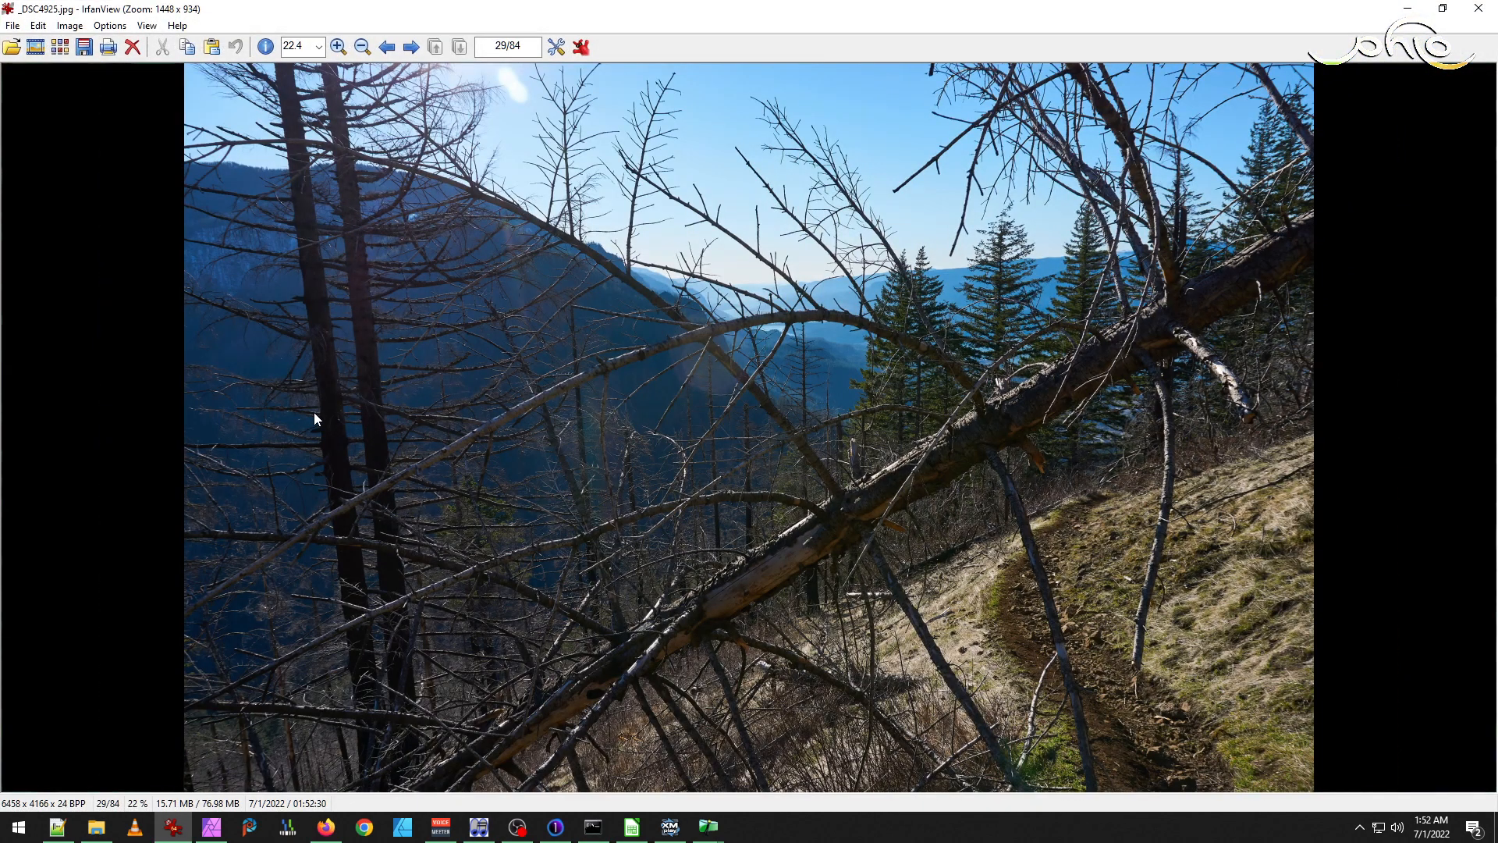
key(Left)
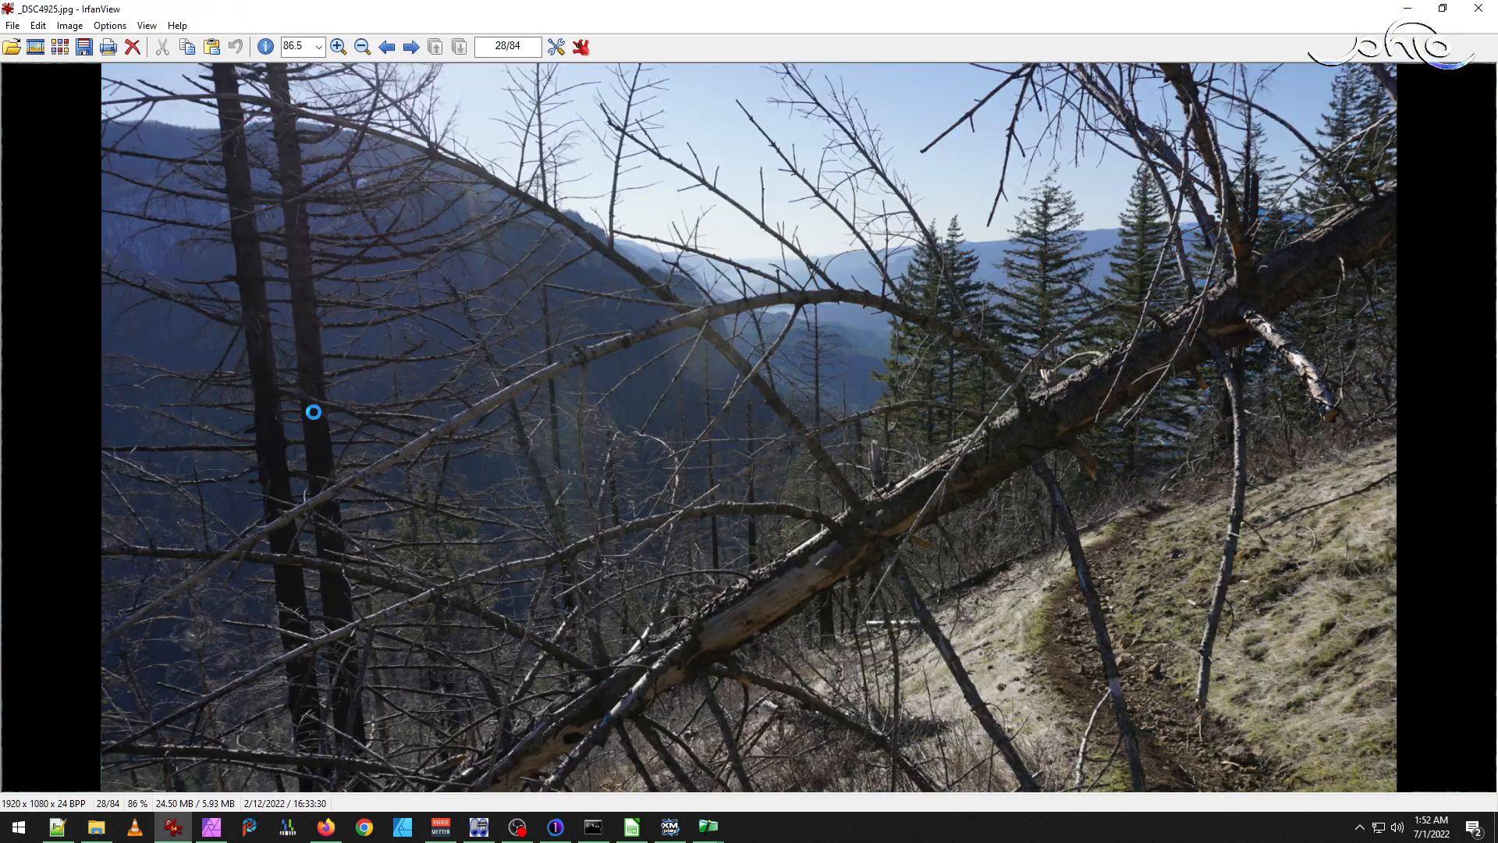
key(Delete)
key(Escape)
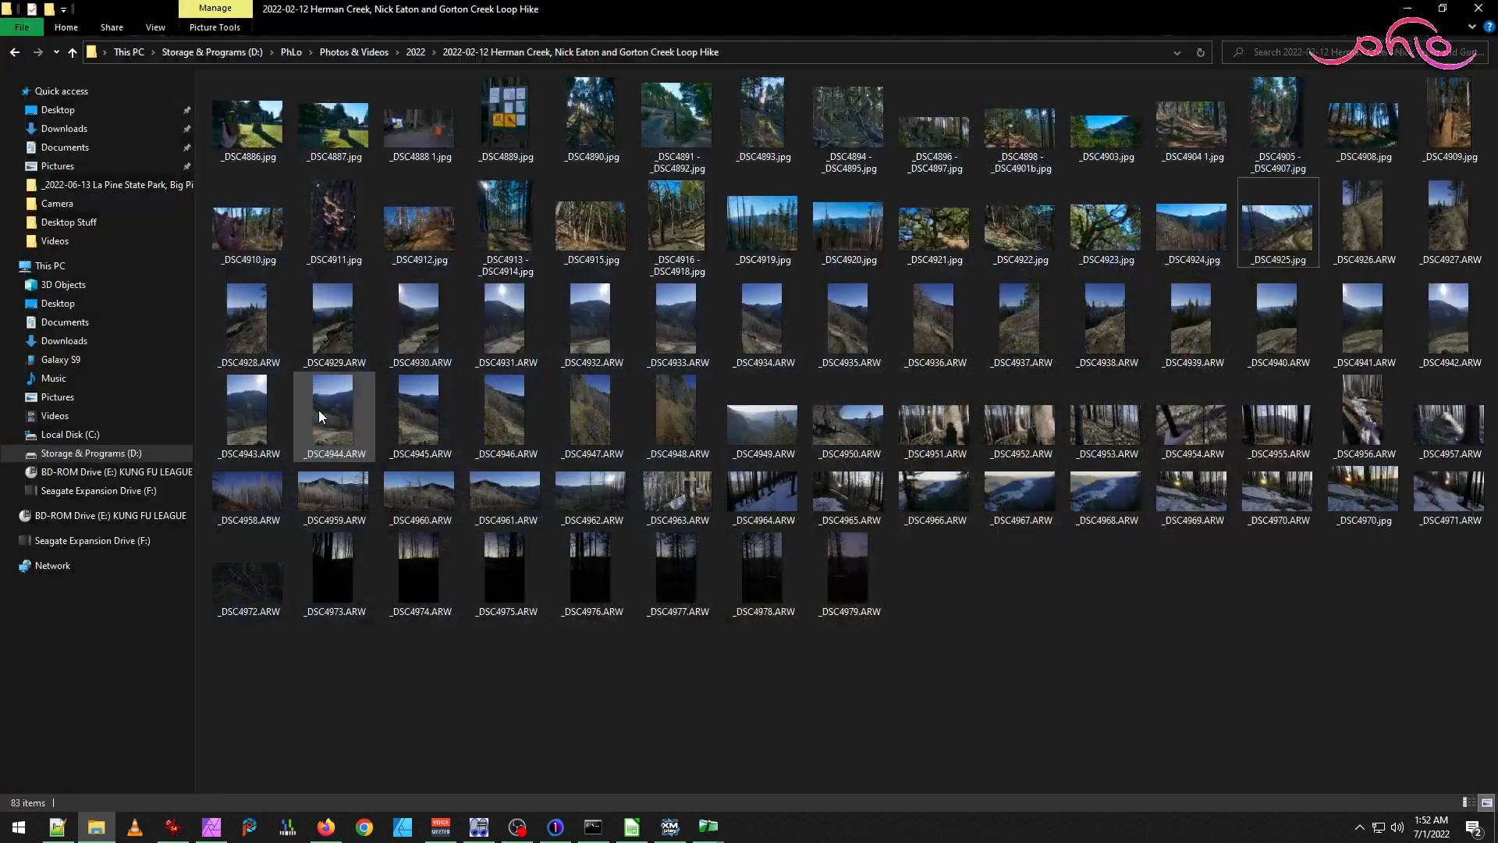
Return to Capture One and look through the portrait trail and mountain photos from _DSC4926.ARW to _DSC4936.ARW.
click(558, 831)
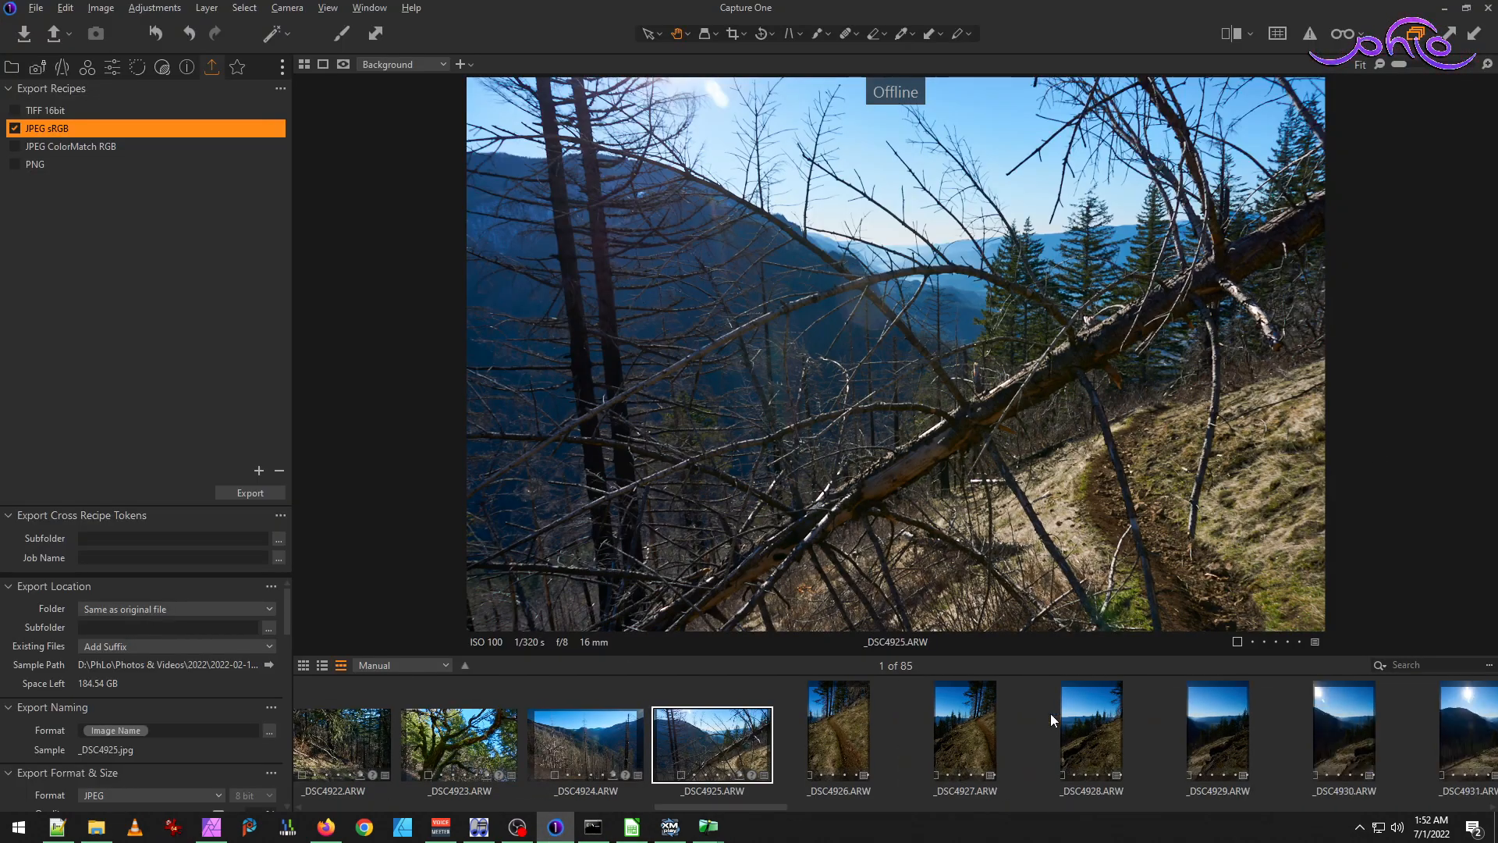
click(849, 714)
click(984, 737)
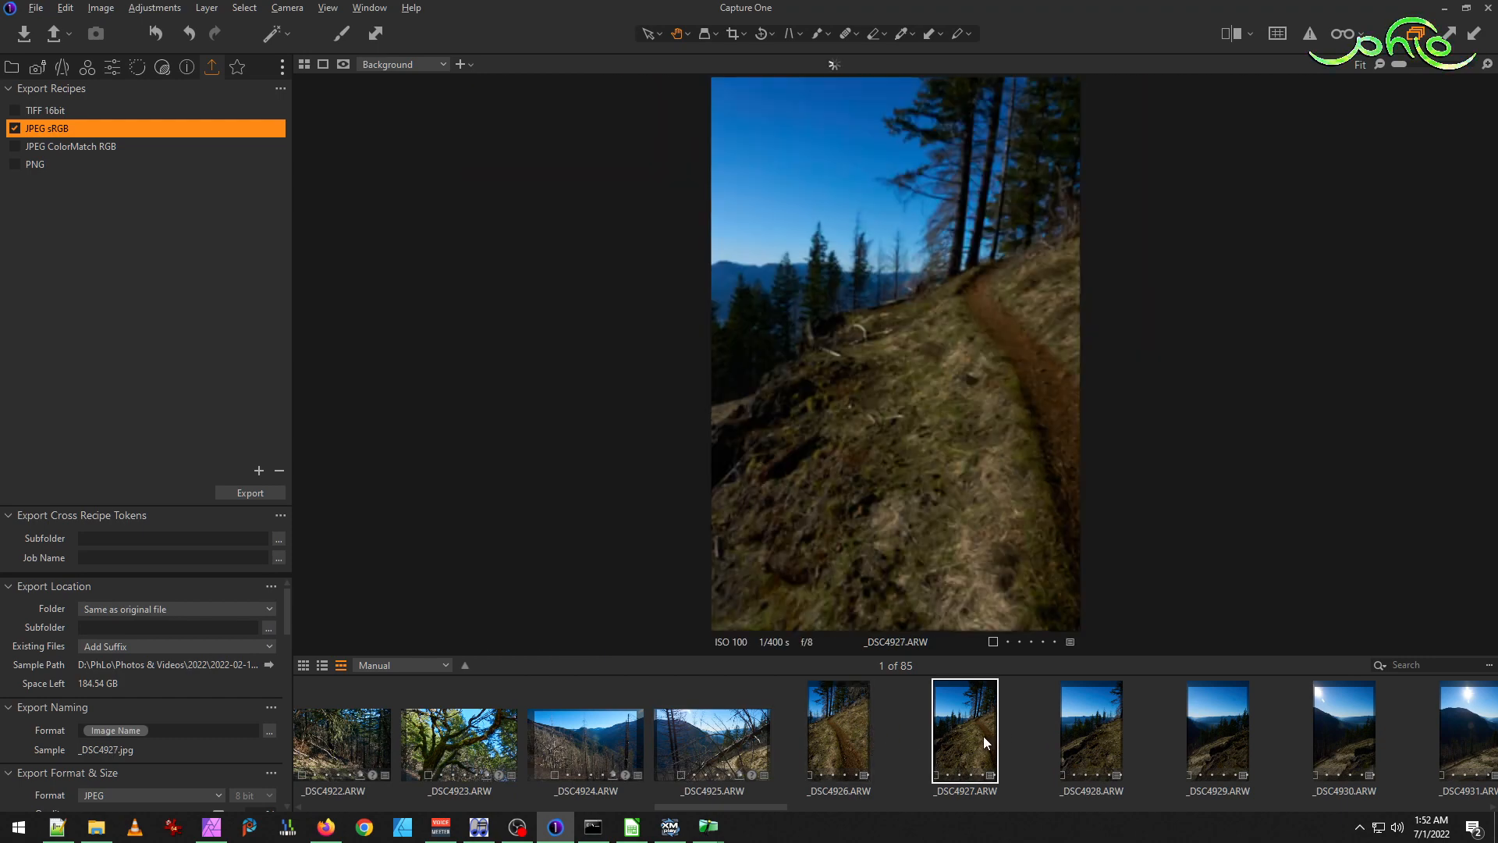
click(1099, 734)
click(1209, 728)
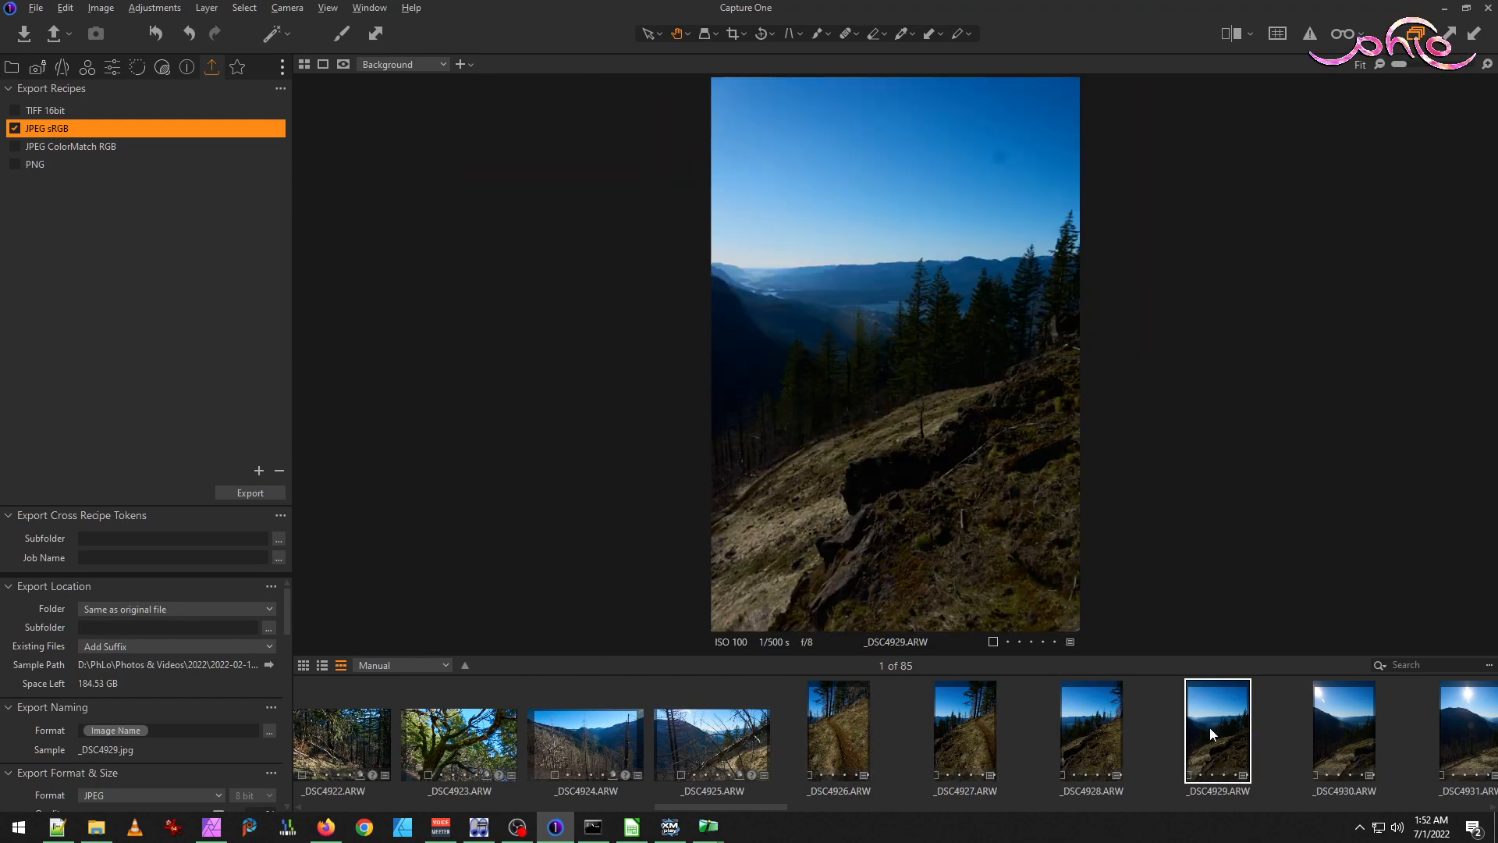
click(1342, 738)
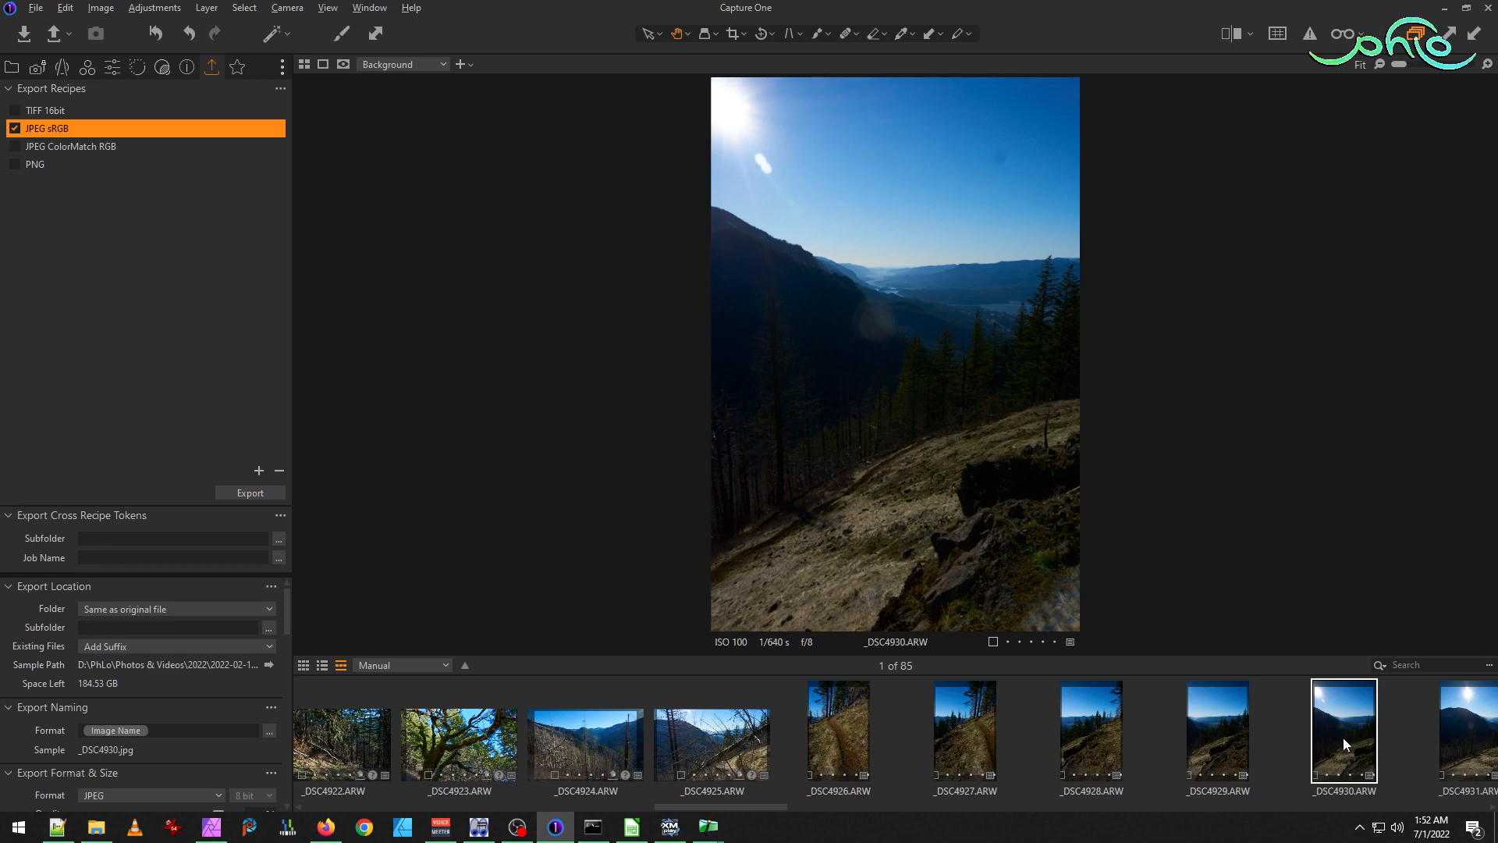
click(1178, 725)
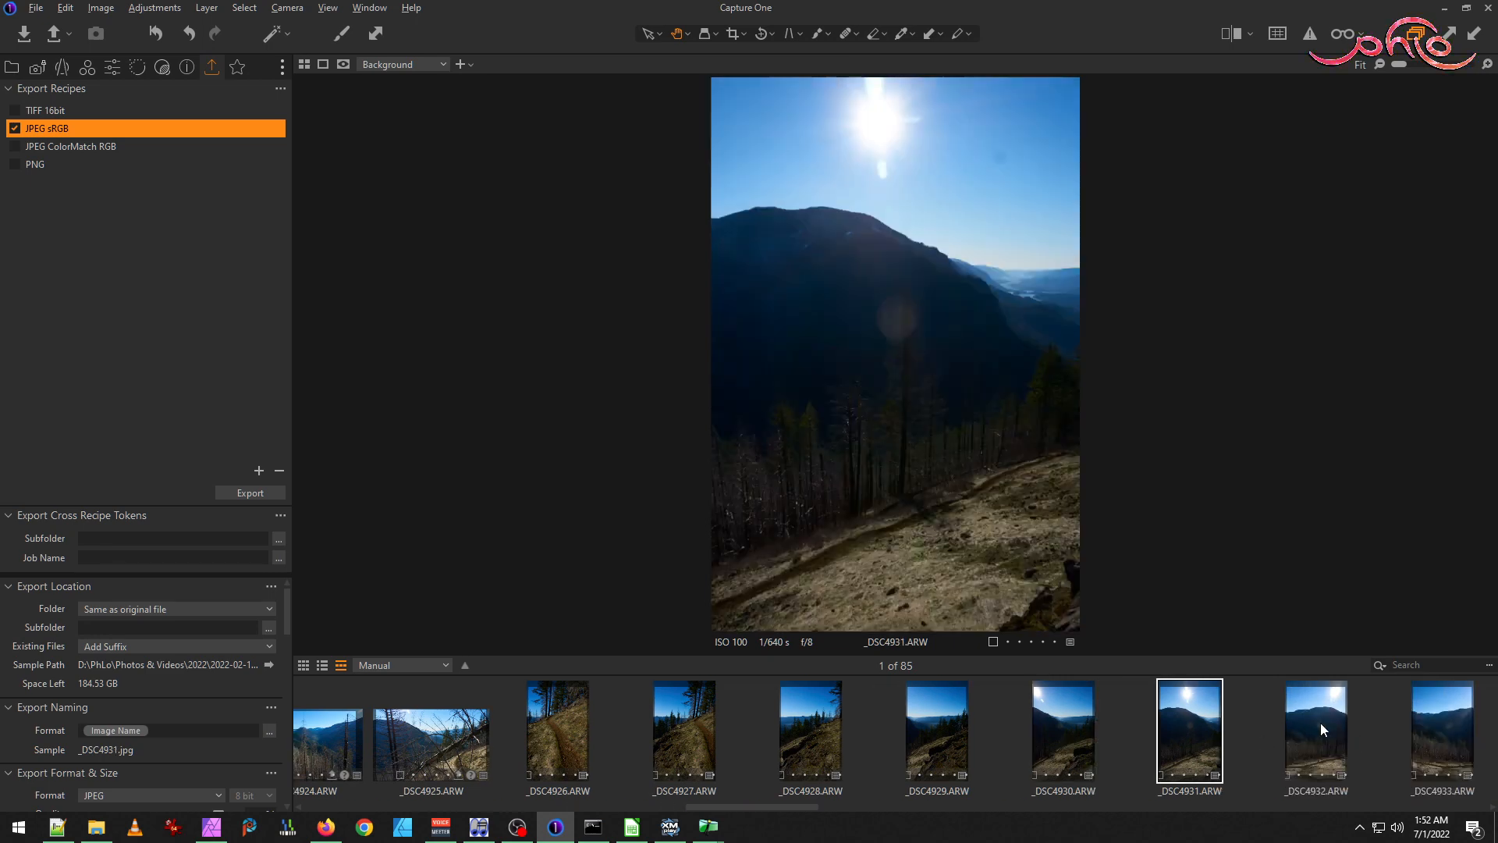
click(1320, 723)
click(1422, 730)
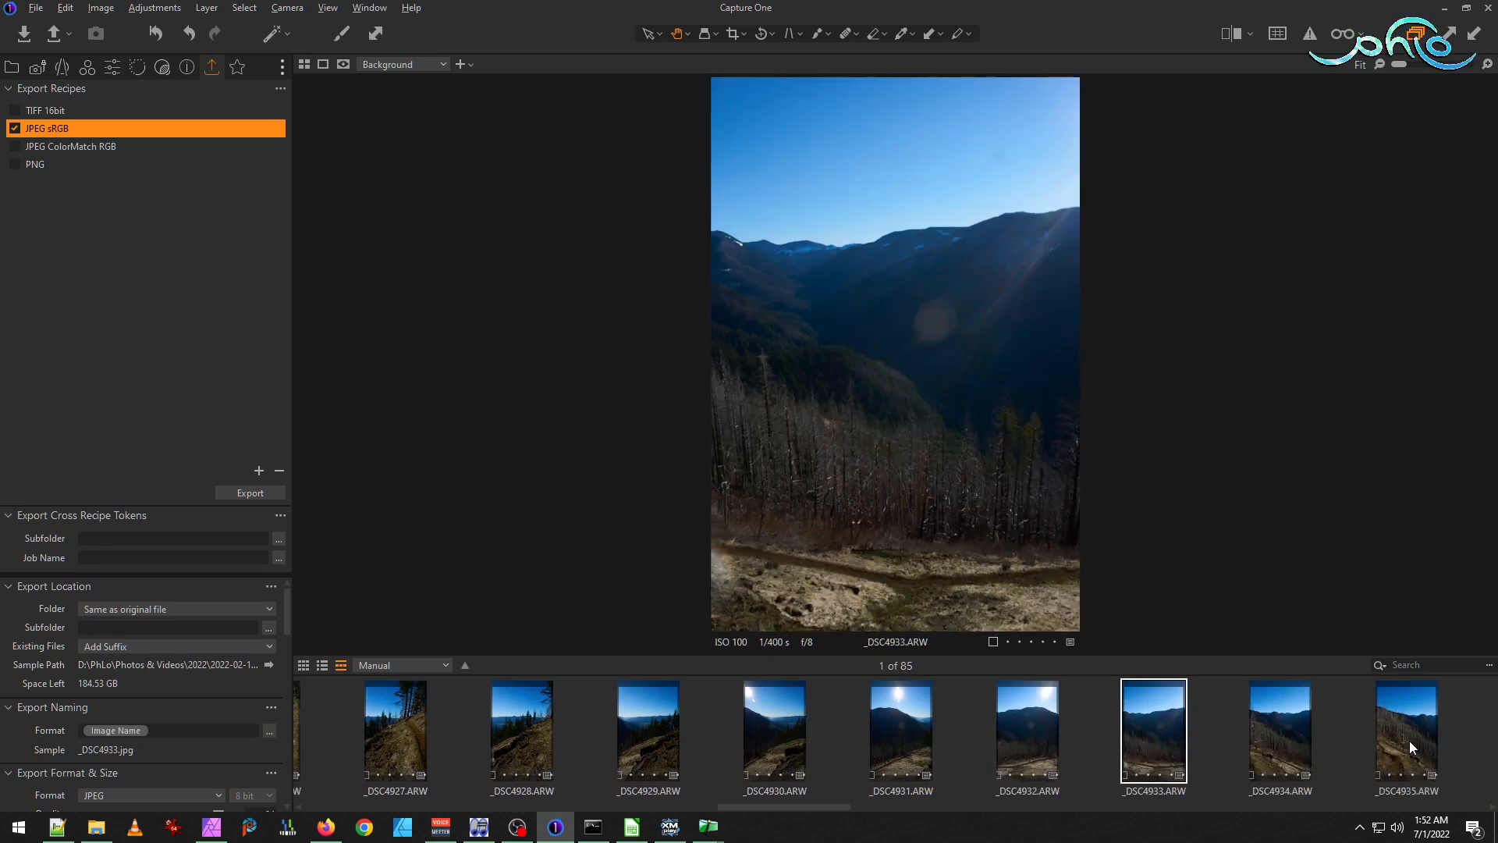
click(1262, 719)
click(1425, 744)
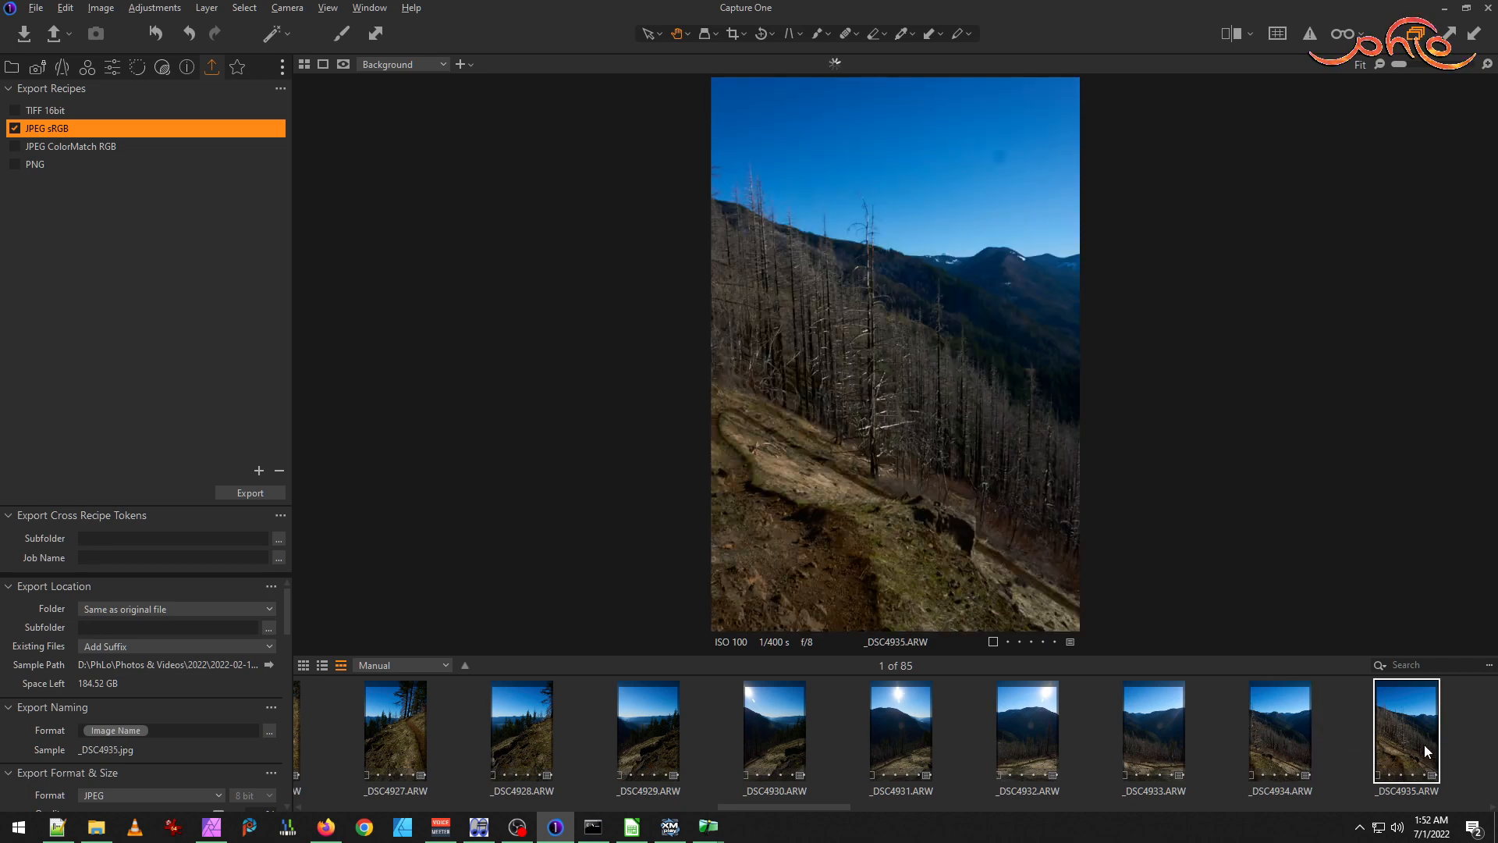
click(1244, 720)
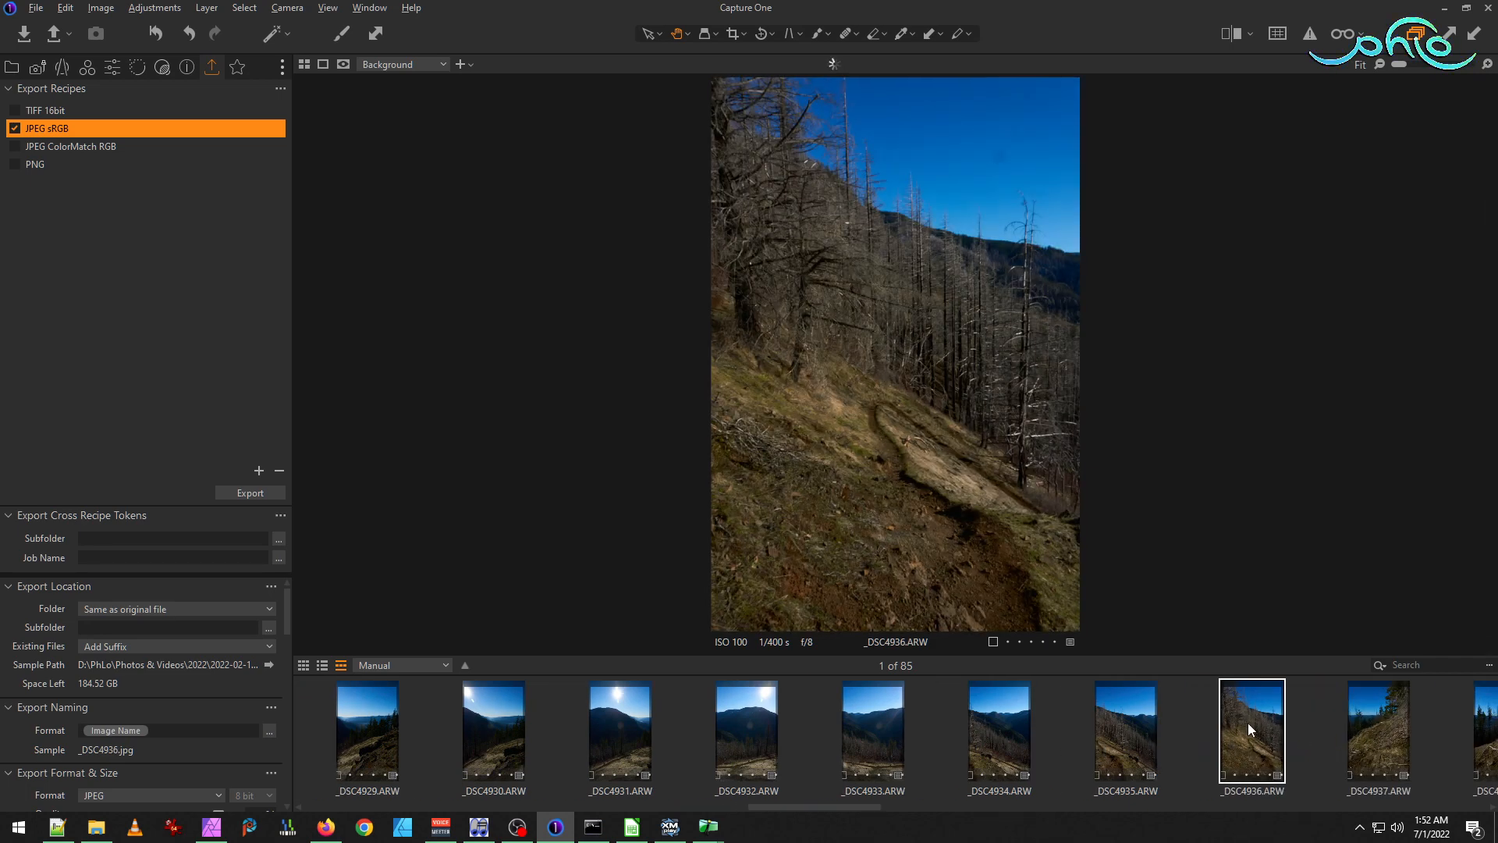
click(1398, 748)
click(1271, 732)
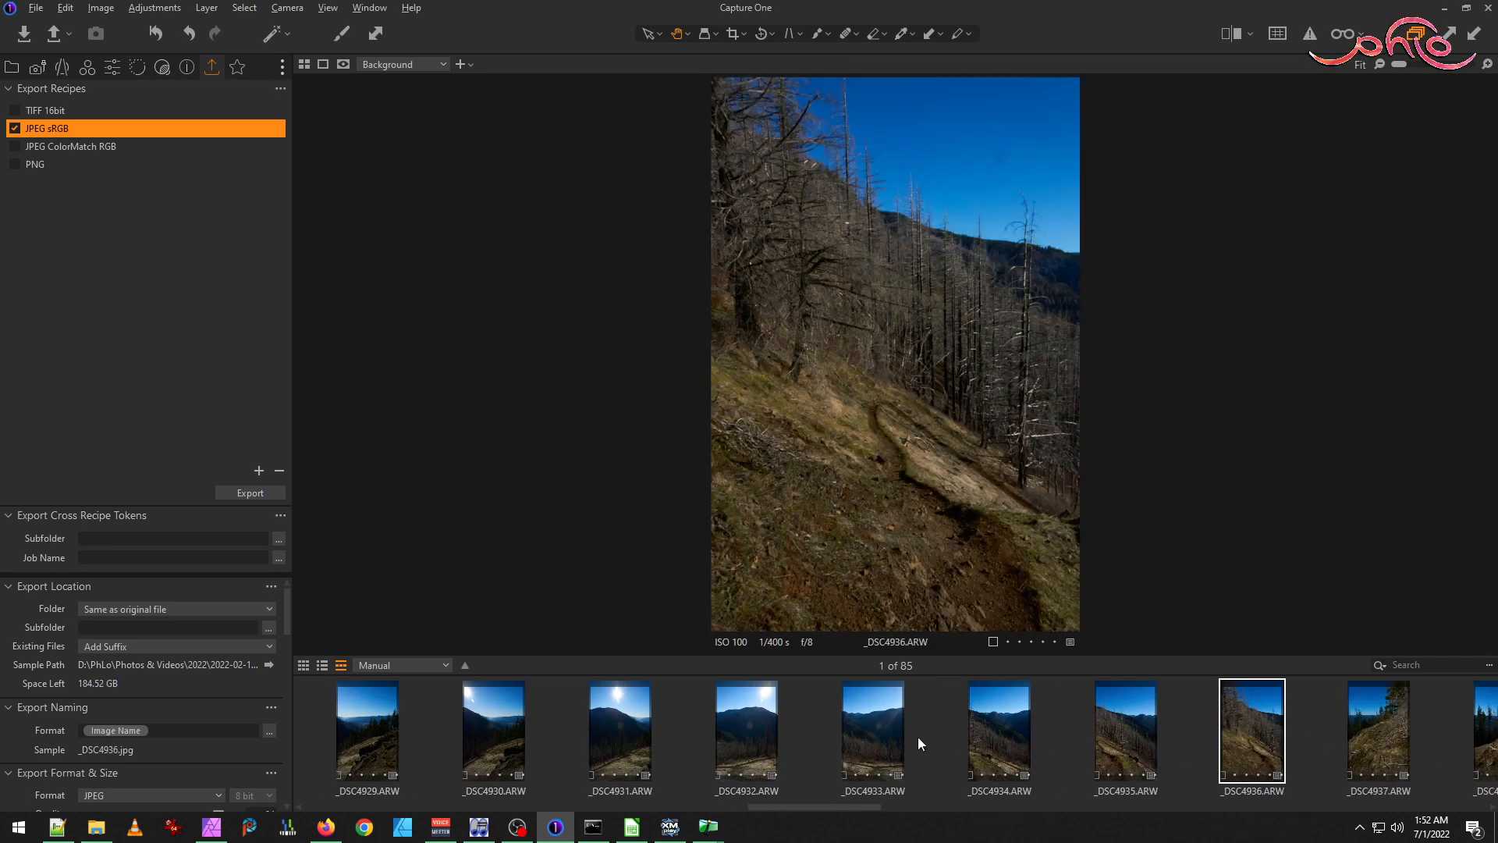
scroll(906, 737, up, 4)
scroll(907, 736, up, 2)
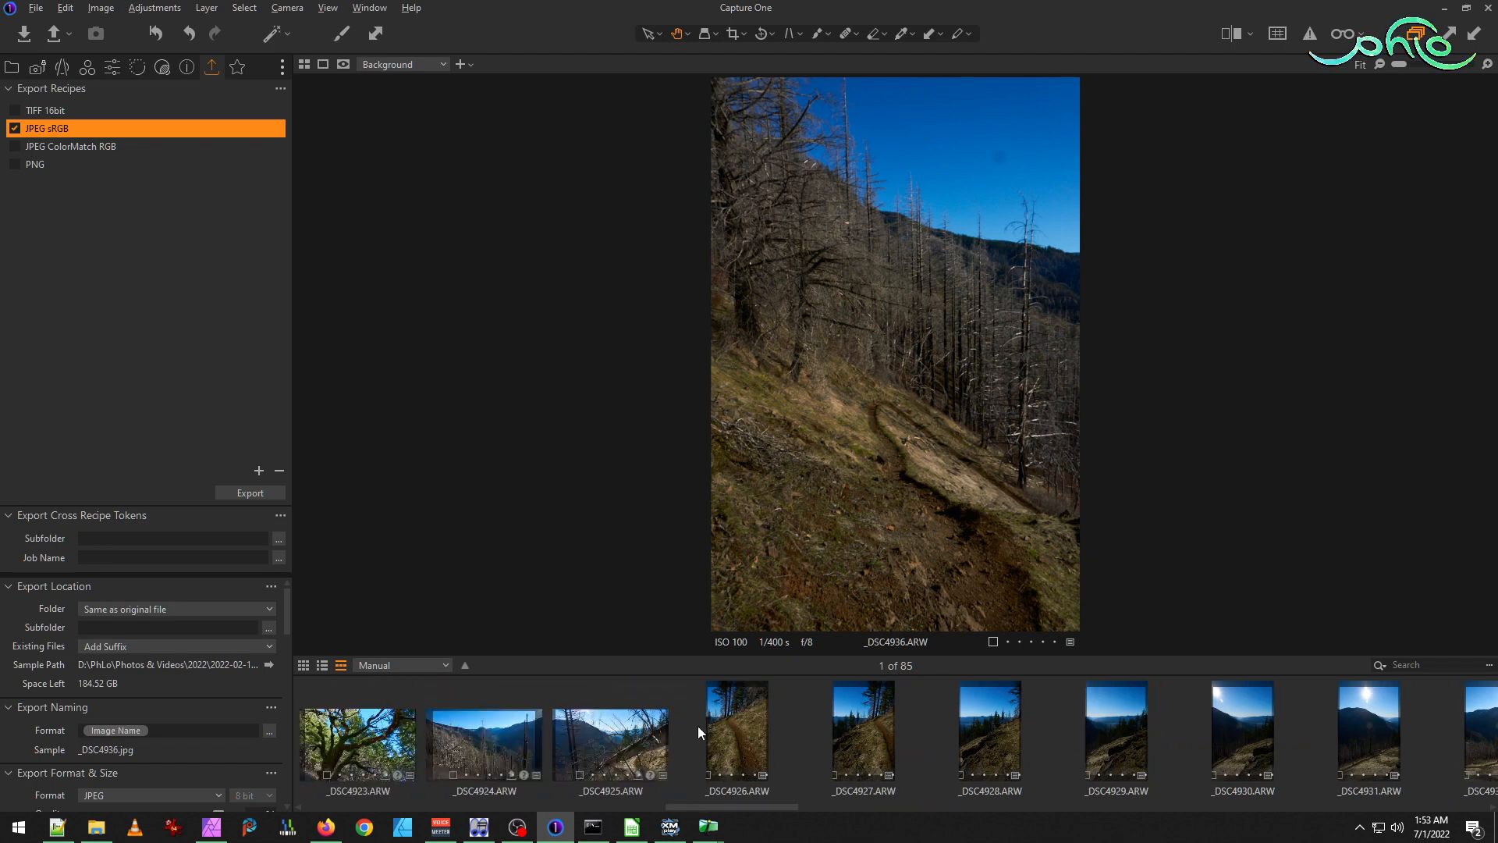
Expand the crop of _DSC4926.ARW on all four sides to about 14.16 by 22.77 in.
click(733, 730)
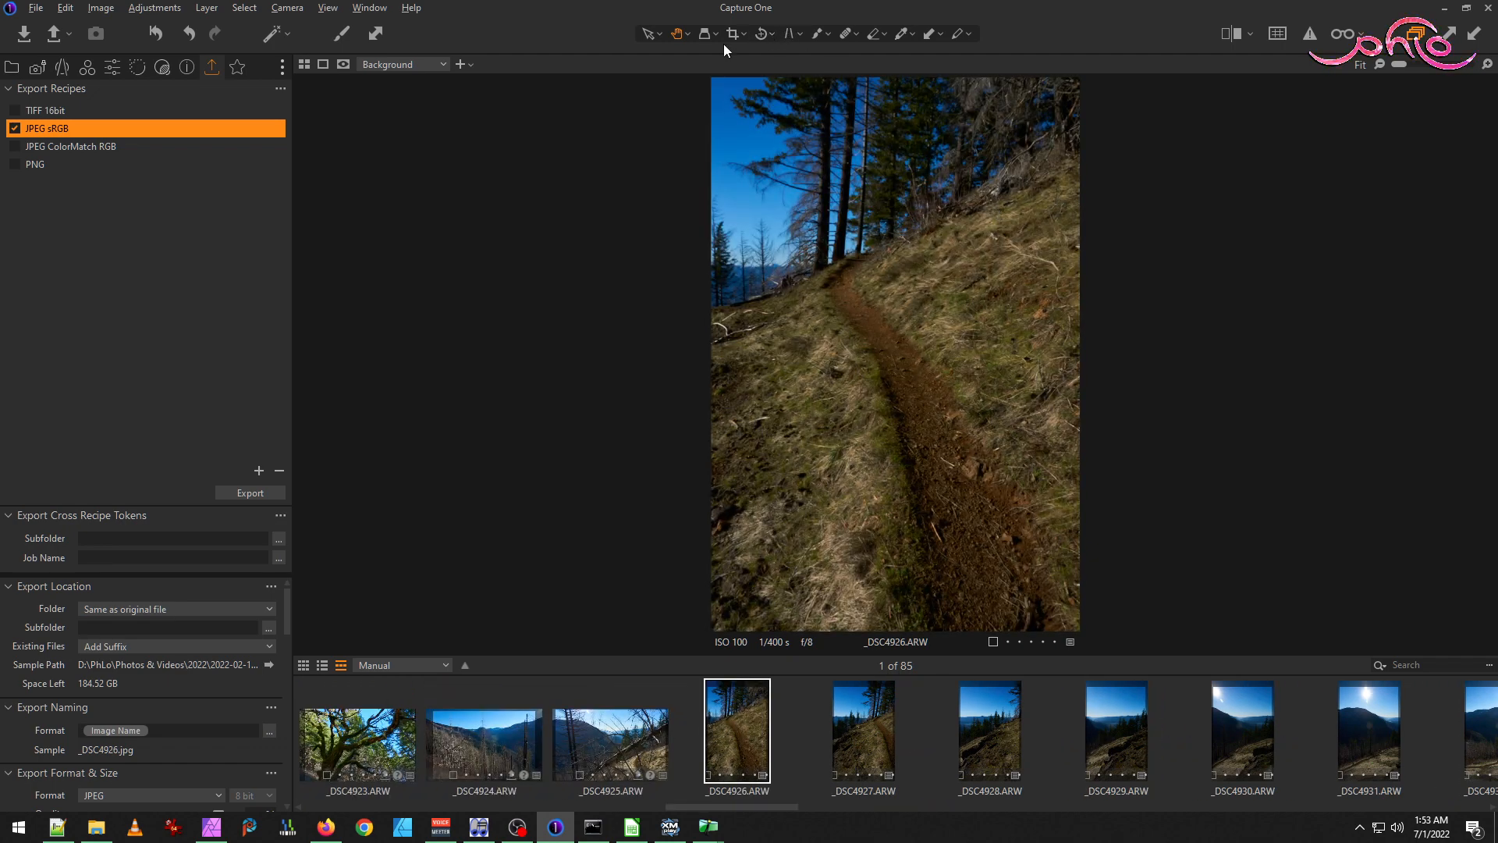
click(734, 34)
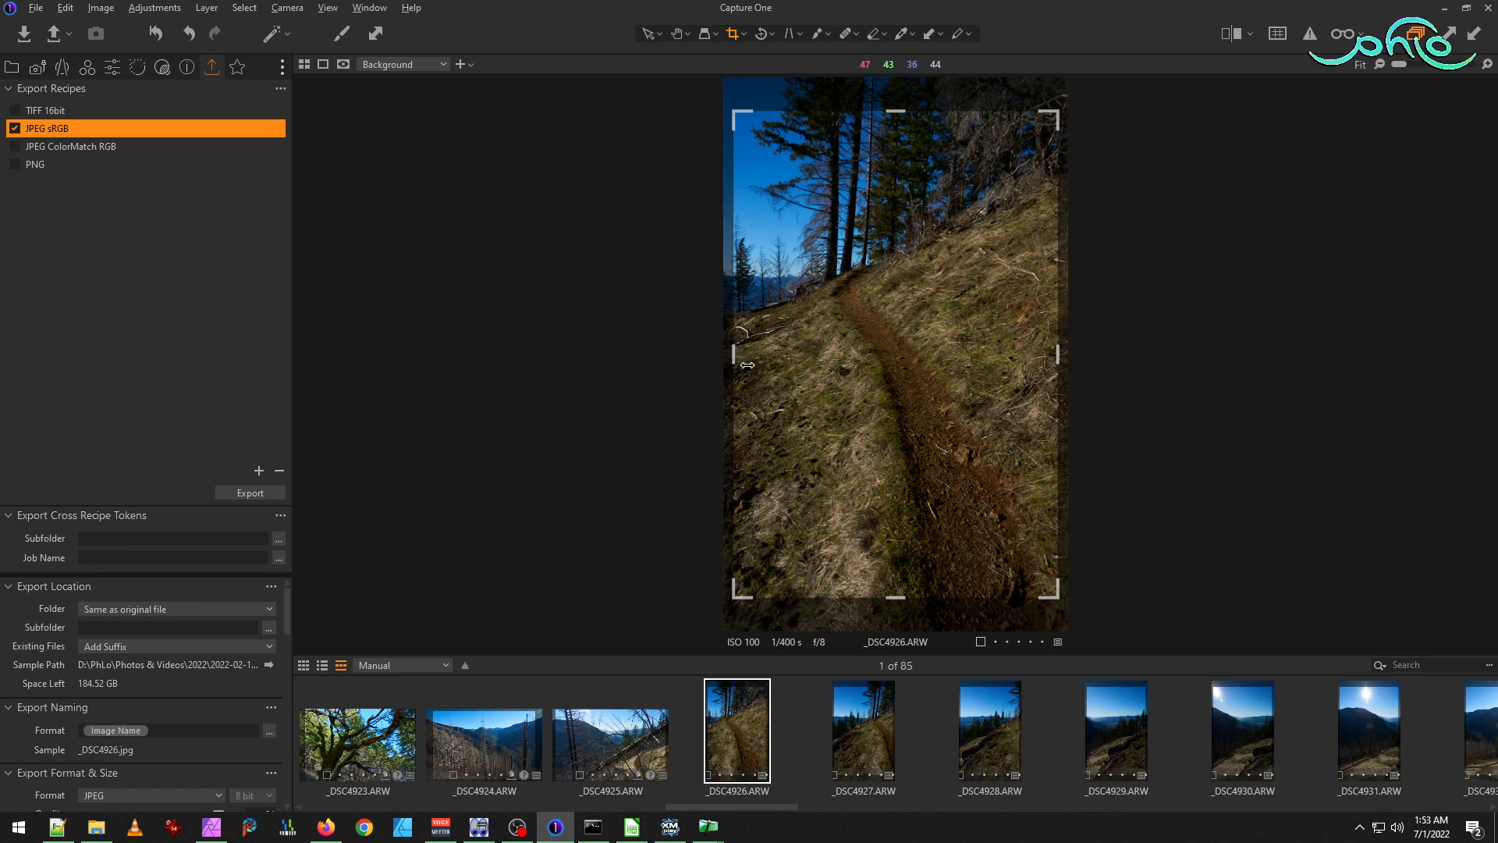
click(743, 36)
click(777, 92)
drag(896, 111, 896, 78)
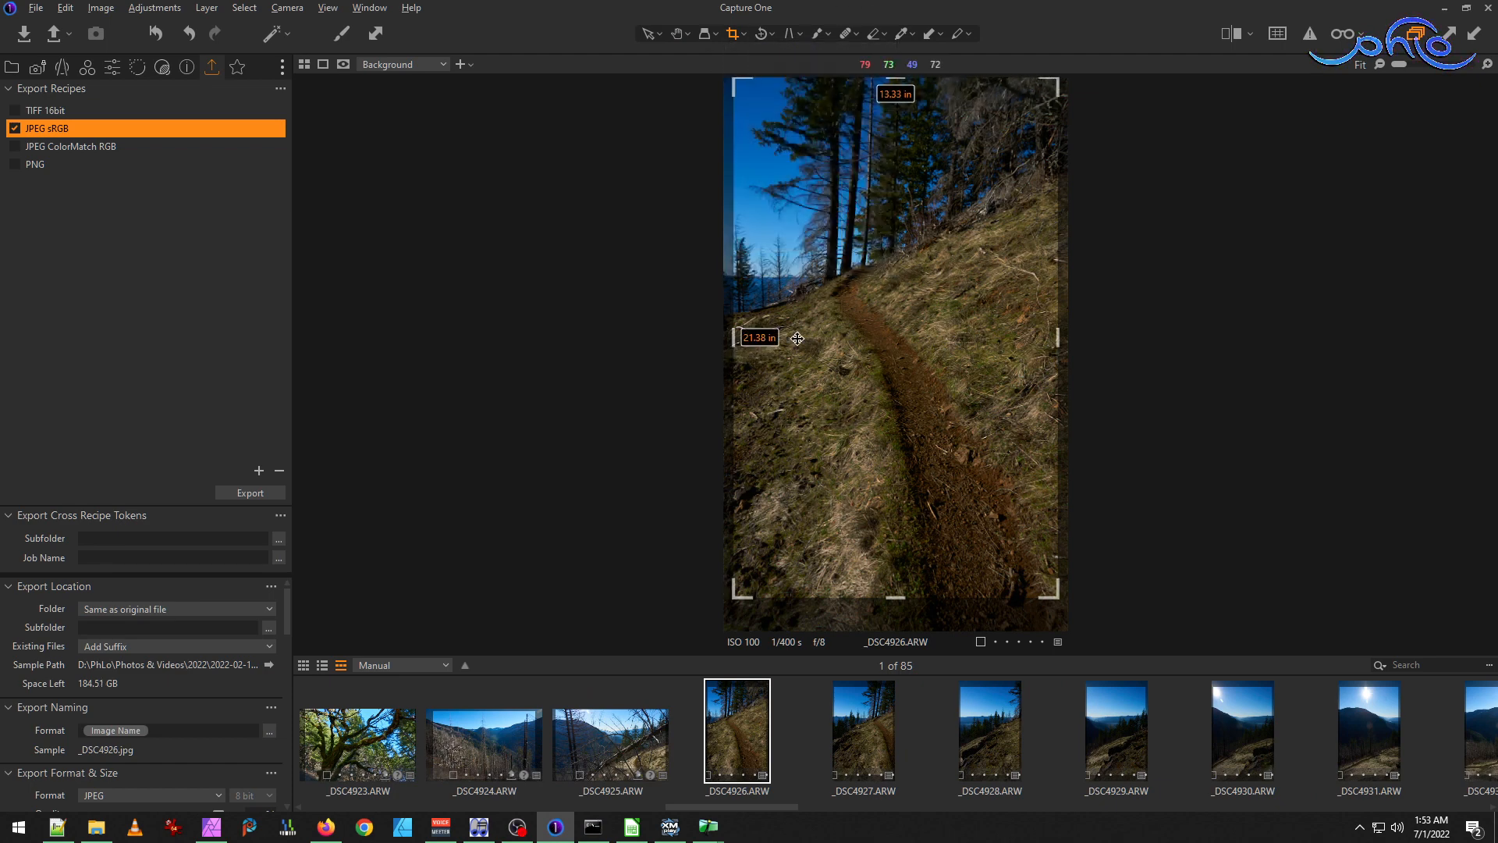
drag(734, 336, 640, 342)
drag(1059, 336, 1069, 337)
drag(891, 599, 899, 631)
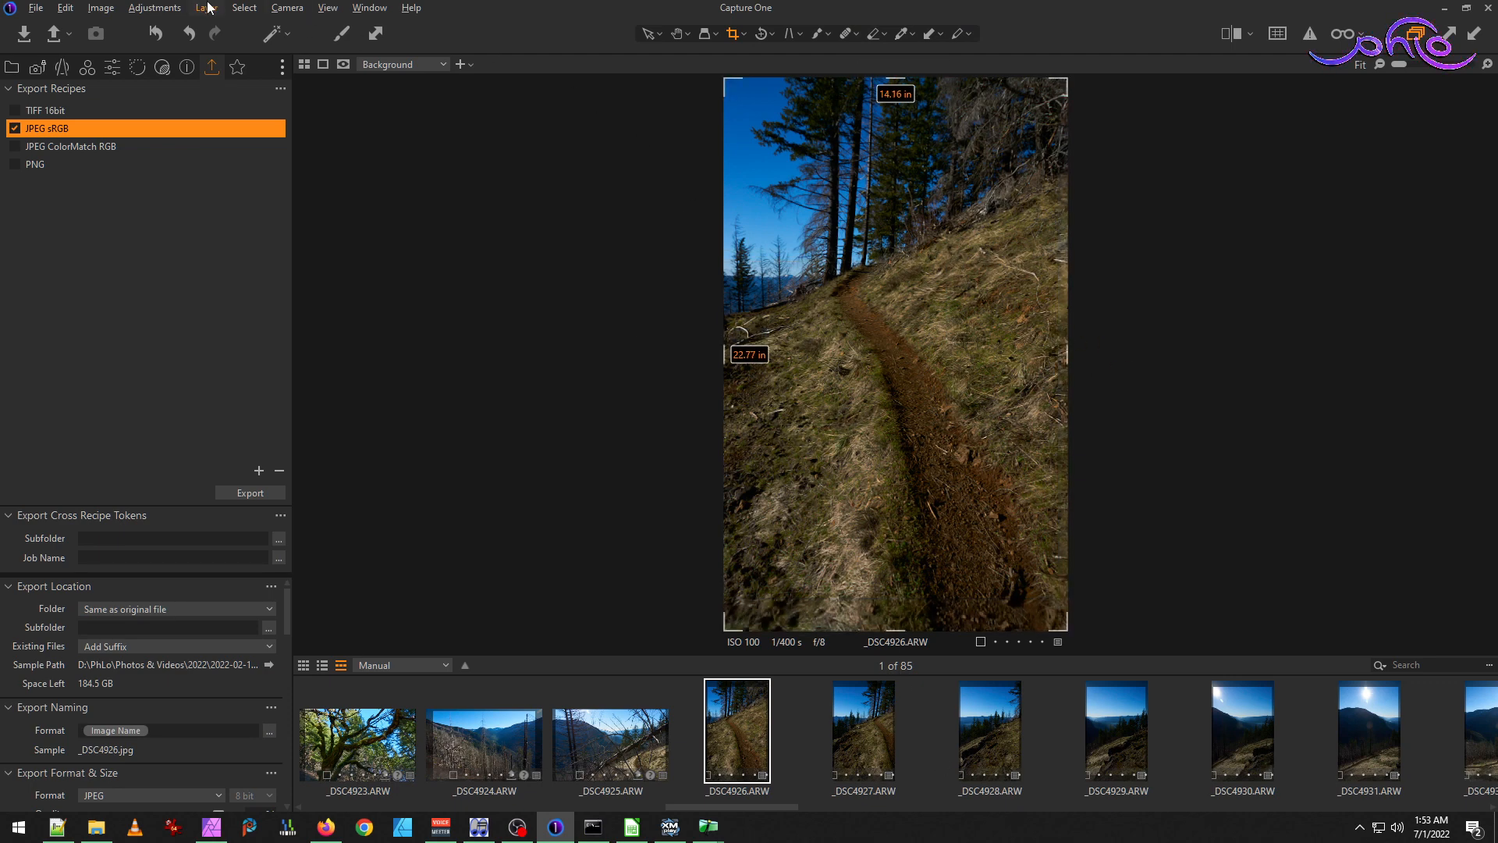
Adjust _DSC4926.ARW to Shadow 20, Black 11 and a white balance of 5016 Kelvin.
click(238, 69)
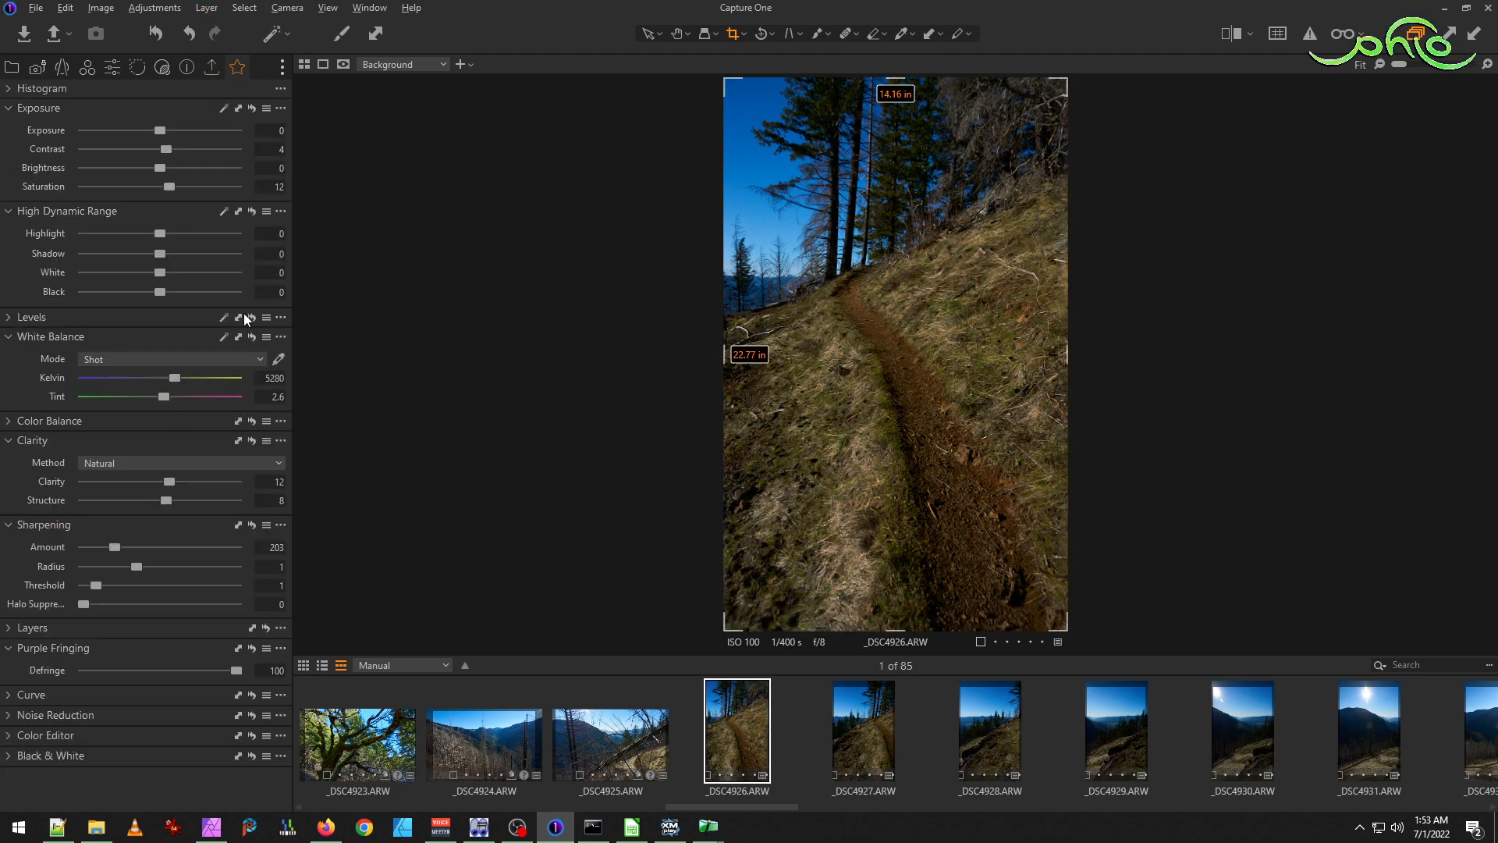
drag(161, 253, 174, 293)
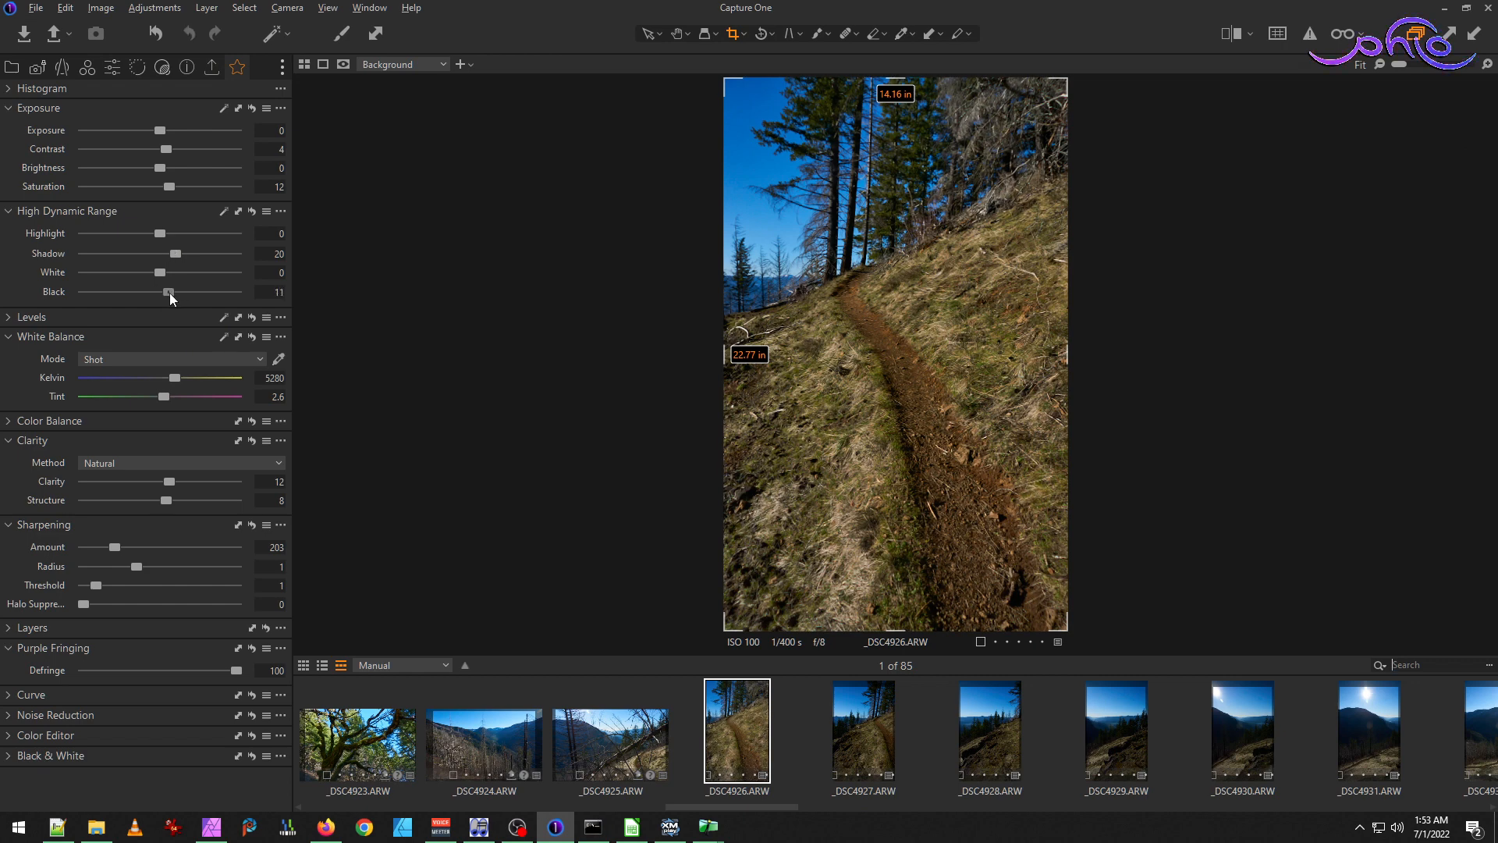
drag(170, 292, 170, 292)
drag(175, 376, 170, 377)
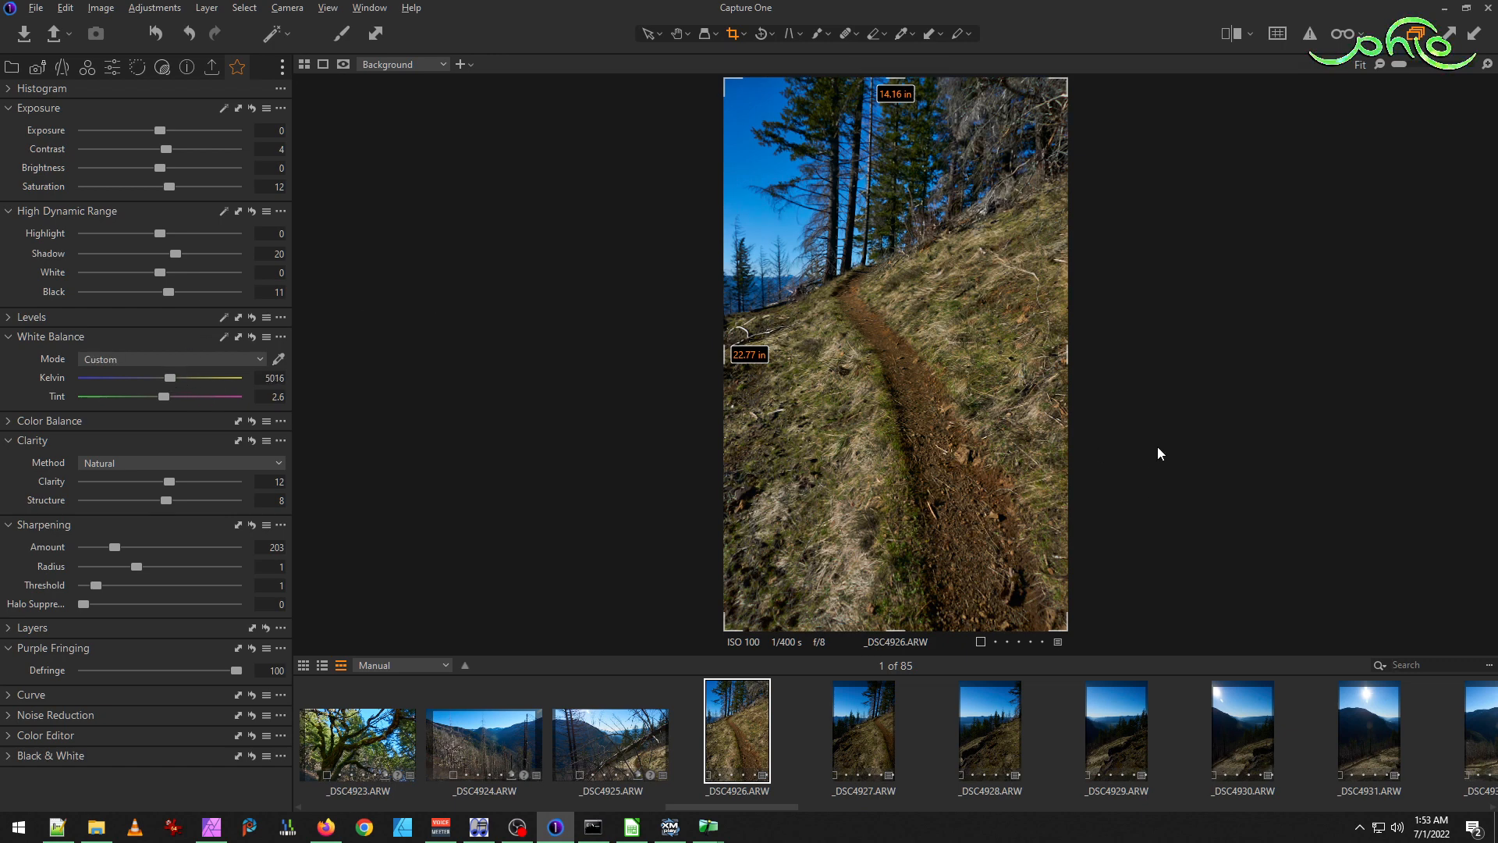
Copy the adjustments of _DSC4926.ARW, including the crop, and apply them to _DSC4927.ARW.
ctrl+click(864, 719)
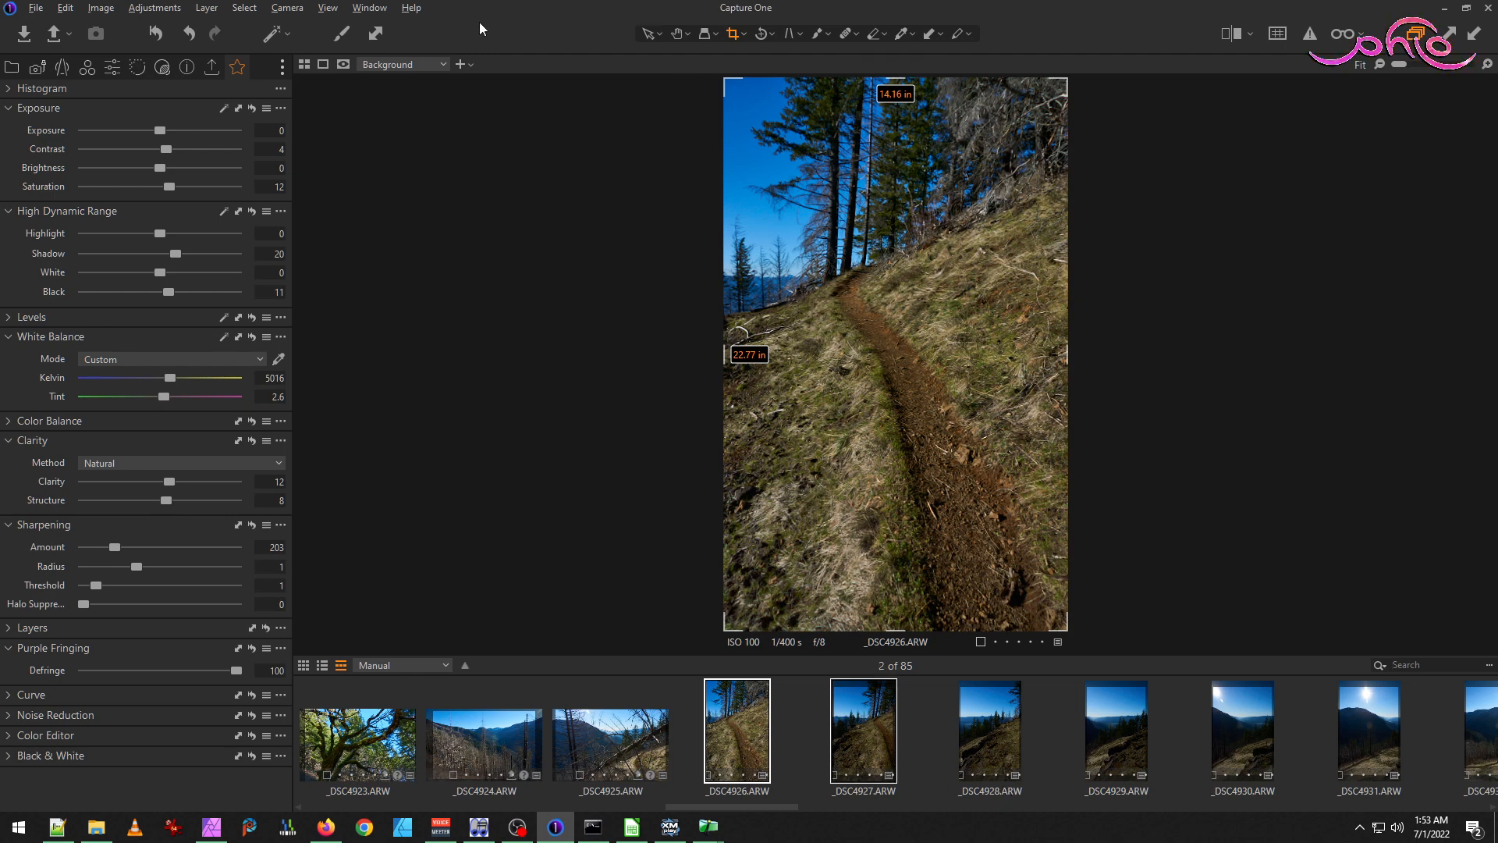
click(376, 34)
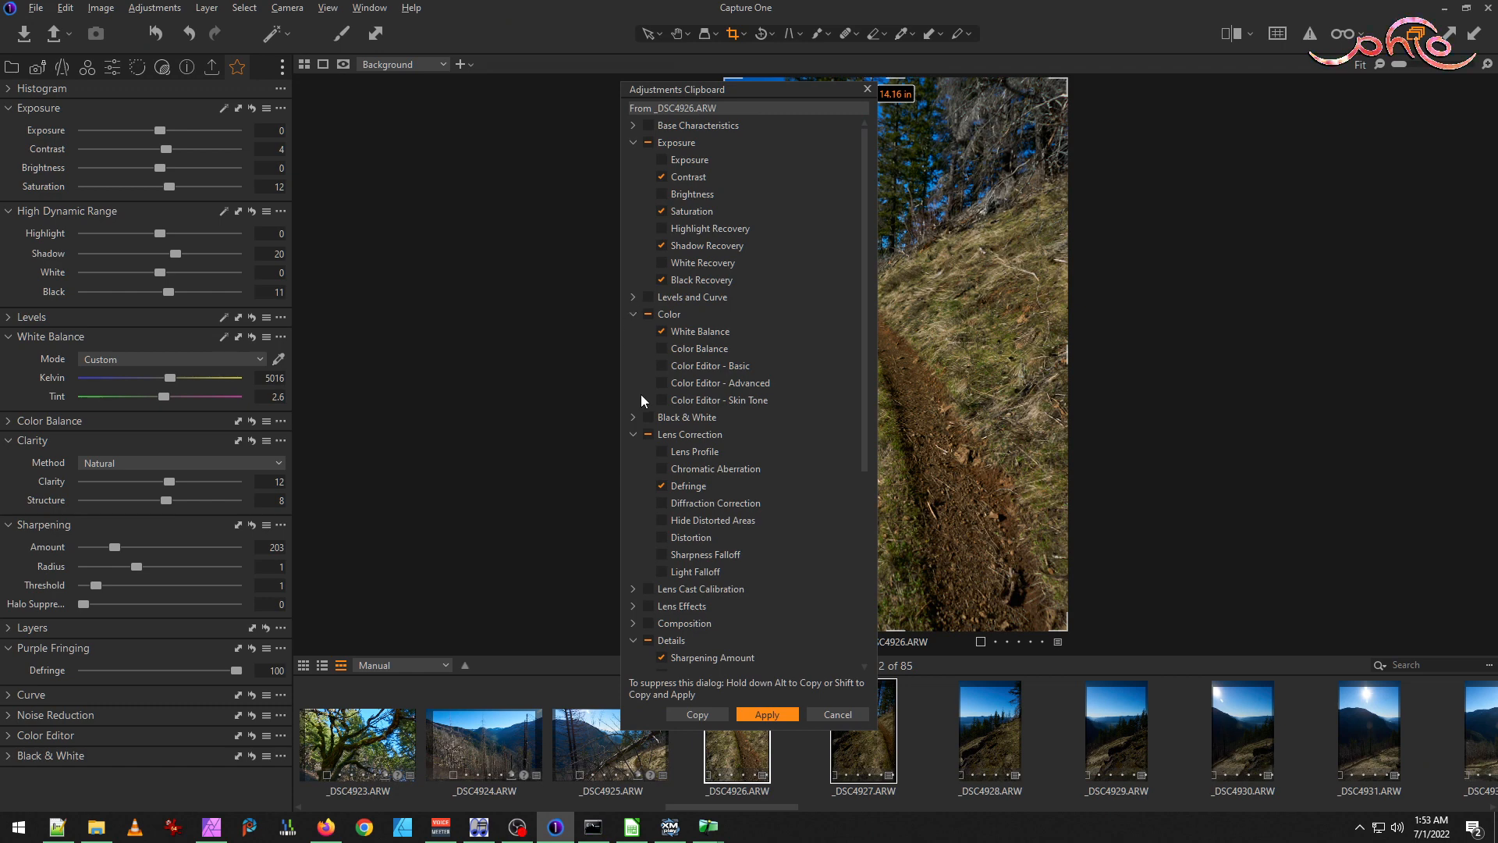
click(632, 625)
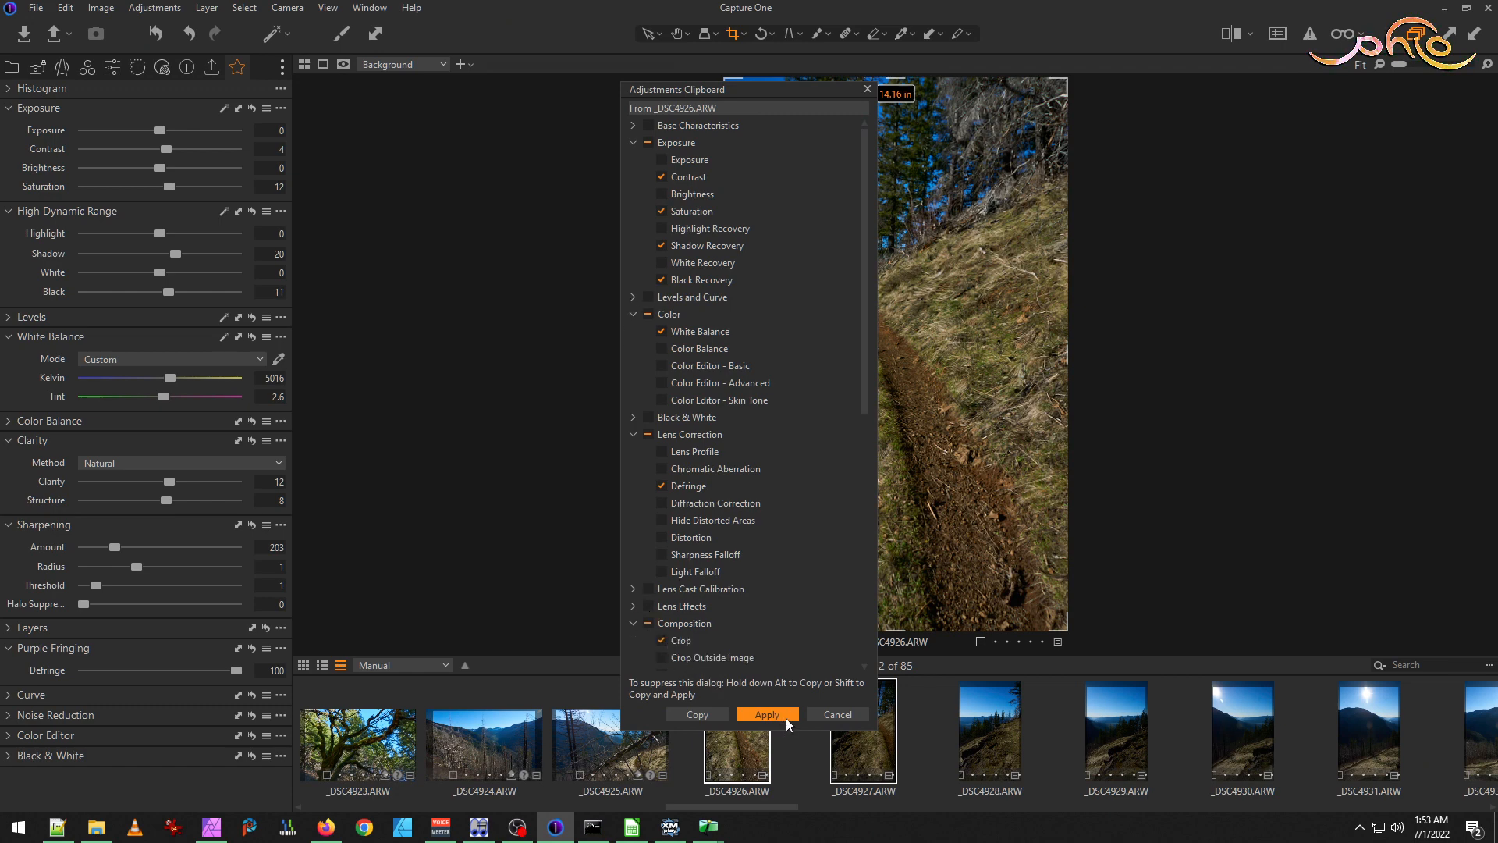
click(786, 716)
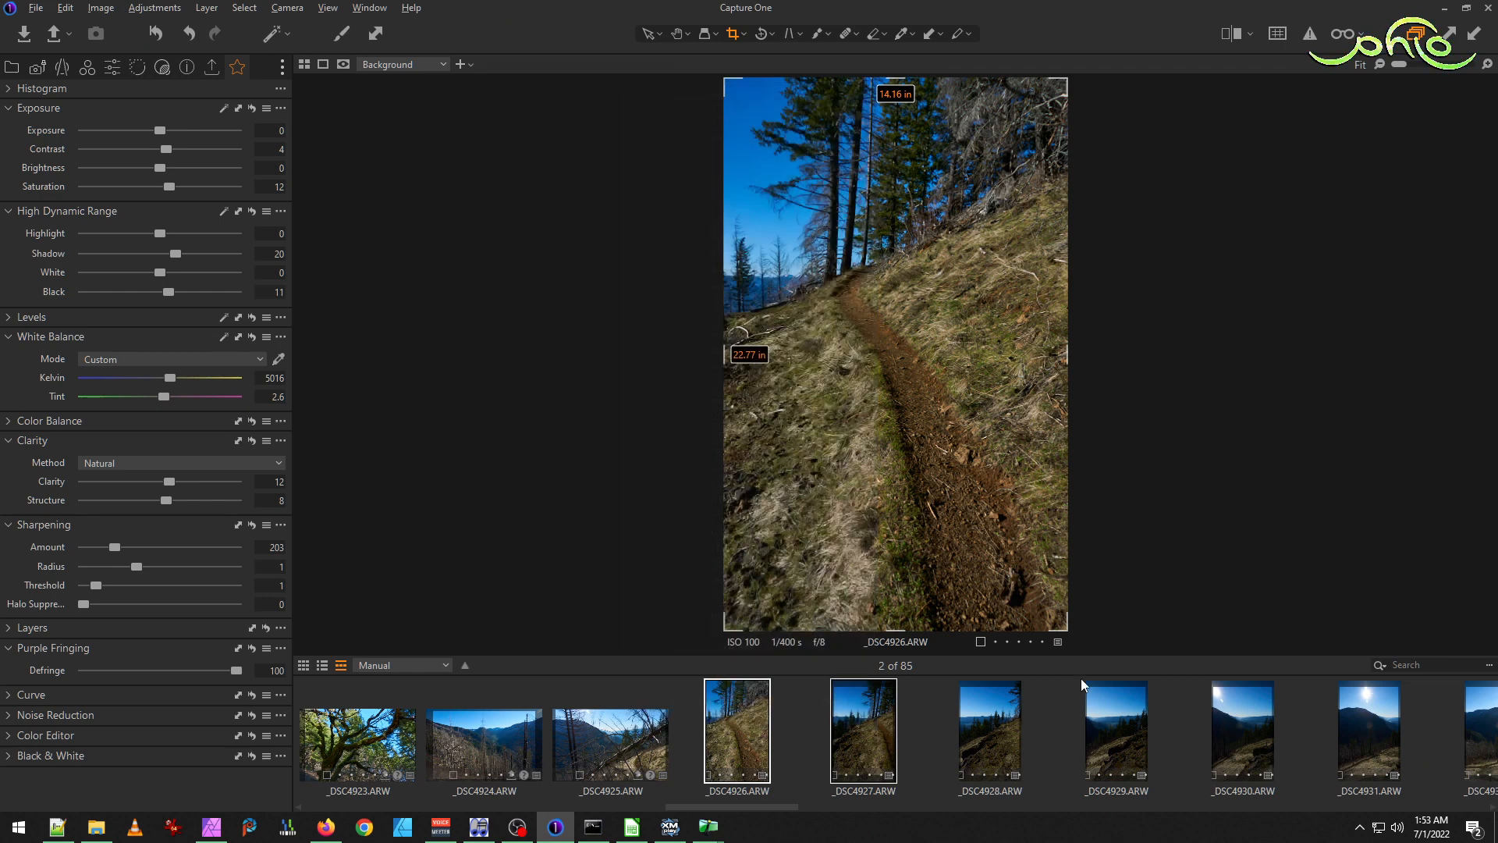
Fine-tune _DSC4927.ARW to 5148 Kelvin, Tint 3.1 and Shadow 24.
click(921, 720)
click(887, 720)
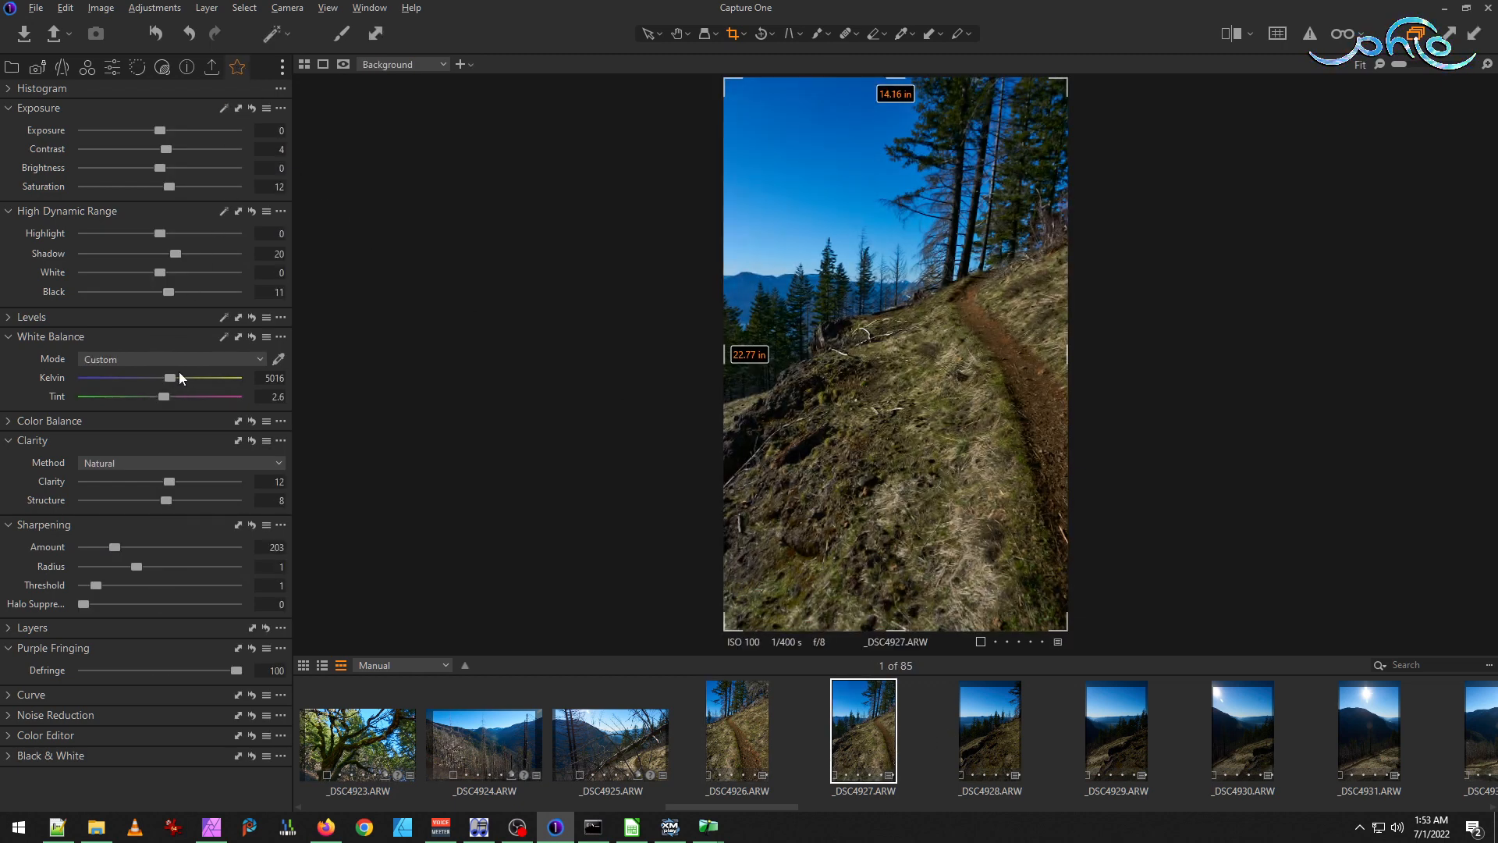
drag(175, 377, 176, 376)
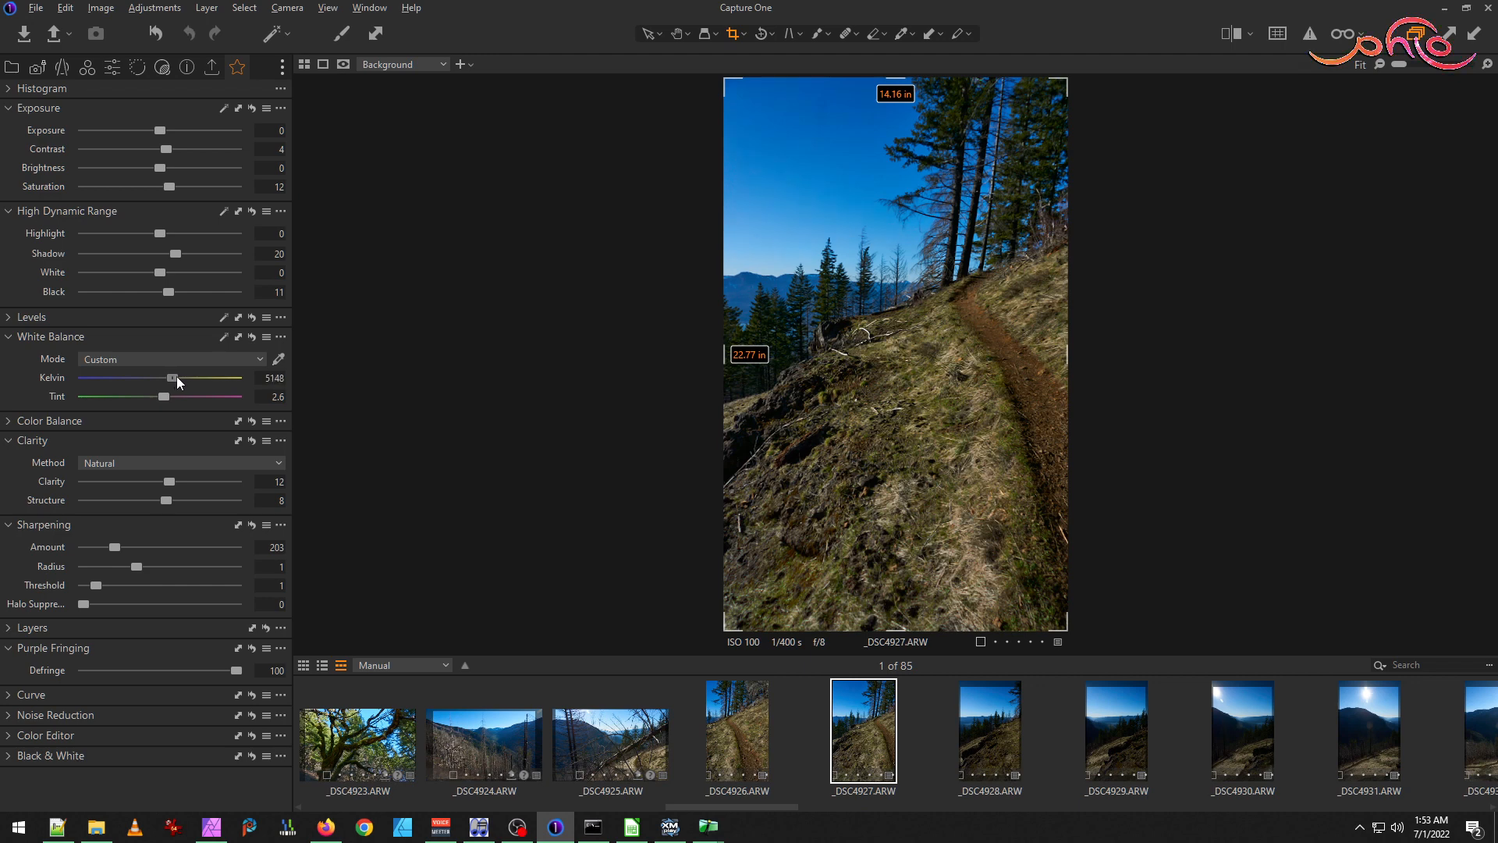
drag(165, 397, 168, 398)
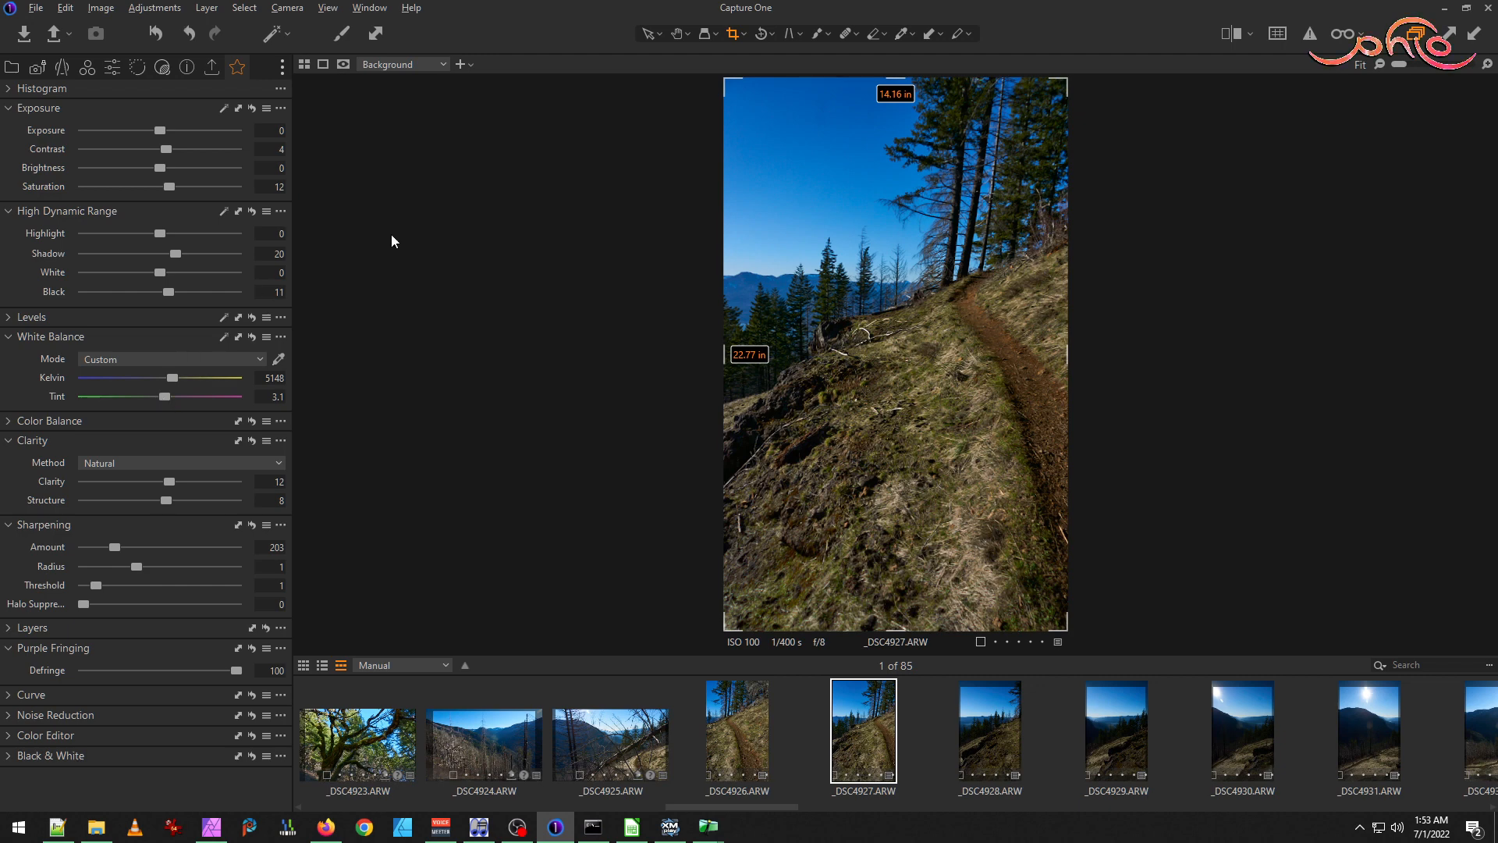
drag(176, 256, 180, 256)
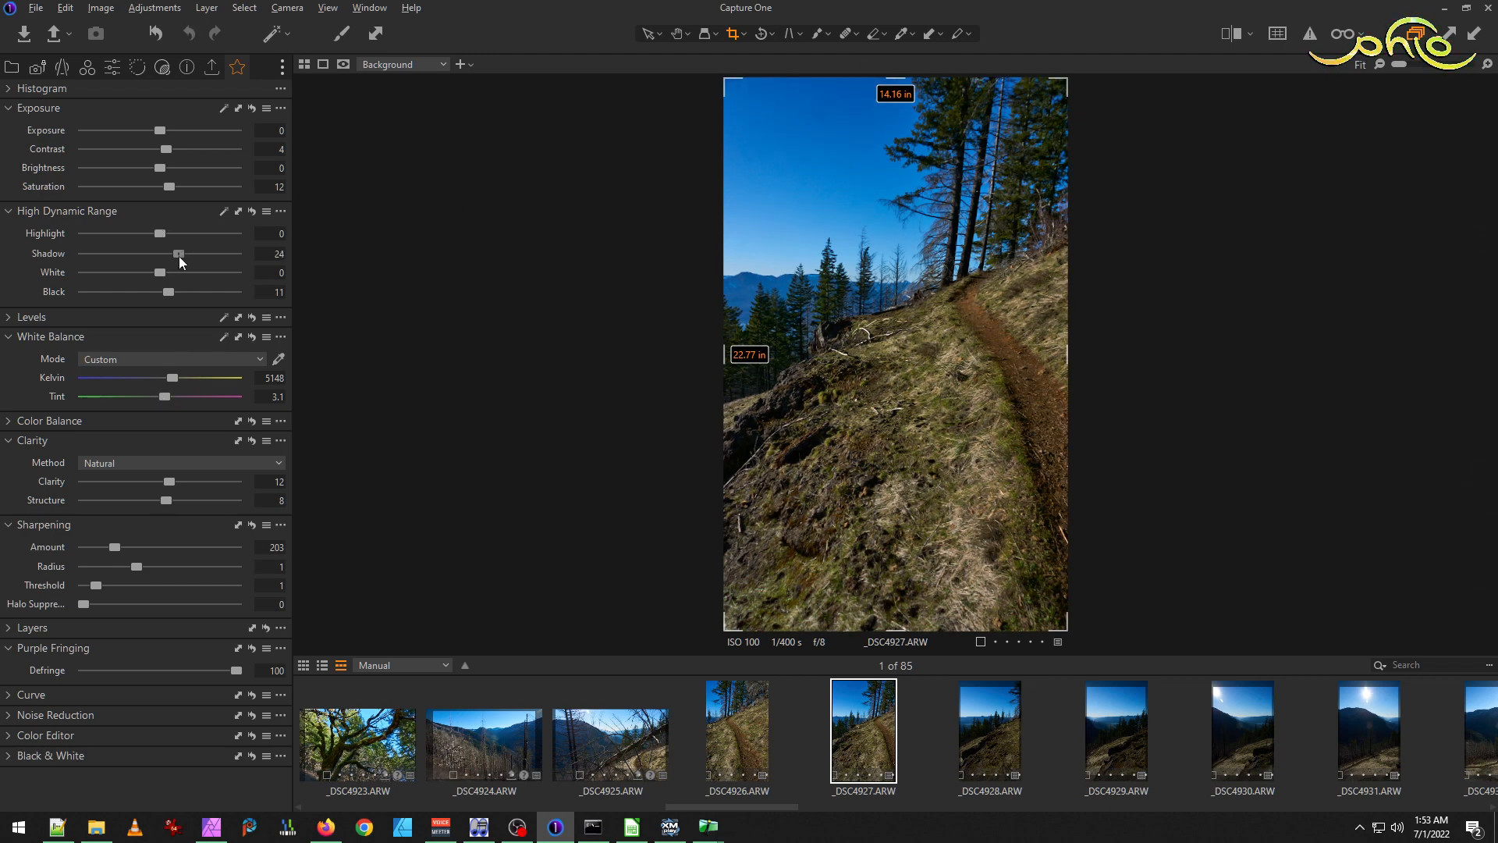
Copy the adjustments of _DSC4927.ARW, including the crop, and apply them to _DSC4928.ARW.
ctrl+click(966, 728)
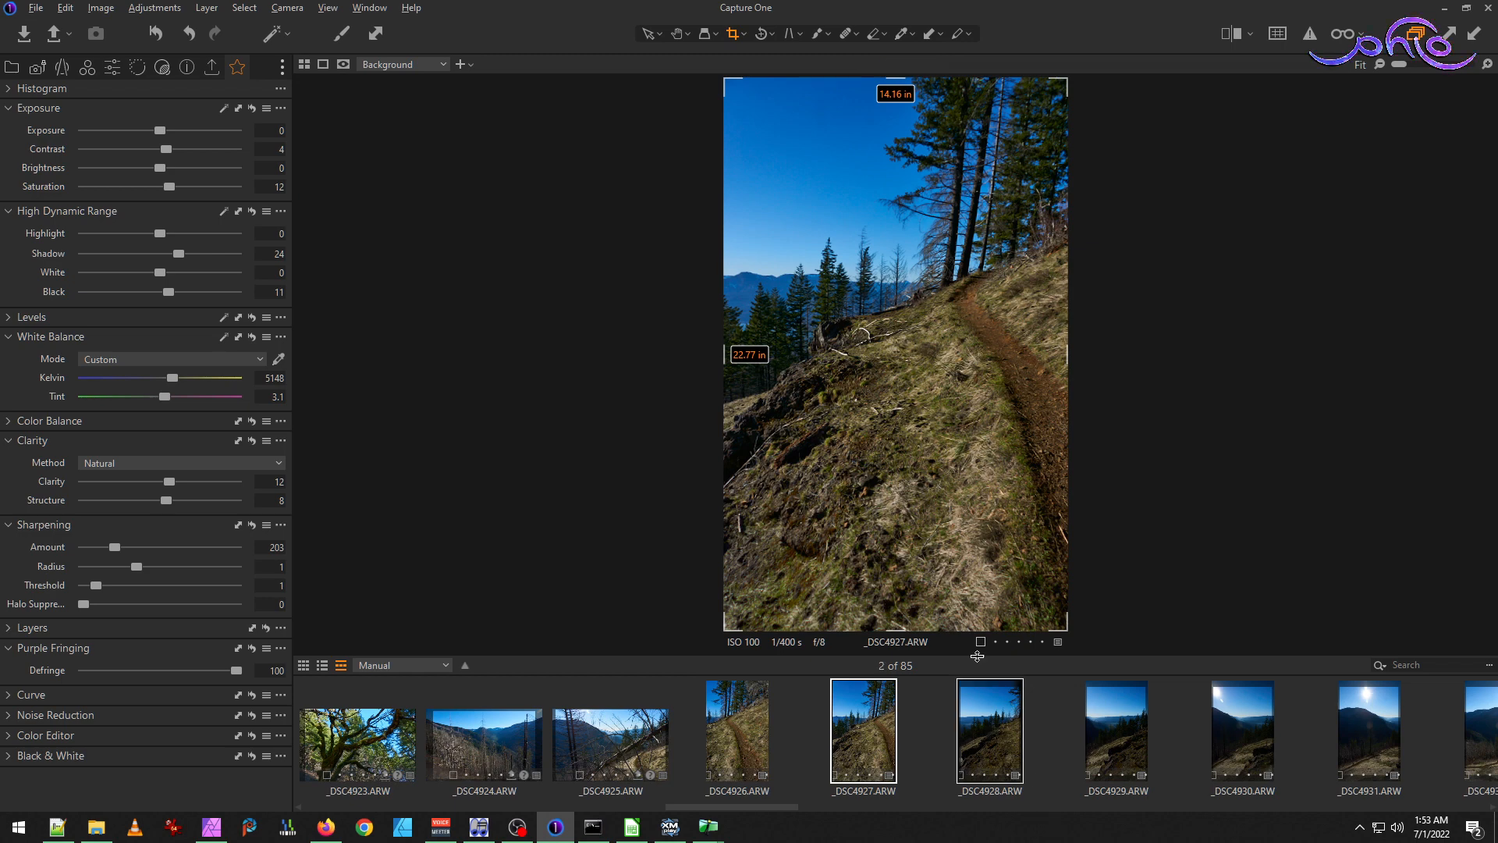
key(ctrl+shift+c)
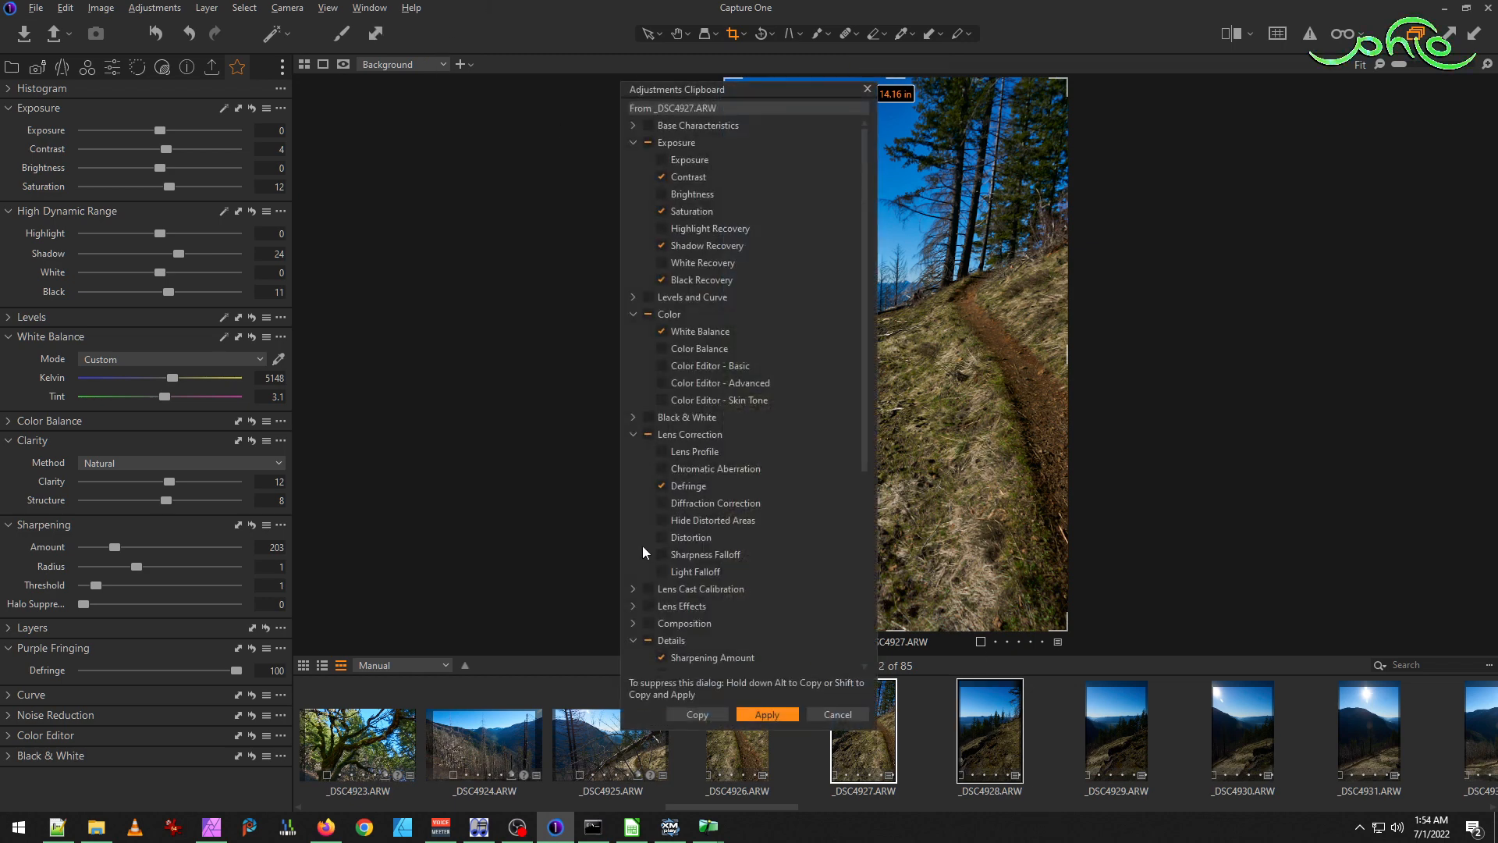
click(634, 622)
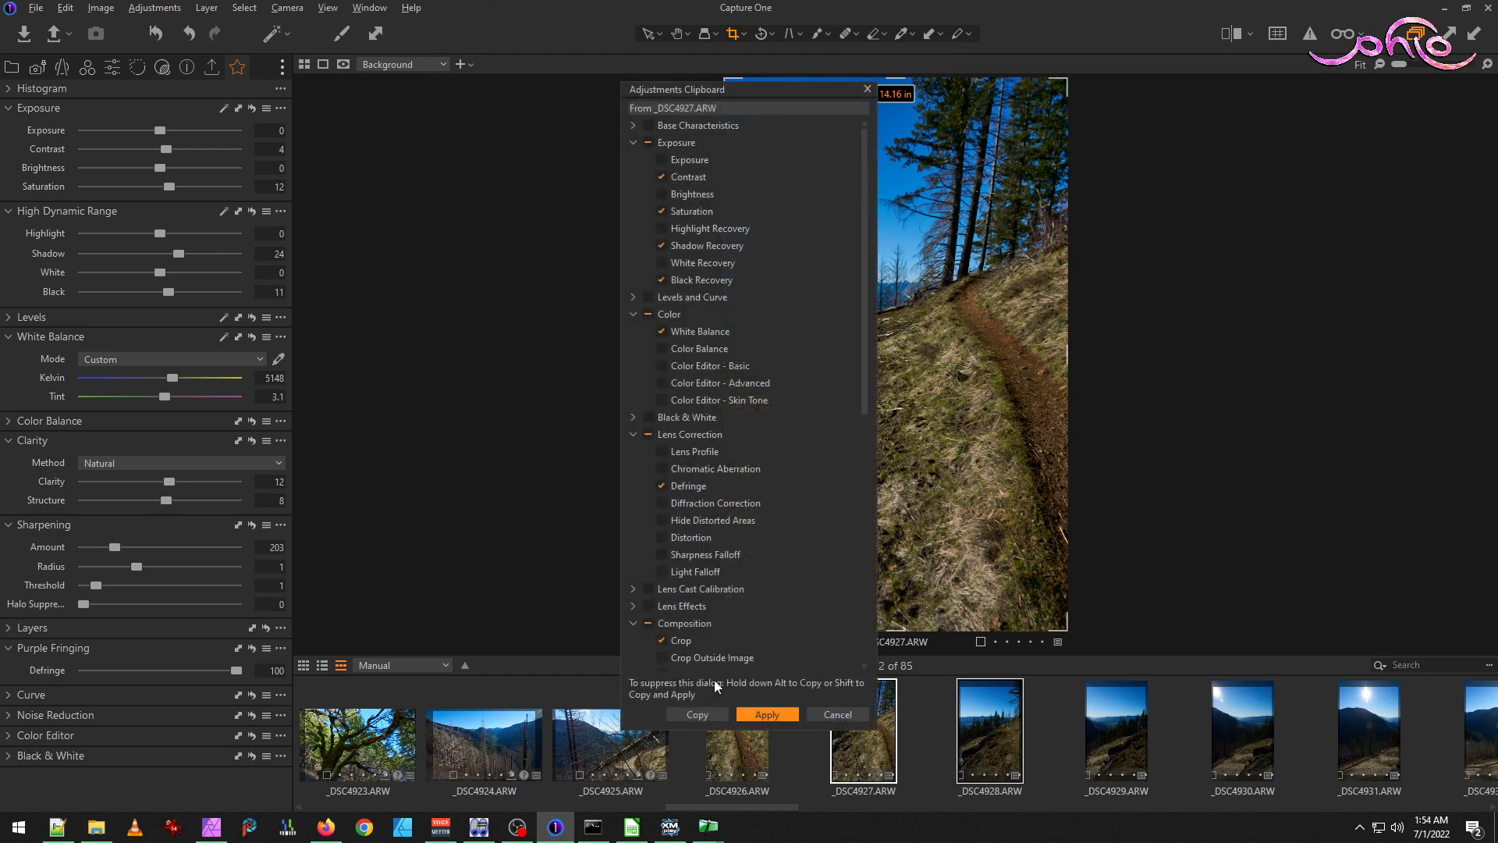
click(763, 717)
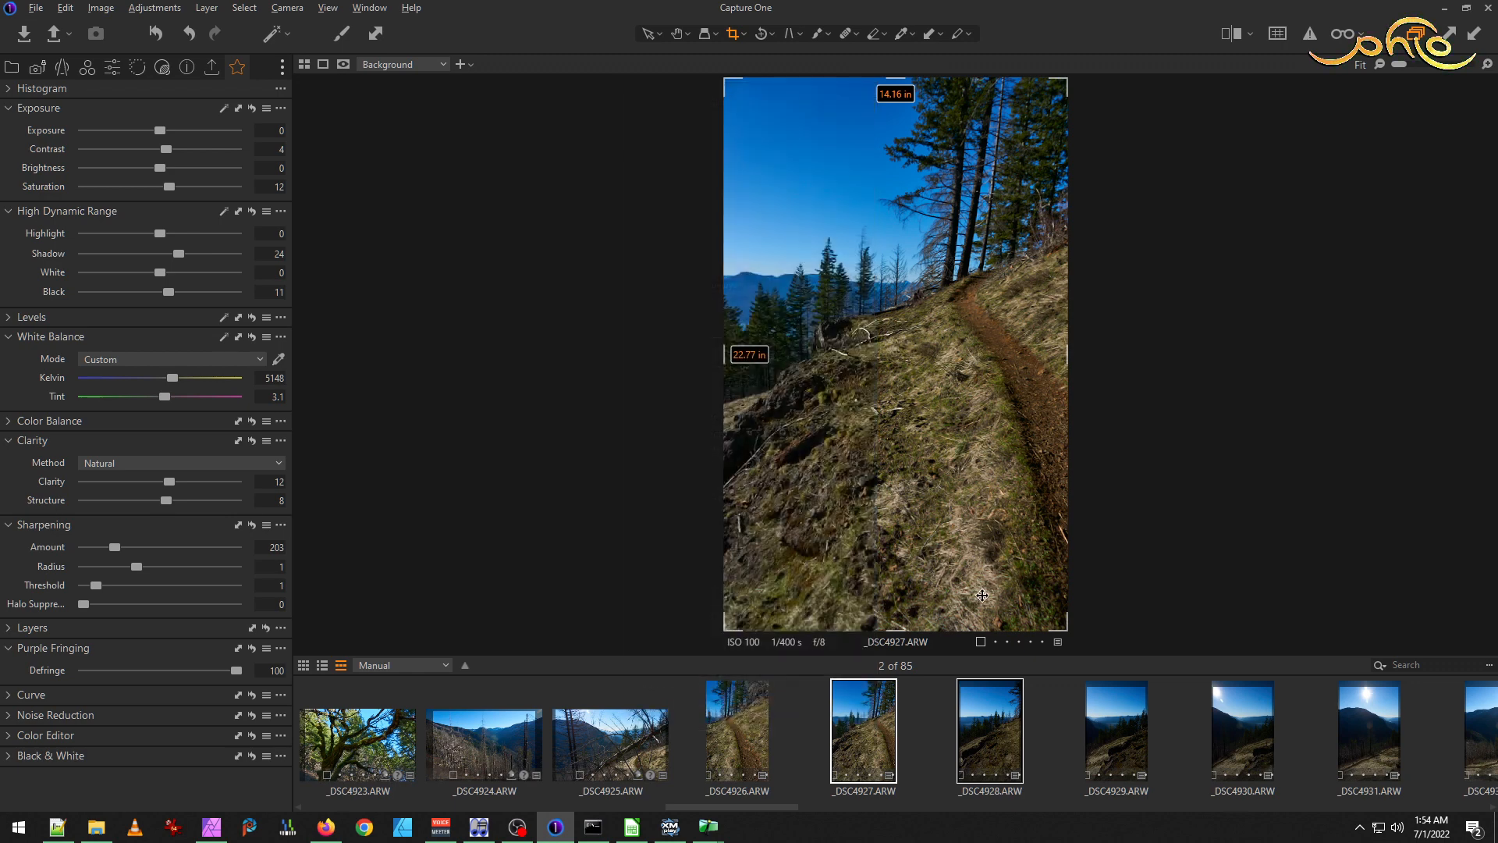
Warm the white balance of _DSC4928.ARW to 5369 Kelvin and Tint 4.6, comparing it with _DSC4926.ARW and _DSC4927.ARW.
click(1046, 710)
click(994, 724)
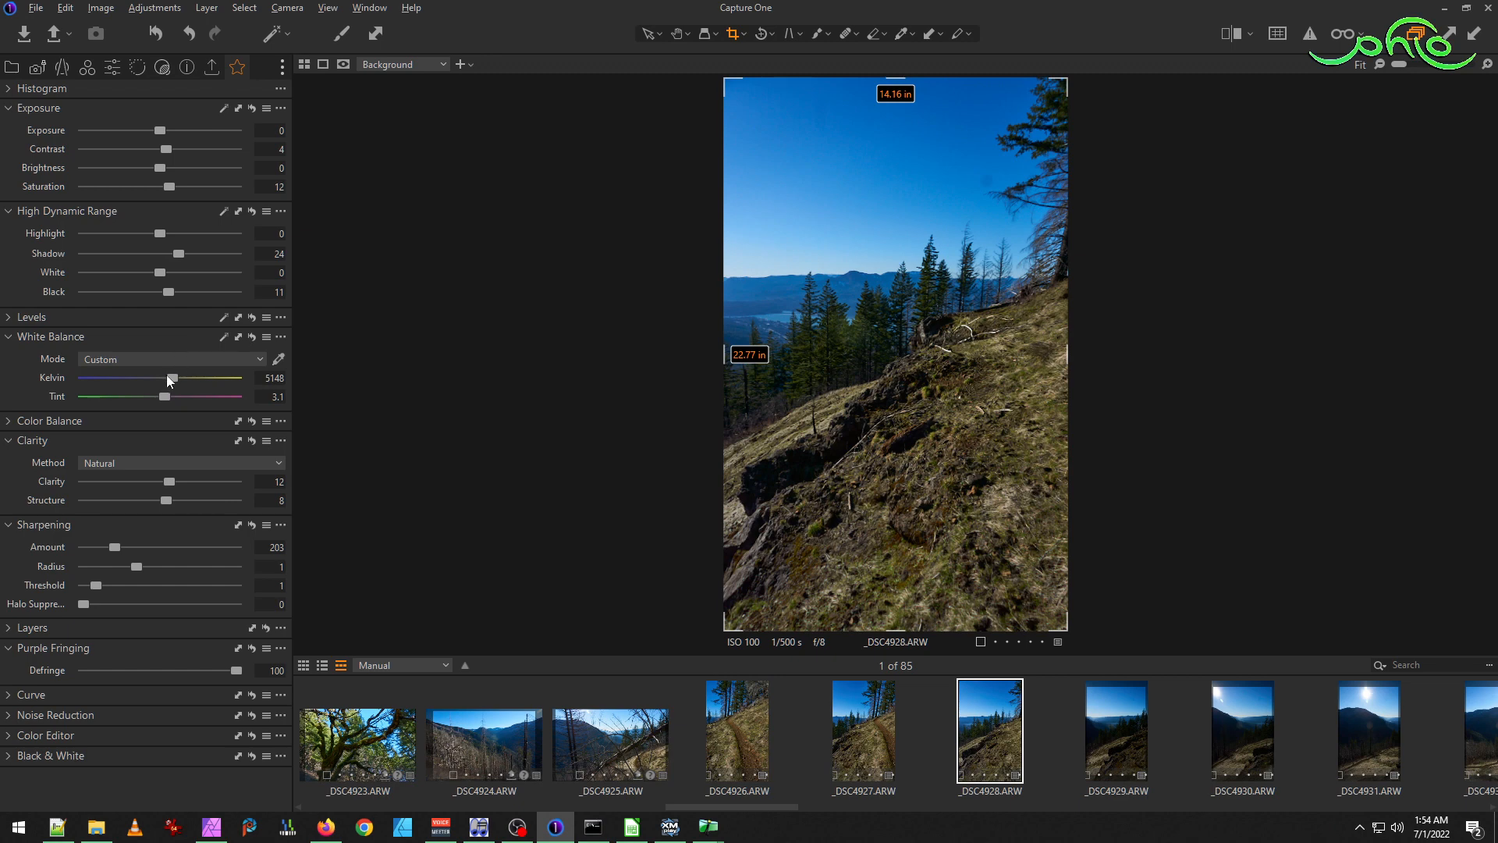
mouse_move(168, 377)
mouse_down()
mouse_move(170, 395)
mouse_move(176, 381)
mouse_up()
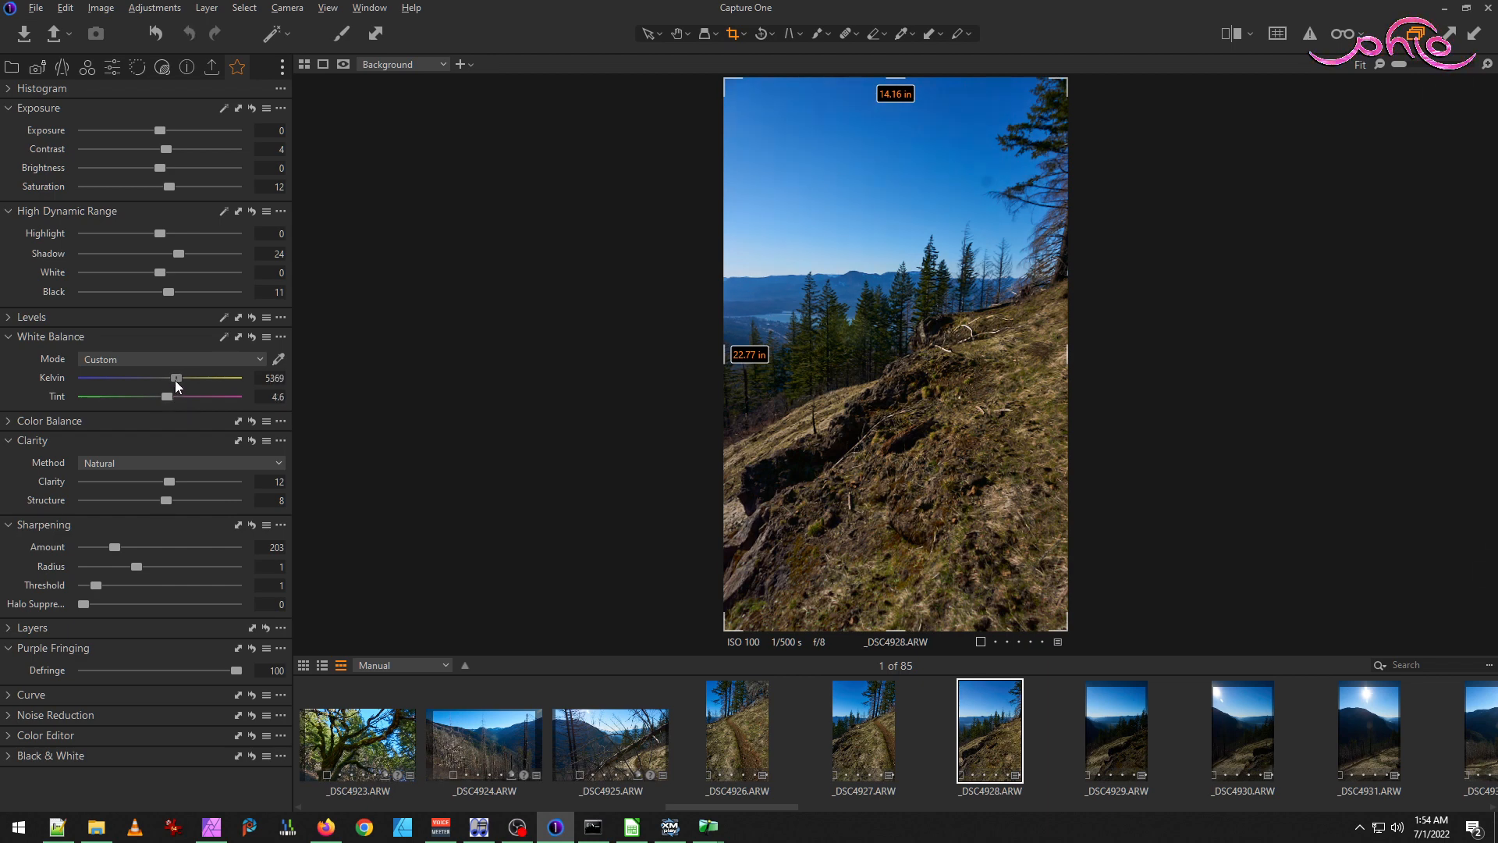
click(733, 717)
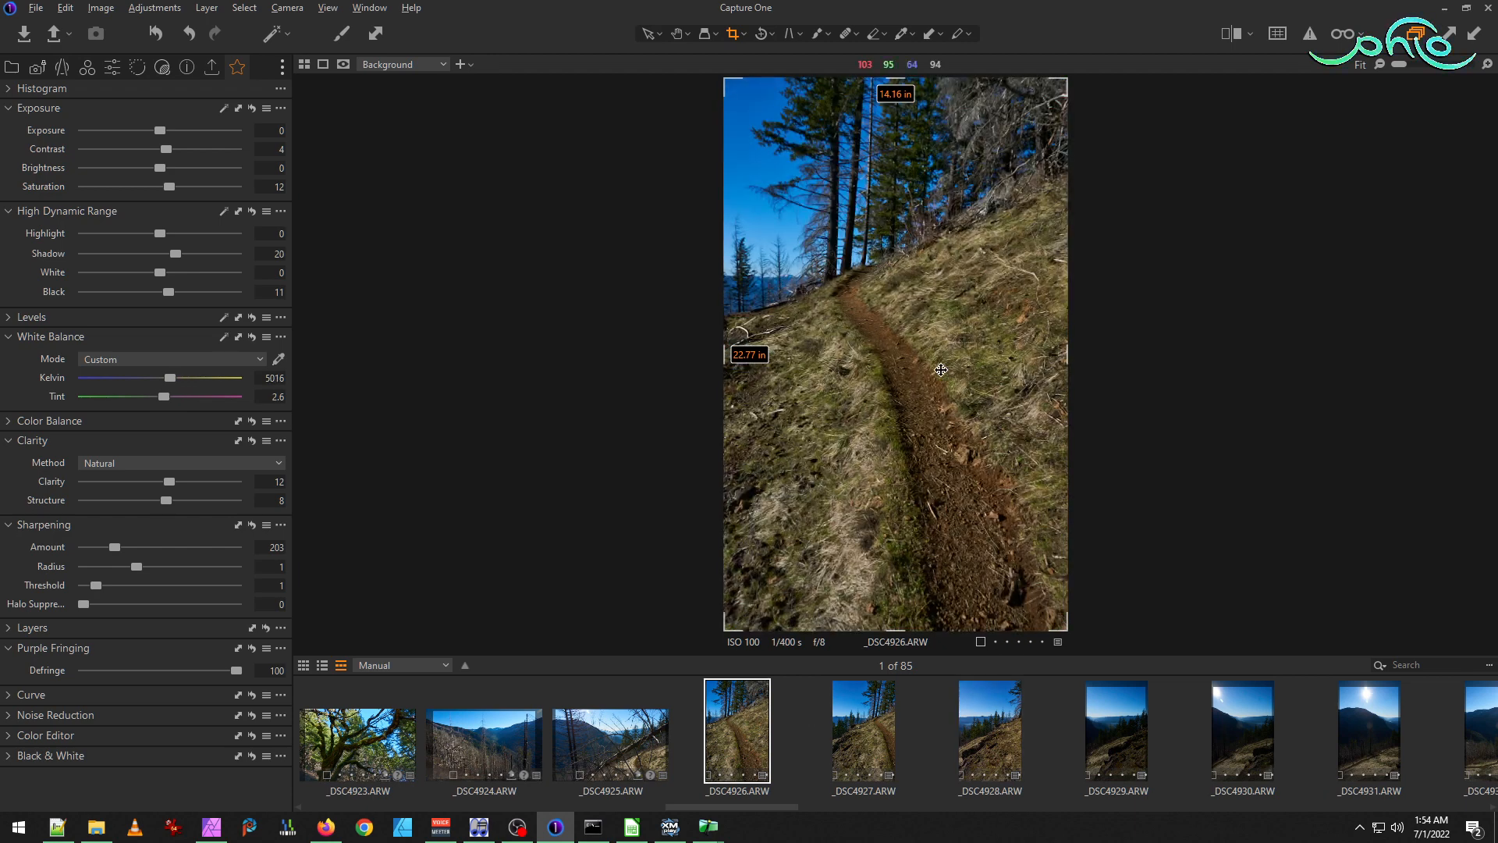
click(868, 726)
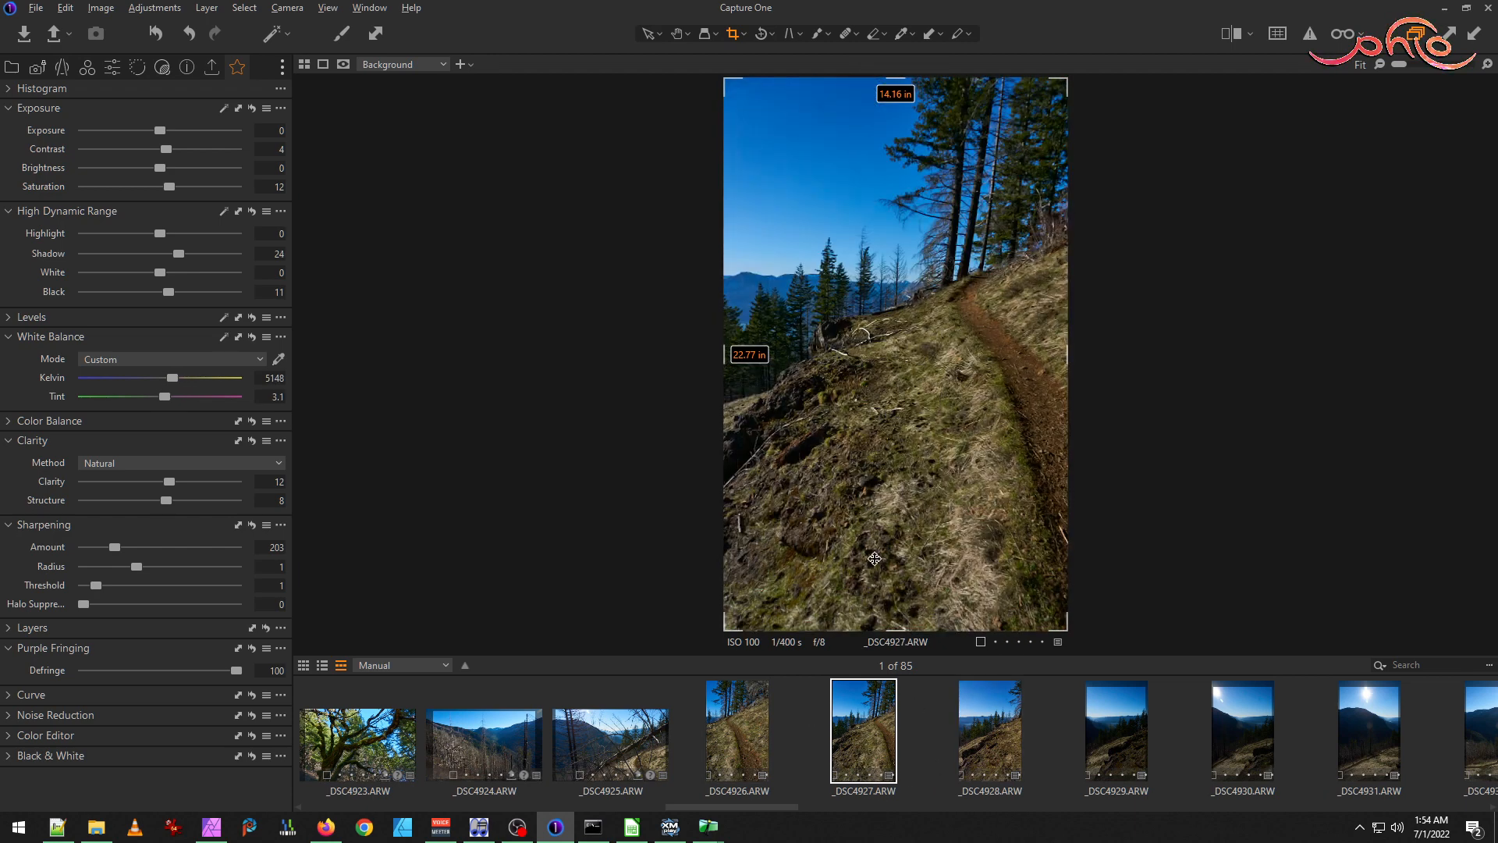
click(988, 733)
Show the layer controls for _DSC4928.ARW and activate the Heal brush for retouching the sky.
scroll(980, 174, up, 2)
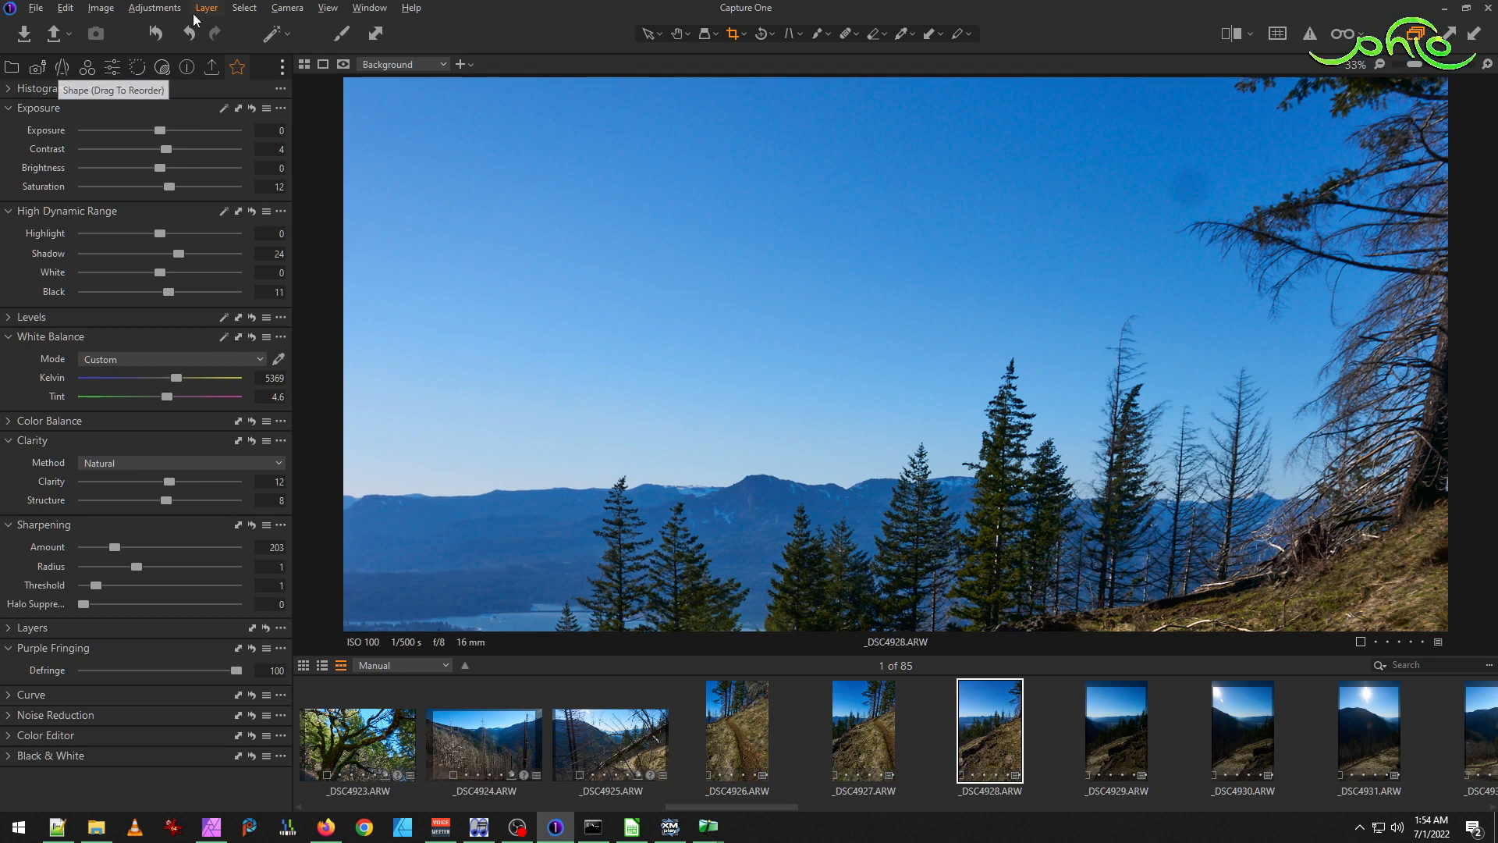
click(774, 34)
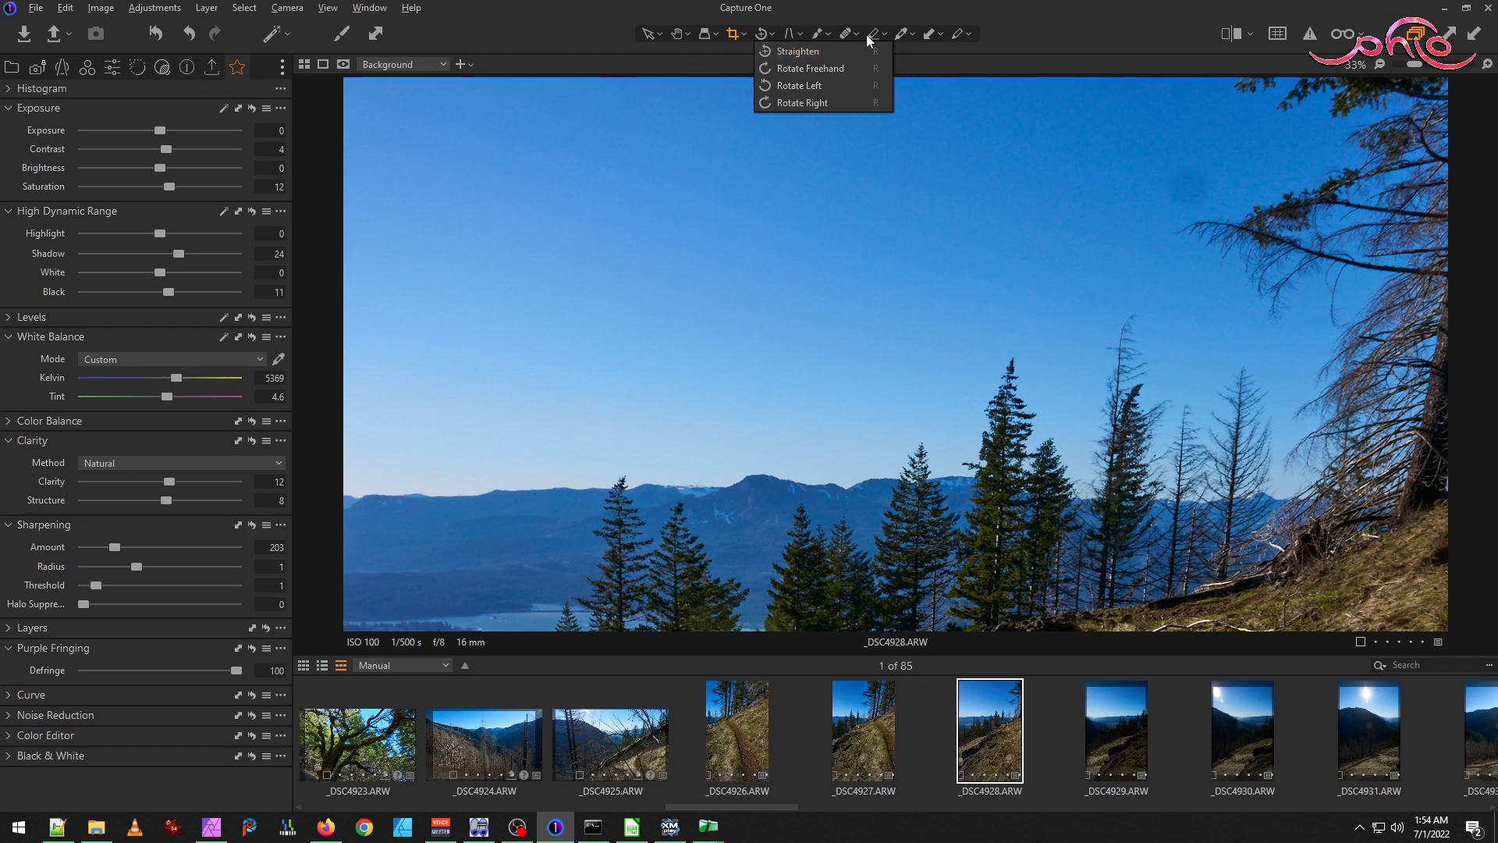
click(1029, 30)
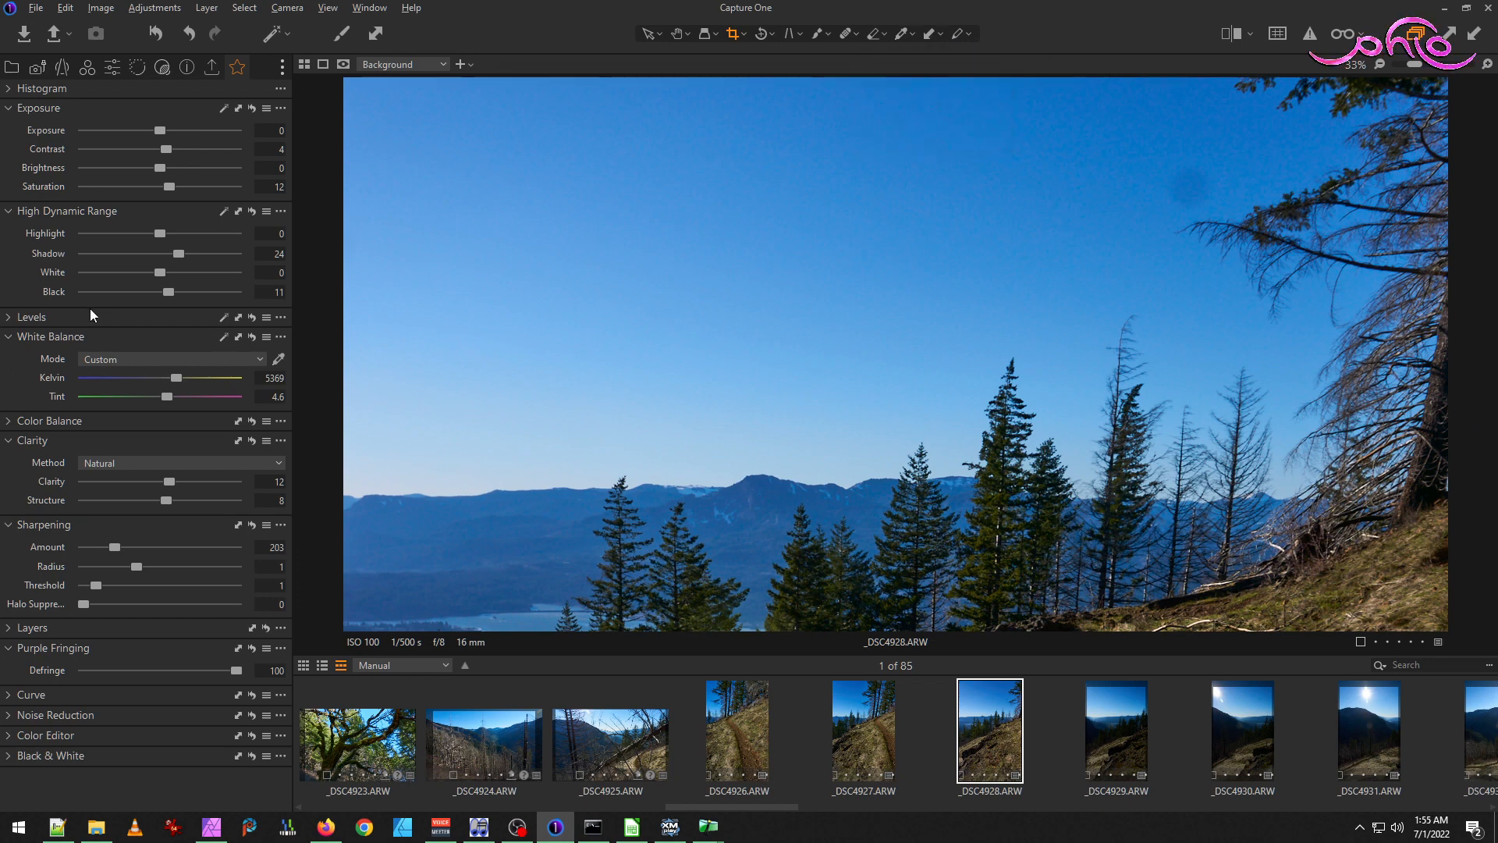
click(9, 630)
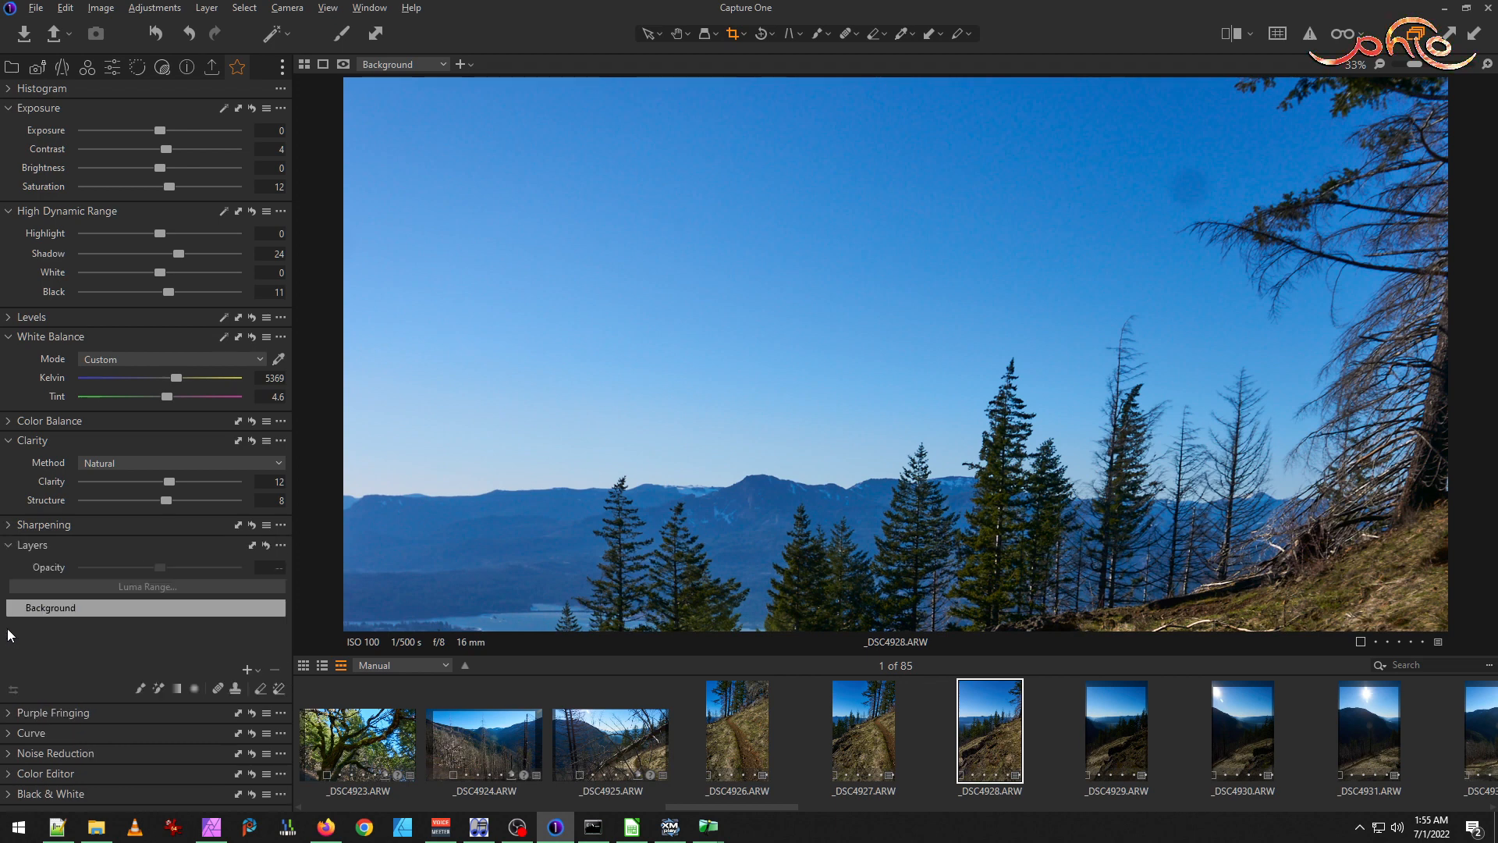
click(218, 686)
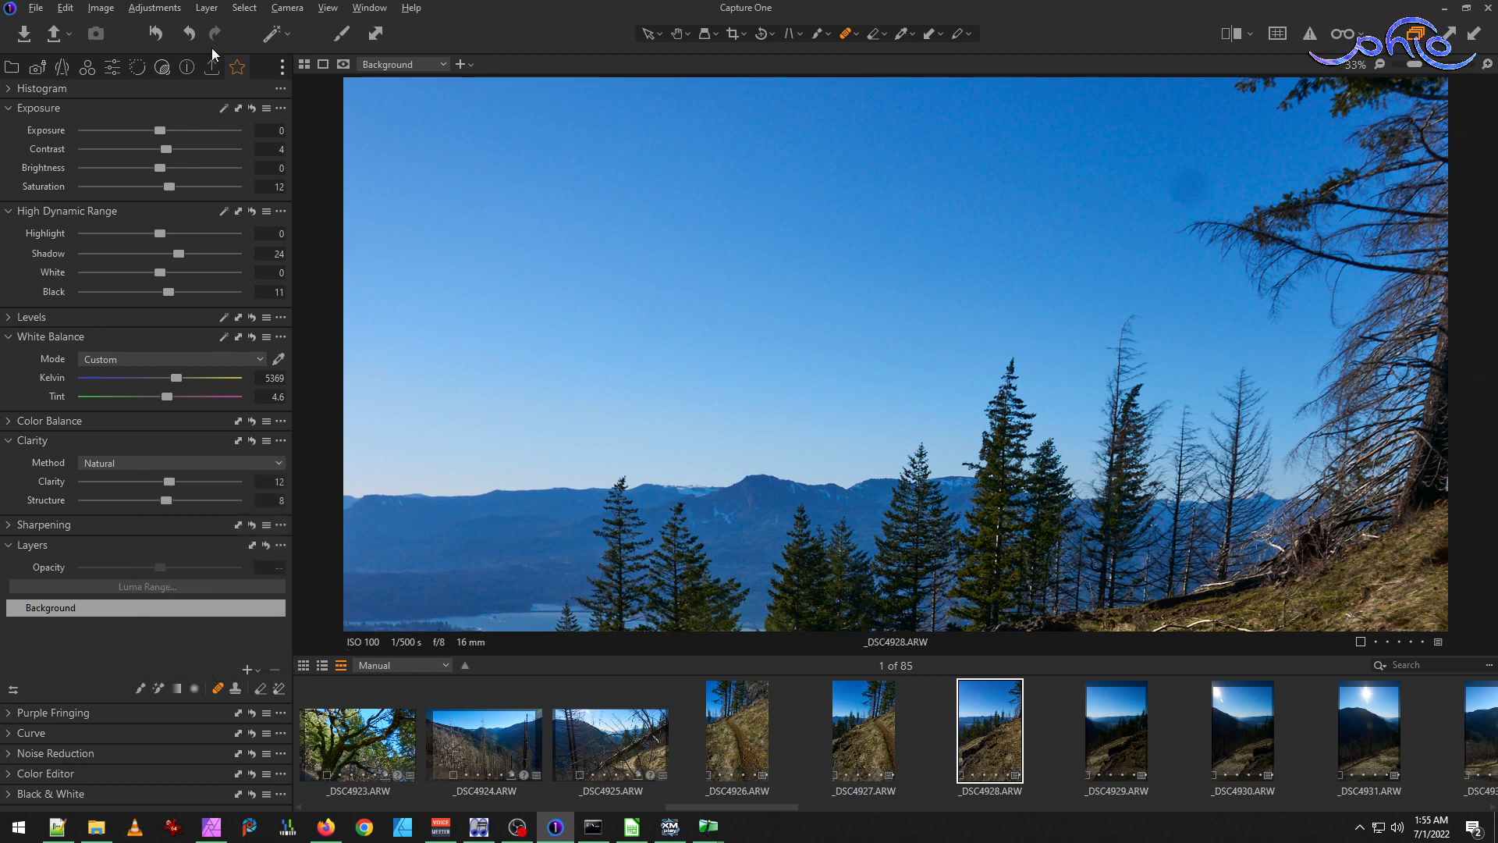
click(283, 66)
mouse_move(349, 91)
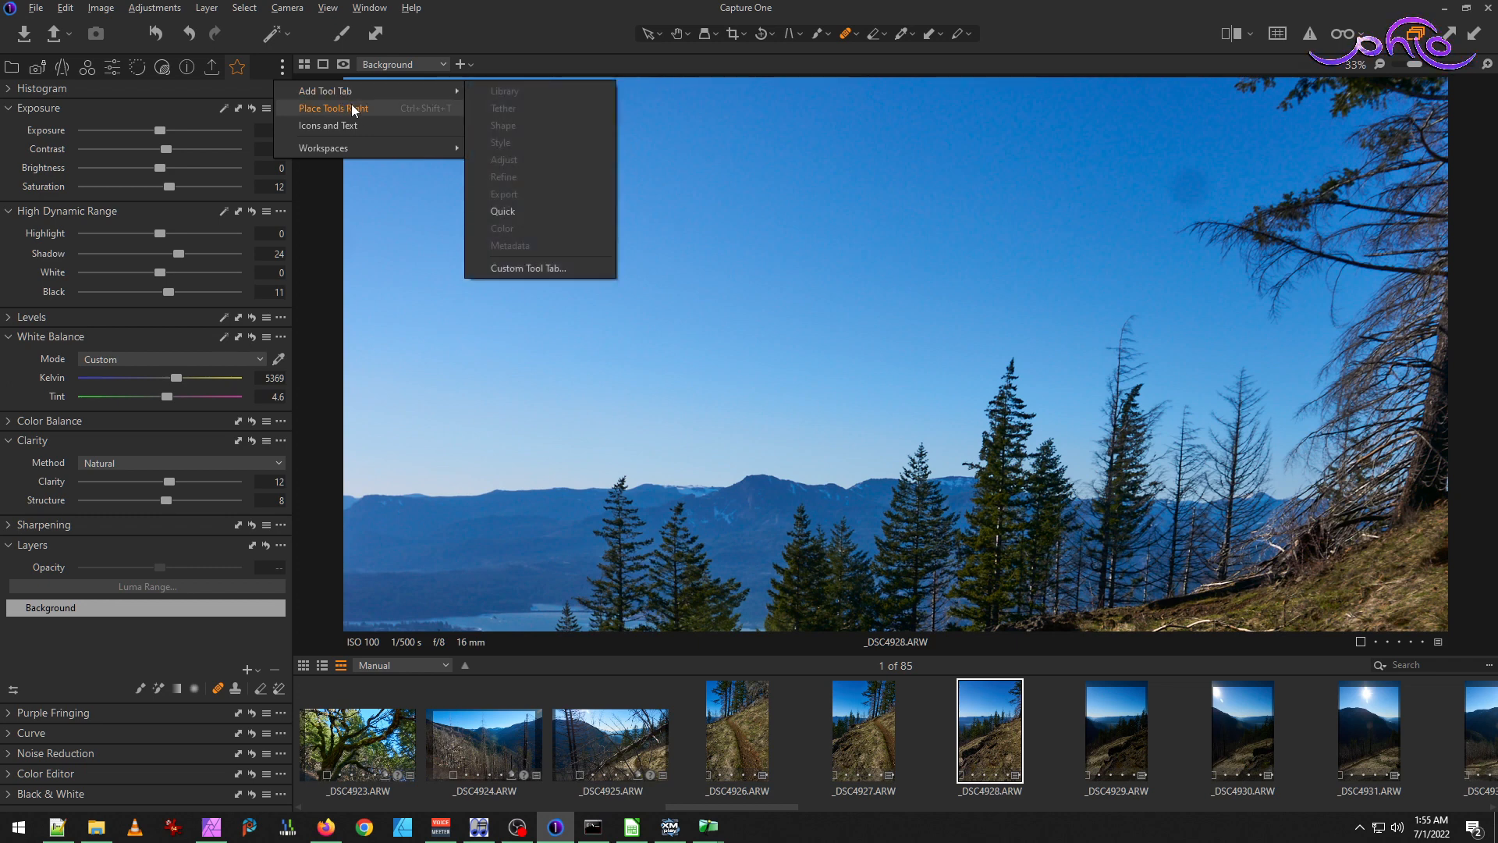
mouse_move(358, 148)
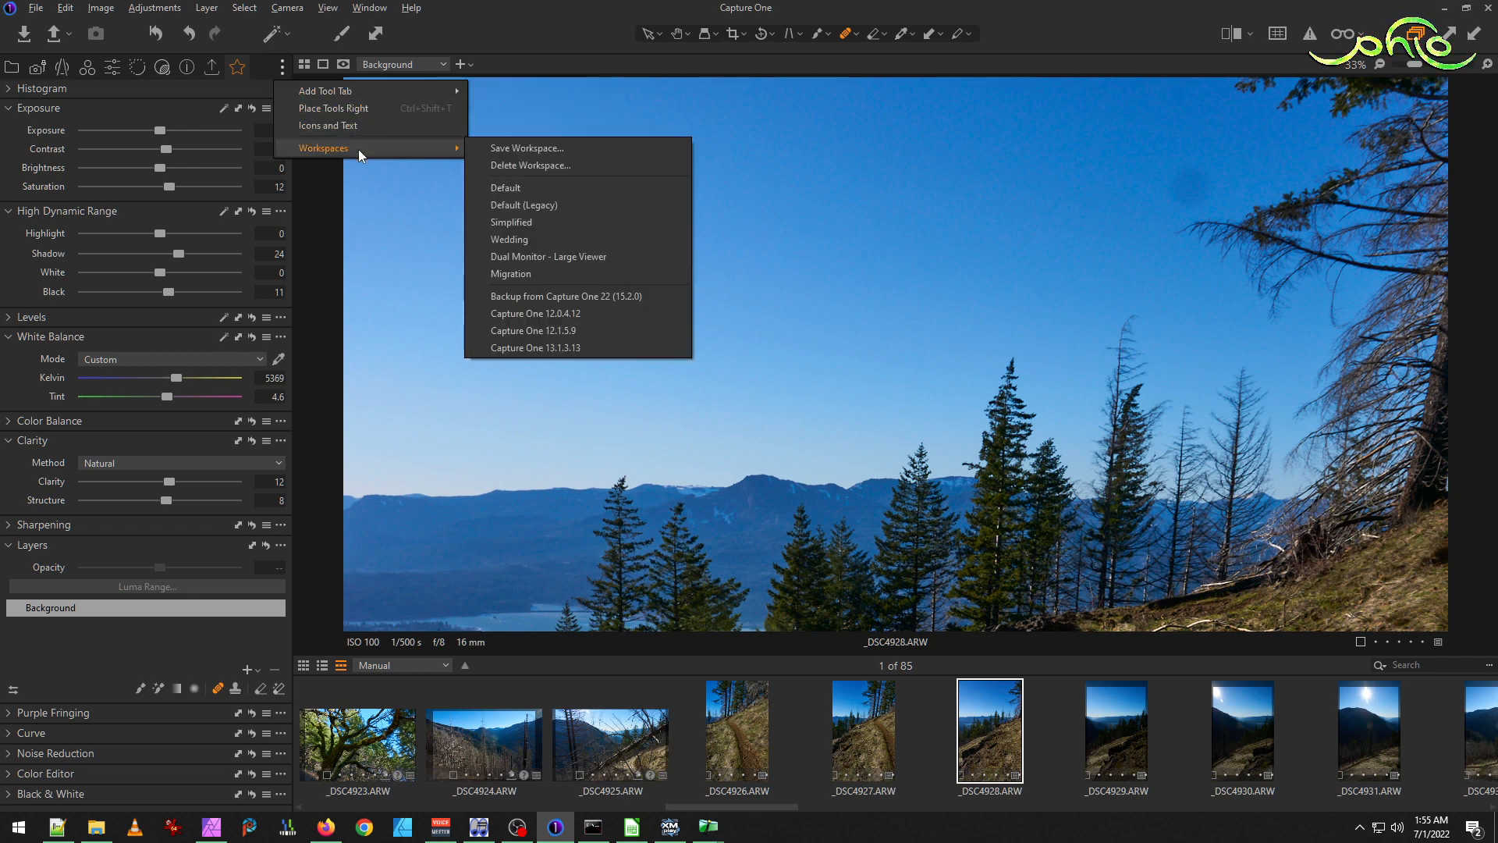
click(559, 7)
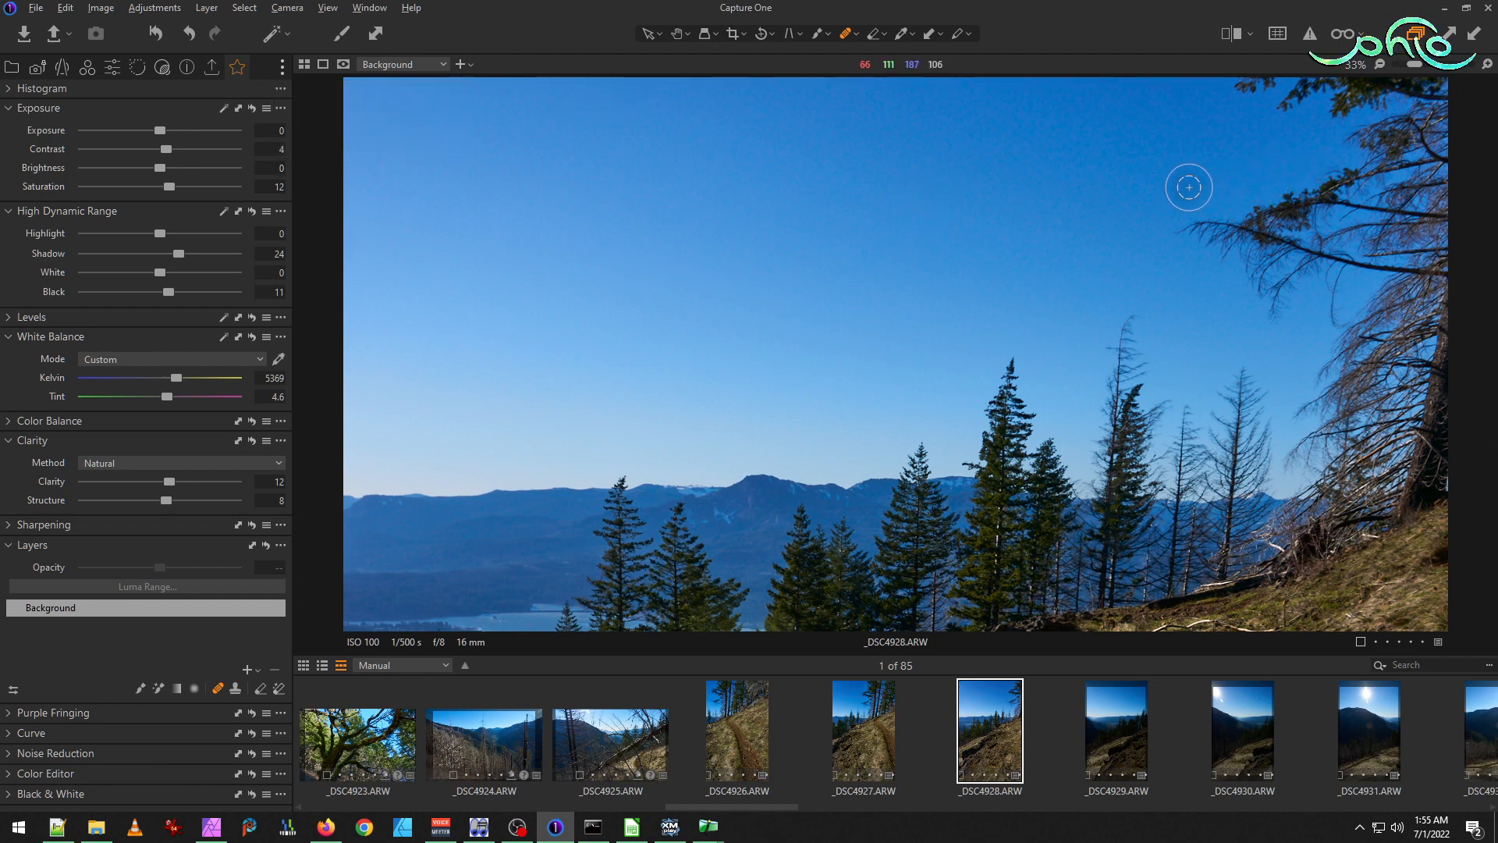
Heal the dark dust spot in the sky of _DSC4928.ARW beside the tip of the tree branch.
scroll(1188, 188, up, 2)
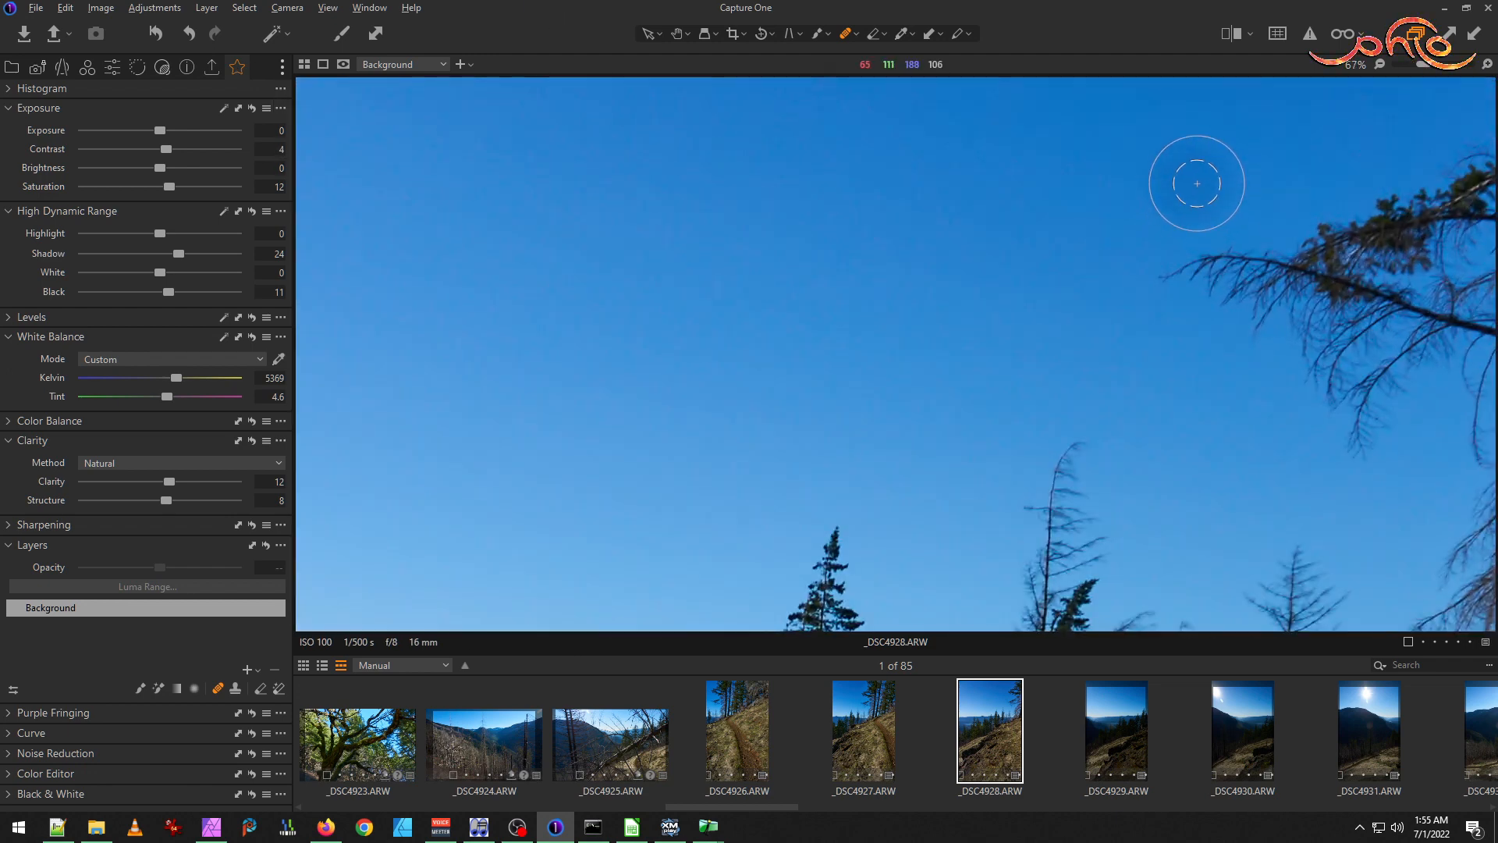
click(1187, 192)
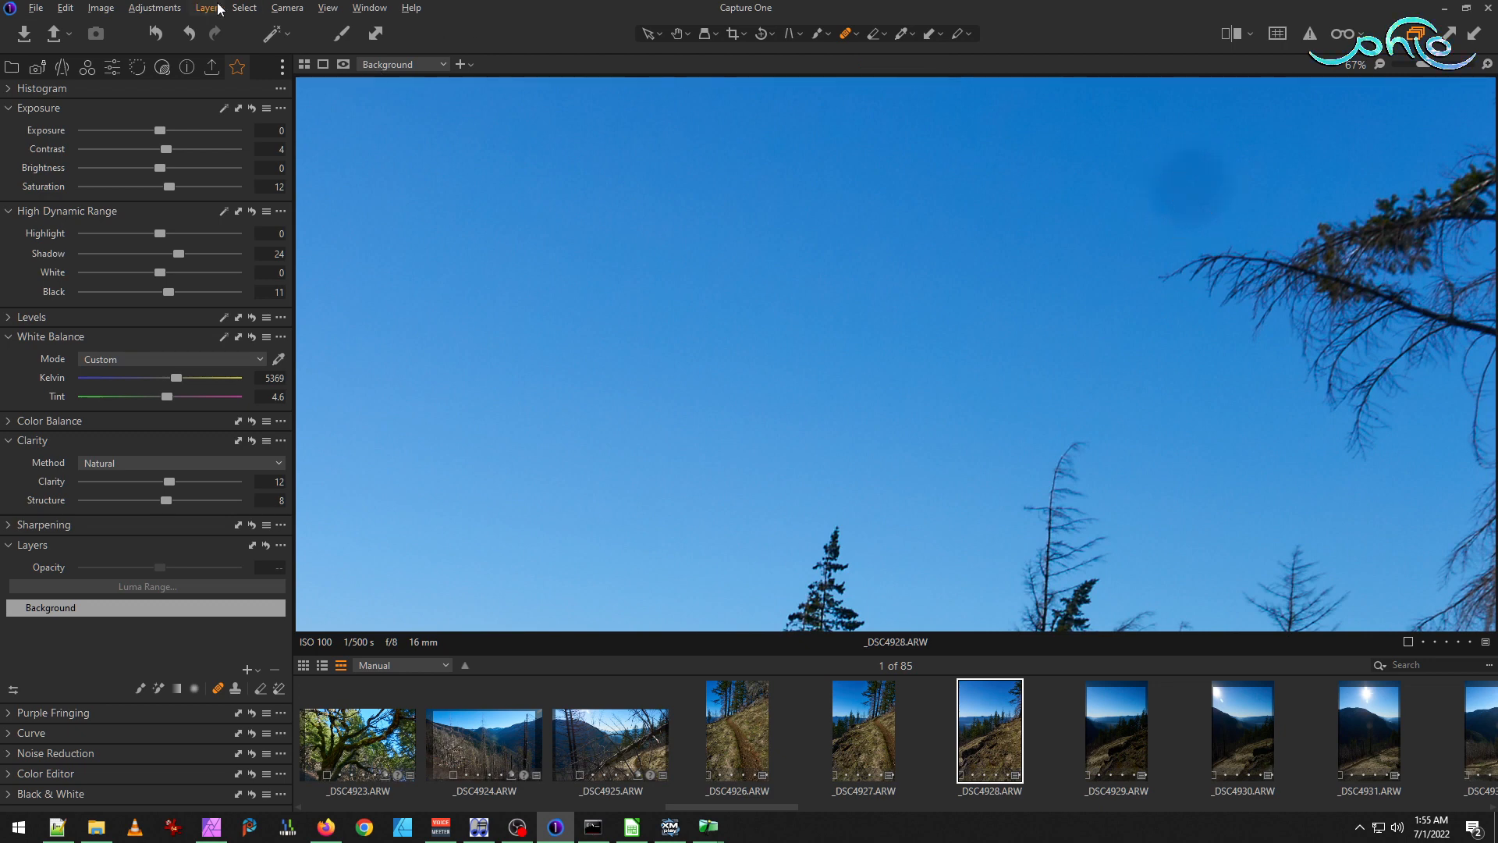
key(ctrl+z)
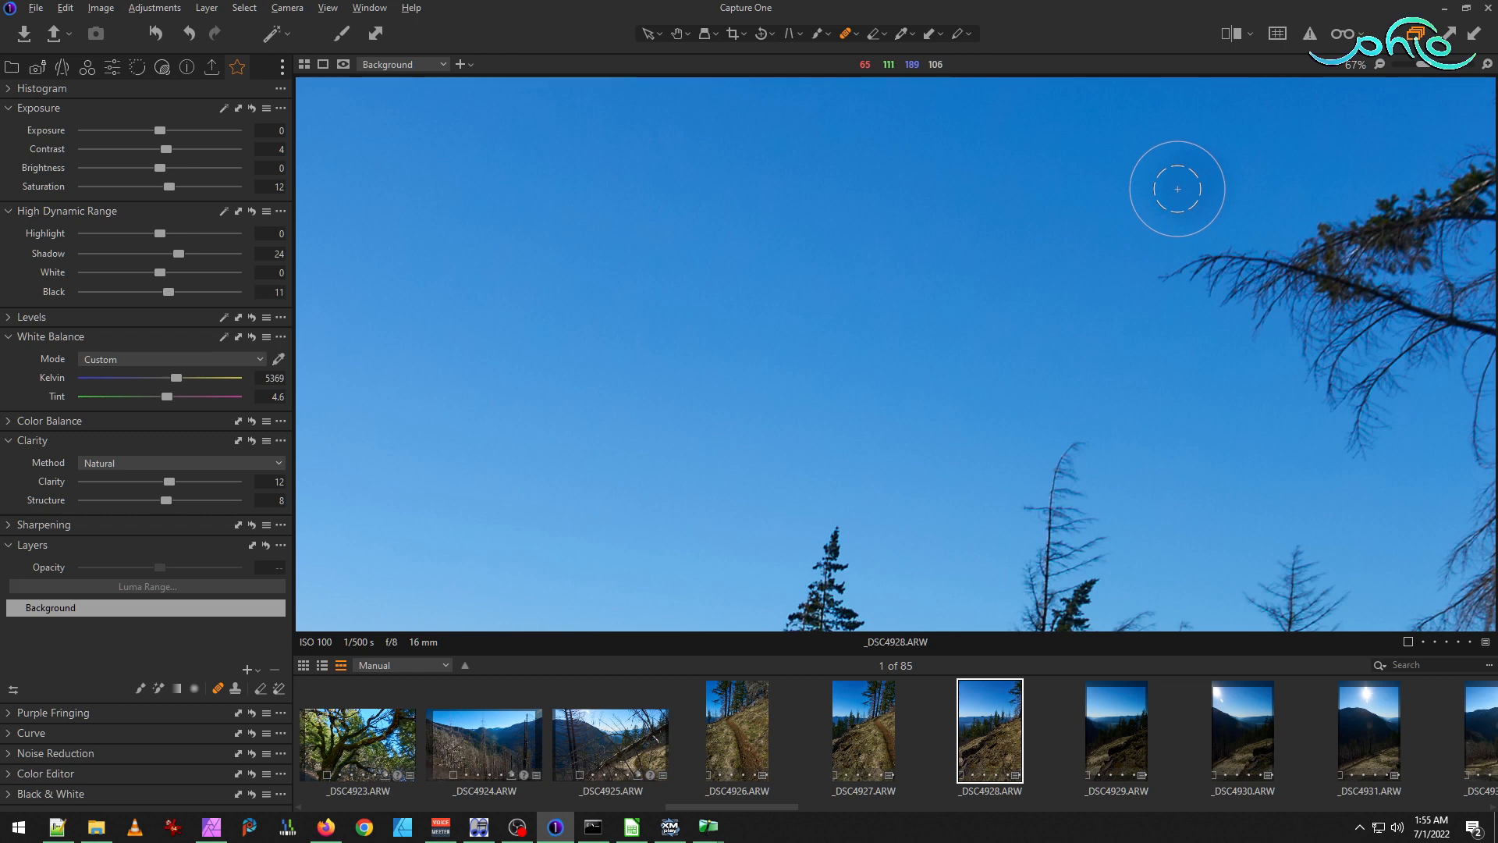
click(1194, 182)
mouse_move(1208, 182)
mouse_down()
mouse_move(1198, 194)
mouse_move(1185, 181)
mouse_move(1203, 175)
mouse_move(1198, 188)
mouse_up()
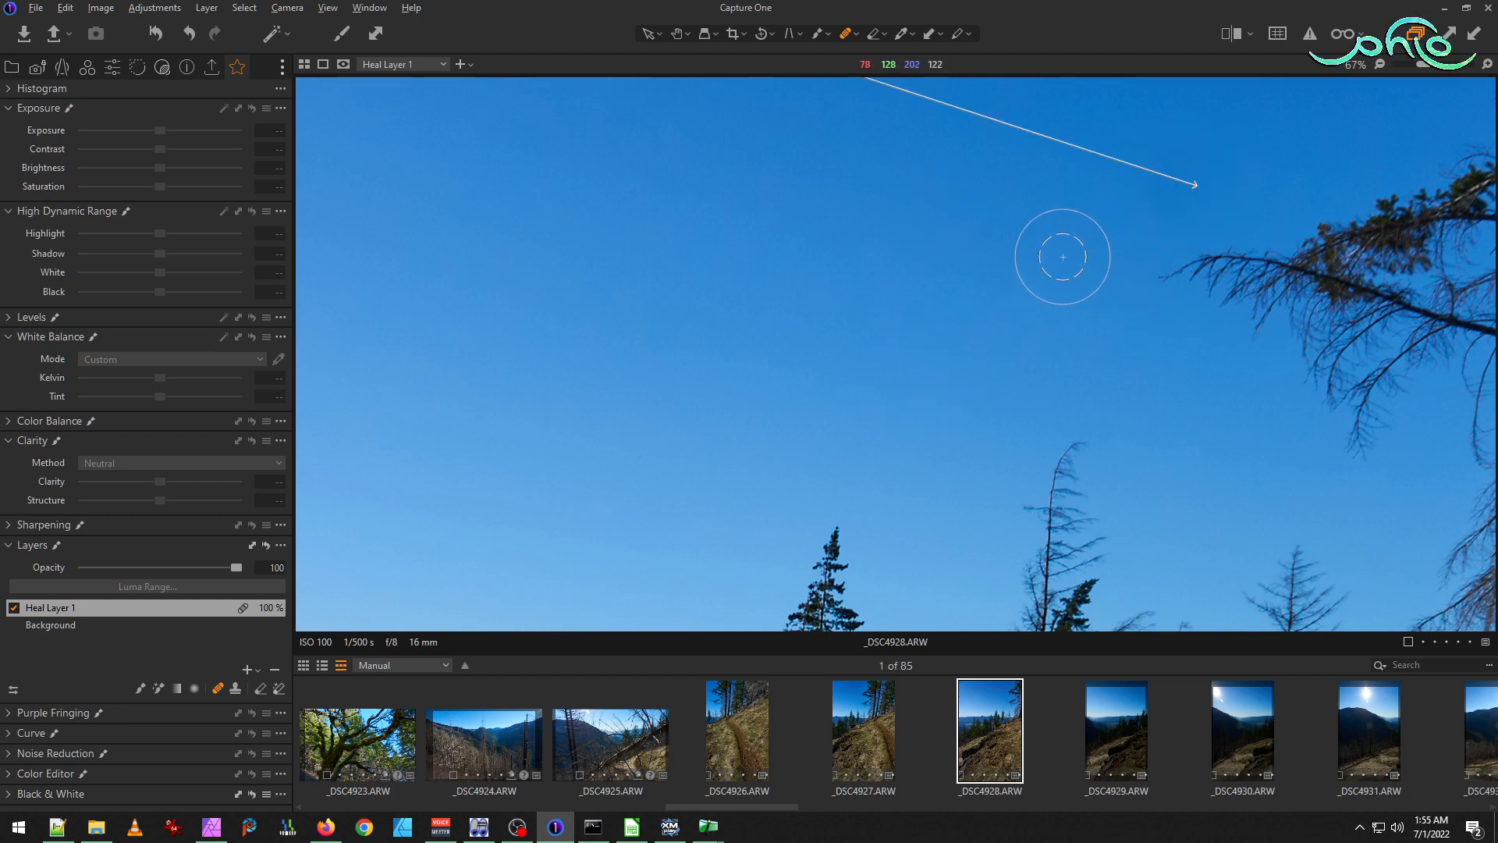
mouse_move(1157, 190)
mouse_down()
mouse_move(1171, 163)
mouse_move(1203, 167)
mouse_move(1215, 189)
mouse_move(1164, 200)
mouse_up()
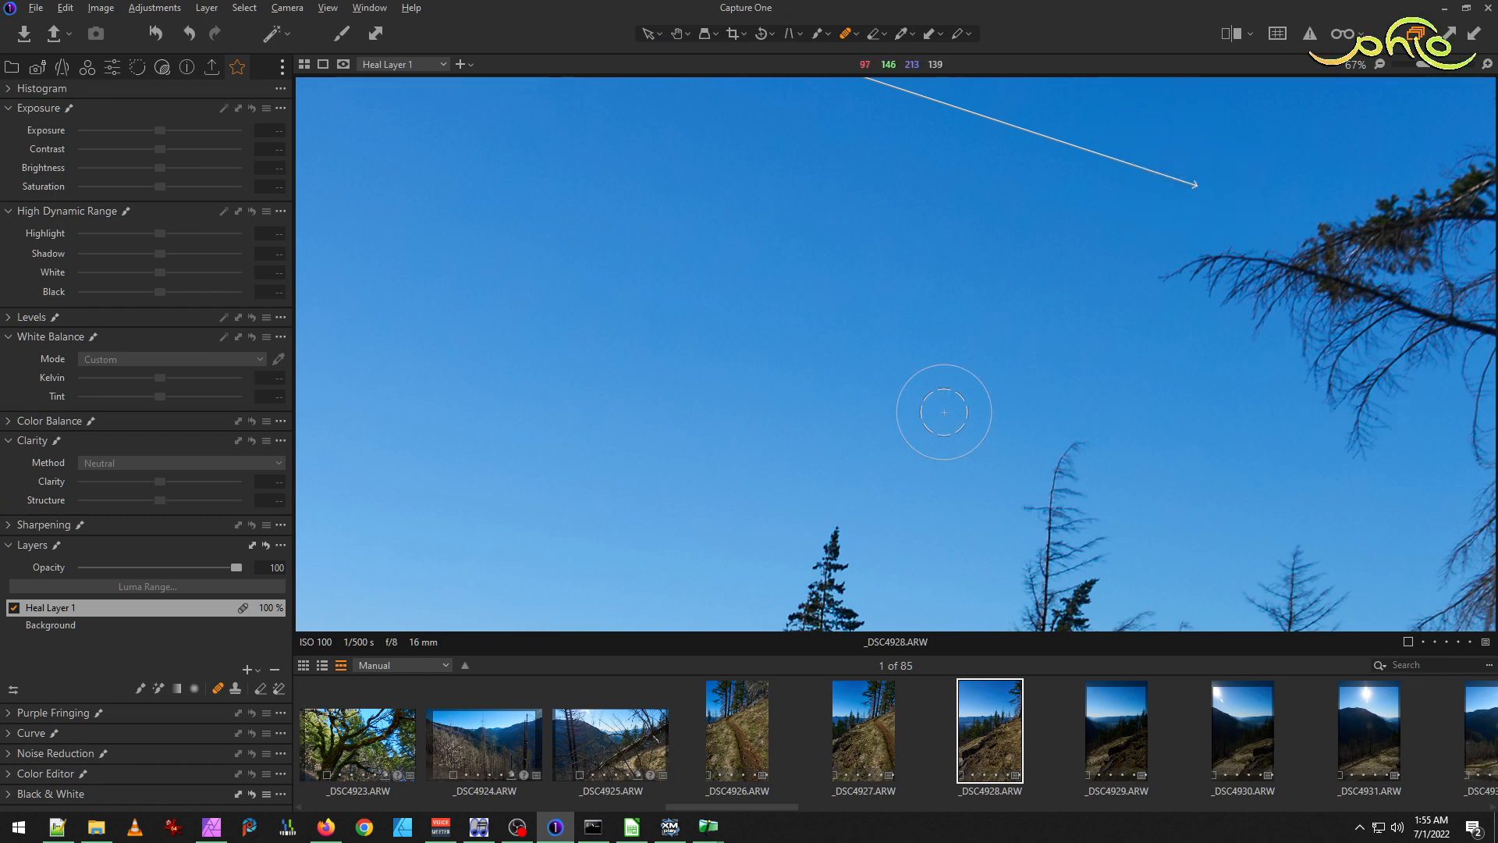
Heal two more blemishes in the upper sky of _DSC4928.ARW, inspecting the sky up close.
key(ctrl+0)
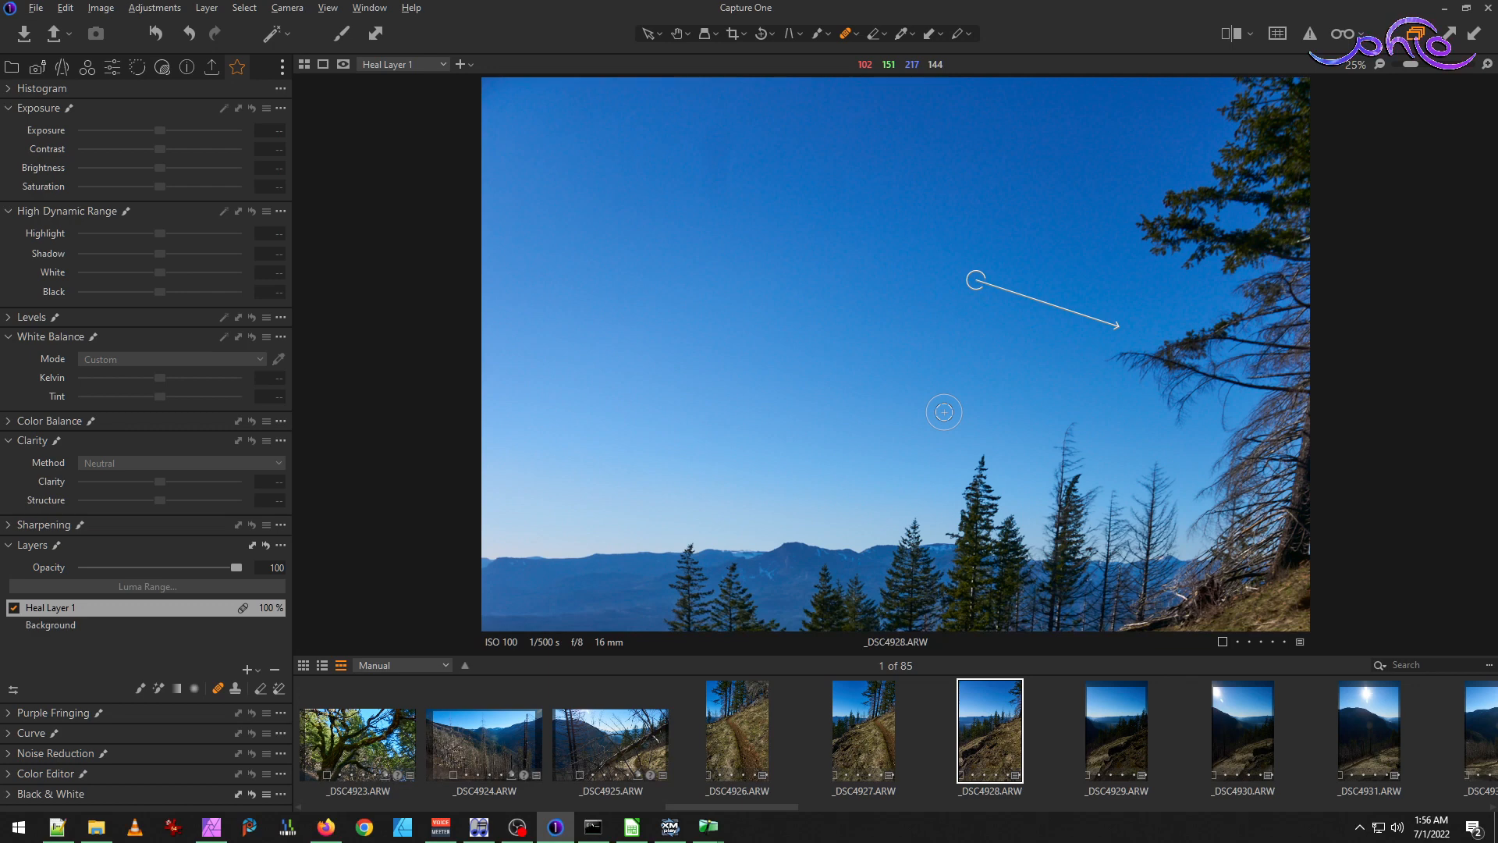
key(ctrl+0)
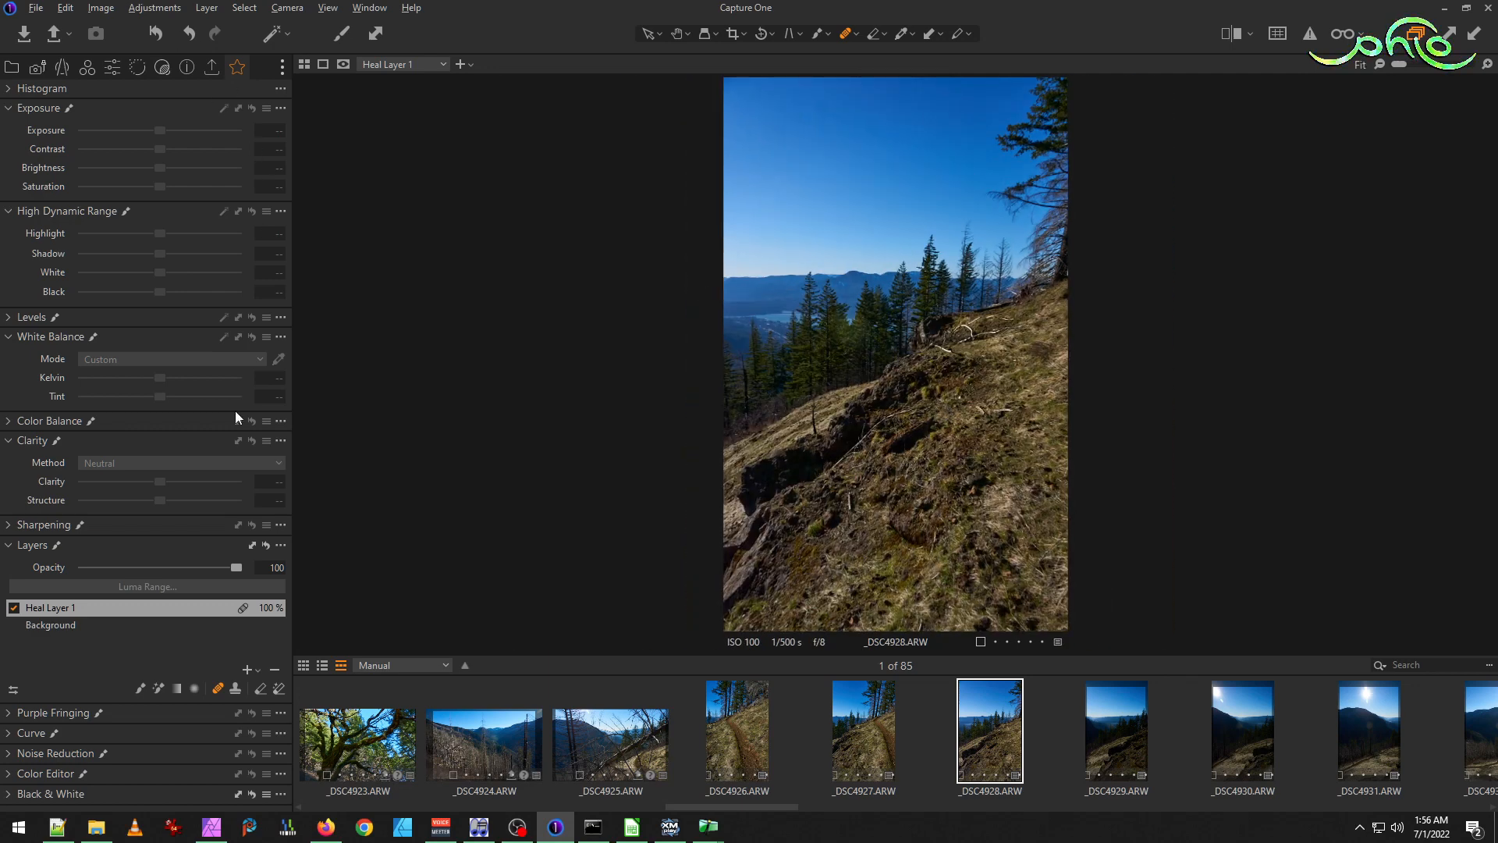
click(50, 626)
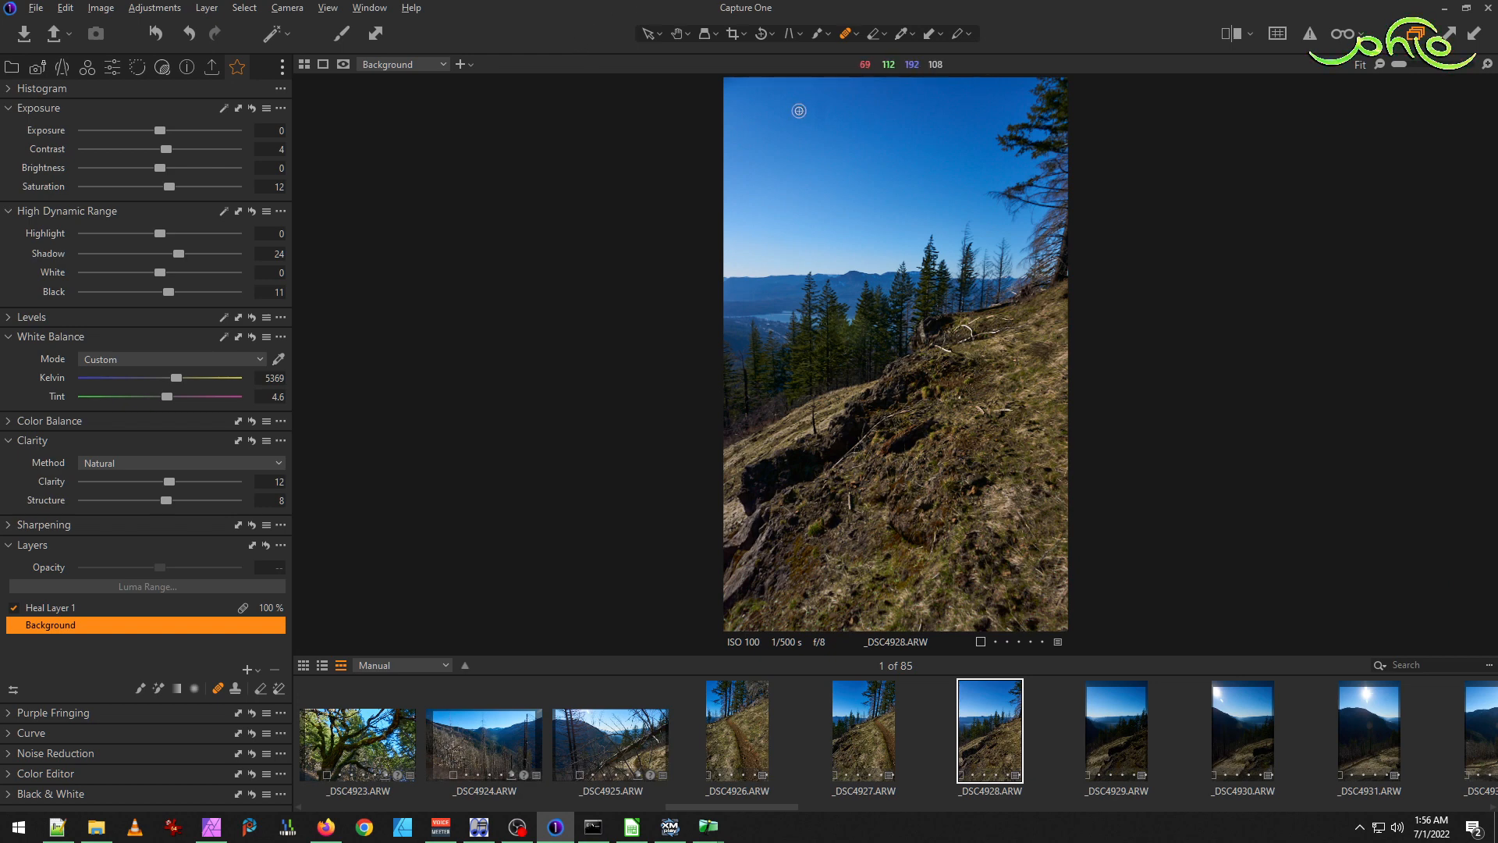
scroll(832, 110, up, 1)
scroll(705, 80, up, 1)
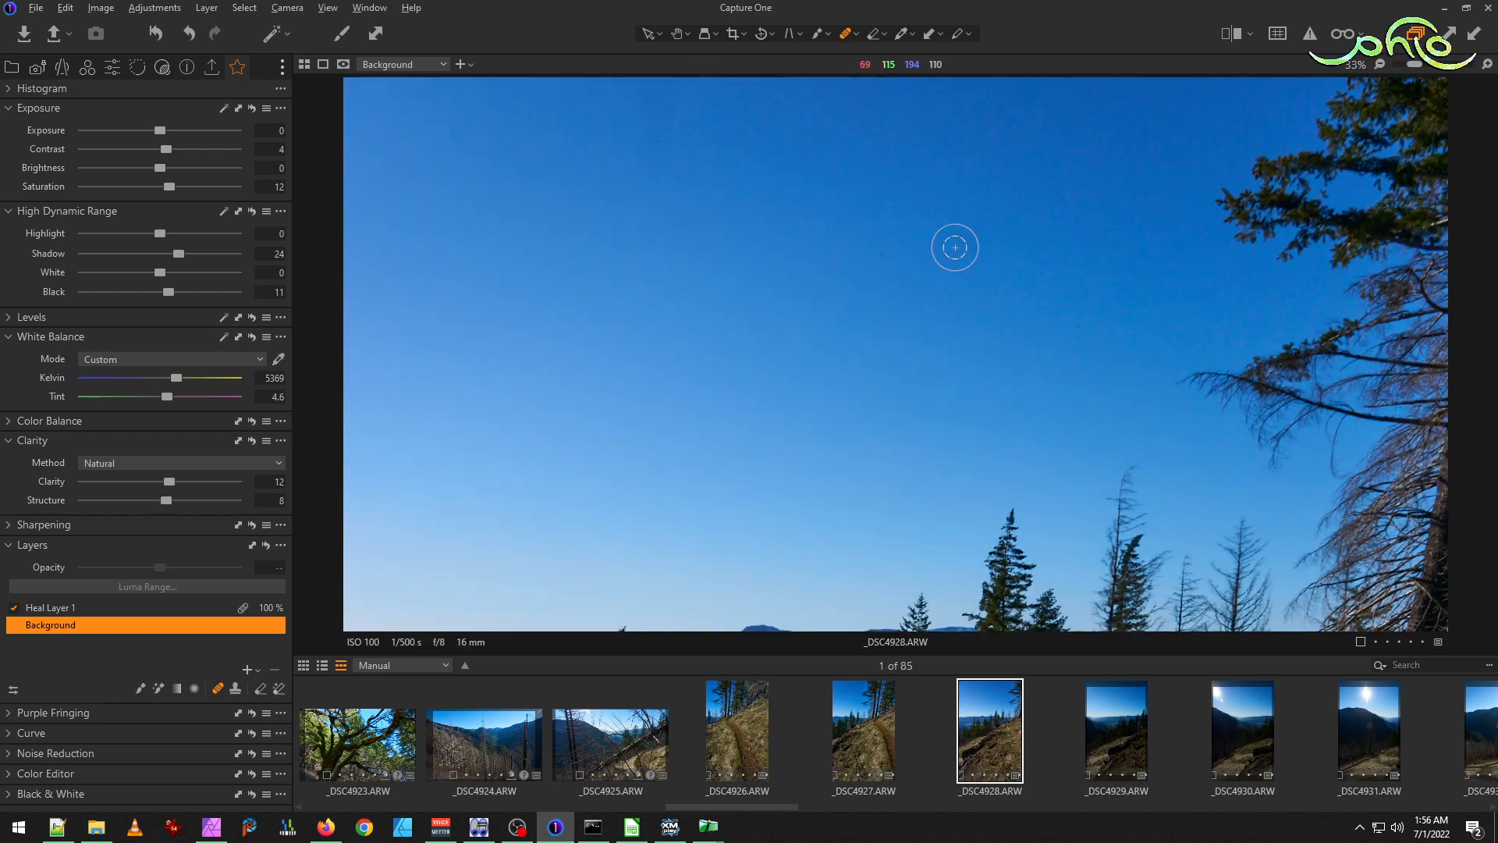
click(676, 33)
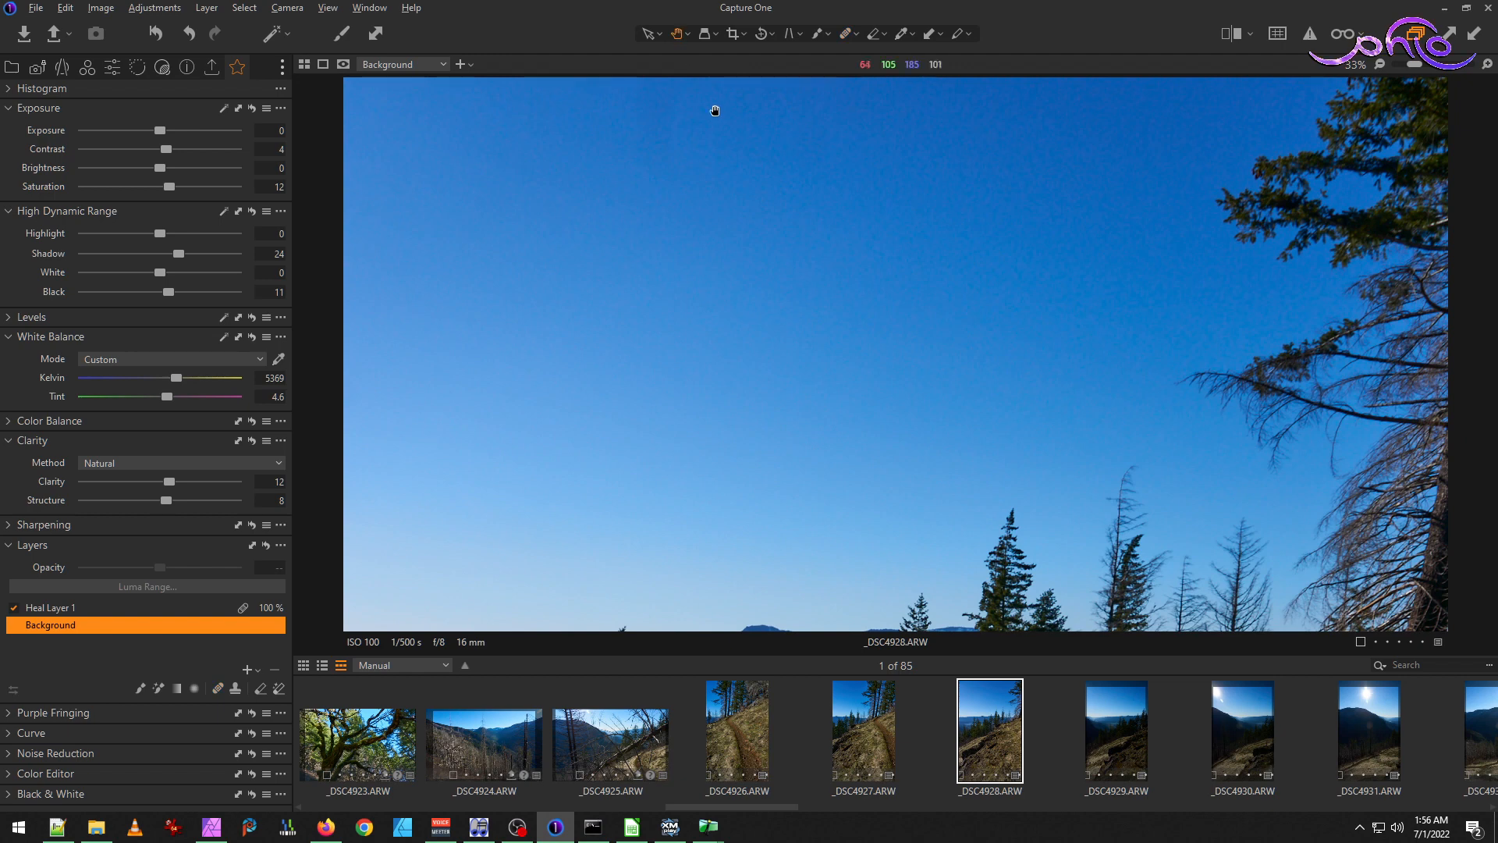
drag(729, 159, 756, 227)
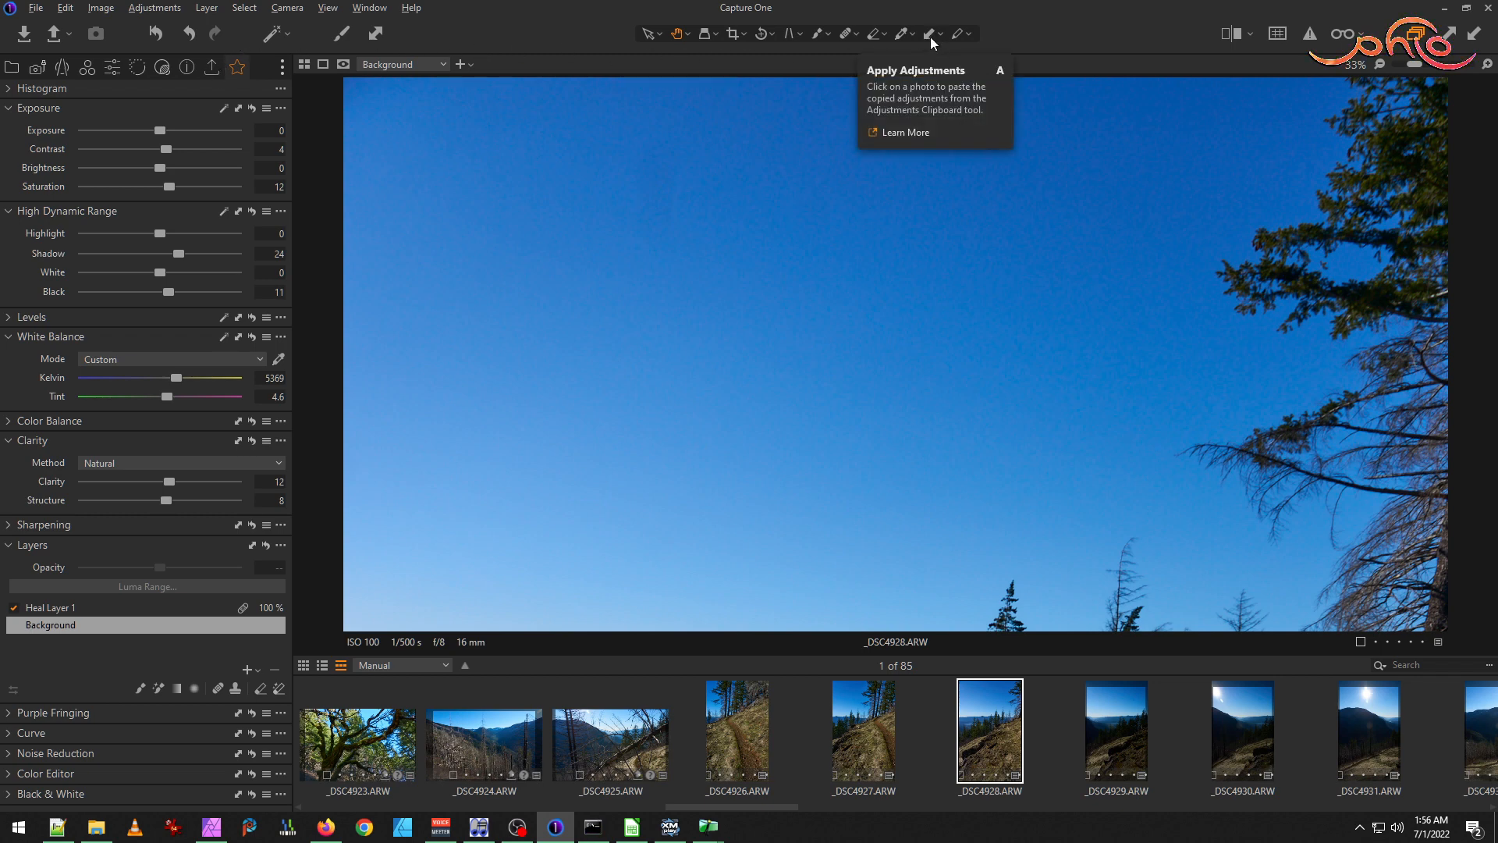
click(843, 37)
drag(668, 143, 652, 231)
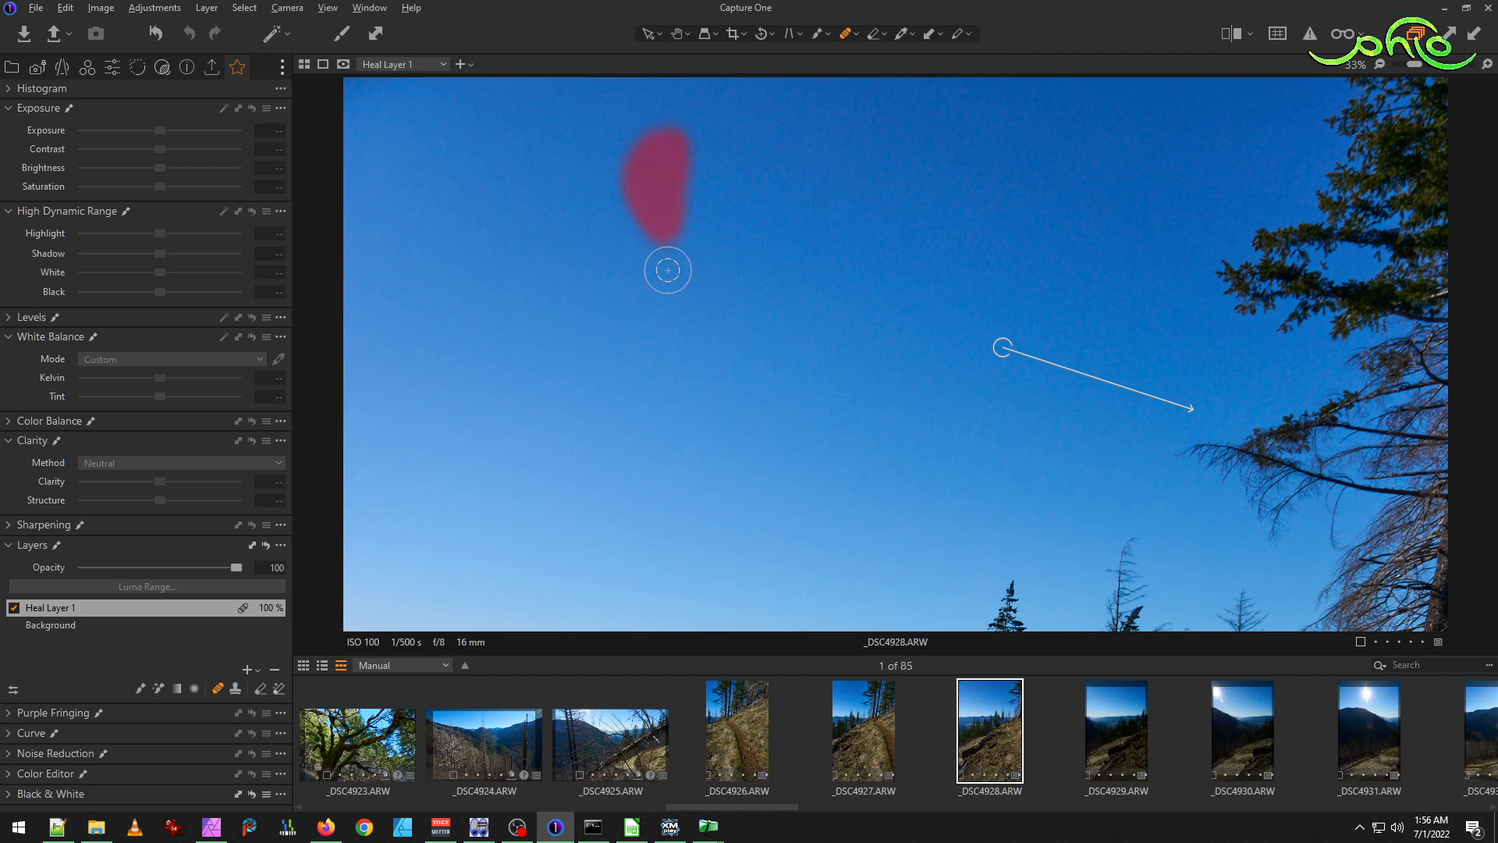
mouse_move(820, 231)
mouse_down()
mouse_move(803, 211)
mouse_move(815, 234)
mouse_up()
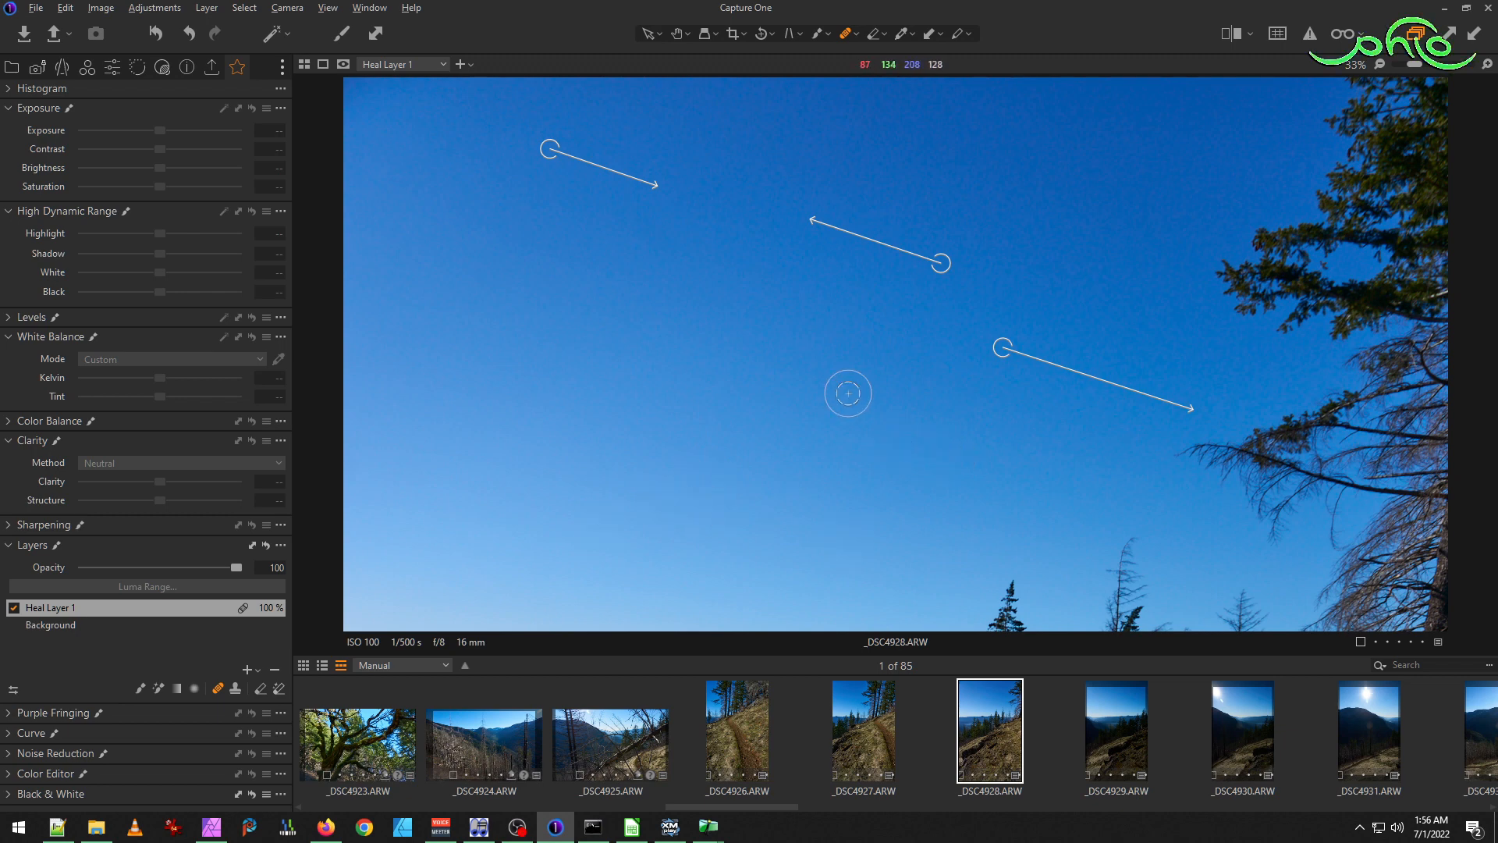
Set the Background layer of _DSC4928.ARW to 5413 Kelvin and Shadow 34.
key(ctrl+0)
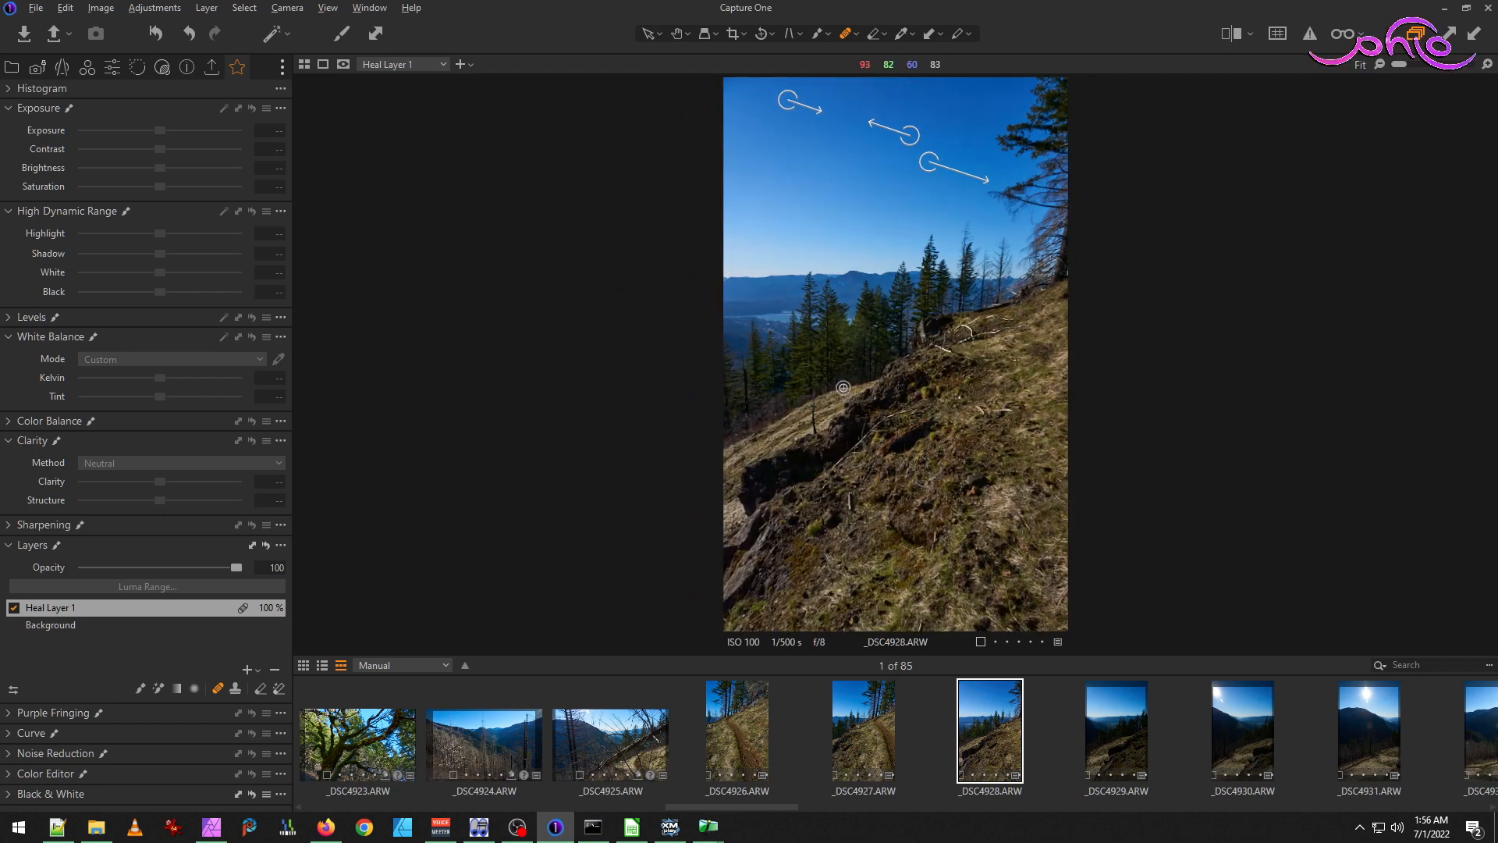
click(34, 625)
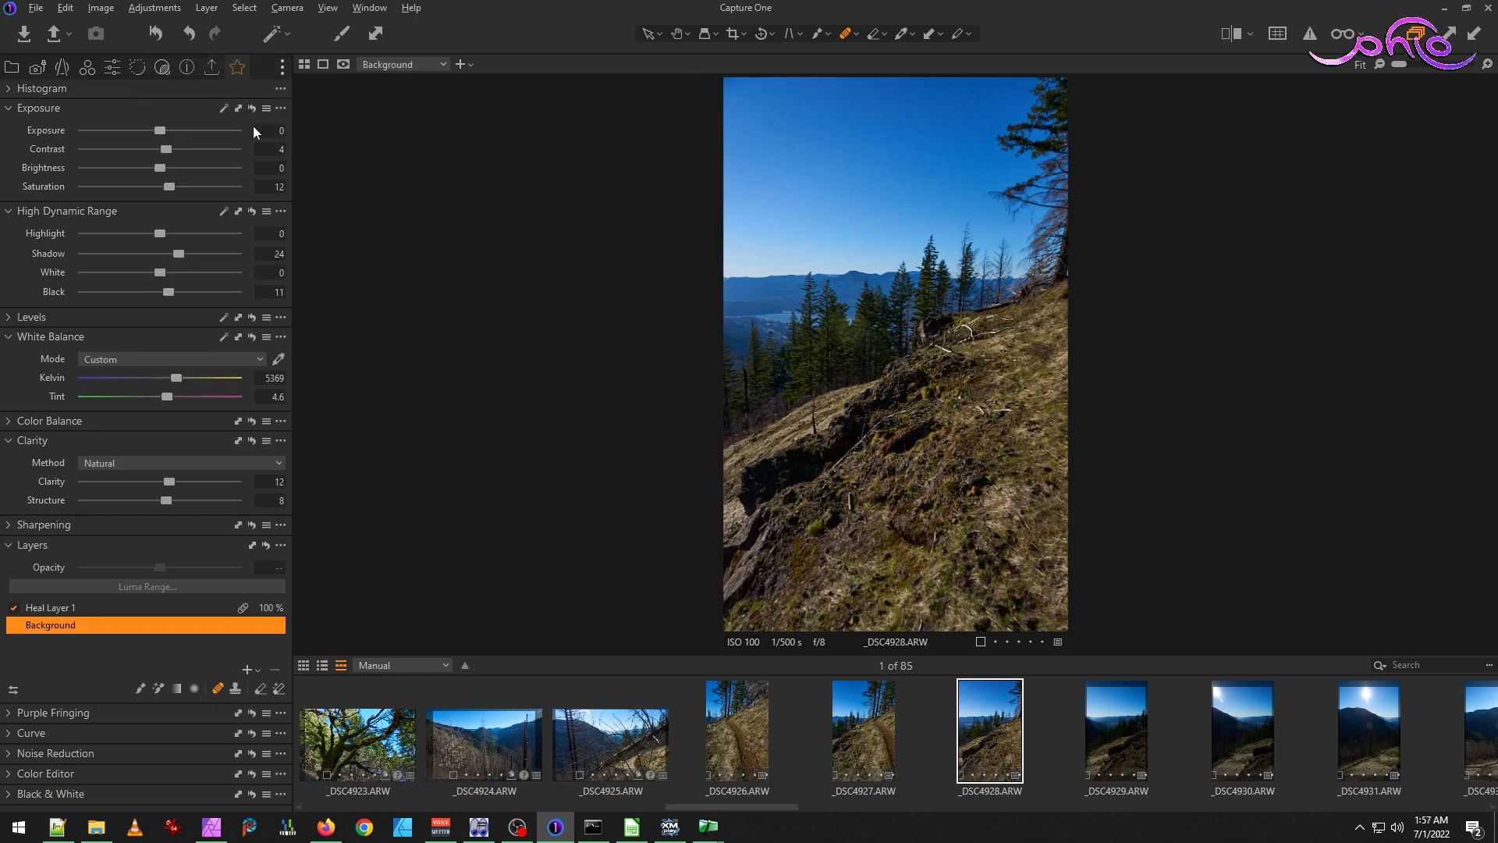
drag(176, 372, 176, 375)
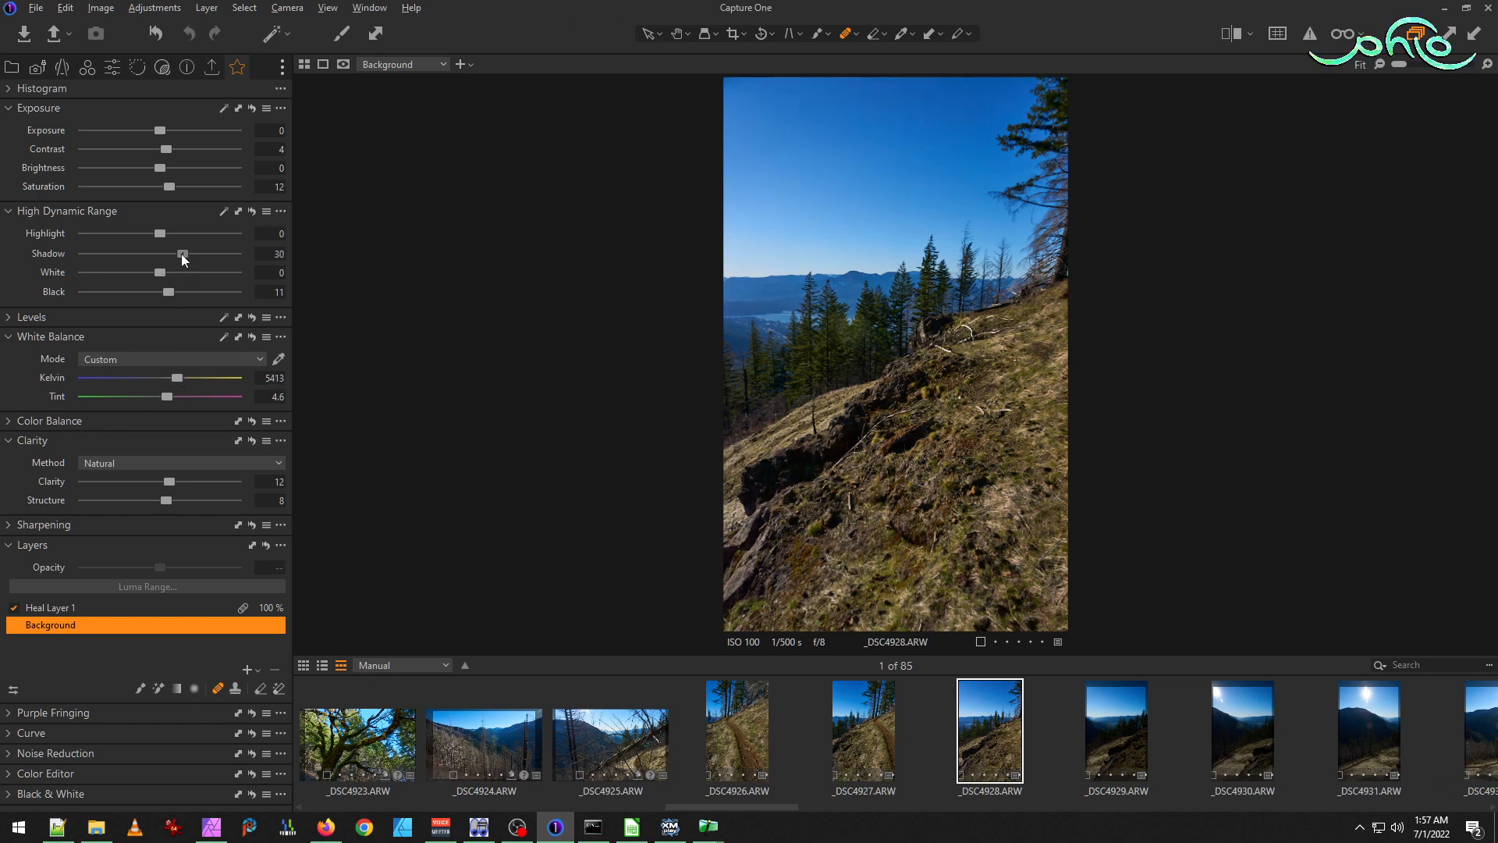
Raise the Shadow of _DSC4927.ARW to 37 and return to _DSC4928.ARW.
click(853, 732)
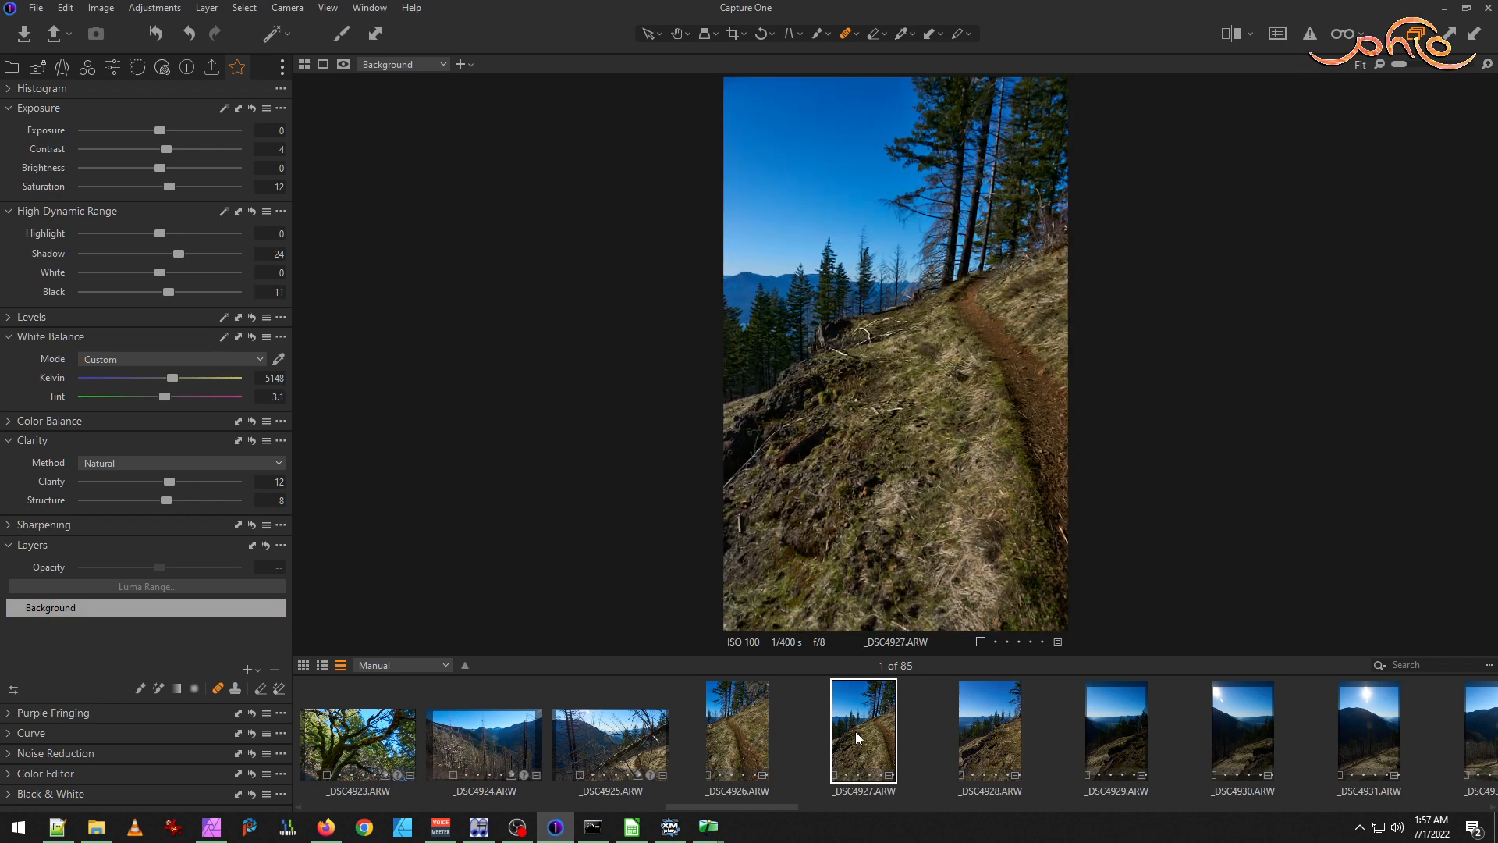
drag(175, 253, 190, 251)
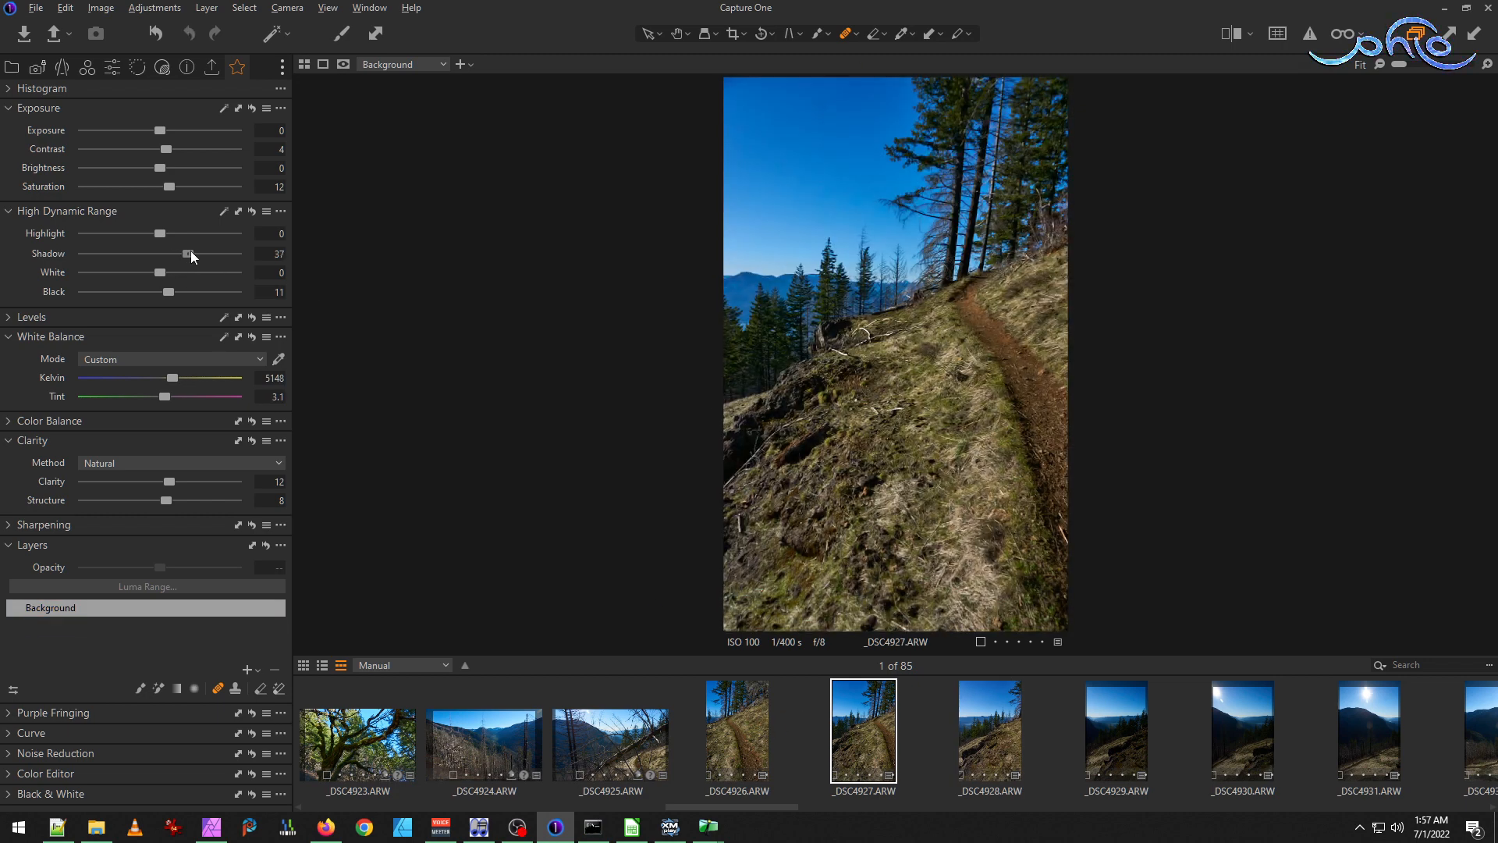
click(985, 727)
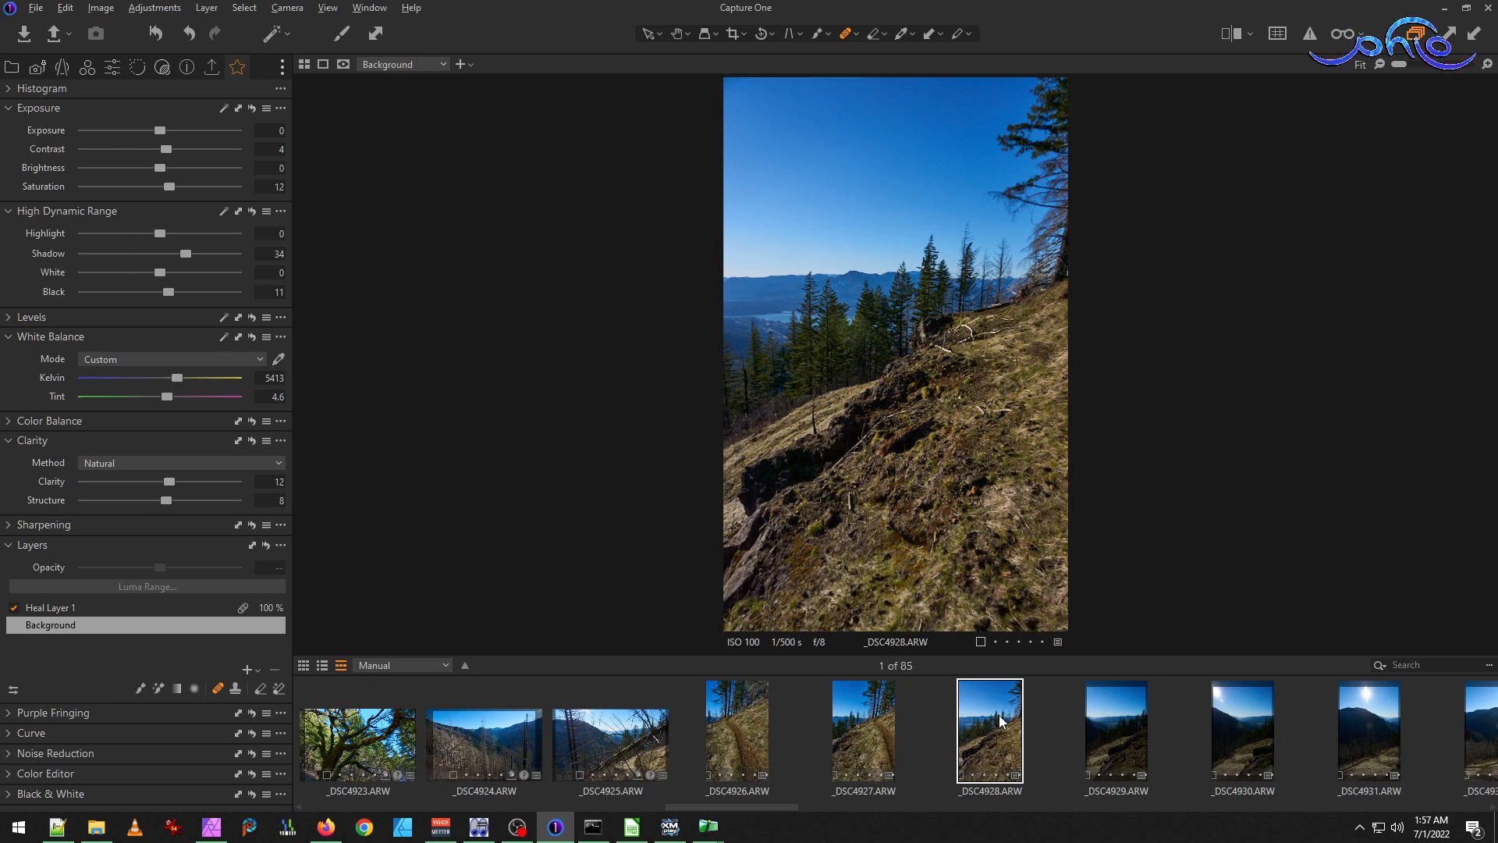
Copy the adjustments of _DSC4928.ARW, with Crop included alongside the layers, and apply them to _DSC4929.ARW.
click(734, 34)
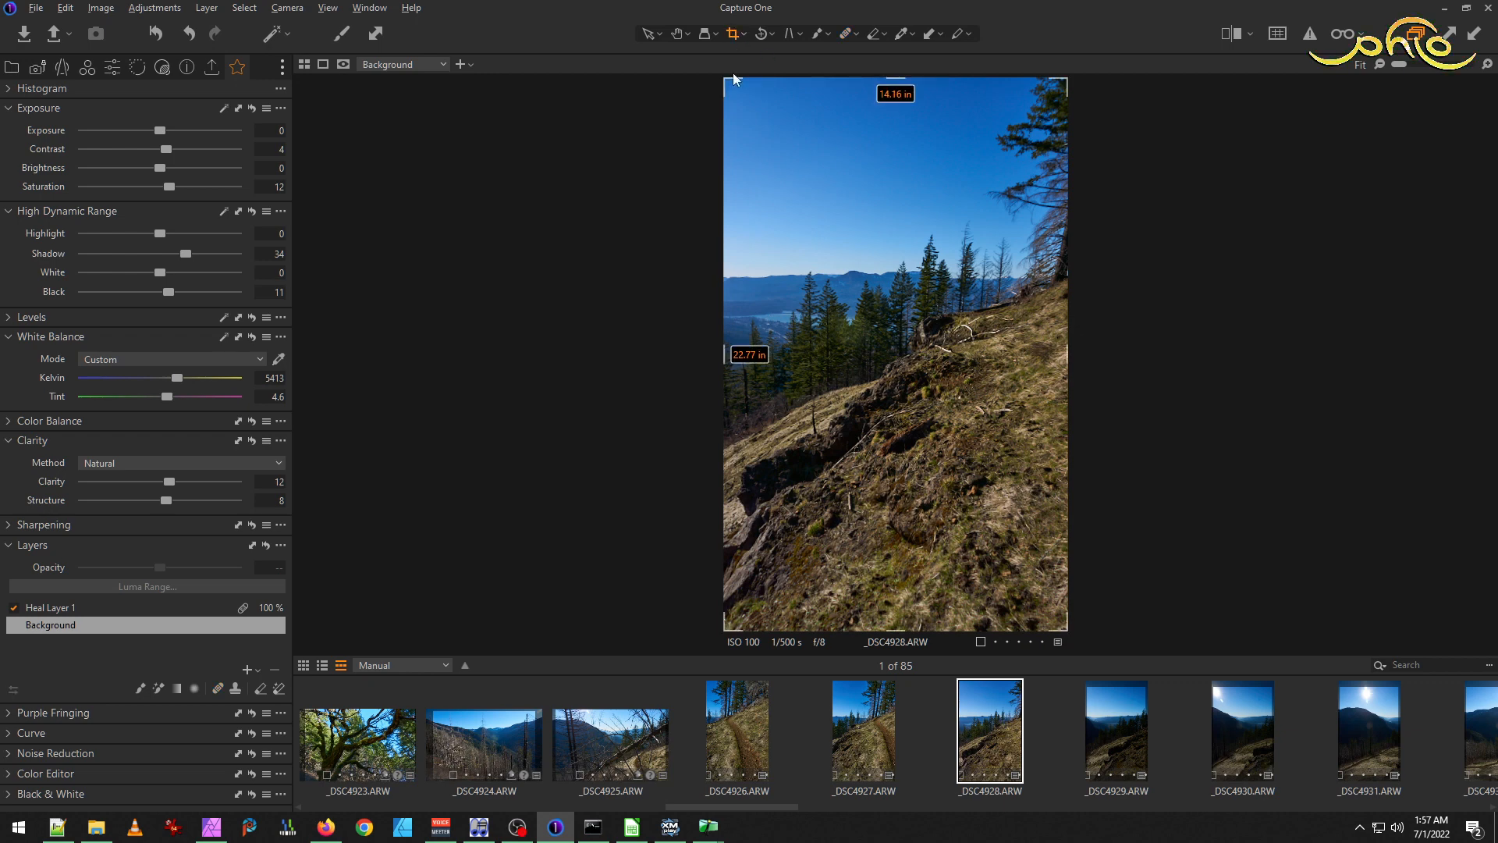
ctrl+click(1131, 726)
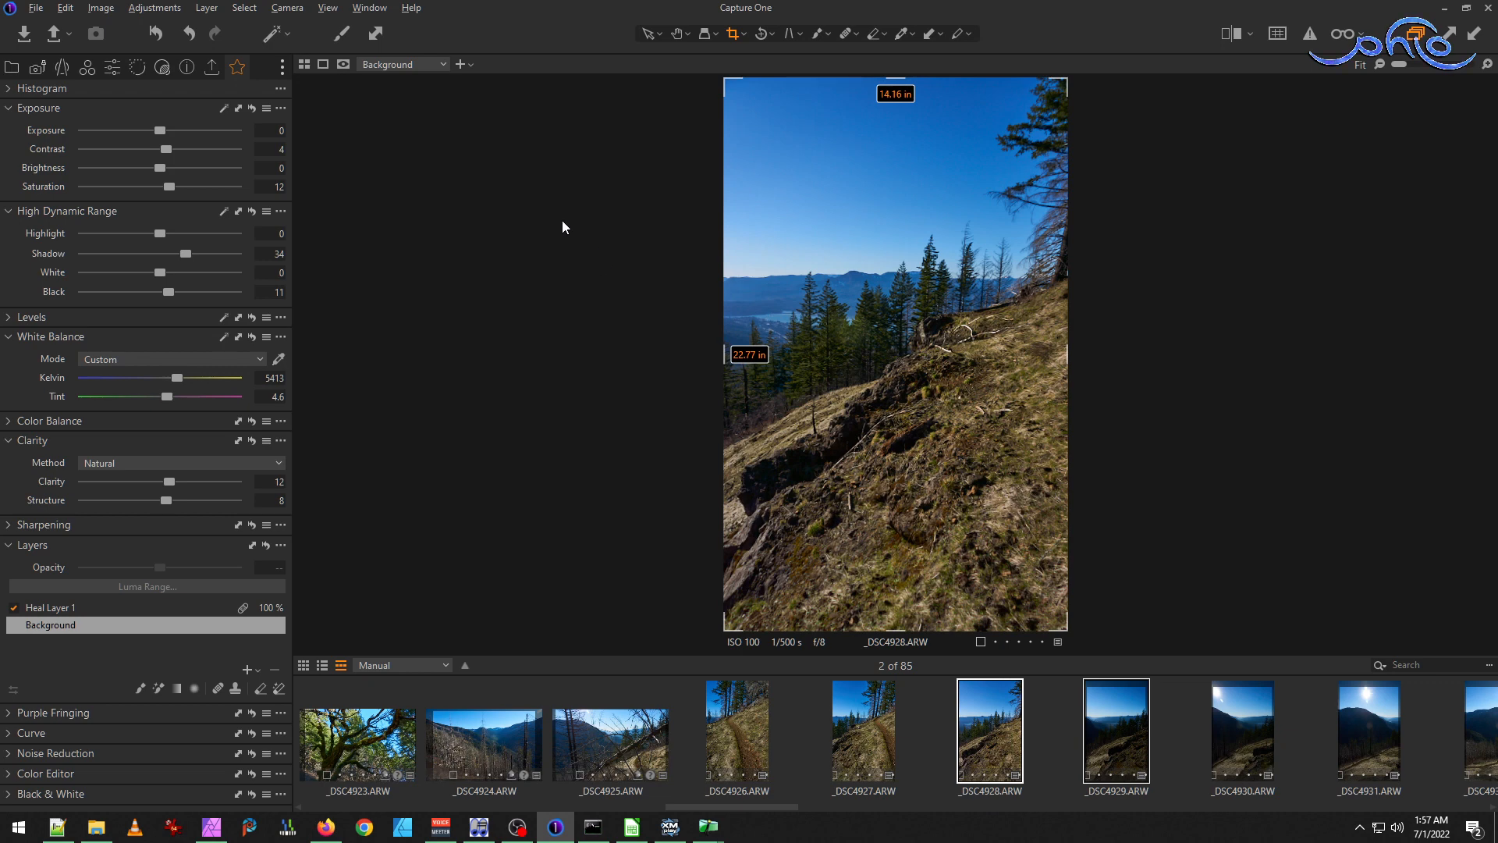
click(375, 34)
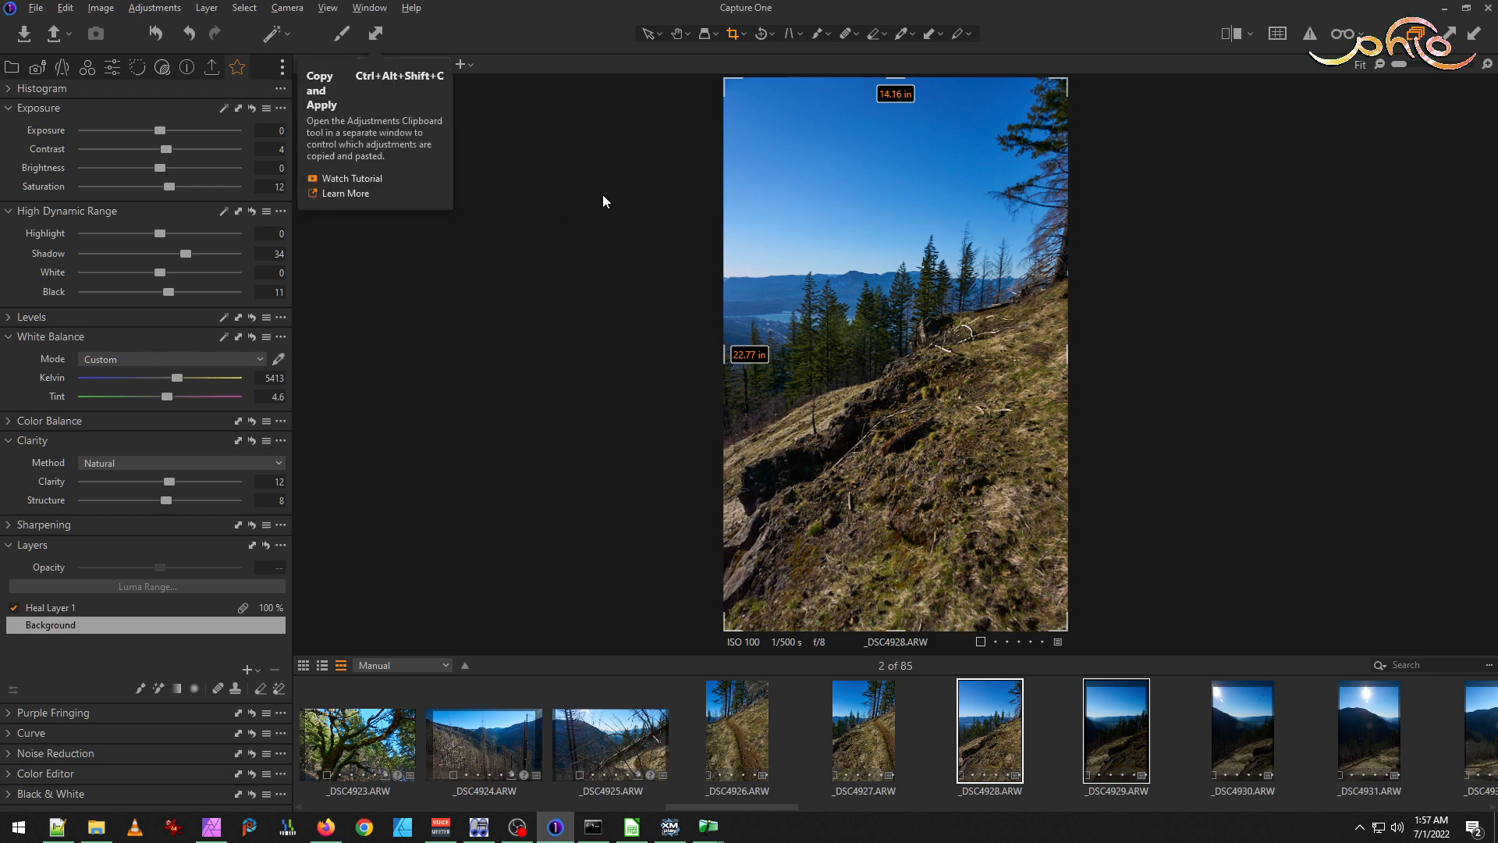
scroll(630, 517, down, 2)
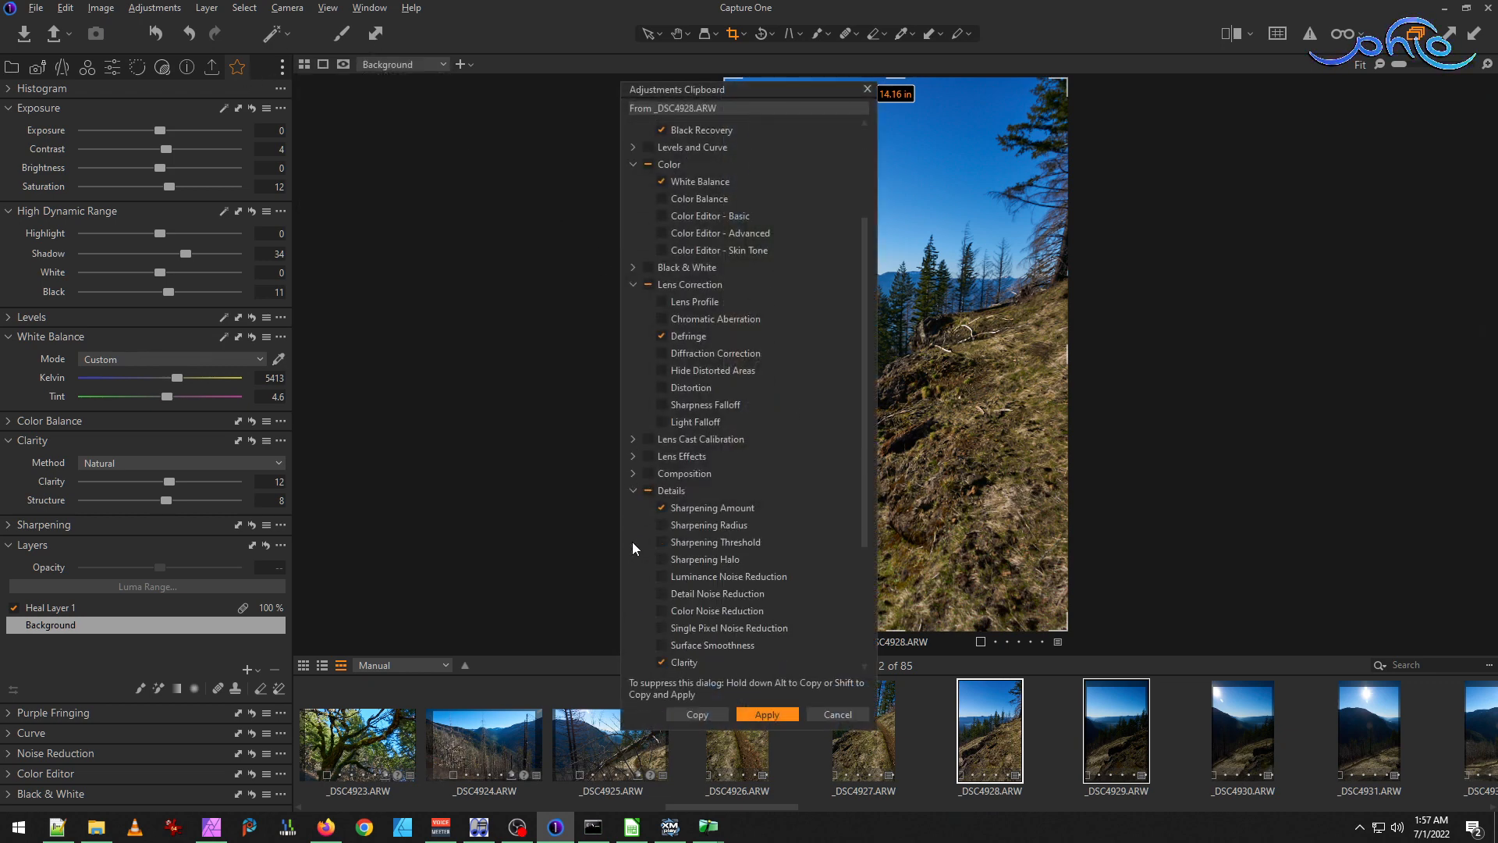
click(633, 474)
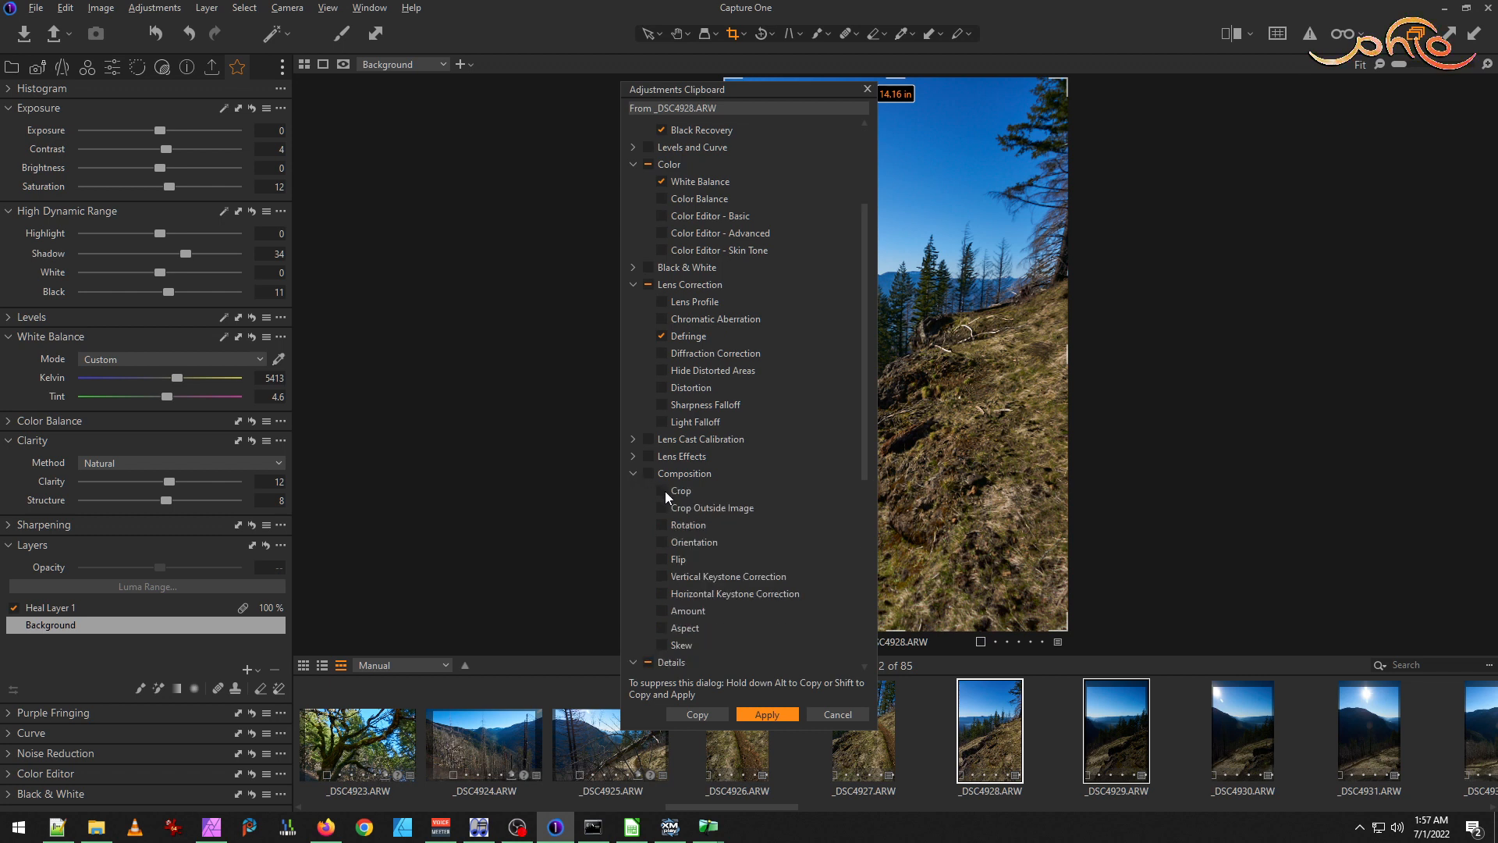
click(633, 475)
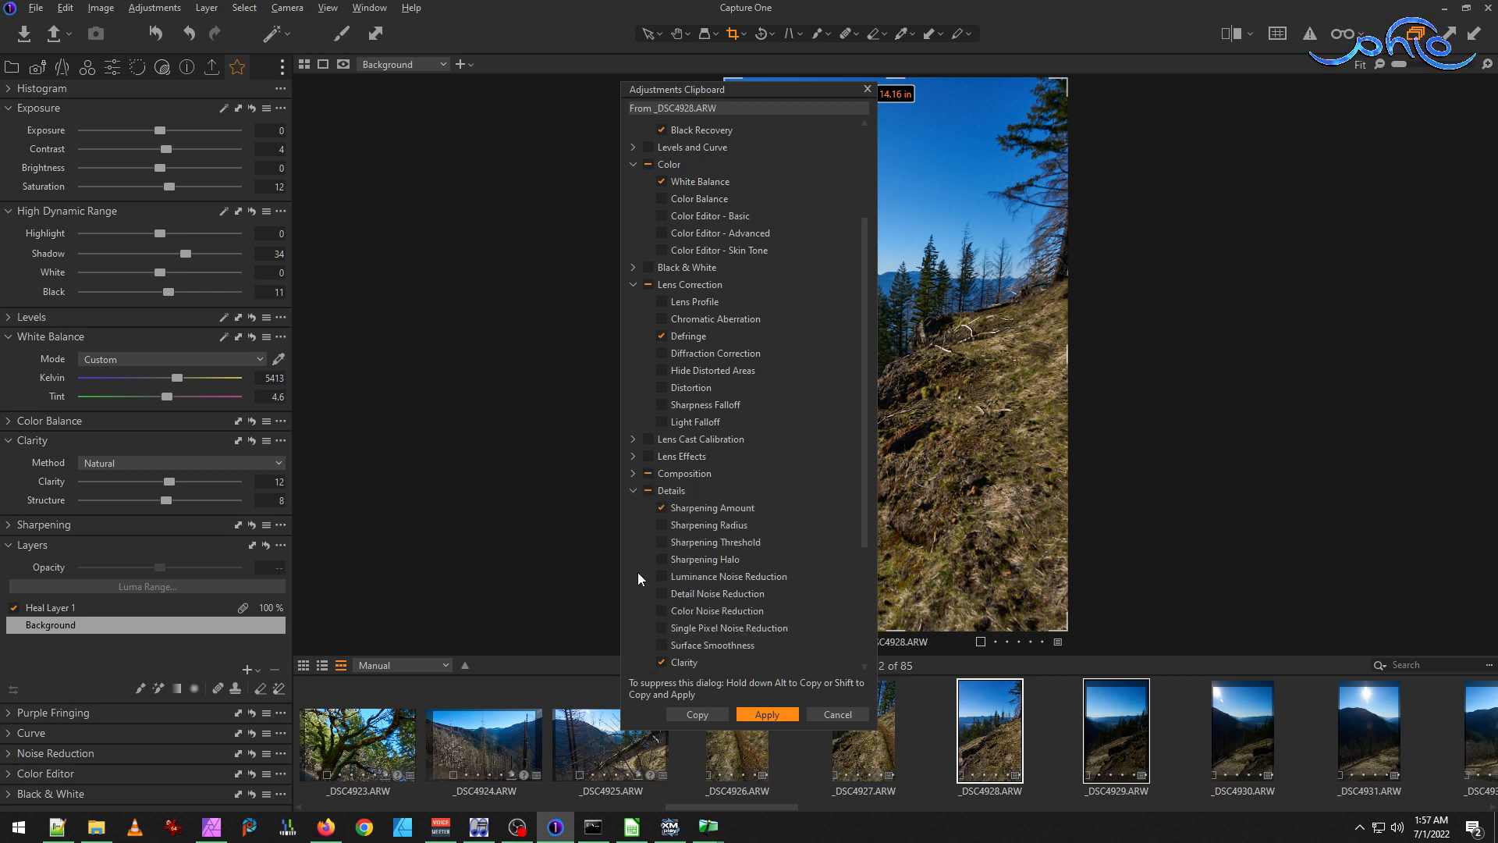
scroll(638, 573, down, 2)
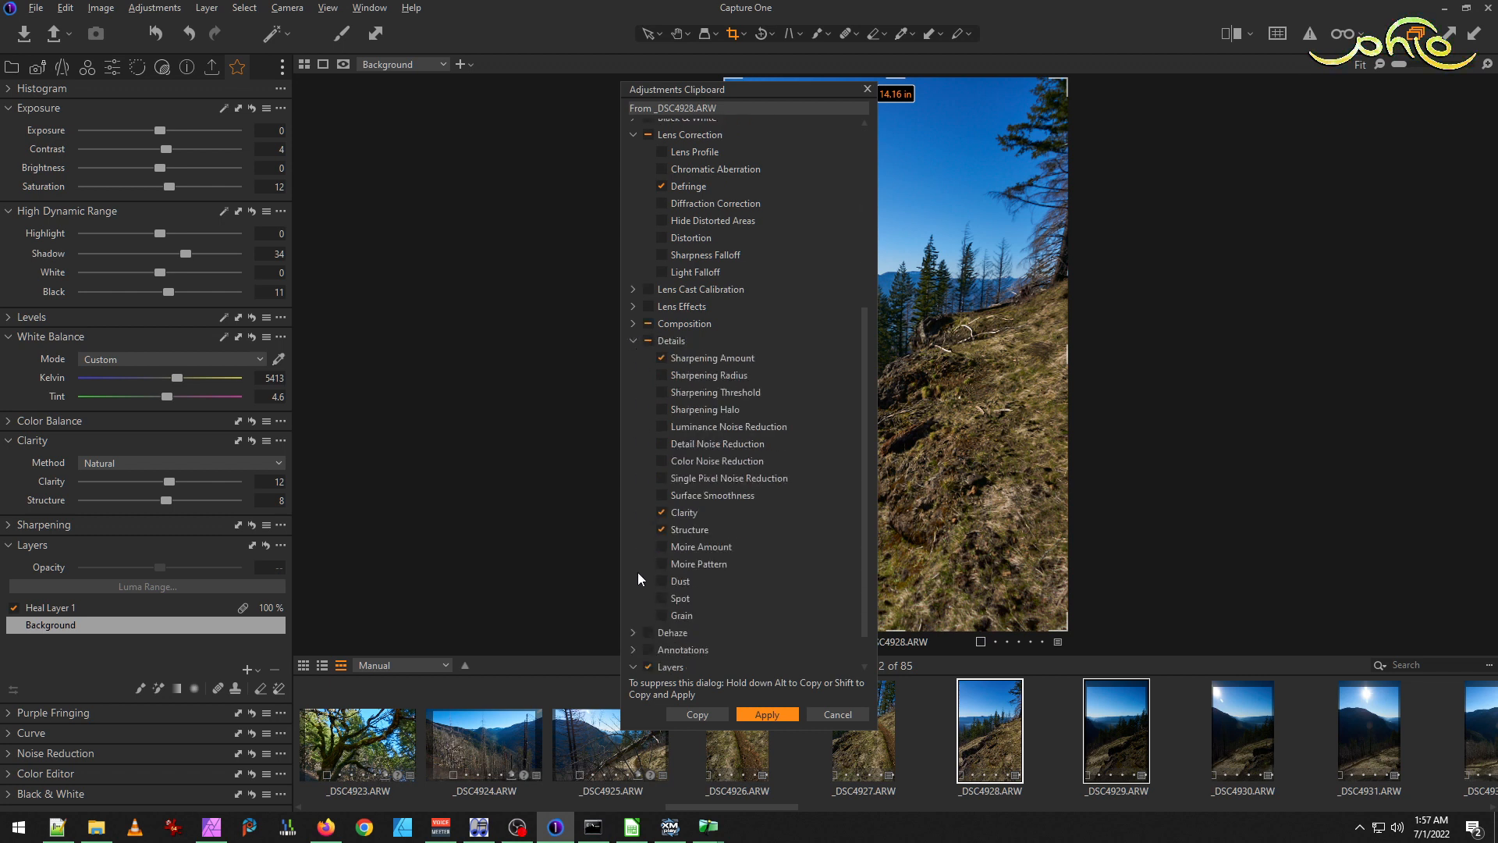
click(762, 715)
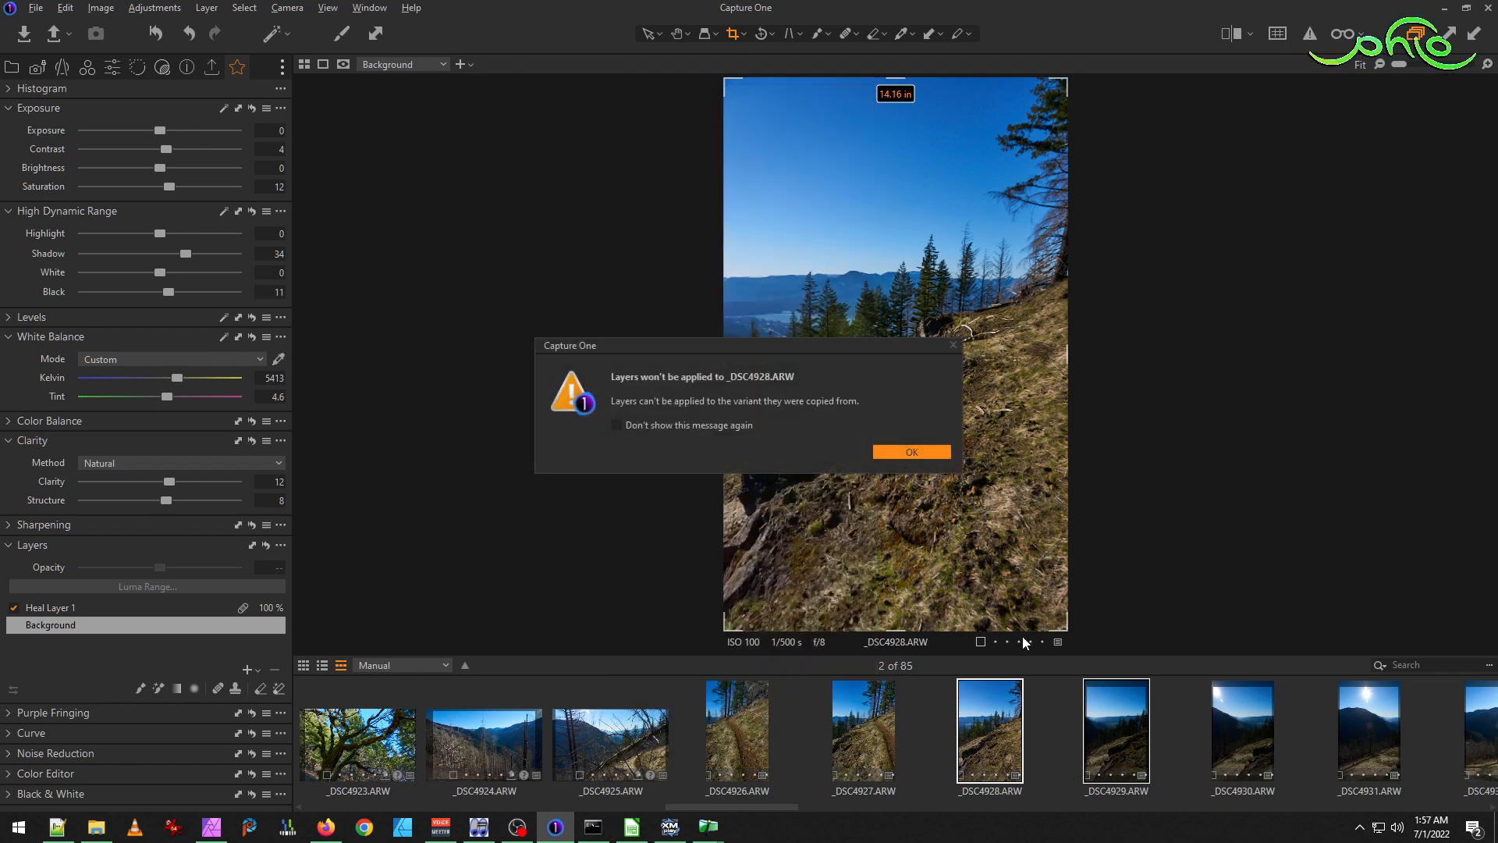
click(920, 448)
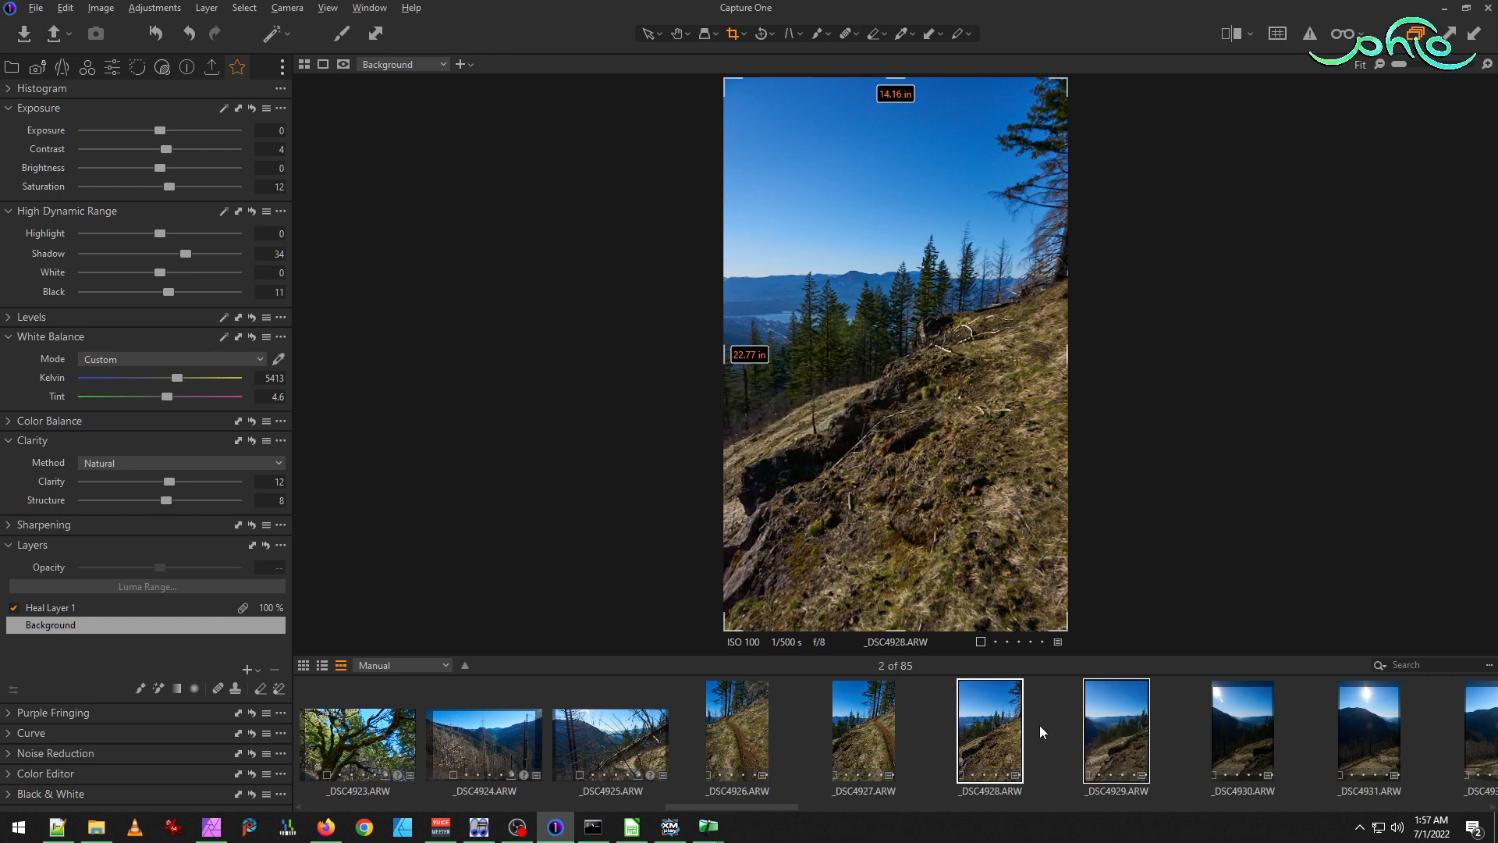
Set the Shadow of _DSC4929.ARW to 28 and its white balance to 5457 Kelvin with Tint 5.2.
click(1040, 724)
click(1099, 720)
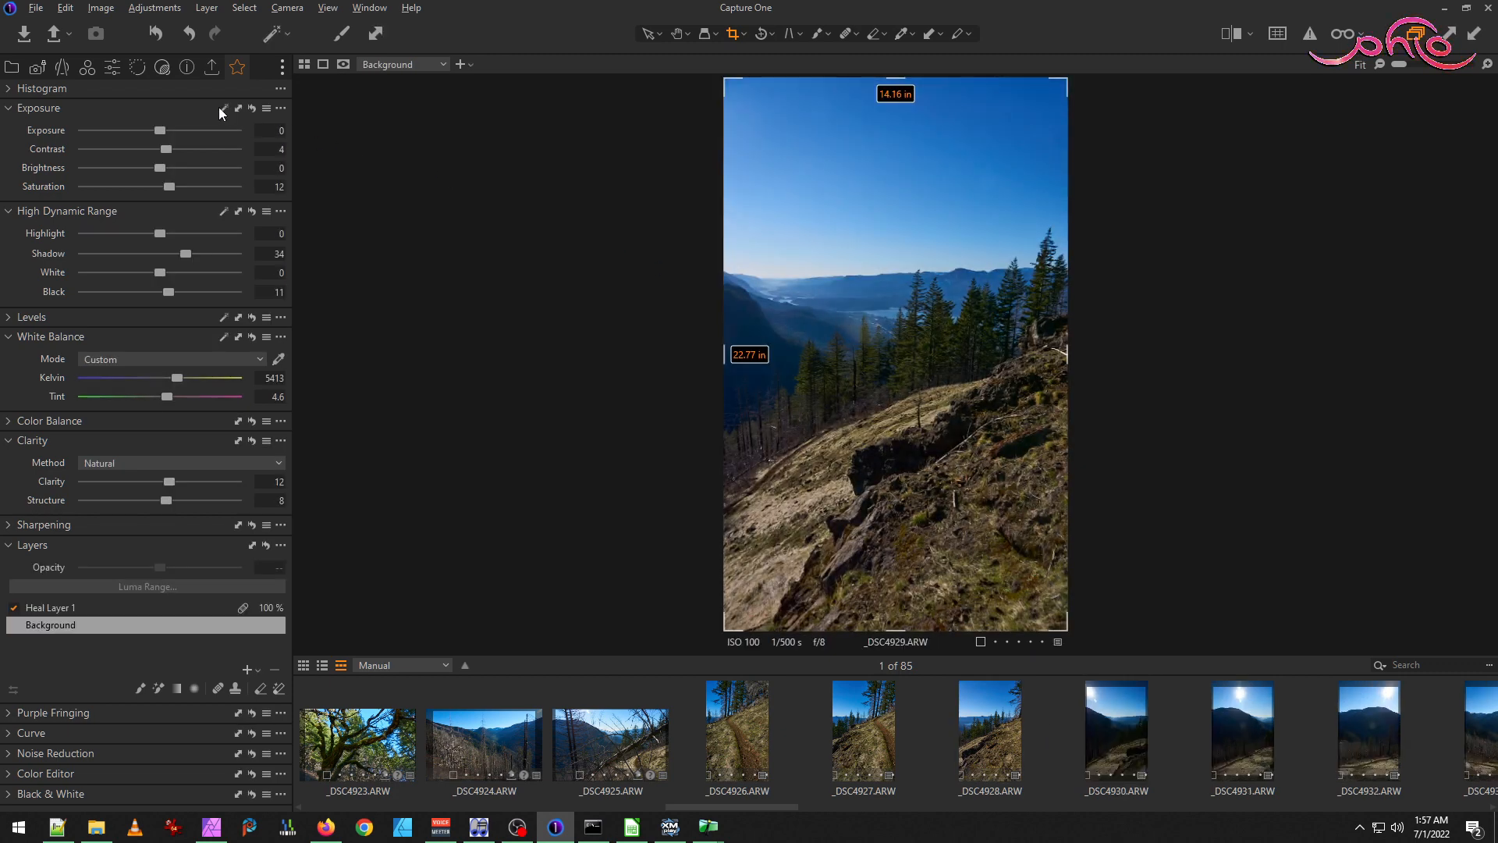
drag(189, 250, 184, 249)
click(179, 374)
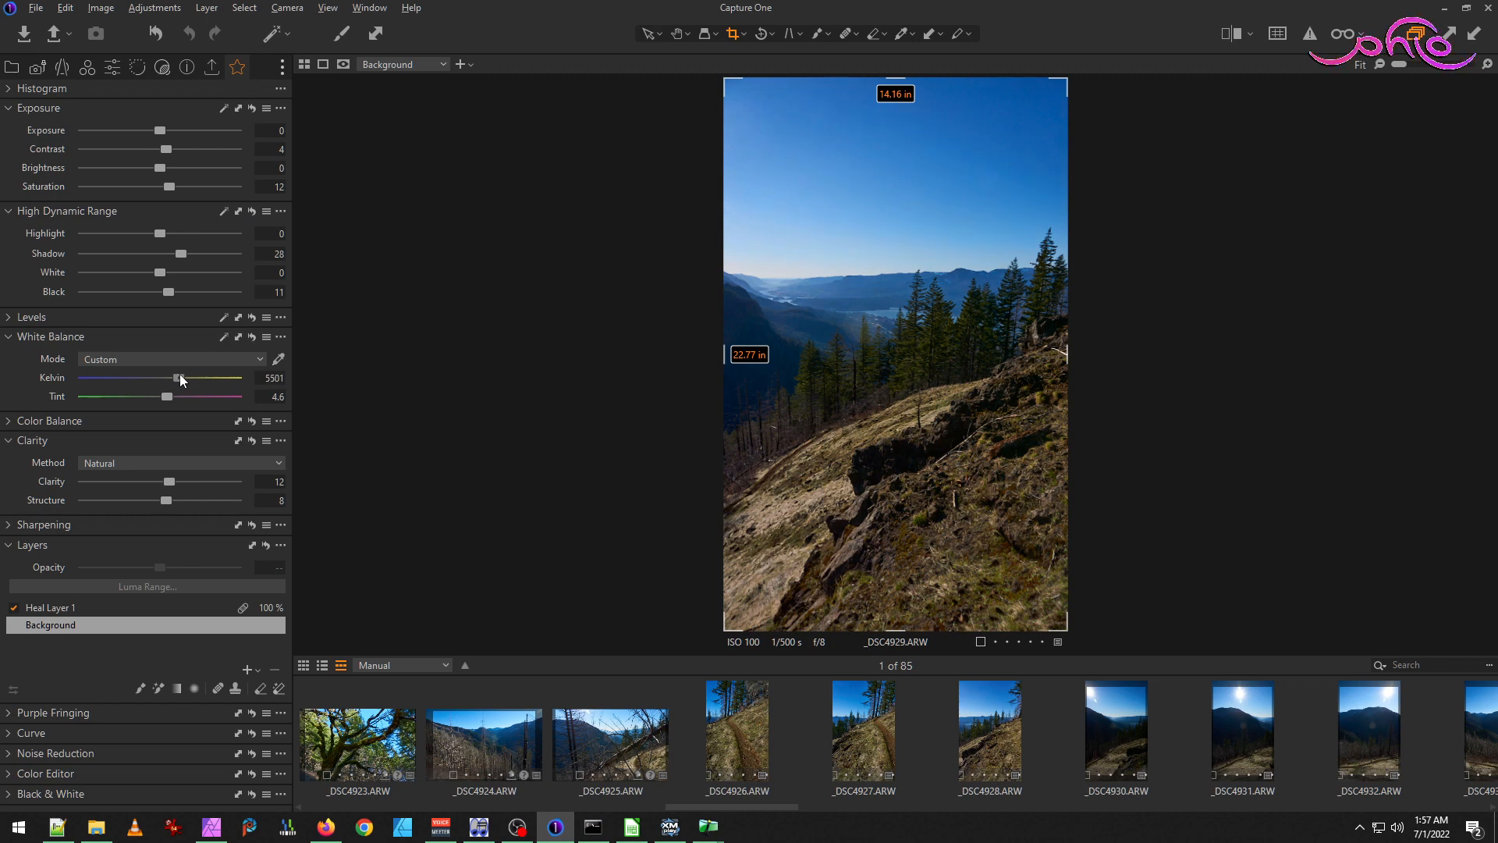
drag(170, 394, 172, 394)
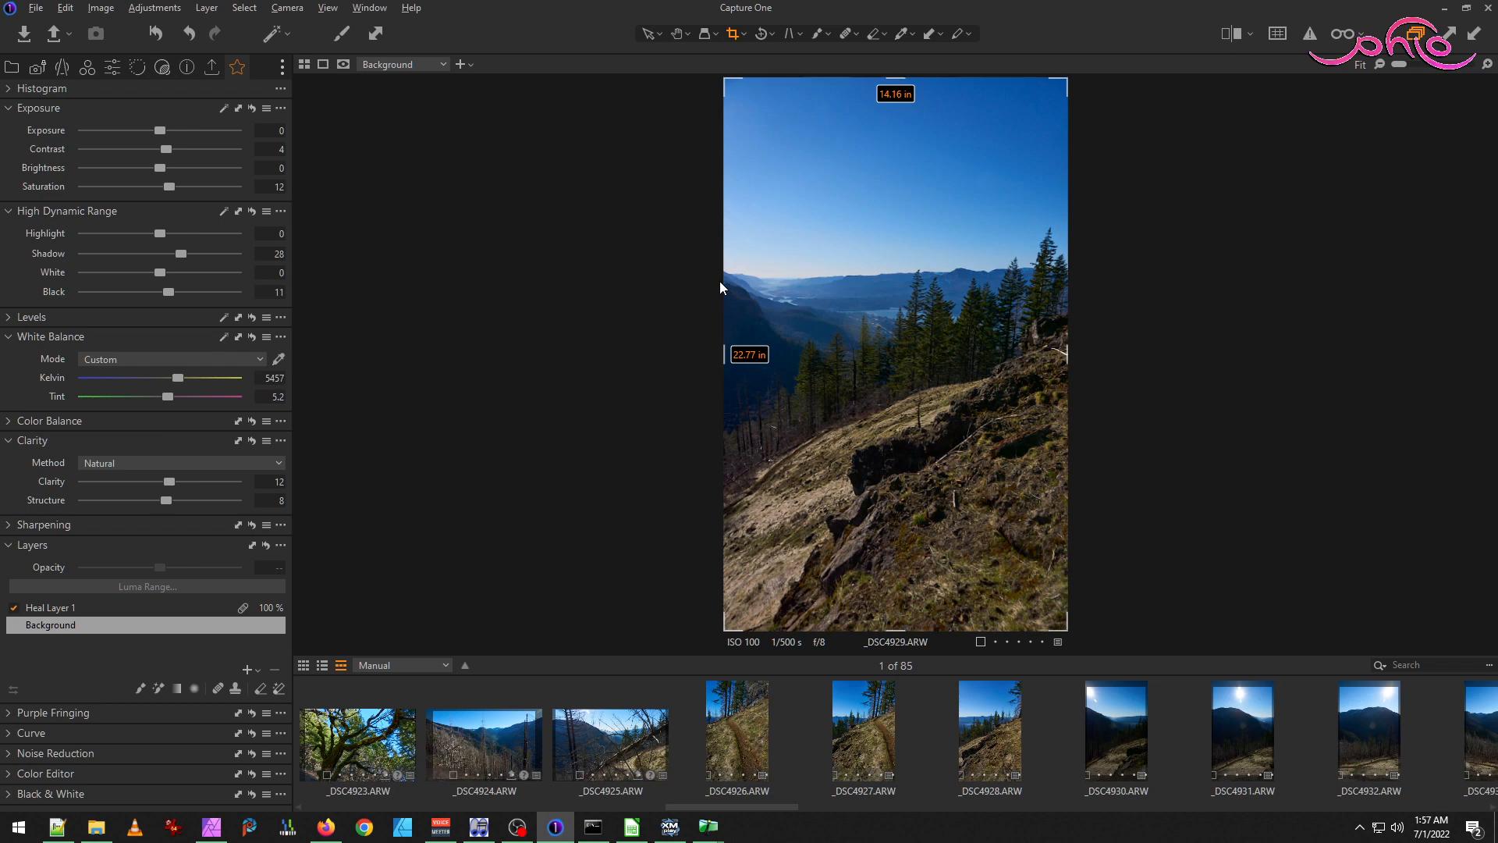
Refine the sky heals on Heal Layer 1 of _DSC4929.ARW, moving the rightmost heal's source point slightly to the right.
scroll(912, 123, up, 2)
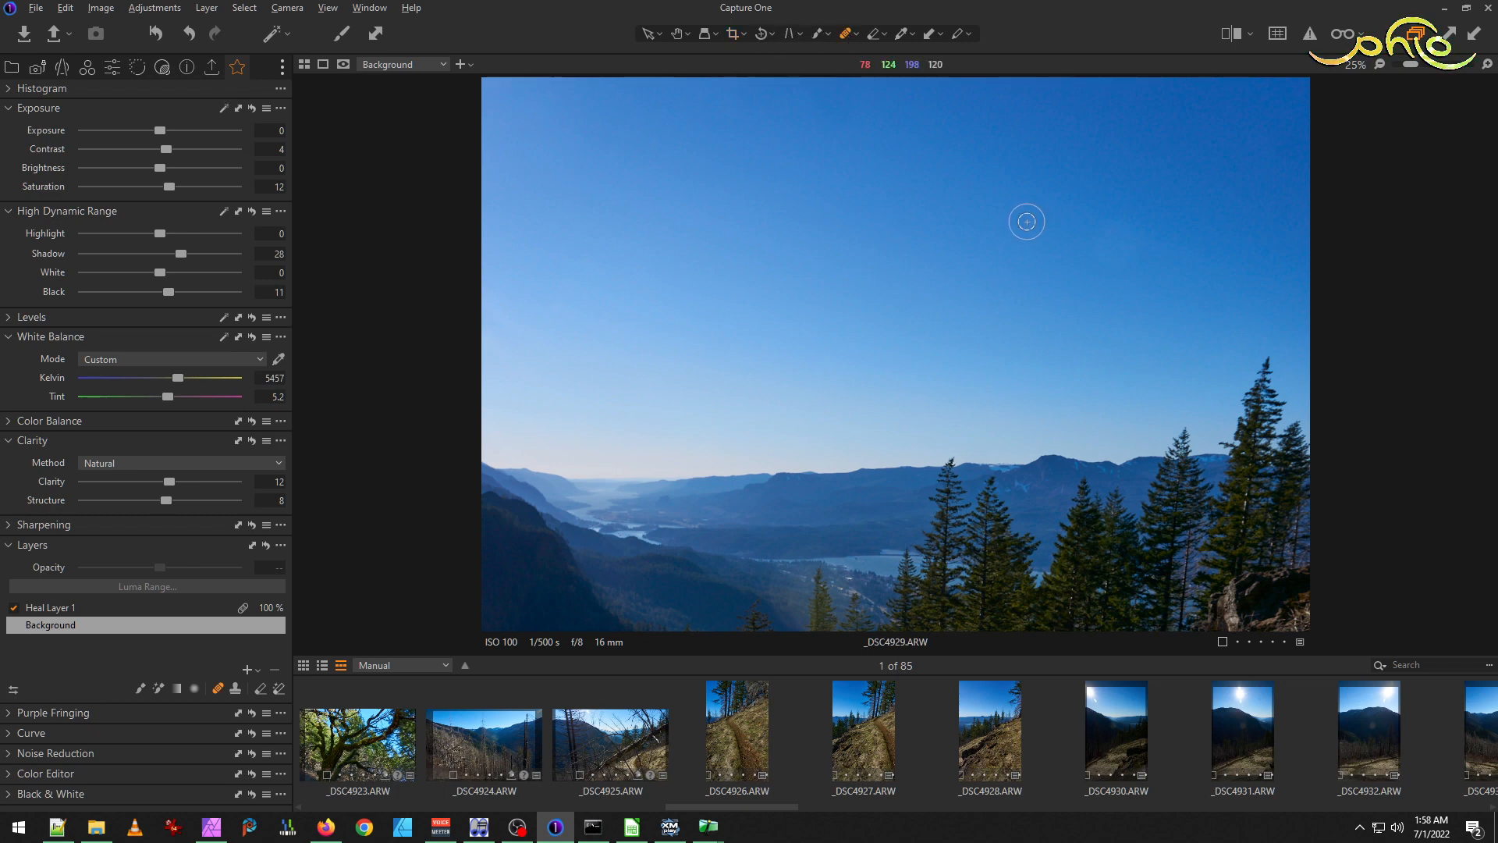
scroll(1031, 264, up, 2)
scroll(1031, 263, down, 2)
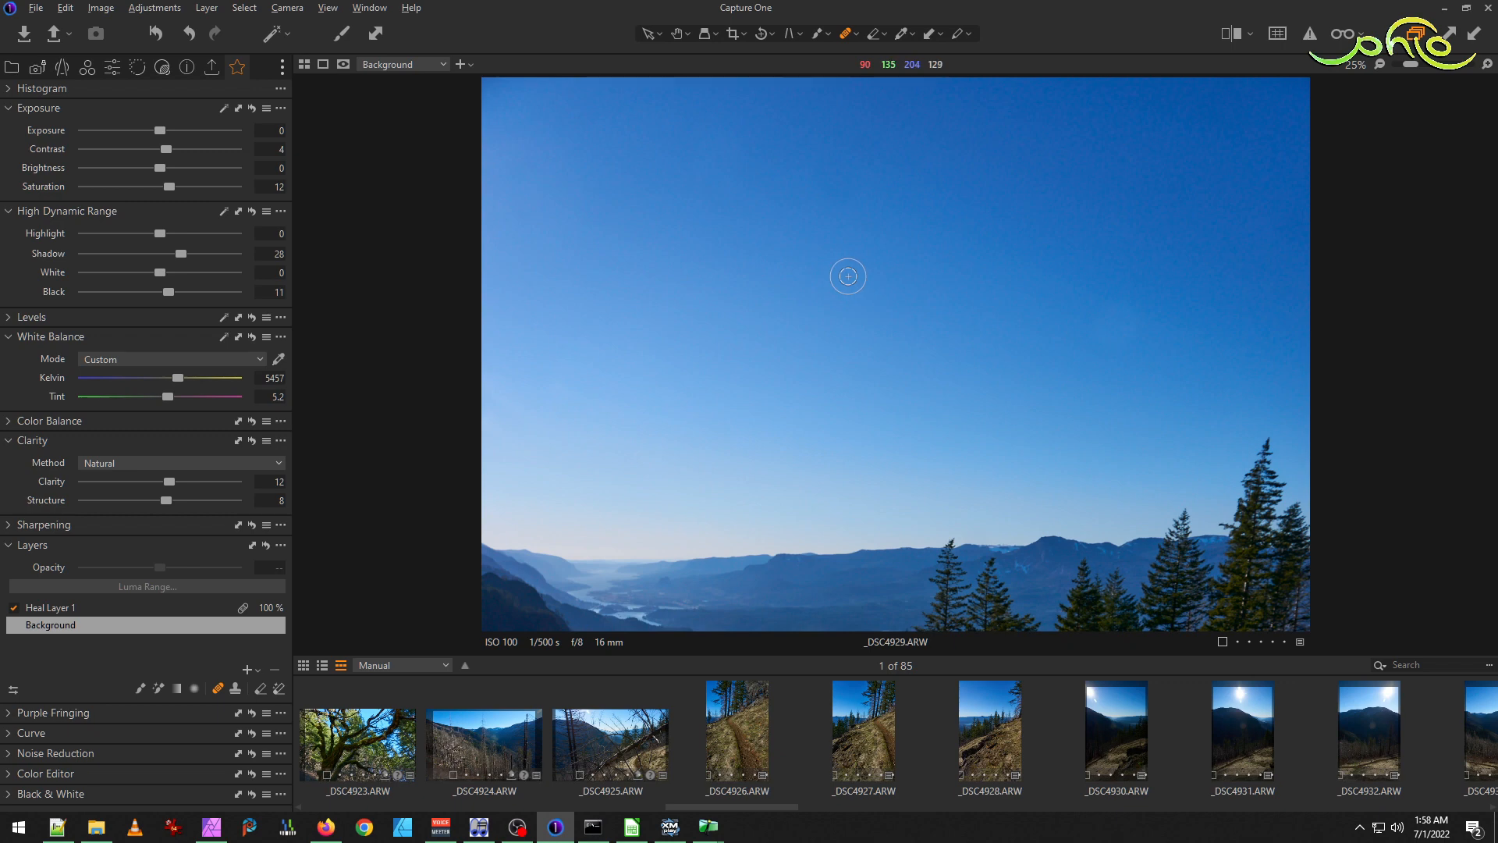
click(832, 182)
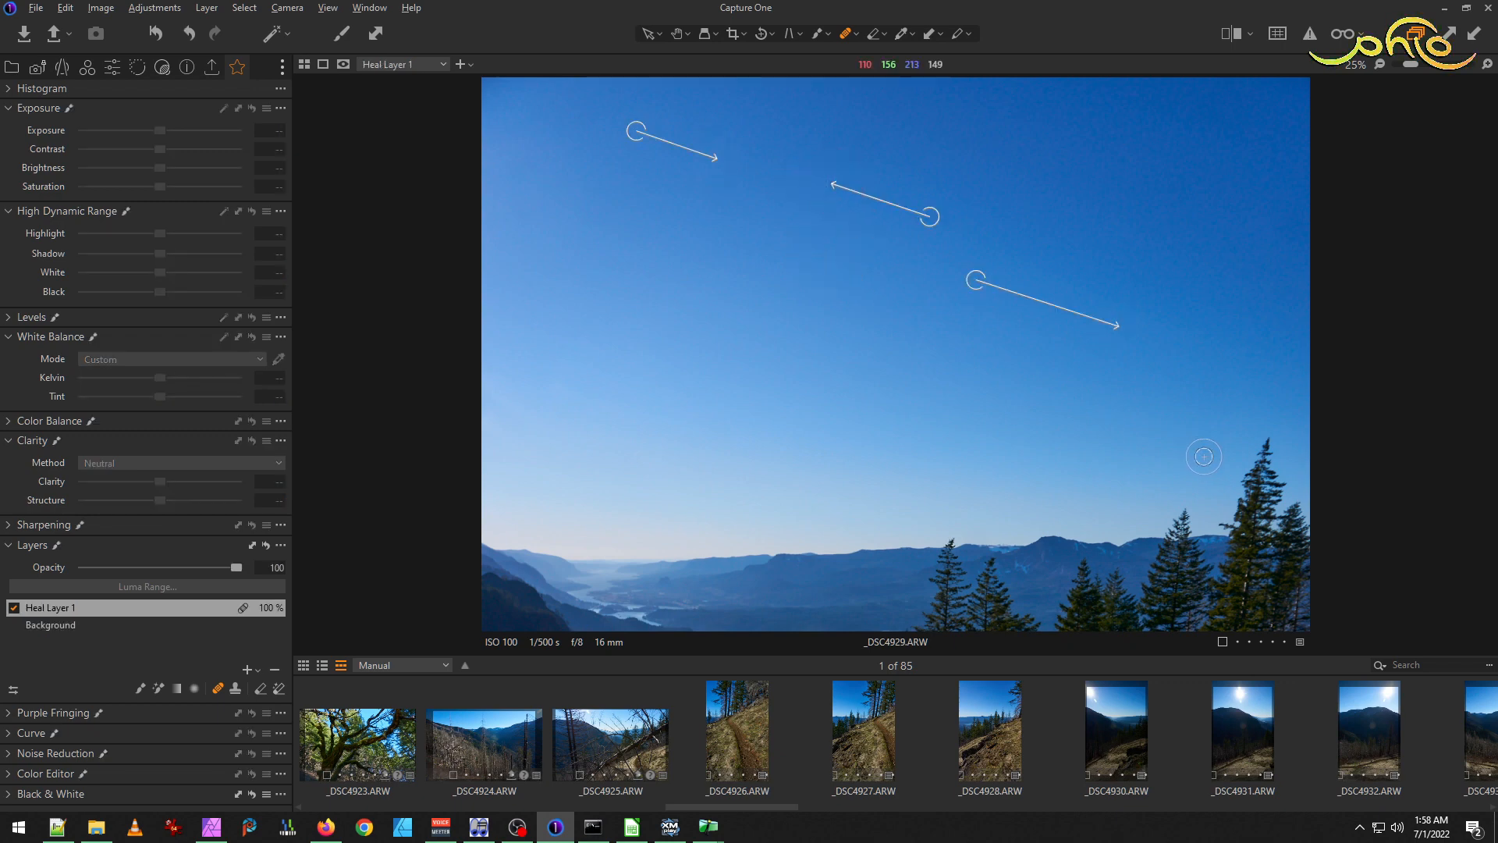
key(ctrl+z)
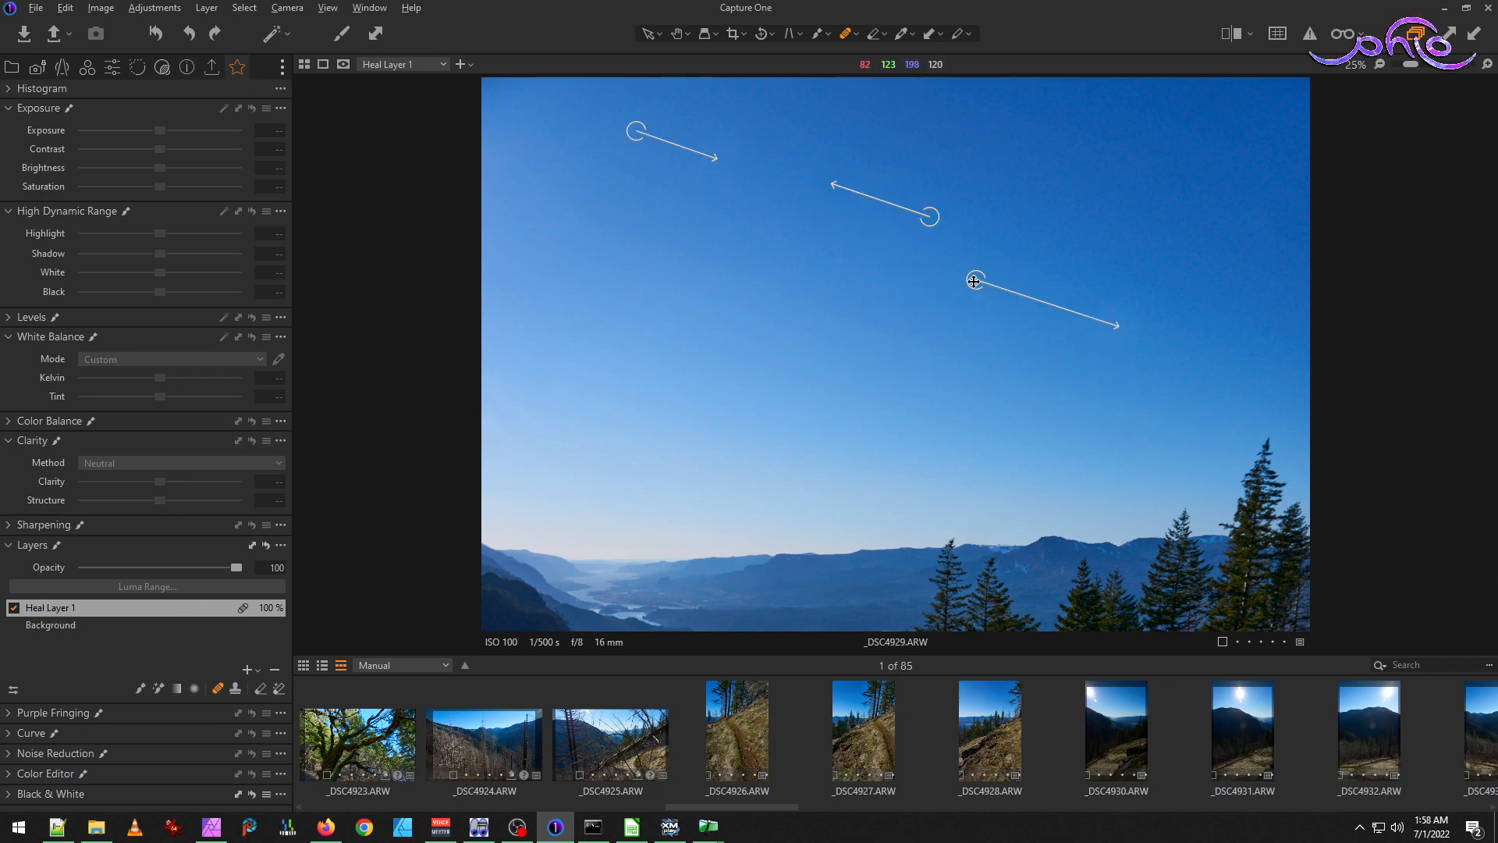
mouse_move(975, 281)
mouse_down()
mouse_move(1005, 314)
mouse_move(1012, 254)
mouse_move(1037, 244)
mouse_move(1000, 279)
mouse_up()
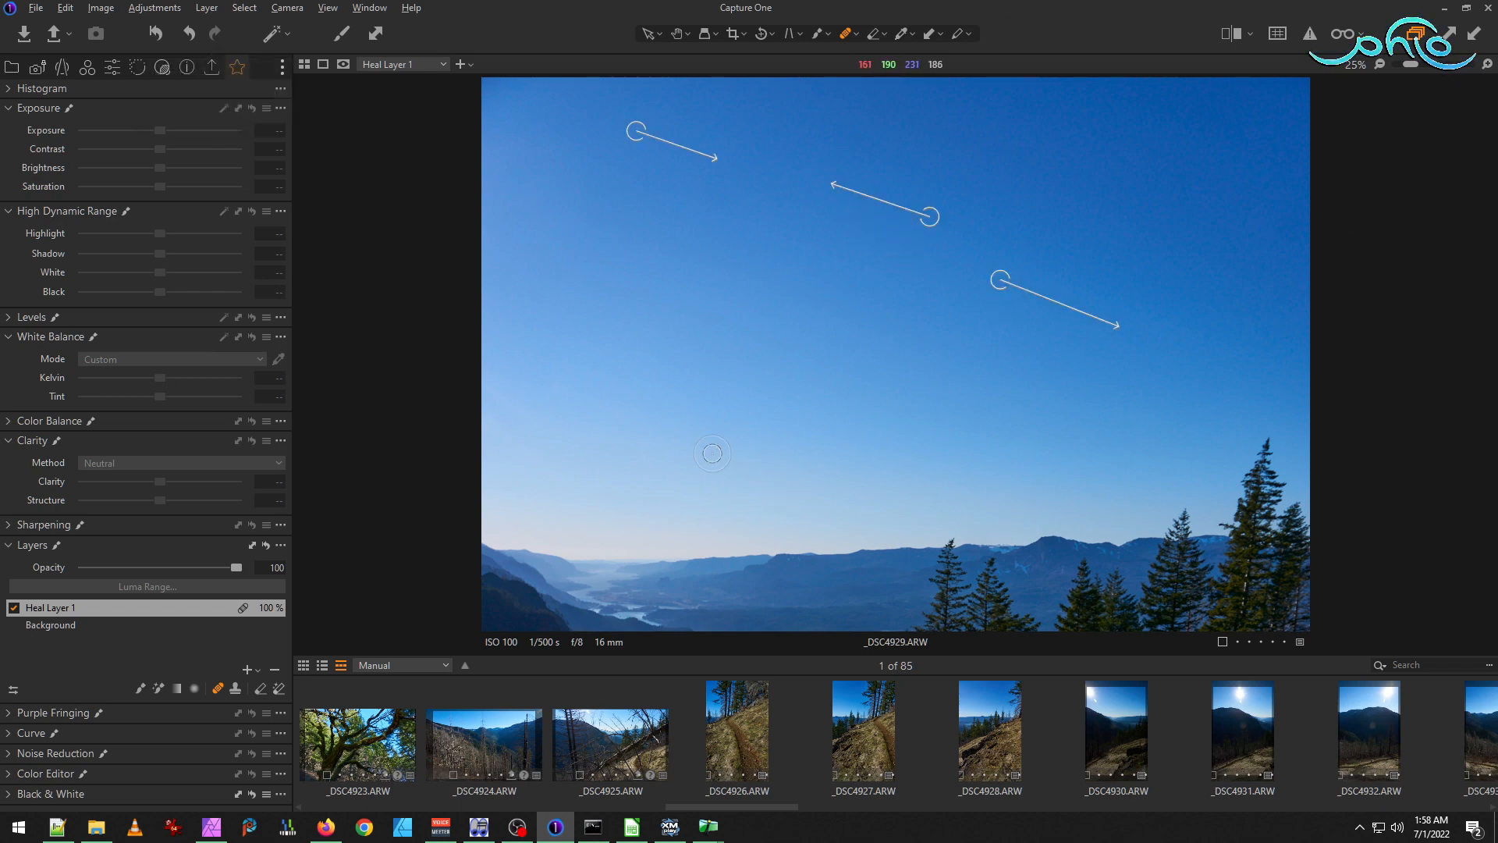
scroll(624, 577, down, 3)
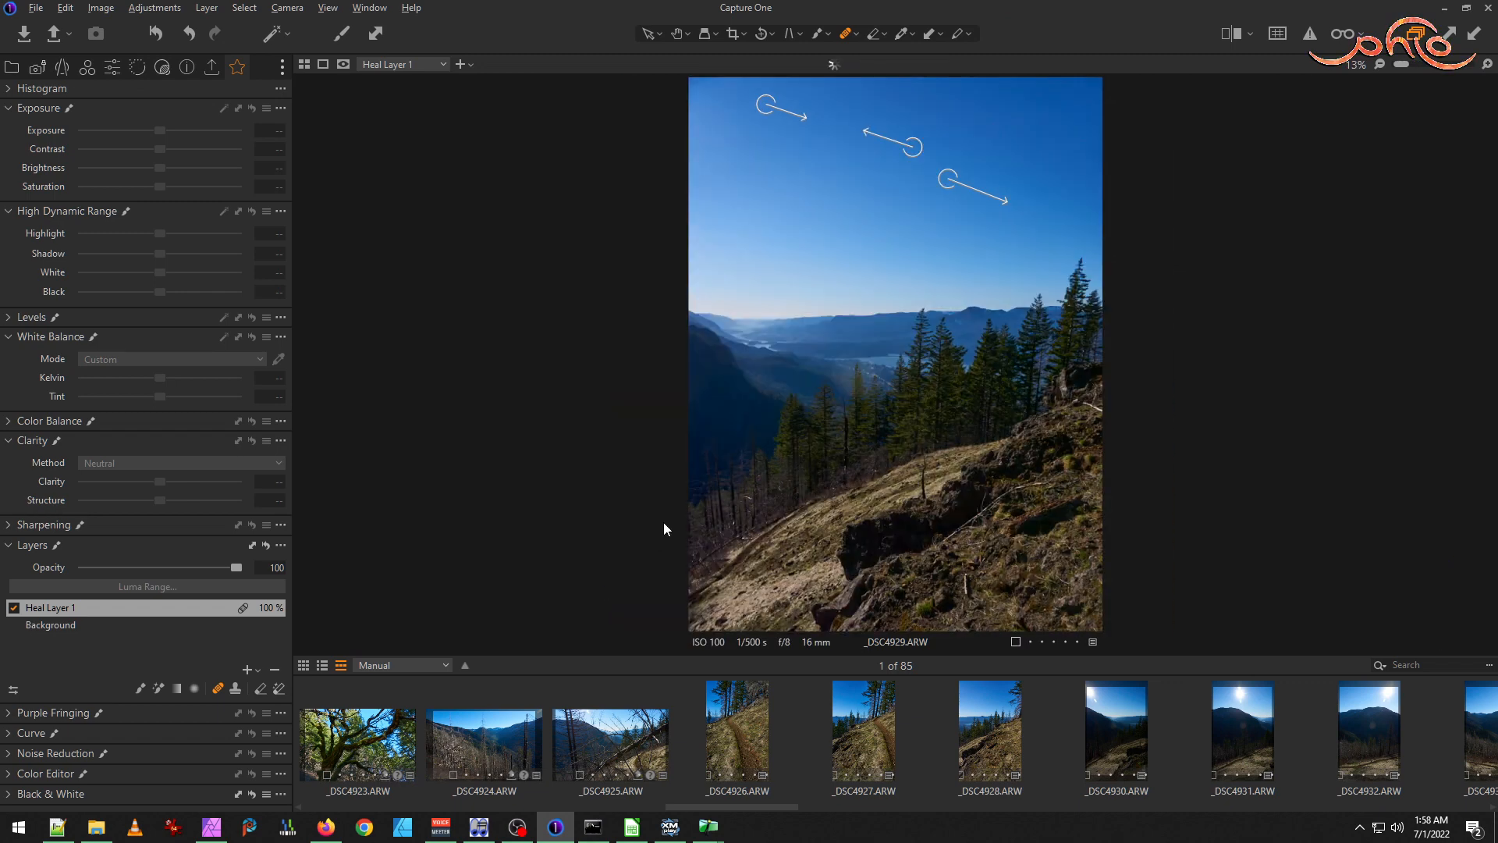
Set the Background layer of _DSC4929.ARW to Highlight -19 and Saturation 18.
click(58, 624)
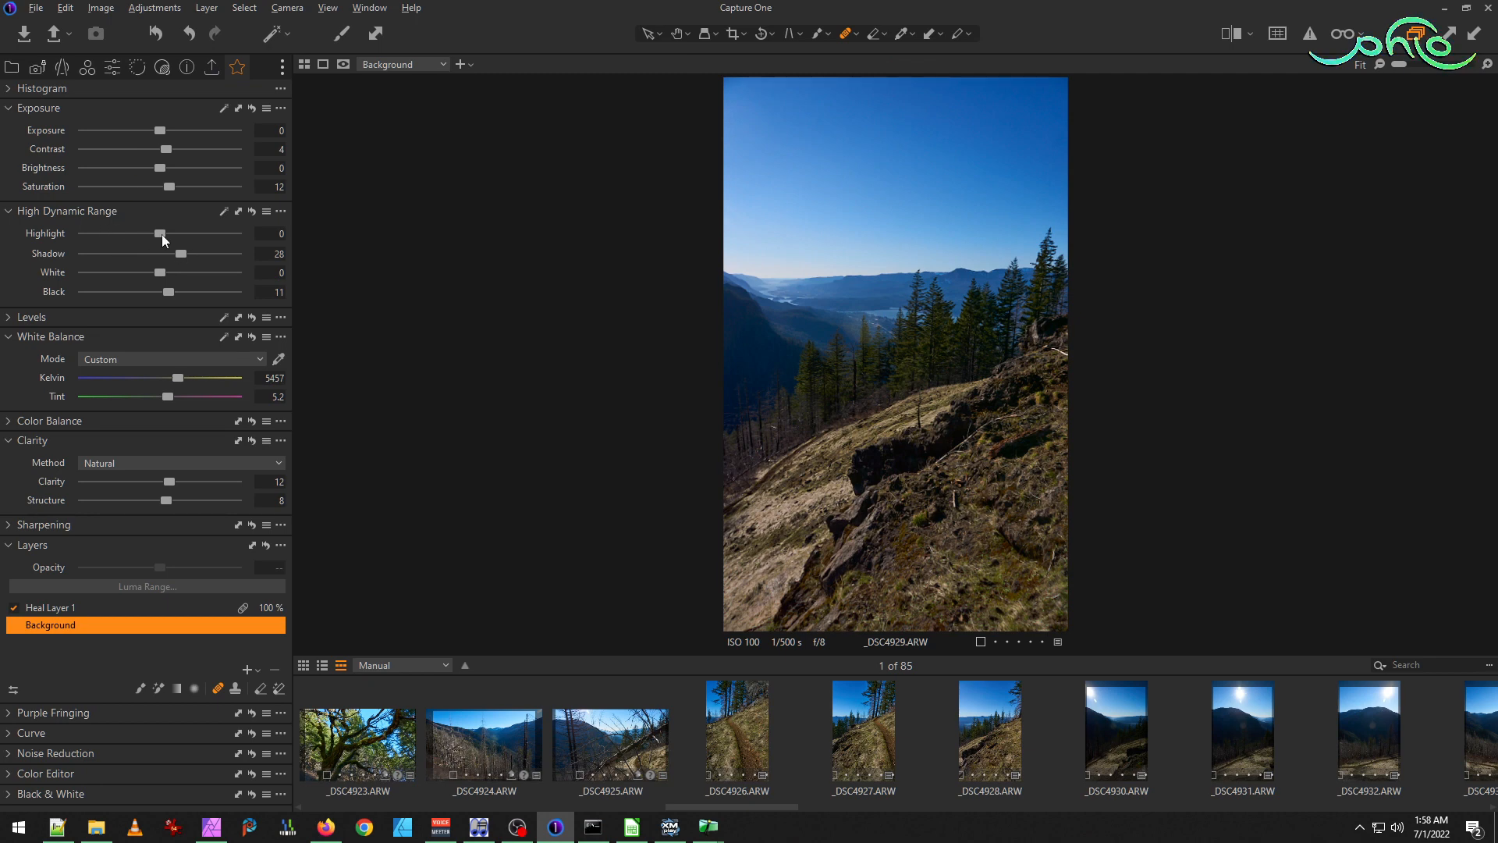
drag(160, 234, 149, 240)
drag(172, 189, 176, 193)
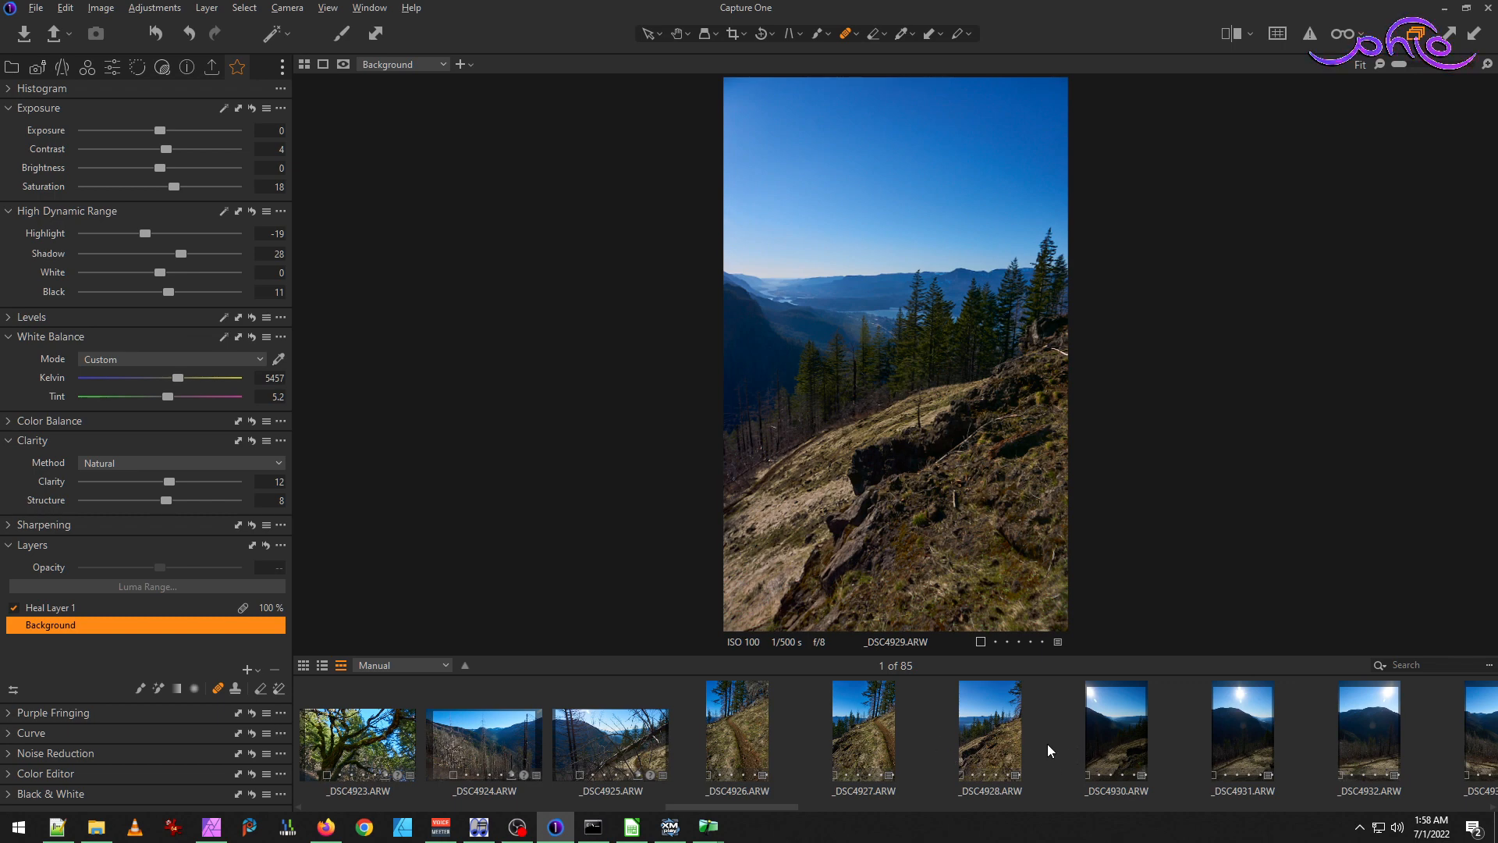
Compare the edited shots _DSC4926.ARW to _DSC4928.ARW with one another and with the unedited _DSC4930.ARW.
click(1005, 741)
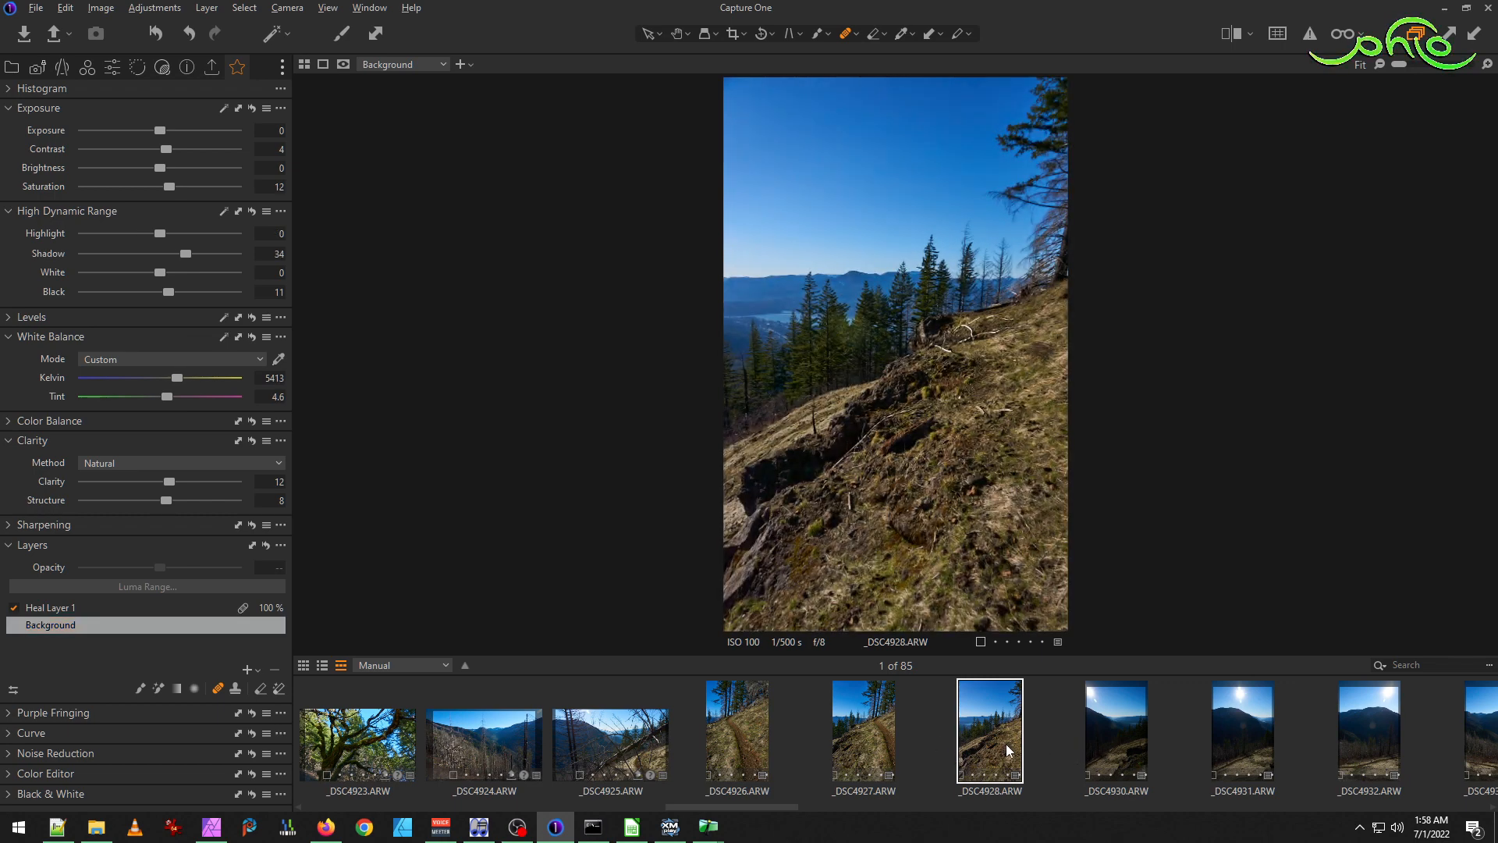
click(858, 733)
click(990, 729)
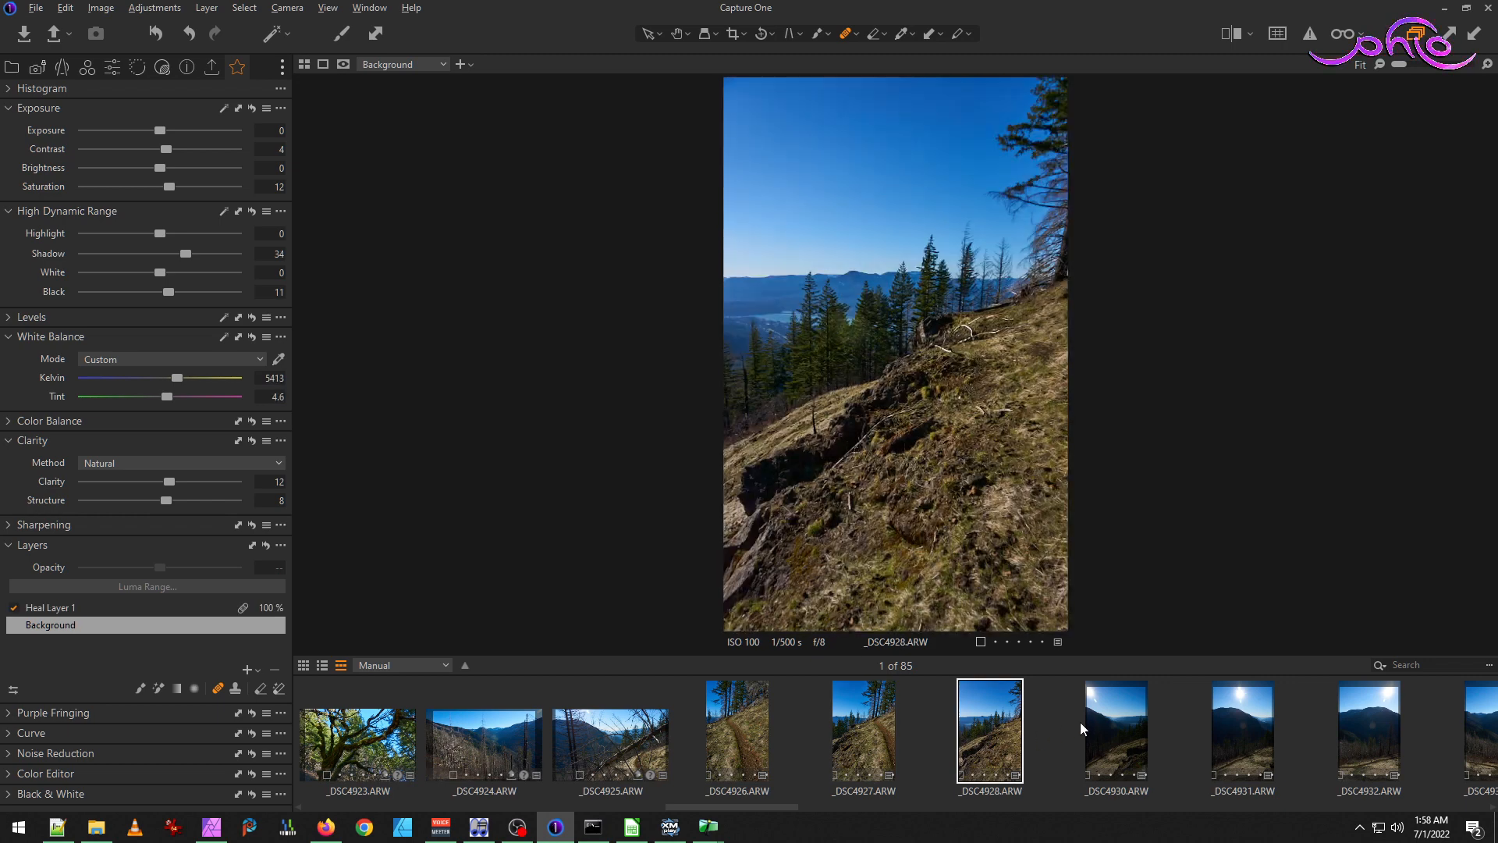
click(1122, 725)
click(991, 732)
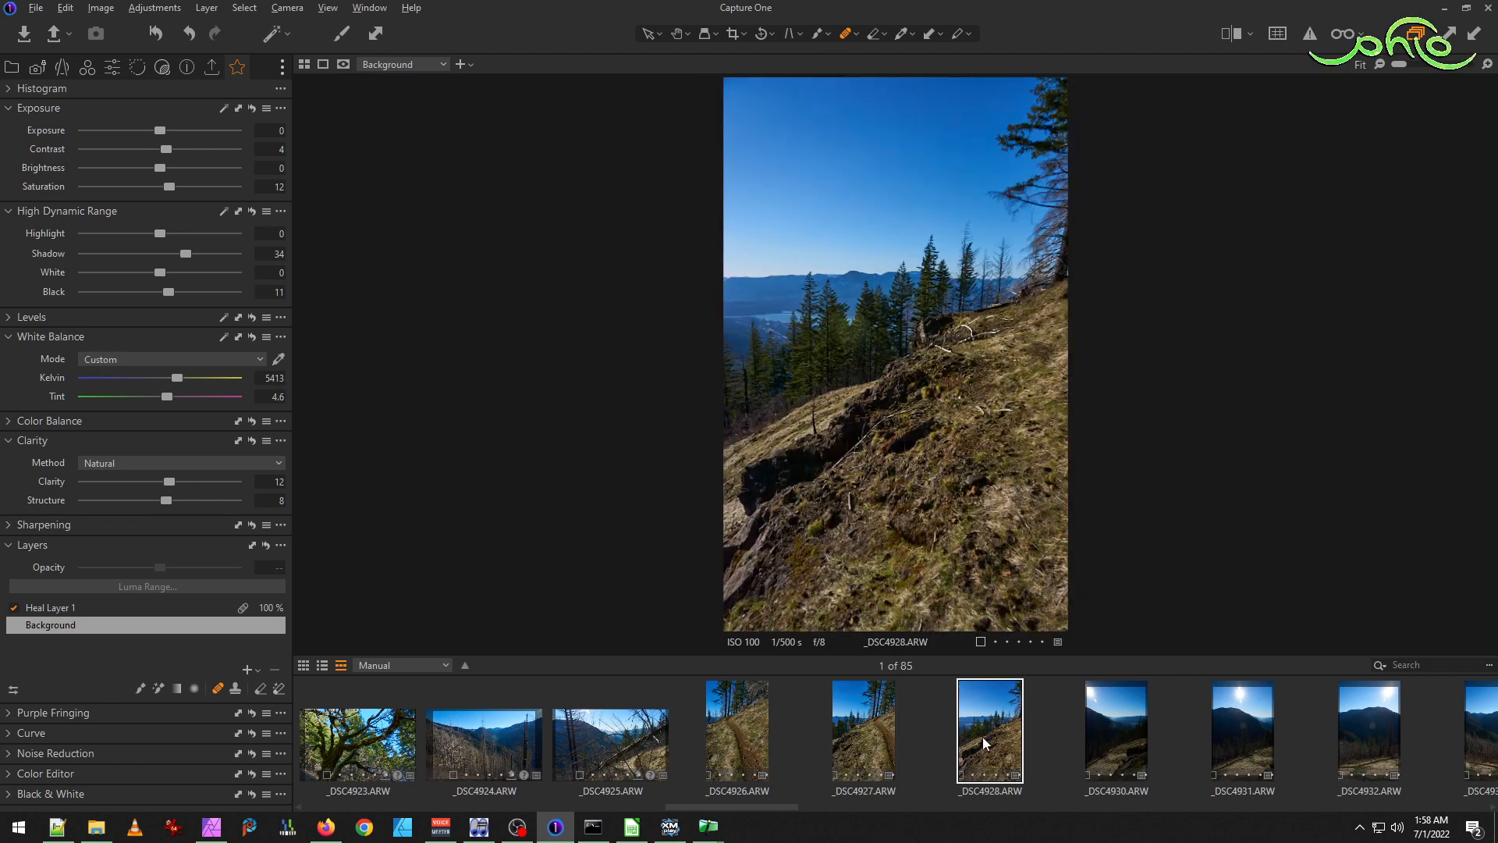
click(874, 735)
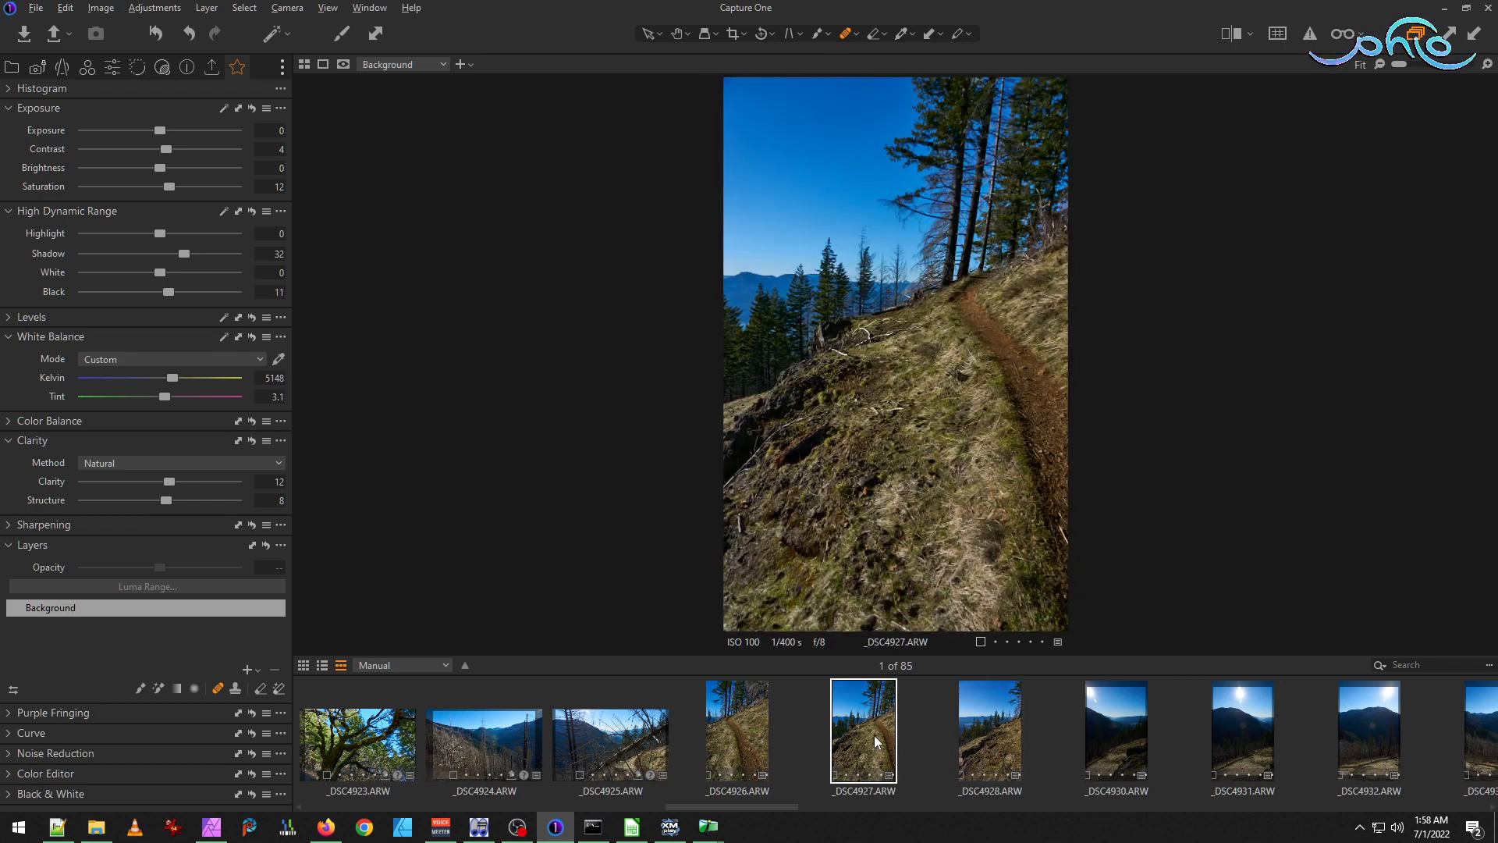
click(1004, 751)
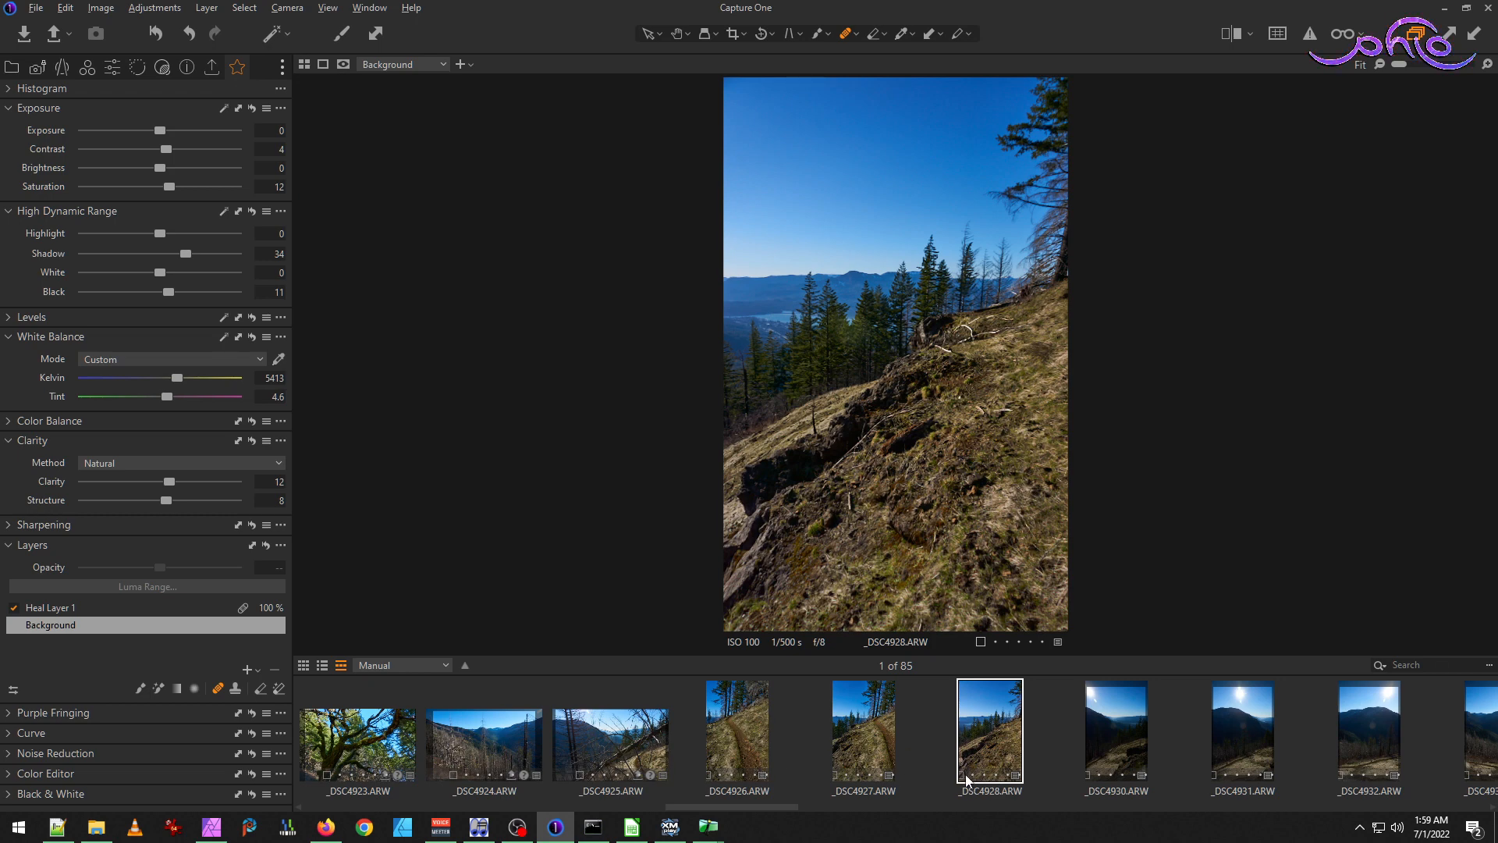
click(743, 725)
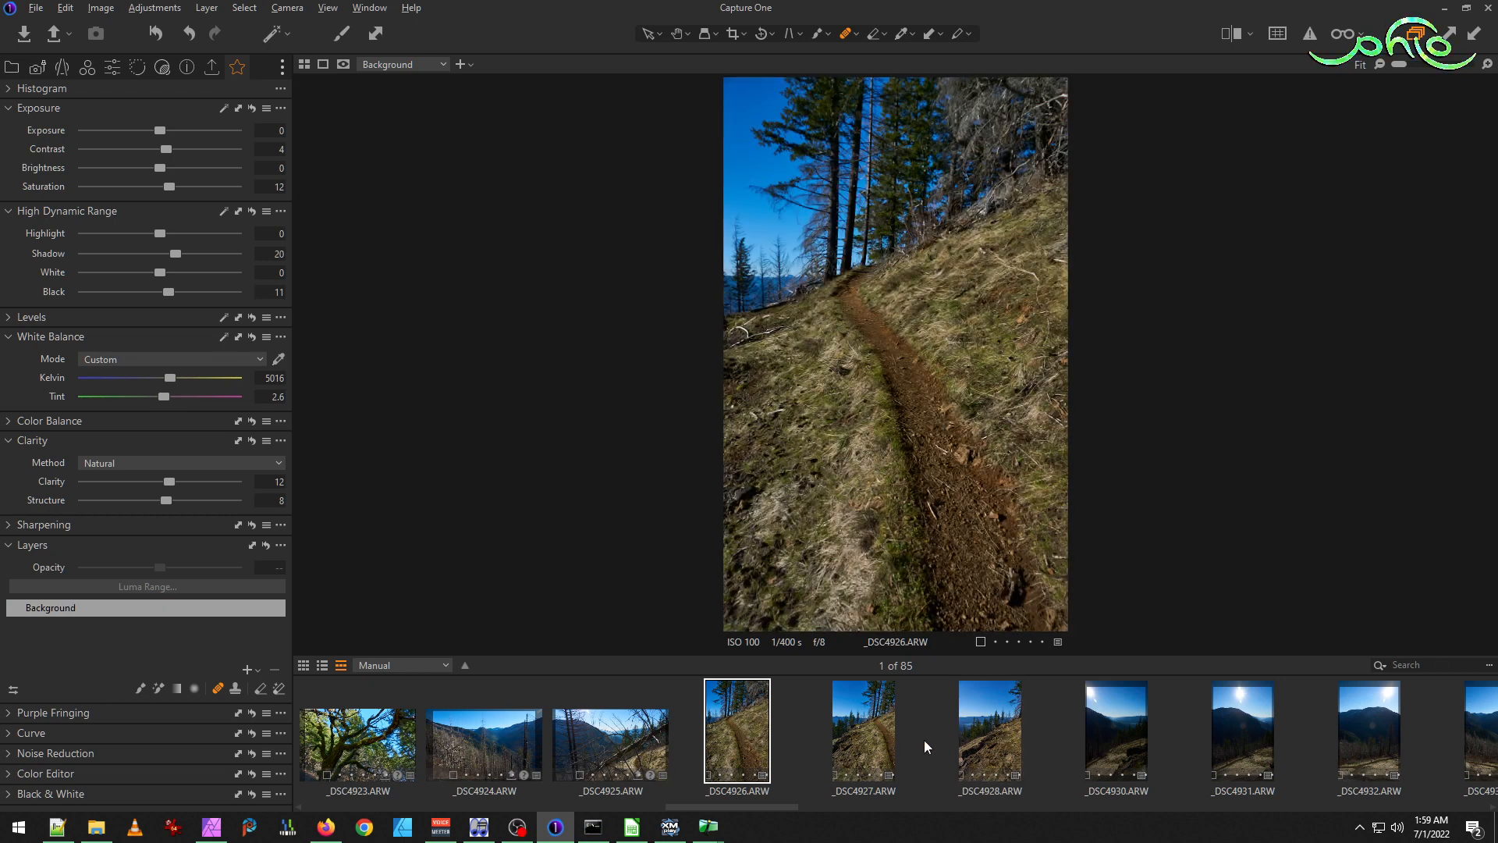
click(882, 737)
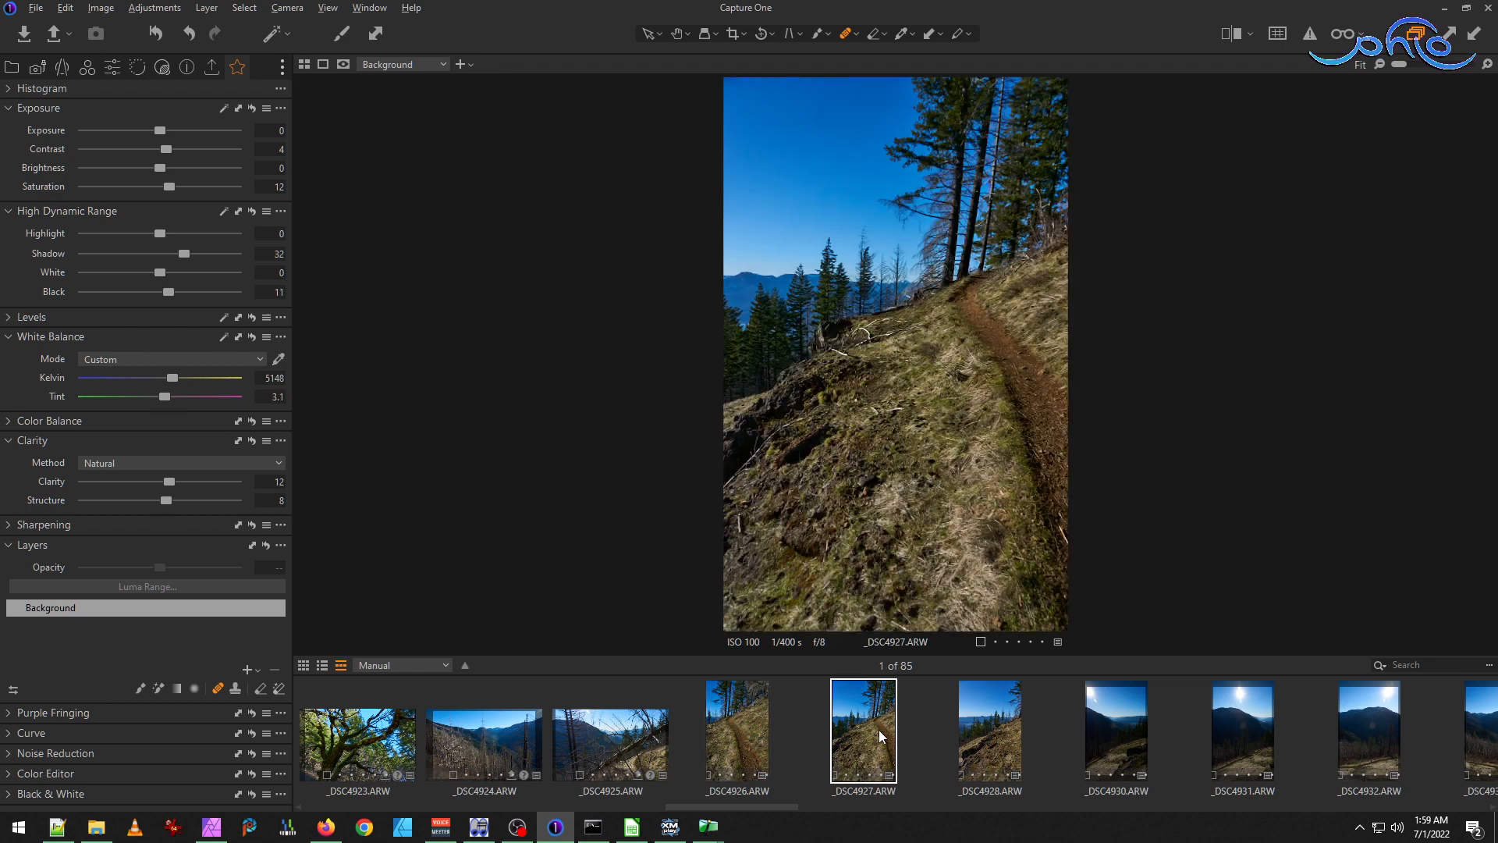
click(995, 748)
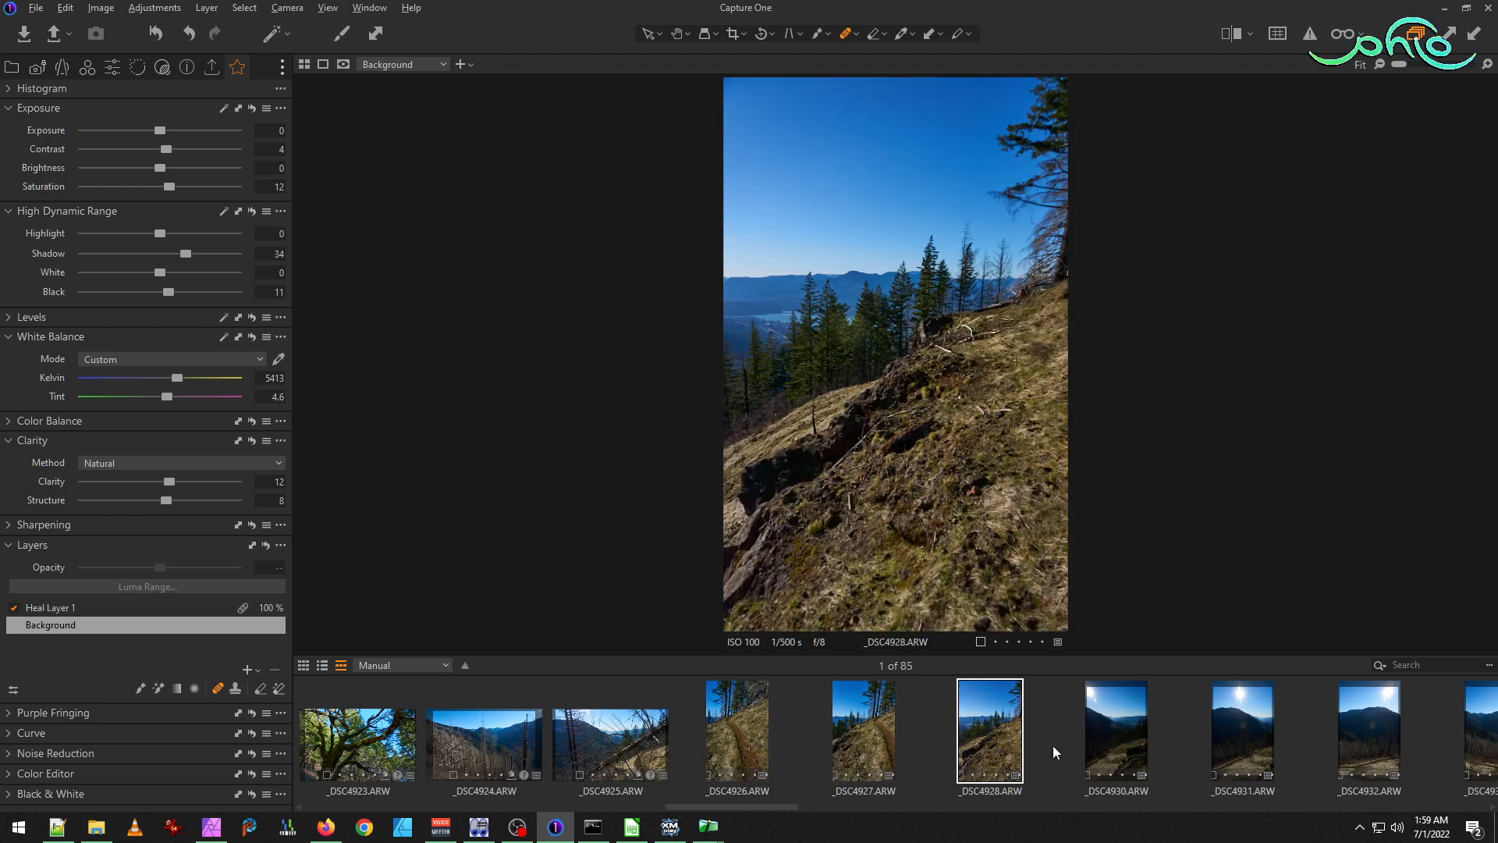
click(1105, 733)
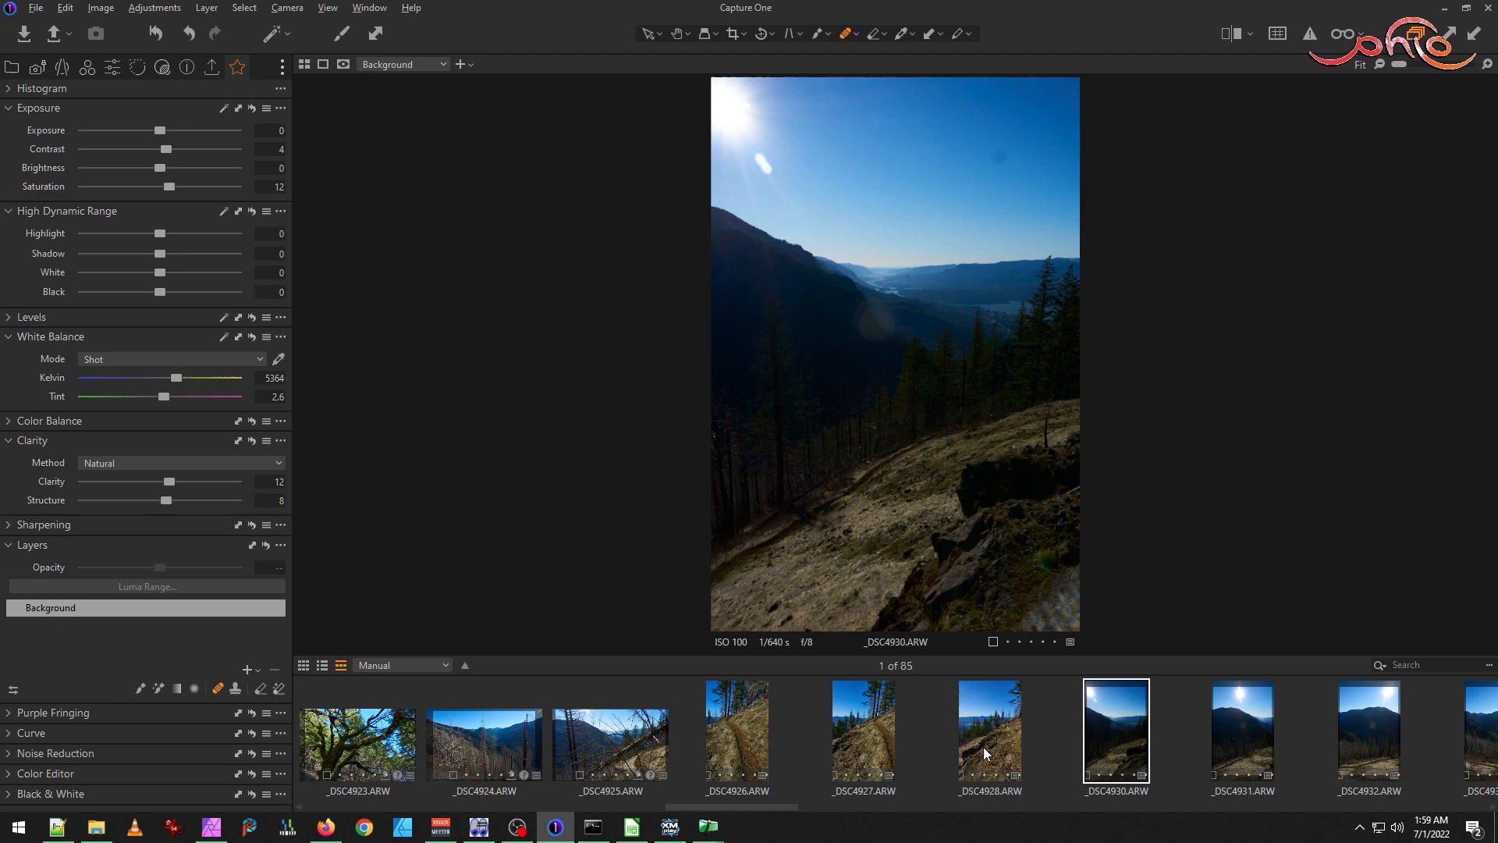
click(985, 745)
click(1099, 731)
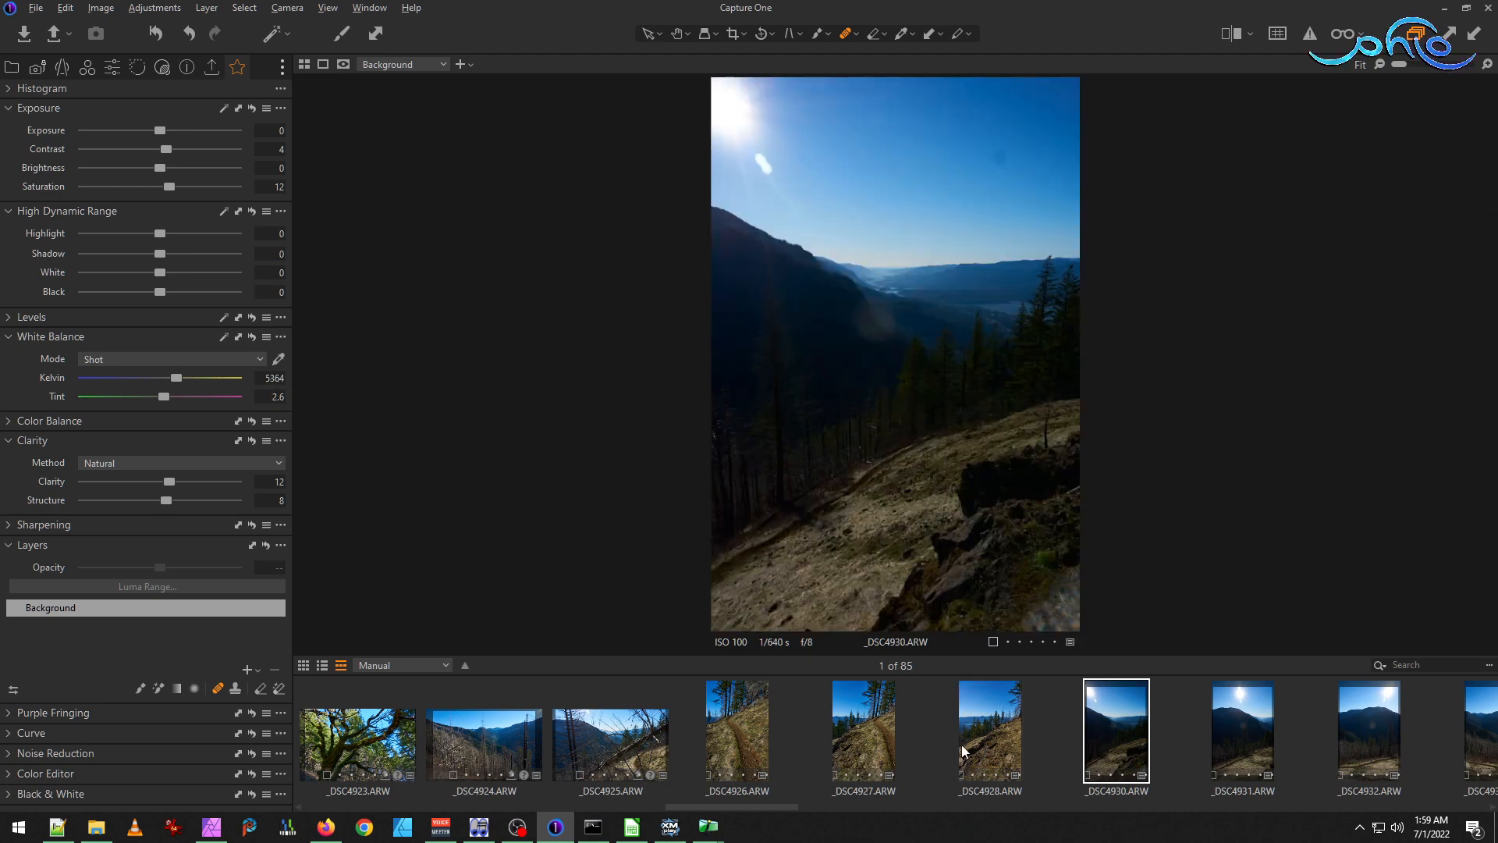
click(985, 738)
click(1108, 724)
click(981, 735)
click(1105, 729)
Copy the adjustments of _DSC4928.ARW, including its crop, and apply them to _DSC4930.ARW.
click(732, 35)
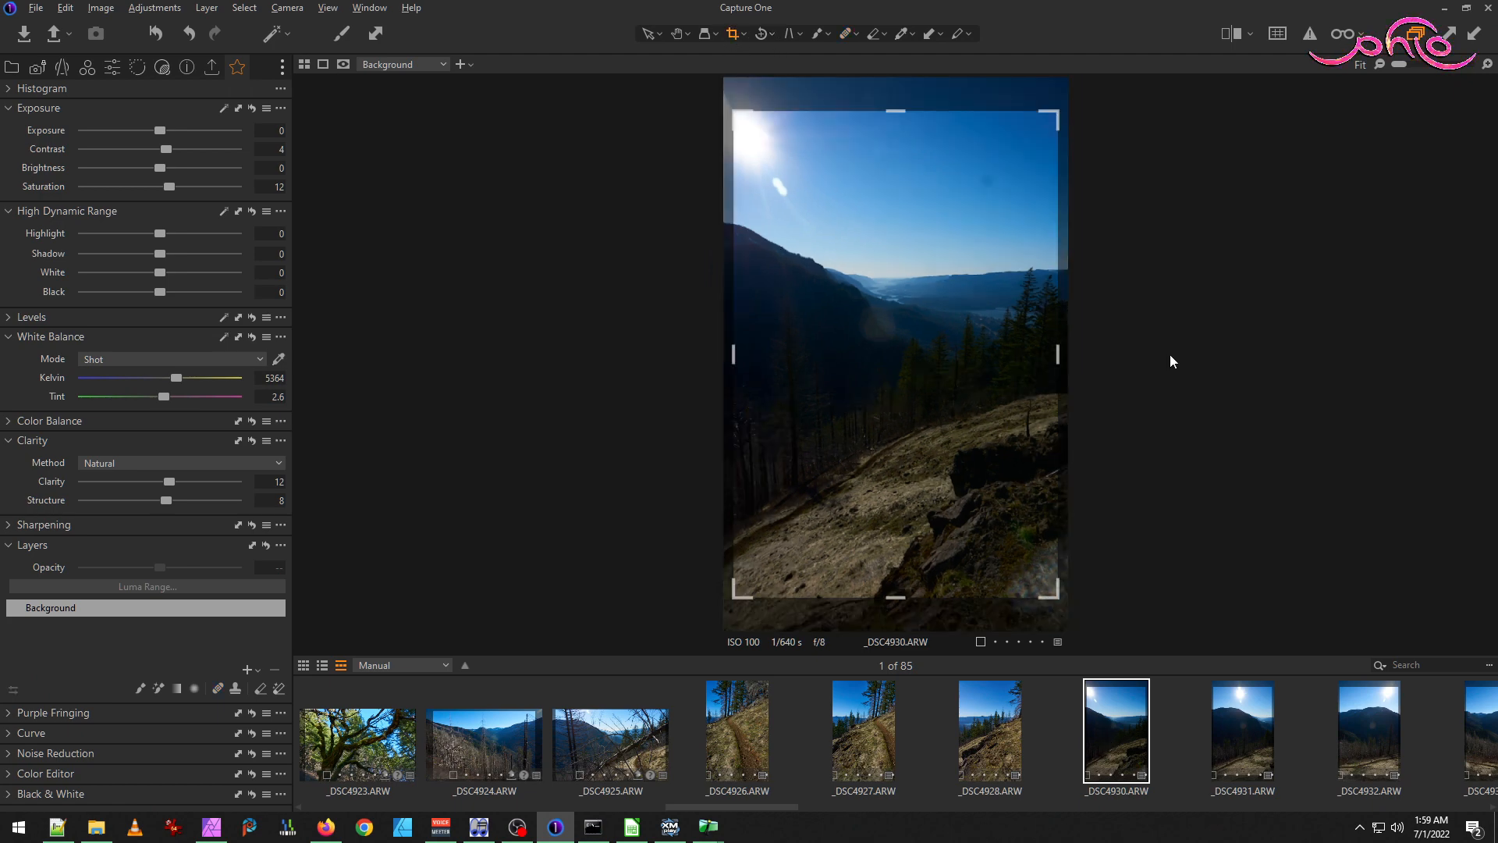
ctrl+click(1017, 697)
click(376, 34)
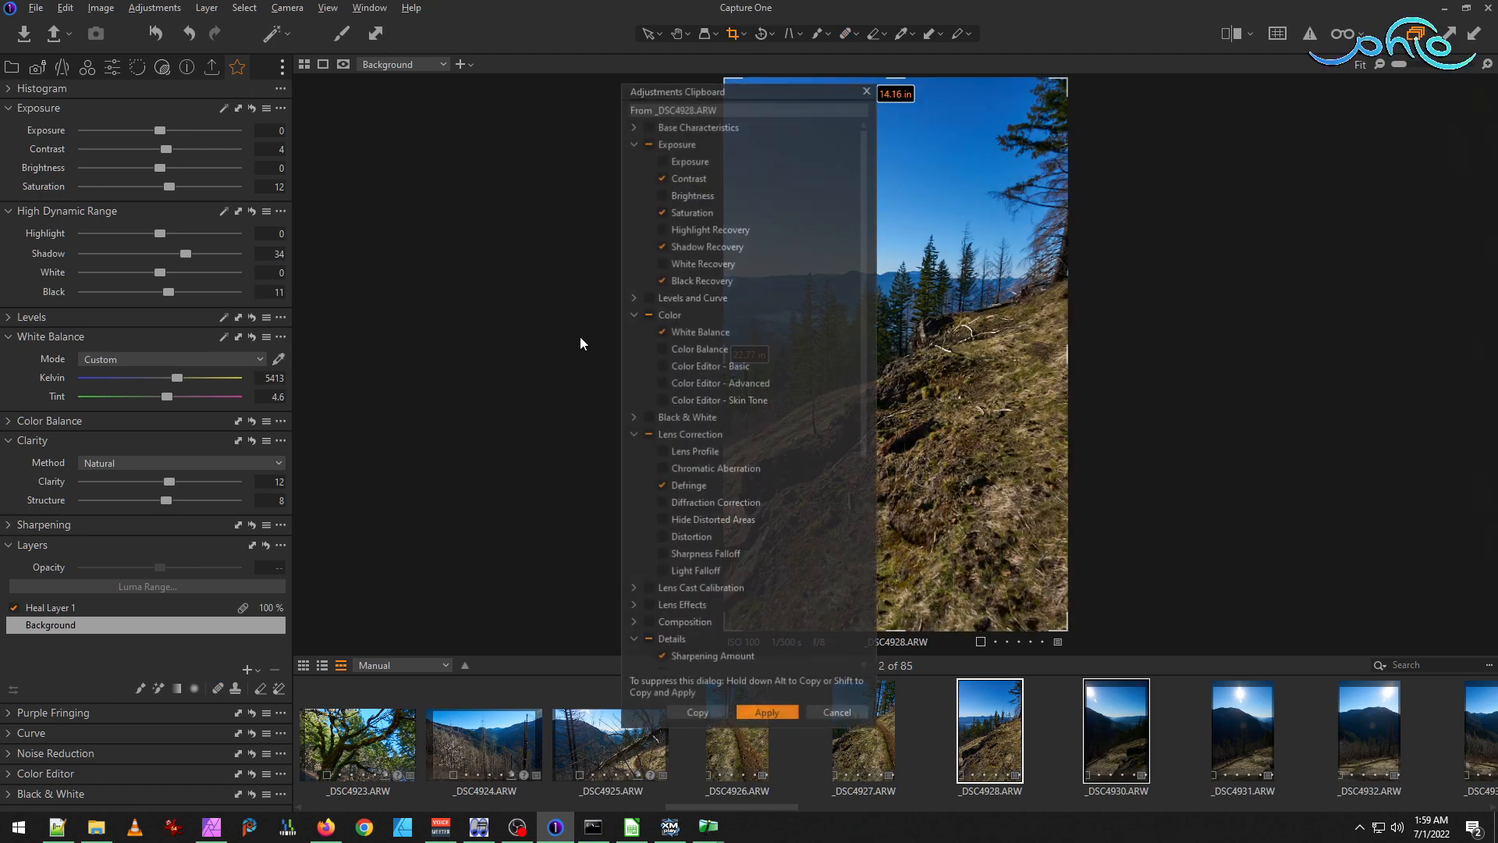
scroll(632, 492, down, 1)
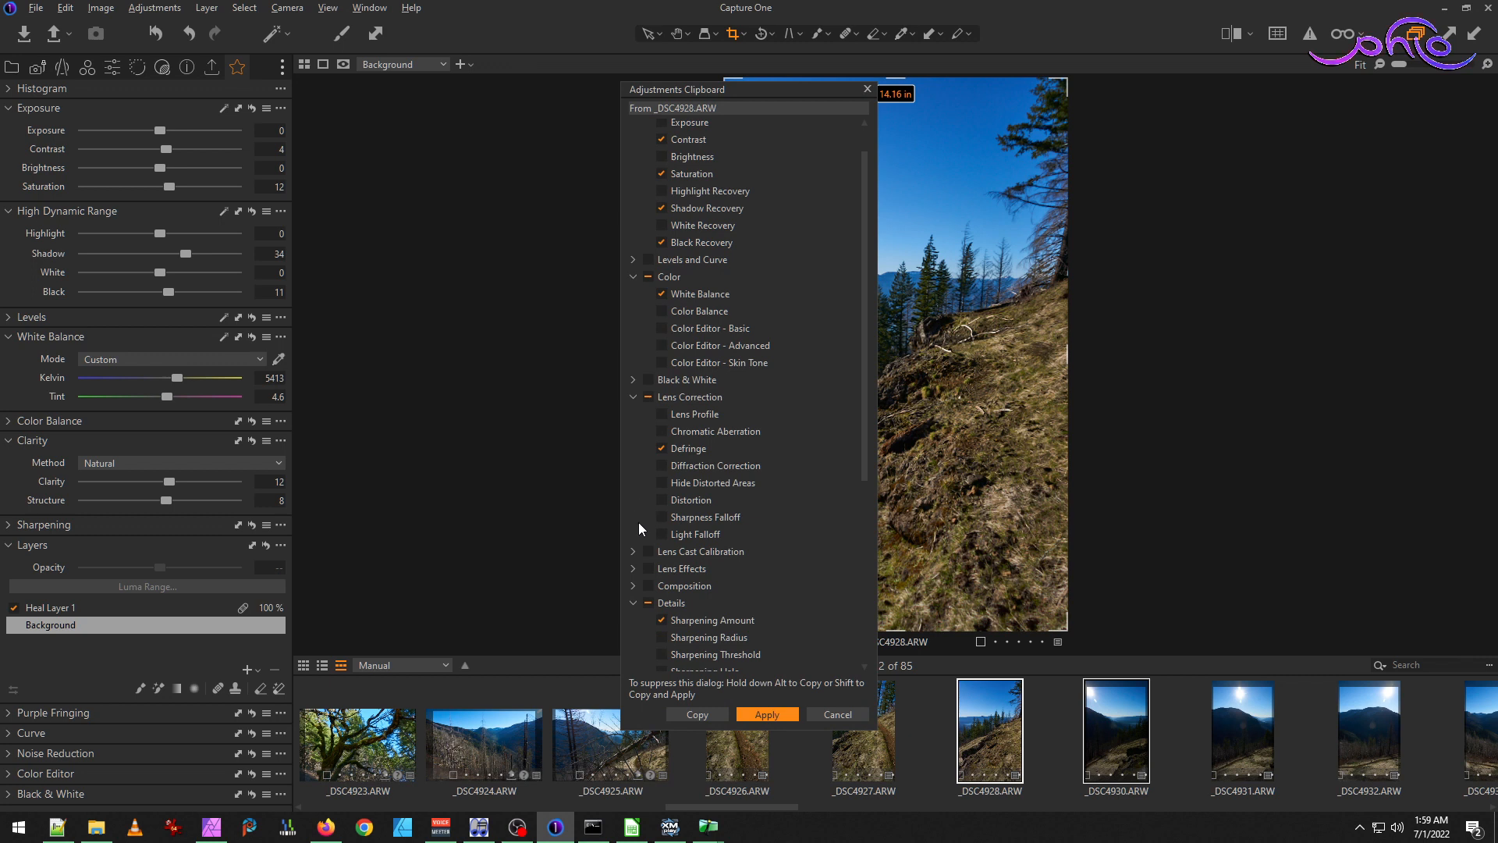
click(632, 586)
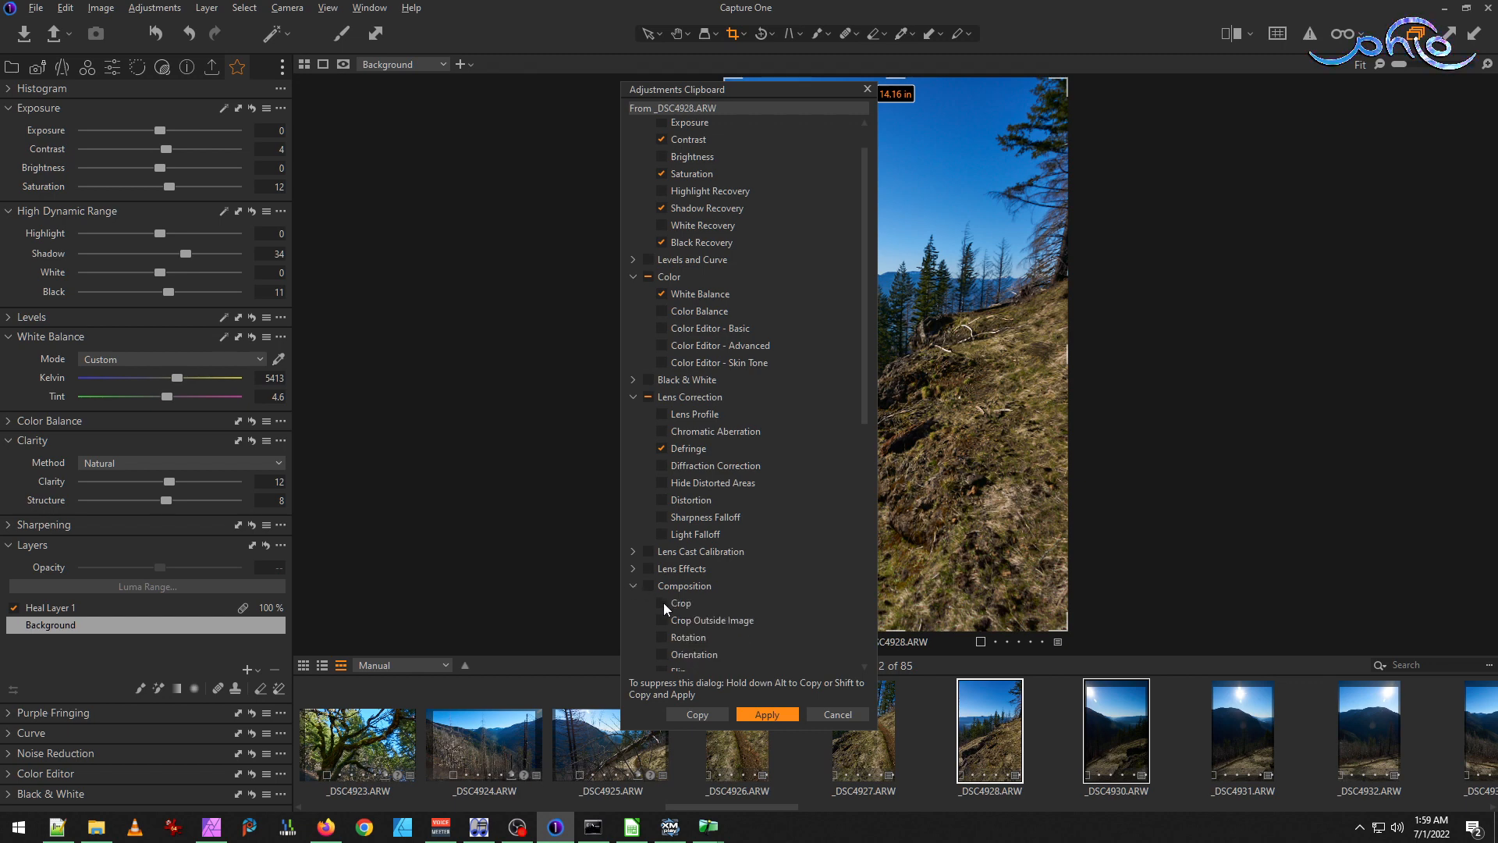
click(790, 720)
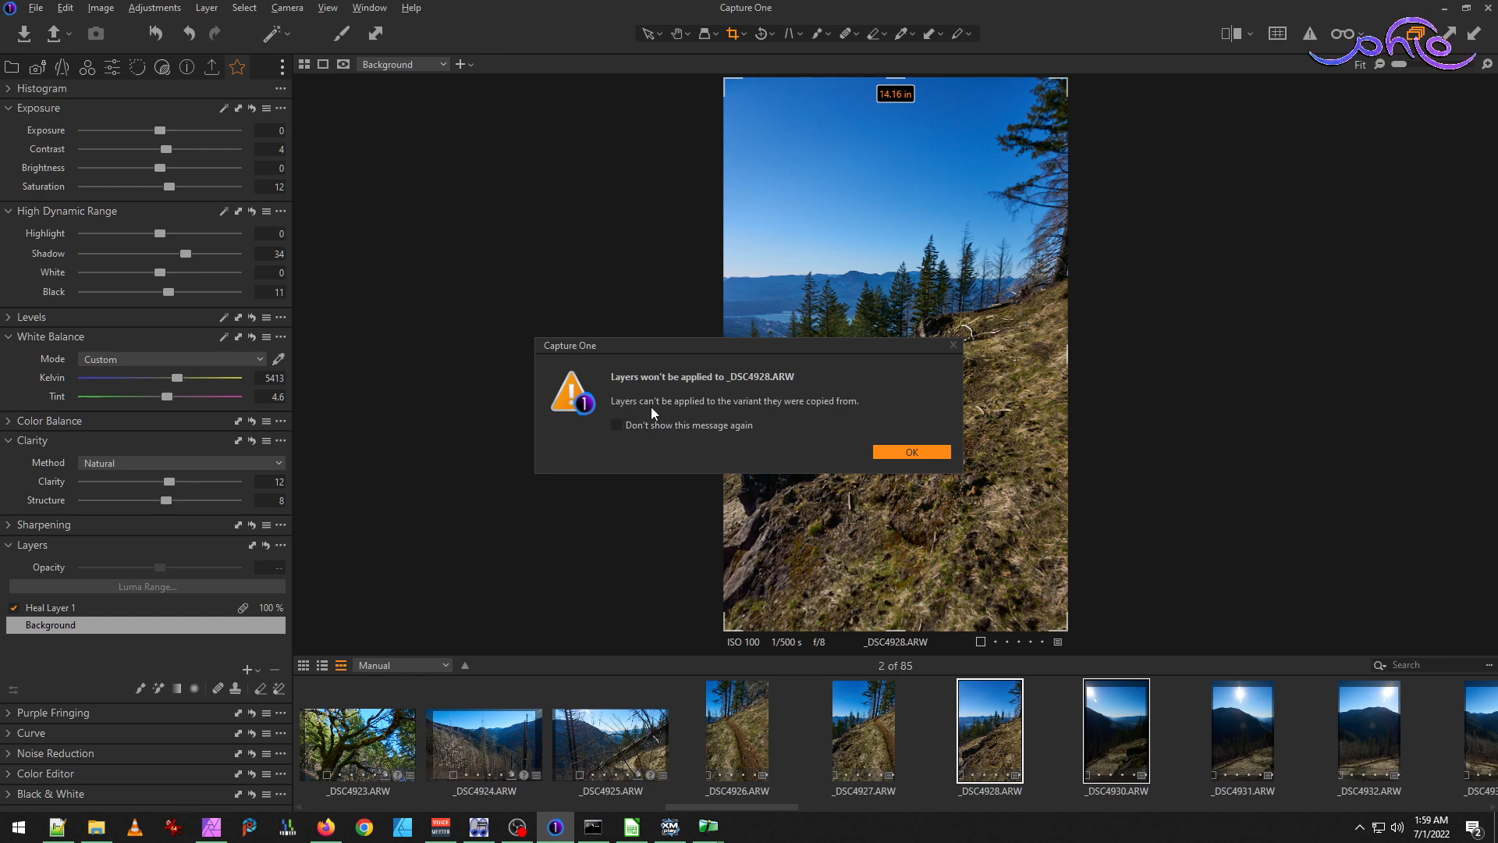
click(911, 452)
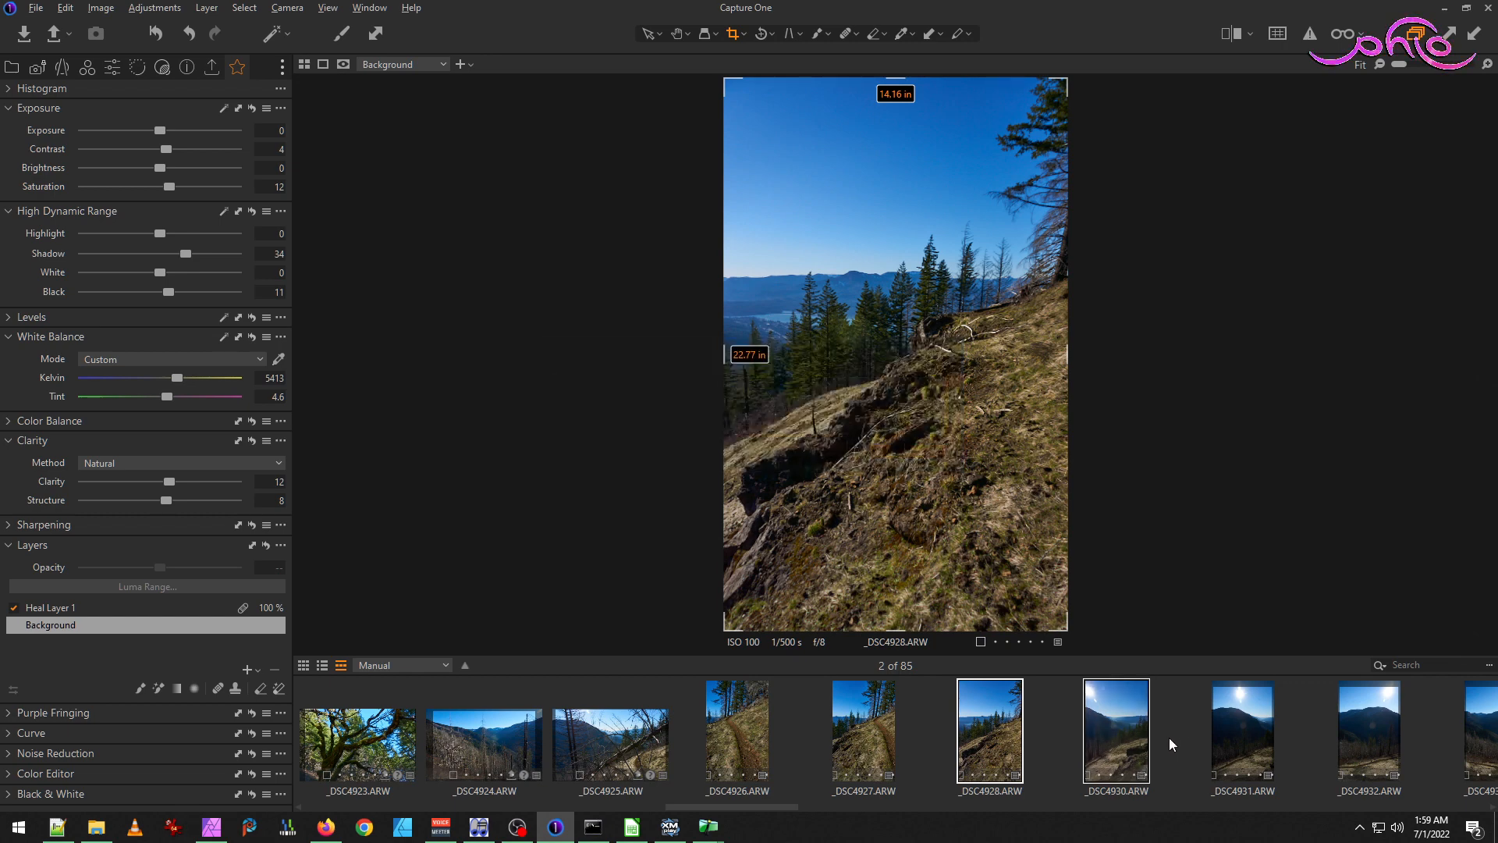
Check the effect of the copied Heal Layer 1 on _DSC4930.ARW by disabling it, and delete the layer.
click(1127, 741)
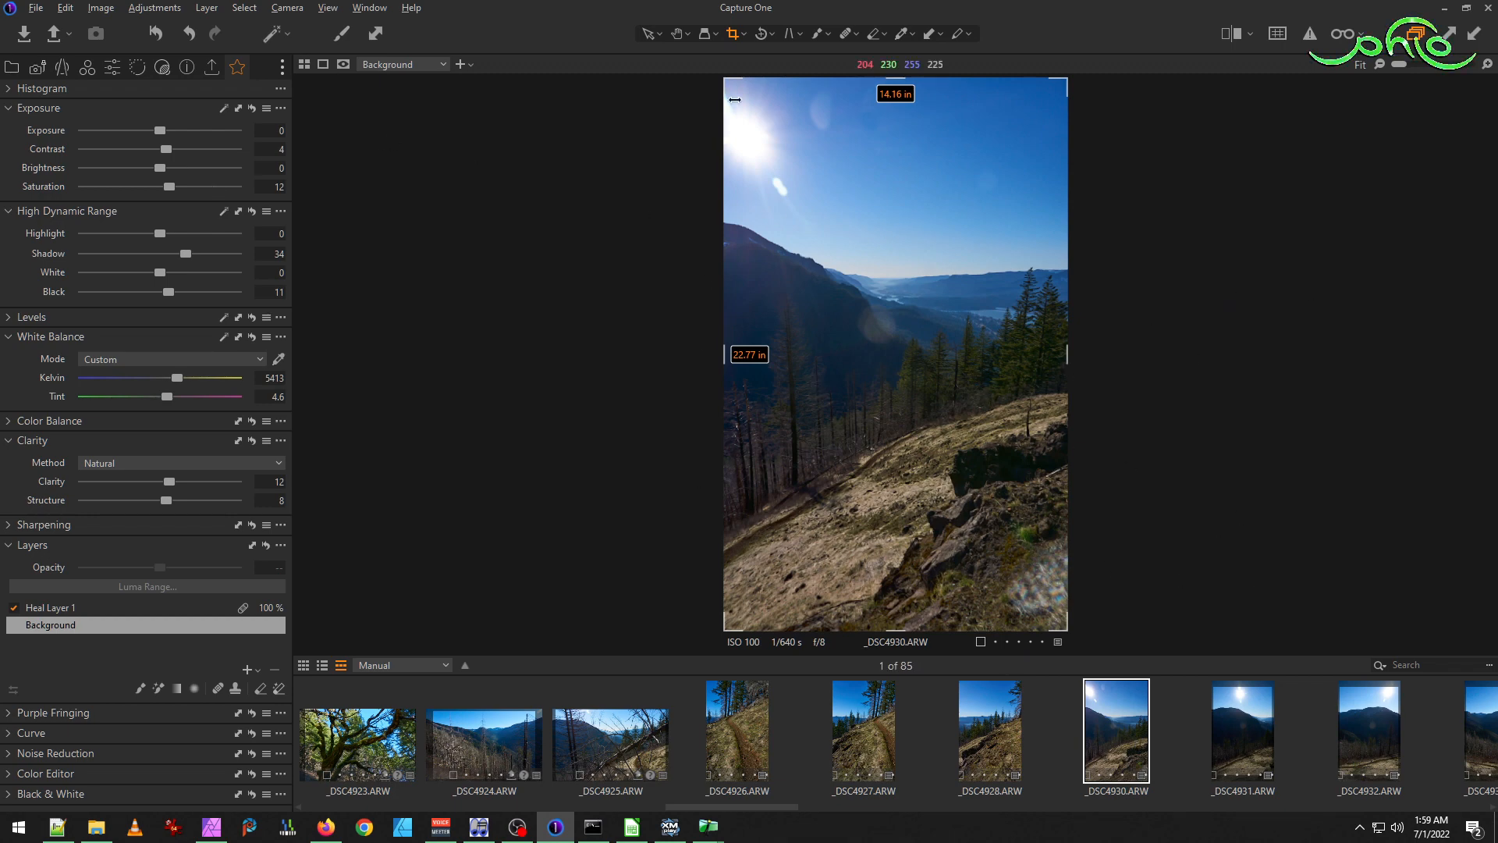
click(22, 612)
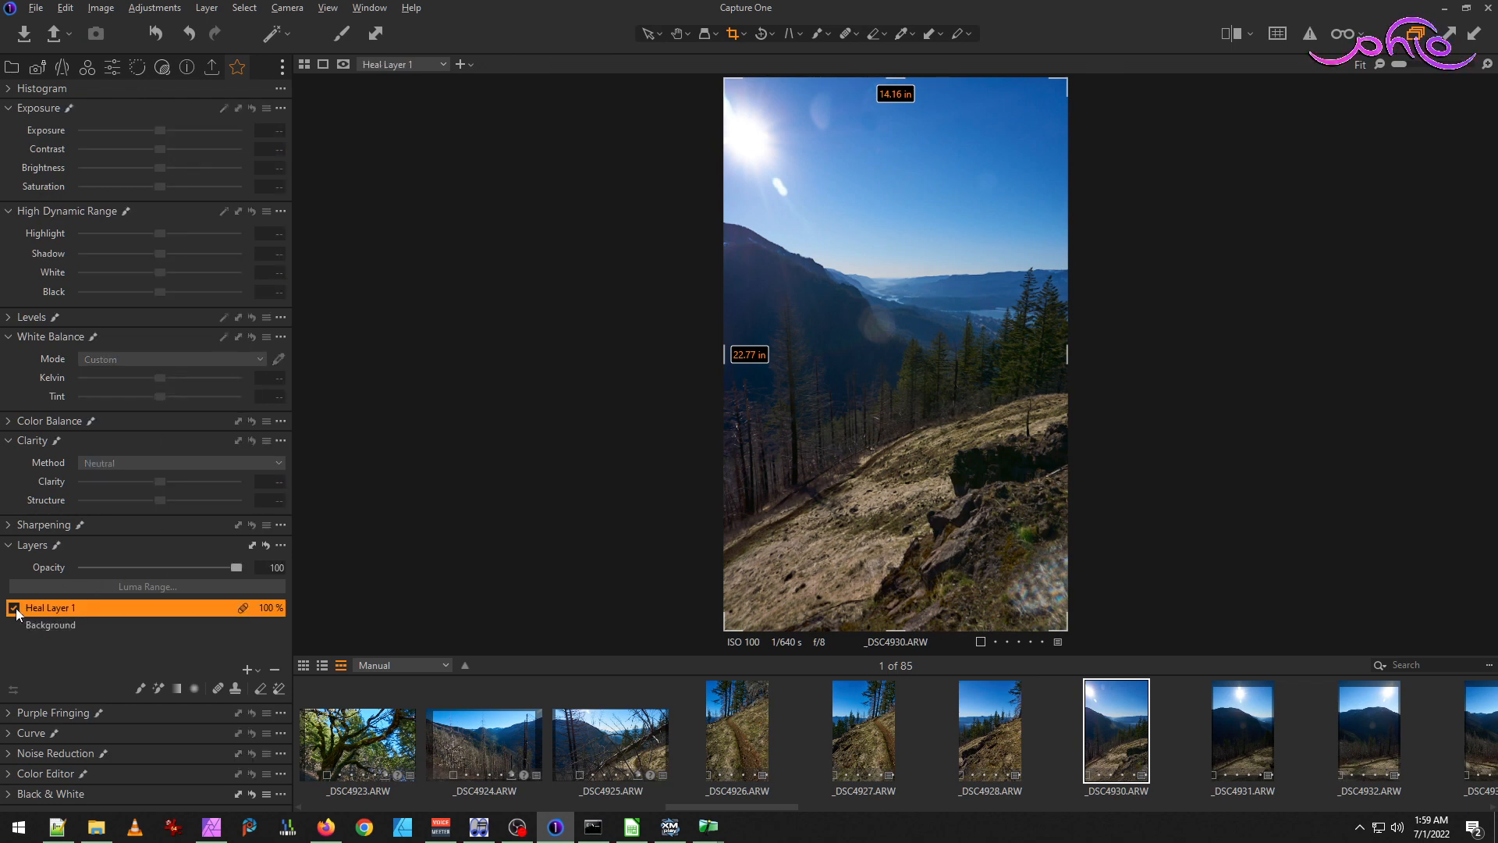
click(15, 609)
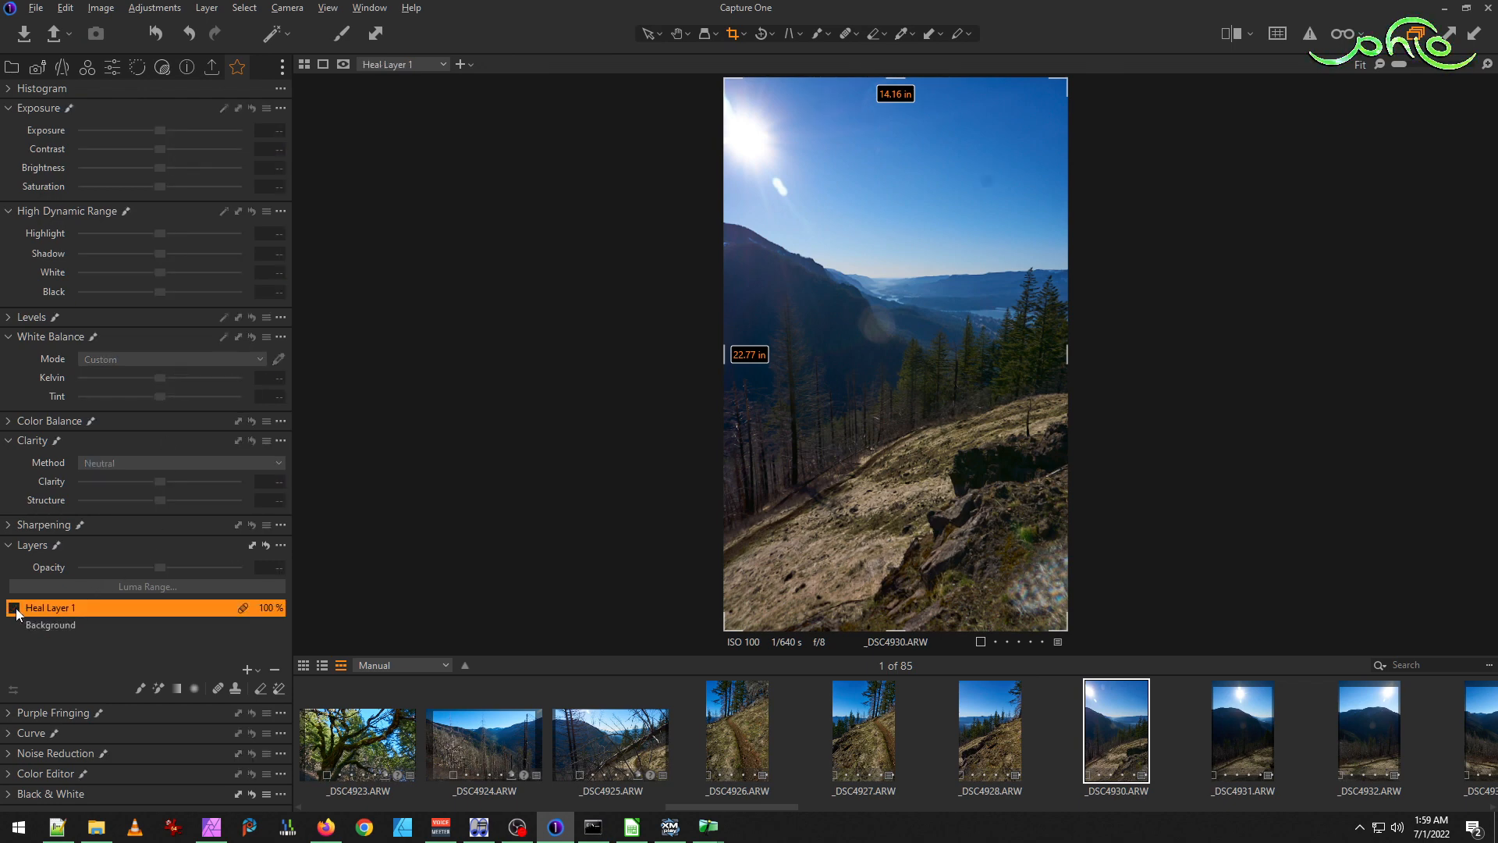
double_click(57, 611)
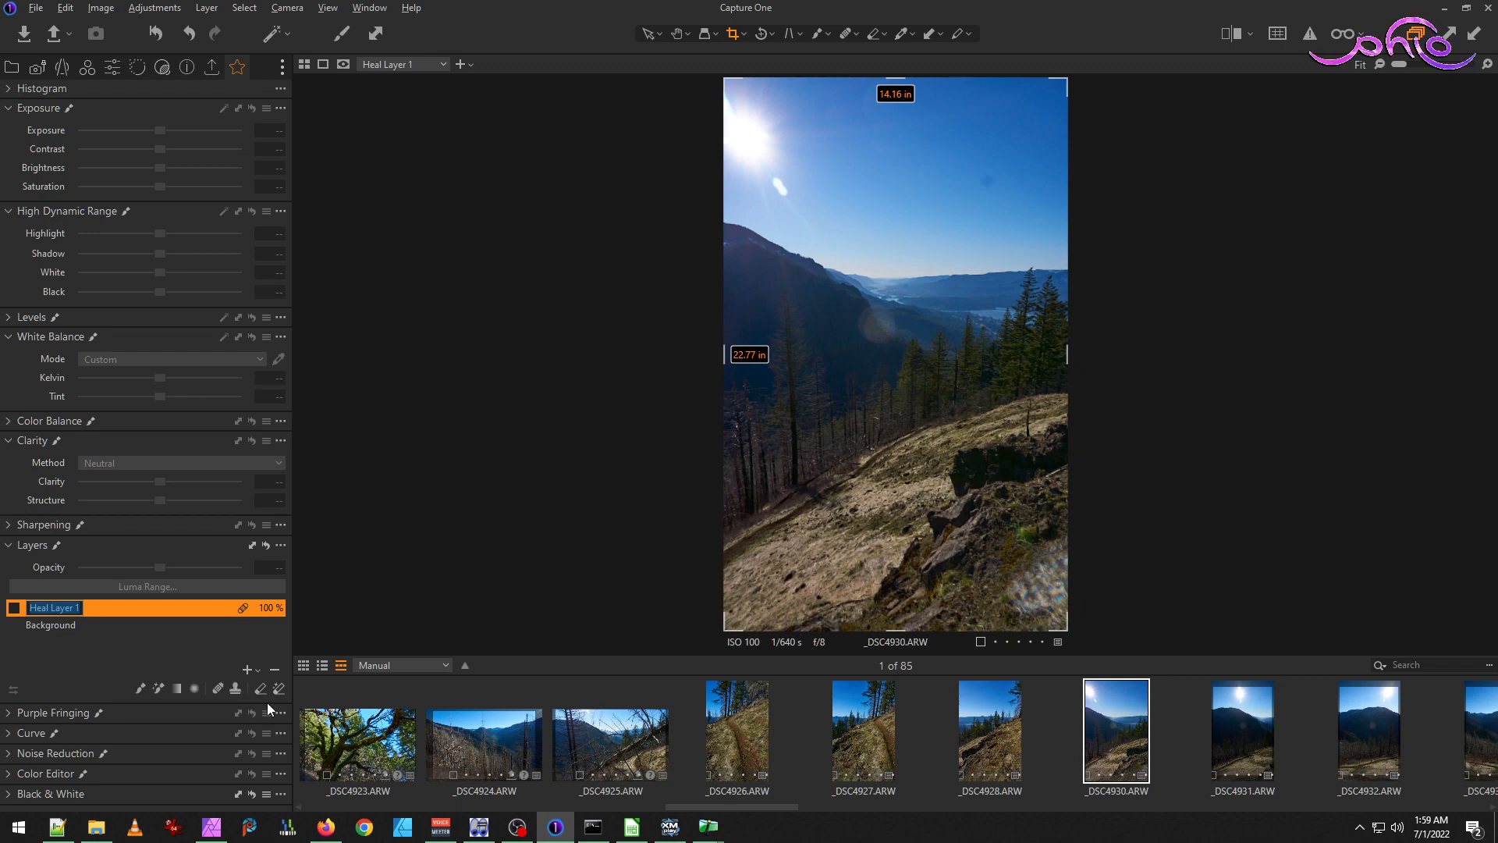
click(275, 669)
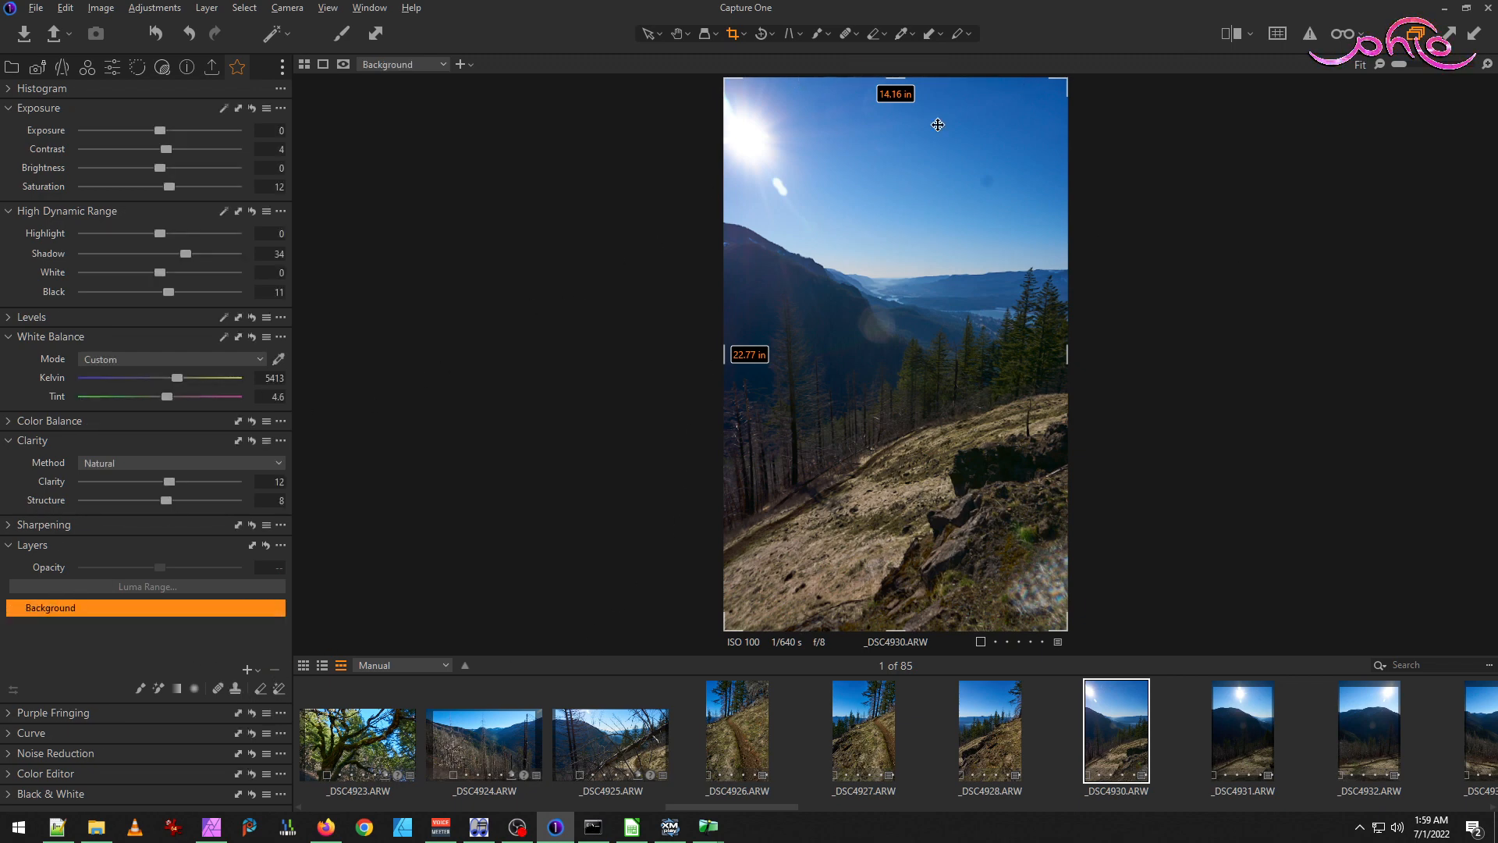
Heal the dark dust spot in the sky of _DSC4930.ARW.
scroll(951, 129, up, 2)
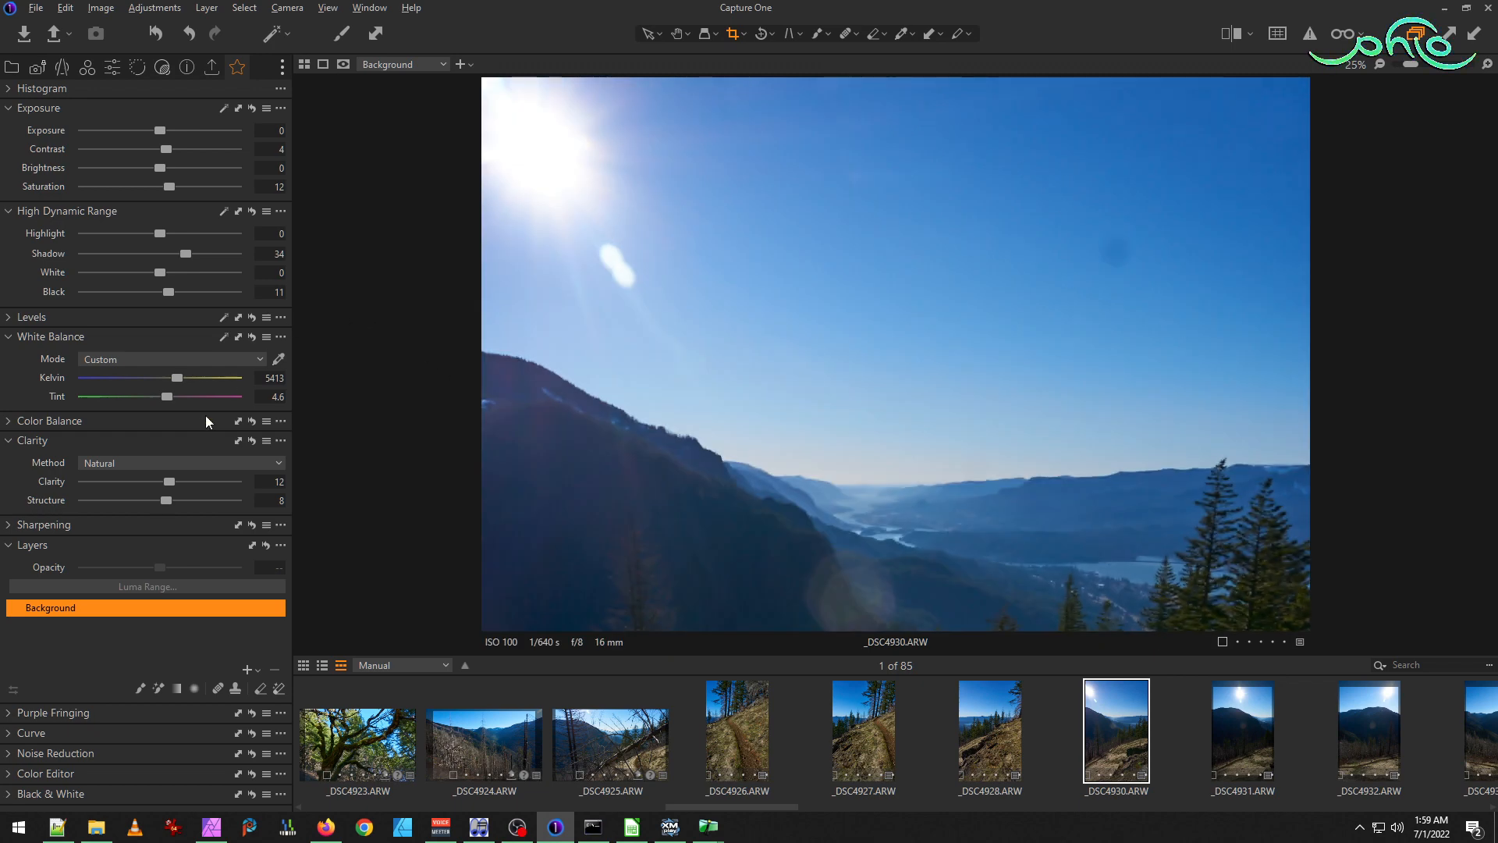
click(847, 35)
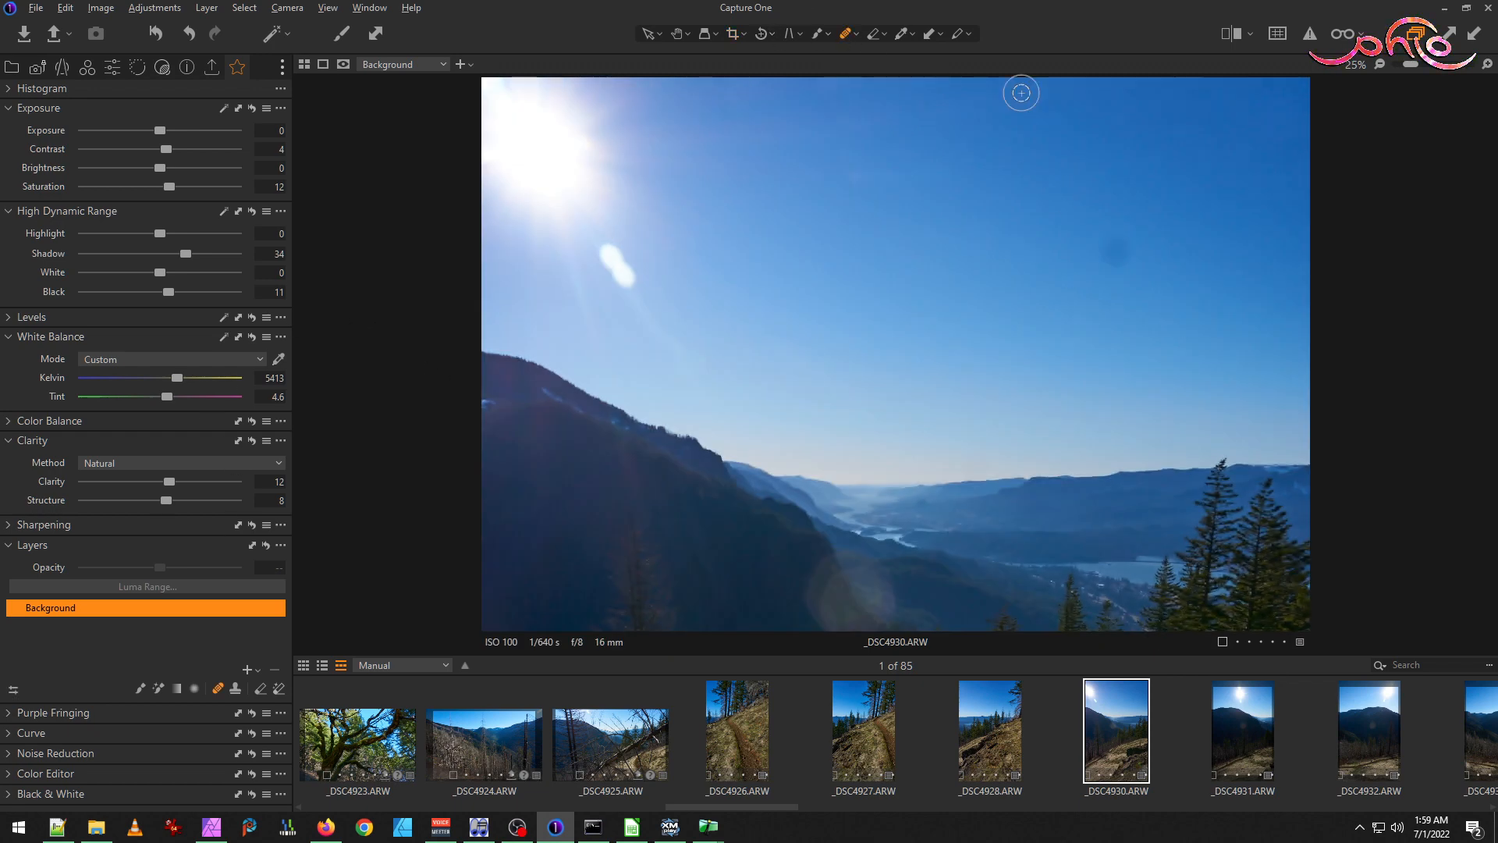
click(1114, 253)
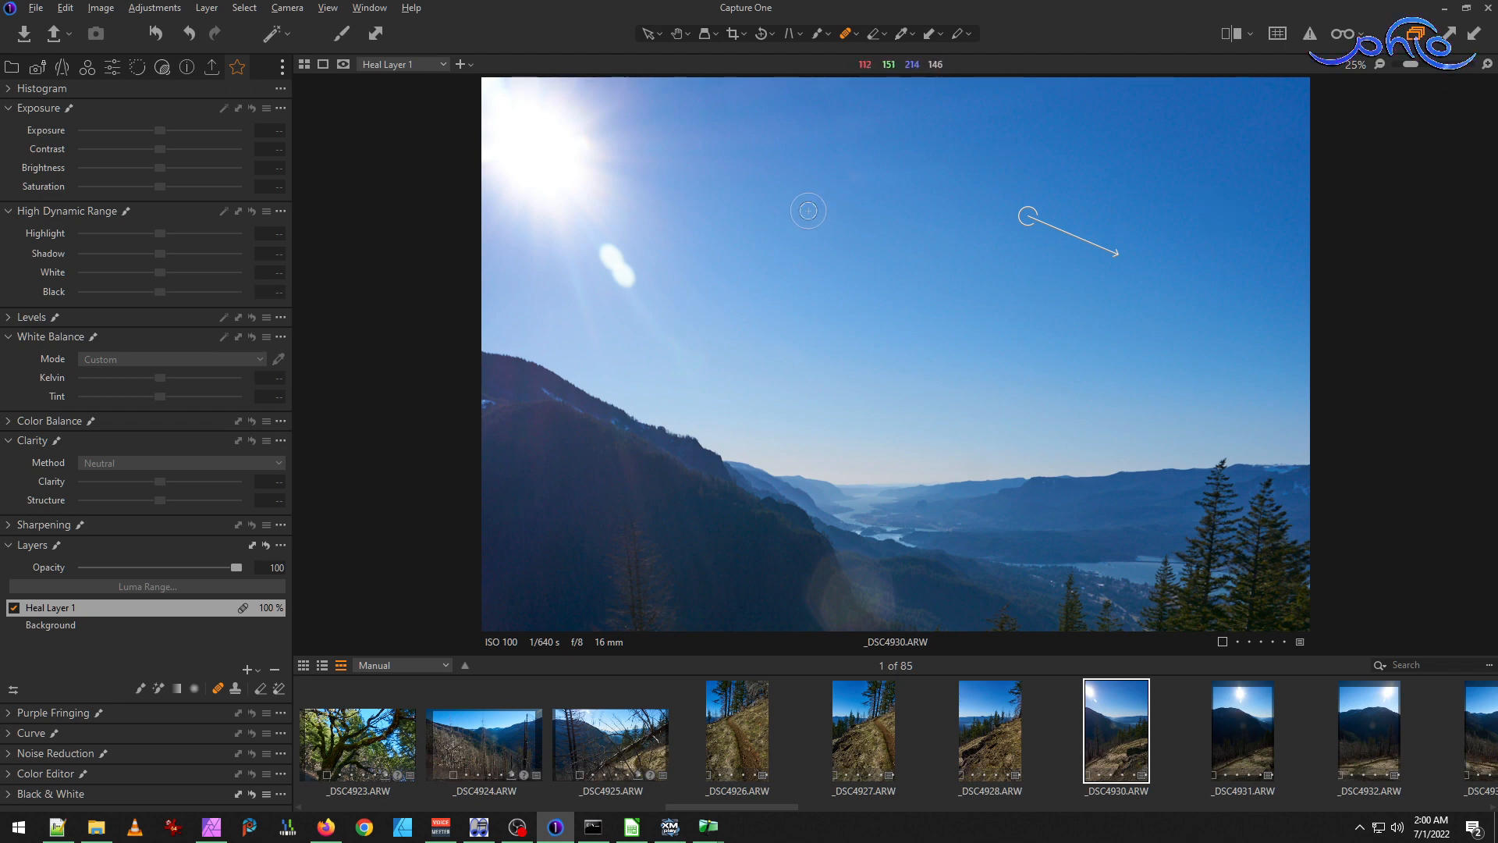
key(ctrl+0)
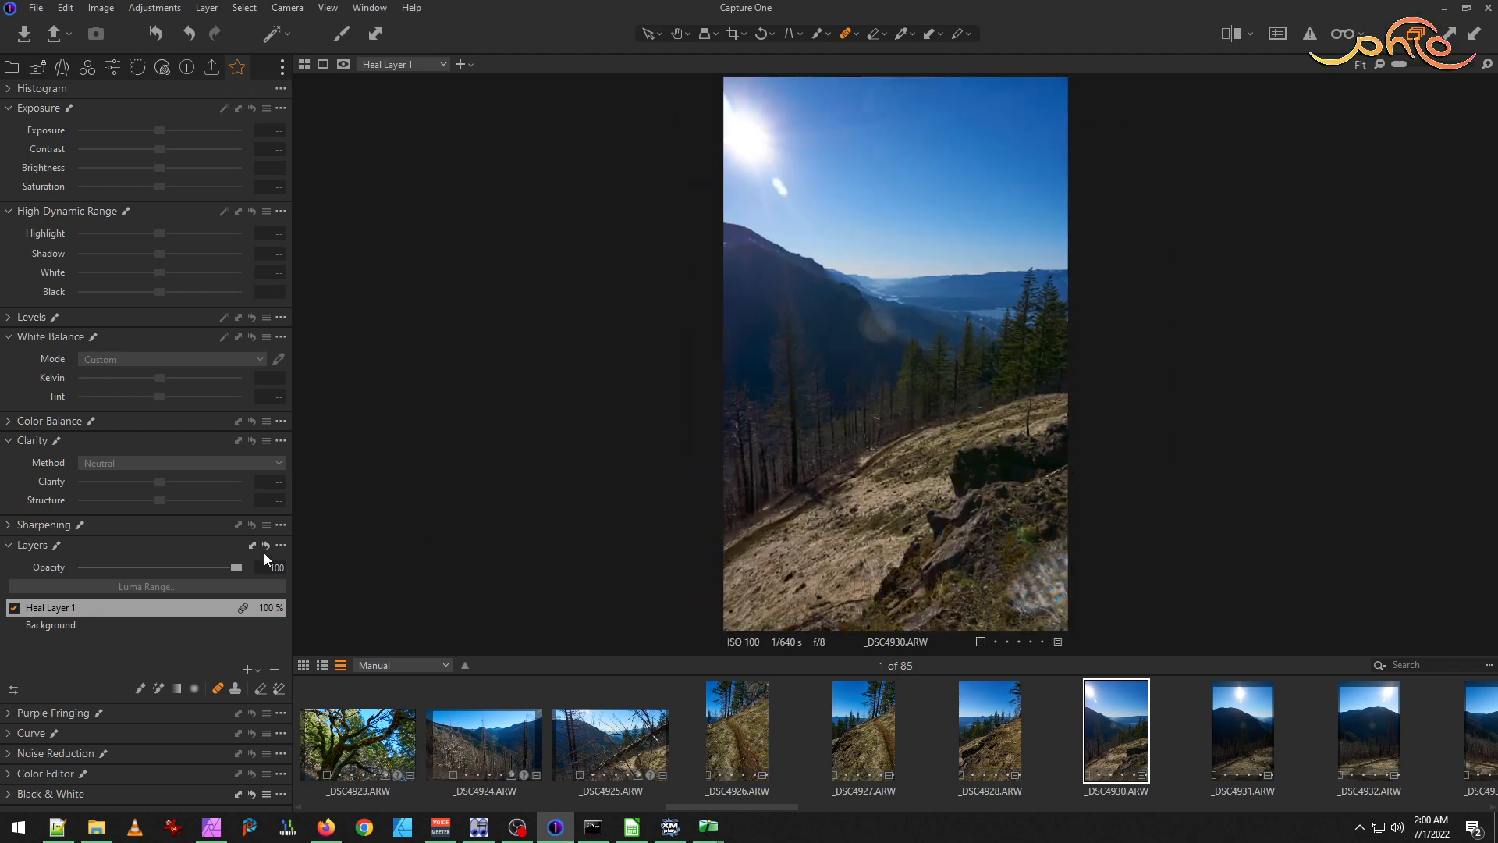
Set the Background layer of _DSC4930.ARW to 5633 Kelvin, Shadow 35, Black 14 and Clarity 27, and compare it with _DSC4928.ARW.
click(54, 625)
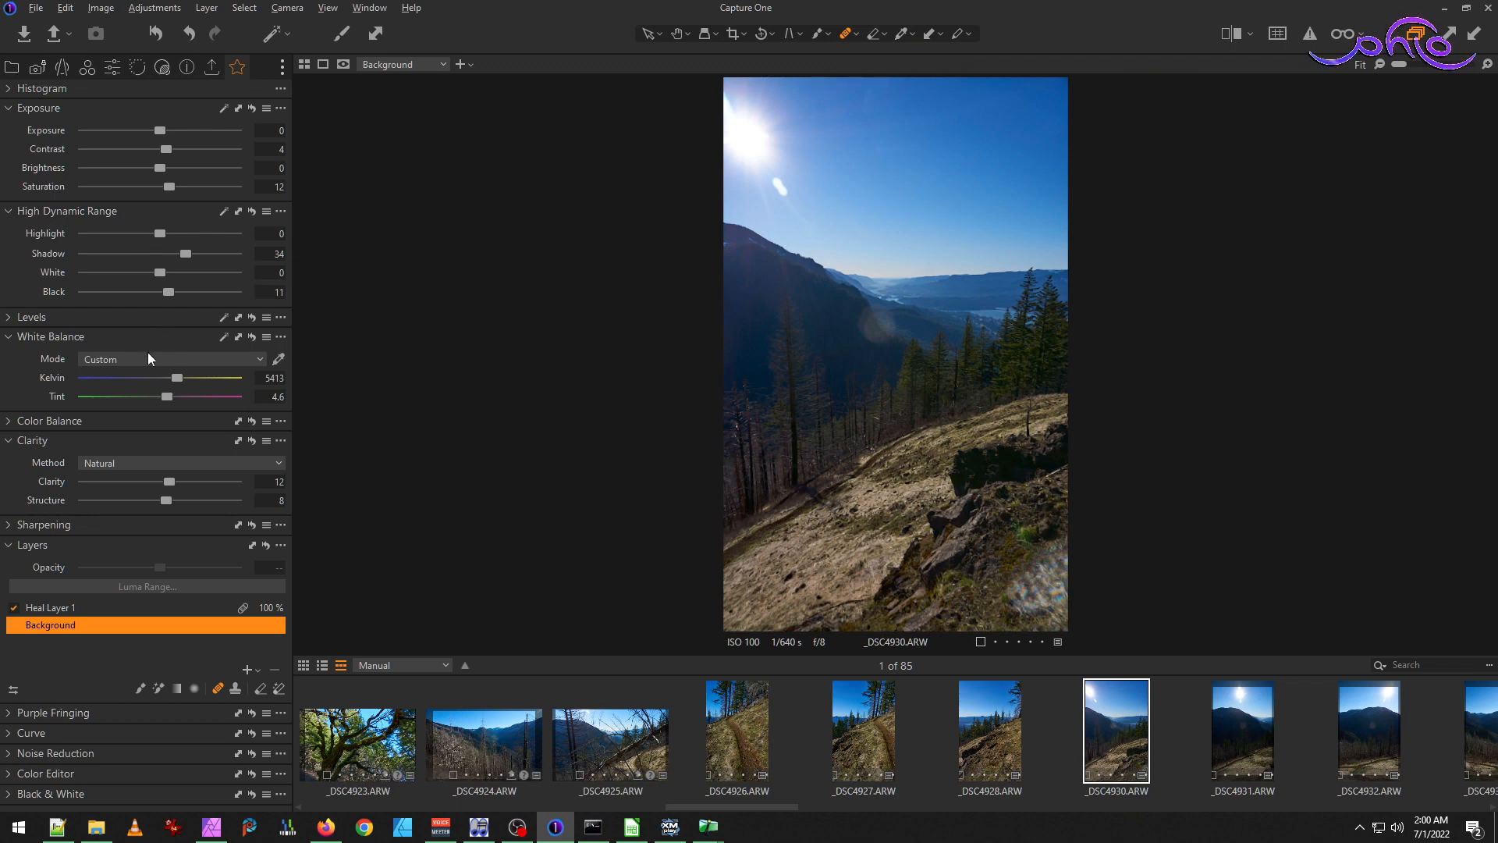
drag(178, 377, 181, 378)
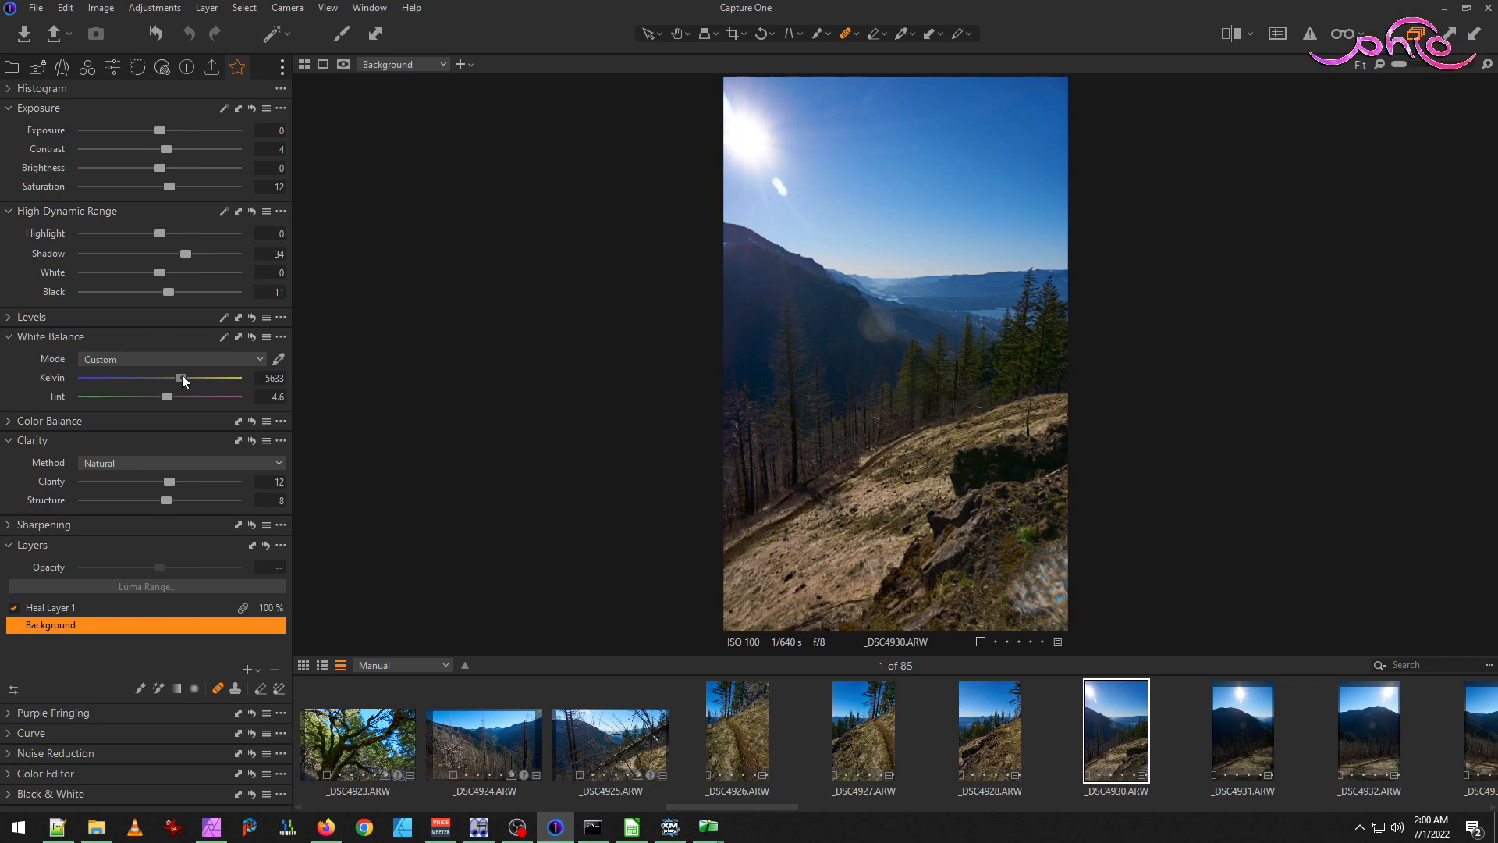
scroll(194, 254, up, 3)
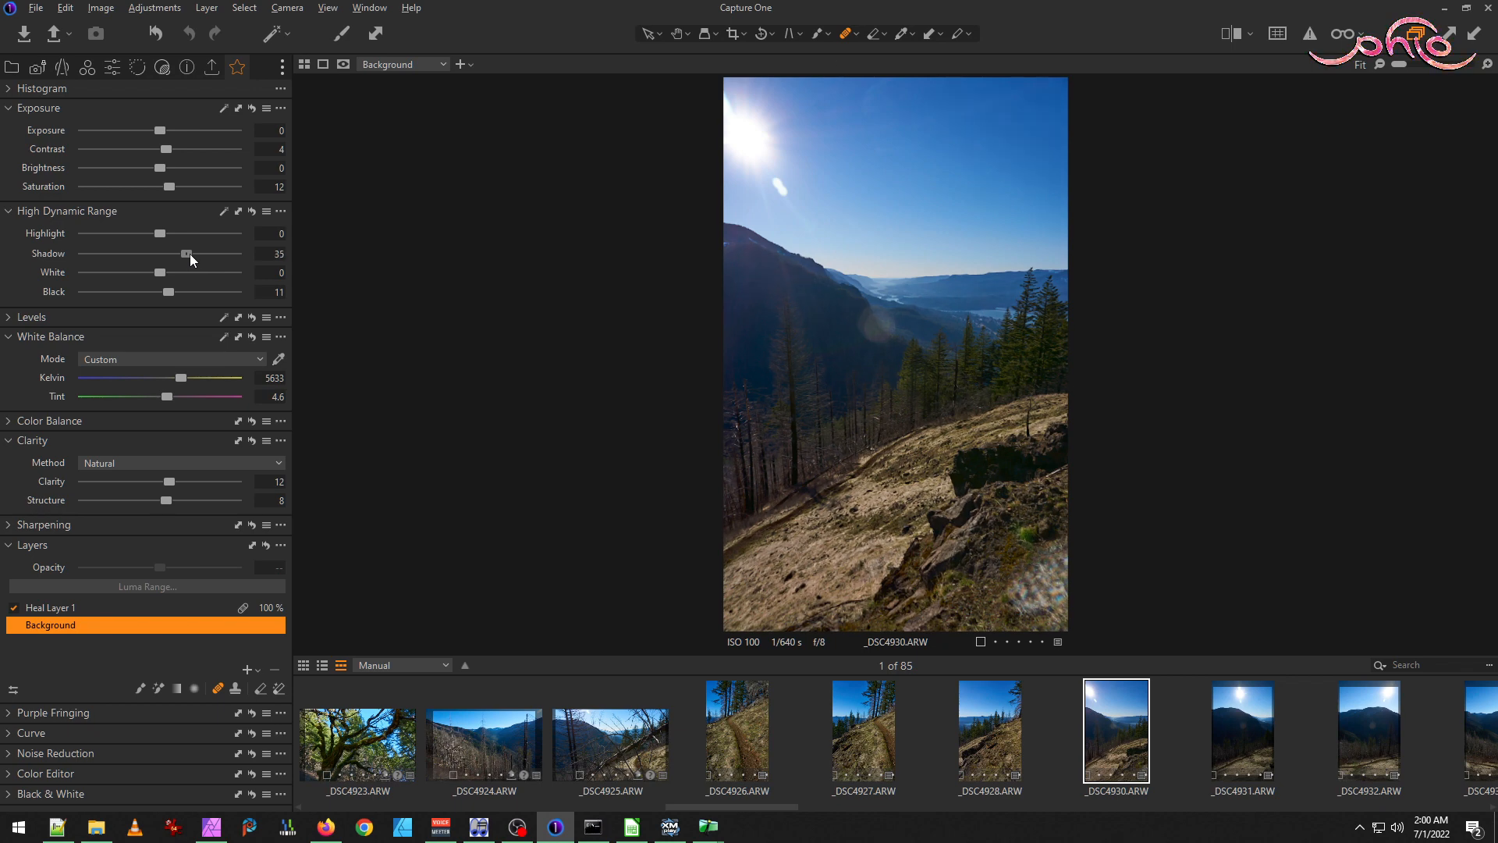
drag(170, 297, 174, 295)
drag(170, 480, 183, 471)
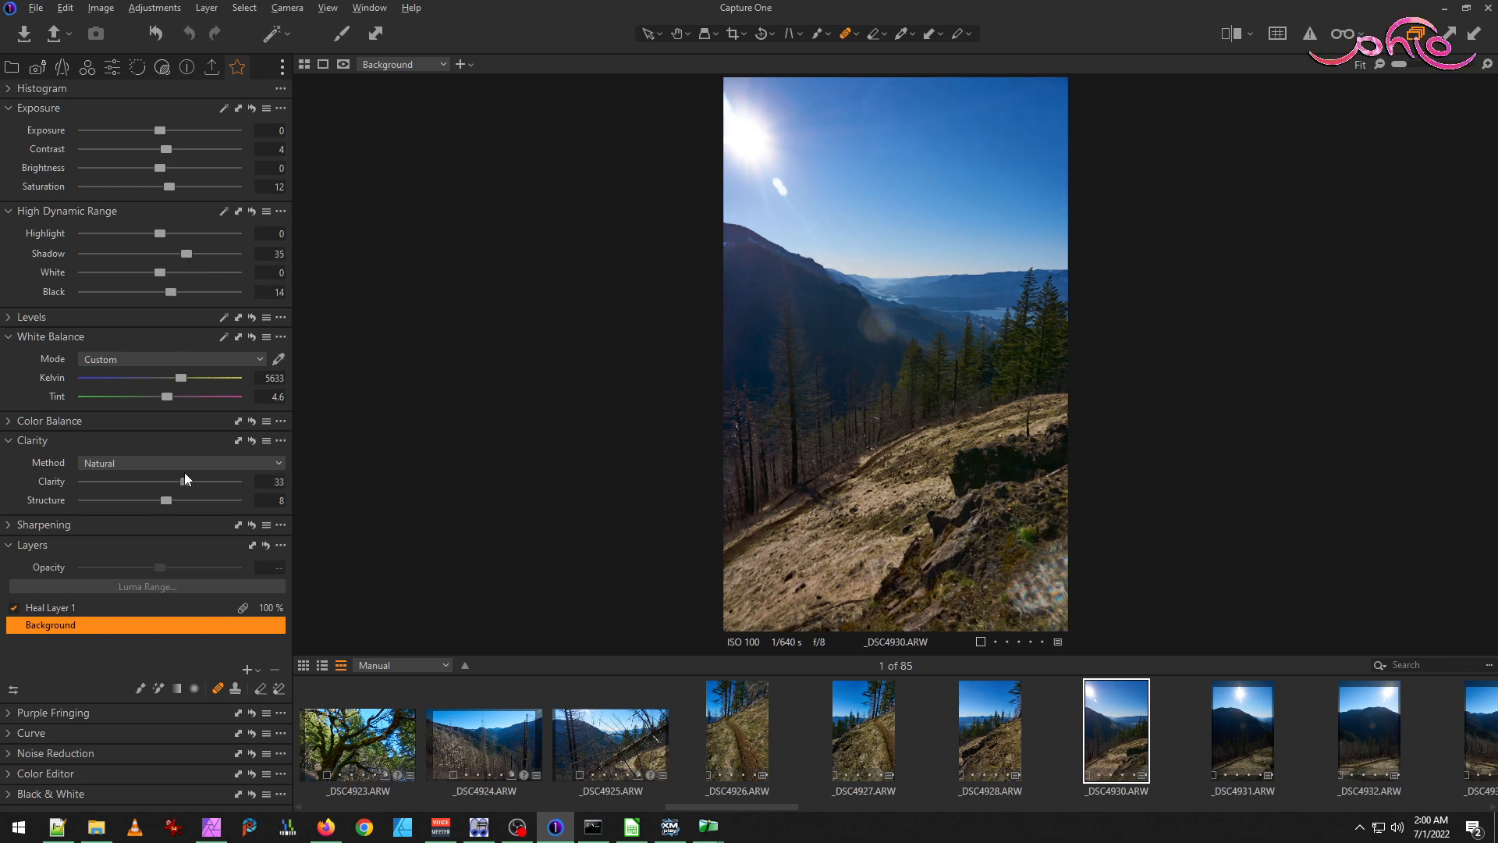
click(986, 725)
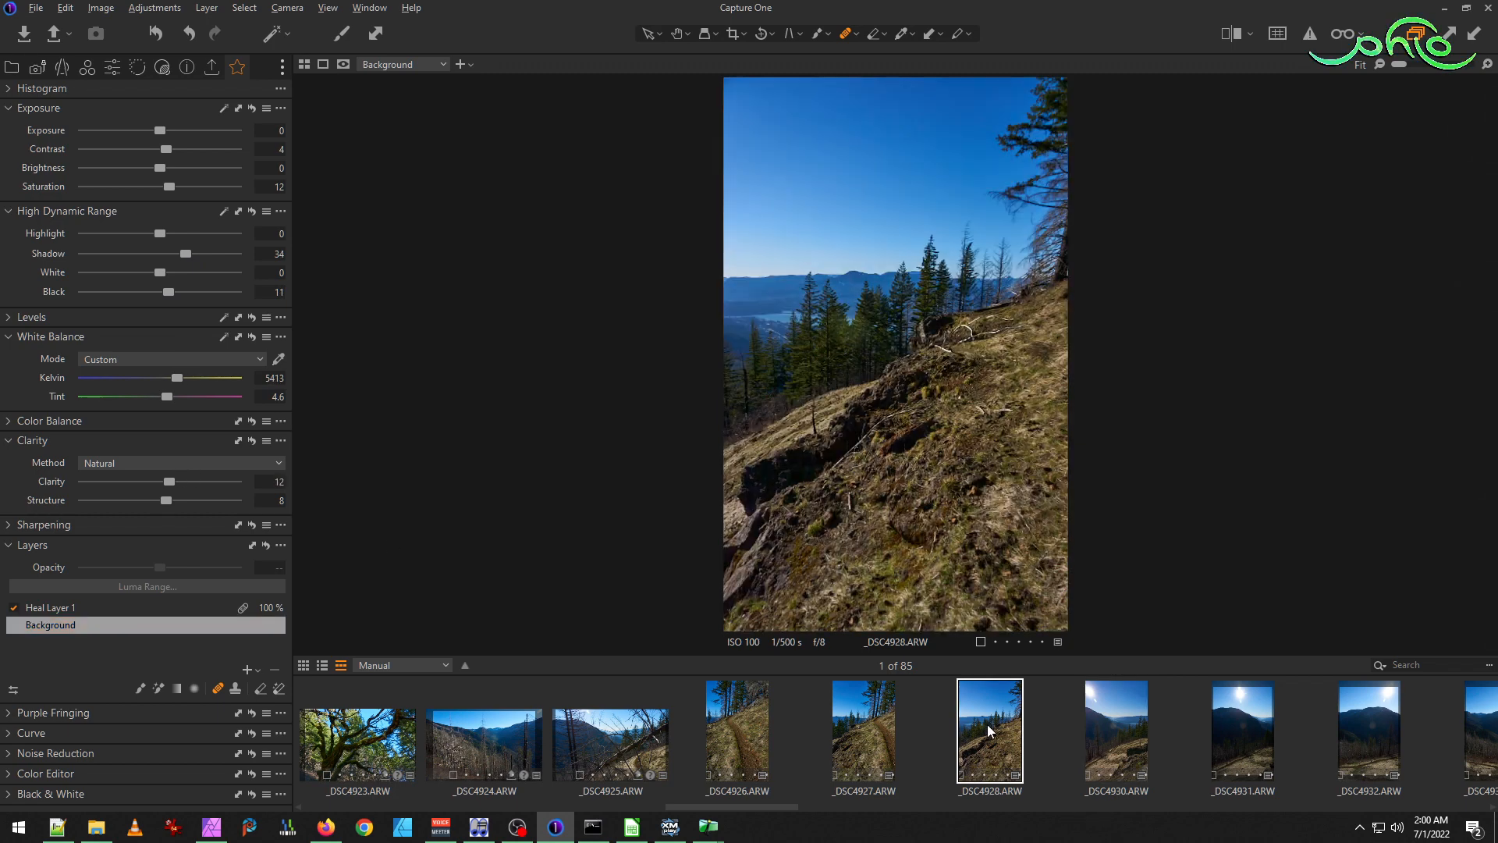
Copy the adjustments of _DSC4930.ARW, including its crop, and apply them to _DSC4931.ARW.
click(1131, 751)
ctrl+click(1220, 737)
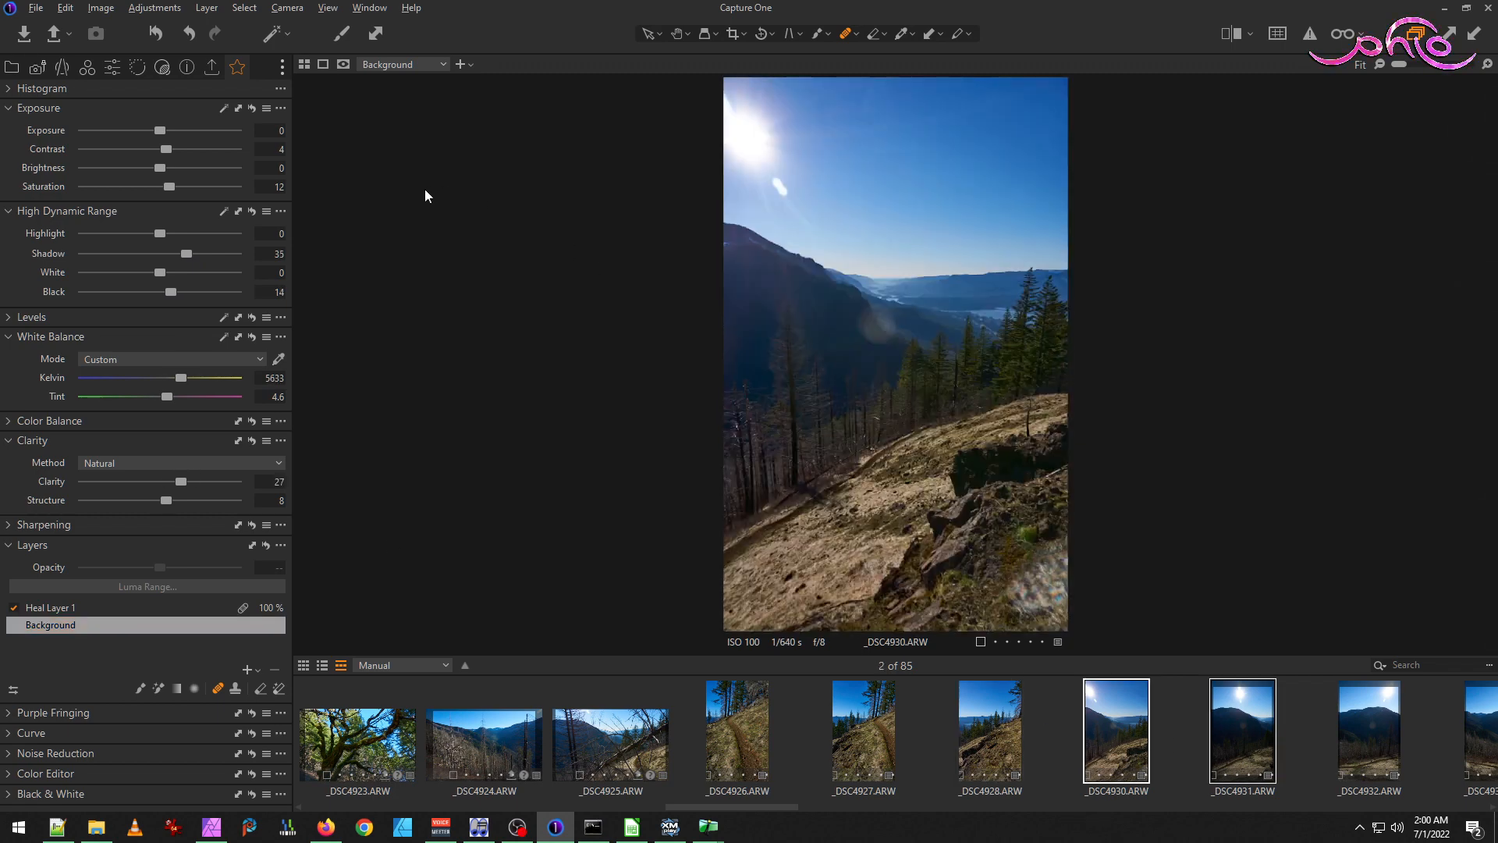
key(ctrl+shift+c)
scroll(640, 468, down, 5)
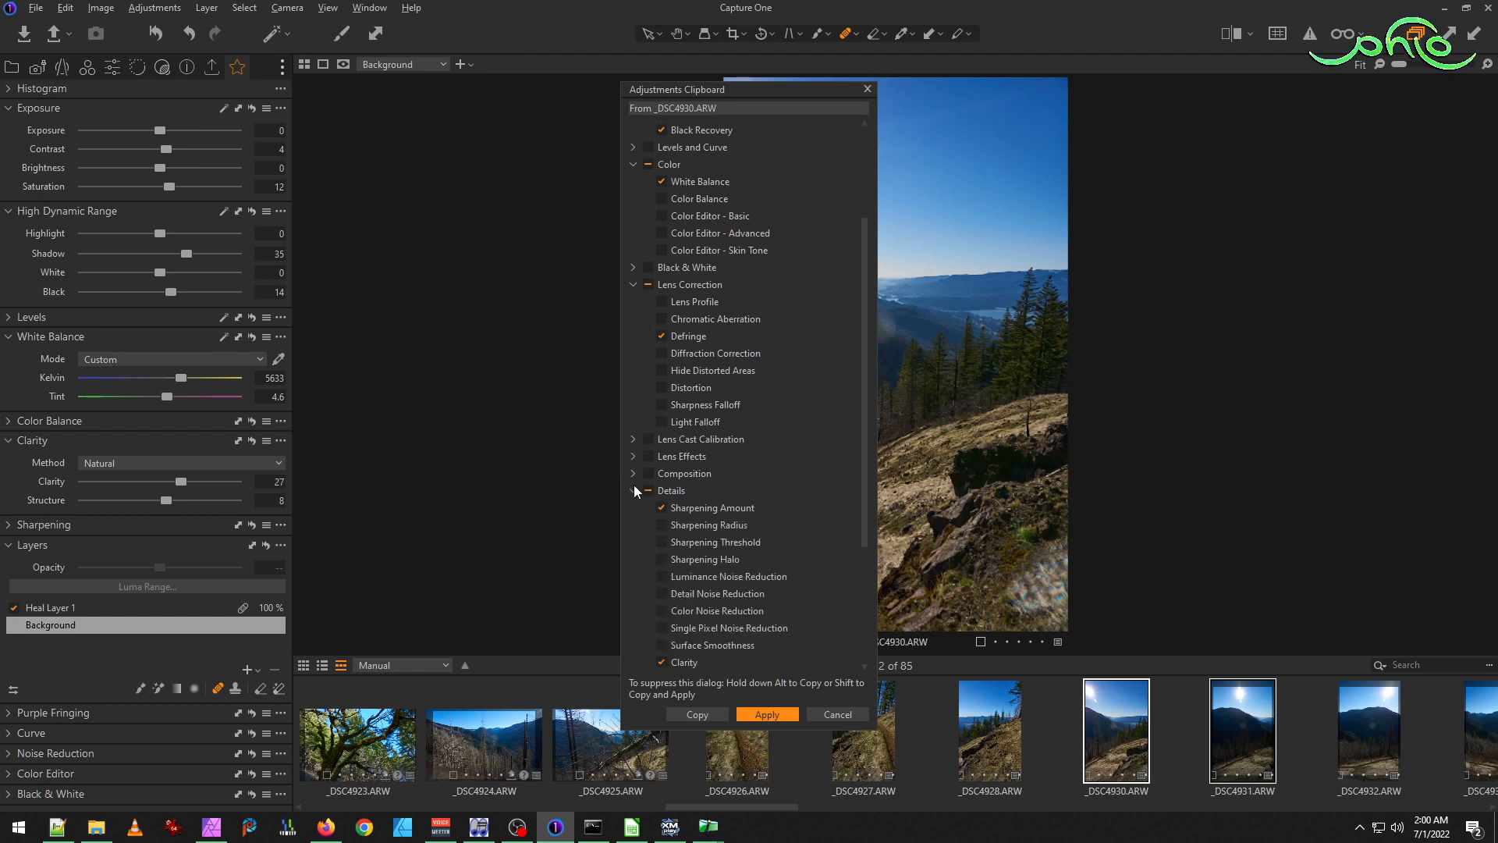
click(634, 436)
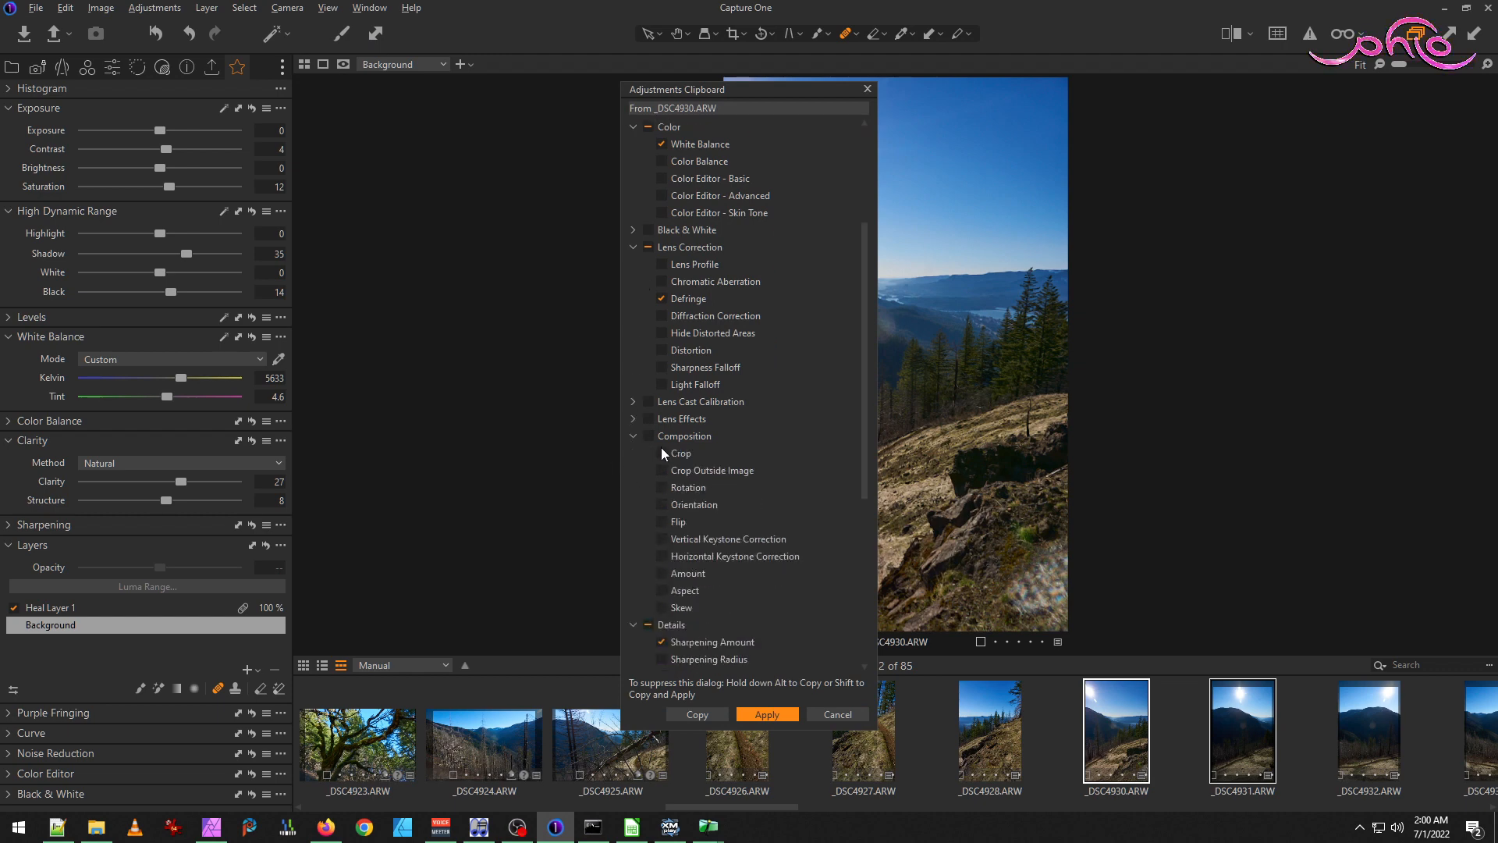
click(773, 715)
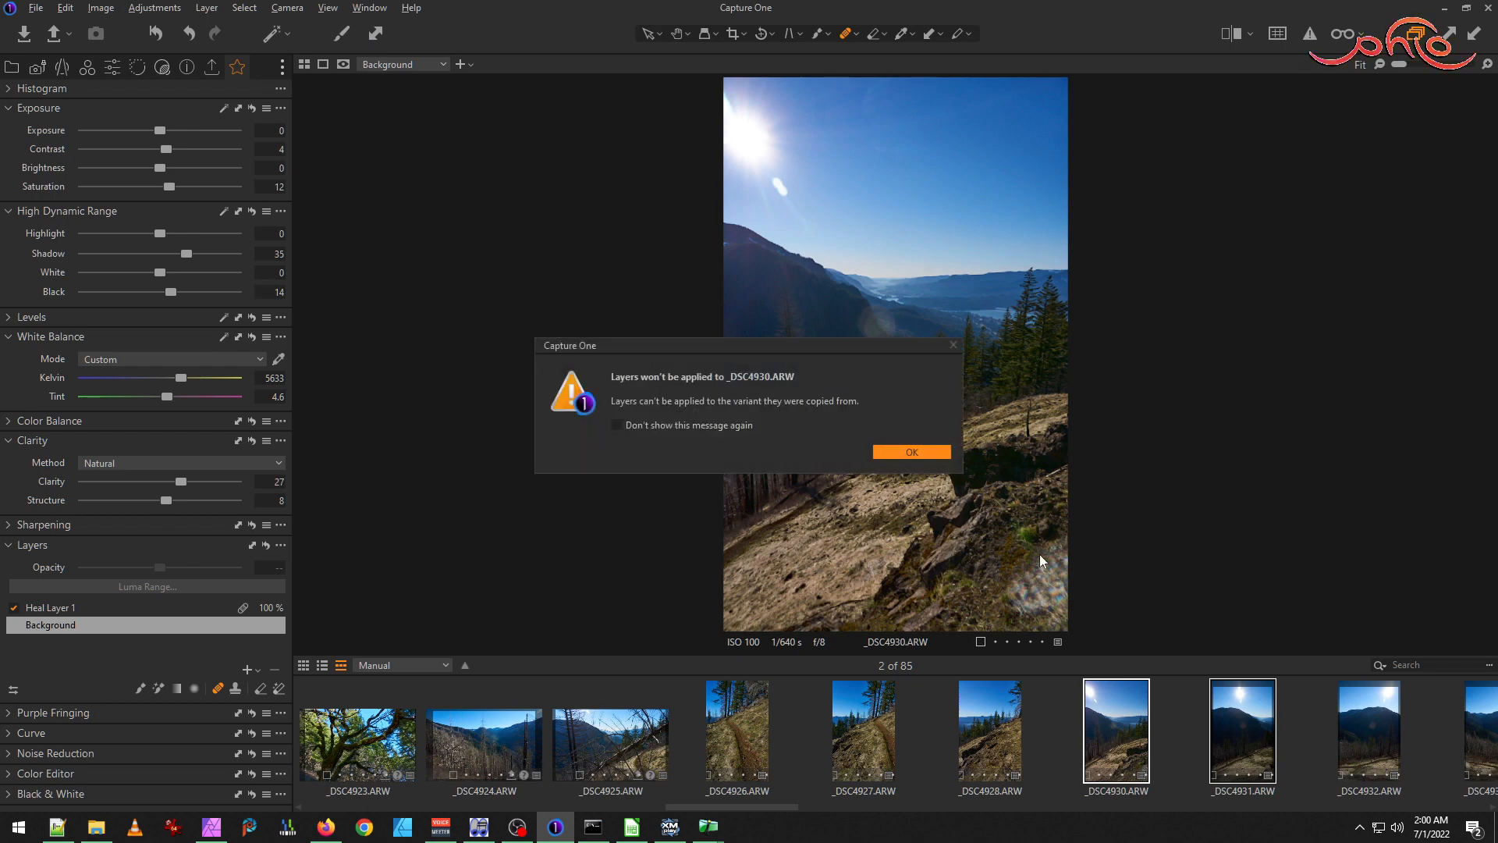
click(926, 453)
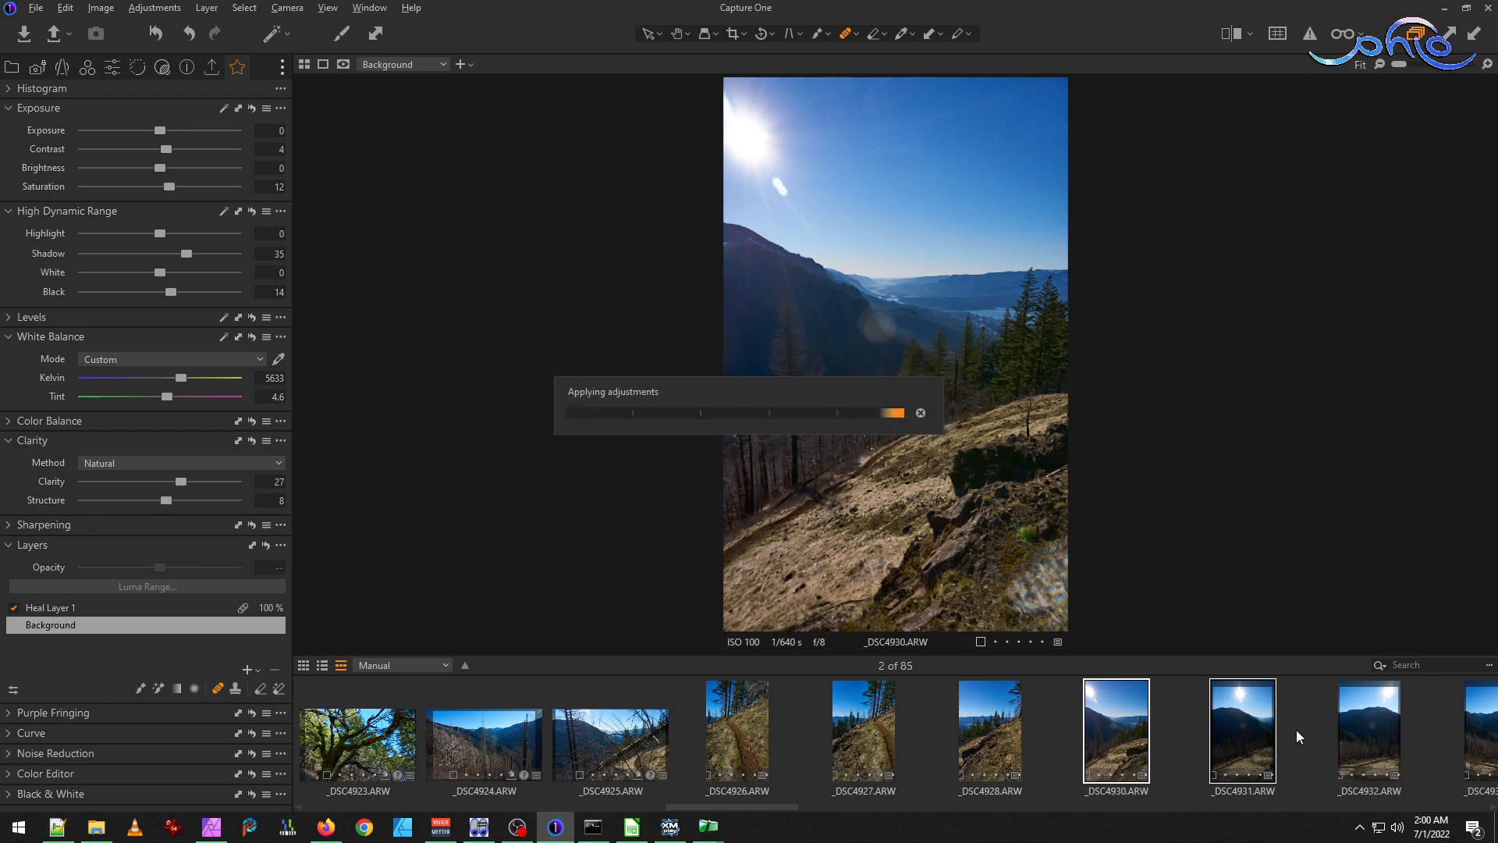
Delete the copied Heal Layer 1 from _DSC4931.ARW.
click(1243, 709)
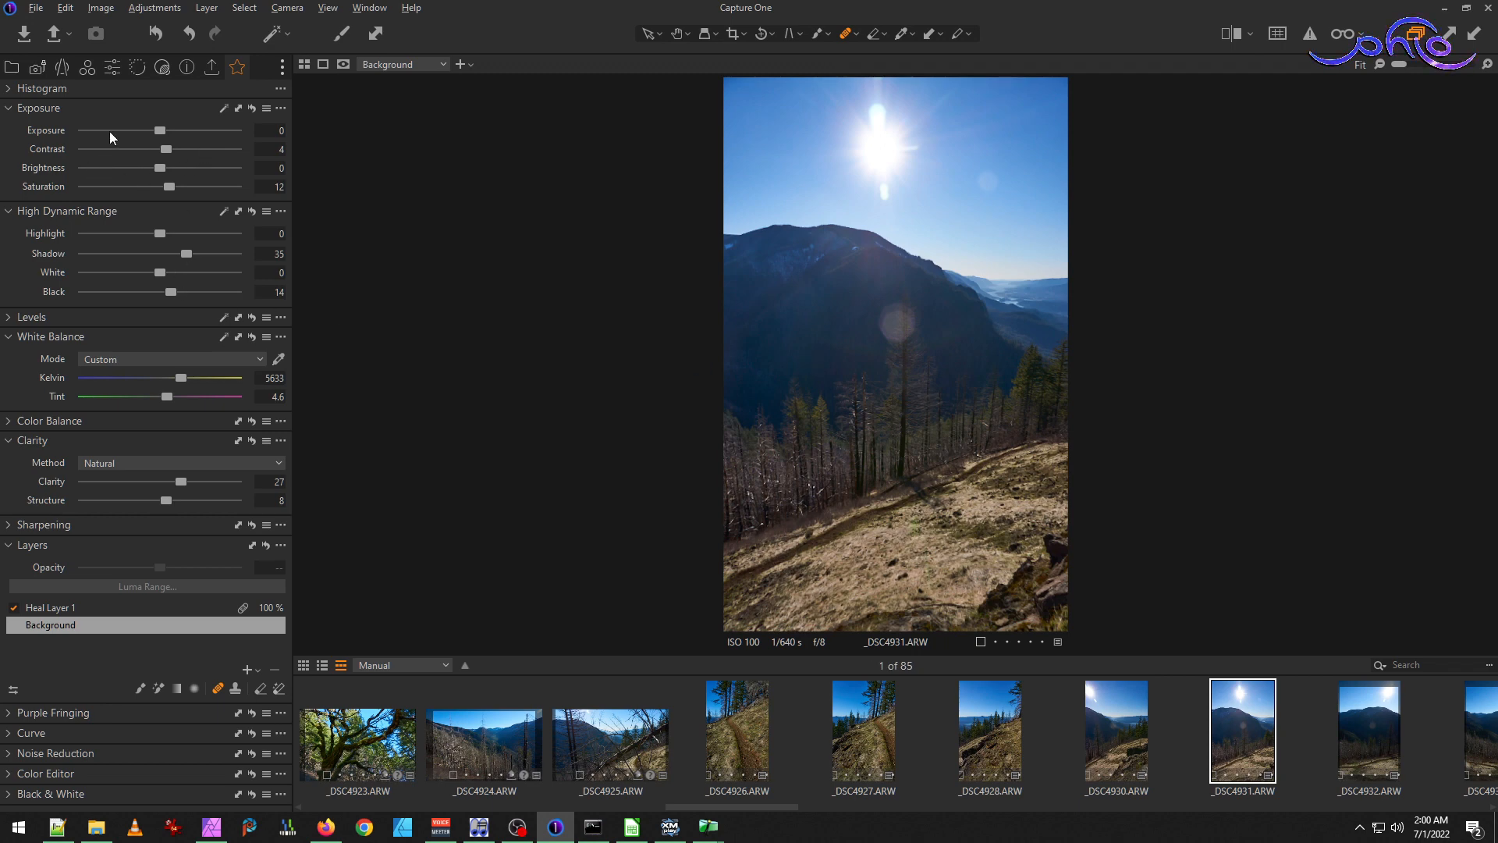
click(63, 608)
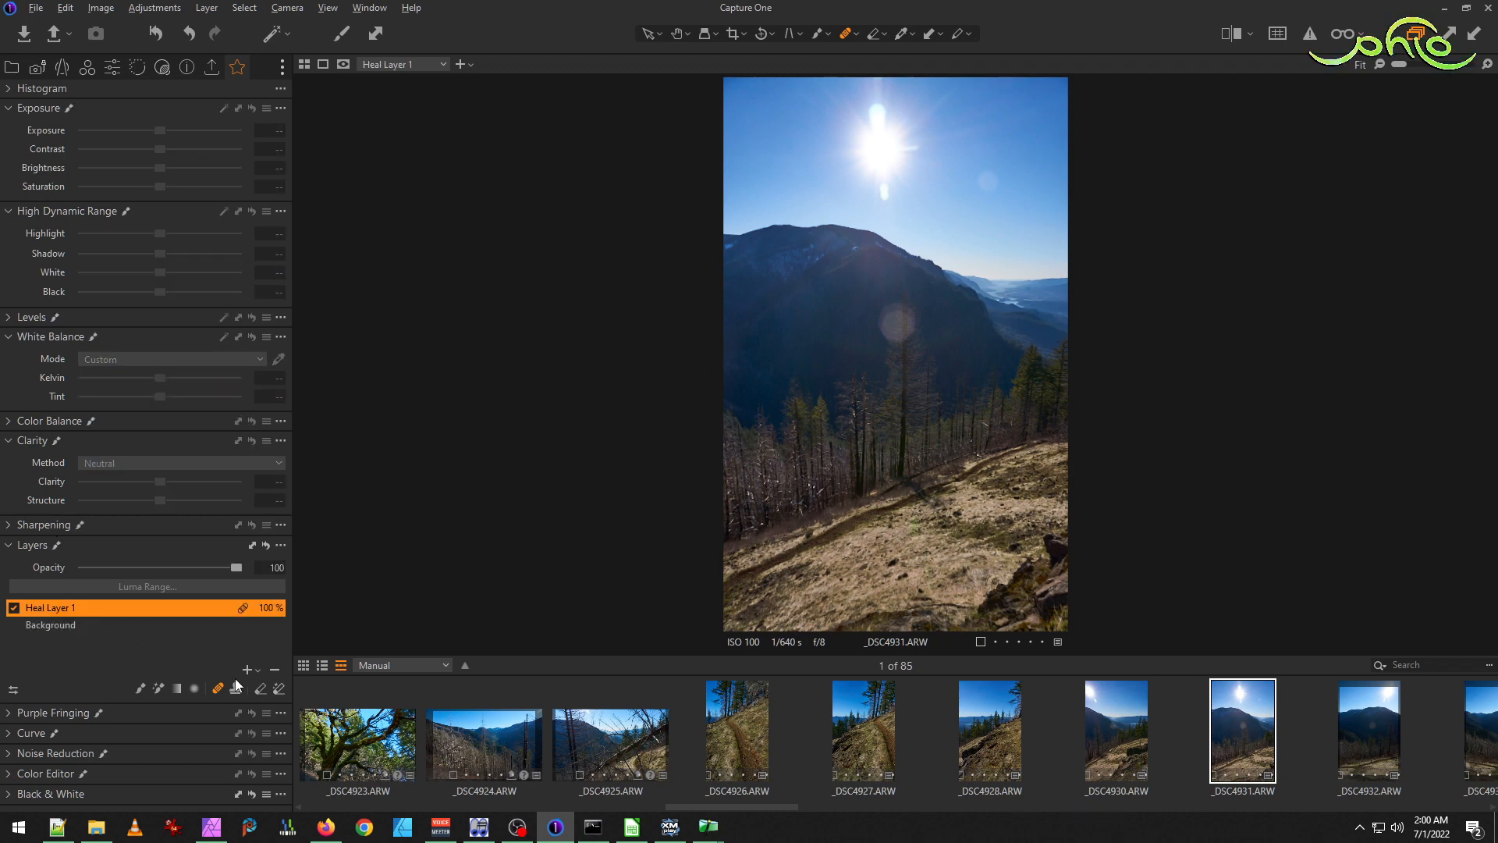
click(275, 669)
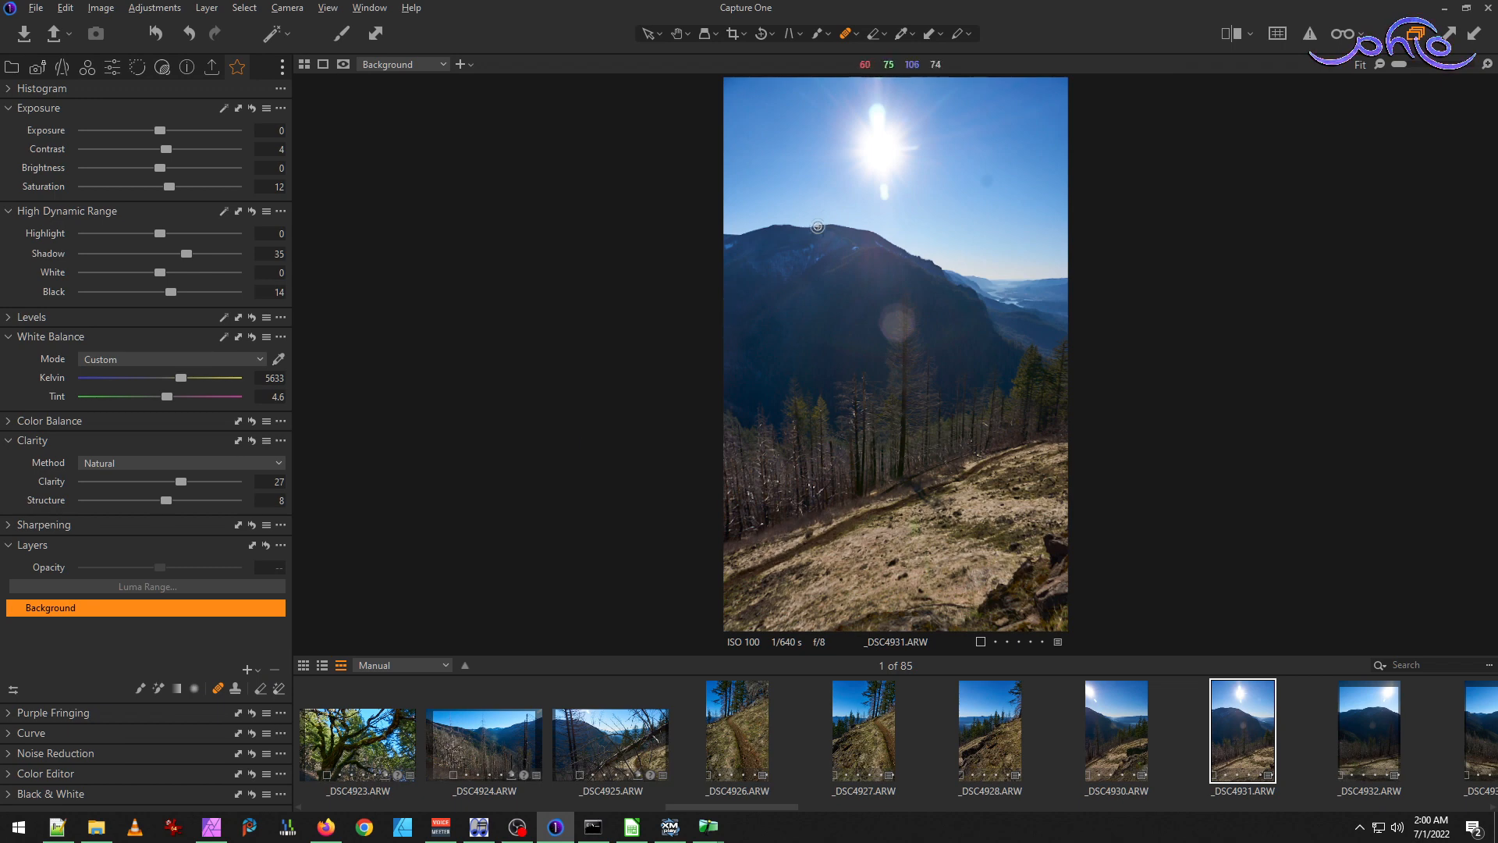
Heal the dust spot in the sky of _DSC4931.ARW, using a source area slightly below and to the right of it.
scroll(1035, 142, up, 3)
mouse_move(1171, 284)
mouse_down()
mouse_move(1202, 264)
mouse_move(1194, 295)
mouse_up()
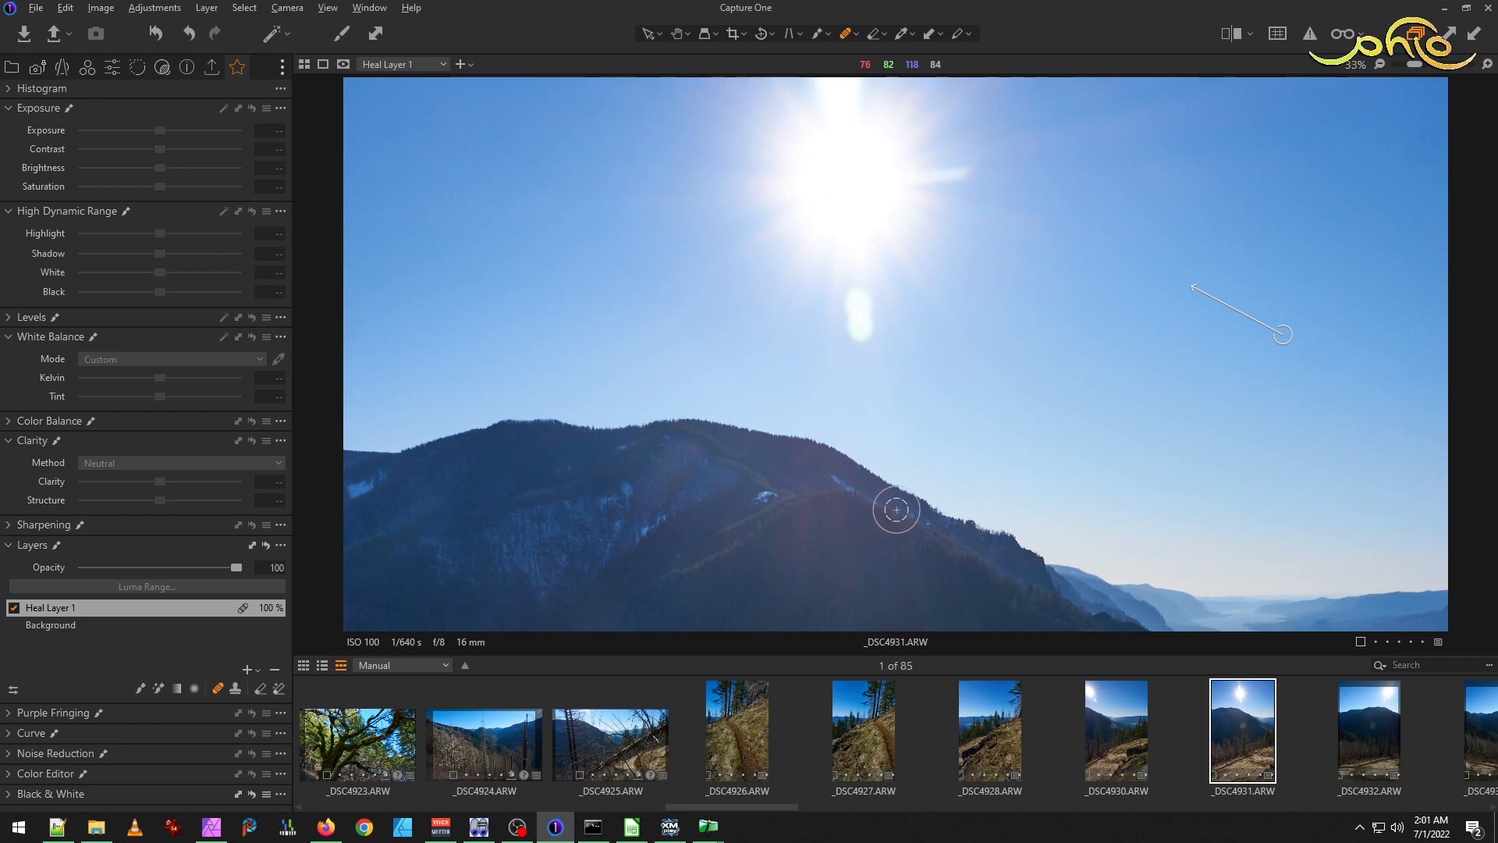
scroll(1194, 331, down, 2)
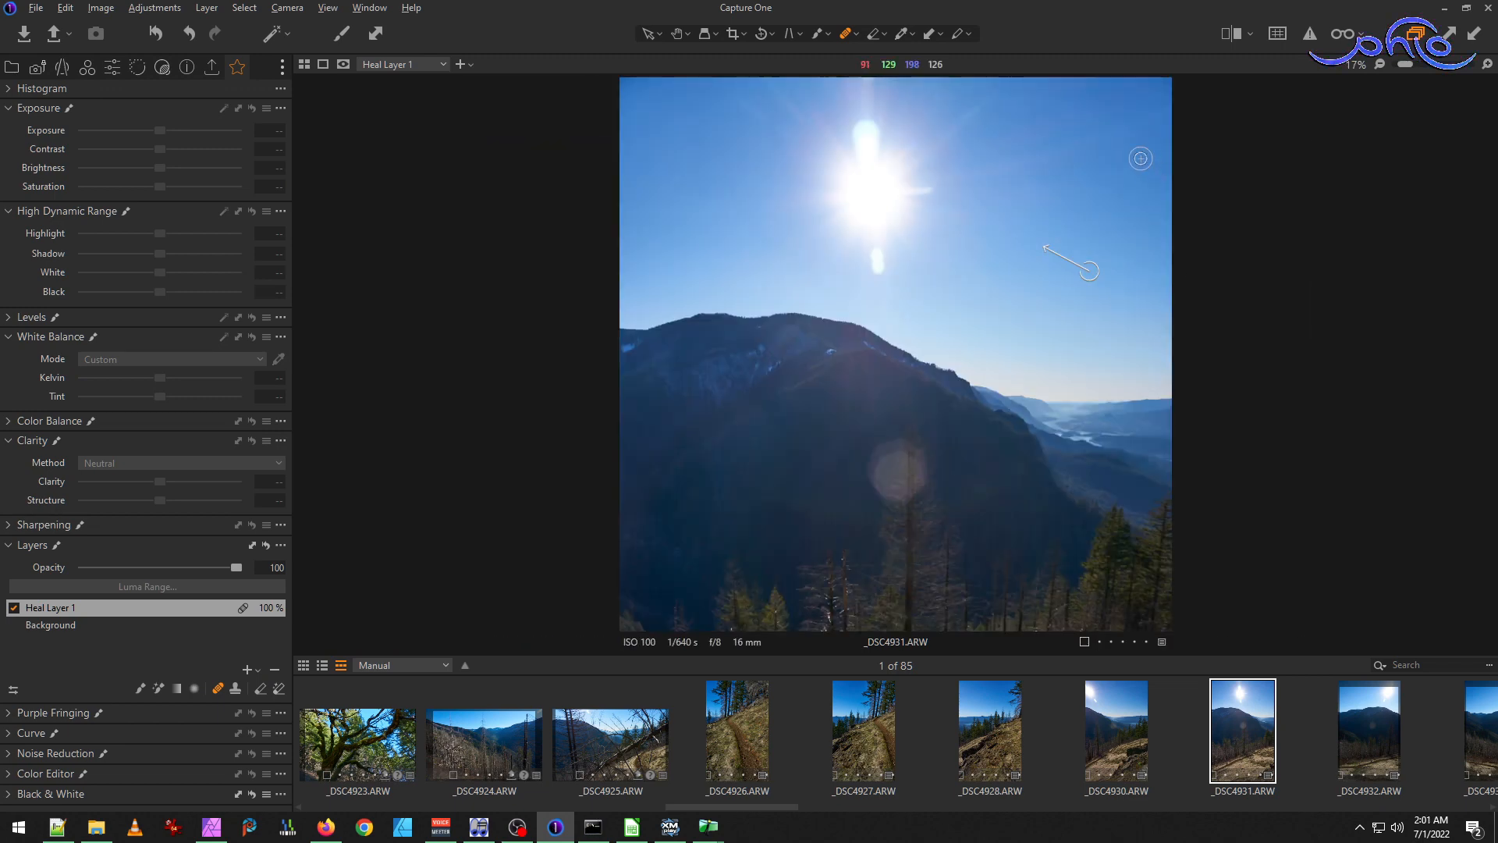
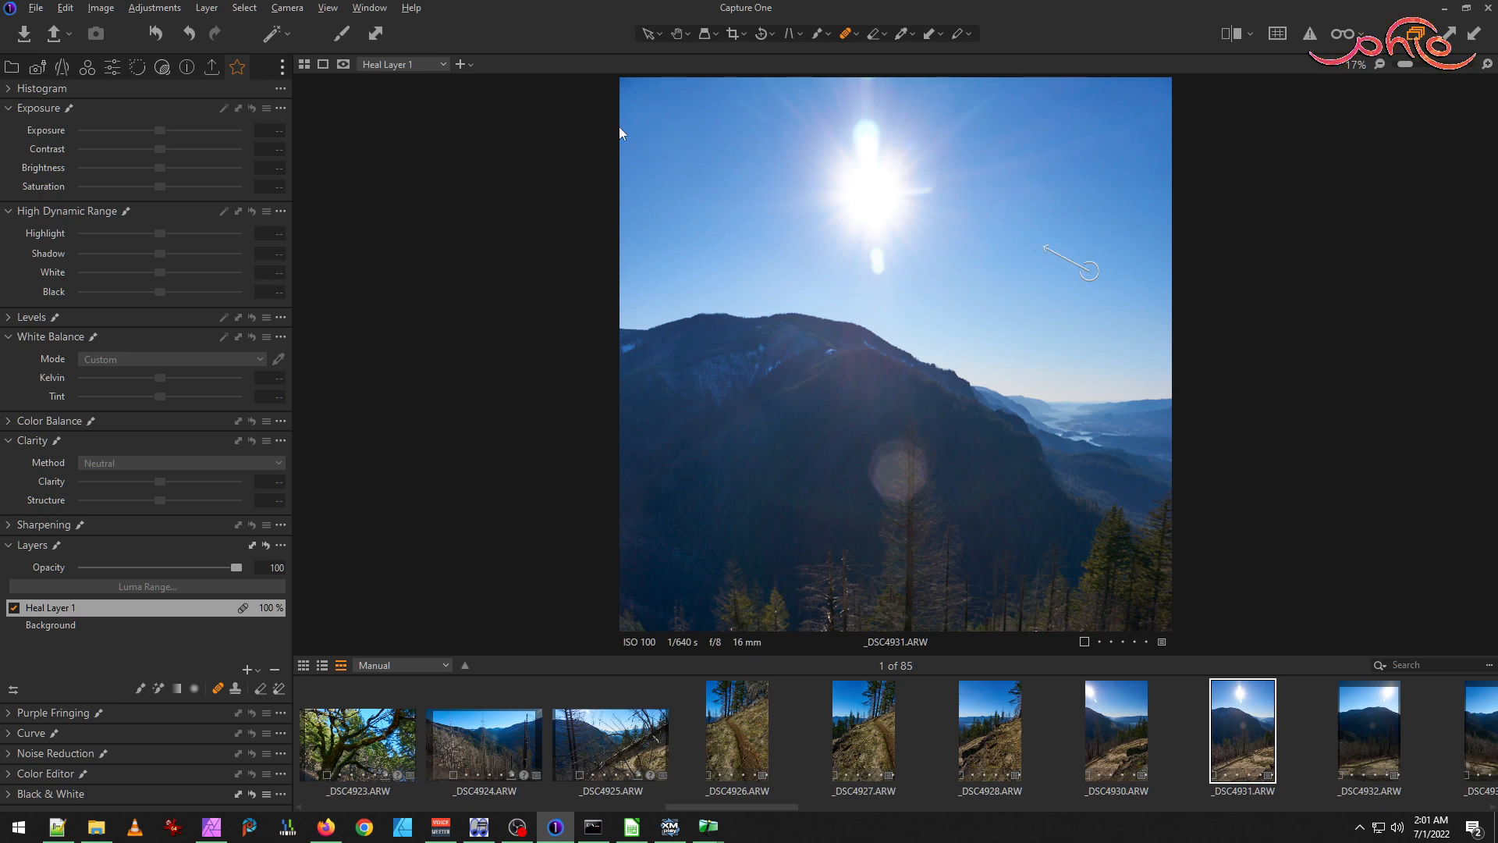
key(ctrl+0)
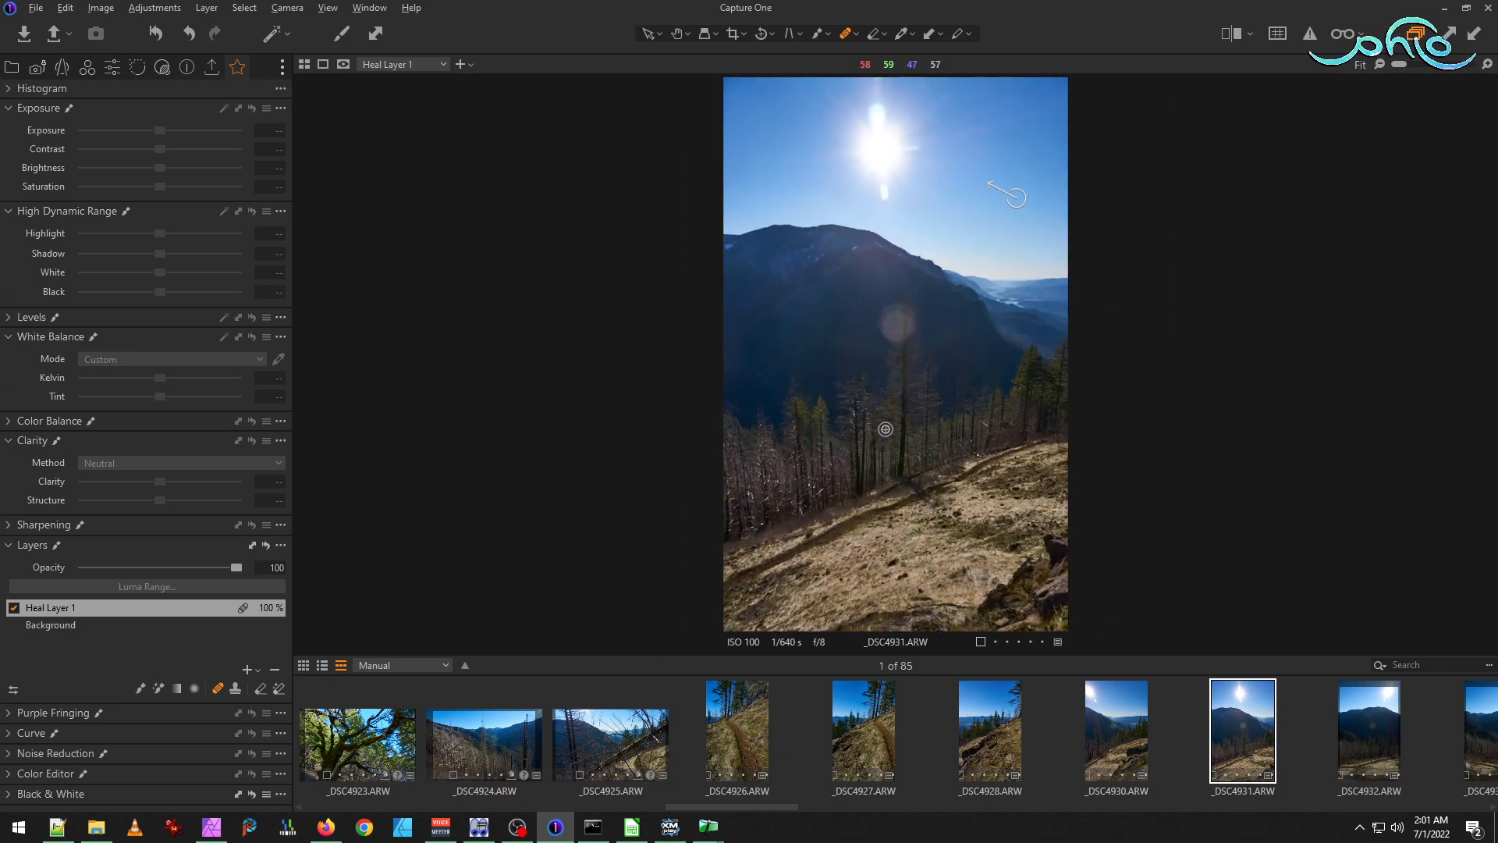
Set the white balance of _DSC4931.ARW's Background layer to 5589 Kelvin and Tint 6.2, and inspect the mountain and hillside up close.
click(219, 72)
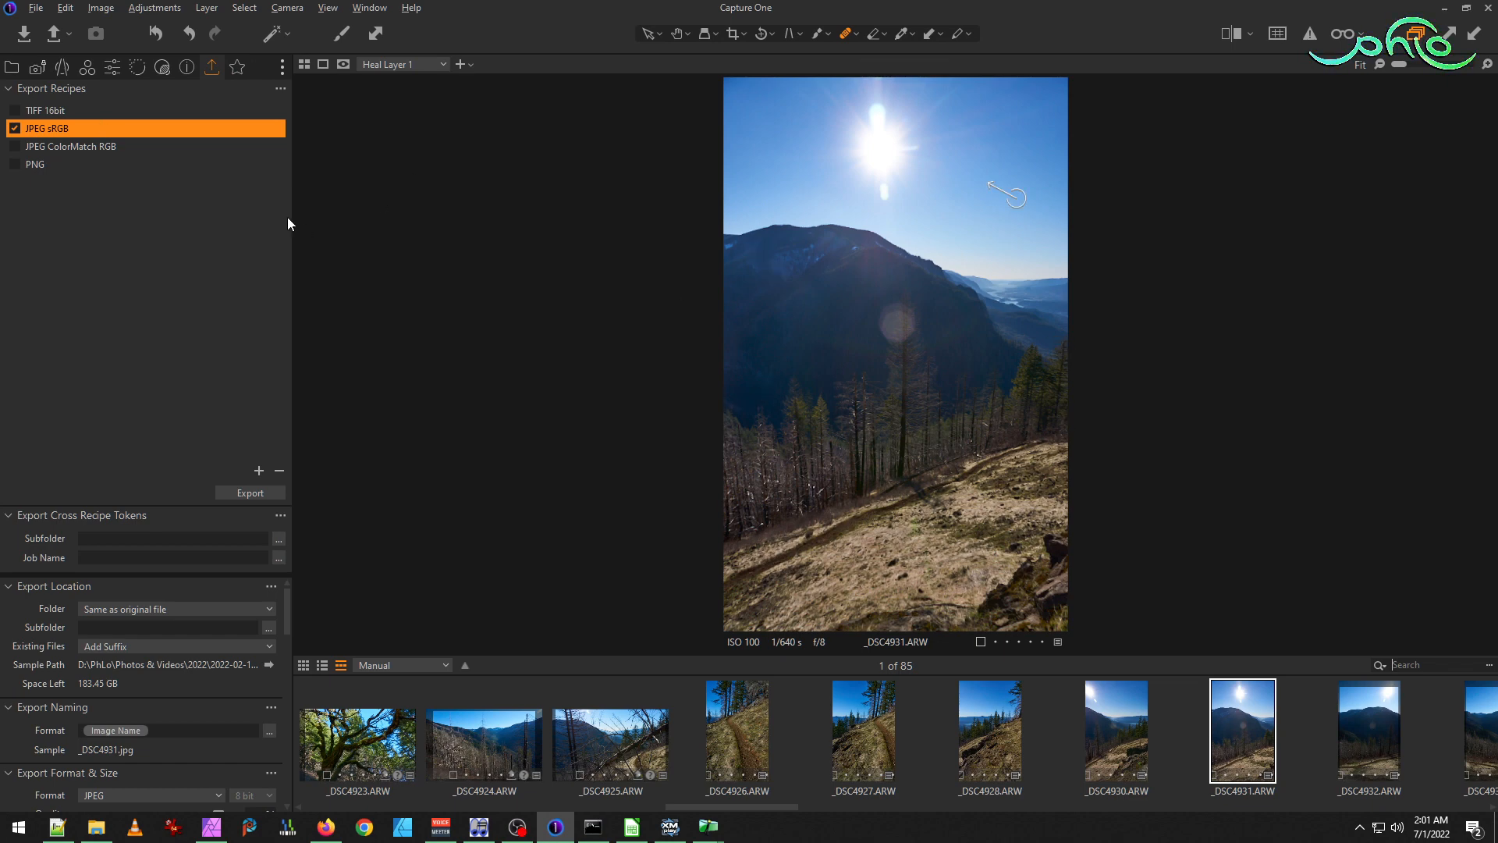
click(234, 69)
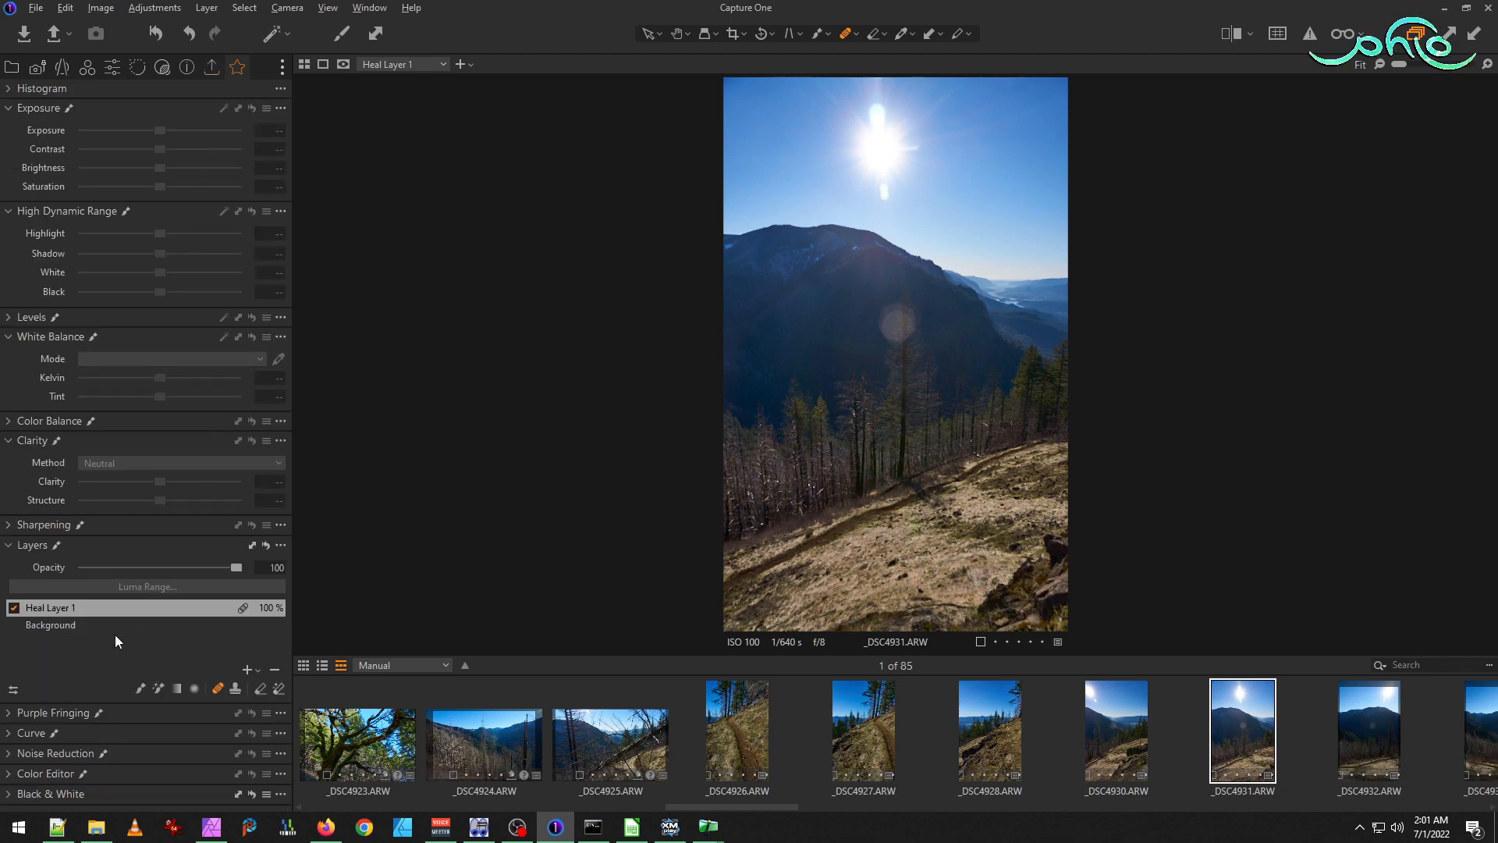
click(55, 626)
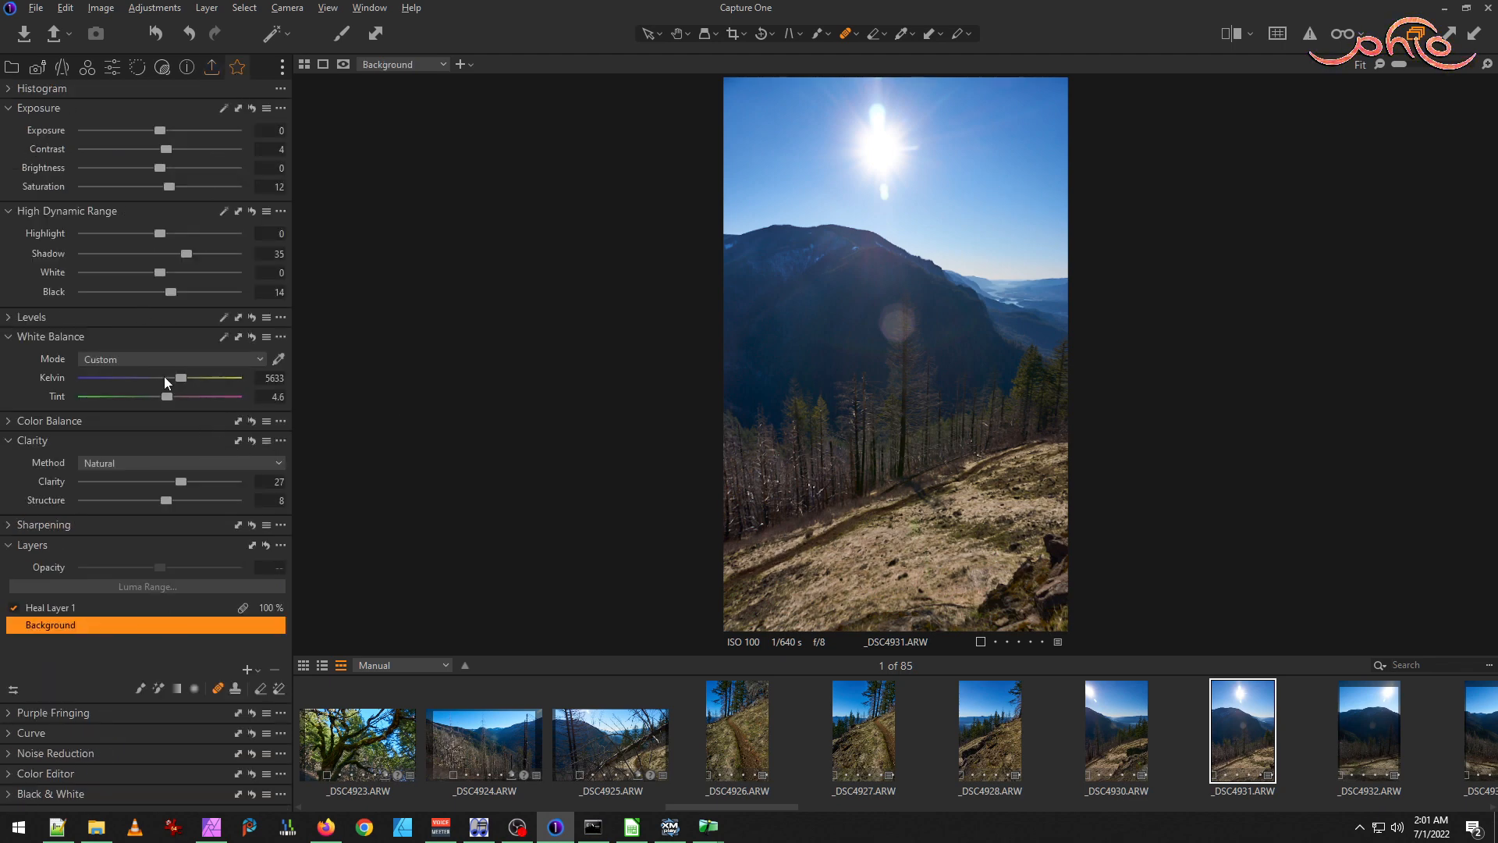
drag(181, 377, 185, 378)
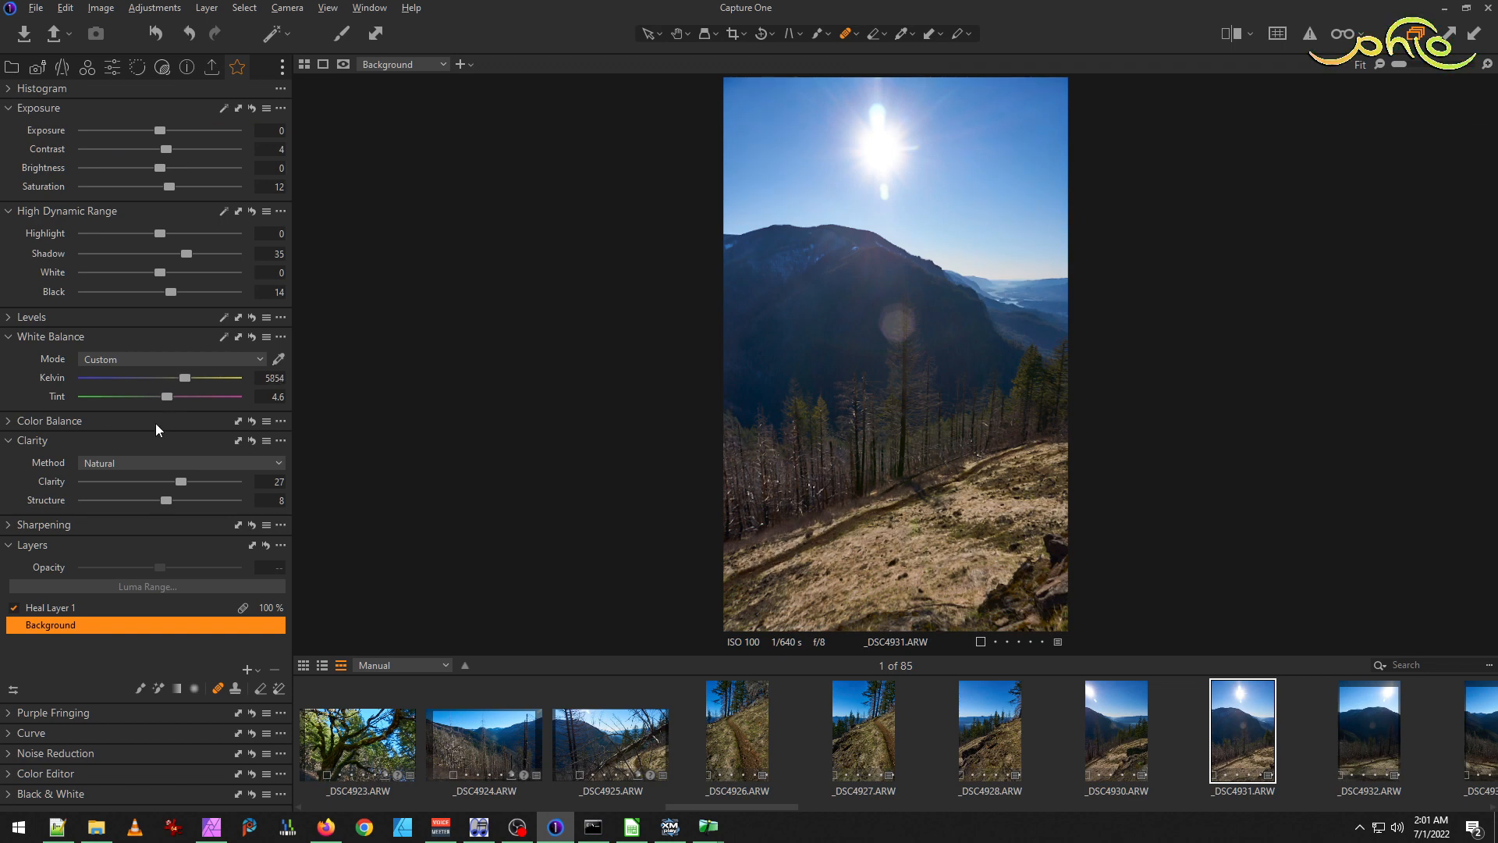
drag(167, 396, 170, 397)
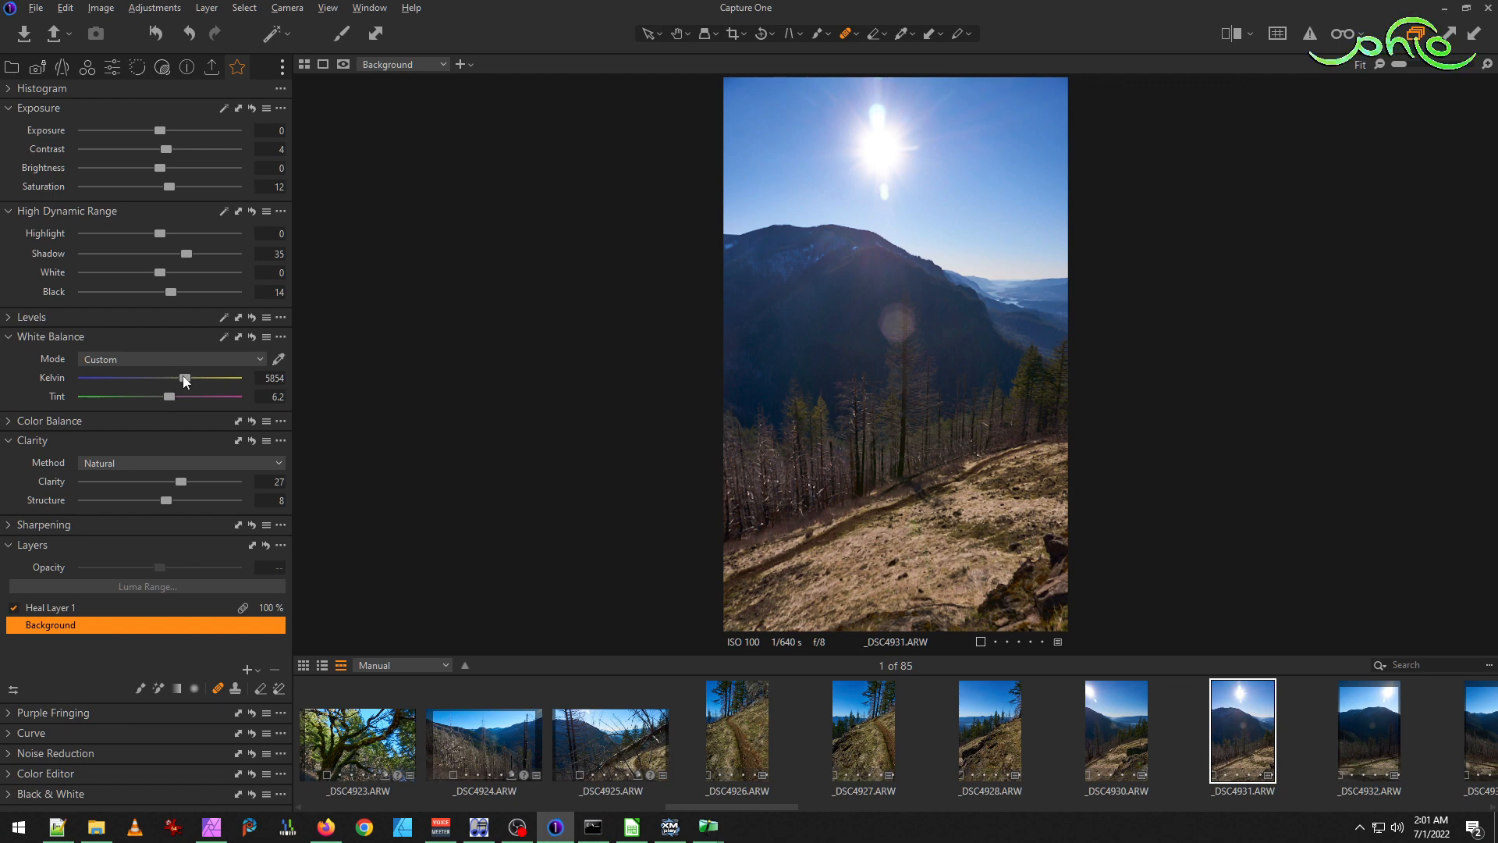
drag(183, 376, 181, 376)
scroll(874, 282, up, 2)
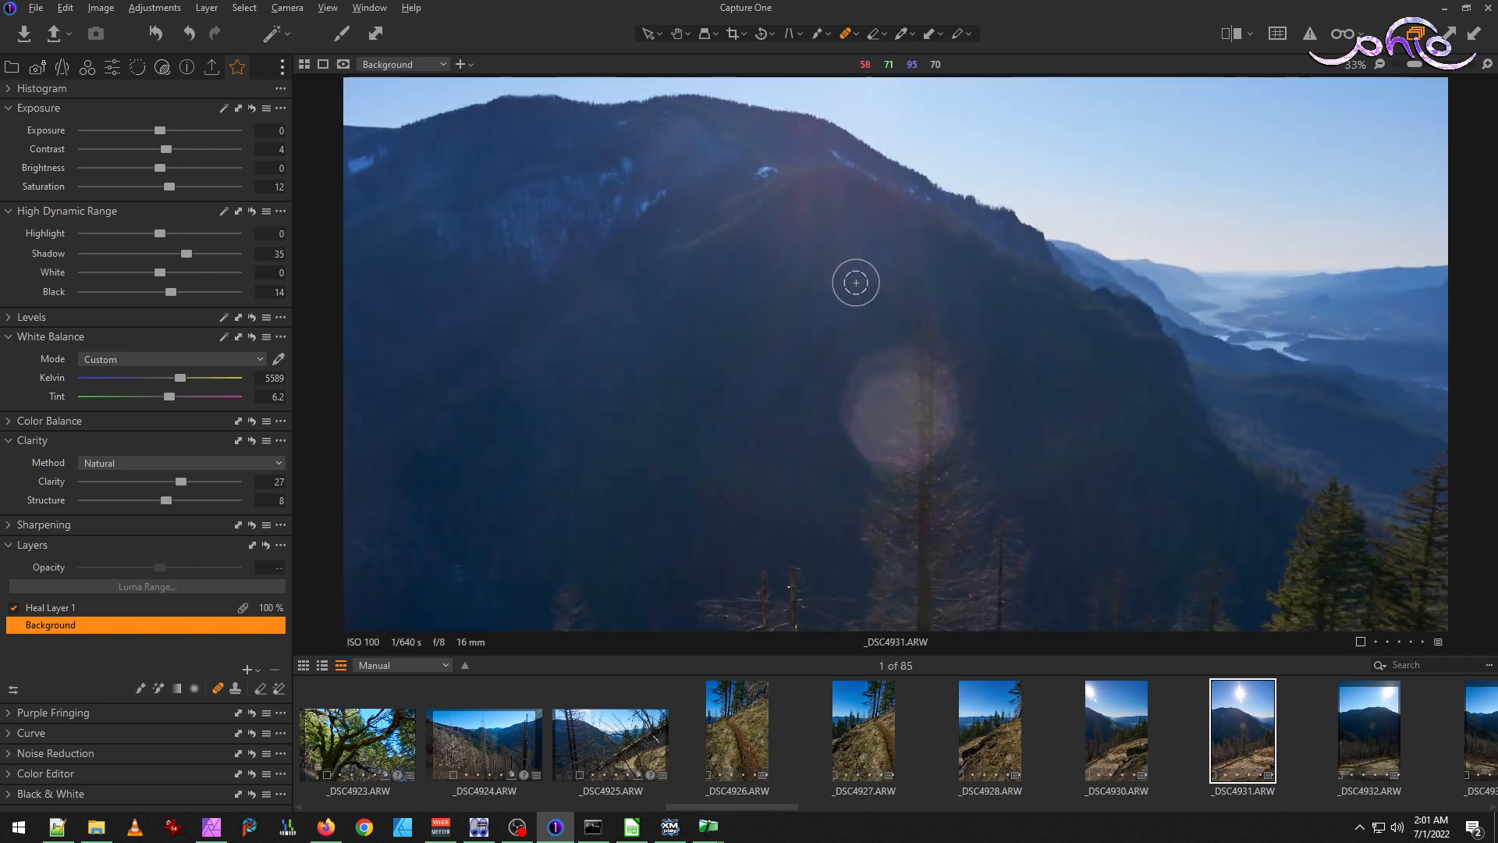
scroll(869, 285, down, 2)
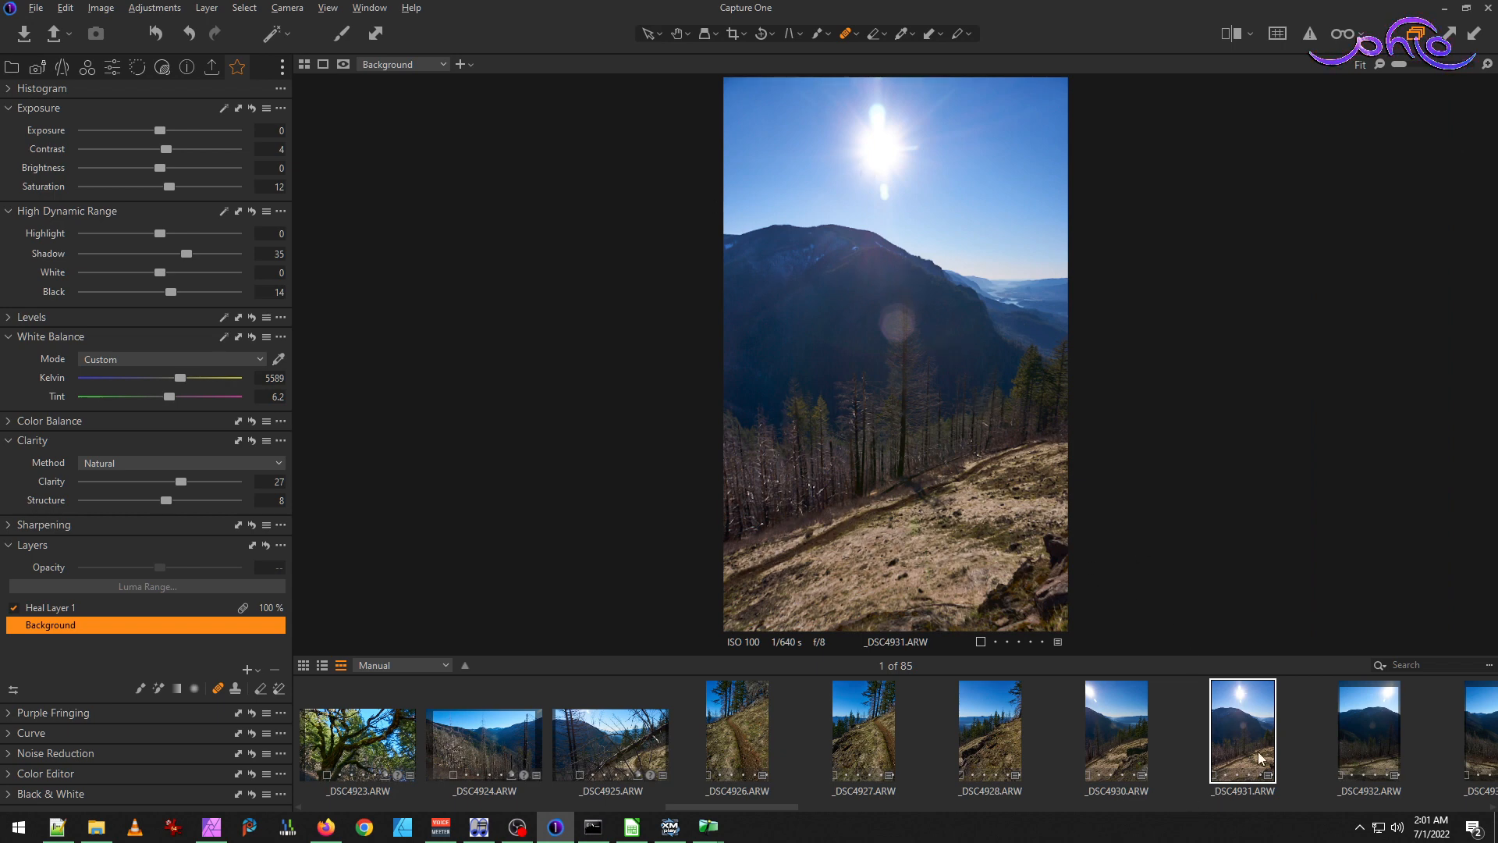
scroll(959, 579, up, 2)
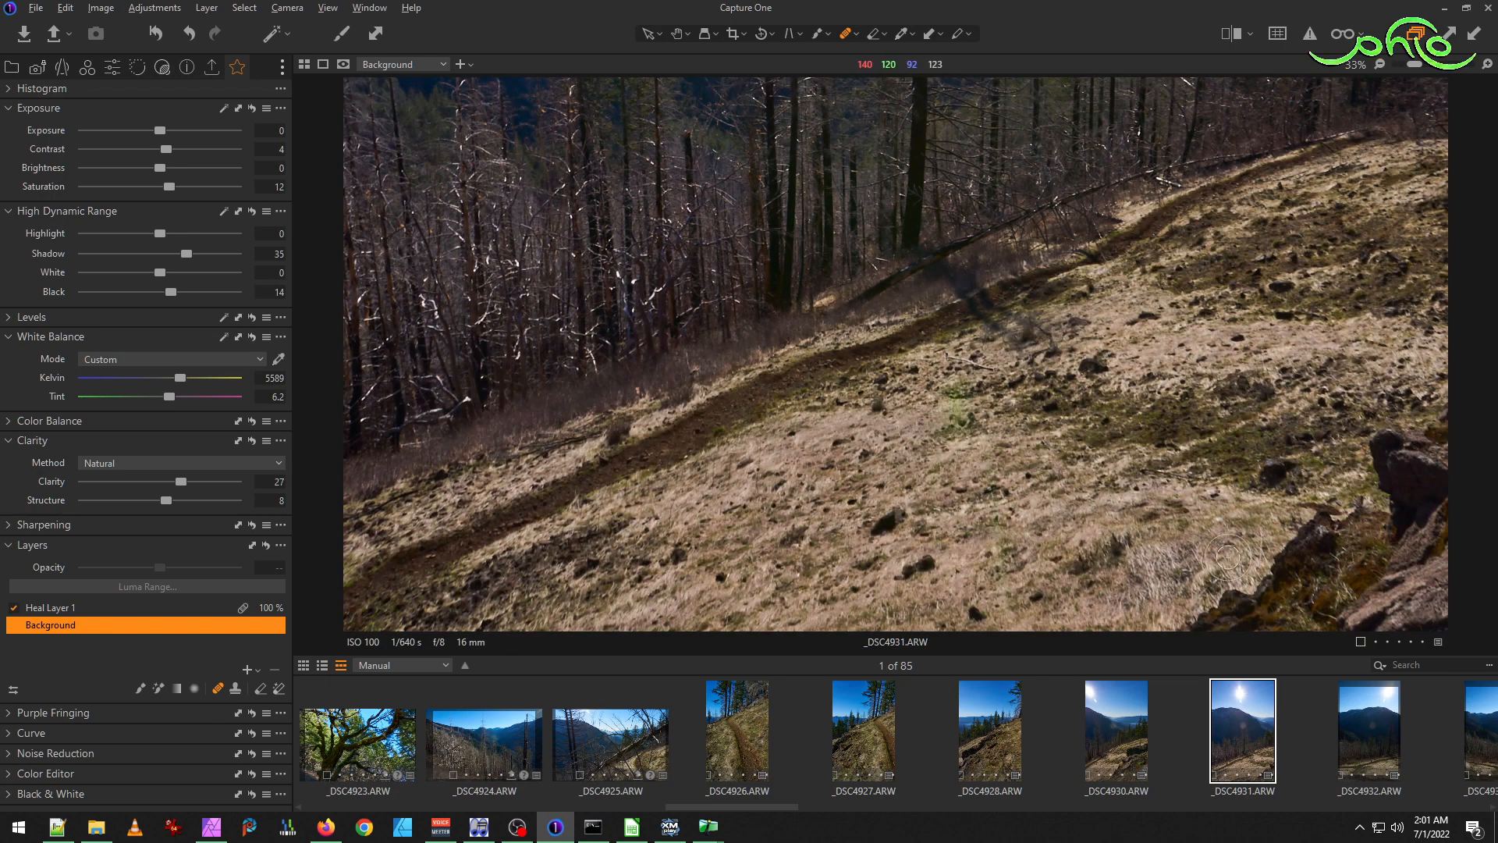
scroll(1224, 553, down, 1)
scroll(943, 414, down, 1)
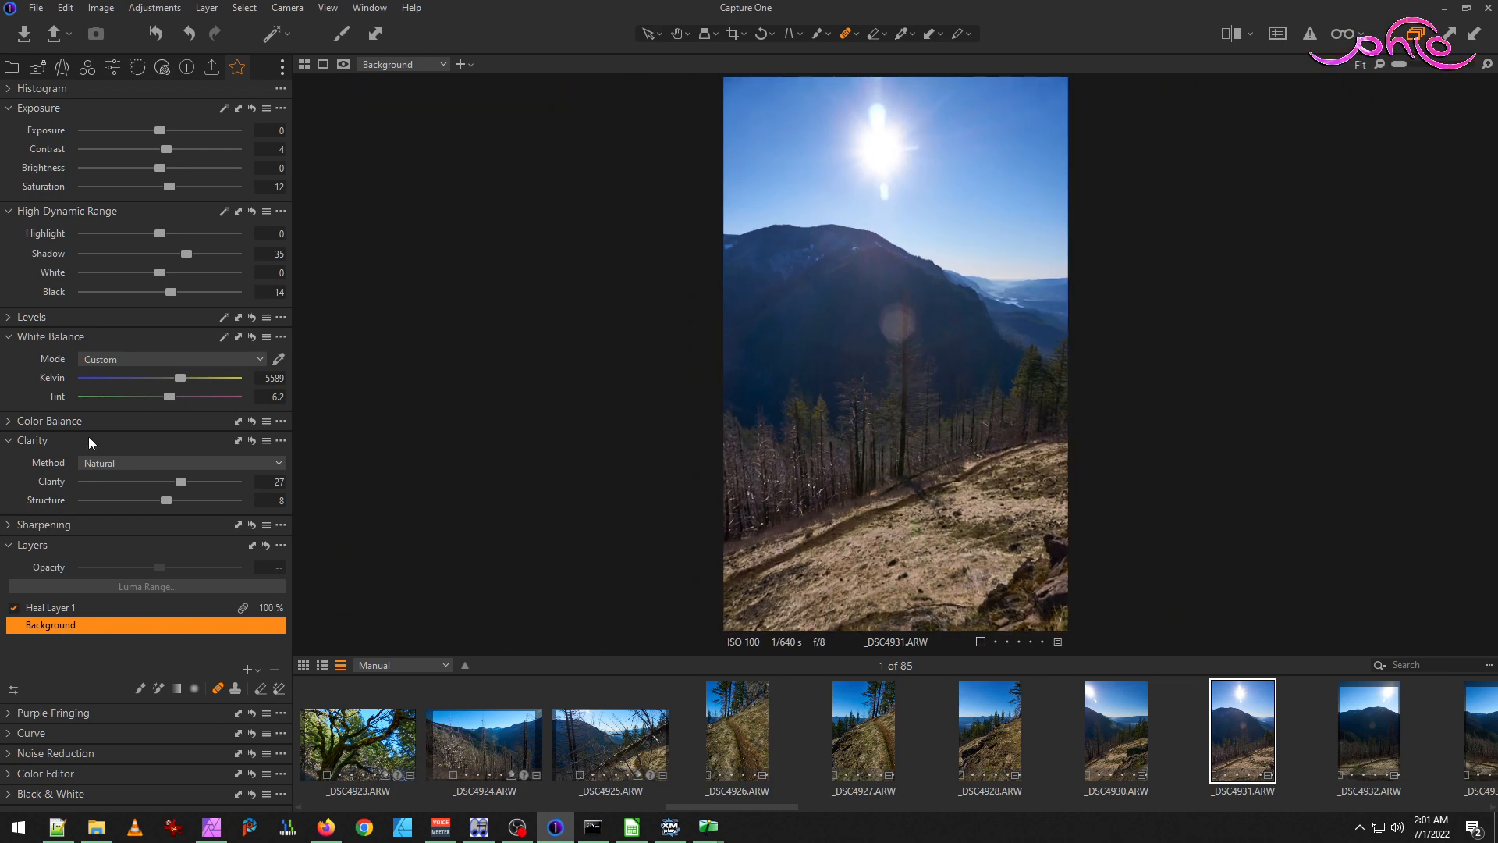
Compare _DSC4931.ARW with _DSC4930.ARW and set its Background white balance to 5766 Kelvin and Tint 4.6.
drag(180, 376, 180, 377)
click(1124, 722)
click(1256, 716)
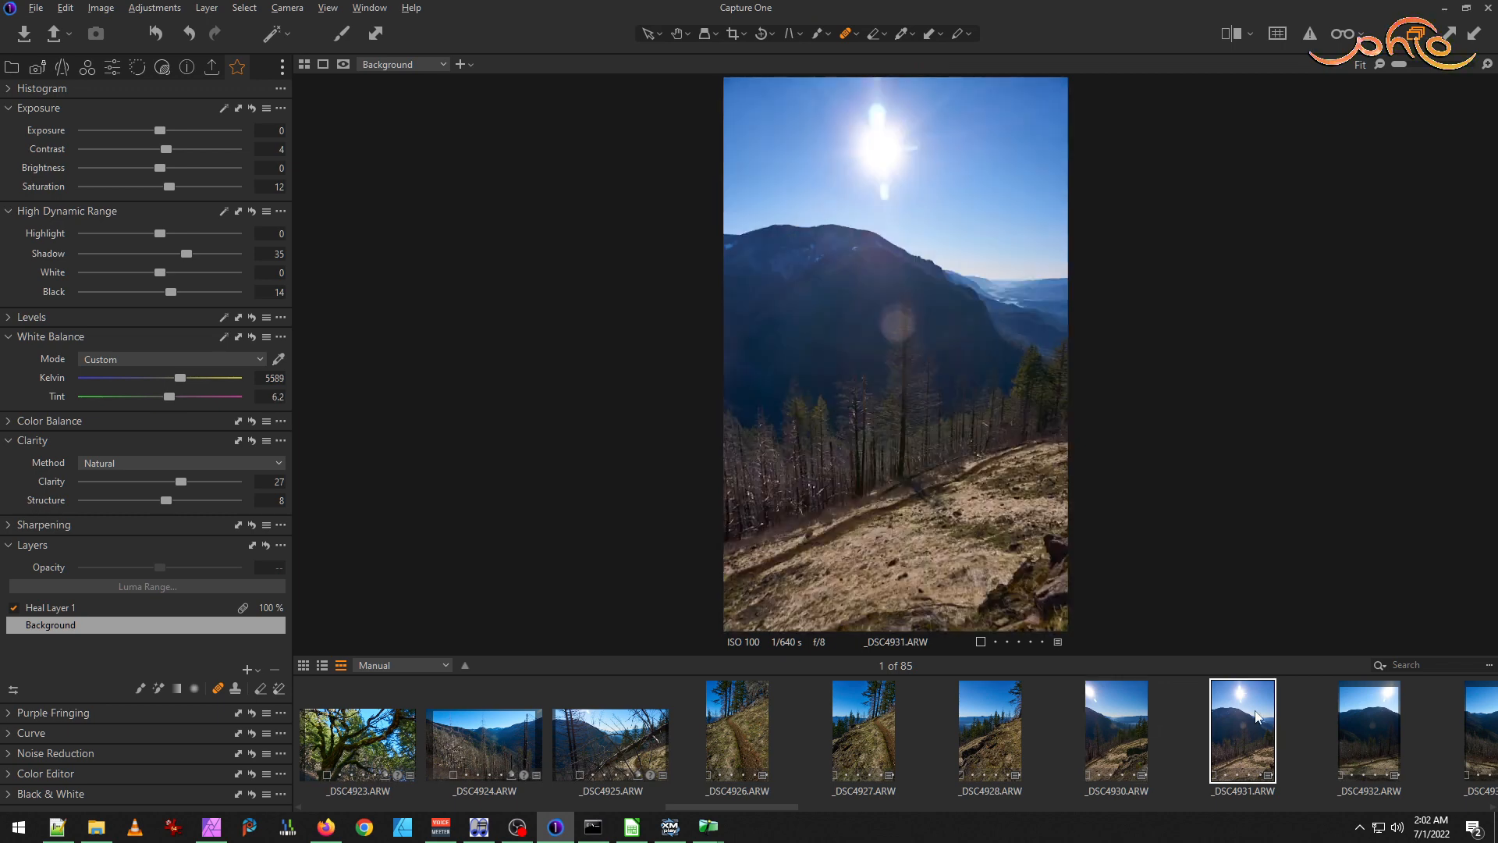
drag(180, 376, 177, 376)
click(171, 398)
drag(175, 396, 171, 395)
Copy the adjustments of _DSC4931.ARW, including its crop, and apply them to _DSC4932.ARW.
scroll(1269, 738, down, 3)
ctrl+click(982, 711)
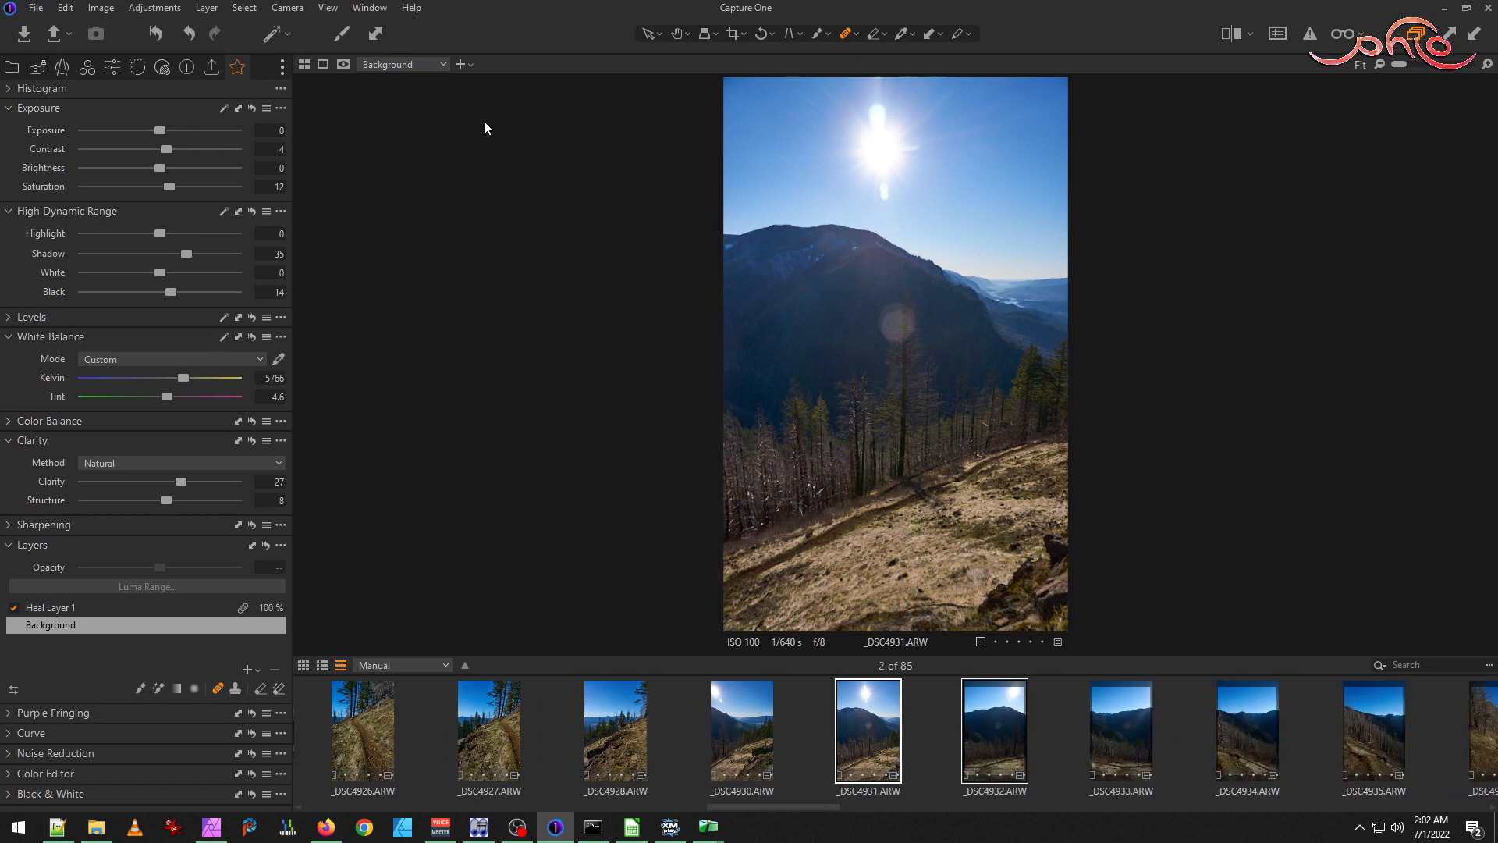
click(377, 35)
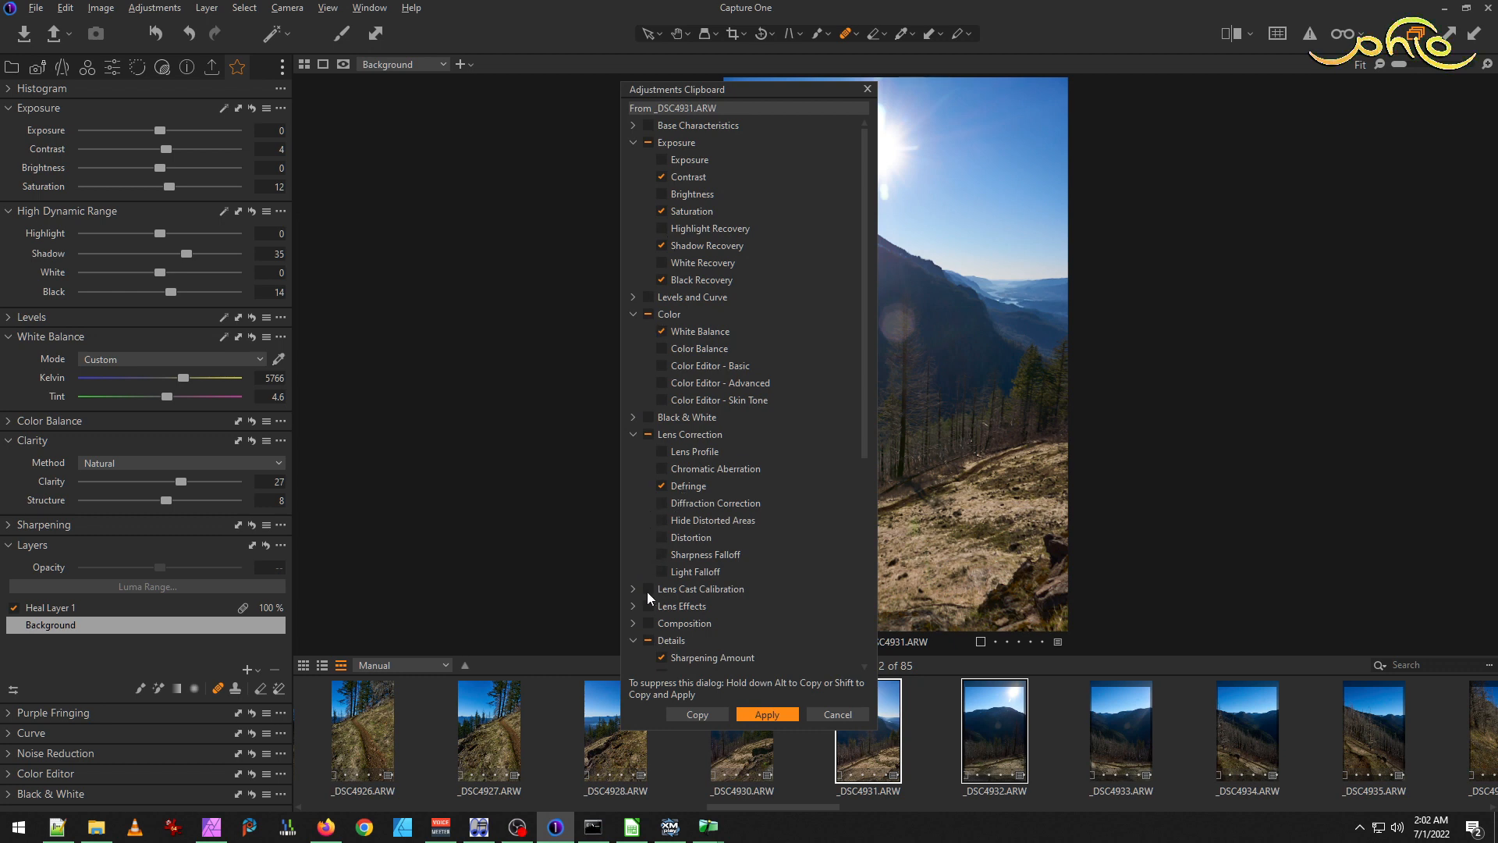
click(632, 623)
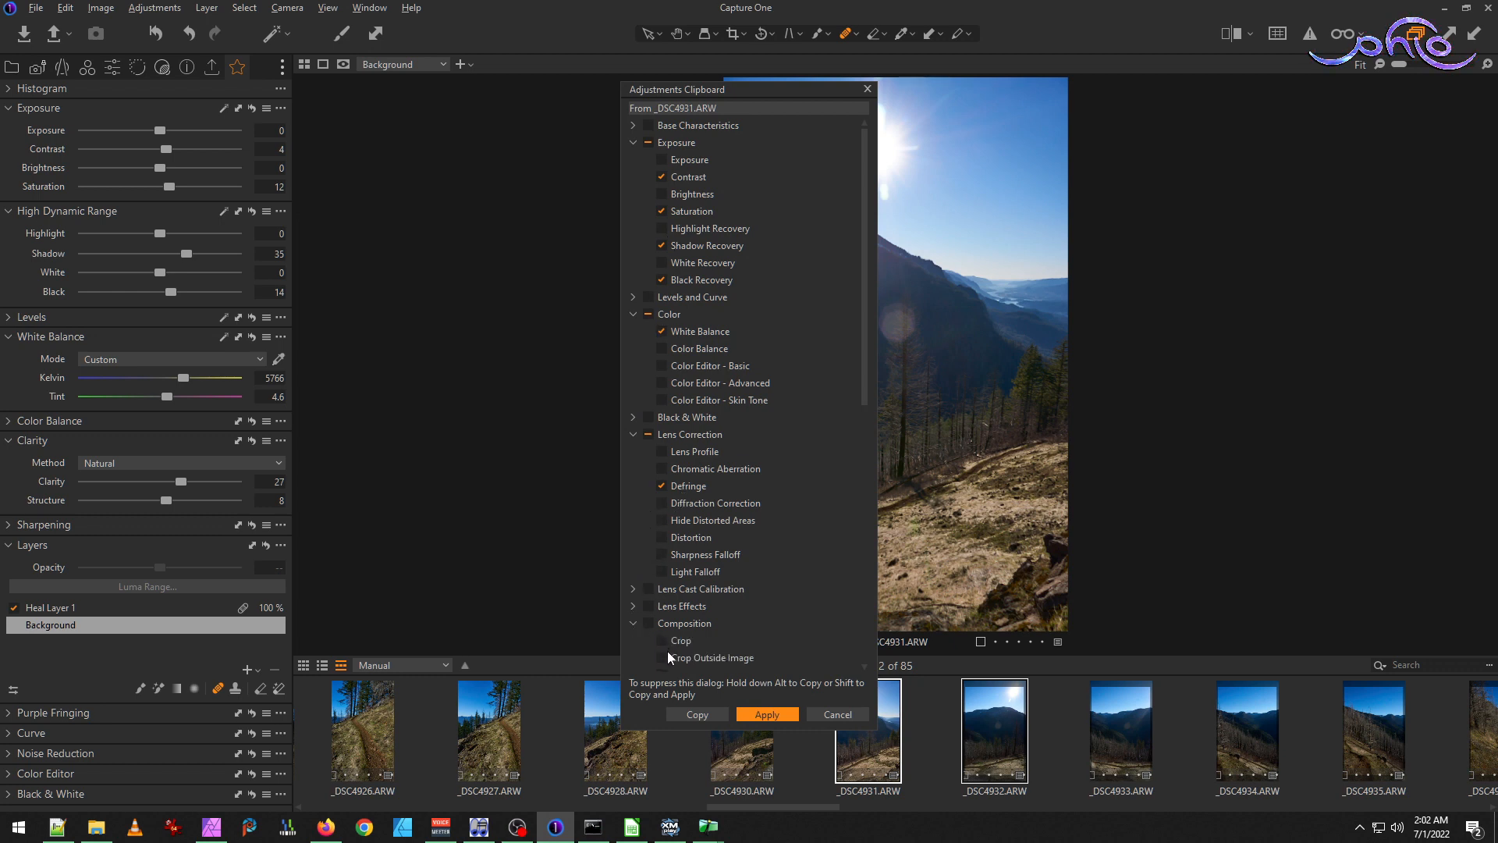
click(767, 715)
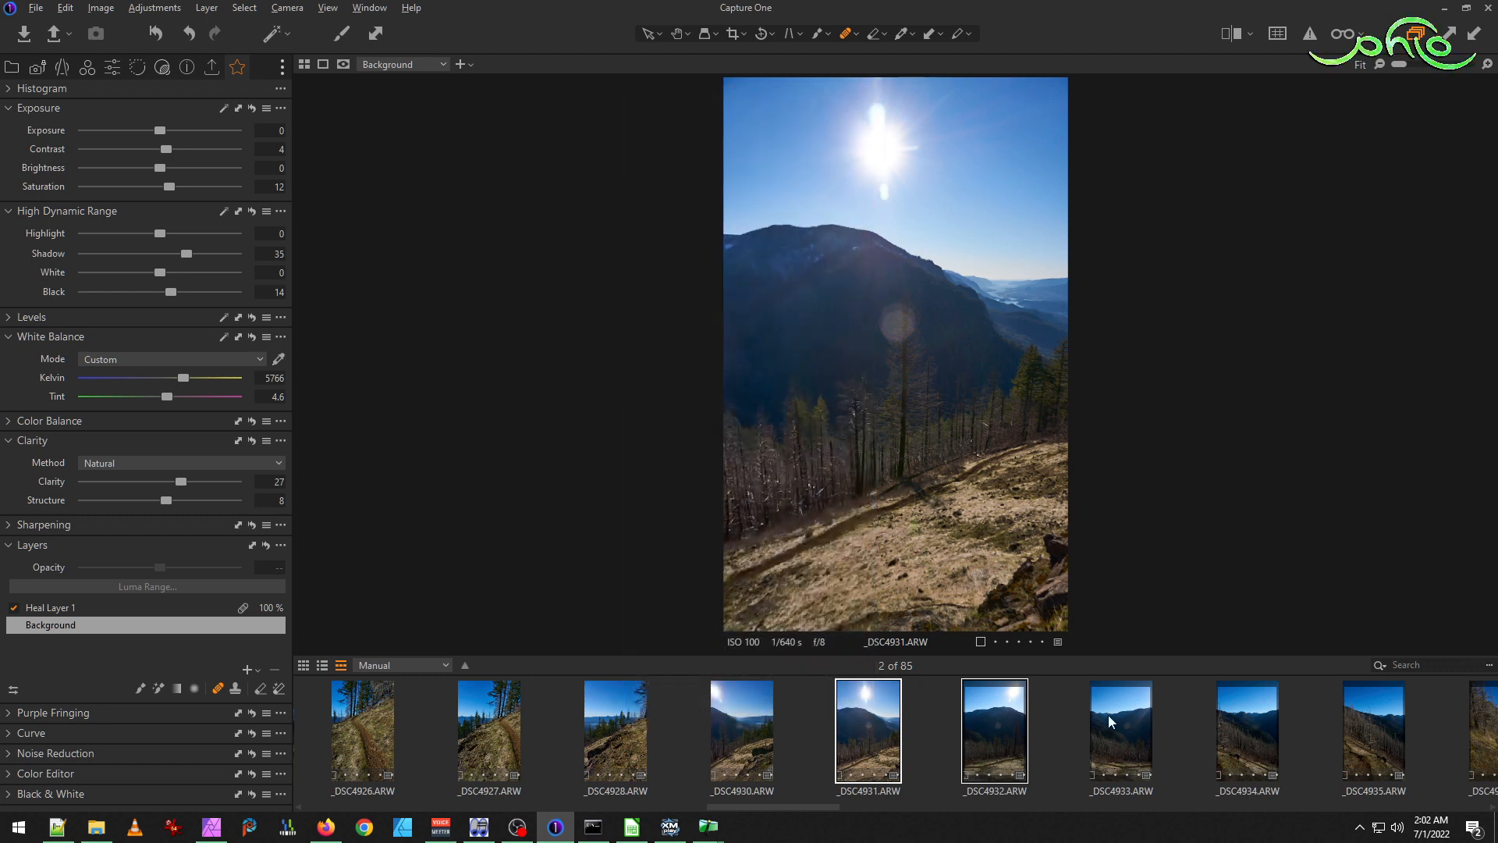
click(901, 457)
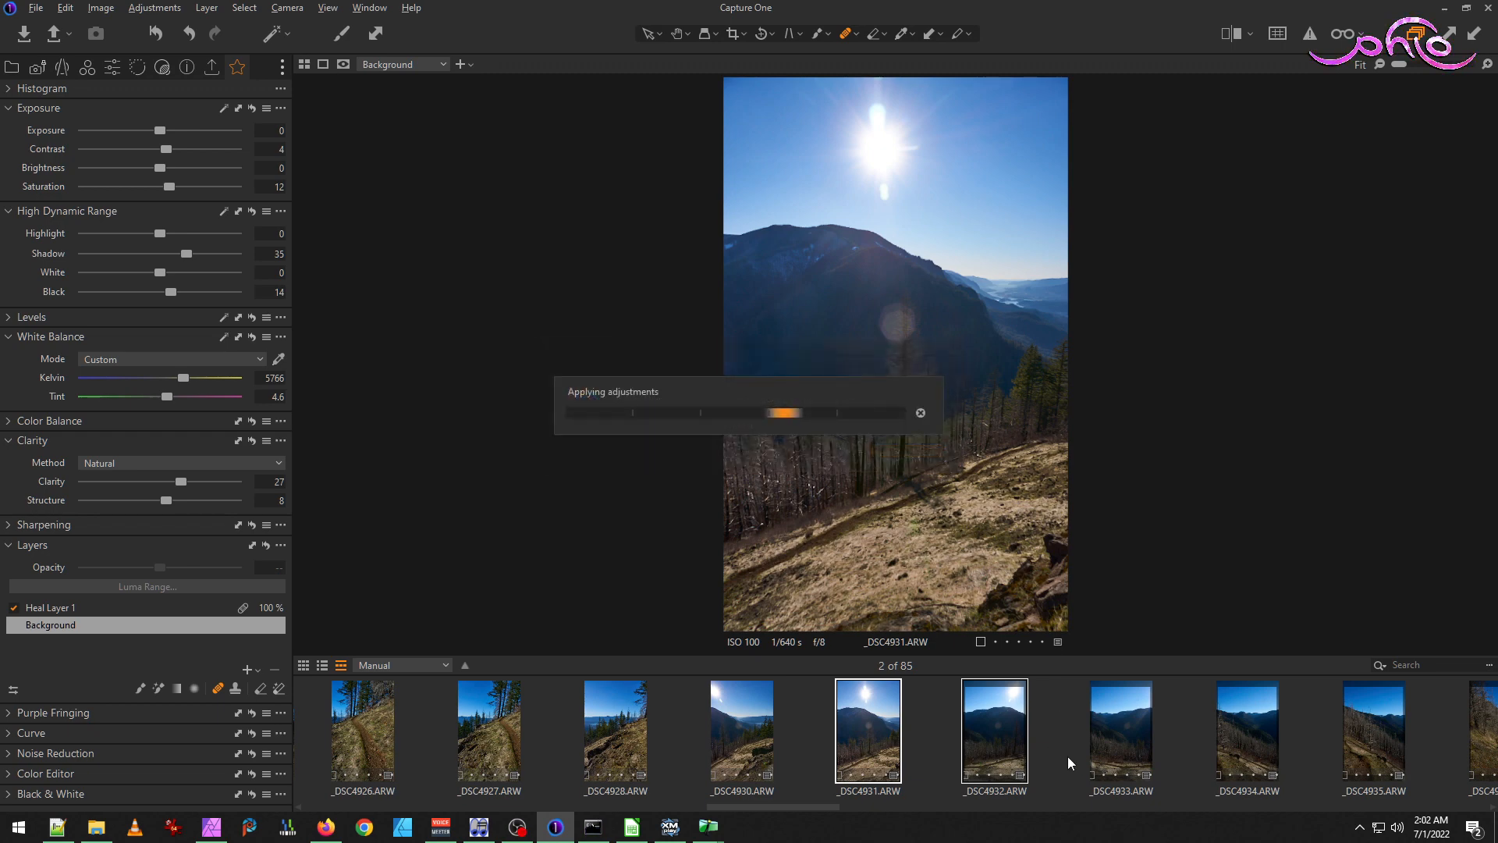
click(1055, 735)
Delete the copied Heal Layer 1 from _DSC4932.ARW.
click(897, 726)
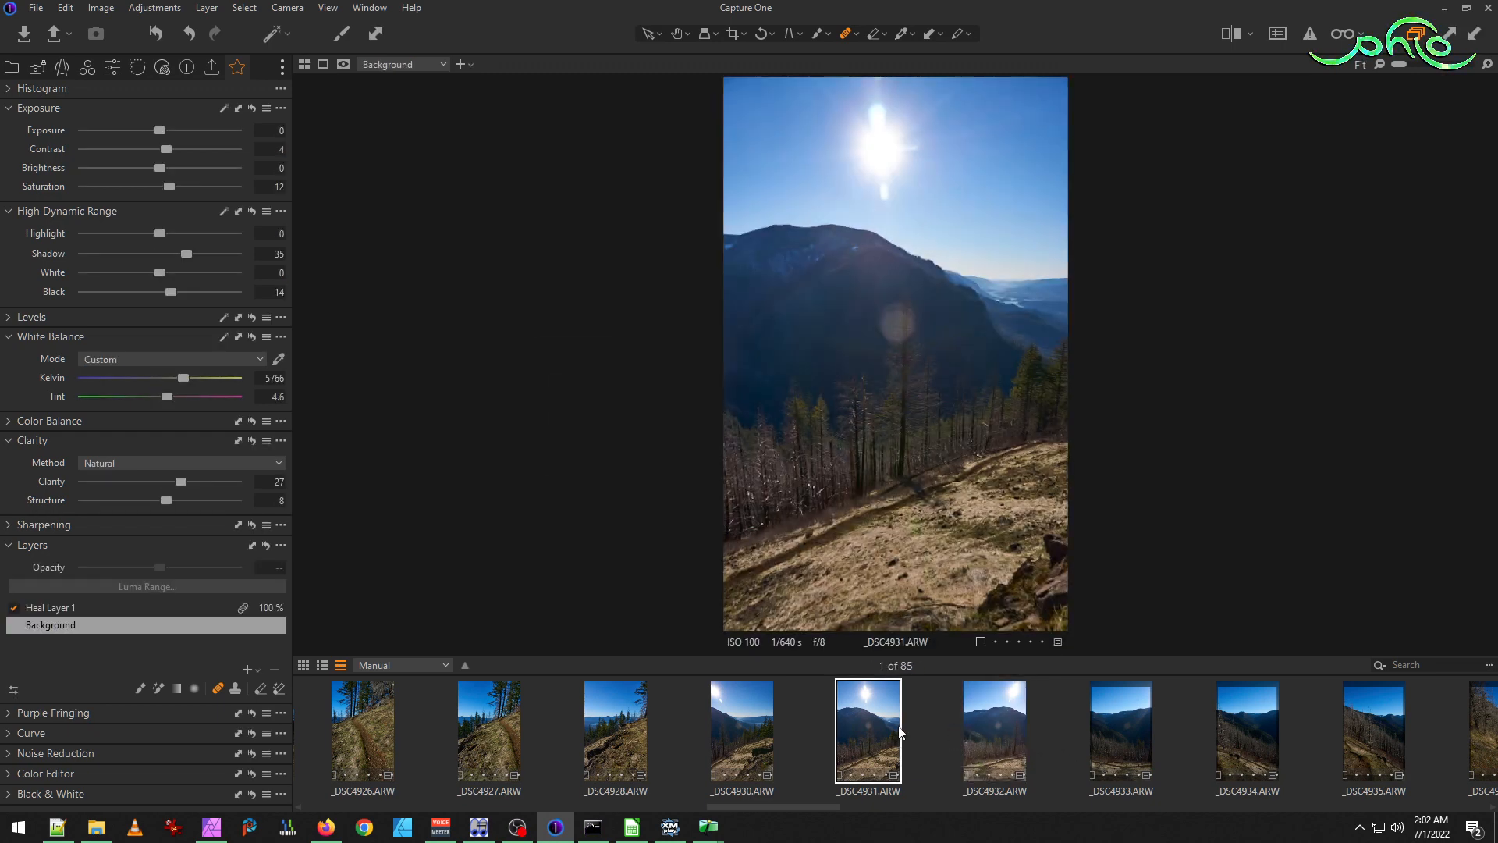
click(1014, 724)
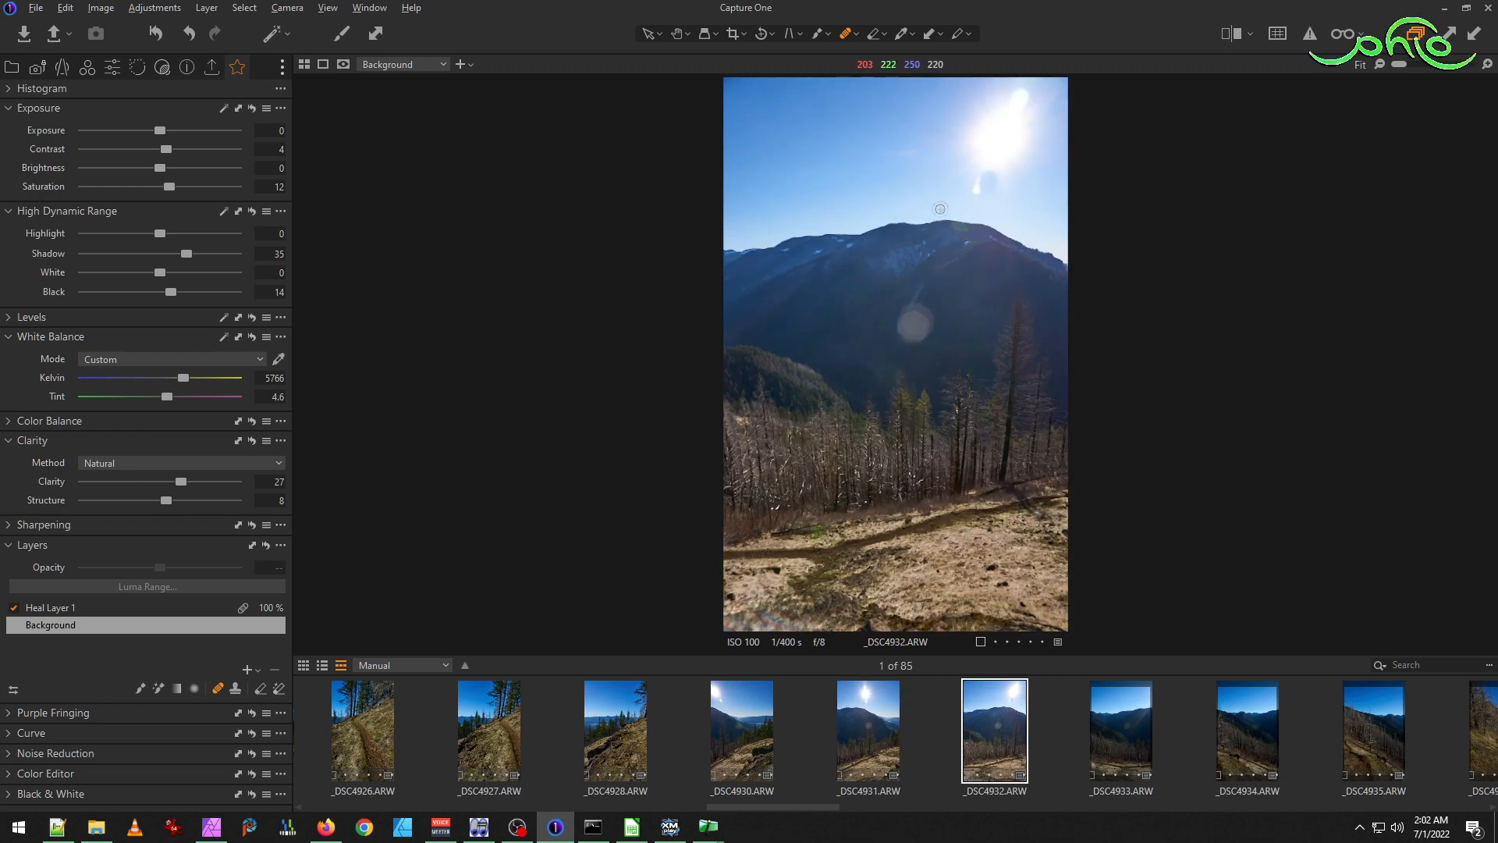
click(146, 607)
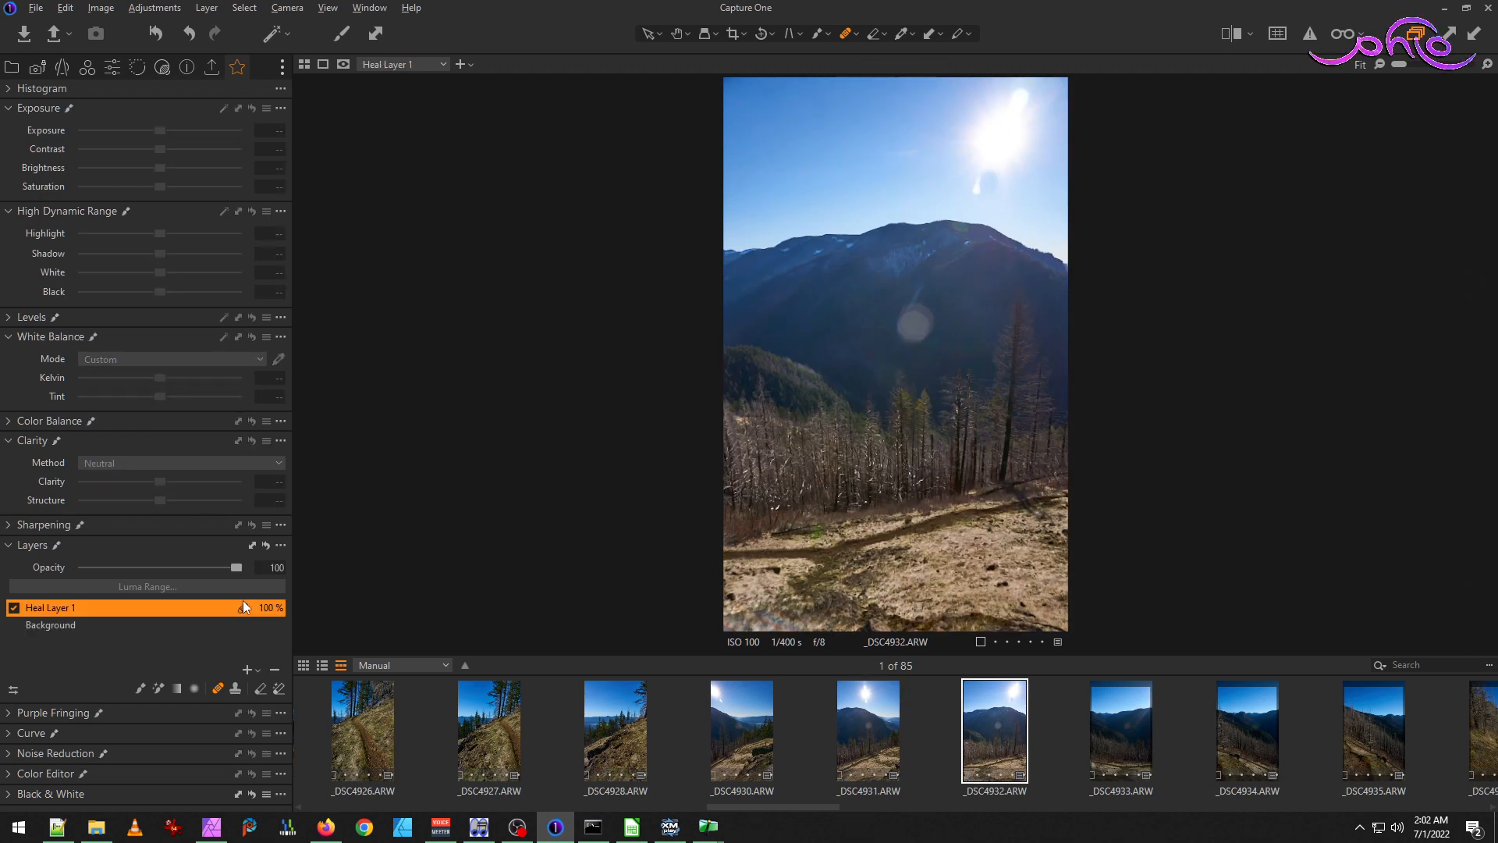
click(275, 669)
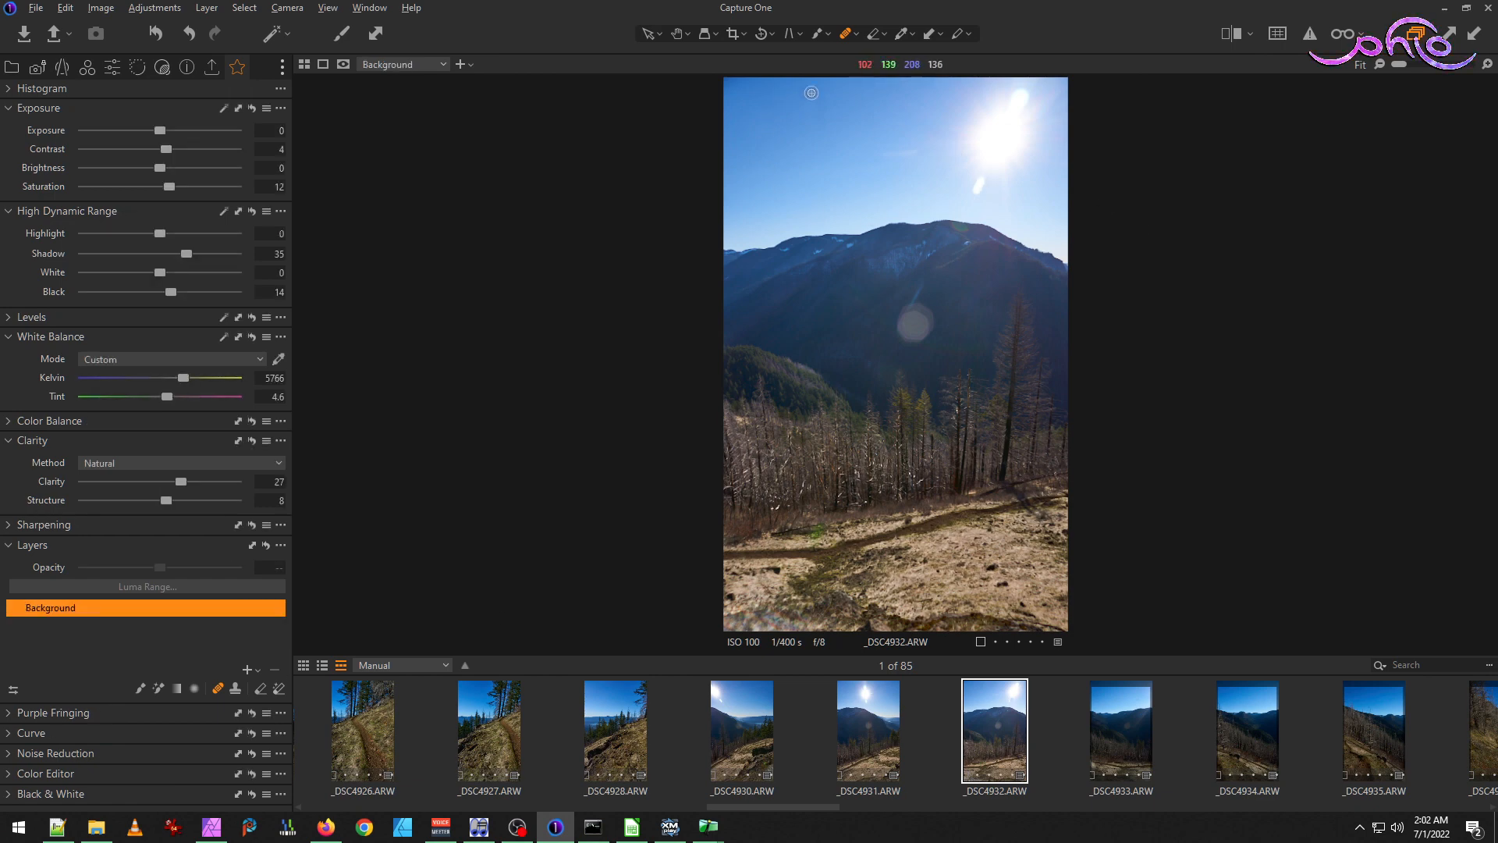
Heal the dust spot in the upper sky and the faint streak beside the sun in _DSC4932.ARW.
scroll(808, 97, up, 3)
mouse_move(646, 138)
mouse_down()
mouse_move(659, 214)
mouse_move(663, 123)
mouse_move(648, 128)
mouse_move(656, 225)
mouse_up()
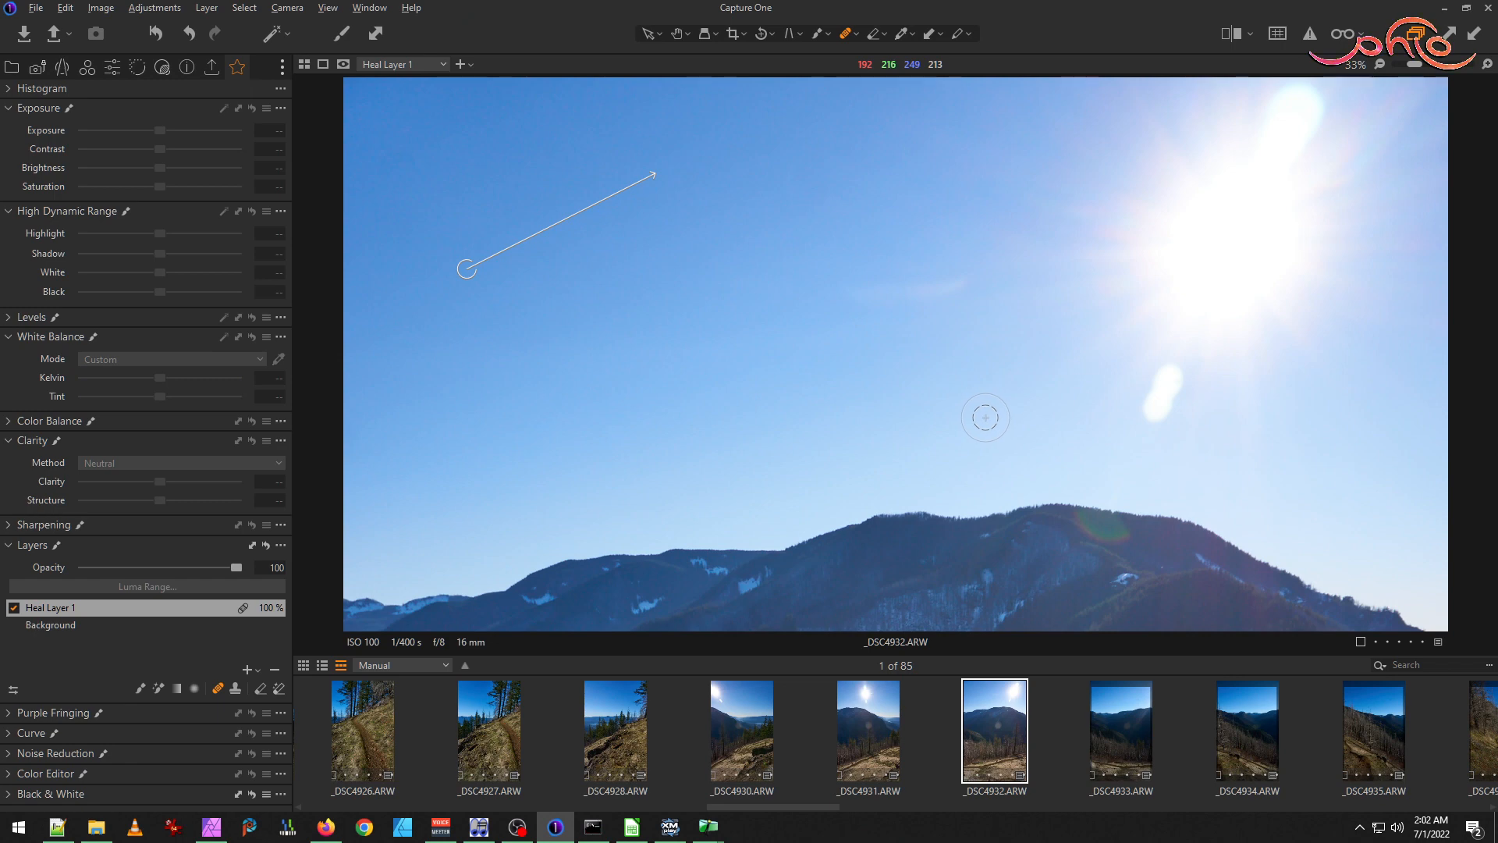
drag(972, 291, 834, 289)
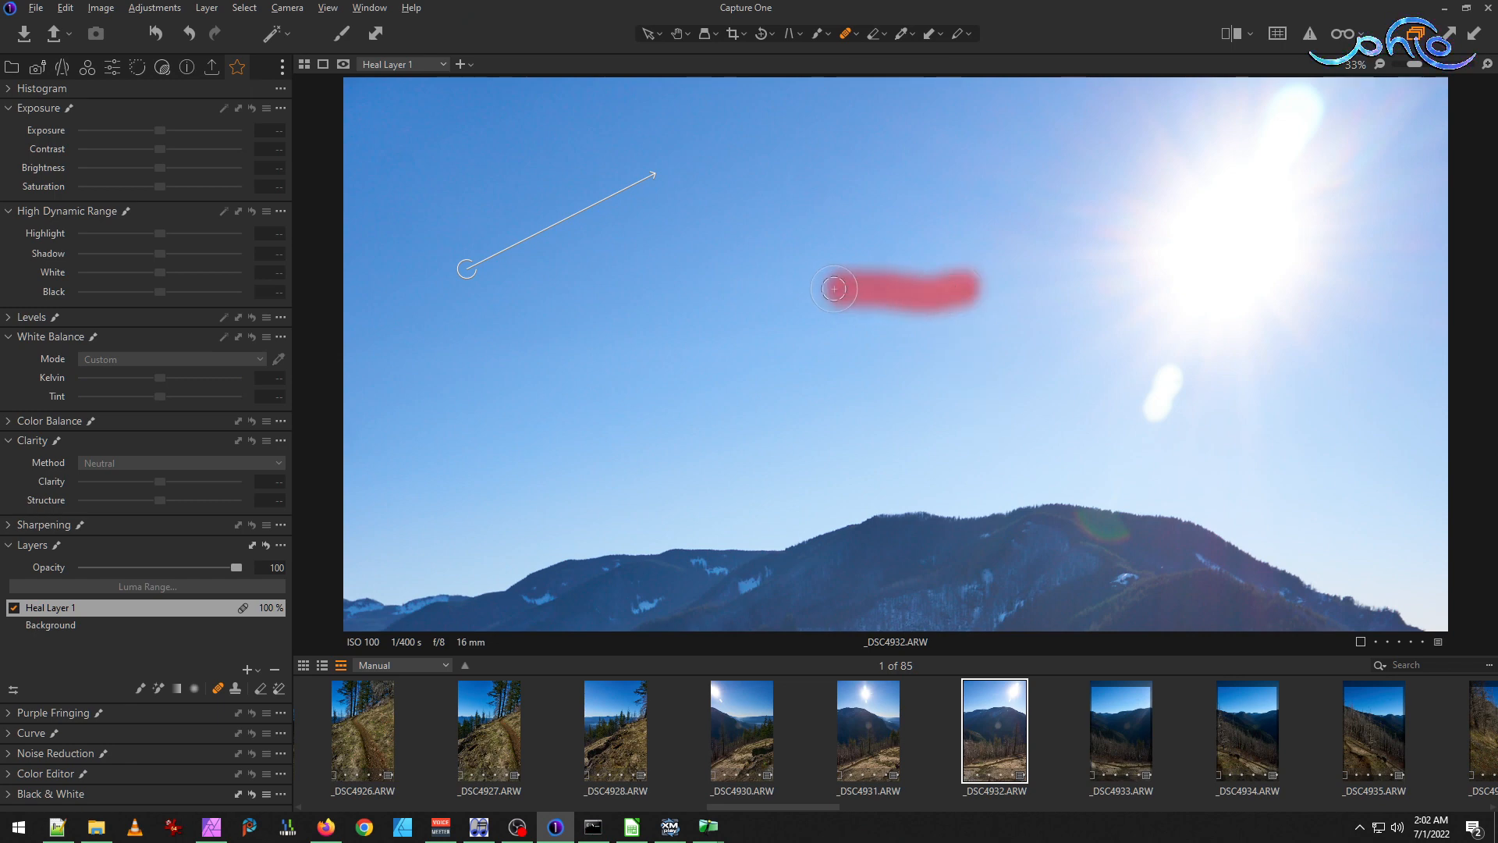
key(ctrl+0)
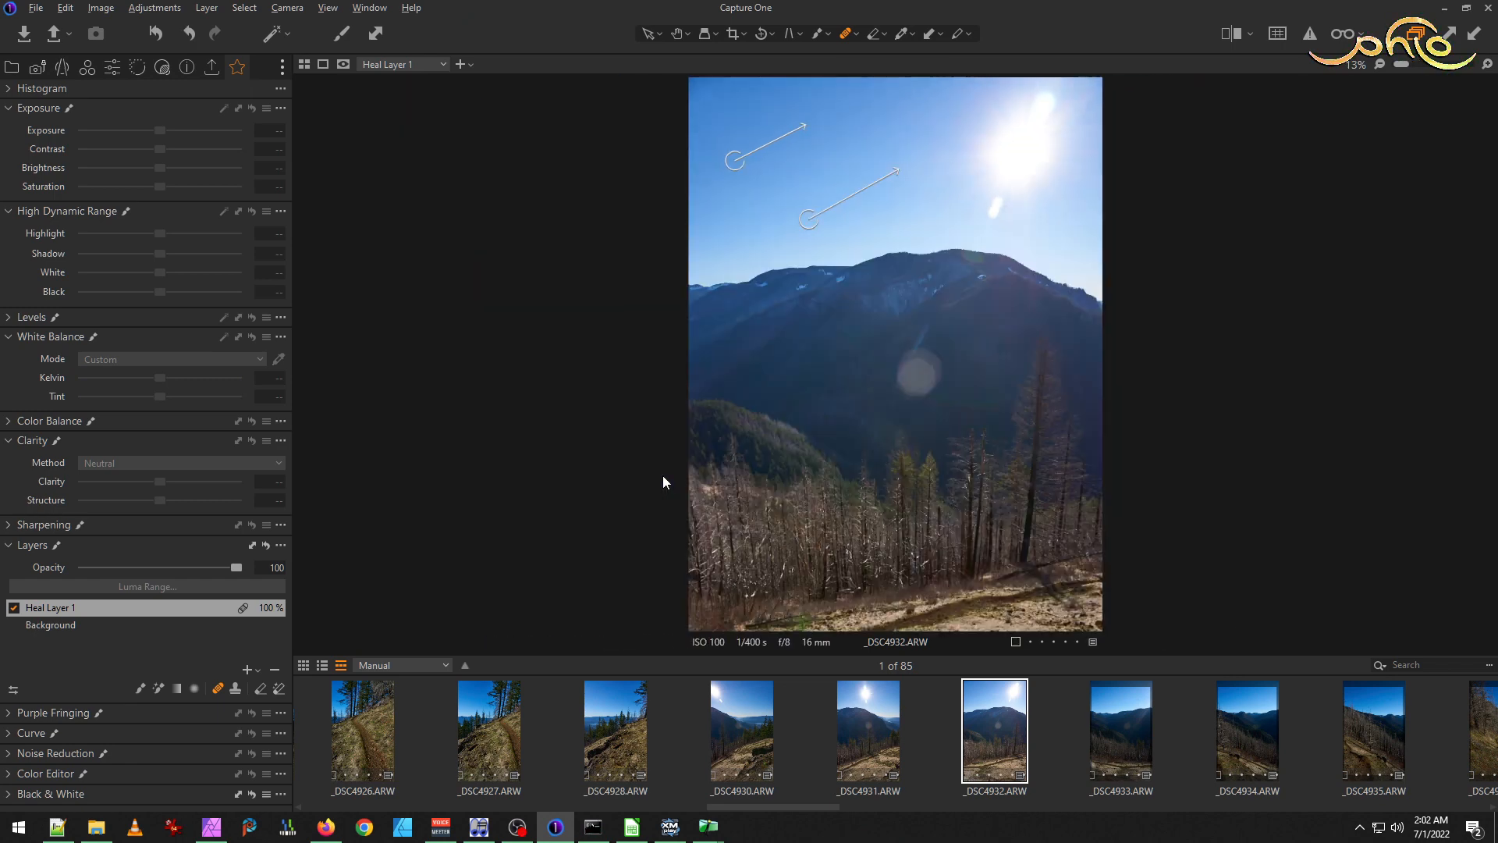
Set the Background layer of _DSC4932.ARW to Shadow 27 and 5854 Kelvin.
click(46, 623)
drag(188, 255, 176, 253)
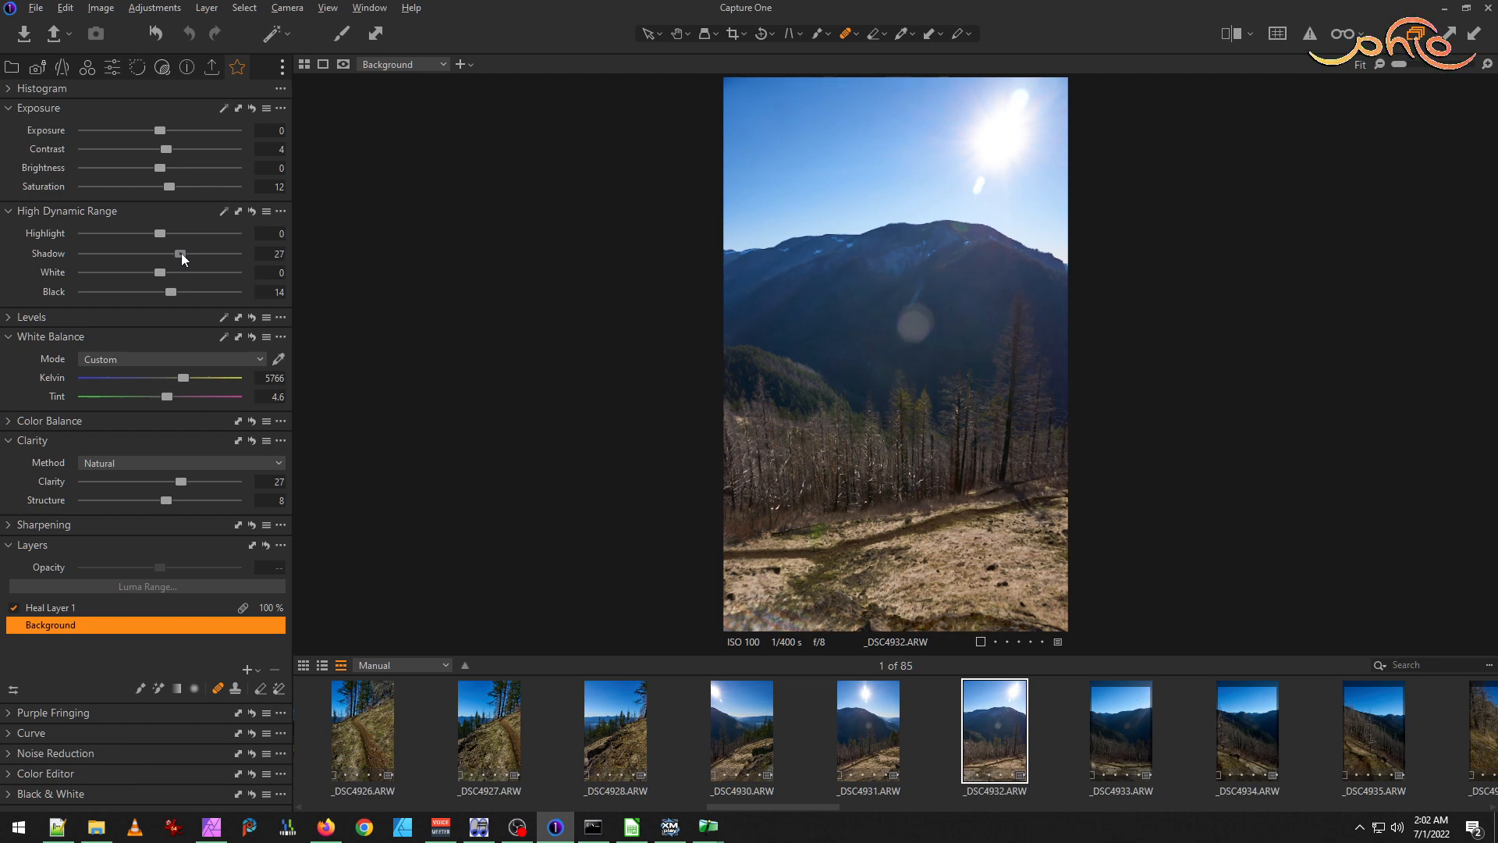
drag(186, 377, 188, 379)
Copy the adjustments of _DSC4932.ARW, including its crop, and apply them to _DSC4933.ARW.
ctrl+click(1128, 731)
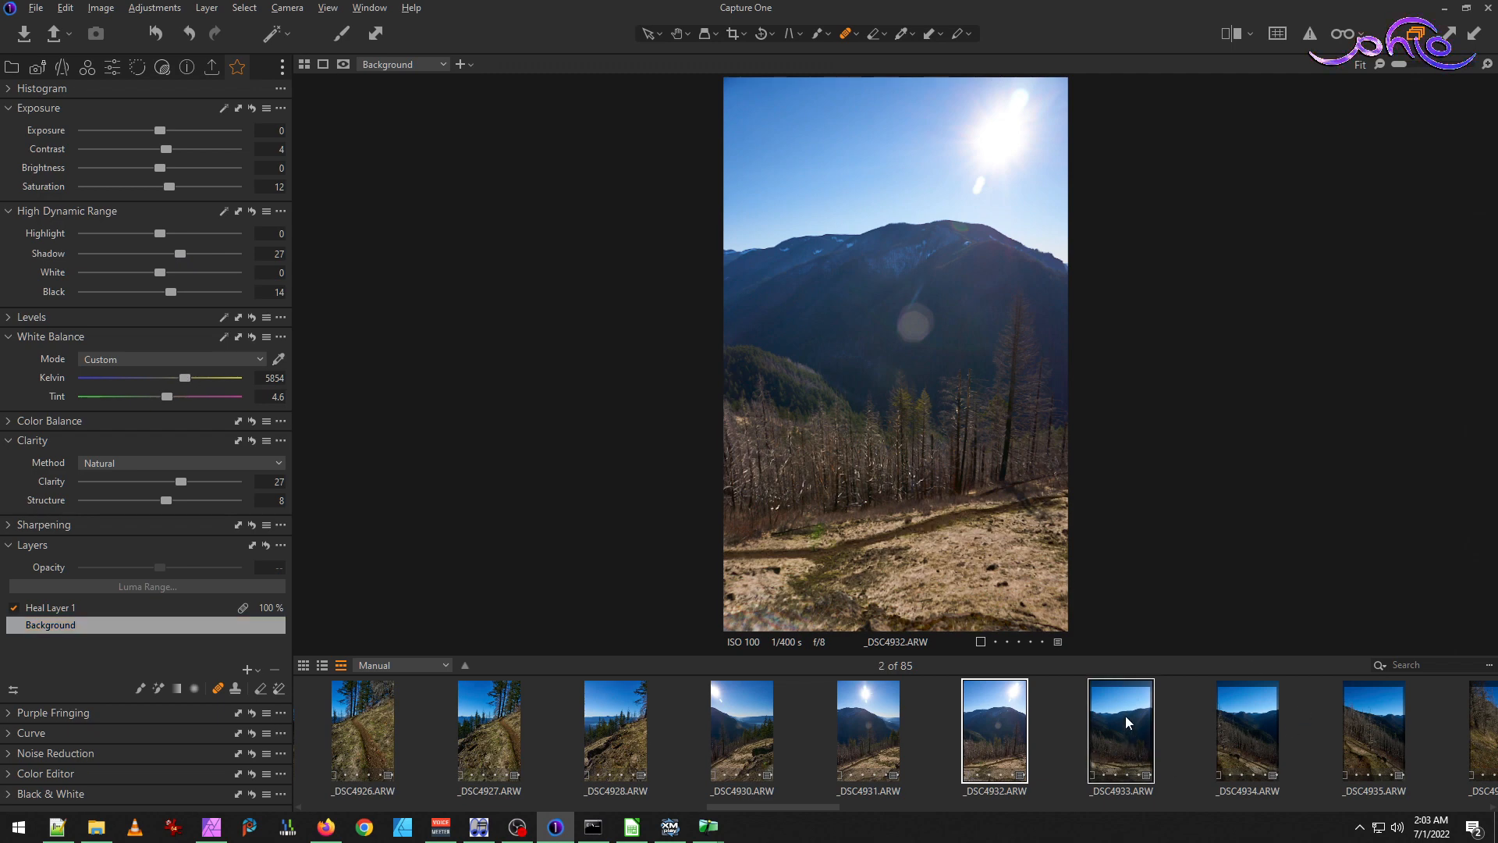
click(372, 35)
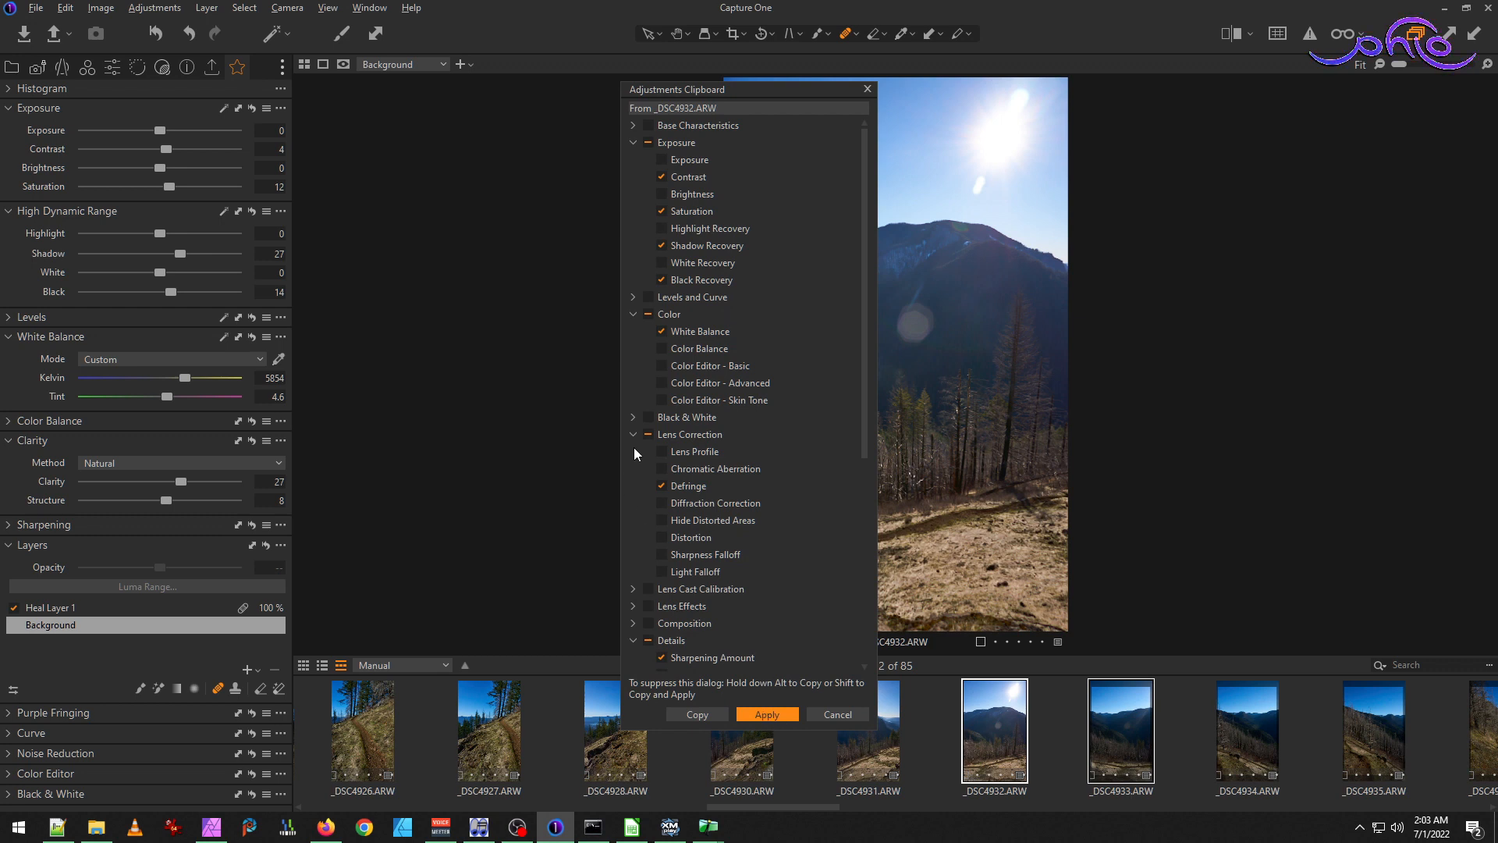
click(633, 624)
click(782, 718)
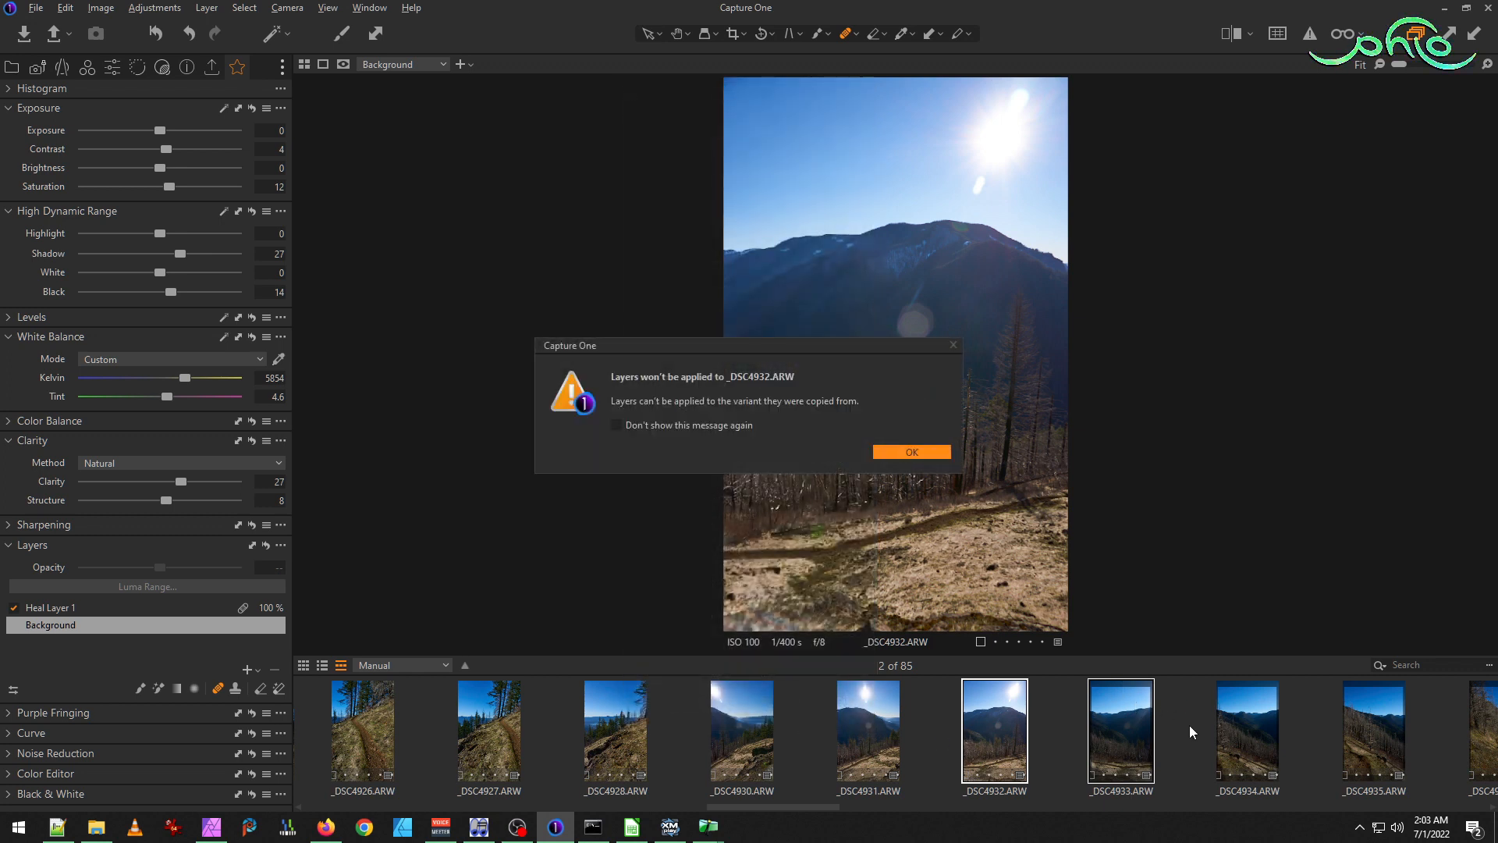
click(930, 450)
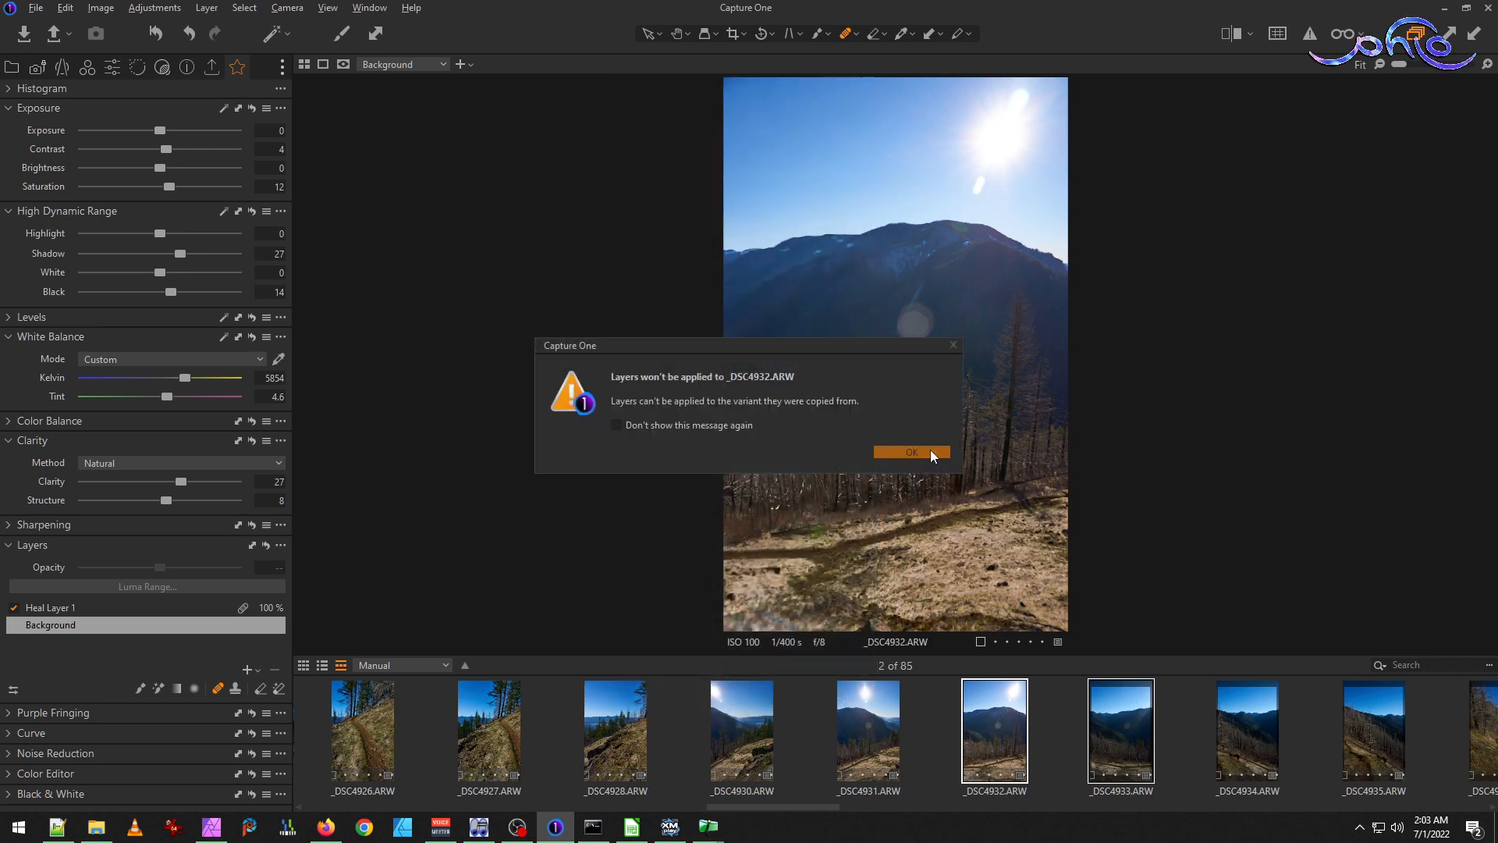
click(1183, 735)
Delete the copied Heal Layer 1 from _DSC4933.ARW and set the Background layer's Shadow to 20.
click(1136, 732)
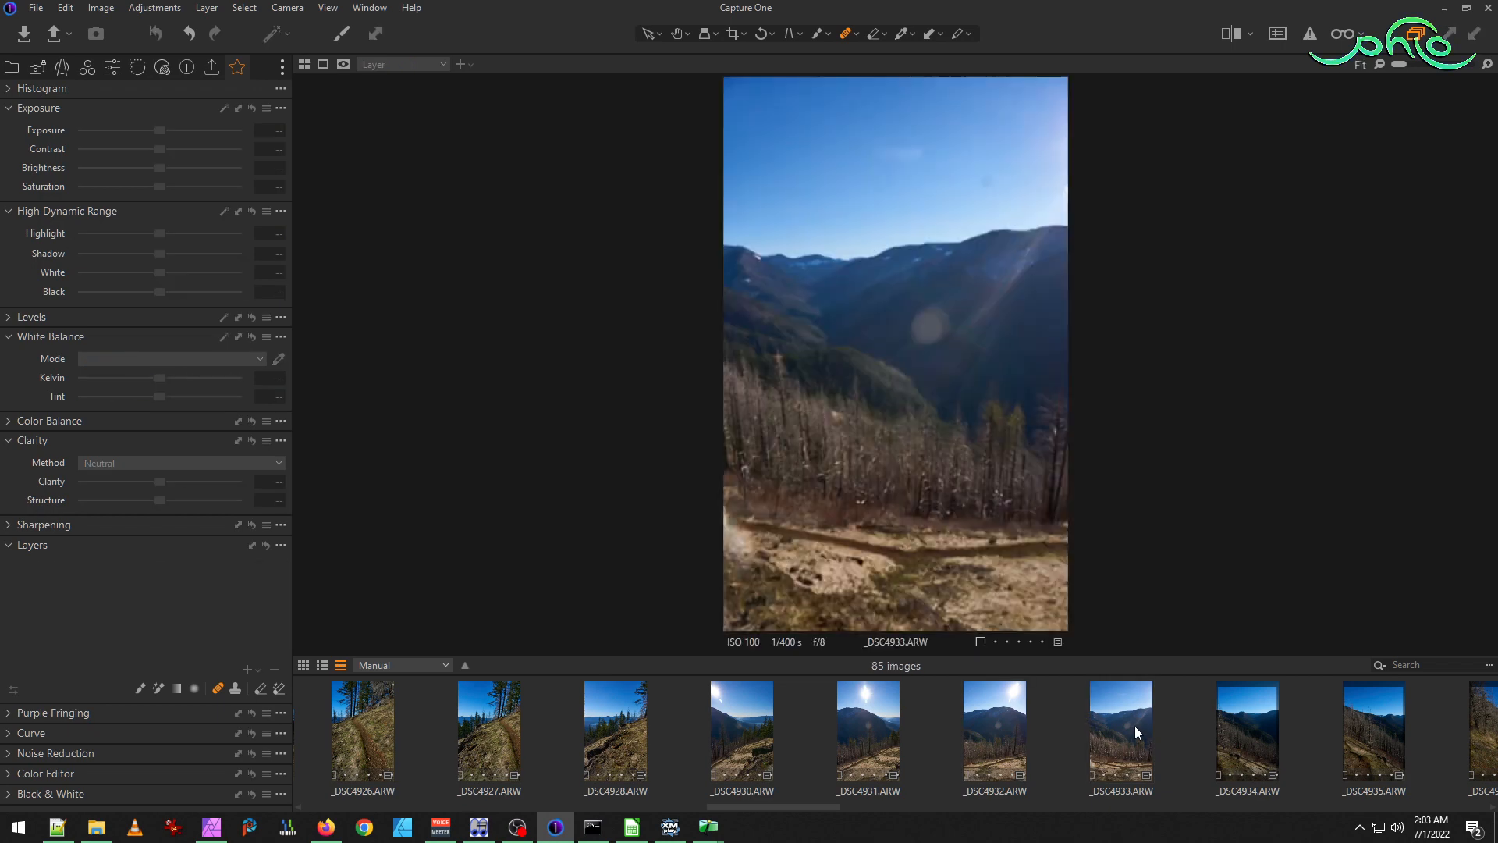
click(107, 607)
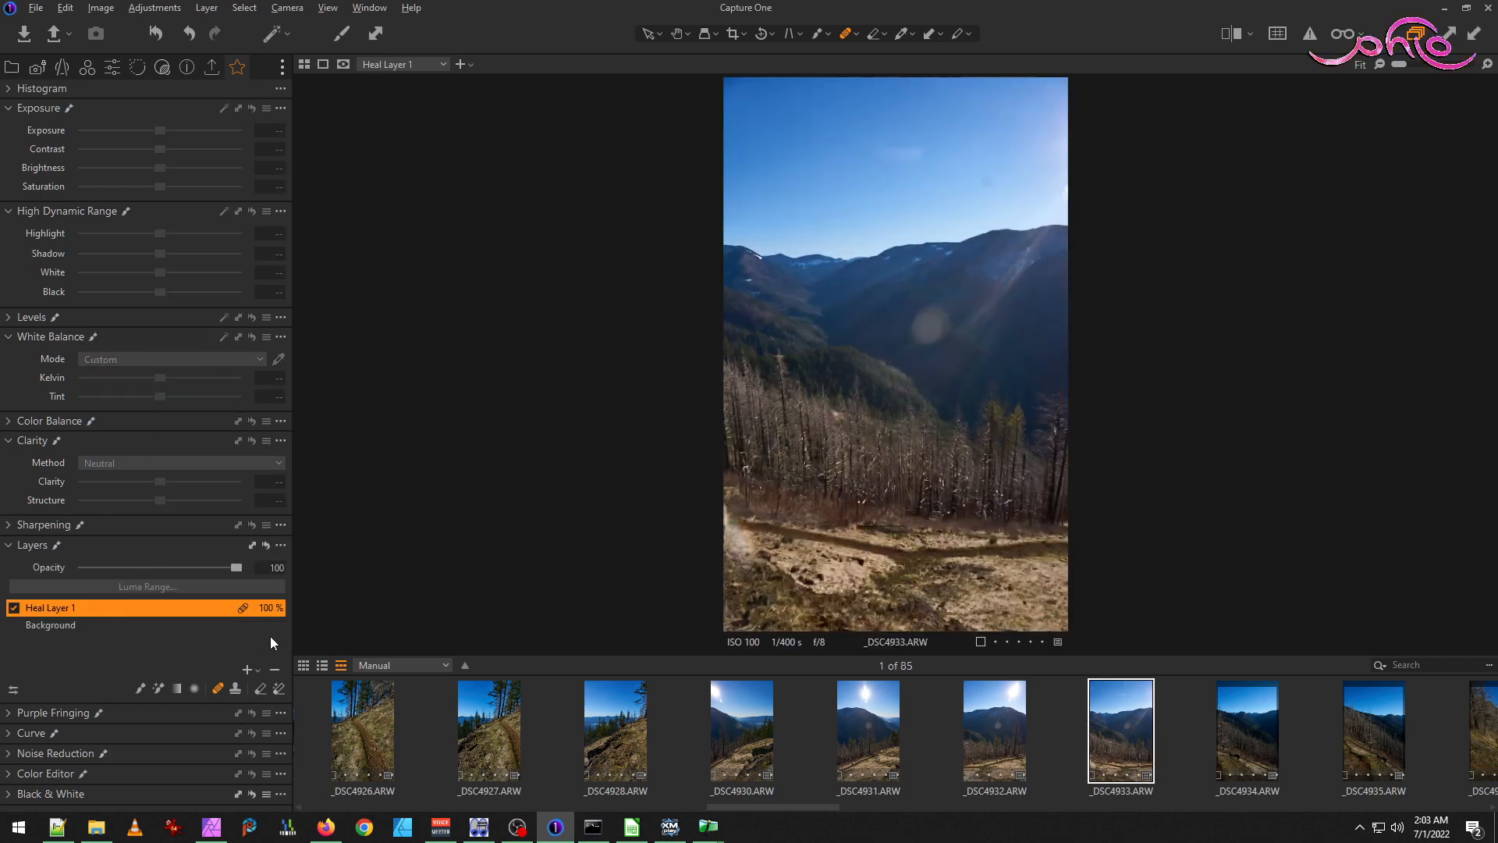
click(274, 669)
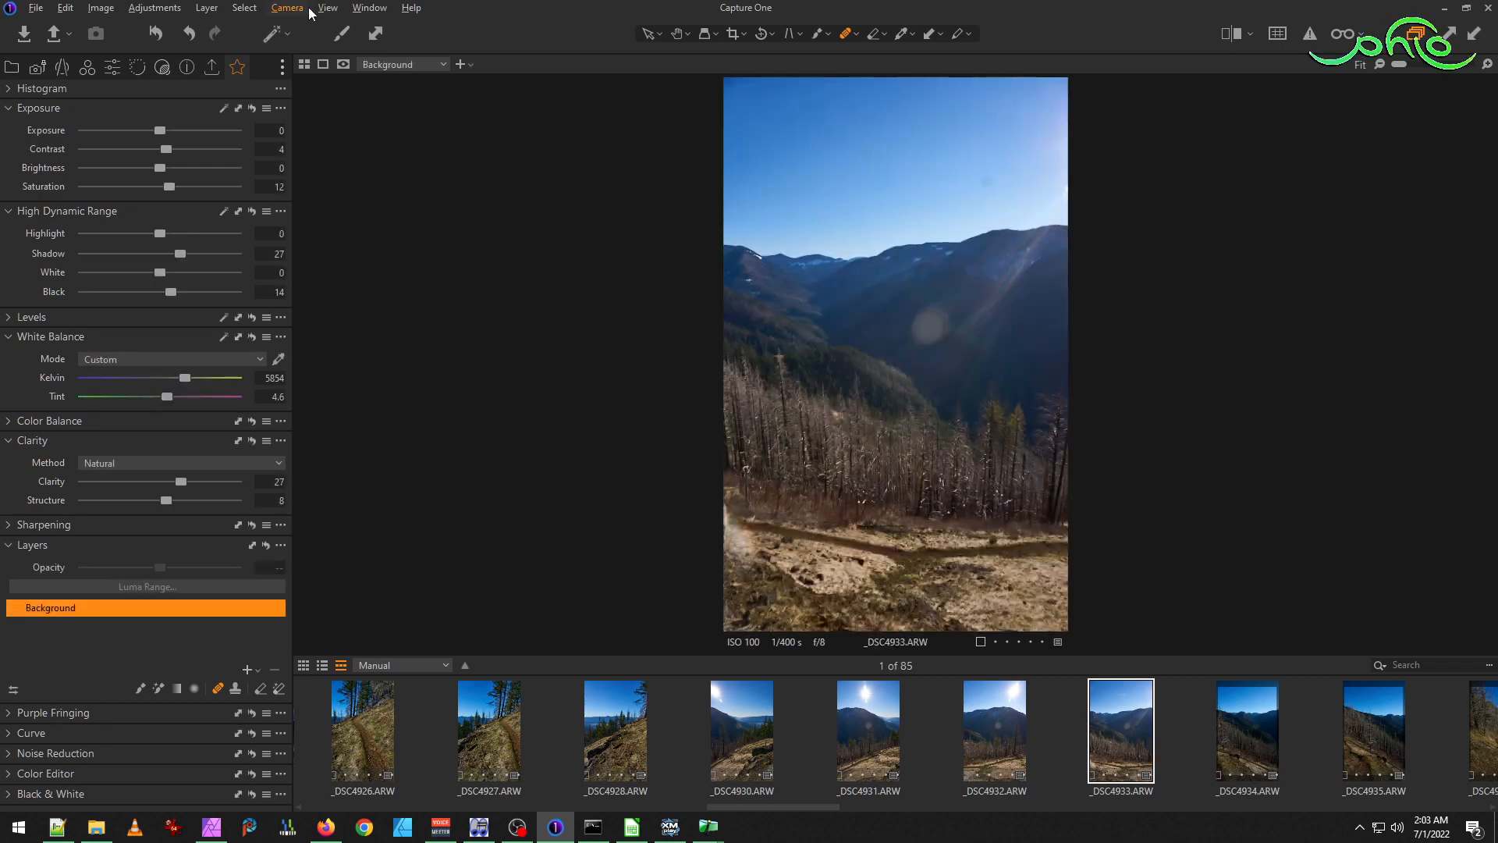
click(178, 255)
Heal three dust spots in the sky of _DSC4933.ARW and reselect its Background layer.
scroll(1041, 181, up, 3)
mouse_move(1280, 227)
mouse_down()
mouse_move(1261, 248)
mouse_move(1293, 235)
mouse_move(1282, 250)
mouse_up()
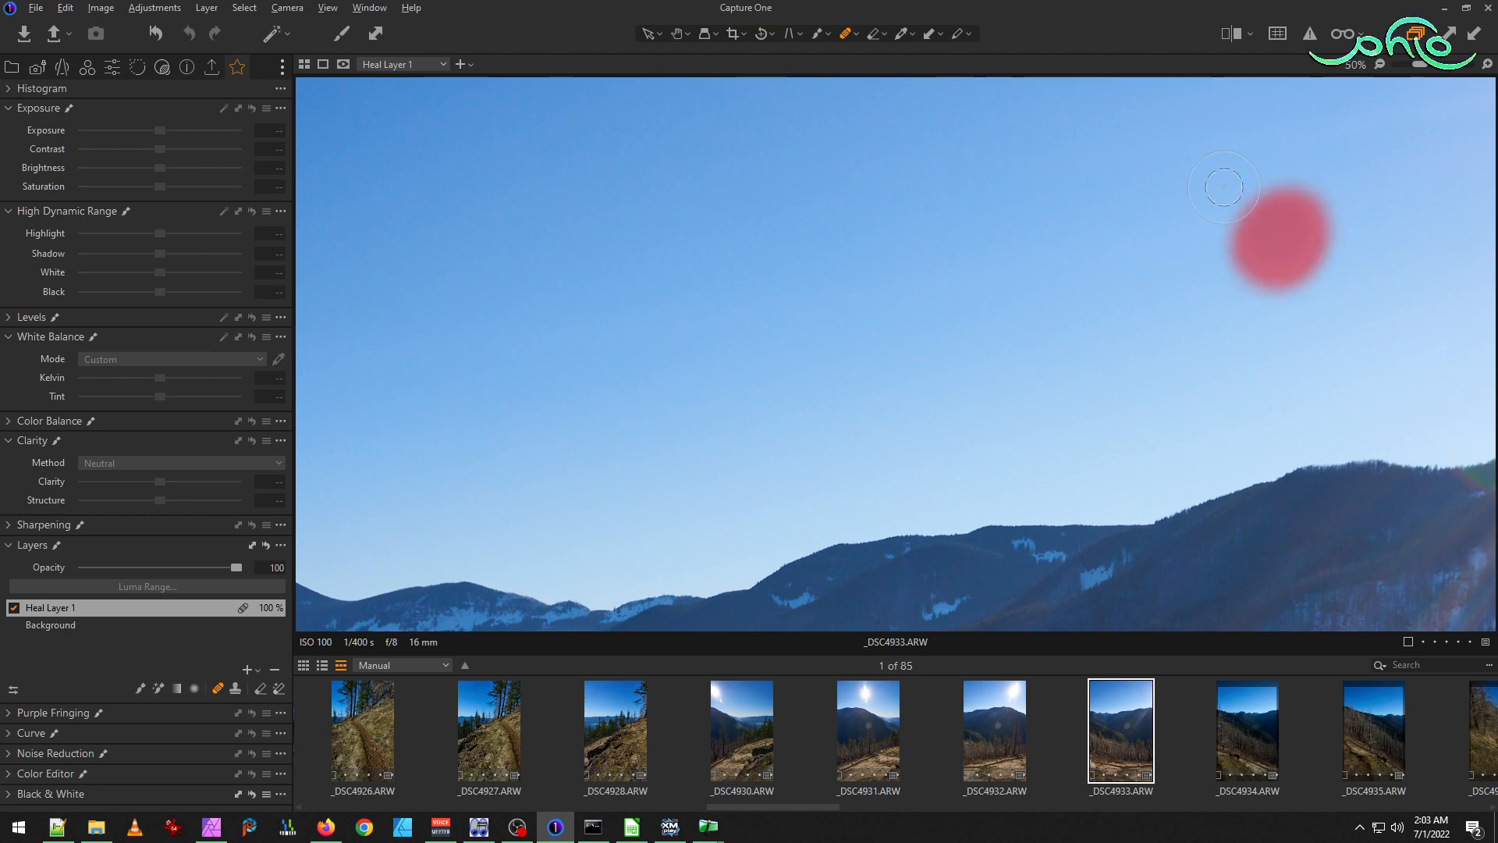
scroll(876, 432, down, 3)
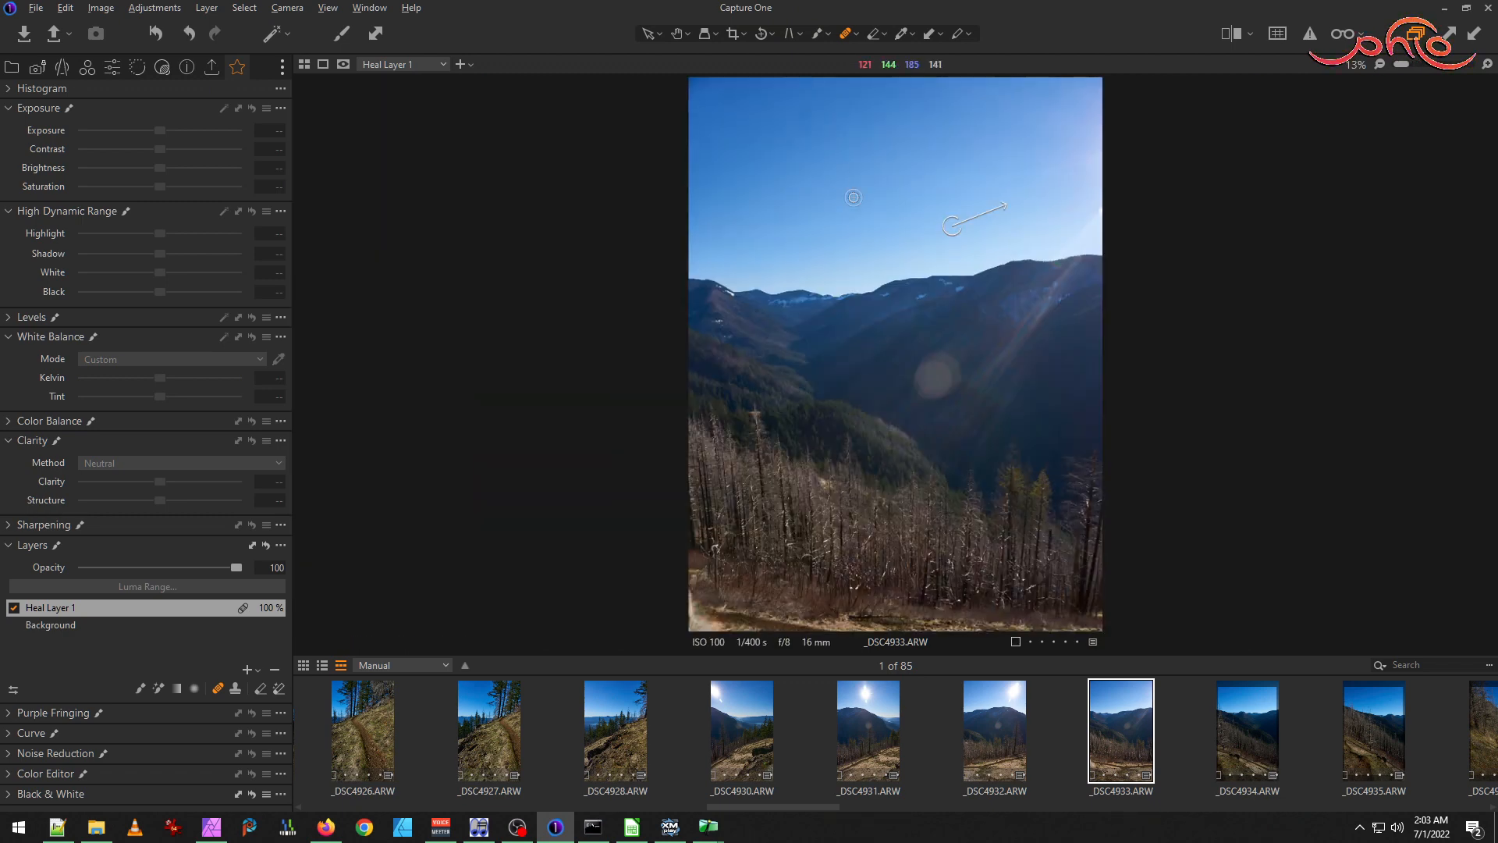
scroll(815, 122, up, 3)
scroll(816, 122, down, 2)
mouse_move(661, 217)
mouse_down()
mouse_move(650, 146)
mouse_move(670, 121)
mouse_move(658, 114)
mouse_move(662, 227)
mouse_up()
drag(800, 184, 801, 181)
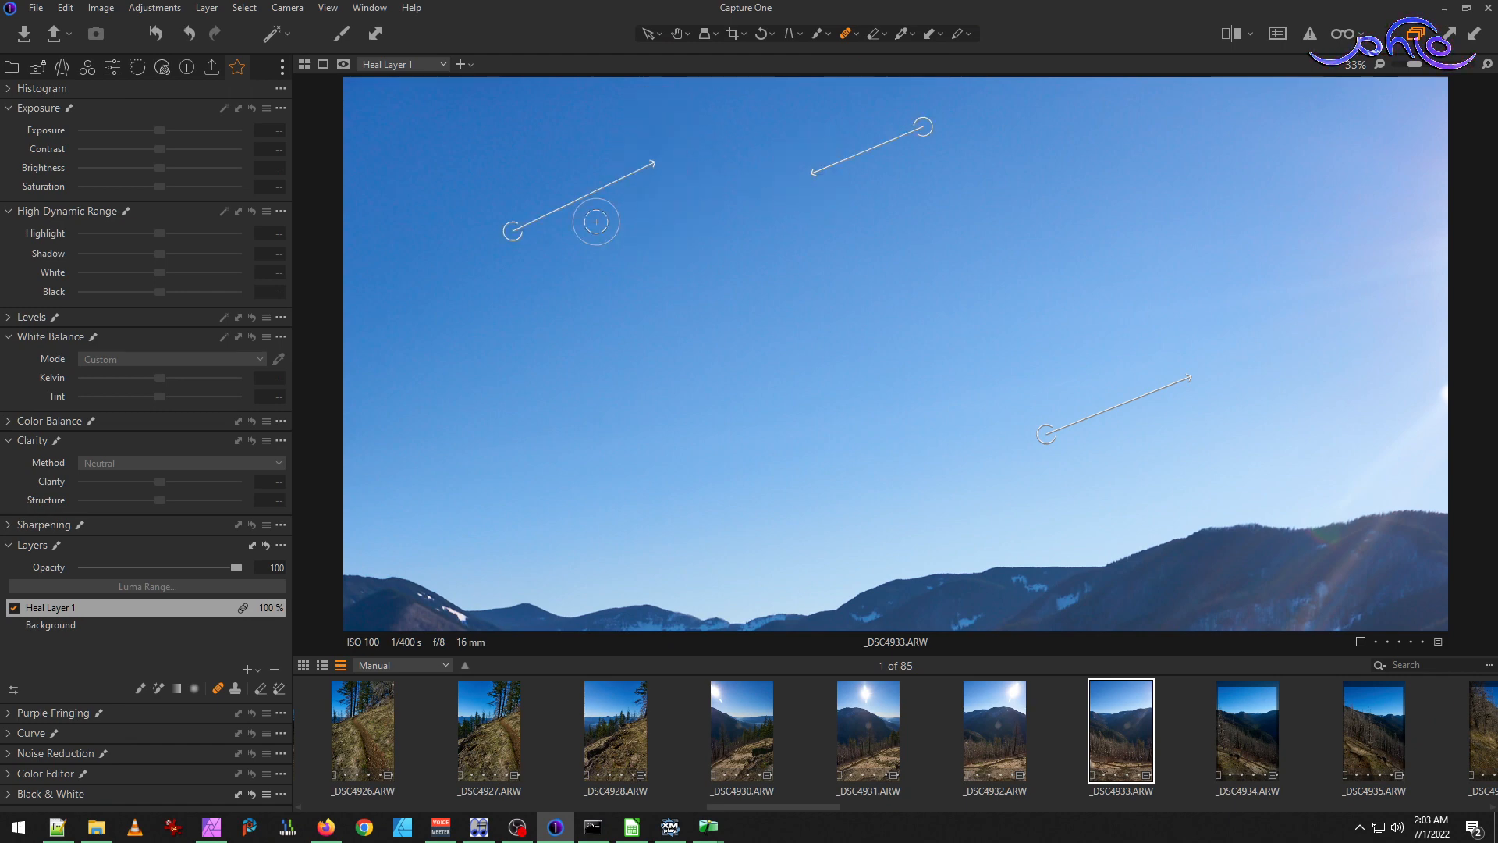
scroll(620, 429, down, 3)
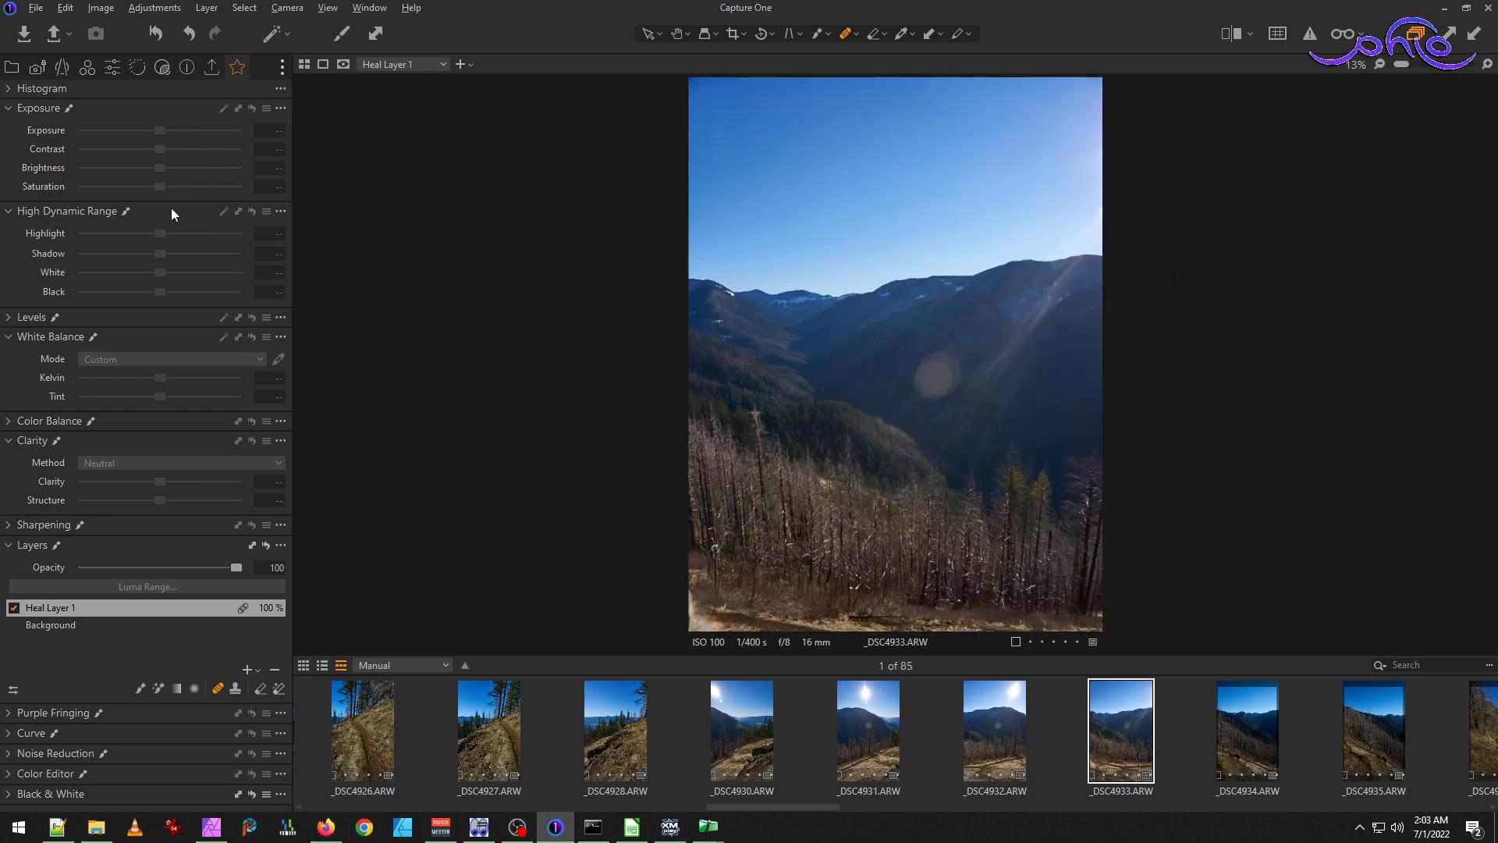
click(70, 626)
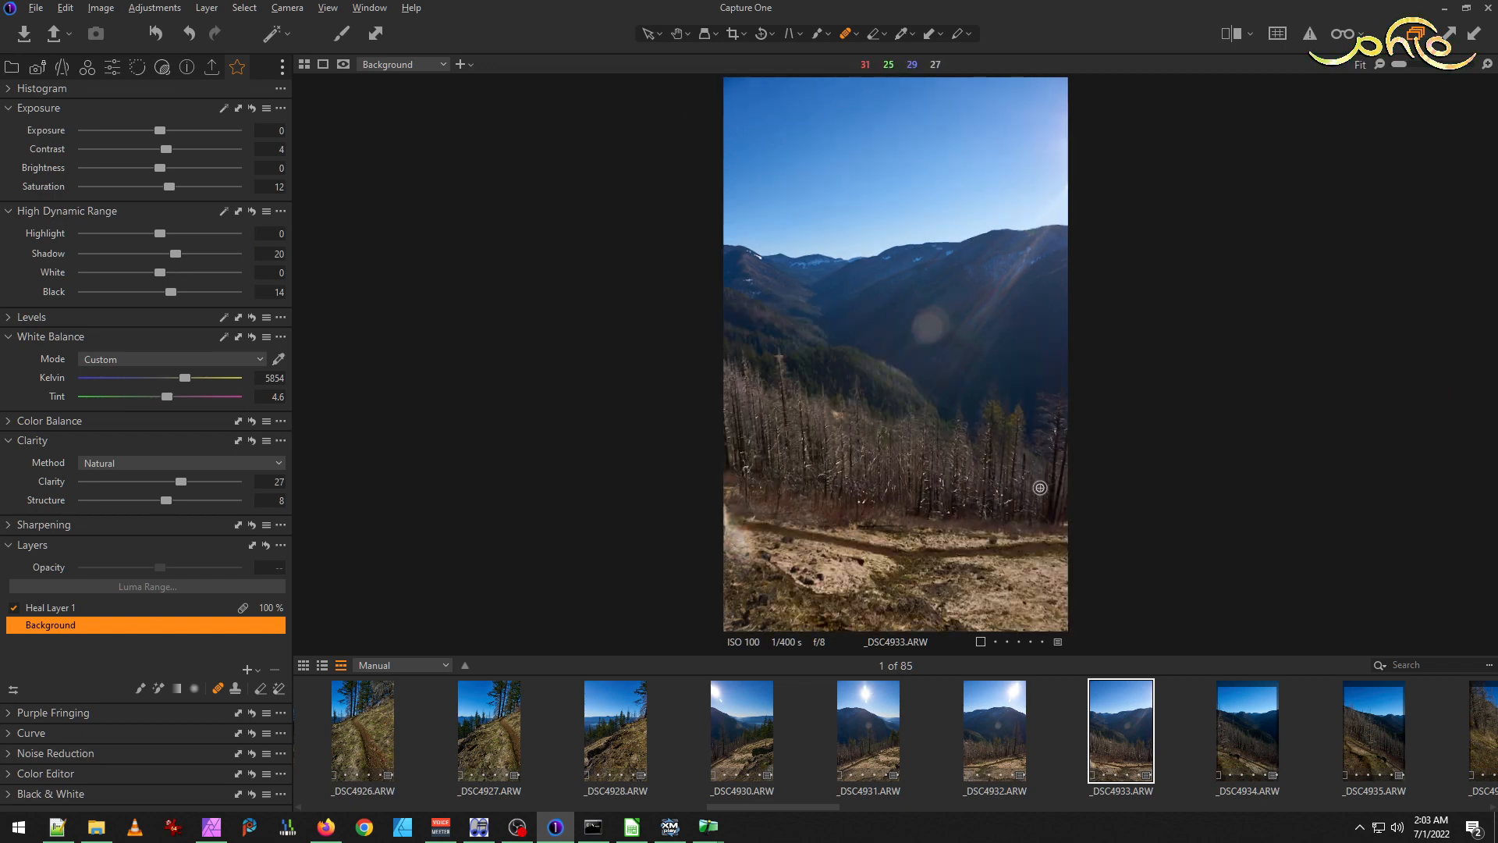
Set the white balance of _DSC4933.ARW to 5766 Kelvin and Tint 2.1.
click(188, 378)
click(1247, 735)
click(1121, 730)
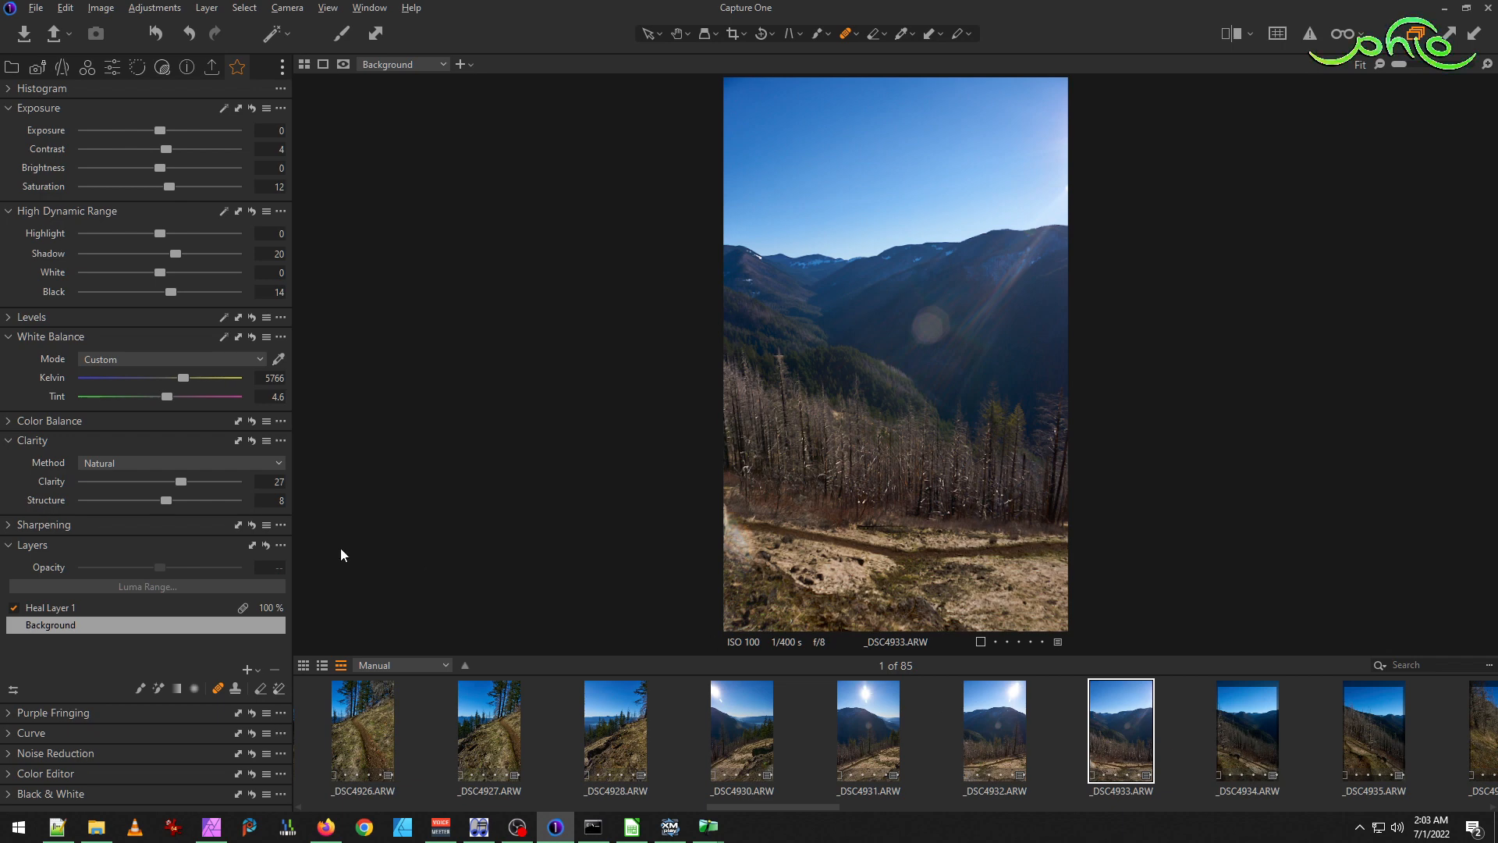
drag(171, 397, 166, 396)
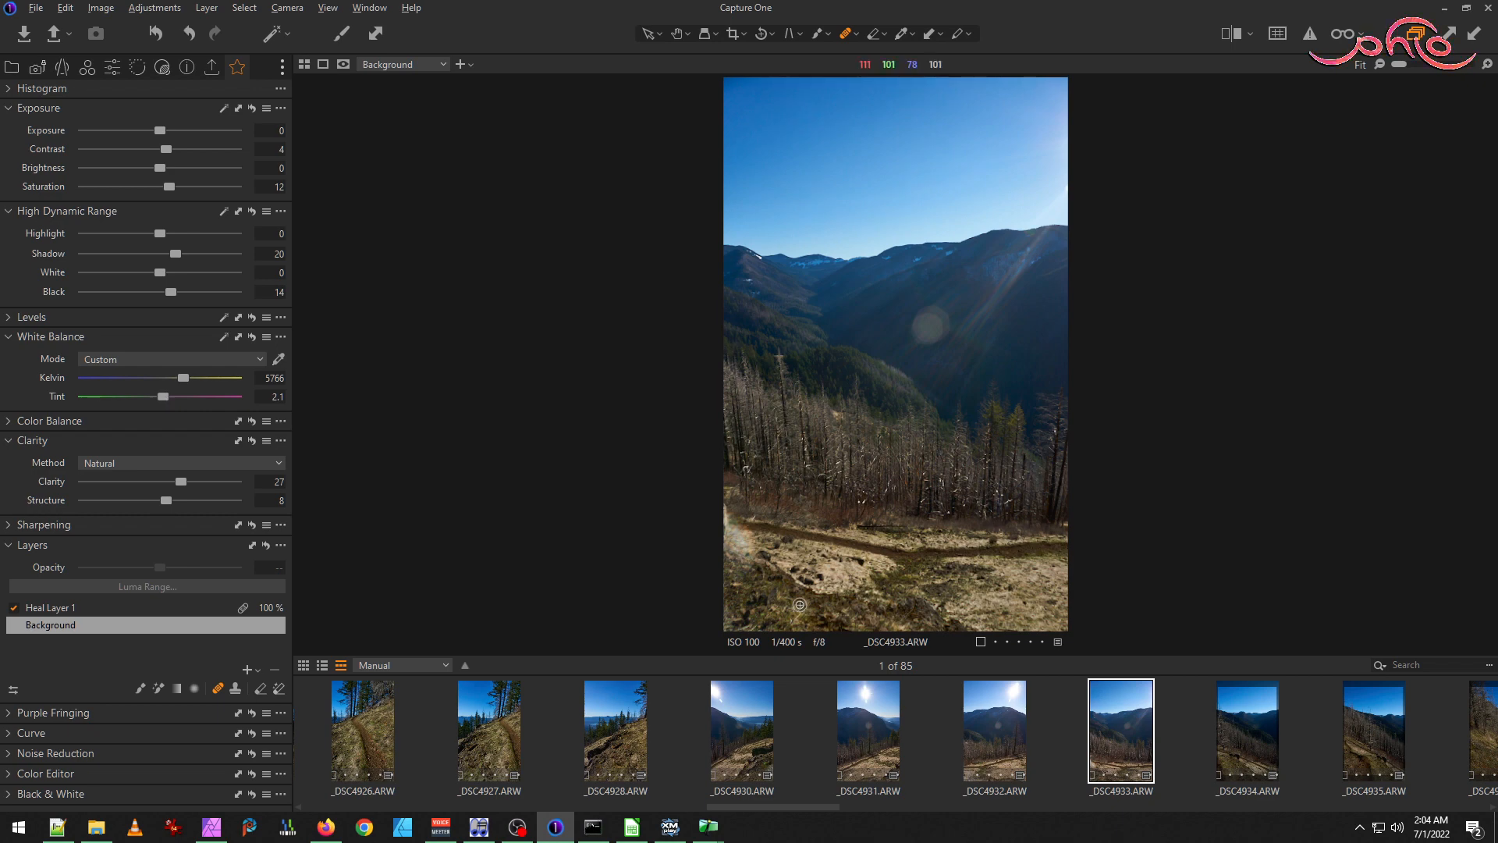
Set the white balance Tint to 3.6 on _DSC4932.ARW and to 4.1 on _DSC4931.ARW.
click(1010, 735)
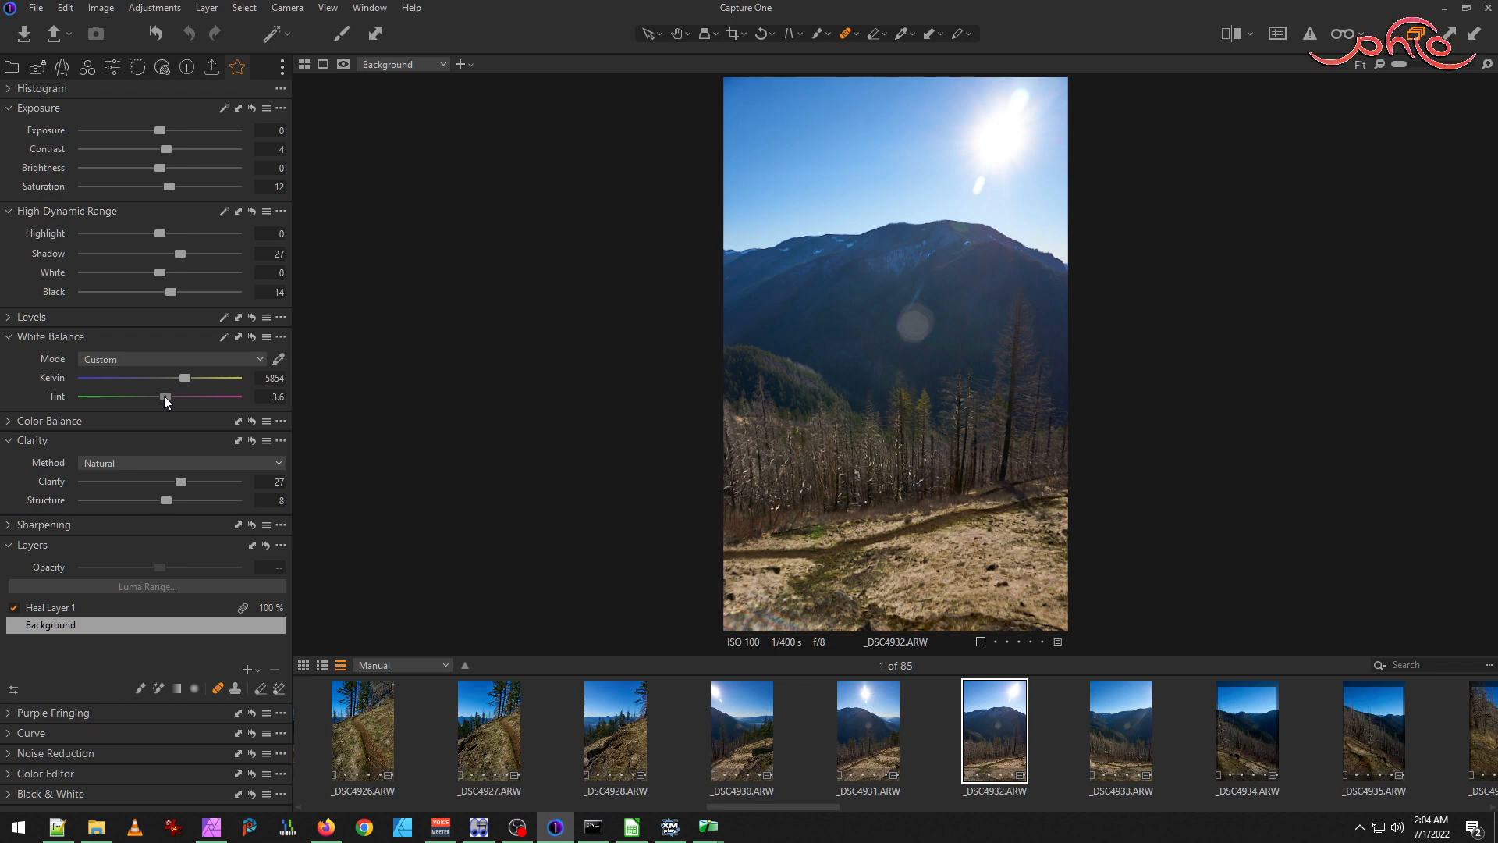
click(872, 744)
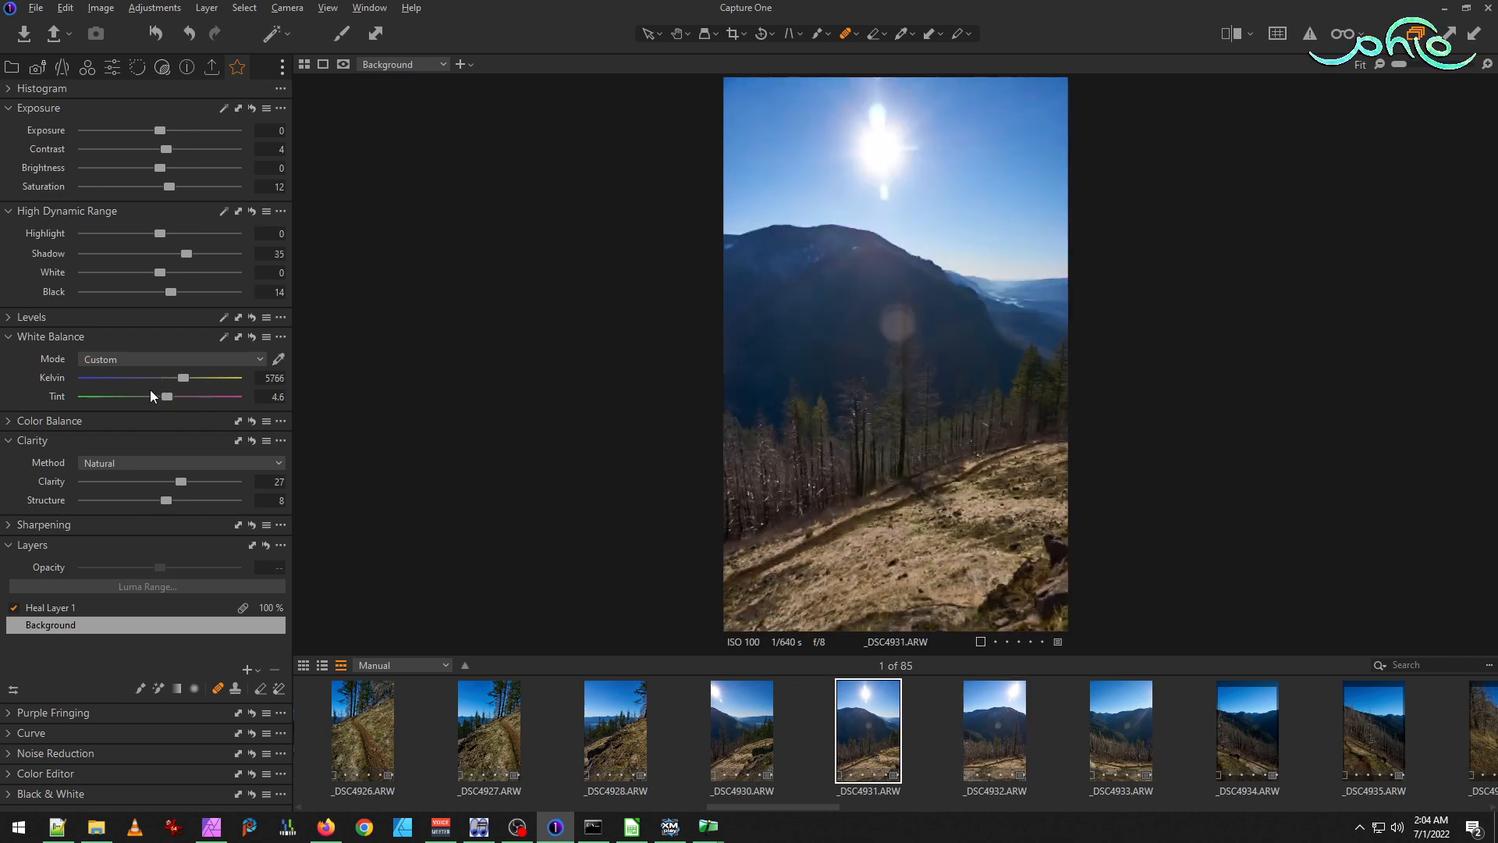
drag(171, 398, 167, 398)
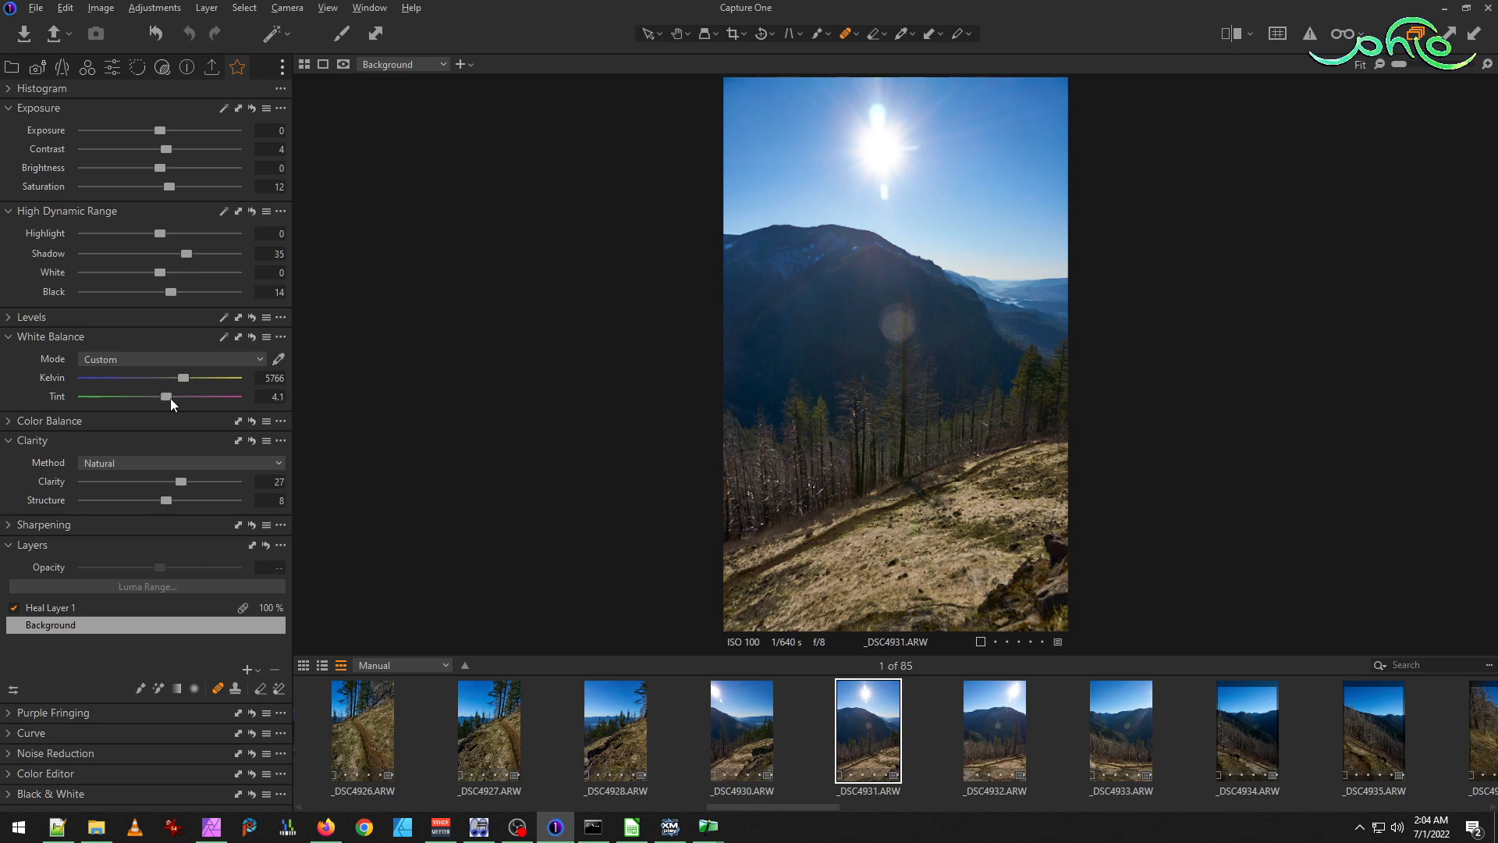
Set the white balance Tint to 3.6 on _DSC4930.ARW and to 3.1 on _DSC4928.ARW.
key(Left)
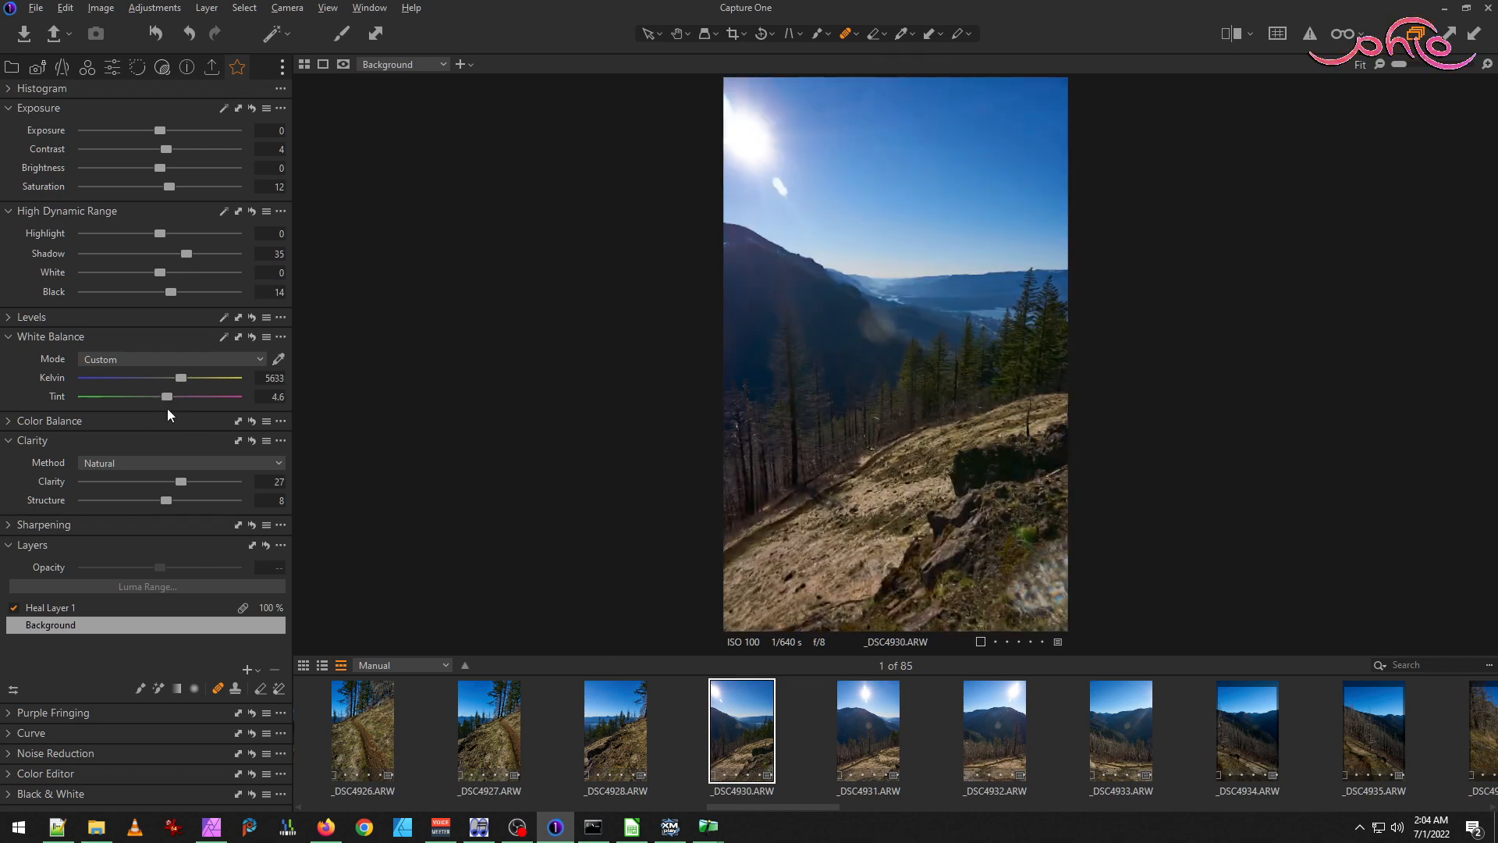
drag(171, 397, 169, 397)
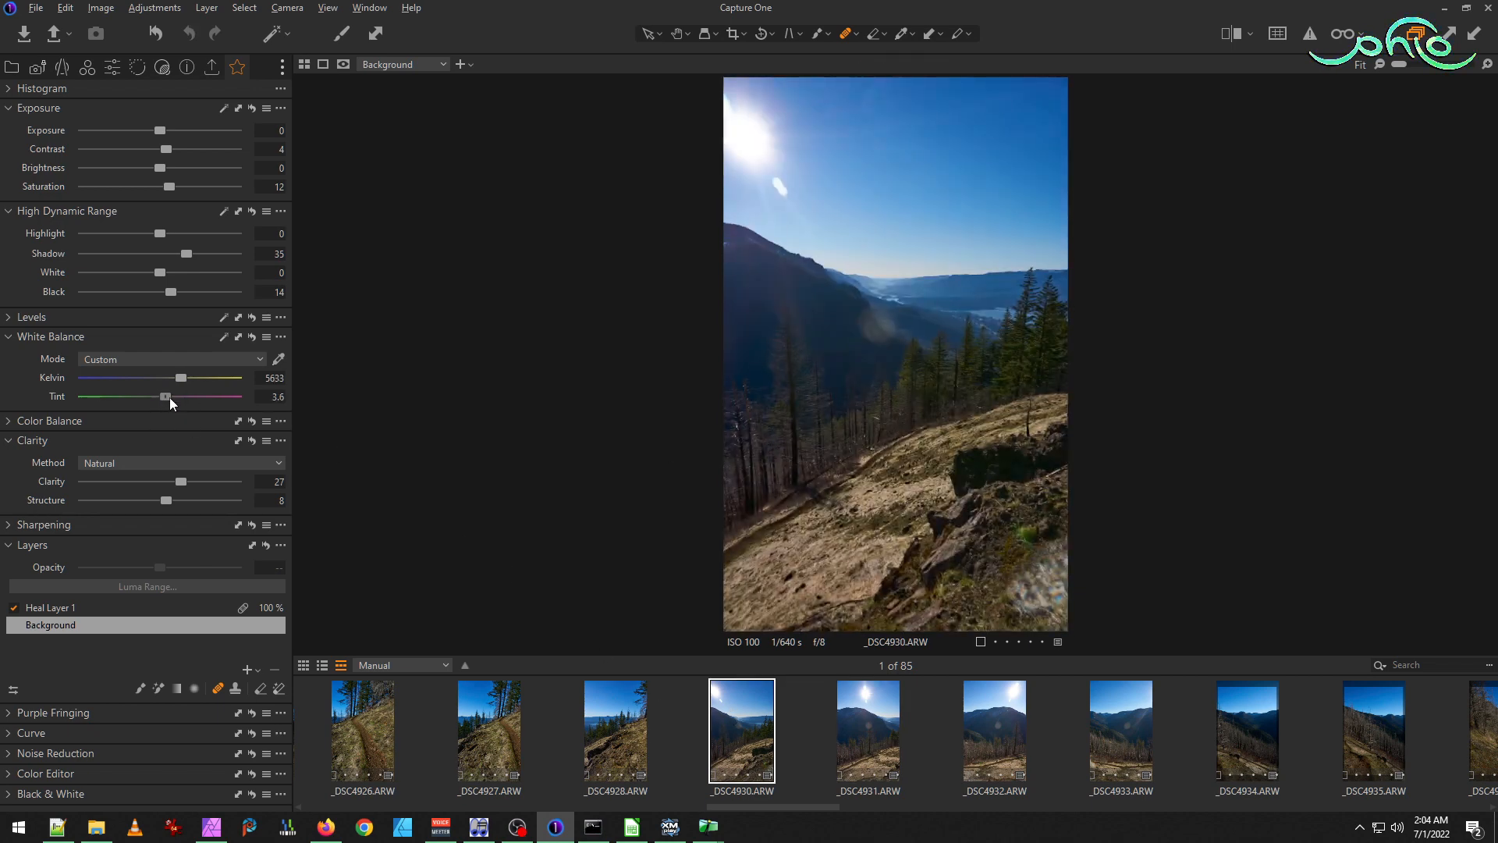
key(Left)
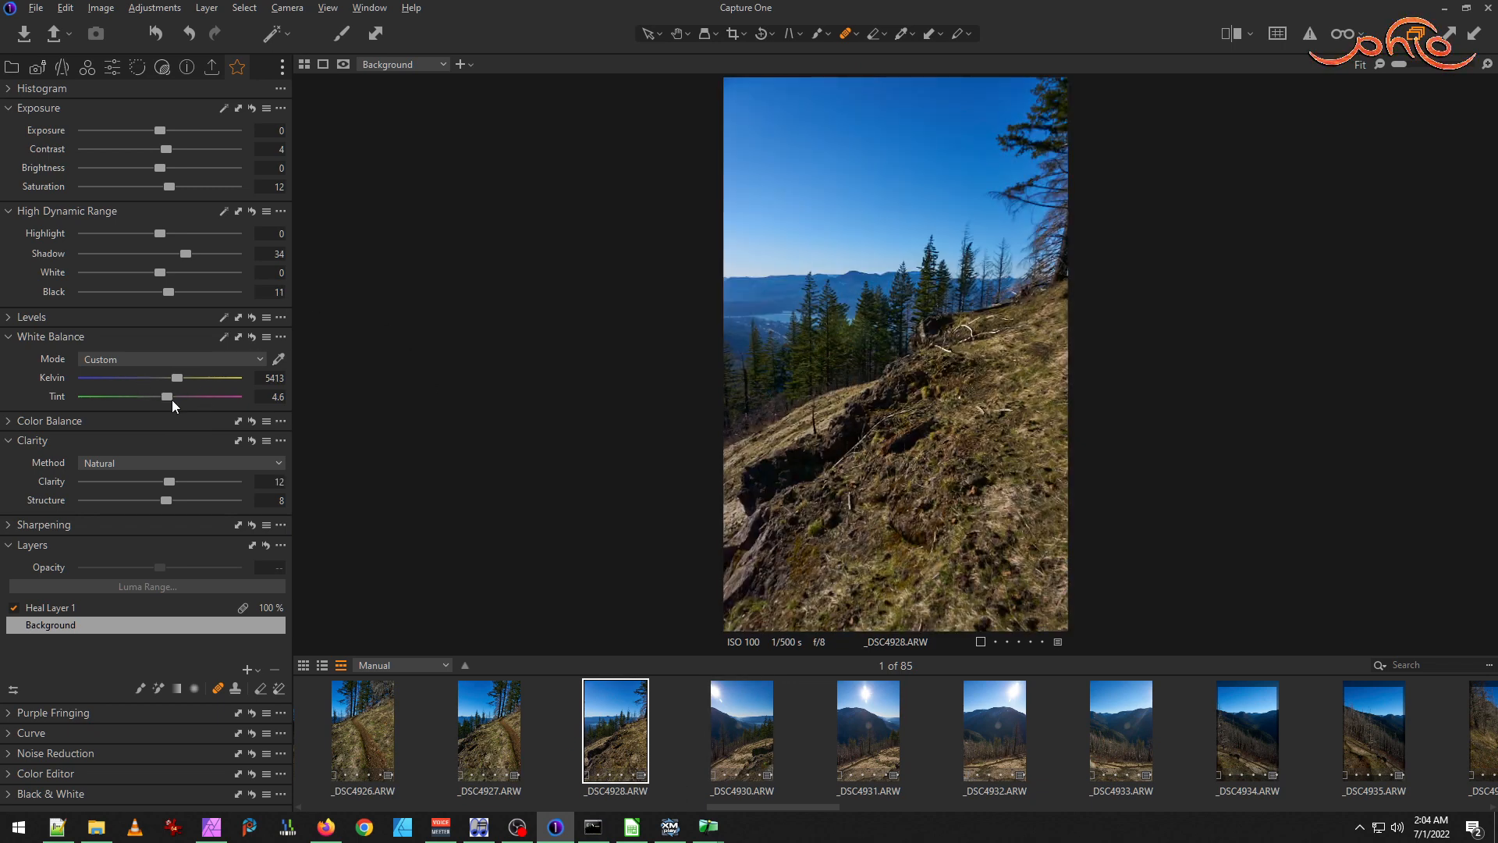
drag(170, 397, 167, 396)
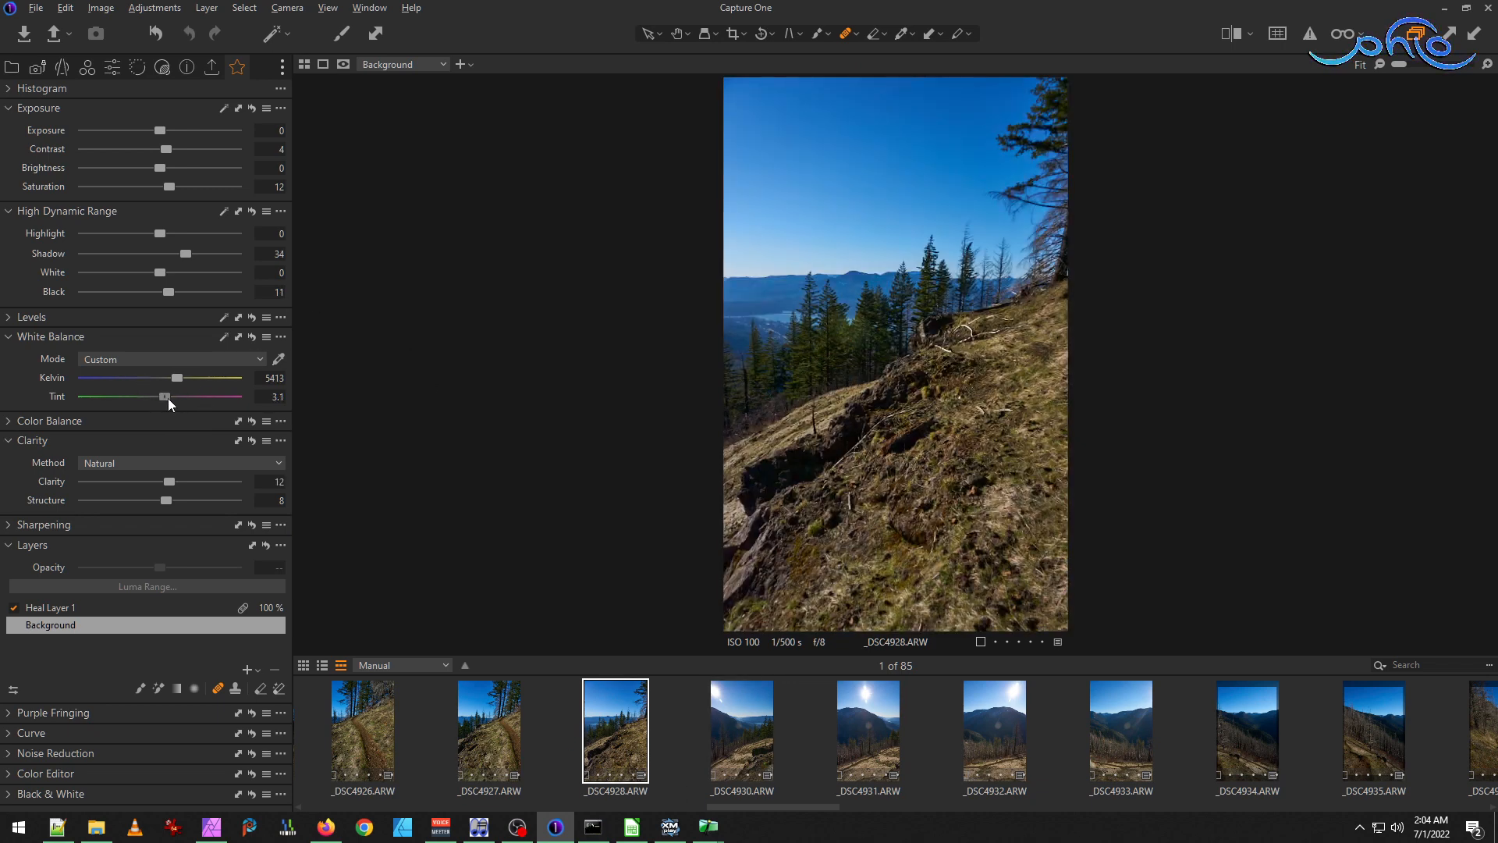
Brighten _DSC4926.ARW with Shadow 24 and Exposure 0.29.
click(455, 720)
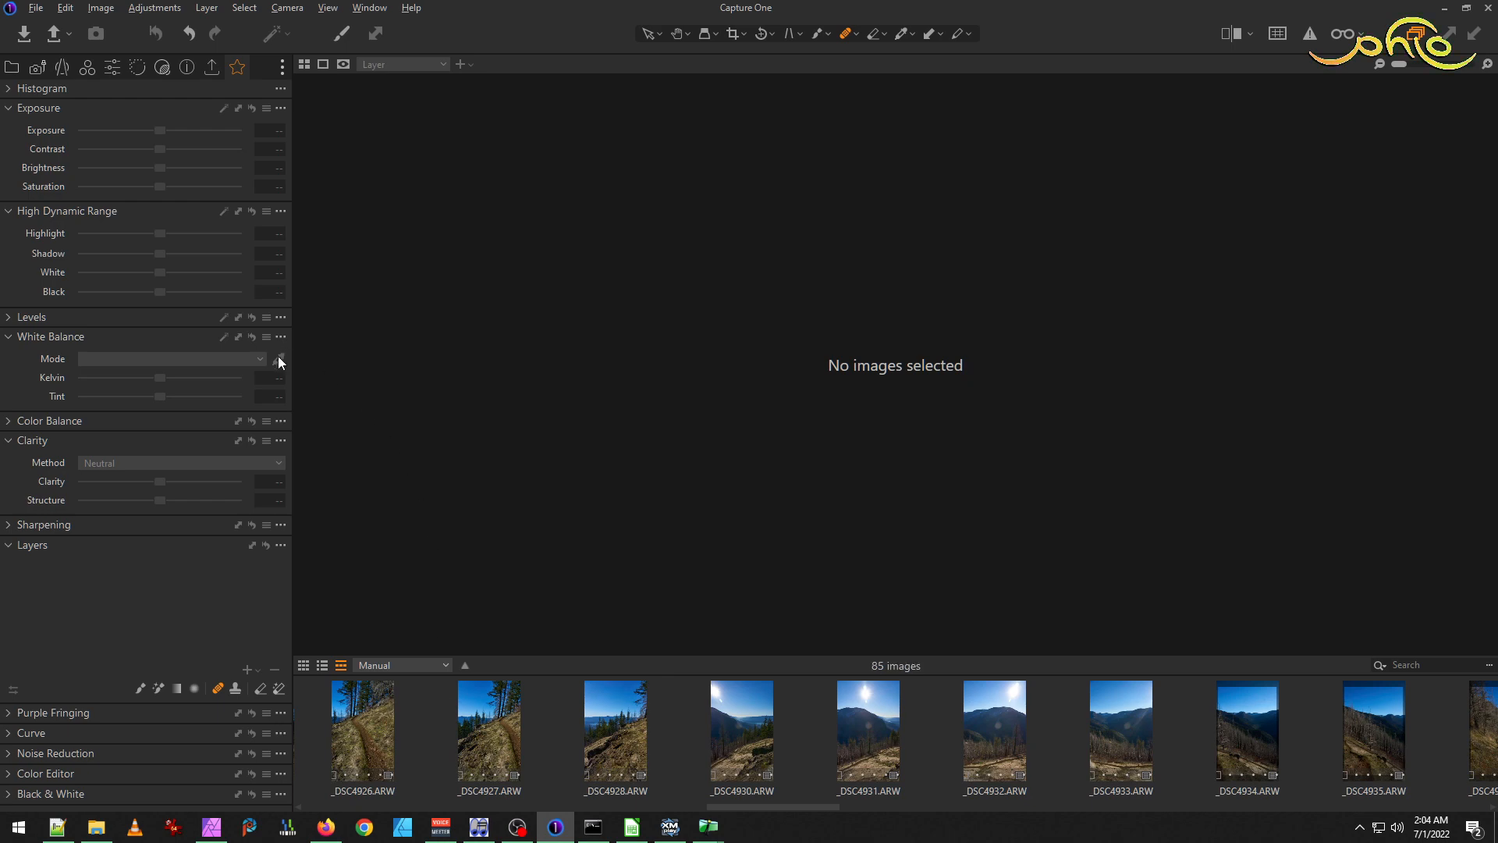
click(494, 723)
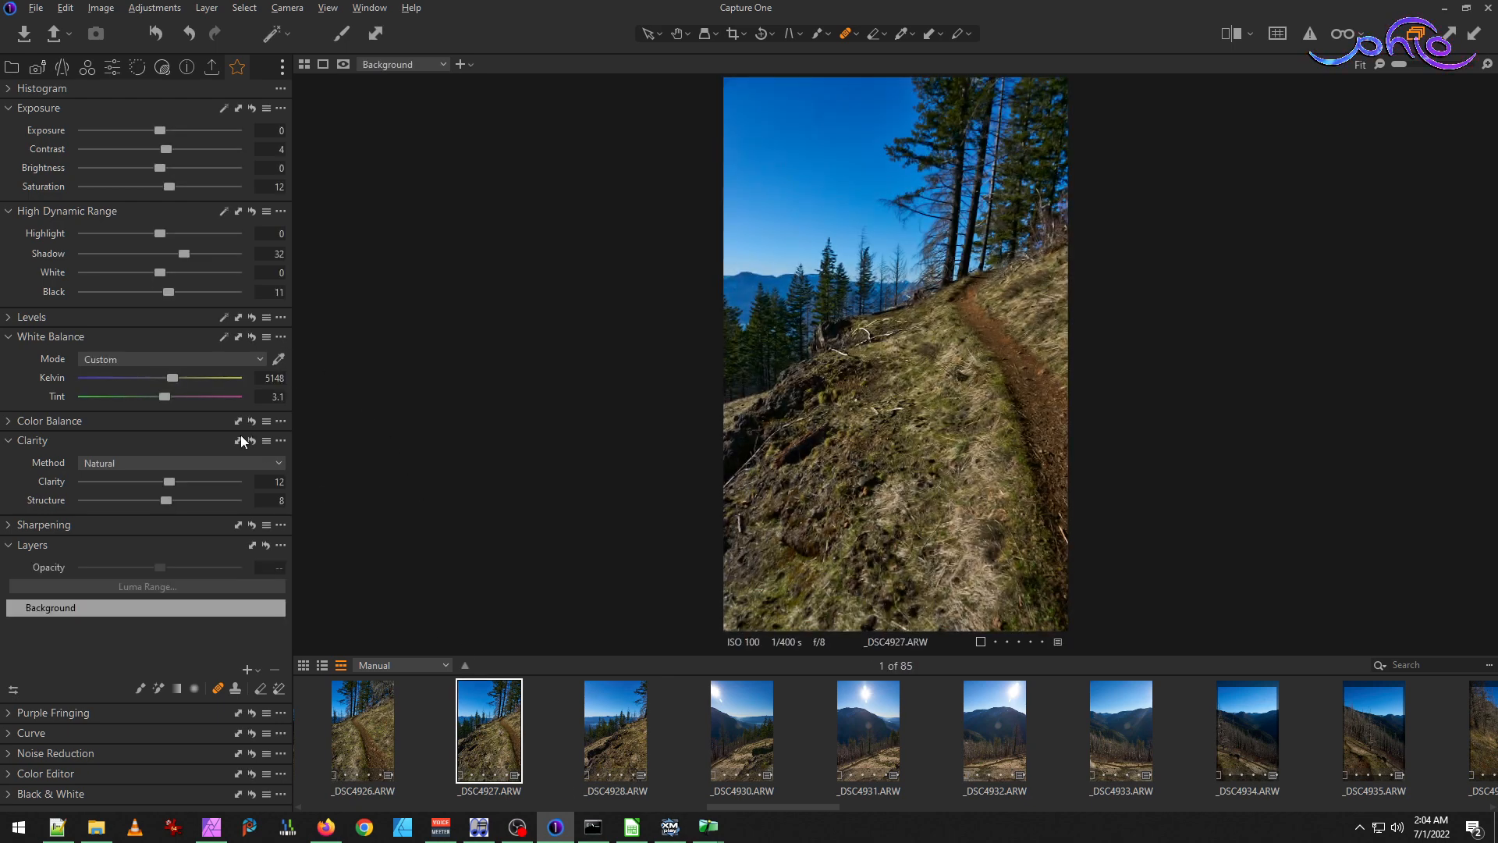
click(381, 743)
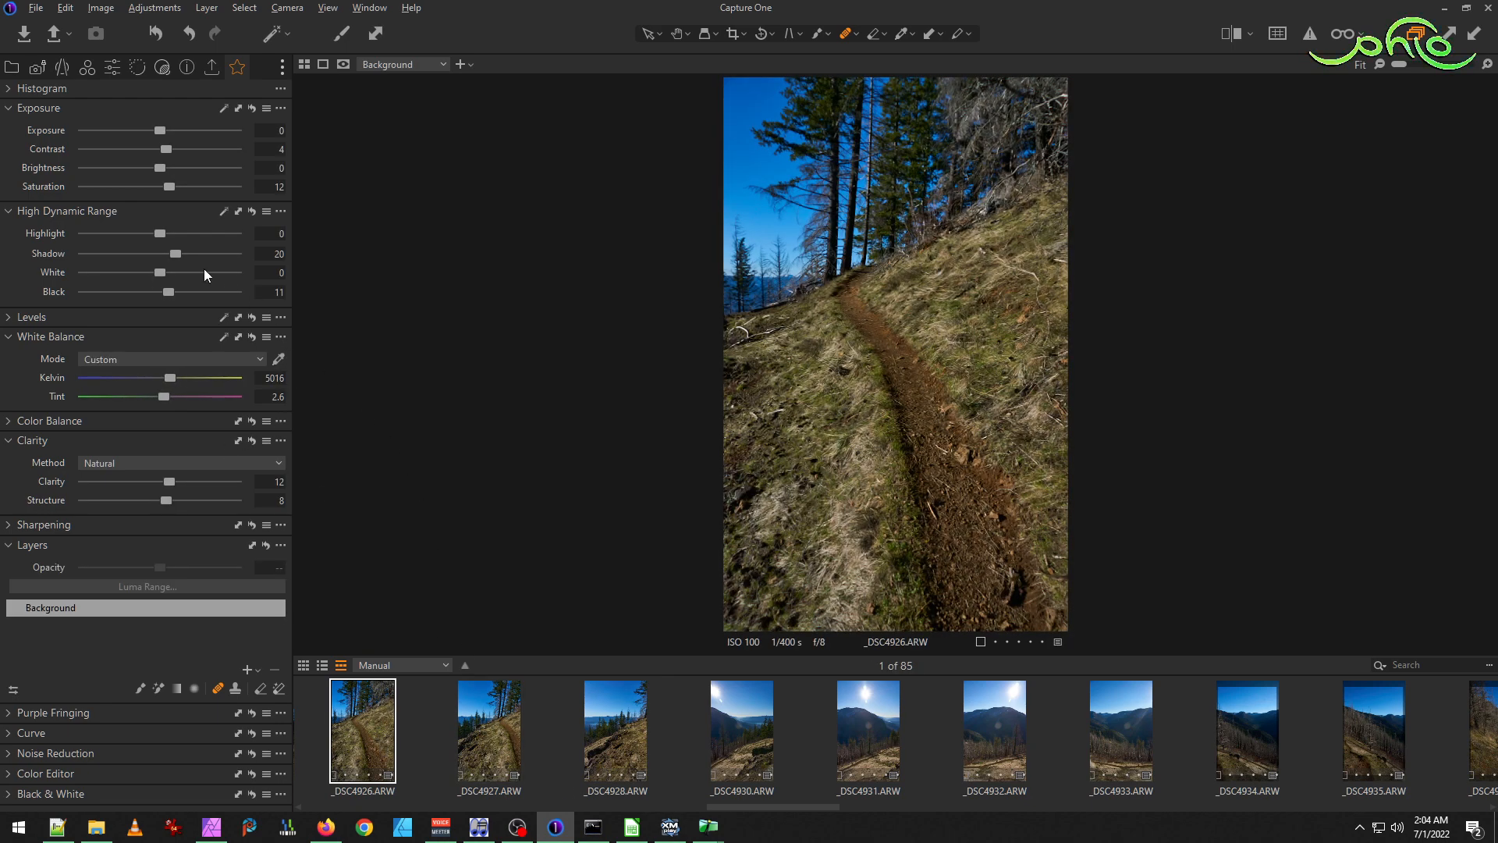
drag(177, 262, 179, 262)
drag(160, 132, 164, 134)
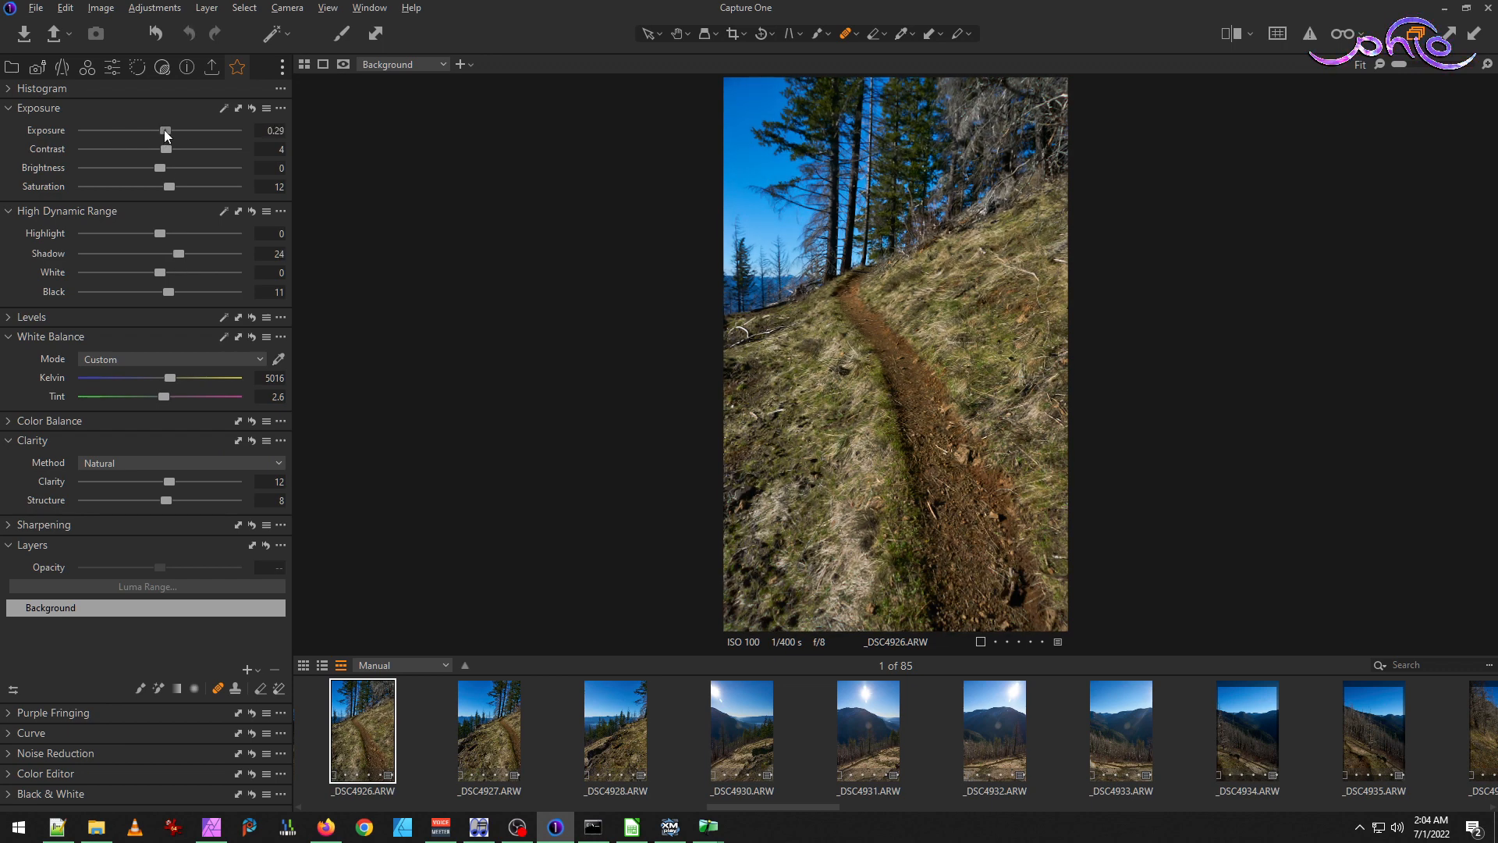
Compare the colour and brightness of _DSC4930.ARW through _DSC4933.ARW for consistency.
click(1119, 718)
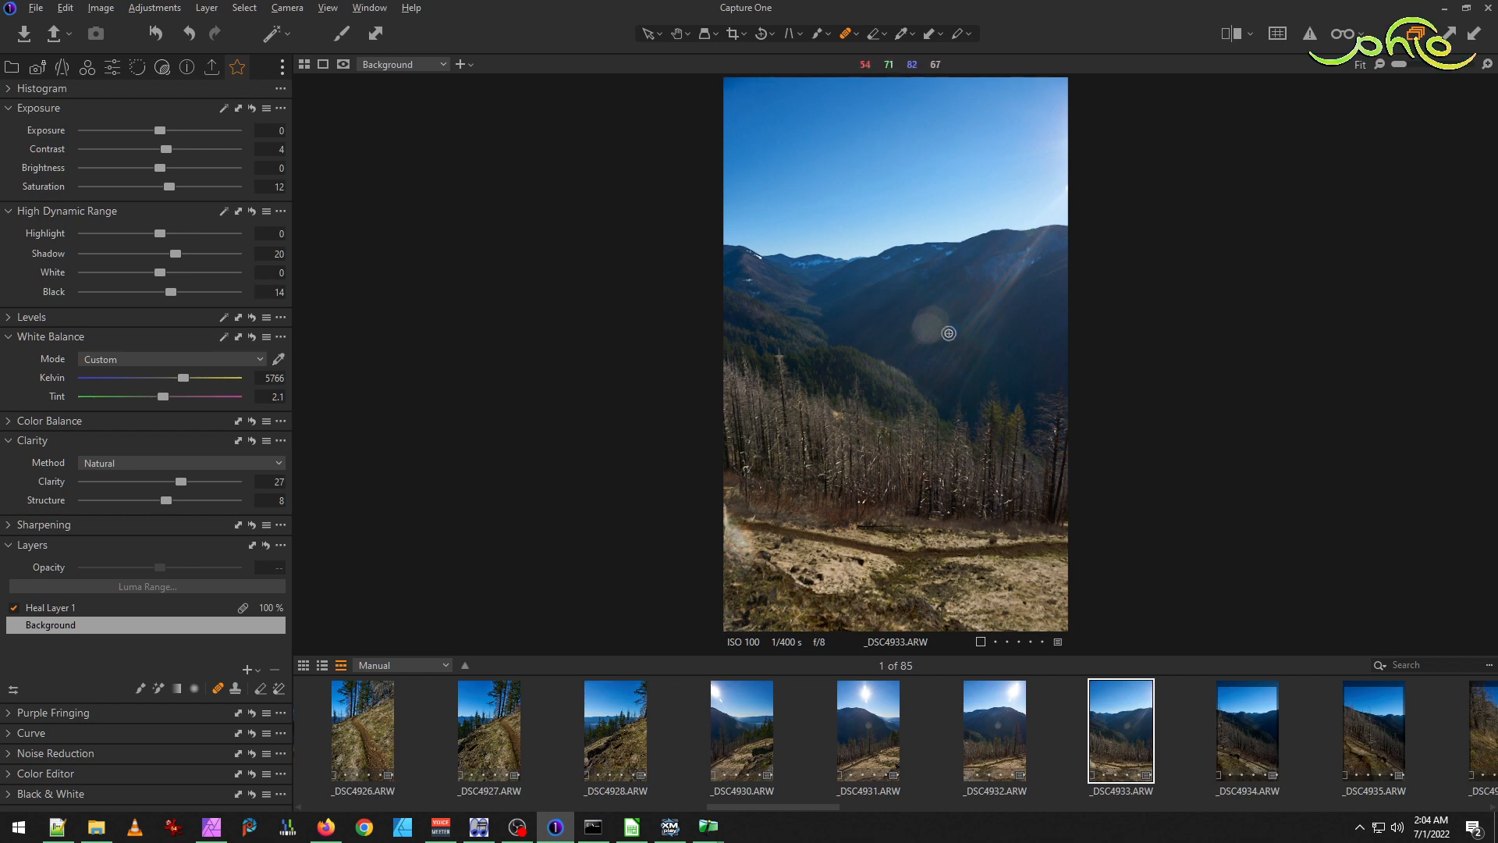
click(987, 744)
click(1133, 732)
click(980, 719)
click(874, 745)
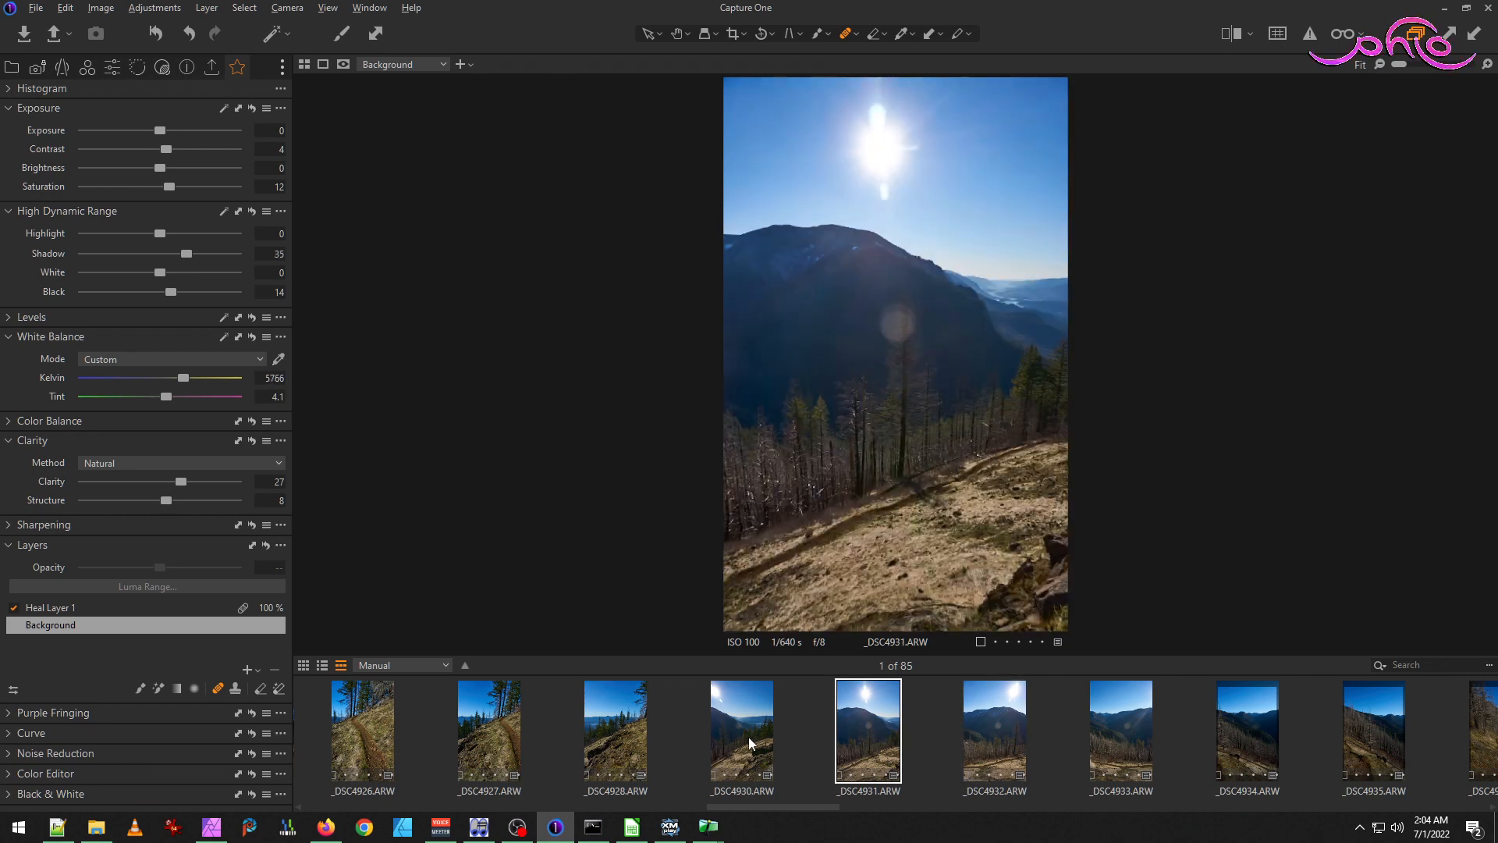
click(747, 737)
click(869, 749)
click(1006, 738)
click(1144, 746)
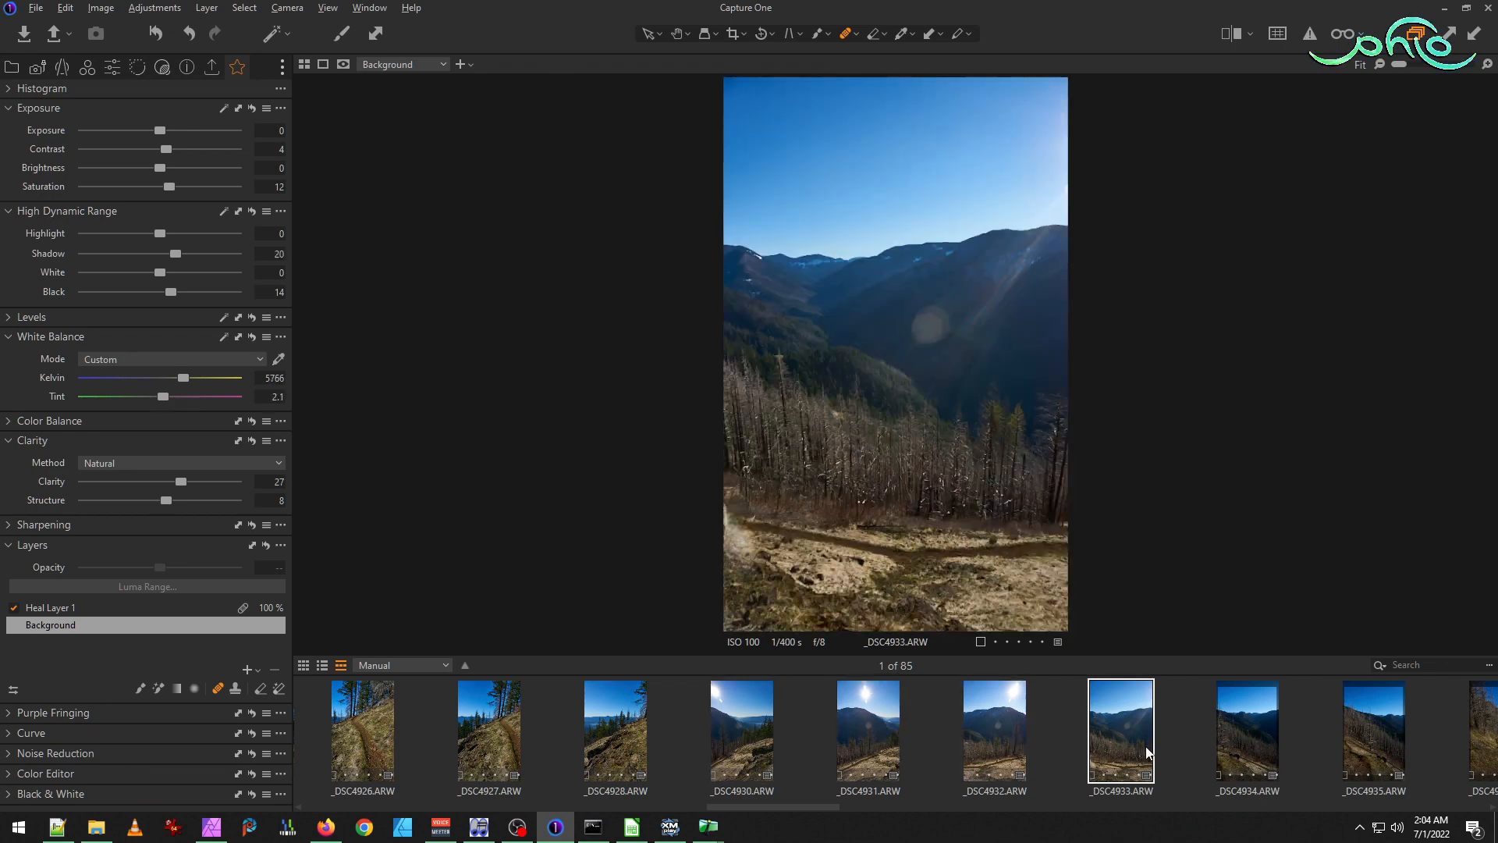
Copy the adjustments of _DSC4933.ARW, including its crop, and apply them to _DSC4934.ARW.
ctrl+click(1252, 737)
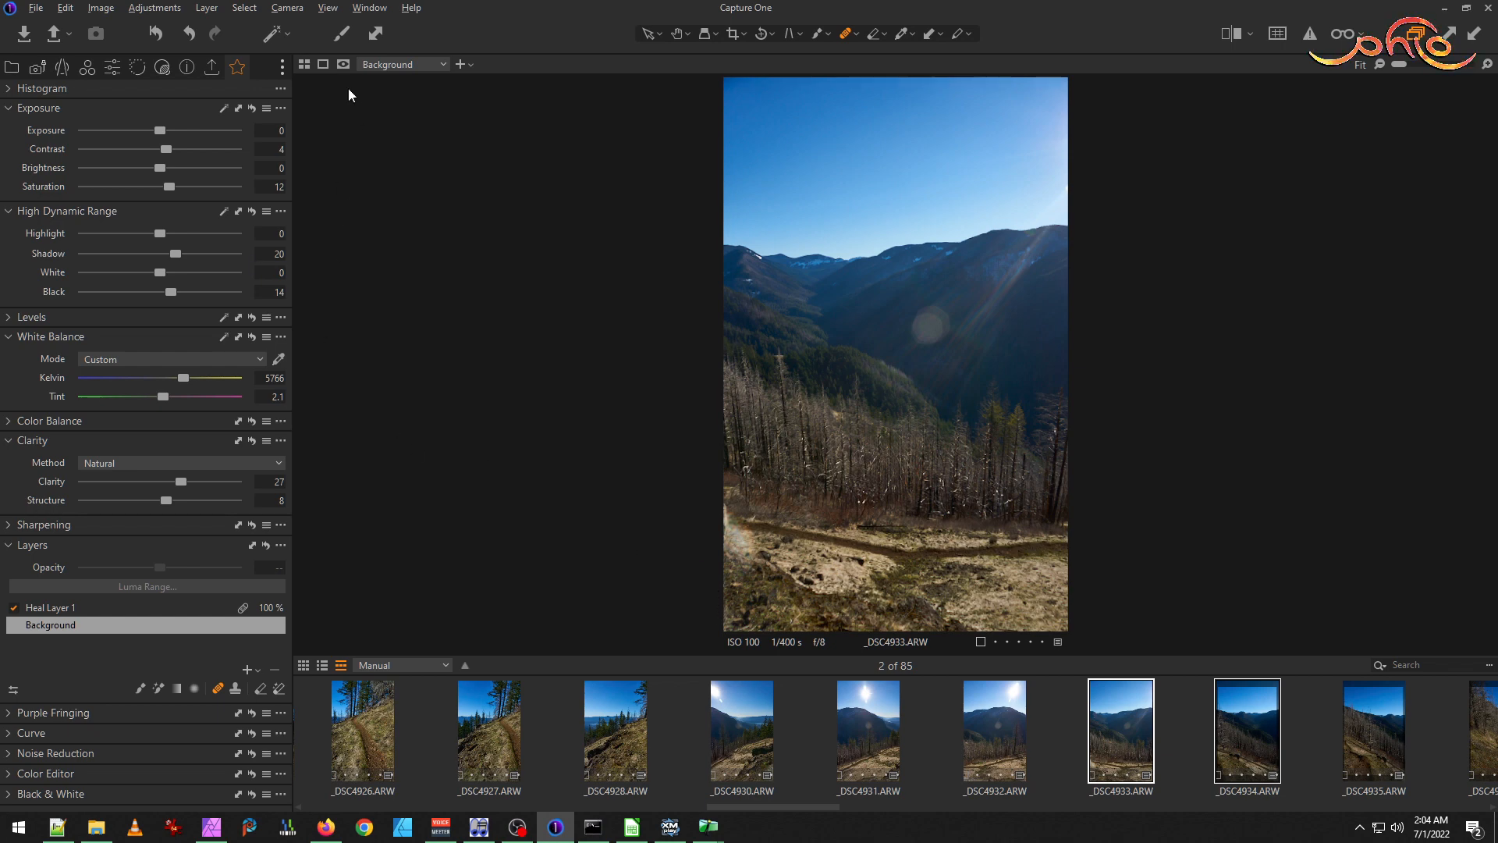
key(ctrl+shift+c)
scroll(657, 577, down, 2)
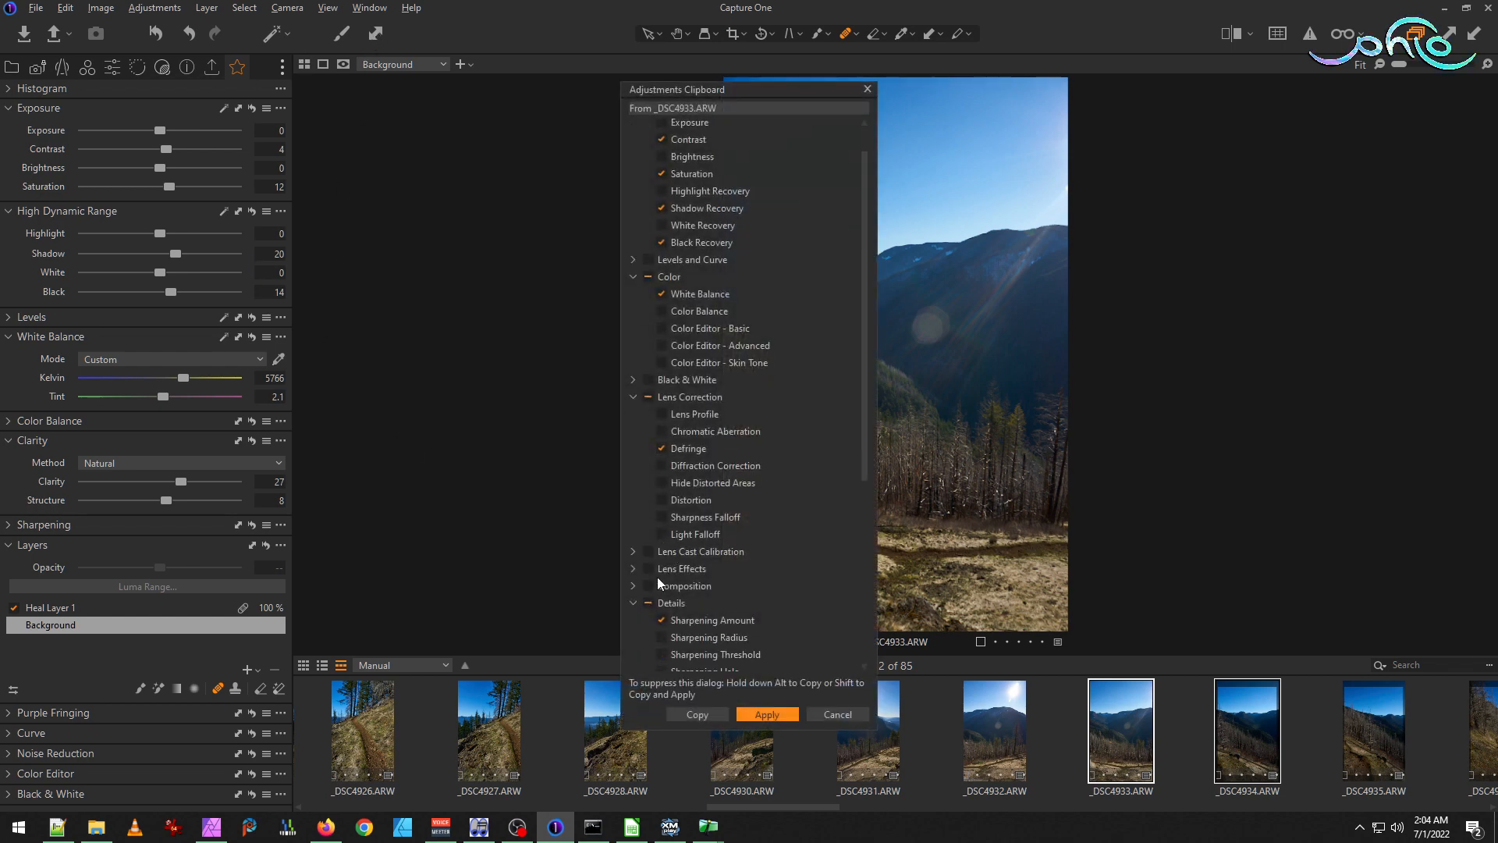
click(634, 398)
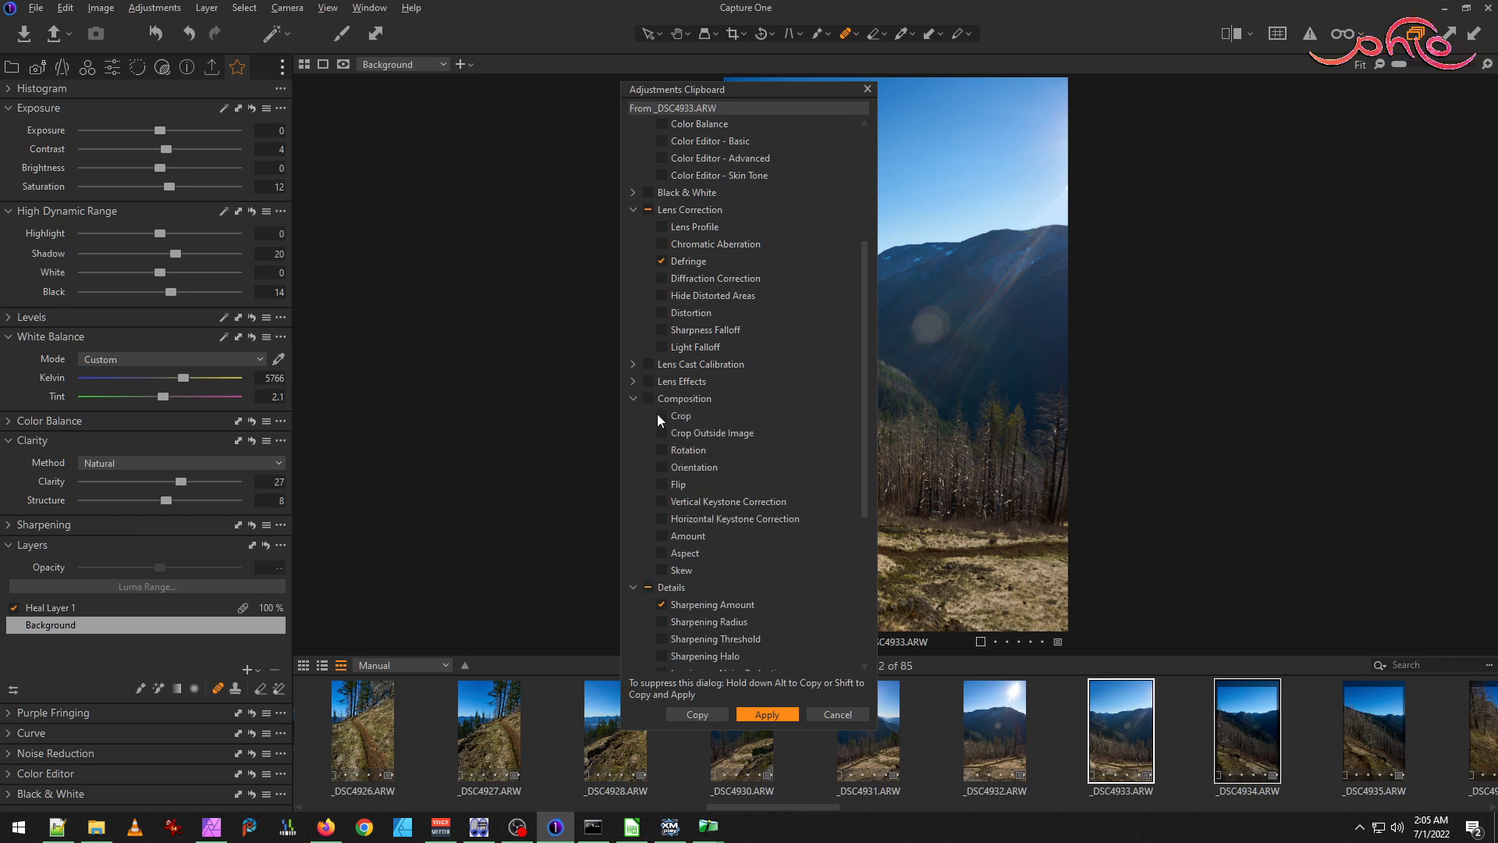
click(789, 715)
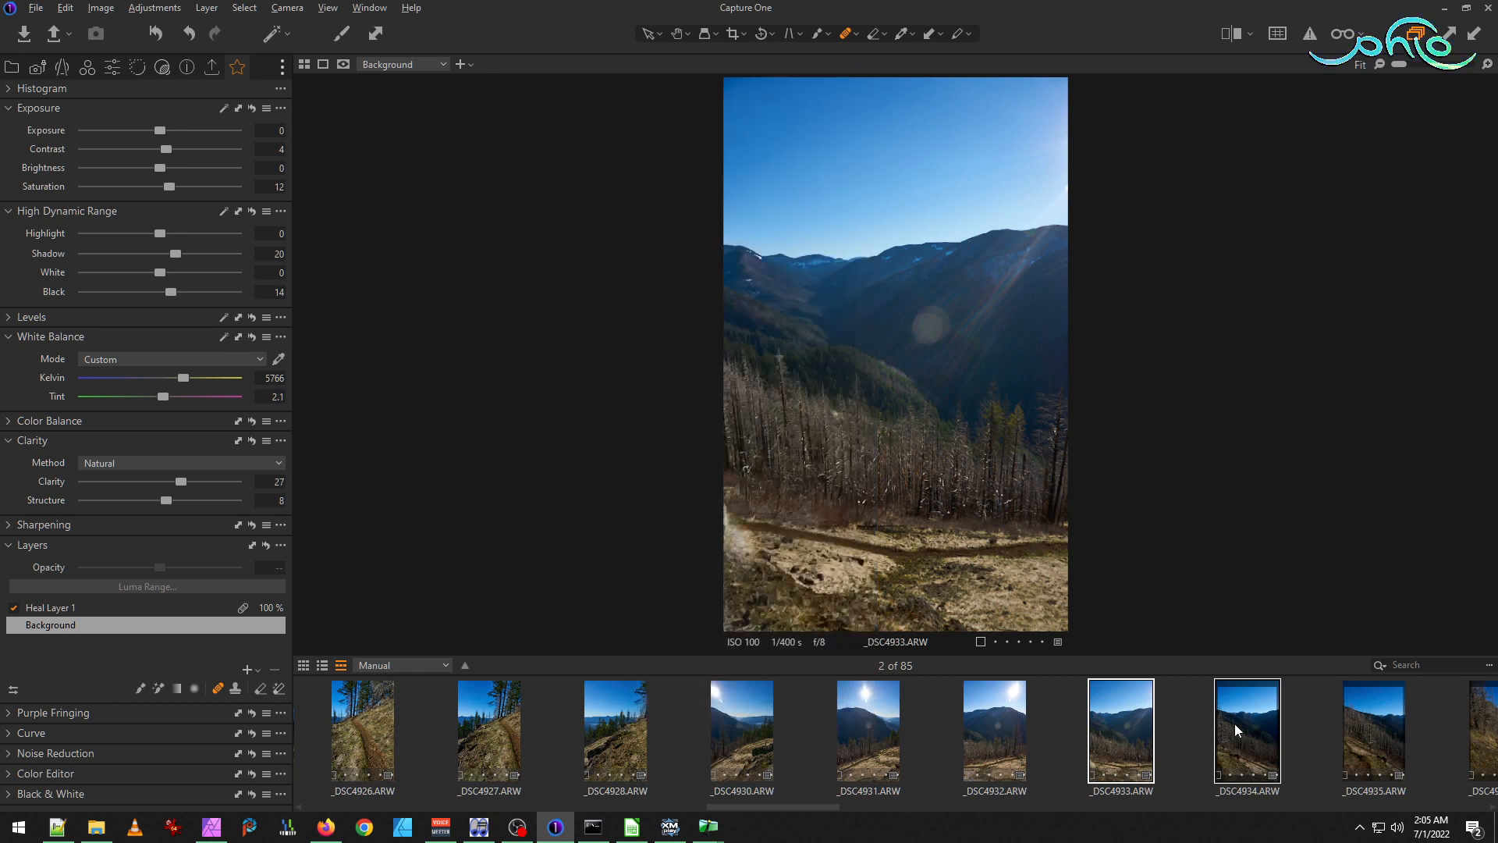
click(908, 453)
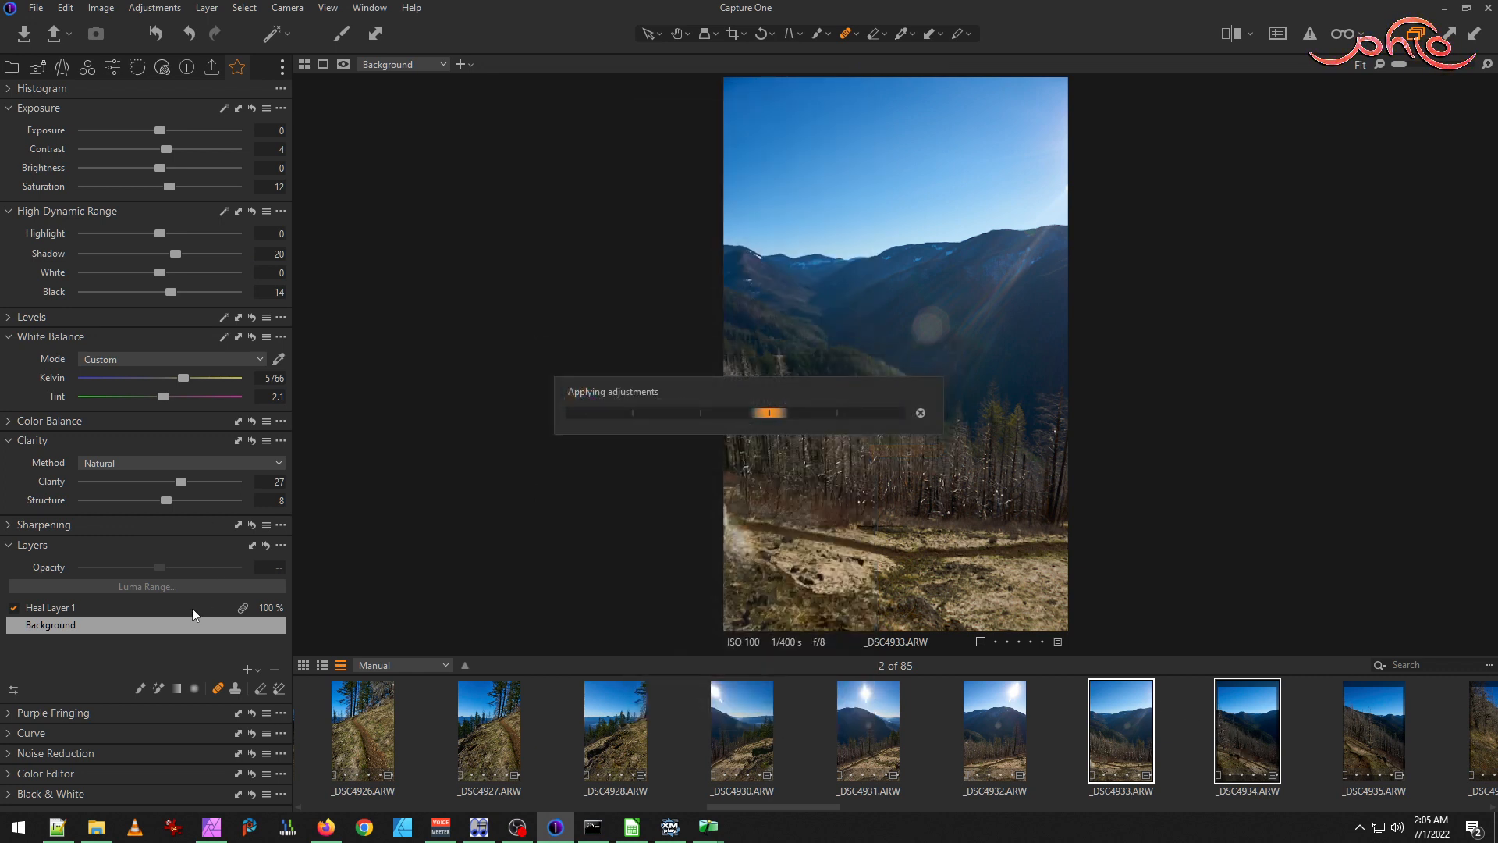
Delete Heal Layer 1 from _DSC4933.ARW and check the photo against its neighbours _DSC4932.ARW and _DSC4934.ARW.
click(202, 609)
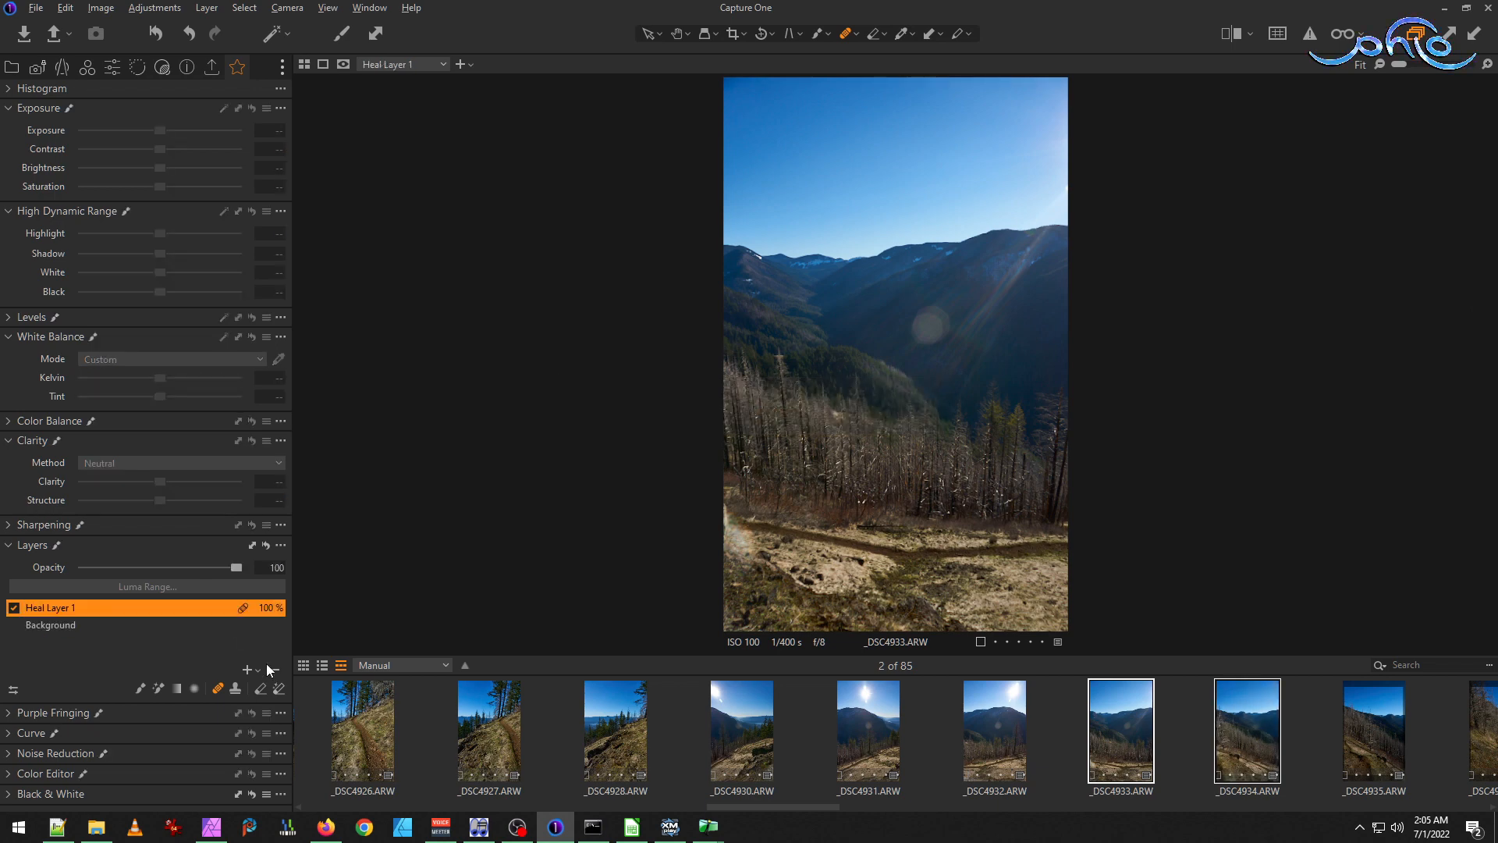
click(1155, 764)
click(1286, 738)
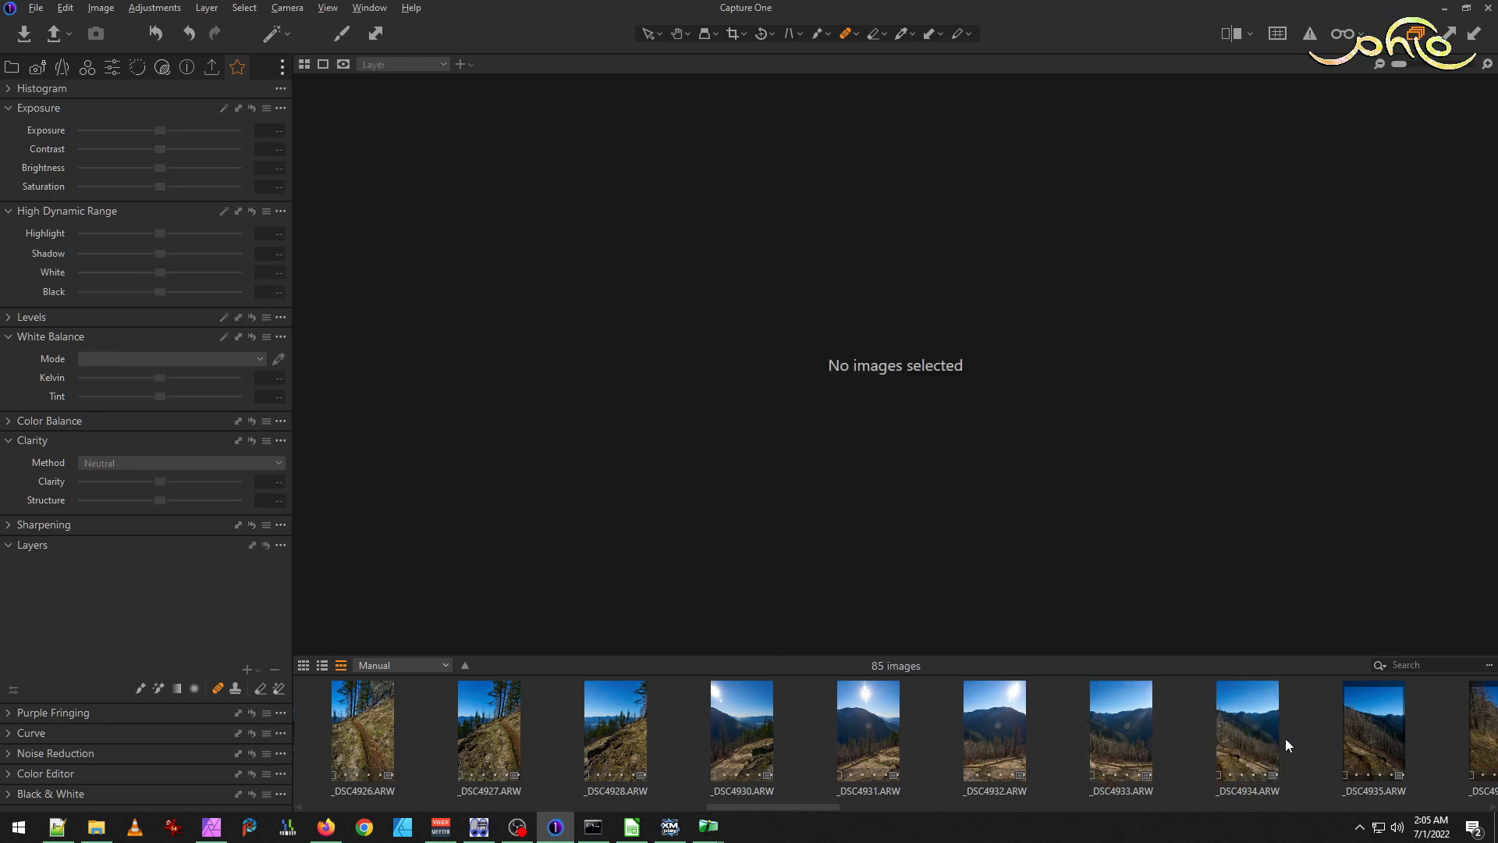
click(1106, 718)
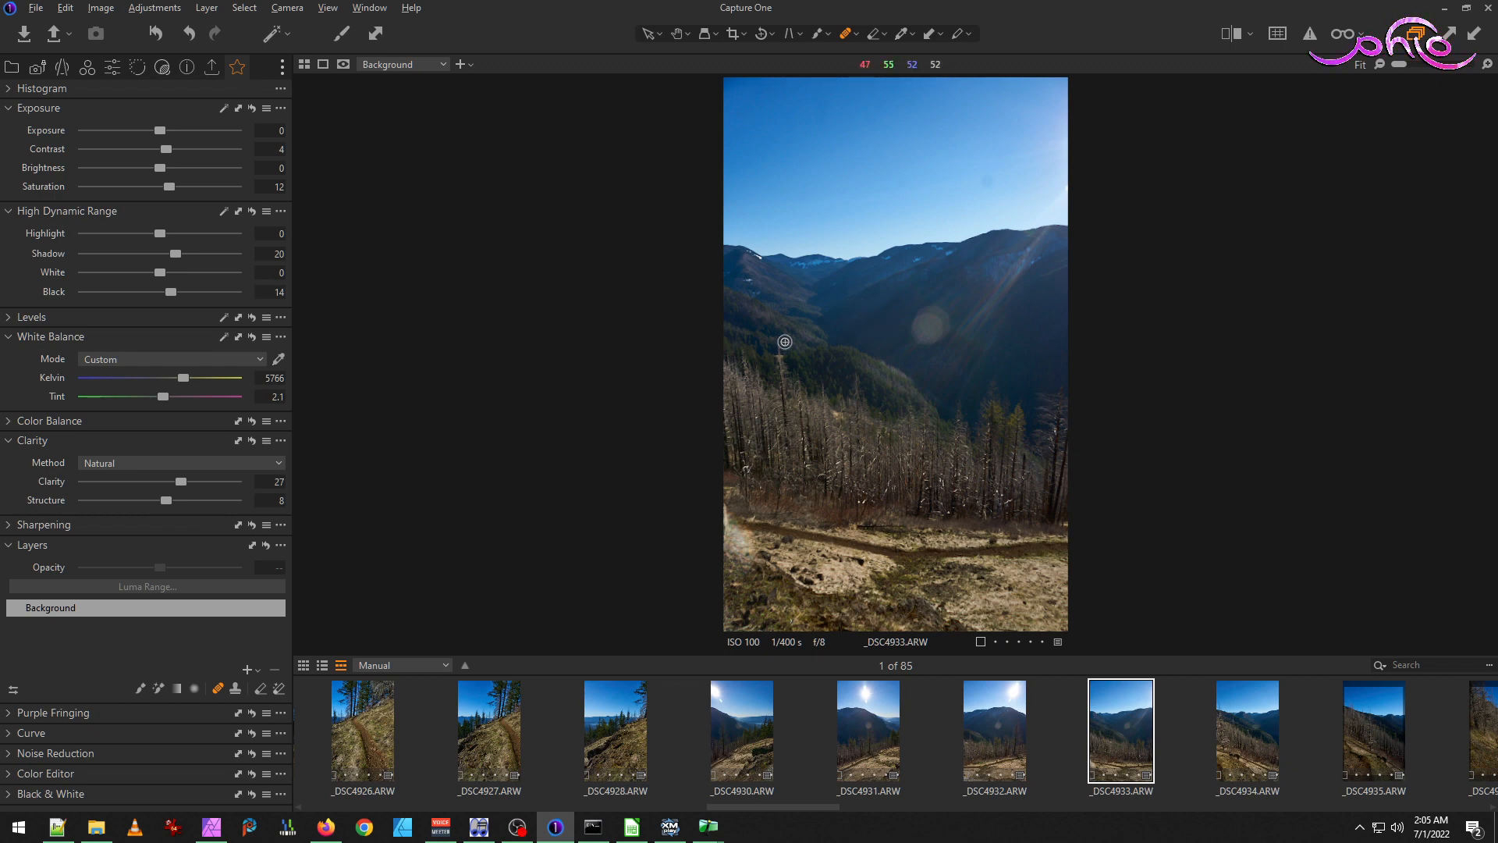
key(Right)
click(1116, 726)
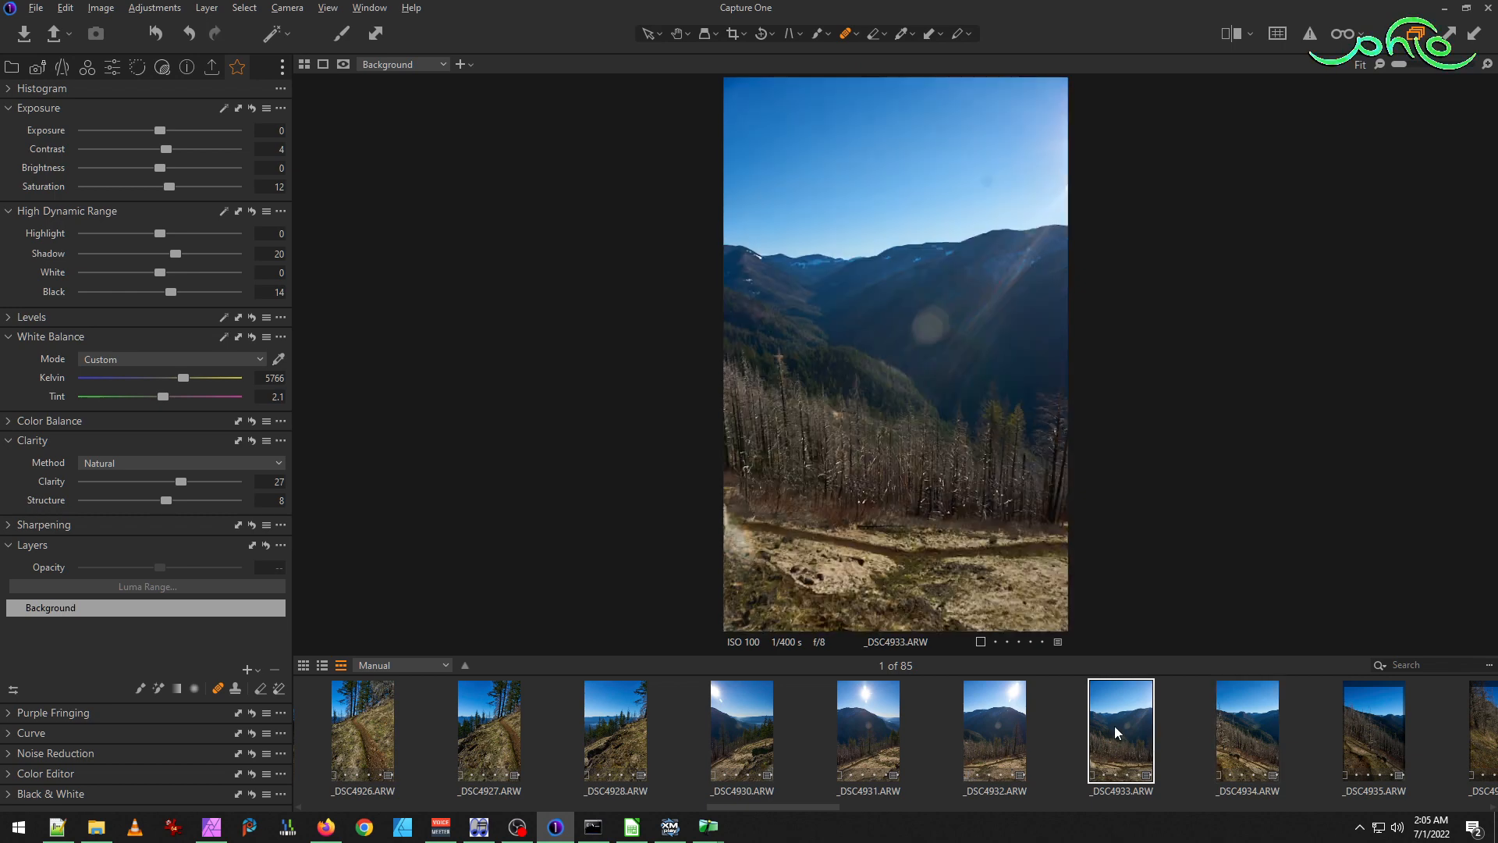
click(995, 735)
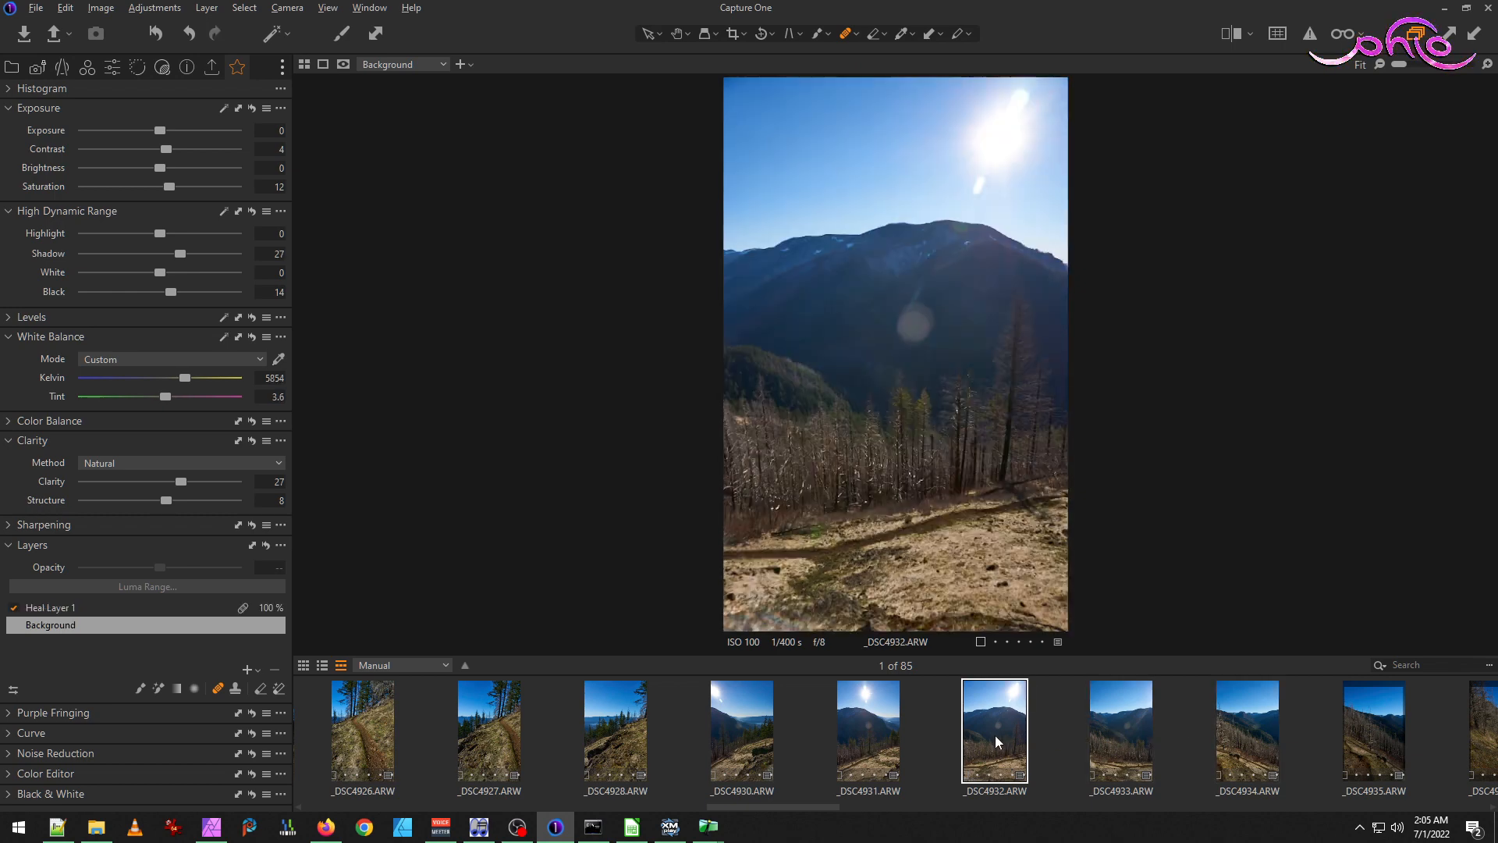
click(1115, 748)
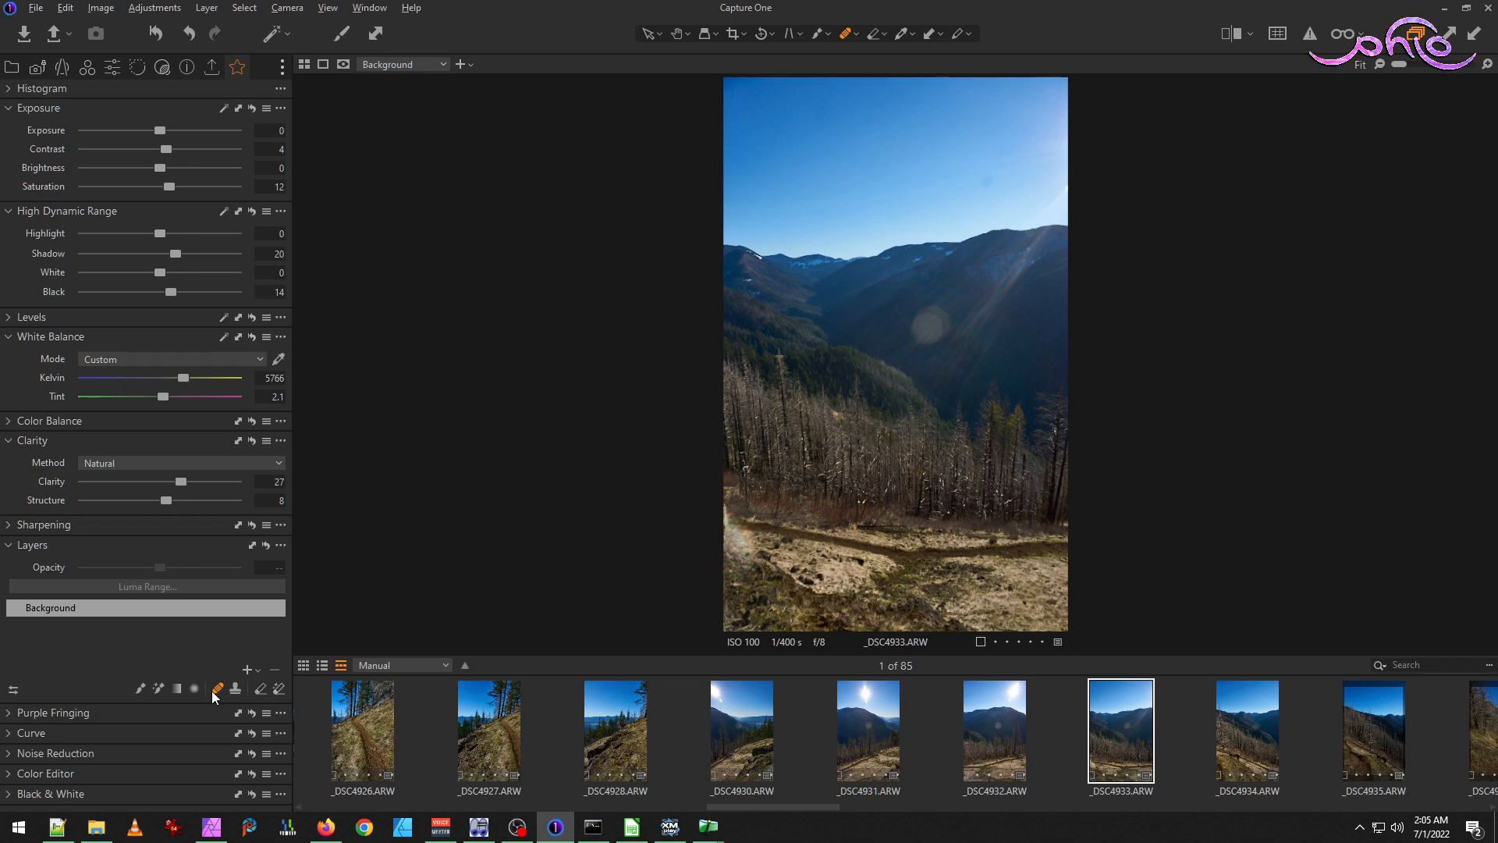
Heal three dust spots in the sky of _DSC4933.ARW on a new heal layer.
scroll(1202, 243, up, 3)
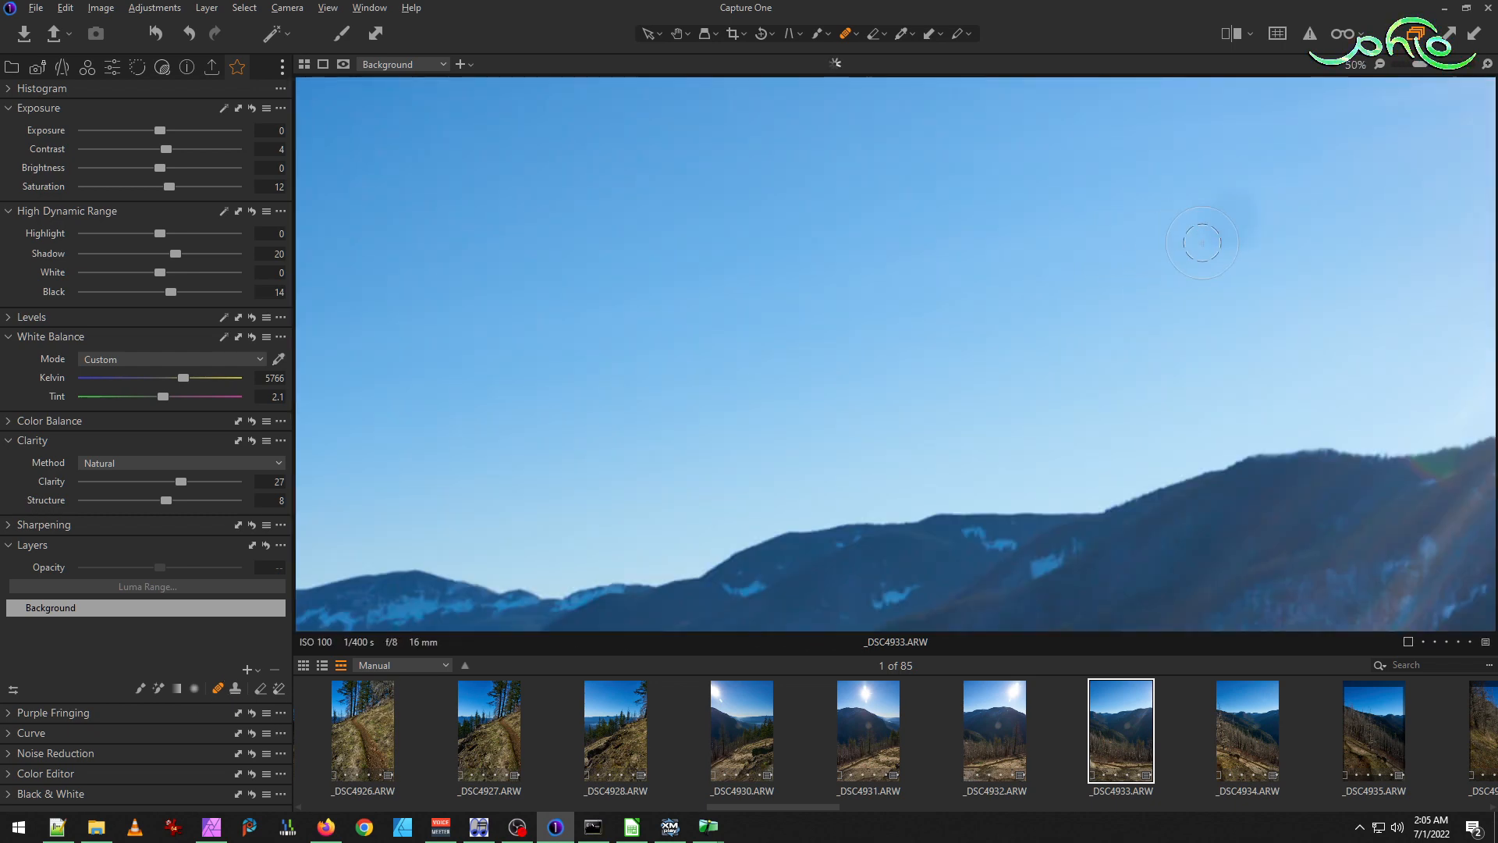
drag(1222, 215, 1231, 226)
scroll(803, 318, down, 2)
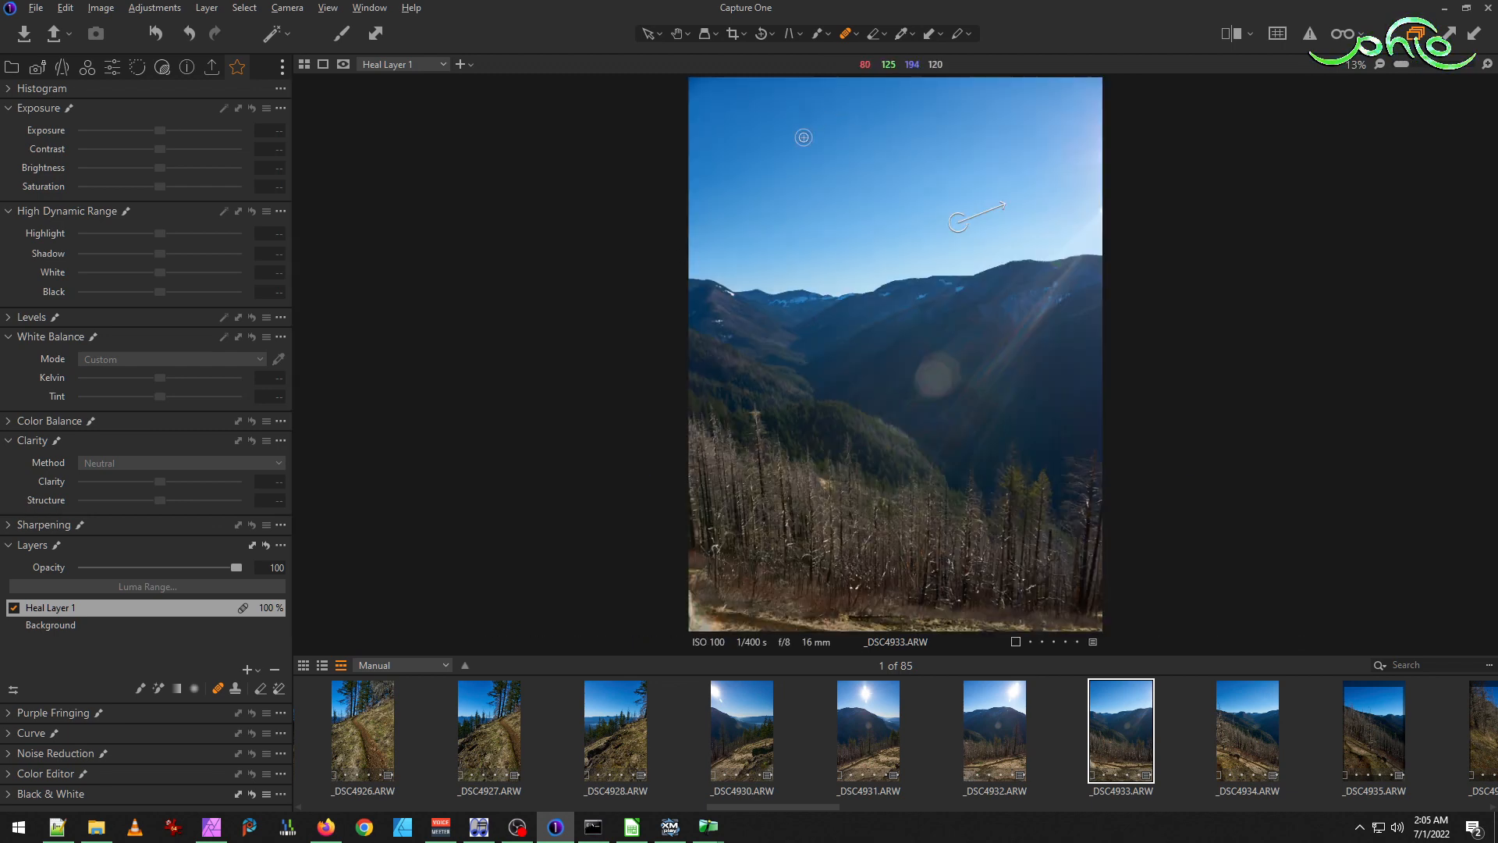
scroll(809, 126, up, 2)
drag(875, 200, 910, 515)
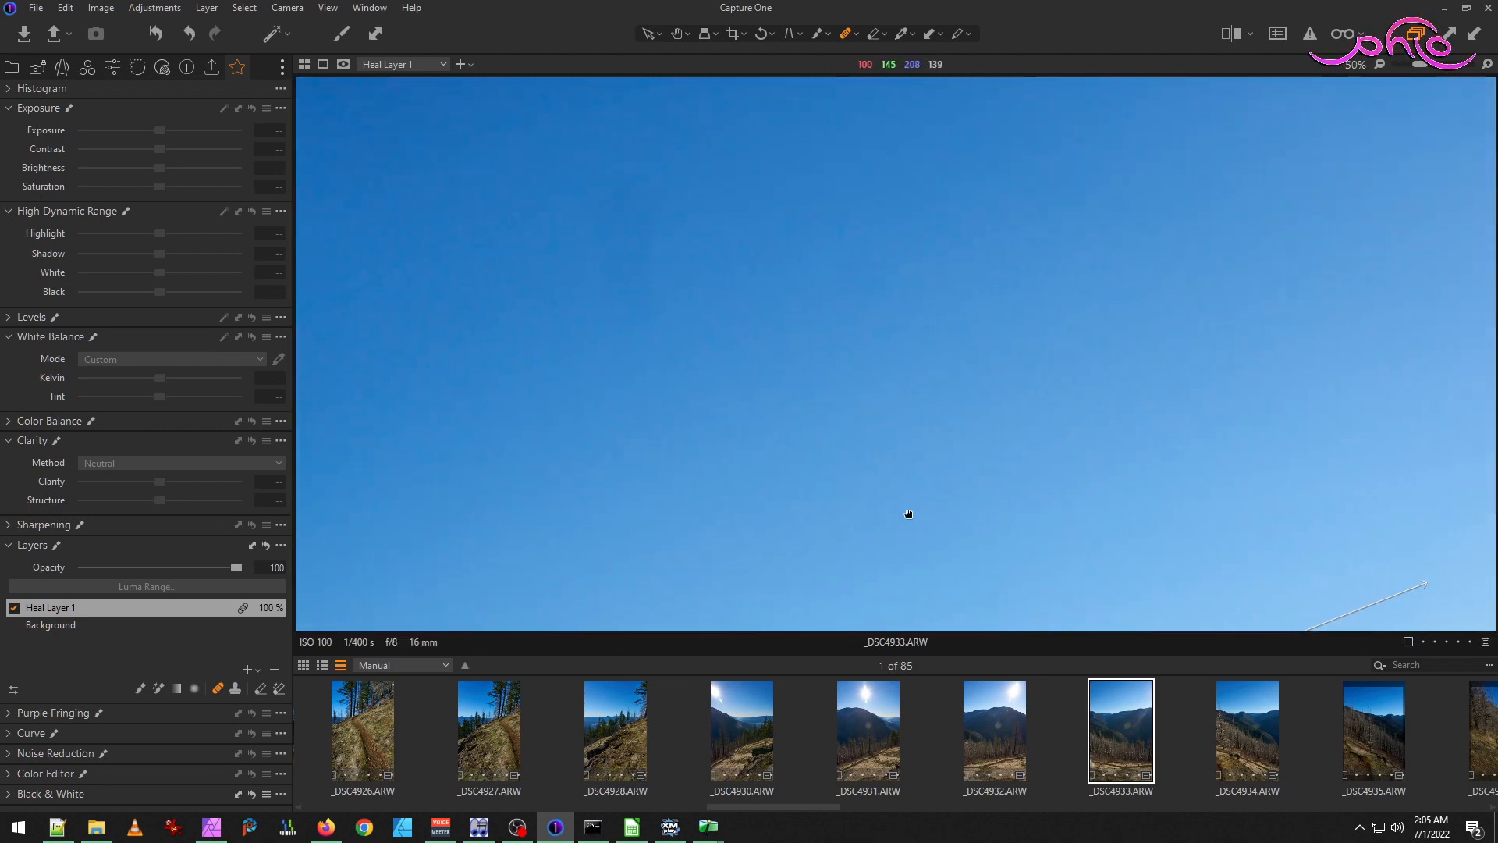
mouse_move(608, 185)
mouse_down()
mouse_move(621, 379)
mouse_move(641, 194)
mouse_move(603, 210)
mouse_move(593, 332)
mouse_move(631, 193)
mouse_move(629, 352)
mouse_up()
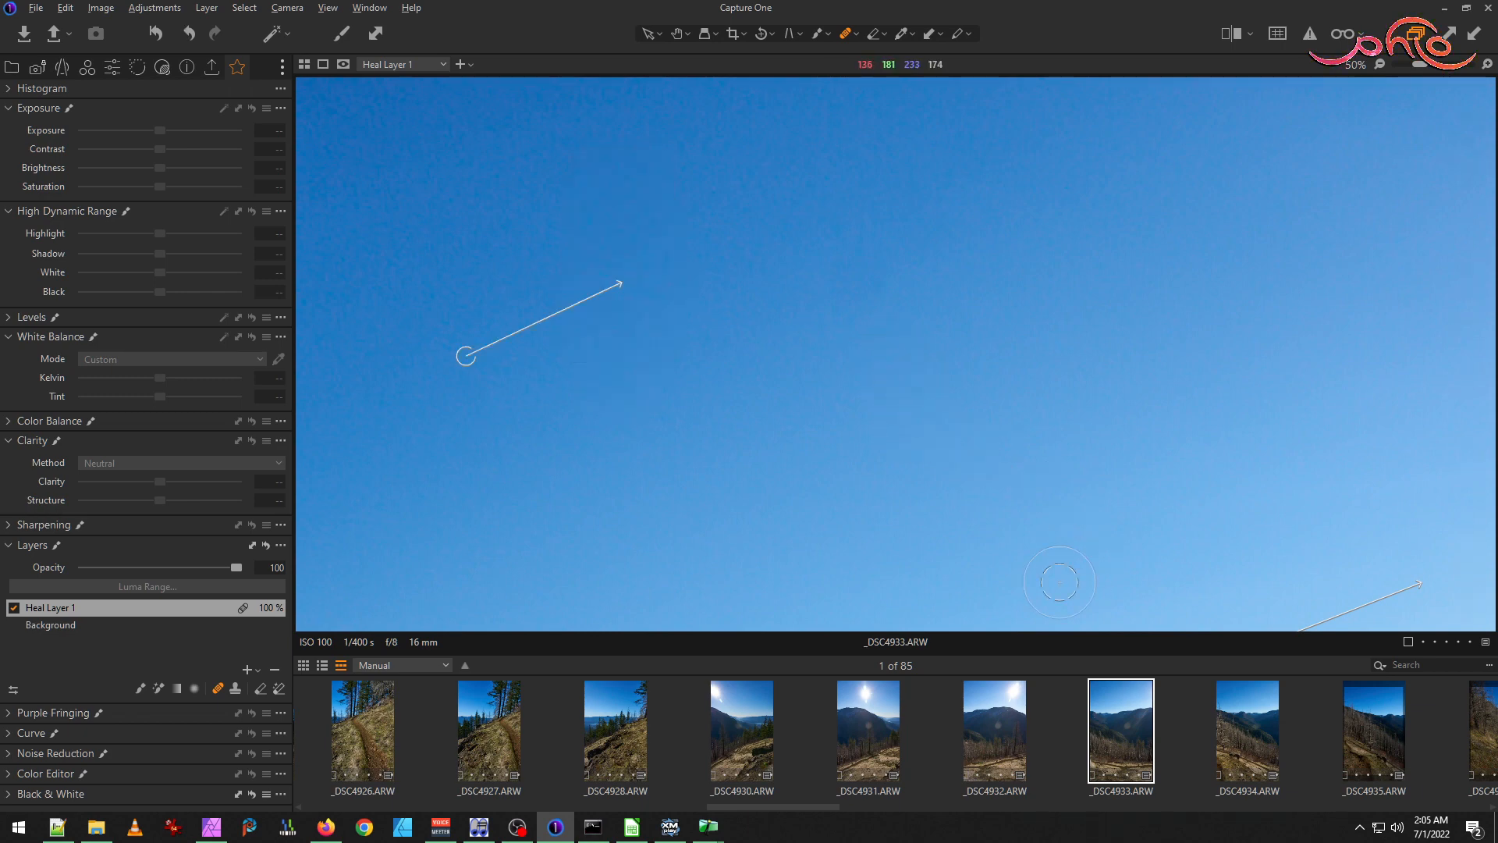
mouse_move(857, 316)
mouse_down()
mouse_move(853, 270)
mouse_move(882, 306)
mouse_move(853, 260)
mouse_move(862, 289)
mouse_up()
scroll(960, 375, down, 5)
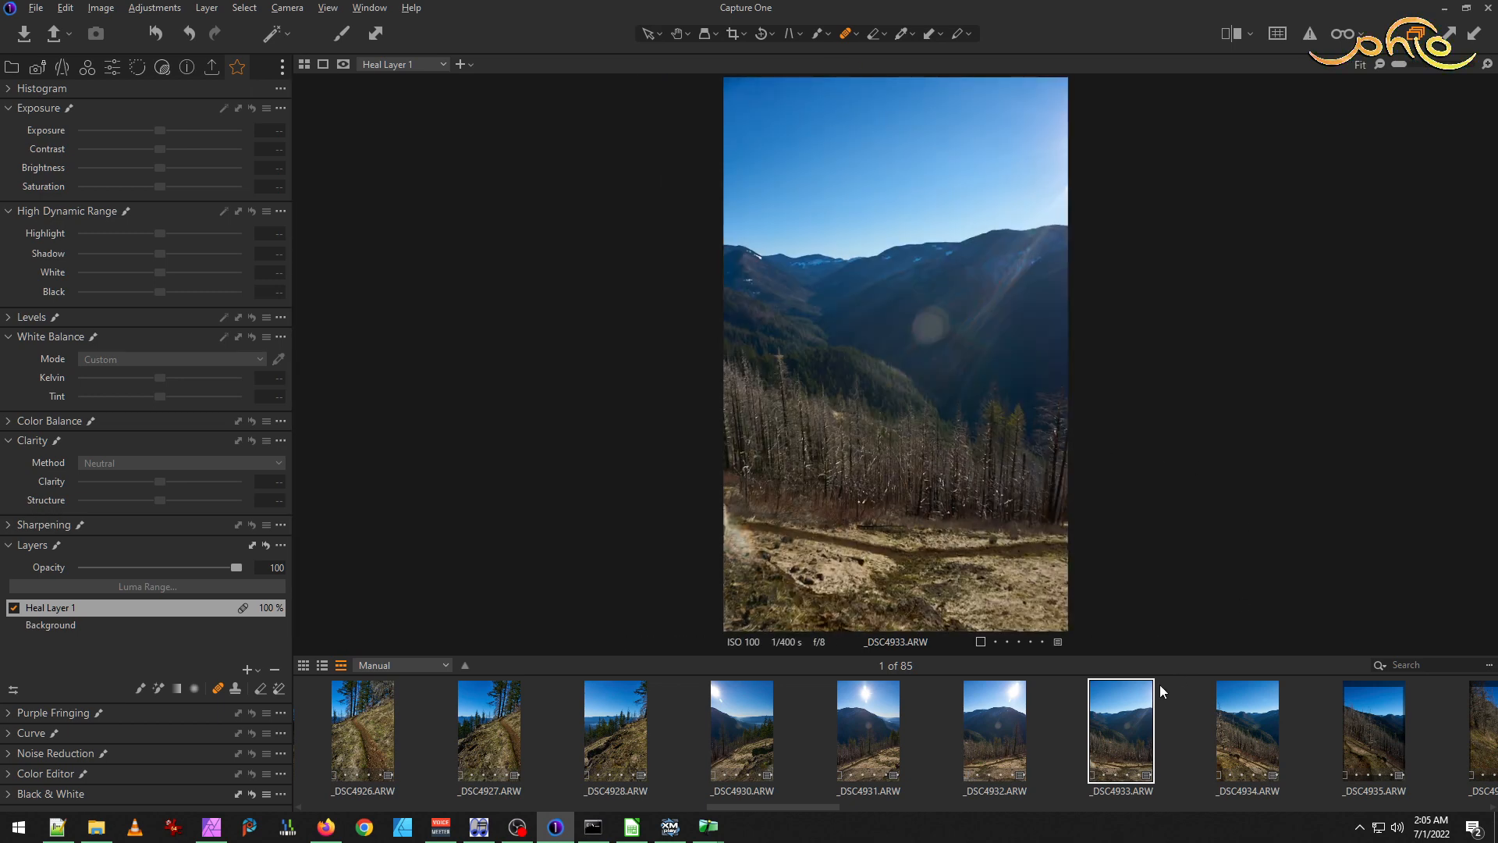
Delete the copied Heal Layer 1 from _DSC4934.ARW.
click(1229, 731)
scroll(868, 125, up, 3)
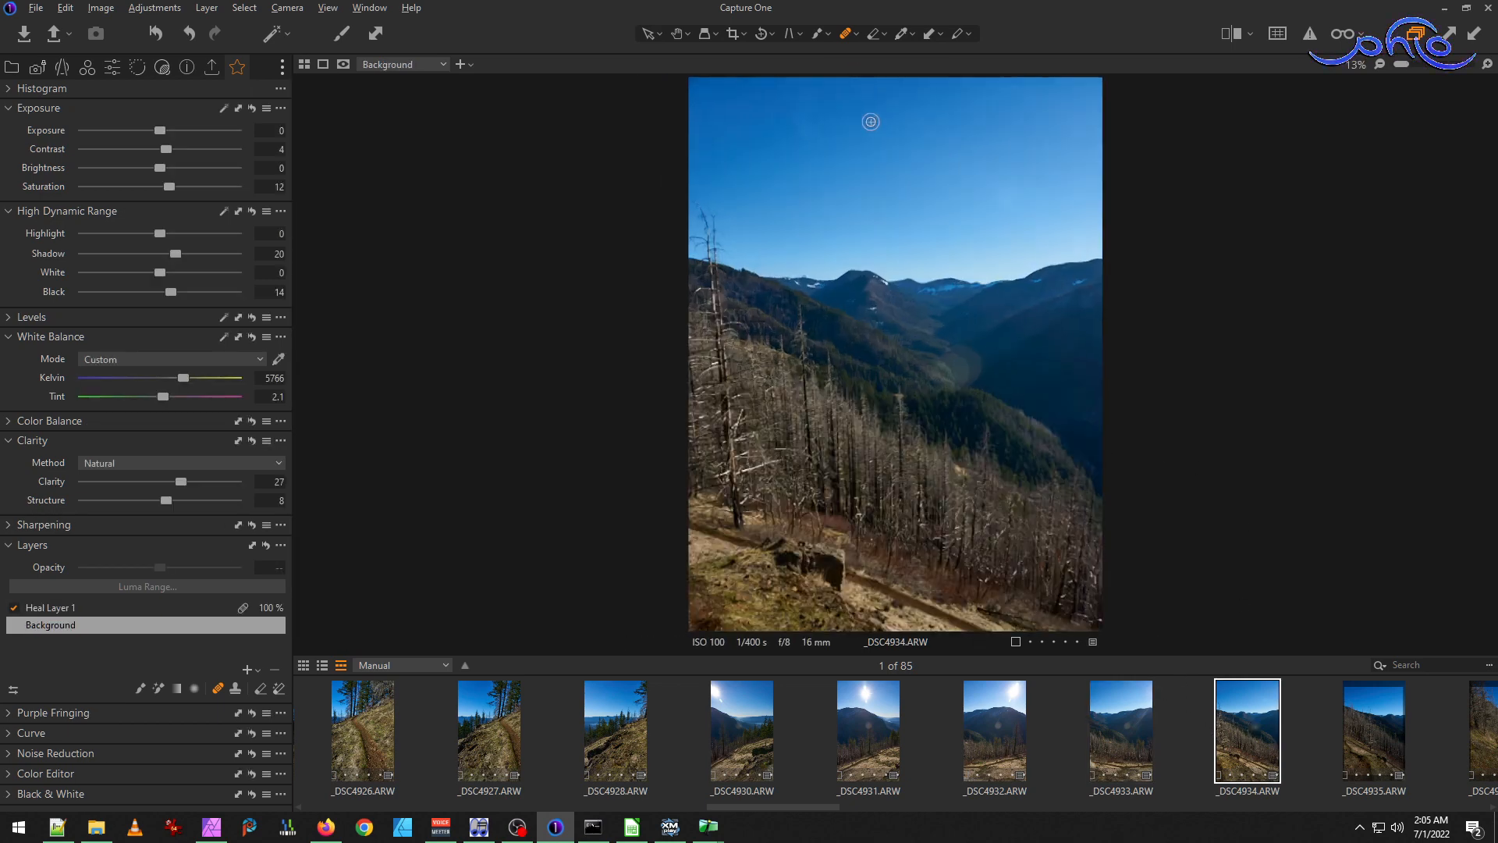
click(88, 606)
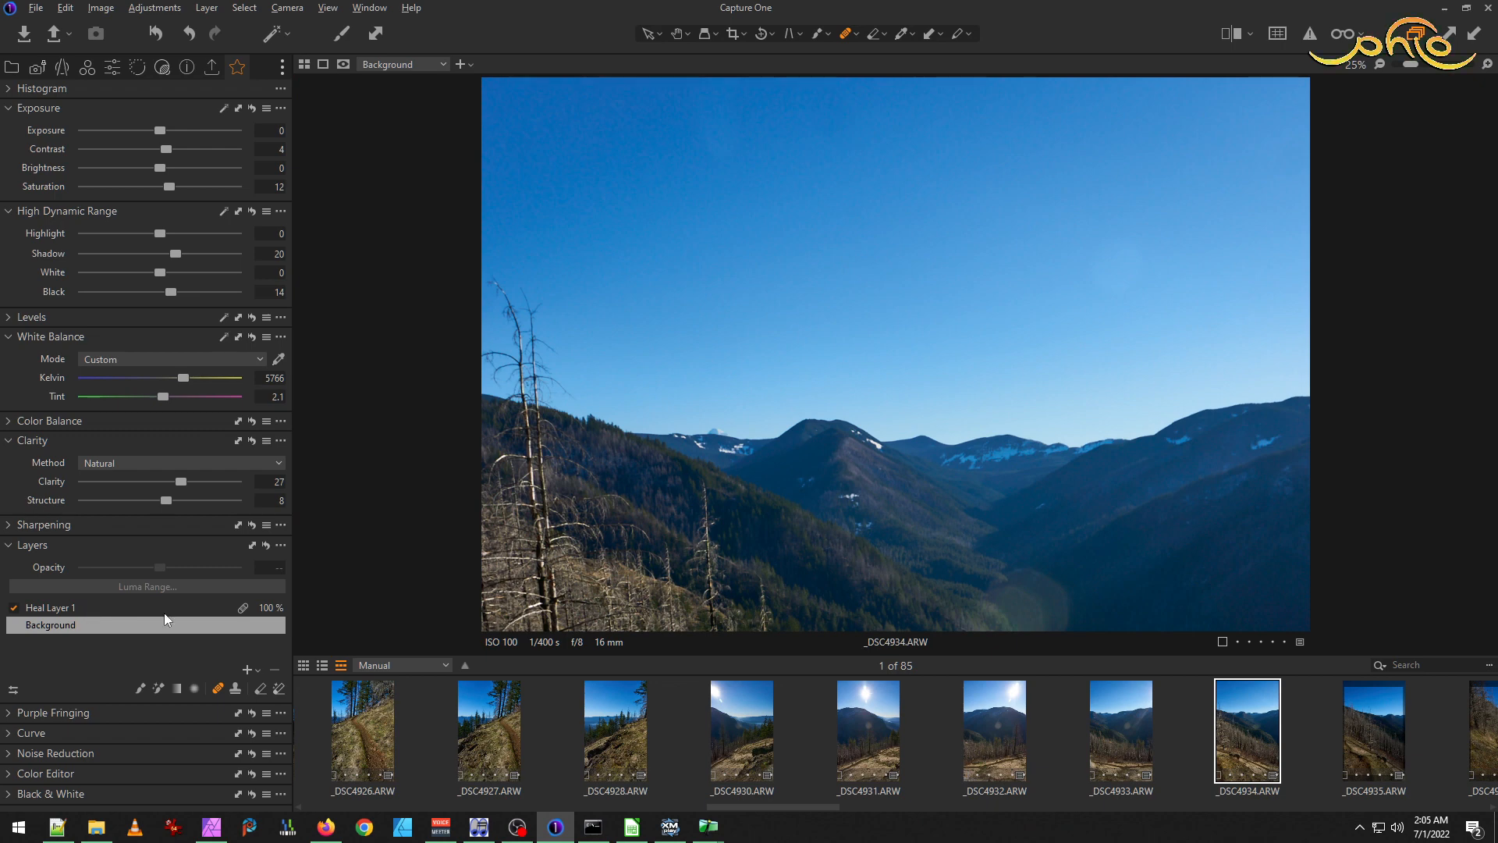
click(273, 670)
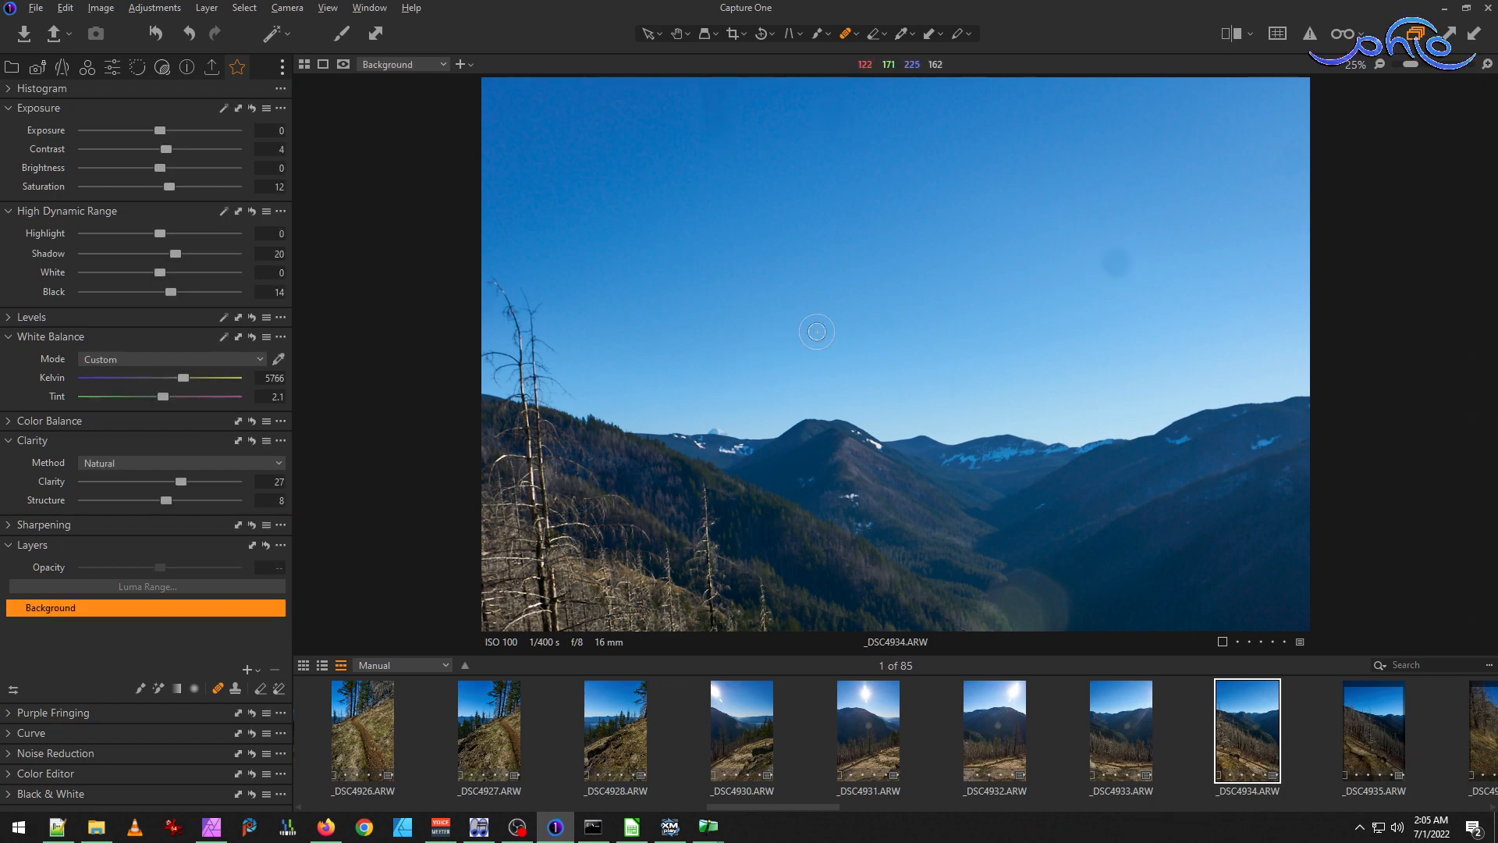
Heal three dust spots in the sky of _DSC4934.ARW on a new heal layer.
click(1110, 270)
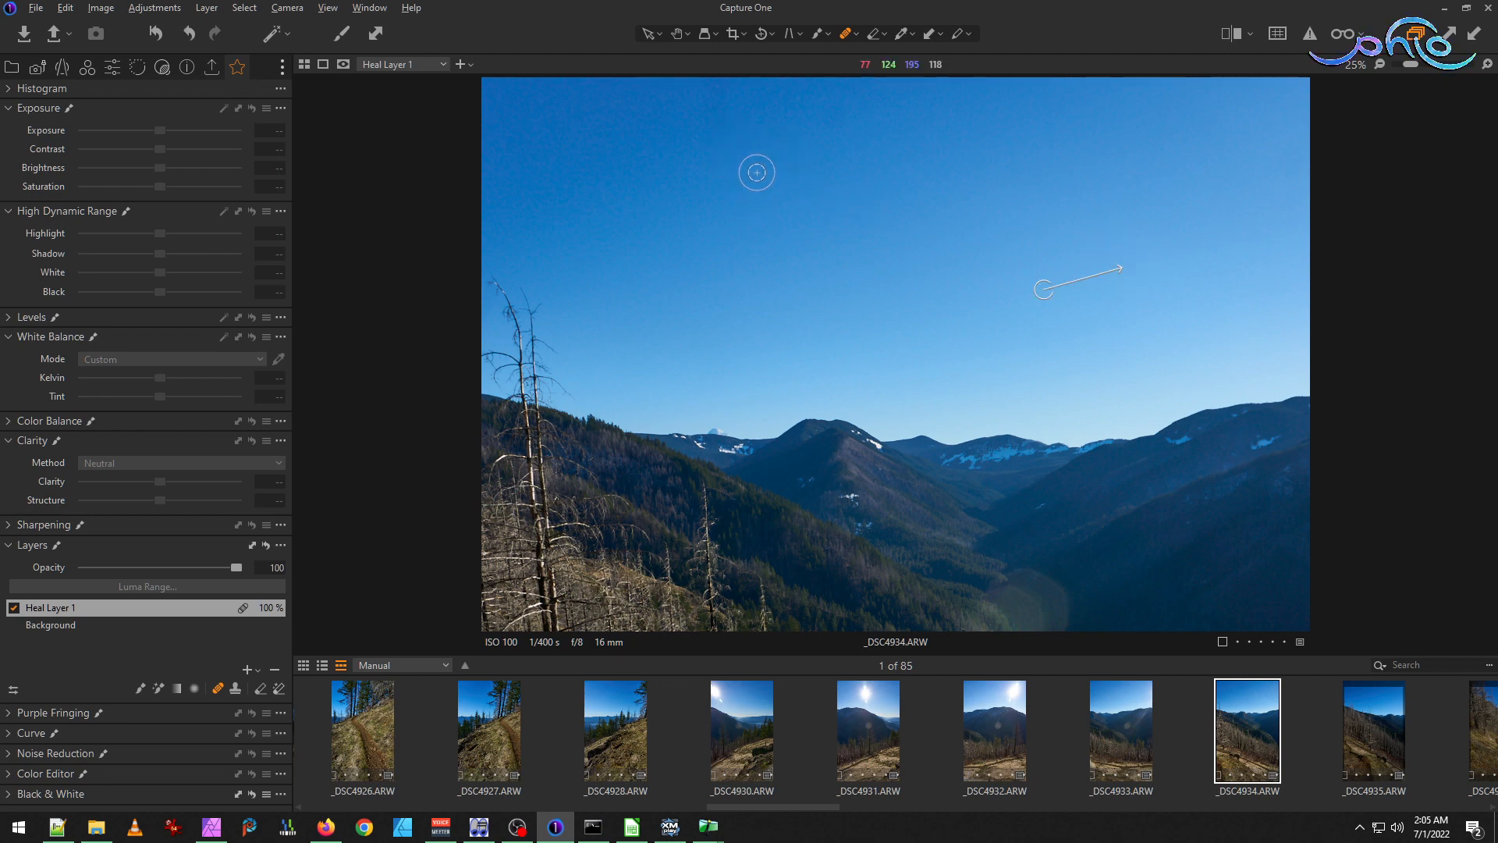
drag(773, 188, 788, 355)
mouse_move(711, 205)
mouse_down()
mouse_move(699, 173)
mouse_move(719, 124)
mouse_move(716, 223)
mouse_move(715, 152)
mouse_move(715, 188)
mouse_up()
drag(827, 184, 840, 178)
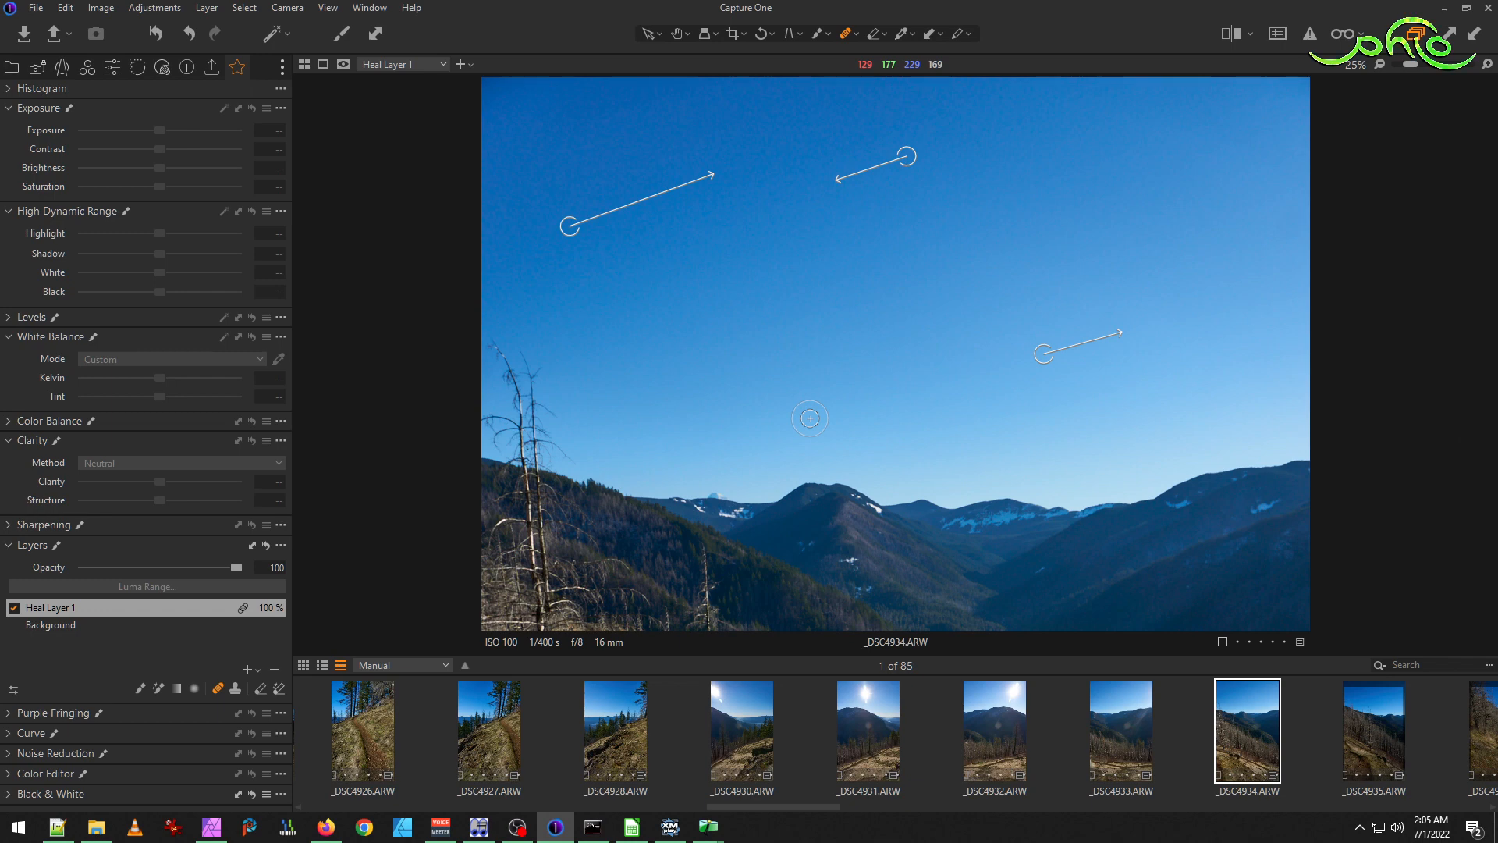
key(ctrl+0)
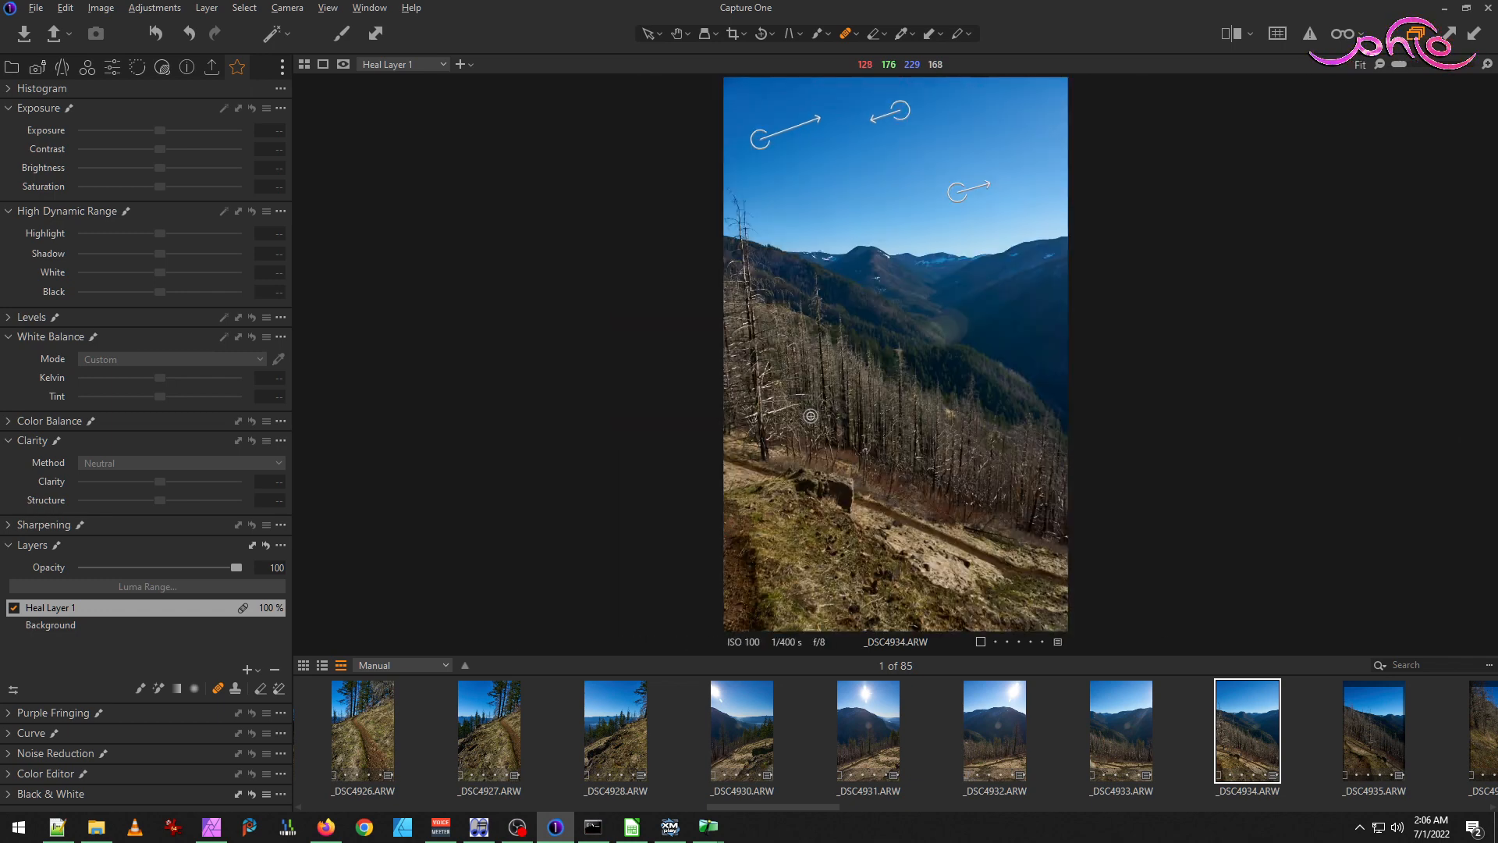
On the Background layer of _DSC4934.ARW, set Shadow to 28 and adjust the white balance to Kelvin 5898 and Tint 1.6.
click(58, 627)
drag(175, 255, 181, 255)
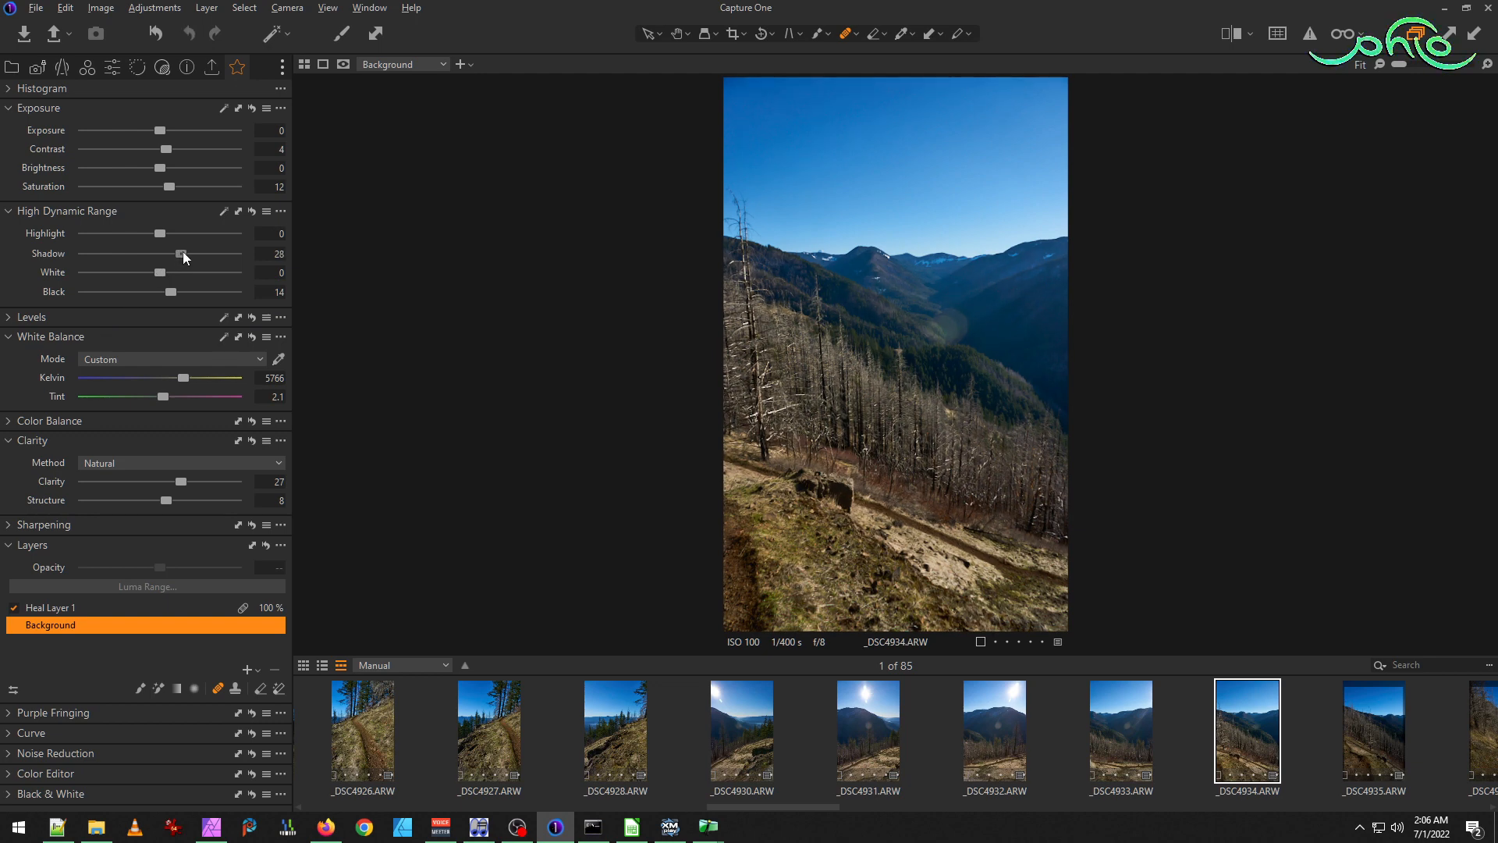
drag(165, 398, 163, 398)
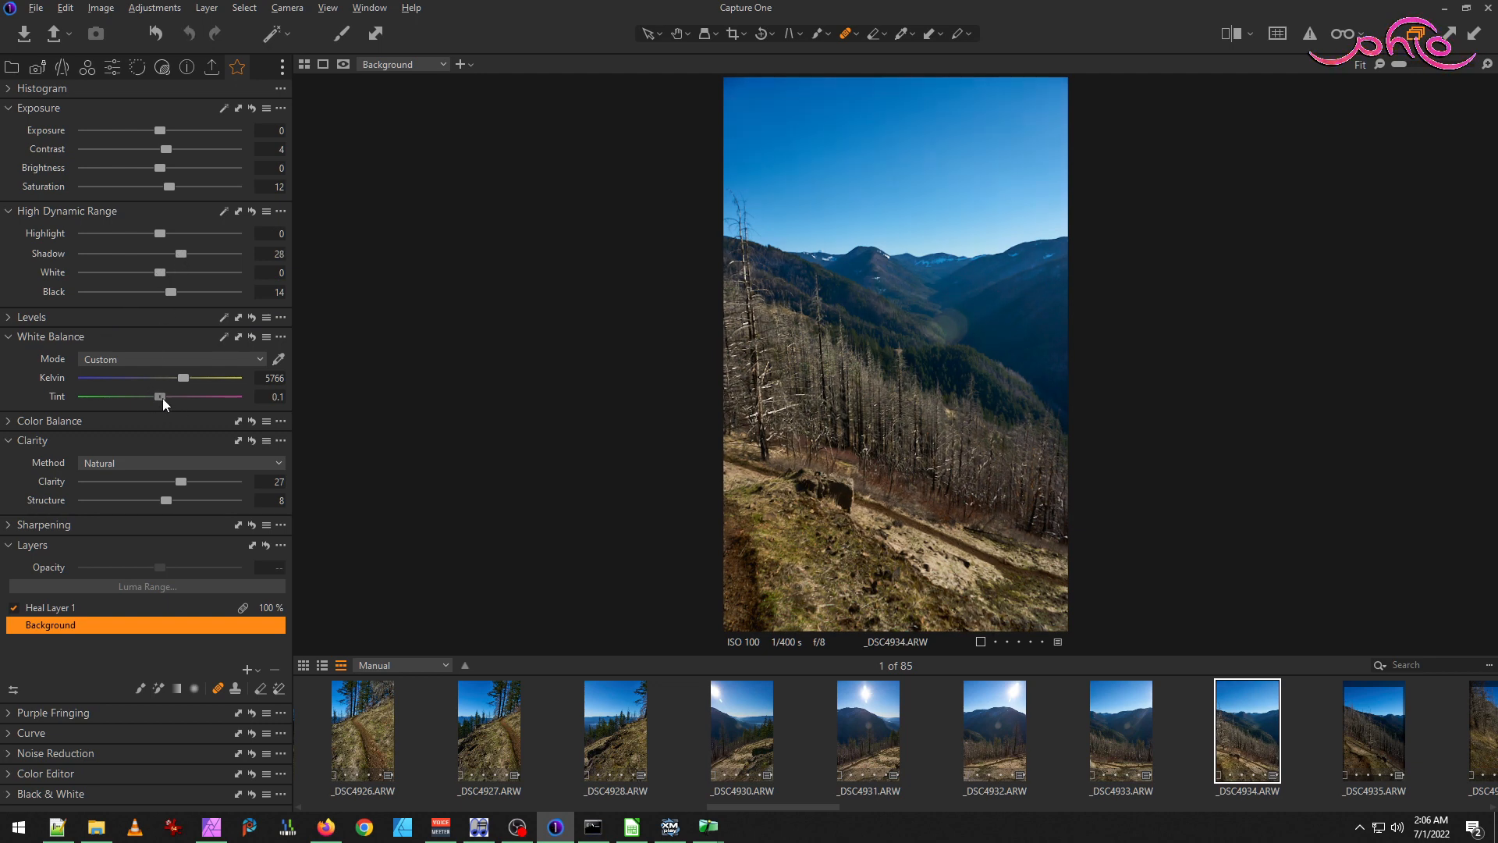
drag(185, 376, 189, 376)
drag(162, 398, 164, 396)
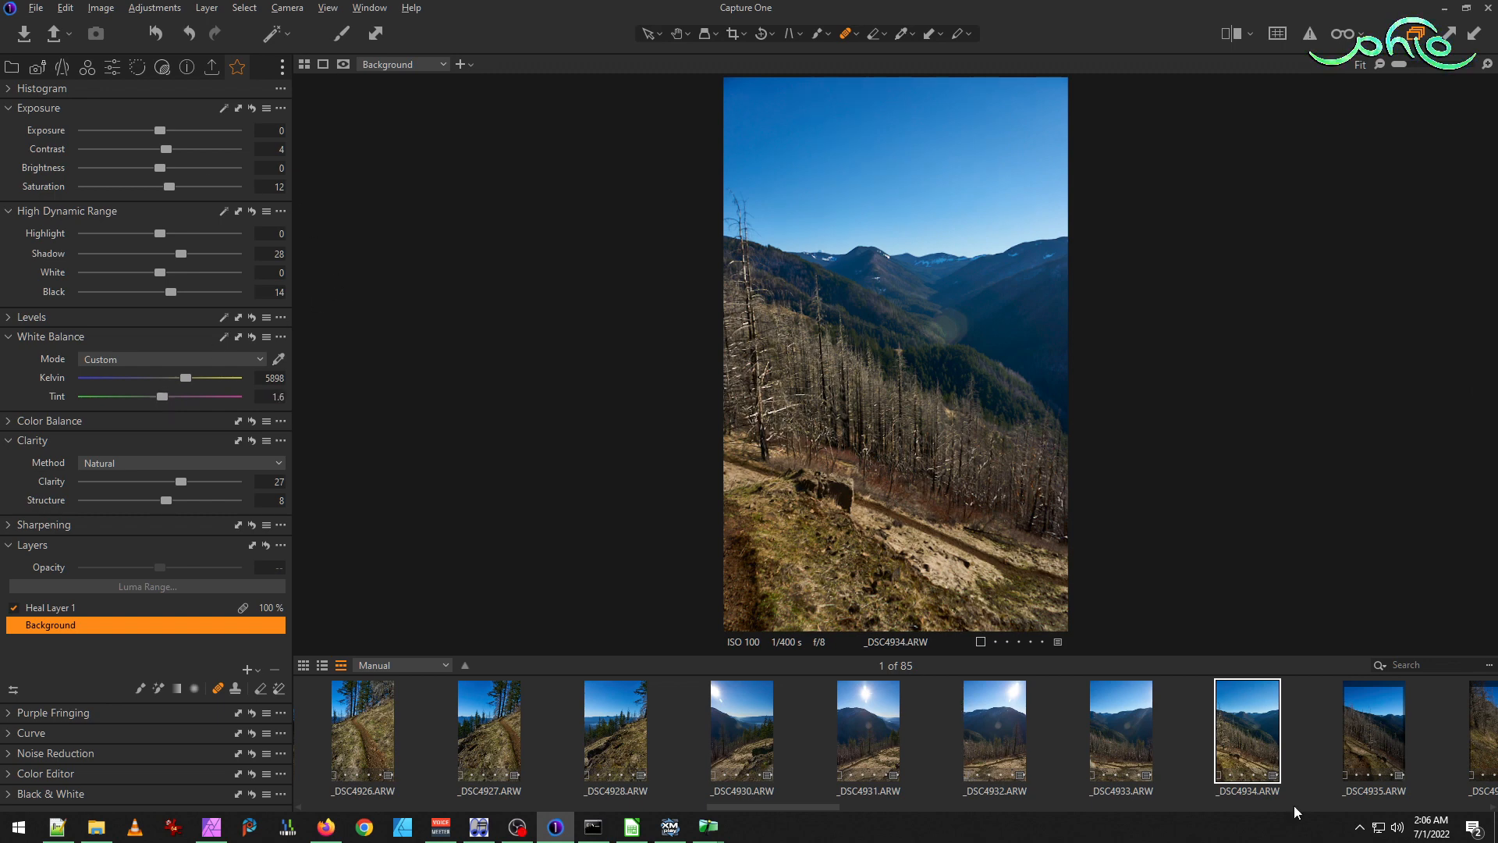
Try to copy and apply adjustments, including the crop, with only _DSC4935.ARW selected.
click(1369, 737)
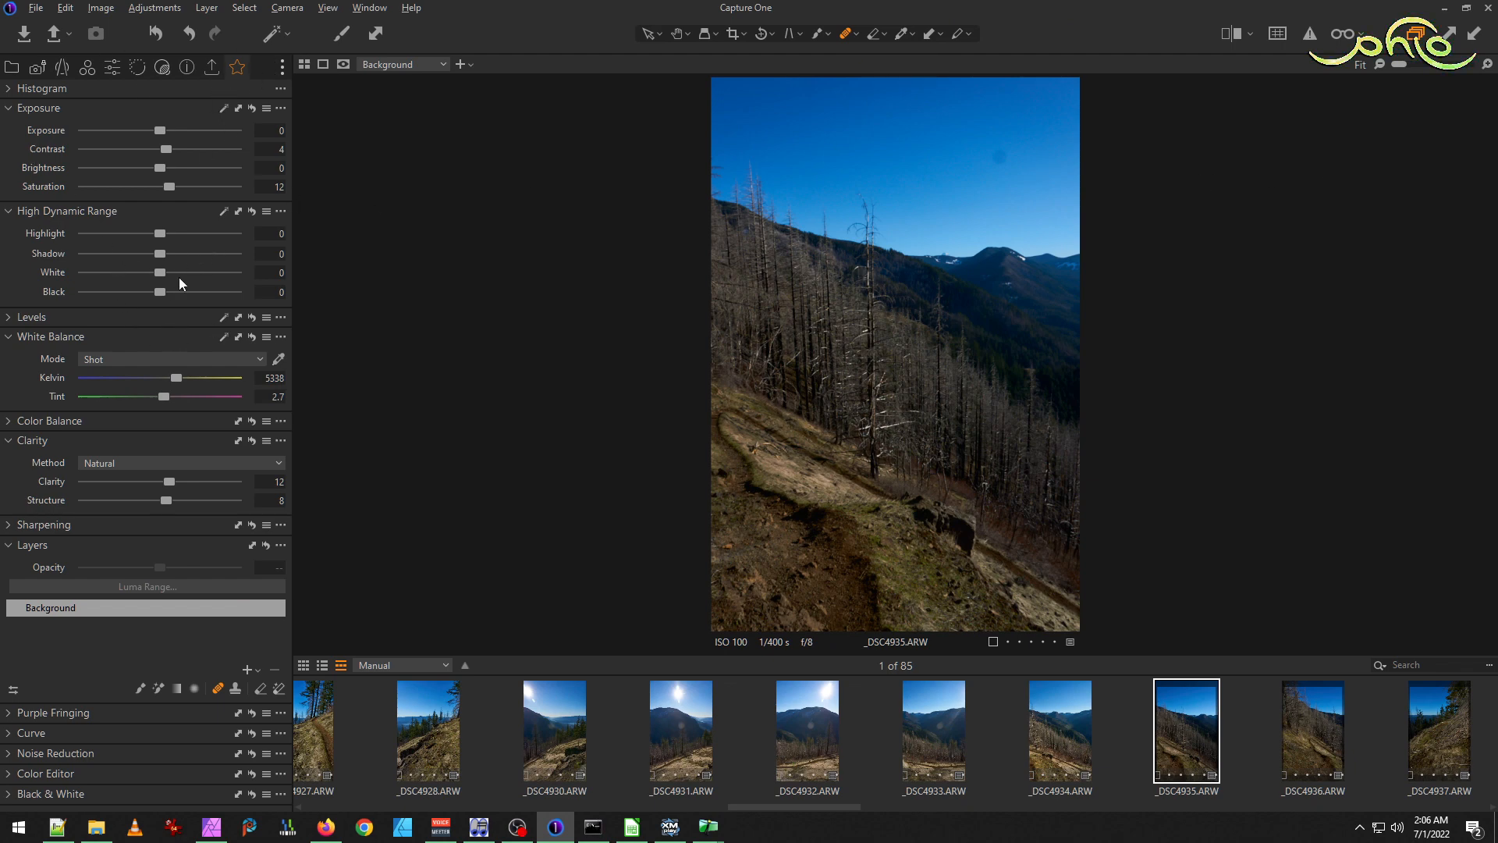
click(1239, 710)
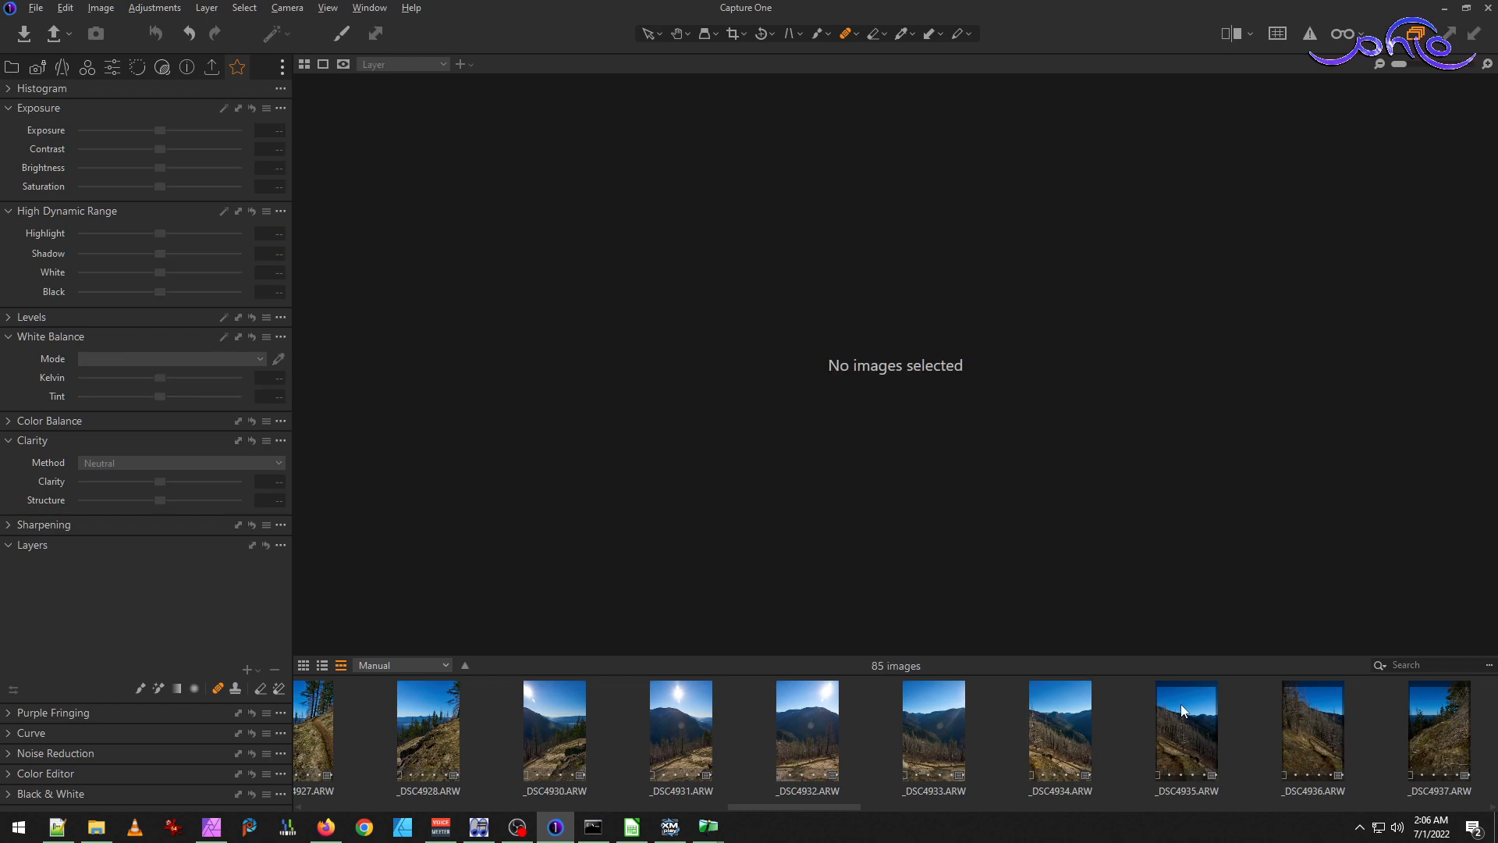
click(1181, 704)
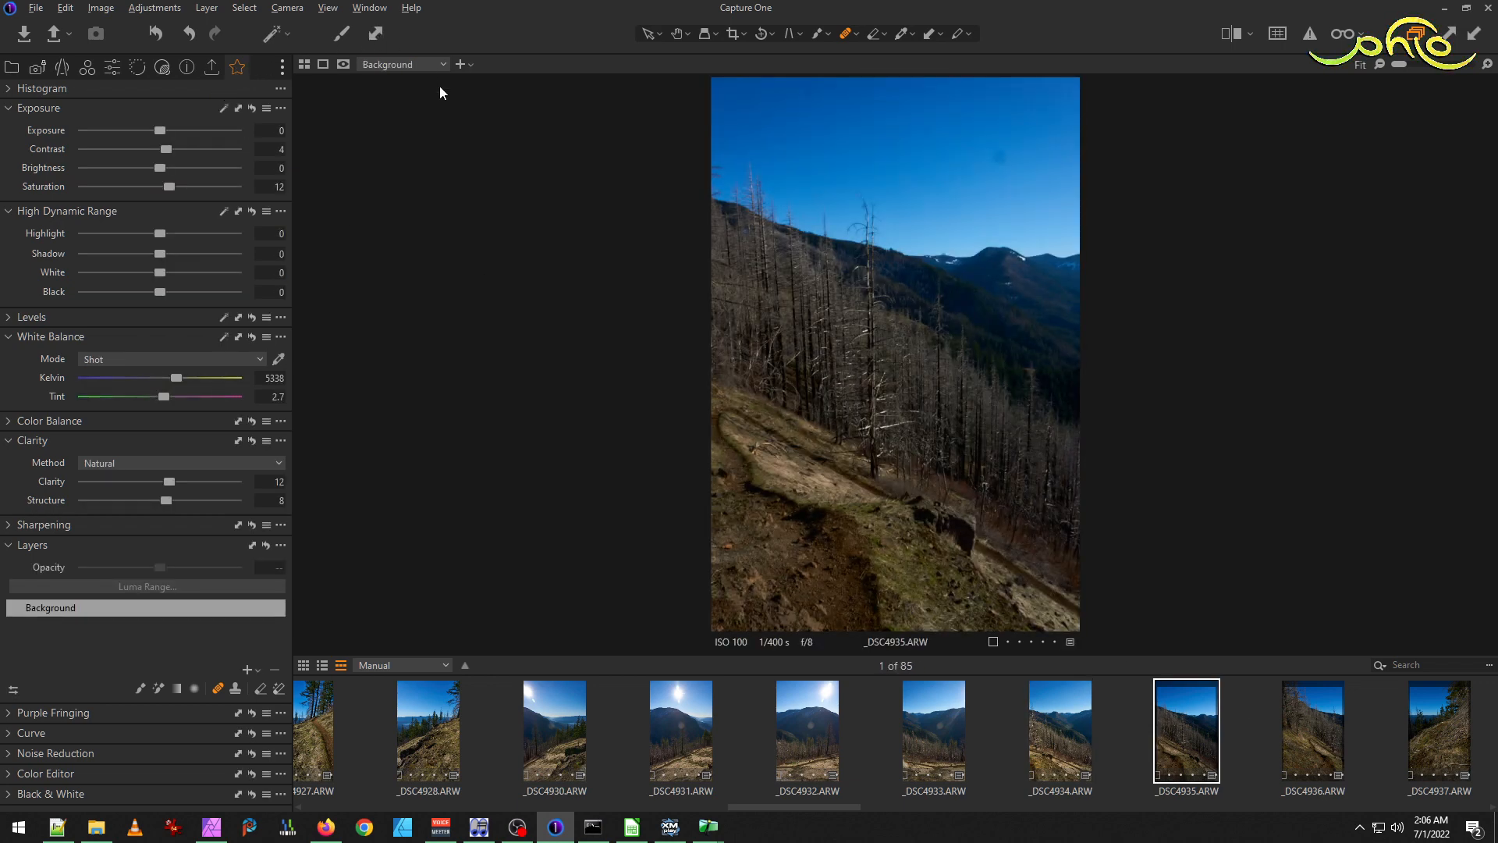
key(ctrl+shift+c)
scroll(665, 351, down, 3)
scroll(648, 601, down, 2)
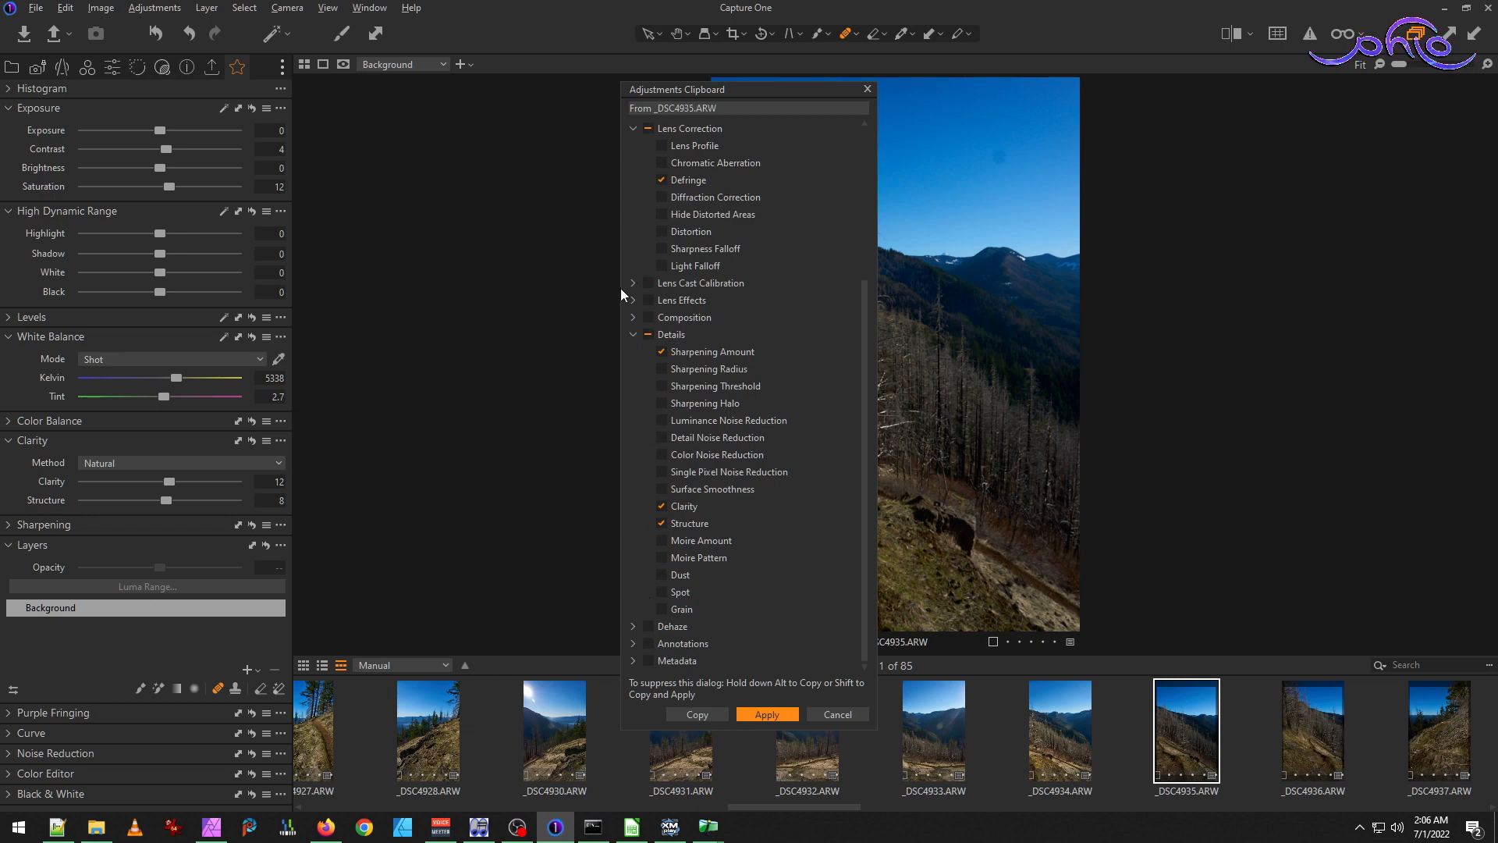
click(633, 316)
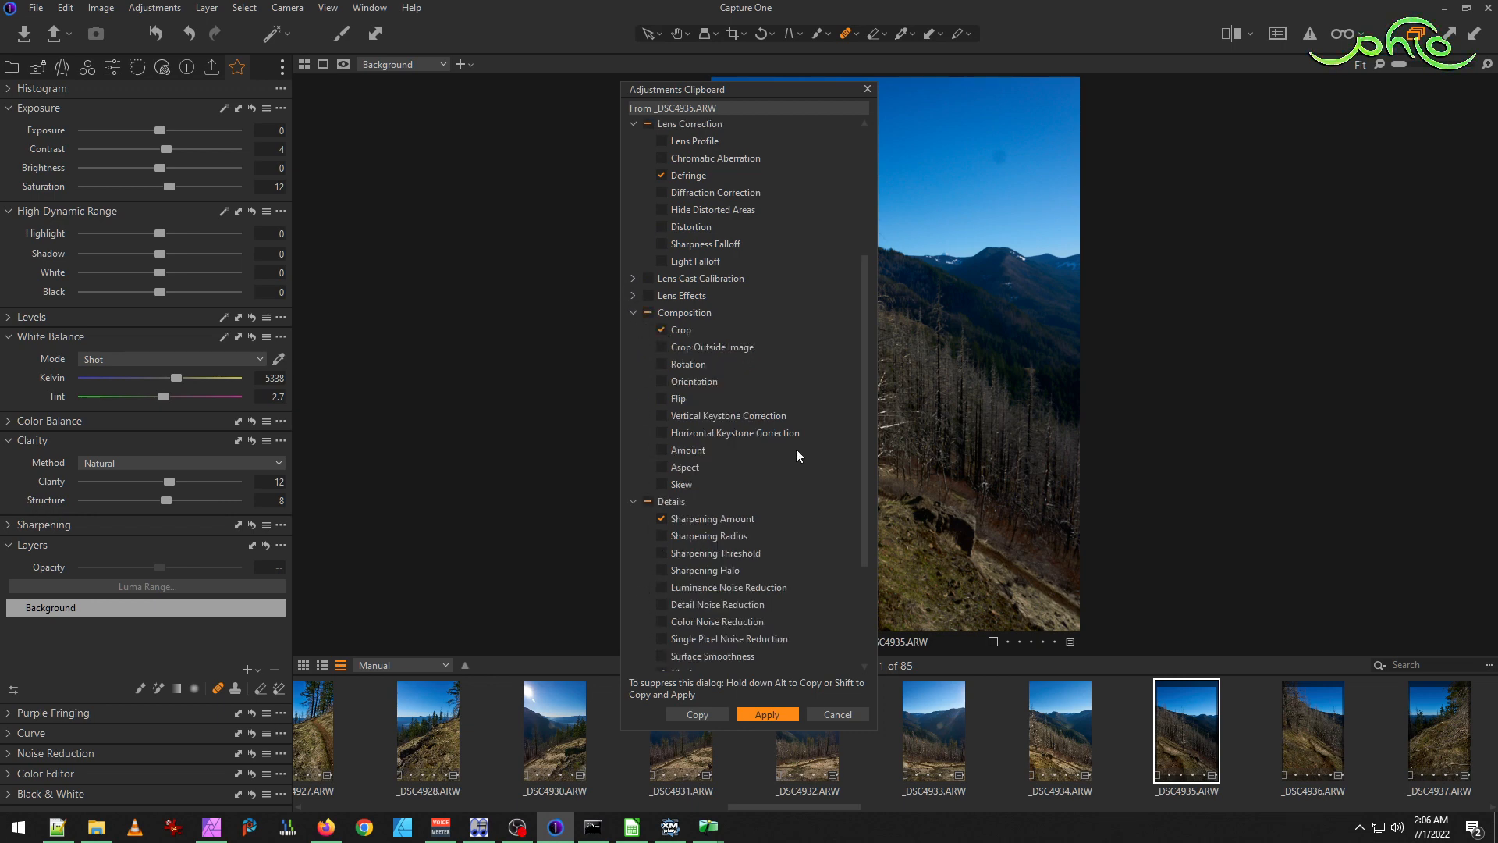
click(775, 715)
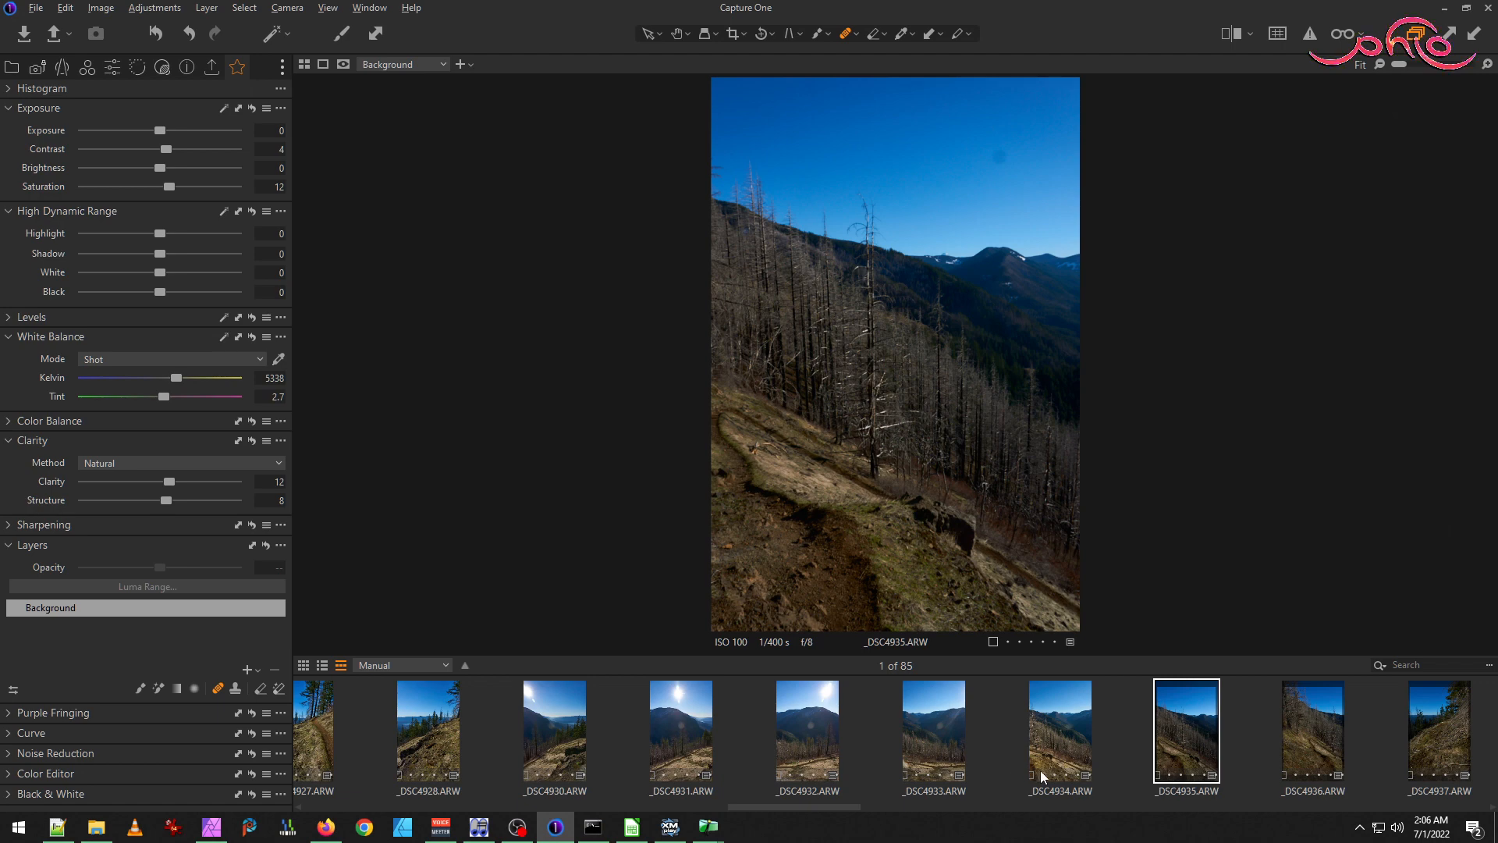
Copy the adjustments of _DSC4934.ARW, including its crop, and apply them to _DSC4935.ARW.
click(1046, 744)
ctrl+click(1205, 739)
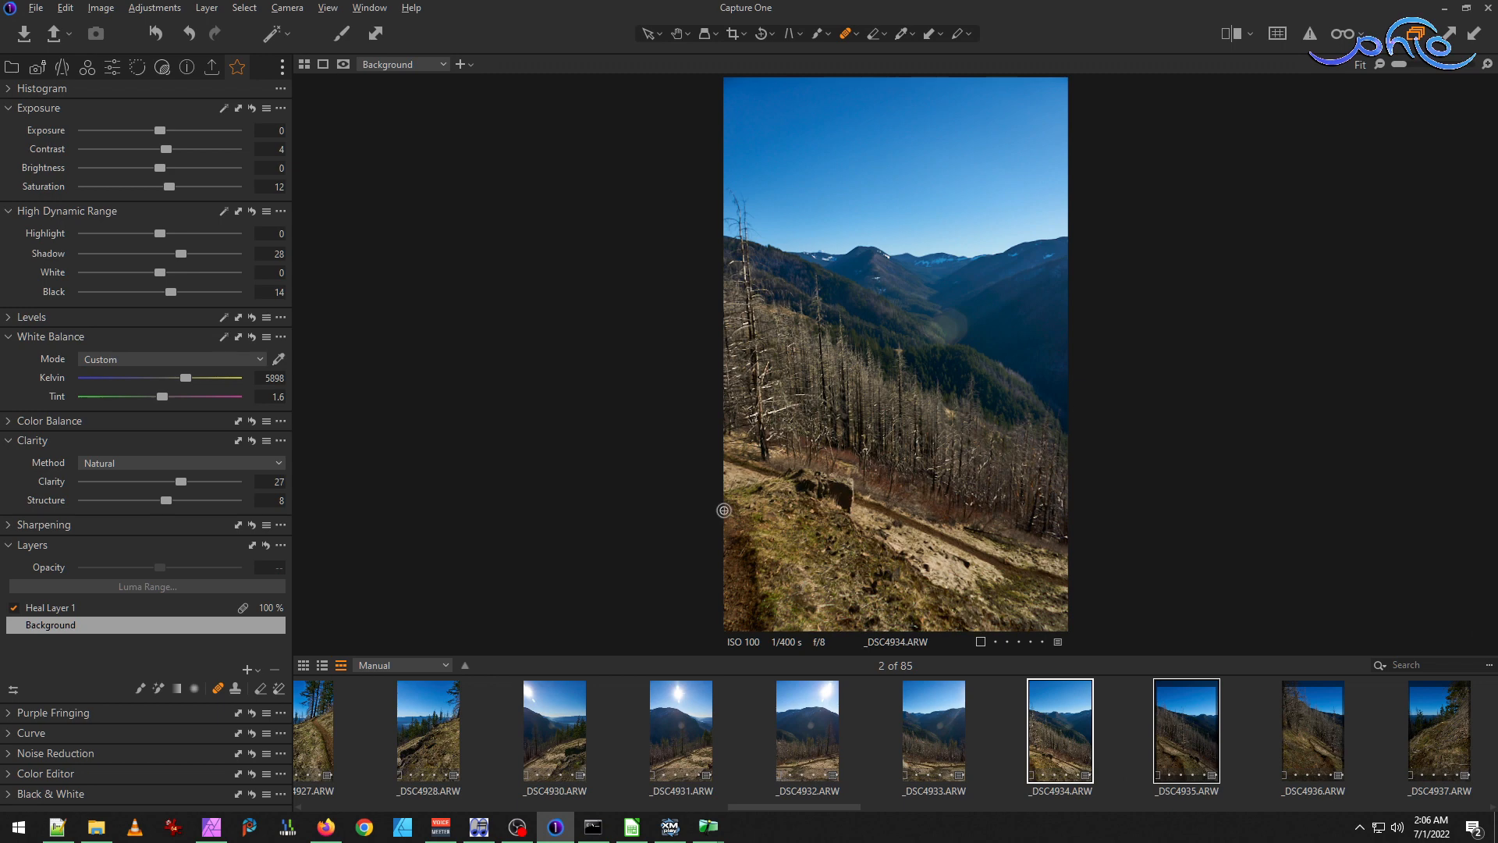
click(375, 36)
scroll(630, 277, down, 5)
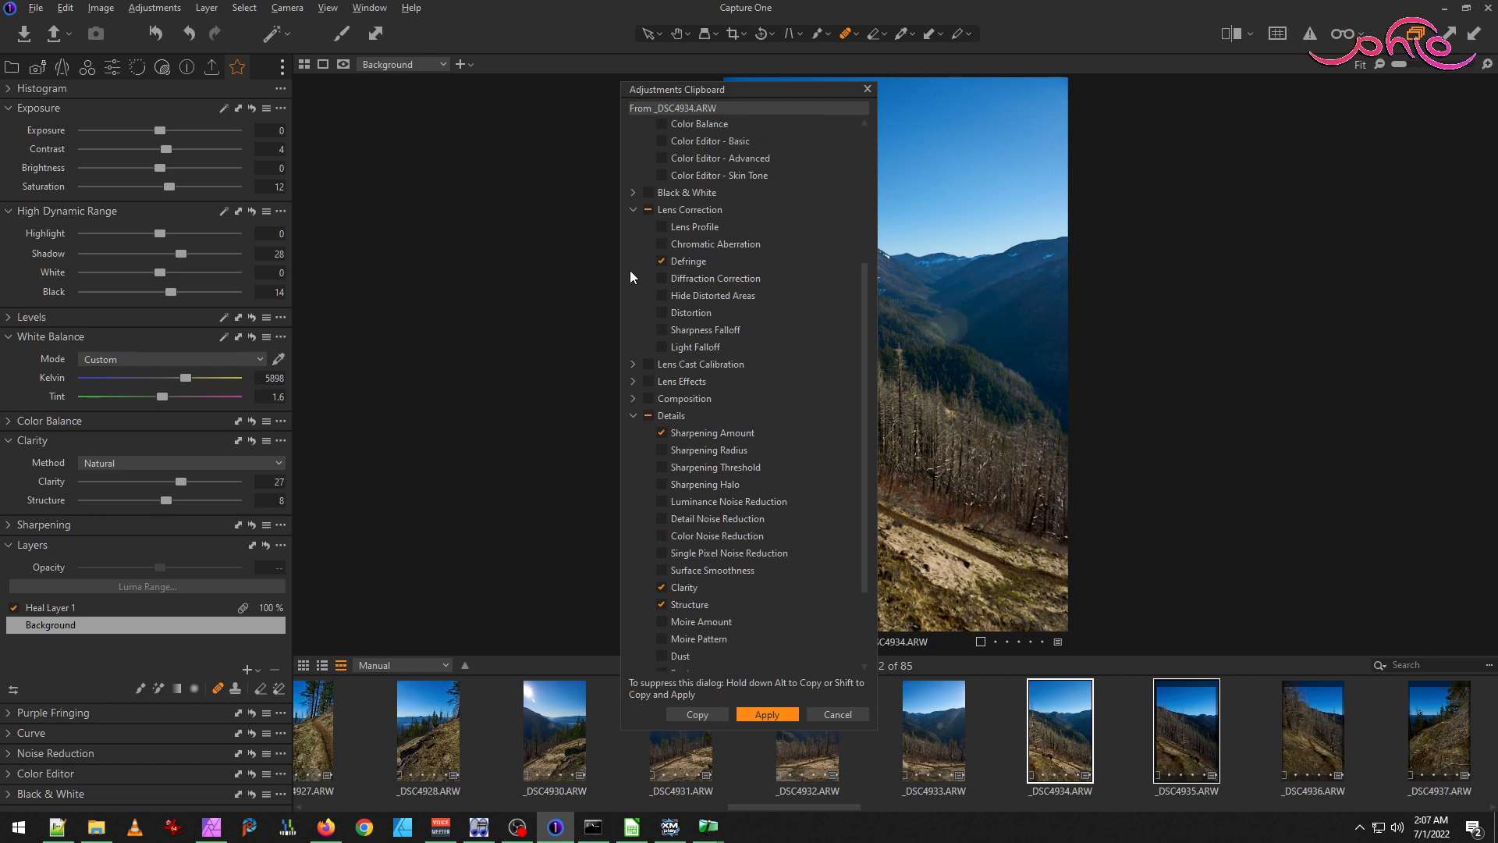
click(634, 399)
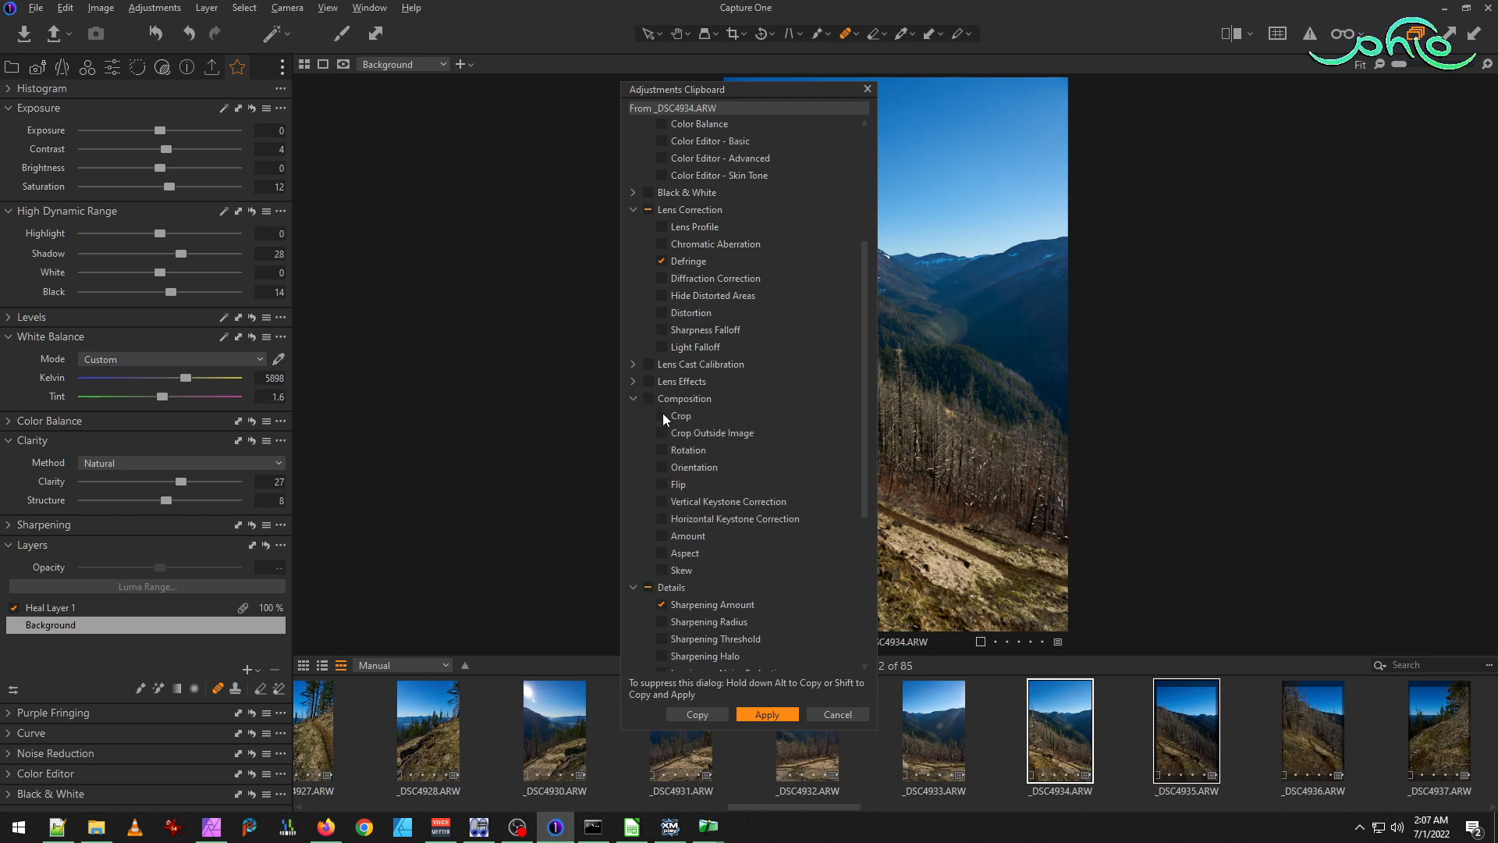
click(773, 715)
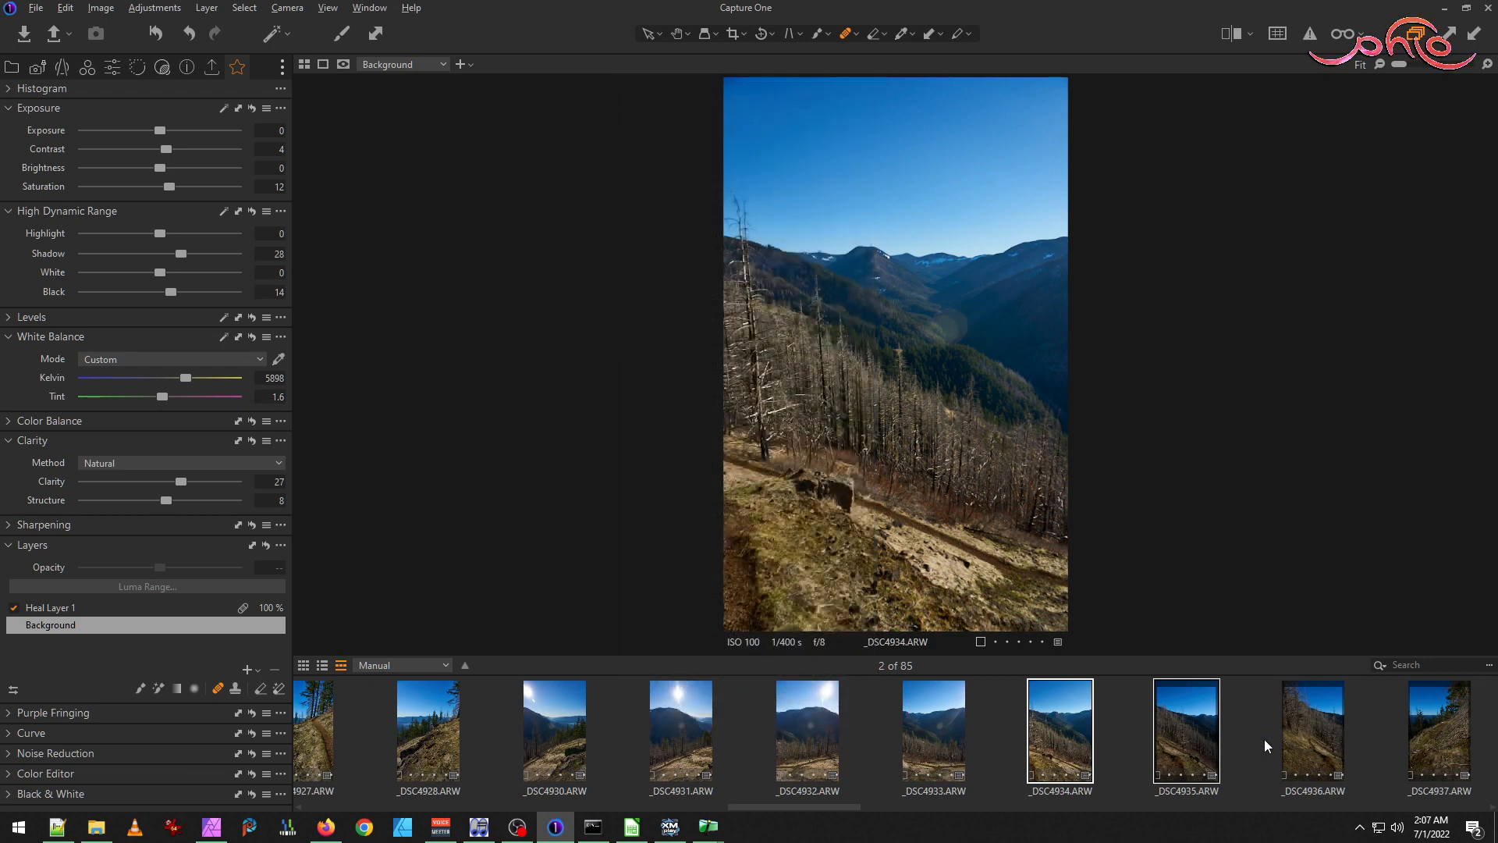
click(928, 452)
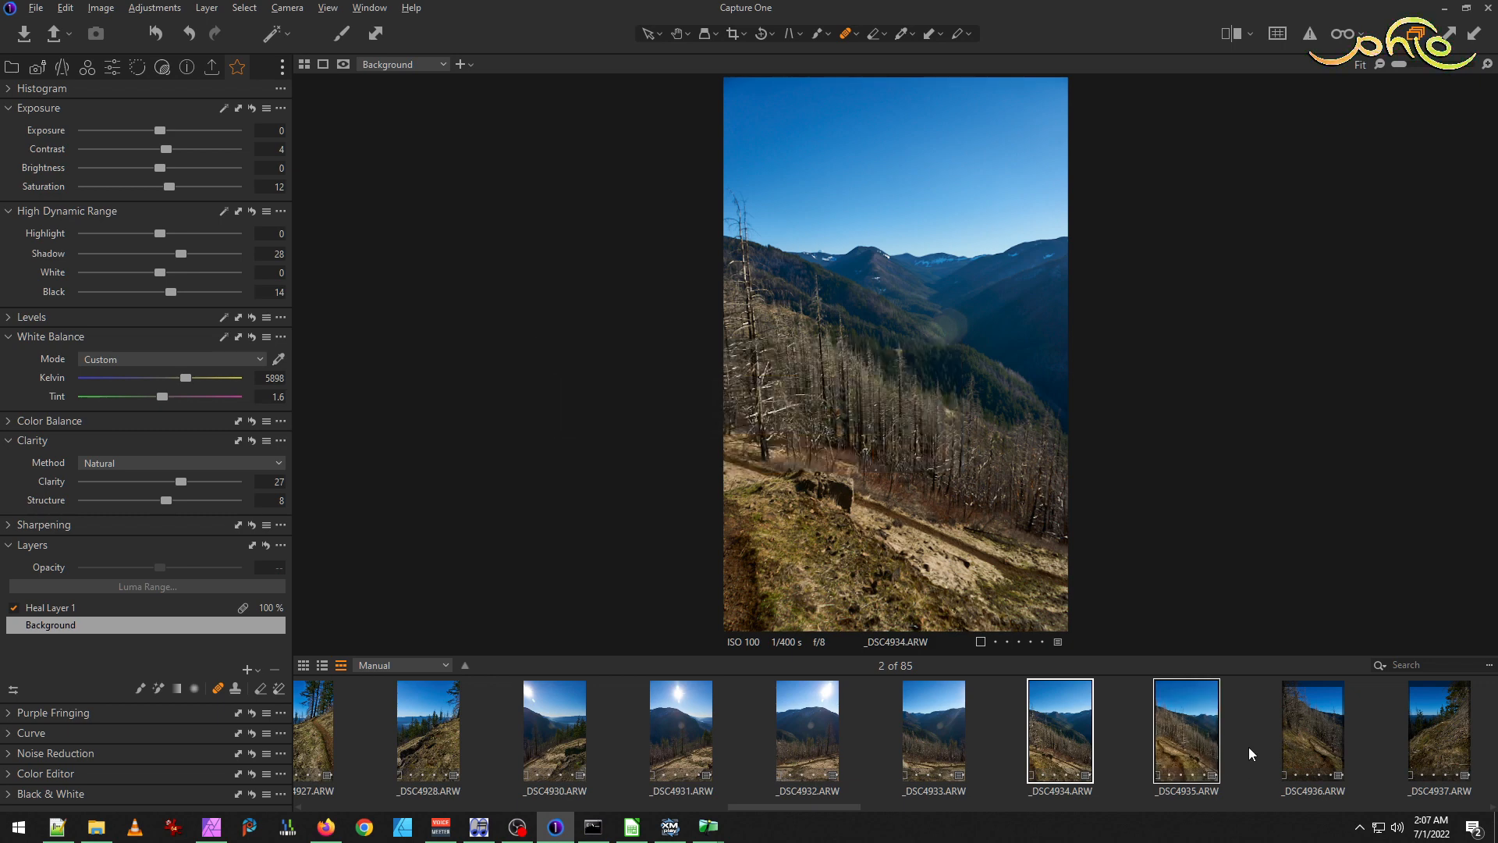
Delete the copied Heal Layer 1 from _DSC4935.ARW.
click(1234, 742)
click(1191, 732)
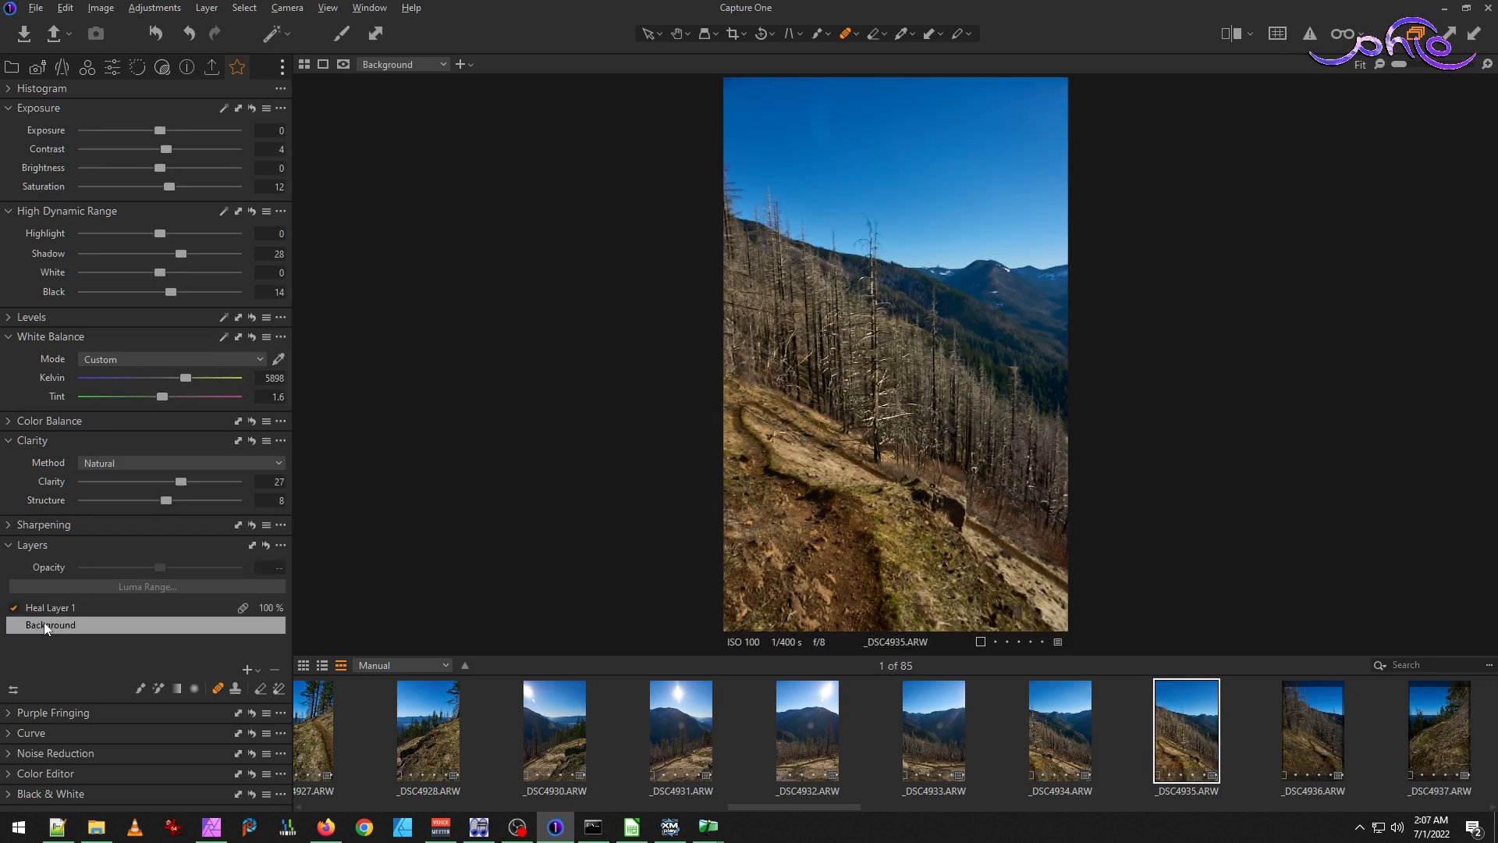
click(69, 606)
click(274, 669)
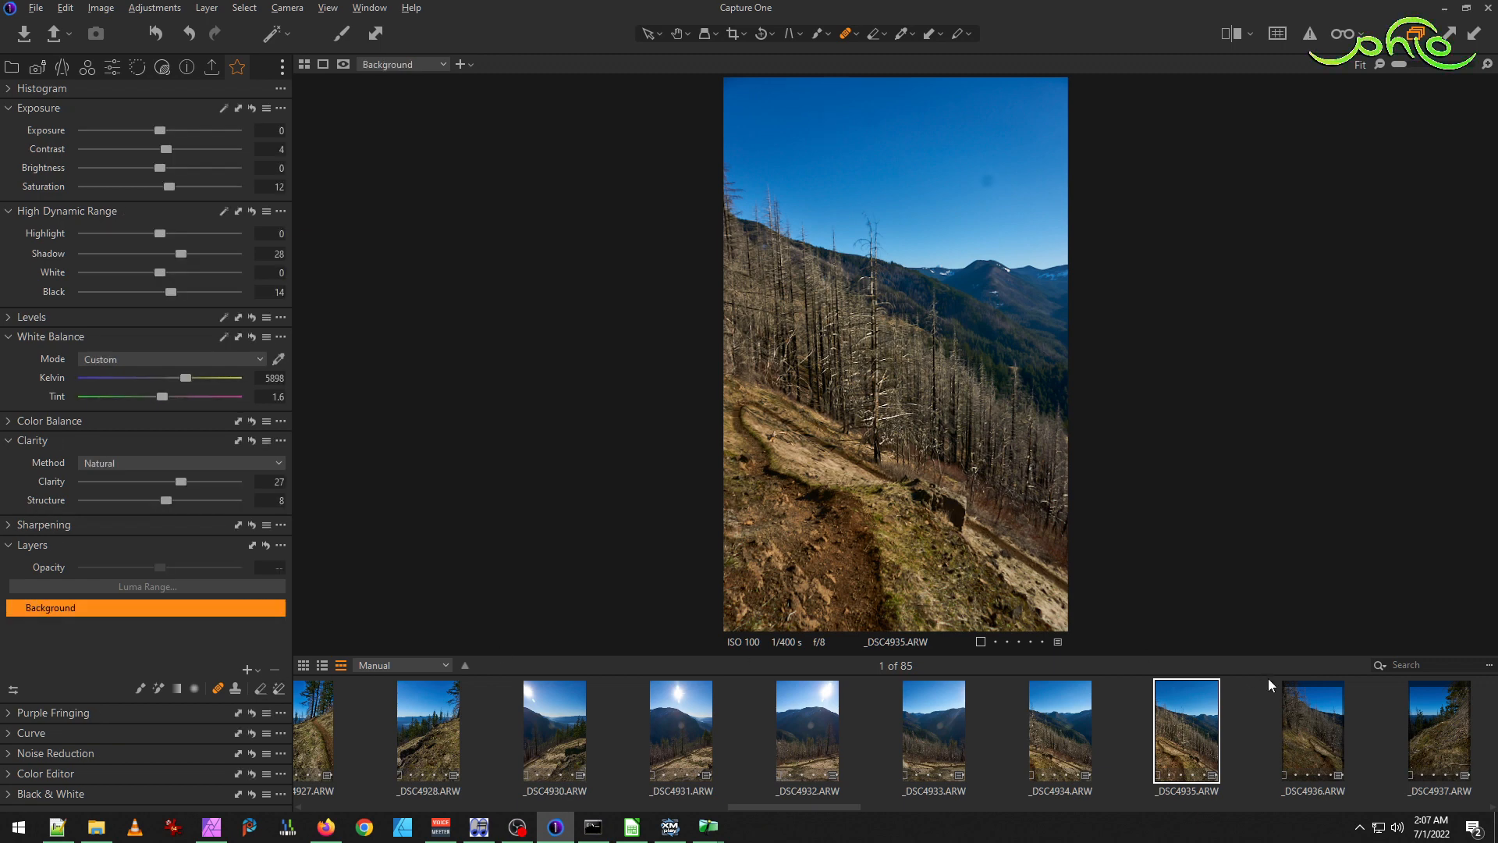
click(1247, 734)
click(1200, 738)
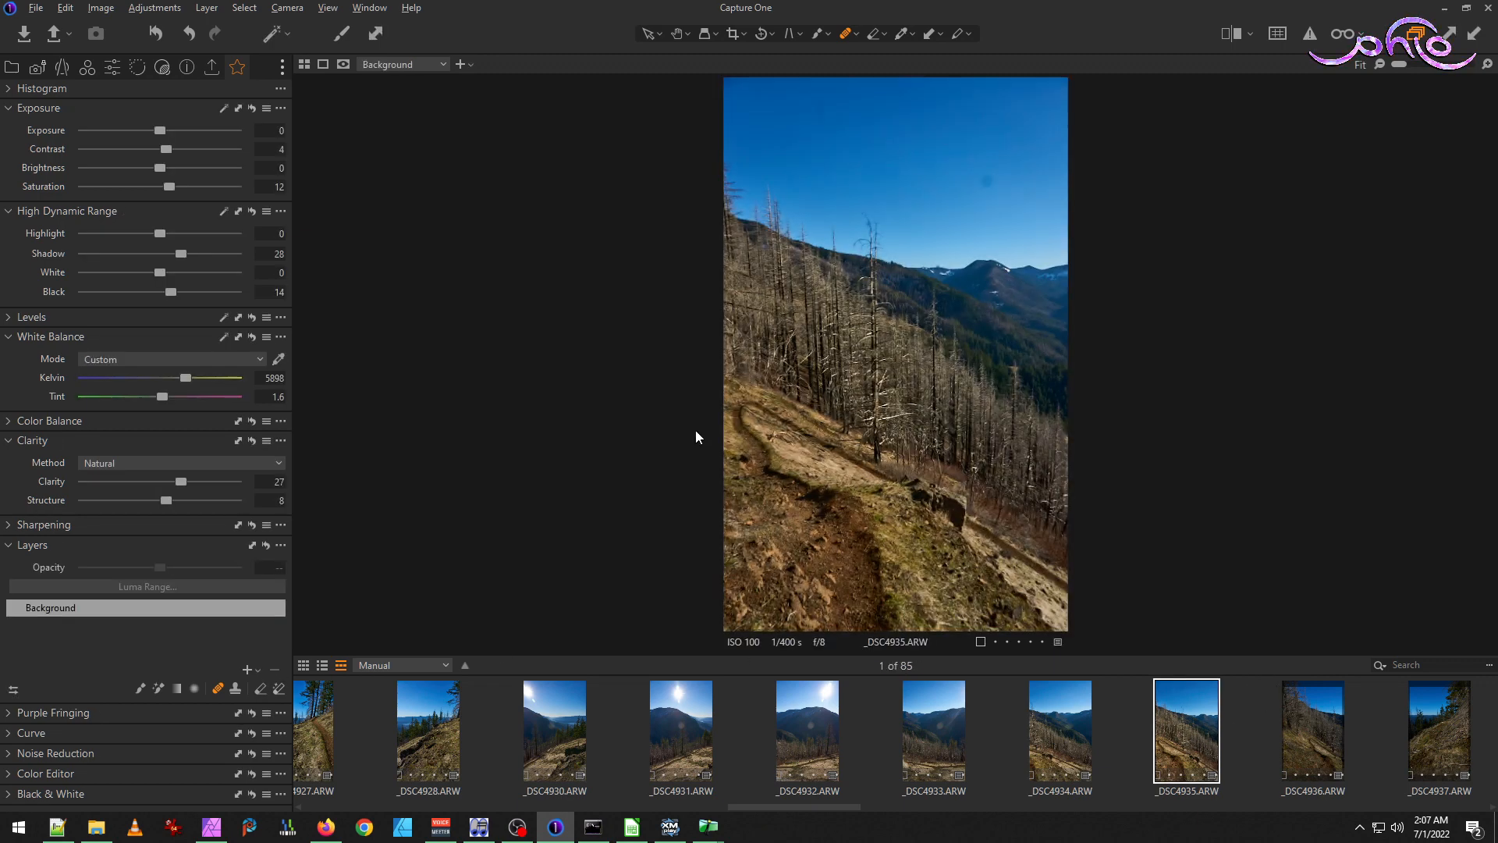
Heal three dust spots in the sky of _DSC4935.ARW on a new heal layer.
scroll(972, 183, up, 2)
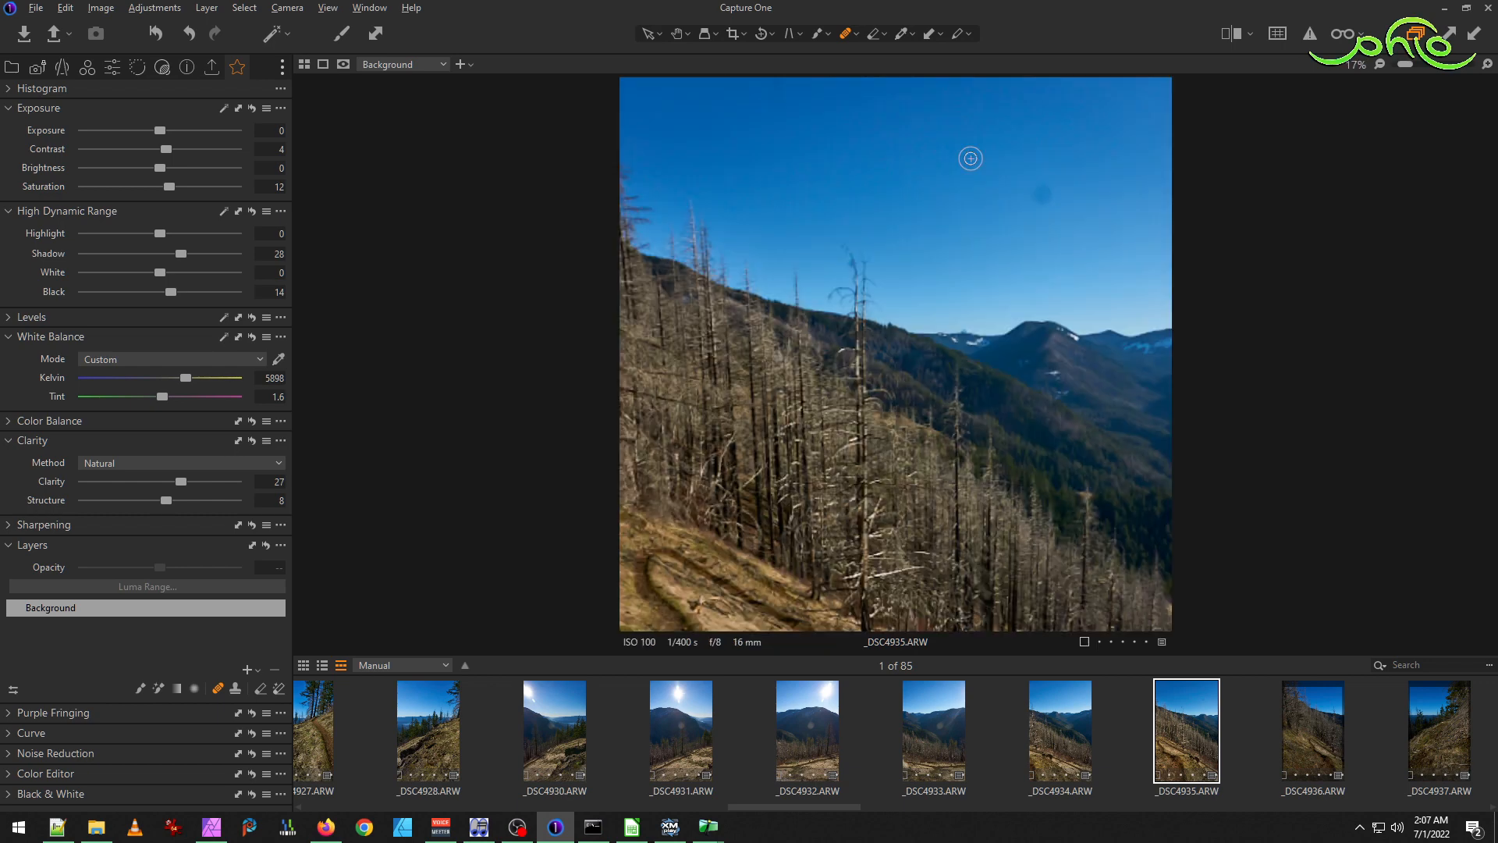
mouse_move(1180, 241)
mouse_down()
mouse_move(1197, 221)
mouse_move(1177, 200)
mouse_move(1188, 246)
mouse_up()
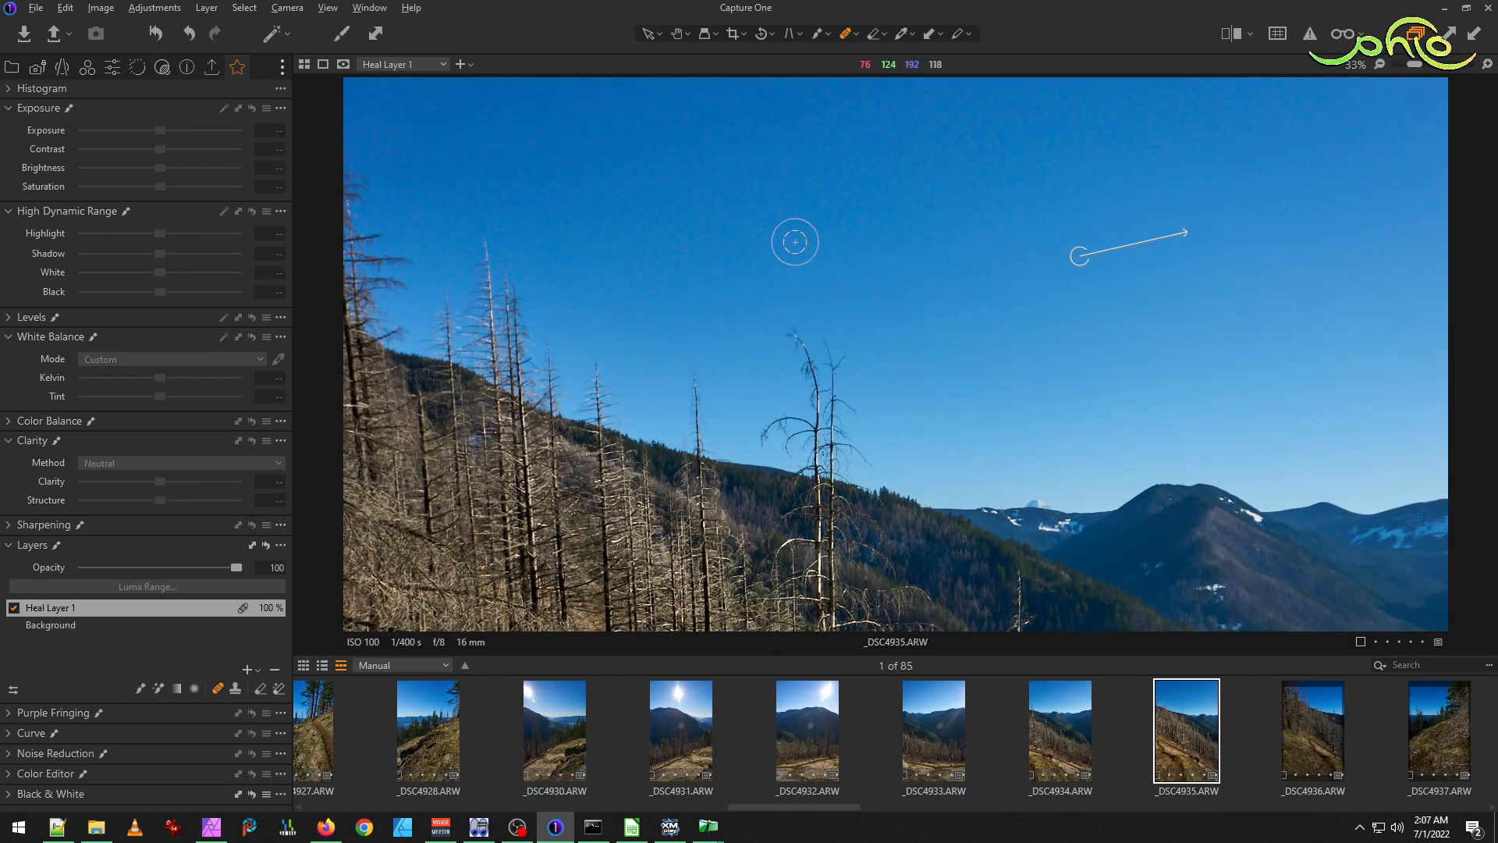
scroll(793, 241, down, 1)
mouse_move(787, 233)
mouse_down()
mouse_move(800, 404)
mouse_move(782, 474)
mouse_up()
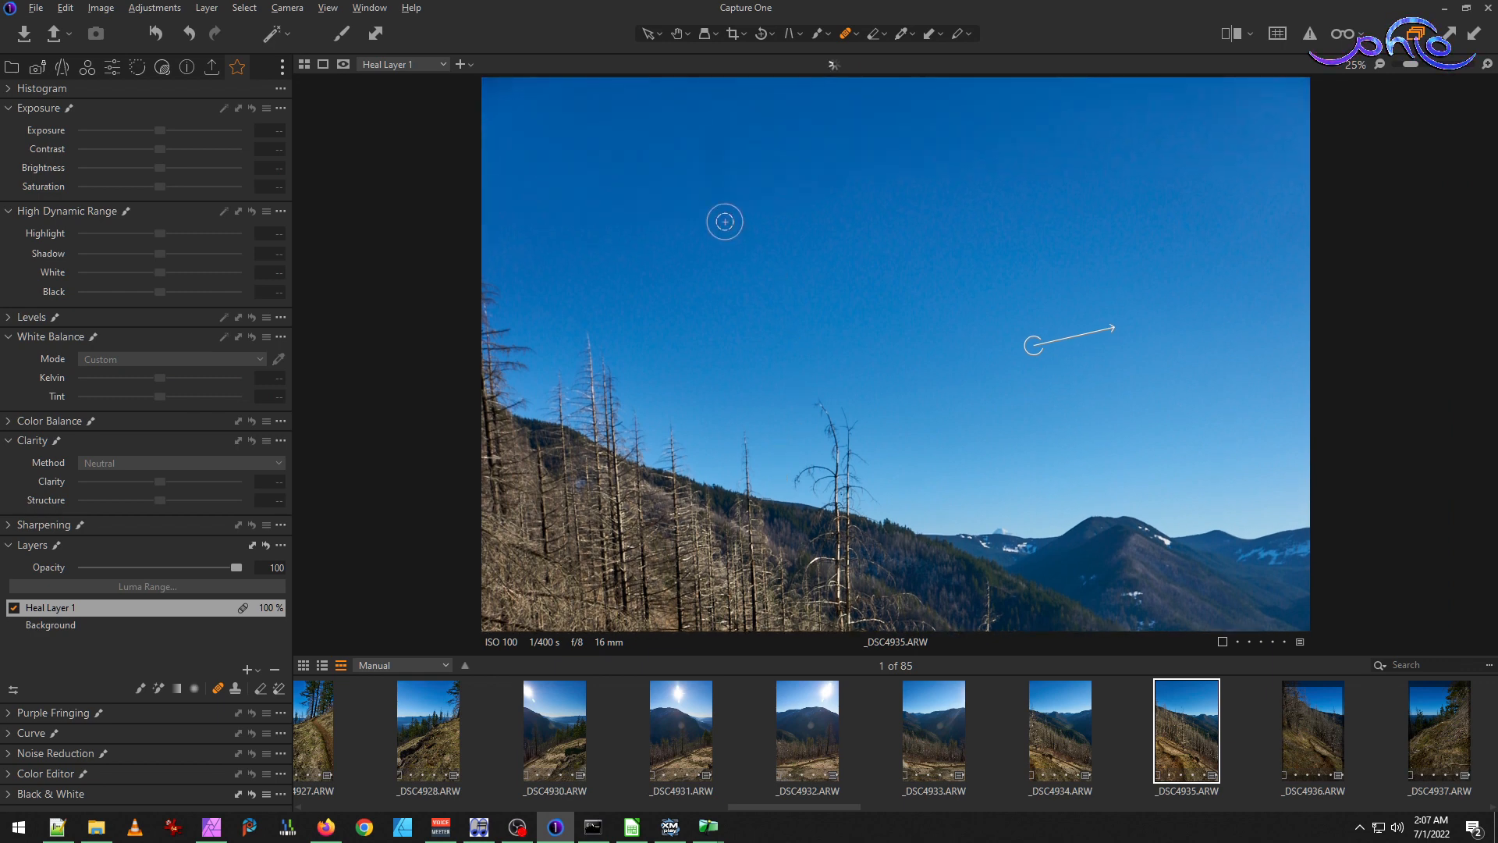
mouse_move(710, 199)
mouse_down()
mouse_move(705, 138)
mouse_move(726, 150)
mouse_move(712, 207)
mouse_move(720, 163)
mouse_move(712, 194)
mouse_up()
drag(840, 187, 833, 185)
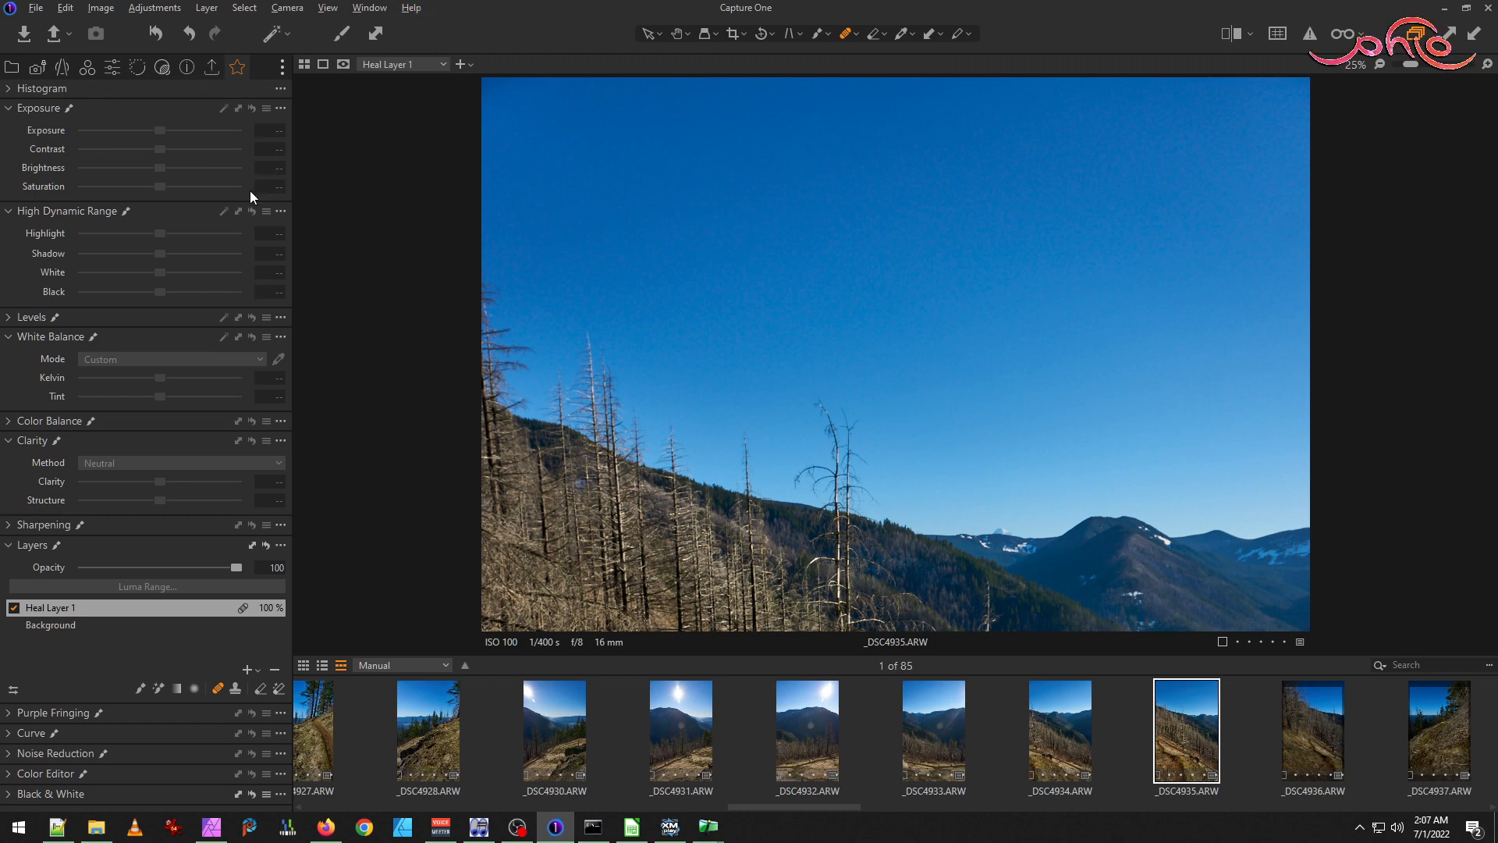
On the Background layer of _DSC4935.ARW, set Shadow to 29 and adjust the white balance to Kelvin 5324 and Tint 1.1.
click(49, 625)
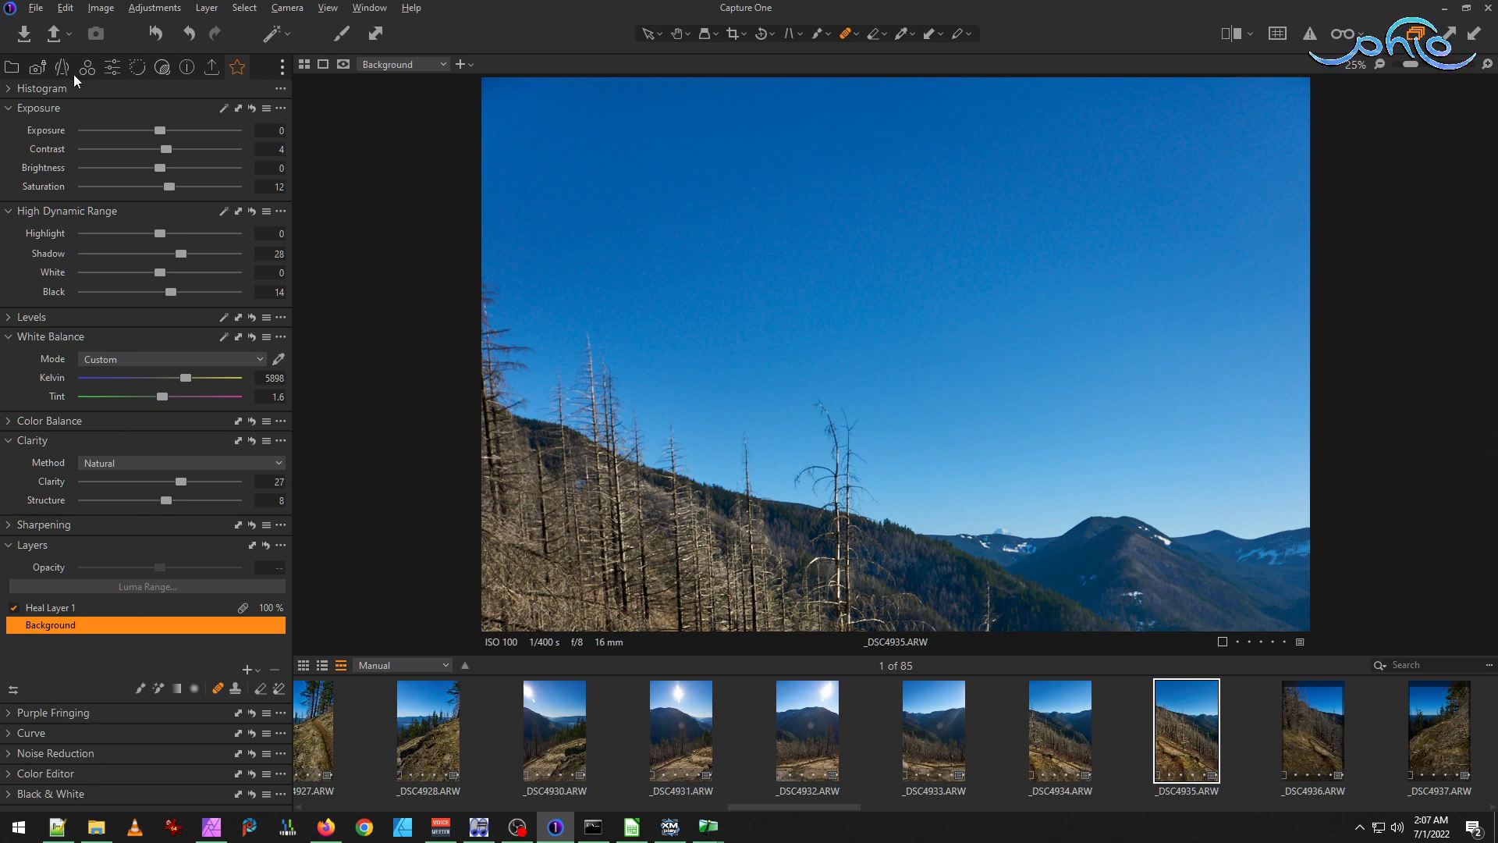
key(ctrl+0)
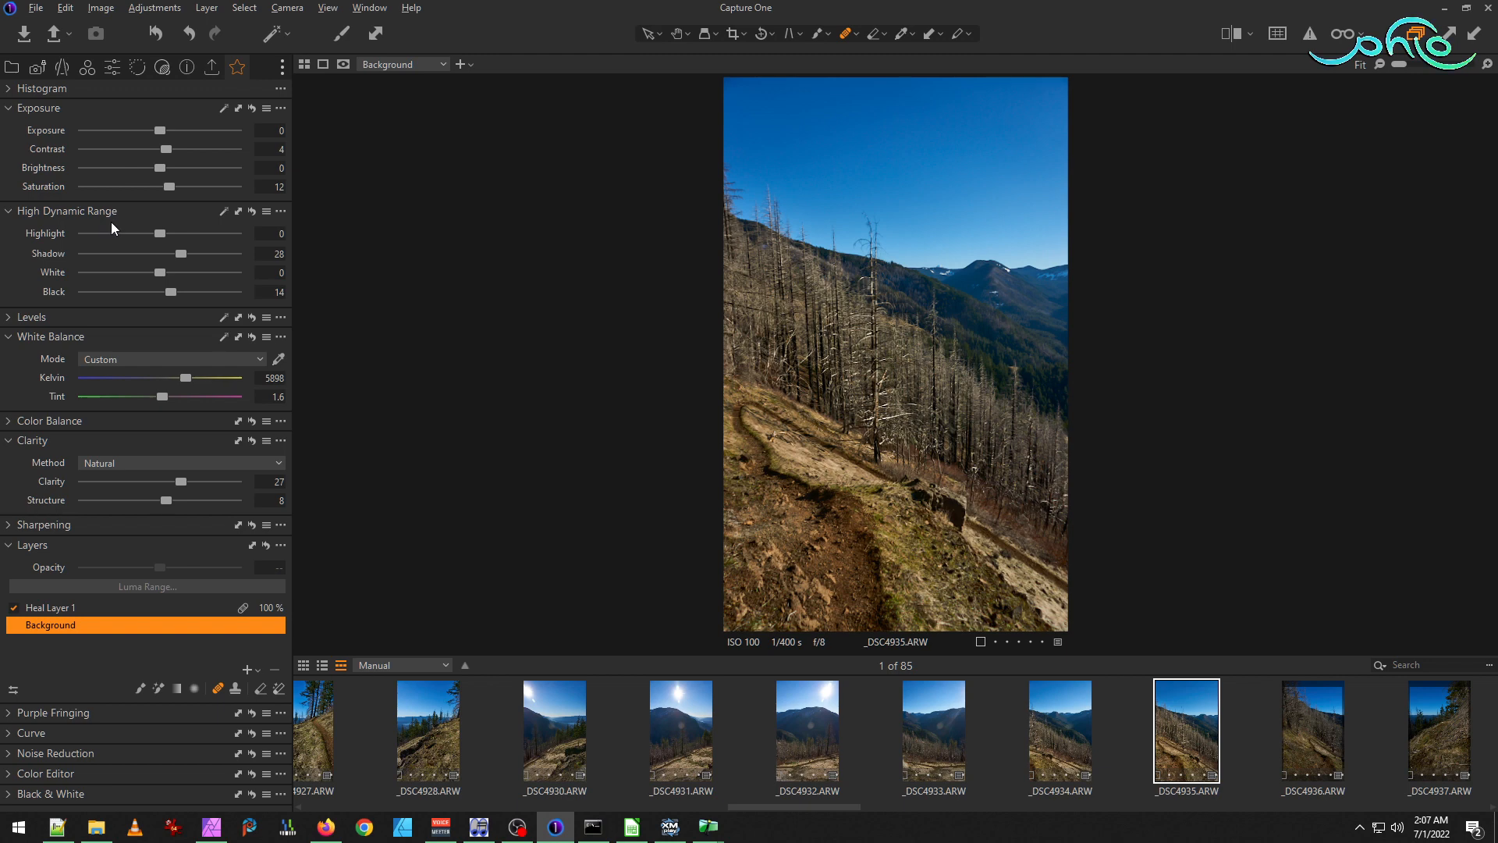
drag(178, 258, 186, 257)
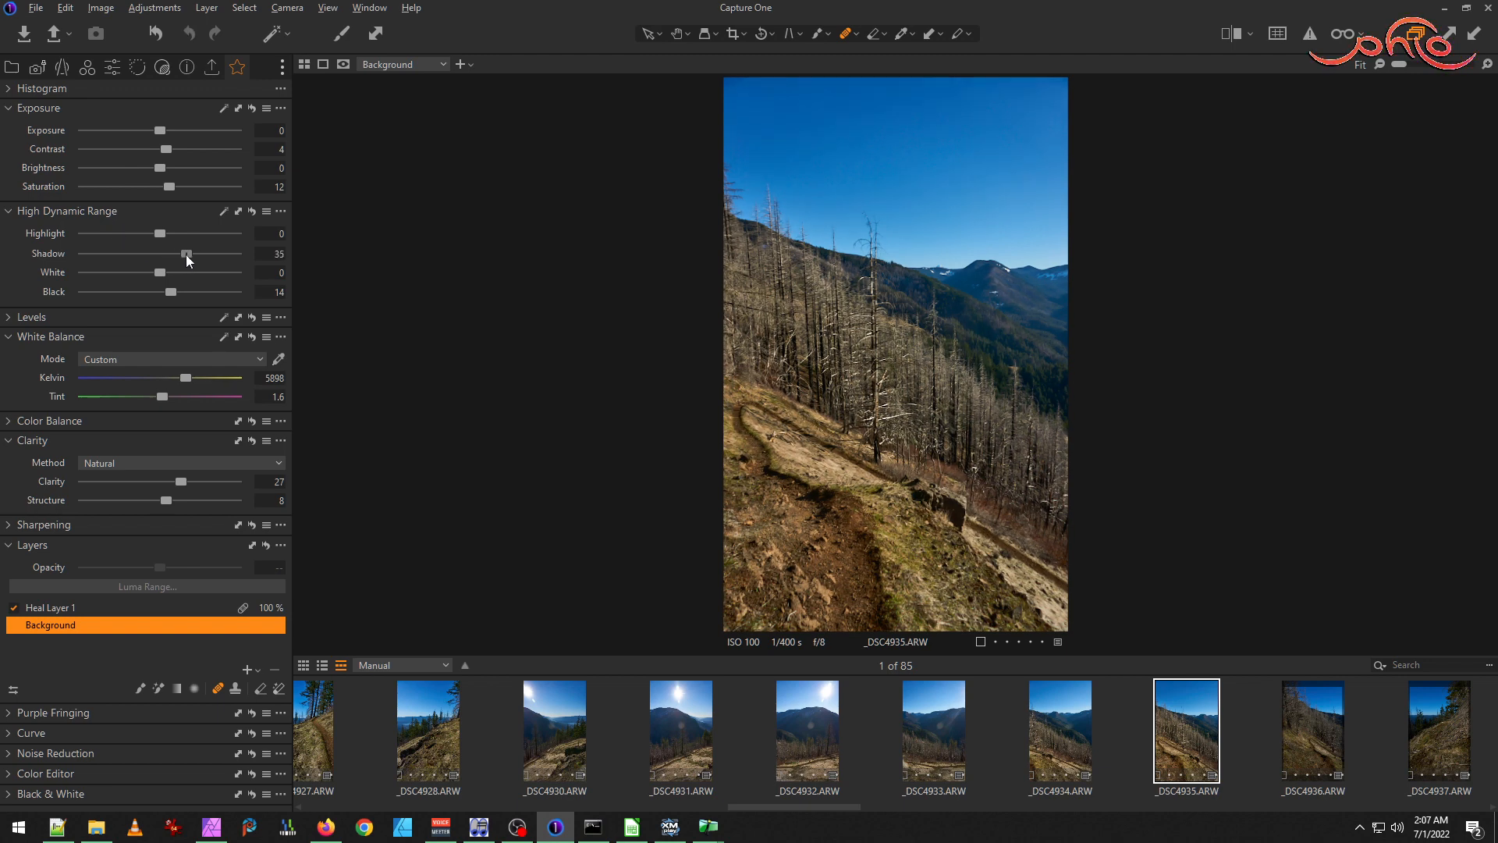
drag(181, 255, 181, 254)
mouse_move(189, 377)
mouse_down()
mouse_move(162, 397)
mouse_move(176, 378)
mouse_up()
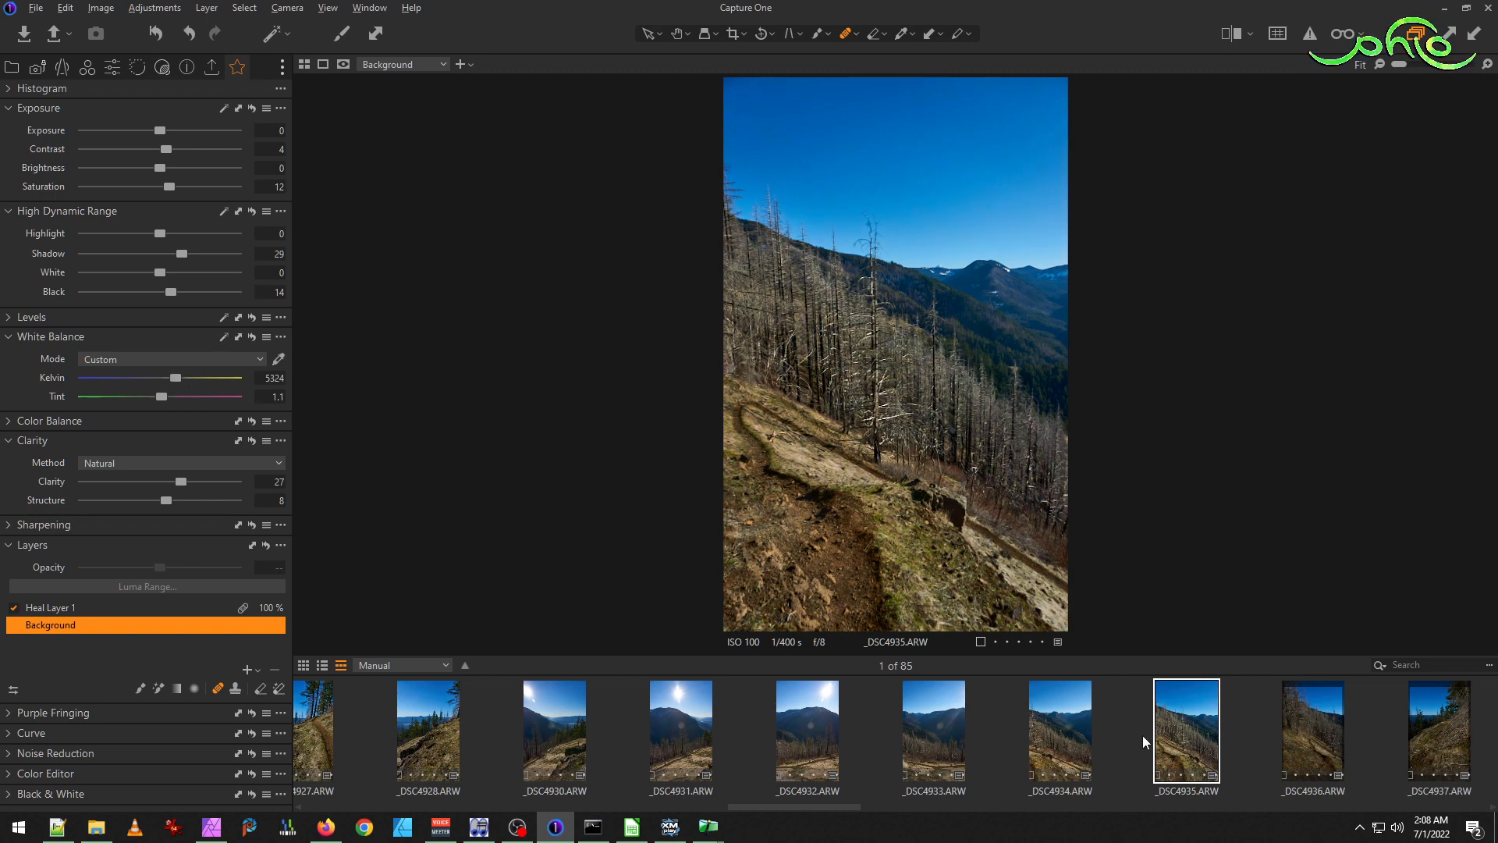
Open _DSC4934.ARW and show its Spot Removal settings.
click(1058, 723)
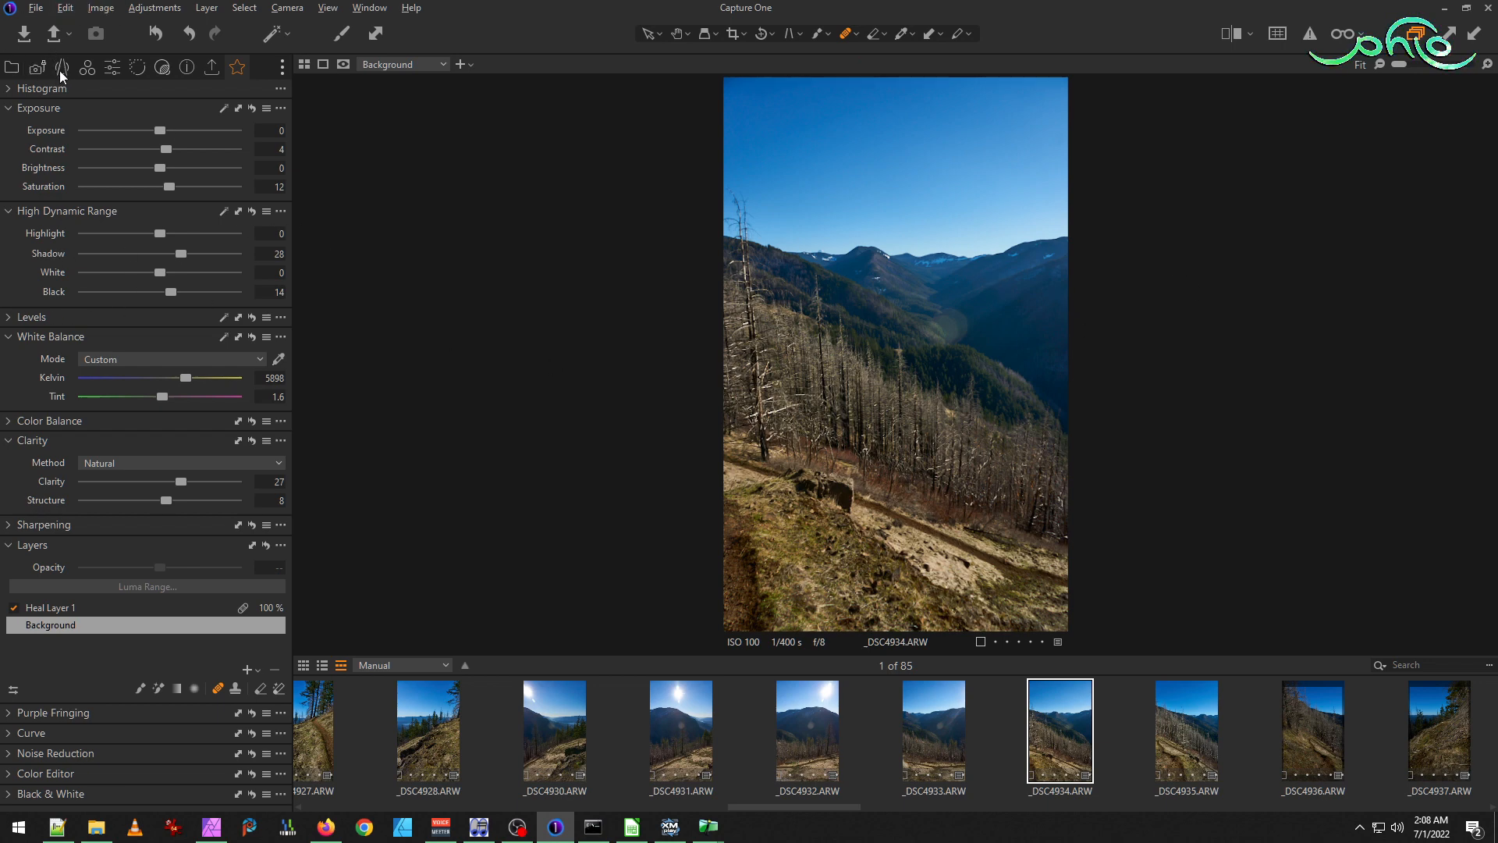
click(111, 68)
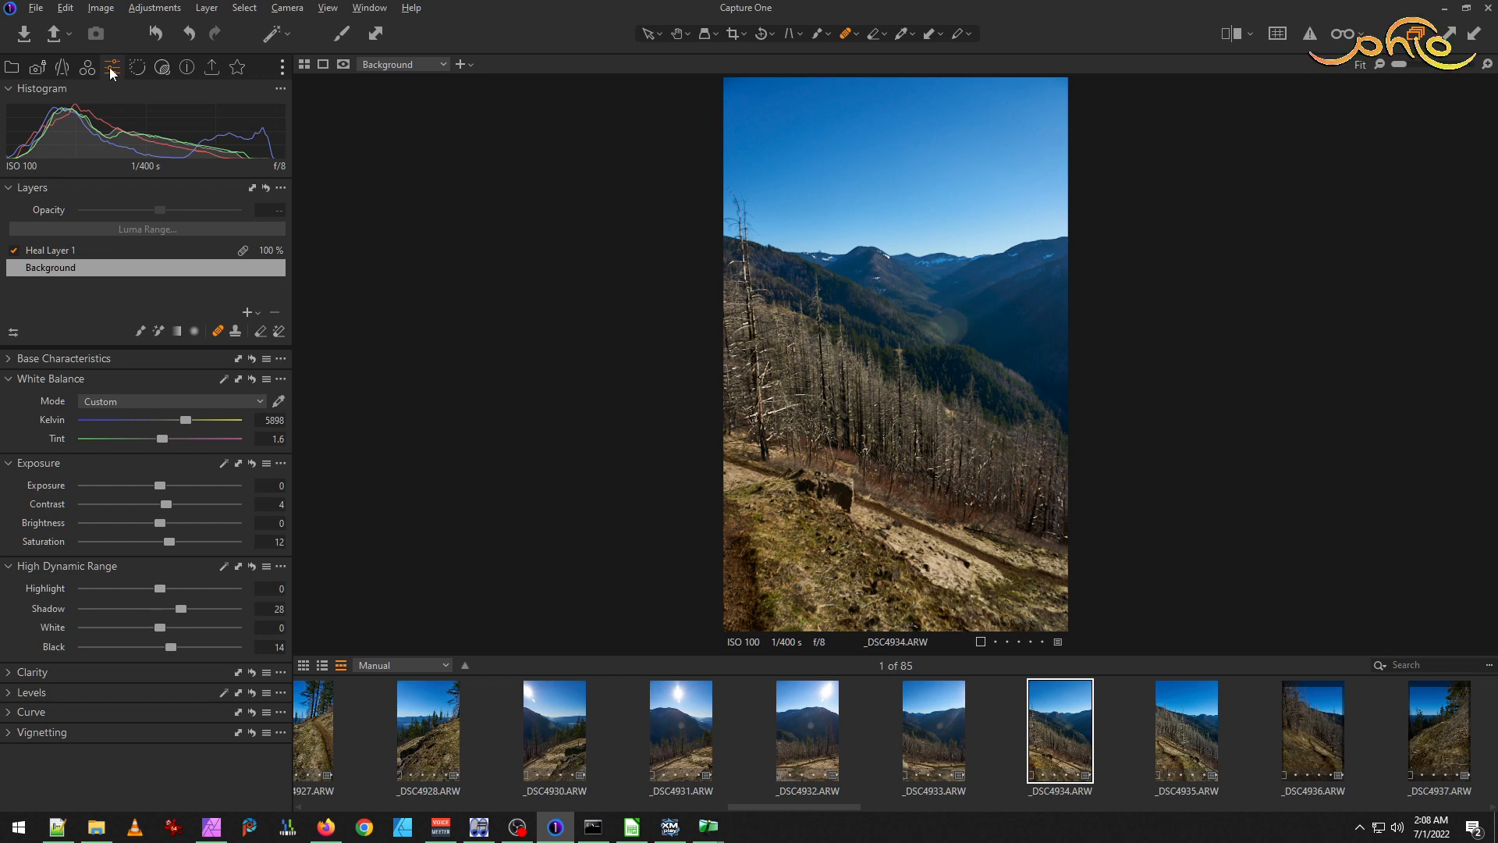
click(138, 69)
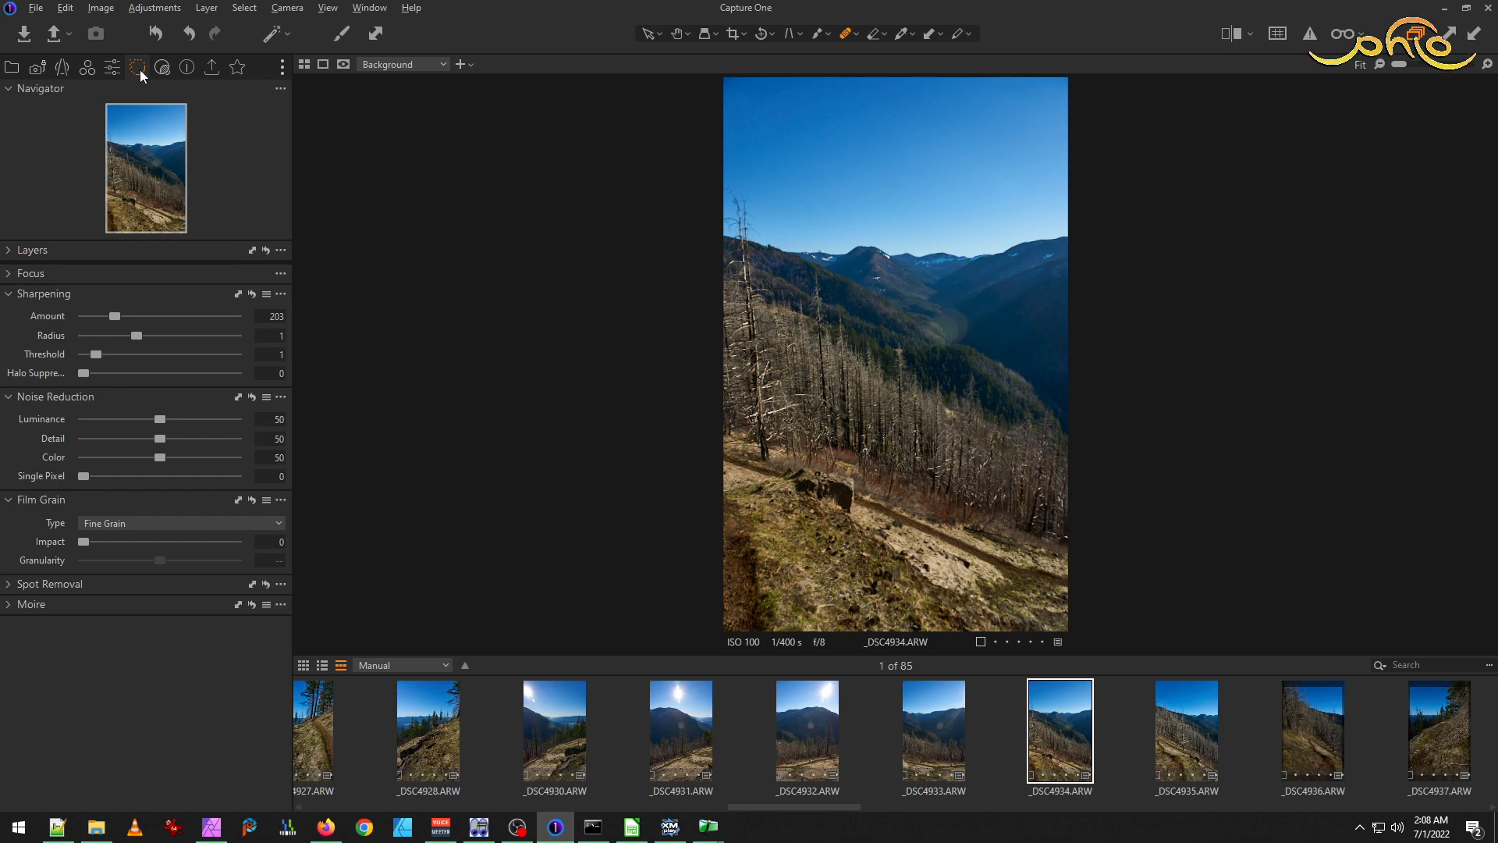
click(13, 587)
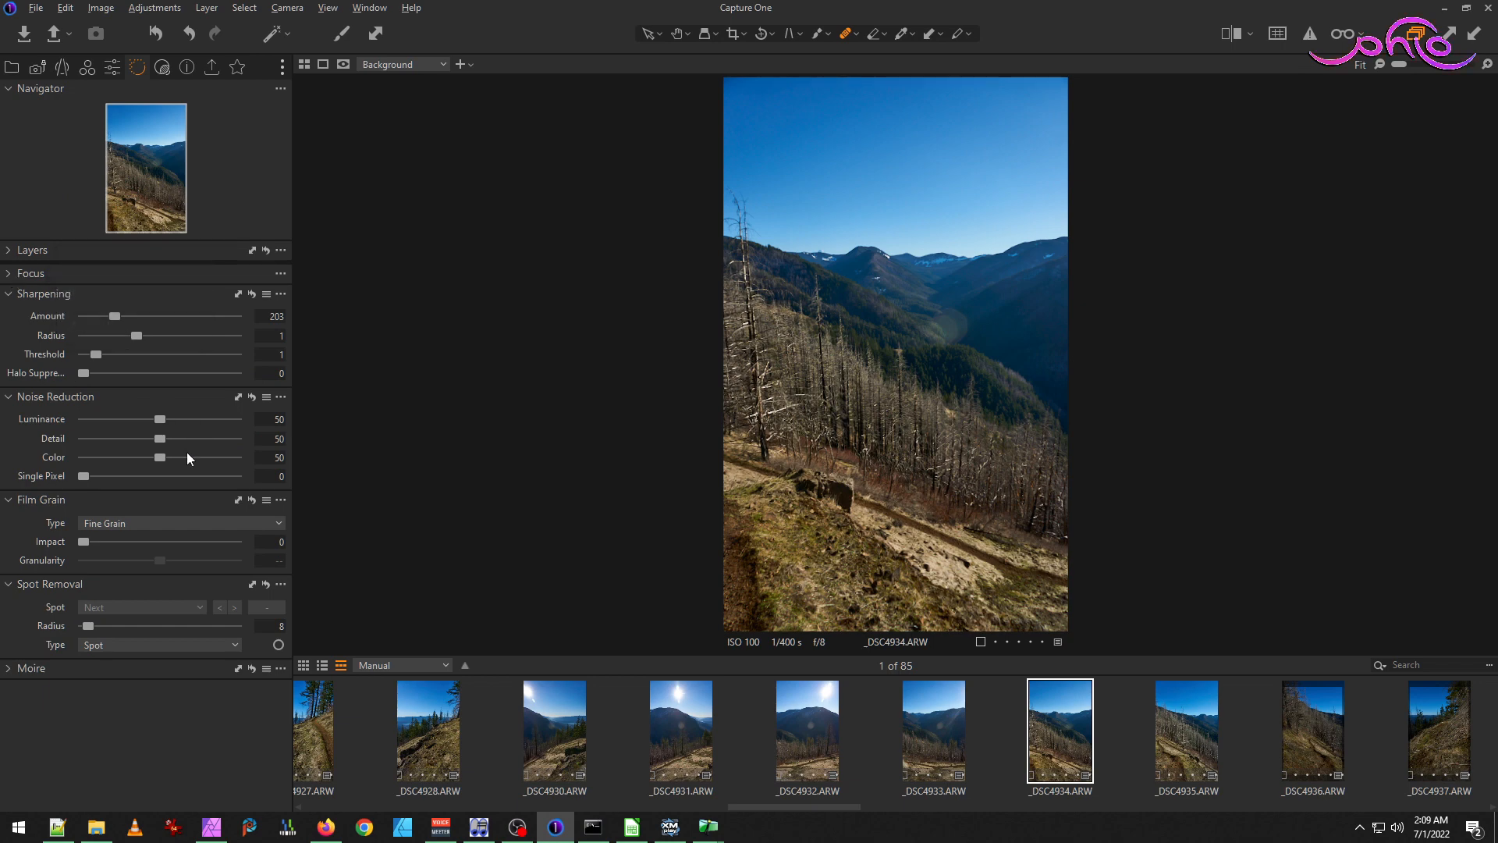
Look through the capture, lens, color, exposure, refine and styles tool tabs for a haze-removal tool, finishing on the starred custom tab.
click(162, 68)
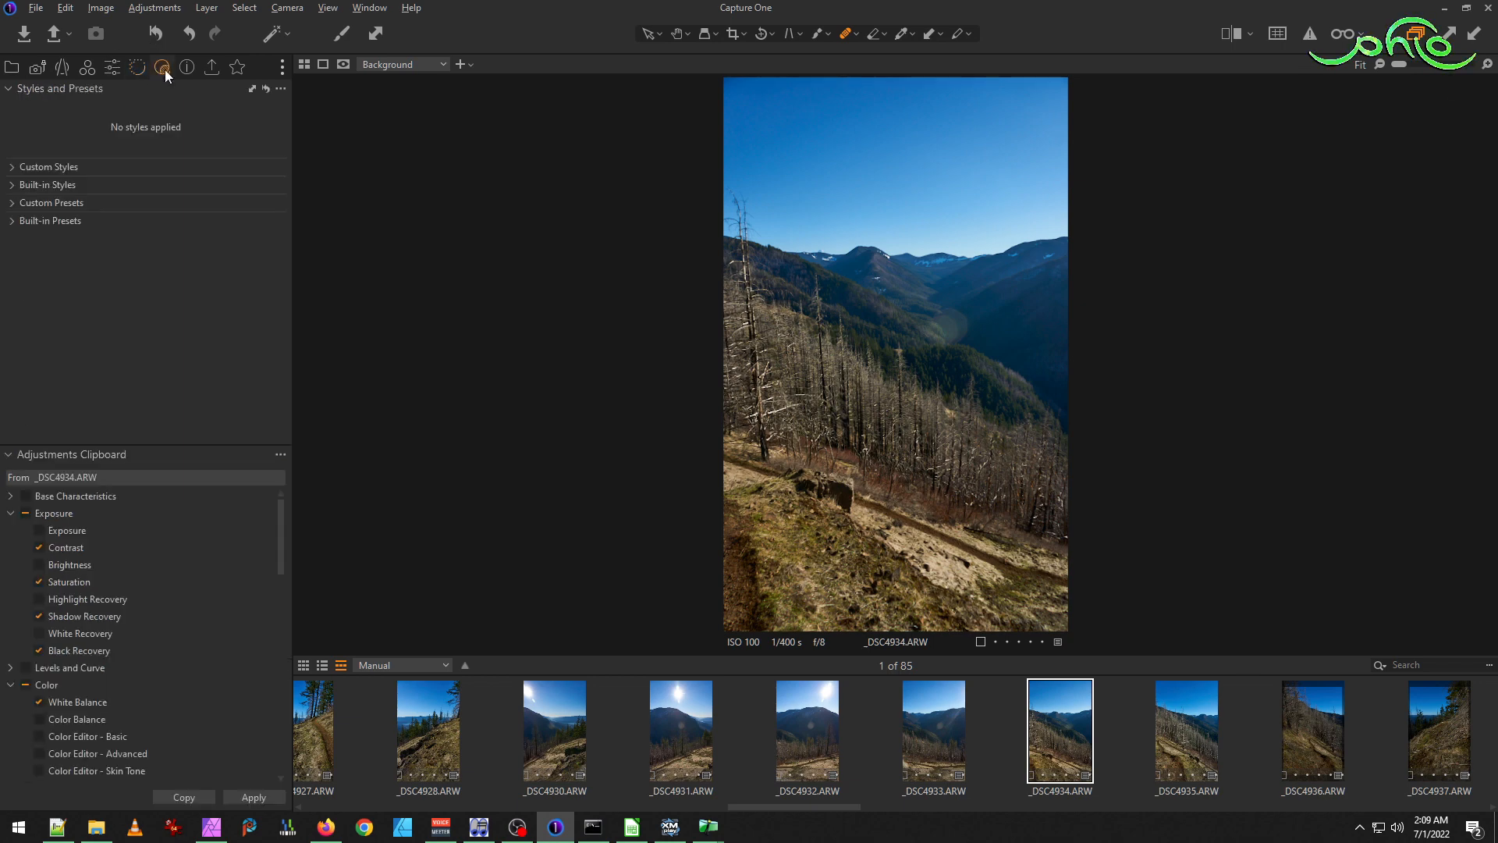
click(138, 65)
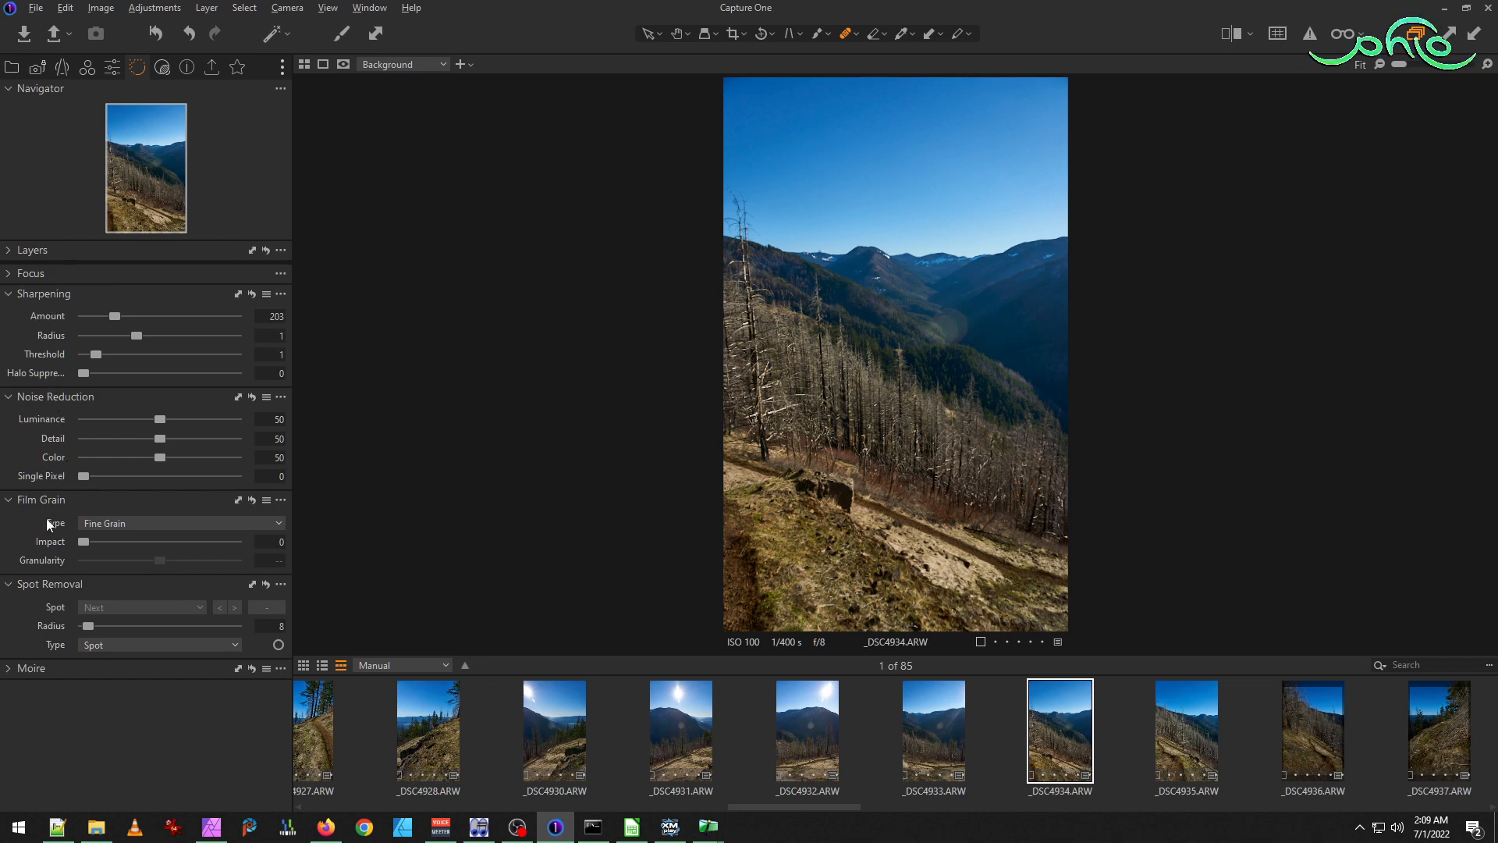
click(164, 68)
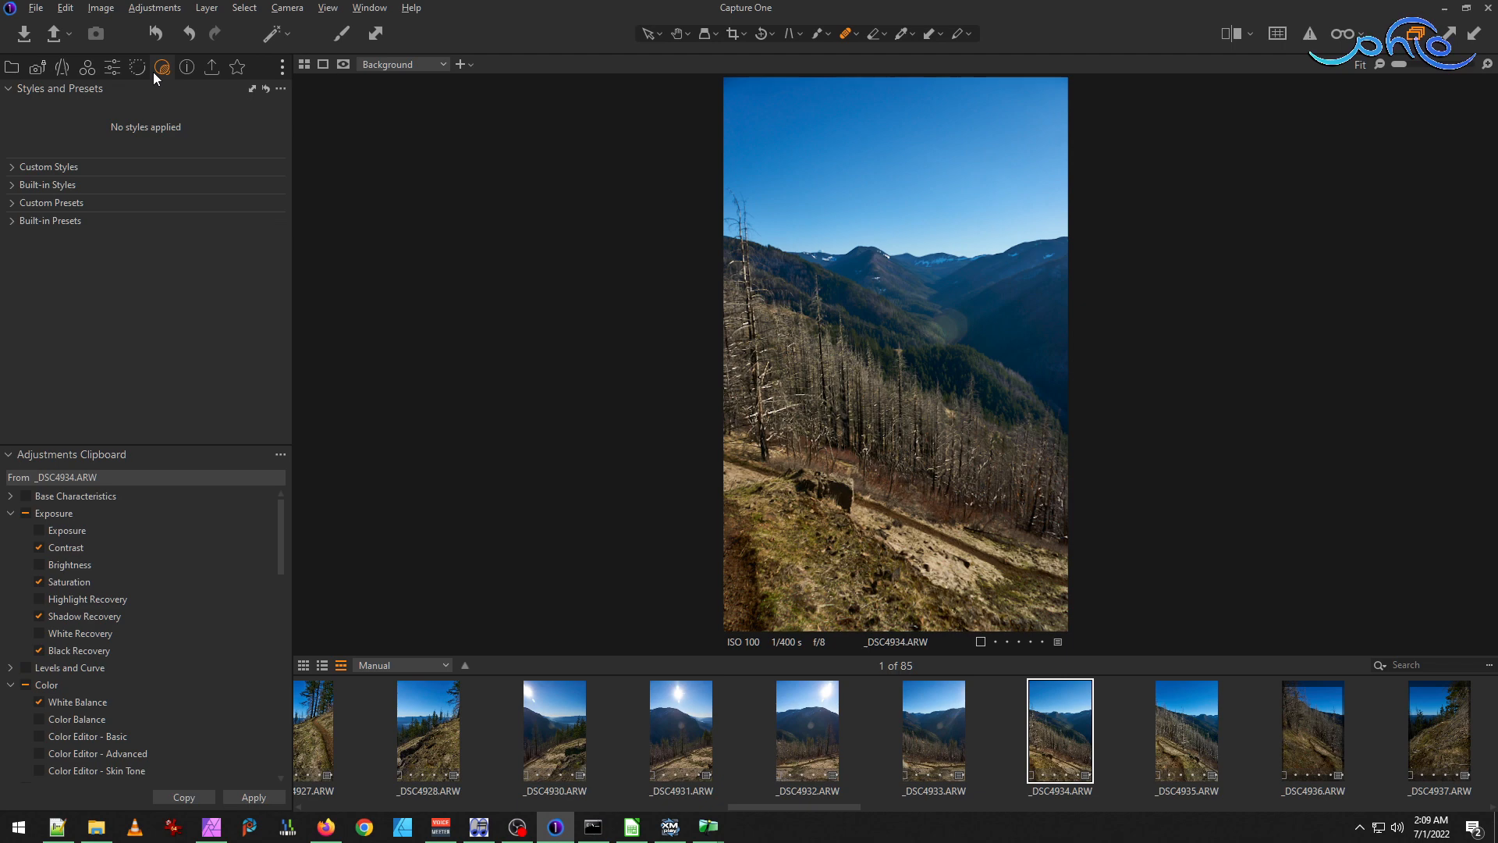
click(38, 71)
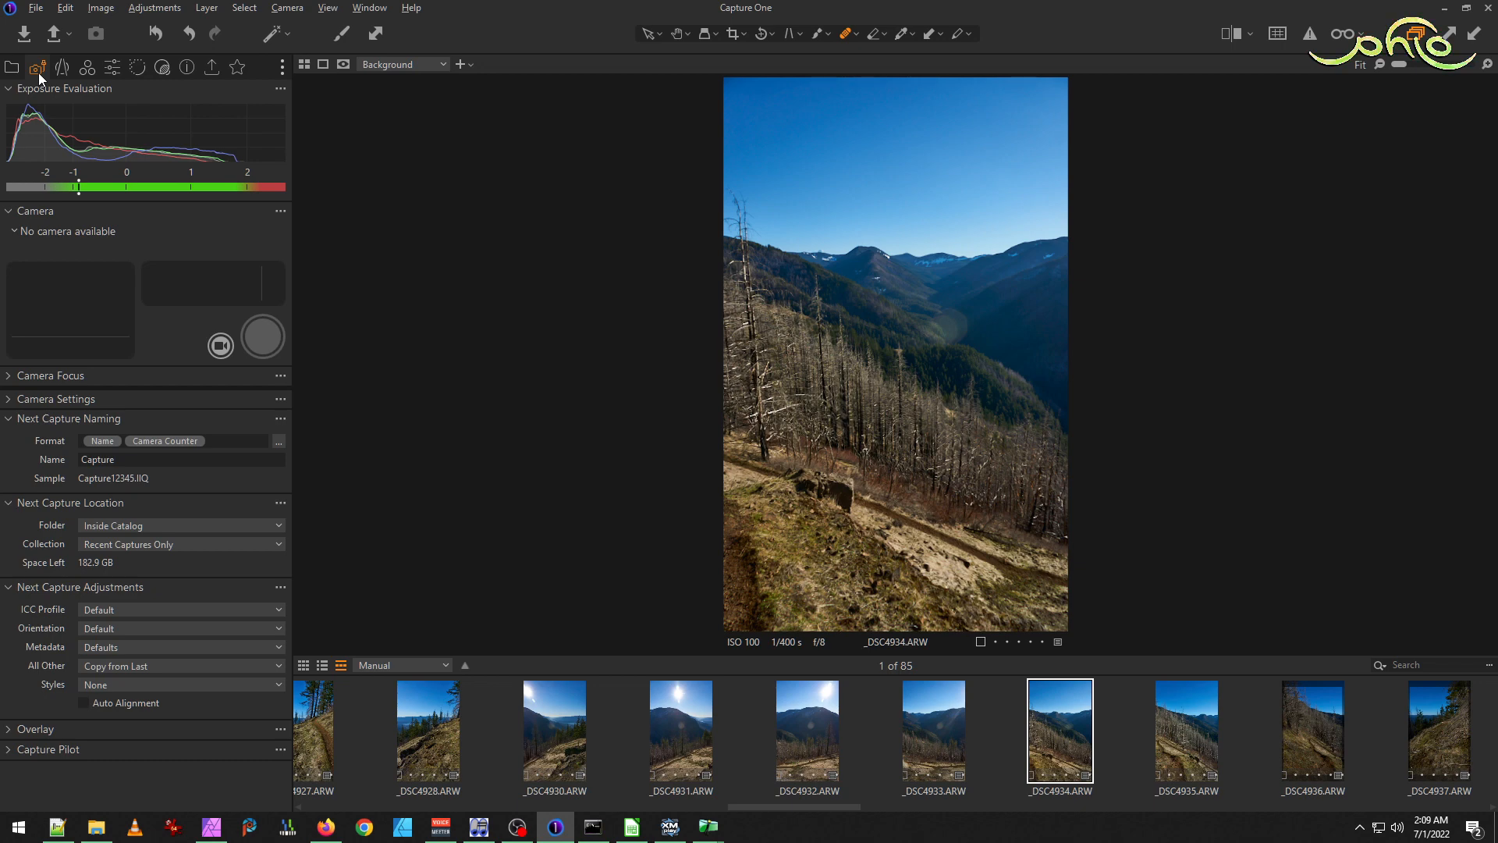
click(67, 67)
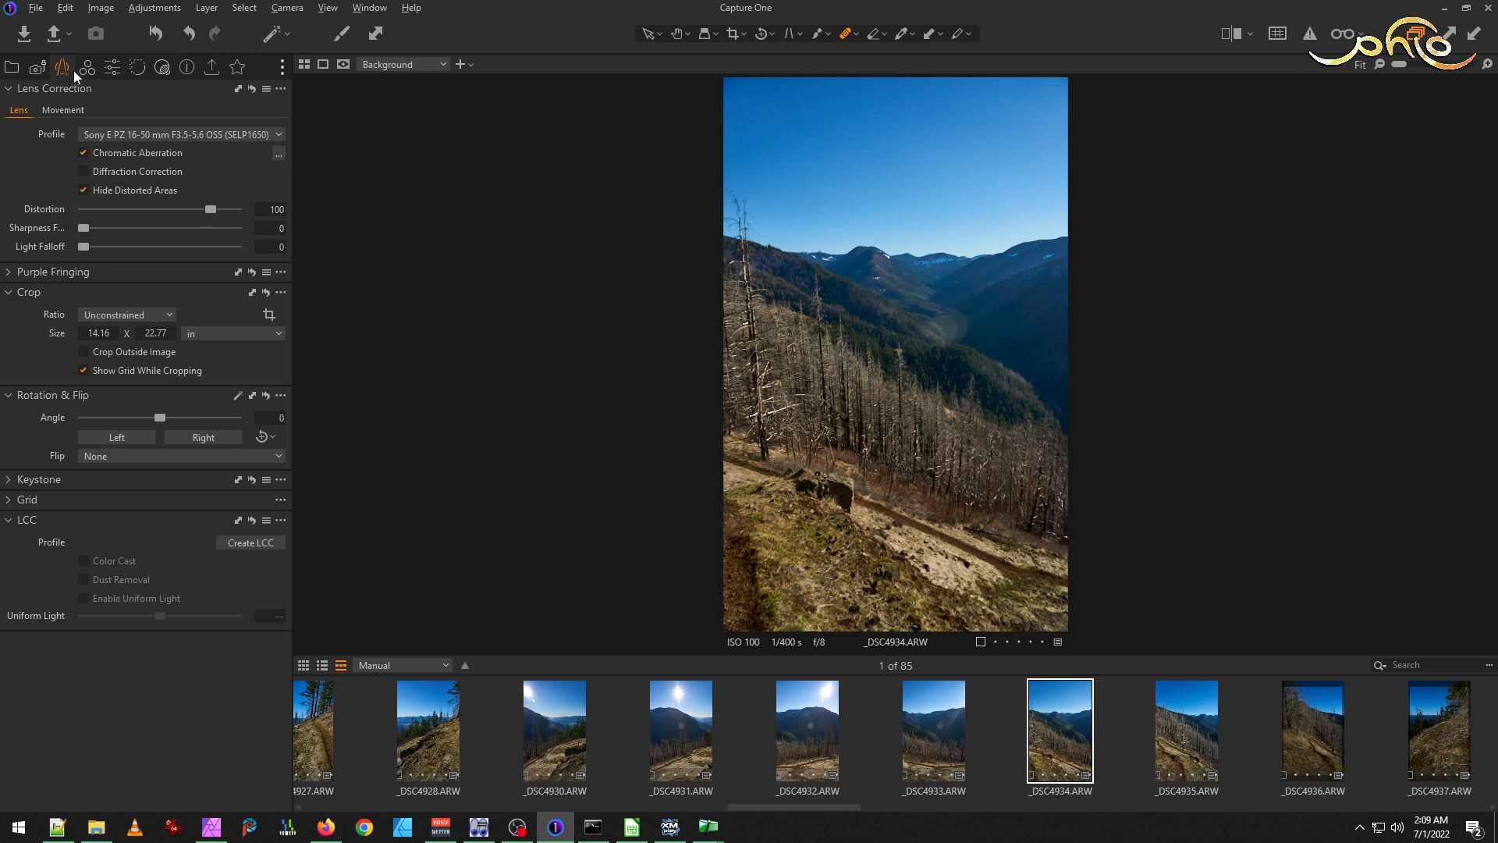
click(88, 68)
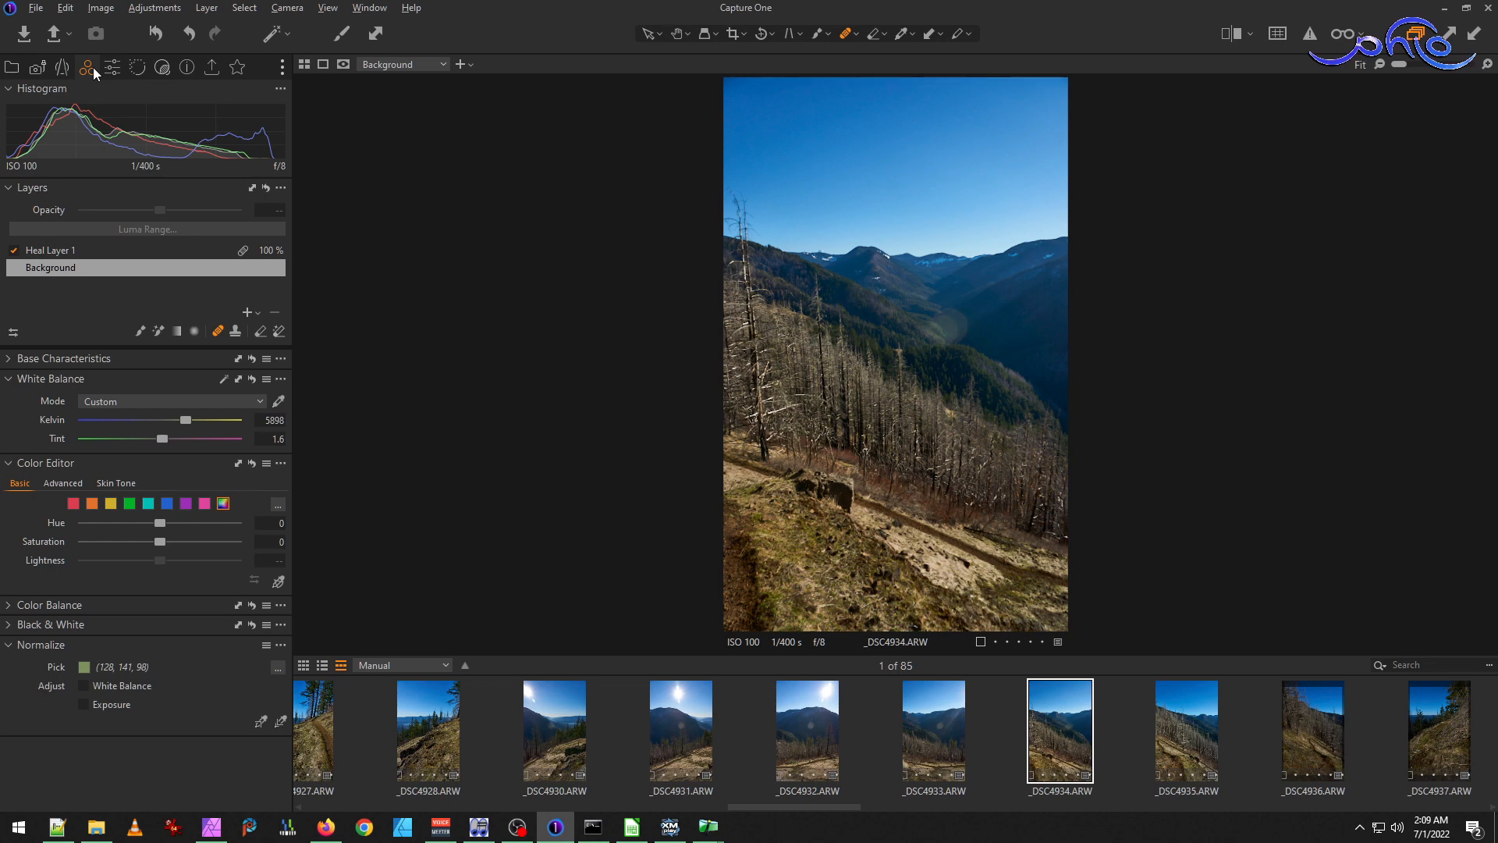
click(8, 358)
click(8, 358)
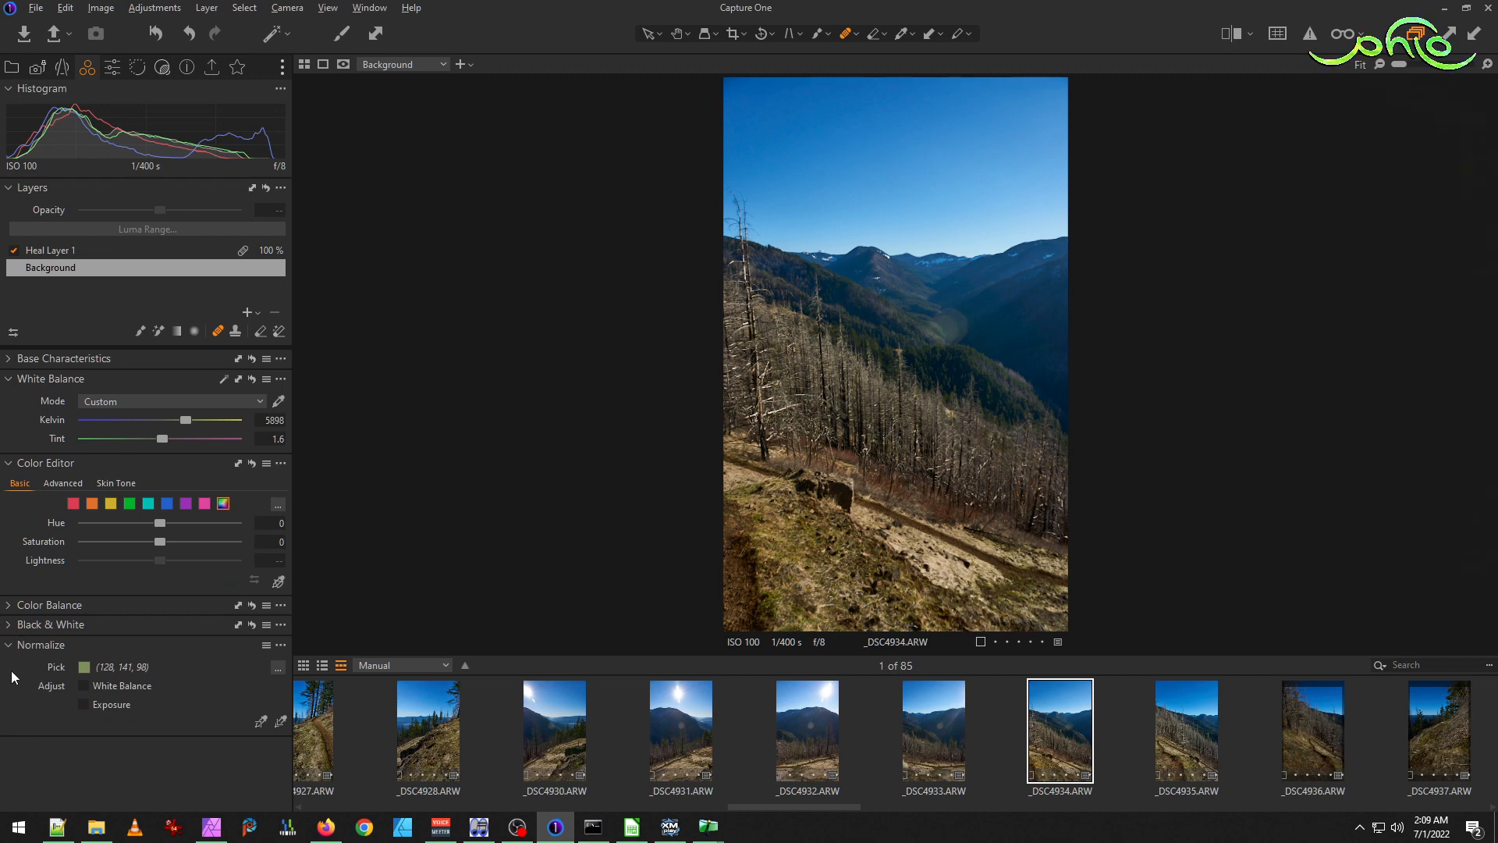
click(111, 70)
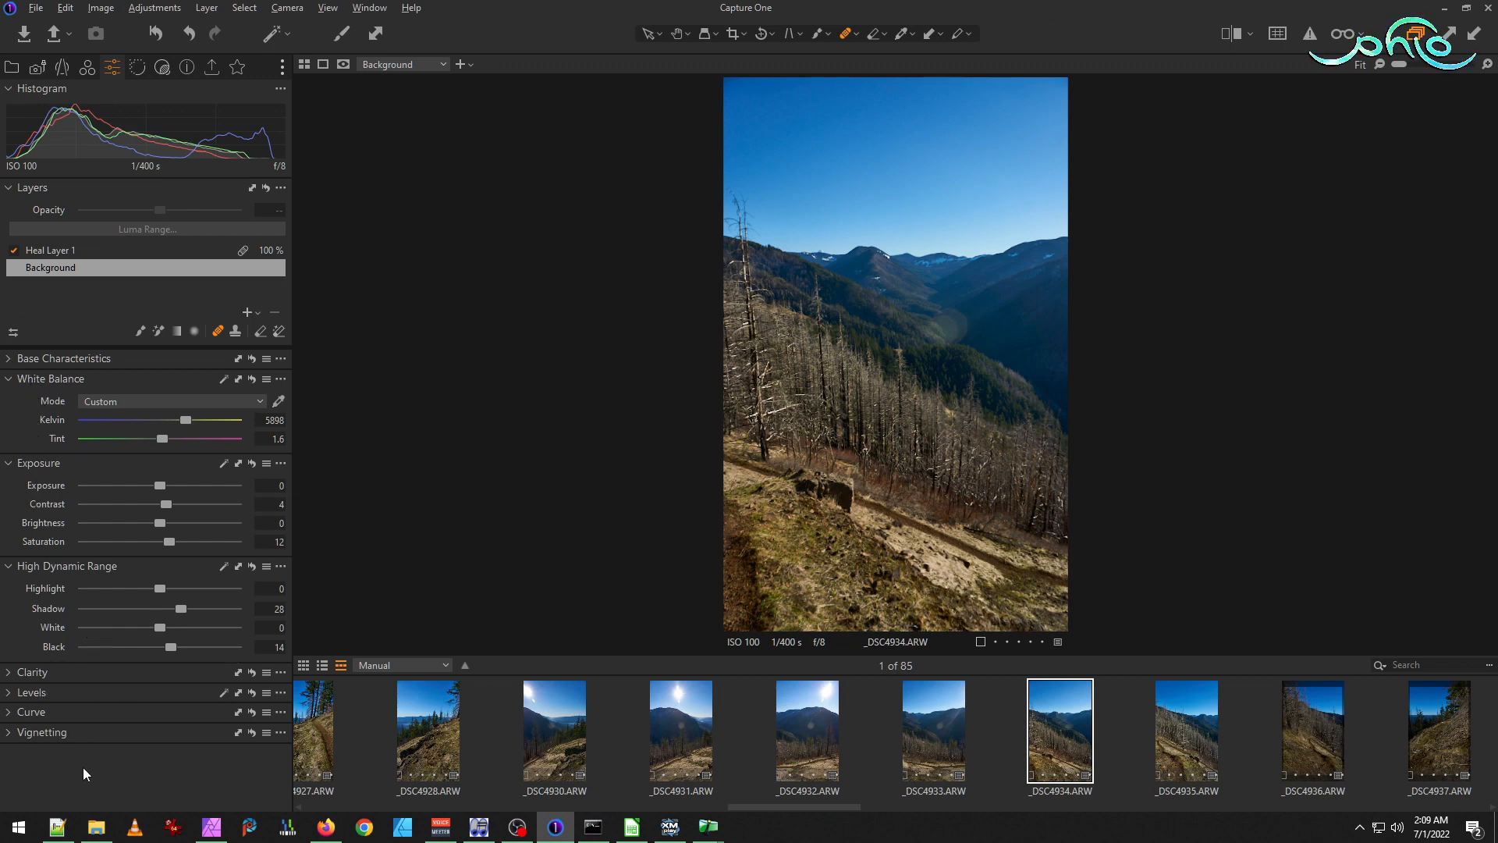
click(139, 69)
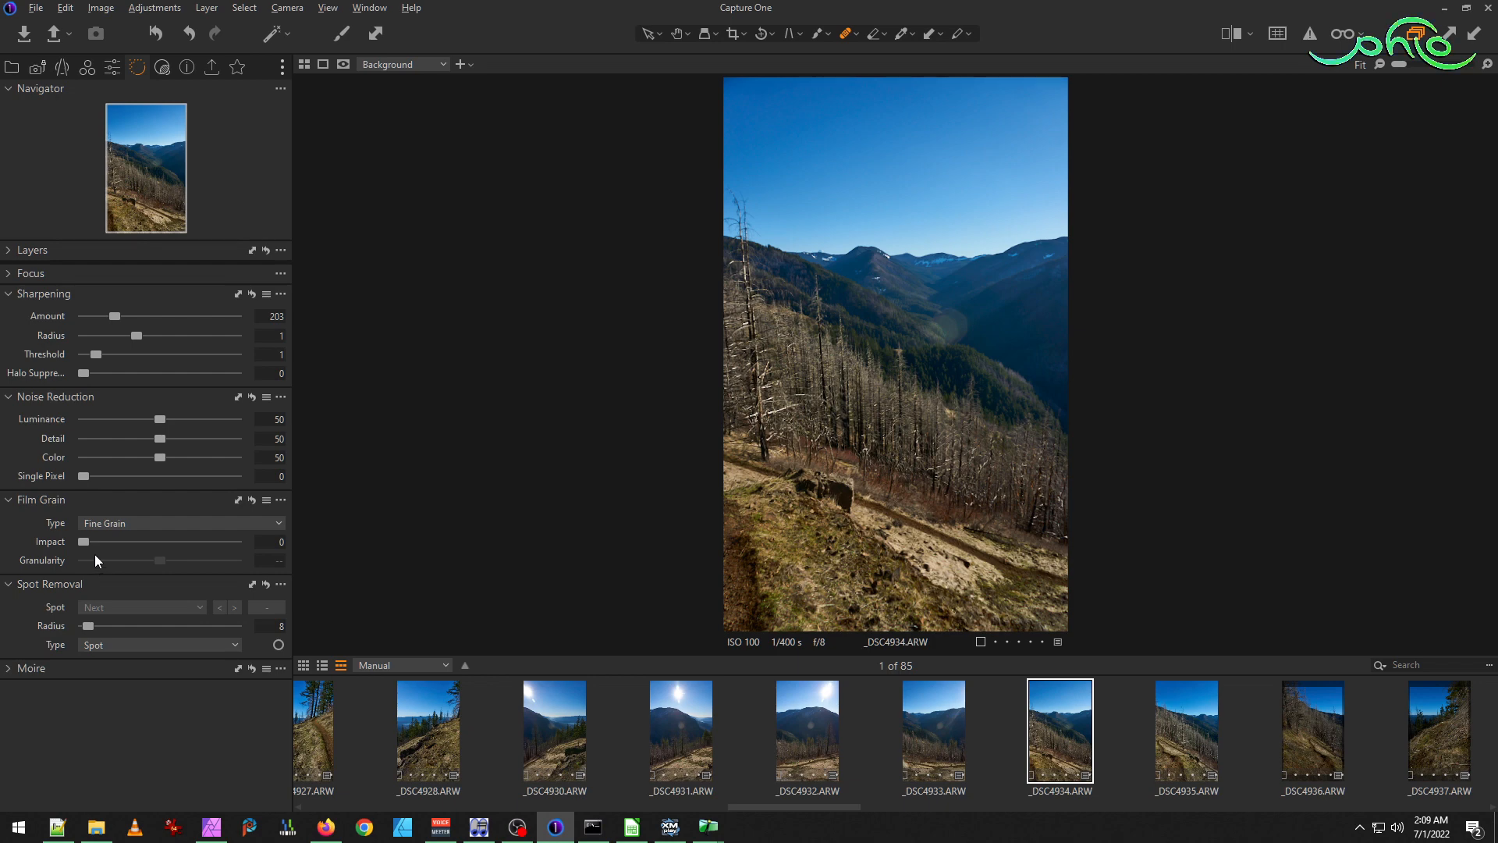
click(162, 68)
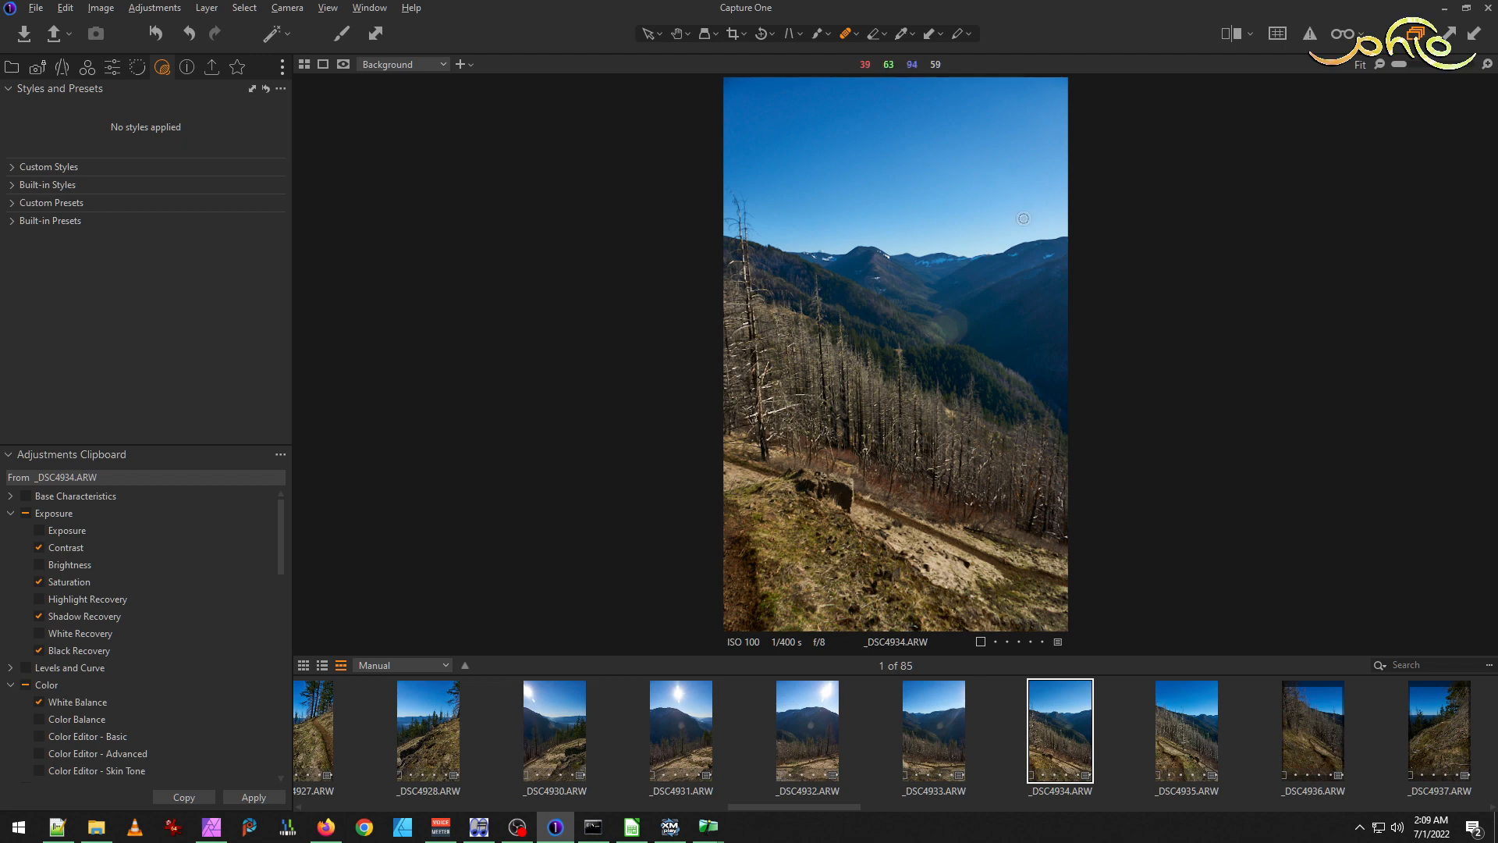
click(237, 67)
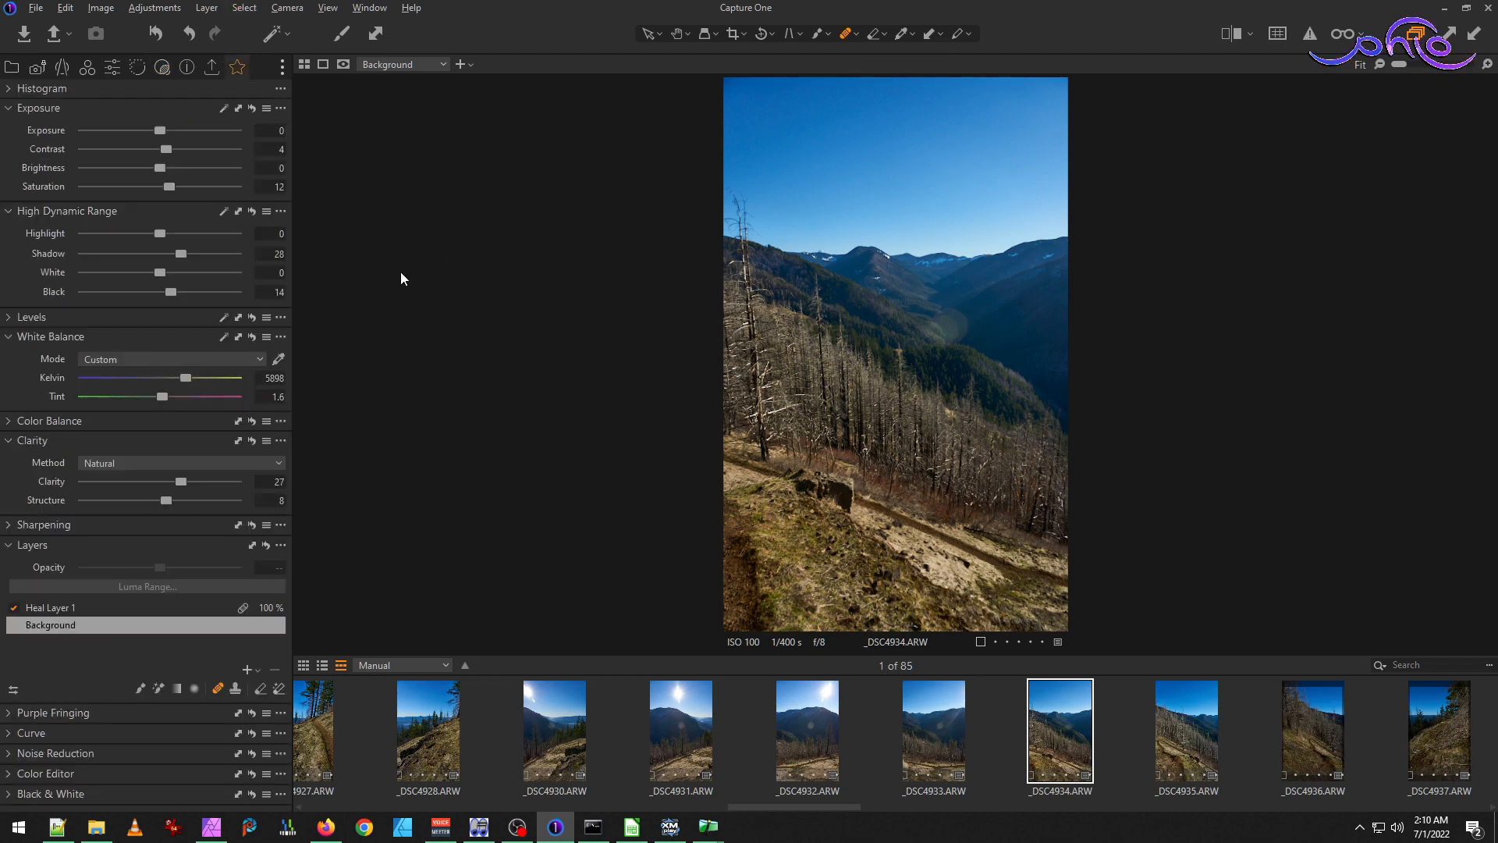
click(281, 69)
mouse_move(355, 91)
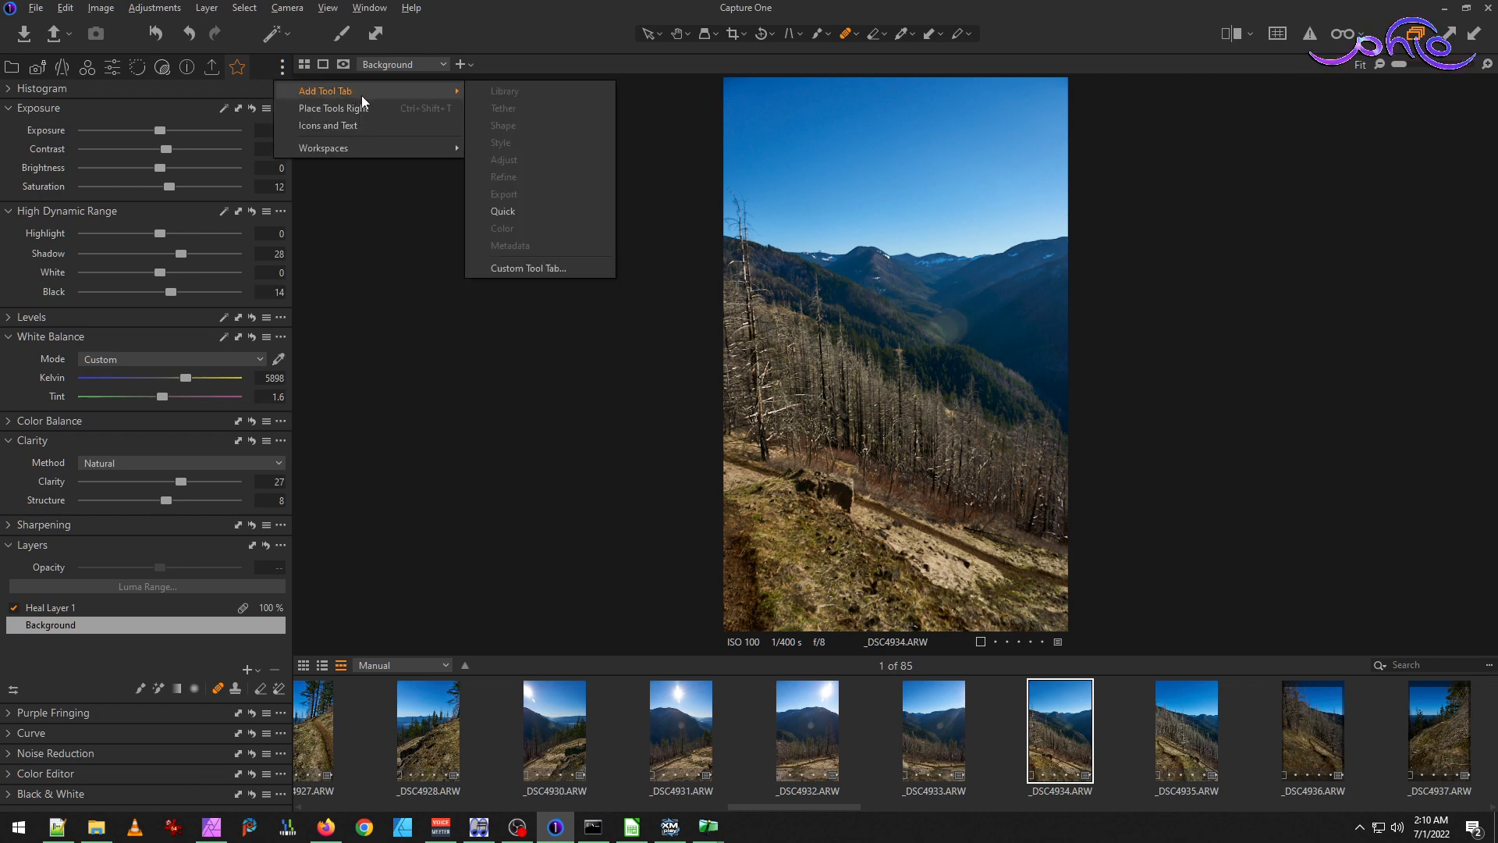
click(264, 63)
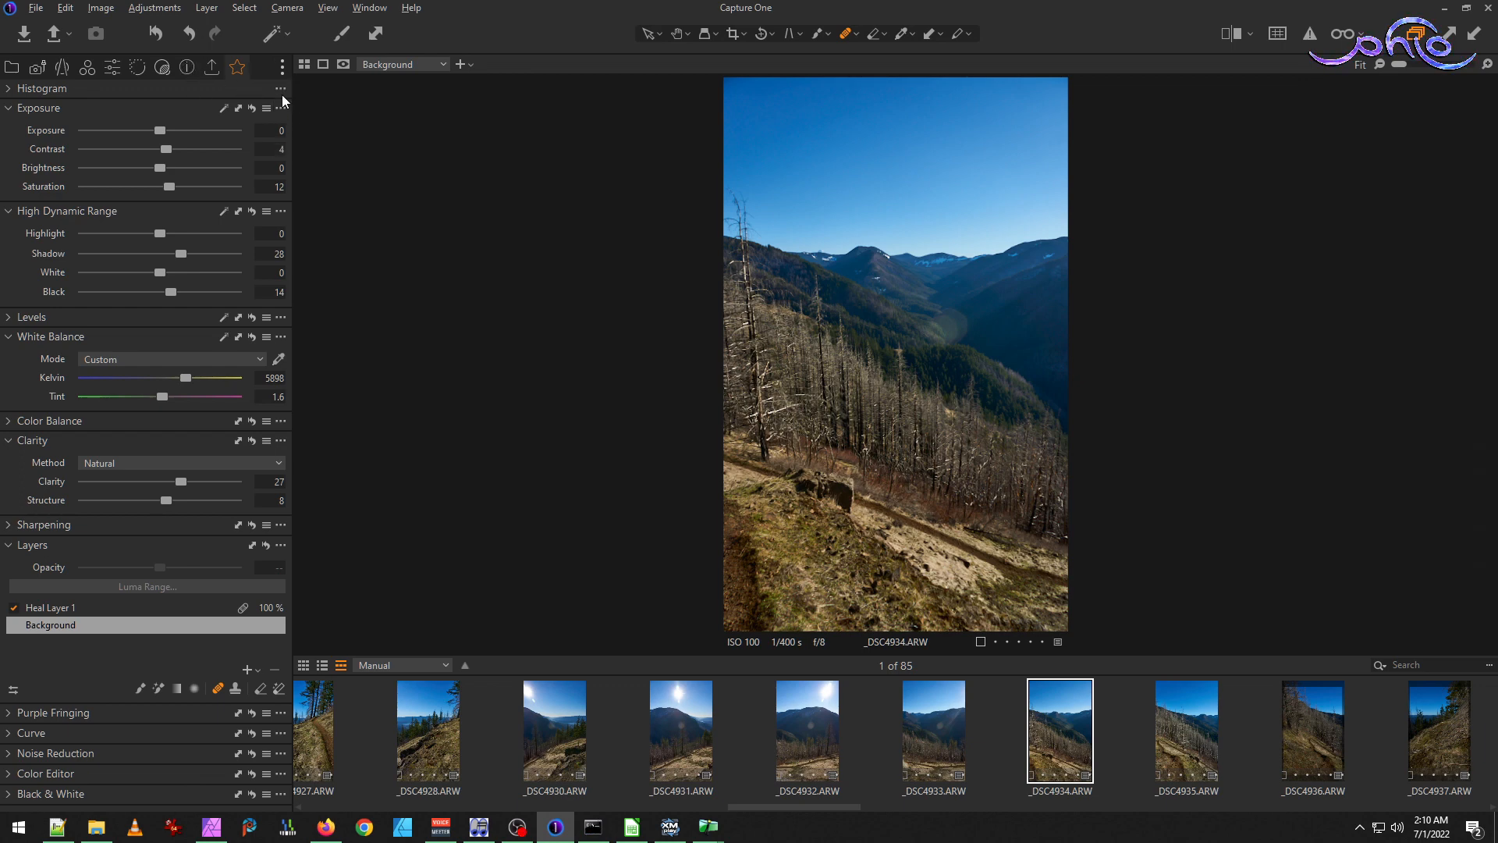
Add the Dehaze tool to the starred custom tool tab.
click(278, 90)
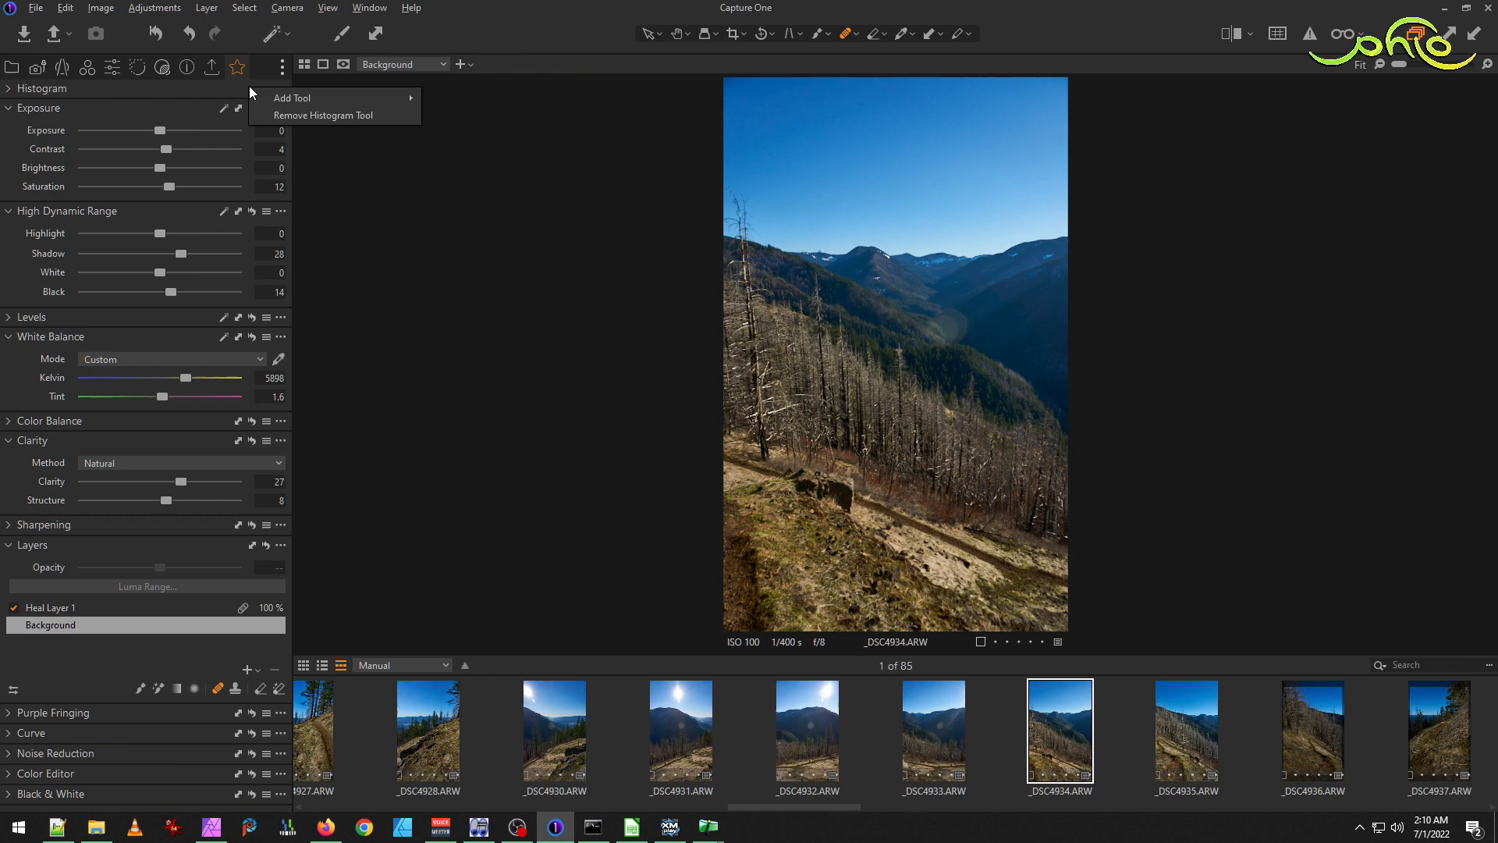
mouse_move(287, 104)
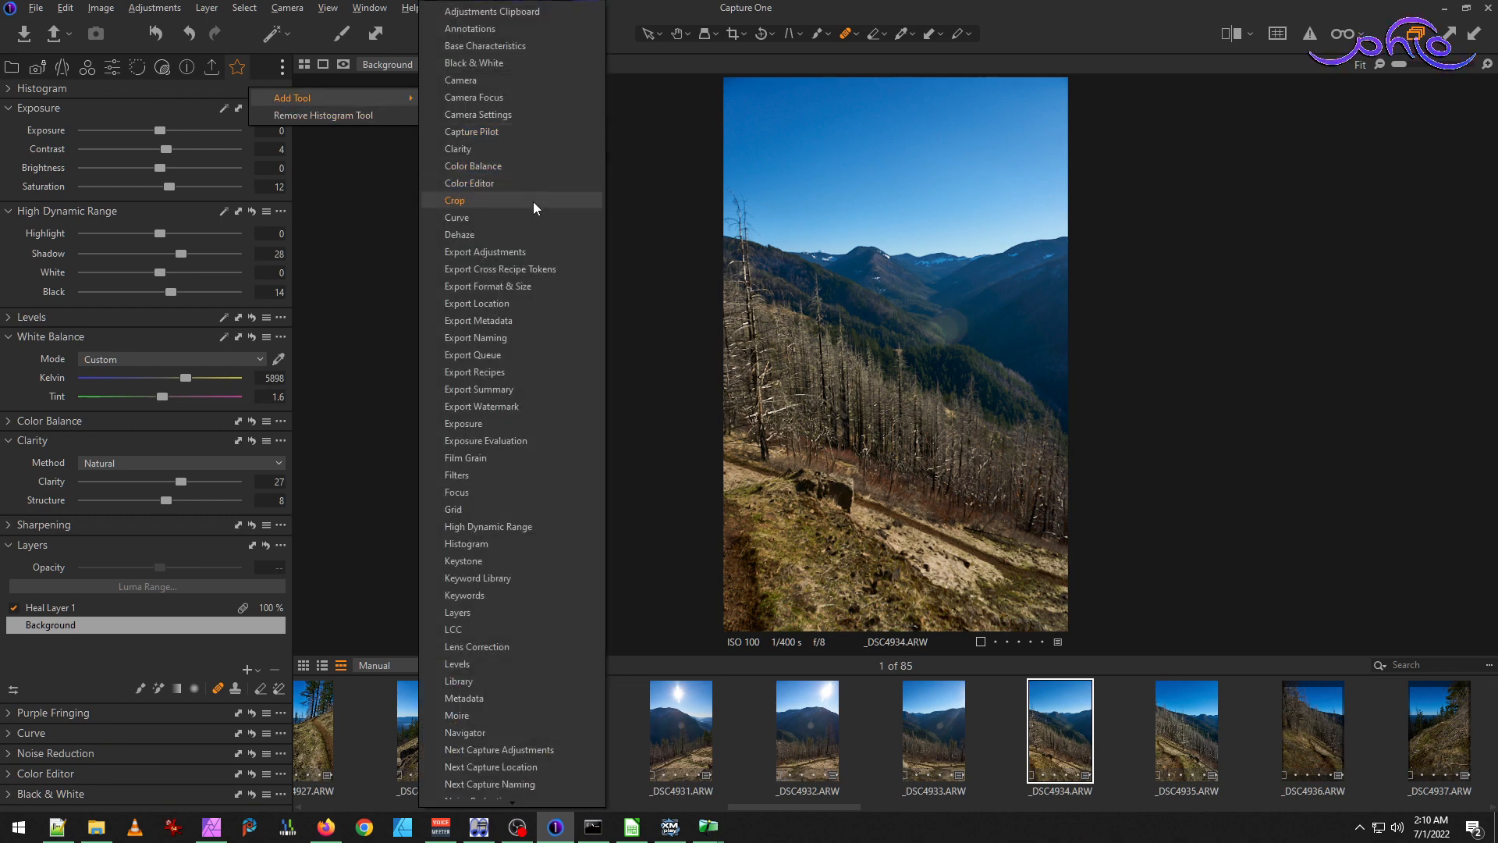
click(503, 235)
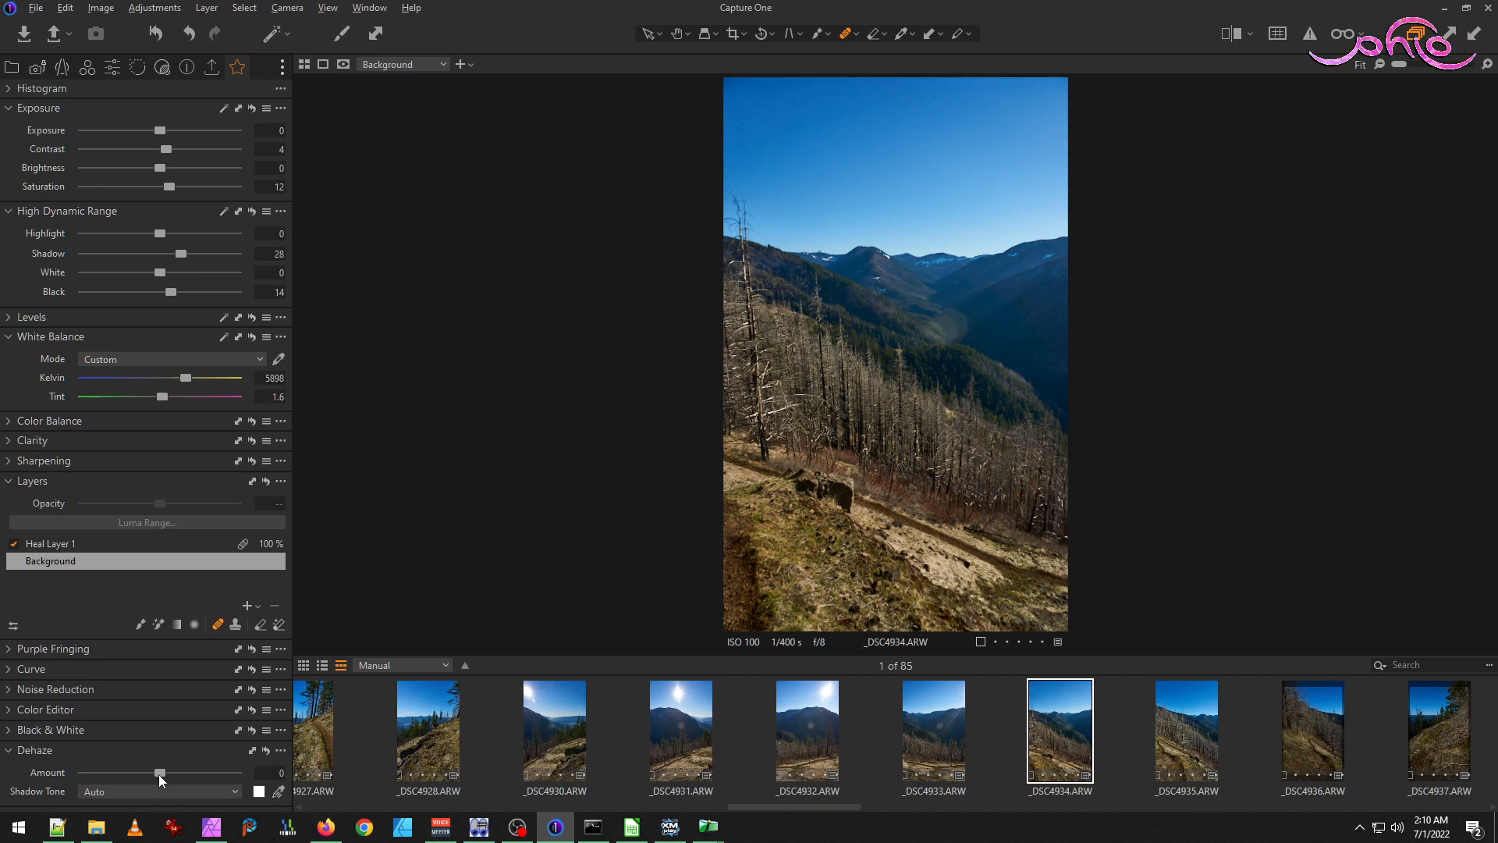
Try Dehaze amounts of 19, -7, -18 and -13 on the Background layer of _DSC4934.ARW.
drag(161, 773, 175, 746)
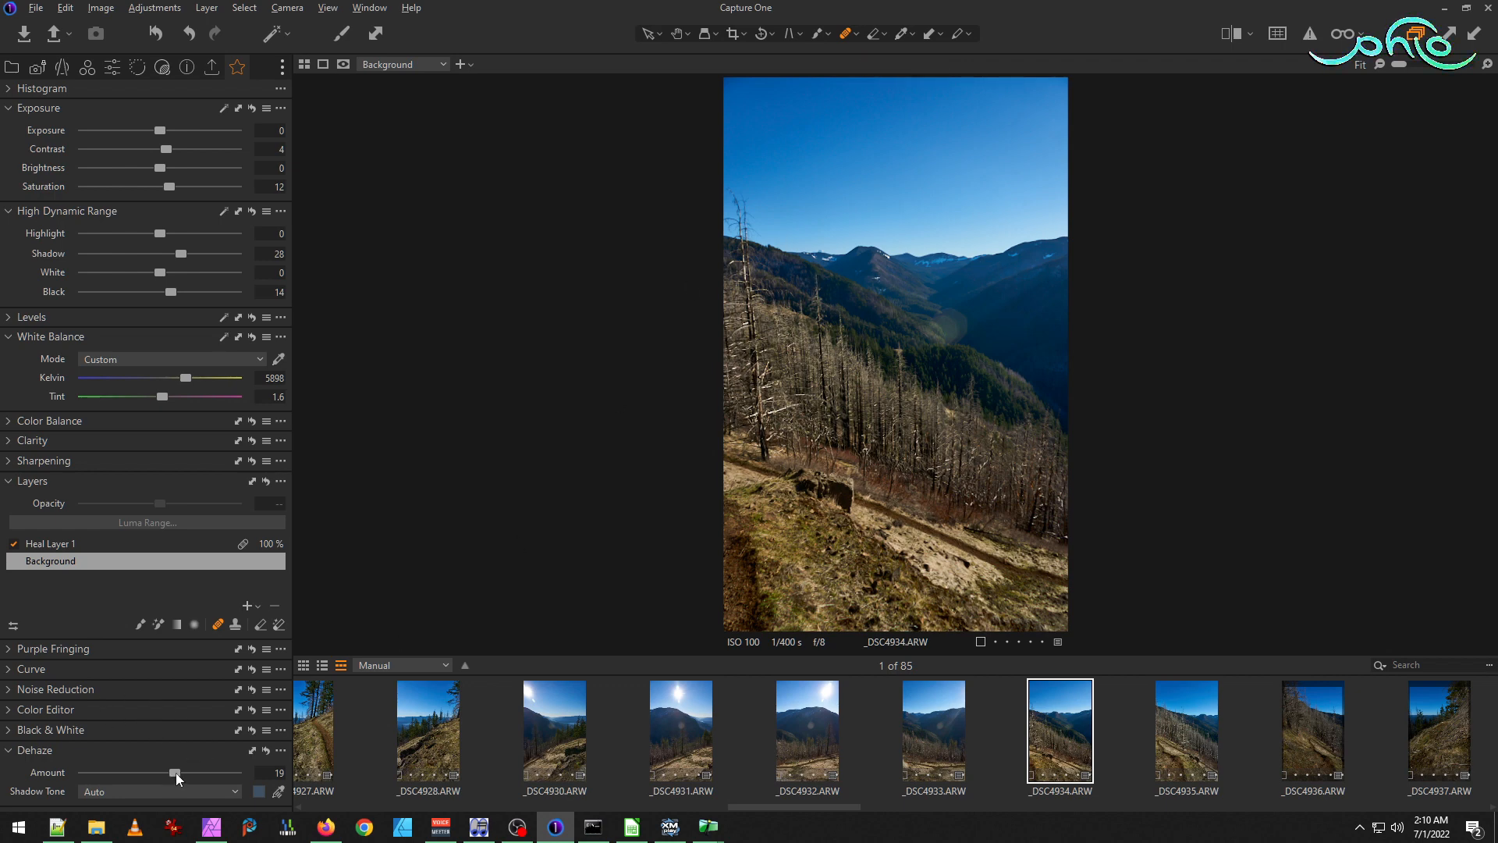
mouse_move(175, 773)
mouse_down()
mouse_move(133, 751)
mouse_move(175, 751)
mouse_move(153, 757)
mouse_up()
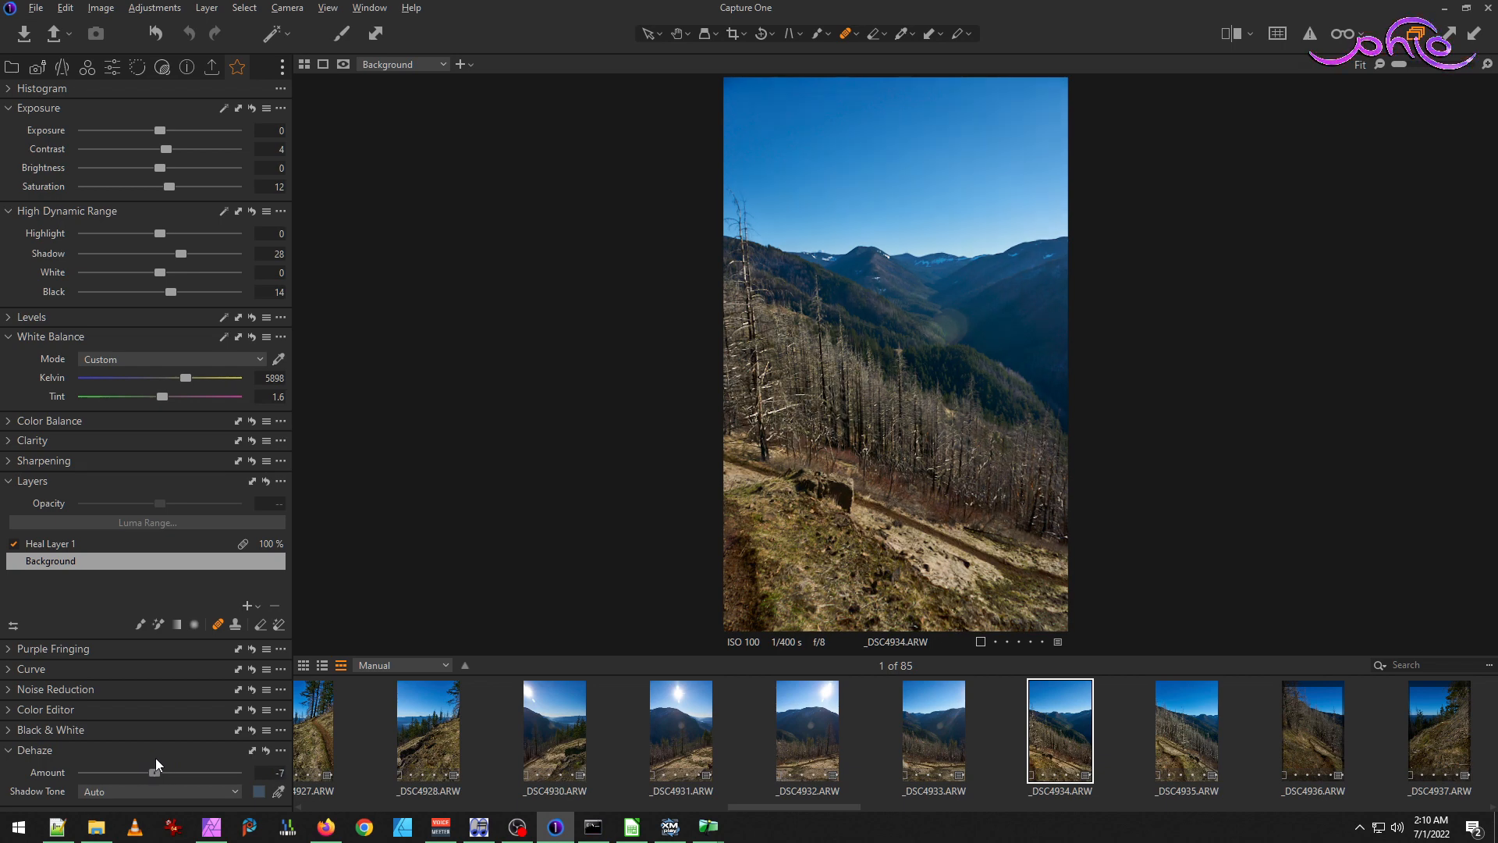
drag(151, 756, 147, 756)
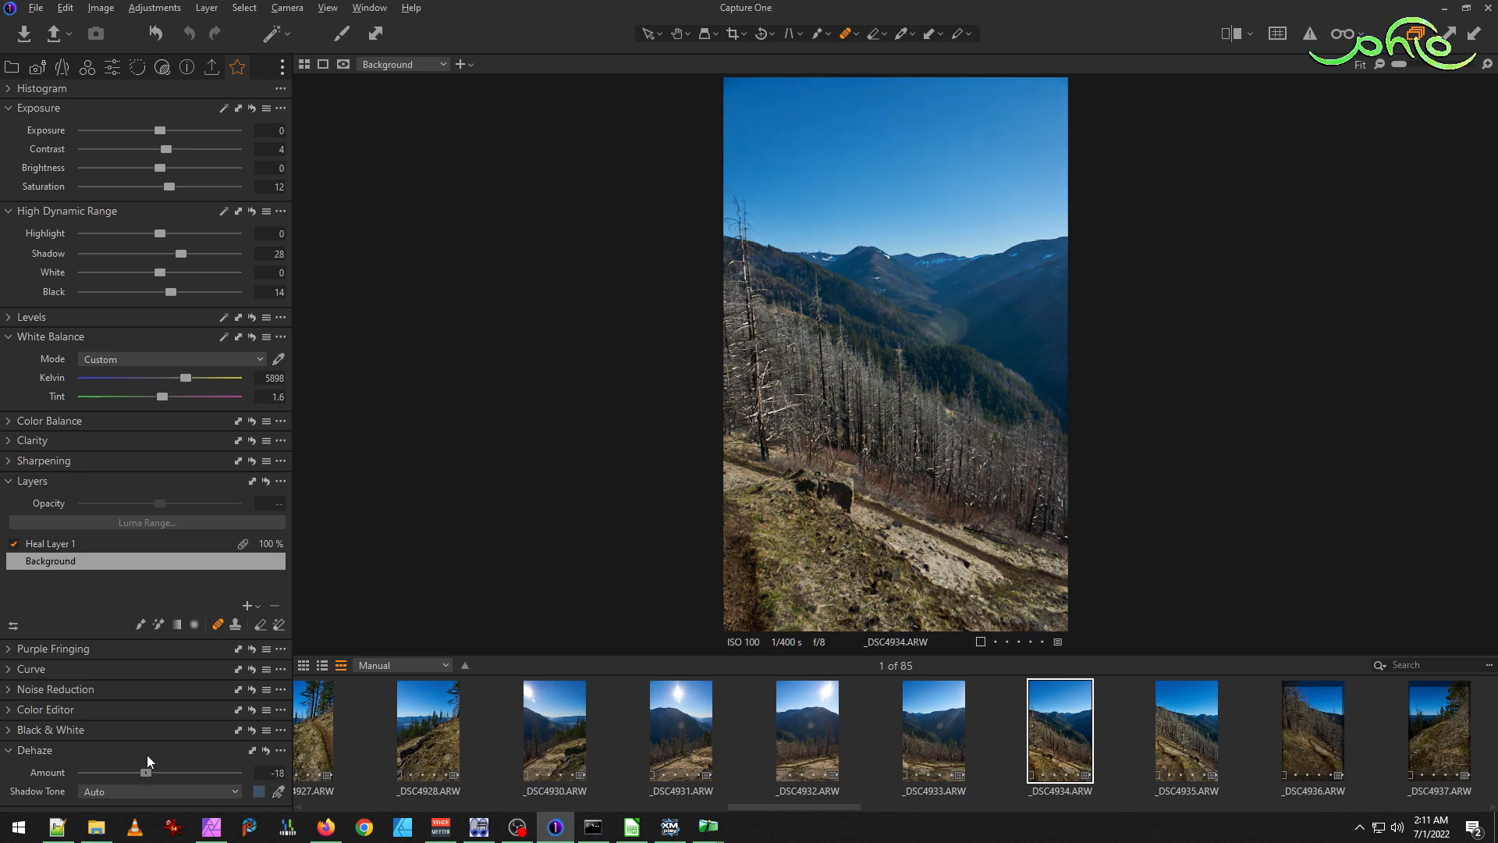
drag(147, 771, 153, 772)
Try the Manual shadow tone for Dehaze, then return the shadow tone to Auto.
click(92, 793)
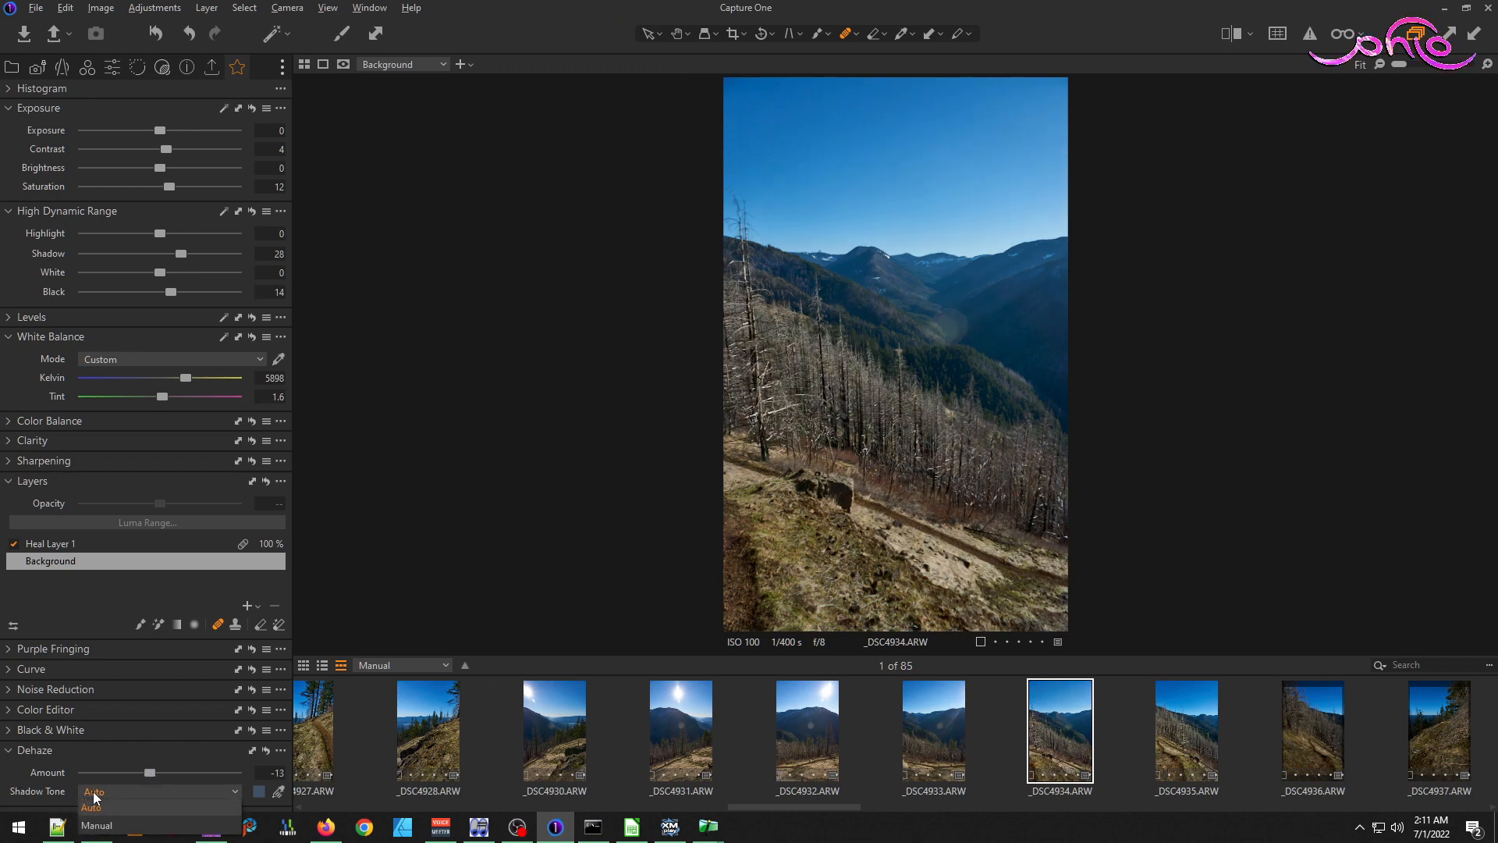
click(96, 826)
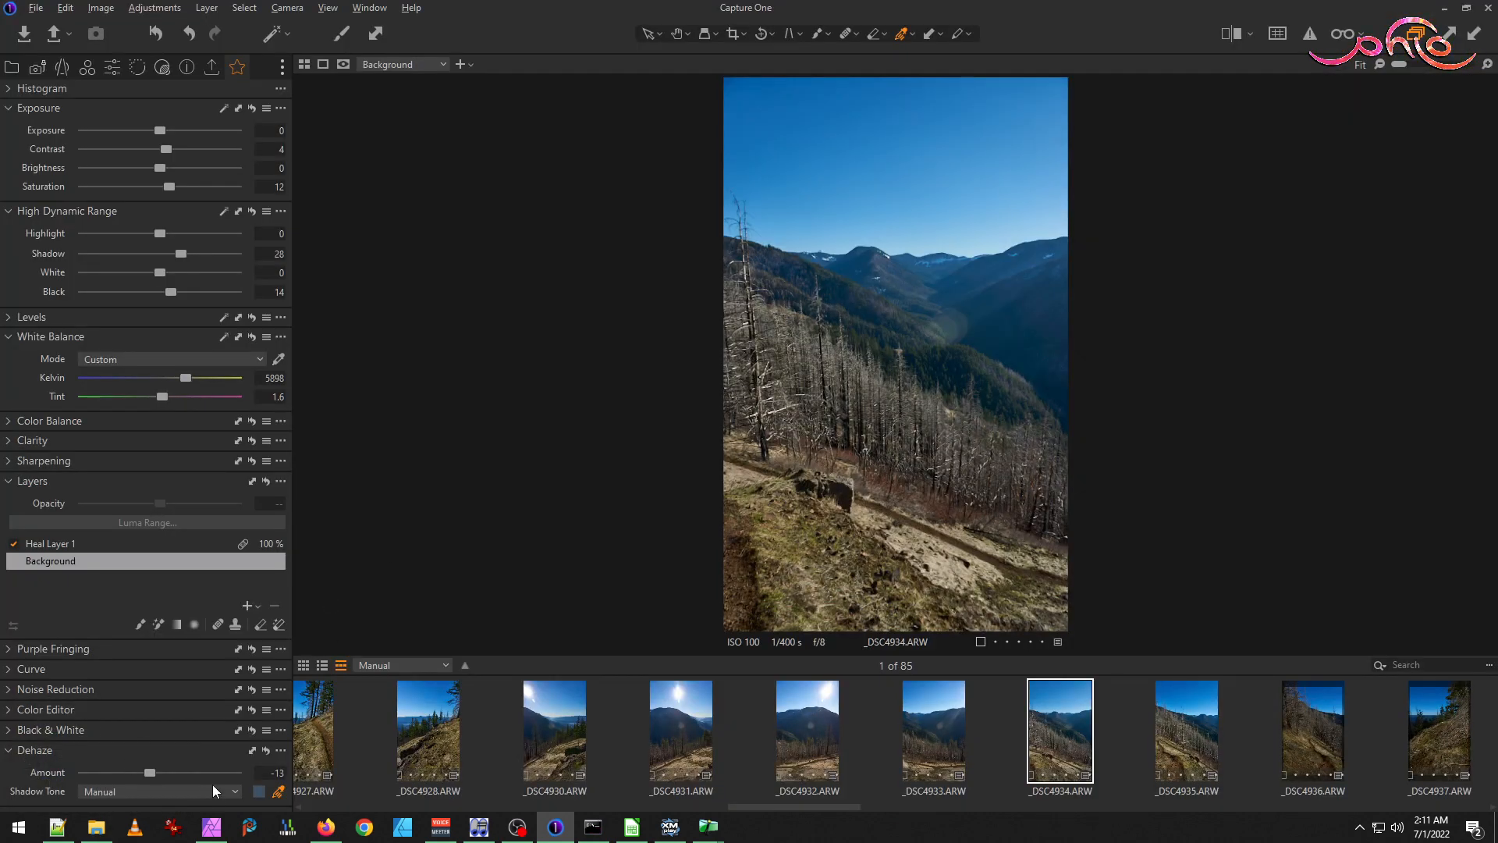
click(173, 793)
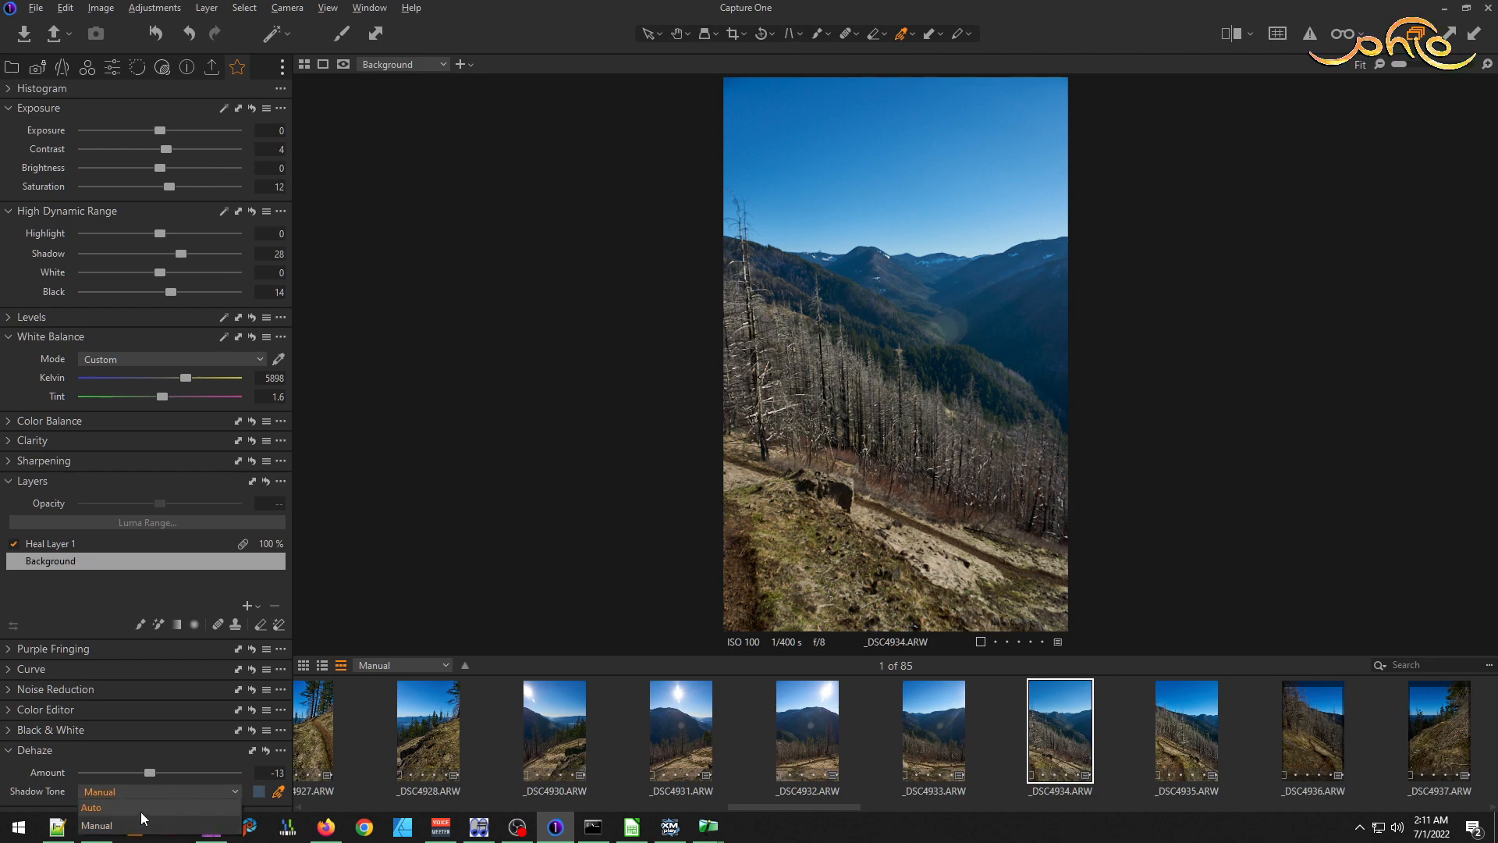
click(139, 808)
Try a Dehaze amount of 8 on _DSC4934.ARW, then settle on -7.
drag(152, 774, 154, 765)
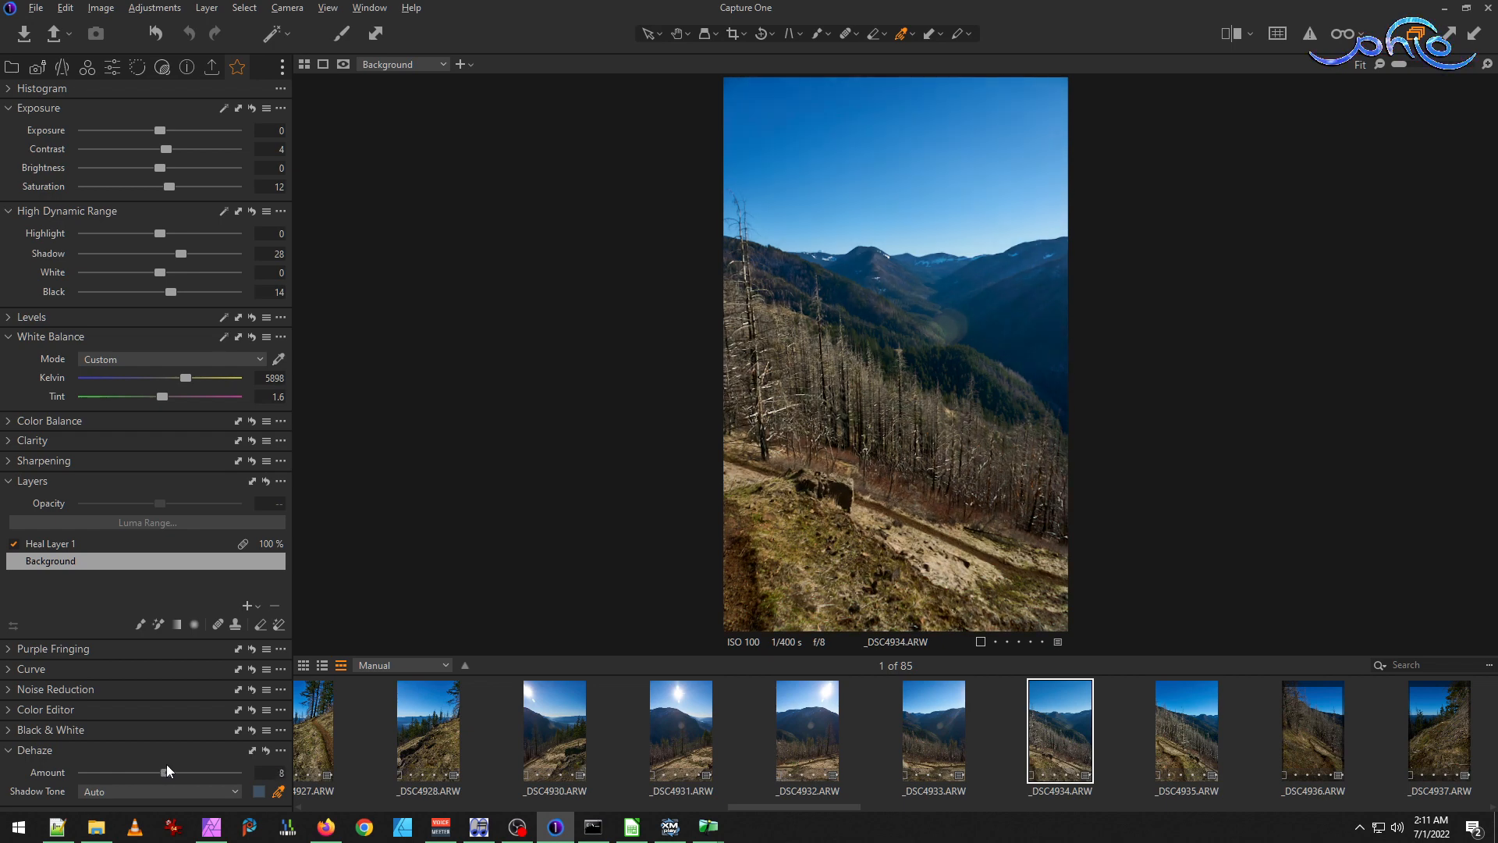
mouse_move(165, 765)
mouse_down()
mouse_move(133, 760)
mouse_move(269, 730)
mouse_move(157, 760)
mouse_up()
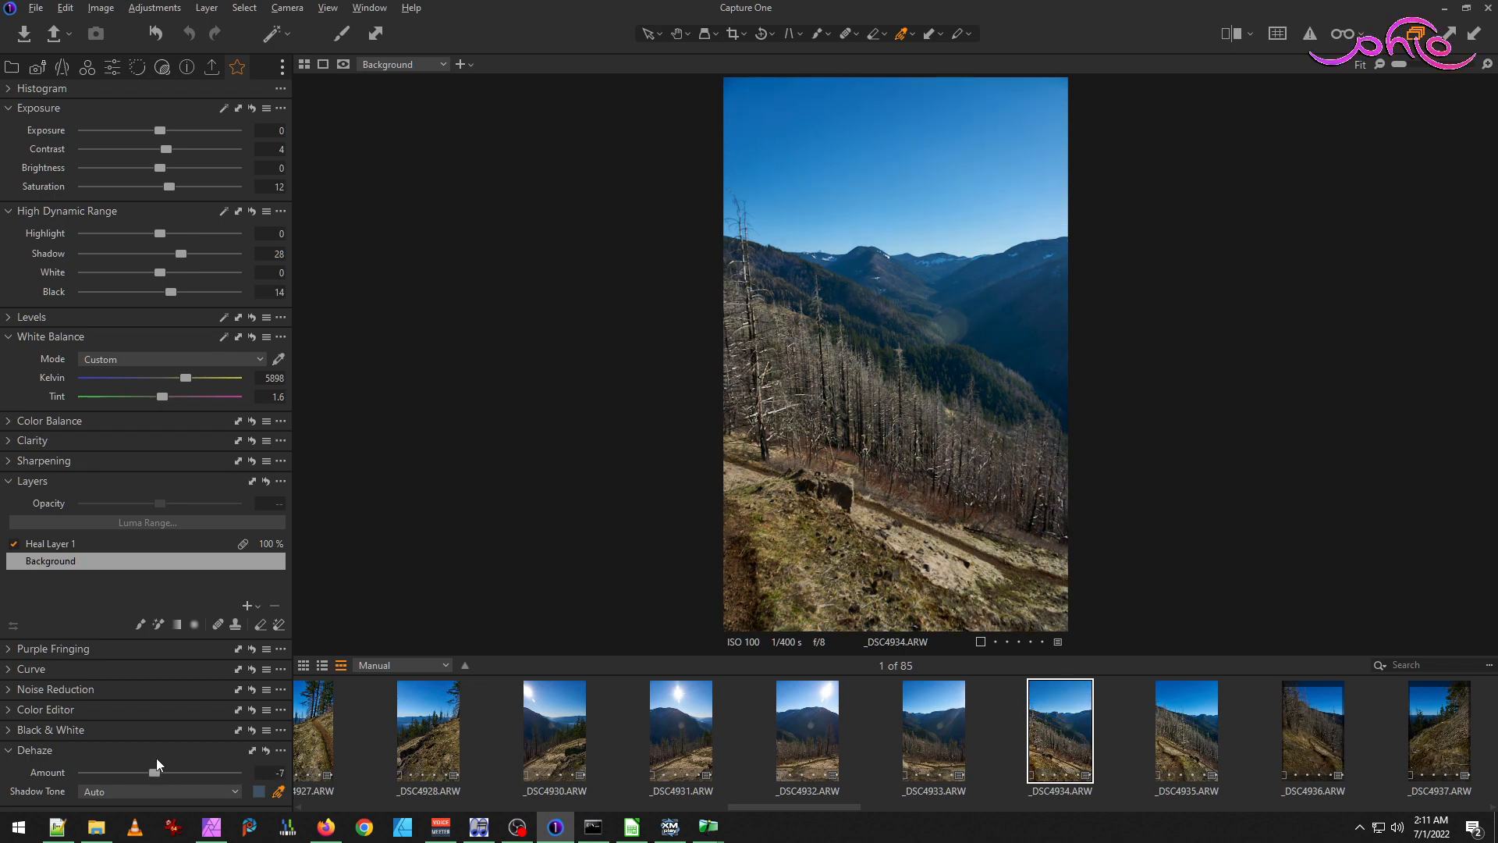
Set the Dehaze amount to 9 on the Background layer of _DSC4933.ARW.
key(Left)
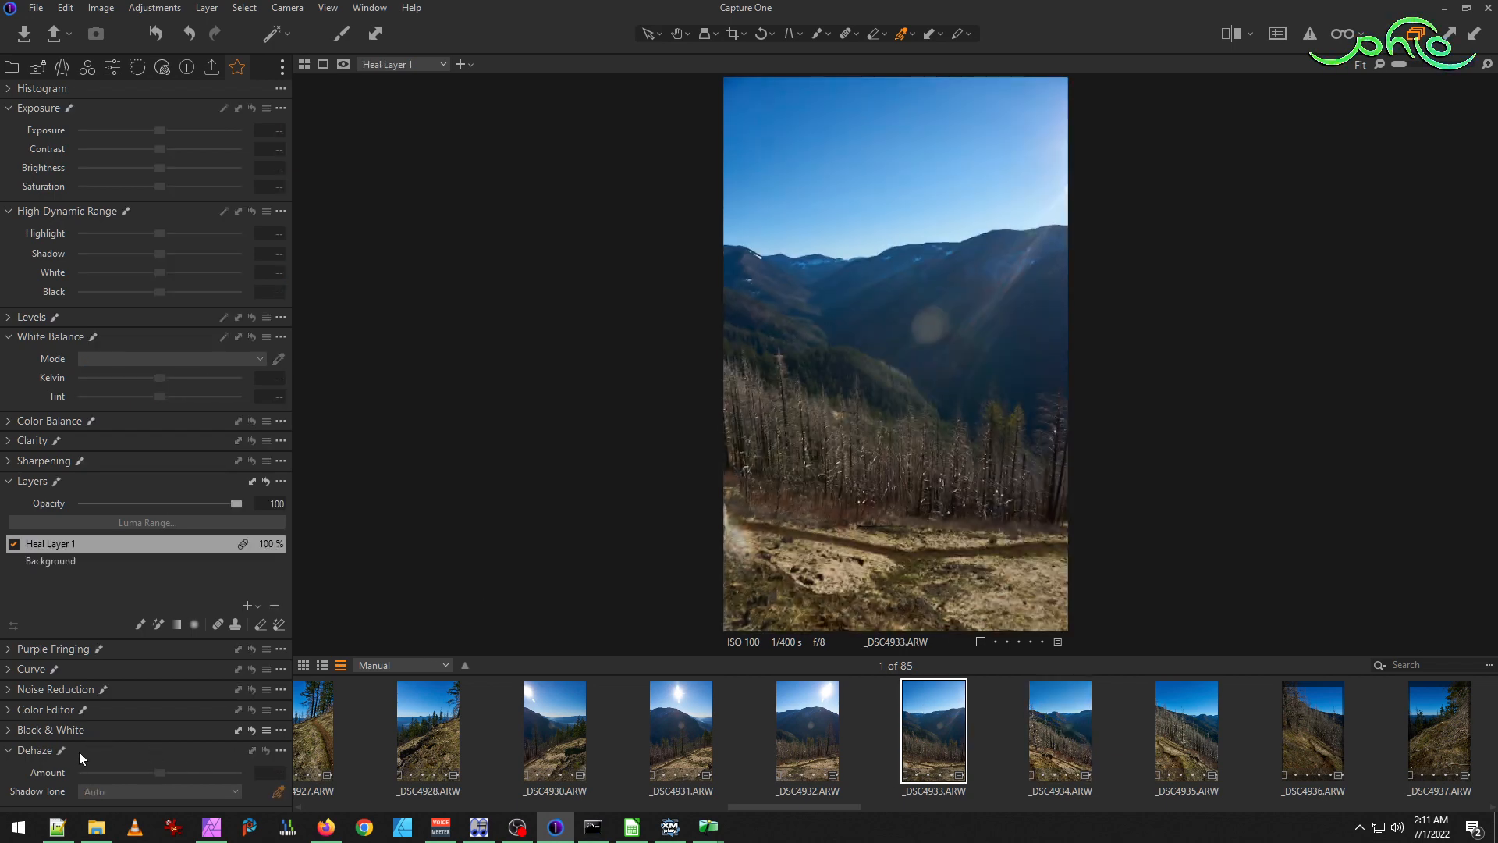
click(63, 561)
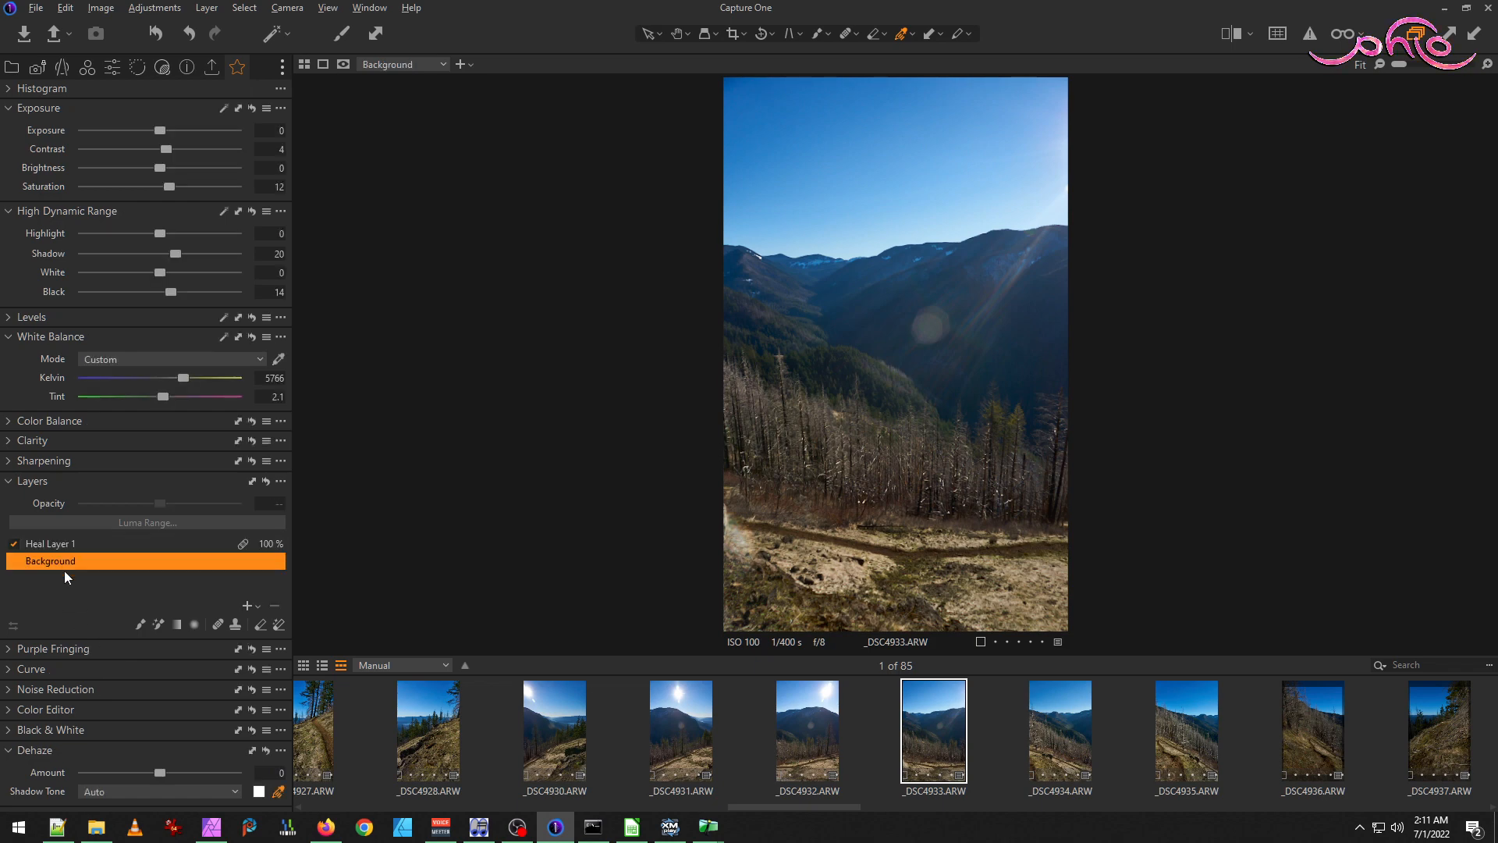
mouse_move(162, 771)
mouse_down()
mouse_move(181, 771)
mouse_move(151, 770)
mouse_move(164, 773)
mouse_up()
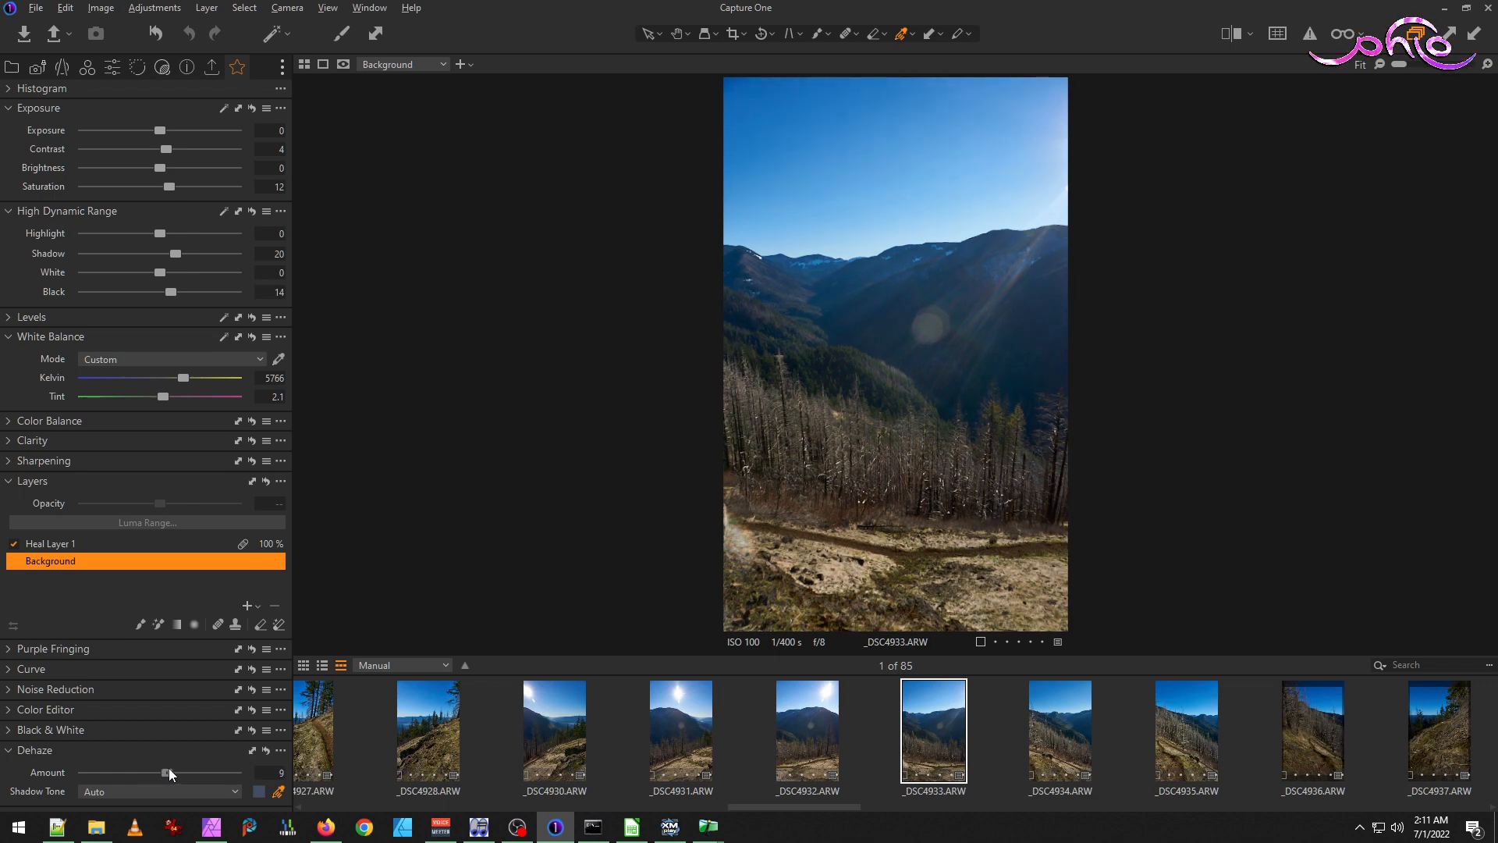
Revisit _DSC4934.ARW, then set the Dehaze amount of _DSC4932.ARW to 22.
click(1061, 734)
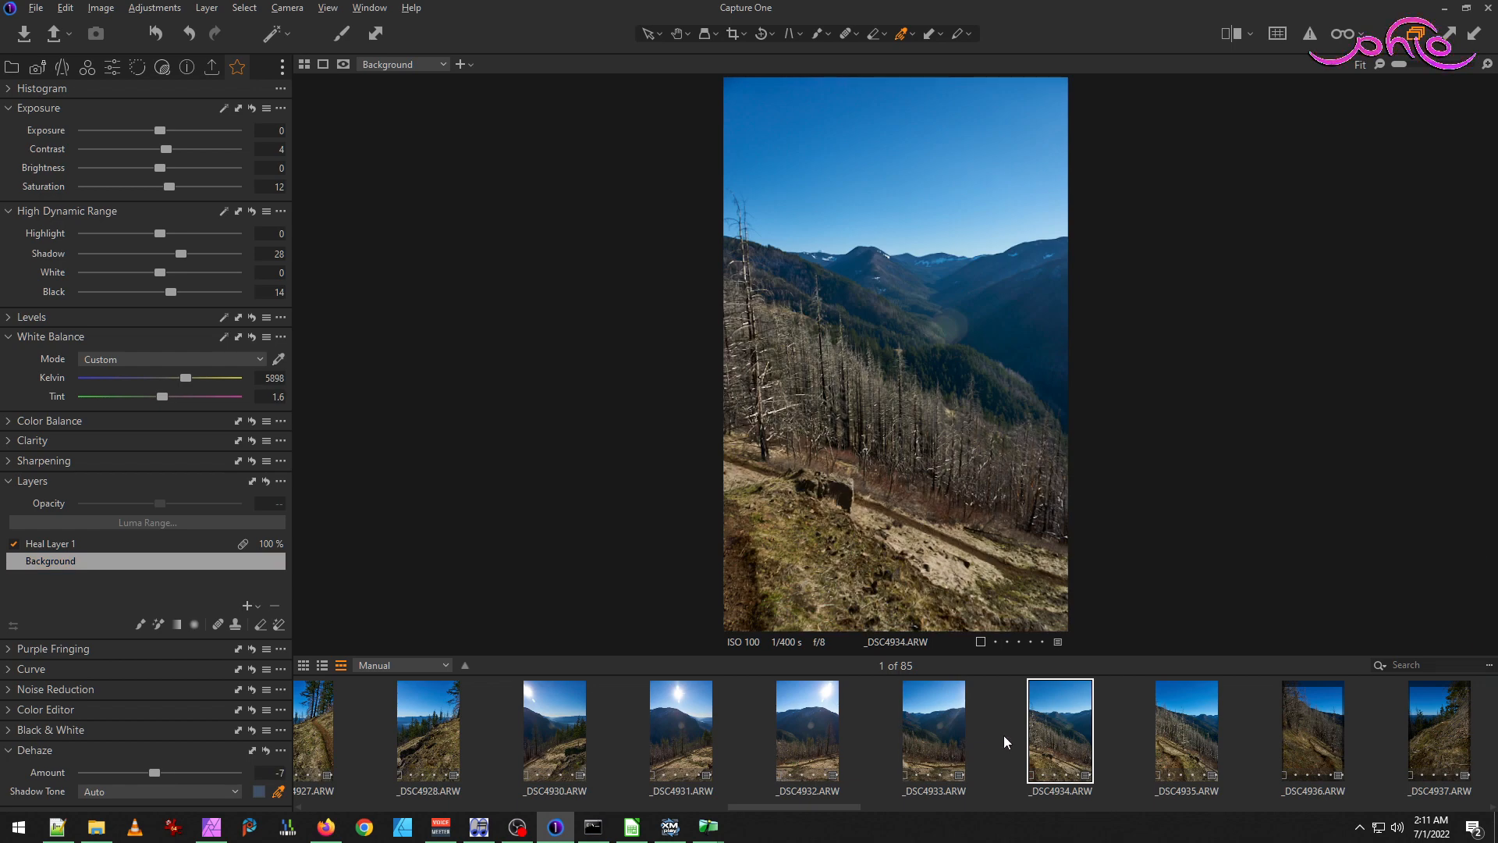
click(811, 750)
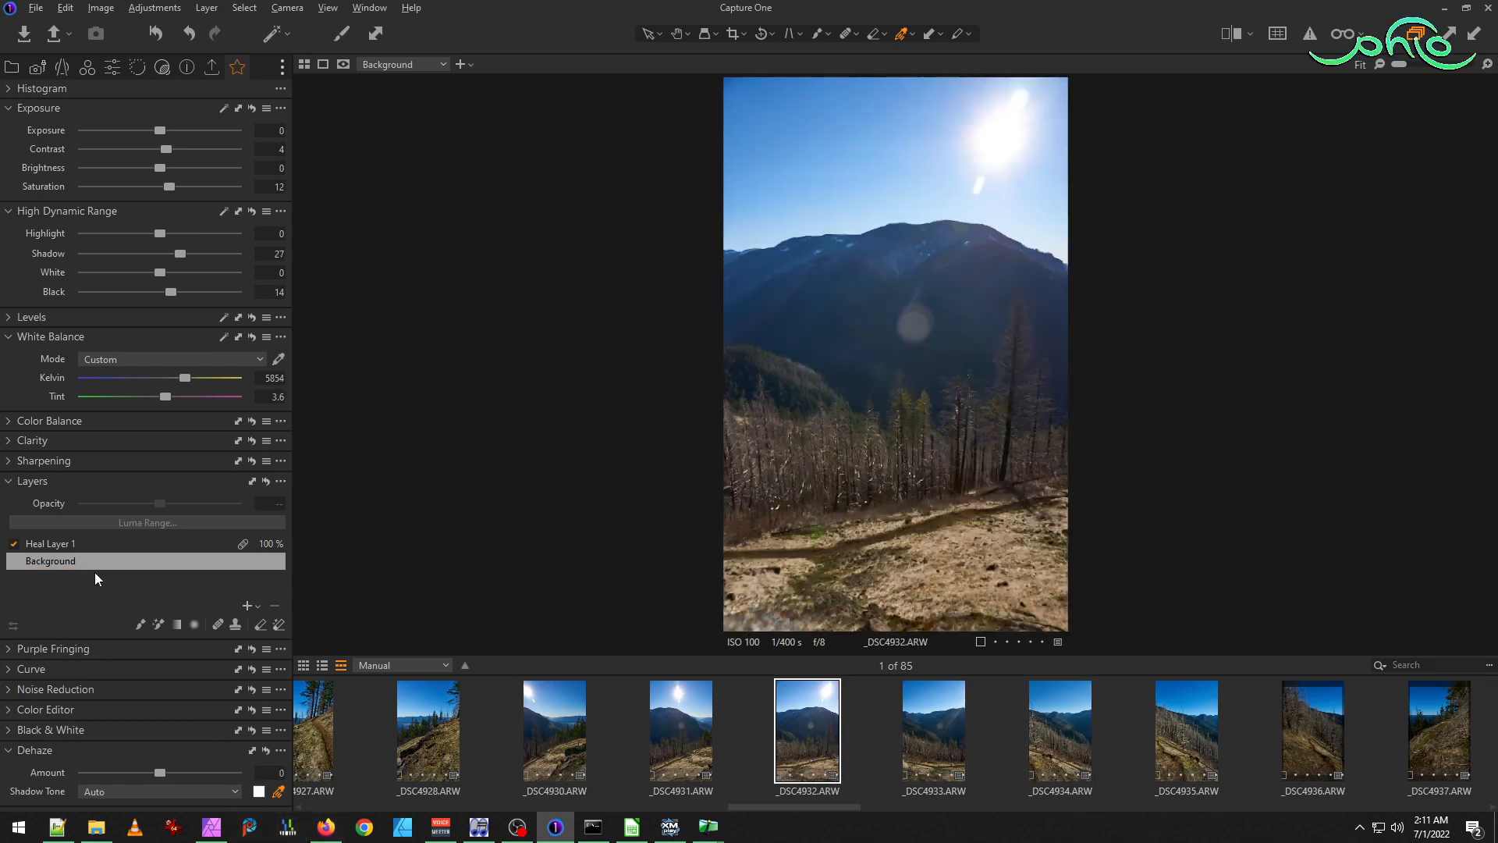
drag(162, 771, 179, 770)
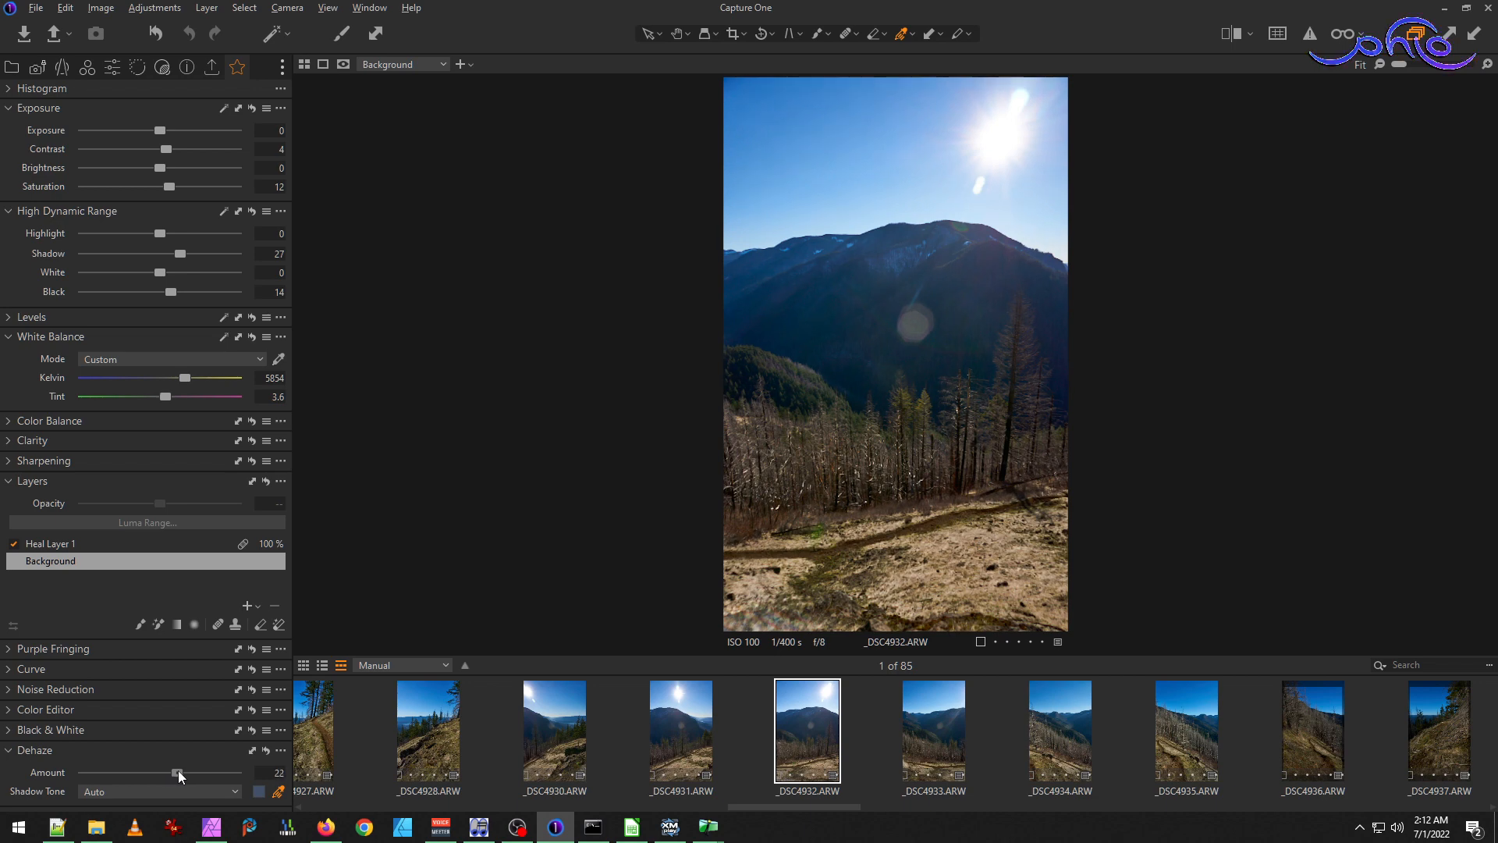
drag(186, 770, 178, 771)
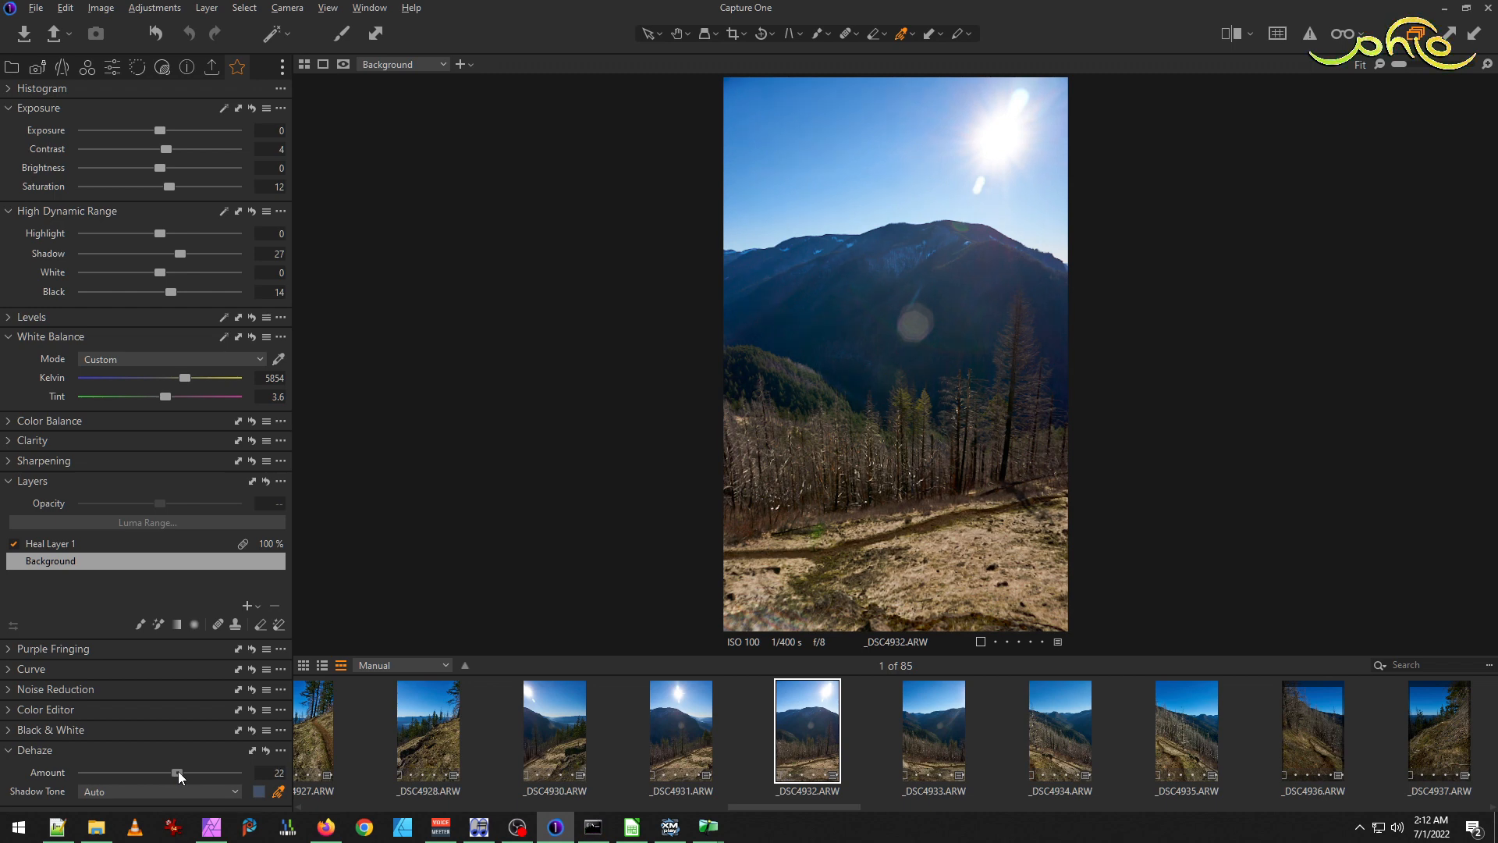
Set the Dehaze amount of _DSC4931.ARW to -1.
key(Left)
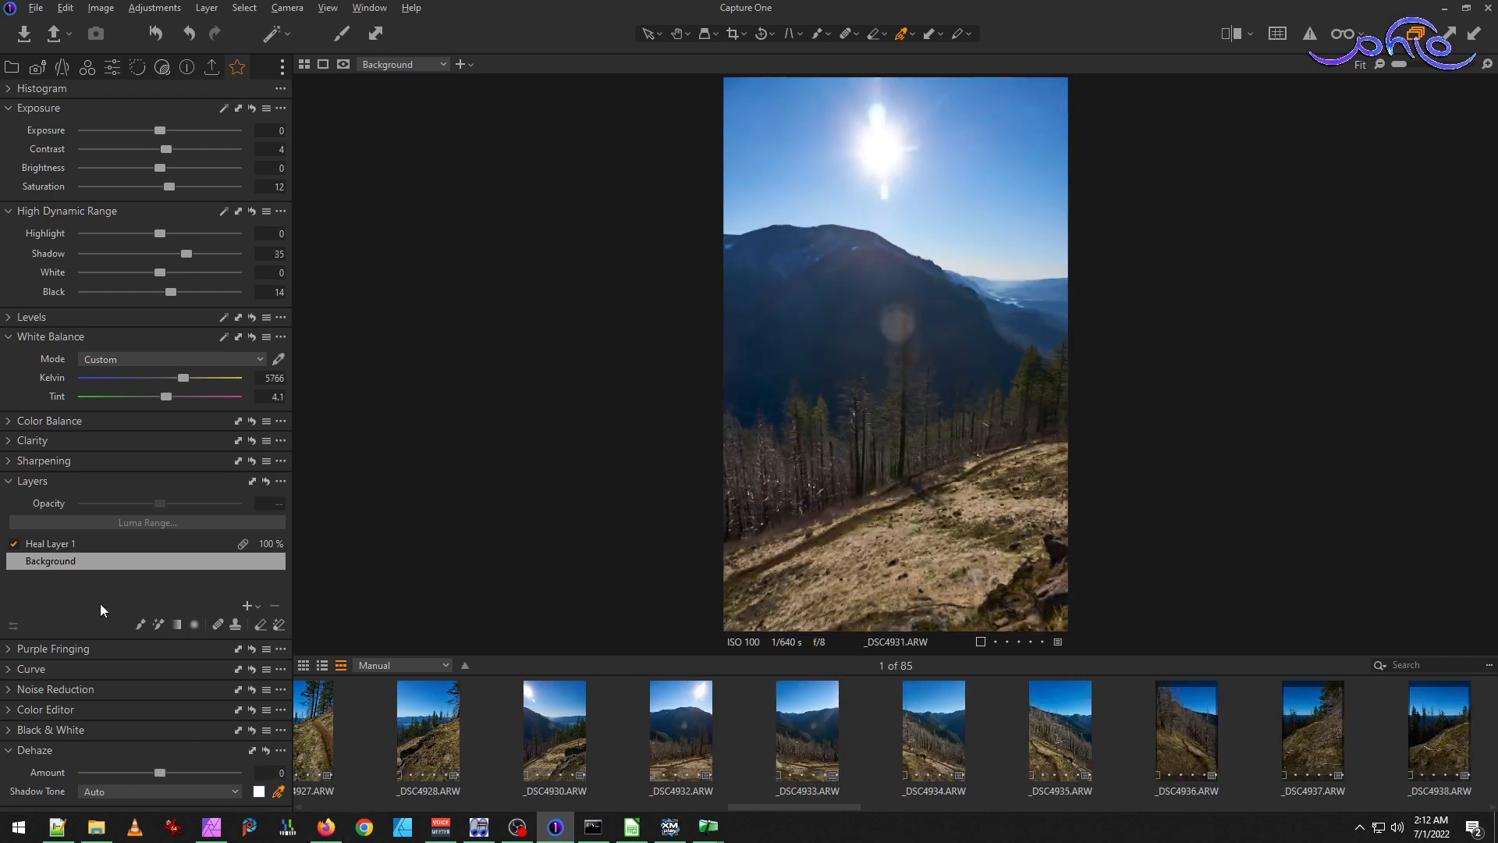
mouse_move(165, 771)
mouse_down()
mouse_move(179, 771)
mouse_move(162, 771)
mouse_up()
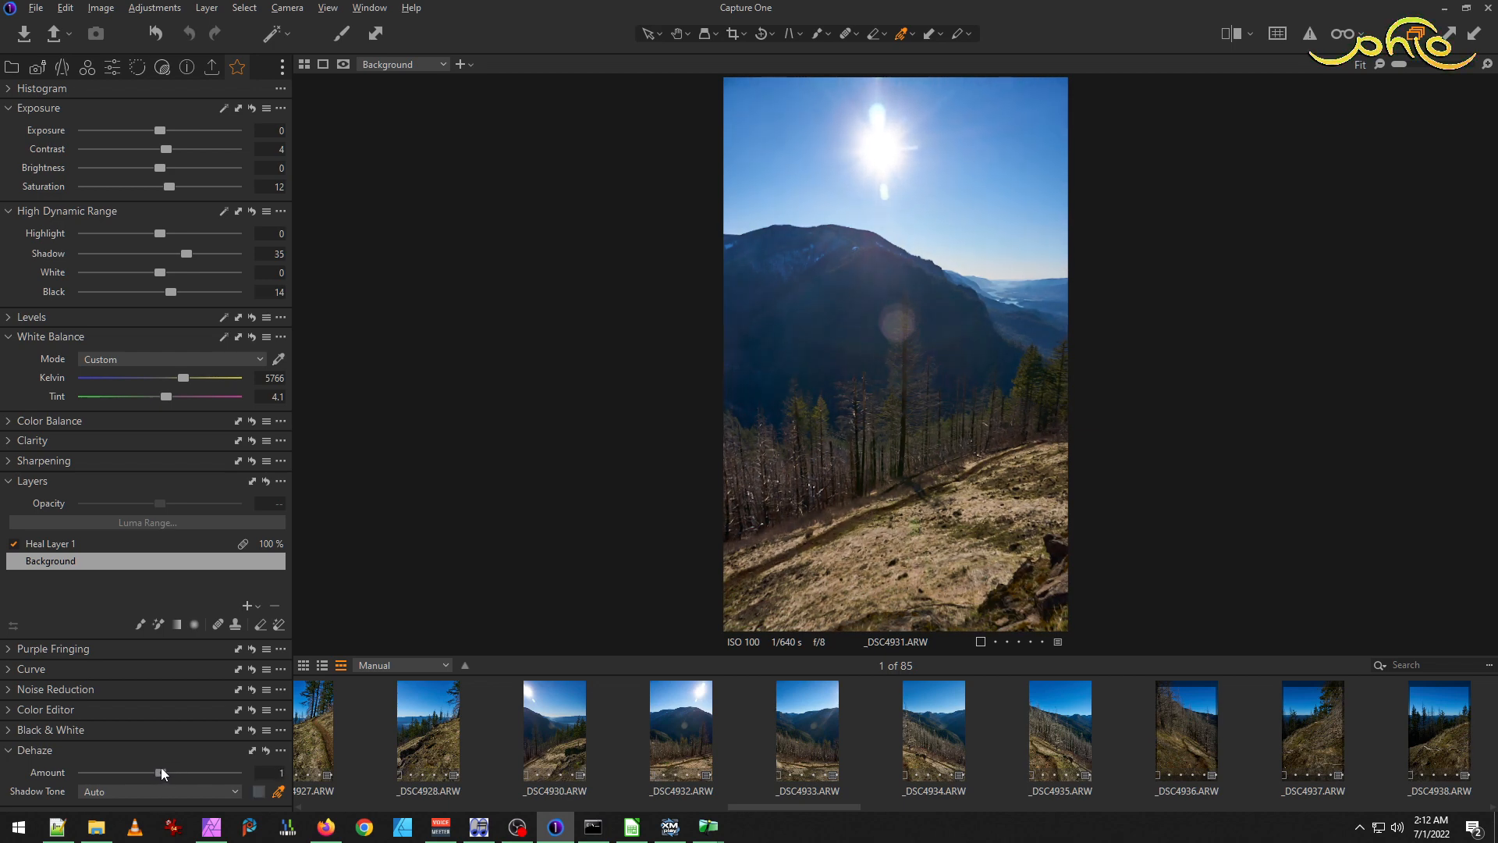
drag(162, 767, 159, 768)
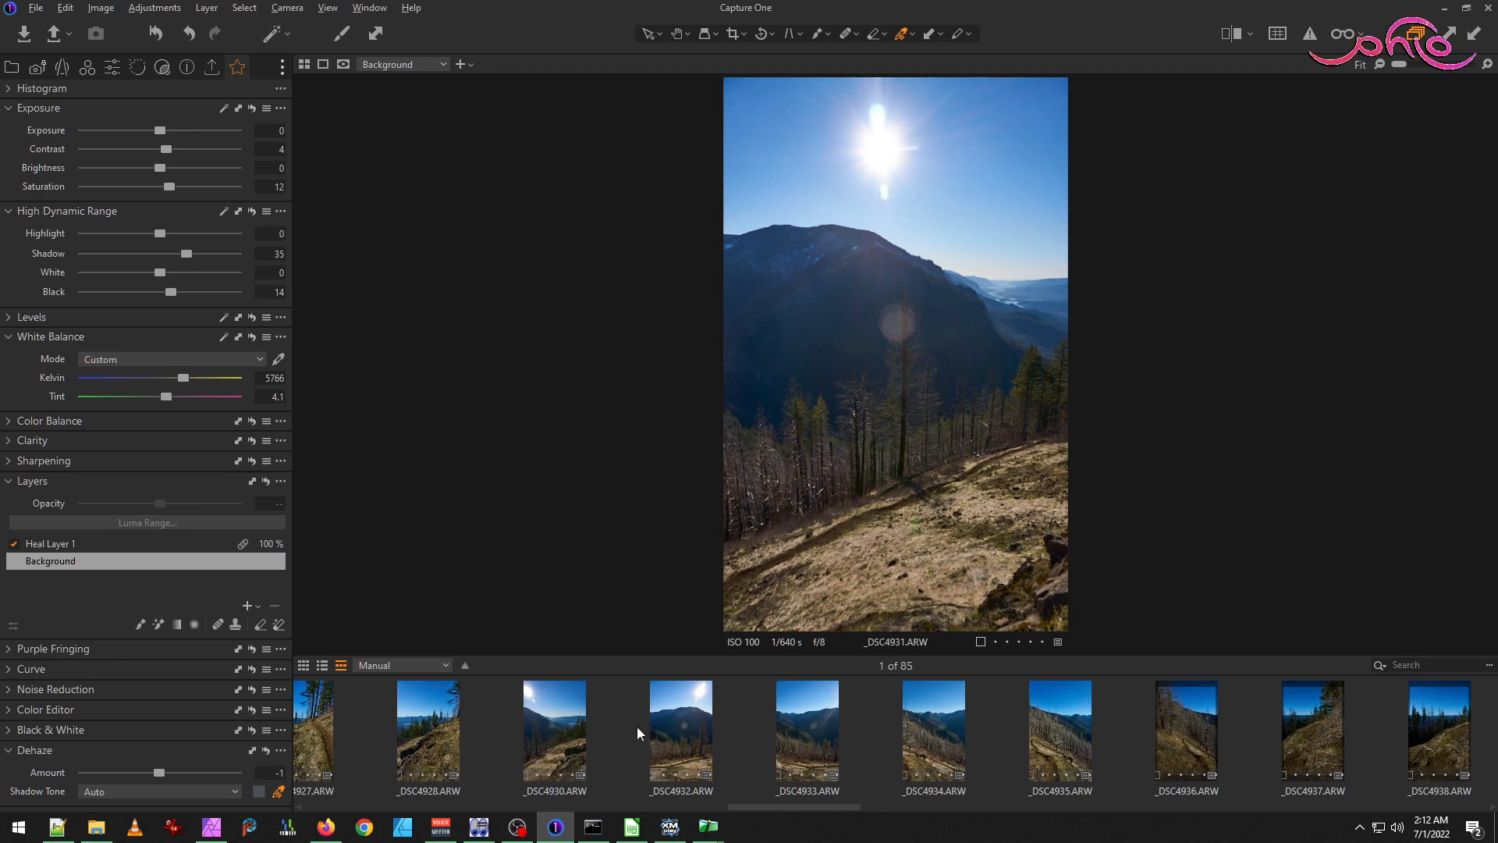
Review the dehazed photos _DSC4932.ARW and _DSC4933.ARW one after the other.
click(677, 741)
click(797, 729)
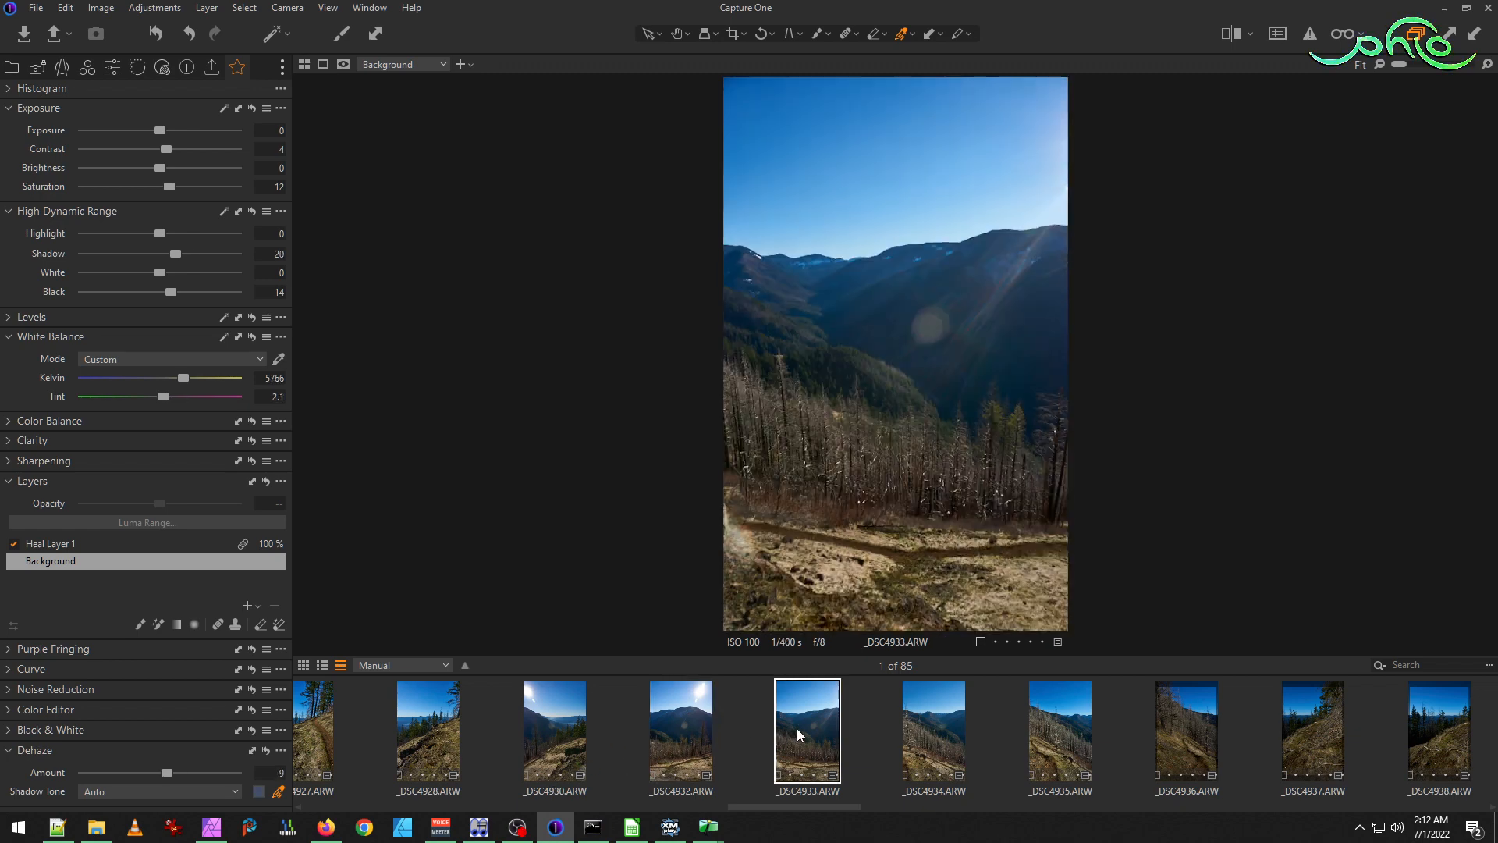
Compare _DSC4932.ARW with _DSC4933.ARW, then set the Dehaze amount of _DSC4933.ARW to 18.
click(671, 746)
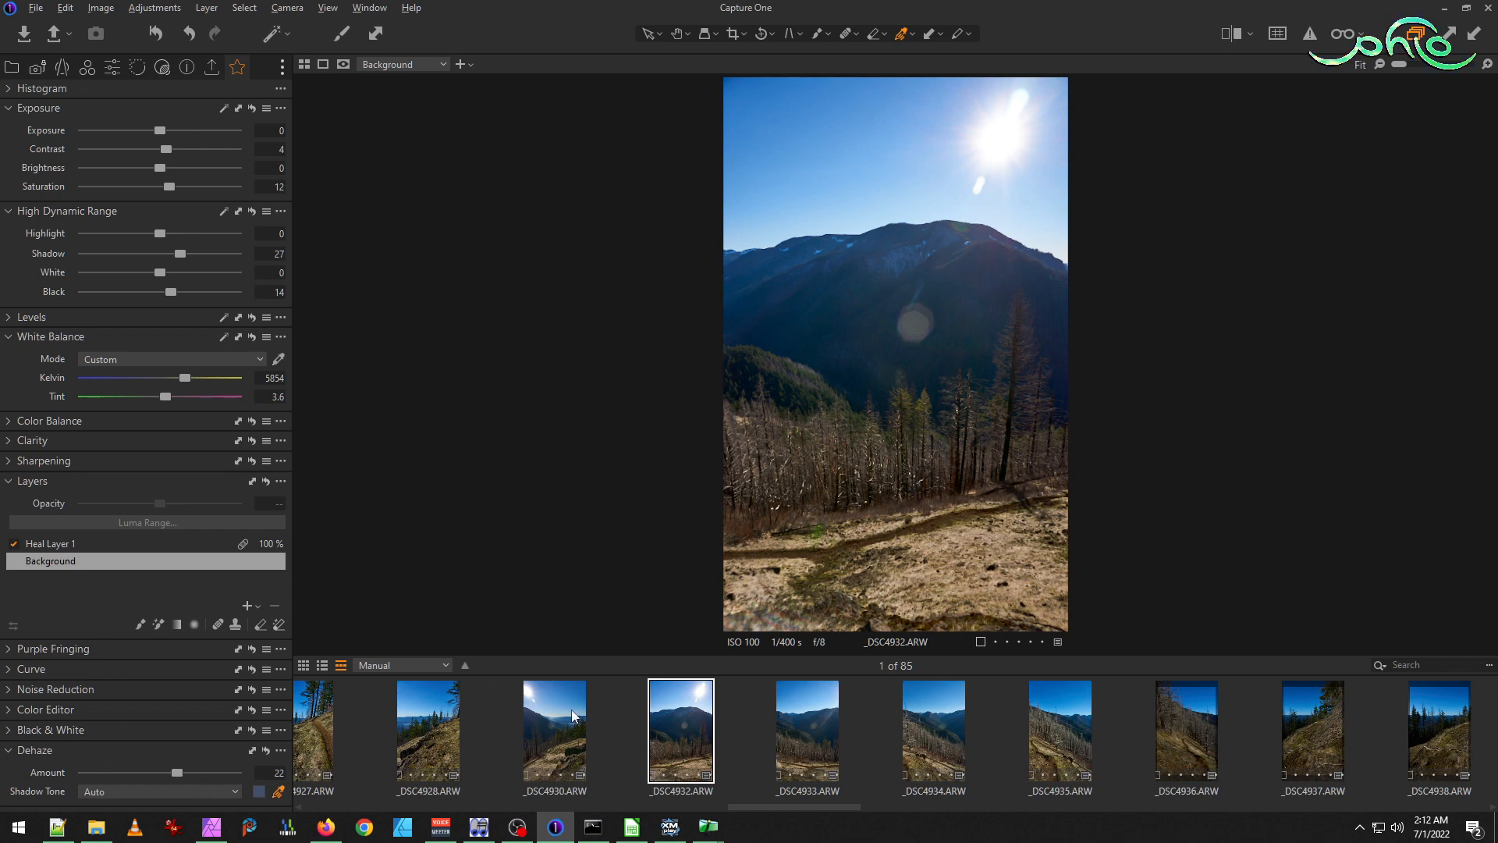
click(781, 729)
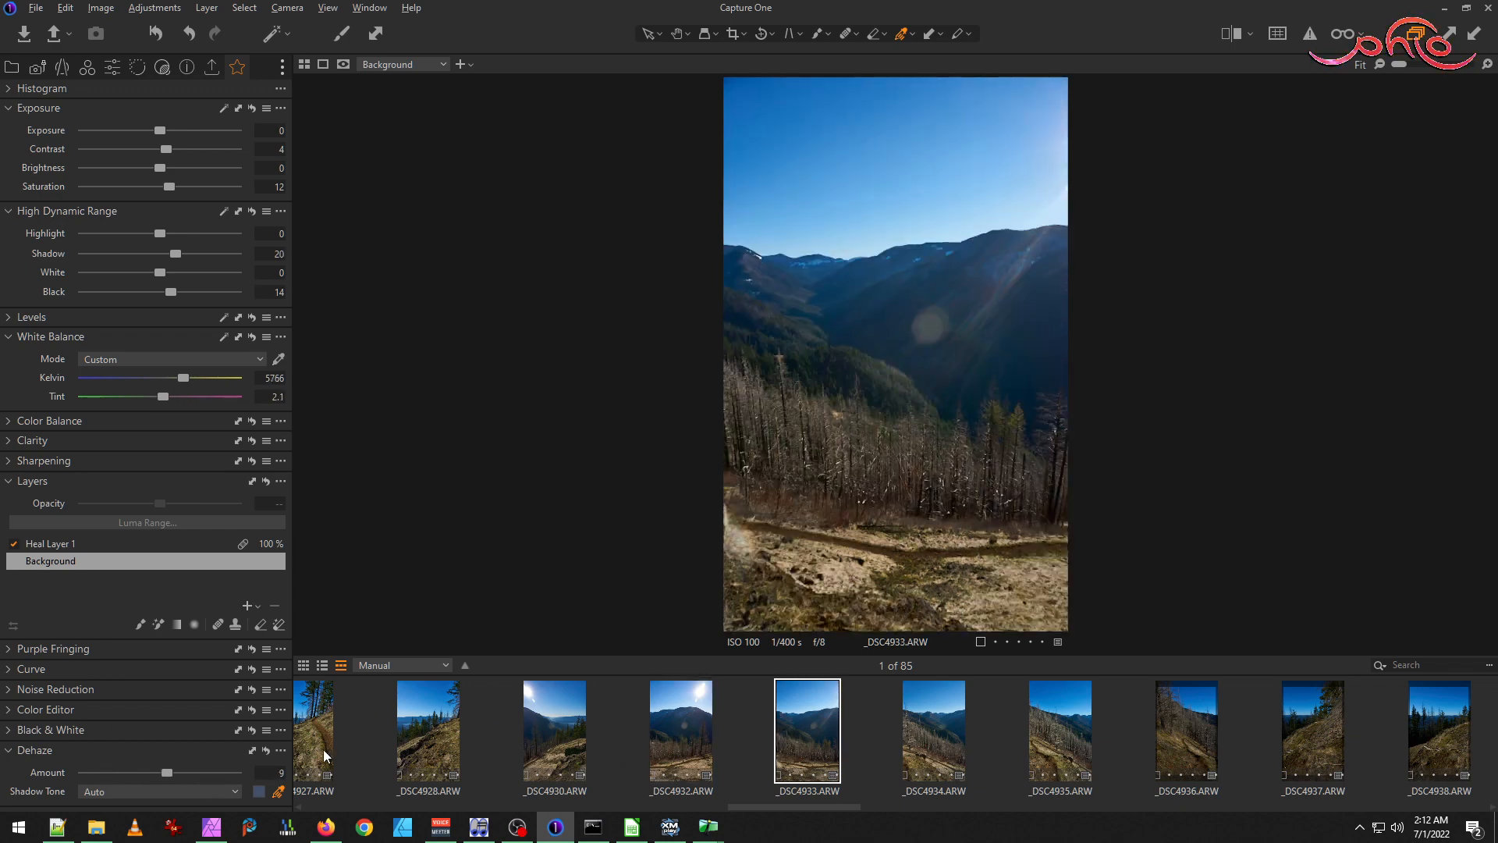
drag(170, 770, 180, 770)
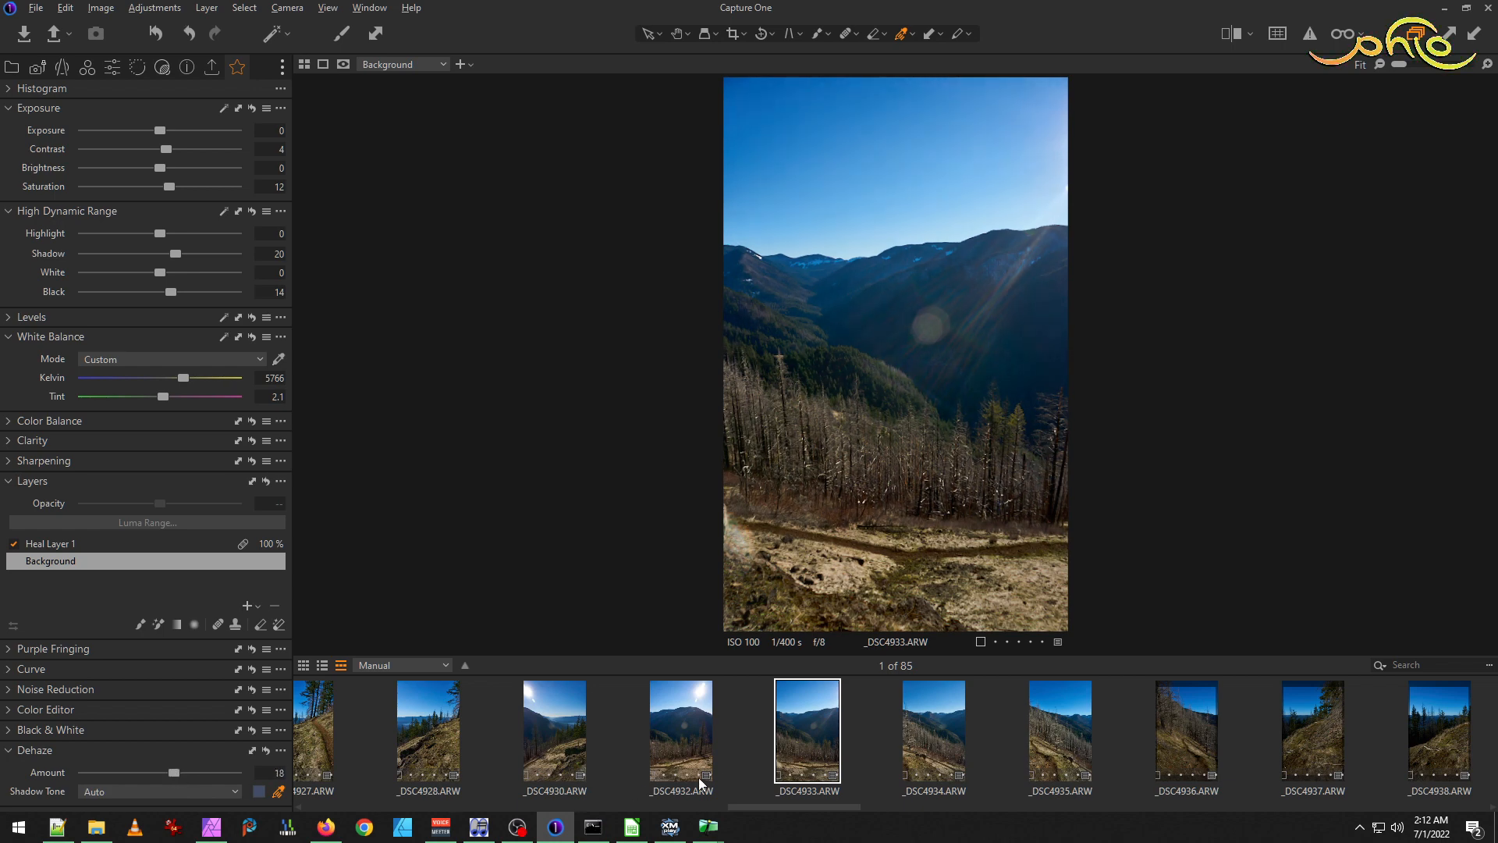
Set the Dehaze amount of _DSC4930.ARW to -6 and its High Dynamic Range Shadow to 37.
click(687, 757)
click(559, 771)
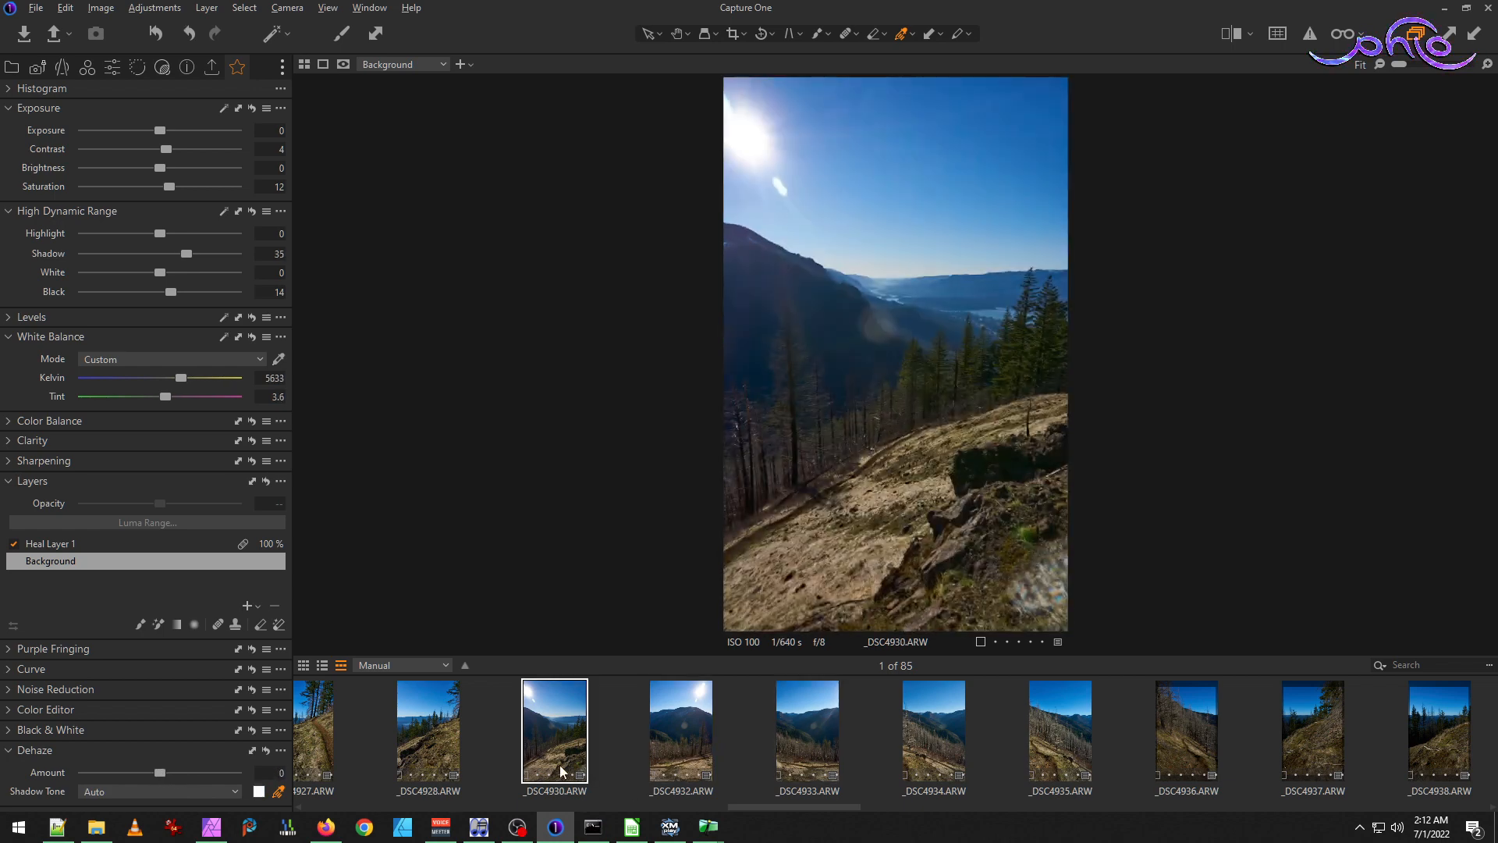
mouse_move(167, 775)
mouse_down()
mouse_move(148, 776)
mouse_move(164, 778)
mouse_up()
drag(159, 775, 158, 775)
drag(192, 252, 194, 254)
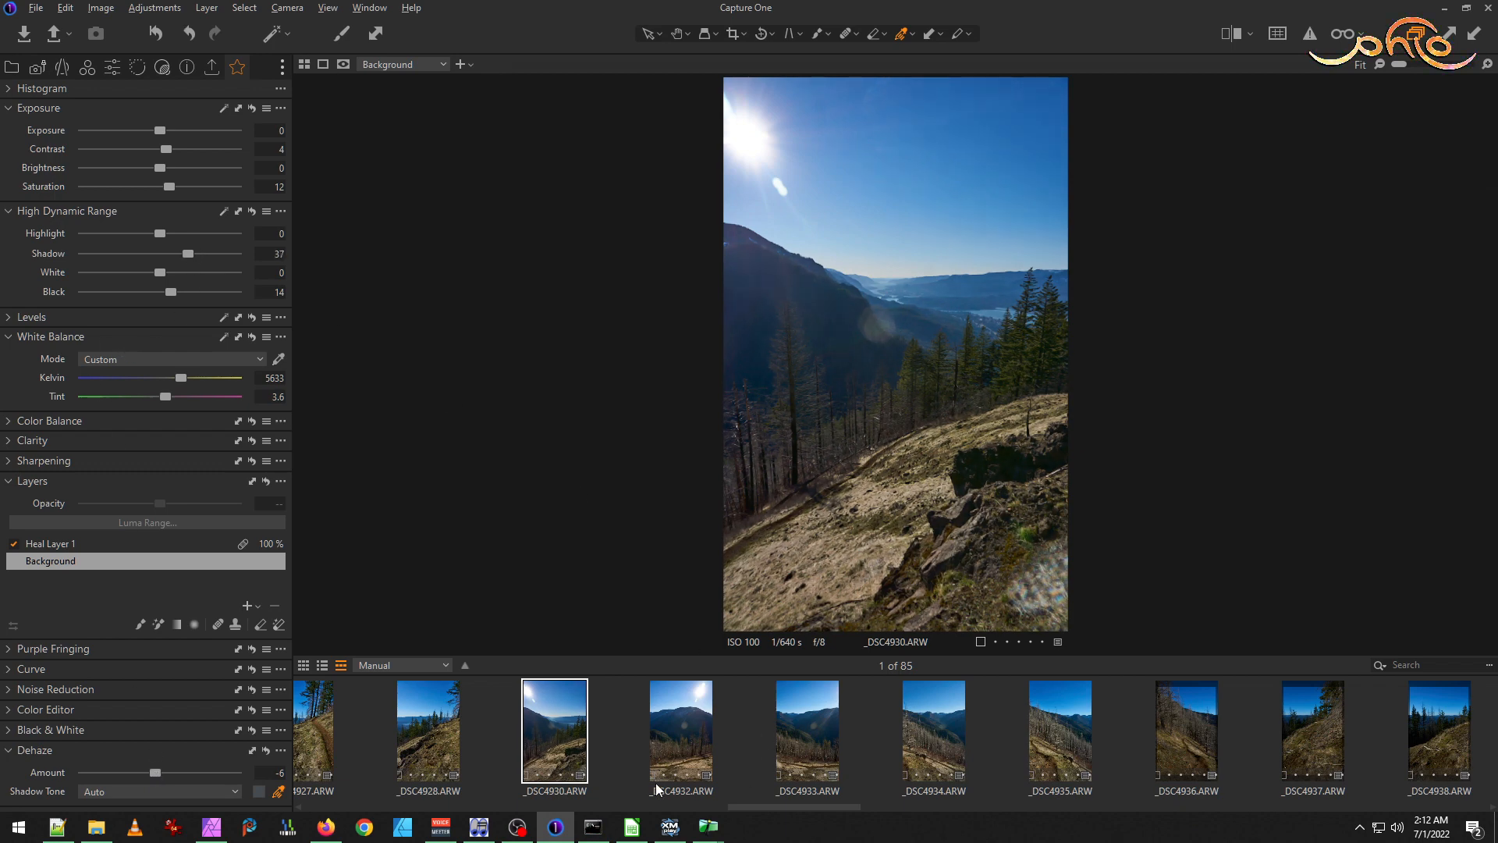
Set the Dehaze amount of _DSC4928.ARW to 3.
click(424, 737)
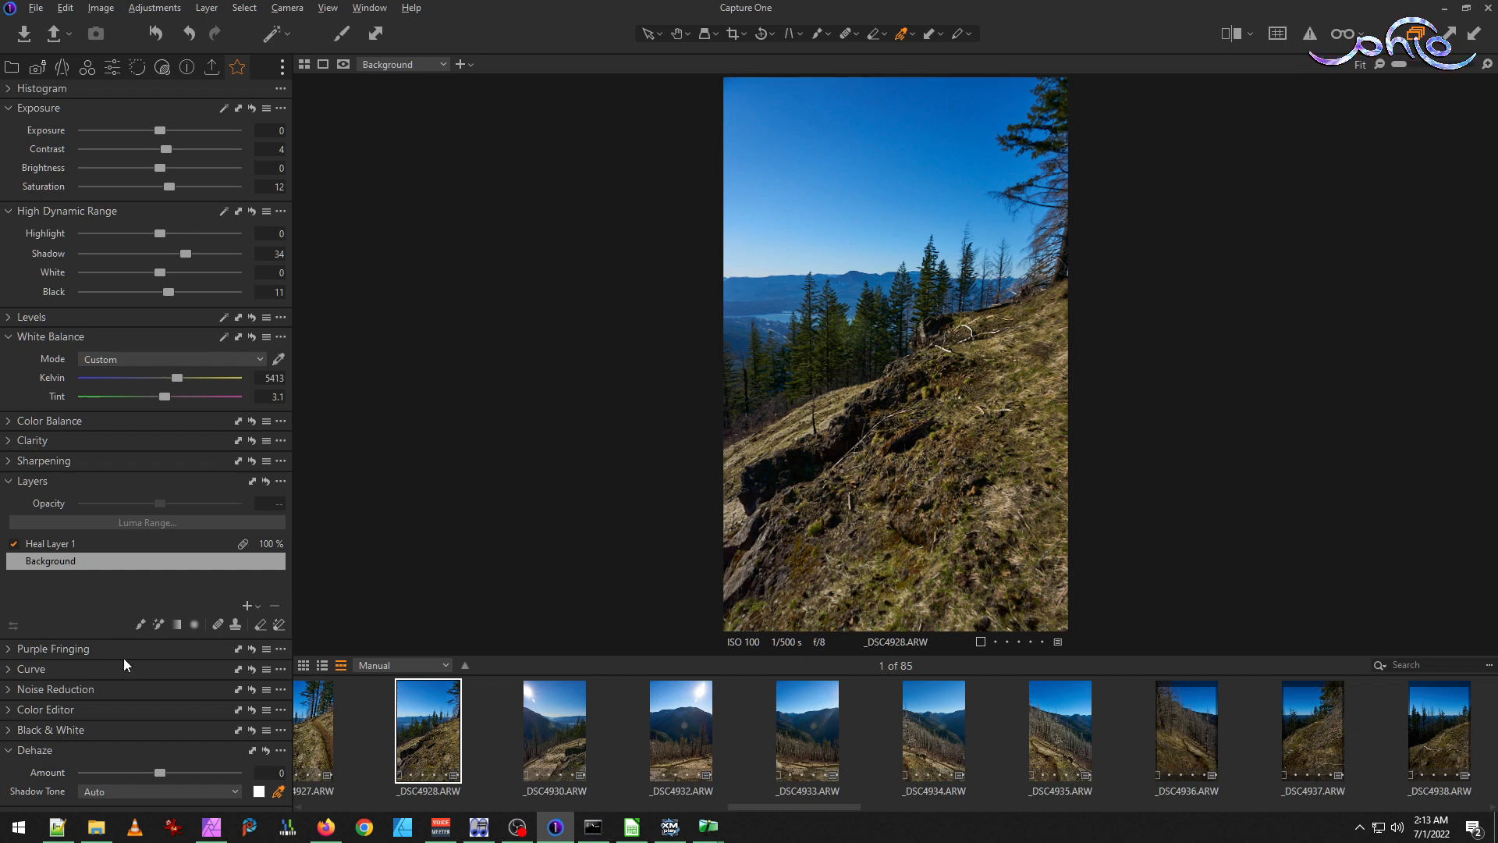
mouse_move(160, 773)
mouse_down()
mouse_move(173, 771)
mouse_move(161, 772)
mouse_up()
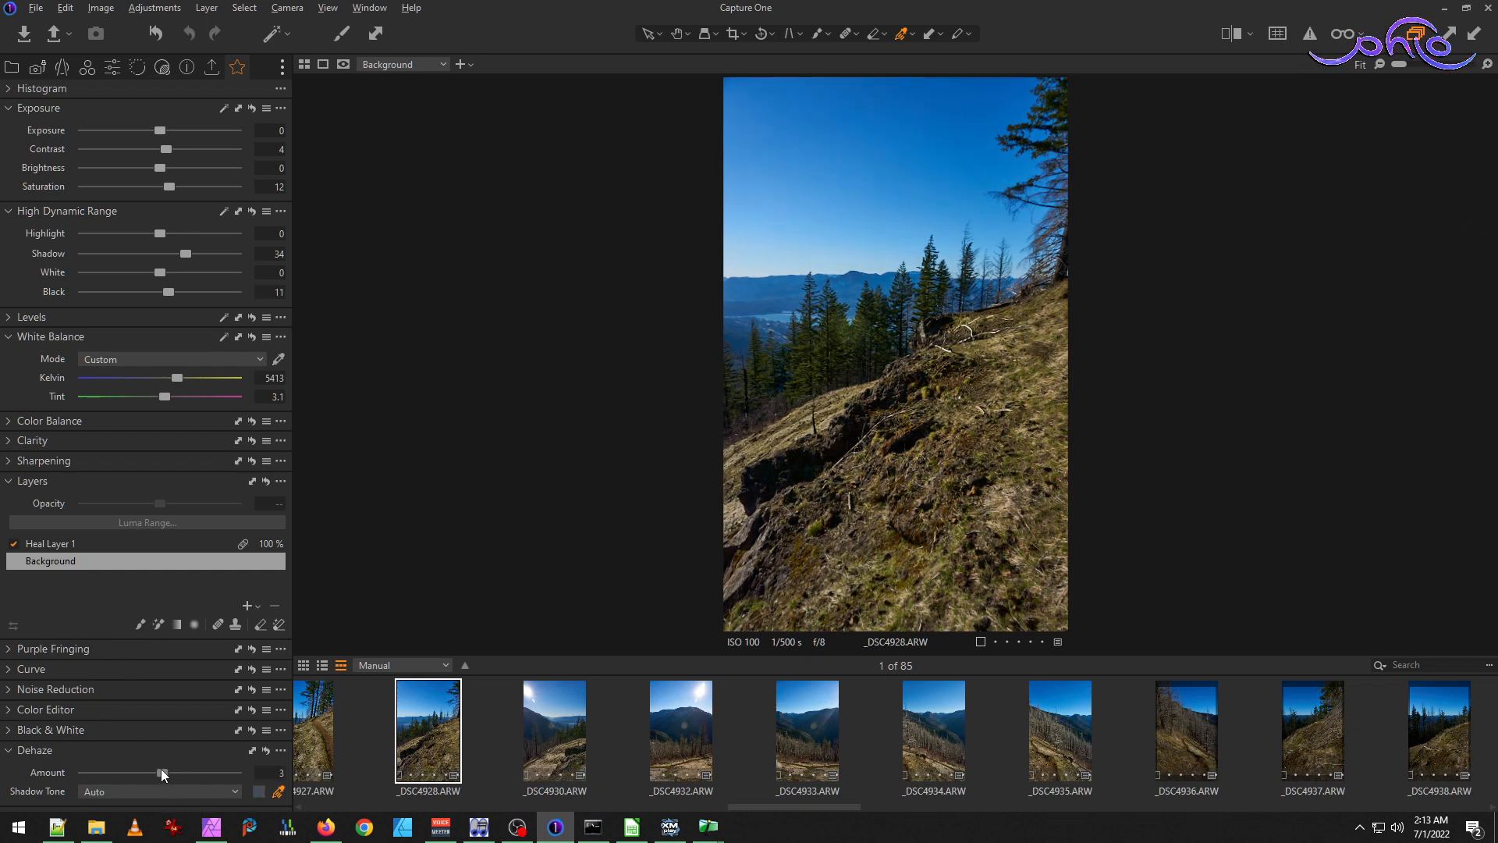
drag(161, 769, 161, 770)
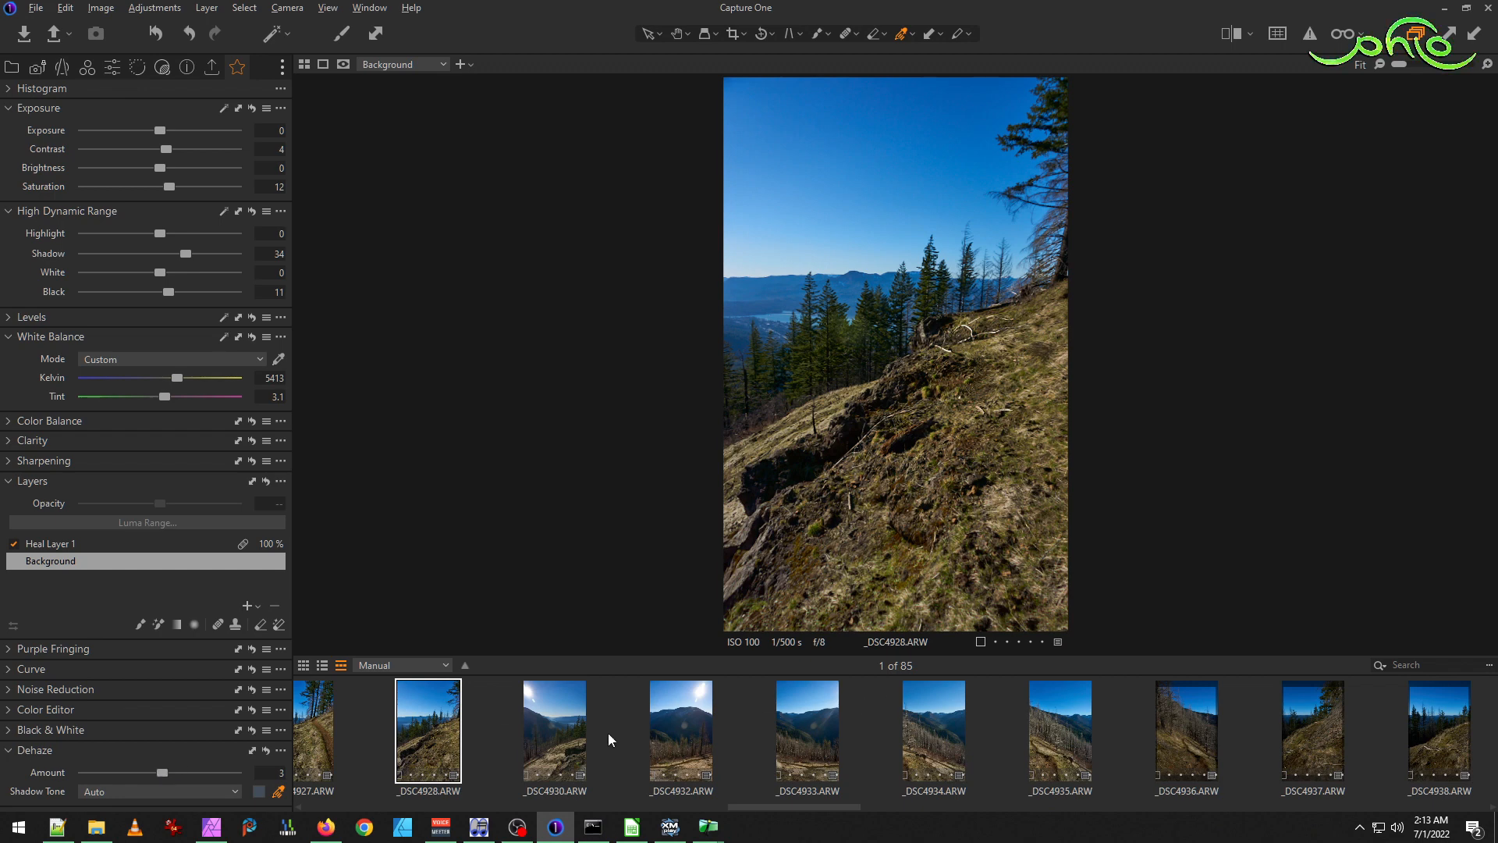
Try a Dehaze amount of -4 on _DSC4927.ARW.
scroll(493, 748, up, 1)
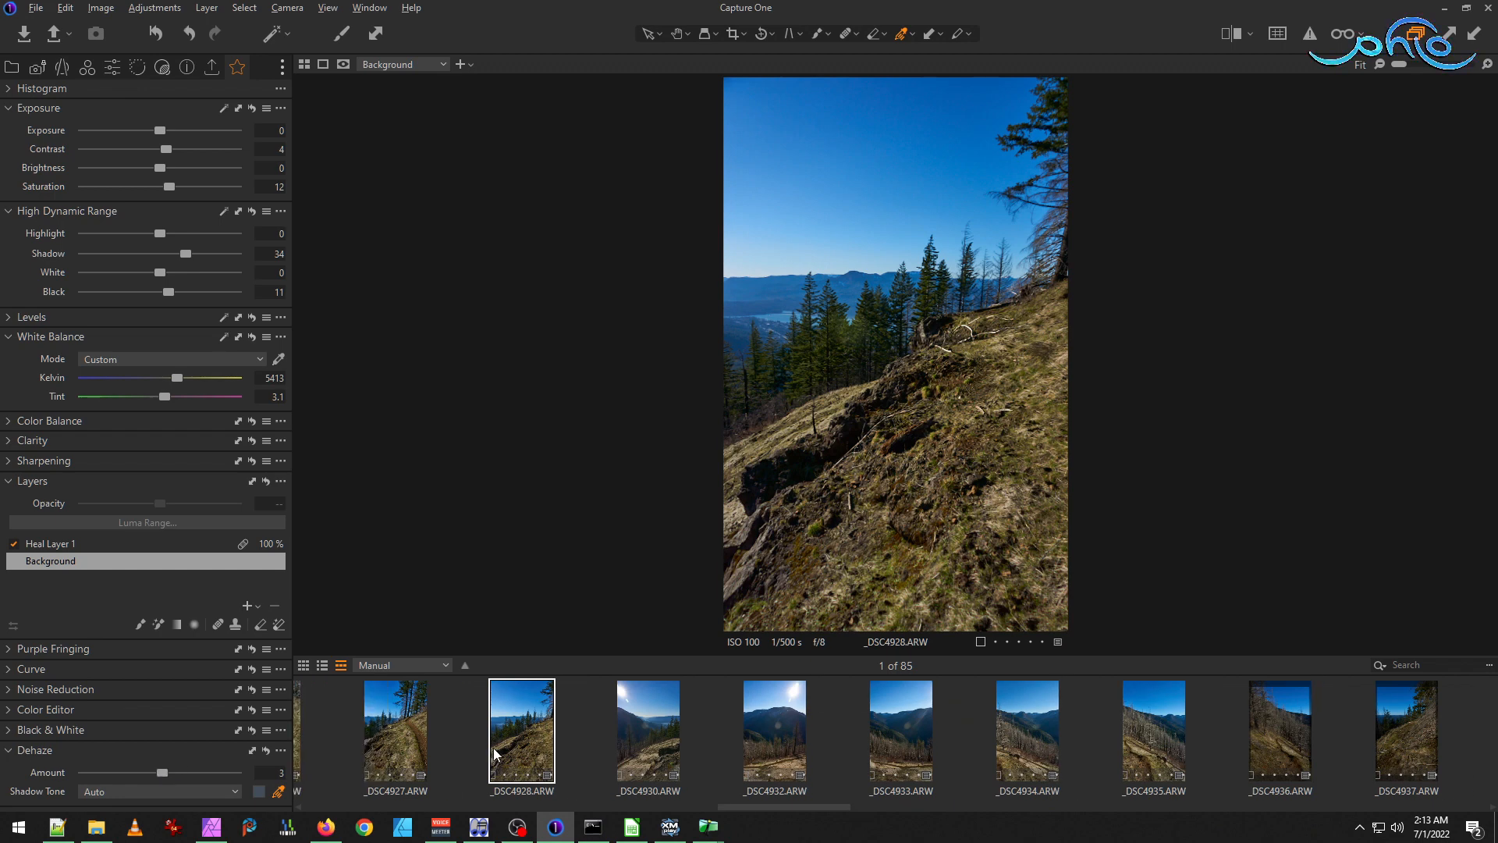
click(406, 745)
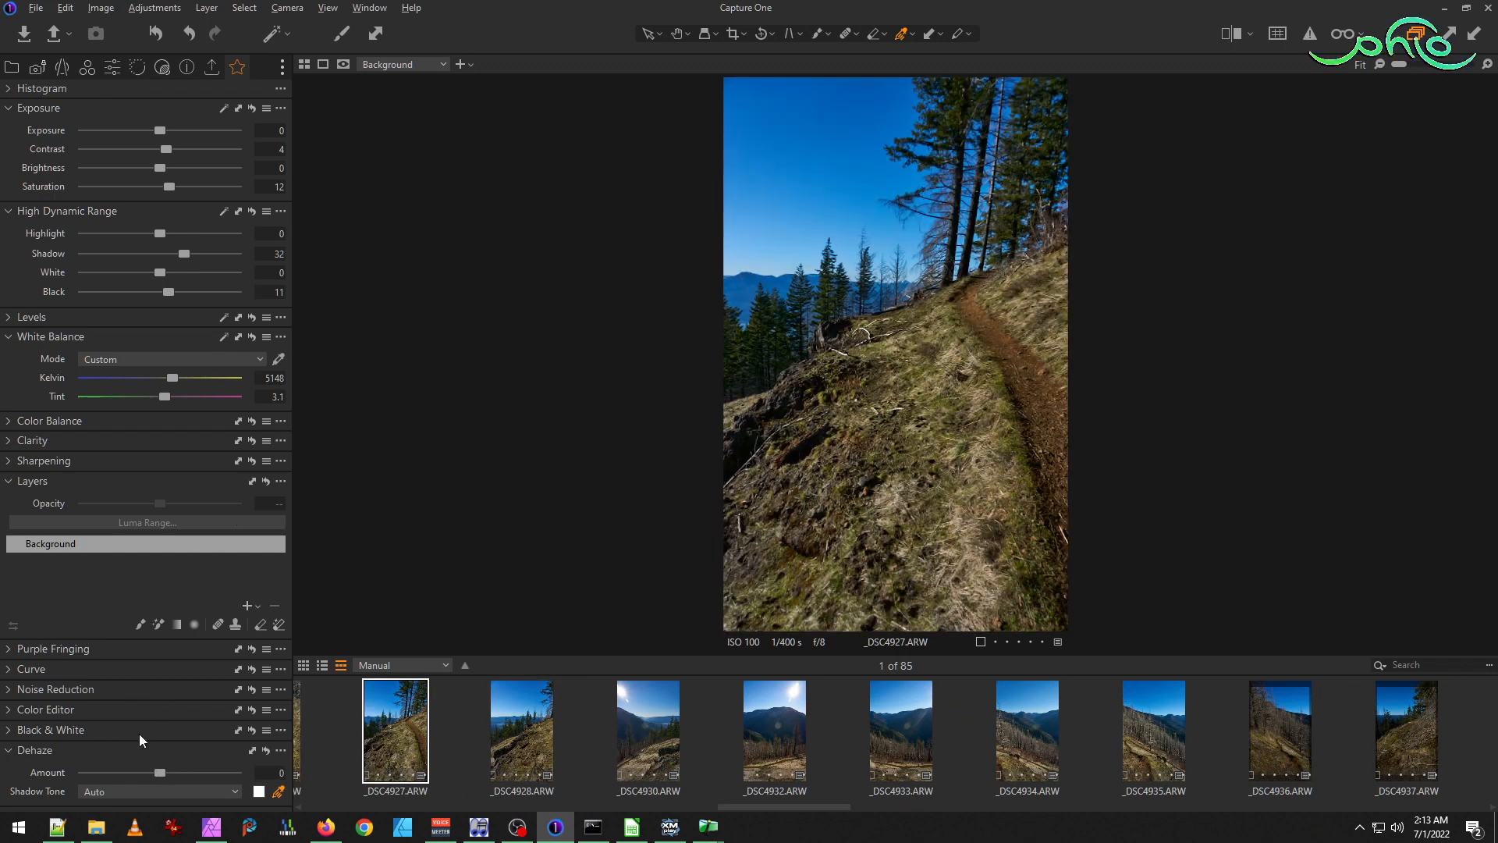
drag(165, 778, 161, 778)
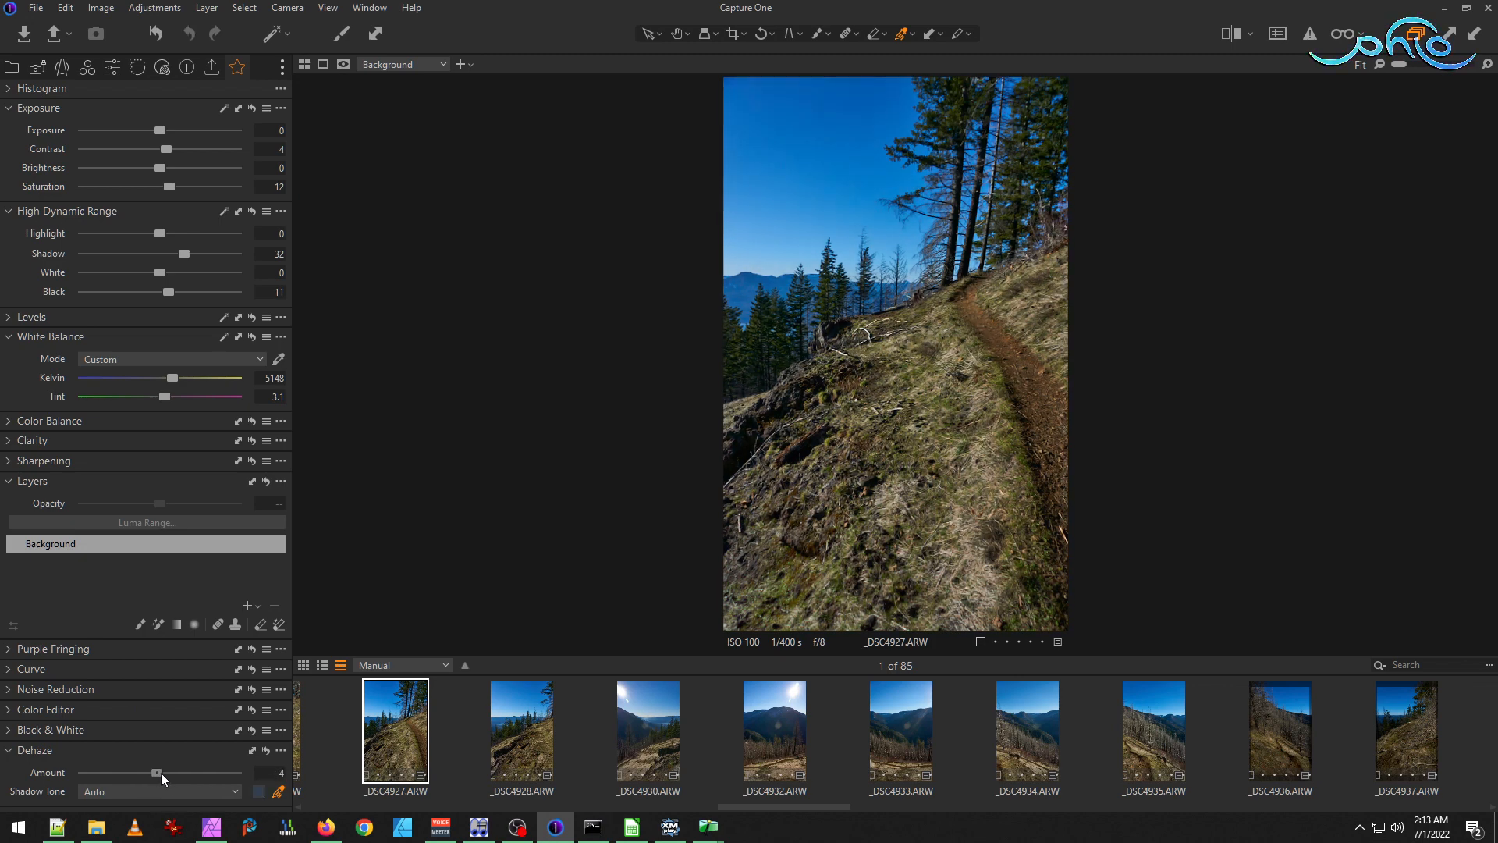
Set the Dehaze amount of _DSC4926.ARW to -5.
scroll(400, 726, up, 1)
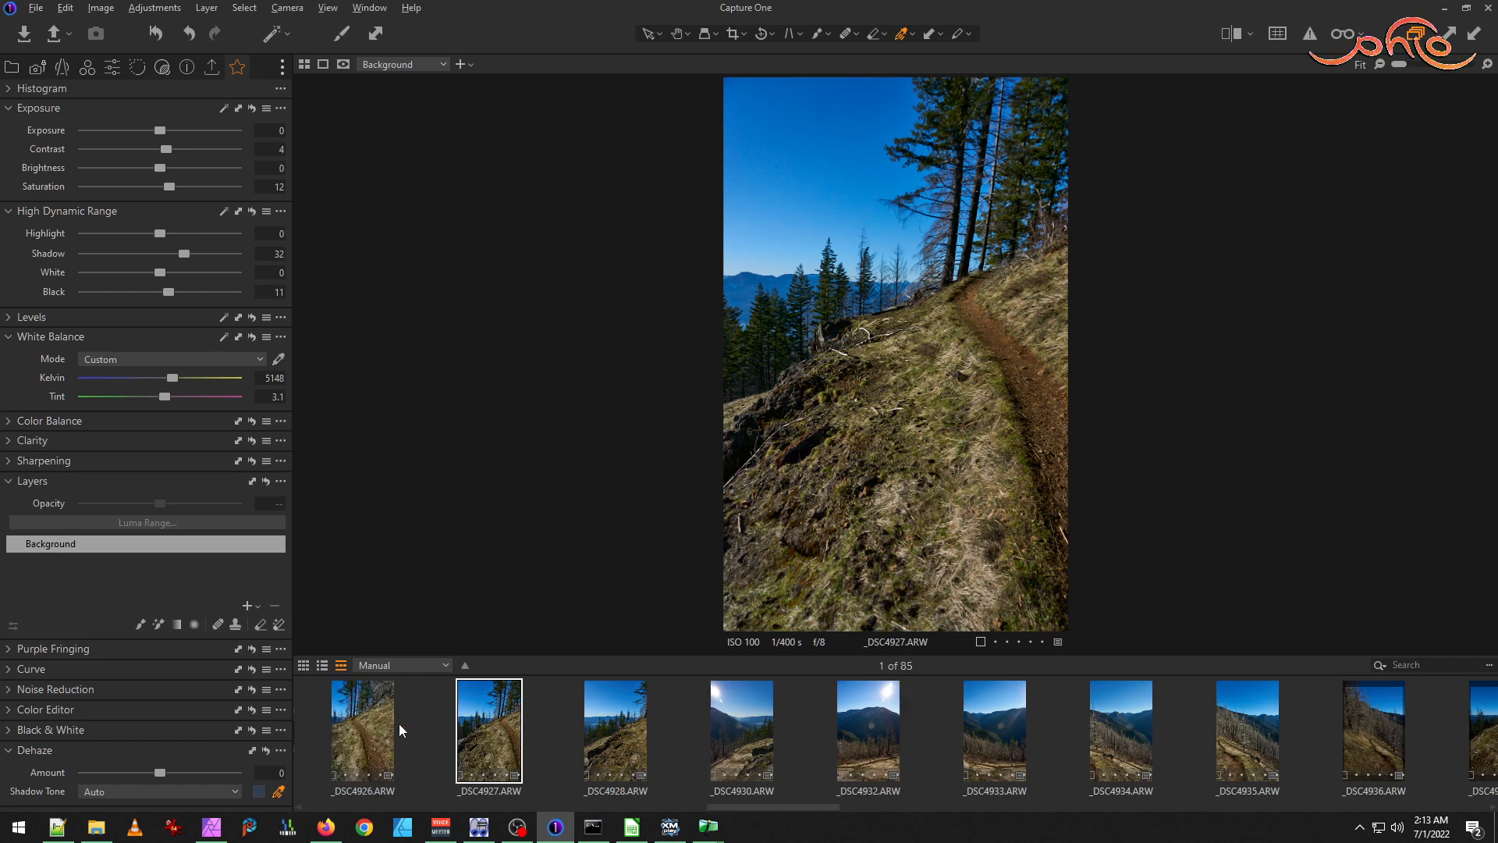
click(362, 733)
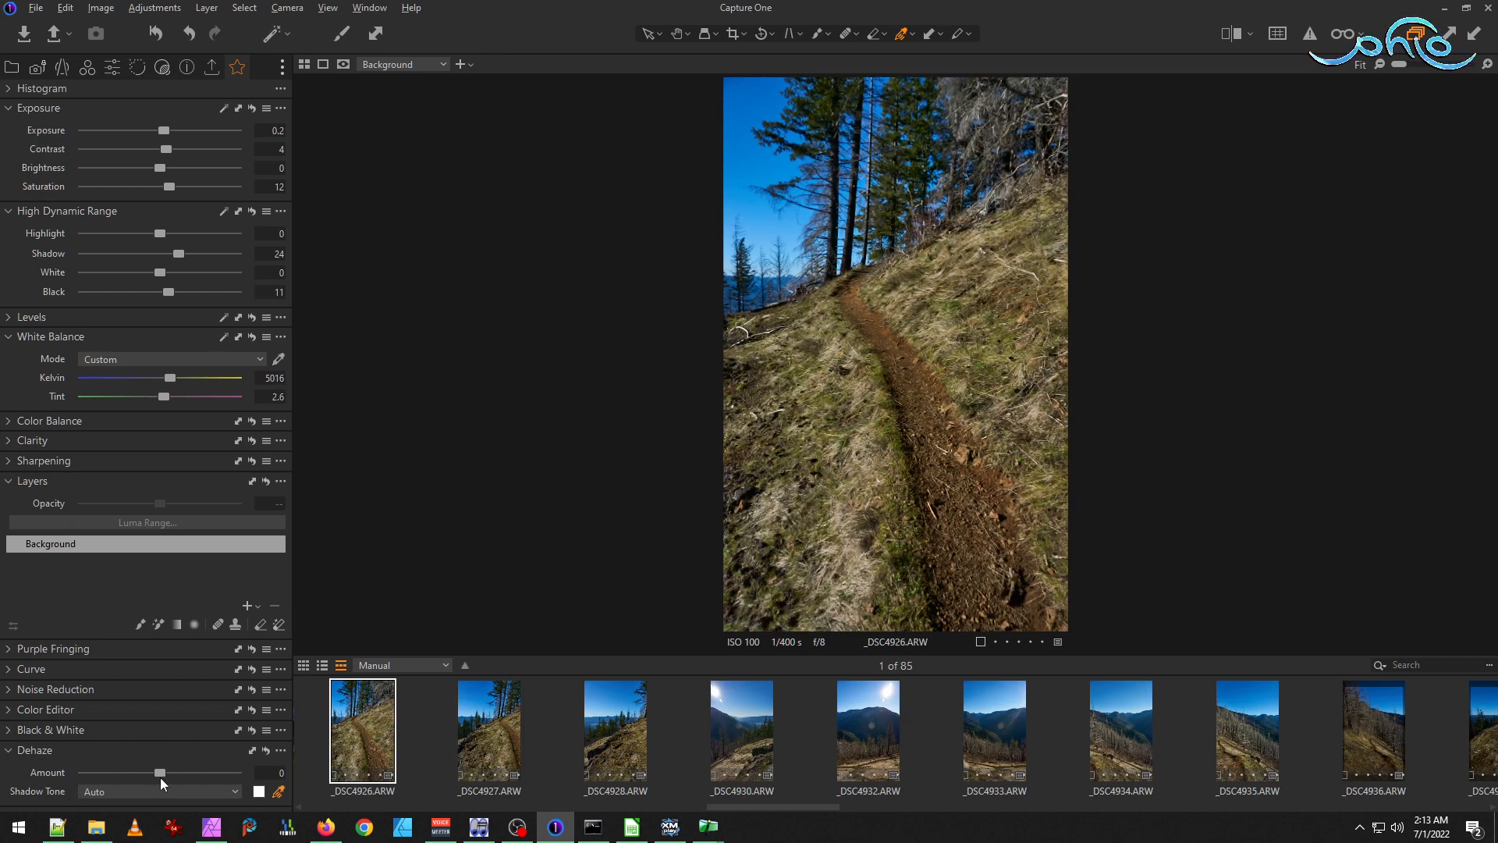
drag(160, 773, 156, 772)
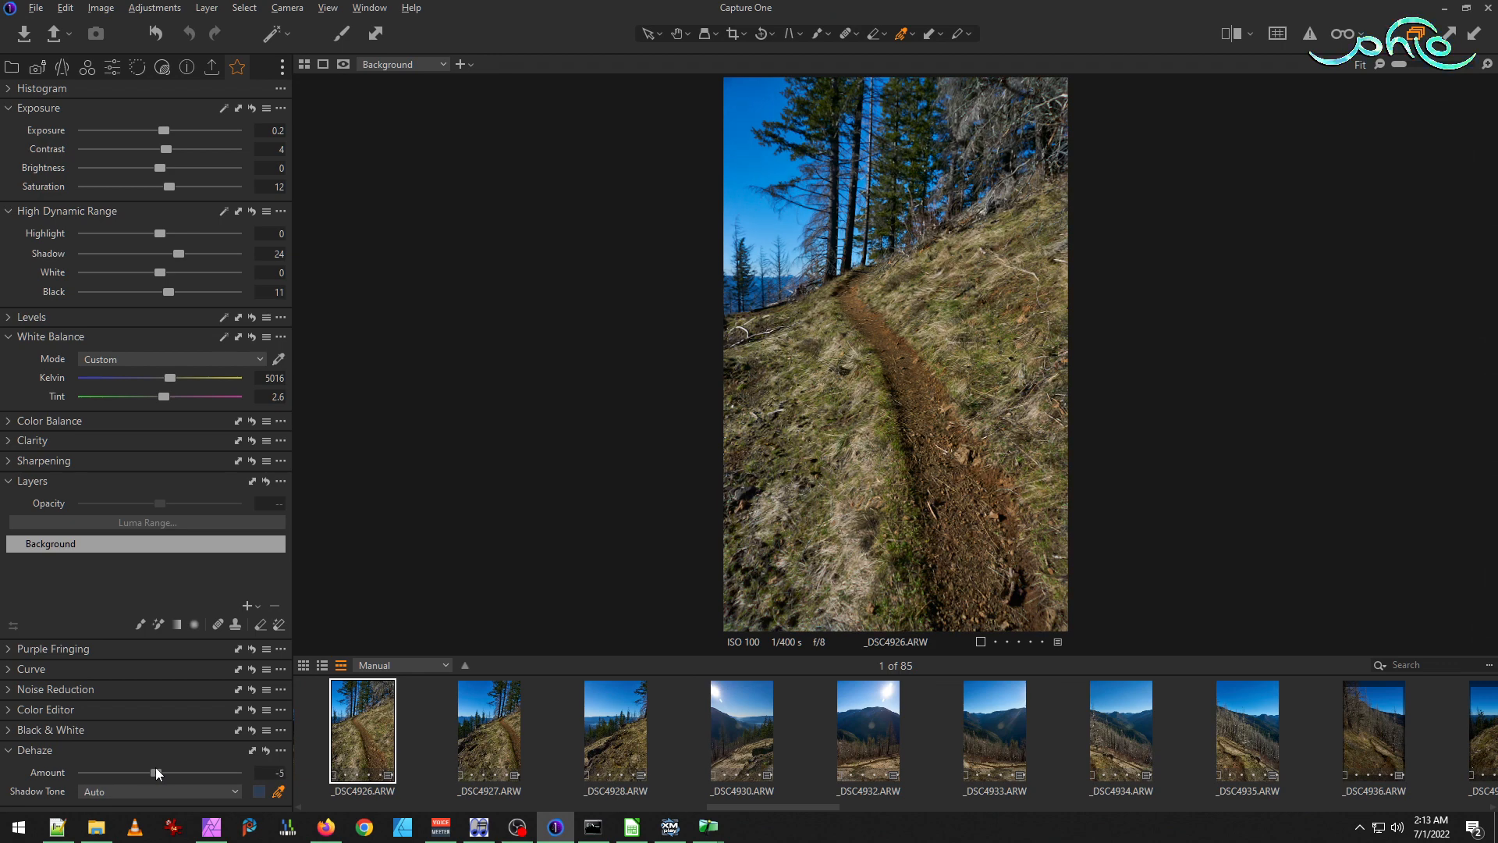
Compare _DSC4933.ARW, _DSC4934.ARW and _DSC4935.ARW, and remove _DSC4935.ARW from the set.
scroll(391, 737, up, 1)
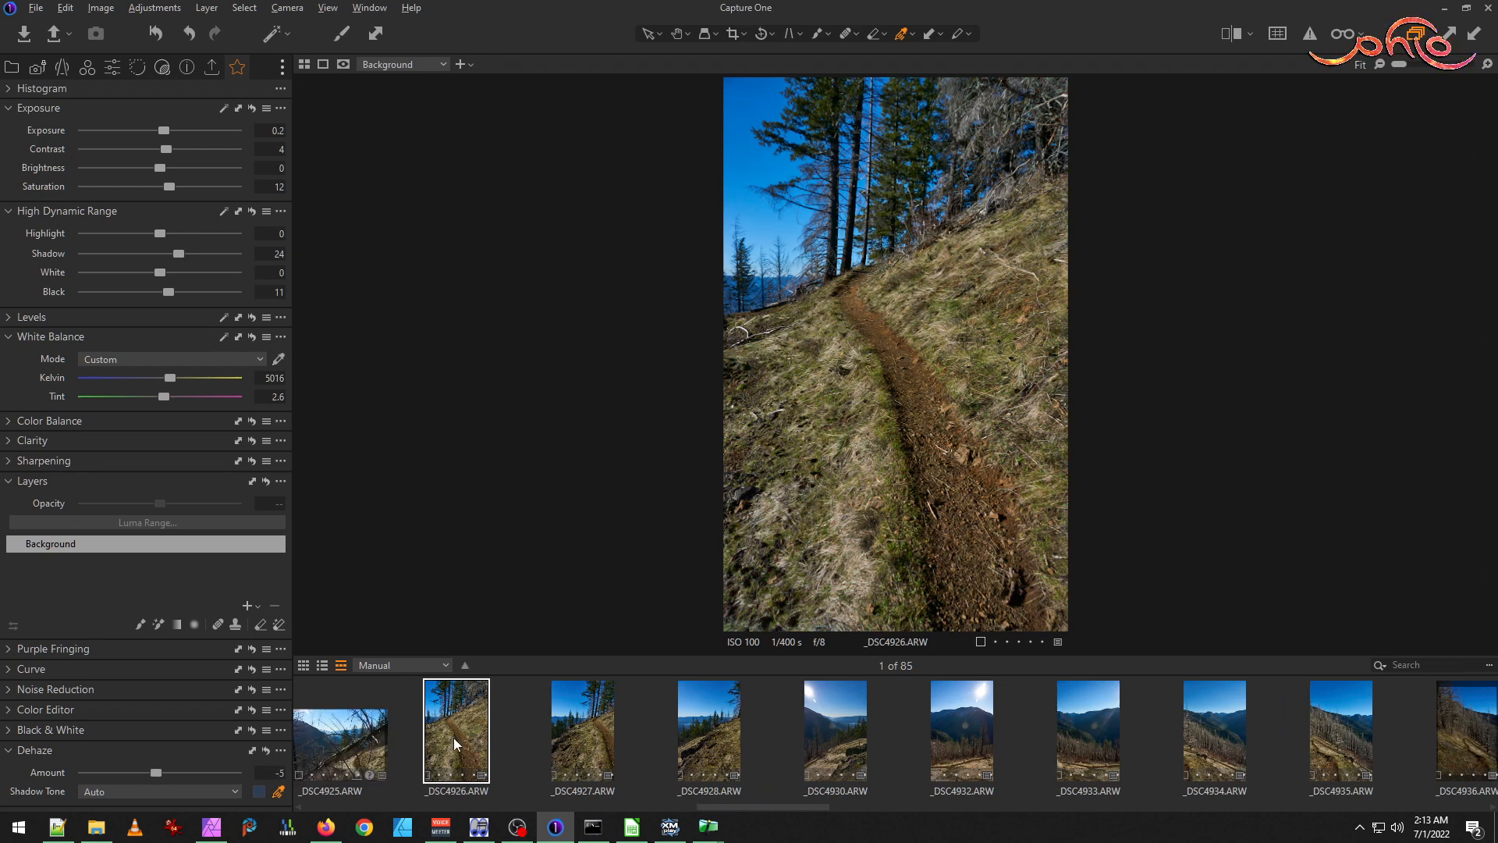
scroll(454, 741, down, 4)
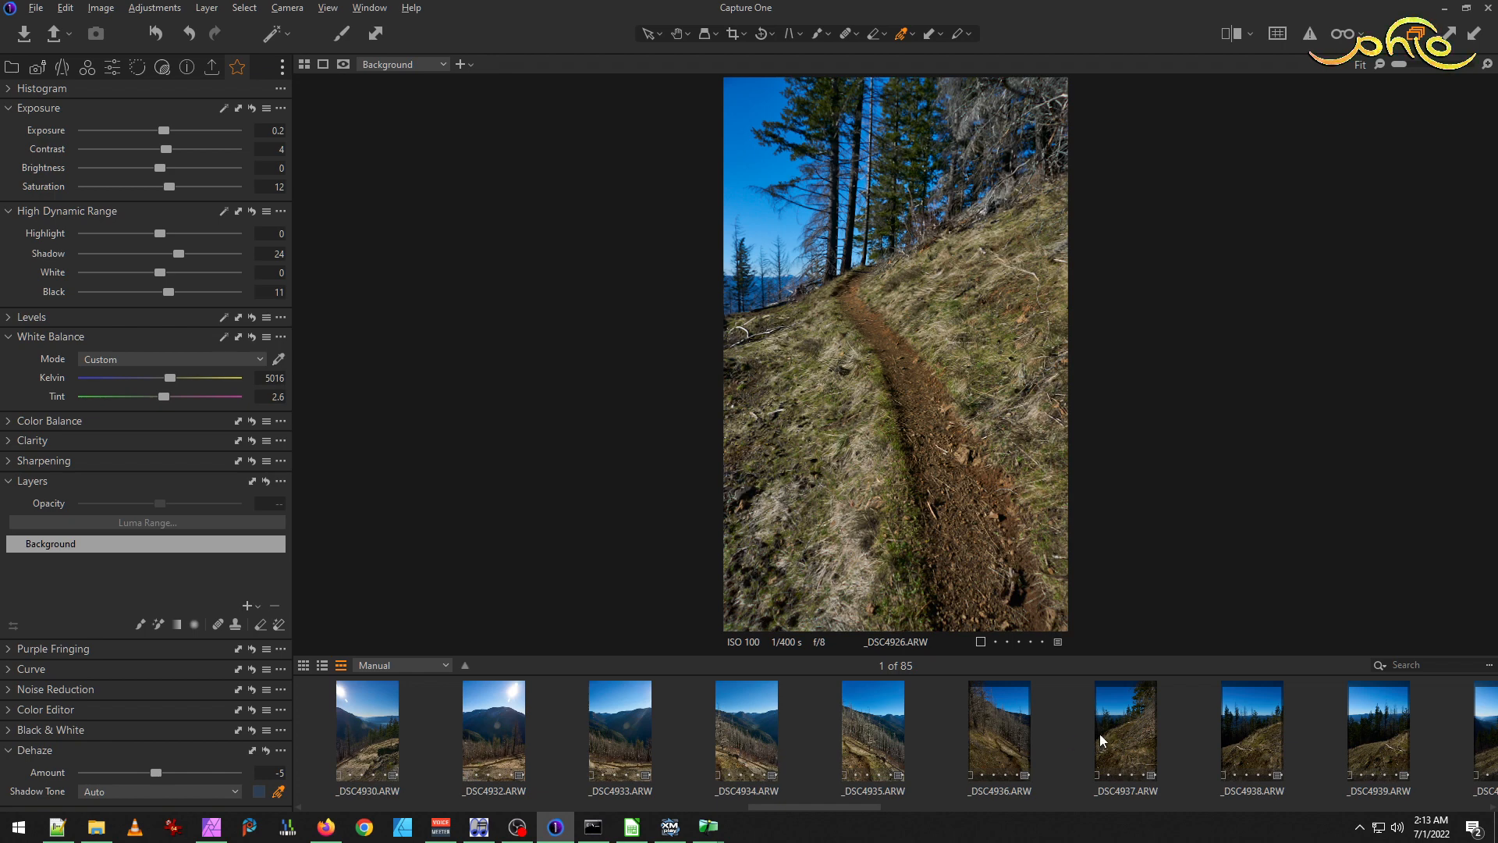
click(634, 745)
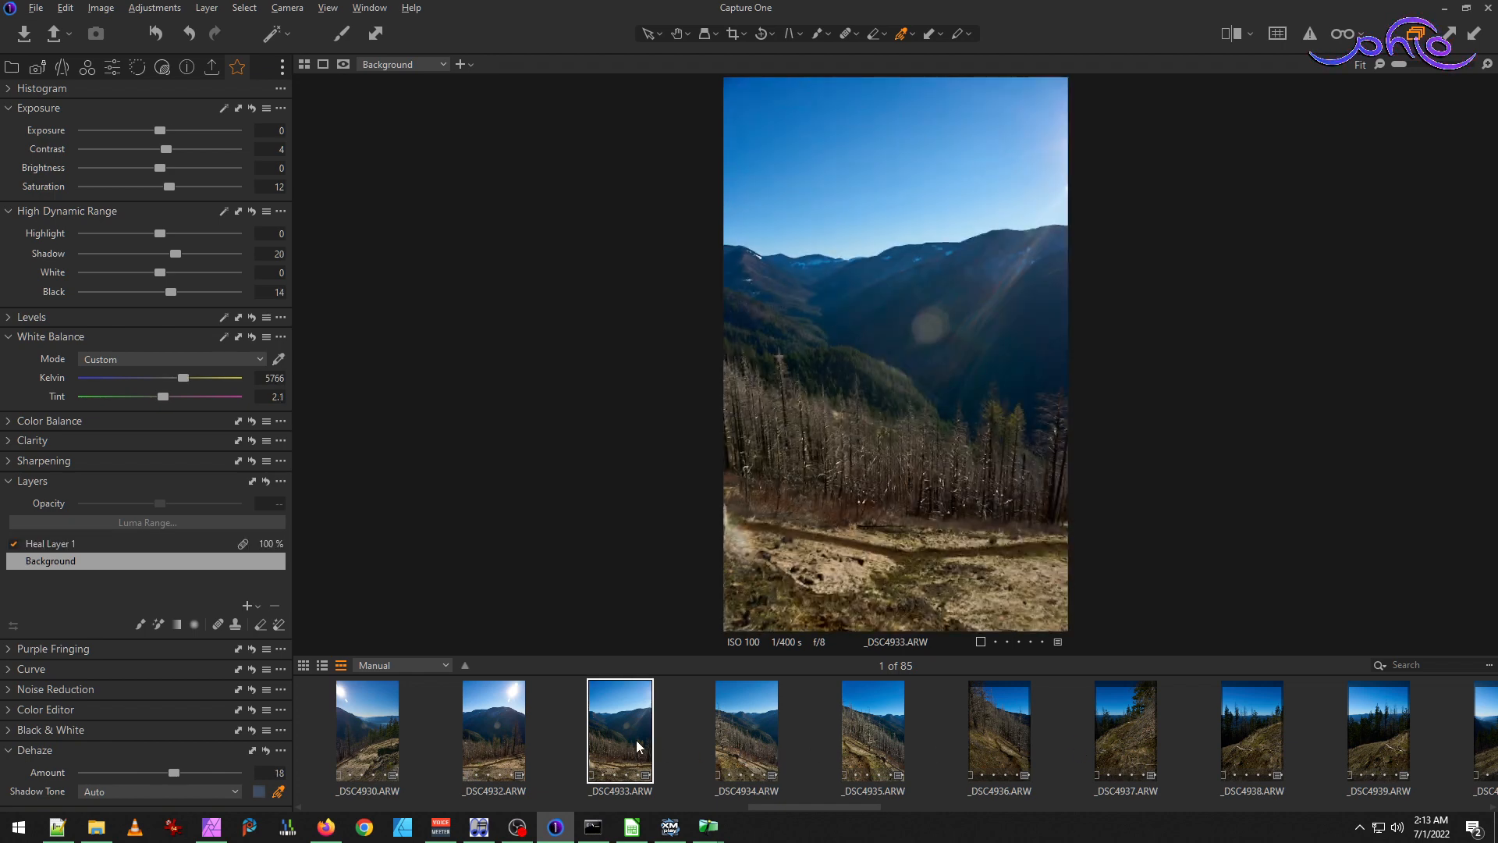
click(750, 718)
click(893, 727)
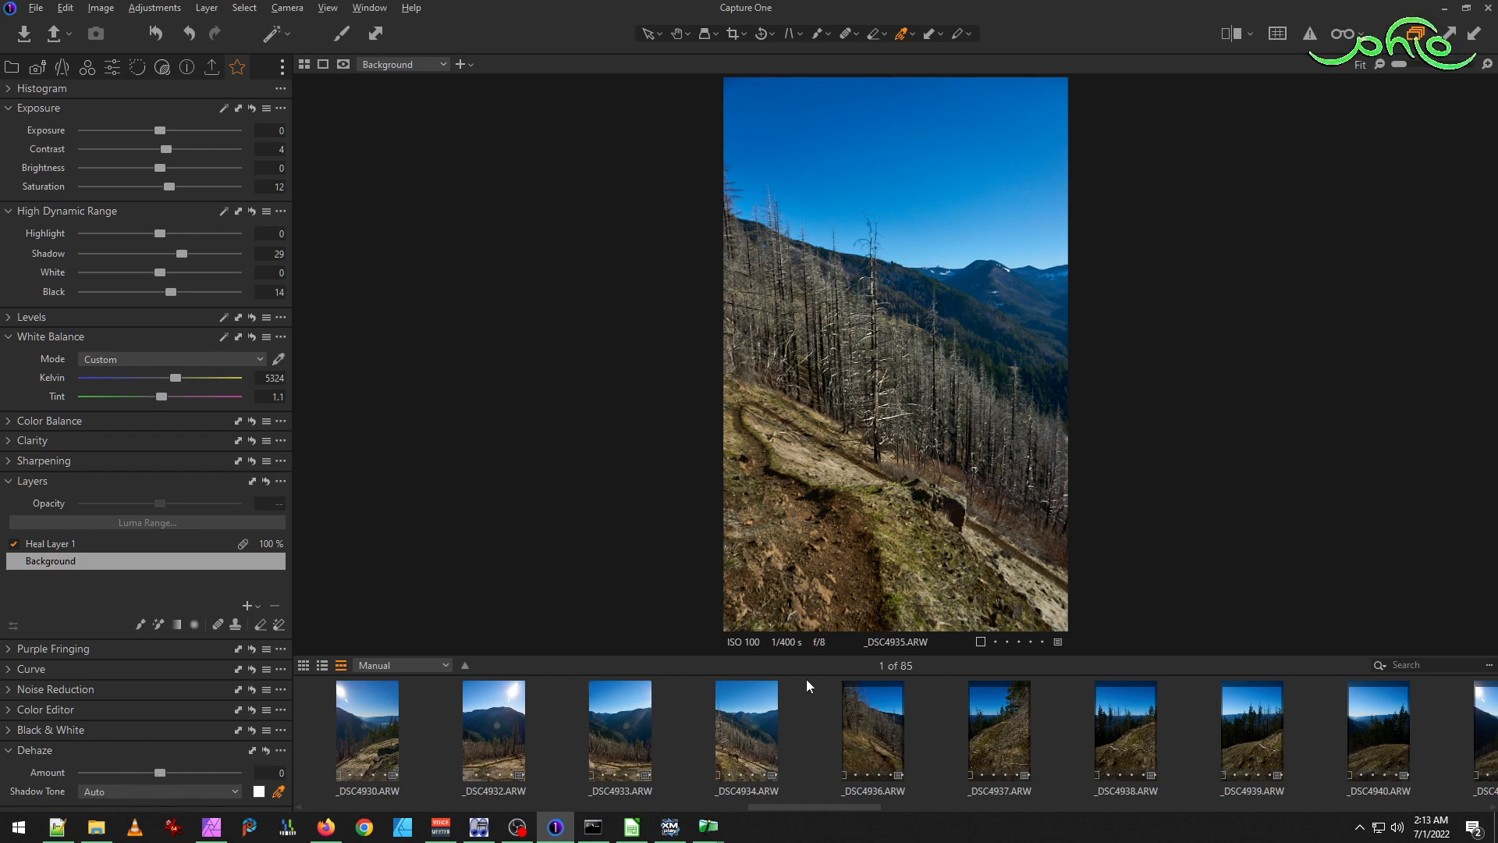
Compare _DSC4934.ARW with _DSC4936.ARW, then set the Dehaze amount of _DSC4934.ARW to -3.
click(751, 745)
click(865, 729)
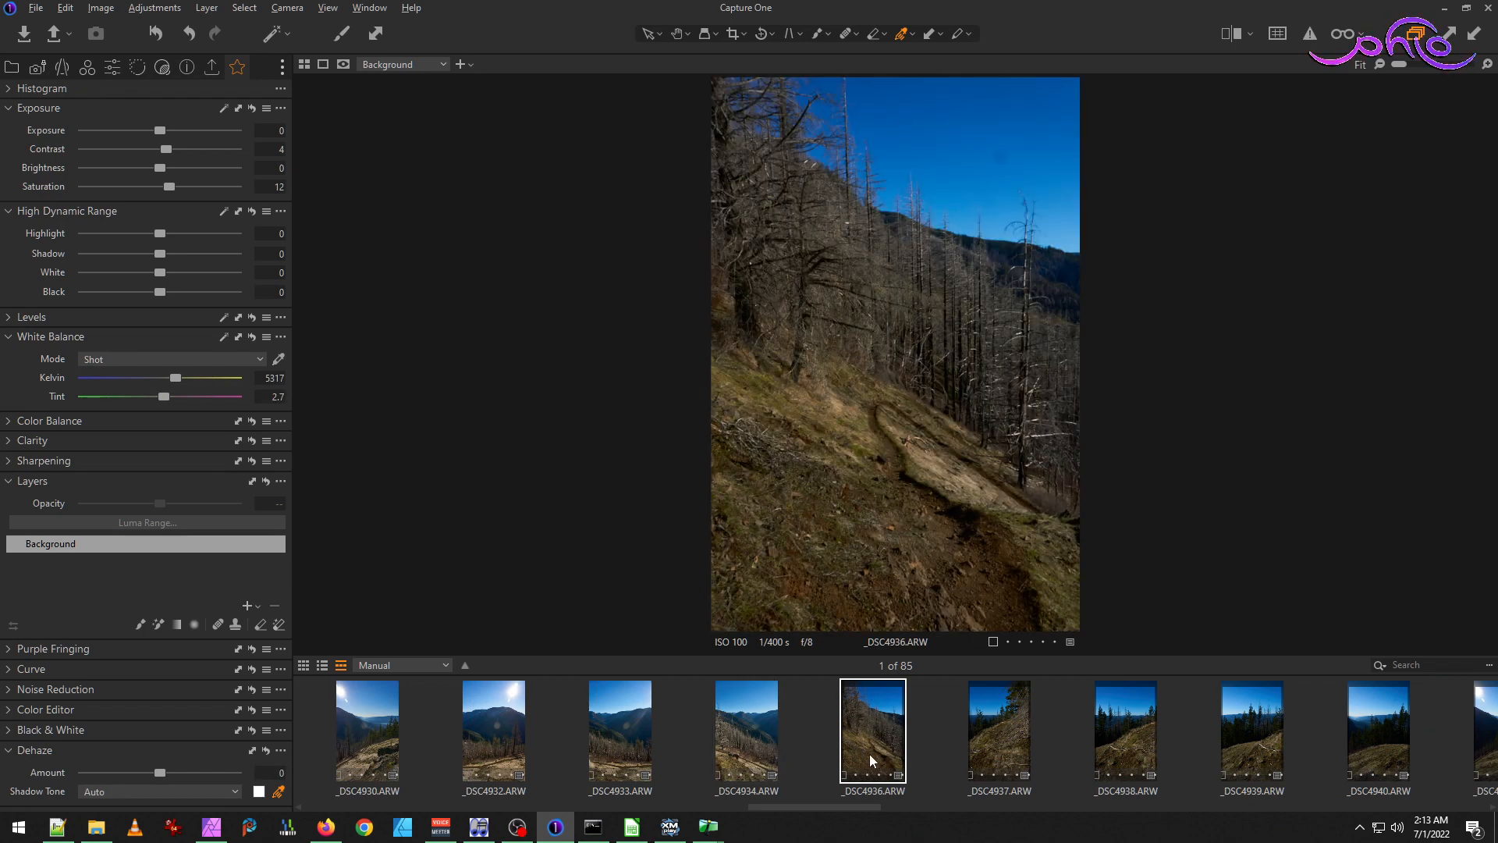
click(730, 736)
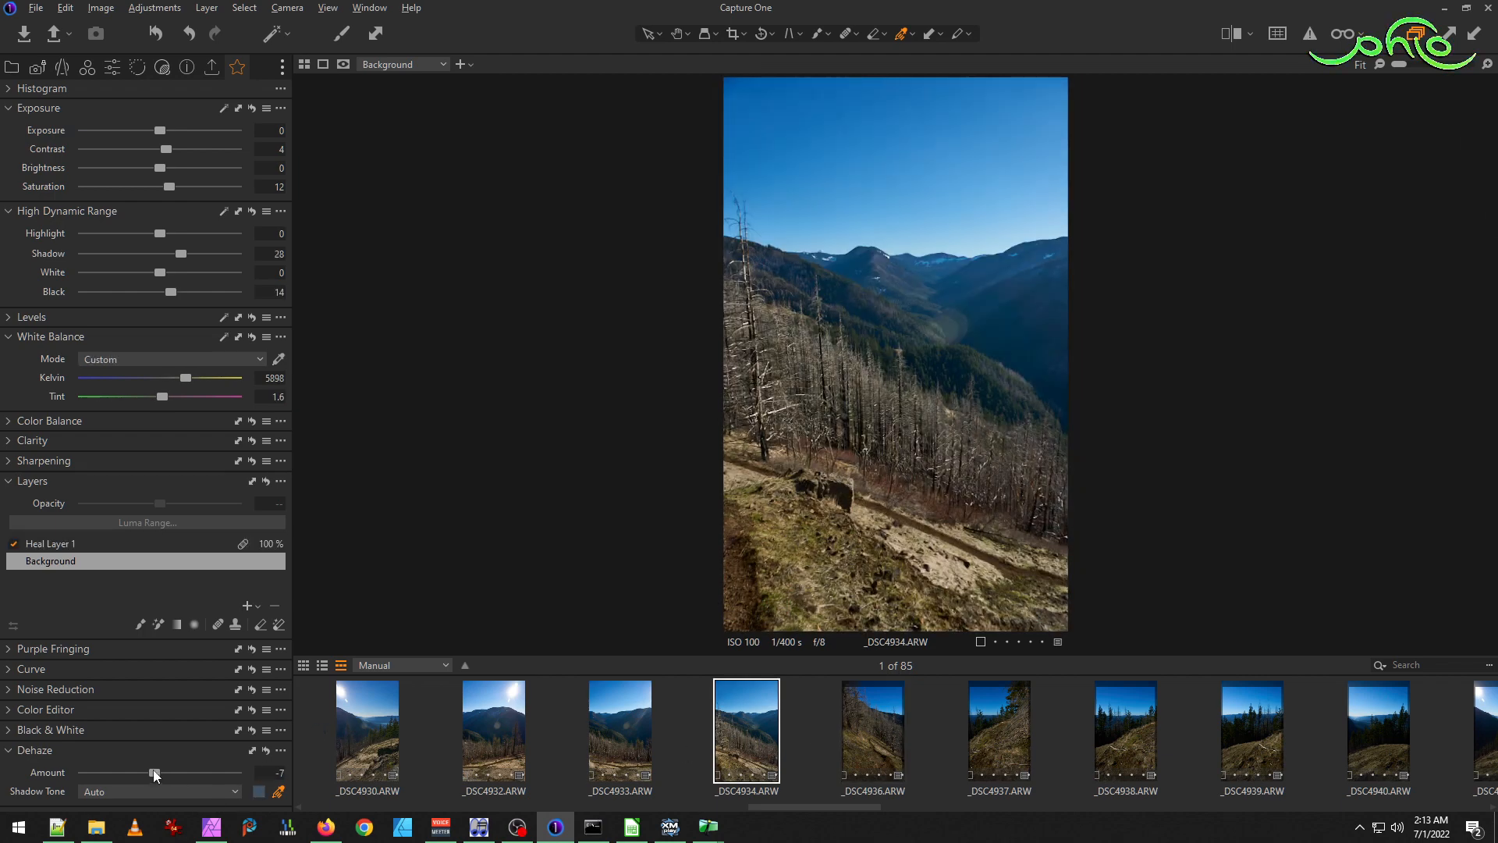
drag(153, 773, 157, 774)
Compare _DSC4934.ARW with _DSC4933.ARW, then set _DSC4934.ARW to Tint 2.1, Kelvin 5766 and Shadow 34.
click(620, 748)
click(761, 757)
click(648, 743)
click(757, 739)
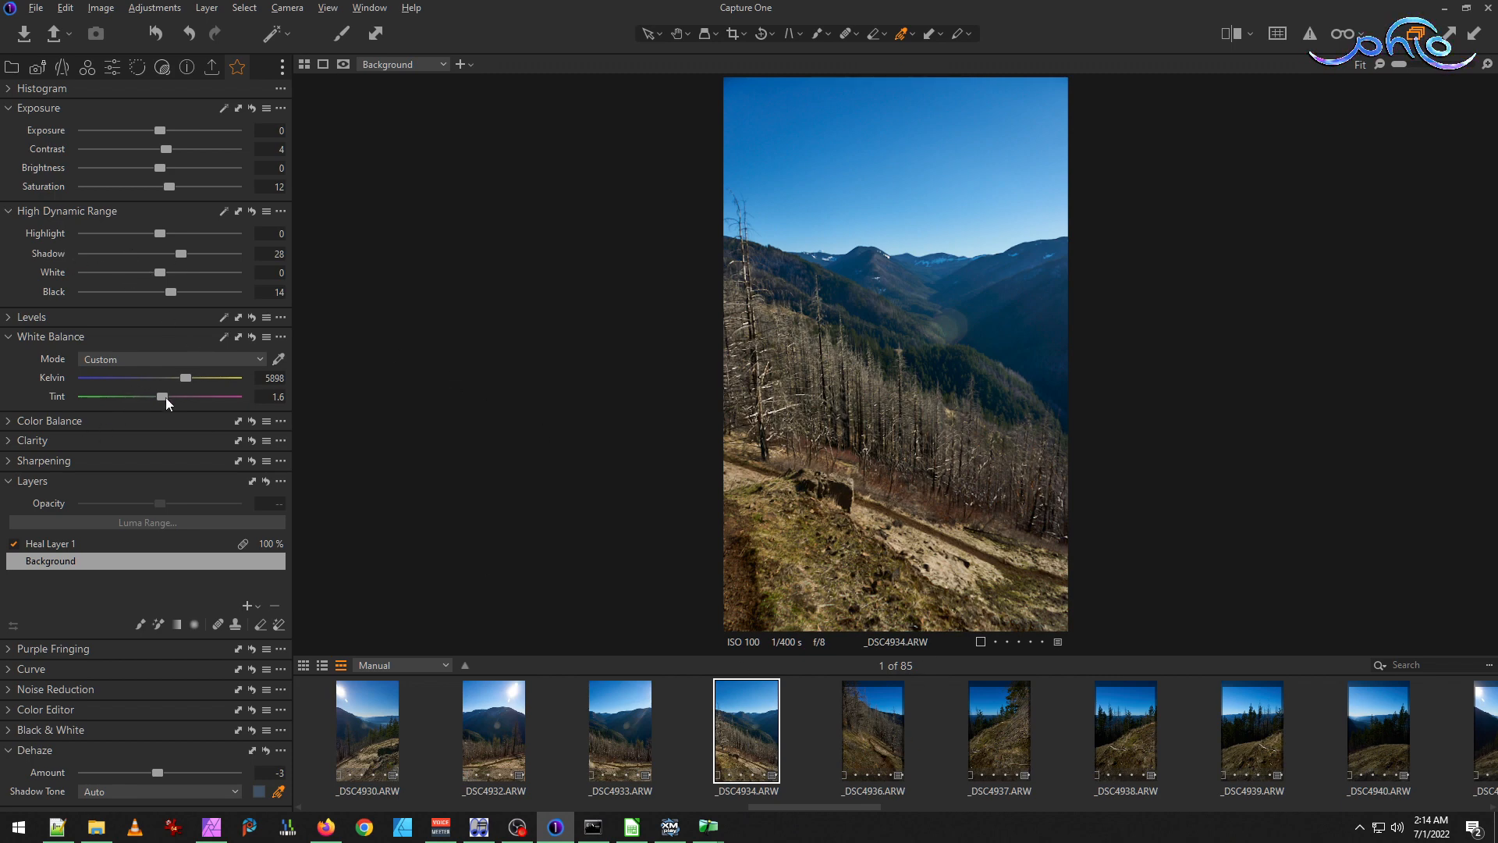
drag(164, 396, 166, 396)
drag(186, 376, 185, 374)
drag(184, 255, 189, 251)
Set the High Dynamic Range Shadow to 33 on _DSC4933.ARW and to 30 on _DSC4932.ARW.
click(616, 712)
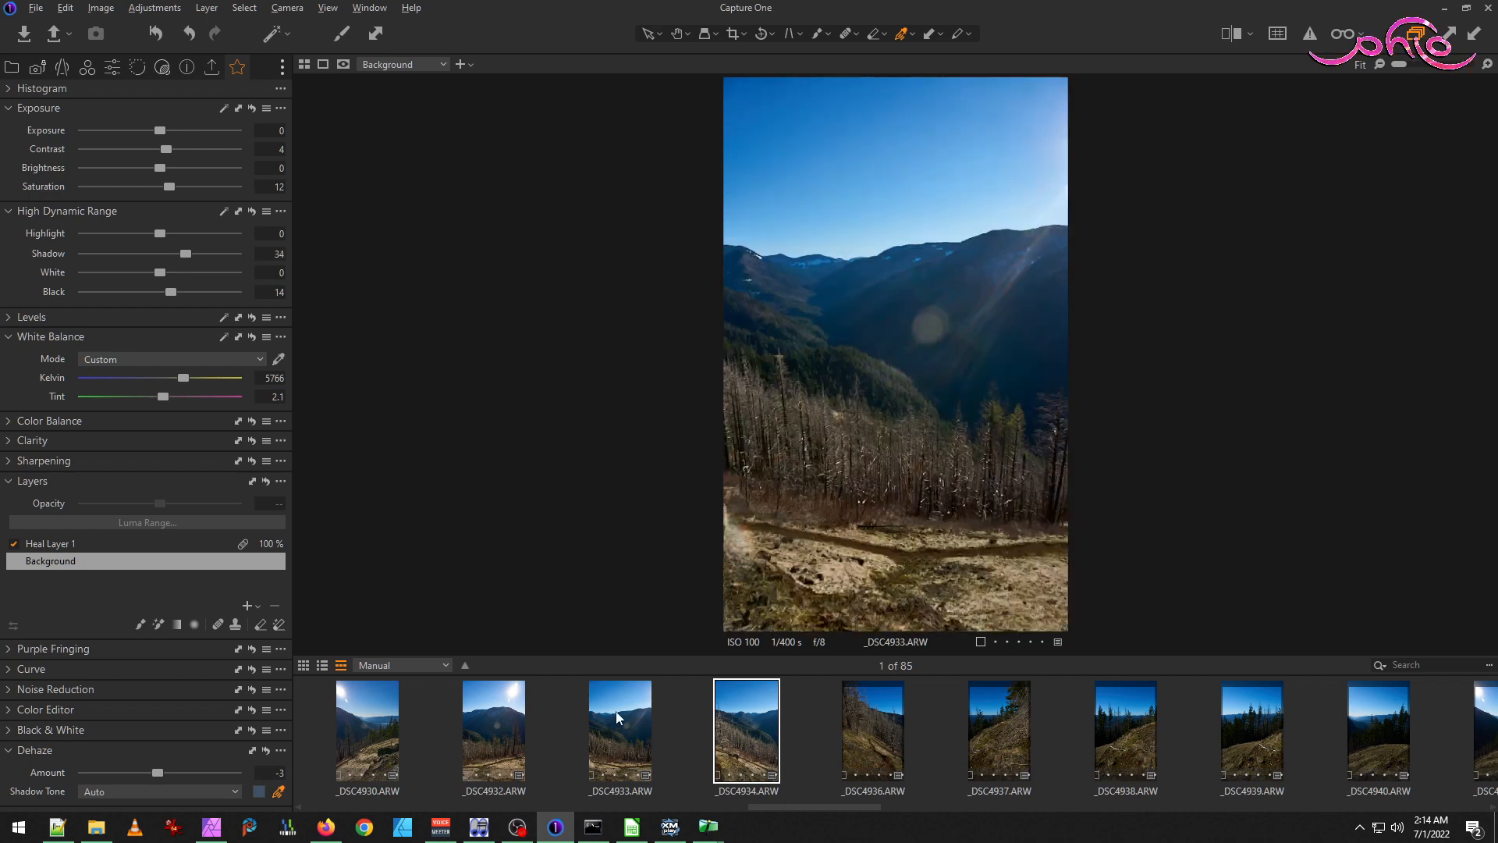
drag(181, 256, 185, 256)
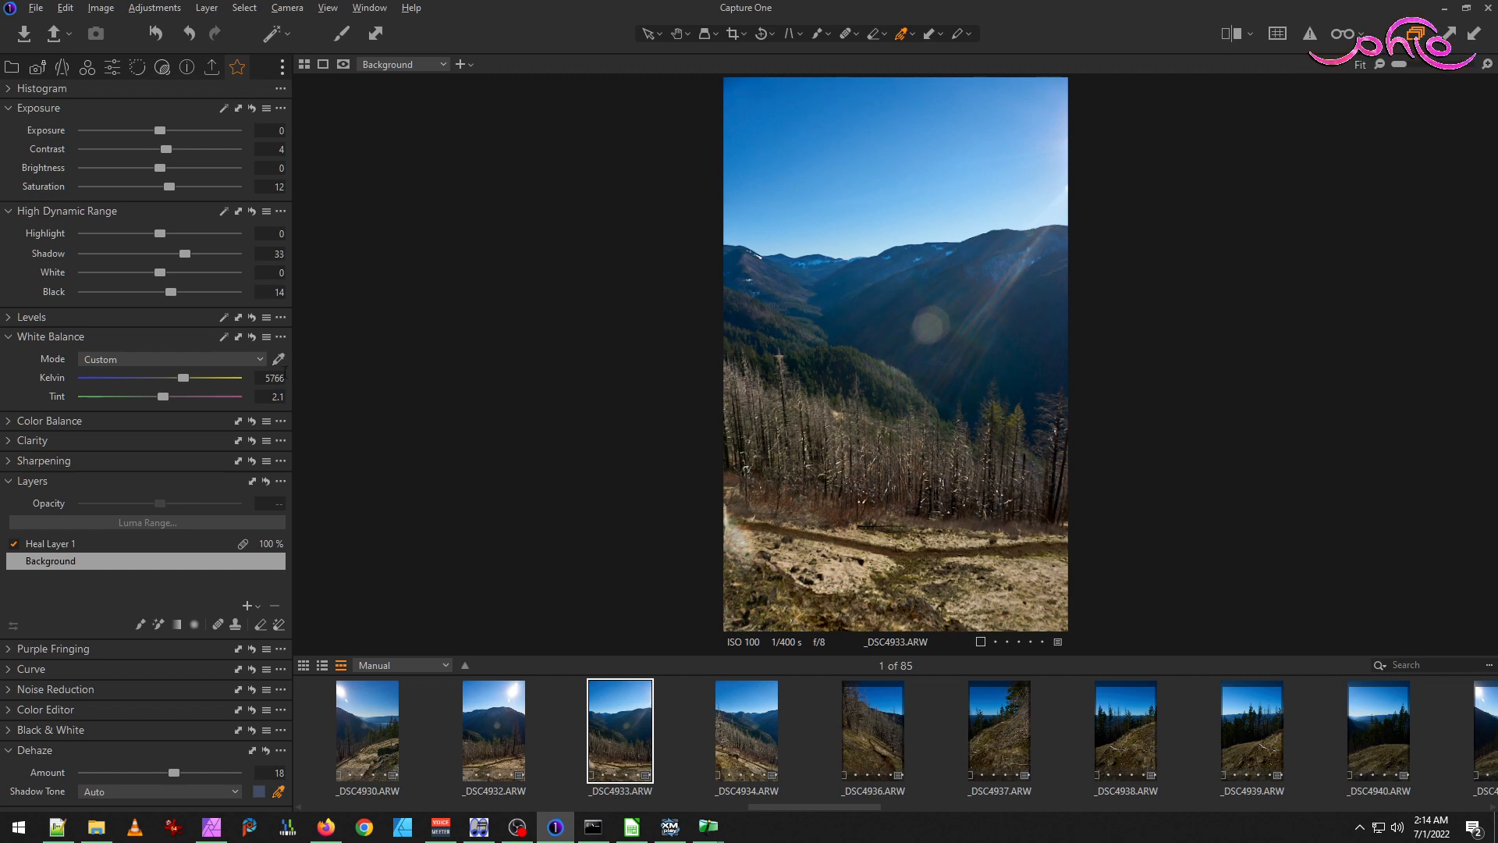
click(499, 760)
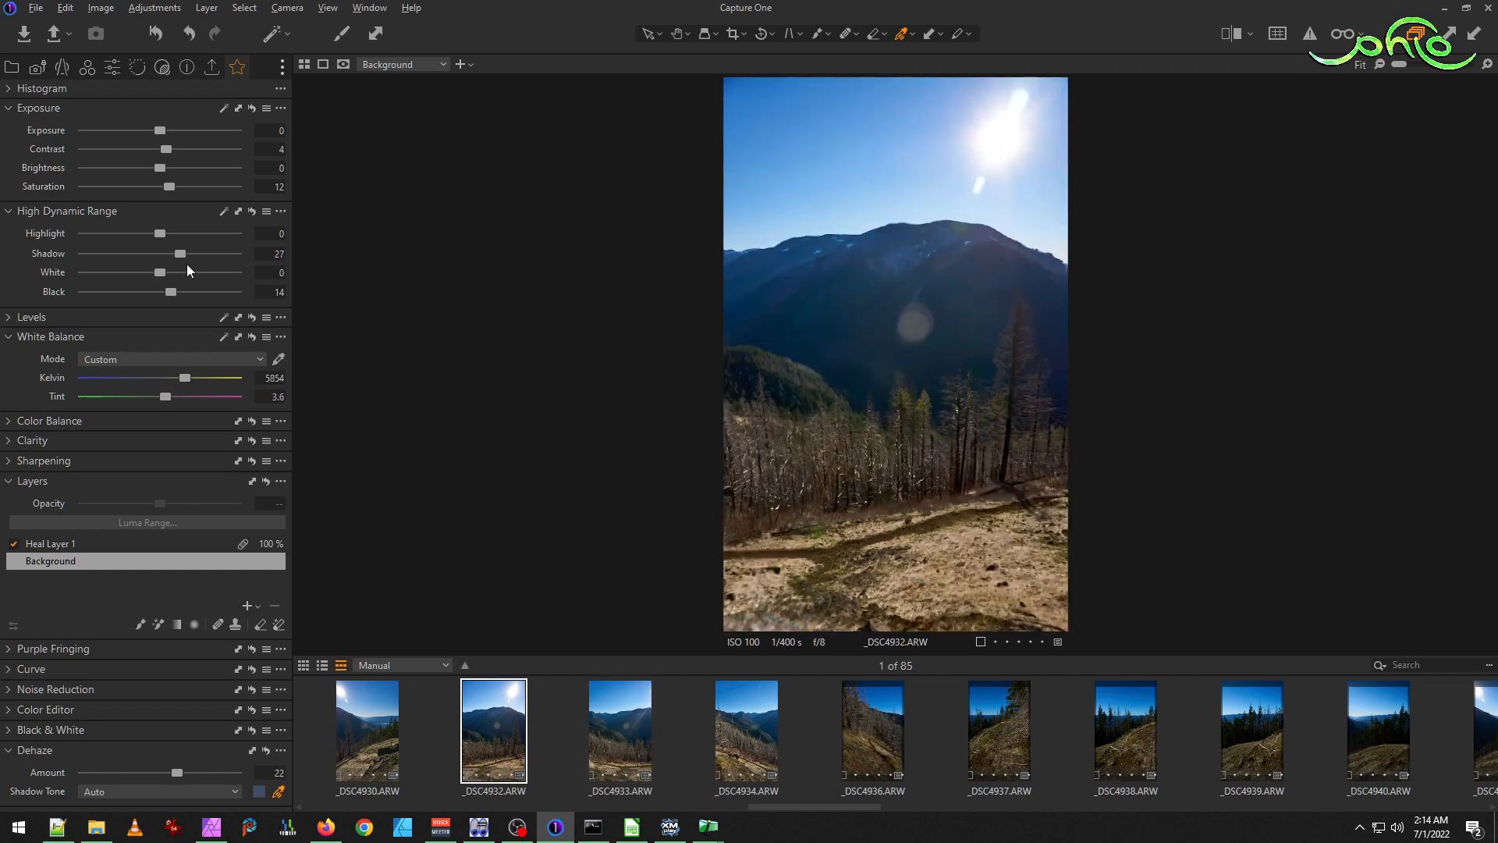
drag(185, 256, 185, 255)
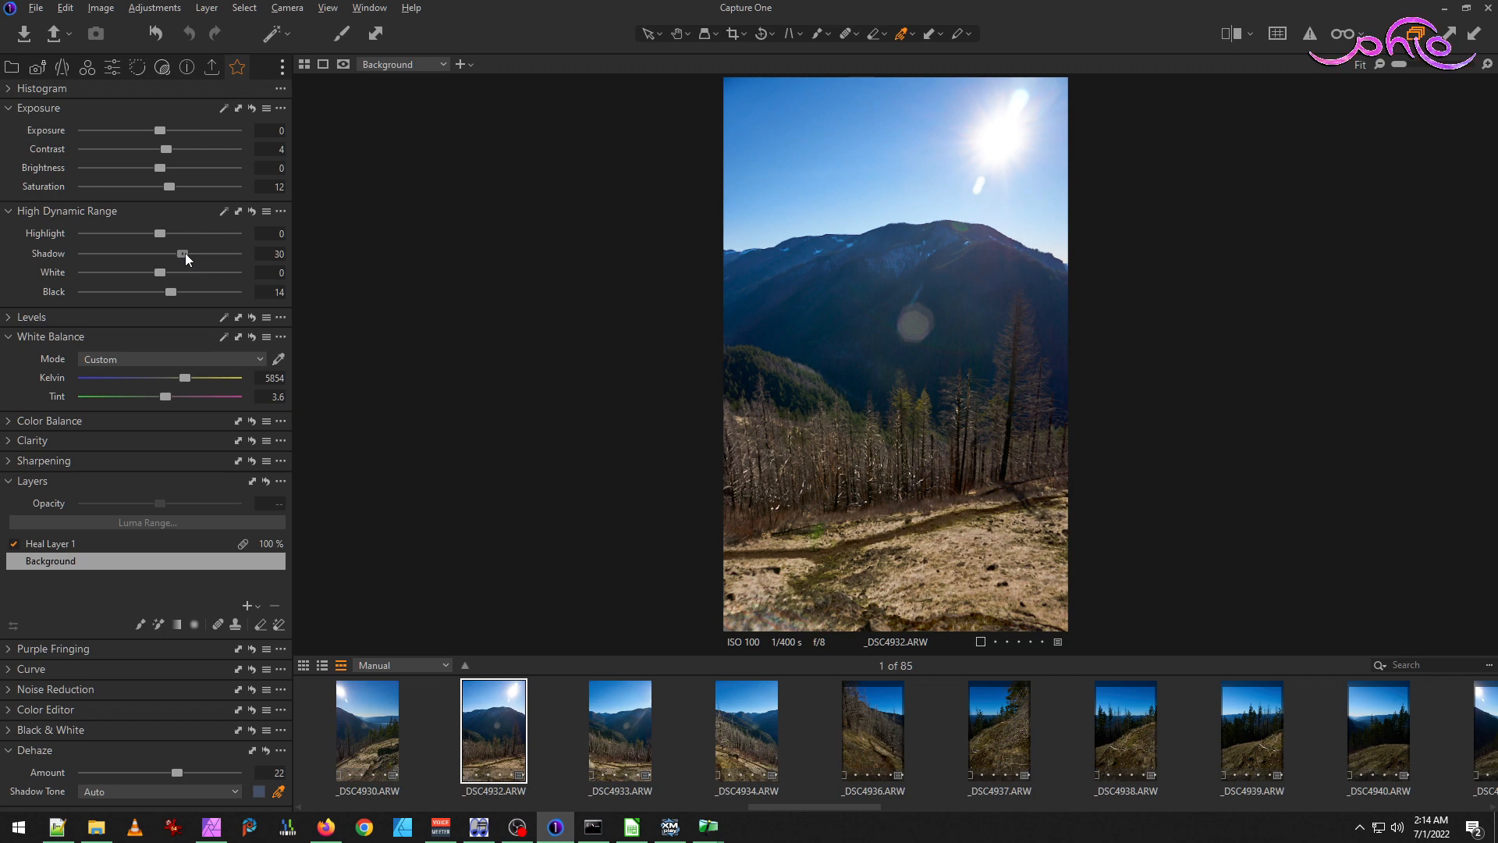
Set _DSC4930.ARW to a white balance of Kelvin 5854, a Dehaze amount of 12 and a Shadow of 40.
scroll(496, 743, up, 2)
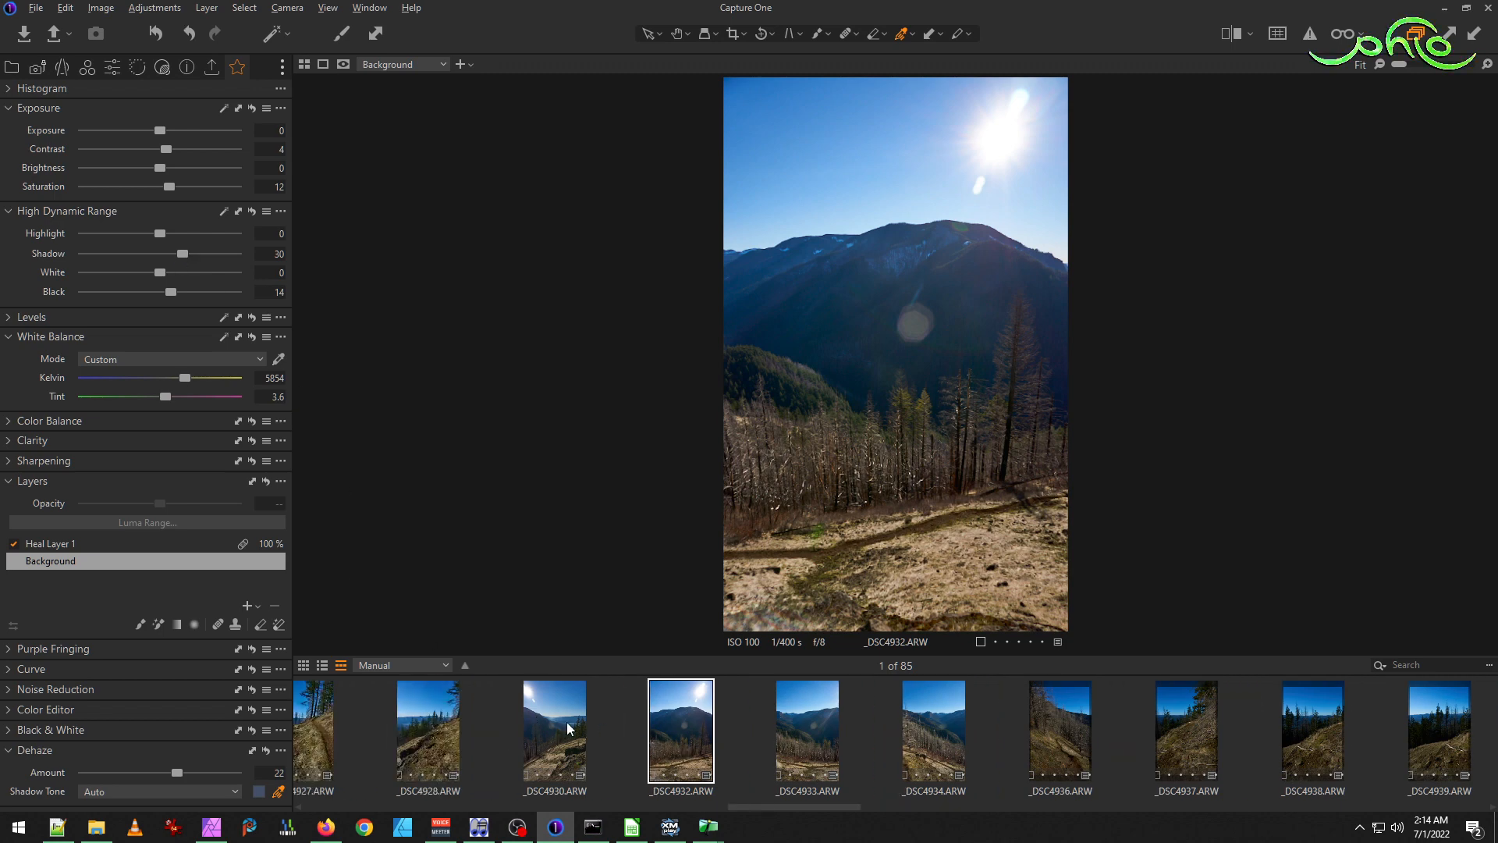
click(569, 729)
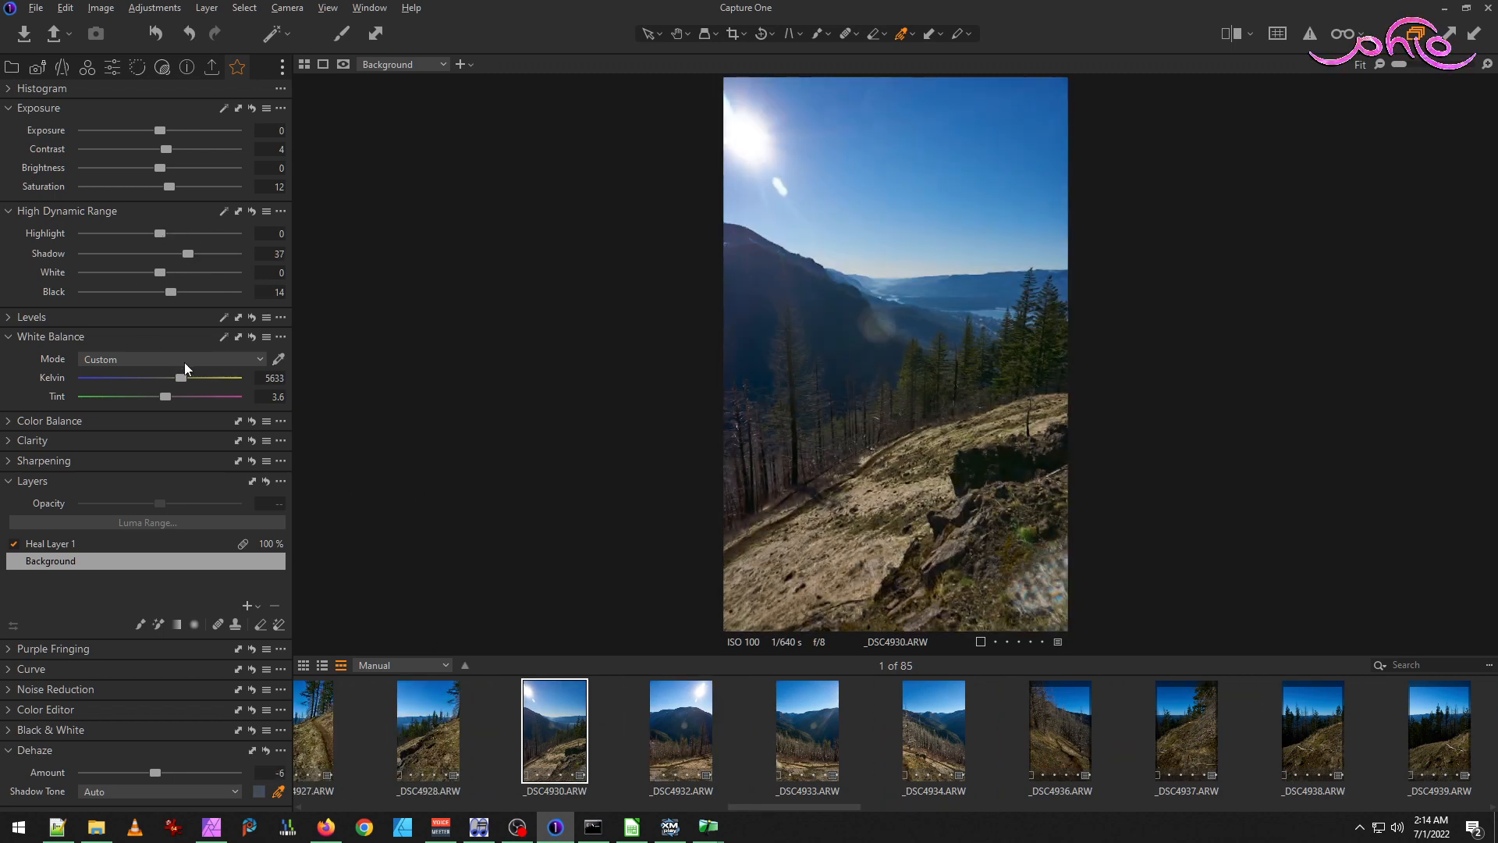
drag(184, 377, 190, 379)
drag(156, 772, 171, 768)
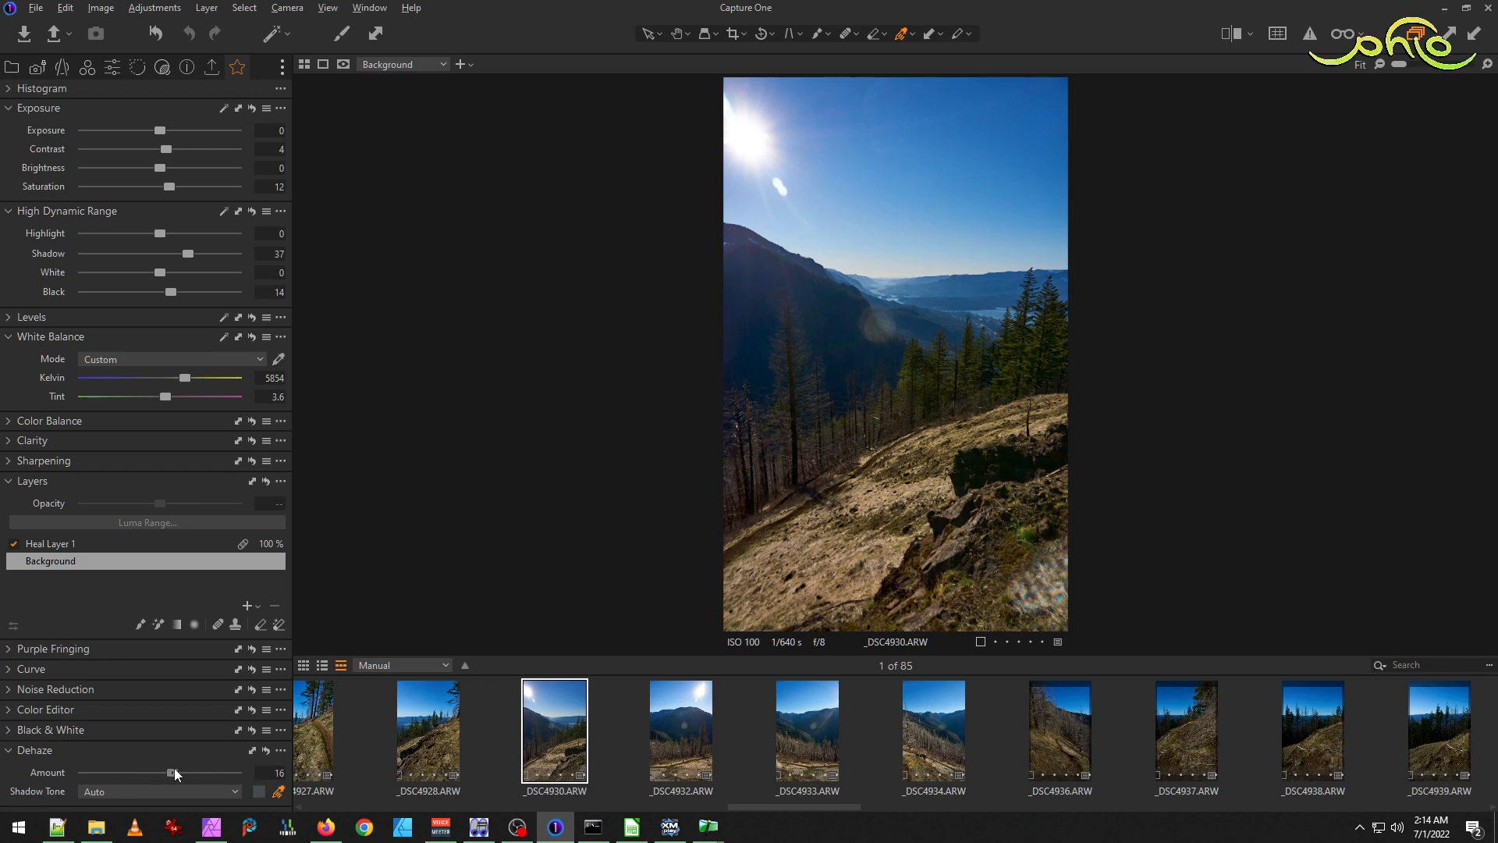
mouse_move(169, 769)
mouse_down()
mouse_move(132, 771)
mouse_move(165, 777)
mouse_up()
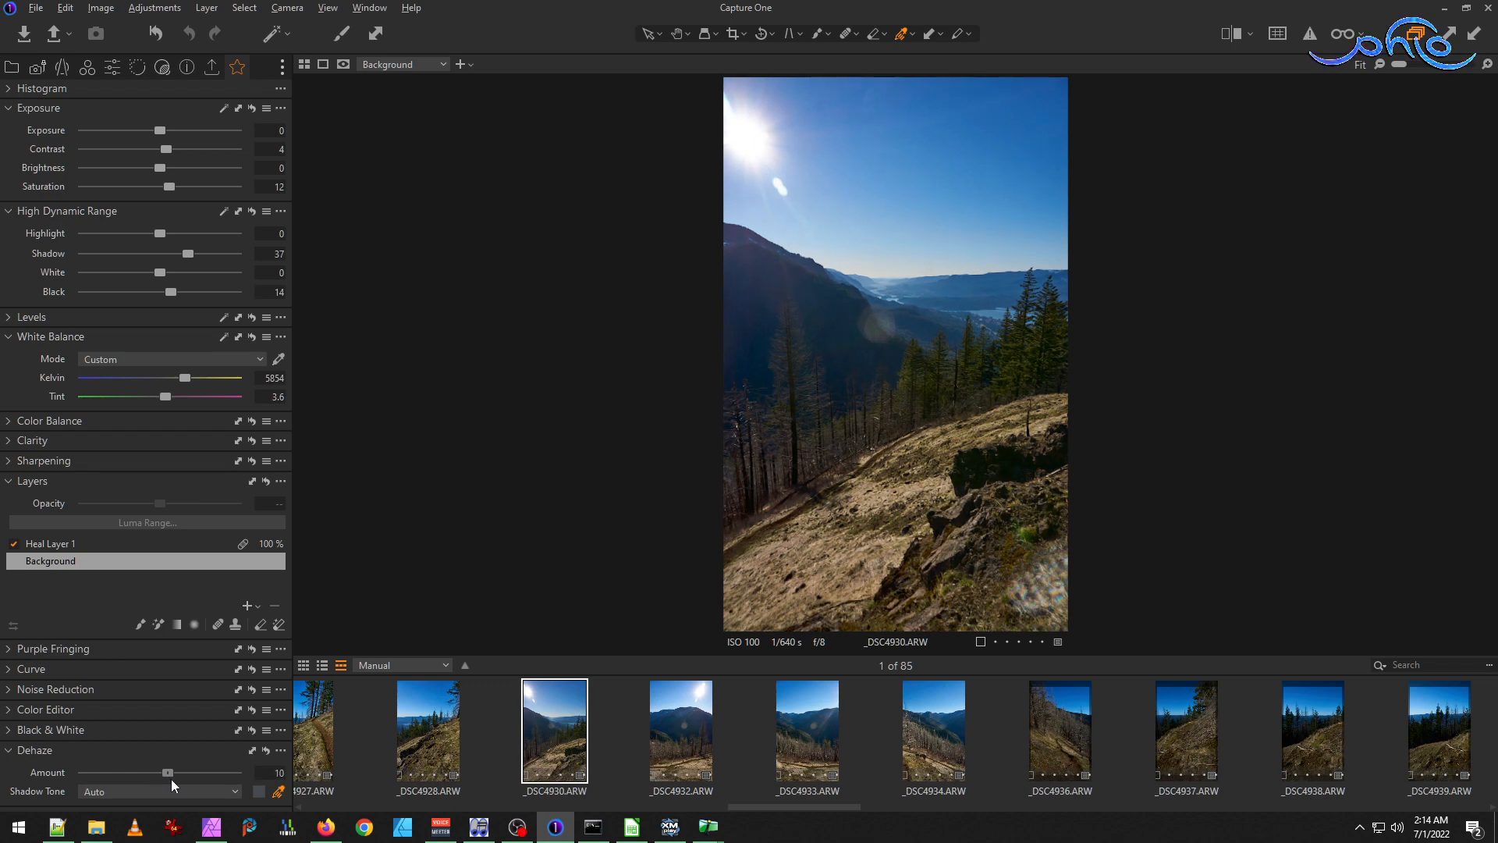
drag(169, 779, 171, 779)
drag(189, 254, 195, 255)
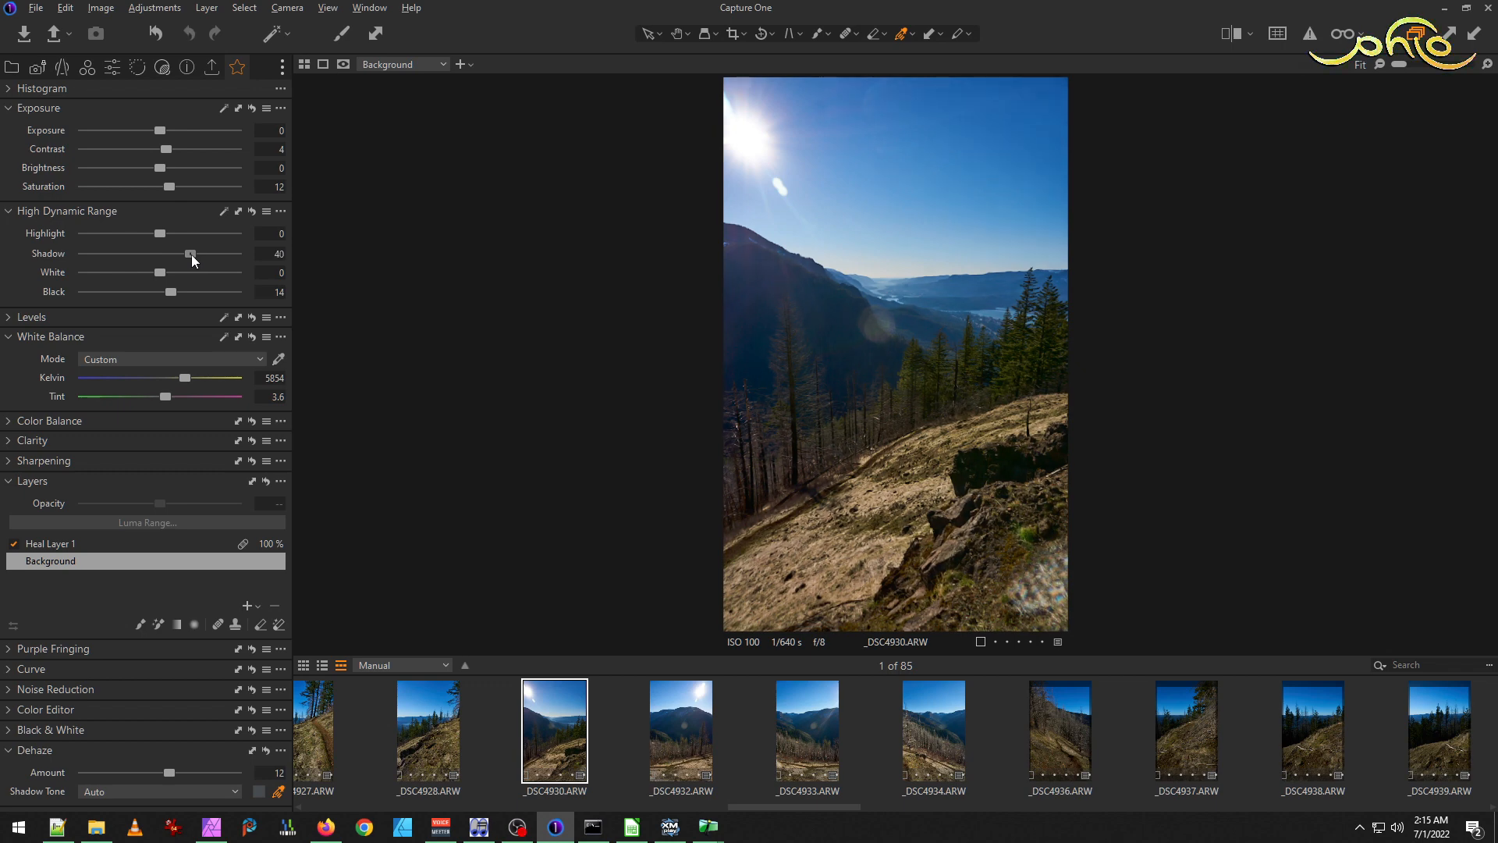
Set the white balance Kelvin of _DSC4928.ARW to 5722.
click(424, 712)
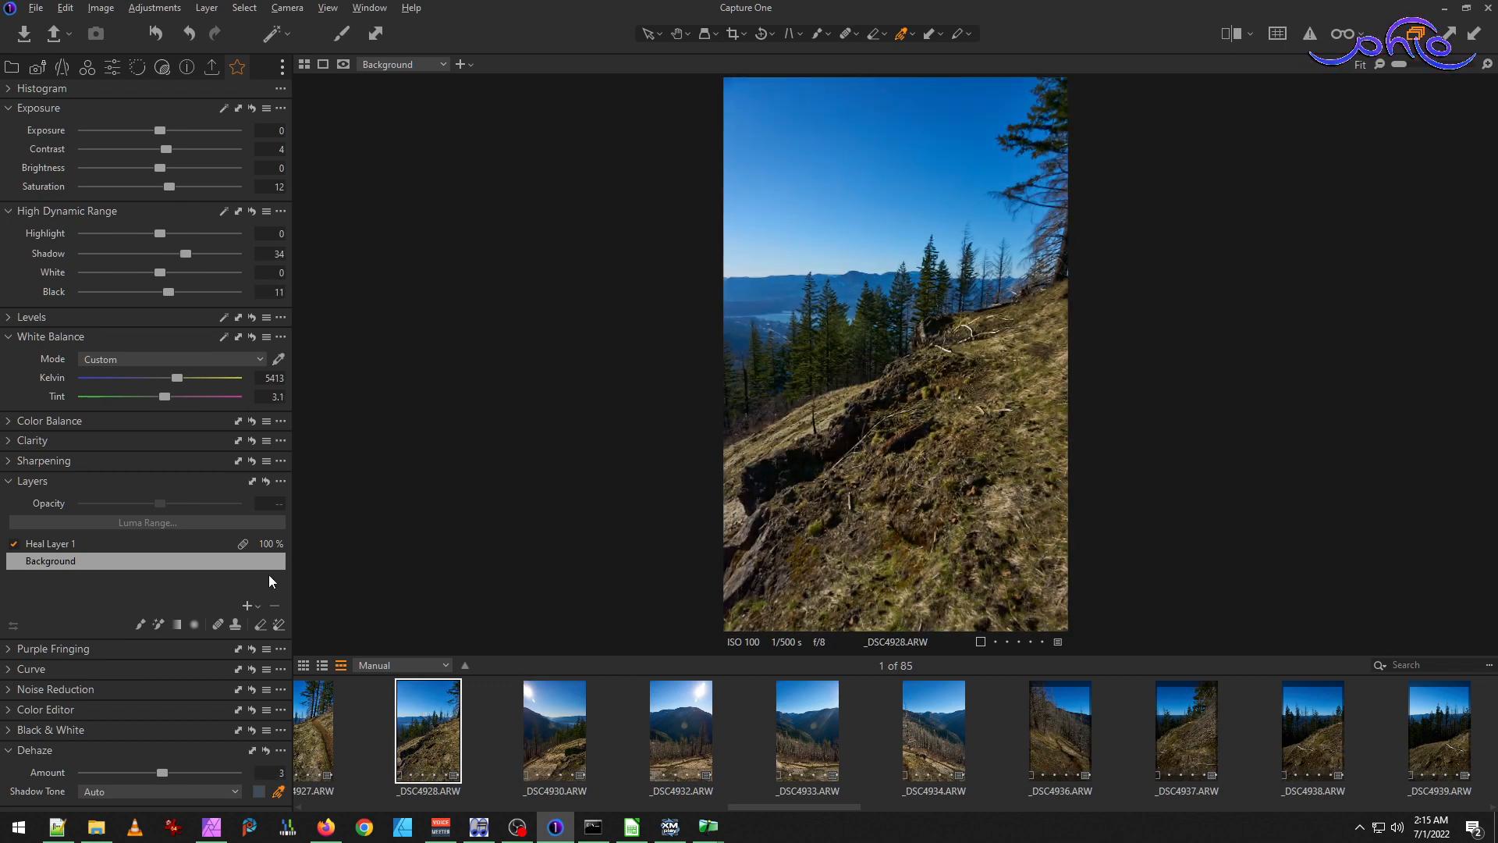
drag(181, 375, 186, 376)
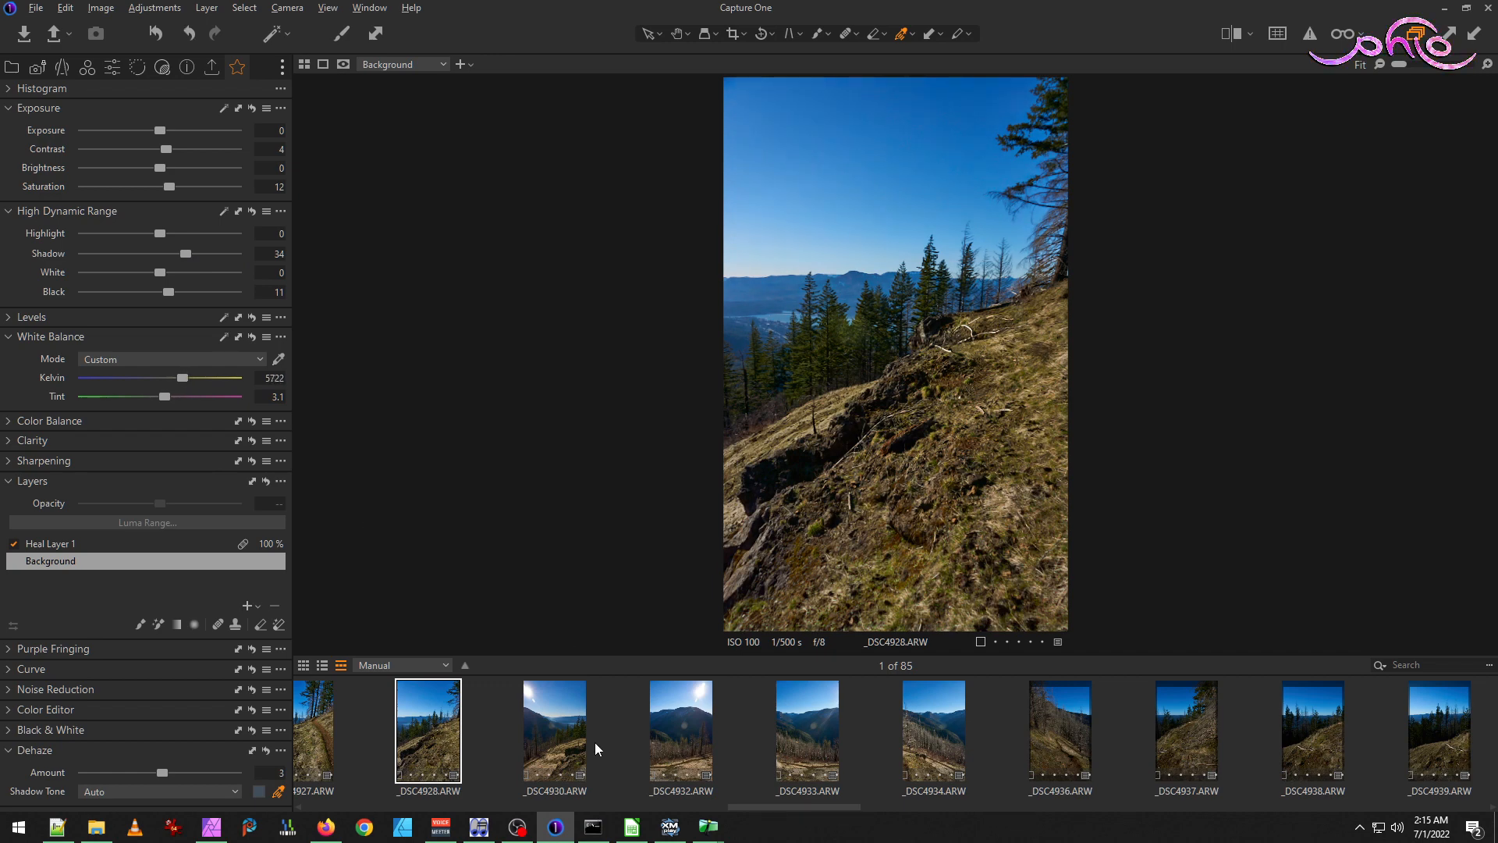
Set the Dehaze amount of _DSC4934.ARW to 2.
click(321, 738)
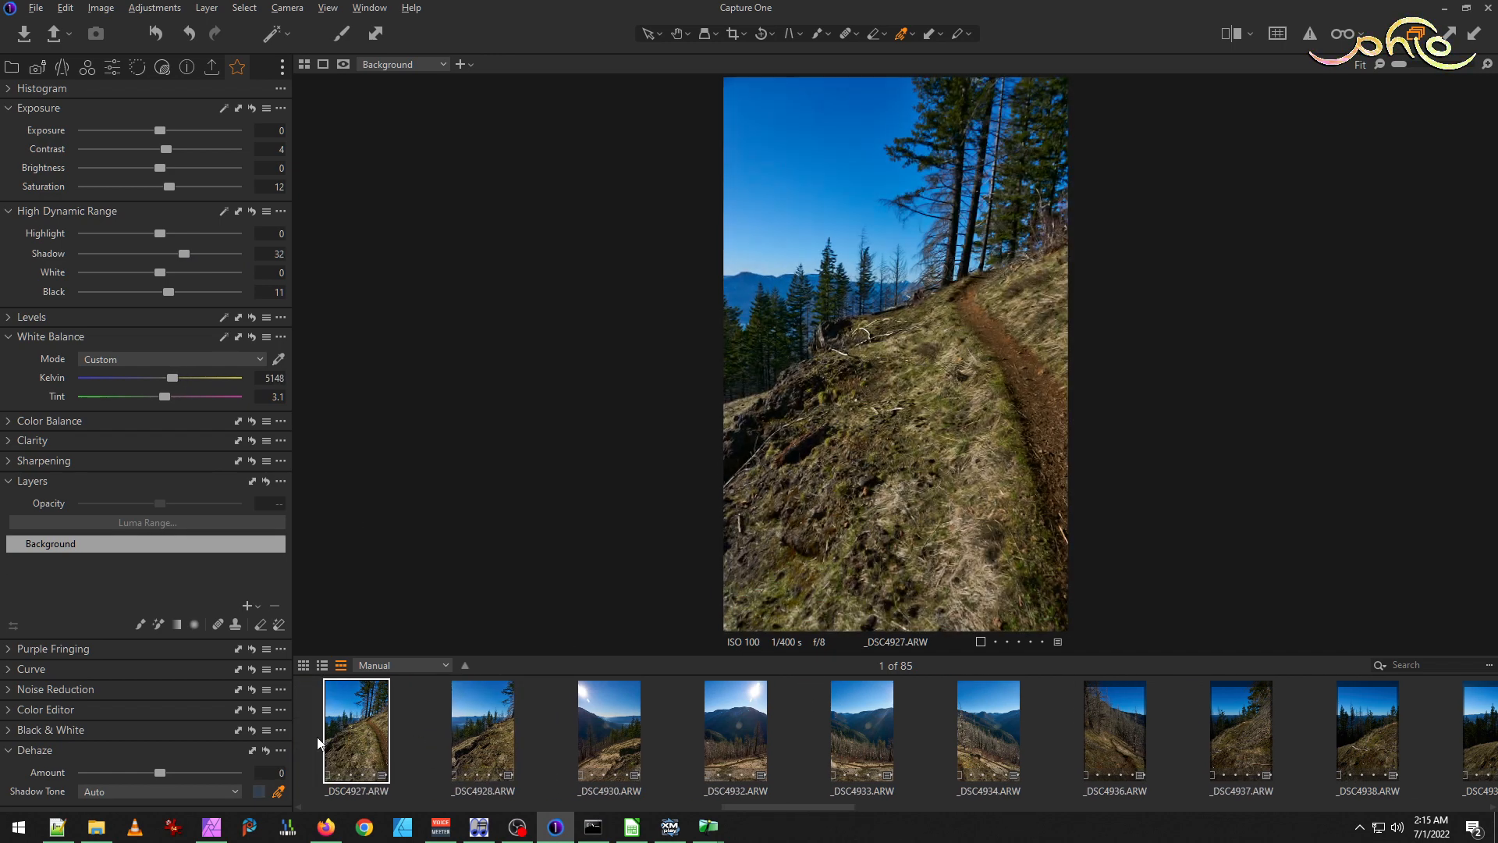
click(490, 732)
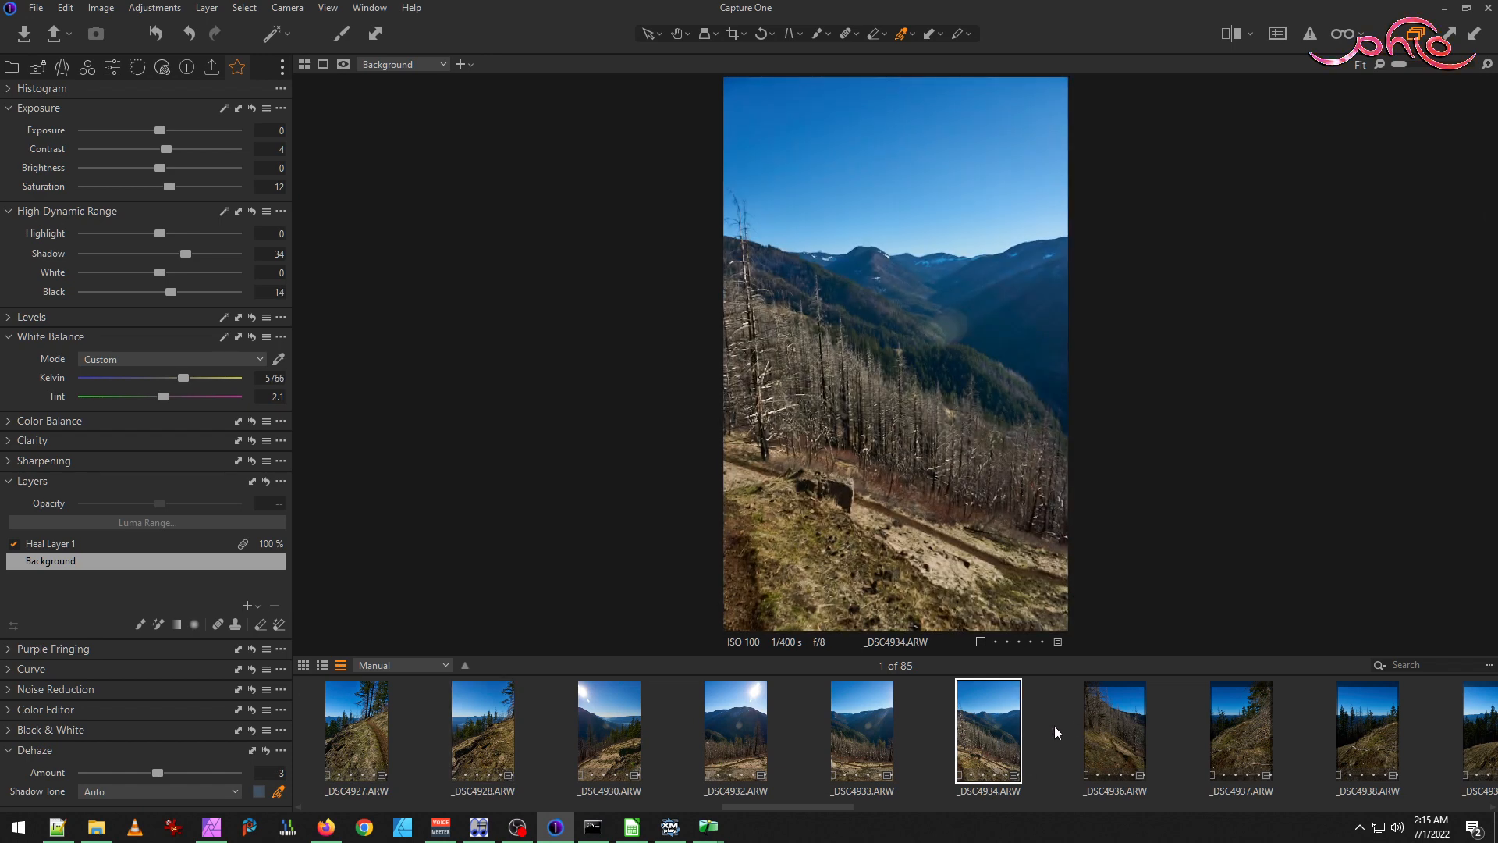
scroll(1046, 726, down, 1)
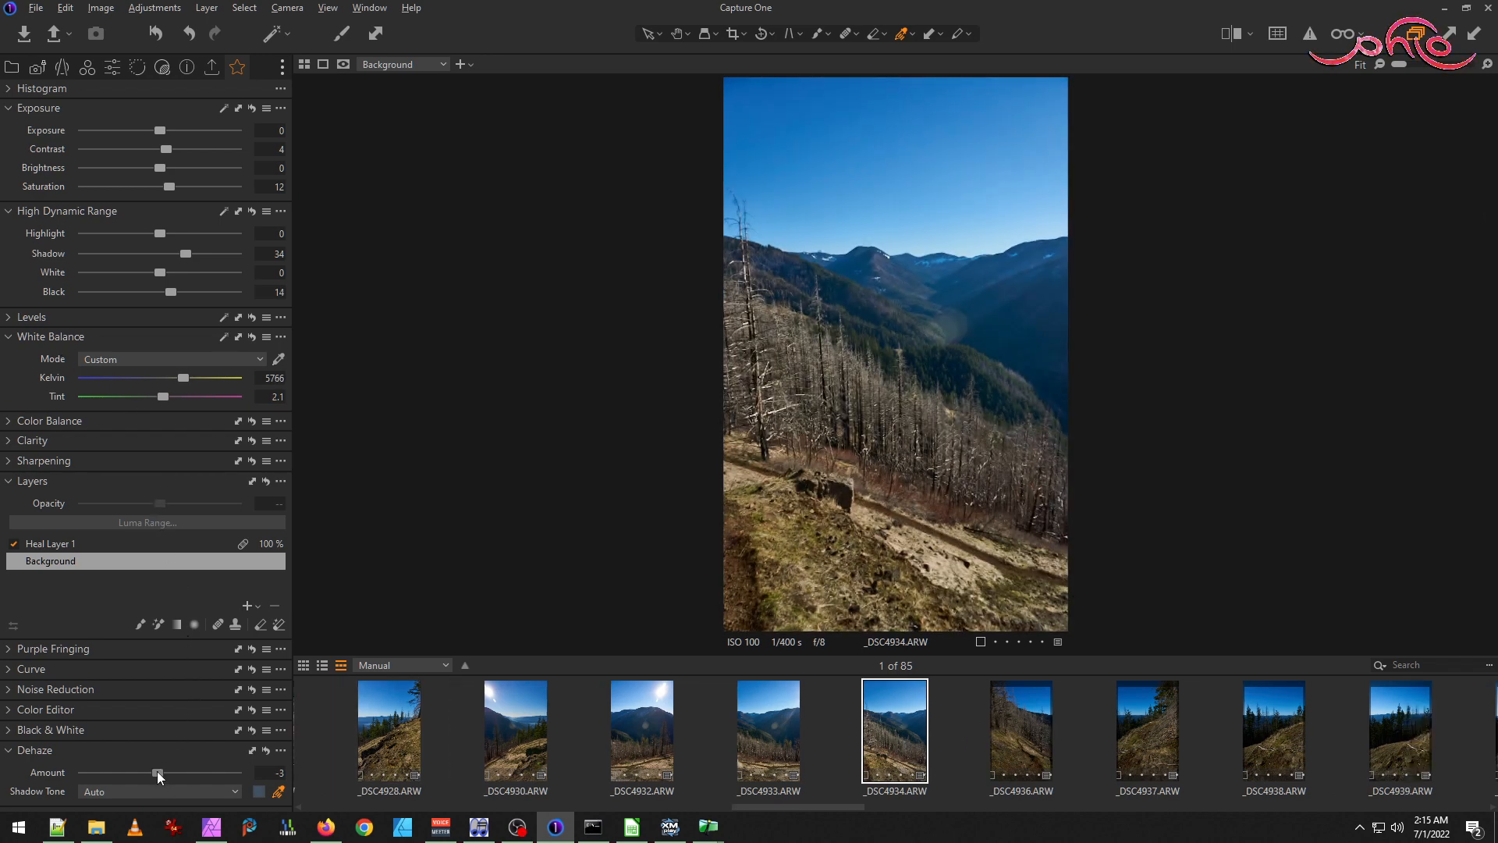
drag(157, 771, 167, 771)
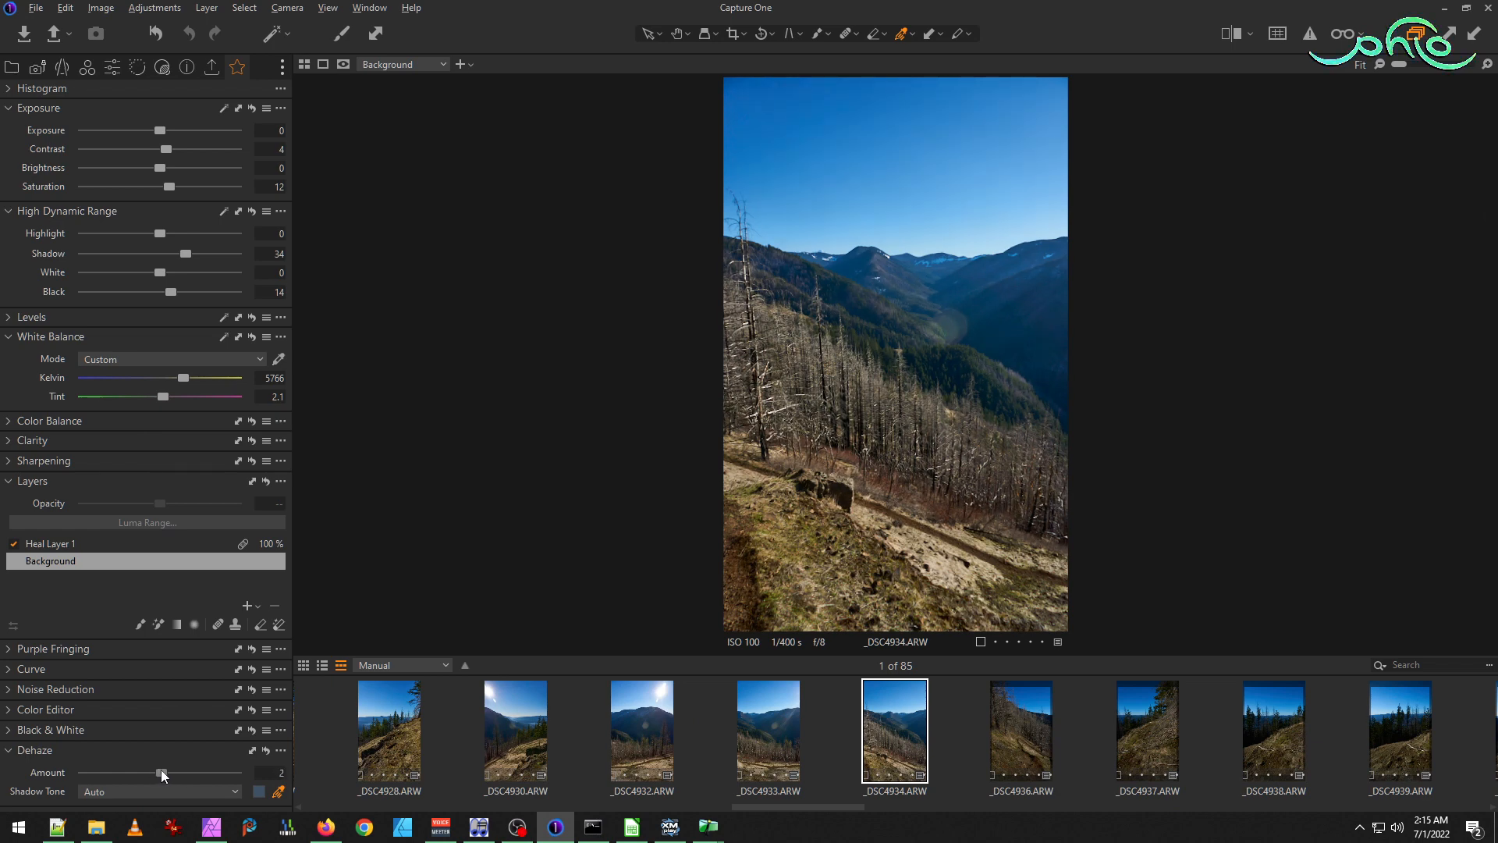
Set the white balance Kelvin of _DSC4933.ARW to 5633 and compare it with _DSC4934.ARW.
click(754, 747)
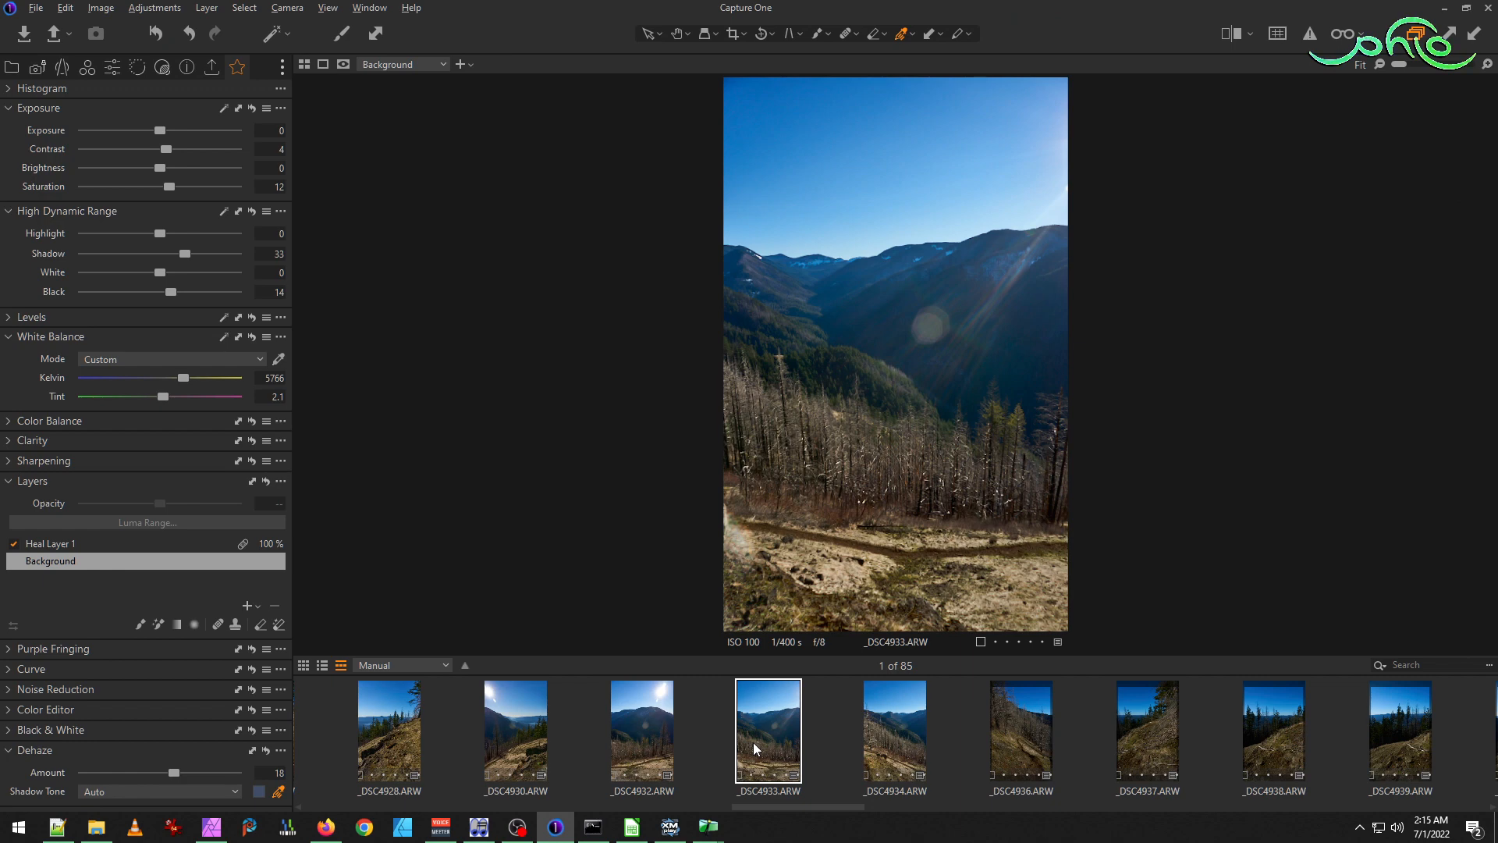
drag(185, 376, 190, 376)
click(885, 724)
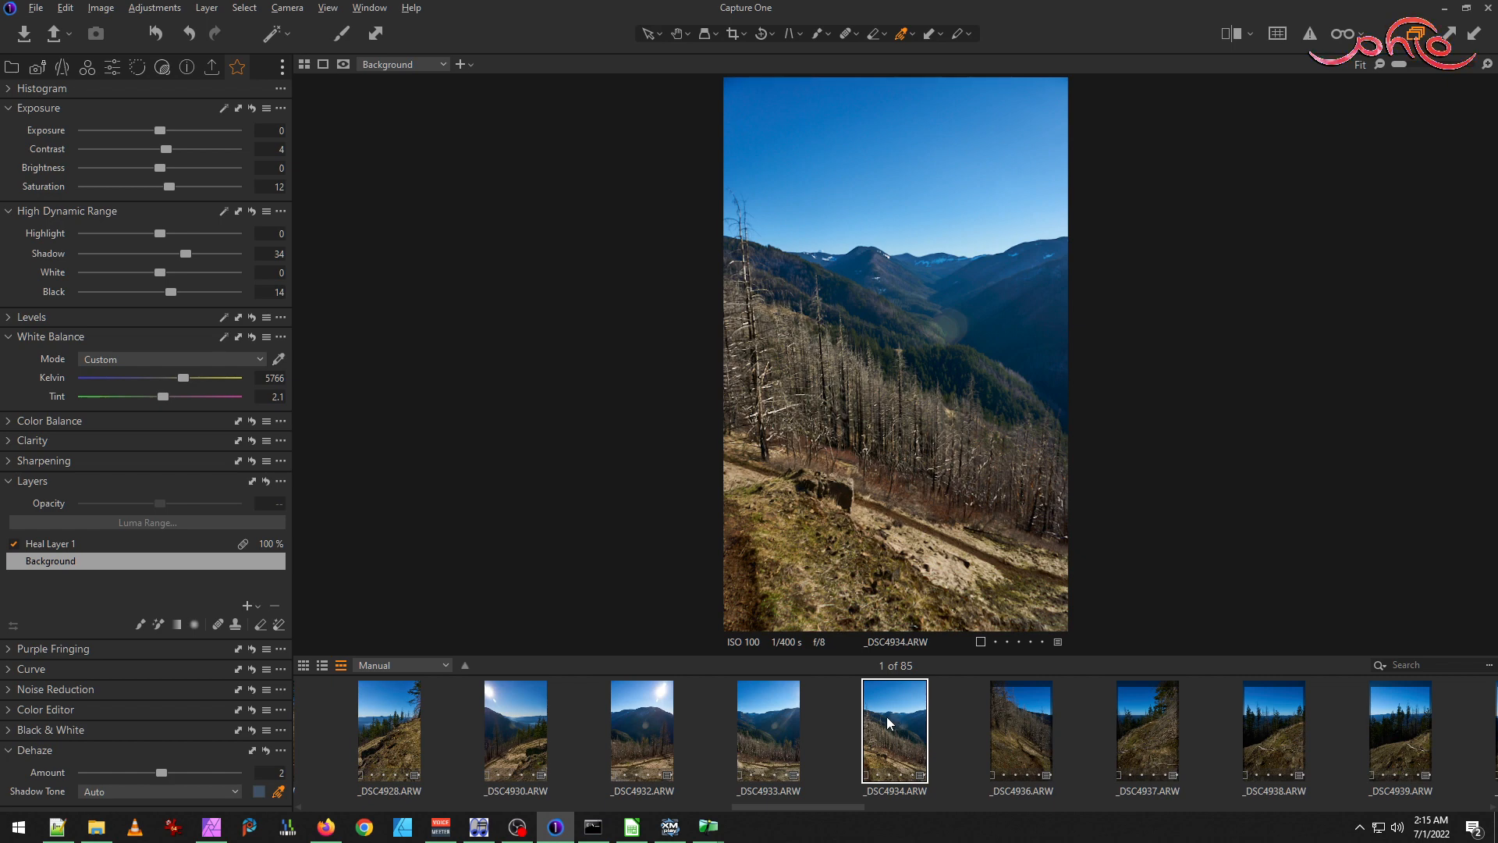
Compare the look of the unedited _DSC4936.ARW with the adjusted _DSC4934.ARW.
click(1031, 735)
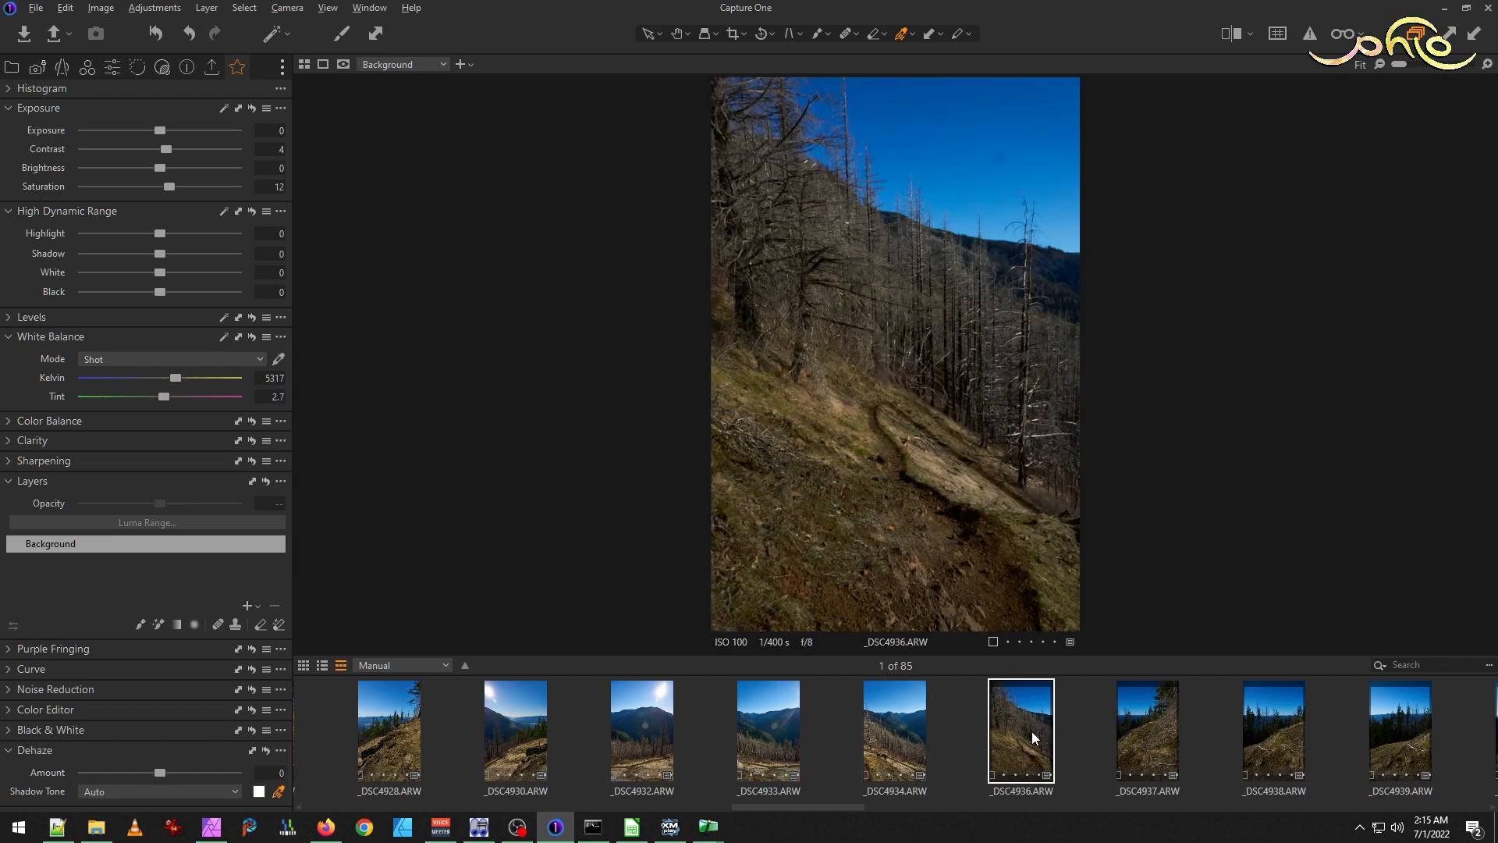
click(902, 741)
click(1051, 738)
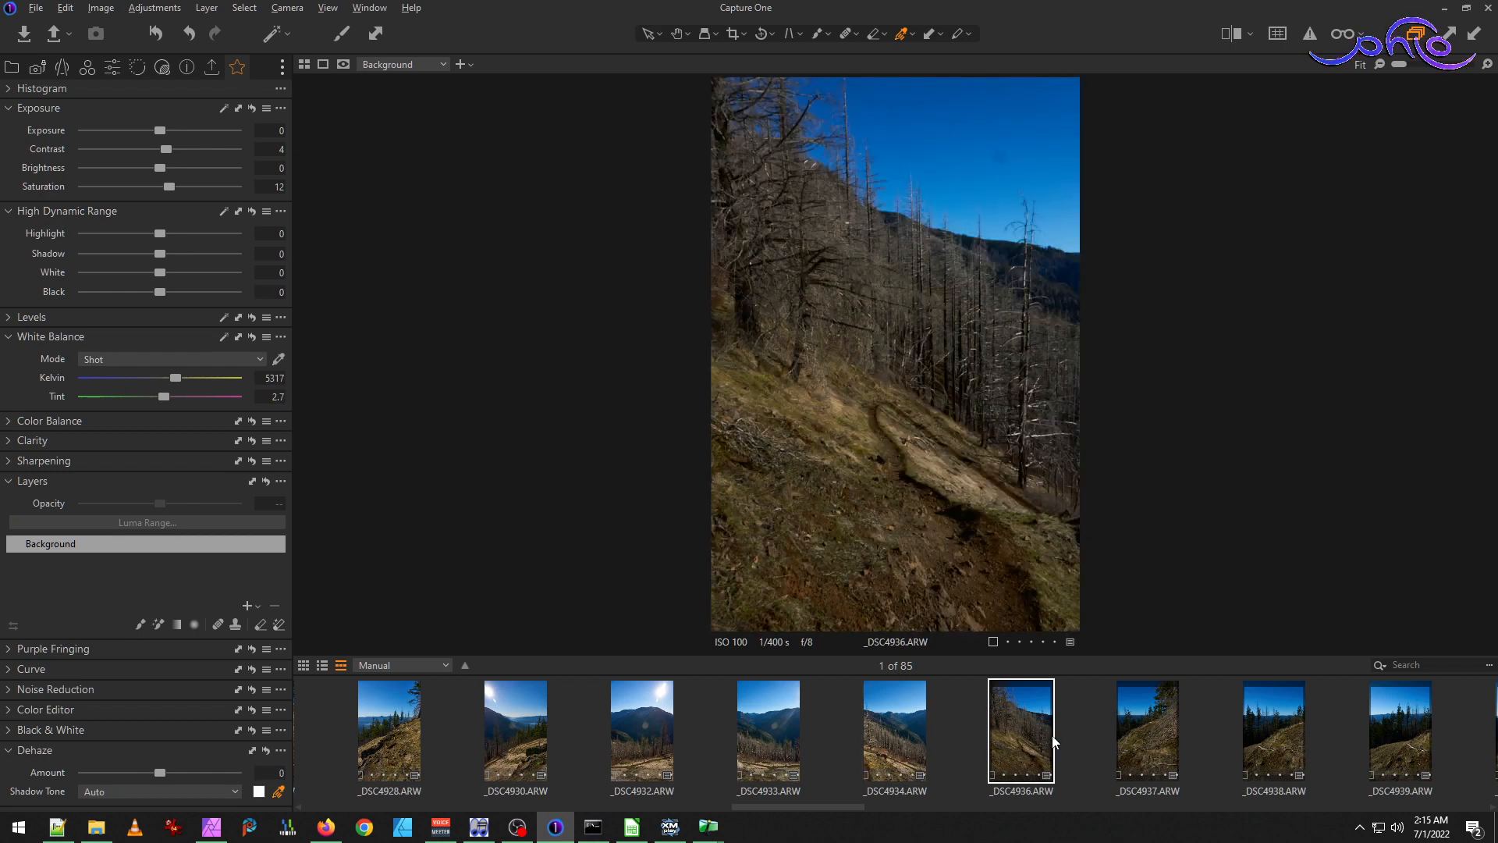
click(898, 749)
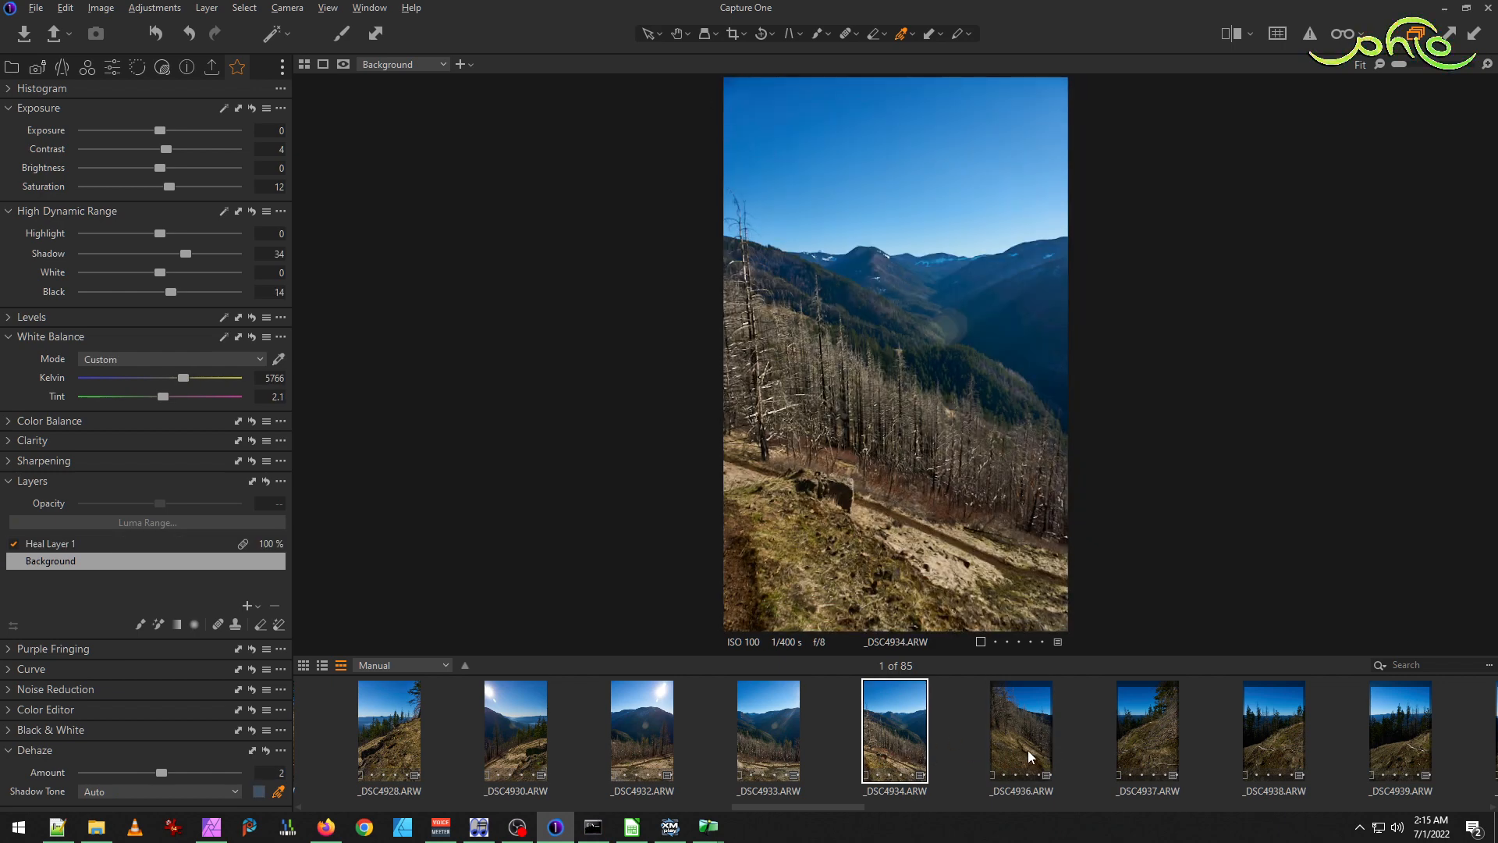
click(1028, 750)
click(896, 737)
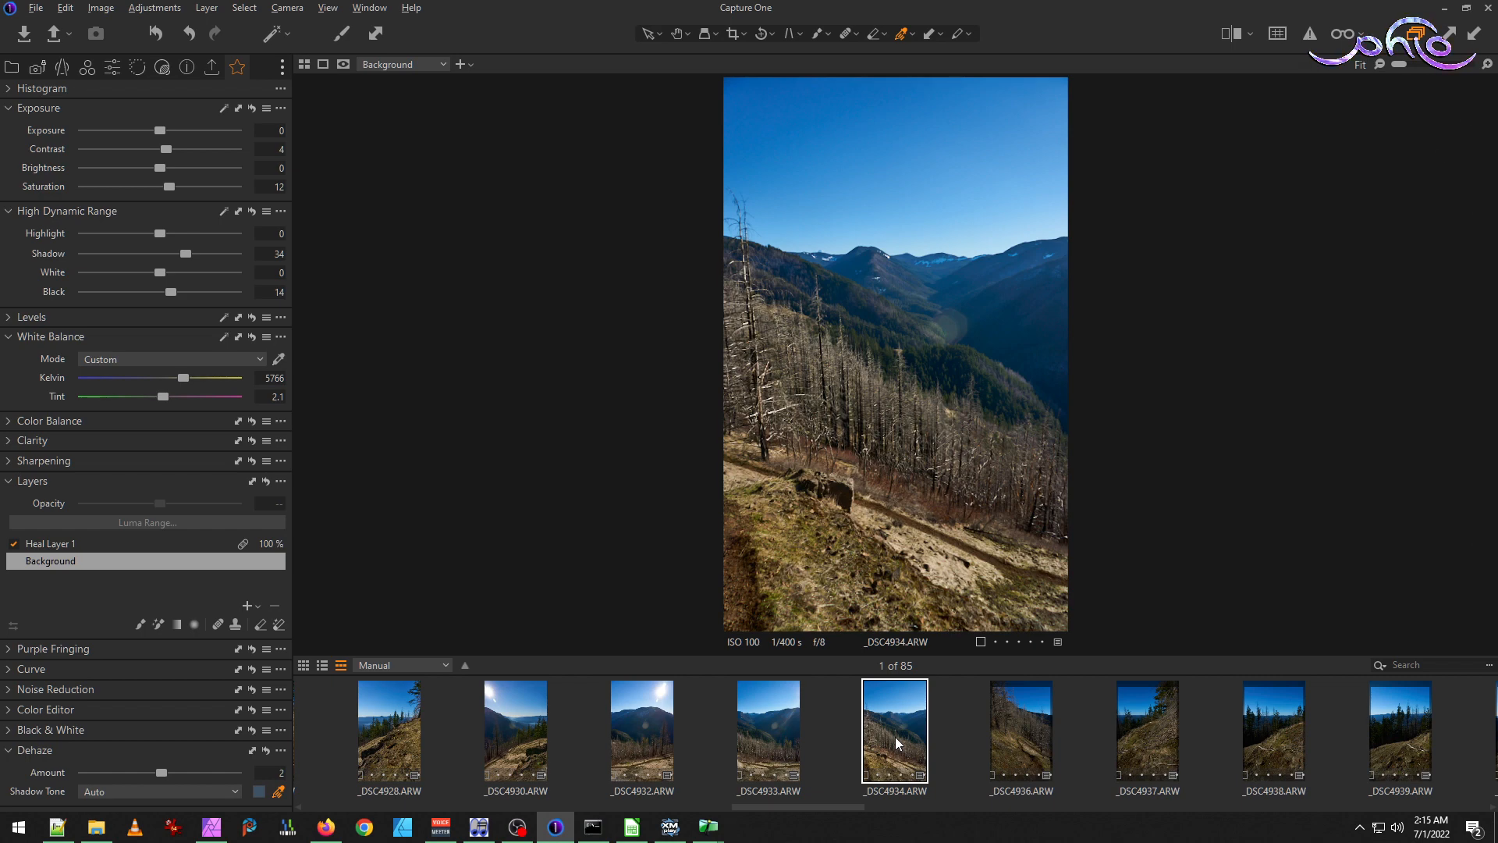
click(997, 738)
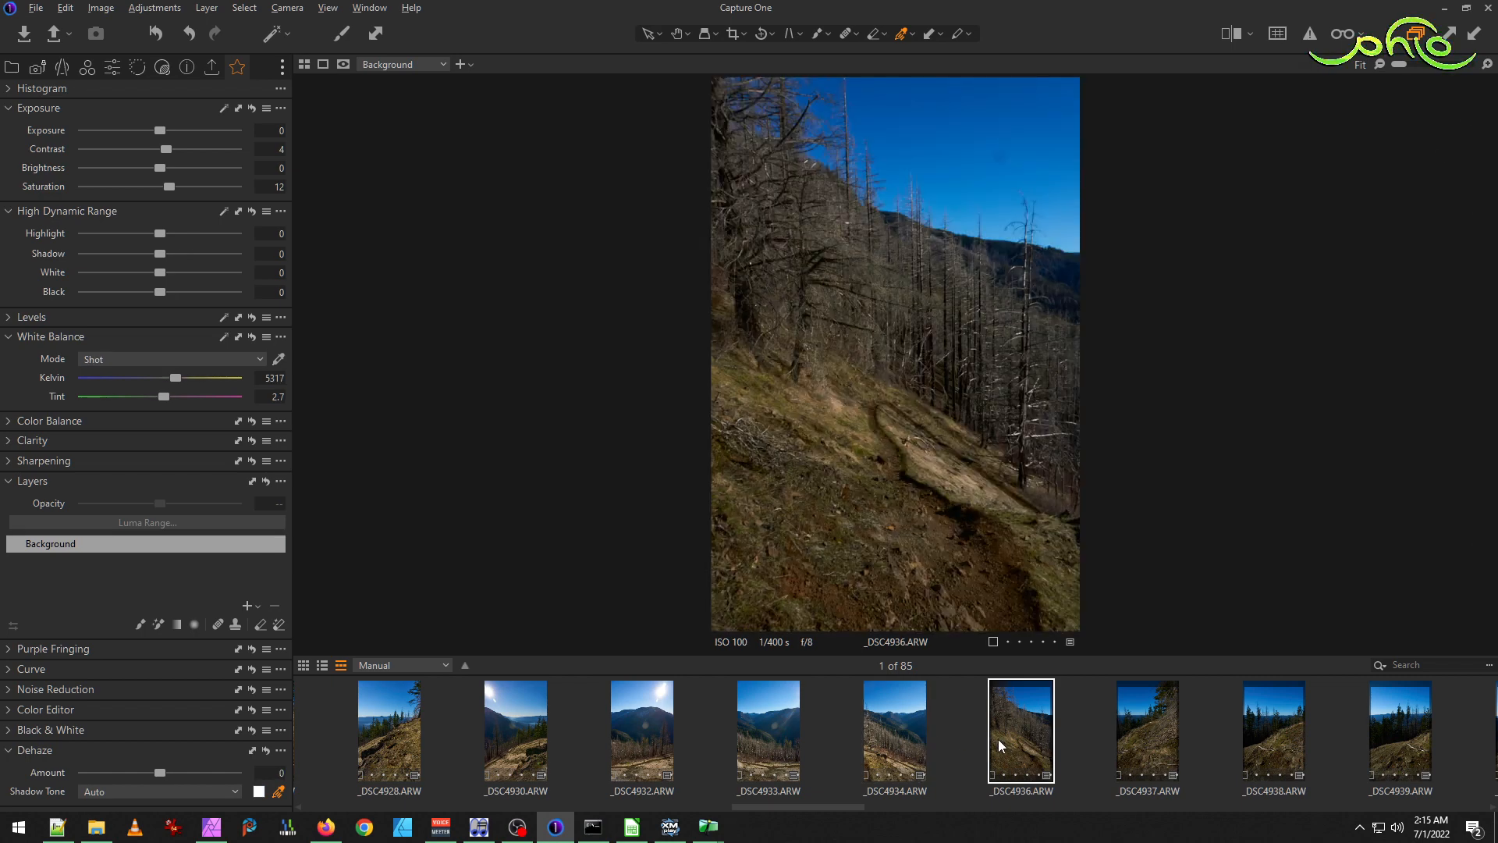
Copy the adjustments of _DSC4934.ARW and apply them to _DSC4936.ARW.
click(914, 742)
ctrl+click(1030, 747)
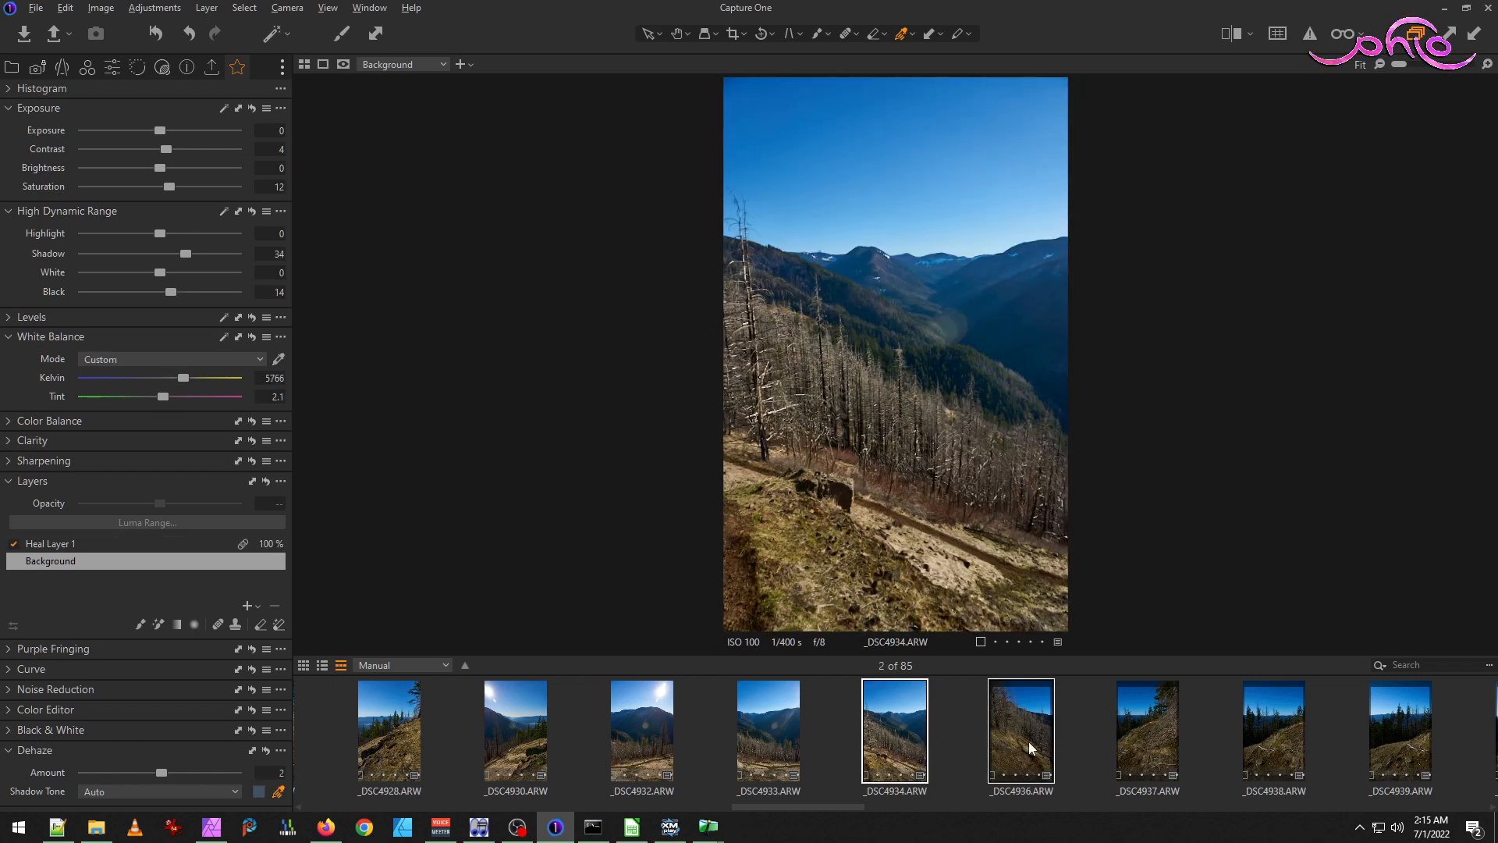
click(373, 34)
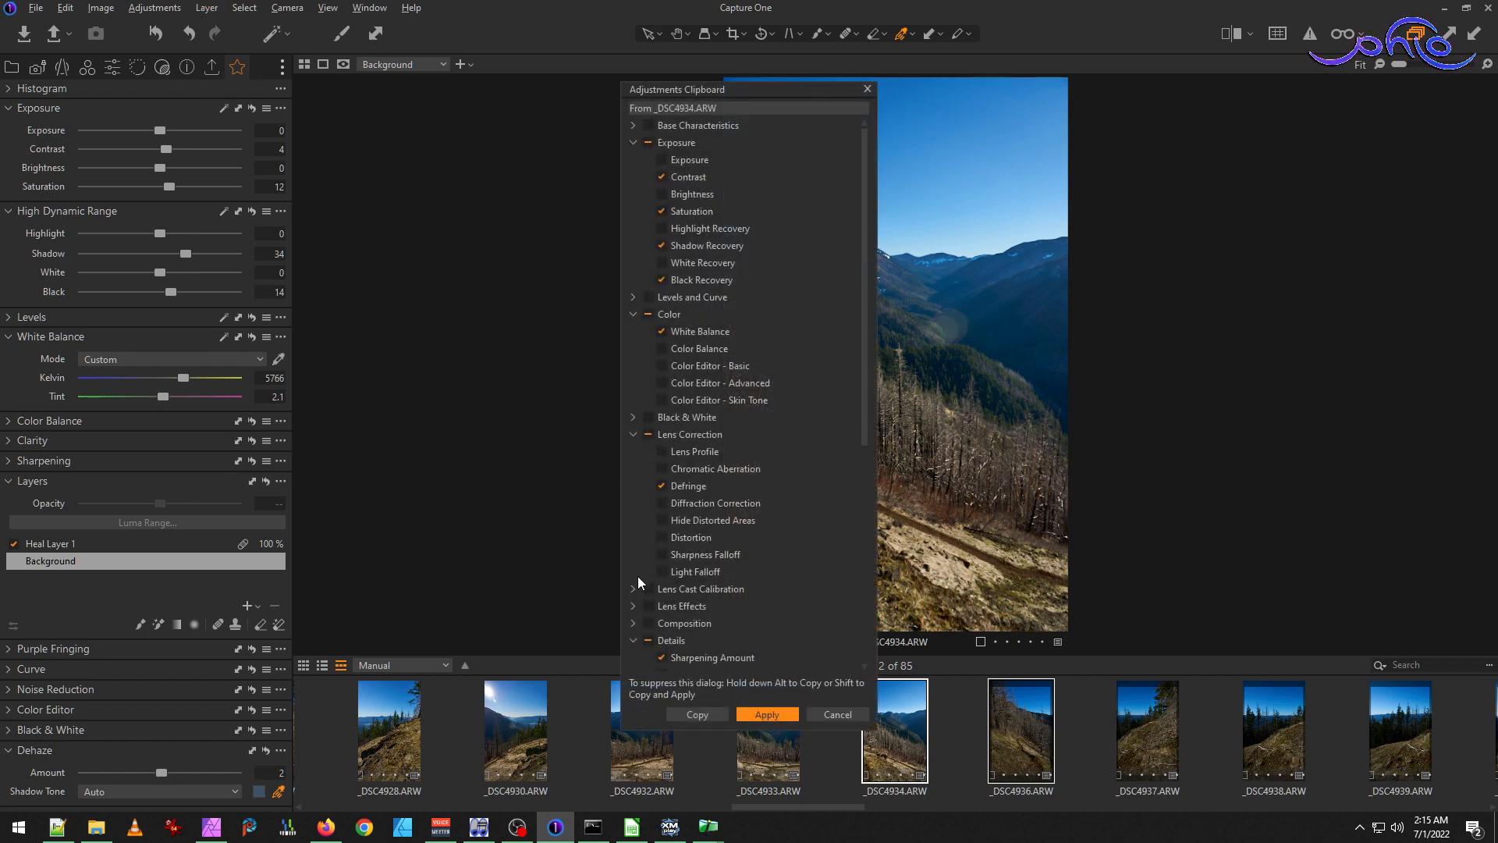
click(633, 624)
click(767, 714)
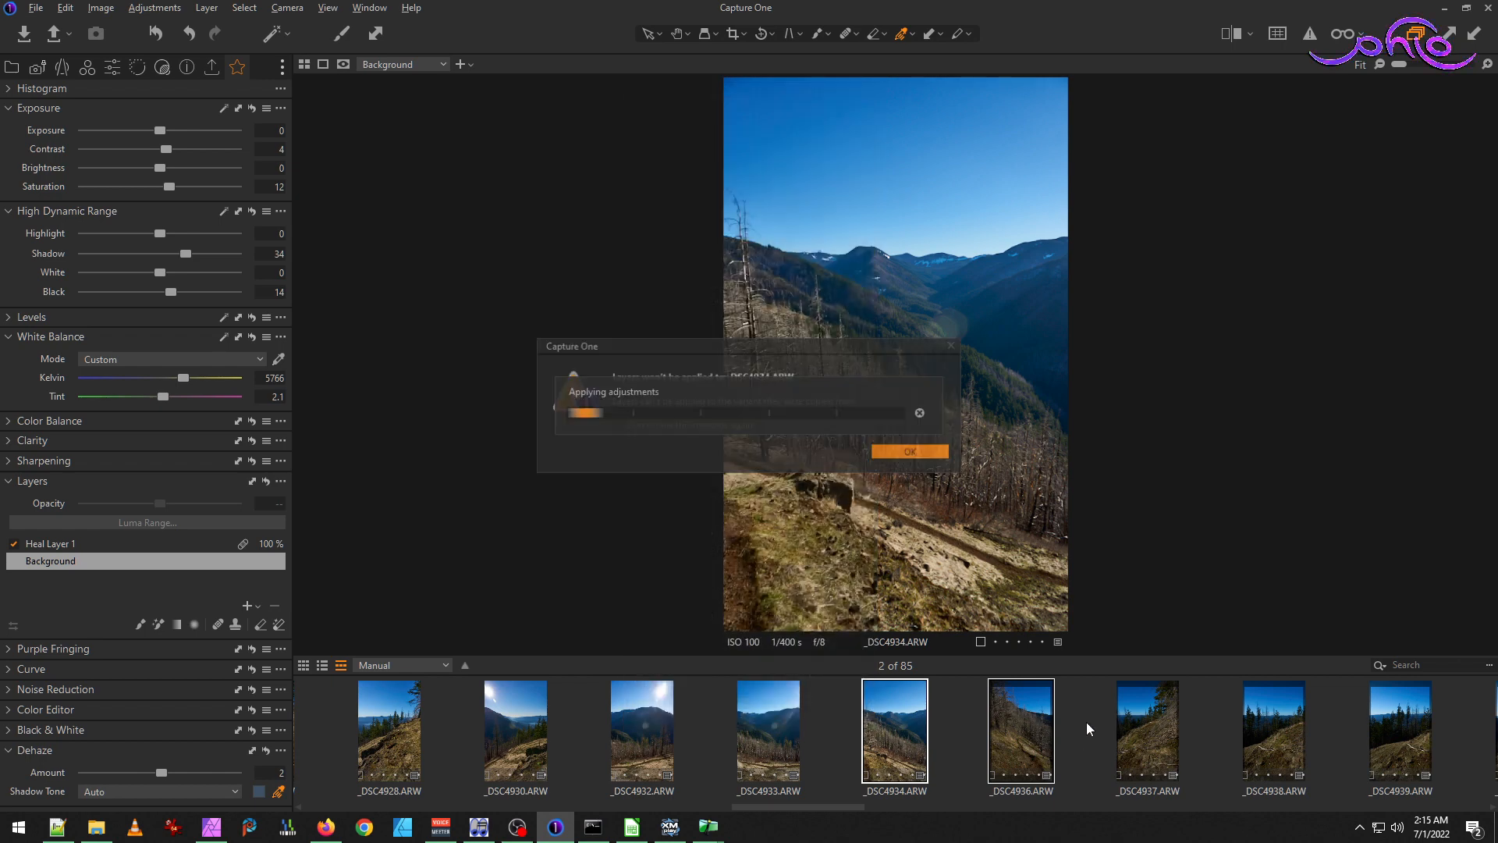
click(913, 452)
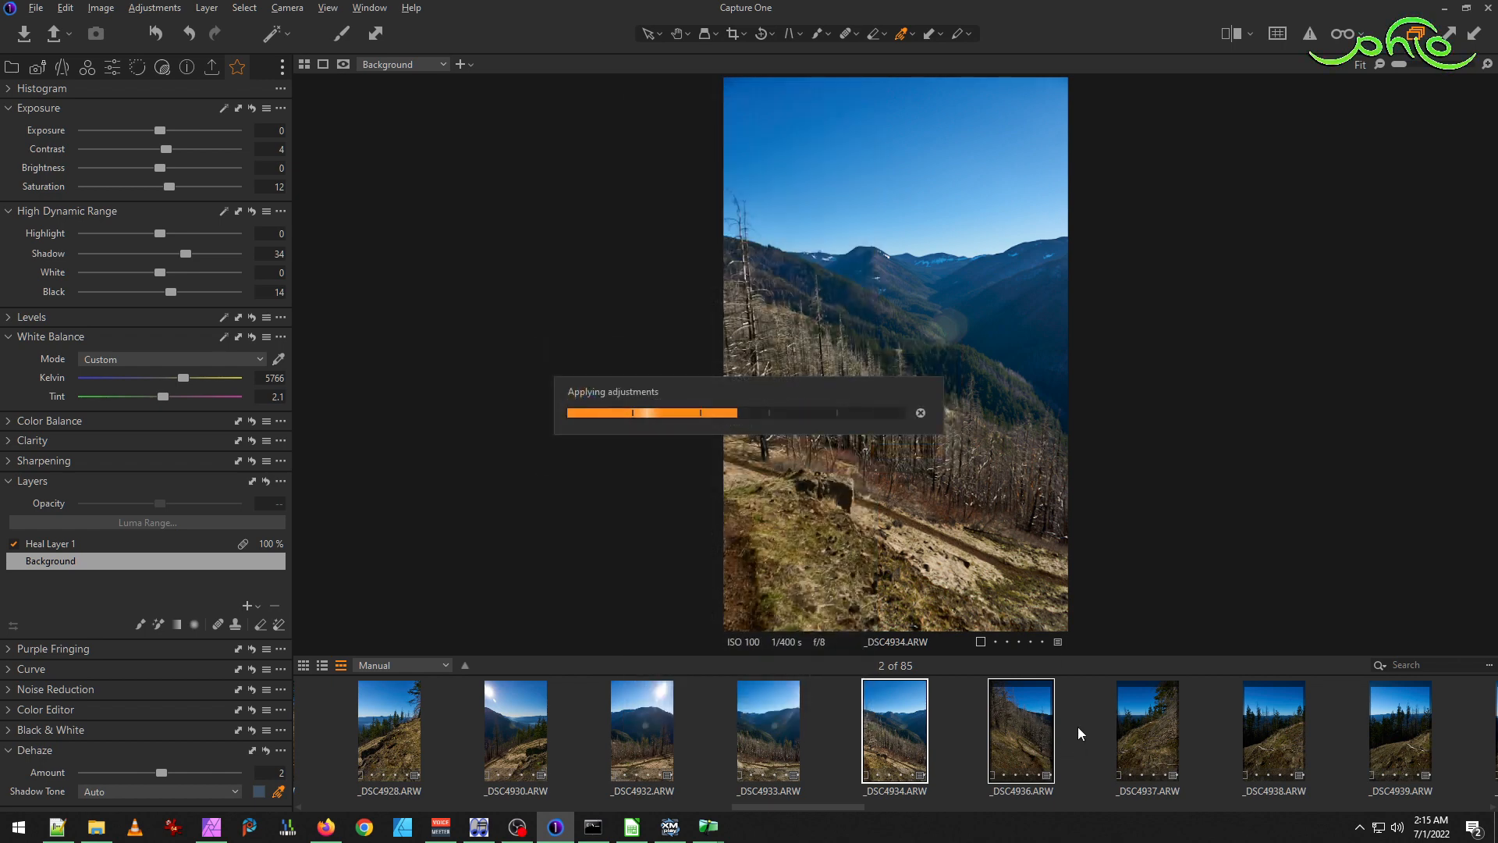
click(1080, 738)
Compare _DSC4934.ARW with _DSC4936.ARW, then delete the copied Heal Layer 1 from _DSC4936.ARW.
click(912, 720)
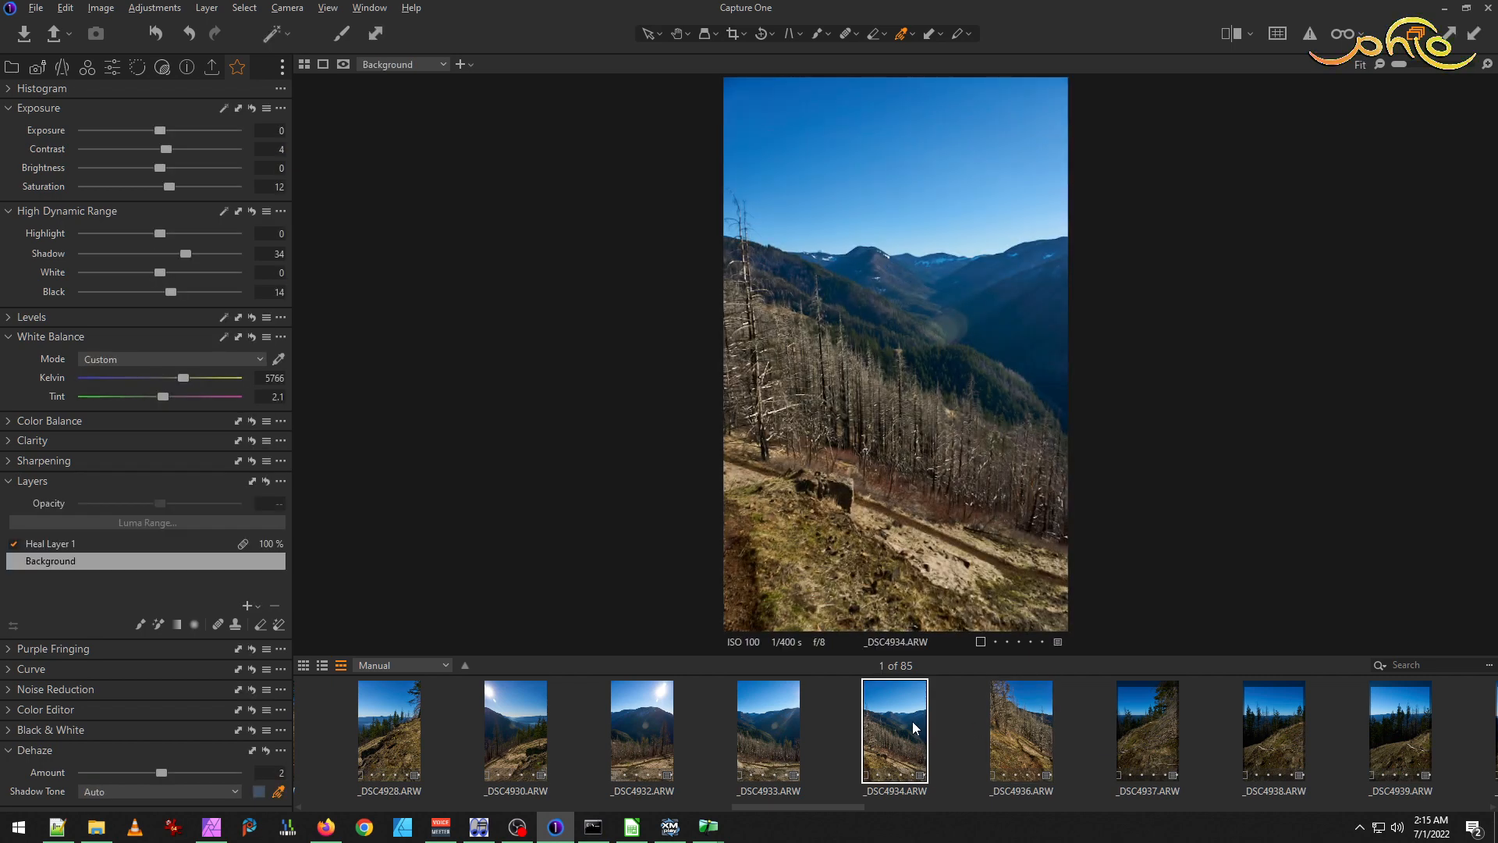
click(1026, 748)
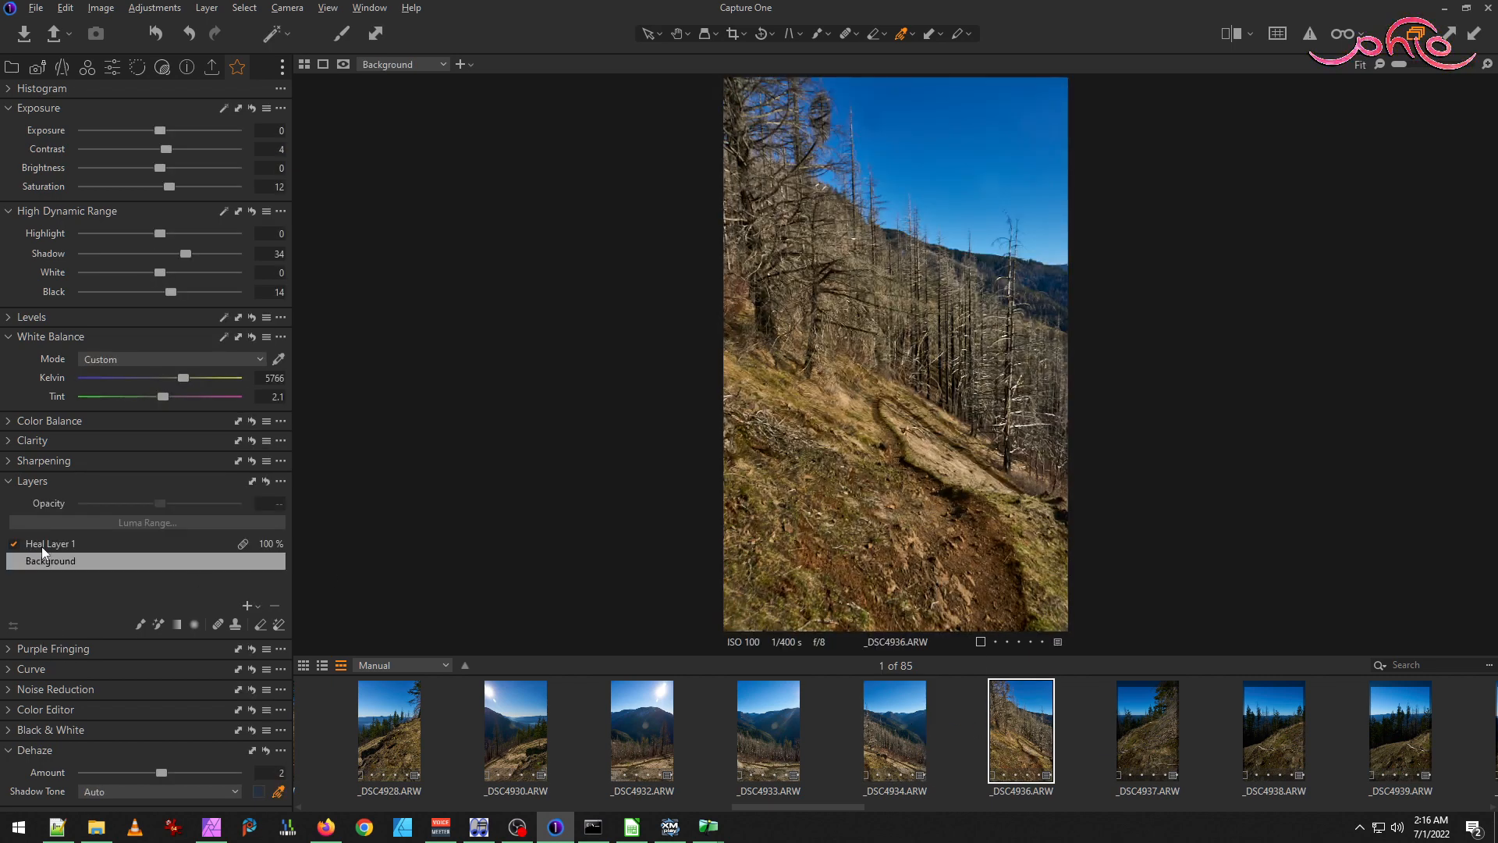
click(40, 544)
click(275, 606)
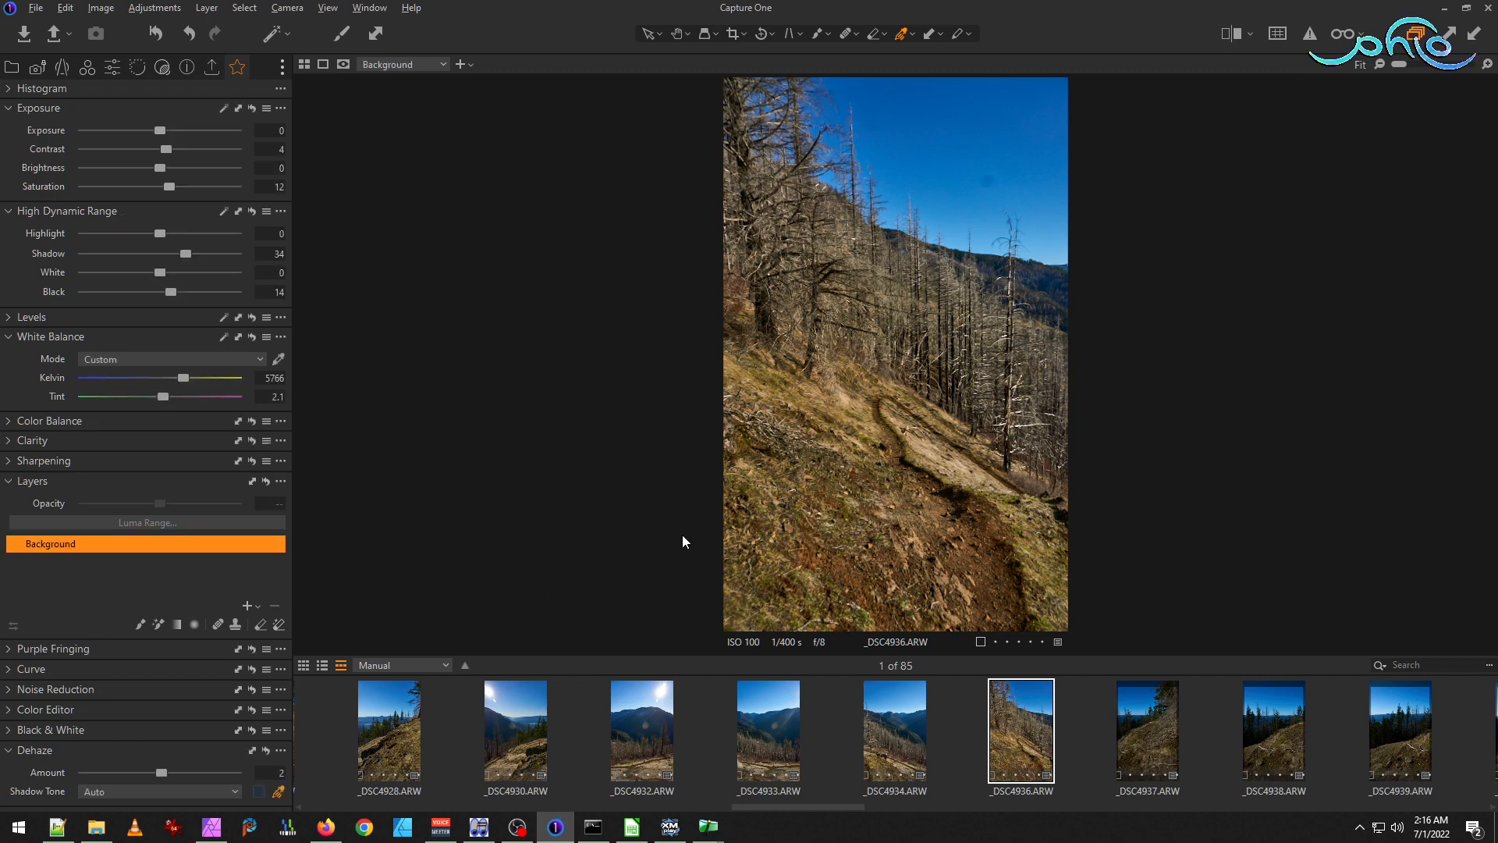
Heal the dark spot in the blue sky of _DSC4936.ARW.
scroll(990, 160, up, 2)
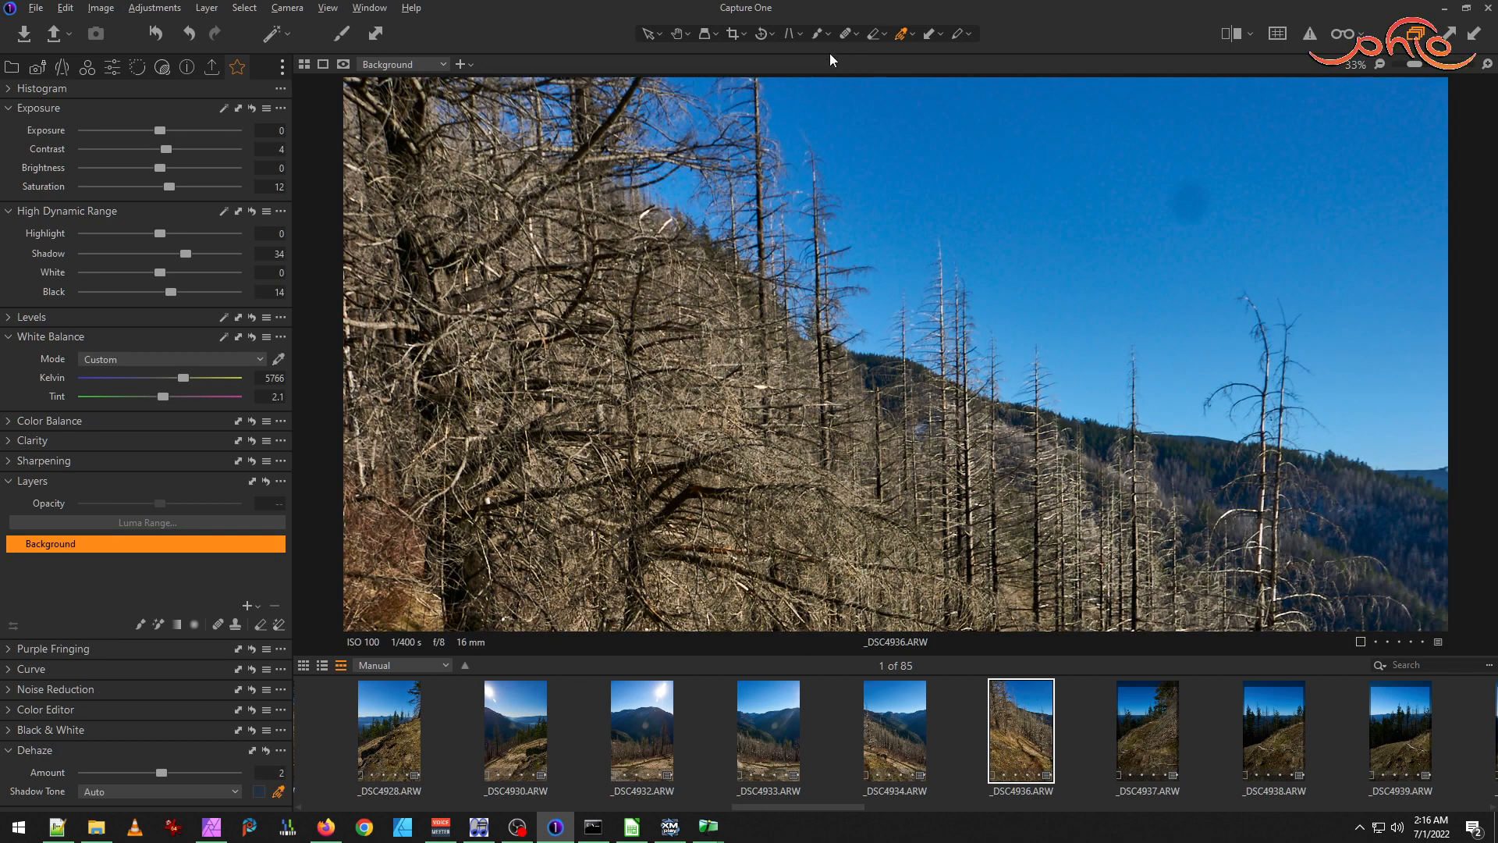
click(845, 33)
mouse_move(1192, 226)
mouse_down()
mouse_move(1202, 188)
mouse_move(1211, 206)
mouse_move(1183, 215)
mouse_move(1180, 192)
mouse_move(1203, 218)
mouse_up()
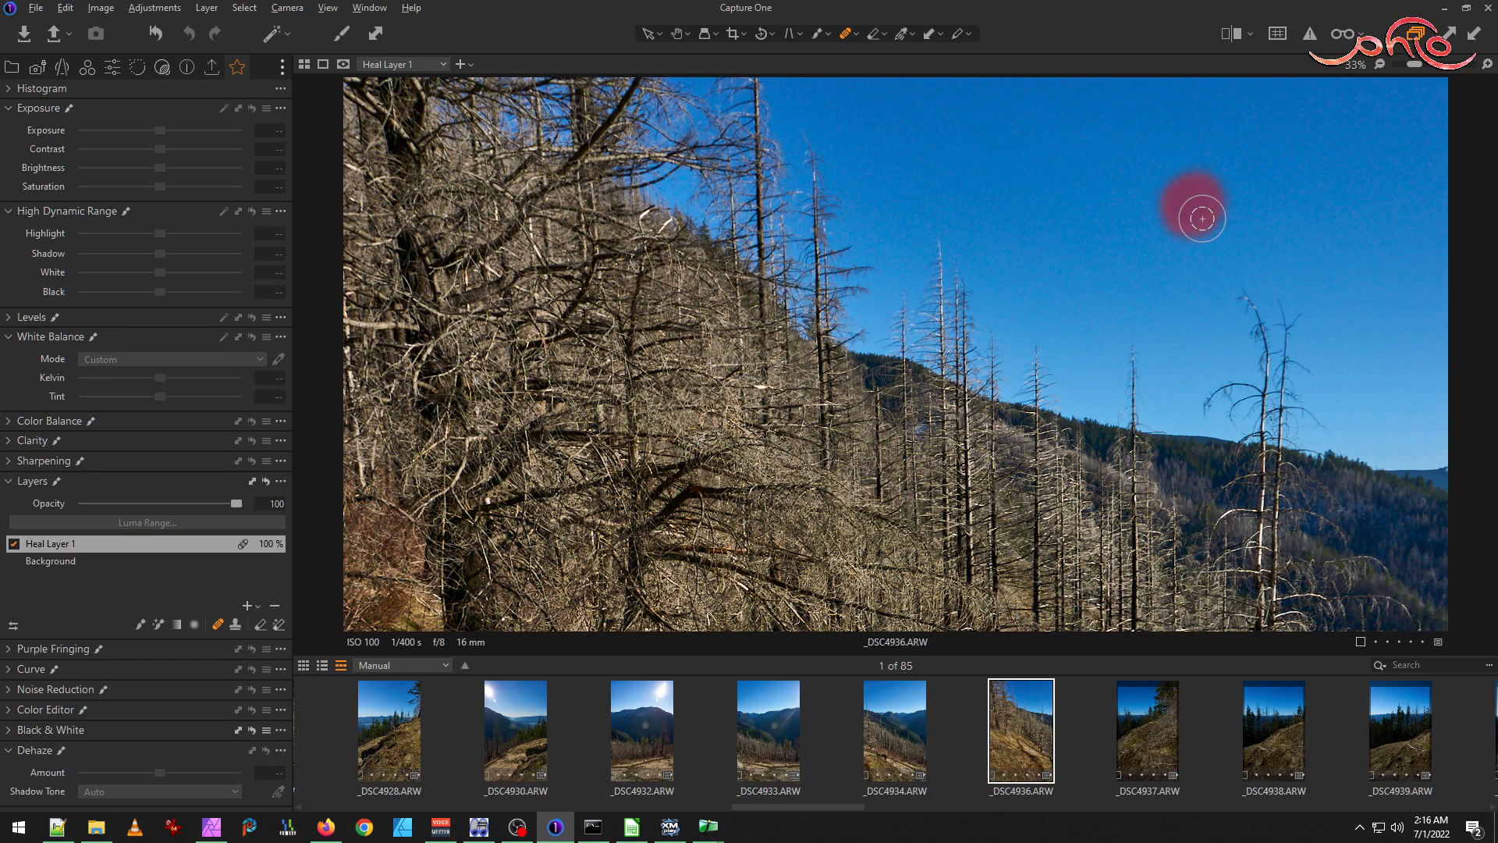
scroll(1045, 285, down, 1)
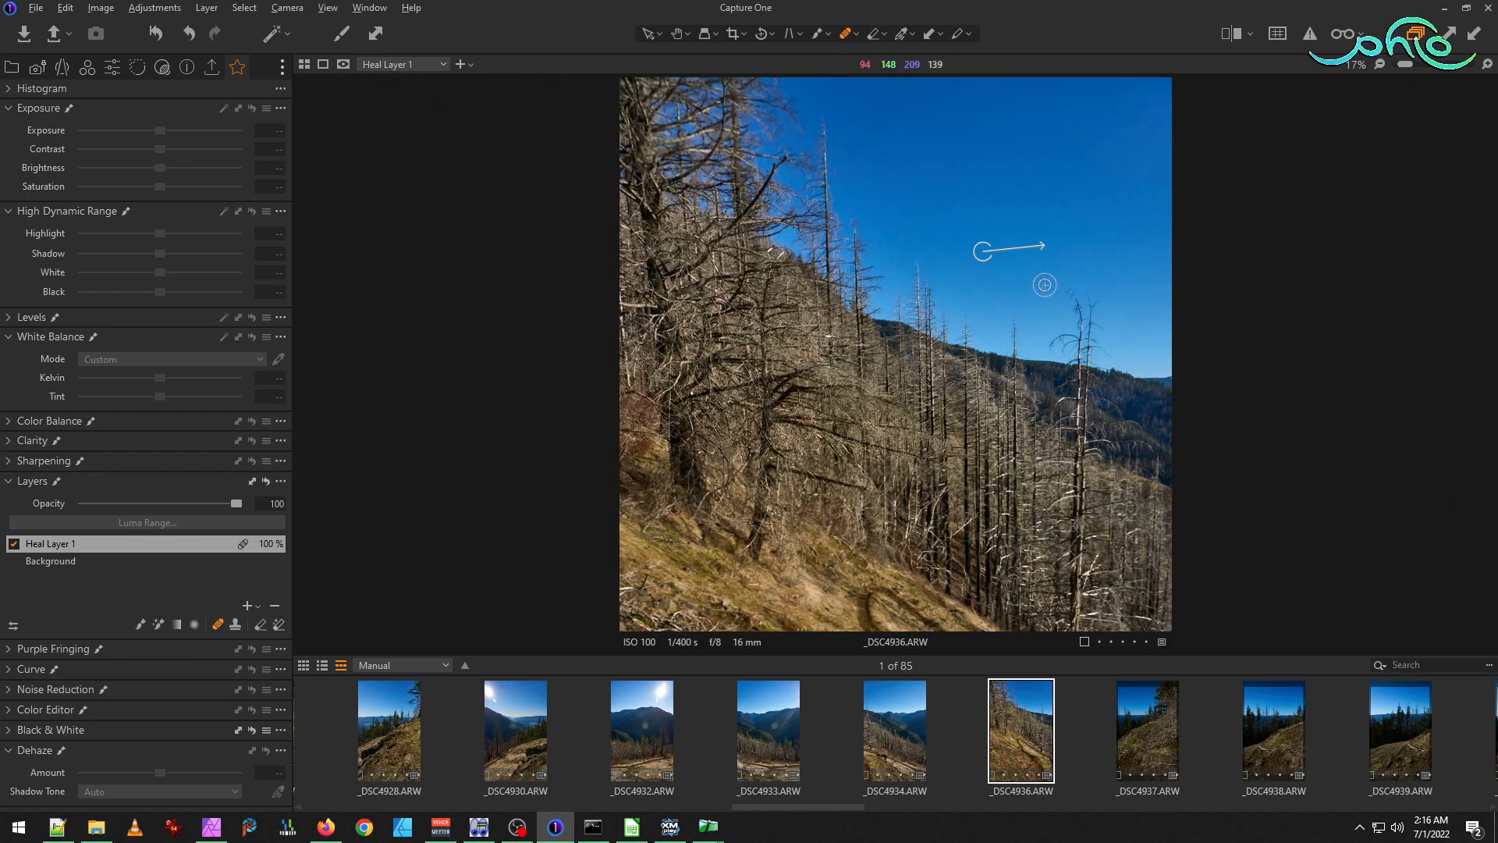
click(852, 148)
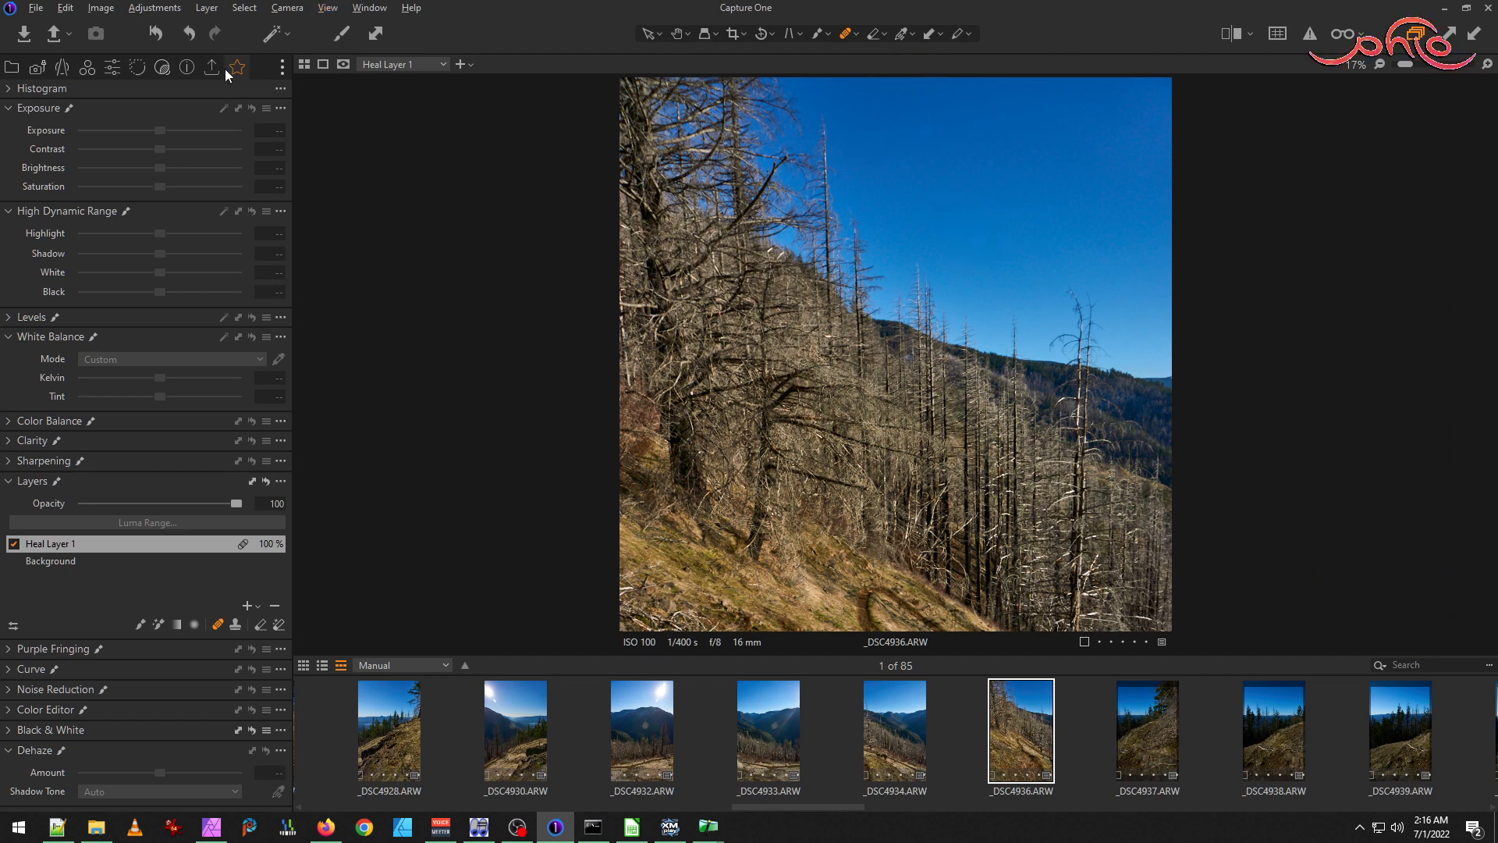
click(677, 35)
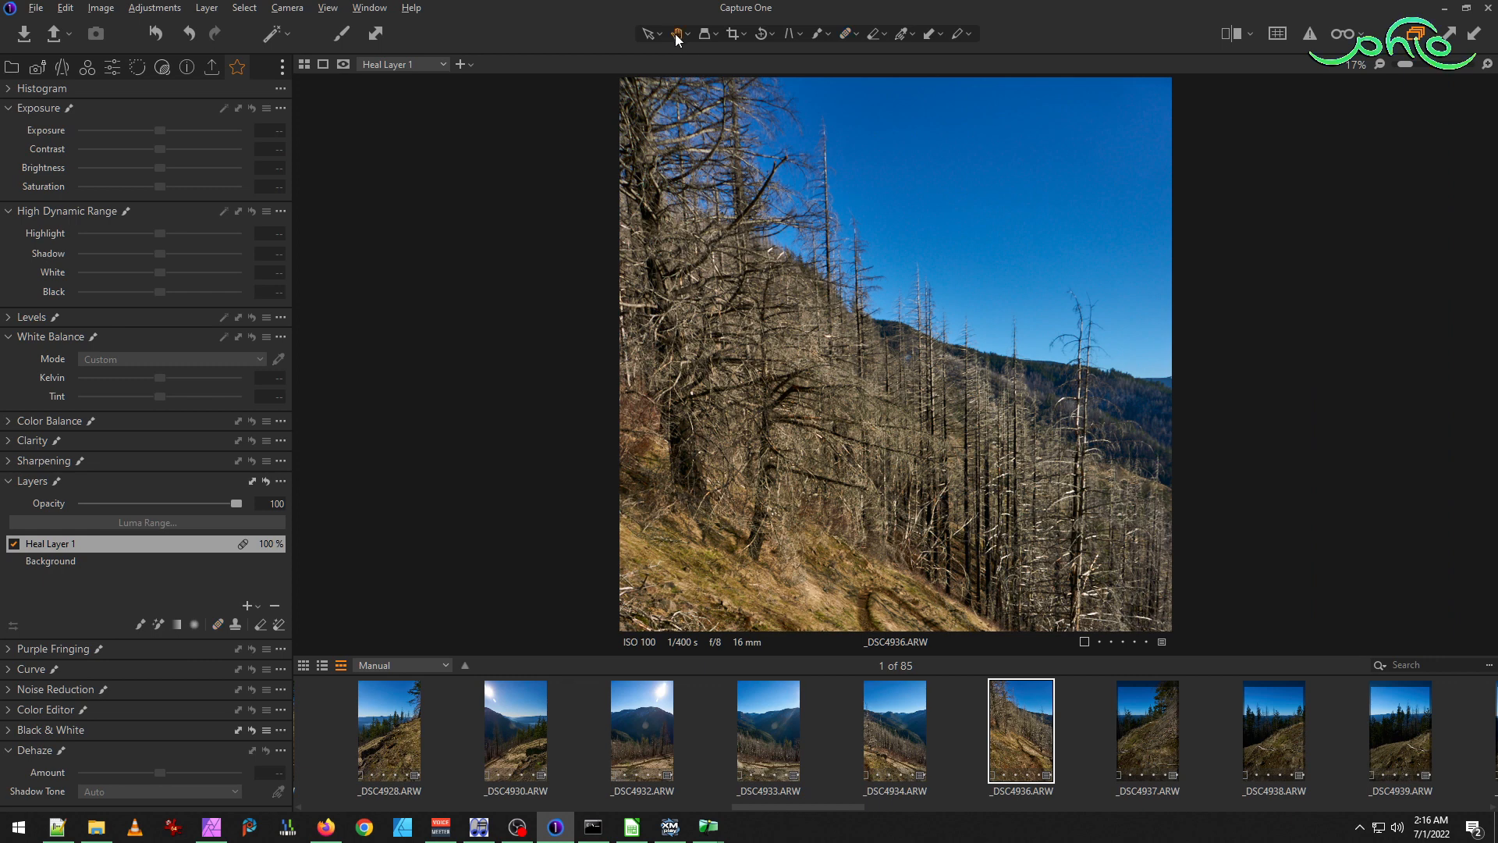
click(864, 486)
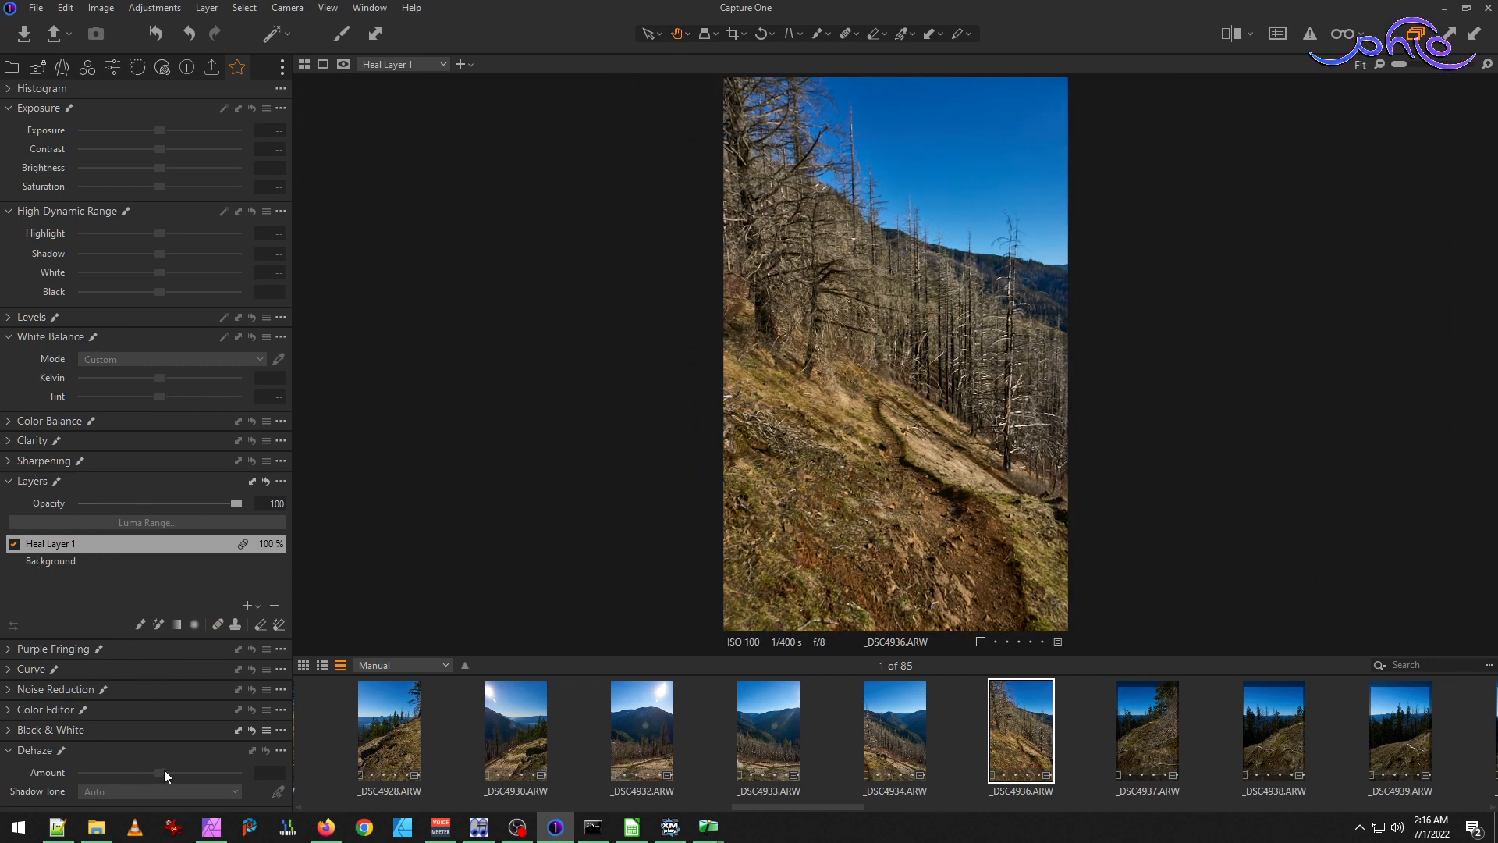
On the Background layer of _DSC4936.ARW, set Dehaze to -2 and the white balance to Kelvin 5589 and Tint 3.1.
click(62, 559)
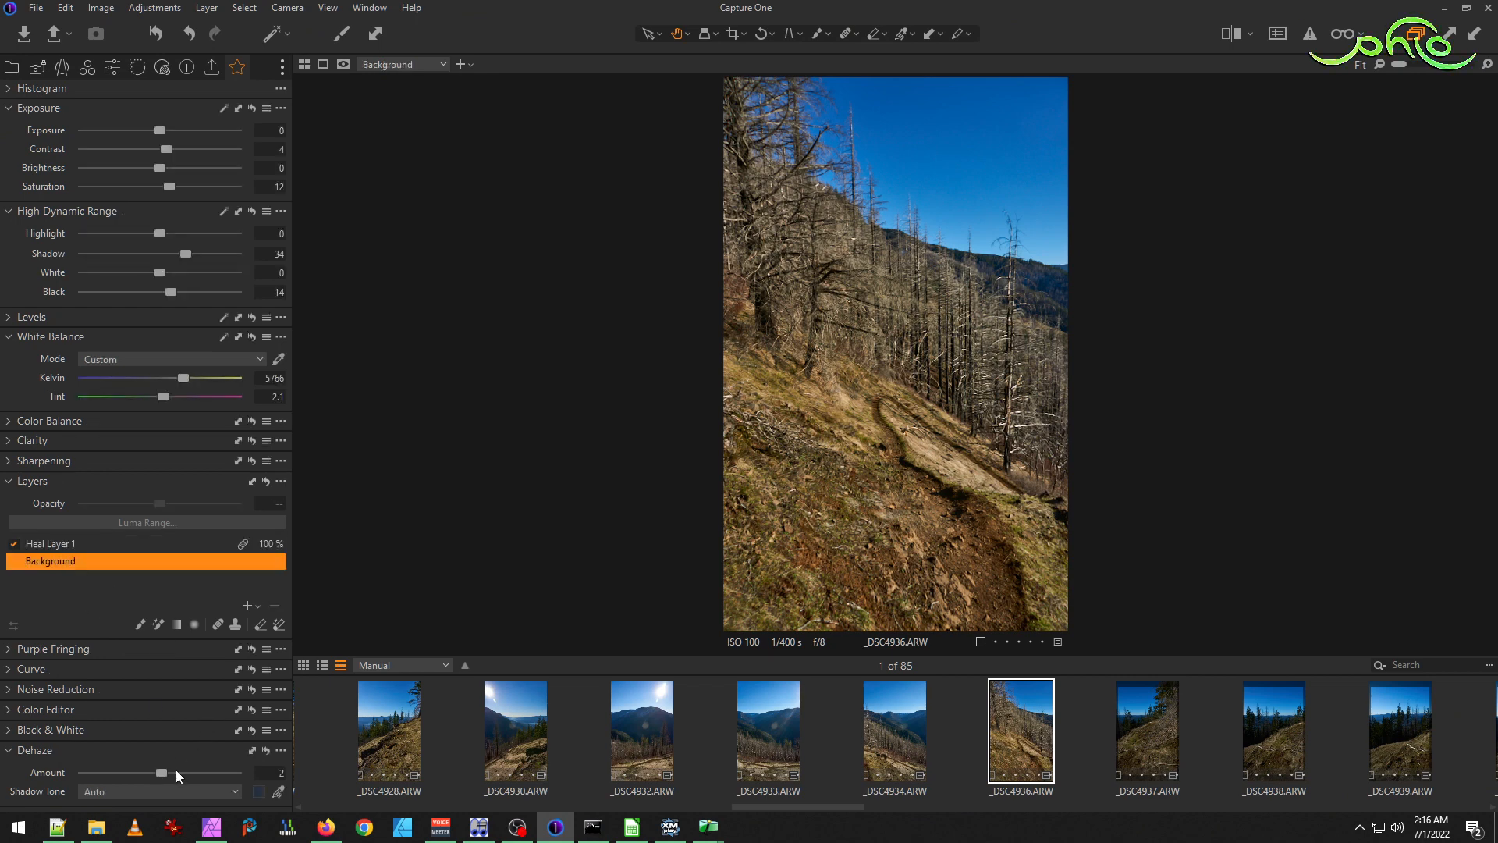
drag(165, 772, 170, 772)
drag(187, 377, 190, 378)
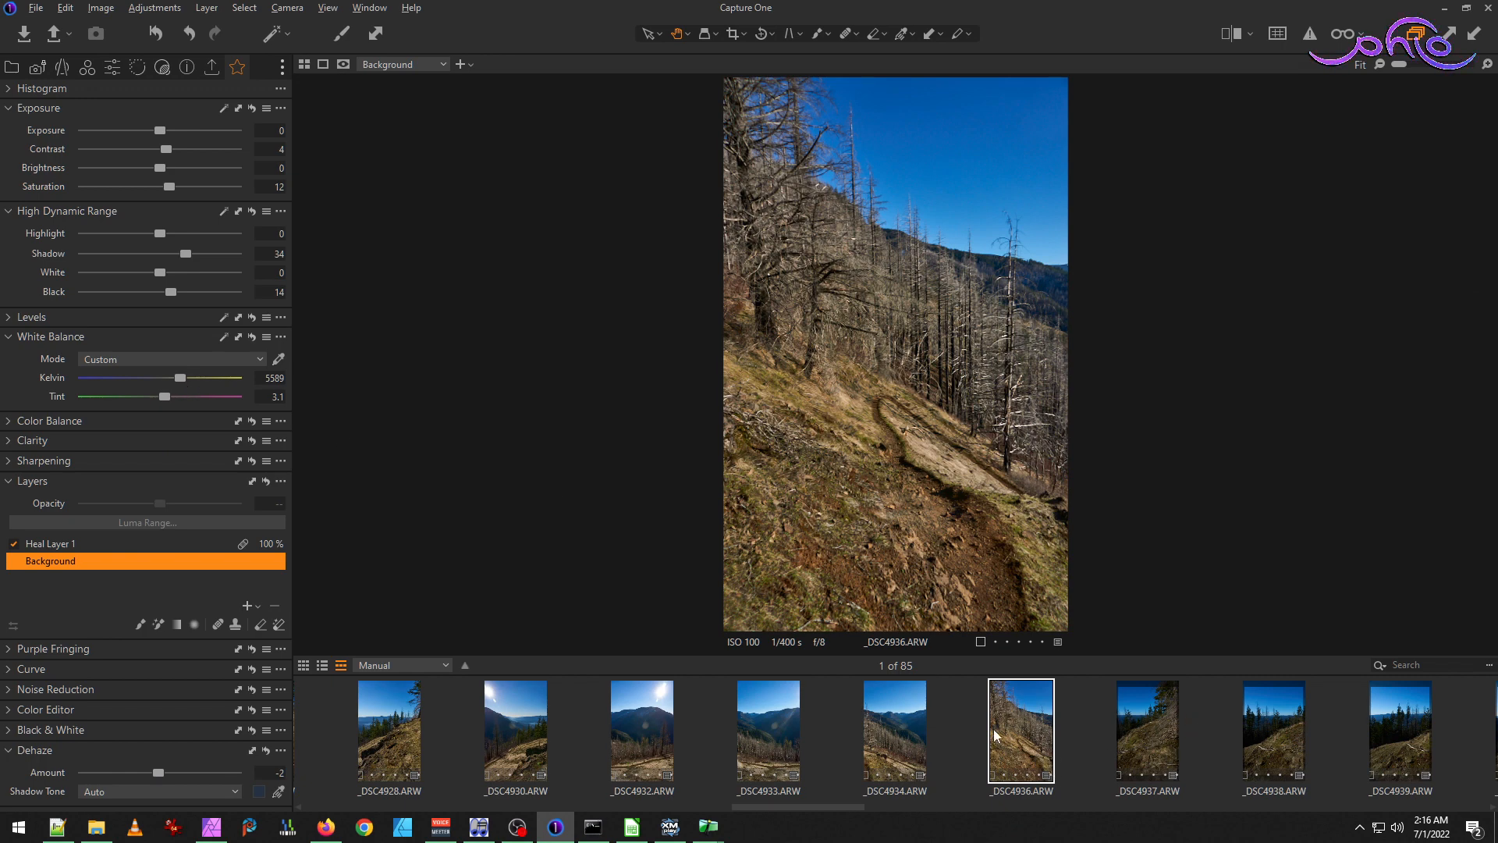
Examine _DSC4930.ARW through _DSC4937.ARW for consistent color and brightness across the series.
click(1171, 727)
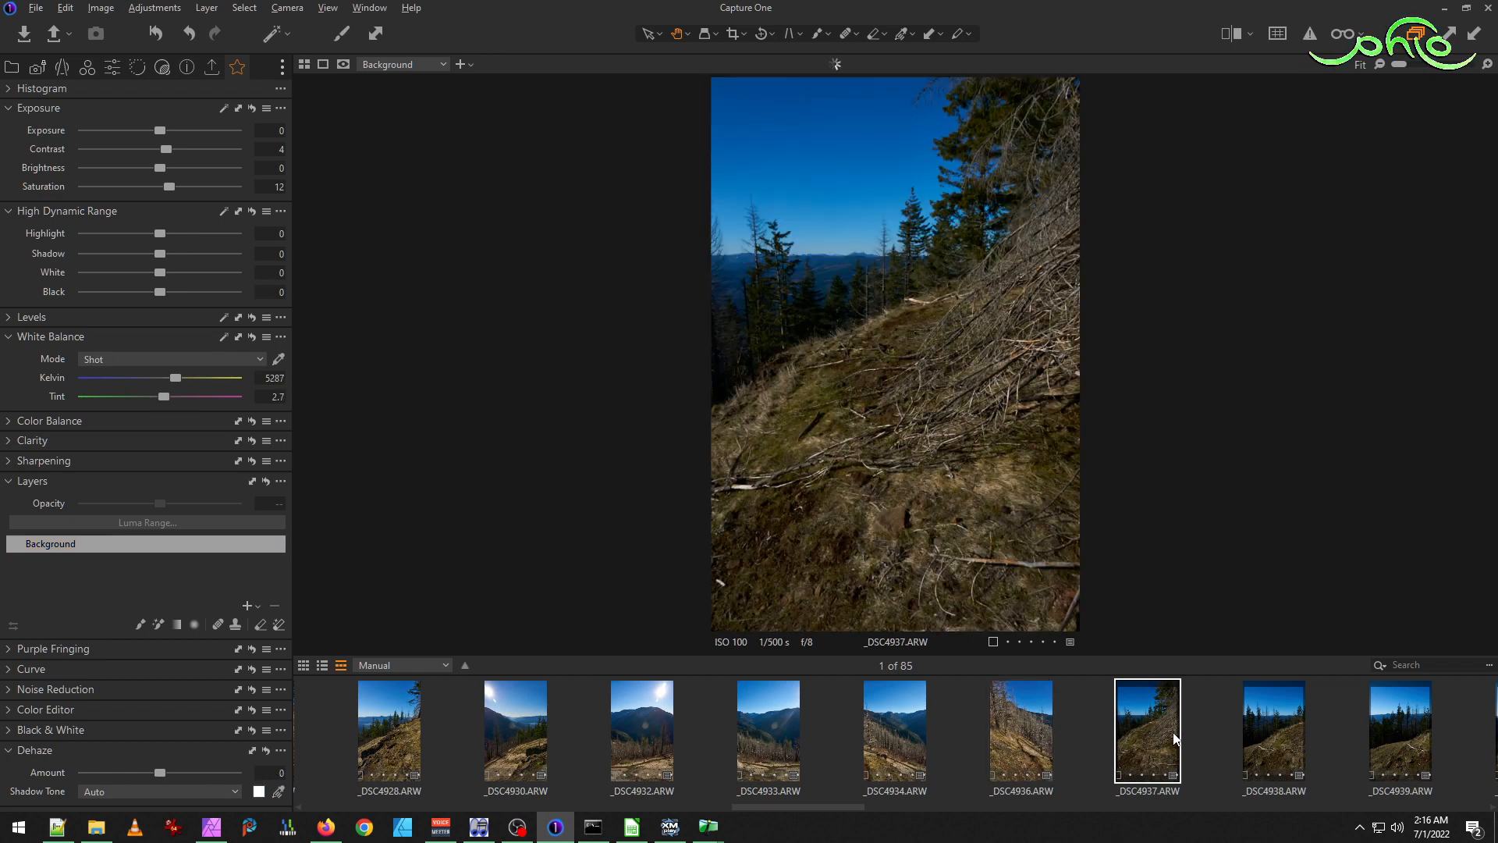
click(1021, 738)
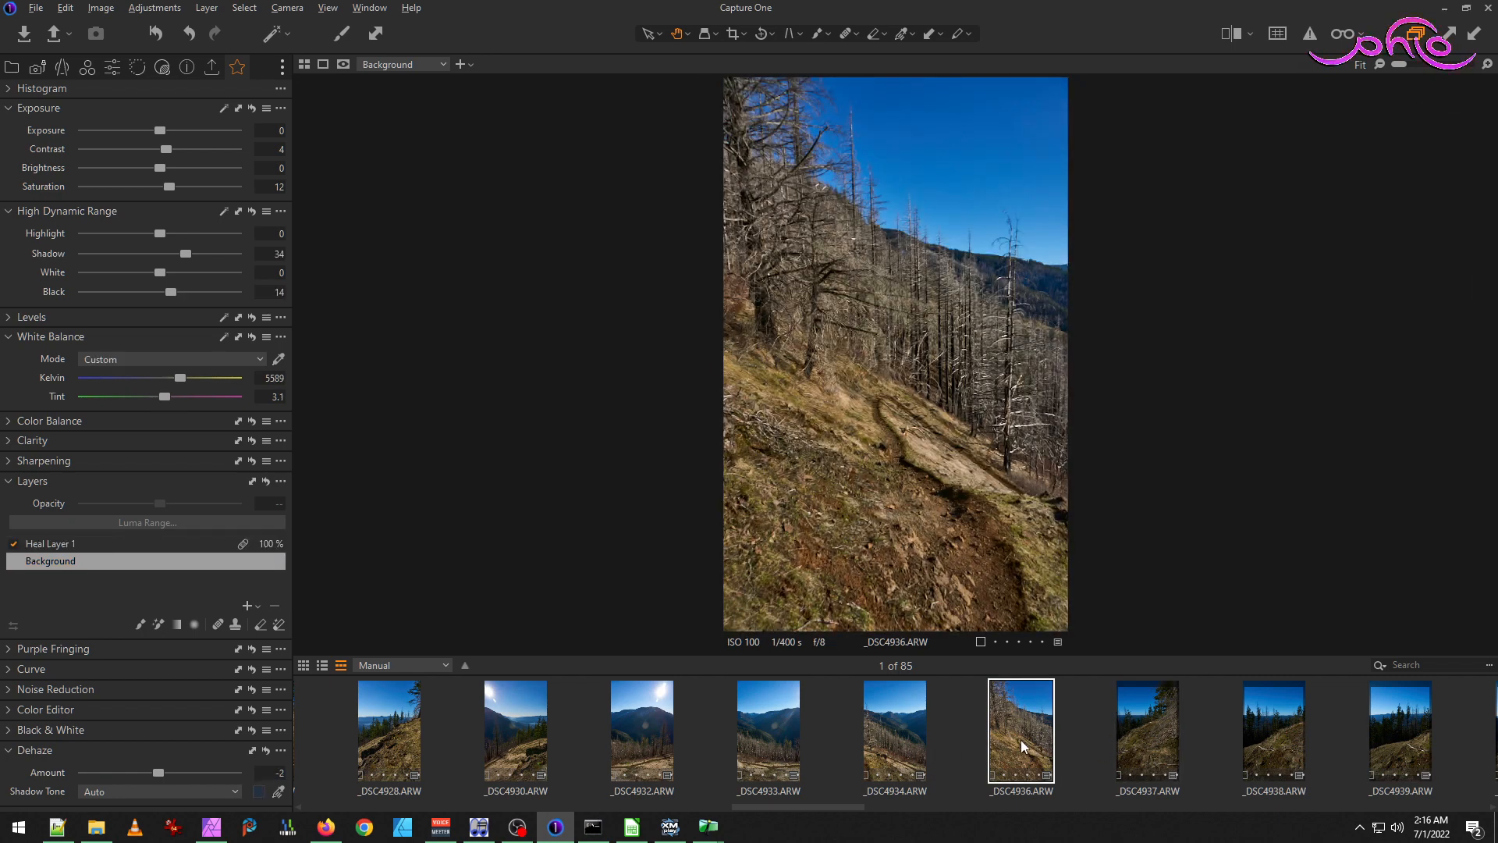
click(919, 741)
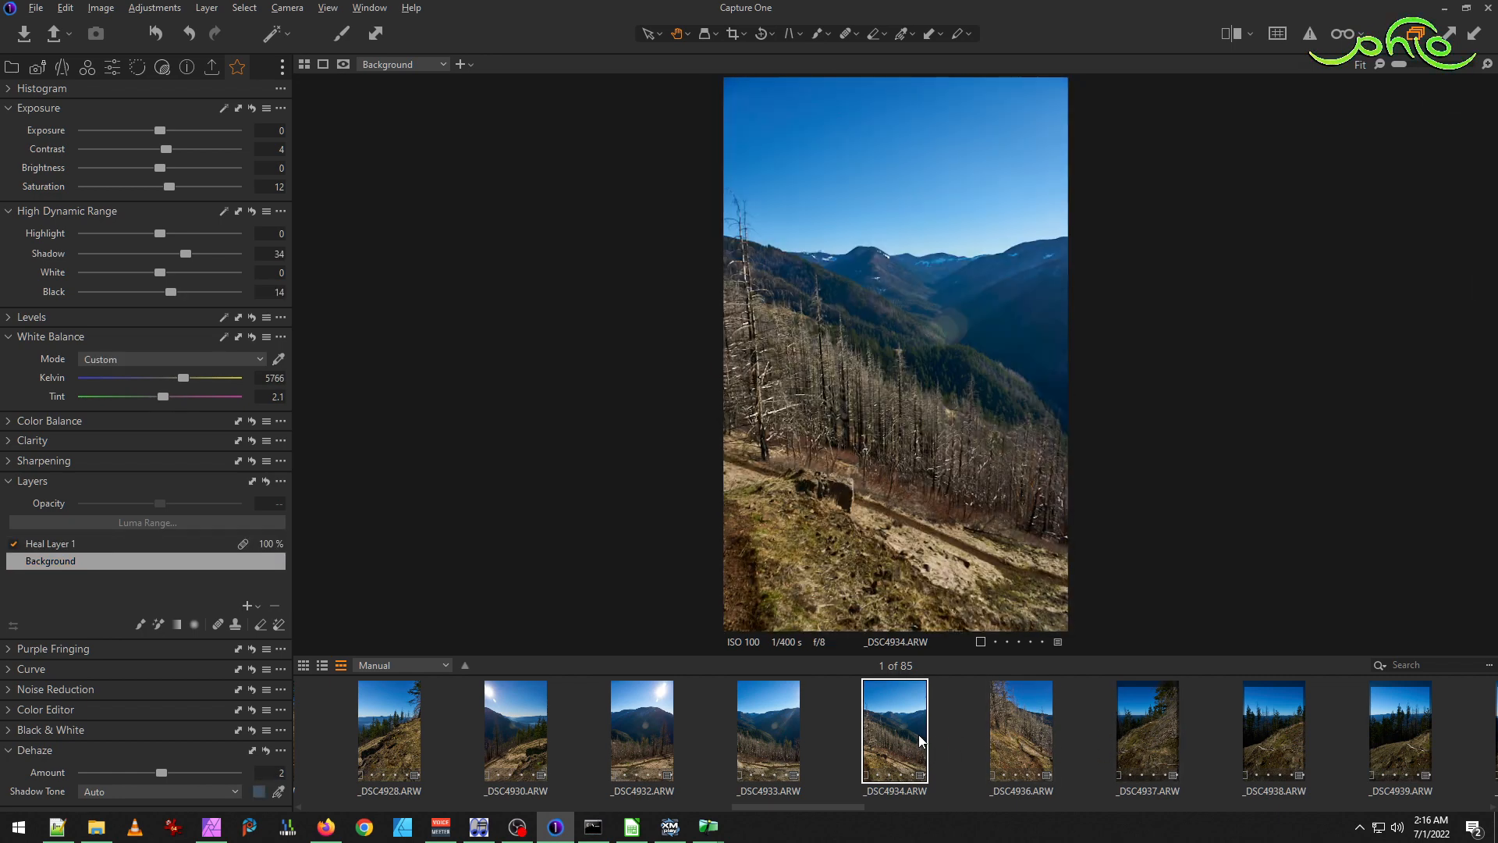
click(756, 735)
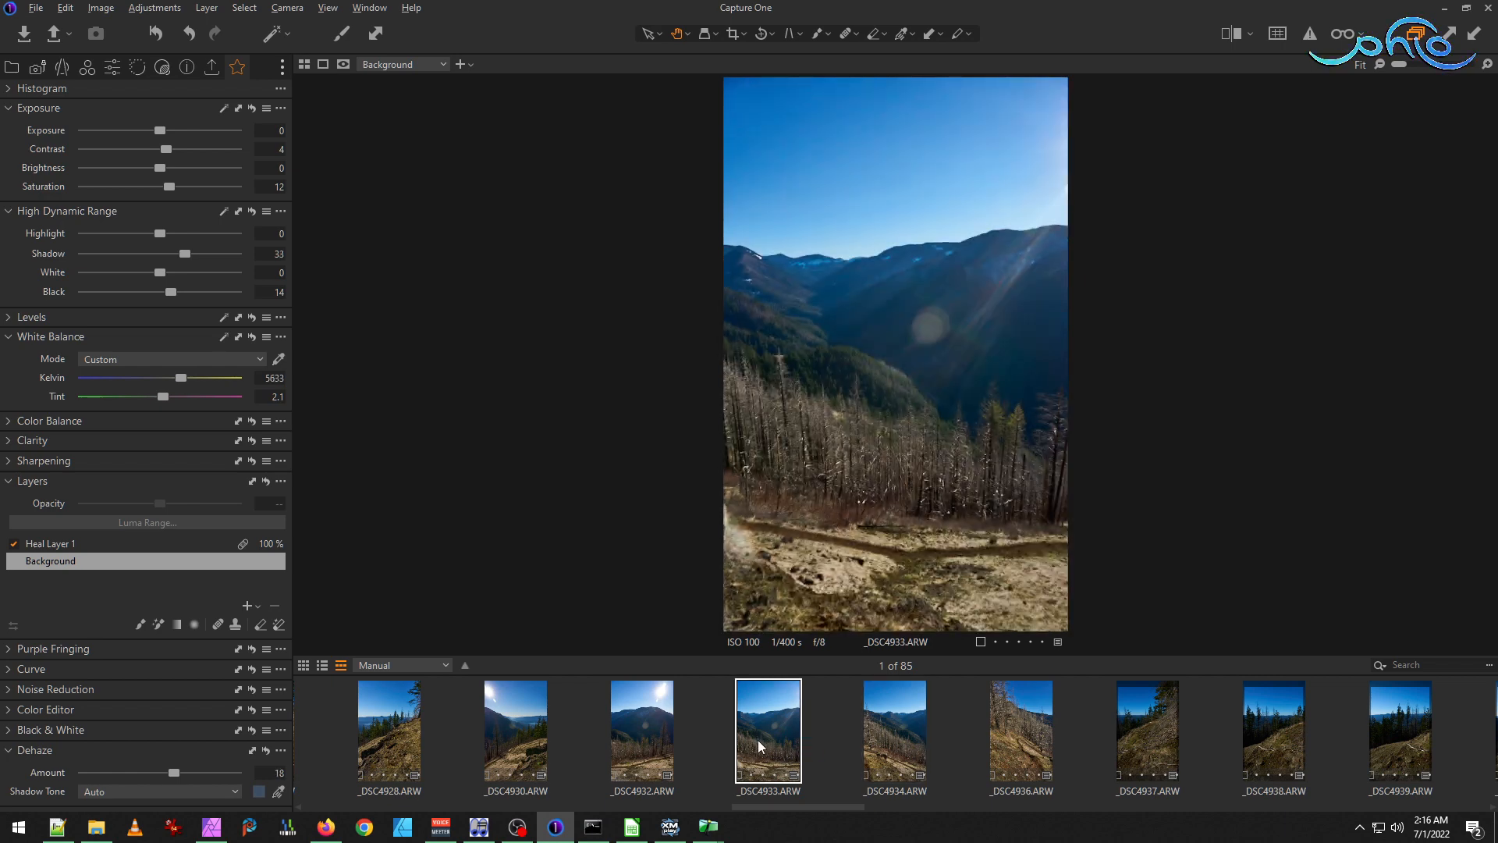
click(652, 729)
click(779, 744)
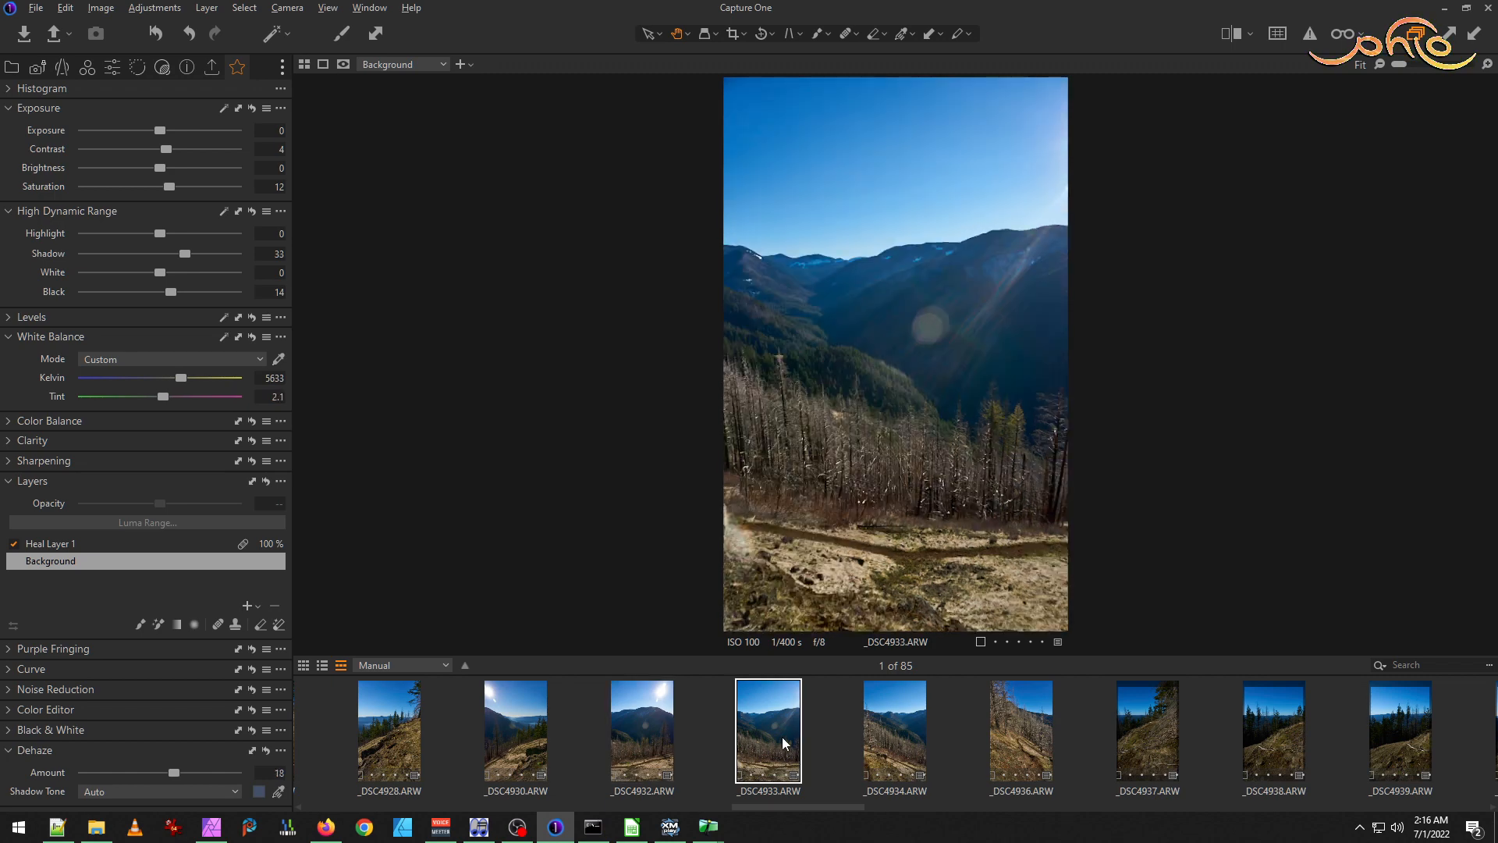
click(888, 740)
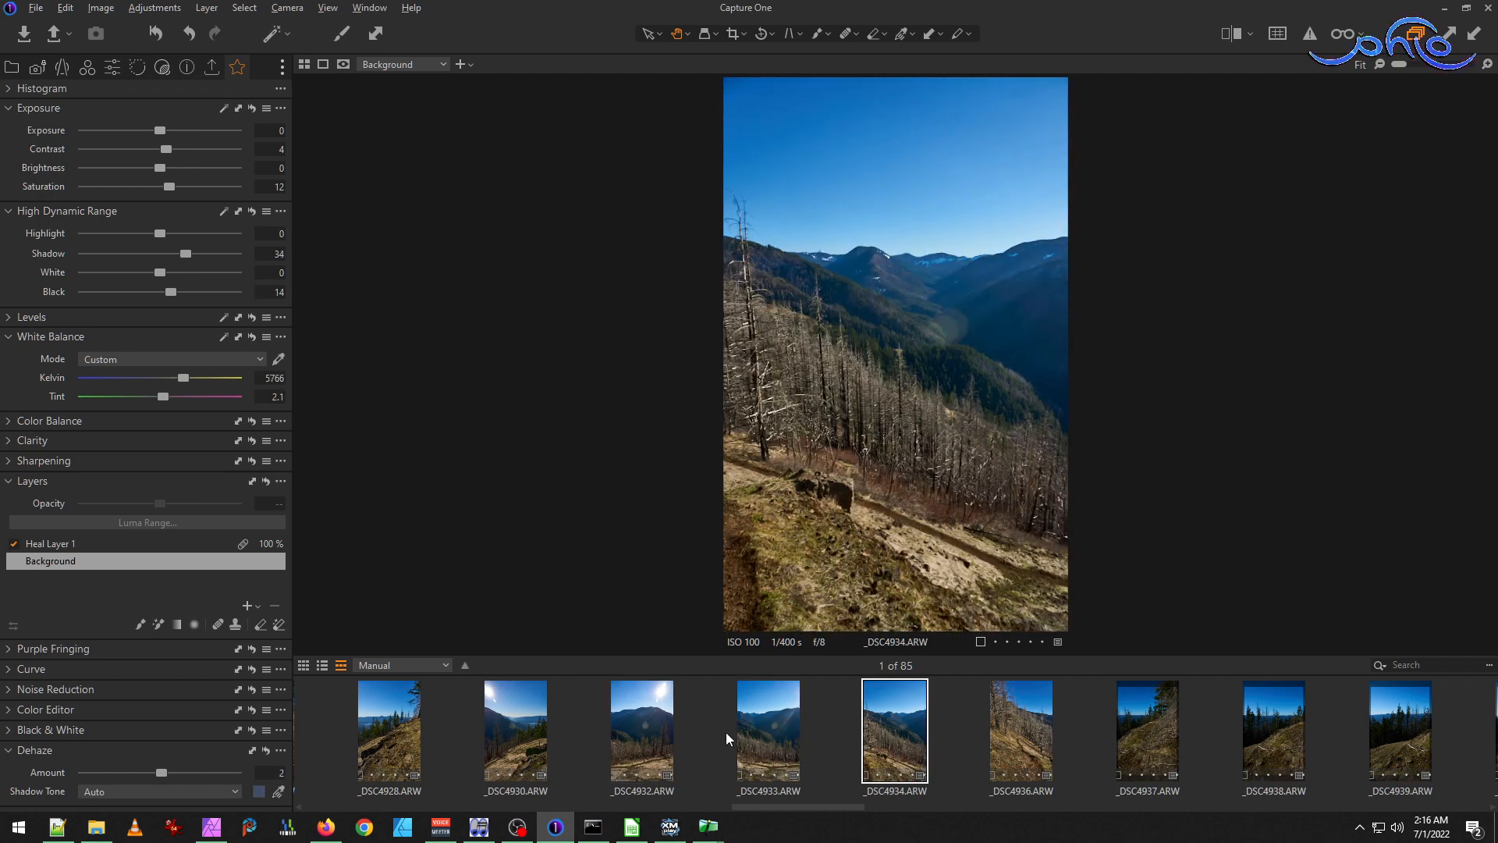
click(780, 742)
click(664, 741)
click(533, 729)
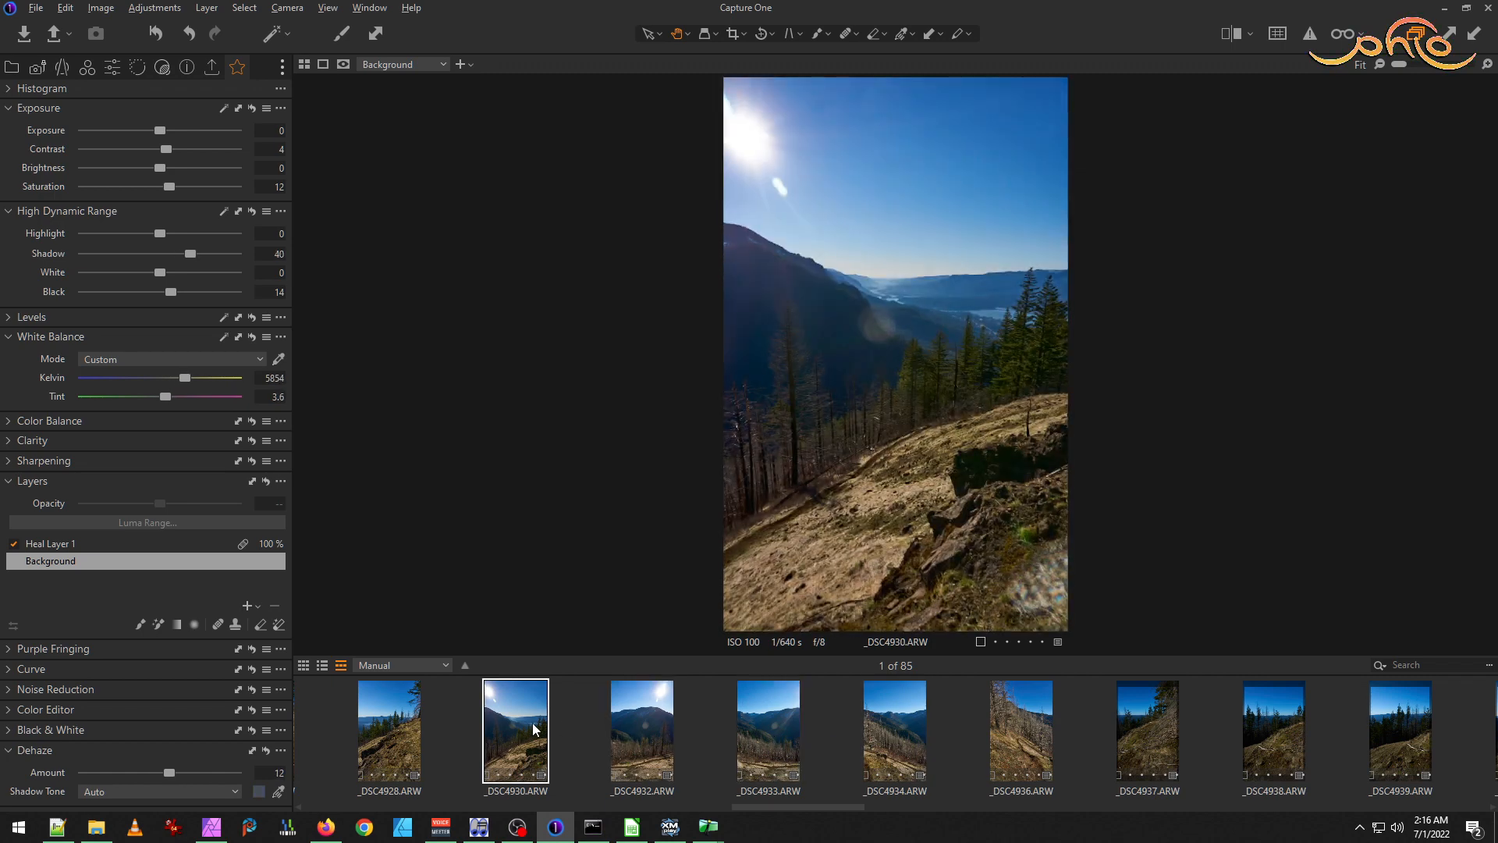
click(902, 741)
scroll(910, 740, up, 1)
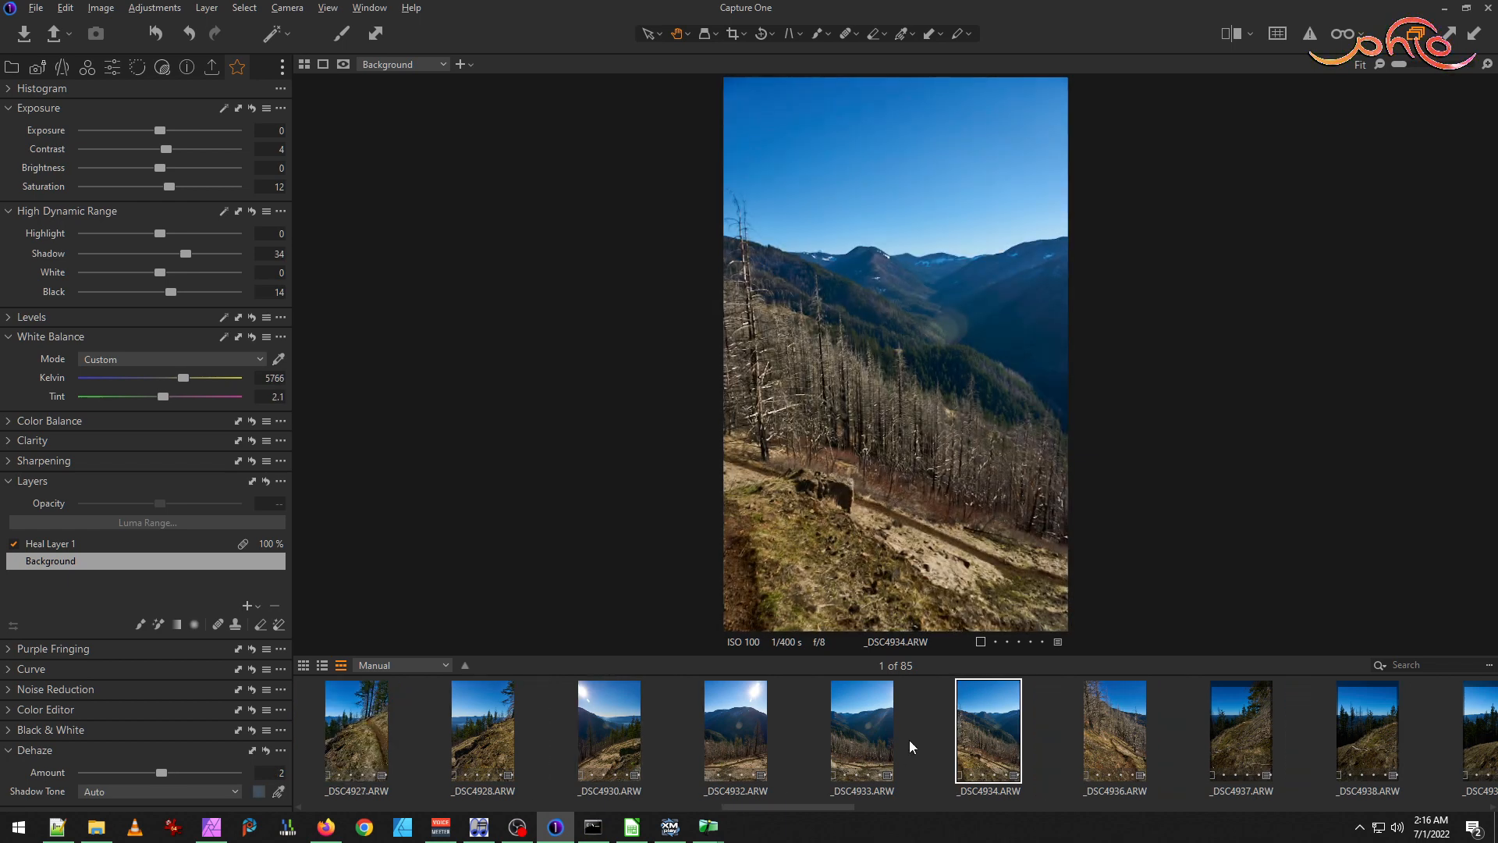
scroll(910, 740, up, 1)
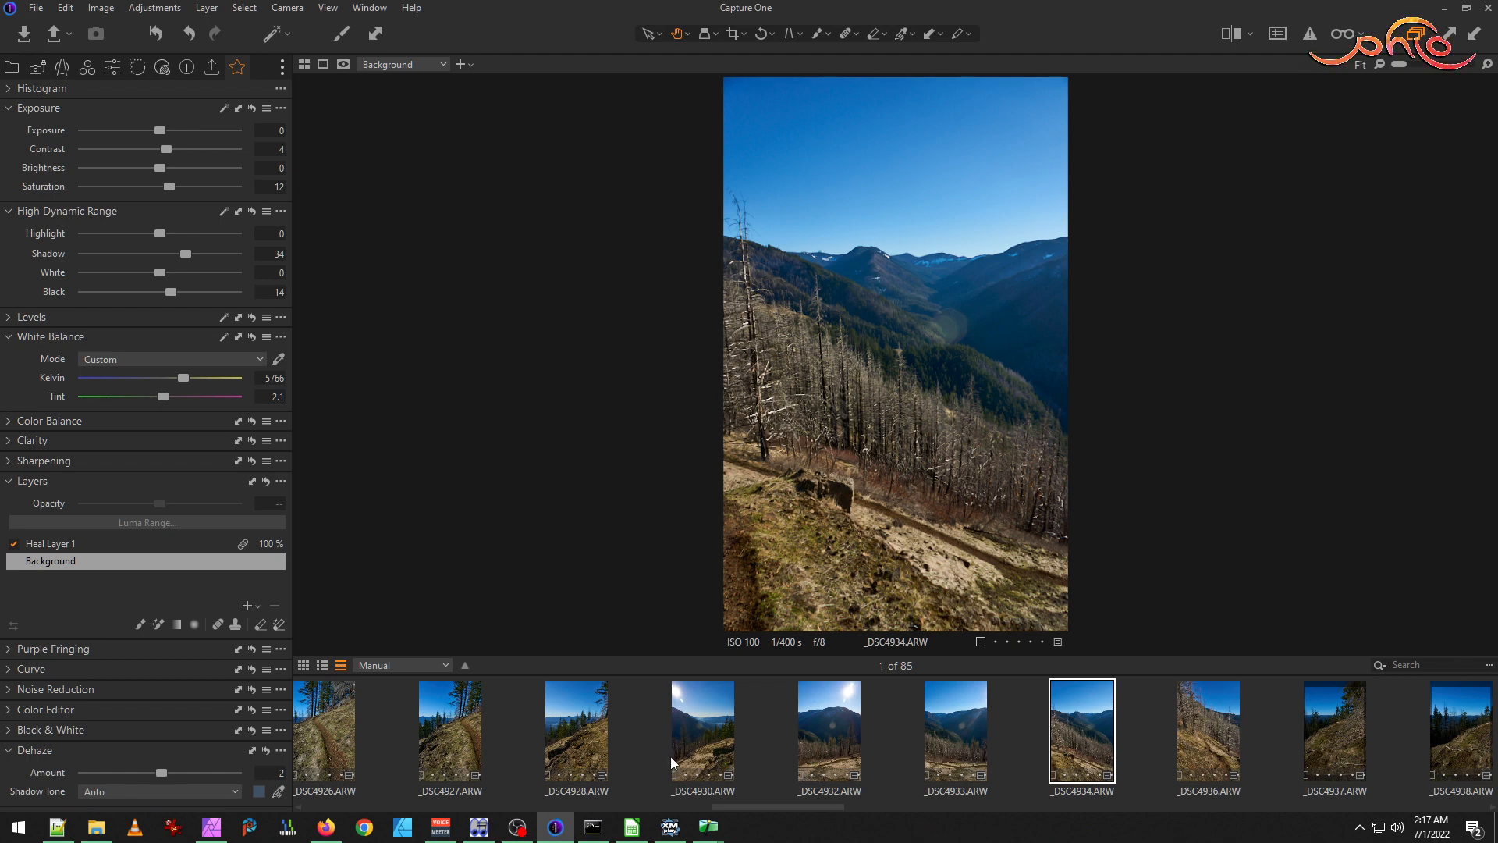
Export the eight photos from _DSC4926.ARW through _DSC4936.ARW with the TIFF 16bit recipe, and open their folder in File Explorer.
click(1214, 736)
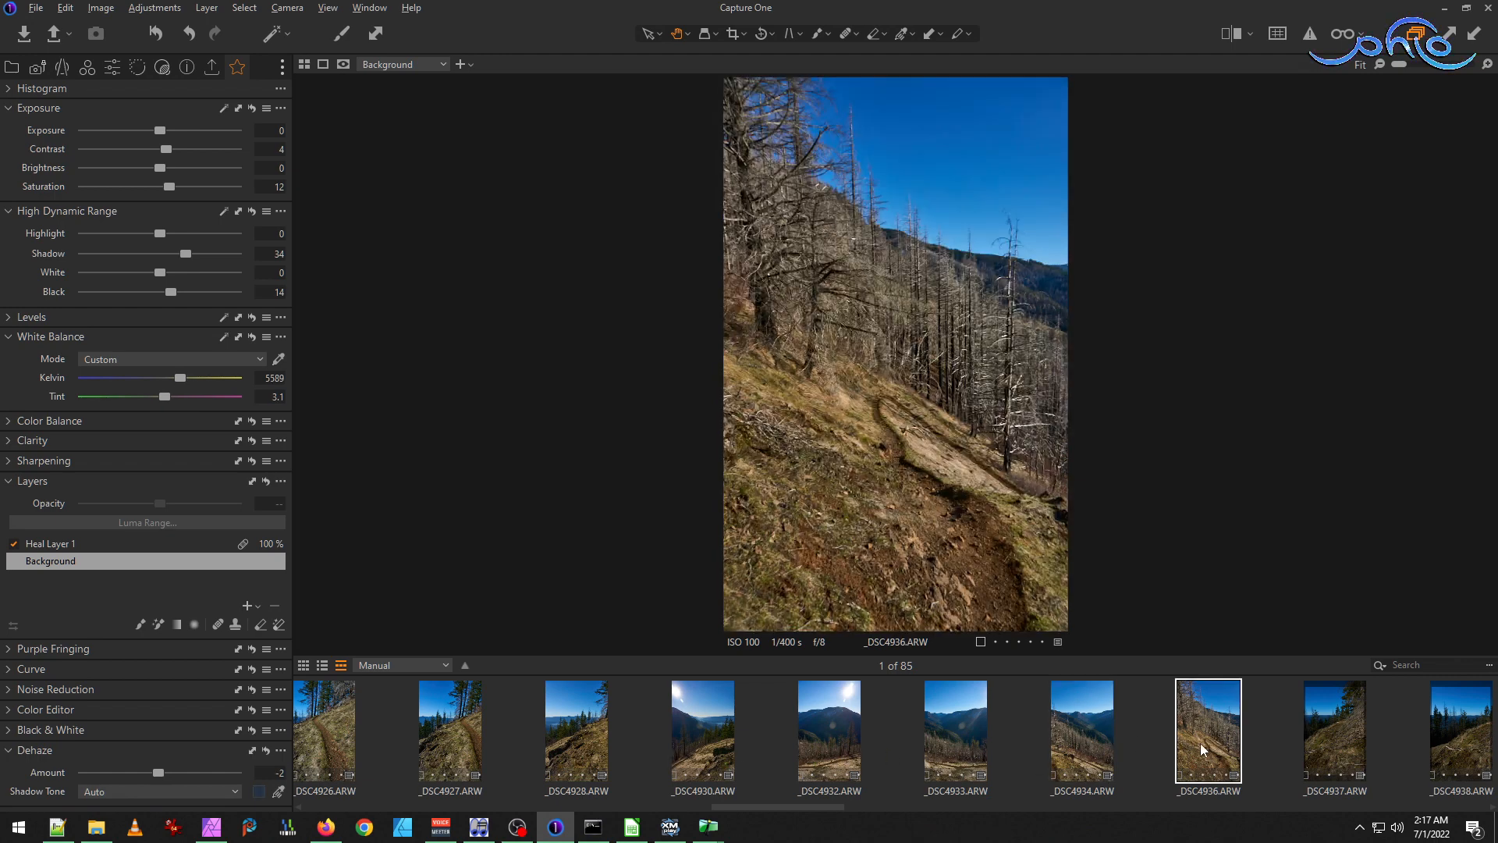
scroll(876, 748, up, 2)
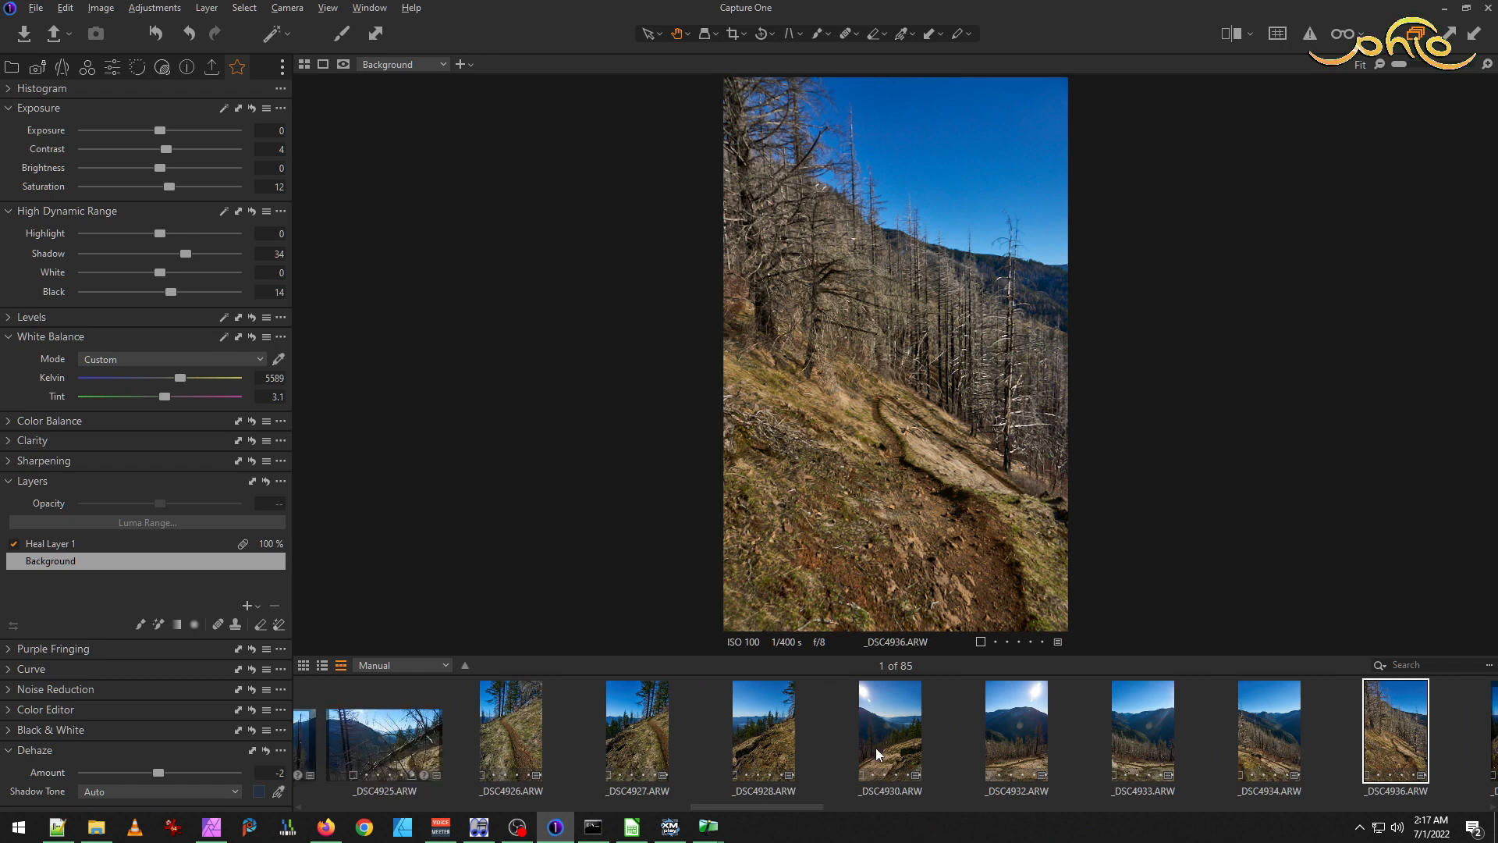
shift+click(529, 731)
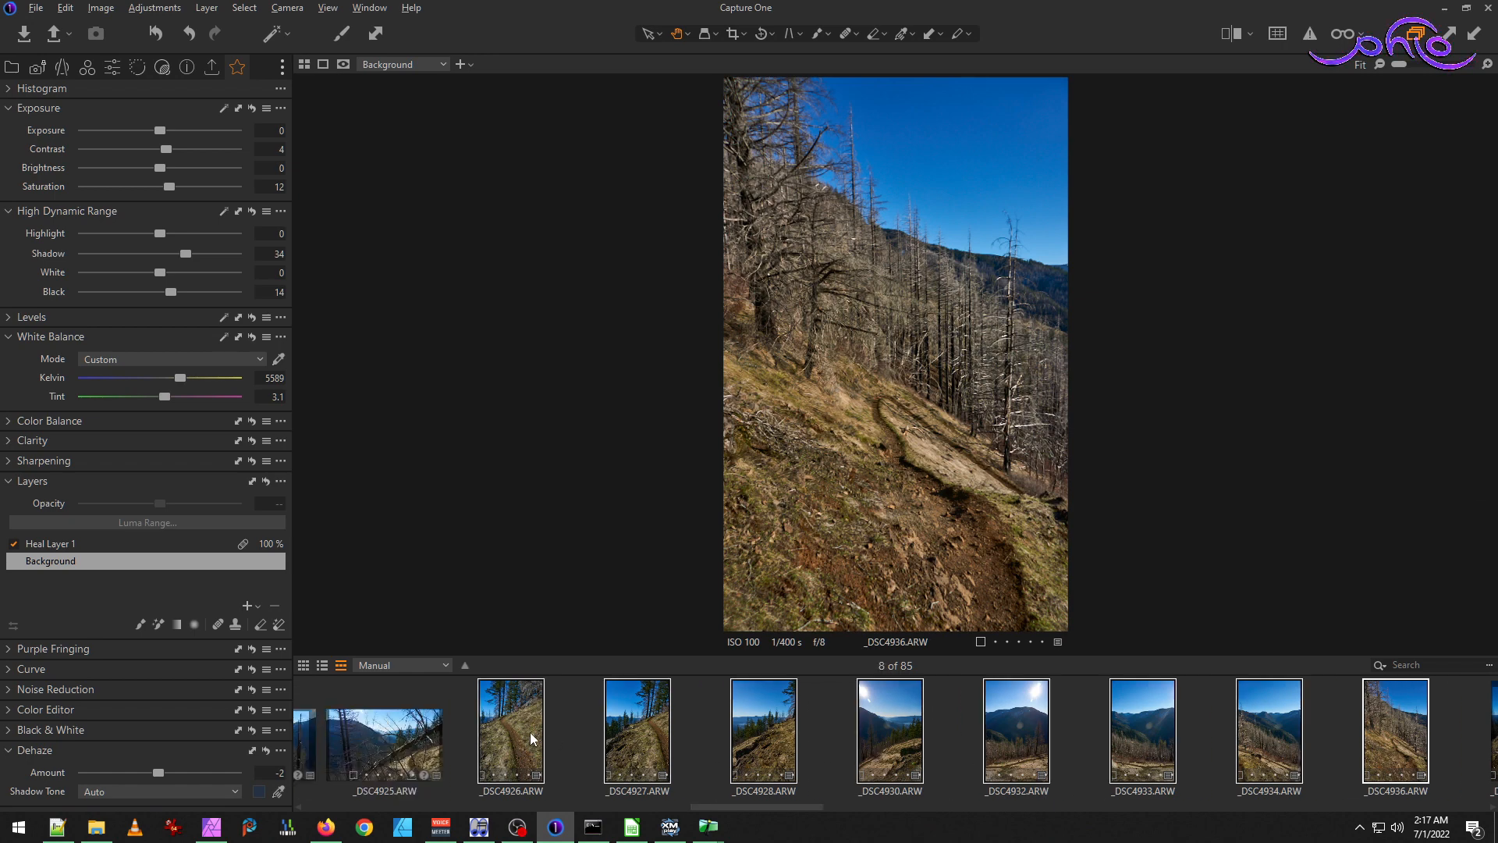
scroll(1134, 735, down, 1)
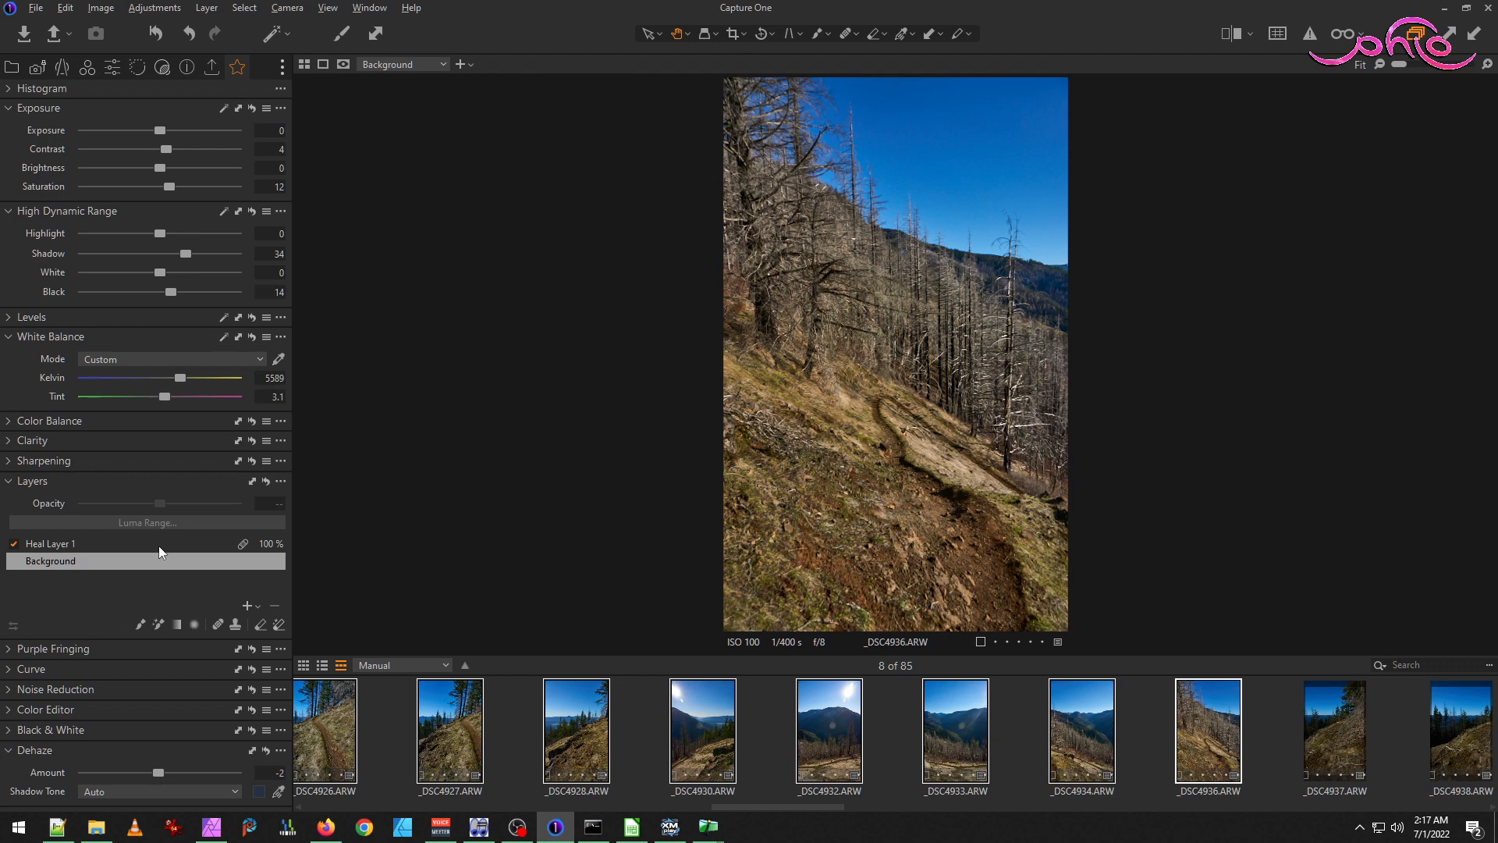
click(211, 72)
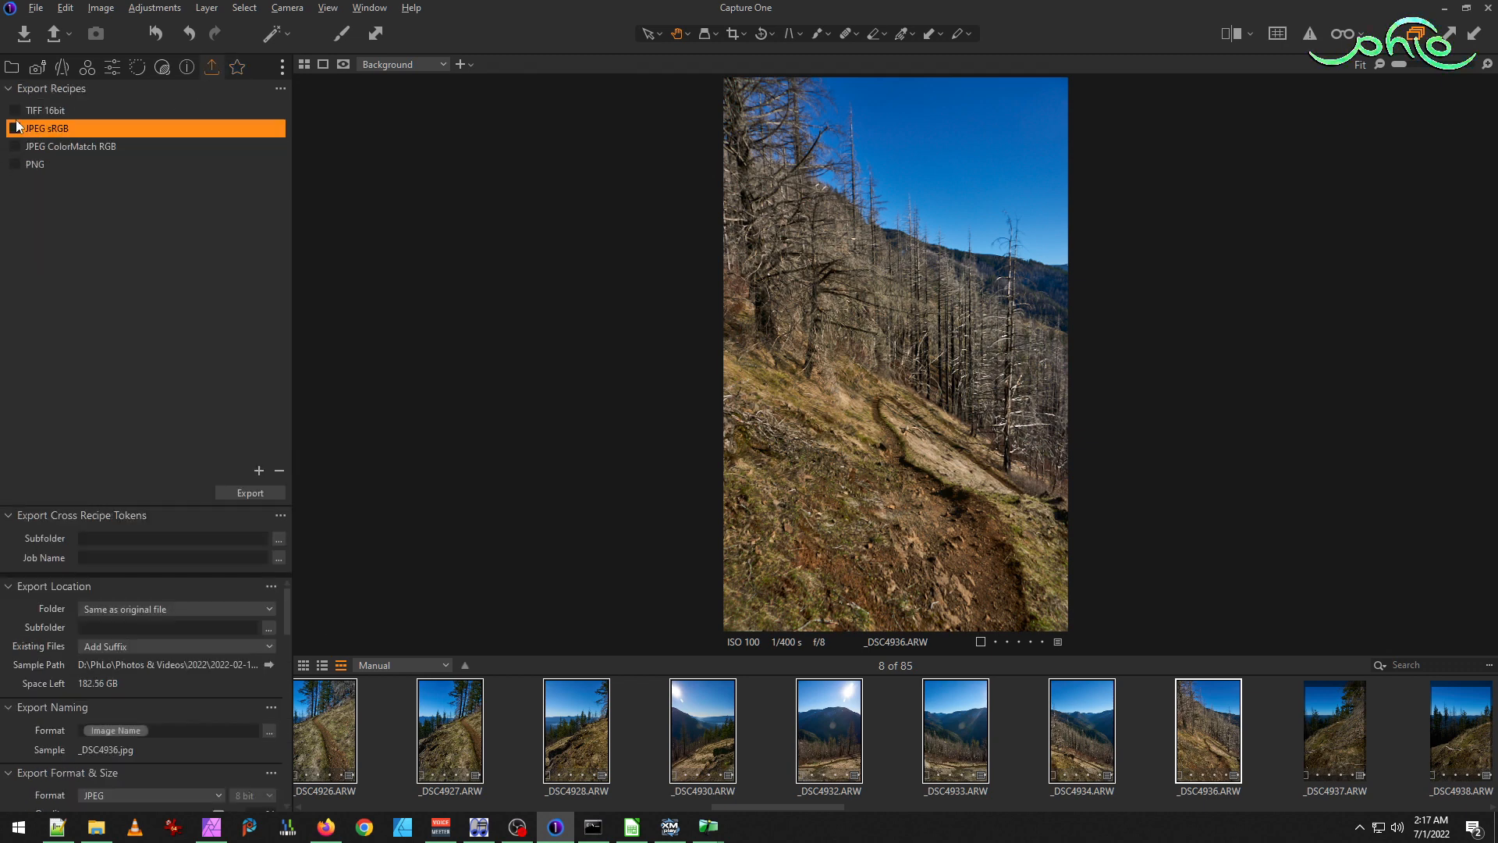
click(57, 109)
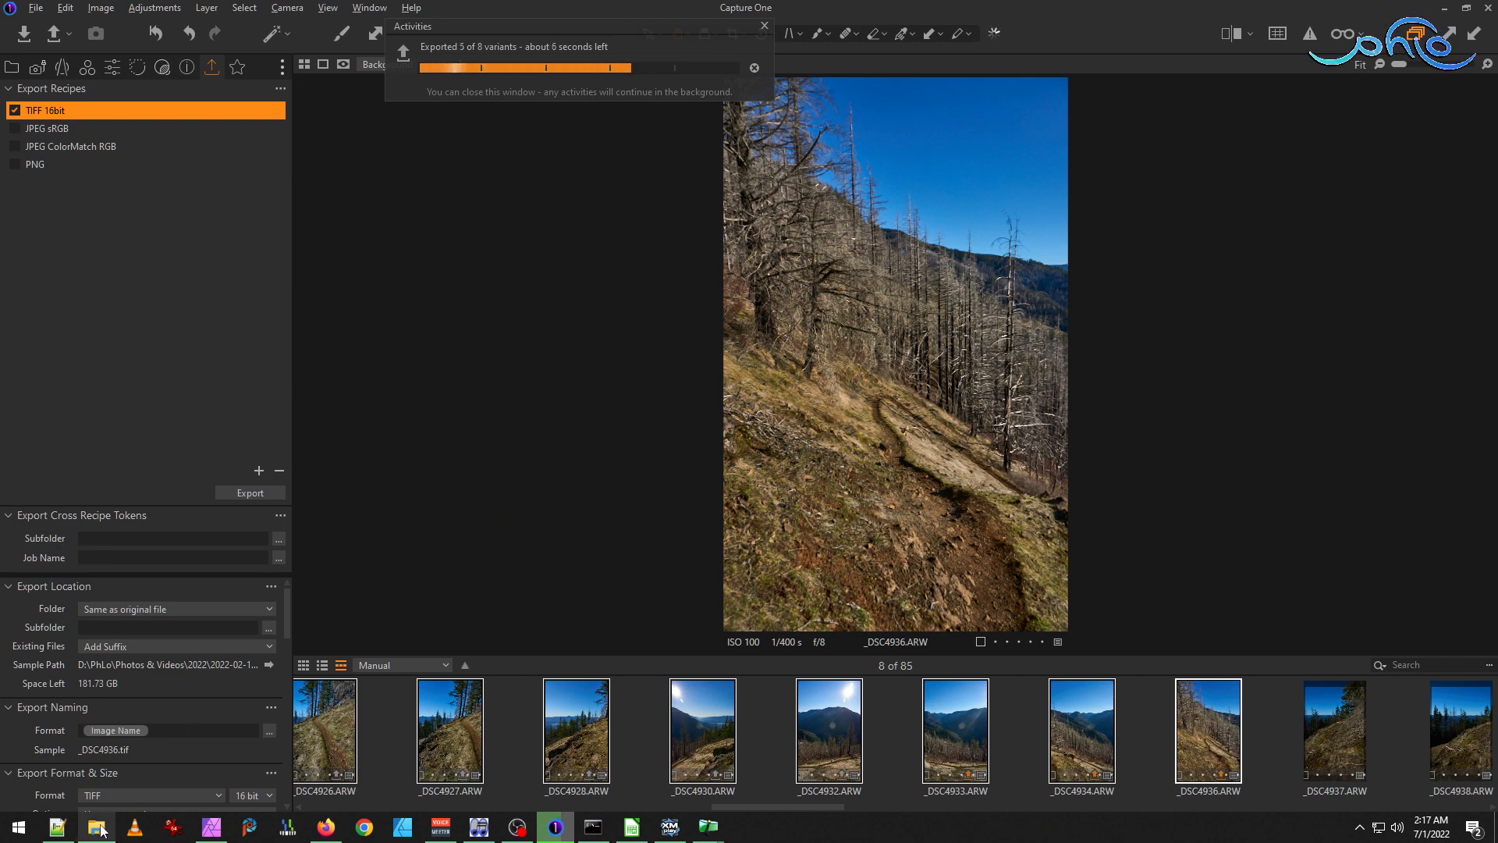
mouse_move(100, 829)
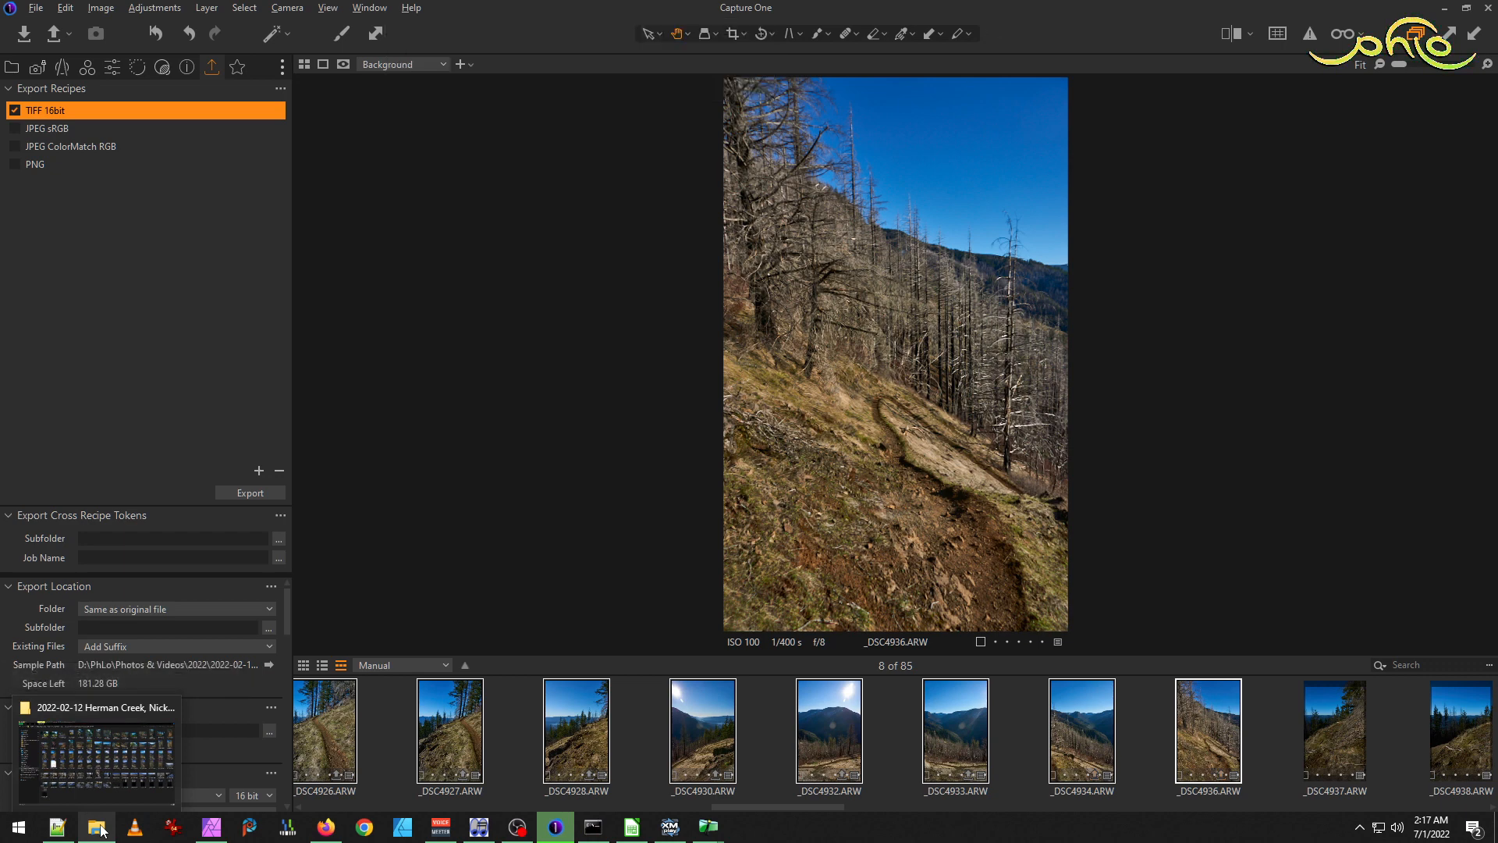
click(100, 829)
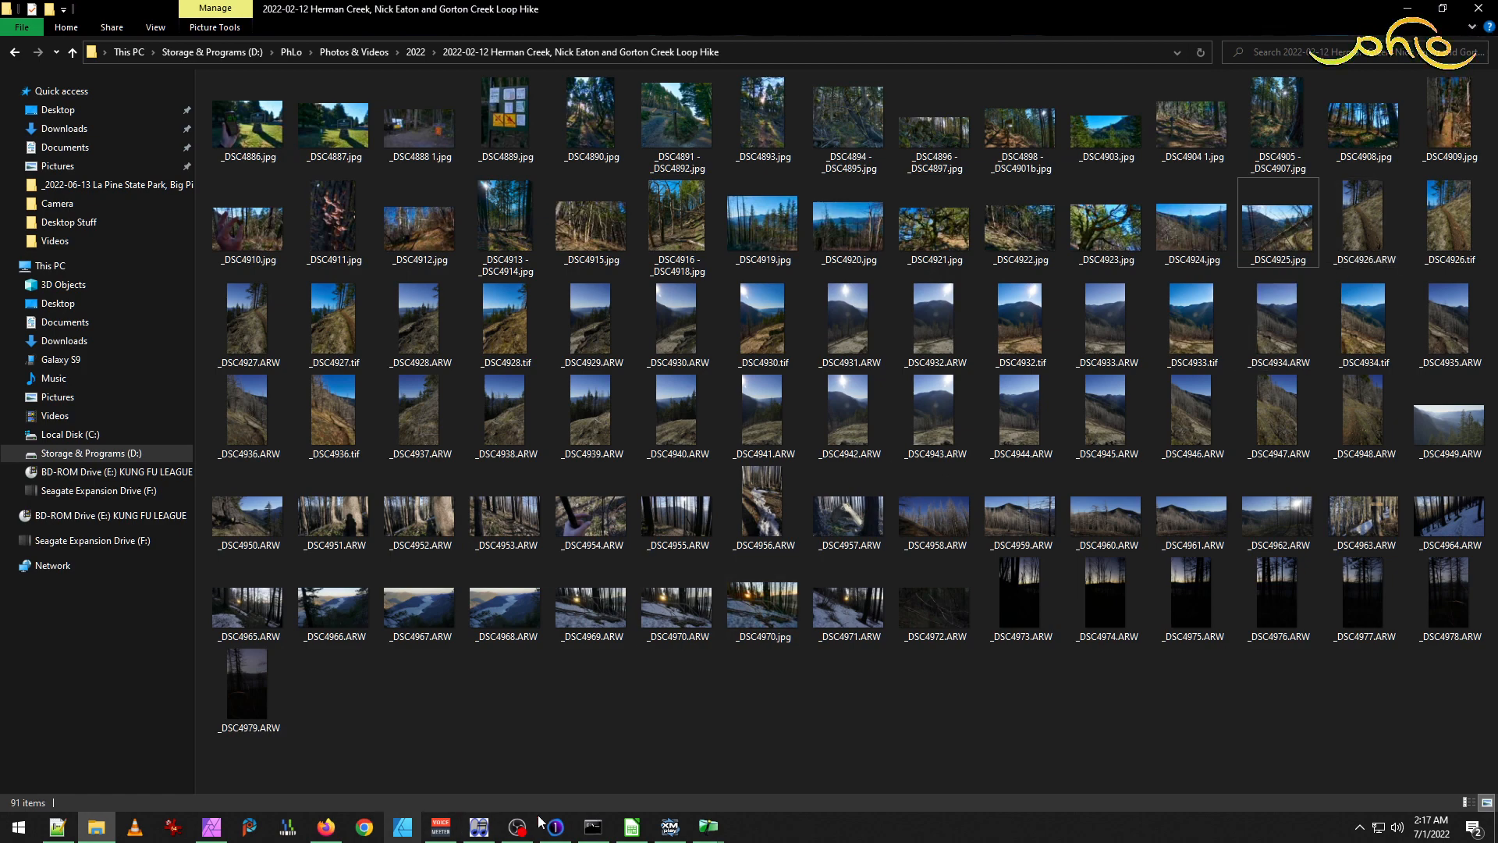
Switch to the Fast Panorama preview and start a new project without any images.
click(709, 826)
click(609, 749)
click(14, 24)
click(32, 40)
click(863, 423)
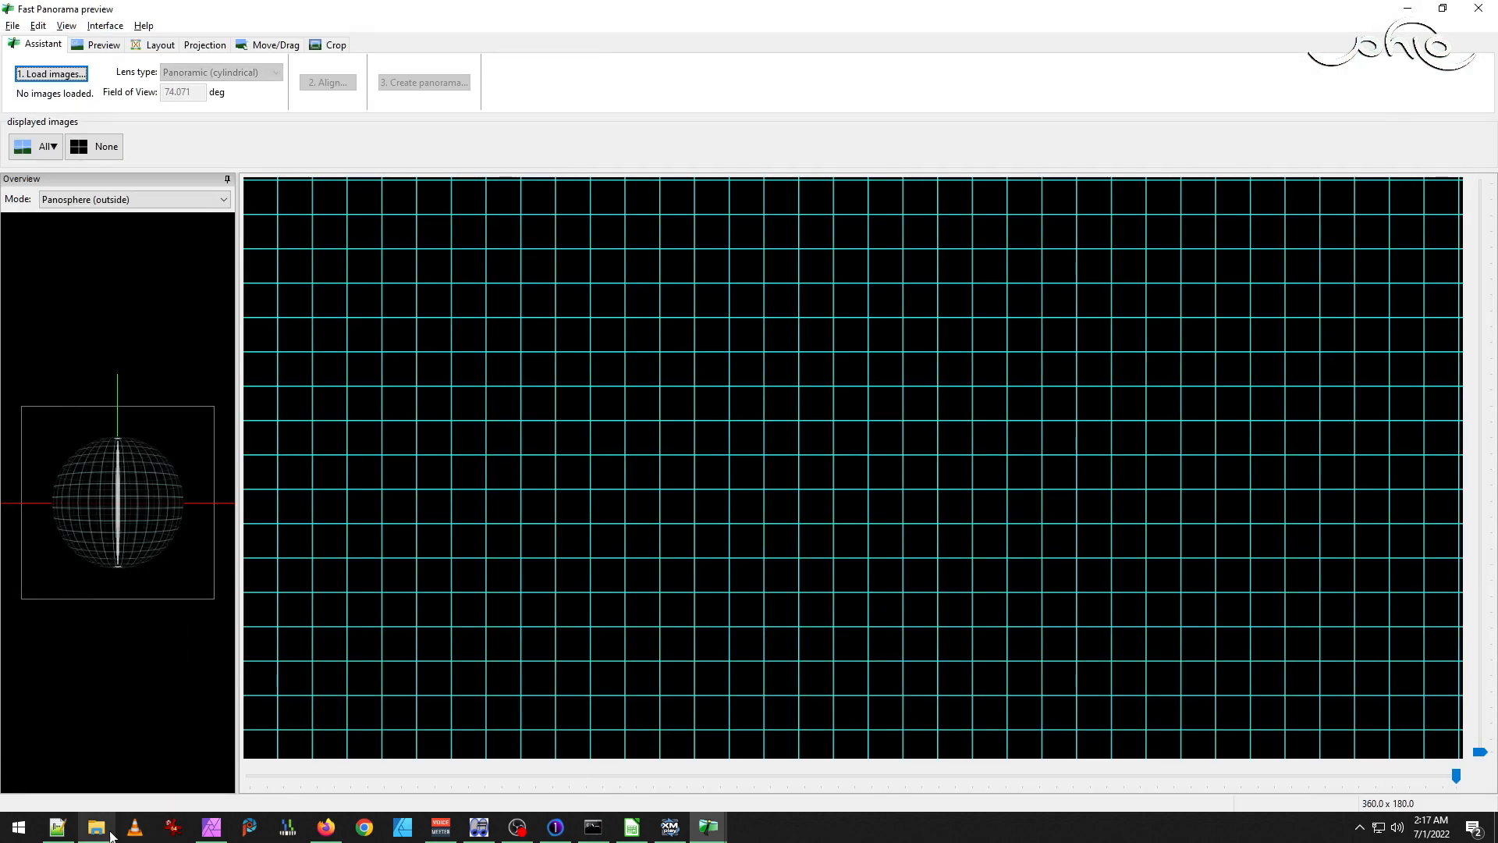
In the File Explorer photo folder, select the exported files _DSC4926.tif, _DSC4927.tif and _DSC4928.tif.
click(108, 832)
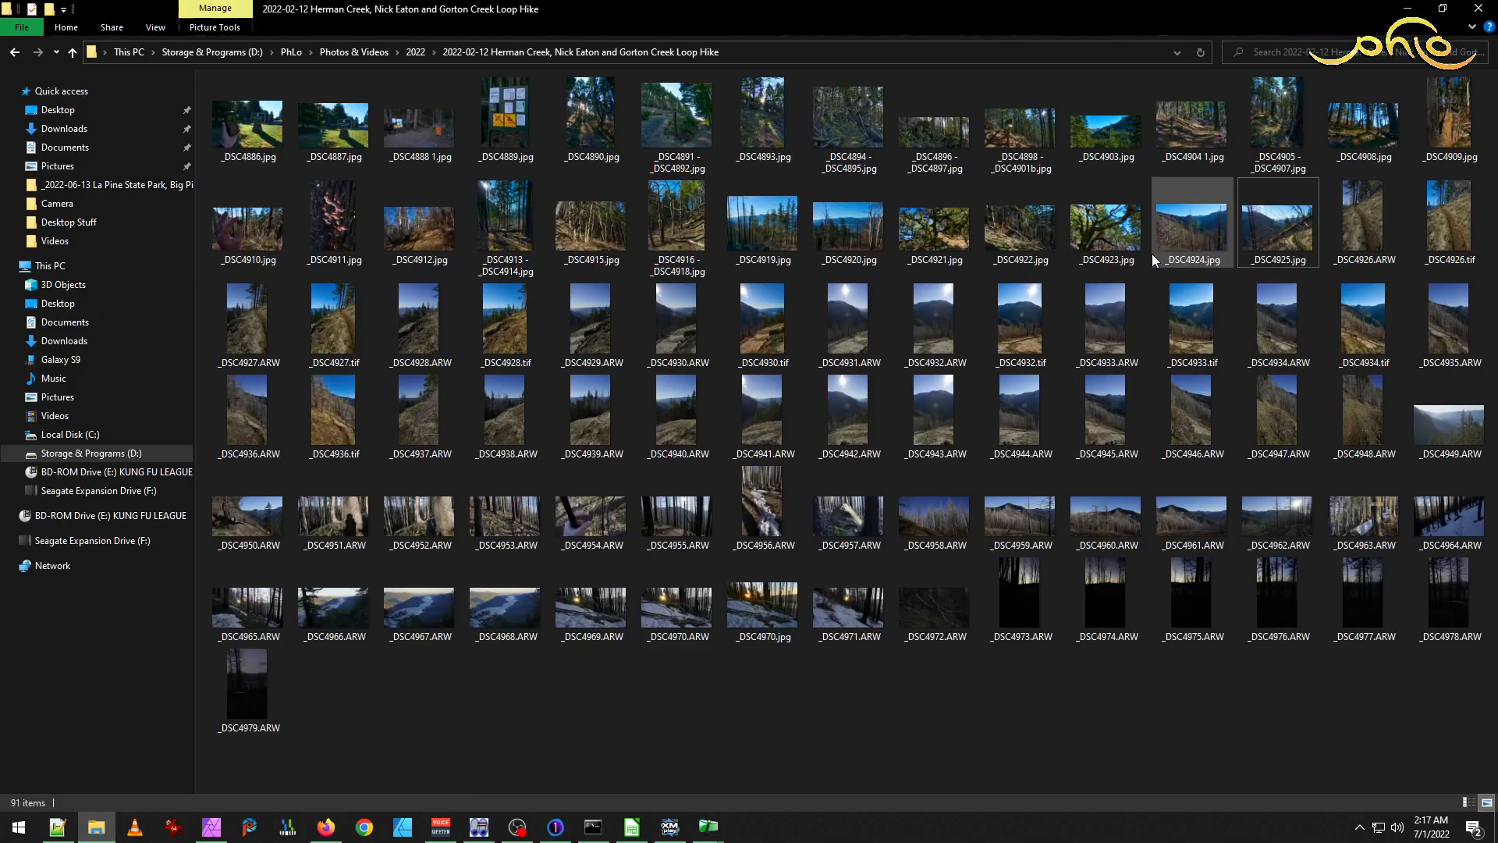
click(1454, 248)
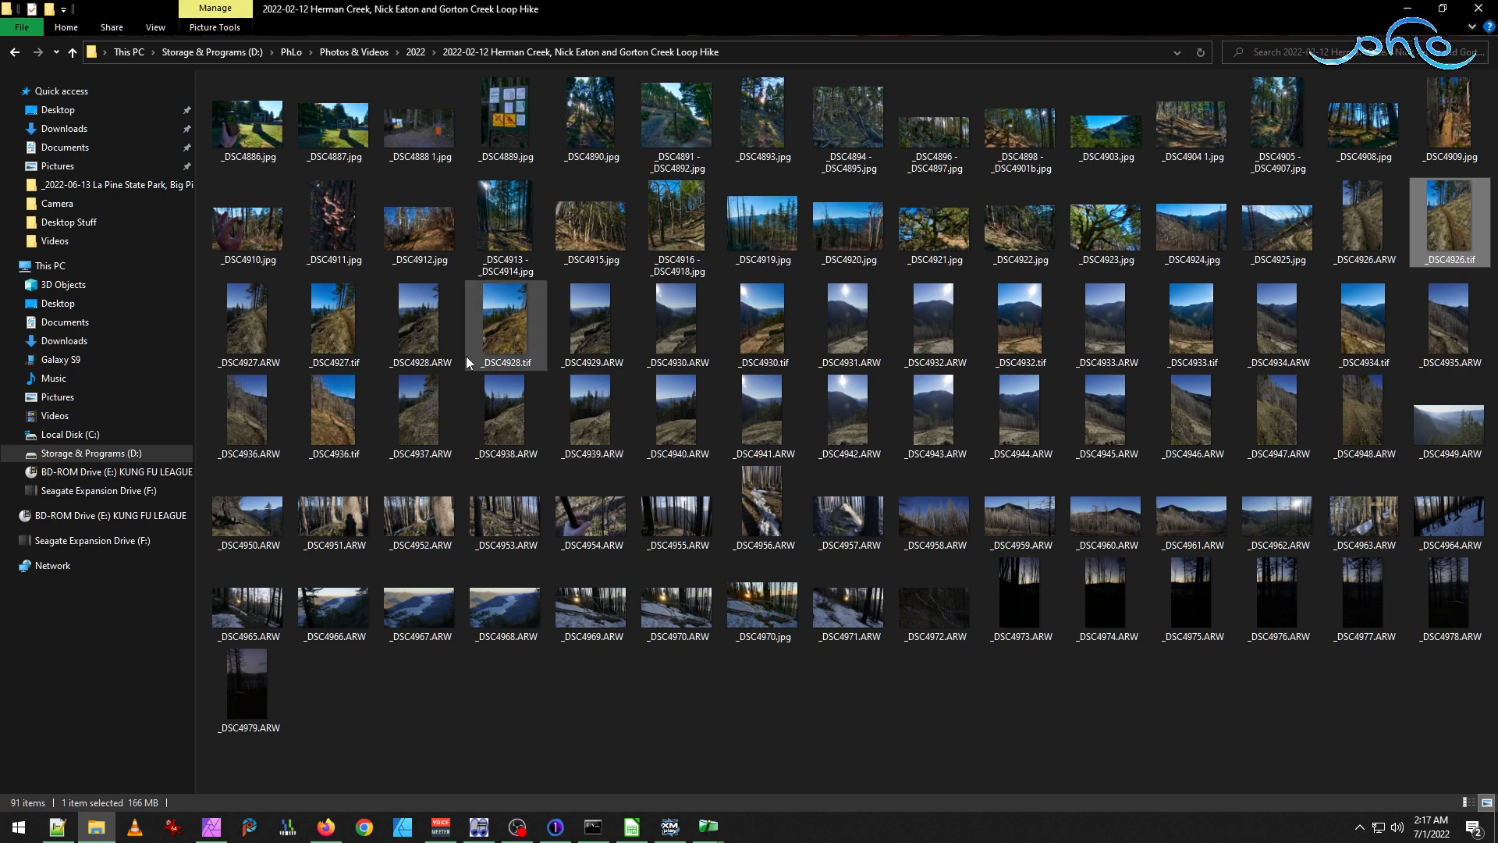
ctrl+click(331, 338)
ctrl+click(513, 331)
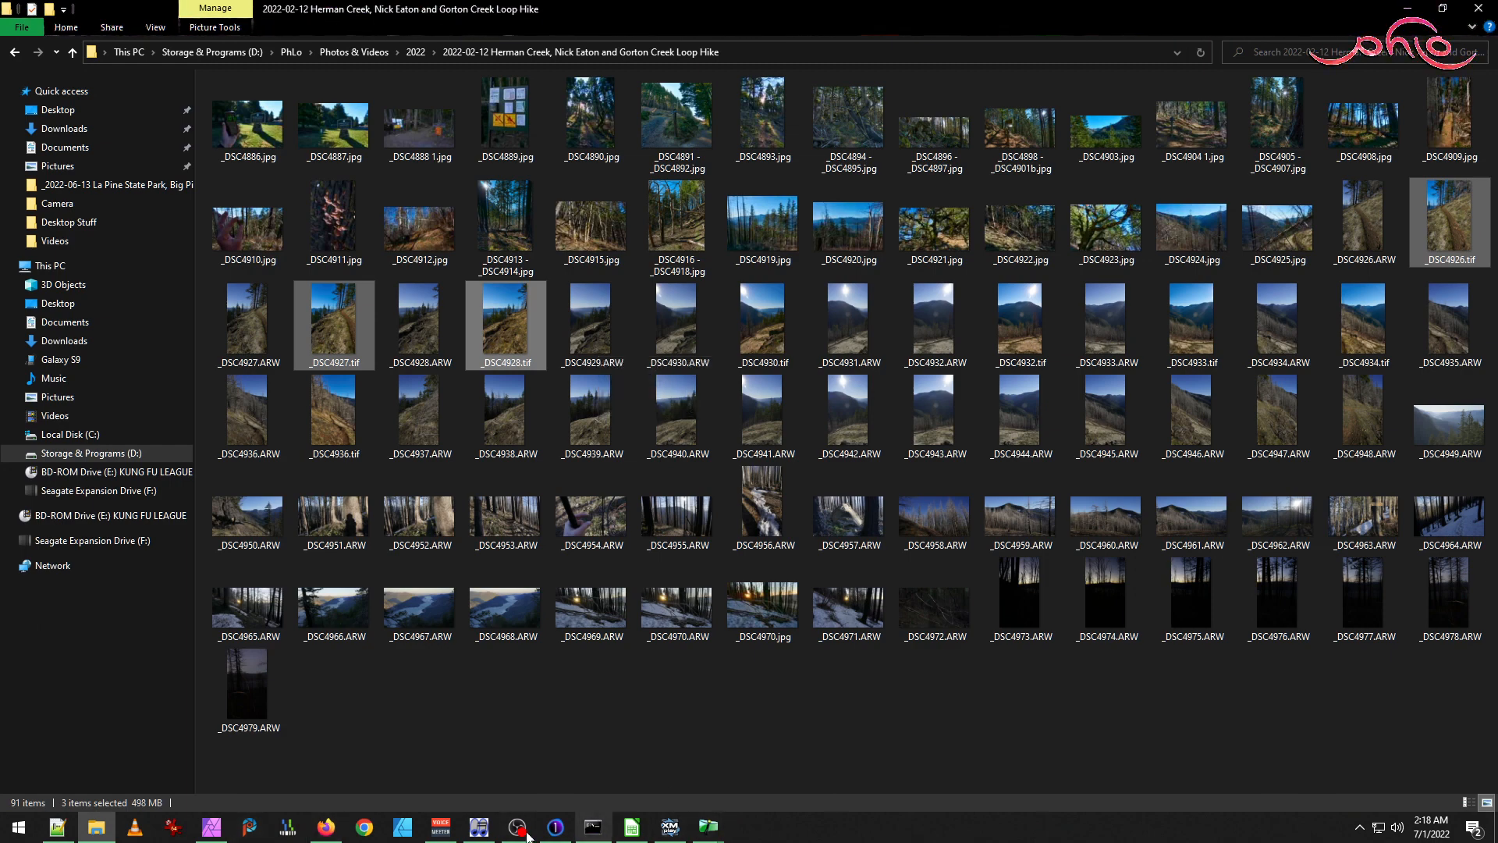
In Capture One, synchronize the 2022-02-12 Herman Creek folder with the disk, importing new images and removing missing ones from the catalog.
click(560, 830)
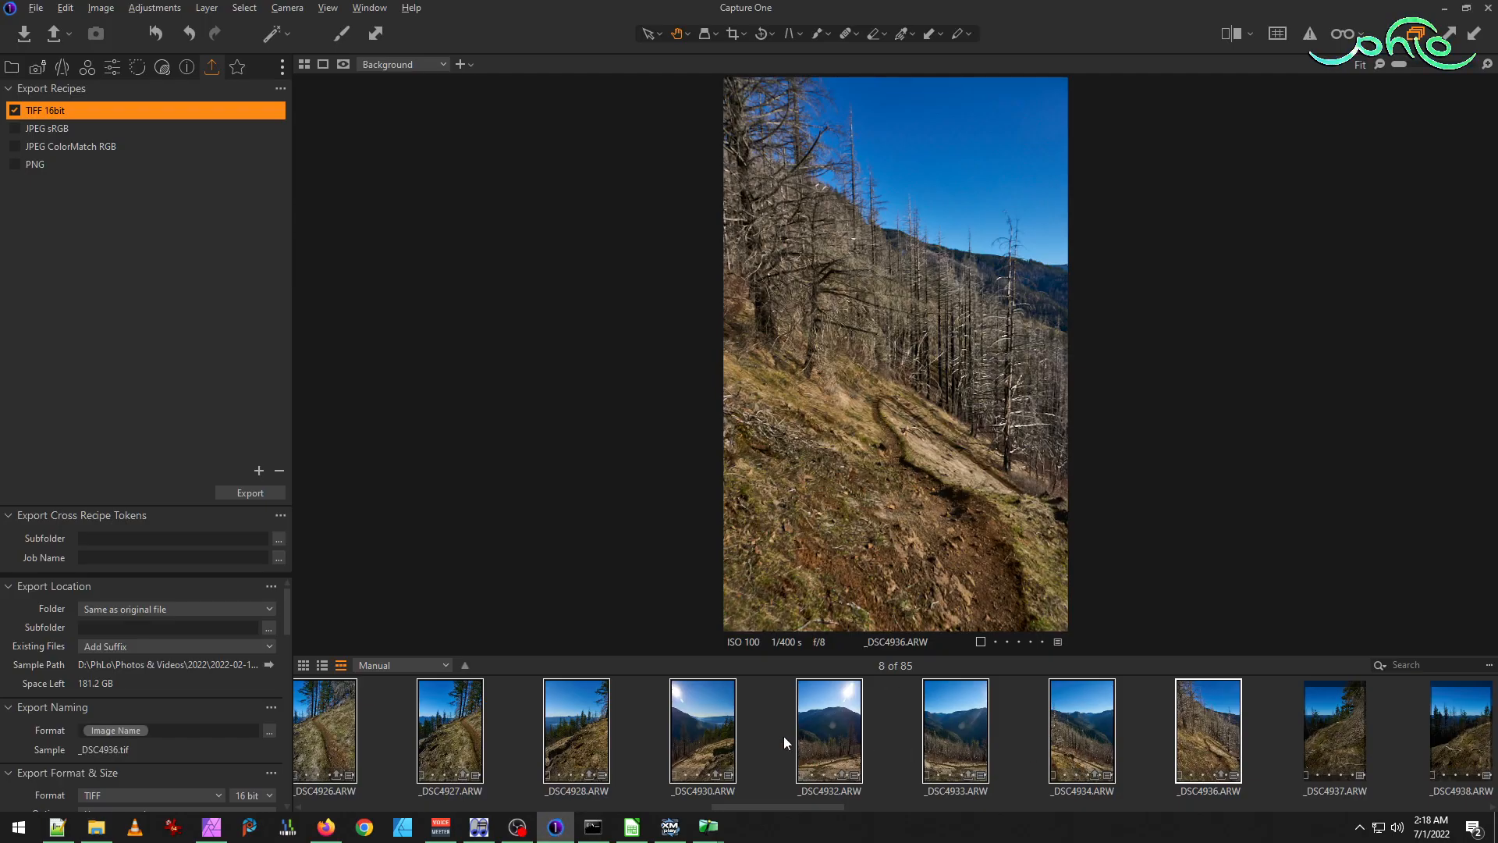
click(644, 742)
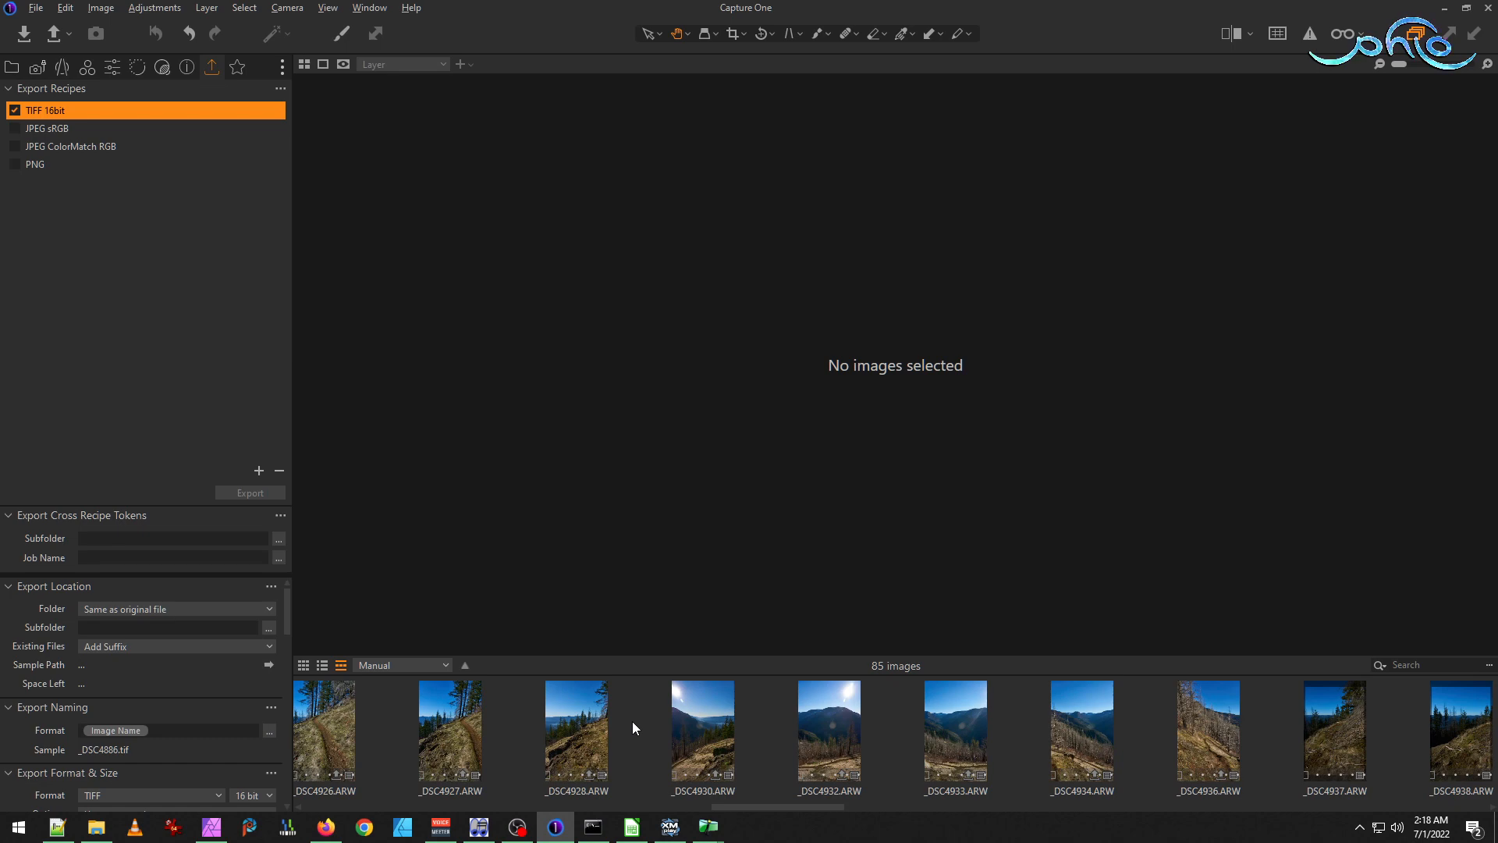
key(alt+Tab)
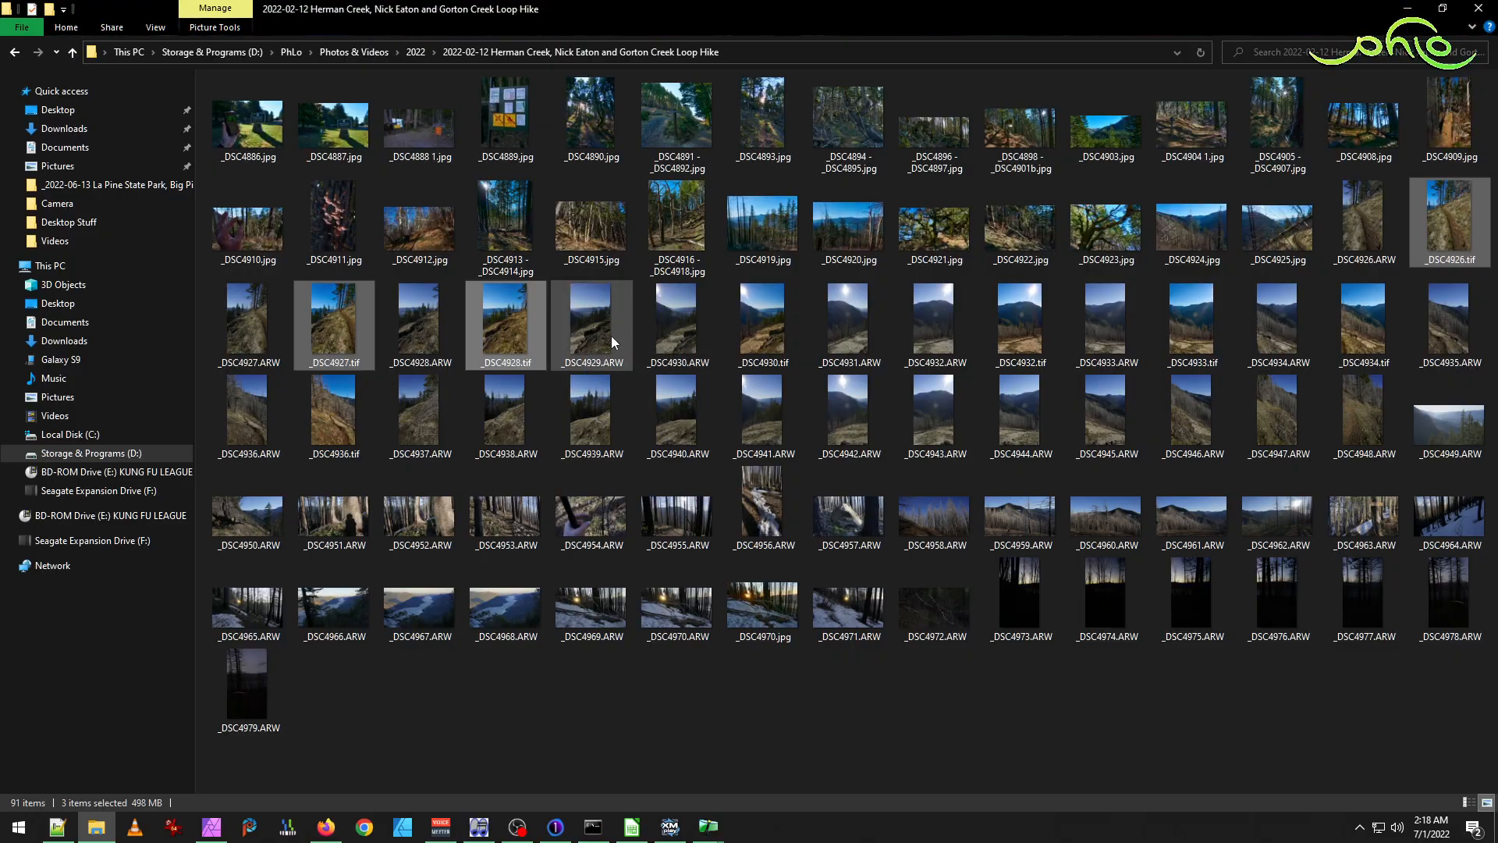
key(alt+Tab)
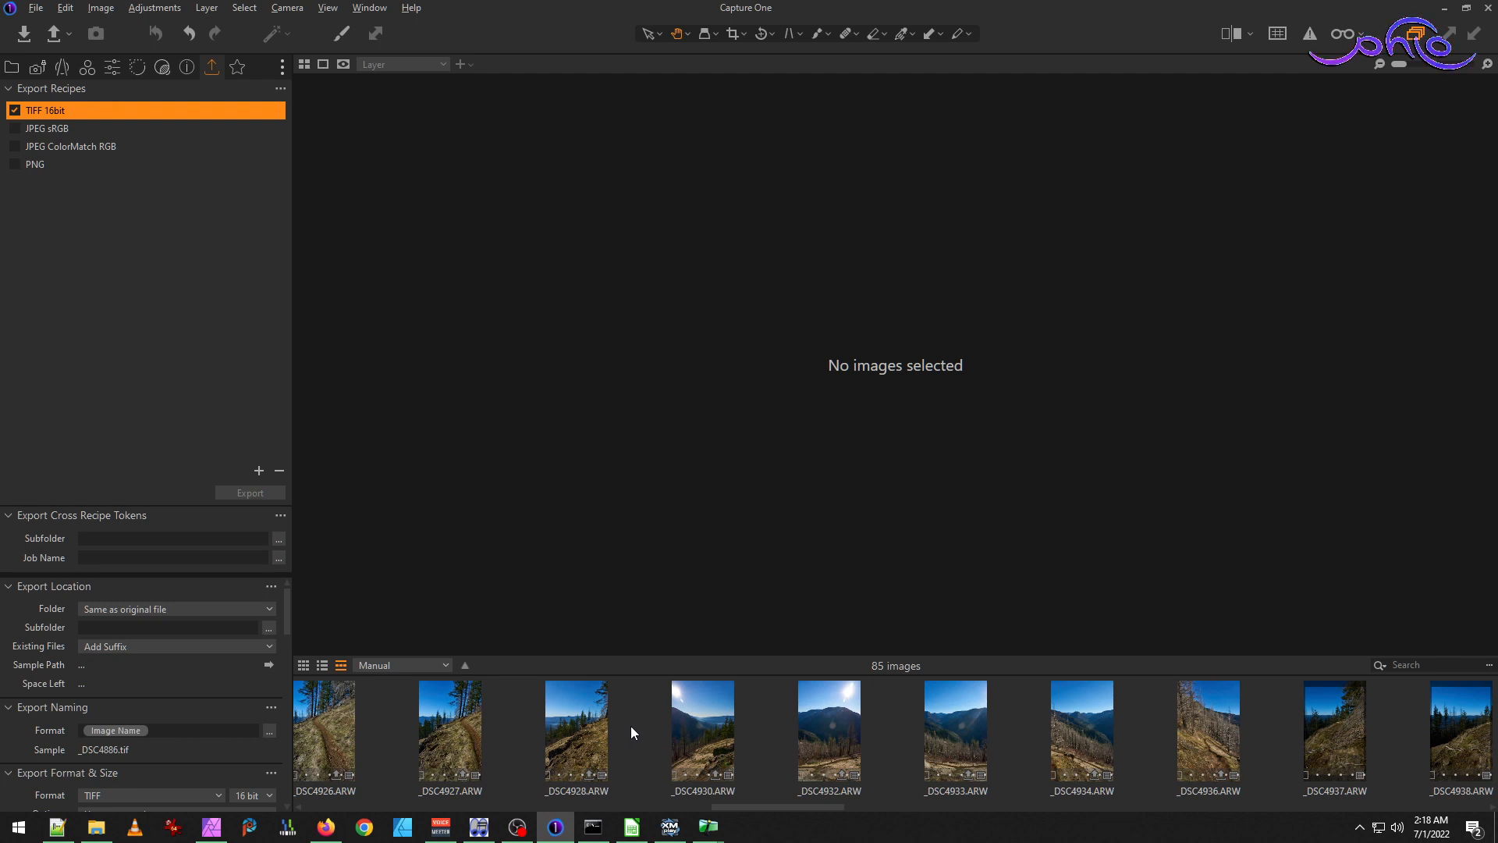
click(14, 68)
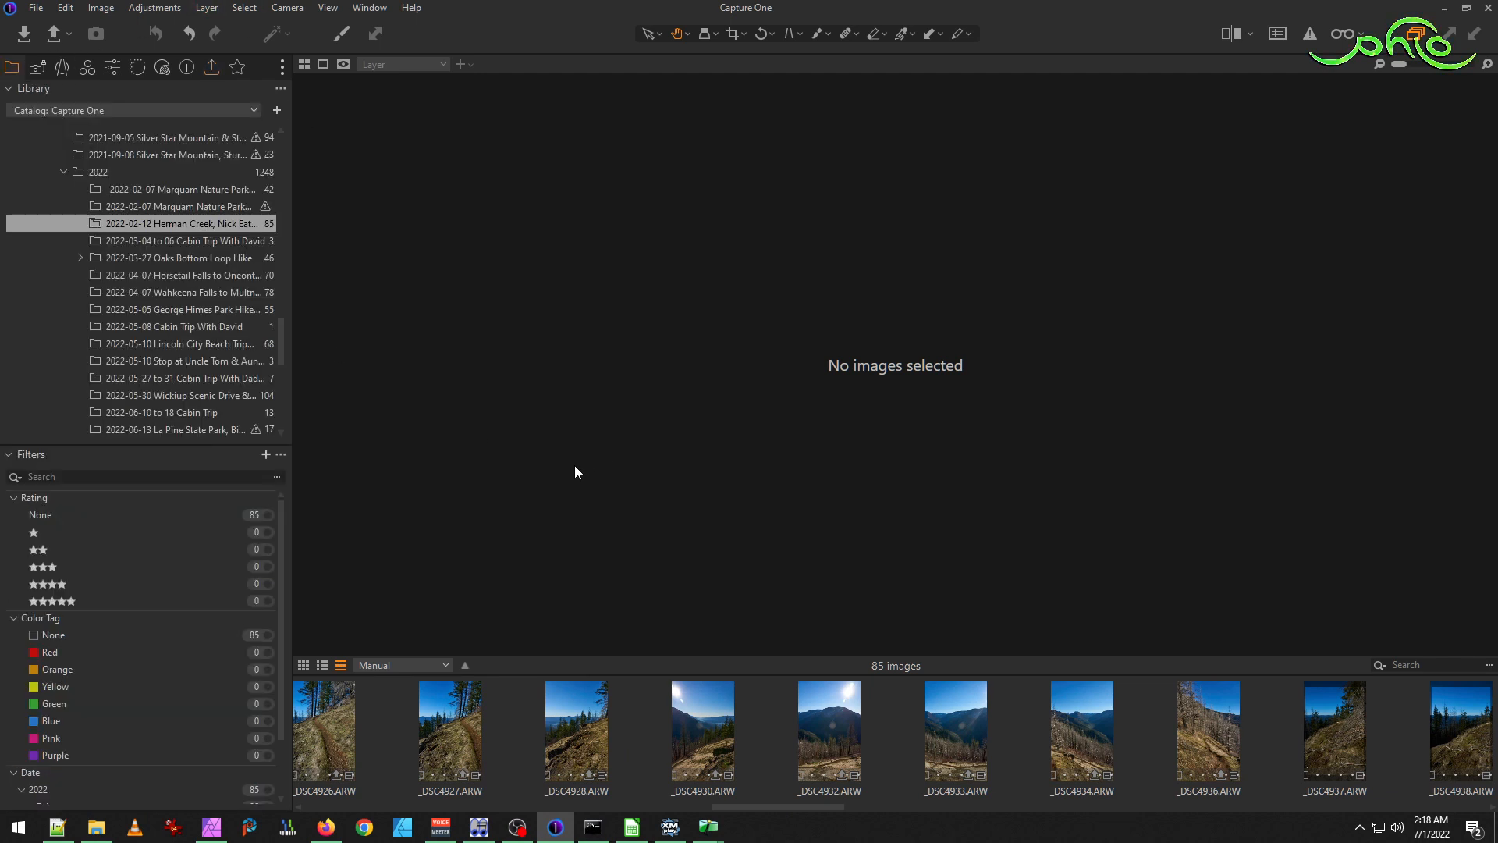
right_click(173, 228)
click(248, 312)
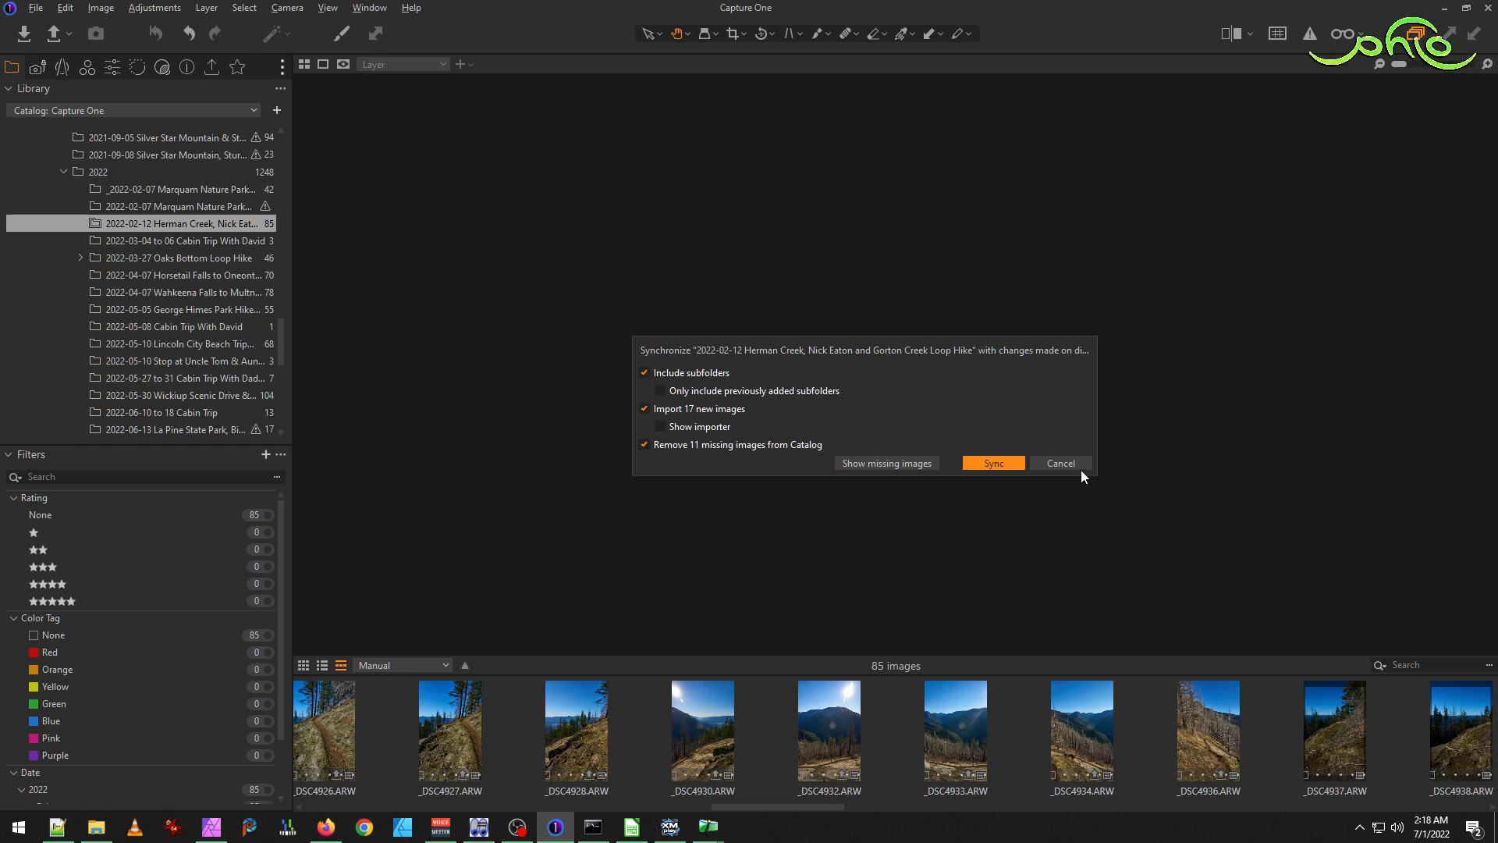
click(999, 462)
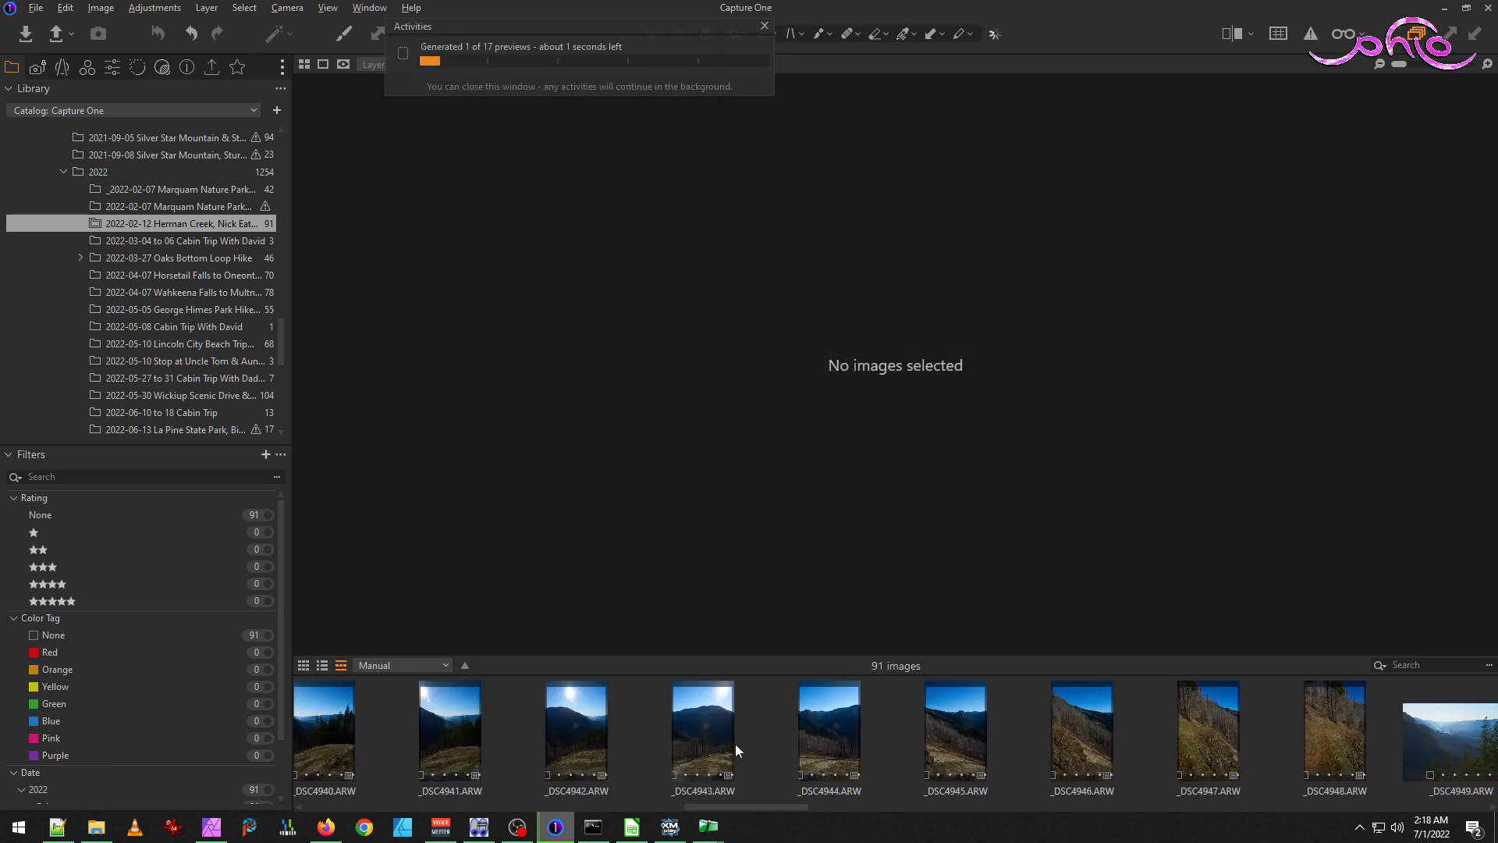
Sort the thumbnails of the synchronized folder by Date.
scroll(826, 727, up, 5)
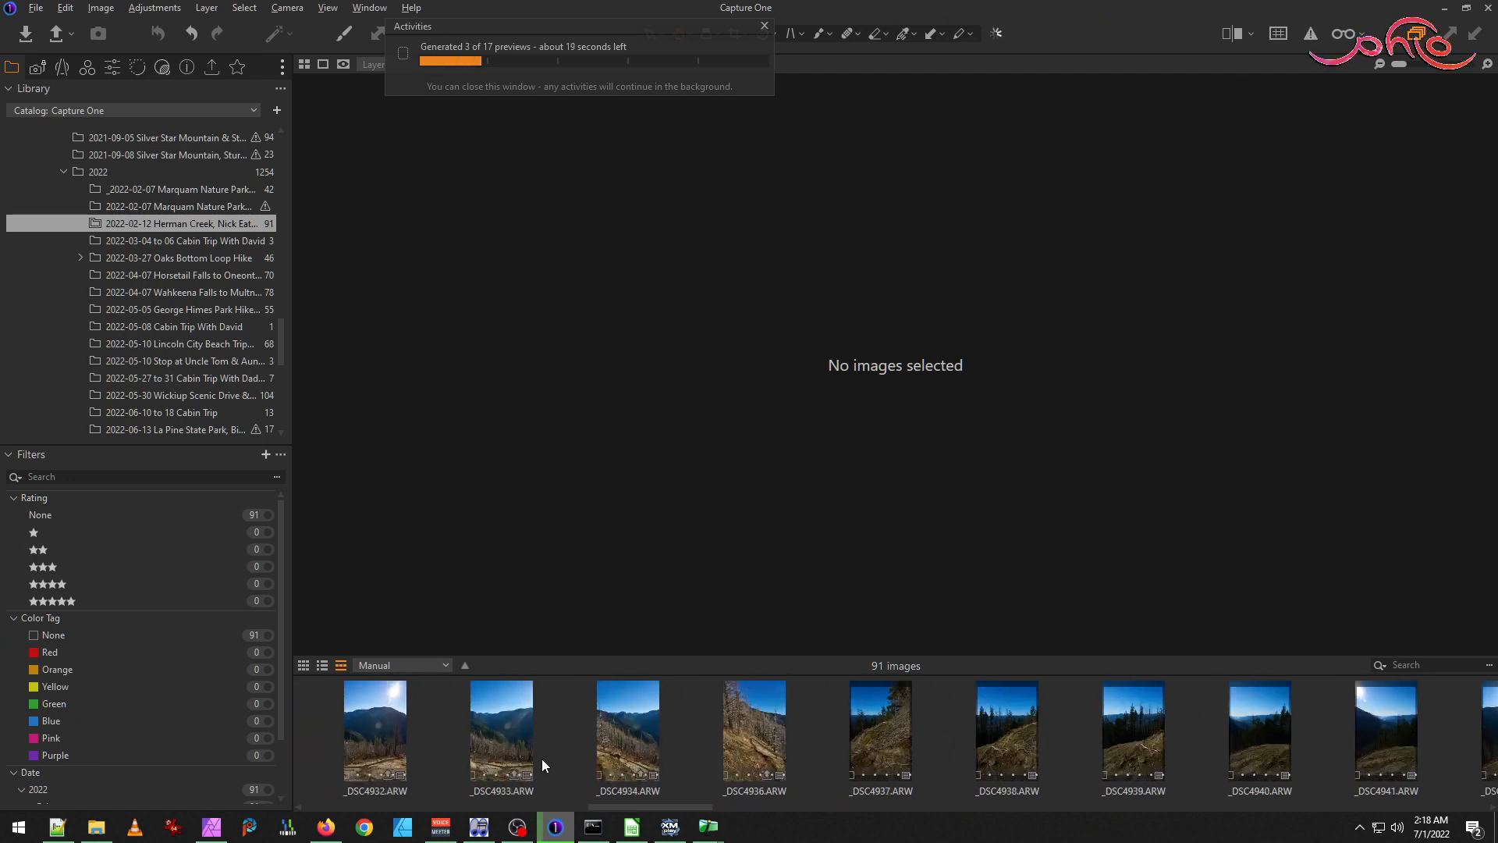
scroll(467, 760, up, 3)
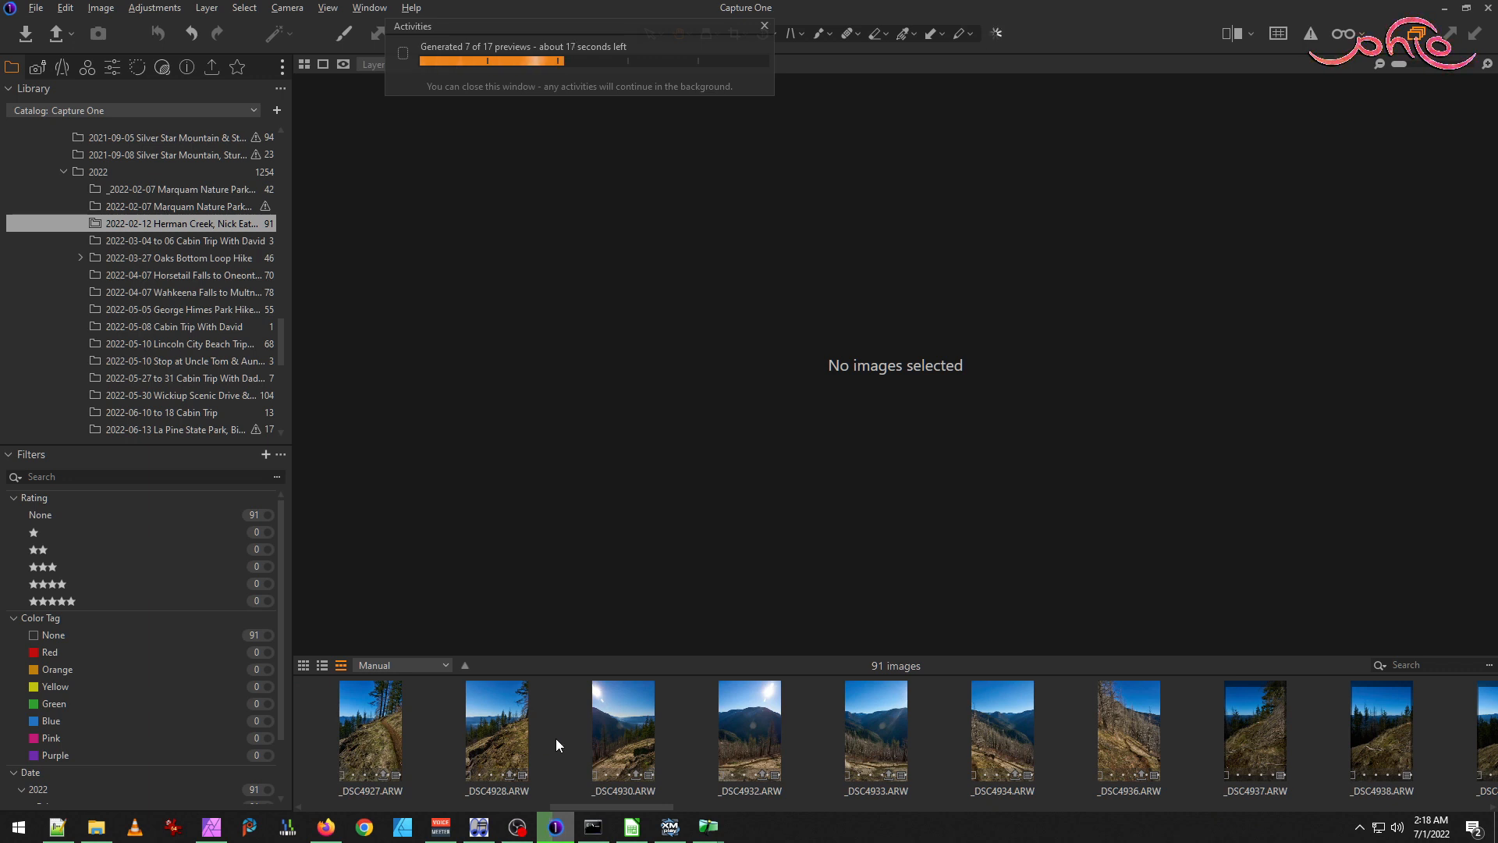
drag(624, 808, 612, 836)
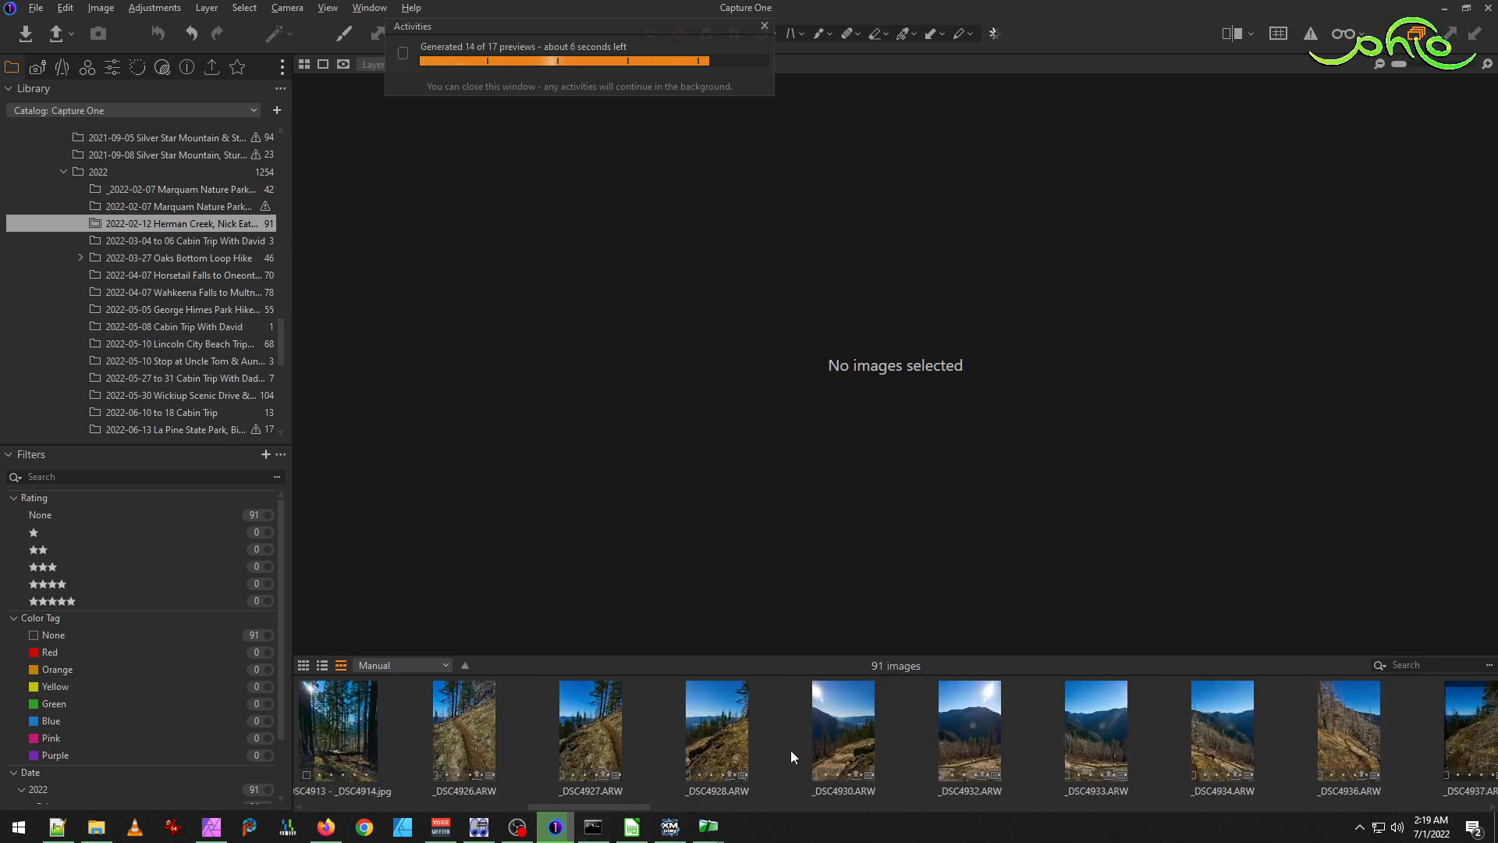
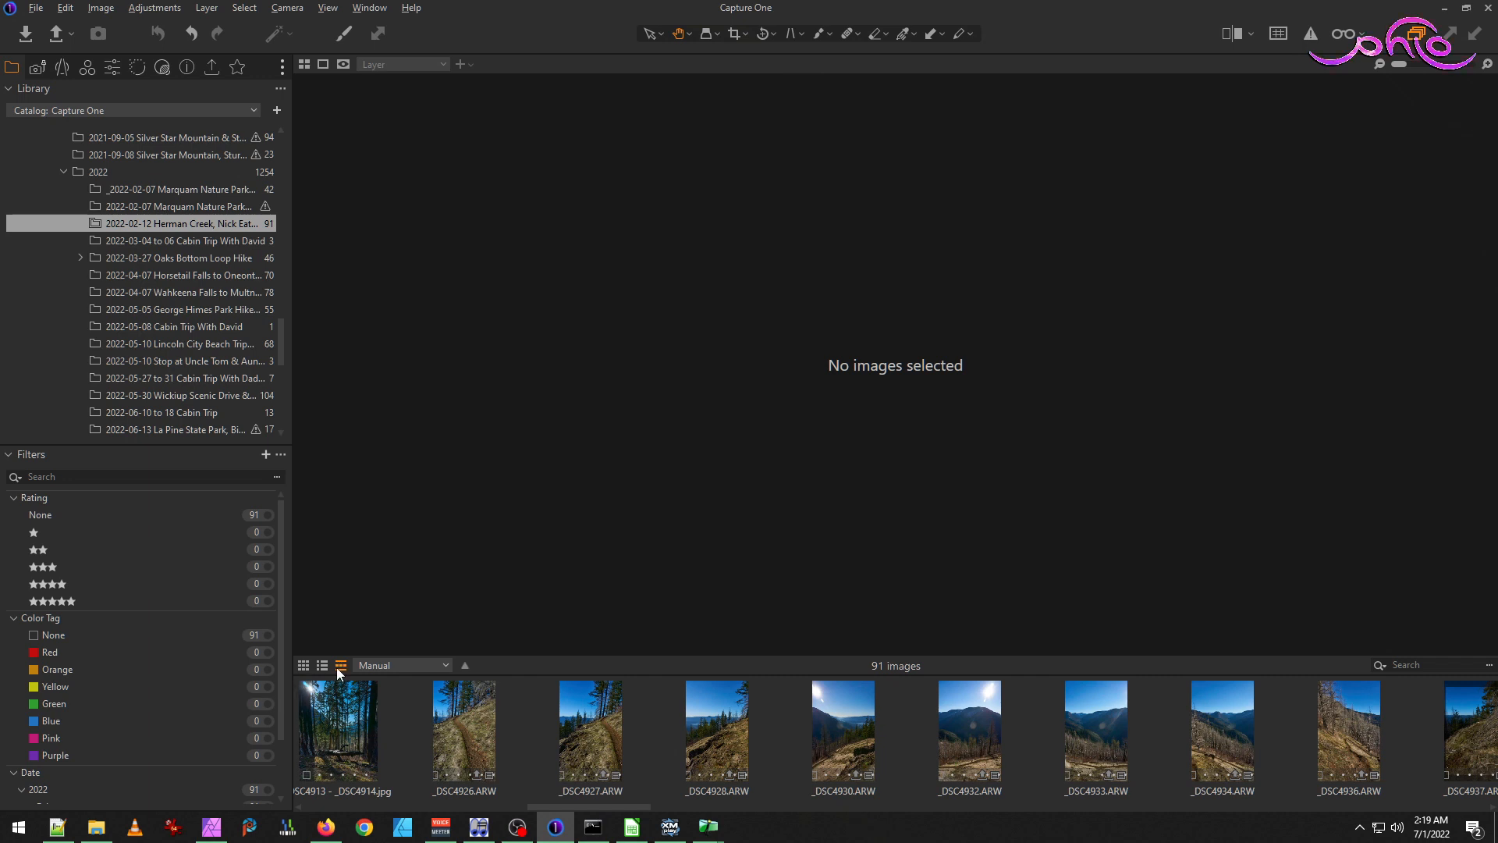
click(419, 666)
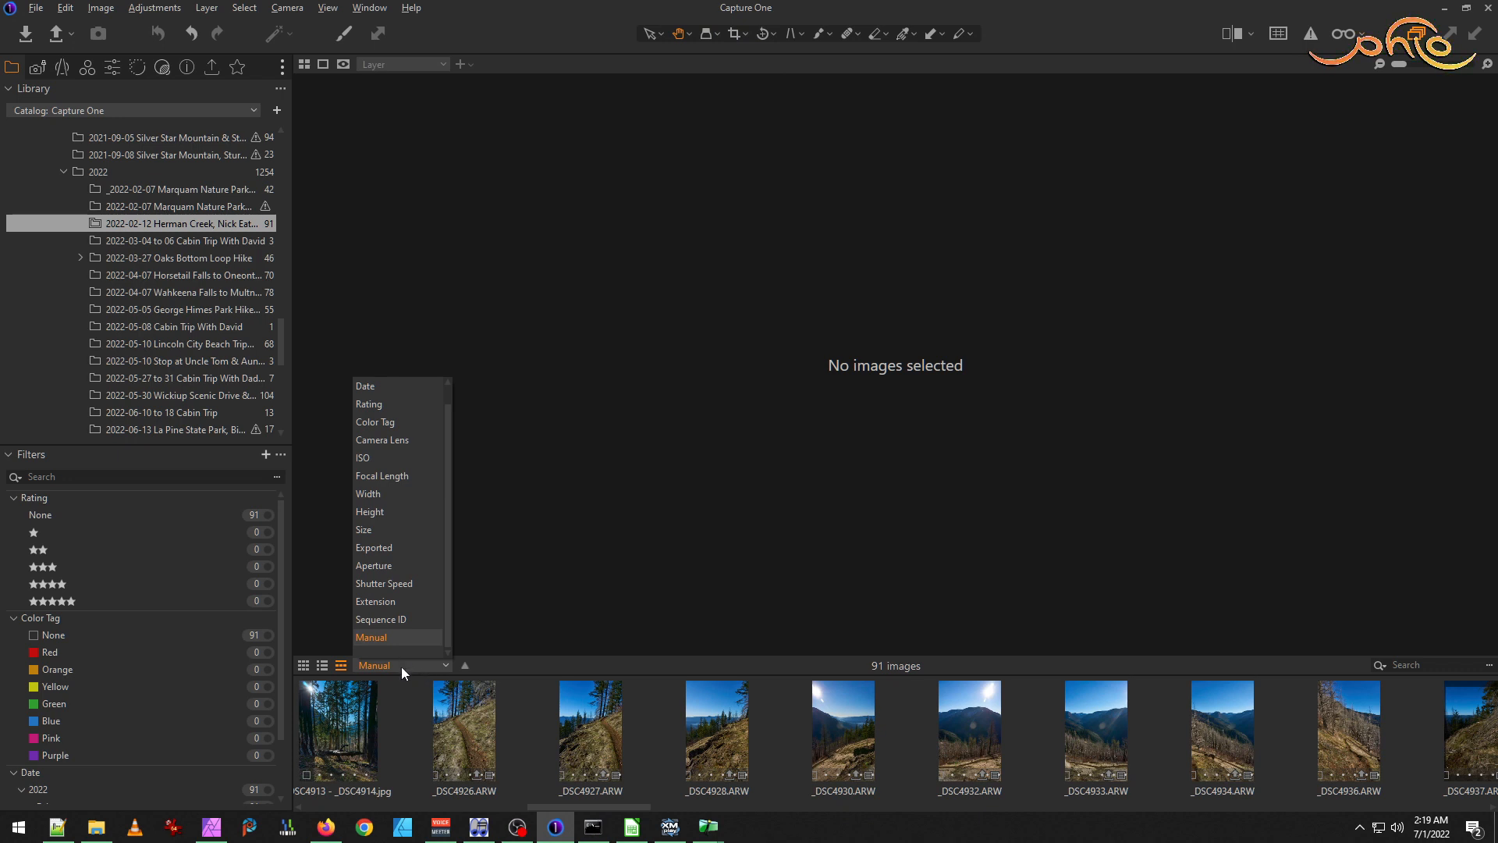
click(401, 667)
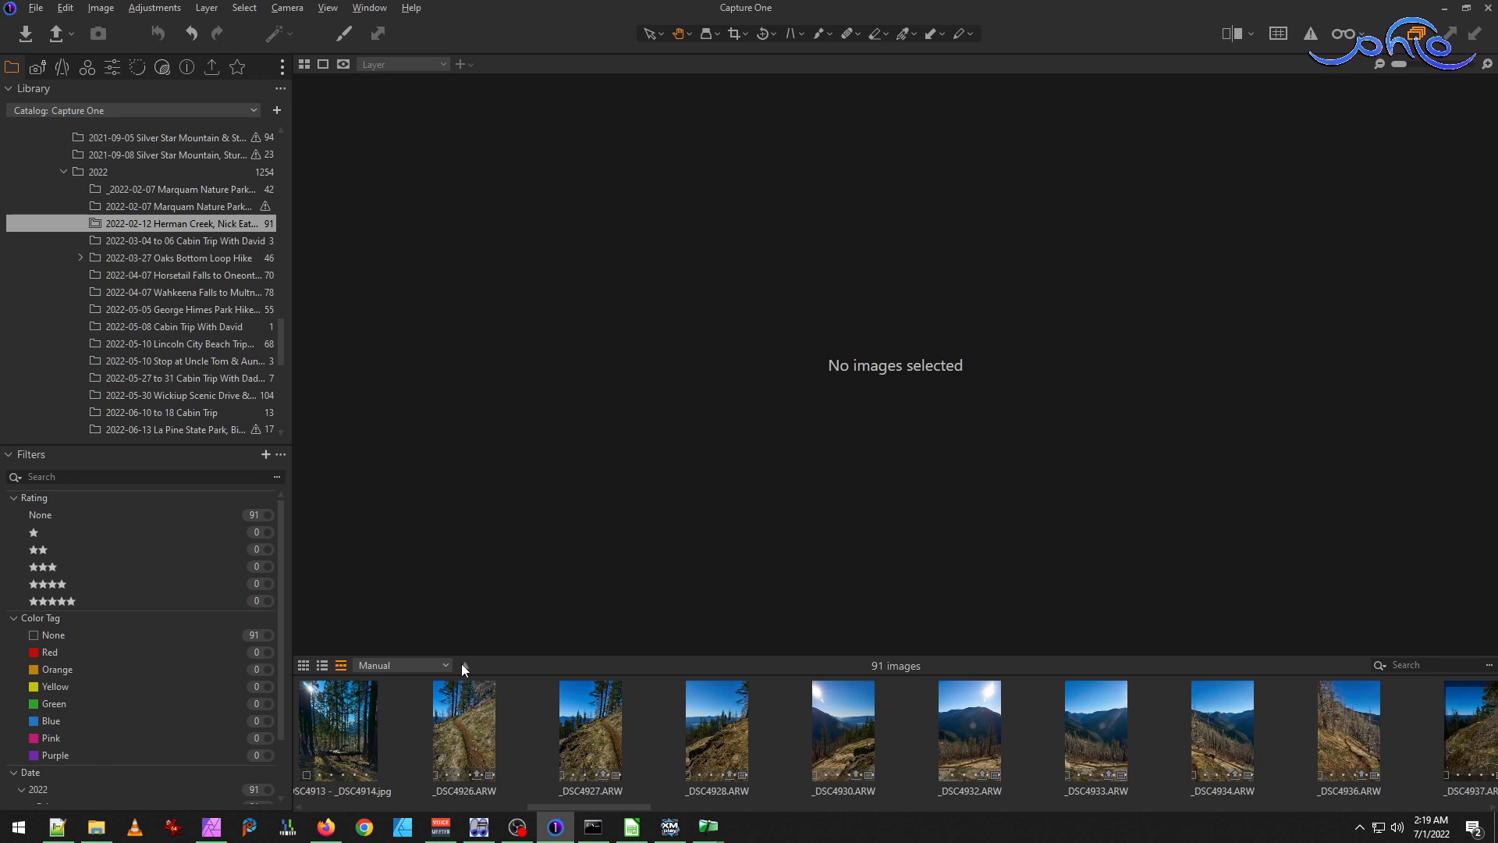
click(433, 665)
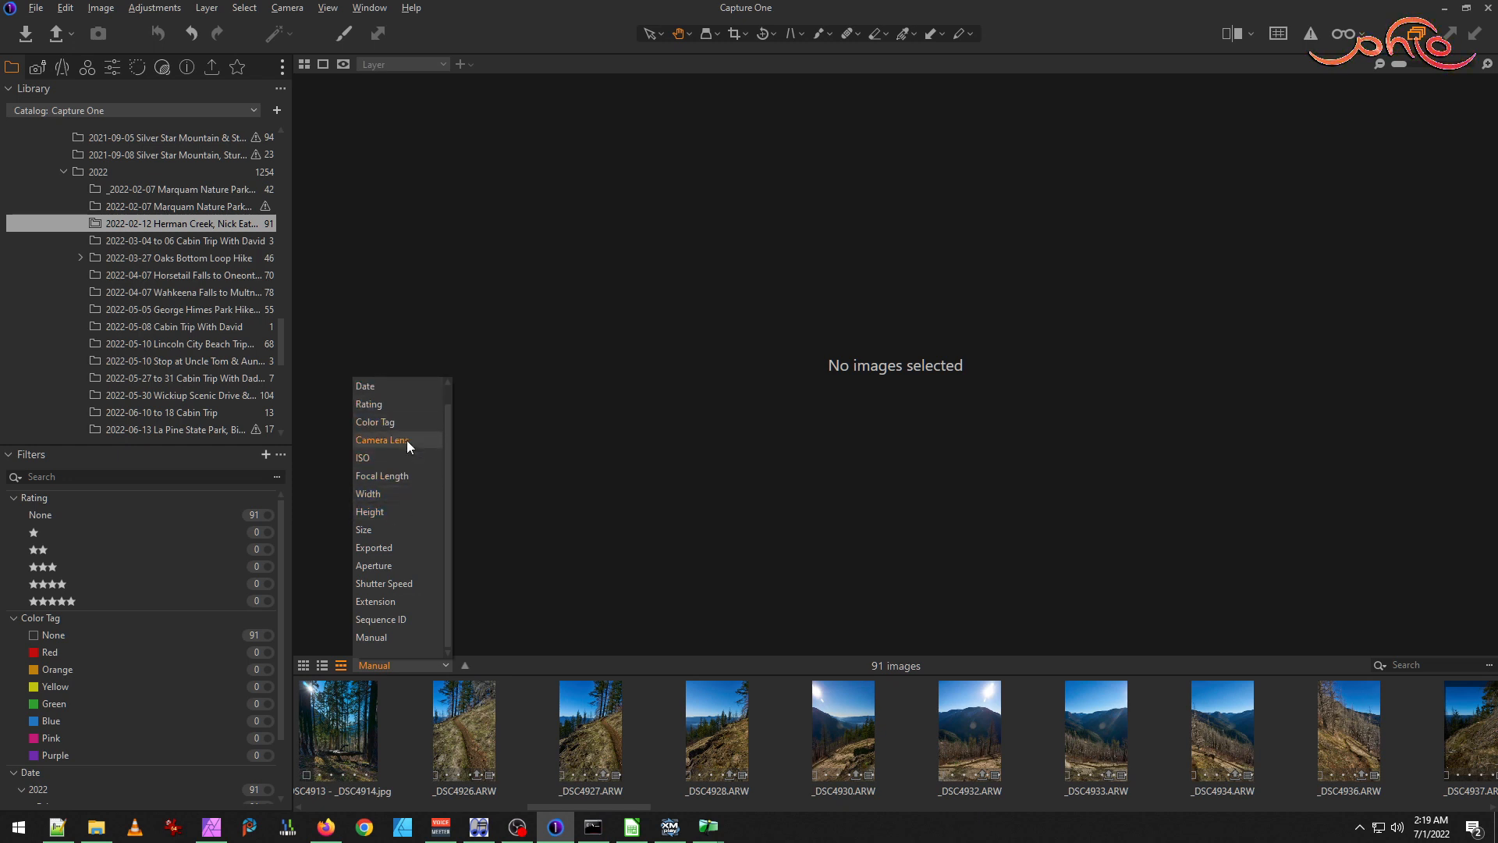
click(396, 387)
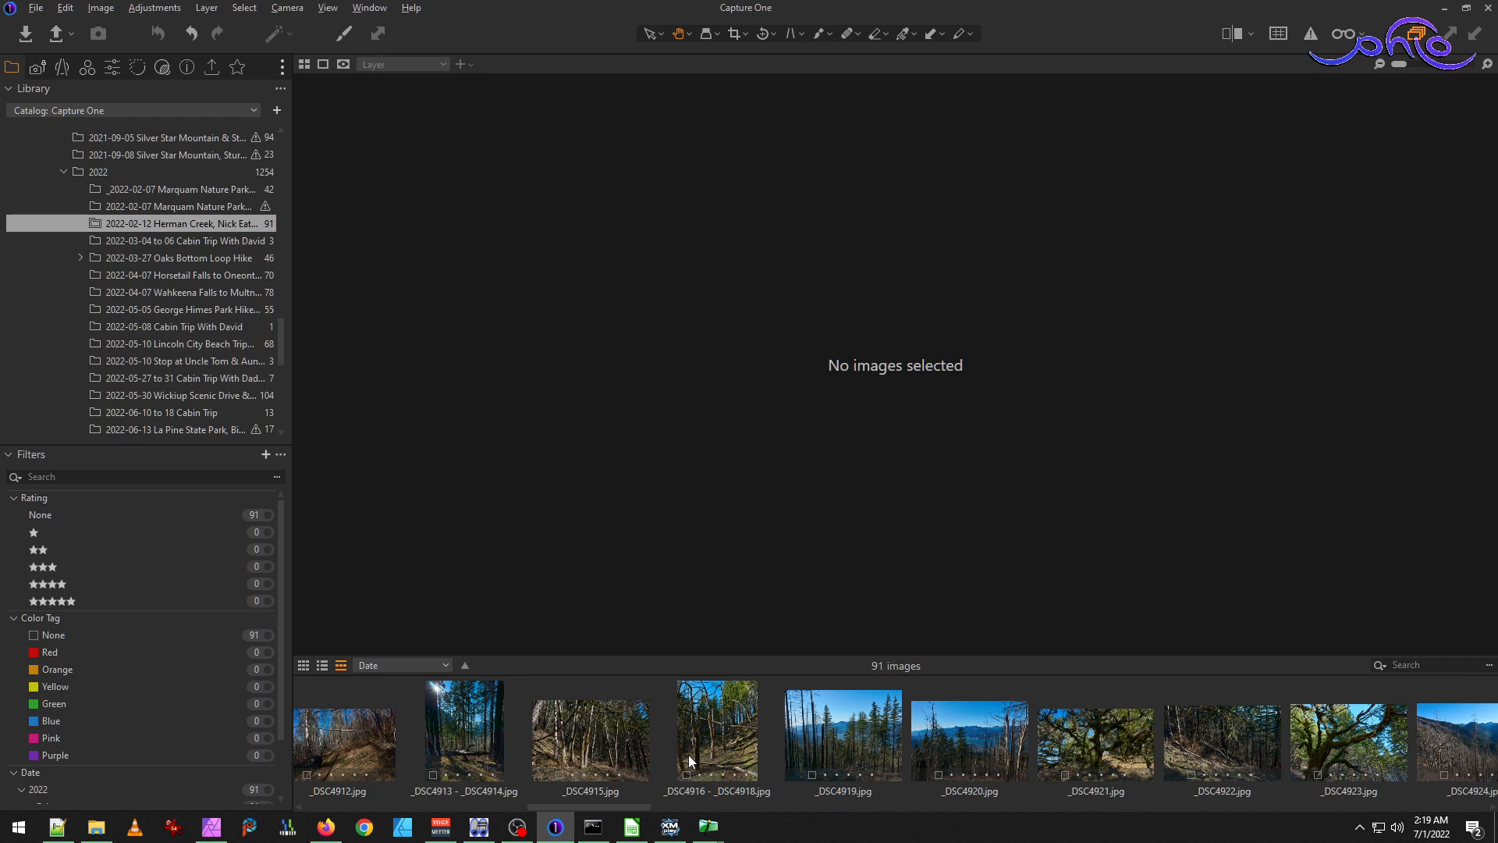
Copy the adjustments of _DSC4928.ARW and apply them to _DSC4929.ARW, leaving out the Composition settings.
scroll(971, 756, down, 6)
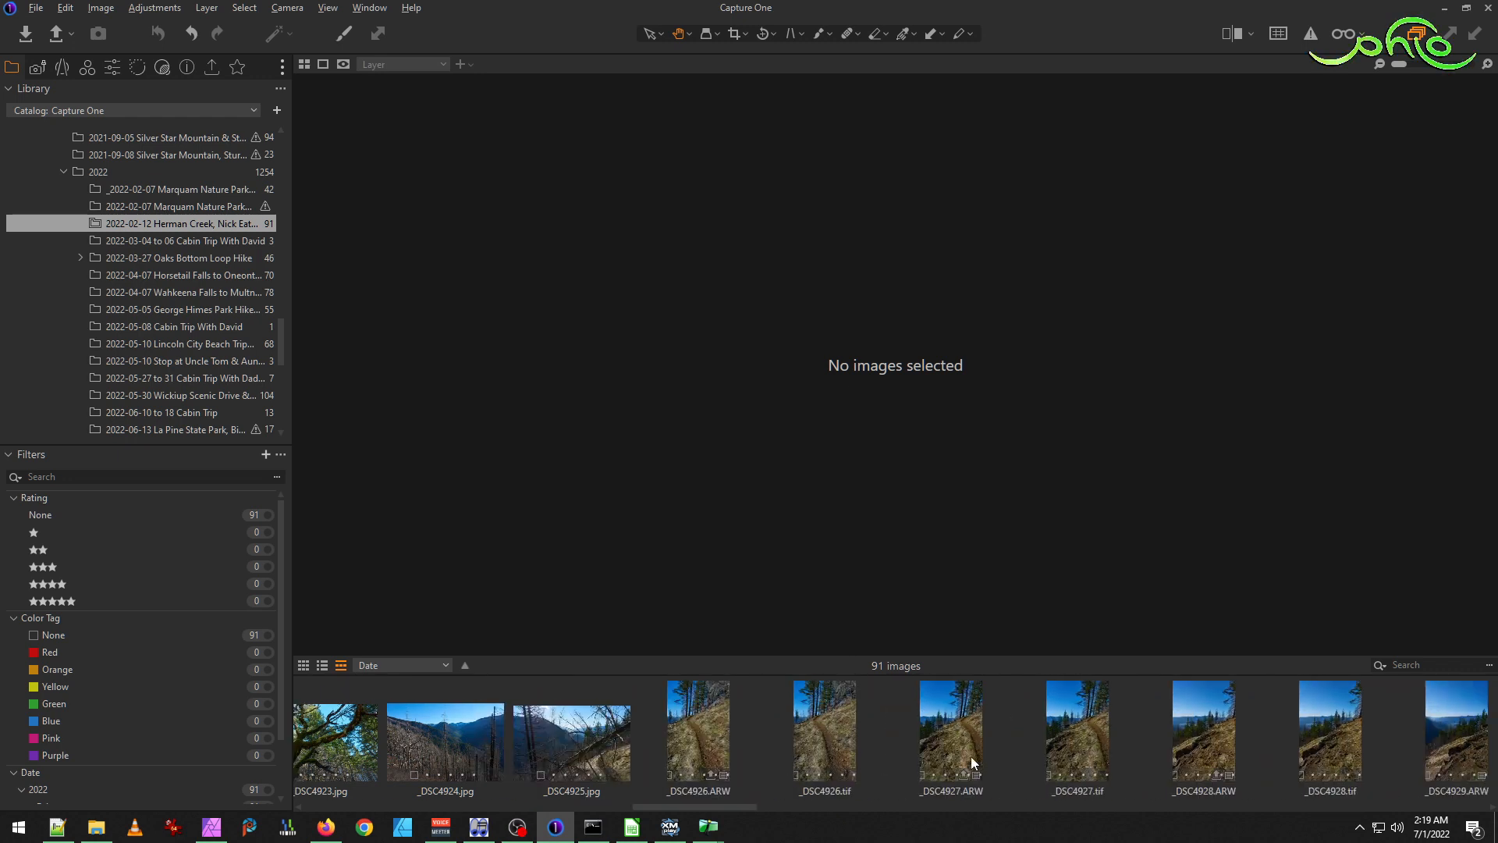
scroll(1122, 777, down, 2)
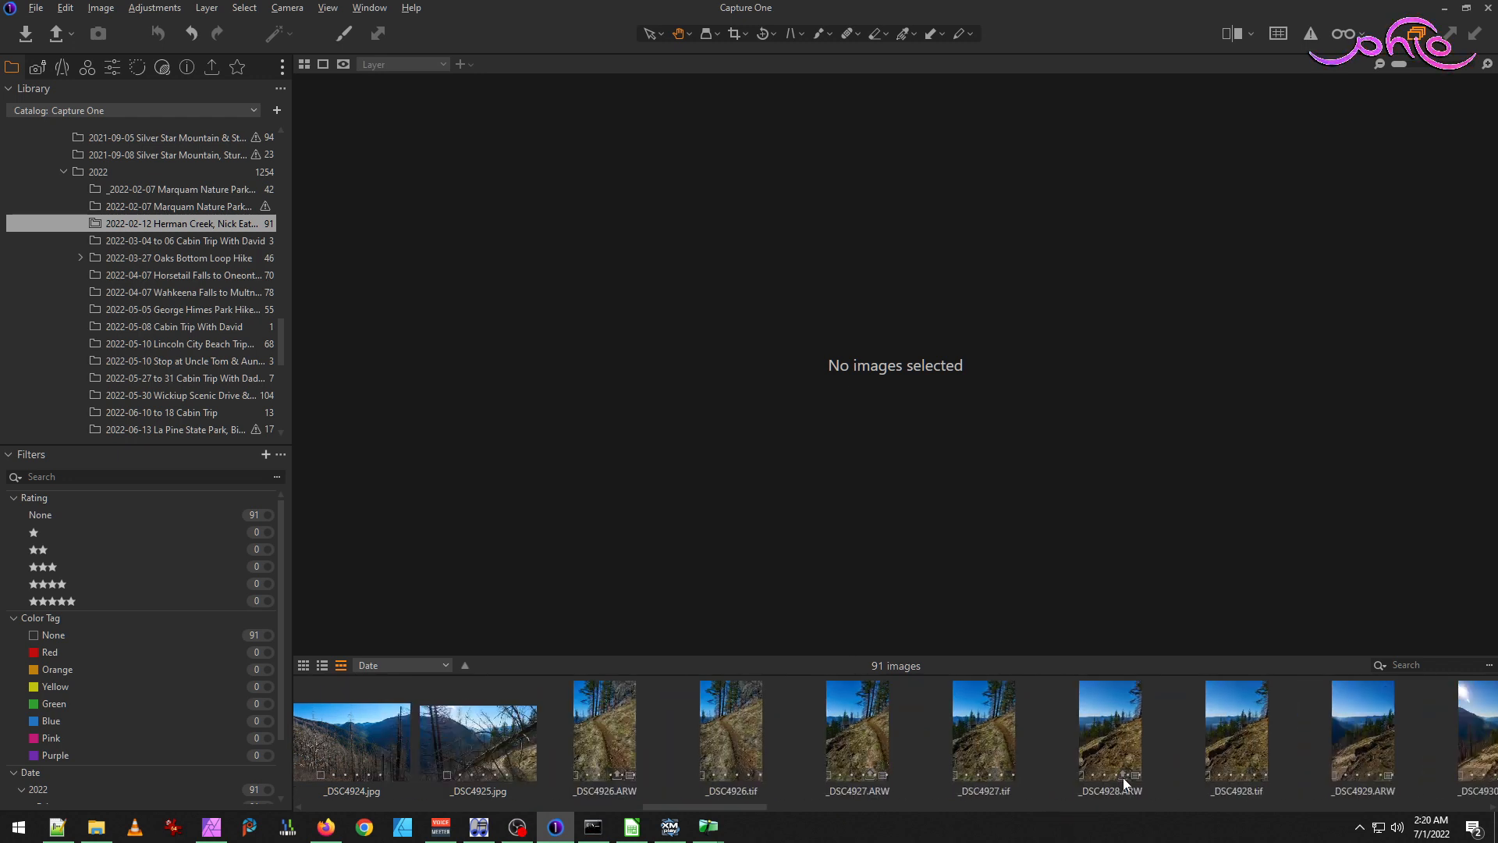
scroll(1124, 782, down, 1)
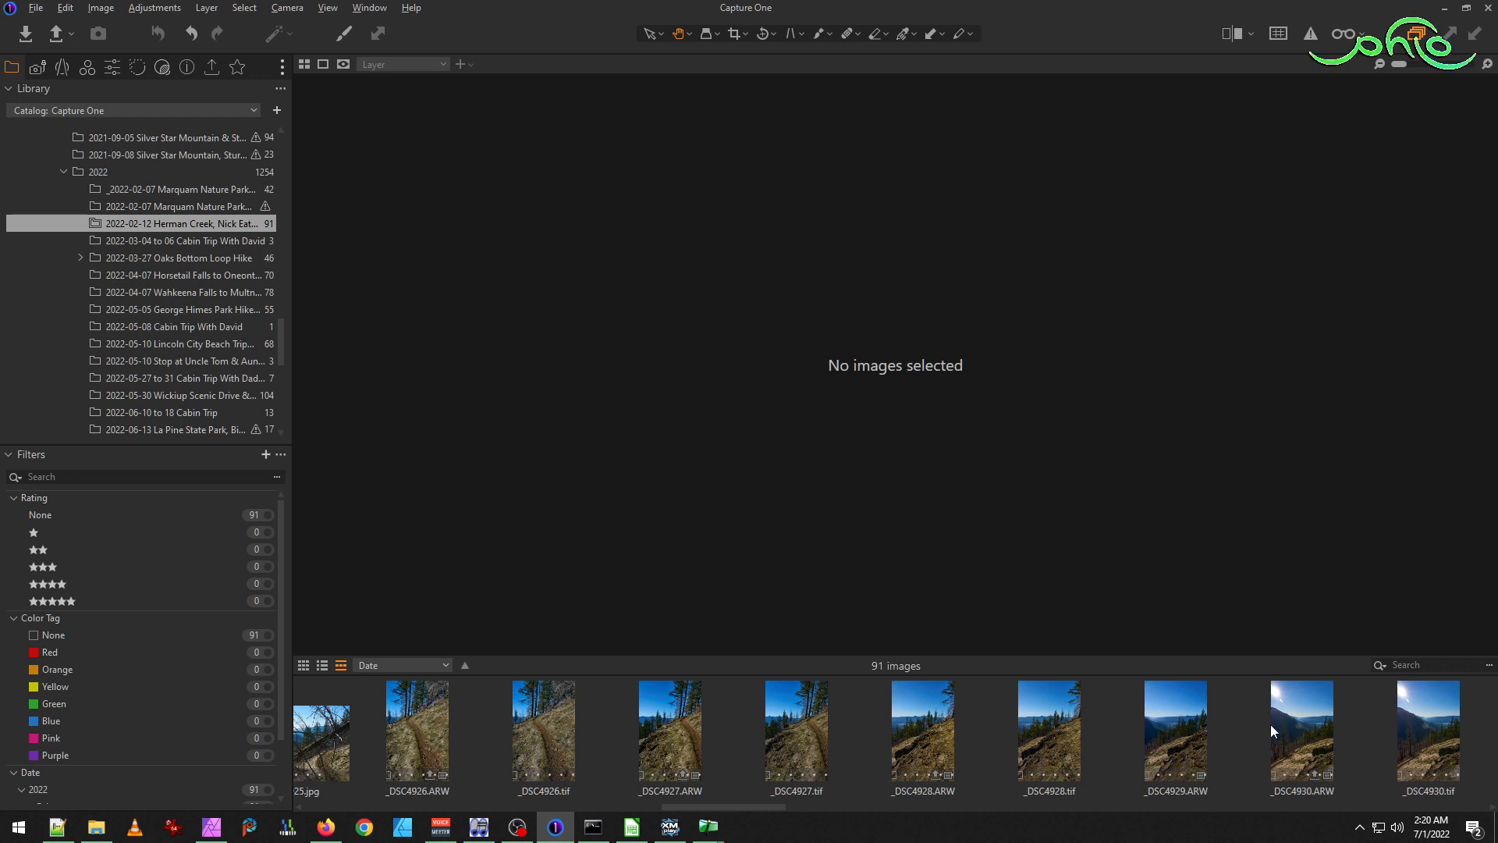
click(1169, 748)
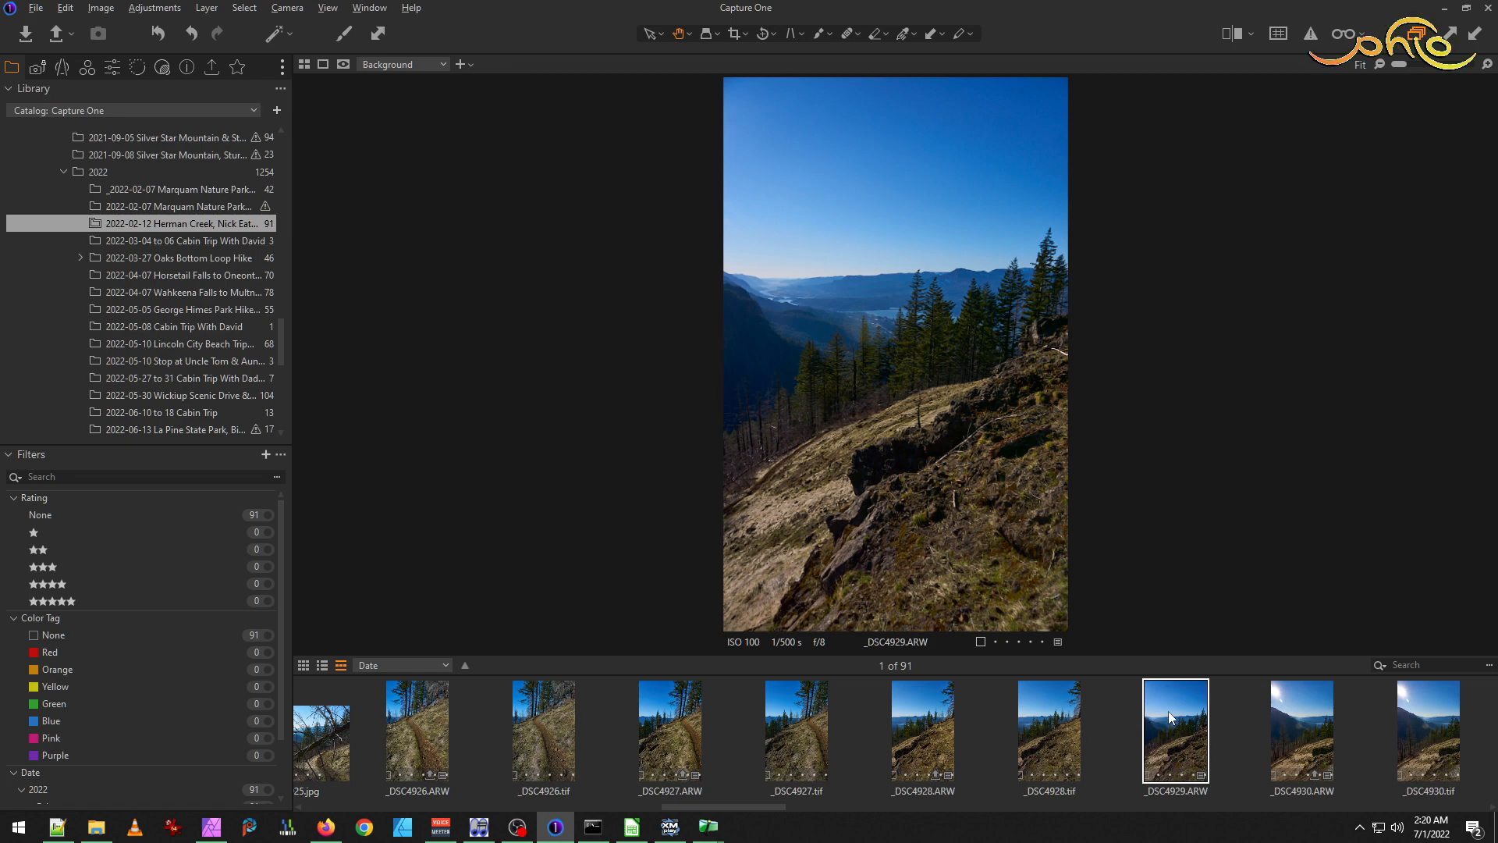
click(1049, 734)
click(914, 738)
ctrl+click(1192, 726)
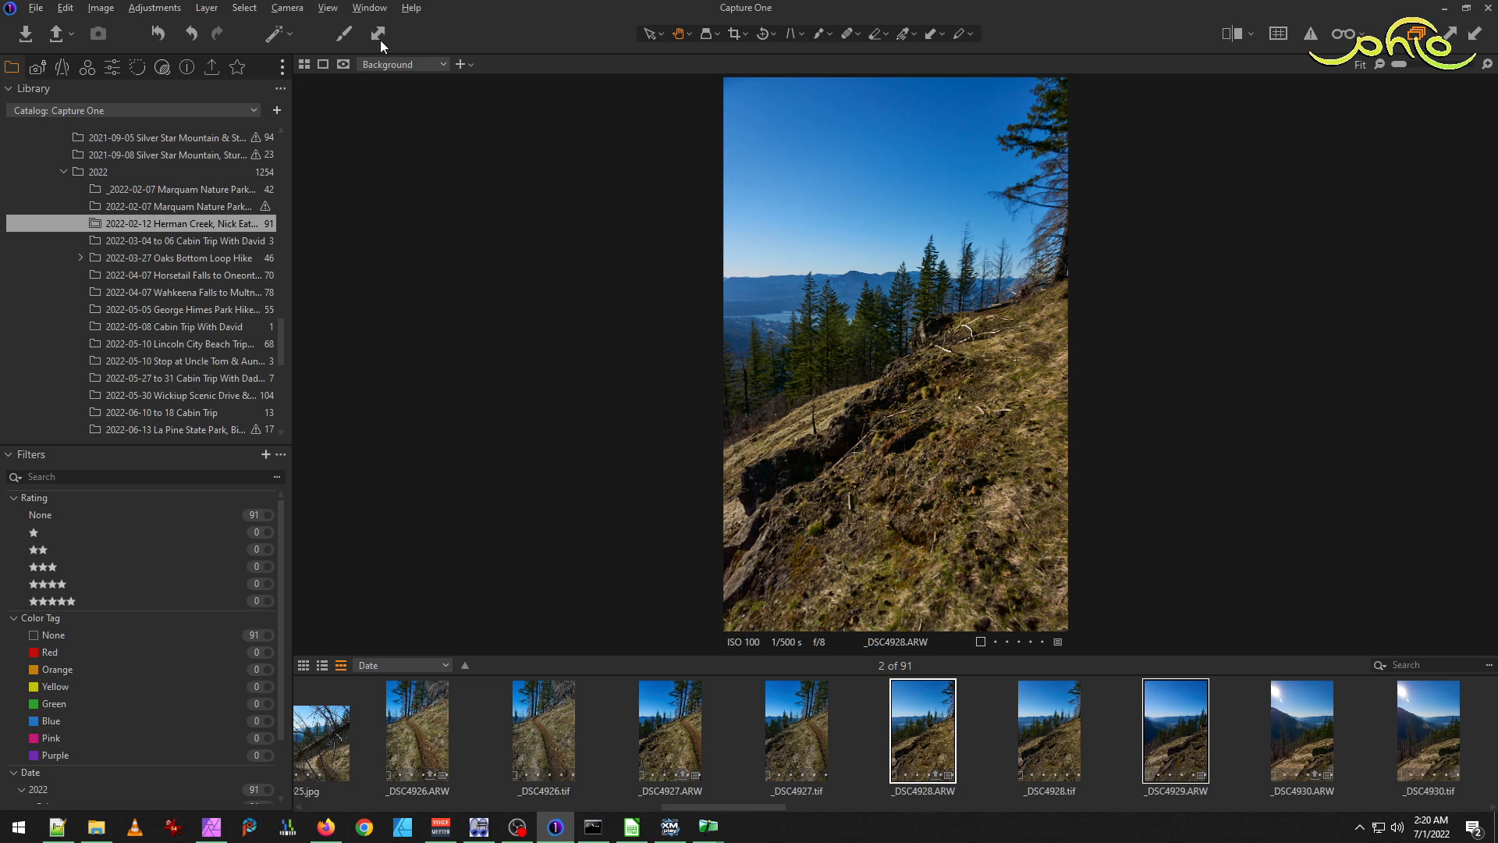
key(ctrl+shift+c)
scroll(687, 570, down, 4)
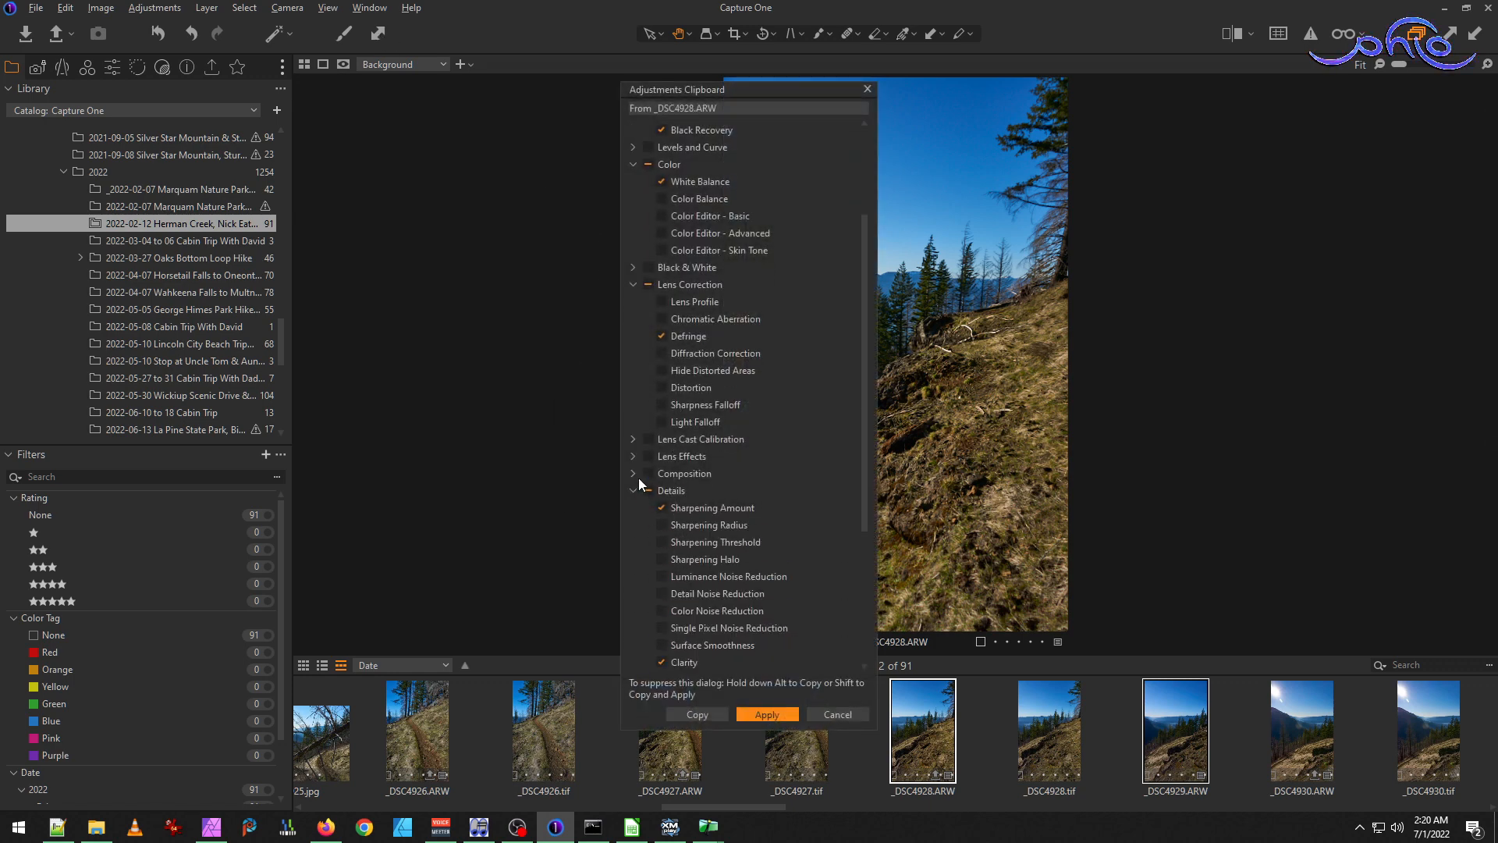
click(633, 474)
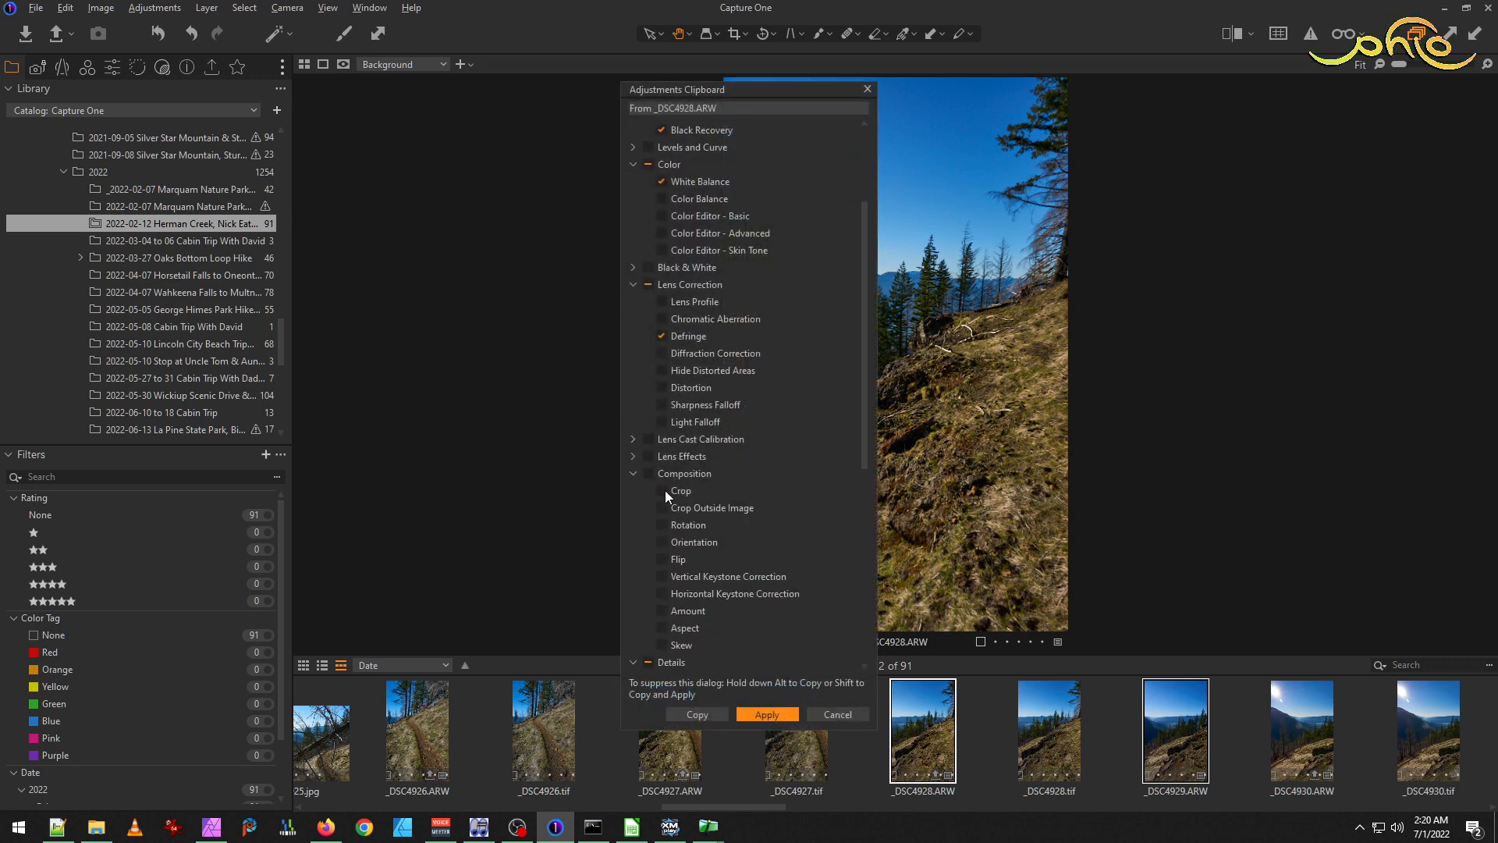
click(767, 715)
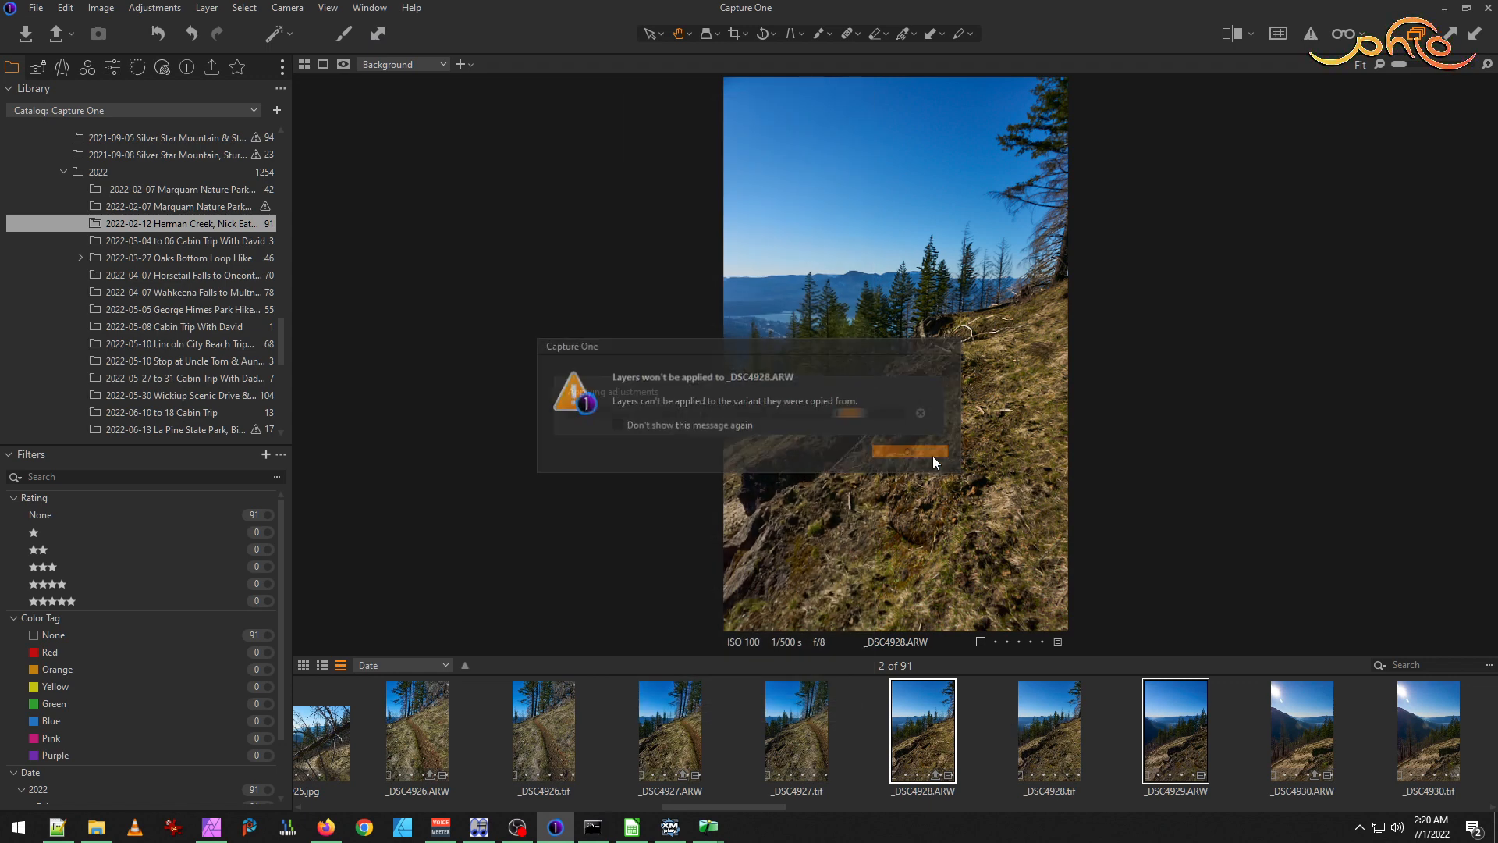
Dismiss the layers warning and delete both Heal Layer 1 layers from _DSC4929.ARW.
click(932, 454)
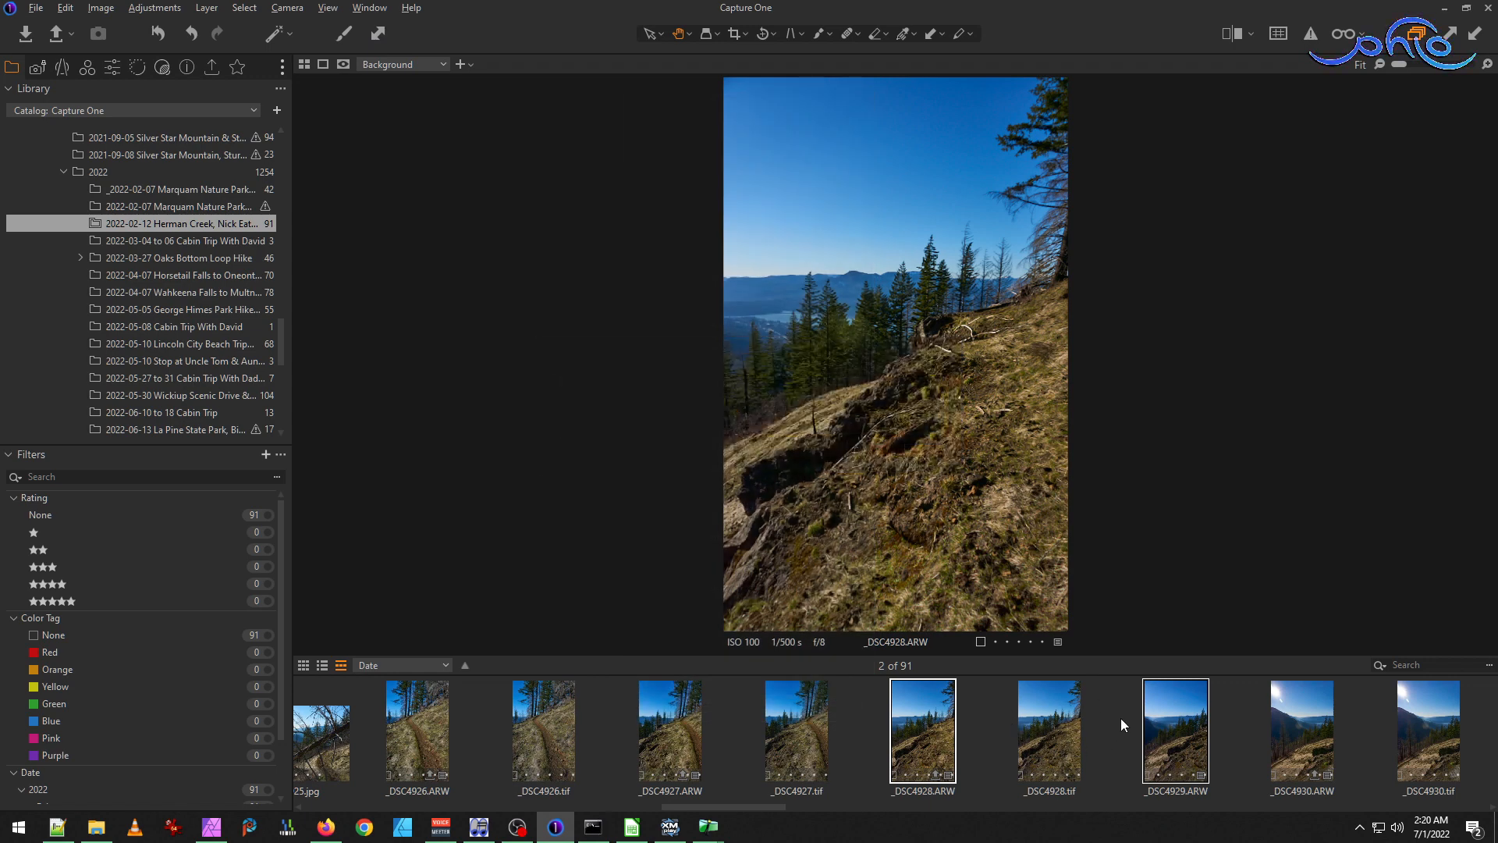
click(1120, 718)
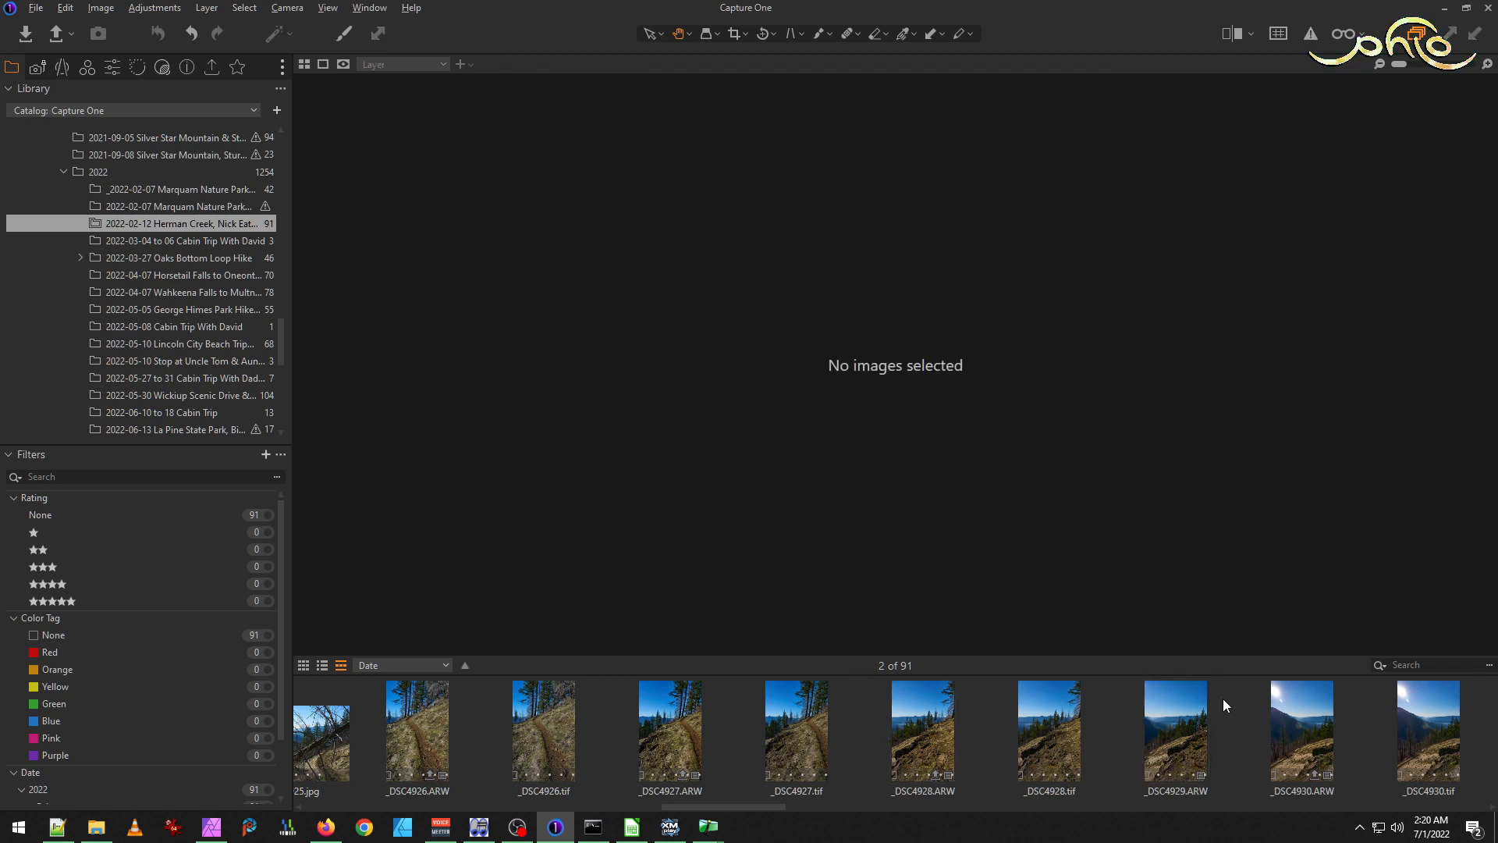
click(1173, 699)
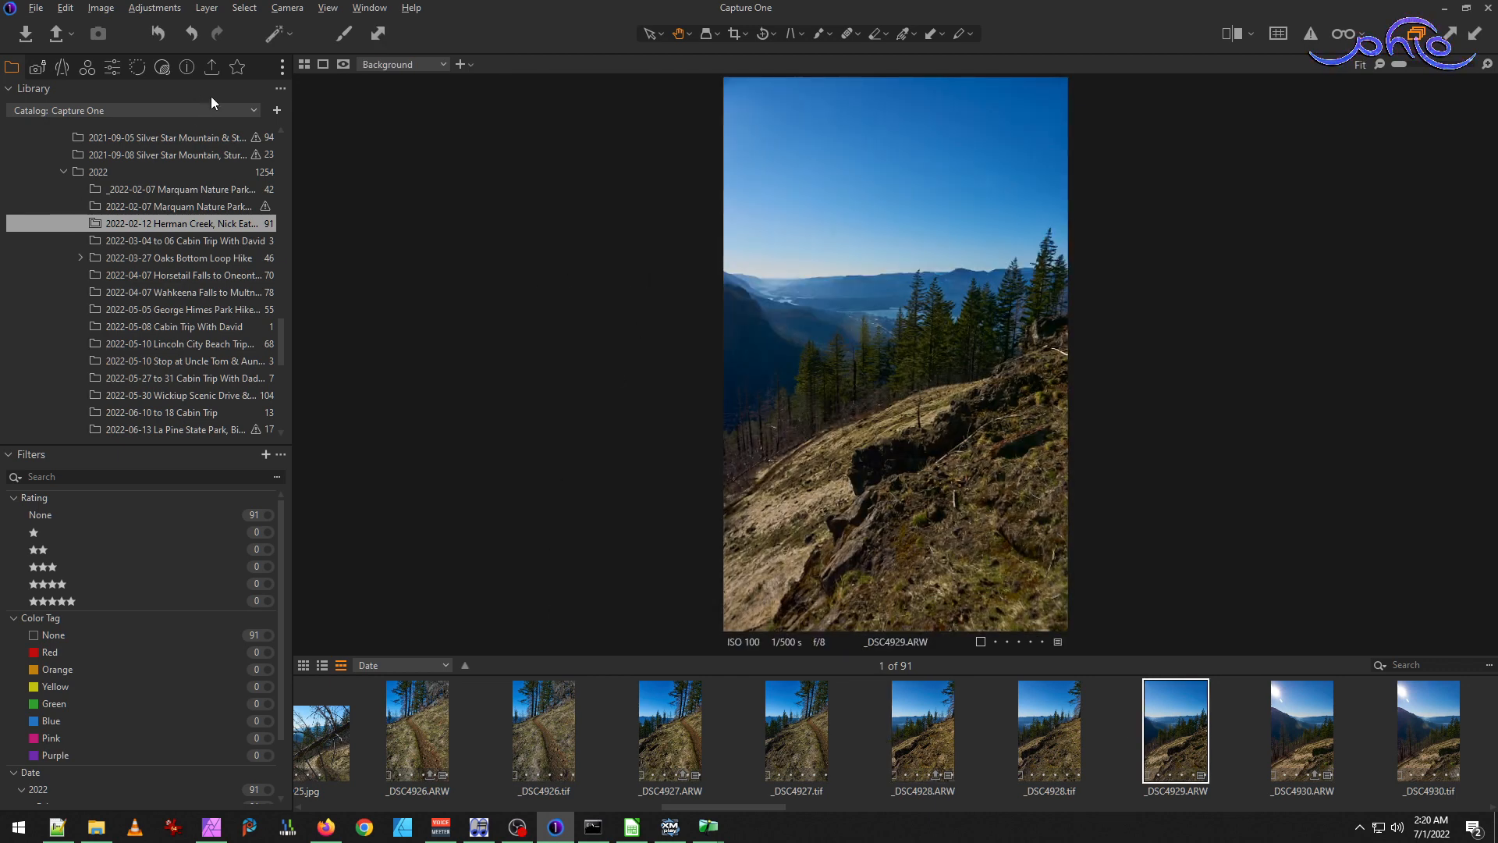
click(237, 68)
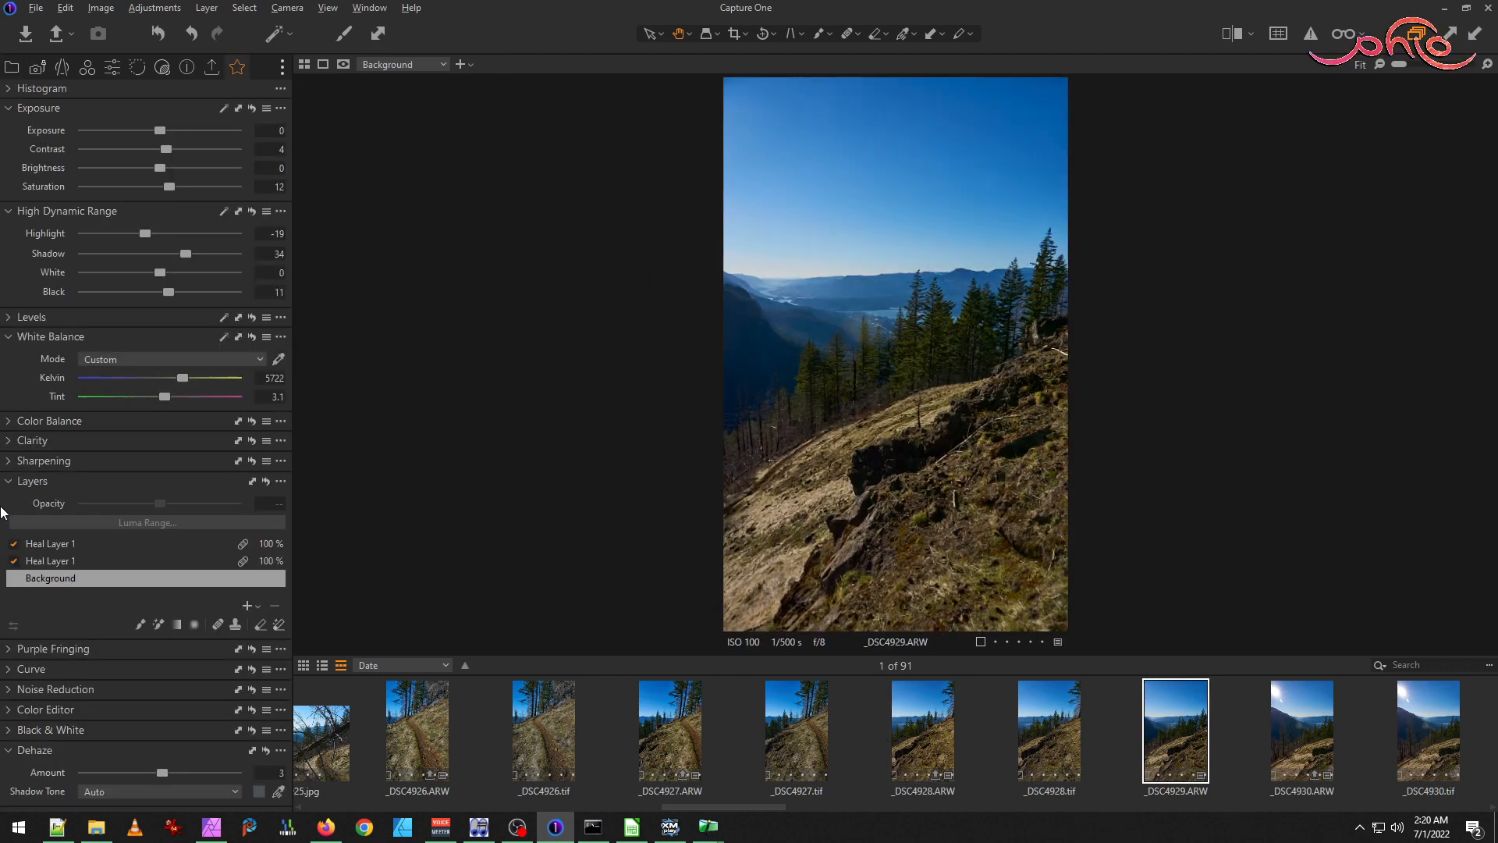
click(57, 544)
click(64, 561)
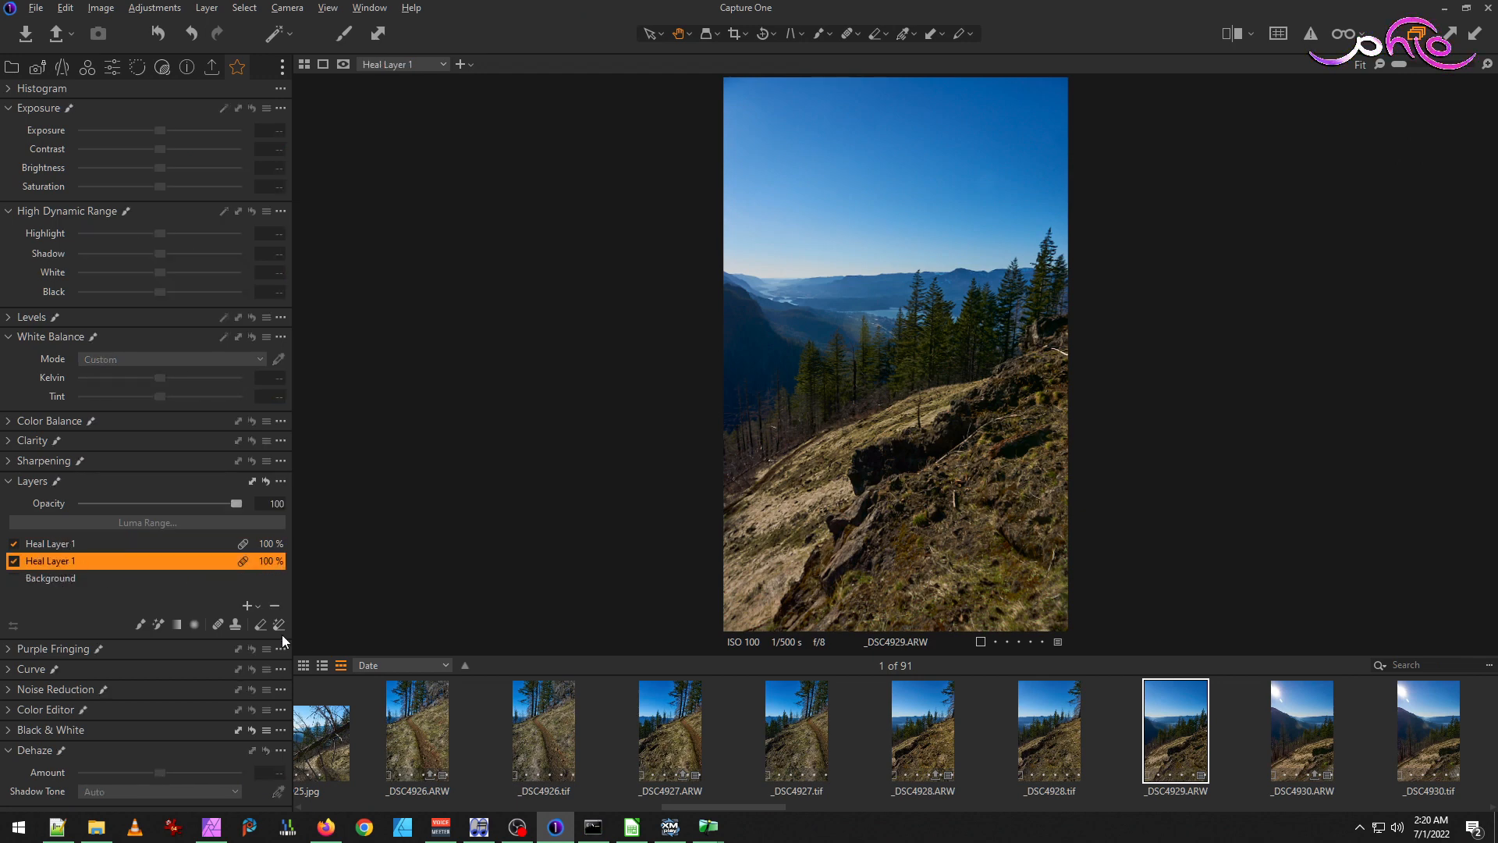
click(274, 606)
click(275, 606)
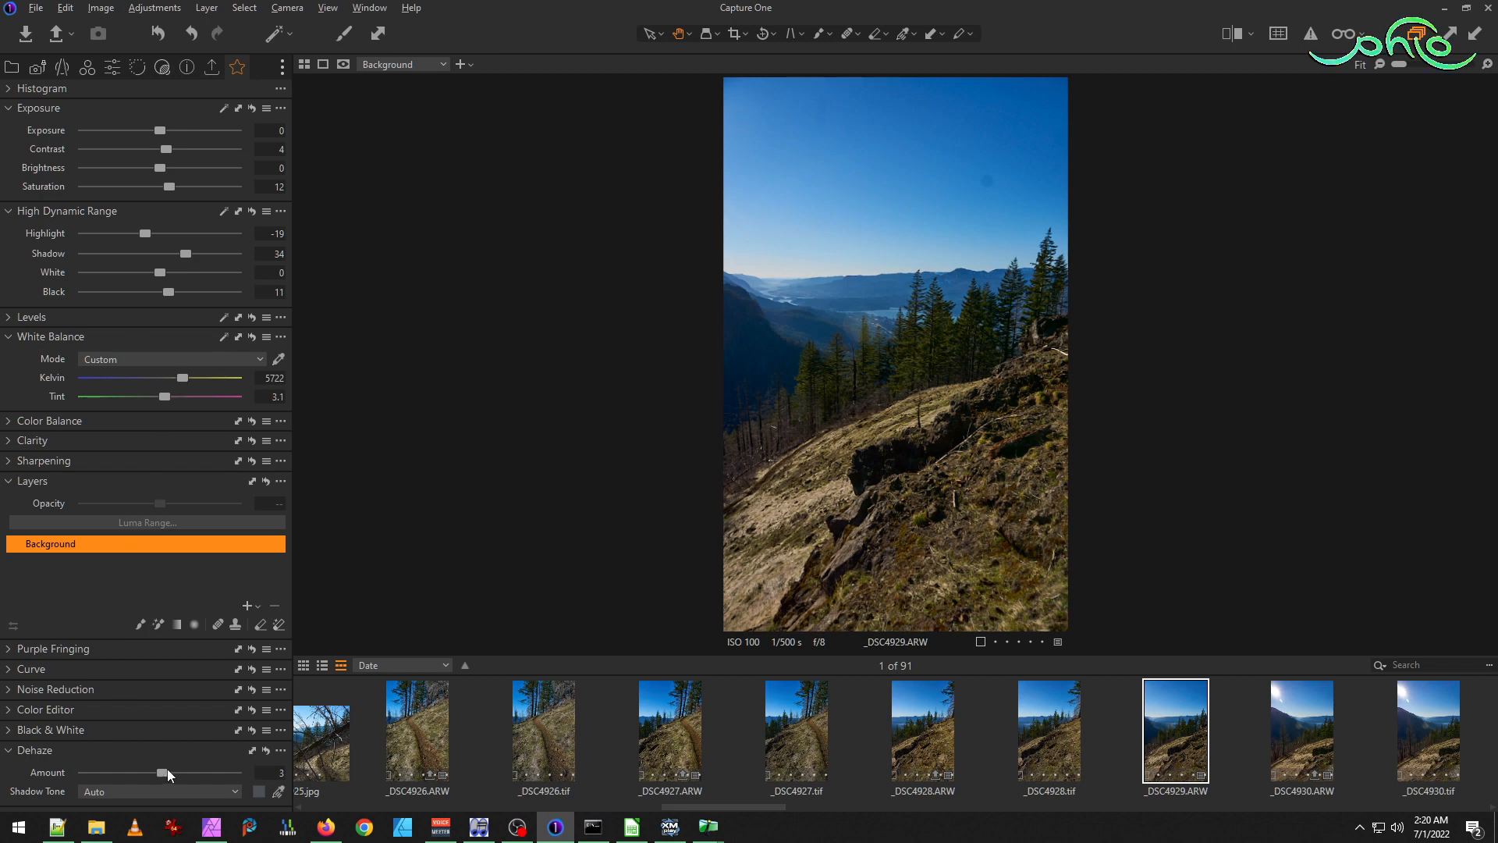
Set the Dehaze amount of _DSC4929.ARW to 8 and its white balance Kelvin to 5986.
drag(165, 774, 171, 766)
drag(181, 373, 189, 374)
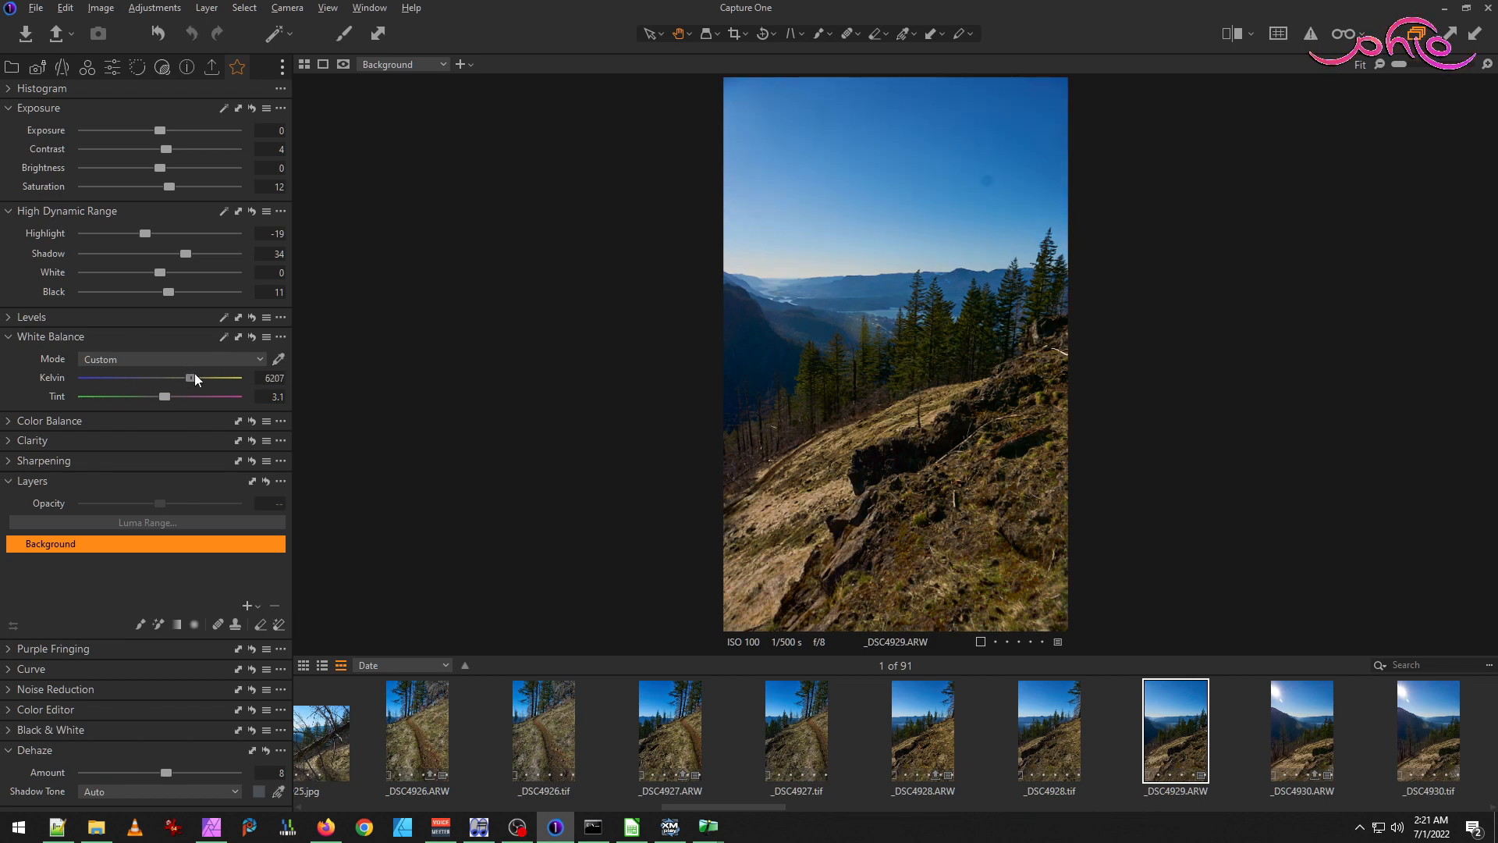
drag(189, 376, 170, 395)
drag(186, 376, 189, 377)
Compare _DSC4929.ARW with _DSC4928.tif, setting the TIFF's Kelvin to 5132 and the ARW's High Dynamic Range Shadow to 42.
click(1047, 722)
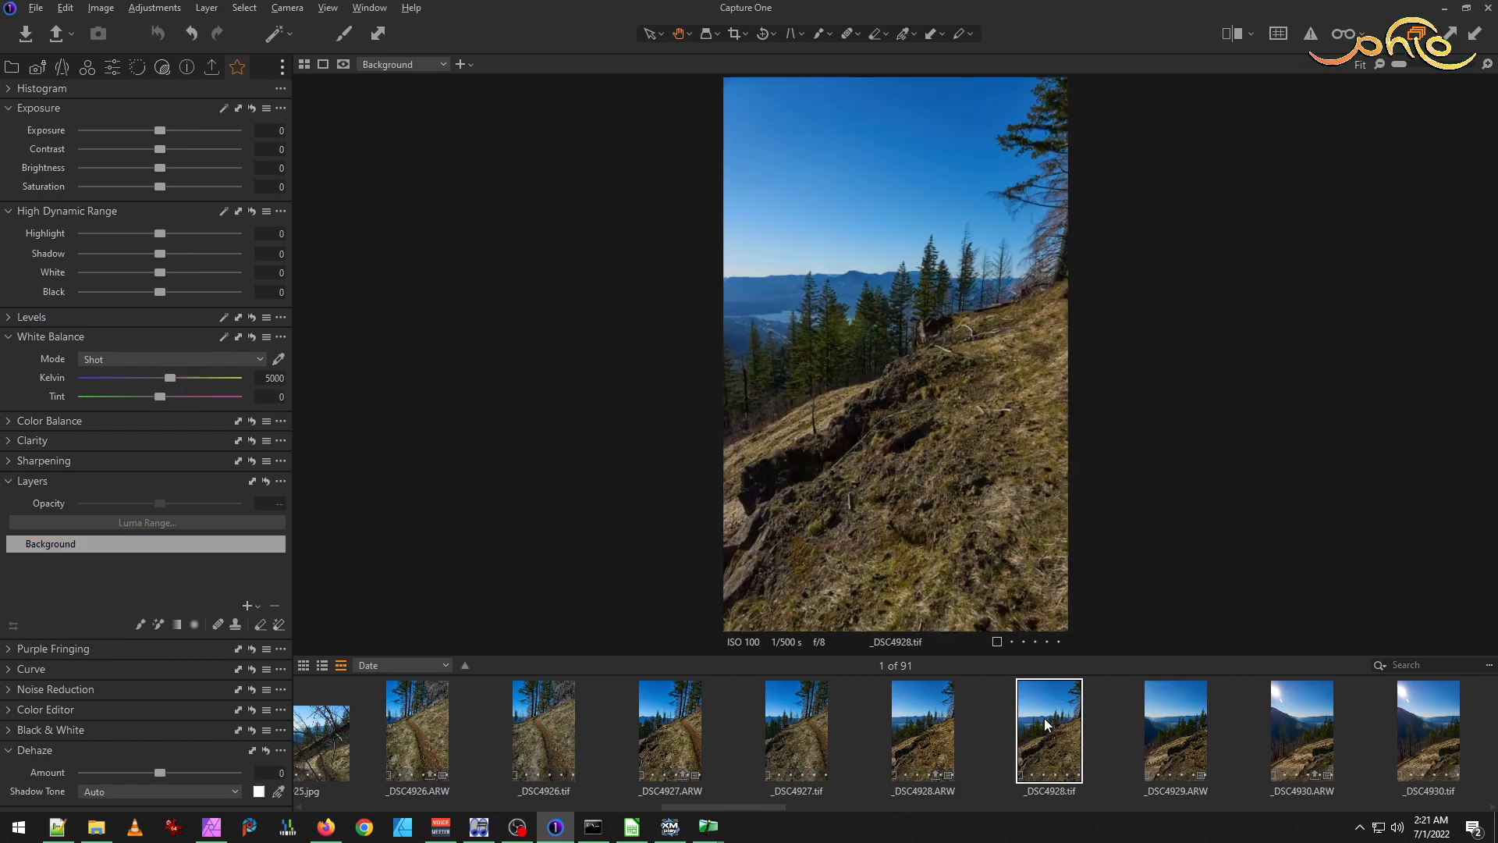
drag(172, 381, 169, 378)
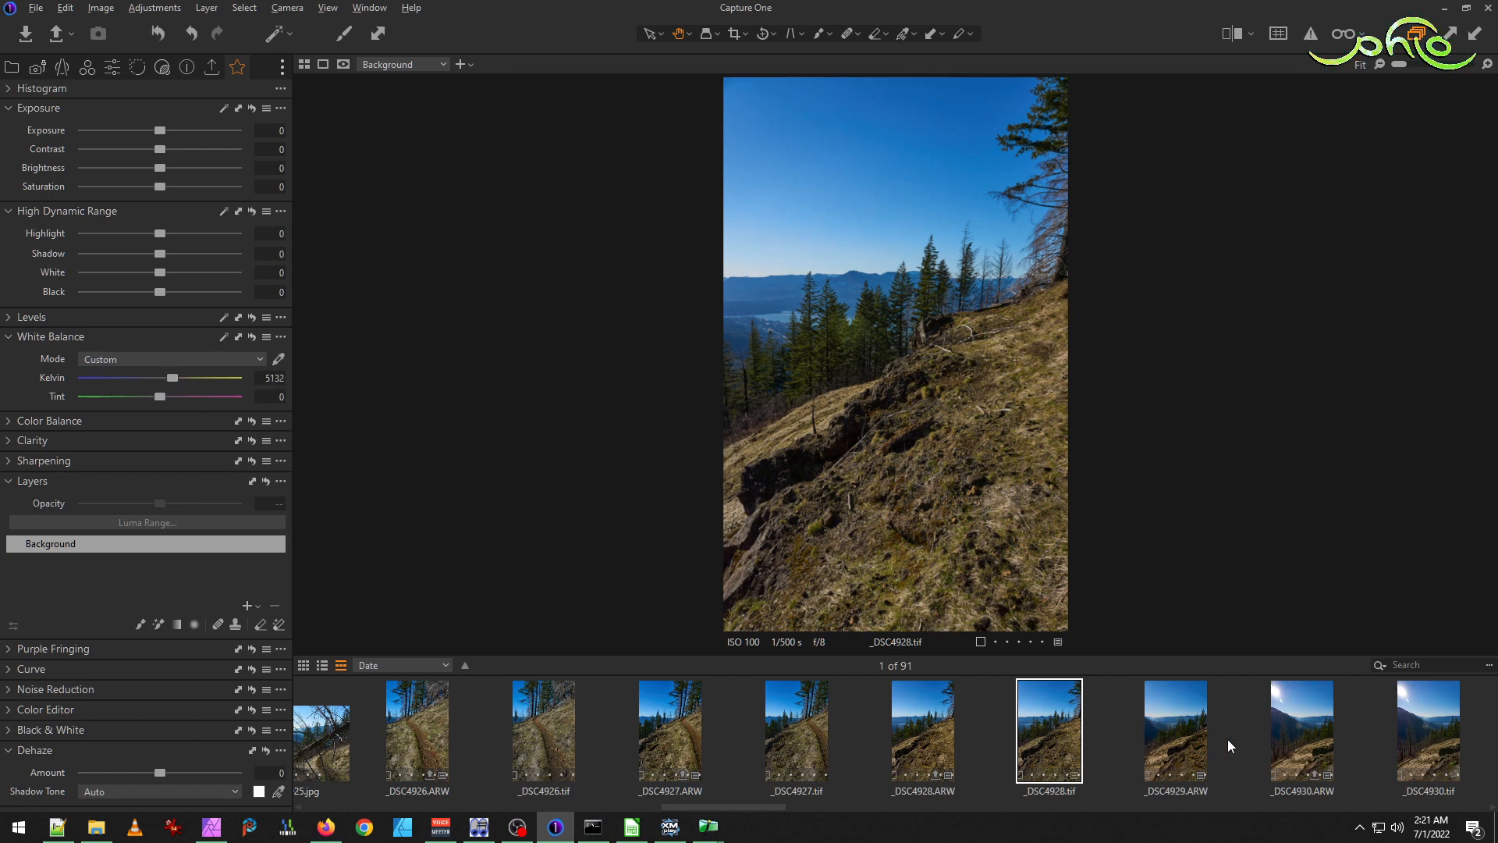
click(1181, 735)
click(1059, 741)
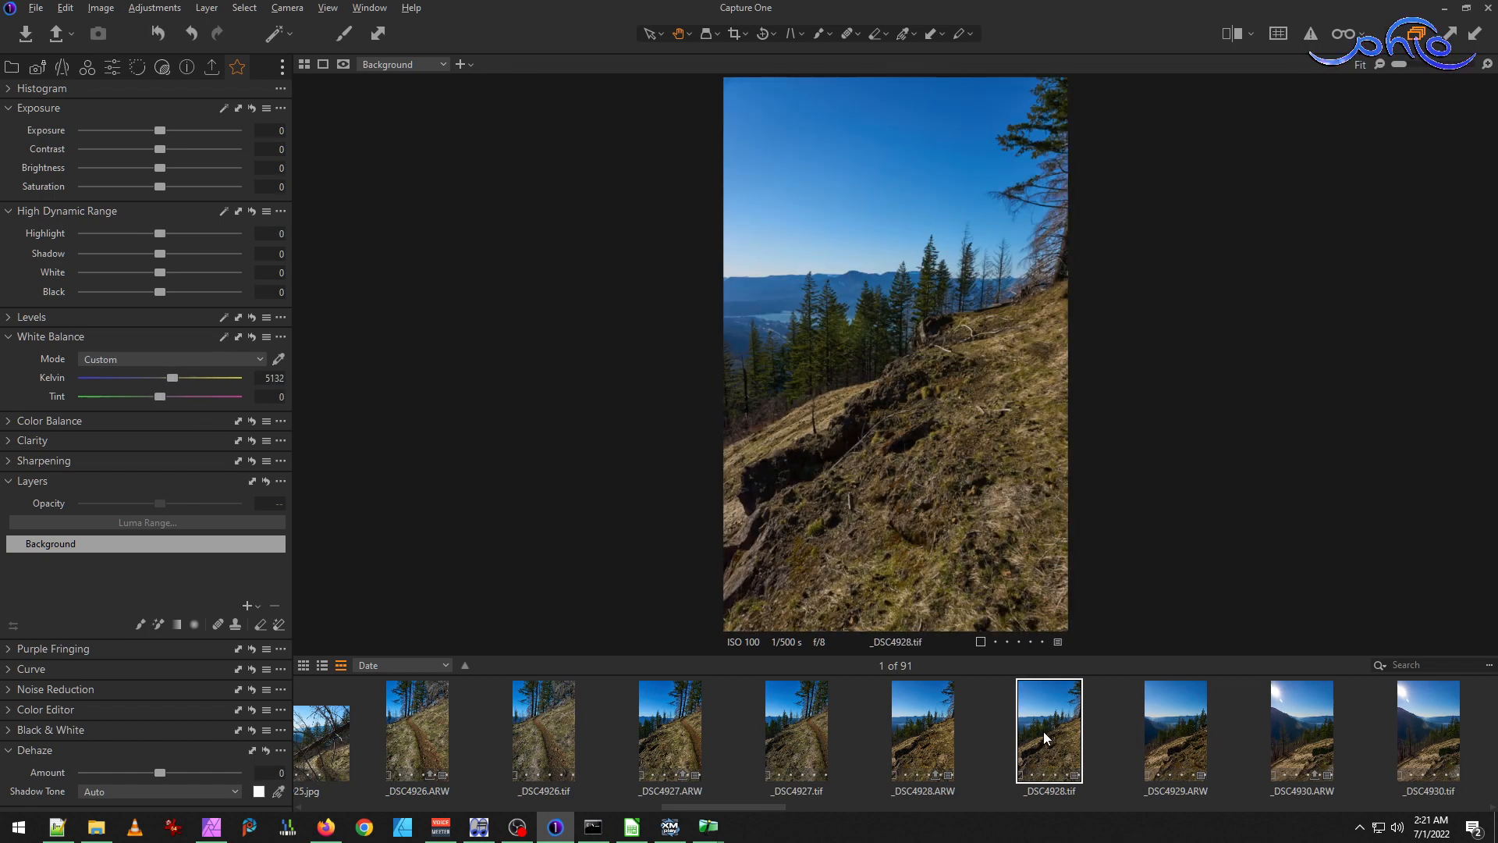
click(1189, 738)
drag(190, 251, 197, 251)
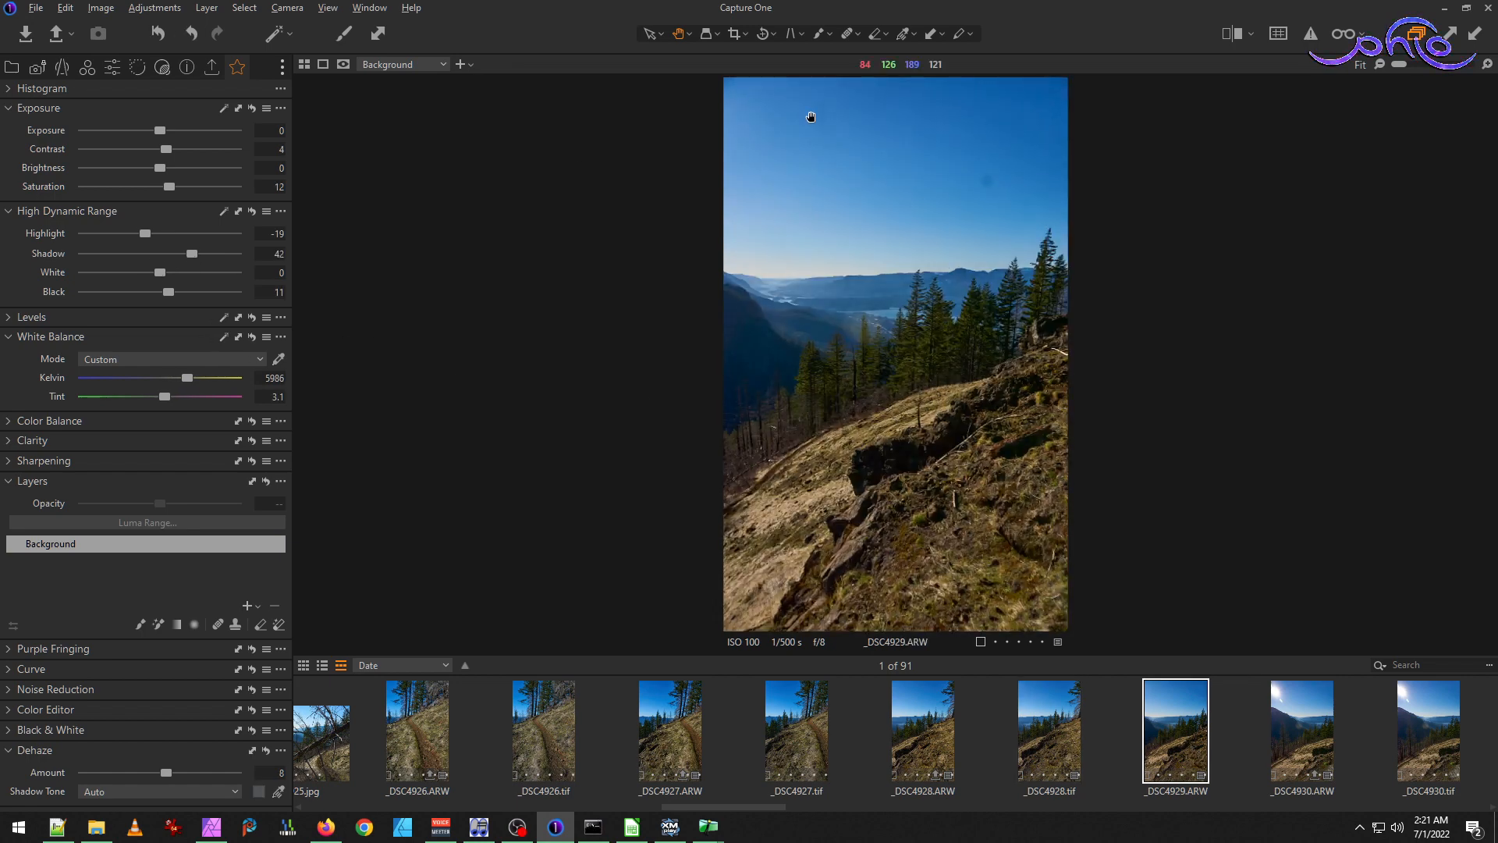
Heal three dark dust spots in the sky of _DSC4929.ARW, sampling from clean sky nearby.
scroll(1024, 156, up, 1)
drag(1004, 178, 1020, 320)
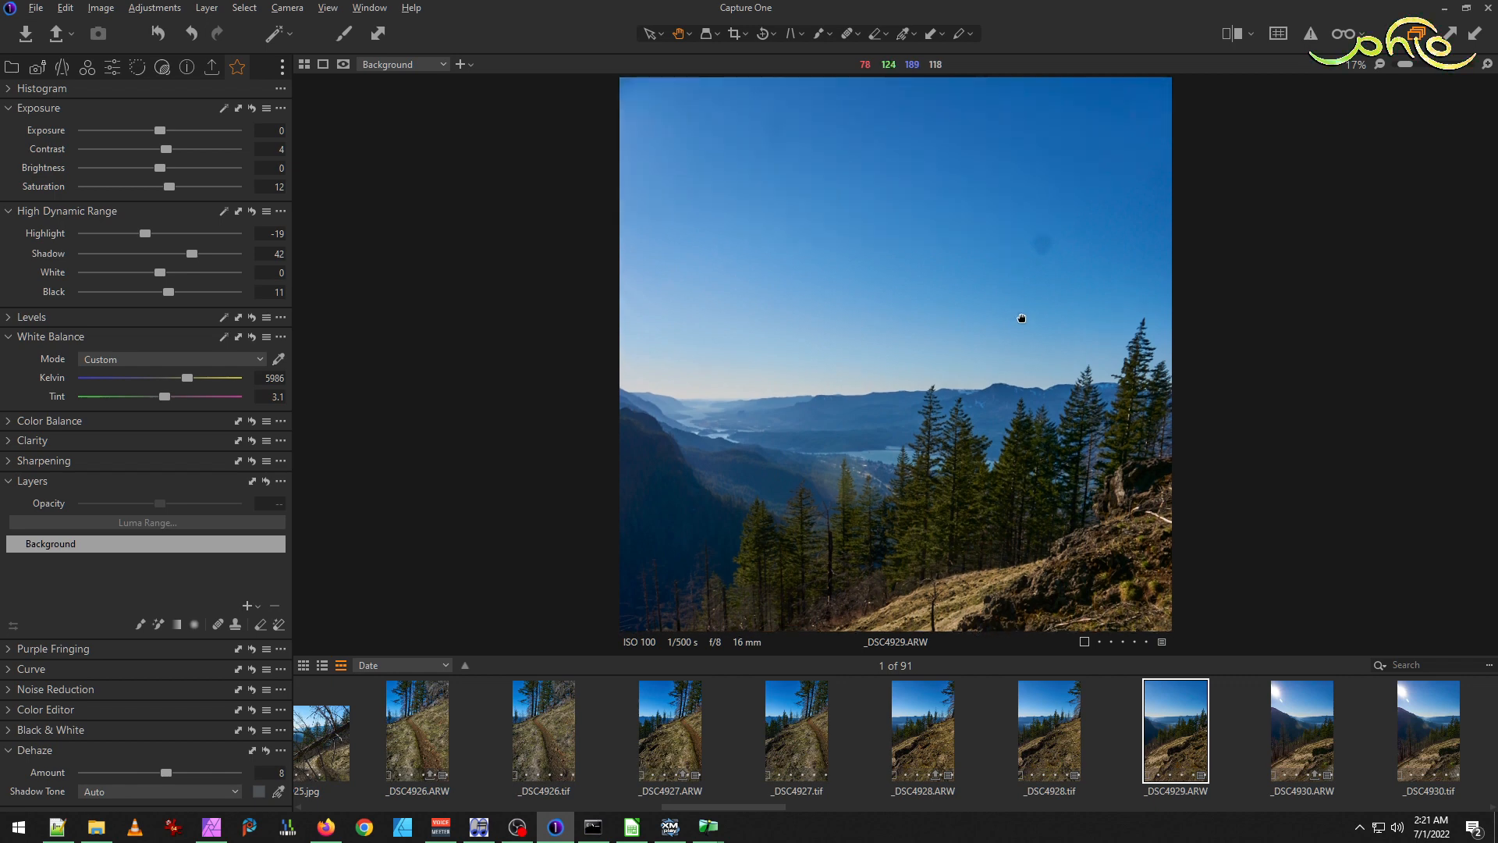
click(849, 34)
drag(767, 106, 780, 192)
scroll(856, 124, up, 2)
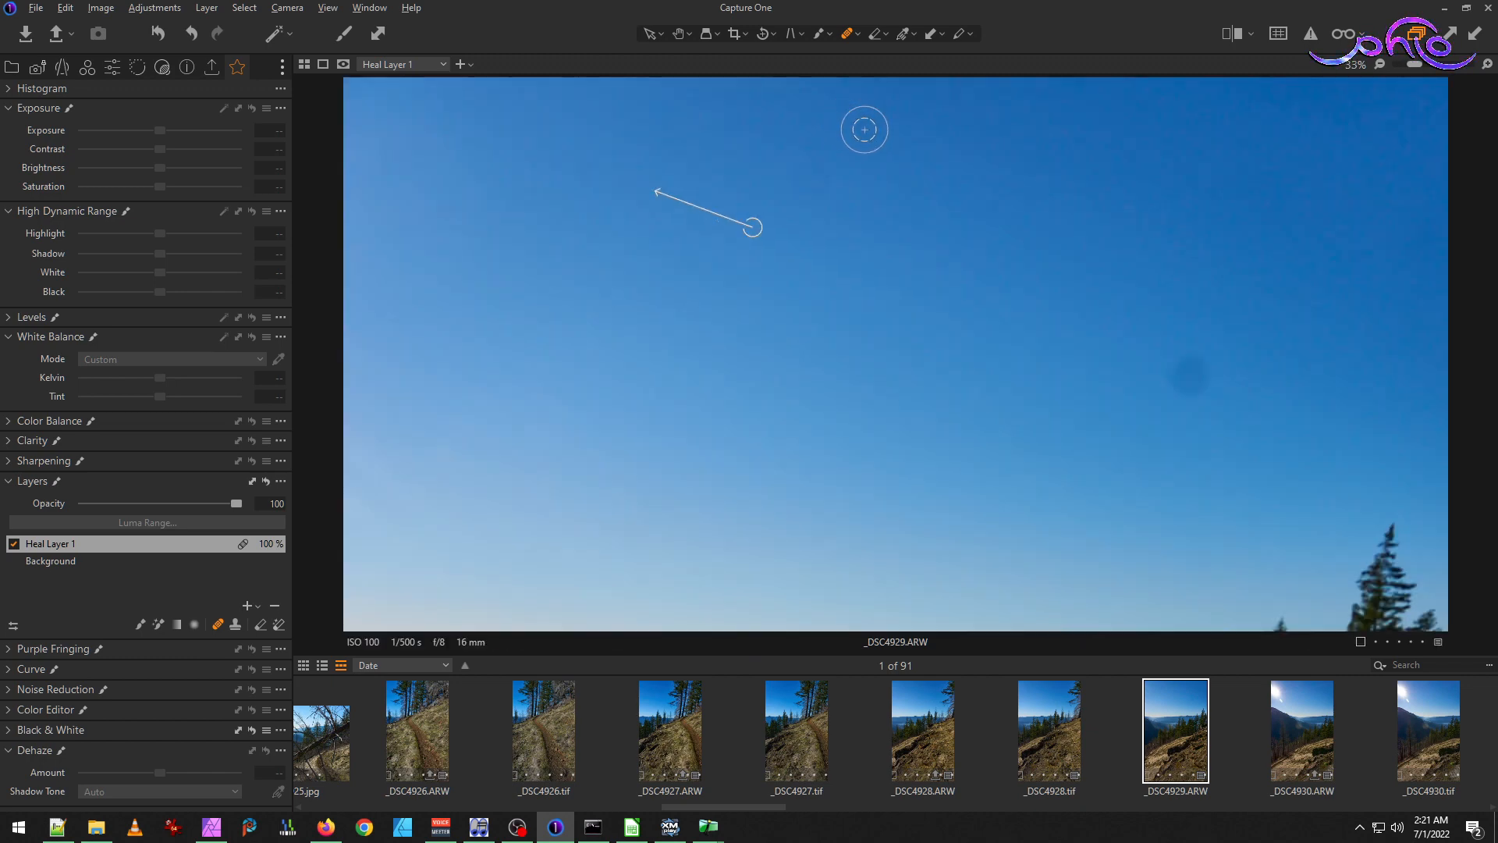
mouse_move(789, 188)
mouse_down()
mouse_move(803, 167)
mouse_move(812, 179)
mouse_up()
mouse_move(1183, 390)
mouse_down()
mouse_move(1179, 369)
mouse_move(1183, 382)
mouse_up()
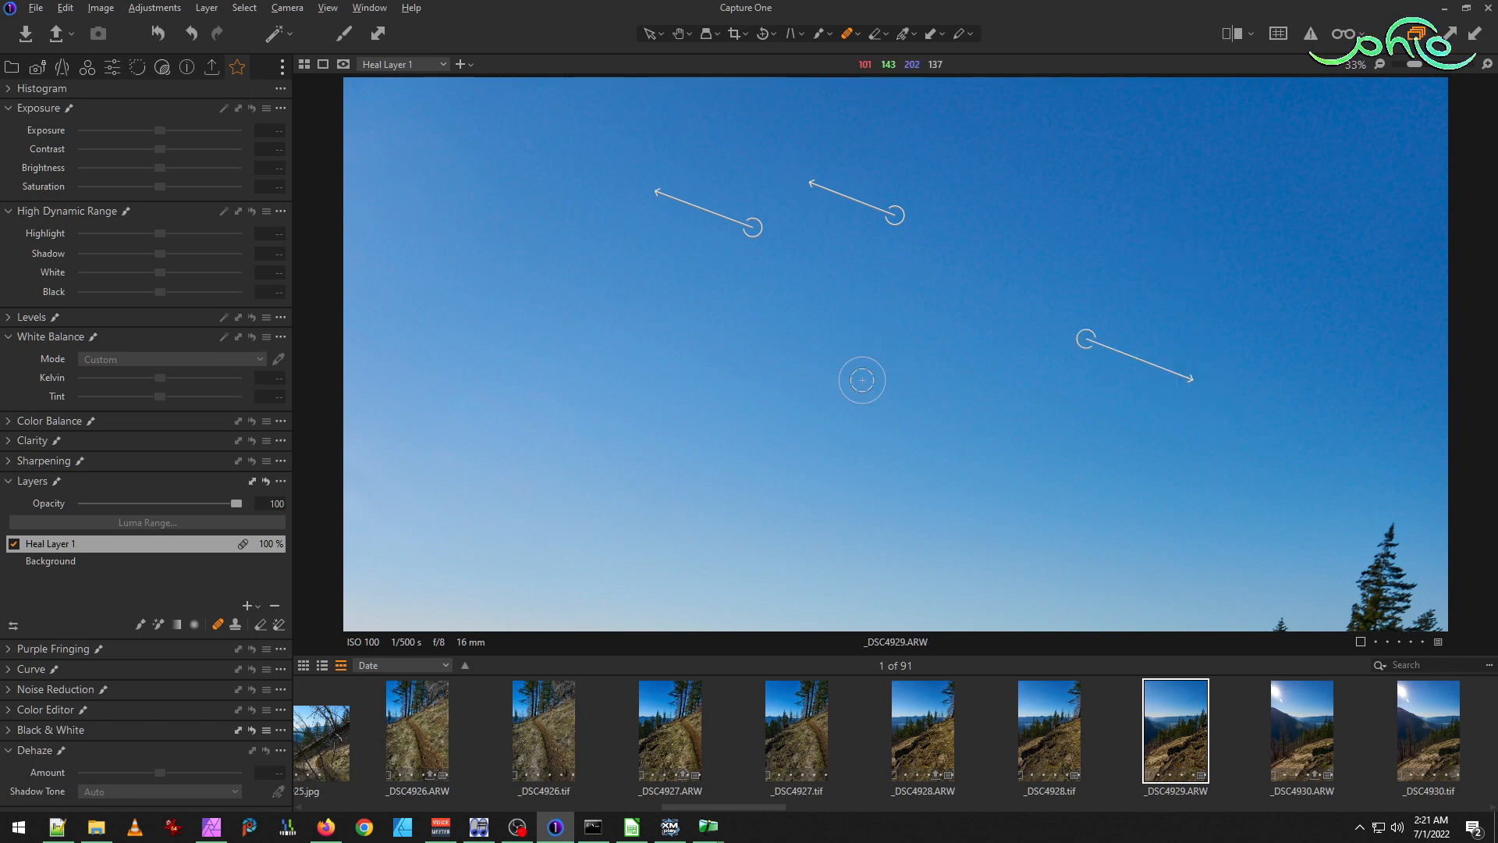
scroll(927, 509, down, 3)
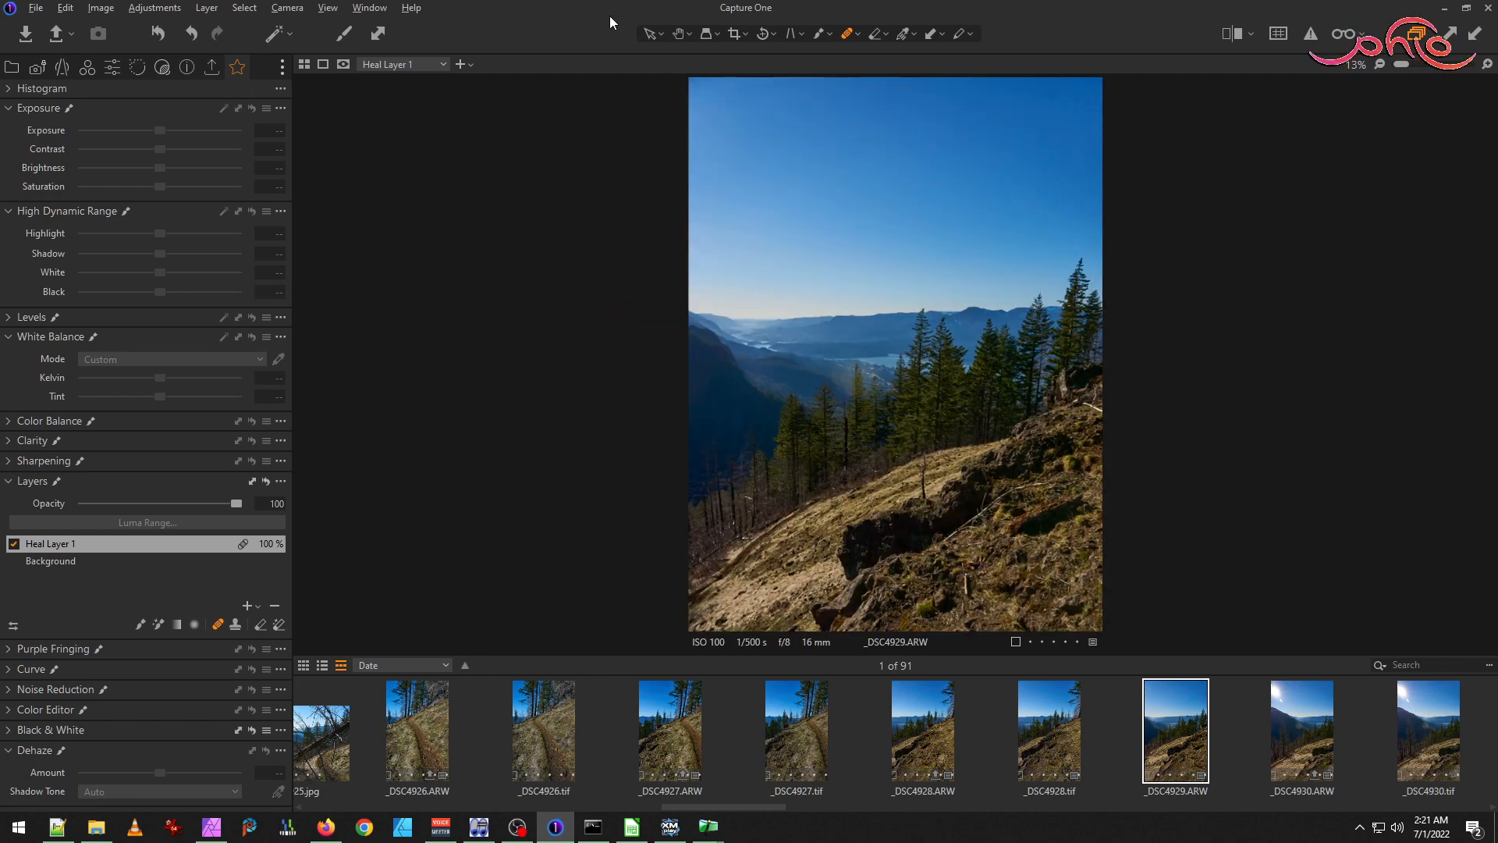
click(680, 36)
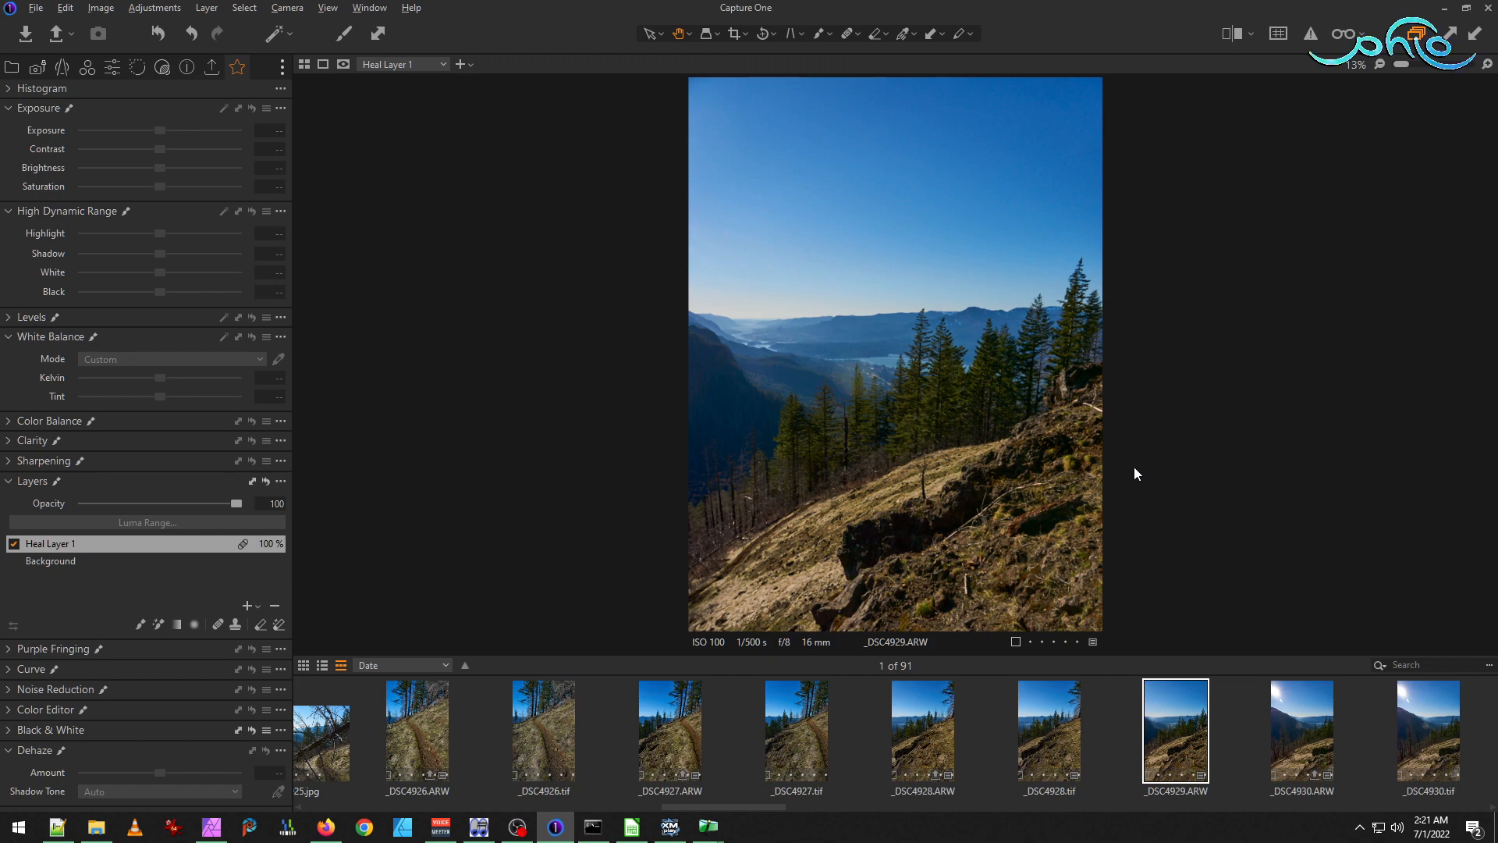
Inspect the healed sky of _DSC4929.ARW up close and heal one more spot near the image's right edge.
scroll(1105, 235, up, 2)
drag(1157, 247, 1222, 383)
drag(1222, 385, 1228, 359)
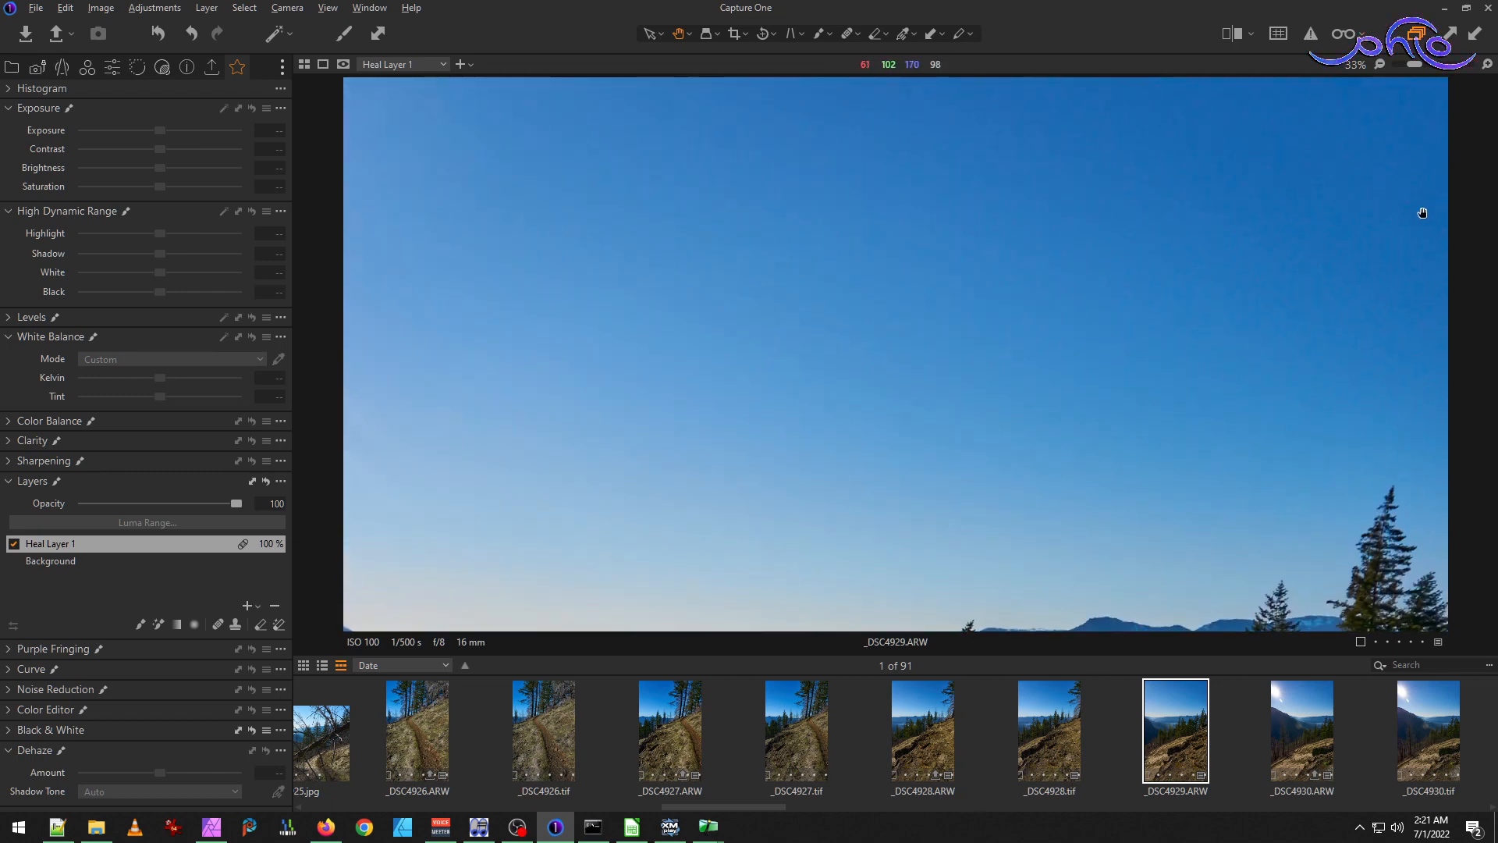
click(846, 34)
click(1432, 202)
Examine the same sky area in the _DSC4928, _DSC4927 and _DSC4926 images for dust spots, then return to _DSC4929.ARW.
click(1050, 730)
click(911, 729)
click(796, 726)
click(657, 721)
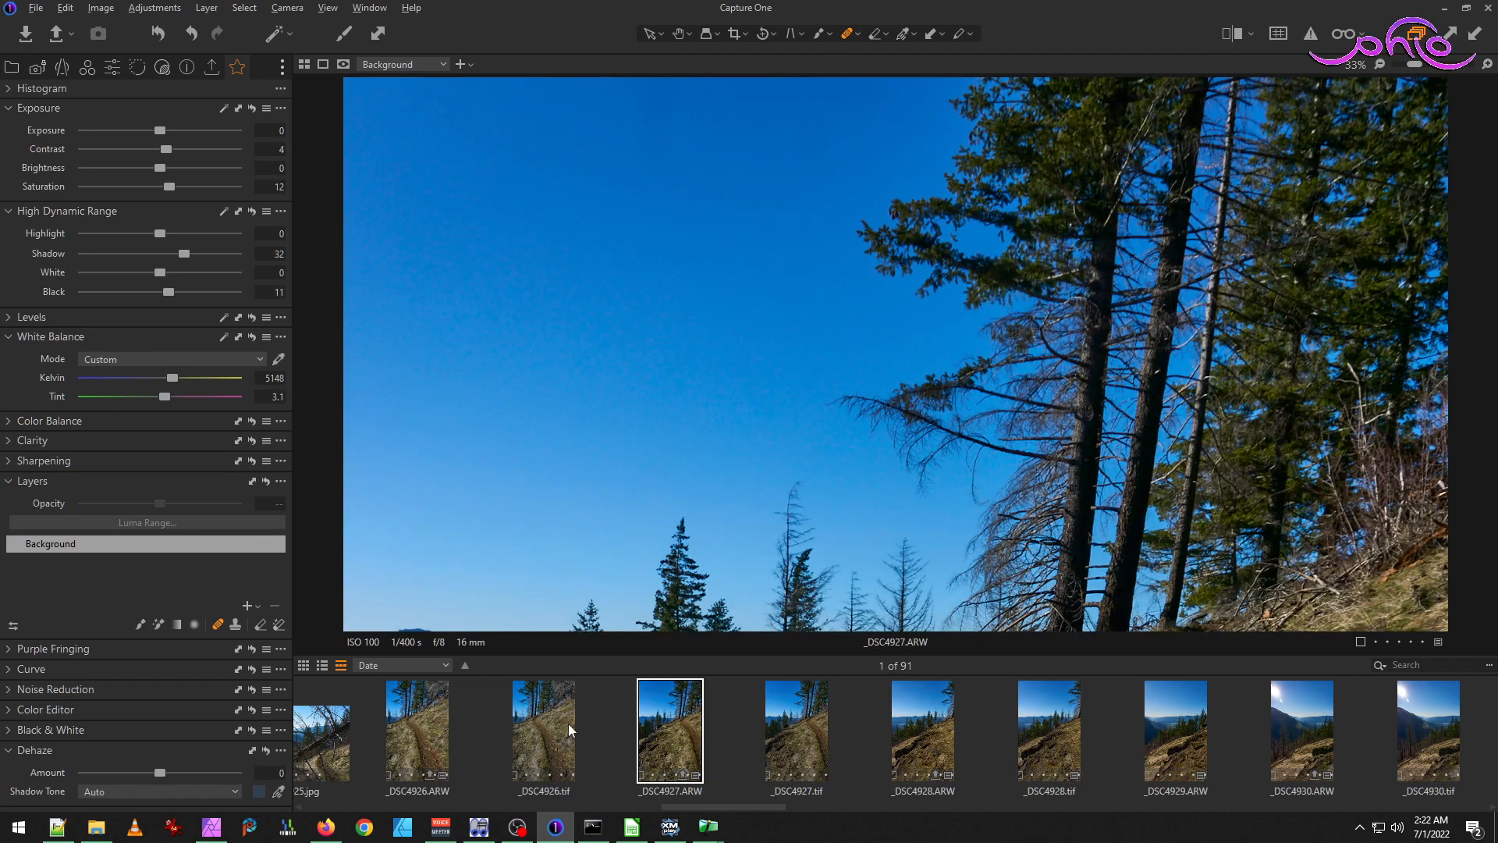
click(544, 730)
scroll(601, 742, up, 2)
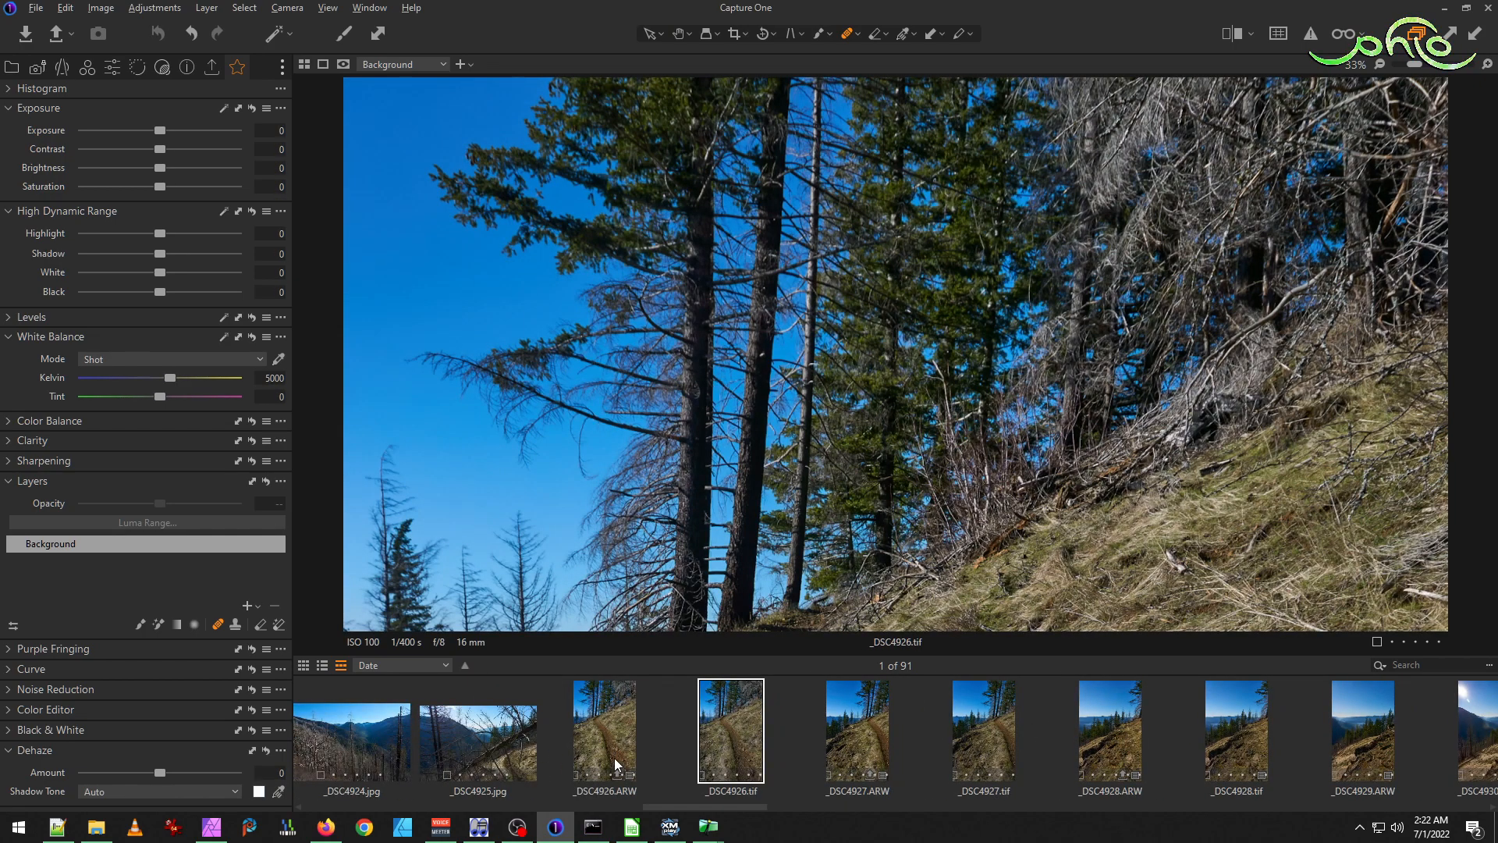
scroll(615, 757, down, 3)
click(871, 719)
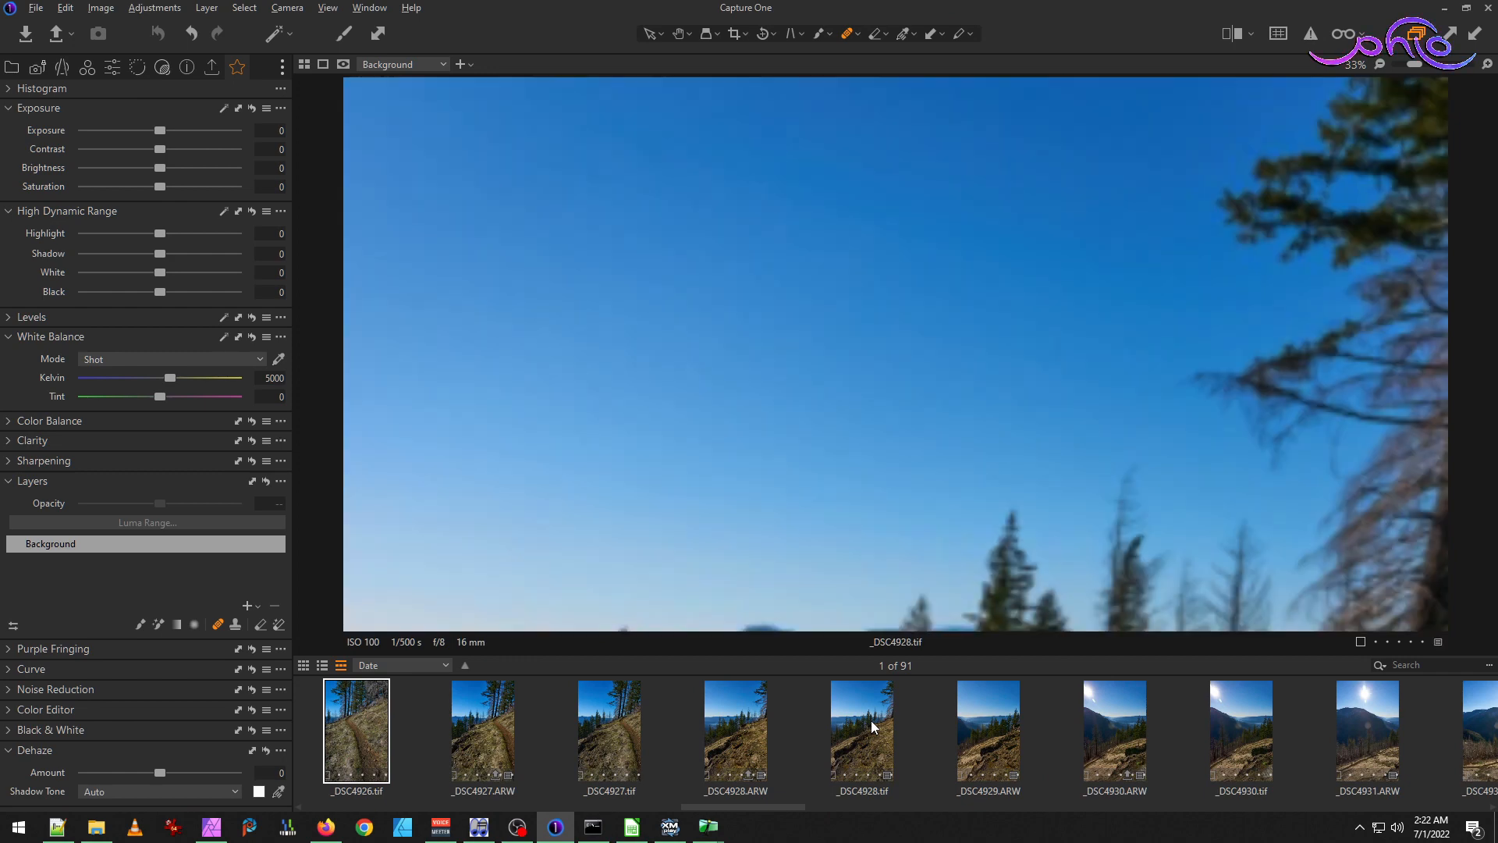
click(989, 724)
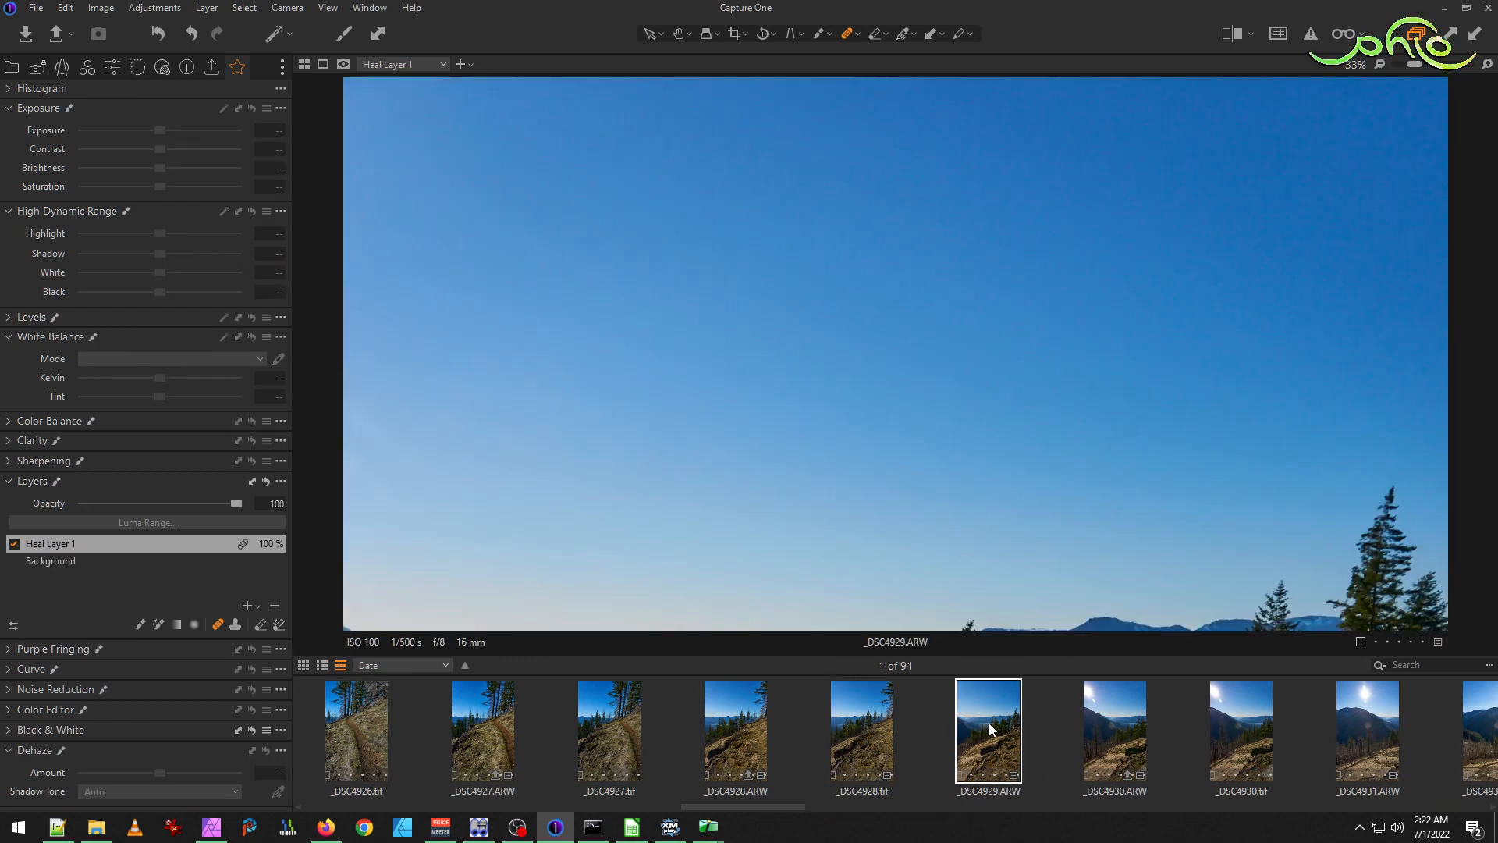
In the File Explorer photo folder, delete the exported TIFFs _DSC4926, _DSC4927, _DSC4928, _DSC4930, _DSC4932, _DSC4933, _DSC4934 and _DSC4936.
click(96, 827)
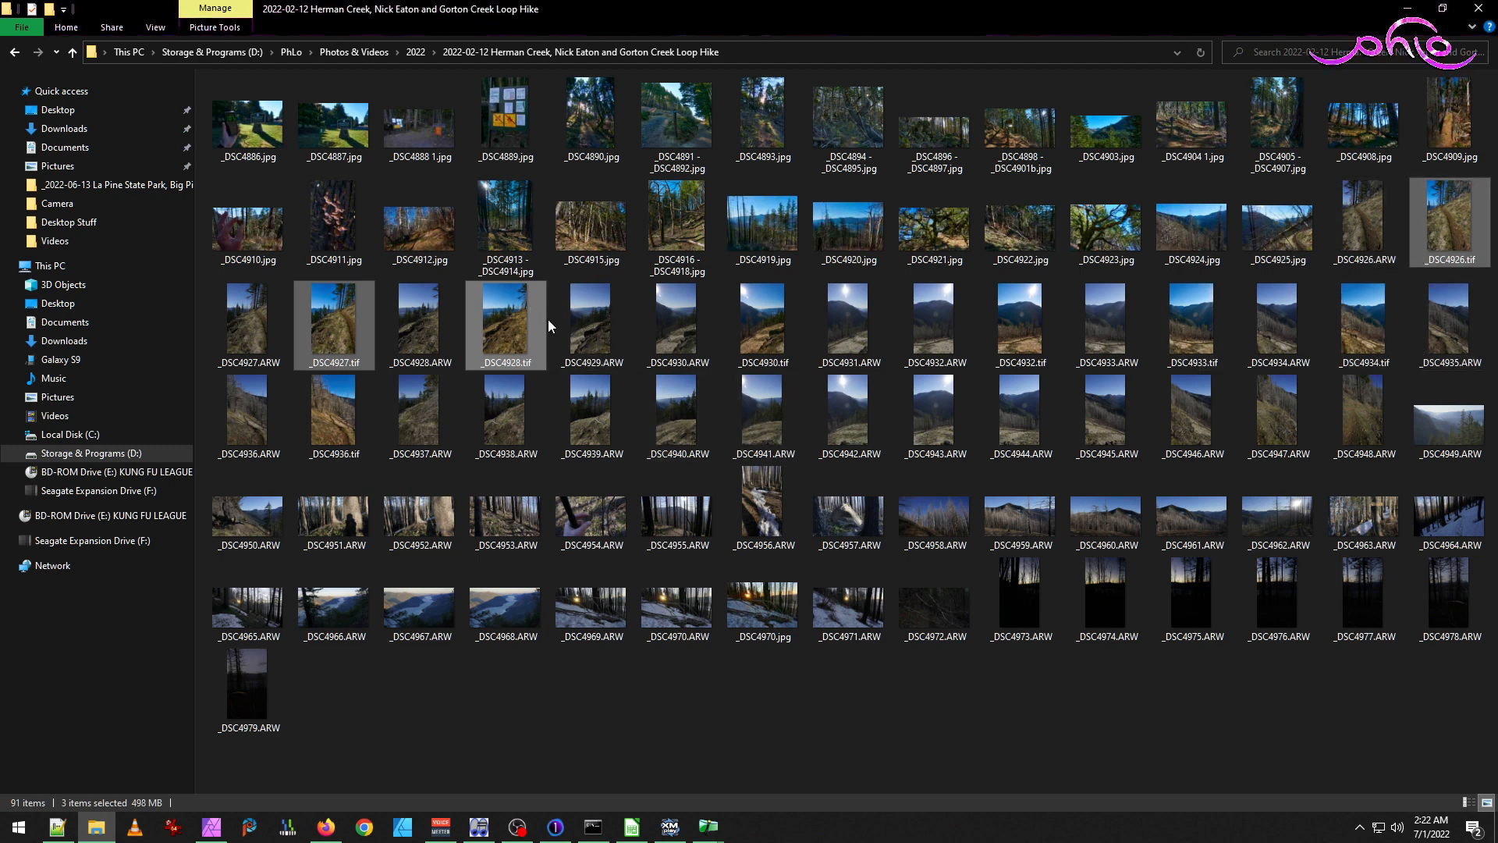
click(313, 306)
ctrl+click(508, 344)
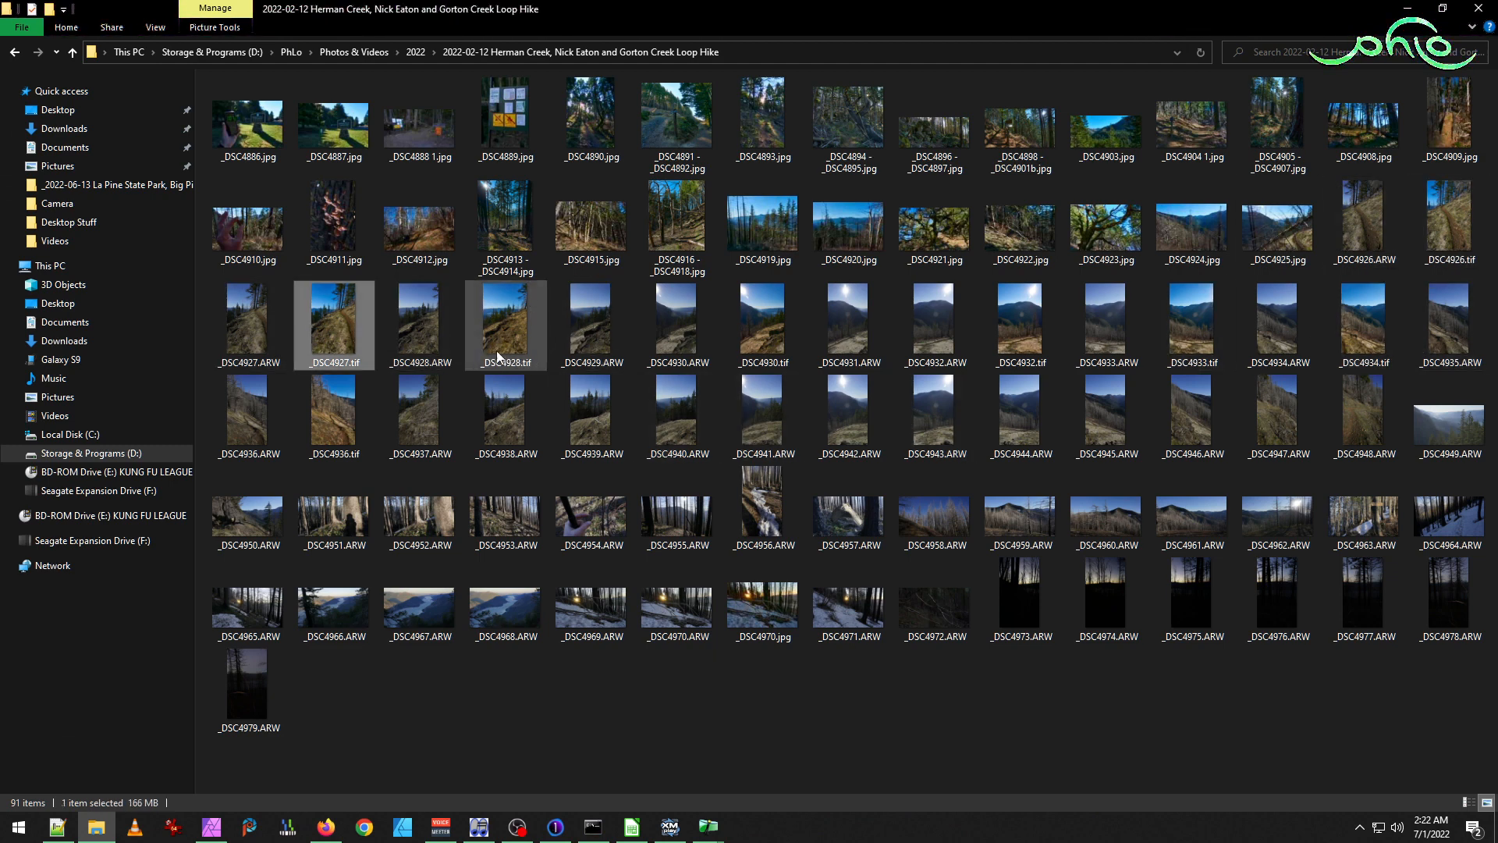
ctrl+click(759, 334)
ctrl+click(1021, 328)
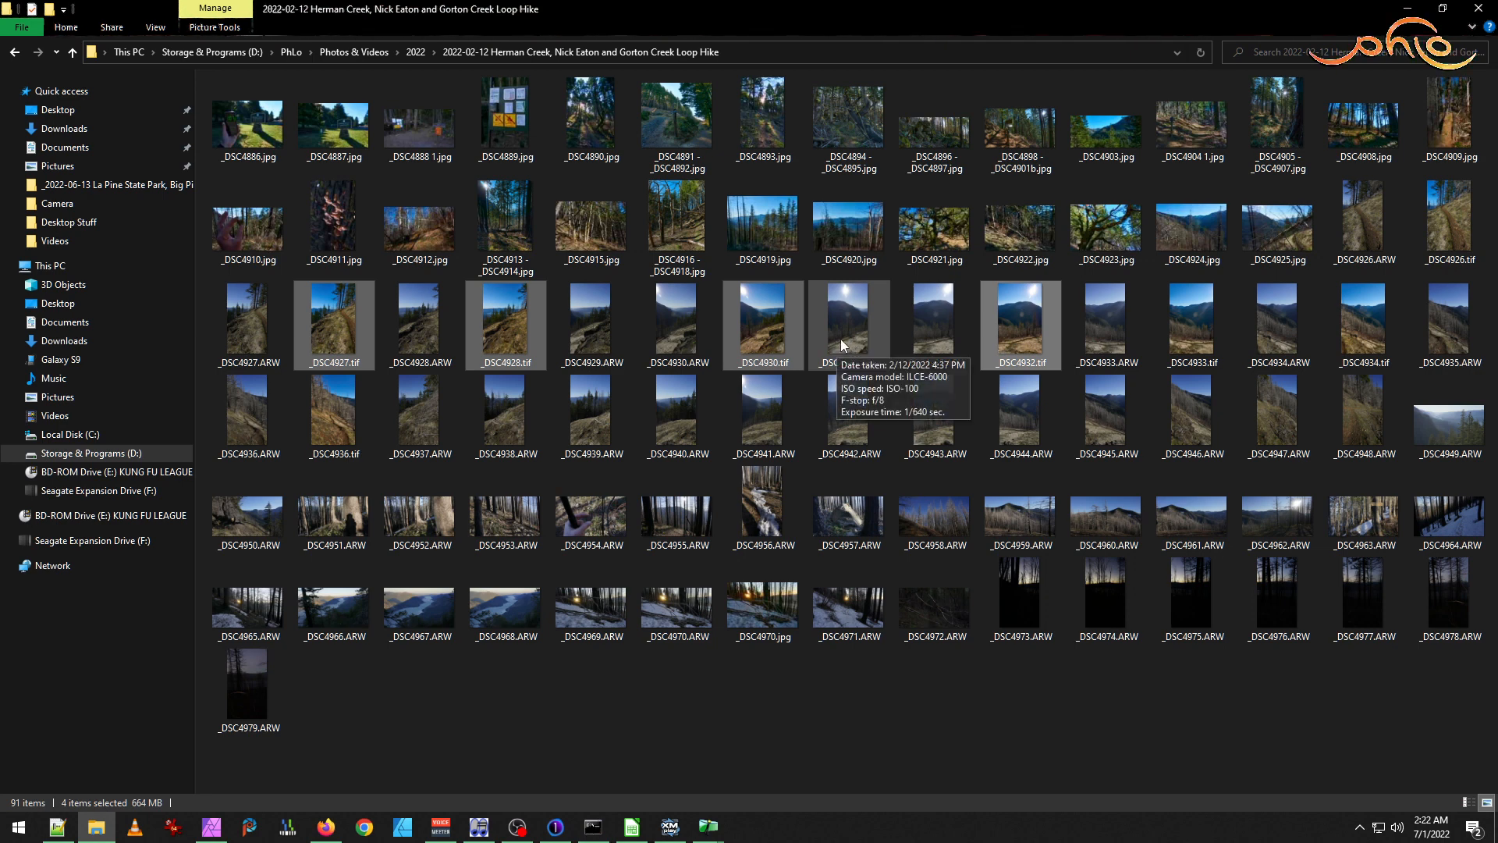
ctrl+click(1190, 335)
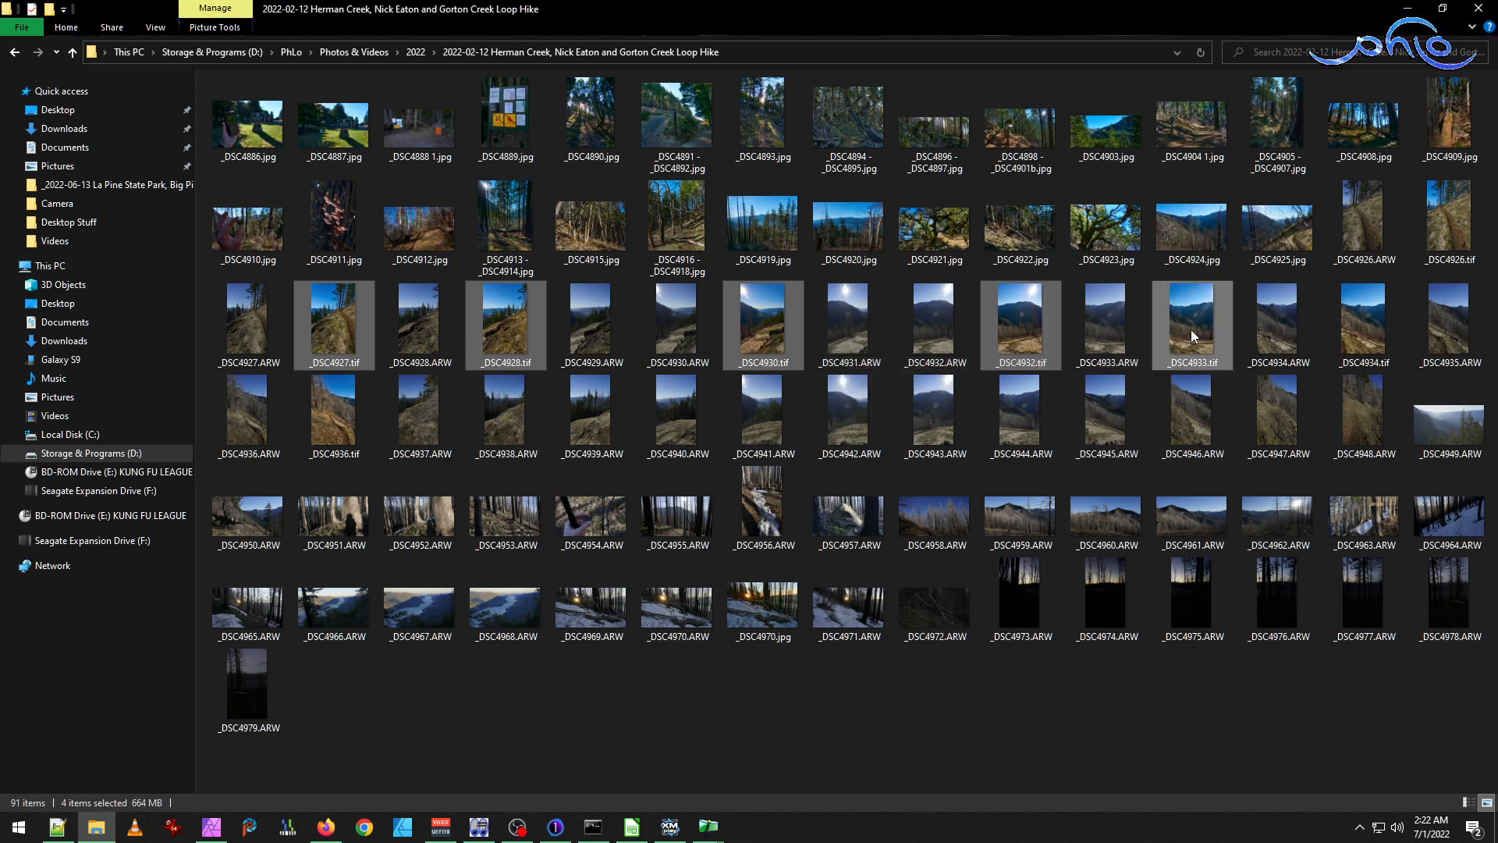
ctrl+click(1371, 340)
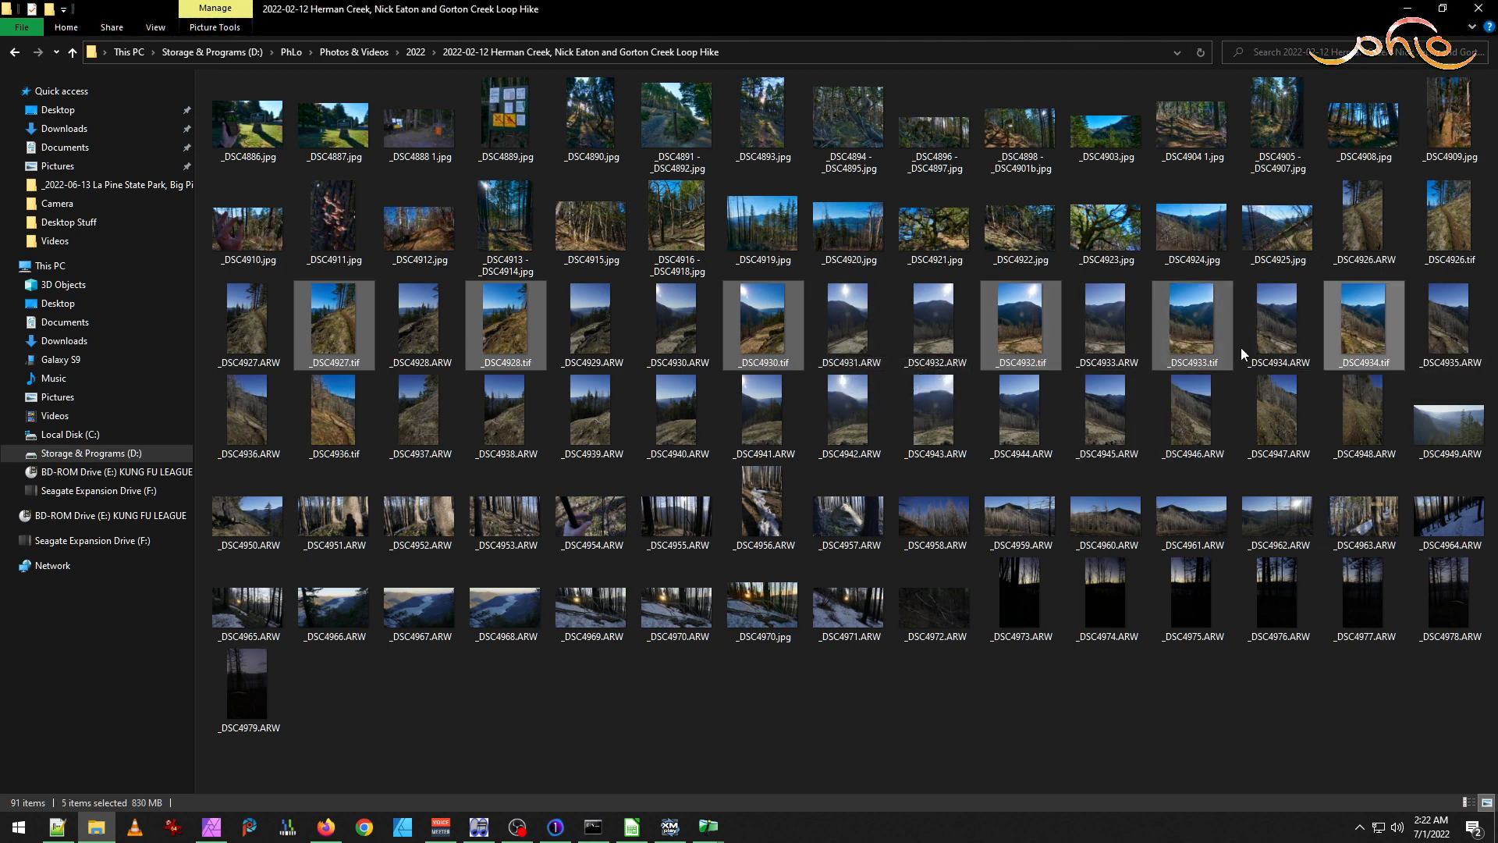
ctrl+click(337, 438)
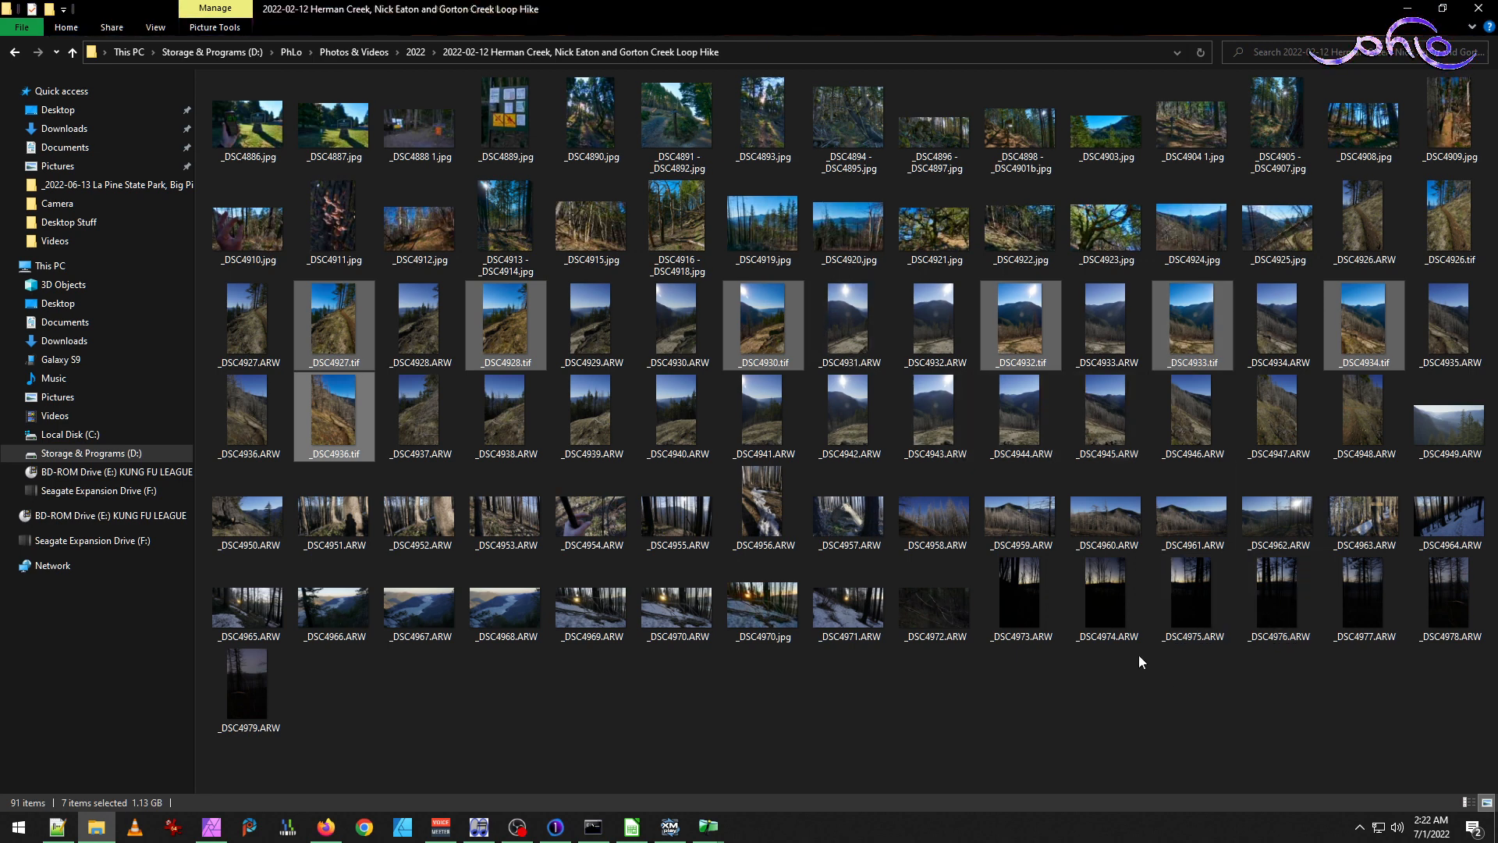
key(Delete)
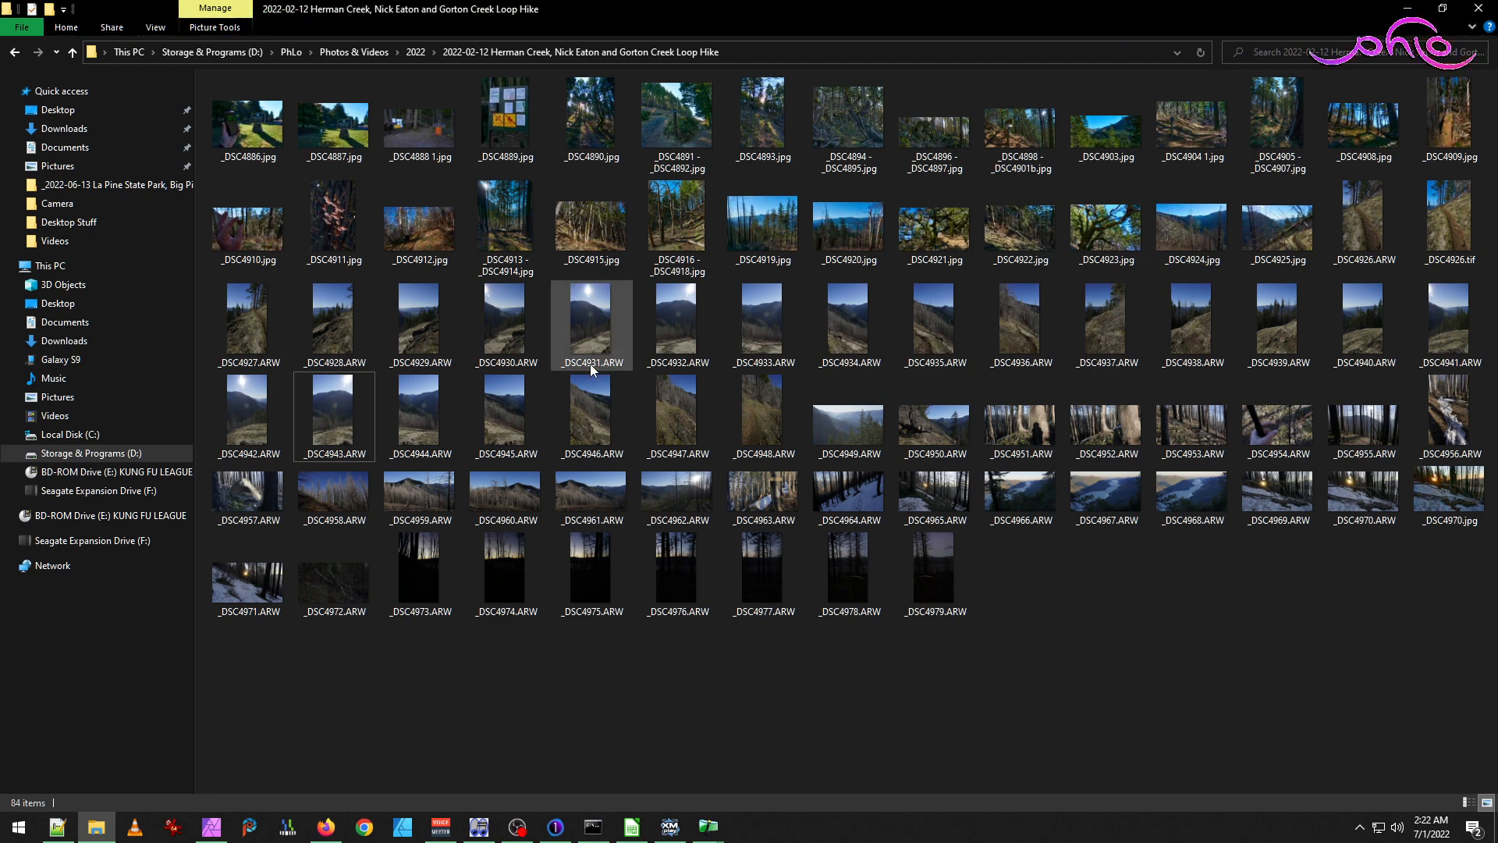
click(1442, 237)
key(Delete)
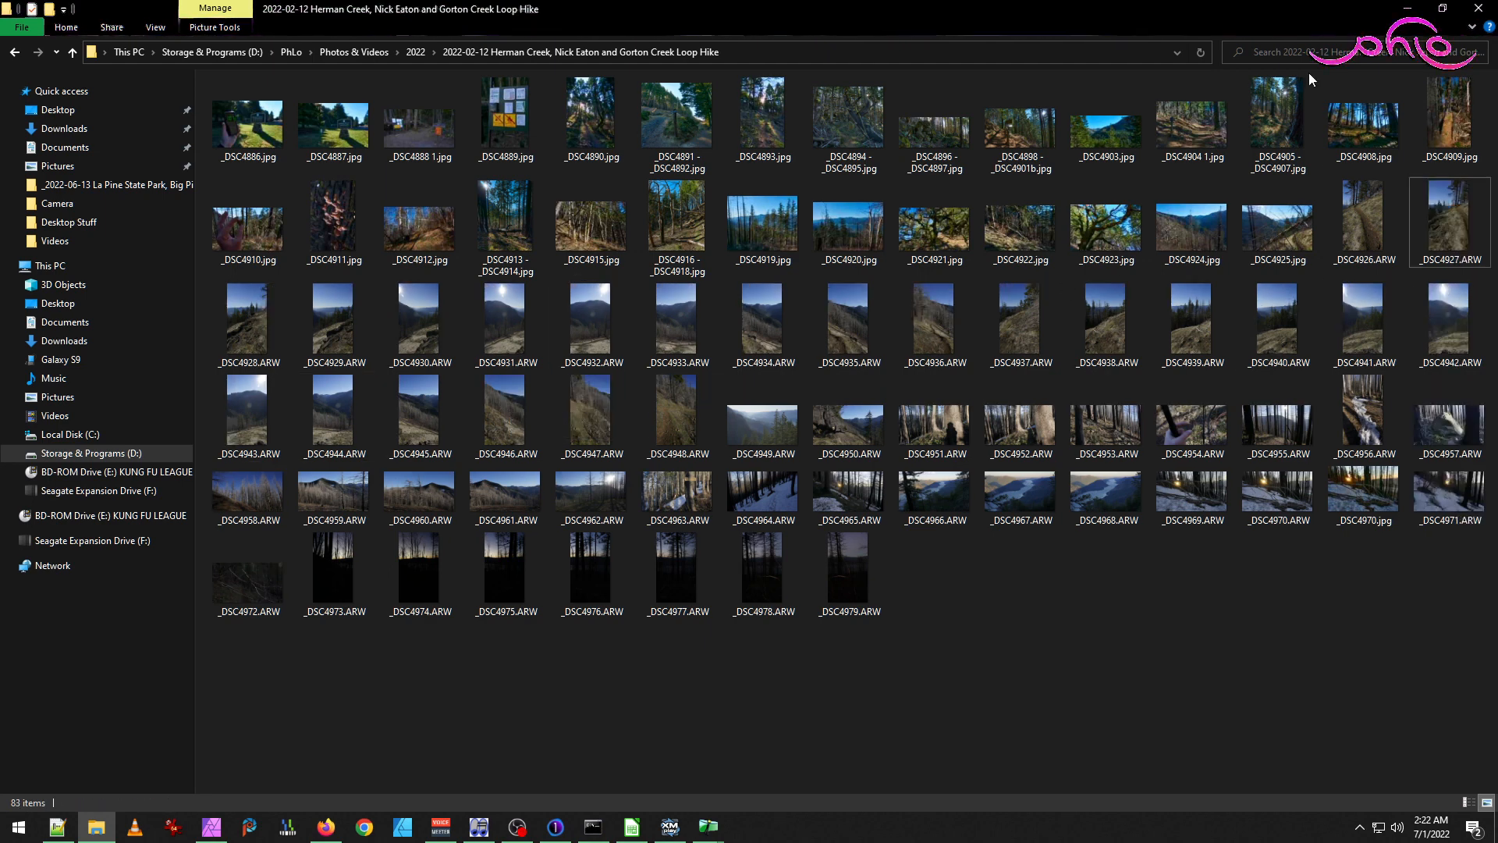
In Capture One, synchronize the 2022-02-12 Herman Creek folder with the disk and open _DSC4931.ARW.
mouse_move(557, 828)
click(541, 710)
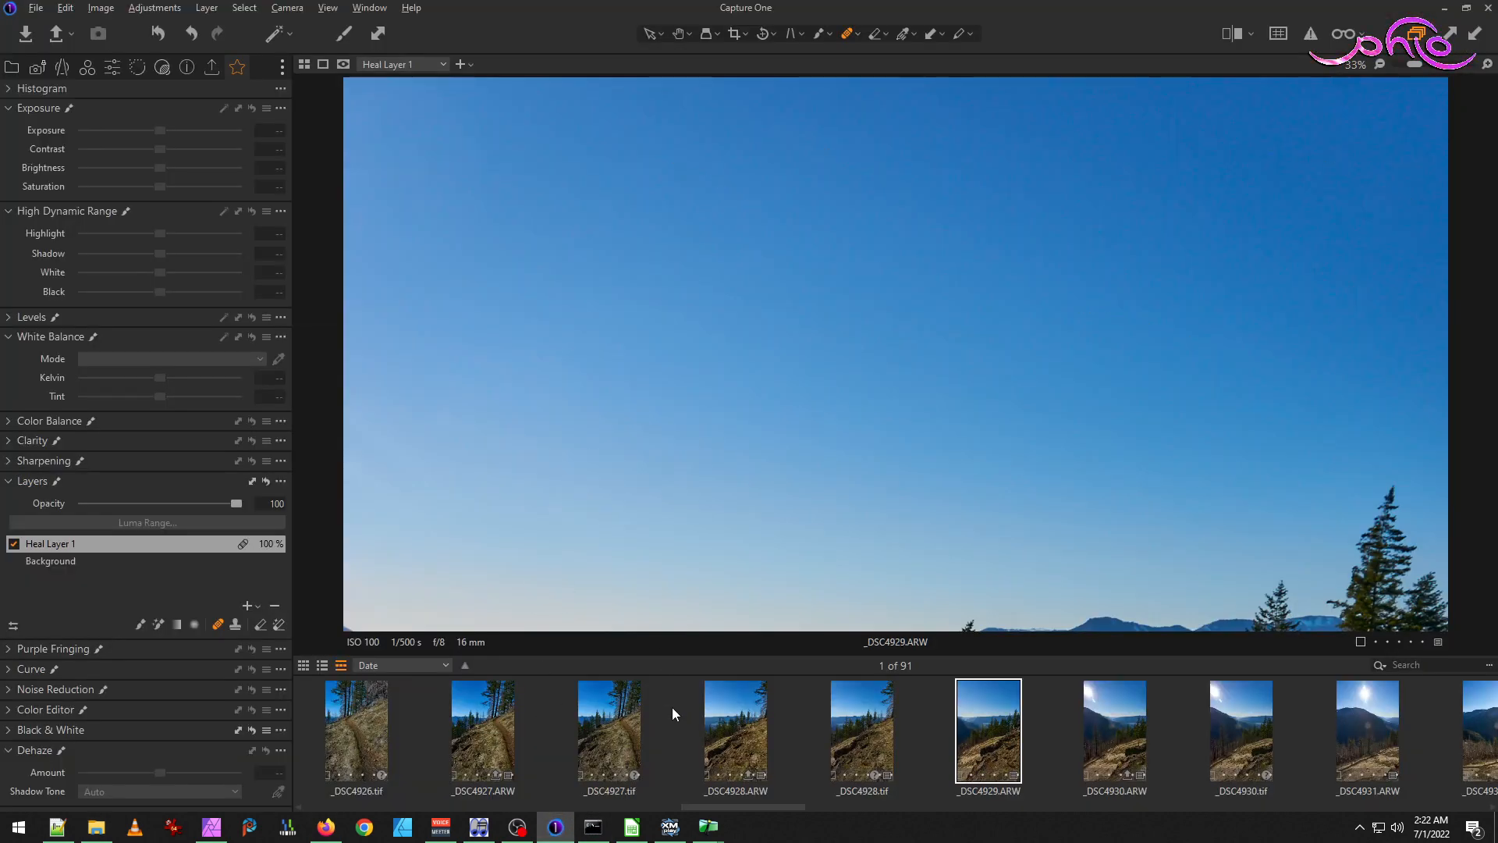
click(12, 67)
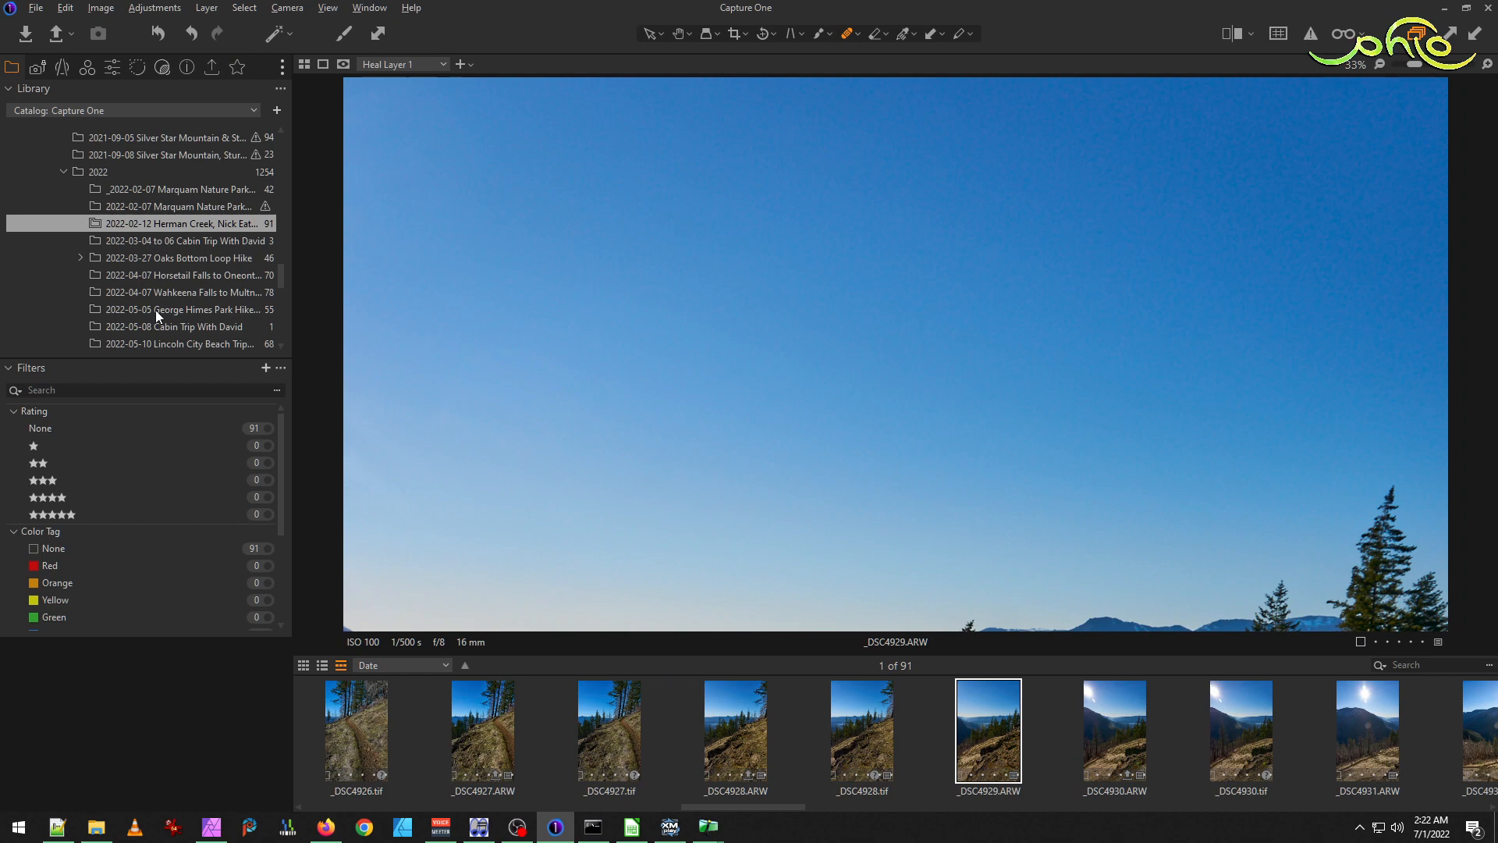
right_click(134, 222)
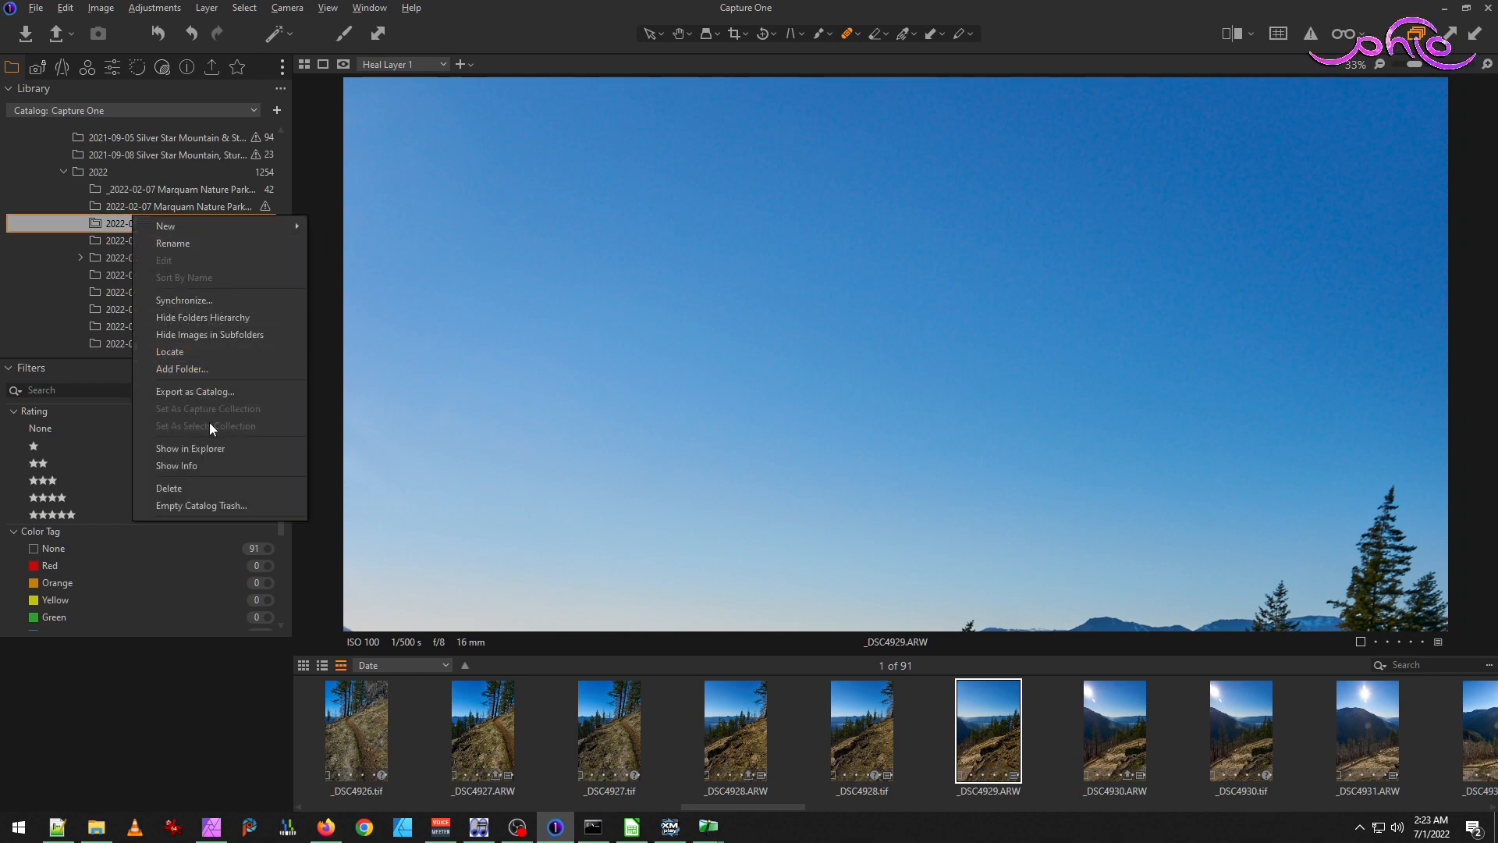
click(234, 302)
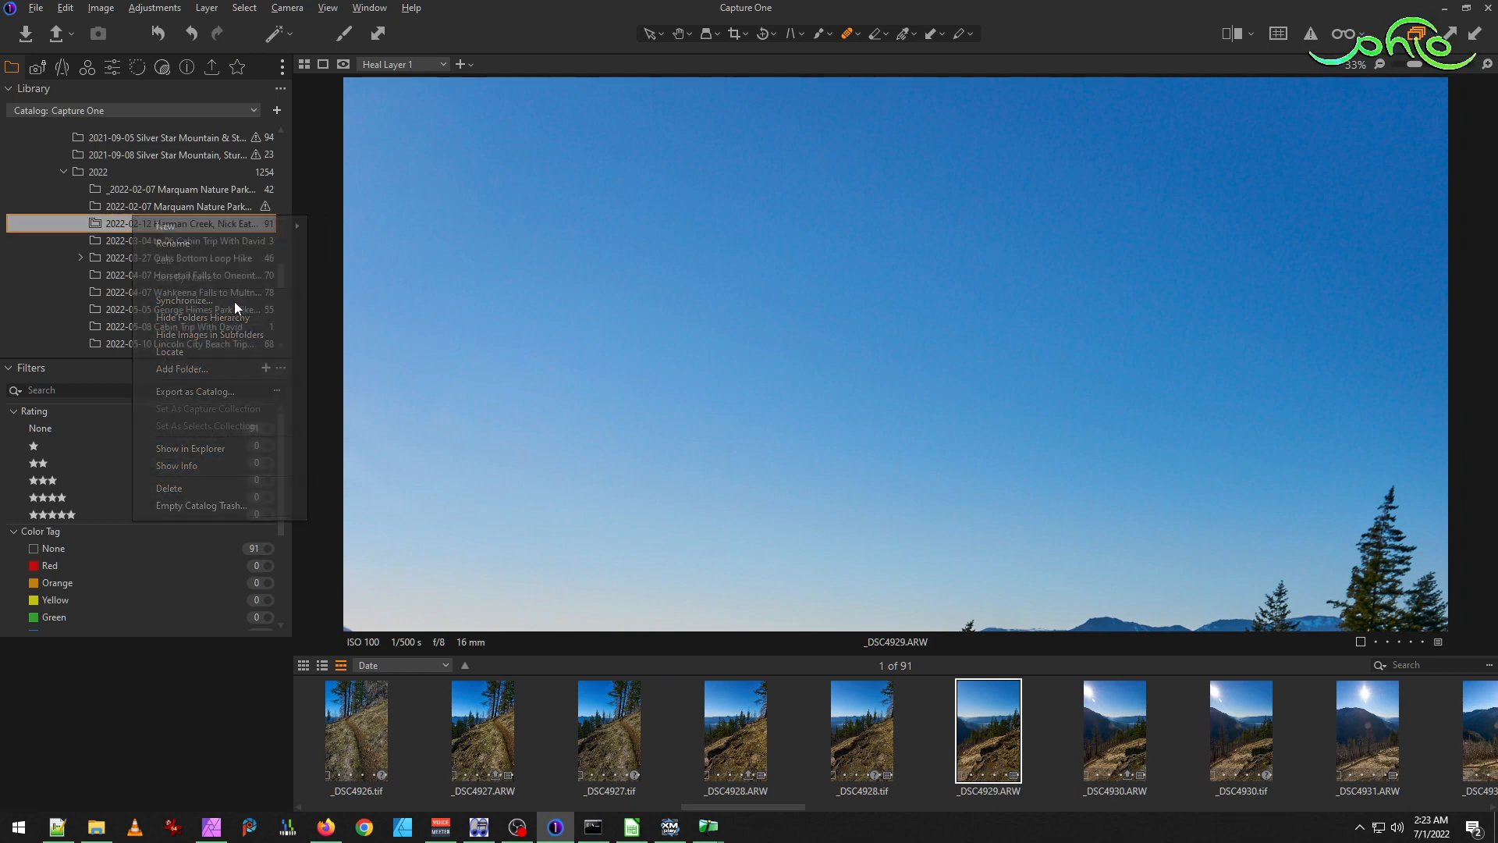
click(1002, 464)
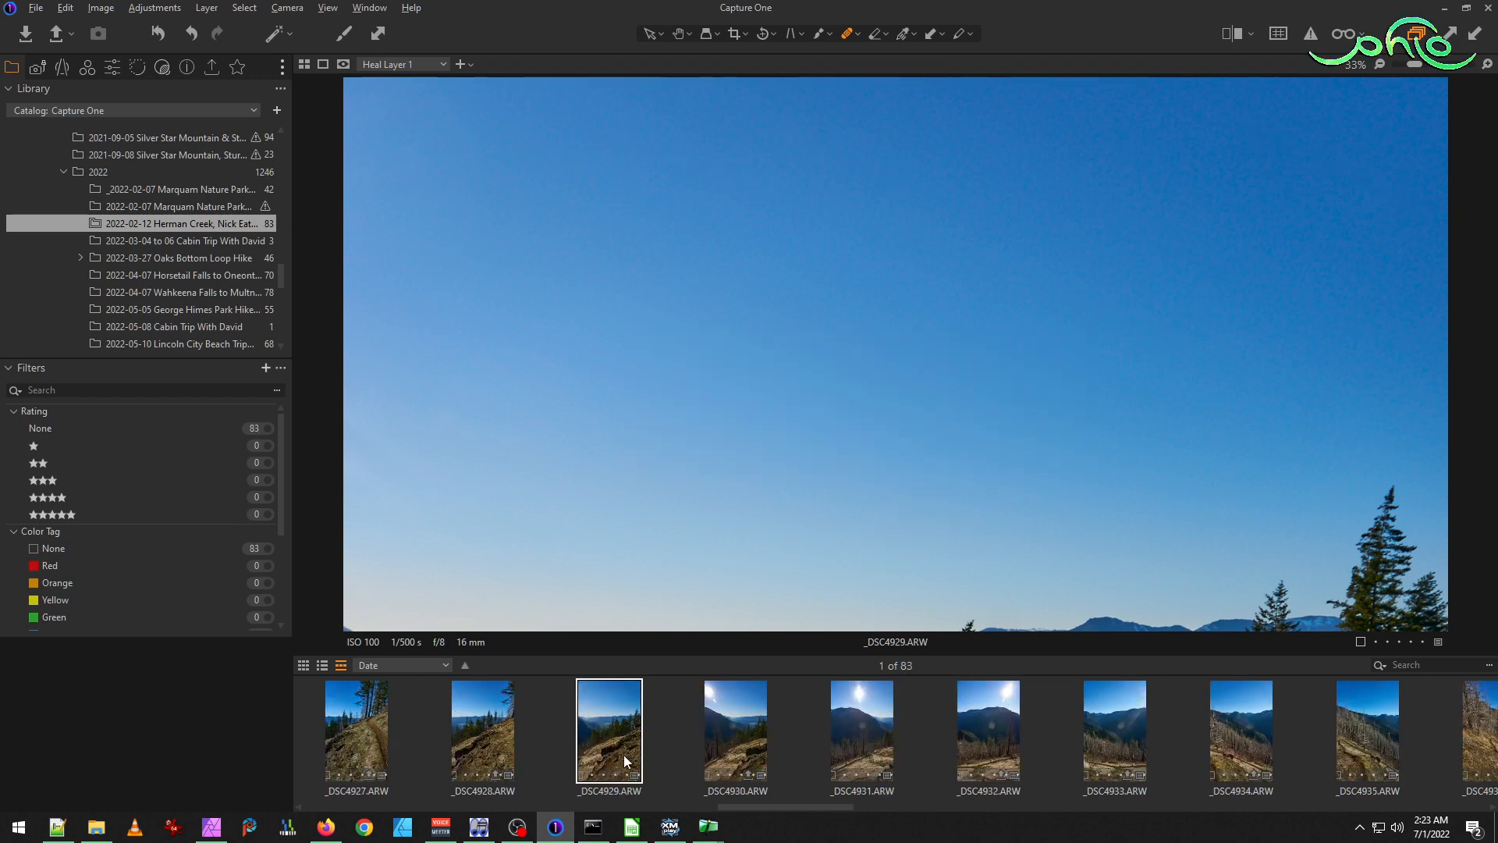
click(869, 718)
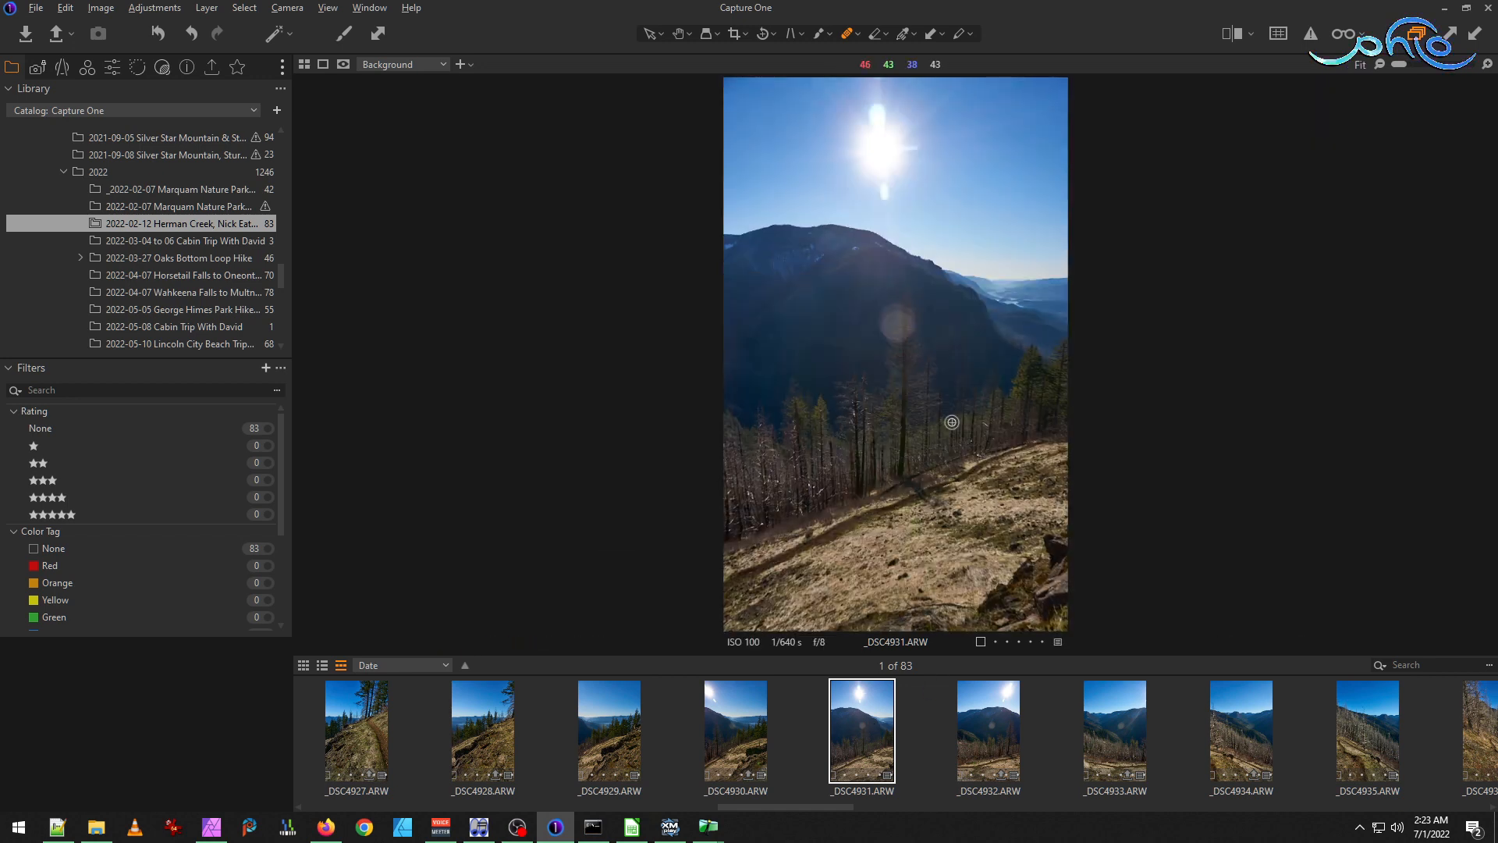
For _DSC4931.ARW, set the Dehaze amount to 12, Shadow to 34 and white balance to 5986 Kelvin.
click(238, 66)
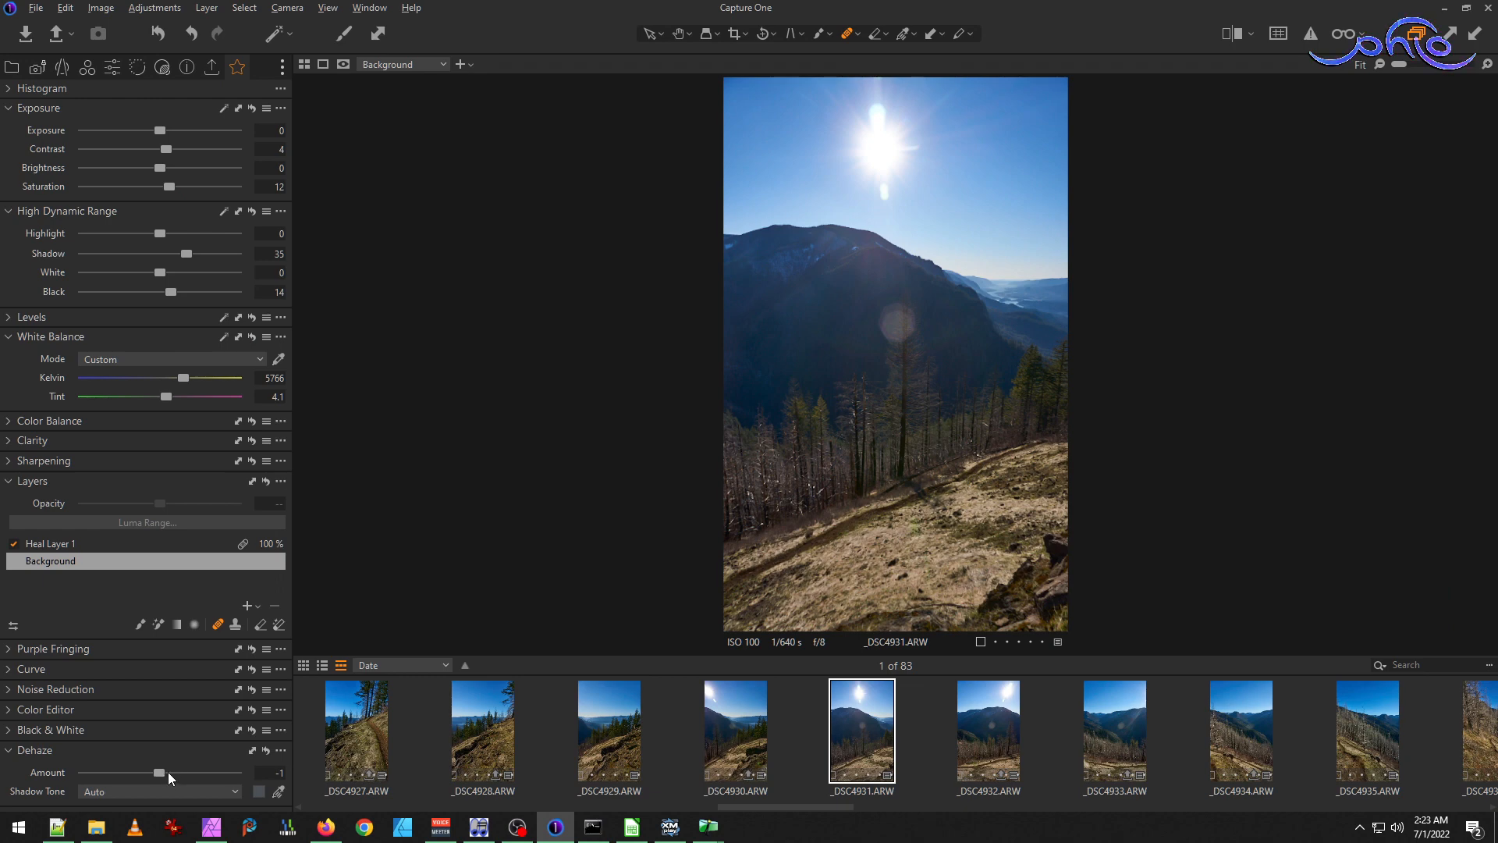
drag(162, 770, 168, 770)
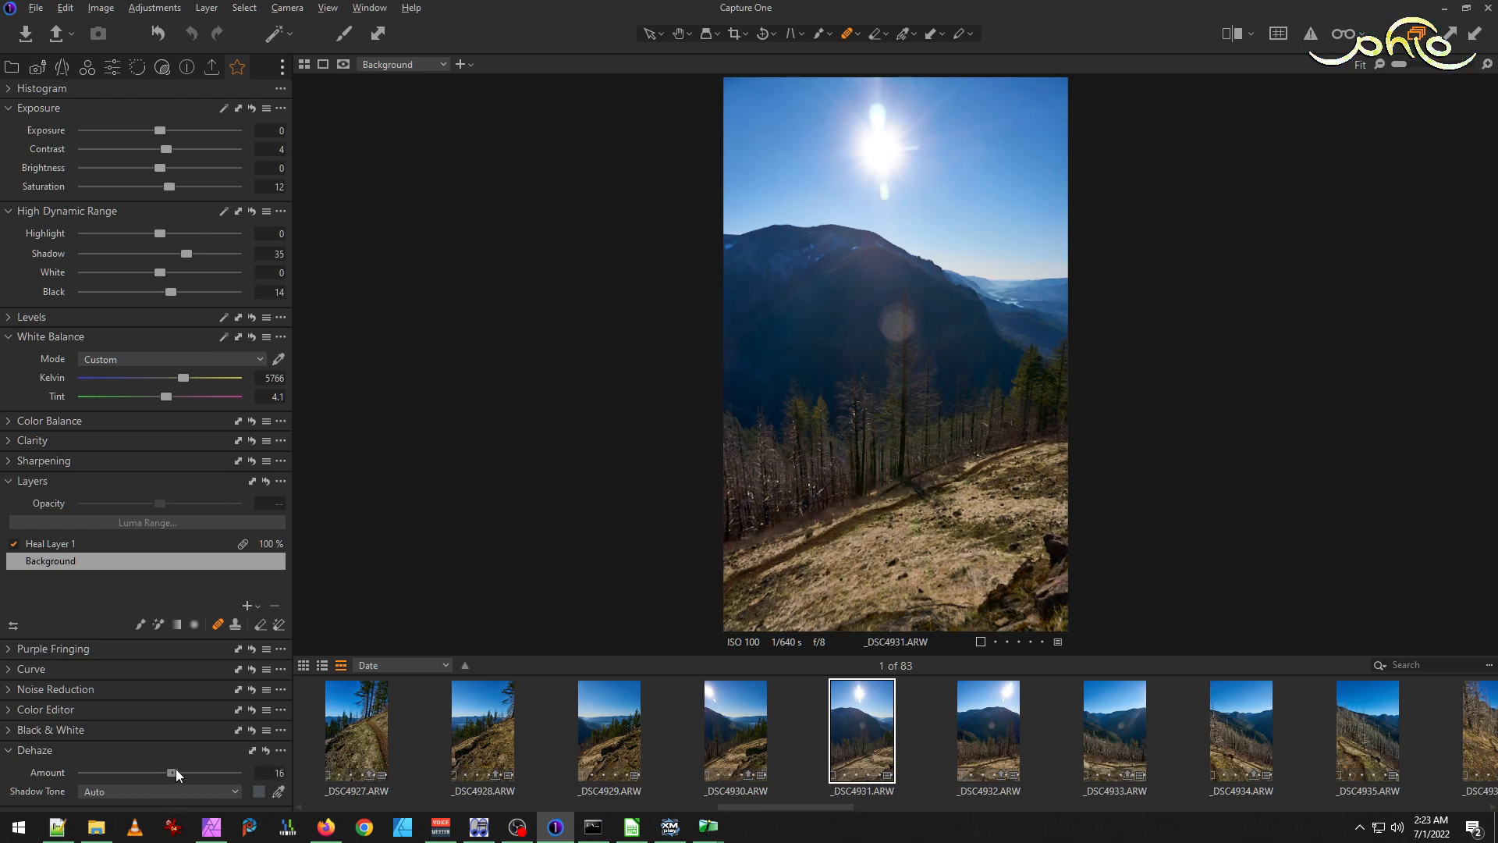
drag(185, 252, 187, 249)
drag(188, 378, 194, 377)
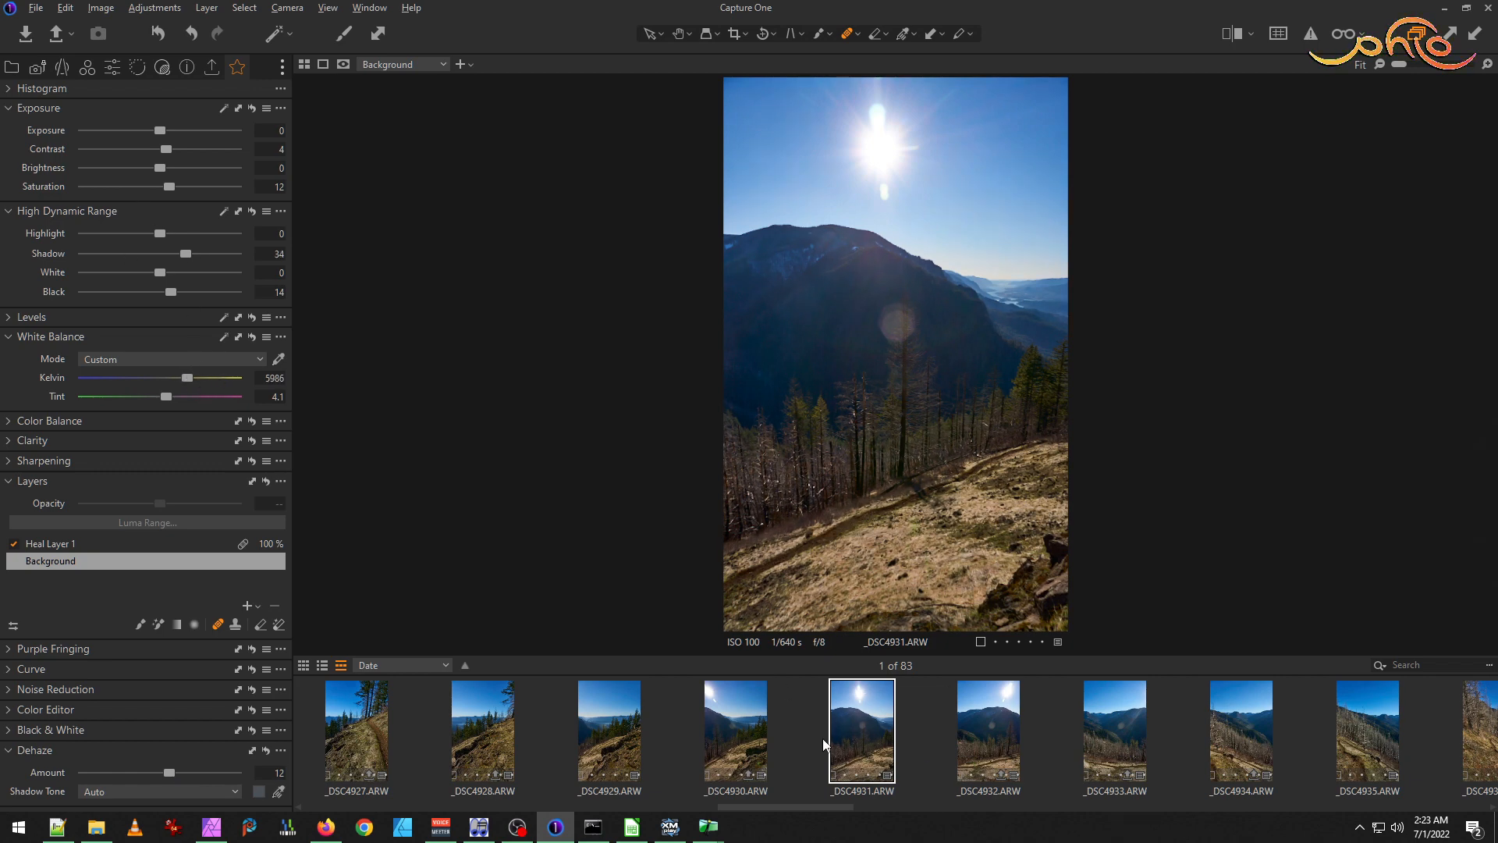
Compare the look of _DSC4931.ARW with _DSC4930.ARW, _DSC4932.ARW and _DSC4935.ARW.
click(743, 735)
click(859, 741)
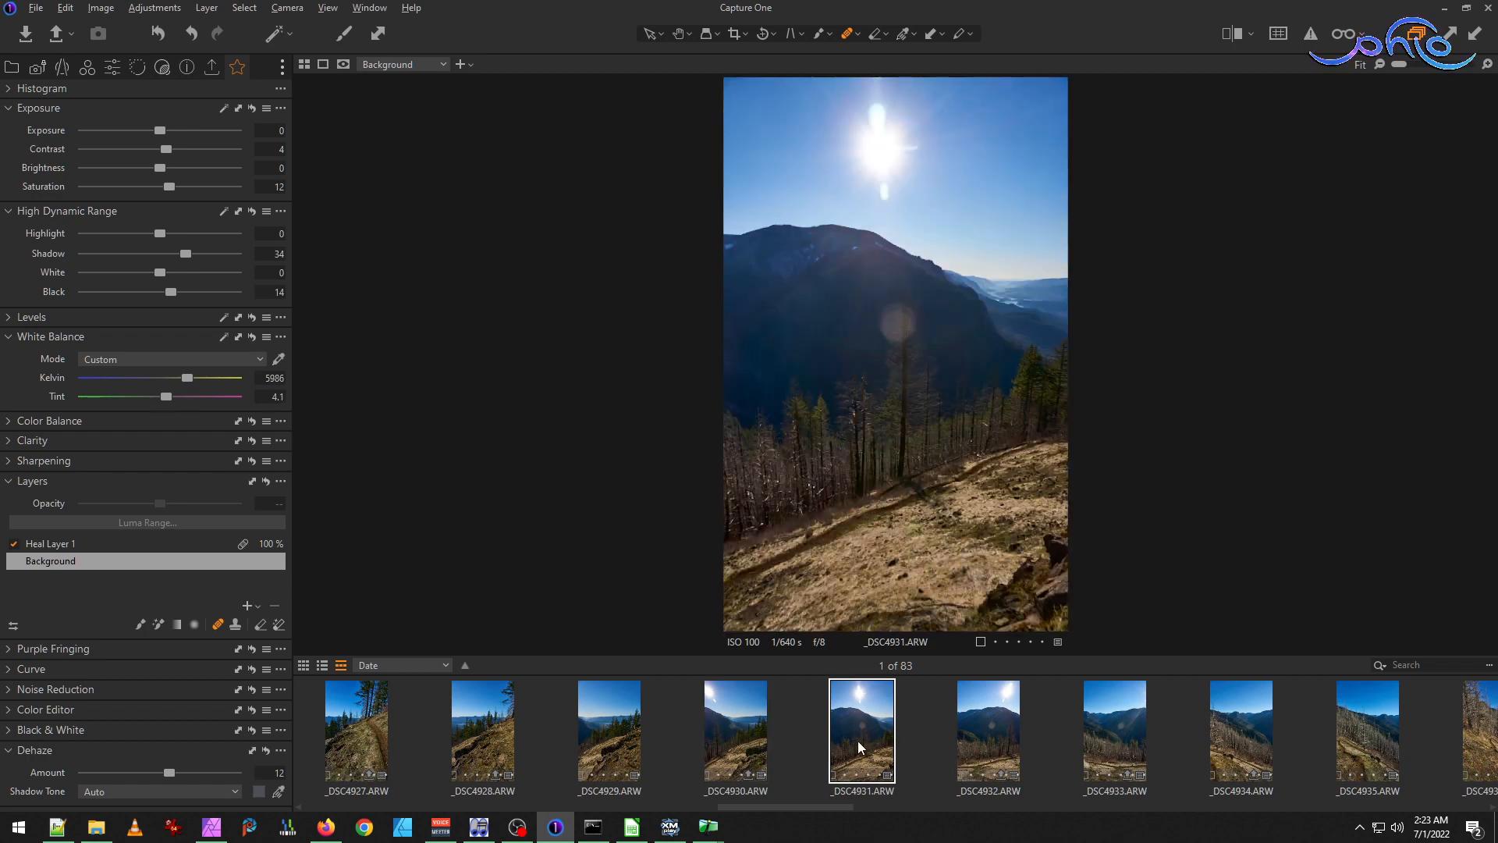
click(980, 749)
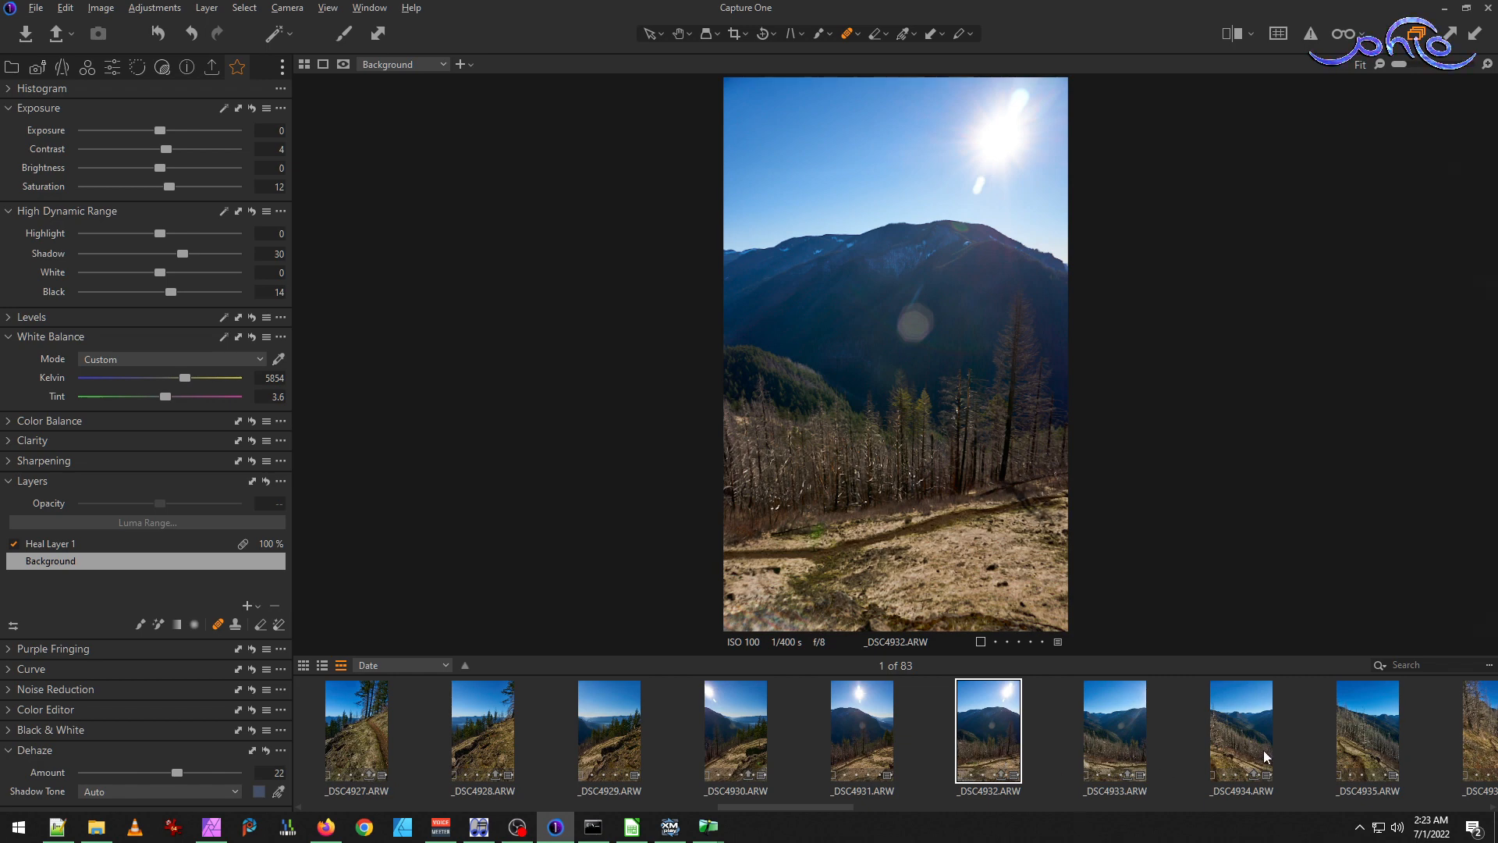
click(1370, 737)
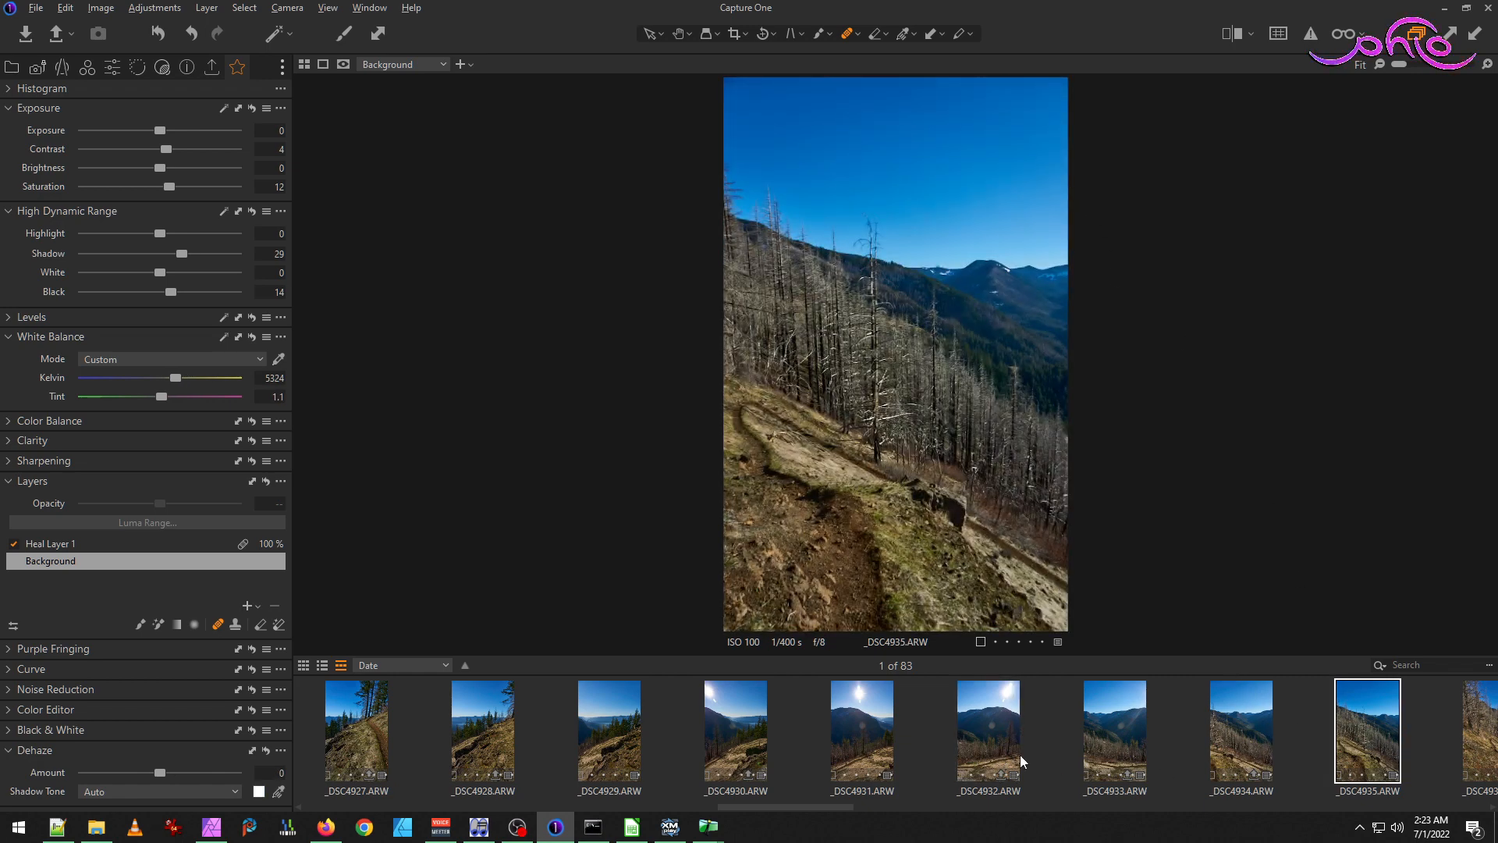
click(858, 763)
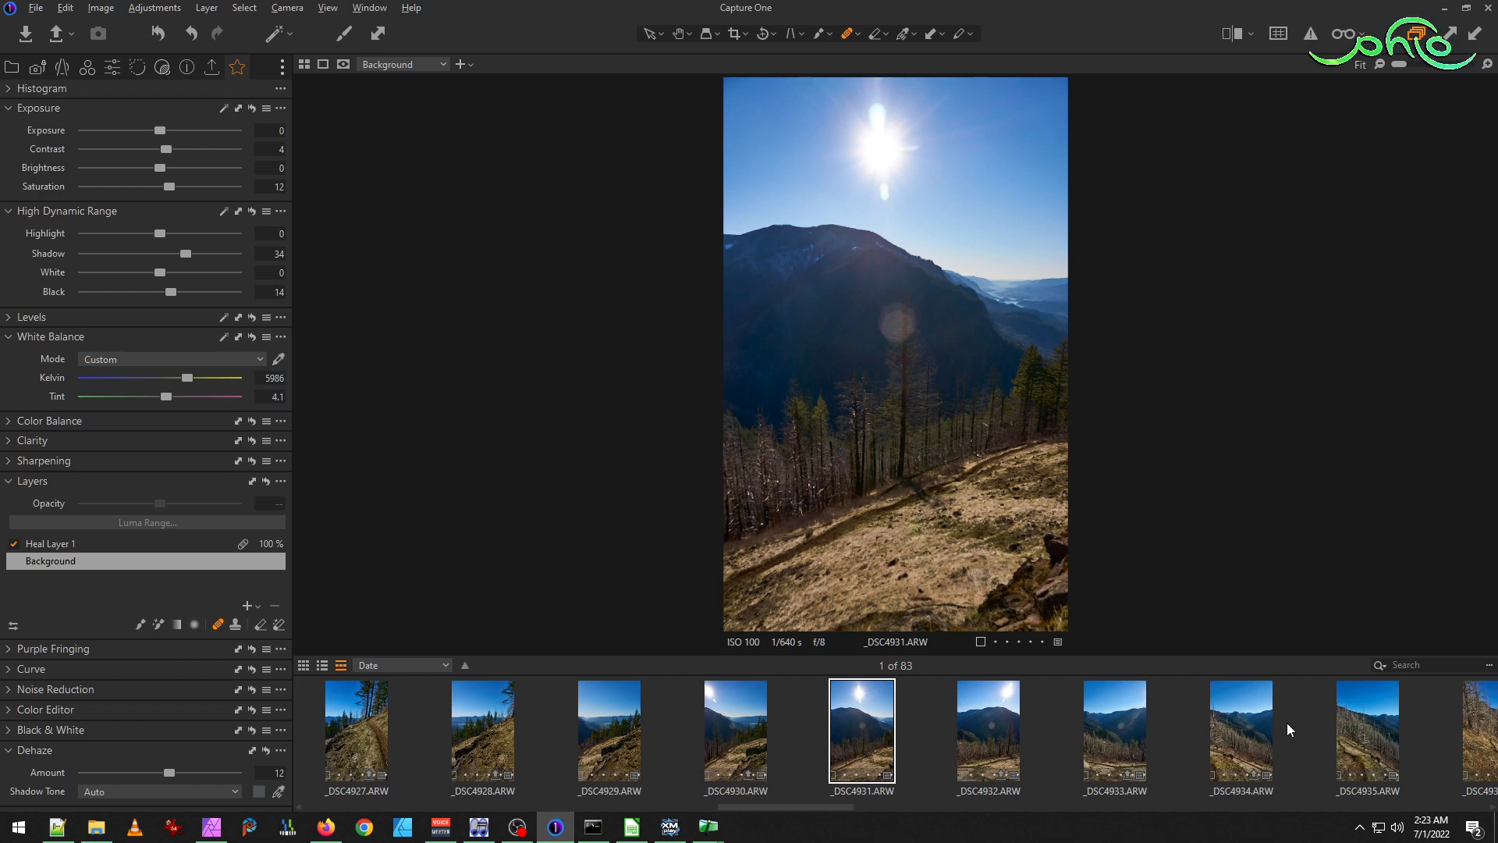
For _DSC4935.ARW, set Dehaze to 10 and Shadow to 35, and make the white balance warmer with slightly more magenta tint.
click(1361, 732)
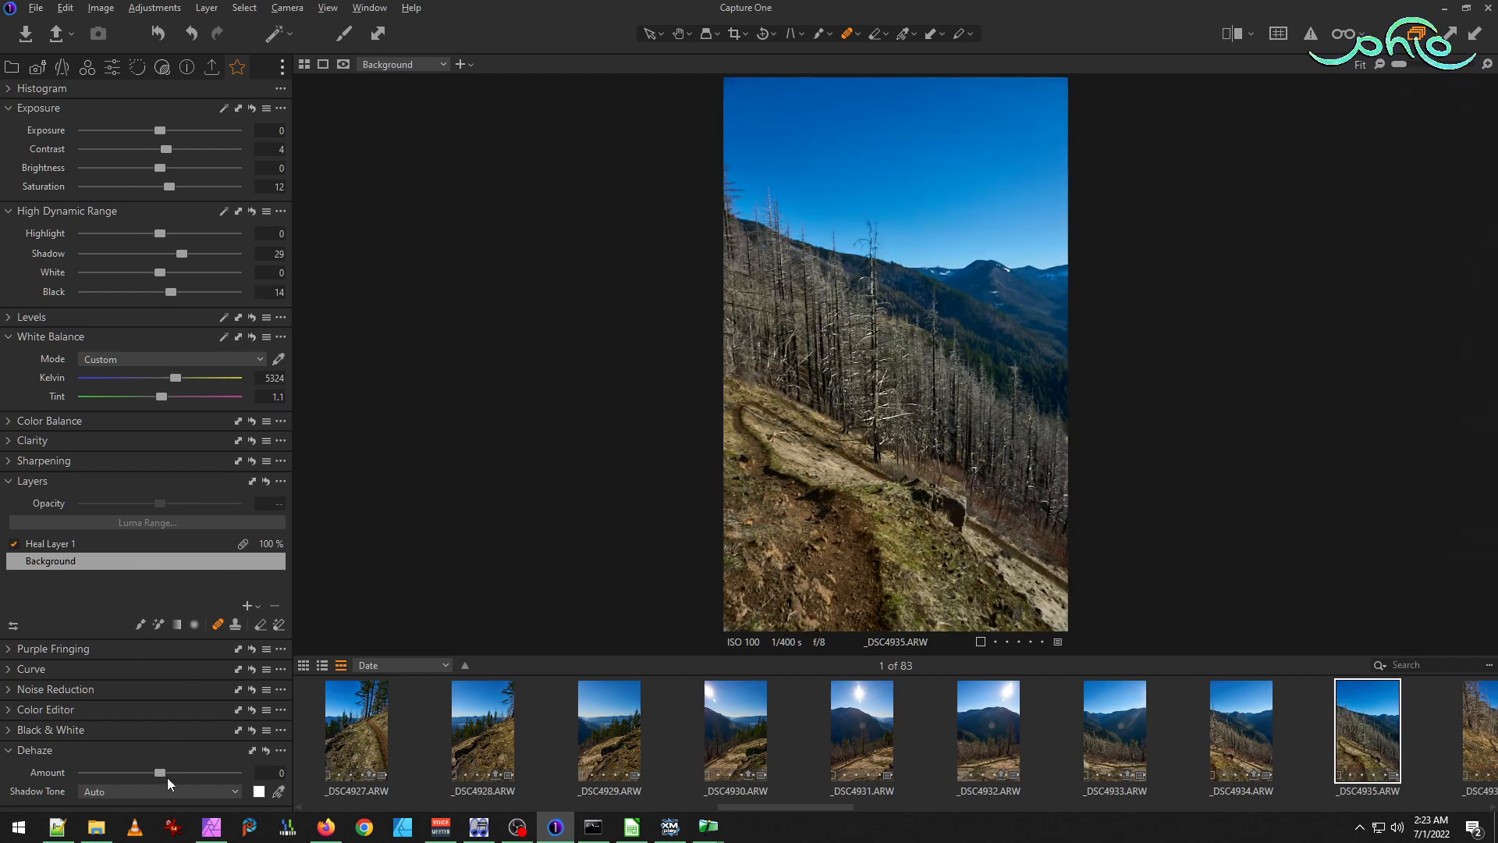
drag(175, 771, 167, 771)
drag(181, 254, 186, 256)
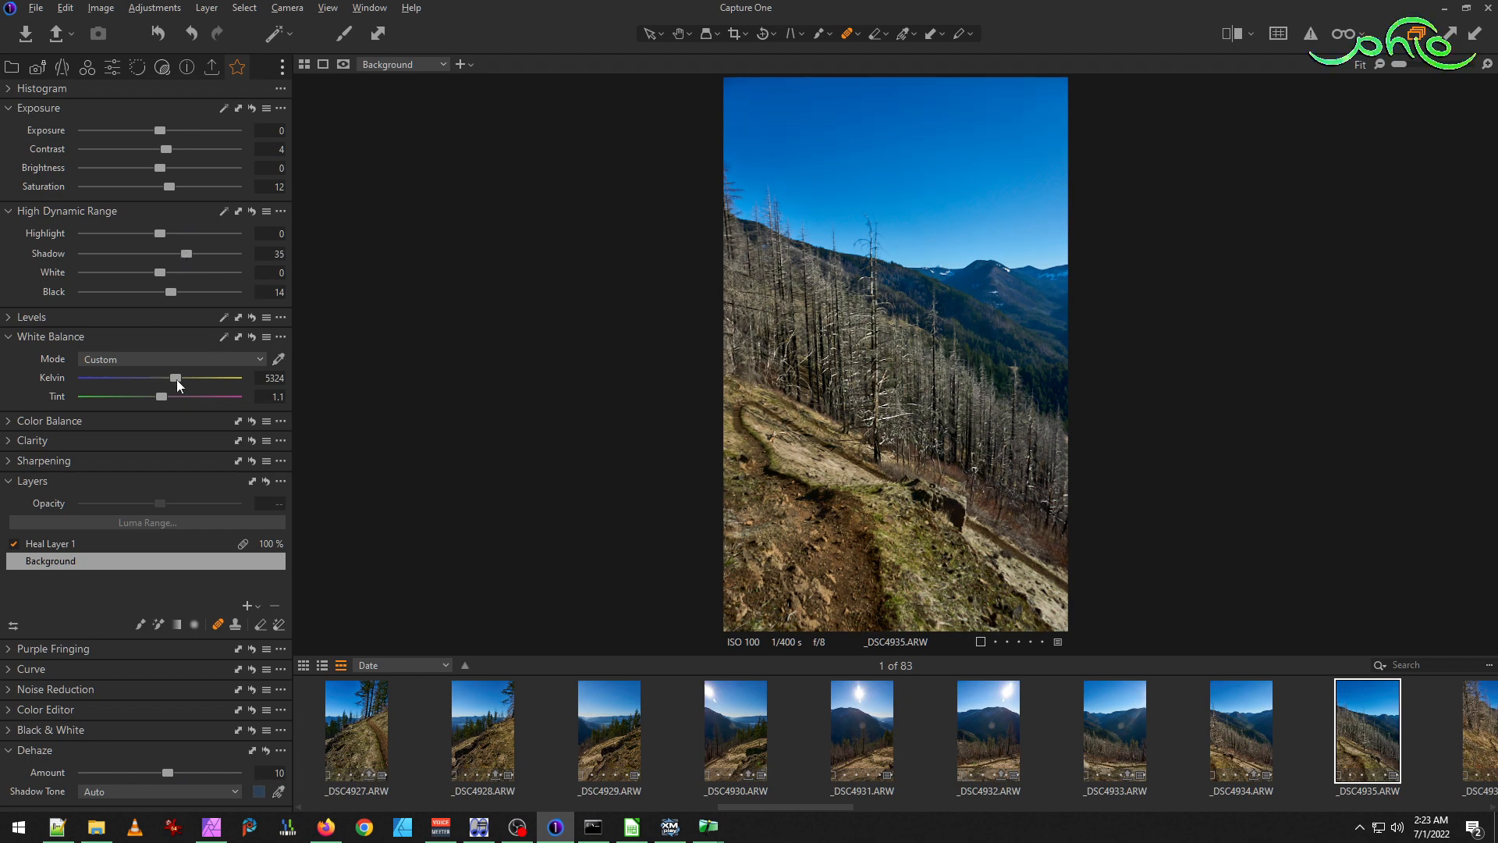
drag(179, 377, 168, 397)
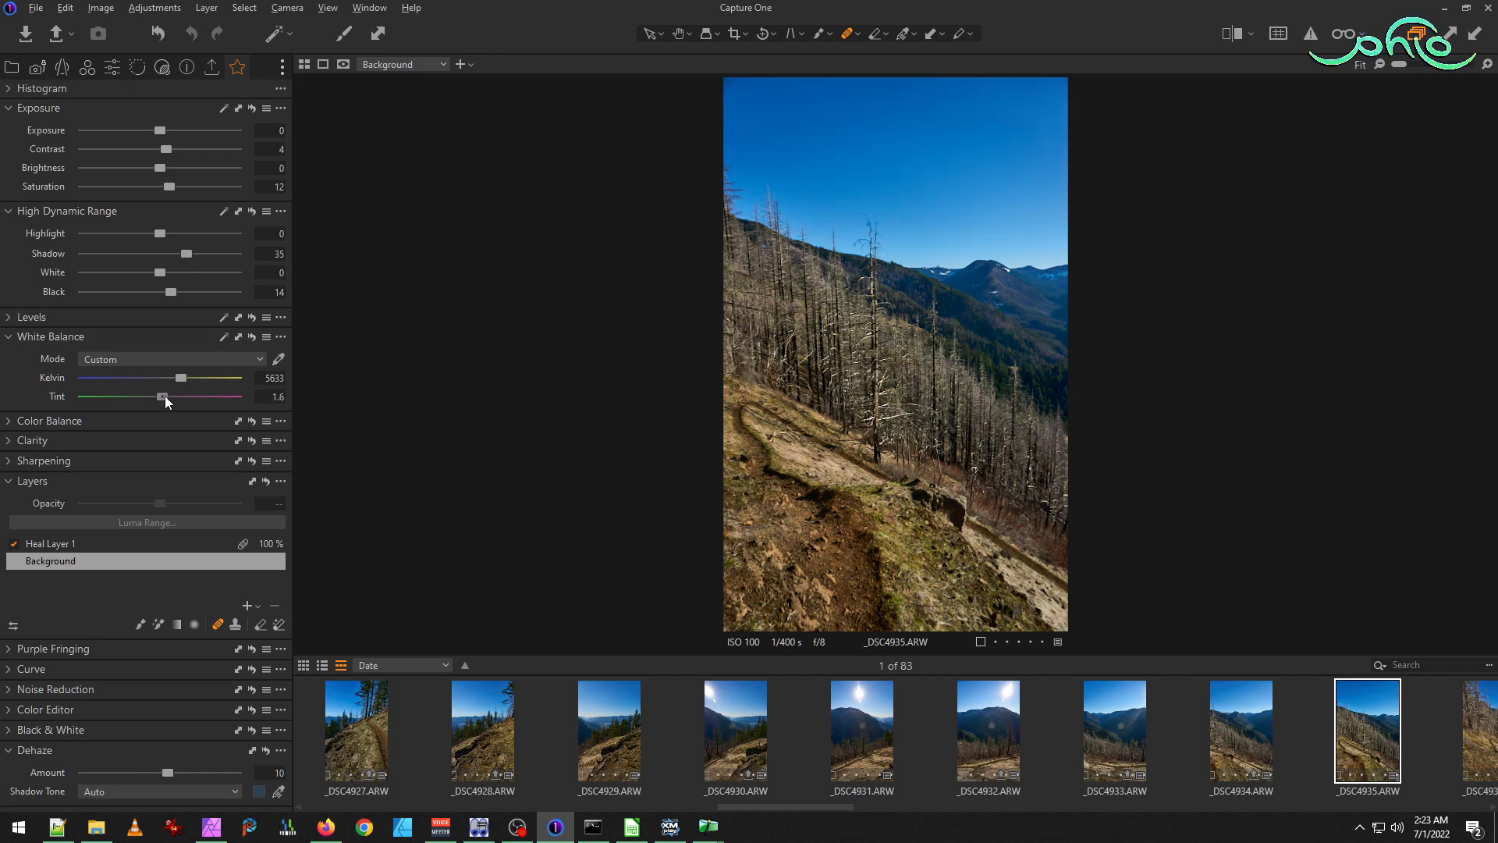
drag(185, 375, 183, 374)
Review the colour and tone of _DSC4936.ARW at the end of the series and of _DSC4926.ARW and _DSC4927.ARW at its start.
click(1476, 733)
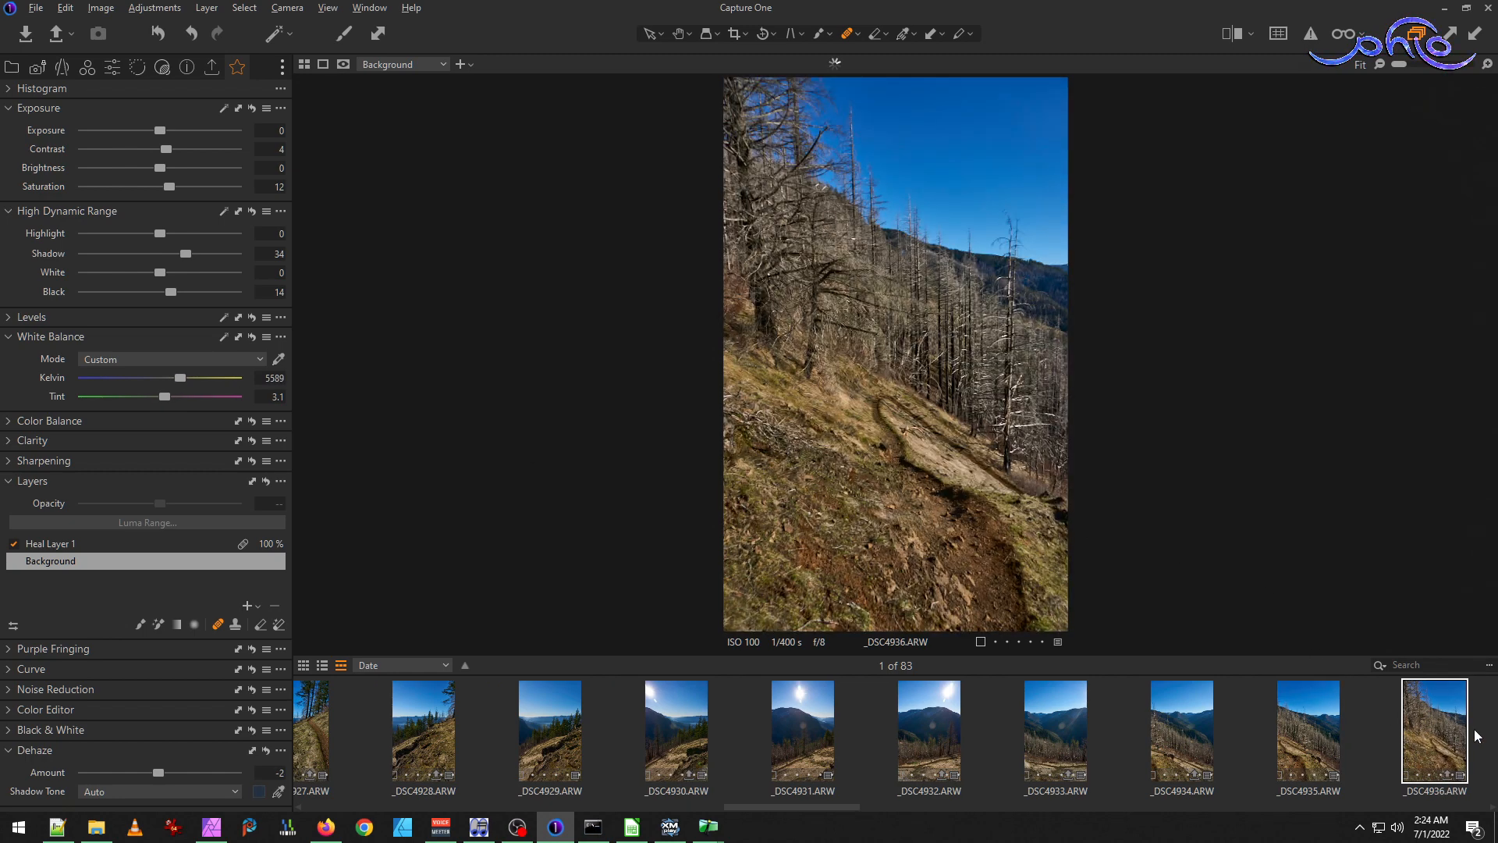
scroll(1305, 756, right, 2)
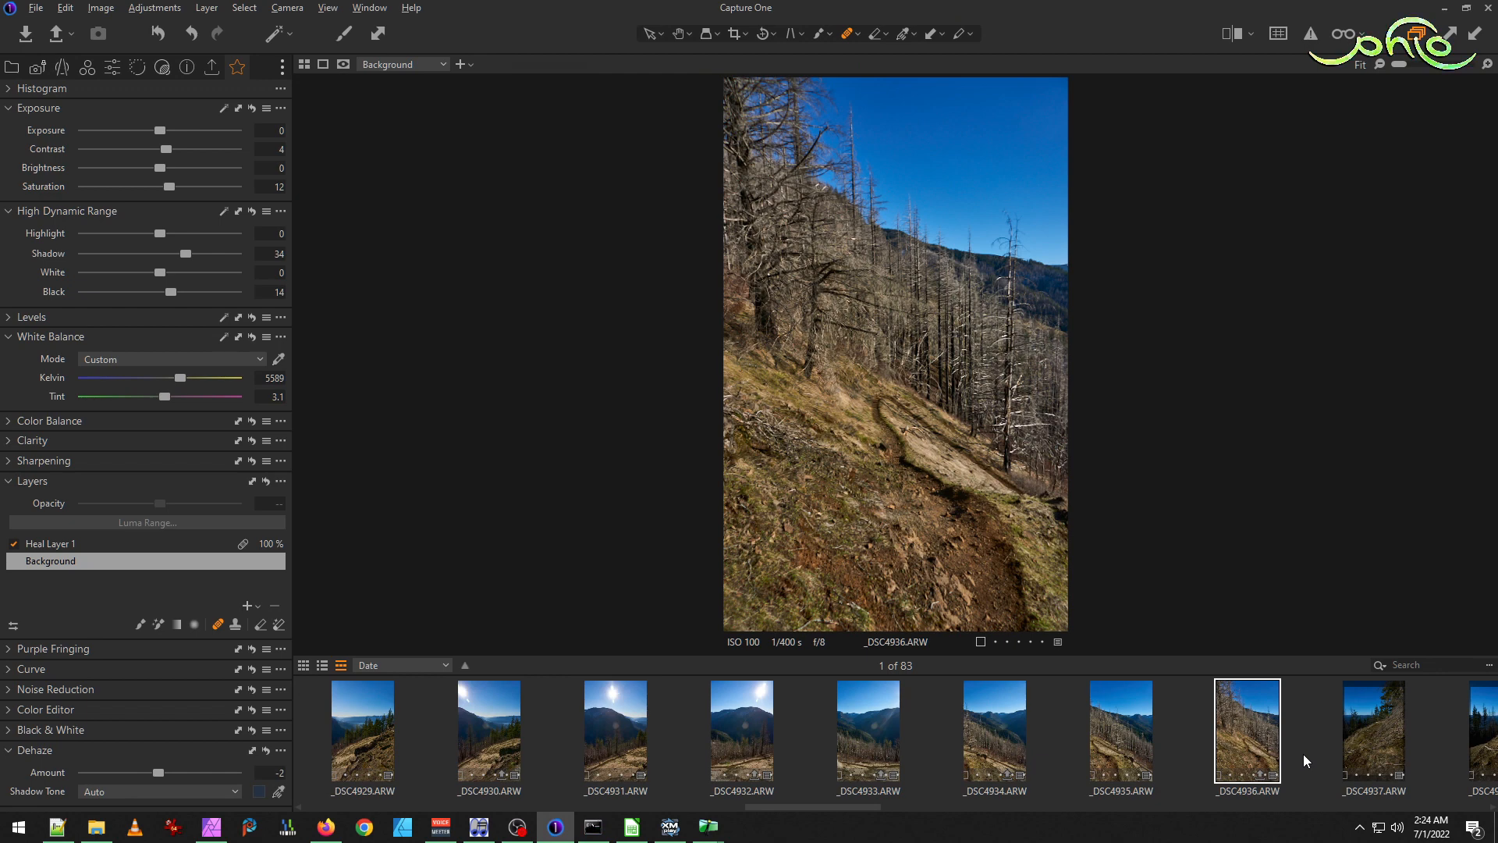
scroll(1256, 745, left, 1)
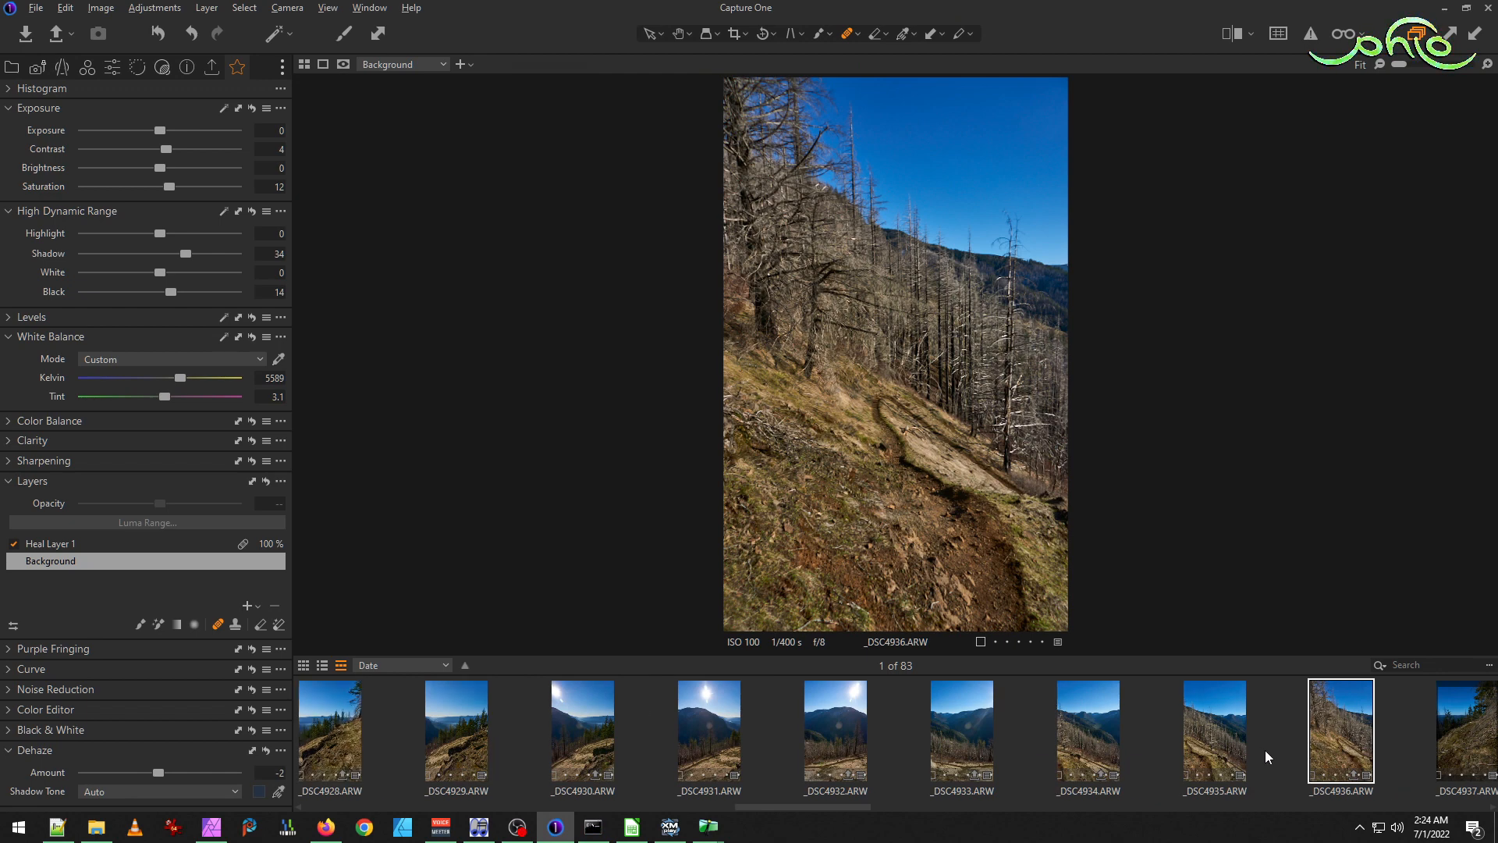
scroll(668, 746, left, 2)
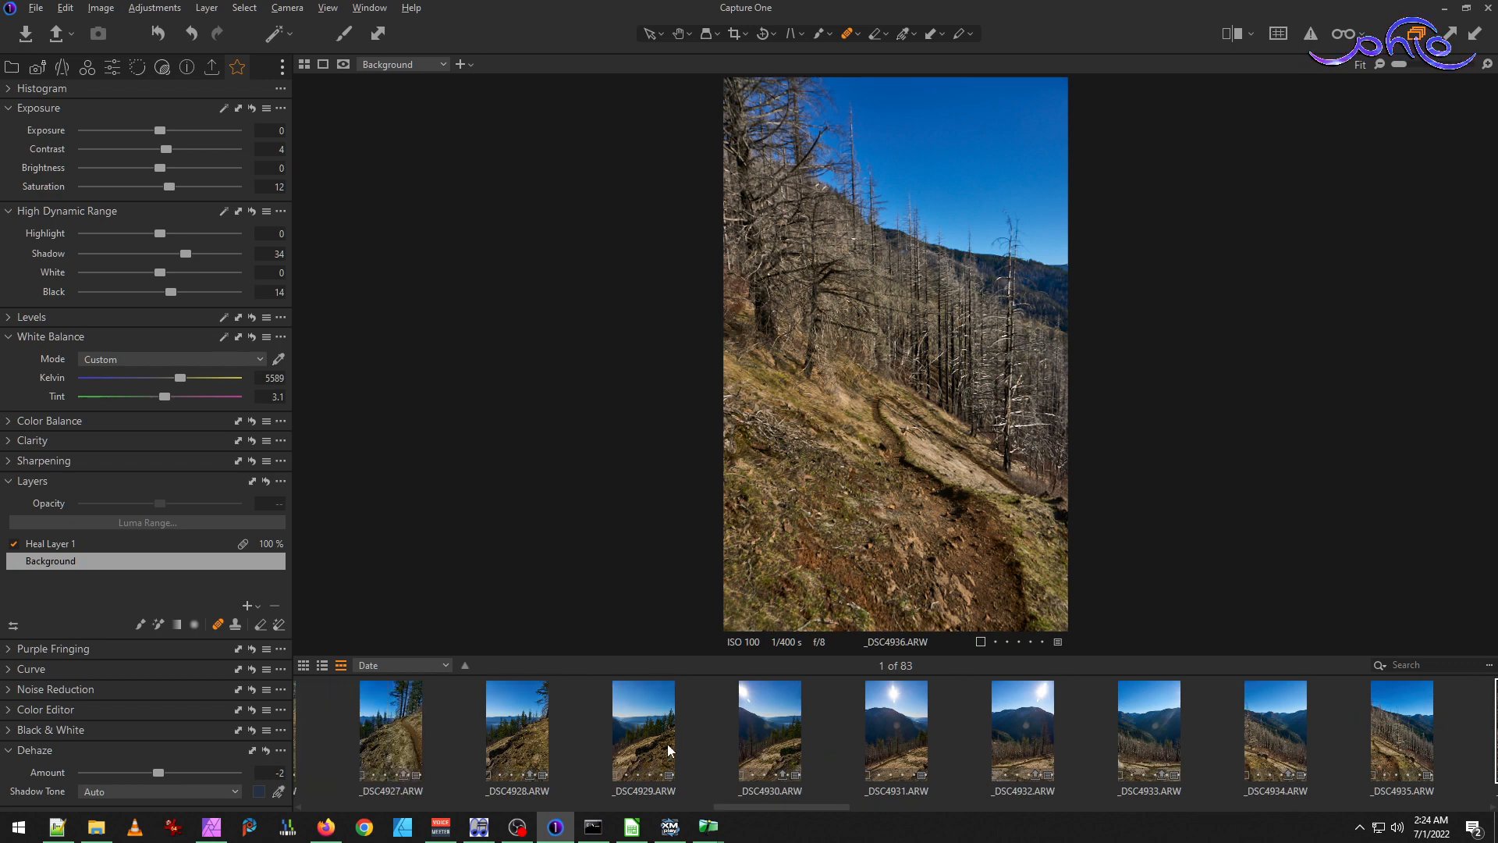
scroll(668, 743, left, 2)
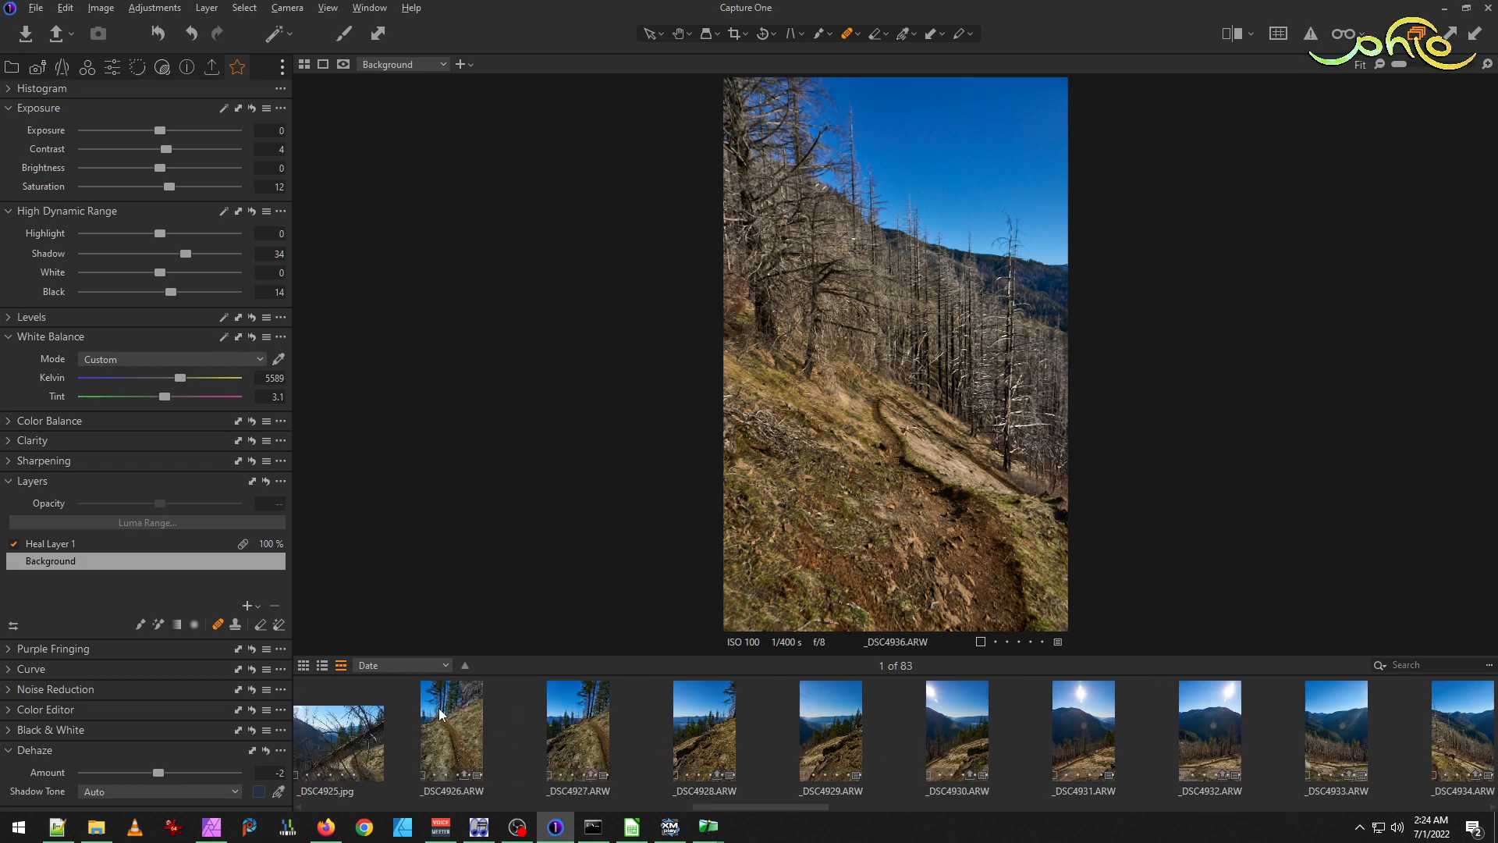
click(443, 737)
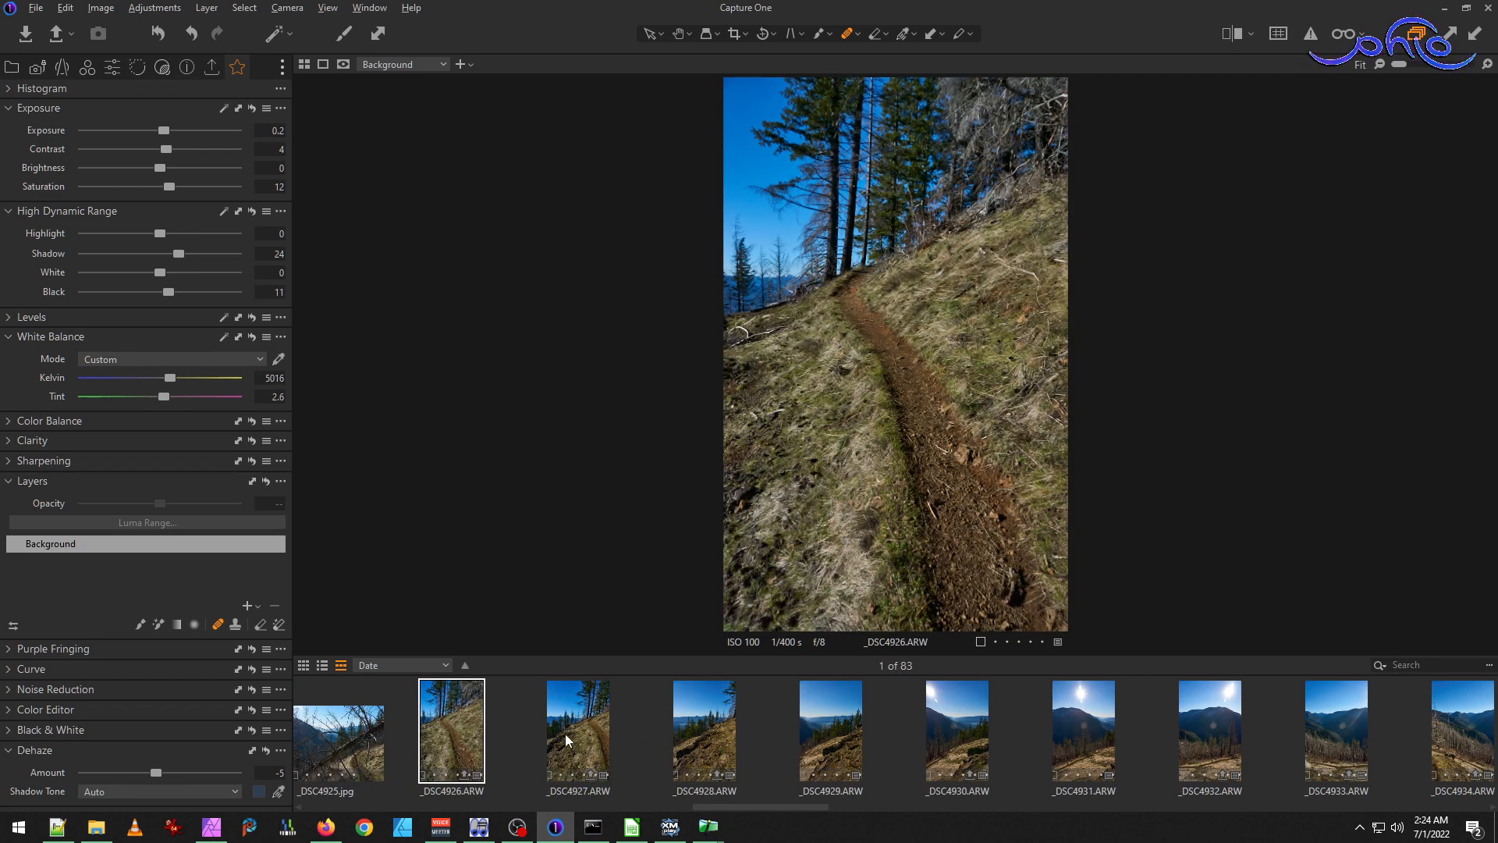
click(565, 733)
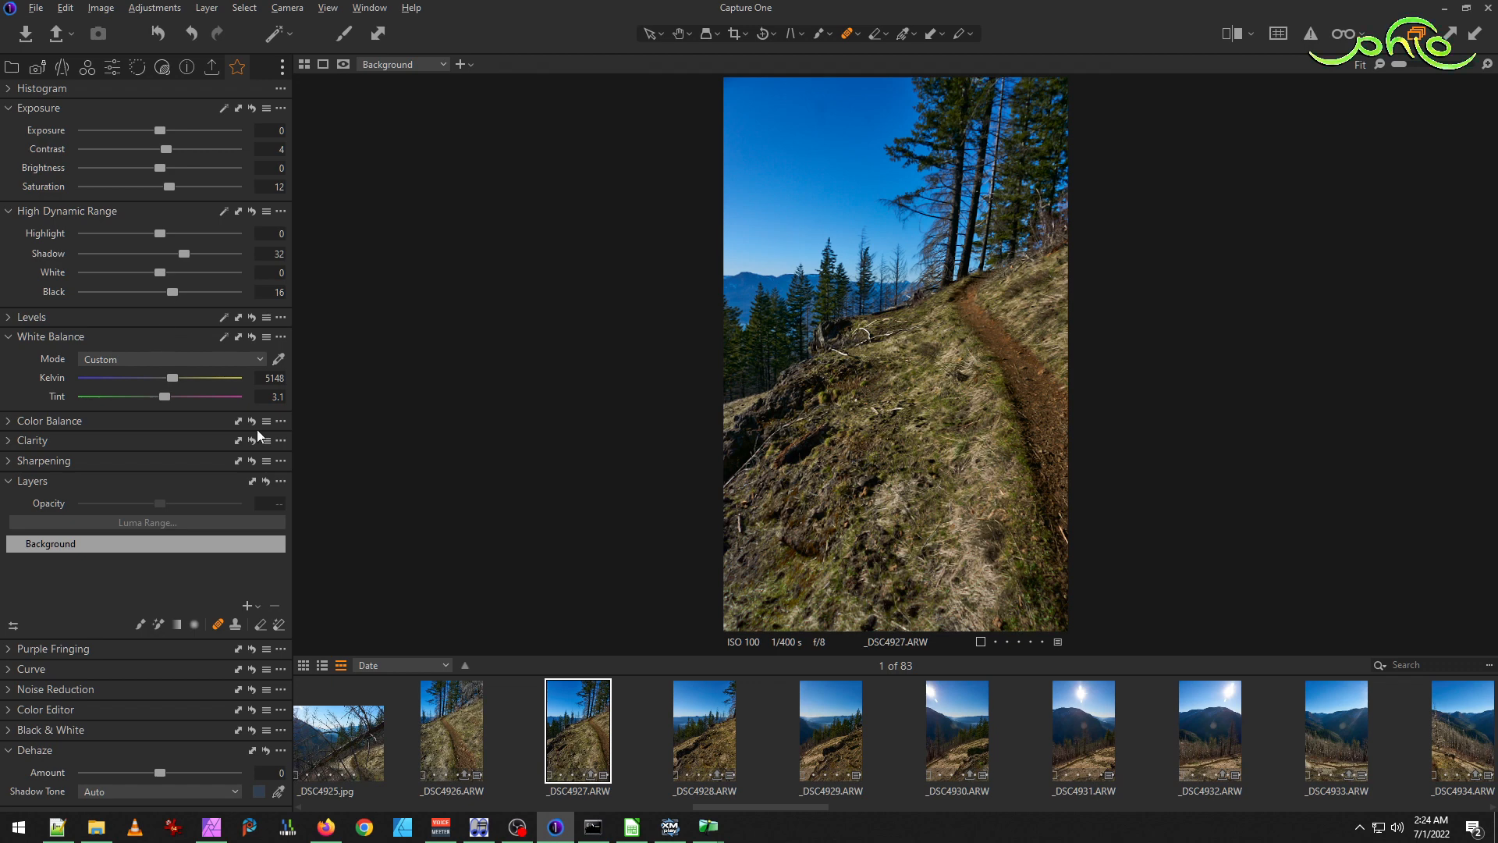
Set the High Dynamic Range Black to 16 on _DSC4928.ARW and to 12 on the Background layer of _DSC4929.ARW.
click(717, 755)
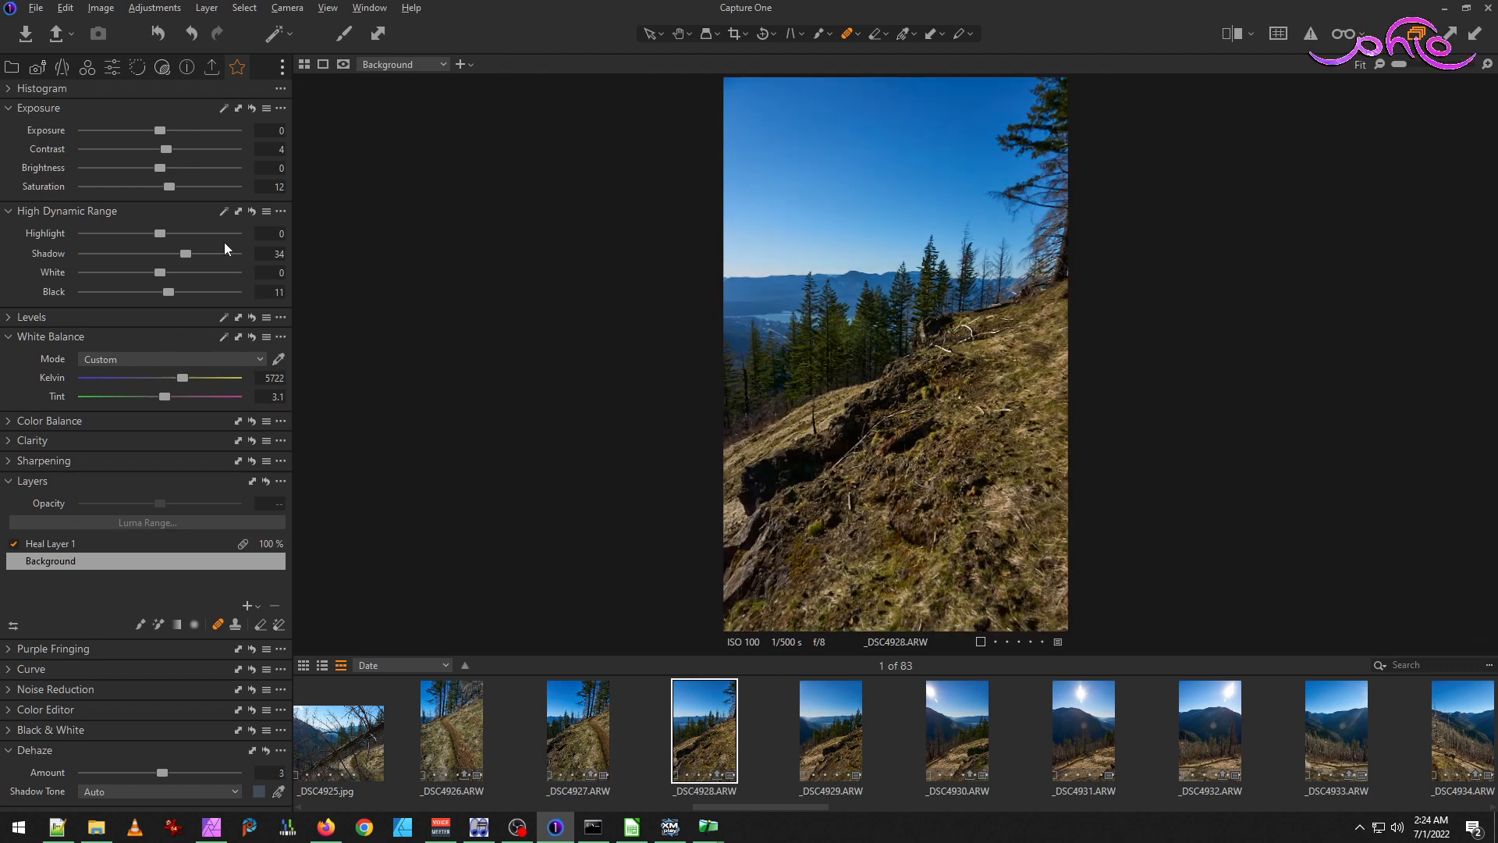
drag(171, 294, 176, 294)
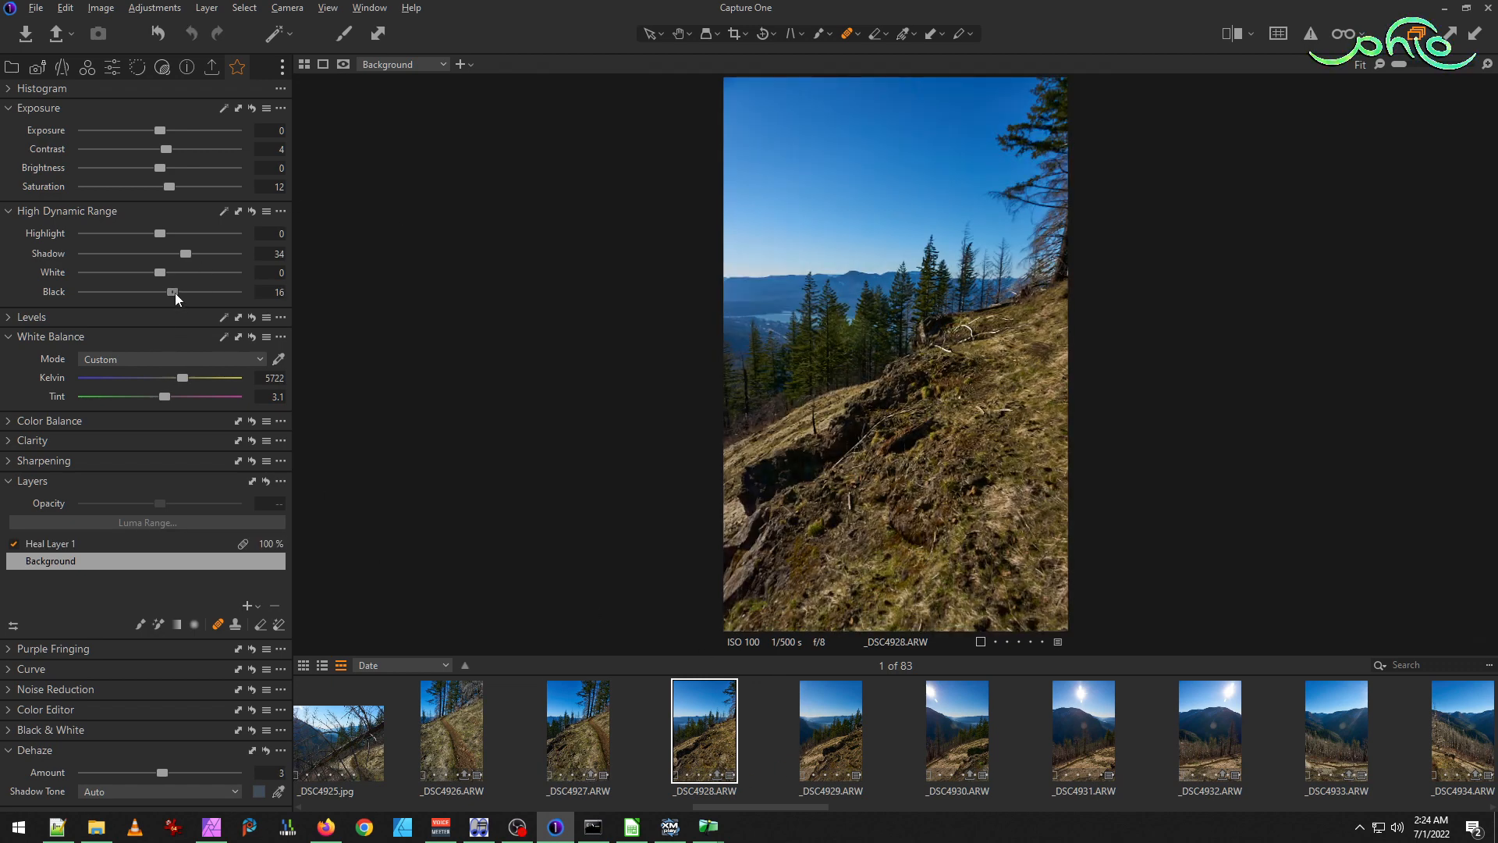
click(848, 745)
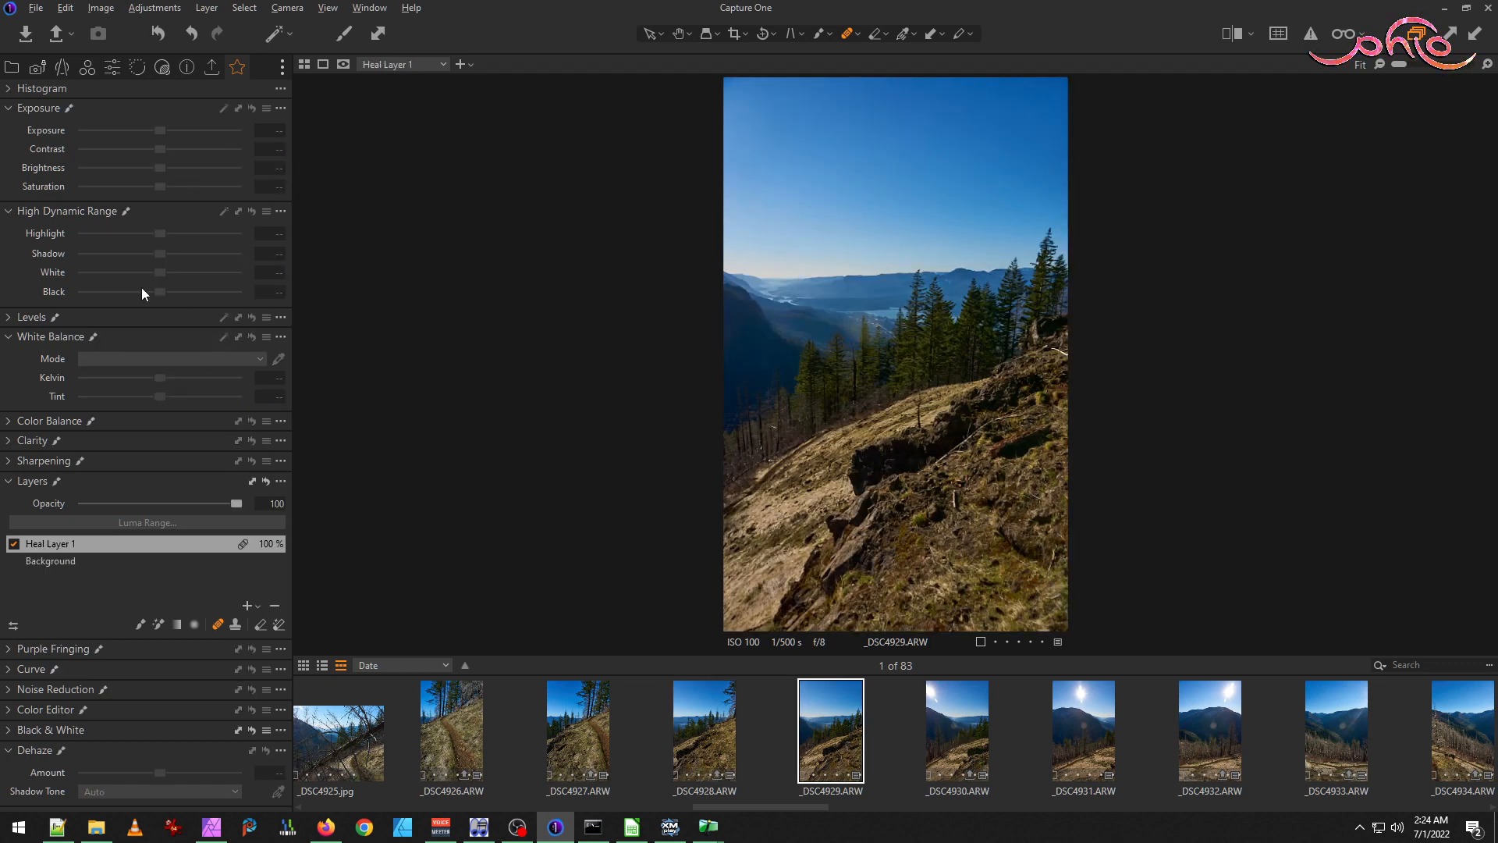
click(76, 559)
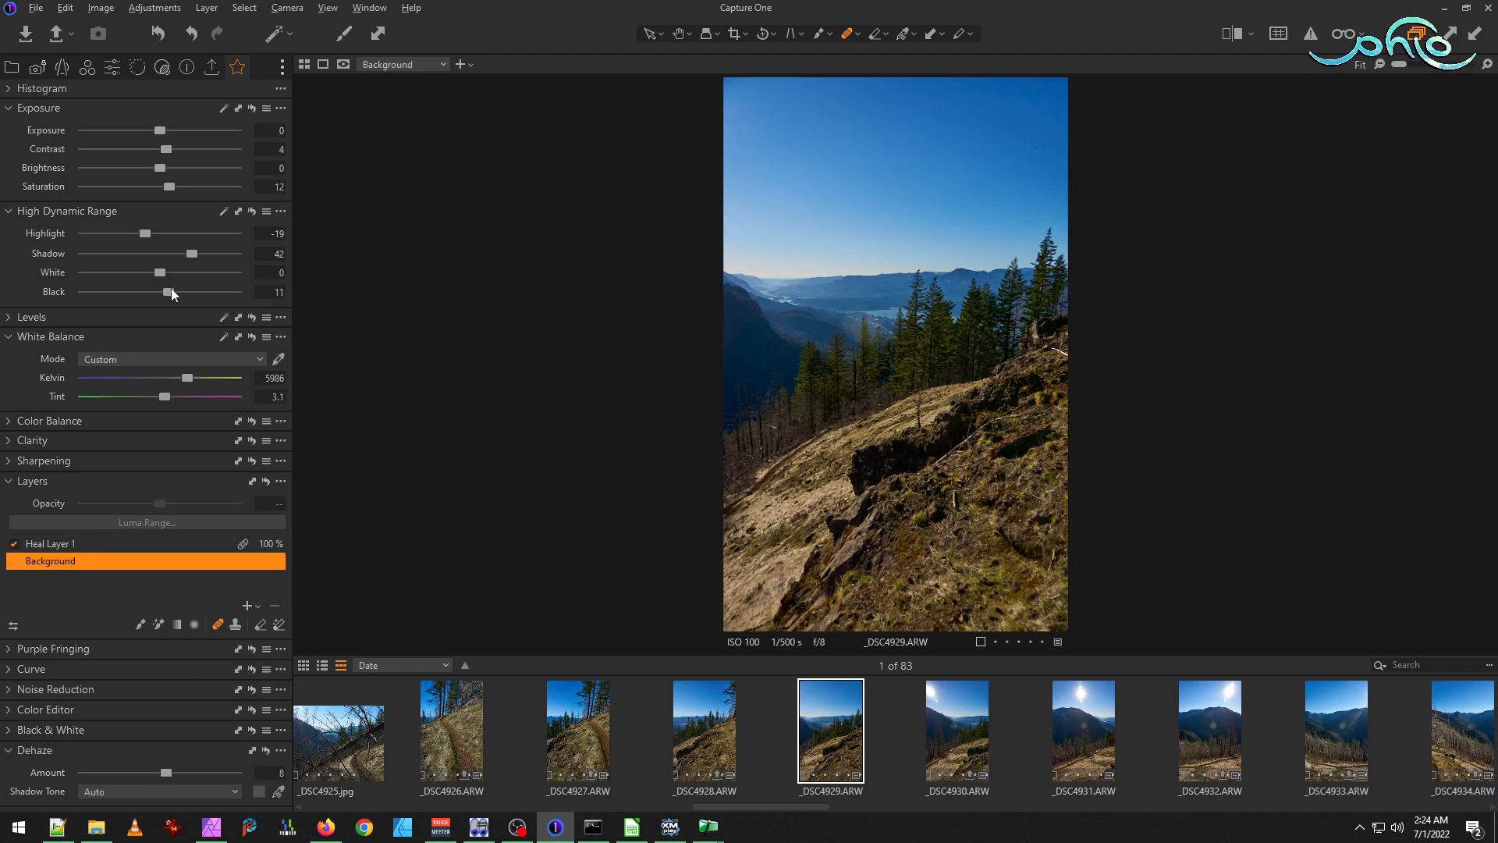
drag(169, 292, 171, 291)
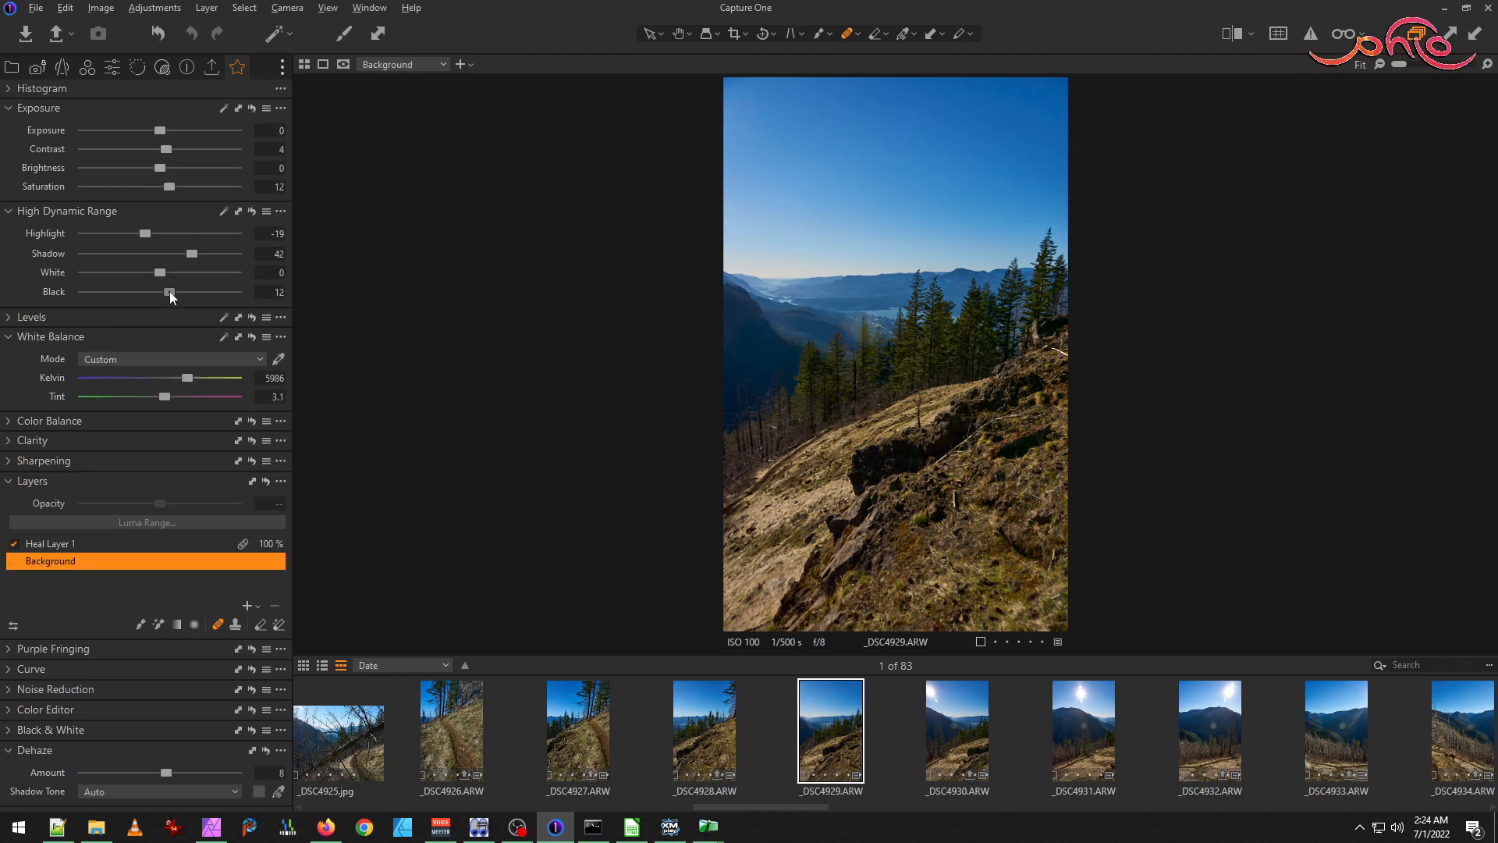
Set the High Dynamic Range Black of _DSC4930.ARW to 17.
click(962, 738)
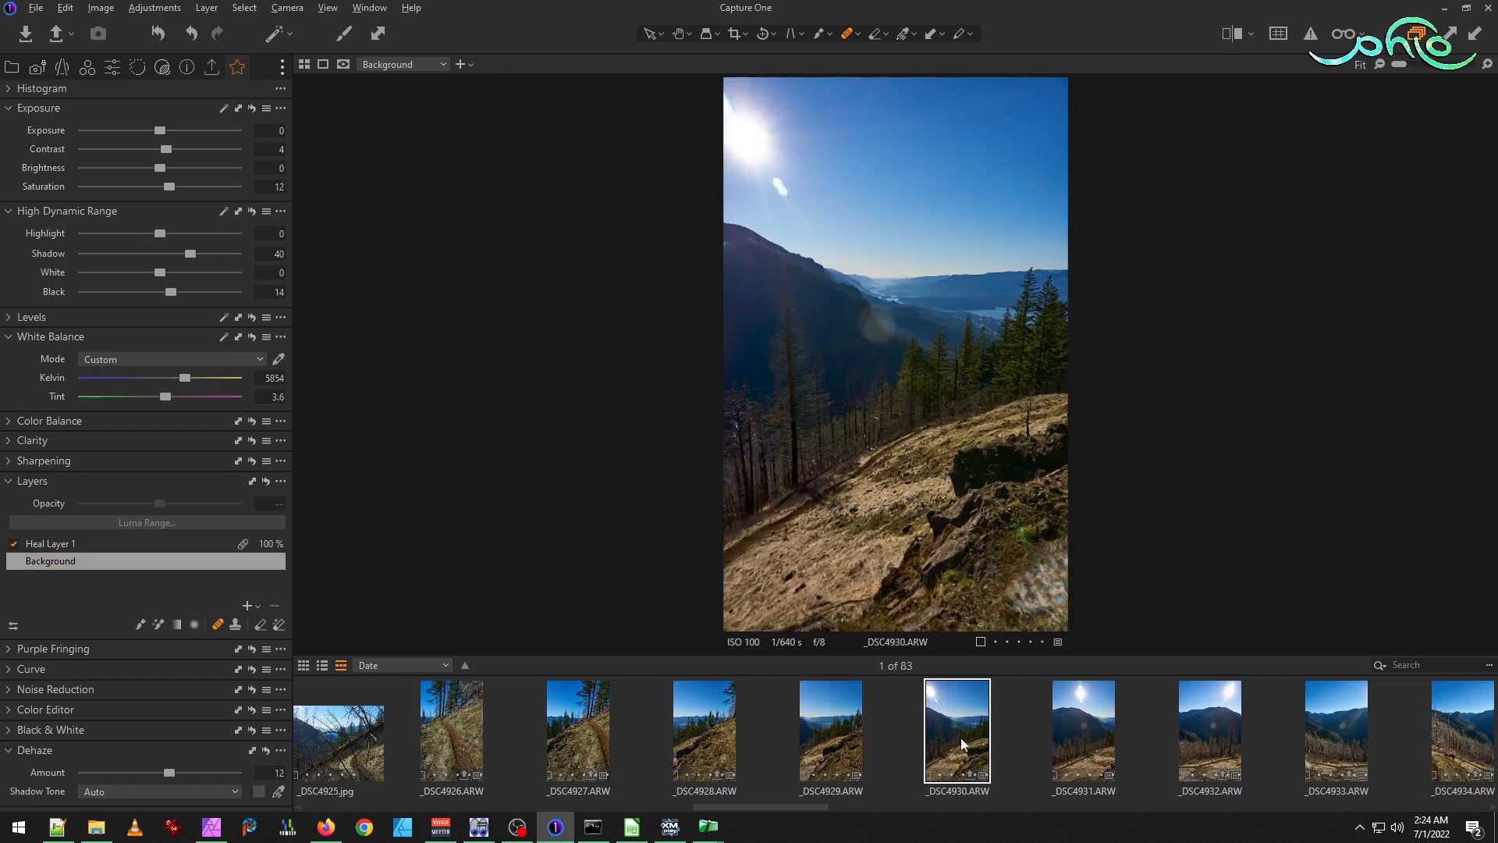
drag(189, 377, 184, 377)
drag(171, 292, 171, 290)
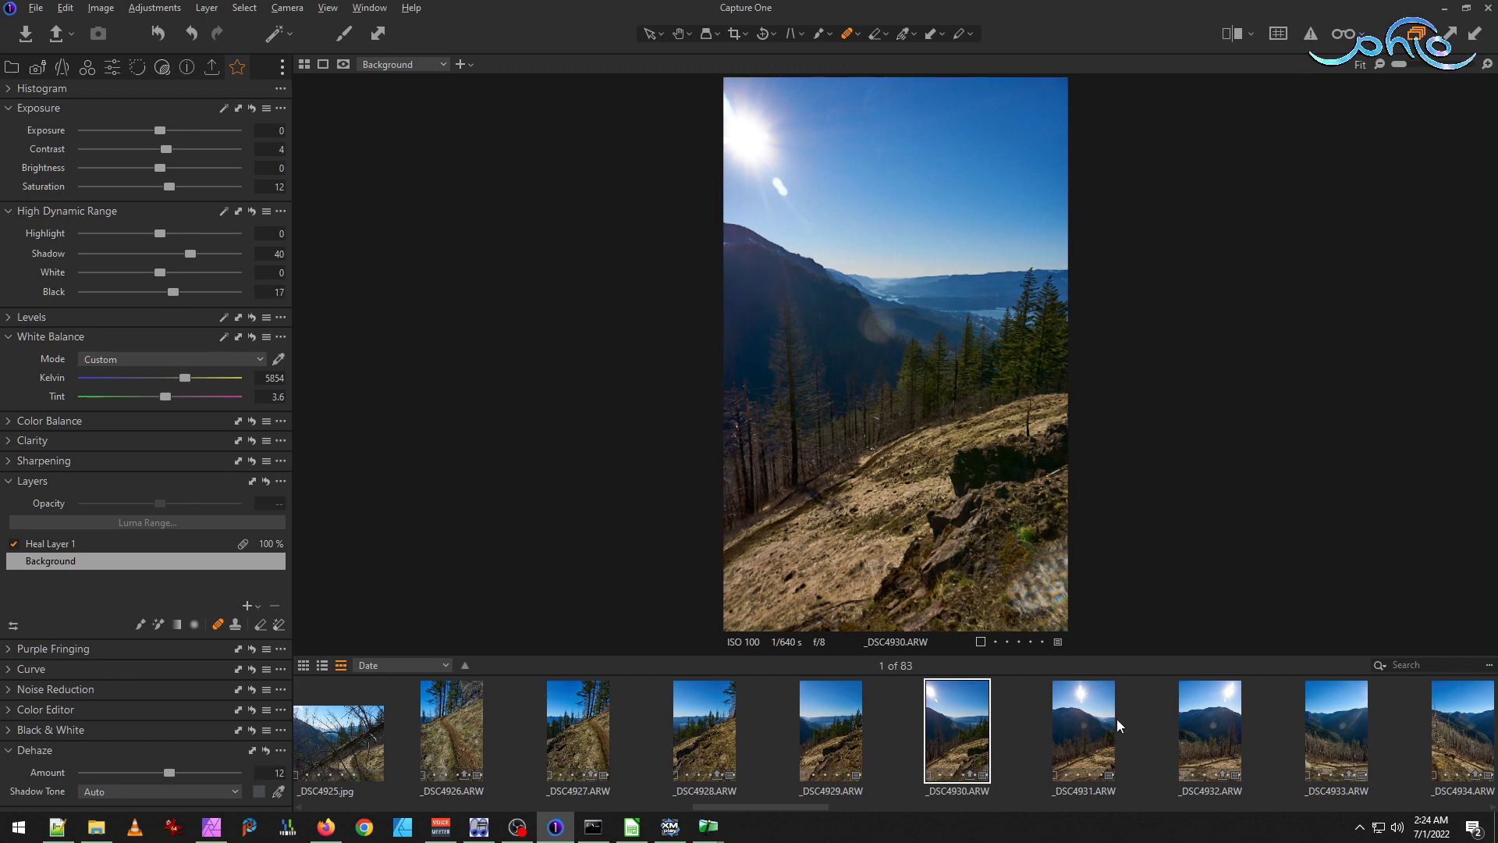
After checking _DSC4931.ARW, set _DSC4932.ARW to 6075 Kelvin, Dehaze 23 and Black 11.
click(1088, 729)
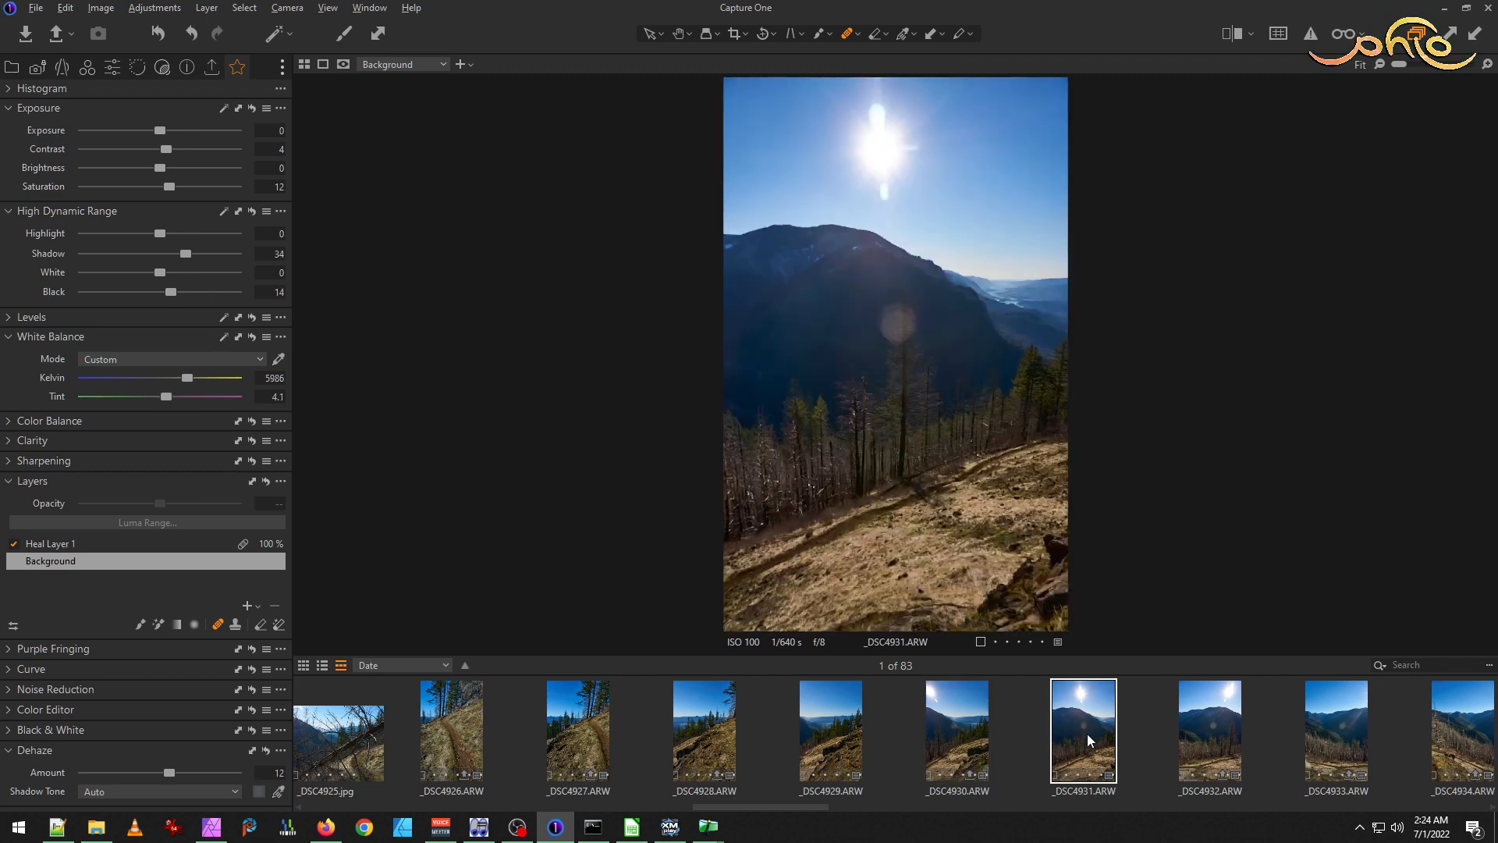
scroll(1094, 736, down, 3)
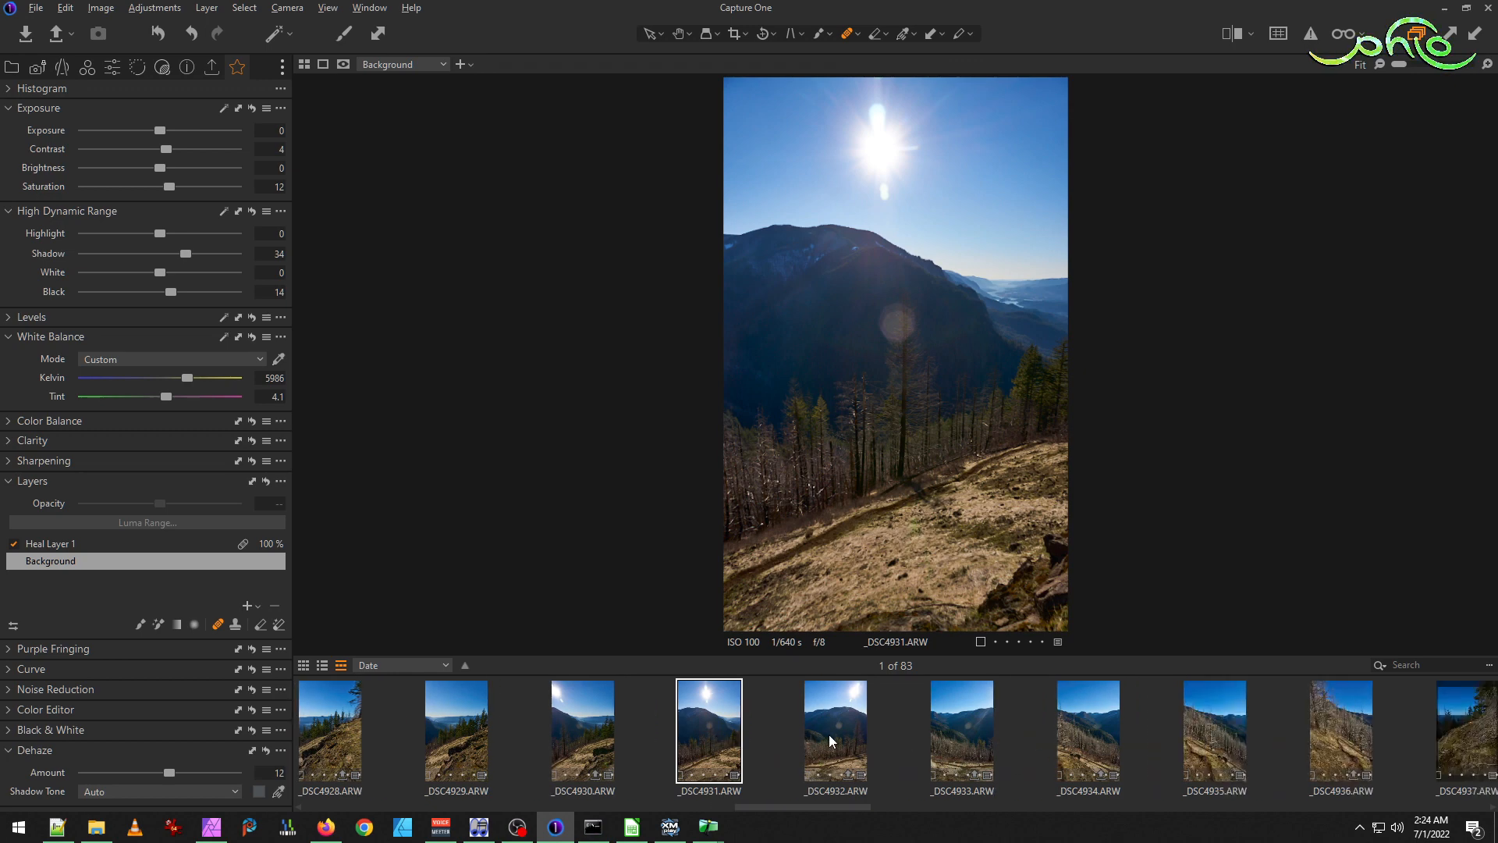
click(829, 733)
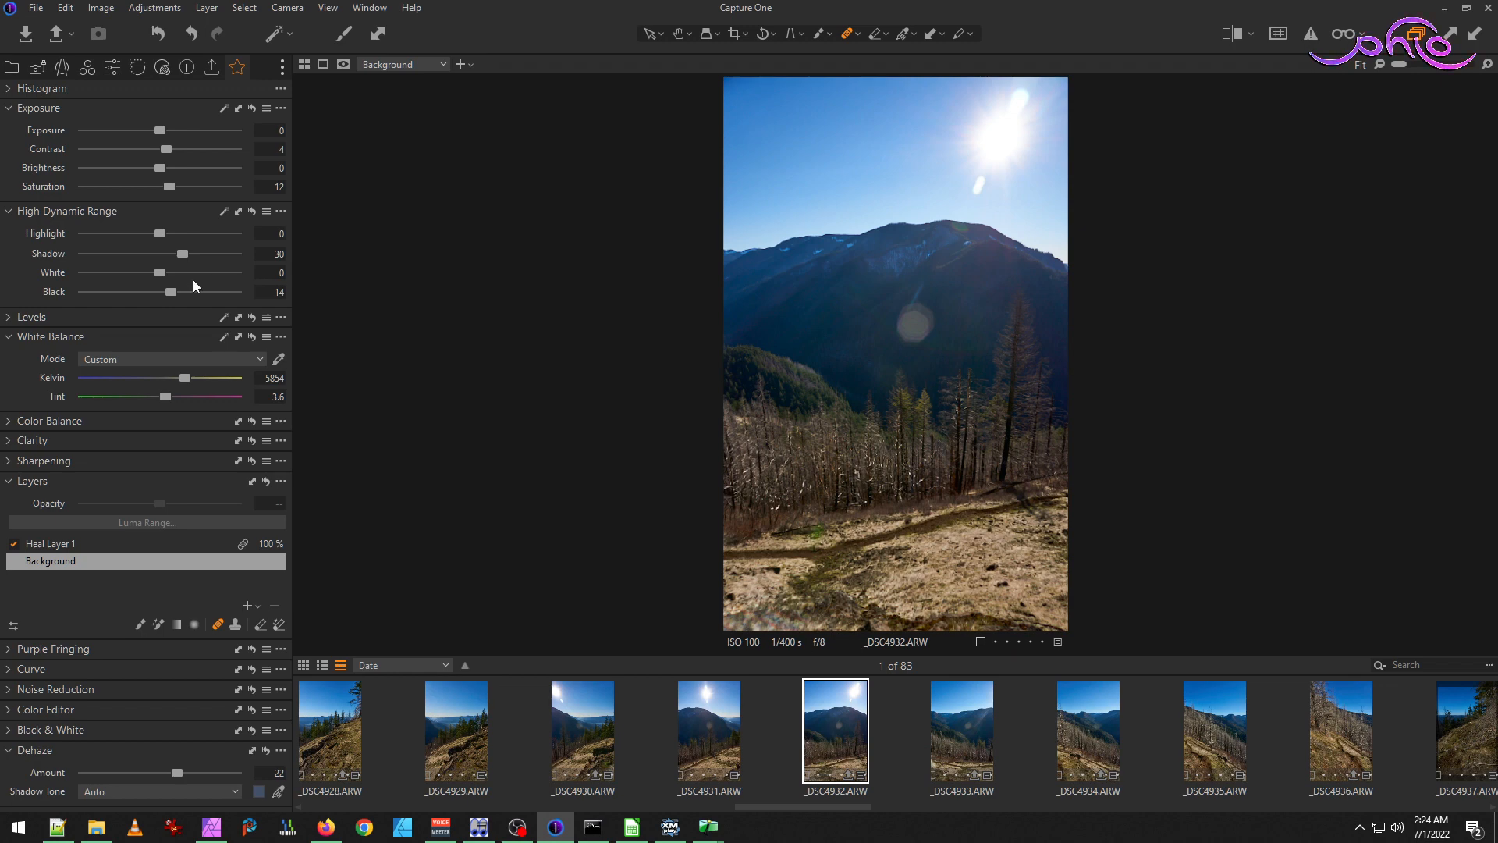
drag(185, 377, 191, 380)
drag(179, 770, 185, 771)
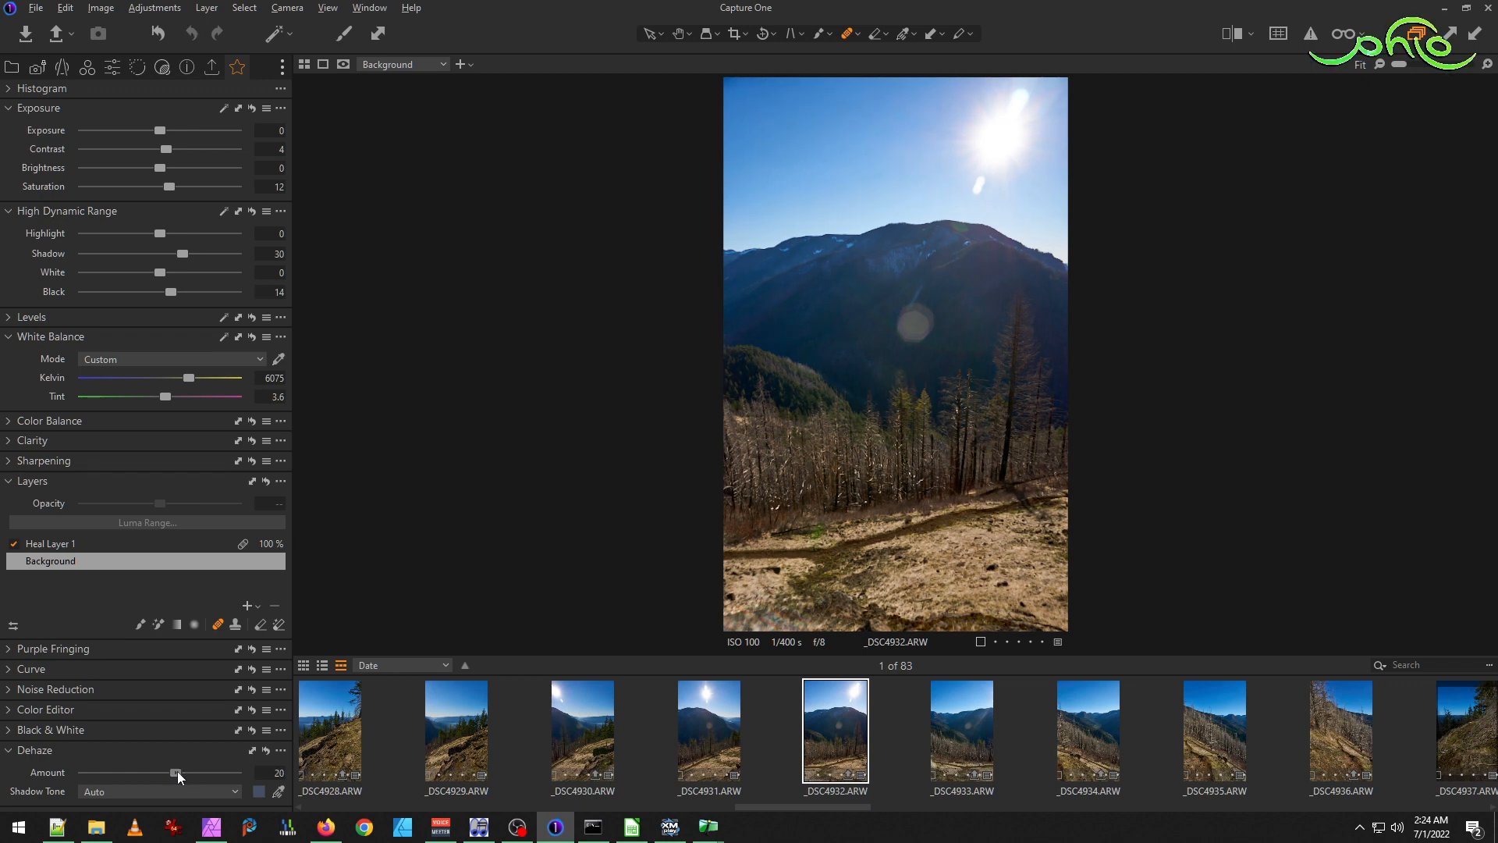
drag(176, 290, 192, 256)
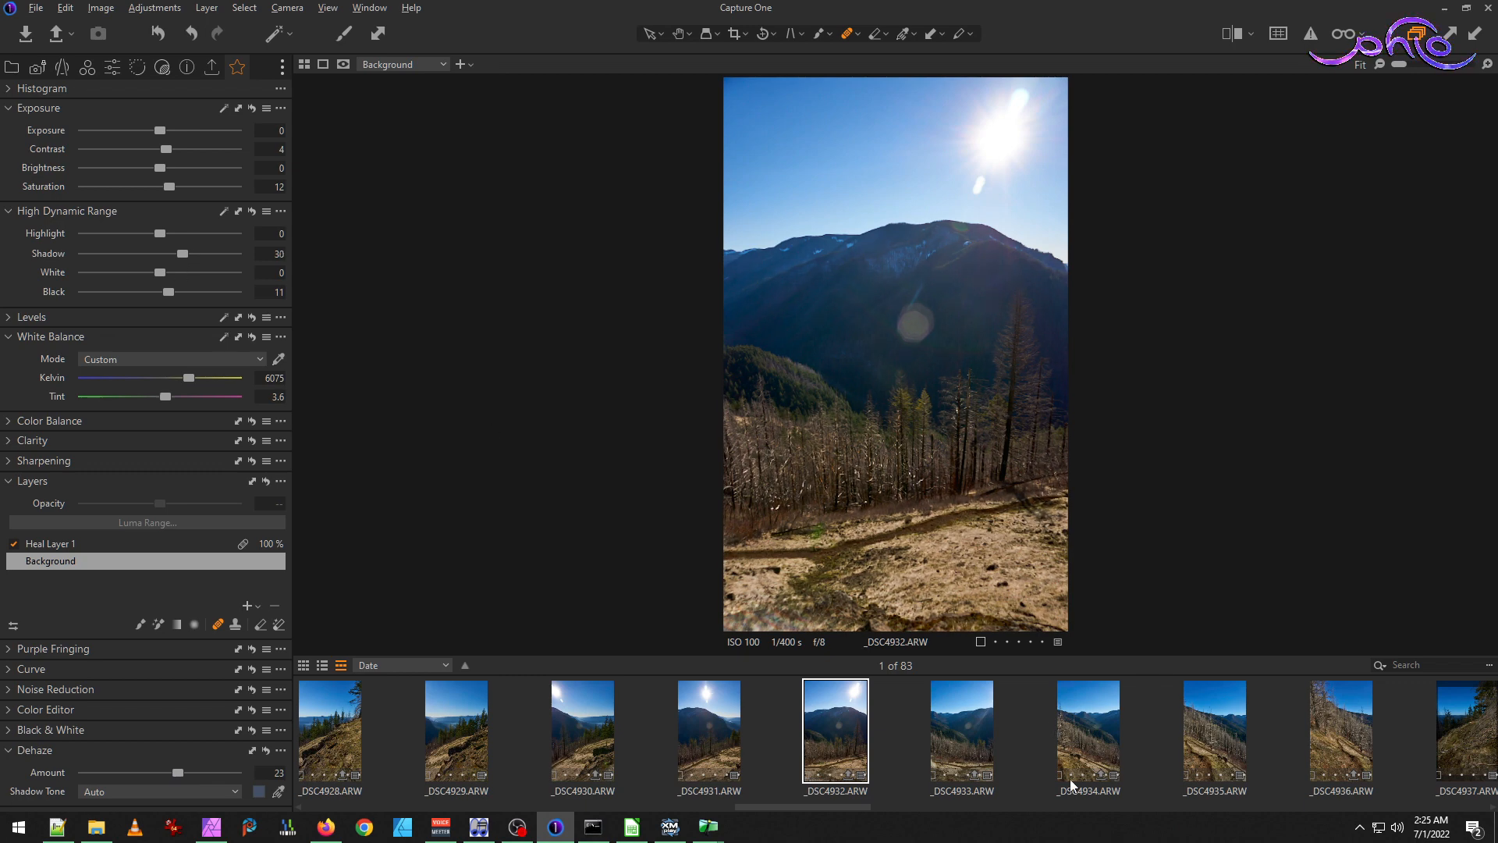
For _DSC4933.ARW, set the white balance to 6163 Kelvin and the Dehaze amount to 19.
click(957, 730)
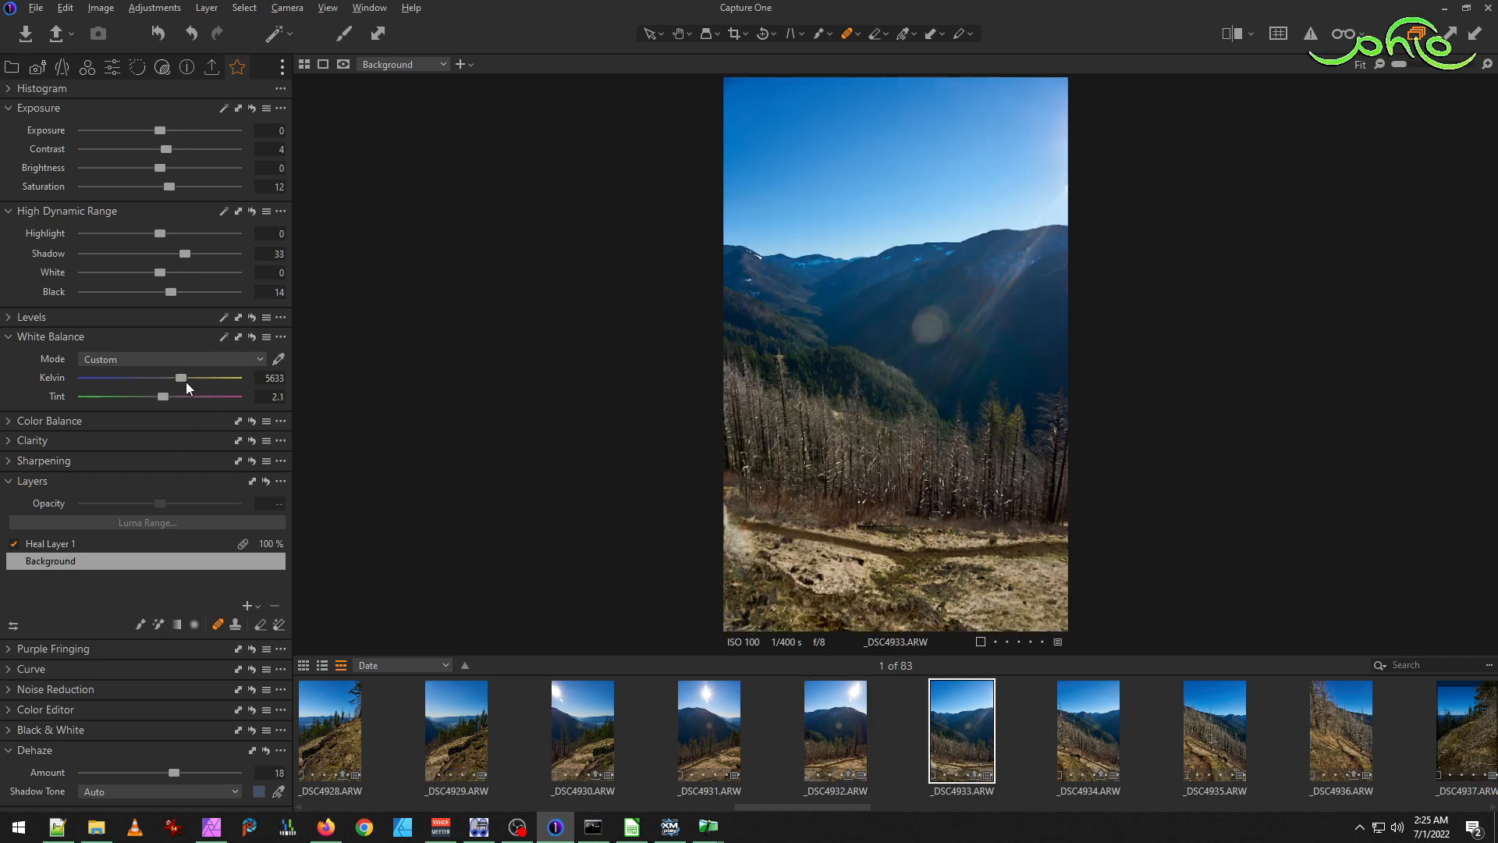
drag(181, 377, 184, 378)
drag(175, 773, 177, 773)
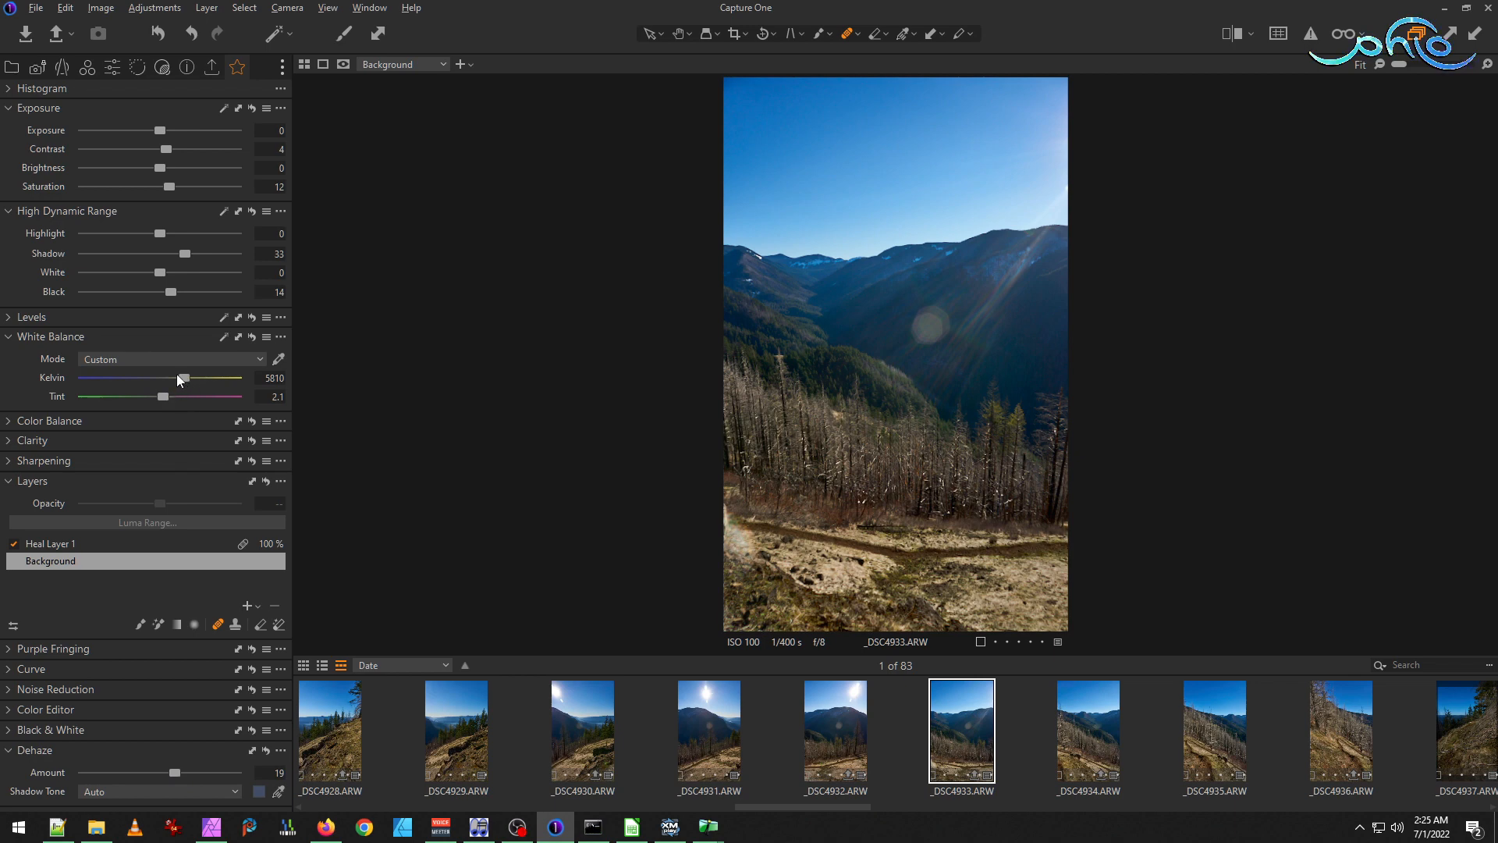
drag(185, 378, 189, 378)
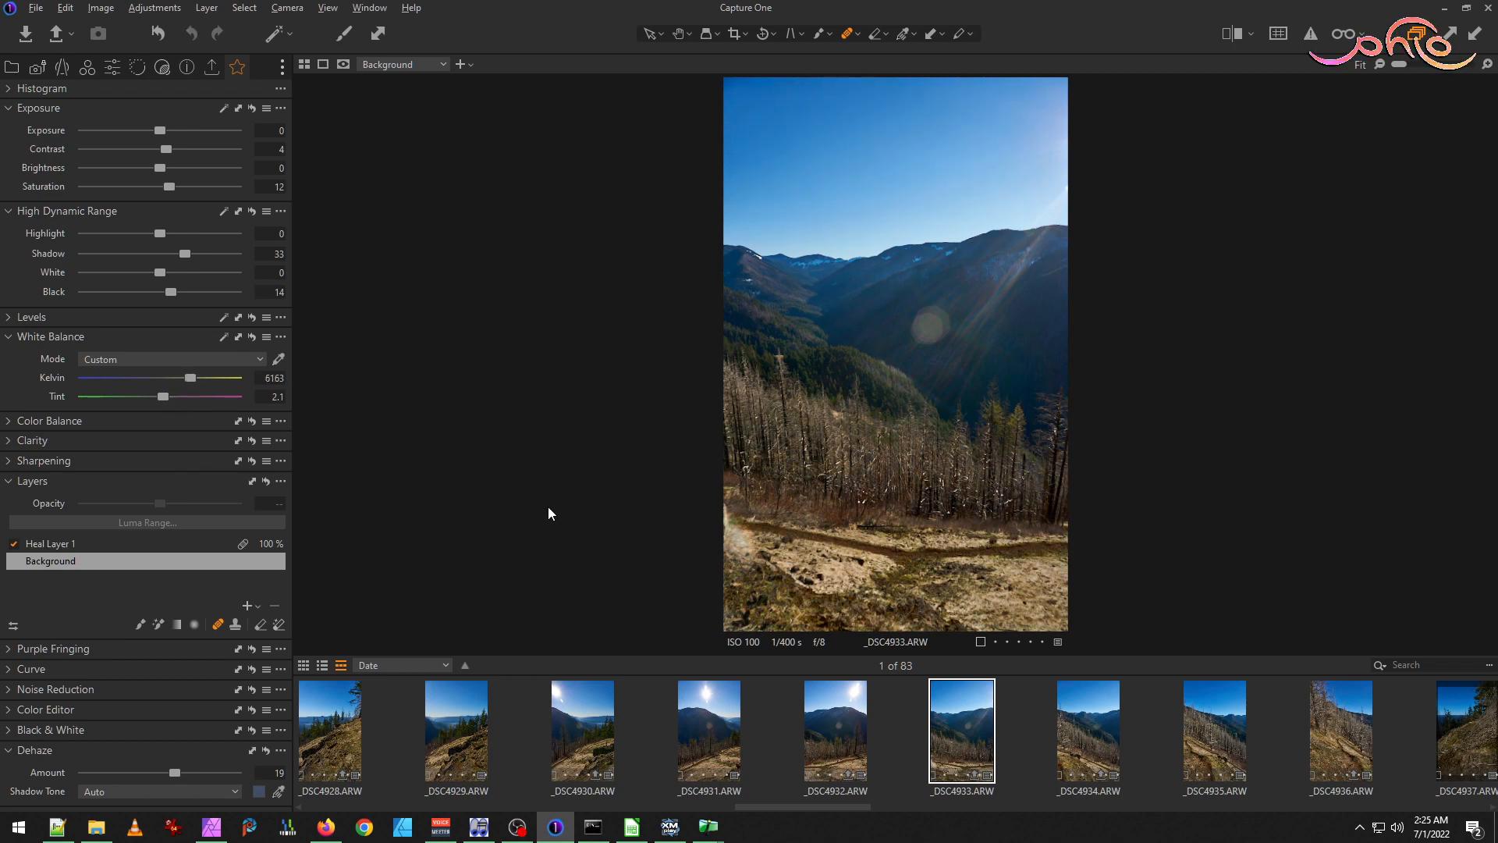
click(849, 731)
drag(982, 730, 856, 764)
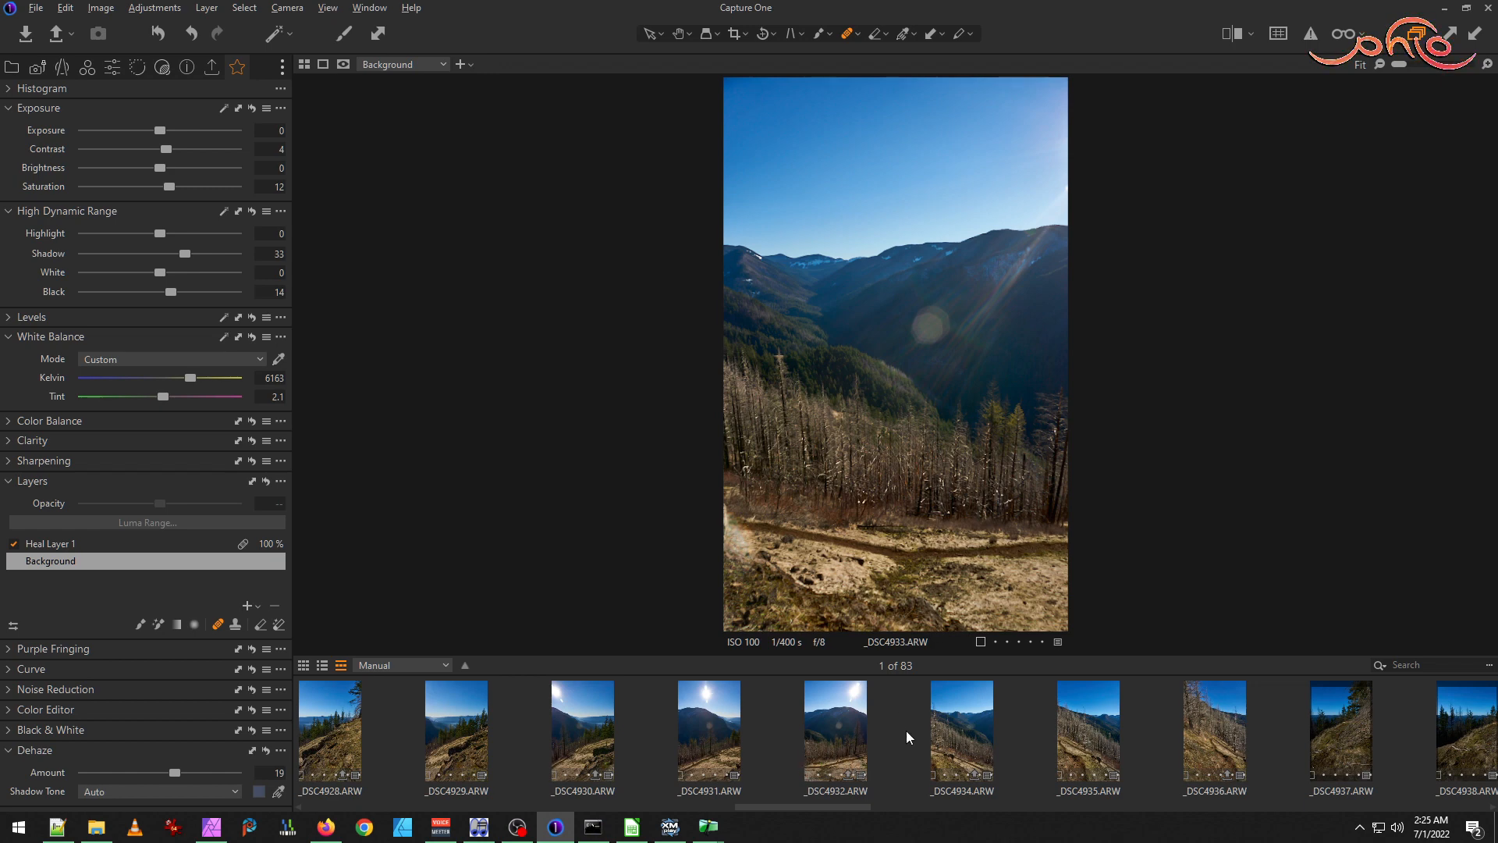
scroll(906, 731, down, 6)
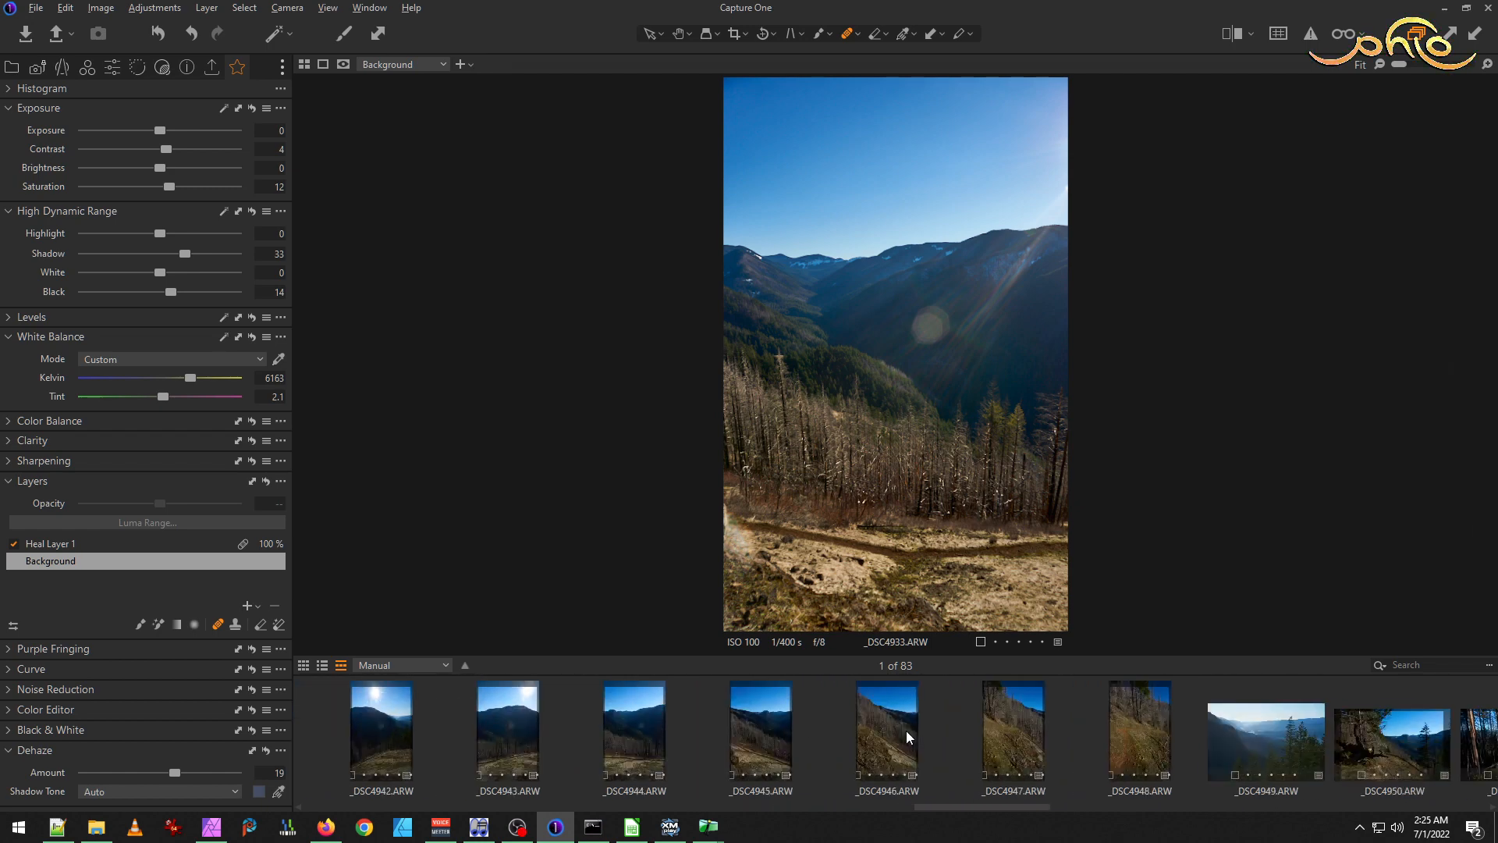
scroll(906, 730, up, 5)
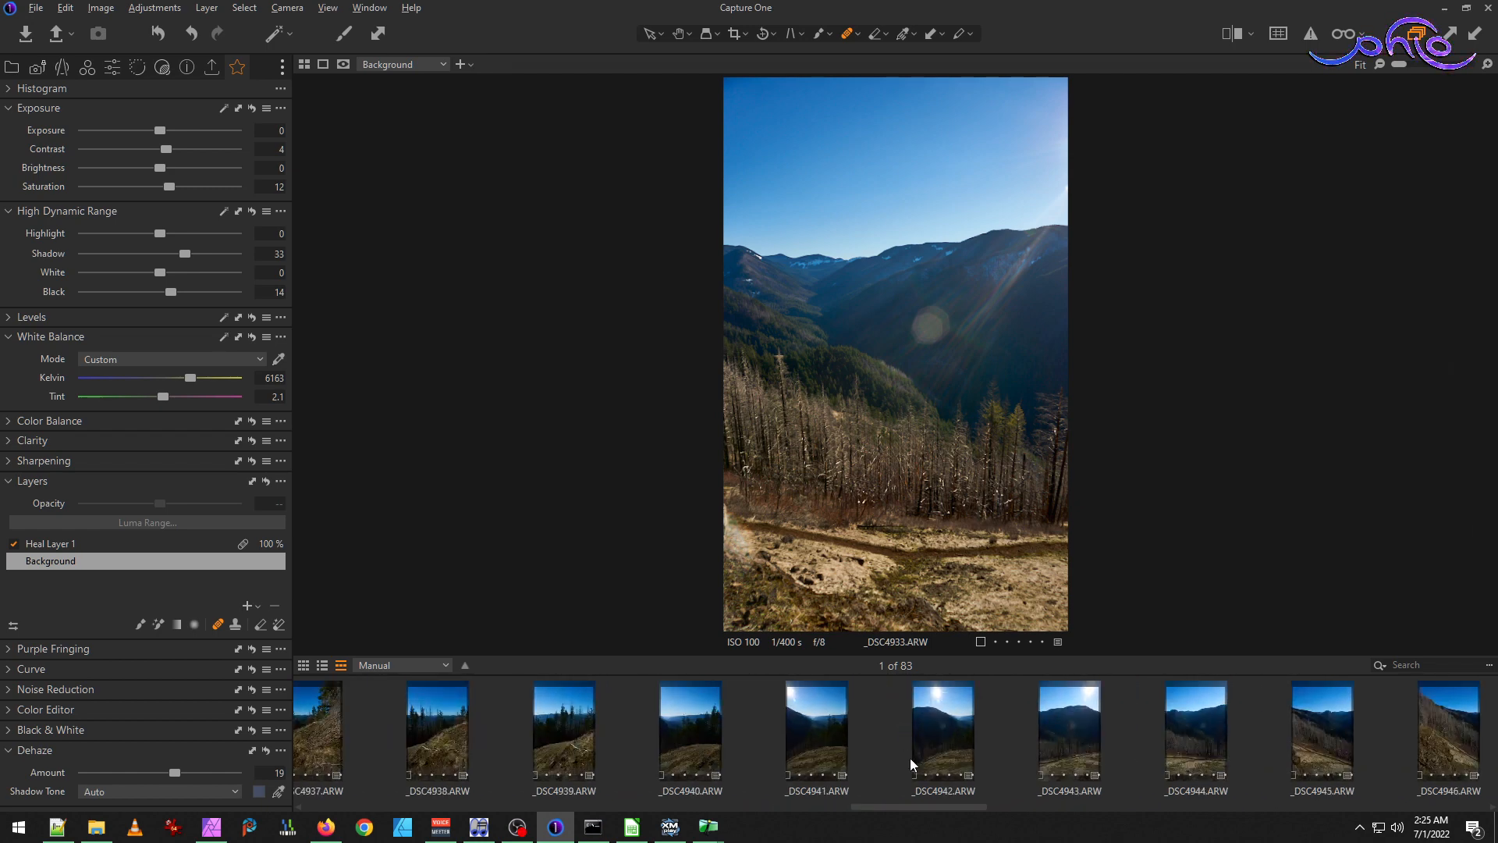
drag(937, 808, 832, 809)
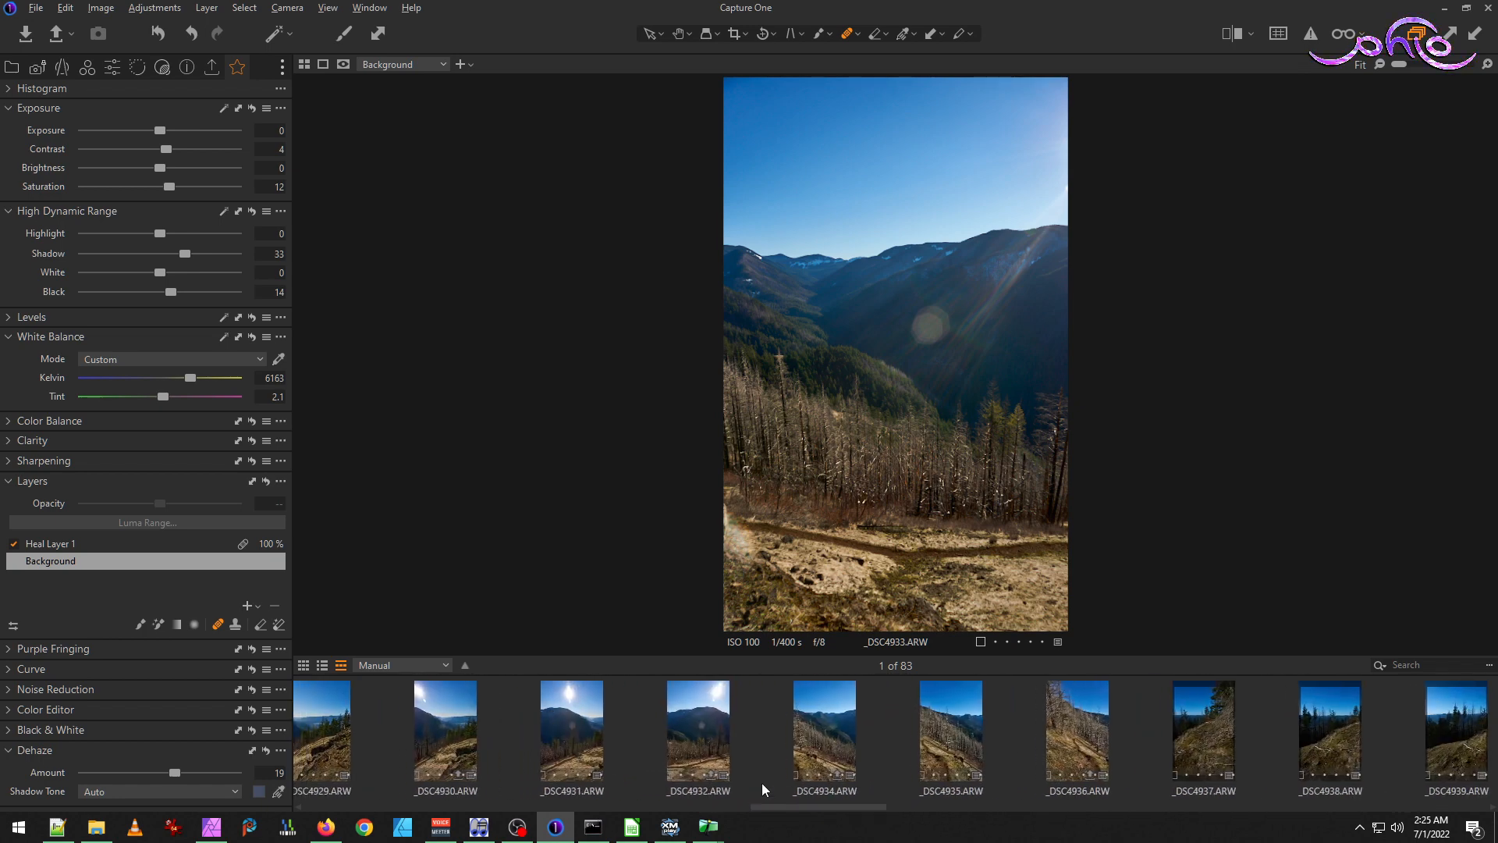
click(572, 757)
click(705, 765)
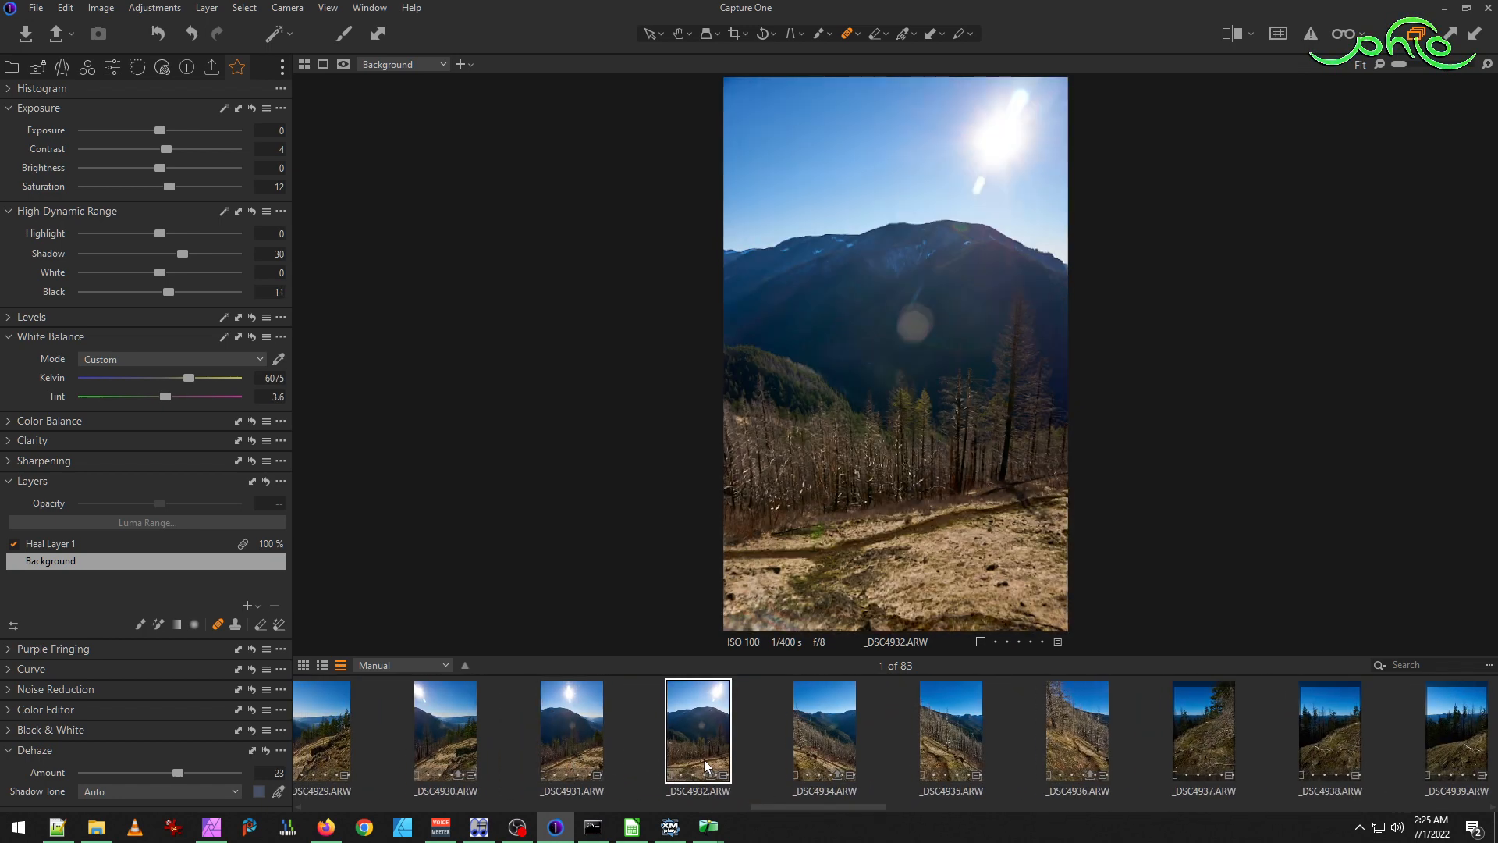
click(847, 762)
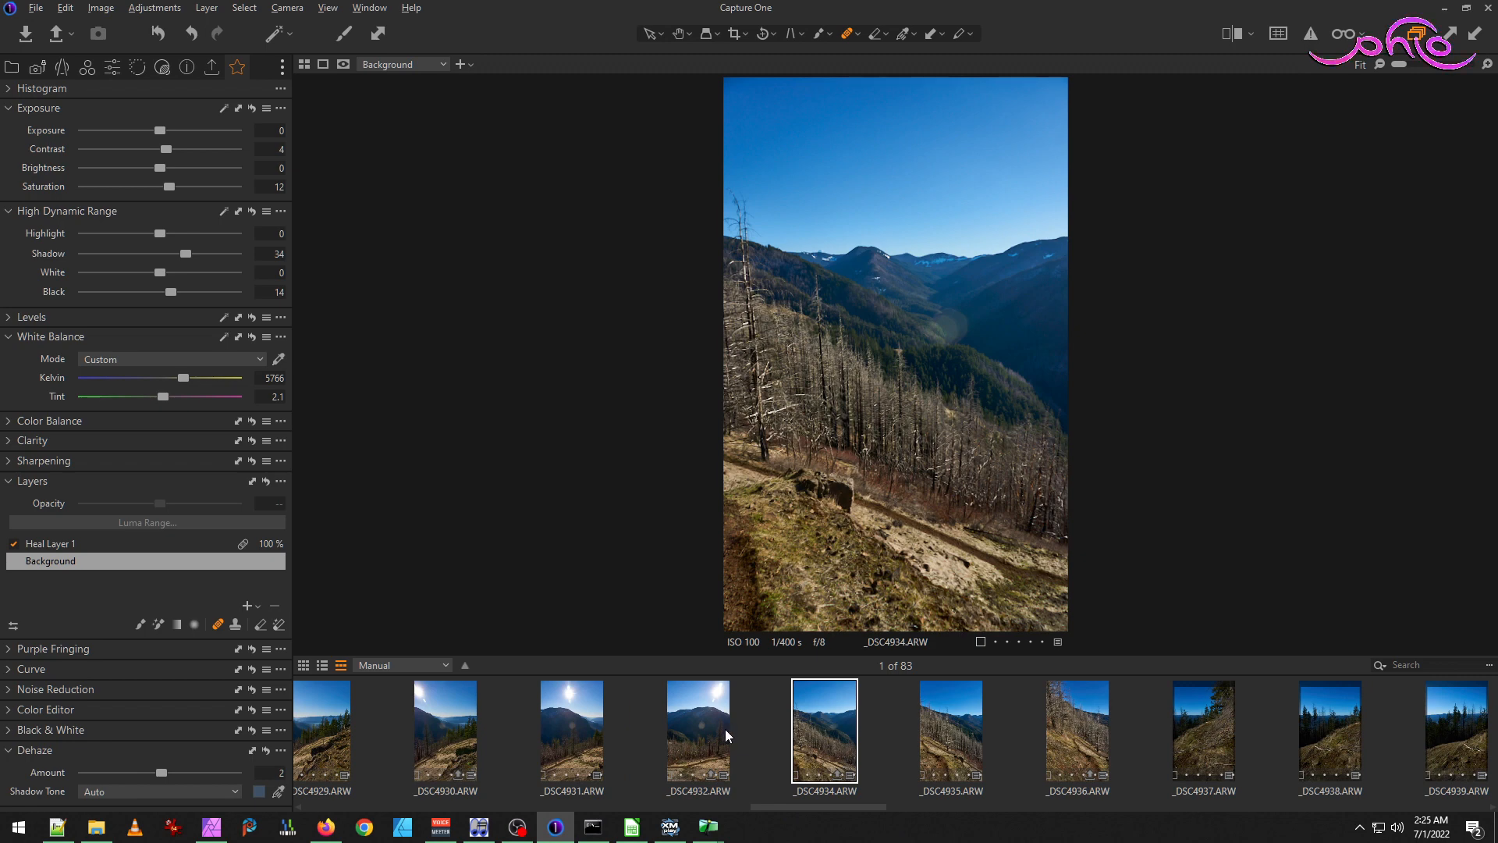
click(764, 739)
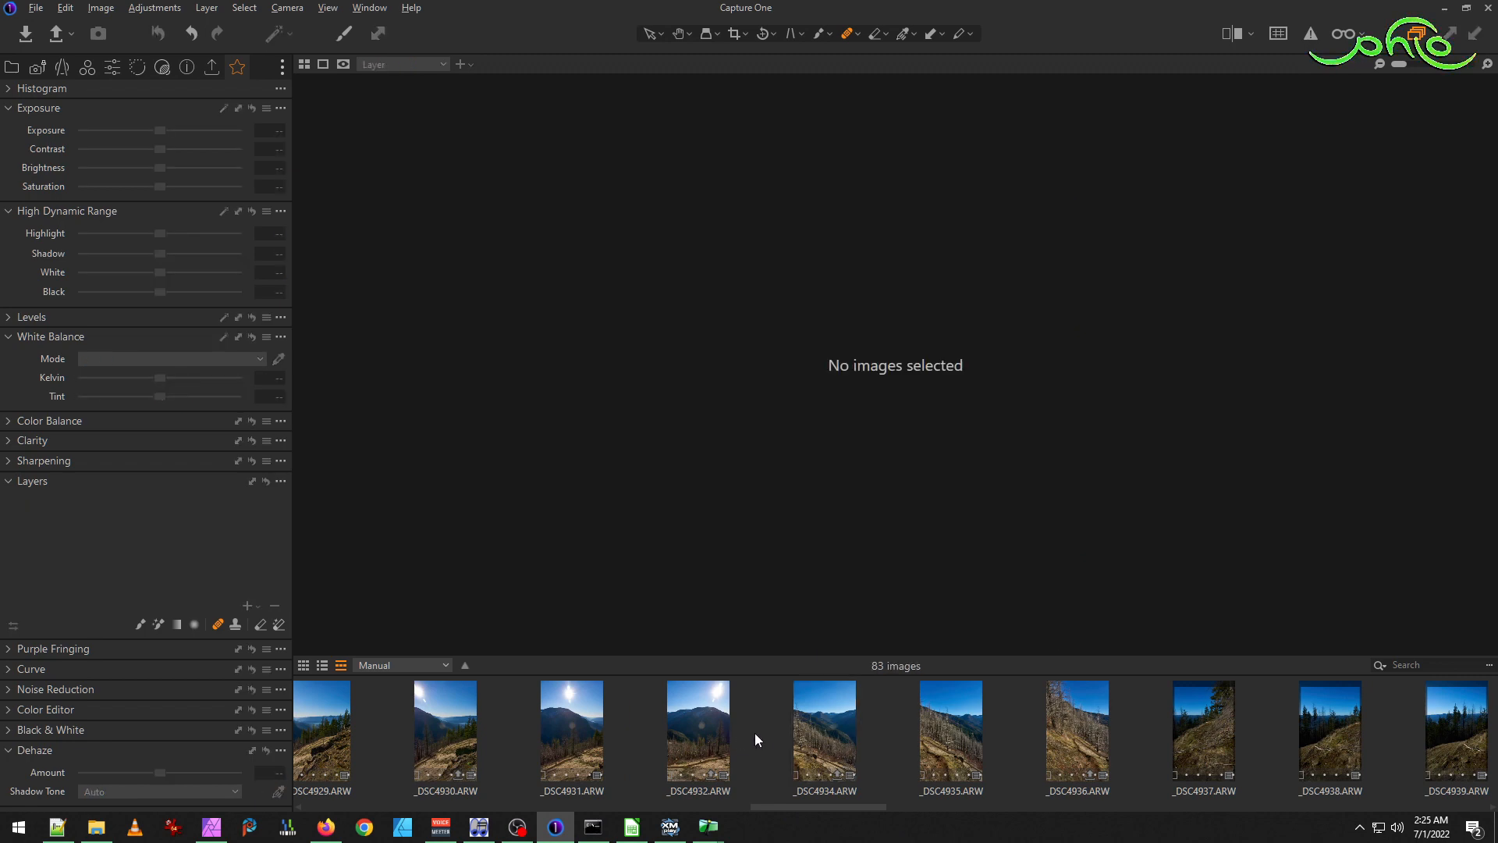
click(96, 829)
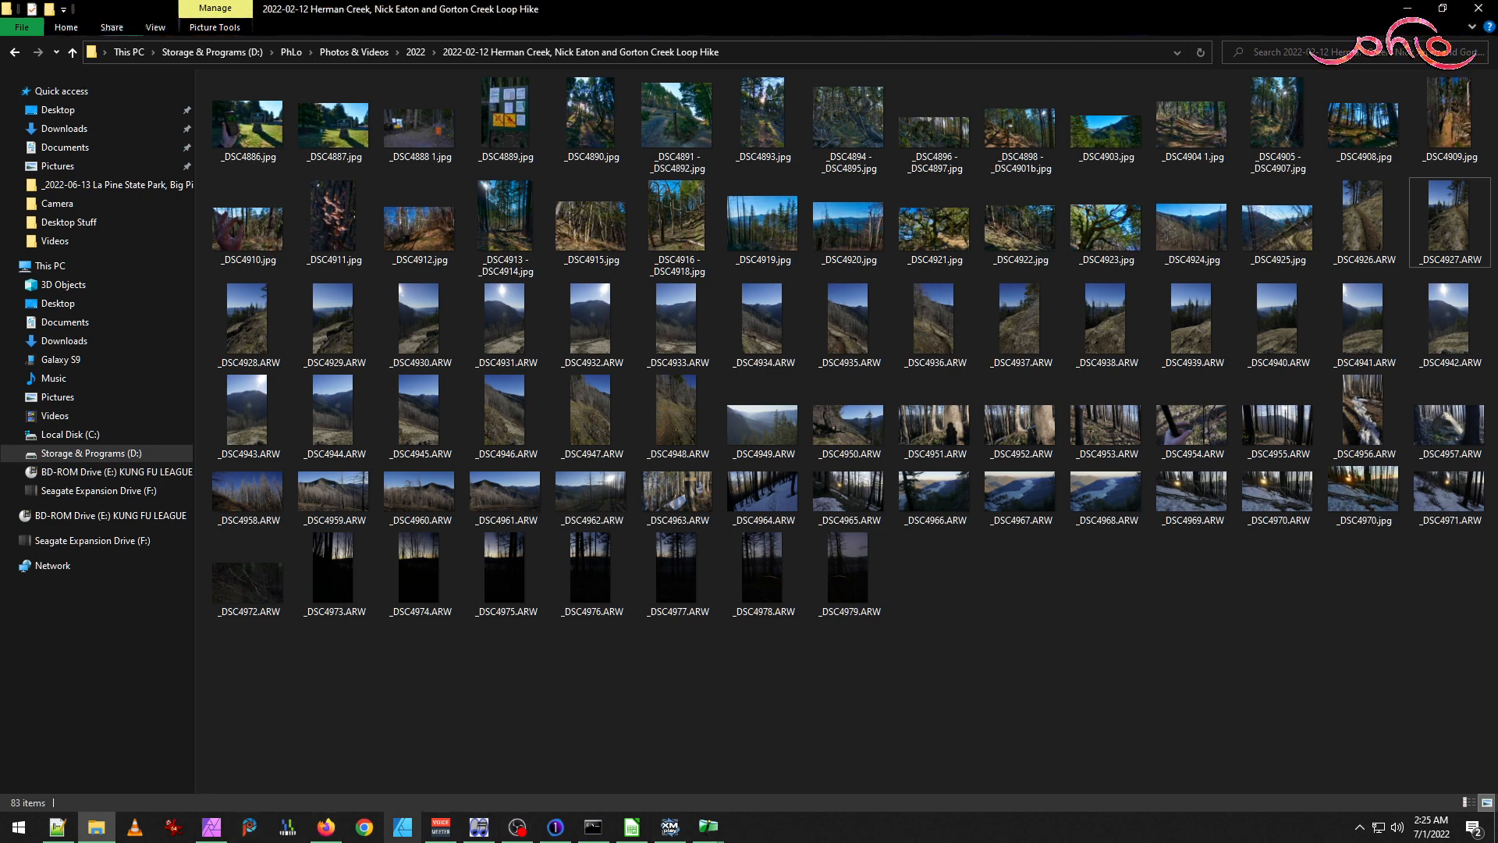
click(555, 826)
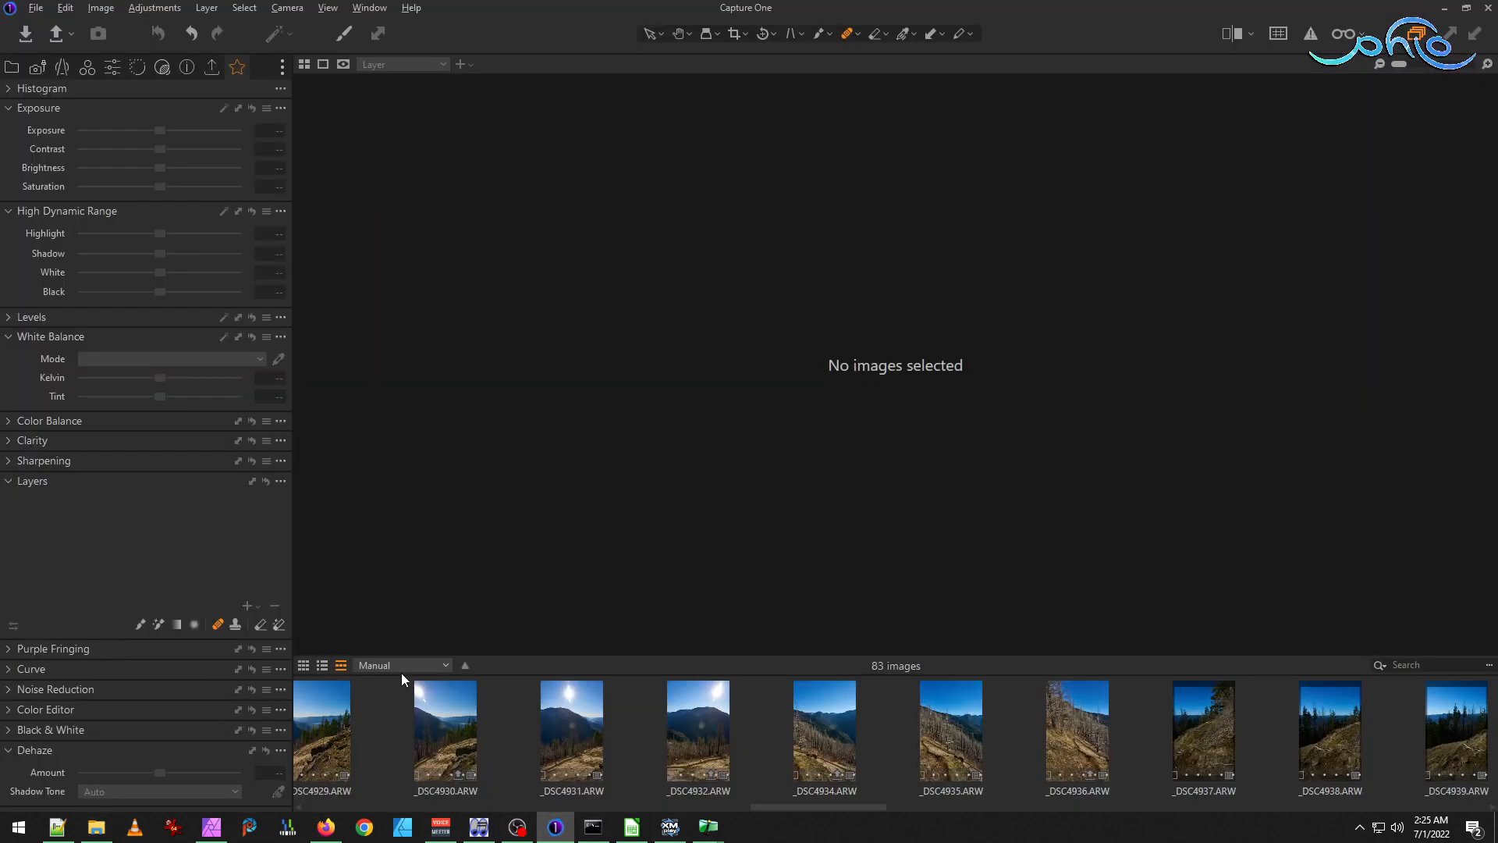
click(840, 722)
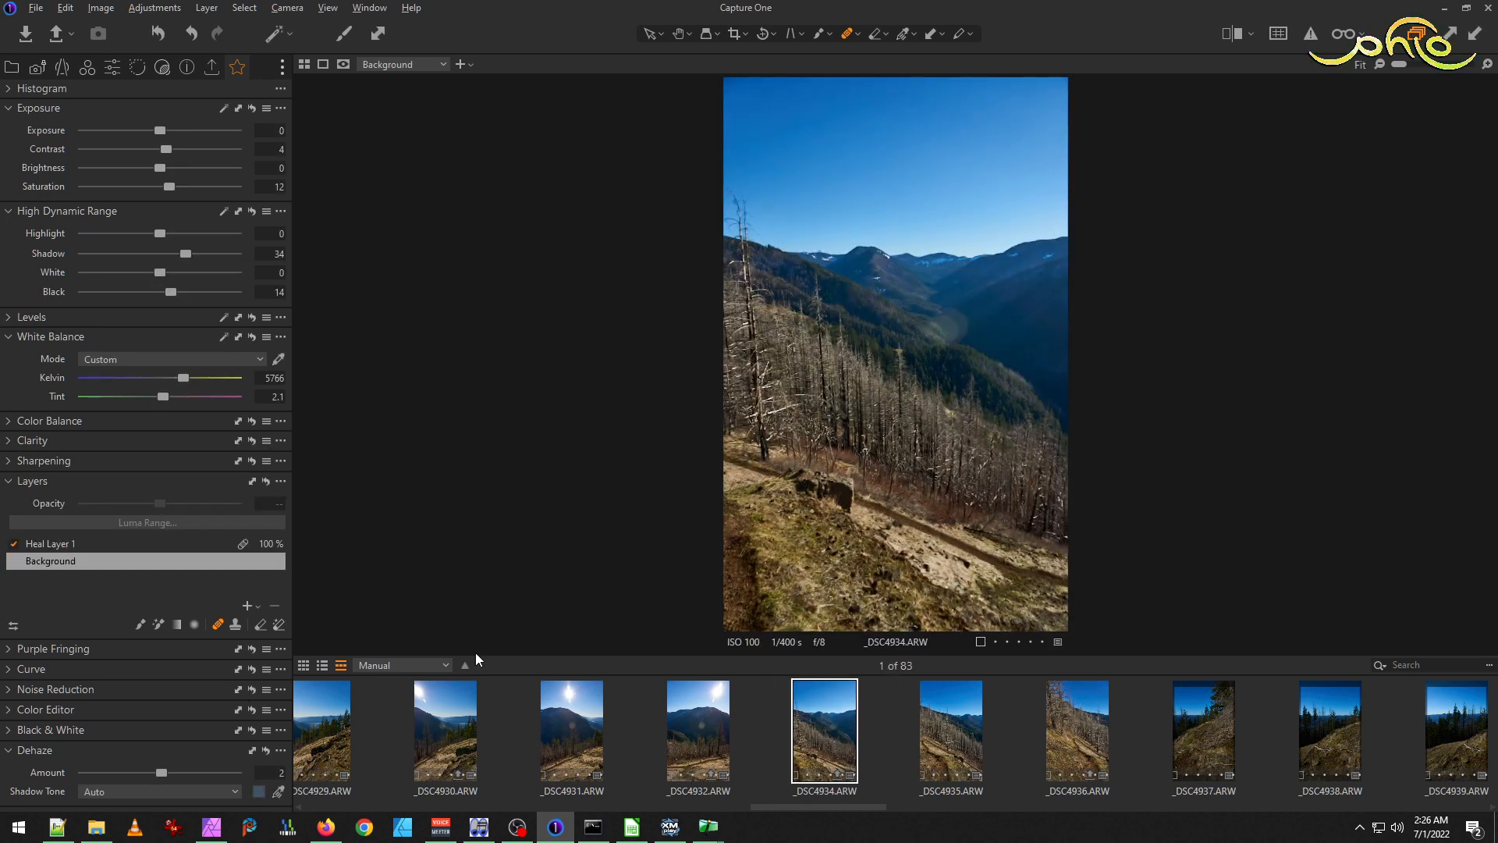
Sort the photo browser by Date and compare _DSC4932.ARW with _DSC4933.ARW.
click(440, 667)
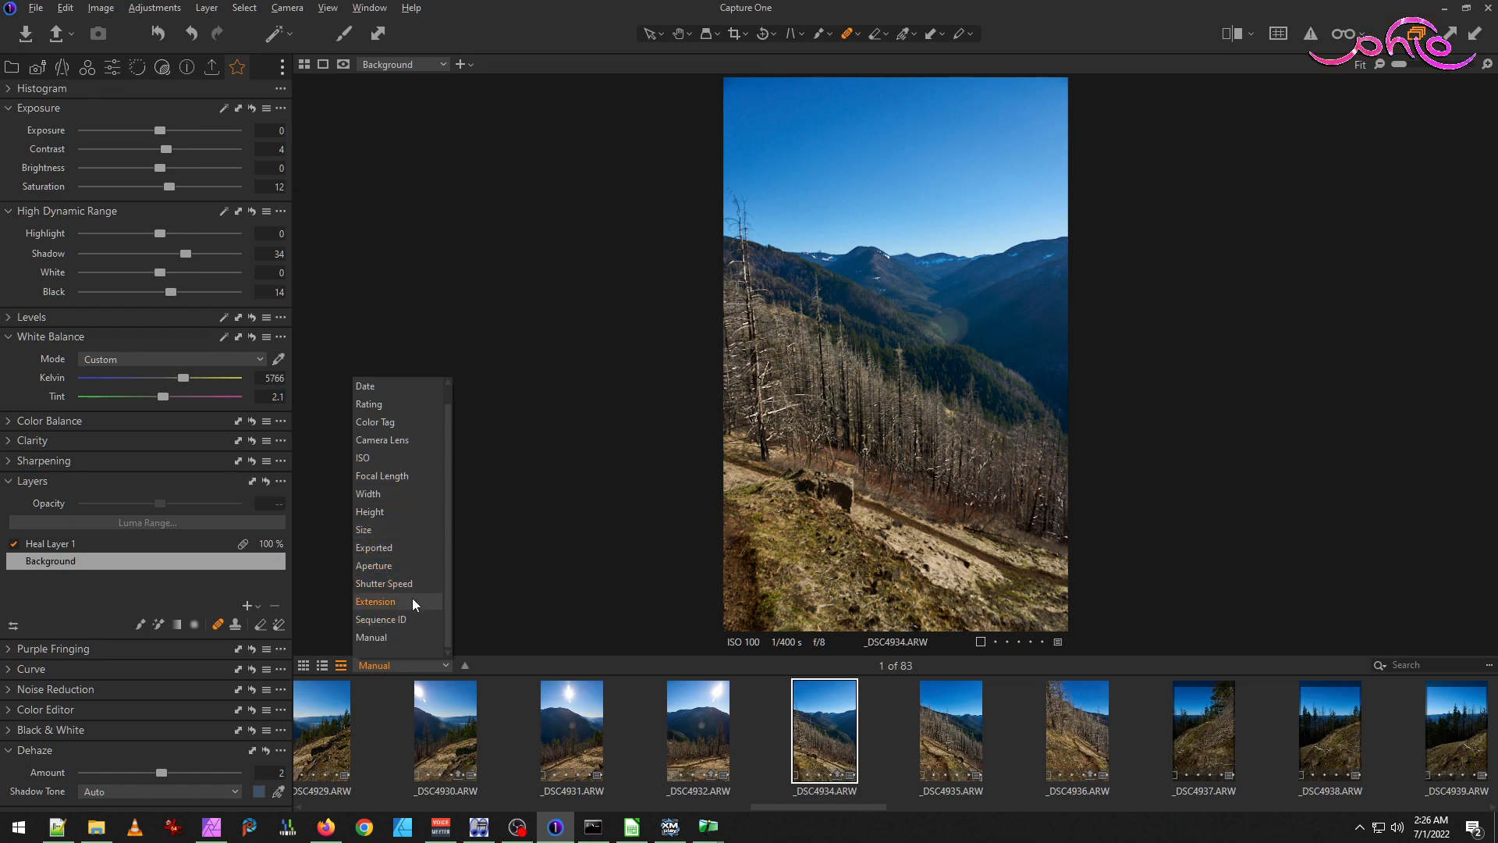
click(406, 392)
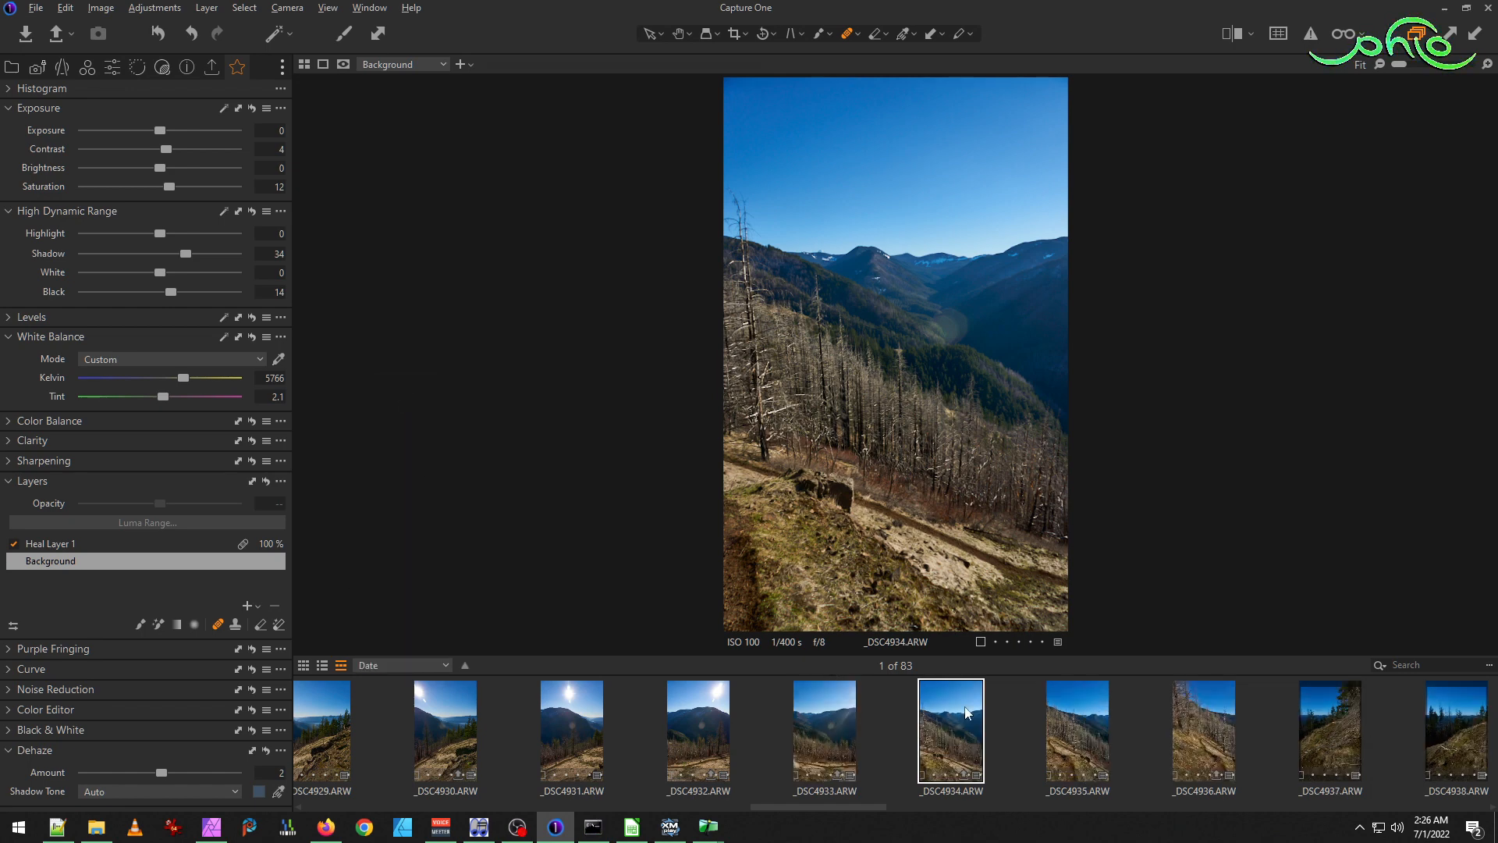
click(827, 721)
click(693, 726)
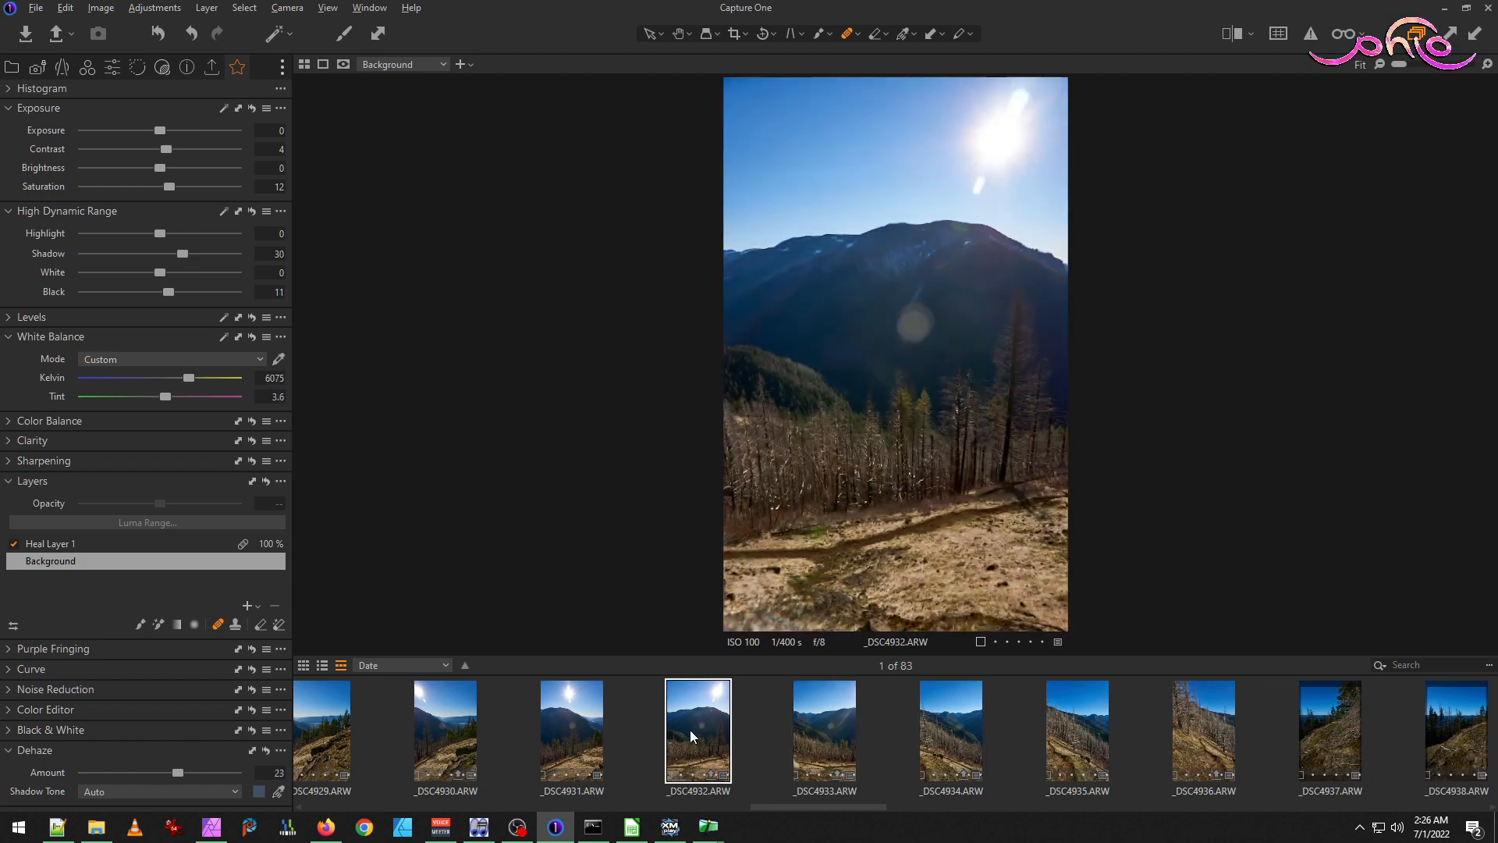
click(829, 723)
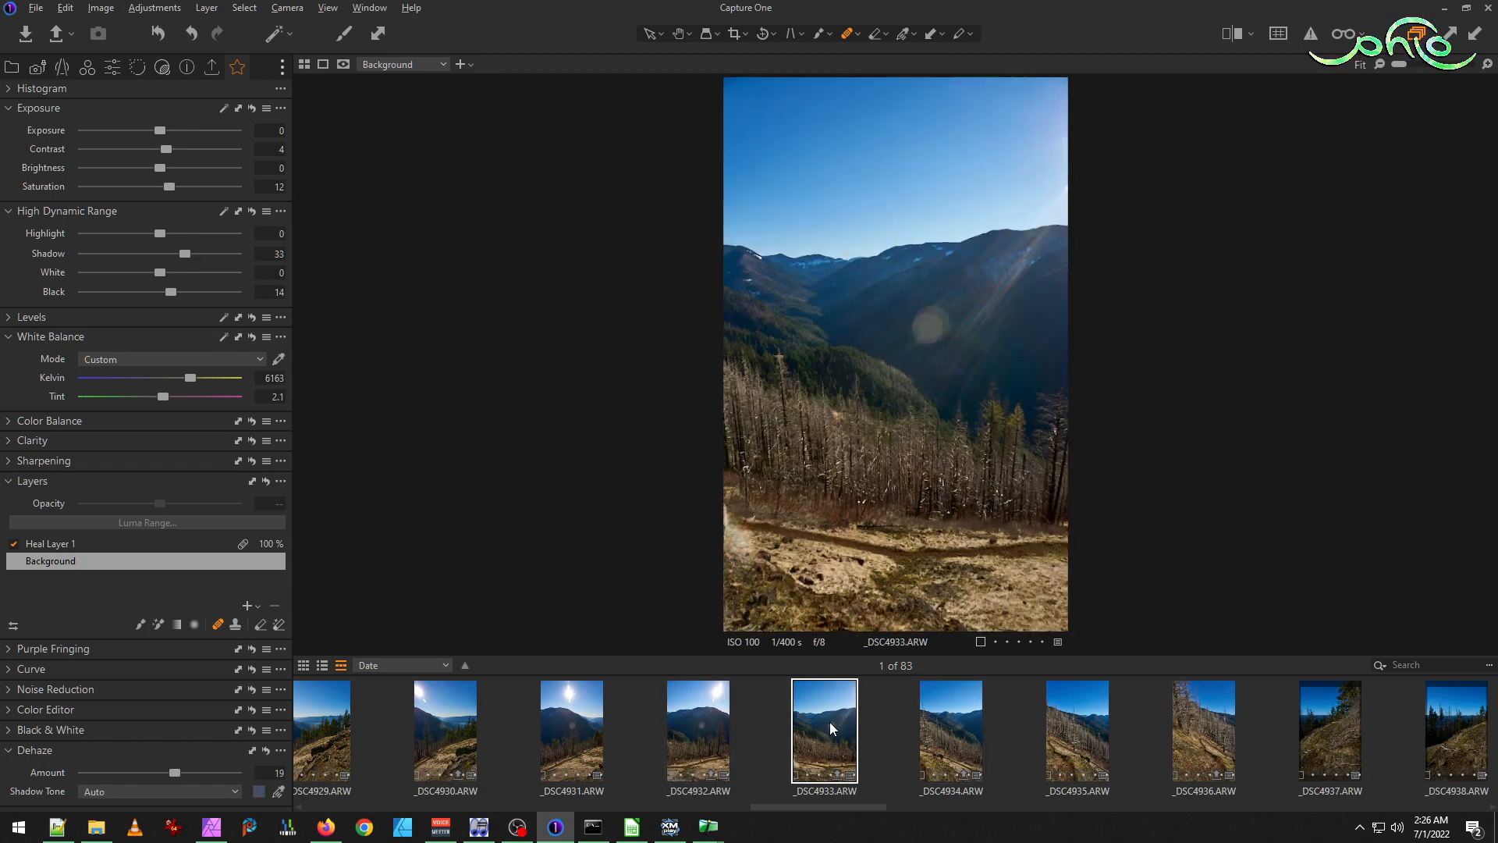
Set the white balance of _DSC4934.ARW to 6031 Kelvin and of _DSC4935.ARW to 5722 Kelvin.
click(946, 725)
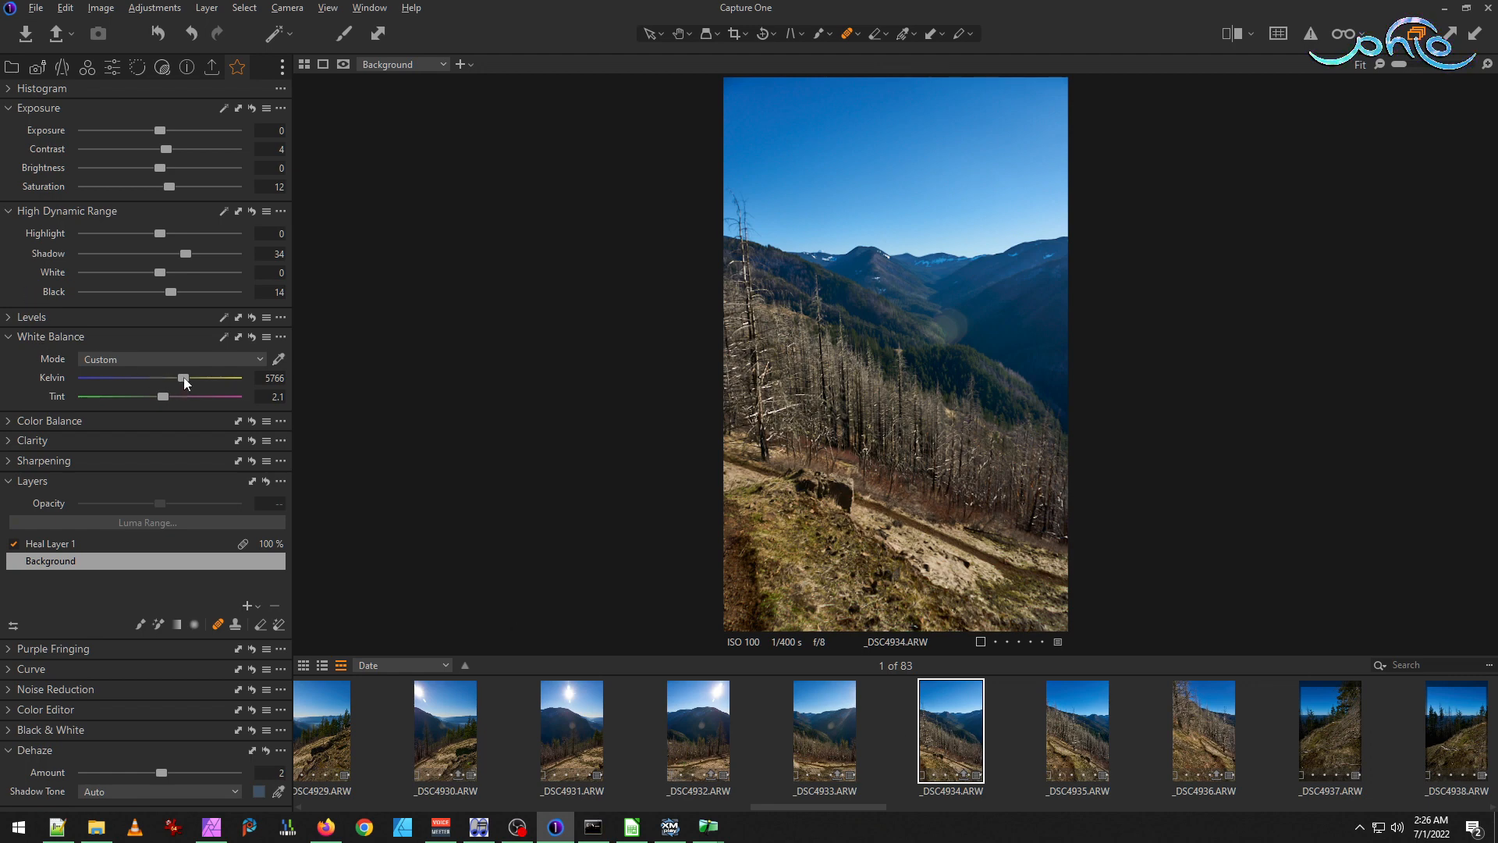
drag(184, 378, 189, 378)
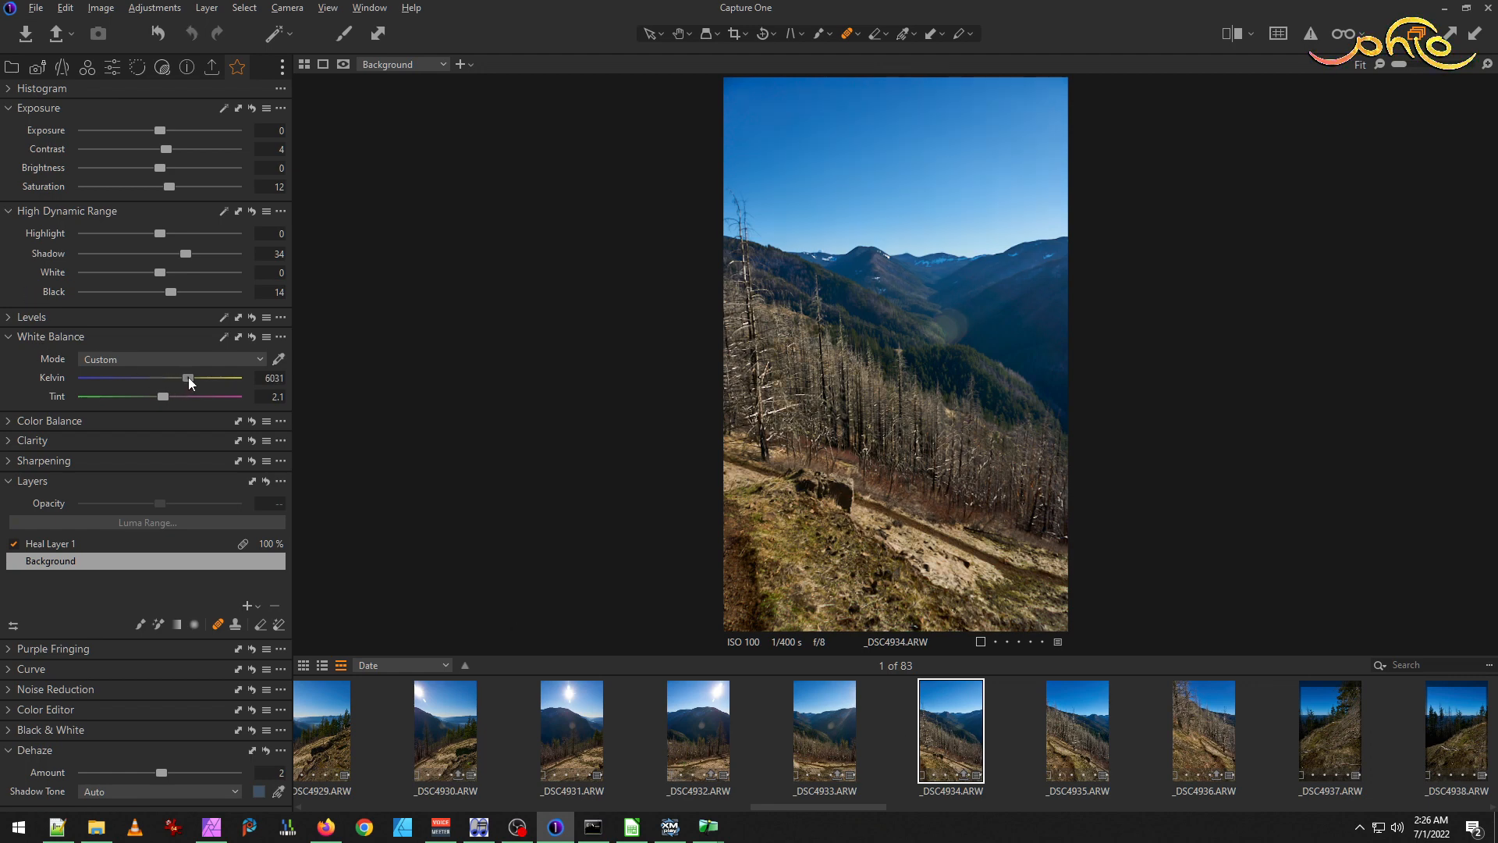
click(1080, 748)
drag(171, 373, 186, 376)
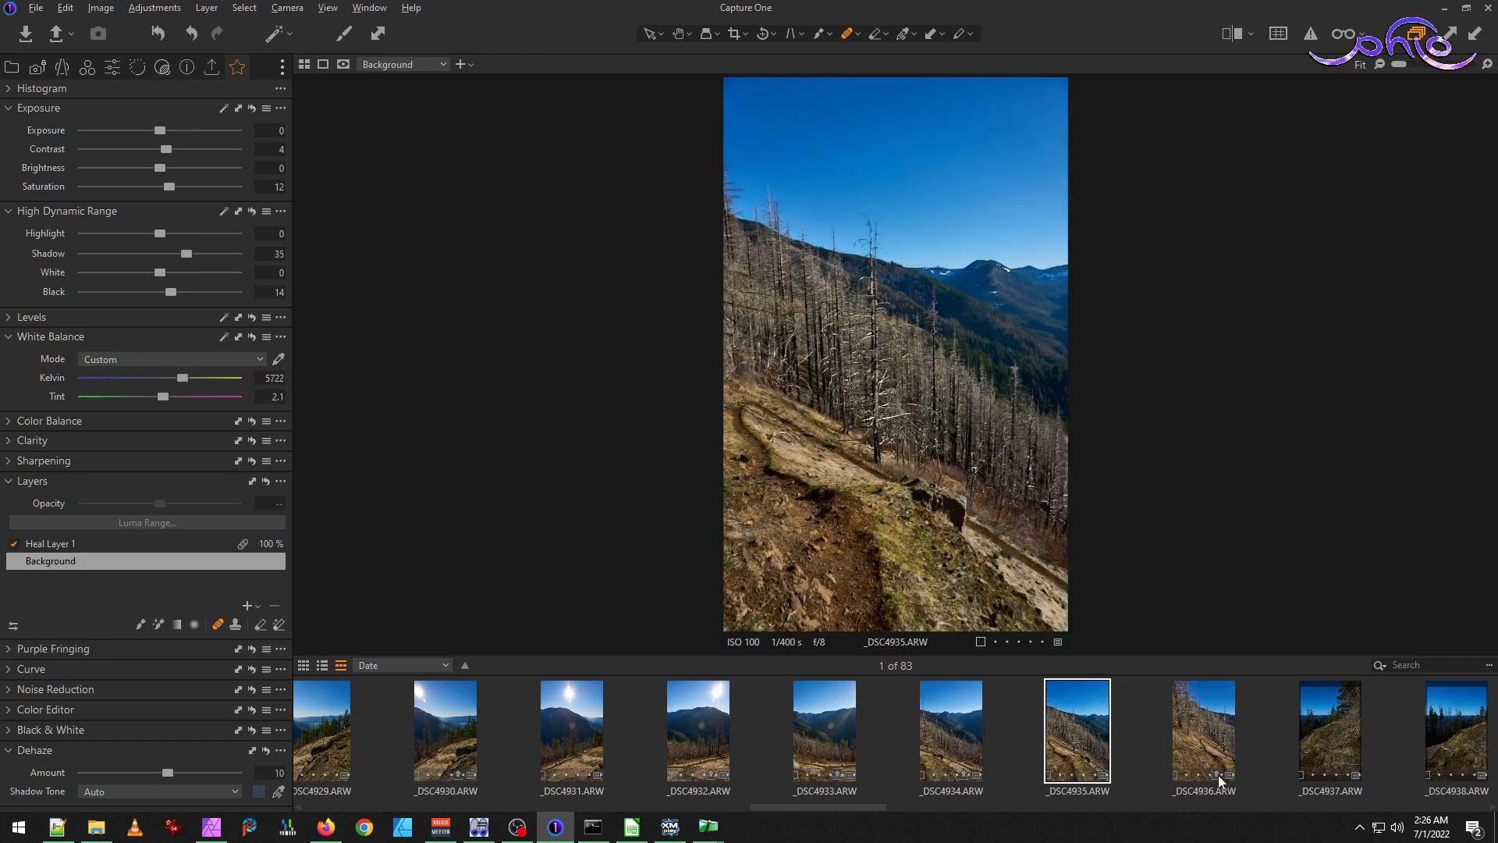
After checking _DSC4936.ARW, set the High Dynamic Range Black of _DSC4935.ARW to 28.
click(1199, 729)
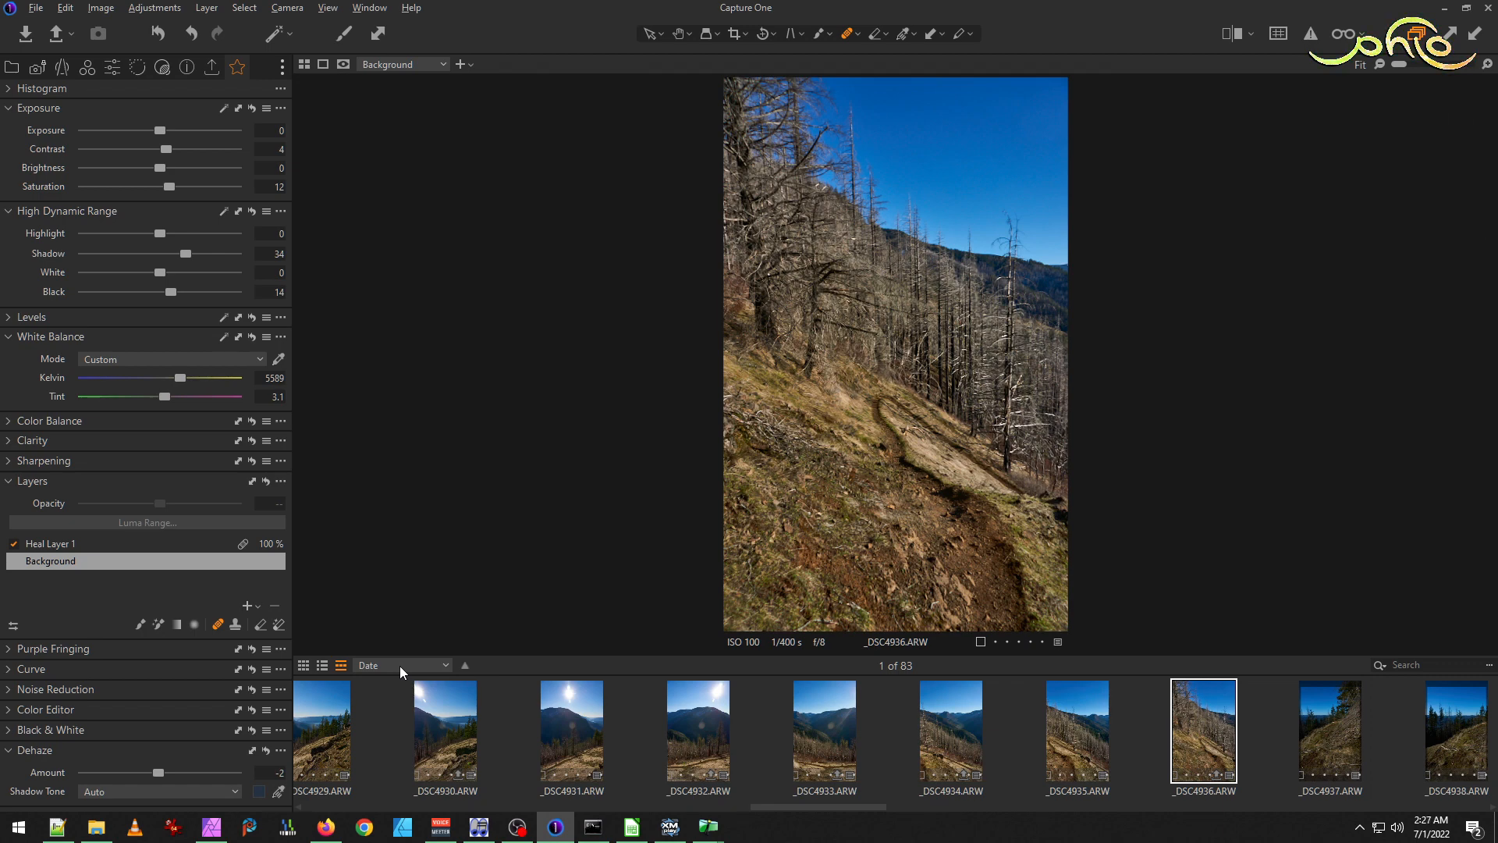
click(1090, 709)
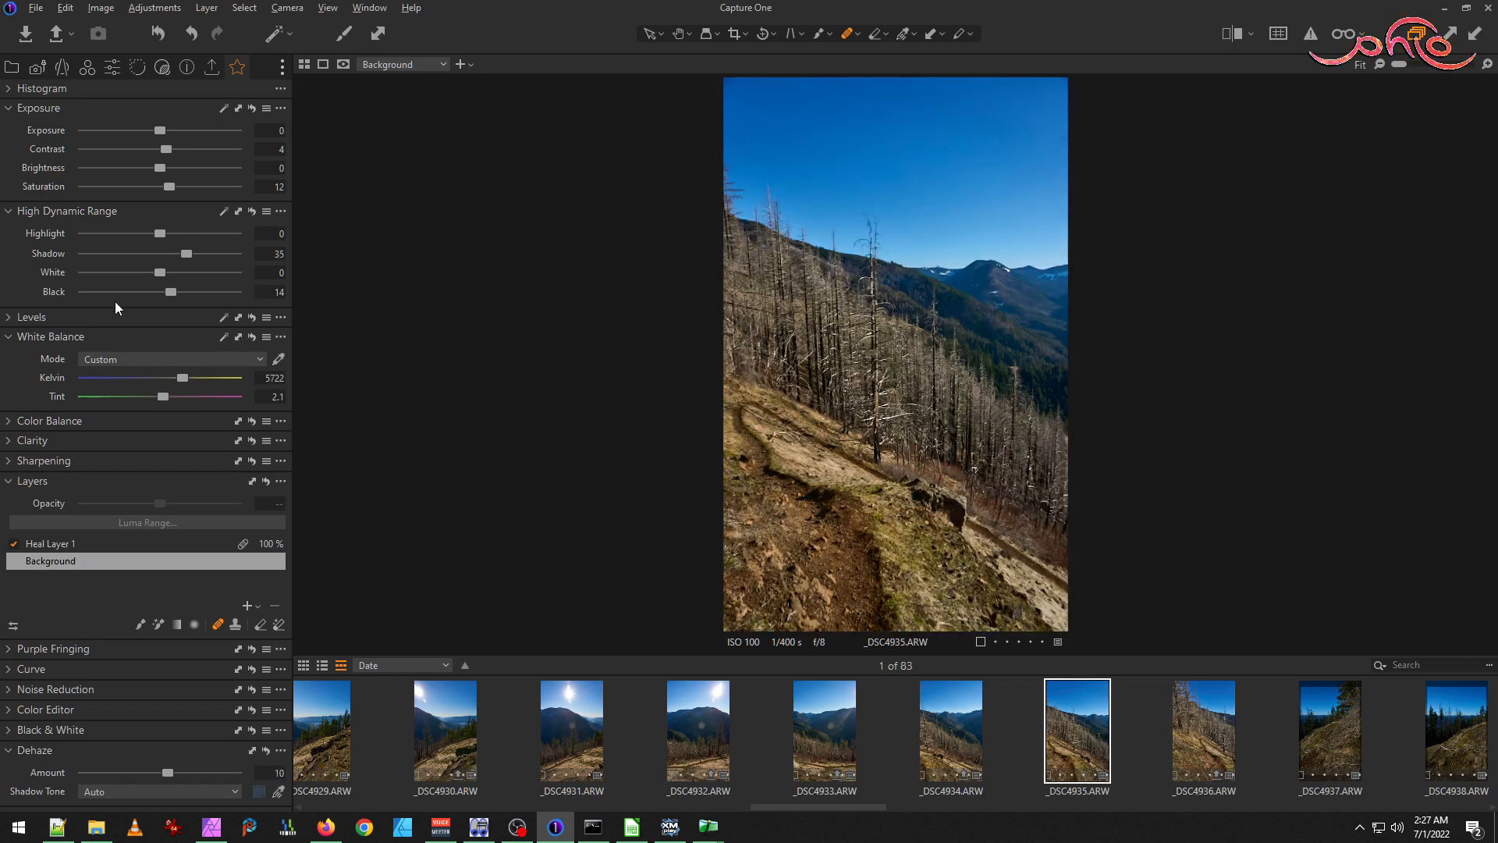
drag(172, 292, 180, 291)
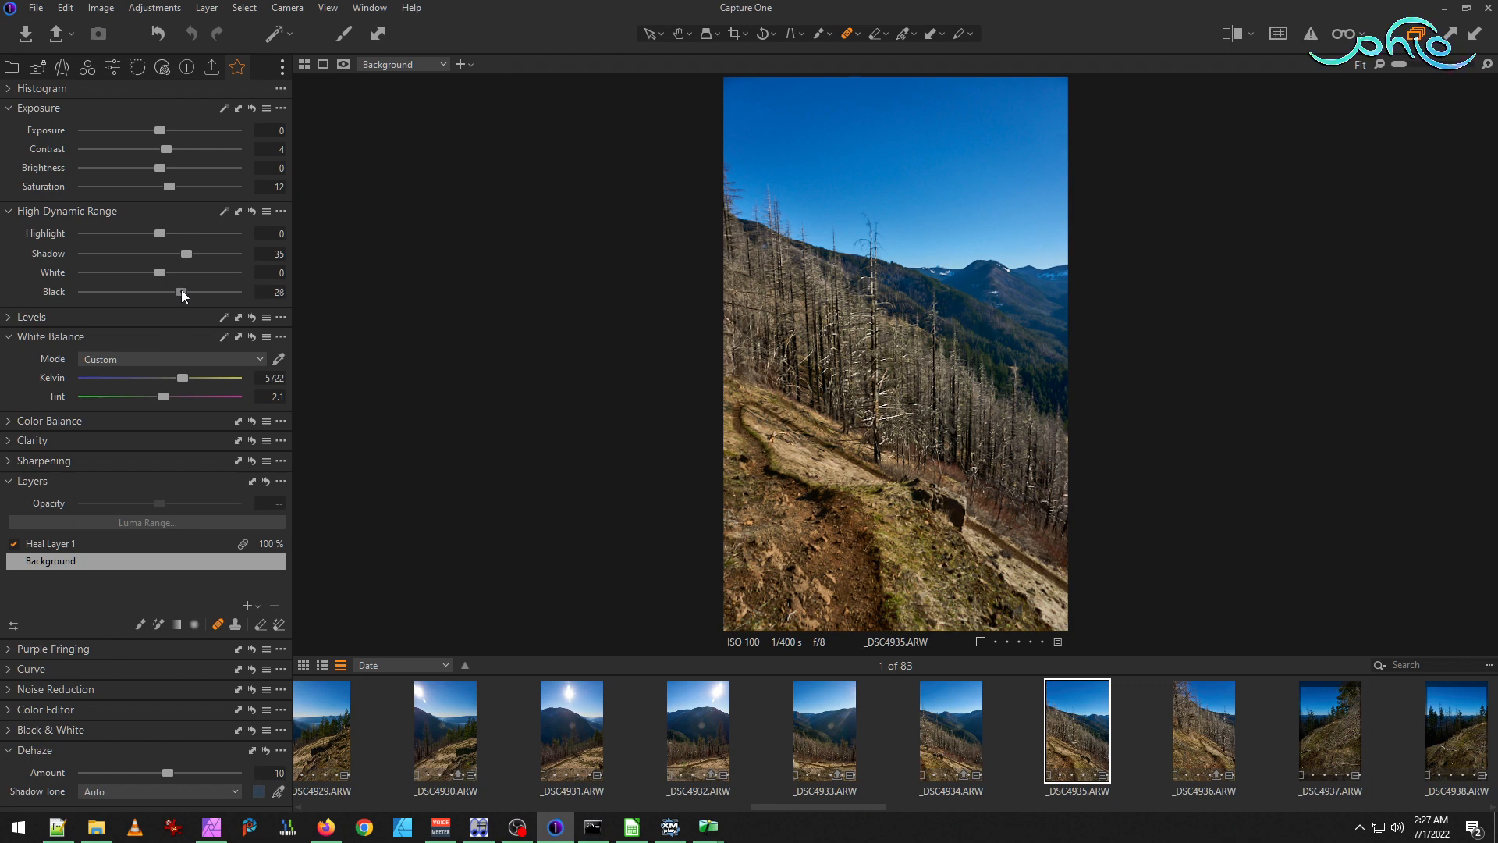
Select the photos _DSC4926.ARW through _DSC4936.ARW and export them with the TIFF 16bit recipe.
click(1201, 722)
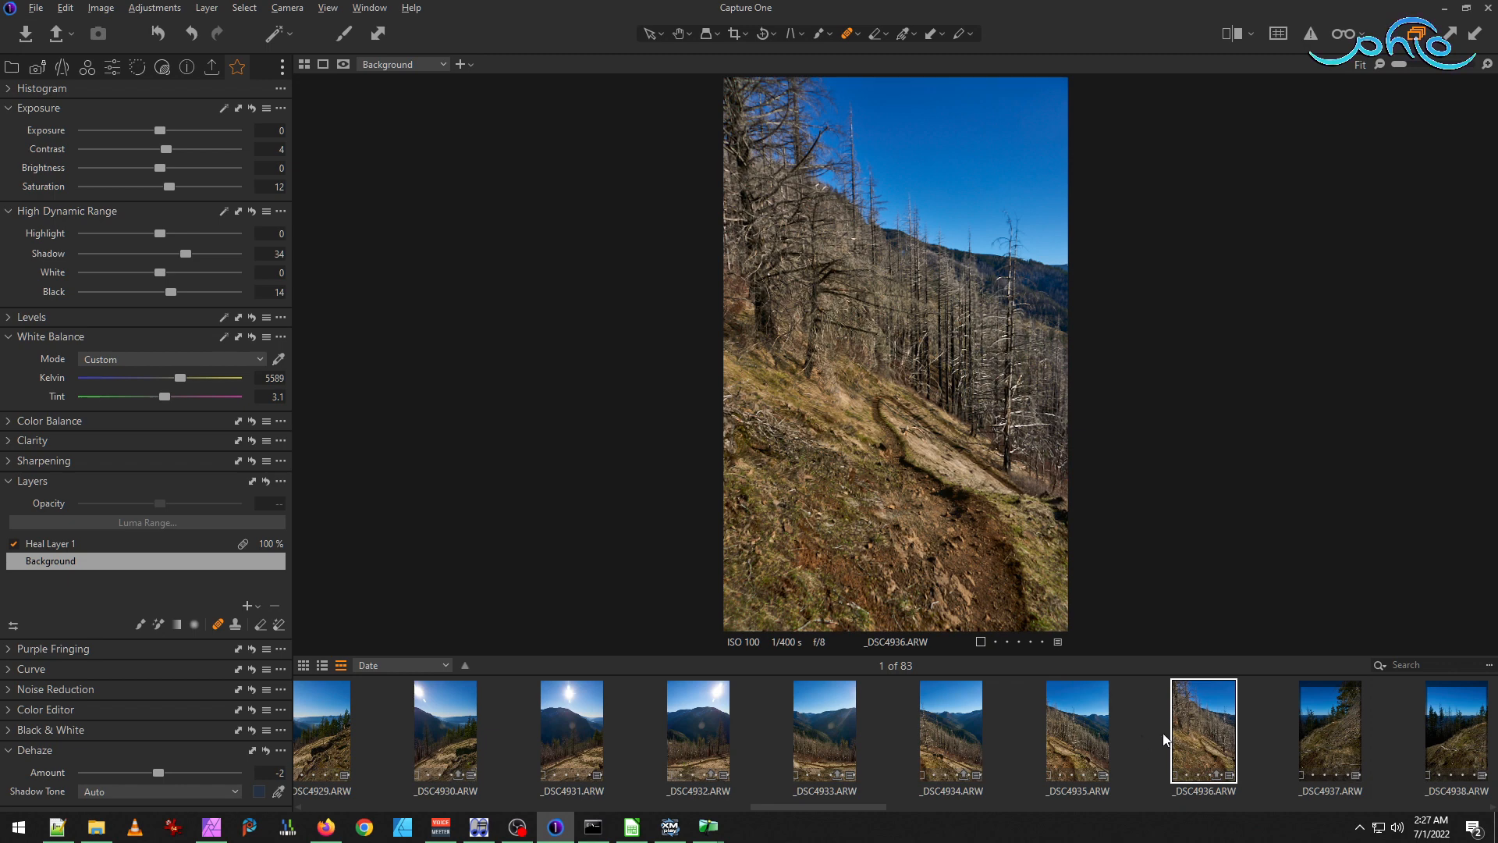
scroll(1032, 767, up, 1)
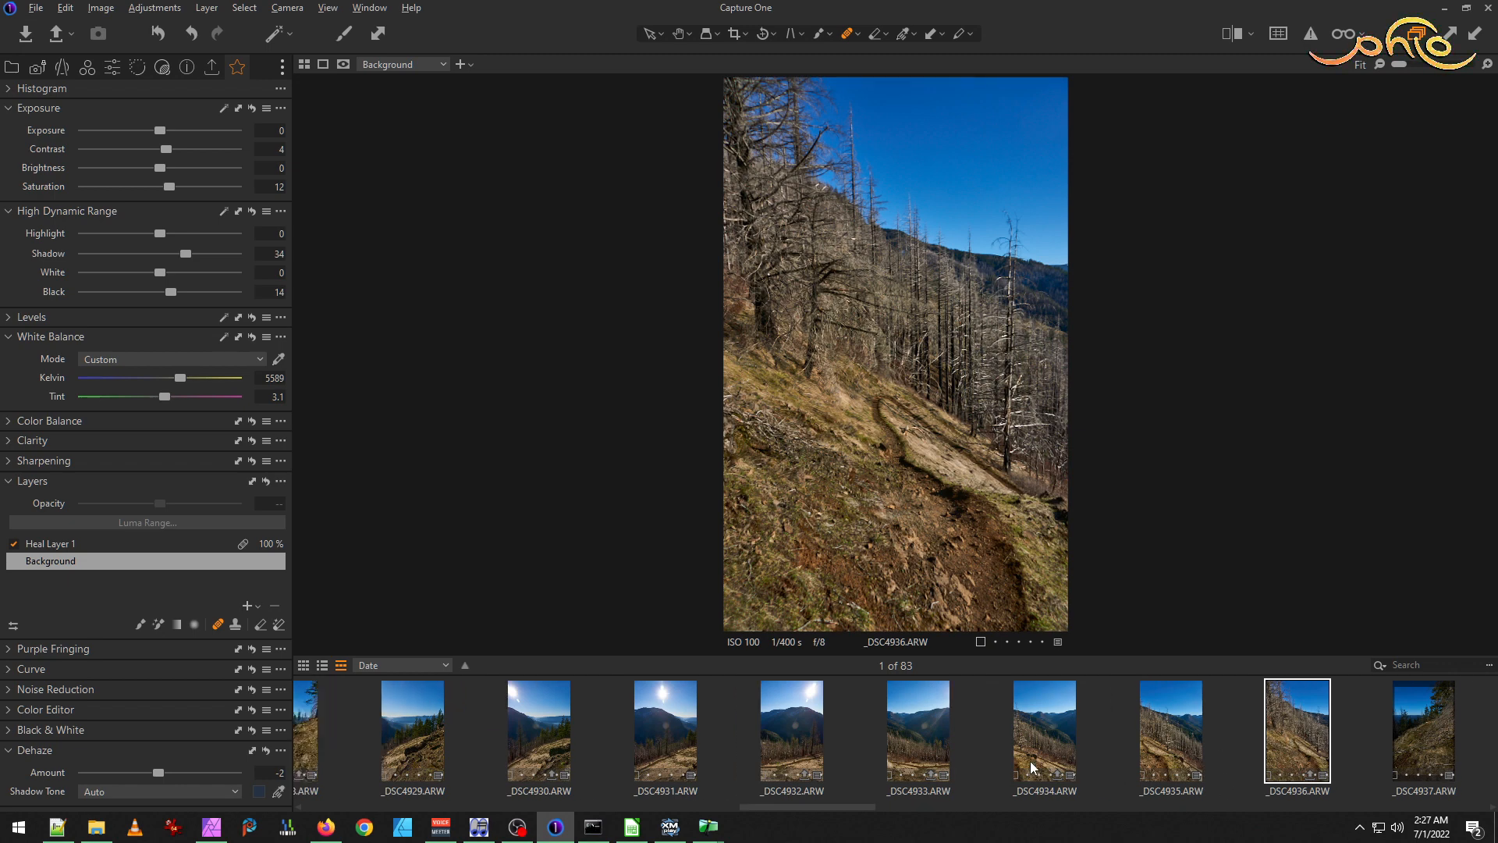
scroll(1031, 767, up, 3)
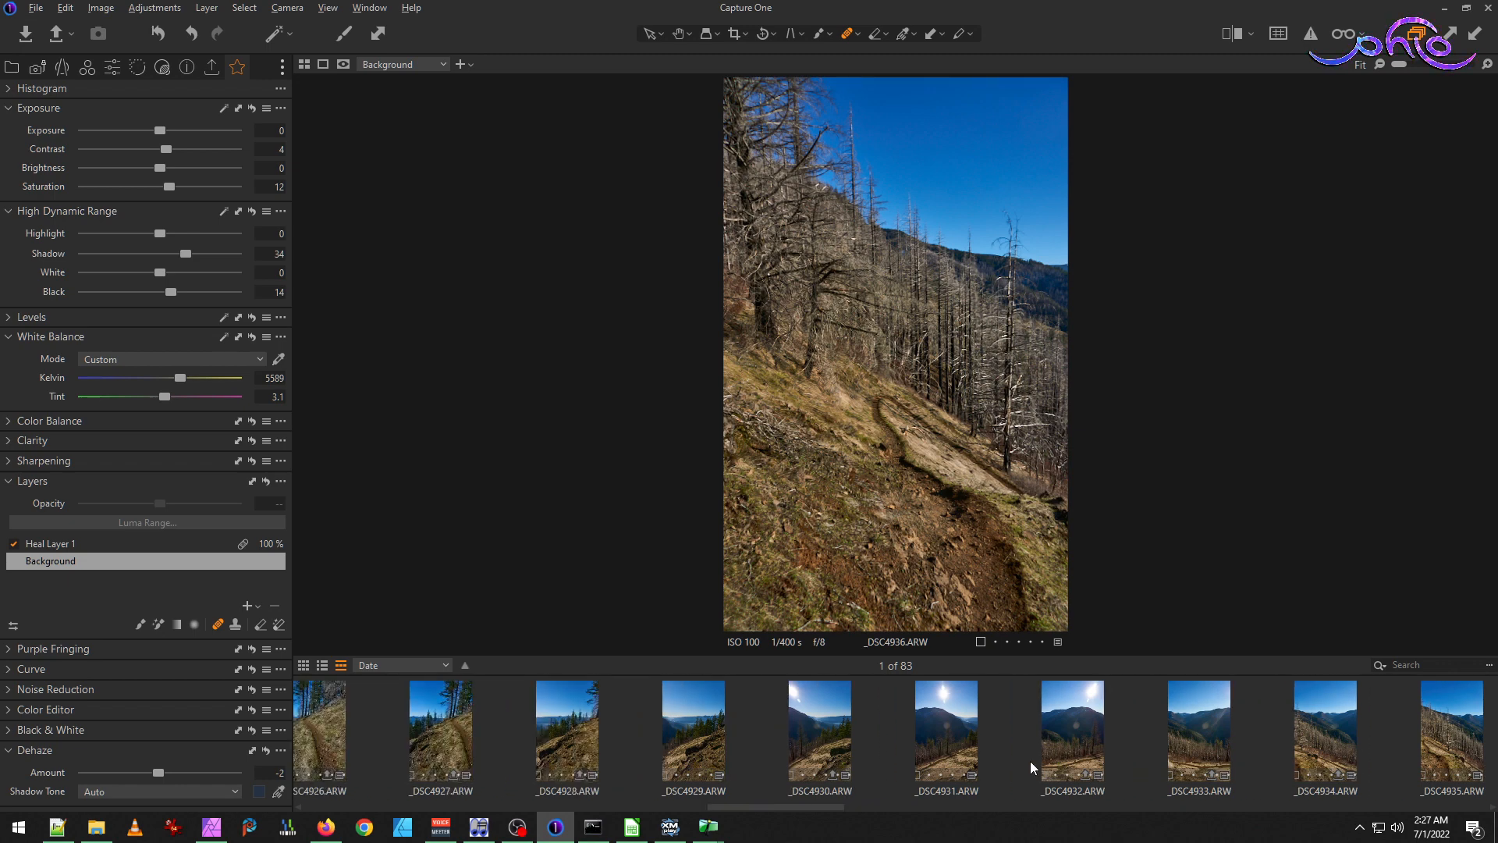
scroll(1031, 767, up, 3)
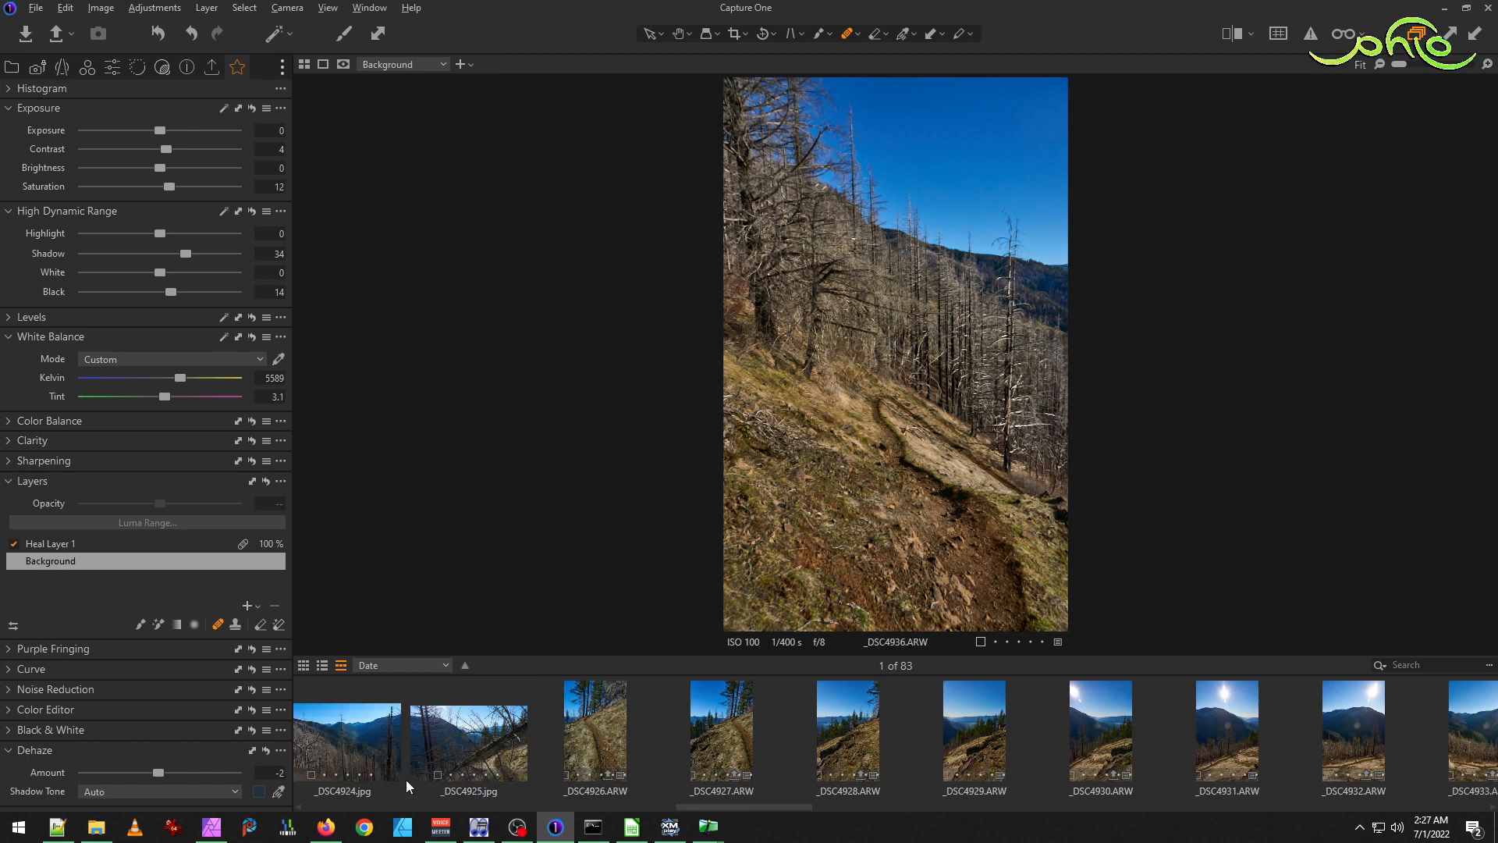
scroll(598, 742, down, 5)
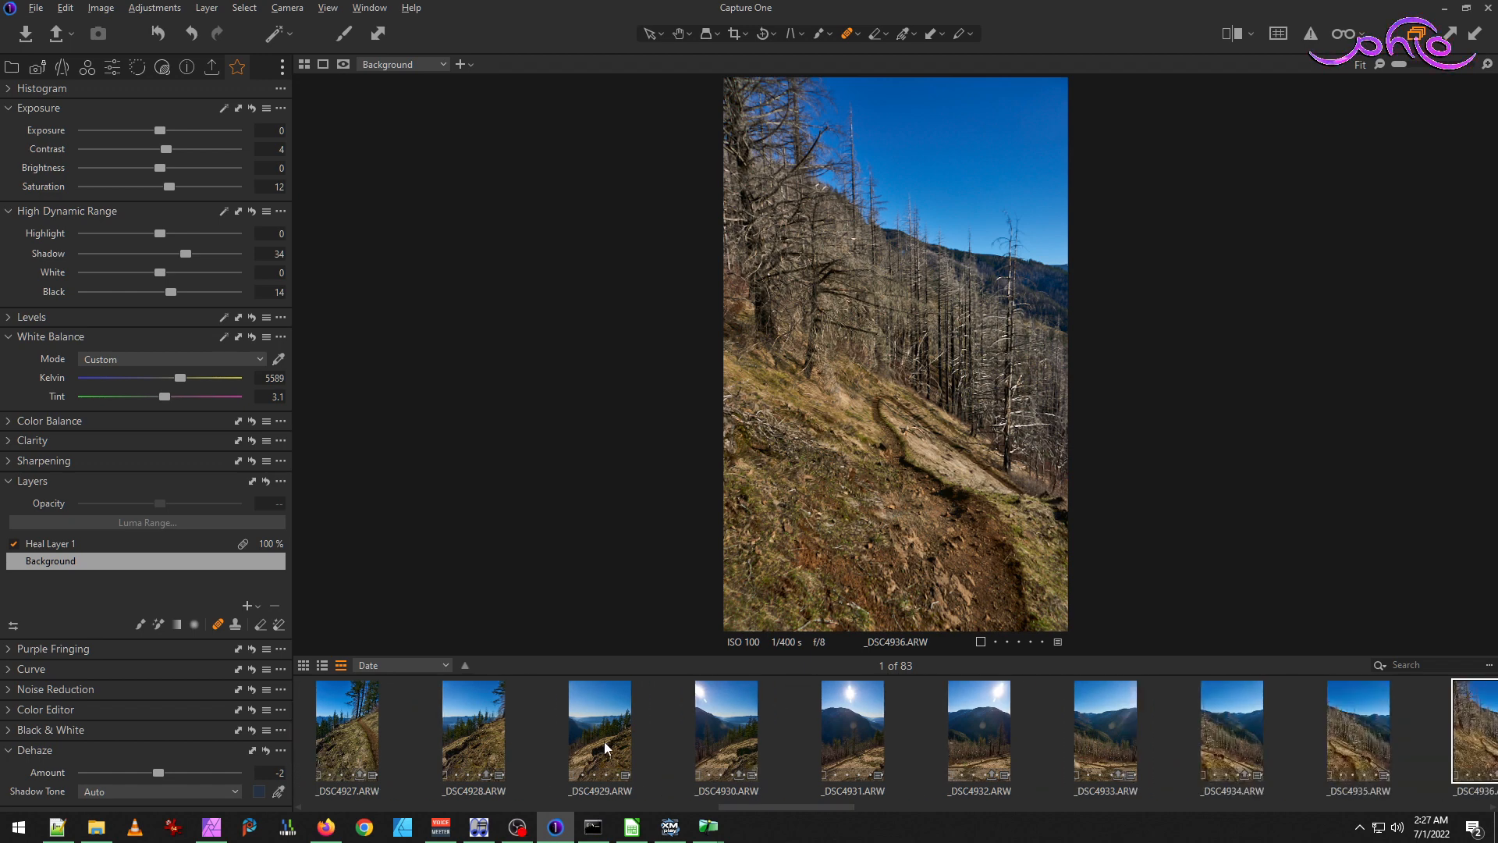
scroll(1336, 751, up, 3)
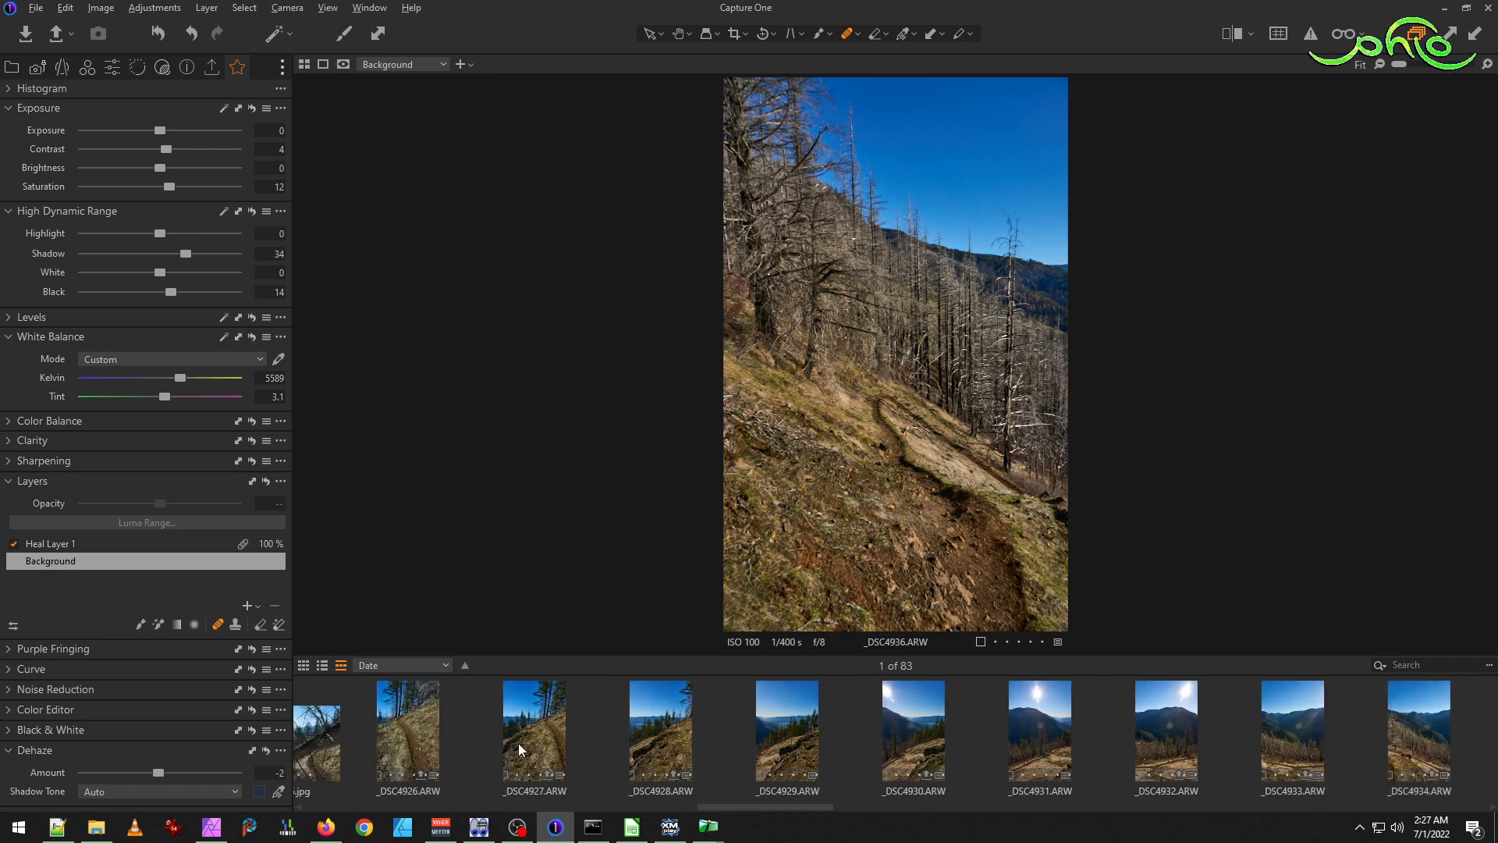
shift+click(426, 743)
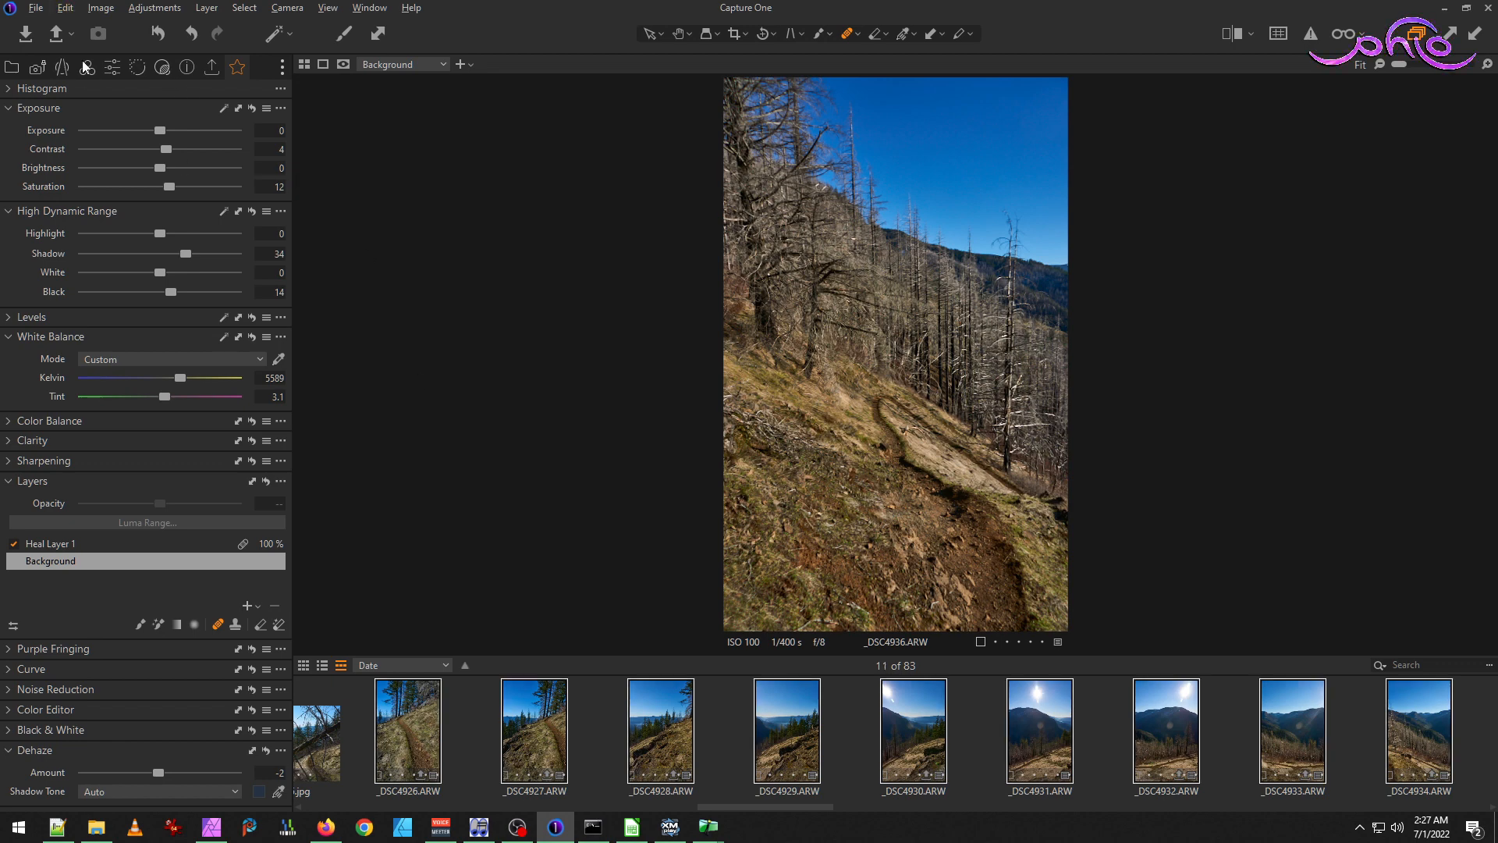
click(211, 67)
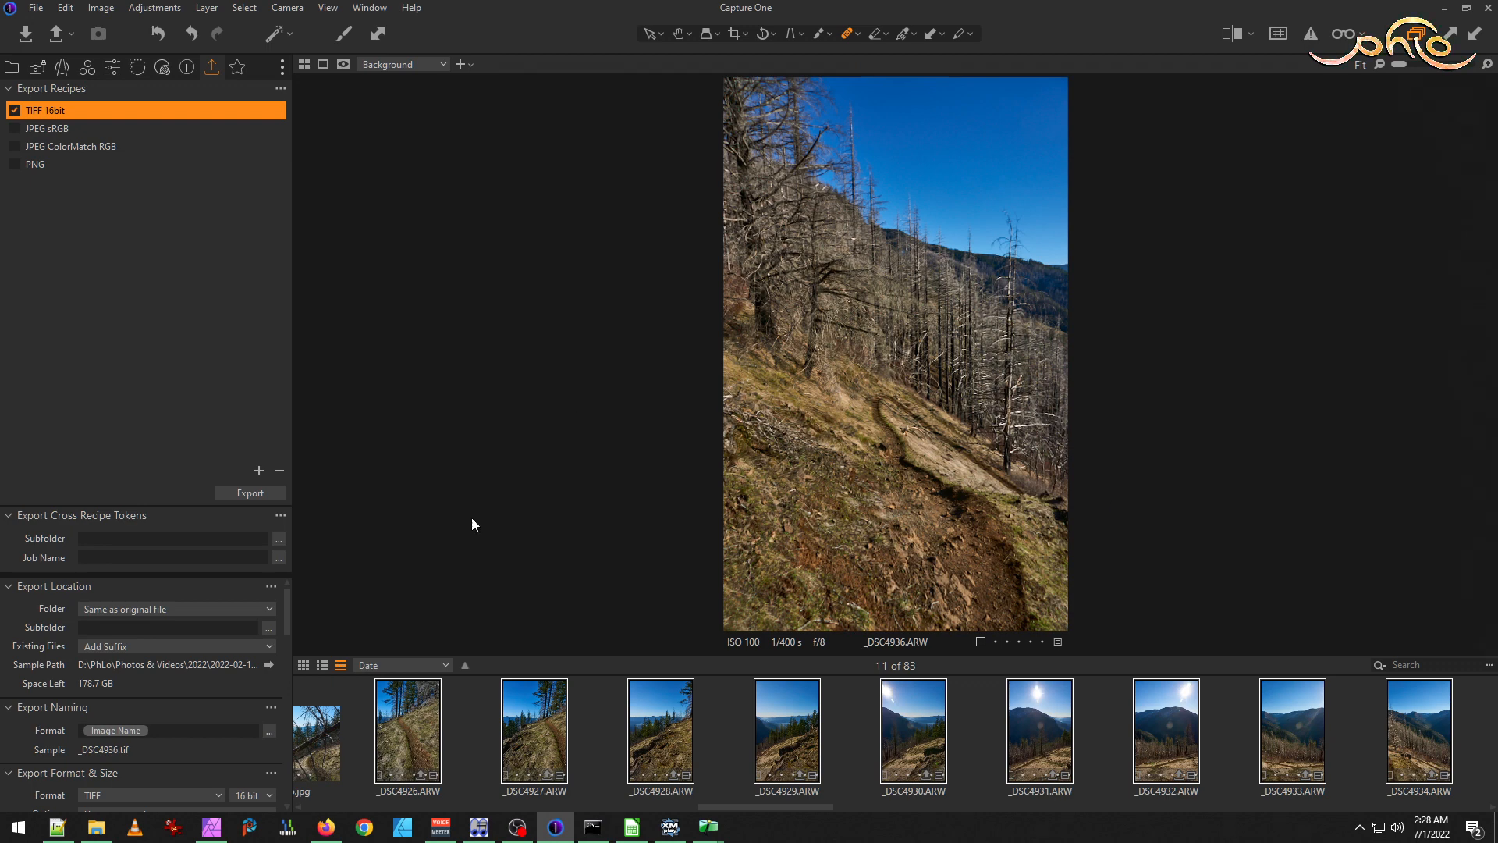
Check the exported TIFFs in the hike photo folder and switch to the Hugin panorama stitcher.
mouse_move(104, 833)
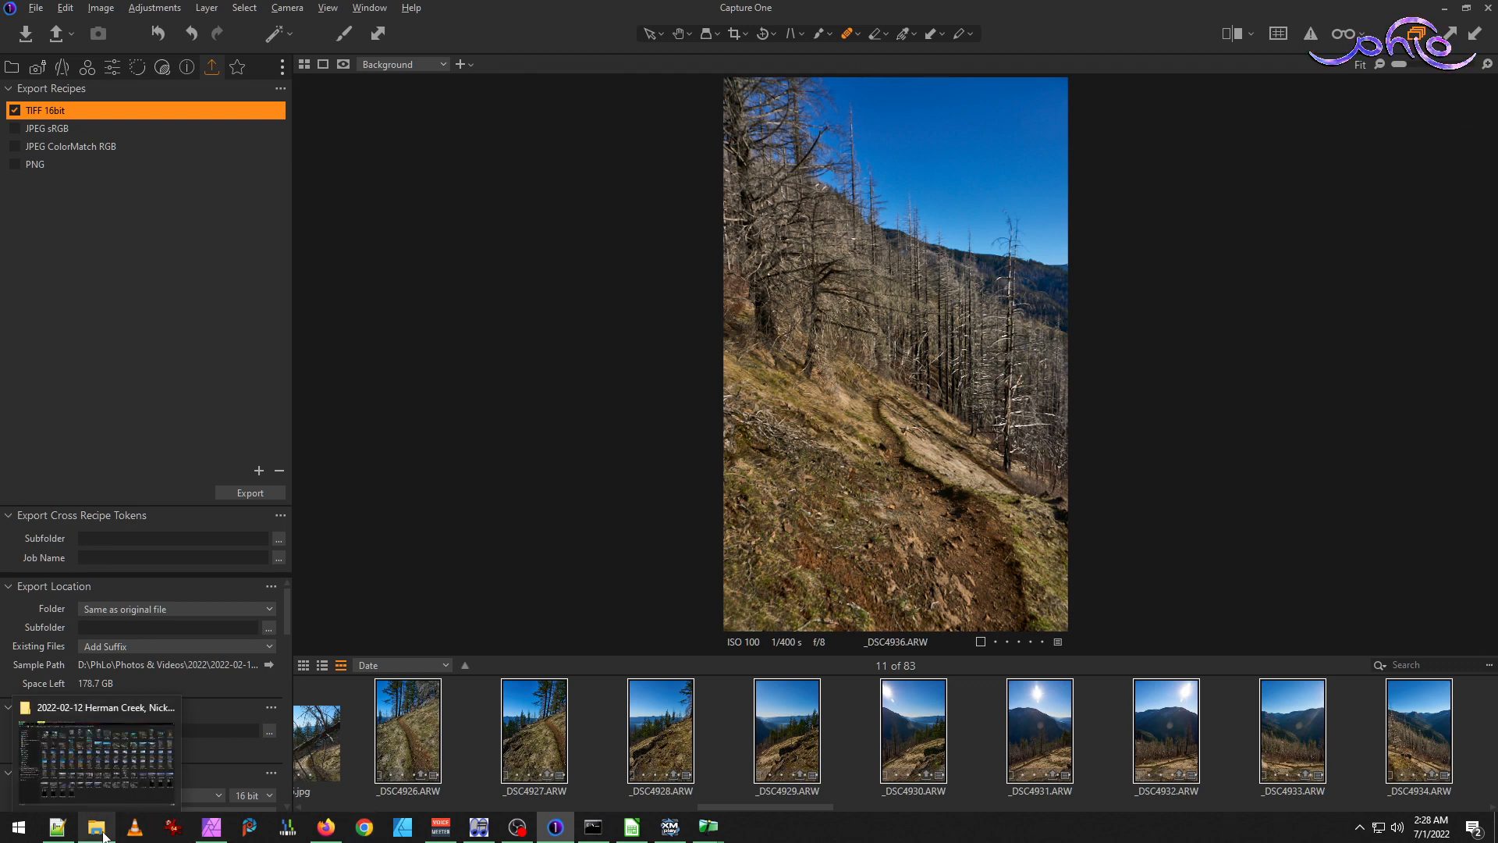
click(98, 761)
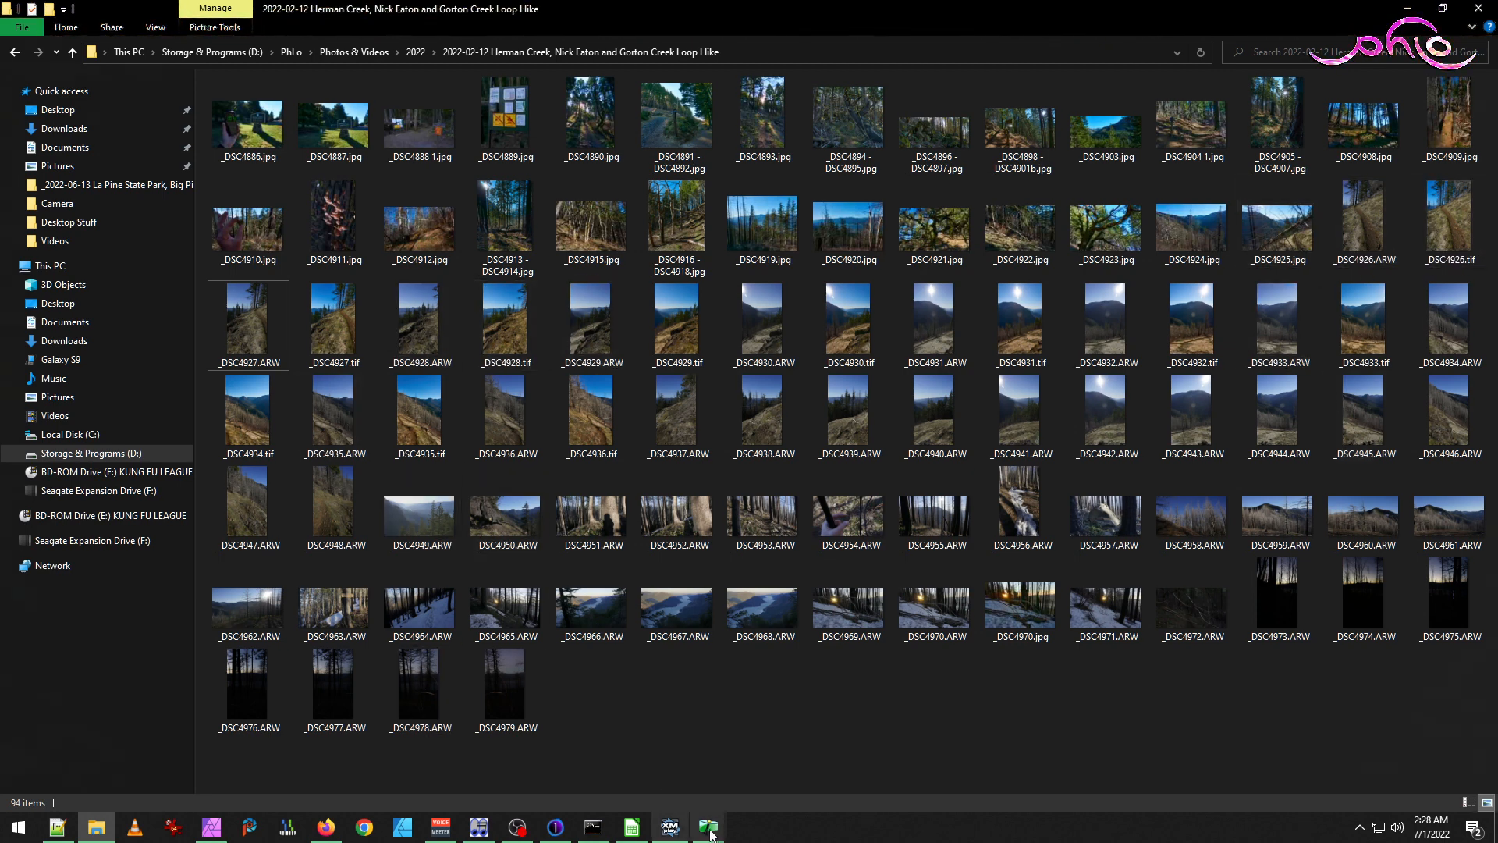
mouse_move(708, 826)
click(625, 766)
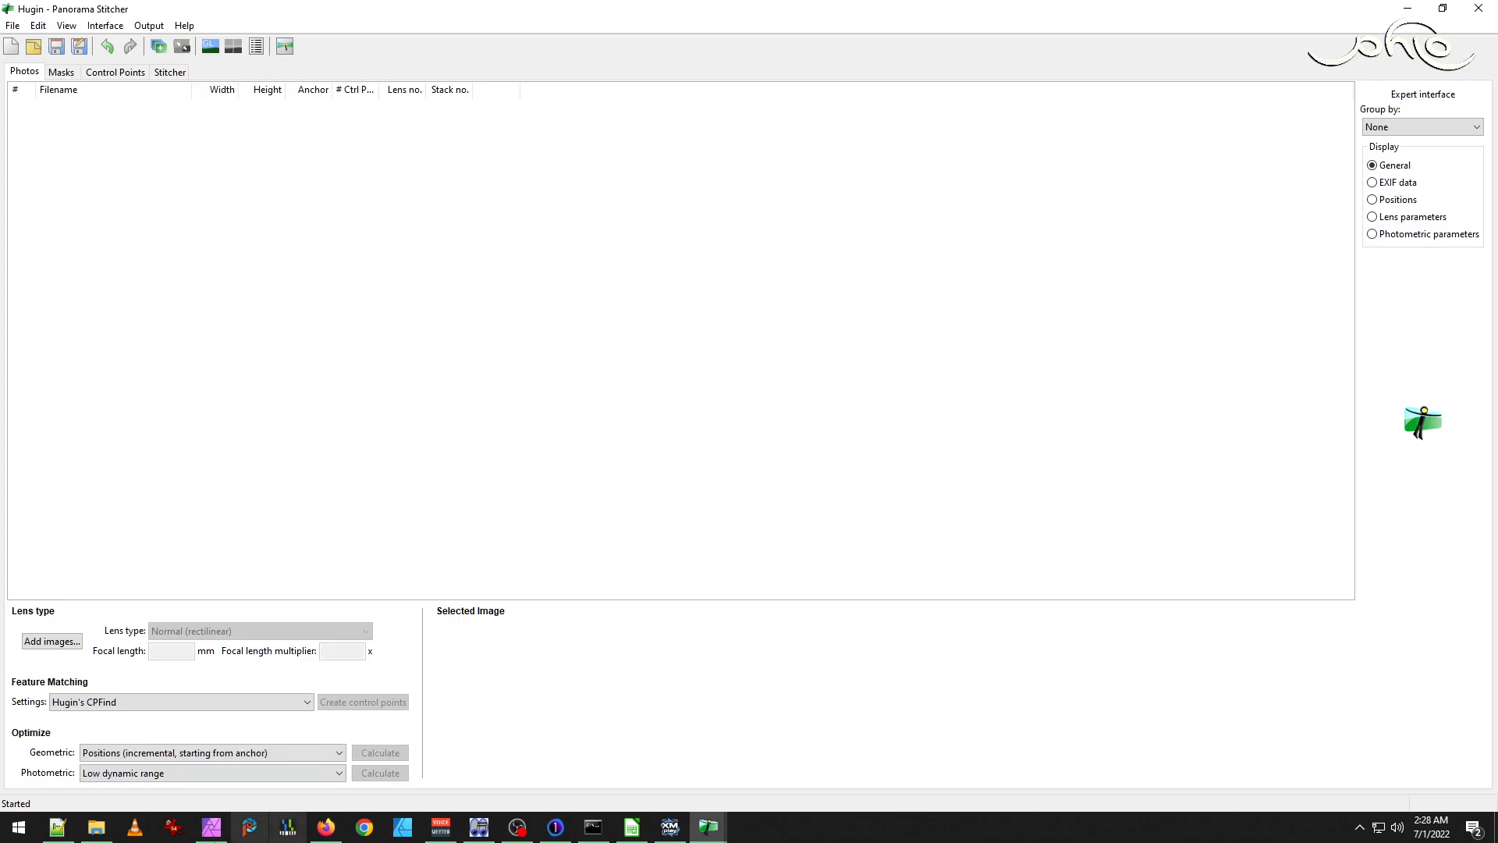
Select the exported TIFFs _DSC4926.tif through _DSC4936.tif in the hike photo folder and load them into Hugin.
click(96, 827)
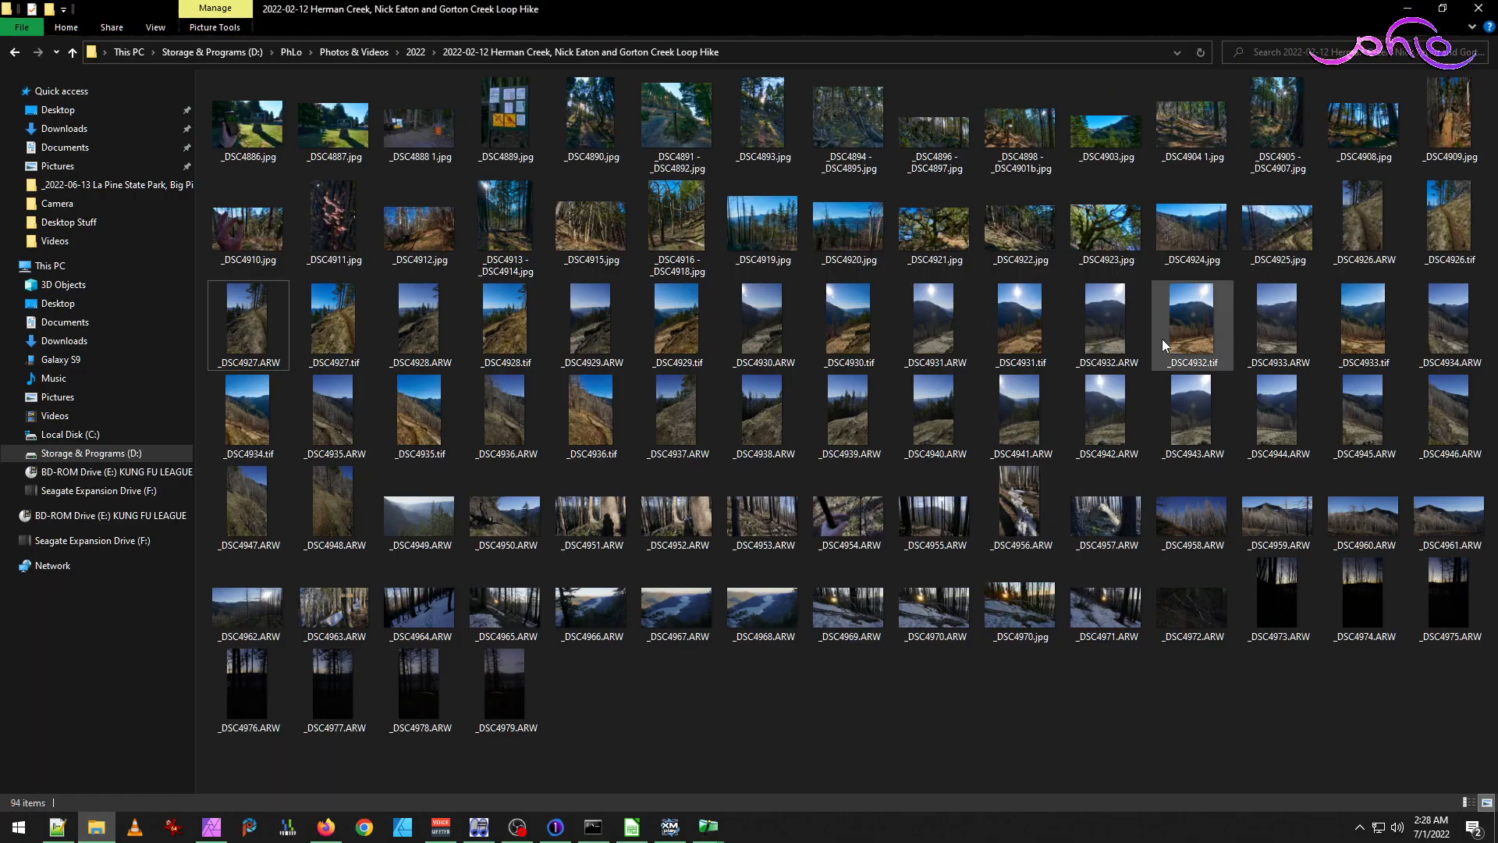
click(1422, 236)
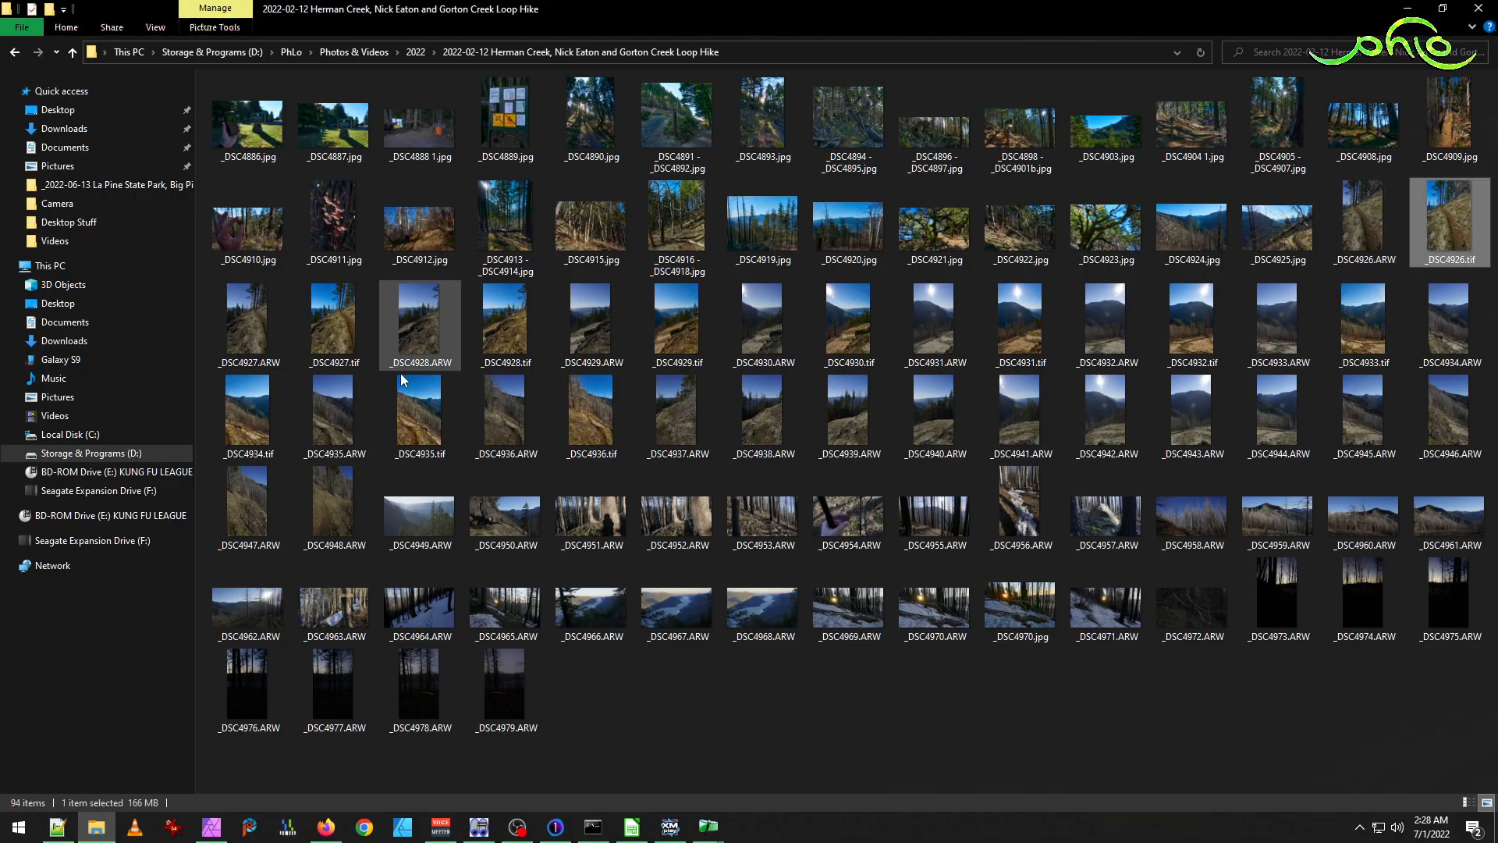
ctrl+click(334, 320)
ctrl+click(516, 332)
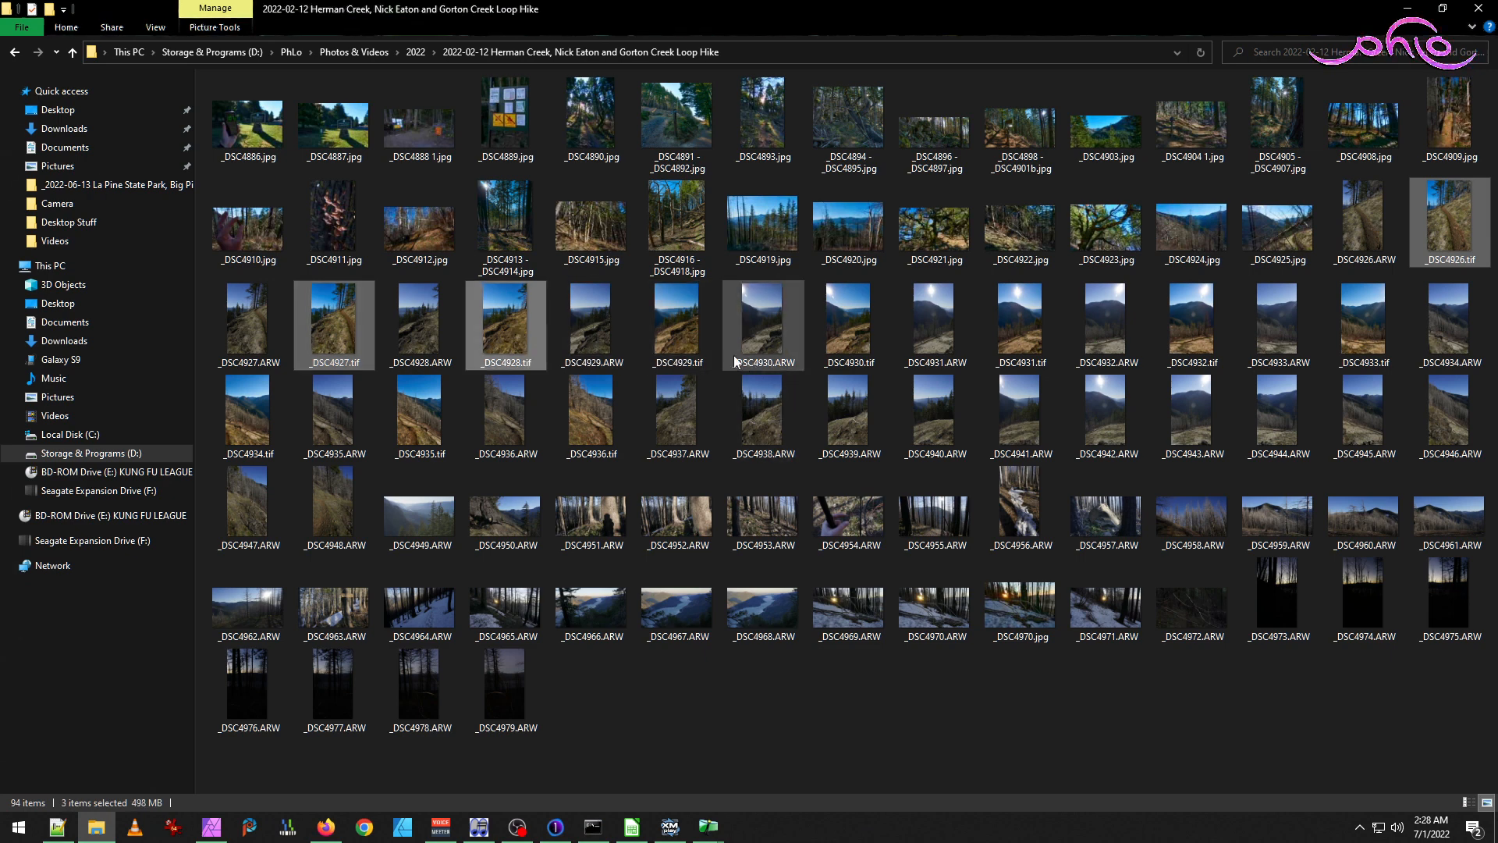
ctrl+click(677, 328)
ctrl+click(848, 328)
ctrl+click(1045, 320)
ctrl+click(1192, 328)
ctrl+click(1363, 328)
ctrl+click(242, 418)
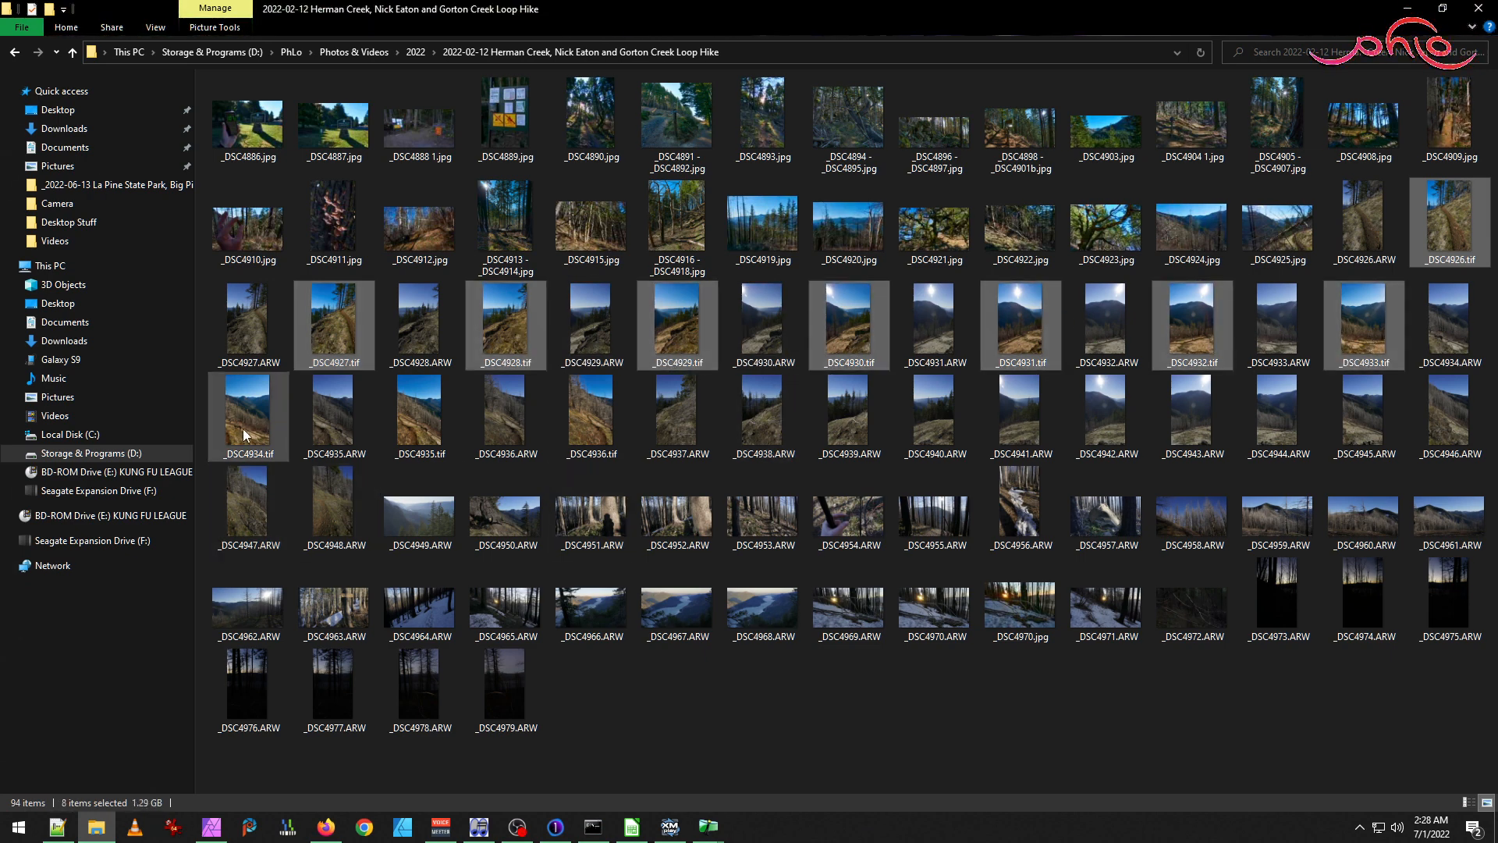
ctrl+click(419, 414)
ctrl+click(593, 421)
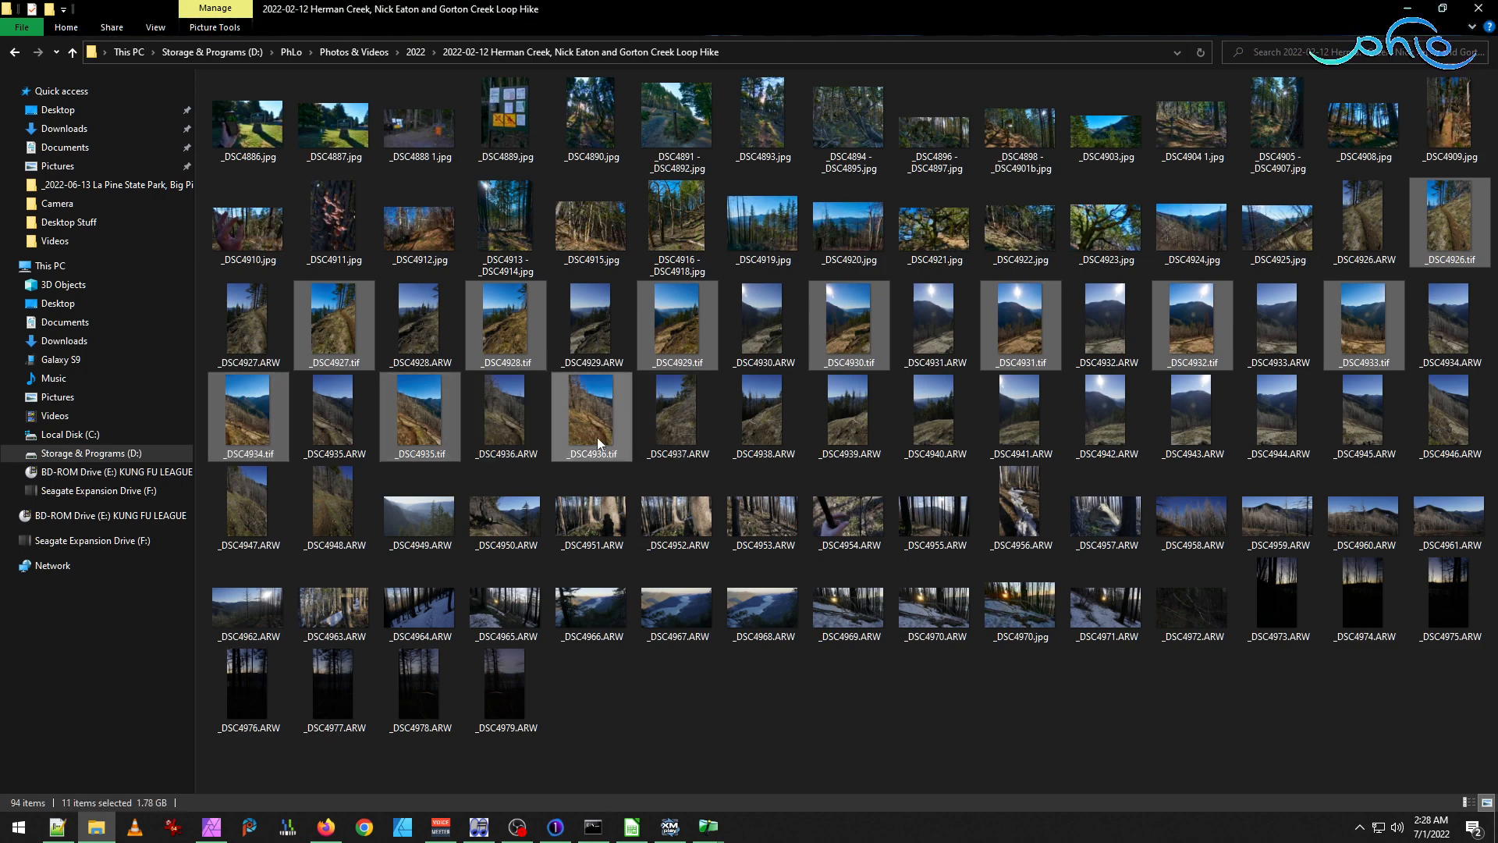
mouse_move(705, 833)
drag(705, 833, 468, 290)
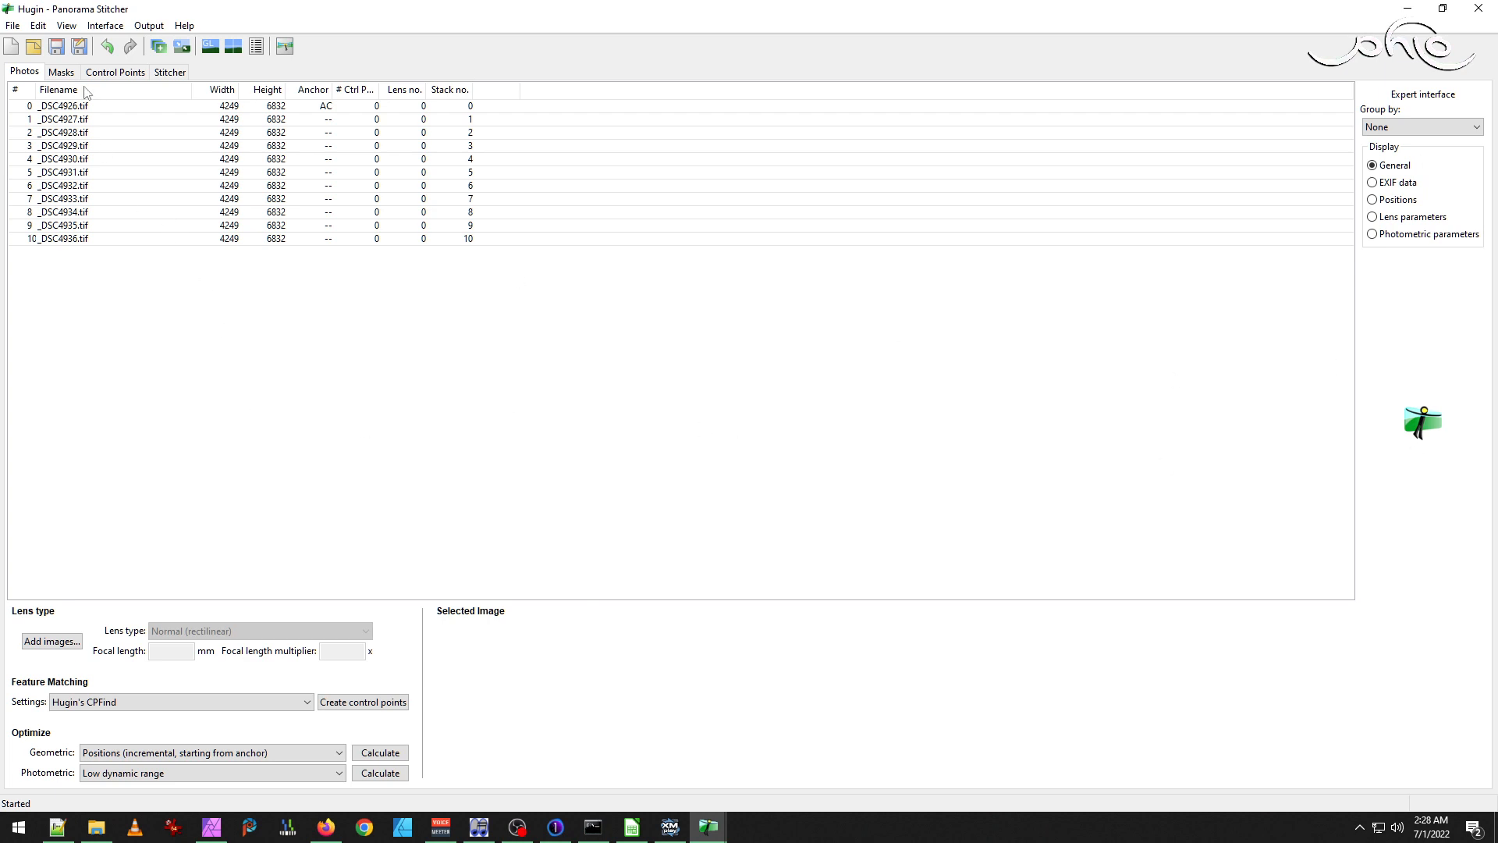
Keep the Expert interface and align the loaded images with the assistant in the Fast Panorama preview.
click(149, 26)
mouse_move(110, 29)
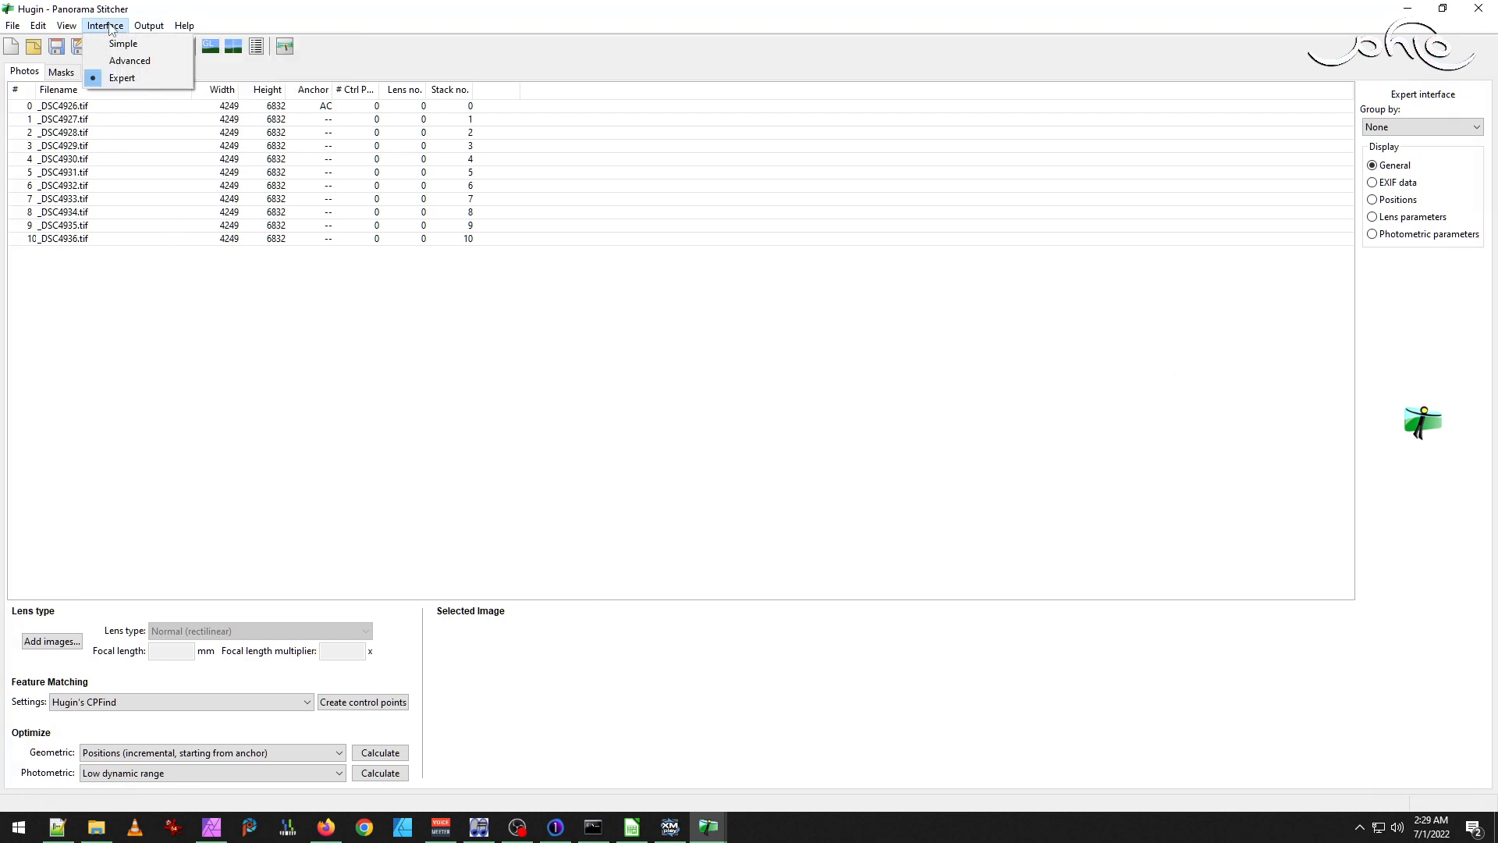
click(122, 78)
mouse_move(716, 834)
click(798, 778)
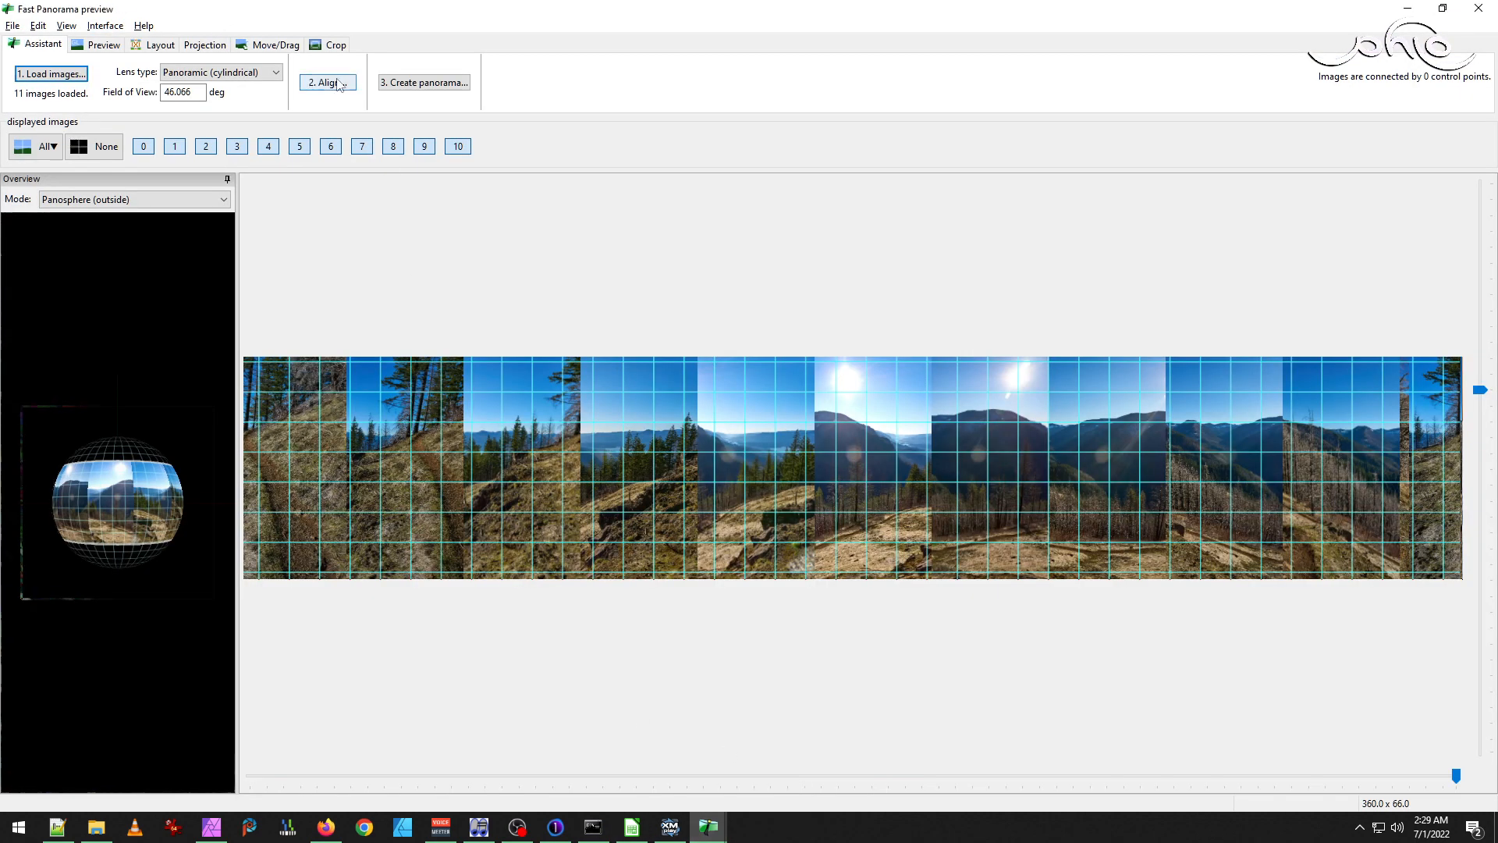
click(328, 82)
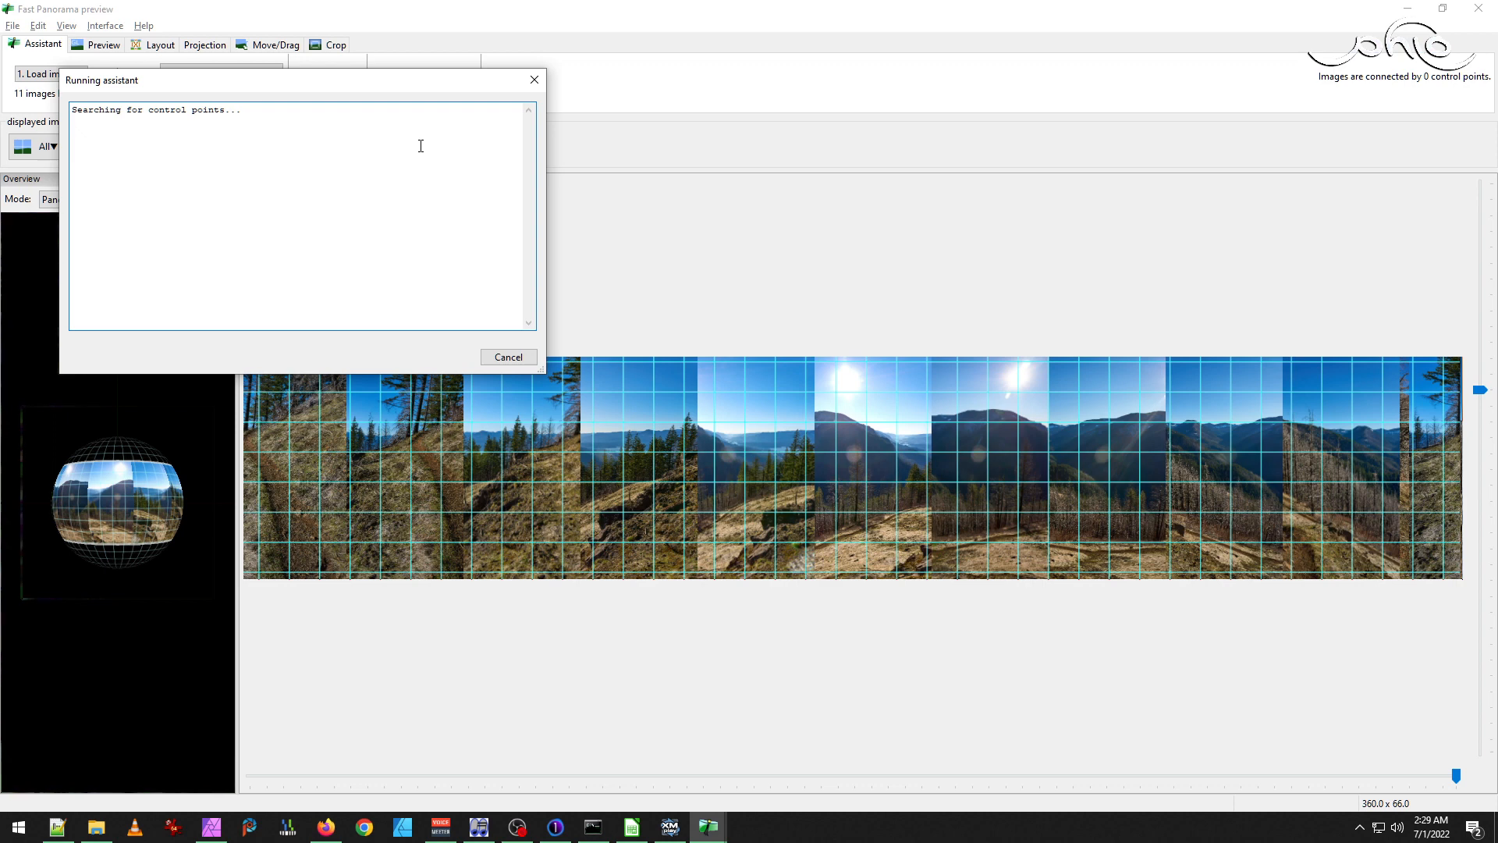
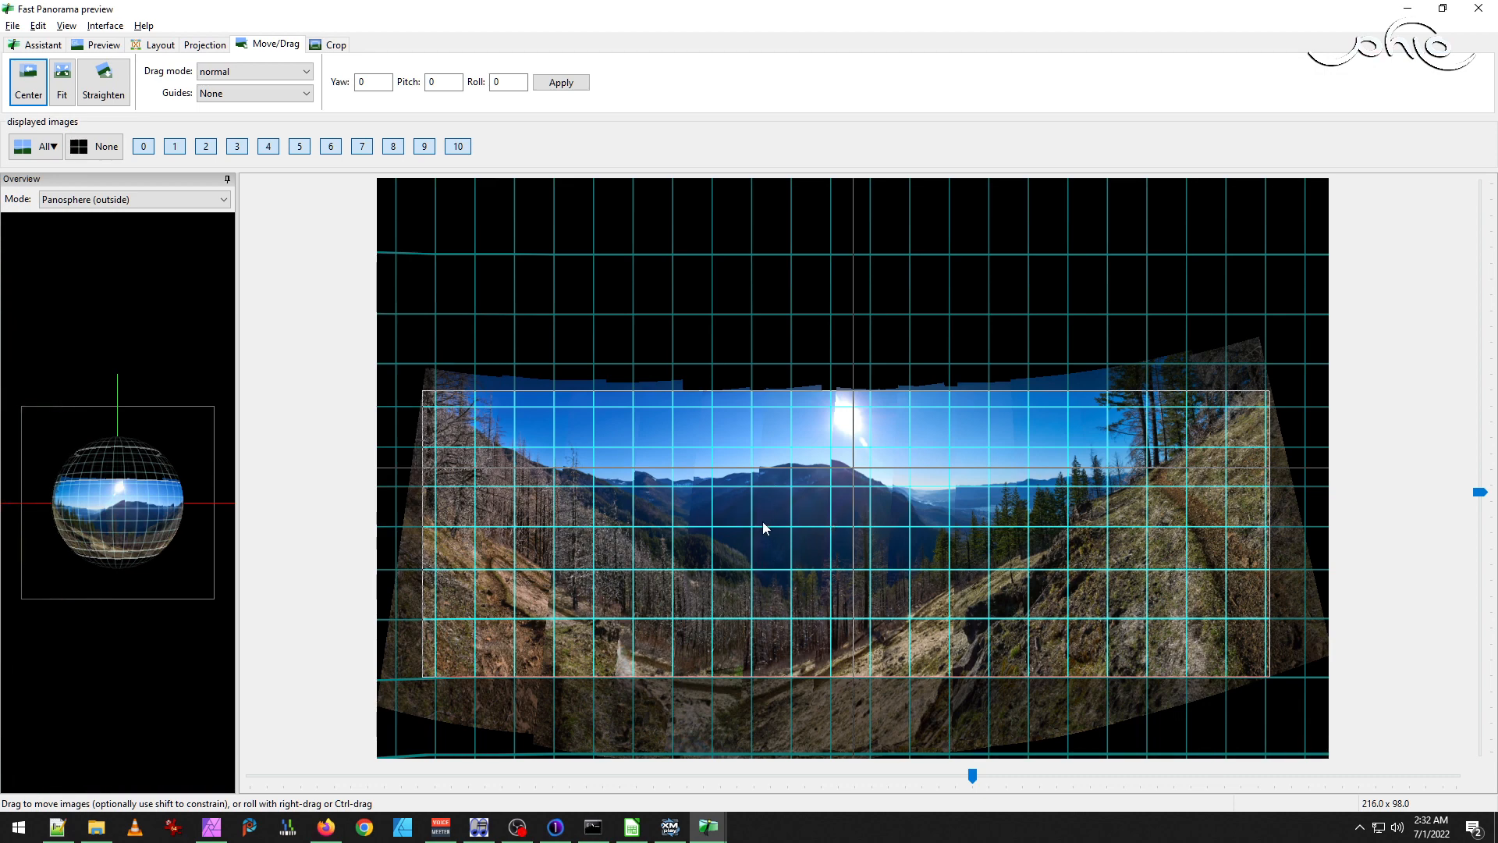
Shift the aligned panorama slightly upward and autocrop it to the area covered by images.
drag(812, 518, 813, 503)
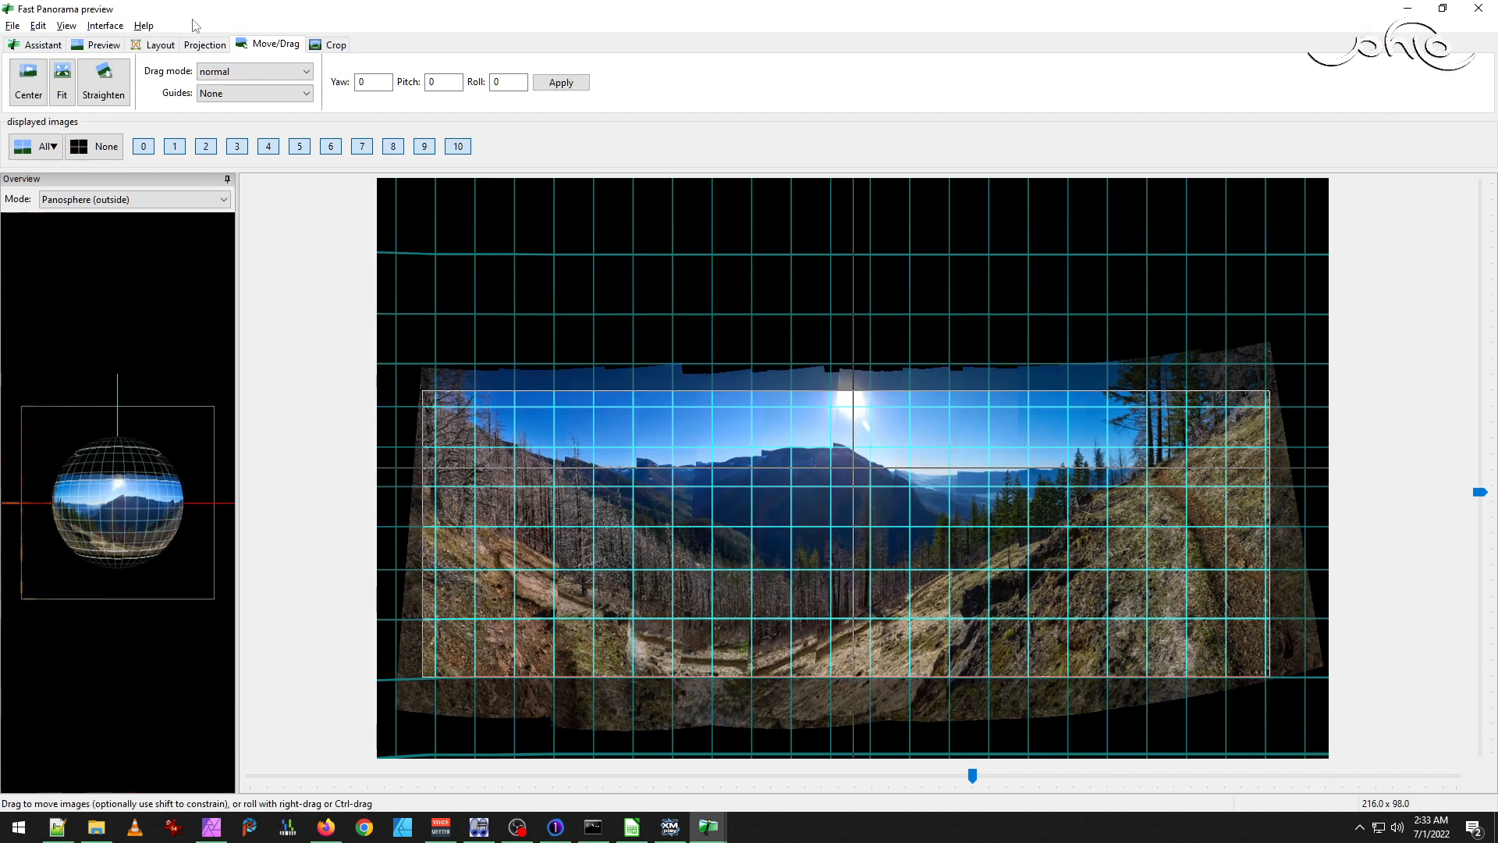
click(334, 45)
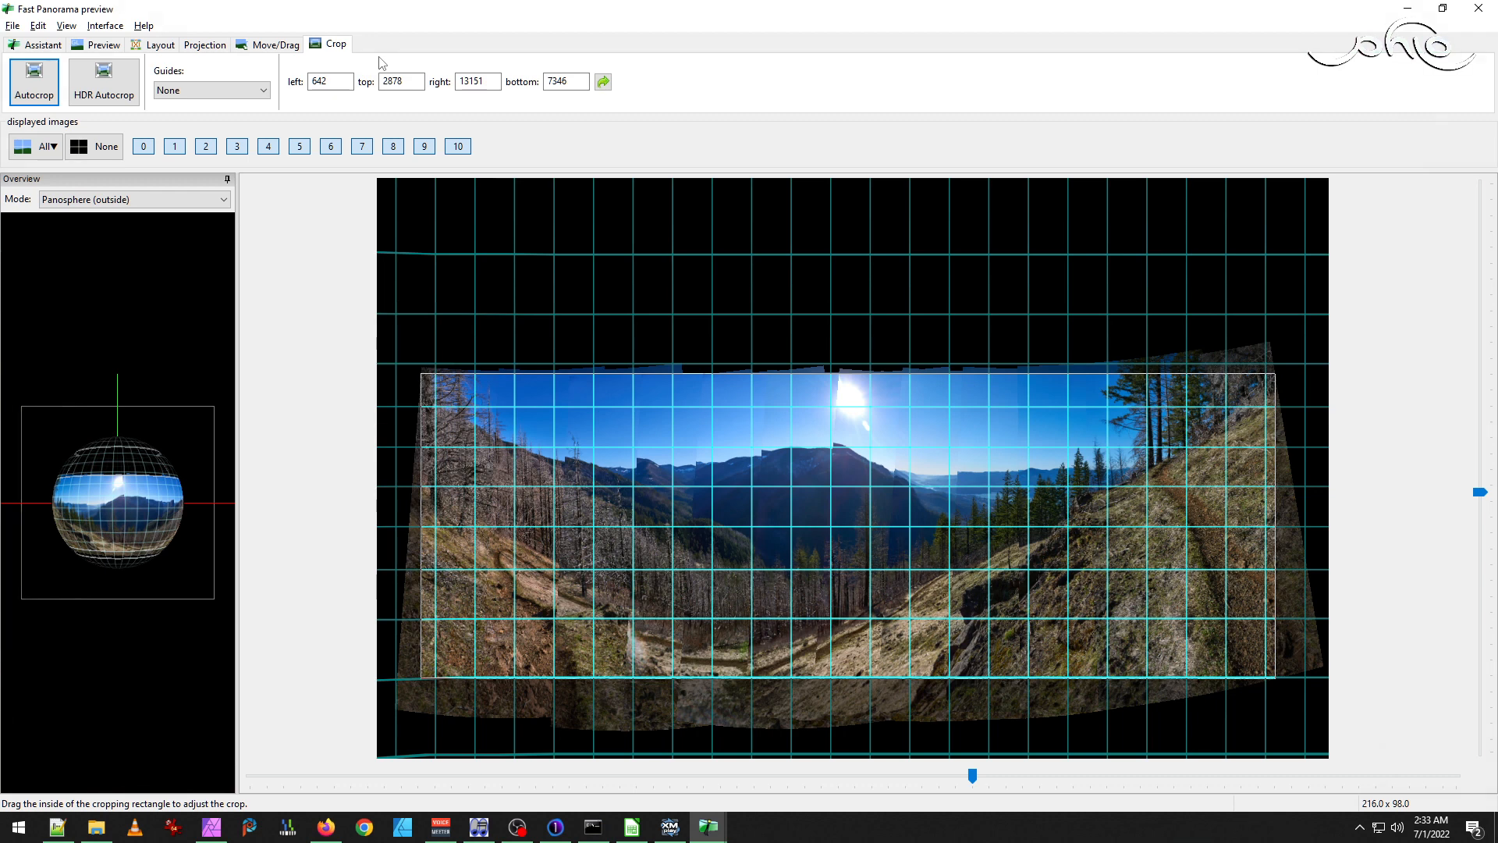
Reset lens parameters, exposure to zero and color to one for all eleven images, and check the fast panorama preview.
click(73, 31)
click(82, 43)
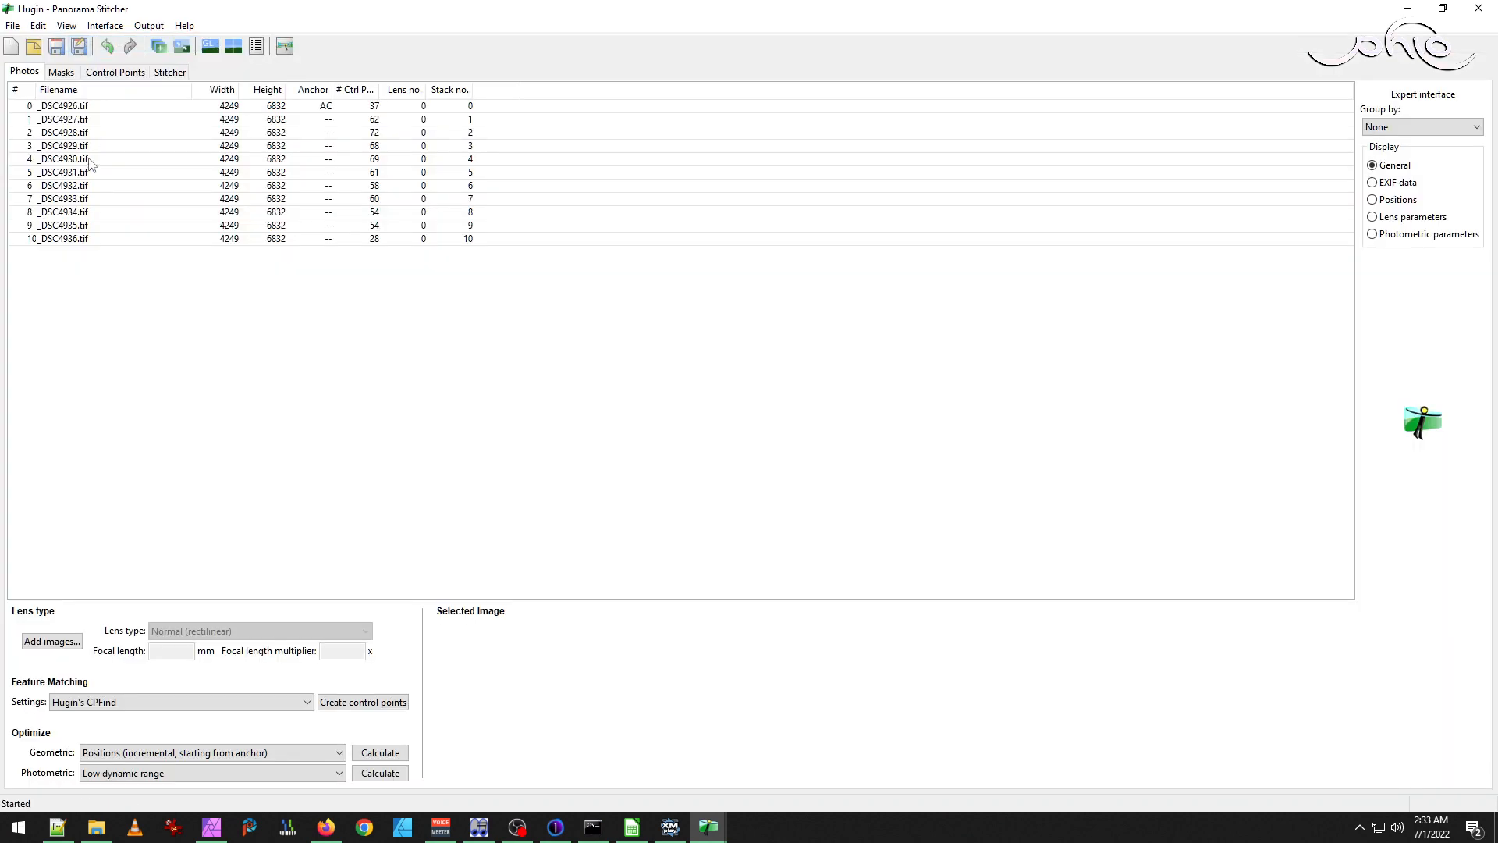
click(72, 108)
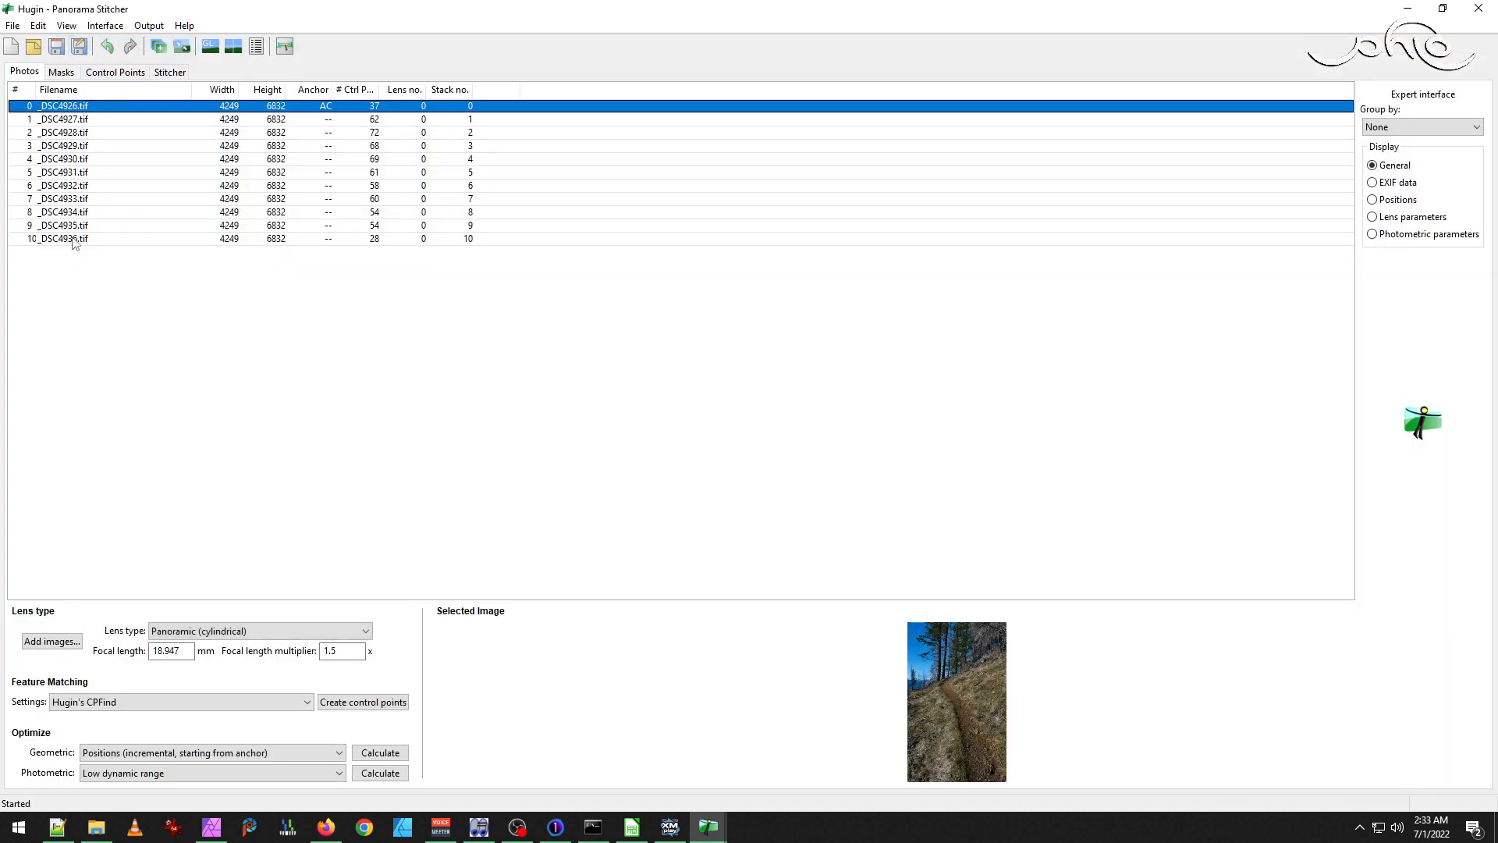
shift+click(73, 239)
right_click(86, 208)
mouse_move(179, 359)
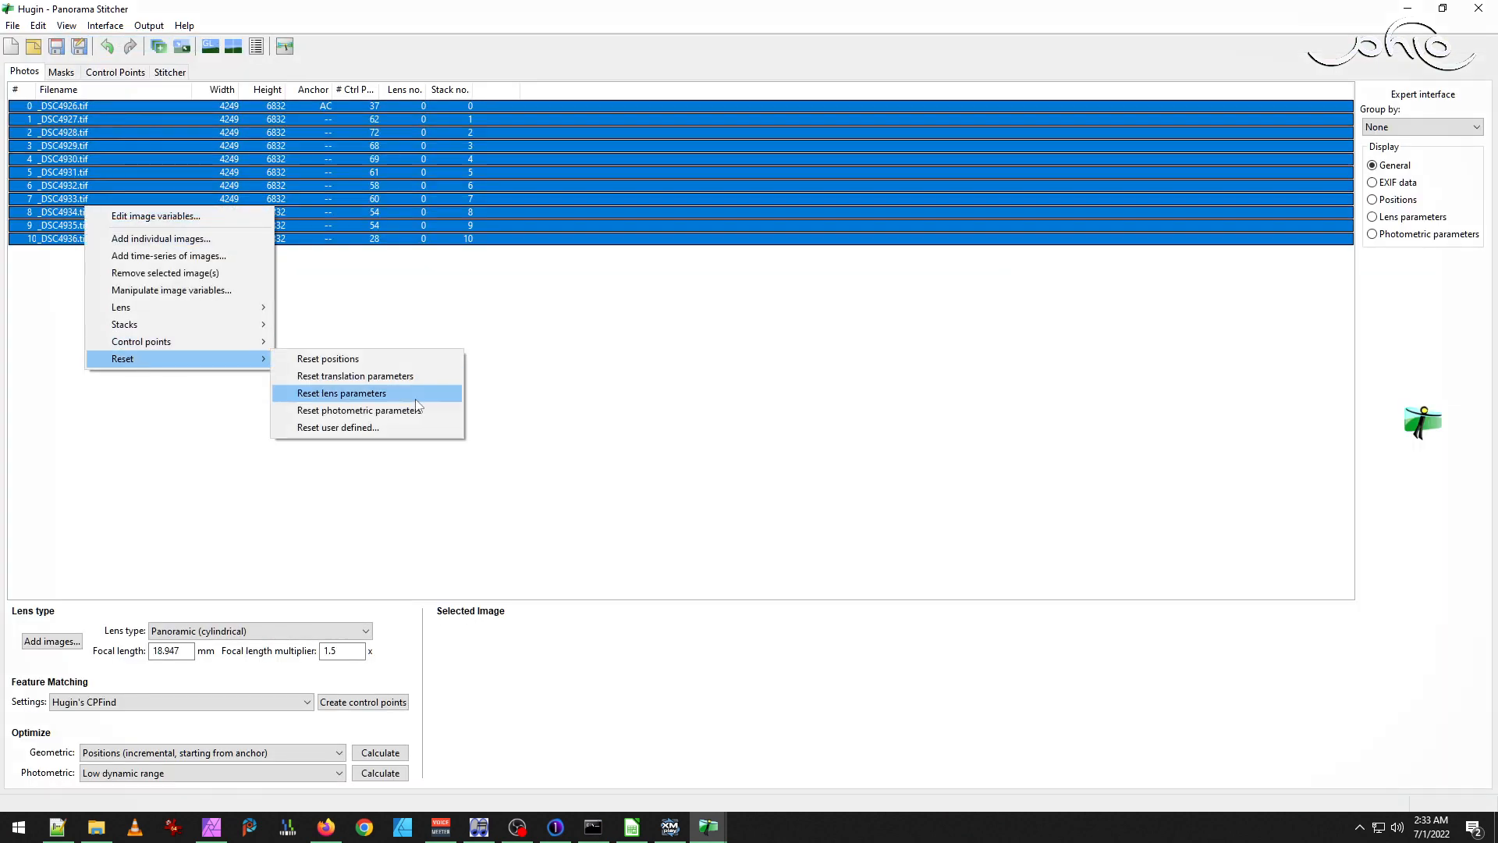
click(363, 428)
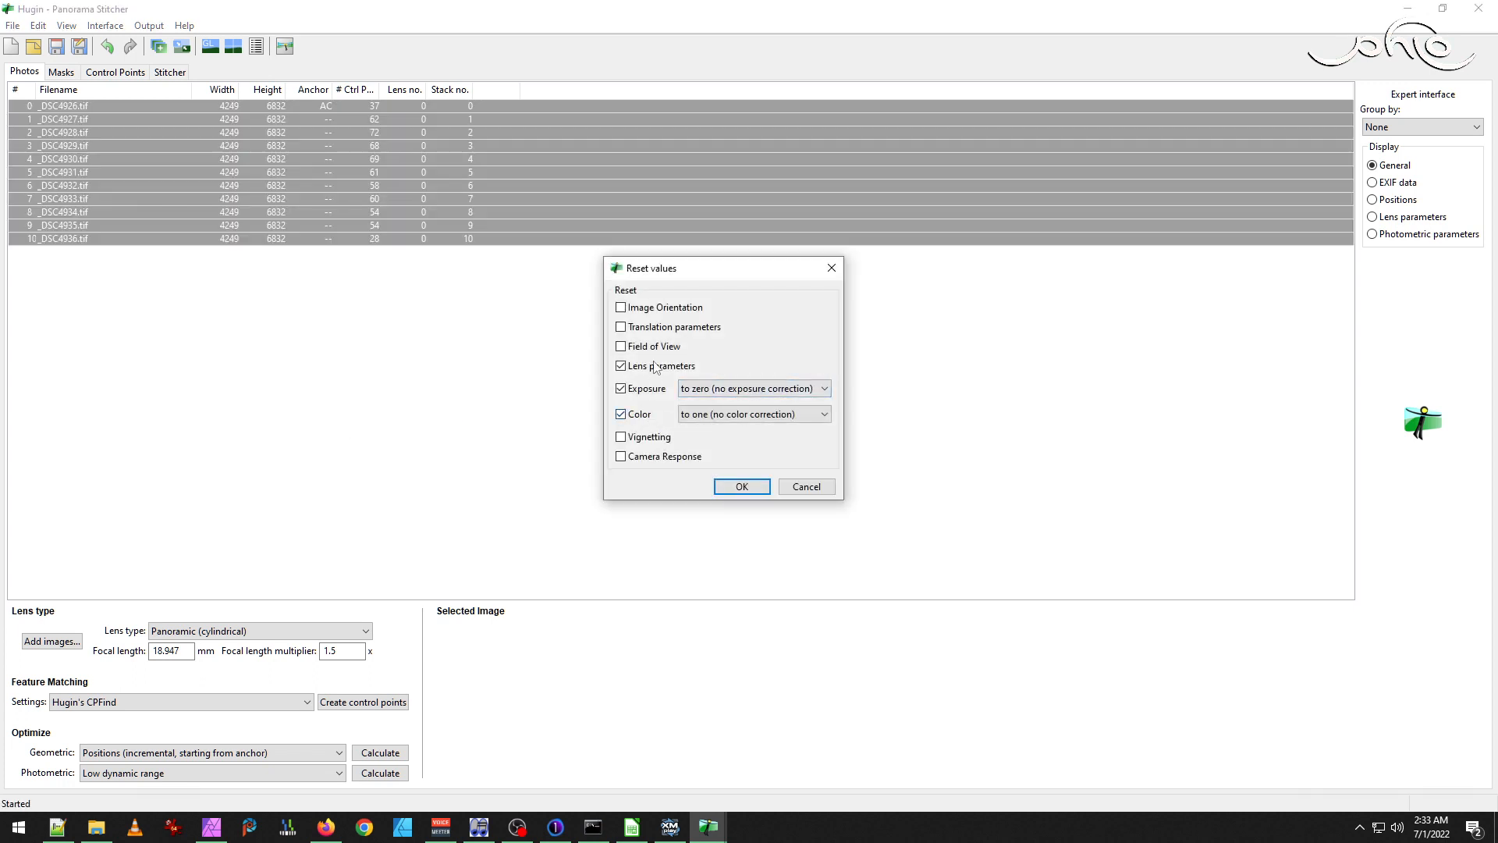
click(742, 487)
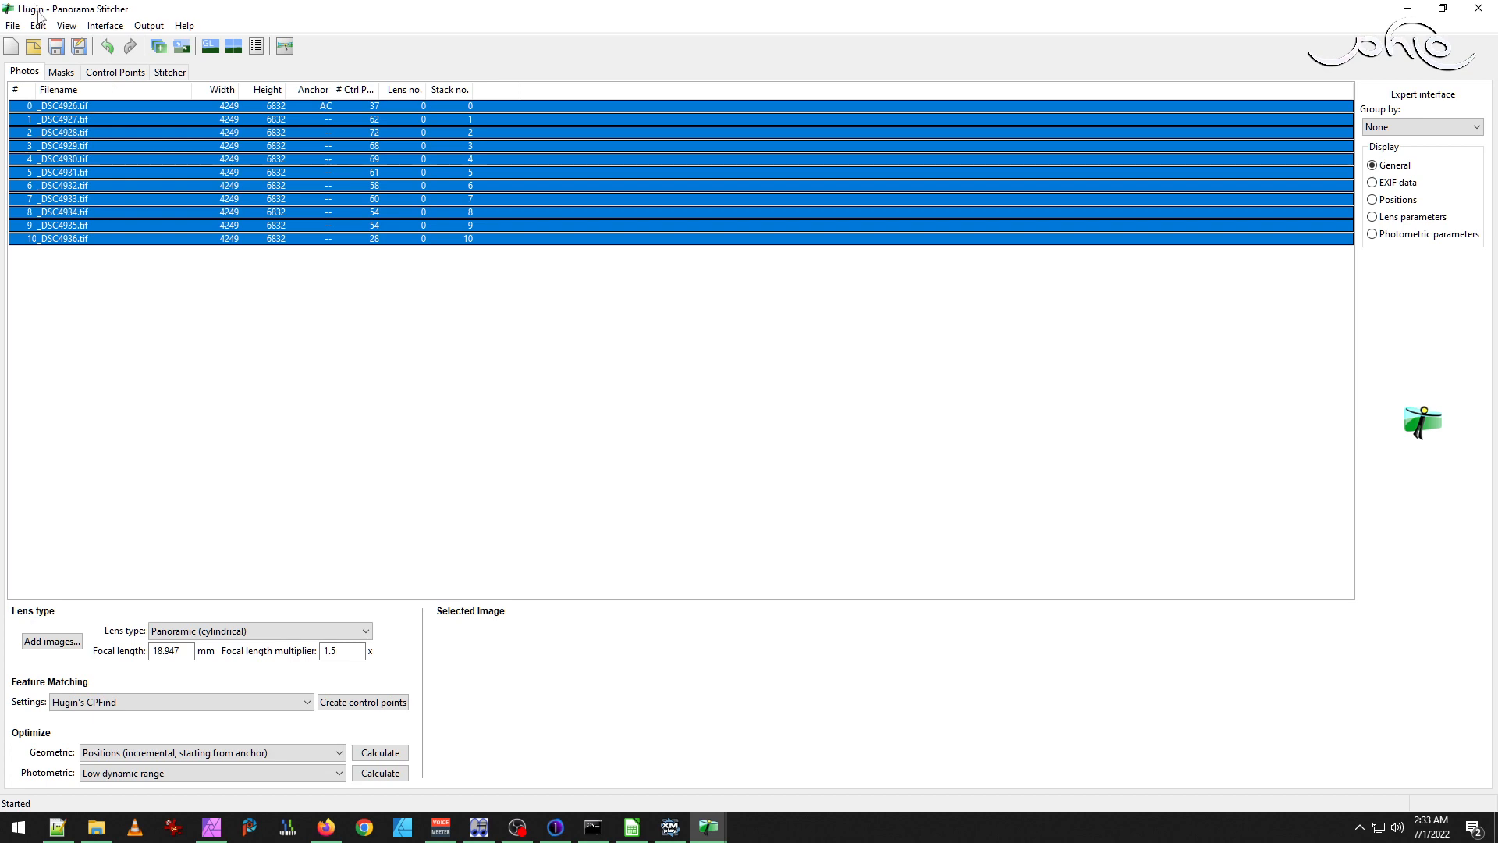
click(66, 27)
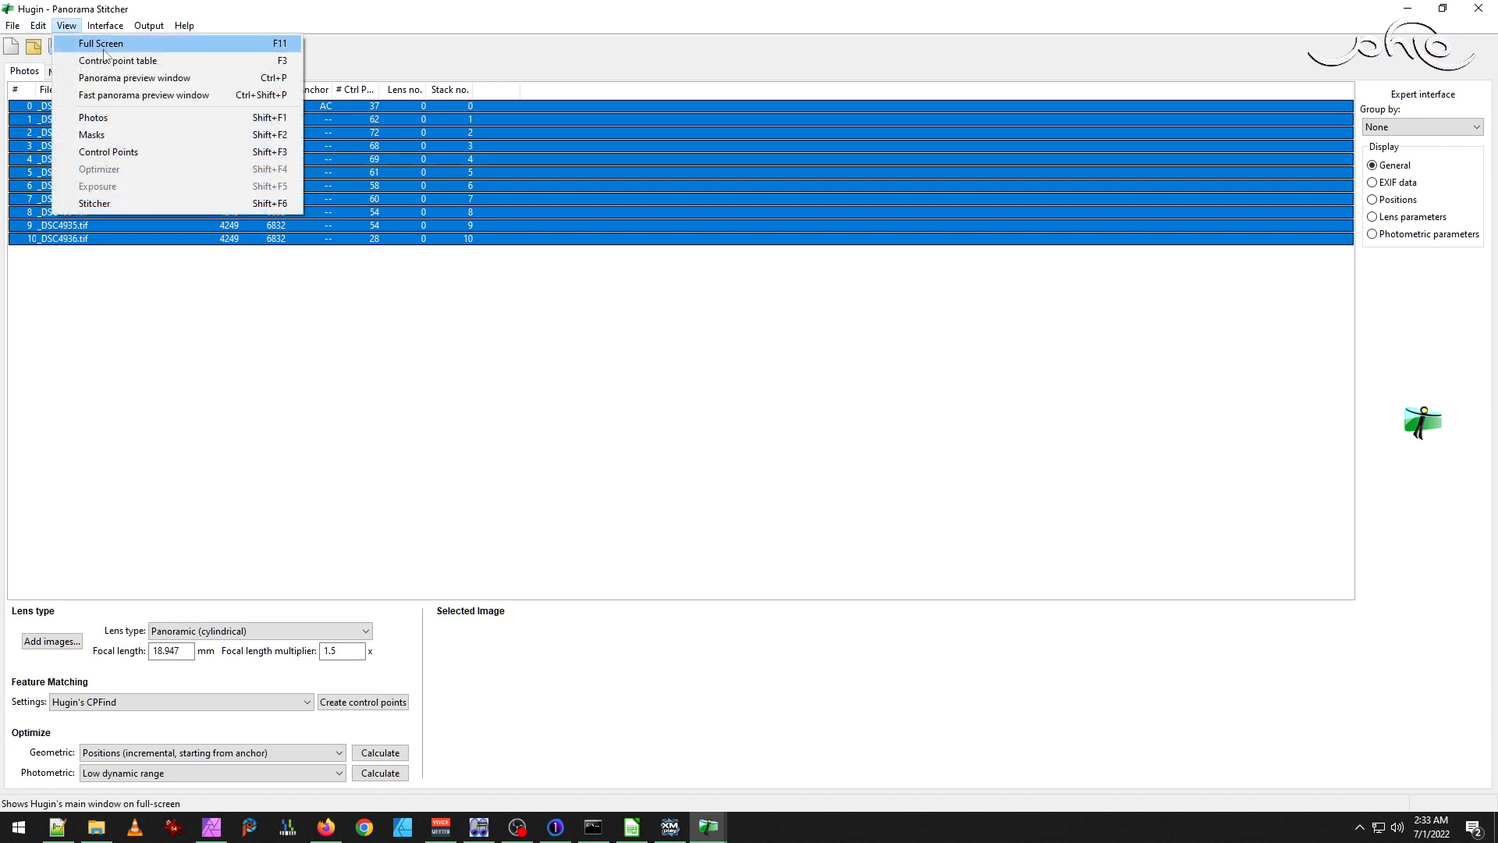
click(137, 95)
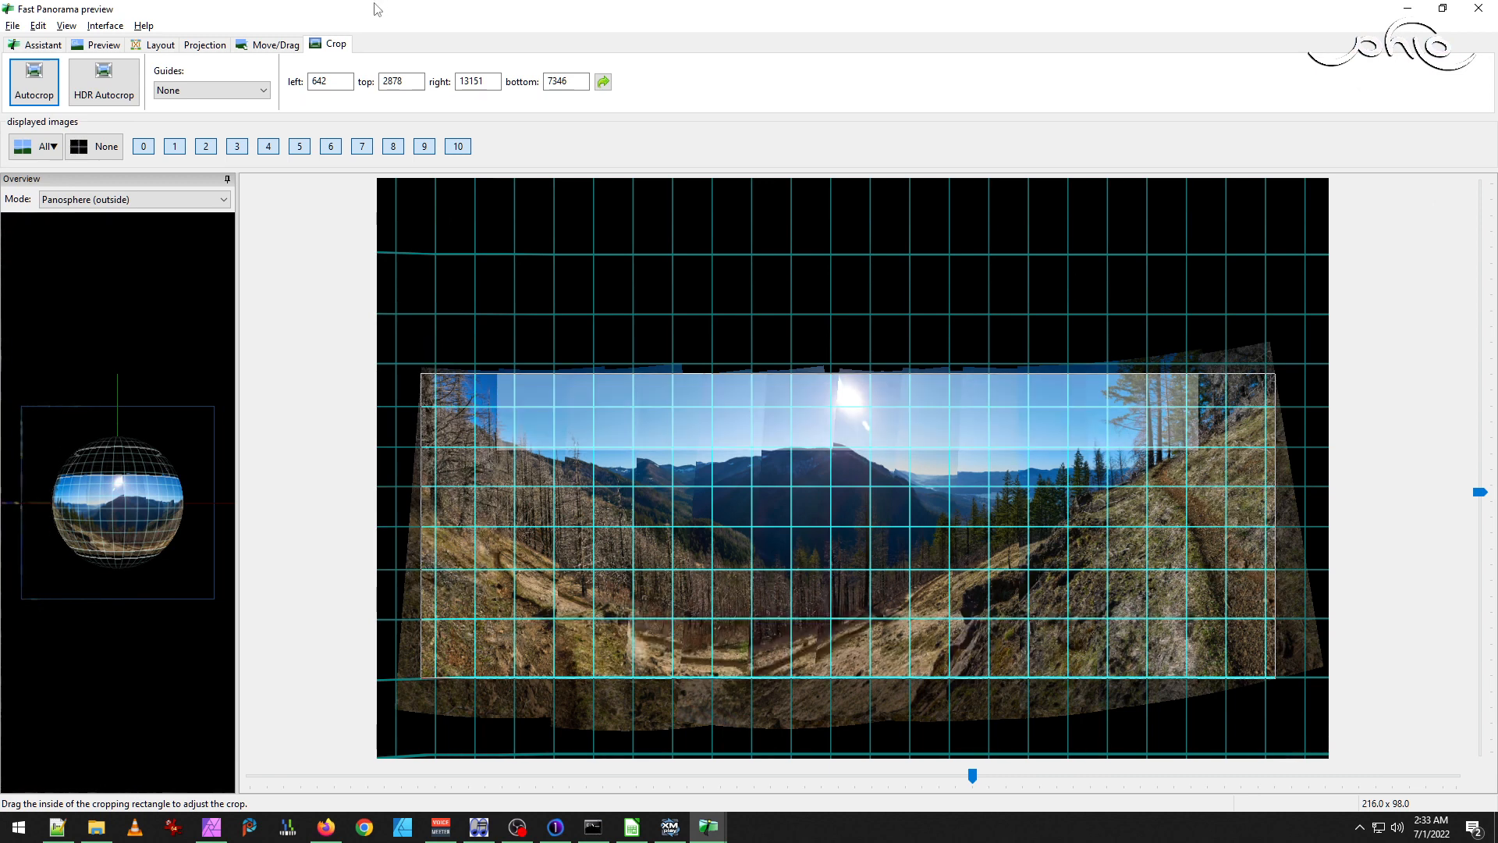
Calculate the optimal canvas size in the stitcher settings and stitch the exposure-corrected panorama to the TIFF _DSC4926 - _DSC4936.tif.
click(66, 25)
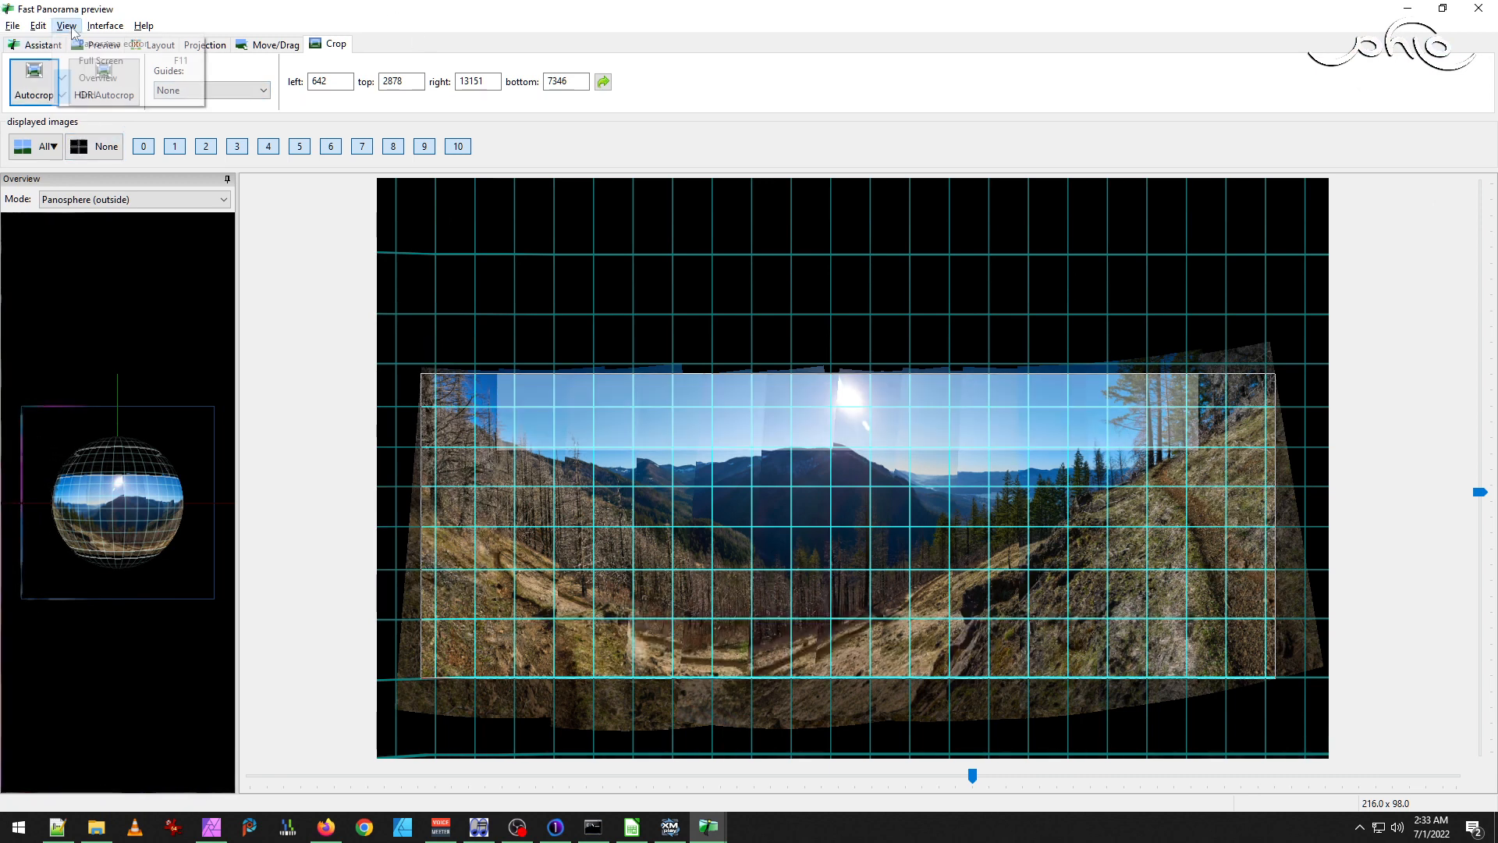
click(93, 41)
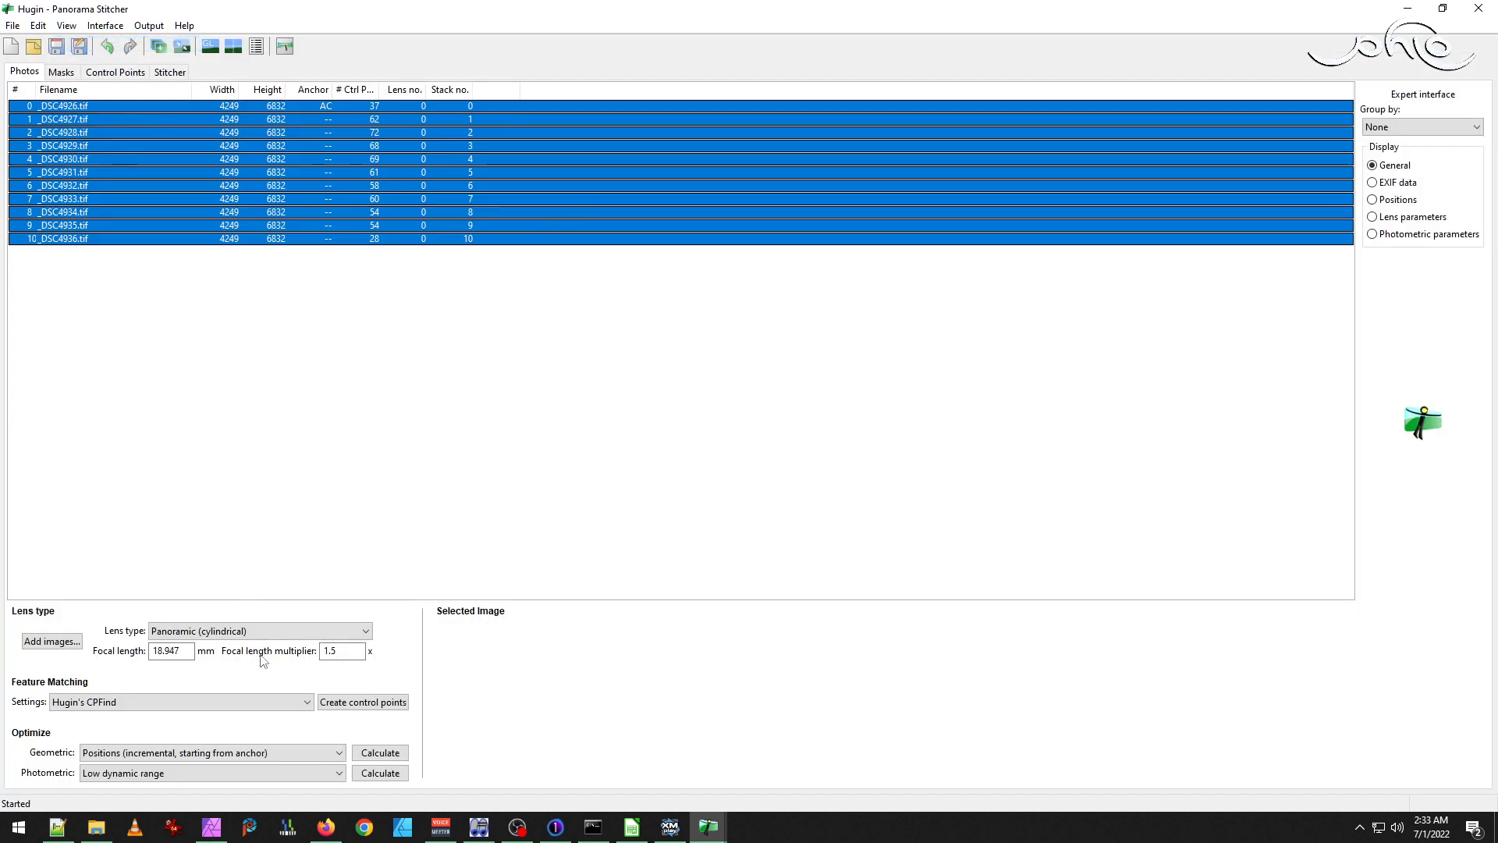
click(170, 72)
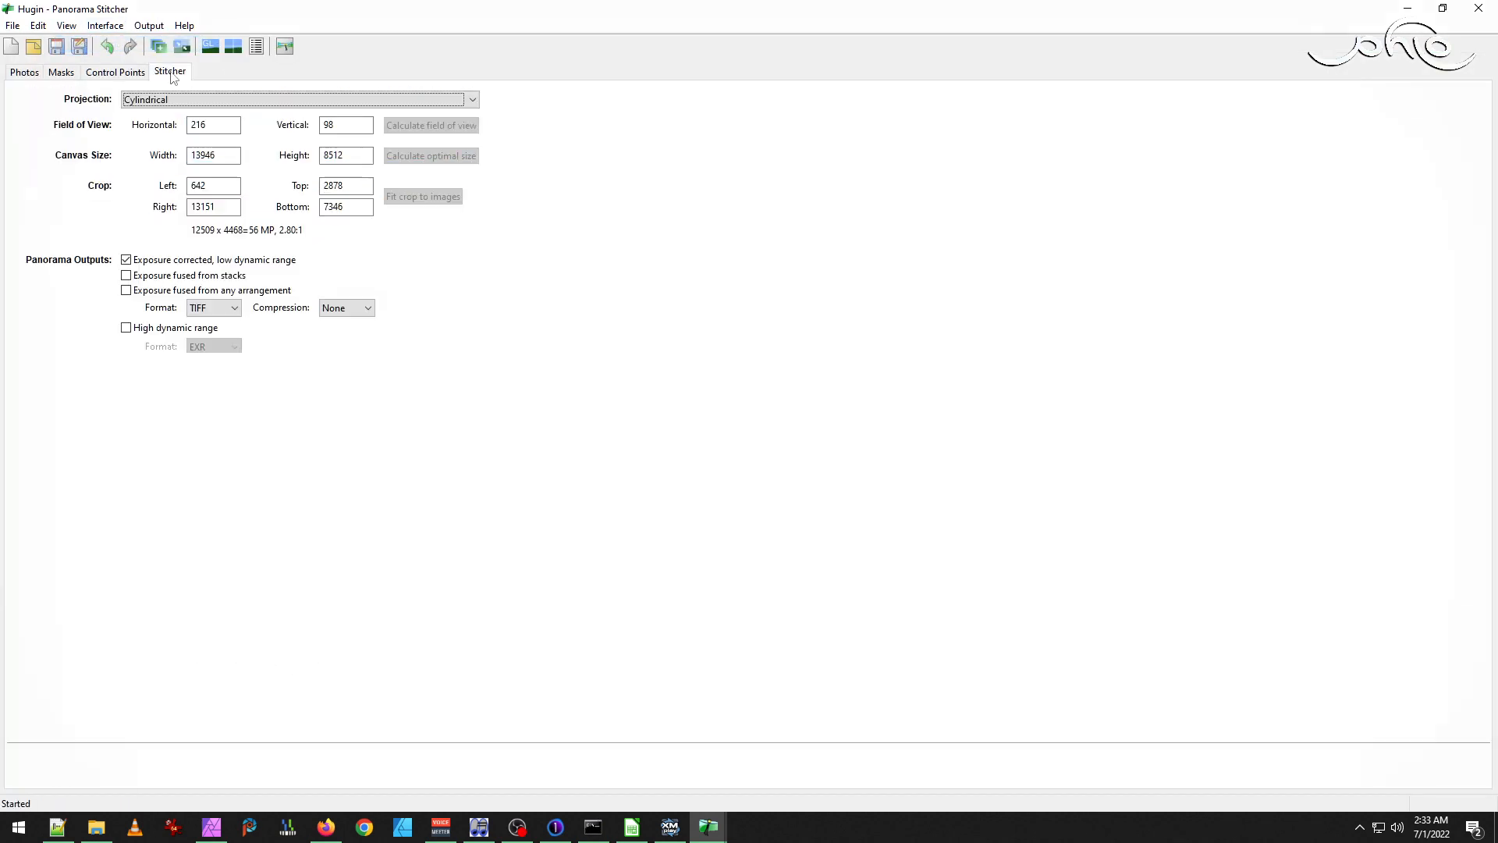
click(437, 161)
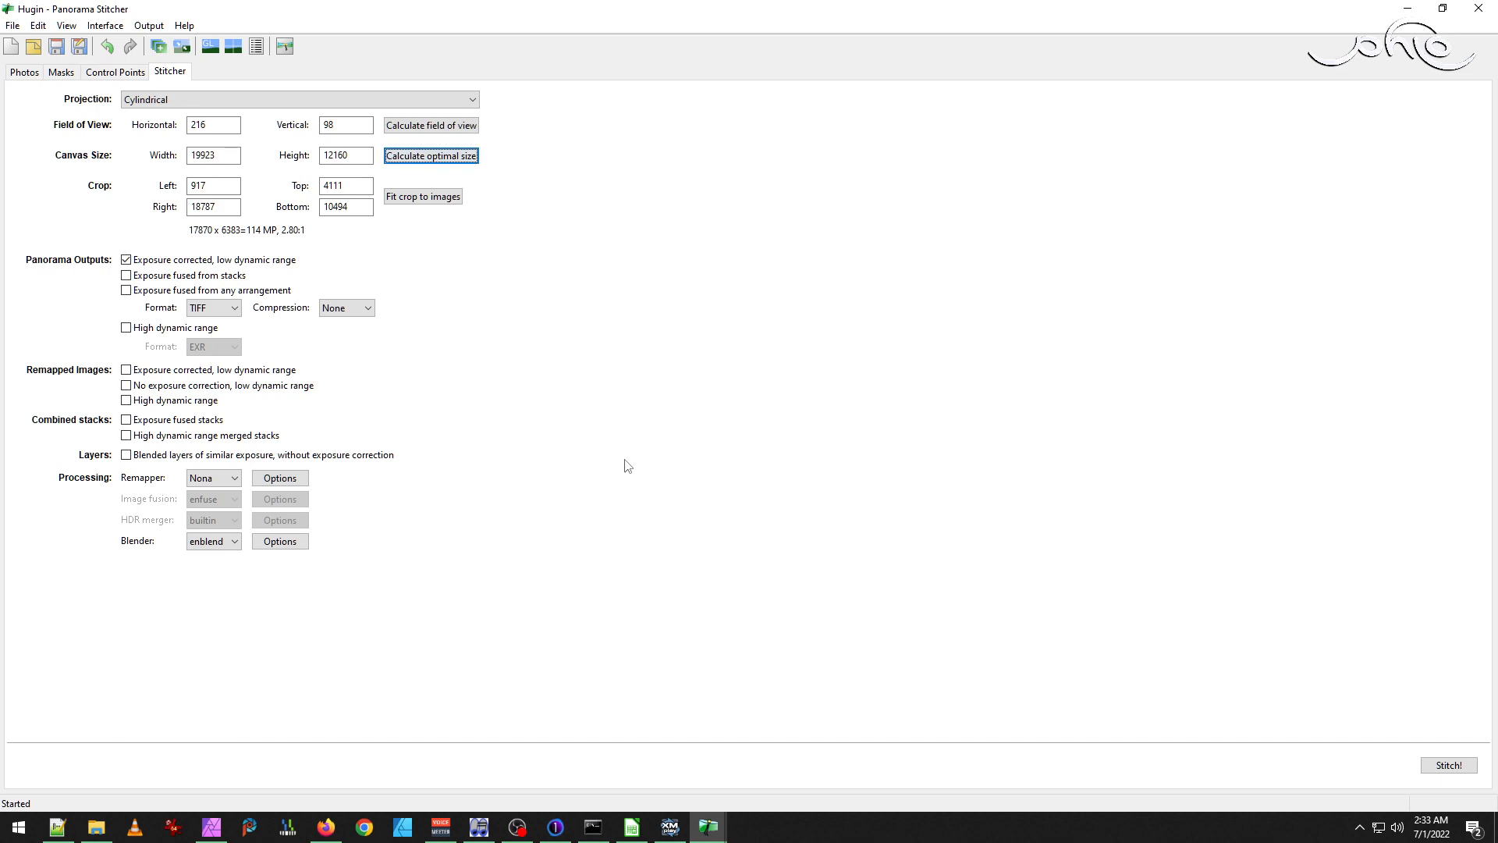
click(1450, 767)
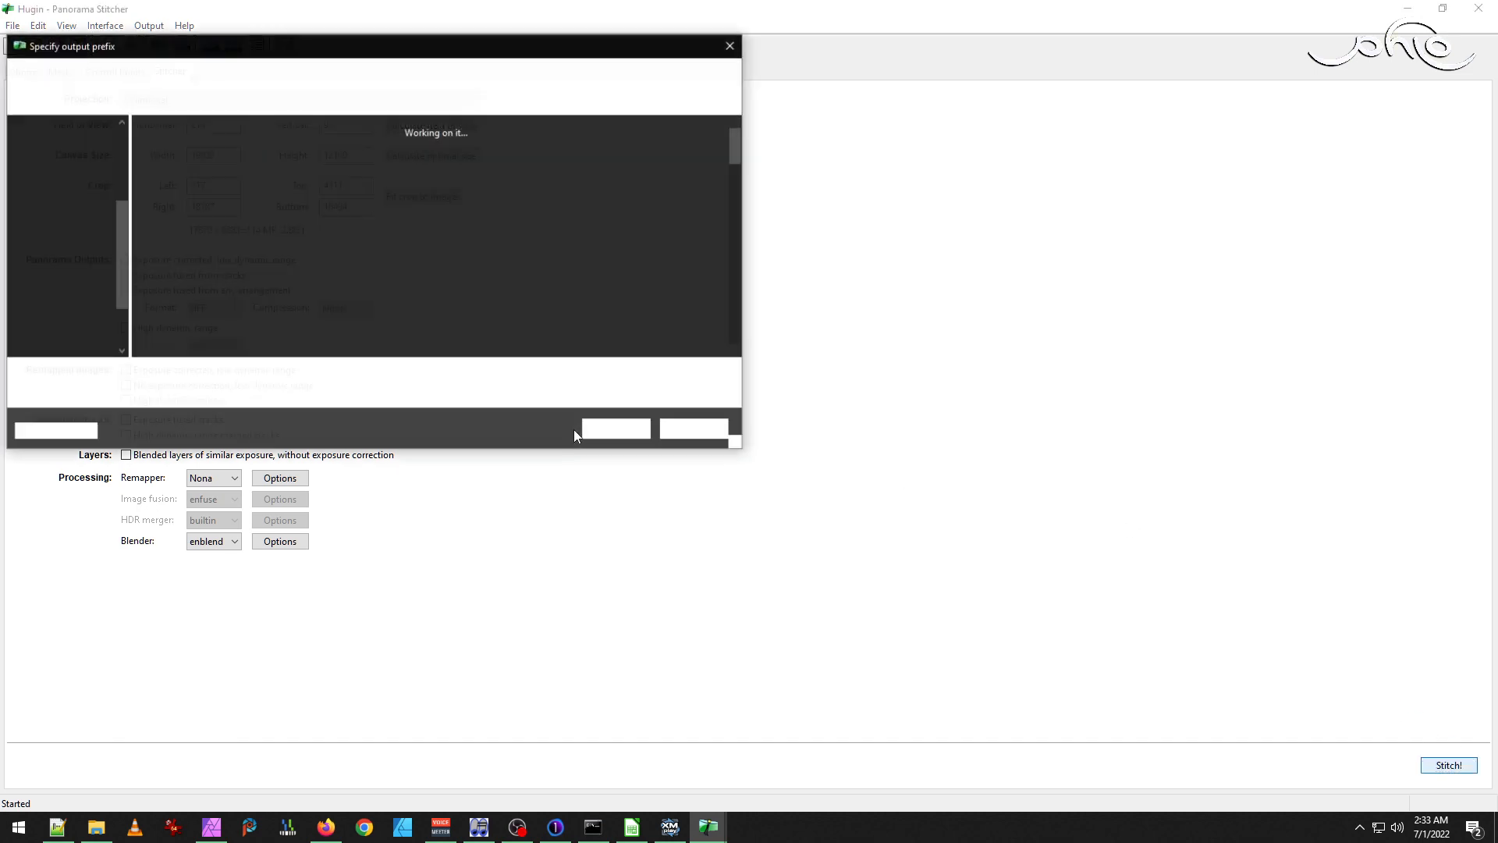
click(635, 429)
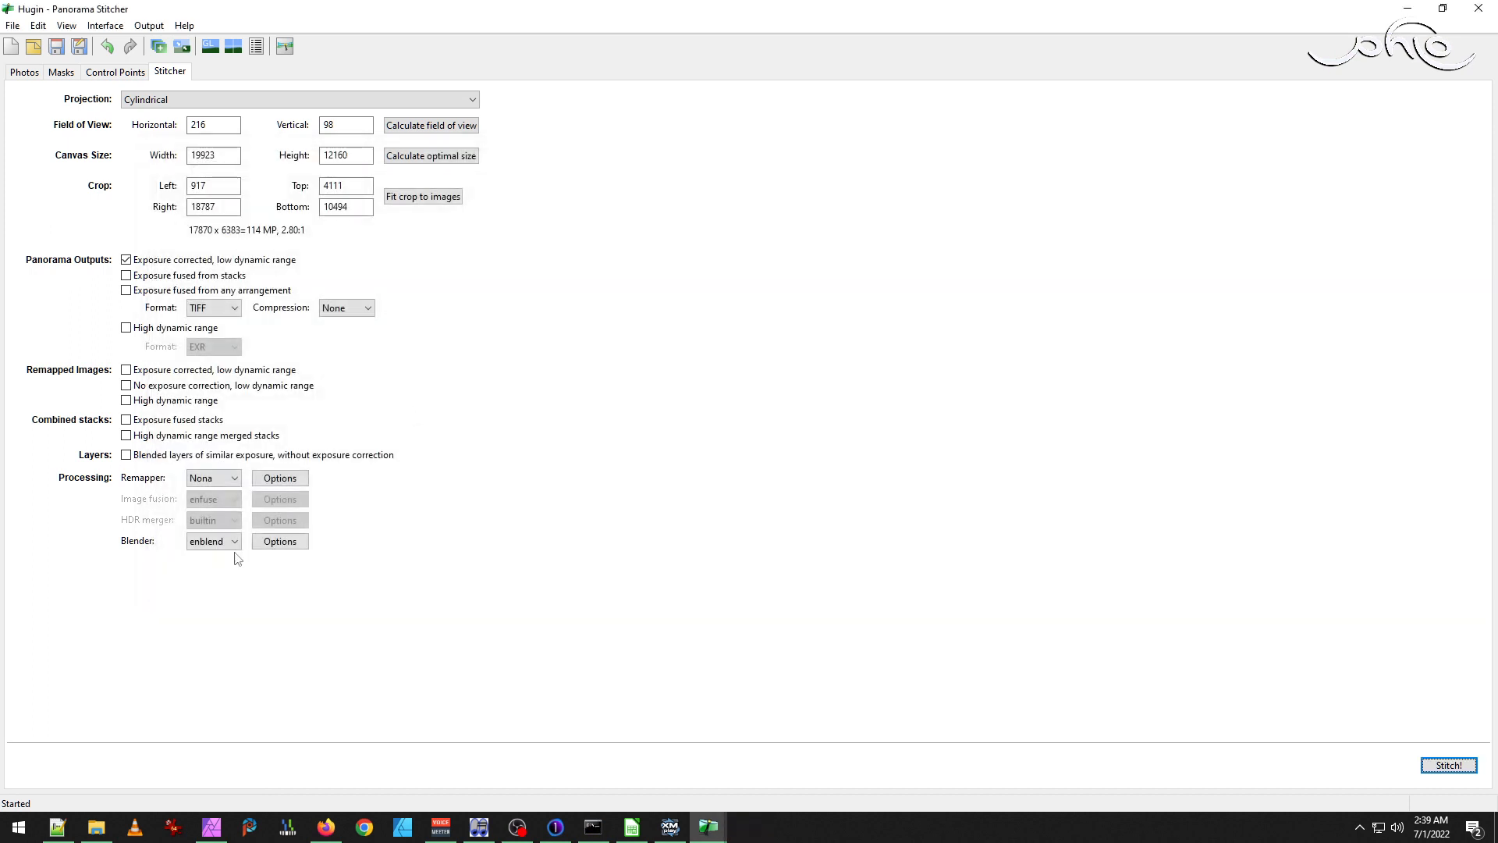
Open the stitched _DSC4926 - _DSC4936.tif from the hike photo folder, inspect the panorama, and close the viewer.
mouse_move(97, 834)
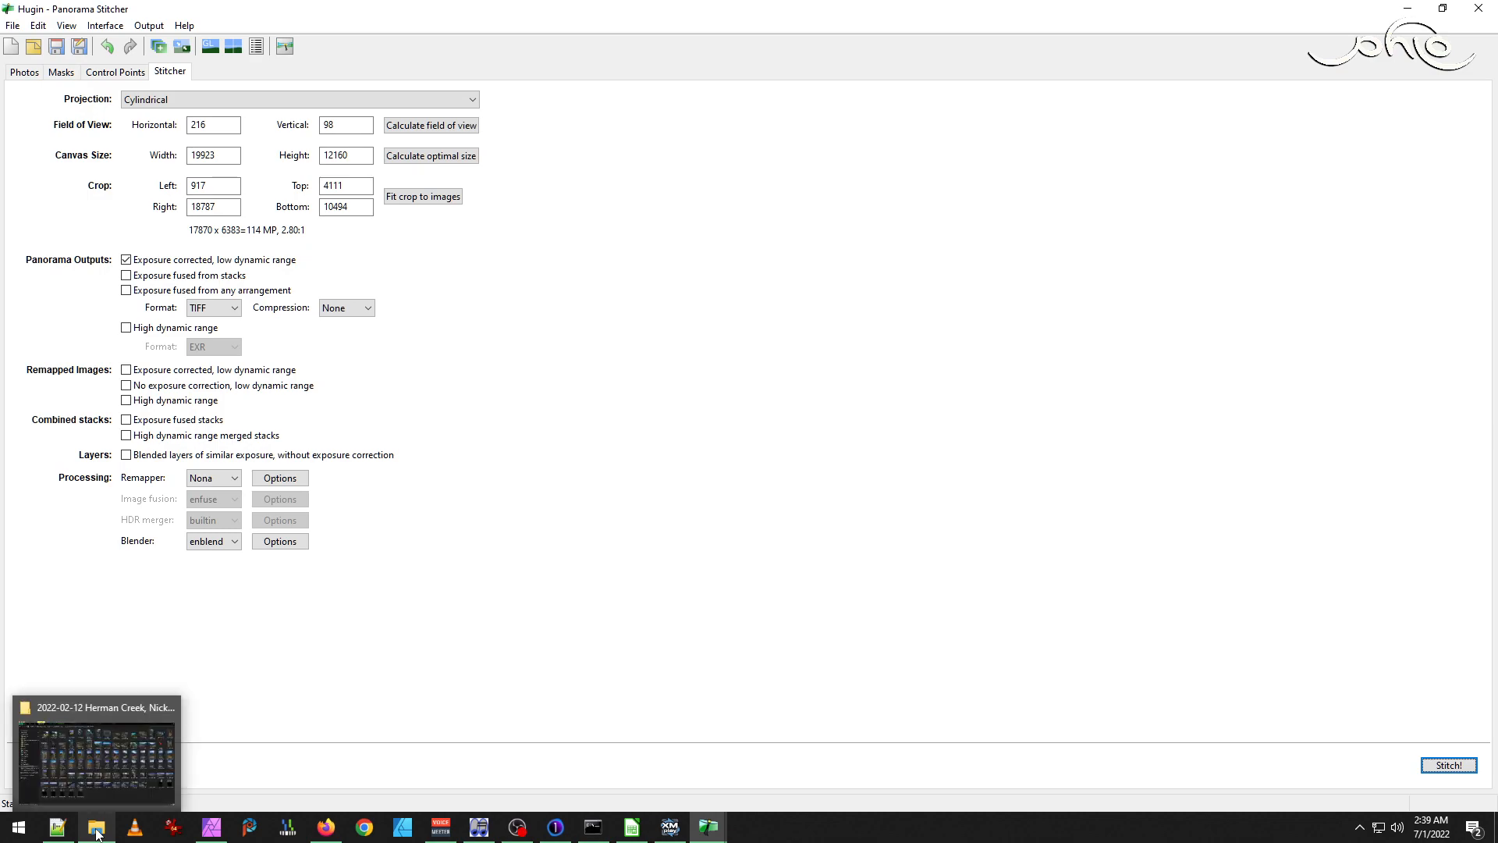
click(97, 834)
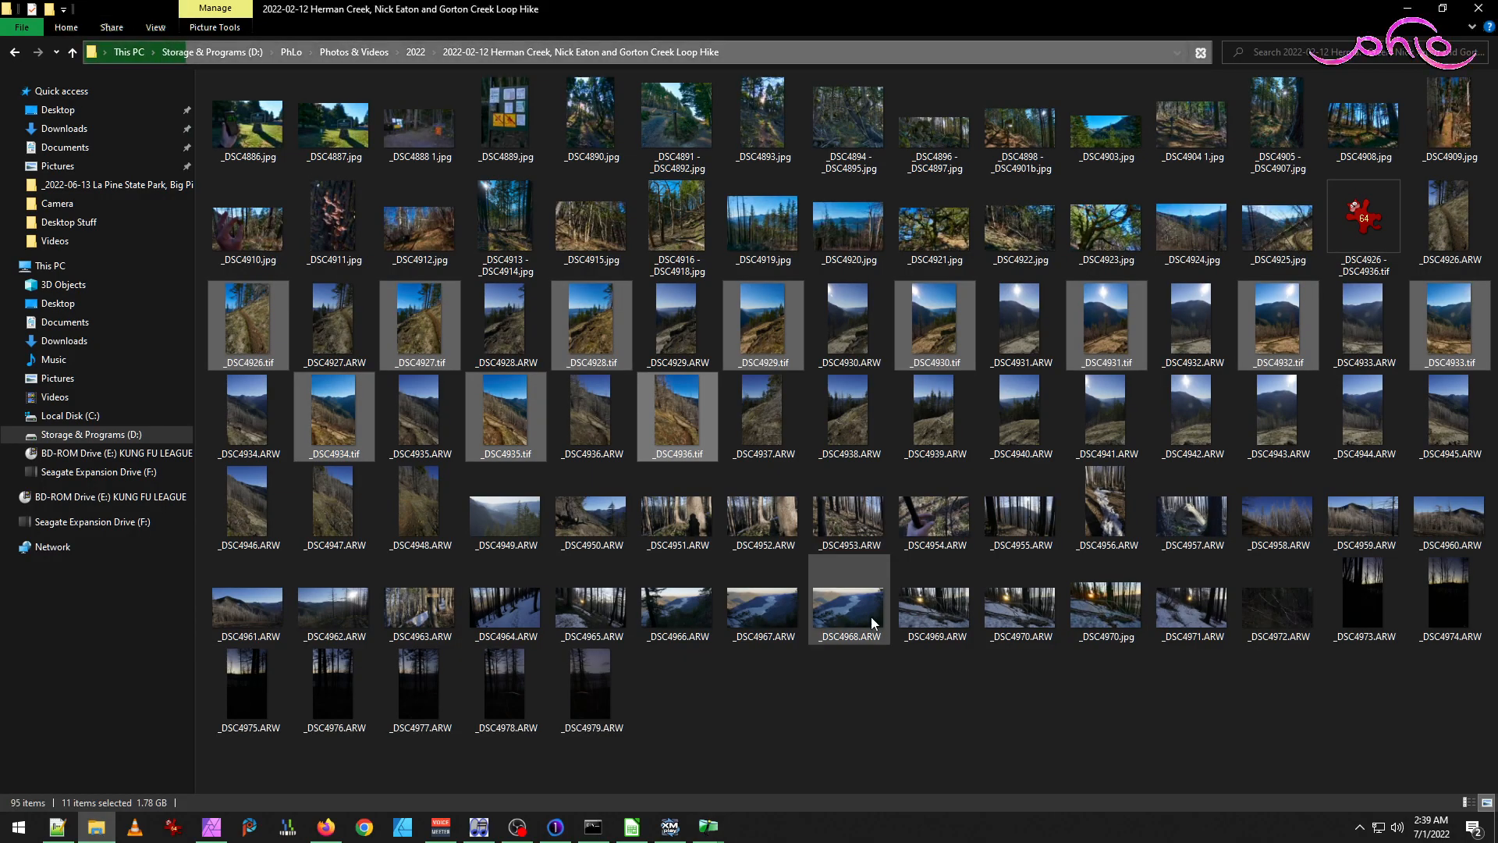
click(670, 719)
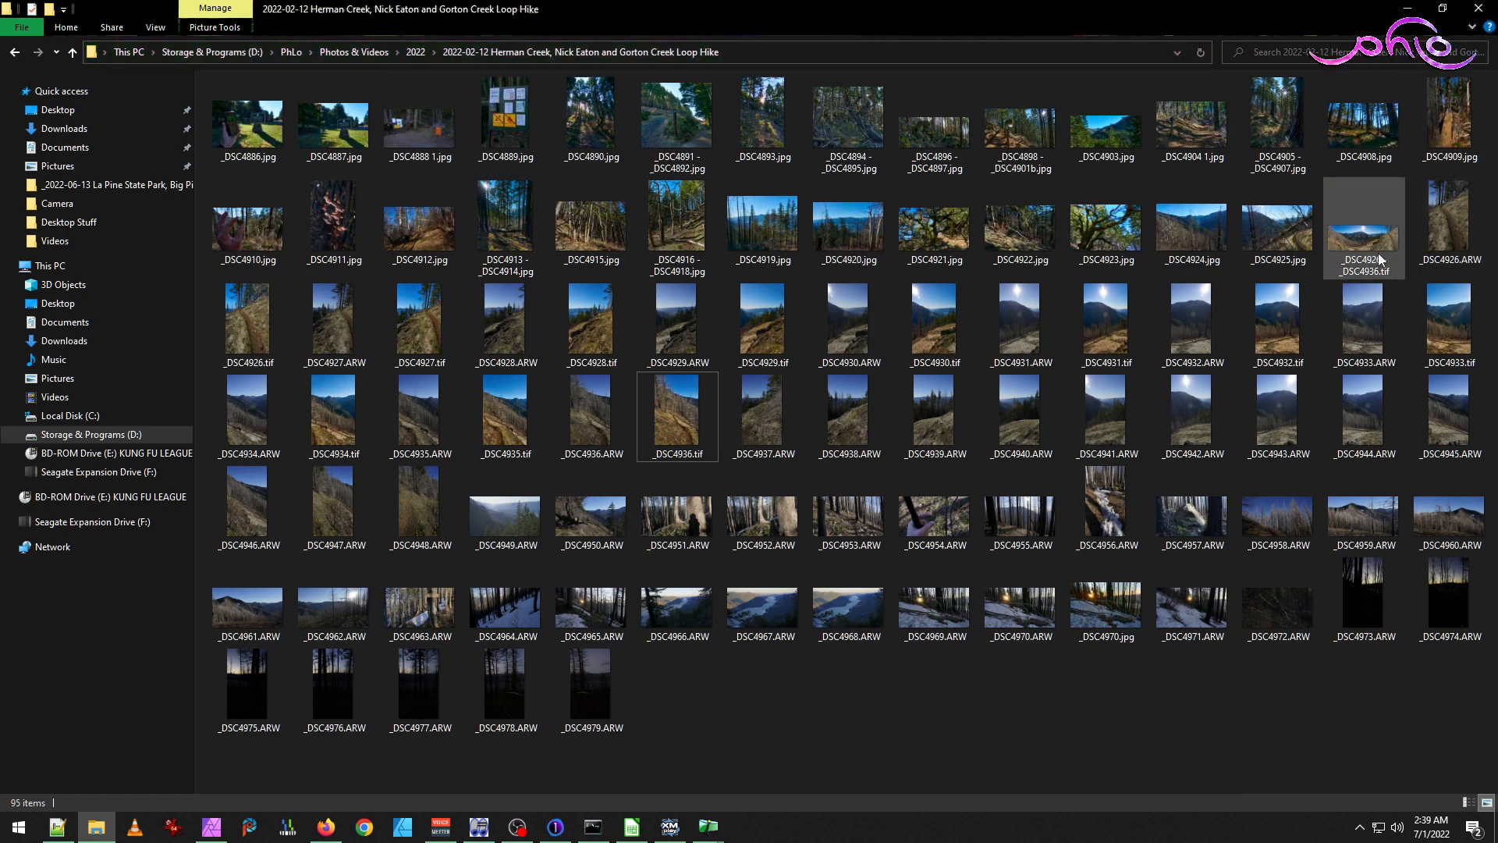
mouse_move(1369, 250)
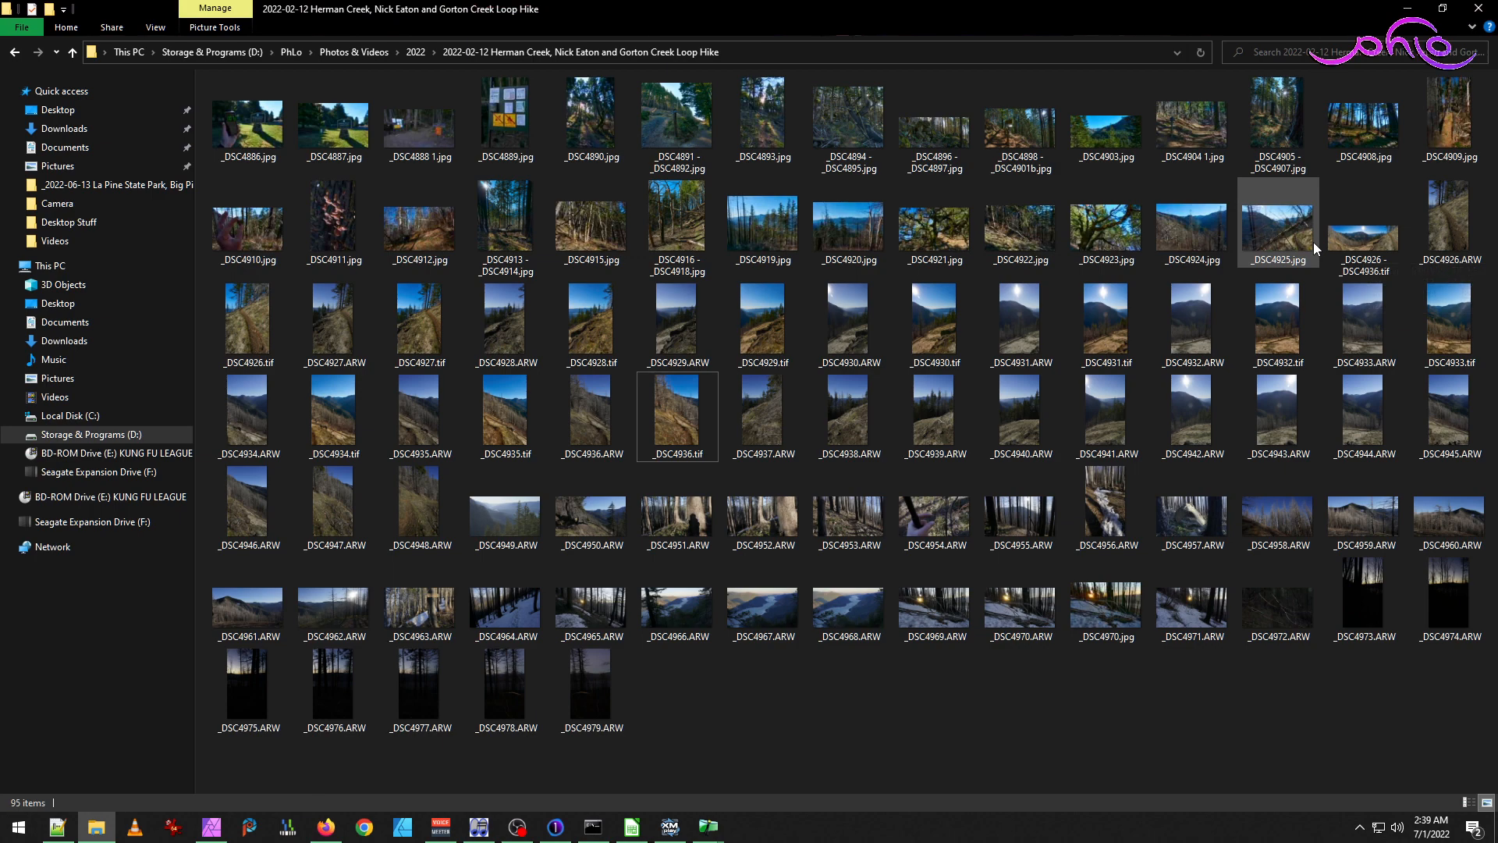
double_click(1371, 243)
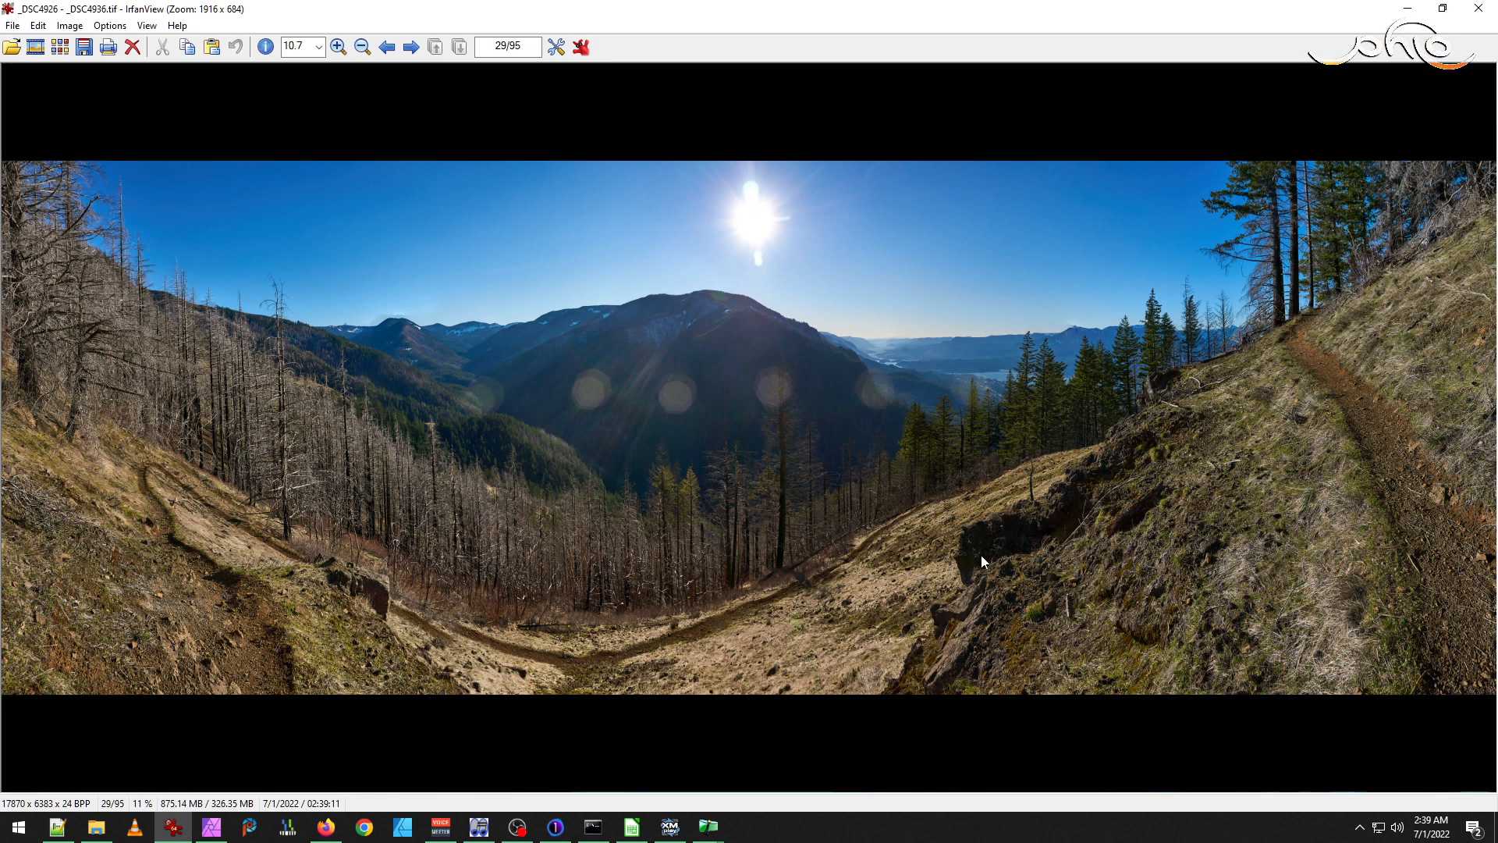
click(1480, 10)
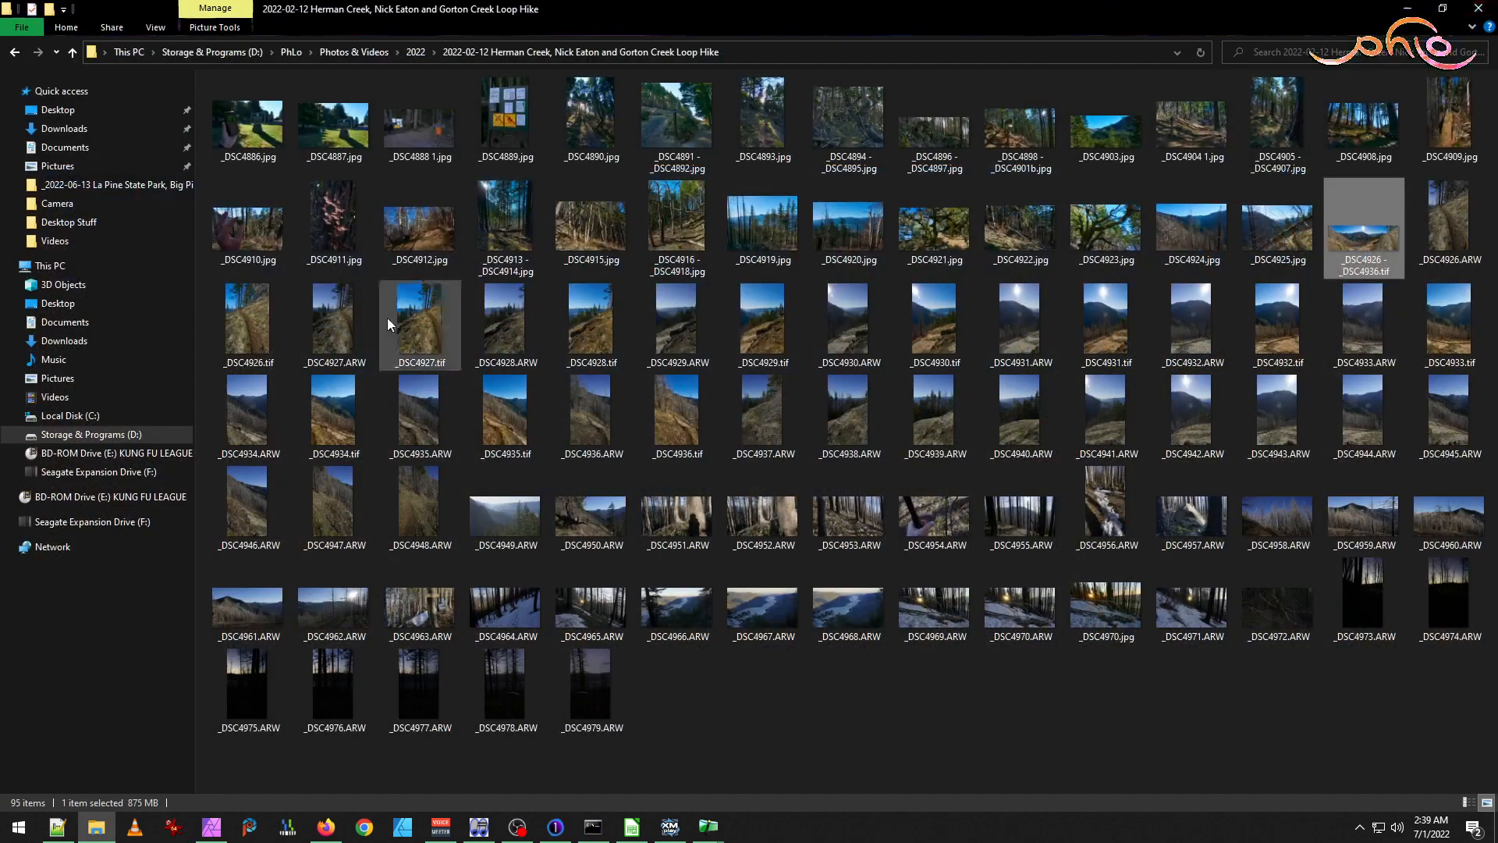
Switch to Hugin's panorama editor and review the source images _DSC4926.tif to _DSC4929.tif in the mask settings for lens flare.
click(709, 826)
click(784, 761)
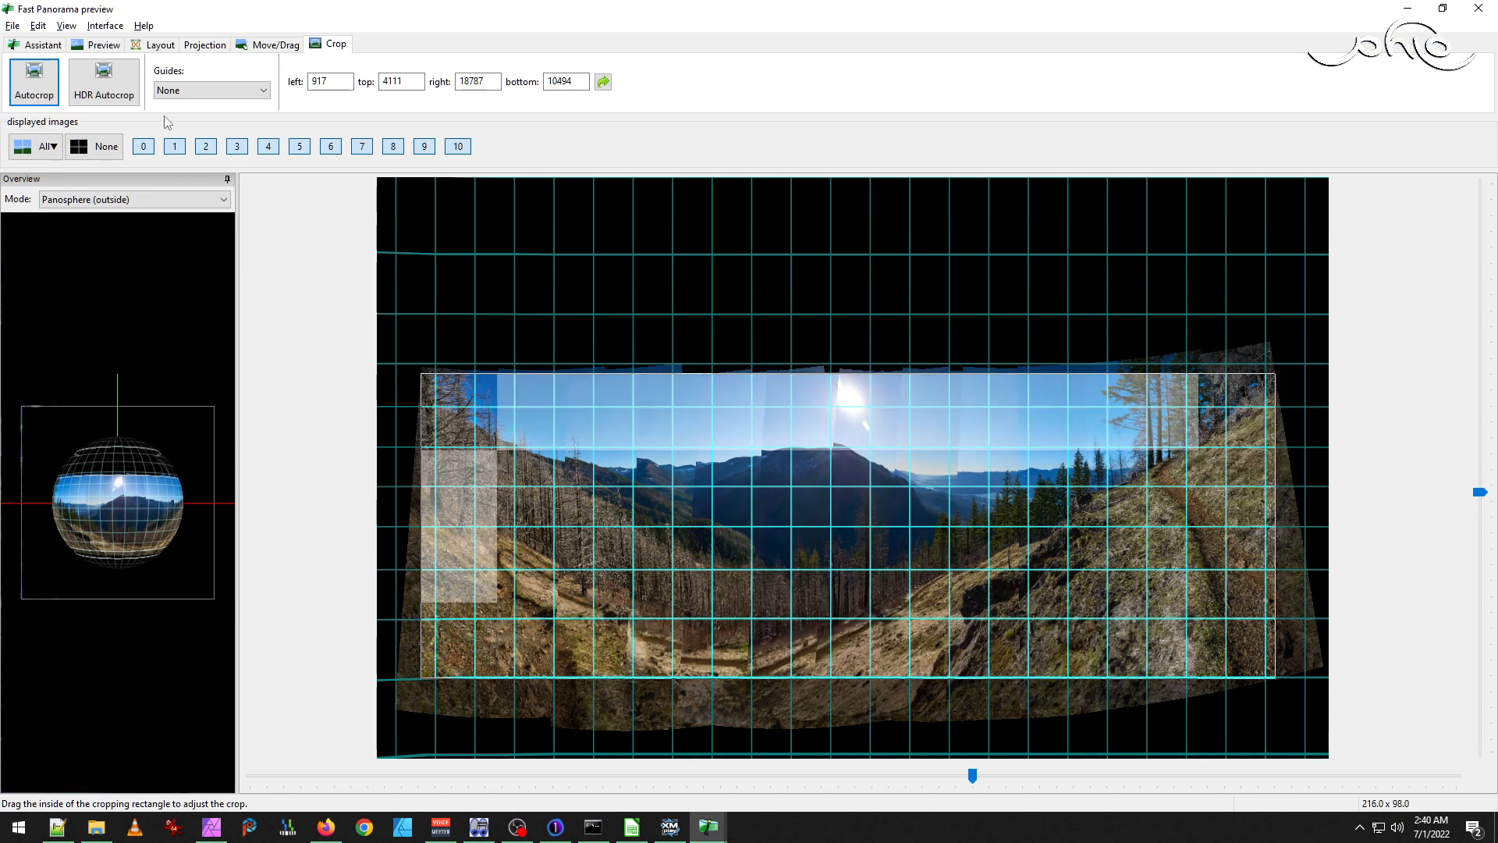
click(66, 25)
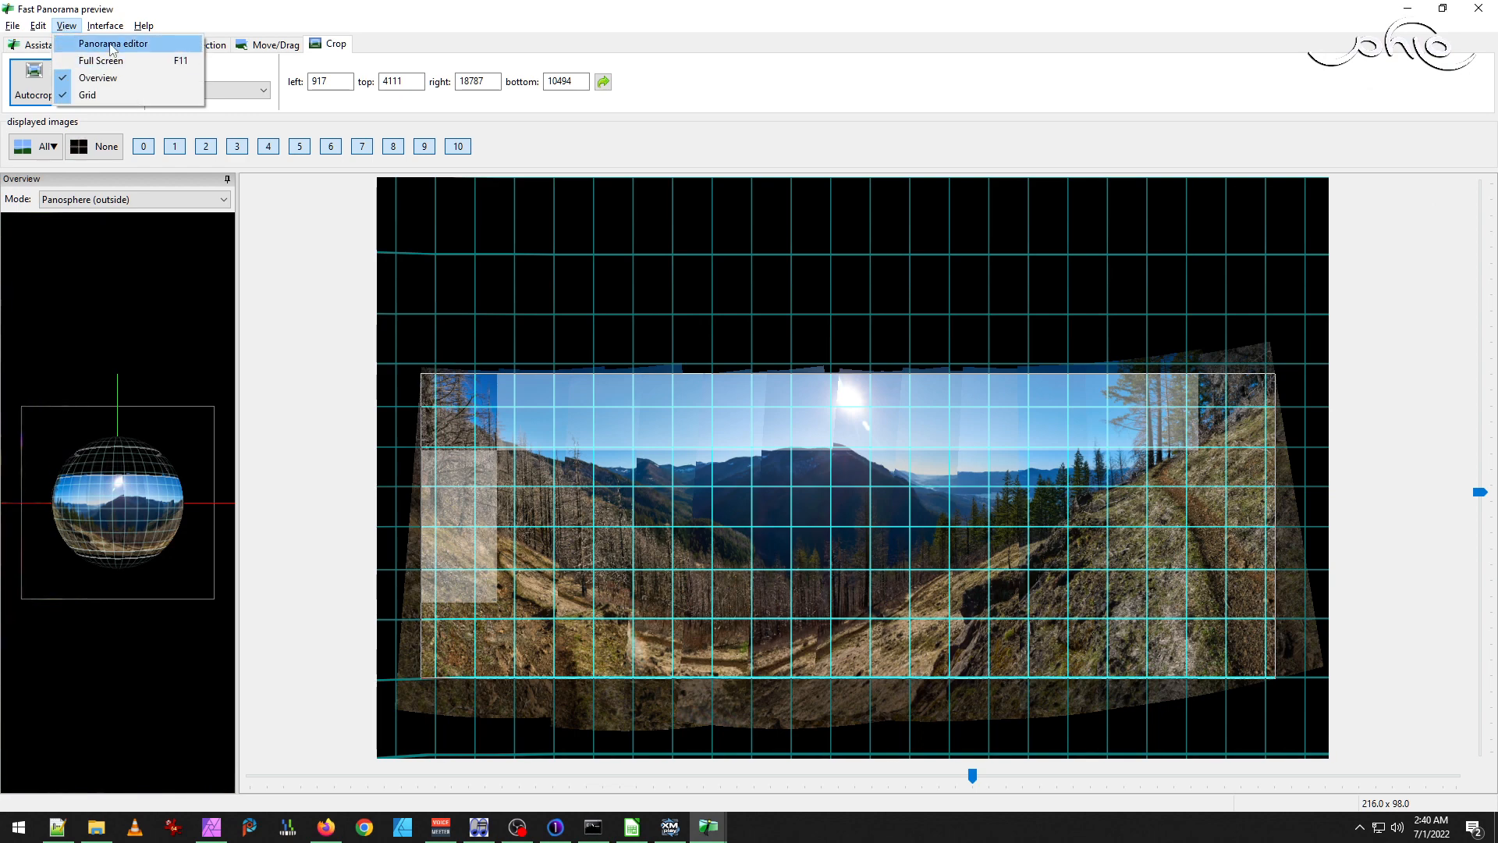
click(90, 41)
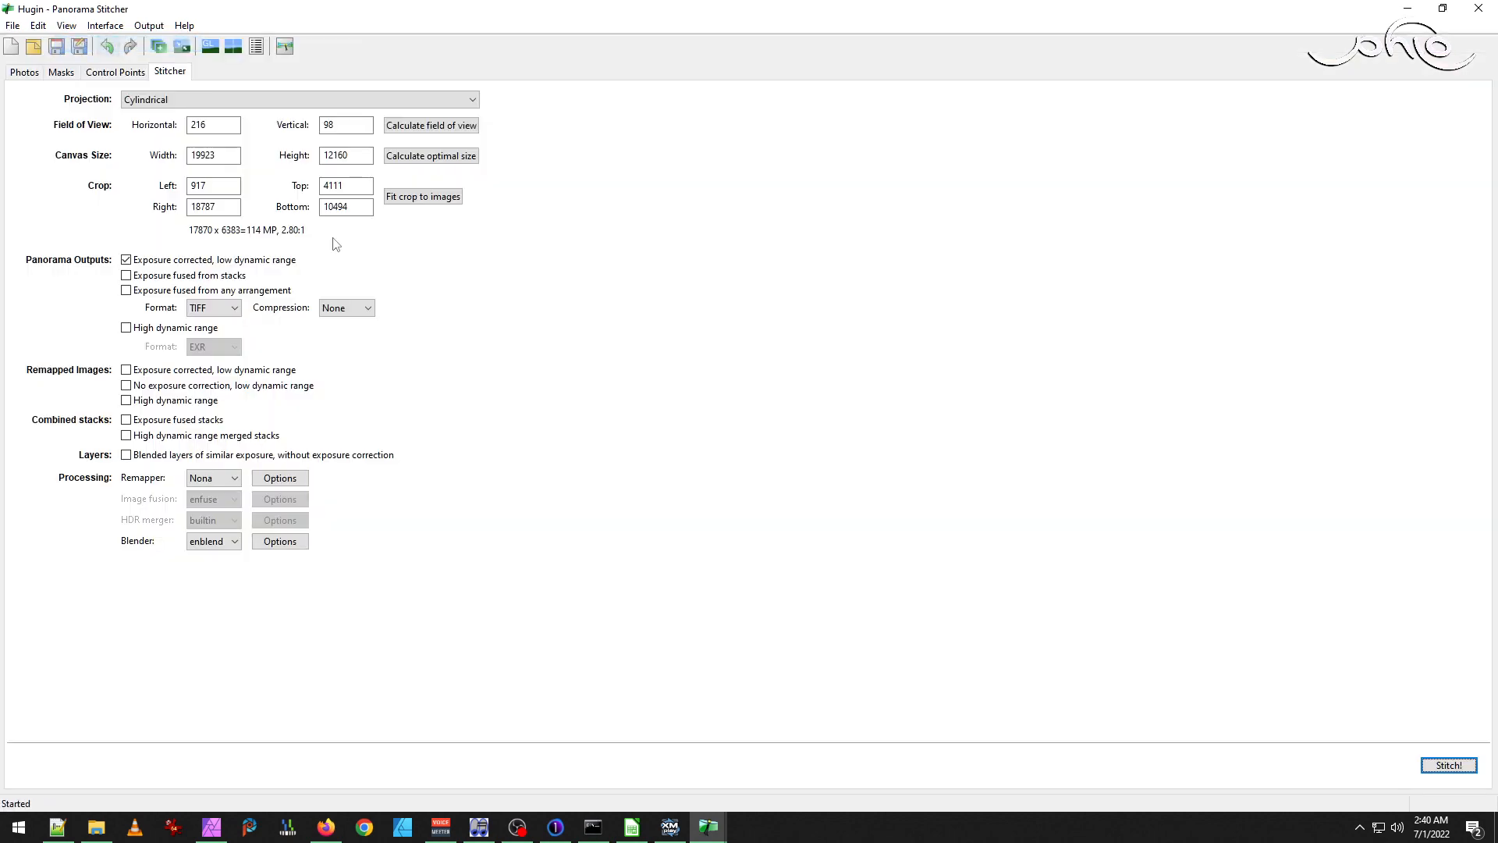
click(62, 72)
click(68, 115)
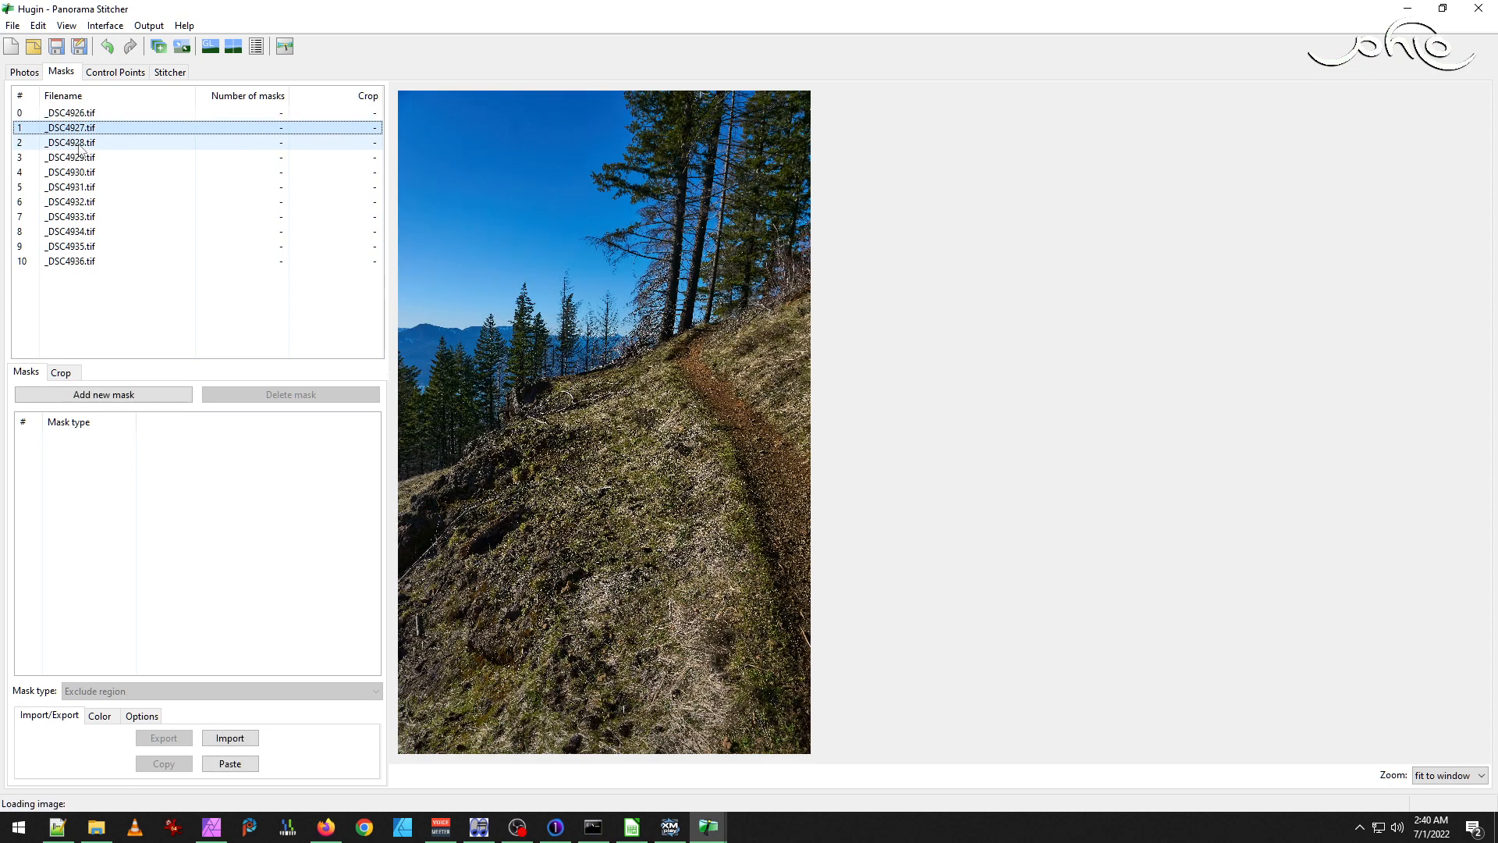
click(82, 145)
click(81, 159)
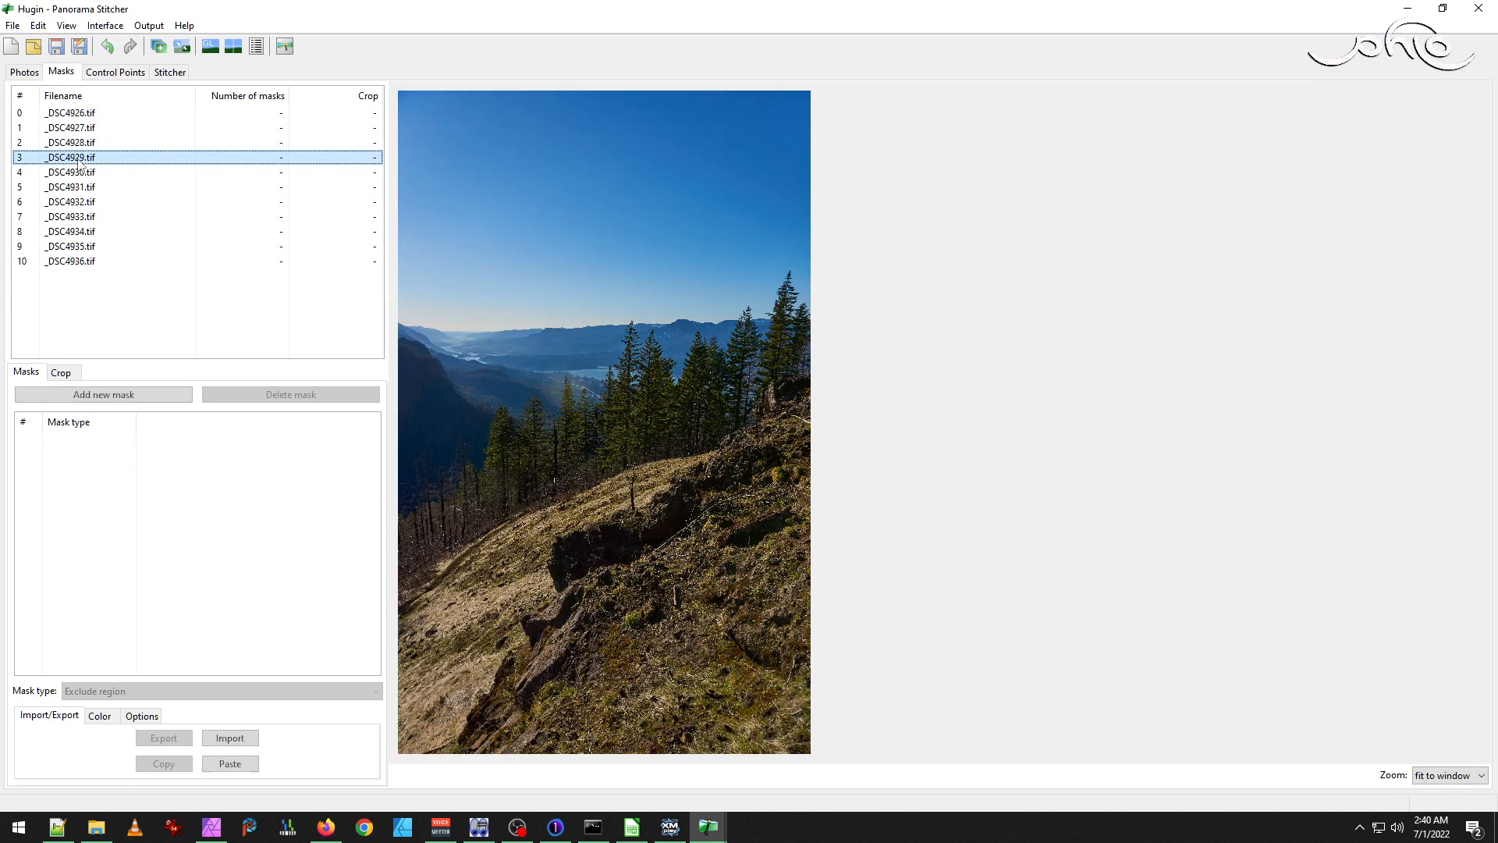
Add an exclude-region polygon mask around the round lens flare on the dark mountainside in _DSC4930.tif.
click(79, 173)
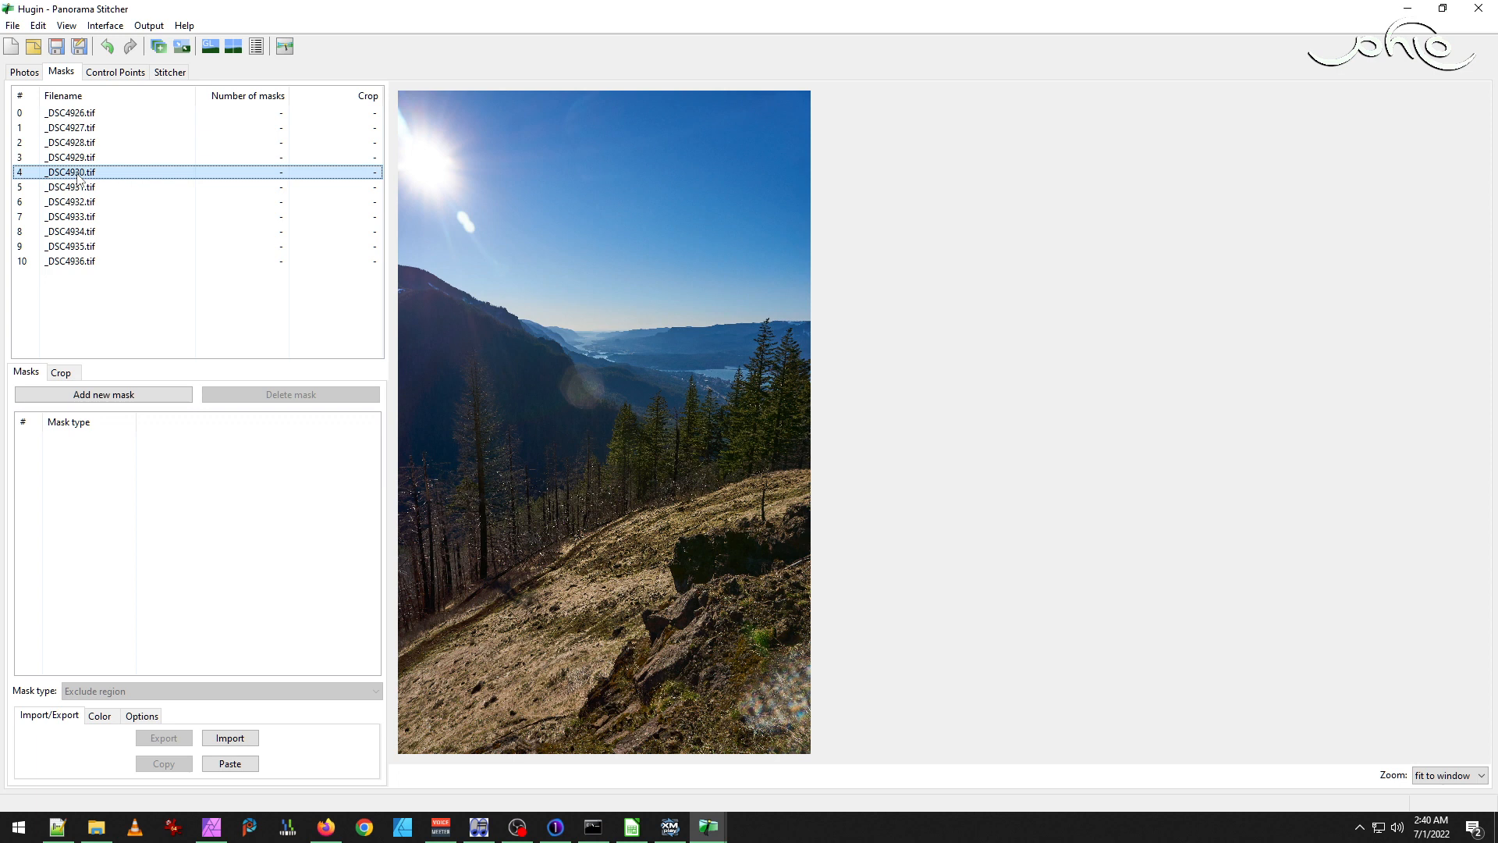
click(69, 392)
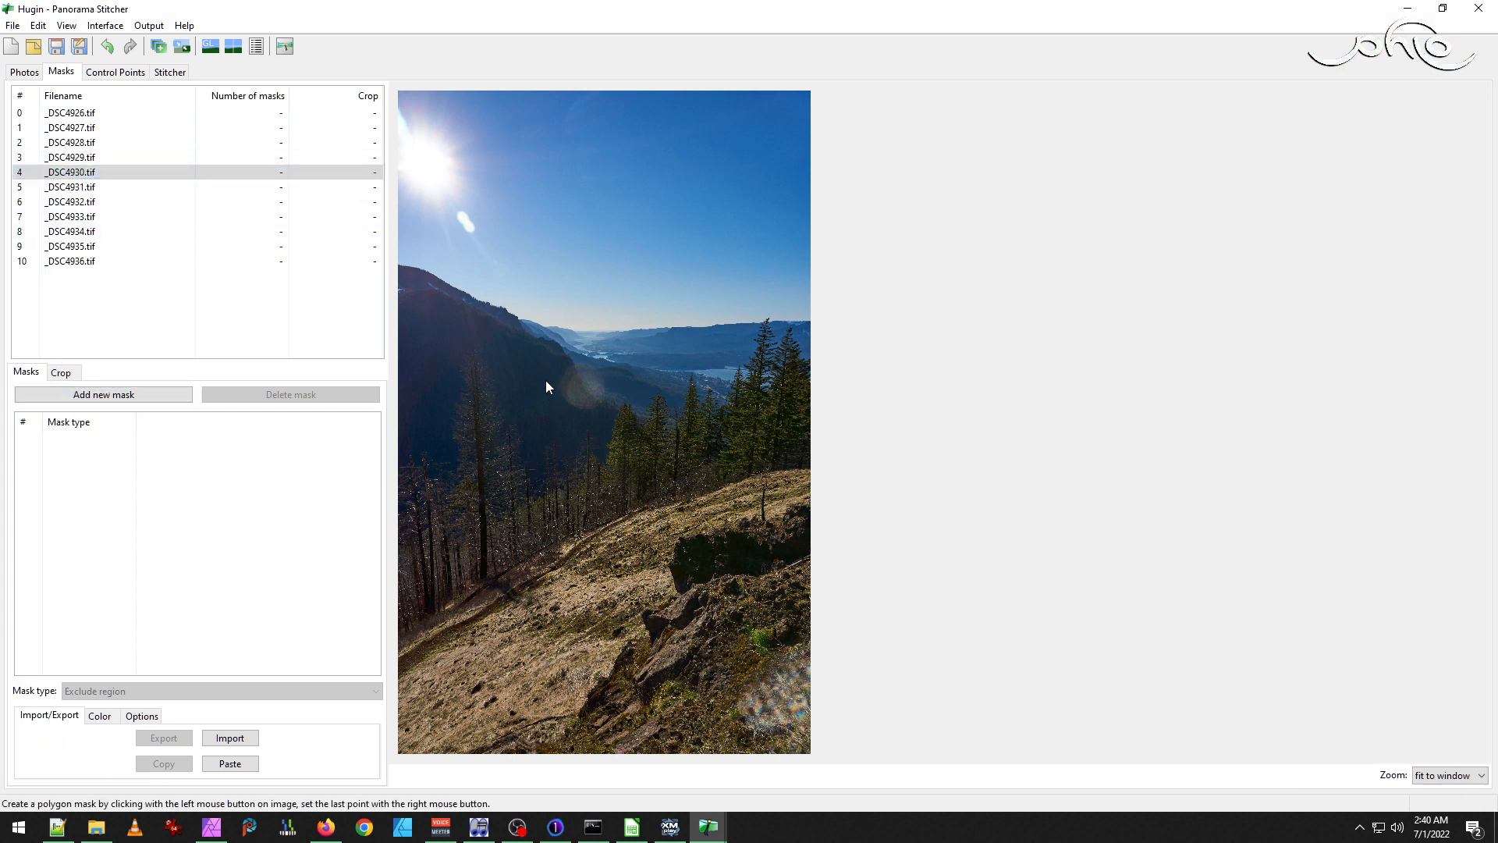
click(624, 375)
click(614, 412)
click(581, 422)
click(548, 409)
right_click(549, 416)
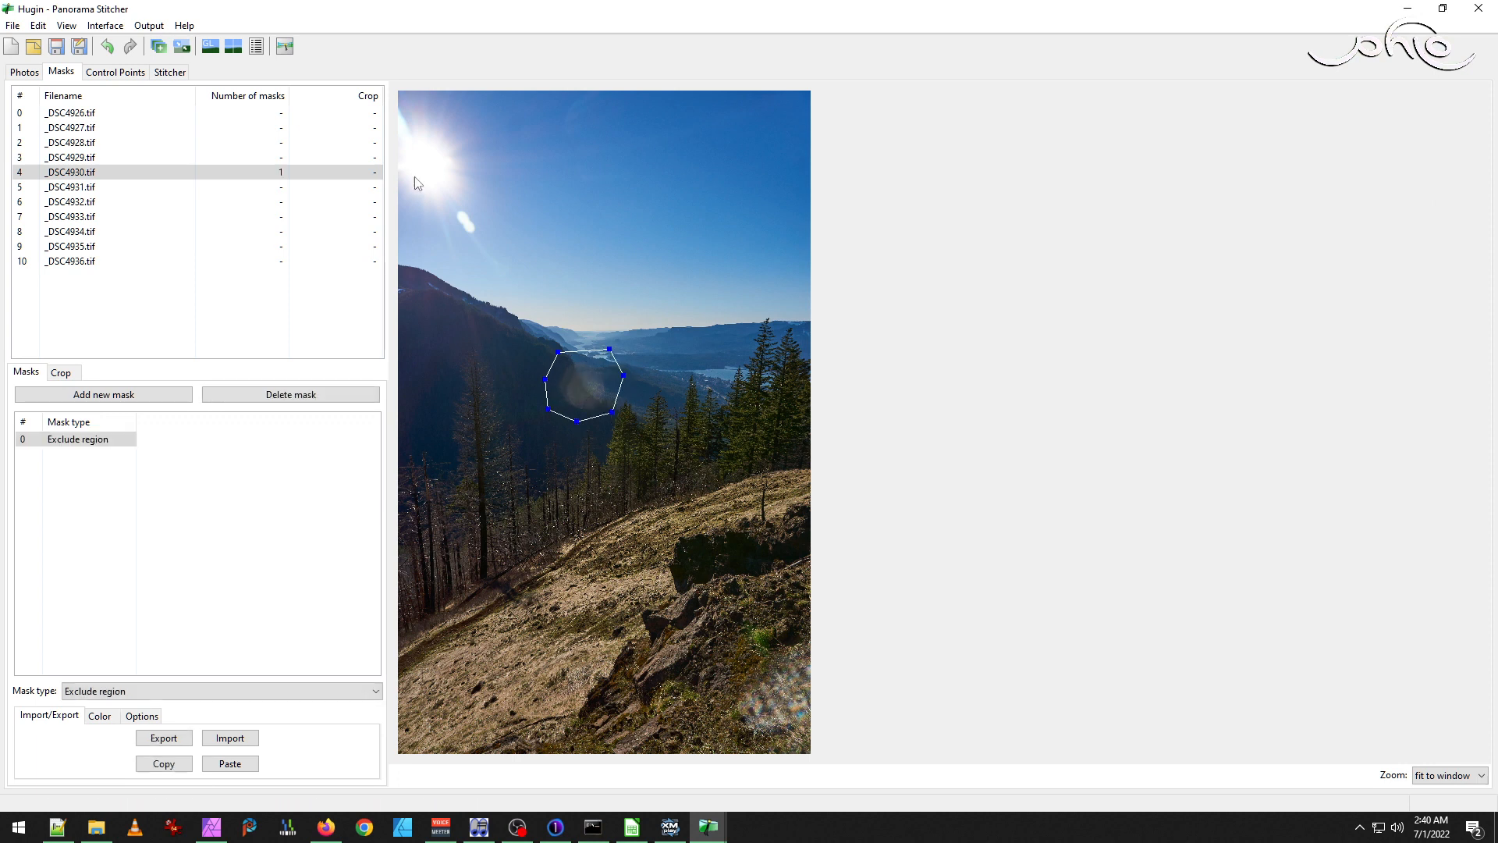
Add an exclude-region polygon mask around the lens flare above the tall bare tree in _DSC4931.tif.
click(75, 191)
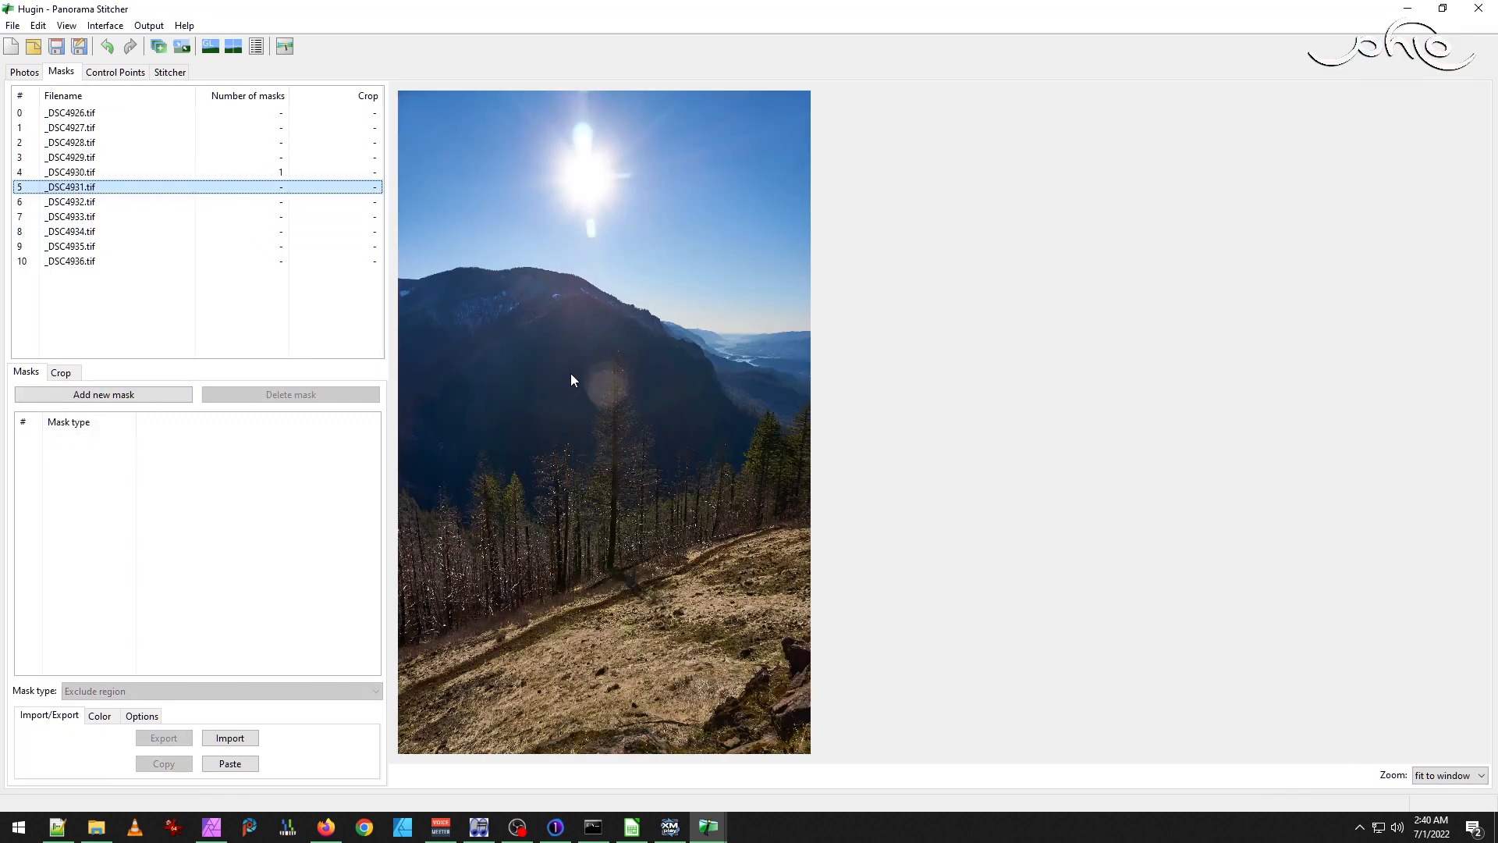
click(75, 395)
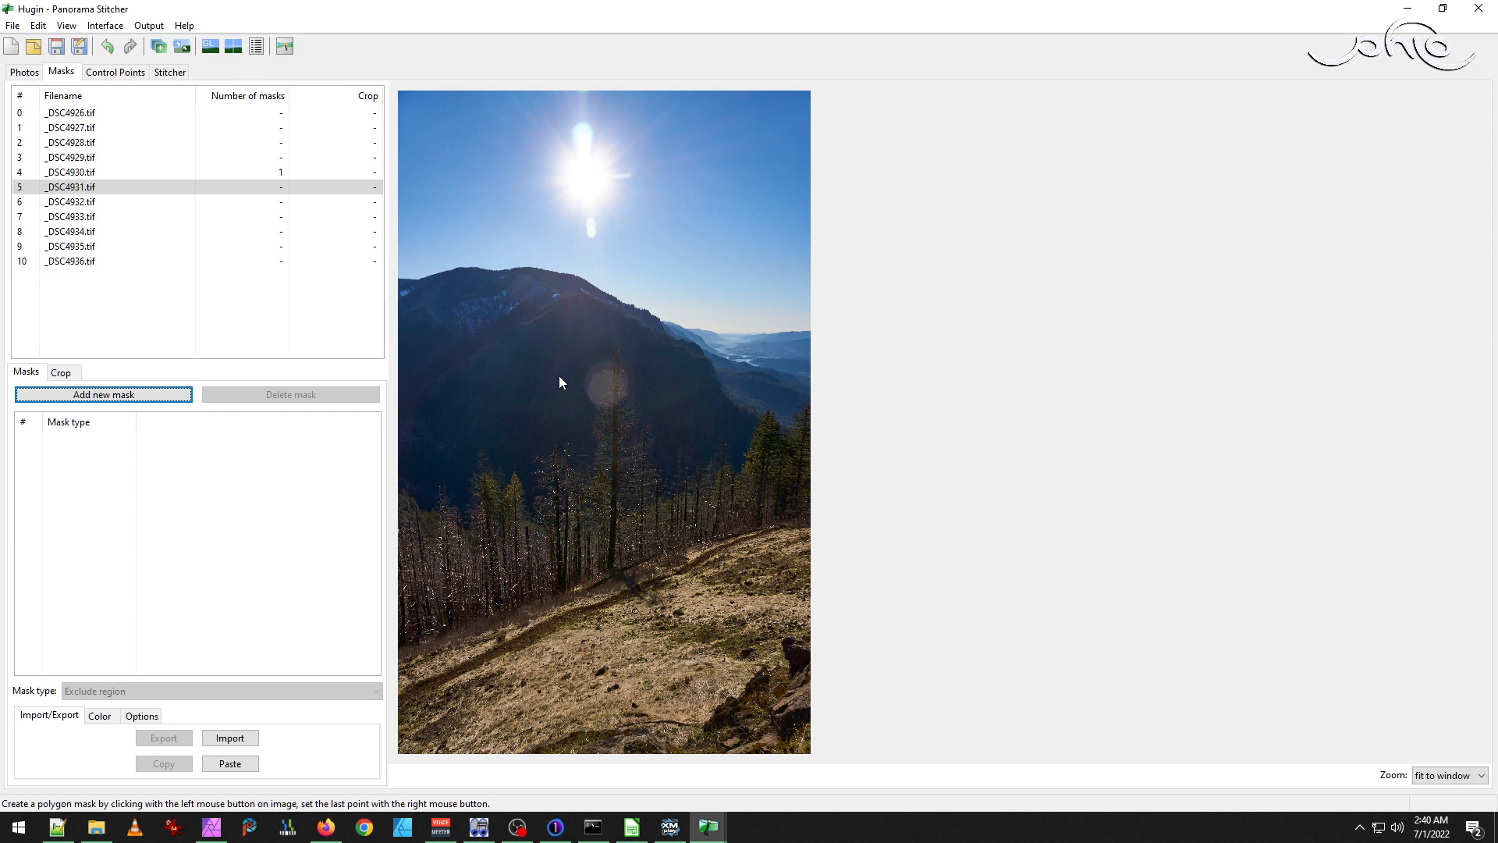
click(563, 371)
click(606, 427)
click(644, 413)
click(656, 373)
click(626, 333)
right_click(579, 338)
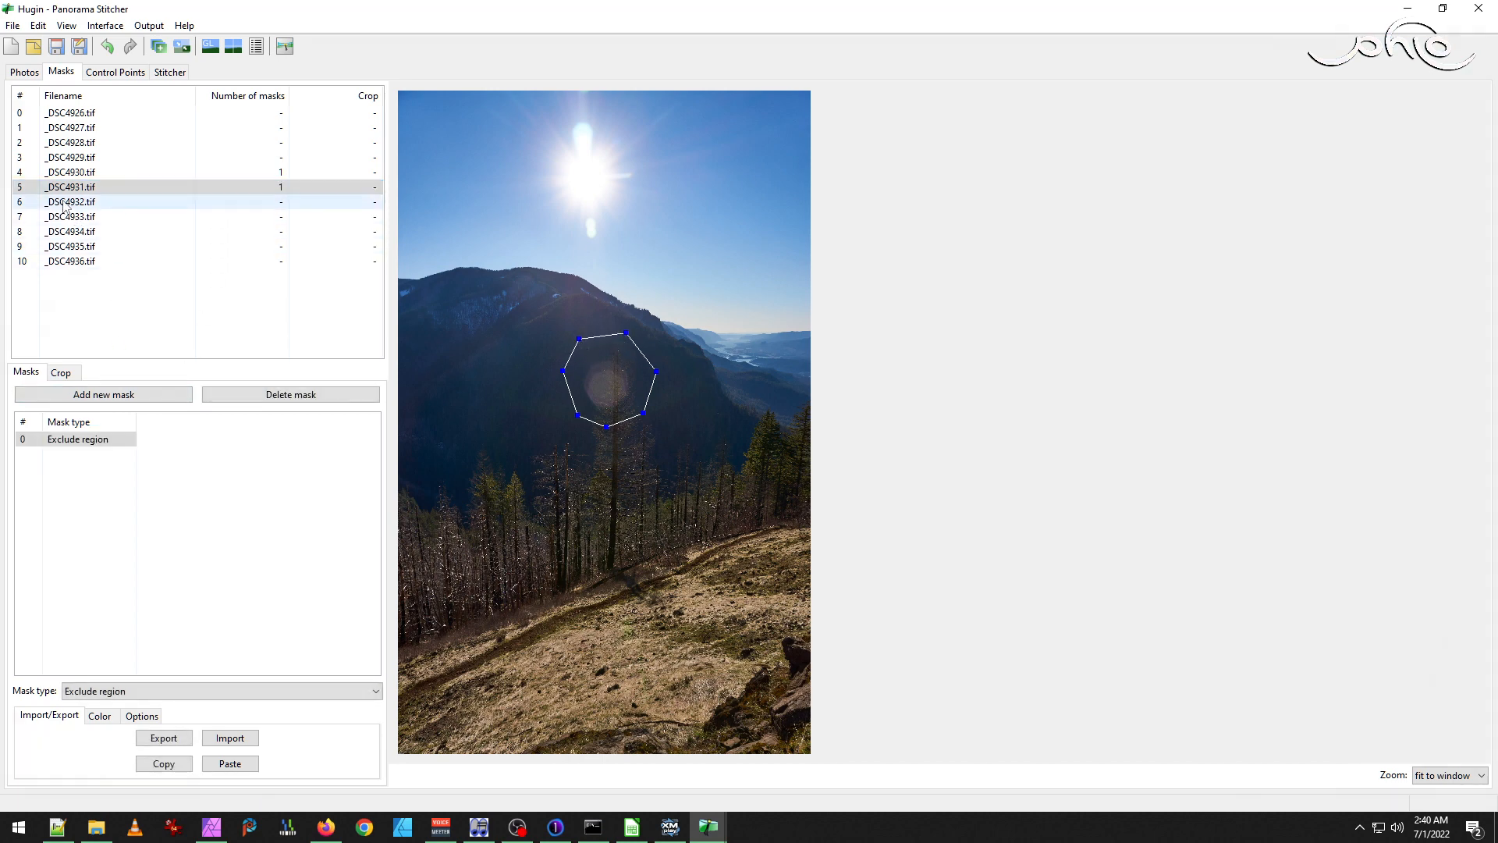
Add an exclude-region polygon mask around the lens flare on the shaded mountain slope in _DSC4932.tif.
click(66, 203)
click(130, 398)
click(590, 363)
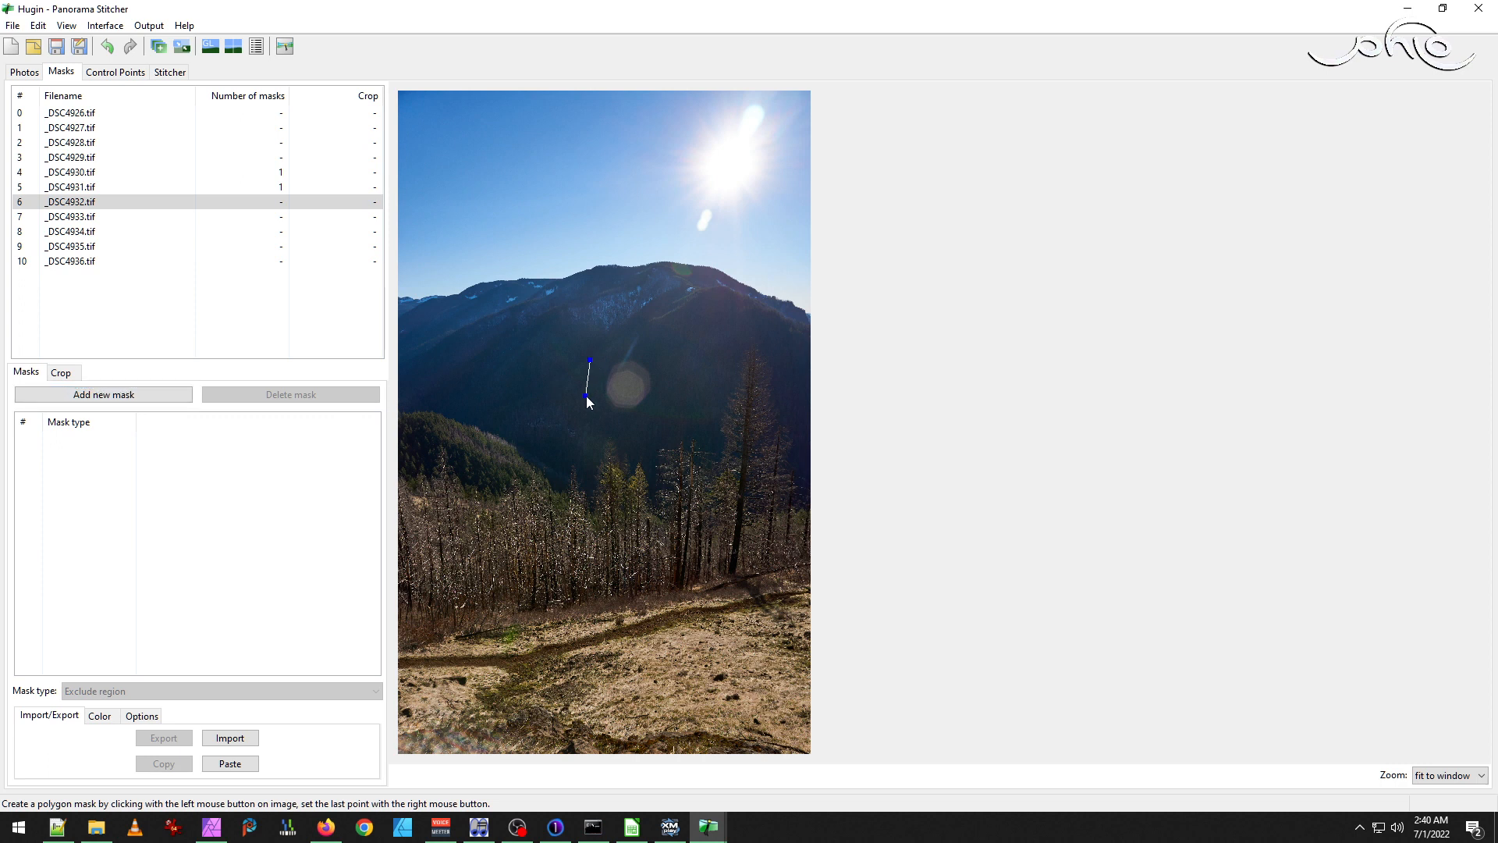
click(638, 424)
click(660, 406)
click(668, 378)
click(625, 347)
right_click(622, 344)
Add an exclude-region polygon mask around the lens flare in the middle of the valley slope in _DSC4933.tif.
click(75, 217)
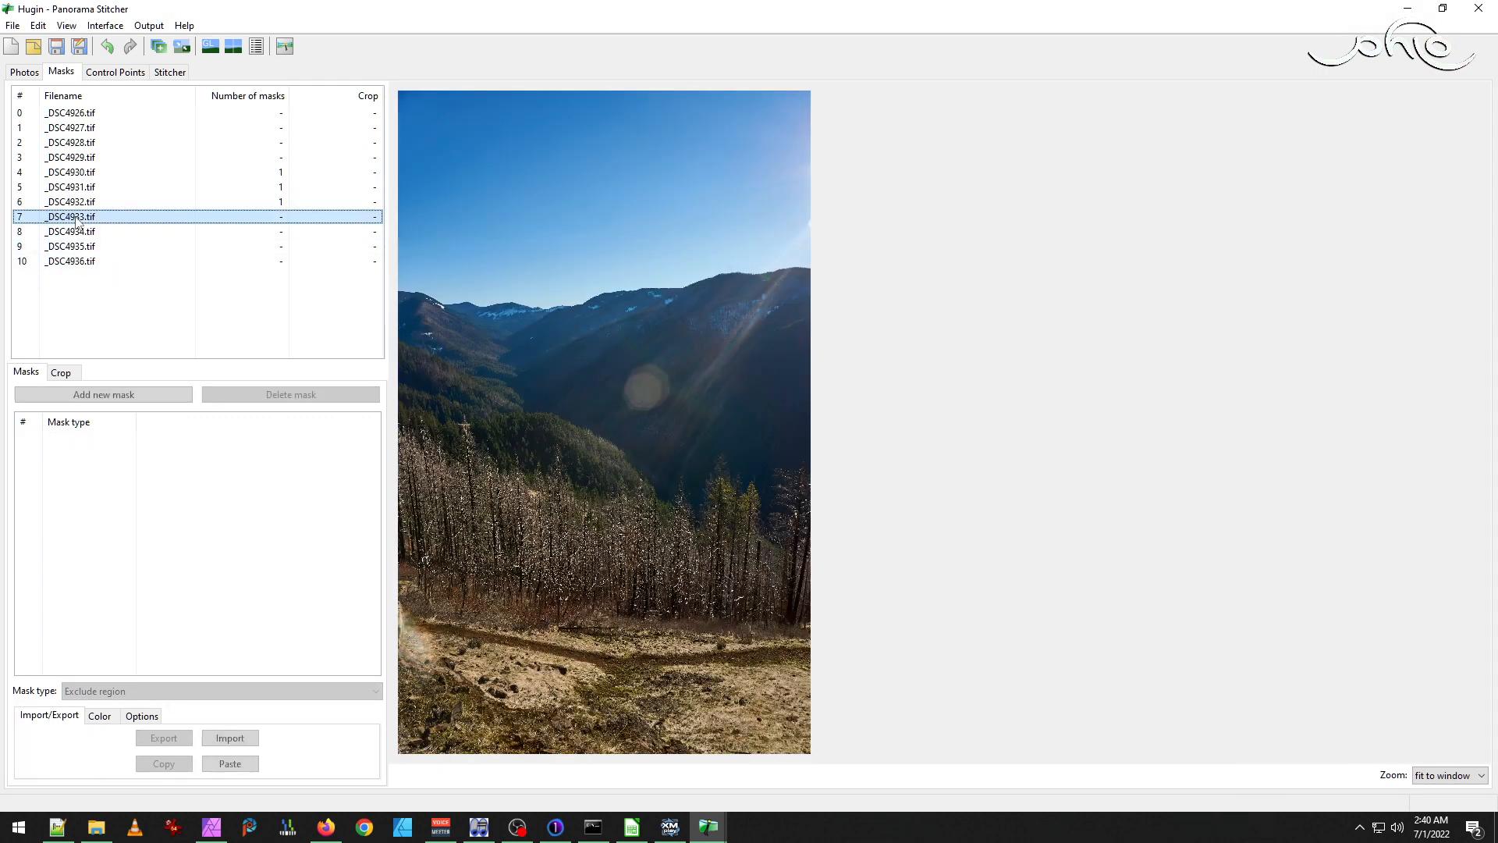
click(114, 395)
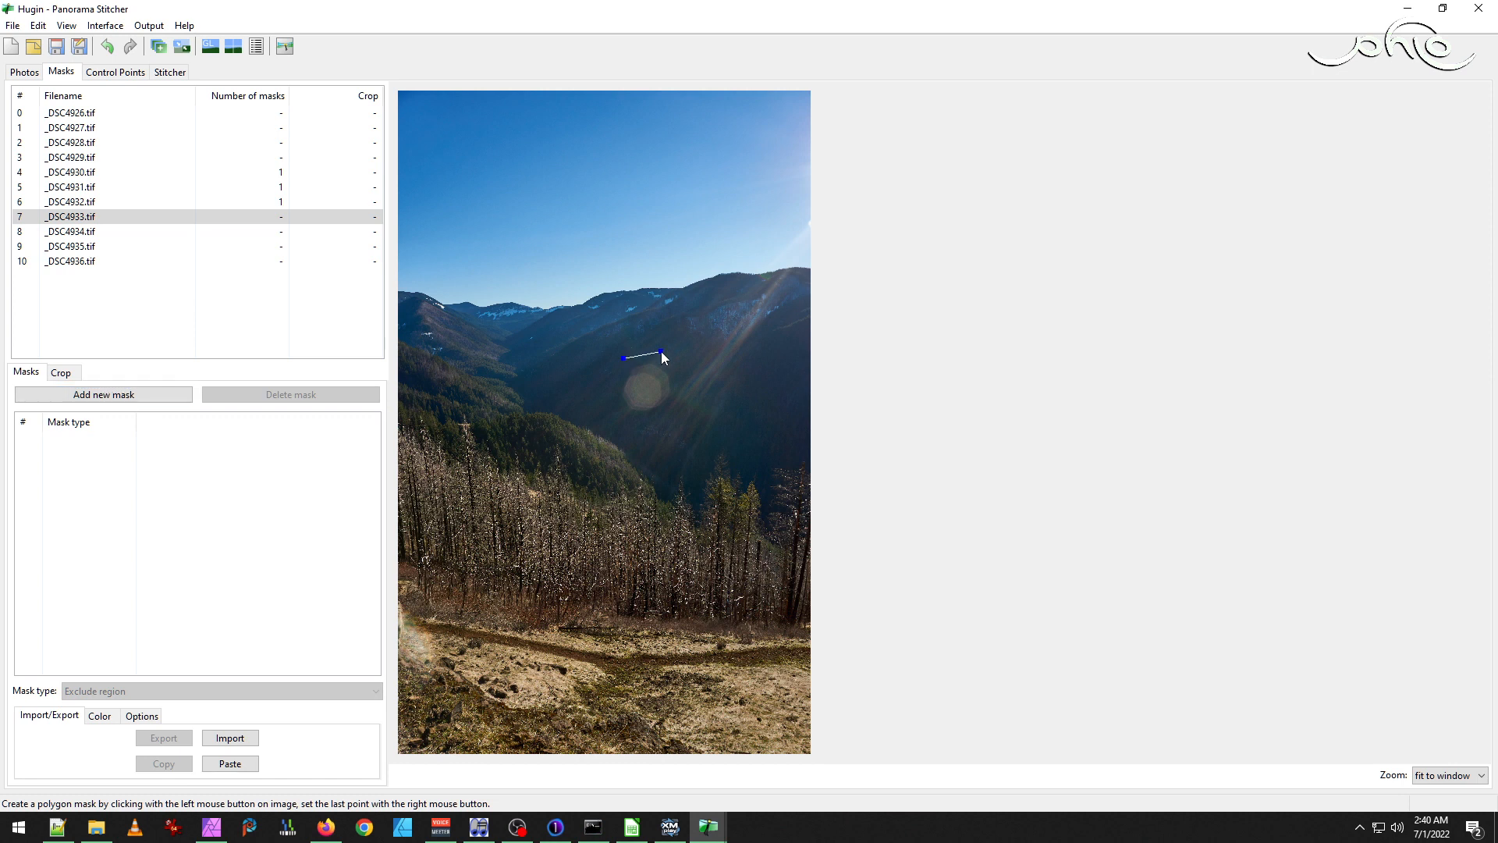
click(684, 399)
click(654, 422)
click(630, 417)
click(603, 392)
right_click(612, 398)
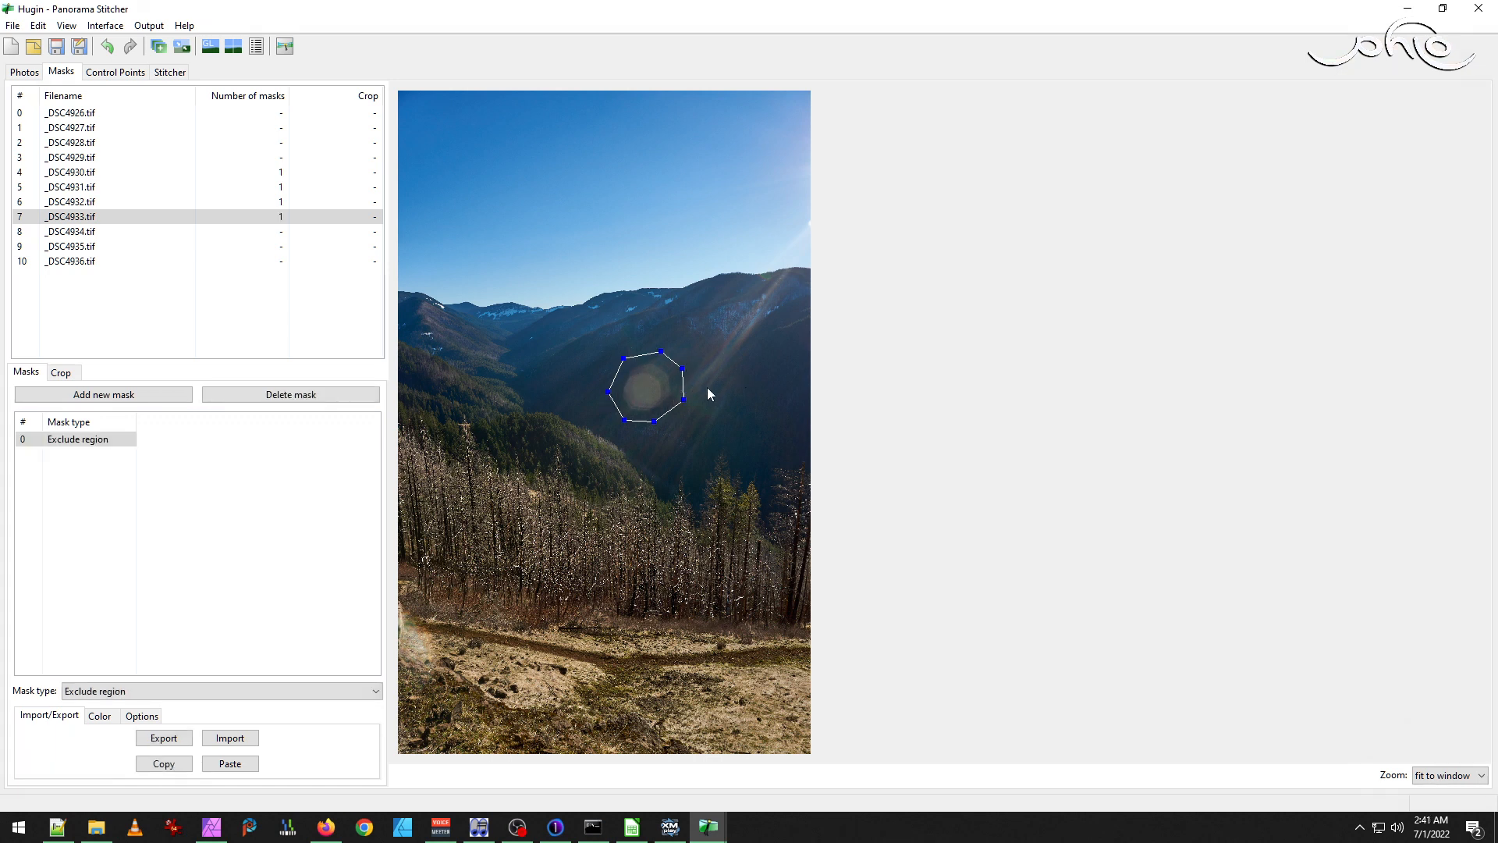
Compare _DSC4934.tif with the masked _DSC4933.tif, and add an exclude-region polygon mask around the faint valley flare in _DSC4934.tif.
click(65, 233)
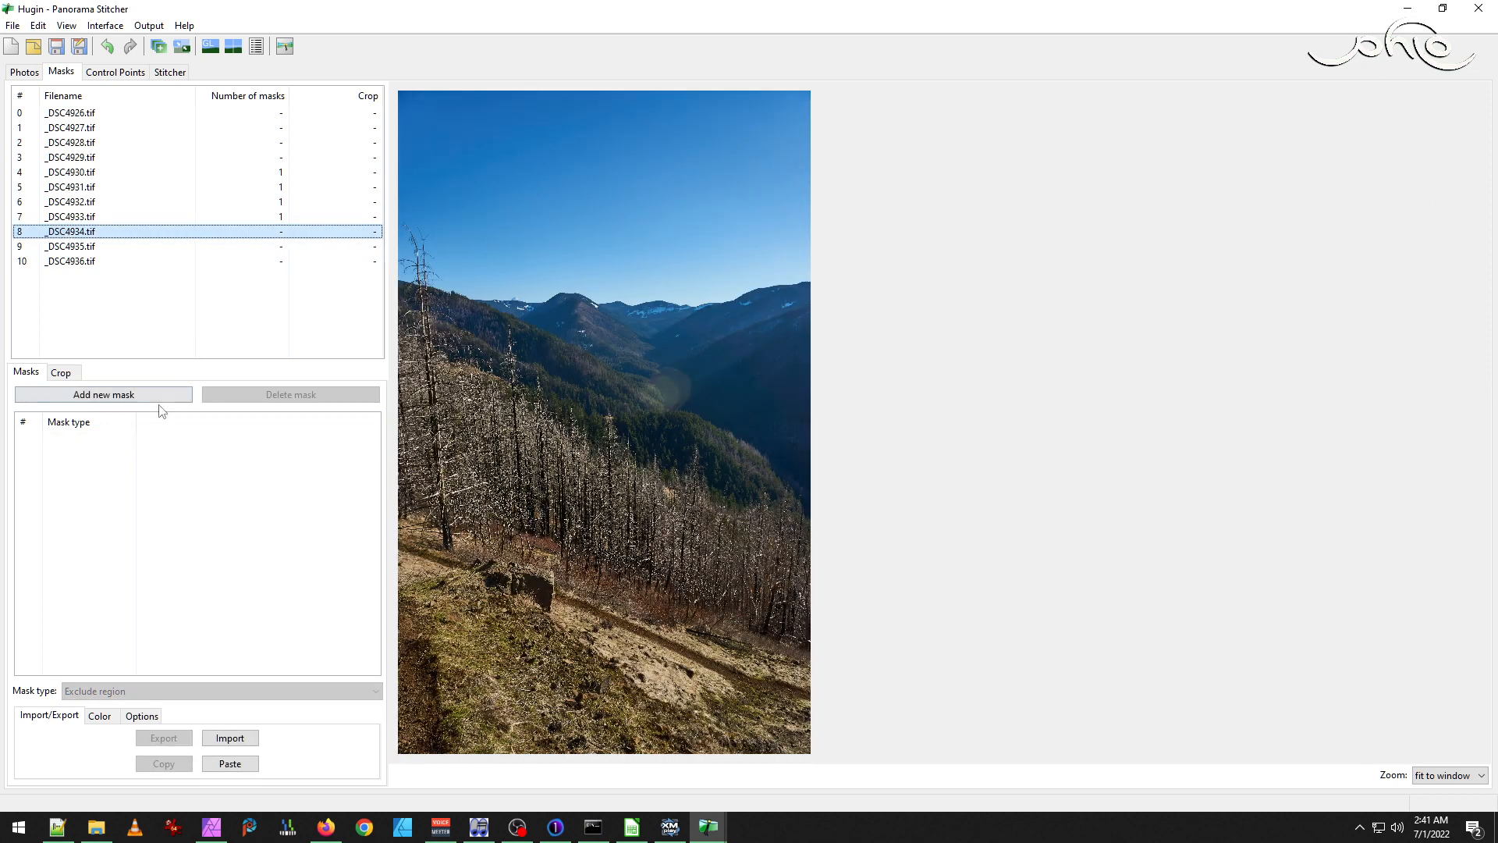
click(81, 219)
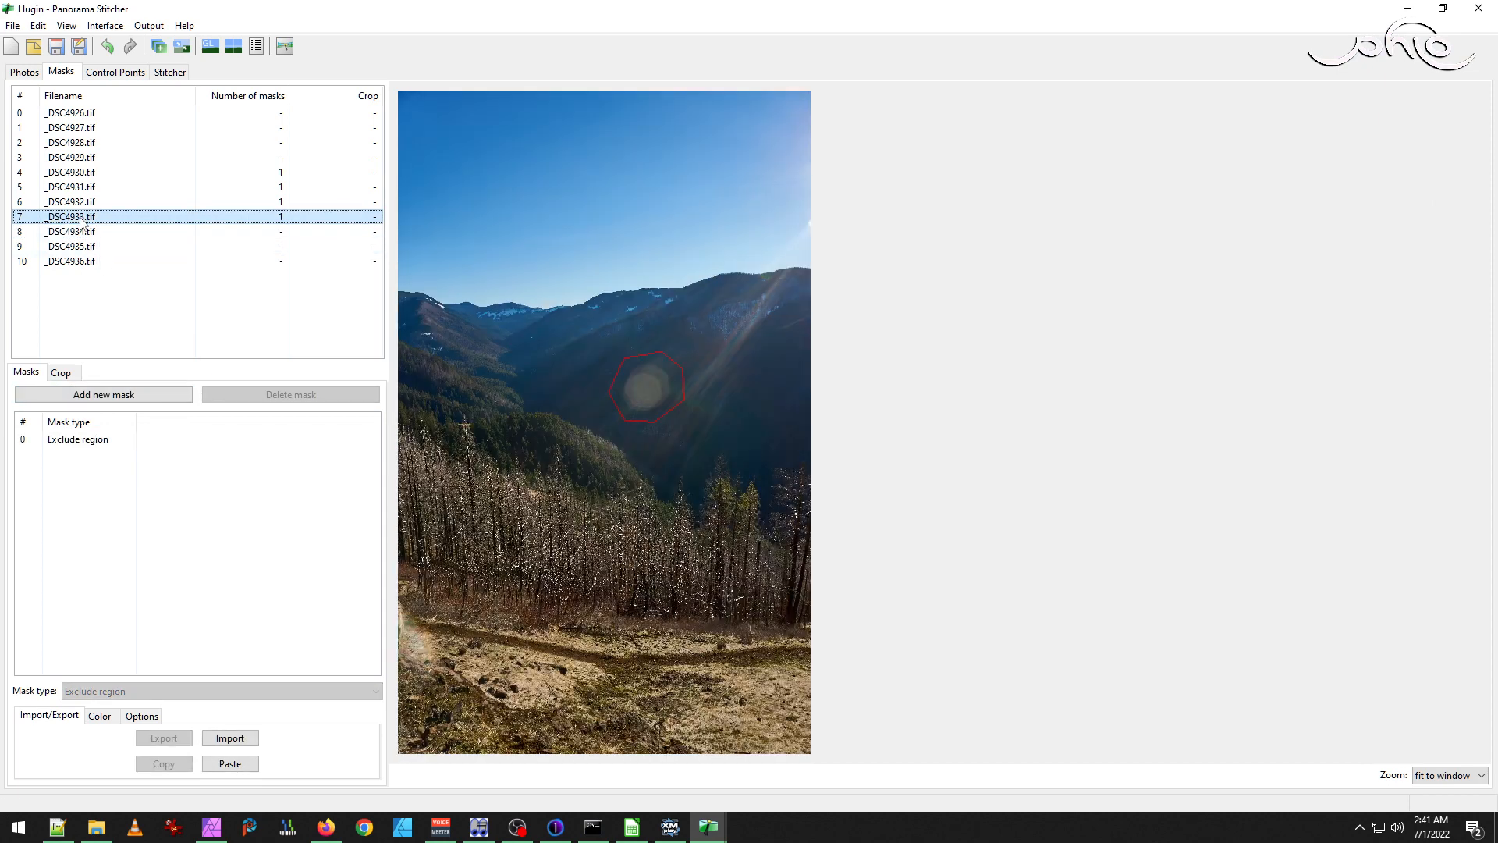
click(82, 234)
click(138, 396)
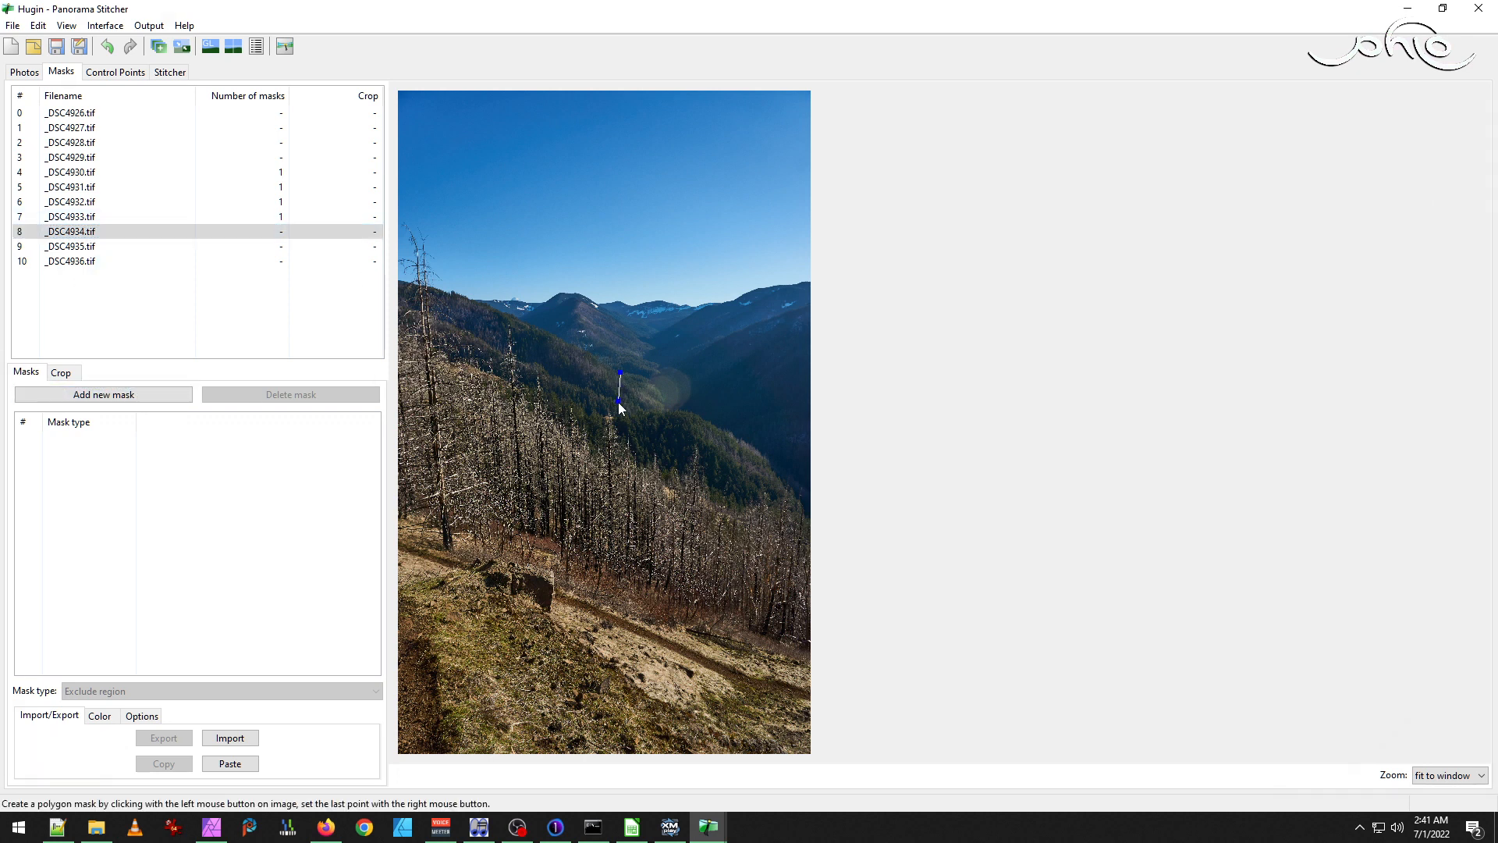
click(675, 426)
click(708, 399)
click(710, 370)
click(685, 345)
right_click(637, 356)
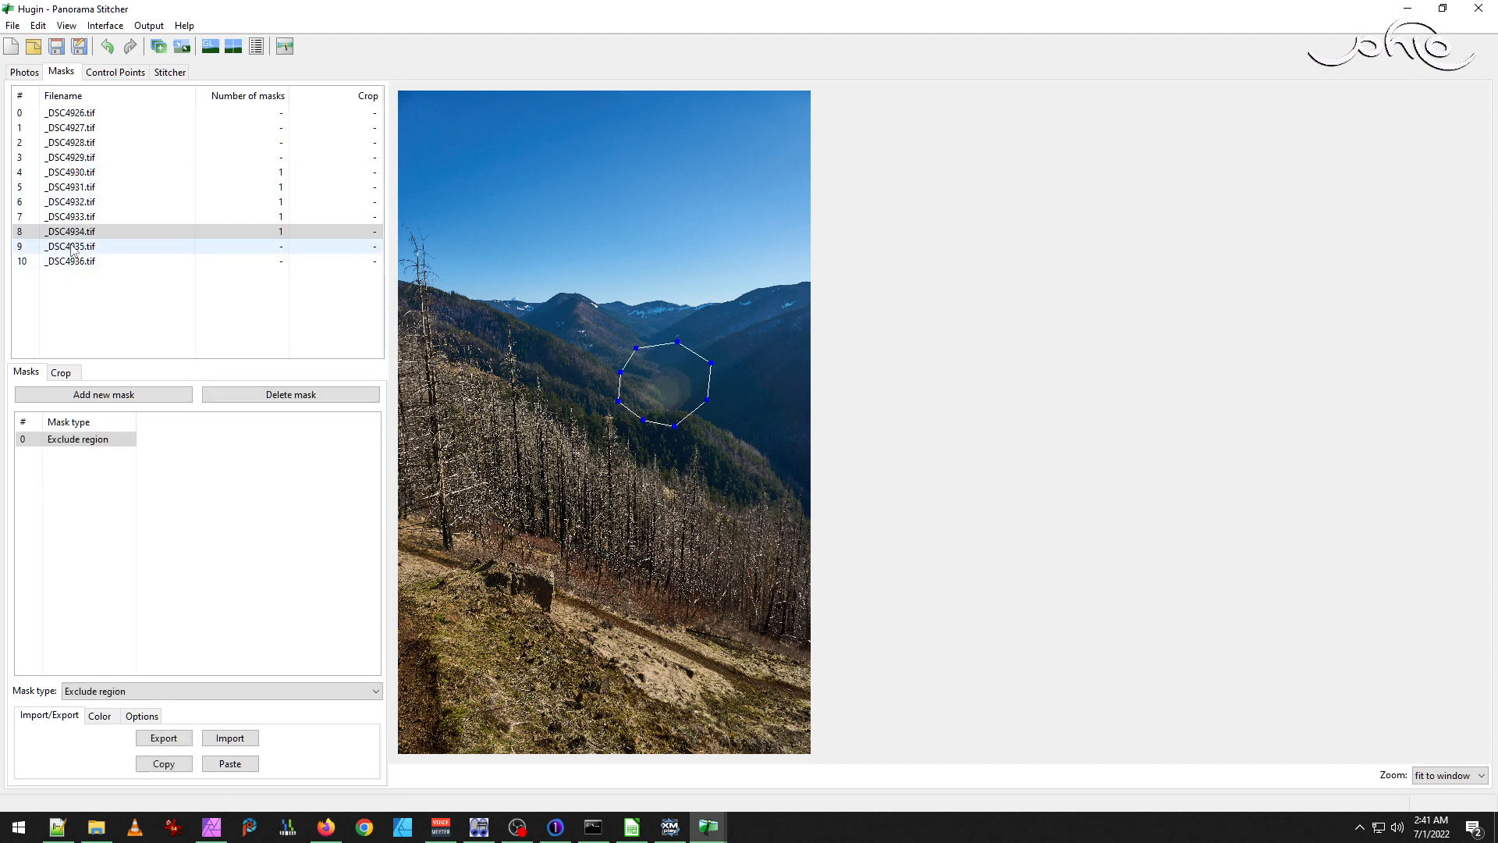
Check _DSC4935.tif and _DSC4936.tif for lens flare, and review the stitcher settings and the fast panorama preview.
click(71, 246)
click(77, 263)
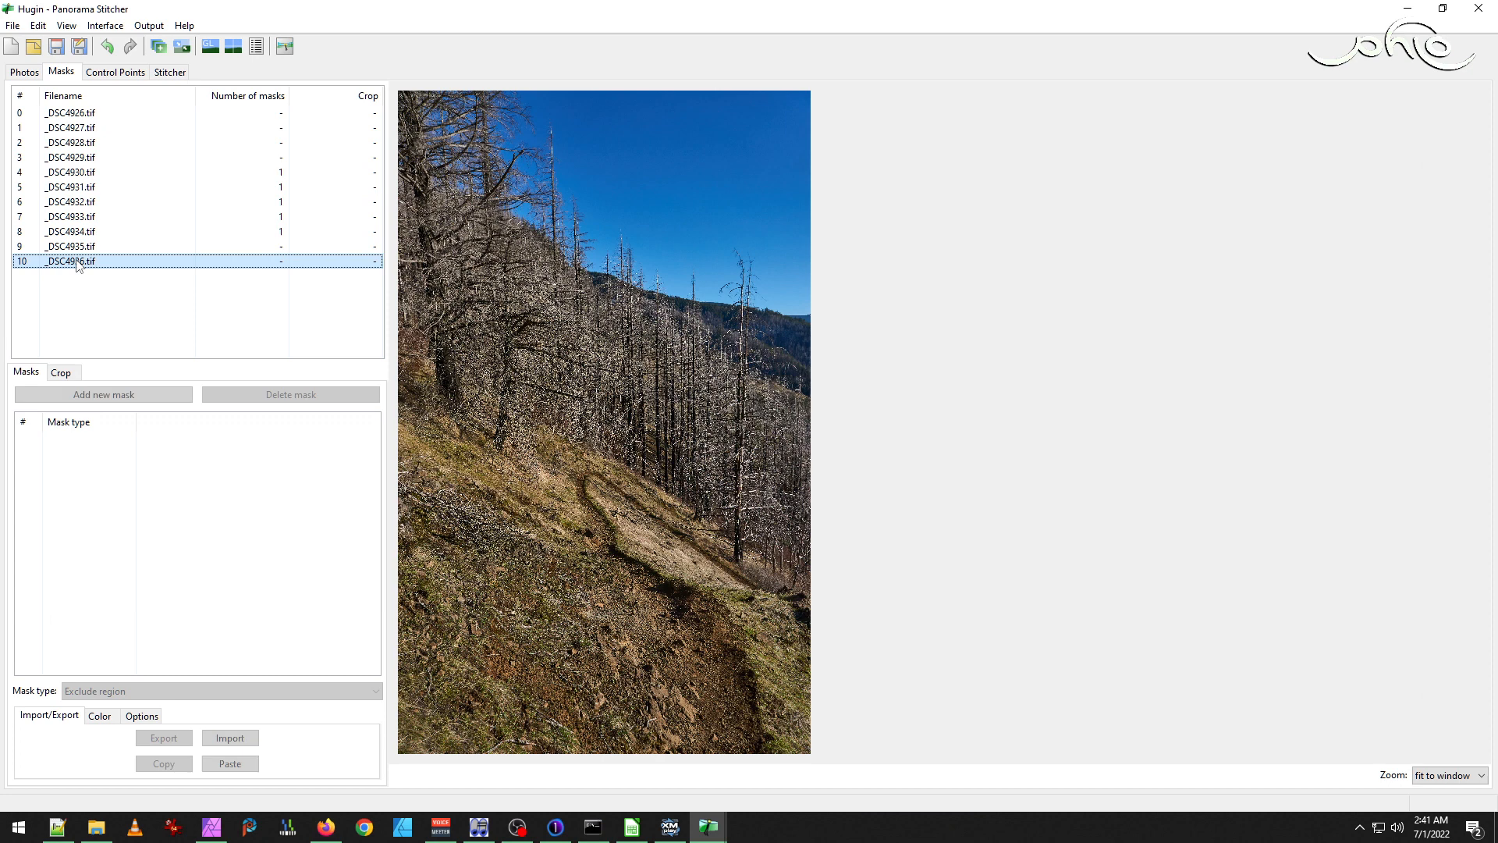
click(168, 71)
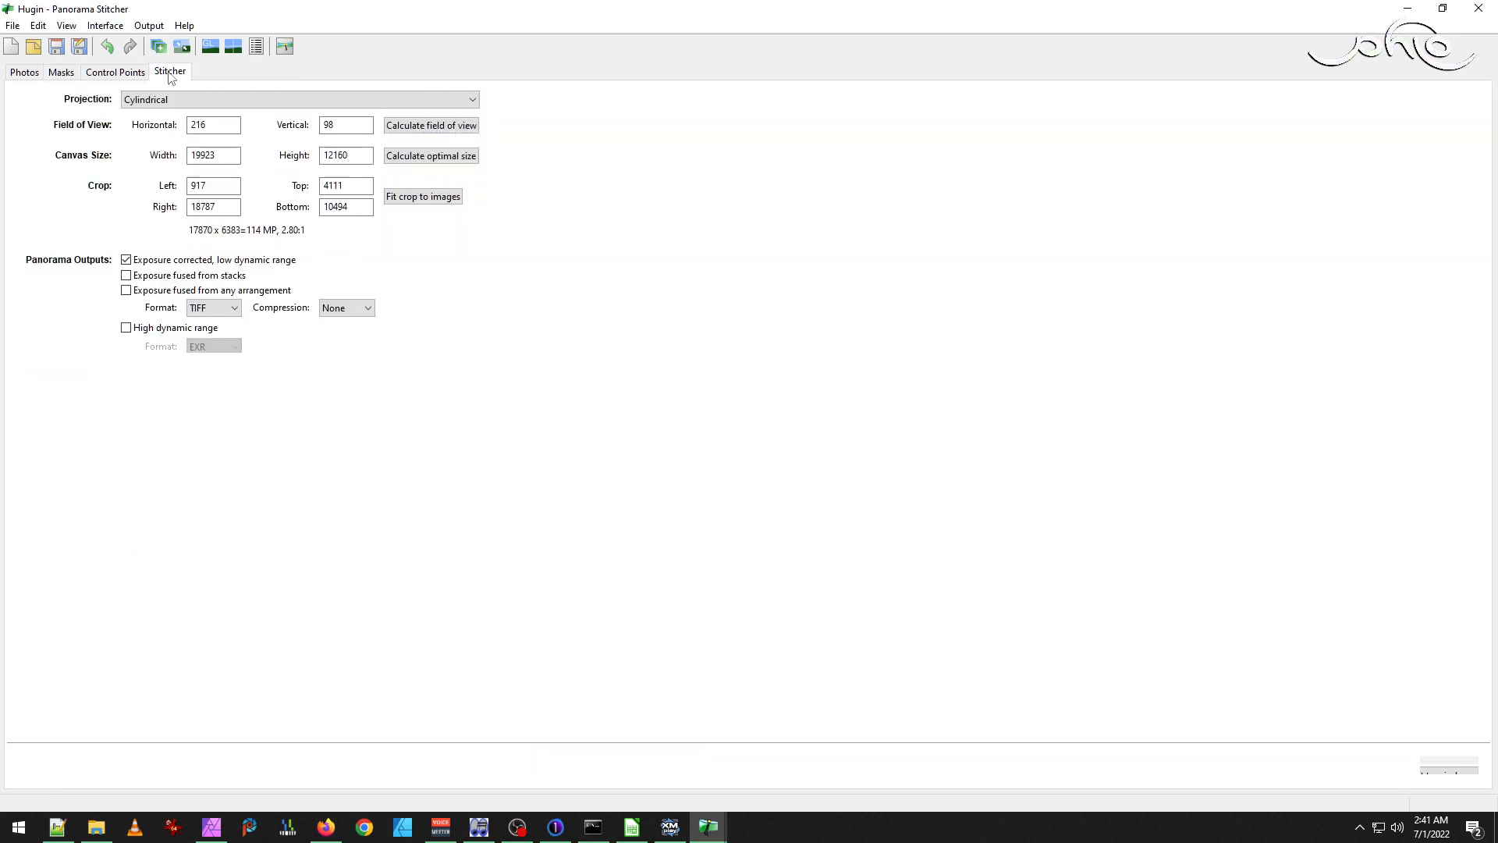
click(66, 25)
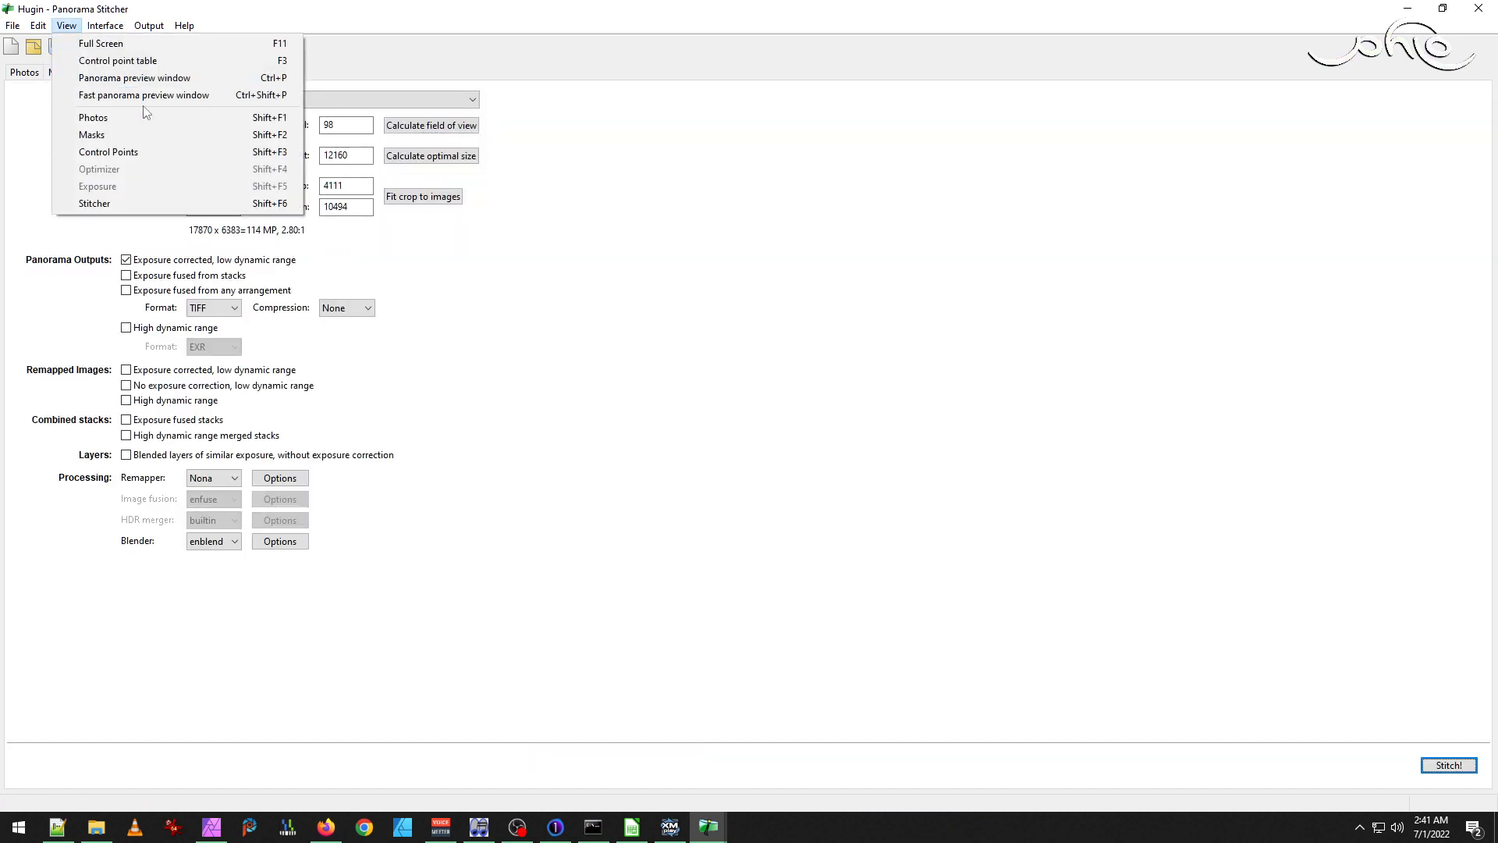
click(140, 94)
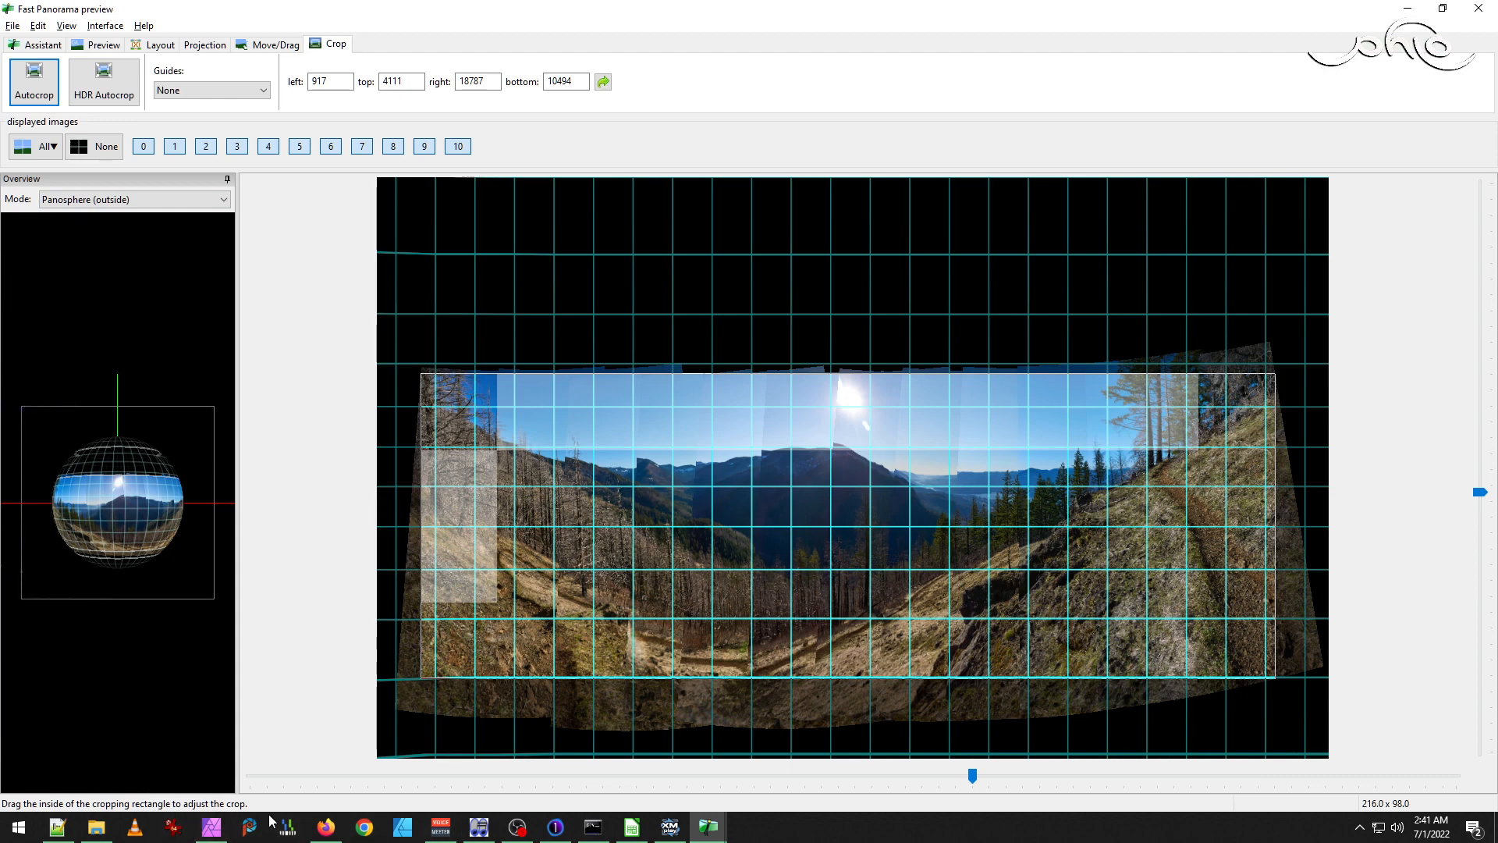
Open the stitched _DSC4926 - _DSC4936.tif in IrfanView, examine the lens flare spots, and zoom in on the distant peak up the valley.
click(96, 826)
double_click(1394, 268)
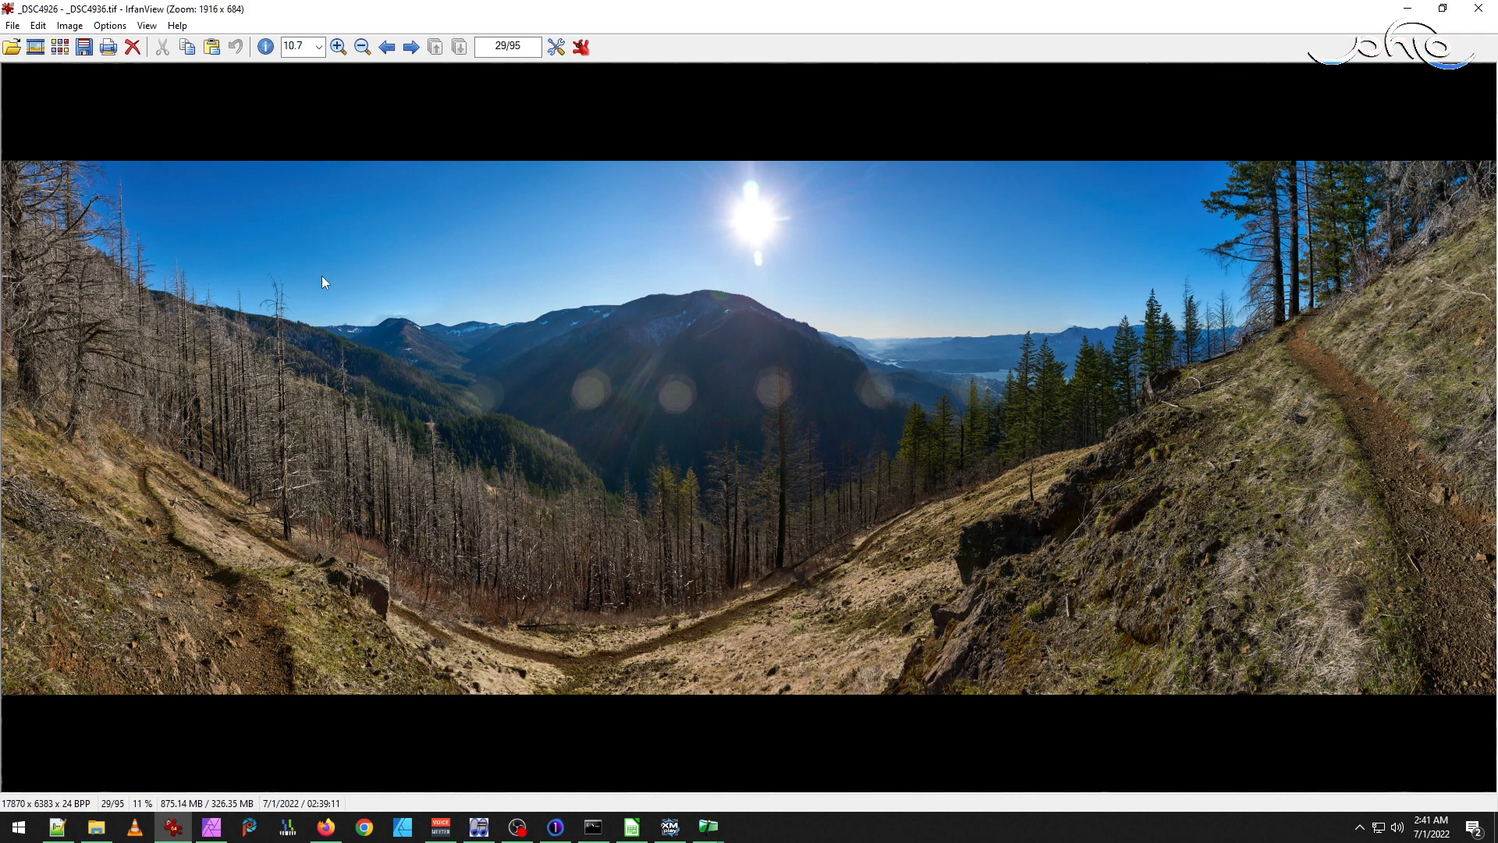
drag(133, 205, 346, 591)
click(286, 374)
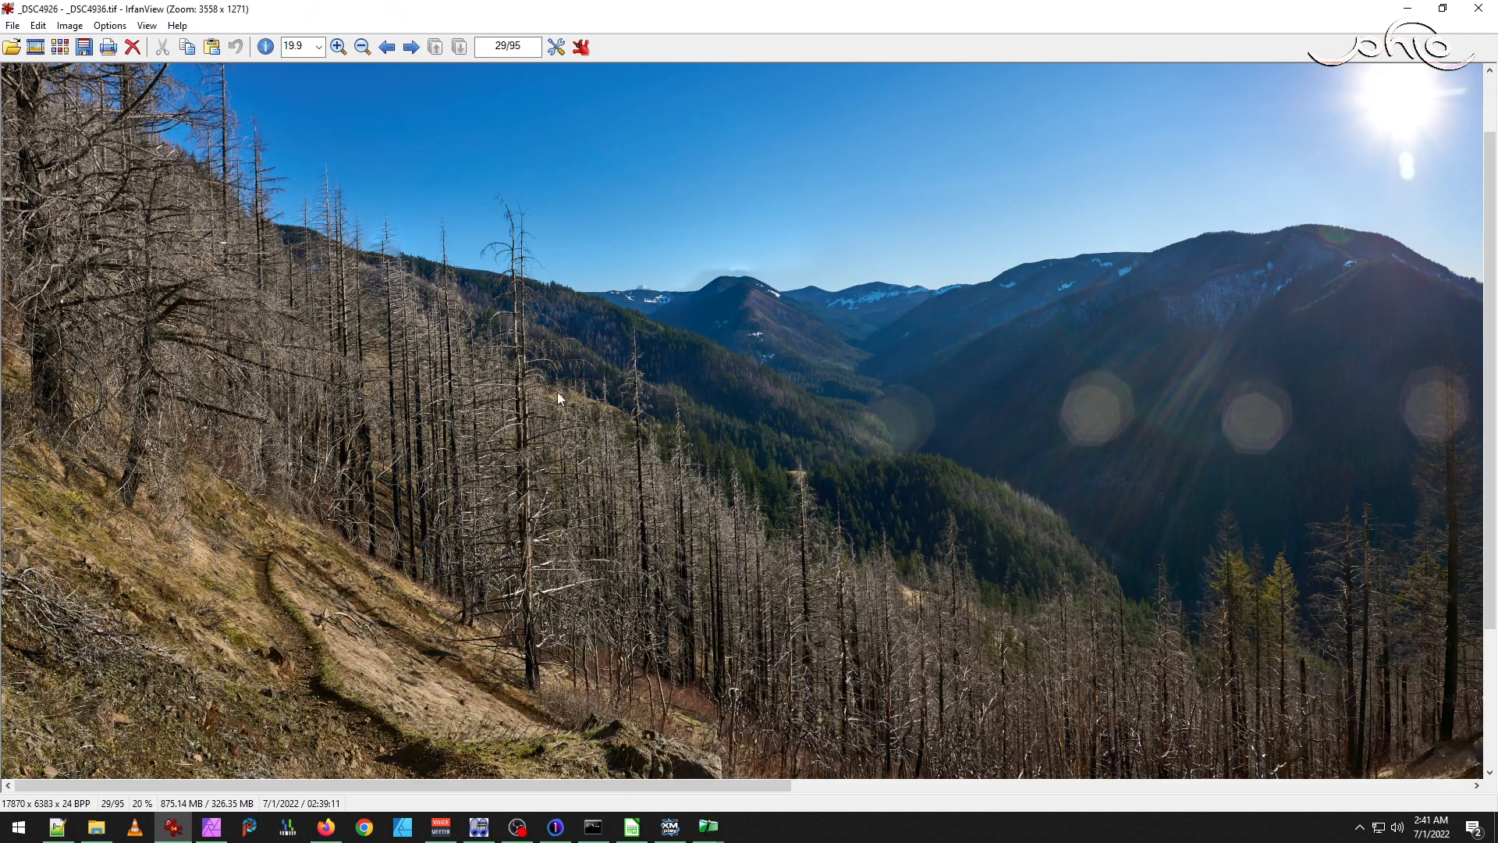
drag(868, 537, 487, 465)
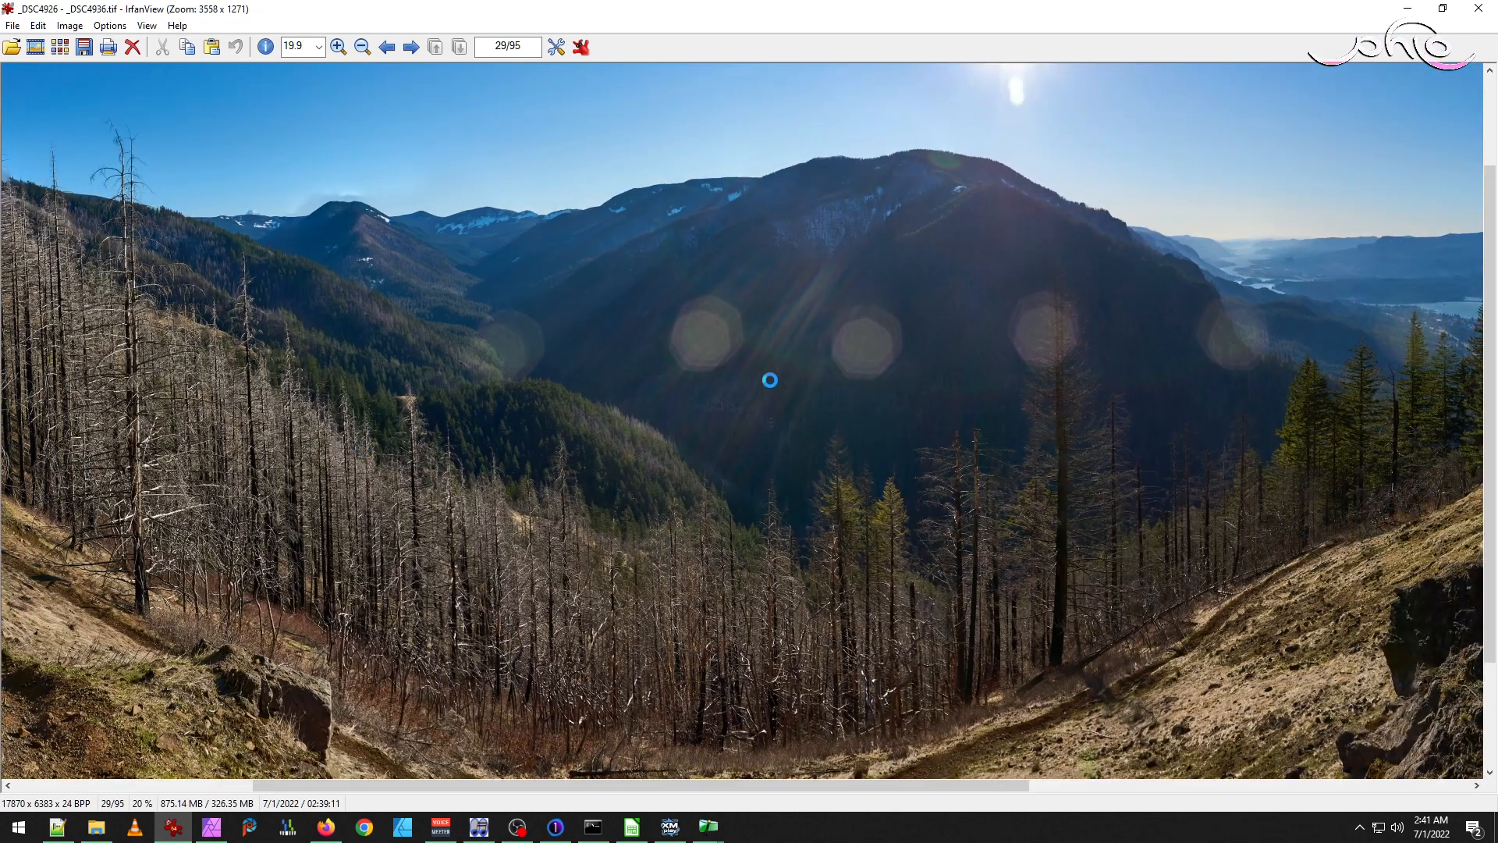
drag(825, 364, 654, 416)
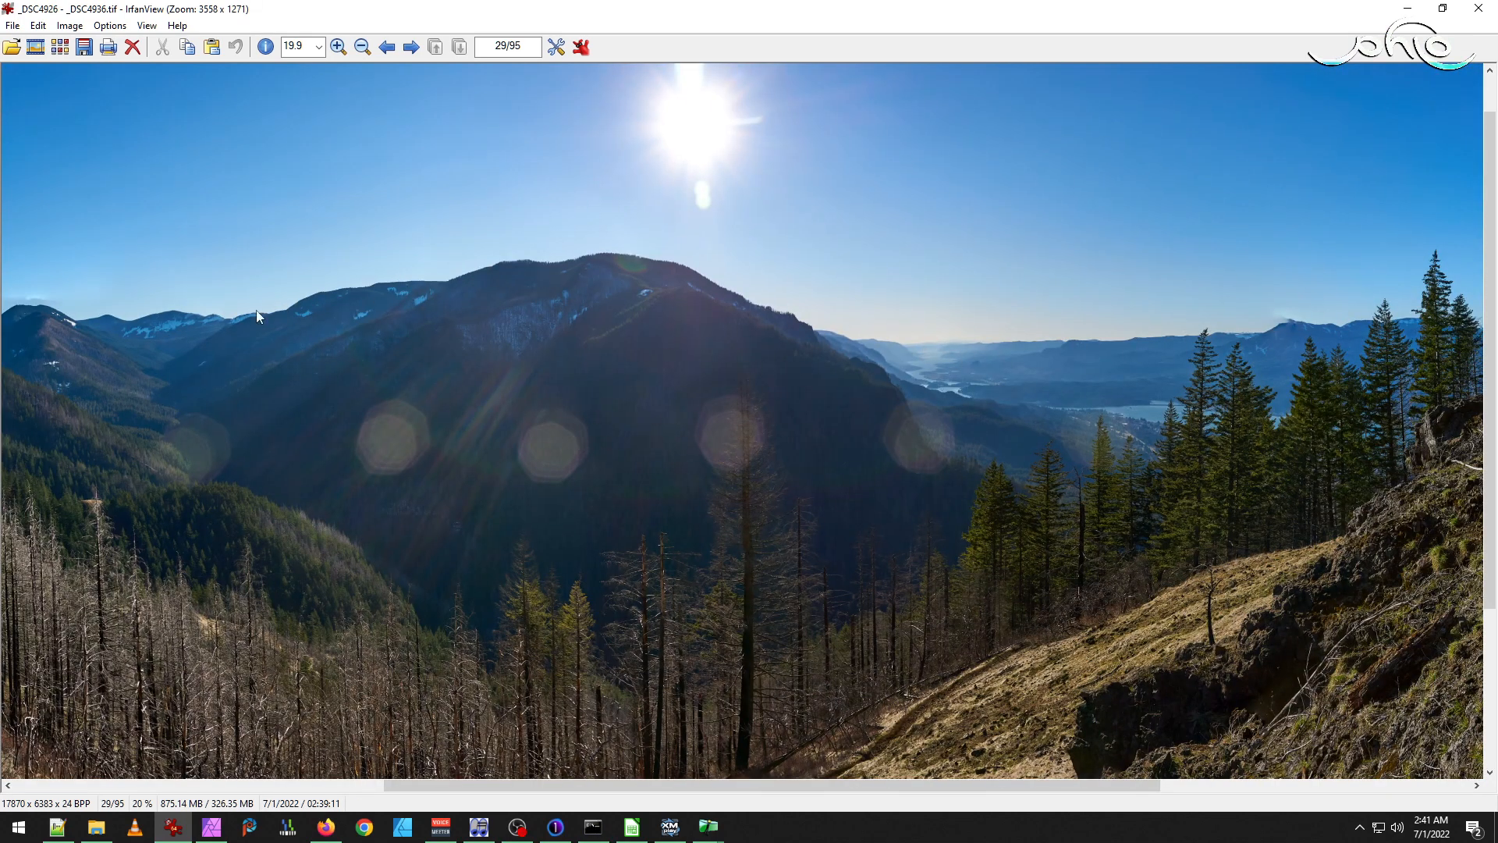
drag(98, 322, 669, 415)
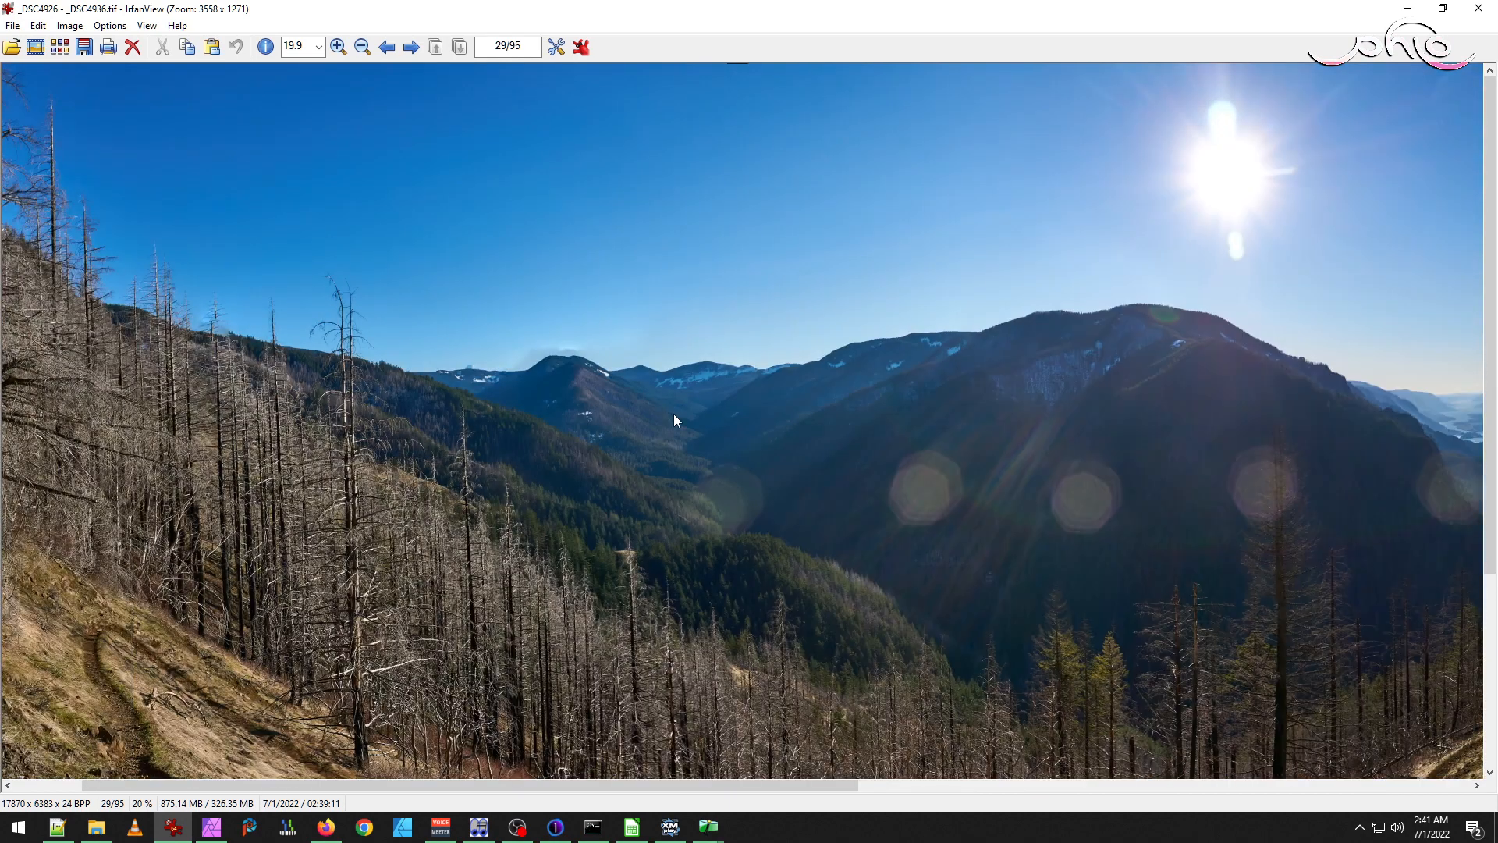
drag(508, 302, 726, 437)
click(629, 365)
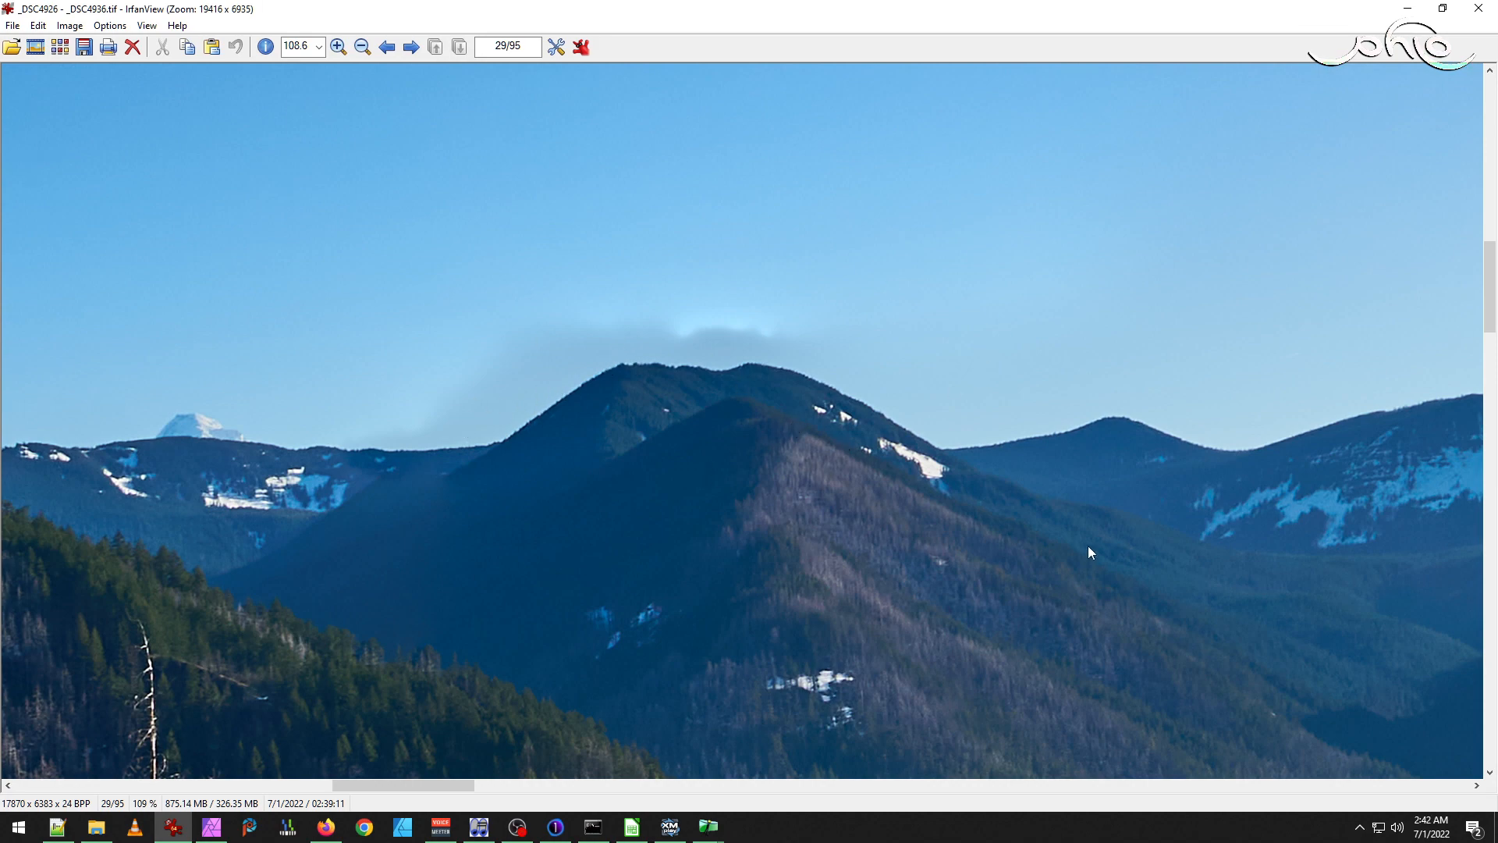
Examine the ridgeline from the distant peak to the hills behind the evergreens for blending artifacts, and return to Hugin's fast panorama preview.
drag(1090, 552, 452, 395)
drag(1244, 468, 562, 569)
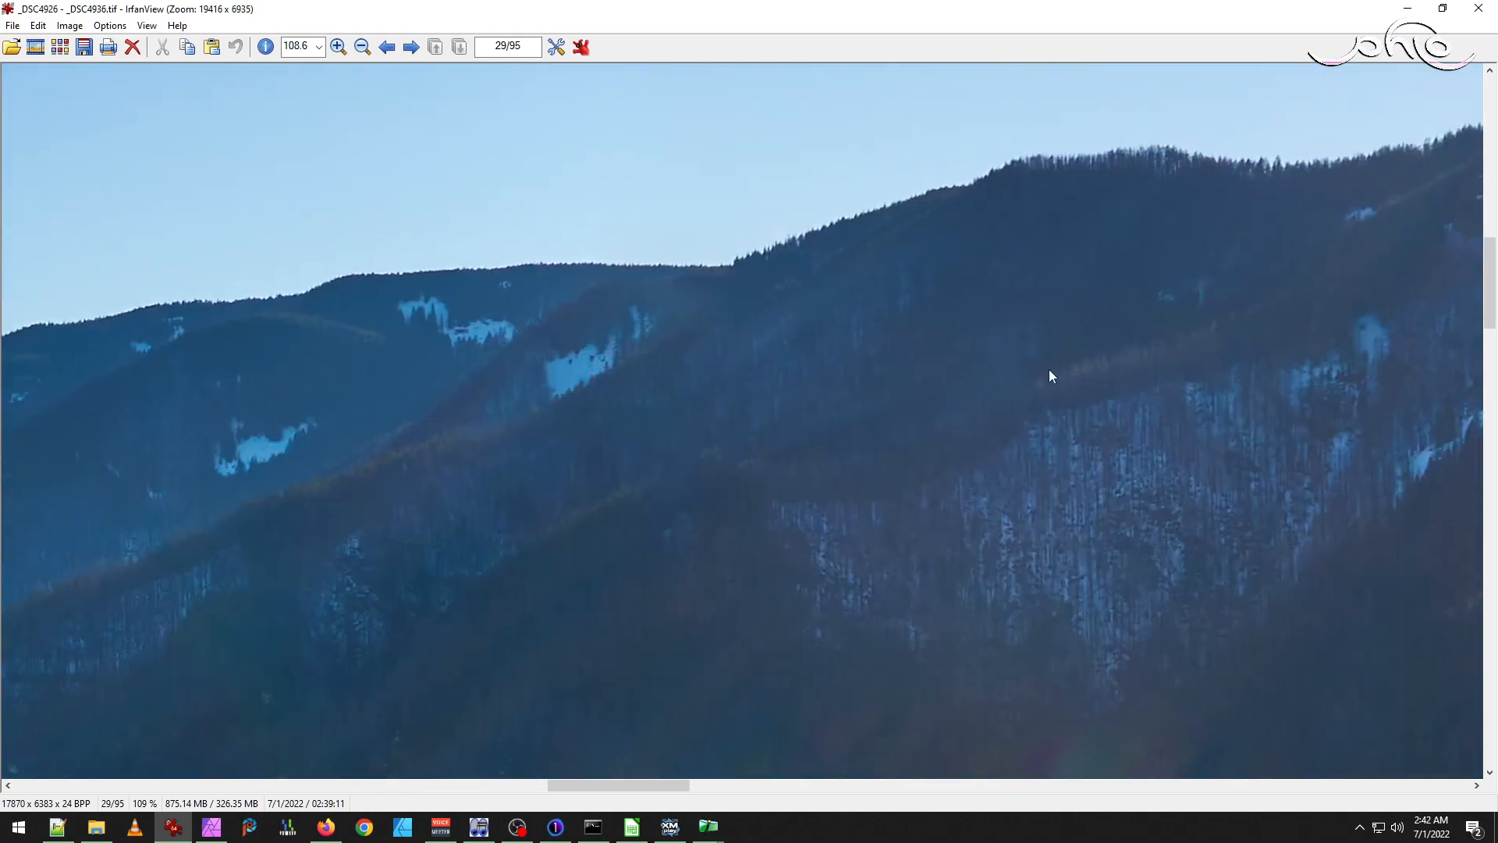
drag(1051, 374, 499, 367)
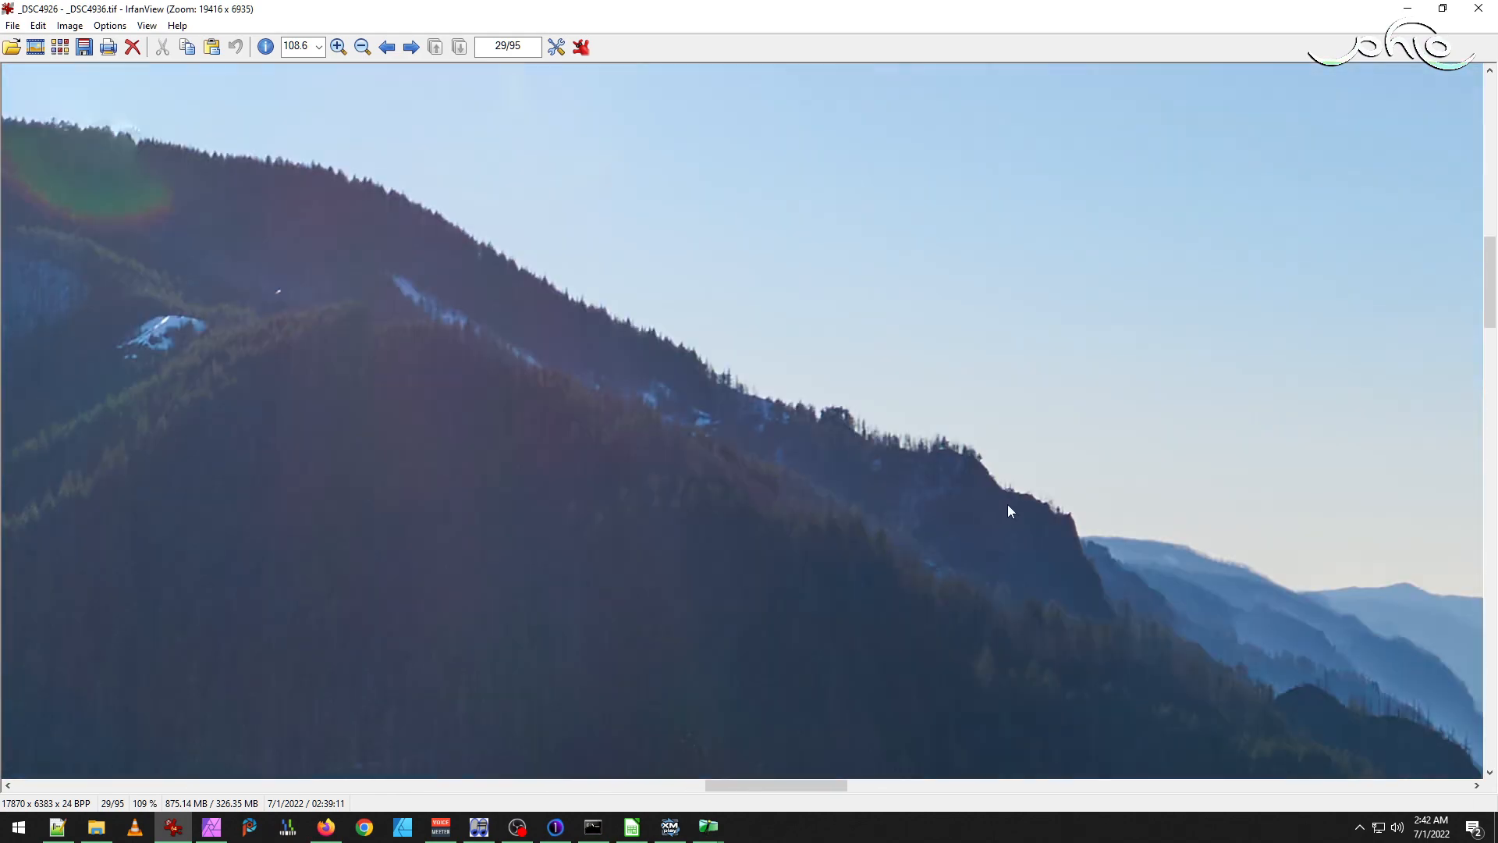
drag(1009, 511, 329, 309)
drag(1055, 528, 468, 352)
mouse_move(1265, 559)
mouse_down()
mouse_move(916, 559)
mouse_move(275, 309)
mouse_move(140, 297)
mouse_up()
mouse_move(898, 195)
mouse_down()
mouse_move(936, 433)
mouse_move(308, 466)
mouse_move(938, 466)
mouse_up()
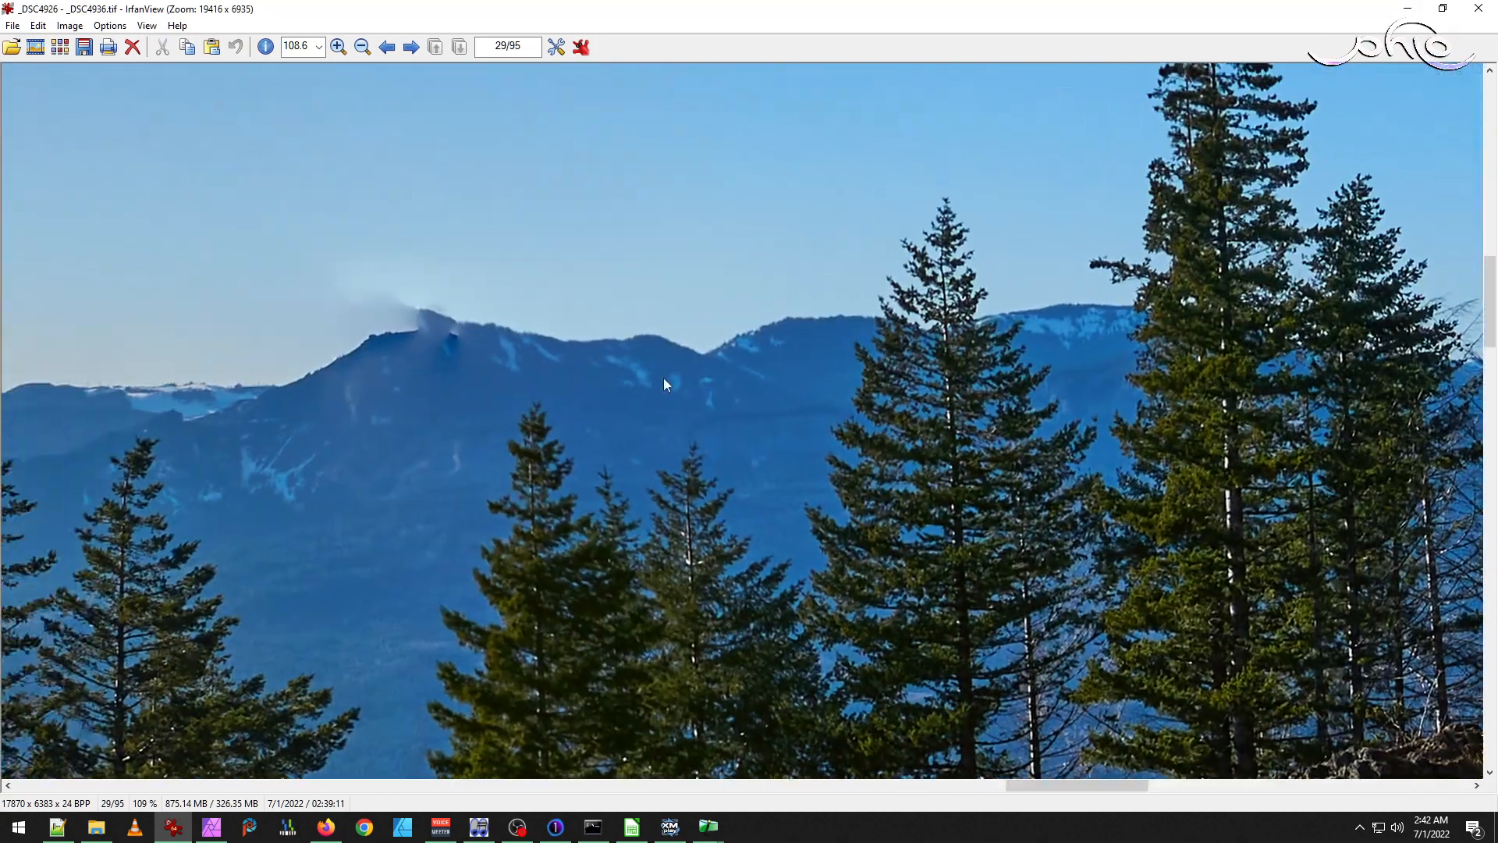
drag(335, 273, 669, 289)
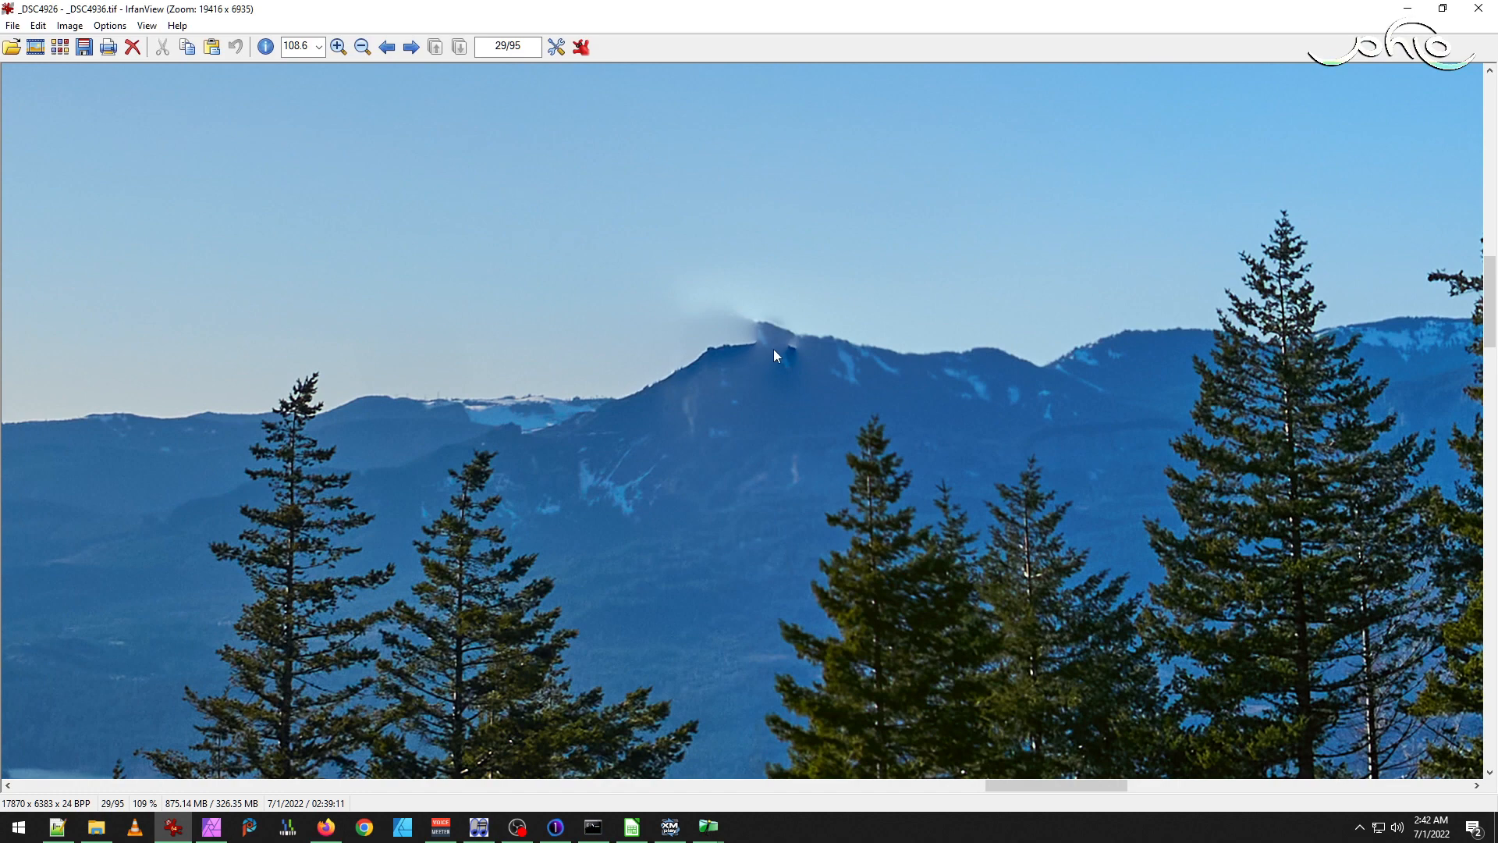
mouse_move(708, 826)
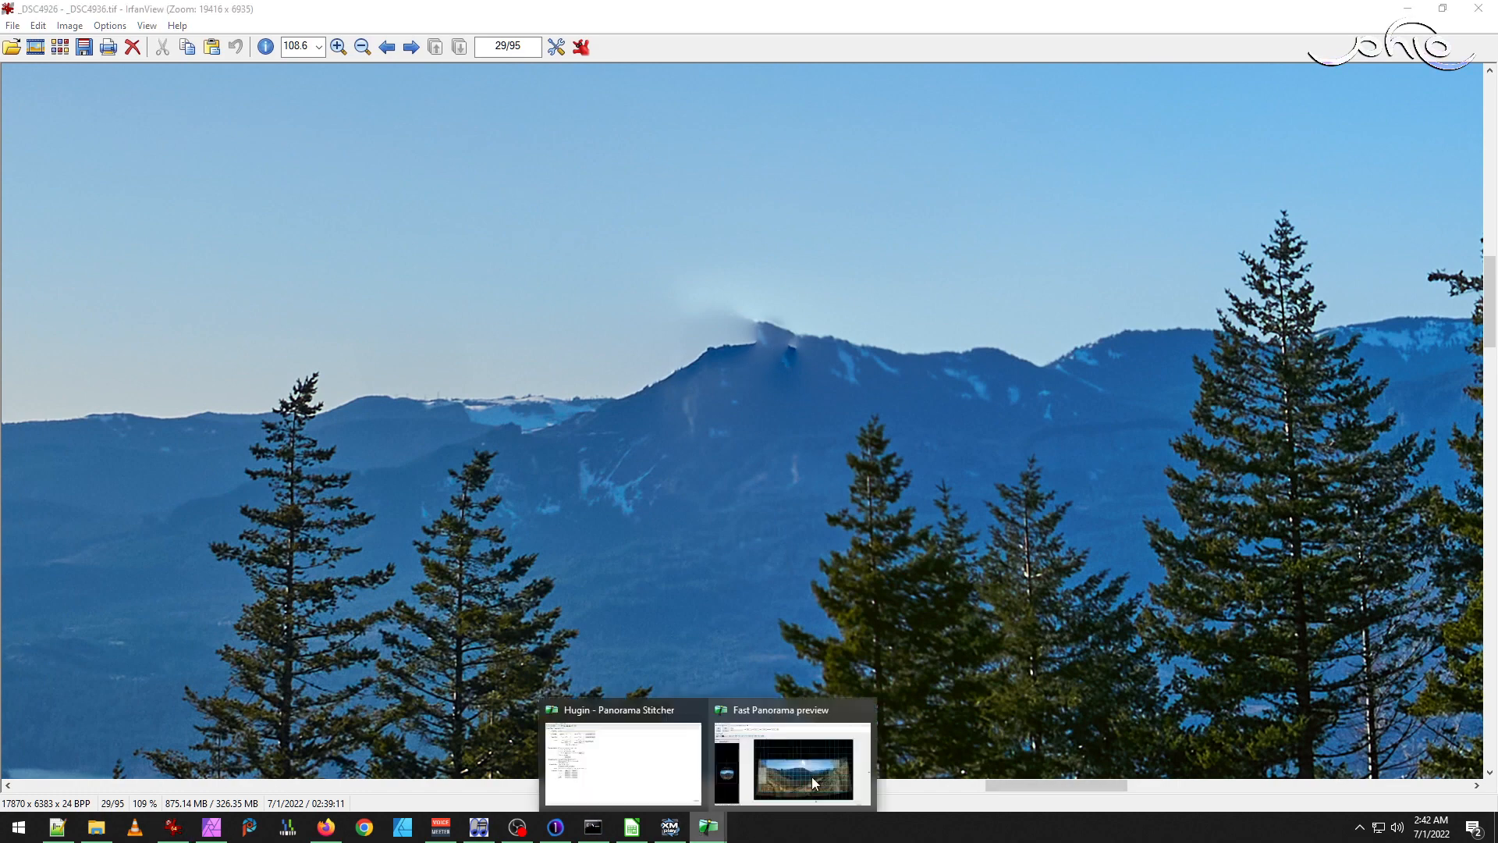
click(799, 767)
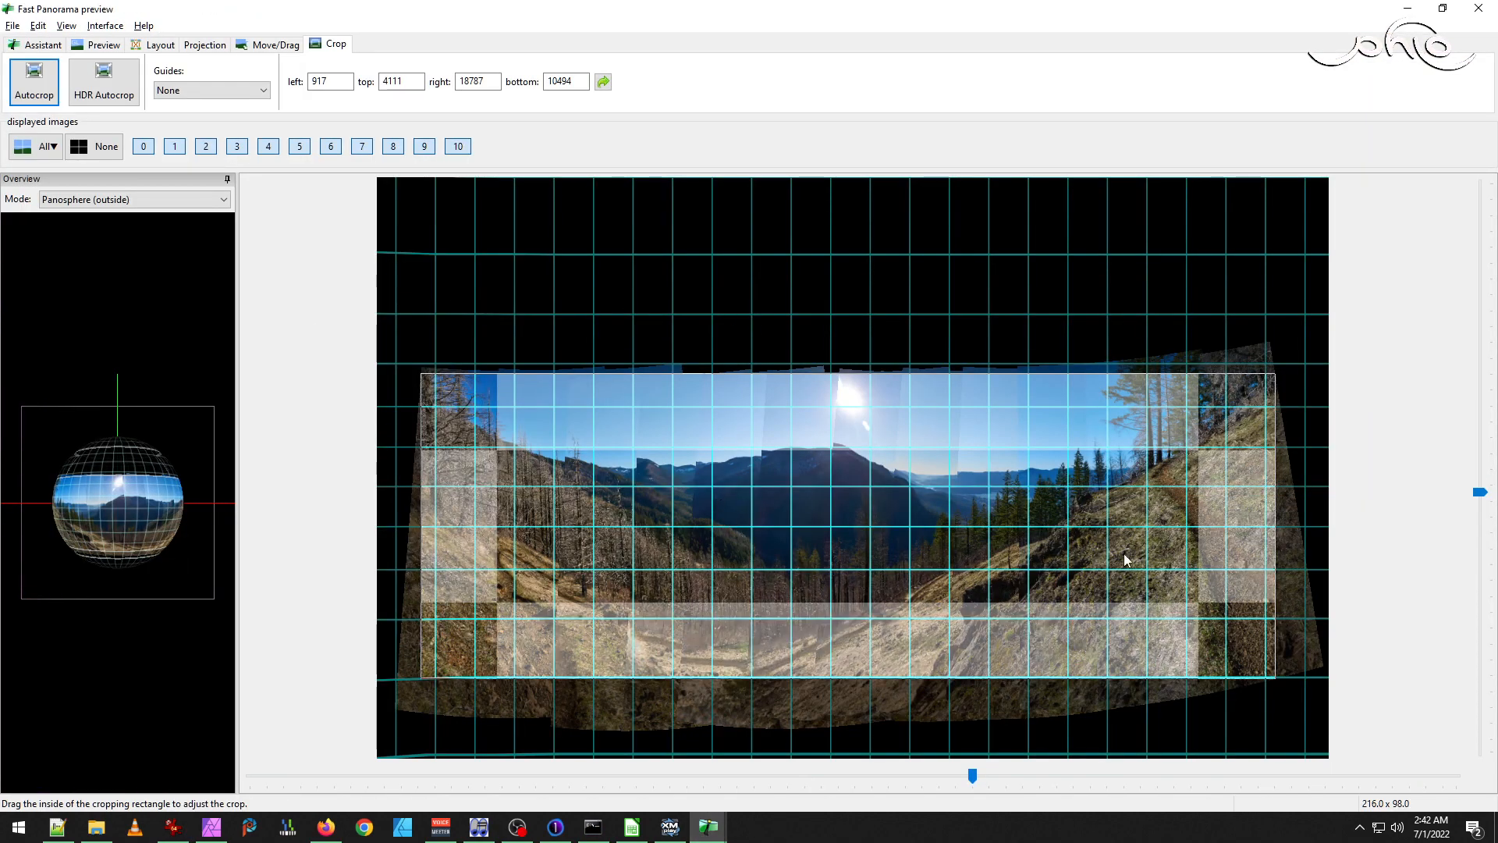
Return to the panorama editor's masks, and add an exclude-region polygon mask around the distant snowy peak in _DSC4935.tif.
click(67, 26)
click(113, 43)
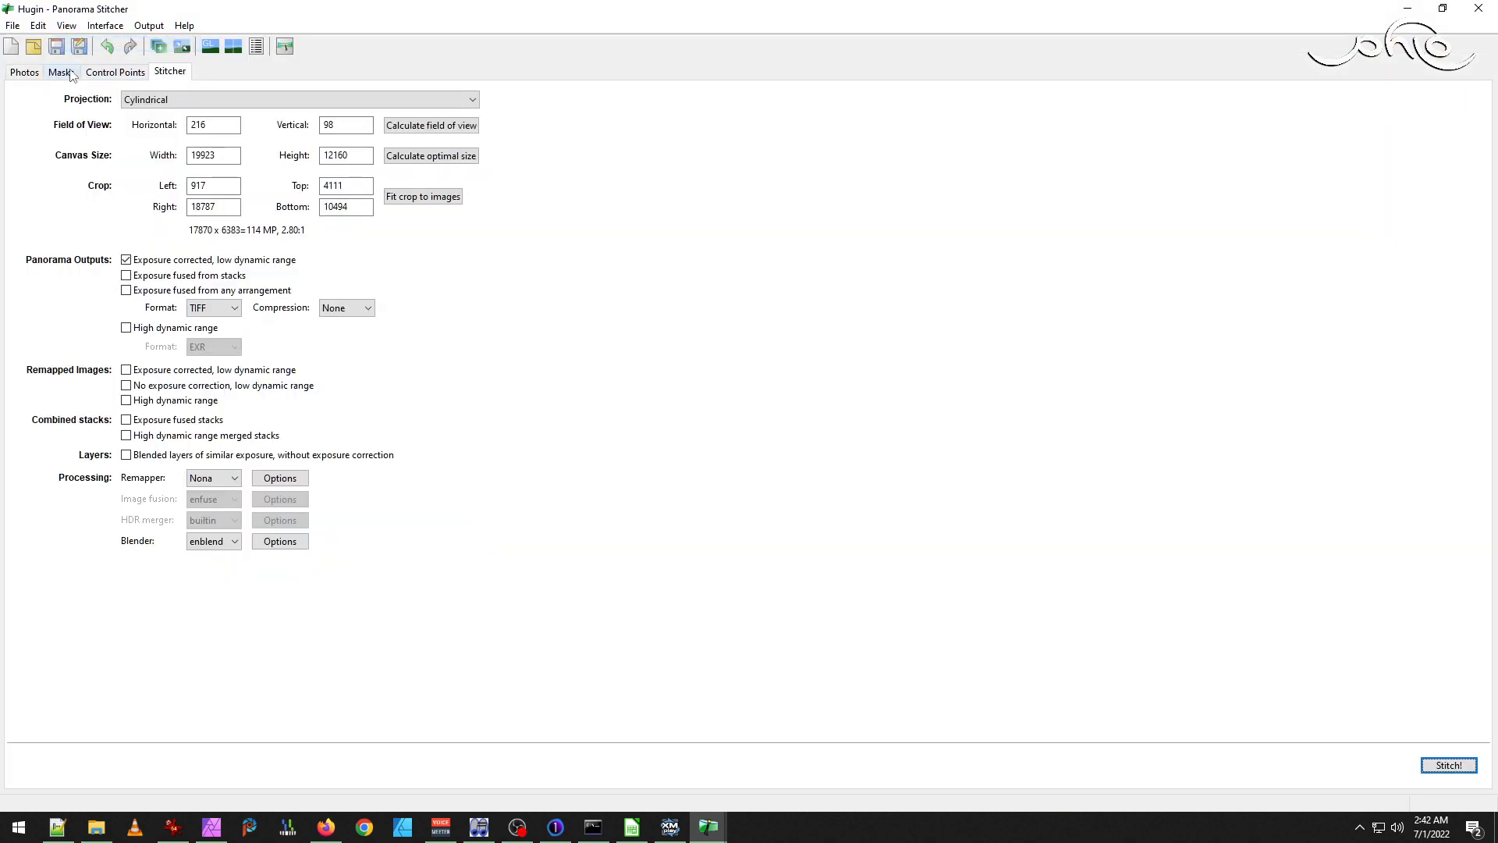
click(62, 71)
click(80, 248)
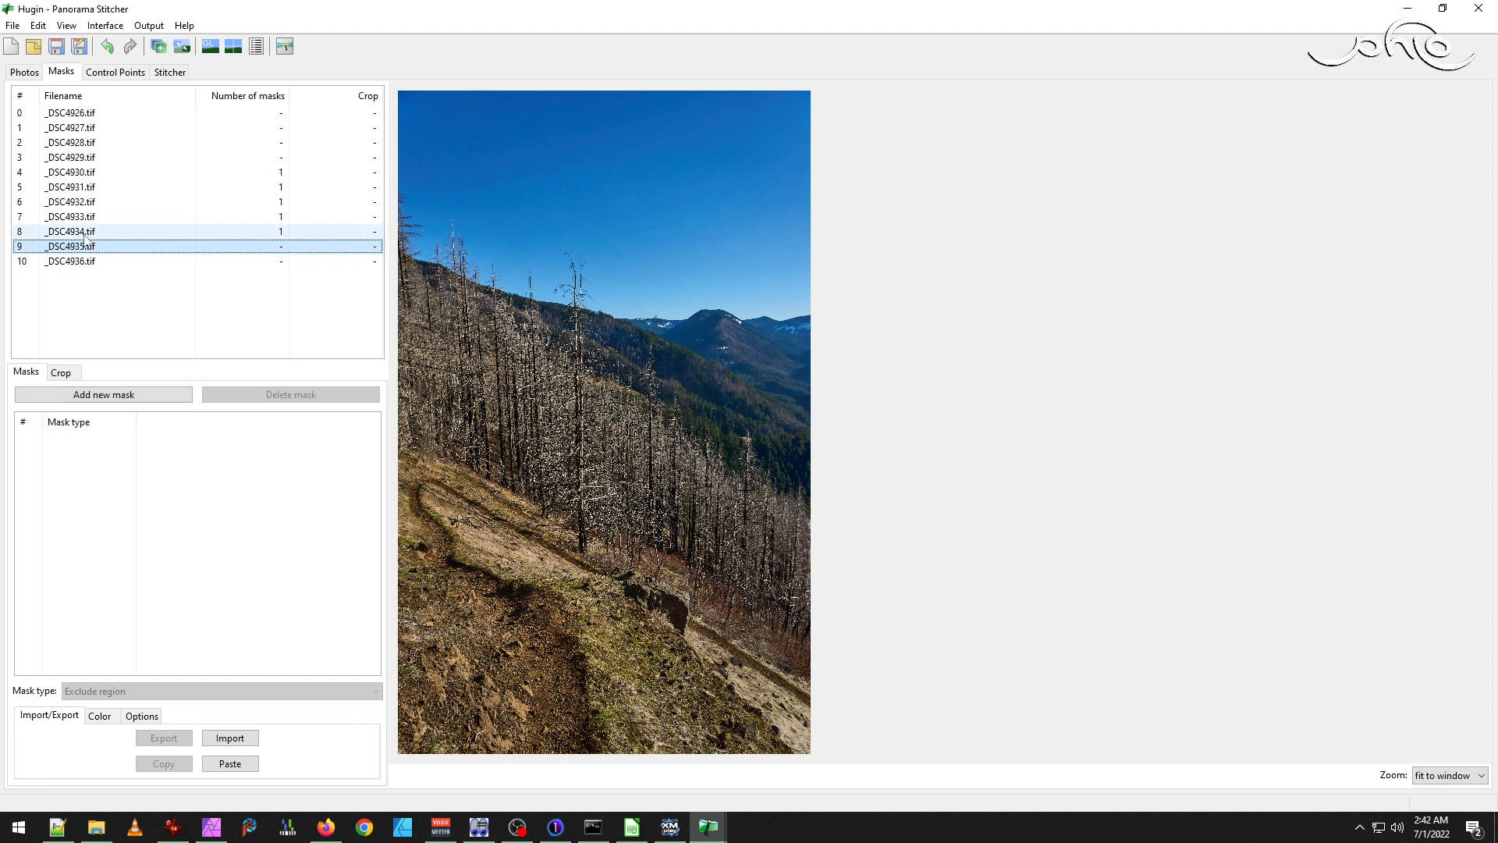
click(84, 232)
click(81, 247)
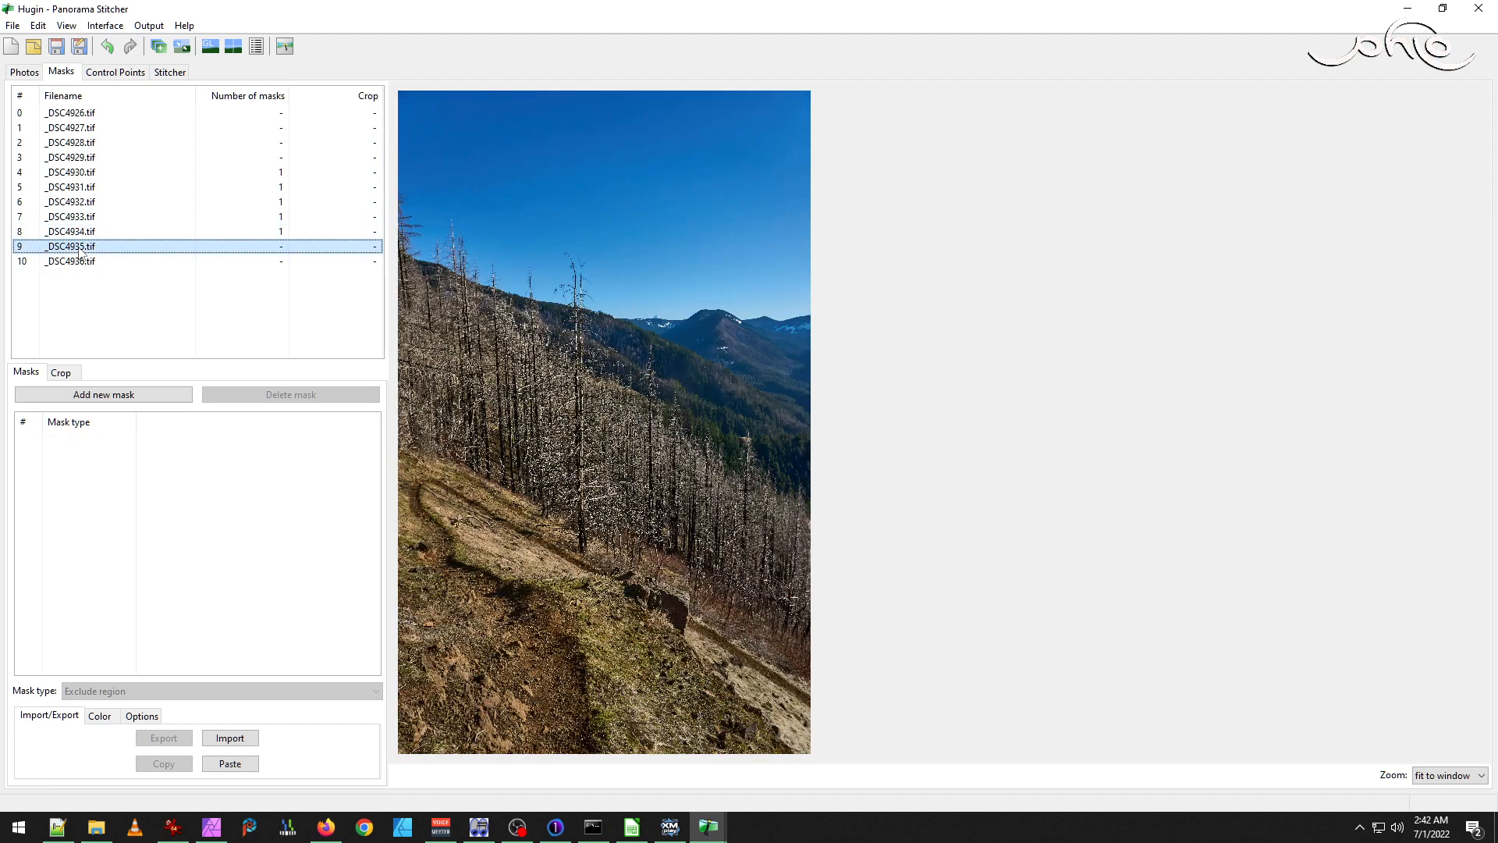
click(153, 398)
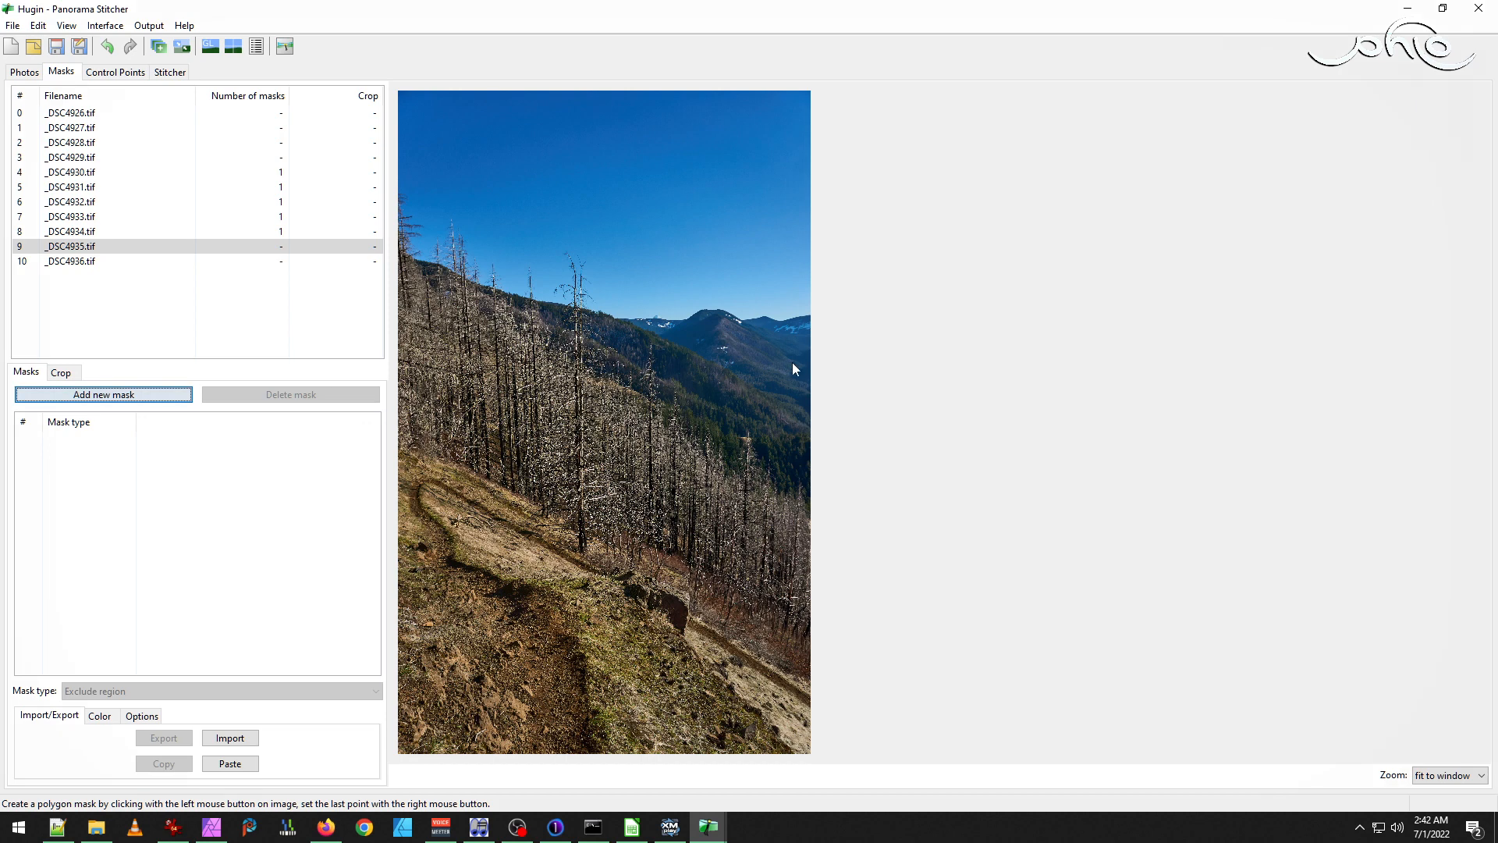
click(640, 305)
click(726, 363)
click(788, 318)
click(786, 311)
click(750, 255)
right_click(651, 254)
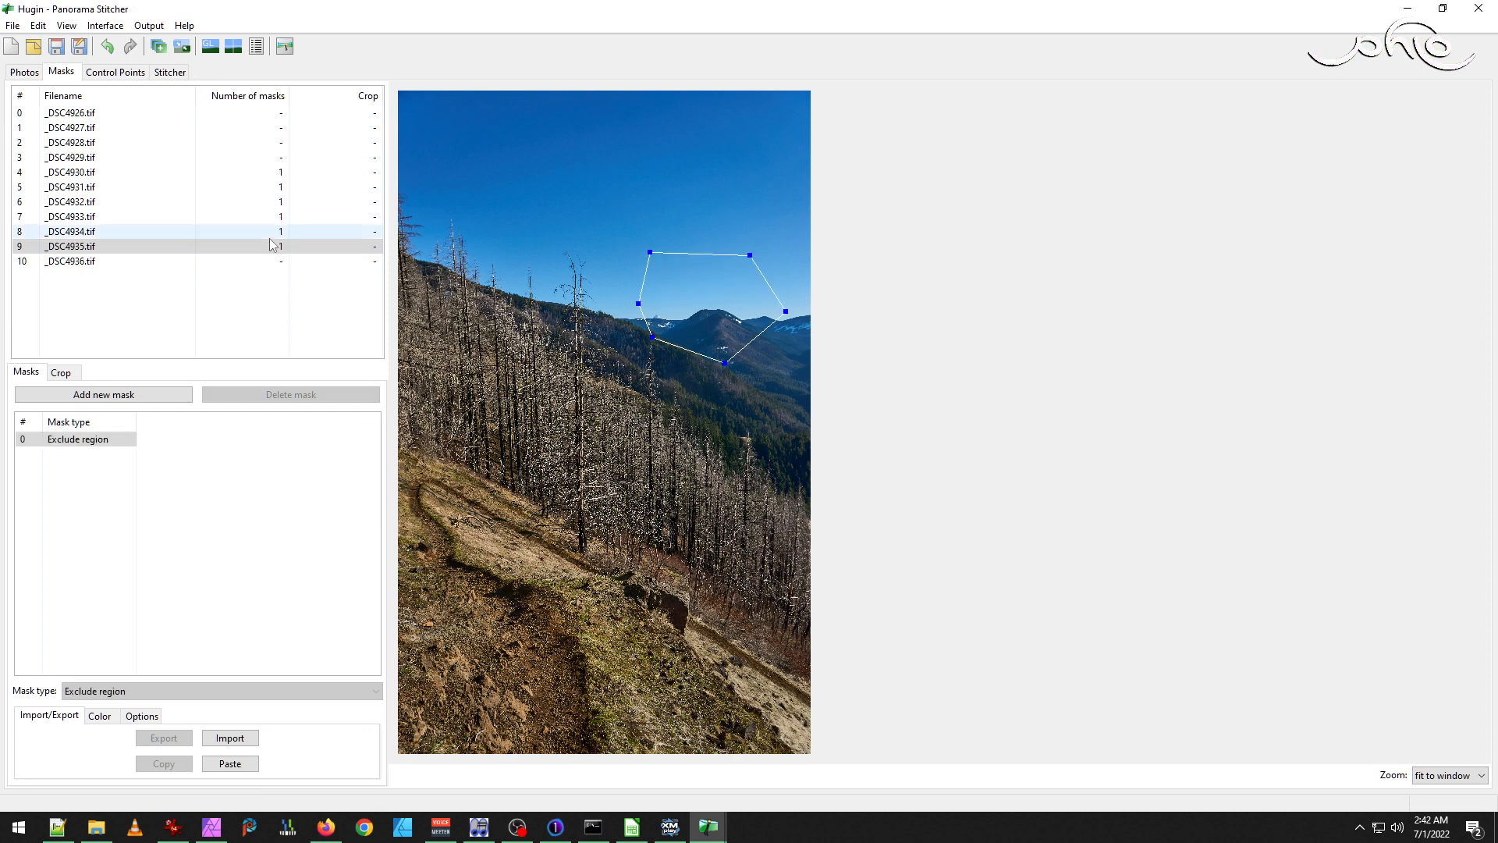
Add a second exclude-region polygon mask to _DSC4933.tif, covering the distant peak and ridgeline at the photo's left edge.
click(85, 233)
click(79, 218)
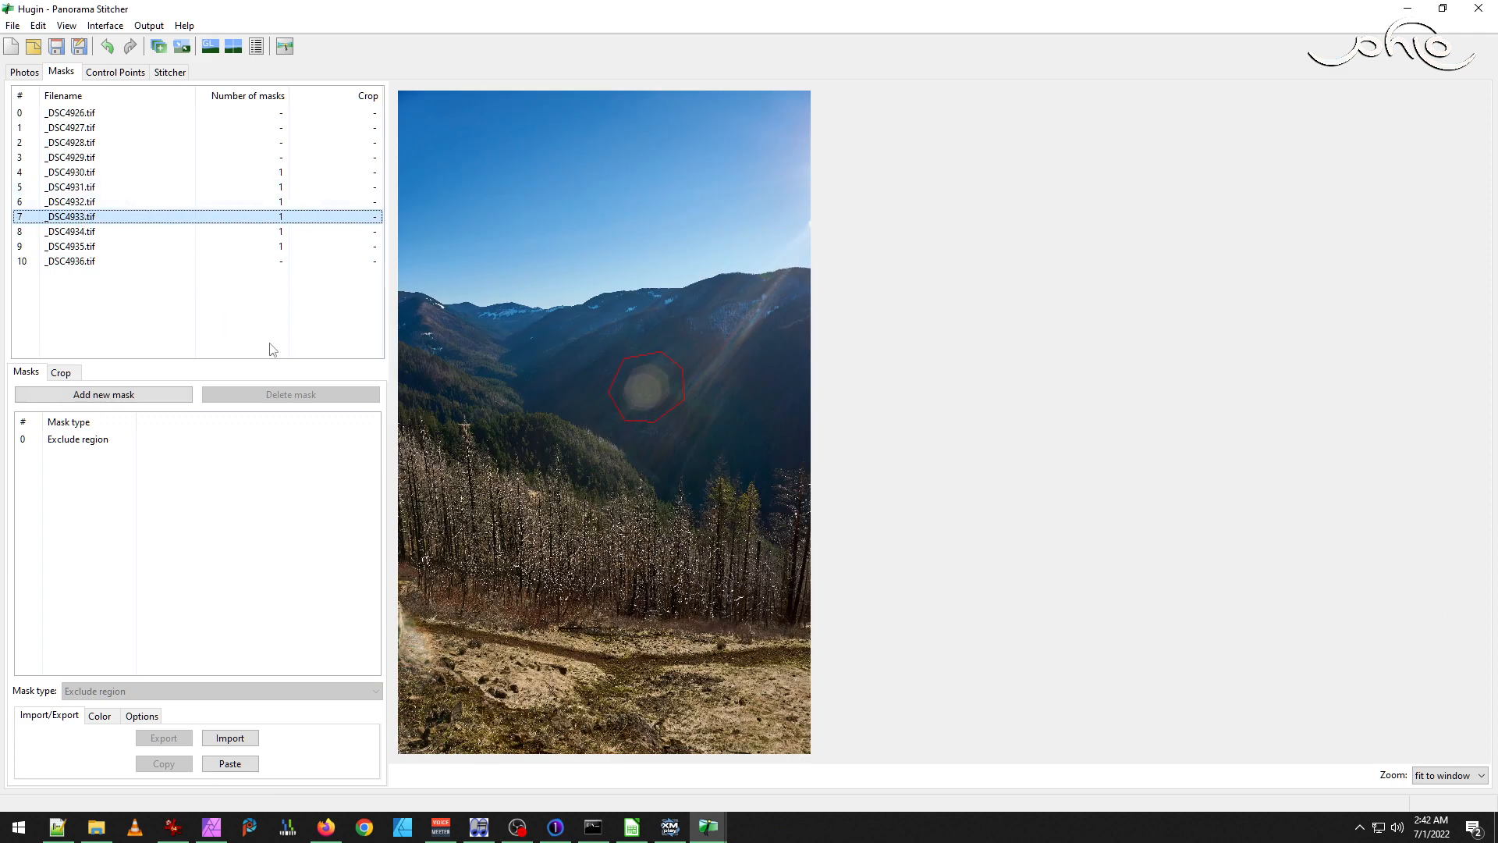
click(163, 392)
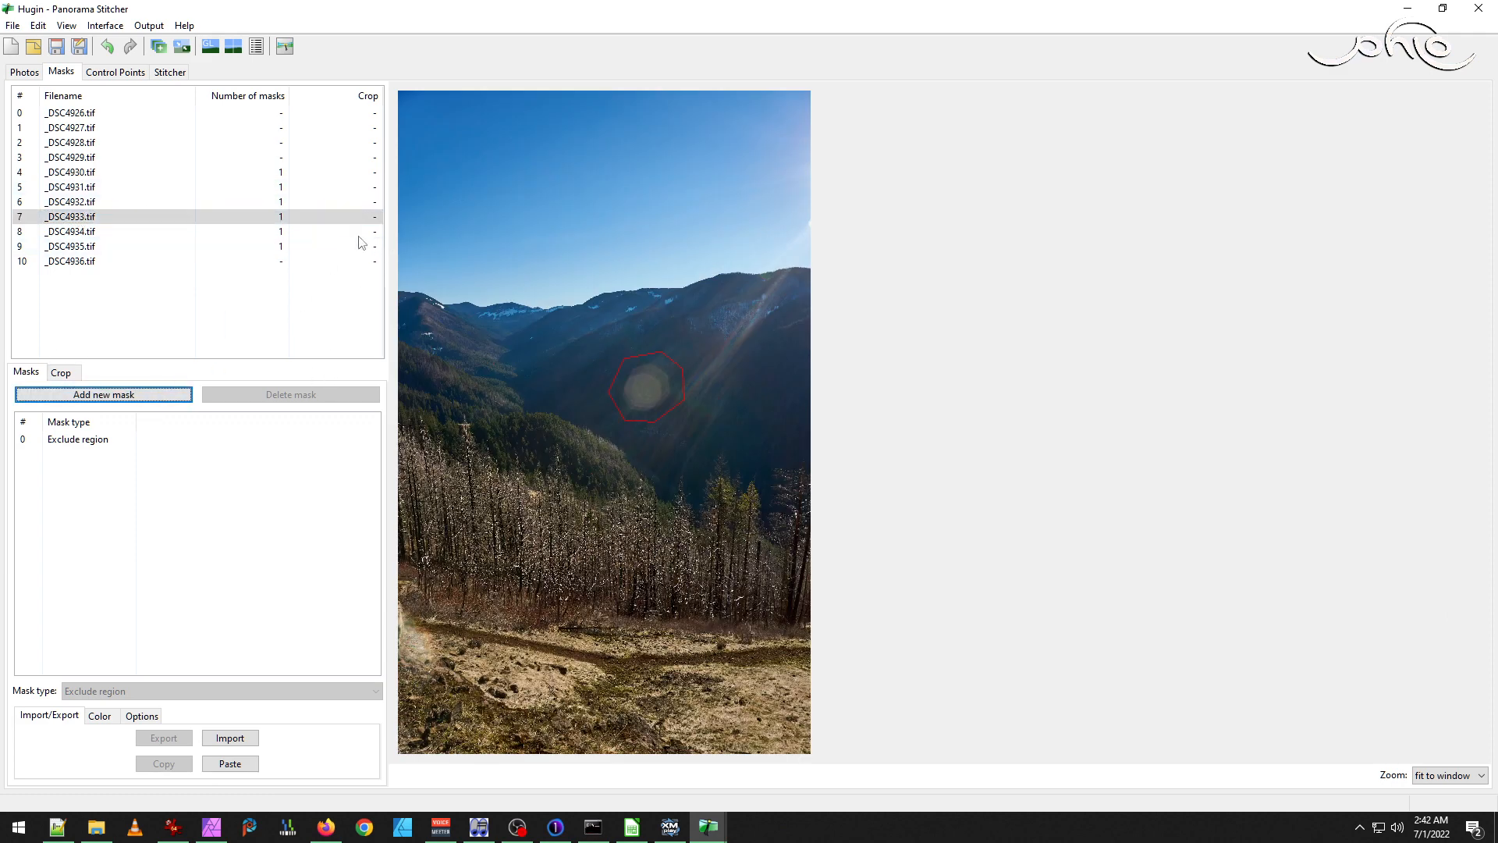
click(150, 395)
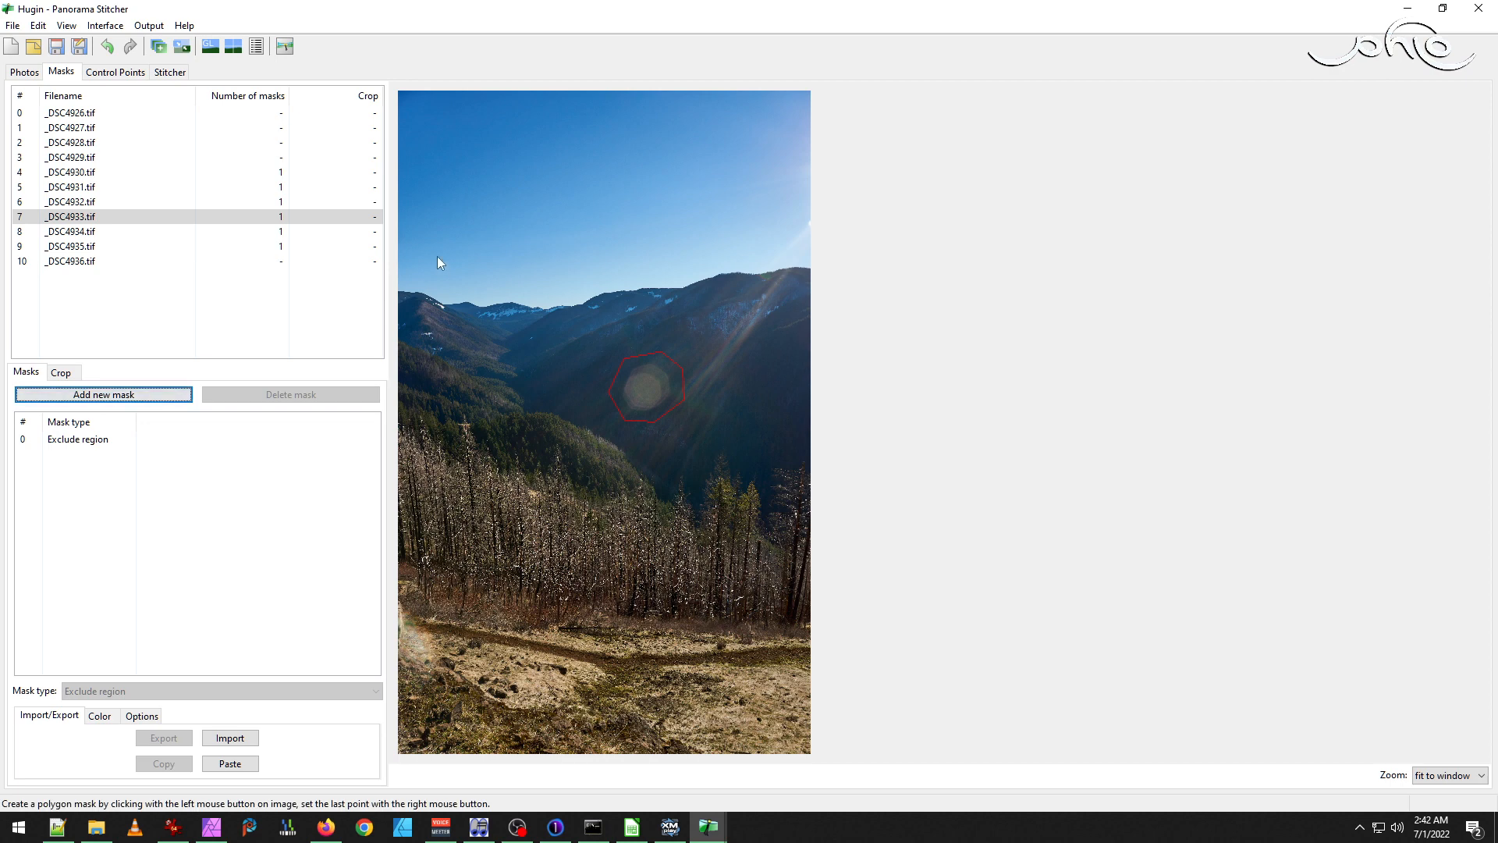
click(466, 248)
click(508, 327)
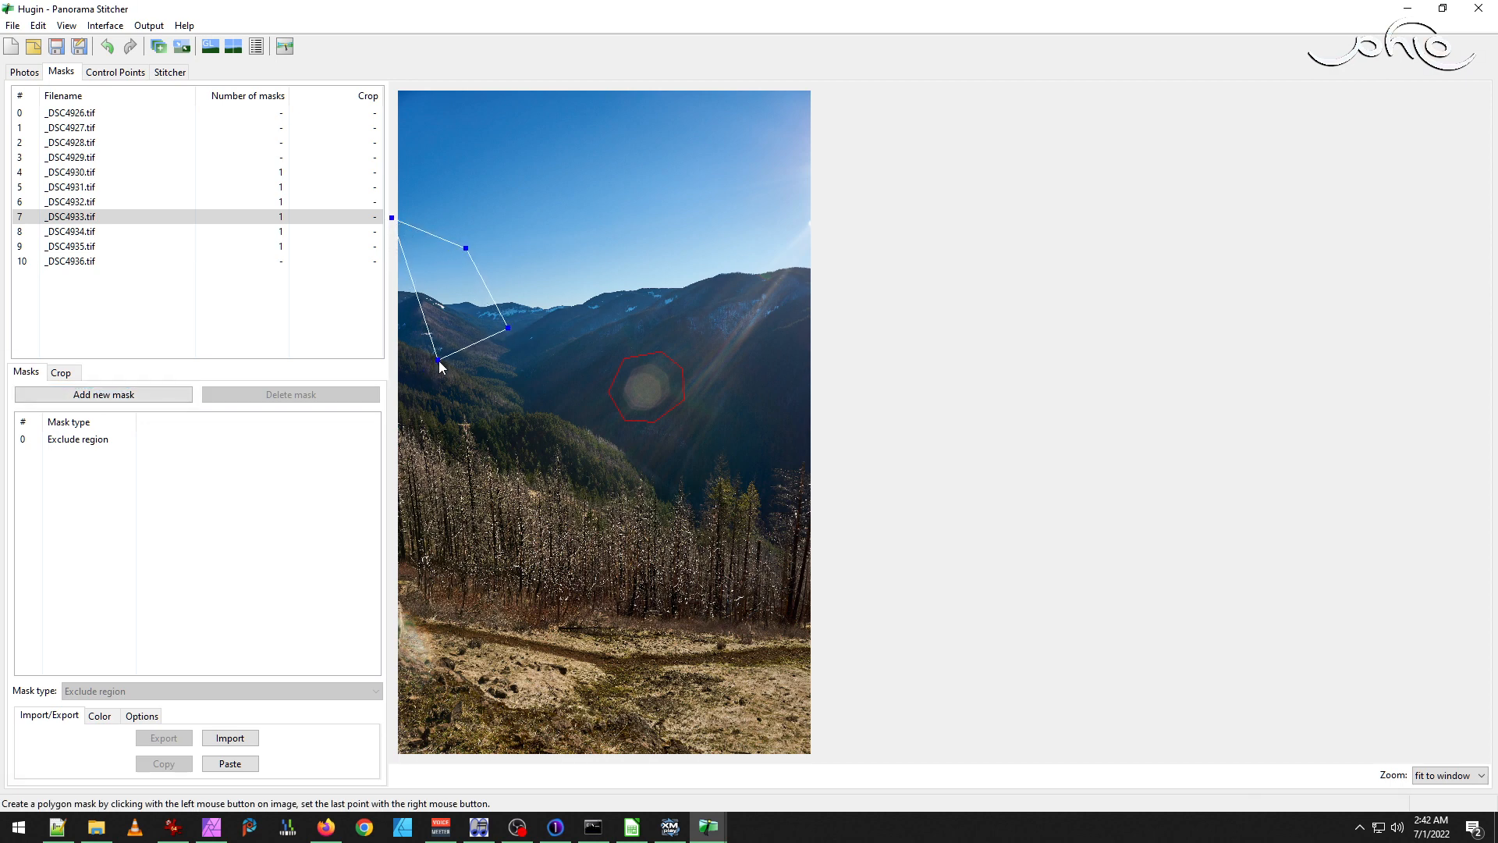
right_click(395, 362)
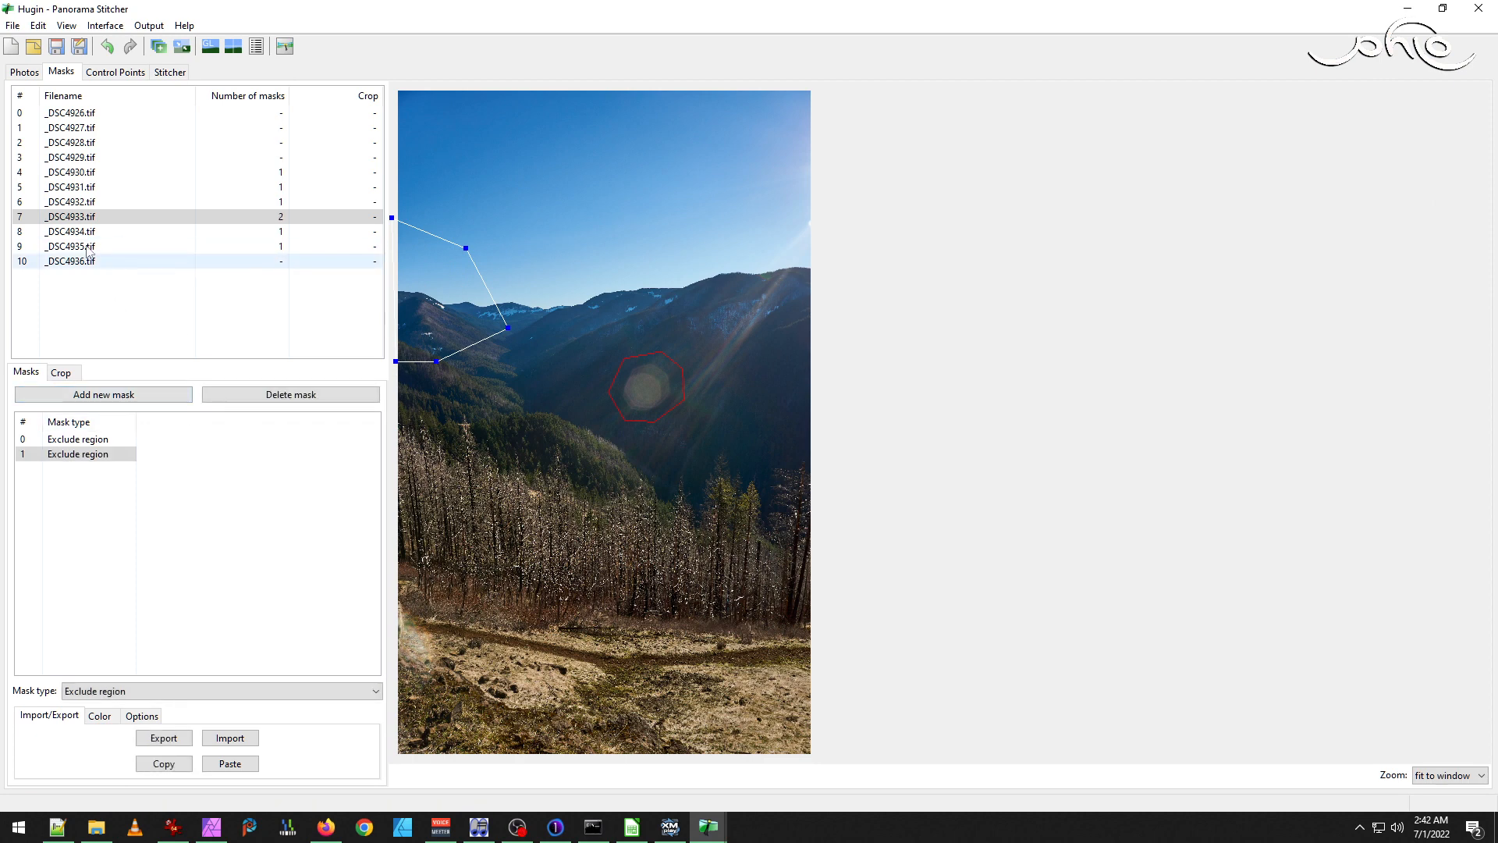
Compare the masks and ridgeline coverage in the photos from _DSC4934.tif back to _DSC4928.tif.
click(74, 231)
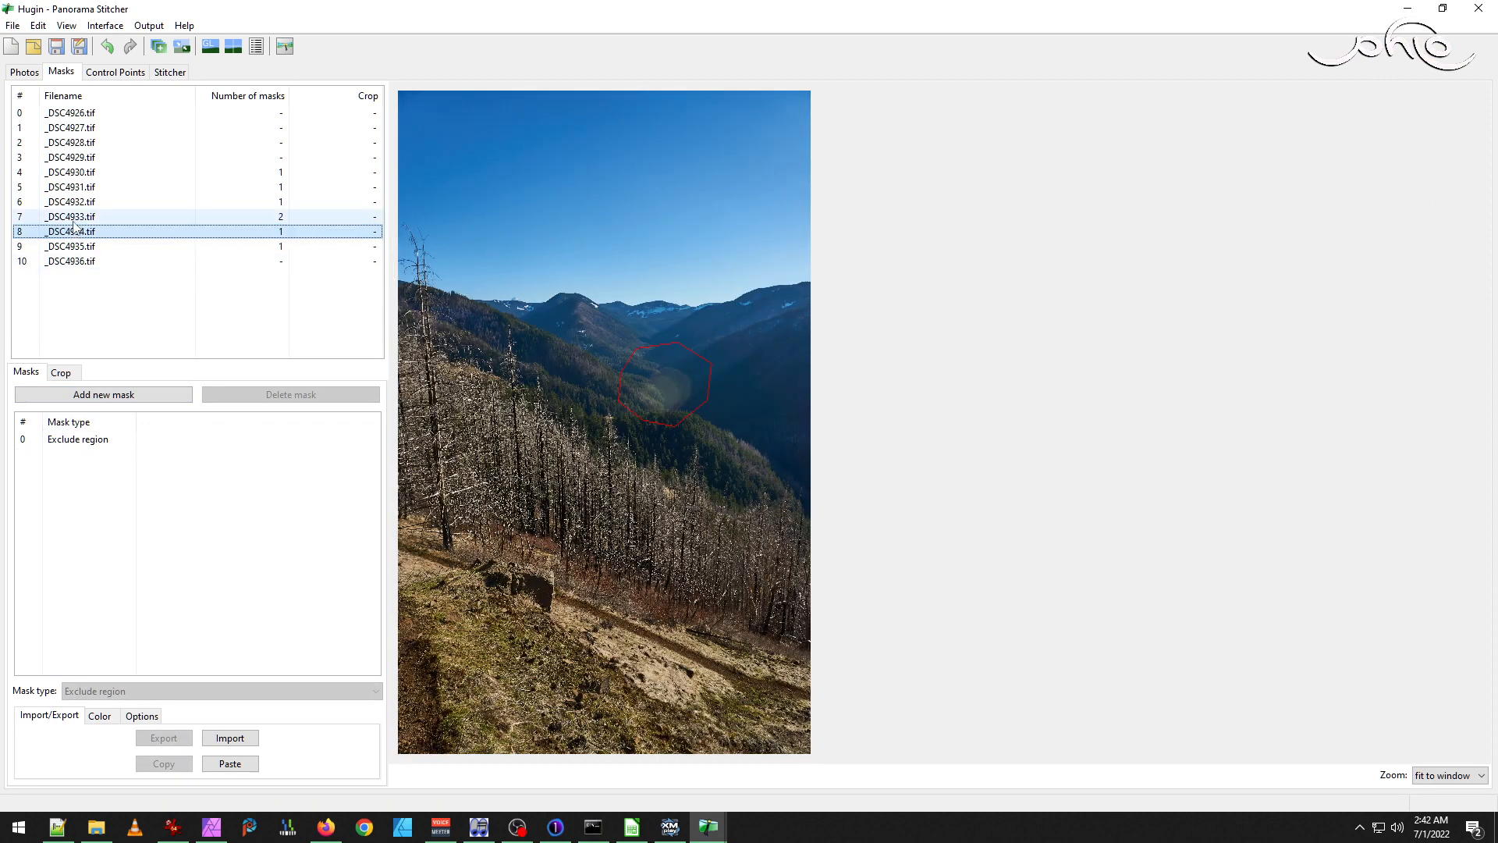
click(73, 217)
click(73, 204)
click(73, 189)
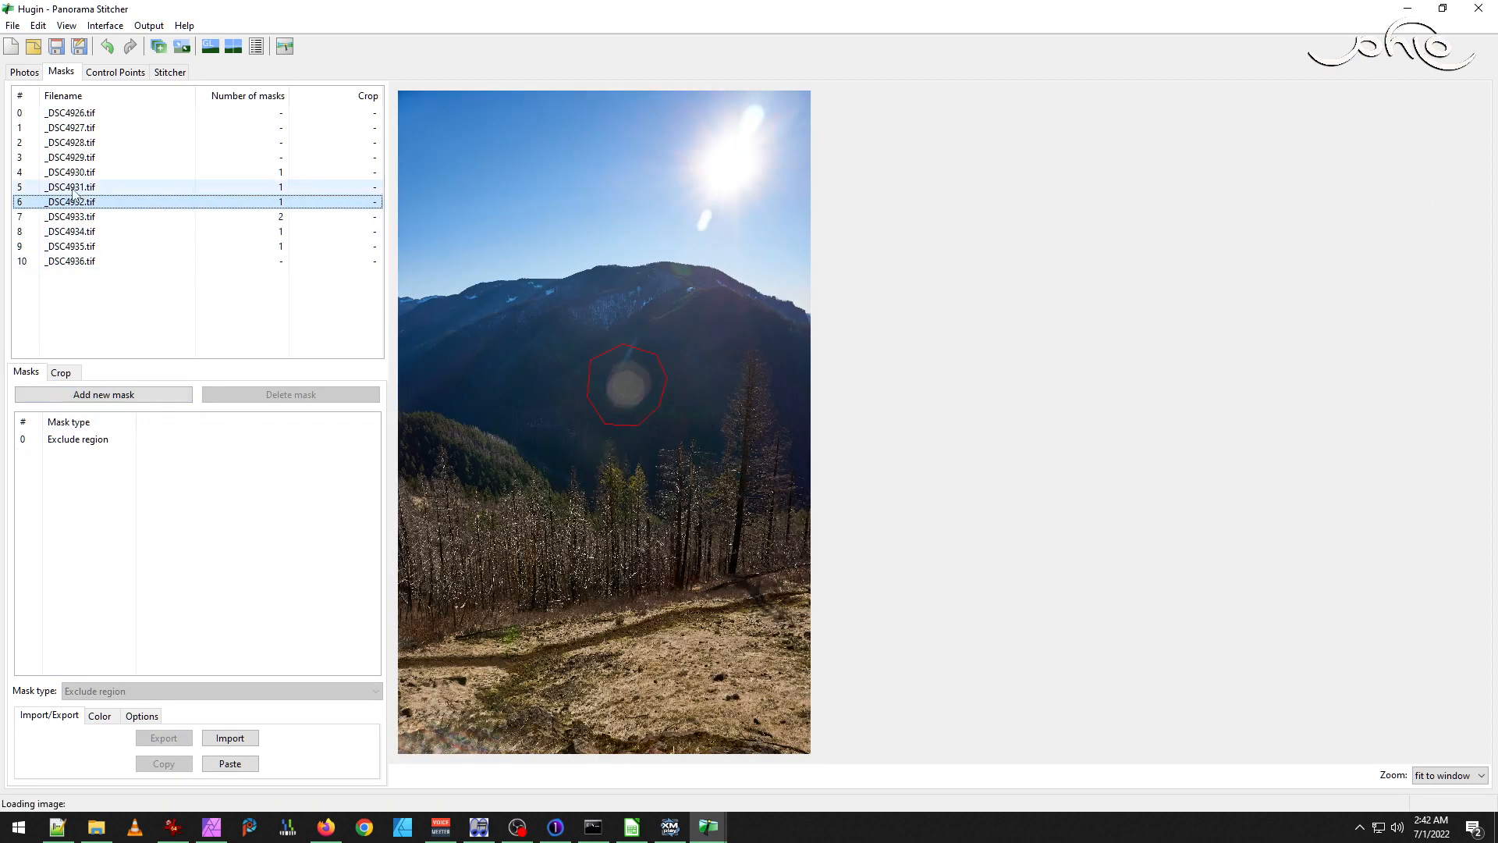
click(72, 173)
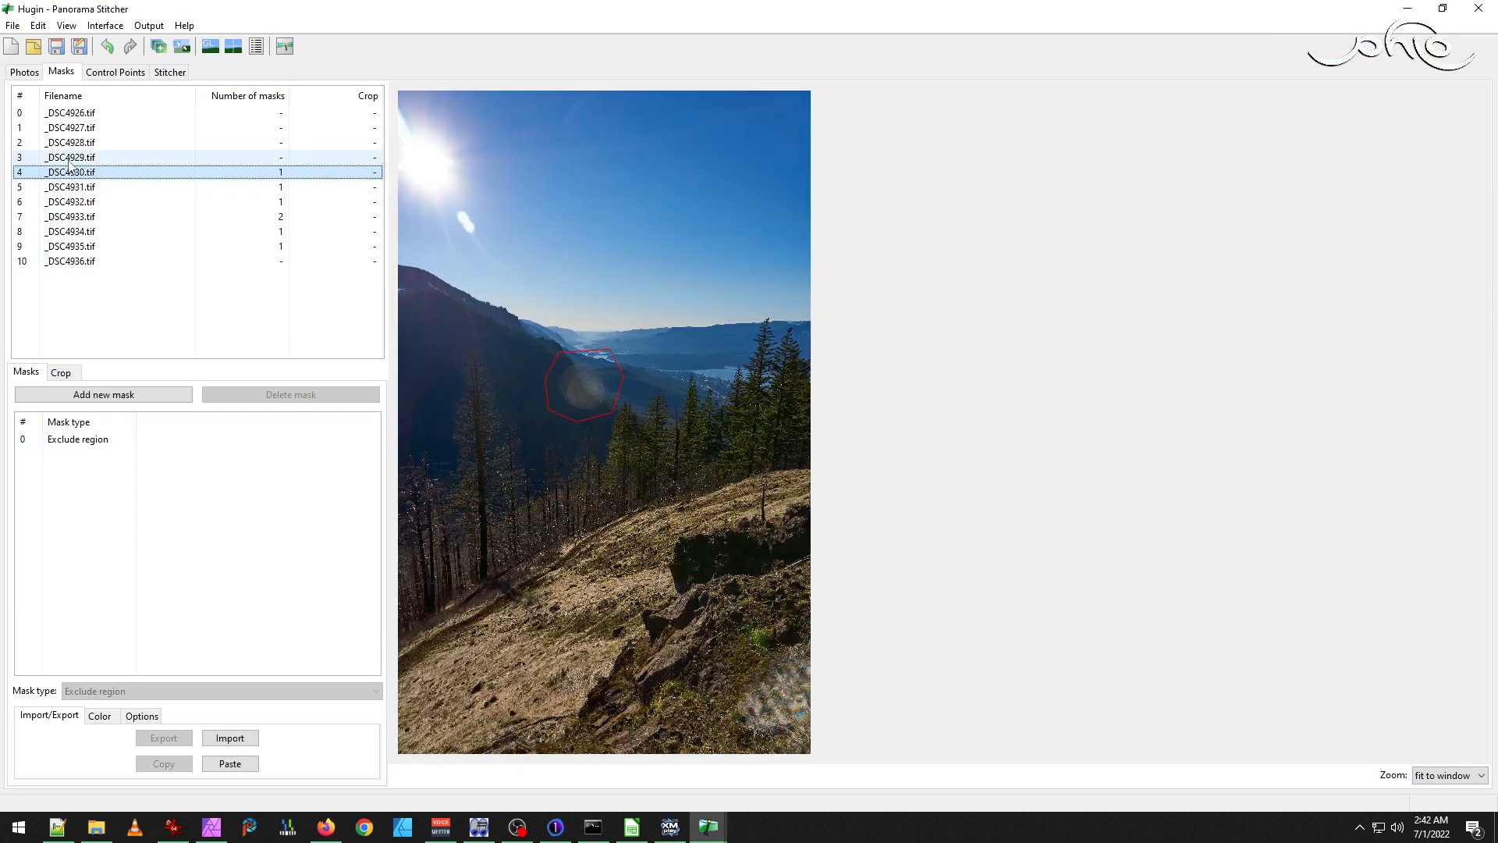
click(69, 160)
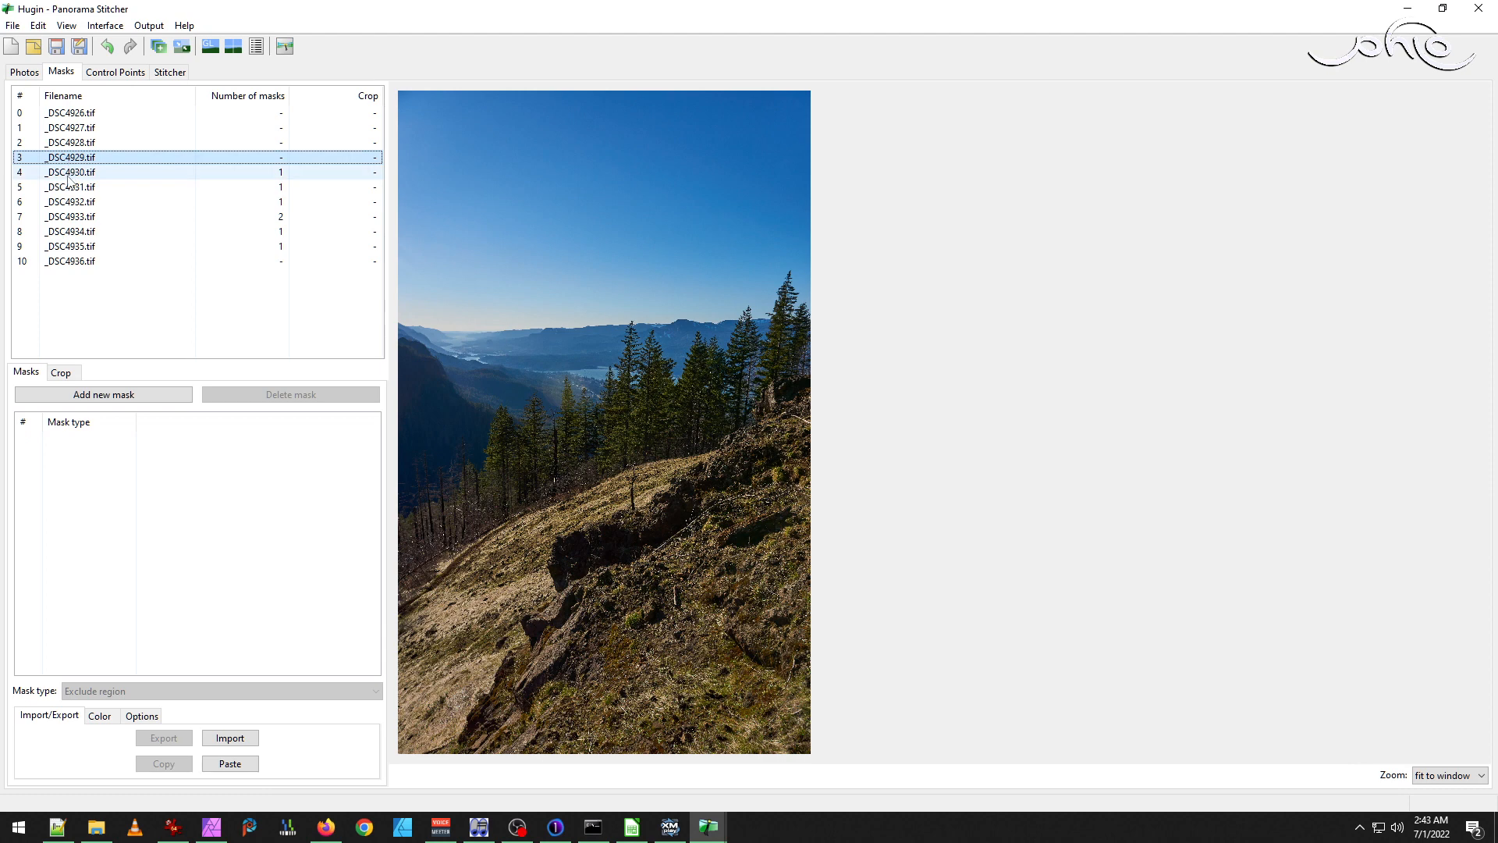
click(68, 175)
click(72, 159)
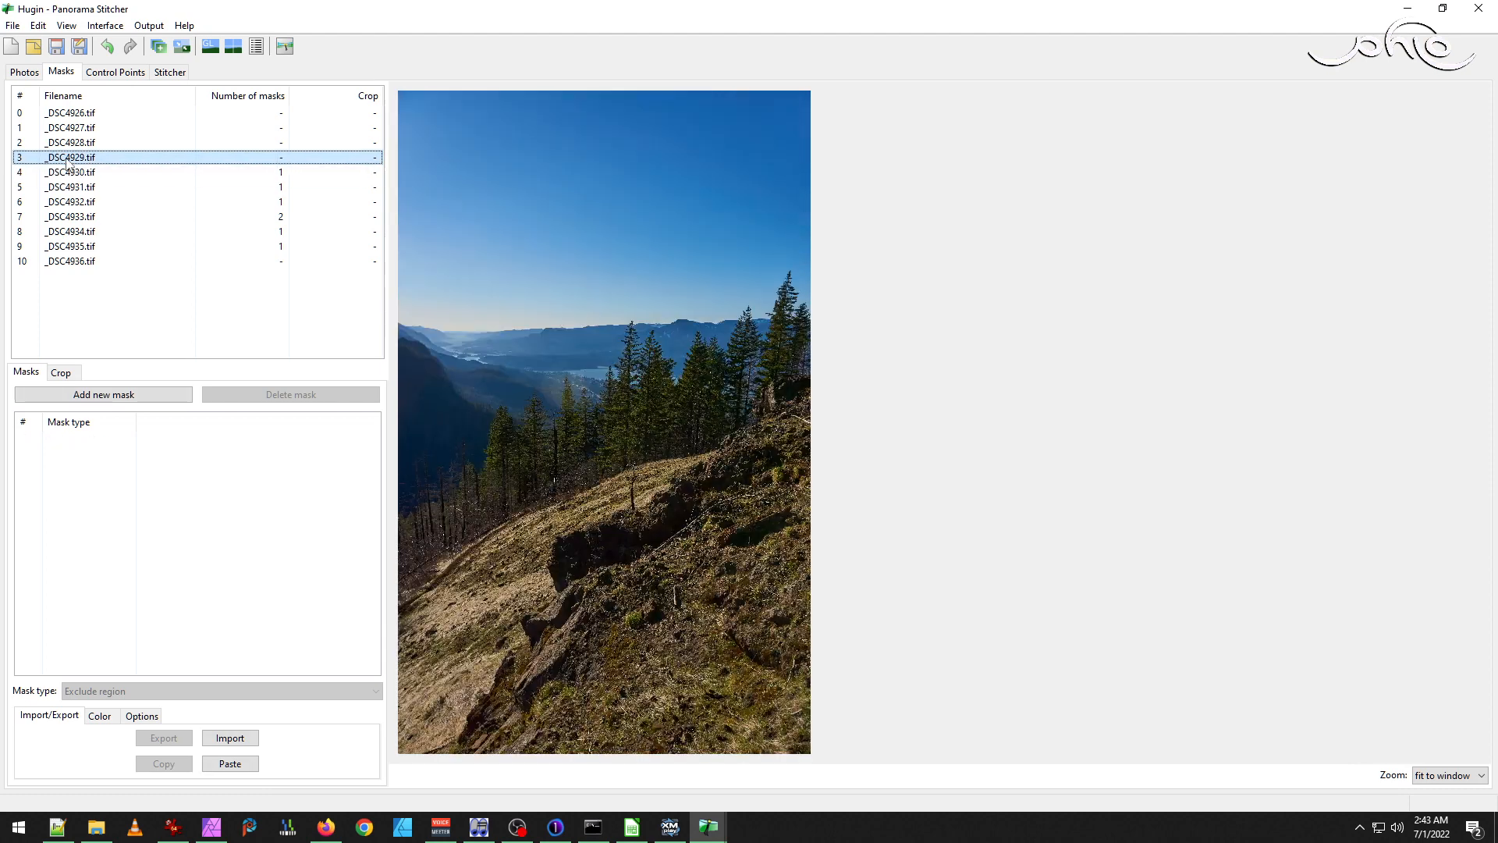
click(79, 145)
Add an exclude-region polygon mask to _DSC4929.tif around the distant ridgeline peak and the evergreen tops in front of it.
click(78, 158)
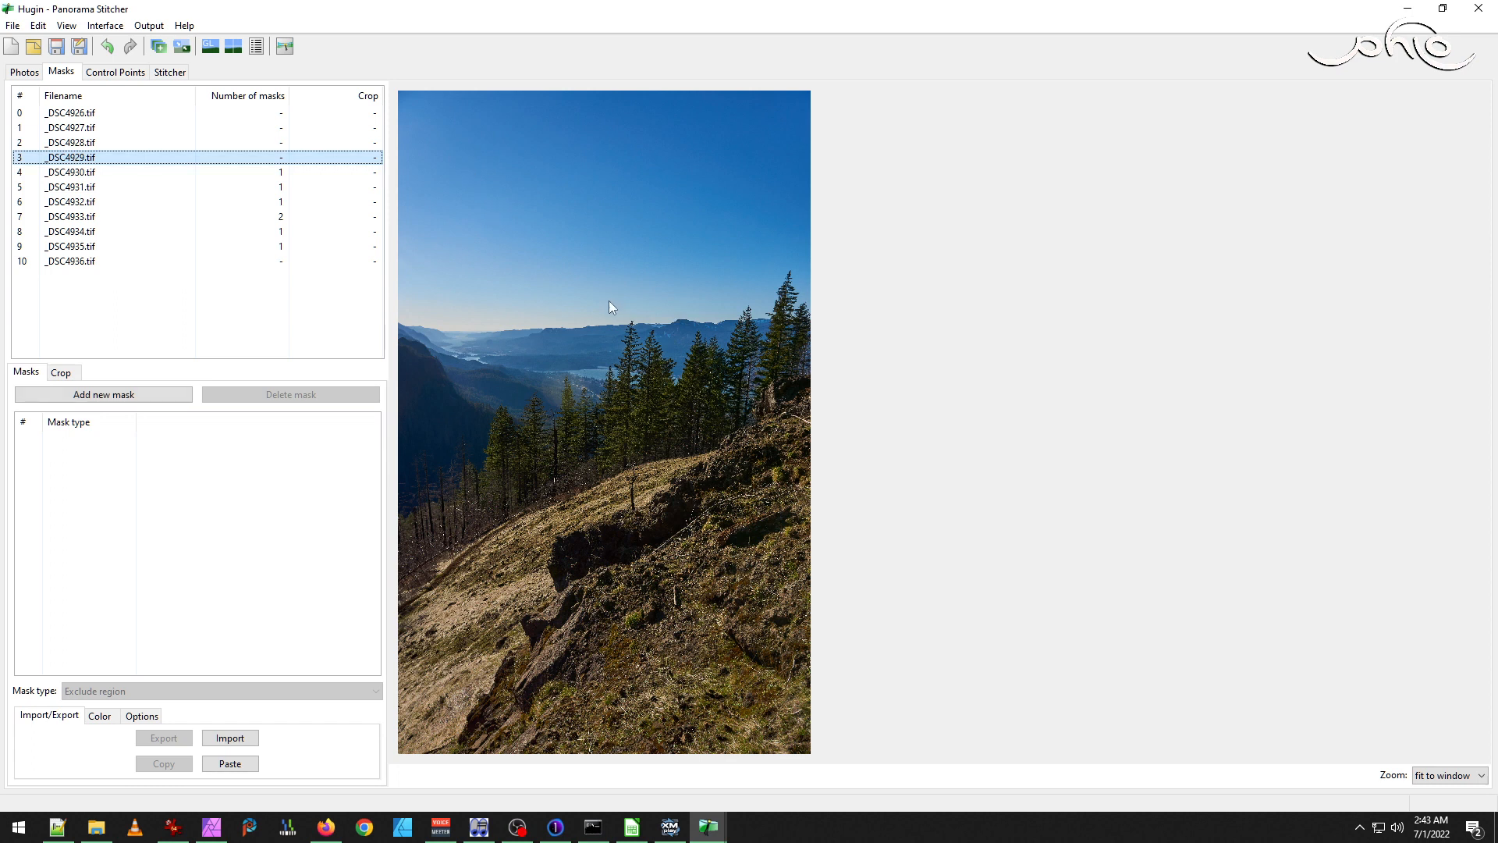
click(139, 396)
click(611, 303)
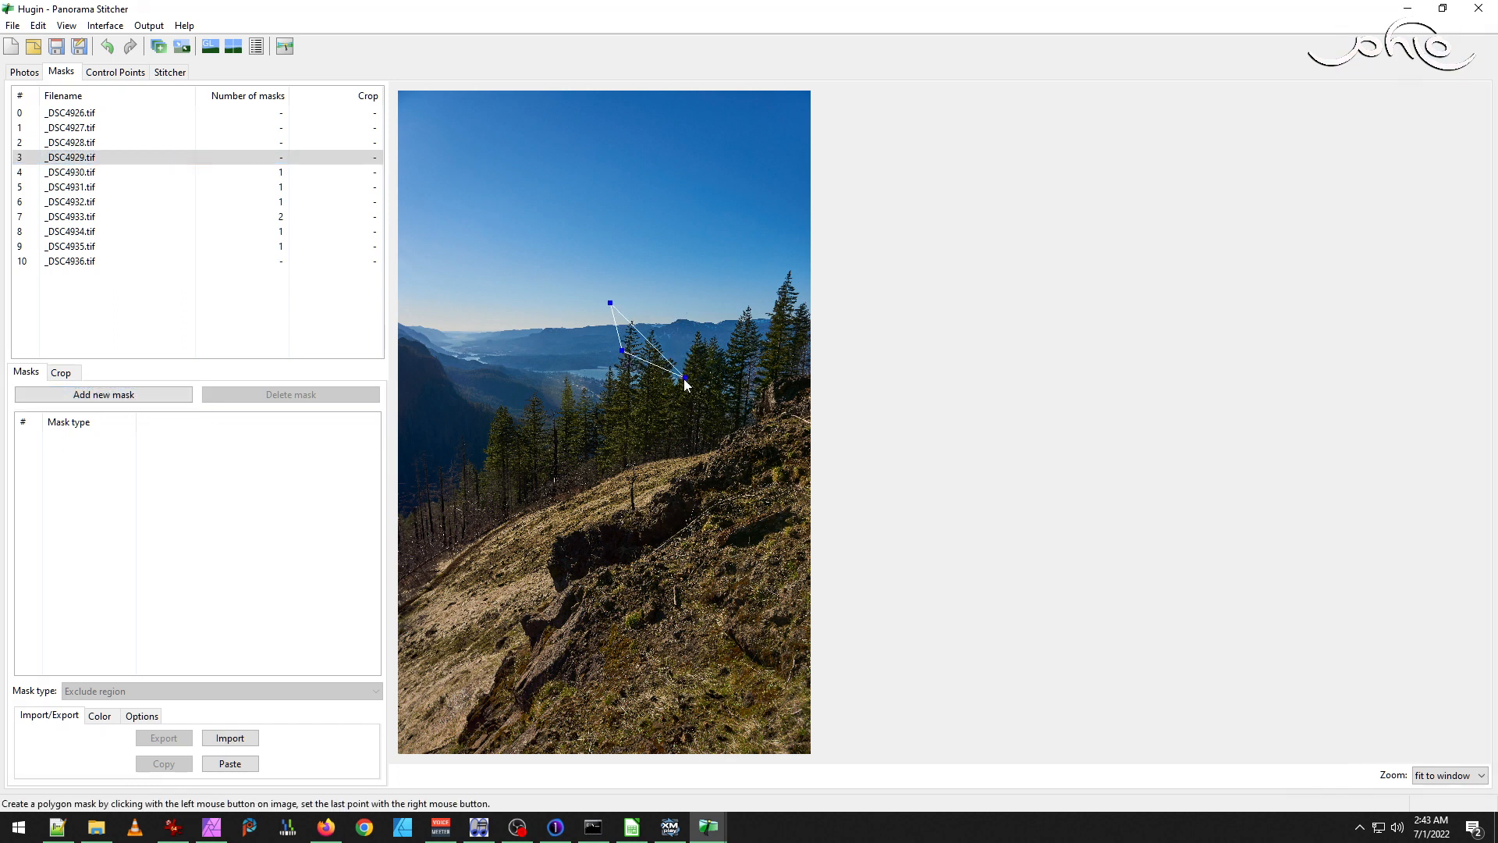
click(676, 402)
click(746, 348)
click(731, 298)
right_click(673, 270)
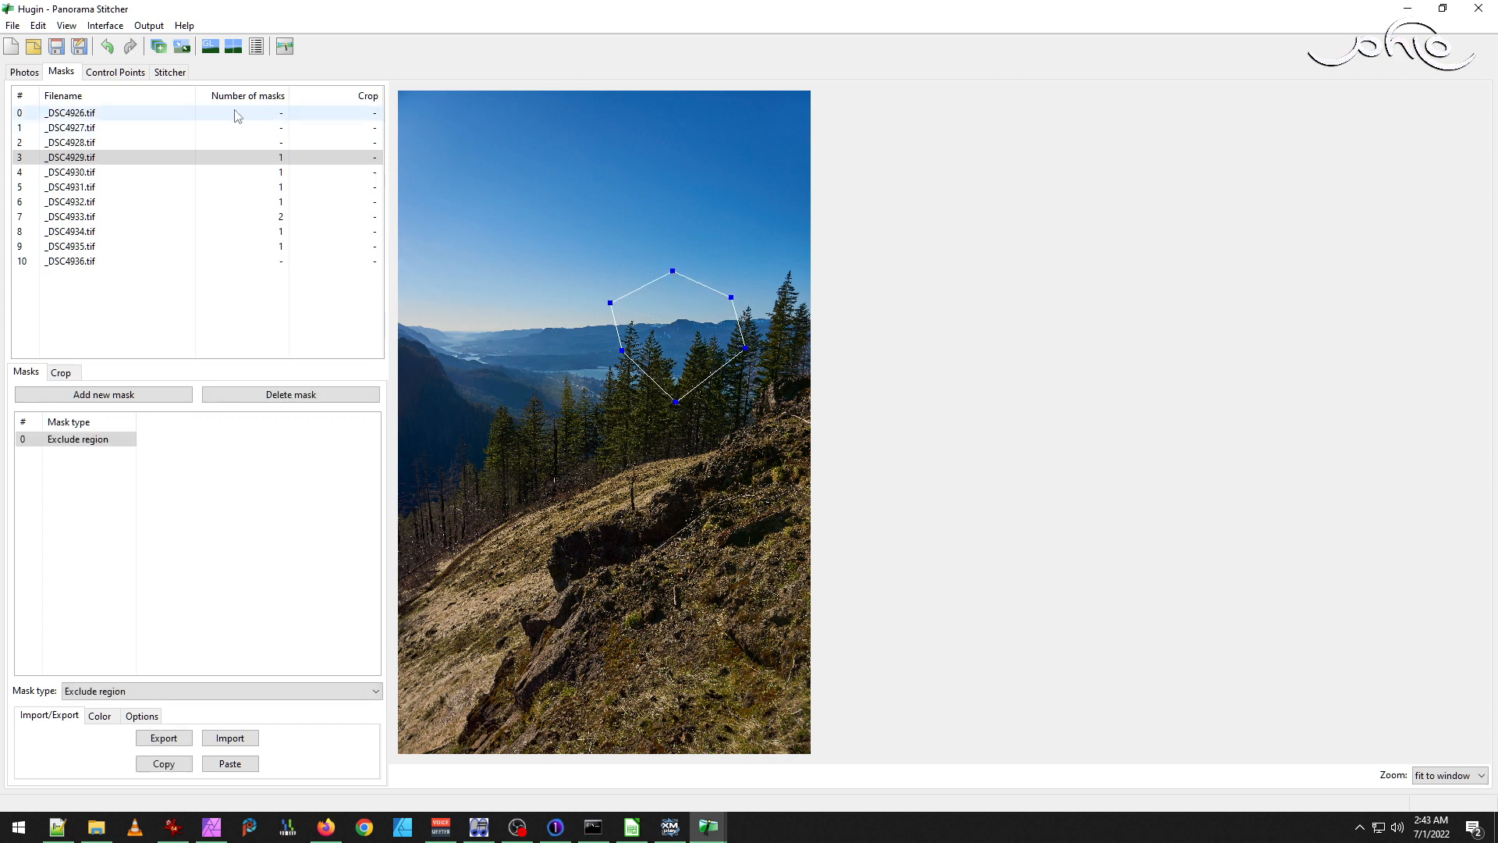
Add an exclude-region polygon mask to _DSC4927.tif over the distant ridge and evergreens at the photo's left edge.
click(67, 144)
click(69, 134)
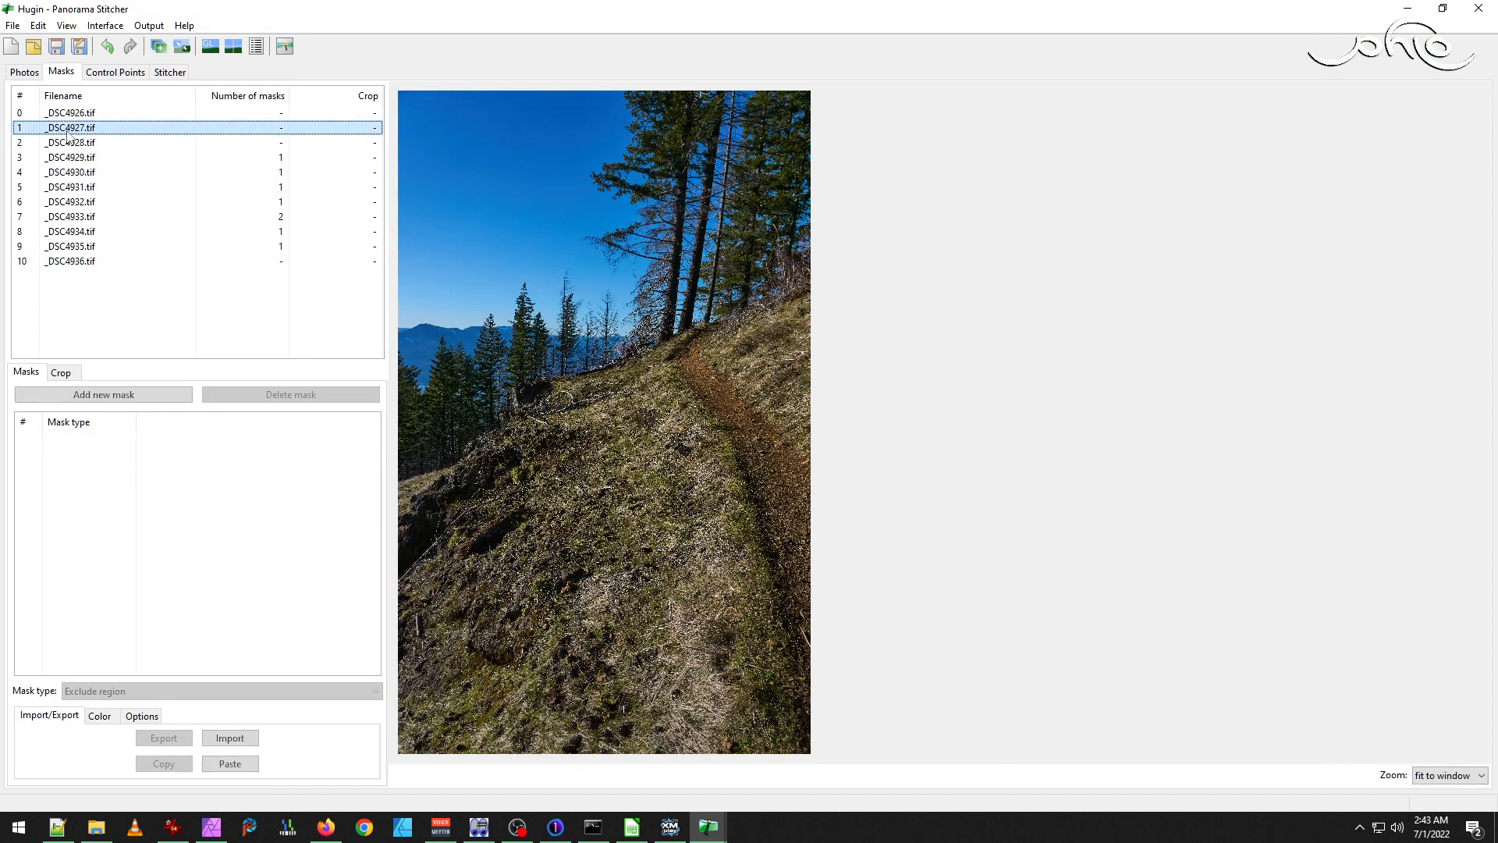
click(158, 393)
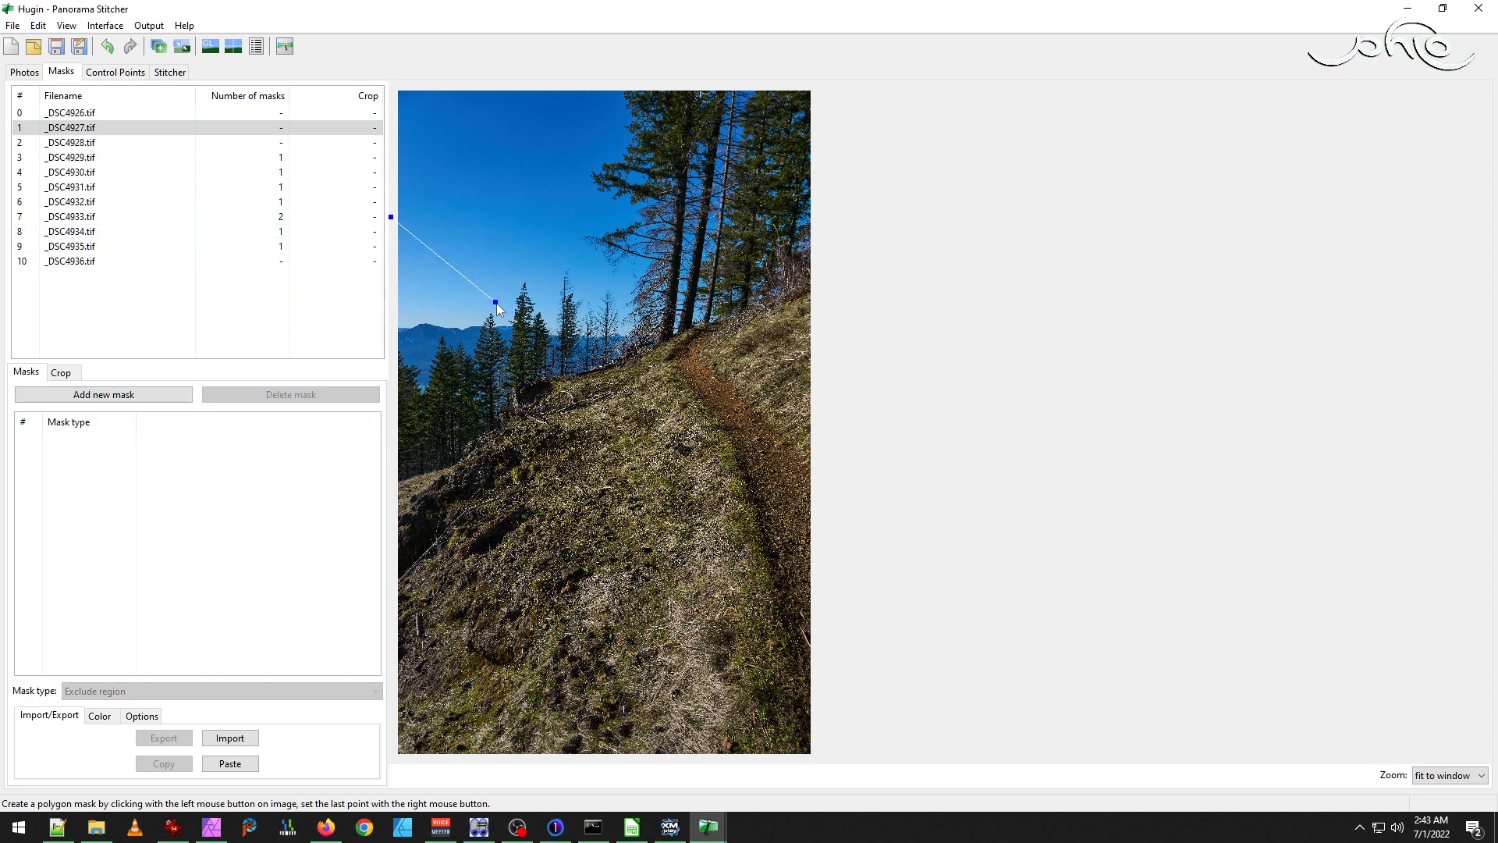
click(509, 352)
click(444, 400)
right_click(397, 408)
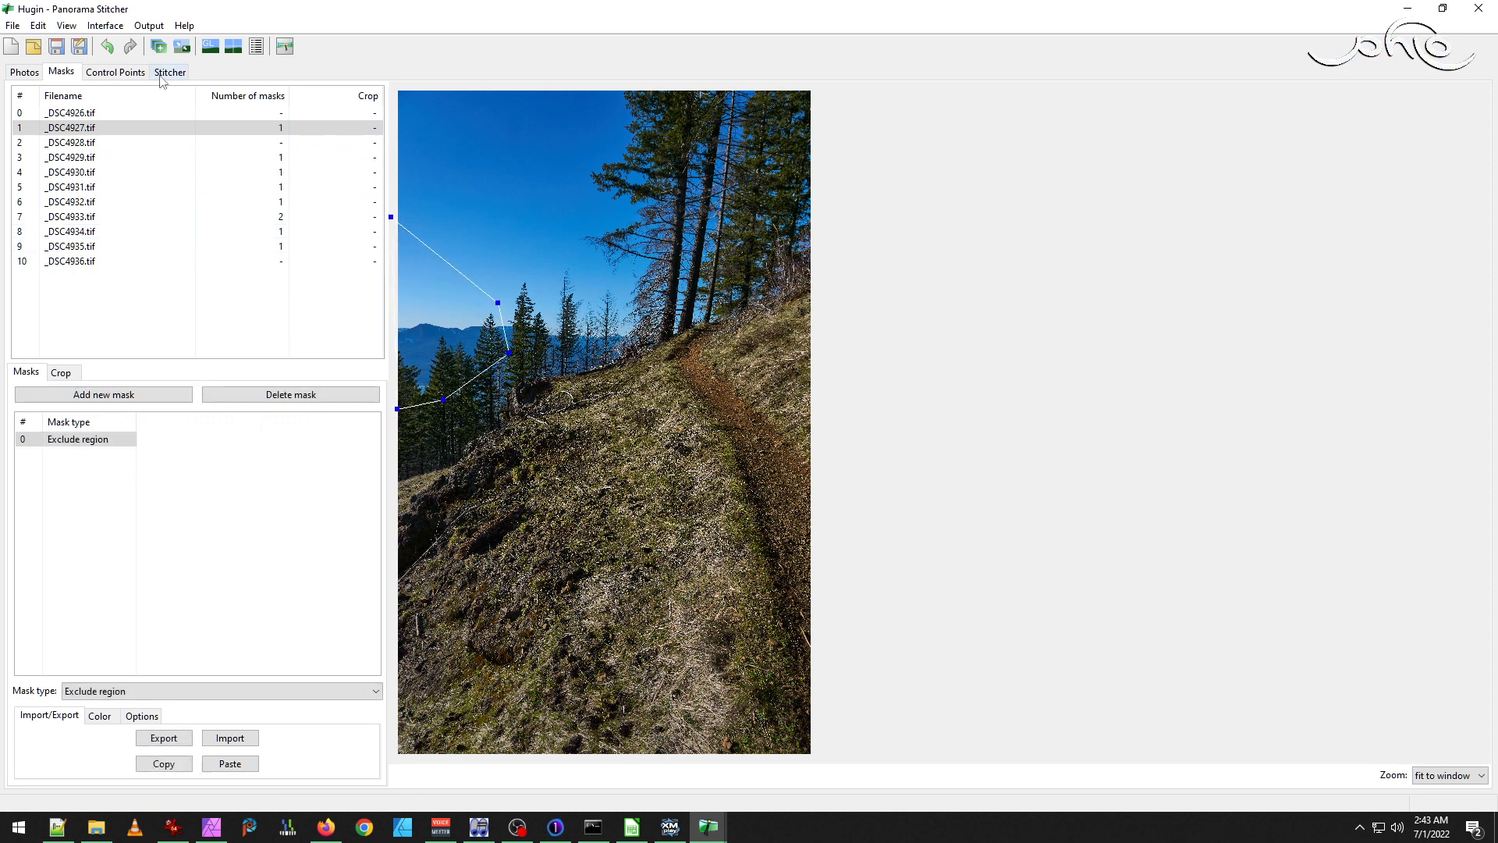
Review the masked panorama in the fast preview, and recalculate the optimal canvas size in the stitcher settings.
click(67, 26)
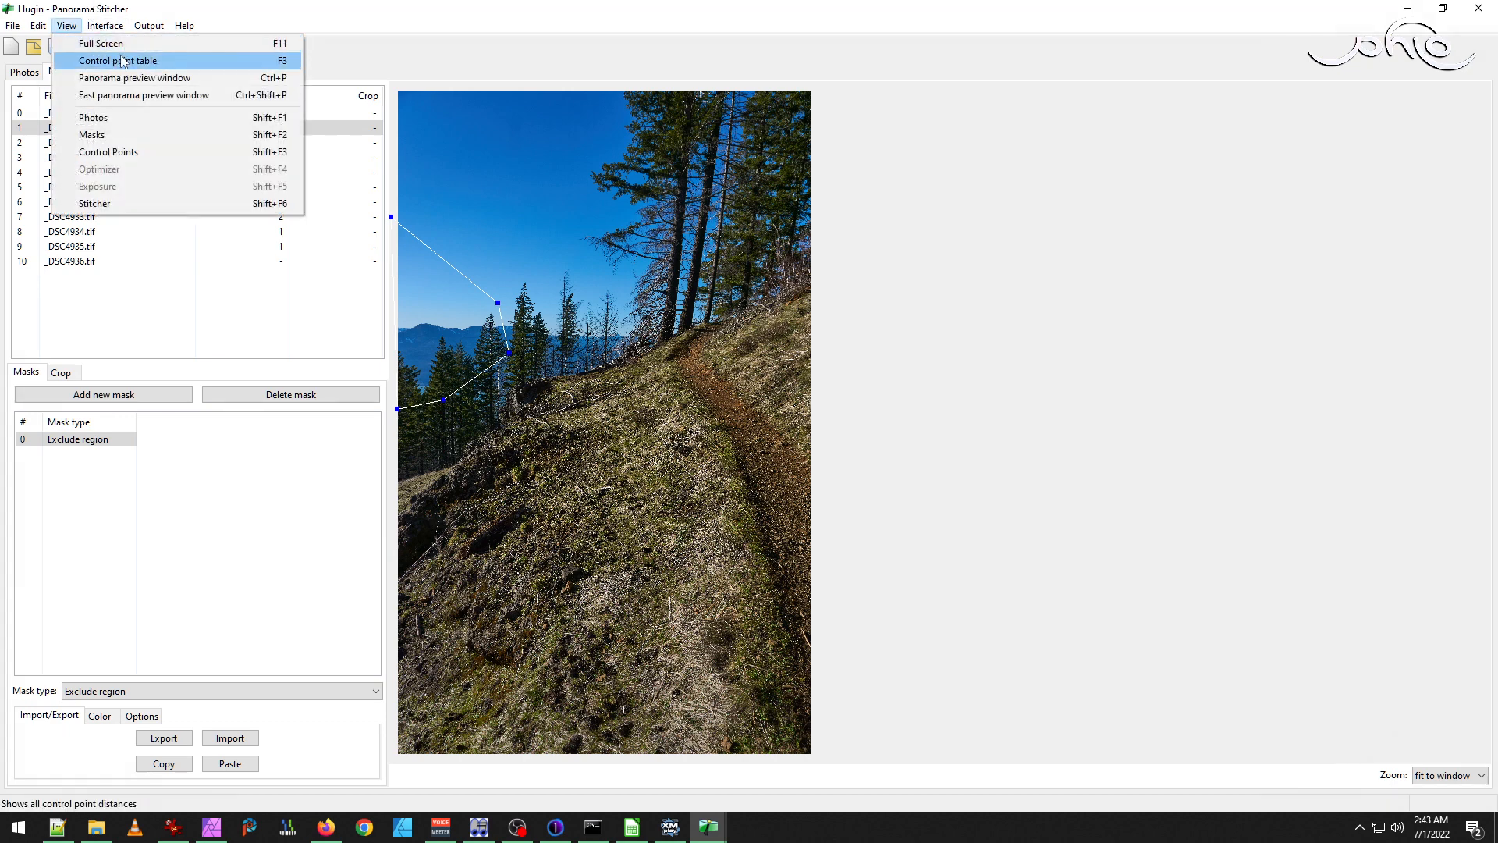
click(143, 95)
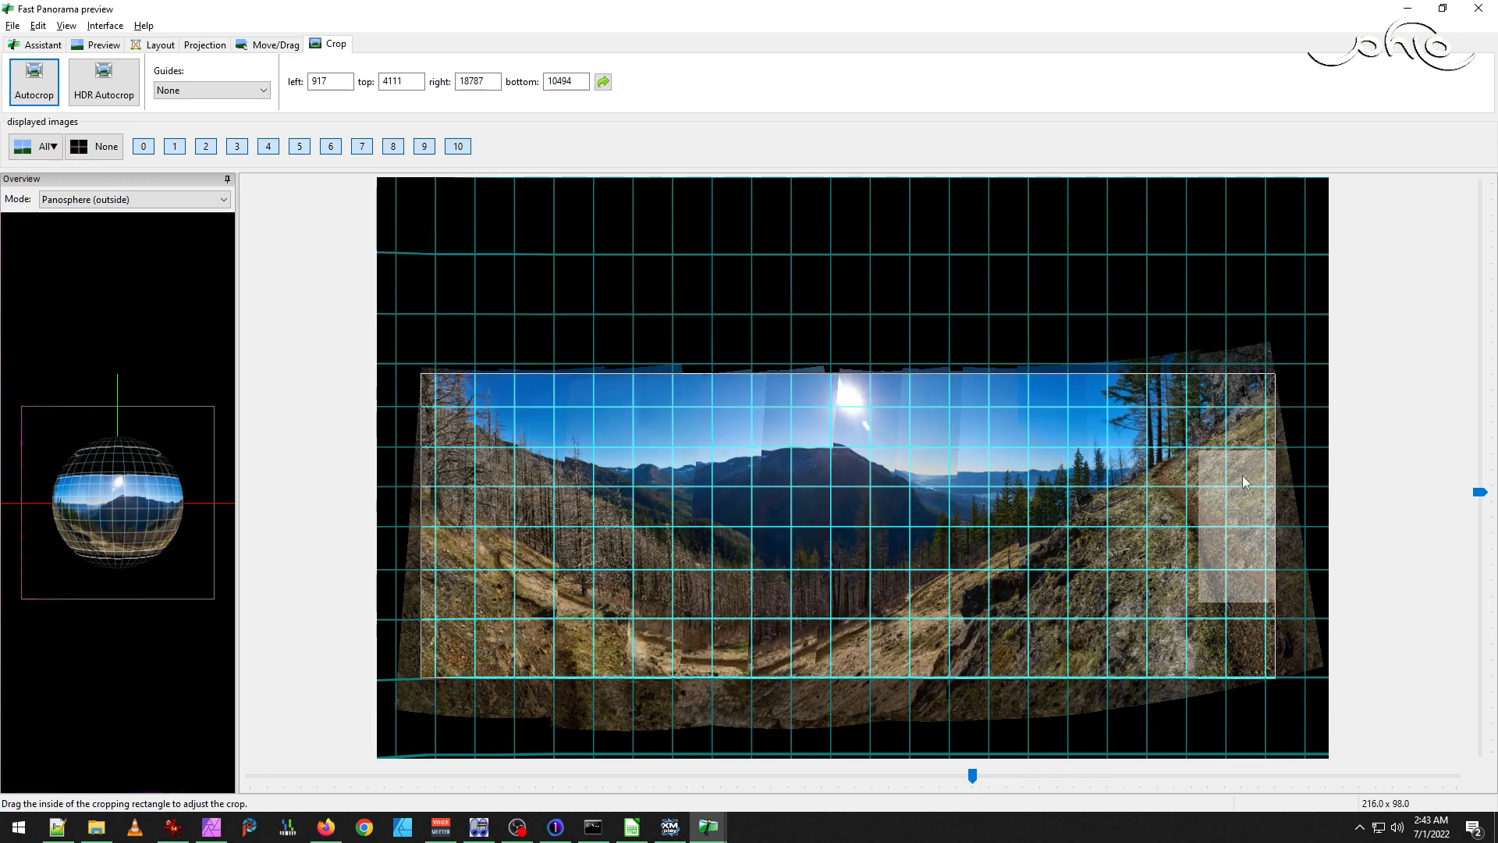
click(67, 26)
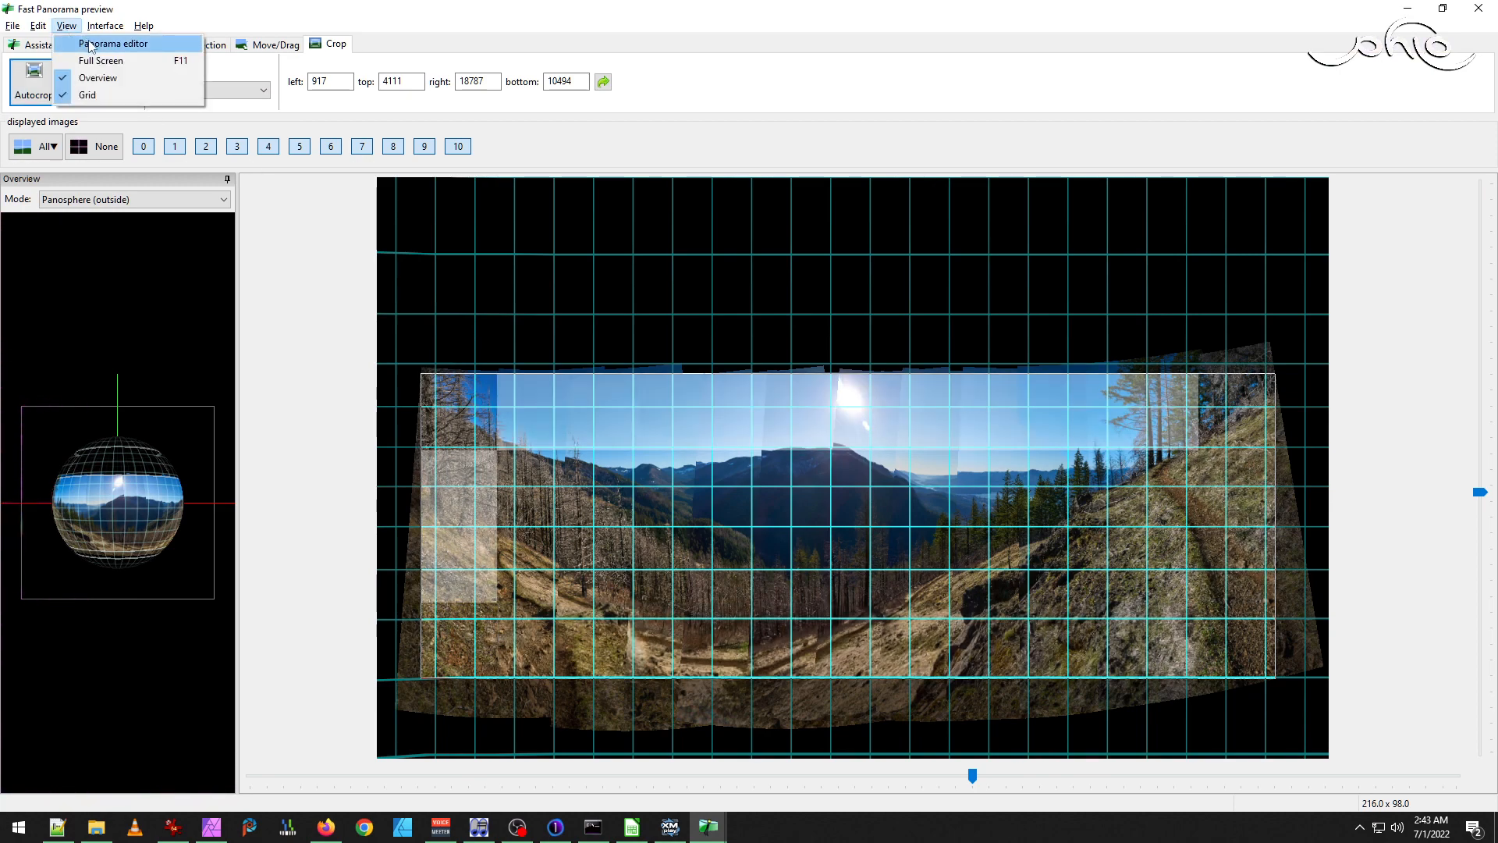
click(90, 44)
click(178, 73)
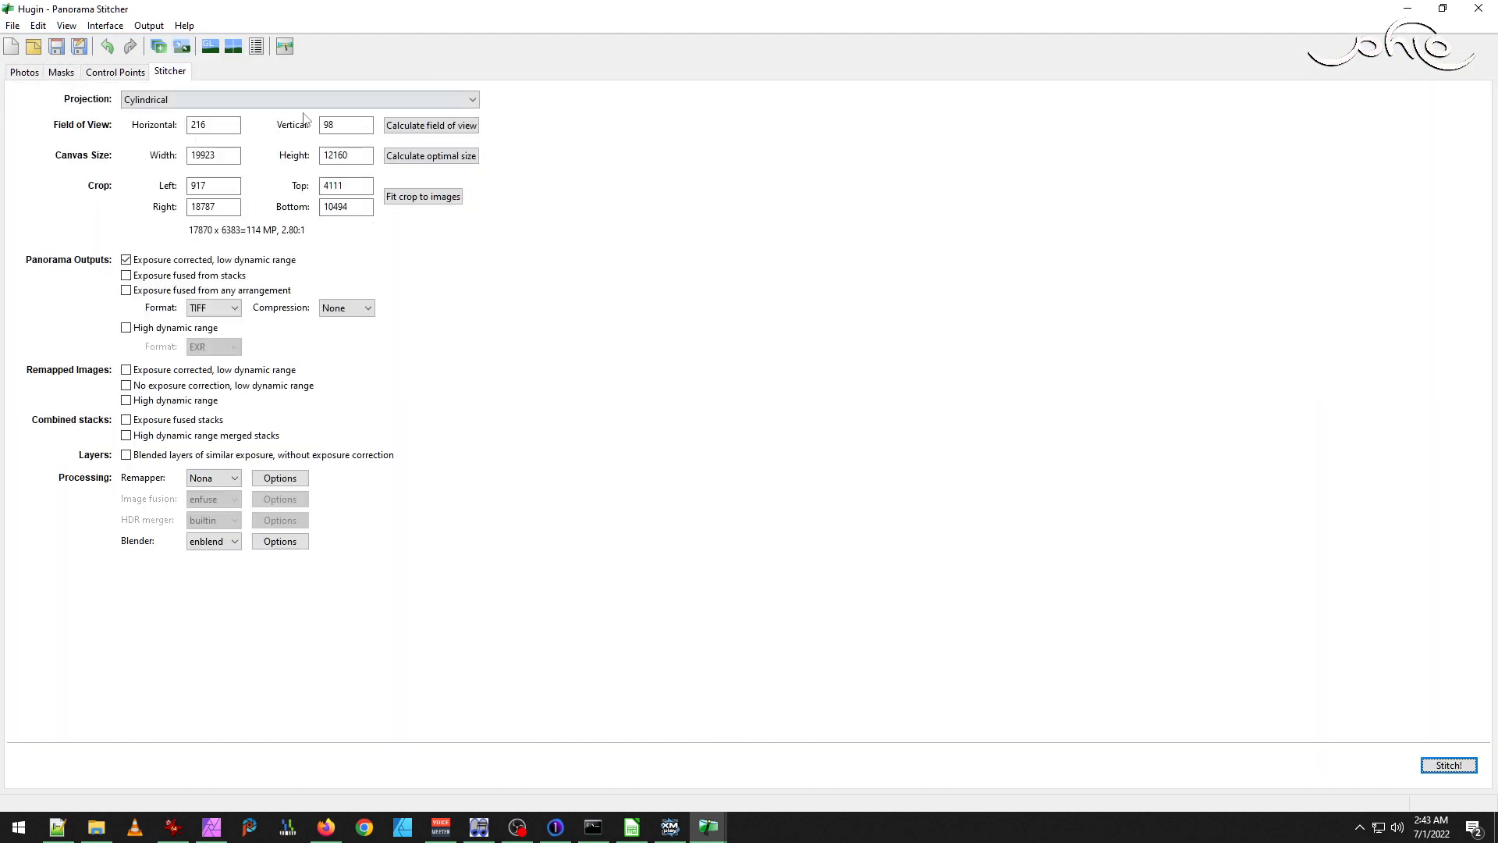
click(425, 159)
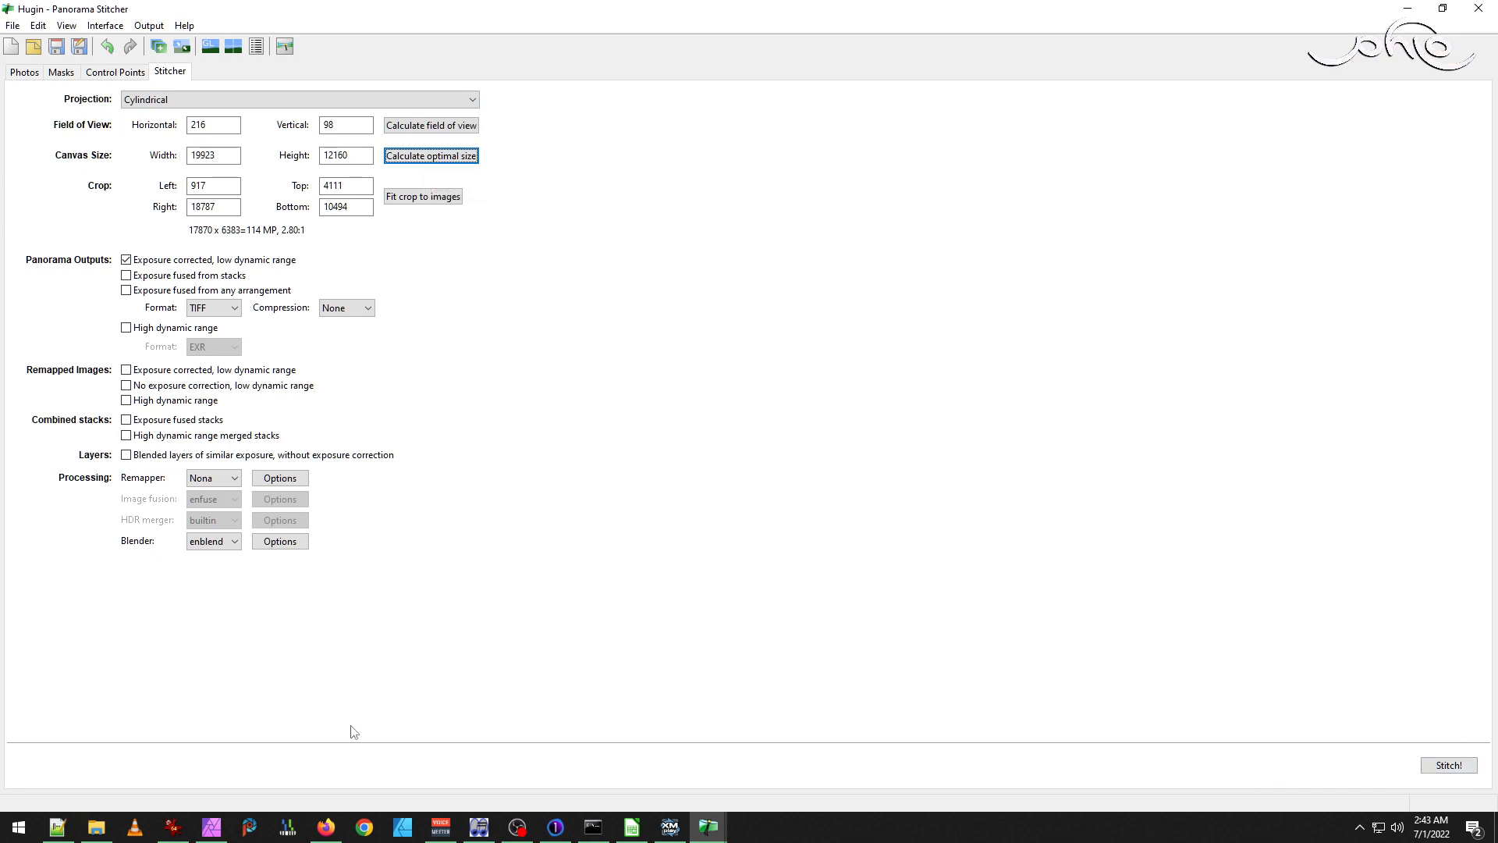
Close the old stitched panorama in IrfanView, and delete _DSC4926 - _DSC4936.tif from the hike folder in File Explorer.
click(97, 828)
click(173, 828)
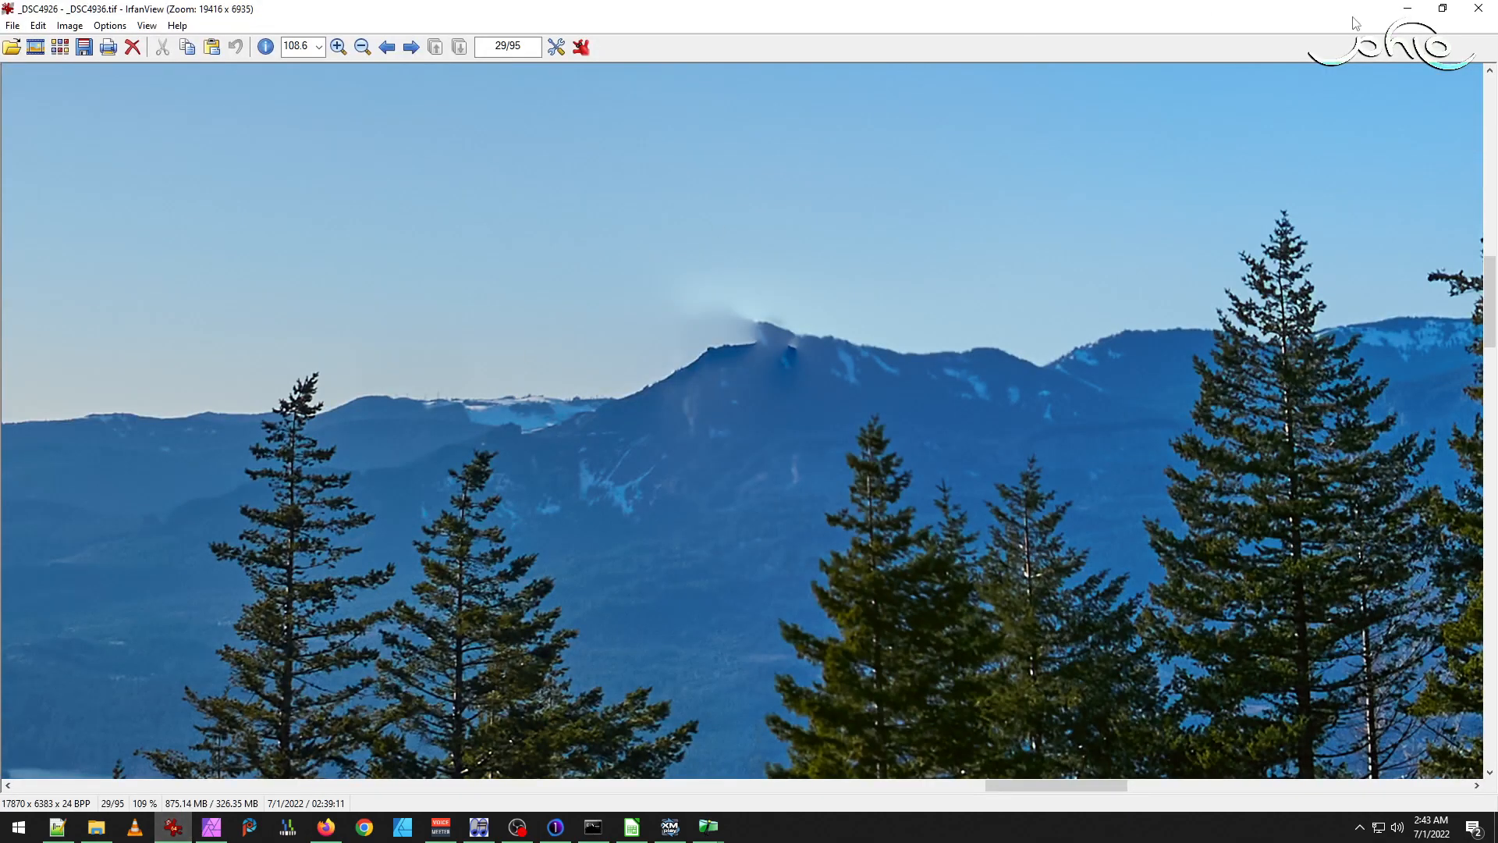
click(1478, 8)
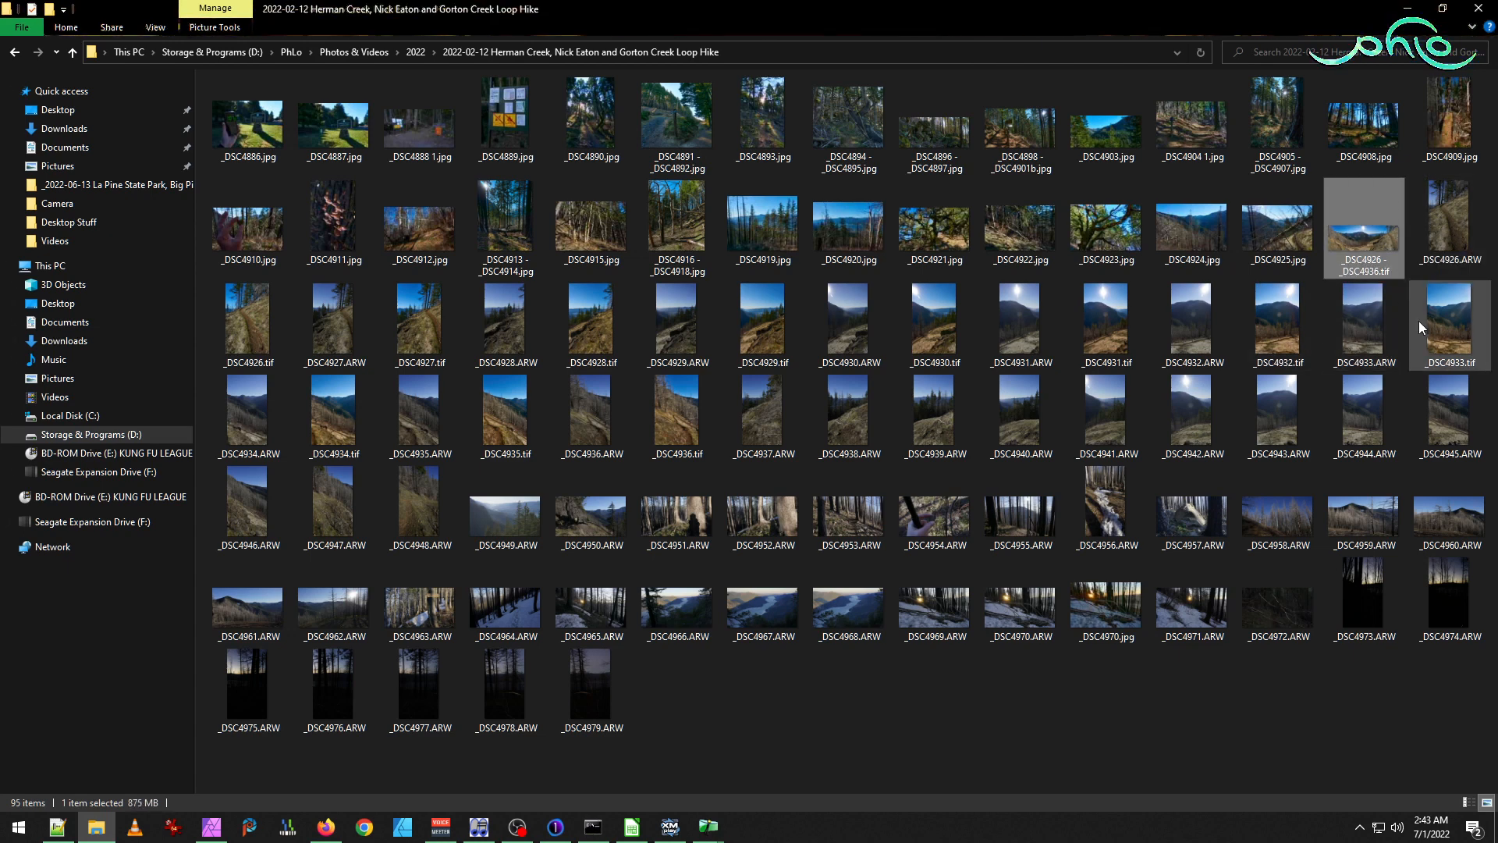
key(Delete)
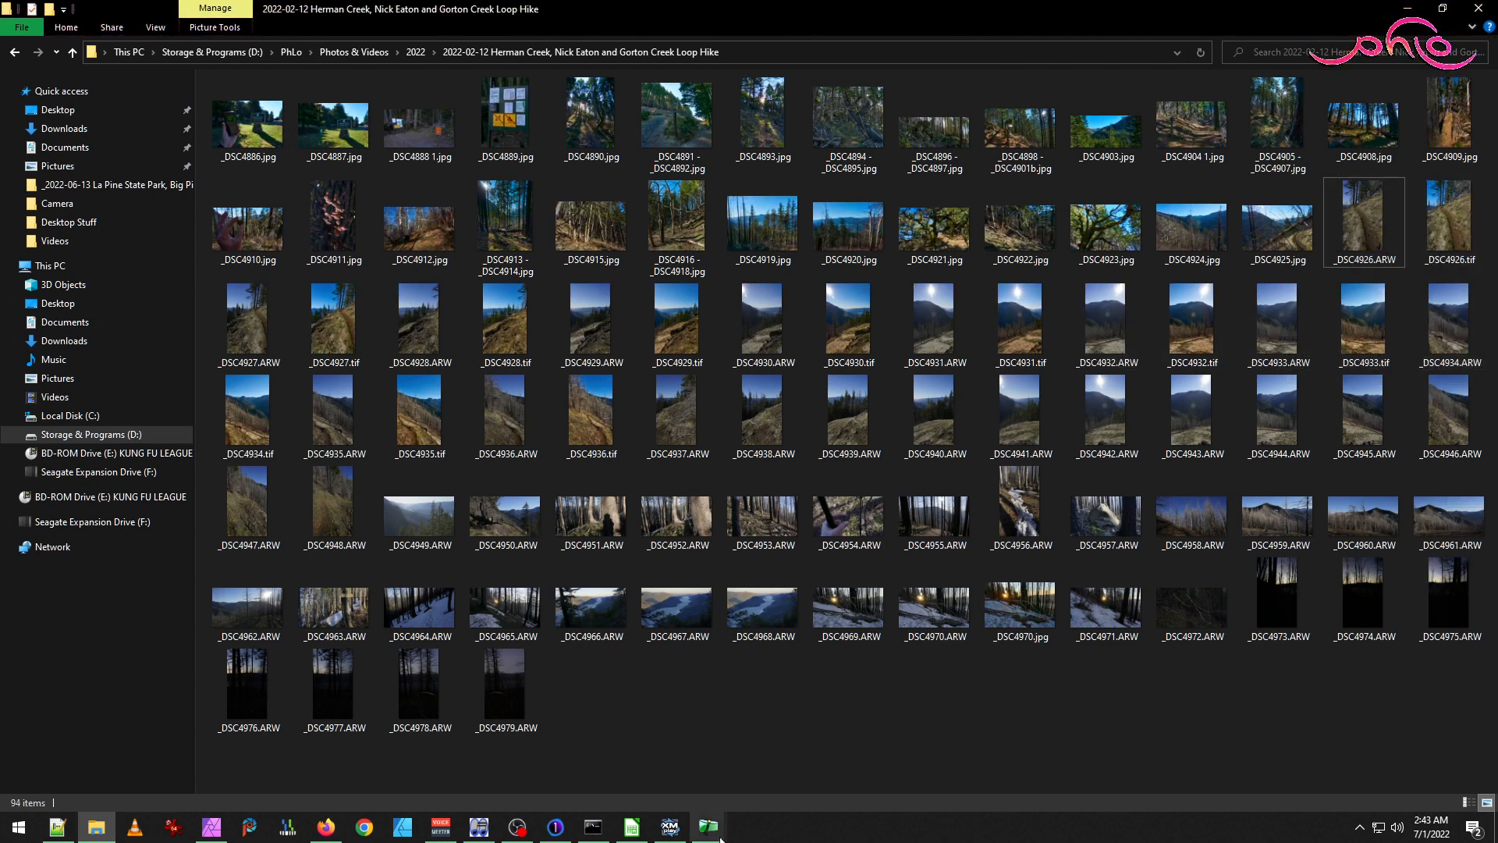
Switch back to Hugin's panorama editor and stitch the masked panorama with the output name _DSC4926 - _DSC4936.
click(796, 749)
click(66, 26)
click(117, 42)
click(1472, 771)
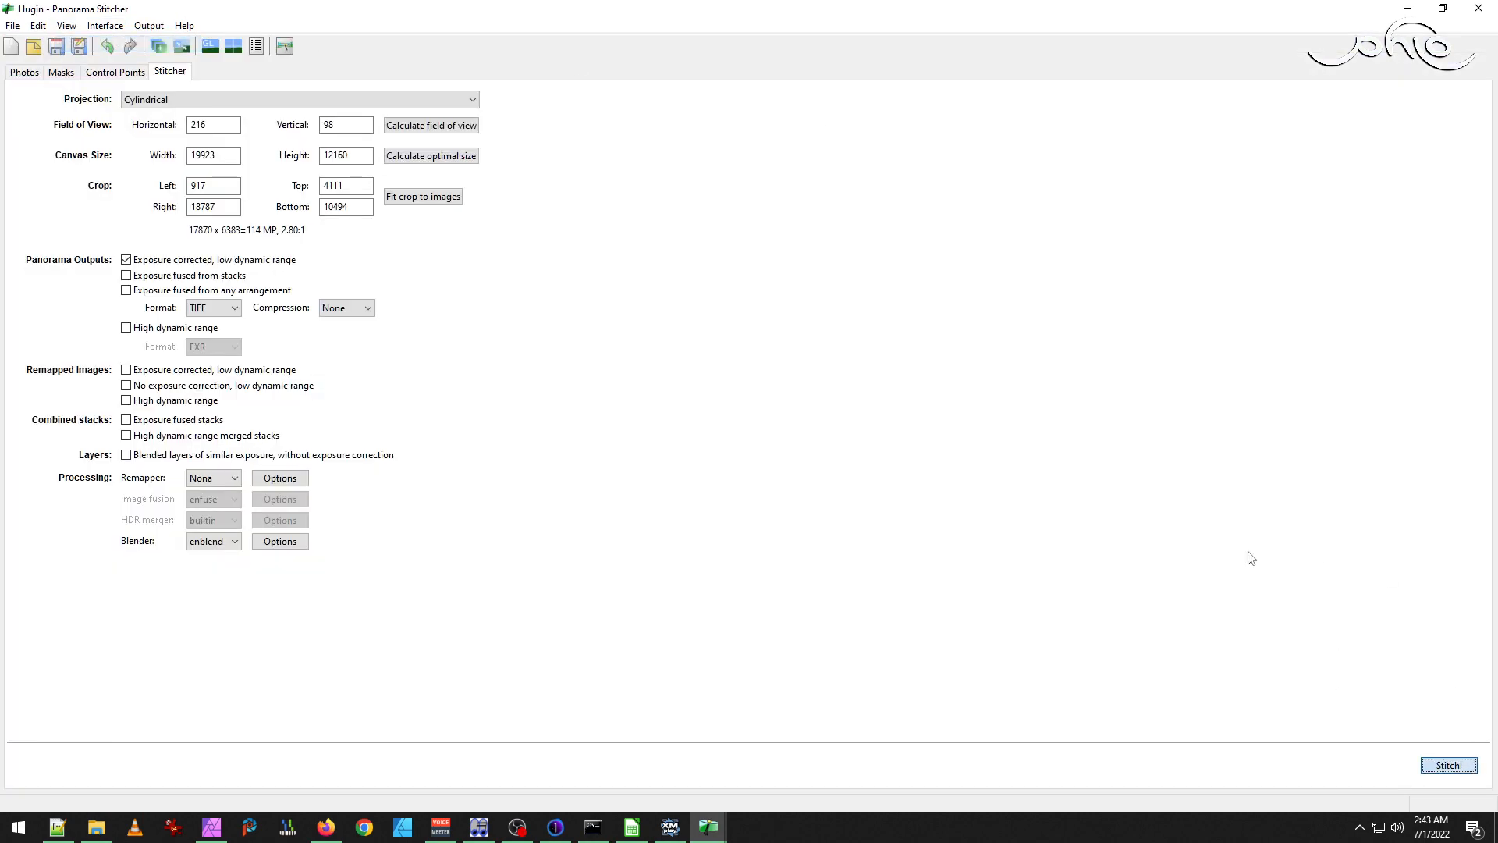
click(616, 430)
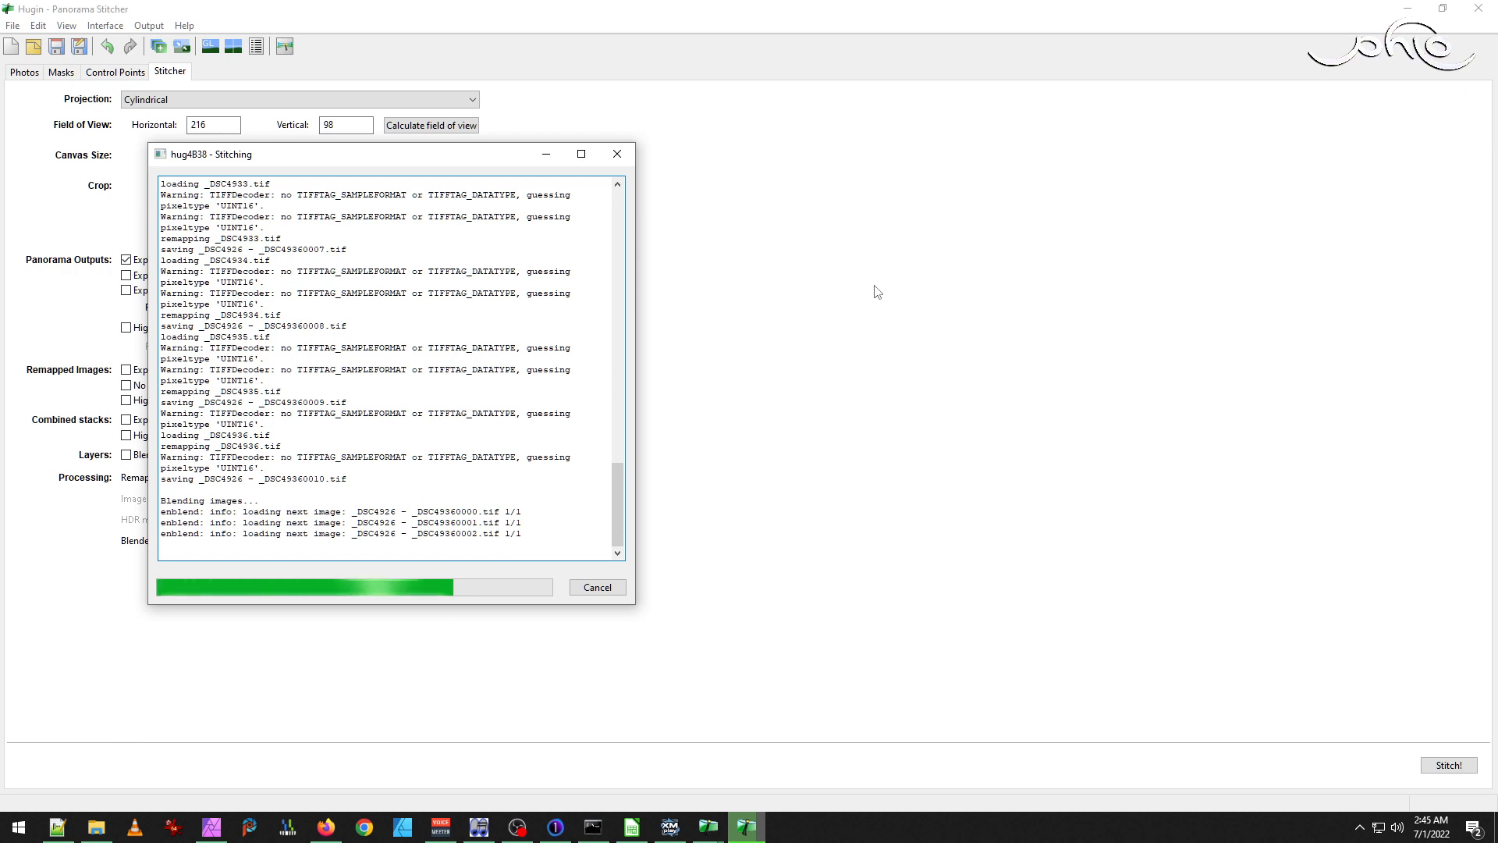
Open the new _DSC4926 - _DSC4936.tif from the hike folder in IrfanView, and zoom in on the ridgeline beside the distant peak.
mouse_move(561, 831)
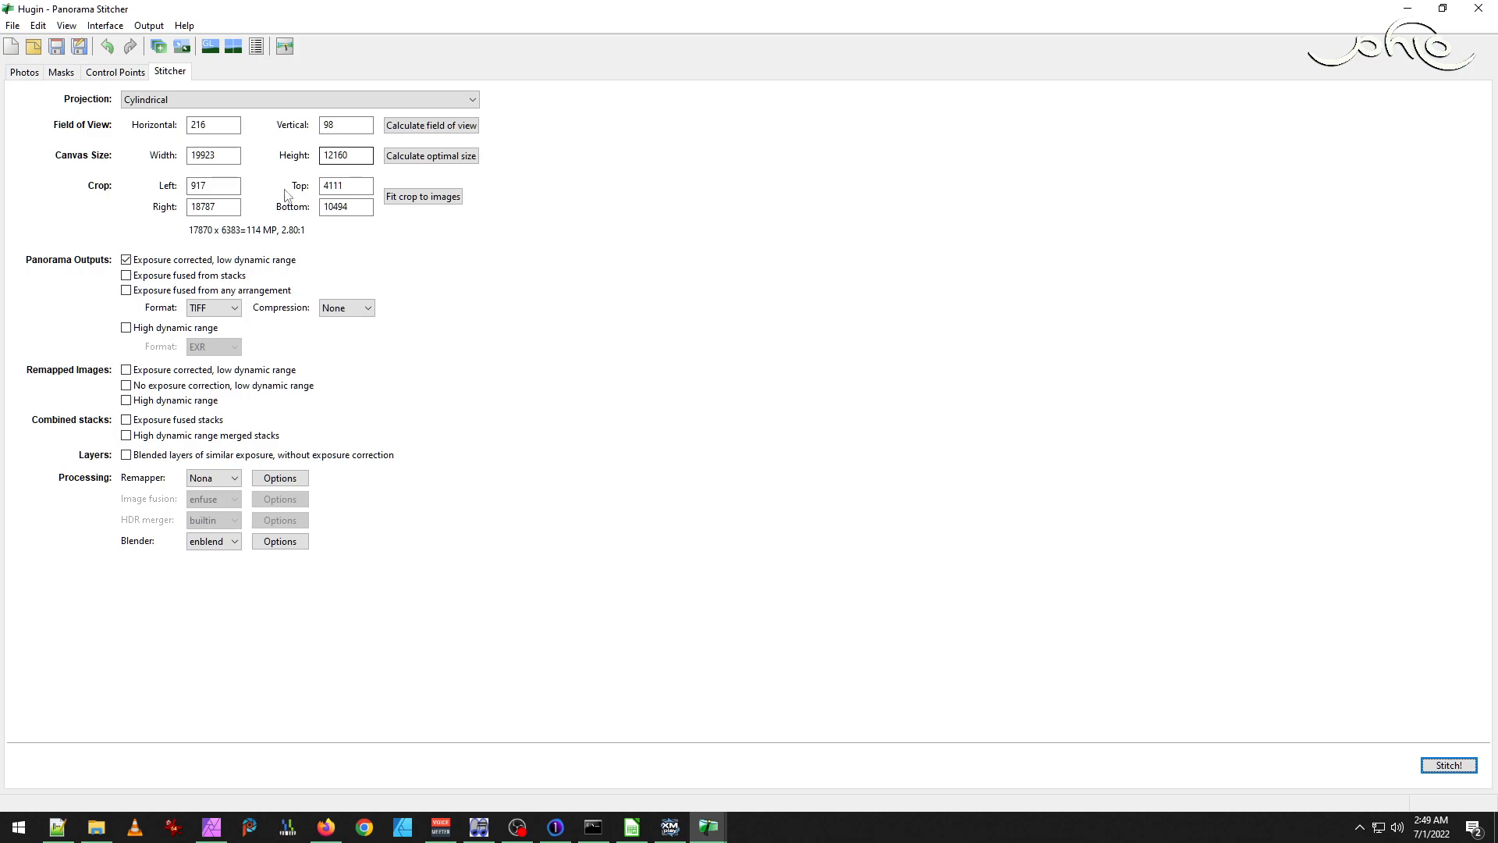
click(96, 826)
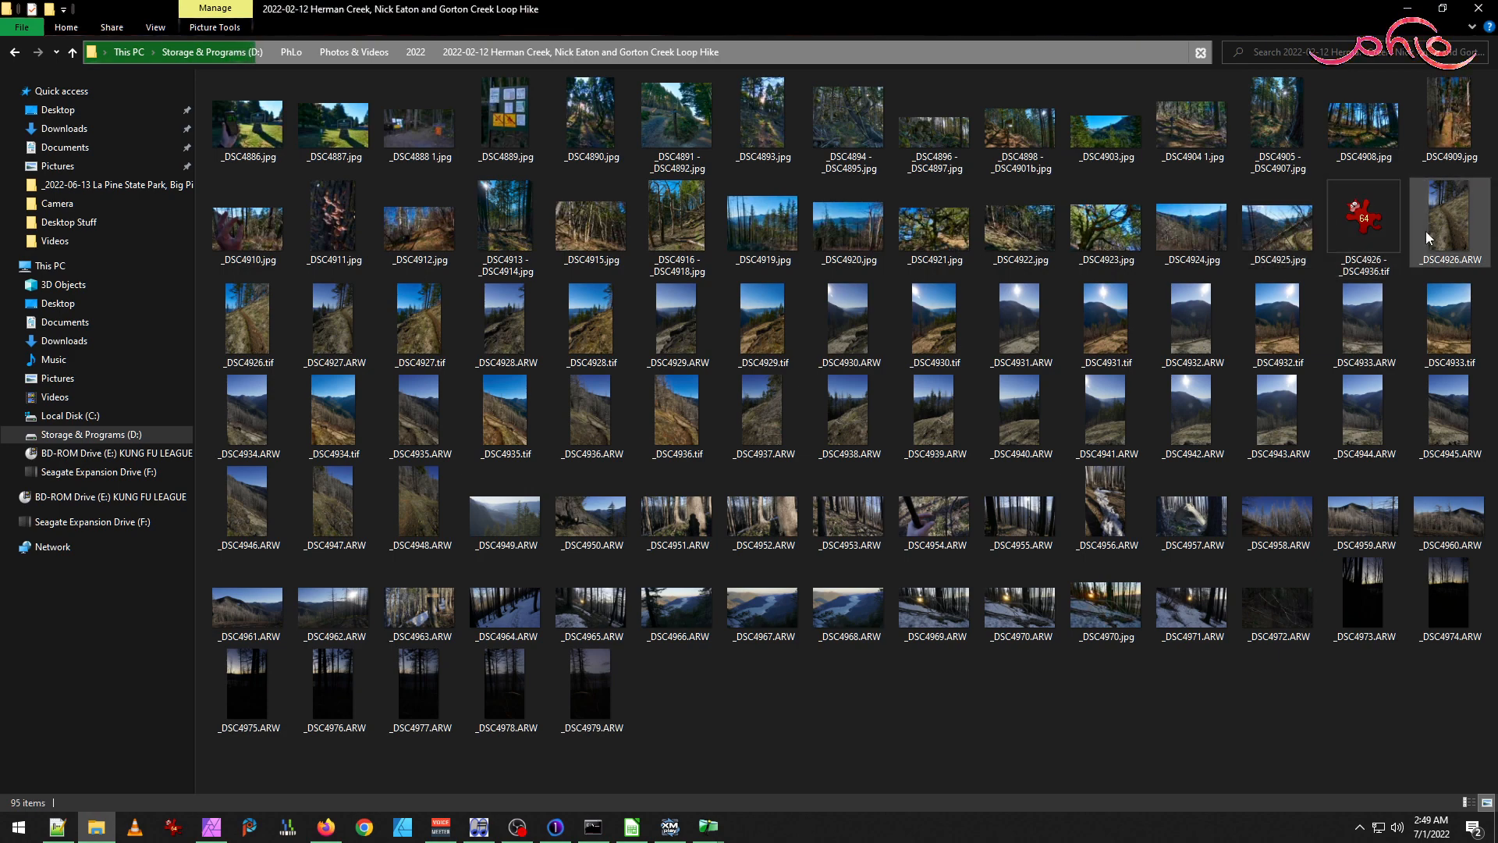
double_click(1365, 242)
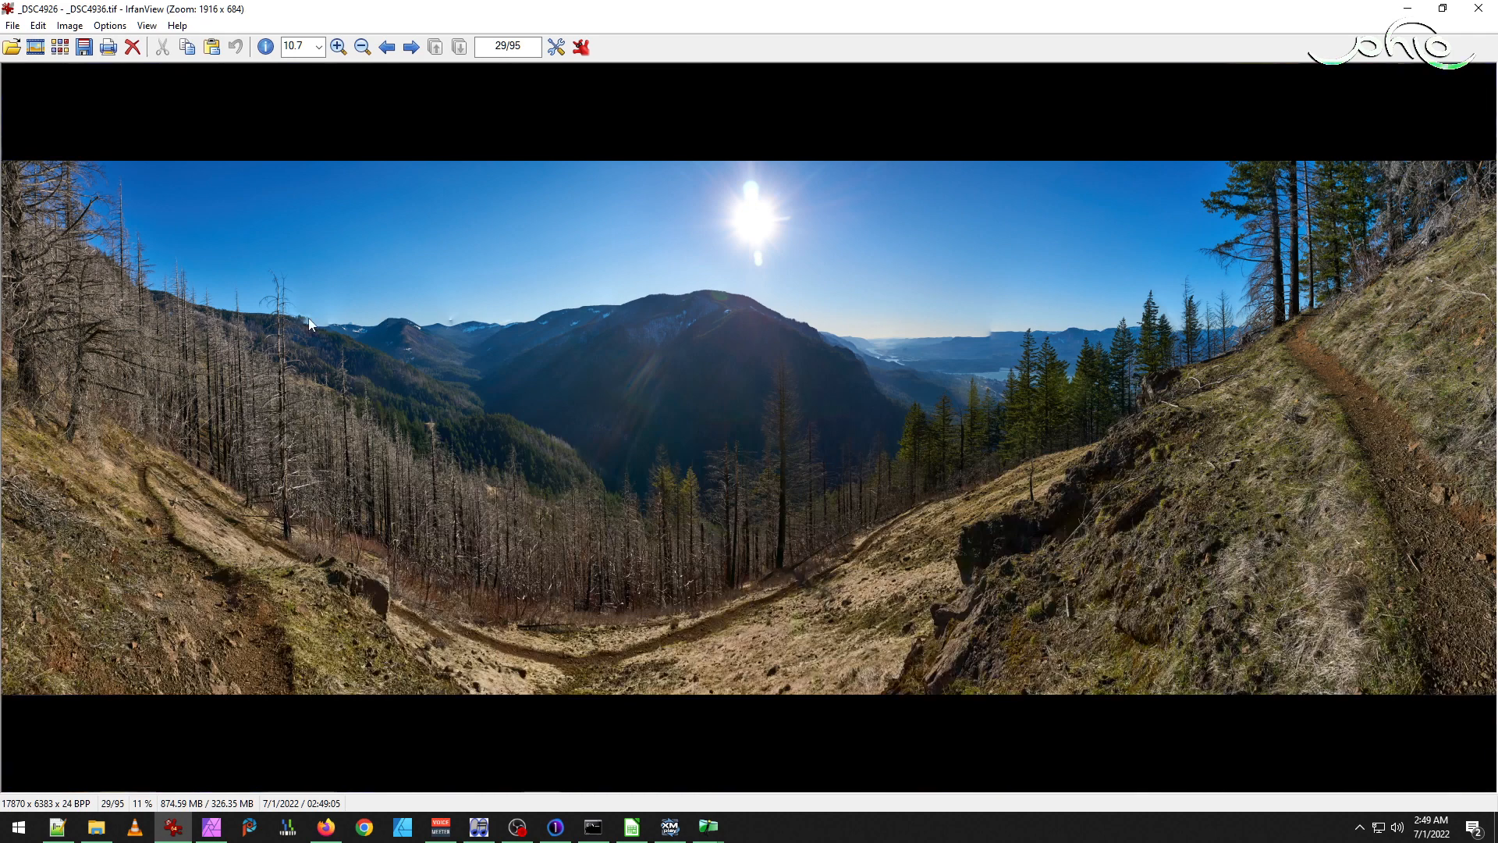
click(355, 359)
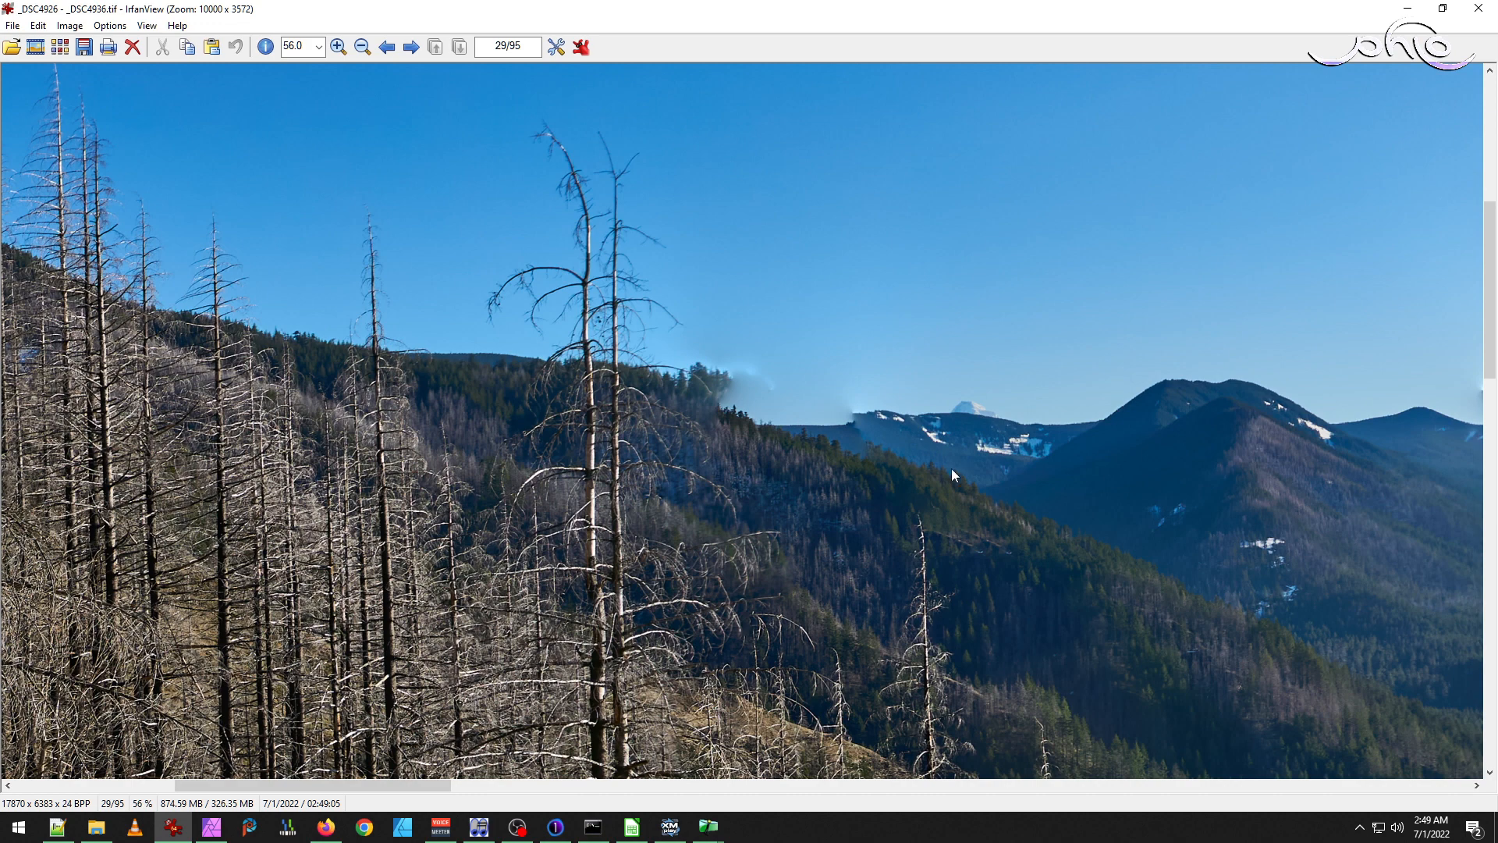
Examine the stitched panorama's ridgeline from the distant peak across the river valley to the hillside trail for blending artifacts.
drag(1136, 508, 268, 377)
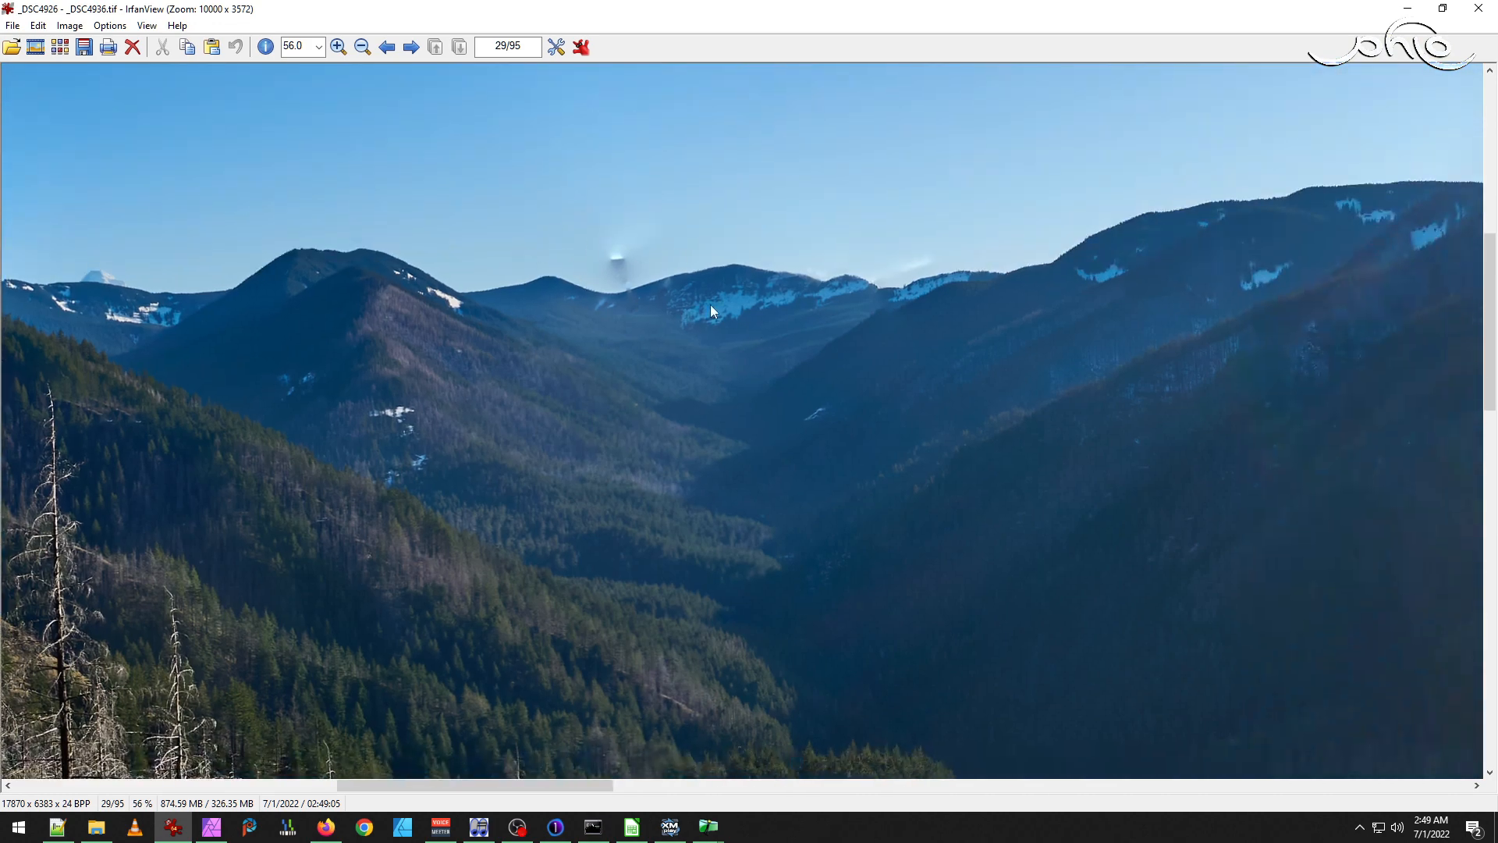
drag(592, 272, 676, 355)
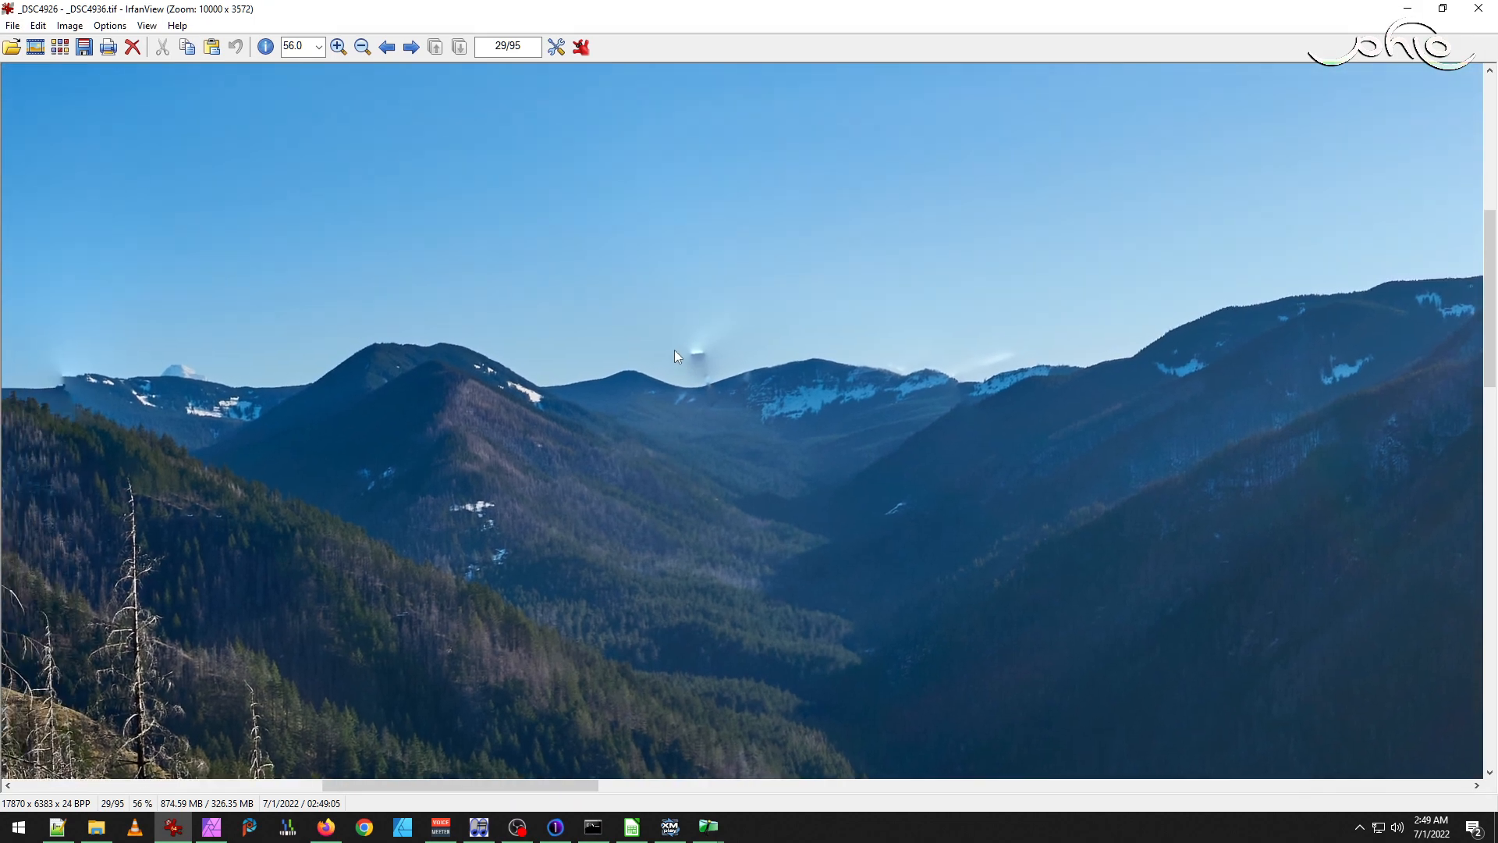
drag(1013, 385, 663, 438)
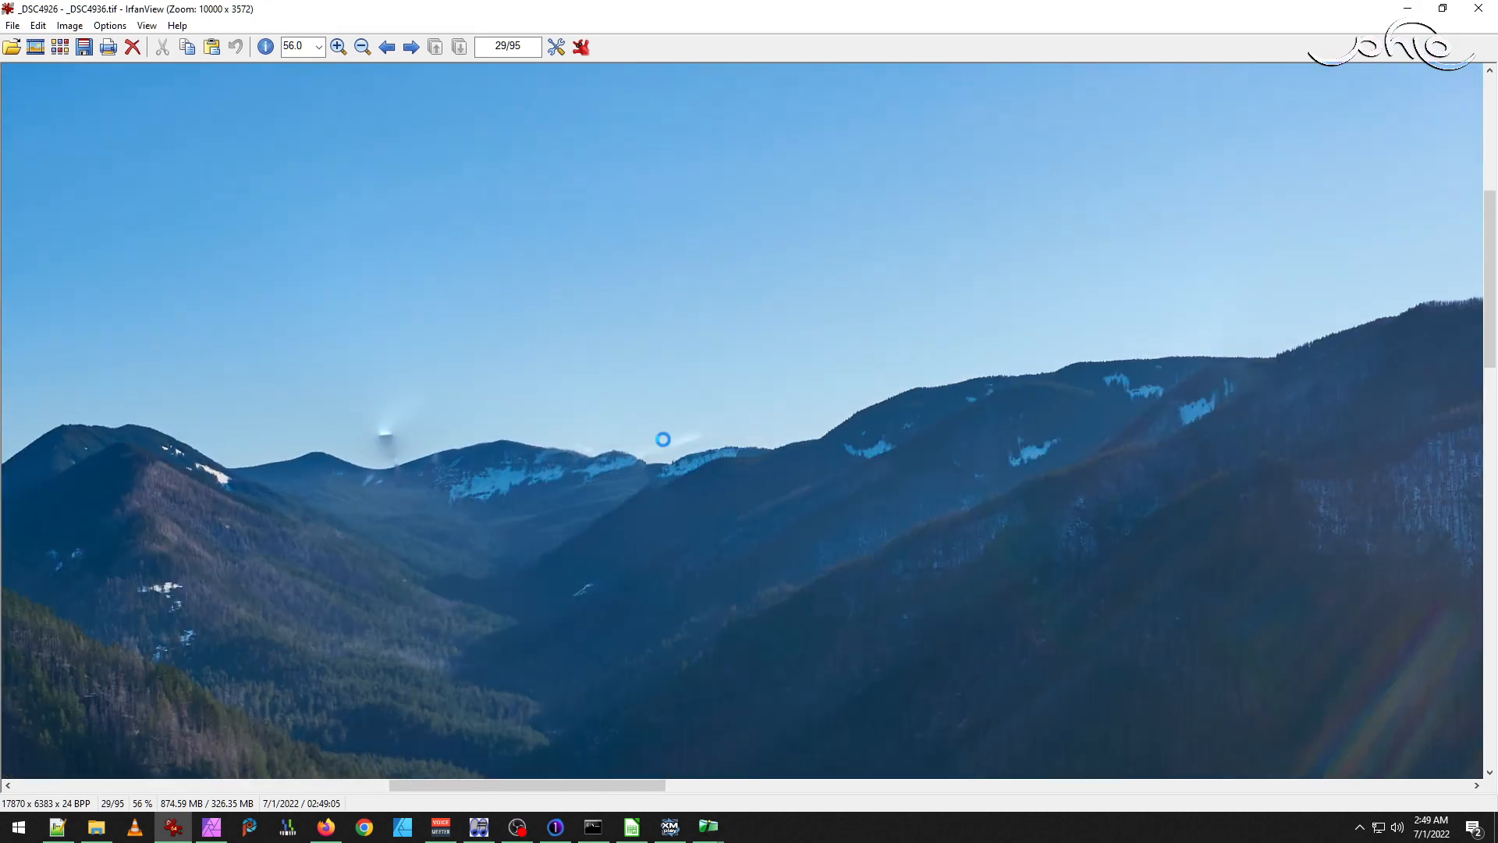
drag(1148, 391, 160, 341)
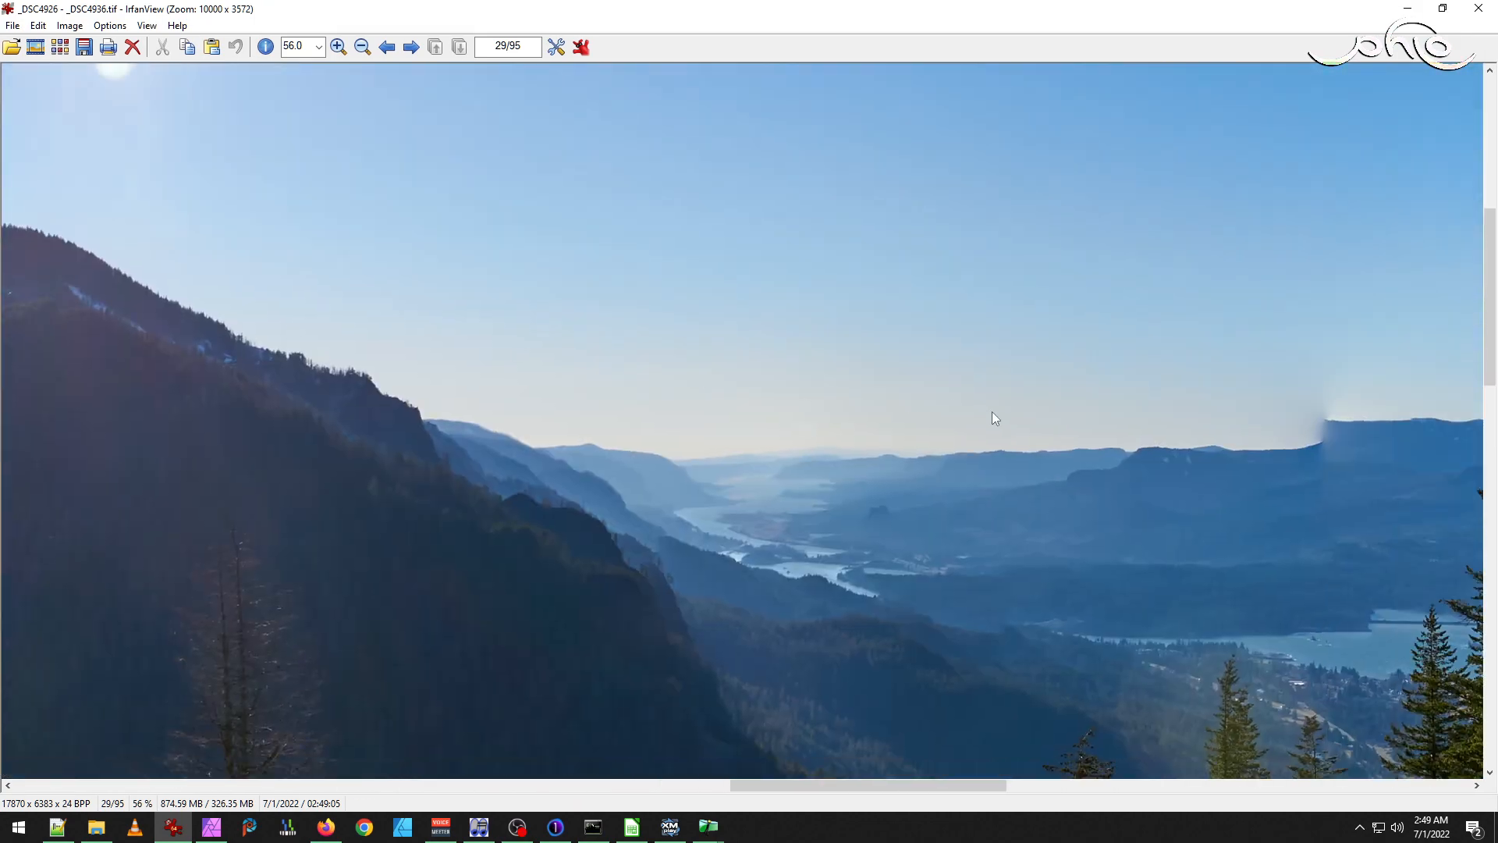
drag(1202, 420, 619, 403)
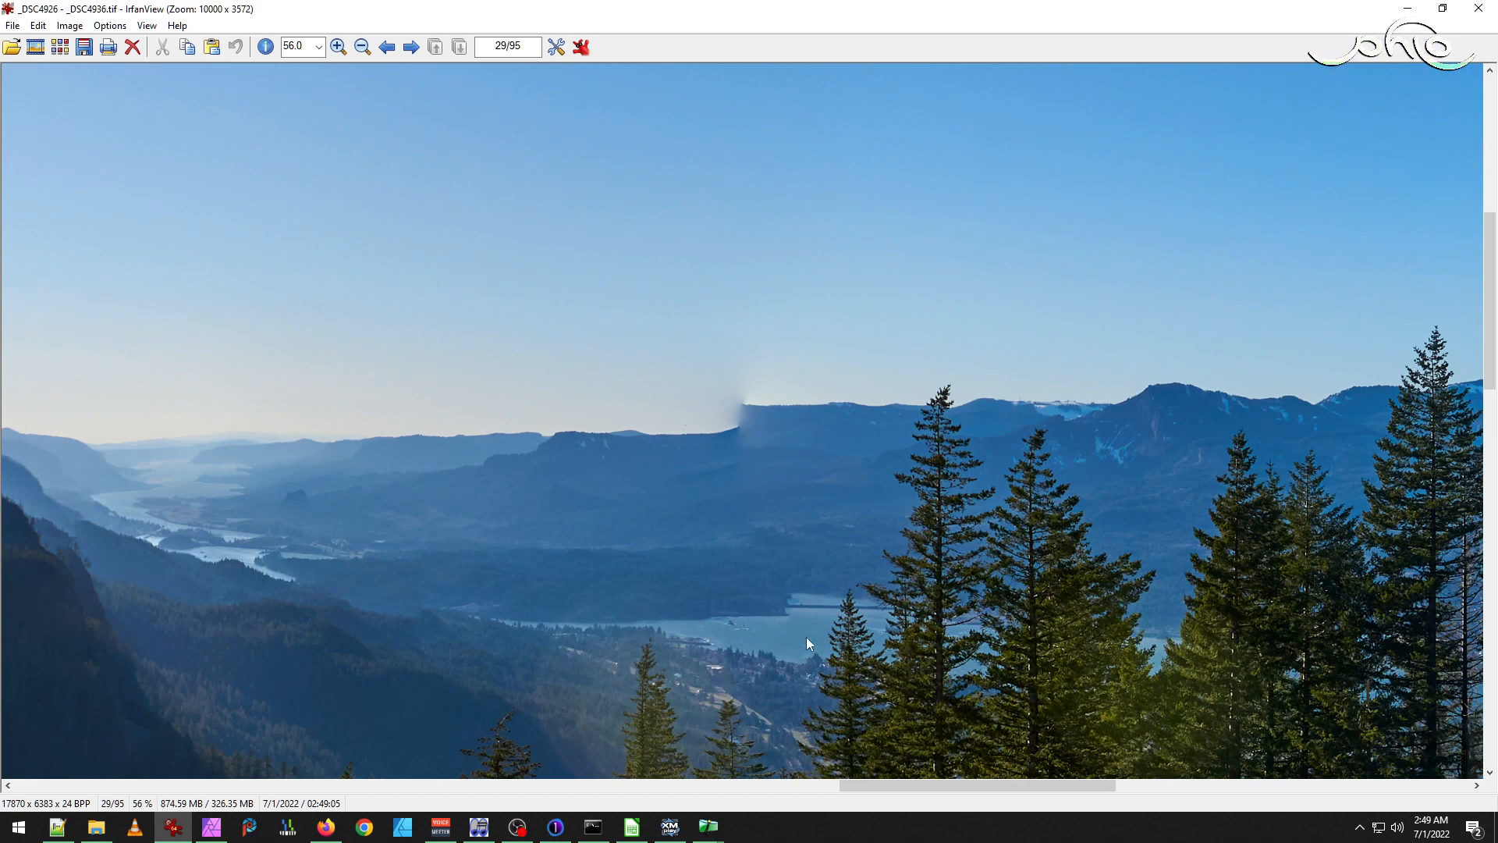
drag(1104, 513, 344, 470)
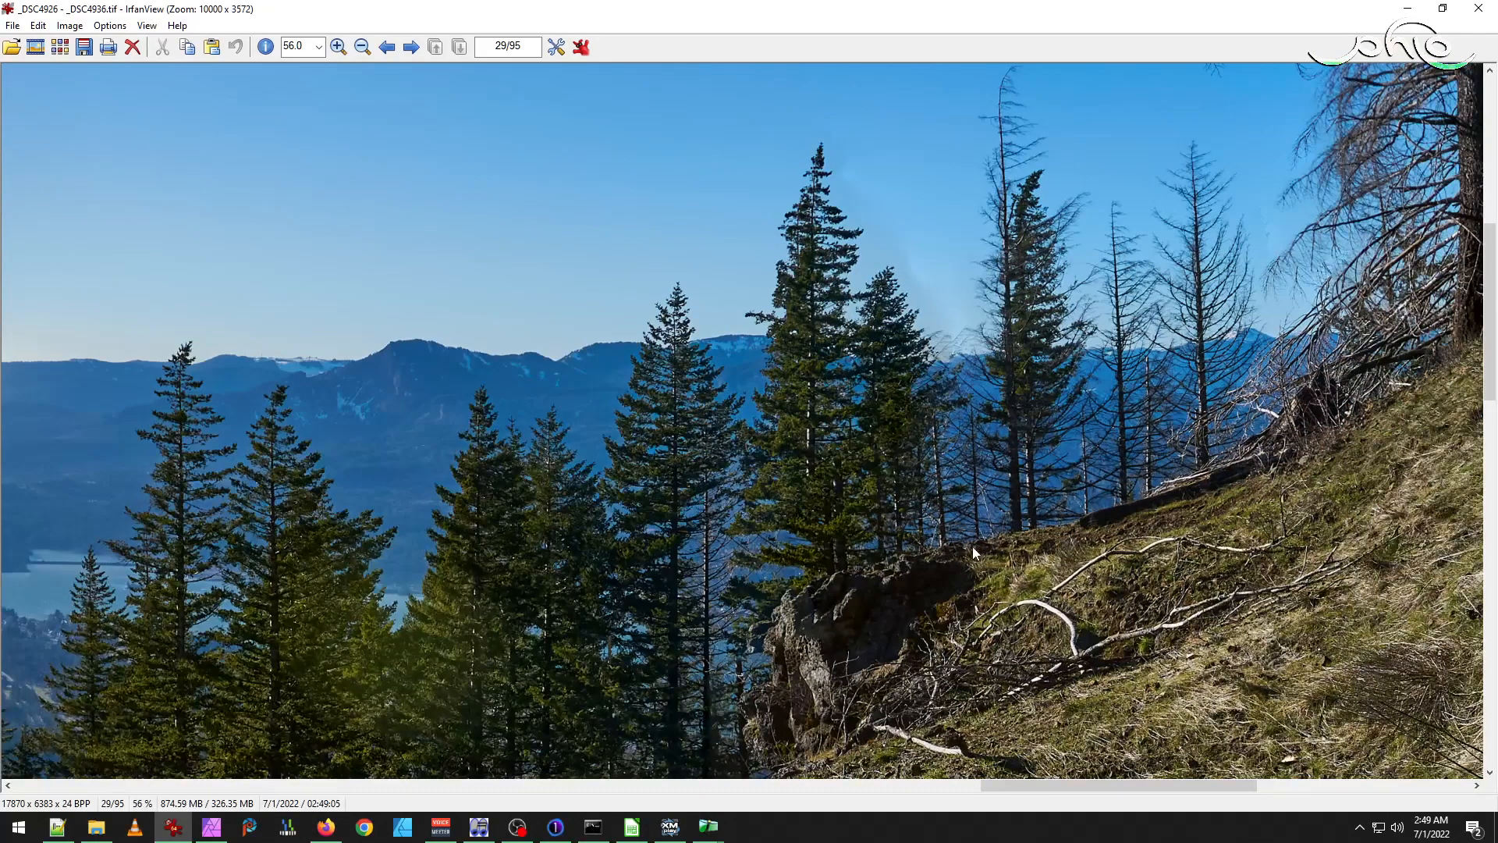
drag(1319, 436, 1157, 567)
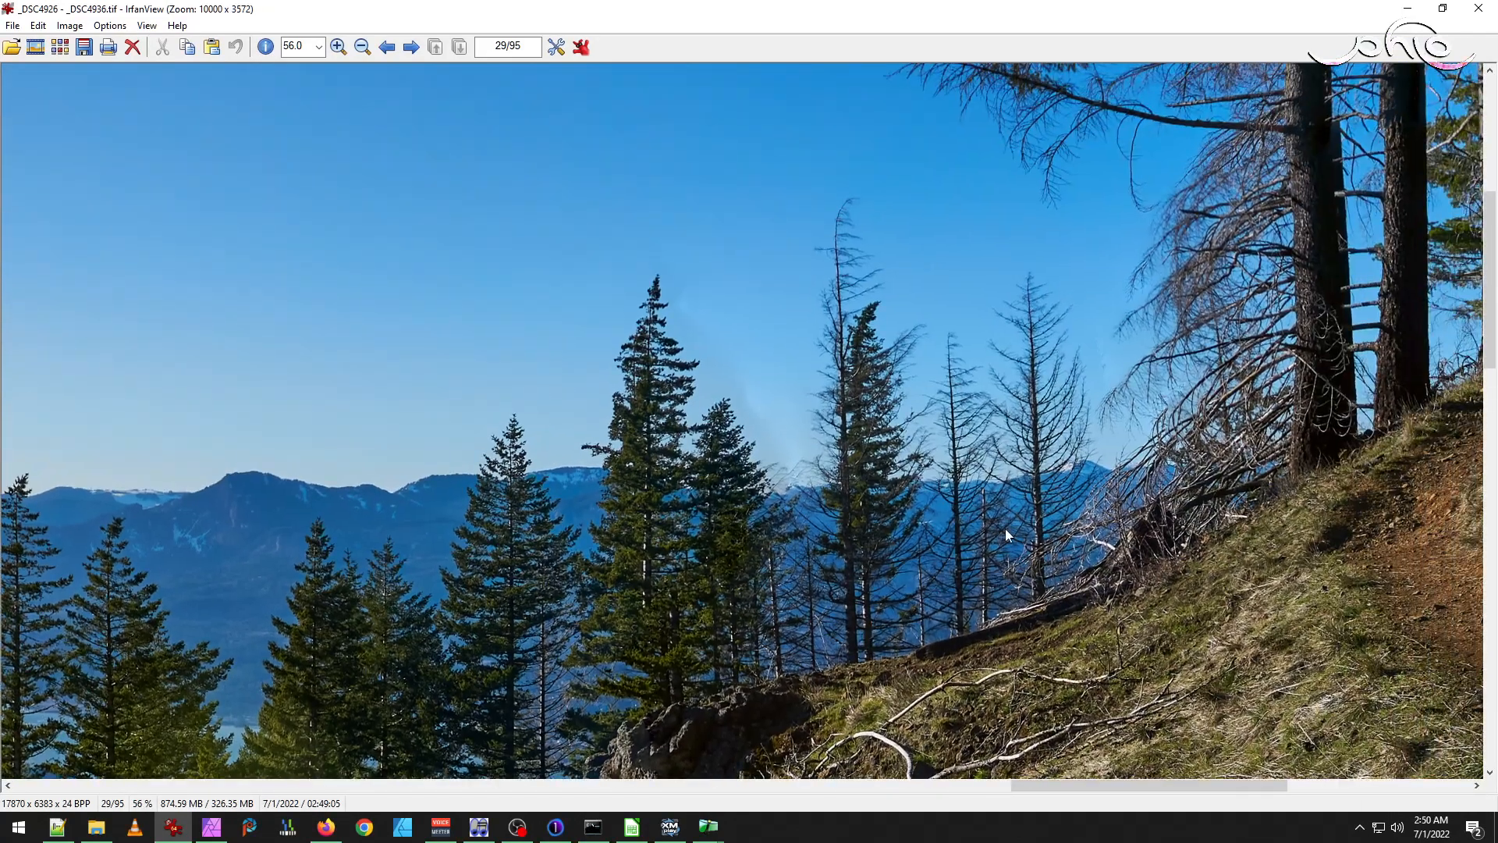
drag(1474, 565, 1372, 611)
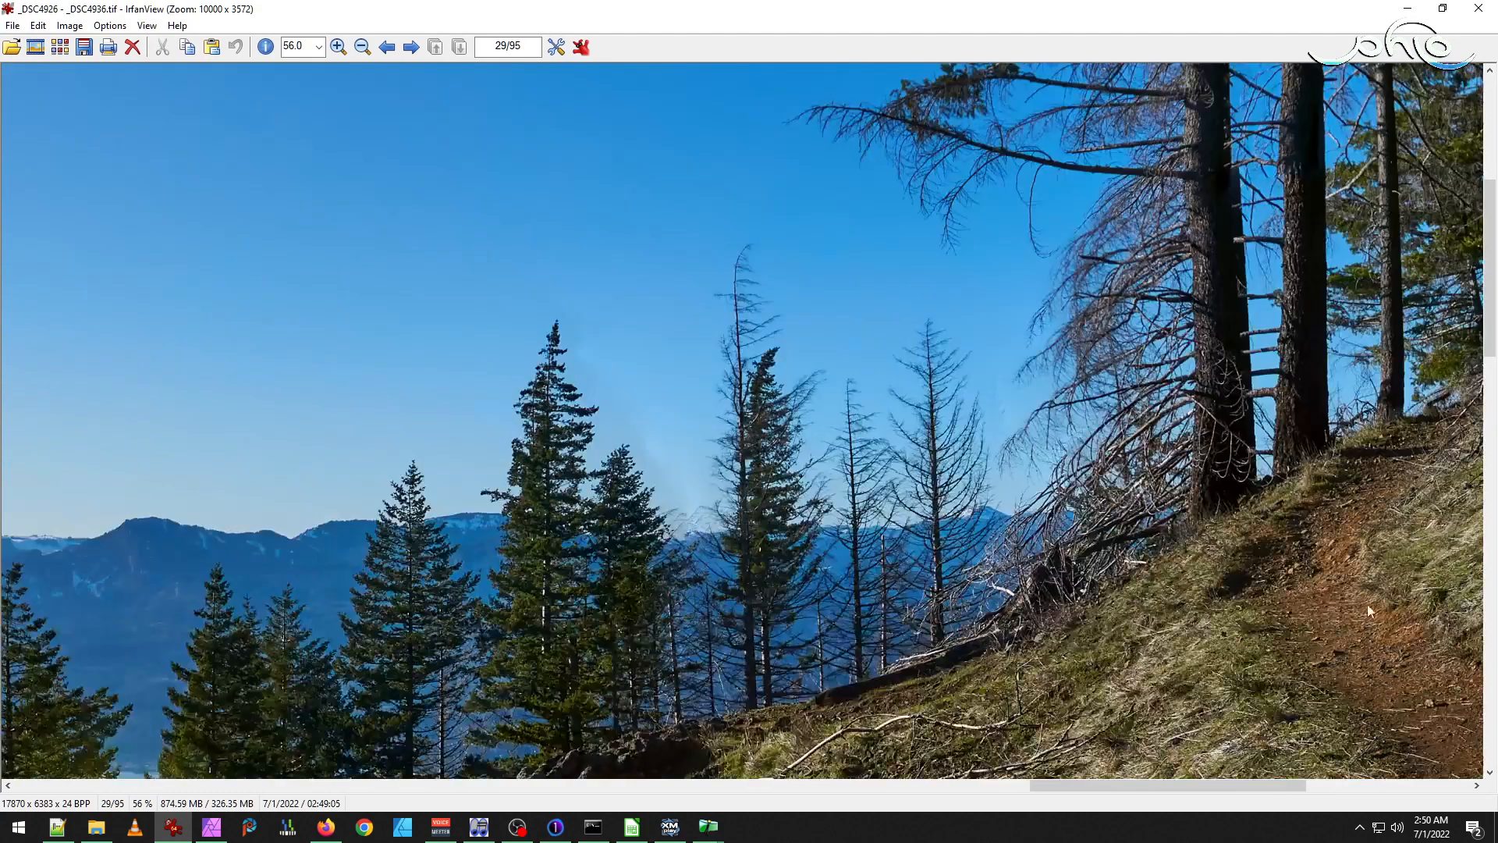
Re-examine the blended seams from the tall evergreens back across the river valley and mountains to the bare trees.
drag(487, 607, 598, 573)
drag(529, 613, 932, 546)
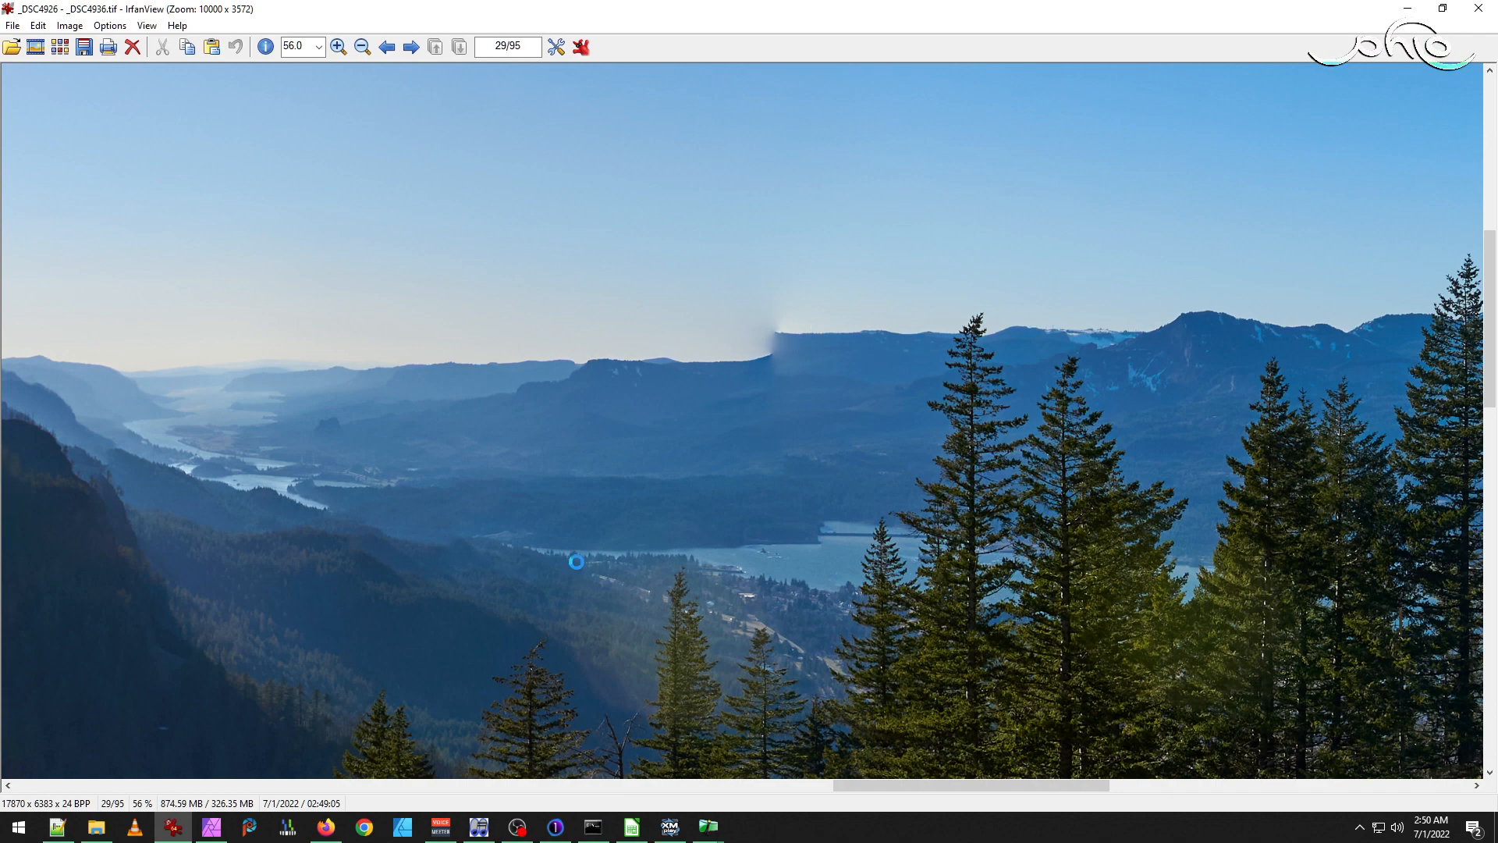
key(Left)
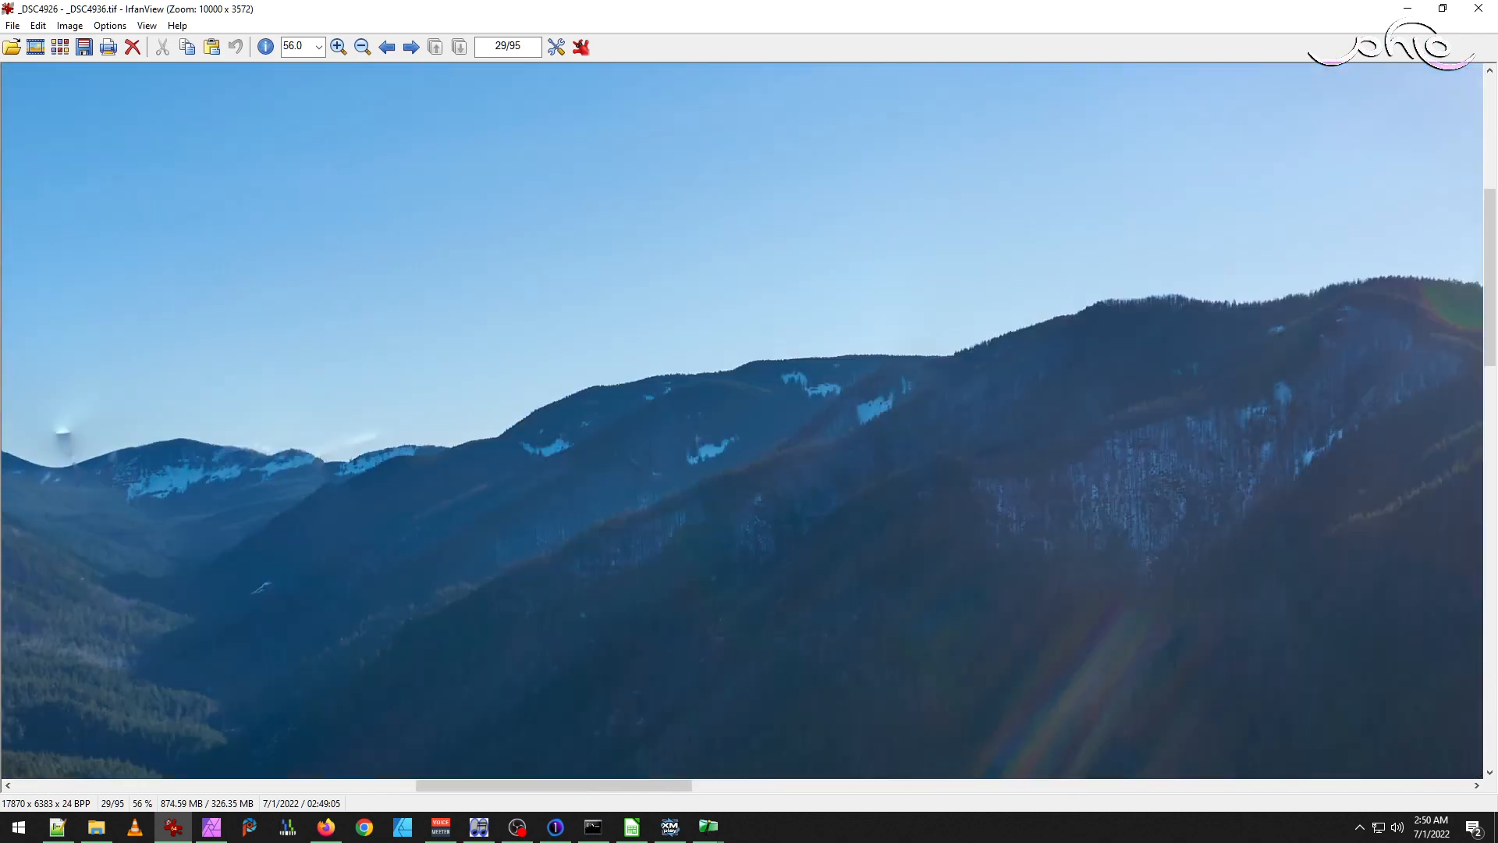
drag(413, 509, 1136, 453)
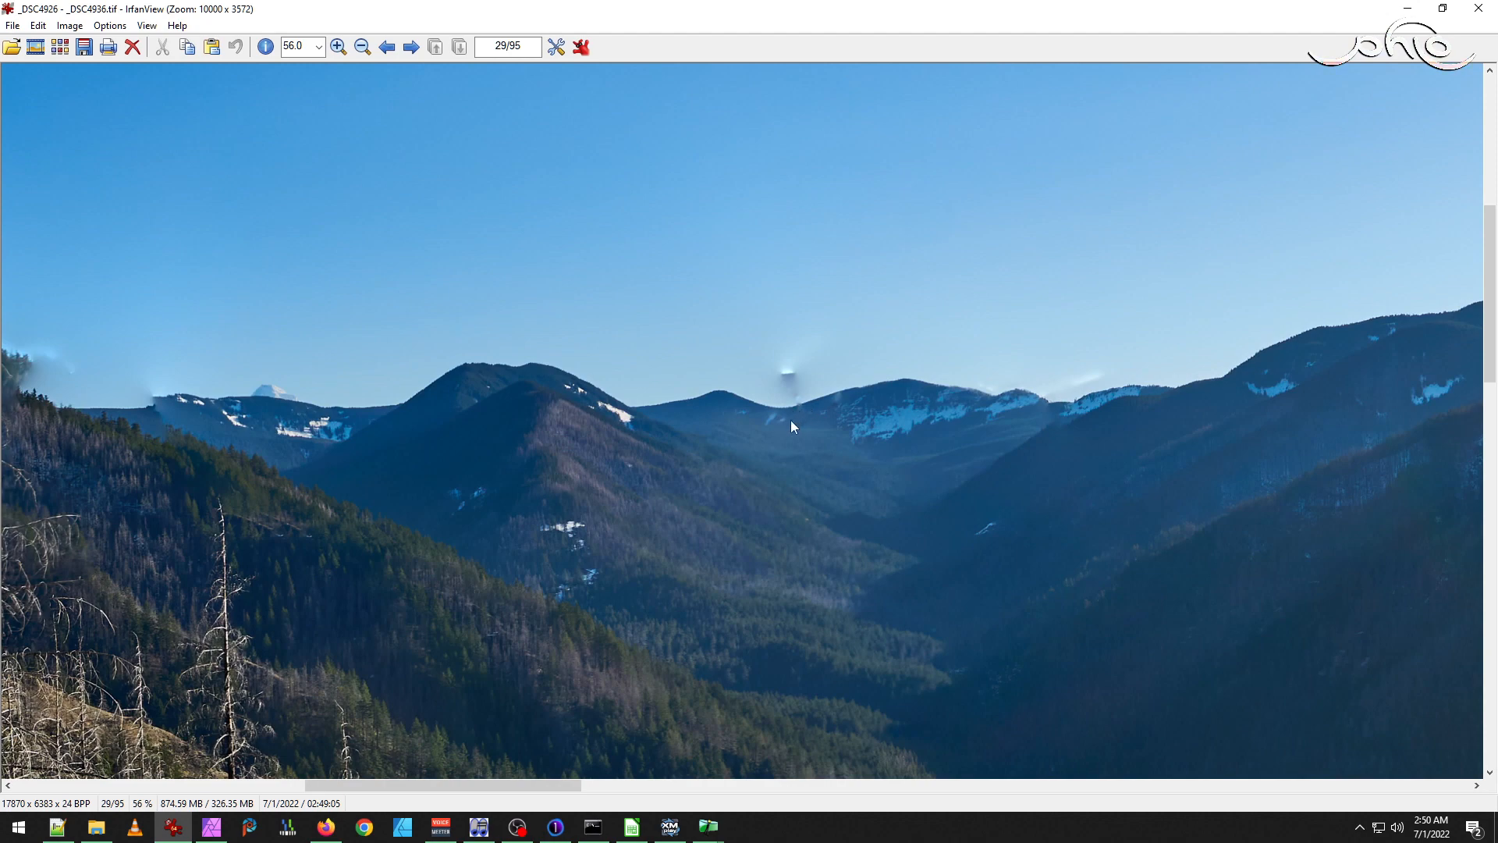
key(Left)
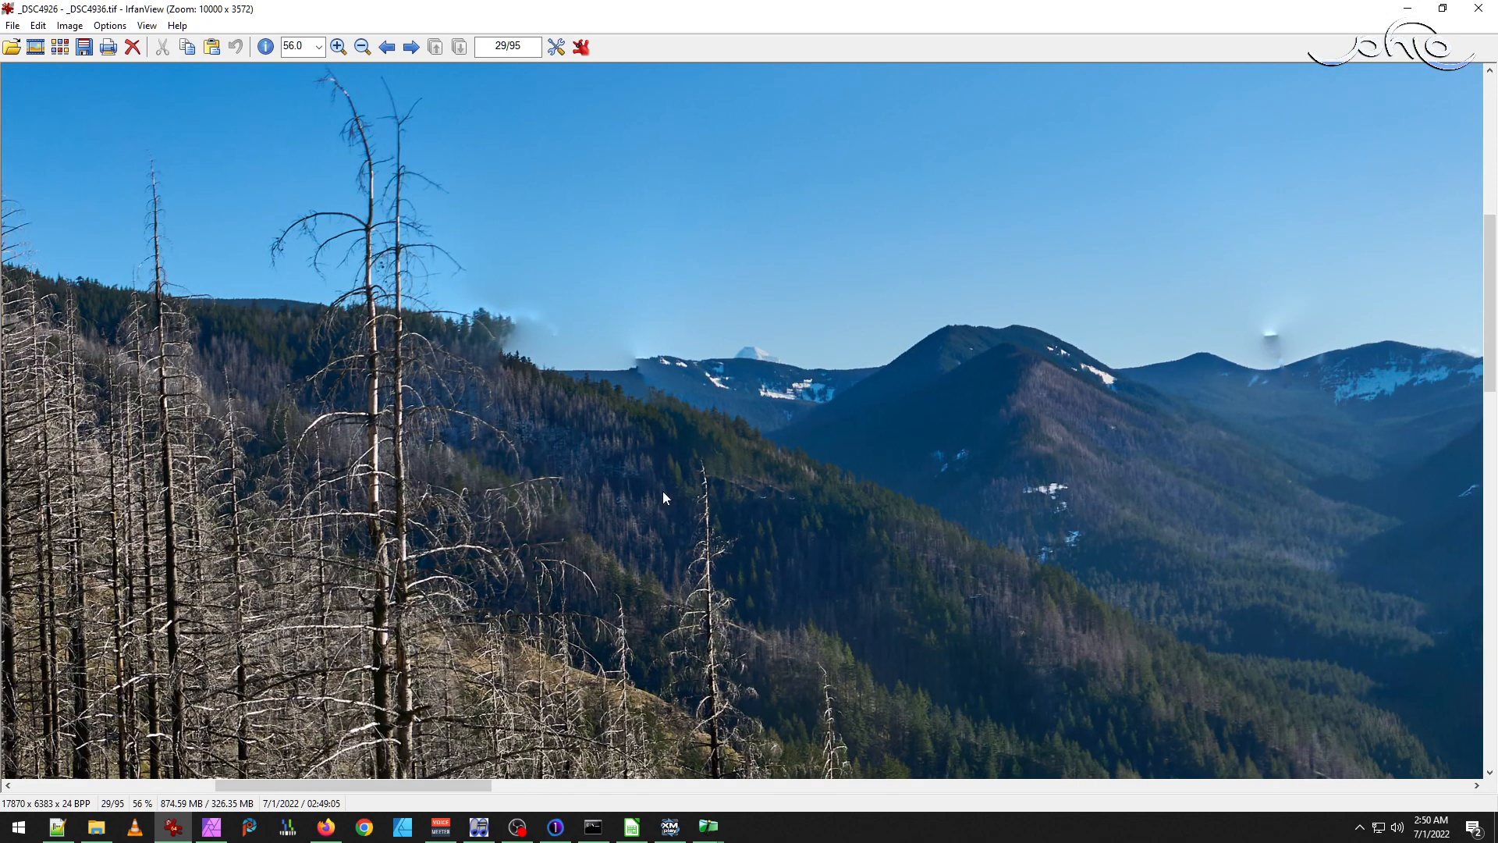
drag(304, 369, 803, 483)
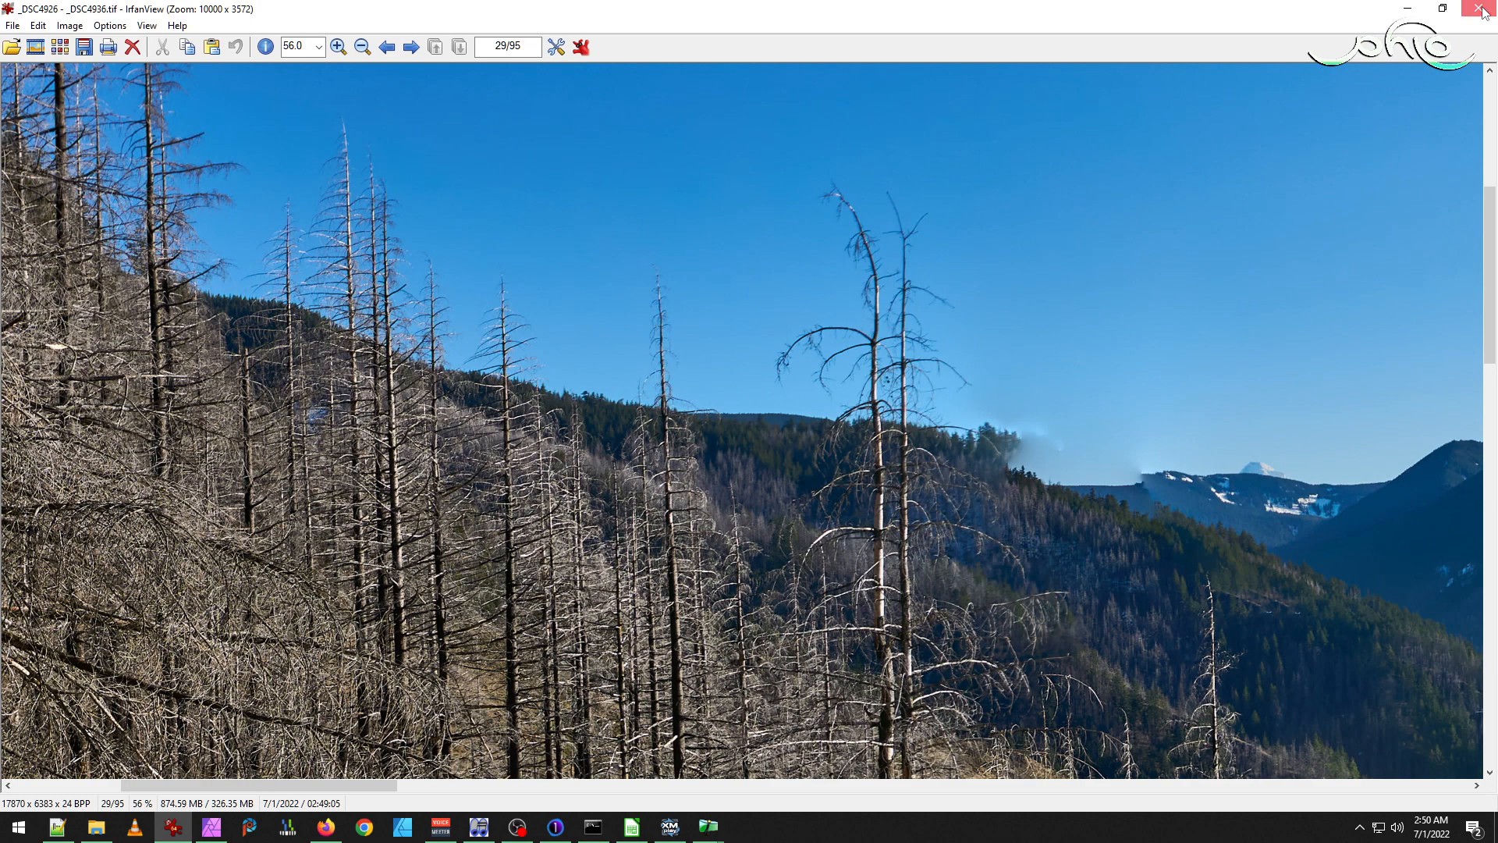
Close the panorama in IrfanView, and delete _DSC4926 - _DSC4936.tif from the hike folder in File Explorer.
key(Escape)
click(1450, 230)
click(1364, 226)
key(Delete)
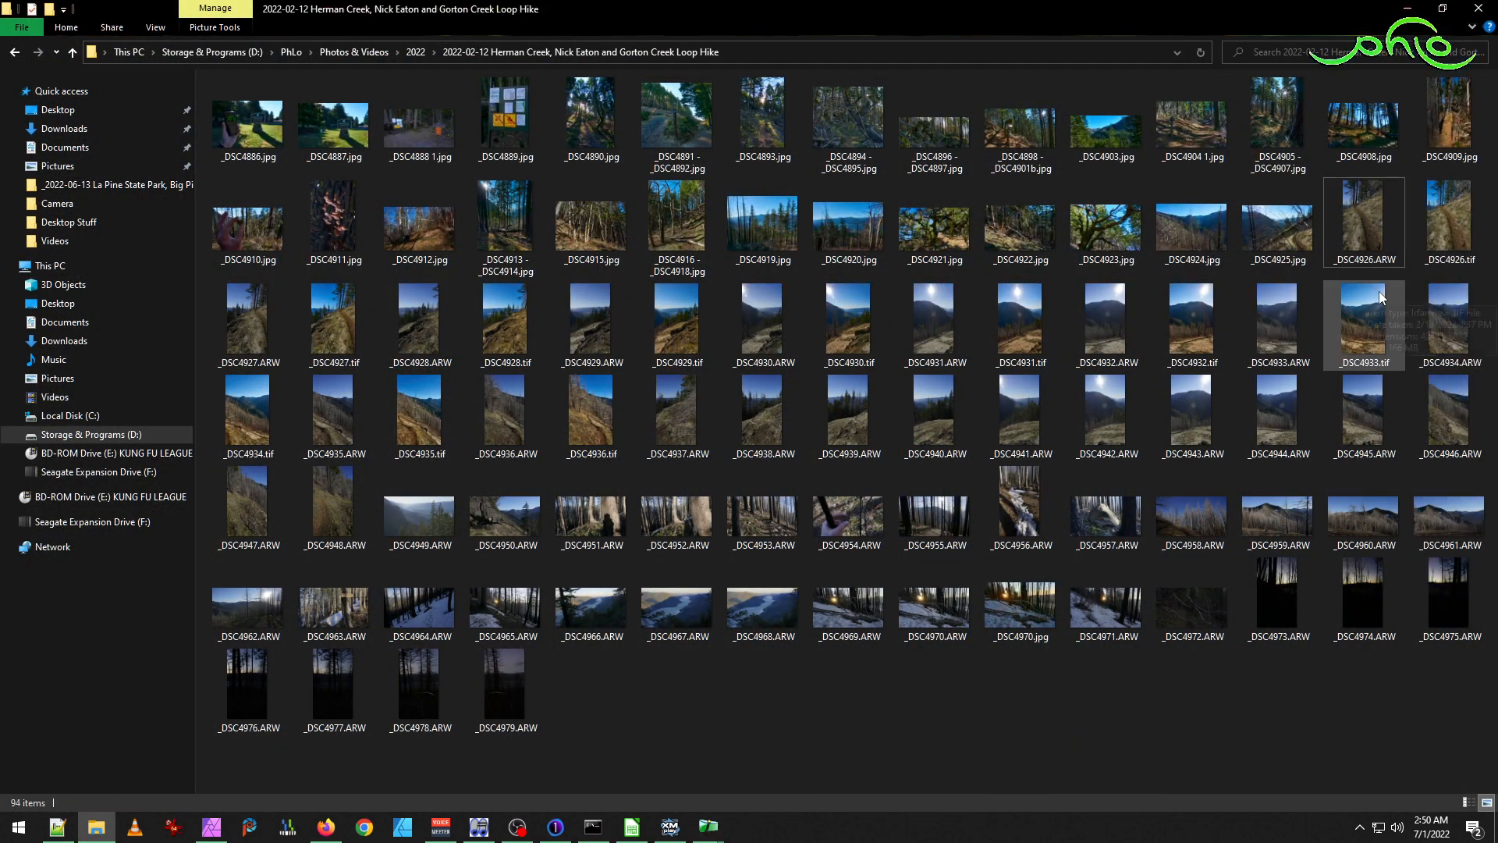
Switch to Hugin, go from the fast preview to the panorama editor, and open its mask editing.
mouse_move(709, 825)
click(792, 756)
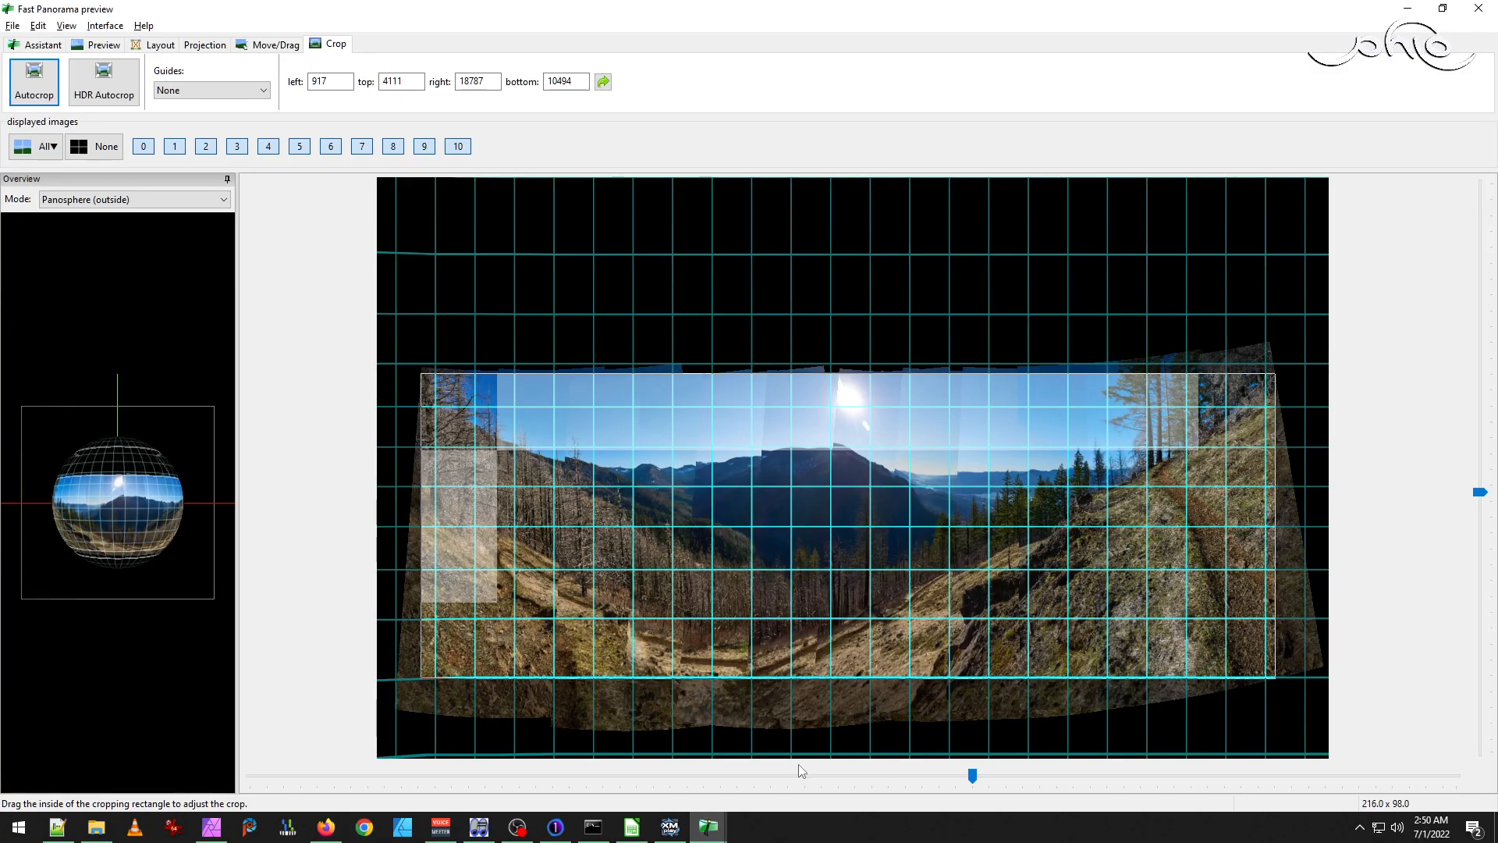
click(66, 24)
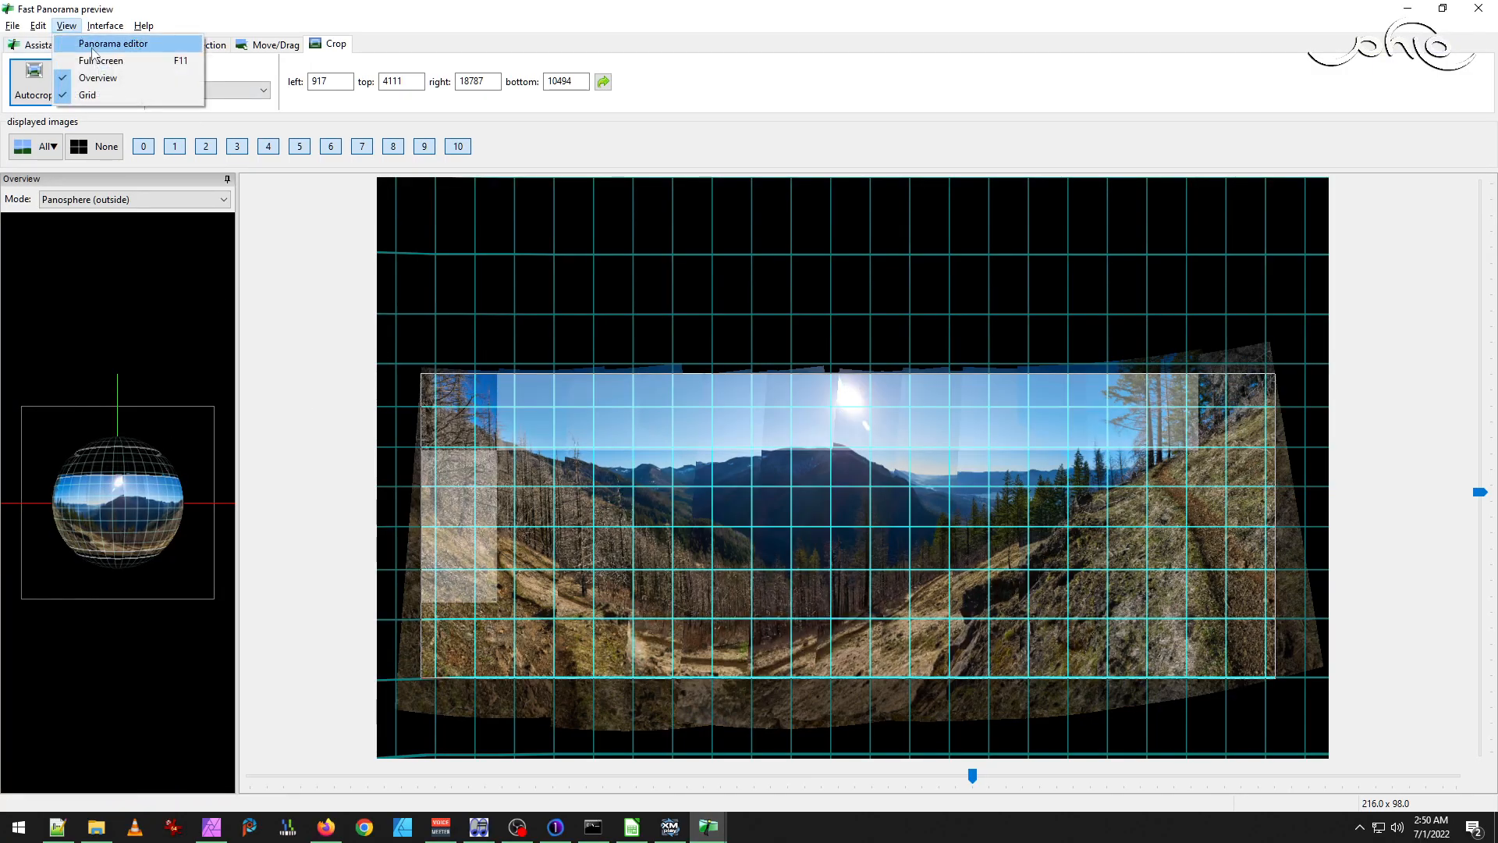
click(97, 47)
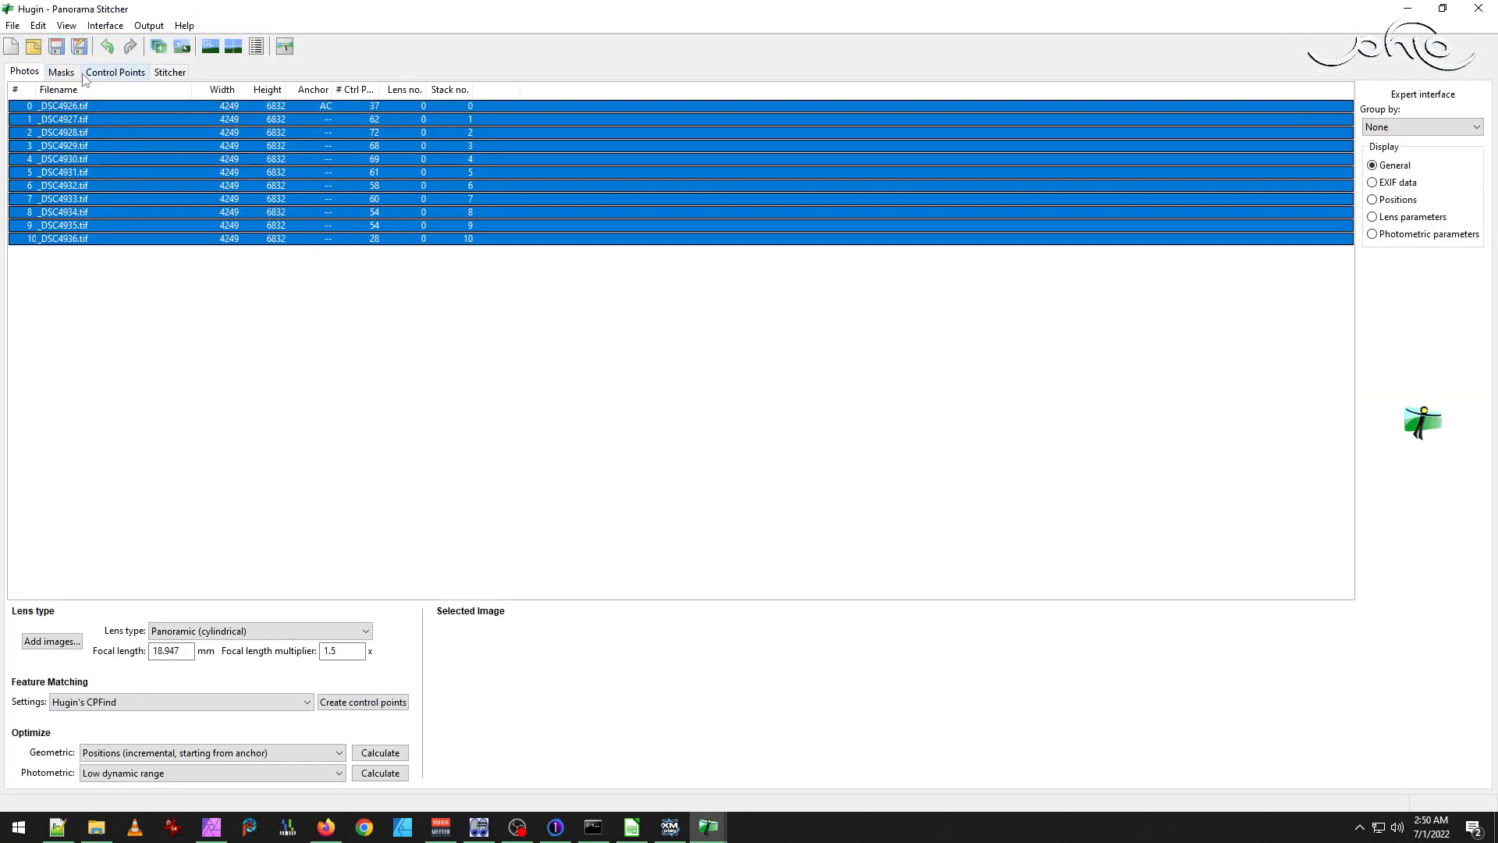
click(67, 74)
click(74, 115)
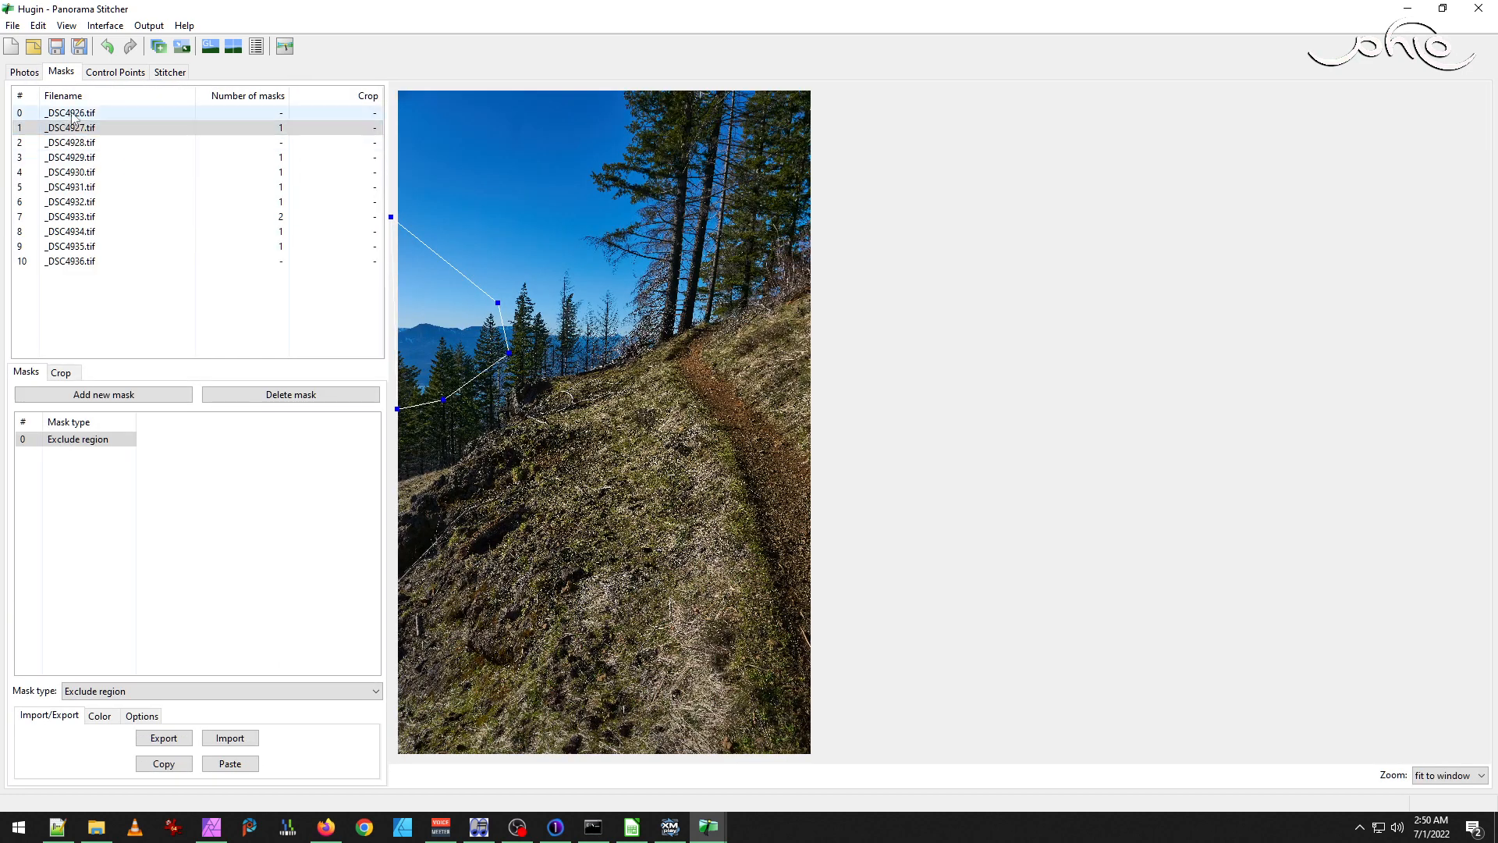
Shrink the exclude mask on _DSC4927.tif to a smaller area around the distant ridgeline at the photo's left edge.
click(80, 129)
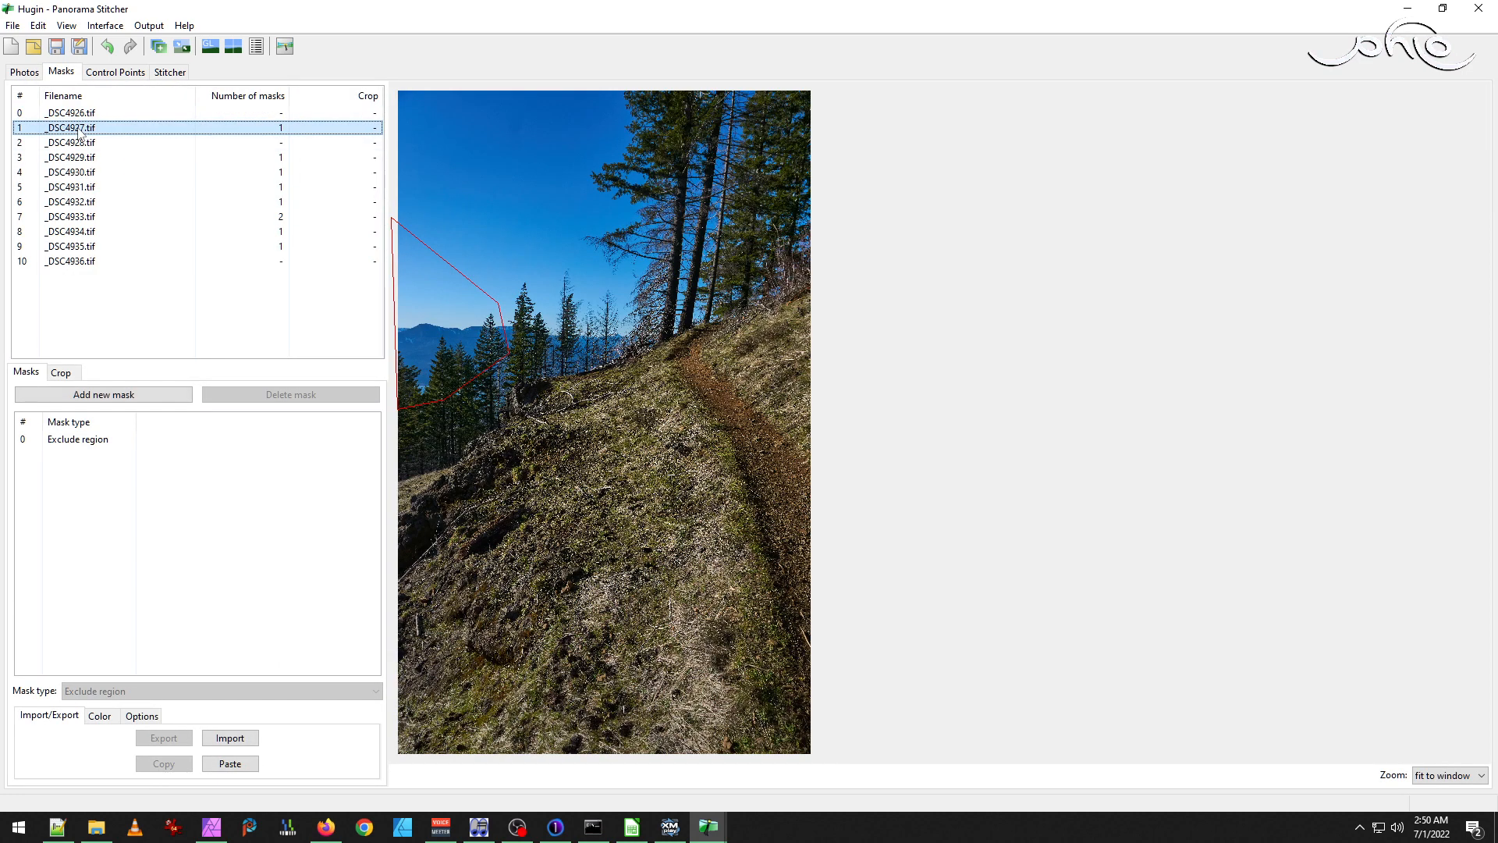
click(485, 289)
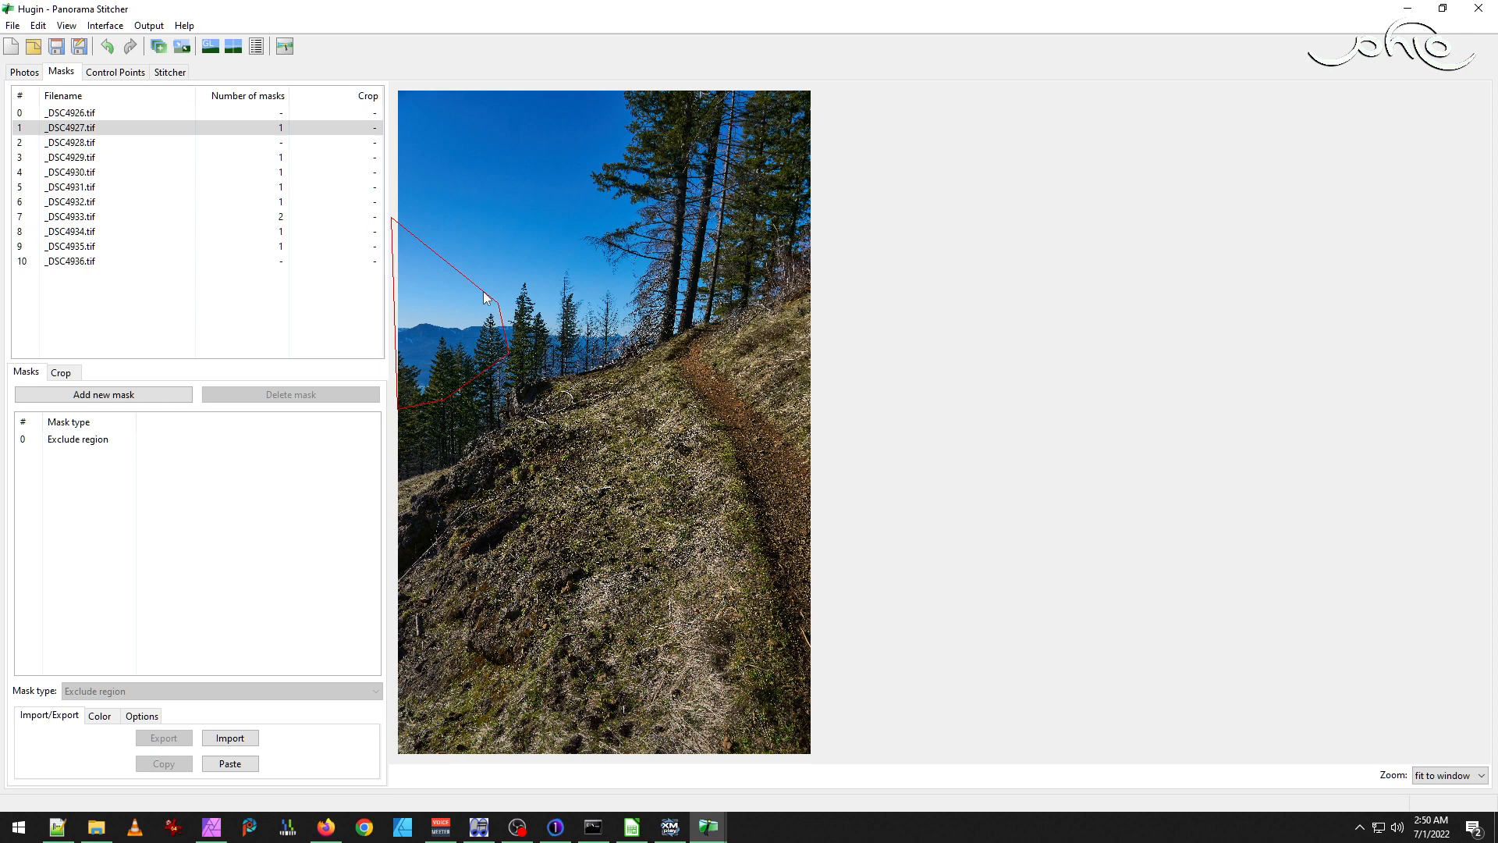
click(78, 438)
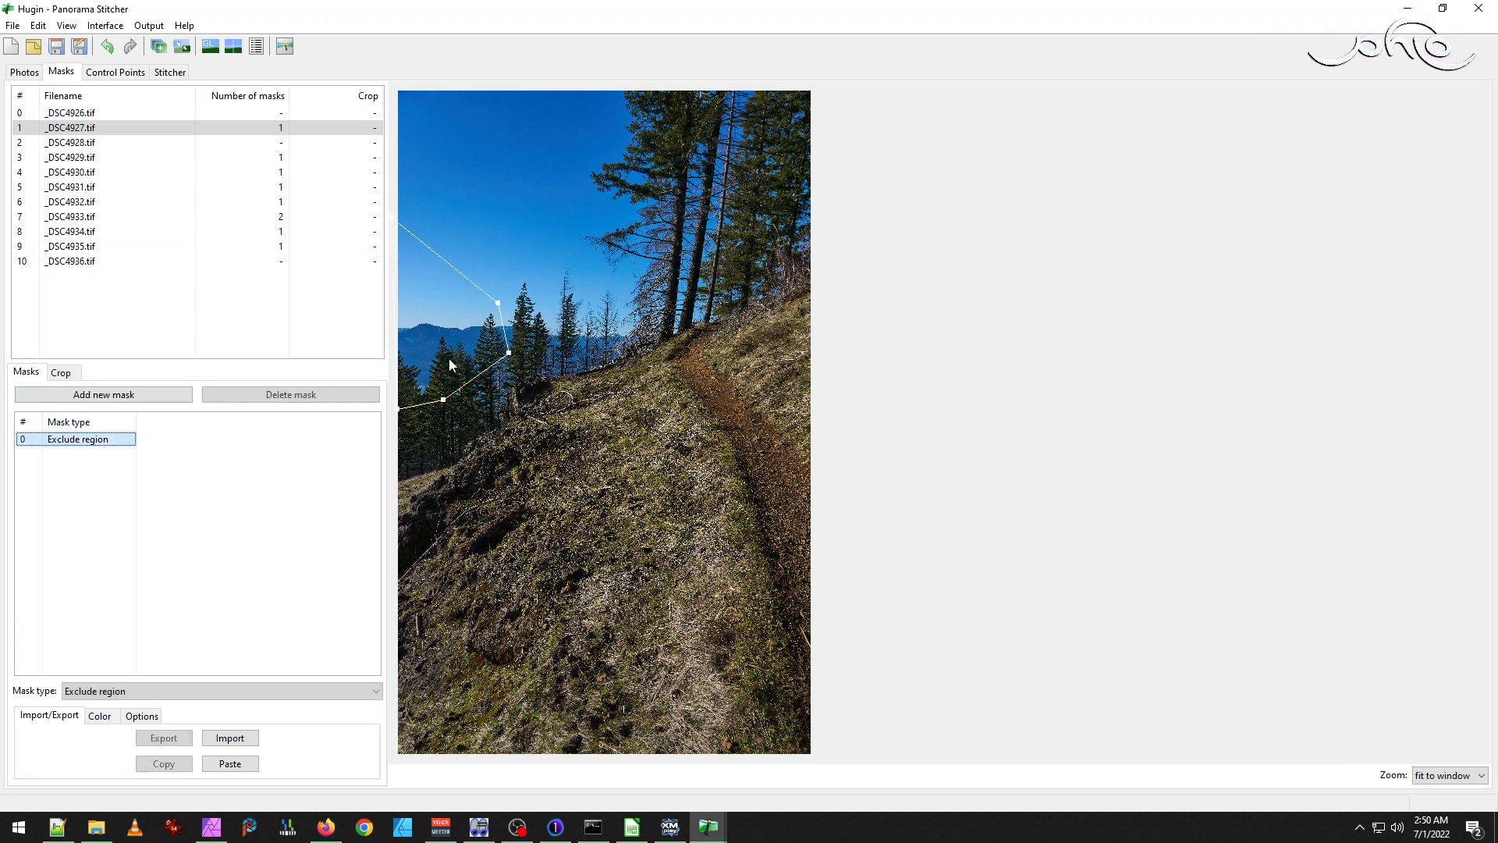
drag(498, 303, 472, 342)
click(431, 410)
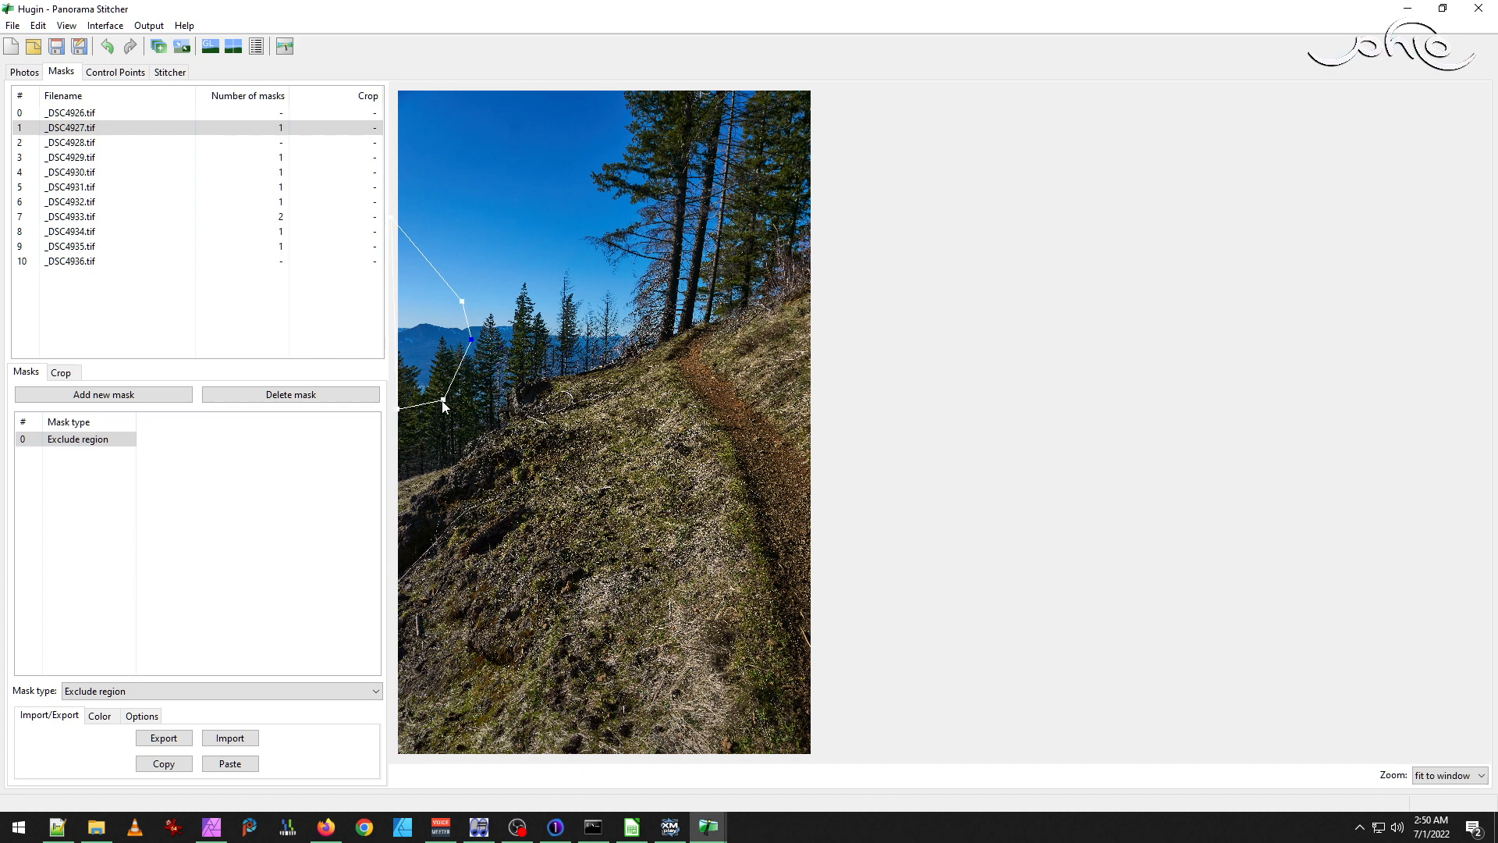
drag(444, 401, 443, 363)
drag(400, 416, 394, 367)
drag(399, 222, 399, 288)
Tighten the exclude mask on _DSC4929.tif around the distant ridgeline behind the evergreens.
click(86, 144)
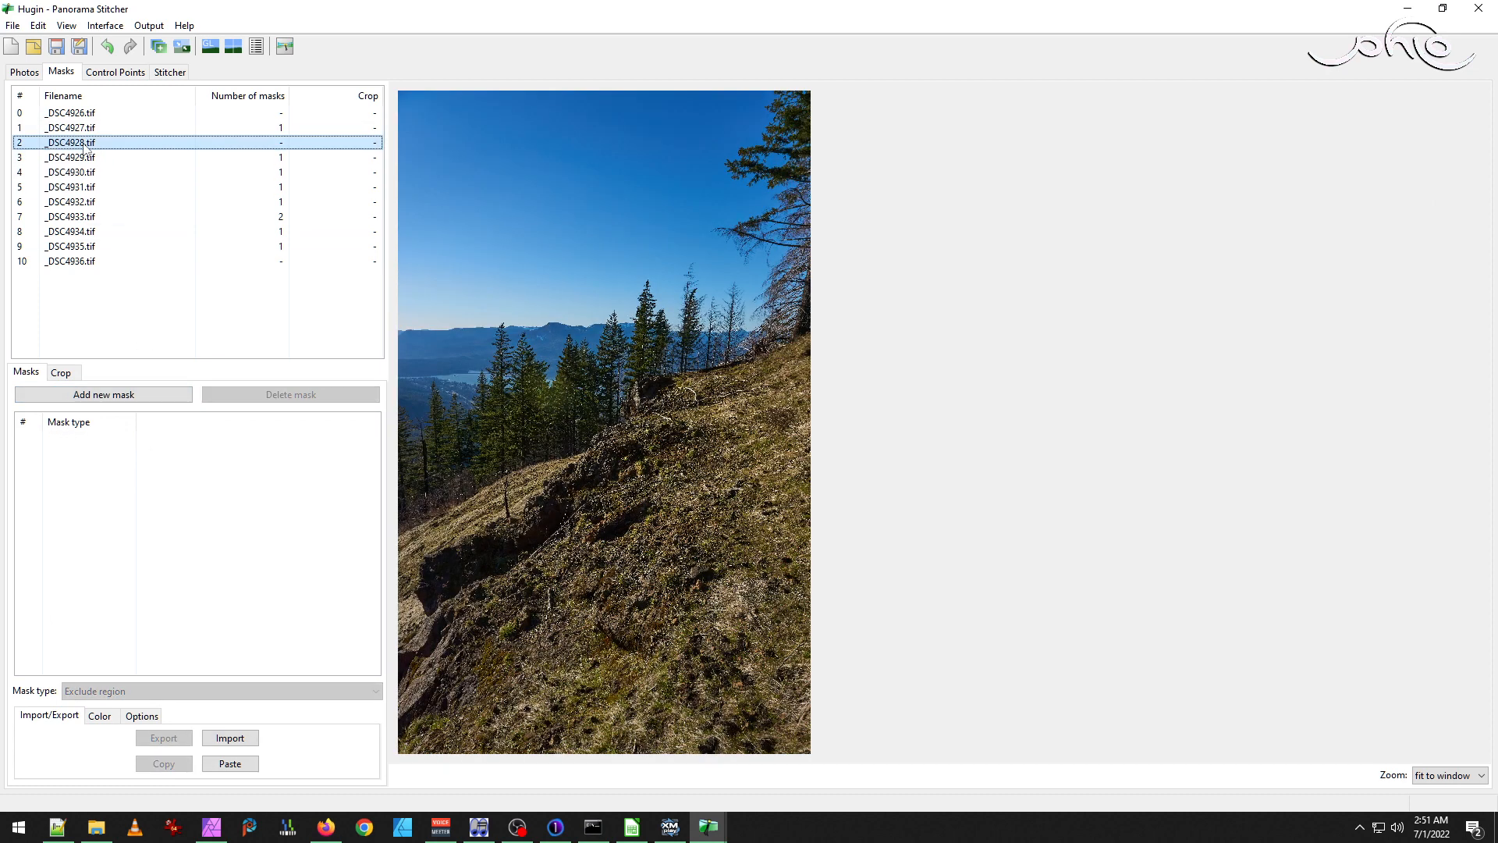
click(86, 157)
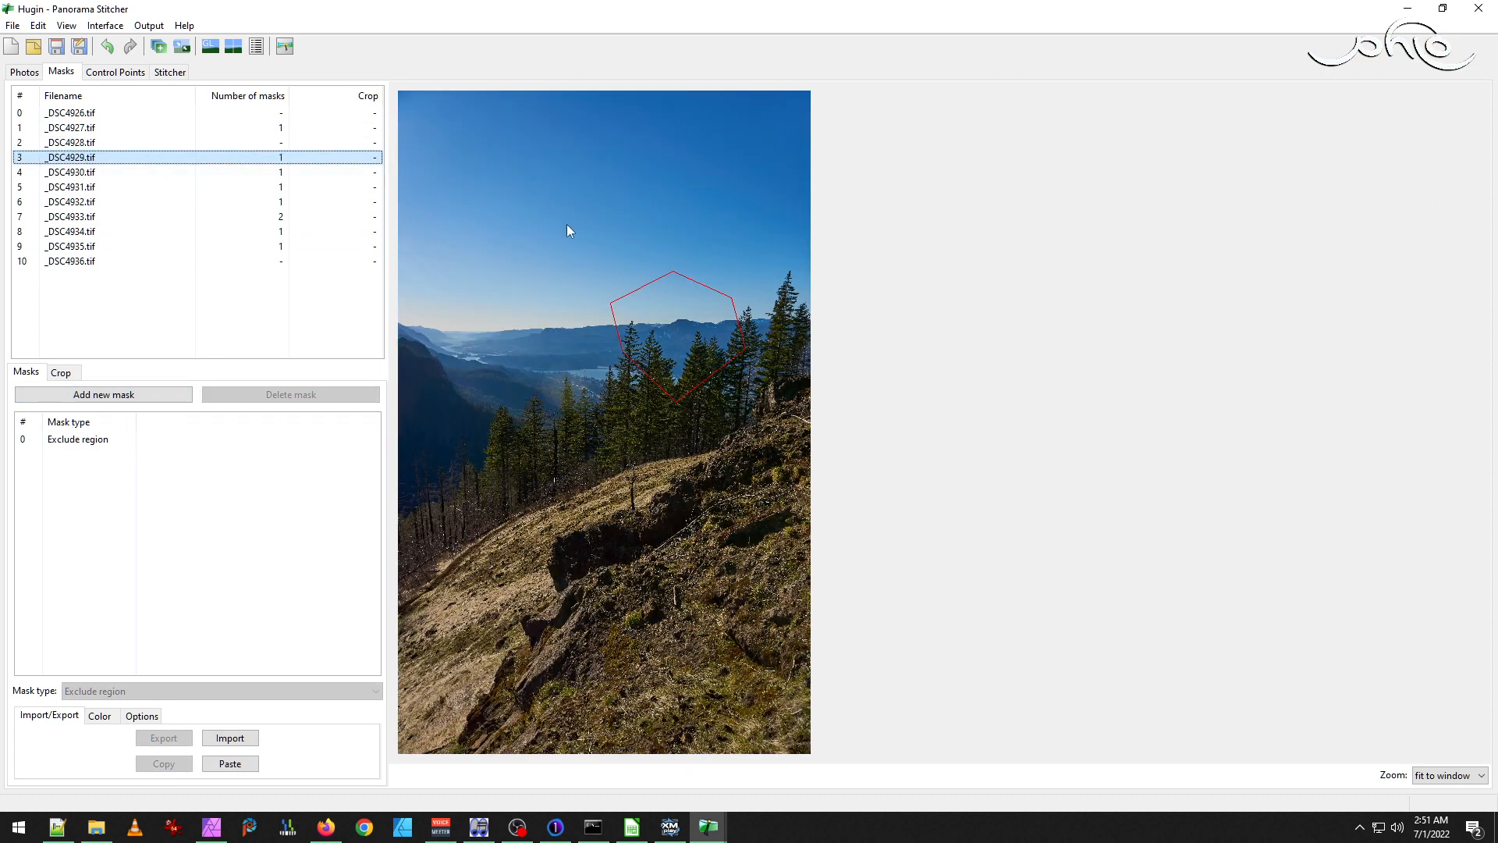
click(630, 297)
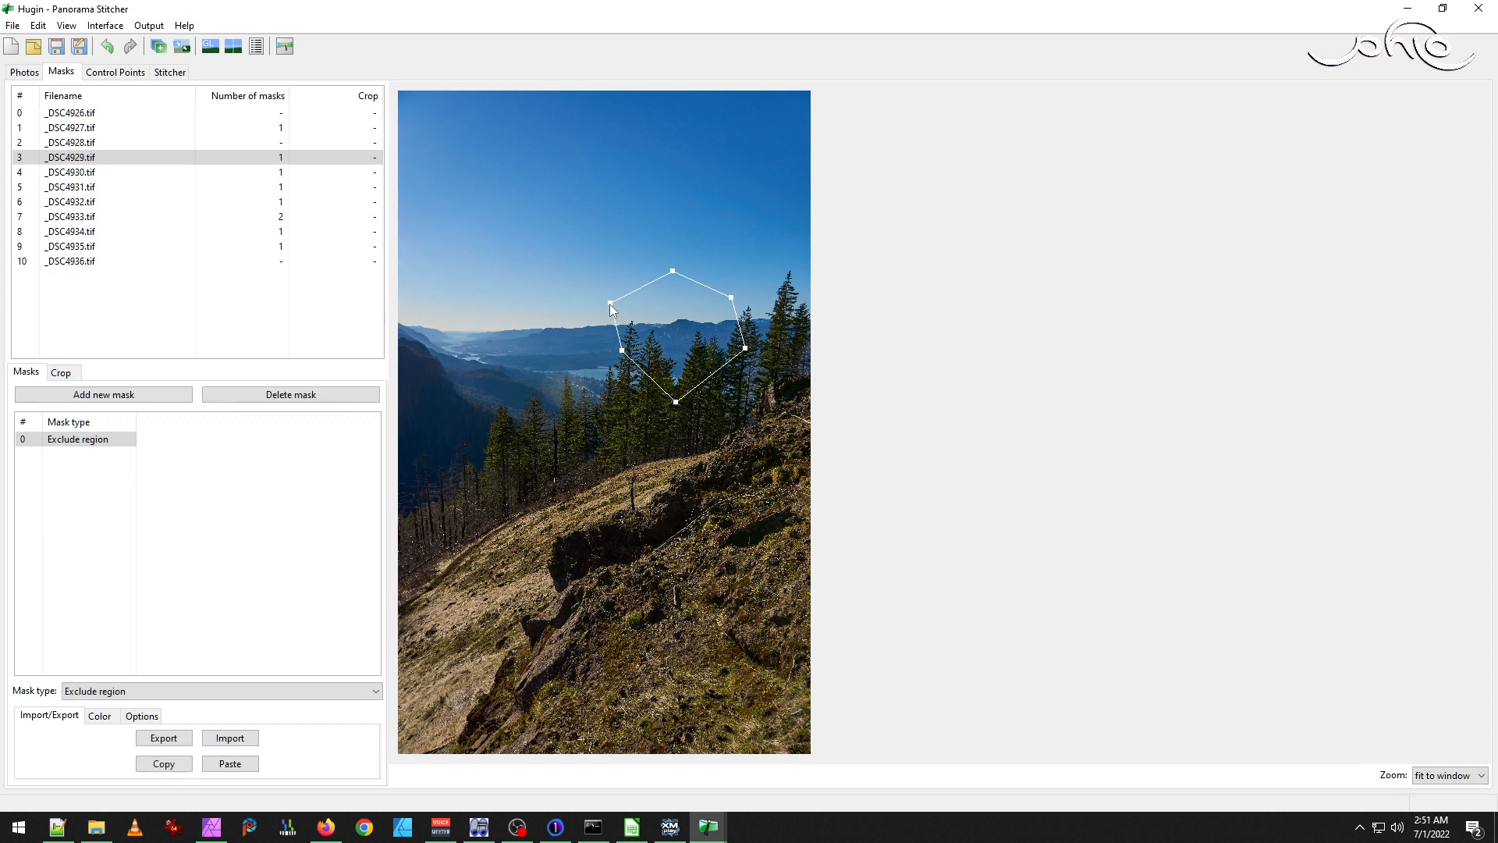
drag(610, 302, 643, 341)
drag(676, 403, 695, 343)
drag(673, 271, 674, 295)
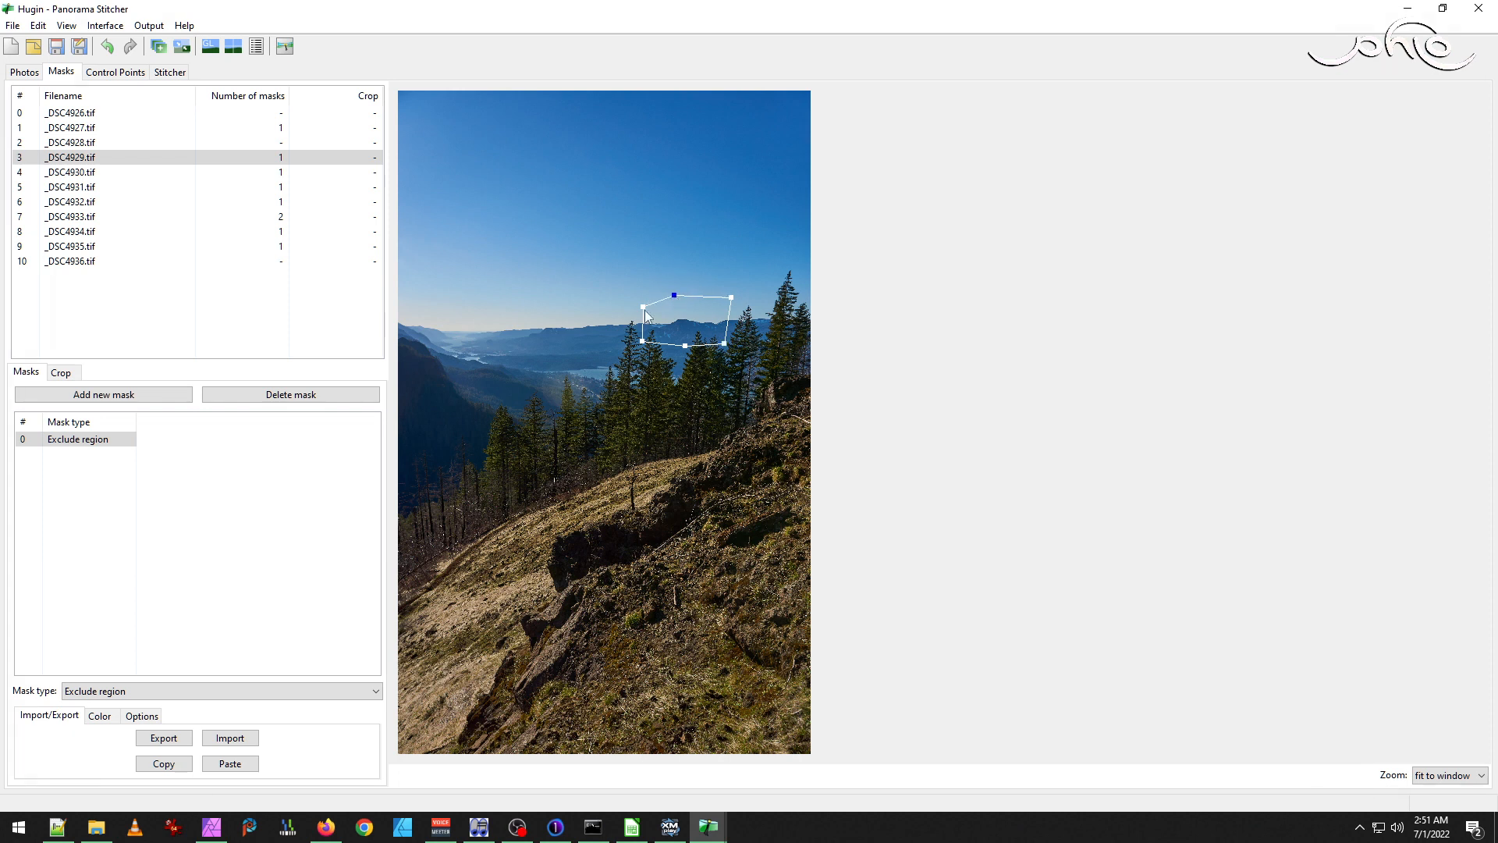
click(642, 306)
Review the existing exclude masks on _DSC4930.tif through _DSC4934.tif.
click(79, 177)
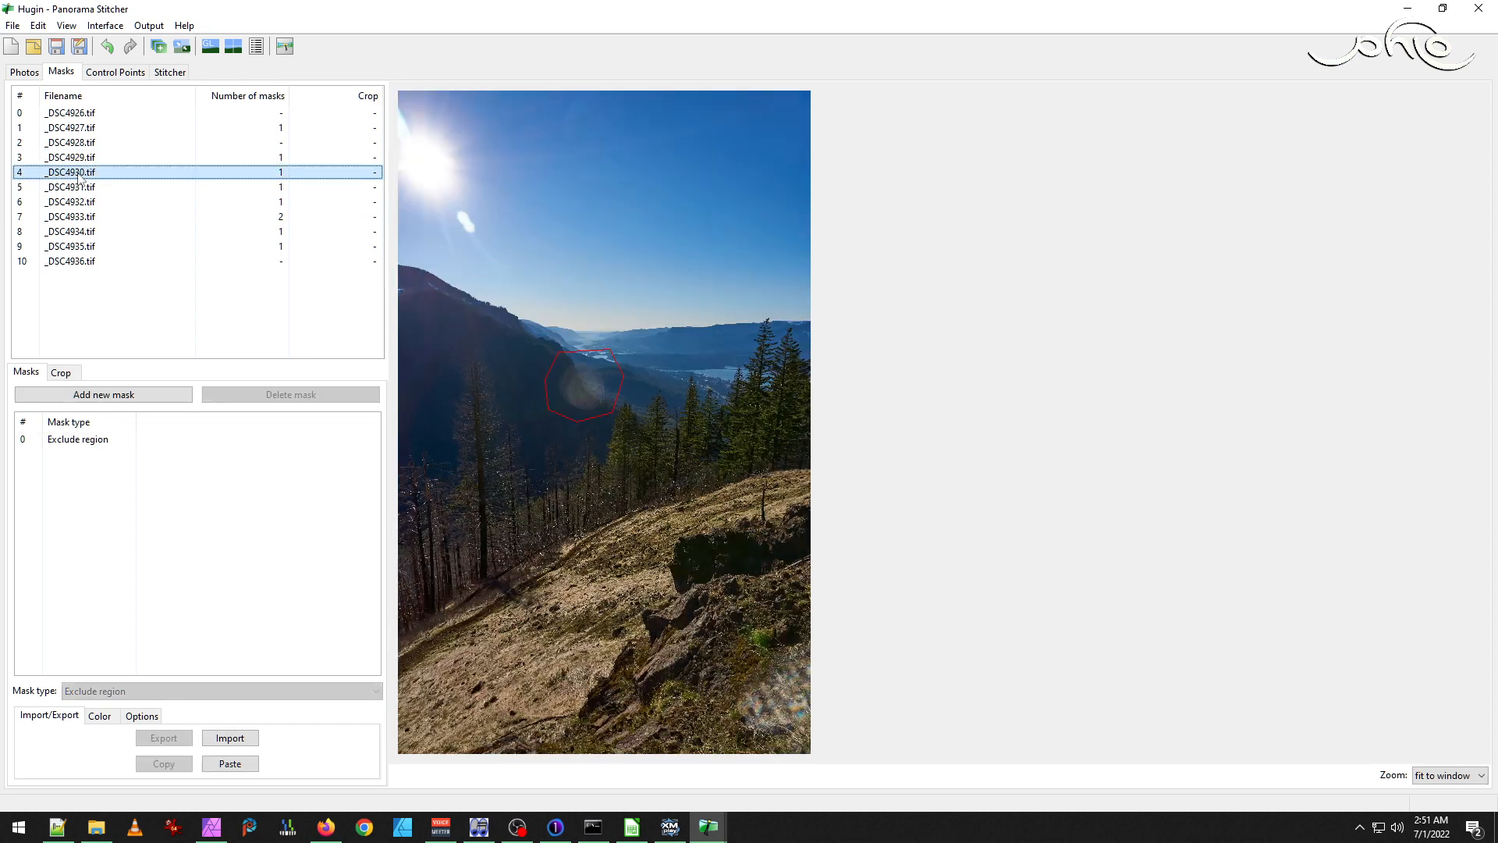
click(81, 187)
click(84, 202)
click(125, 246)
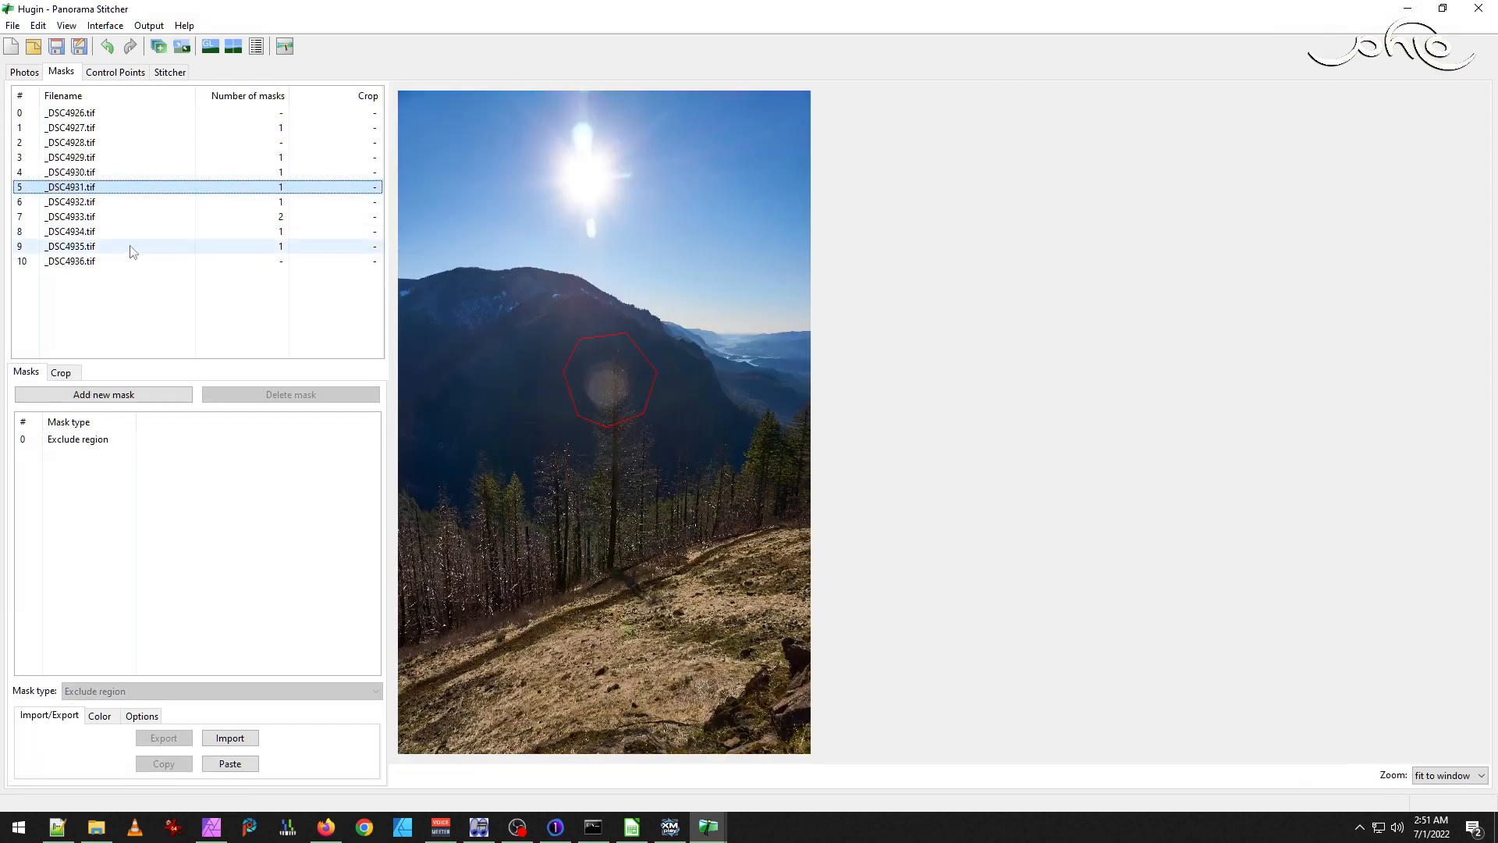
click(72, 205)
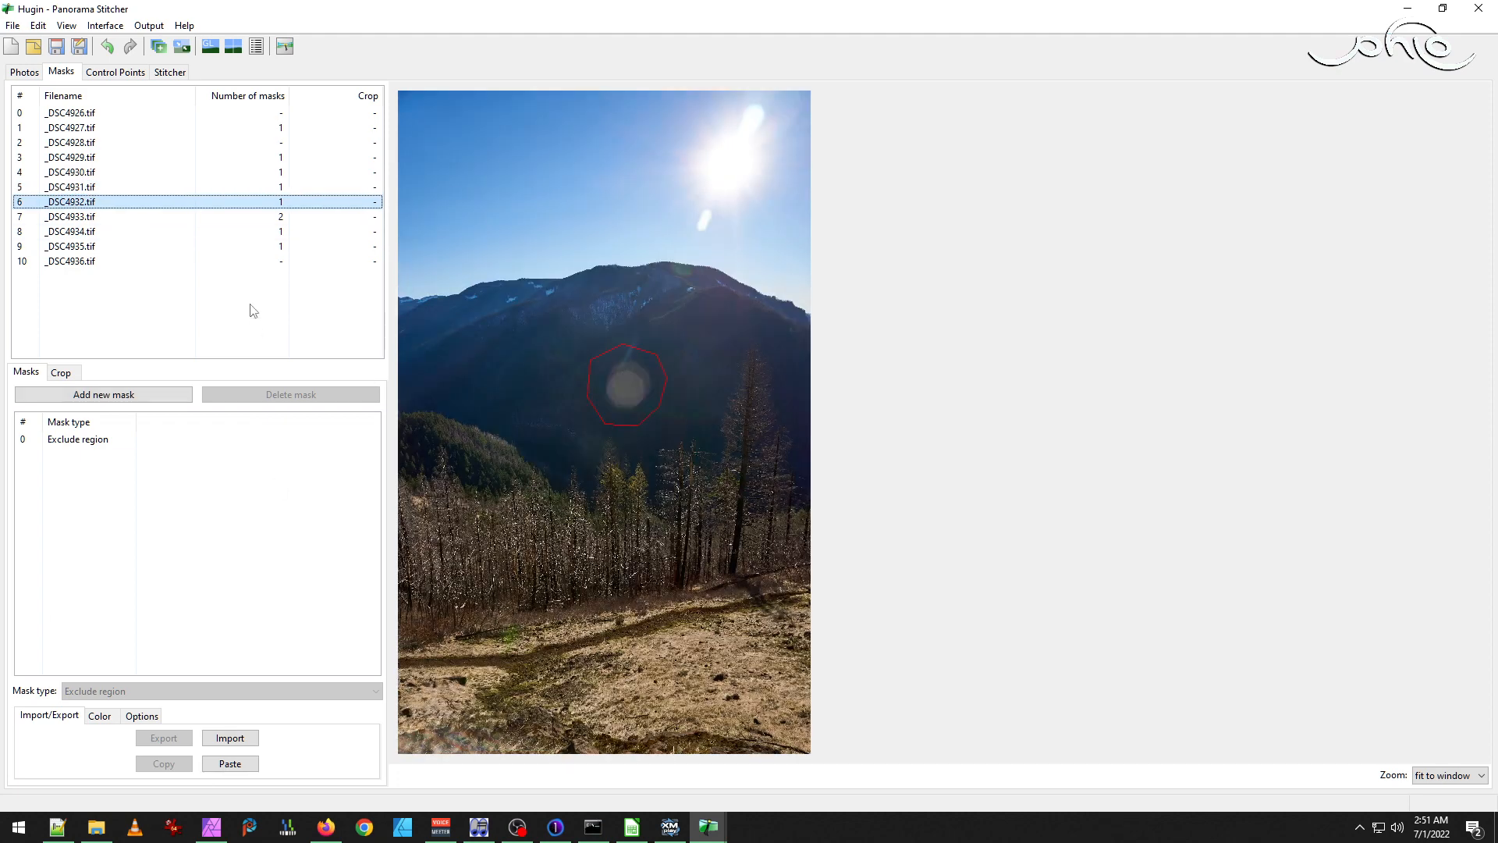
click(79, 219)
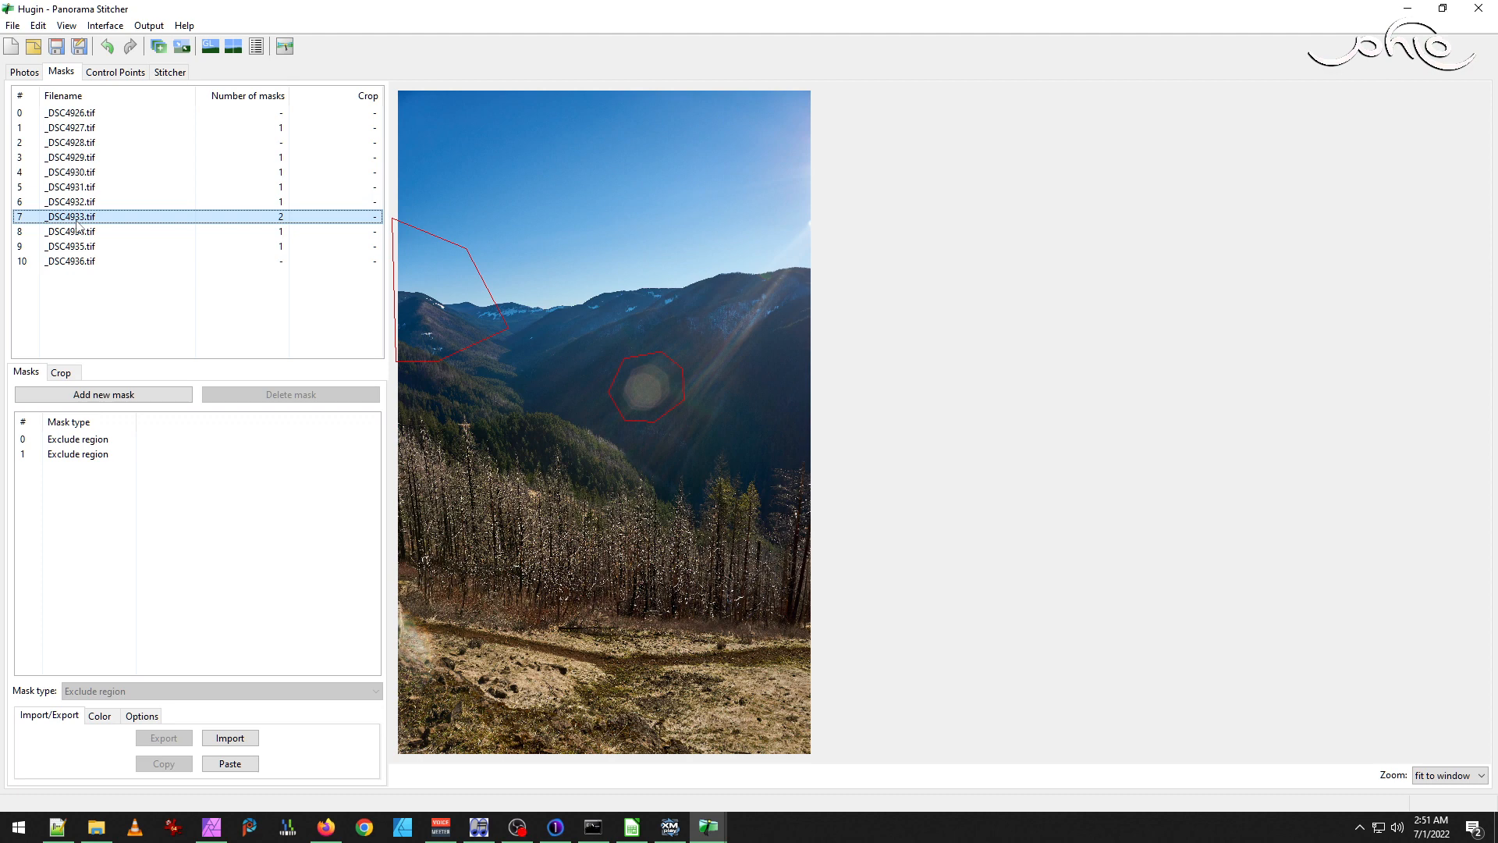
click(84, 232)
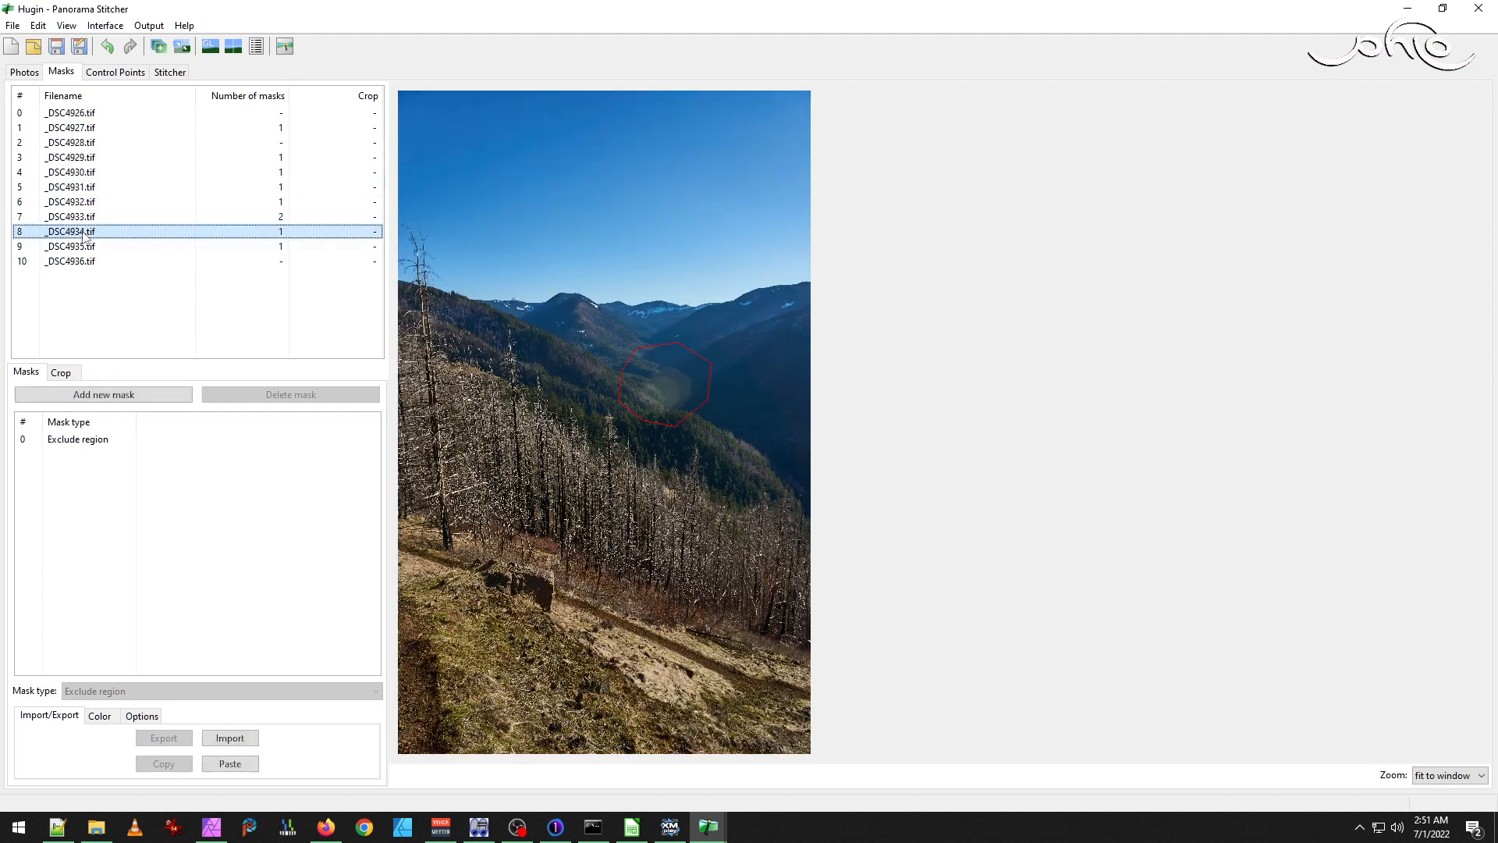
Shrink the exclude mask on _DSC4935.tif closely around the distant mountain on the horizon.
click(81, 247)
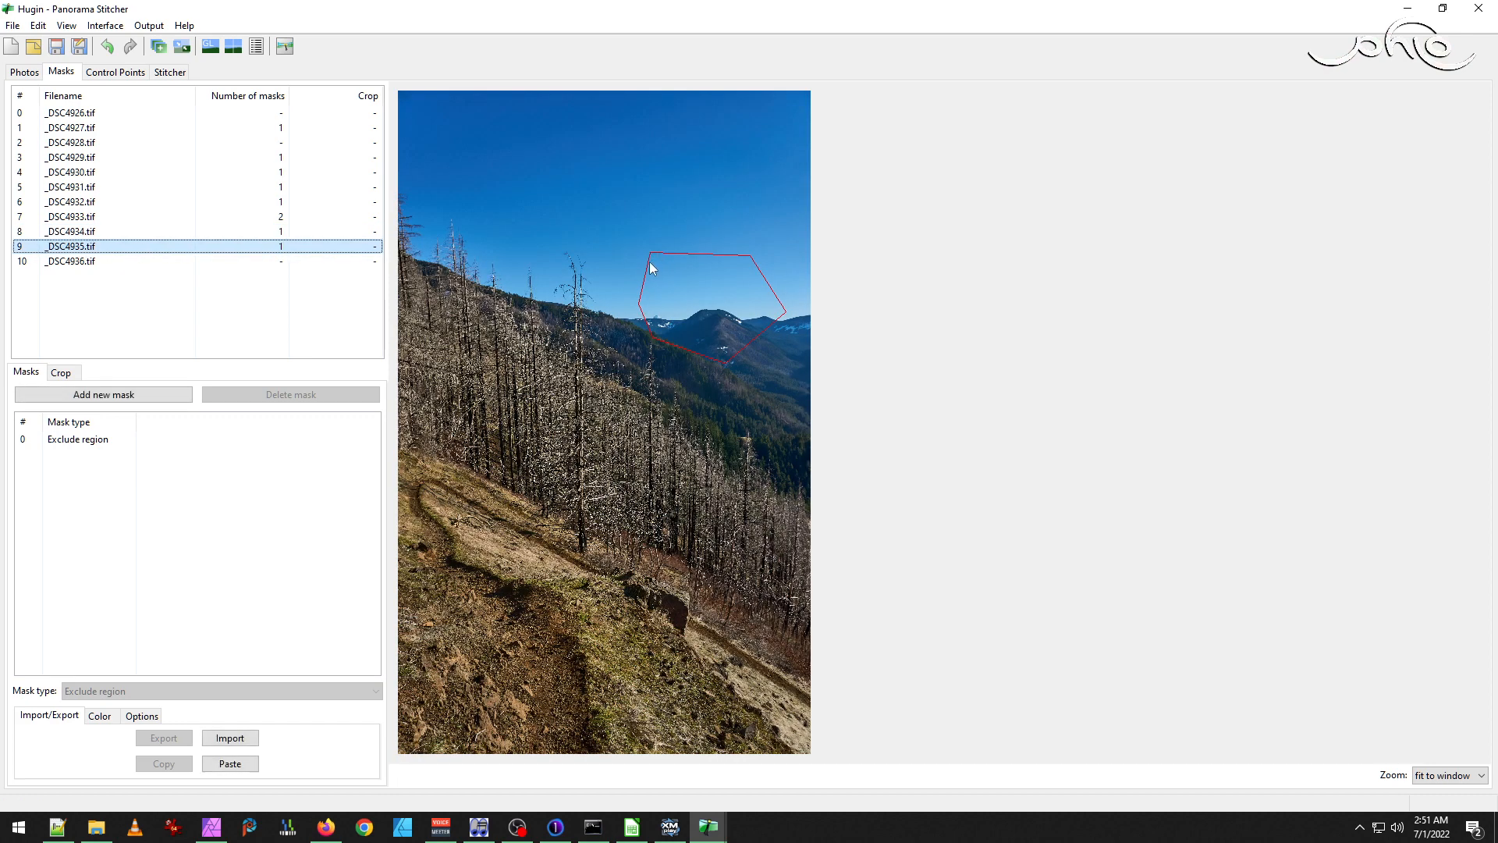
click(637, 309)
click(653, 339)
drag(651, 337, 665, 344)
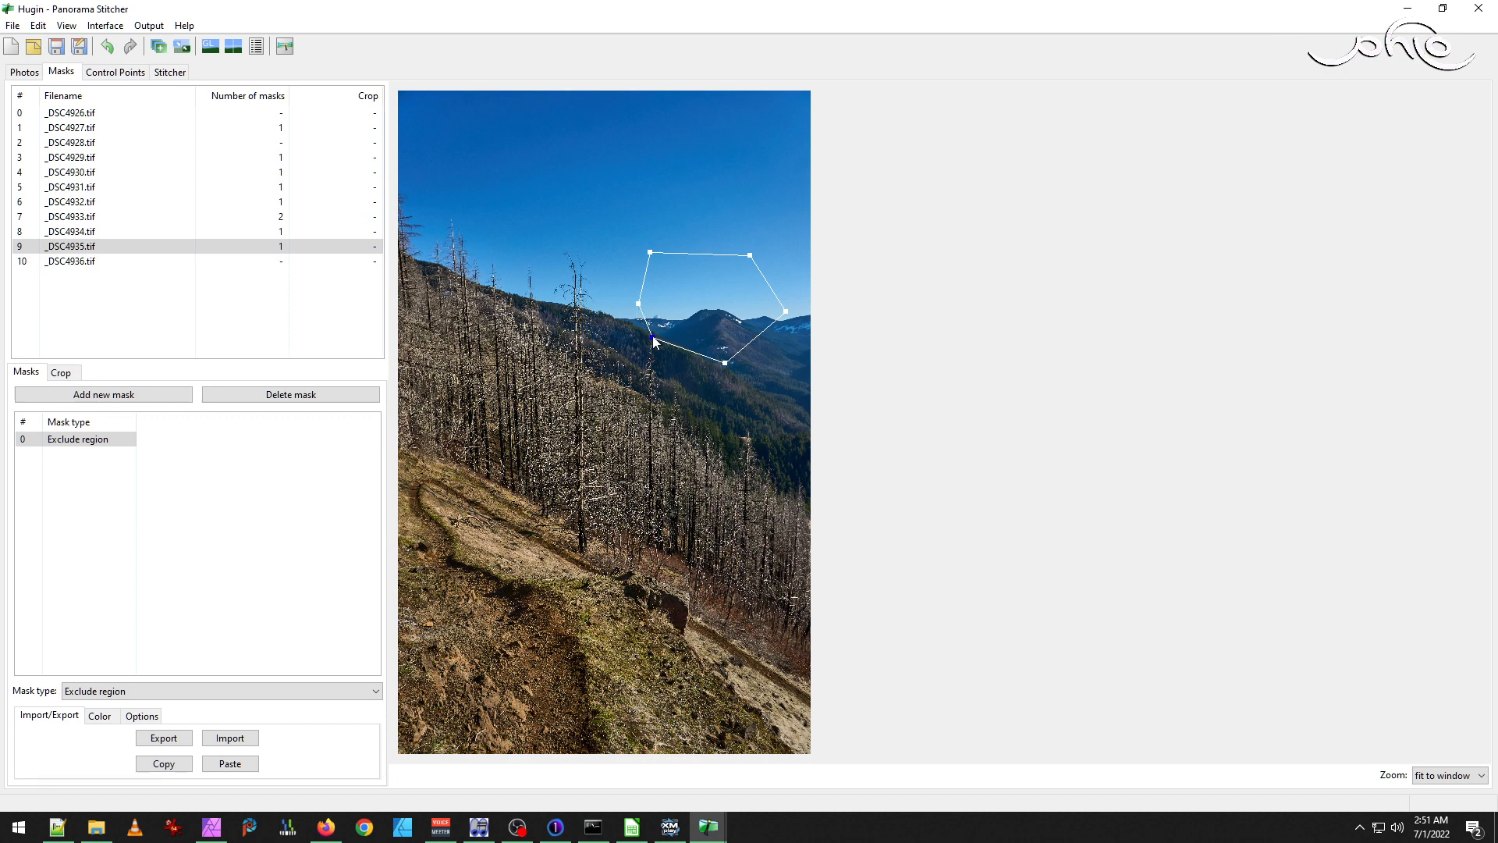
drag(653, 338, 671, 308)
drag(651, 253, 690, 282)
drag(750, 256, 735, 279)
click(764, 331)
click(764, 326)
Go back through _DSC4936.tif, _DSC4935.tif and _DSC4934.tif to check their masks.
click(82, 262)
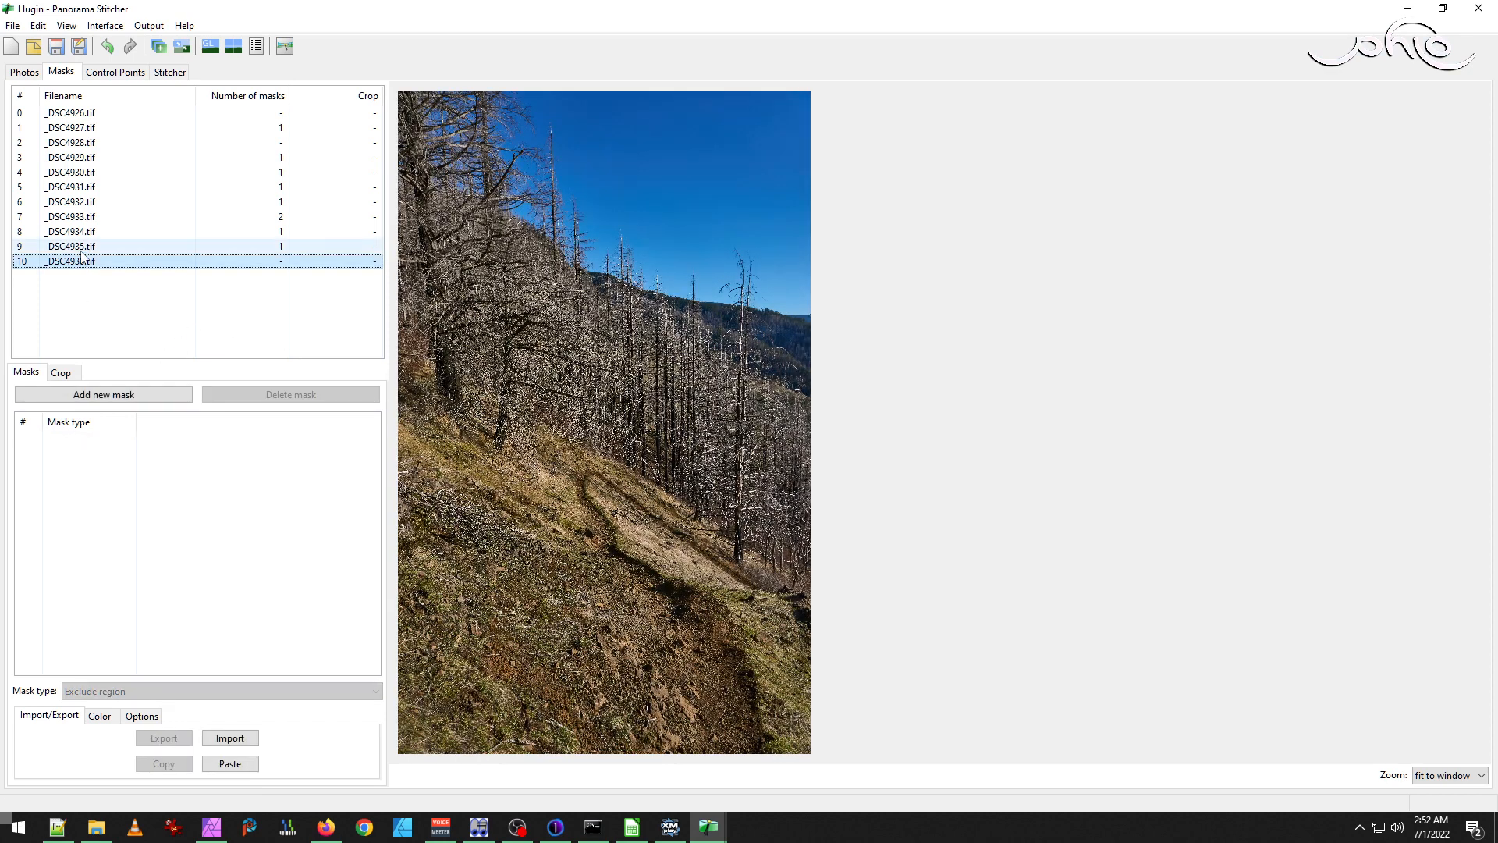
click(78, 245)
click(78, 232)
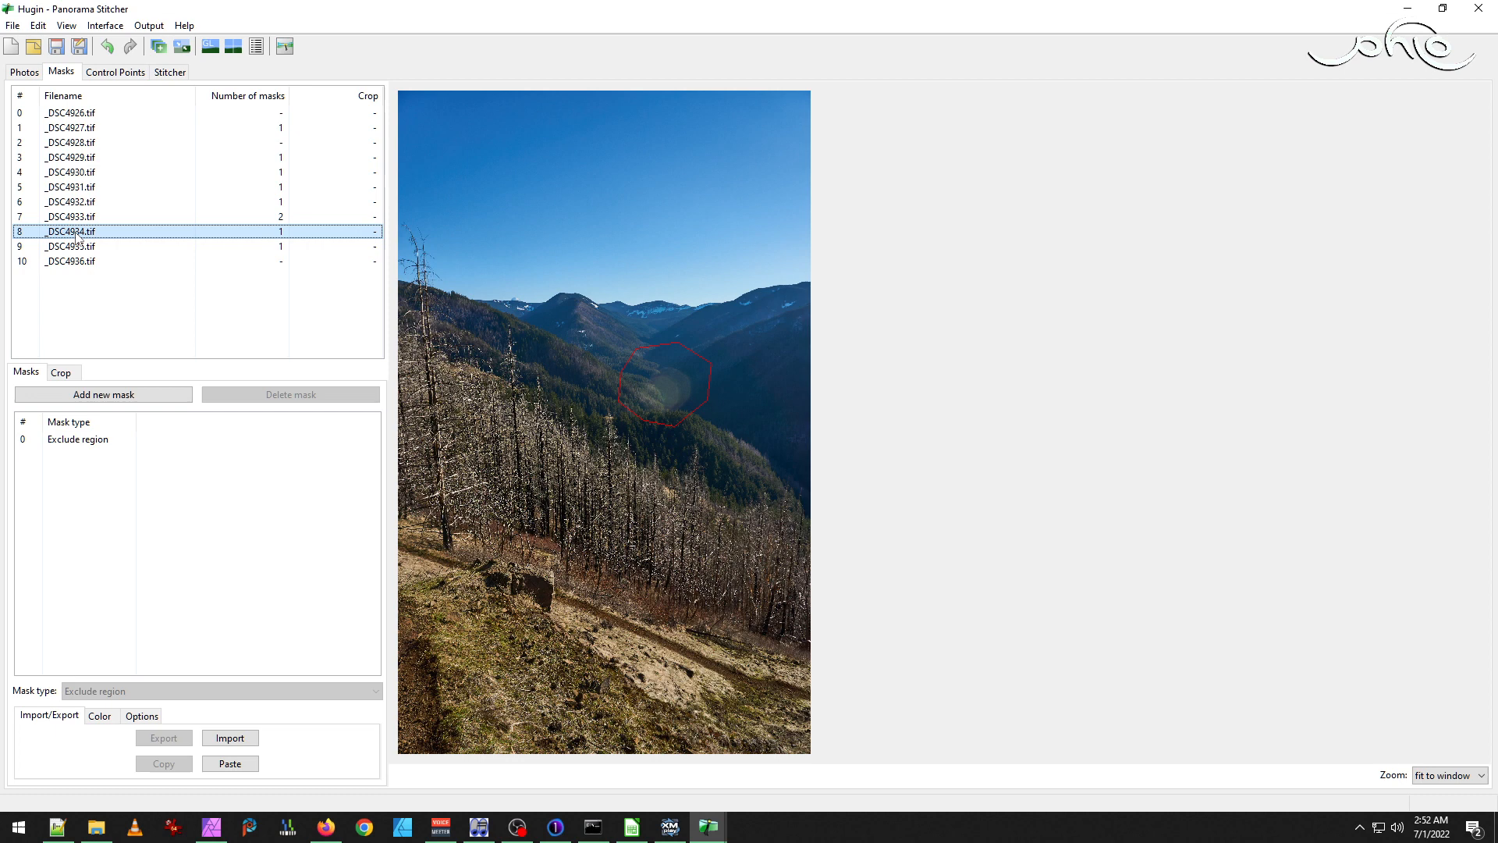
Shrink the exclude mask at the edge of _DSC4933.tif by moving its corner points inward around the distant ridge.
click(73, 247)
click(77, 231)
key(Up)
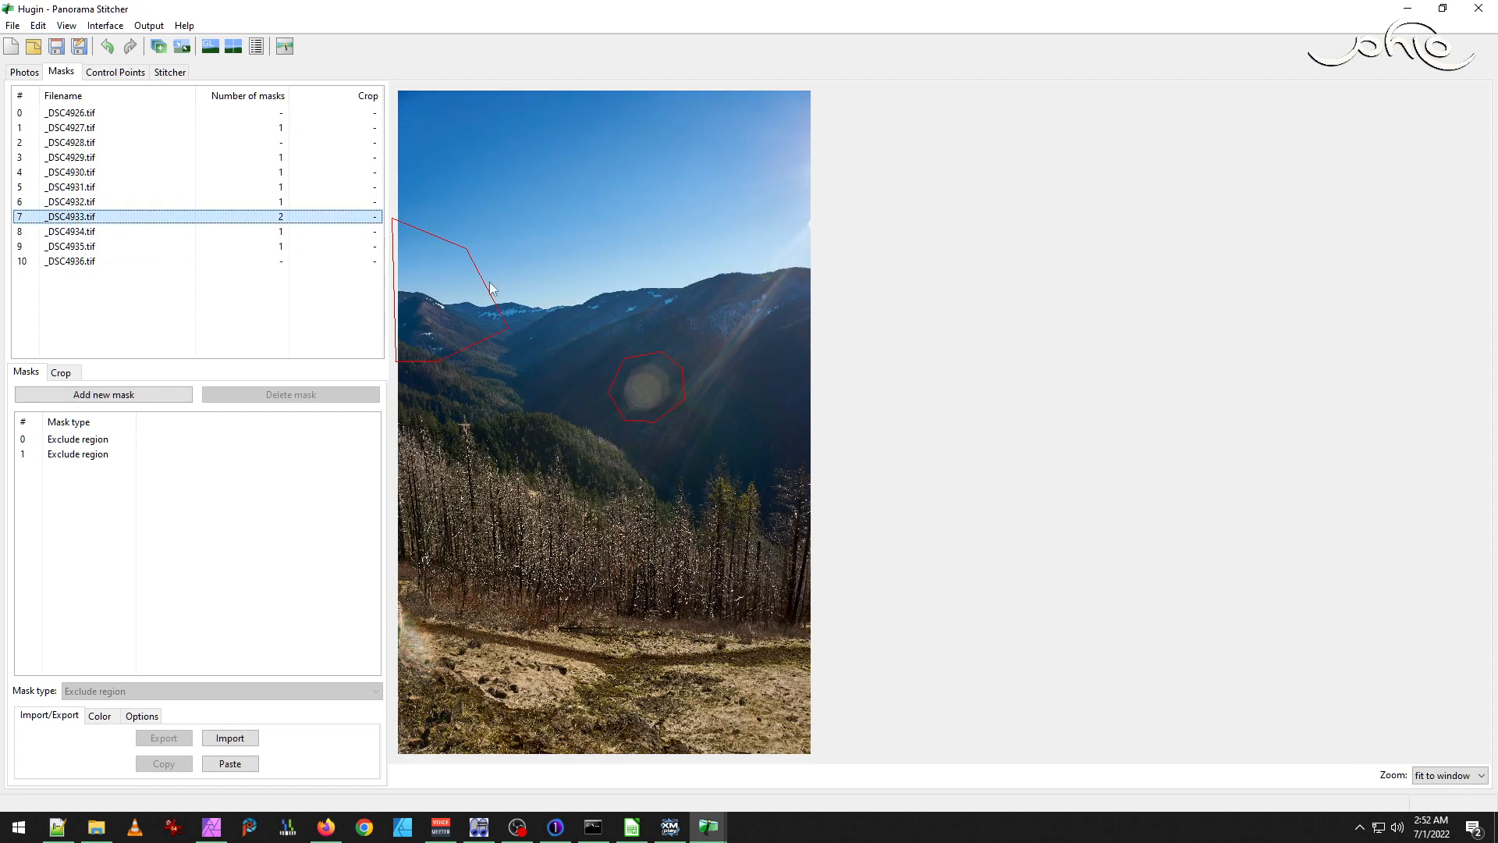
click(504, 312)
click(504, 321)
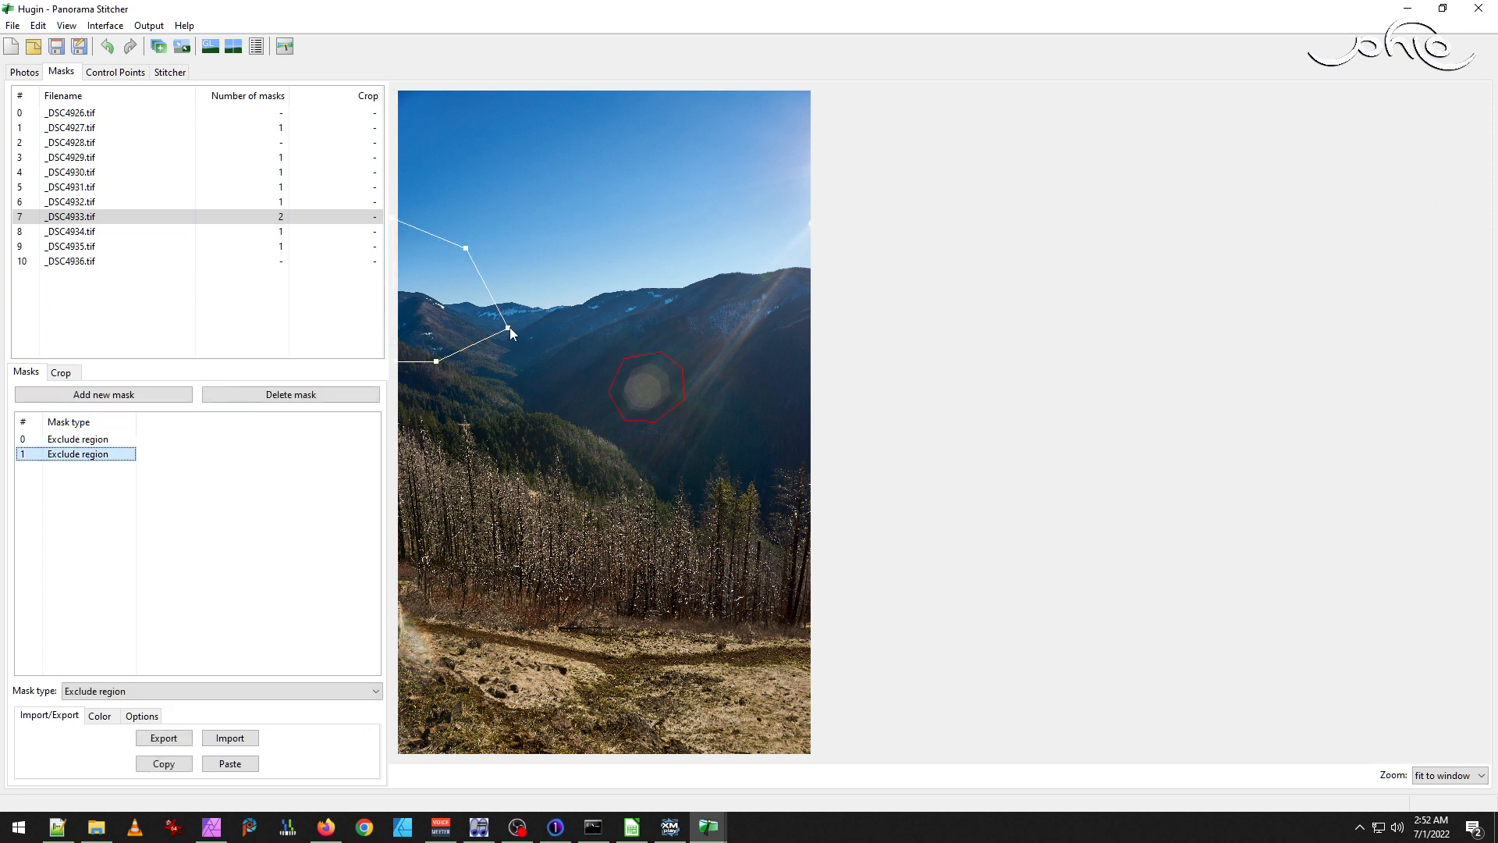
drag(509, 329, 465, 330)
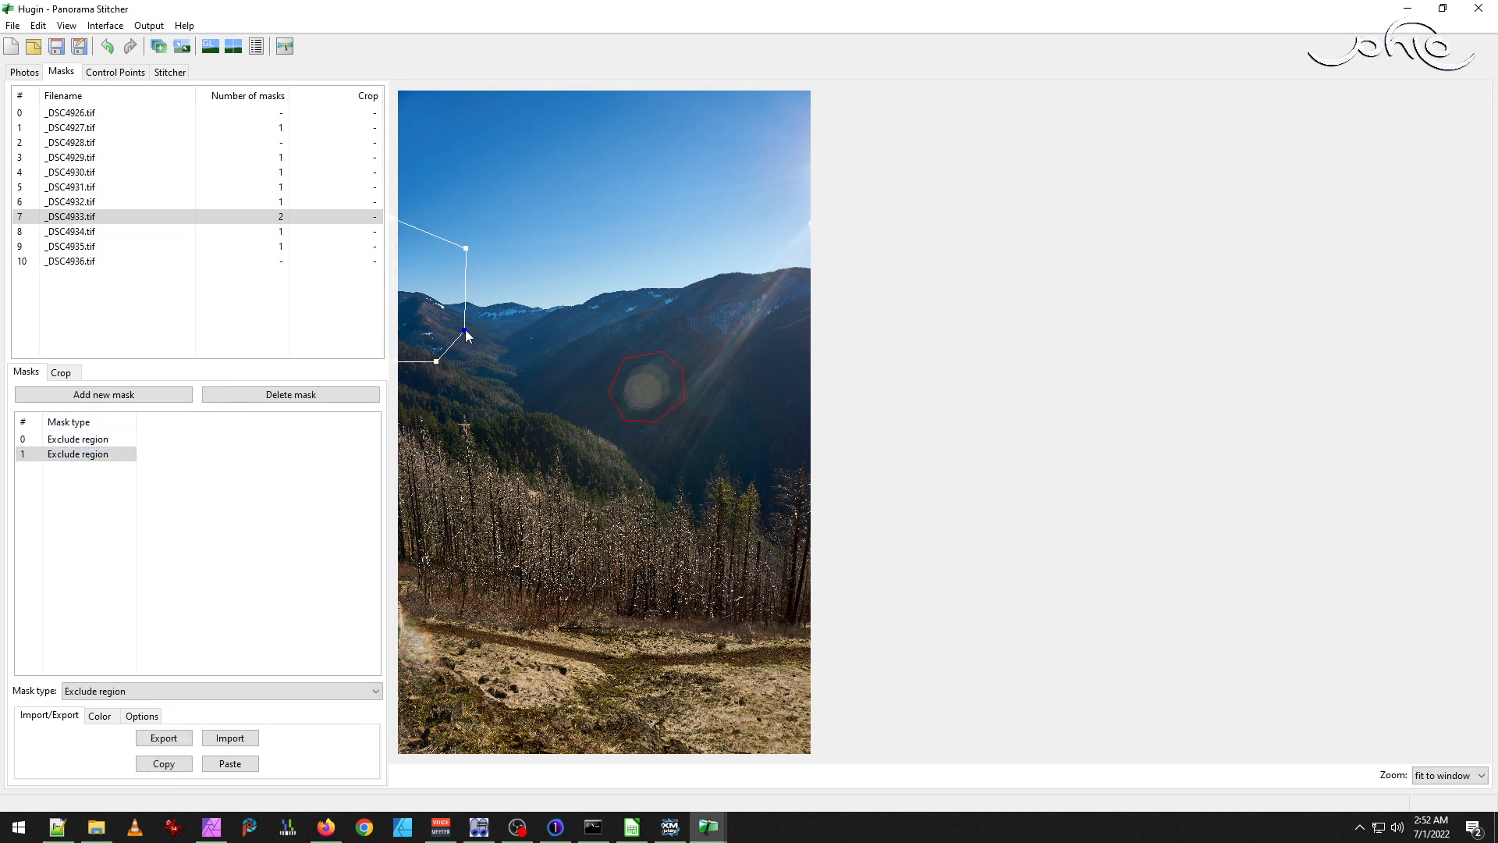
click(465, 248)
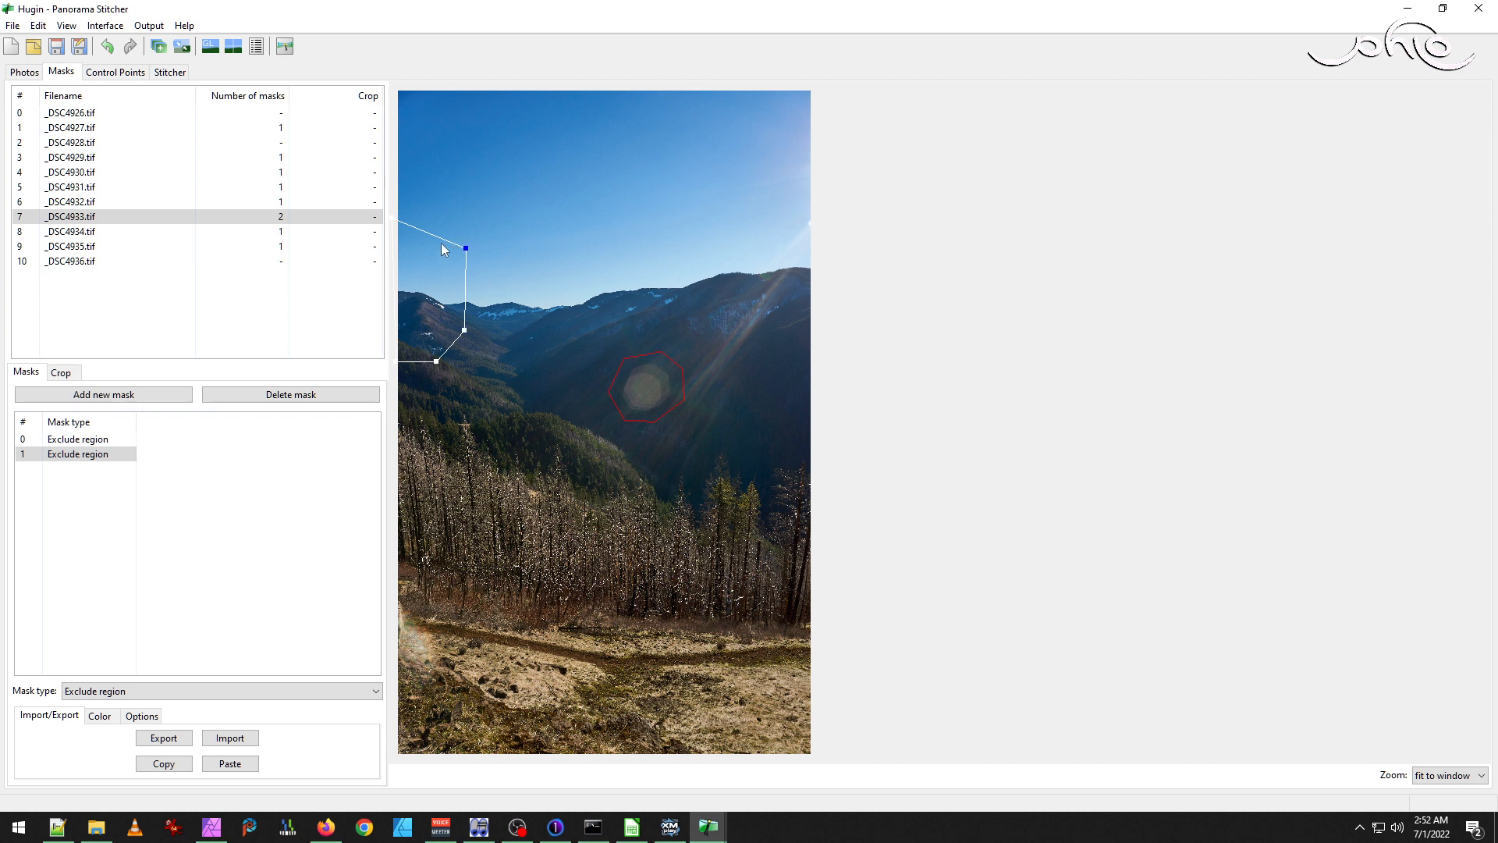
click(392, 219)
drag(394, 222, 442, 268)
Start stitching the masked panorama in Hugin with the current output settings, saving it to the chosen location.
click(169, 72)
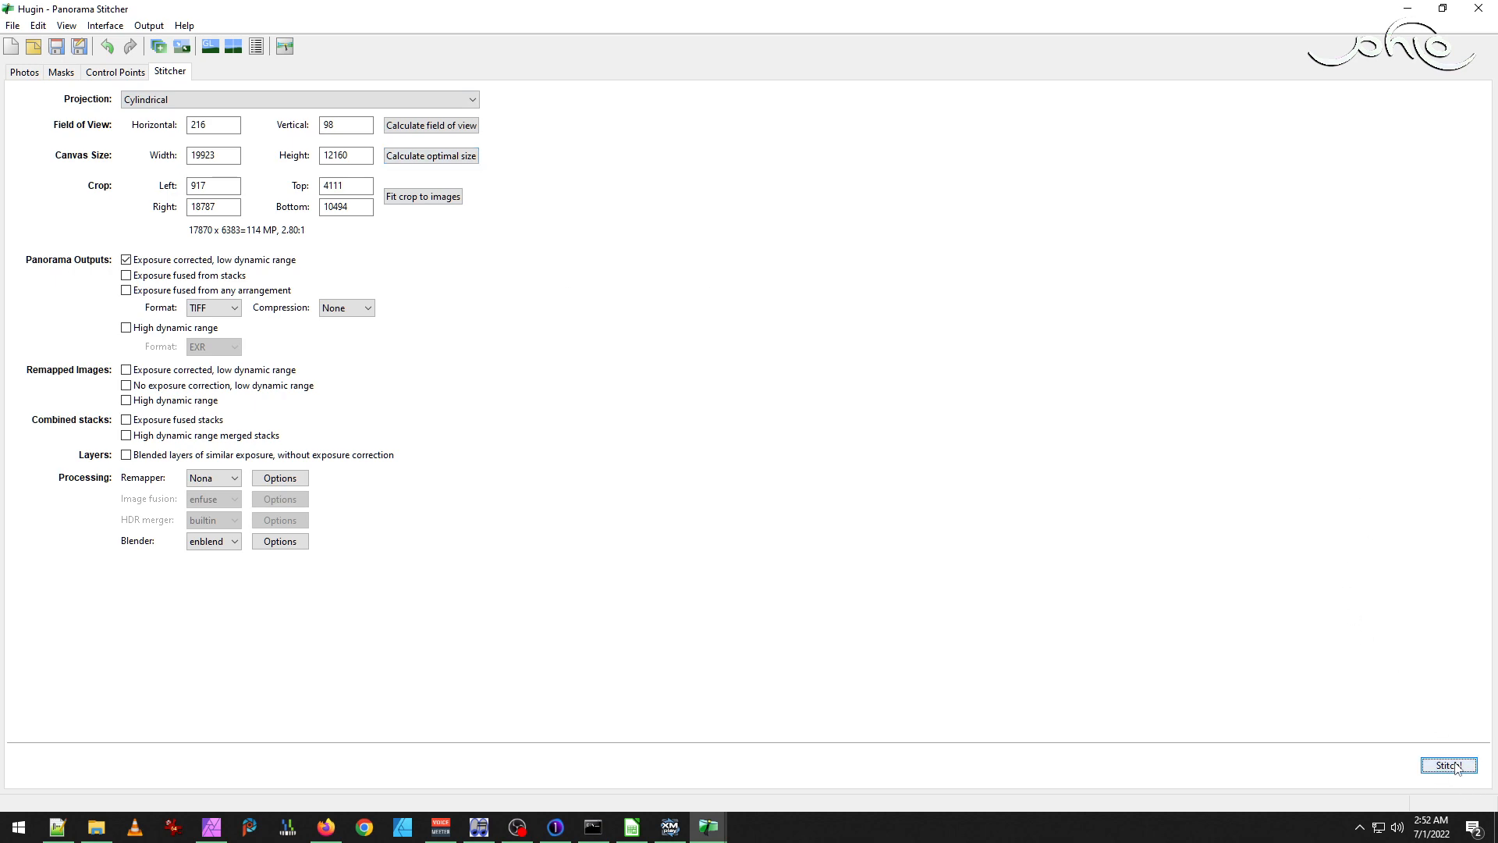
click(96, 827)
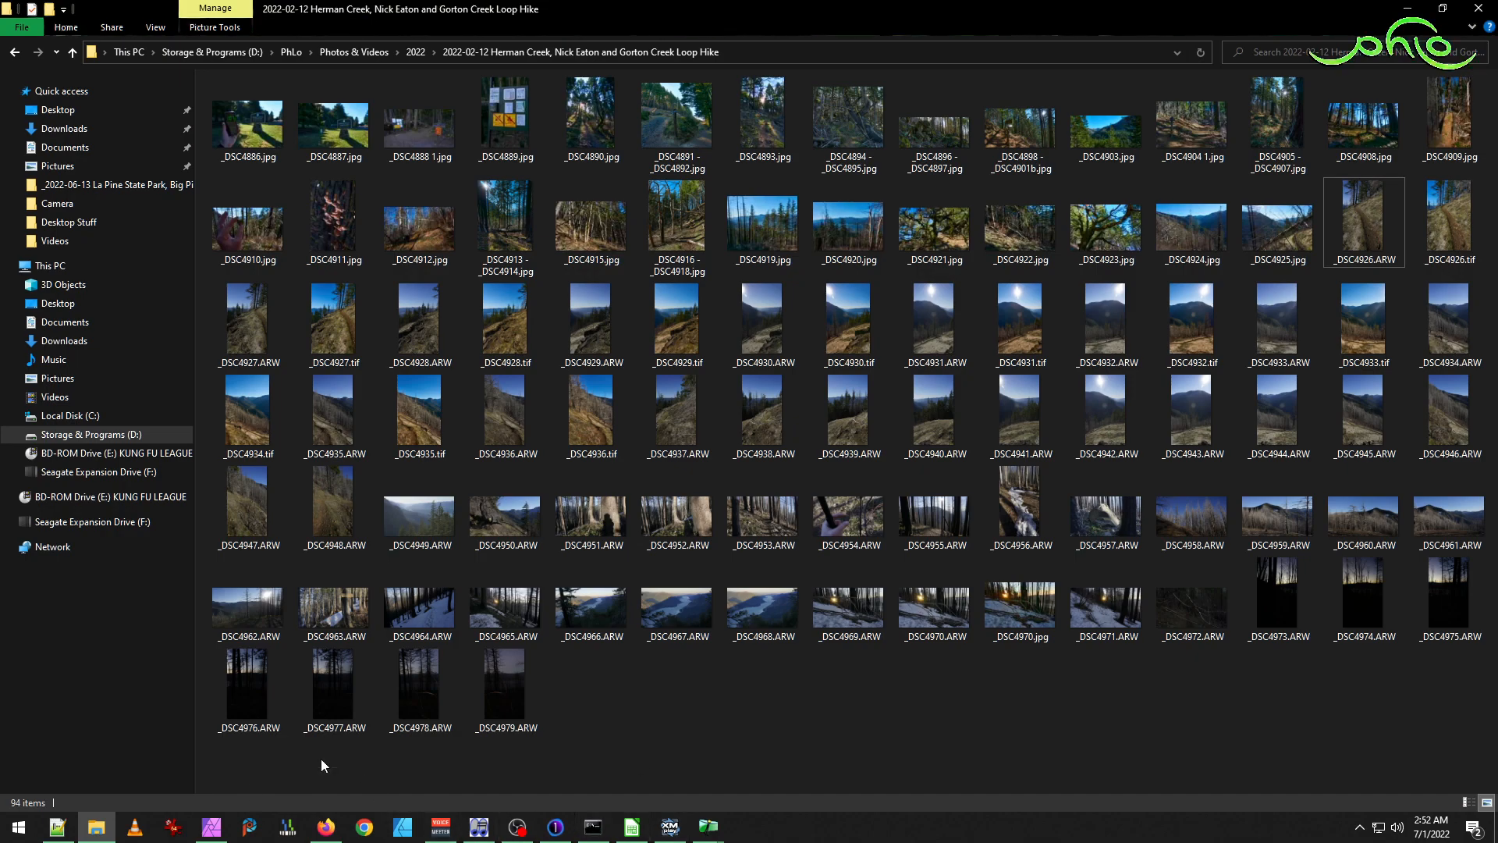
mouse_move(711, 831)
click(783, 761)
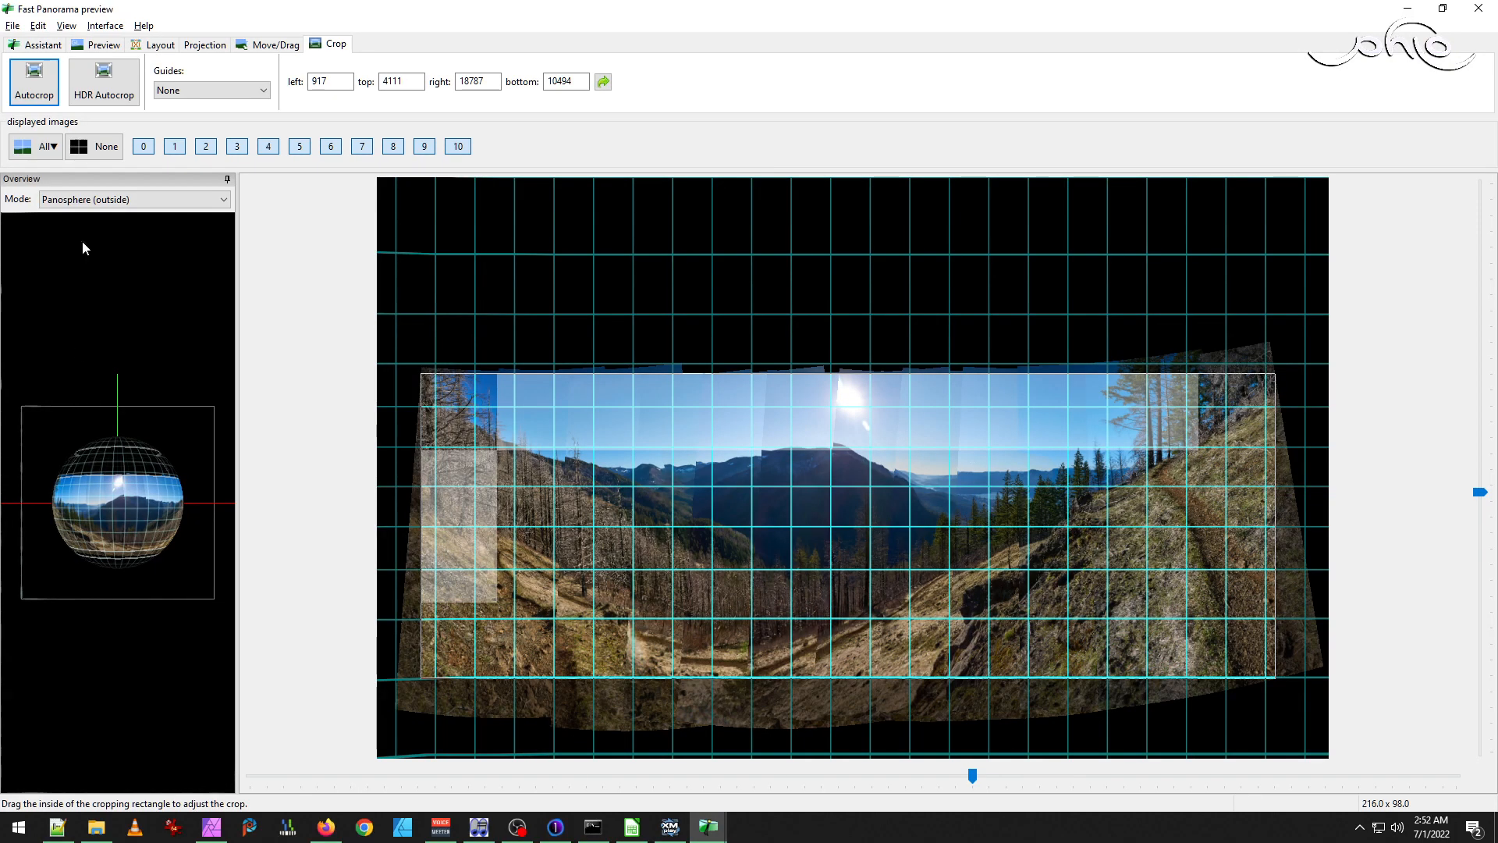
click(66, 26)
click(94, 43)
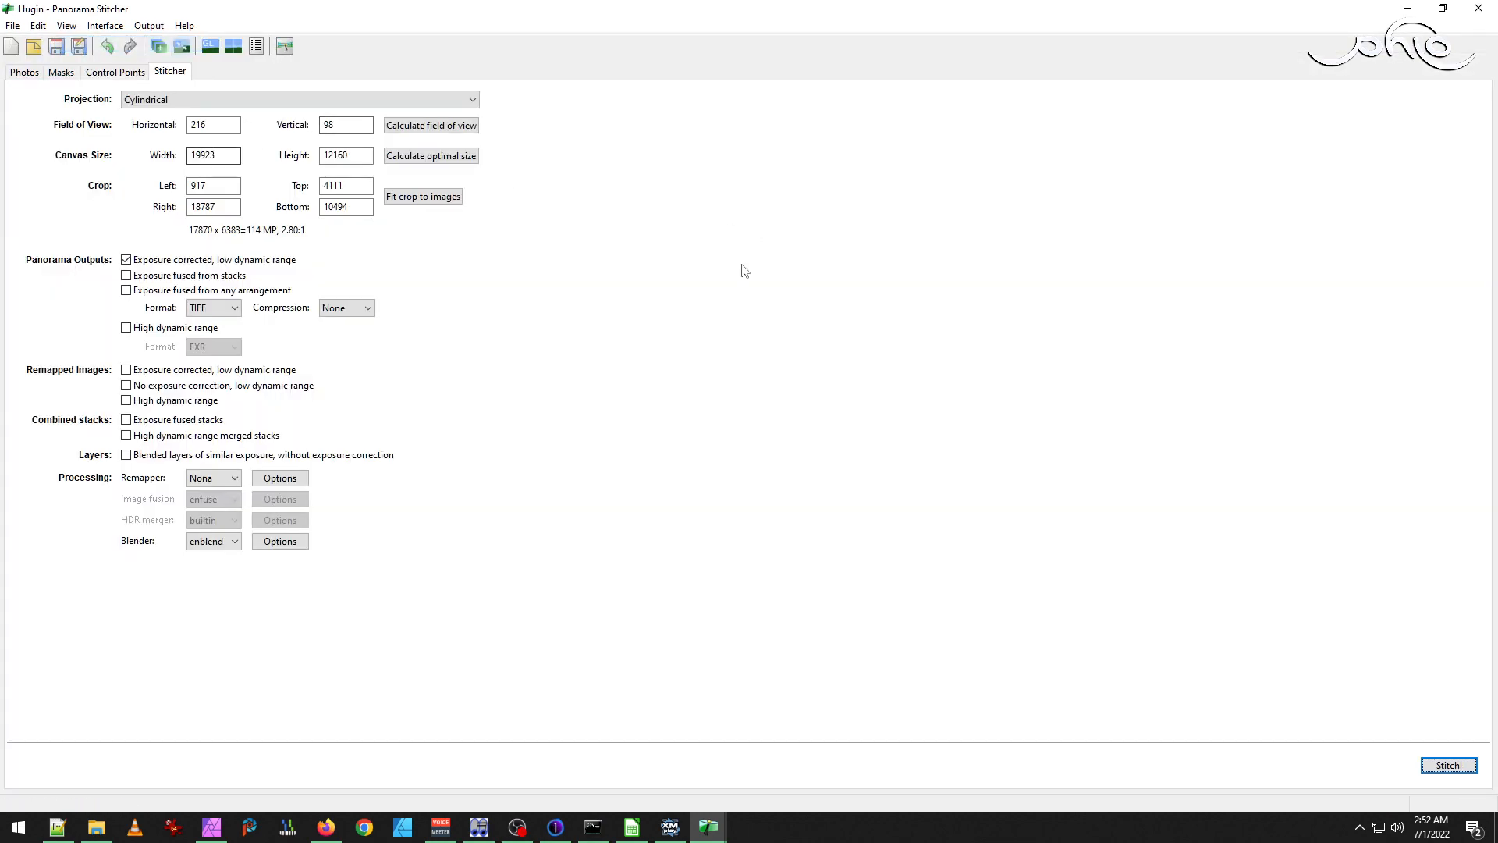
click(1458, 773)
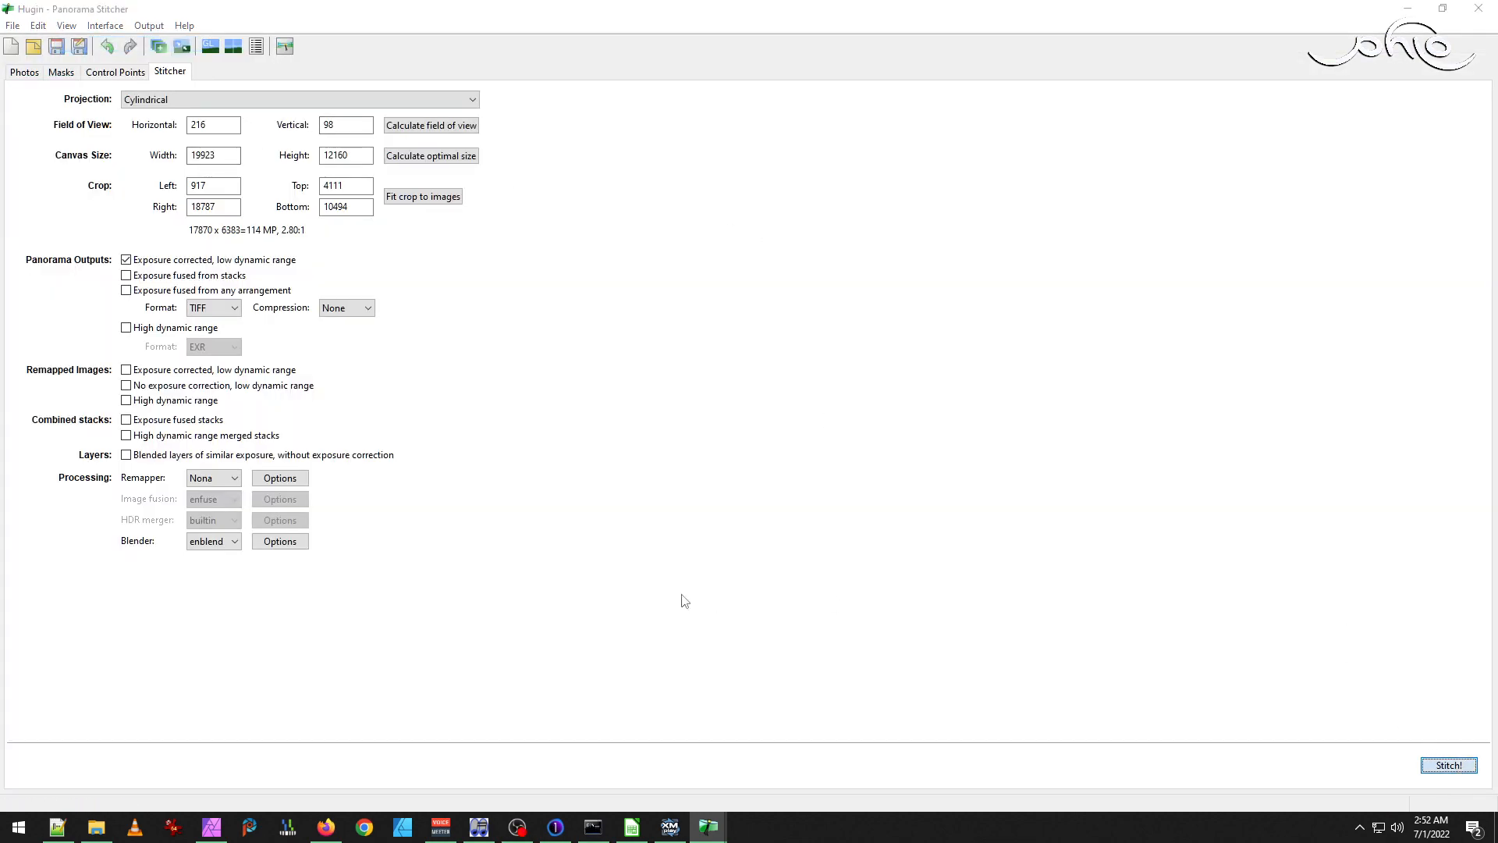
click(606, 433)
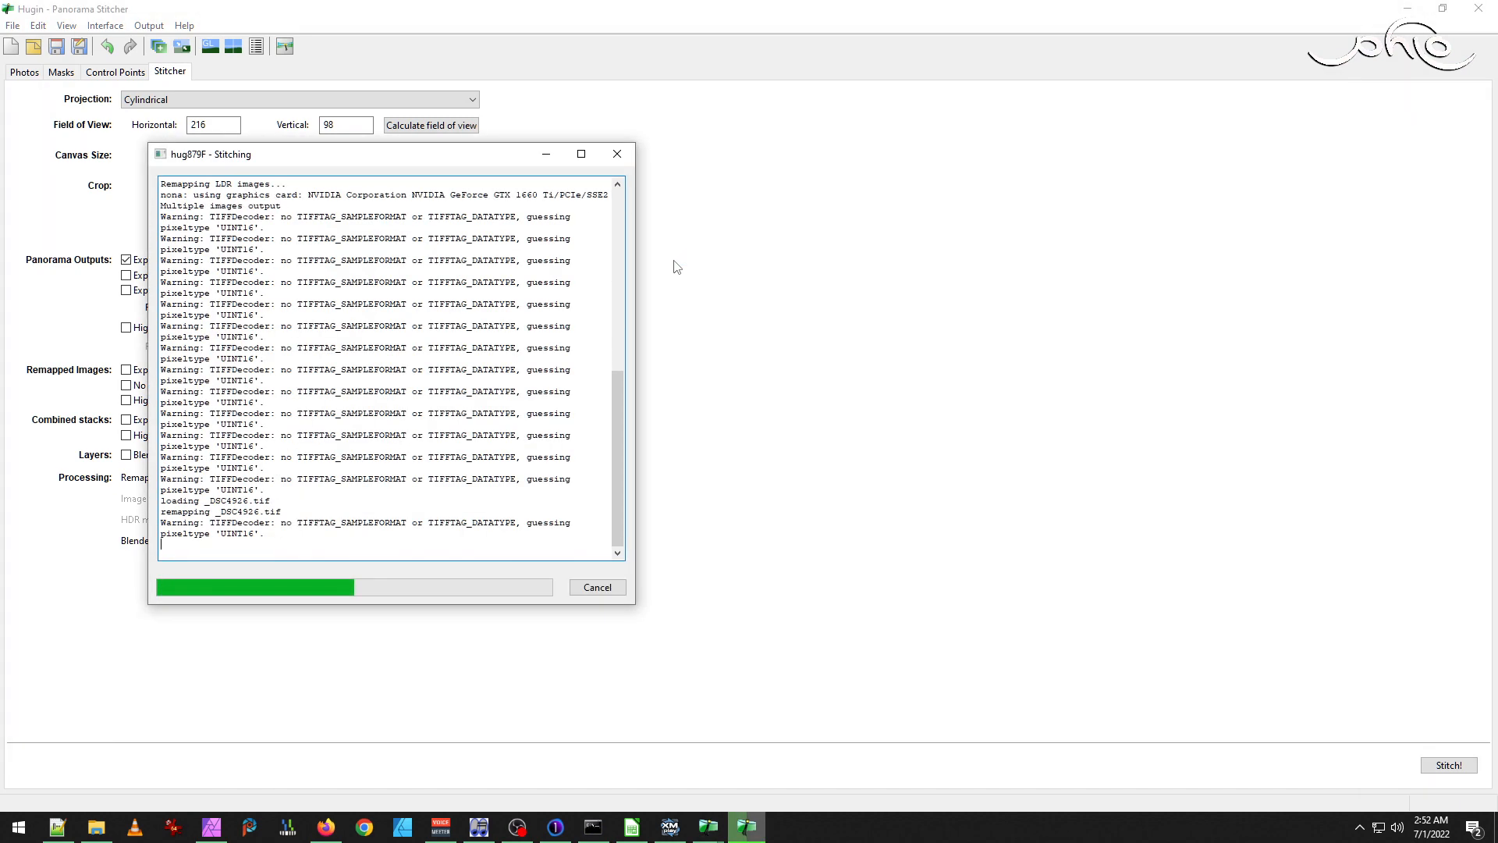
Switch to Capture One and open the selected photos _DSC4926 to _DSC4936 for stitching to a panorama.
click(555, 827)
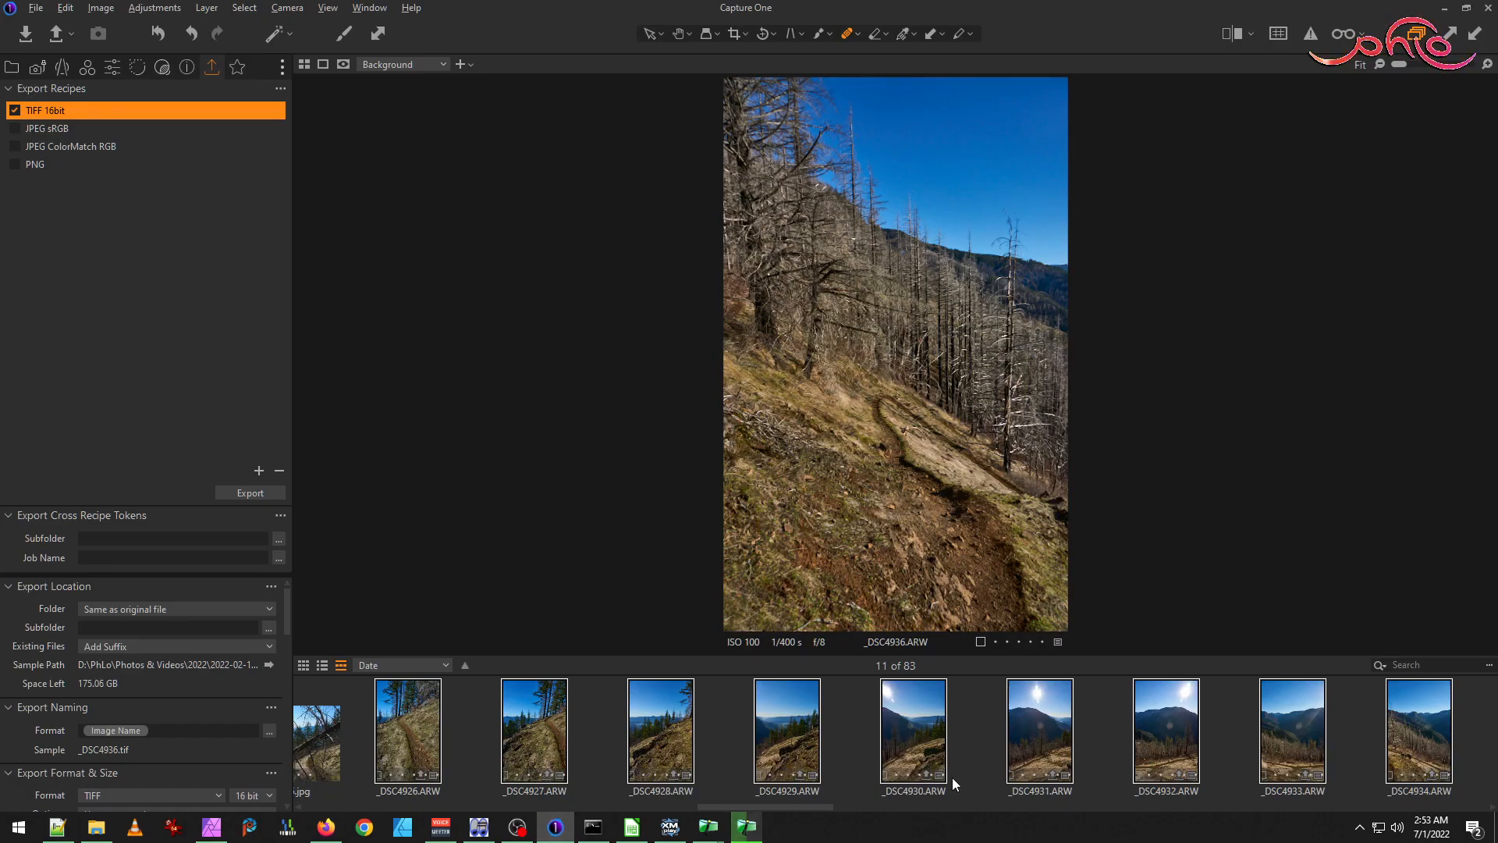
click(35, 10)
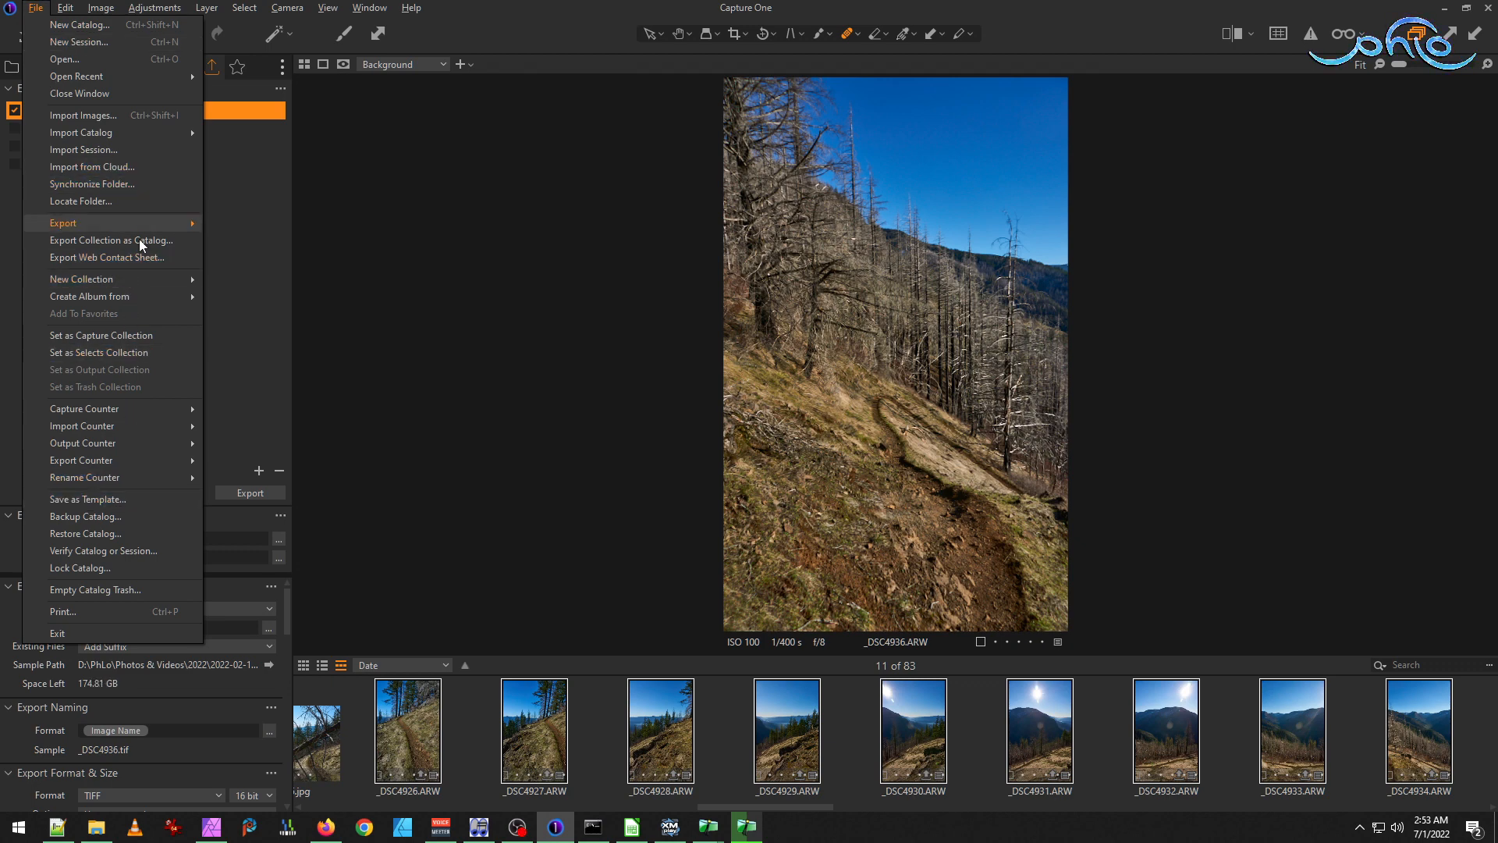
mouse_move(242, 11)
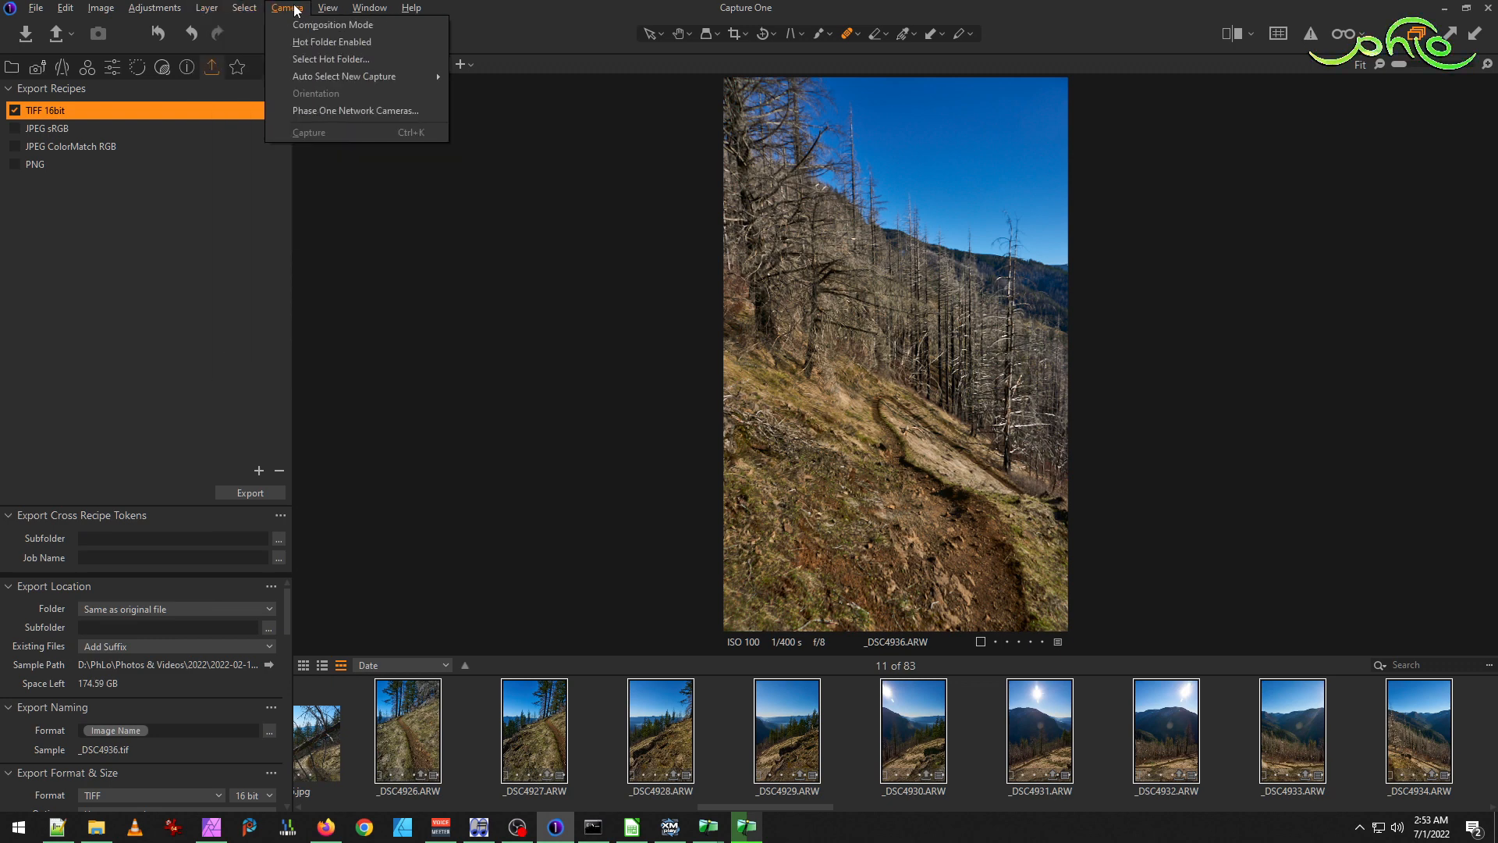
mouse_move(321, 11)
mouse_move(99, 11)
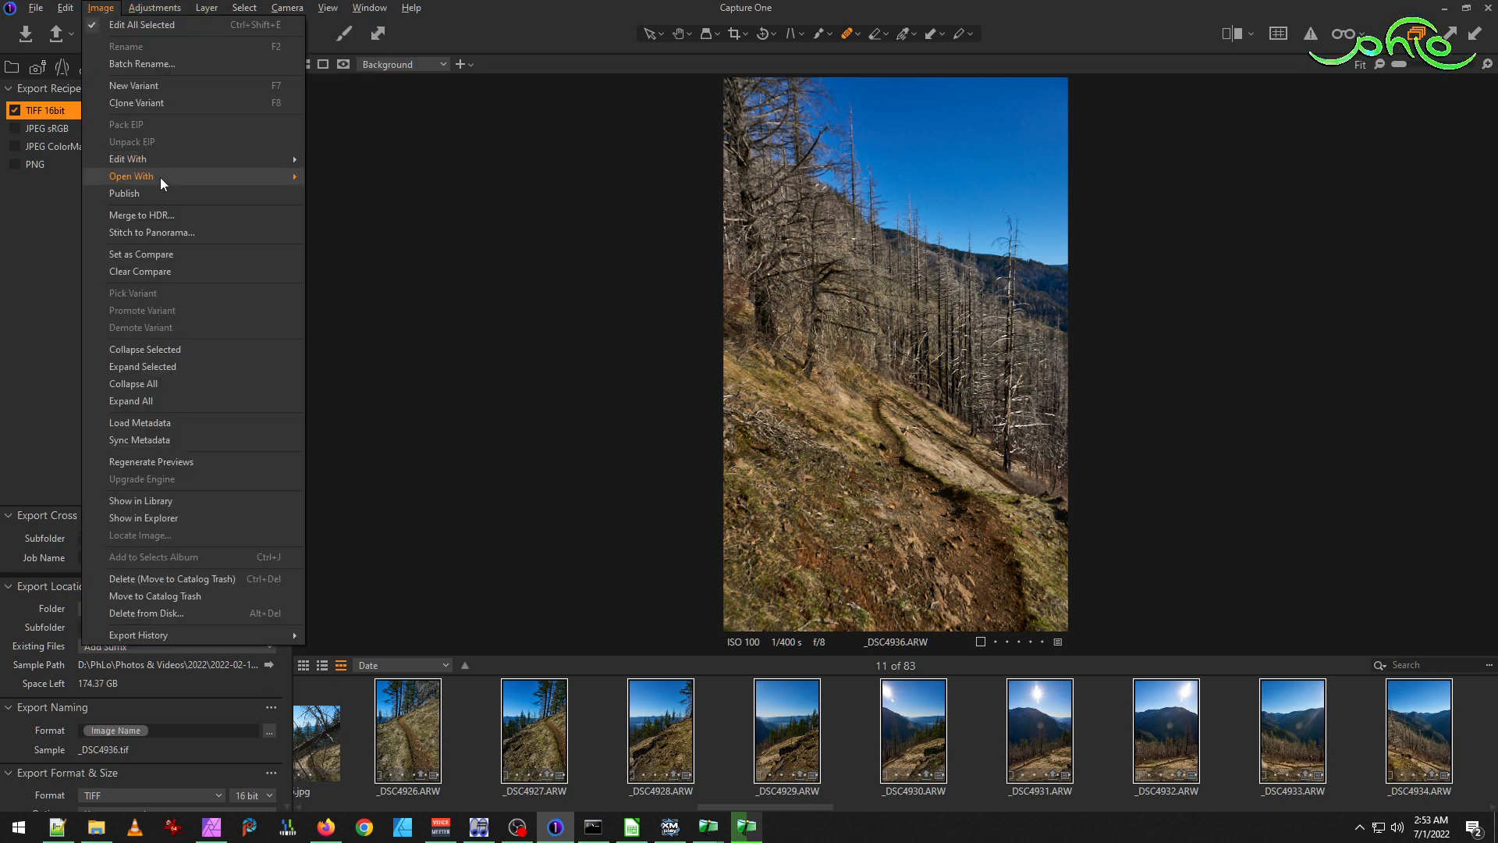
click(167, 232)
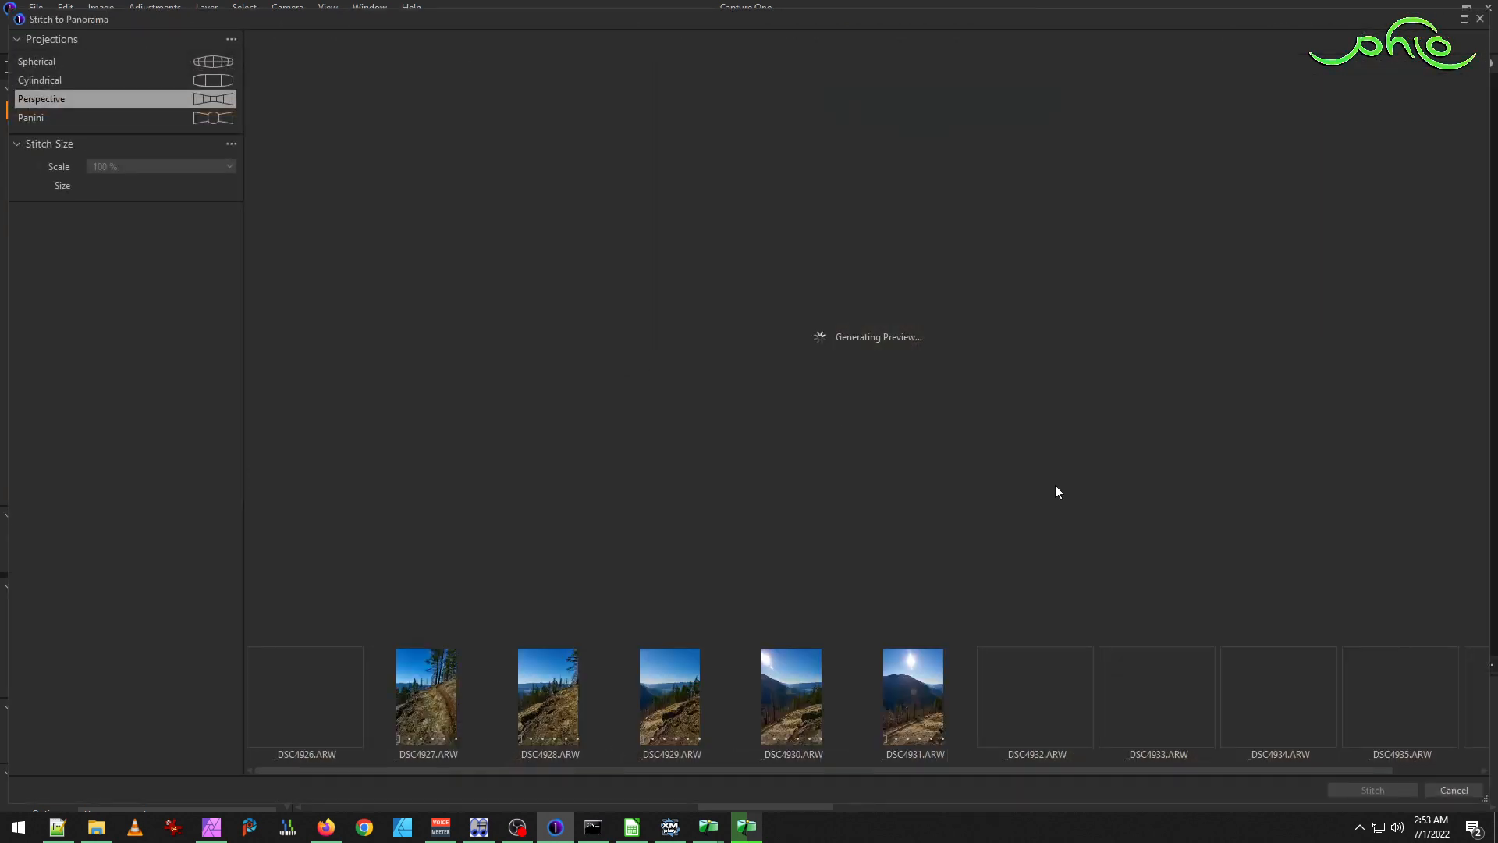
scroll(1239, 737, up, 1)
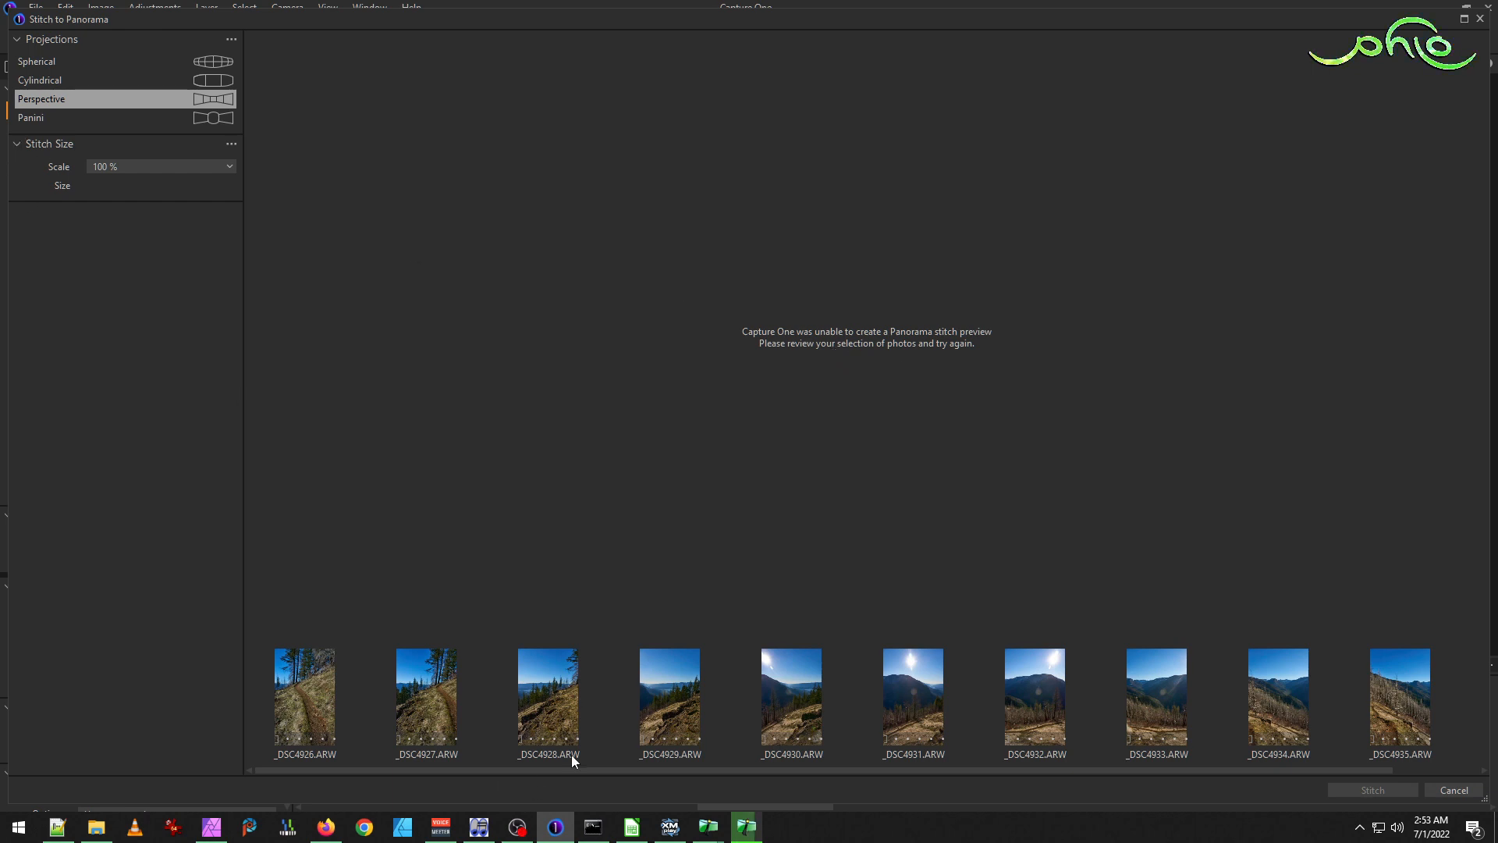
scroll(447, 712, down, 1)
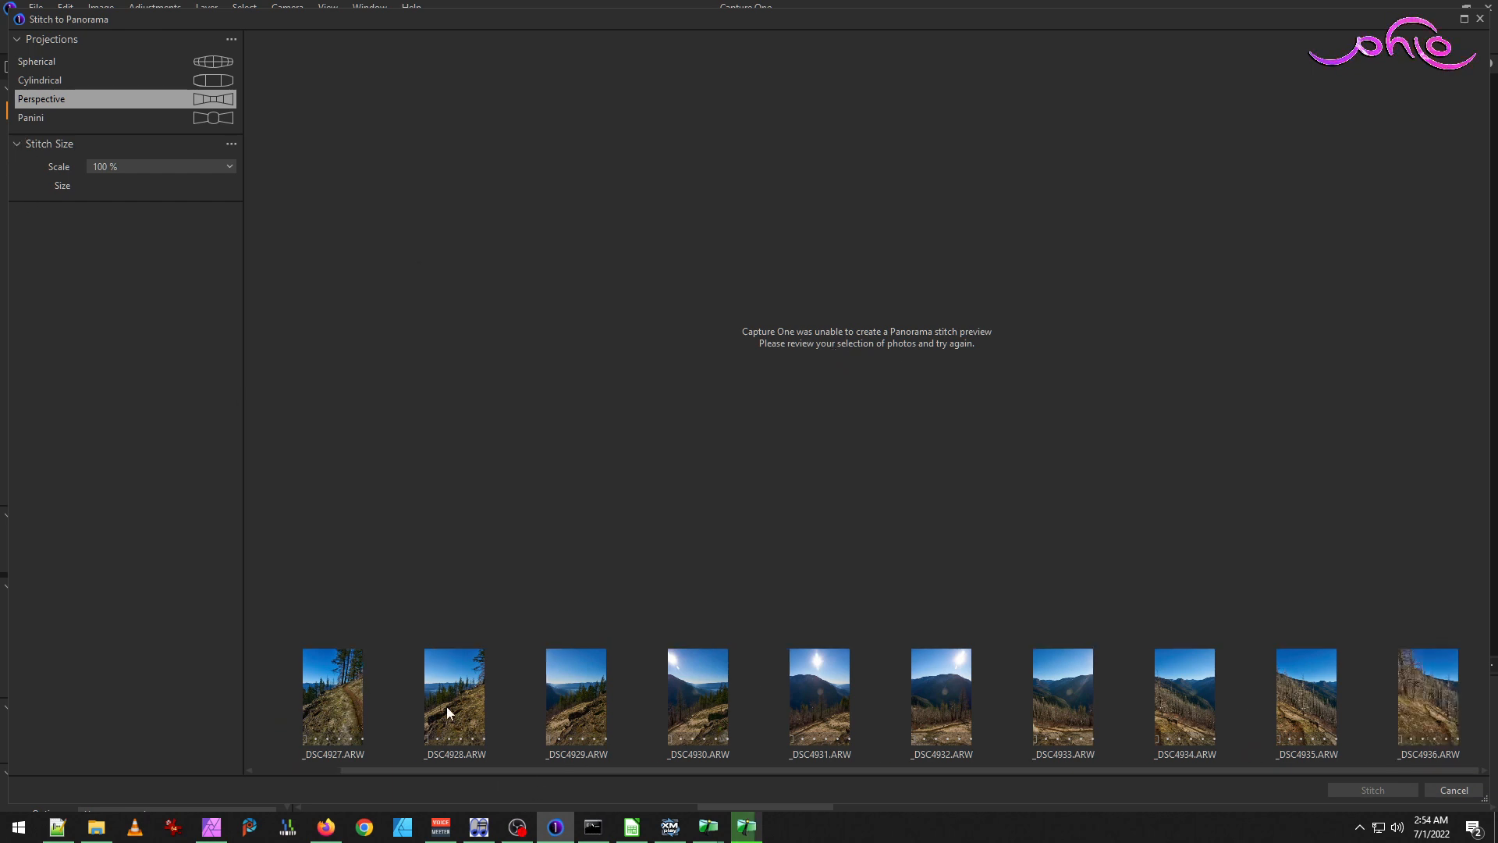
scroll(447, 712, up, 1)
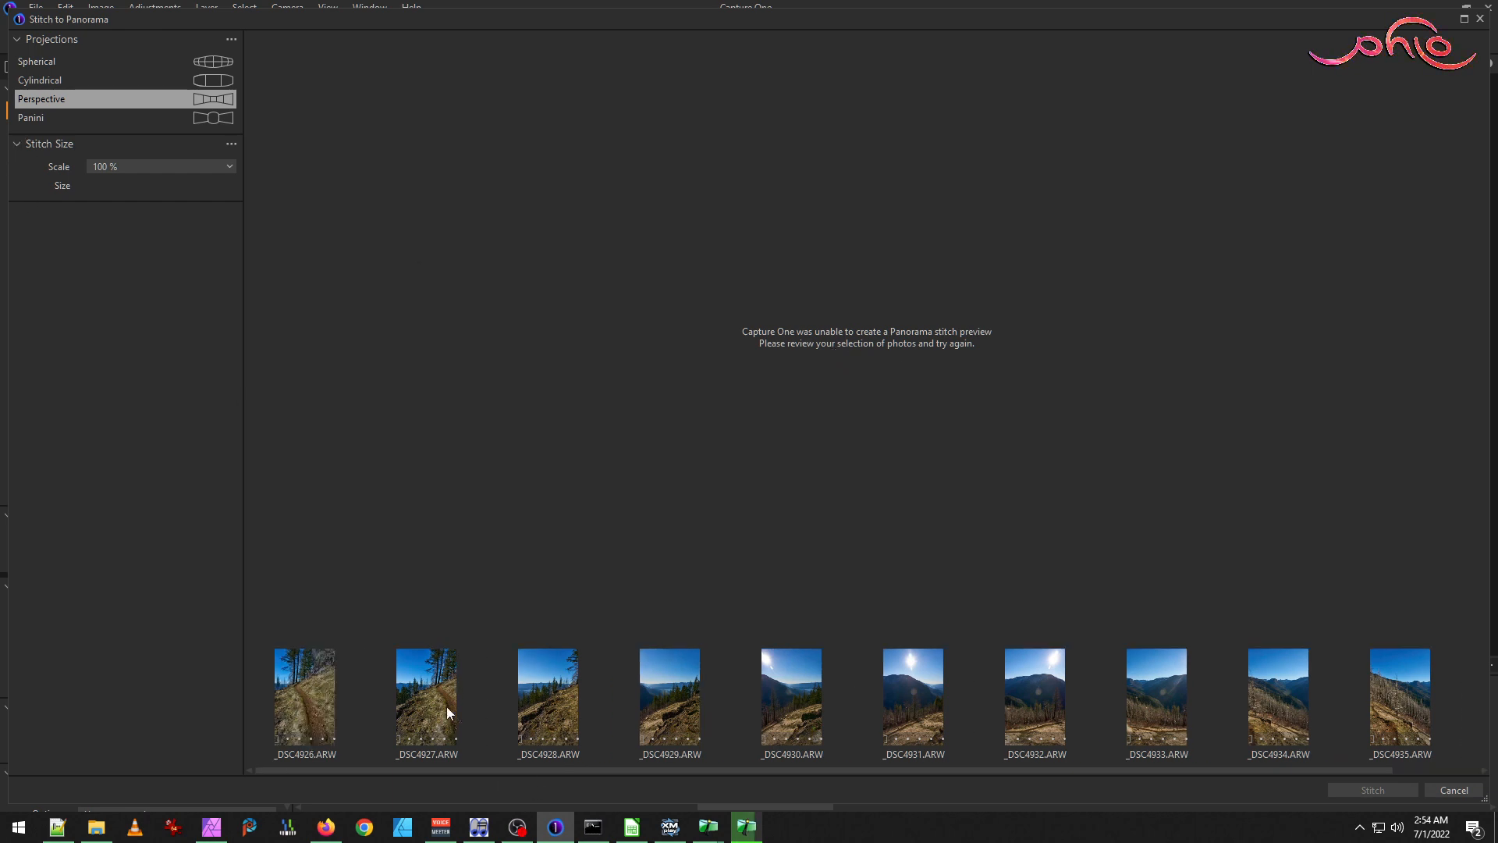
Set the panorama projection to Cylindrical, stitch the photos at 100 % scale, and dismiss the completion notification.
click(58, 82)
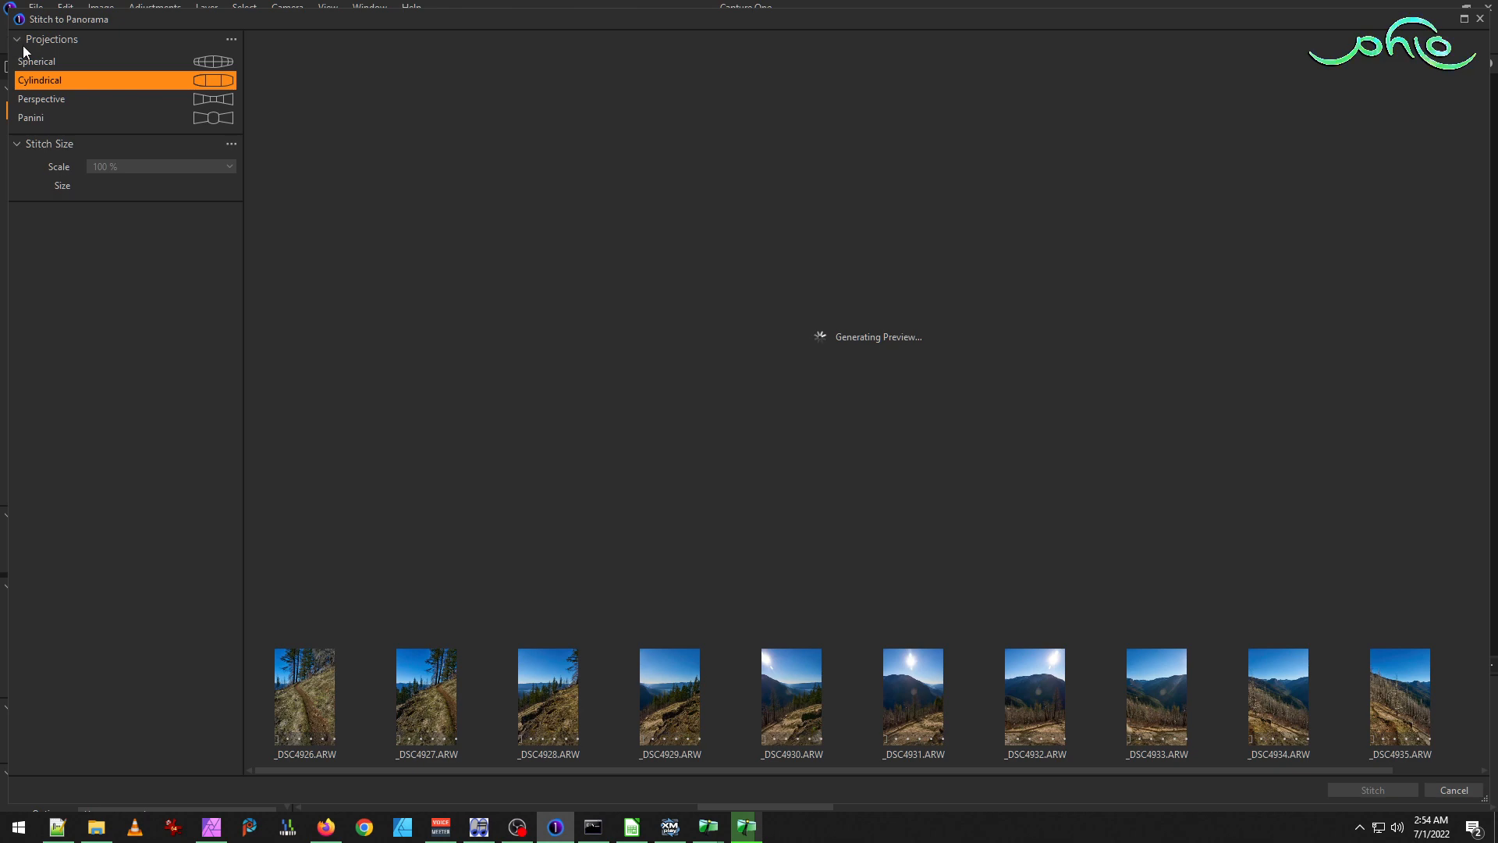
click(231, 39)
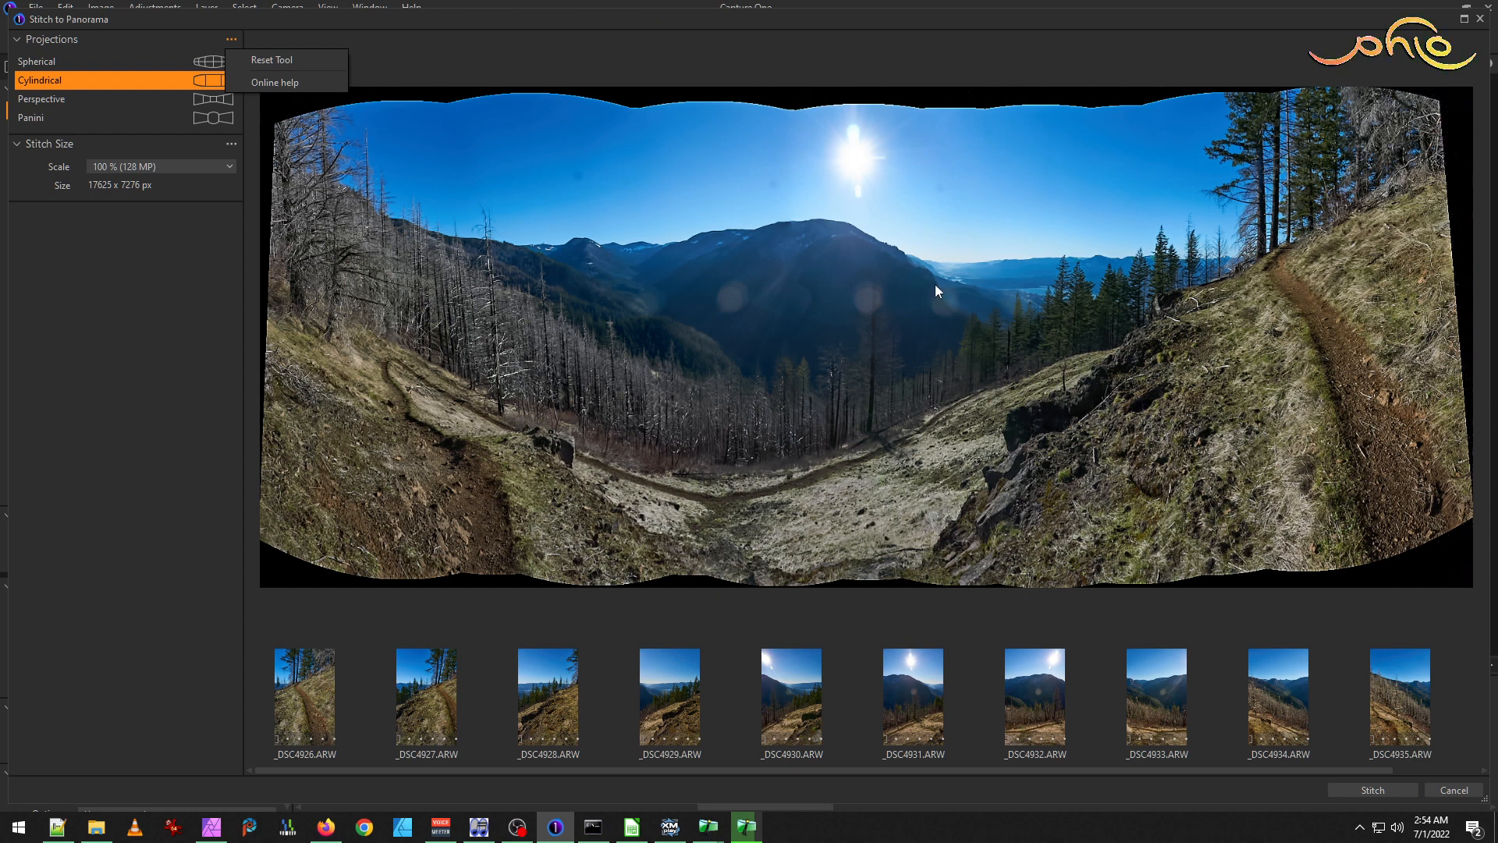
click(106, 398)
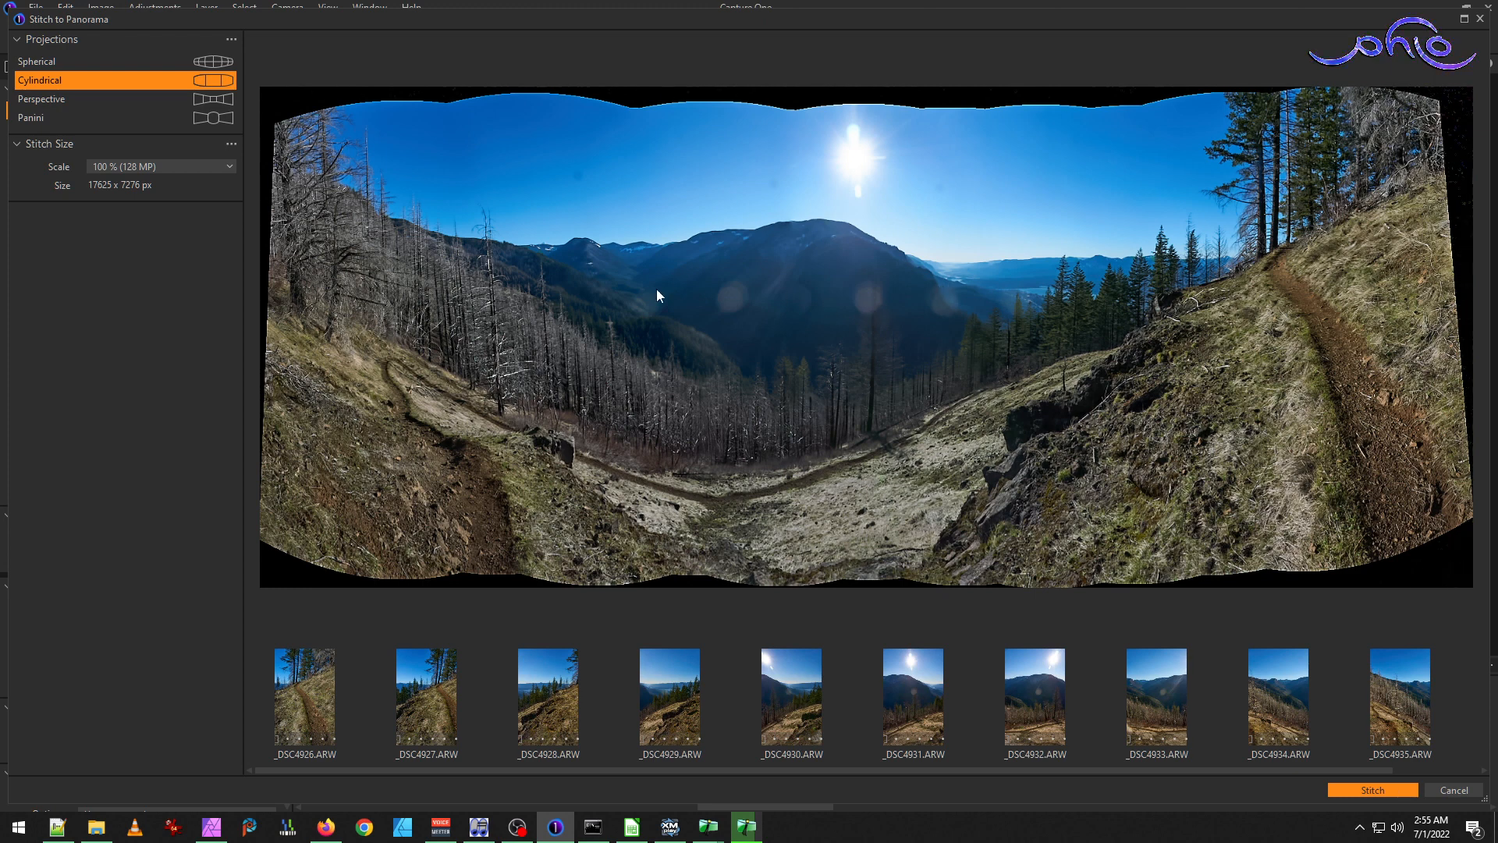
click(18, 40)
click(19, 41)
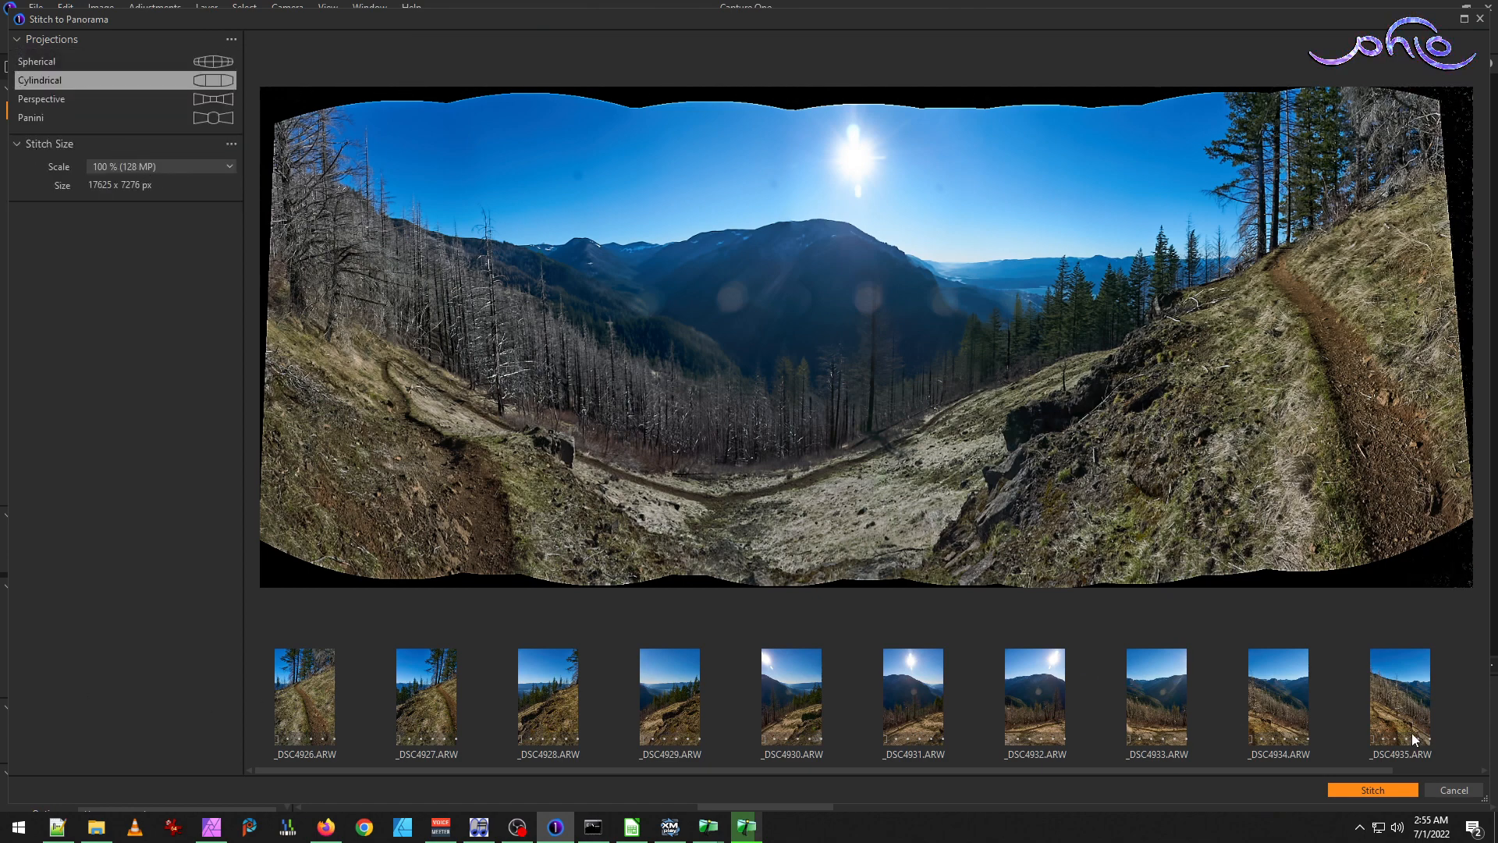
click(1374, 790)
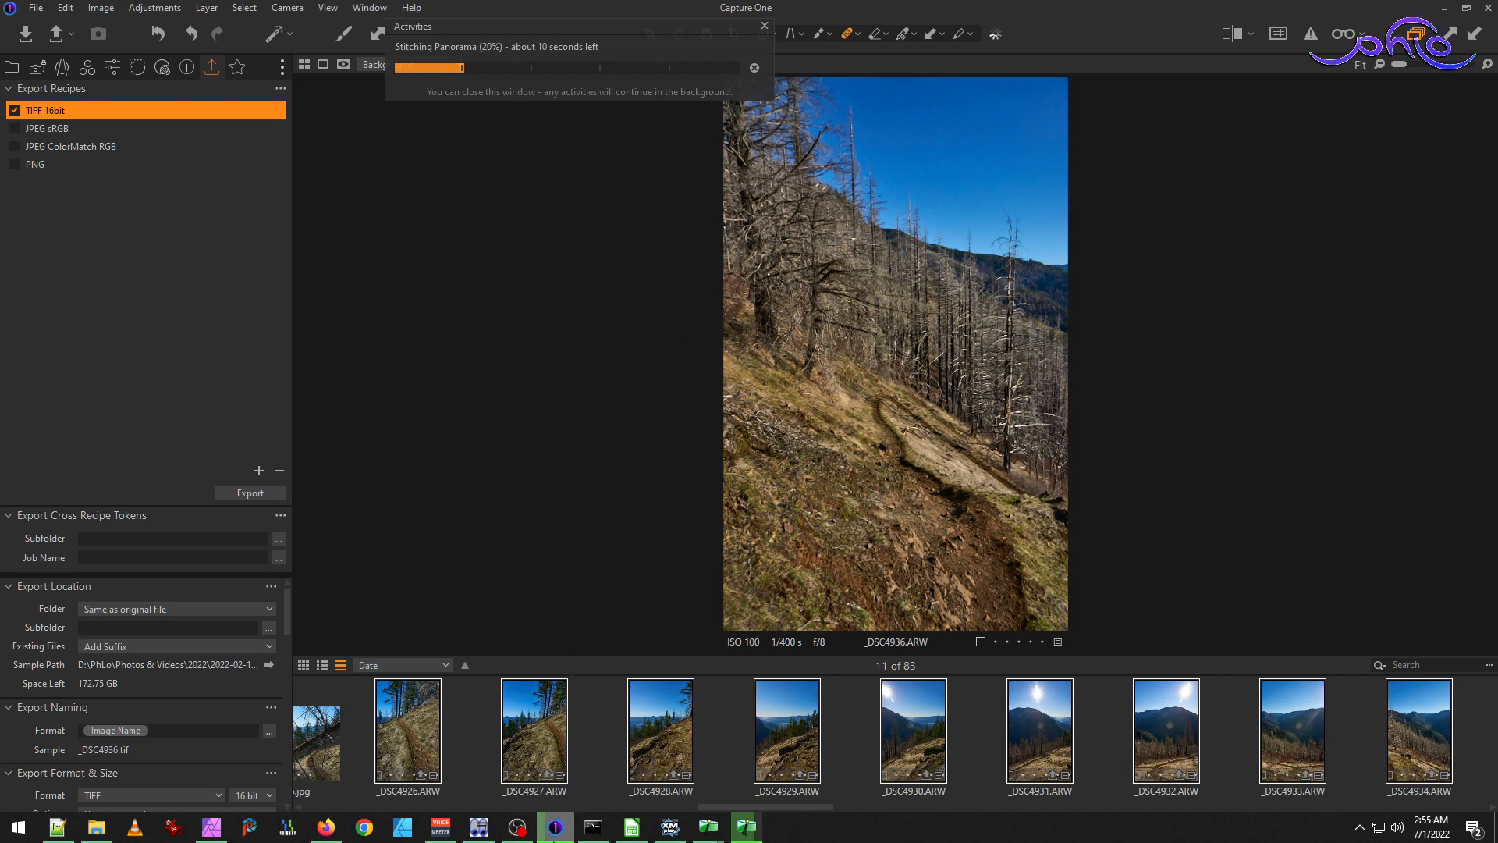
mouse_move(749, 836)
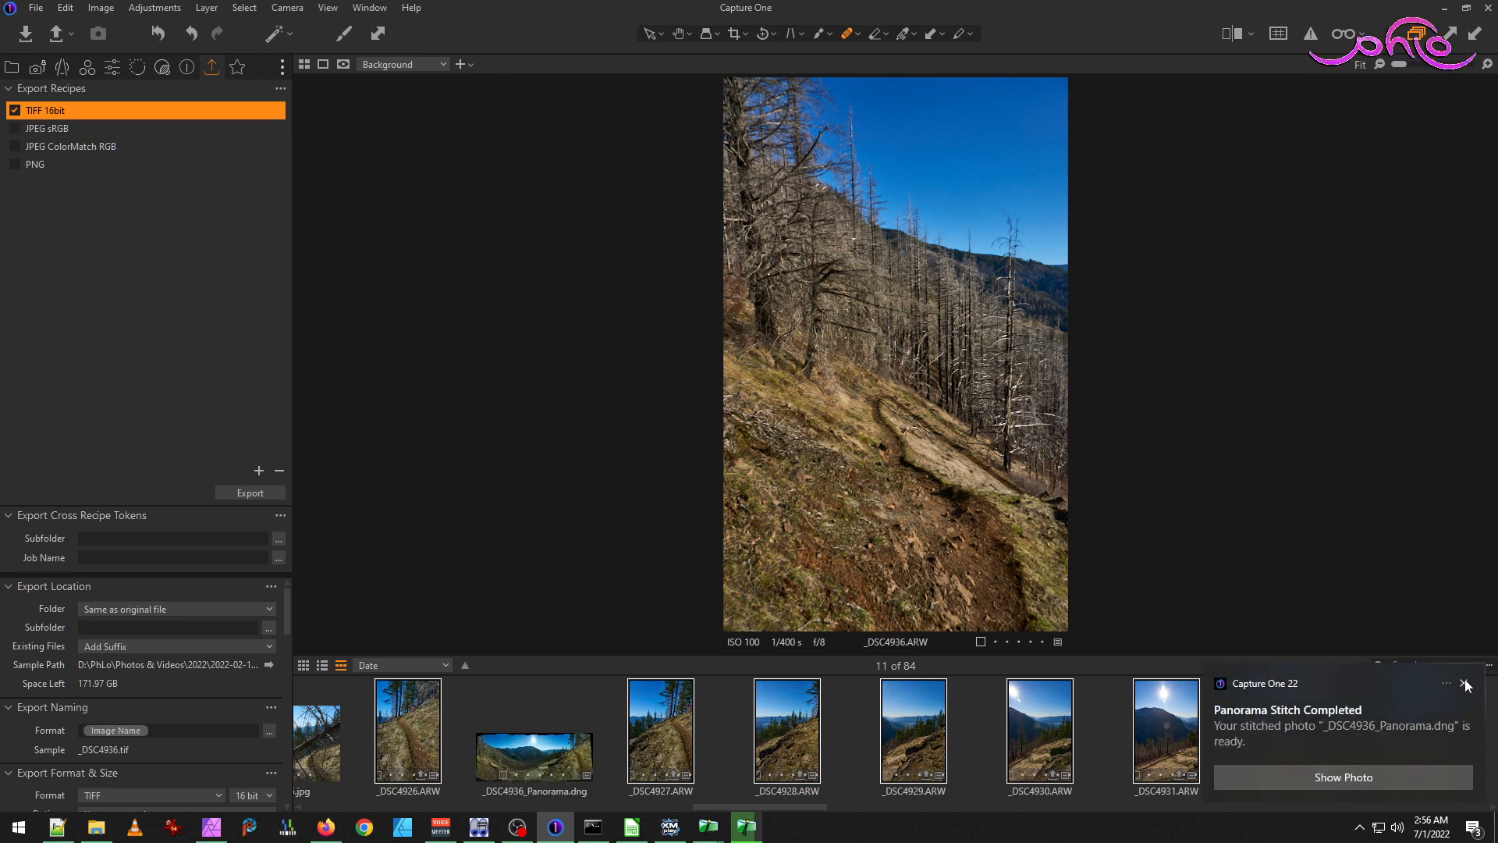
click(1466, 685)
Set the white balance of _DSC4936_Panorama.dng to 5323 Kelvin with a tint of 6.7.
click(571, 745)
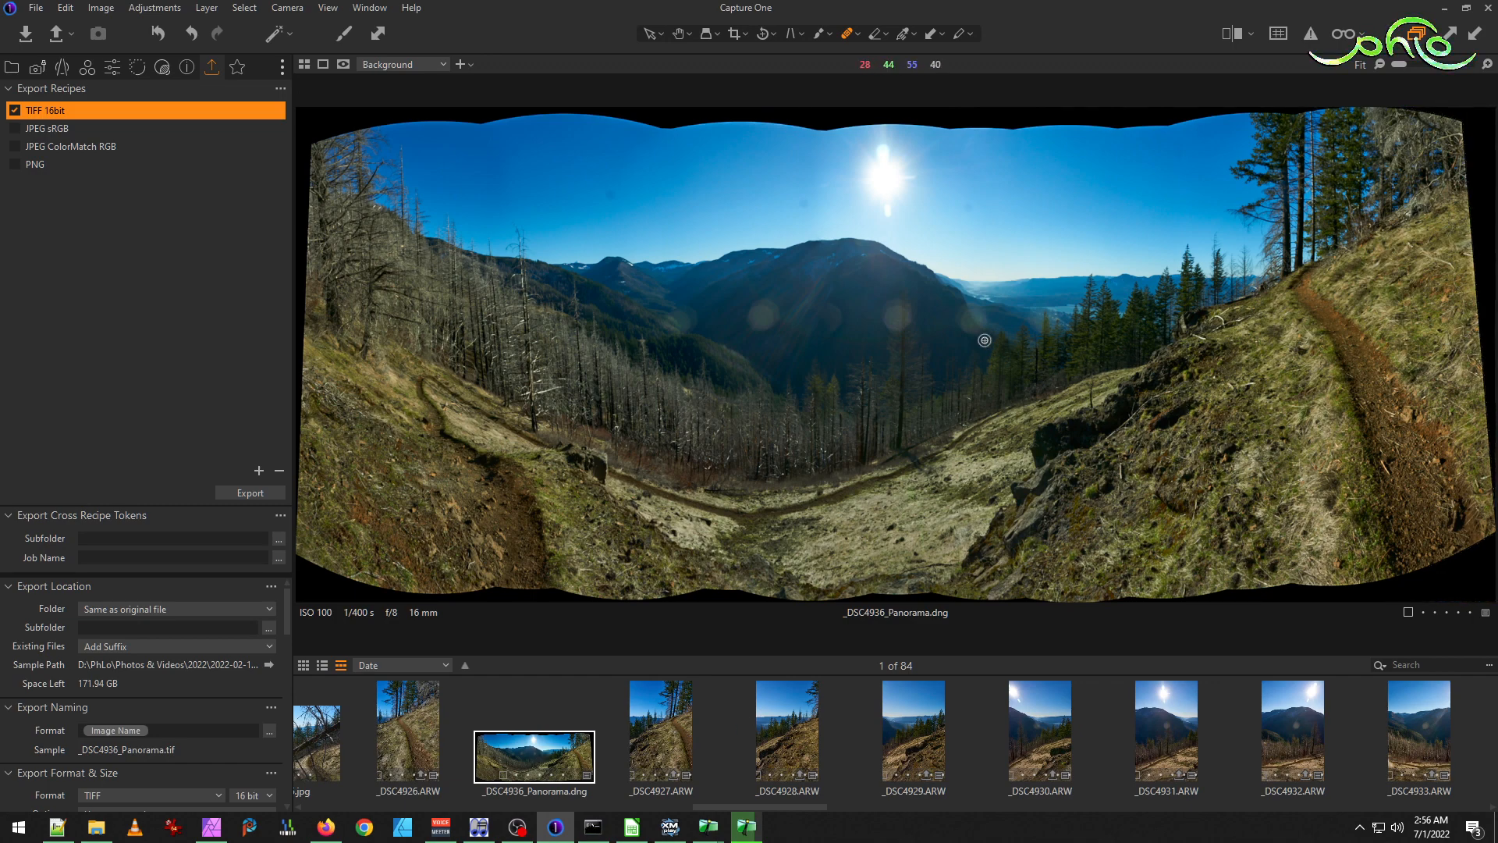
click(666, 741)
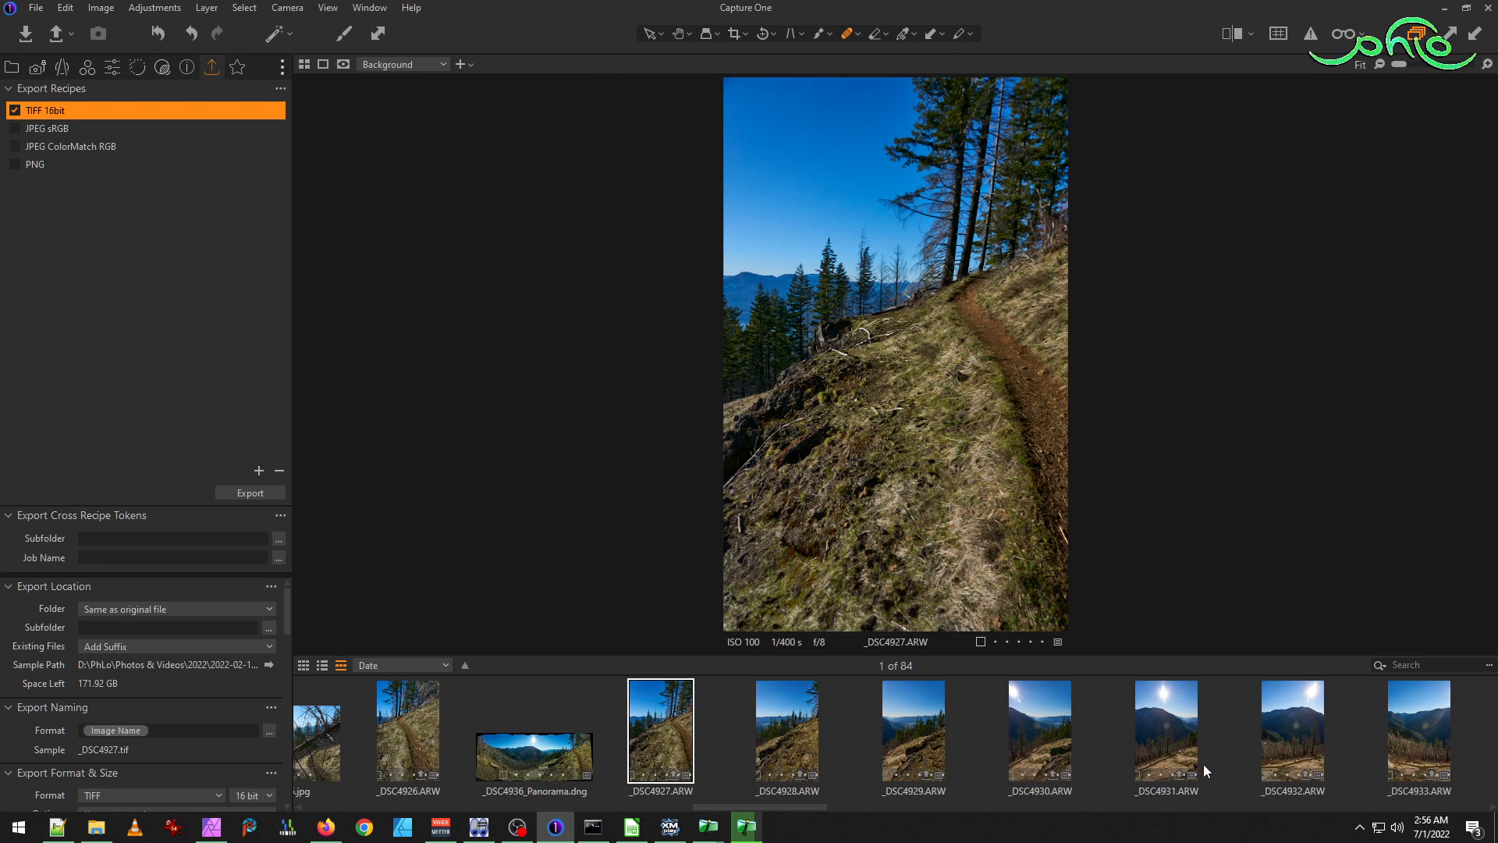
click(551, 753)
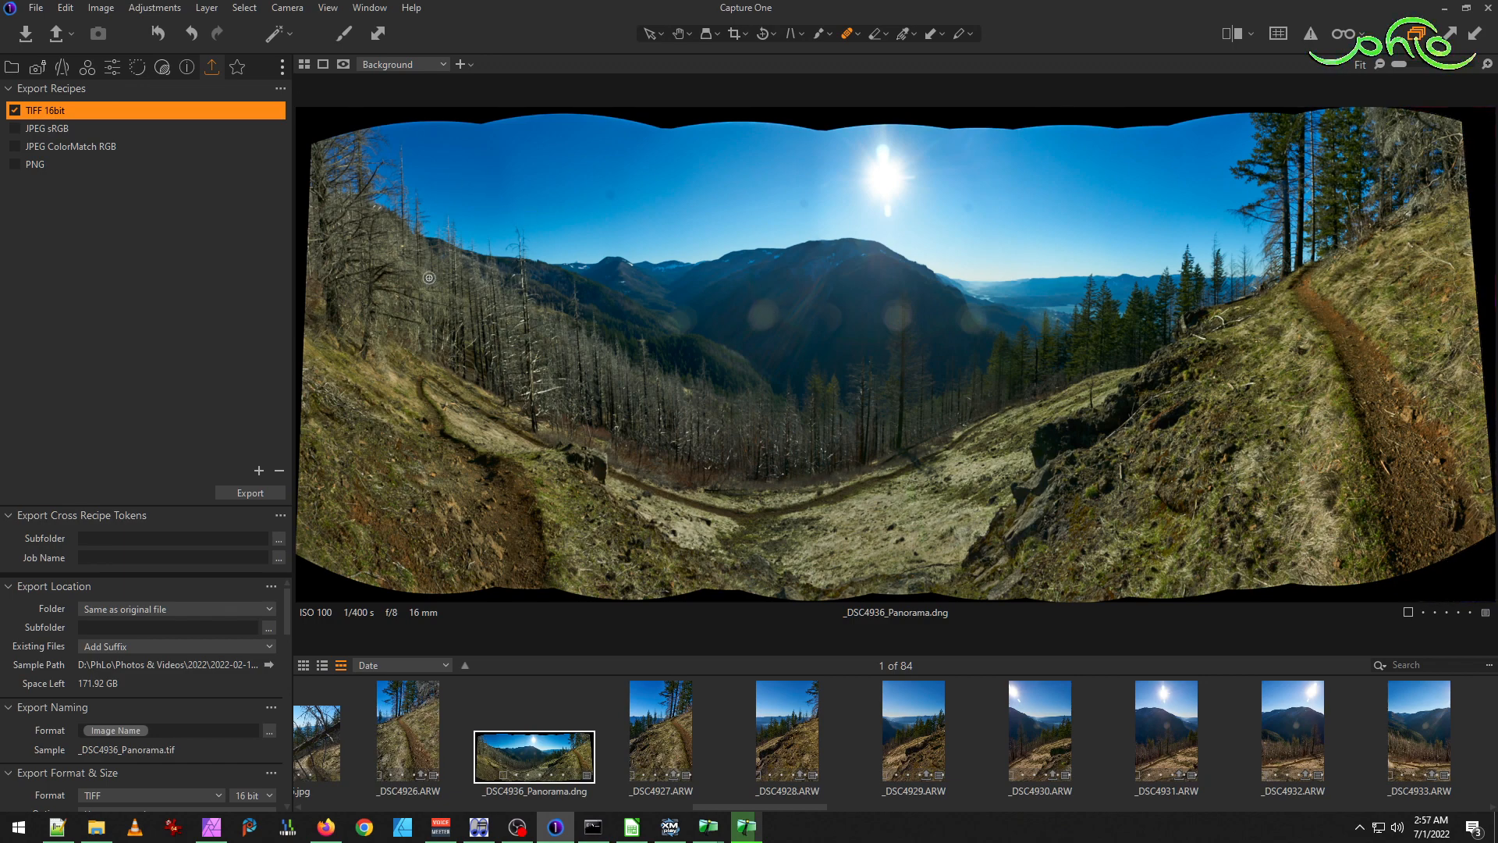
click(237, 67)
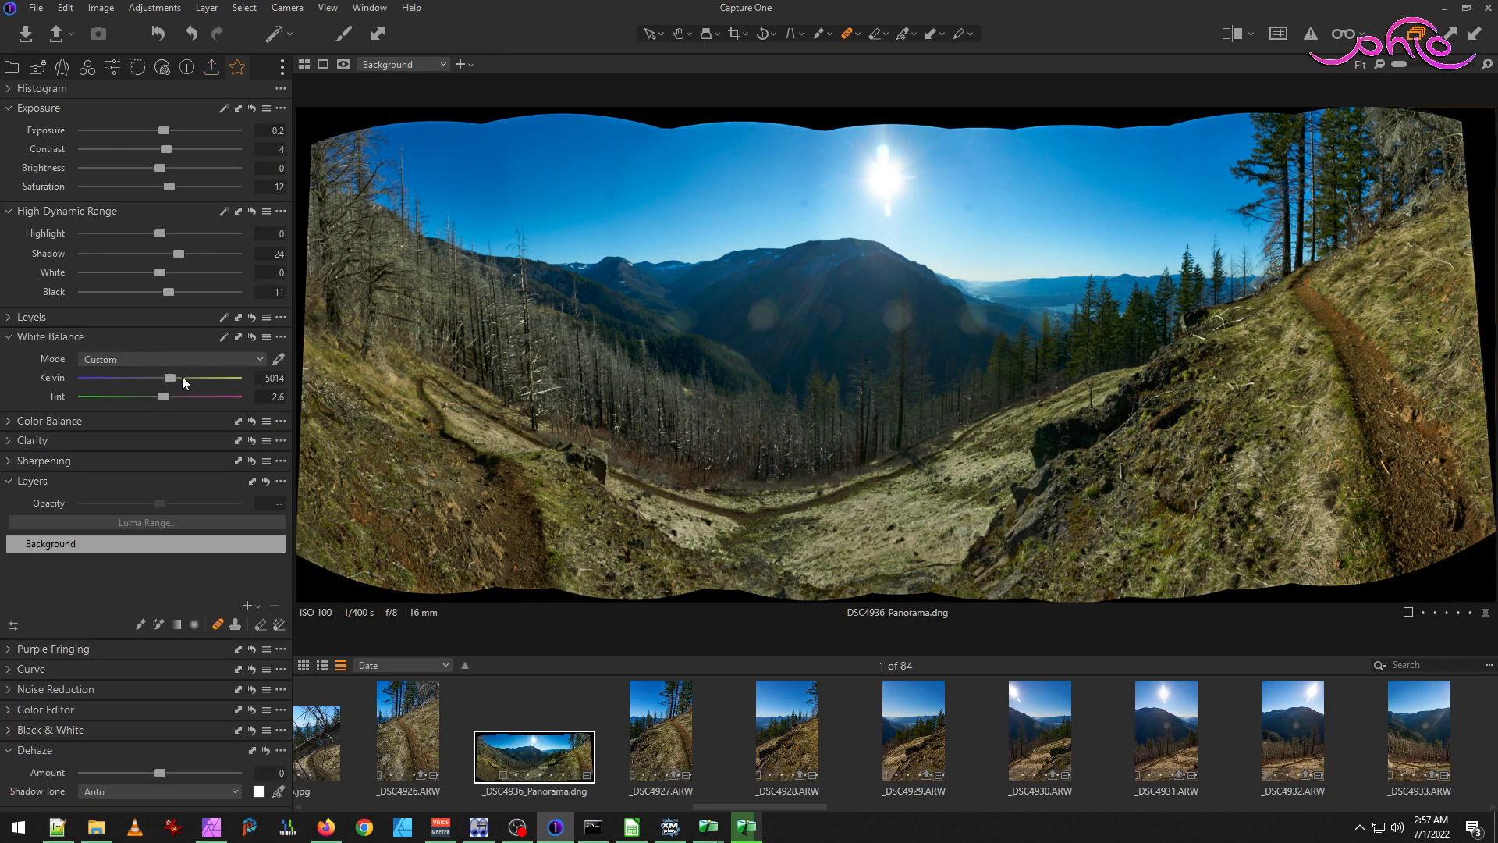
mouse_move(173, 378)
mouse_down()
mouse_move(188, 377)
mouse_move(169, 394)
mouse_up()
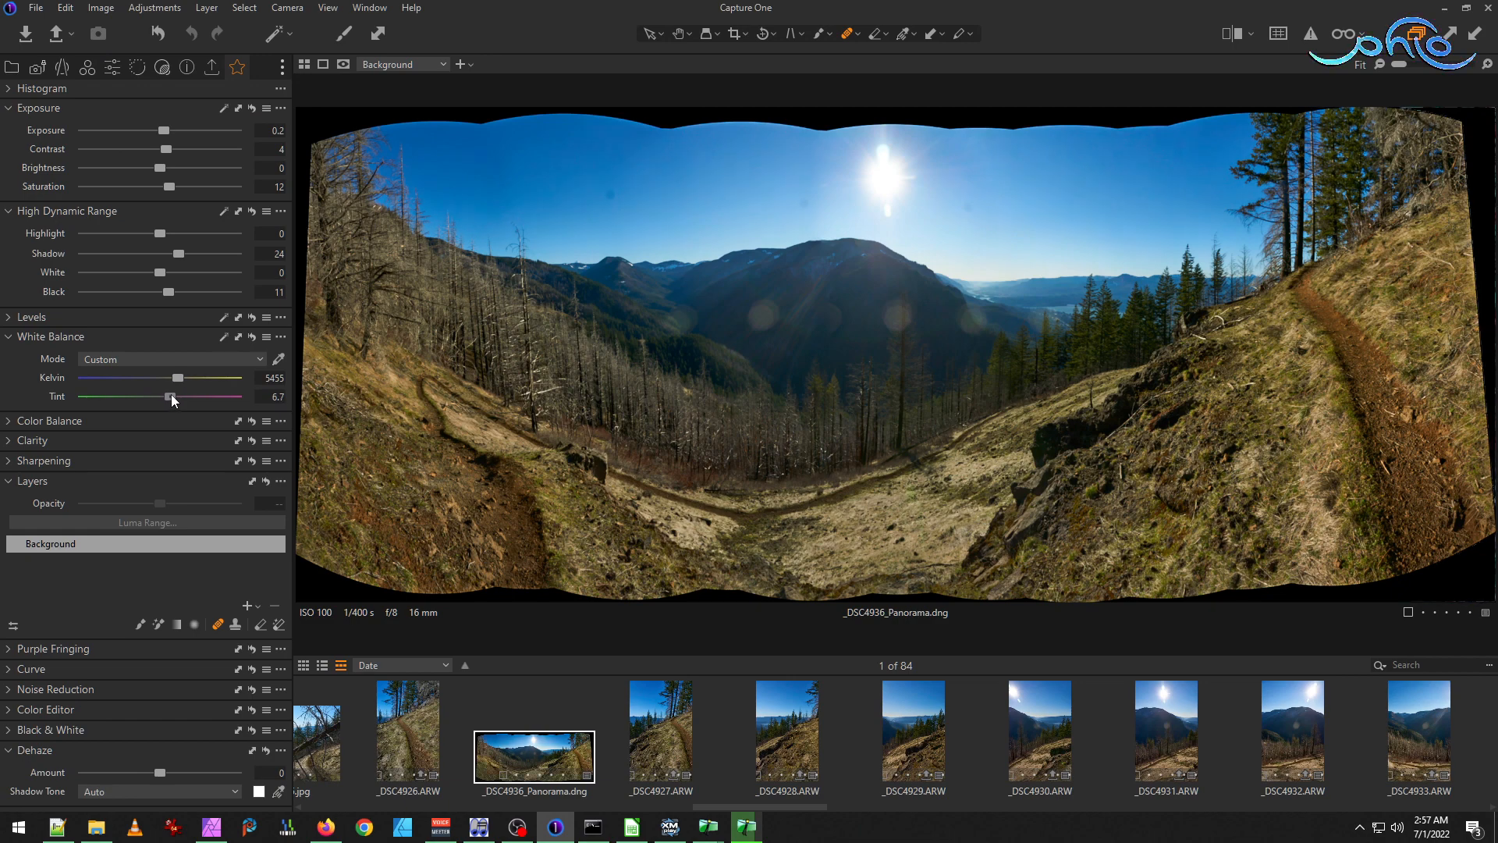
drag(179, 378, 178, 378)
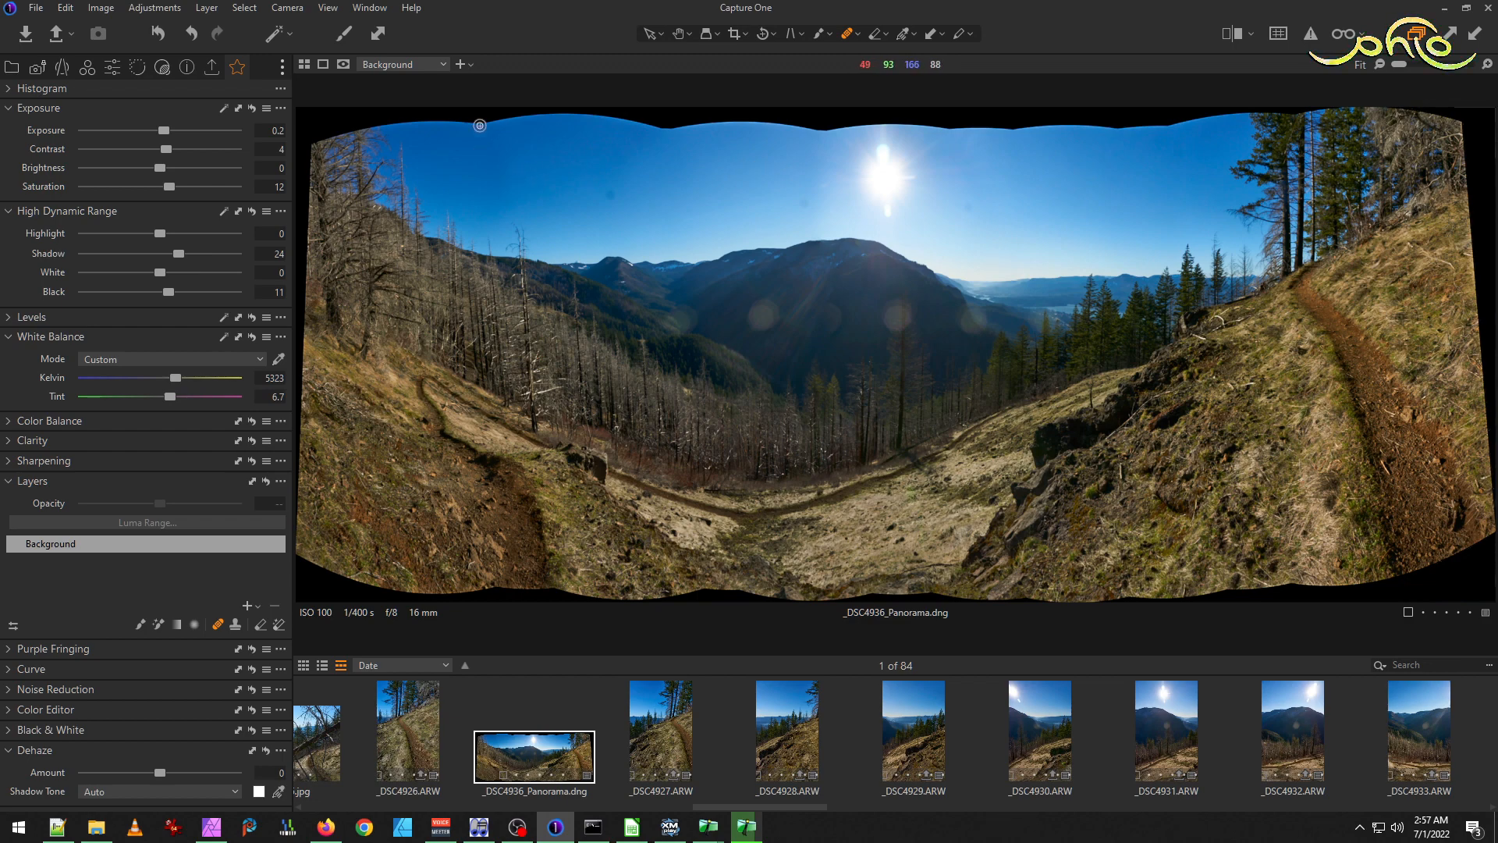
Examine the panorama's sky, distant river valley and mountain ridgelines up close for stitching and sharpness flaws.
scroll(474, 135, up, 2)
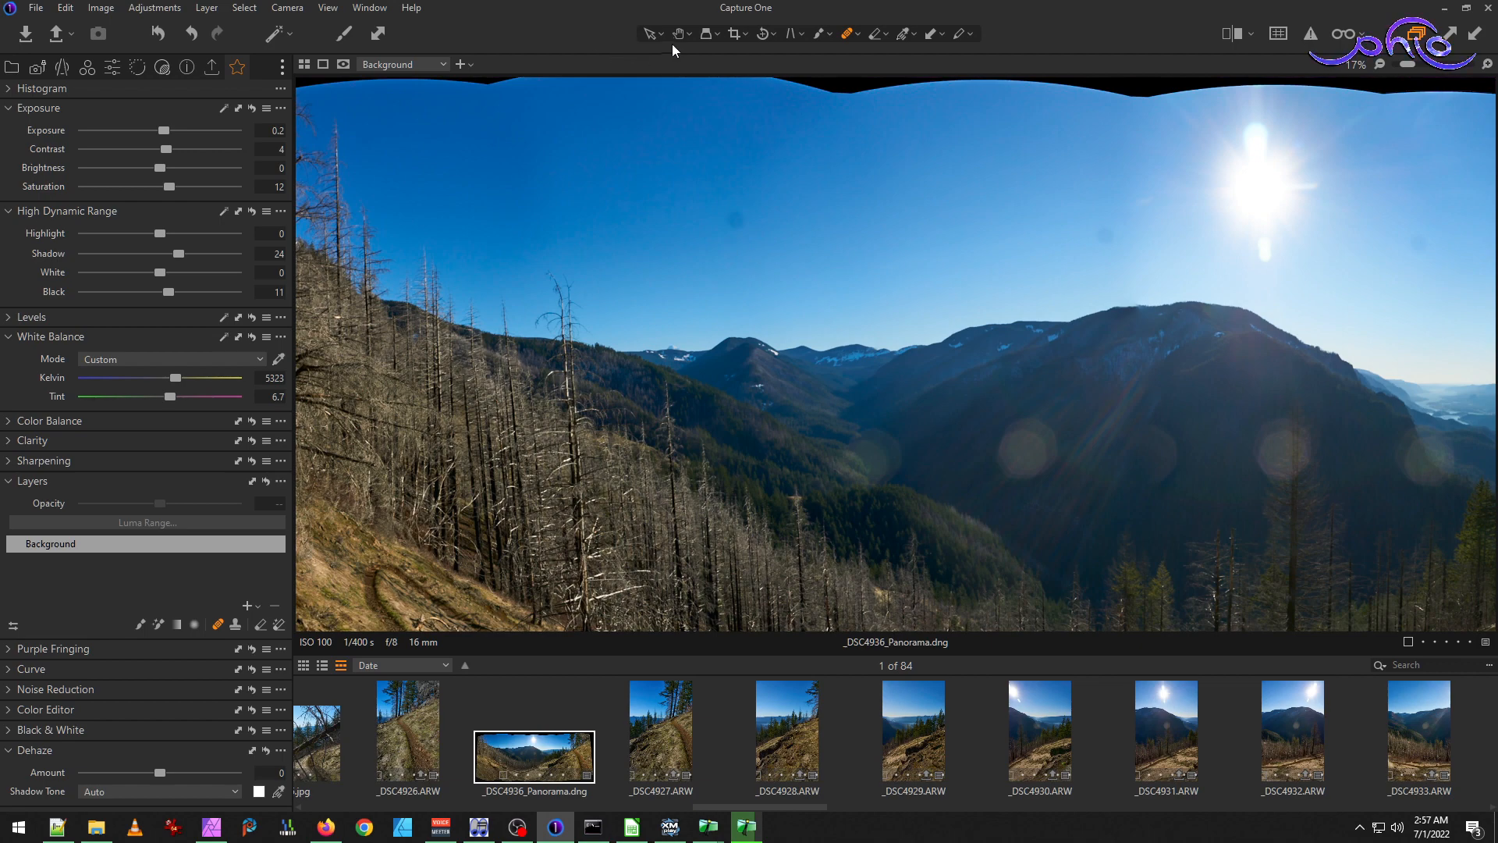
drag(1187, 311, 1051, 343)
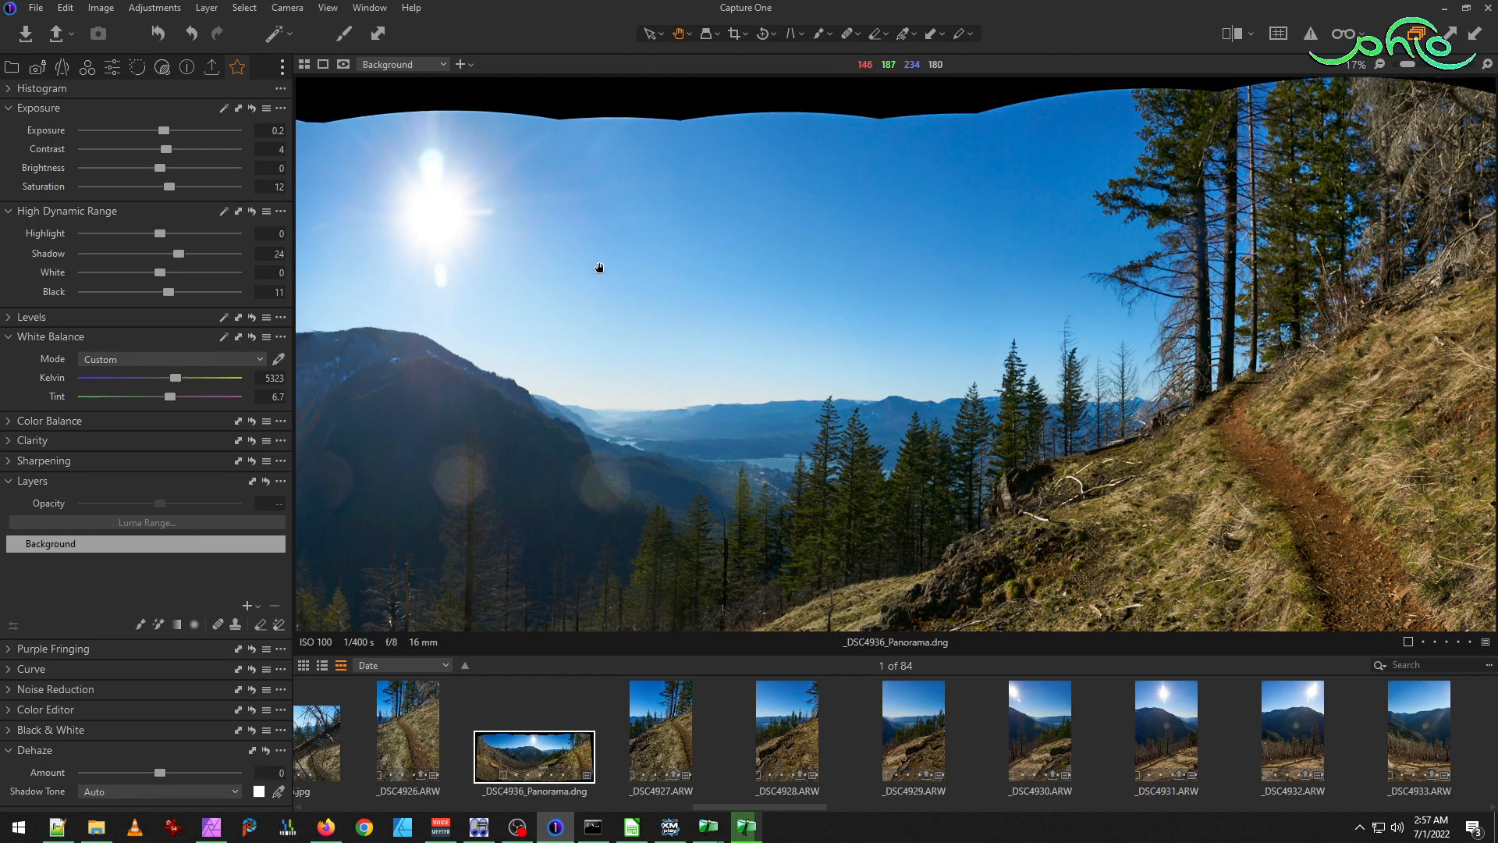
drag(964, 316, 695, 310)
scroll(695, 310, up, 6)
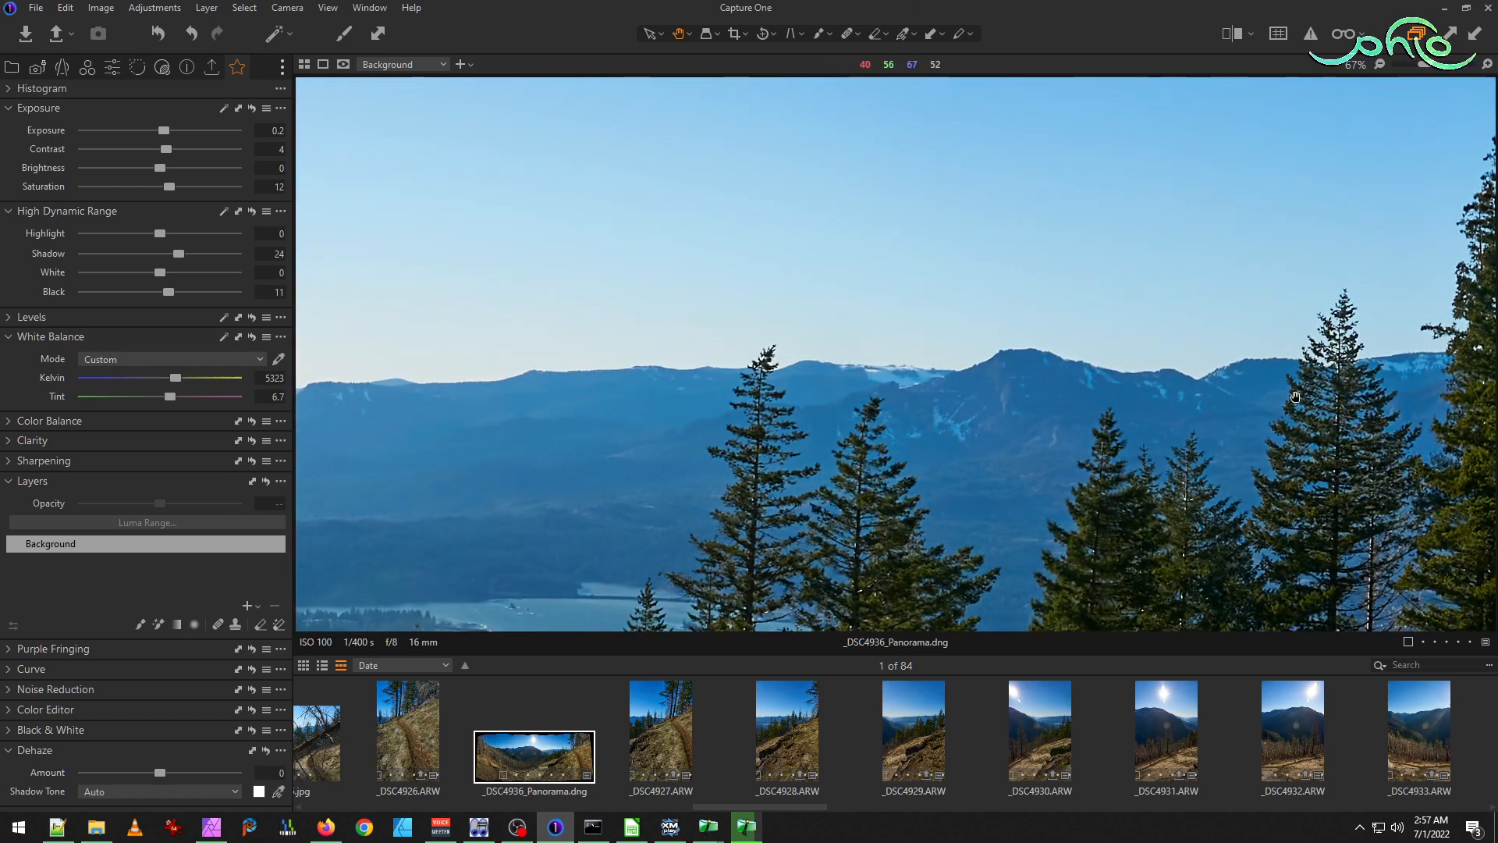
drag(639, 429, 1298, 344)
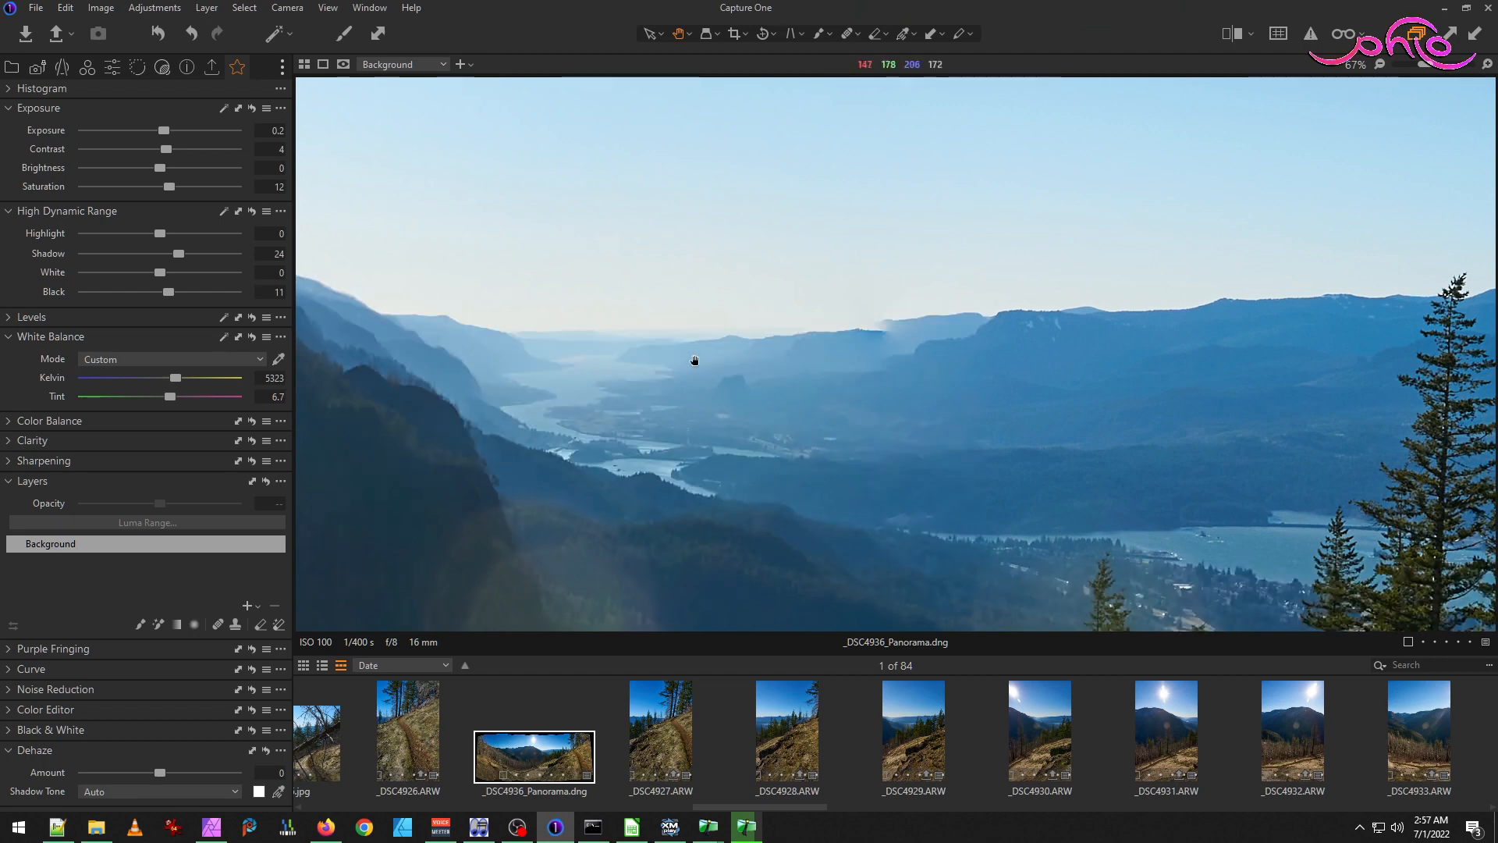
drag(609, 378, 973, 400)
drag(596, 315, 1057, 492)
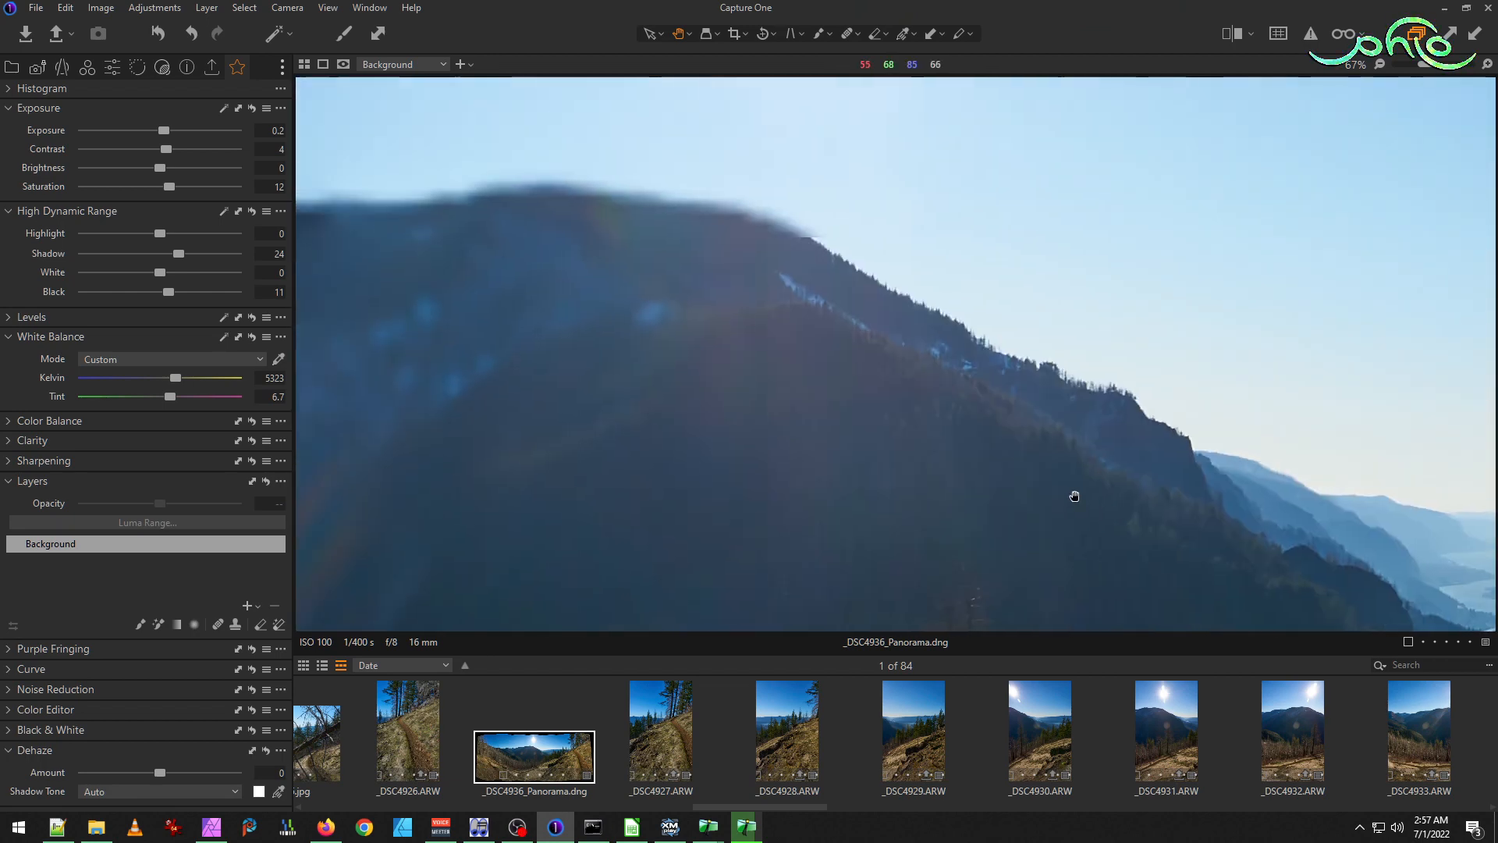
Examine the panorama's mountain ridgelines, snowy peaks and bare trees up close for stitching seams and blur.
drag(508, 345, 923, 428)
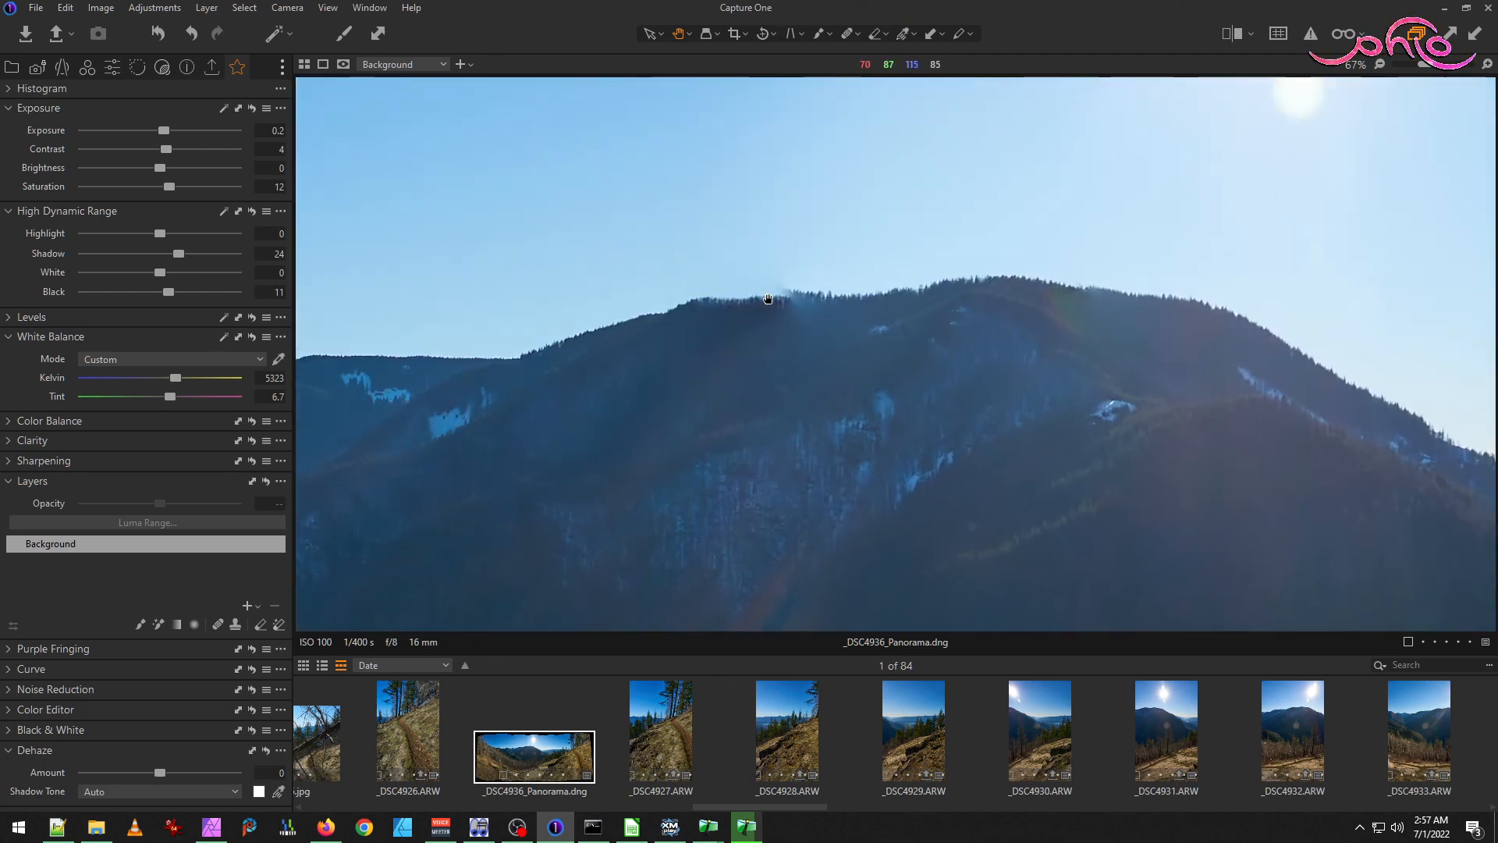
scroll(783, 297, up, 3)
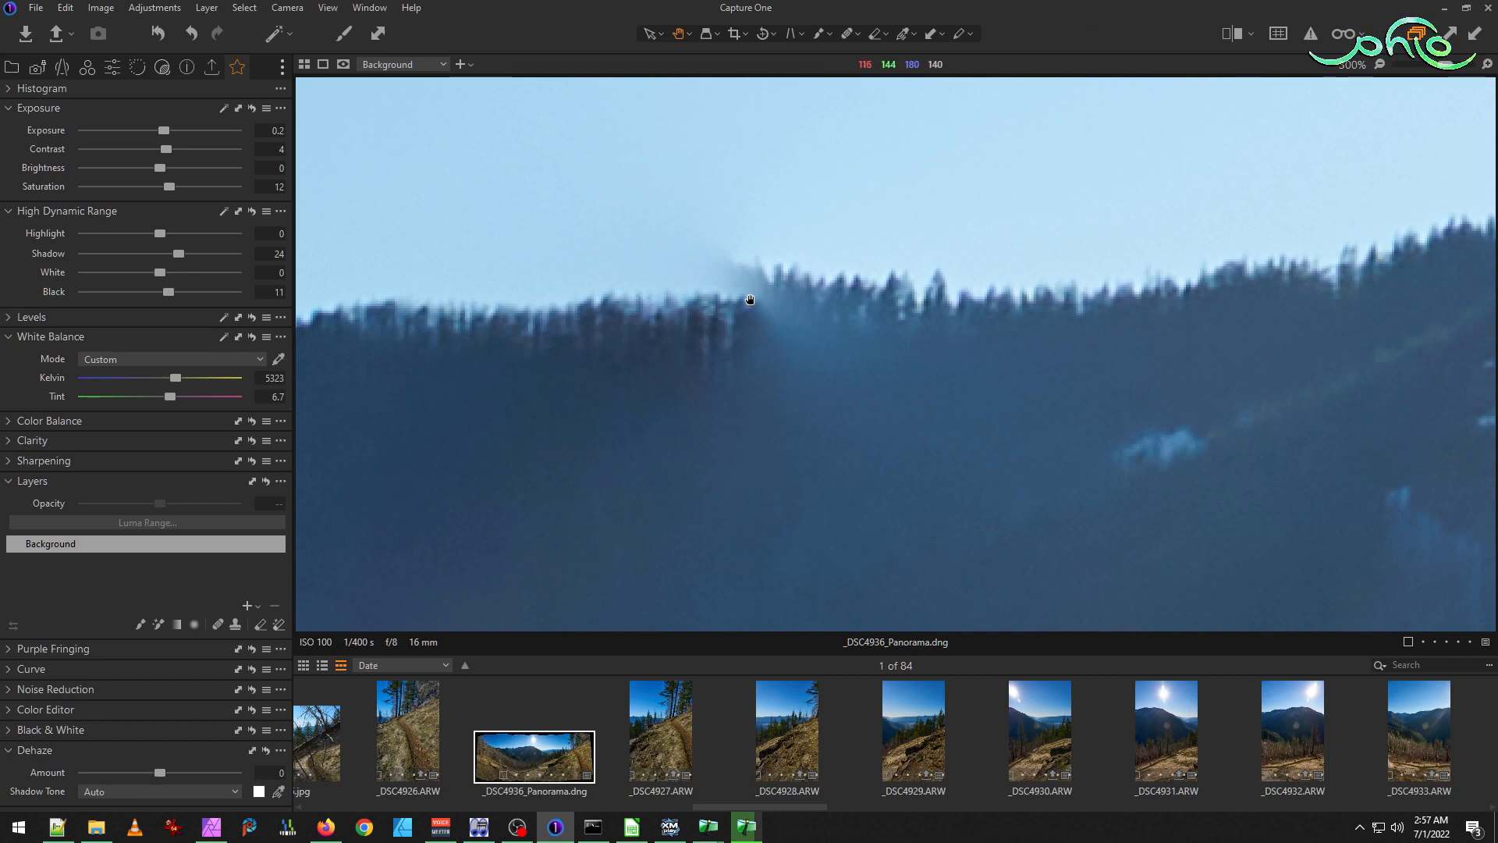
scroll(750, 299, down, 5)
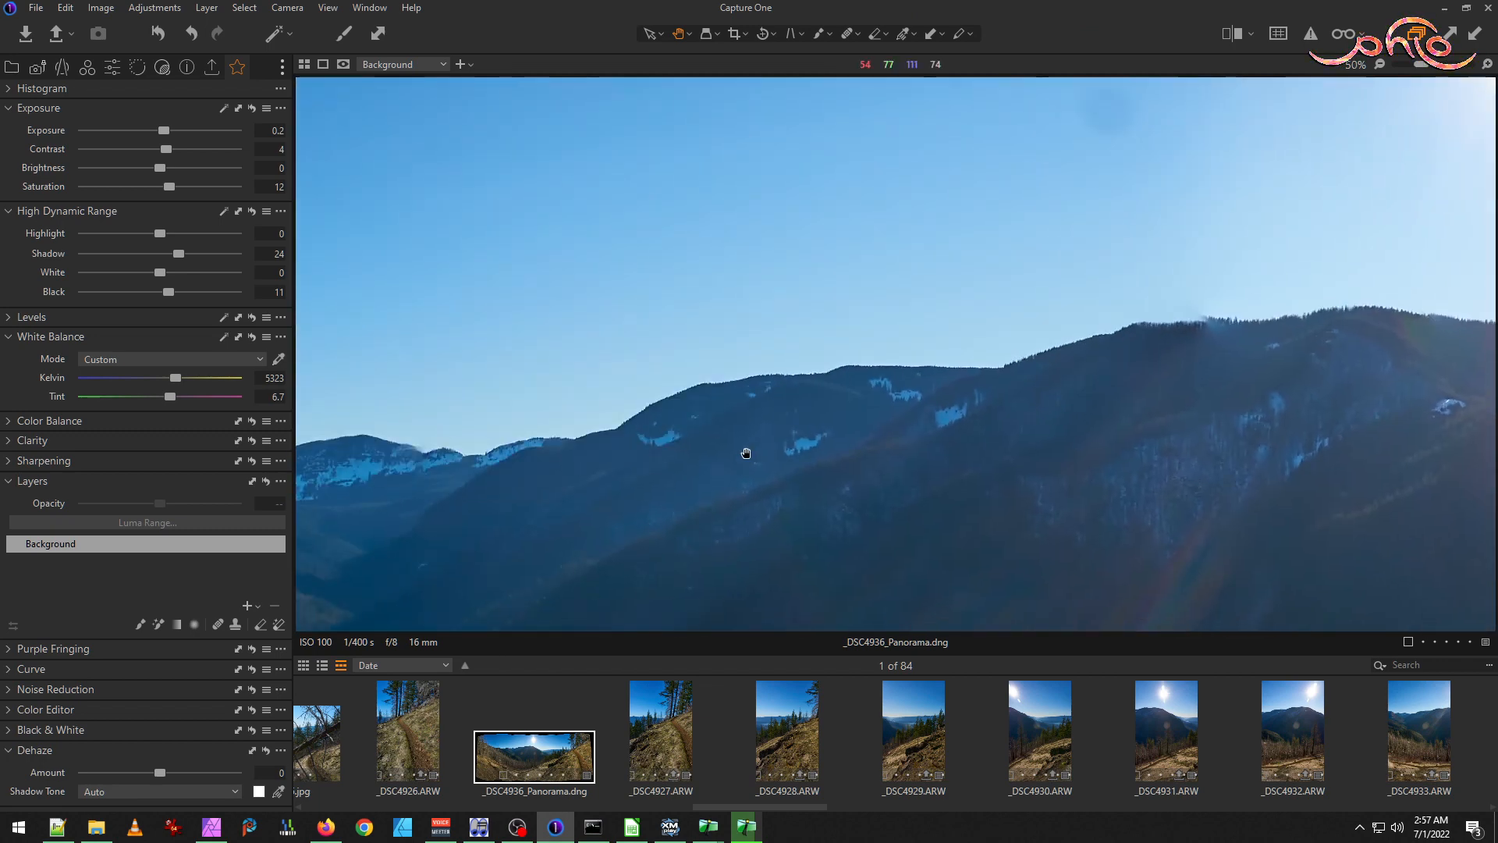
scroll(896, 439, up, 5)
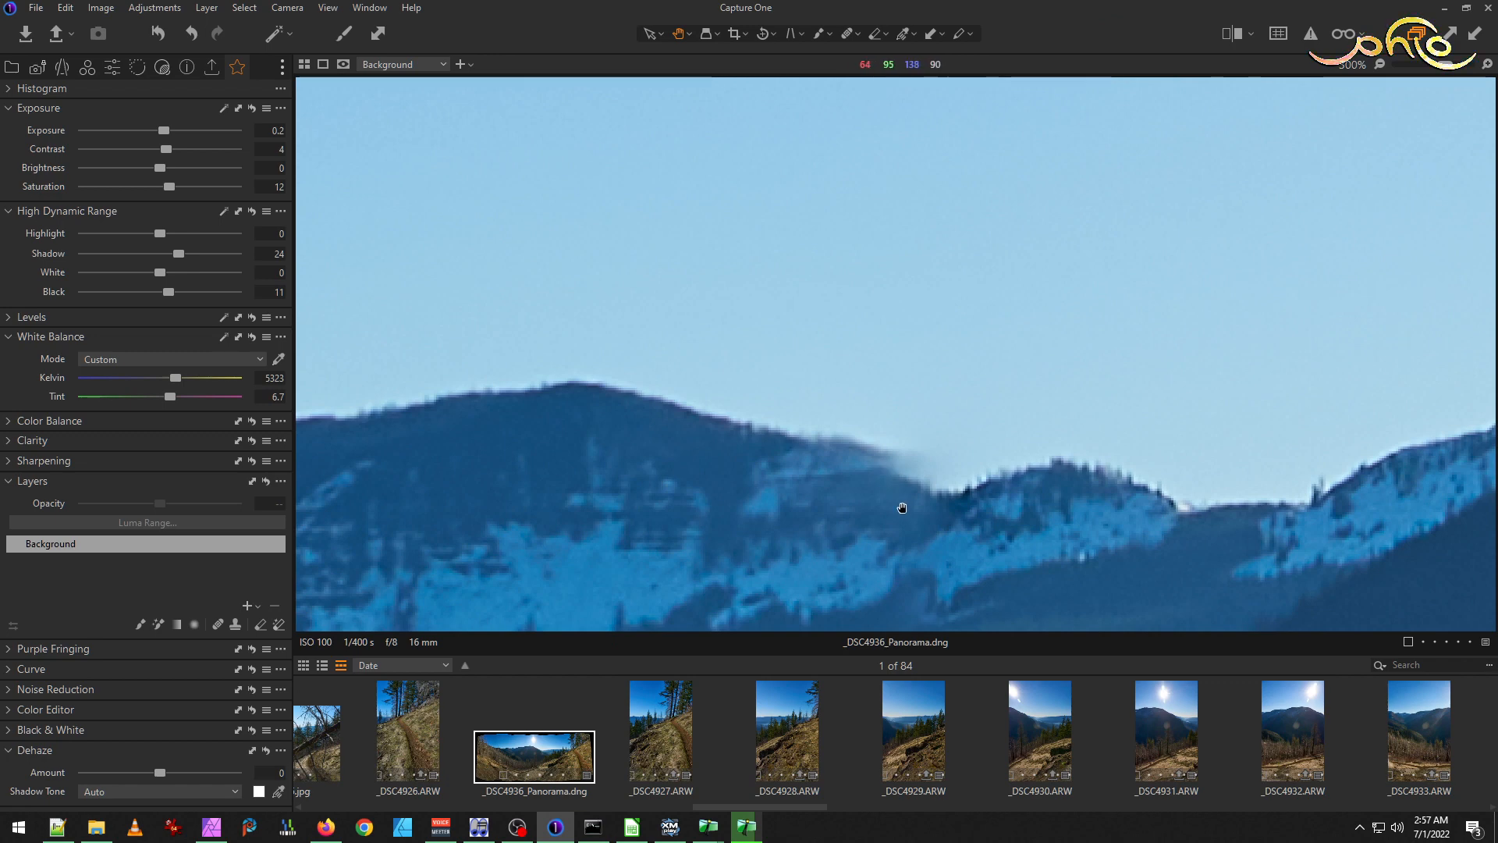
scroll(818, 510, down, 4)
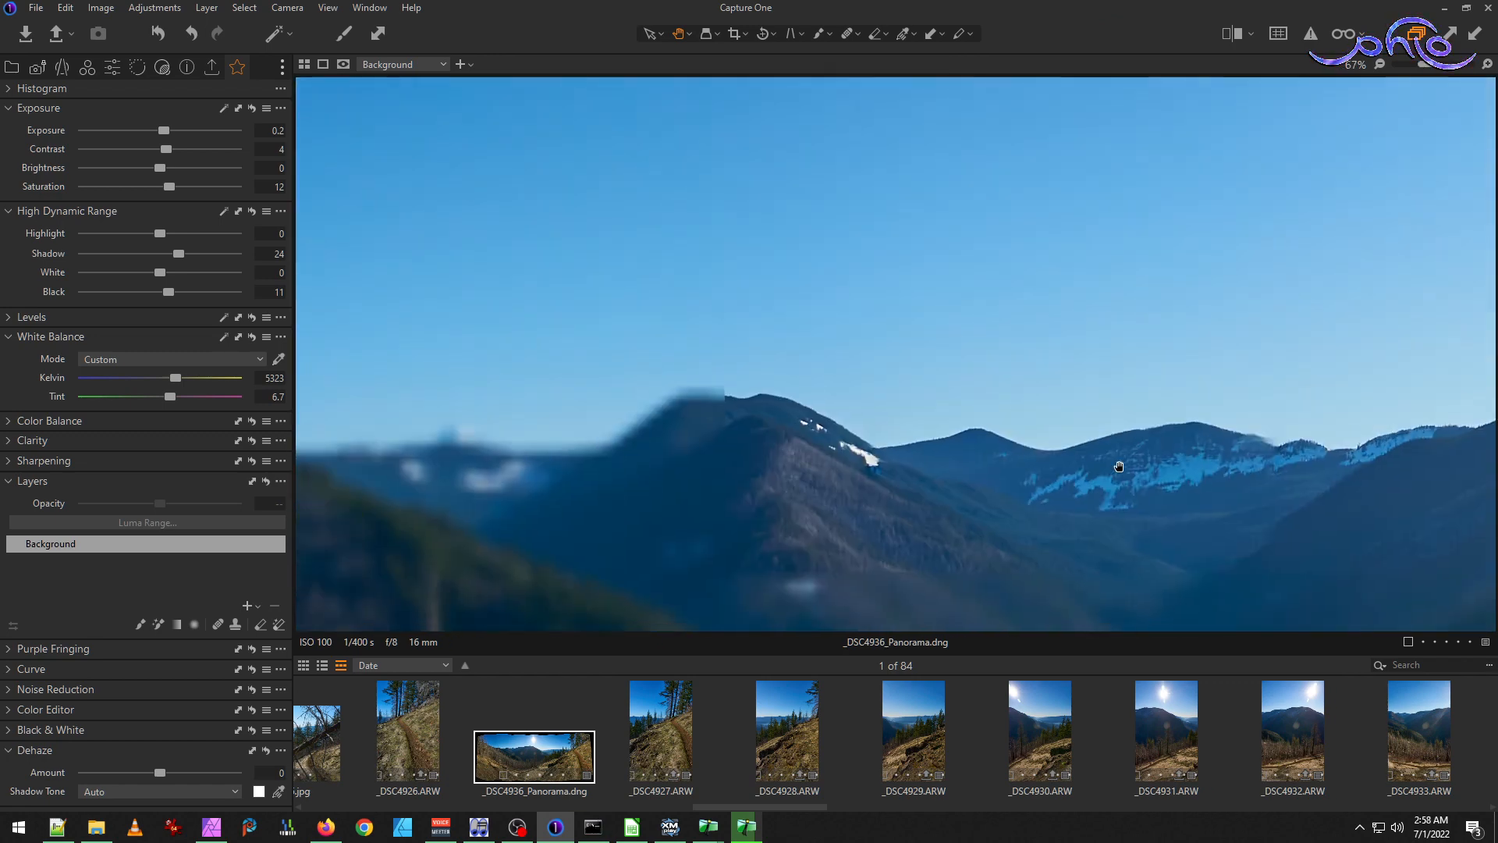
drag(877, 502, 1358, 426)
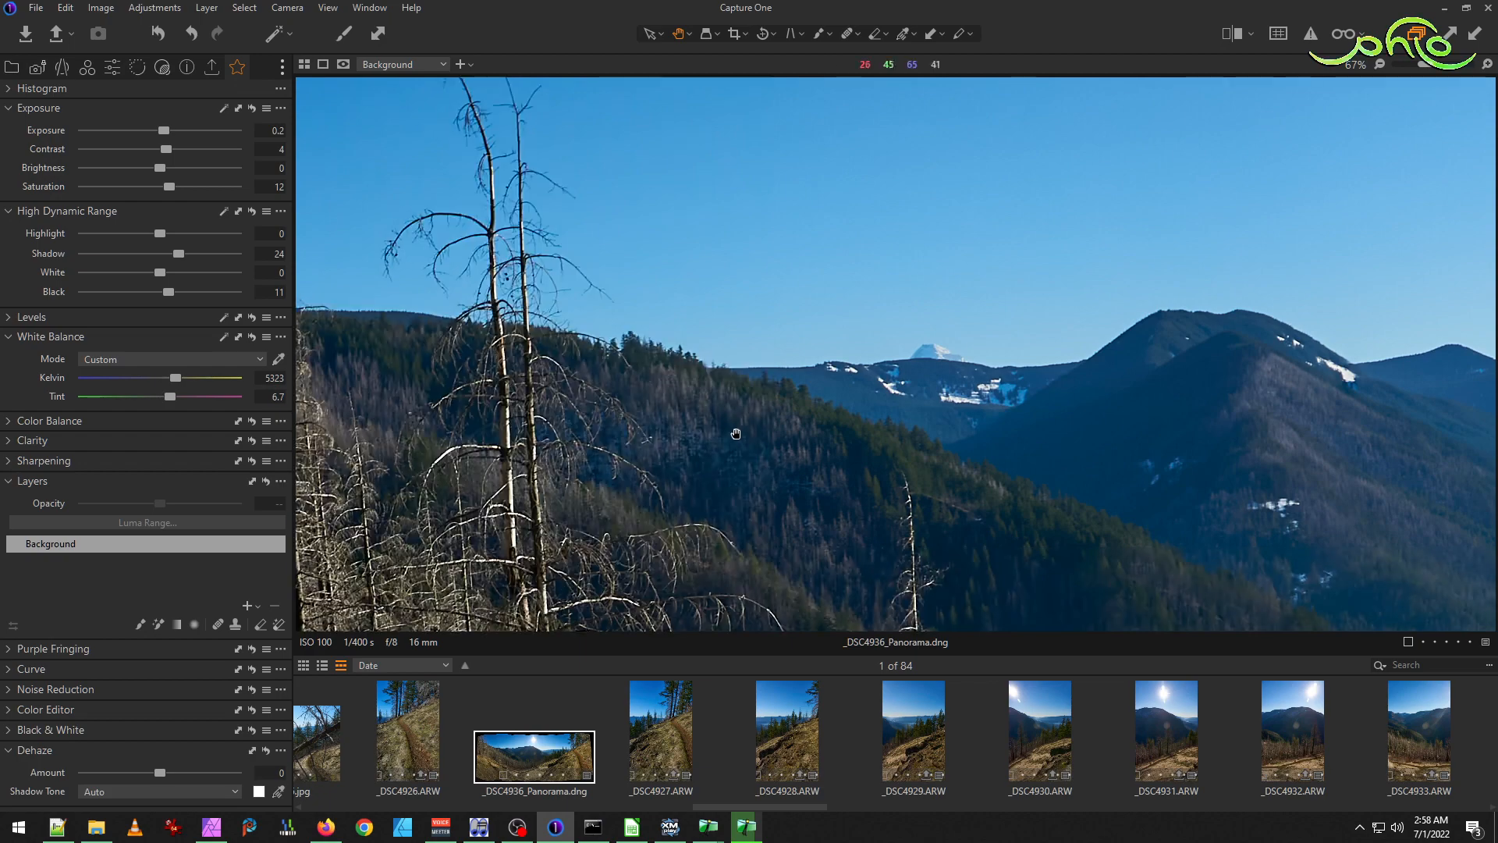
drag(452, 332, 961, 407)
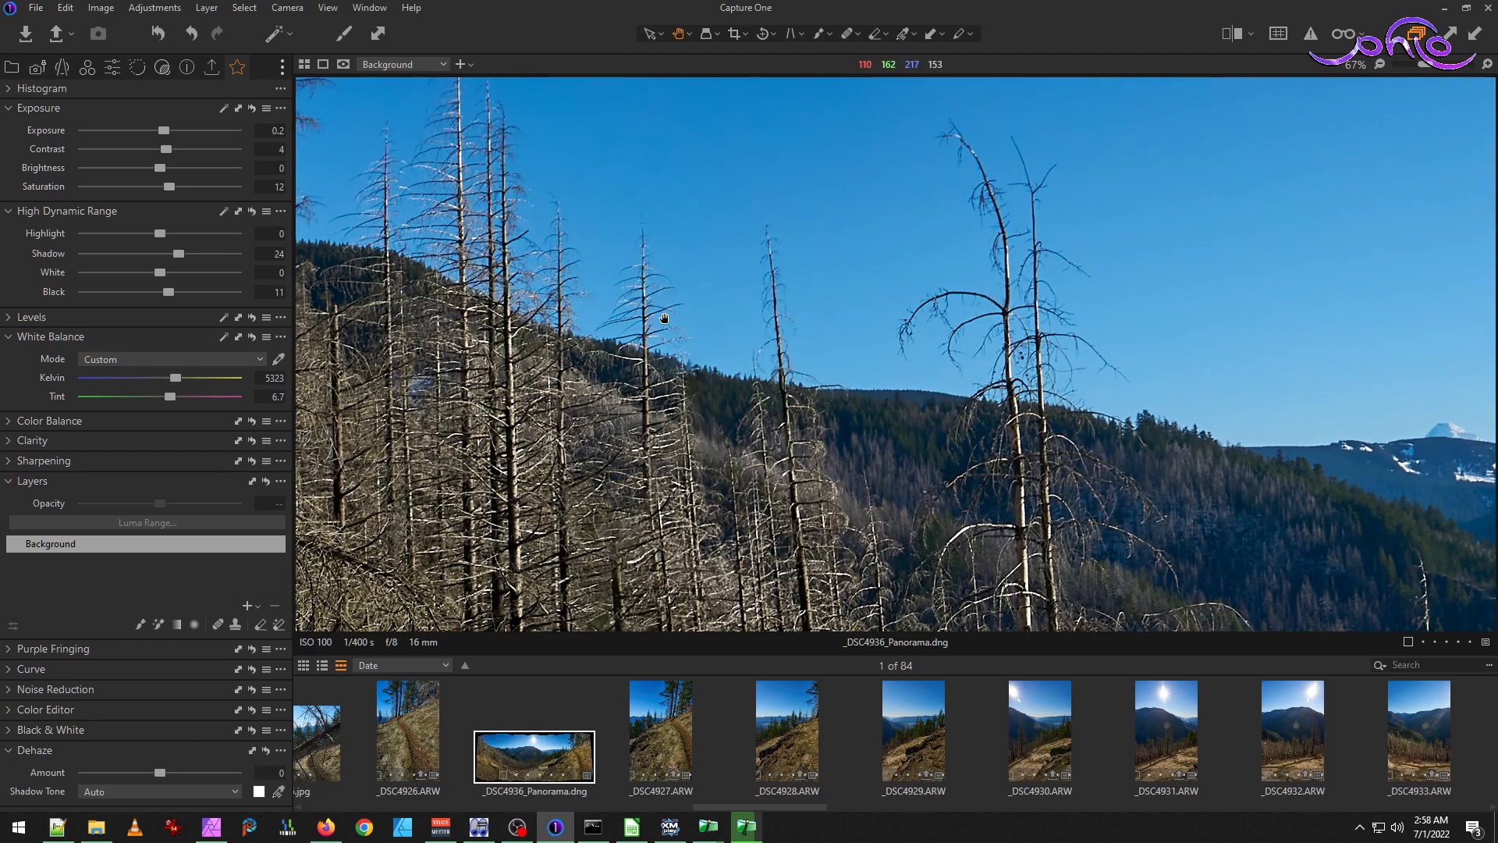
drag(661, 312, 804, 432)
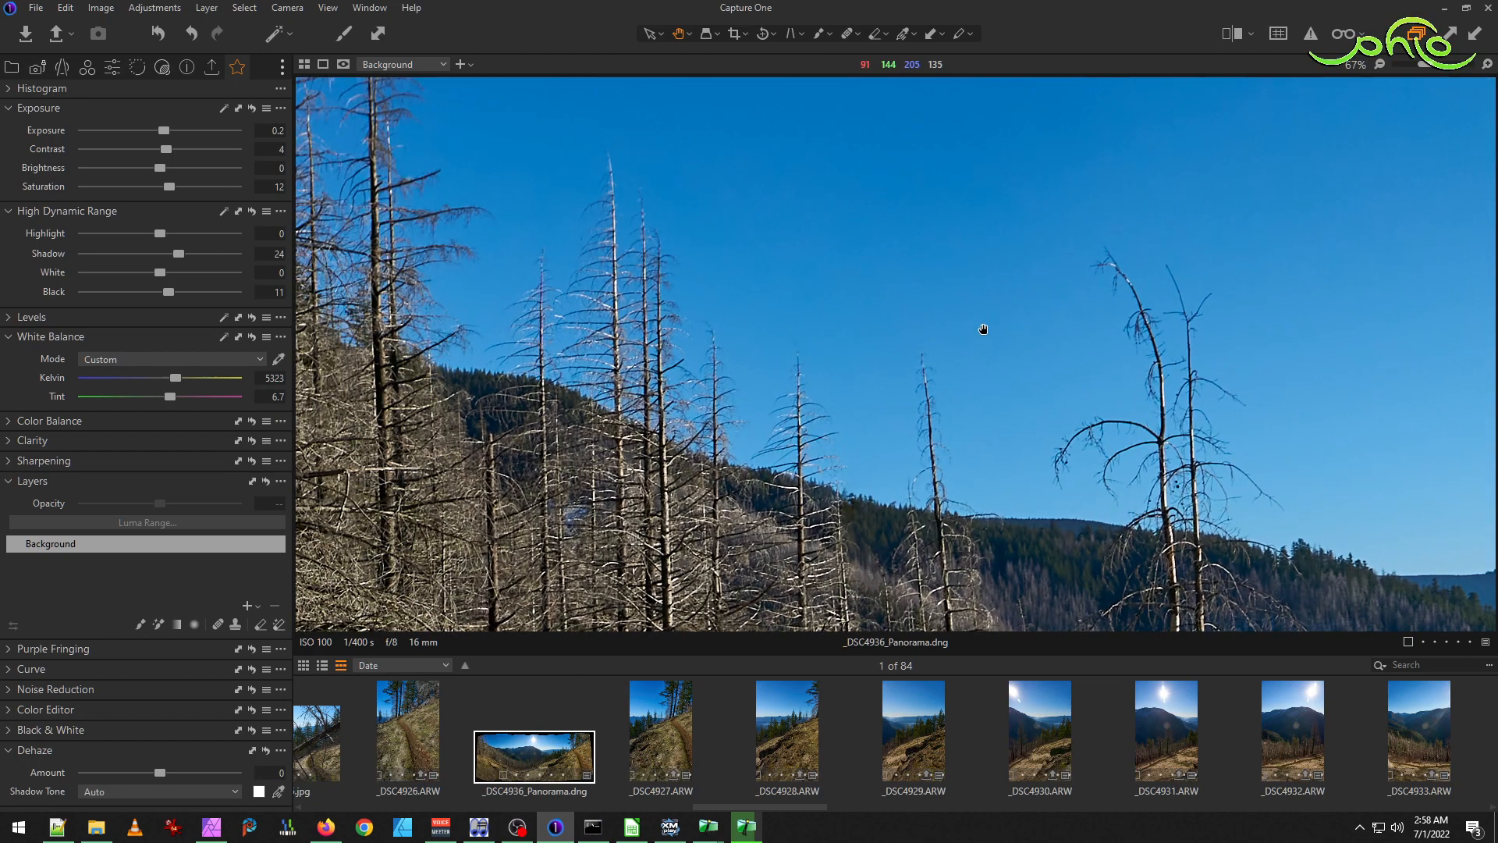
scroll(983, 328, down, 2)
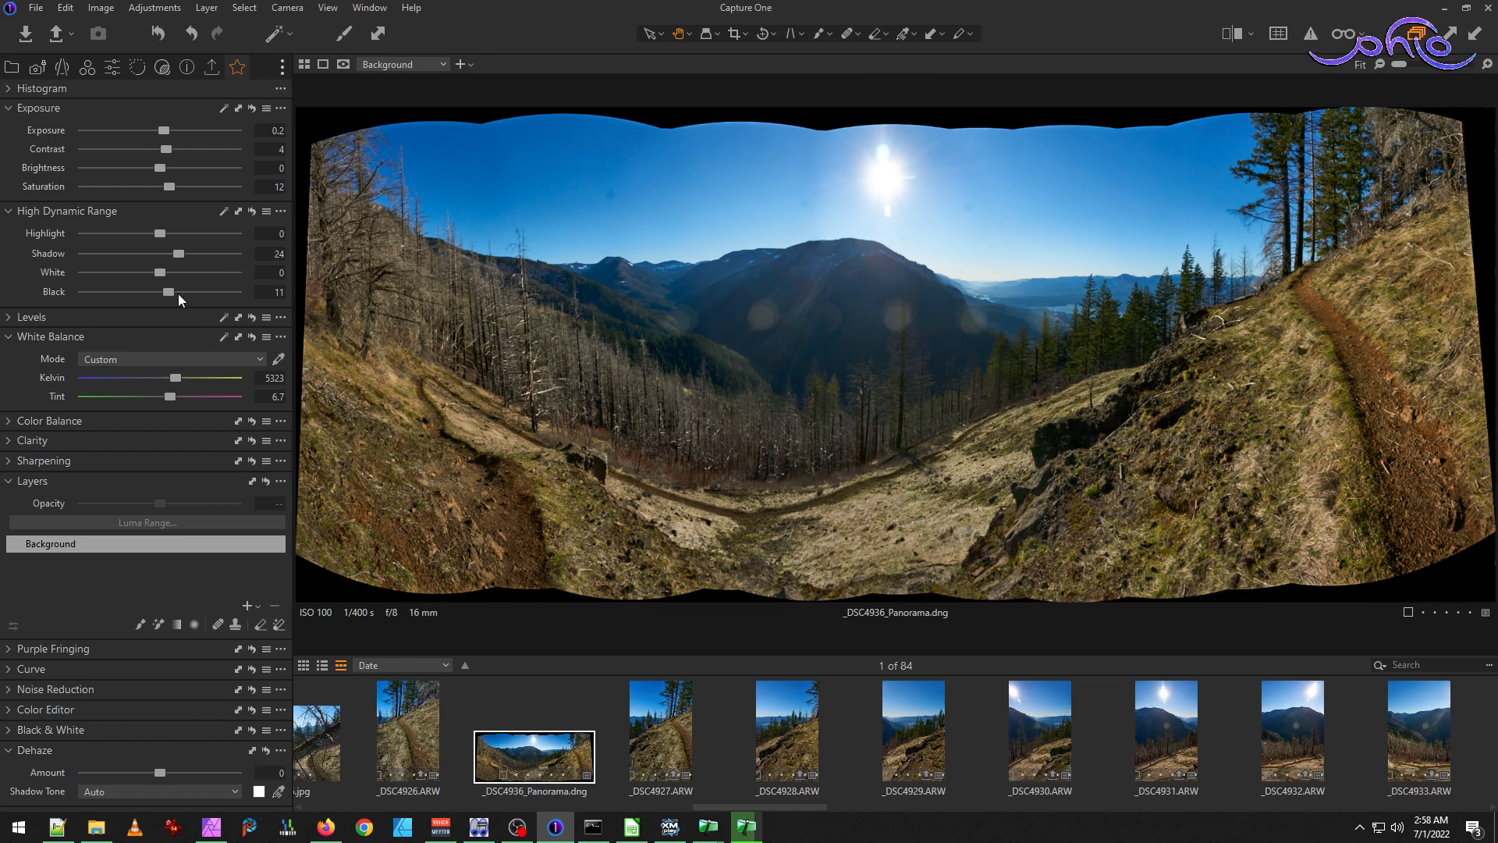
Set the white balance of _DSC4936_Panorama.dng to 5500 Kelvin with a tint of 7.2.
drag(178, 379, 185, 380)
drag(172, 398, 172, 398)
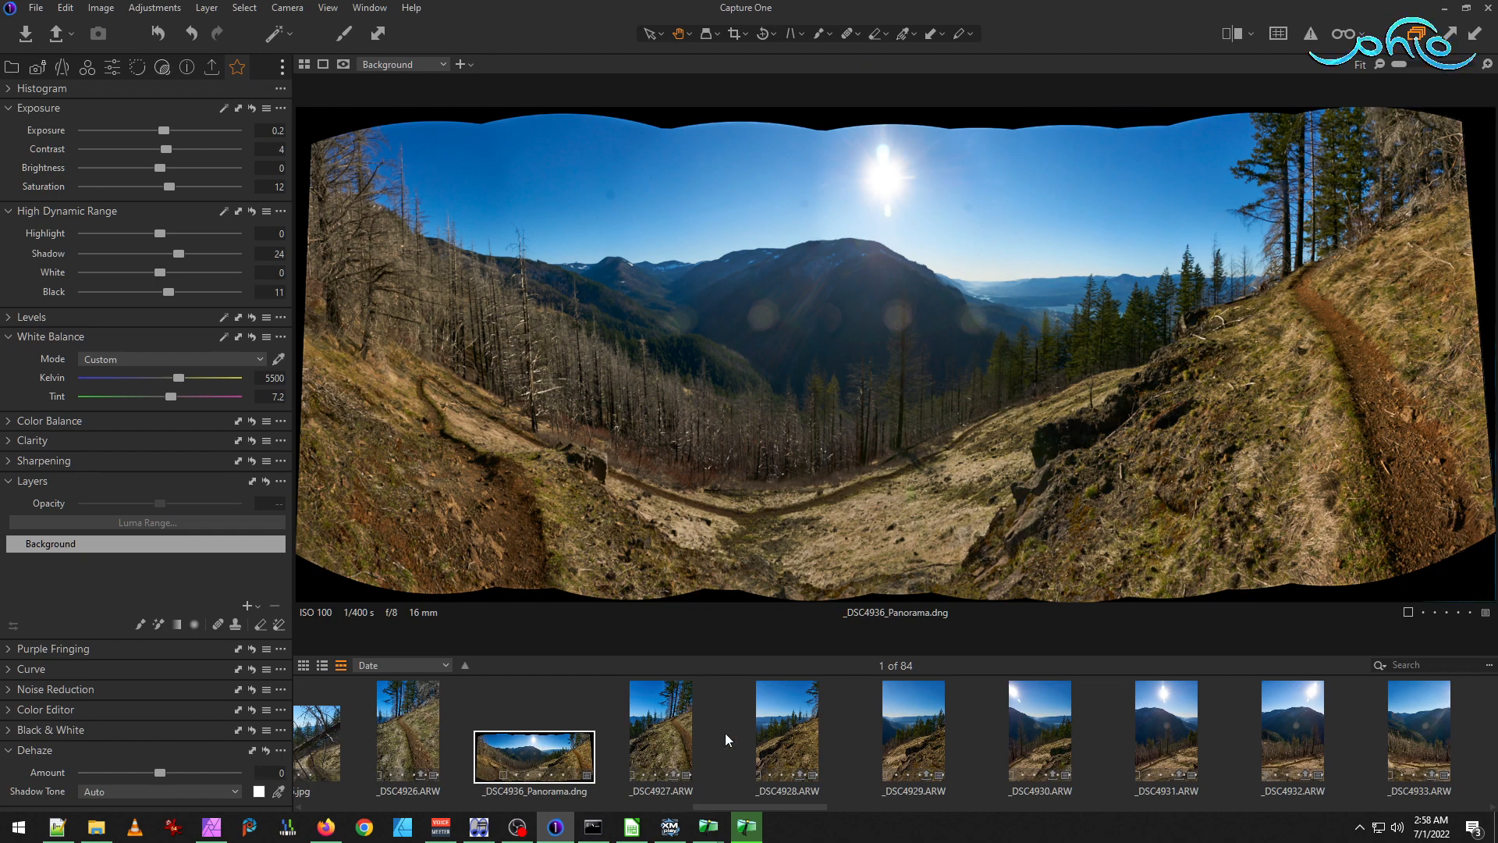
Compare the source photos _DSC4927.ARW through _DSC4931.ARW one after another in the viewer.
click(652, 724)
click(779, 740)
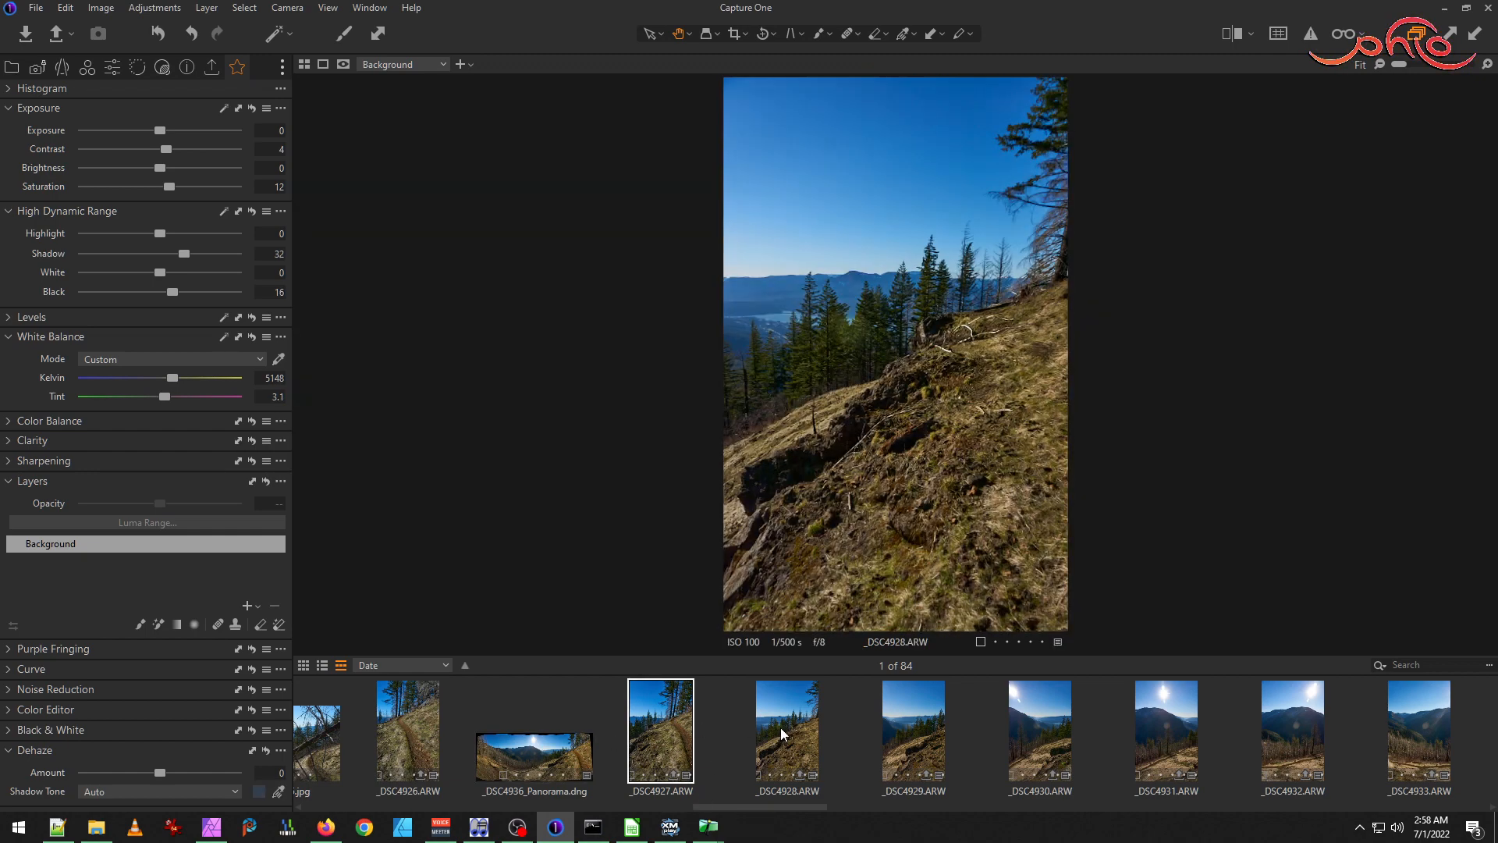
click(940, 751)
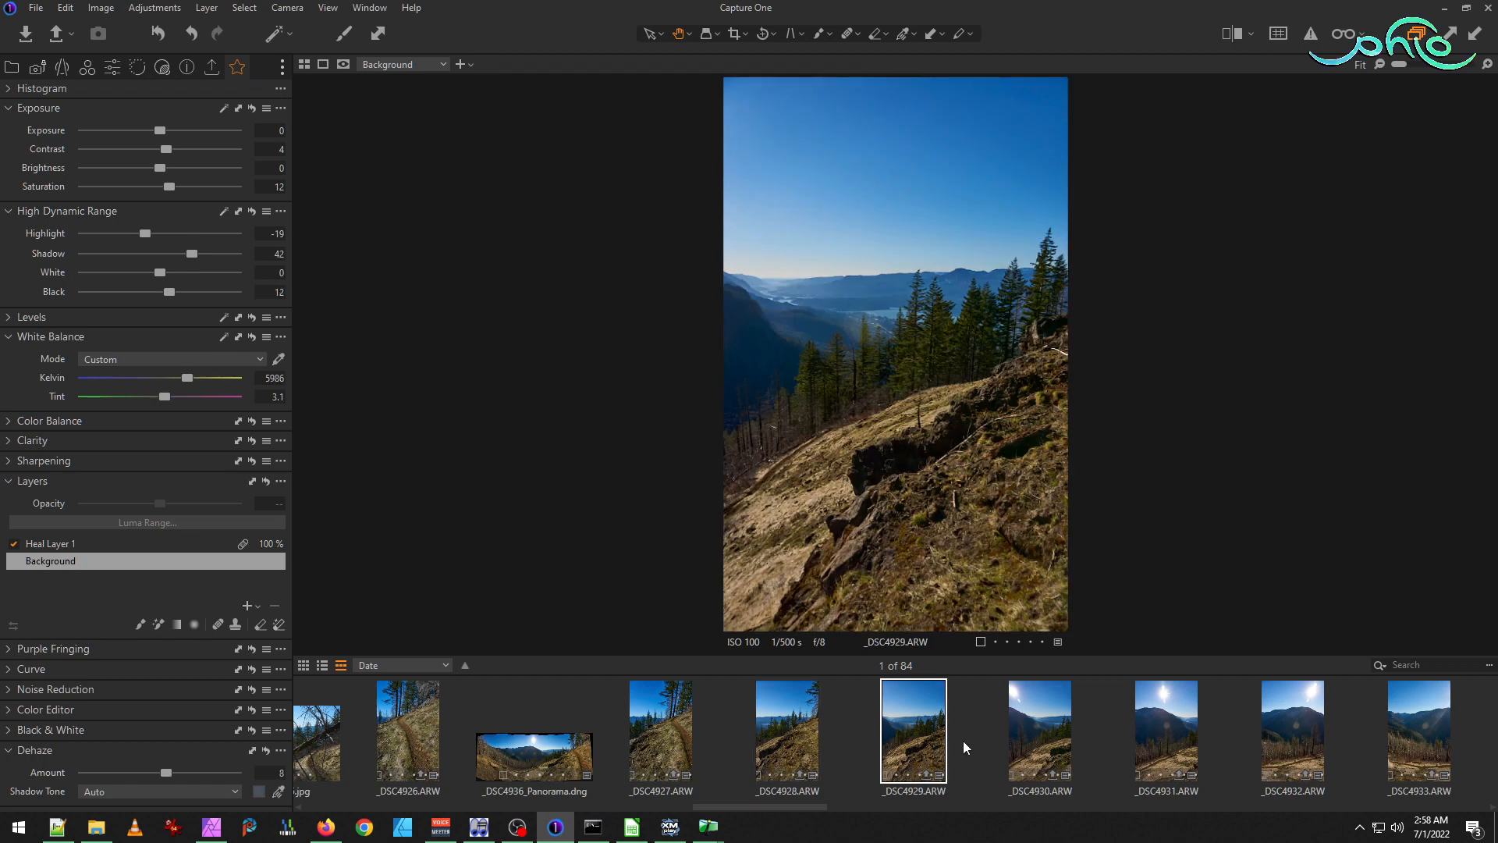
click(1018, 737)
click(1171, 733)
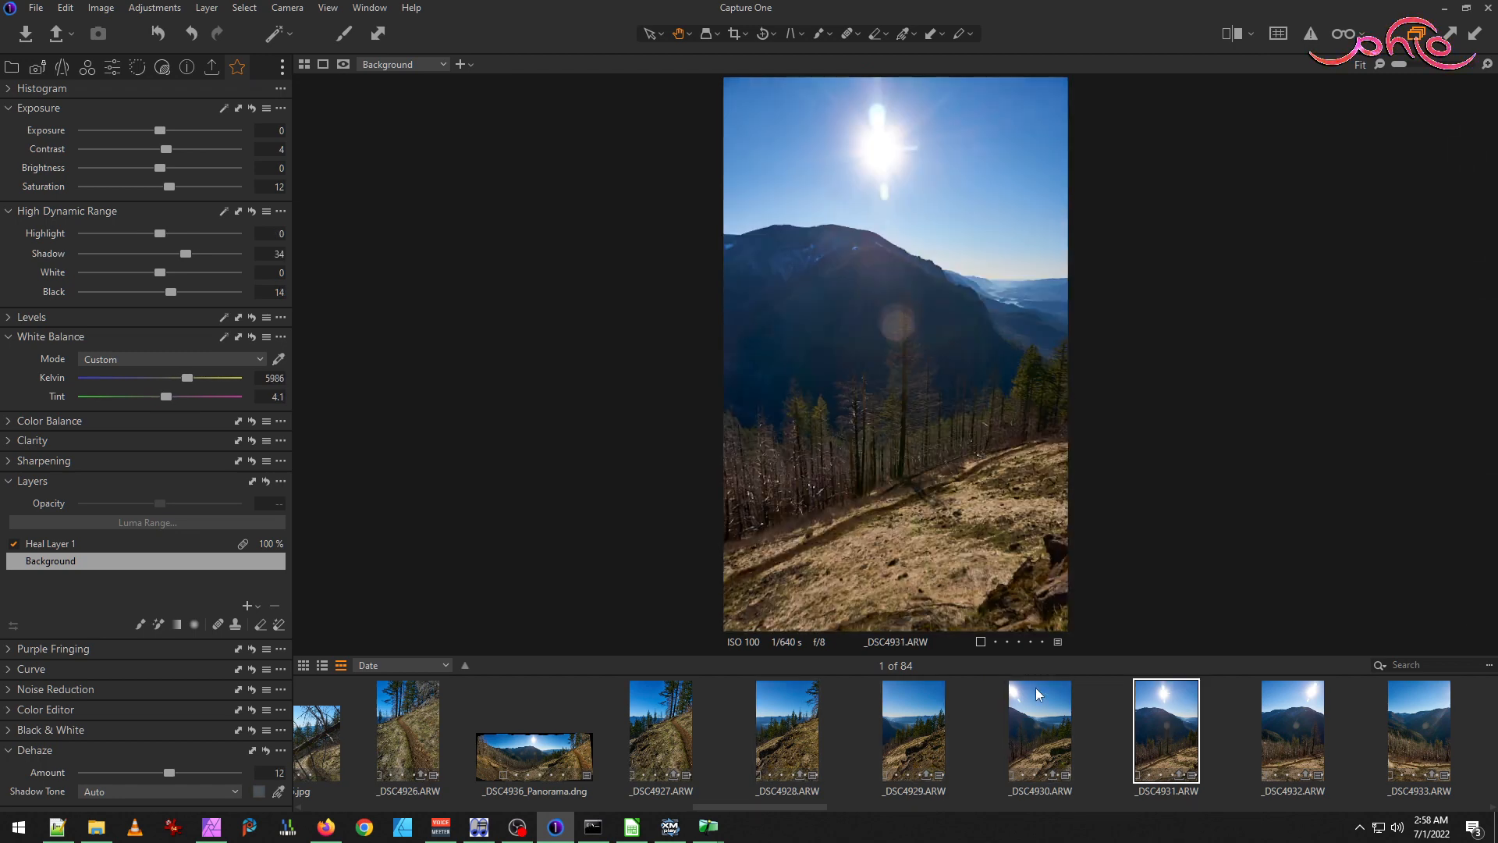
click(1044, 742)
click(929, 741)
click(800, 742)
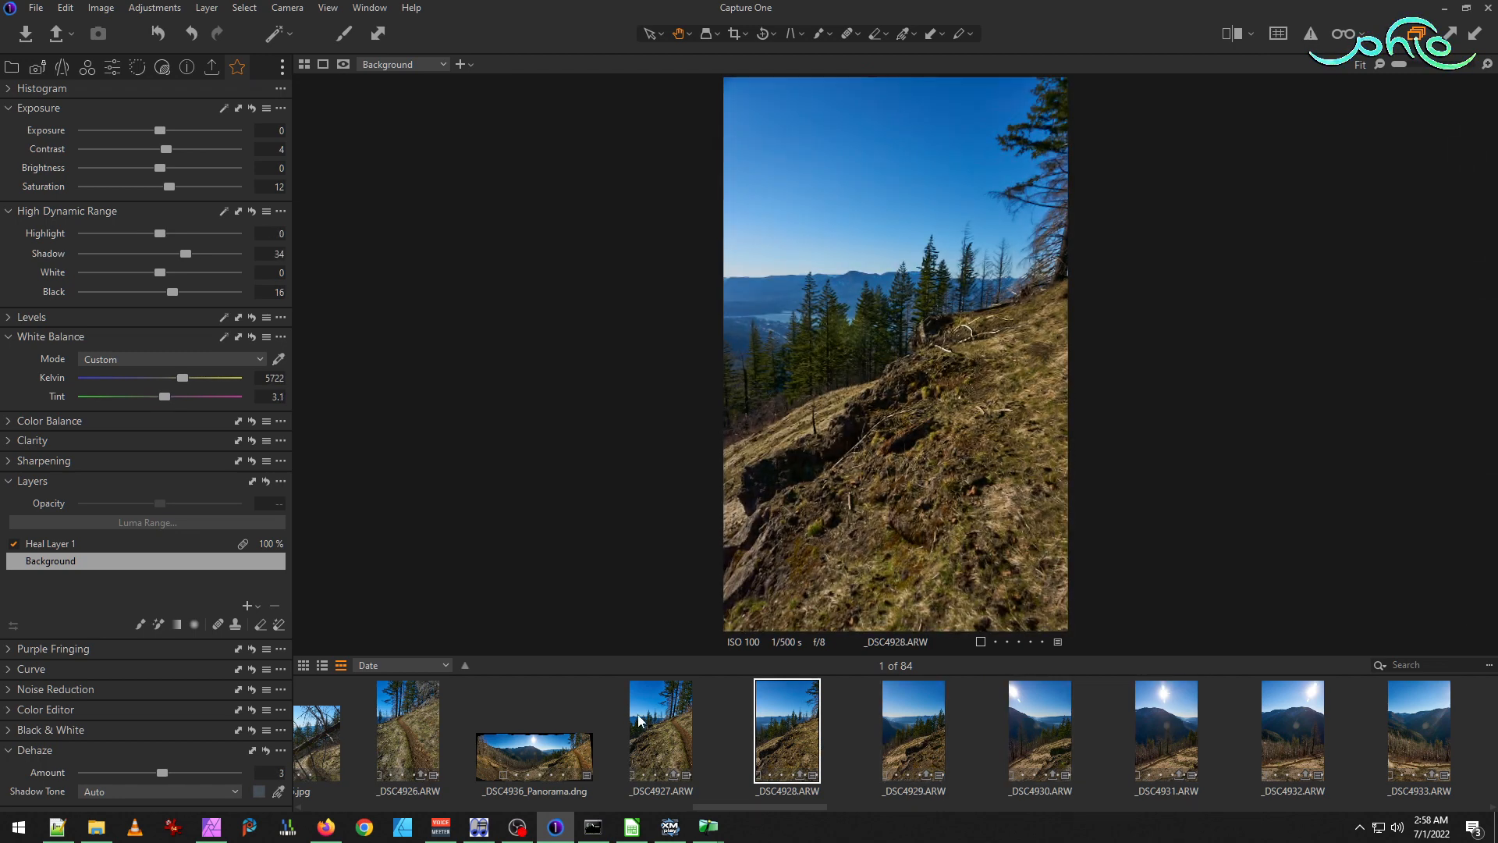
click(678, 723)
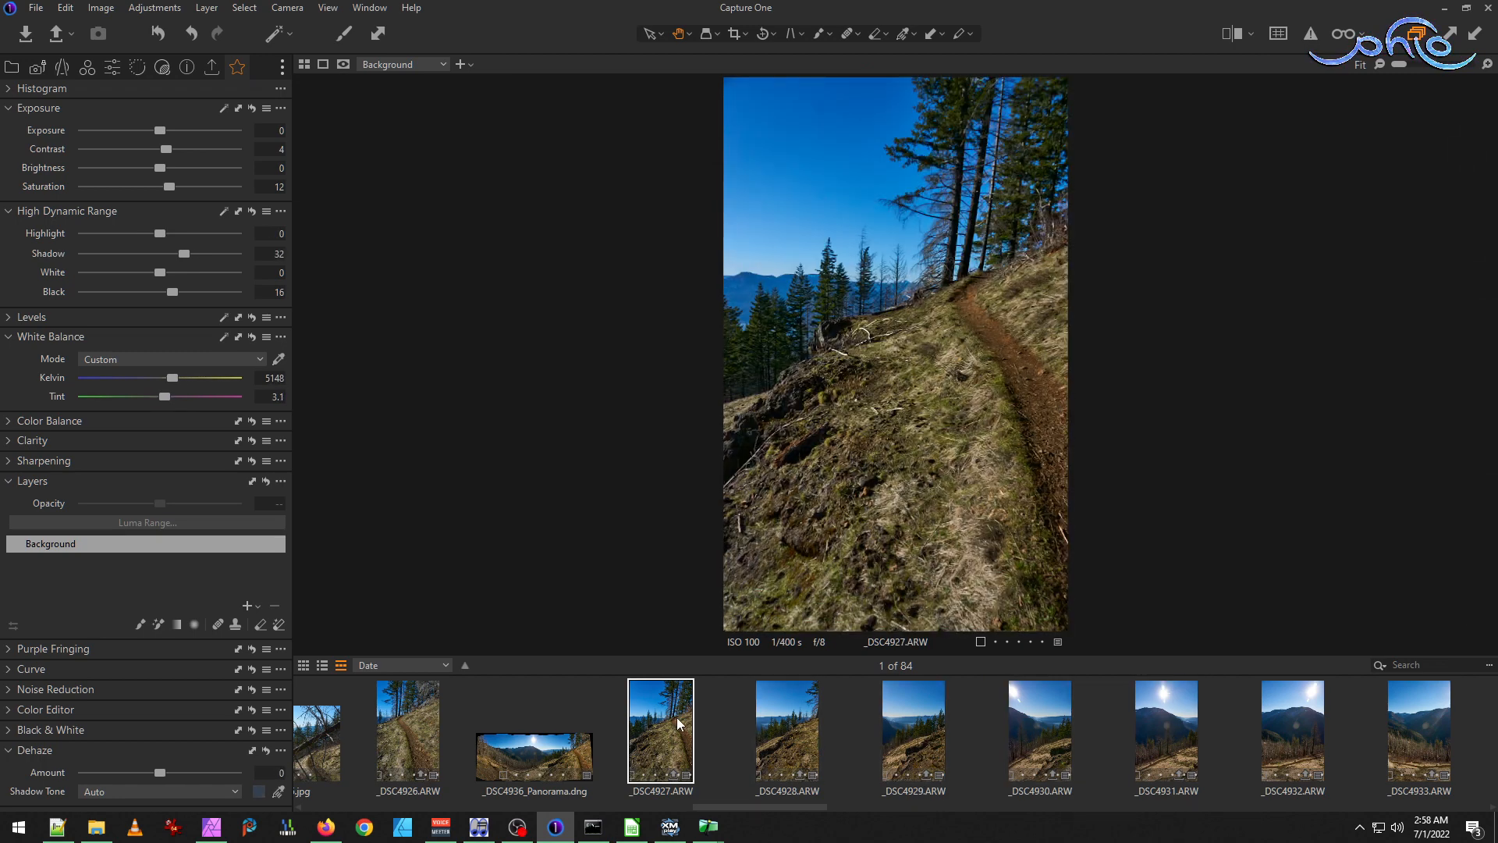
click(794, 734)
click(673, 722)
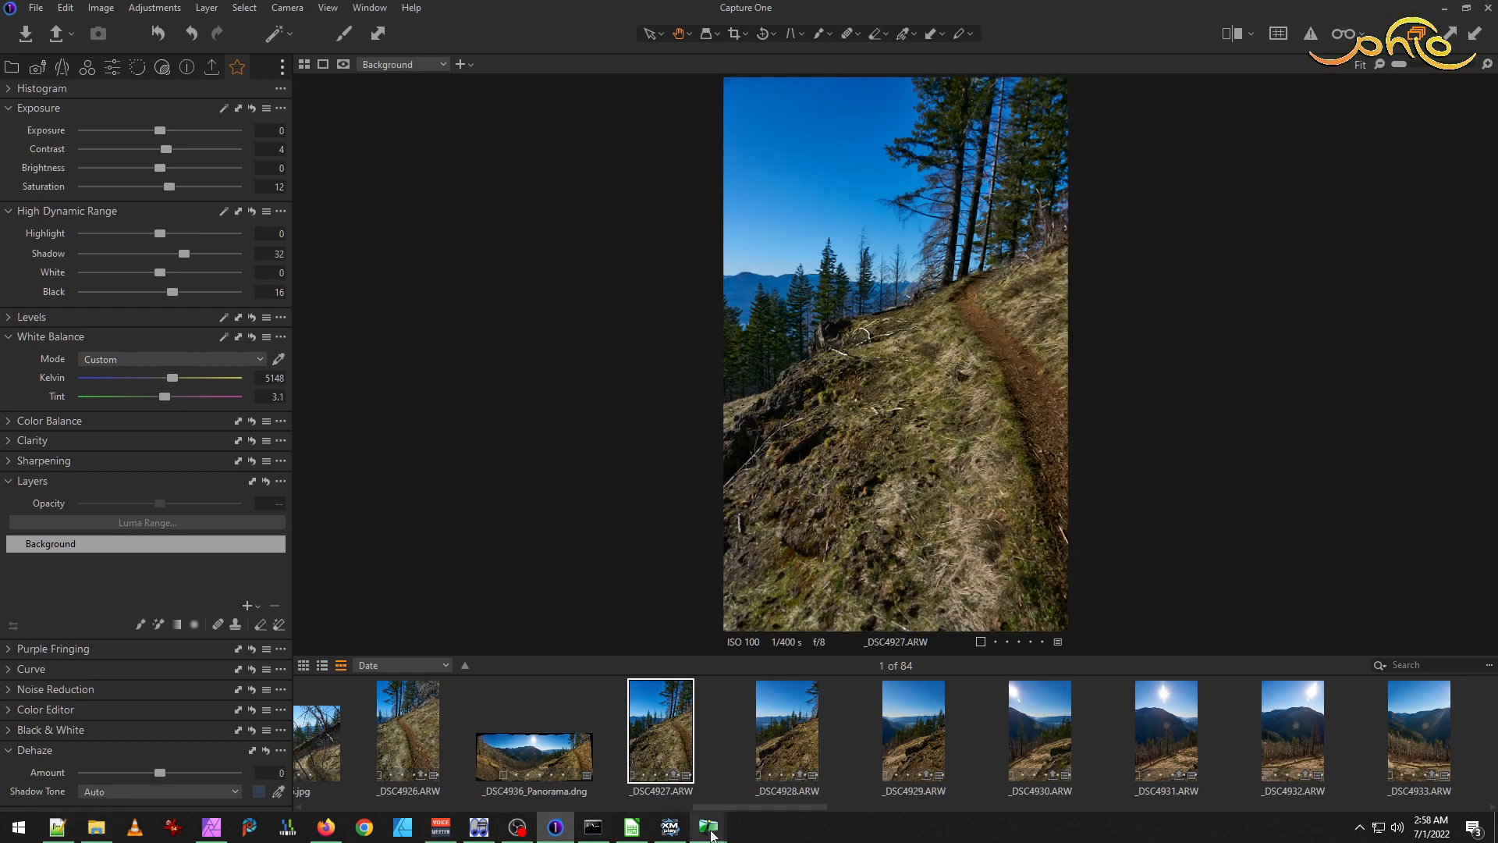
Switch to File Explorer, dismiss the app chooser for _DSC4936_Panorama.dng, and delete that file from the hike's photo folder.
click(99, 833)
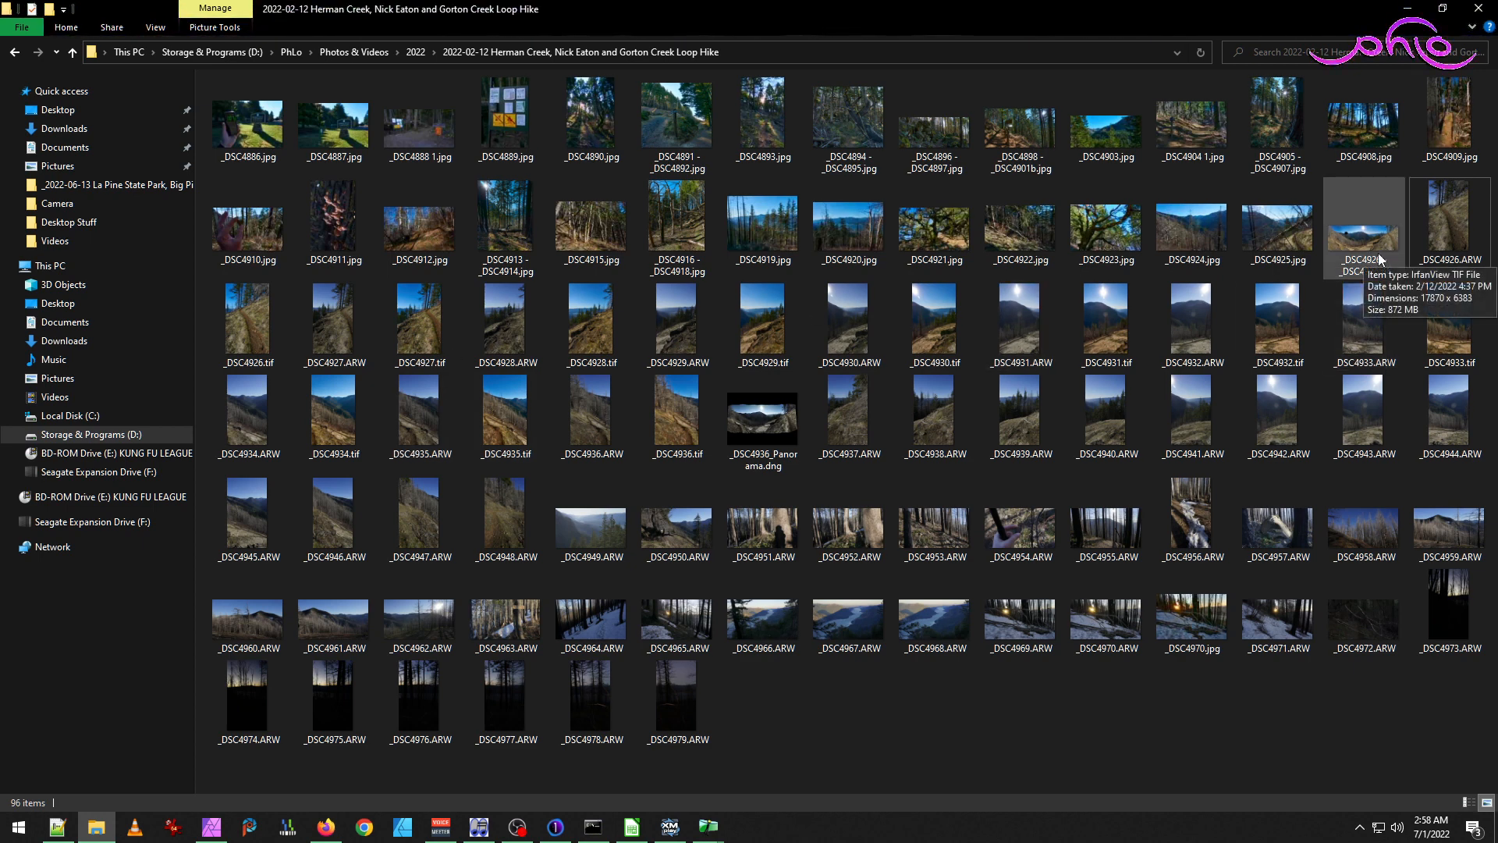
click(768, 425)
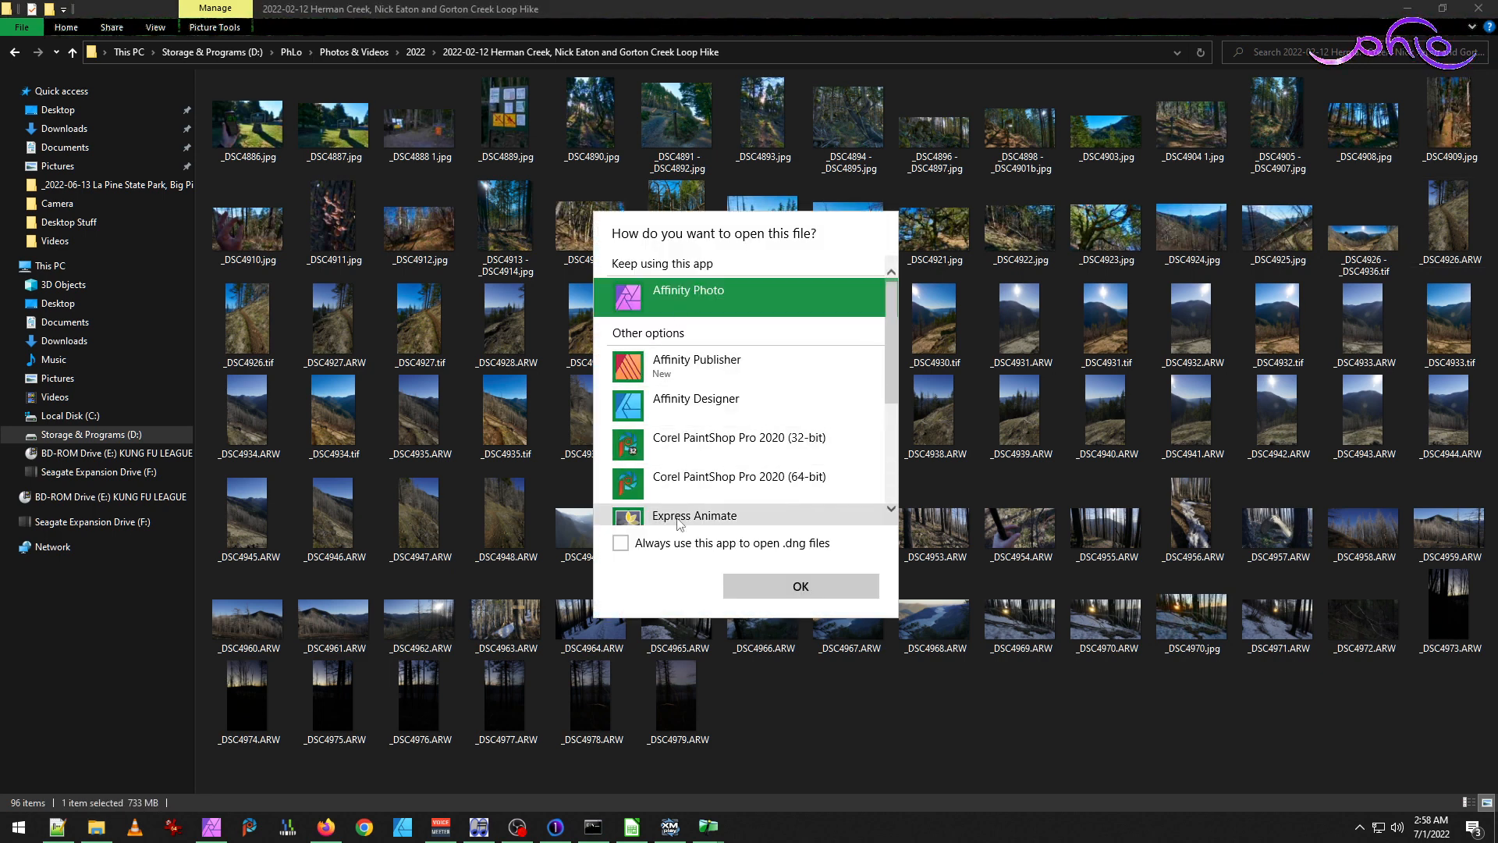
scroll(681, 521, down, 5)
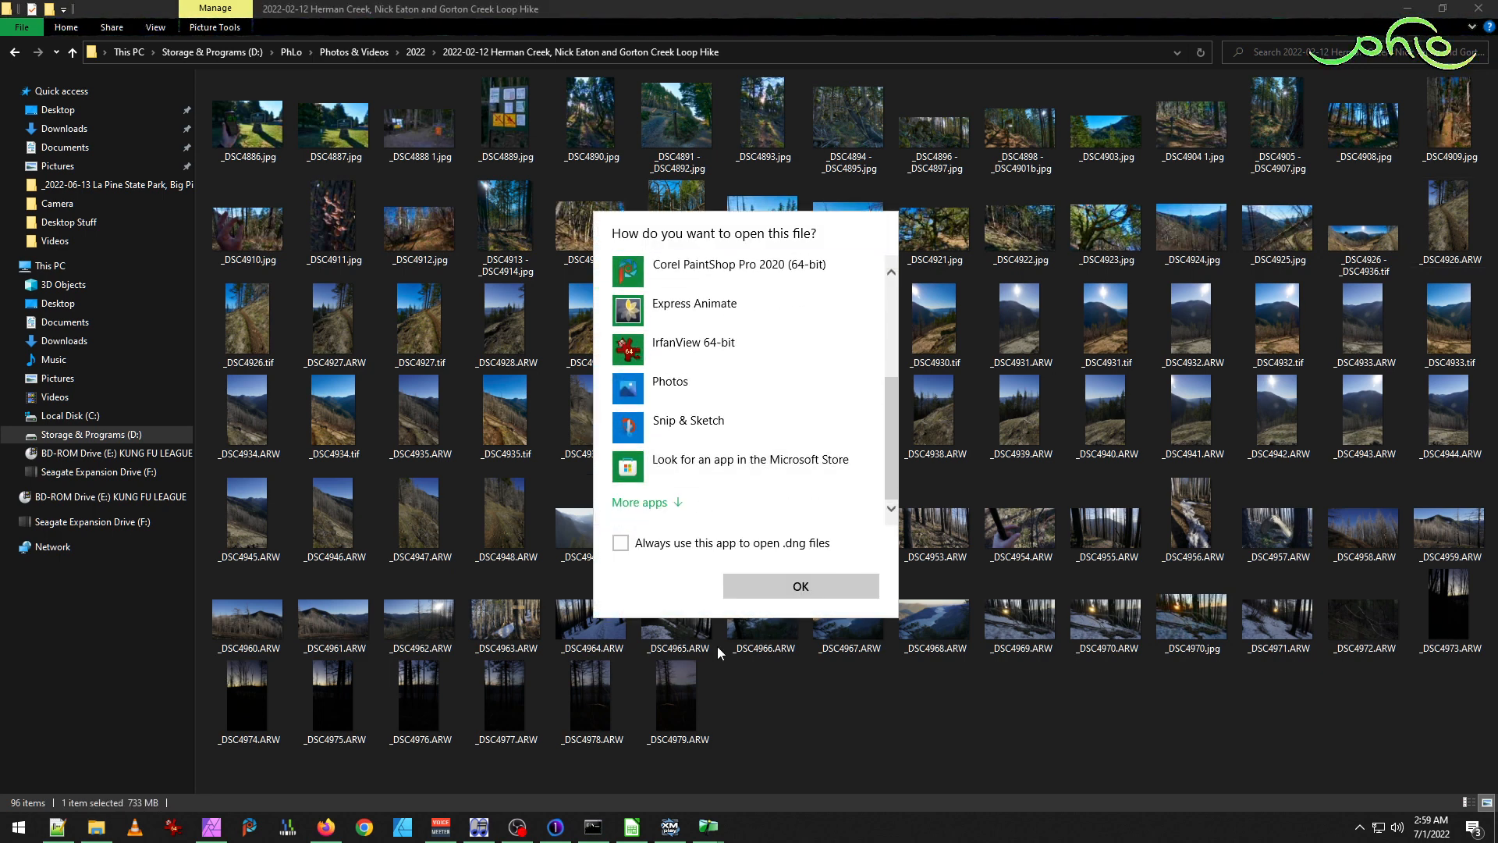
click(1009, 745)
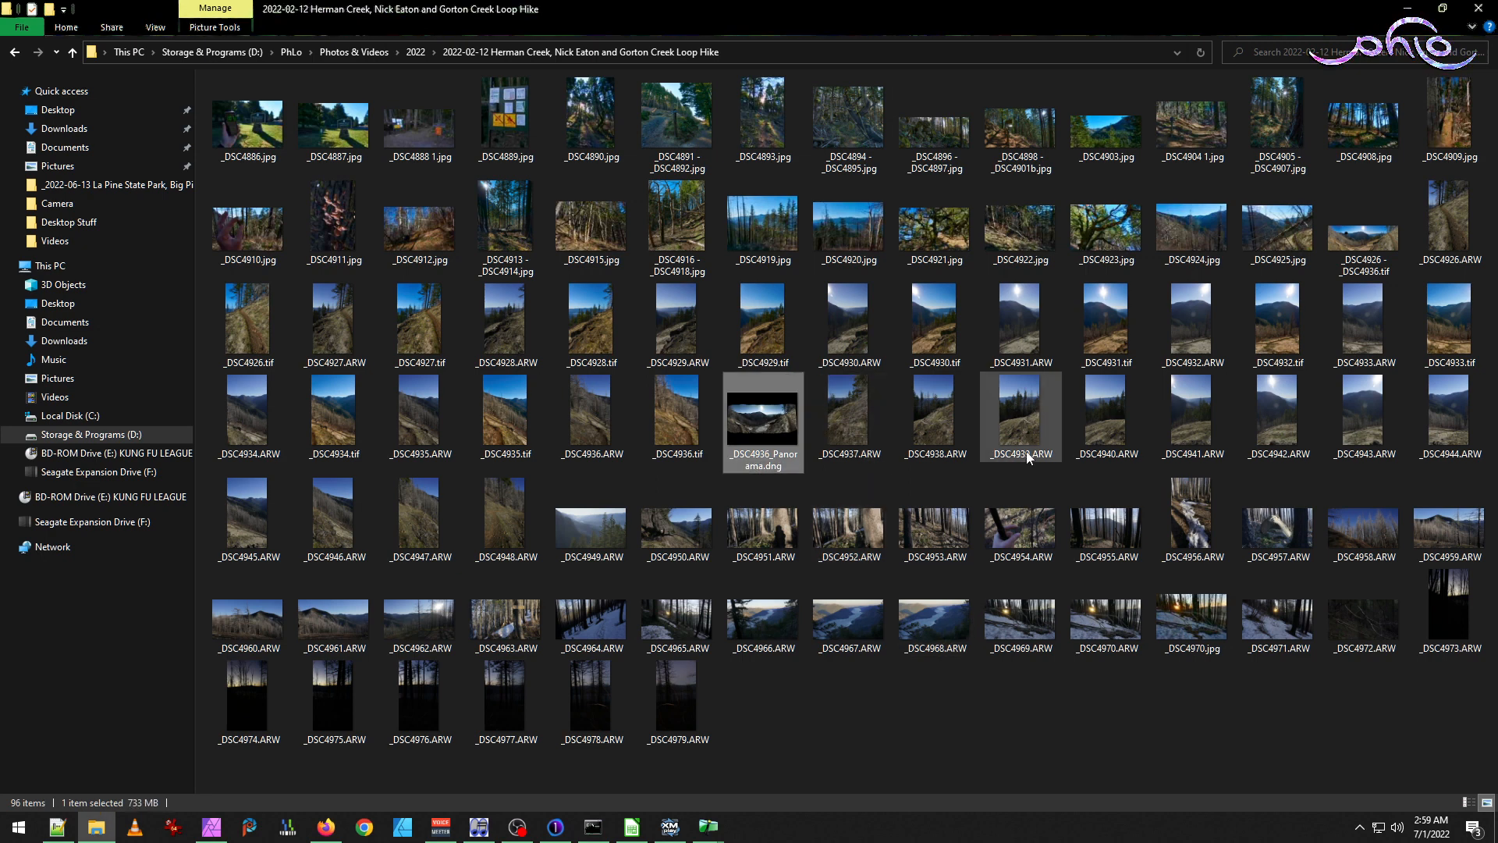
key(Delete)
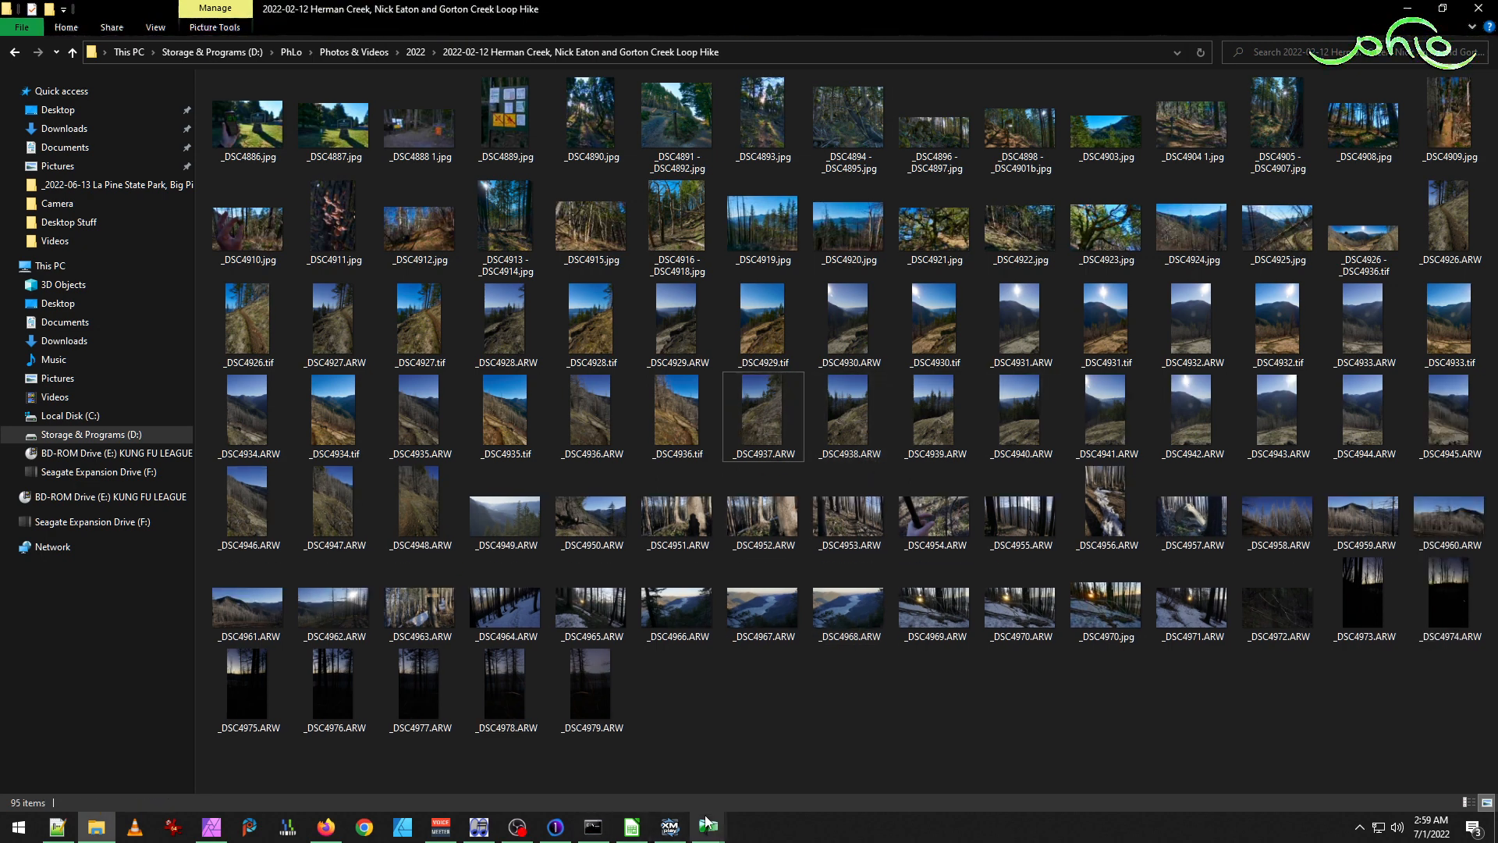
Switch to Capture One and examine the offline panorama's ridgeline, bare trees and trail up close.
click(559, 830)
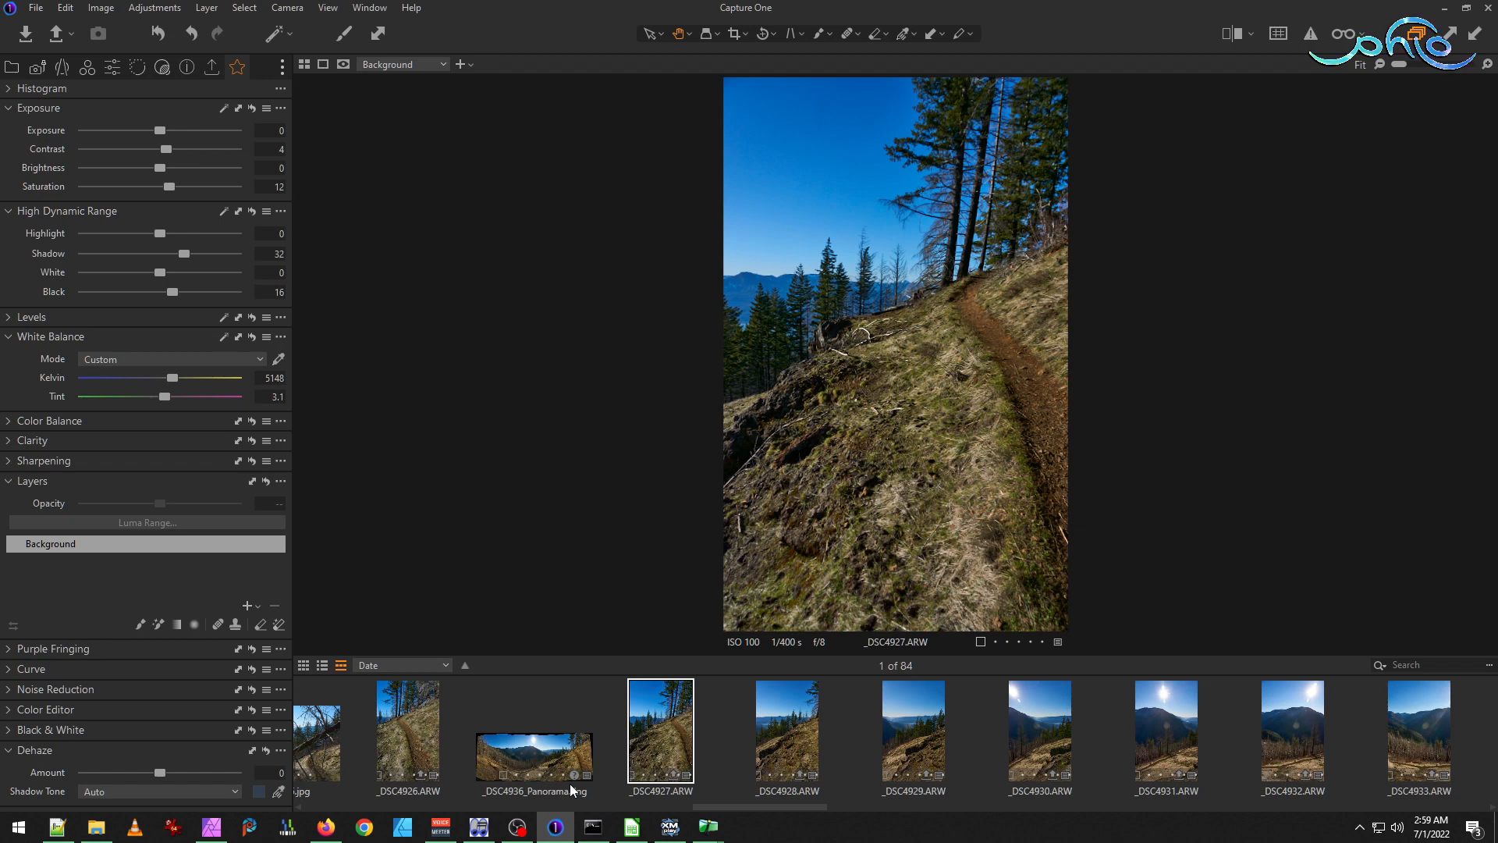
click(607, 748)
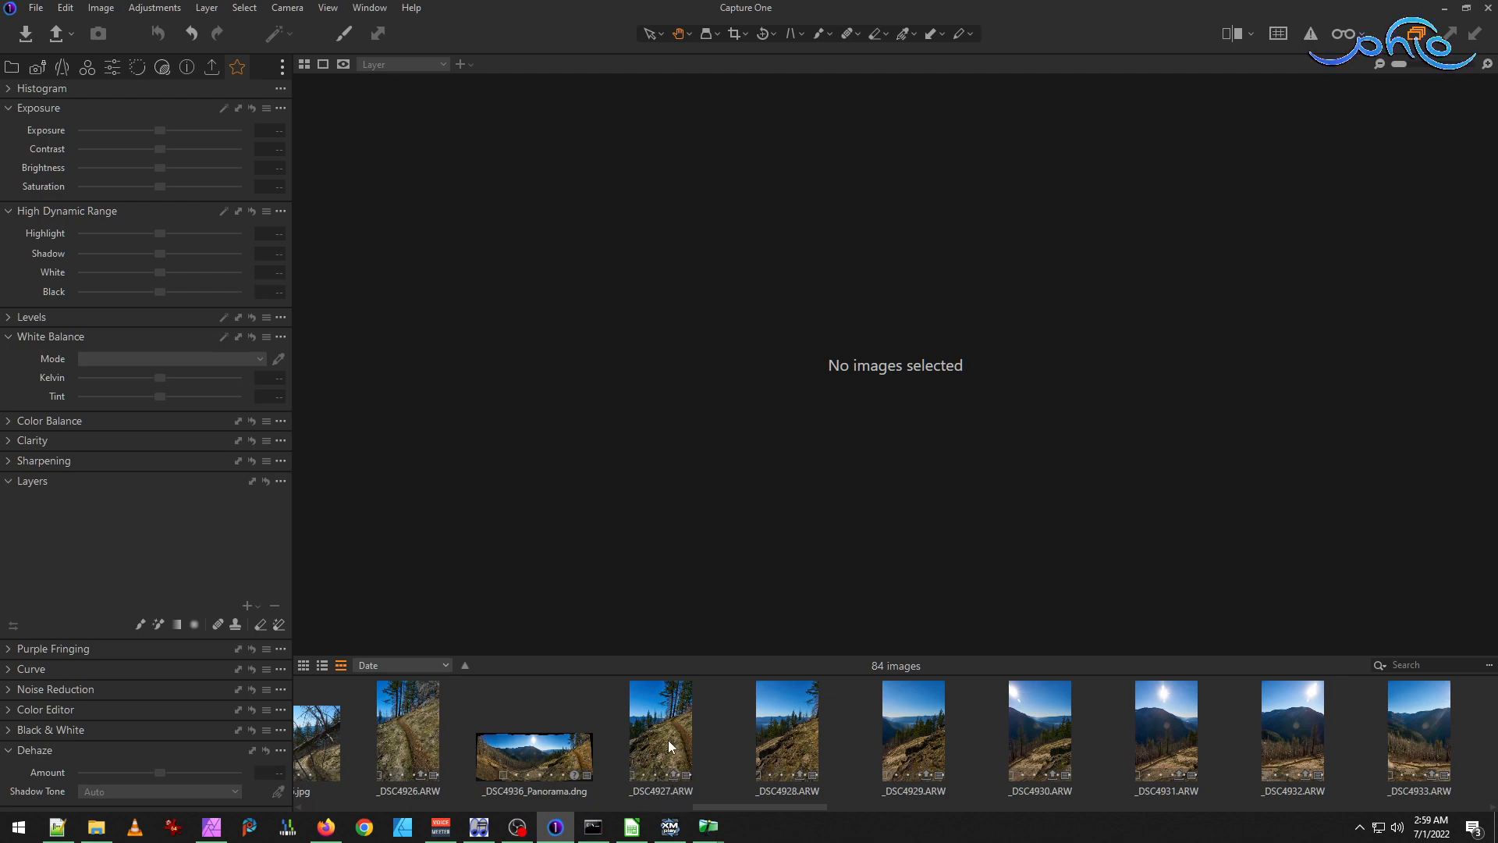
click(559, 754)
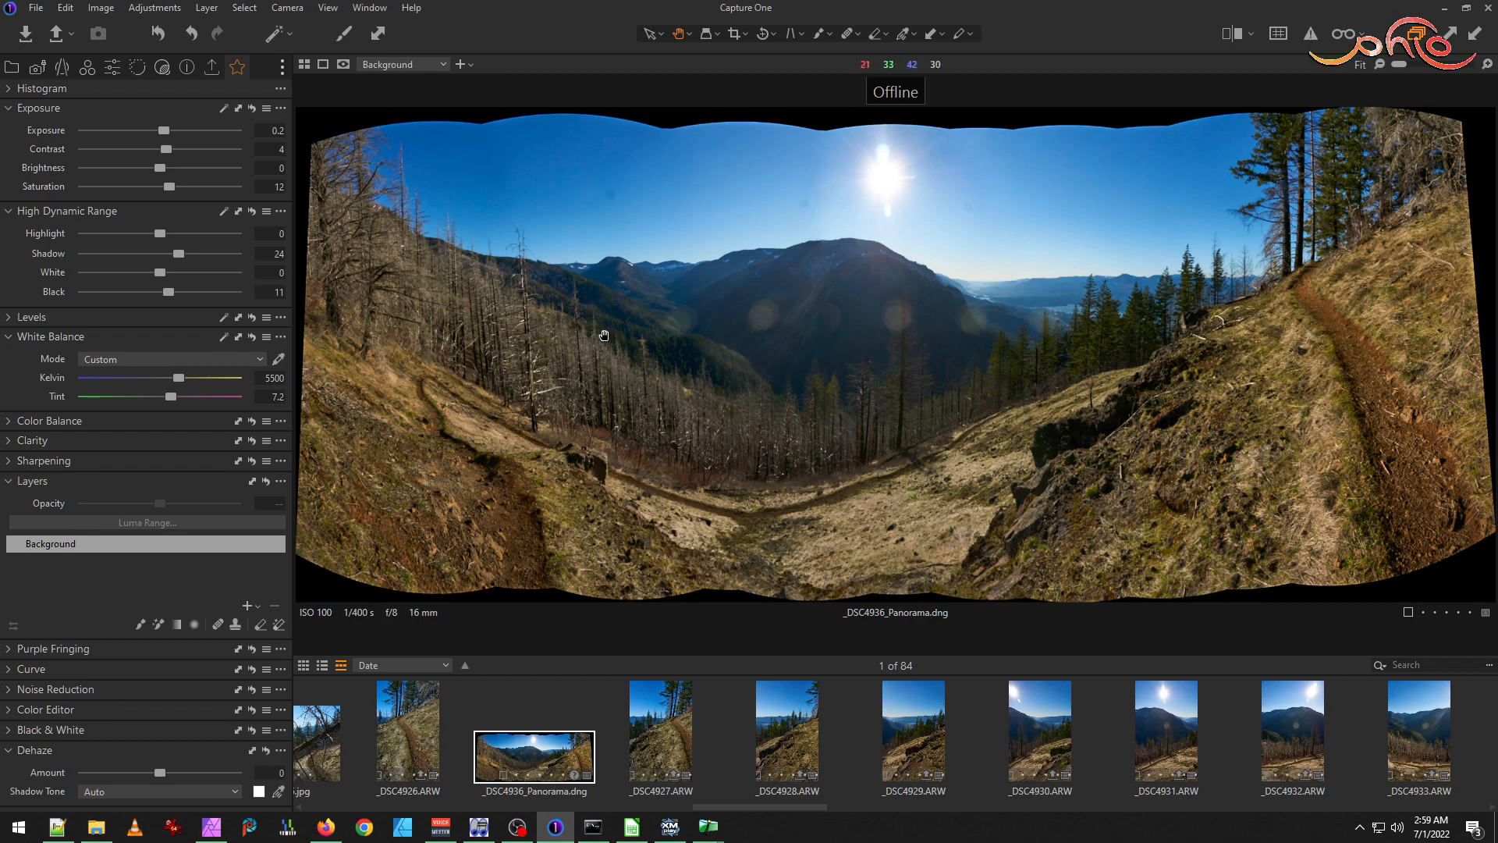
scroll(593, 348, up, 3)
mouse_move(588, 360)
mouse_down()
mouse_move(690, 335)
mouse_move(672, 490)
mouse_move(772, 420)
mouse_up()
drag(1171, 388, 653, 375)
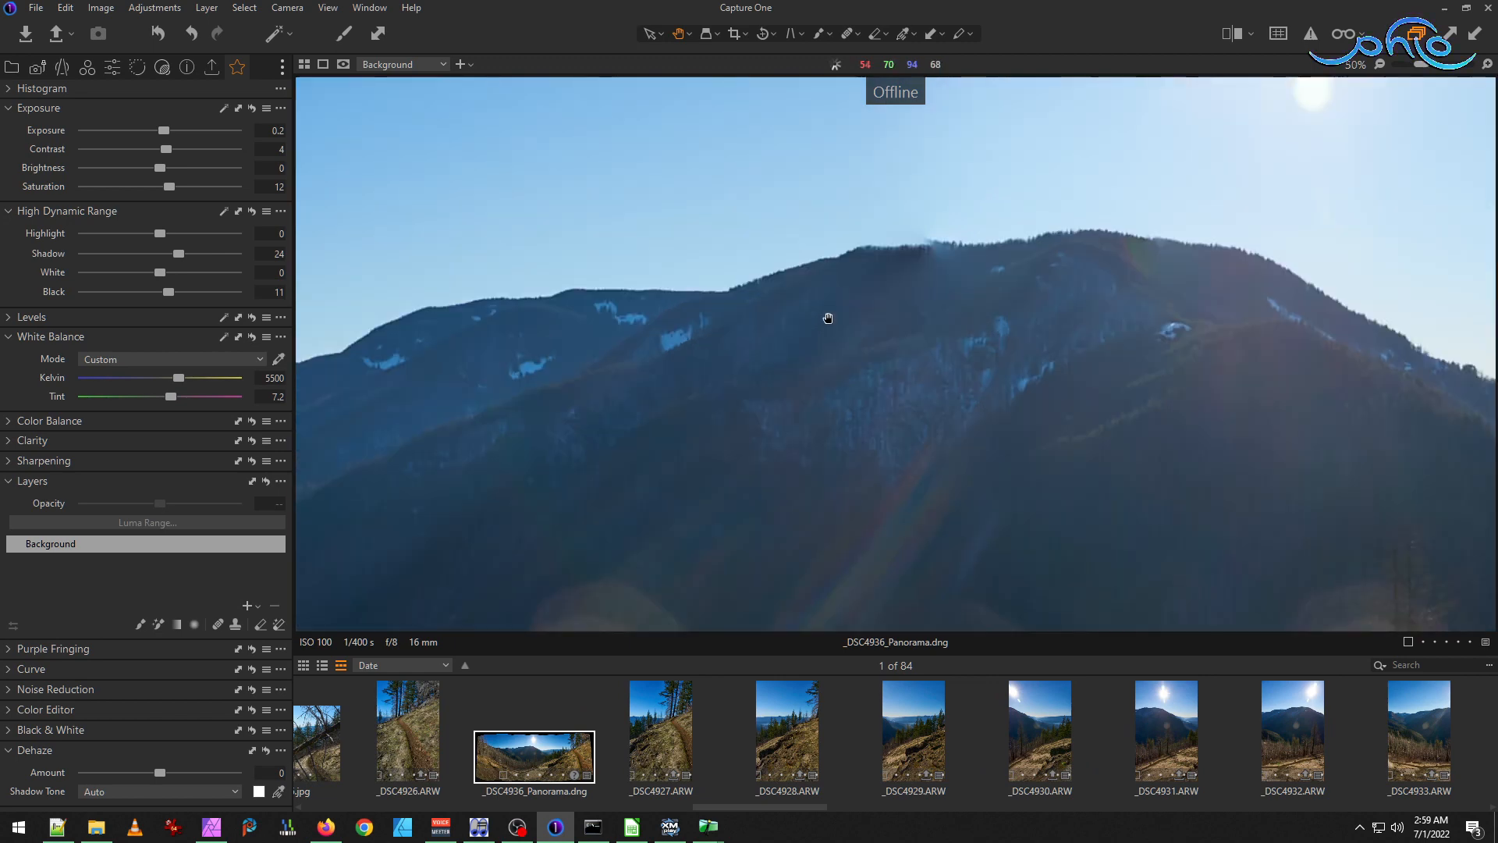
scroll(746, 382, down, 3)
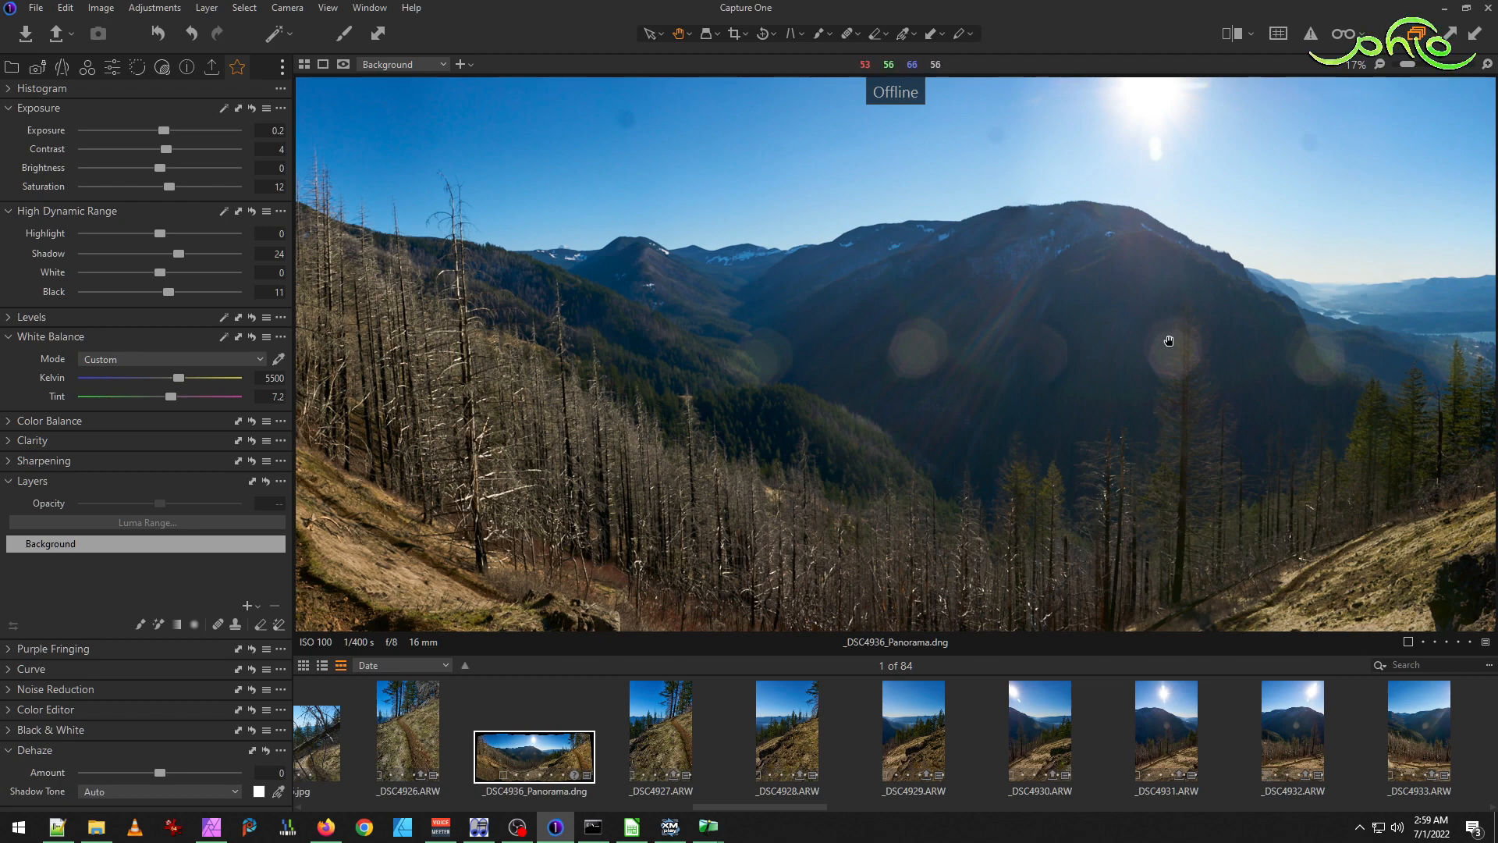
scroll(708, 419, up, 3)
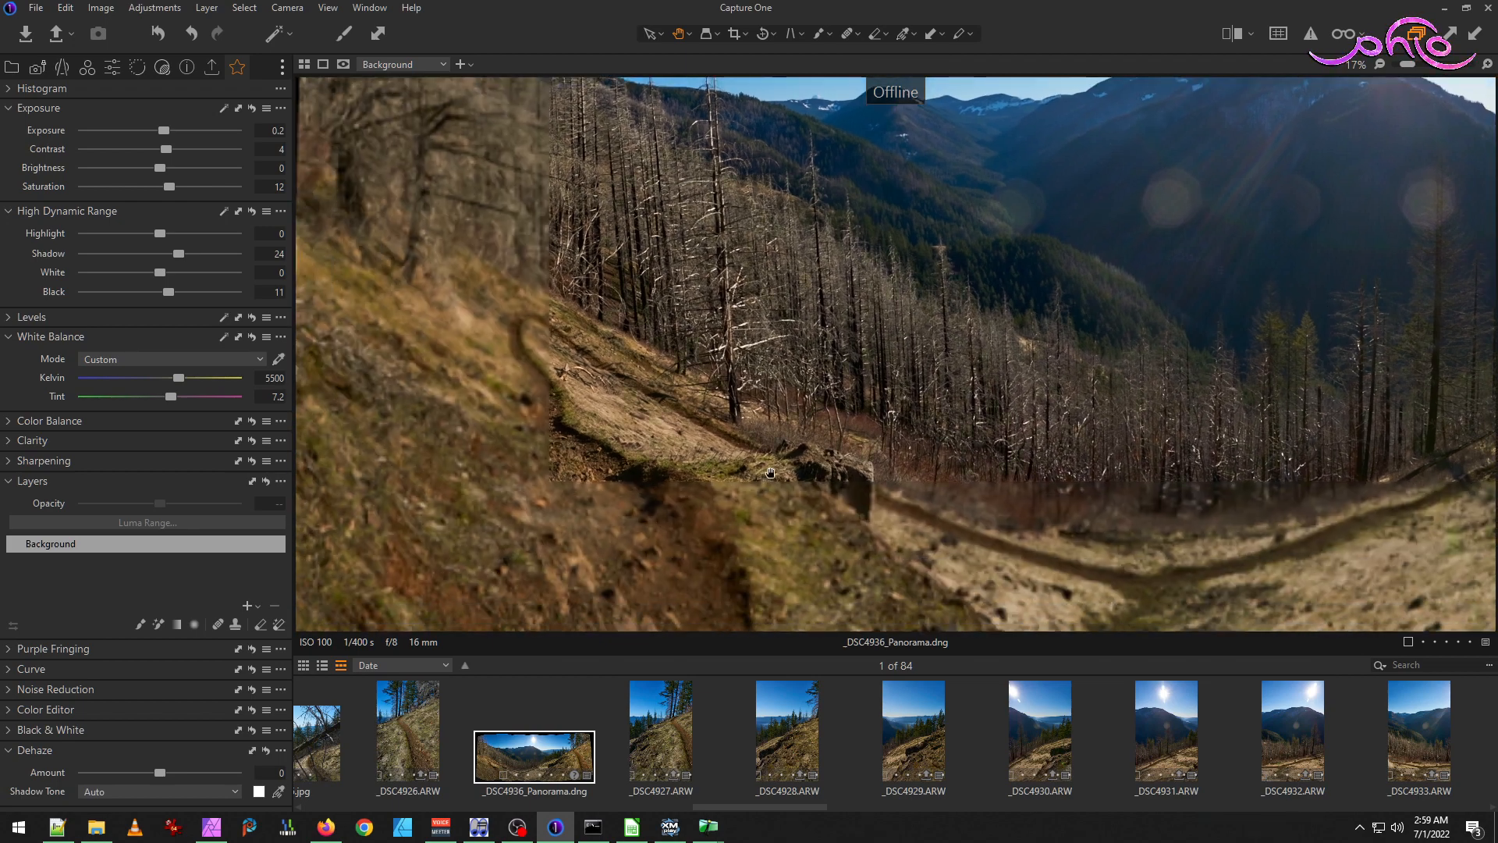
Move _DSC4936_Panorama.dng to the catalog trash.
right_click(575, 770)
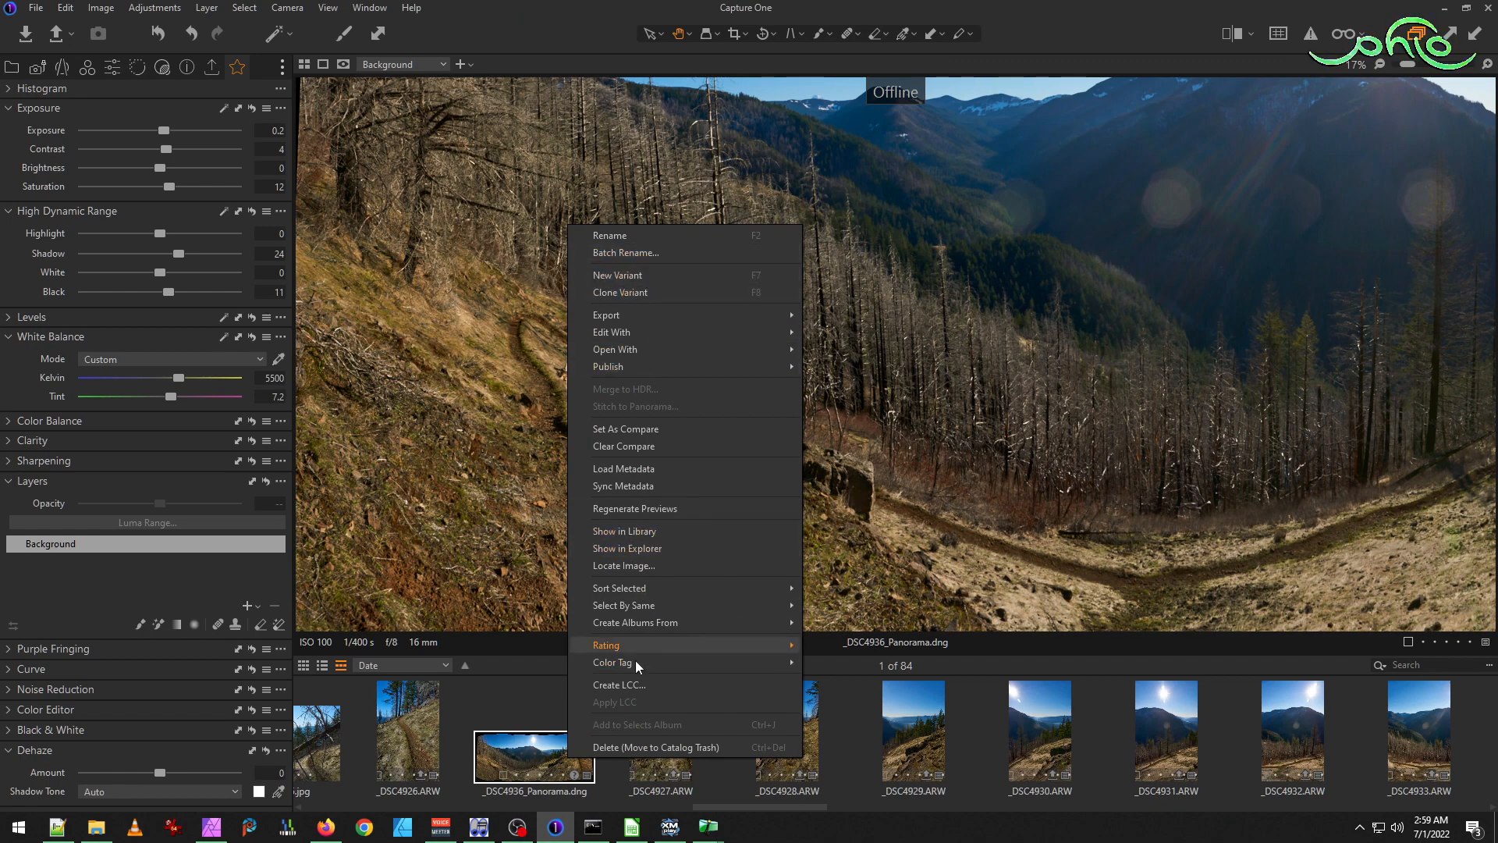
click(682, 719)
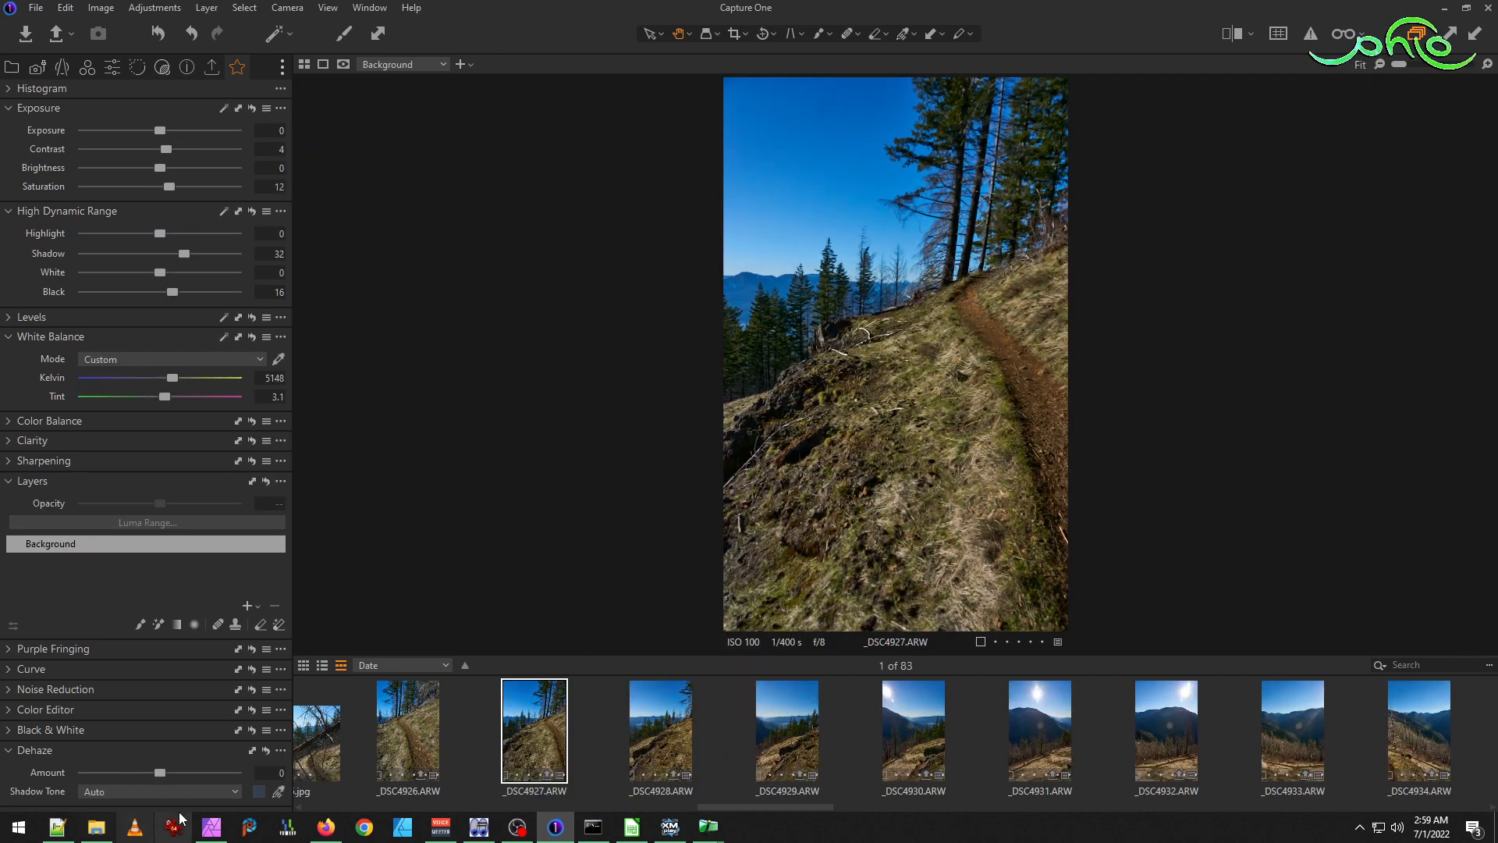
Switch to File Explorer and open the Hugin panorama _DSC4926 - _DSC4936.tif in IrfanView for viewing.
click(96, 827)
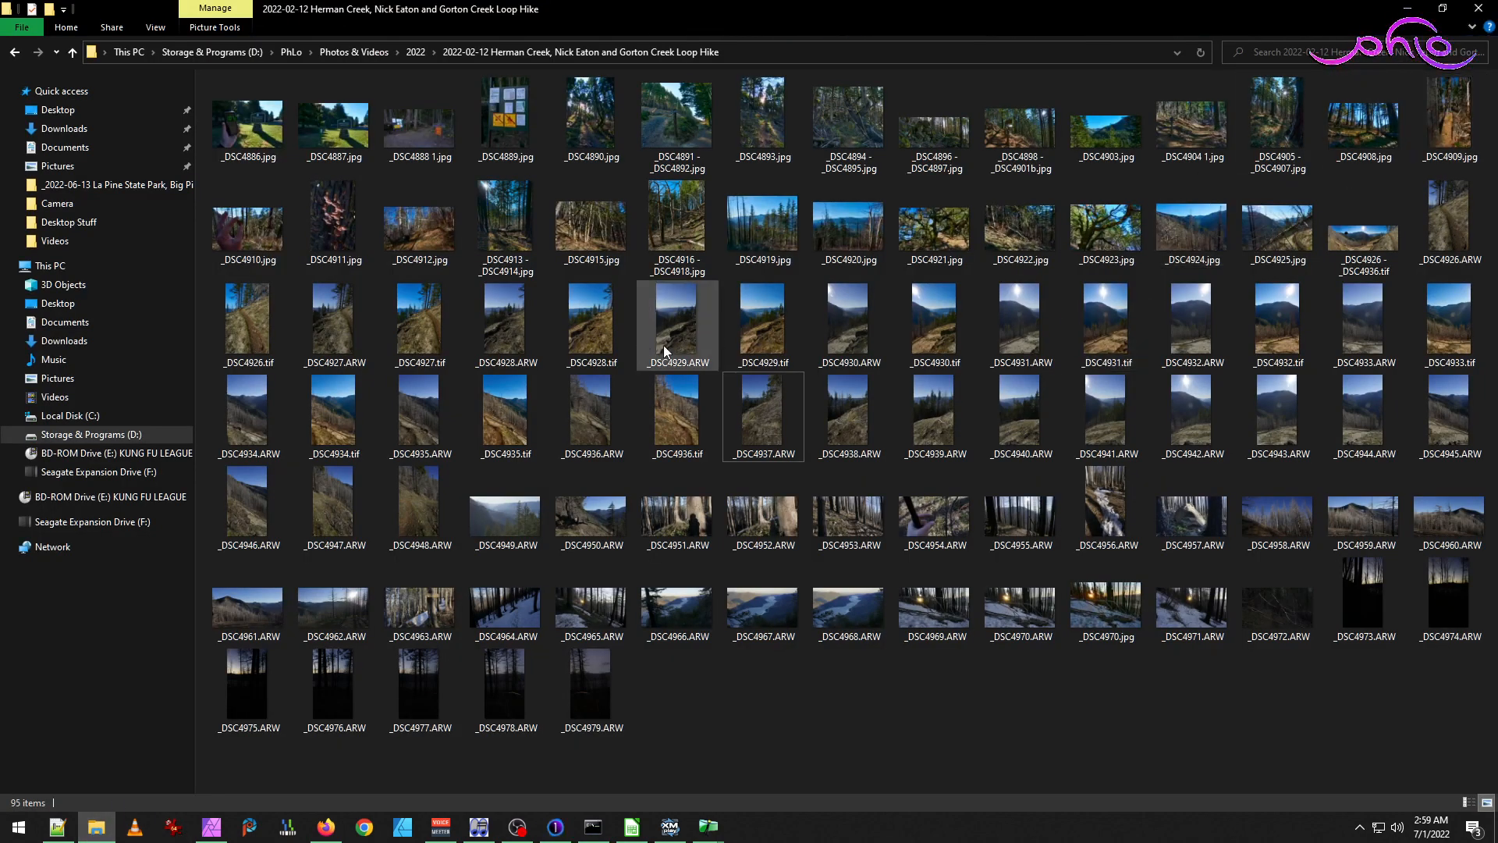
double_click(1364, 230)
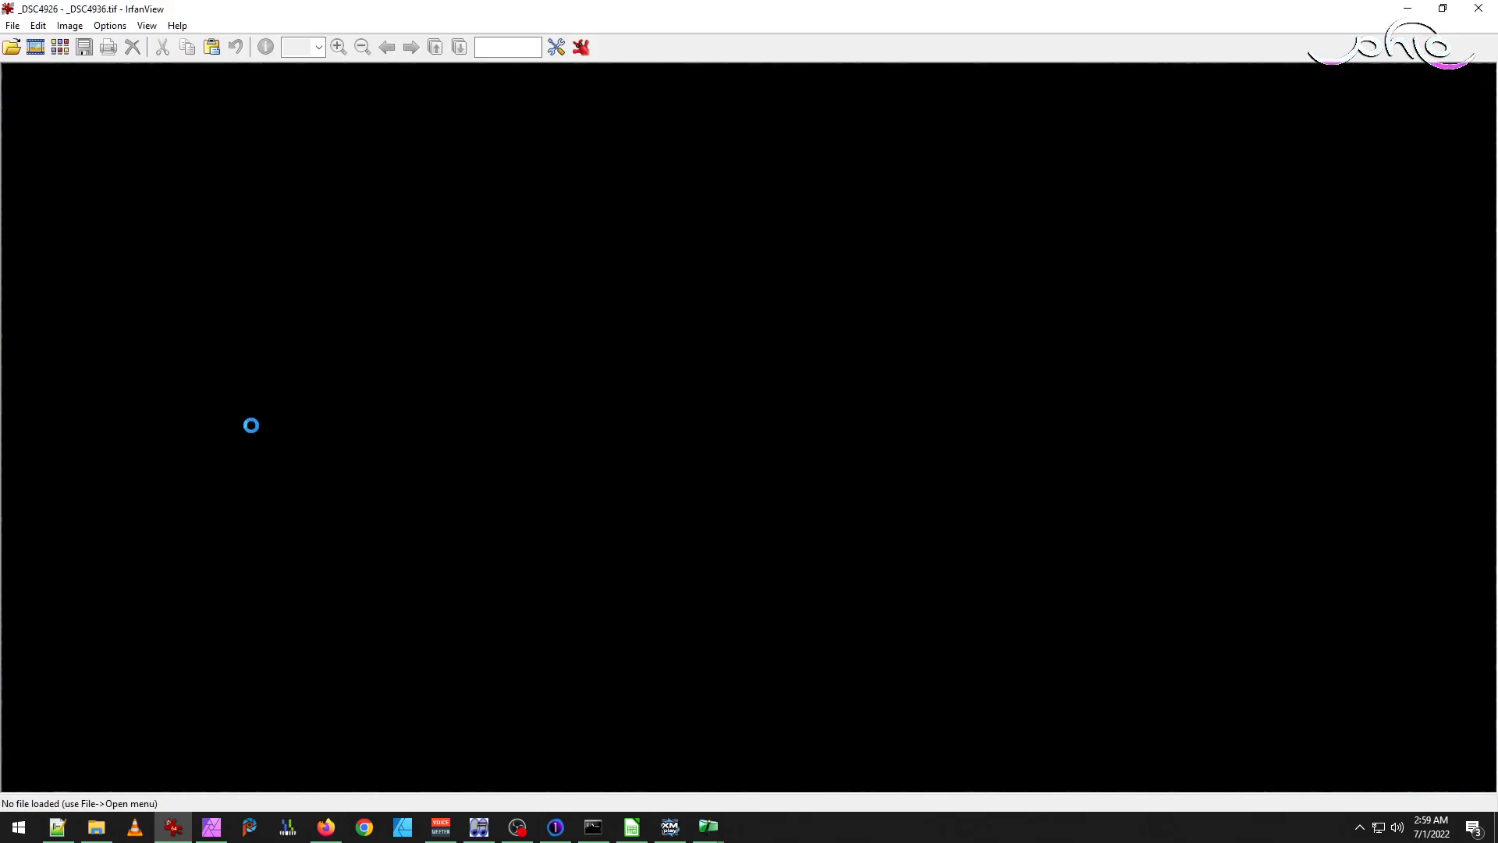
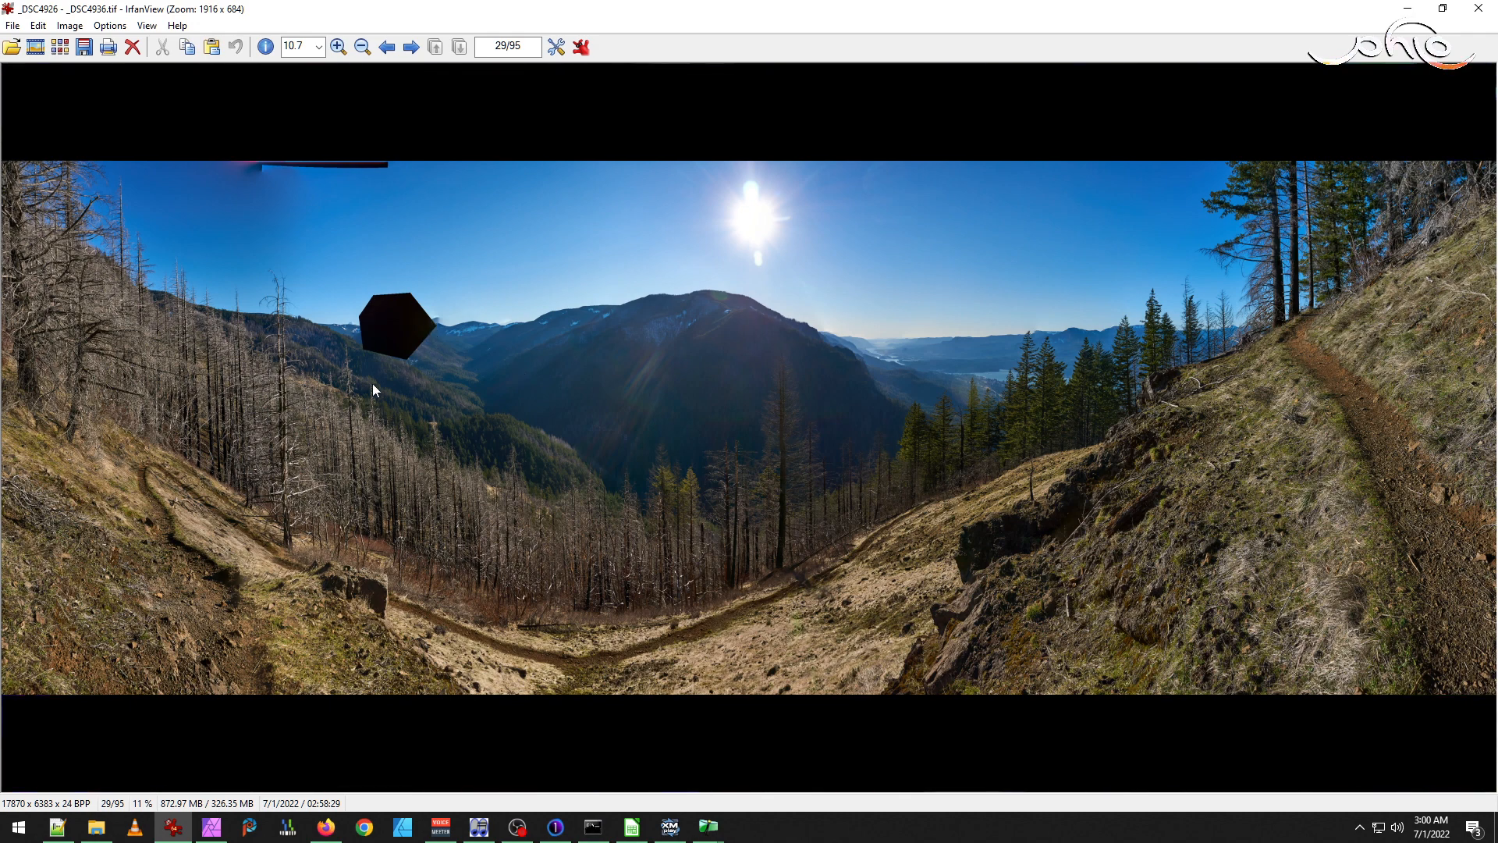
Switch to Hugin's Fast Panorama preview and bring up the full panorama editor from it.
click(711, 832)
click(804, 761)
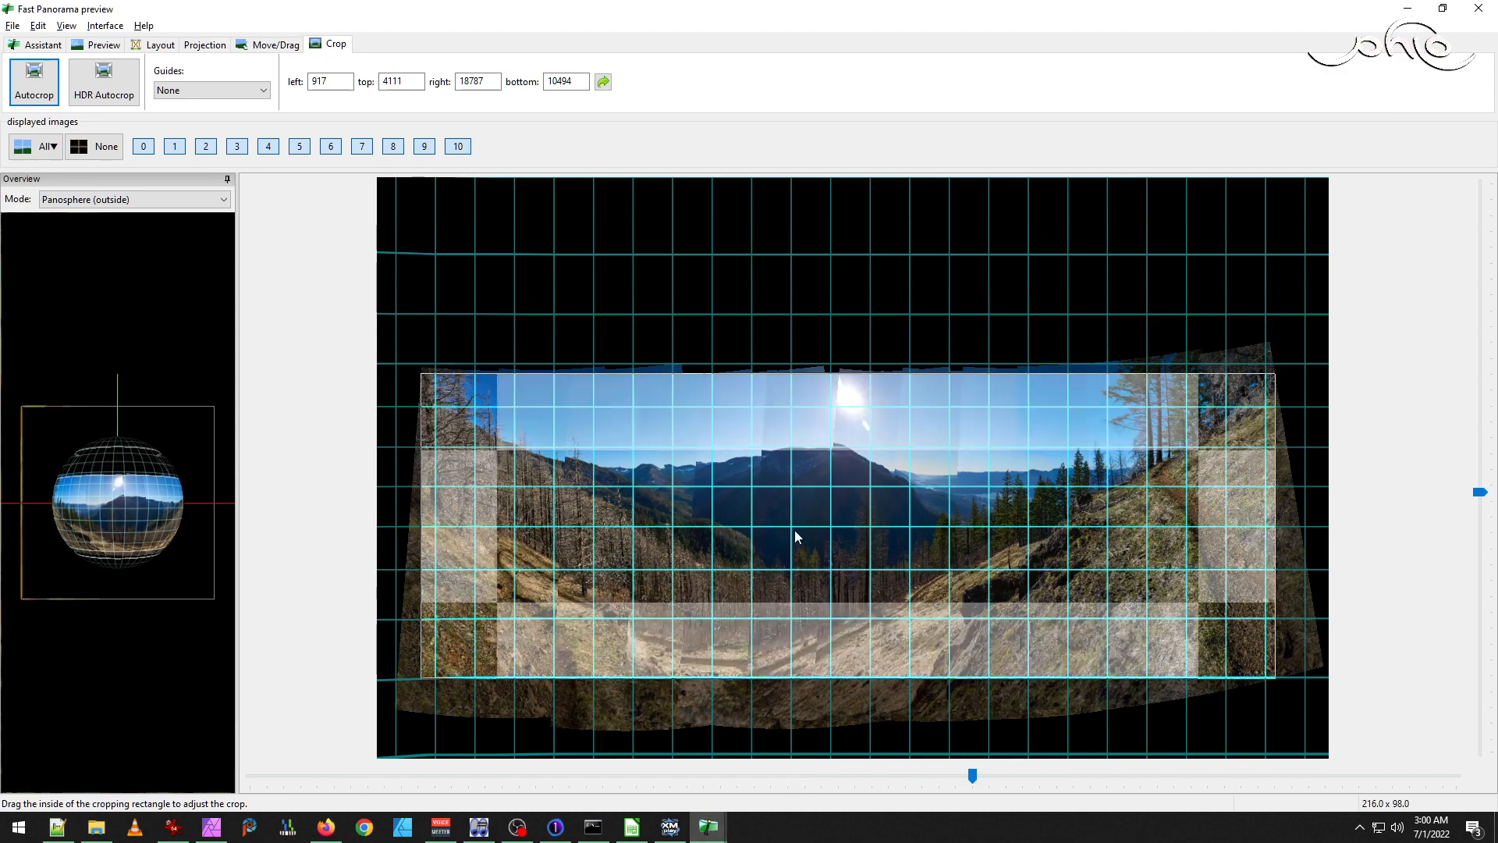
click(67, 26)
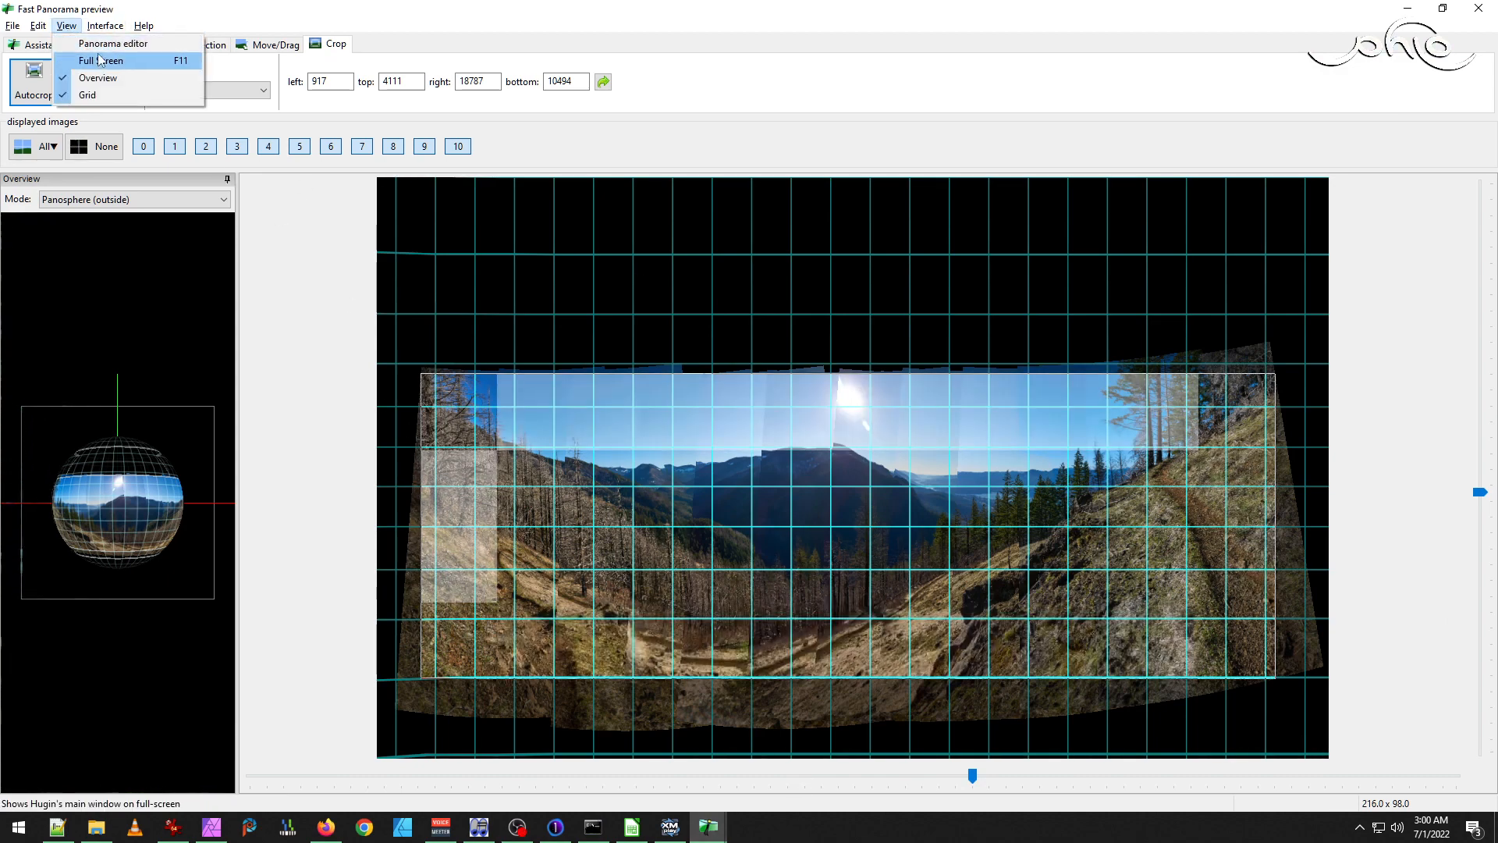
click(109, 41)
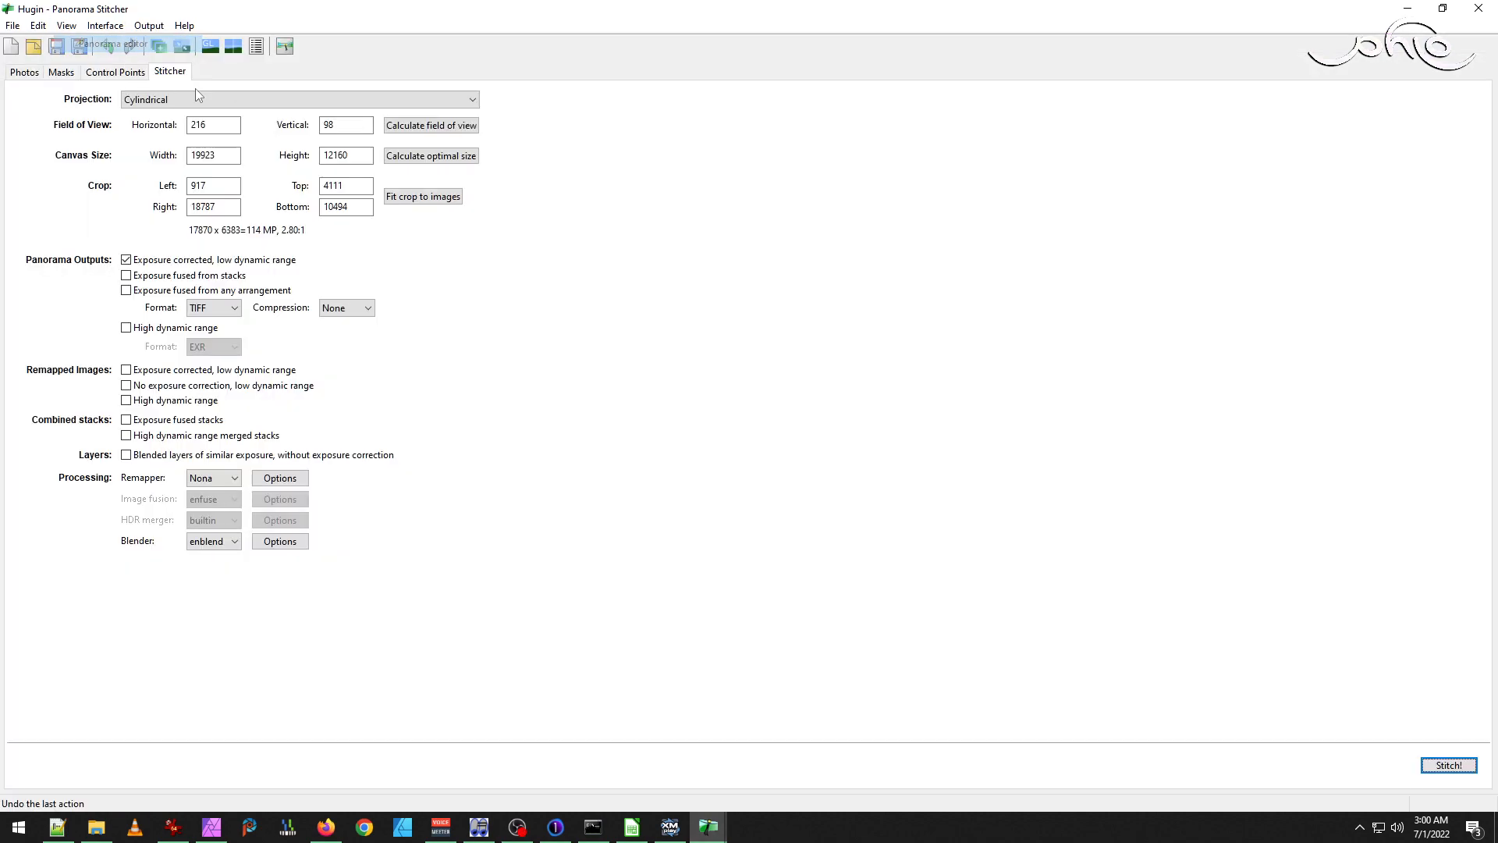
Bring up the image masks and save the Hugin project as _DSC4926 - _DSC4936.pto in the hike's photo folder.
click(60, 72)
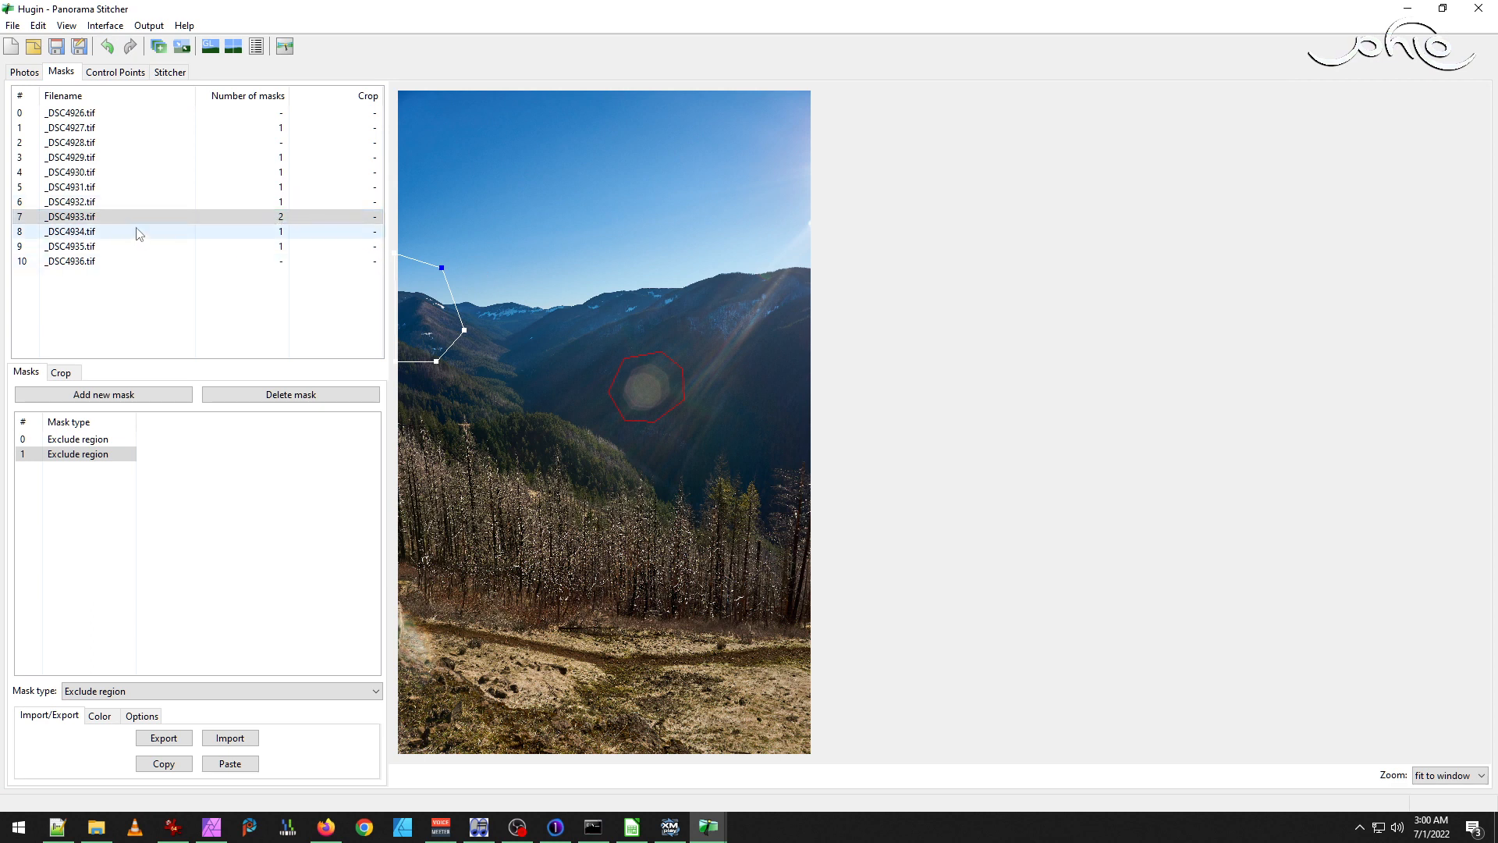
click(76, 129)
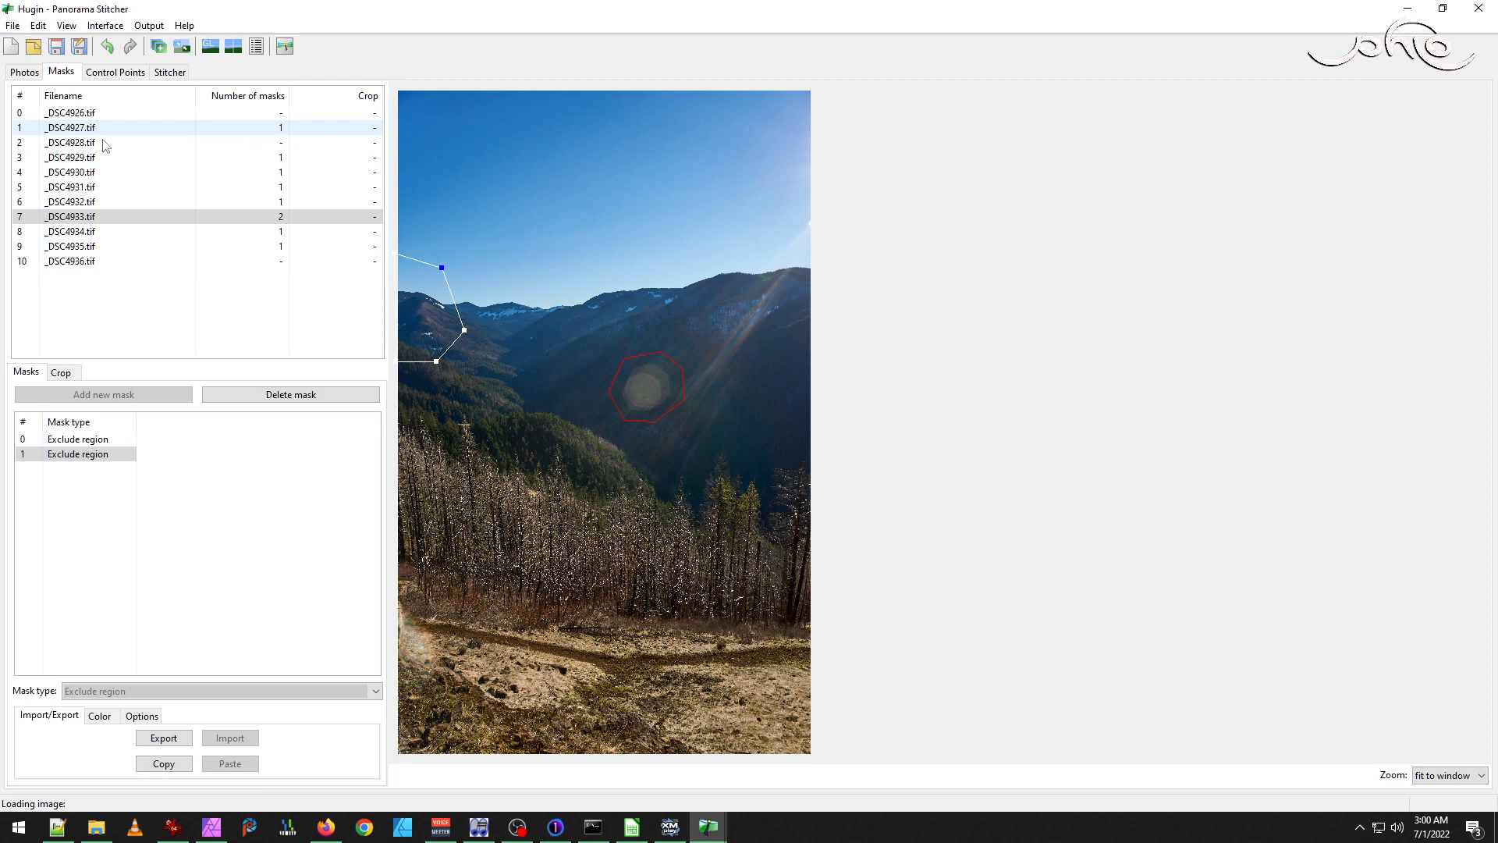
click(78, 142)
click(11, 26)
click(39, 77)
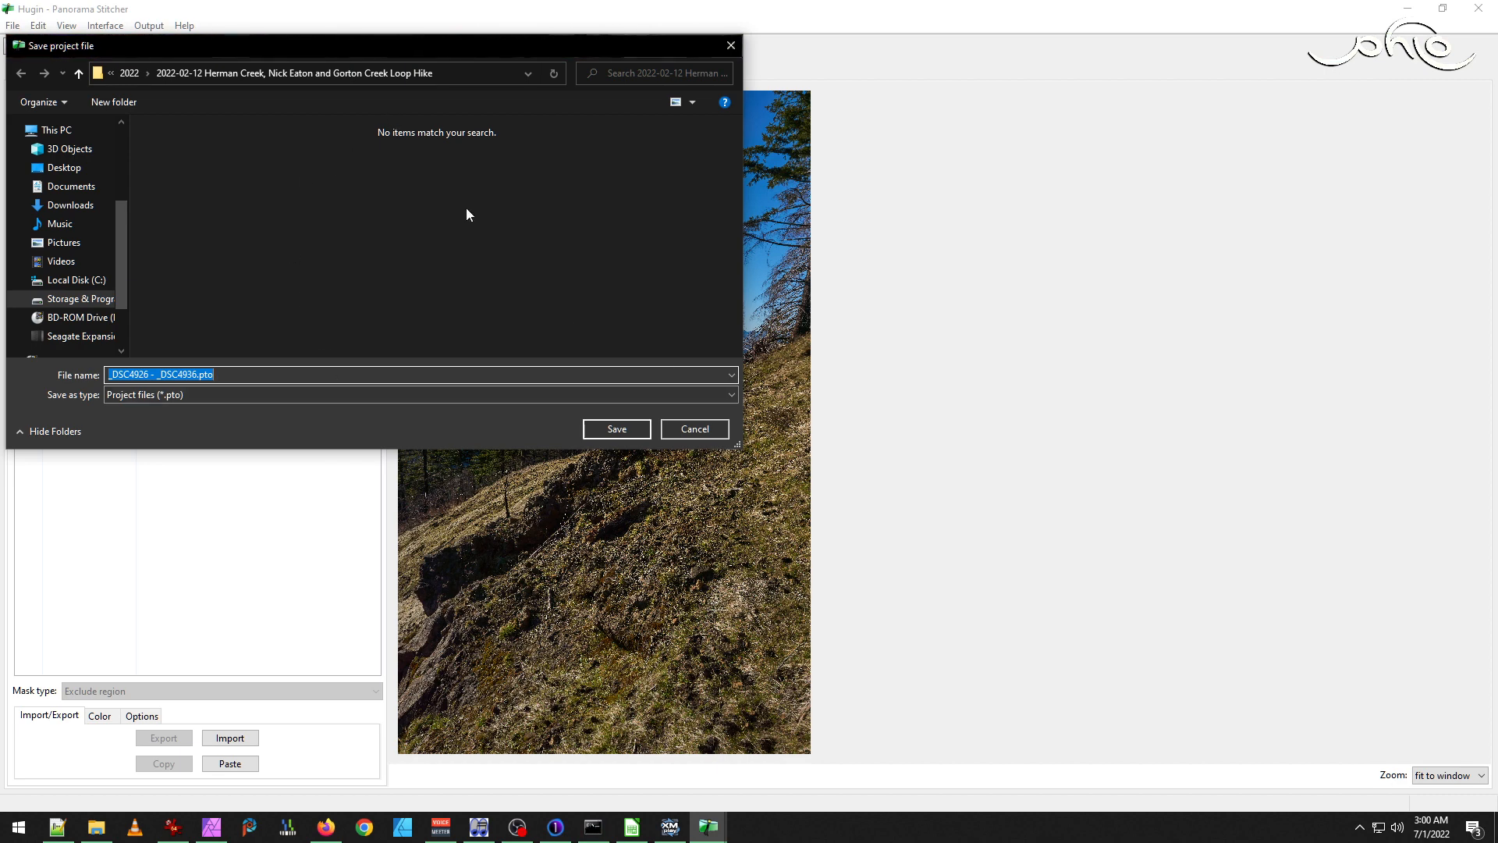
click(649, 432)
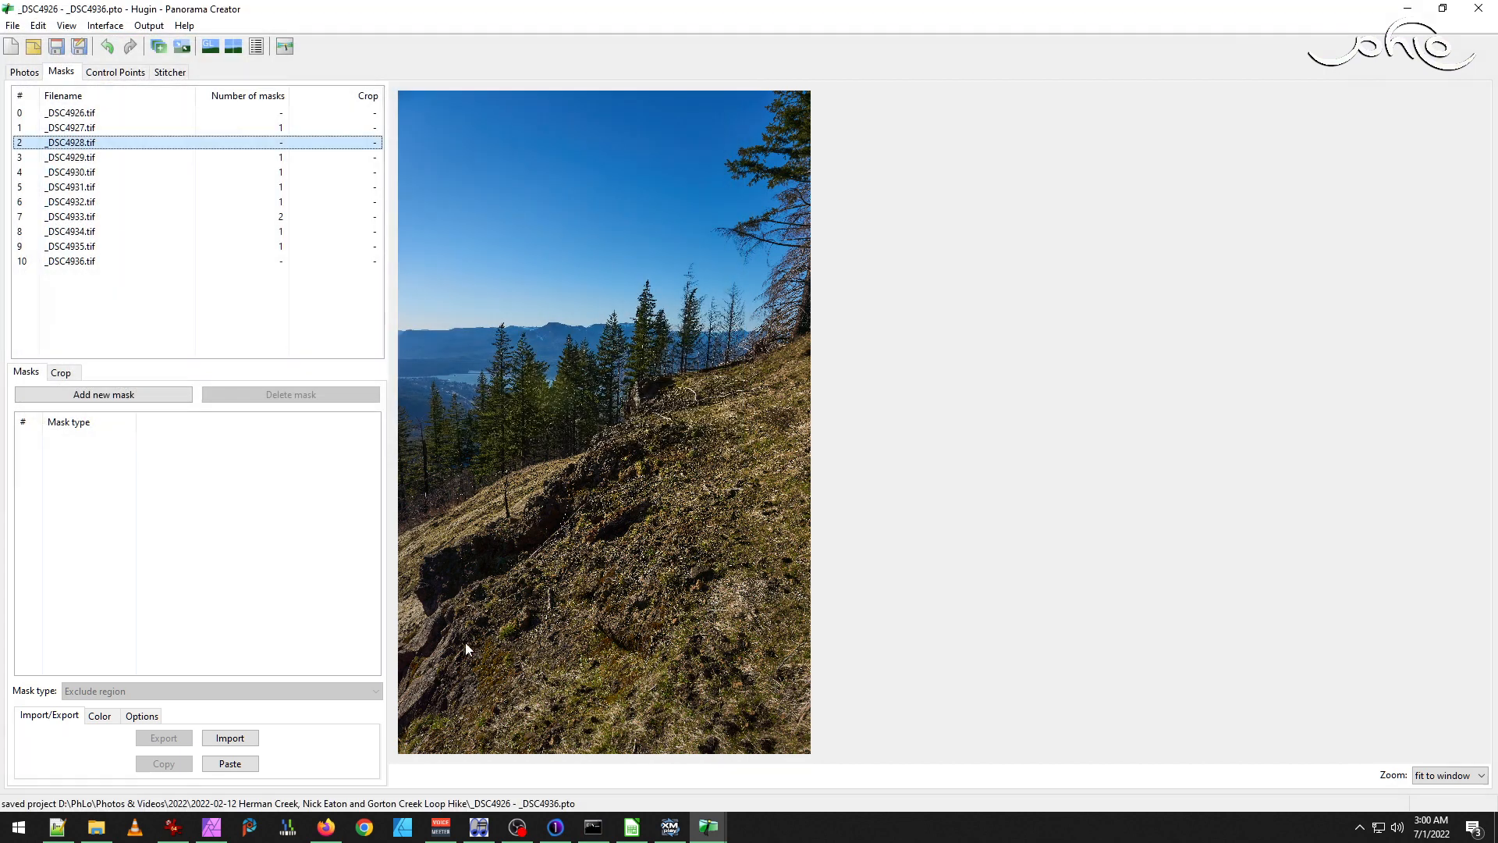
Examine the existing masks on _DSC4926.tif and on _DSC4934.tif through _DSC4936.tif.
mouse_move(670, 829)
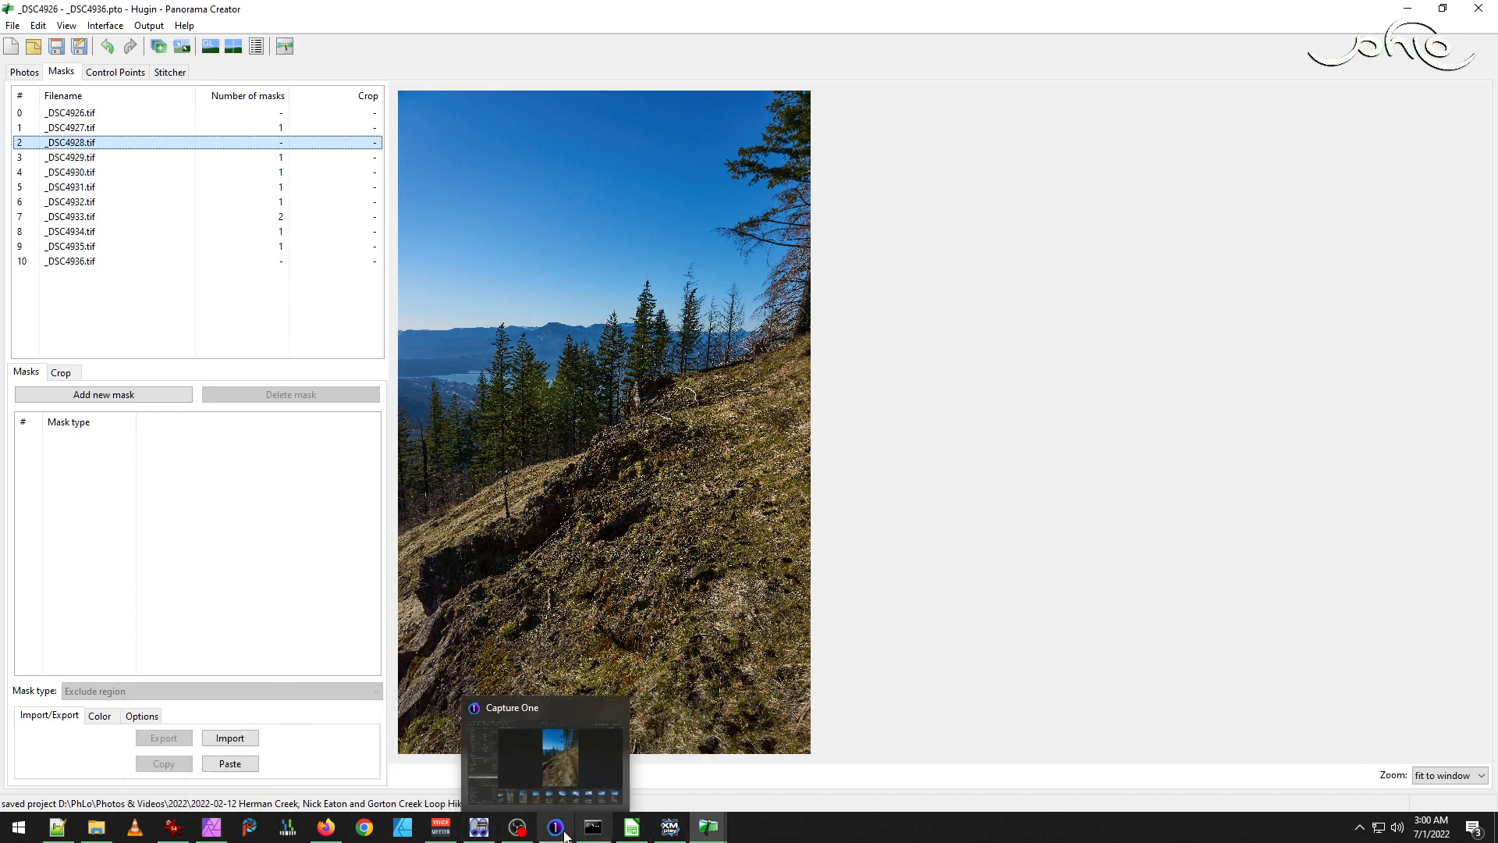
mouse_move(209, 832)
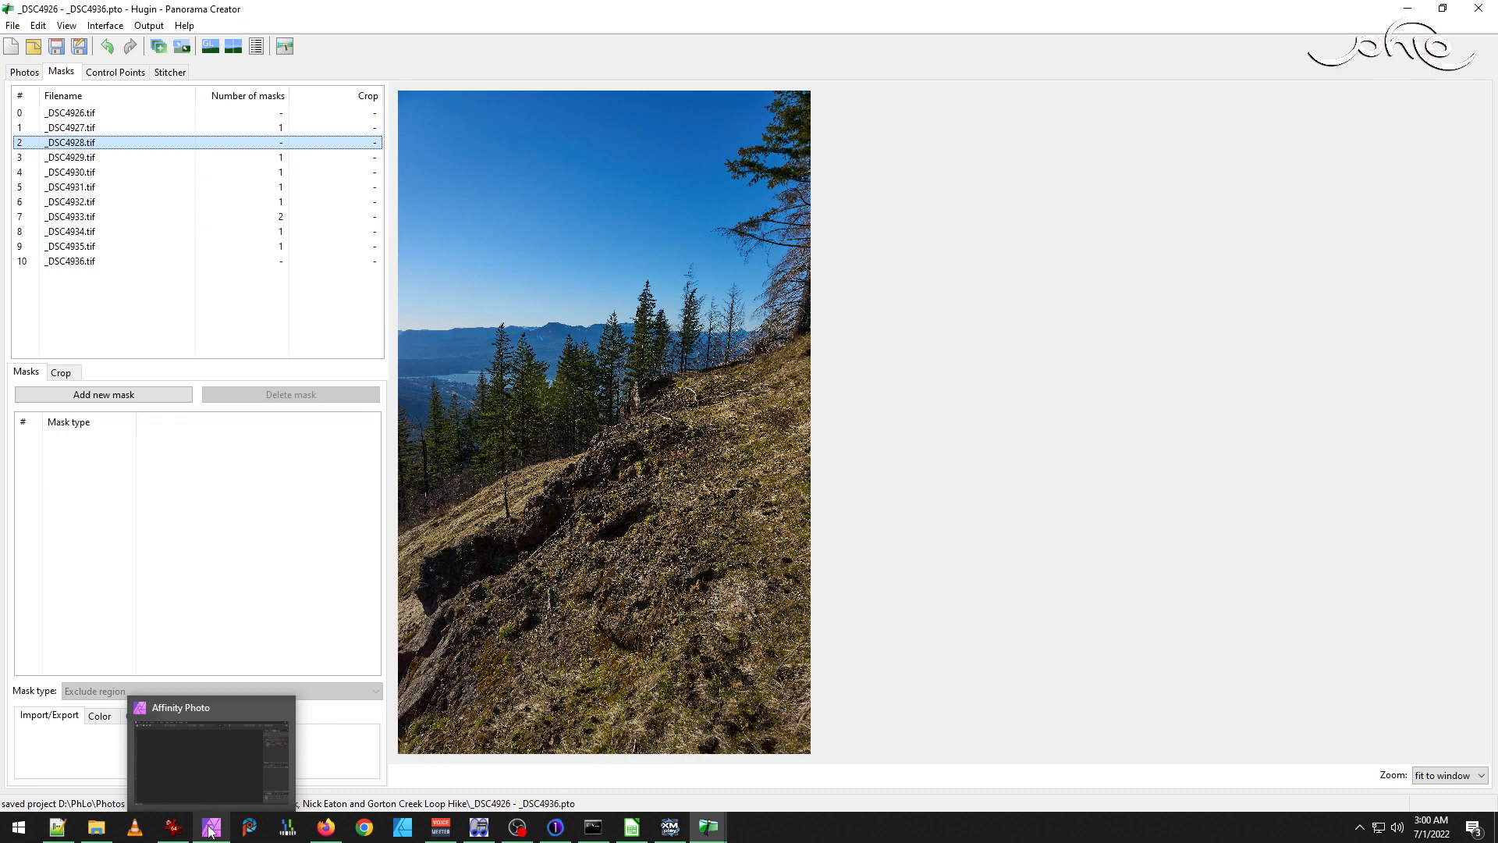
click(82, 113)
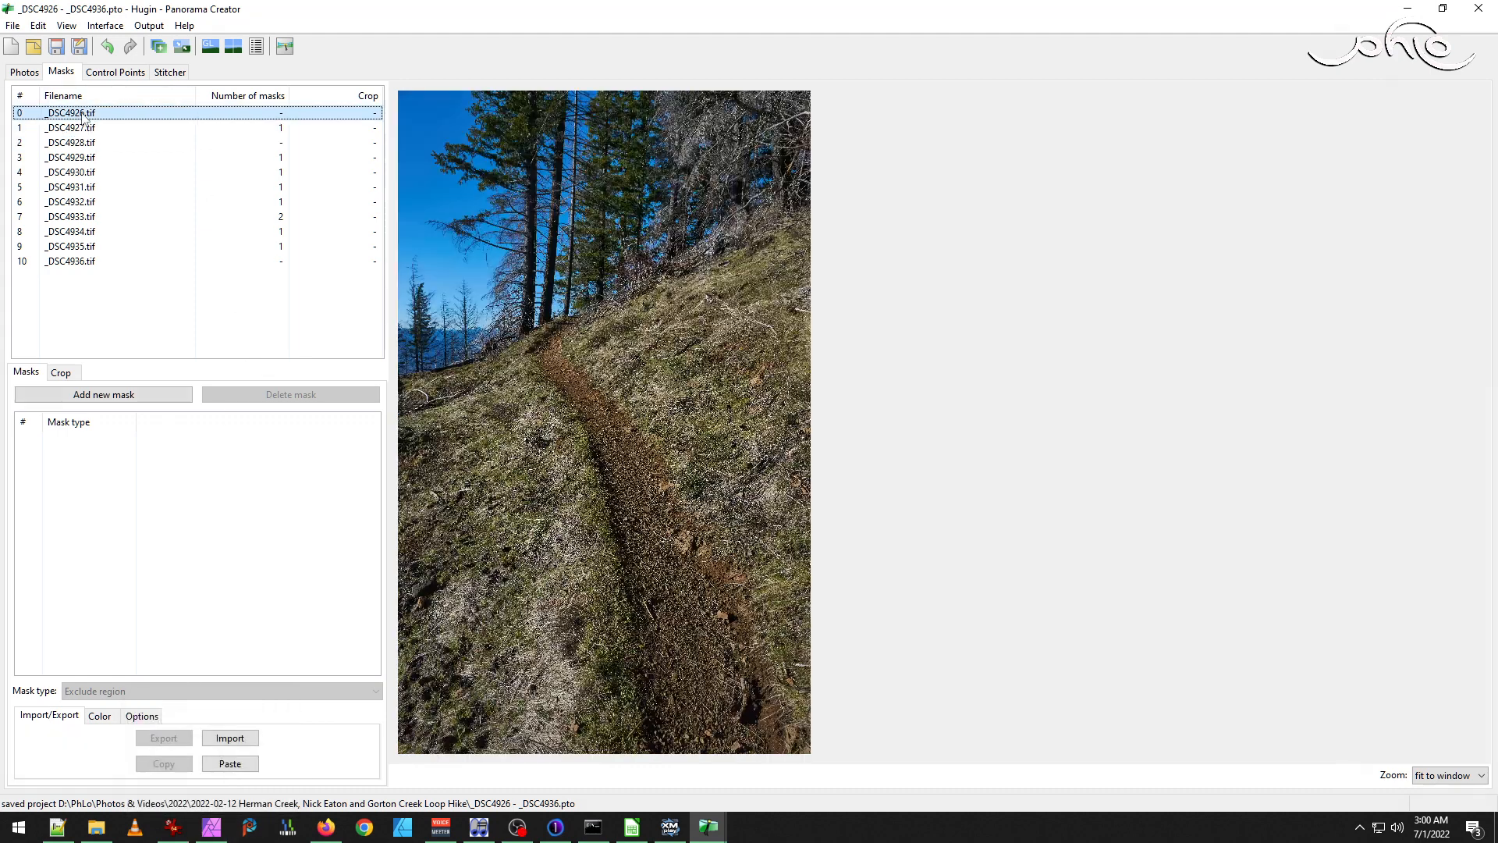
click(76, 262)
click(86, 248)
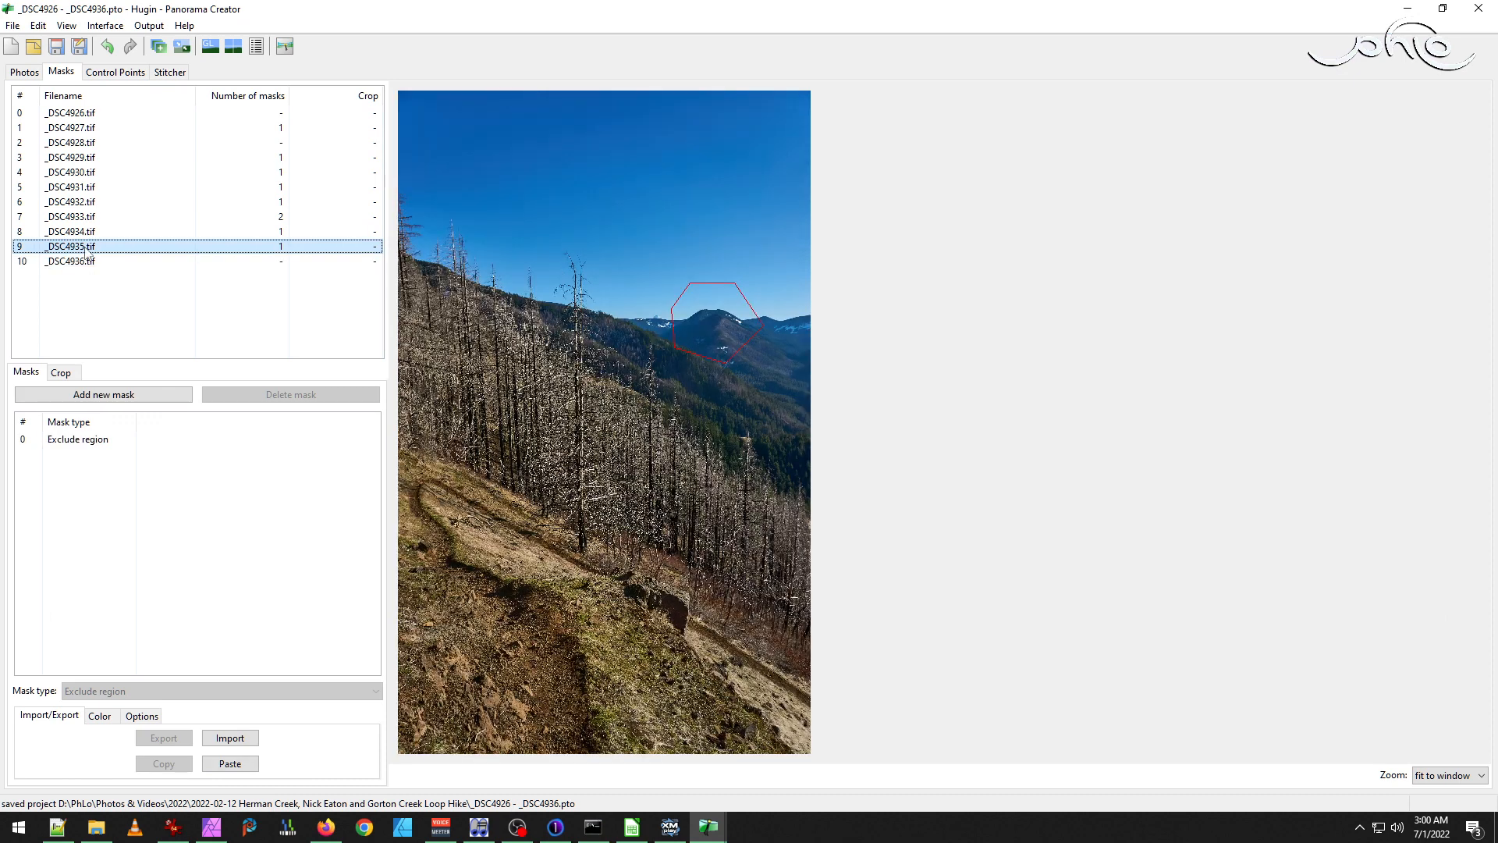
click(86, 233)
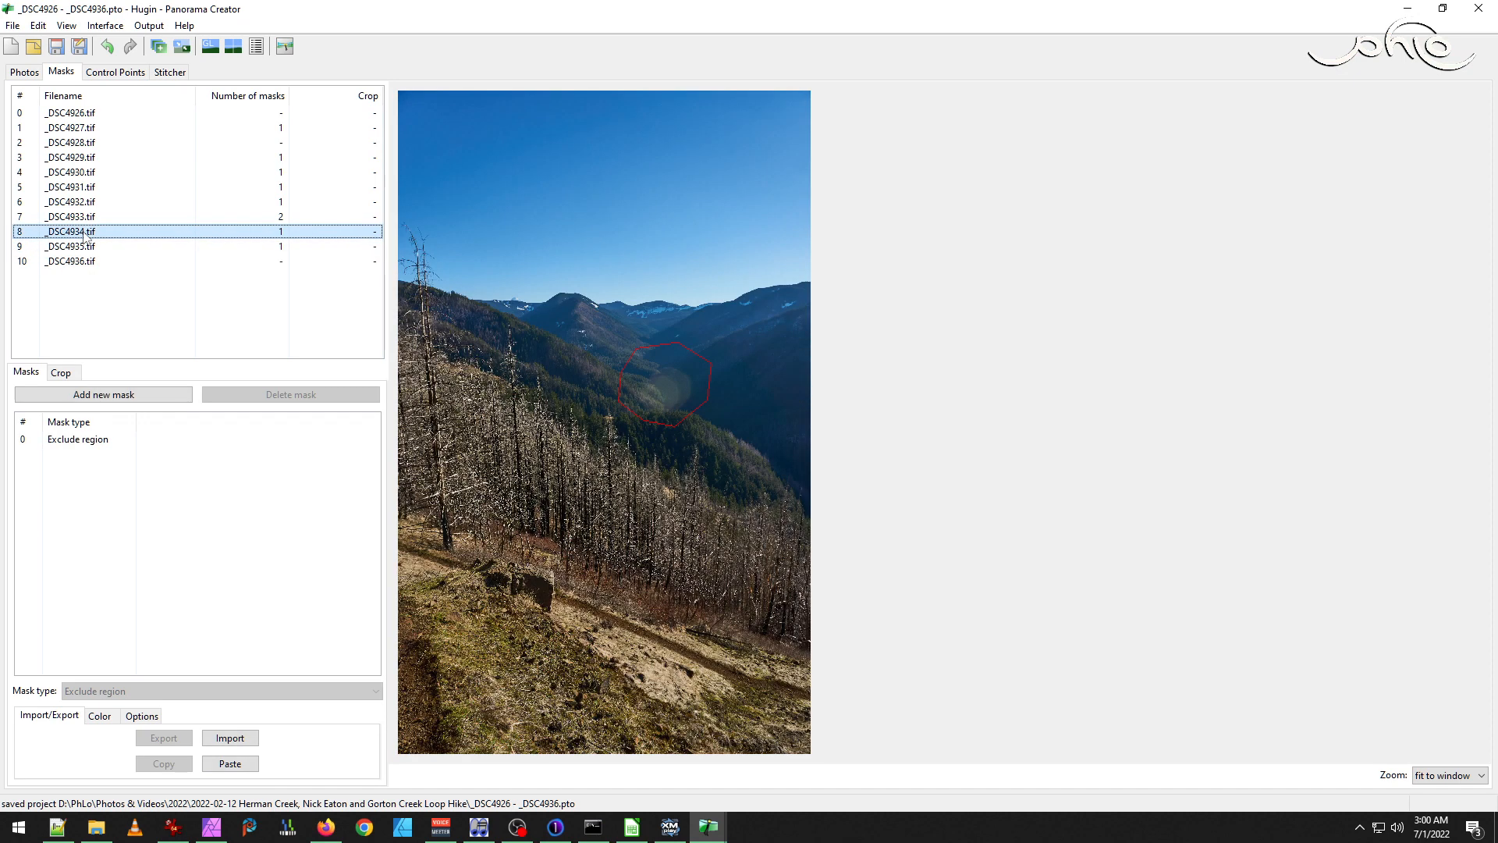
click(85, 248)
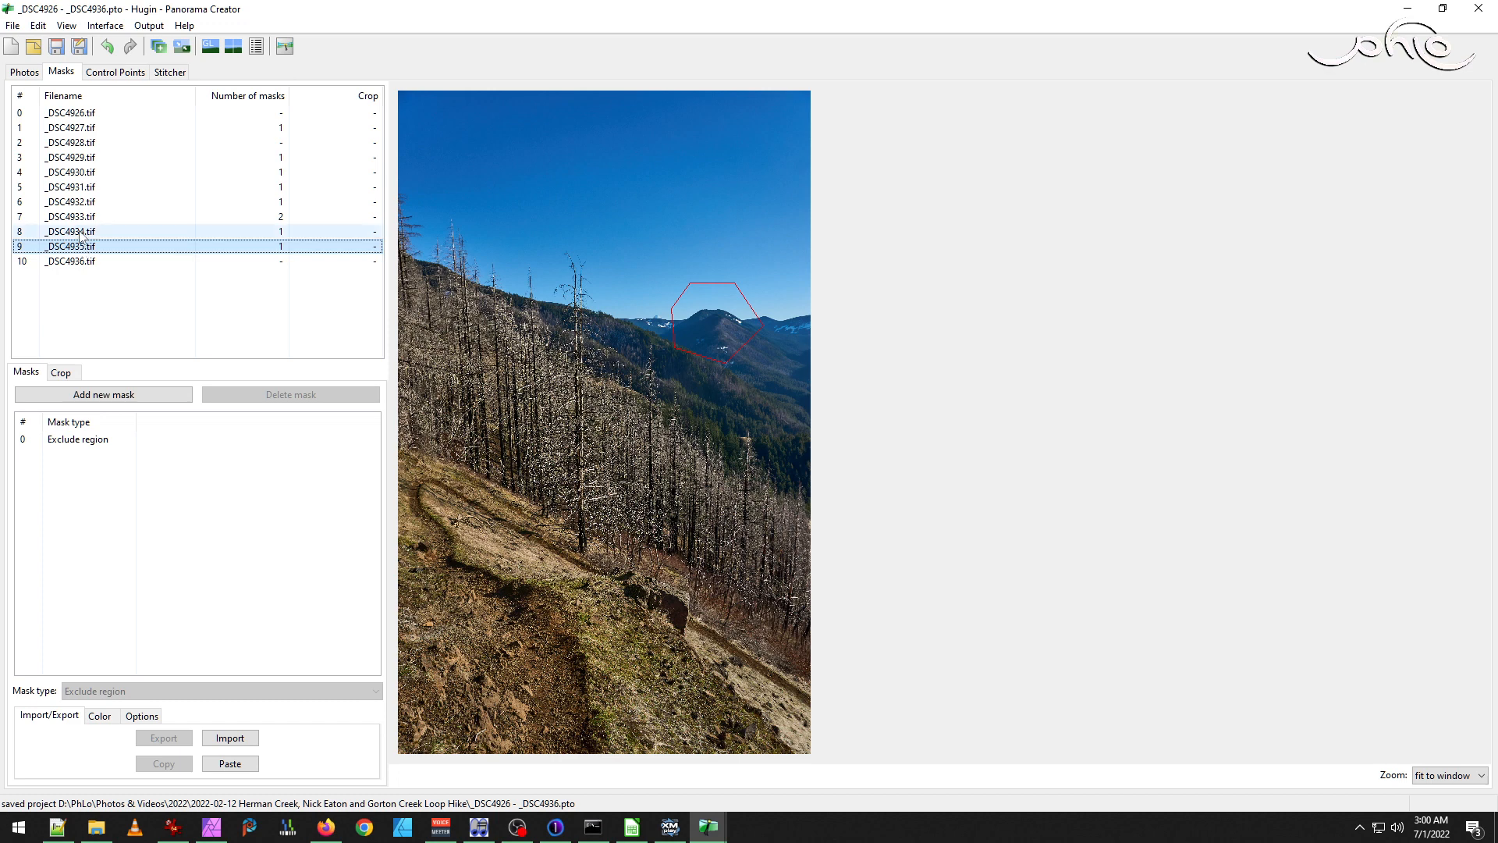
Tighten the exclude mask on _DSC4934.tif by moving its corner points closer around the lens flare.
click(81, 235)
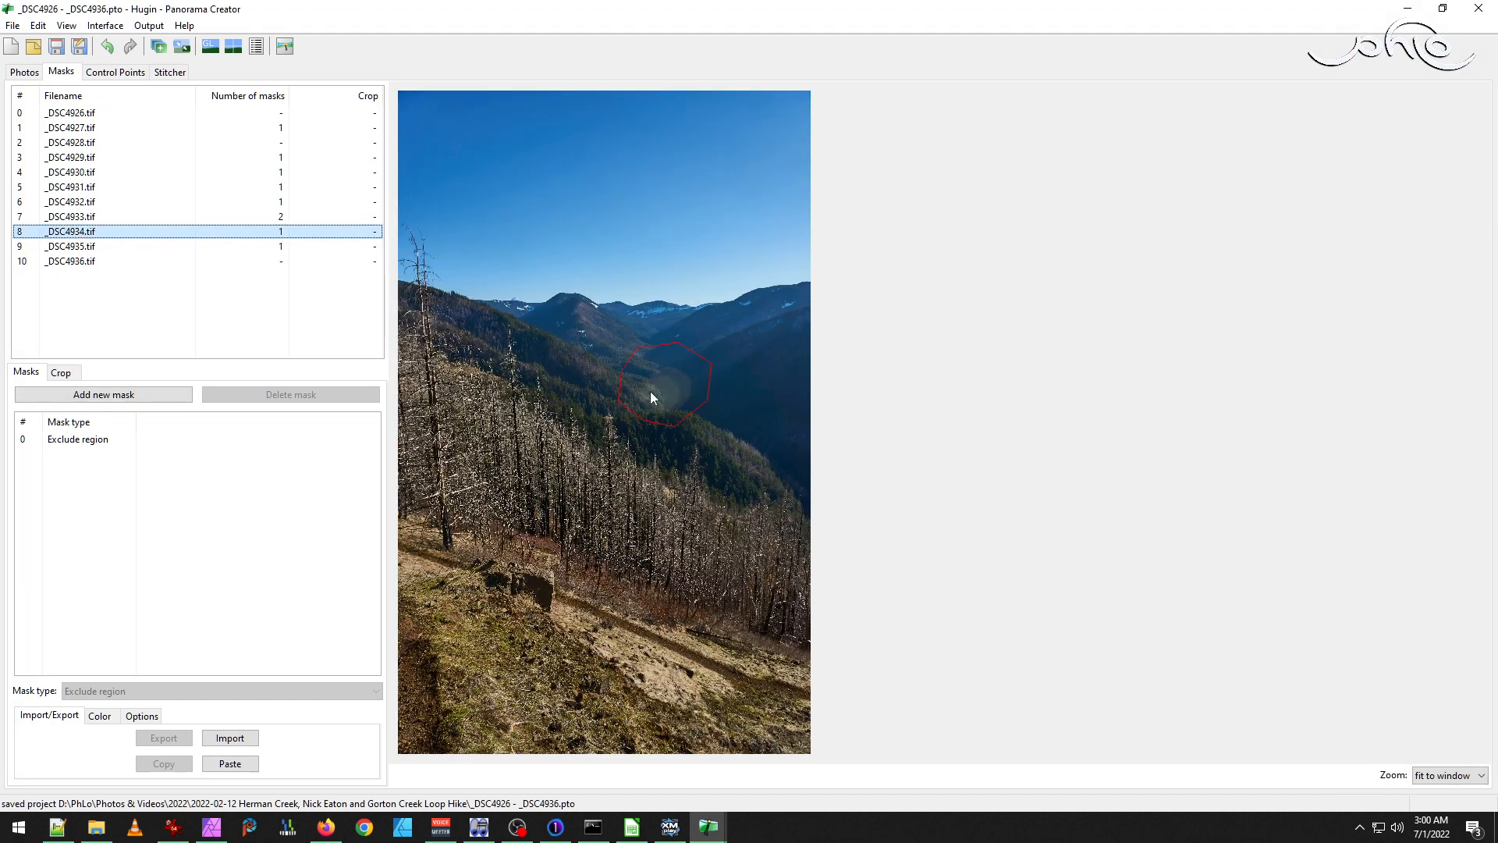
click(72, 443)
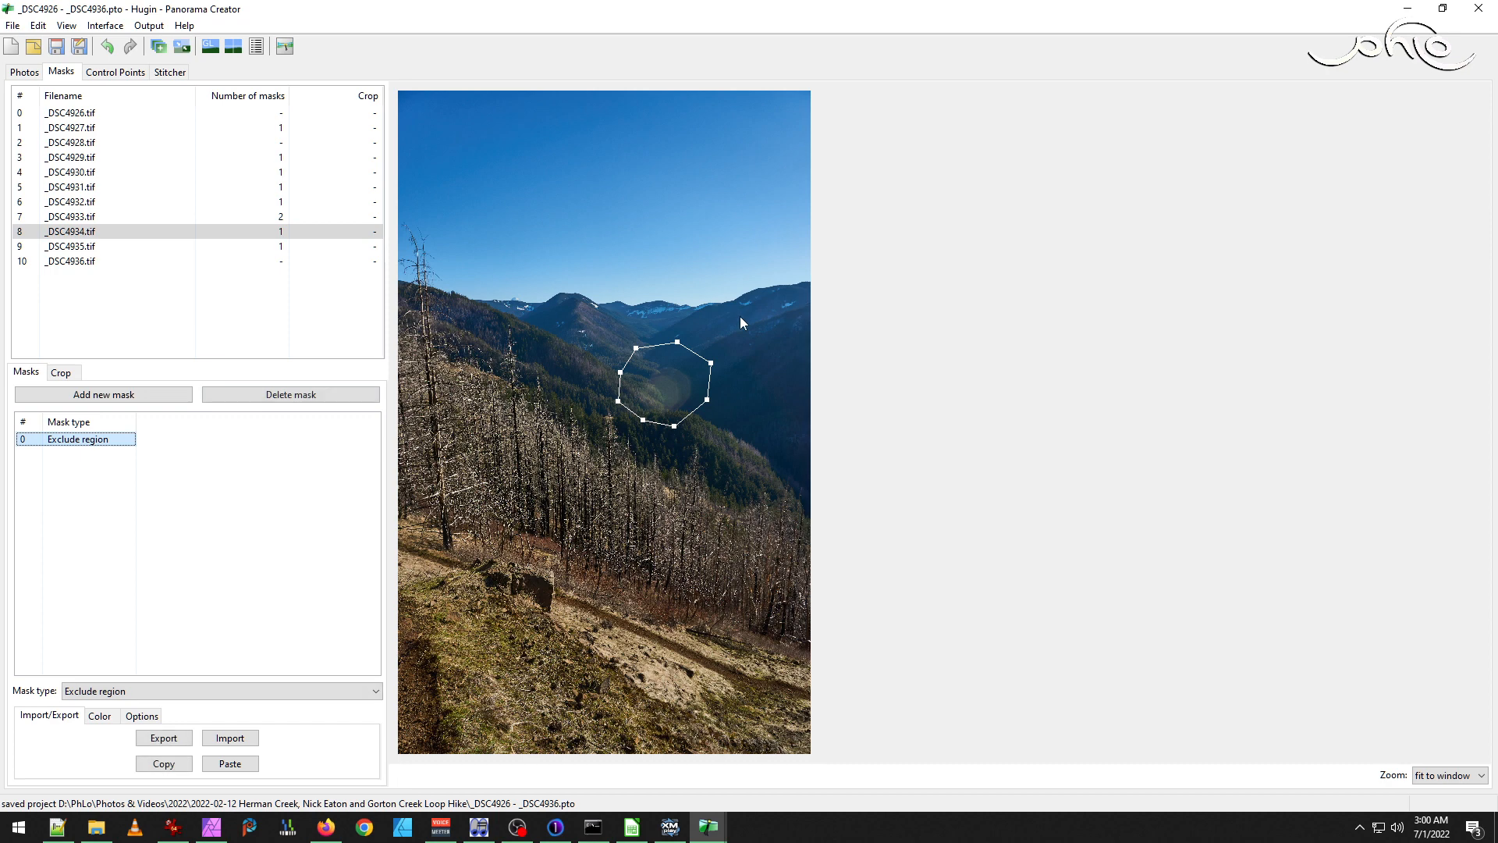
click(636, 349)
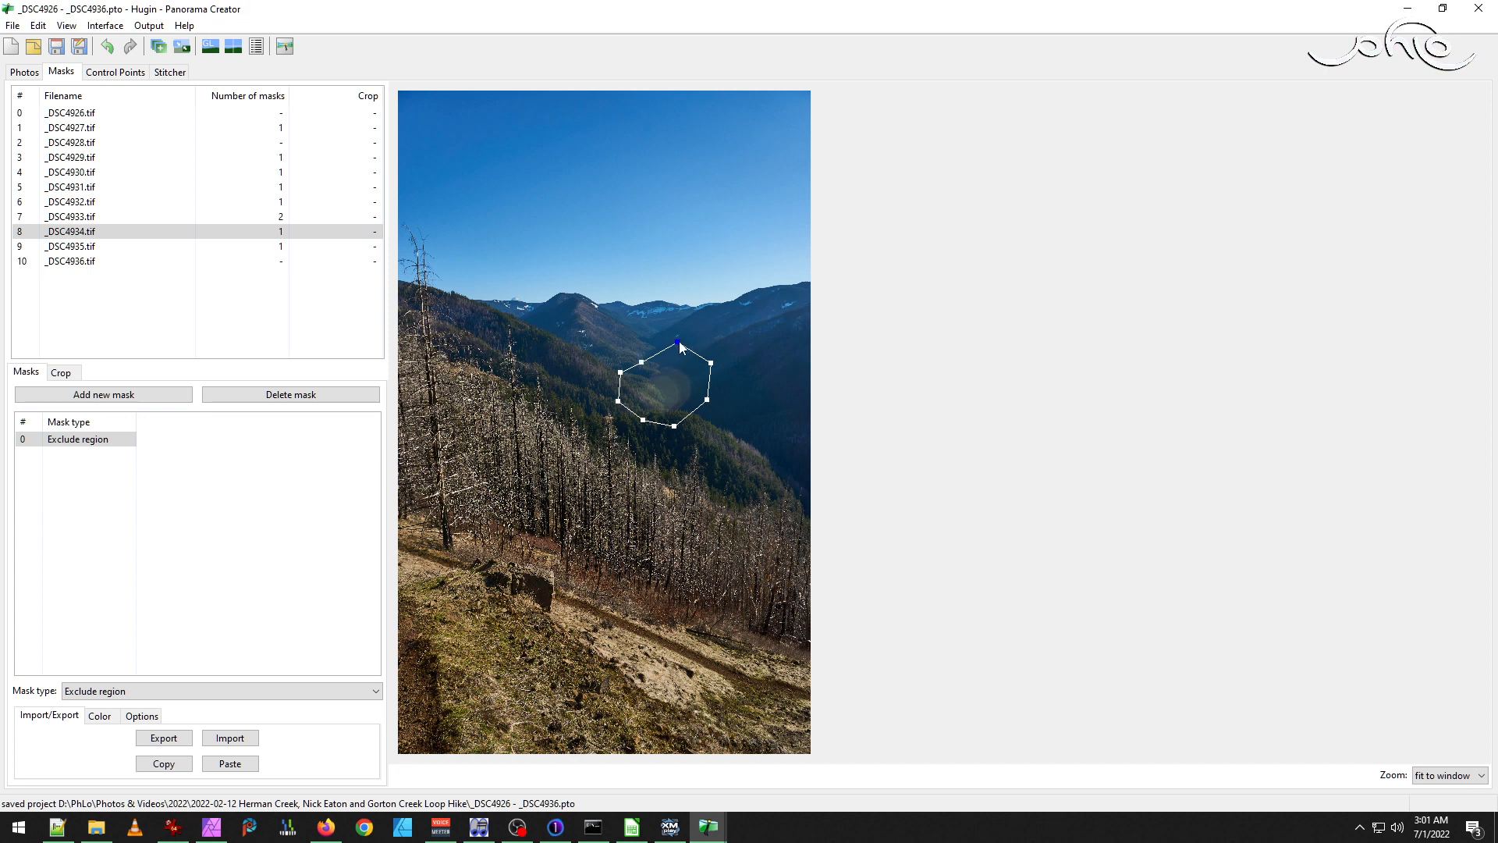
drag(678, 341, 673, 356)
drag(705, 400, 626, 404)
drag(620, 374, 626, 380)
Shrink the exclude mask over the distant peak at the left edge of _DSC4933.tif by moving its corner points inward.
click(73, 218)
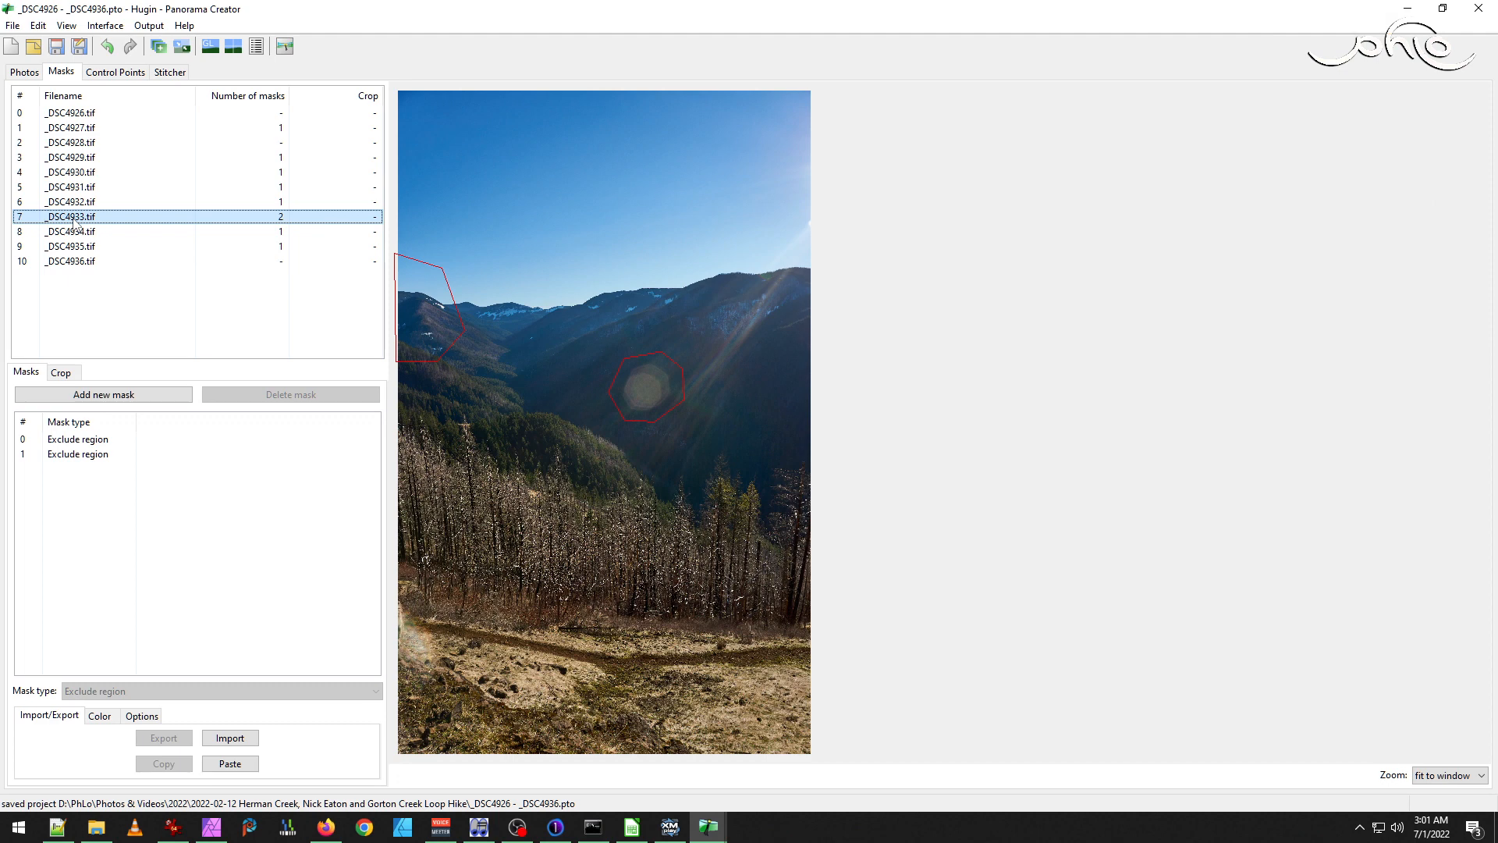
click(73, 235)
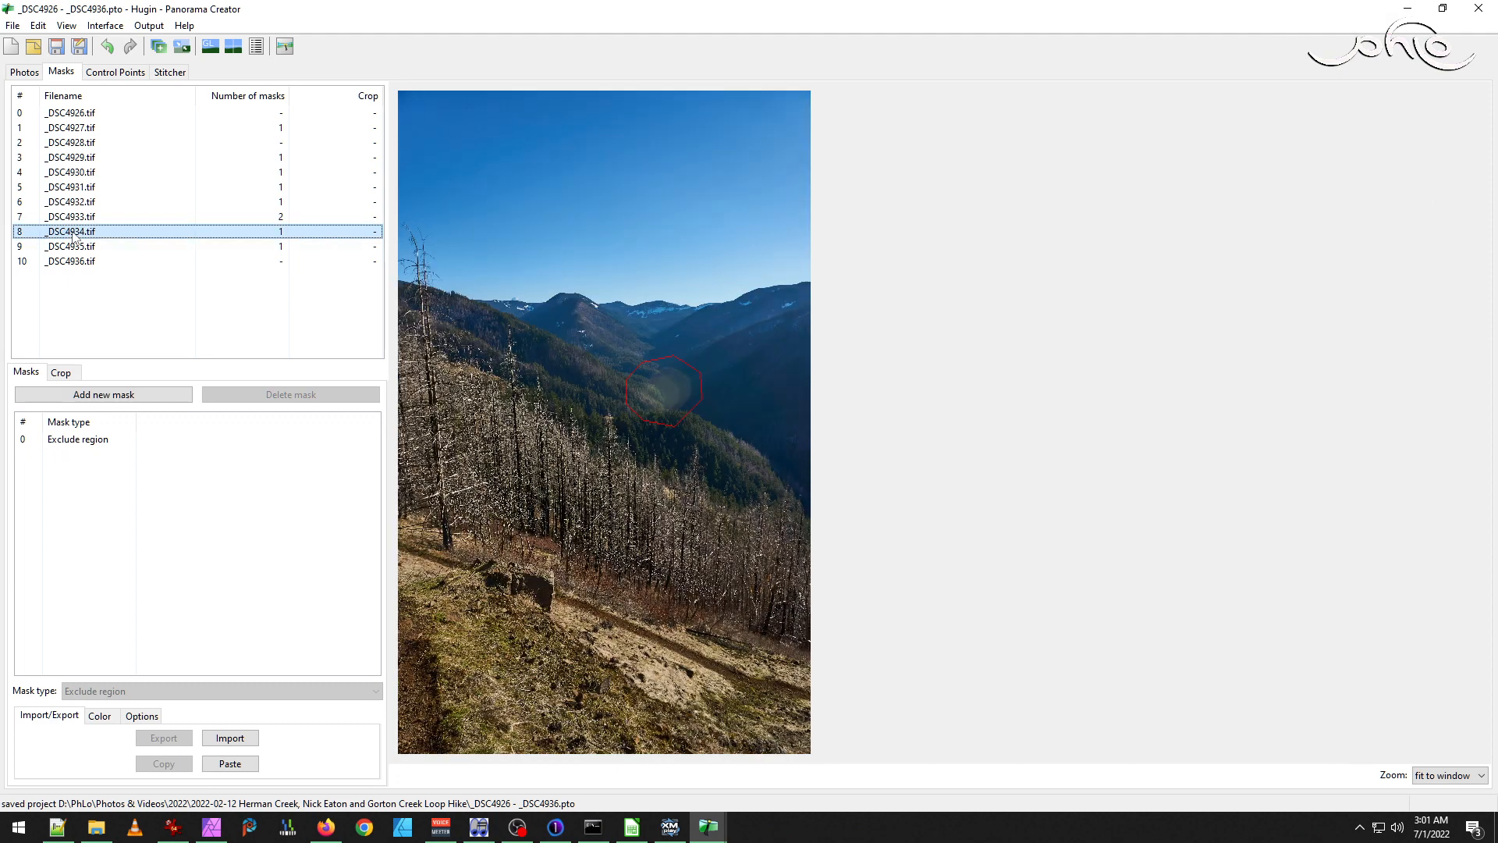
click(75, 219)
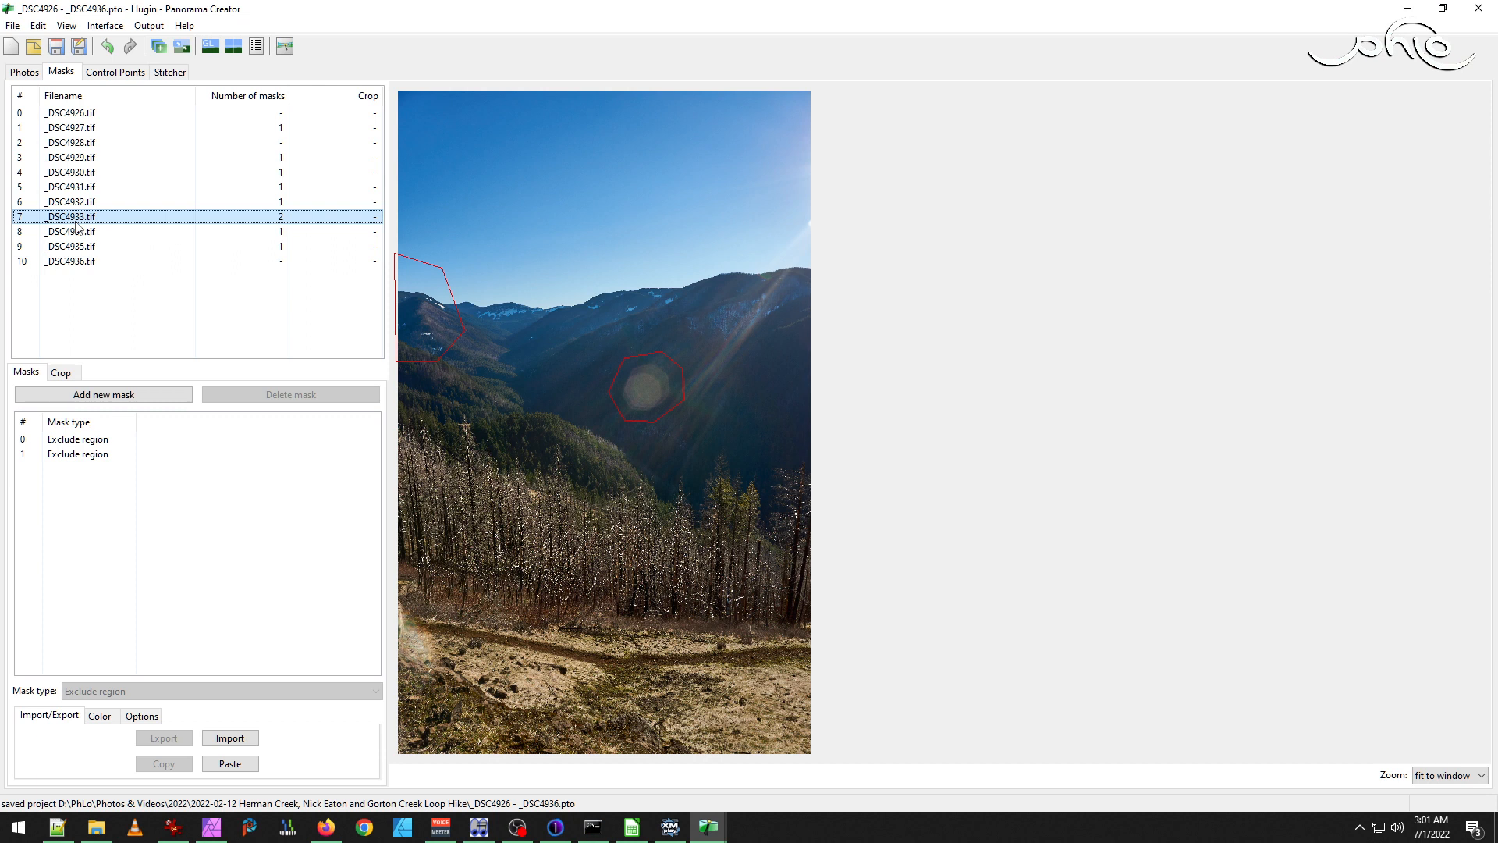
click(464, 334)
drag(465, 336, 456, 328)
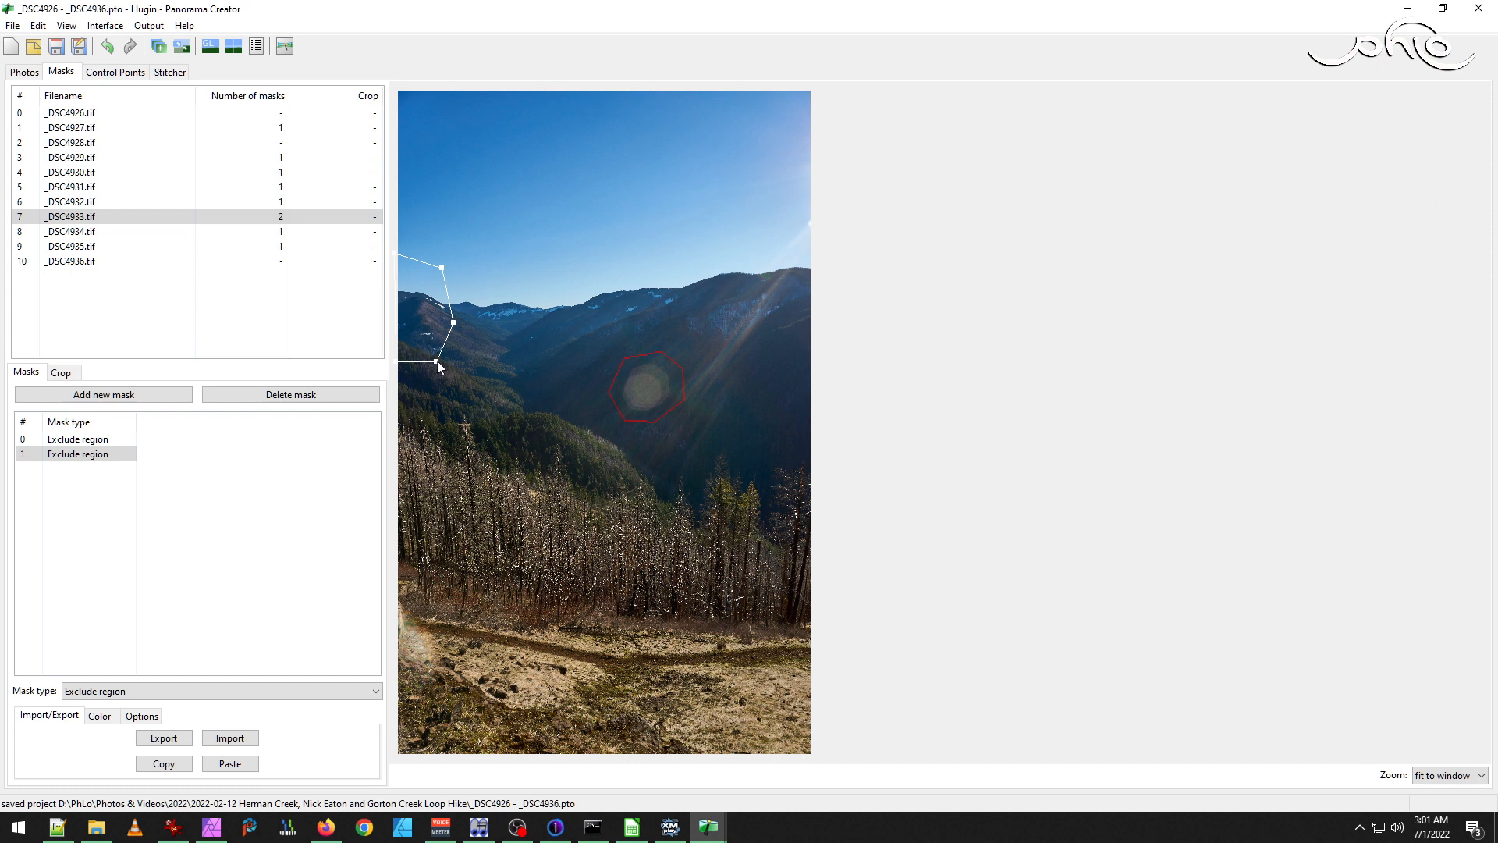
drag(395, 364, 395, 346)
drag(396, 266, 433, 276)
Compare the mask placement on _DSC4932.tif, _DSC4933.tif, _DSC4934.tif and _DSC4935.tif.
click(90, 231)
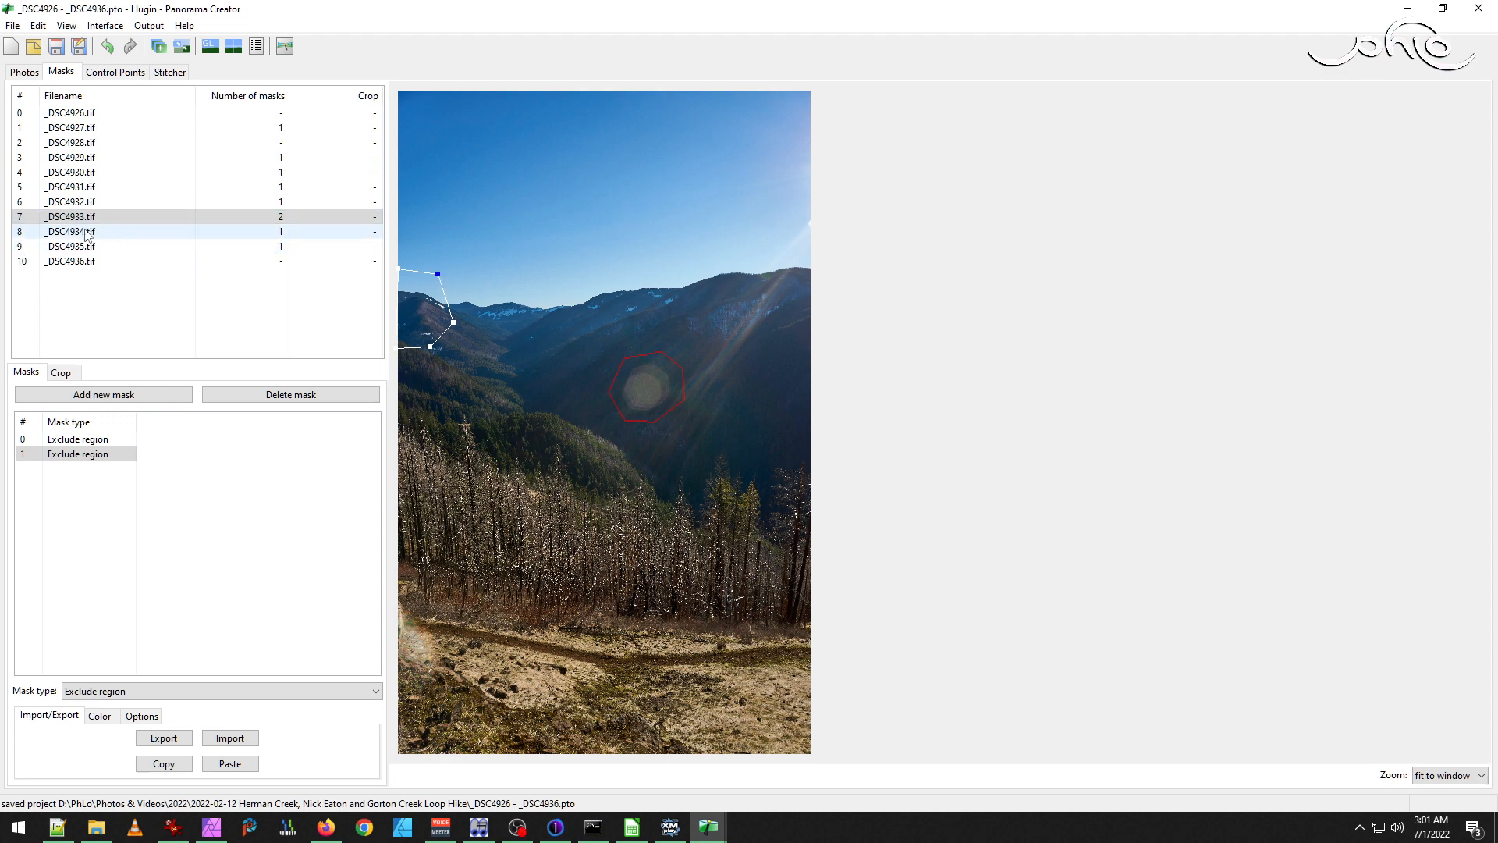
click(83, 217)
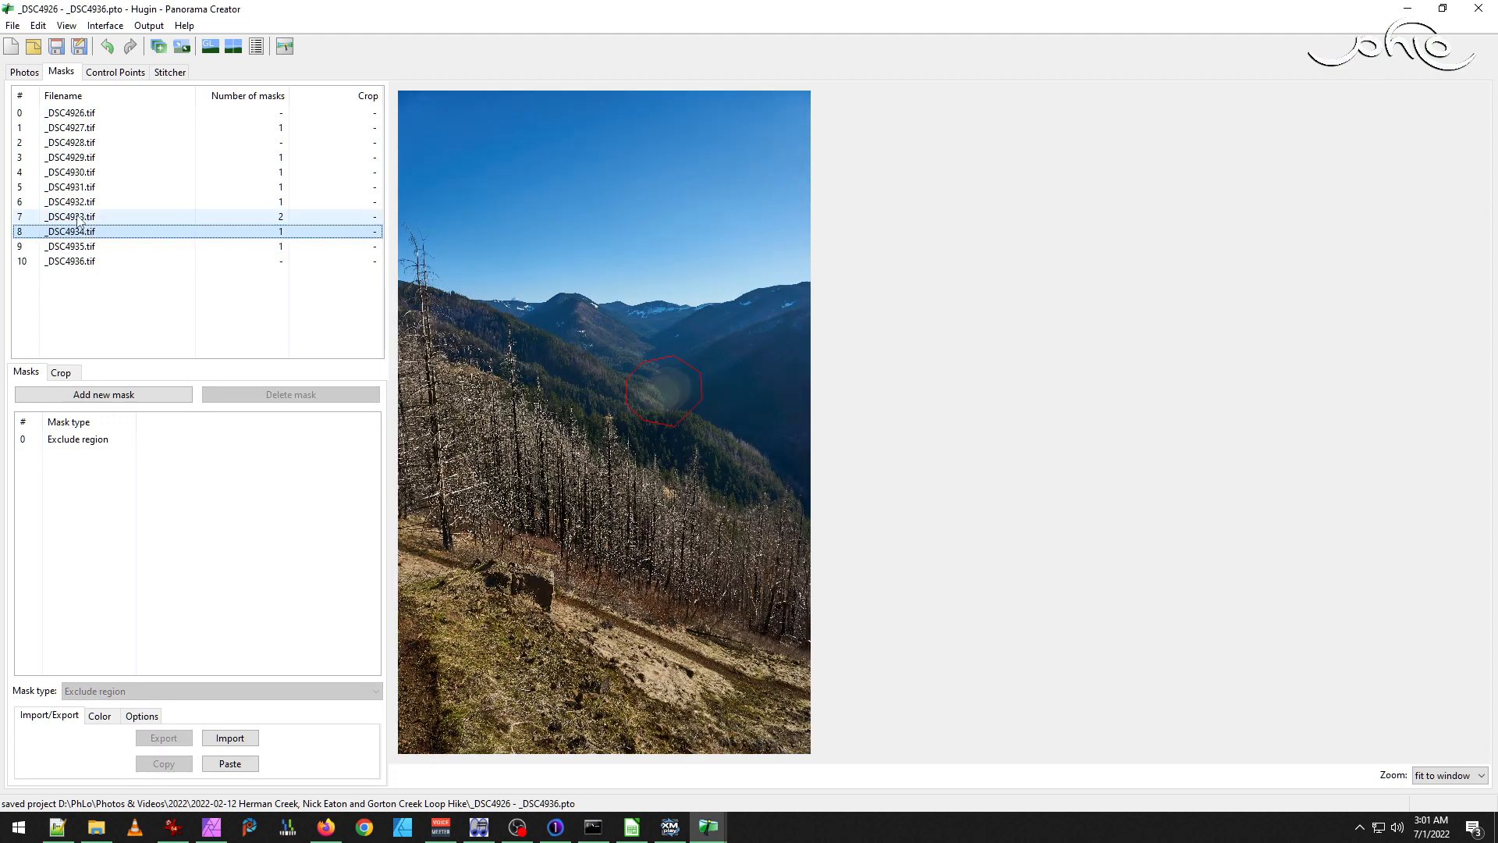
click(81, 203)
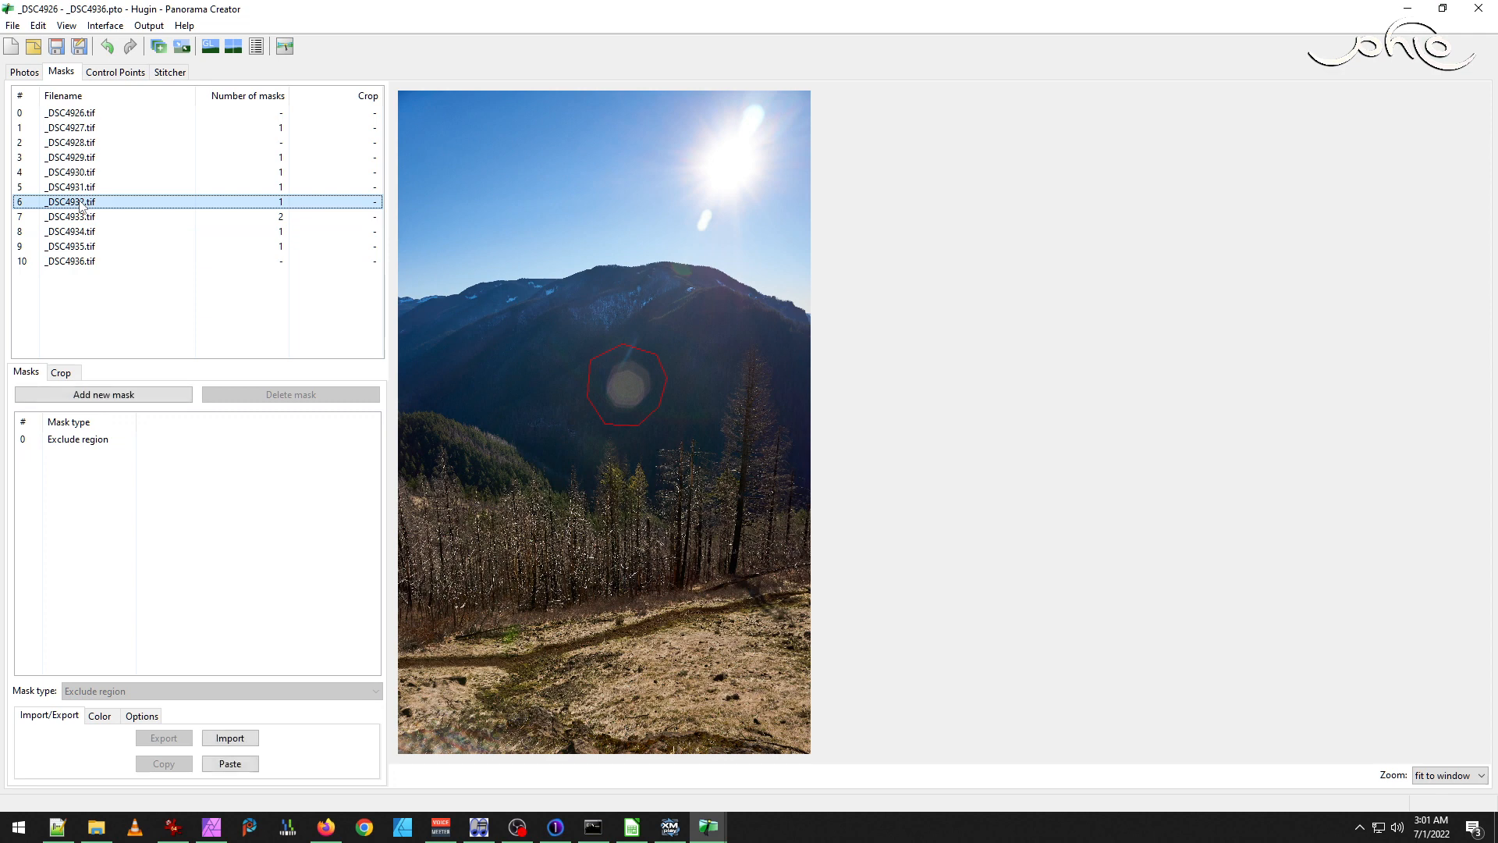
click(82, 217)
click(82, 233)
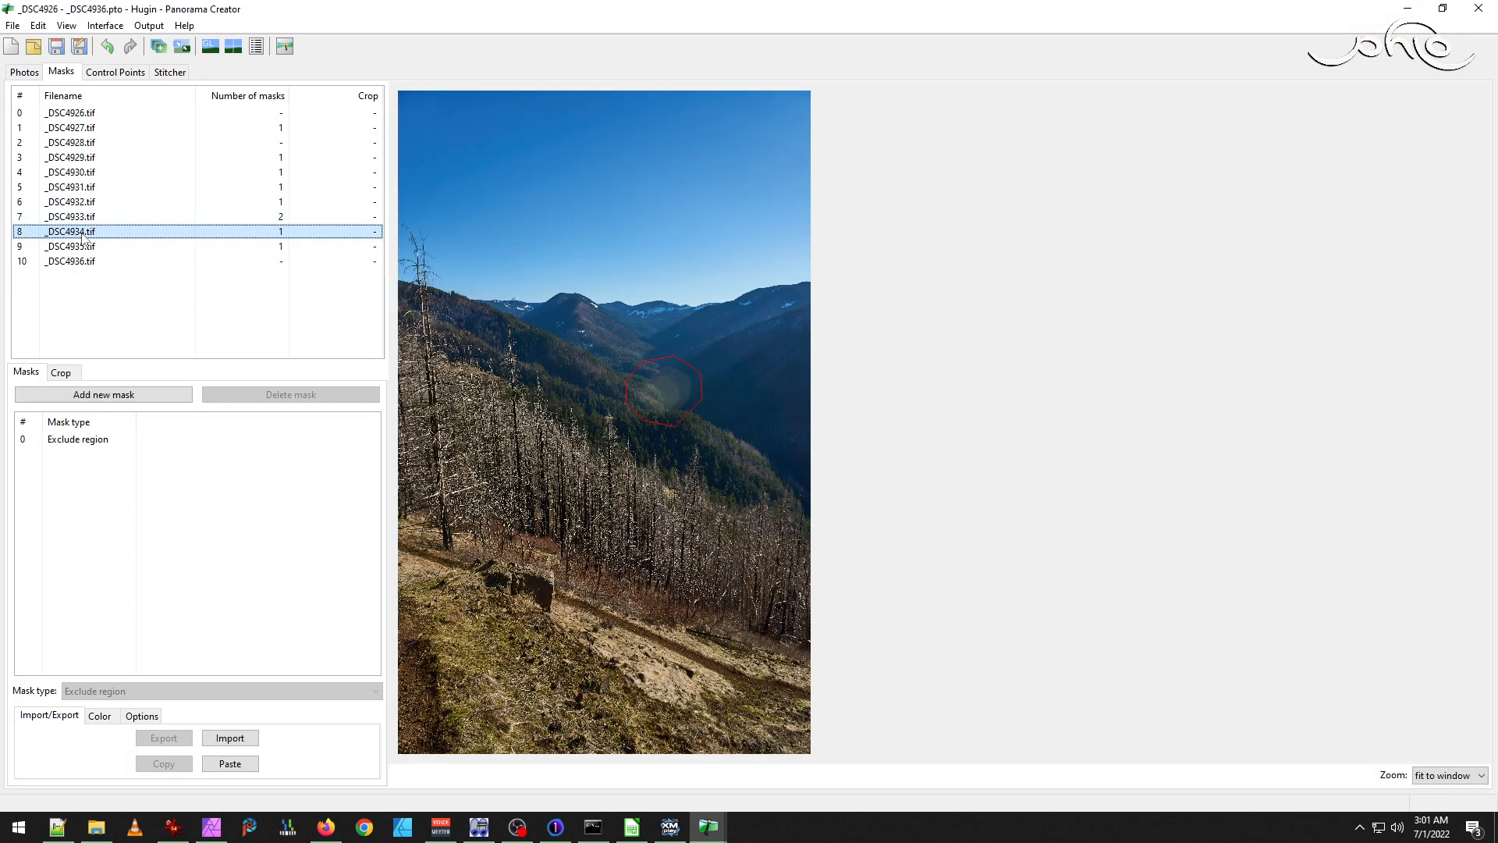
click(82, 247)
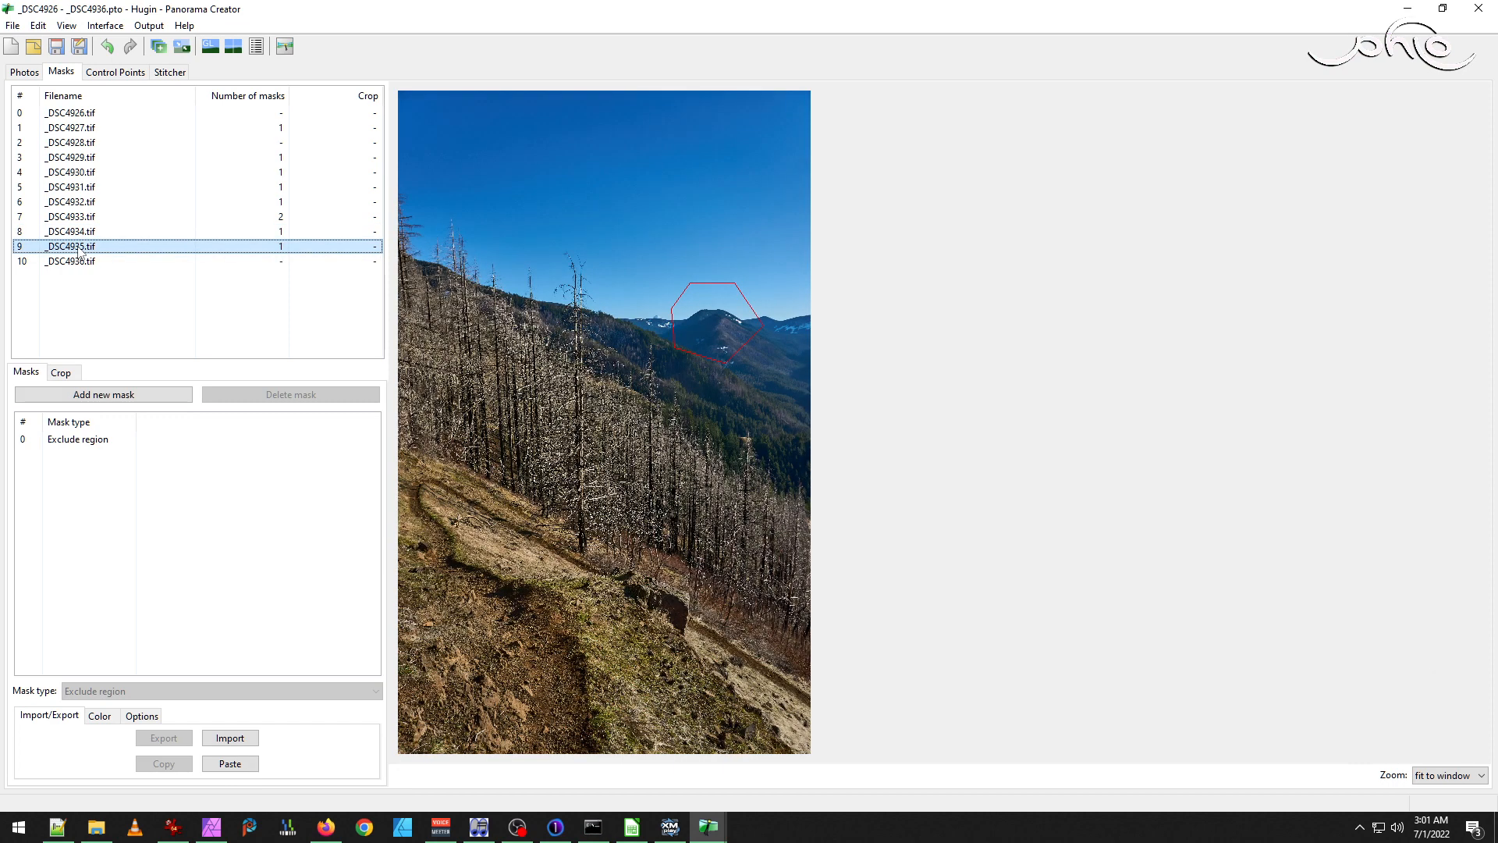
Draw a new seven-point mask around the distant peak in _DSC4934.tif, above the lens flare mask.
click(78, 232)
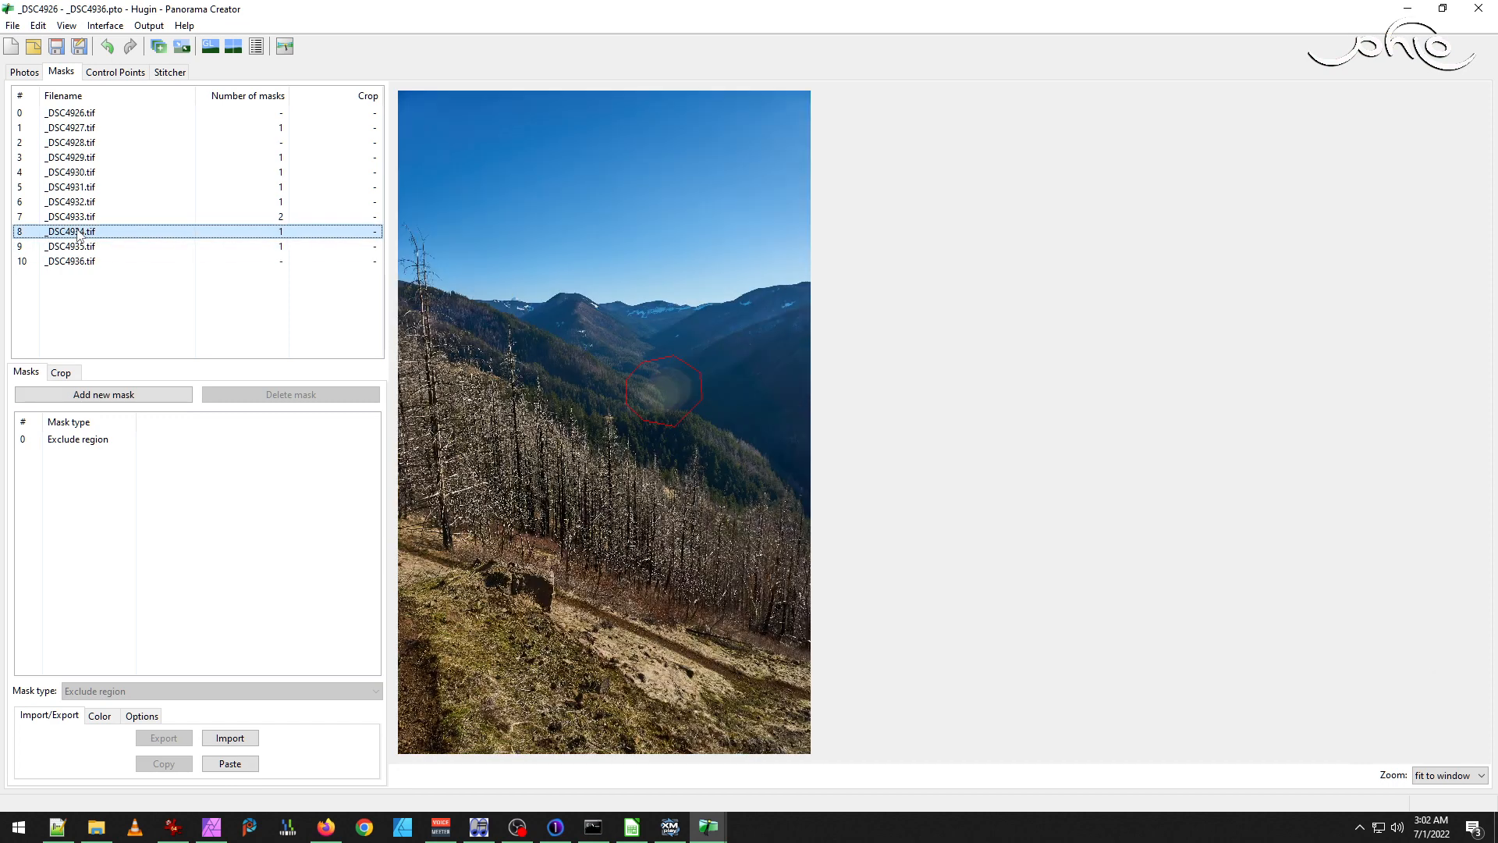
click(125, 395)
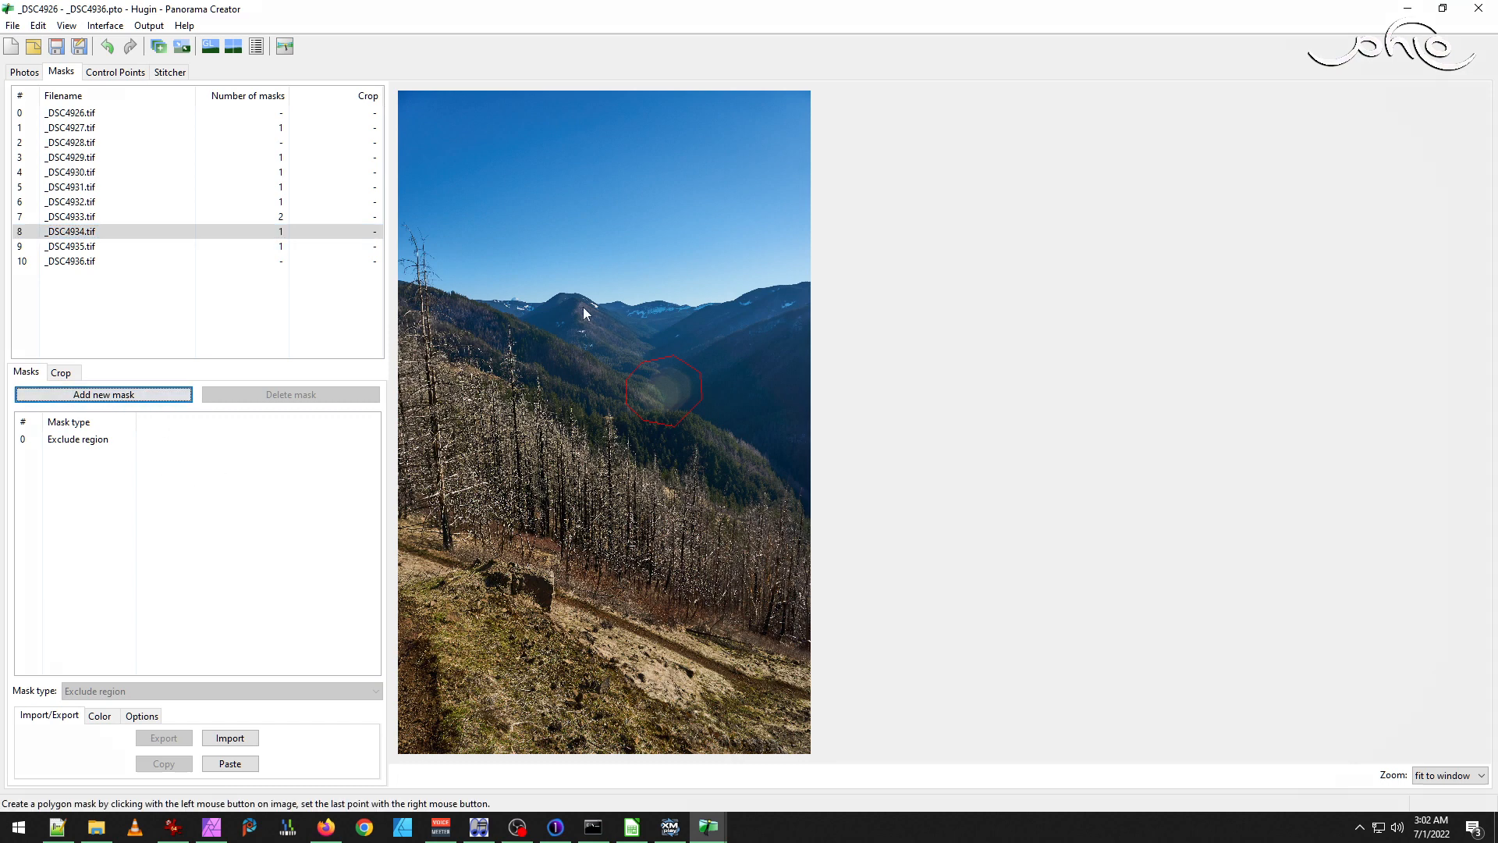
click(518, 255)
click(489, 303)
click(505, 349)
click(572, 368)
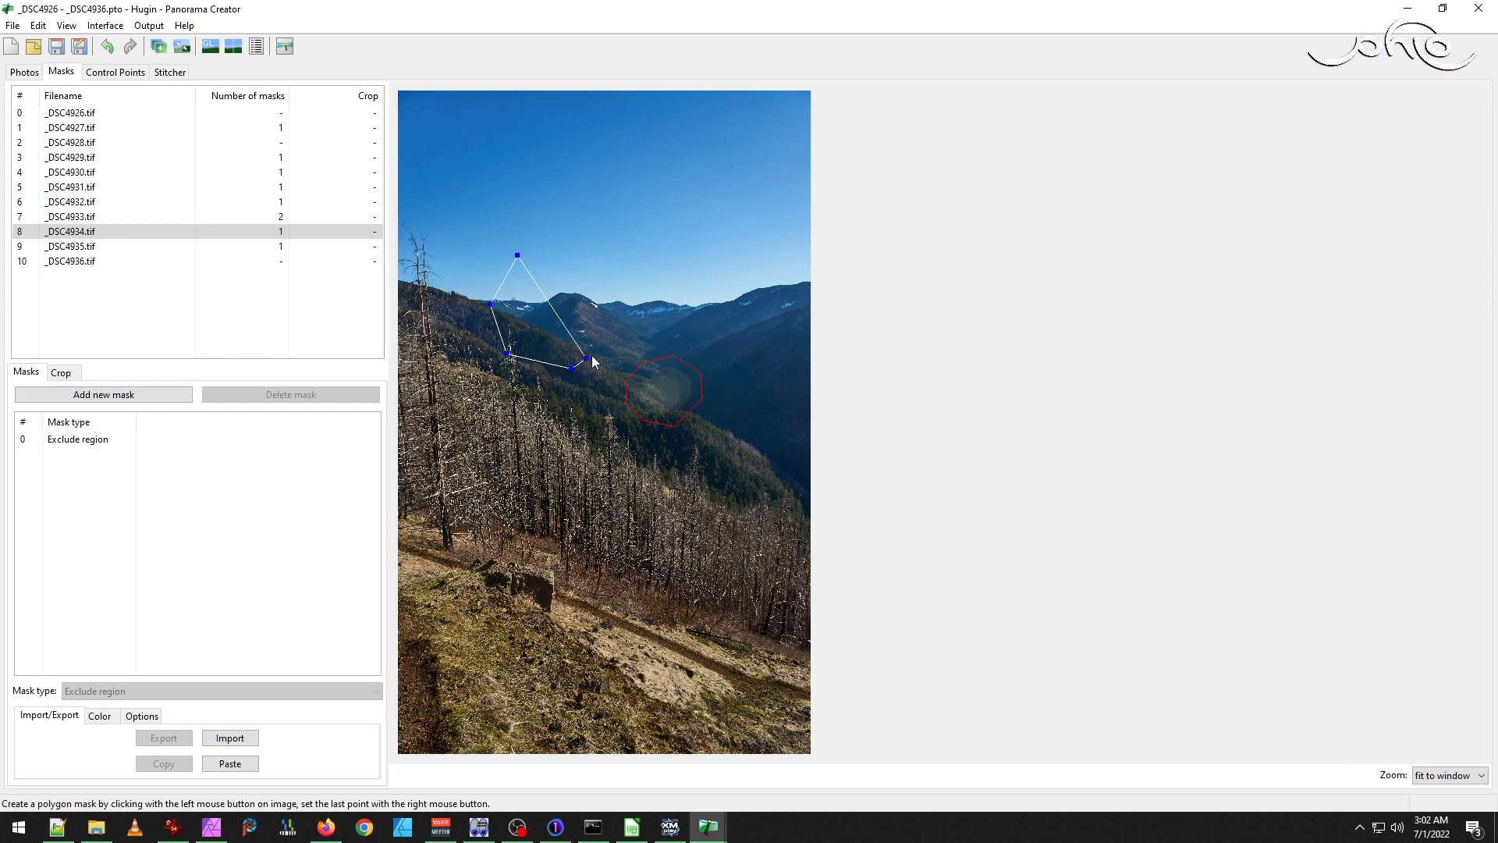
click(640, 341)
click(656, 278)
right_click(585, 246)
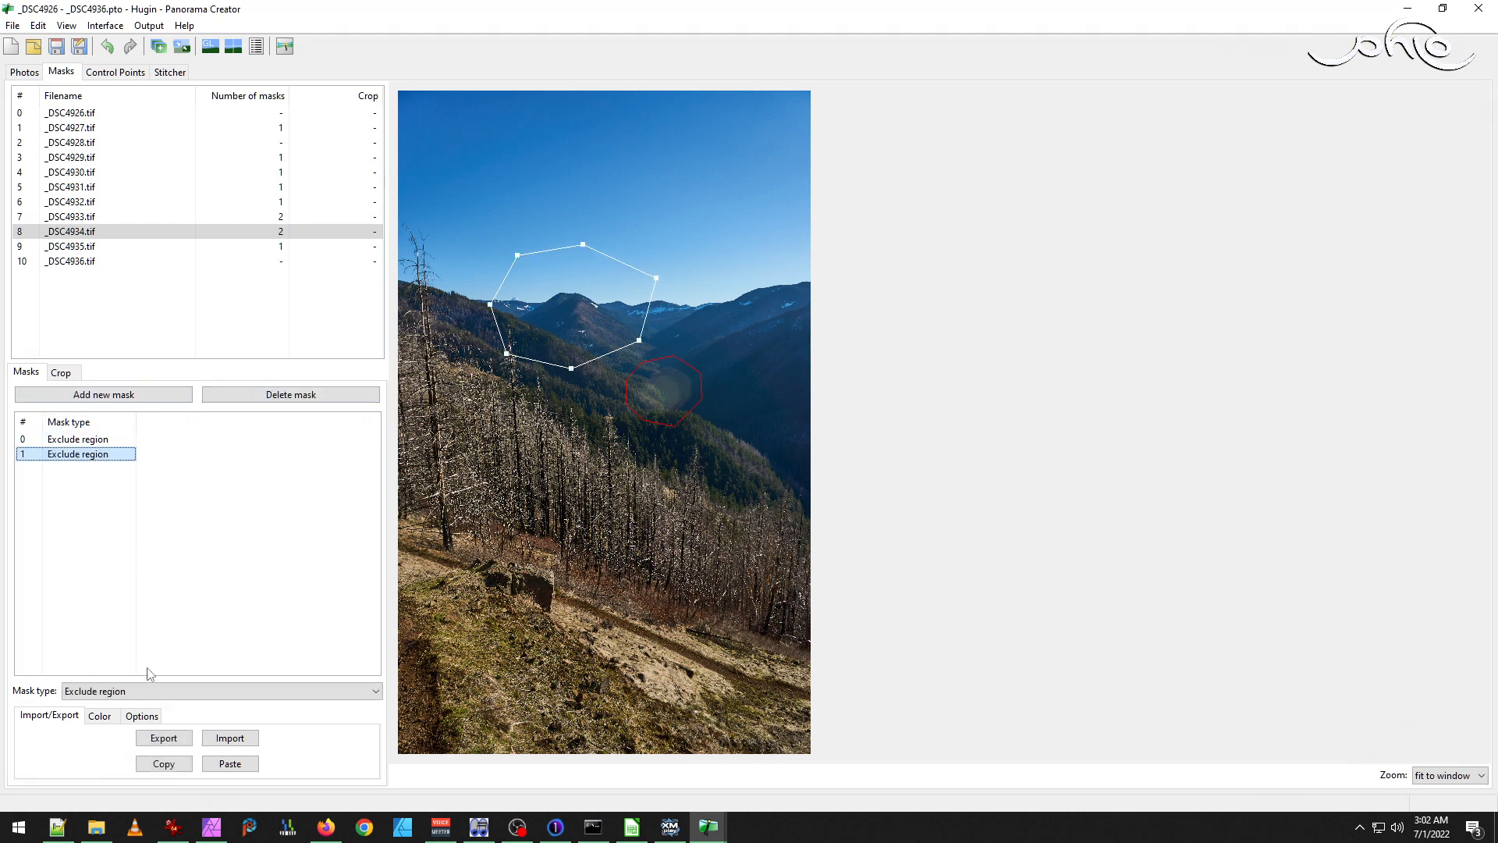
Change the new peak mask on _DSC4934.tif to Include region and pull its two right-hand corners inward.
click(139, 692)
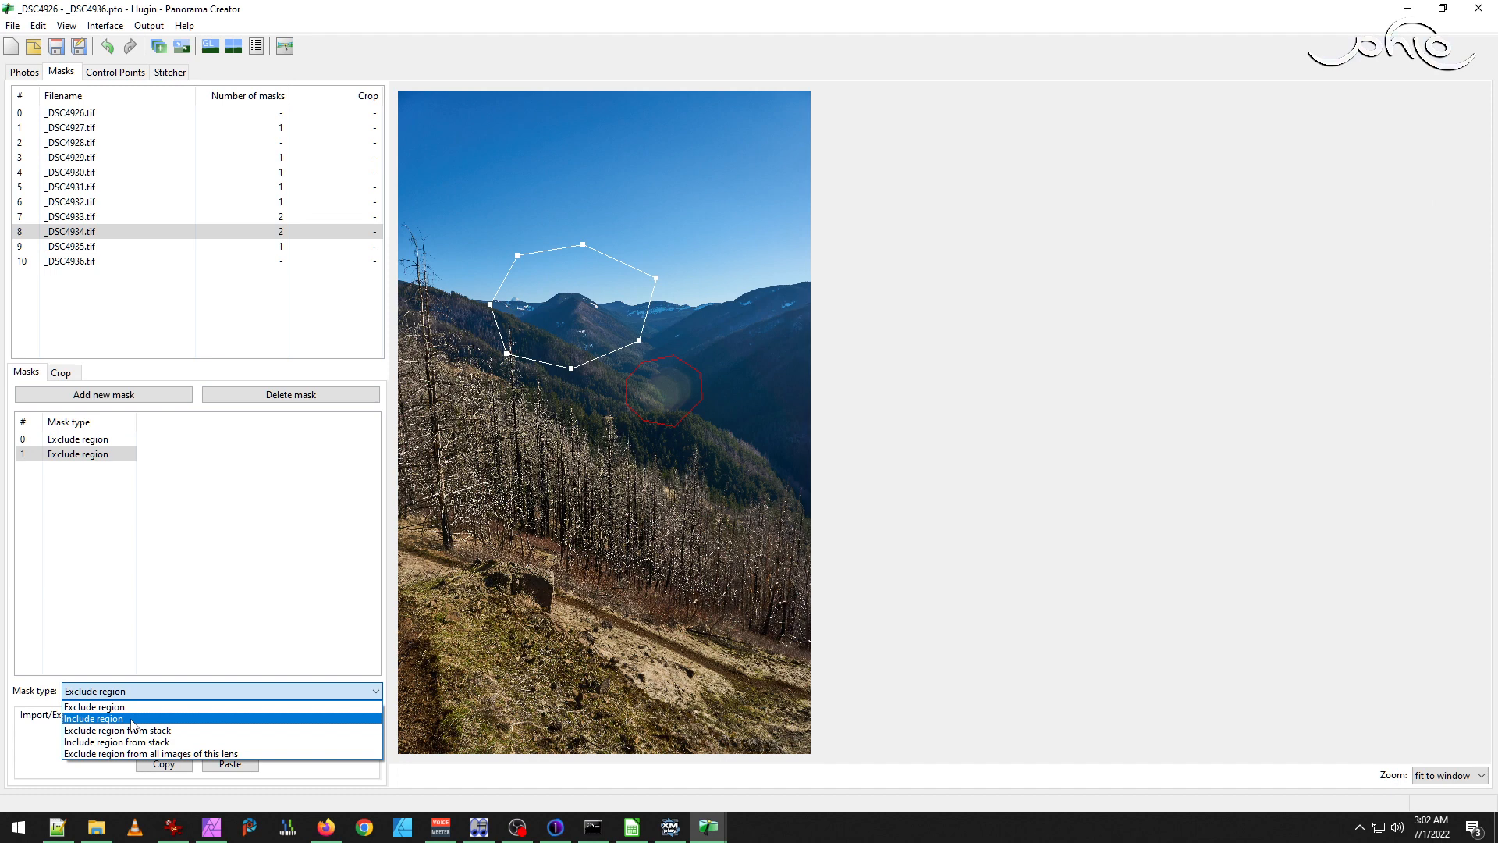
click(133, 719)
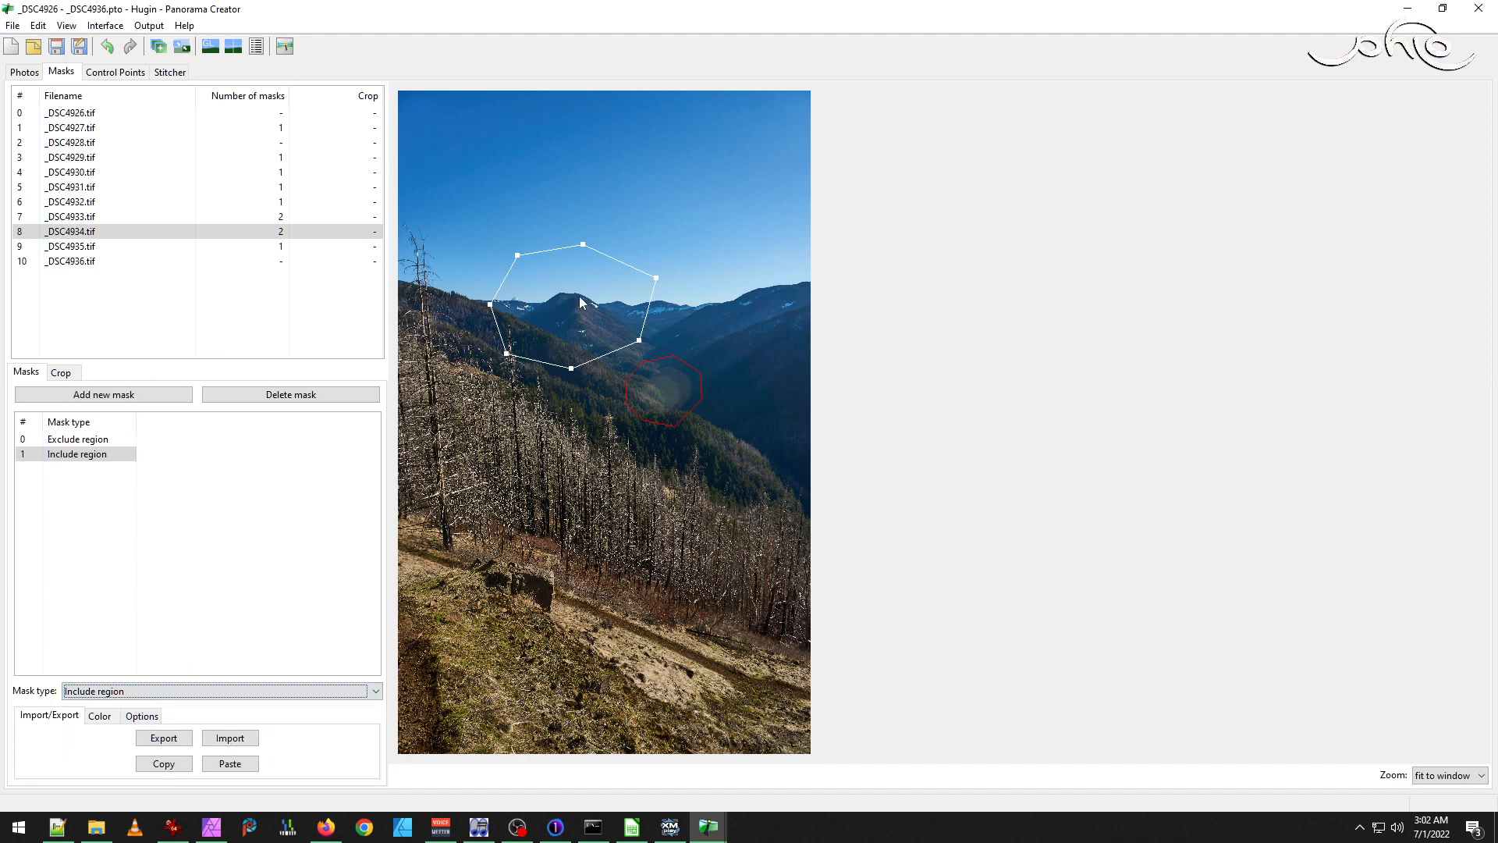
drag(642, 346, 634, 346)
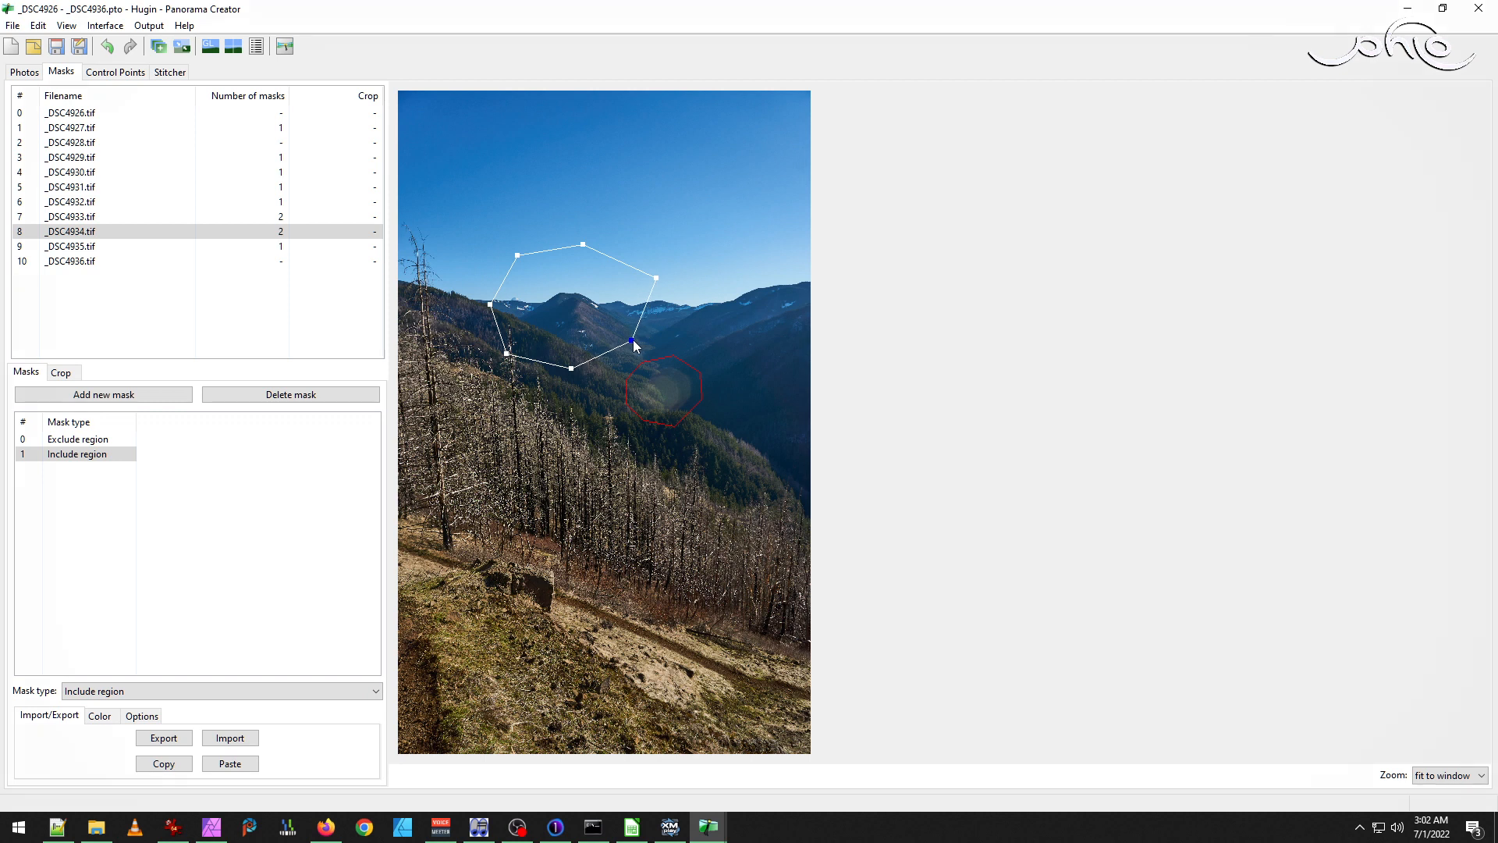
drag(656, 278, 642, 277)
Check the exclude mask on _DSC4934.tif and review the masks on _DSC4935.tif and _DSC4936.tif.
click(84, 443)
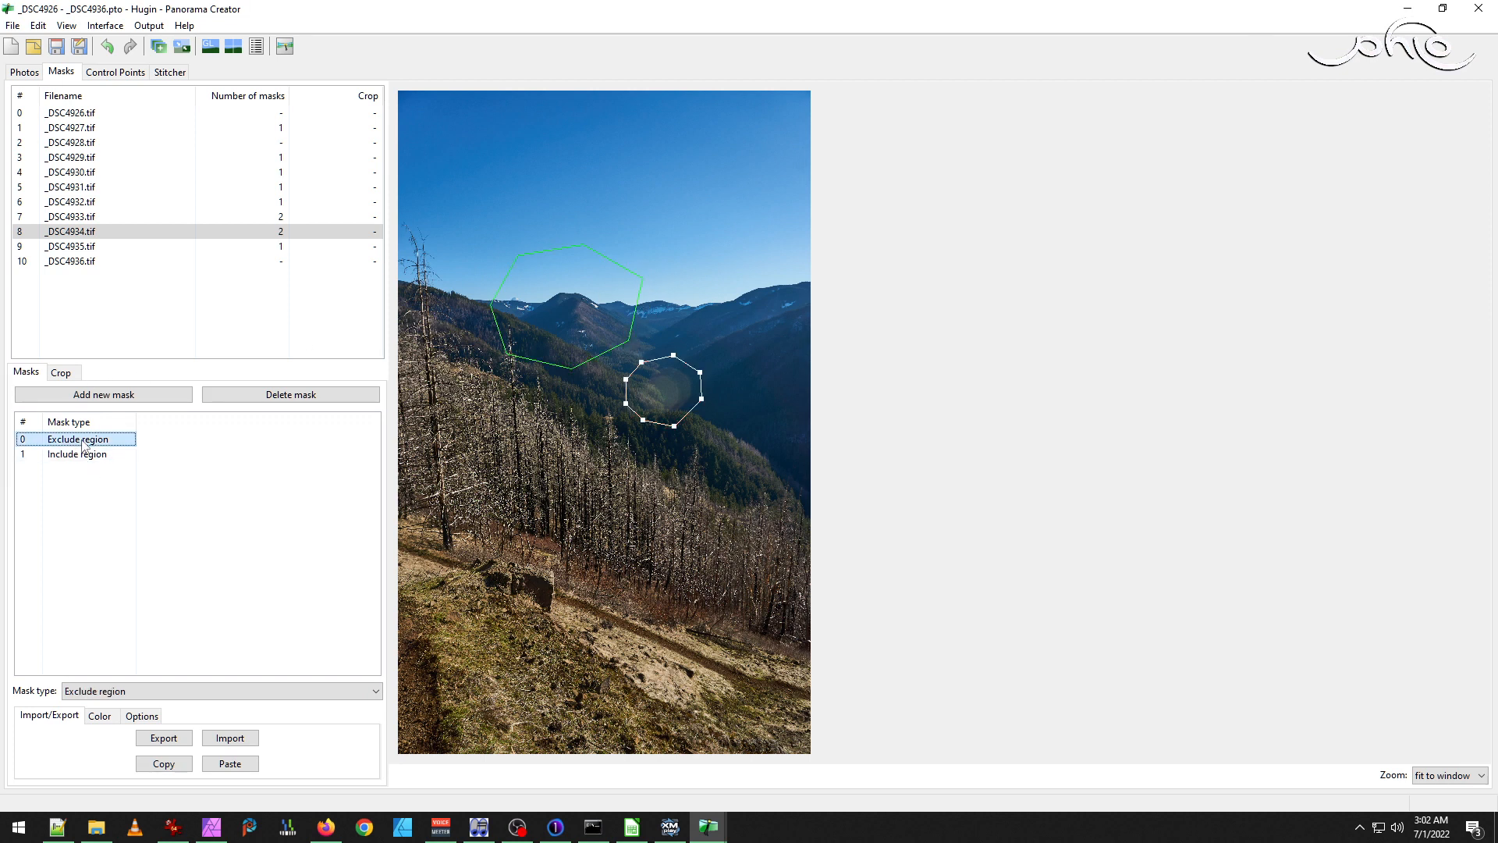
click(86, 246)
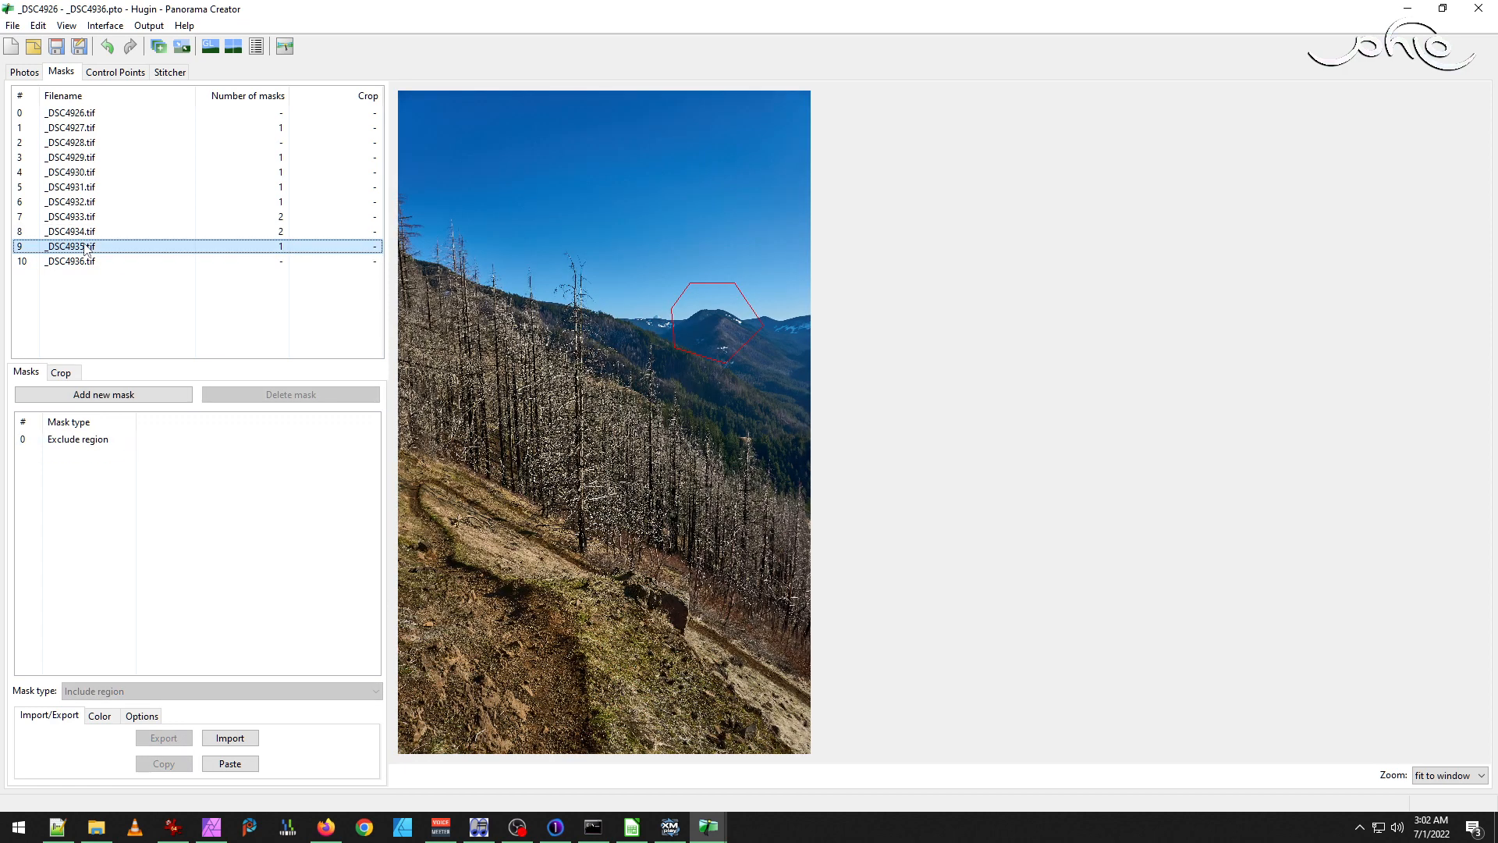
click(84, 263)
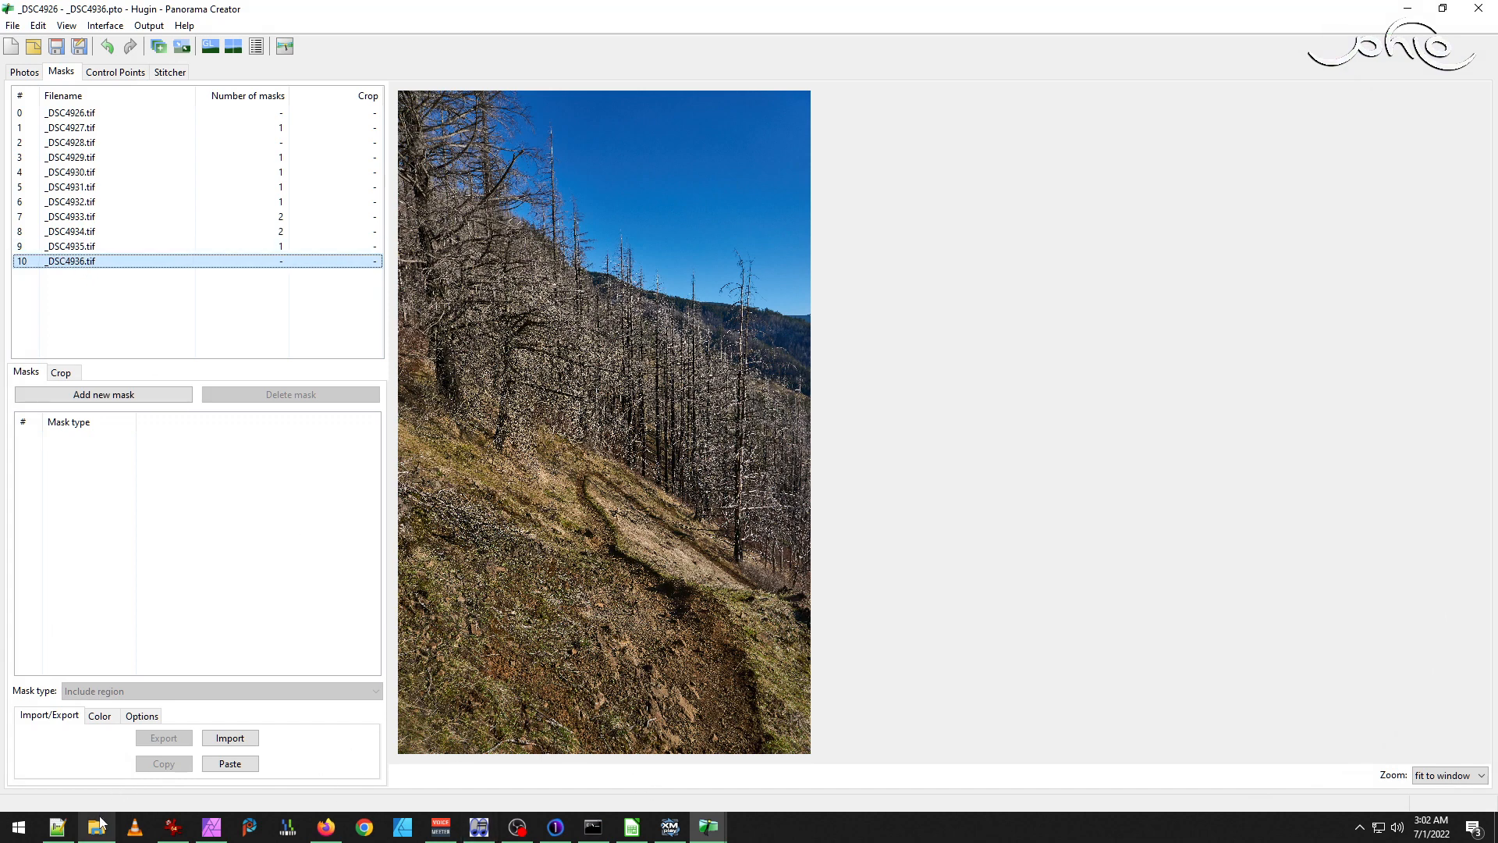
Switch to IrfanView and examine the stitched panorama's masked-out hole and the dark strip along the sky's upper edge.
click(173, 826)
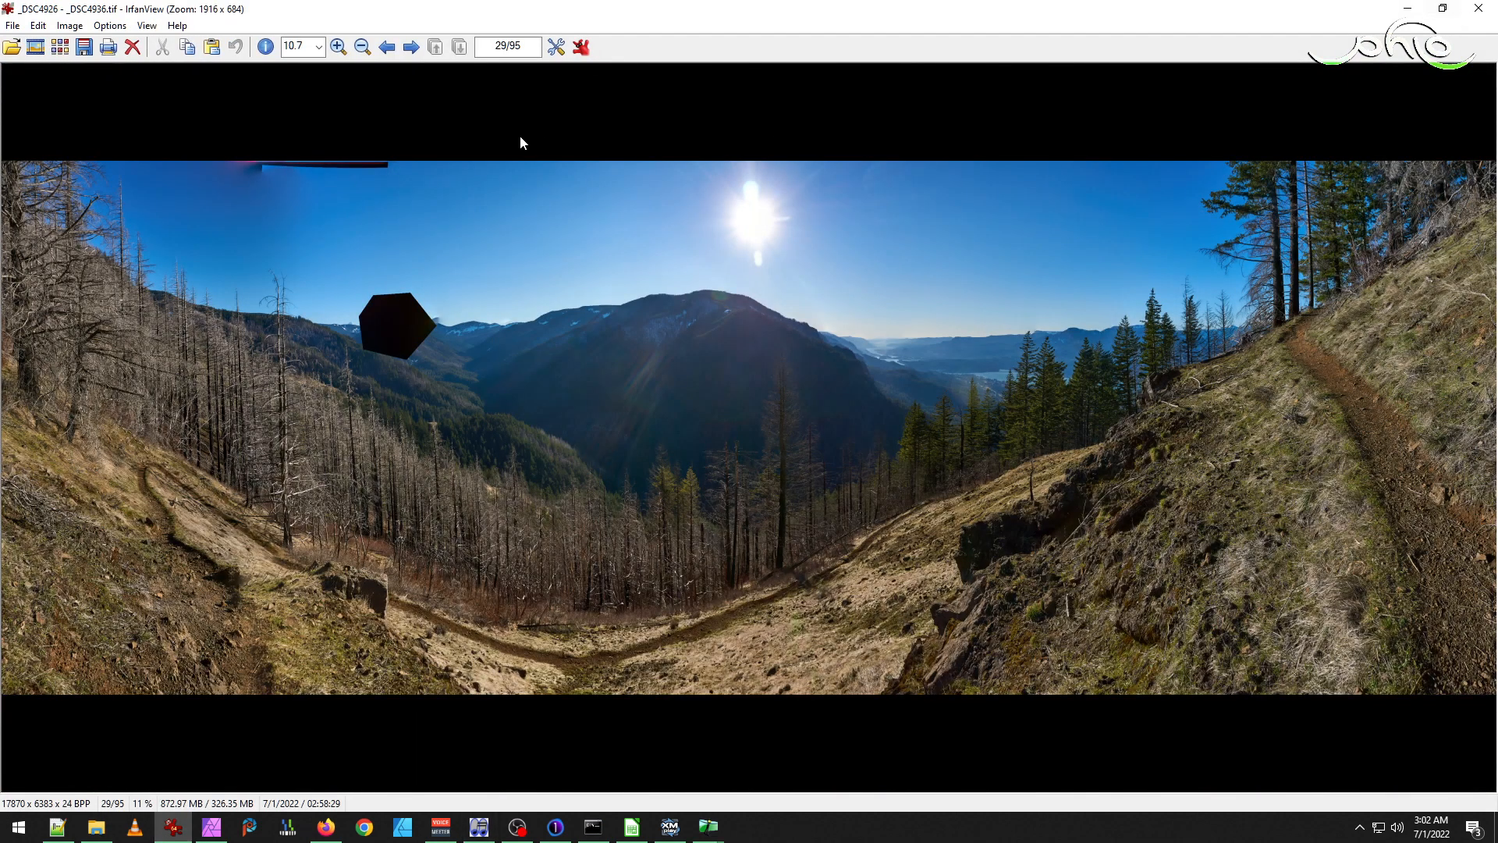
click(231, 144)
drag(231, 144, 422, 205)
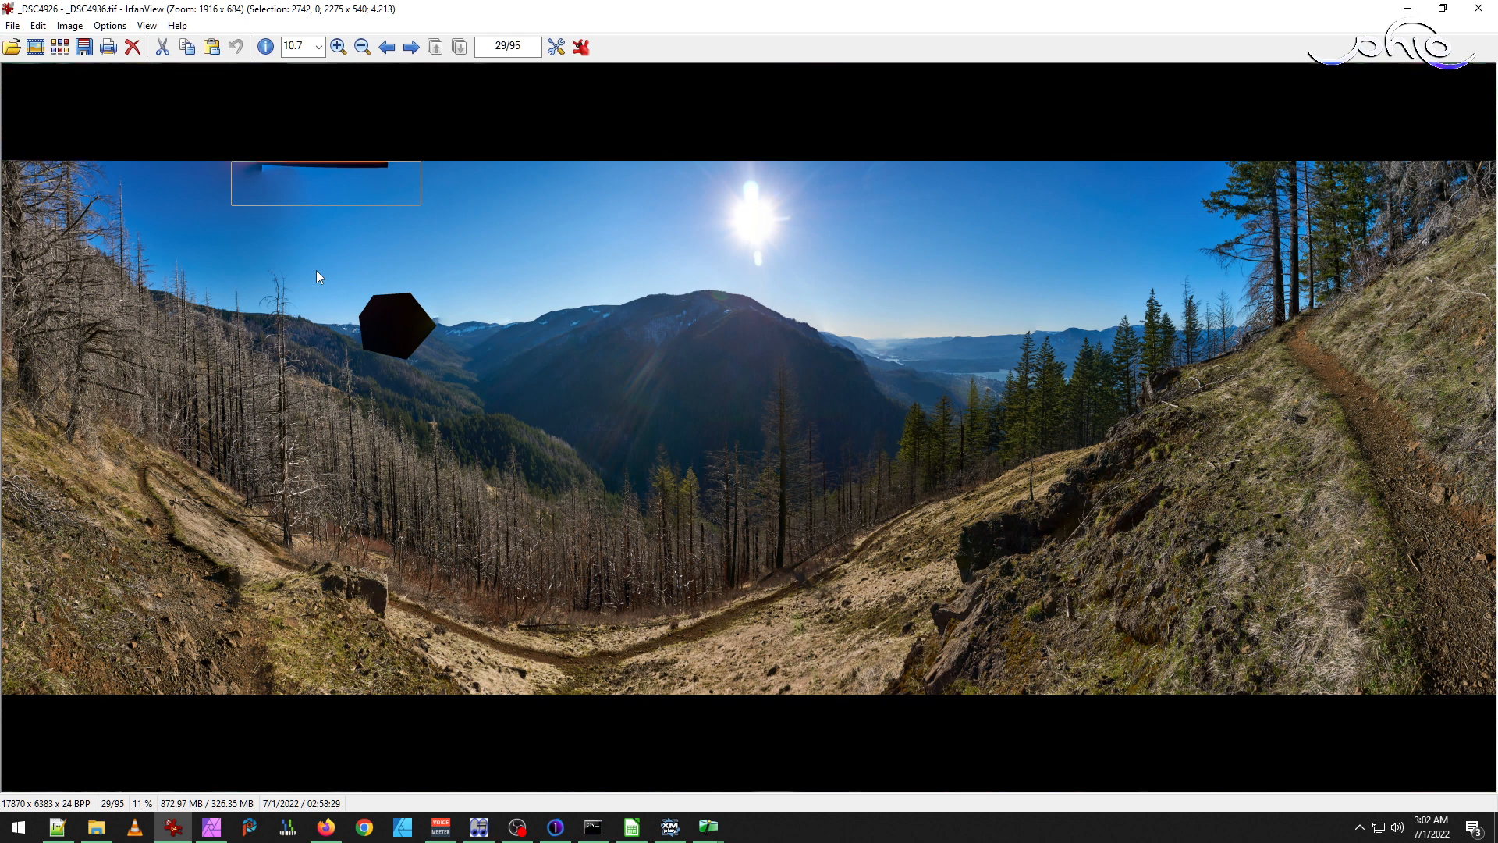
click(840, 258)
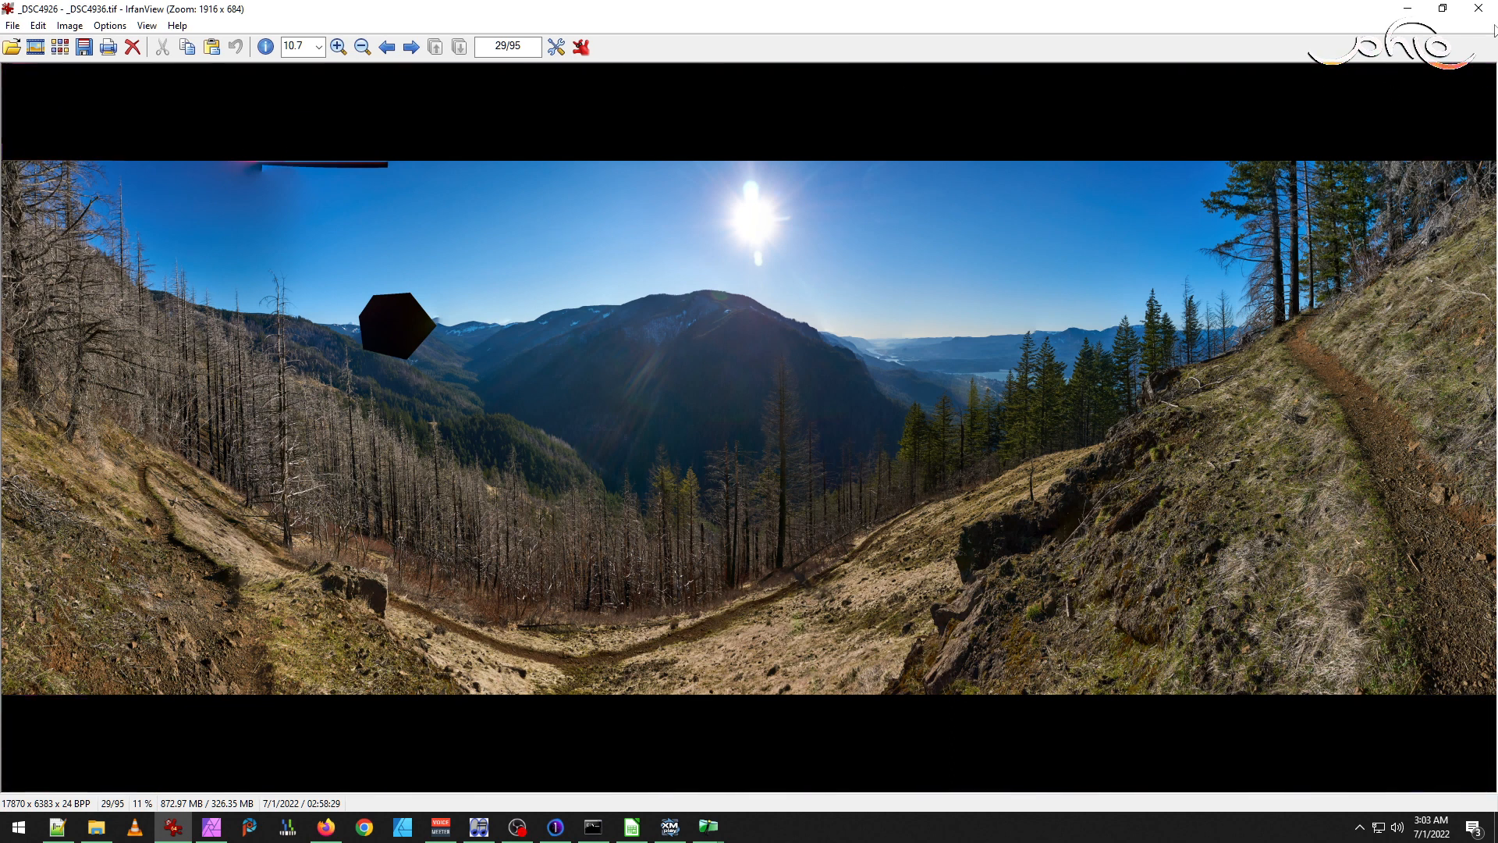
Close the stitched panorama and delete the _DSC4926 - _DSC4936.tif file from the hike folder in File Explorer.
click(1480, 9)
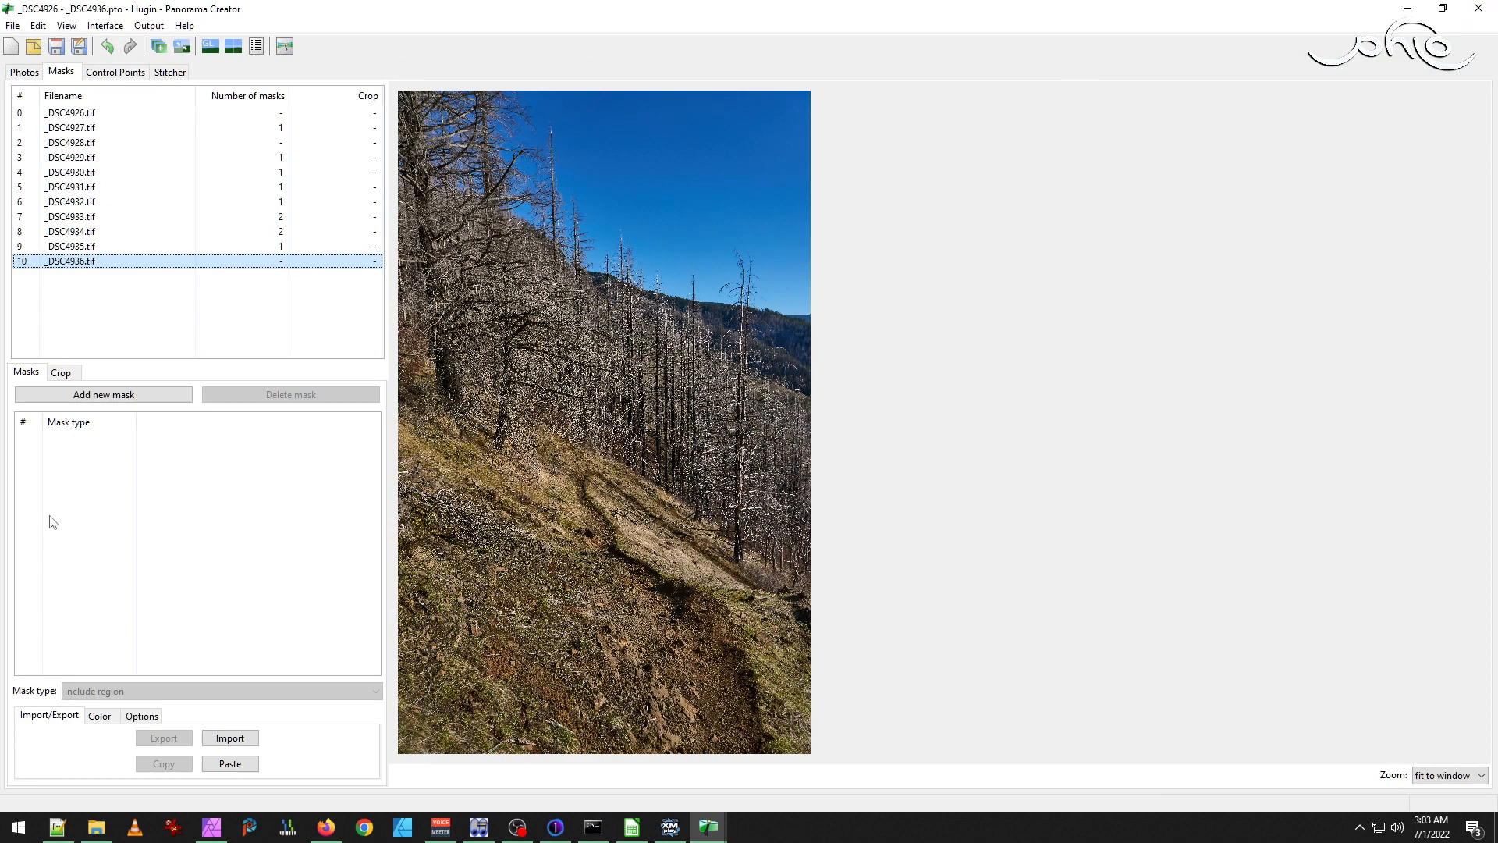
click(100, 829)
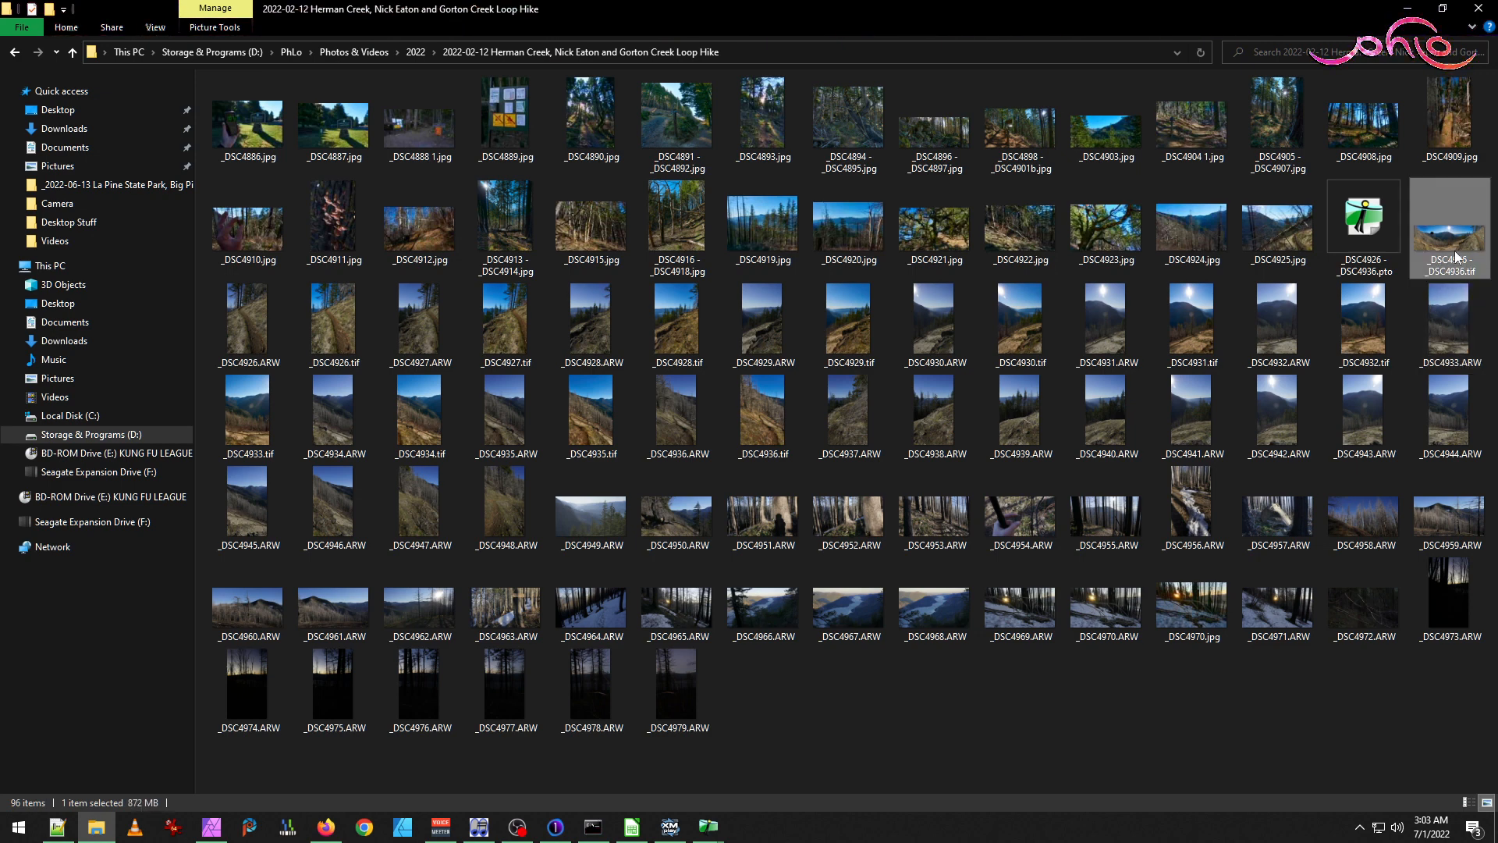
key(Delete)
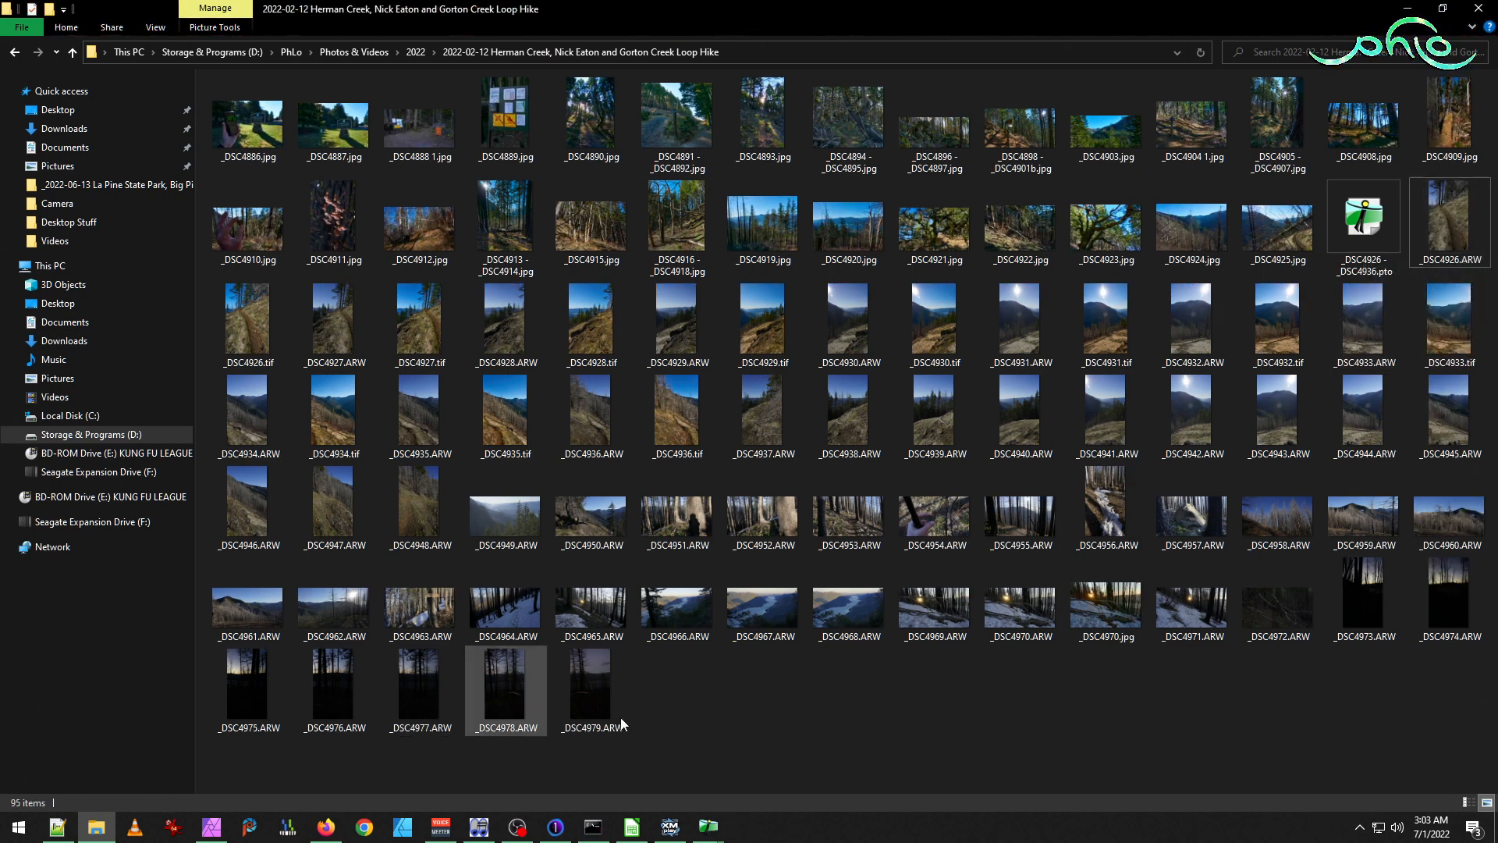
Switch to Hugin's fast panorama preview and save the project with the revised masks.
mouse_move(708, 826)
click(803, 766)
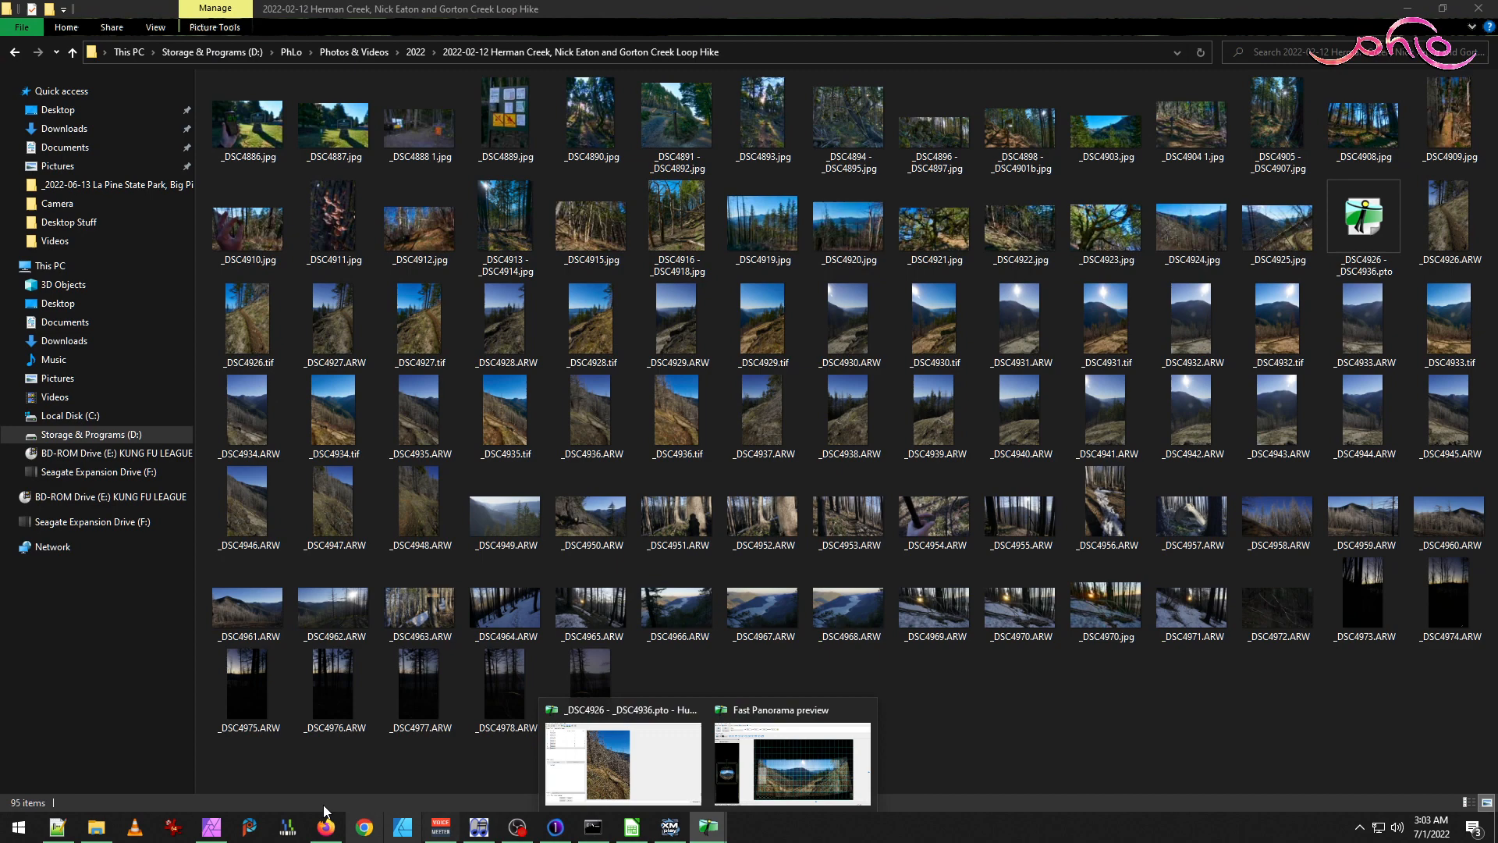
click(211, 826)
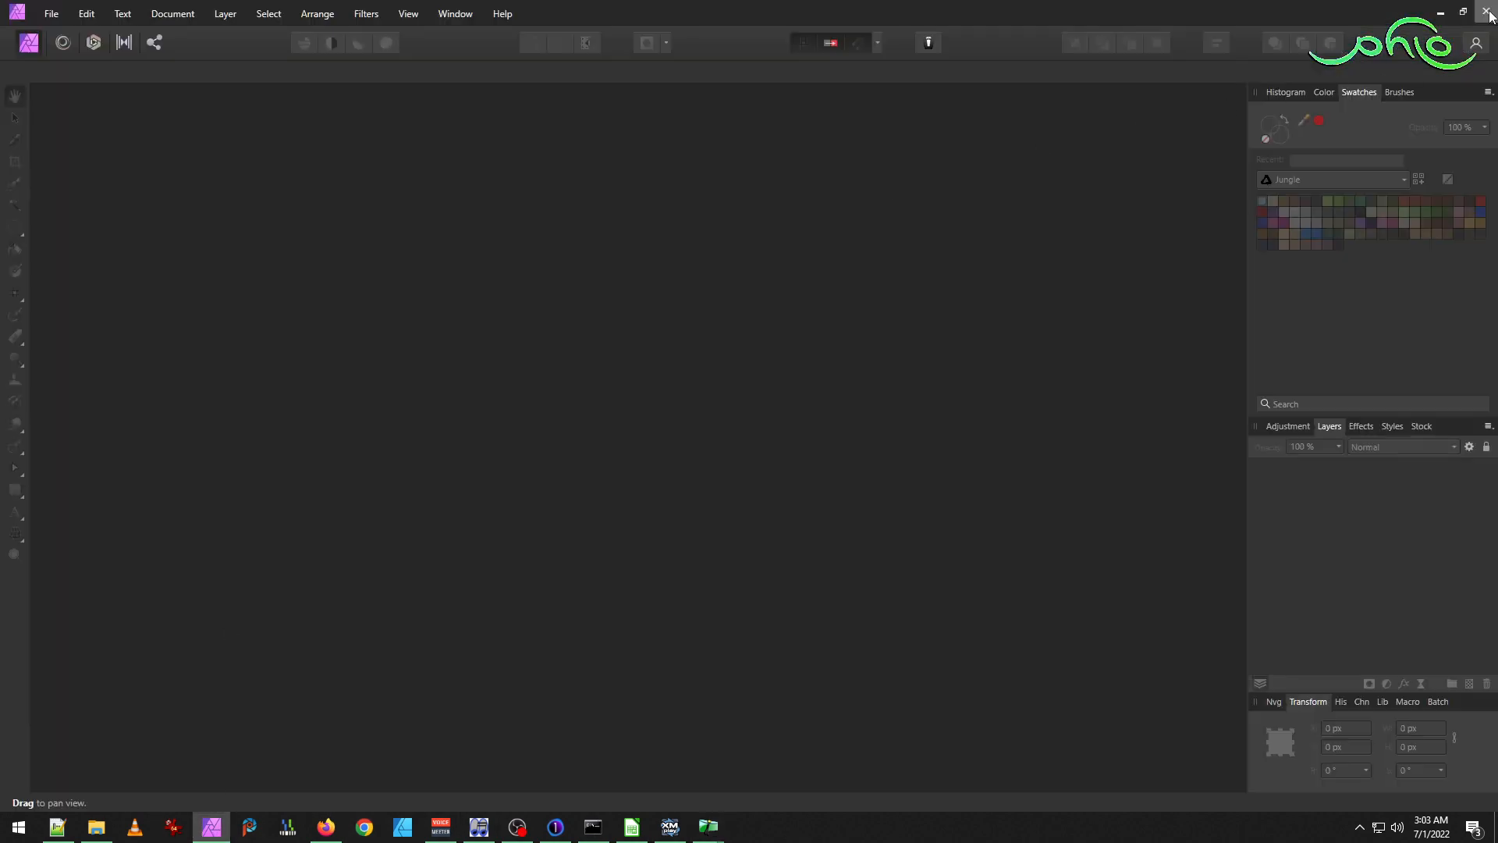
key(alt+Tab)
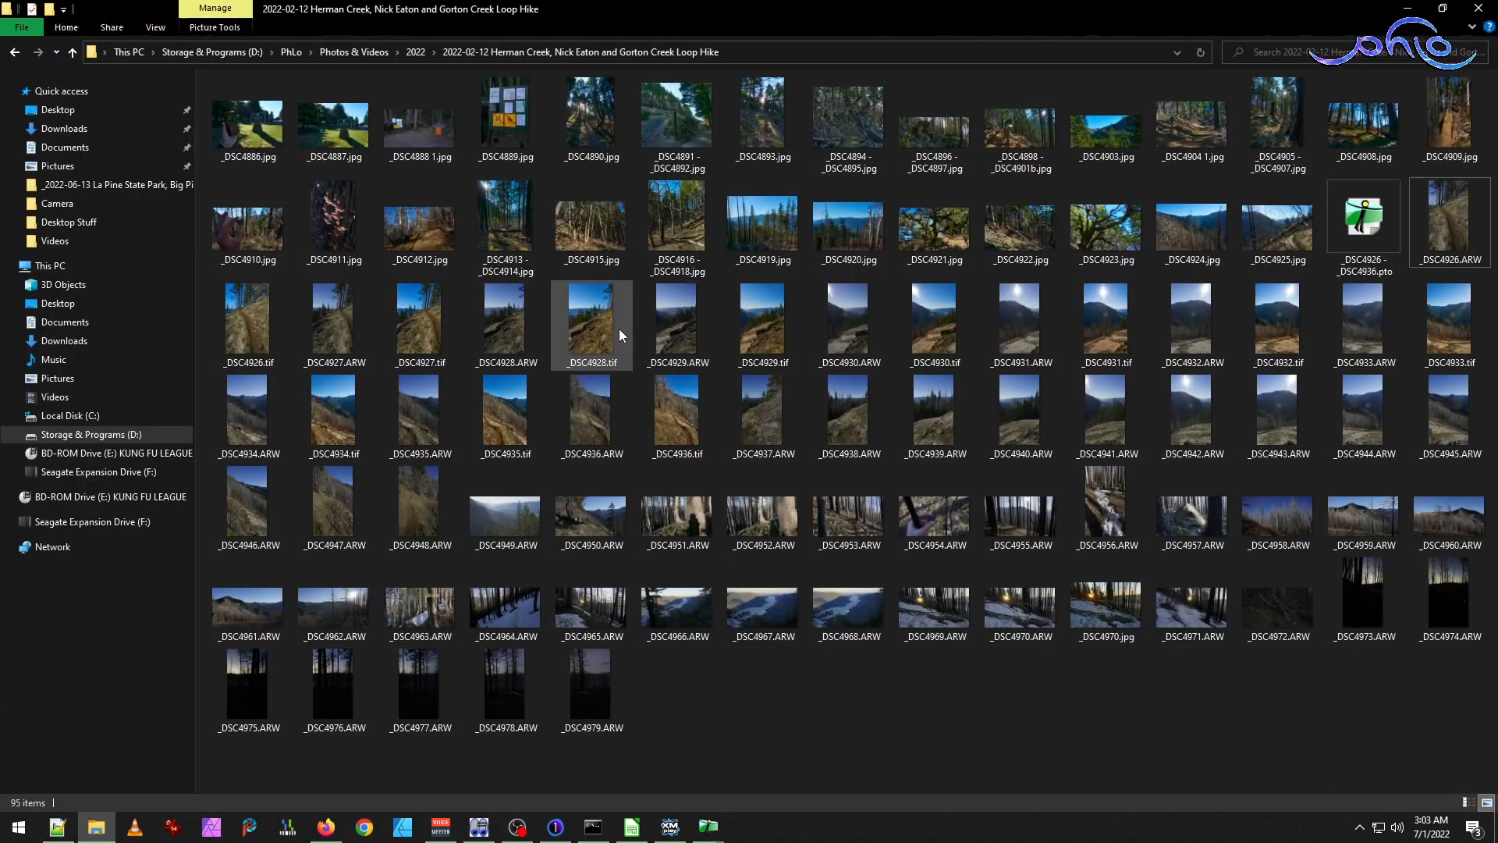
click(717, 821)
click(726, 776)
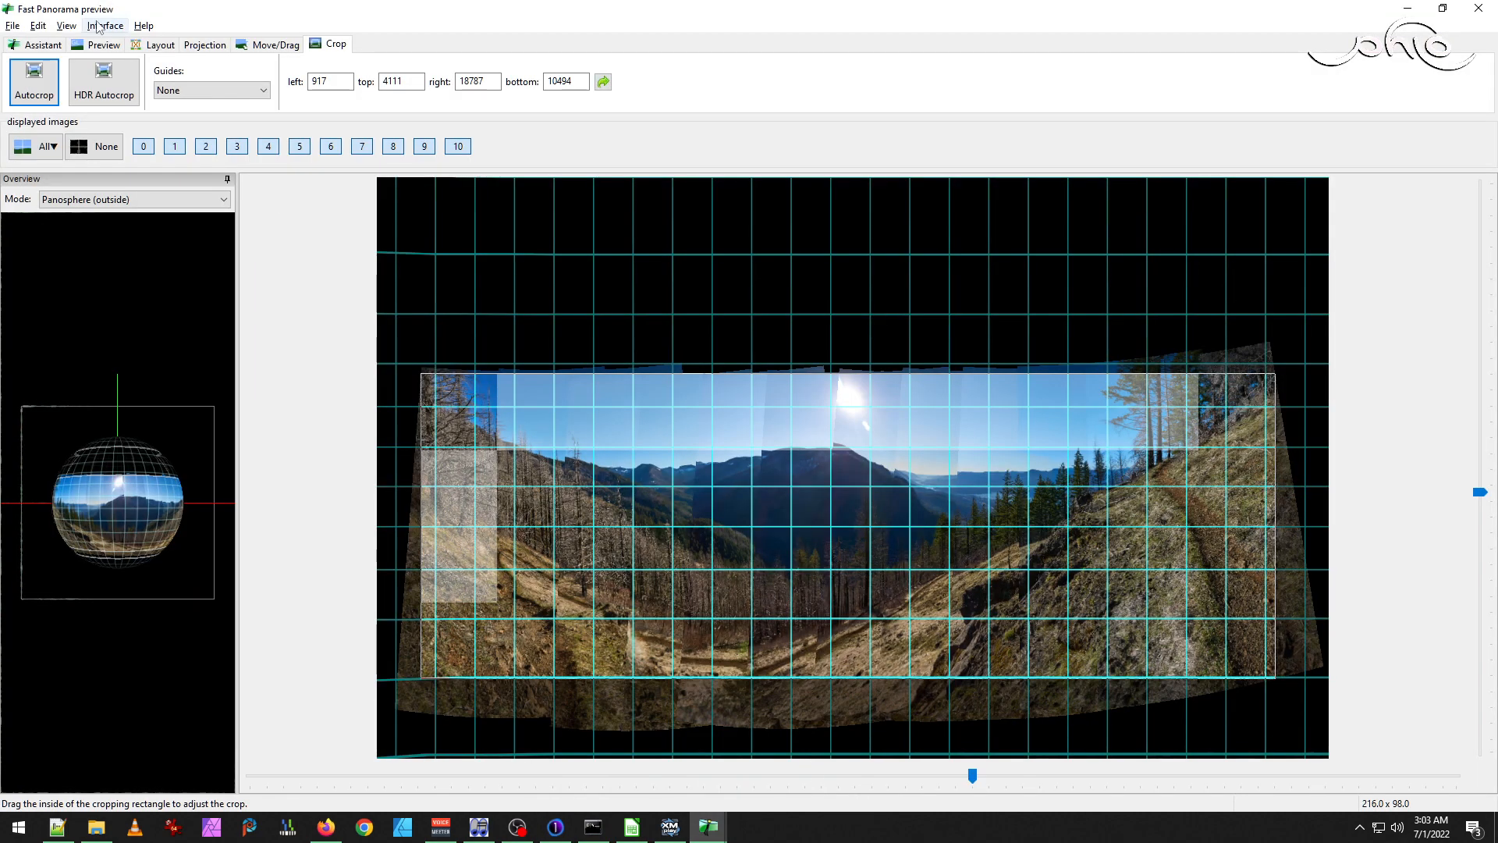
click(12, 25)
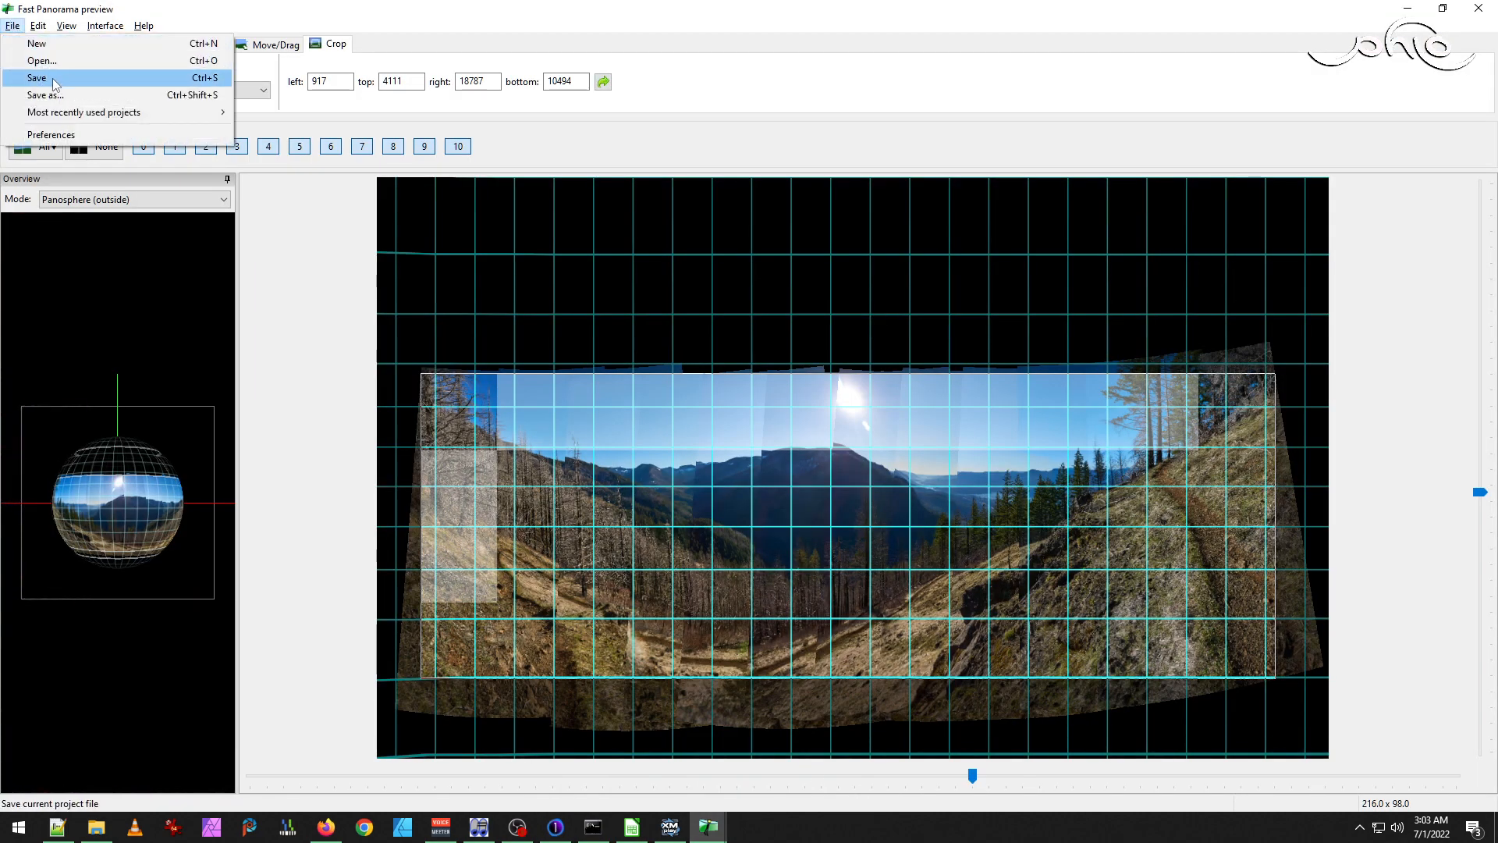
click(53, 81)
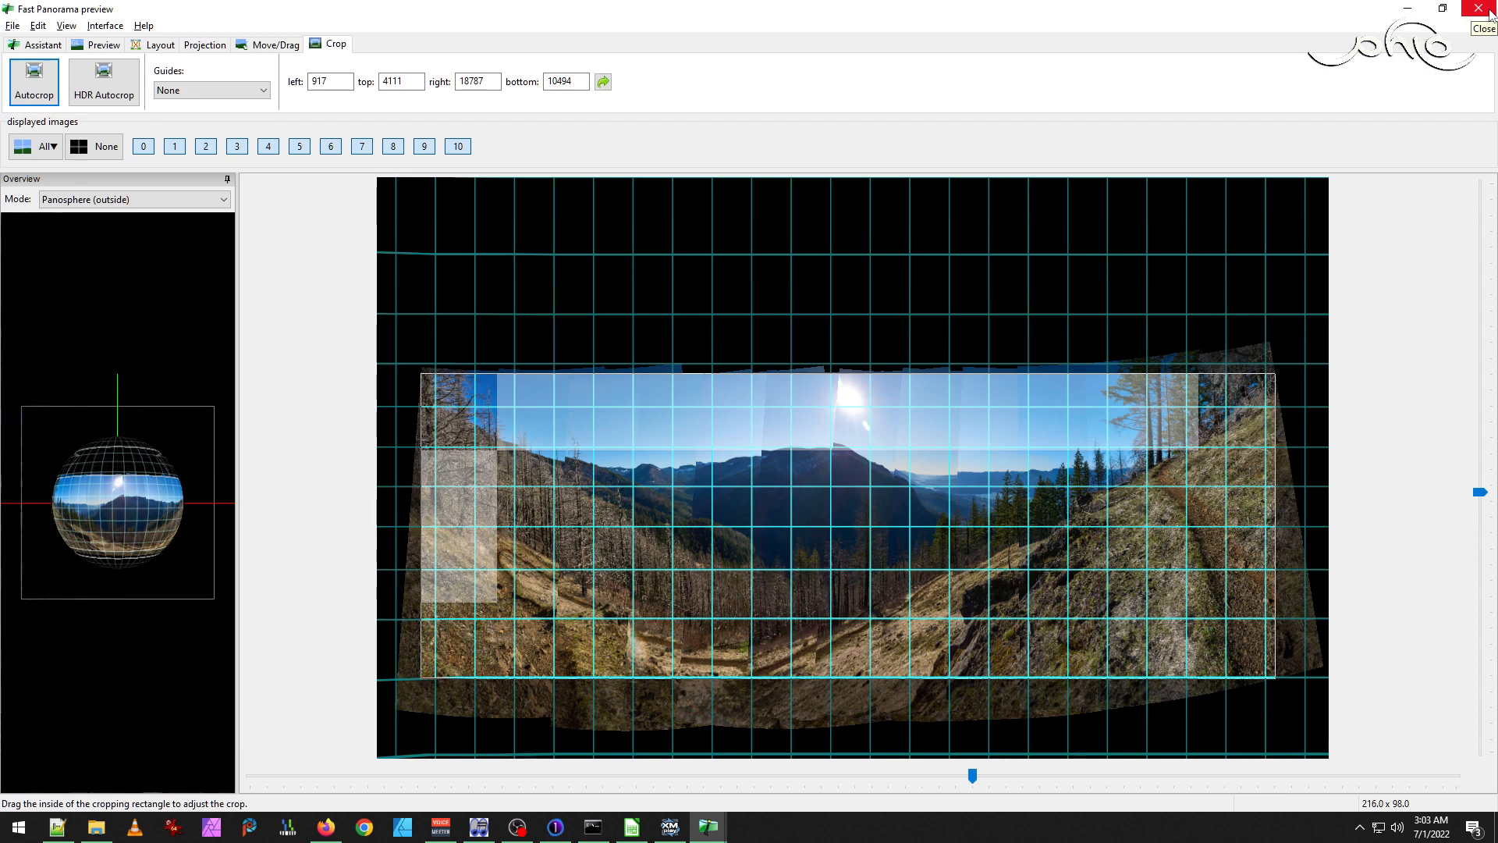
Quit Hugin and reopen the _DSC4926 - _DSC4936.pto project from the hike folder.
click(1488, 13)
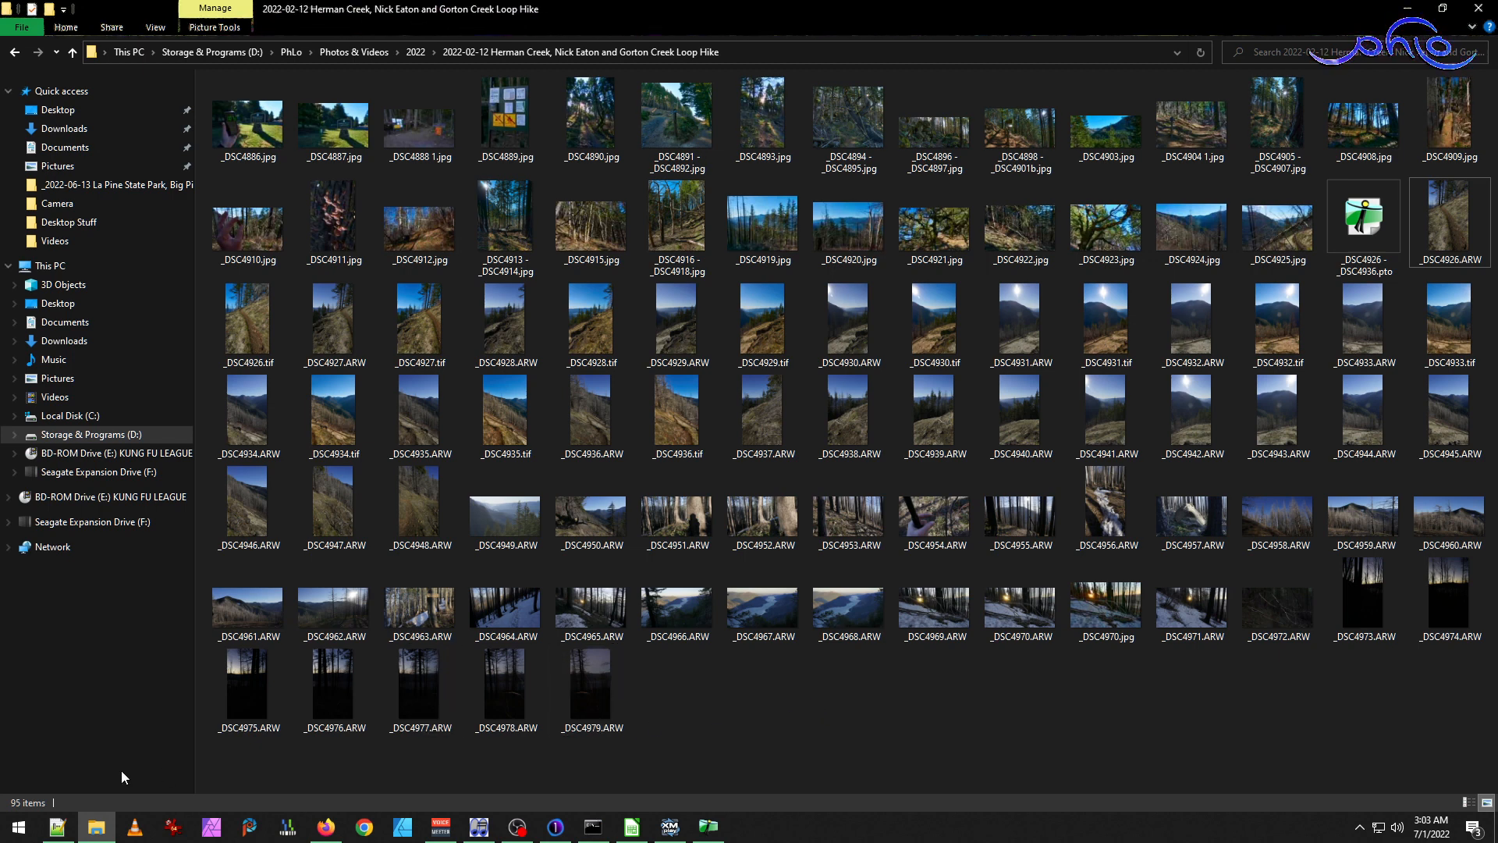
click(18, 827)
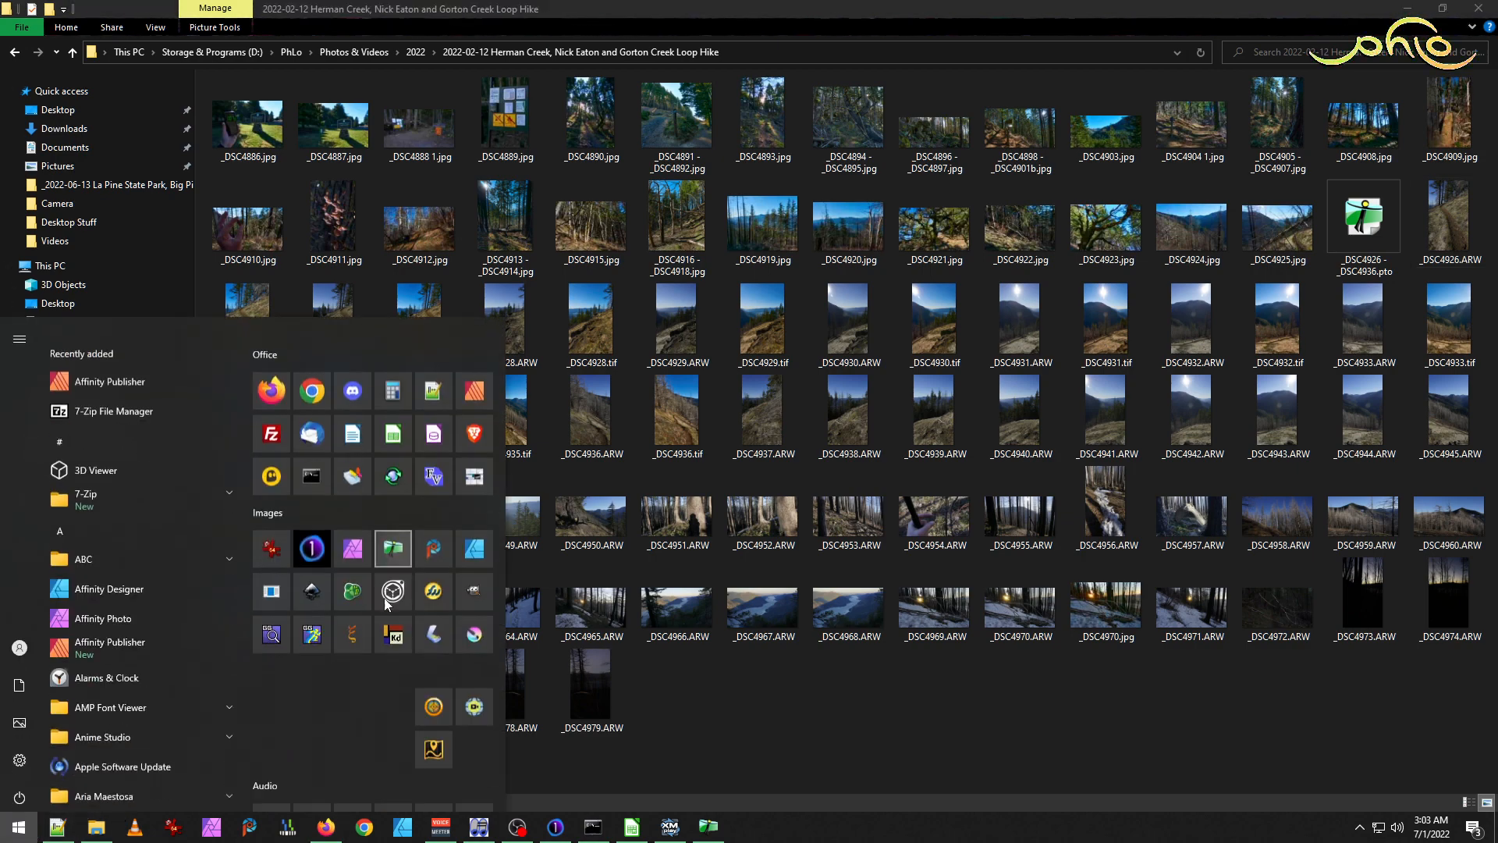
click(410, 618)
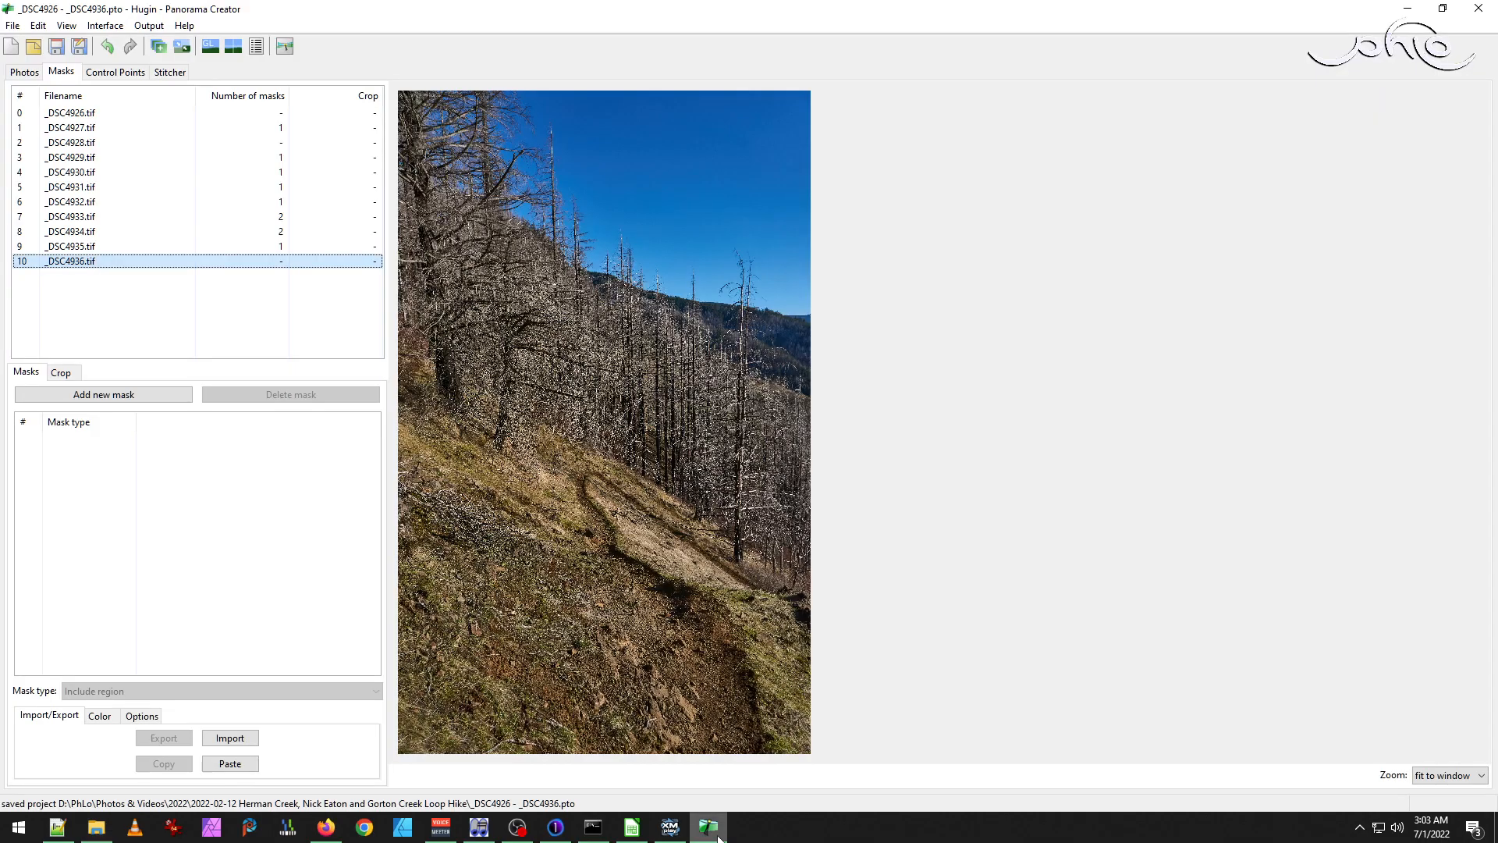
key(alt+F4)
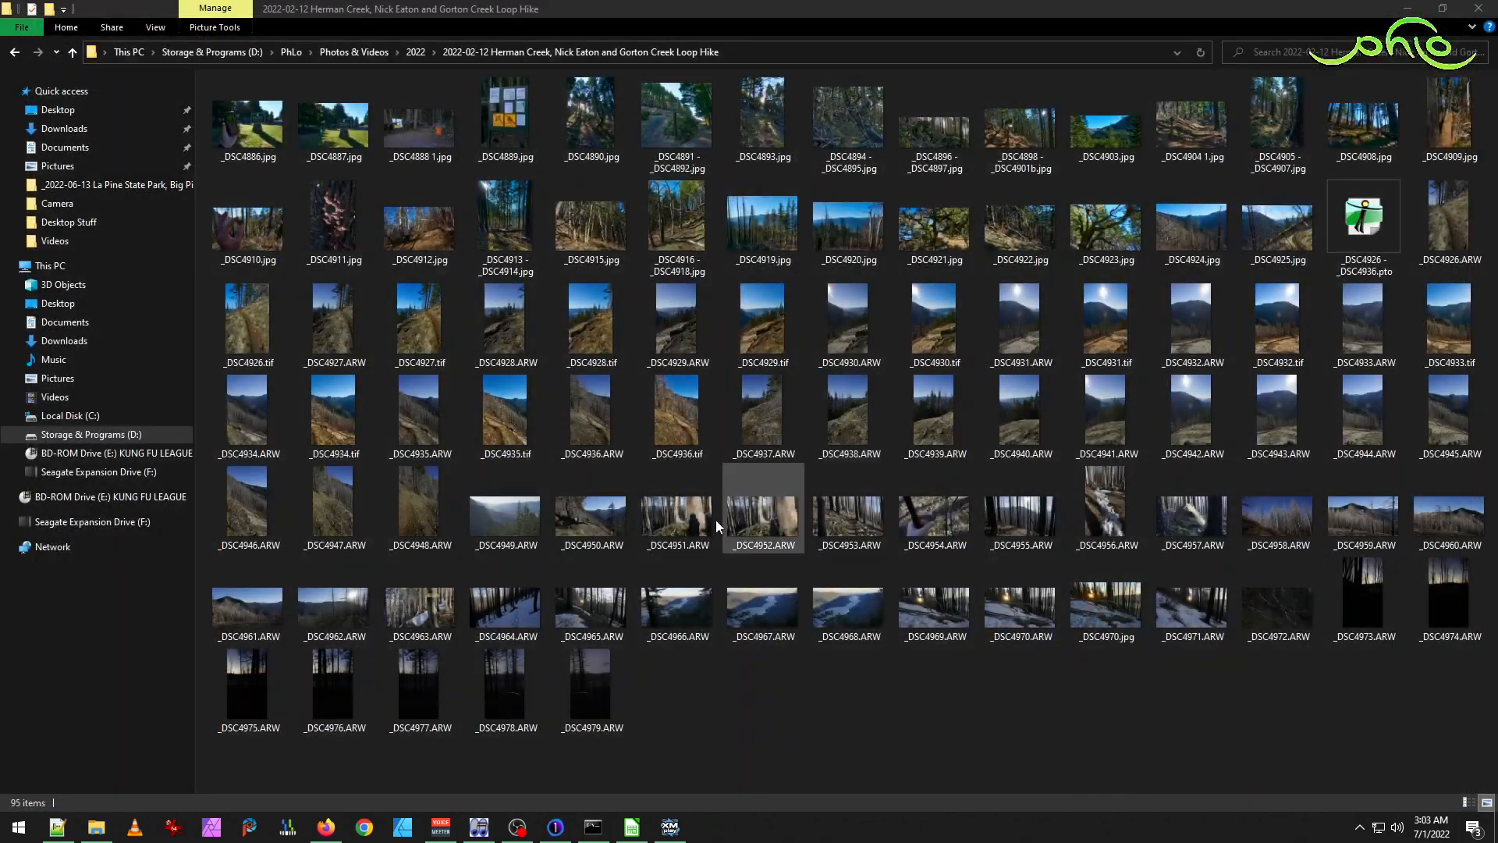
click(868, 743)
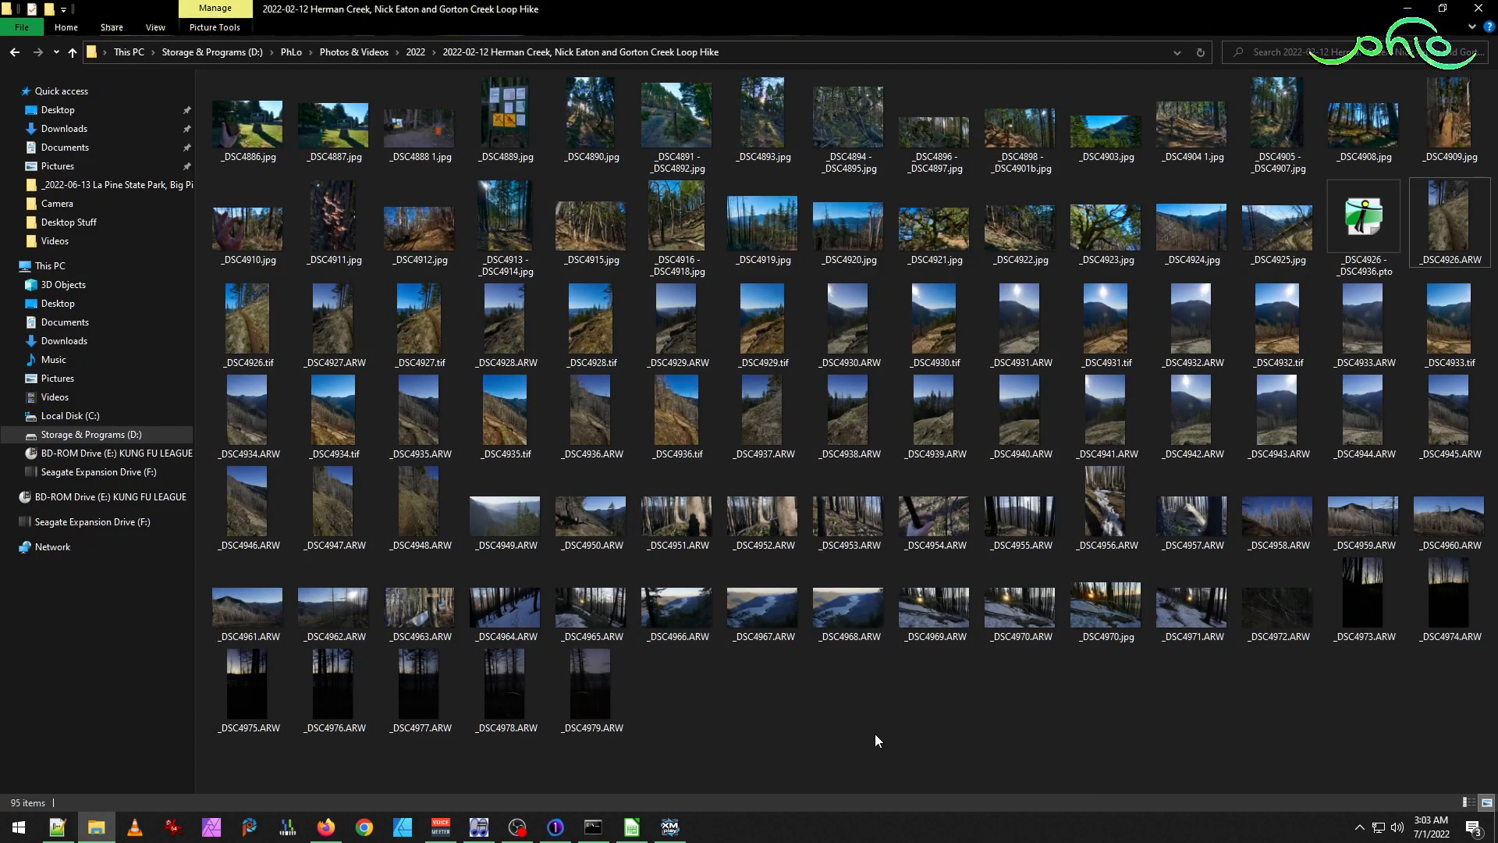
double_click(1361, 222)
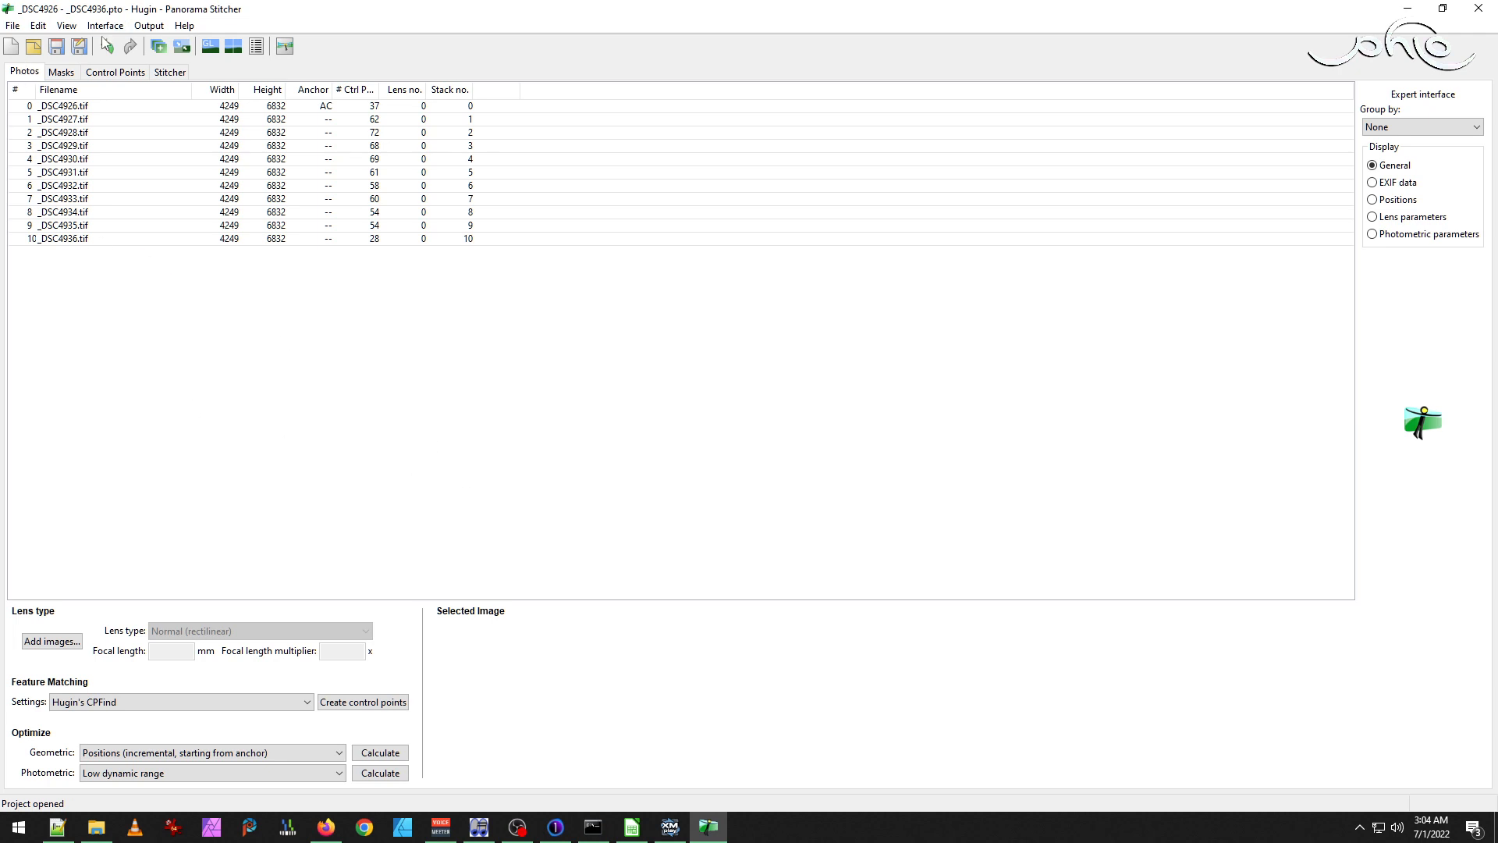
Check the reopened project's stitcher settings, photo list and crop area in the fast panorama preview.
click(170, 72)
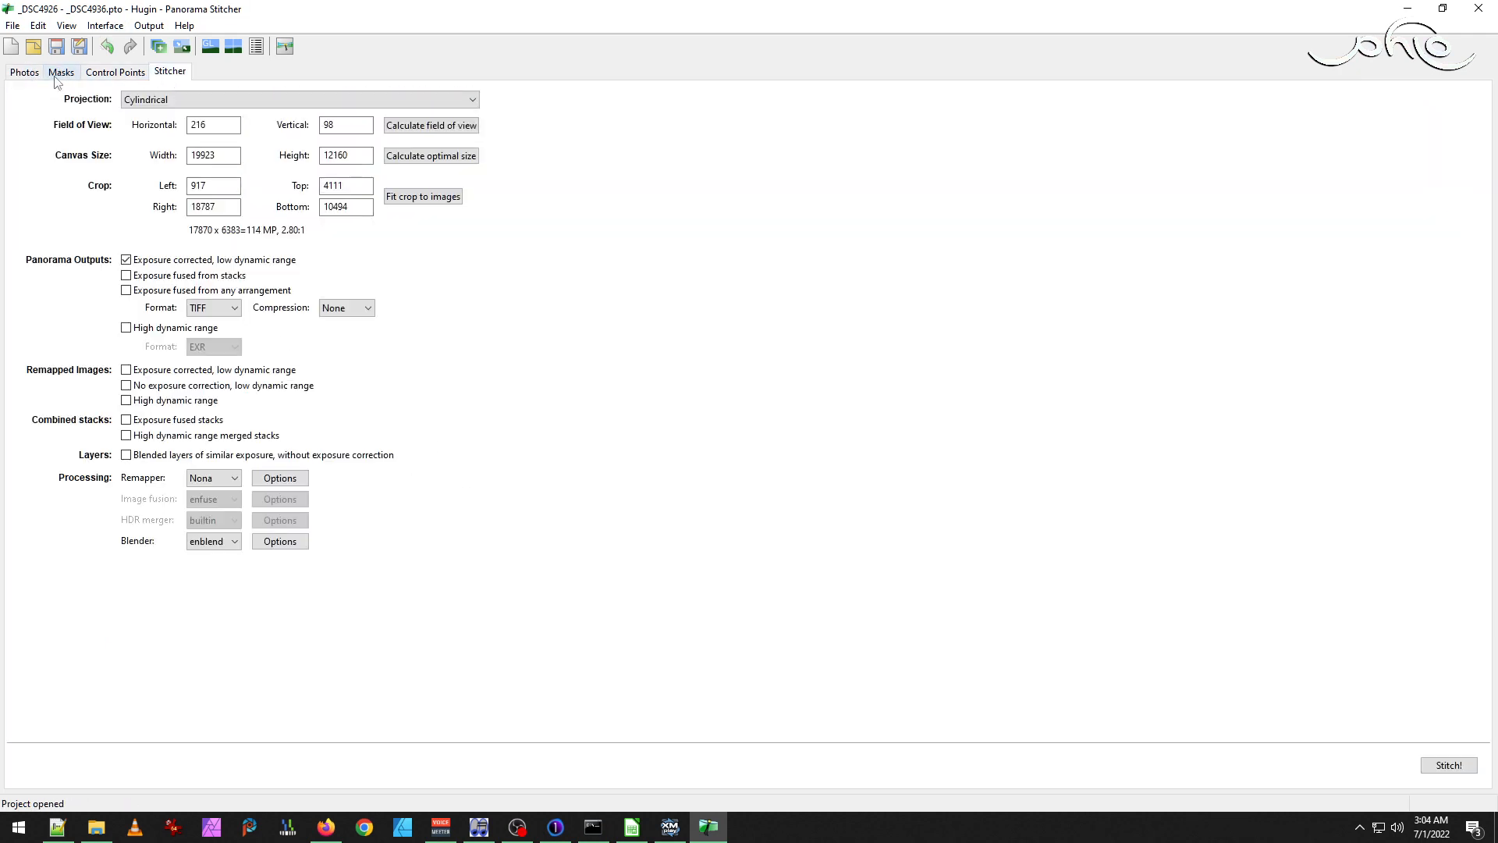
click(21, 73)
click(67, 25)
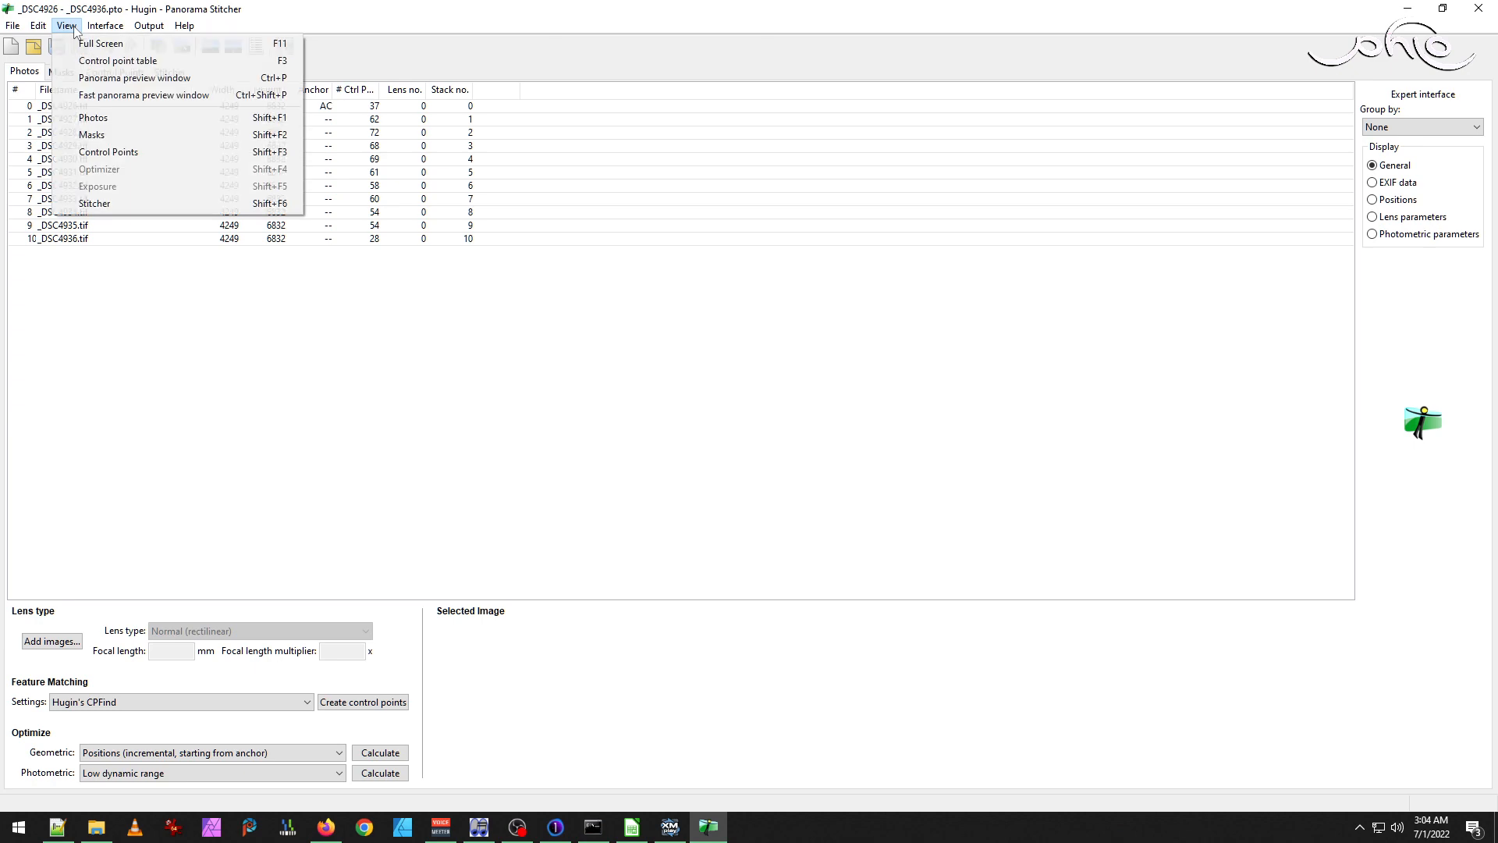
click(133, 95)
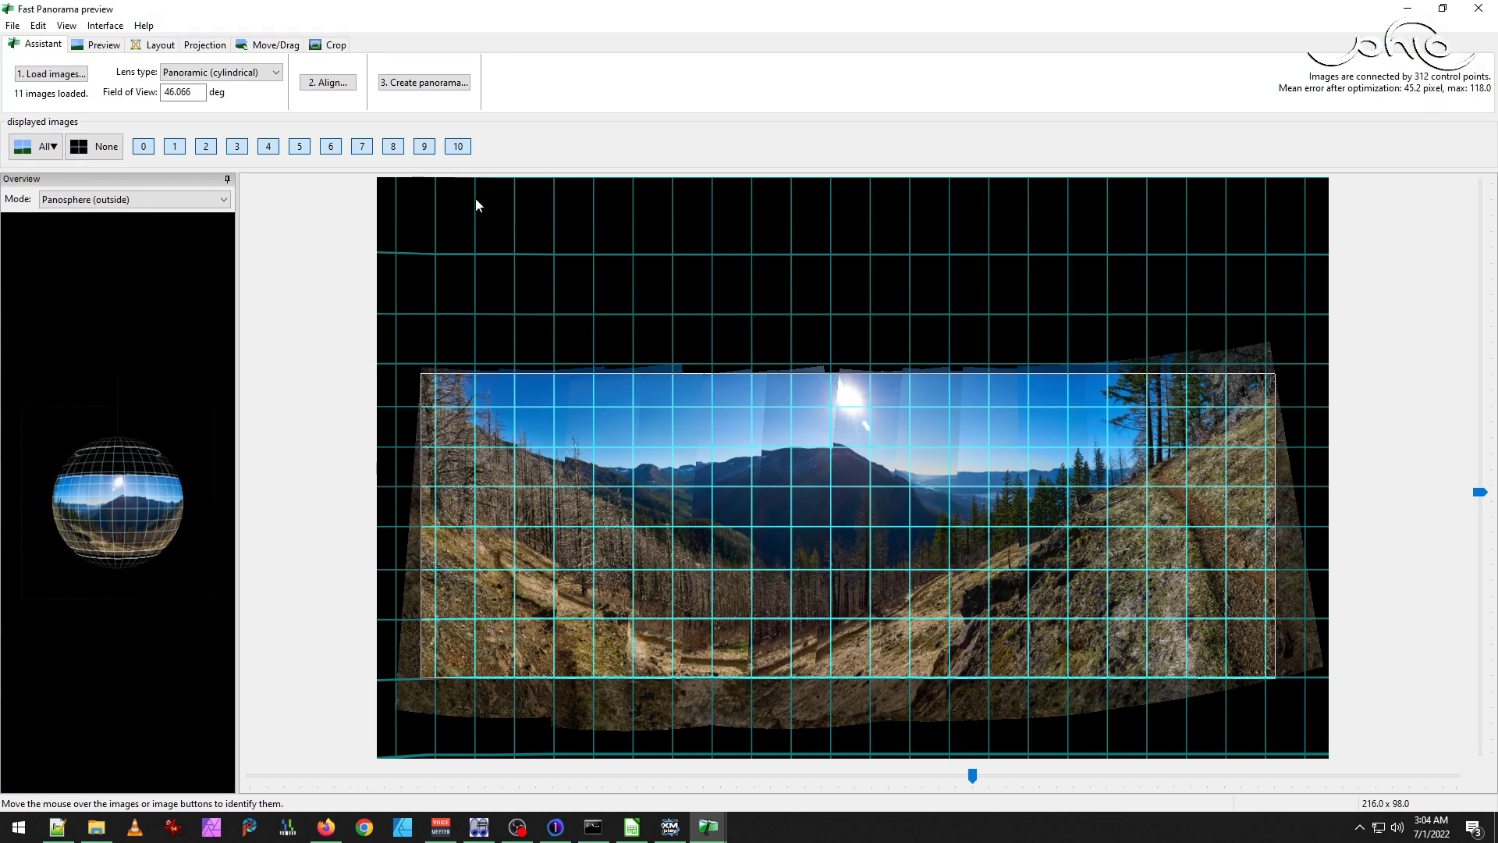
click(315, 49)
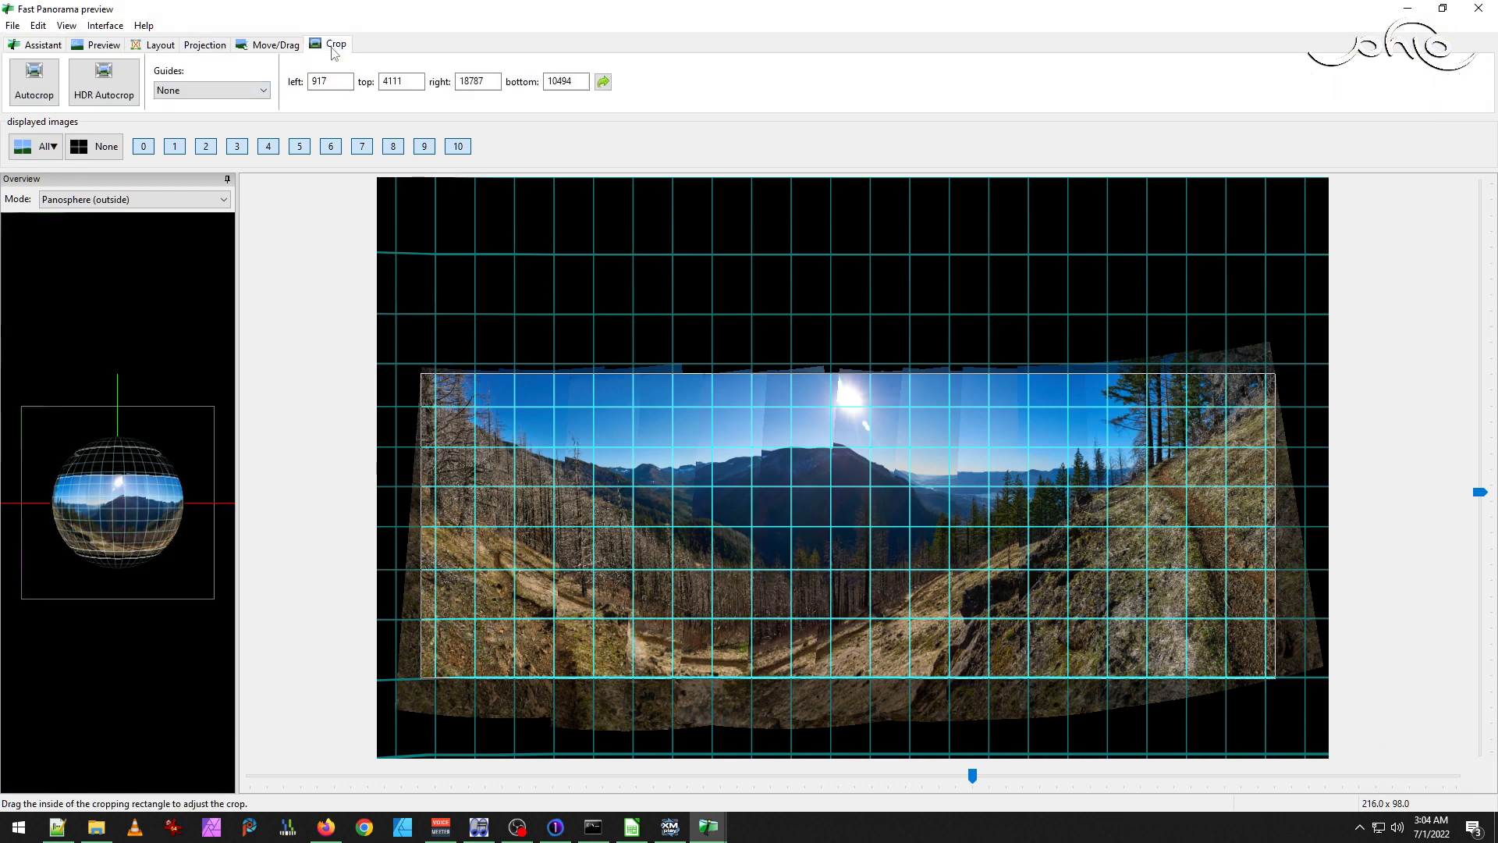
click(66, 25)
click(109, 46)
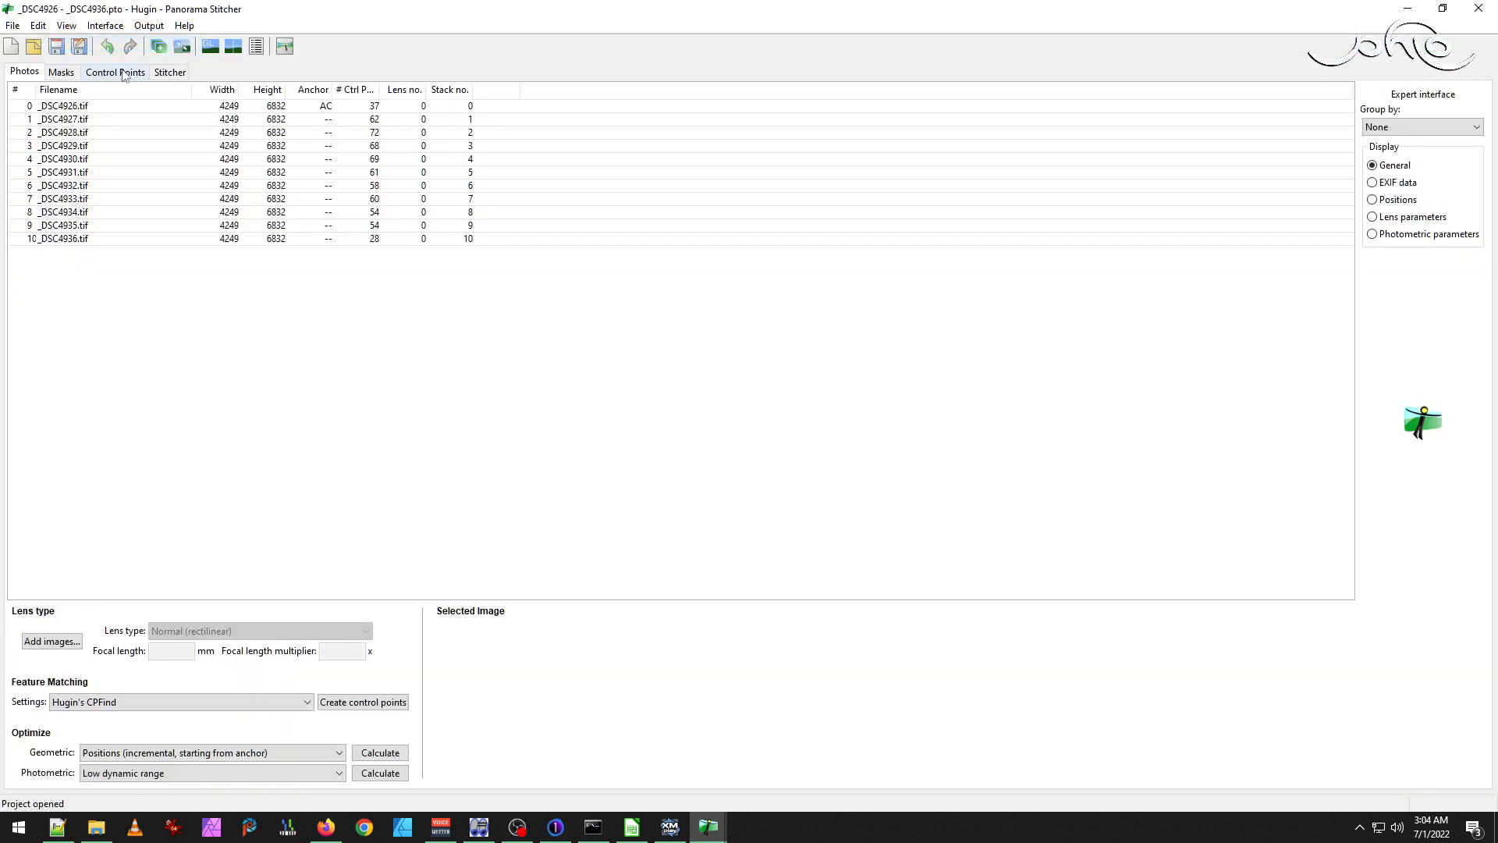
Stitch the cylindrical panorama as an exposure-corrected, low dynamic range TIFF.
click(169, 71)
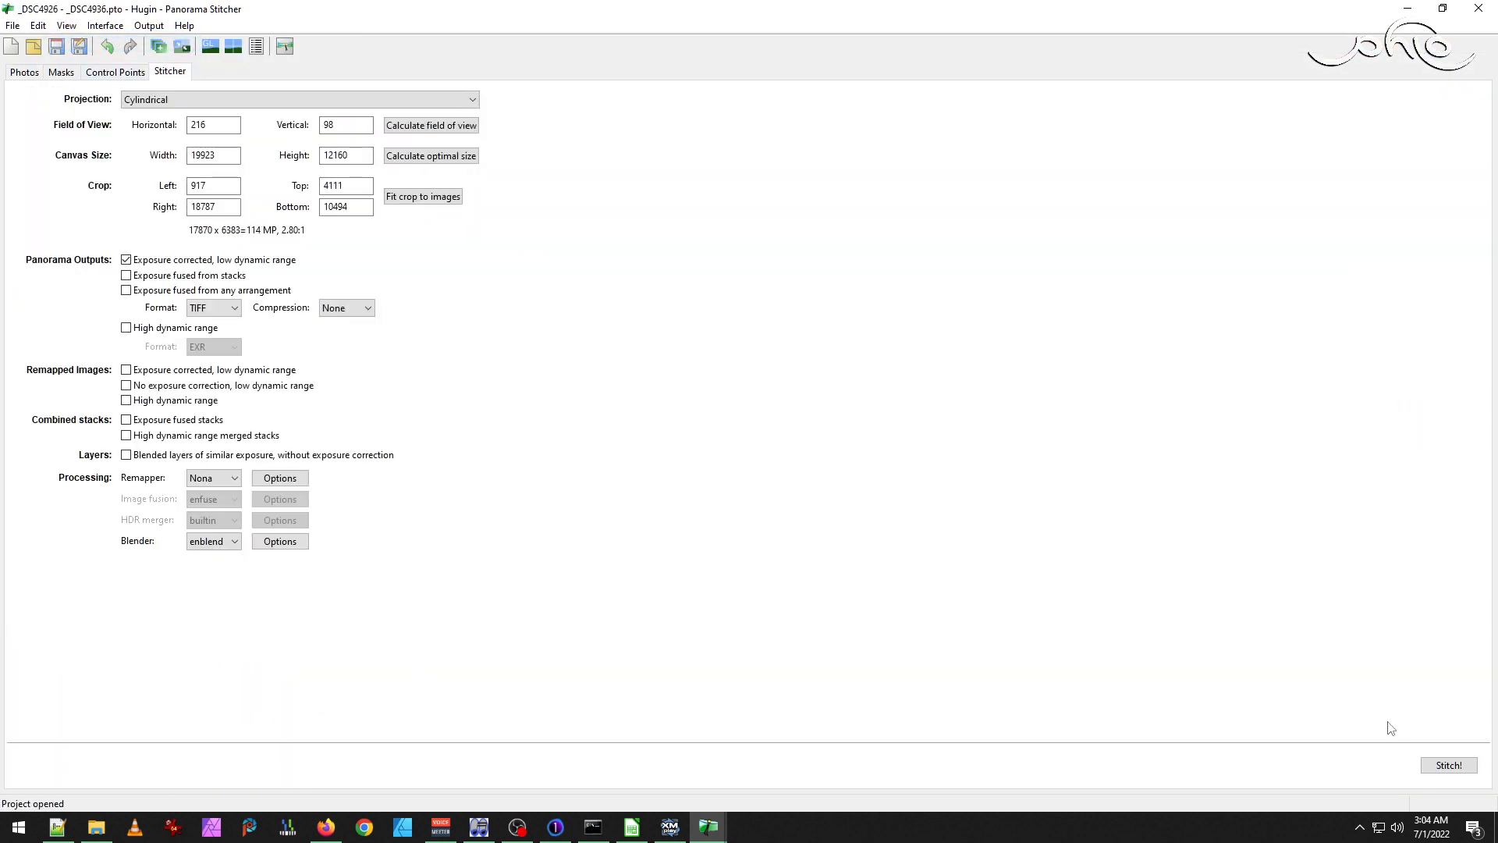
click(1444, 766)
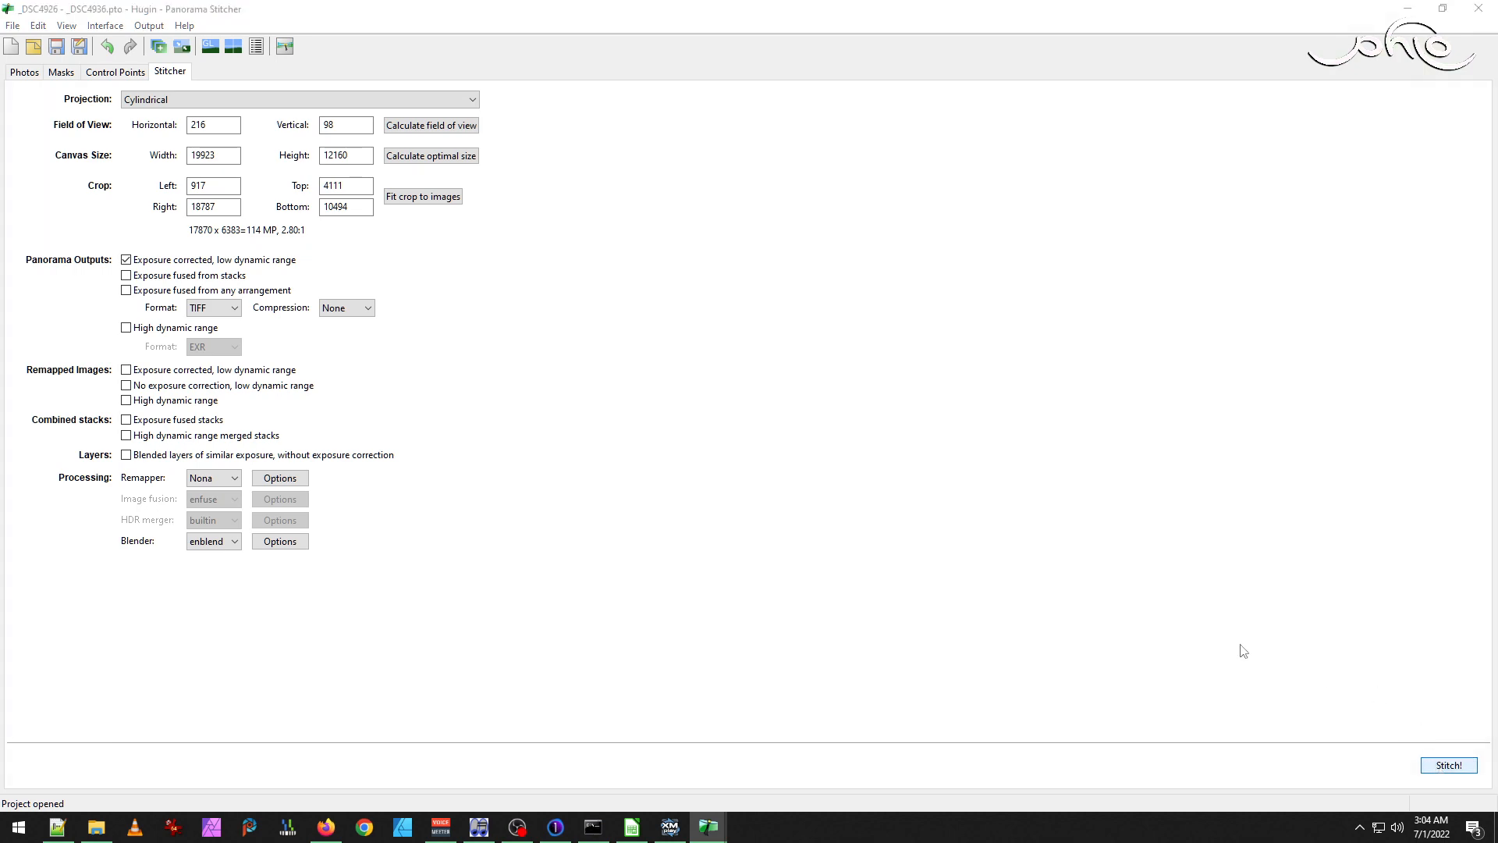
click(625, 429)
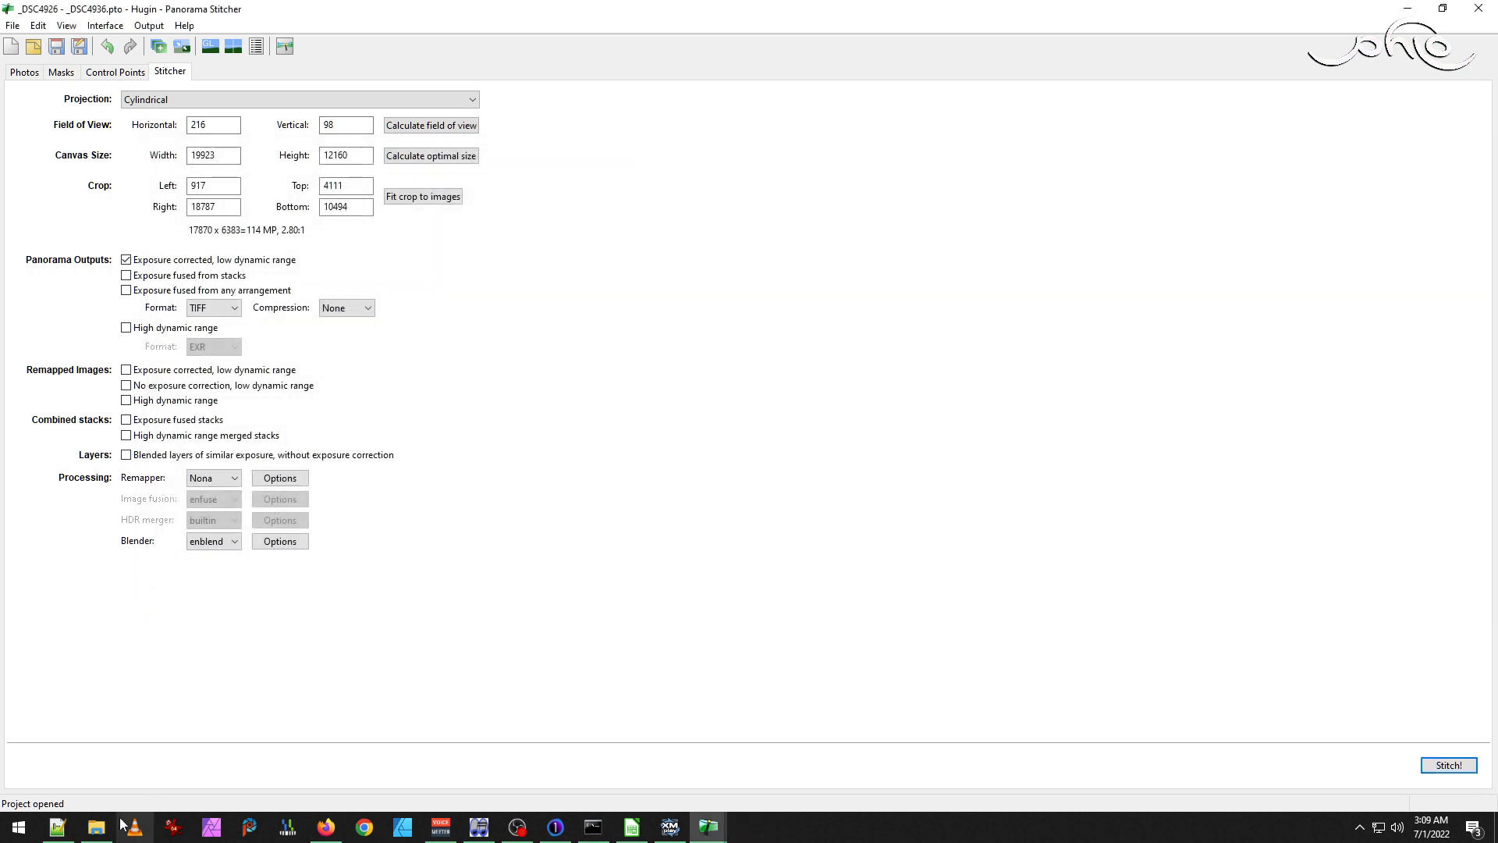
Open the newly stitched _DSC4926 - _DSC4936.tif from the hike folder in IrfanView.
mouse_move(99, 837)
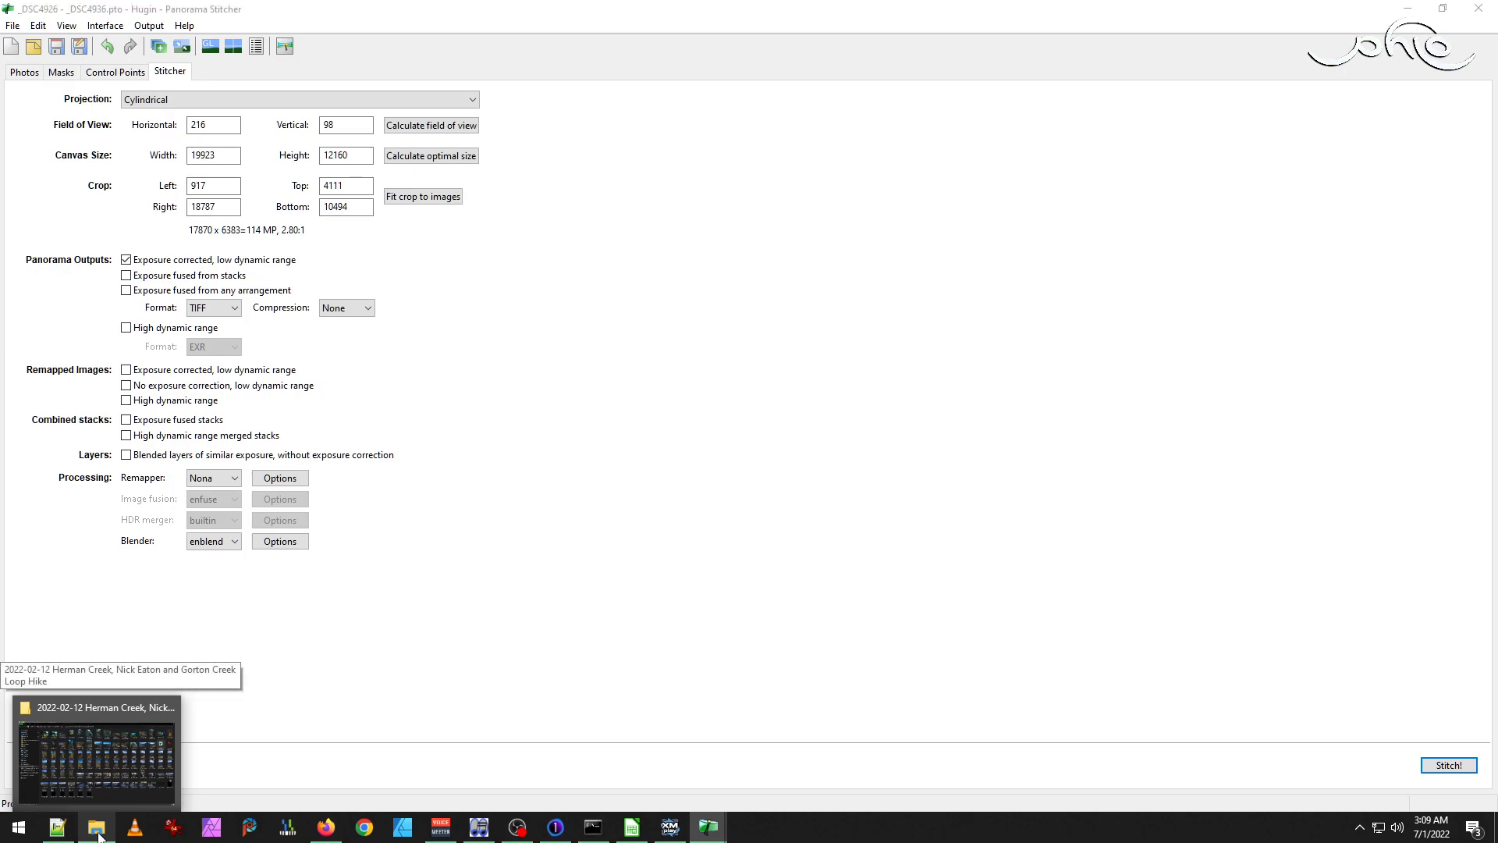
click(94, 753)
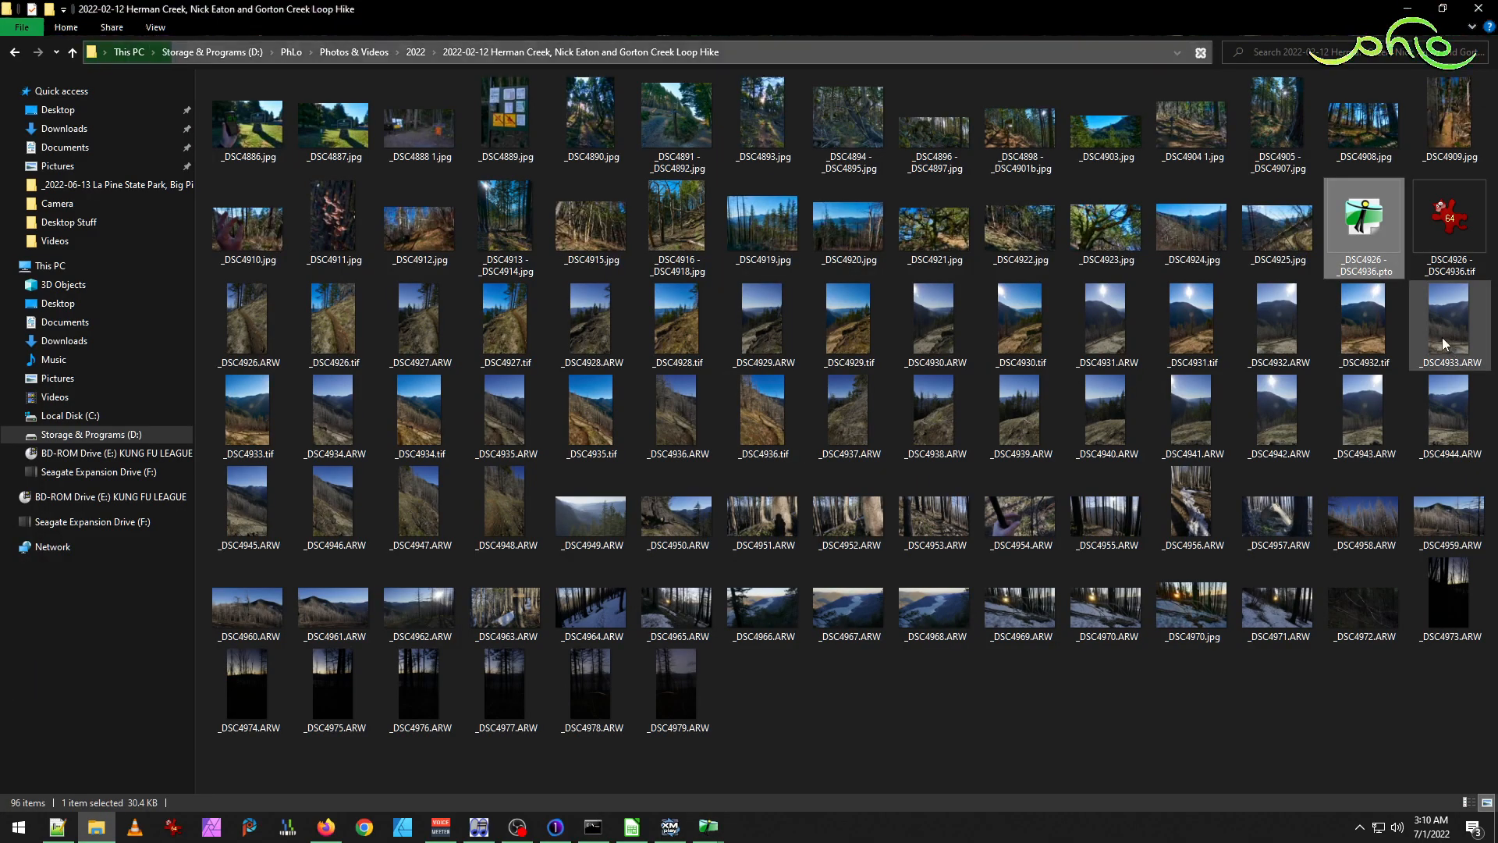
mouse_move(1442, 337)
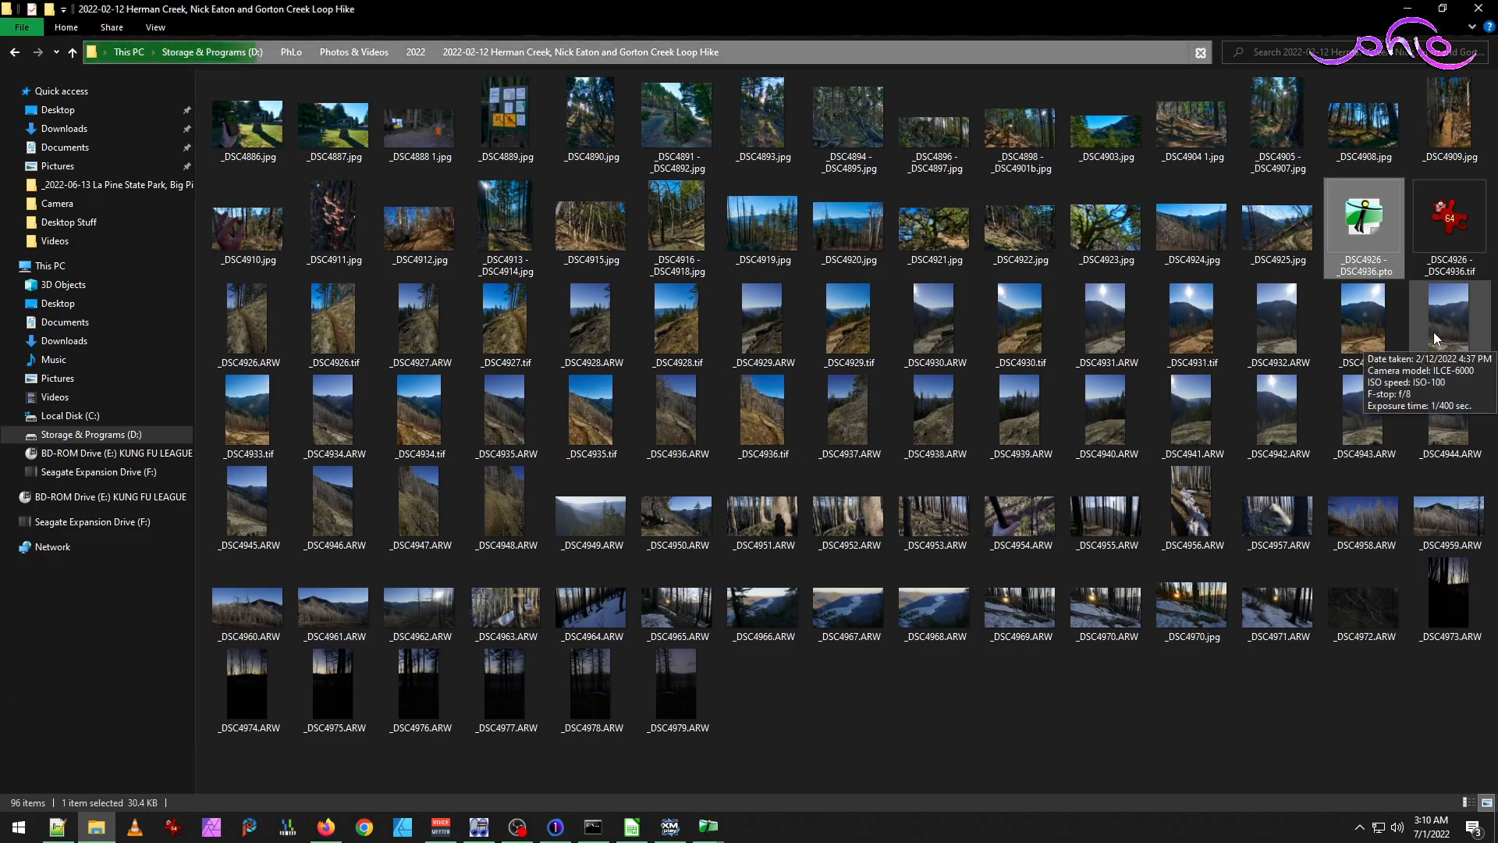
double_click(1436, 236)
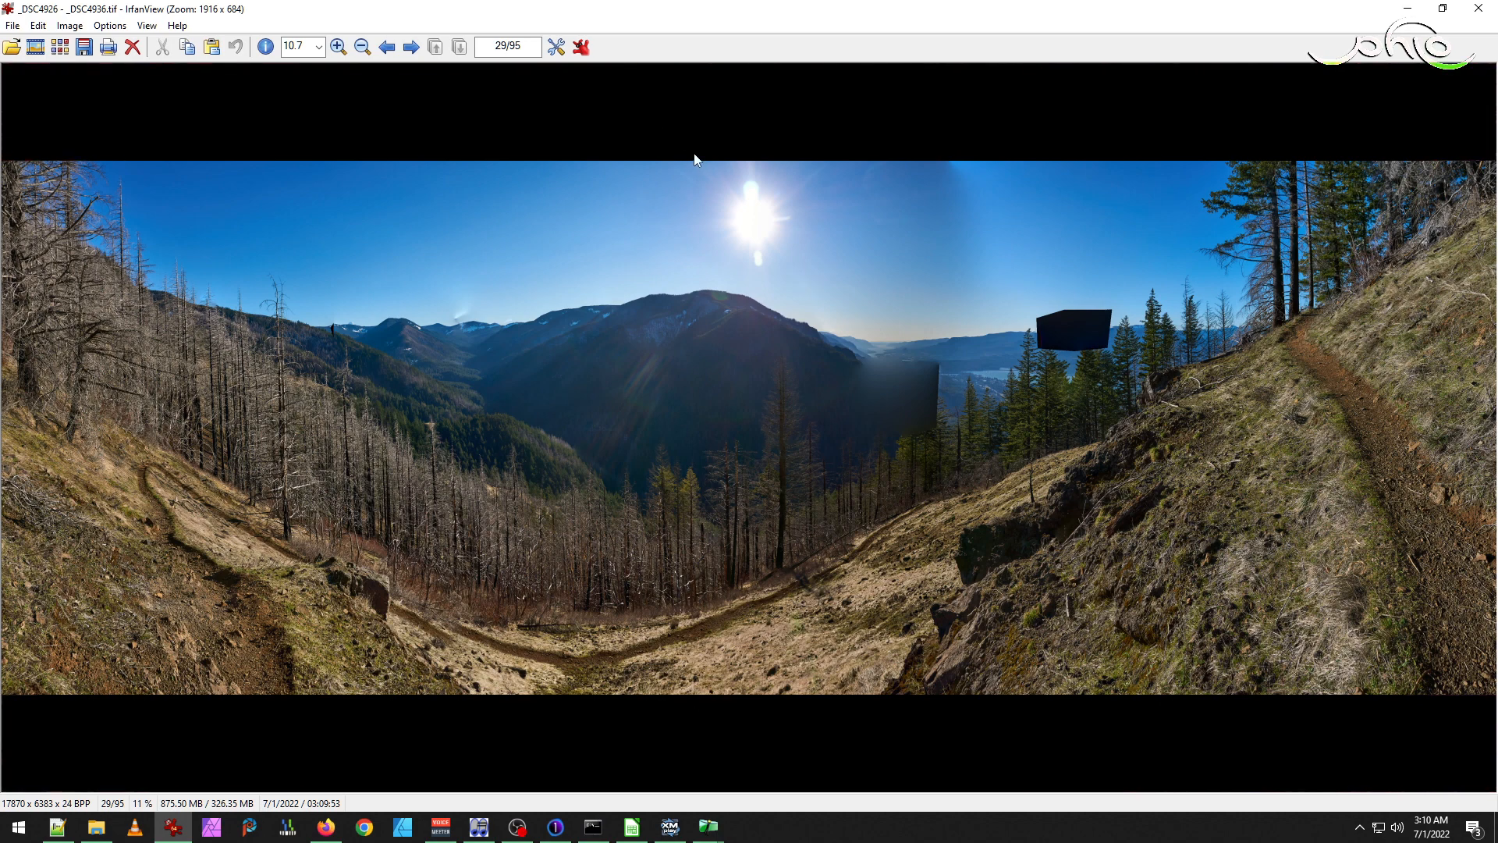
Examine the stitched panorama up close around the valley, the sun, the distant peaks and the trees beside the trail.
drag(817, 159, 1187, 464)
click(1009, 381)
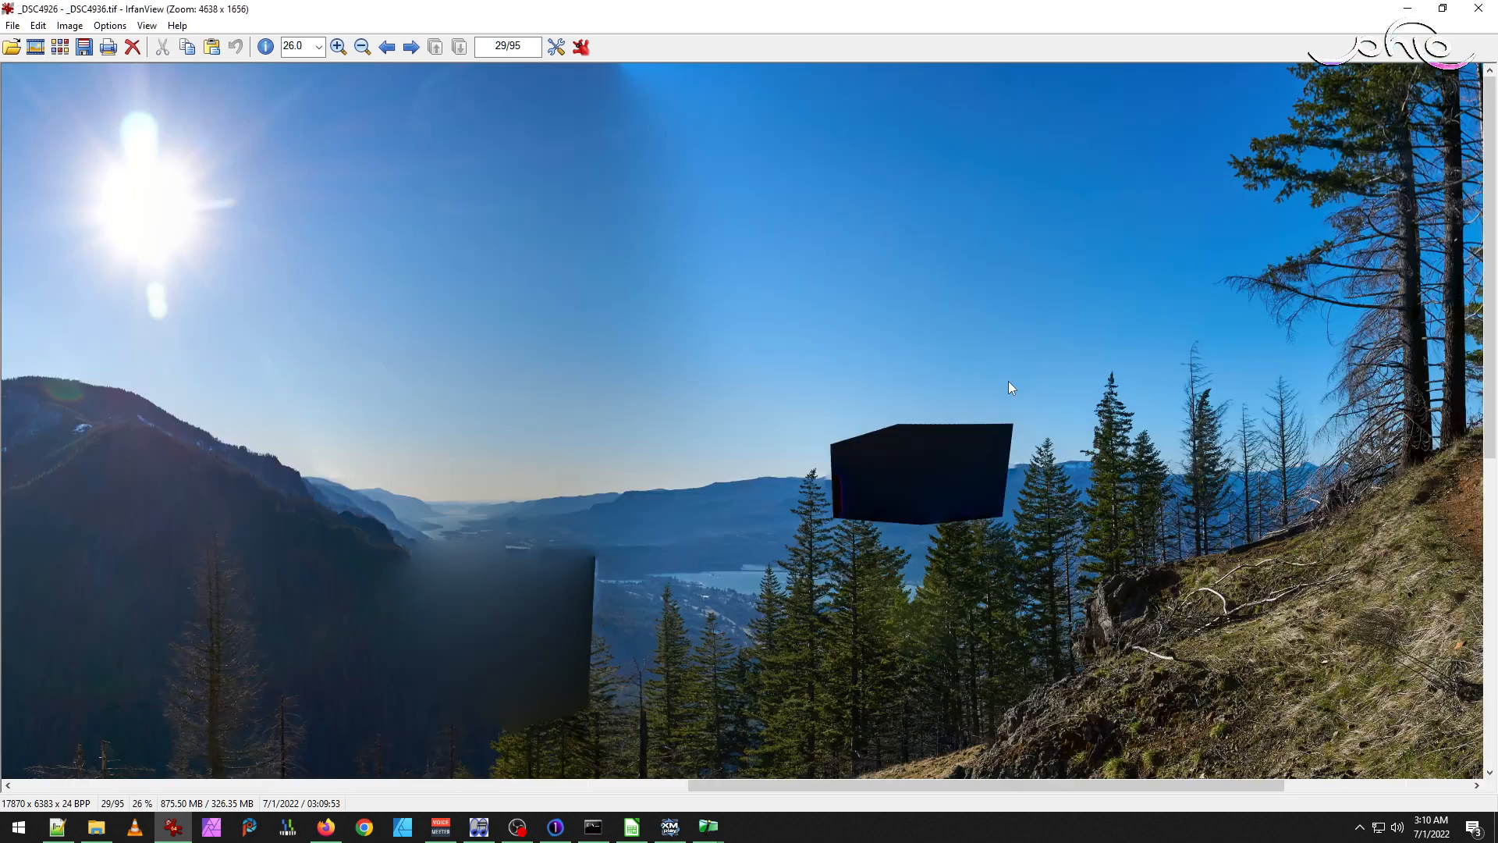
drag(710, 467, 856, 324)
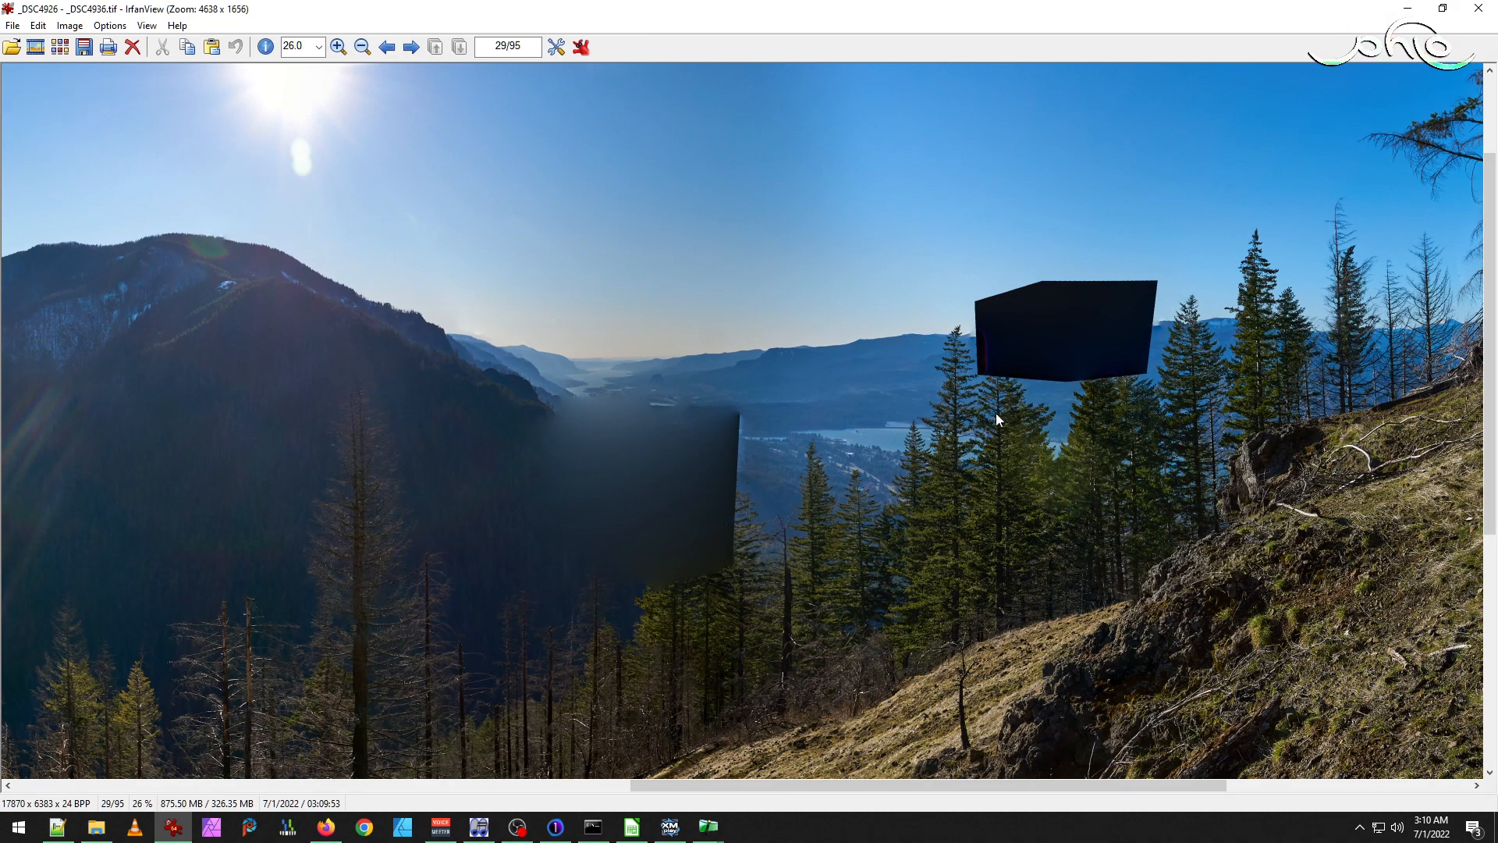
drag(541, 538, 1047, 705)
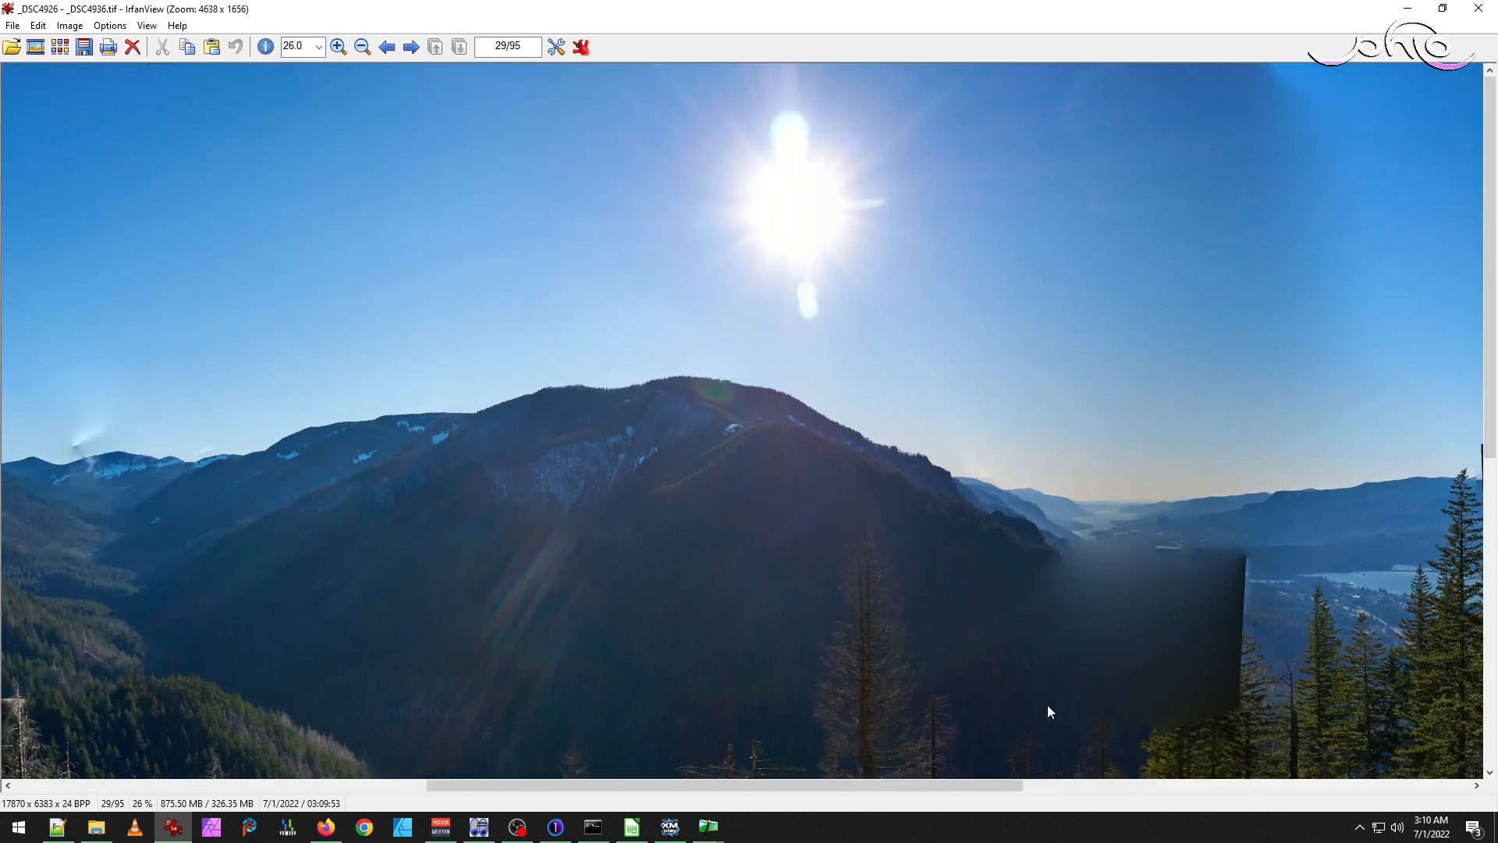
drag(580, 443, 1244, 499)
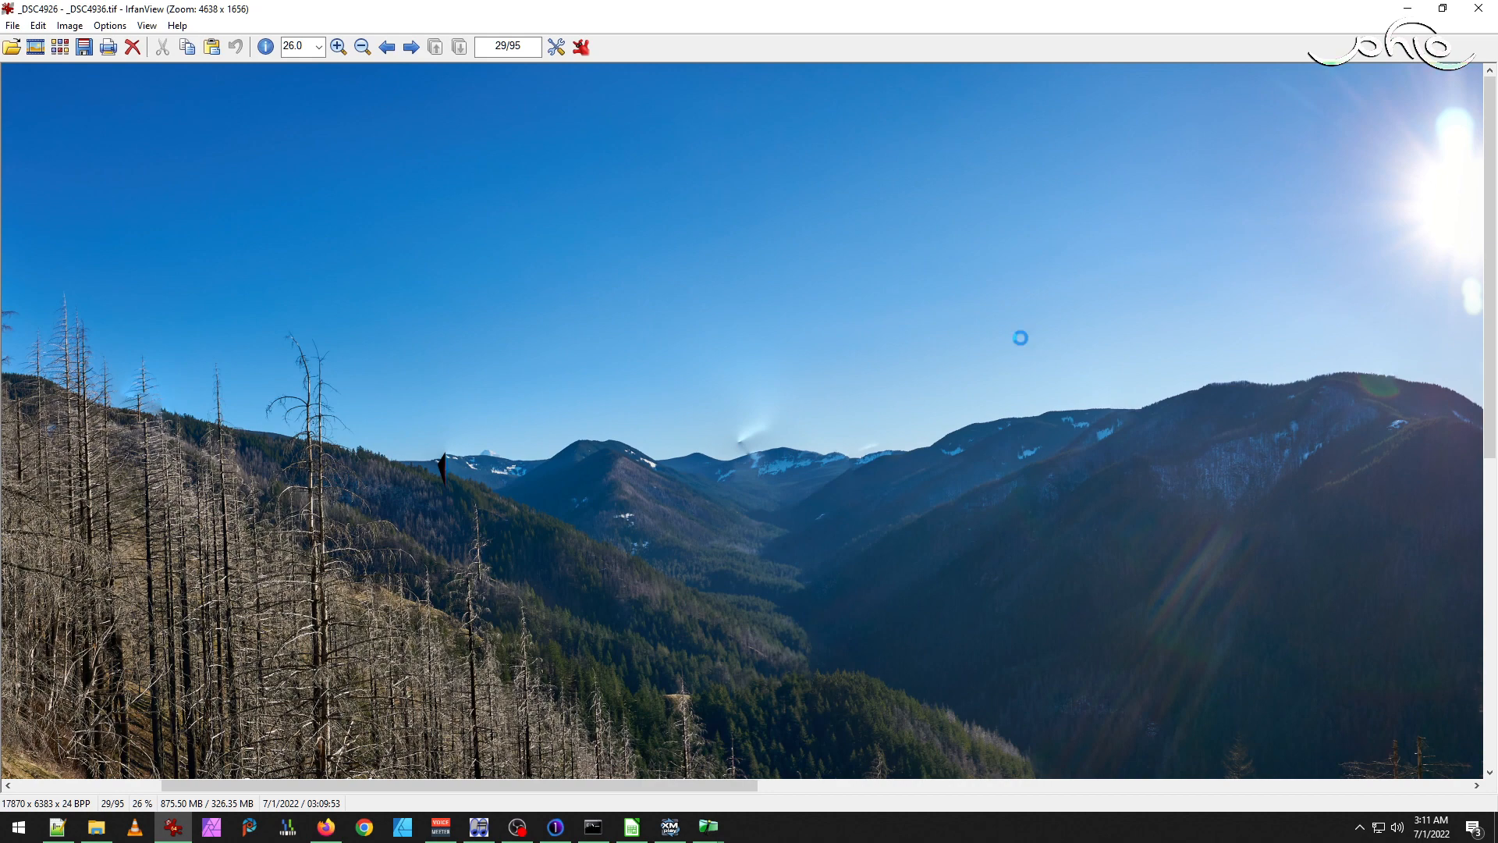
drag(1021, 338, 617, 550)
drag(1224, 381, 988, 592)
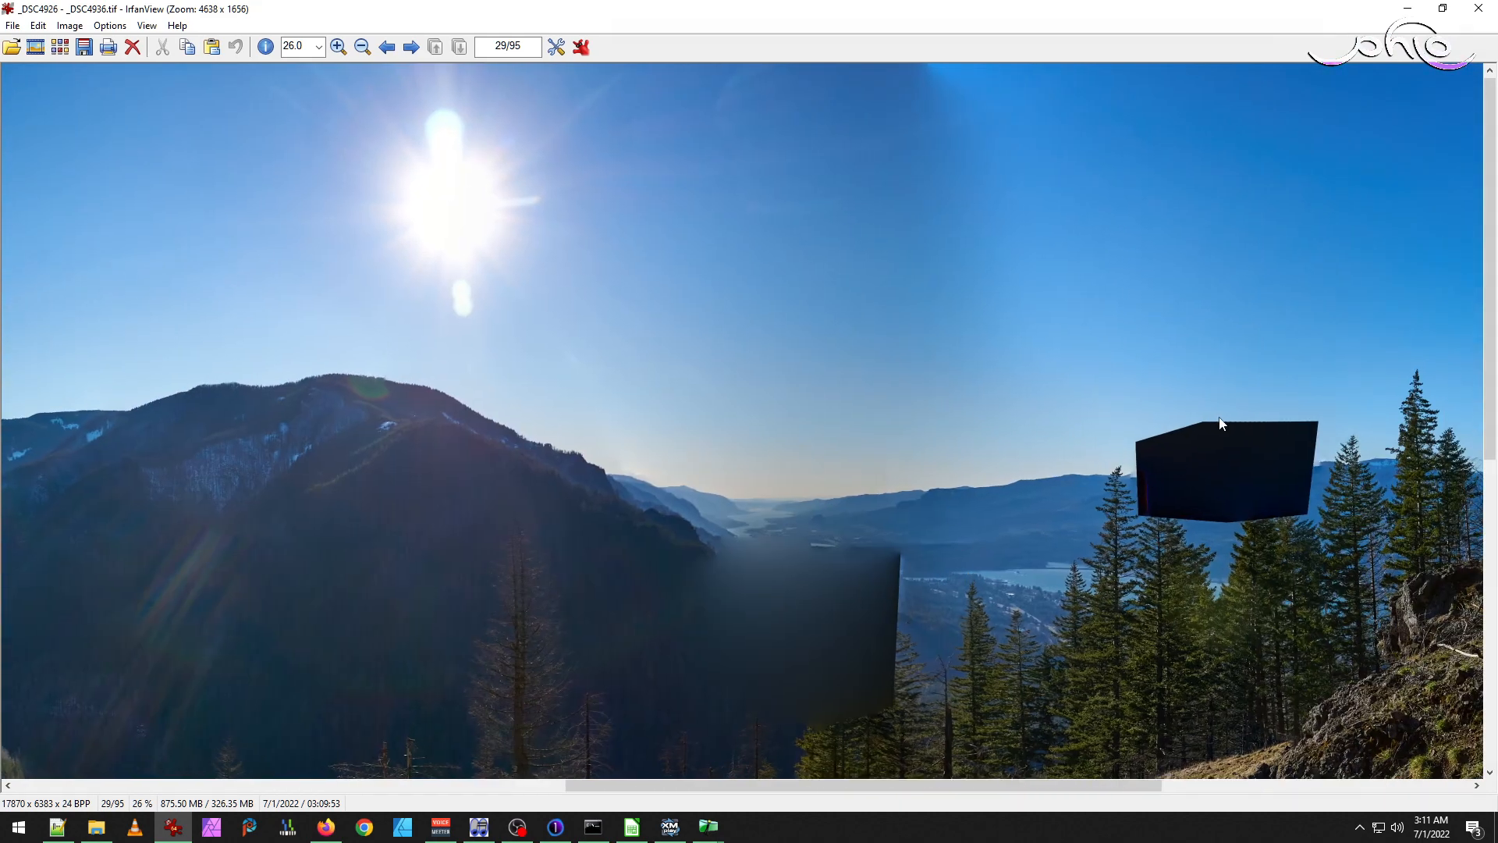
drag(1221, 424, 724, 412)
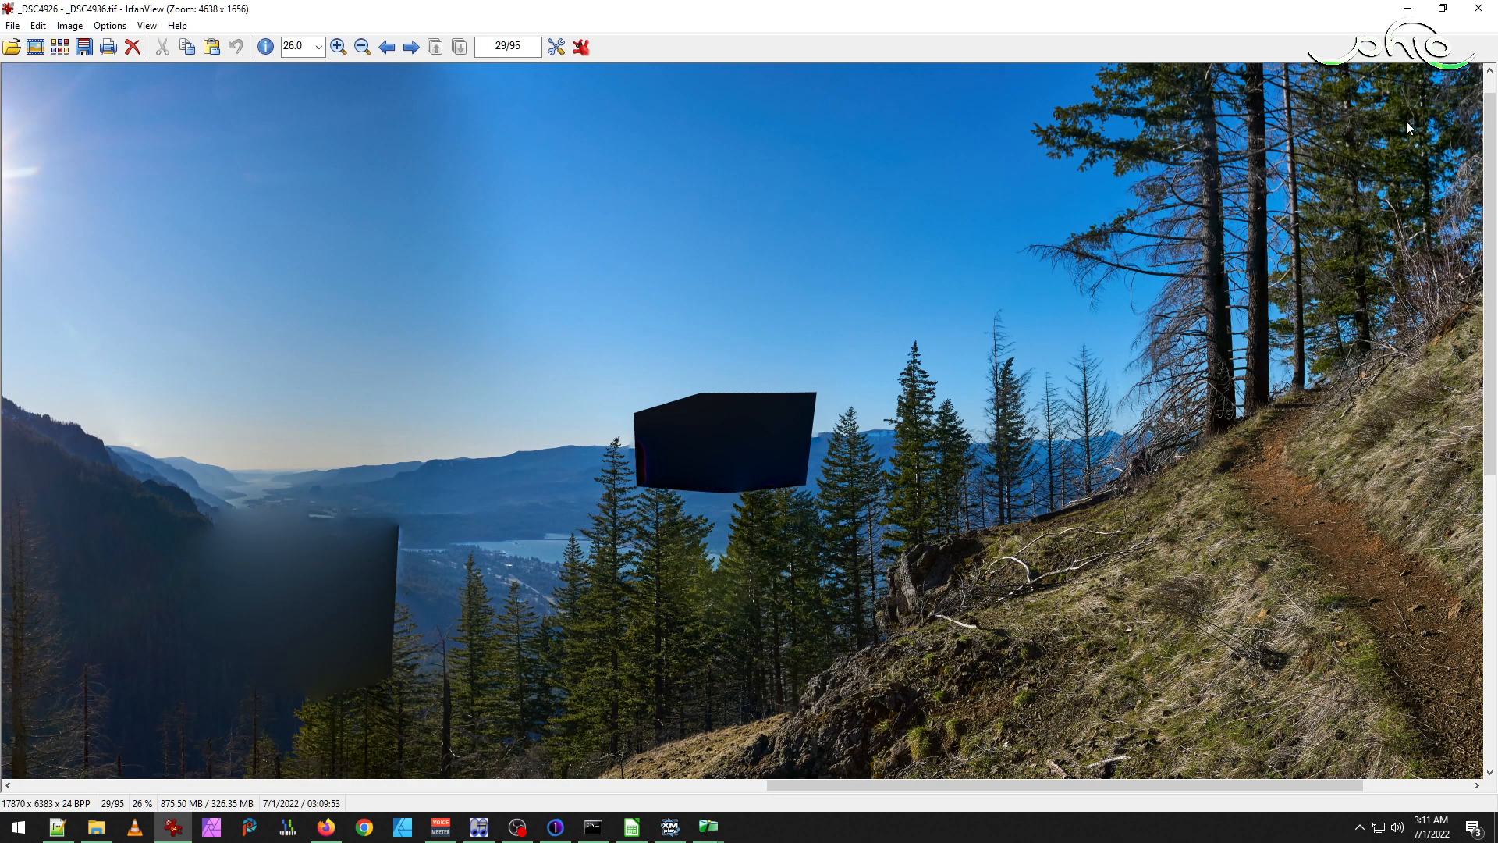
Close the stitched panorama and switch to Capture One.
click(1478, 8)
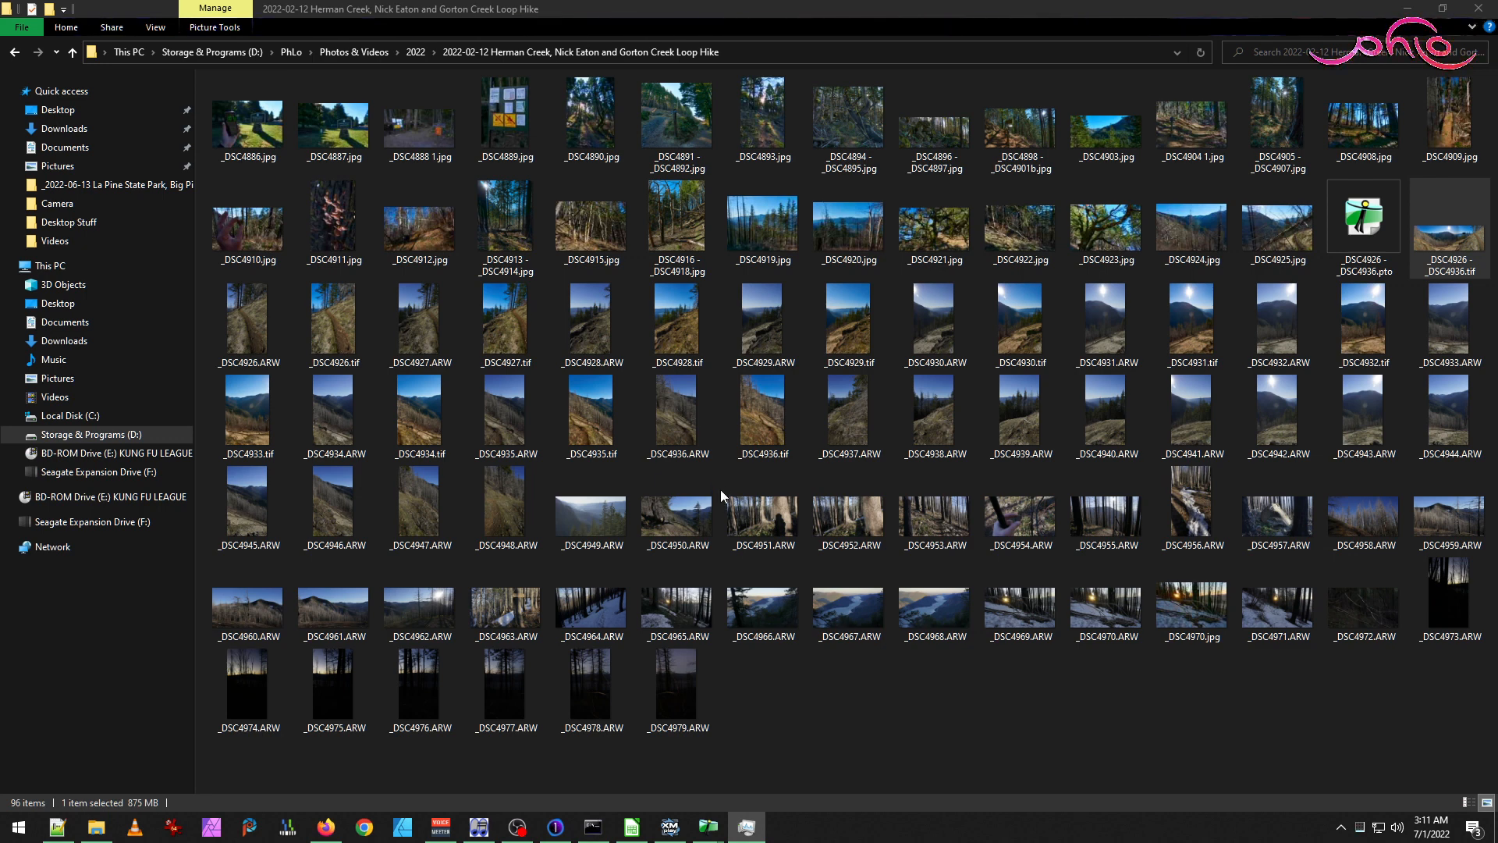
click(555, 827)
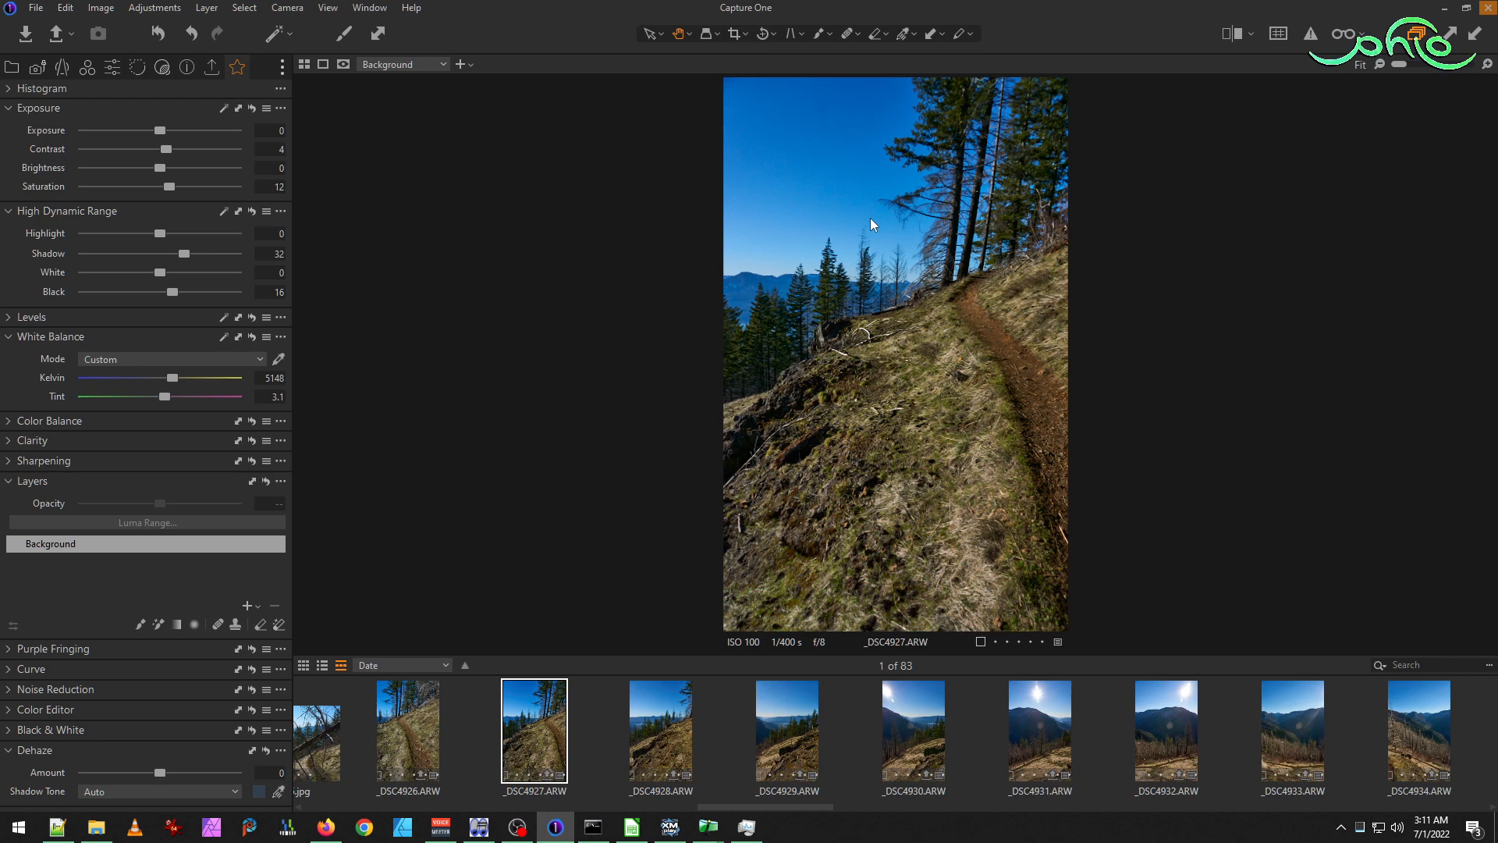
Close Capture One and bring up Hugin's panorama editor for the _DSC4926 - _DSC4936 project.
key(alt+F4)
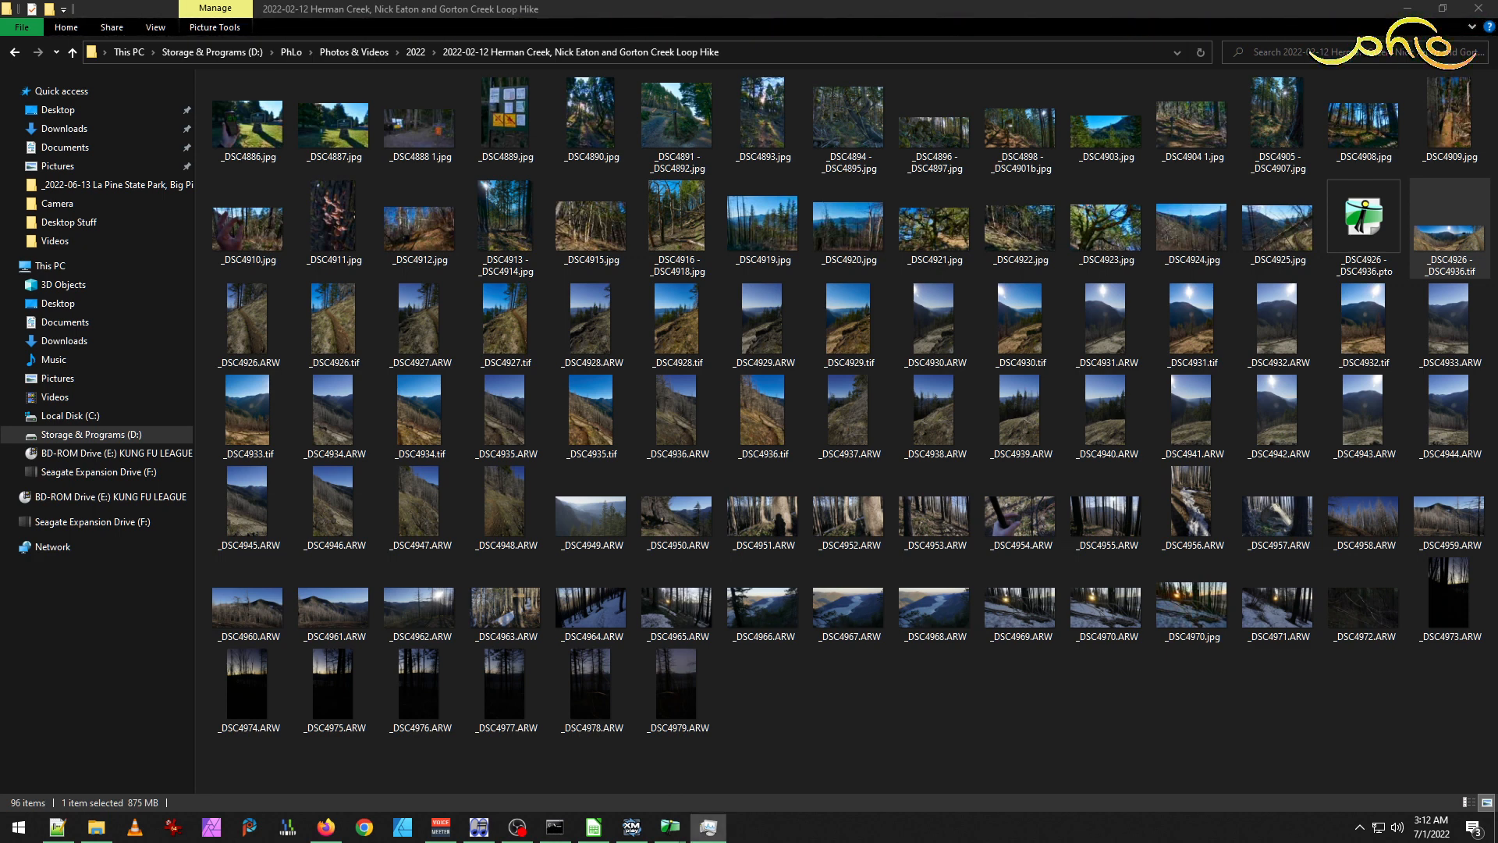
mouse_move(683, 834)
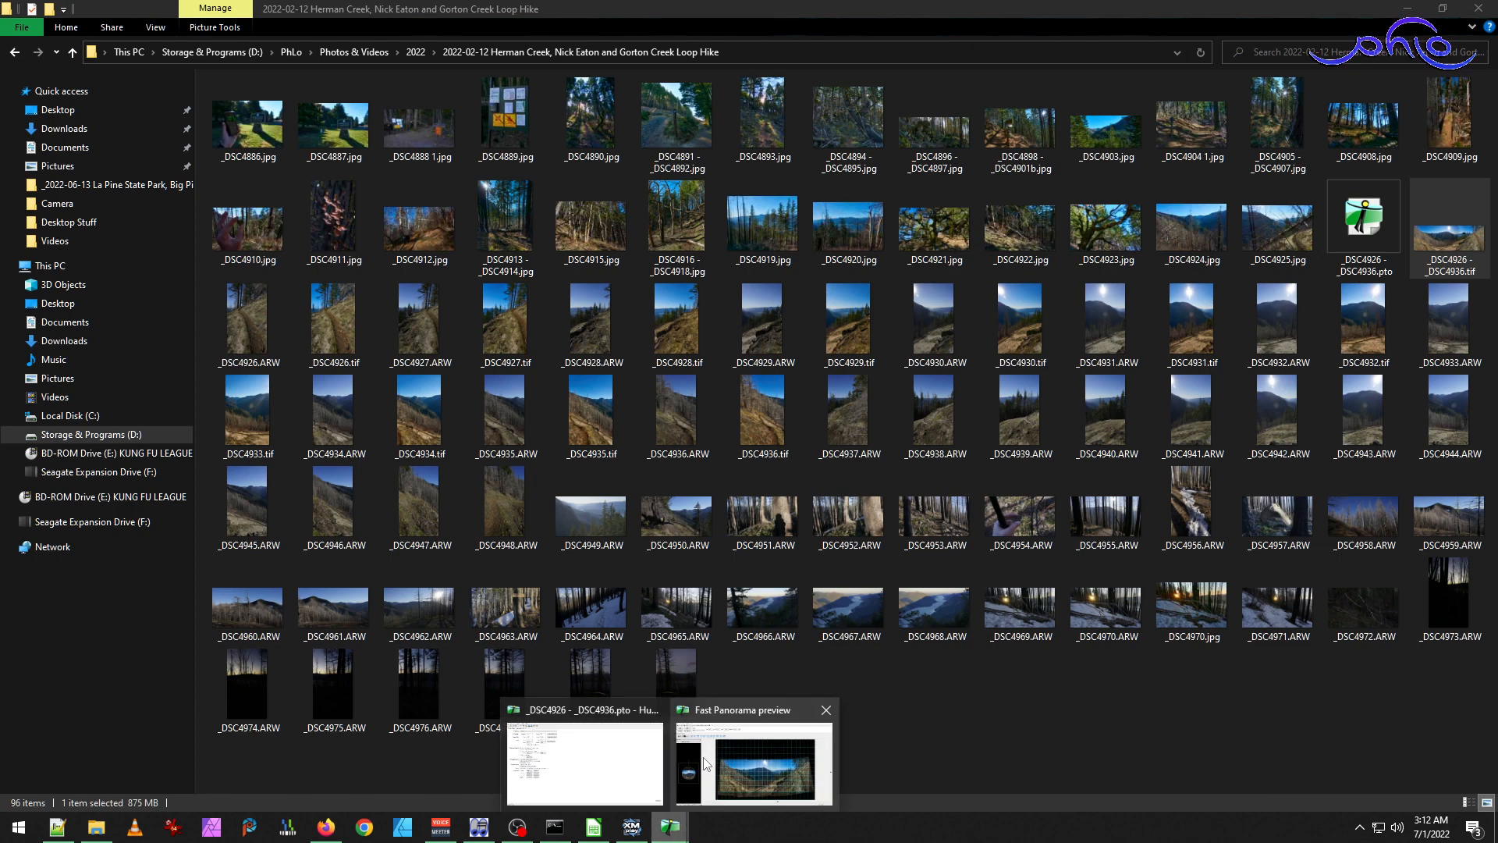
click(785, 770)
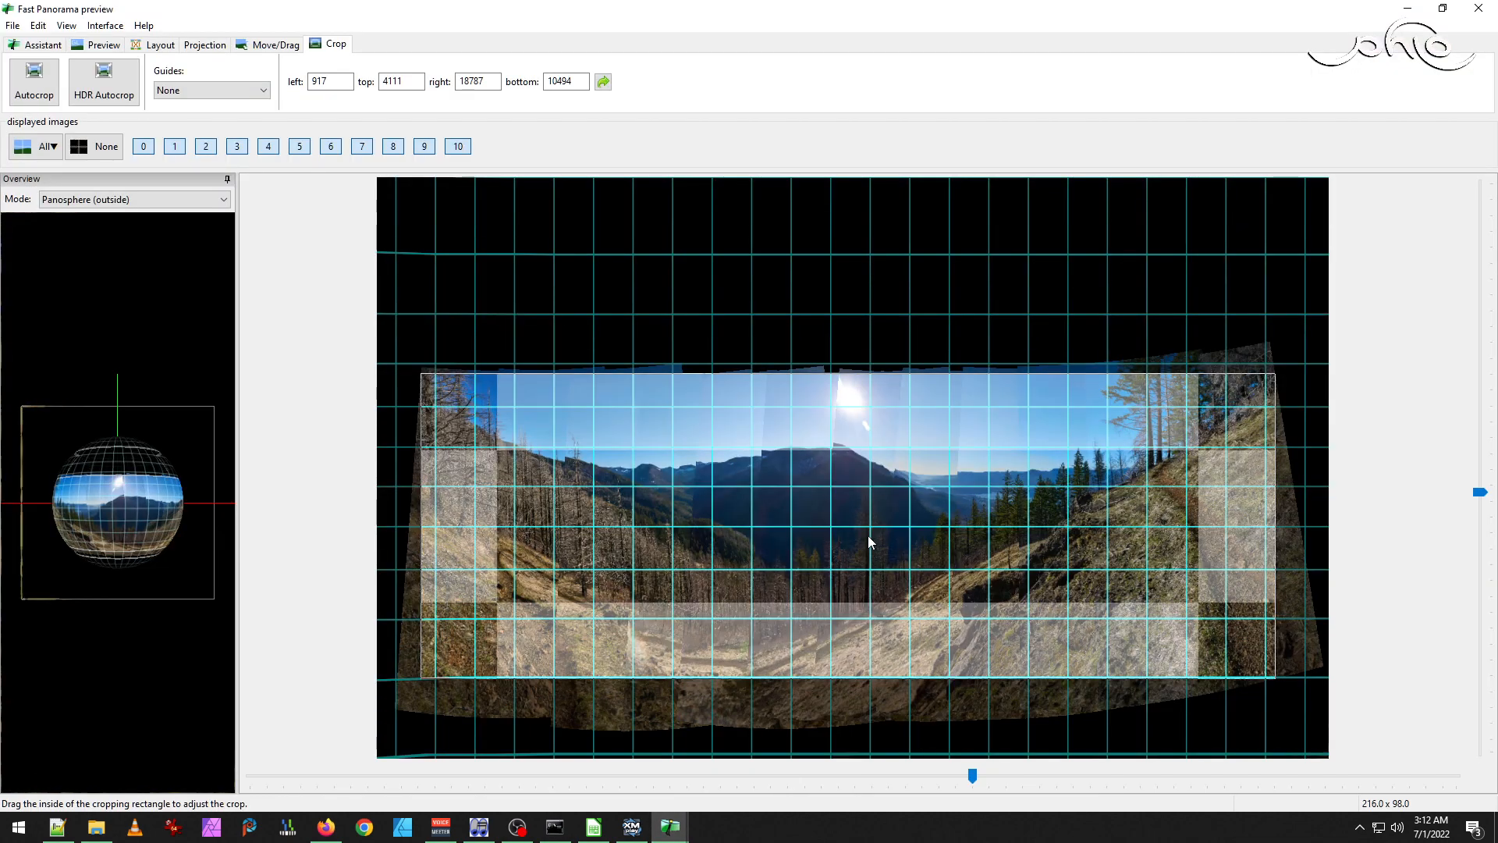
click(66, 25)
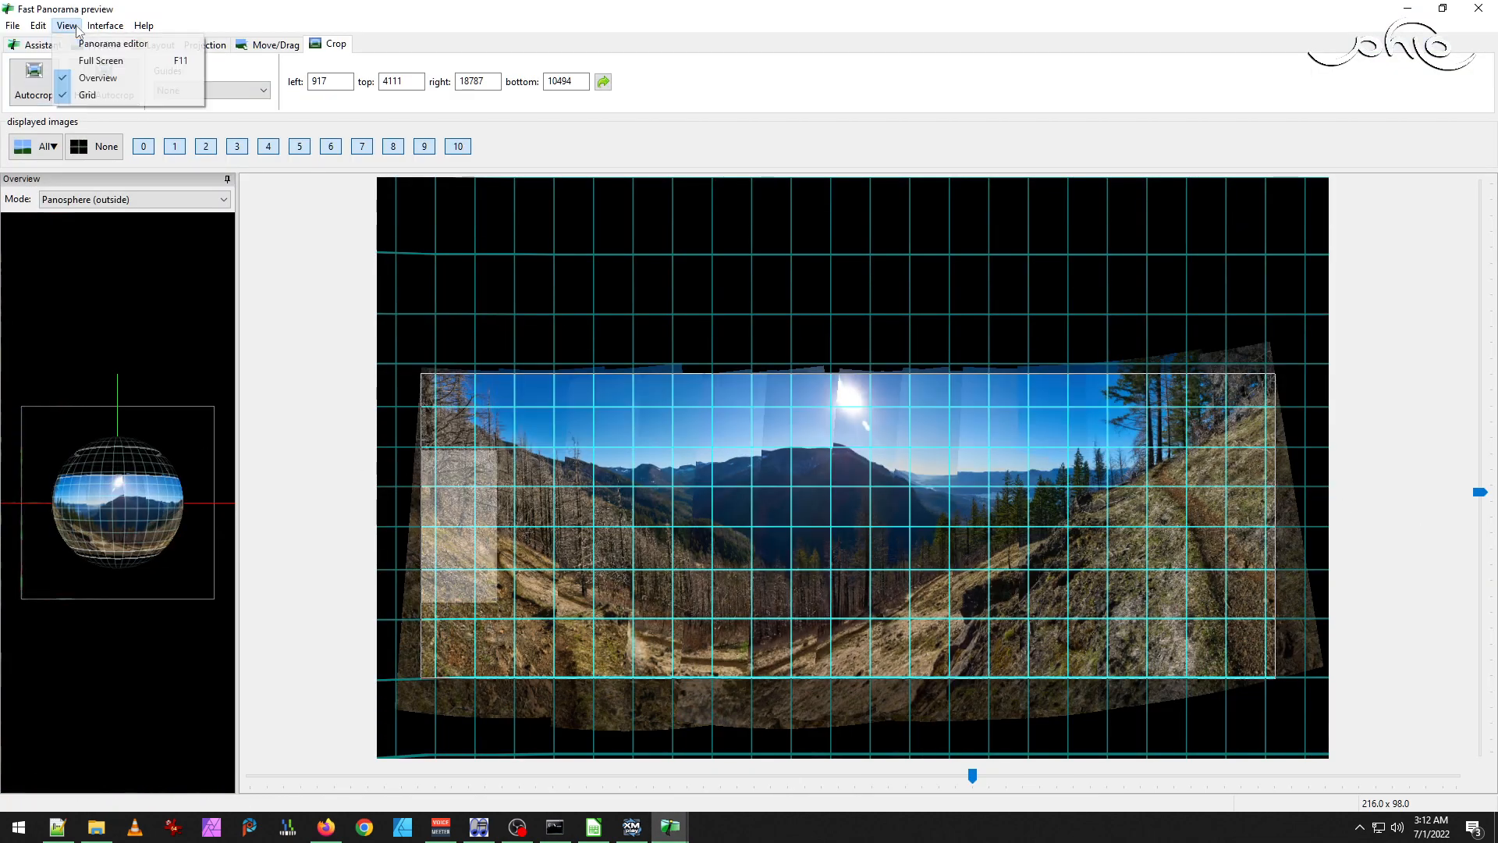
click(125, 44)
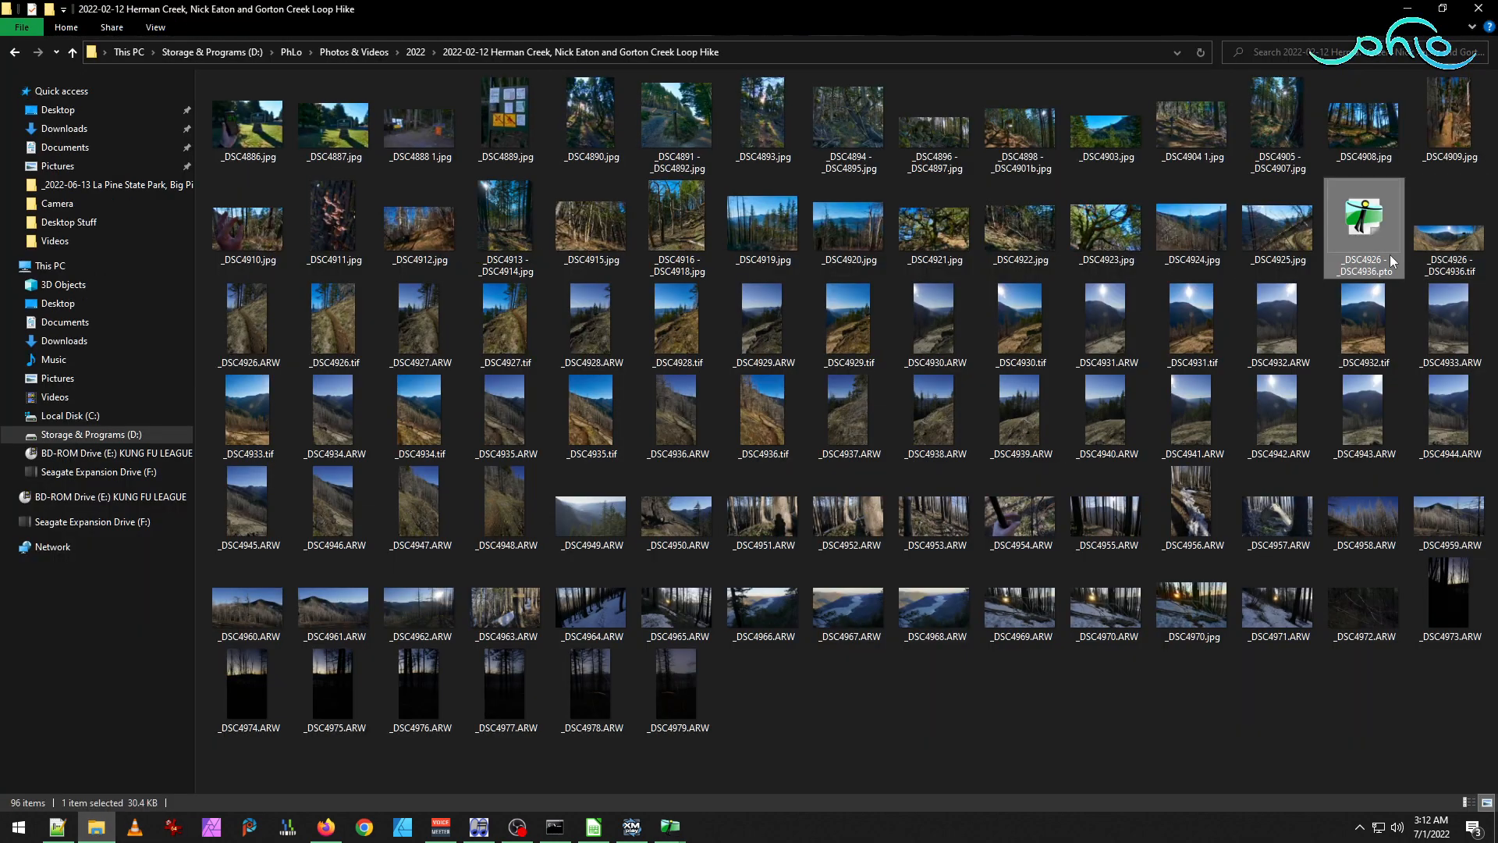
Delete the old stitched _DSC4926 - _DSC4936.tif from the hike folder and stitch the panorama again in Hugin.
key(Delete)
key(Return)
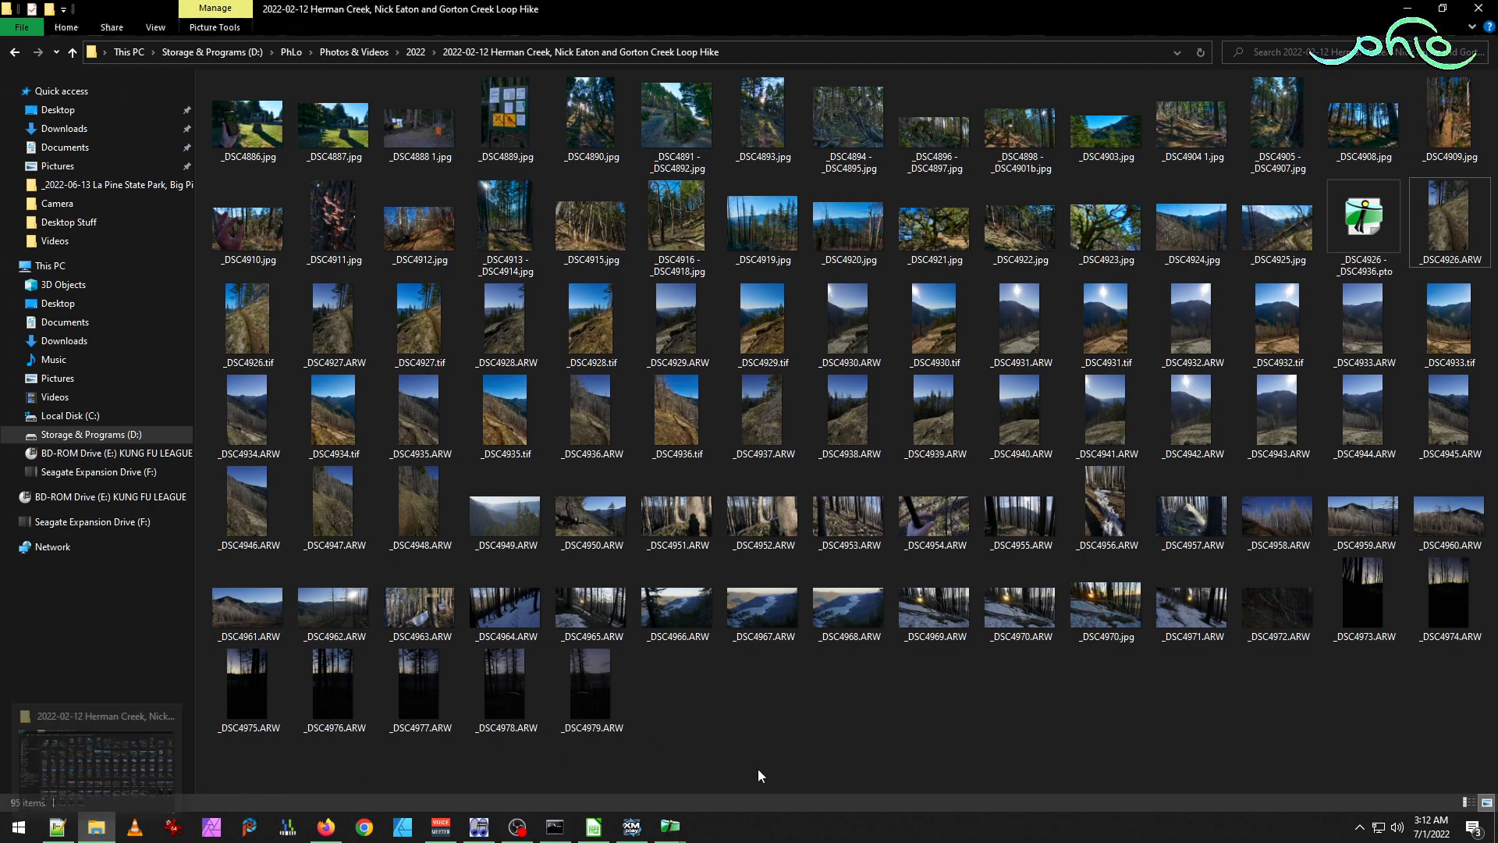
click(671, 826)
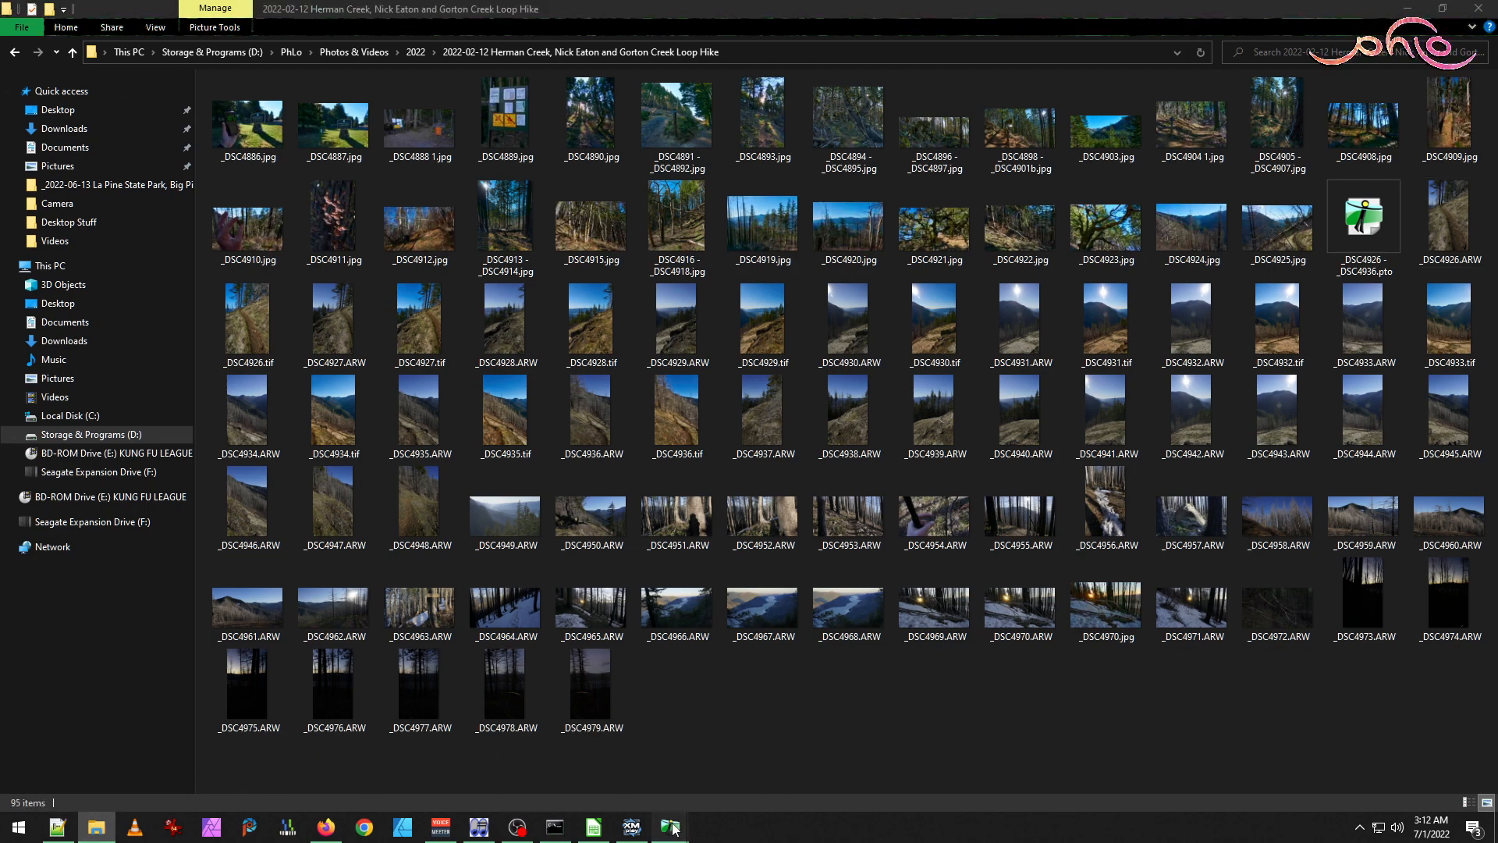
click(807, 776)
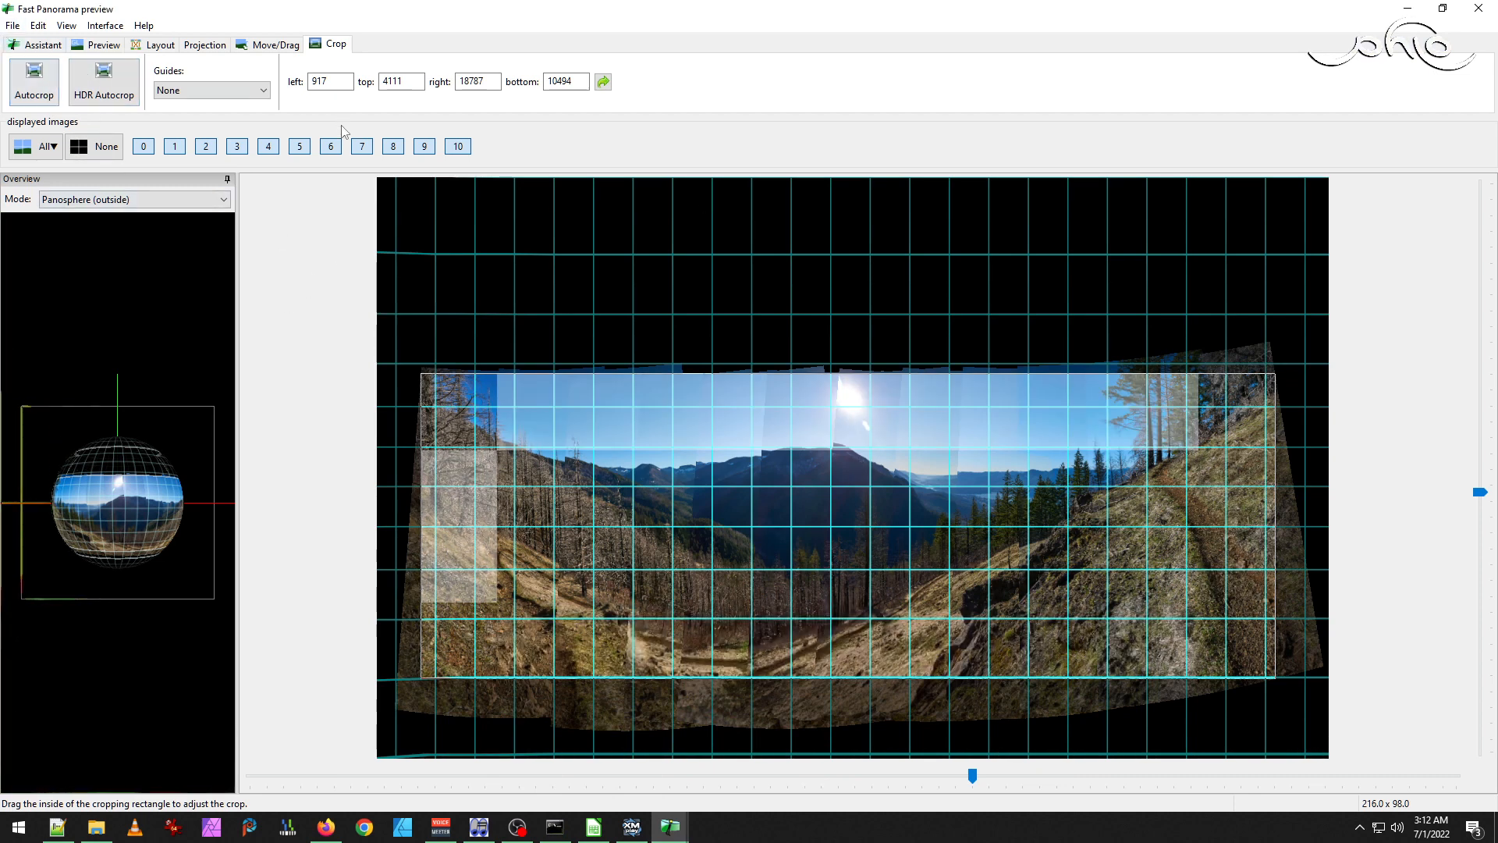
click(66, 25)
click(102, 41)
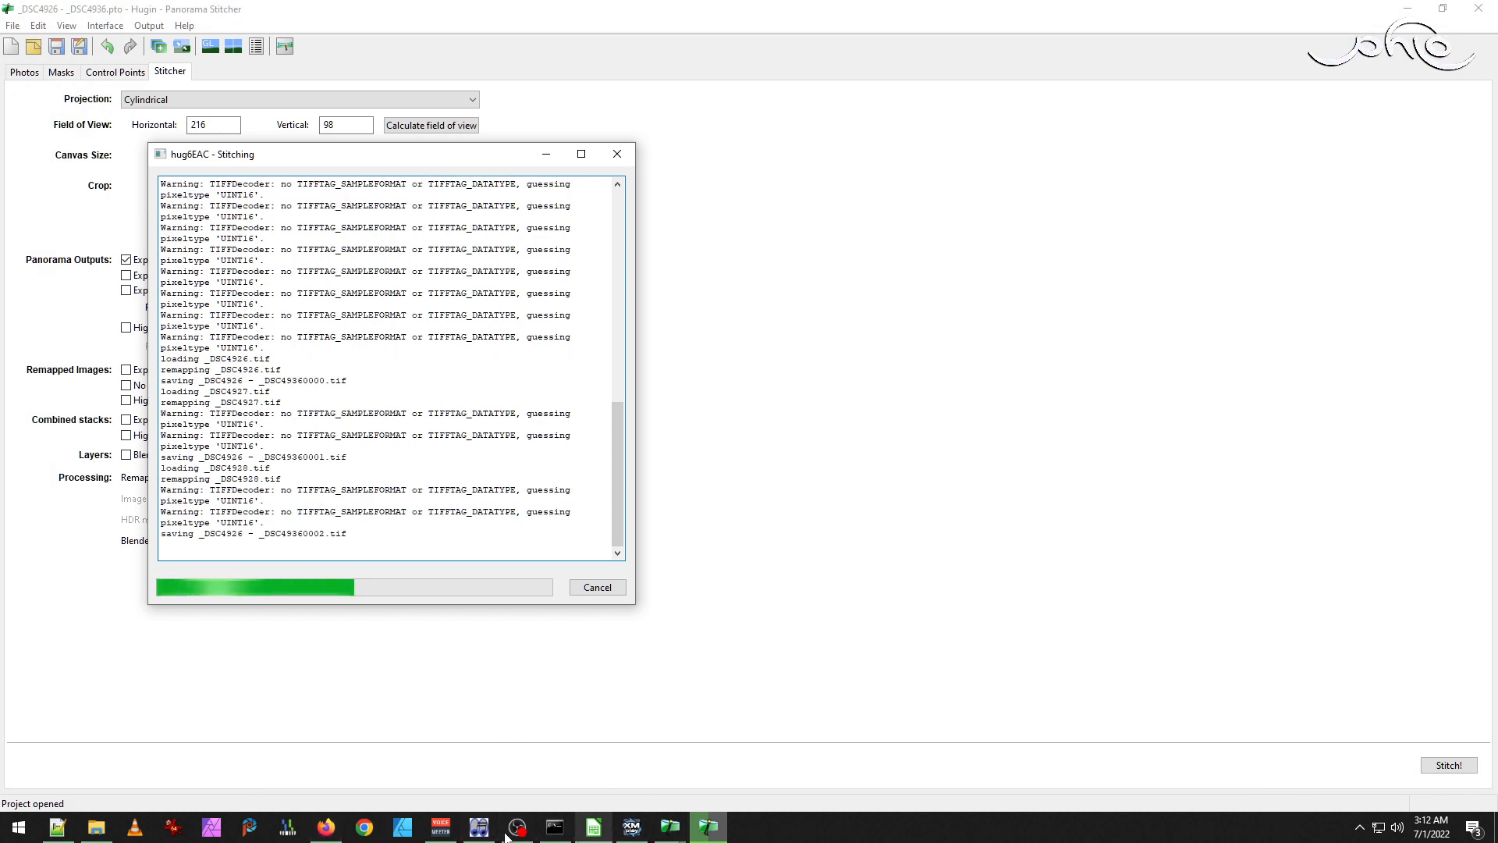
click(98, 827)
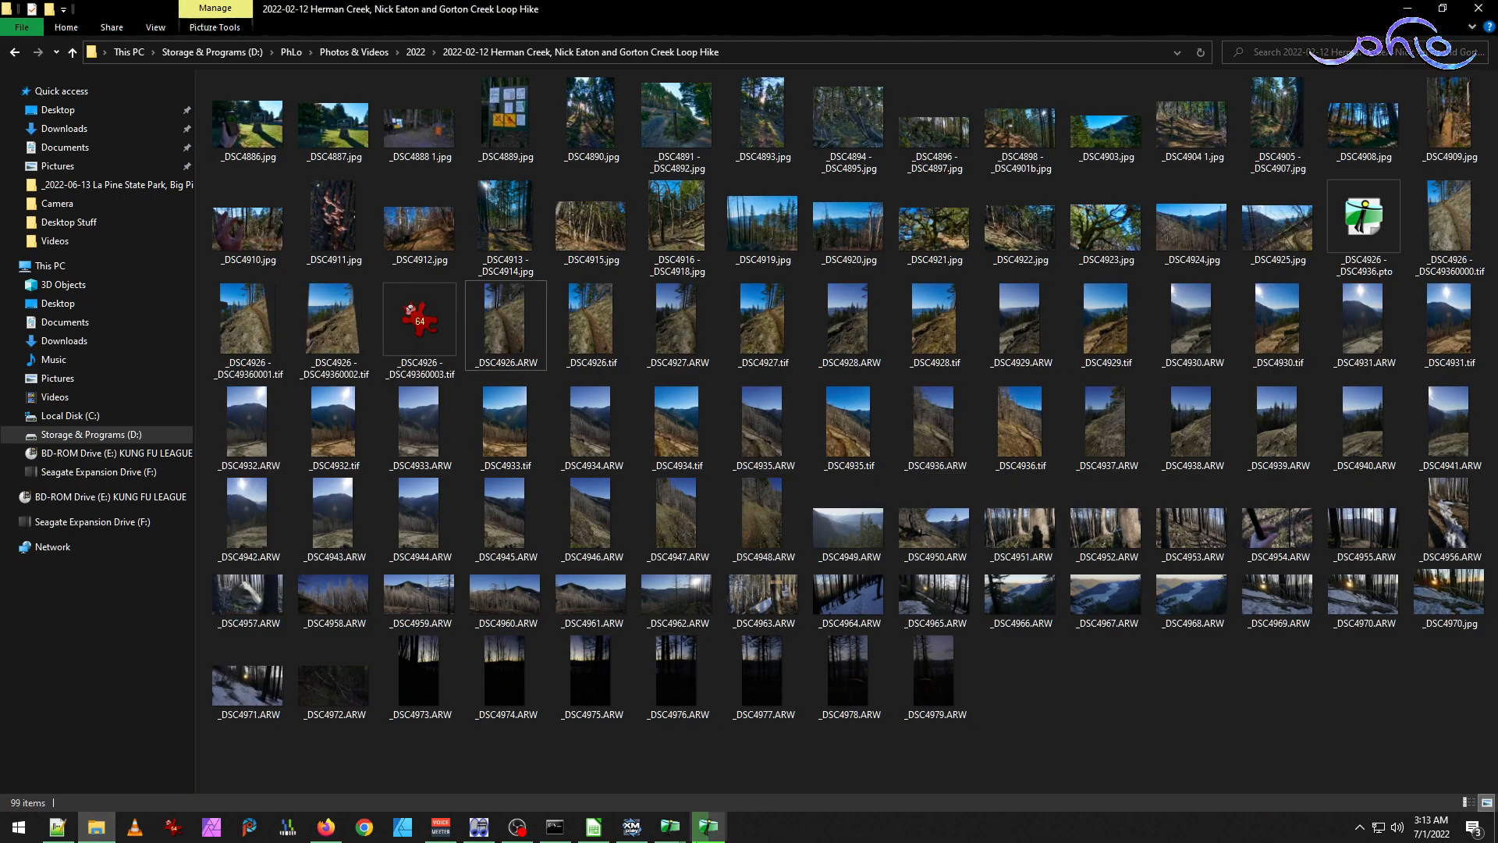
click(709, 827)
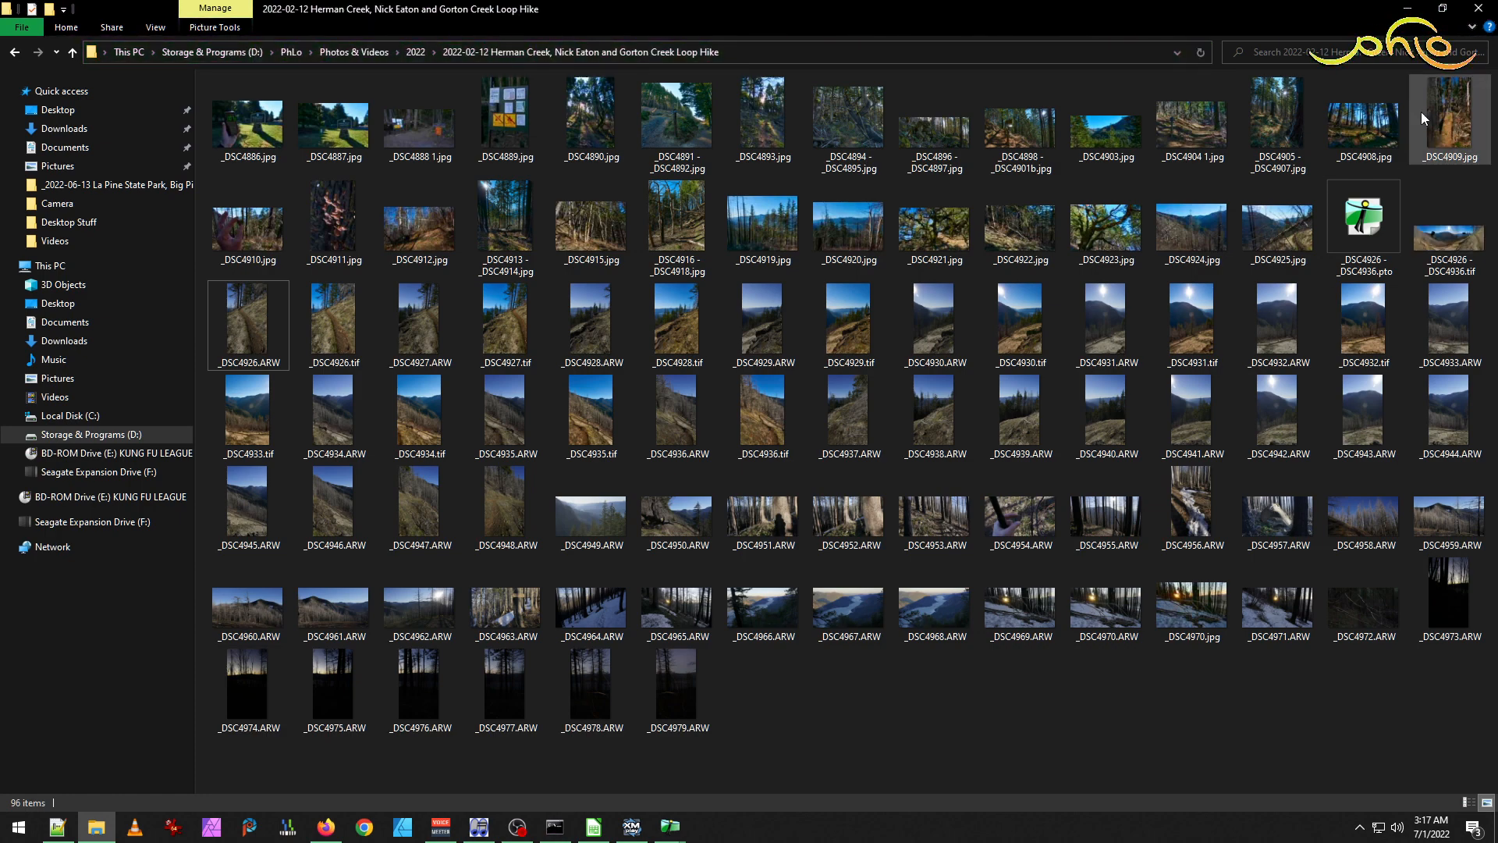
Open the restitched _DSC4926 - _DSC4936.tif in IrfanView, check the masked areas, and close it.
double_click(1449, 237)
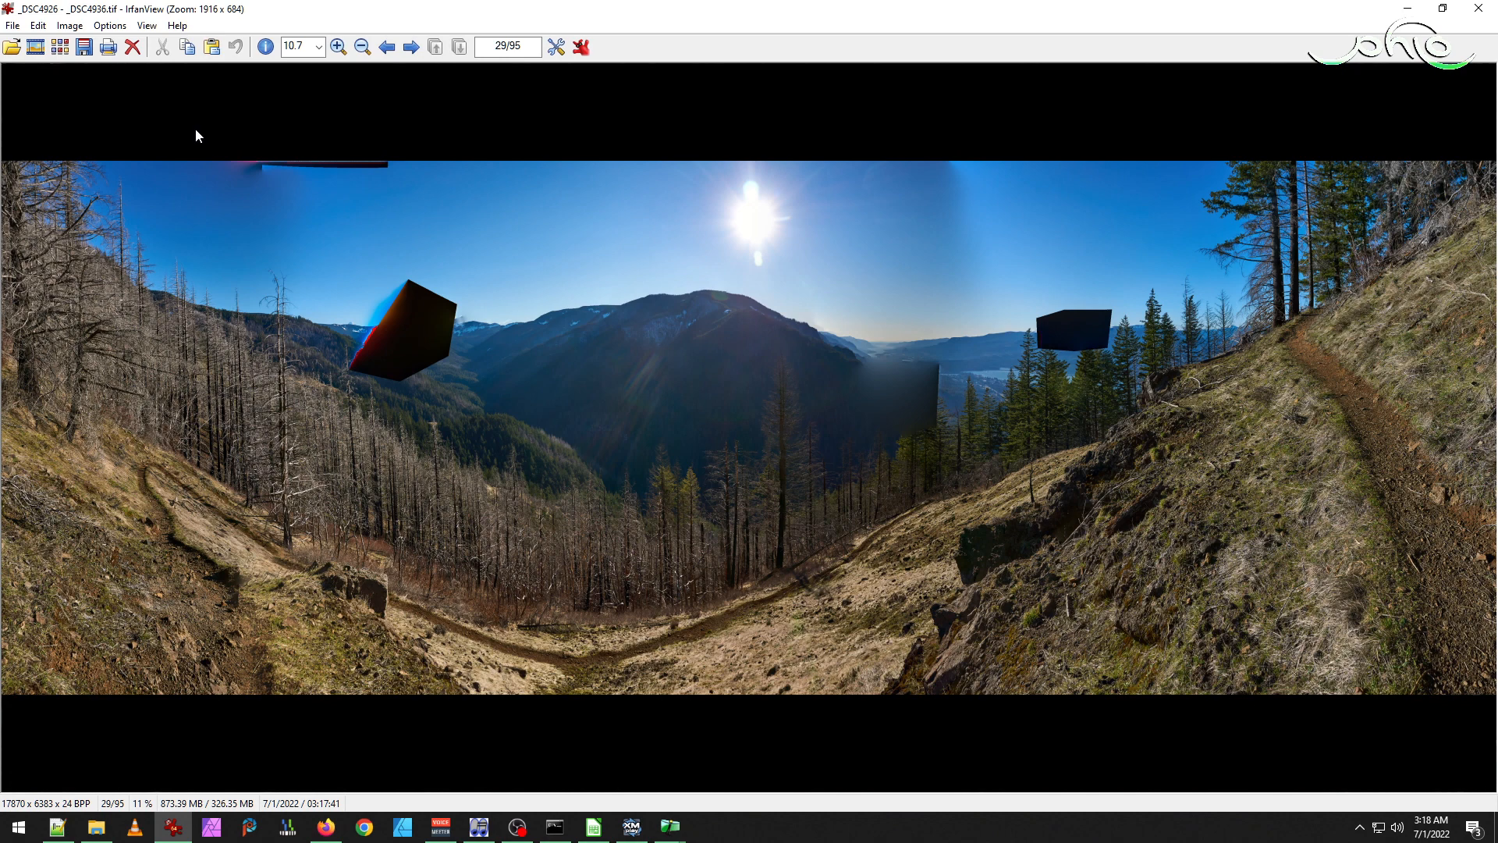
click(1479, 7)
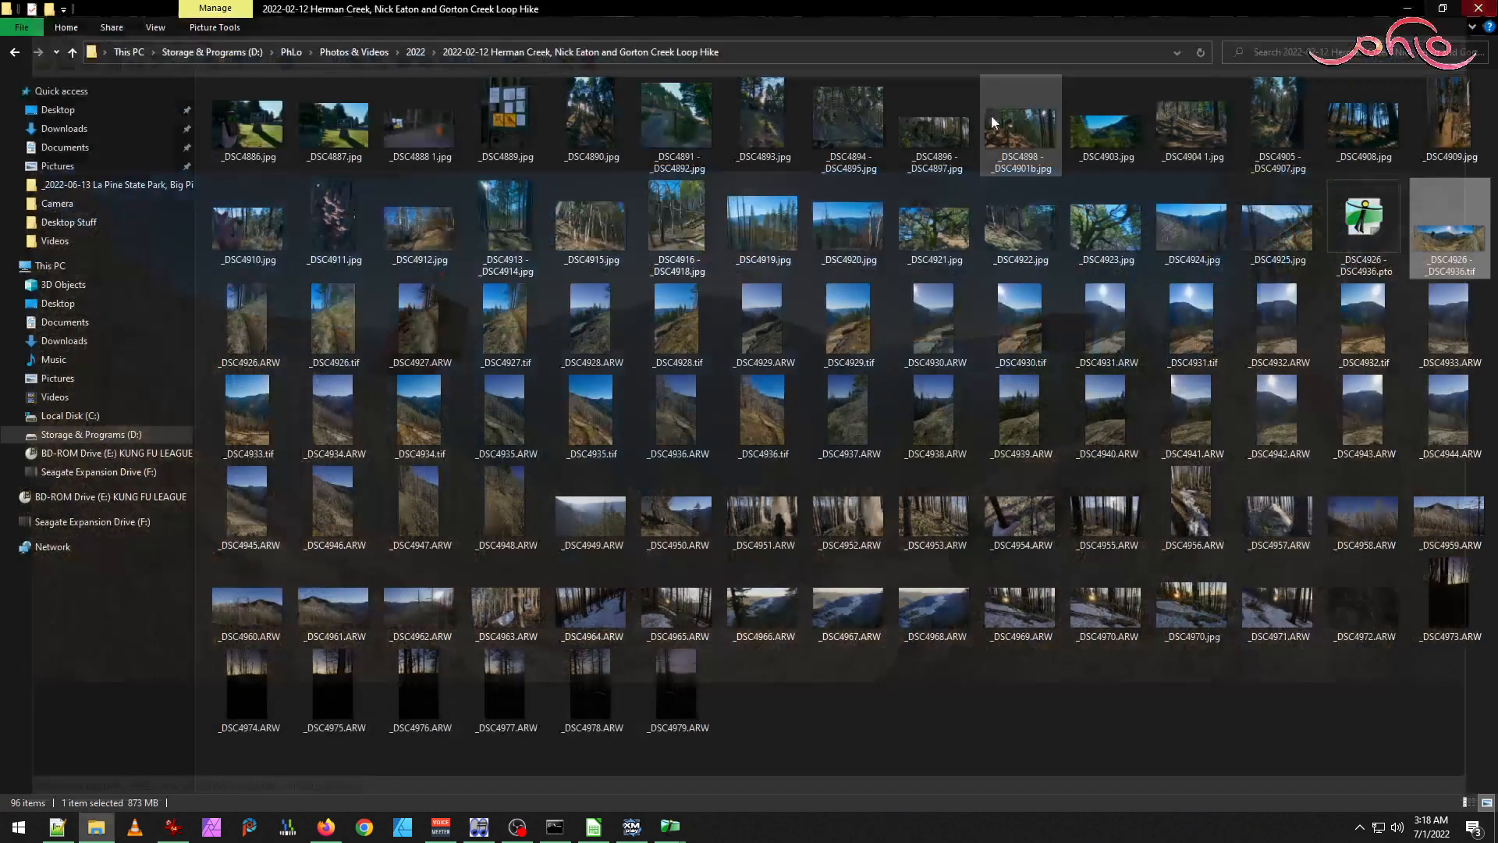
In Hugin's stitcher settings, enable exposure-corrected, low dynamic range remapped images and blended layers of similar exposure.
mouse_move(670, 826)
click(750, 764)
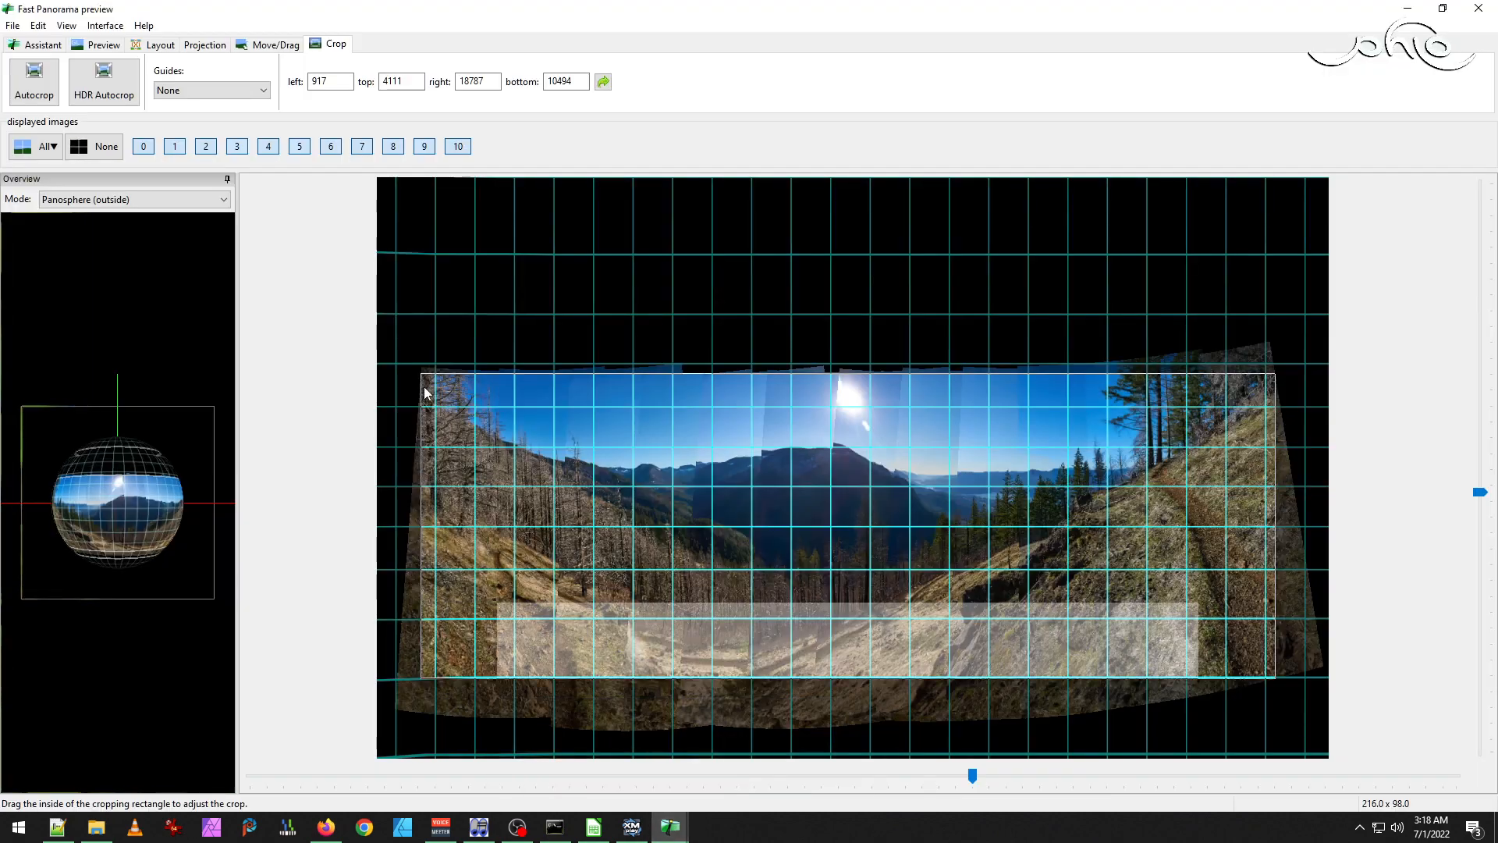
click(67, 26)
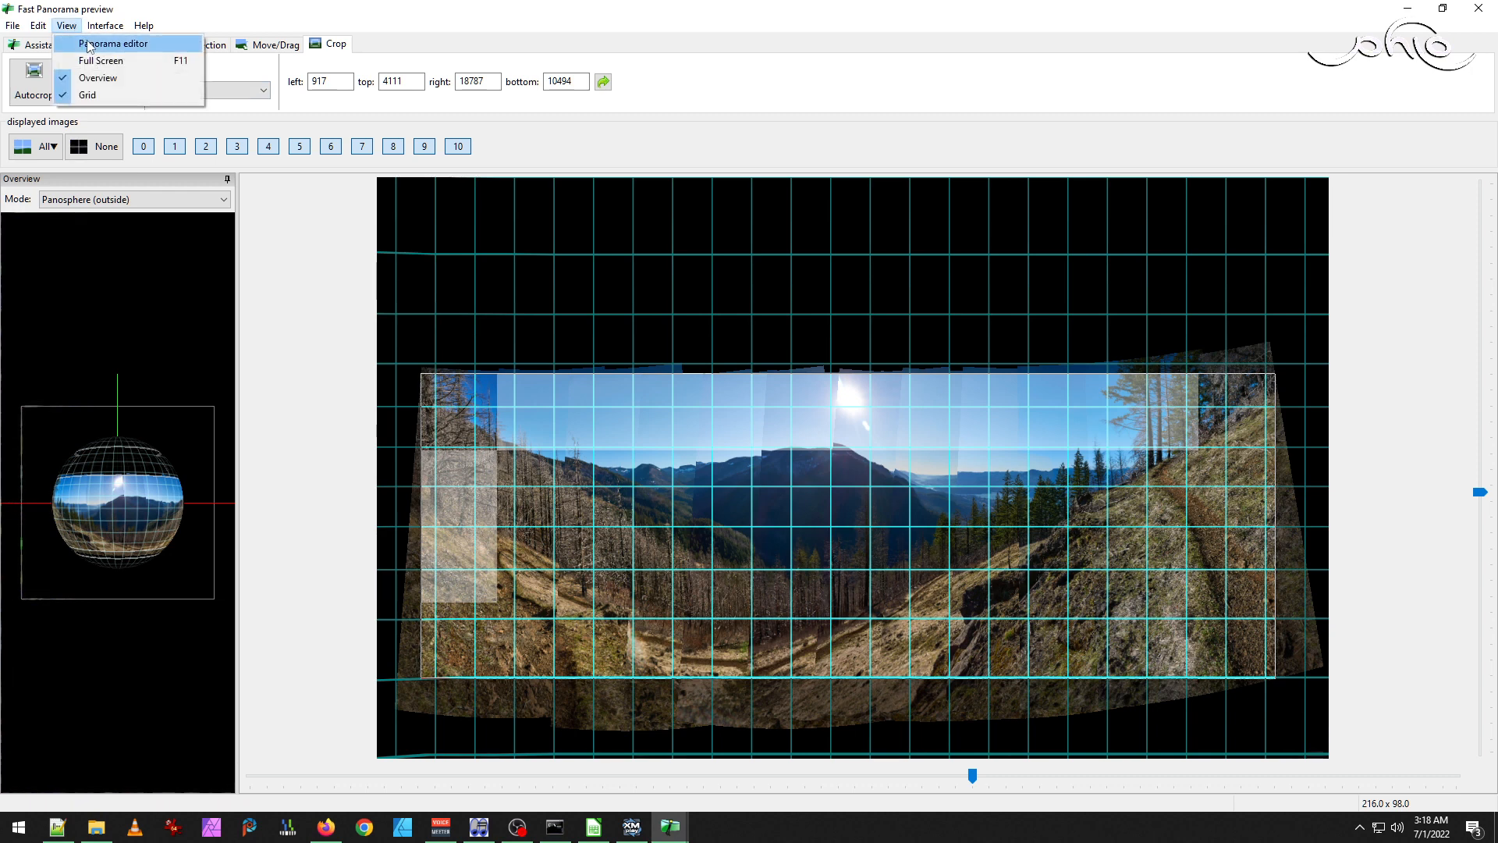
click(98, 41)
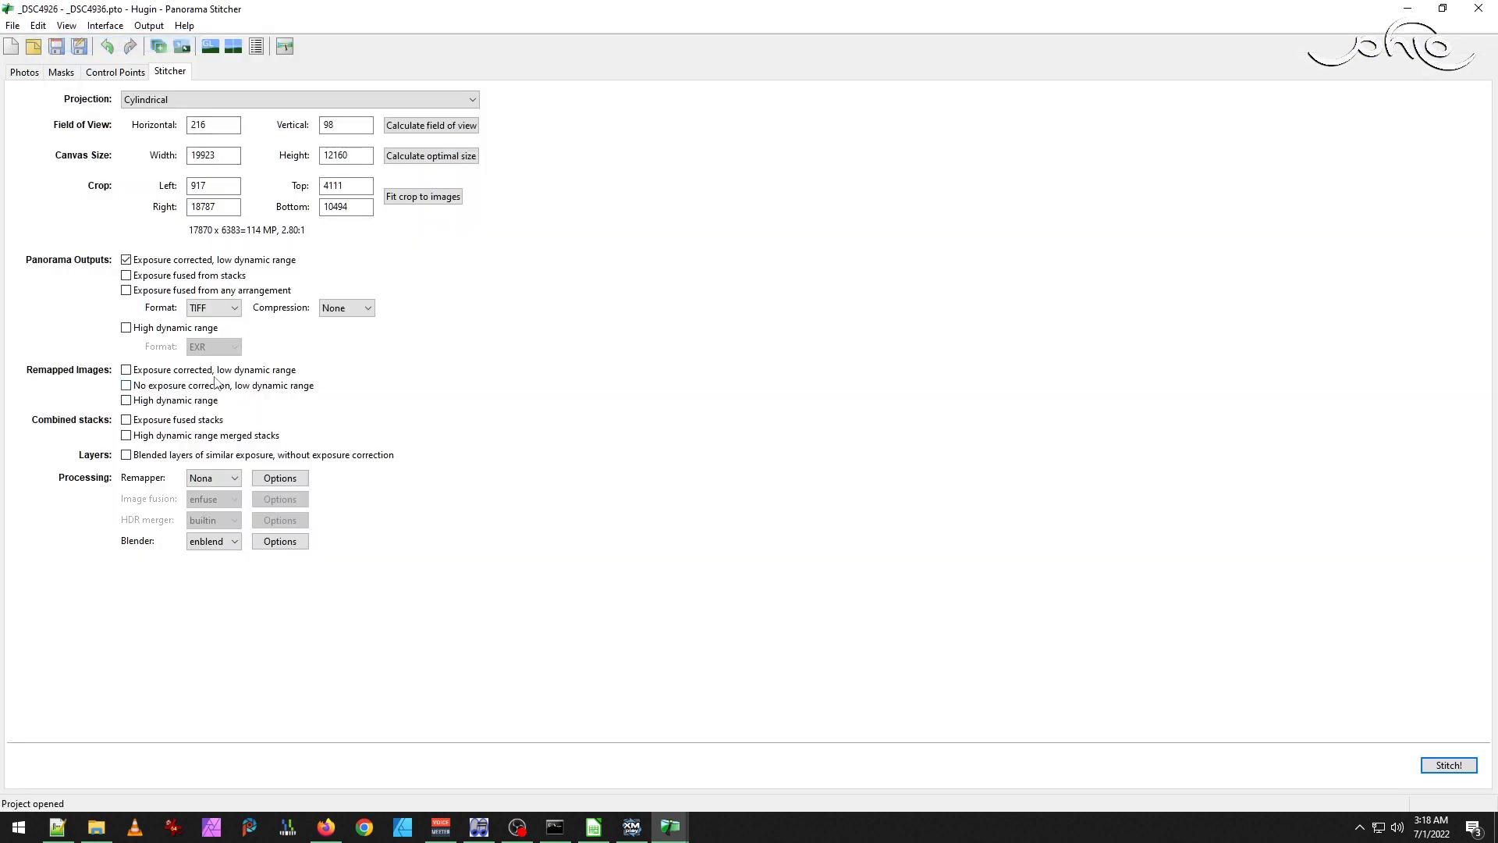
click(126, 371)
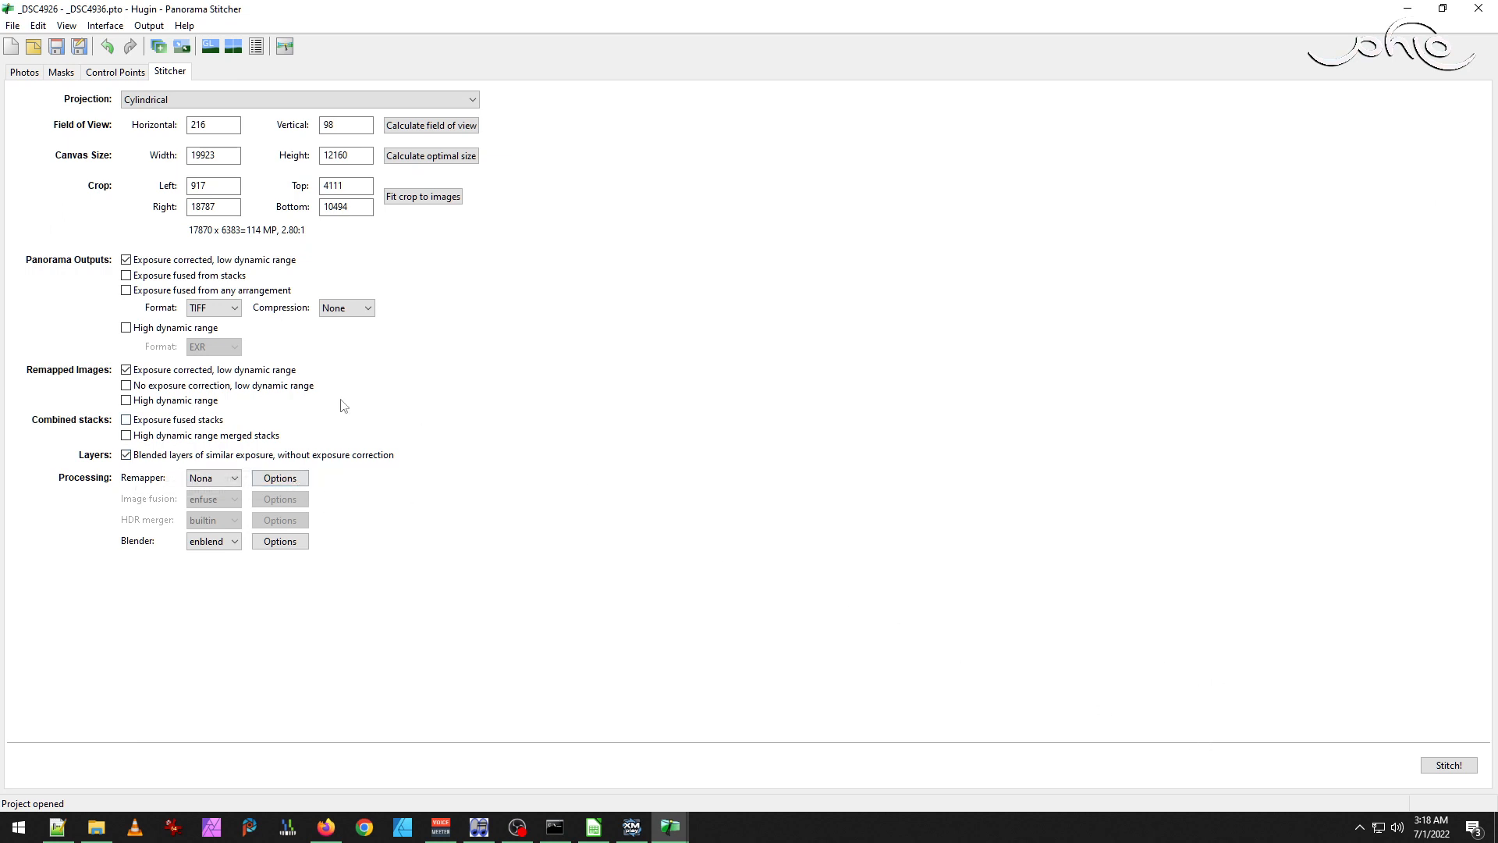
Delete the faulty stitched _DSC4926 - _DSC4936.tif from the hike folder and return to Hugin's panorama editor.
click(96, 827)
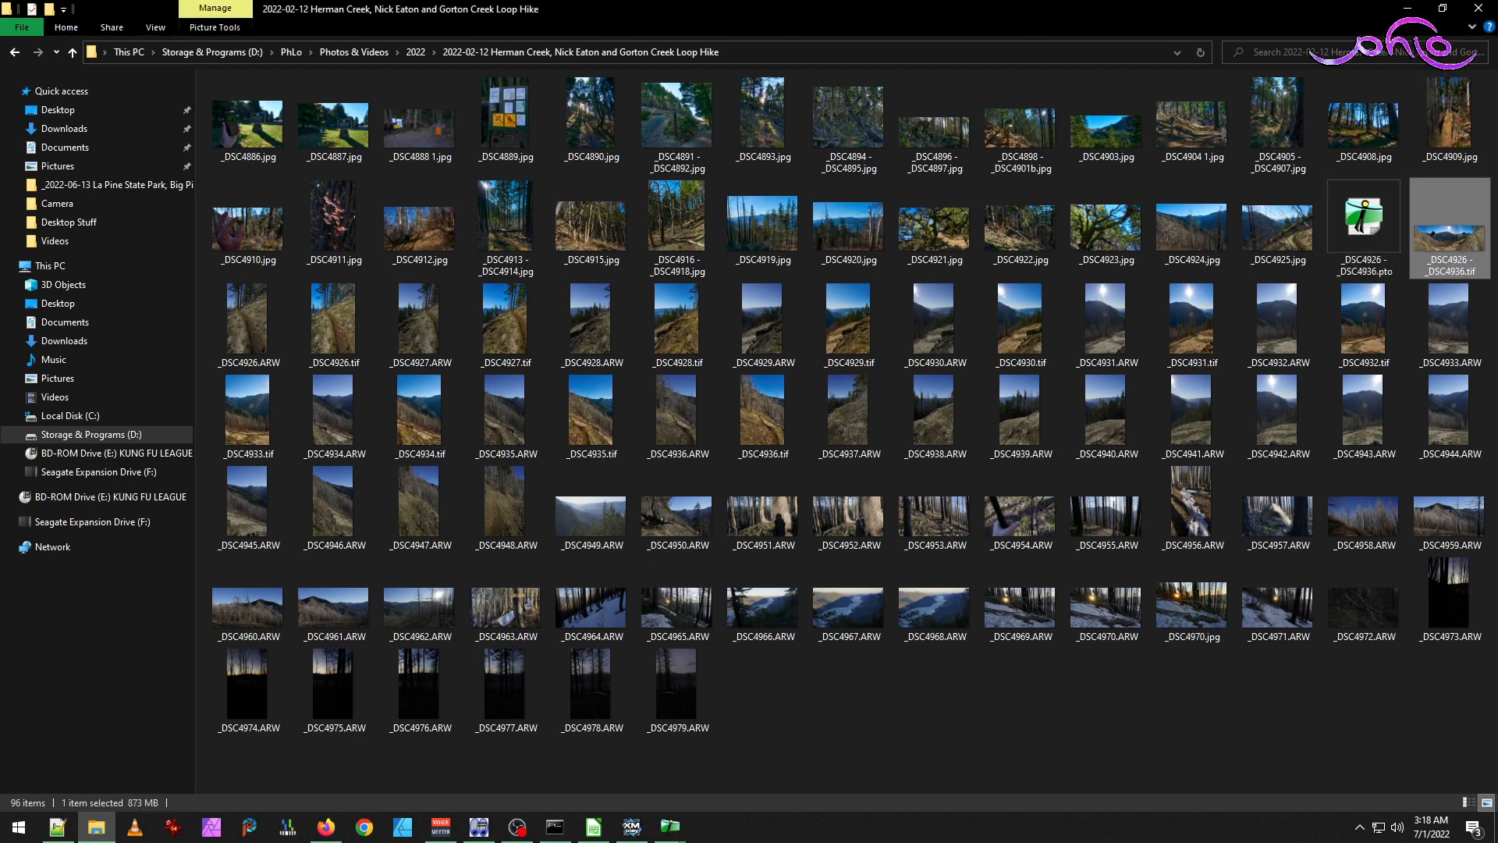
key(Delete)
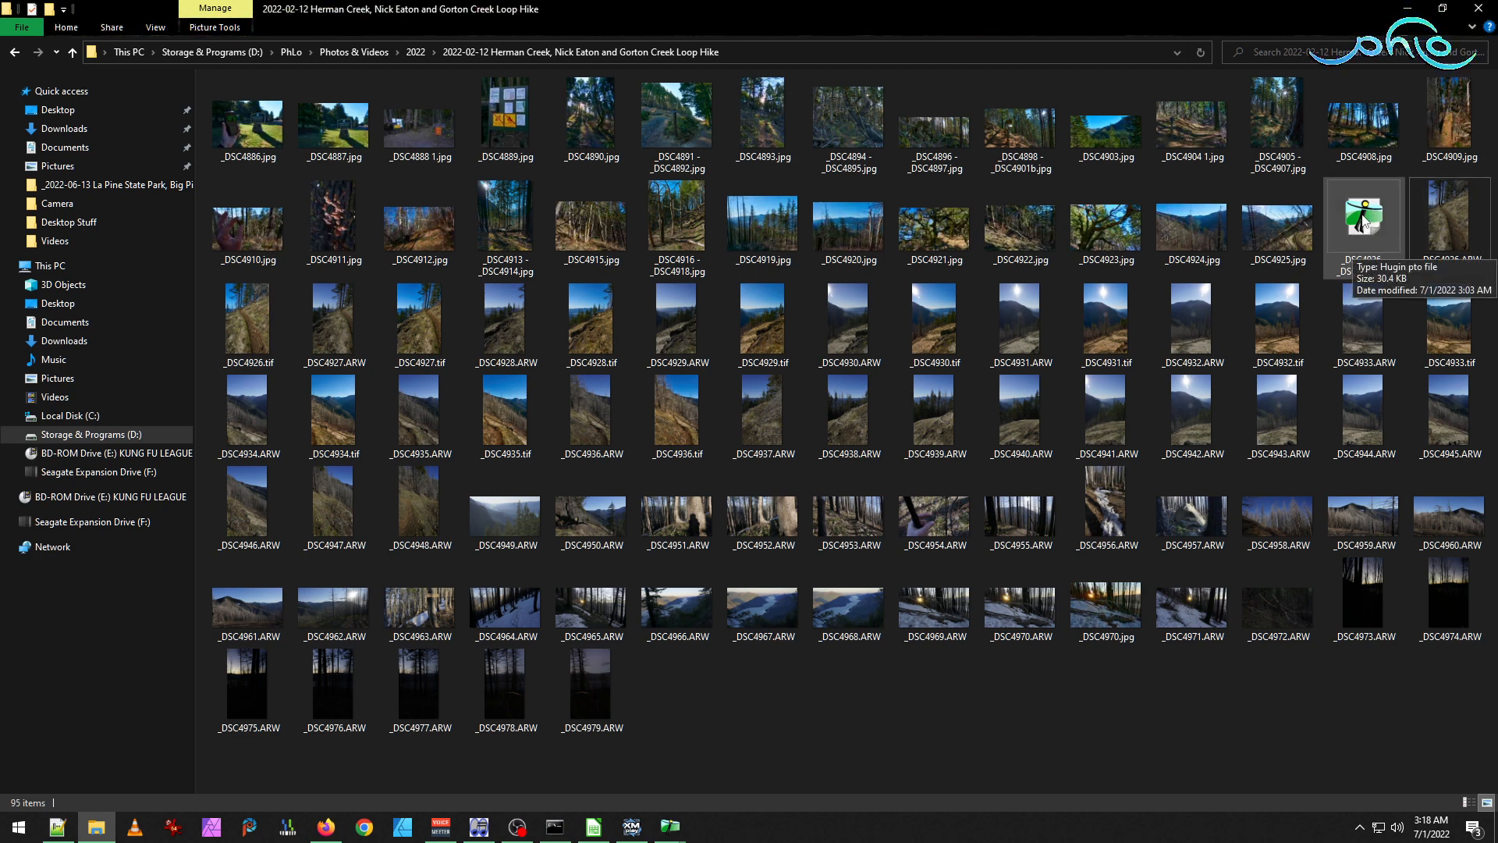
click(670, 827)
click(793, 775)
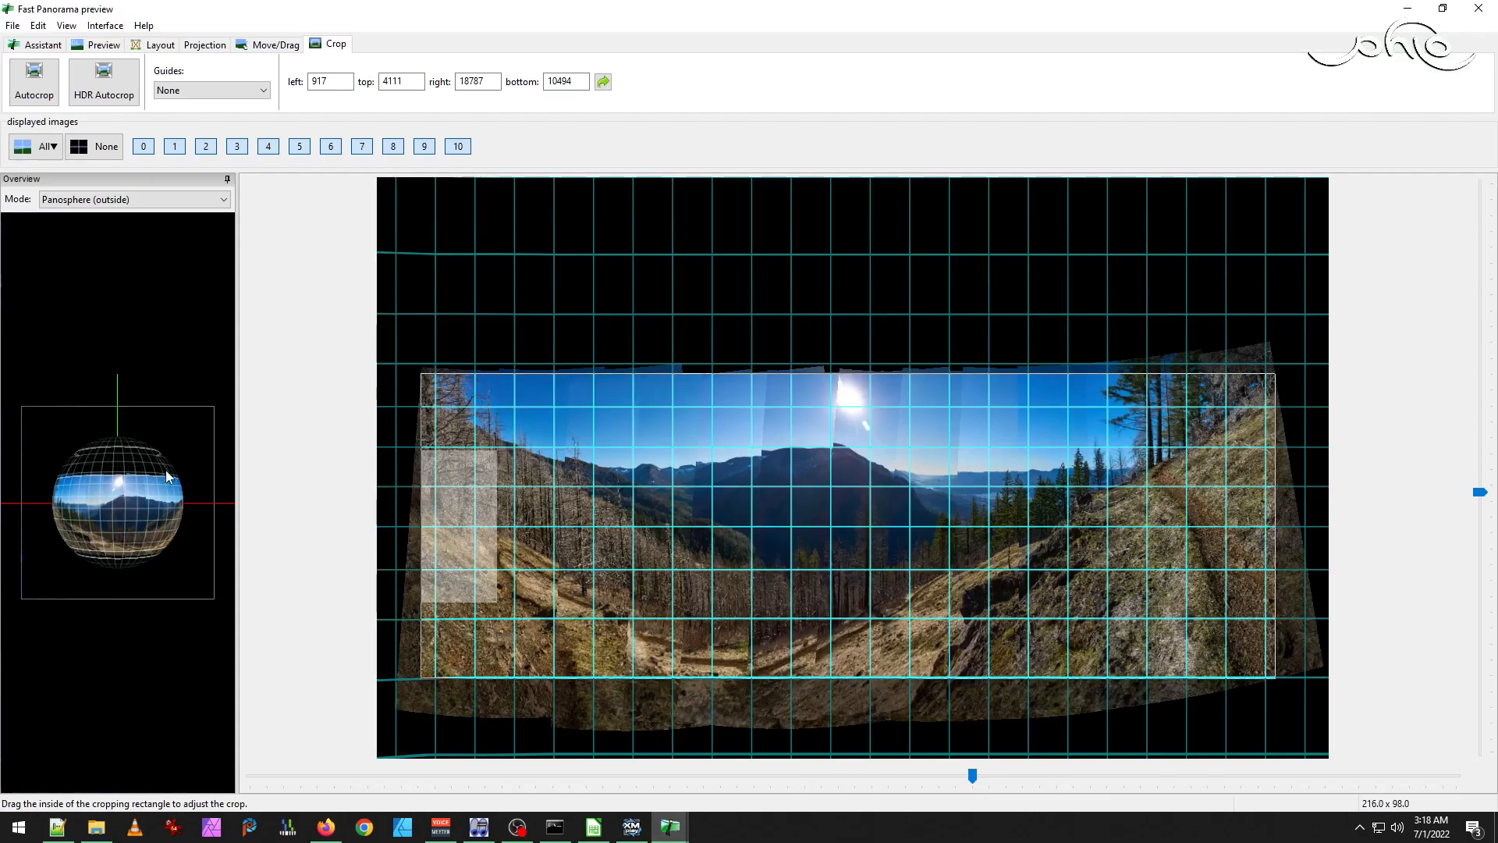
click(66, 25)
click(89, 48)
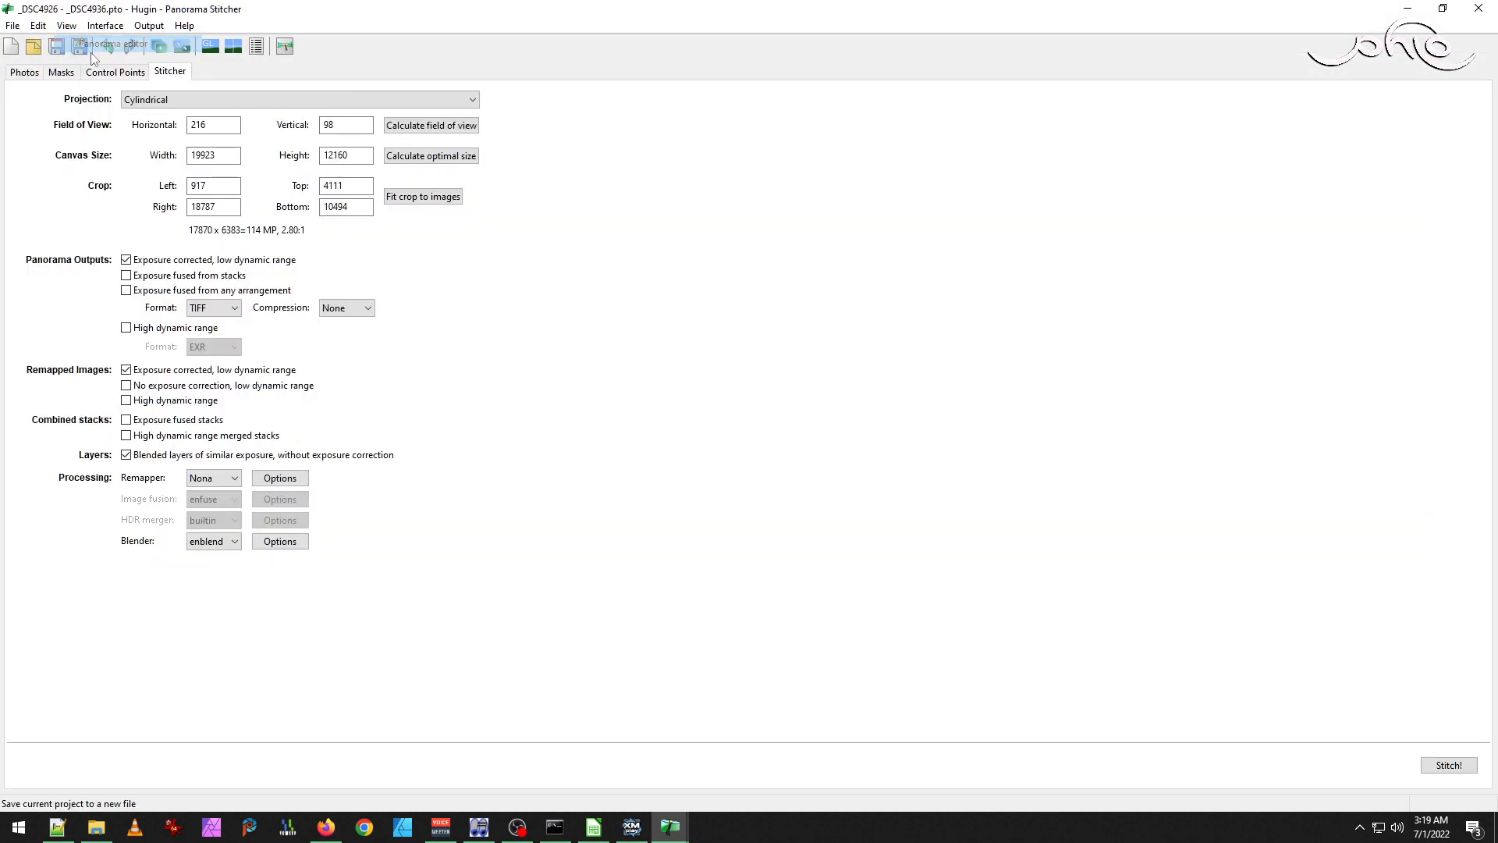
Delete the exclude-region mask over the distant mountain at the edge of _DSC4927.tif.
click(60, 72)
click(71, 114)
click(72, 128)
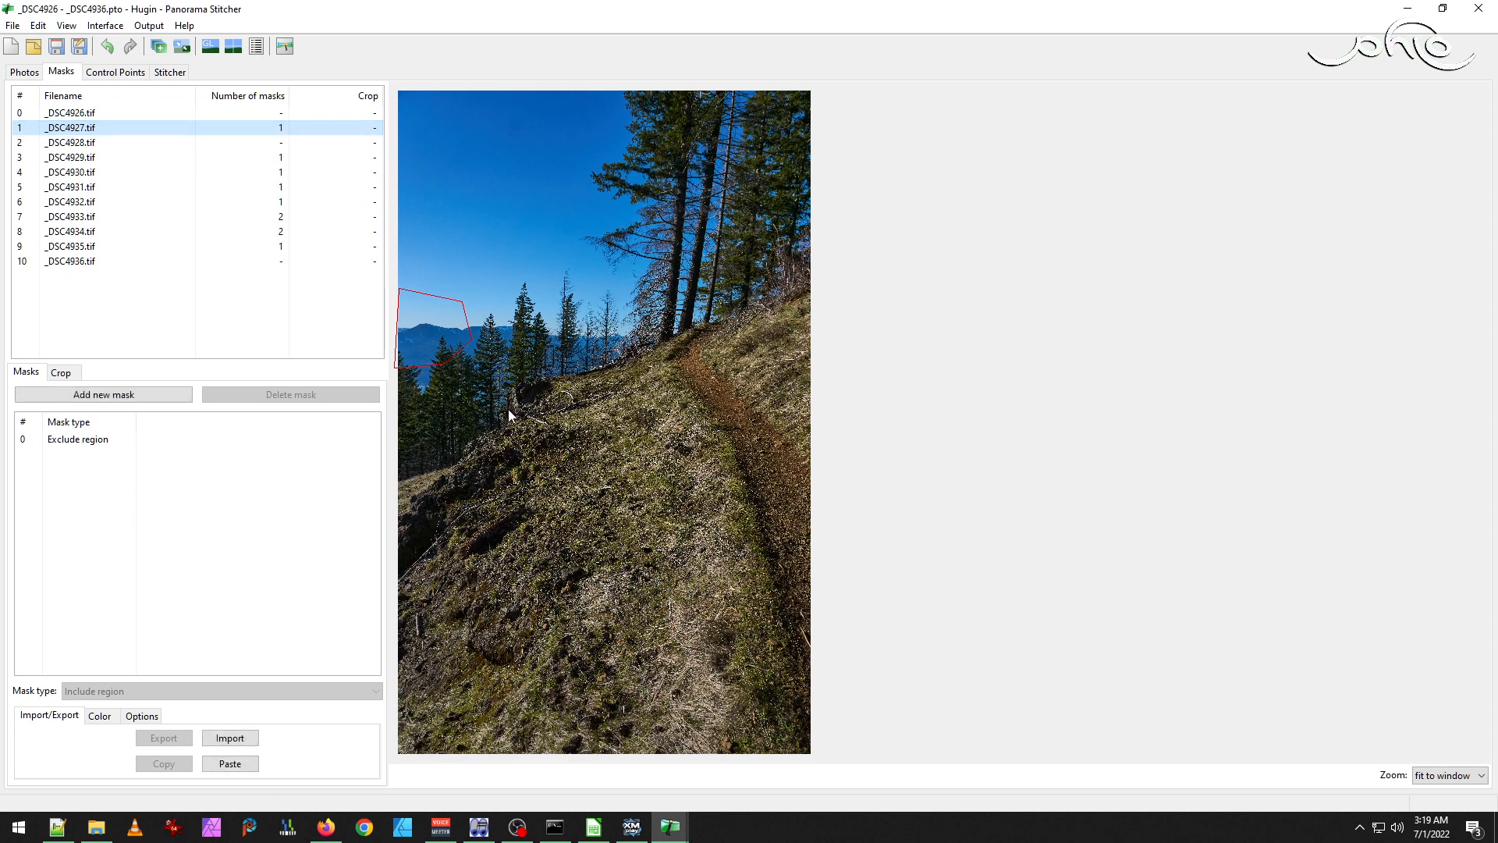
click(98, 442)
click(98, 444)
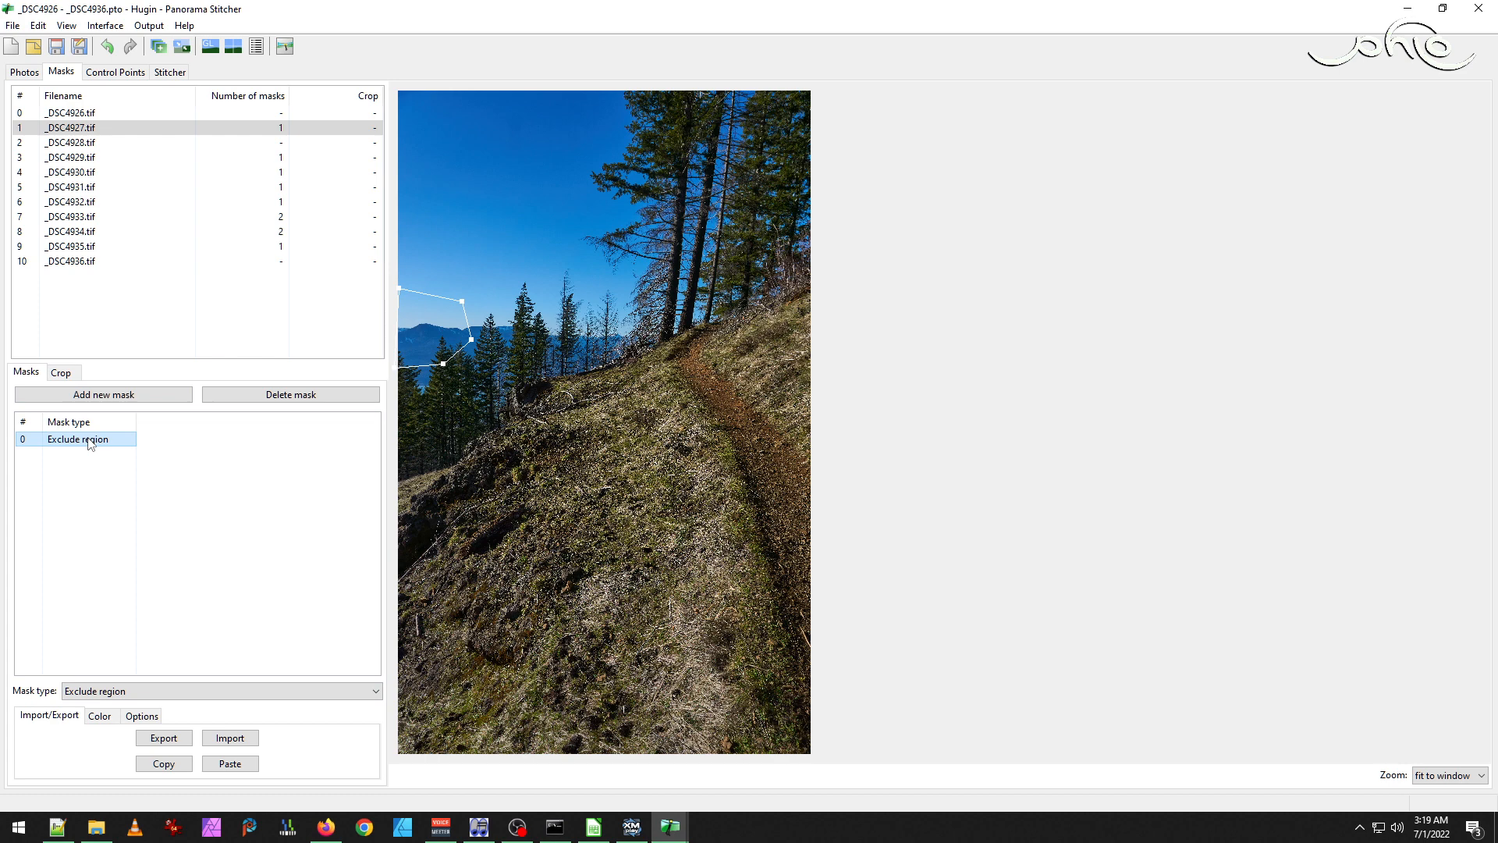
click(325, 396)
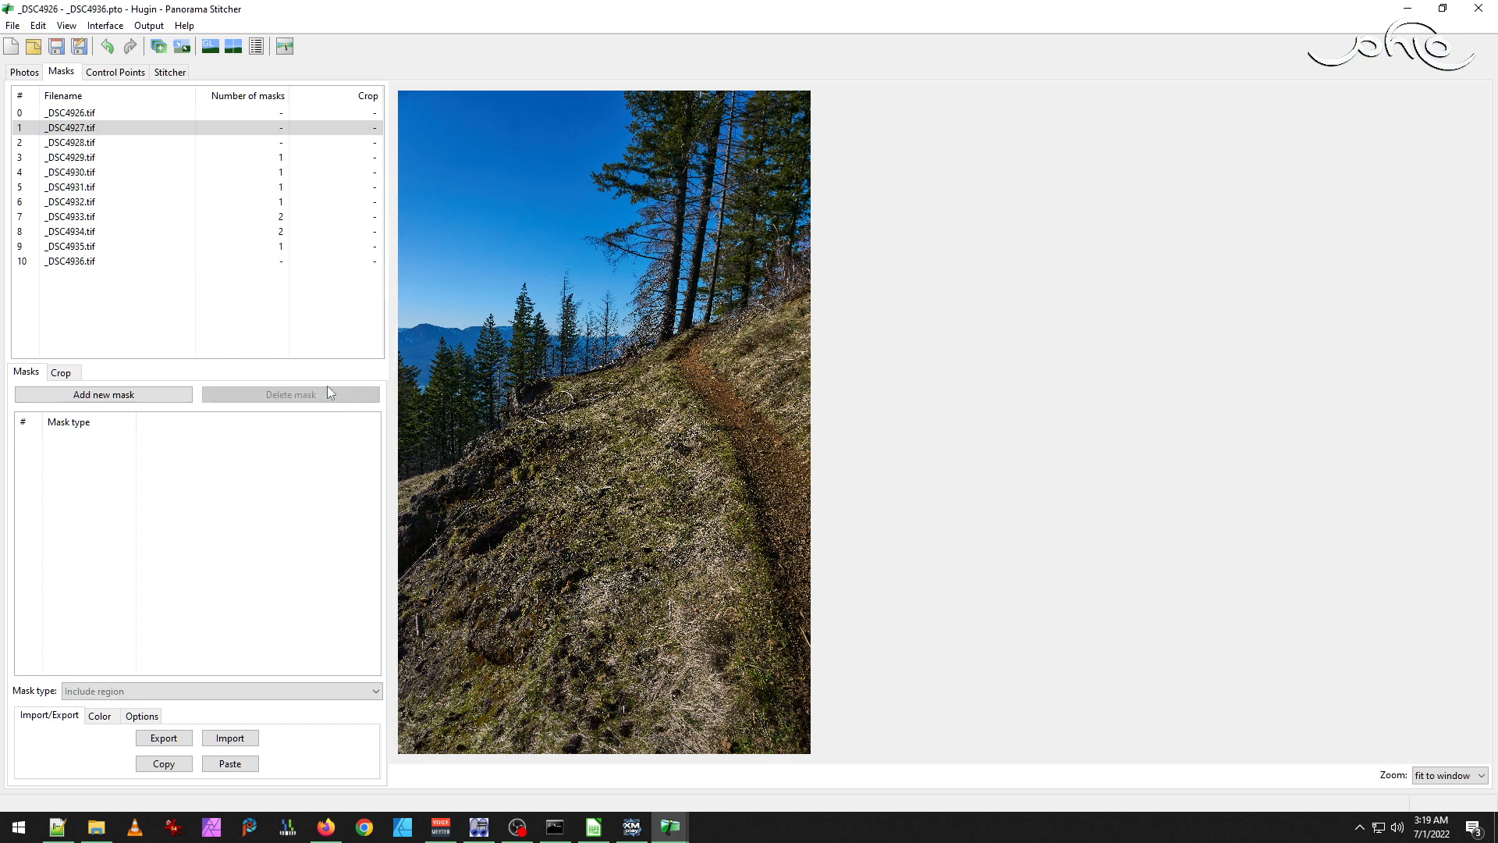
Delete the exclude-region mask over the distant mountain in _DSC4929.tif.
click(92, 144)
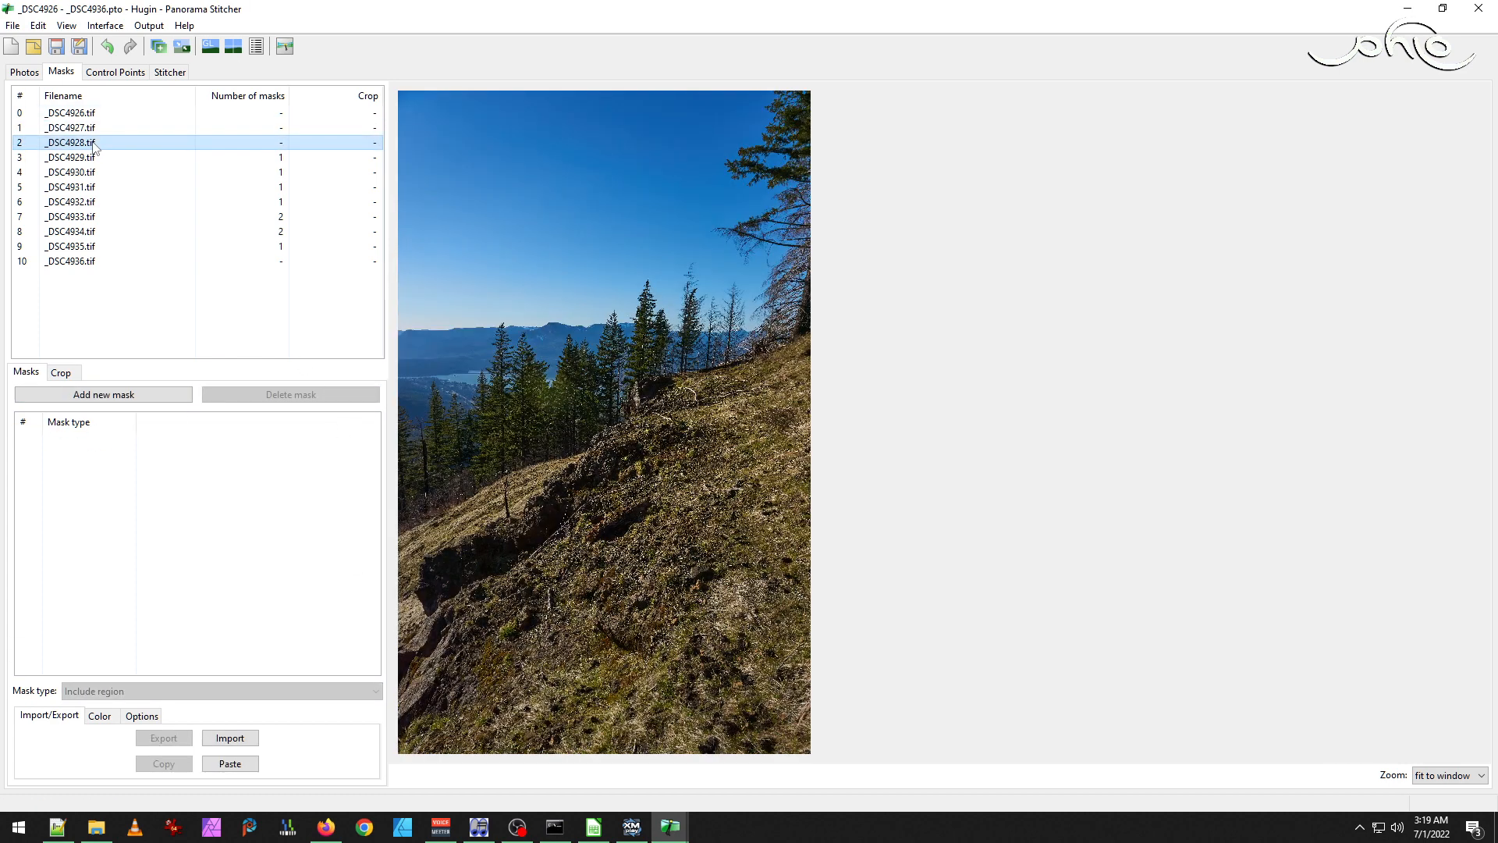
click(93, 158)
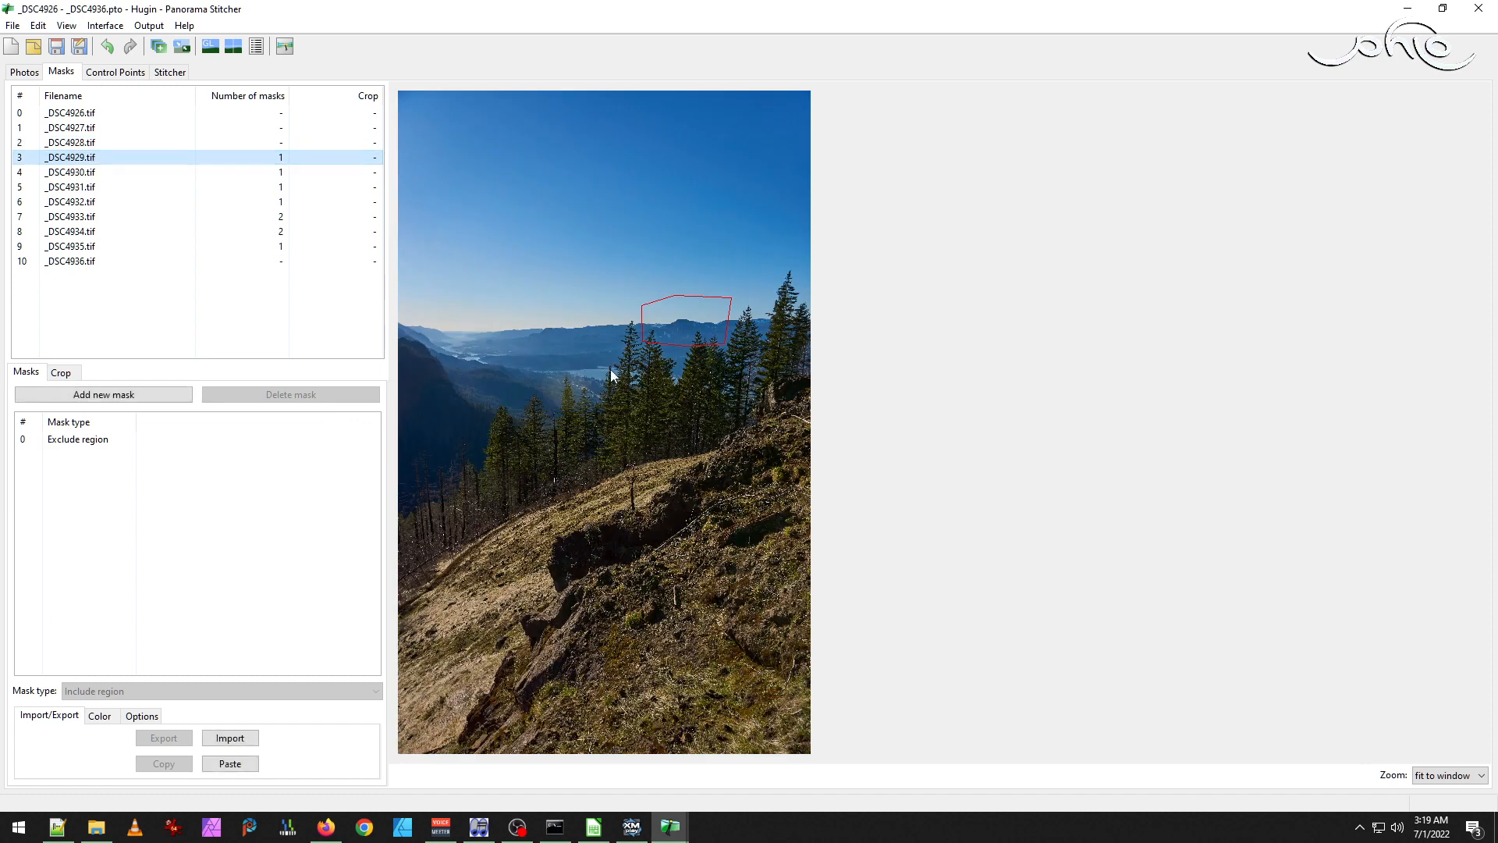
click(92, 439)
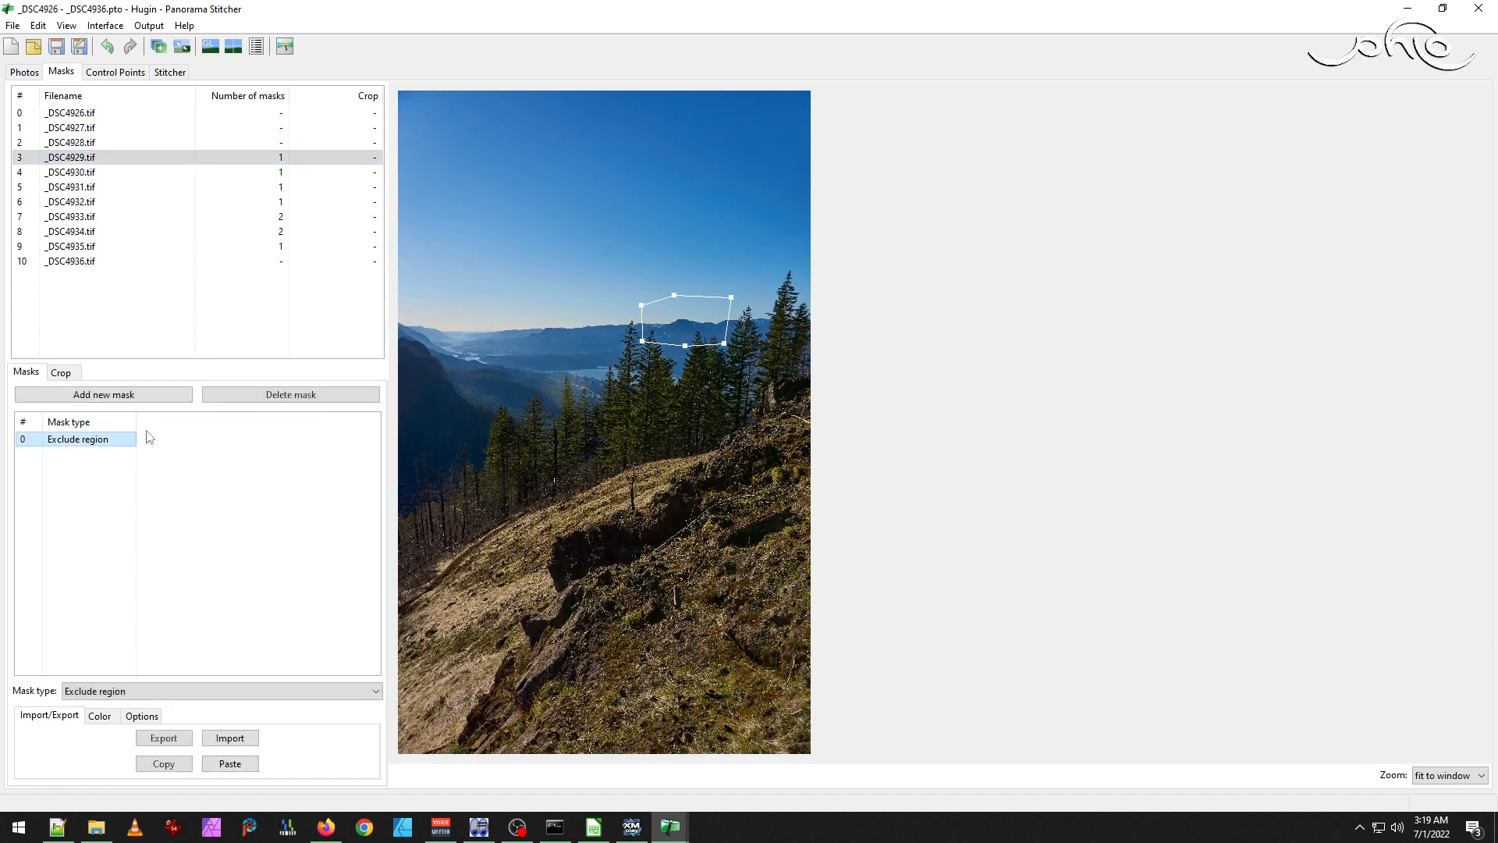
click(291, 394)
Delete the exclude-region mask over the peak at the edge of _DSC4933.tif, keeping its lens-flare mask.
click(86, 172)
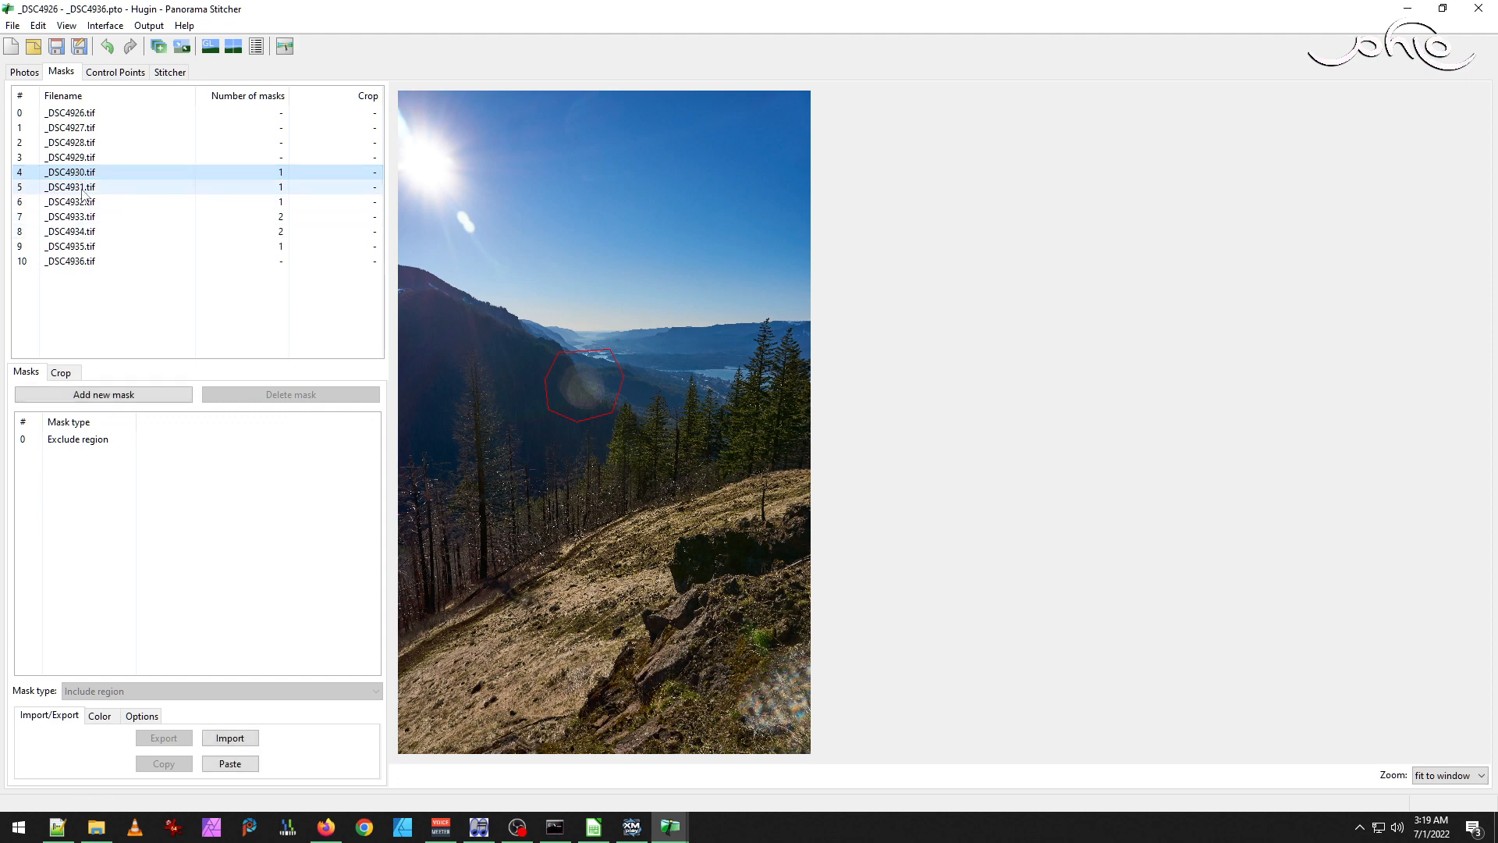
click(86, 188)
click(83, 204)
click(80, 219)
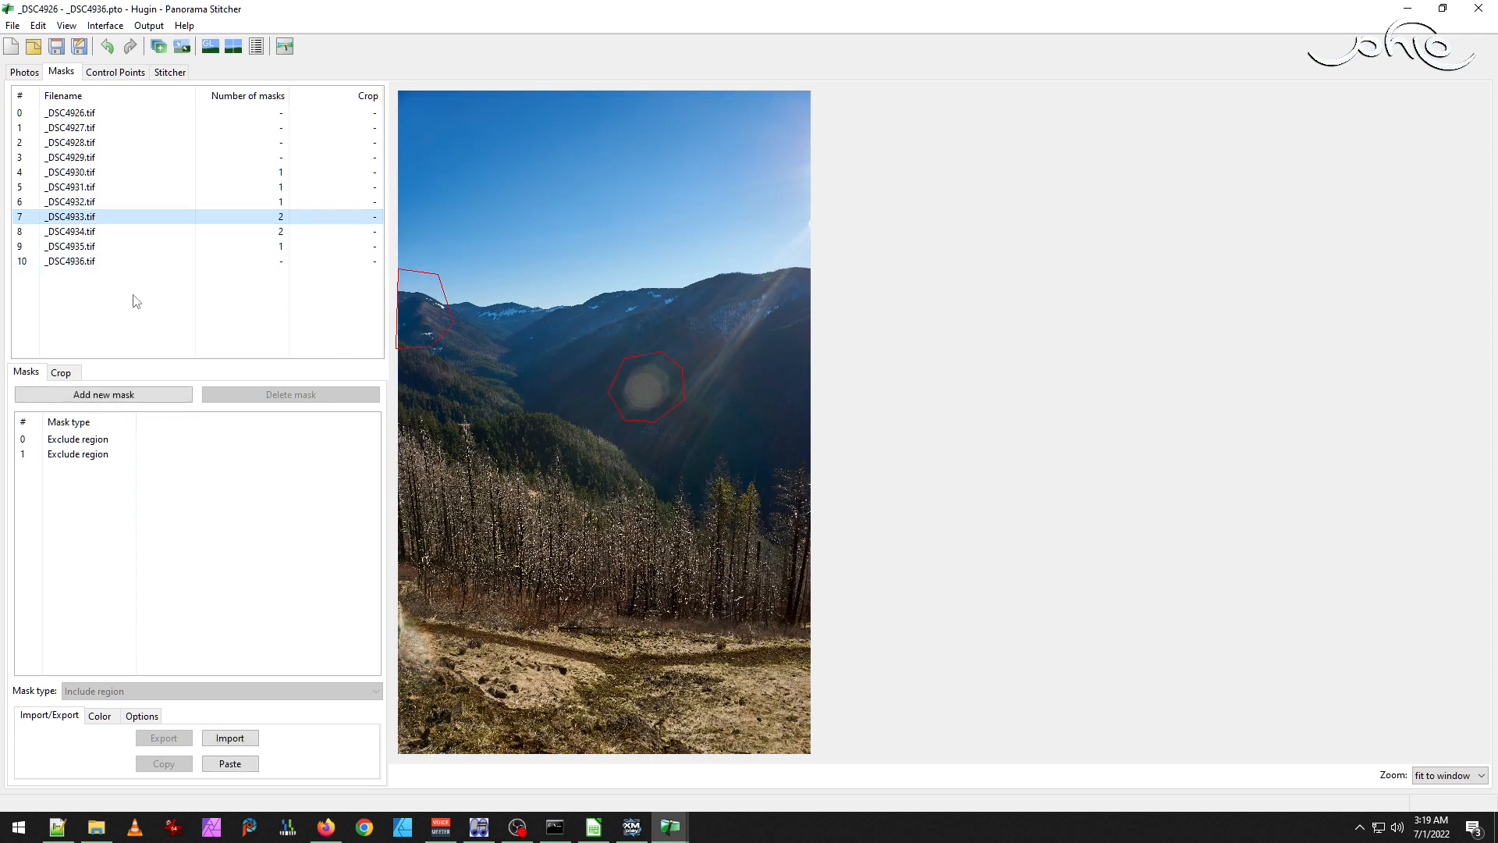
click(79, 456)
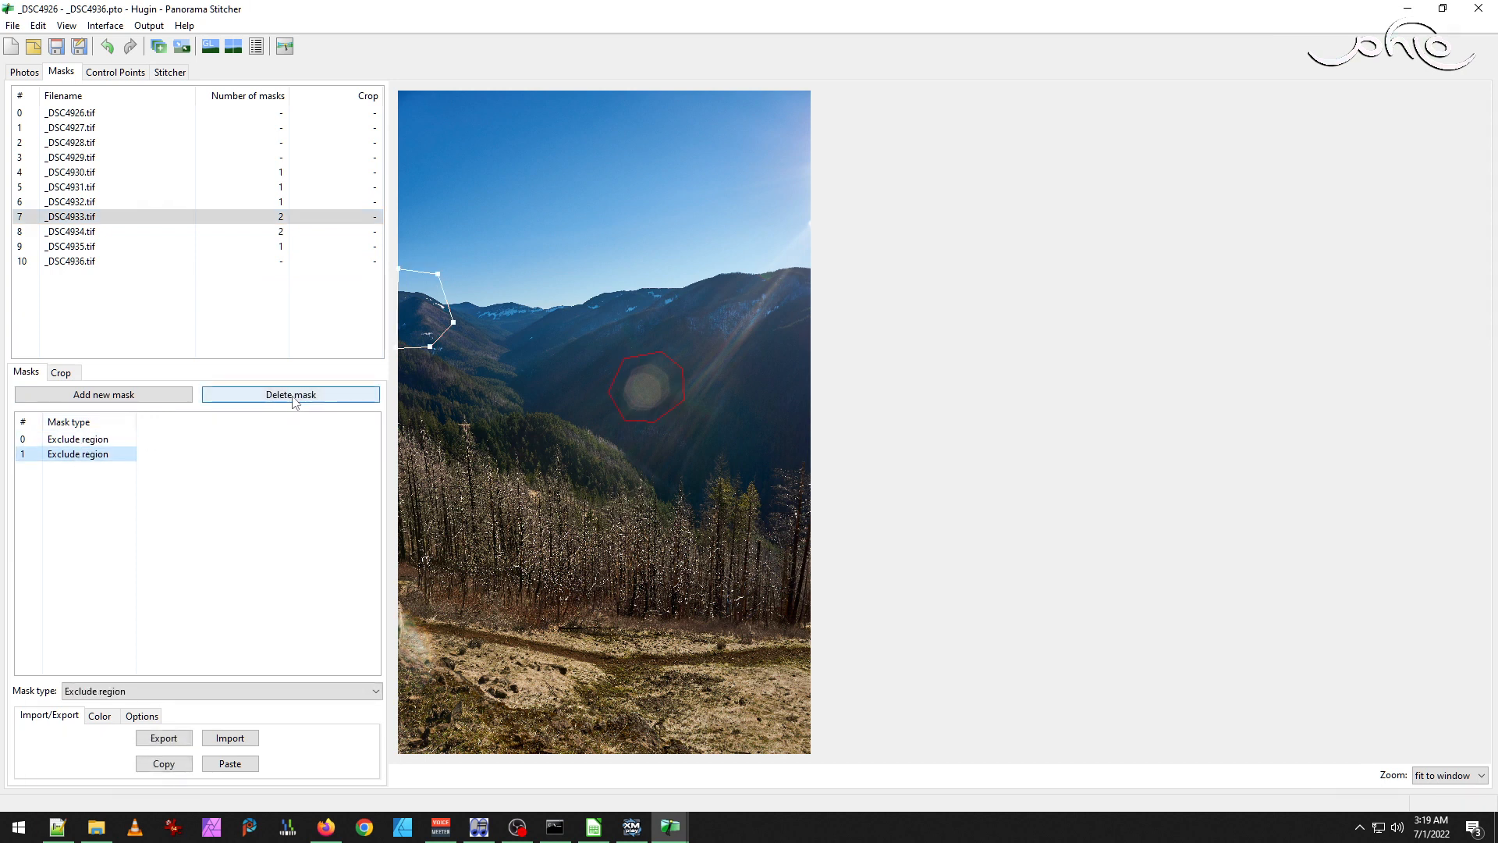
click(292, 394)
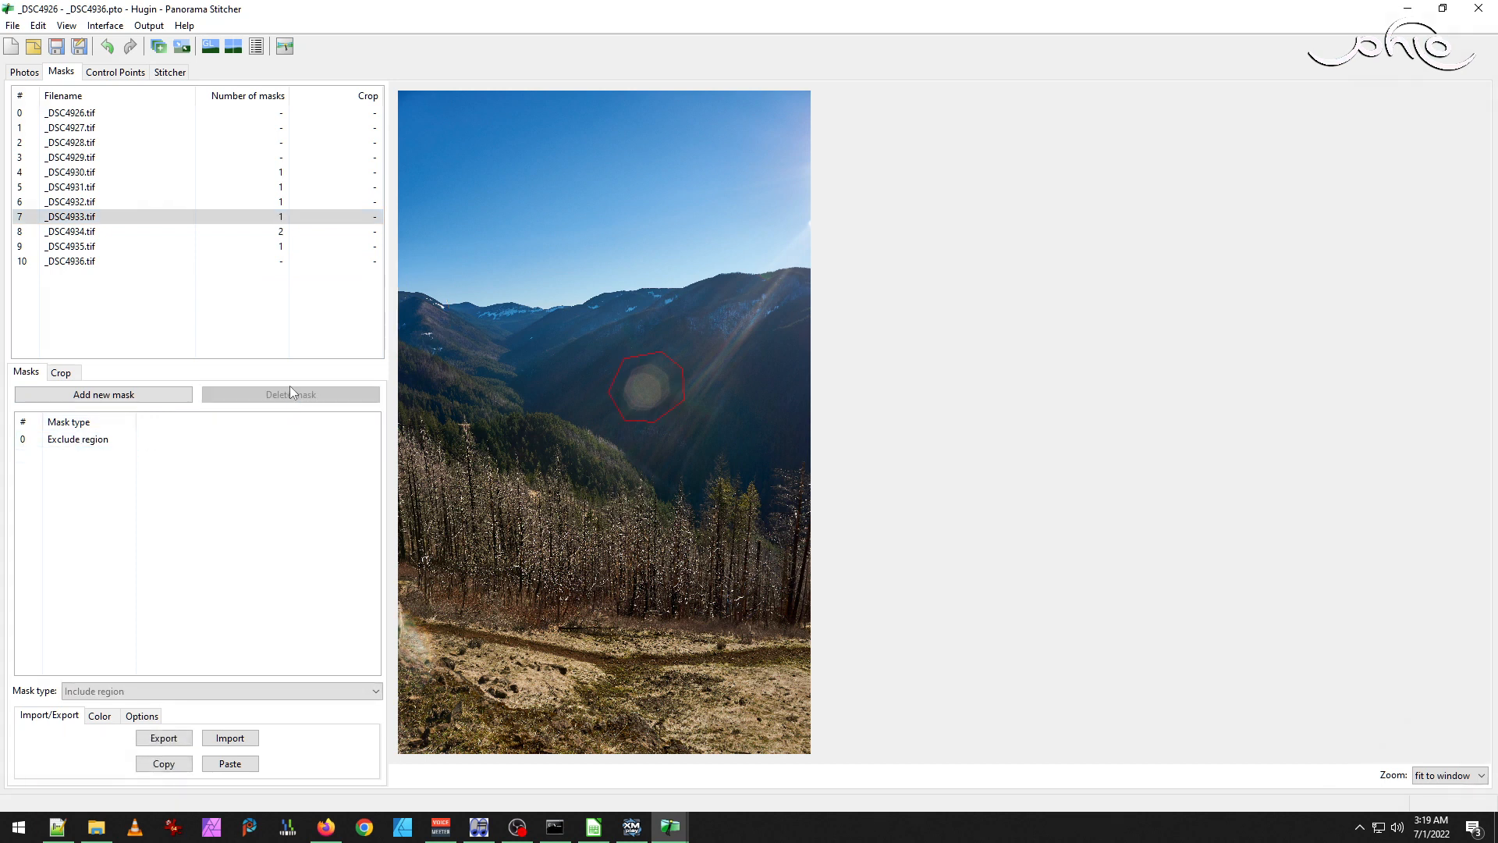
Delete the include-region mask around the distant peak in _DSC4934.tif.
click(85, 236)
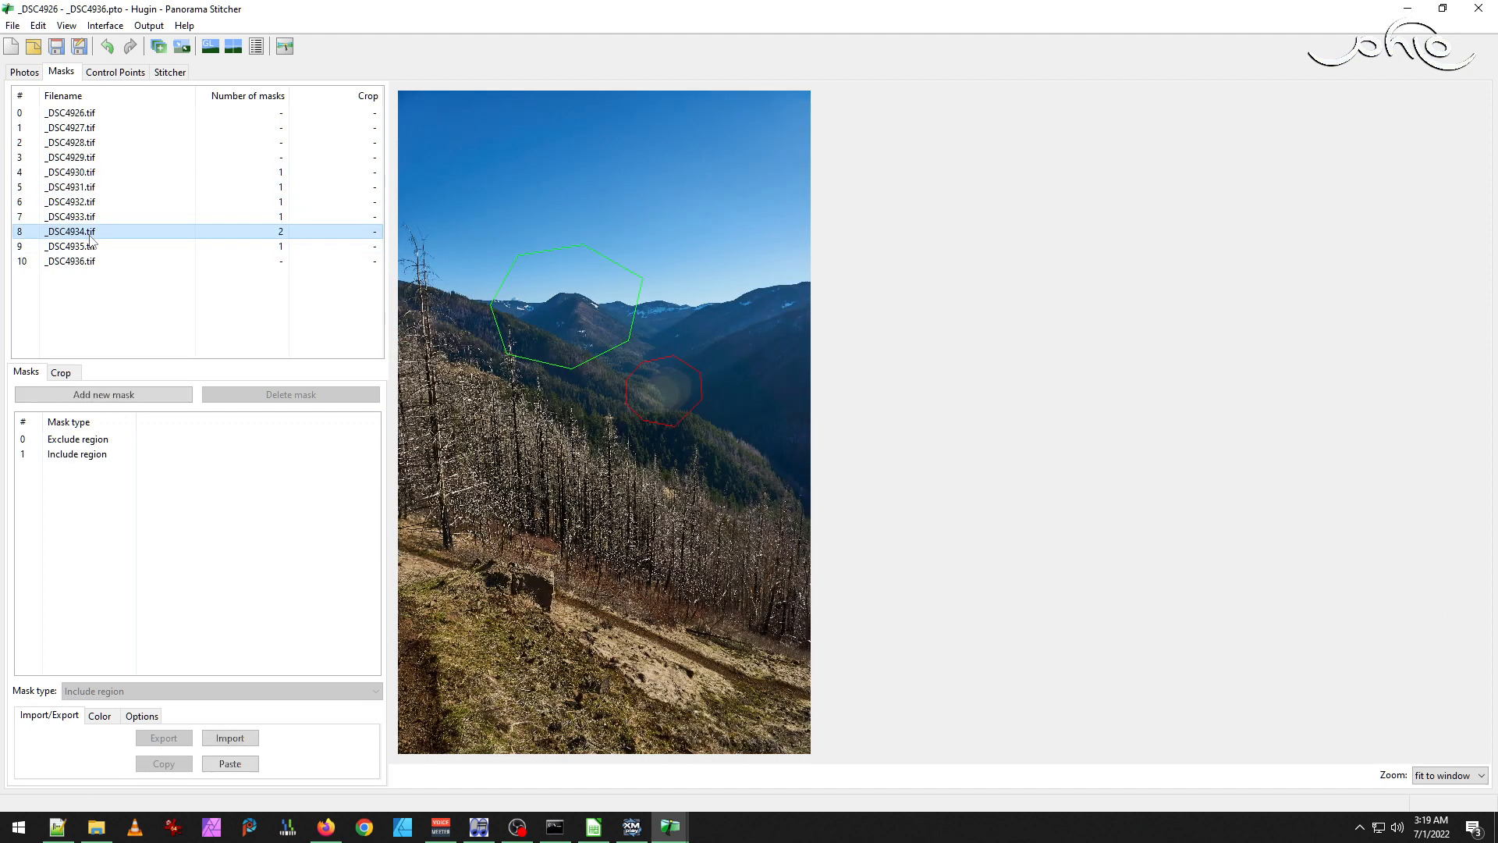
click(121, 454)
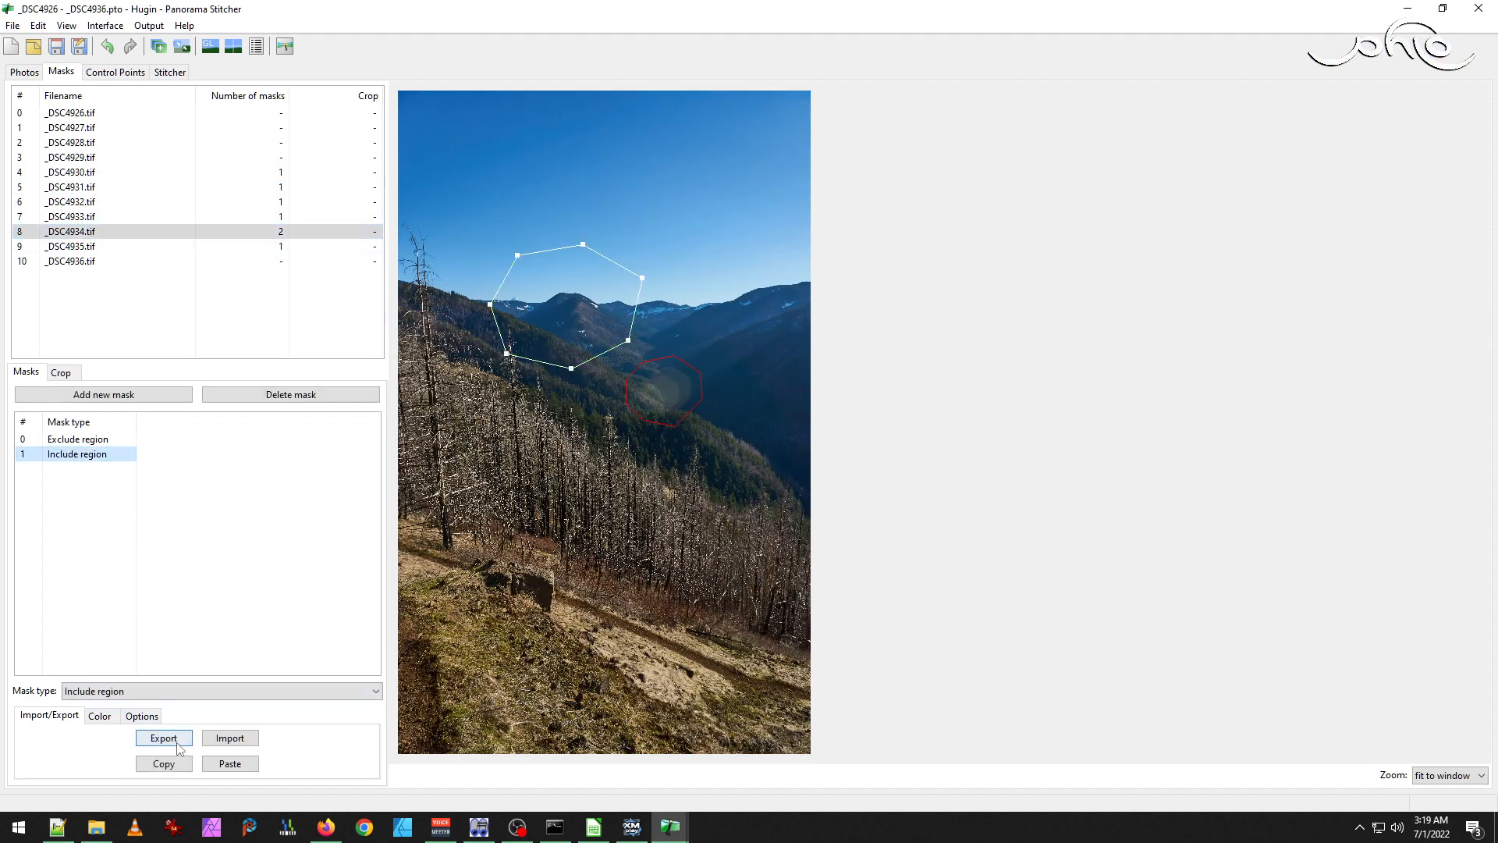
click(268, 398)
Delete the exclude-region mask over the distant peak in _DSC4935.tif and check _DSC4936.tif for masks.
click(107, 247)
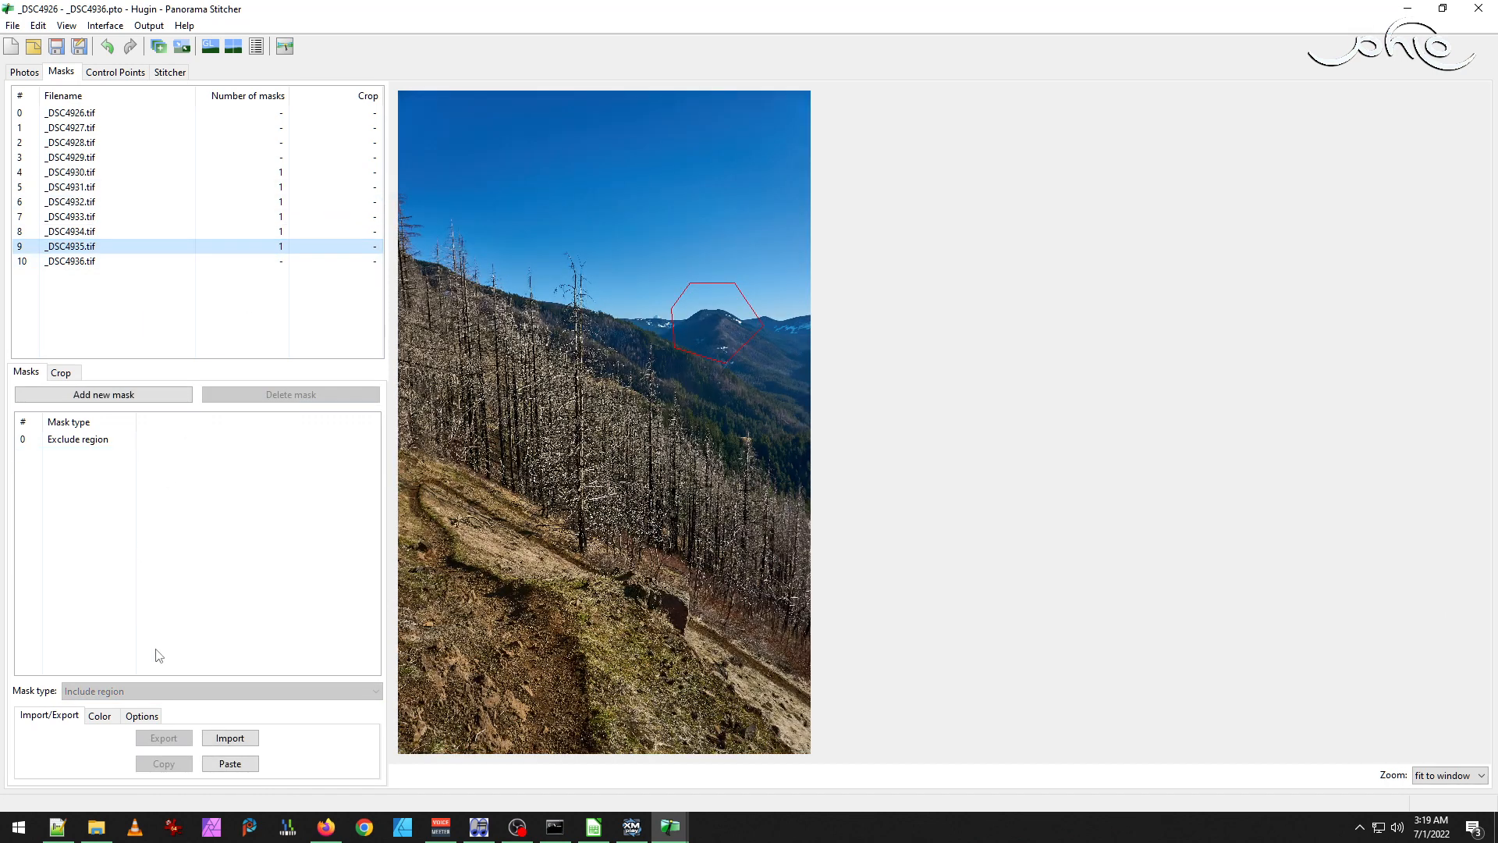
click(117, 439)
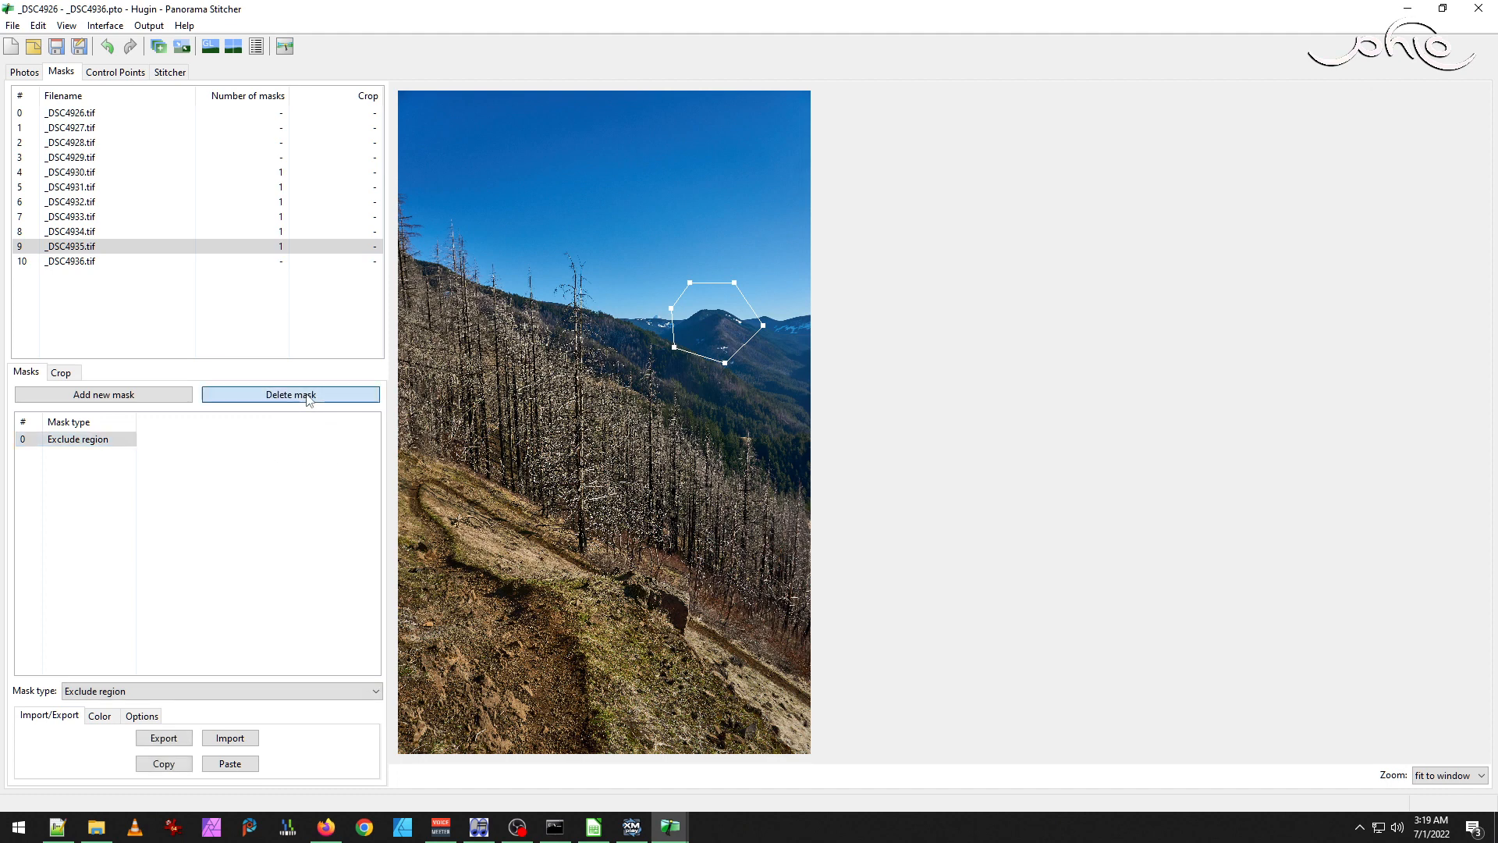
click(311, 395)
click(78, 265)
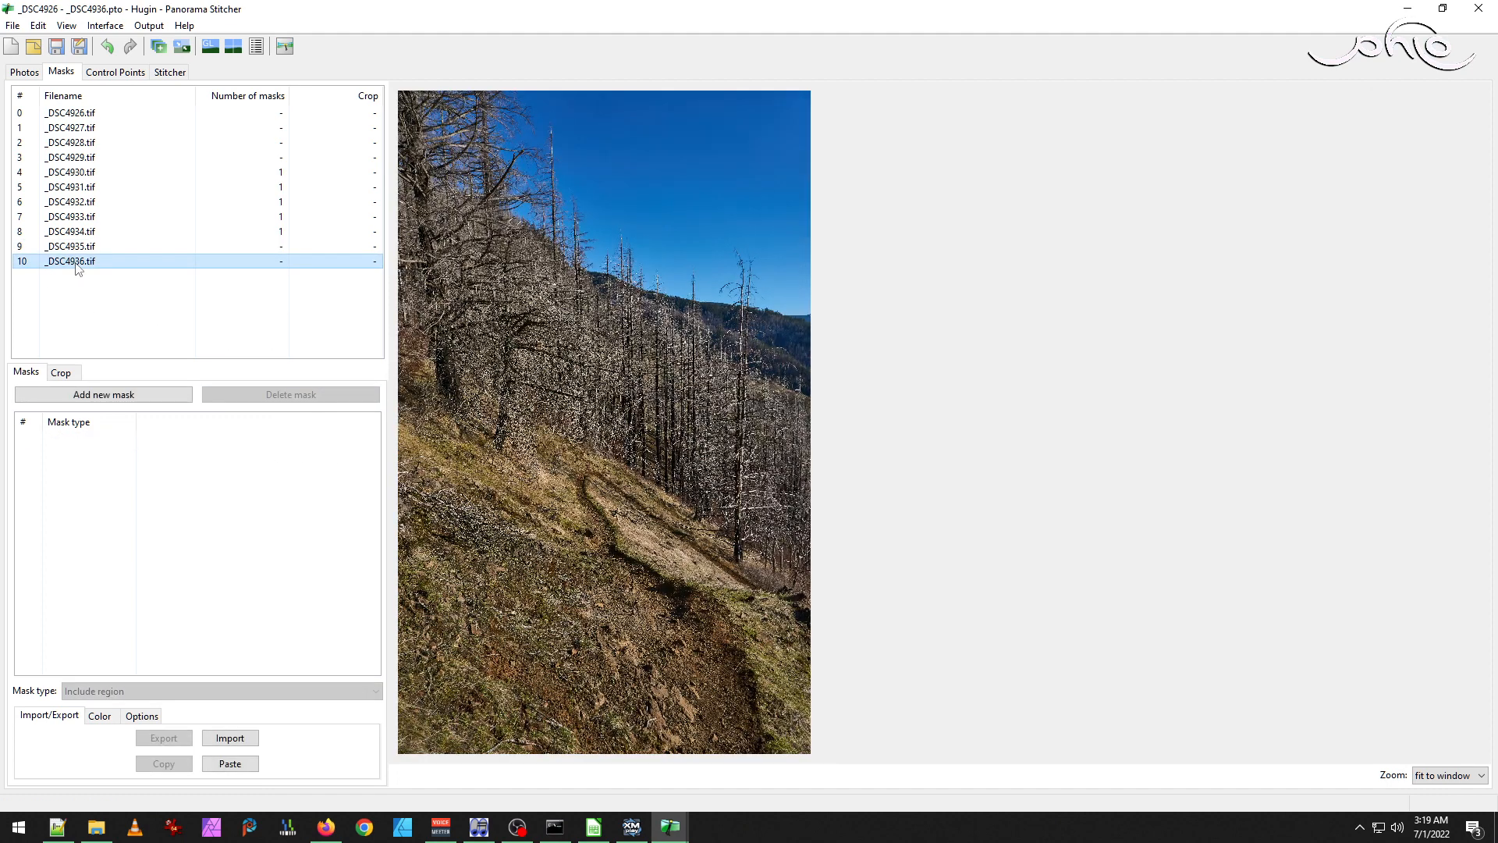
Save the project and stitch the panorama with the output prefix _DSC4926 - _DSC4936.
click(11, 25)
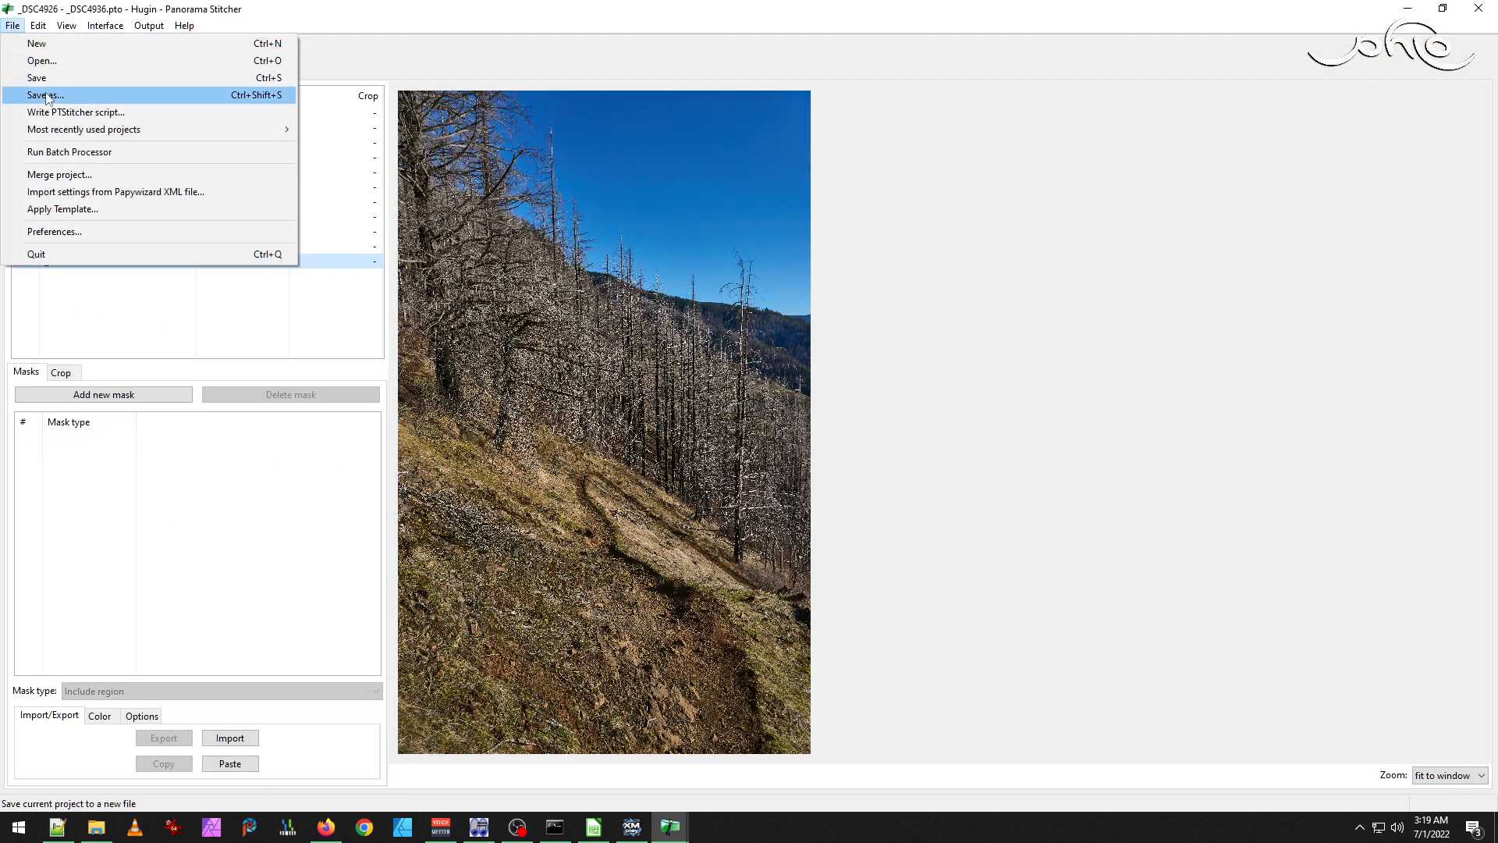
click(46, 77)
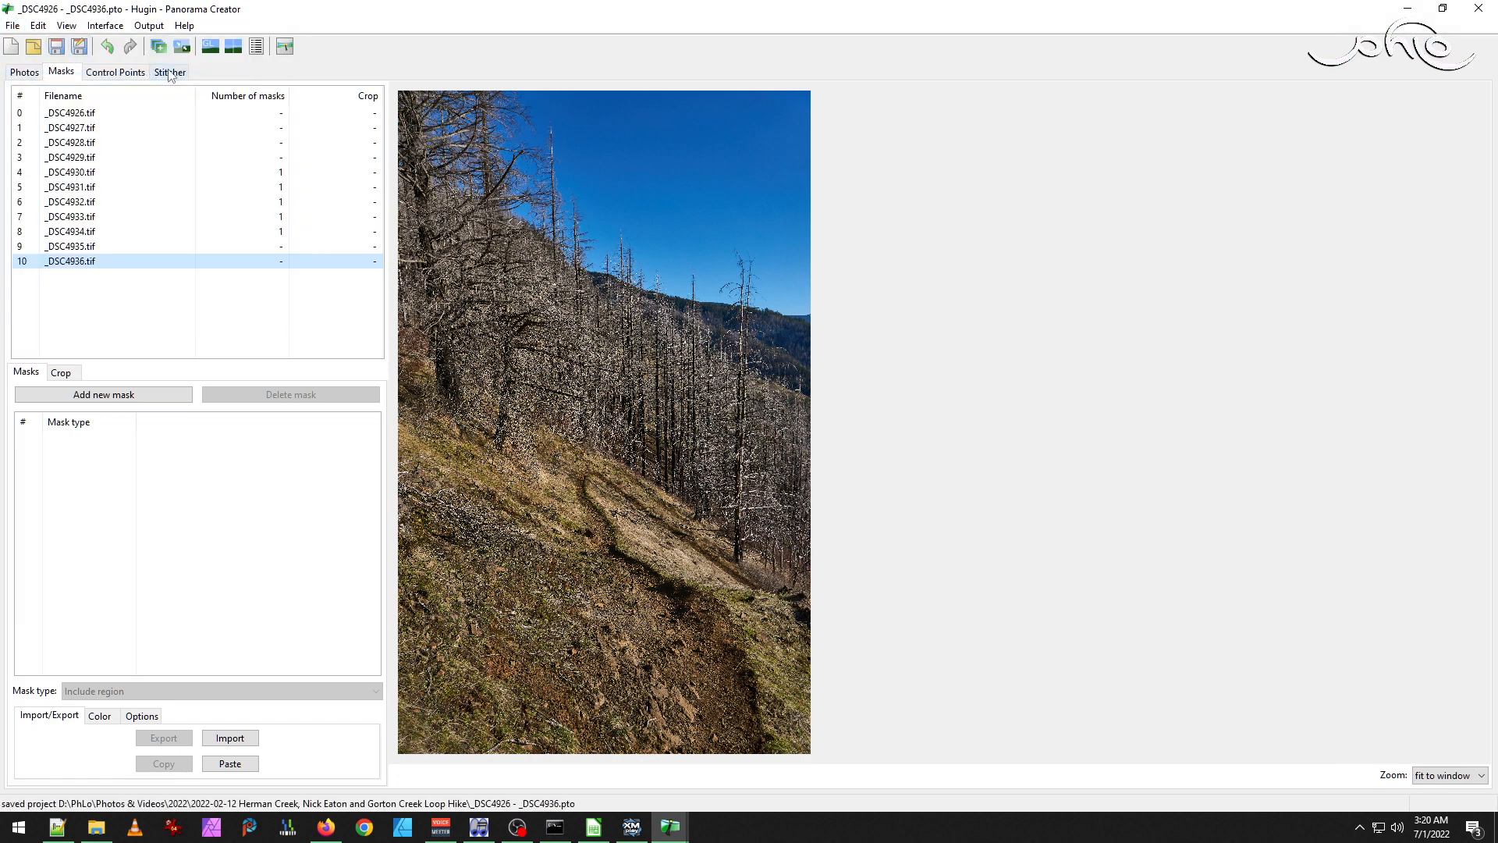
click(170, 72)
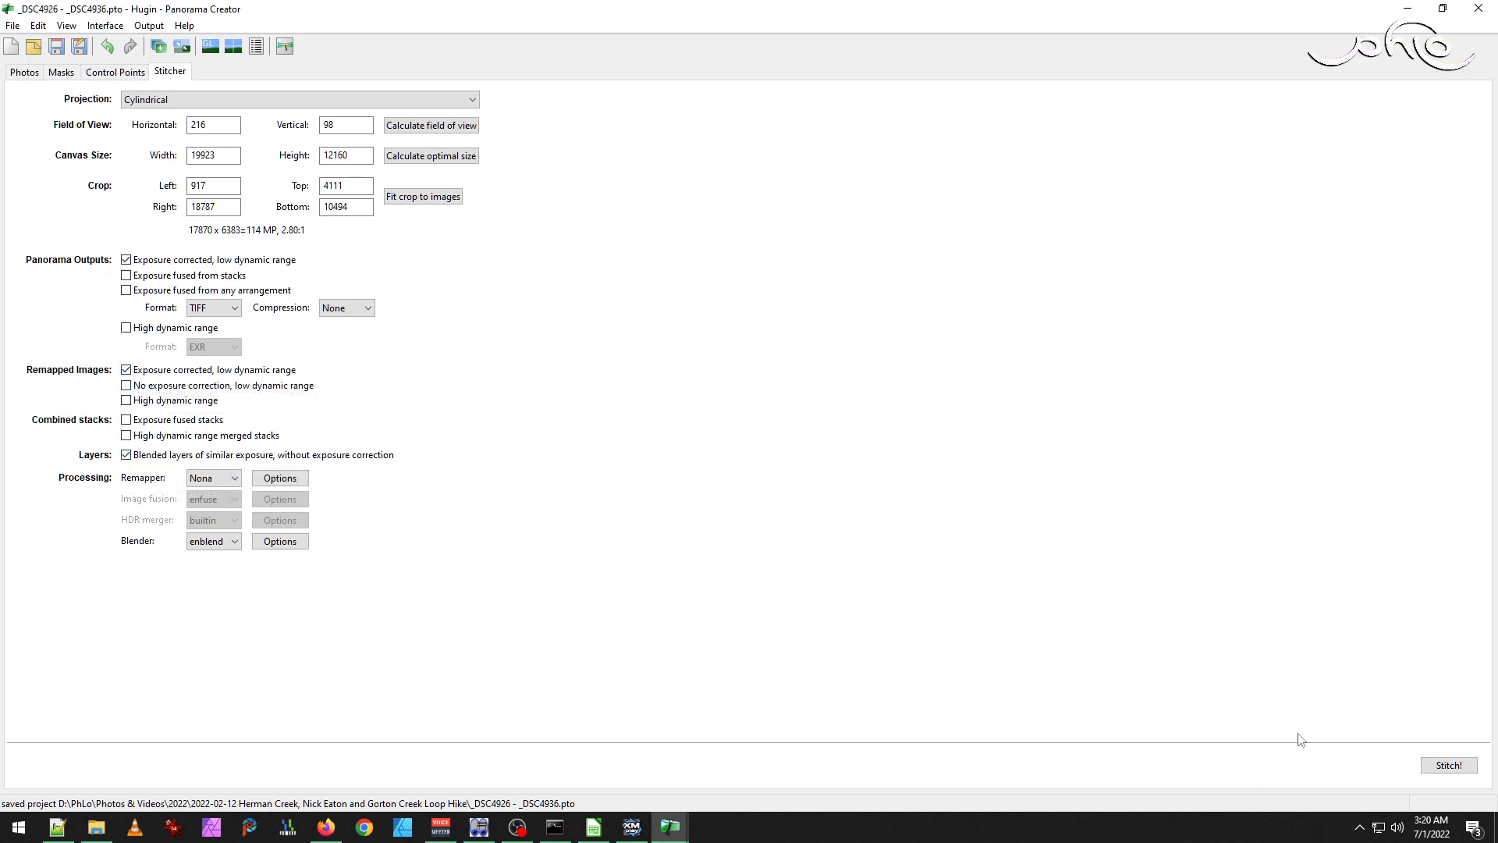
click(1447, 765)
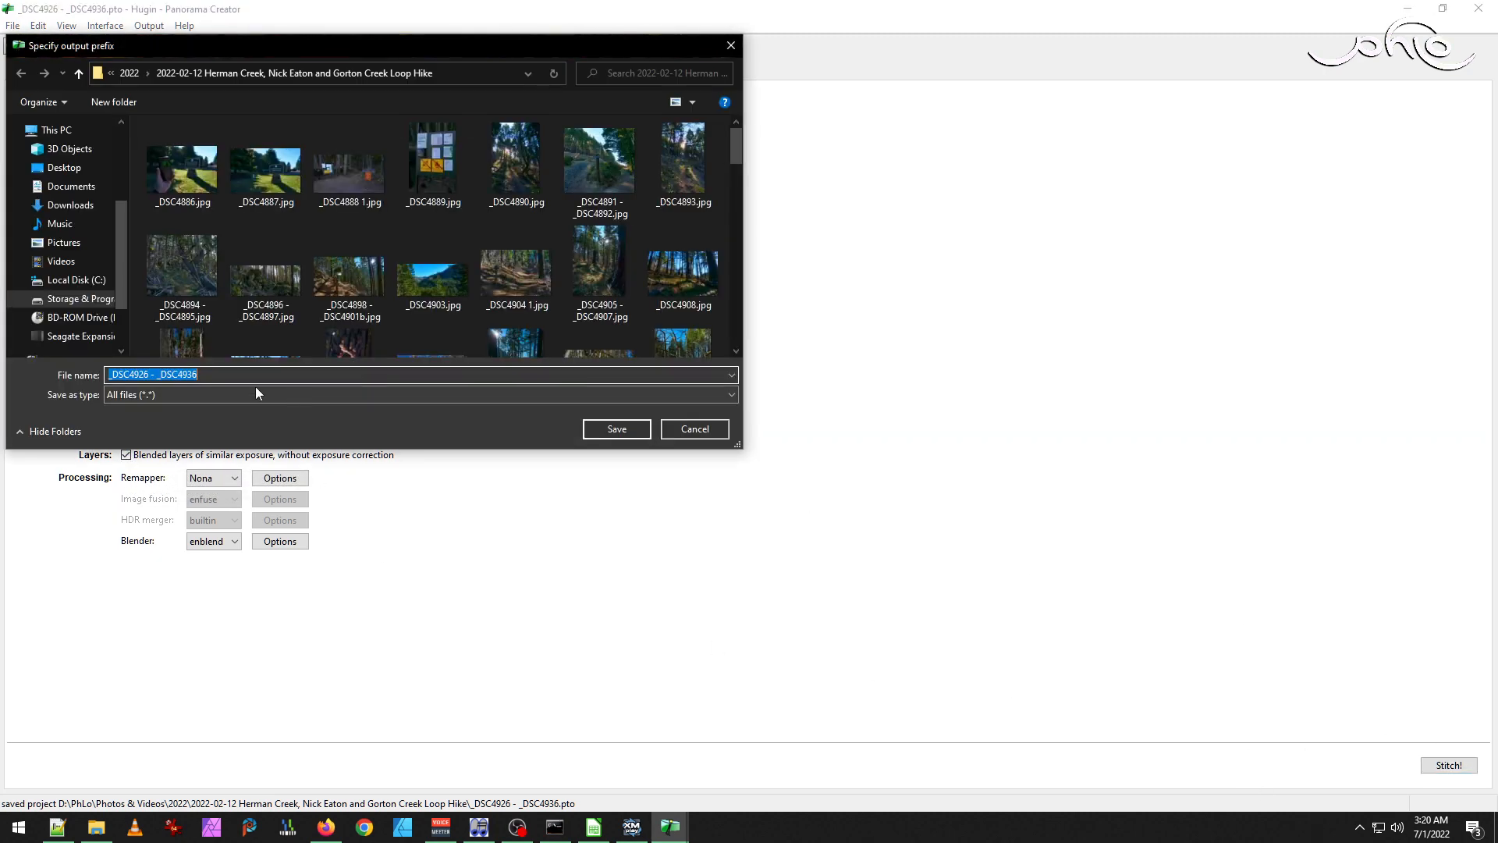
click(617, 429)
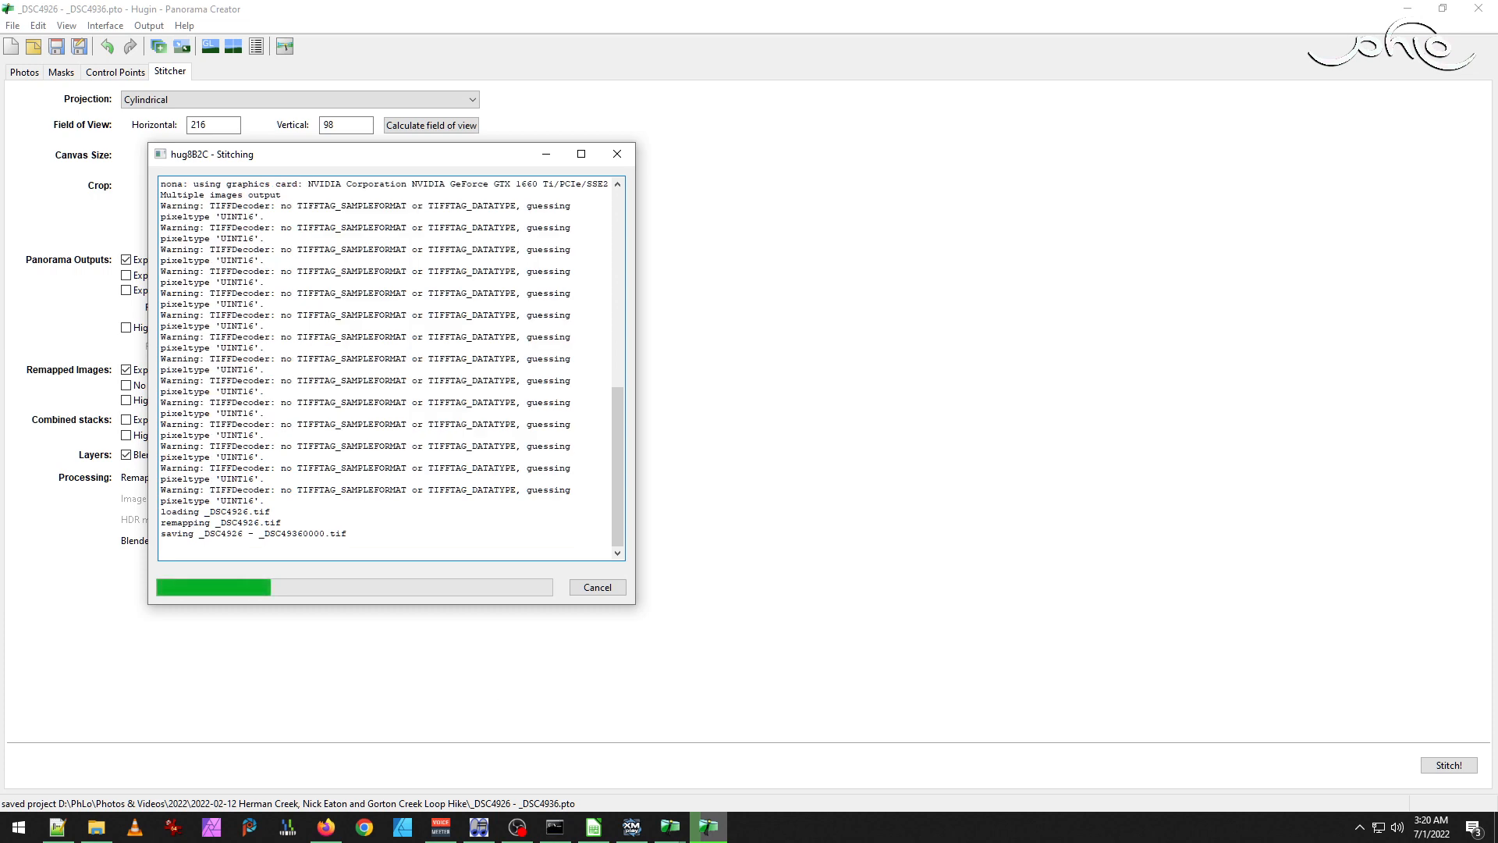
Check the output folder in File Explorer, then bring the stitching progress window back in front of it.
mouse_move(98, 833)
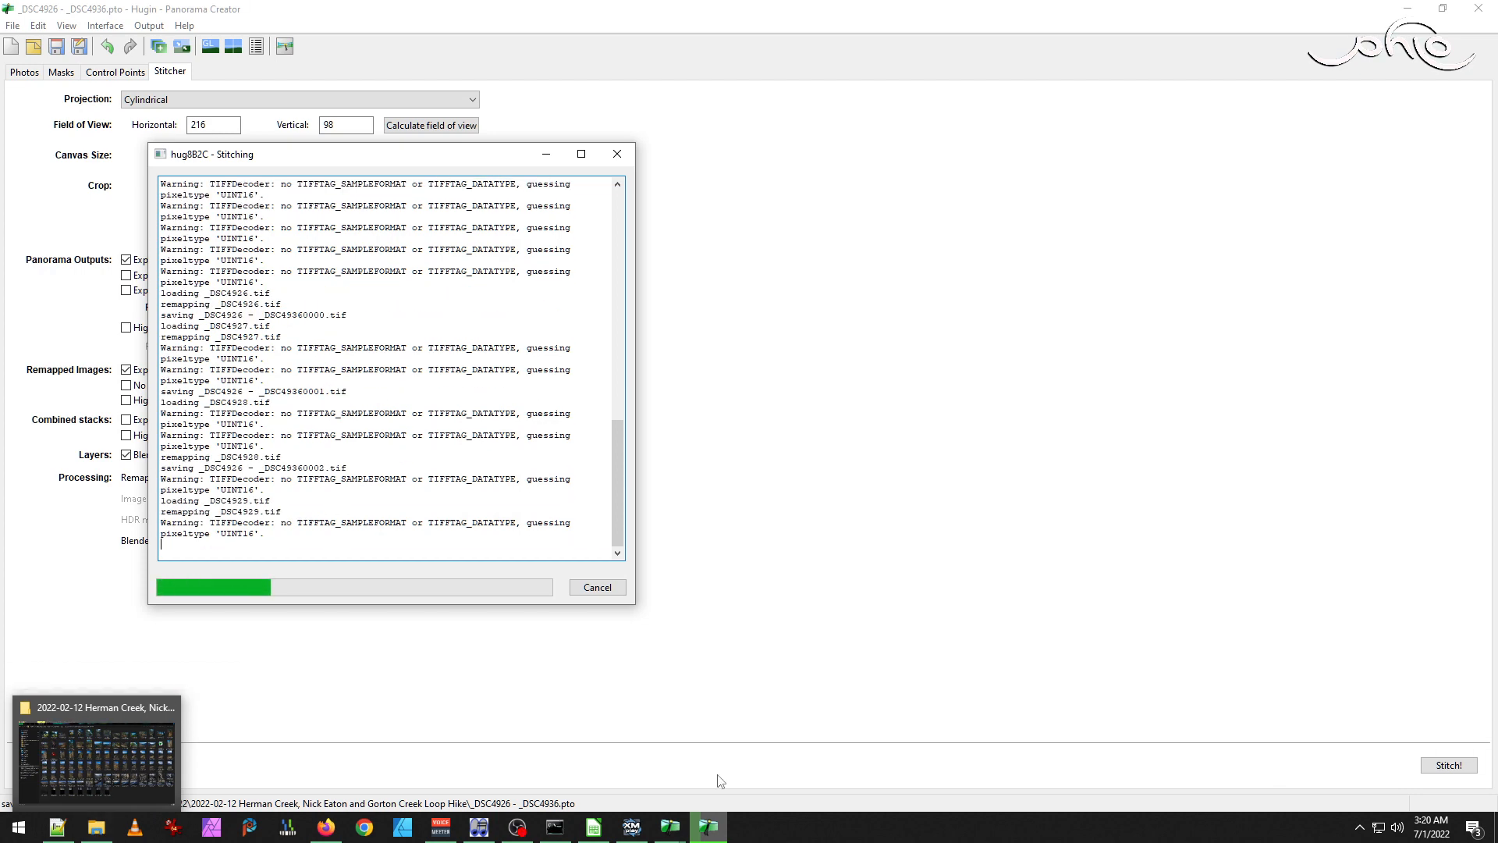
mouse_move(286, 833)
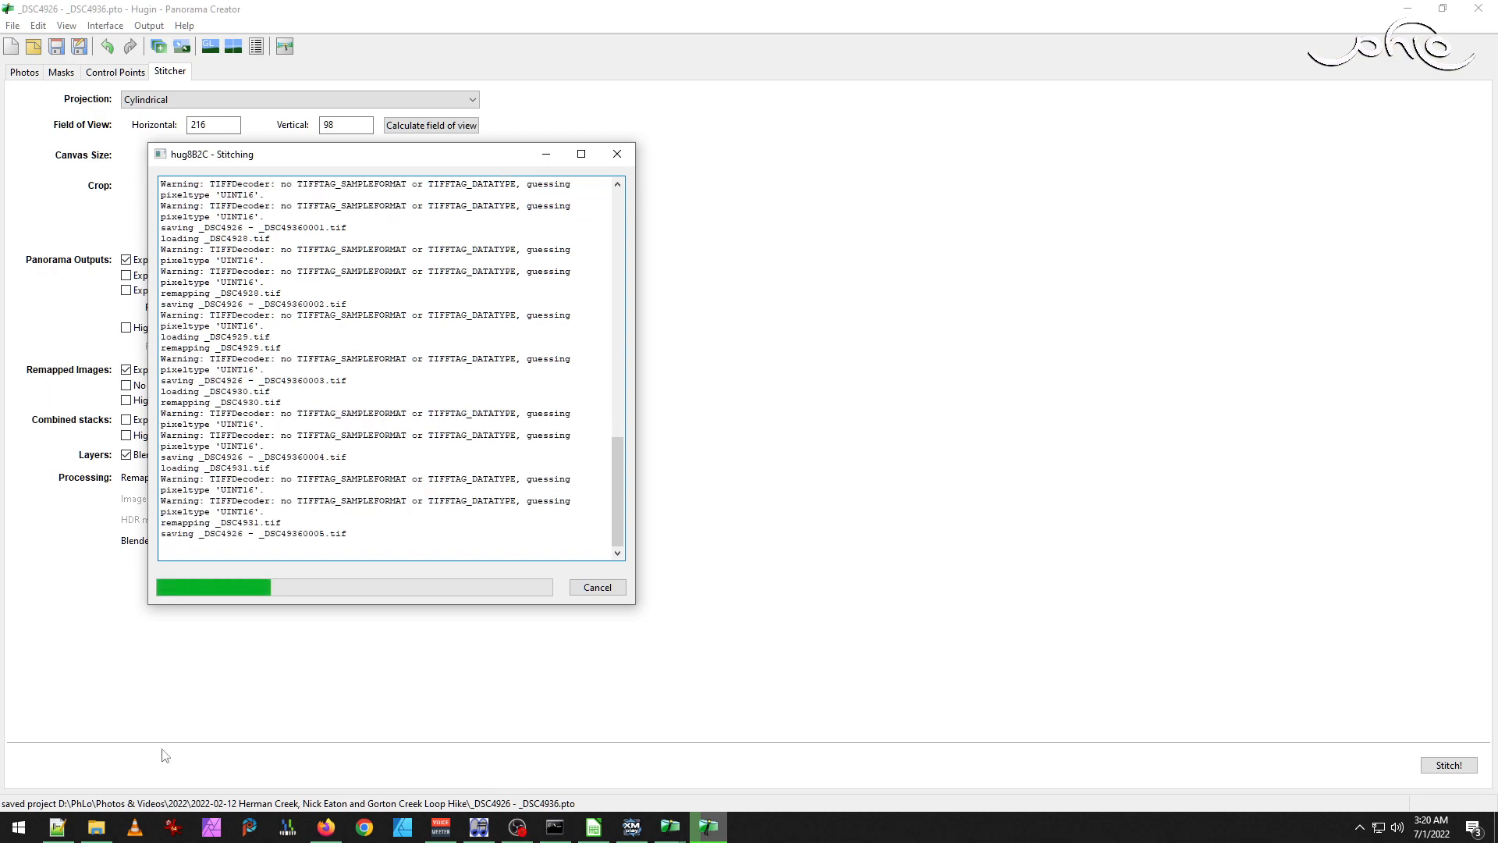
click(96, 827)
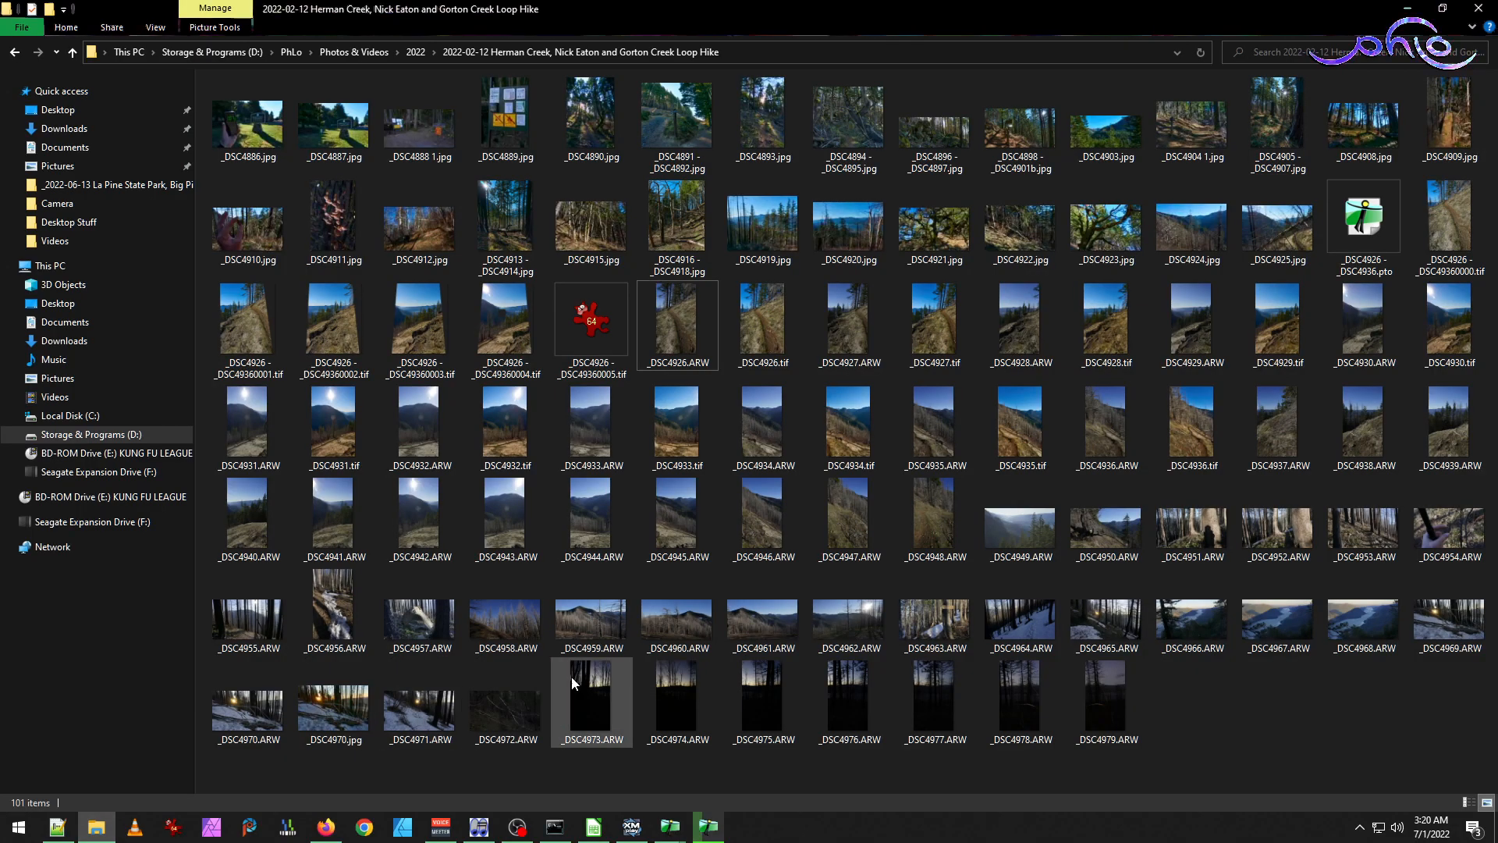
click(714, 824)
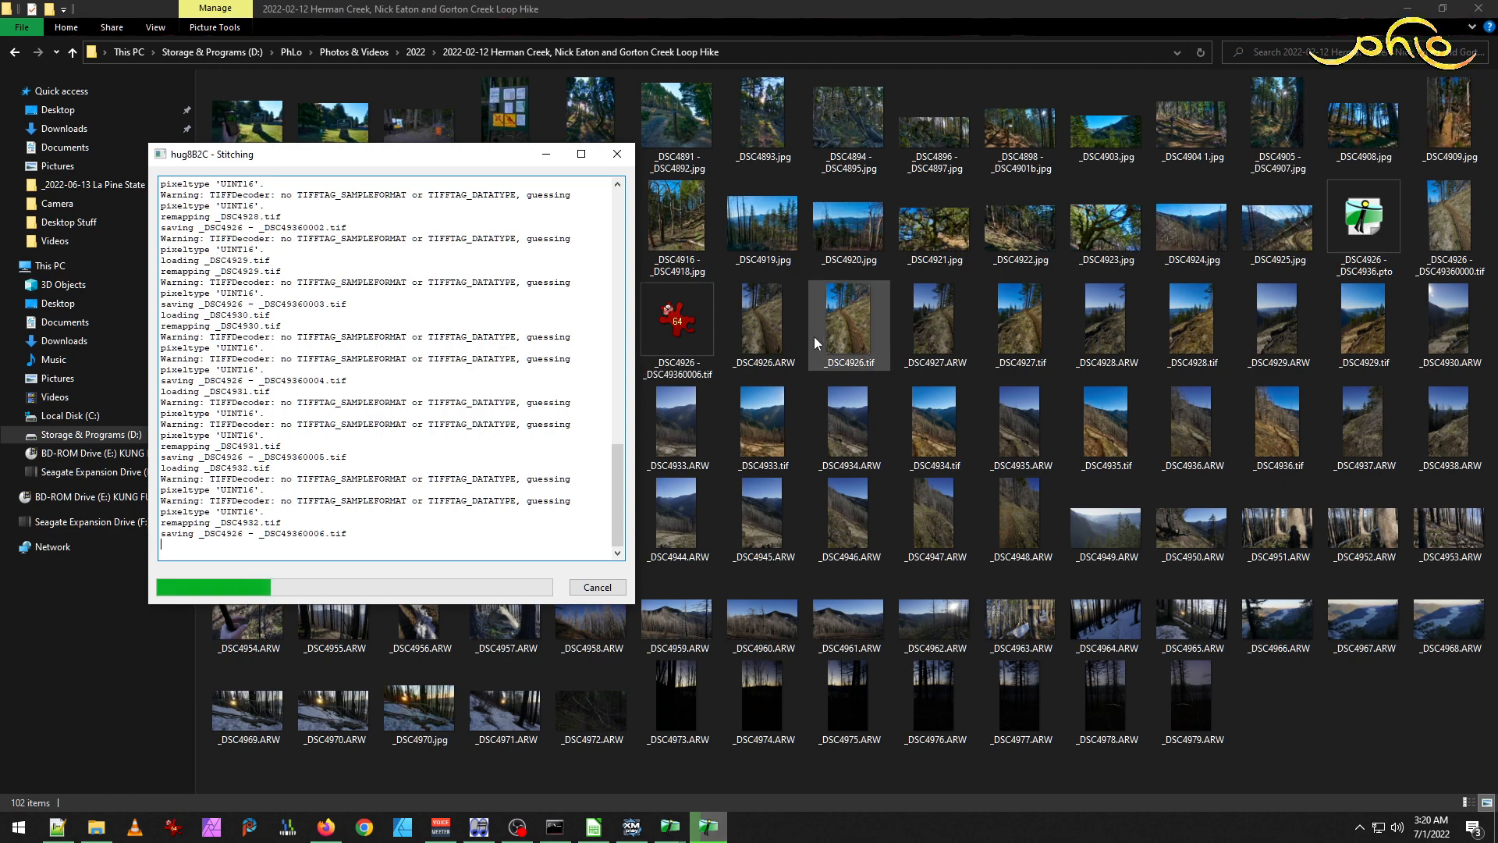
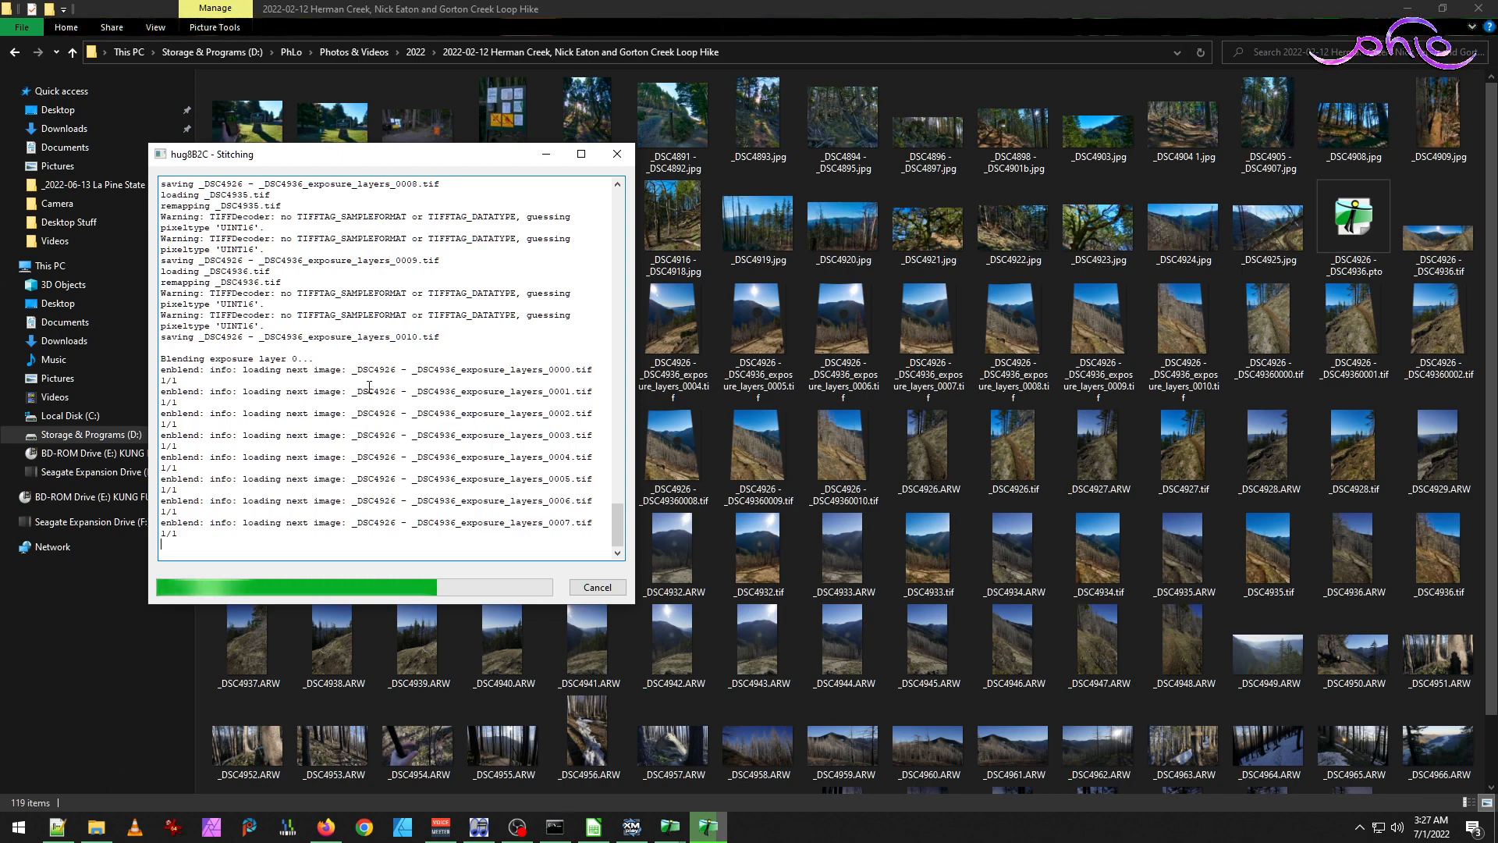
Open the stitched _DSC4926 - _DSC4936.tif in IrfanView and examine the skyline from the bare trees across to the river valley.
click(1442, 247)
double_click(1442, 247)
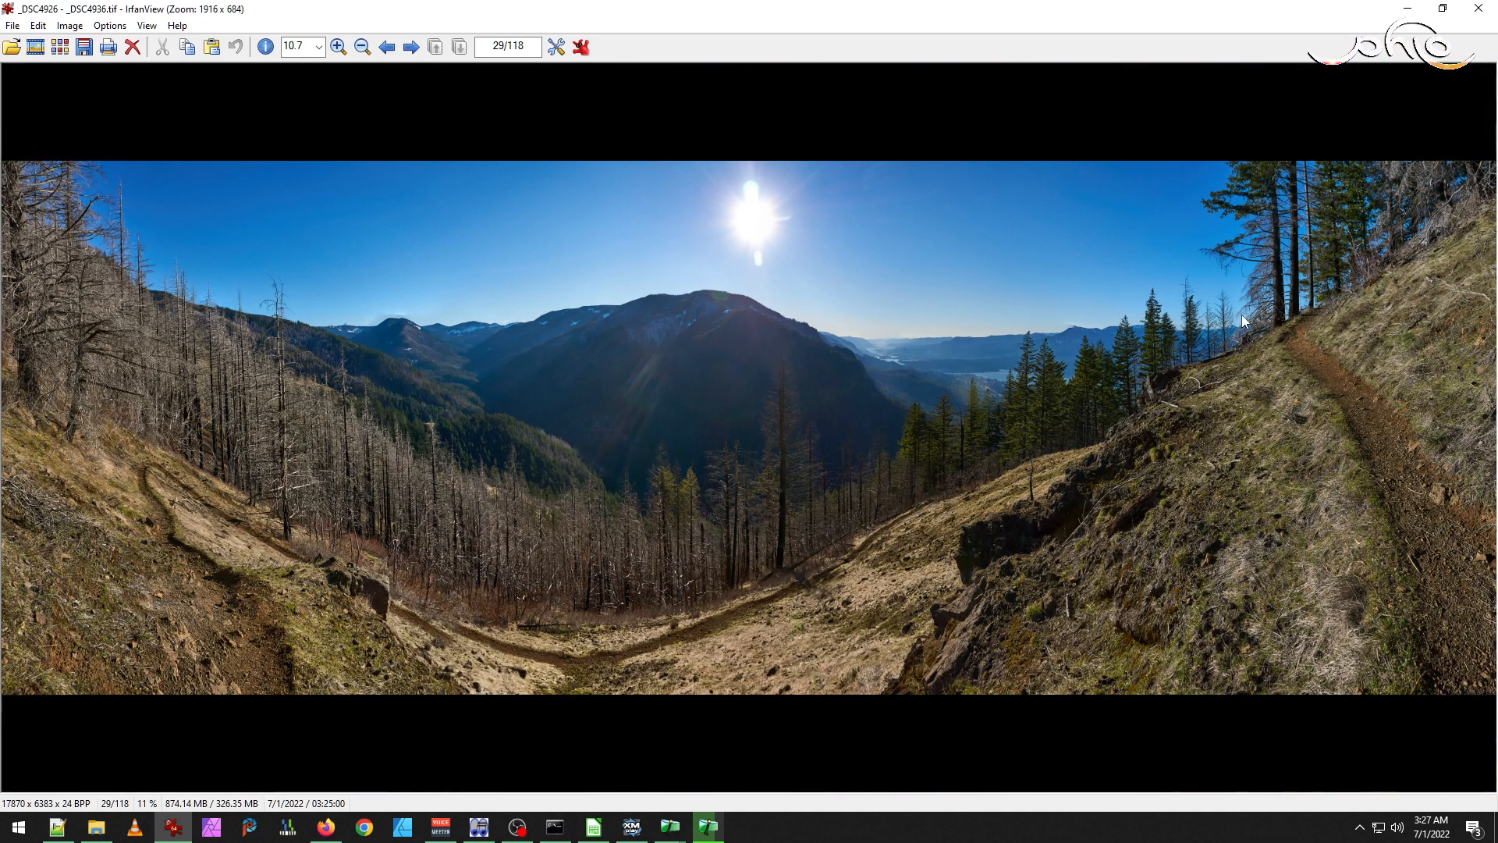
drag(126, 193, 399, 441)
click(277, 317)
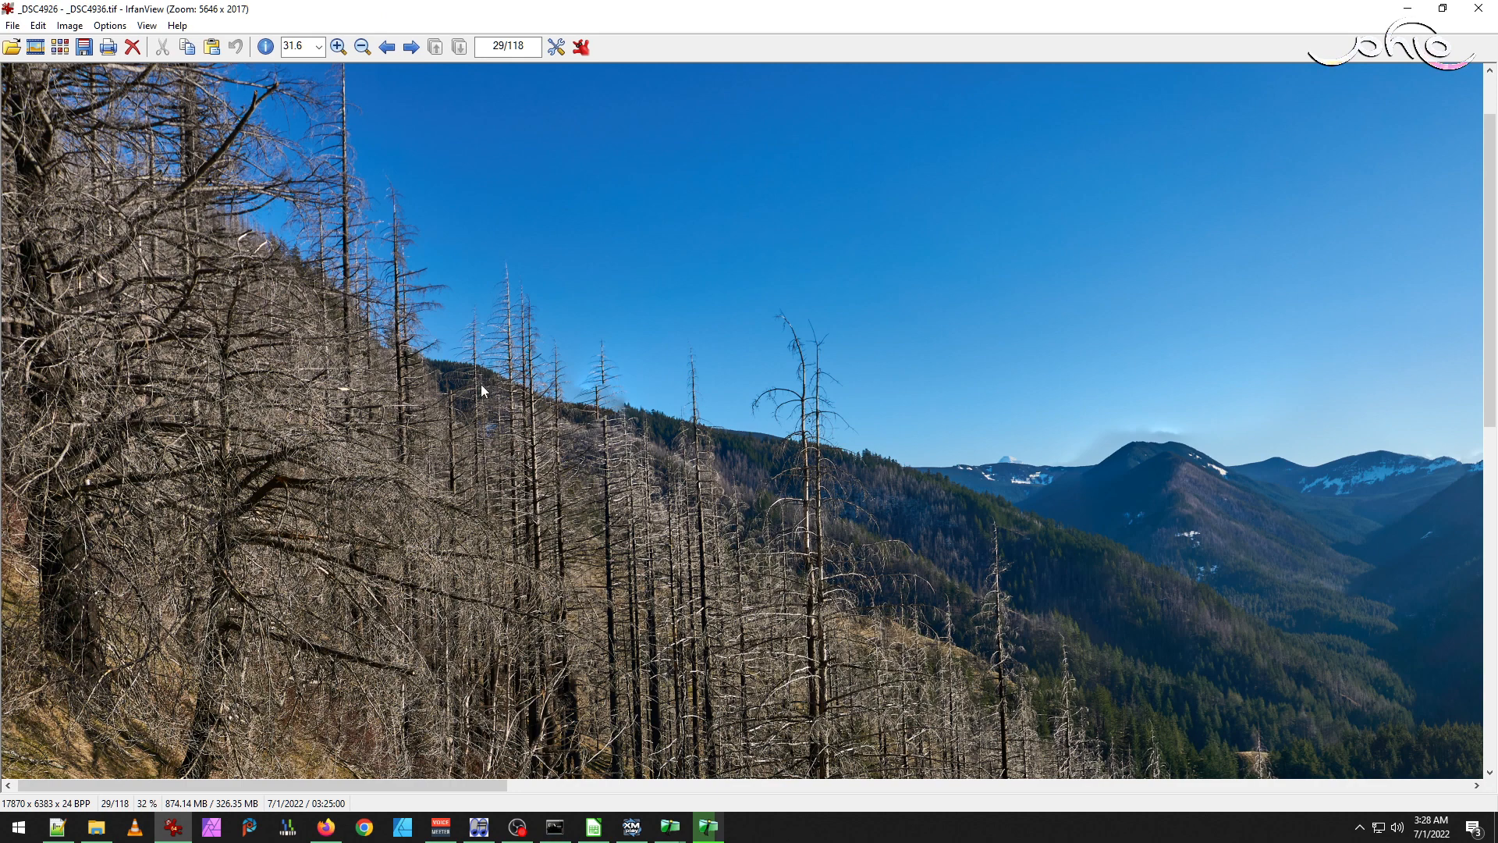
drag(1211, 495, 764, 433)
drag(1161, 461, 582, 503)
drag(1238, 540, 532, 490)
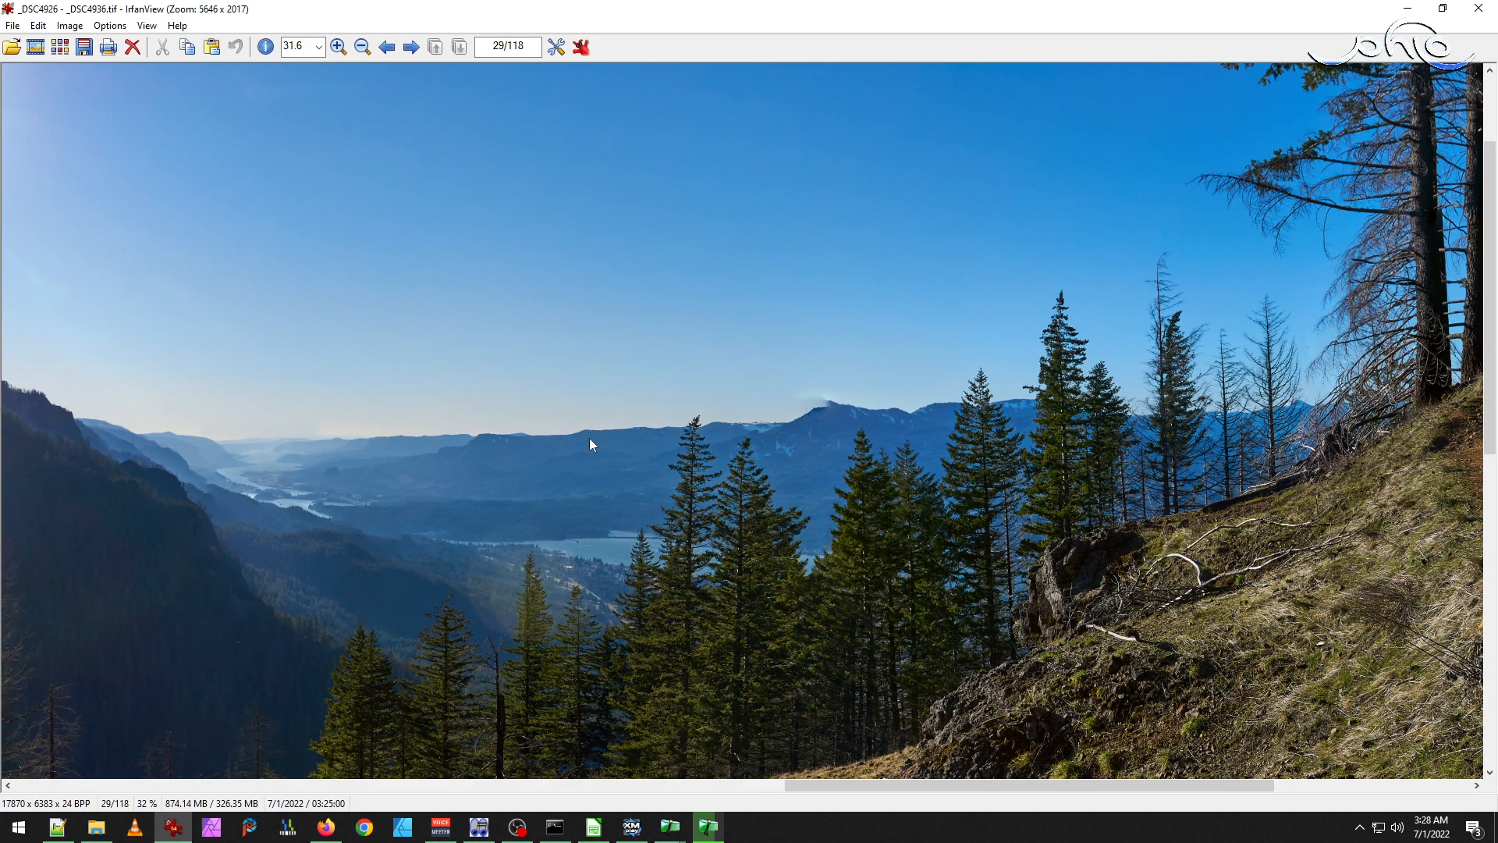
Examine the central mountain, the river valley and the distant snowy peaks back toward the bare trees.
drag(551, 585, 1202, 467)
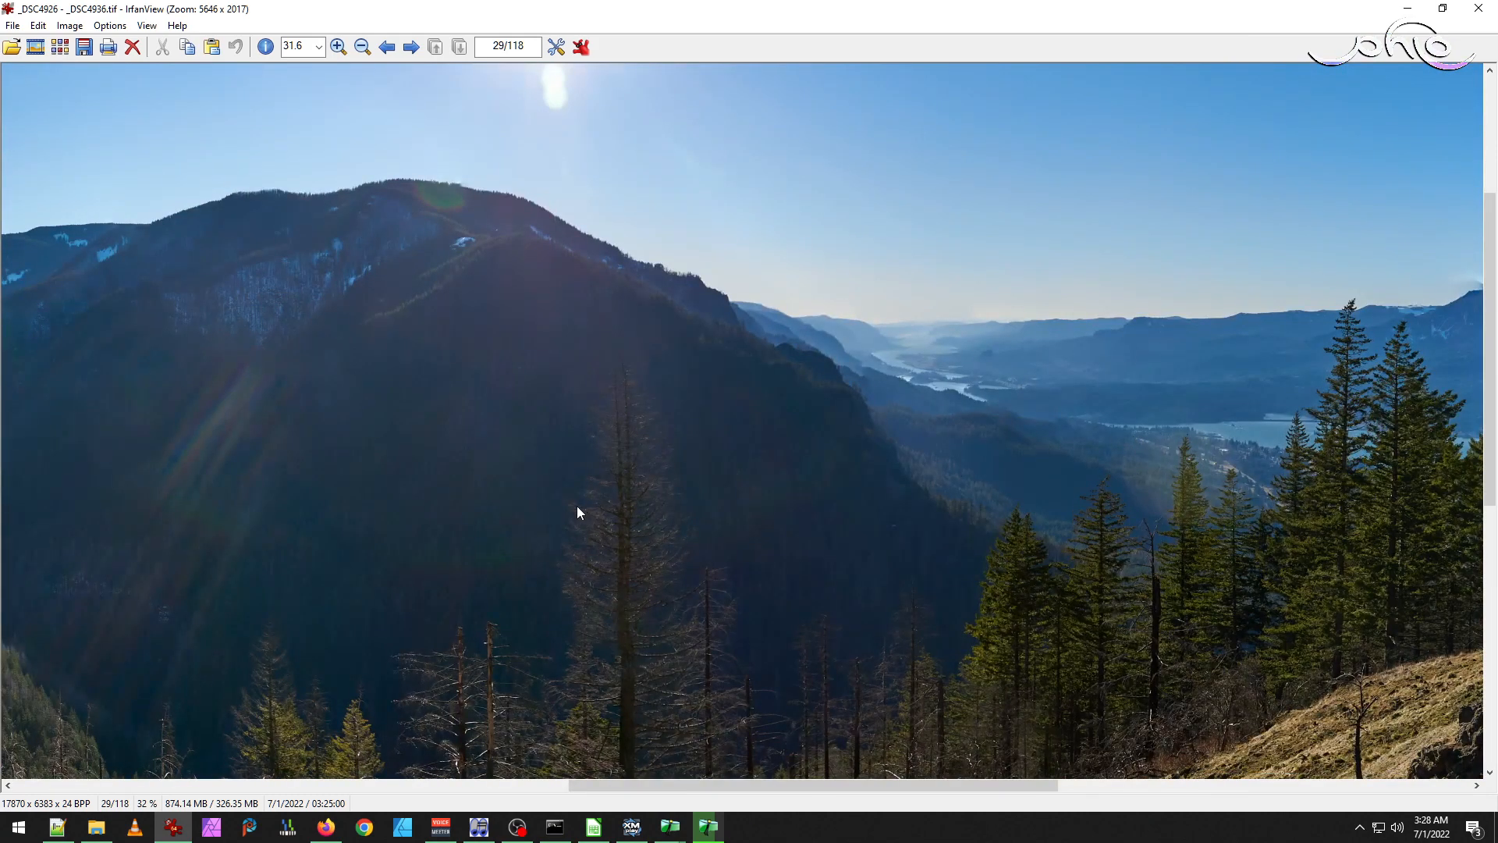
mouse_move(1111, 398)
mouse_down()
mouse_move(1271, 502)
mouse_move(1291, 547)
mouse_up()
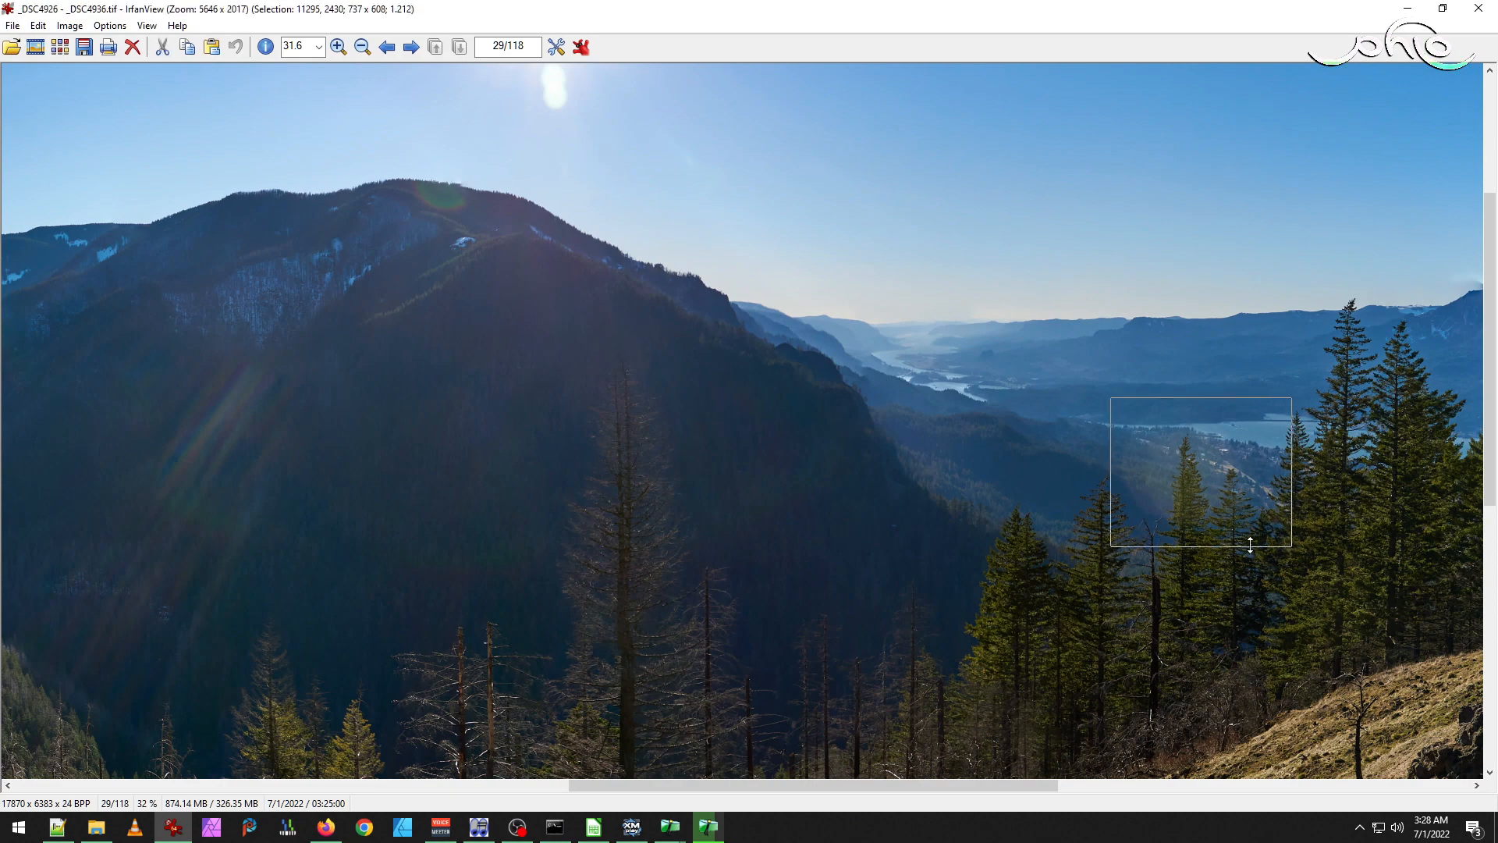
click(974, 470)
drag(614, 494, 1217, 511)
drag(530, 460, 948, 522)
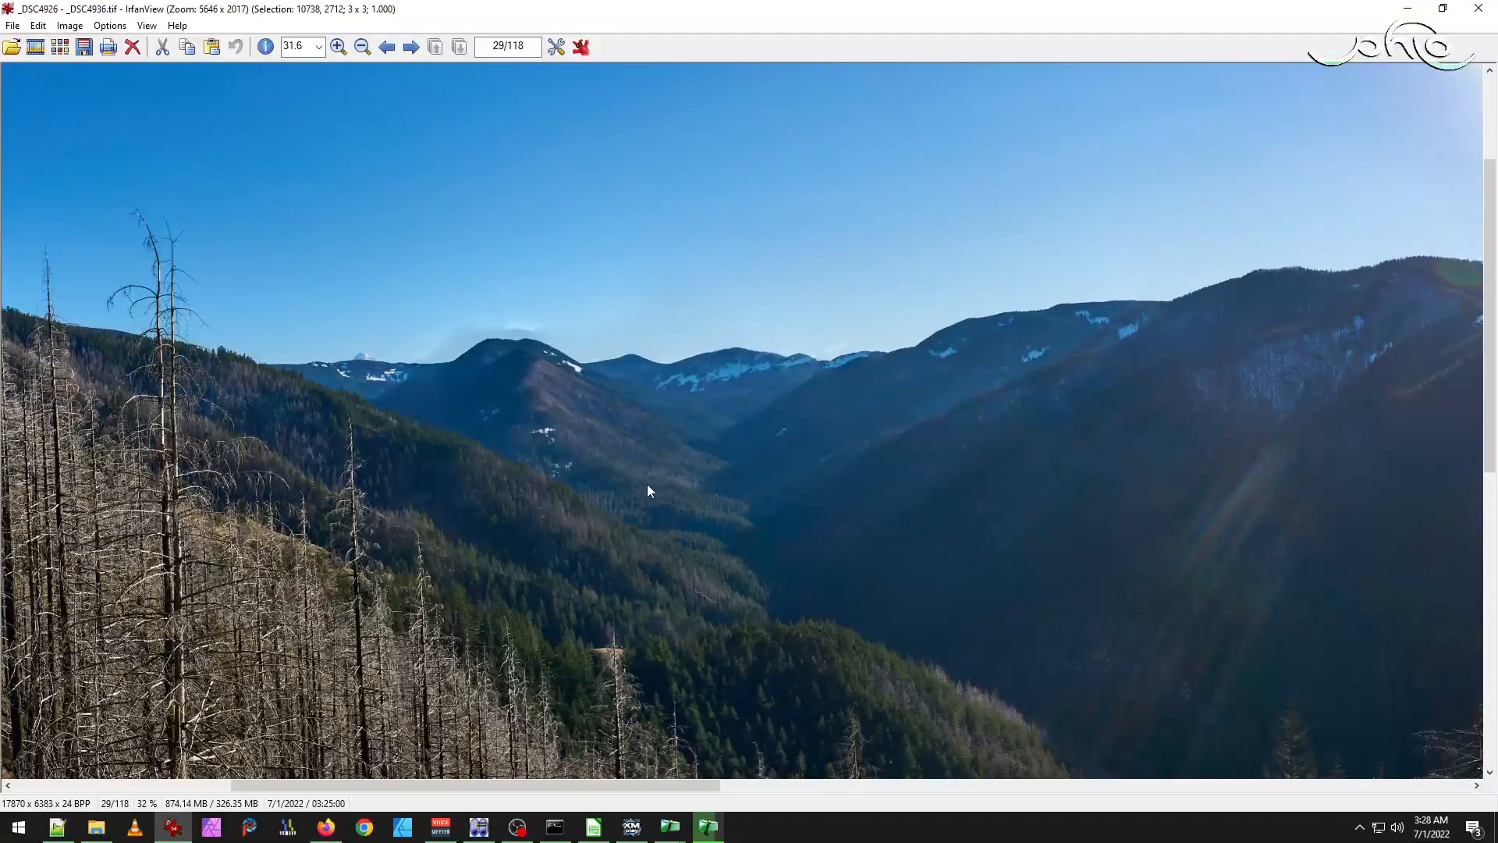
drag(429, 469, 809, 453)
drag(300, 404, 561, 469)
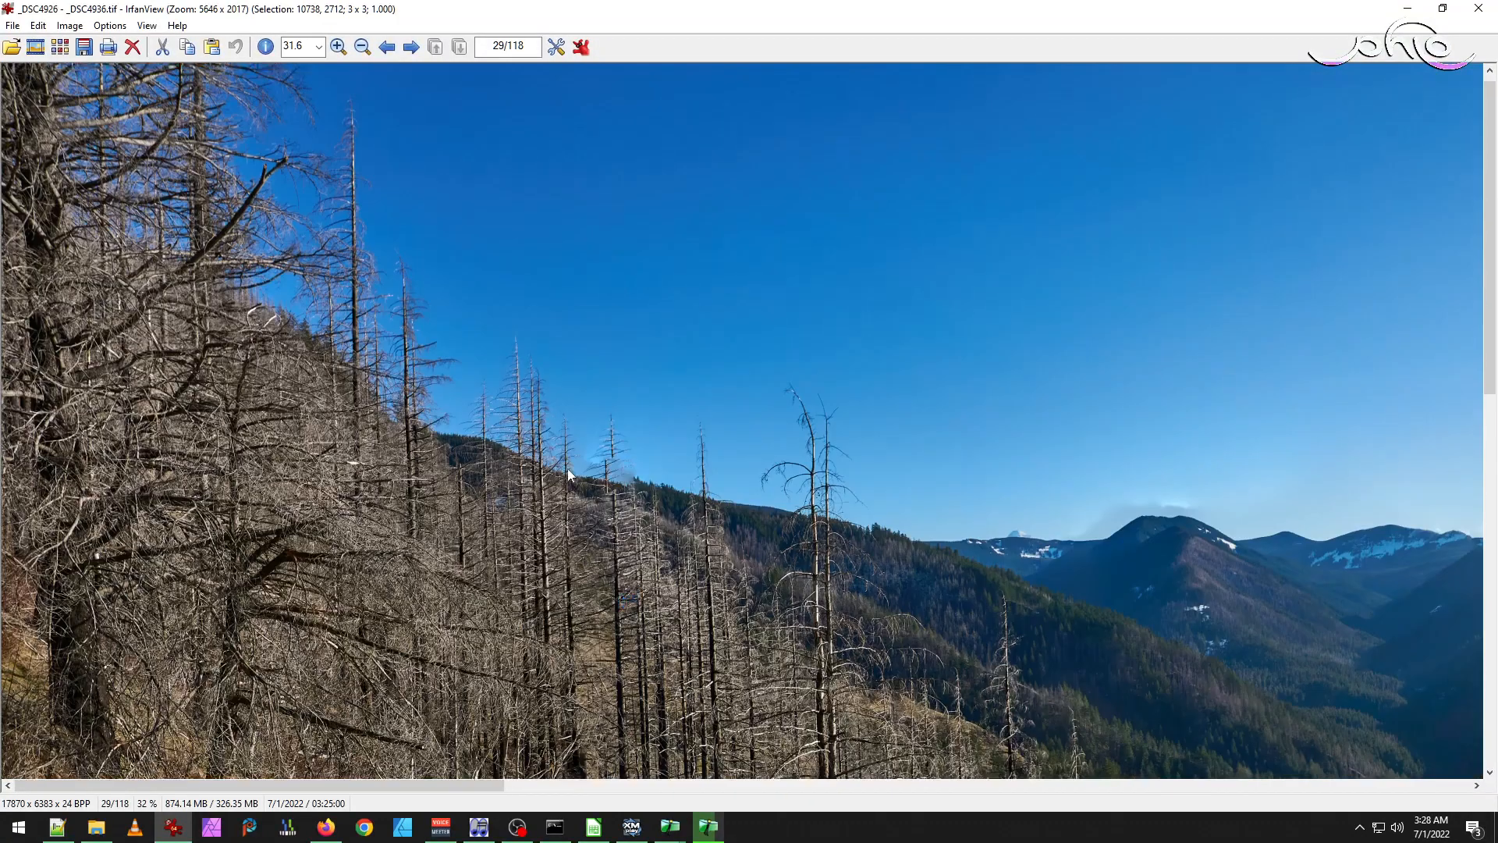
Magnify the bare trees on the ridgeline and the distant peak to inspect the blending where masks were removed.
drag(437, 457, 633, 632)
scroll(523, 442, up, 4)
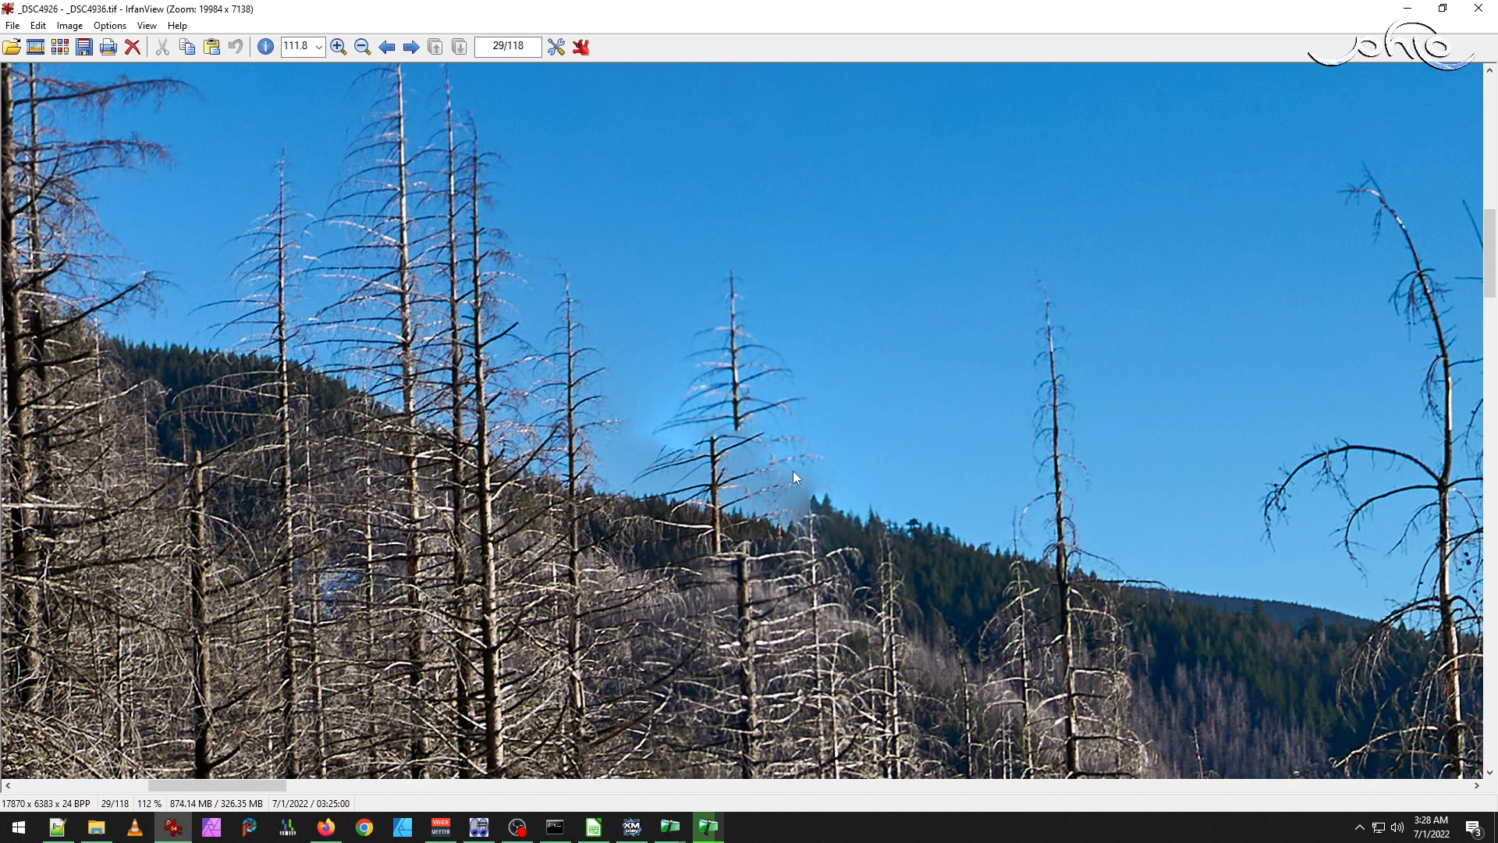
scroll(928, 429, right, 5)
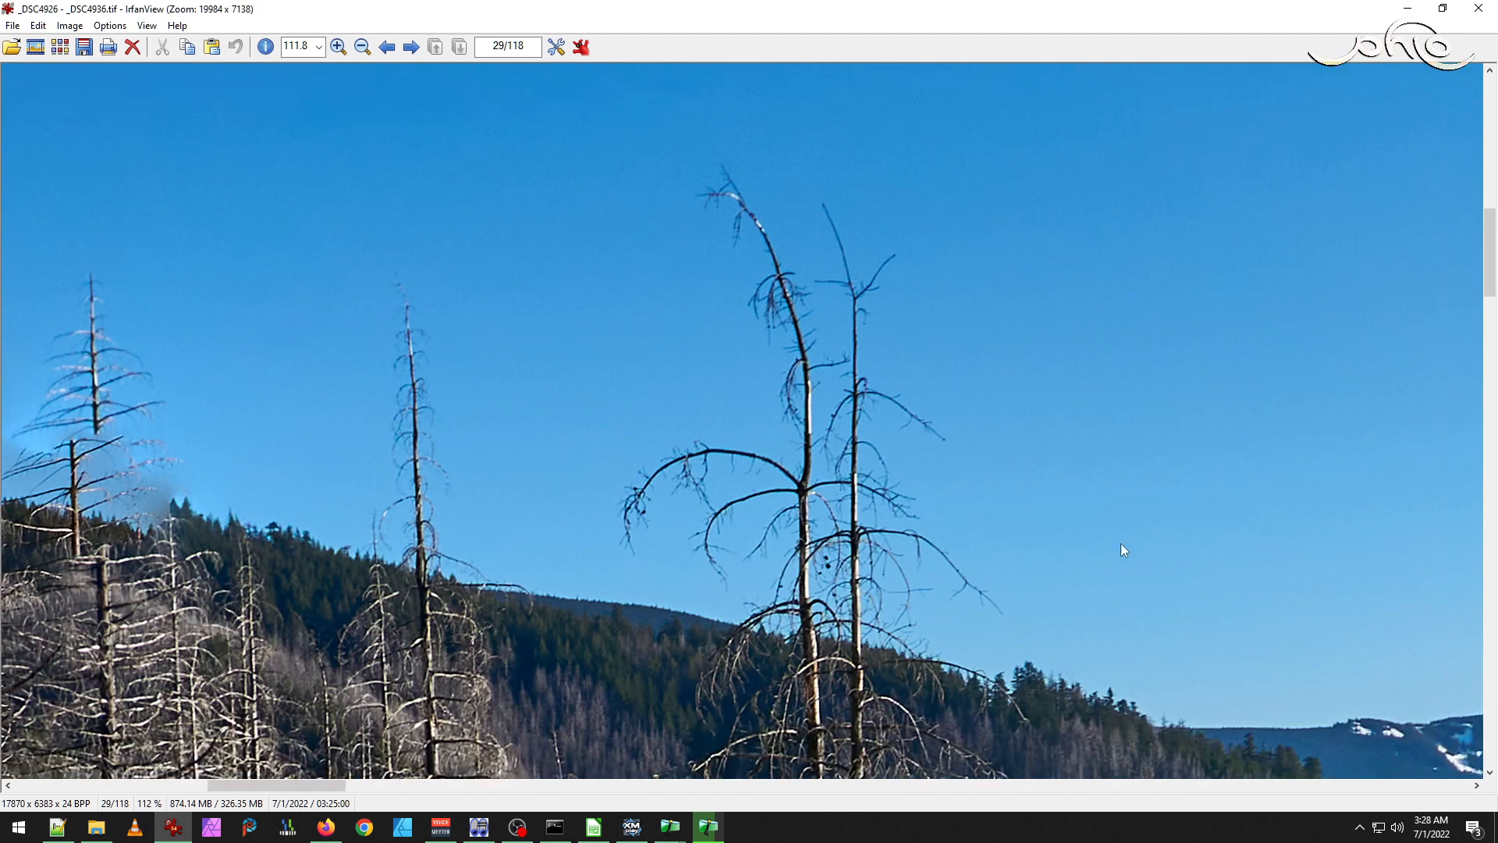
drag(1141, 590, 449, 377)
drag(1127, 466, 640, 450)
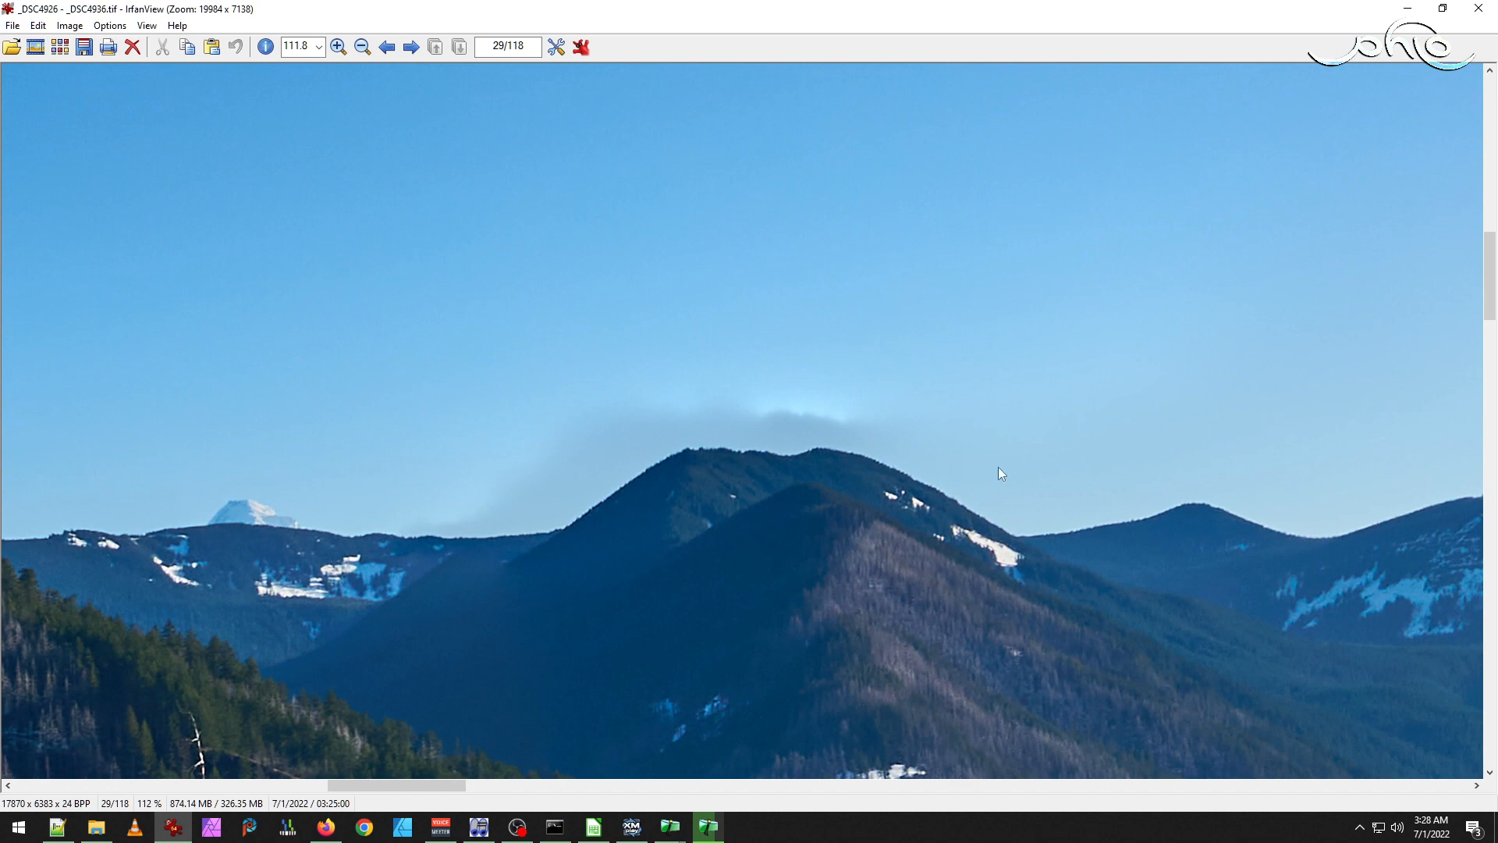
drag(1158, 472, 953, 523)
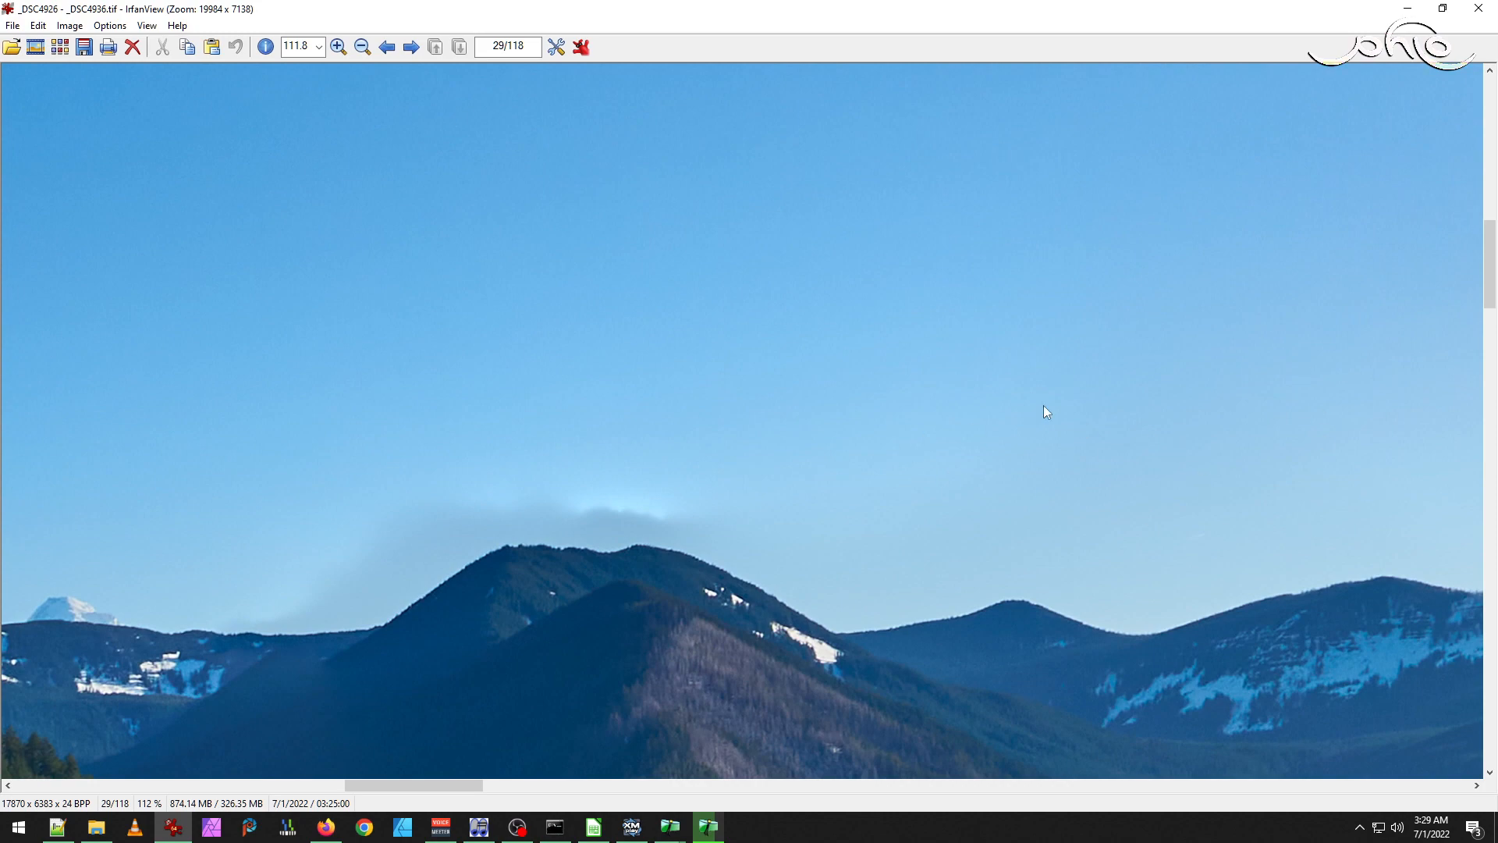
Inspect the lens flares, river valley, far peak and evergreens at high magnification, and close the panorama.
drag(1323, 451, 656, 616)
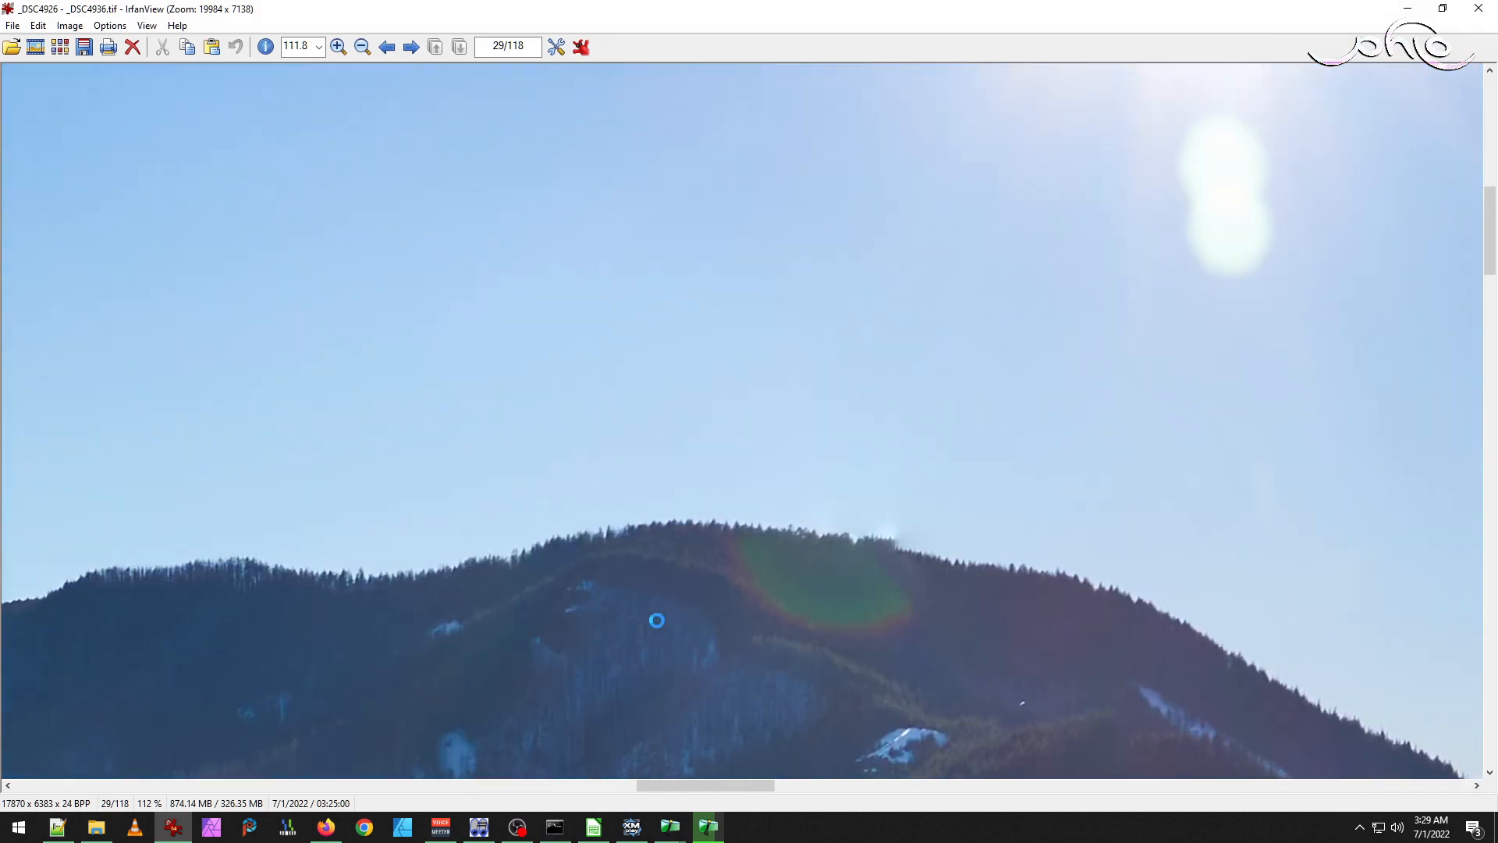
drag(1153, 695, 1024, 579)
drag(737, 391, 994, 579)
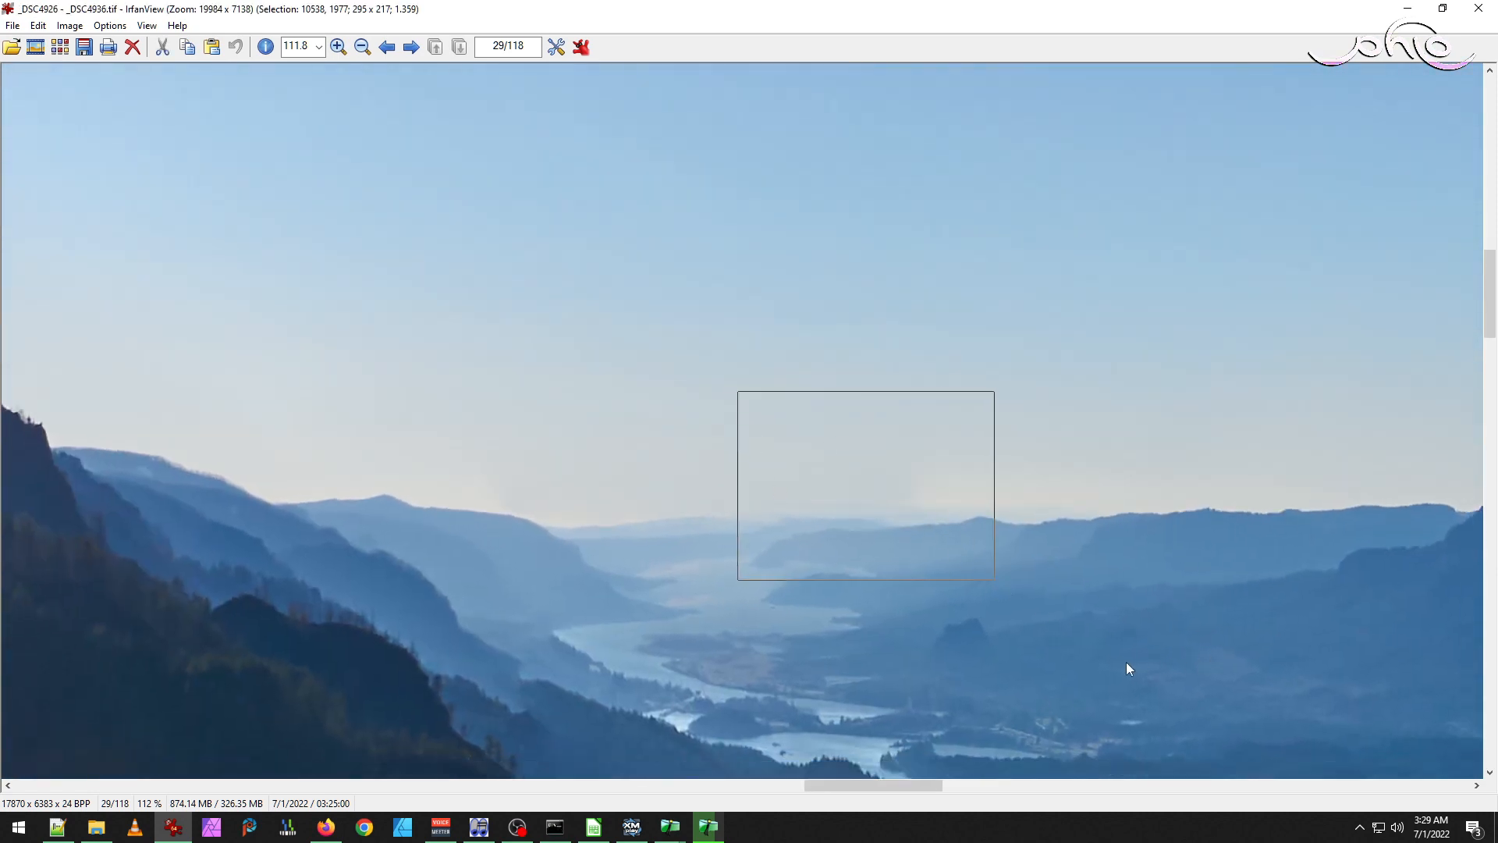
click(1227, 673)
drag(1177, 607, 1212, 638)
drag(1182, 633, 536, 454)
drag(993, 490, 426, 542)
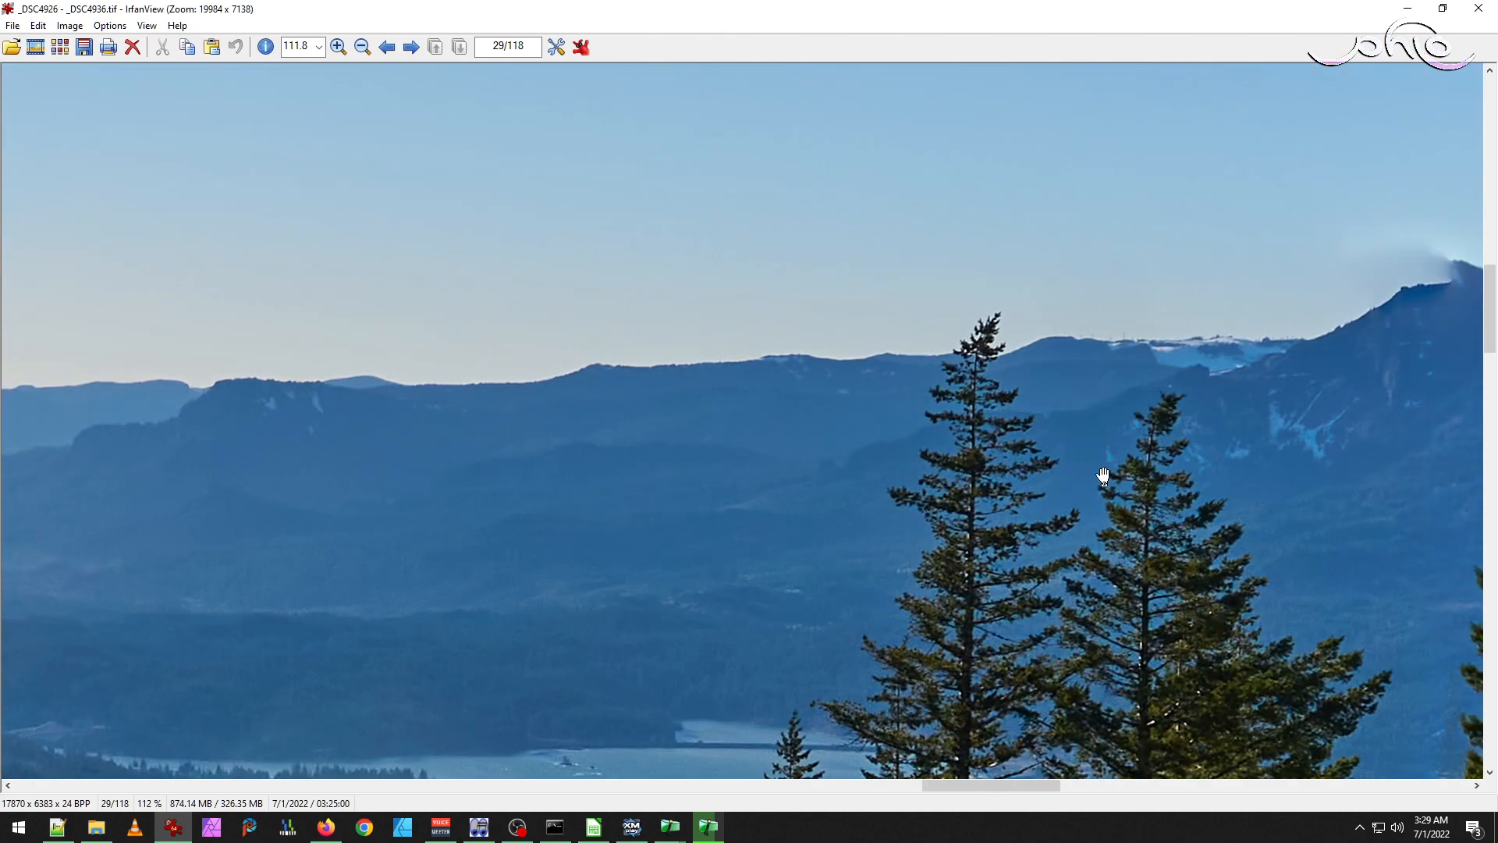
drag(1103, 476, 874, 483)
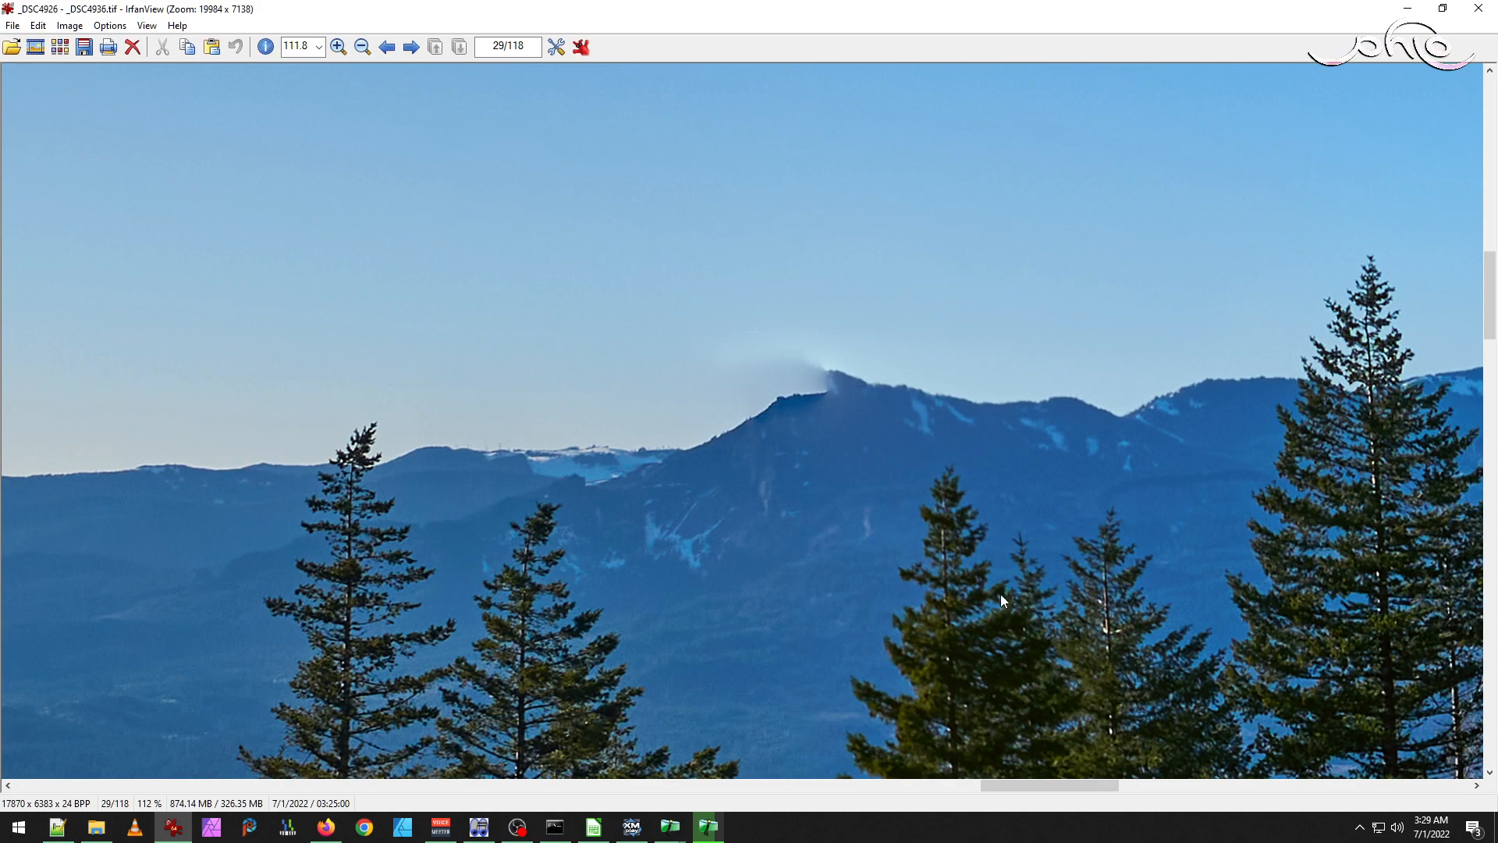
drag(546, 625, 873, 303)
drag(940, 667, 774, 287)
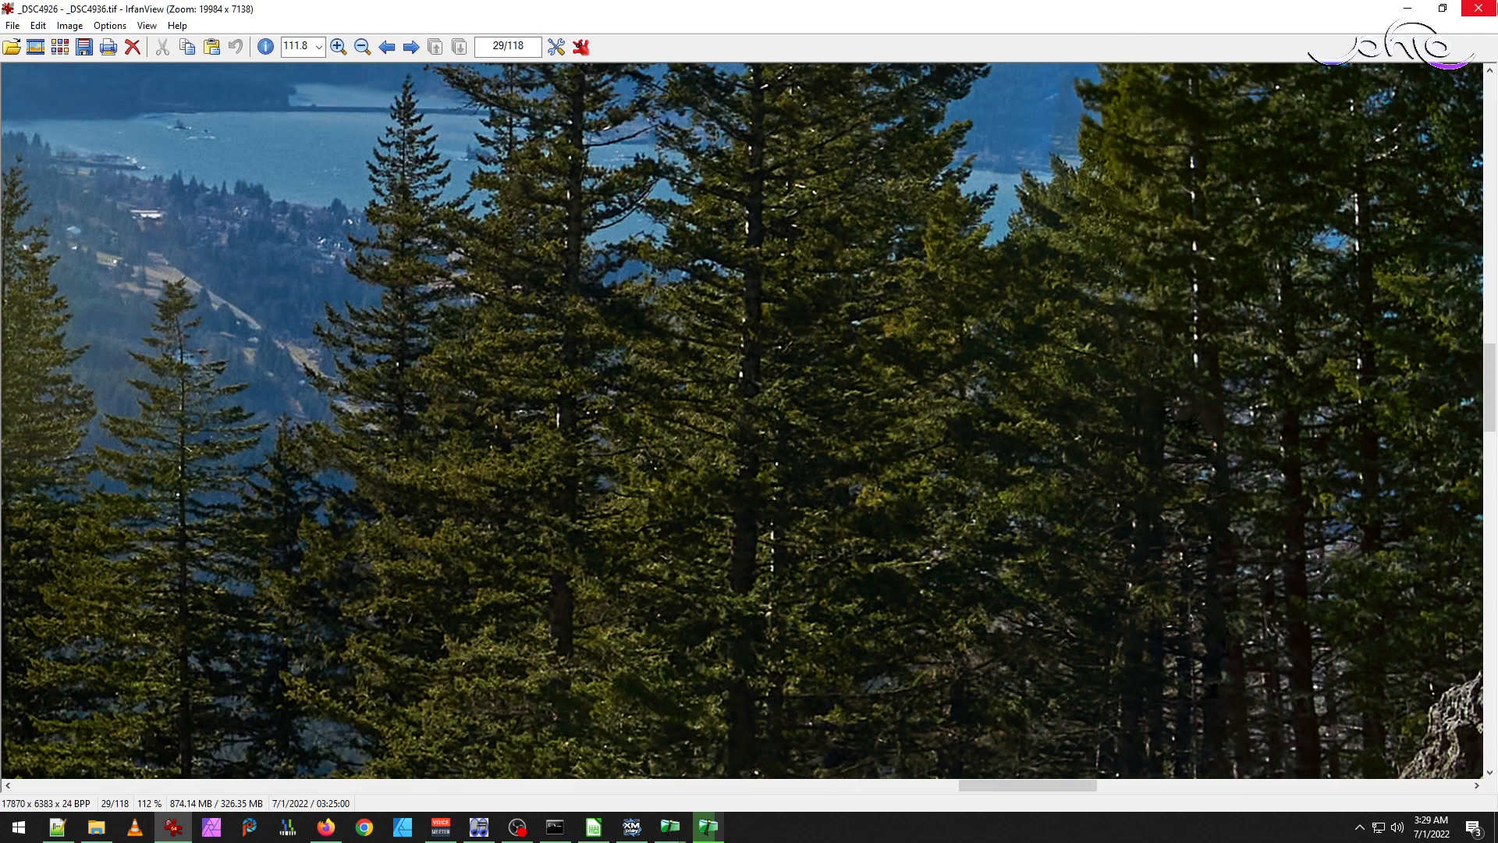
click(1477, 22)
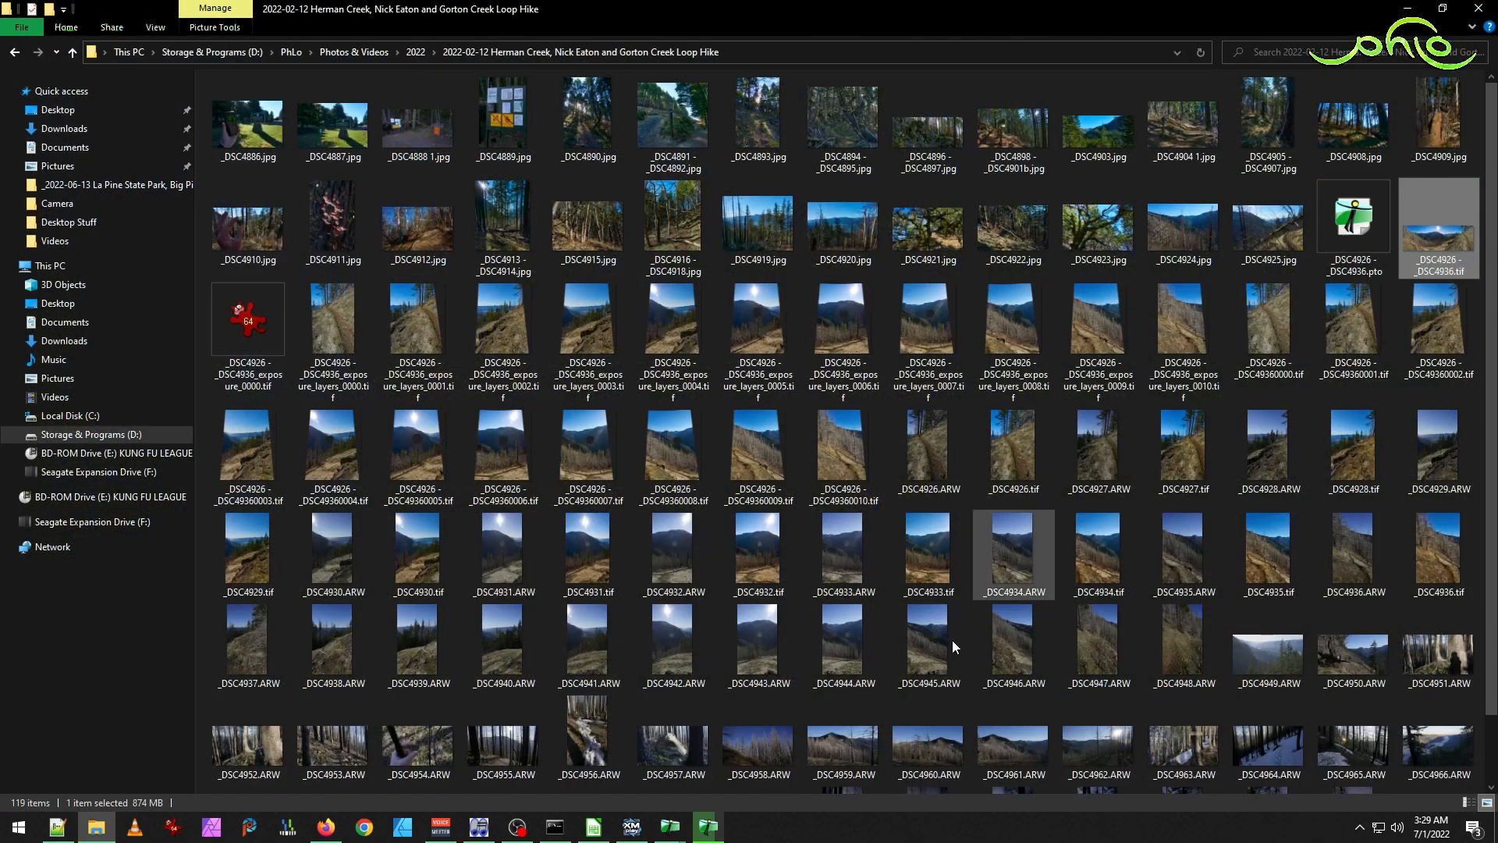
Open _DSC4926 - _DSC4936_exposure_0000.tif and examine the evergreen slope, the sun and the central mountain up close.
mouse_move(707, 827)
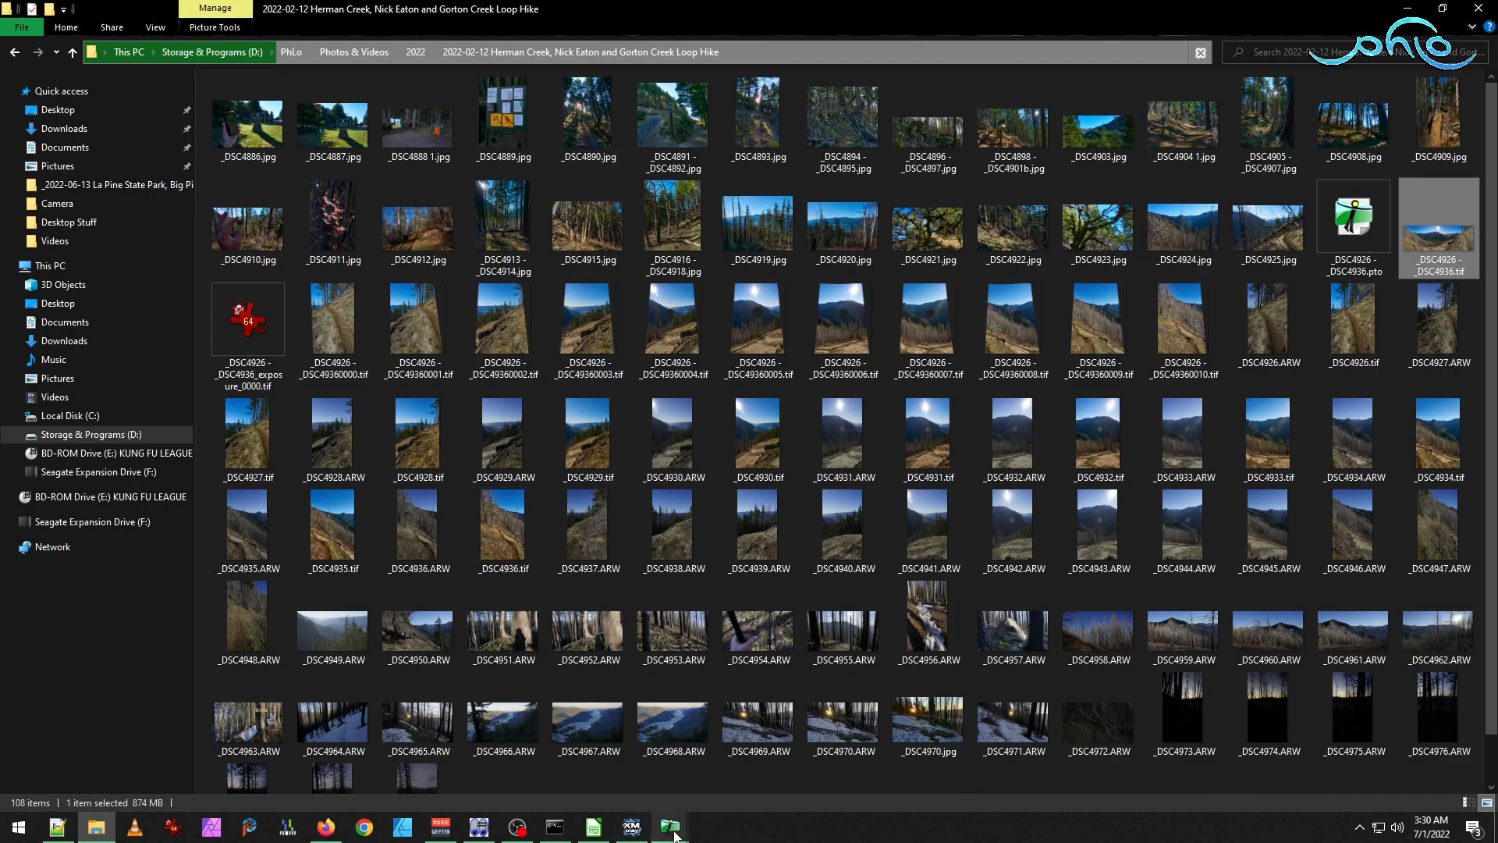
click(586, 761)
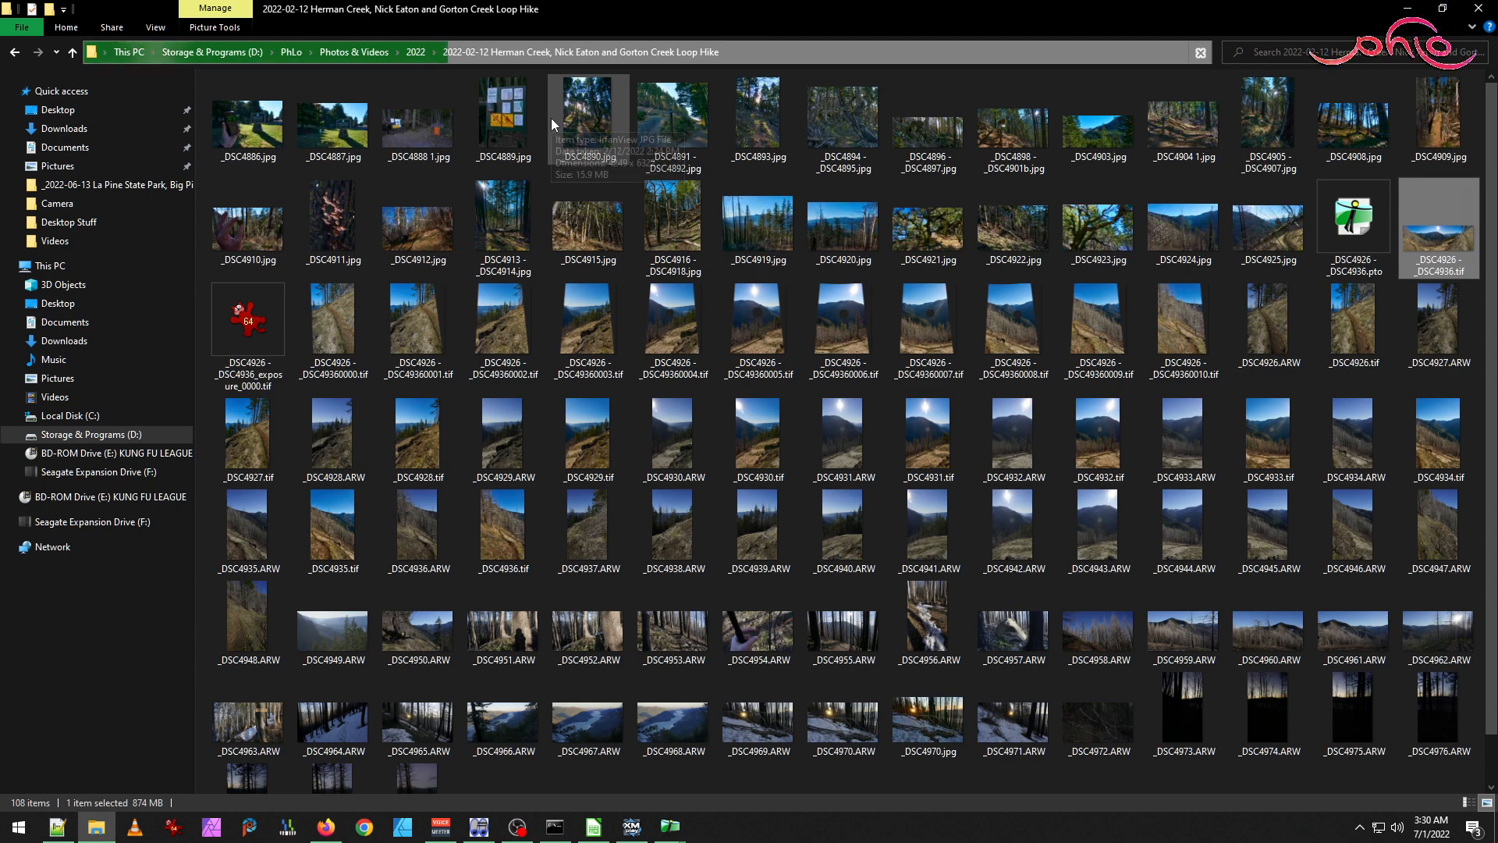
double_click(259, 346)
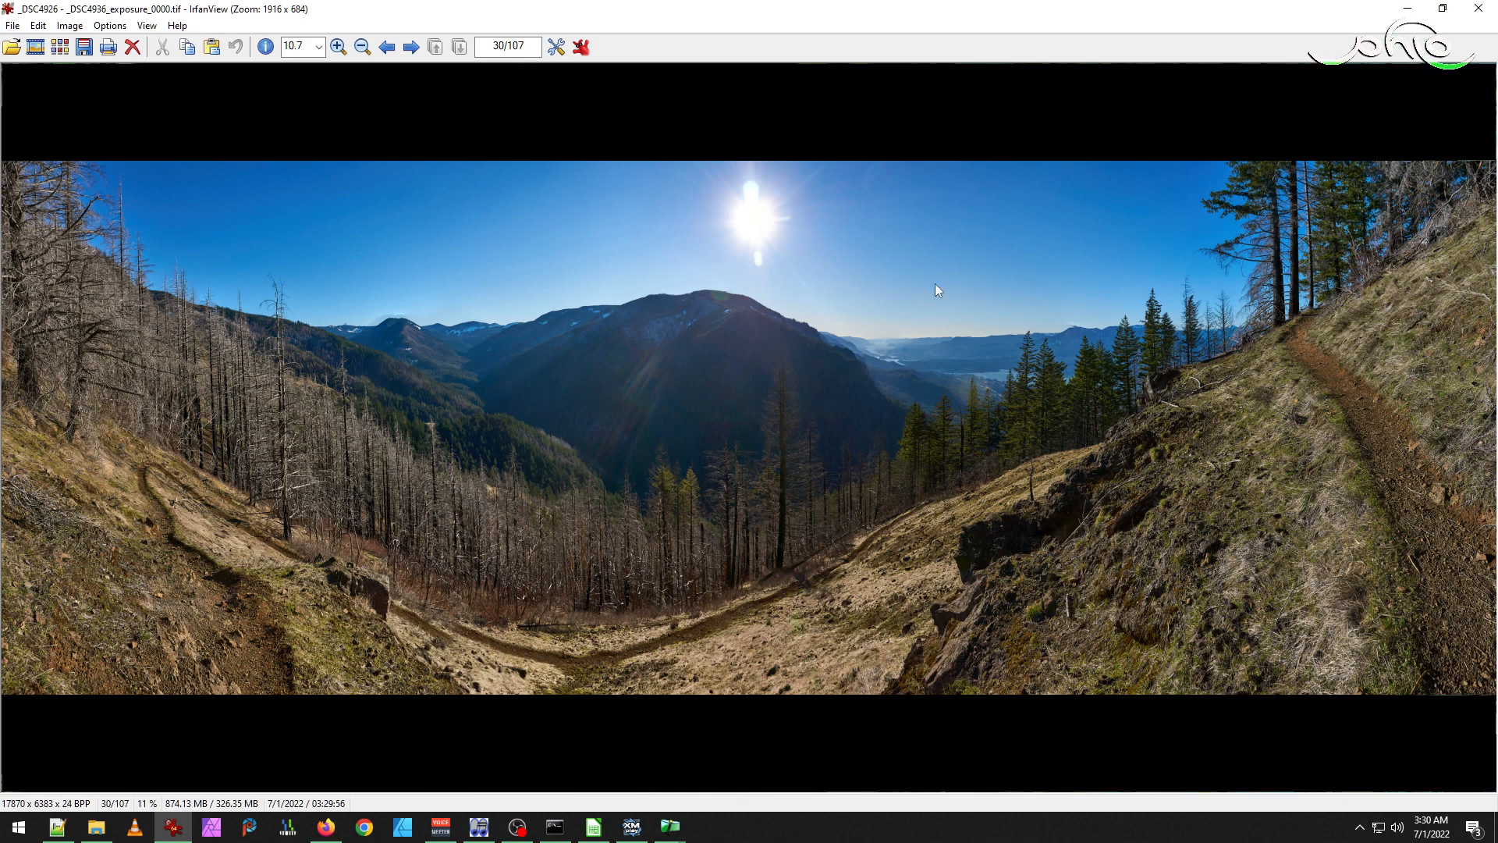
drag(1009, 276, 1187, 427)
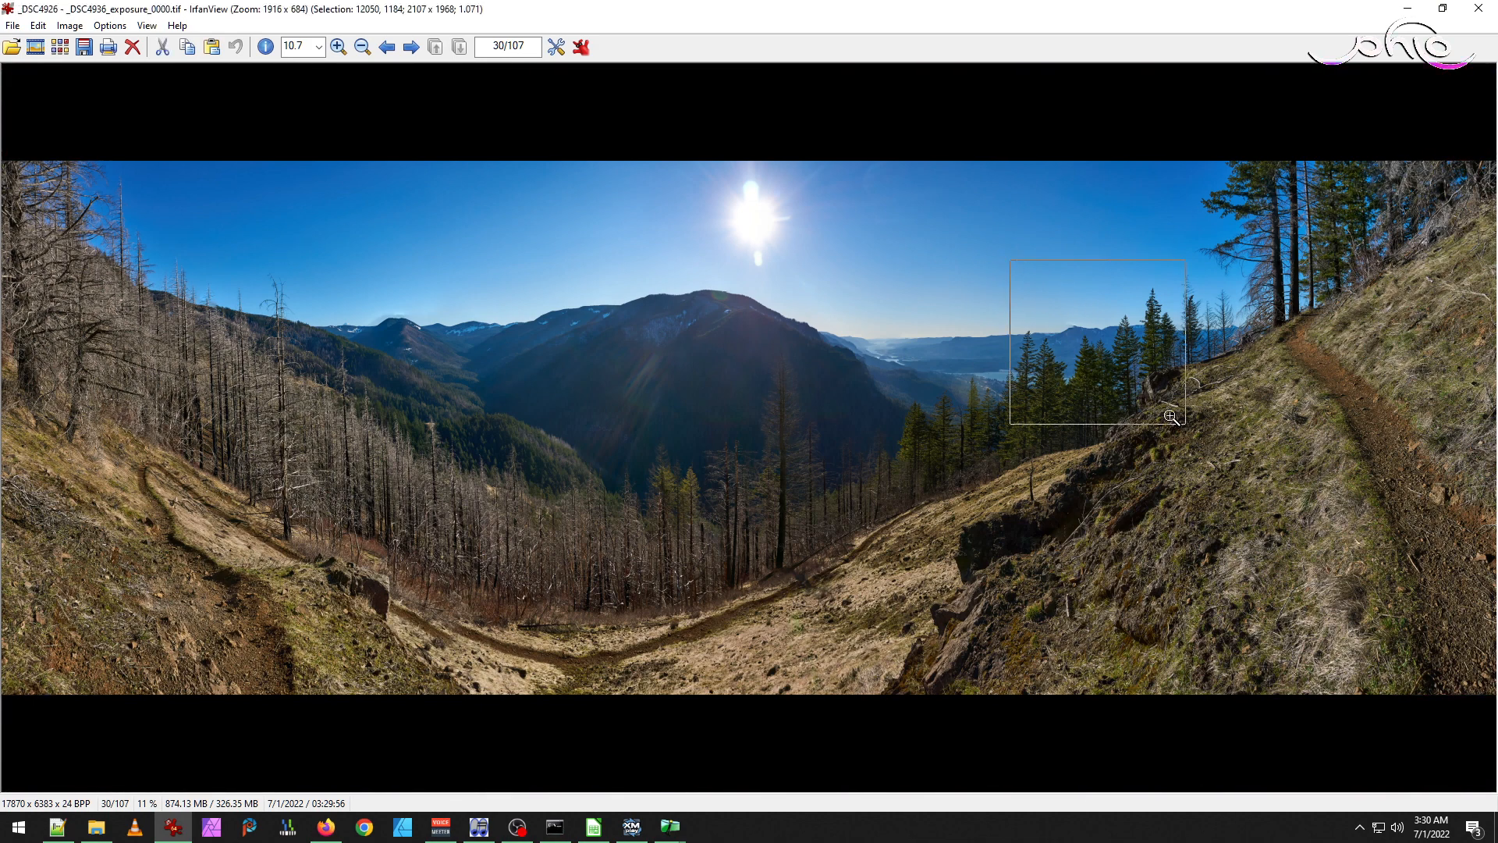
click(1093, 351)
drag(181, 550, 805, 612)
drag(545, 398, 853, 662)
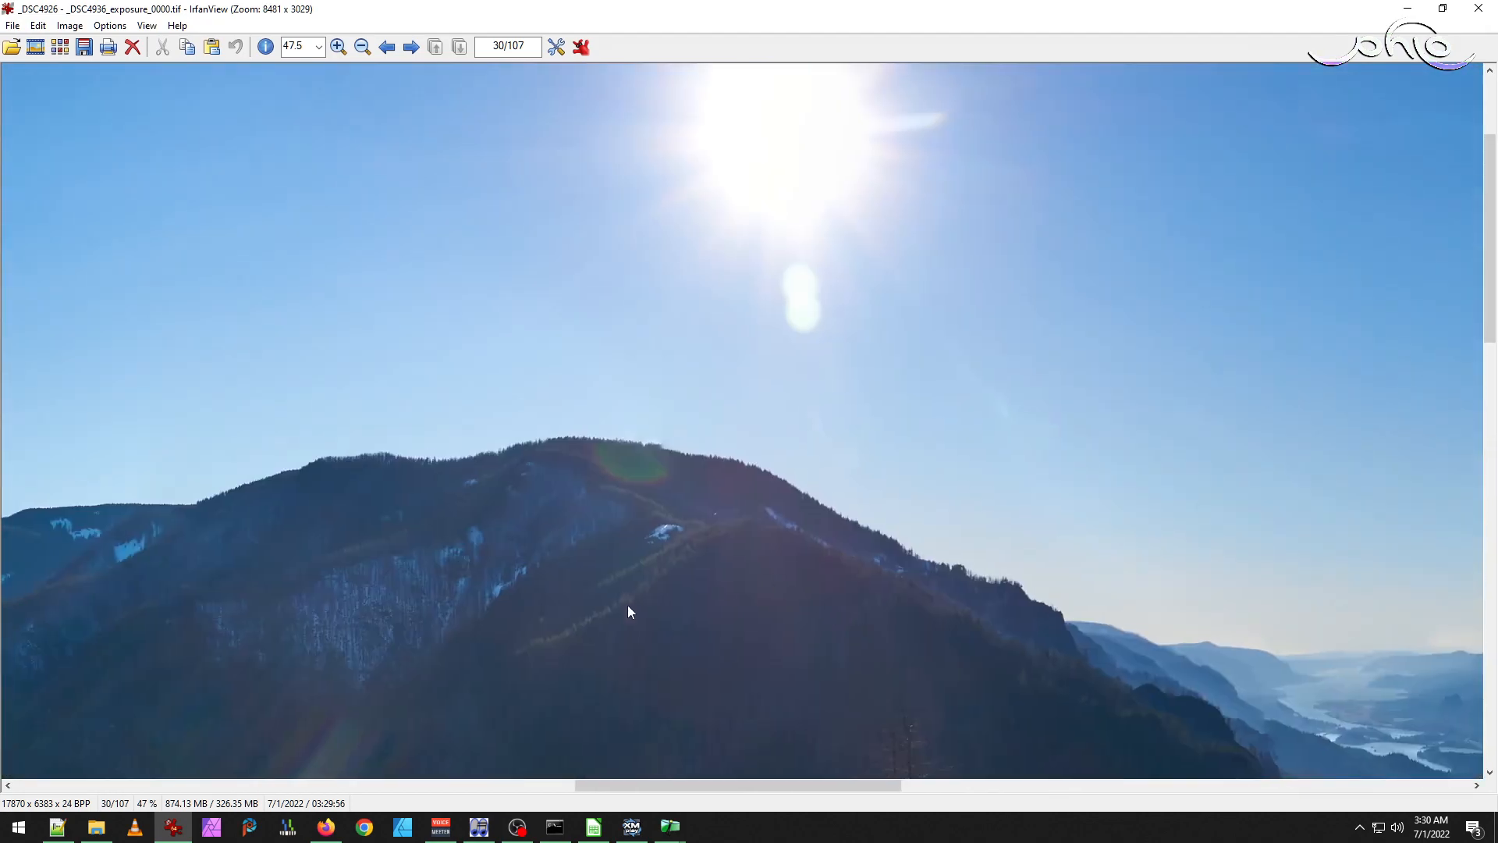
Examine the distant valley and snowy peaks beside the bare trees in the exposure-layer panorama, and close the image.
drag(406, 625, 1236, 404)
drag(788, 460, 1463, 367)
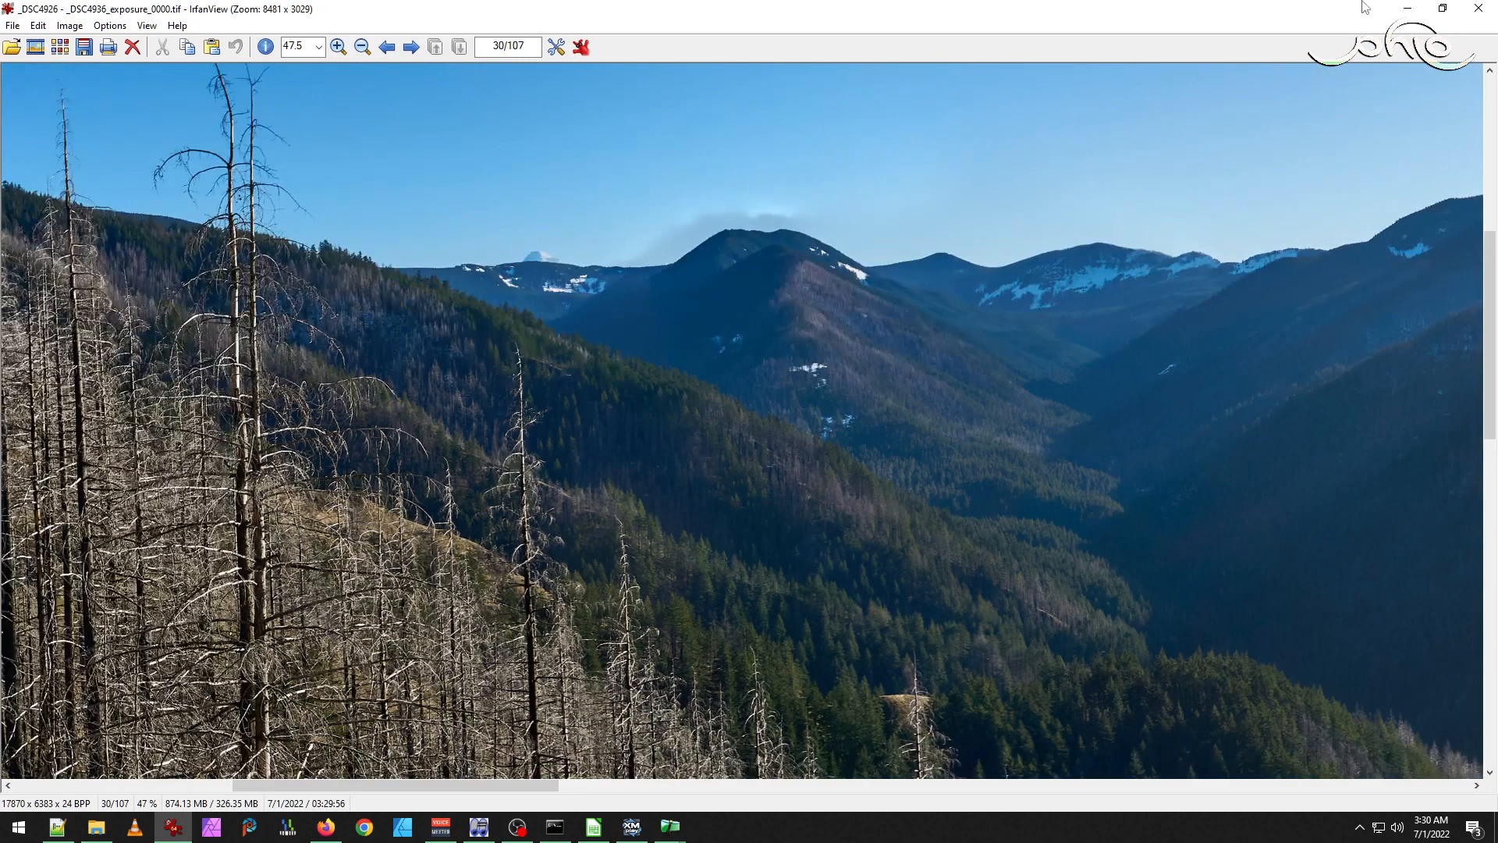
click(1478, 8)
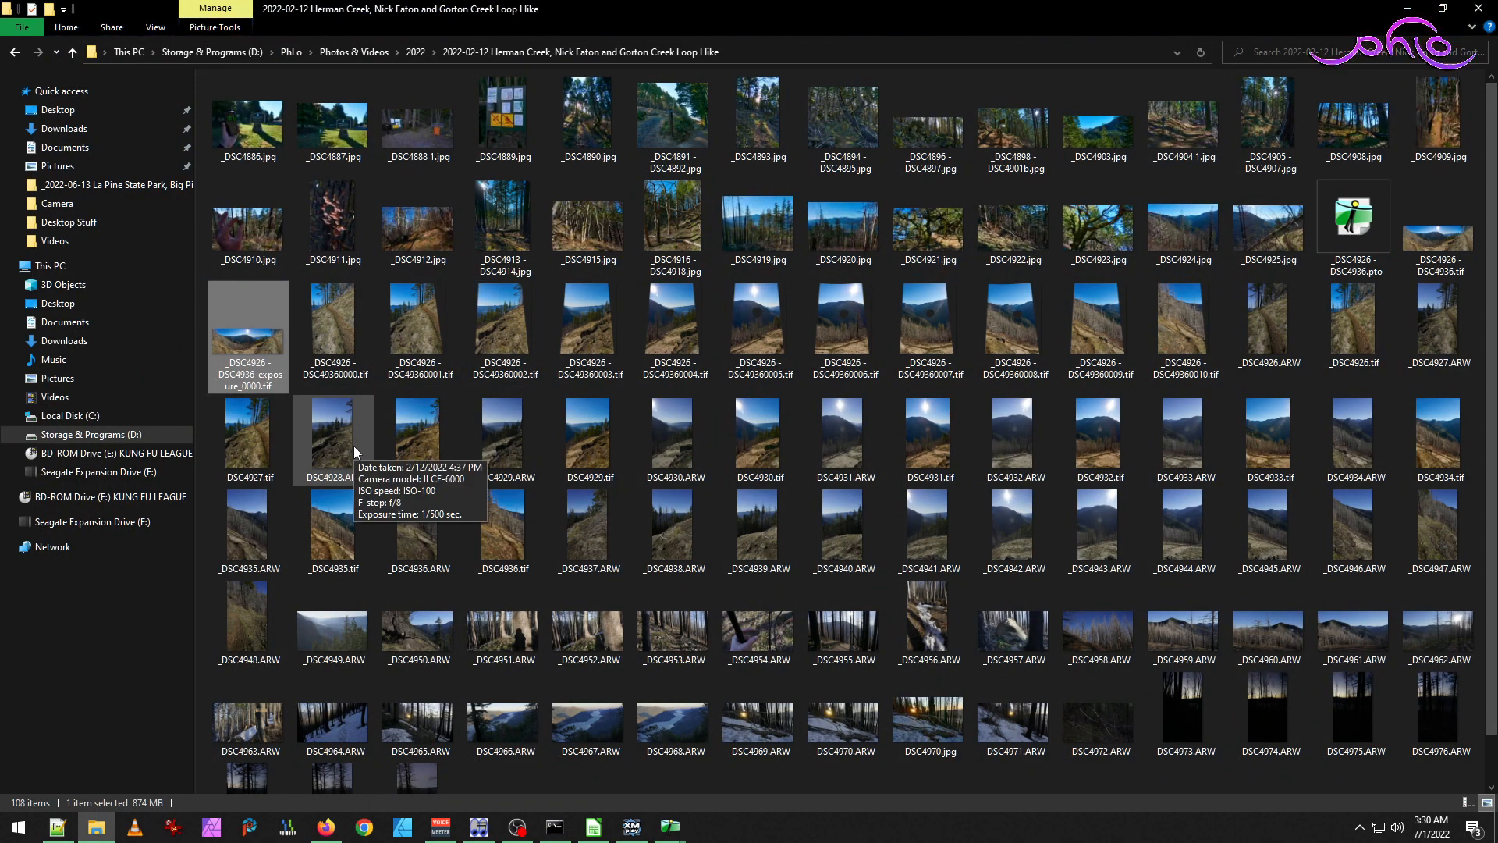
Start Affinity Photo, save the Hugin project _DSC4926 - _DSC4936.pto, and close Hugin.
click(341, 344)
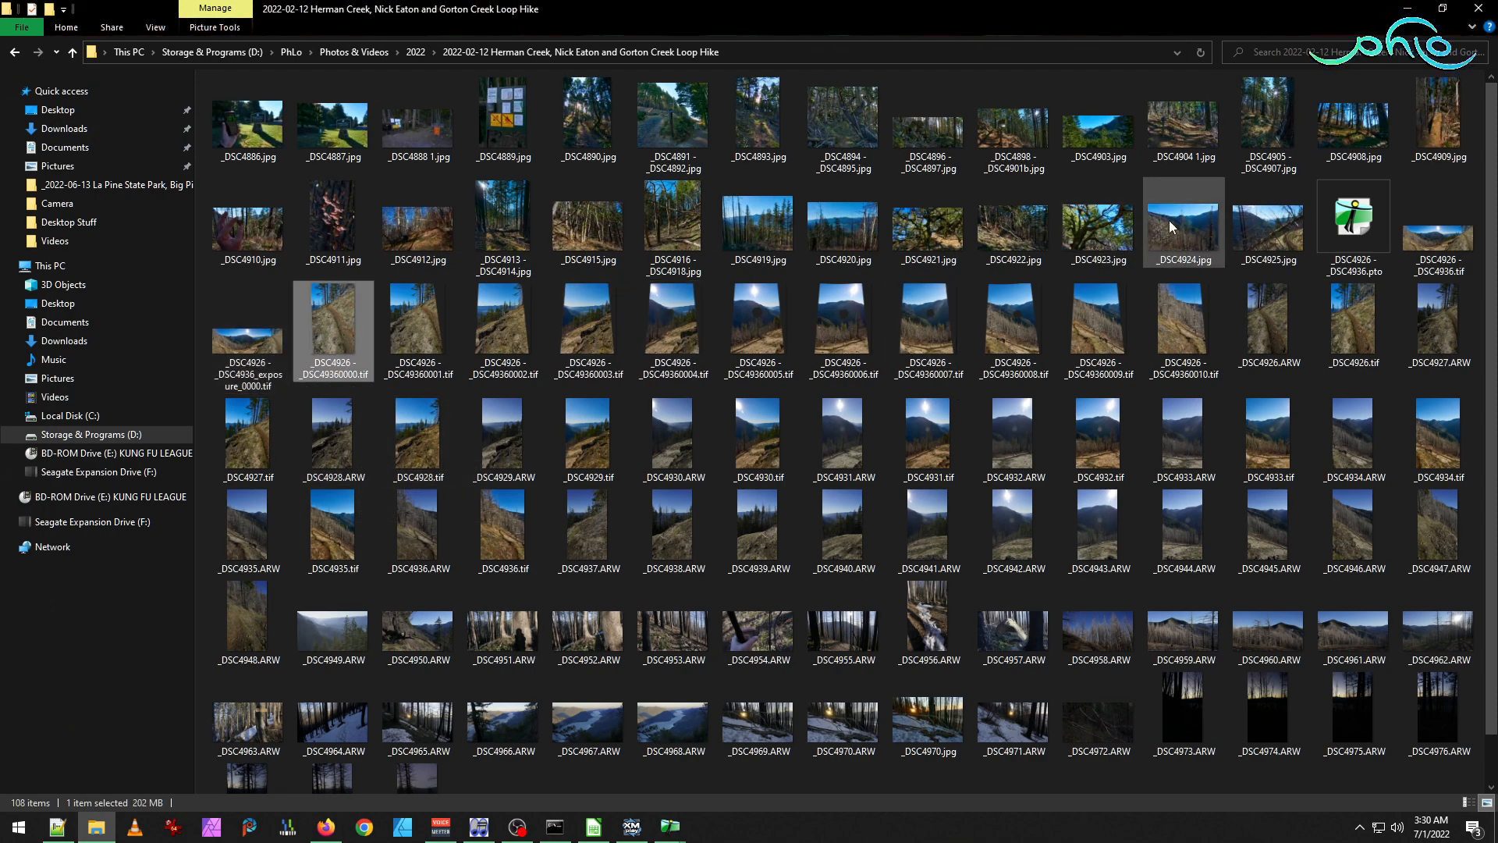
click(211, 828)
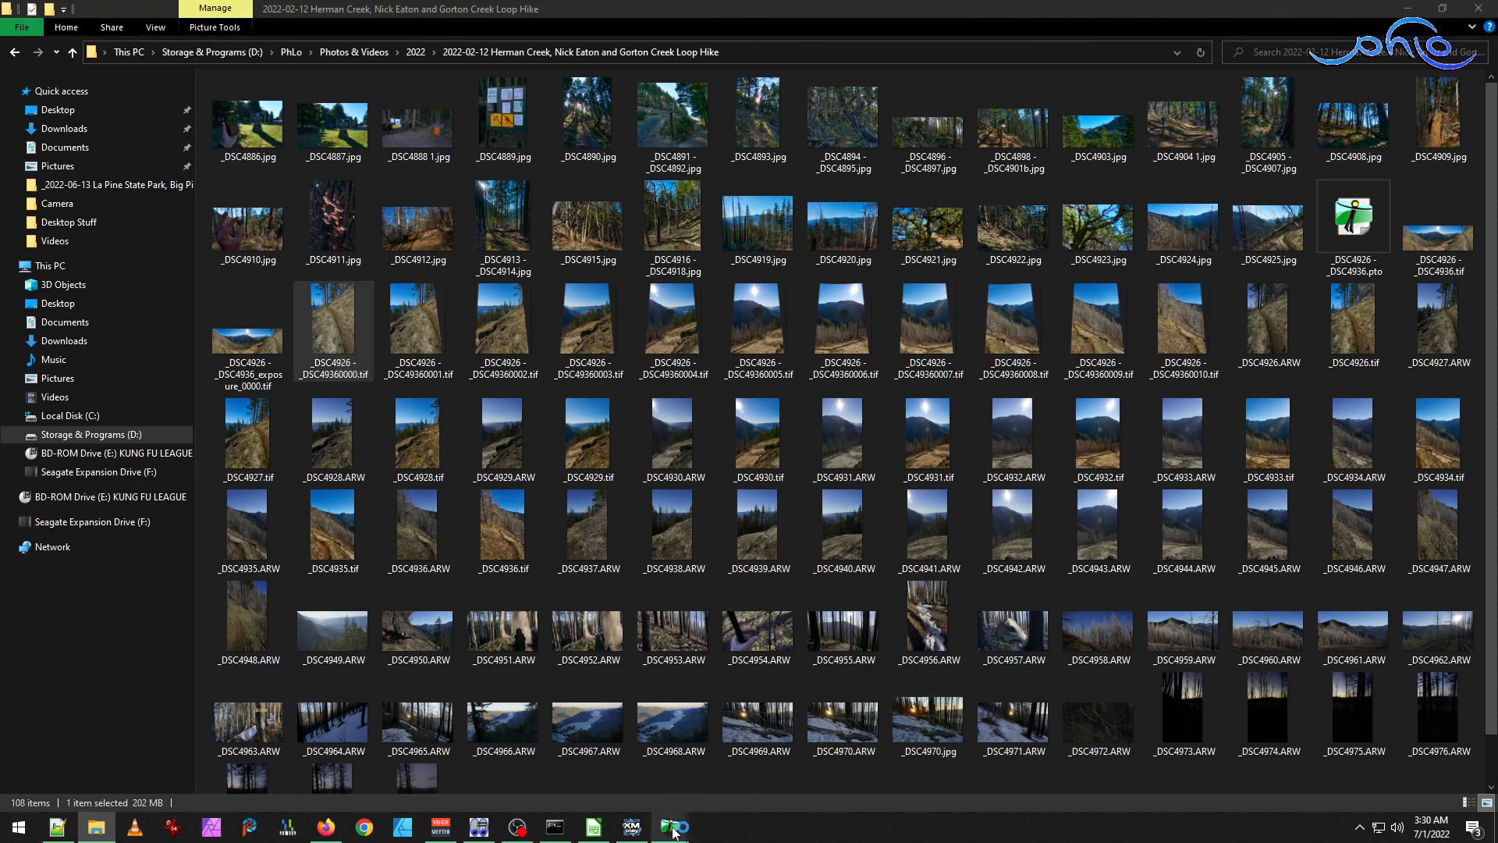
mouse_move(670, 826)
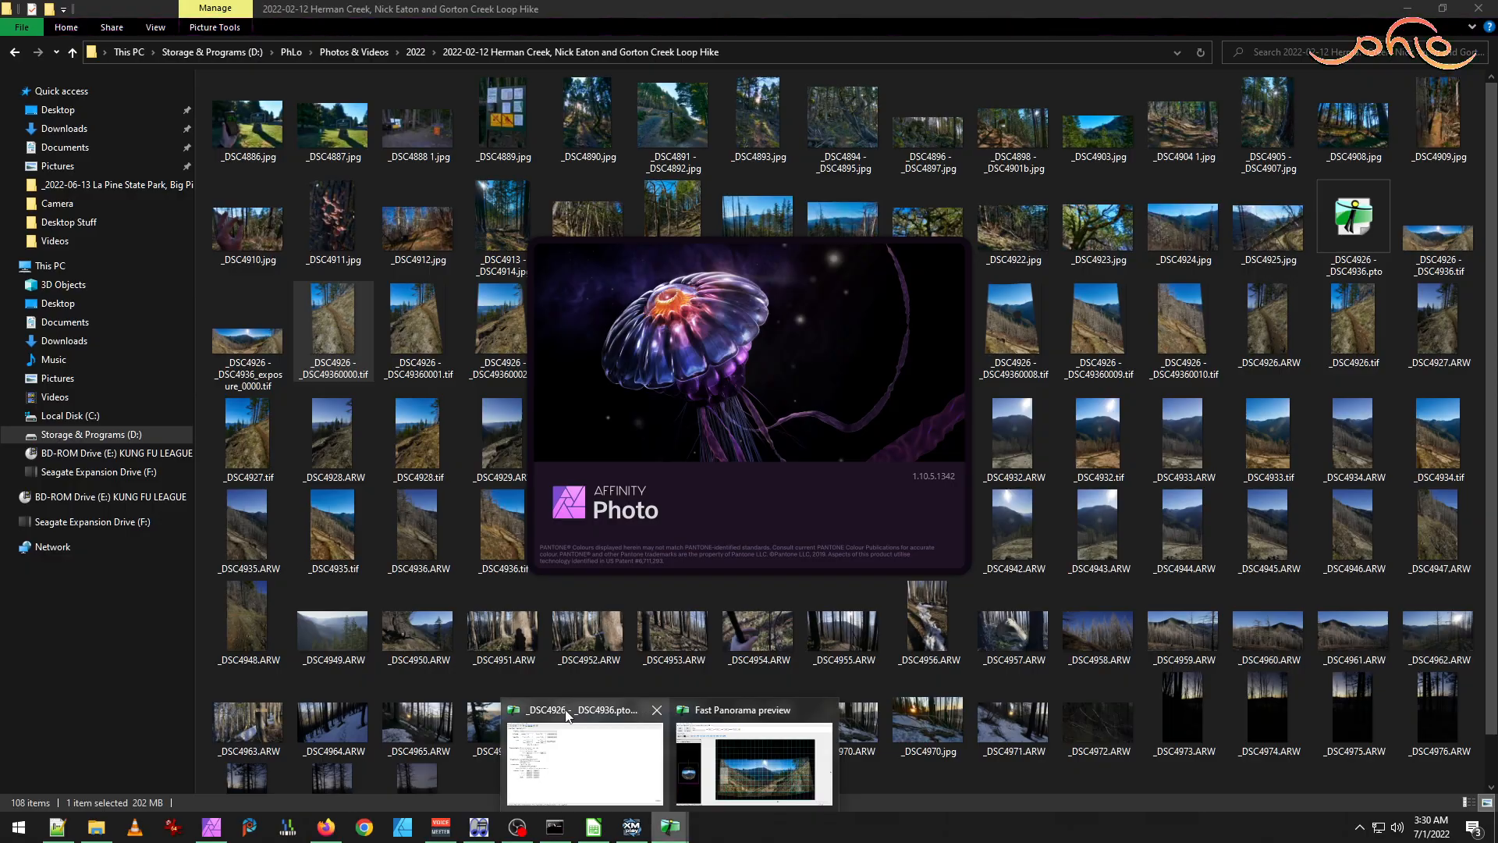
click(627, 736)
click(12, 25)
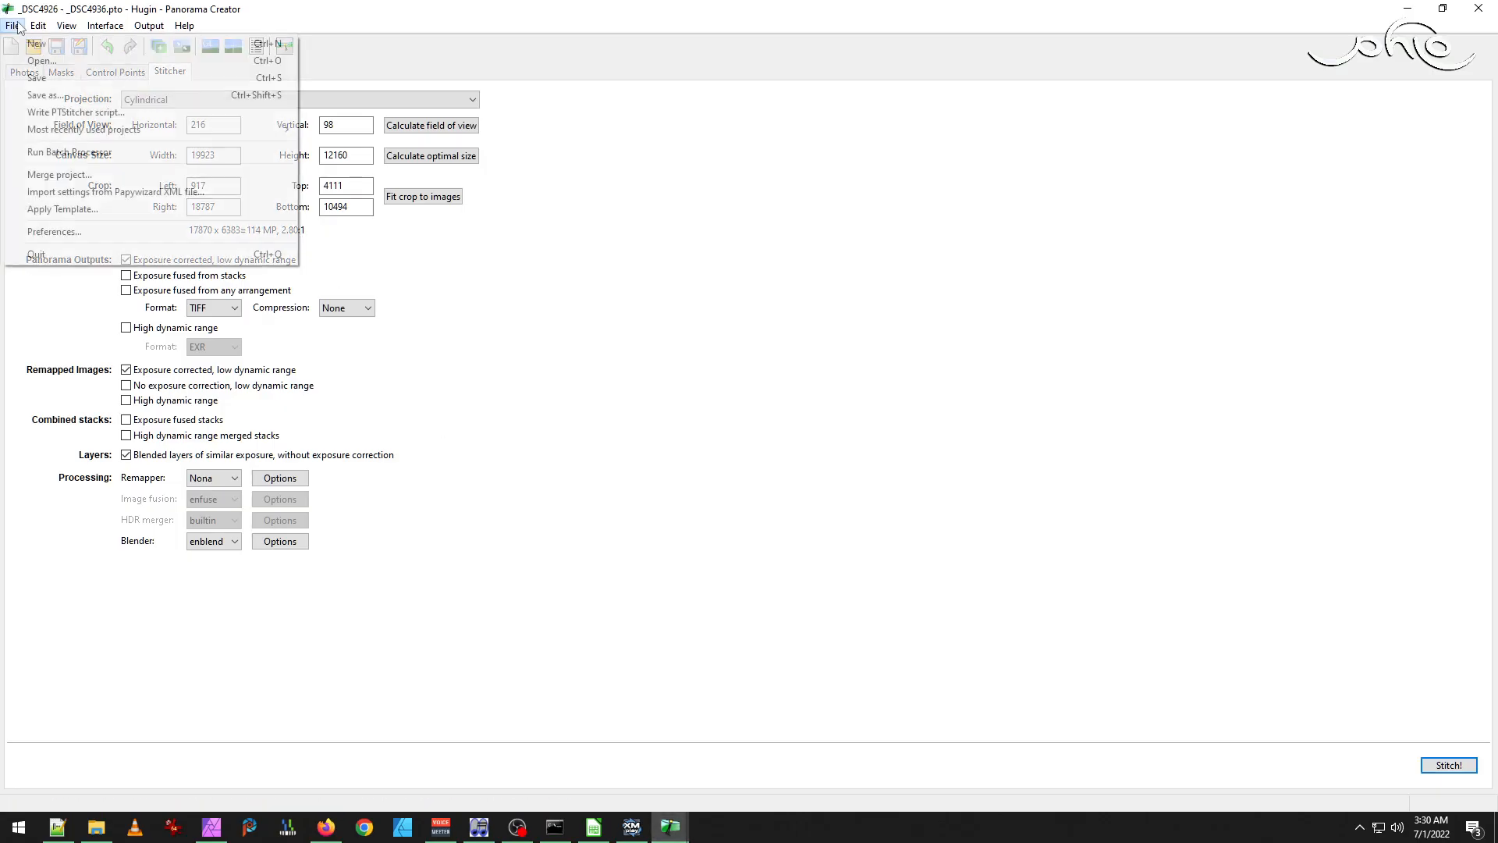
click(87, 82)
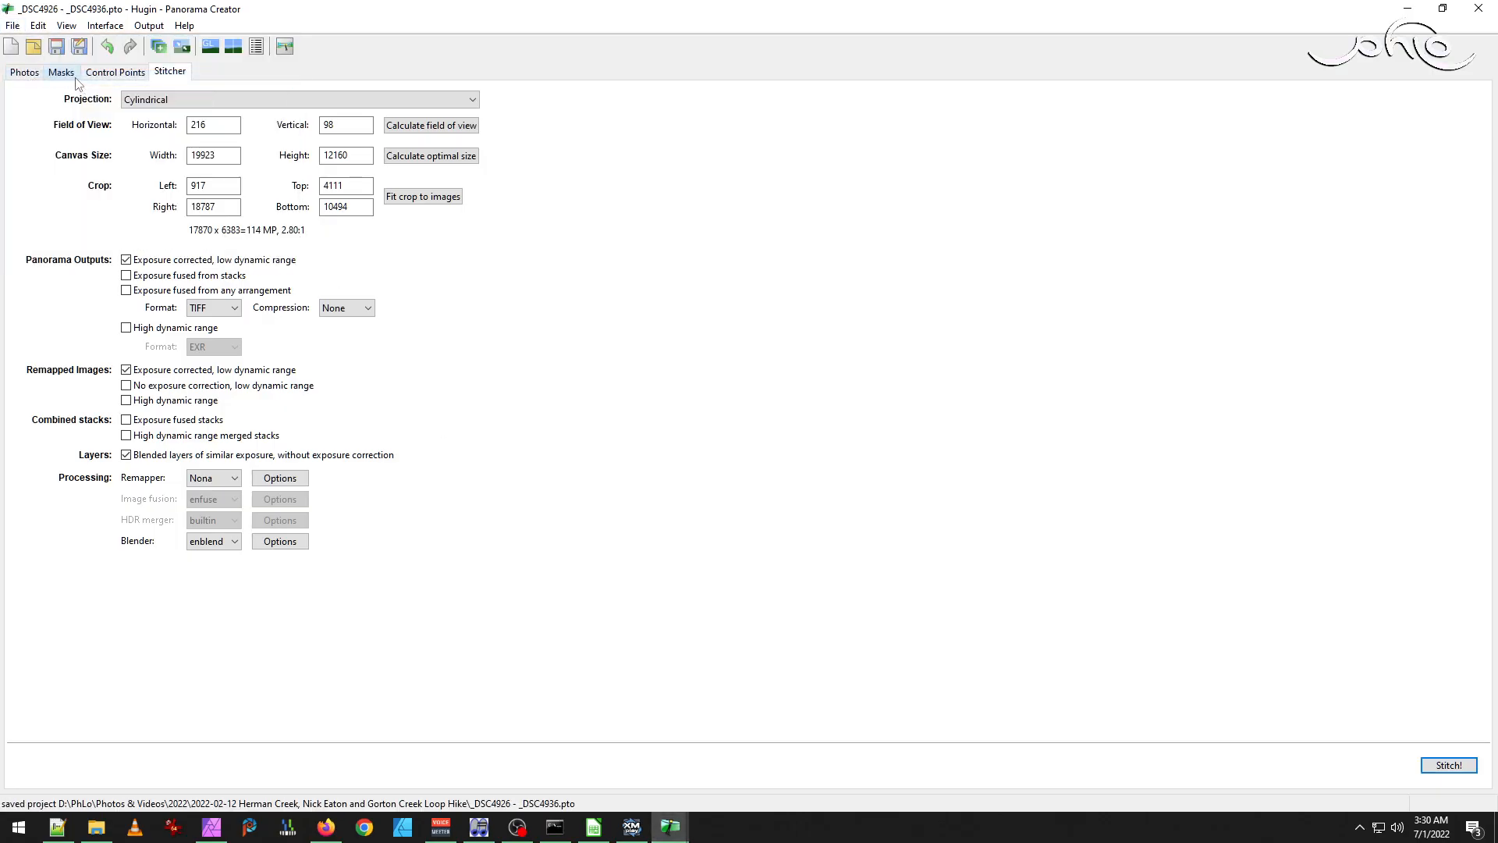
click(1483, 10)
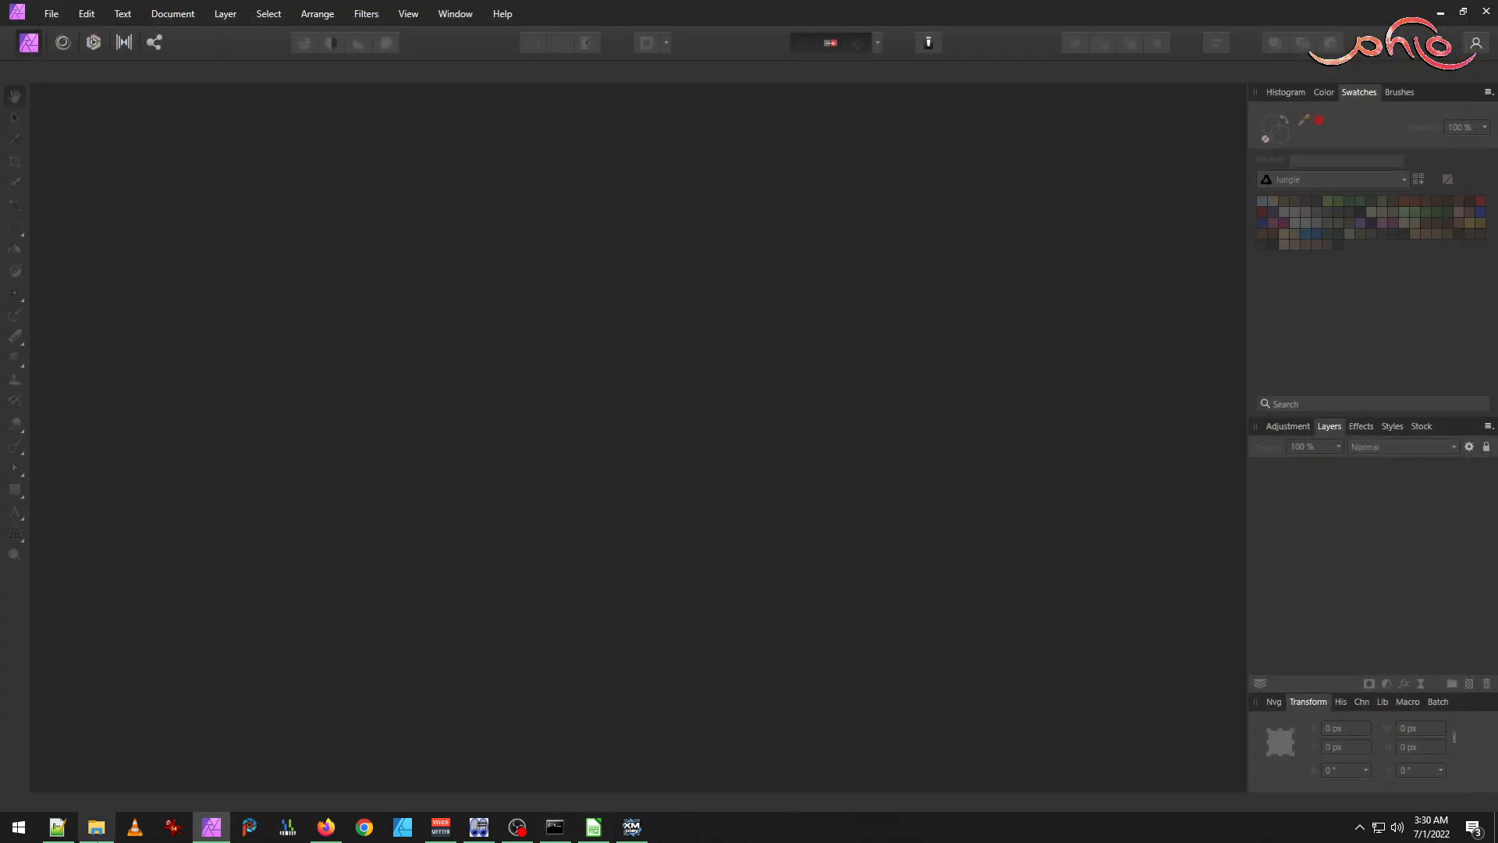
Open the panorama _DSC4926 - _DSC4936.tif and the remapped photo _DSC4926 - _DSC49360008.tif in Affinity Photo.
click(96, 827)
drag(1438, 230, 249, 444)
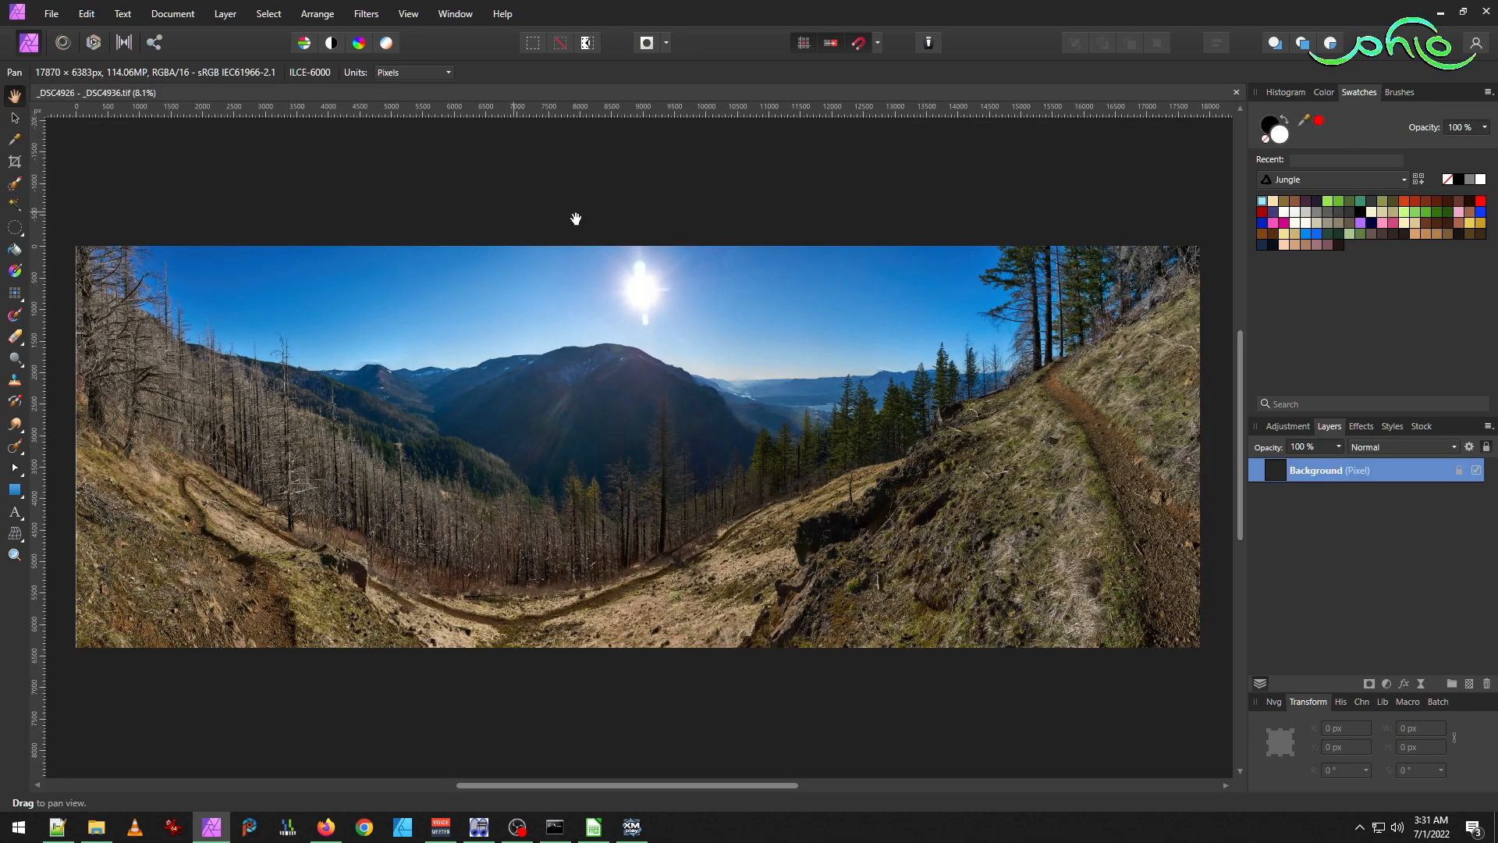
click(96, 827)
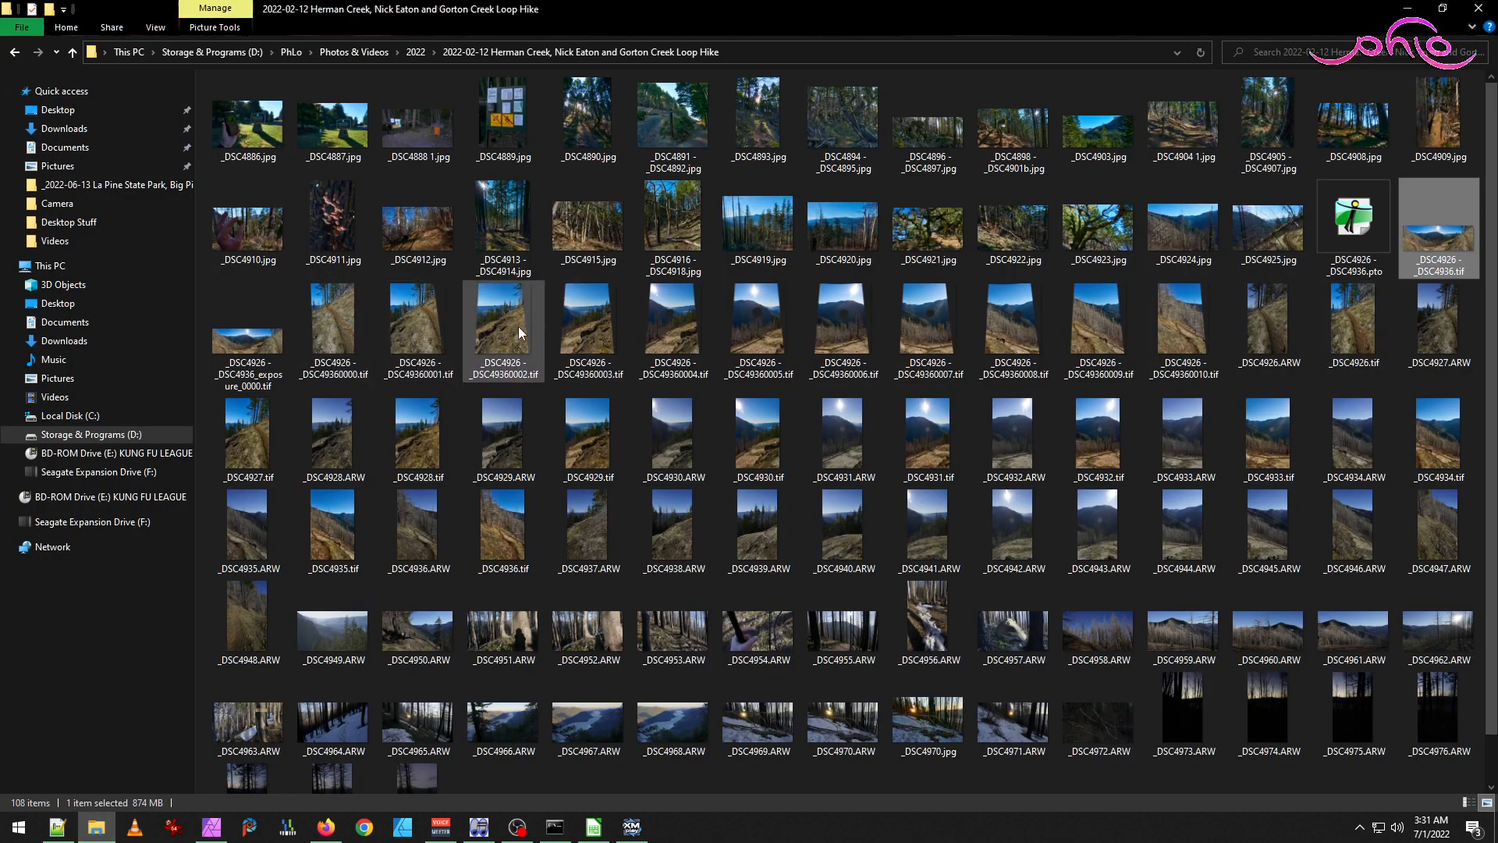
click(1008, 328)
double_click(1009, 328)
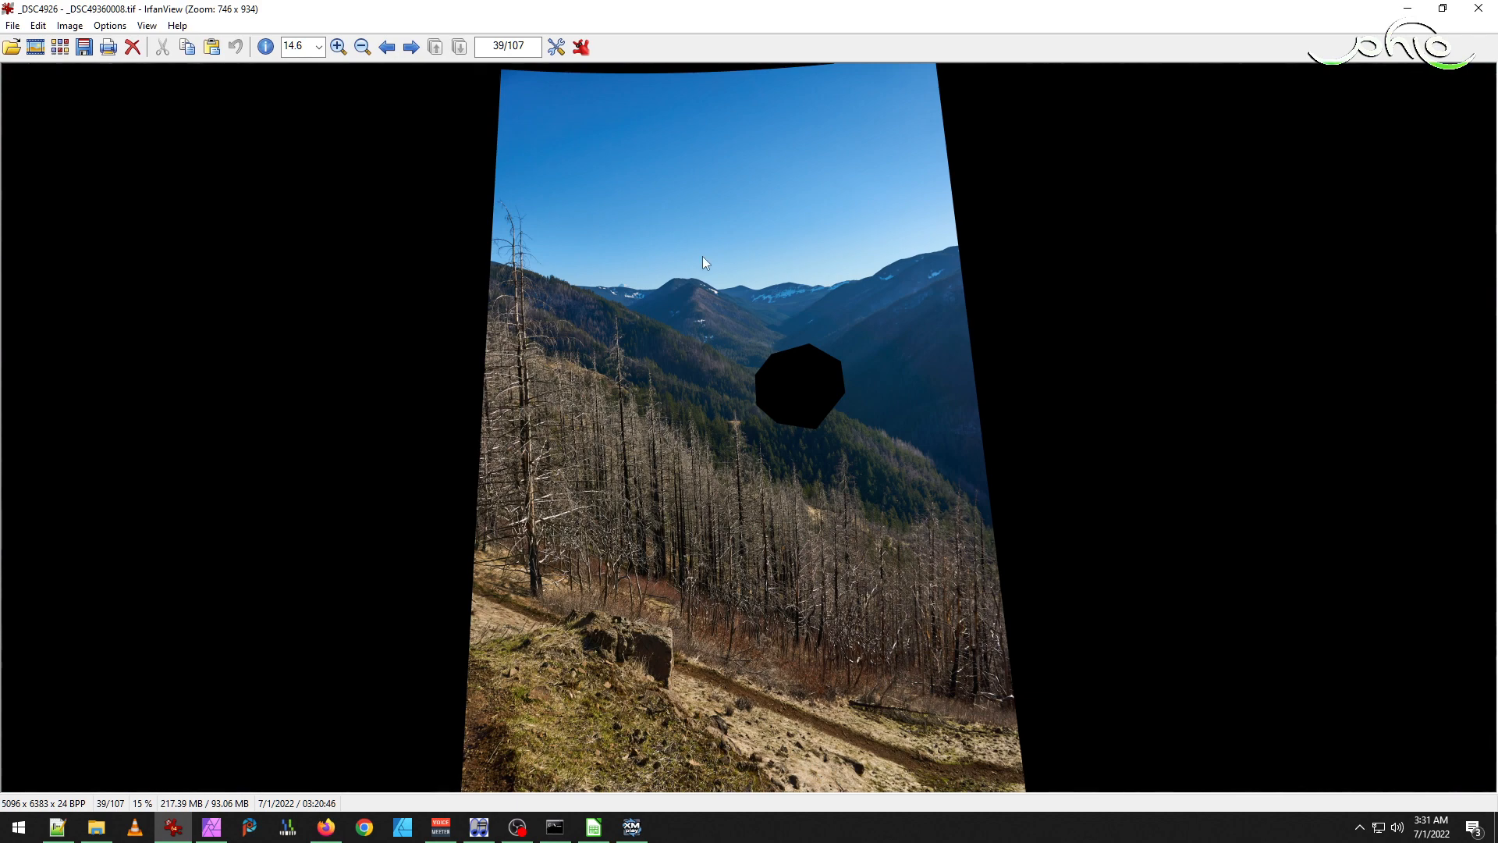
key(Escape)
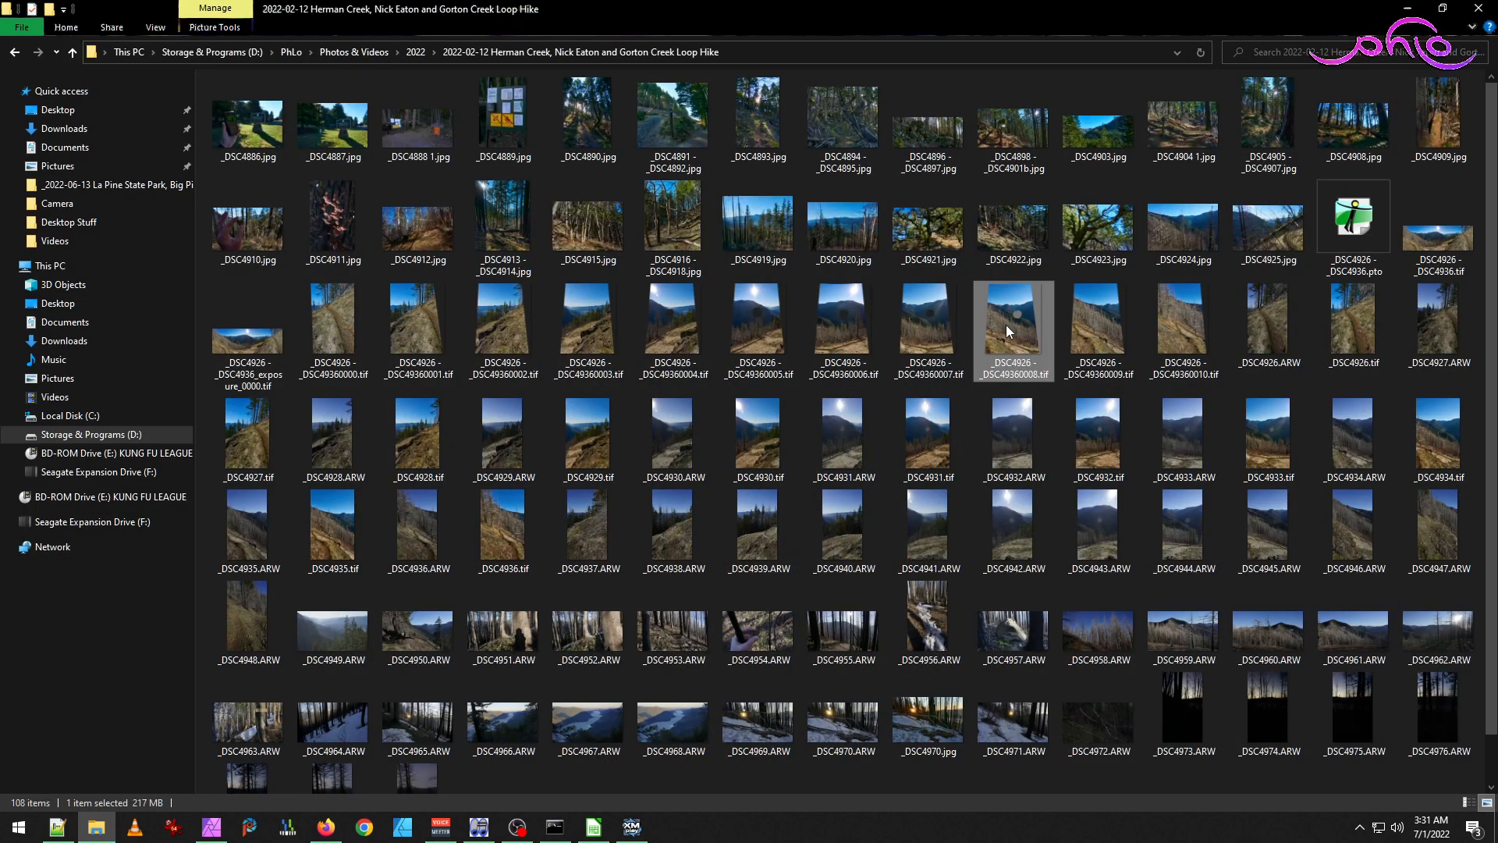
click(211, 829)
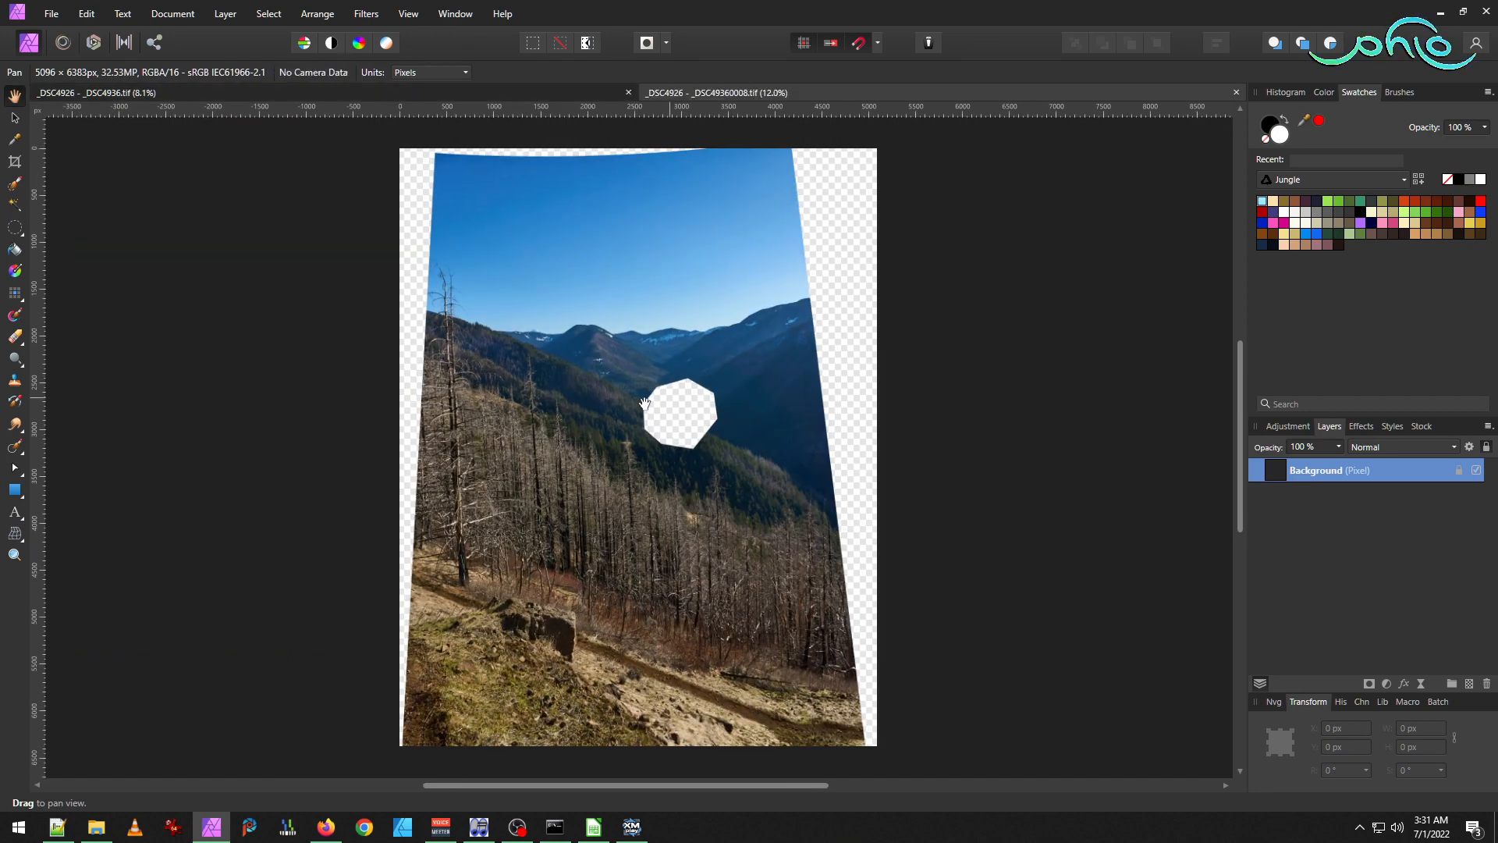
Select an ellipse of about 1706 × 1007 px around the distant peak in the remapped photo and feather it by 50 px.
click(15, 227)
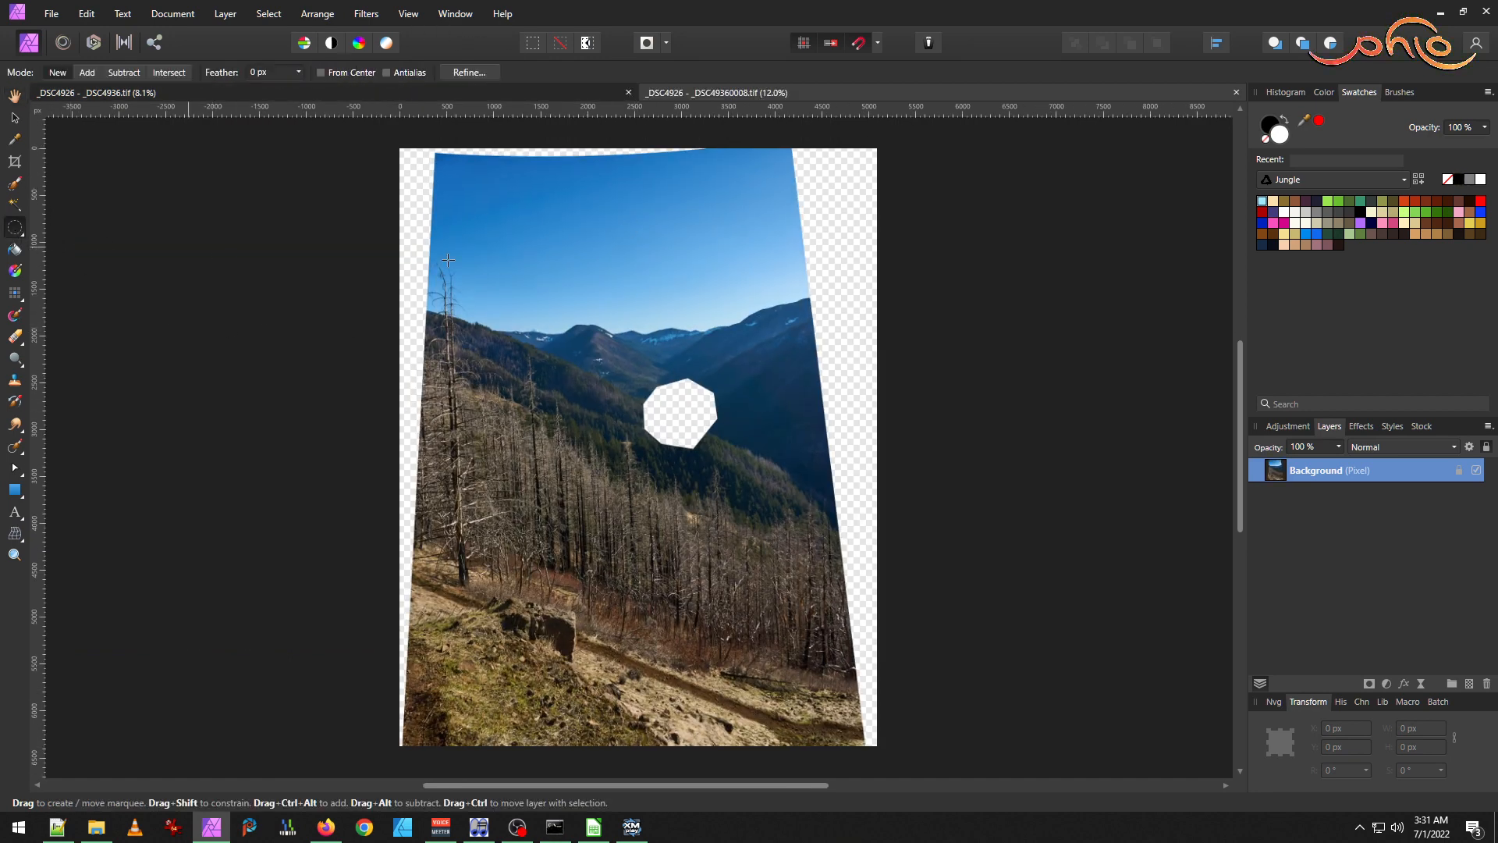
drag(514, 287, 675, 380)
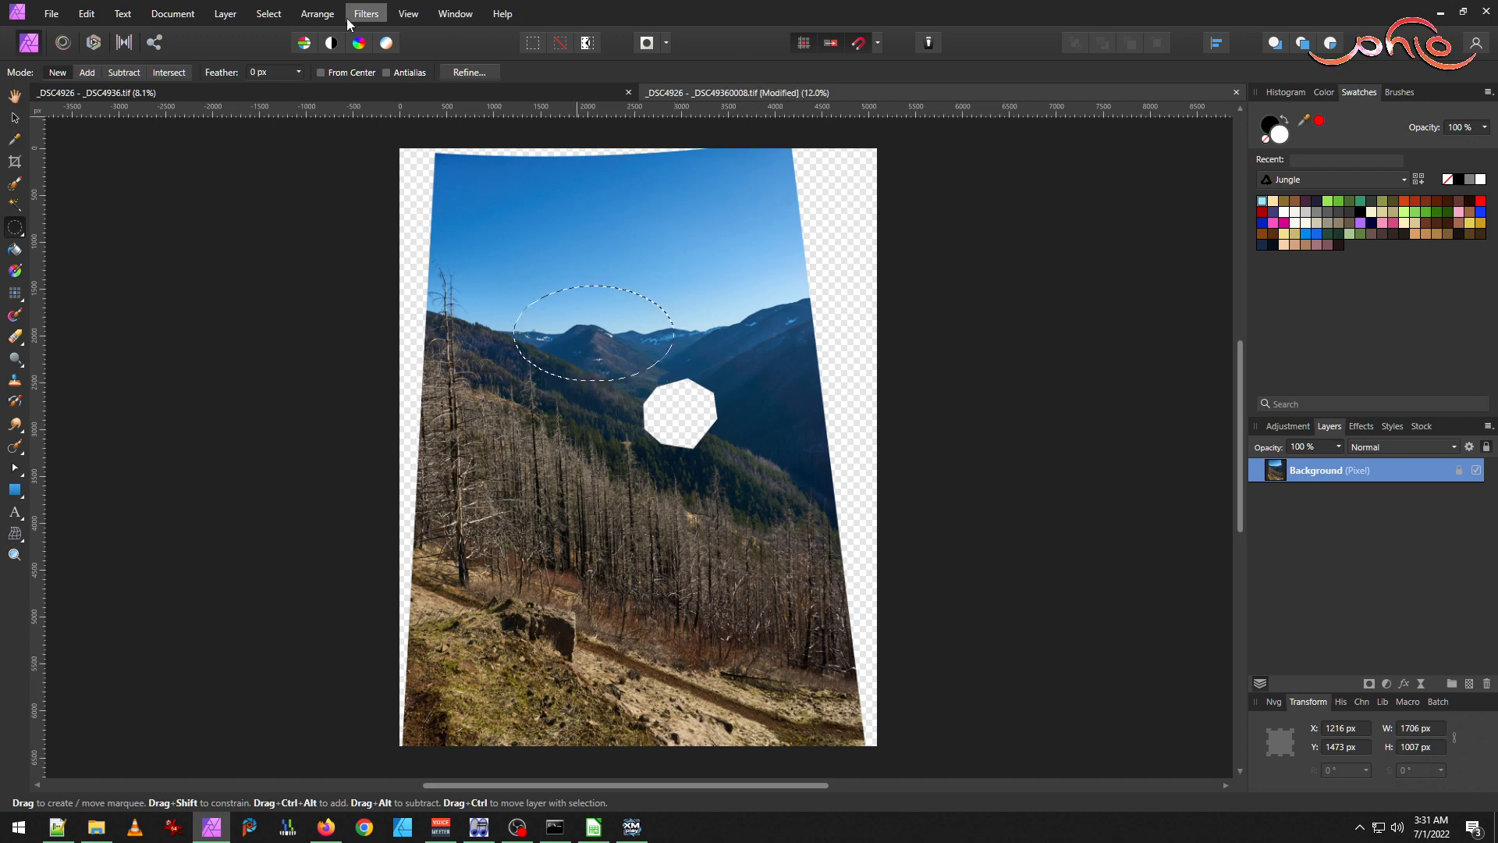
click(284, 19)
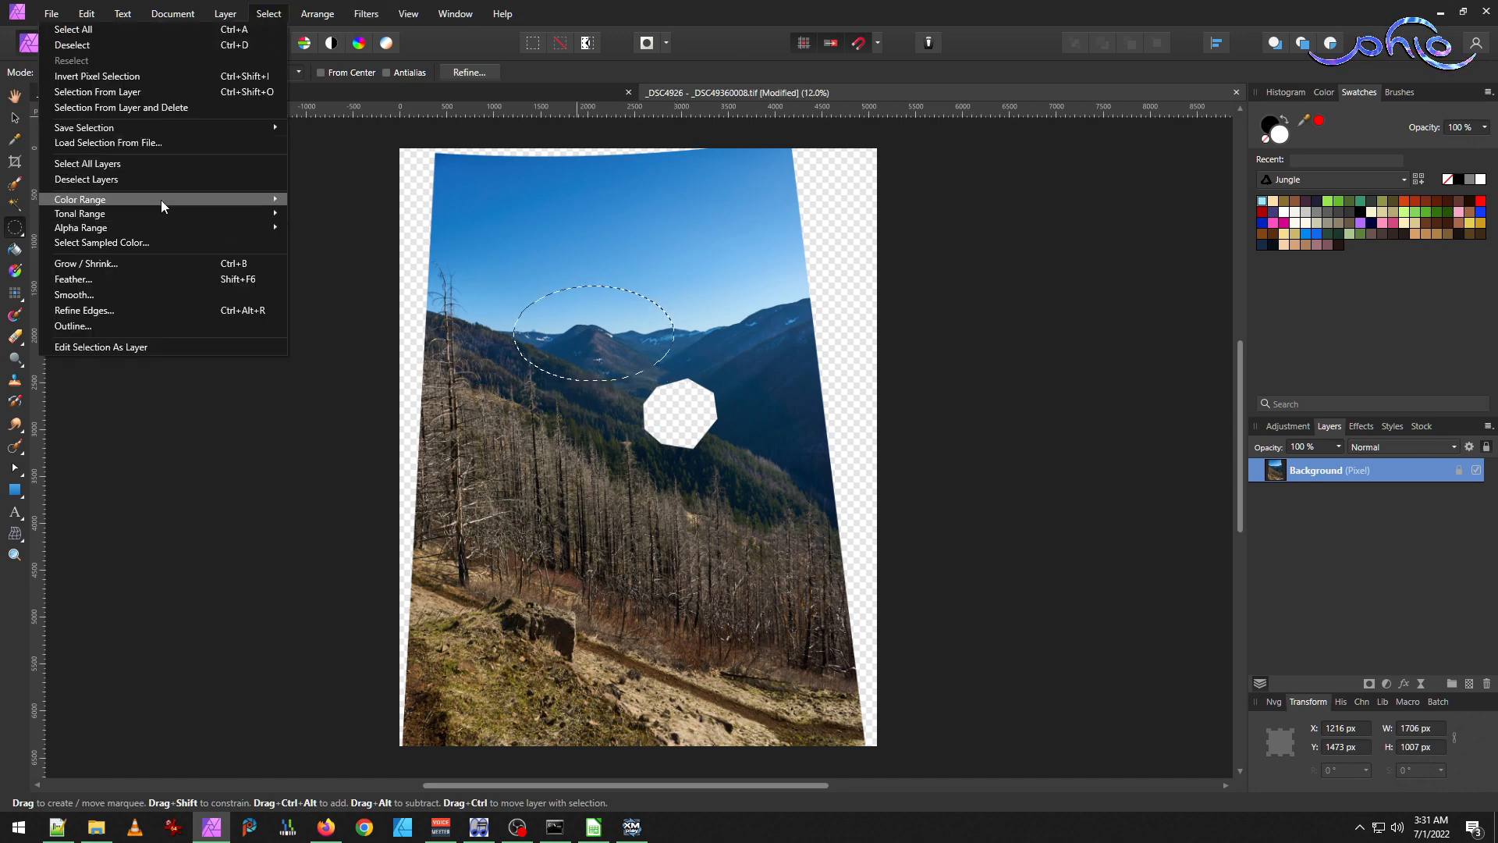
click(172, 279)
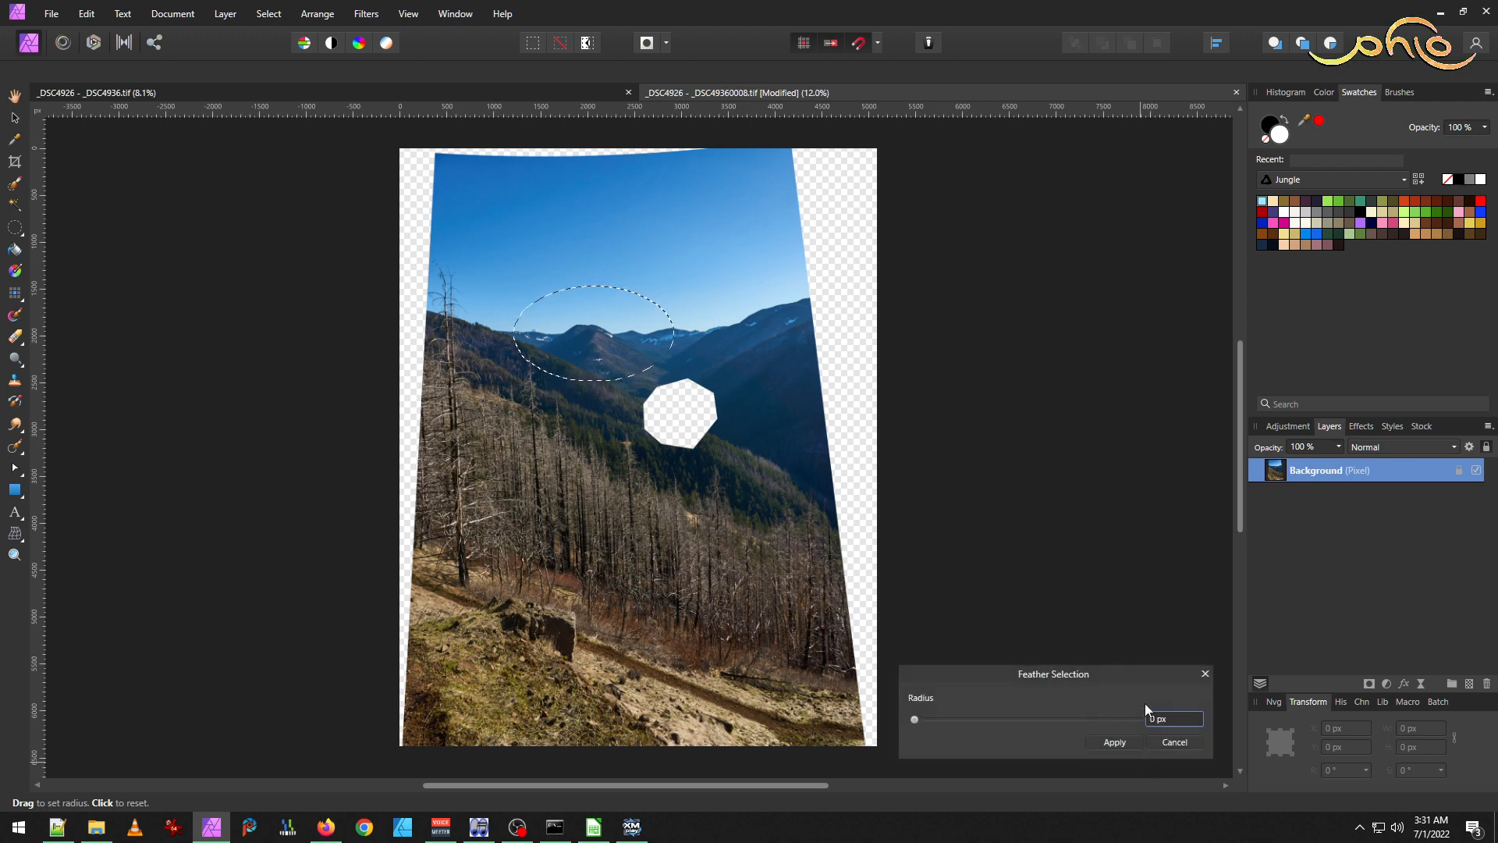
click(1175, 719)
text(50)
key(Return)
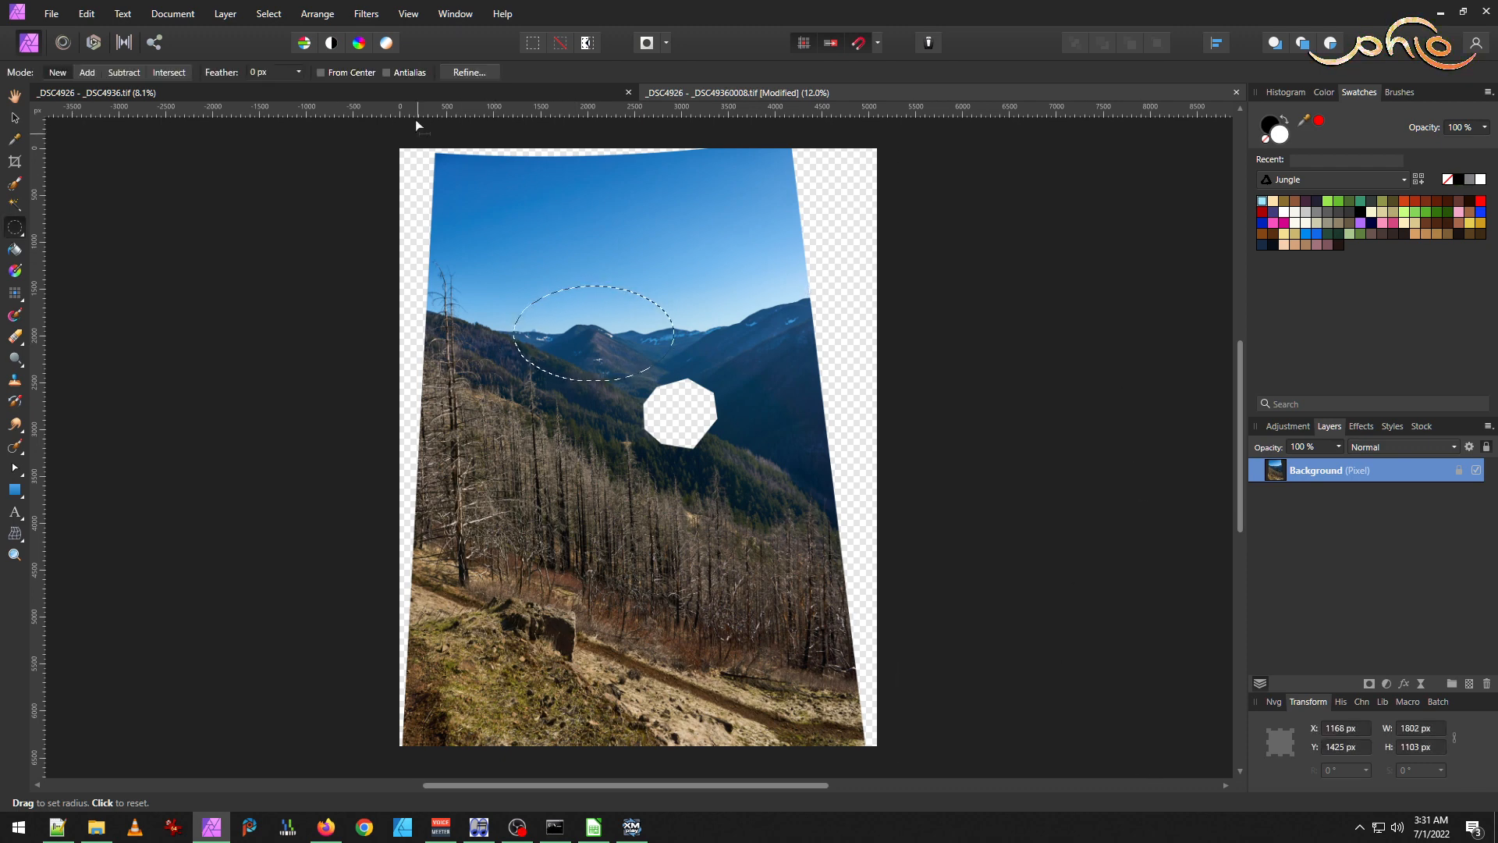
Copy the feathered selection into the panorama as a new layer and place it over the matching distant mountain.
click(437, 89)
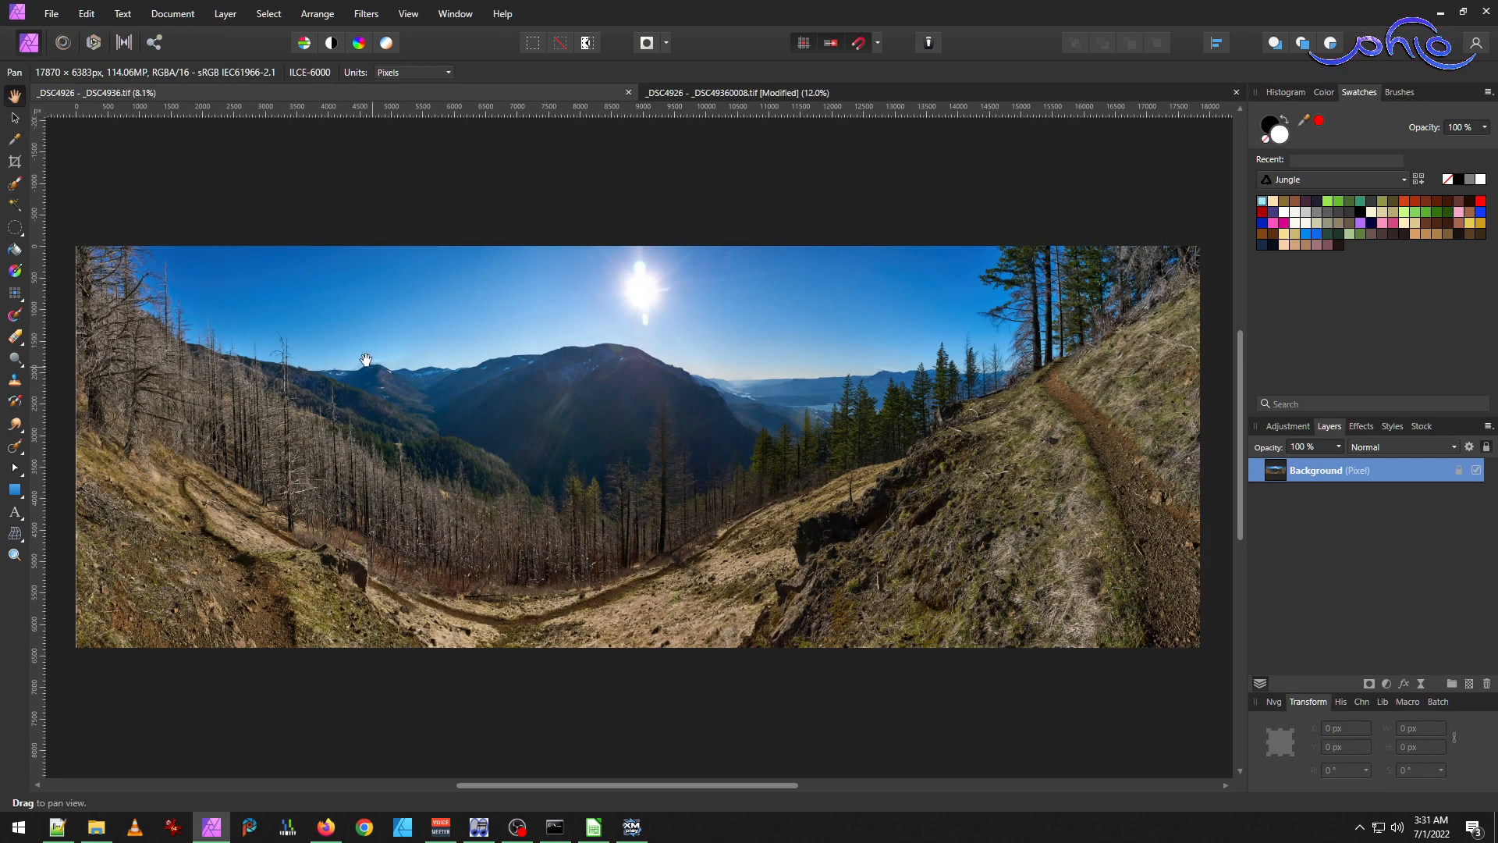
key(ctrl+v)
click(15, 118)
scroll(213, 366, up, 4)
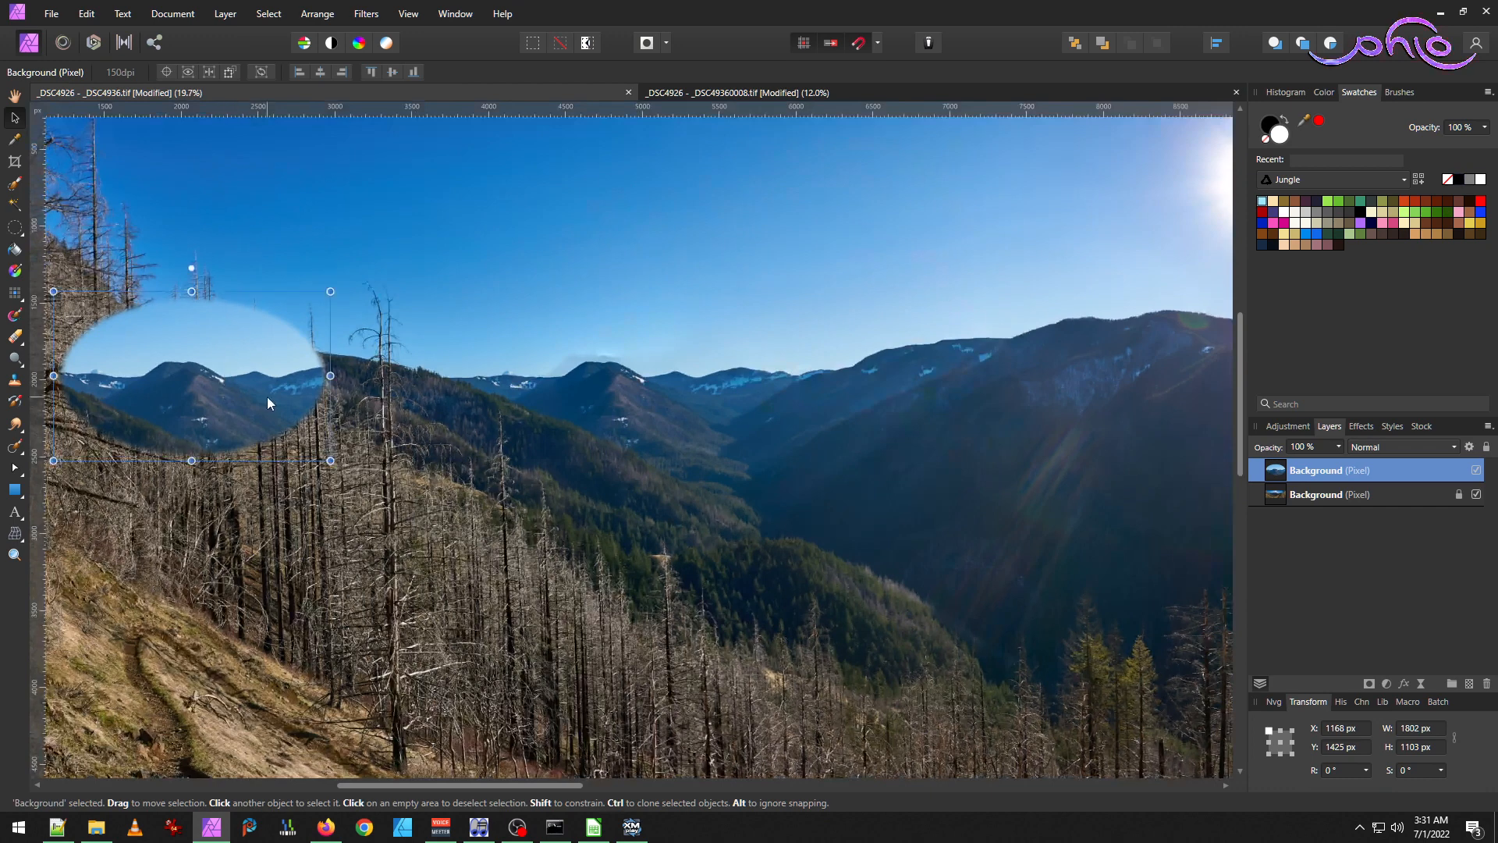
scroll(267, 398, up, 1)
drag(214, 401, 731, 382)
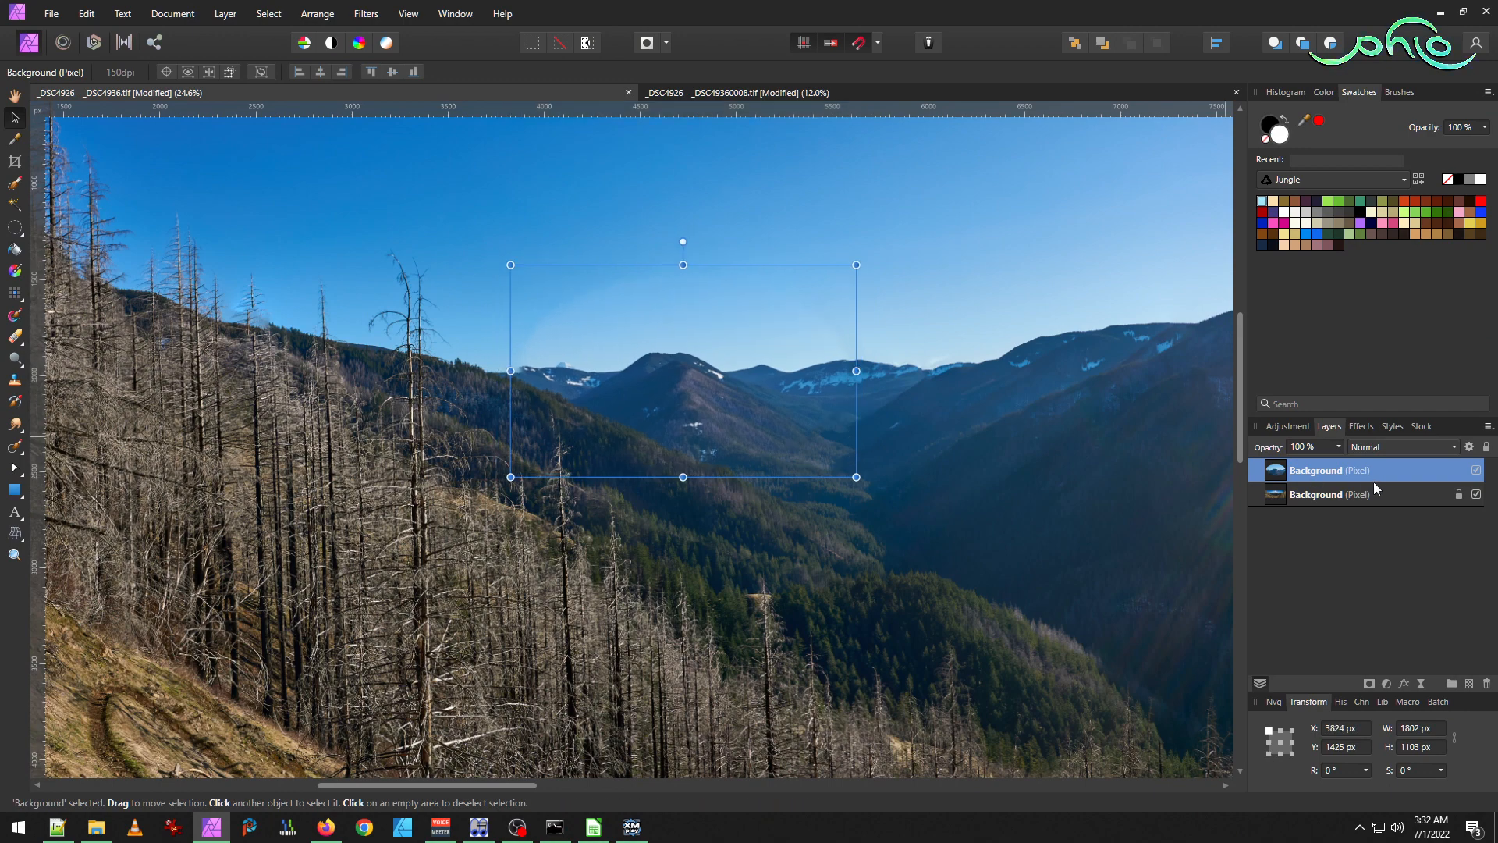
Lower the pasted layer's opacity to 39% and shift it right to X 3897 px to overlap the mountain beneath.
click(1339, 448)
drag(1342, 463, 1280, 473)
scroll(727, 390, up, 3)
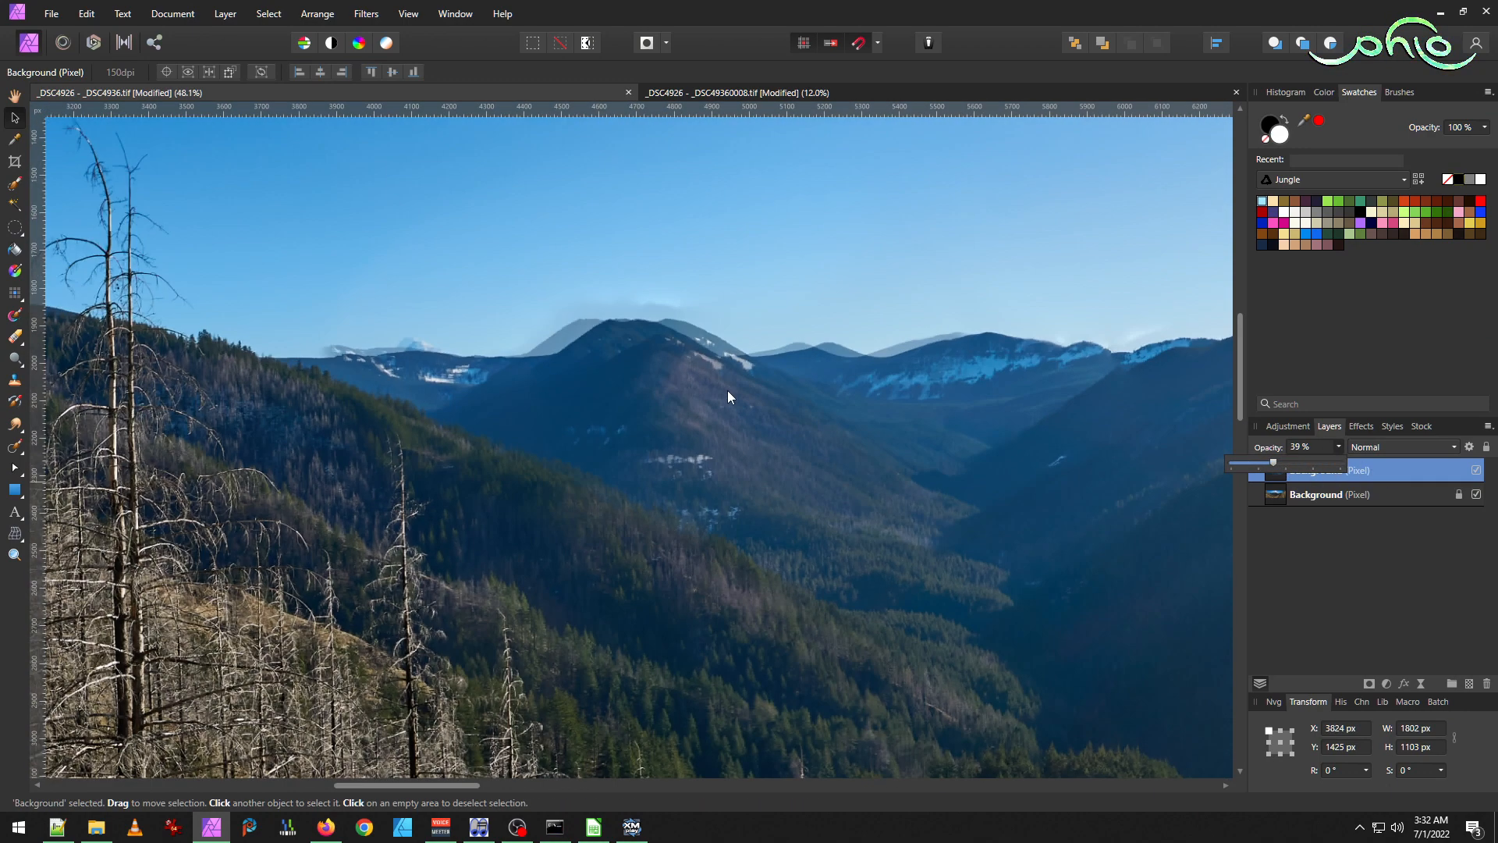
drag(676, 387, 685, 384)
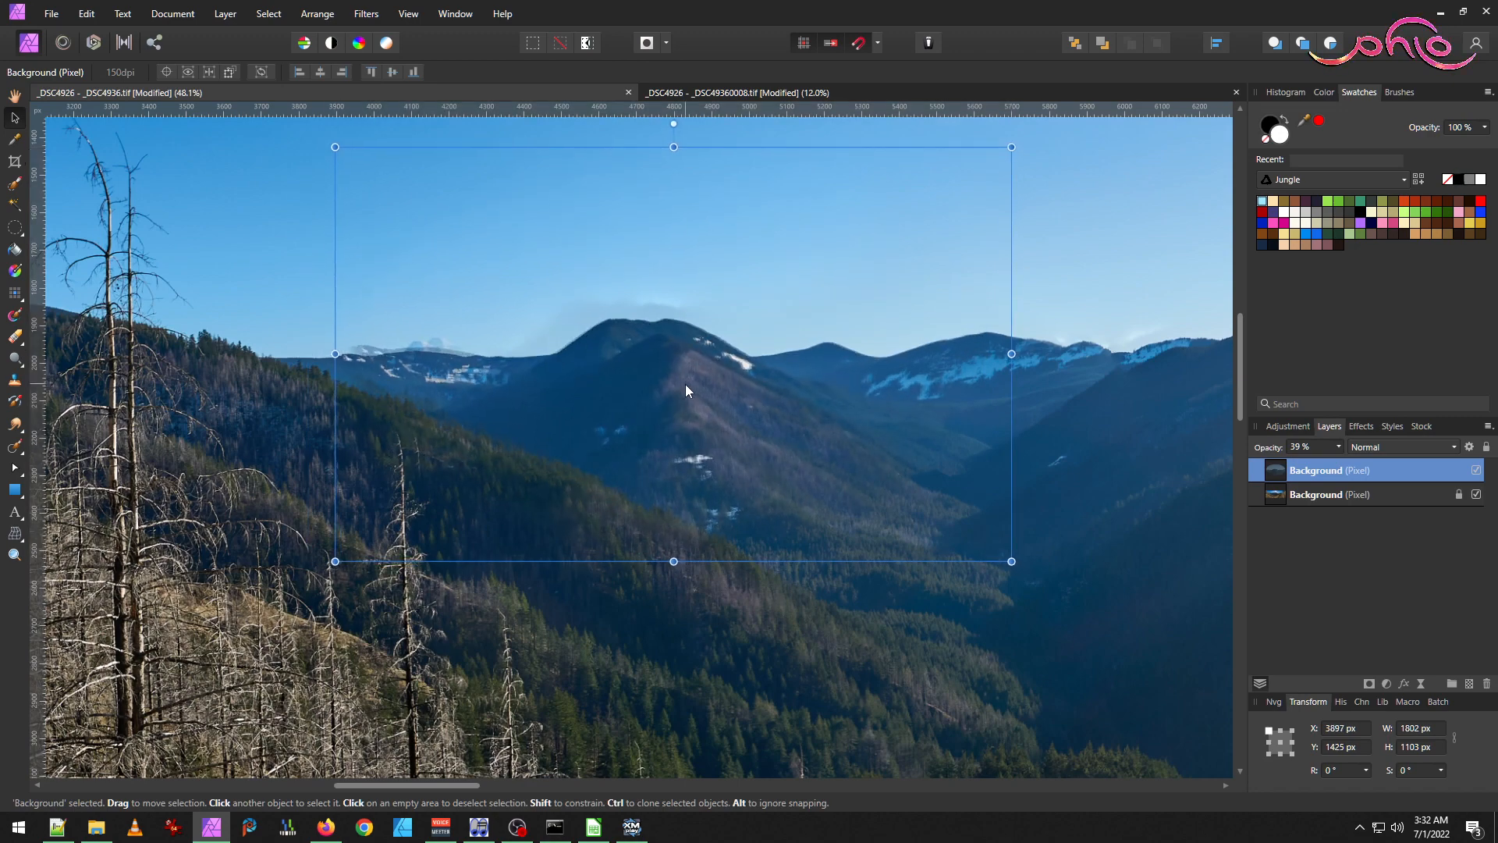
Nudge the semi-transparent patch right to X 3904 px so its ridgeline lines up with the mountain in the panorama.
scroll(648, 323, up, 3)
scroll(541, 368, left, 3)
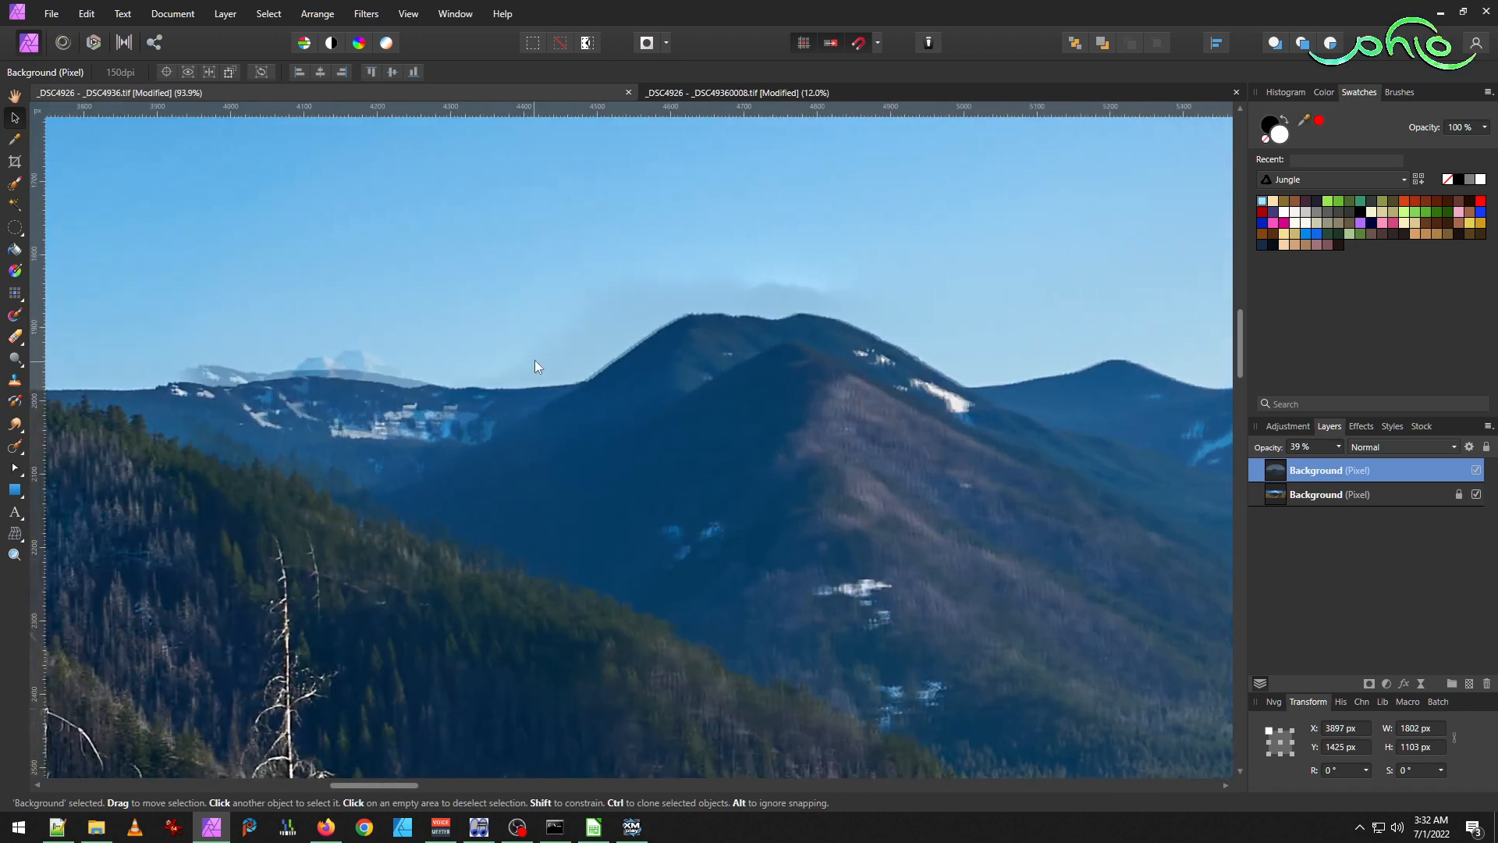
scroll(536, 366, right, 3)
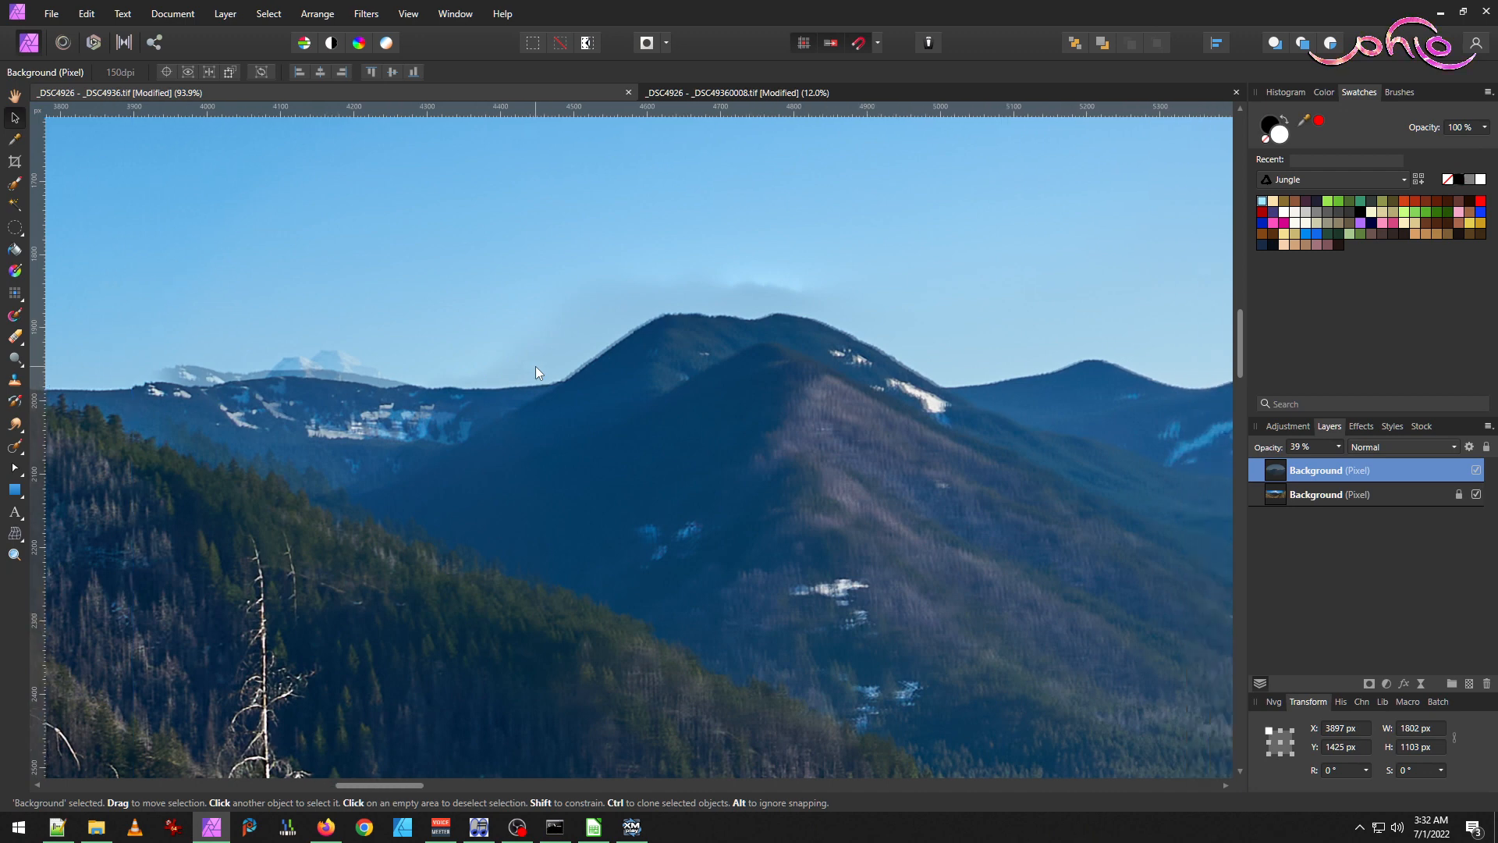
scroll(569, 325, up, 1)
scroll(569, 325, up, 1)
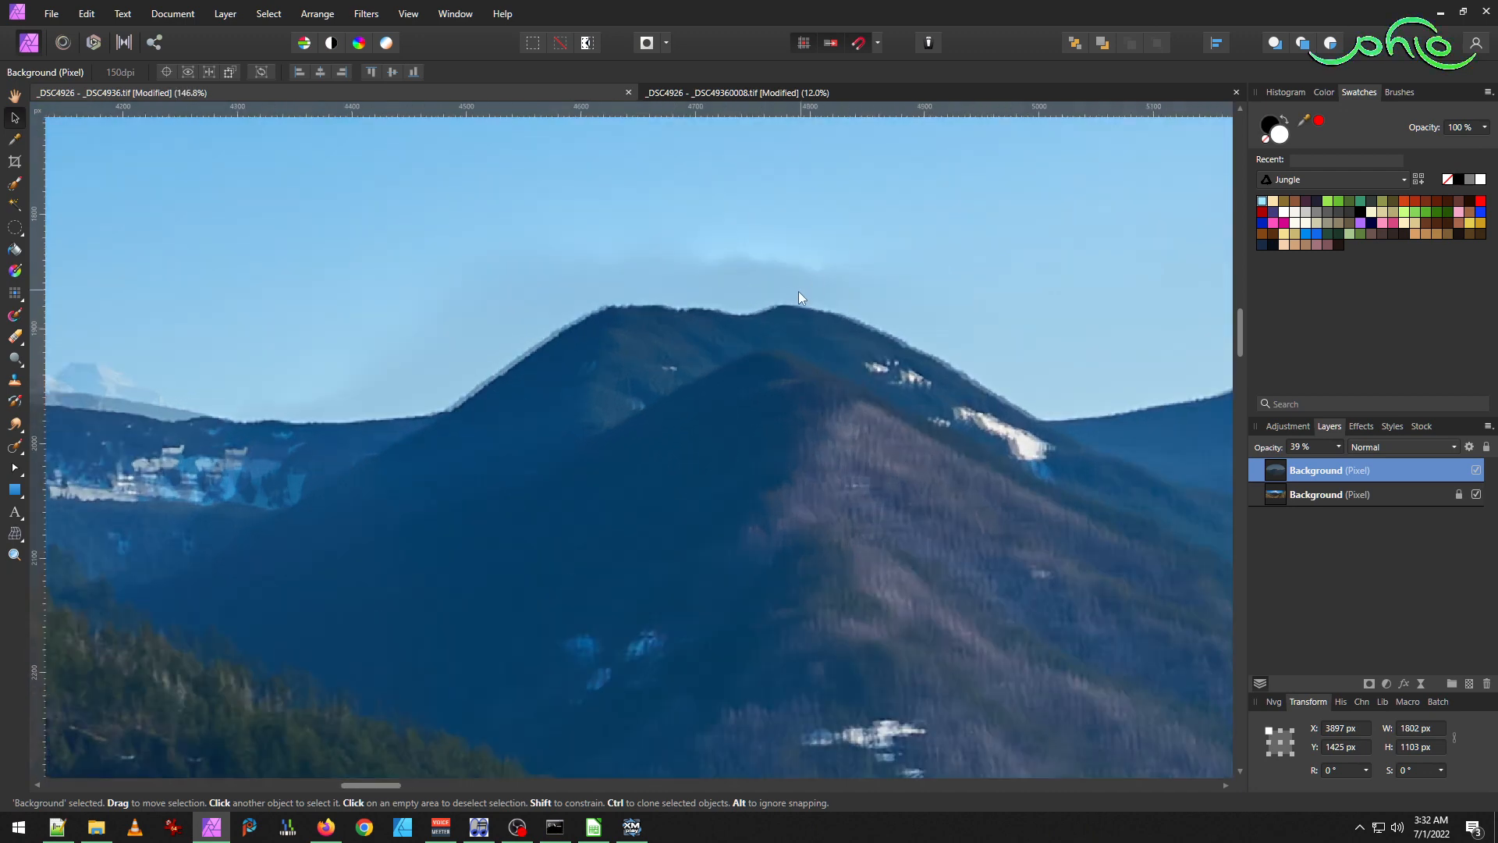
key(Right)
key(Right)
key(Right)
key(Right)
key(Right)
key(Right)
key(Right)
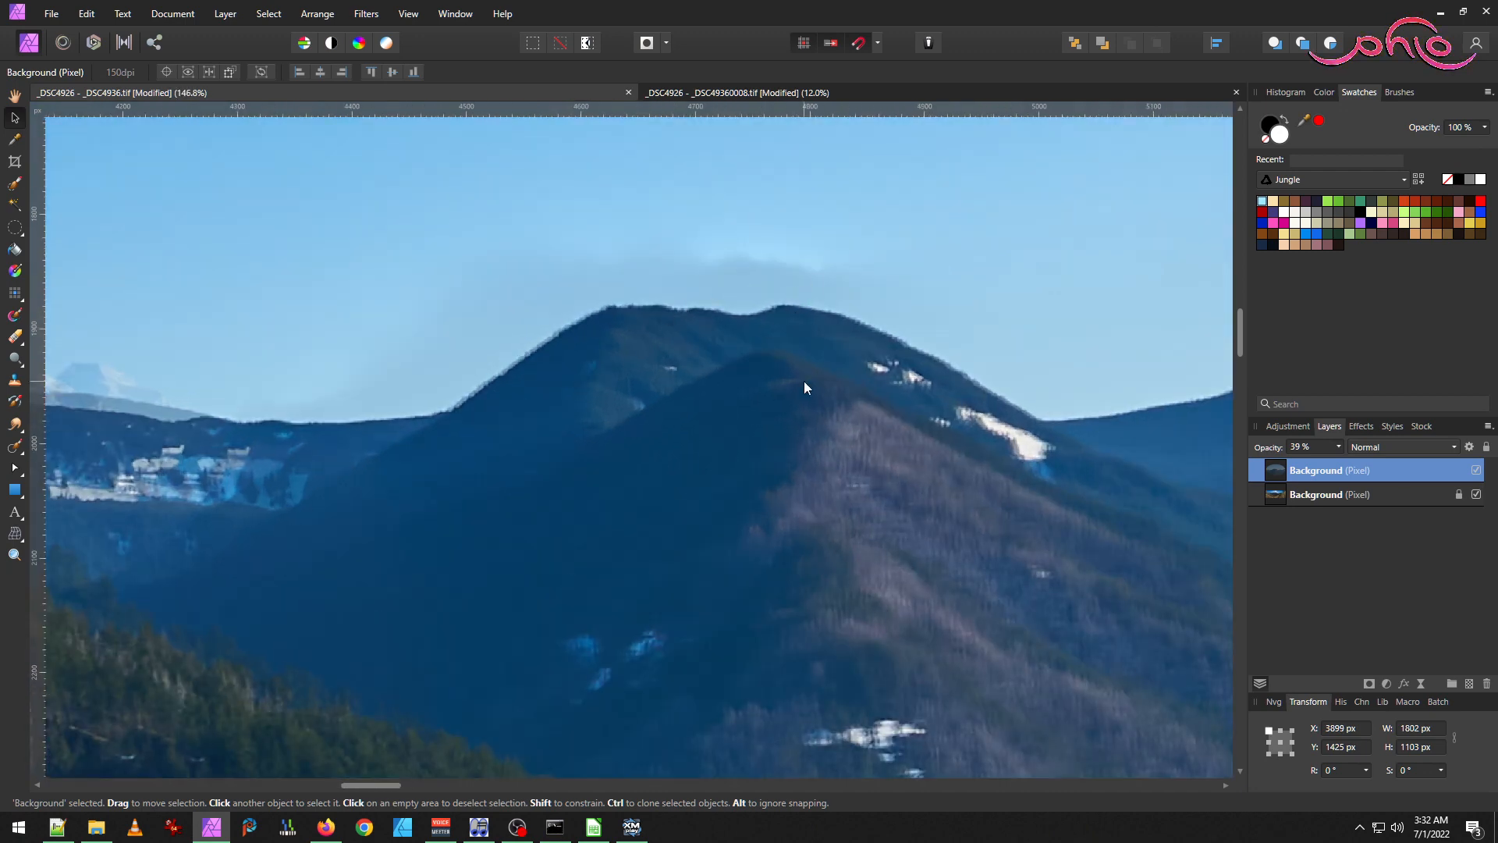
key(Right)
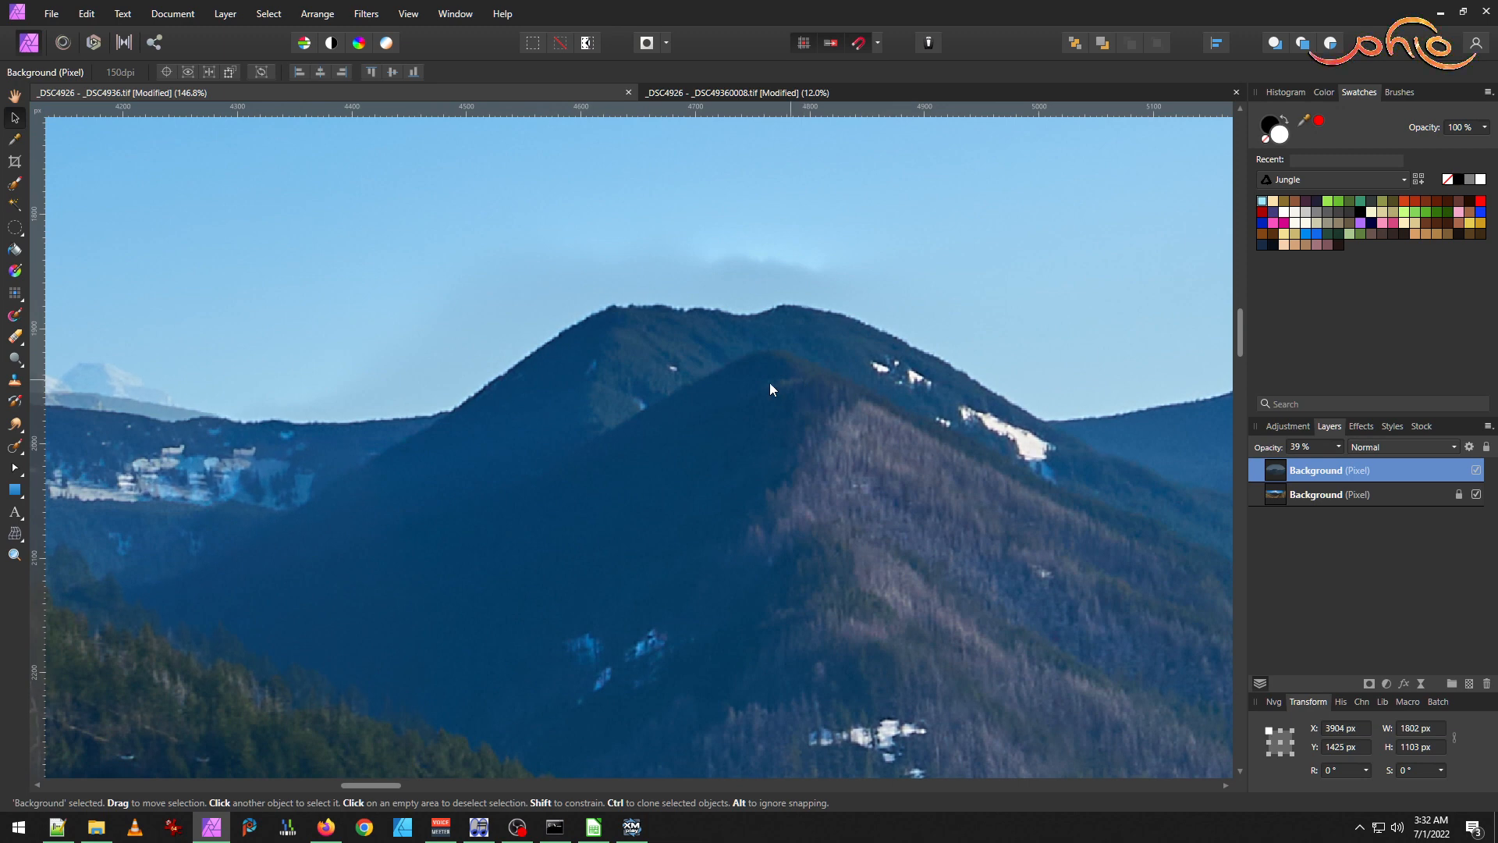
Set the pasted mountain layer's opacity back to 100%.
scroll(722, 400, down, 4)
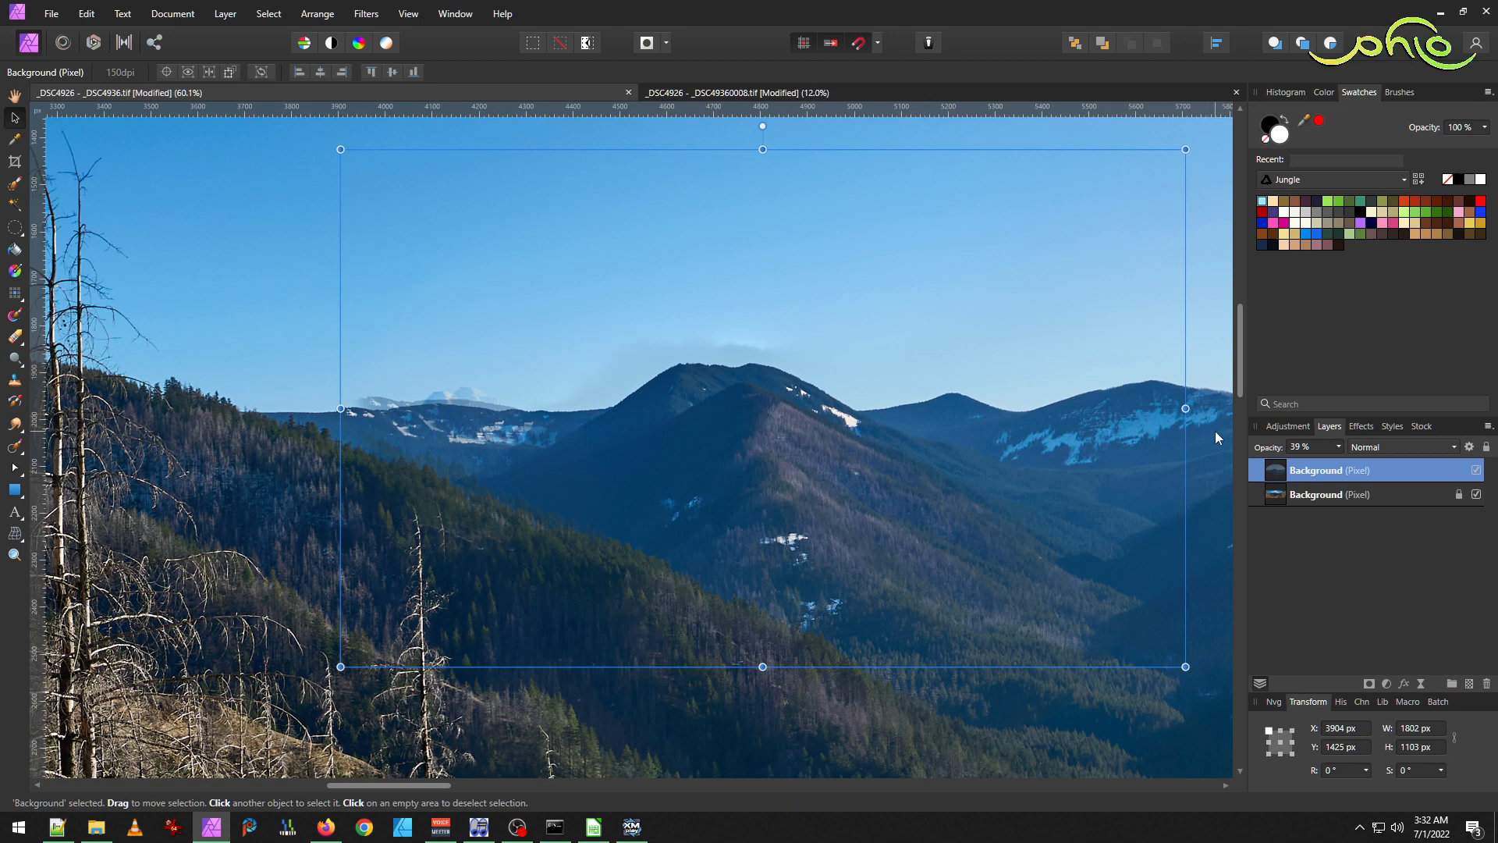
click(1338, 449)
drag(1341, 465, 1408, 464)
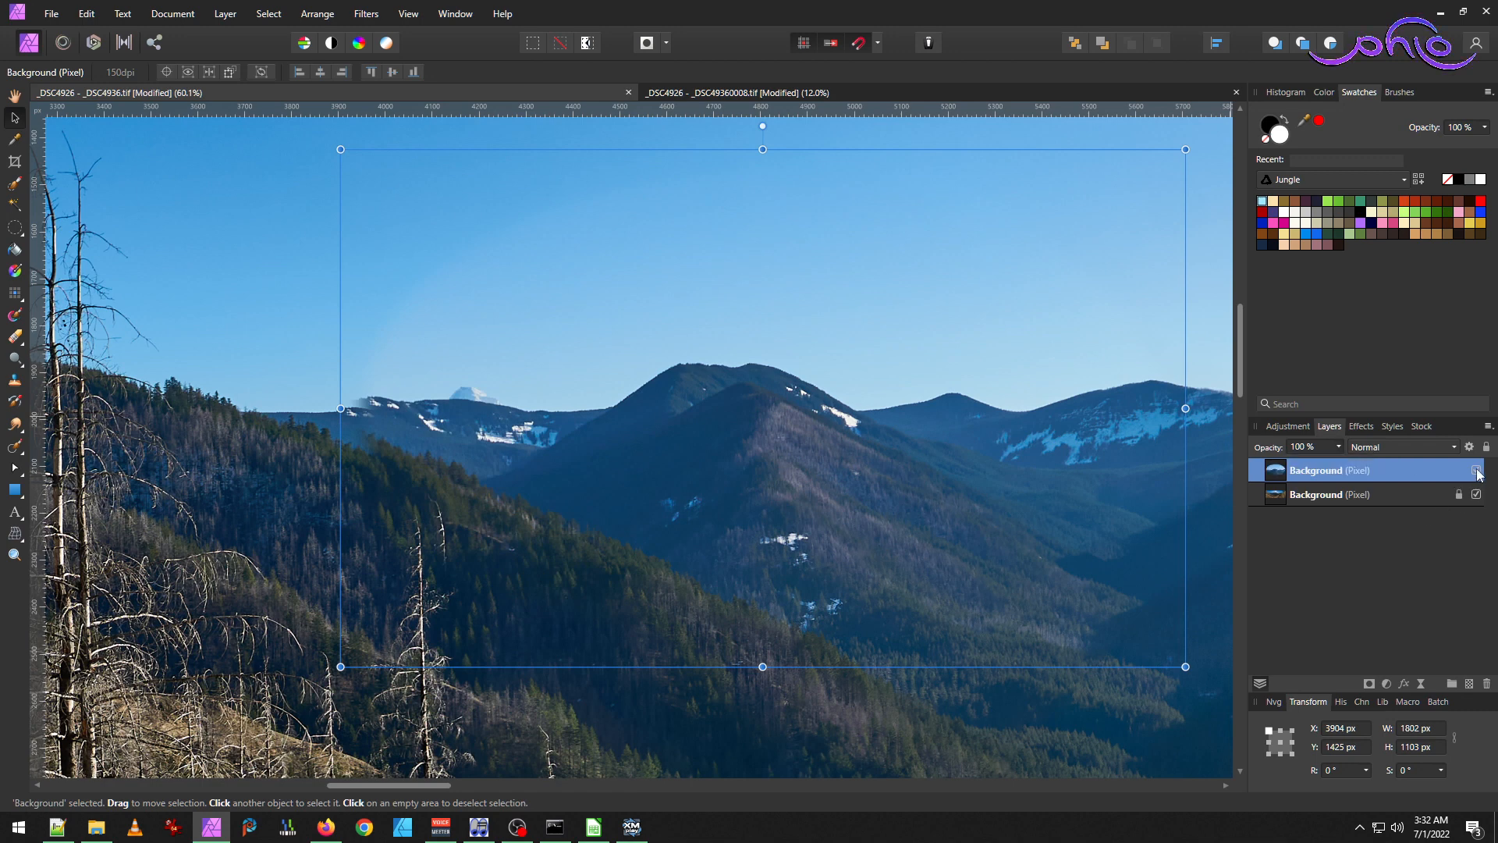
Toggle the patch layer's visibility repeatedly to compare the distant mountains with the original panorama blend.
click(1477, 474)
click(1477, 475)
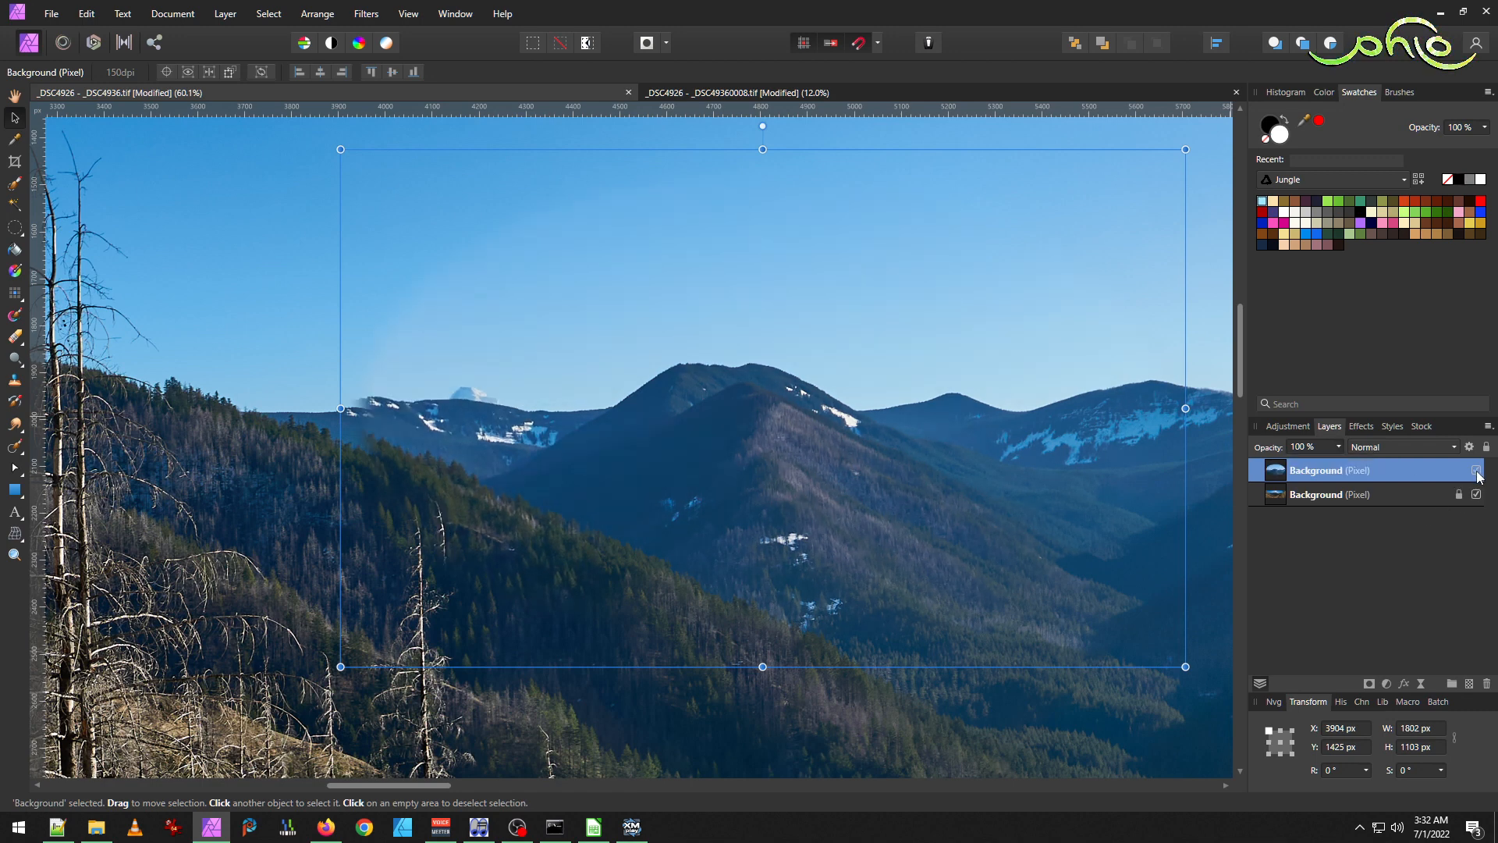
click(1478, 472)
click(1477, 471)
click(1477, 472)
click(1477, 473)
click(1477, 473)
click(1477, 473)
click(1476, 473)
click(1477, 473)
click(1476, 472)
click(1477, 473)
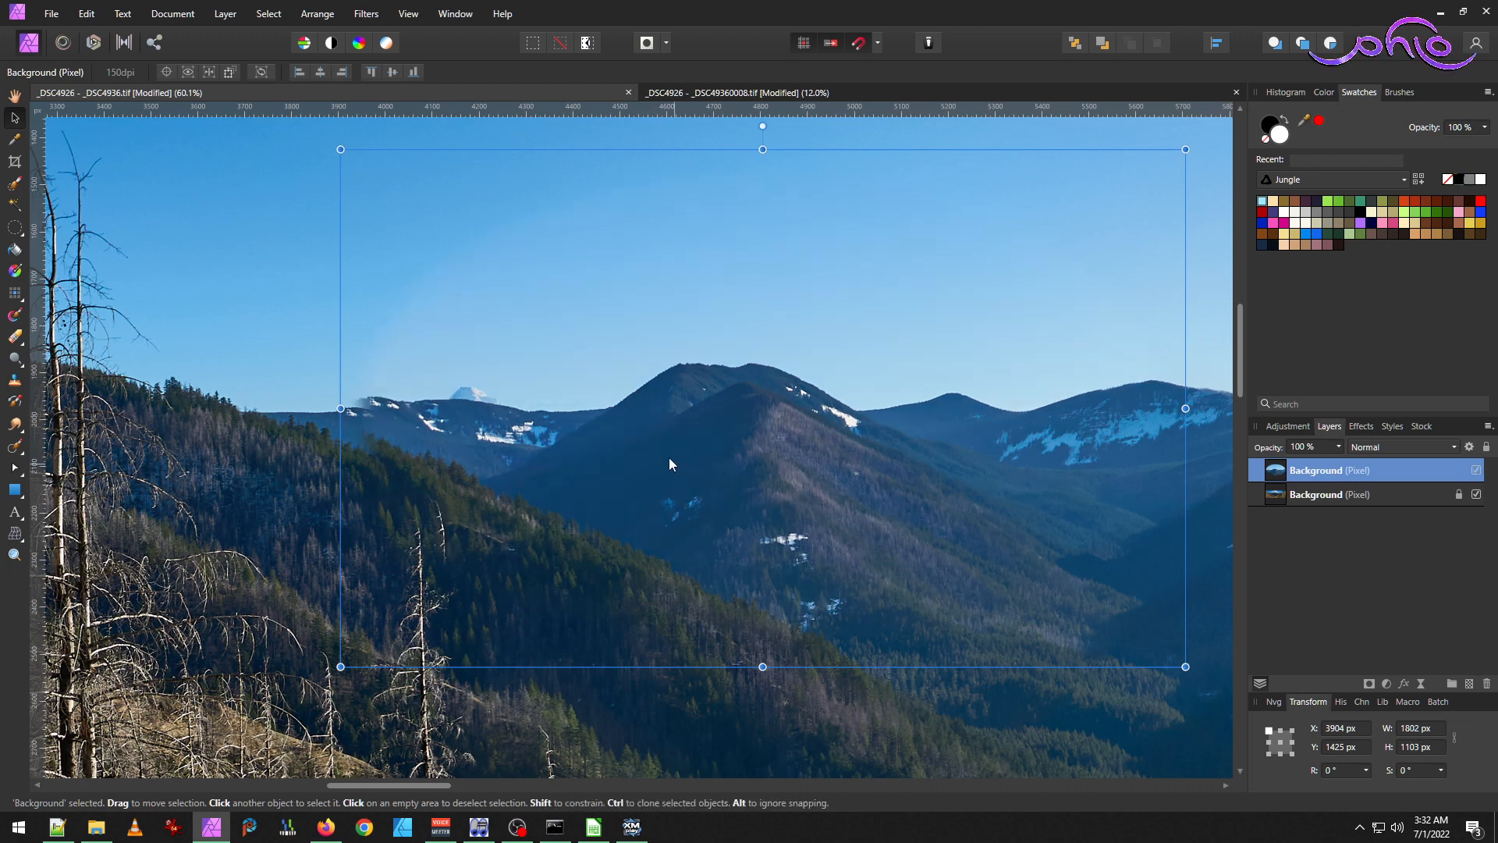
Start a Mesh Warp on the patch layer and bend its left edge outward and down to line up the snowy left ridge.
click(15, 533)
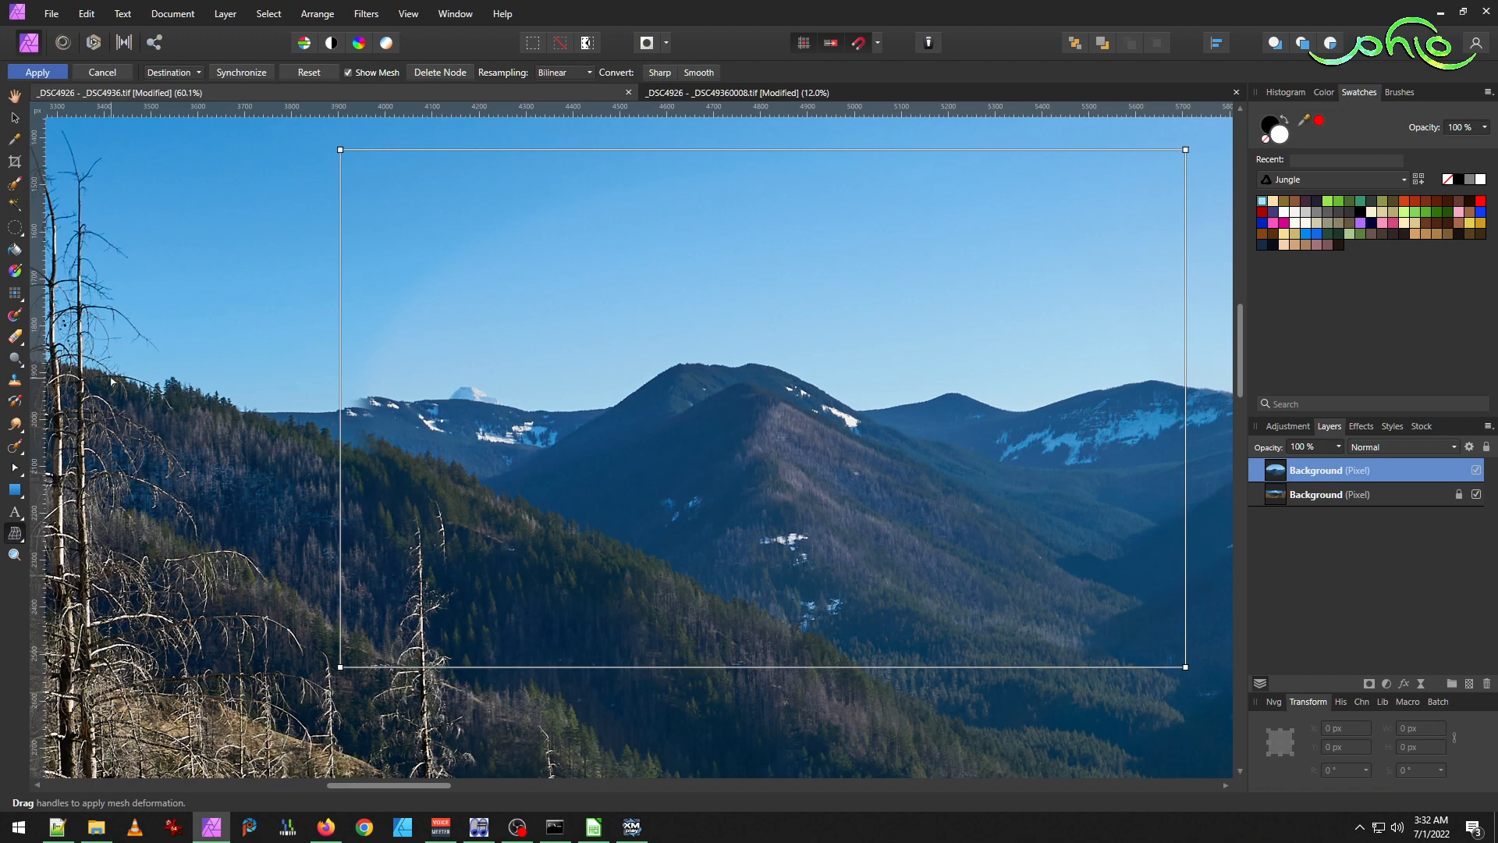
click(359, 391)
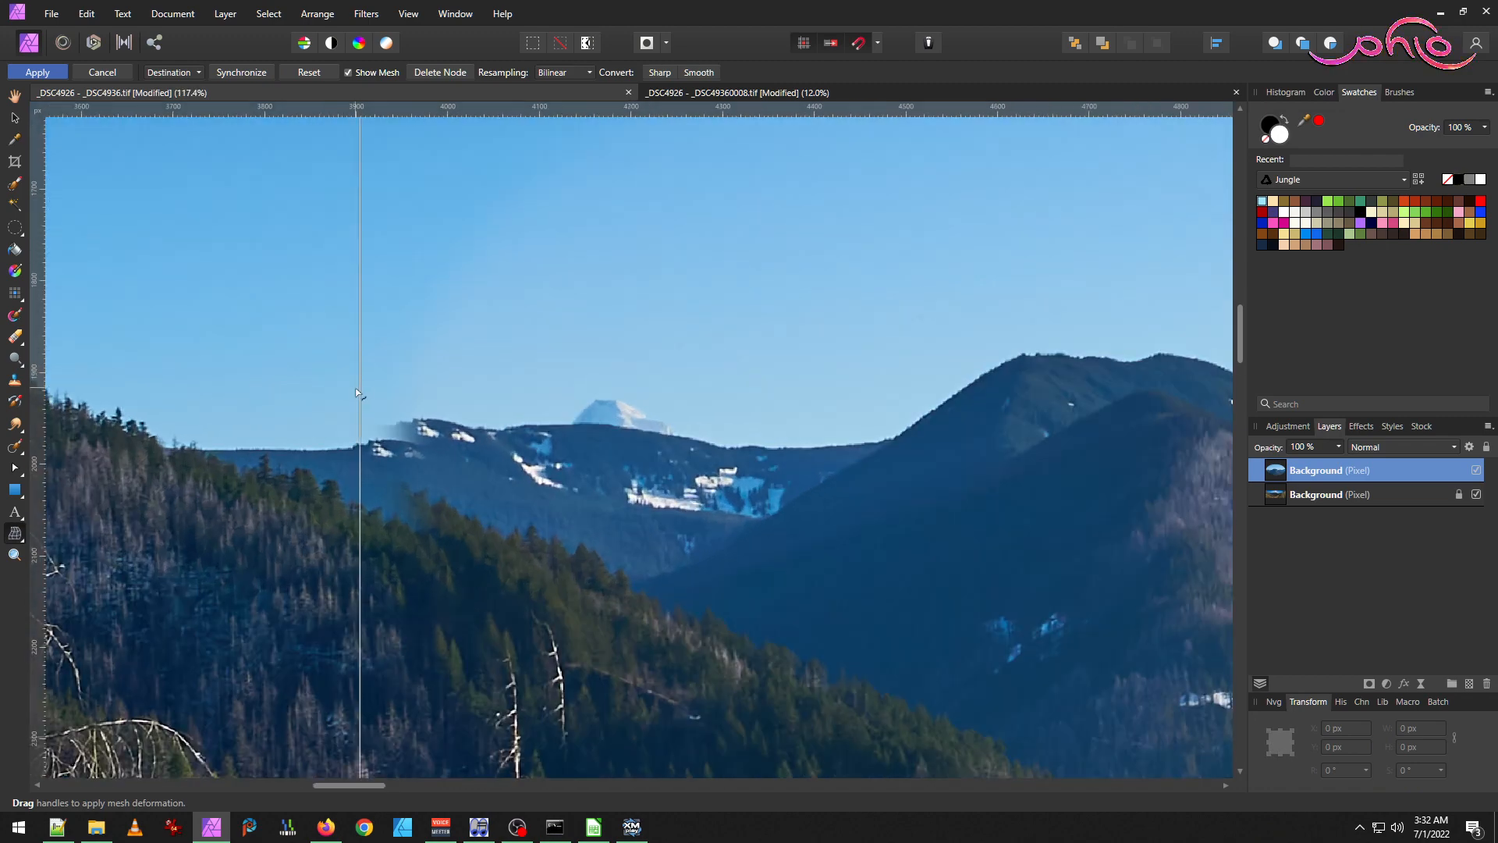
drag(362, 430, 317, 450)
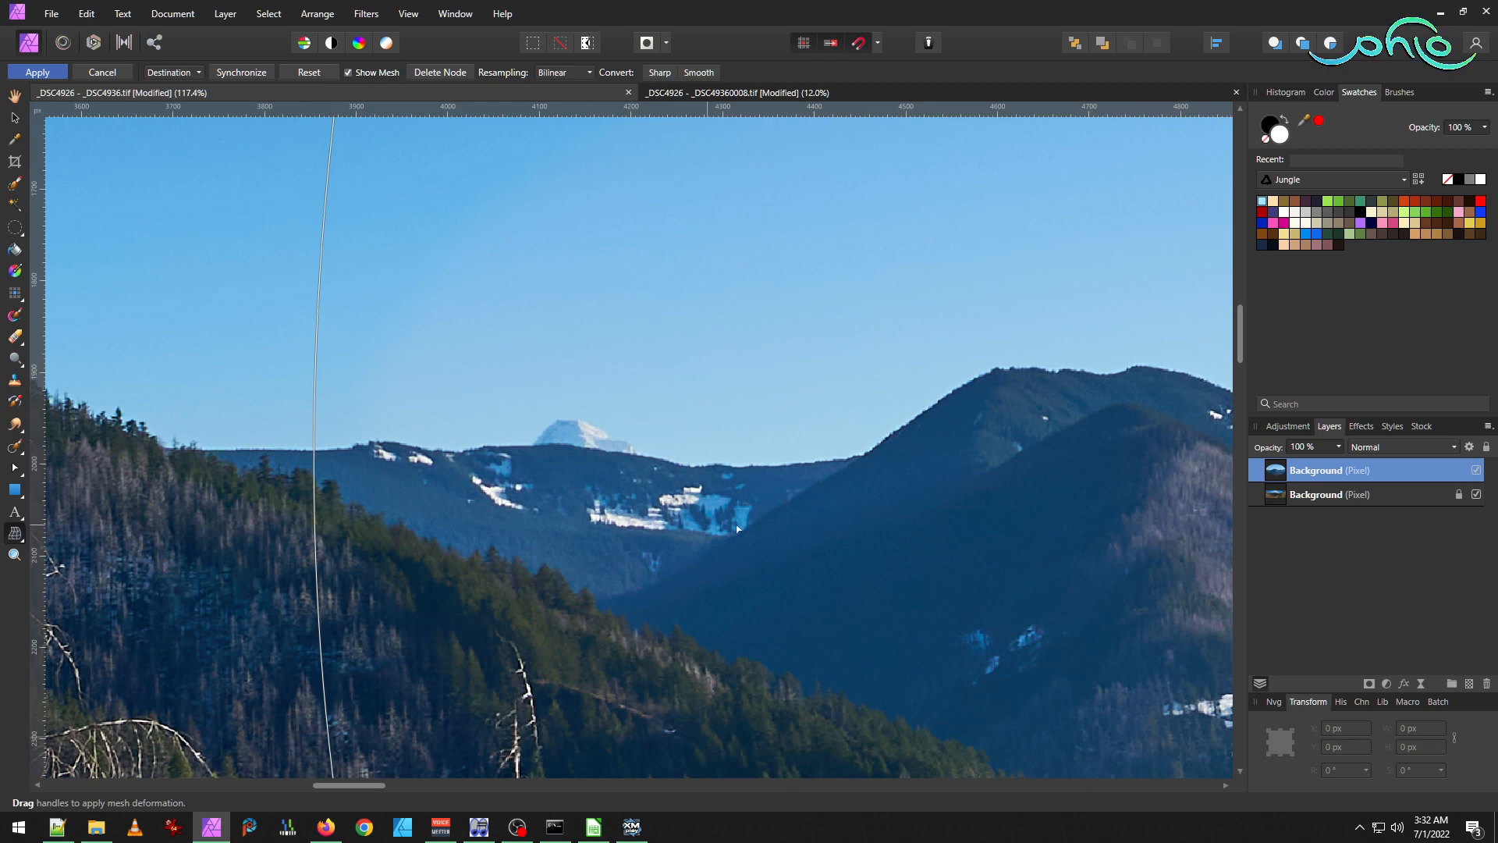
Lower the patch layer's opacity to 79% to reveal the panorama's mountains beneath the warp.
scroll(921, 442, right, 10)
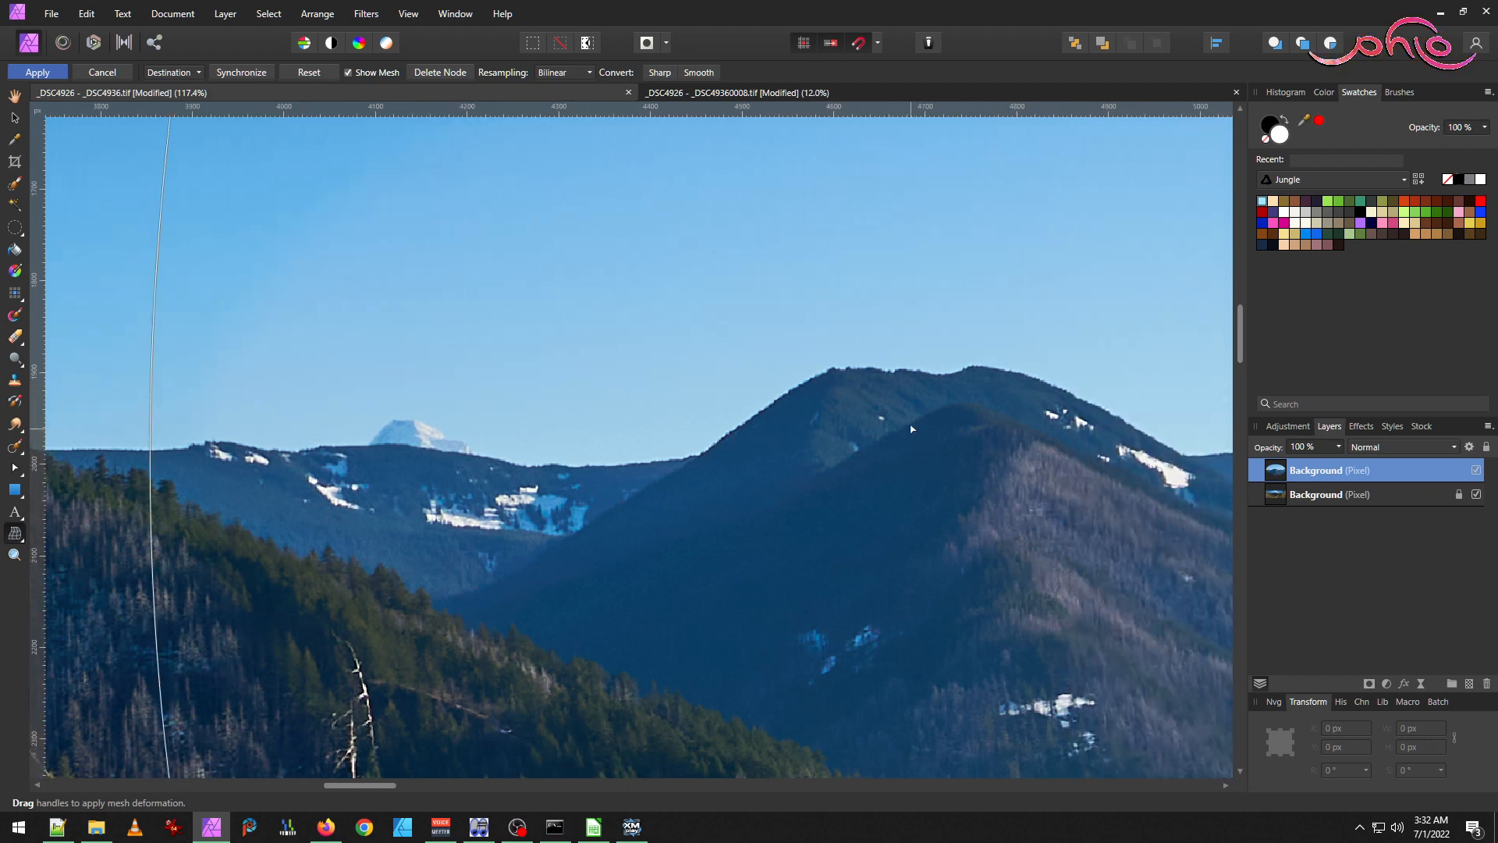
scroll(871, 437, right, 2)
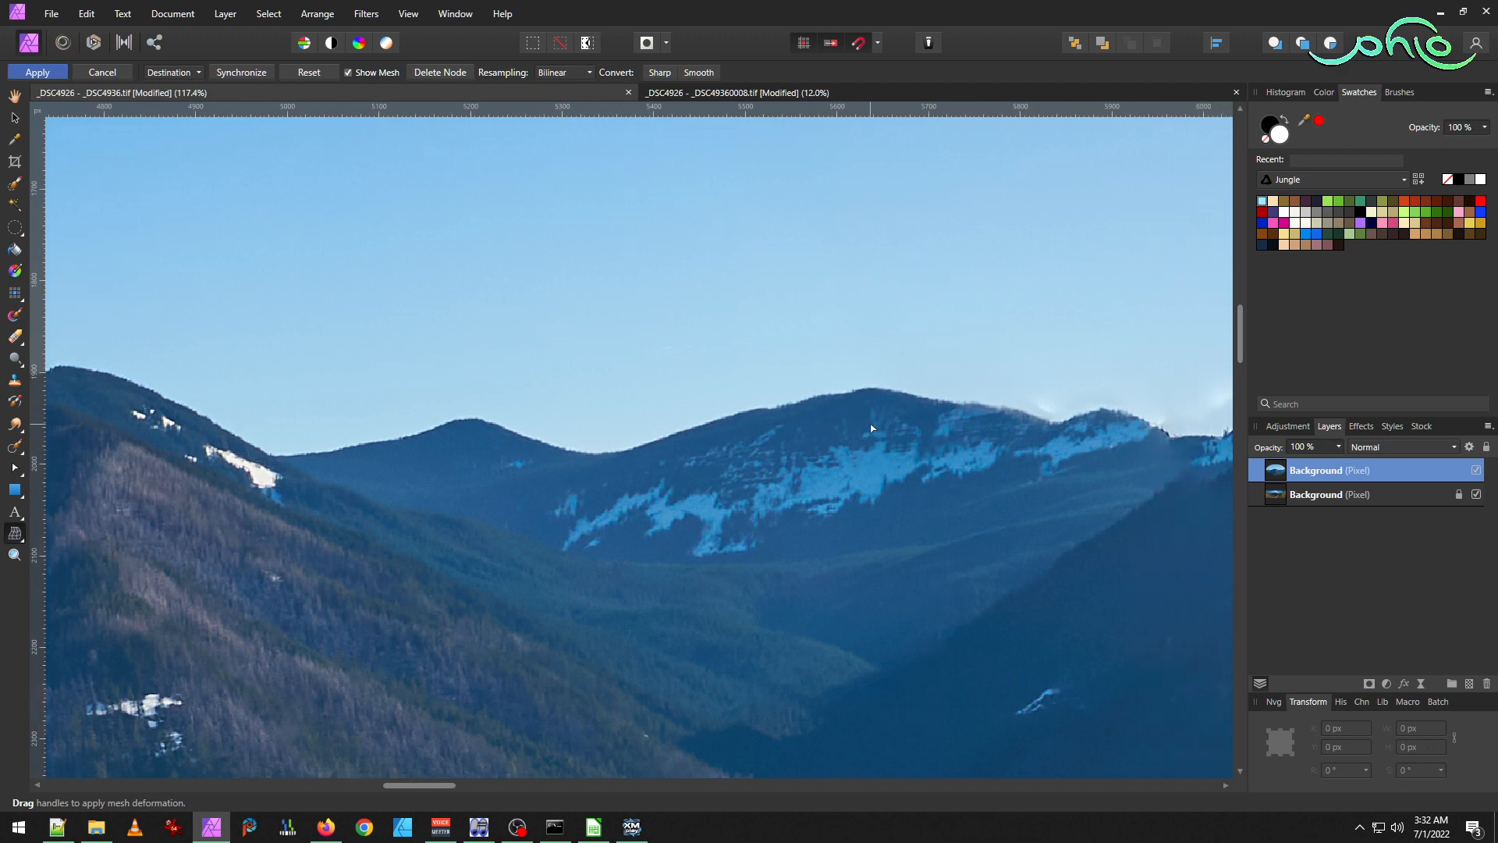
scroll(909, 387, up, 3)
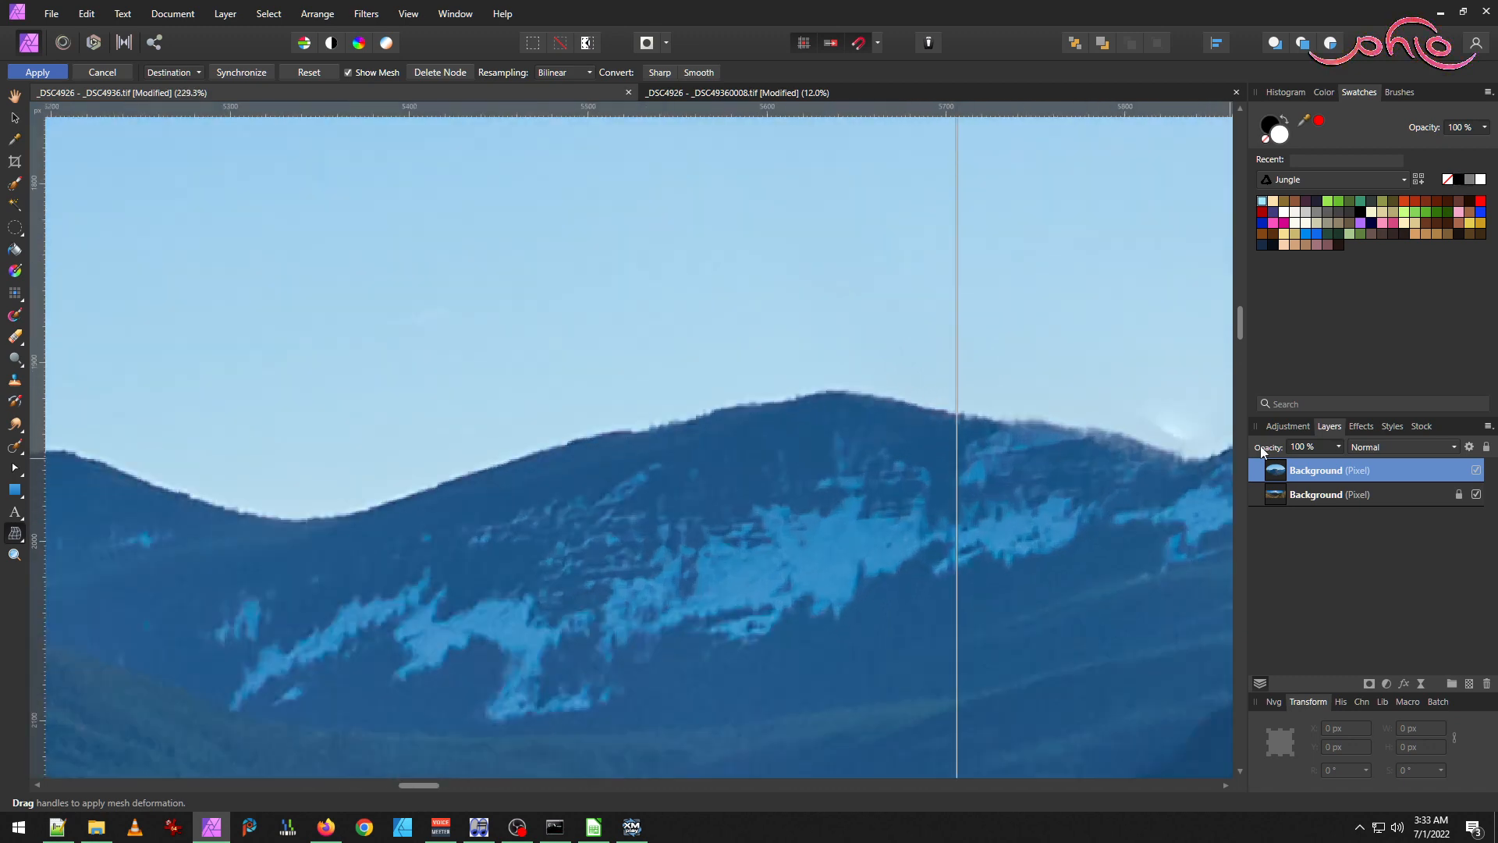
click(1339, 447)
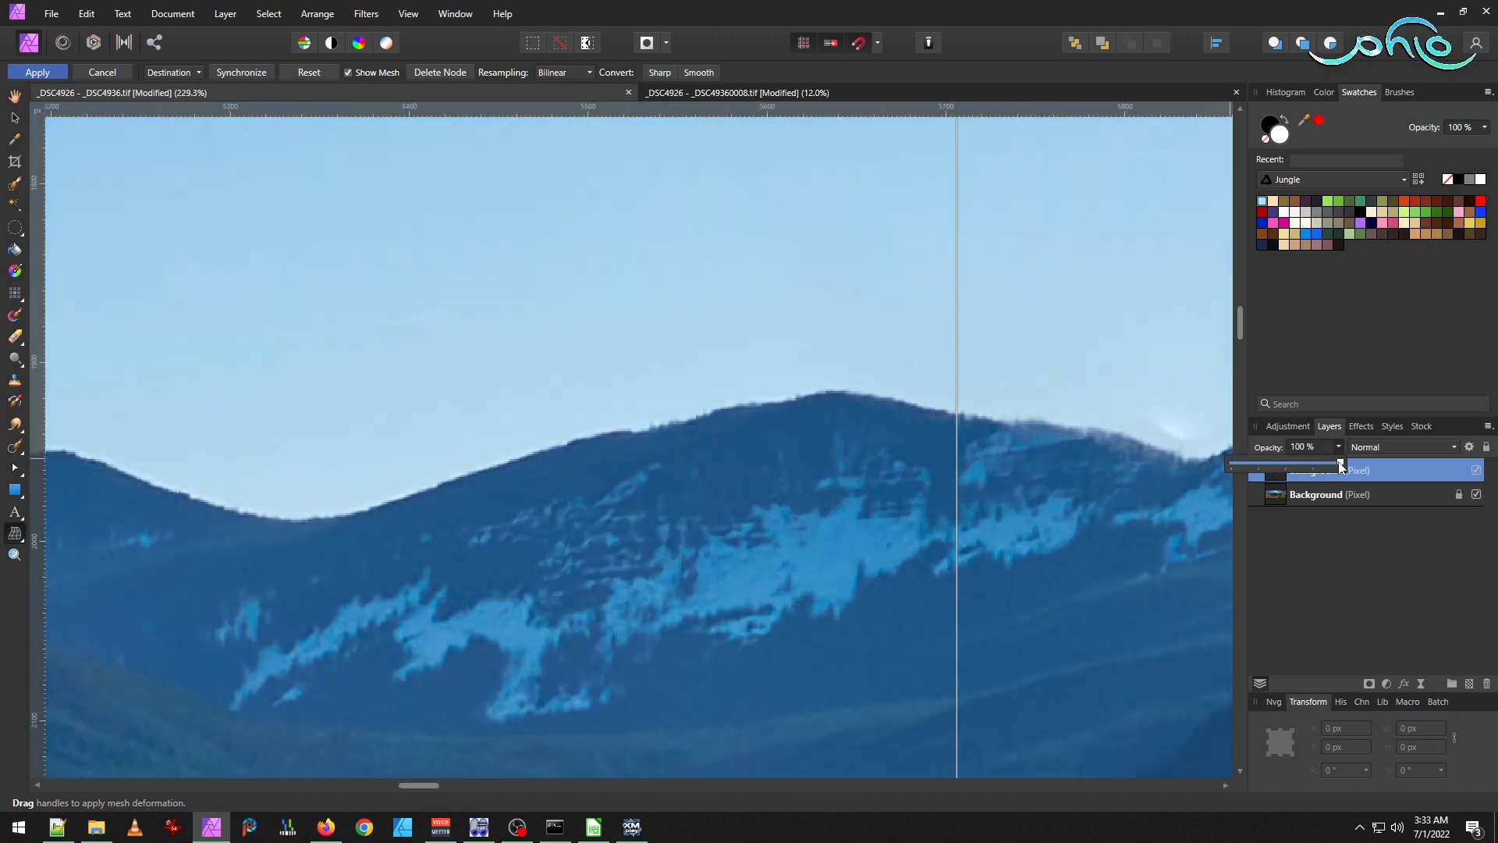
mouse_move(1341, 462)
mouse_down()
mouse_move(1290, 470)
mouse_move(1317, 470)
mouse_up()
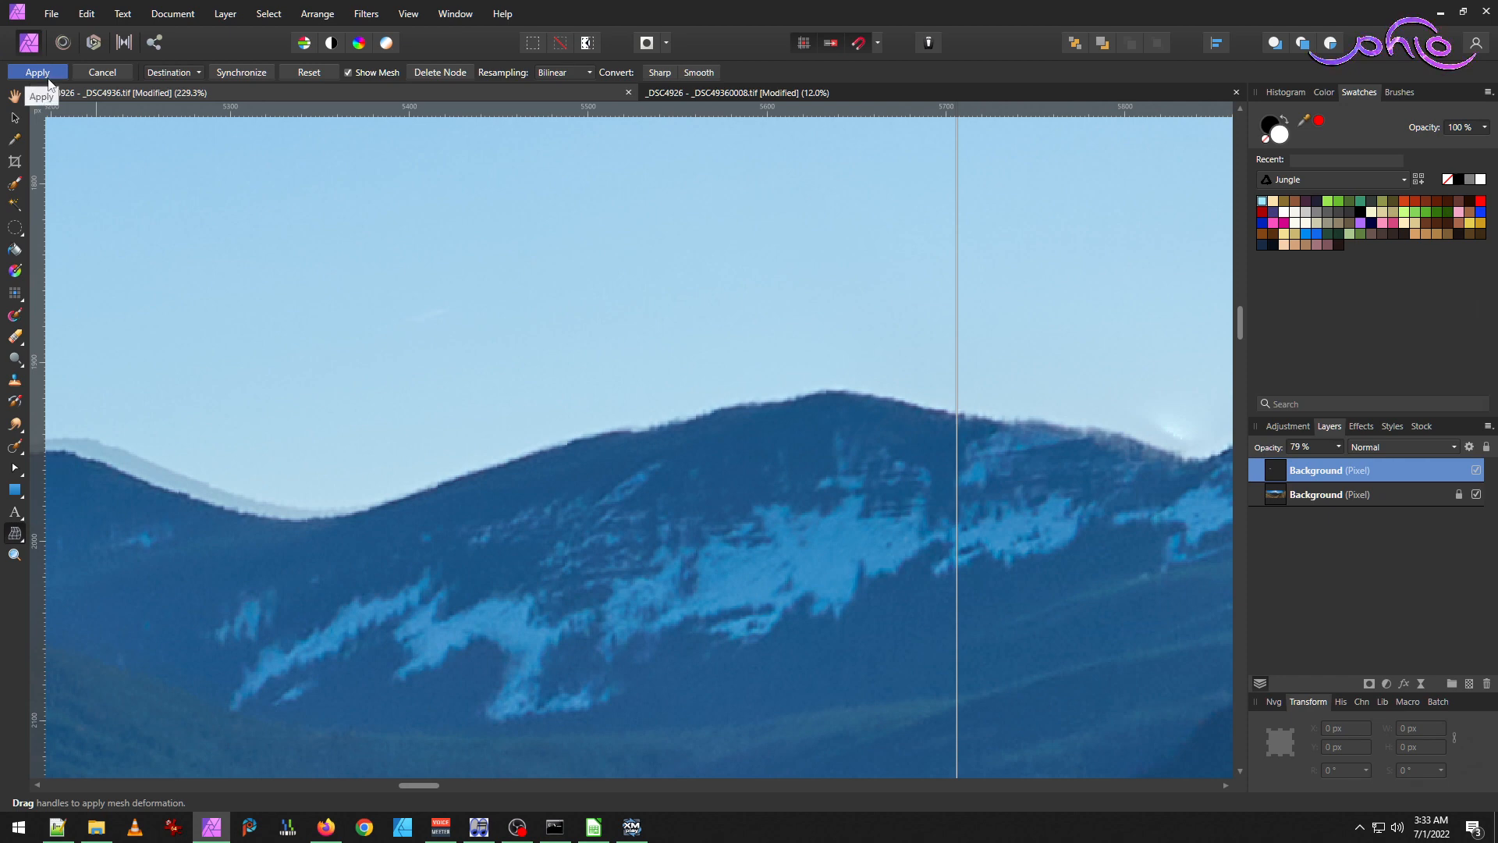
Toggle the semi-transparent patch's visibility to compare its central peak and left ridge with the underlying panorama.
scroll(971, 539, down, 5)
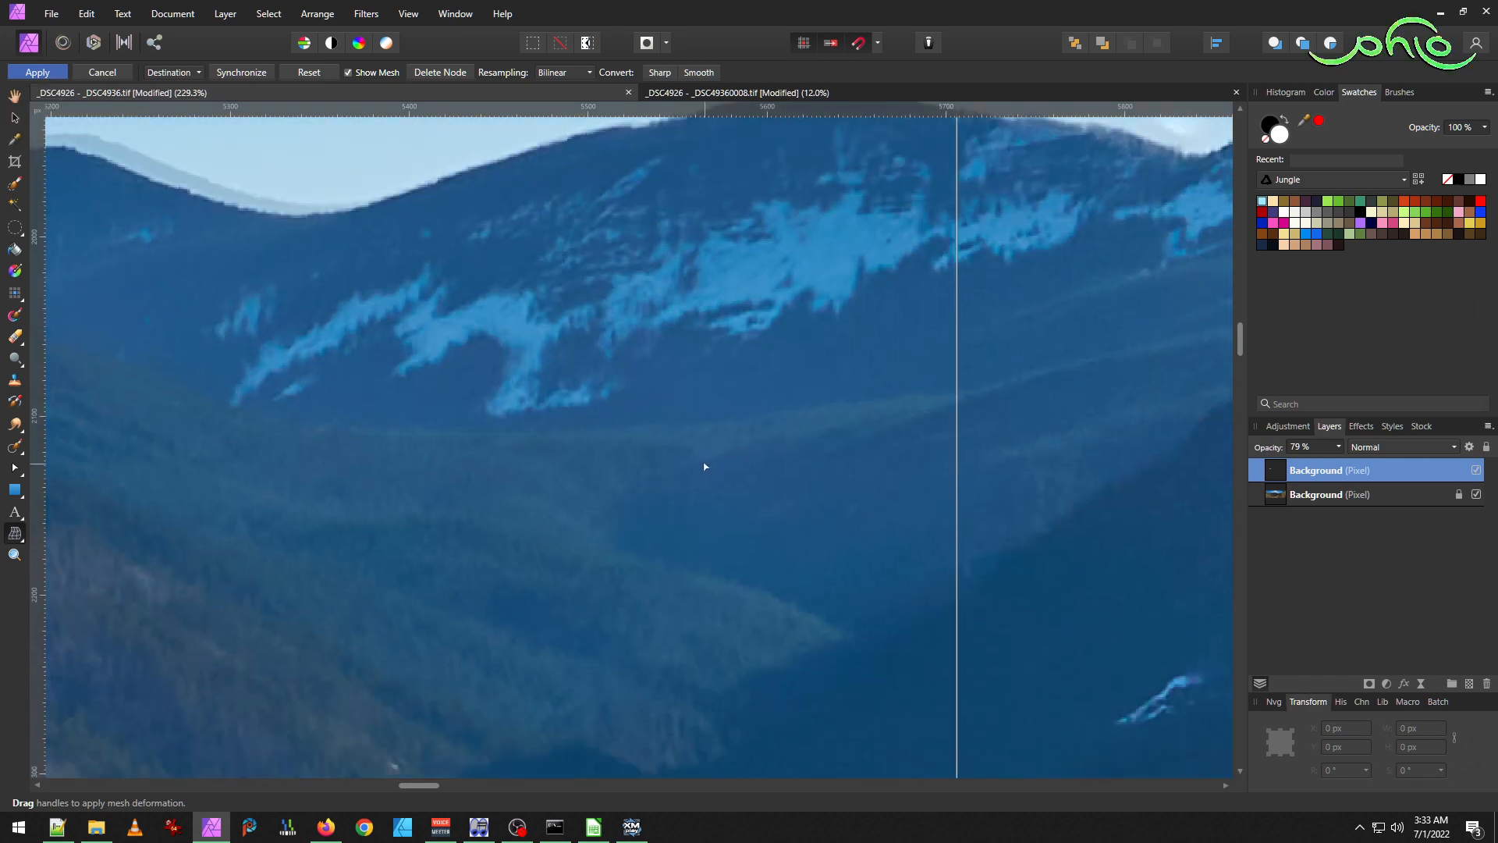
scroll(705, 466, down, 8)
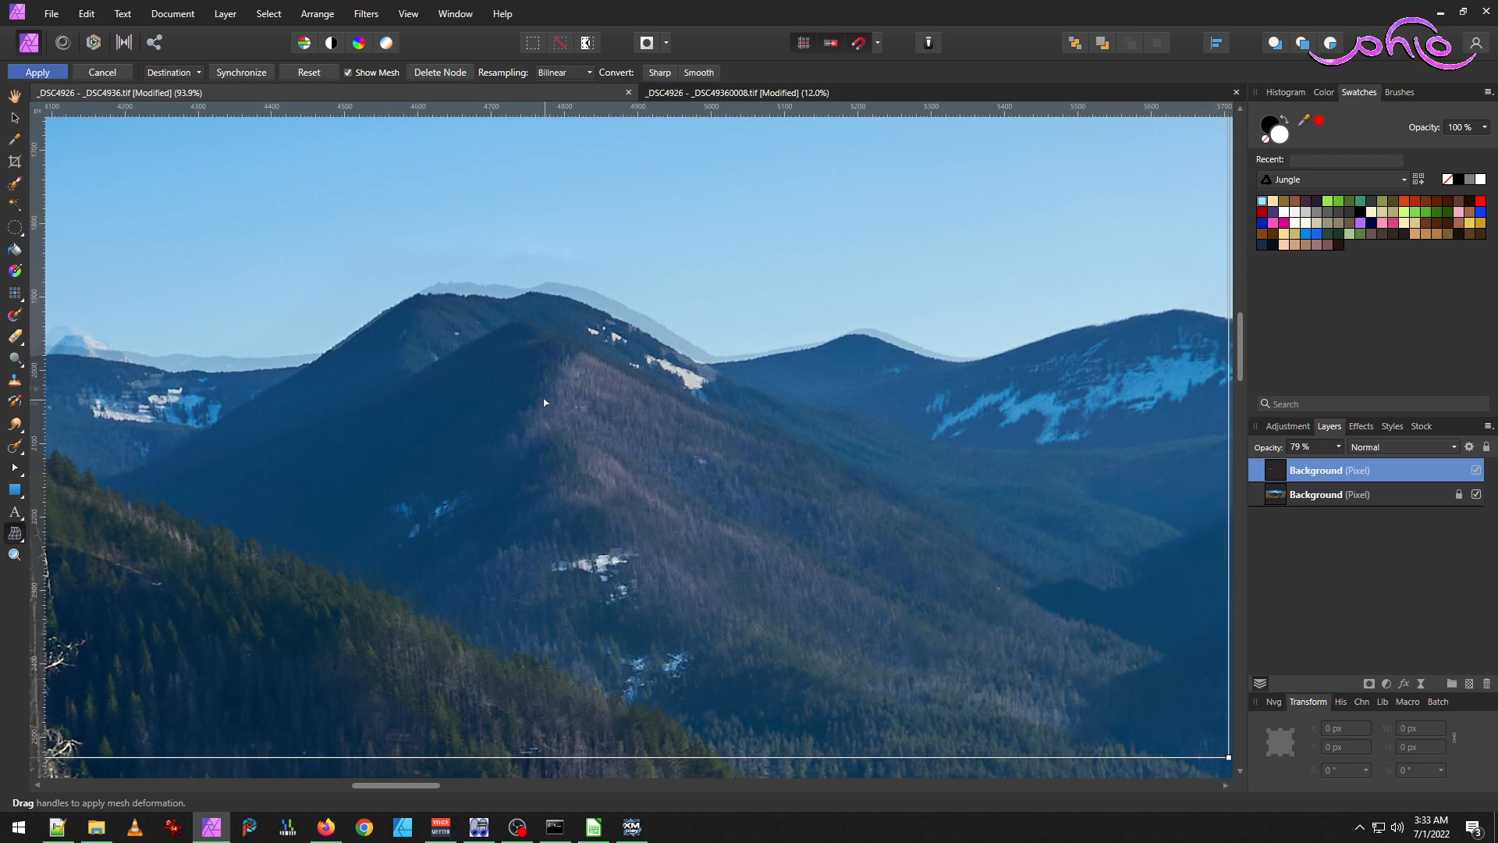
scroll(543, 400, left, 5)
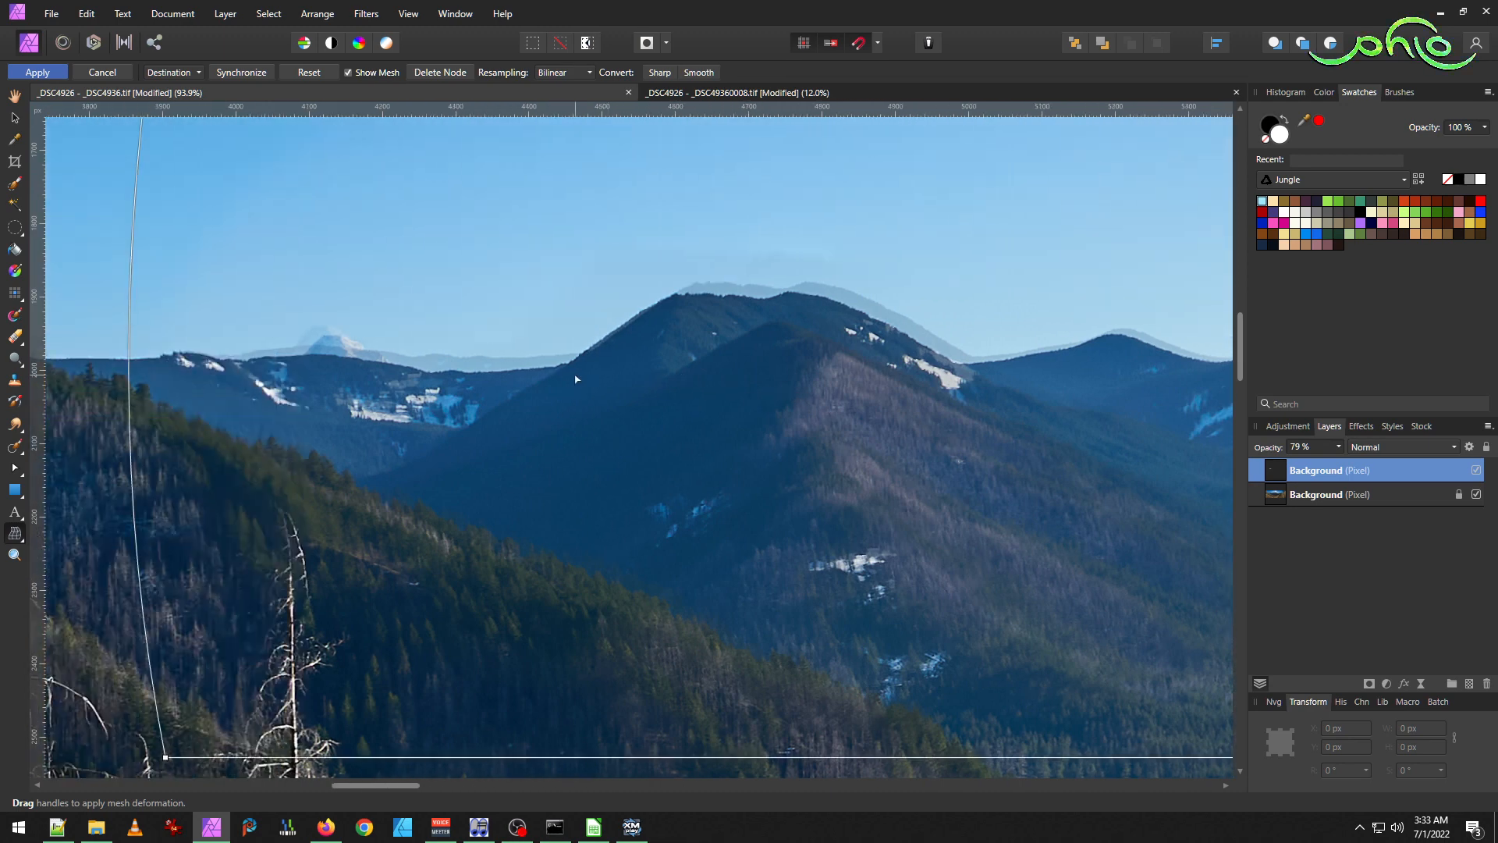
scroll(573, 378, right, 1)
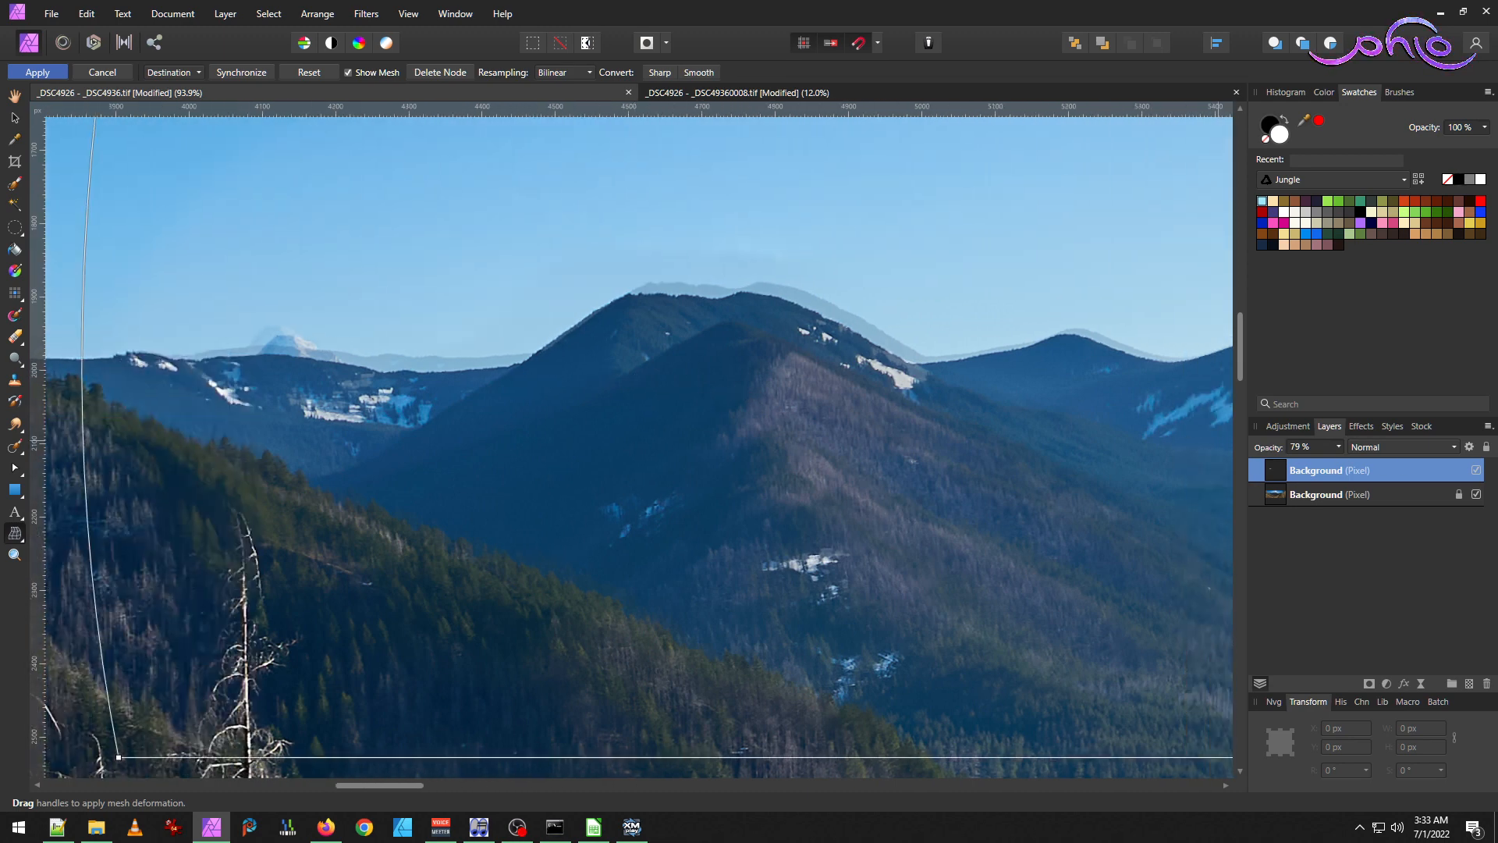
click(1476, 472)
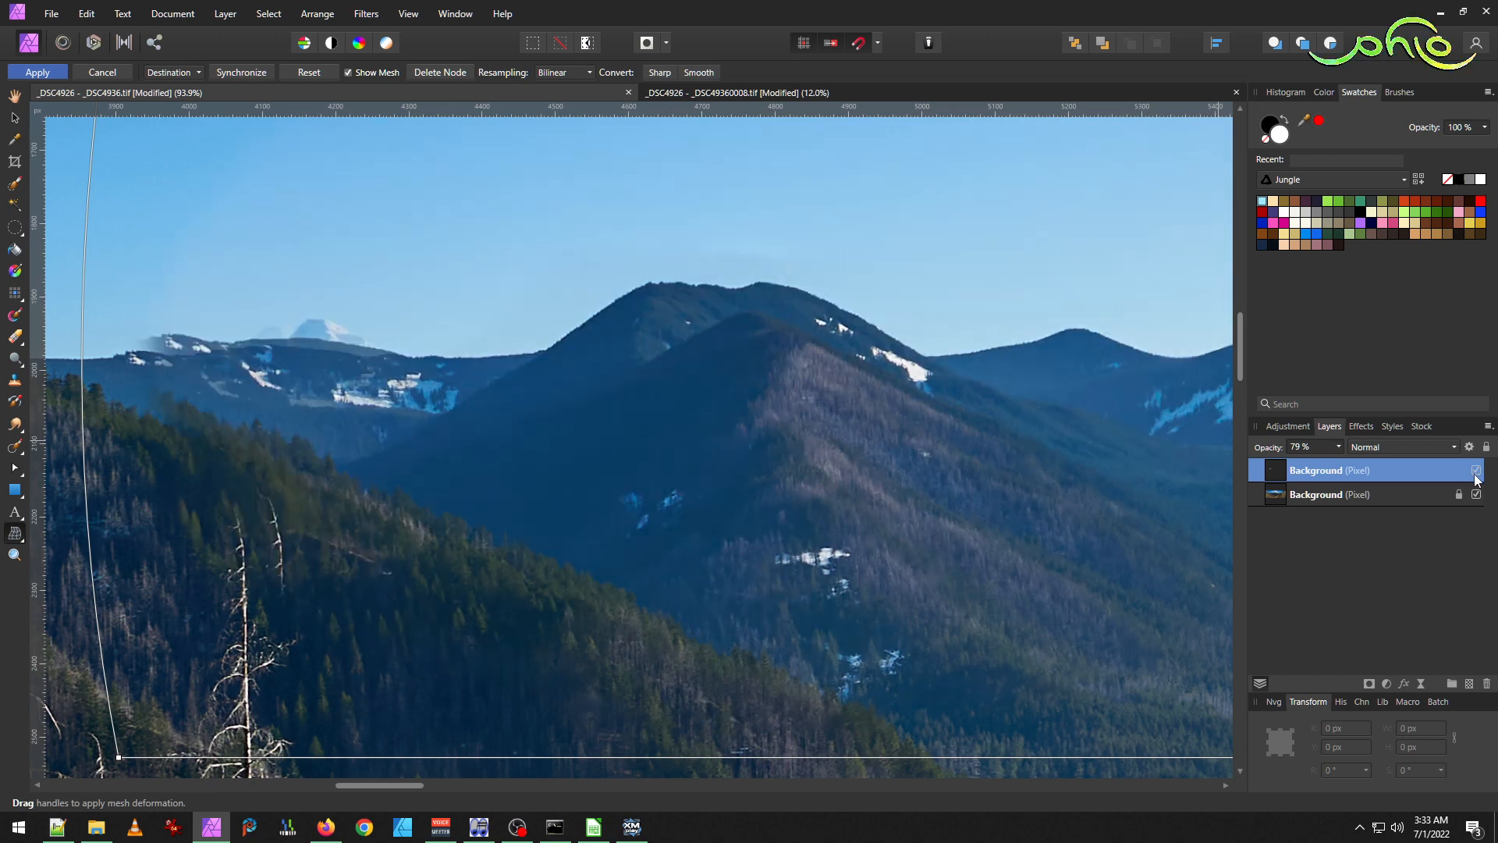
click(1476, 473)
click(1476, 473)
click(1477, 473)
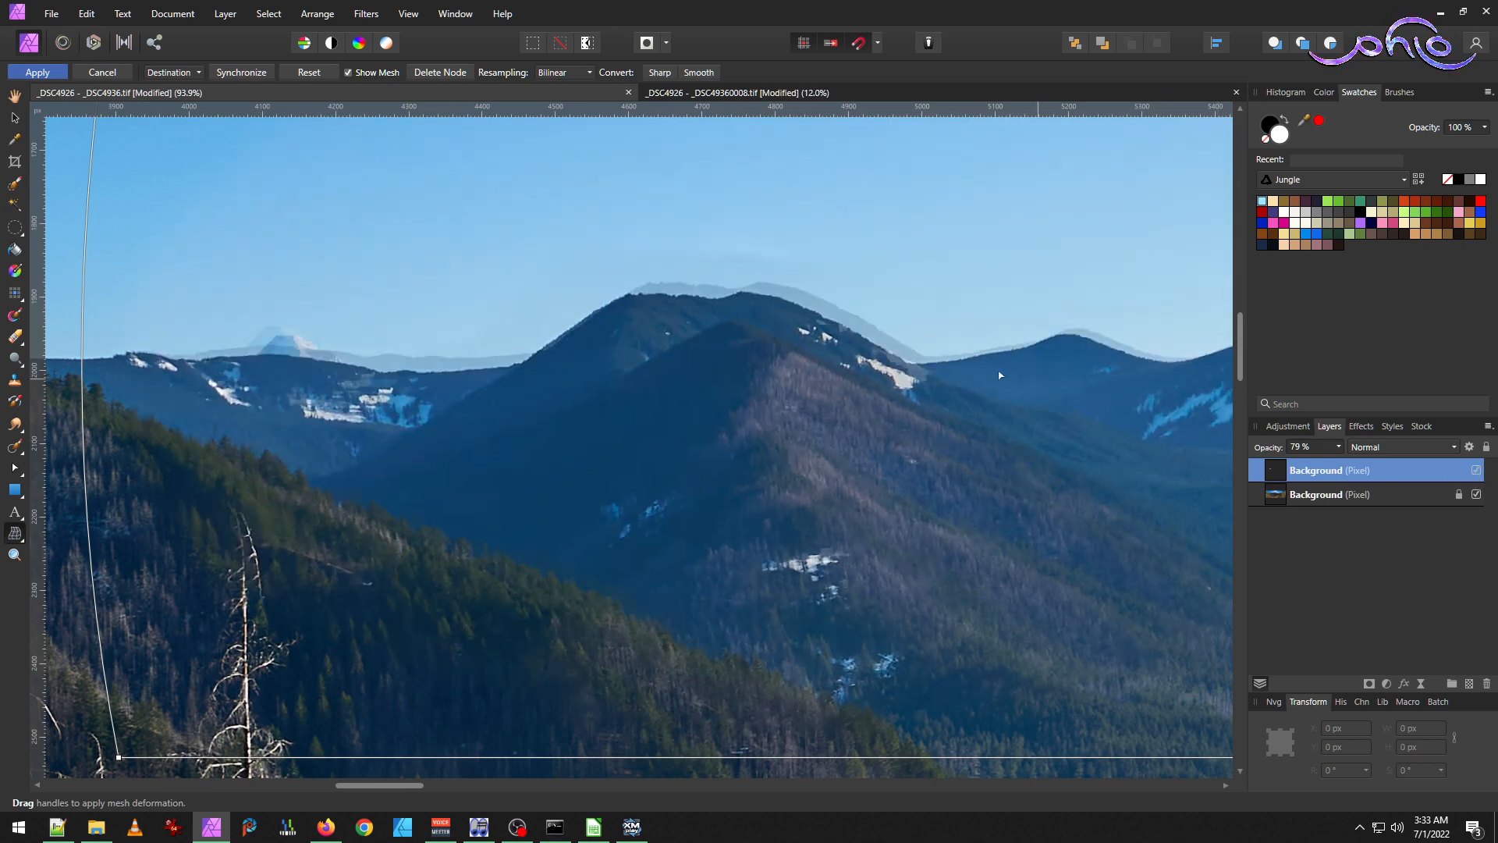
Add a mesh division through the central peak and pull the peak up and right onto the underlying ridgeline.
scroll(1039, 382, up, 5)
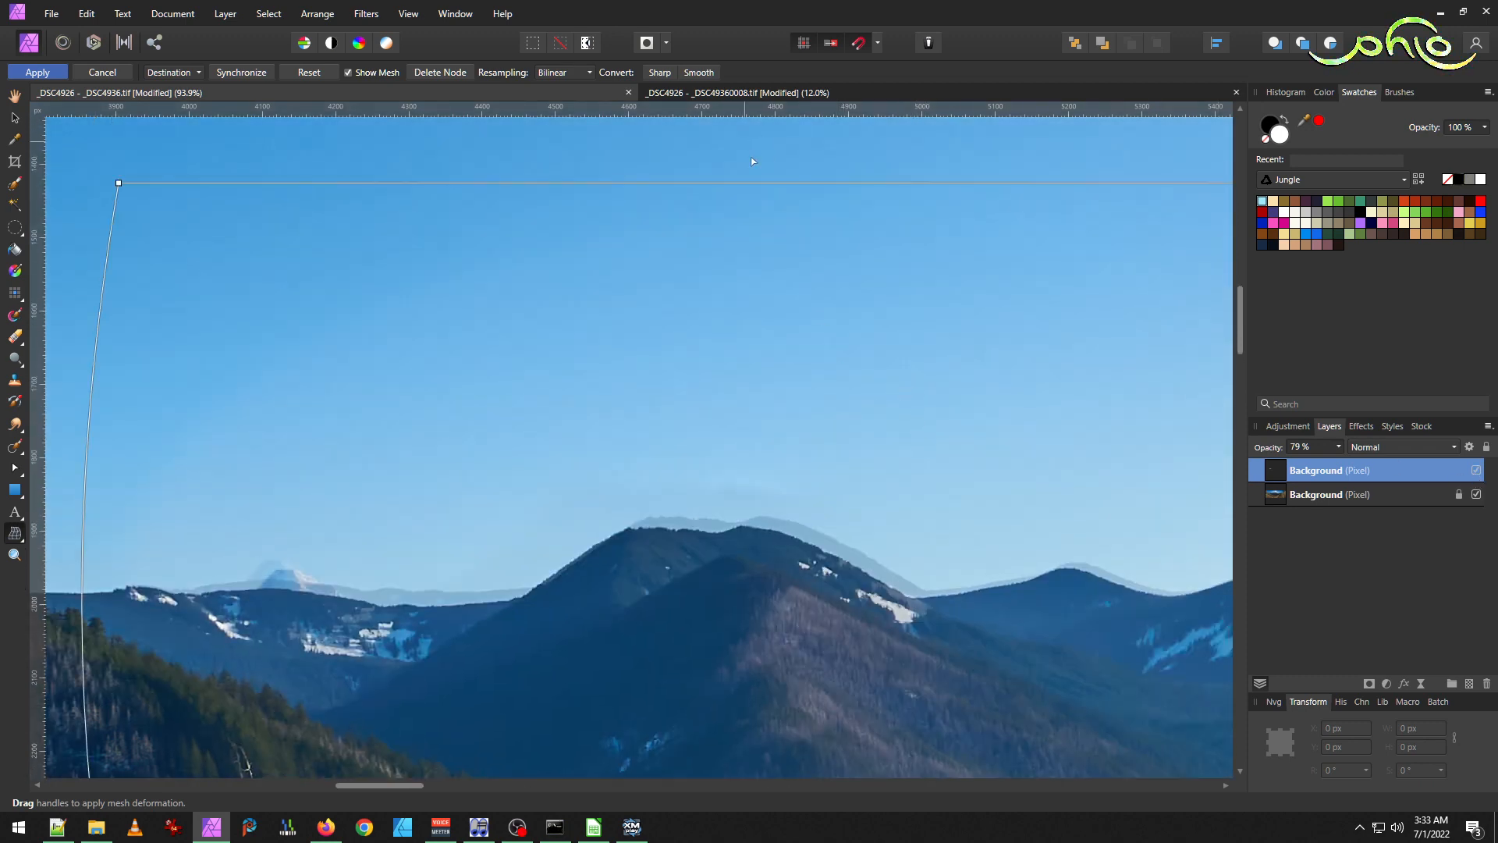
double_click(810, 184)
drag(793, 539, 815, 525)
scroll(516, 546, down, 5)
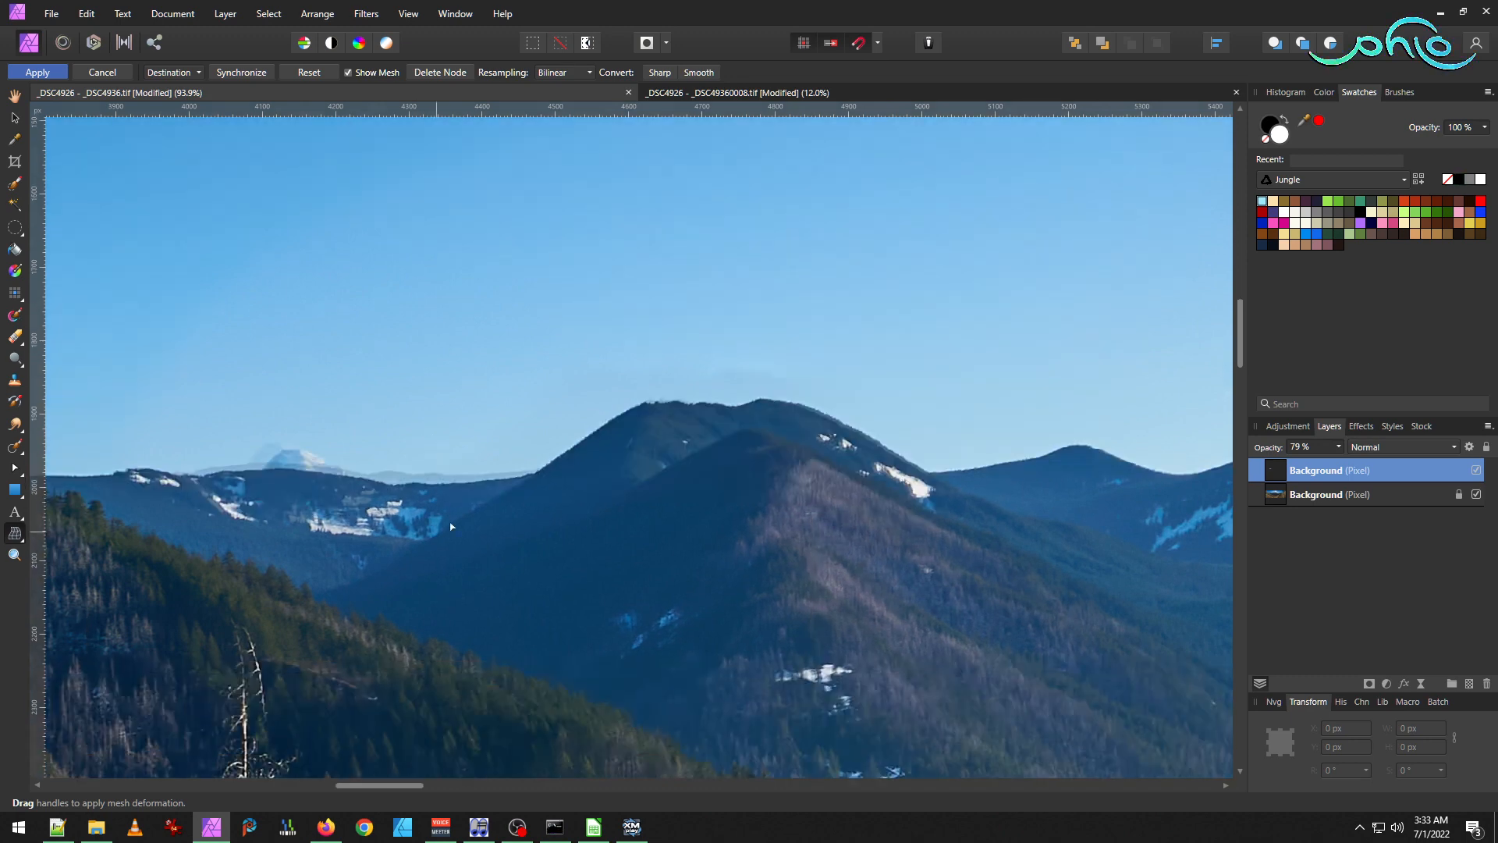
scroll(662, 492, down, 3)
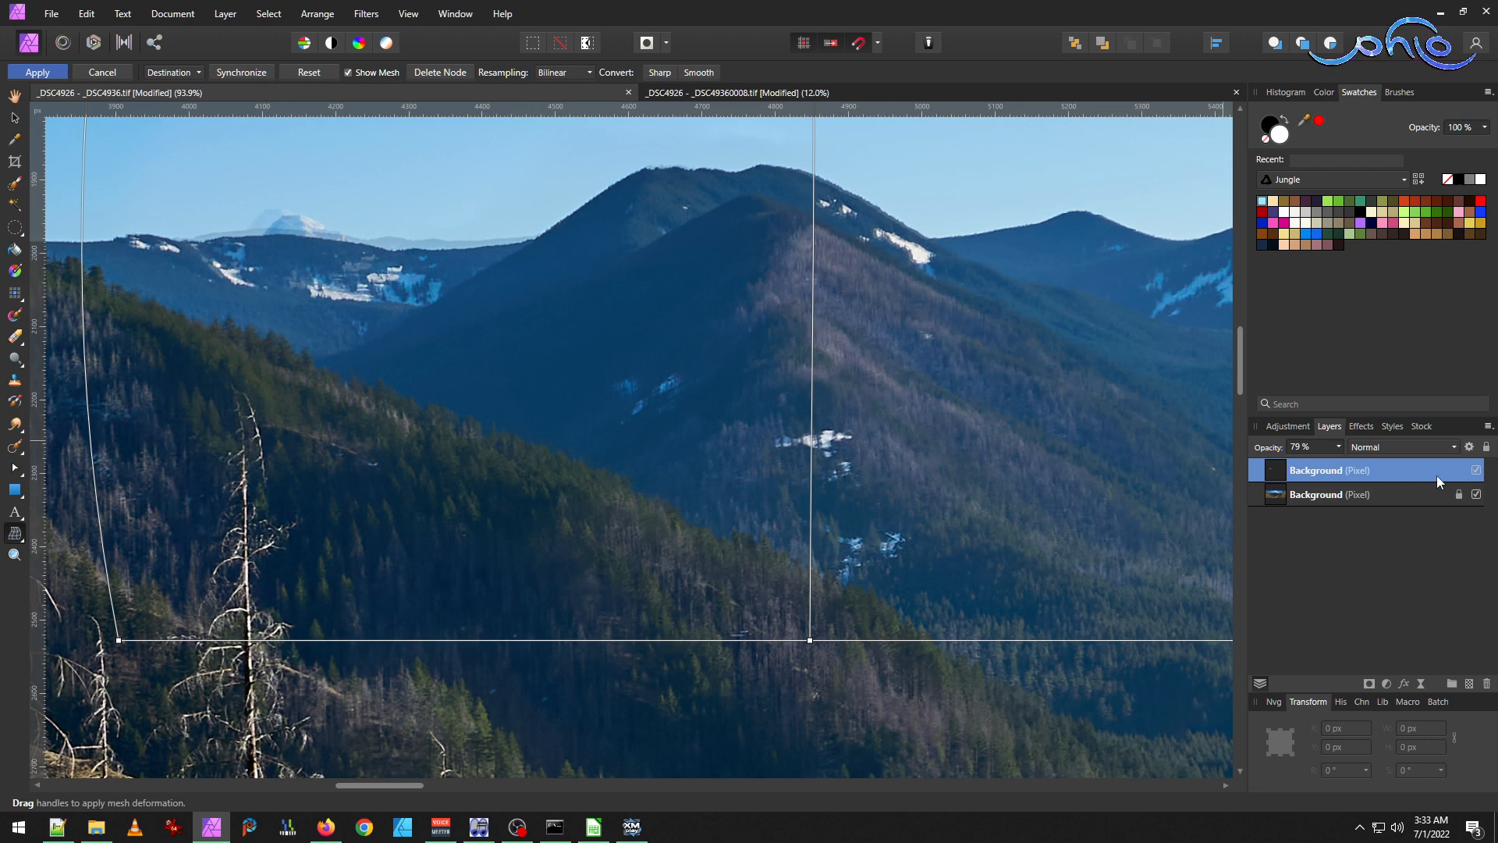
Toggle the patch layer's visibility repeatedly to check the central peak's alignment after the mesh adjustment.
click(1476, 471)
click(1477, 472)
click(1476, 471)
click(1476, 471)
click(1477, 471)
click(1476, 471)
click(1477, 471)
click(1477, 471)
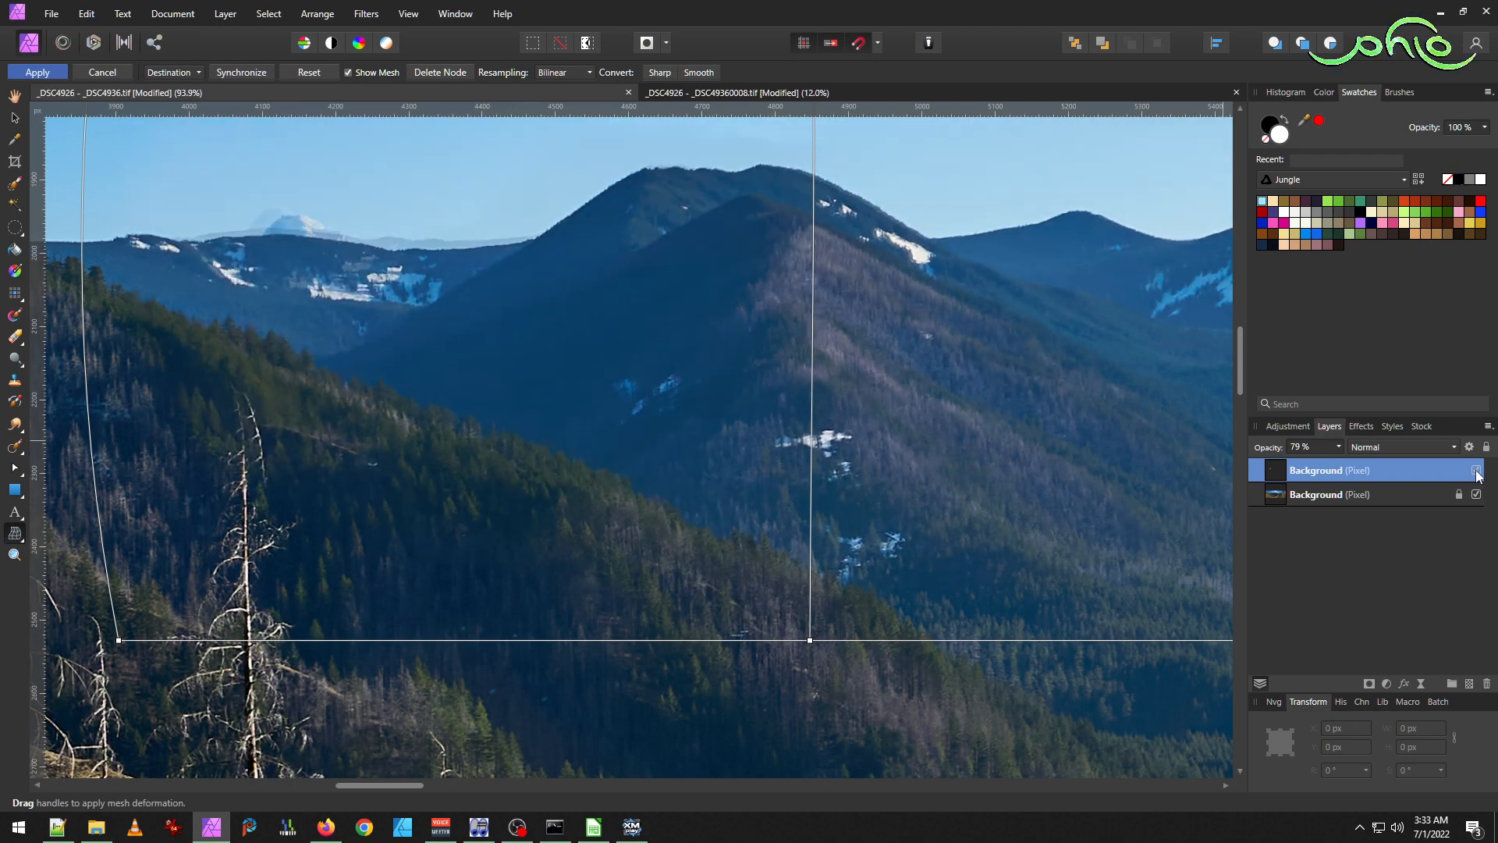
Add a mesh division between the left edge and central peak, then move its lower node left and adjust its upper curve handle.
click(442, 641)
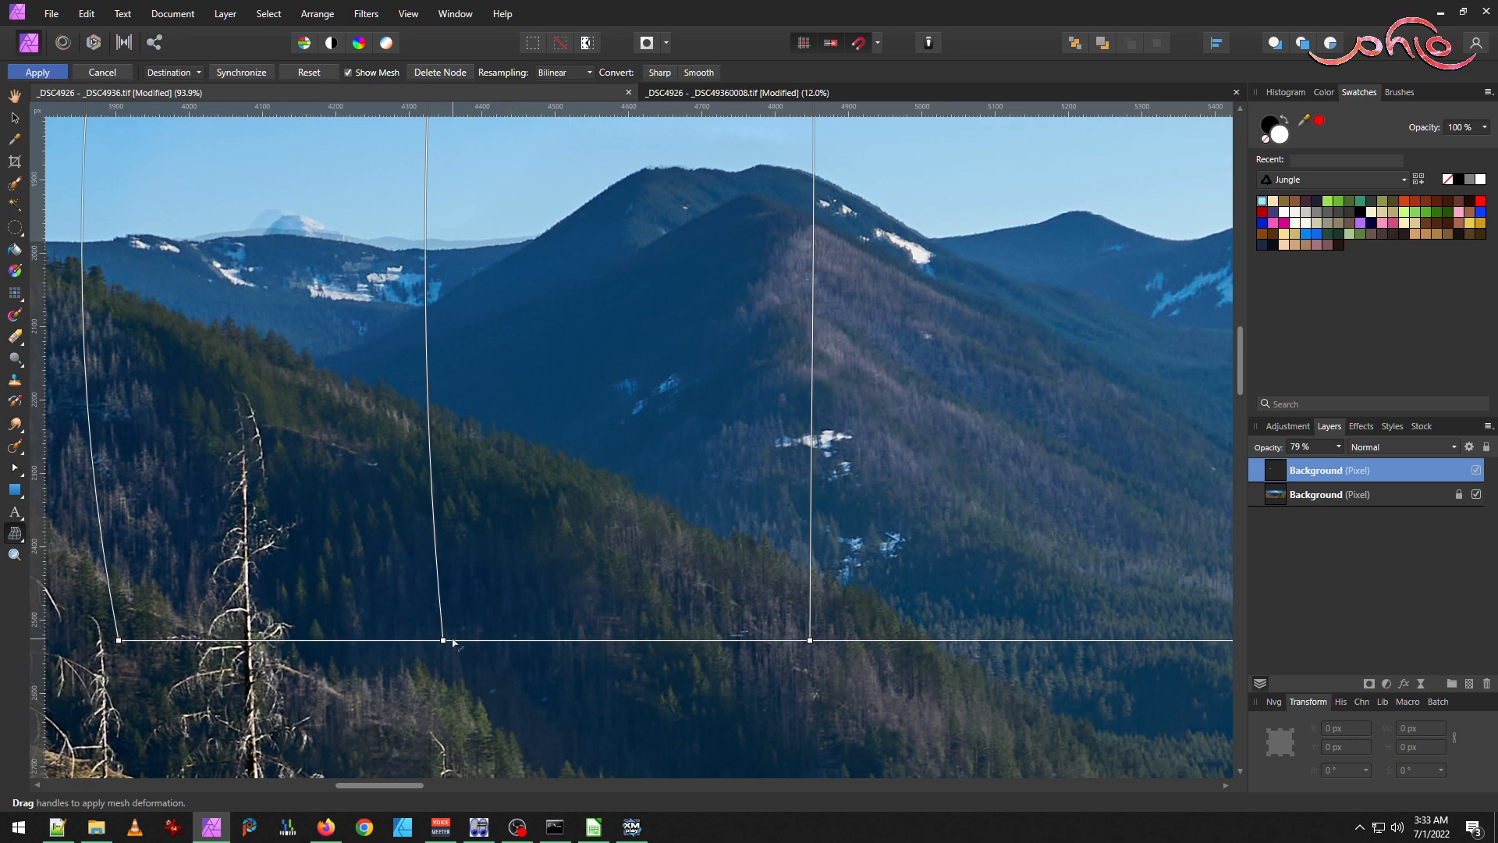
drag(442, 642, 399, 640)
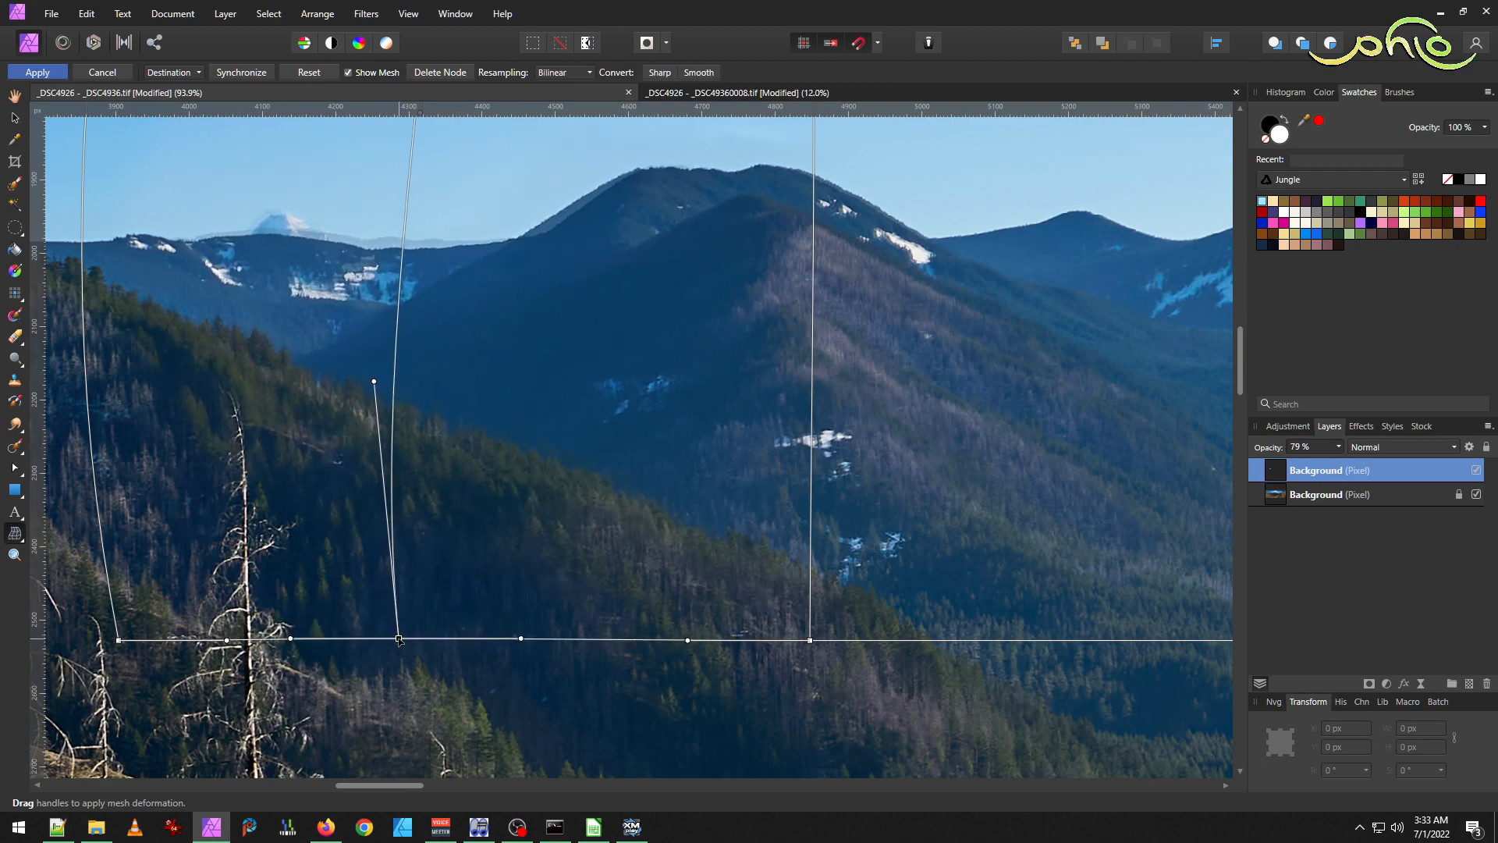
scroll(674, 302, up, 8)
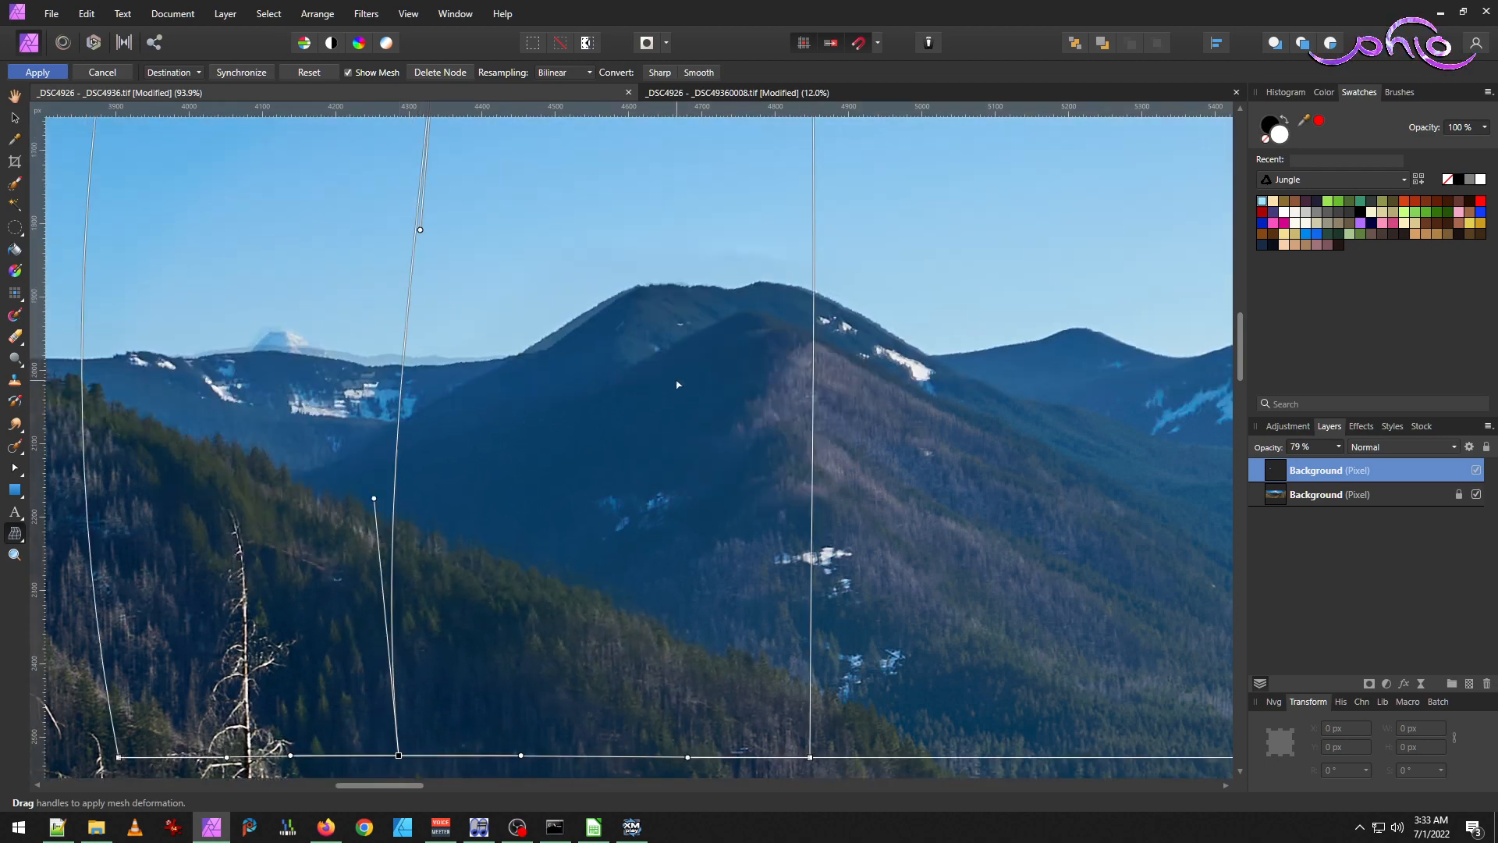
scroll(515, 424, up, 2)
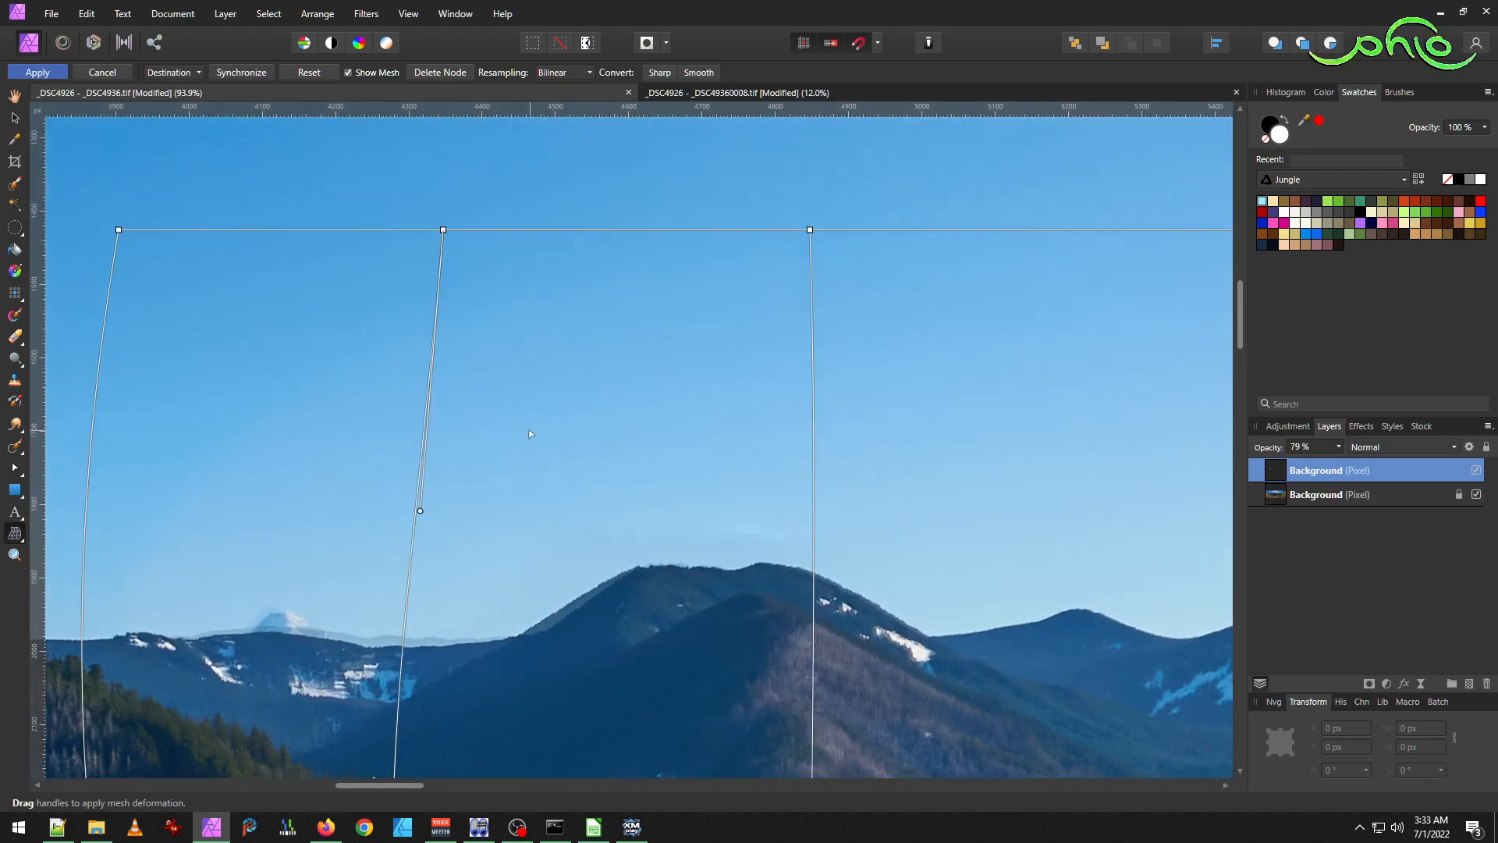
scroll(528, 445, down, 1)
mouse_move(420, 489)
mouse_down()
mouse_move(417, 460)
mouse_move(468, 468)
mouse_move(423, 467)
mouse_up()
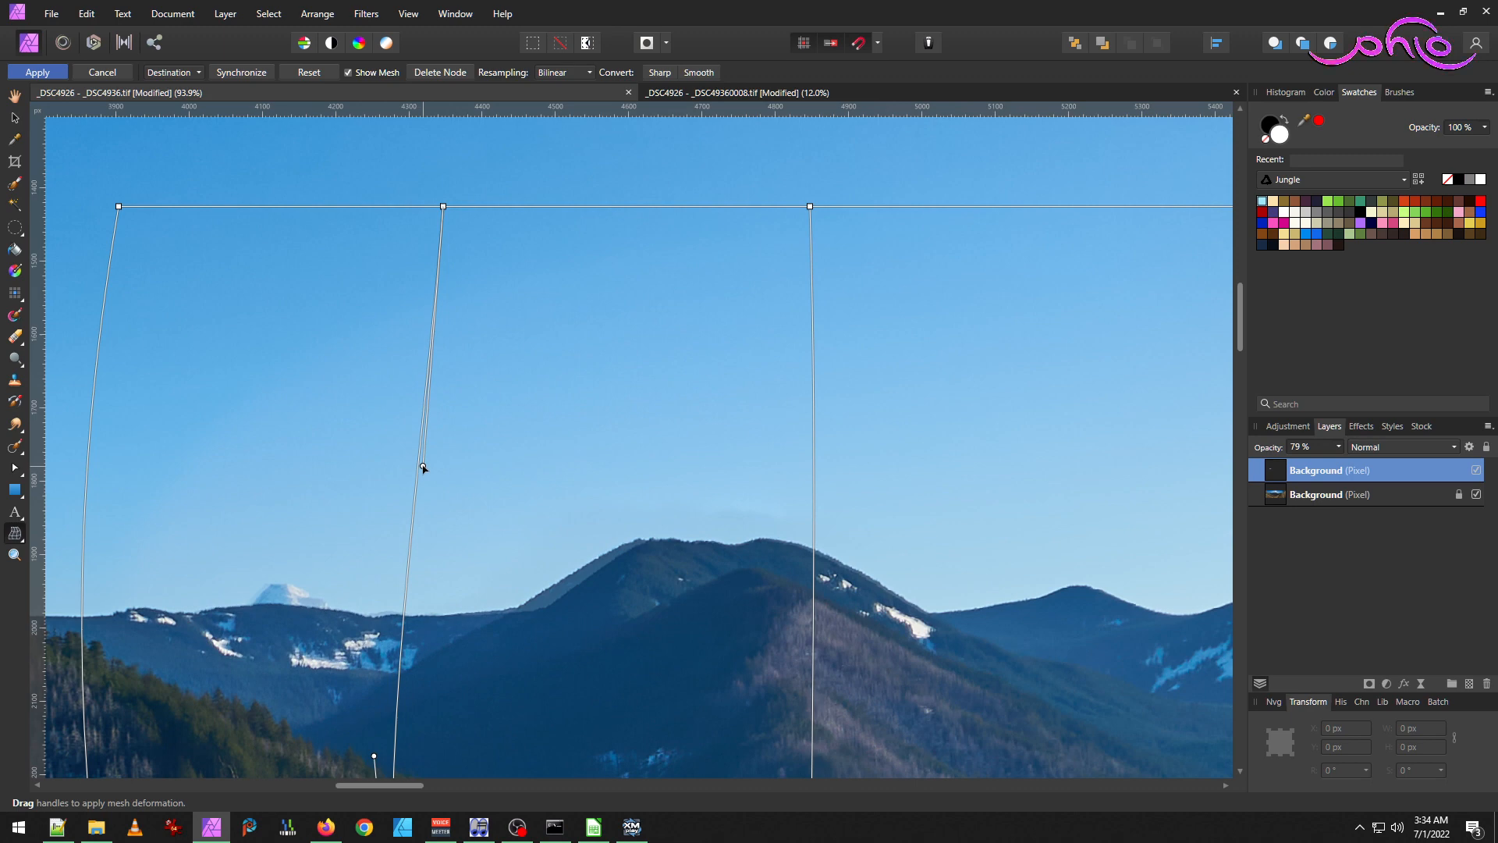
Compare the warped patch with the original blend by toggling its visibility, and inspect the ridge at its right boundary.
click(1477, 472)
click(1477, 472)
click(1477, 472)
click(1477, 471)
drag(404, 789, 480, 777)
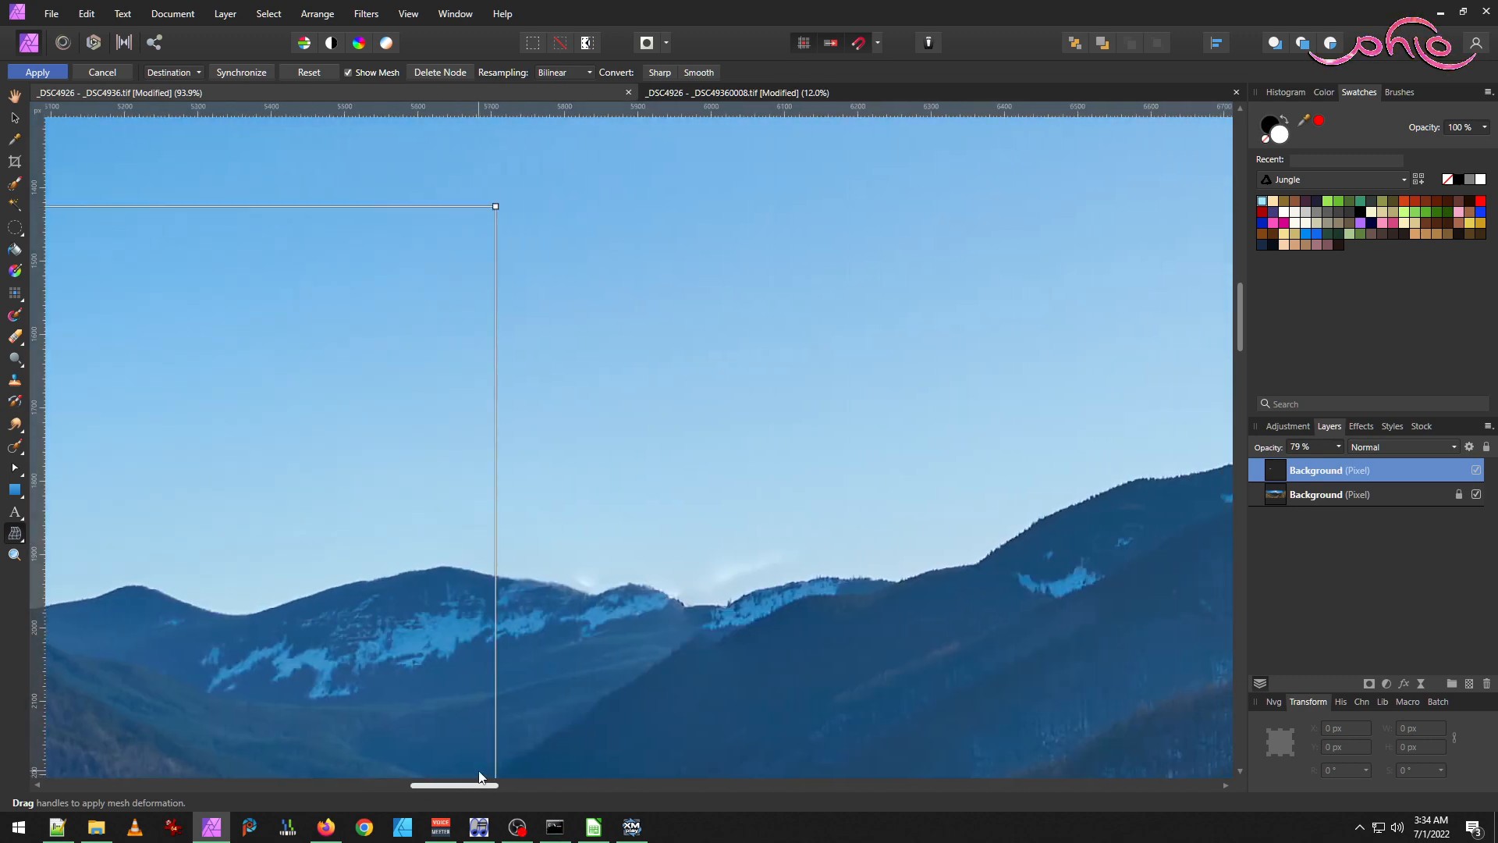
scroll(521, 634, down, 5)
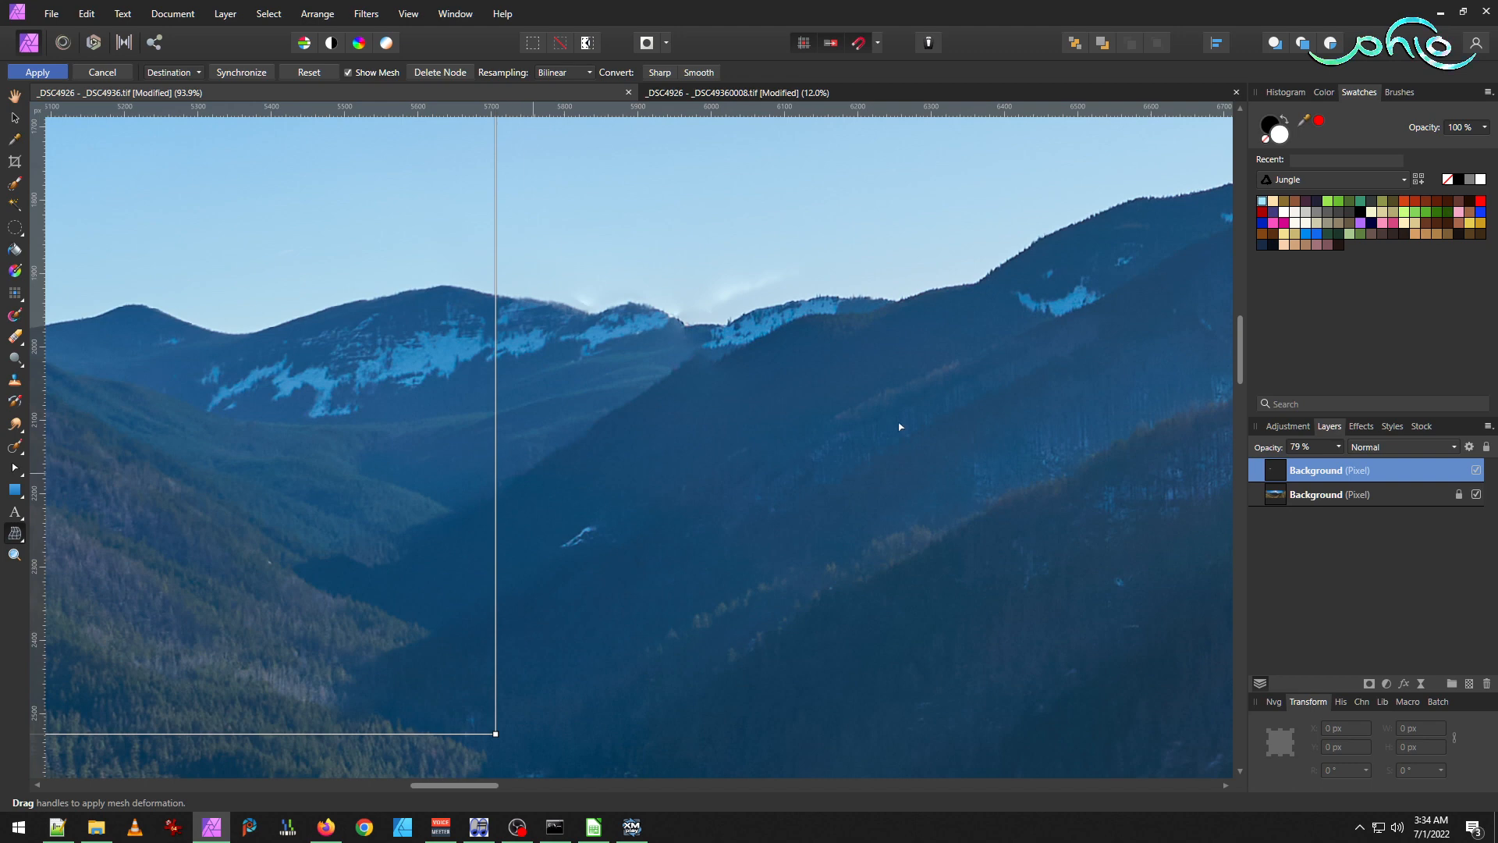
Apply the mesh warp and set the patch layer's opacity back to 100%.
click(48, 74)
scroll(337, 382, down, 3)
scroll(338, 396, left, 6)
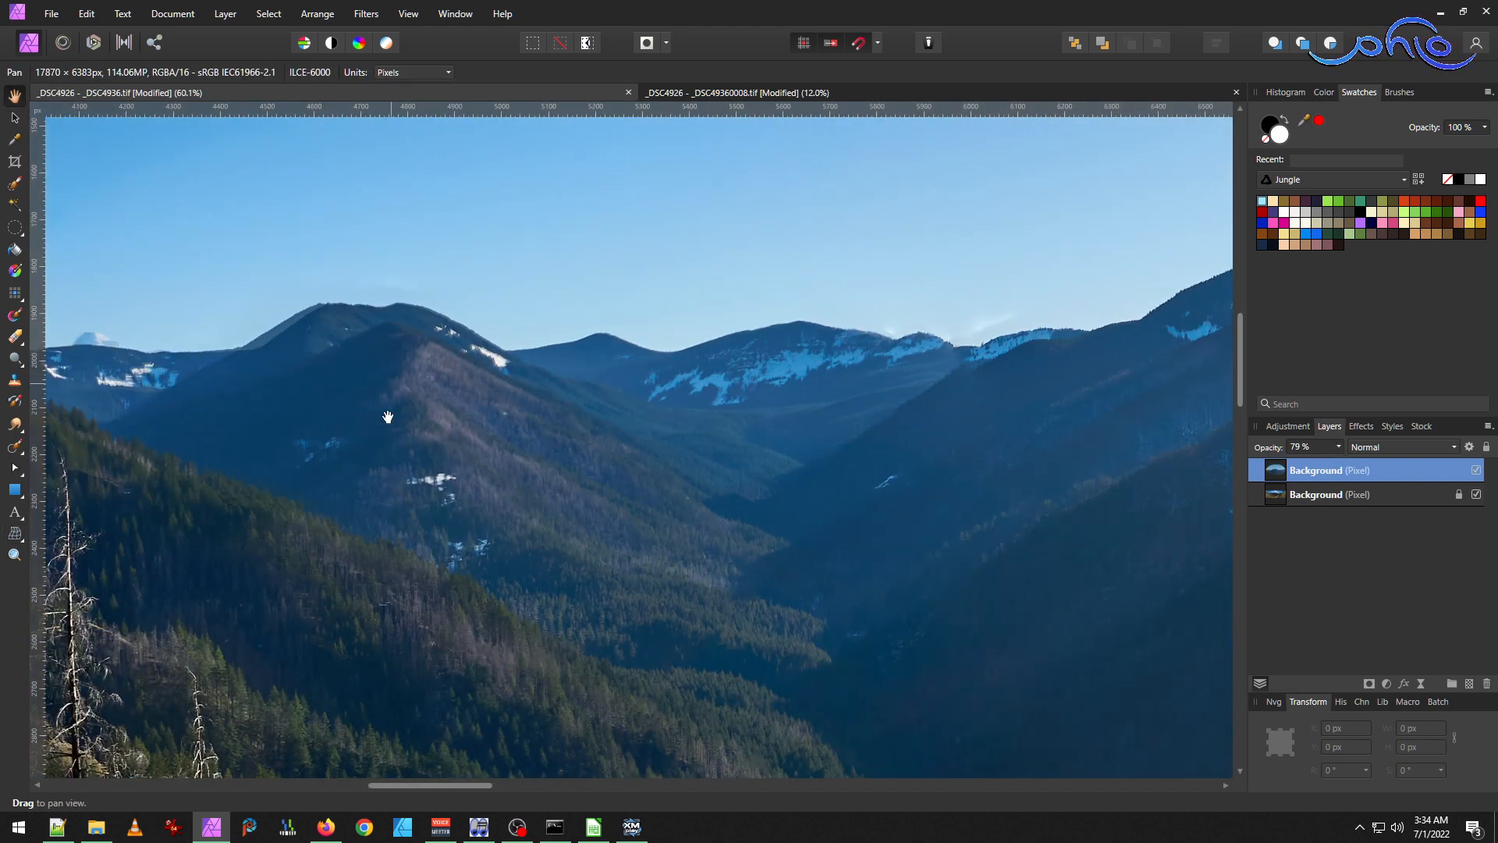
click(1340, 448)
drag(1347, 464, 1385, 461)
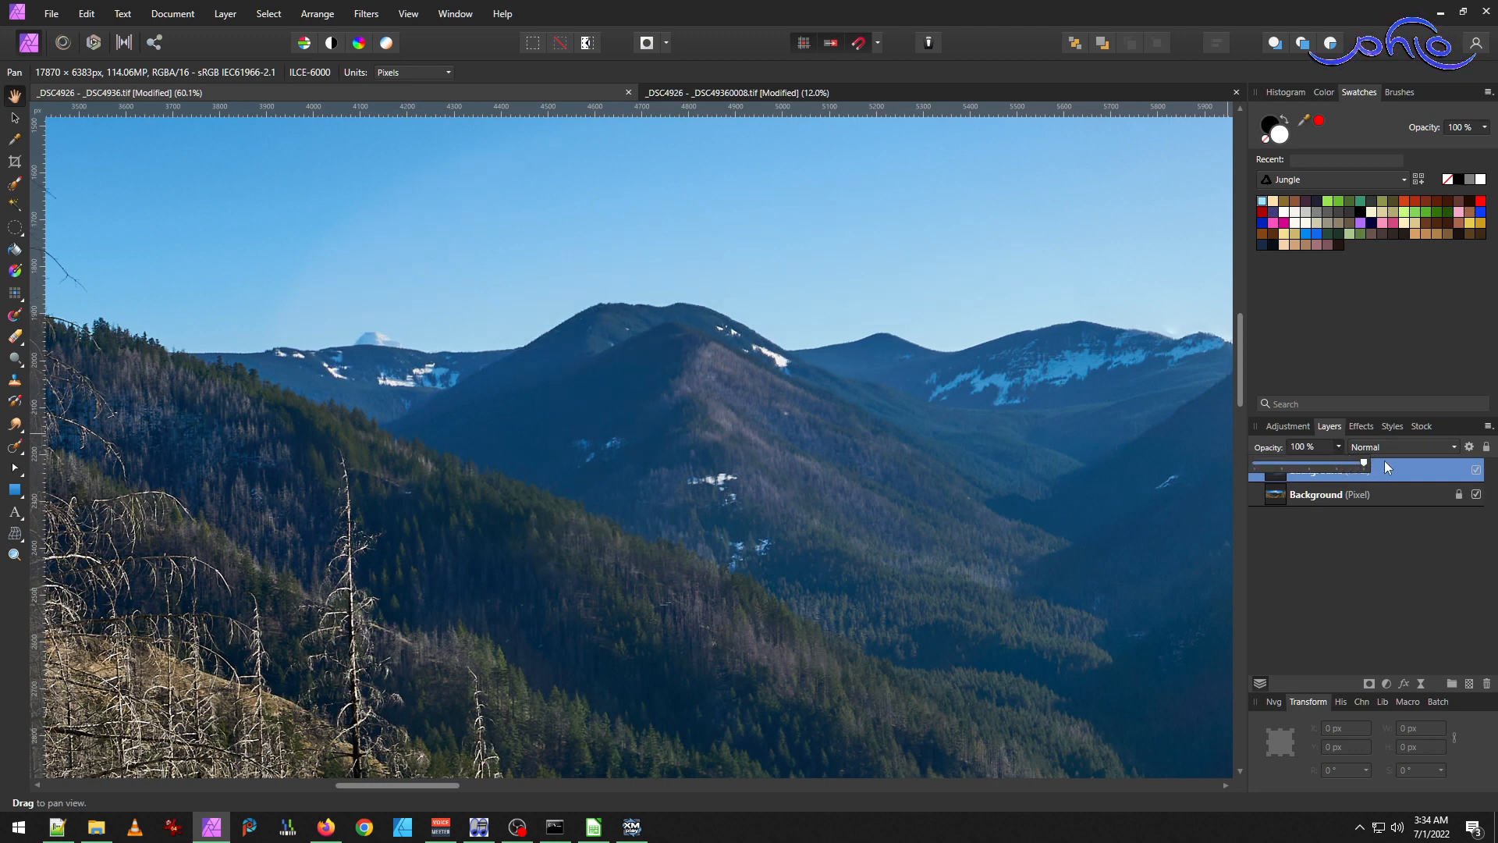
Toggle the fully opaque patch's visibility to compare the warped mountains with the original panorama blend.
click(1477, 470)
click(1477, 472)
click(1476, 472)
click(1475, 472)
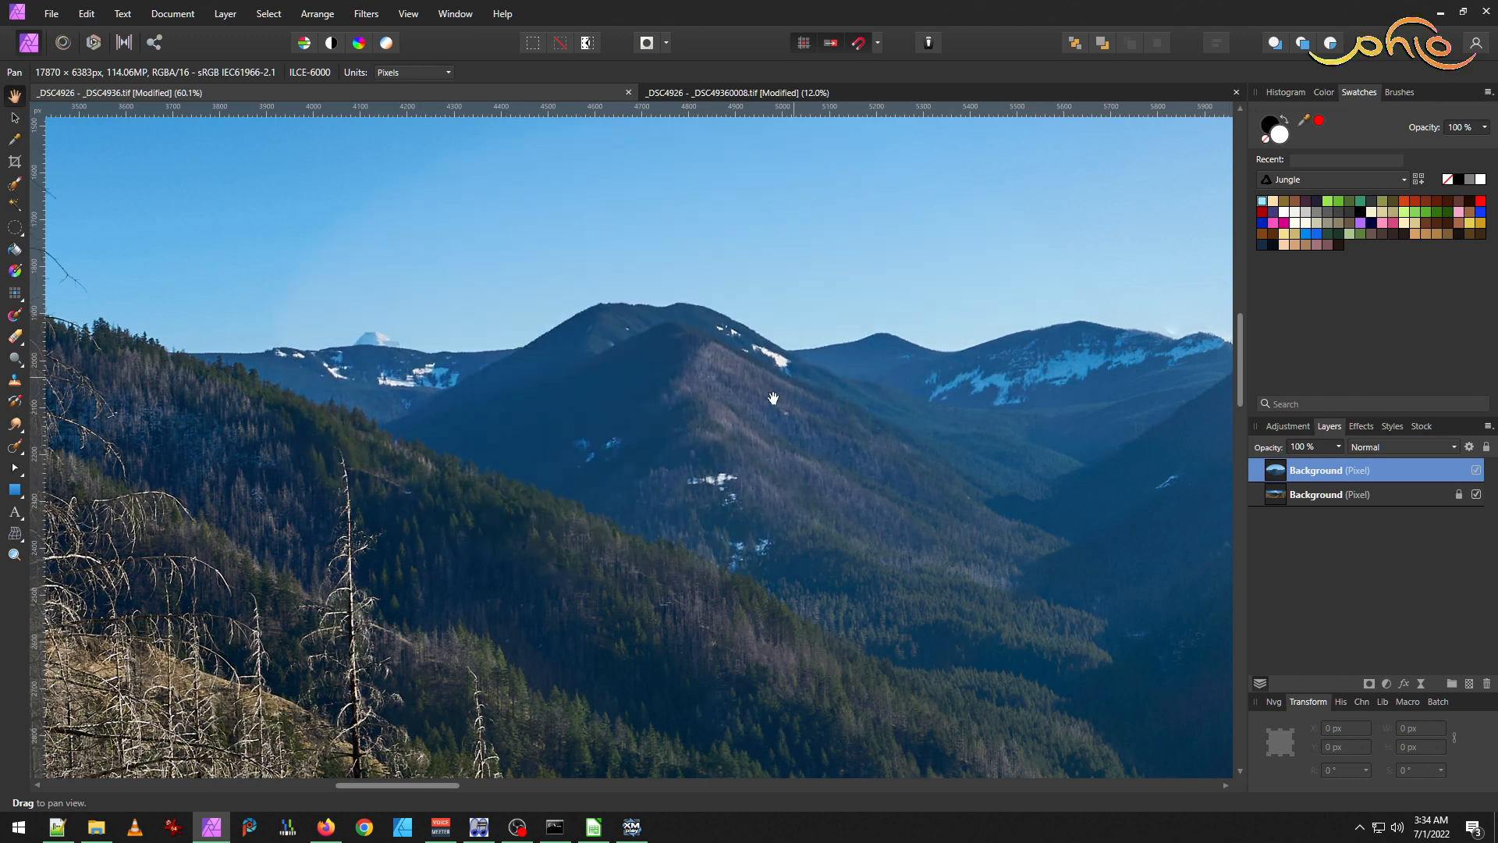
Examine the sky transition, forested foreground slope and distant snowy ridge for visible patch edges or misalignment.
scroll(679, 316, up, 3)
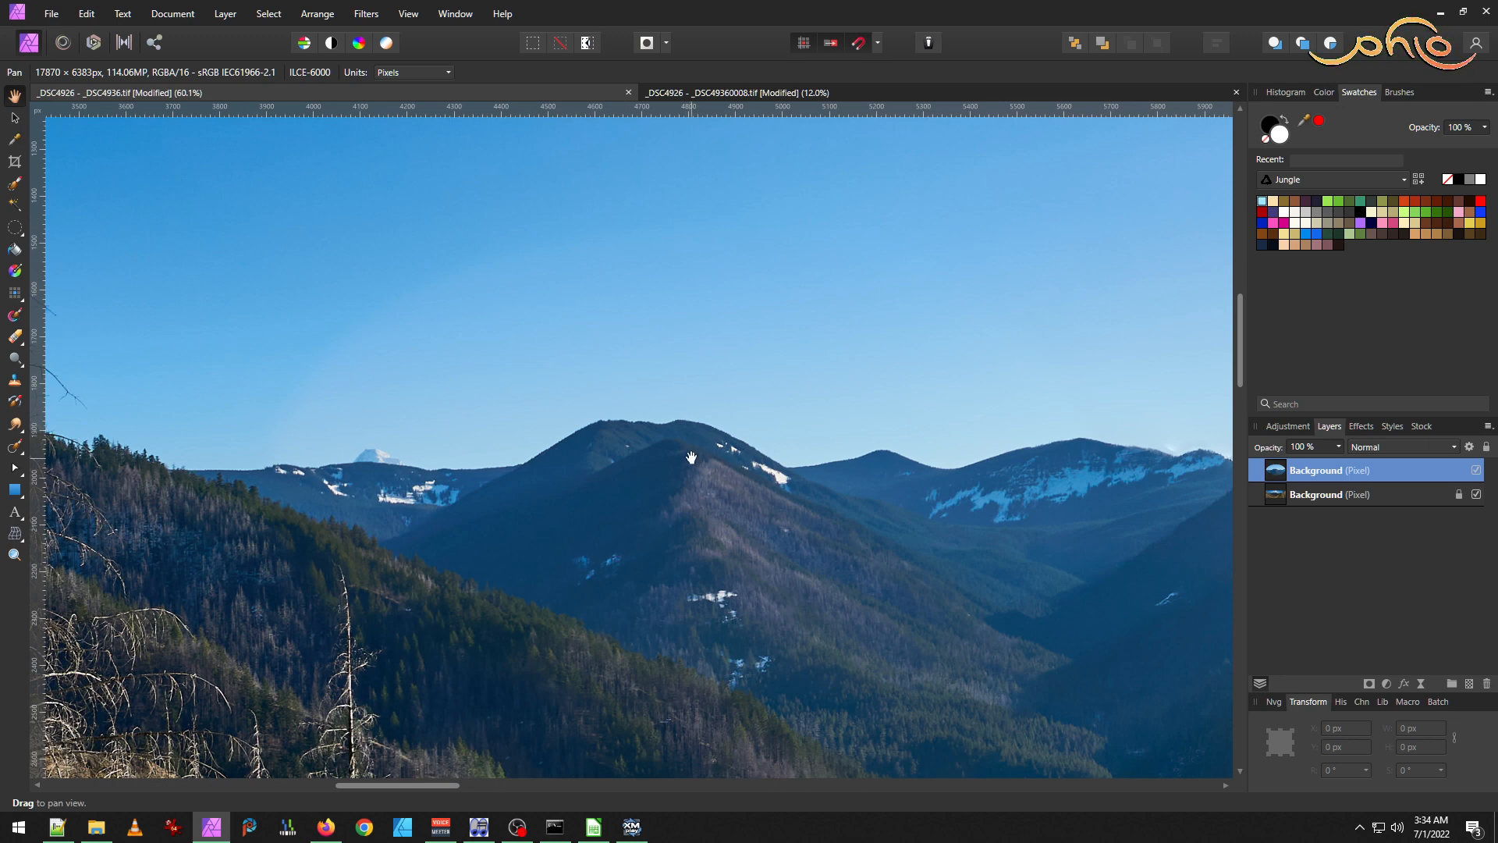
scroll(608, 321, up, 2)
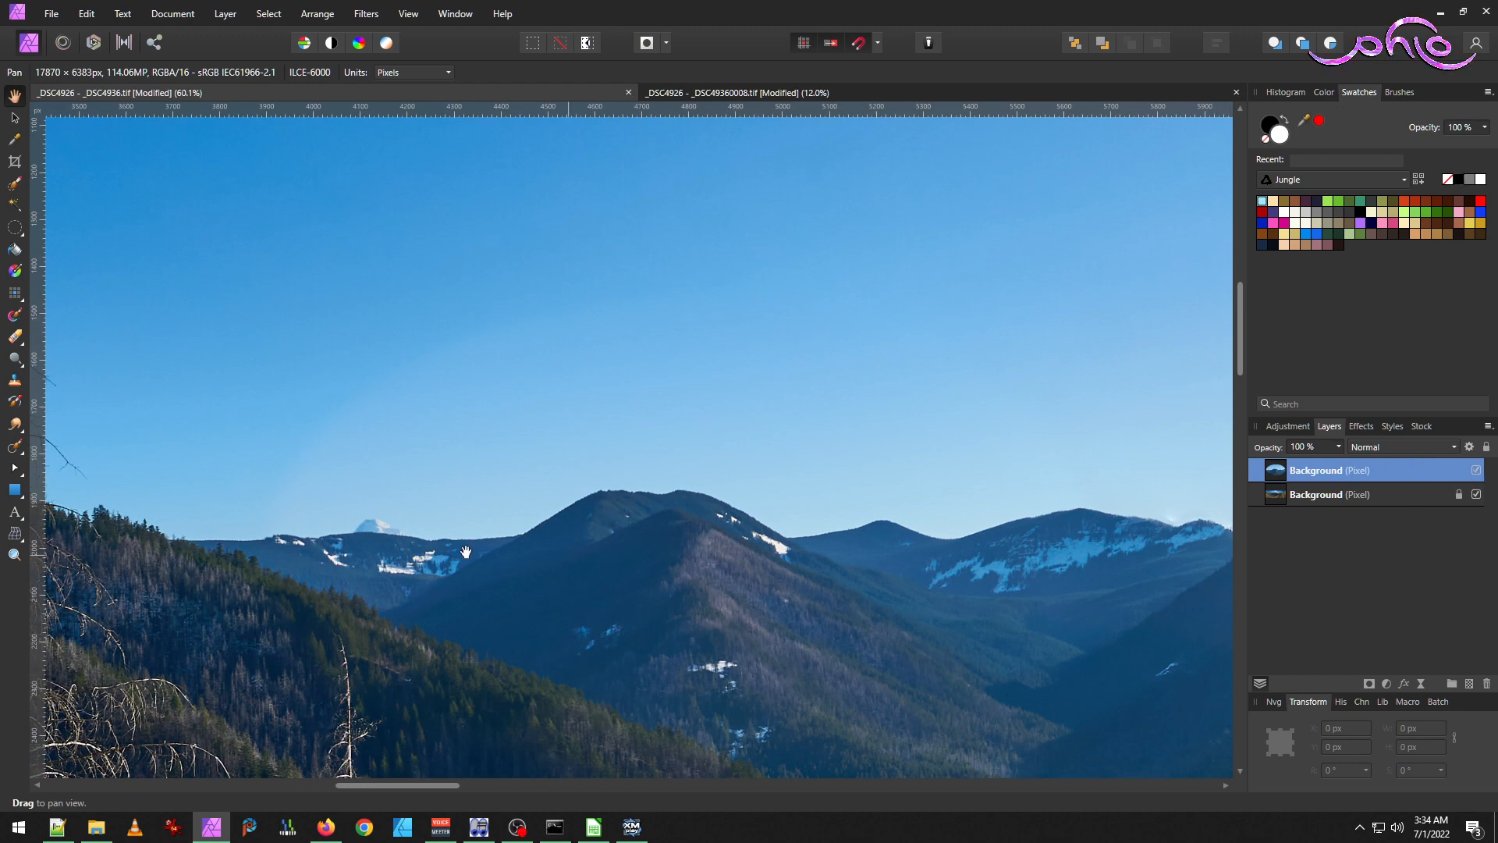
scroll(469, 648, down, 1)
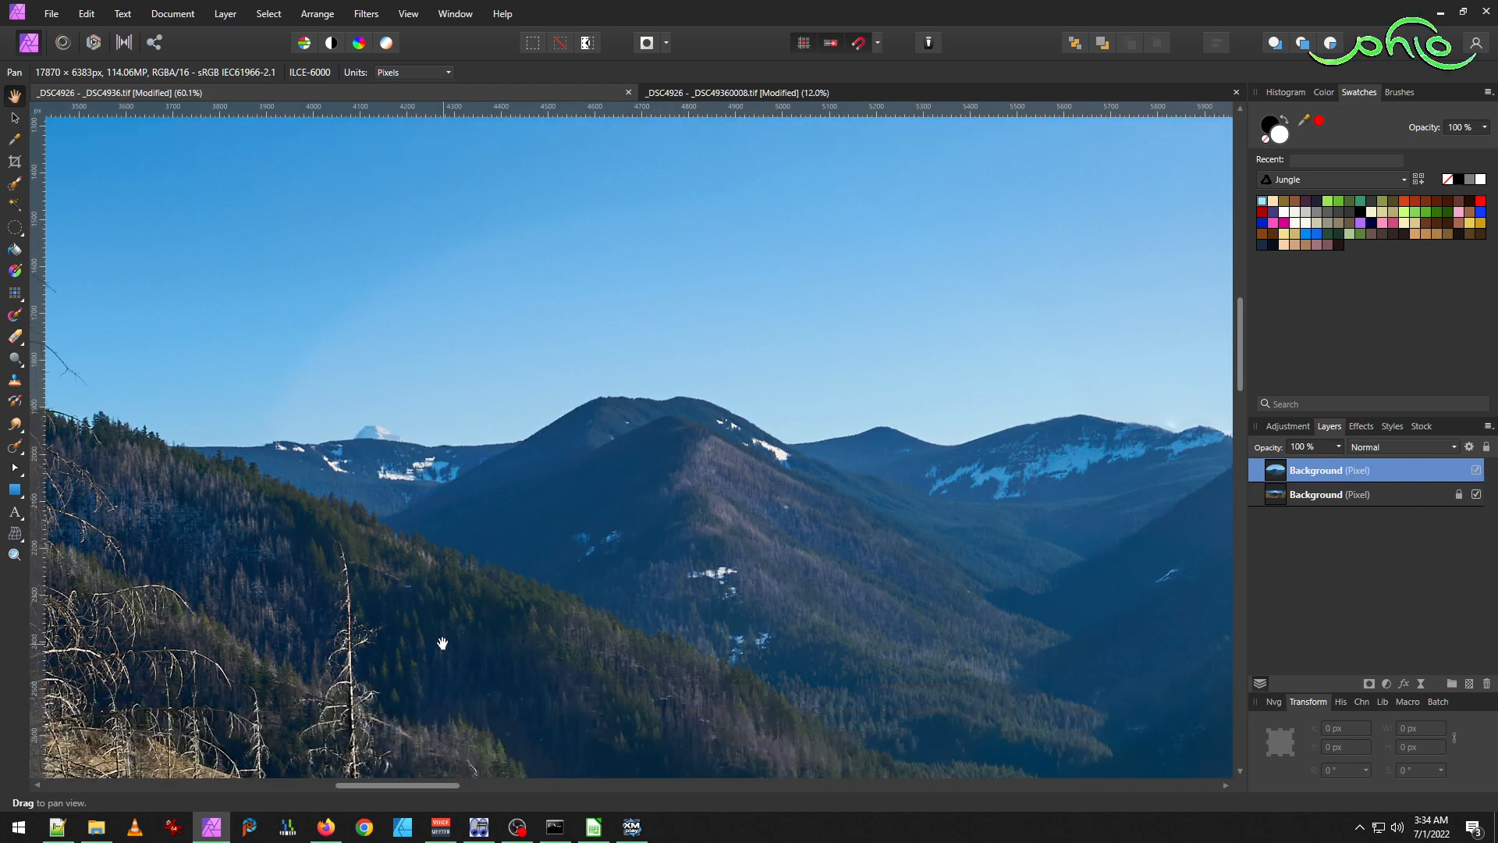
ctrl+scroll(445, 625, up, 4)
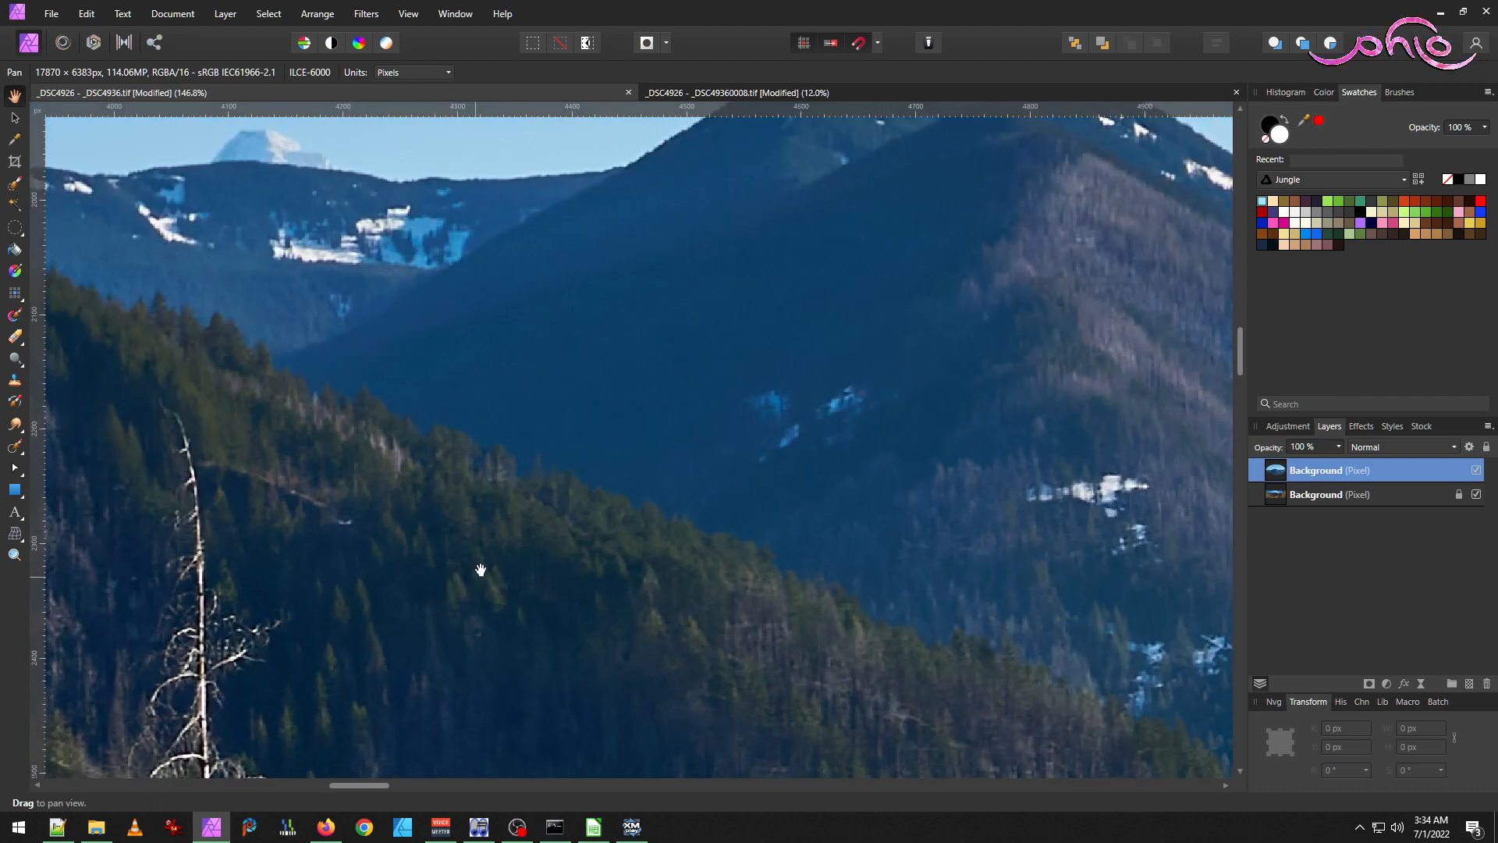
scroll(481, 569, down, 2)
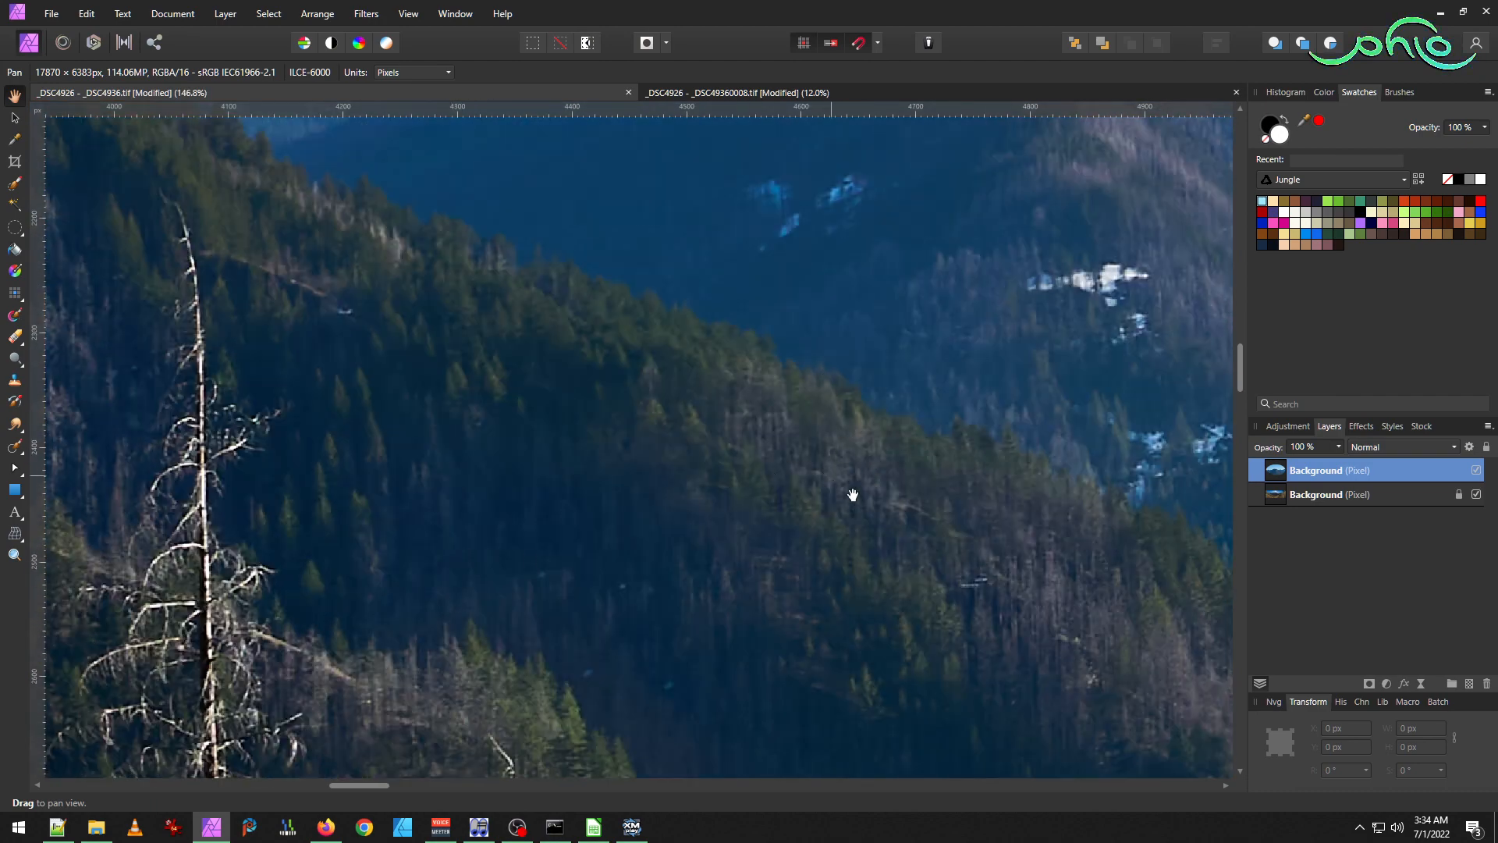
drag(919, 493, 486, 601)
drag(883, 572, 639, 545)
drag(694, 397, 630, 581)
drag(567, 534, 793, 562)
drag(554, 531, 944, 516)
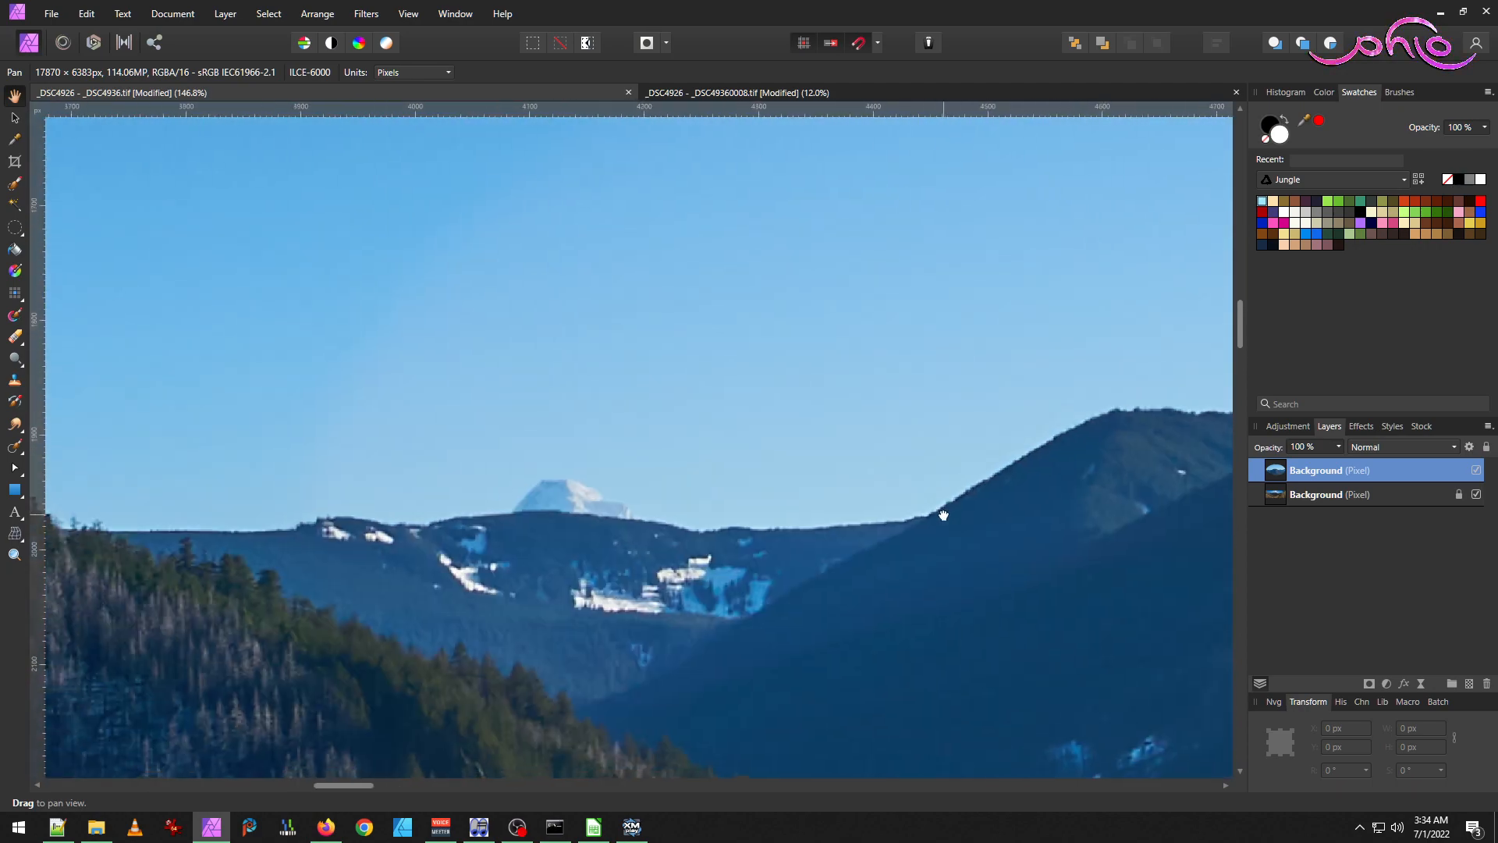
scroll(524, 577, down, 3)
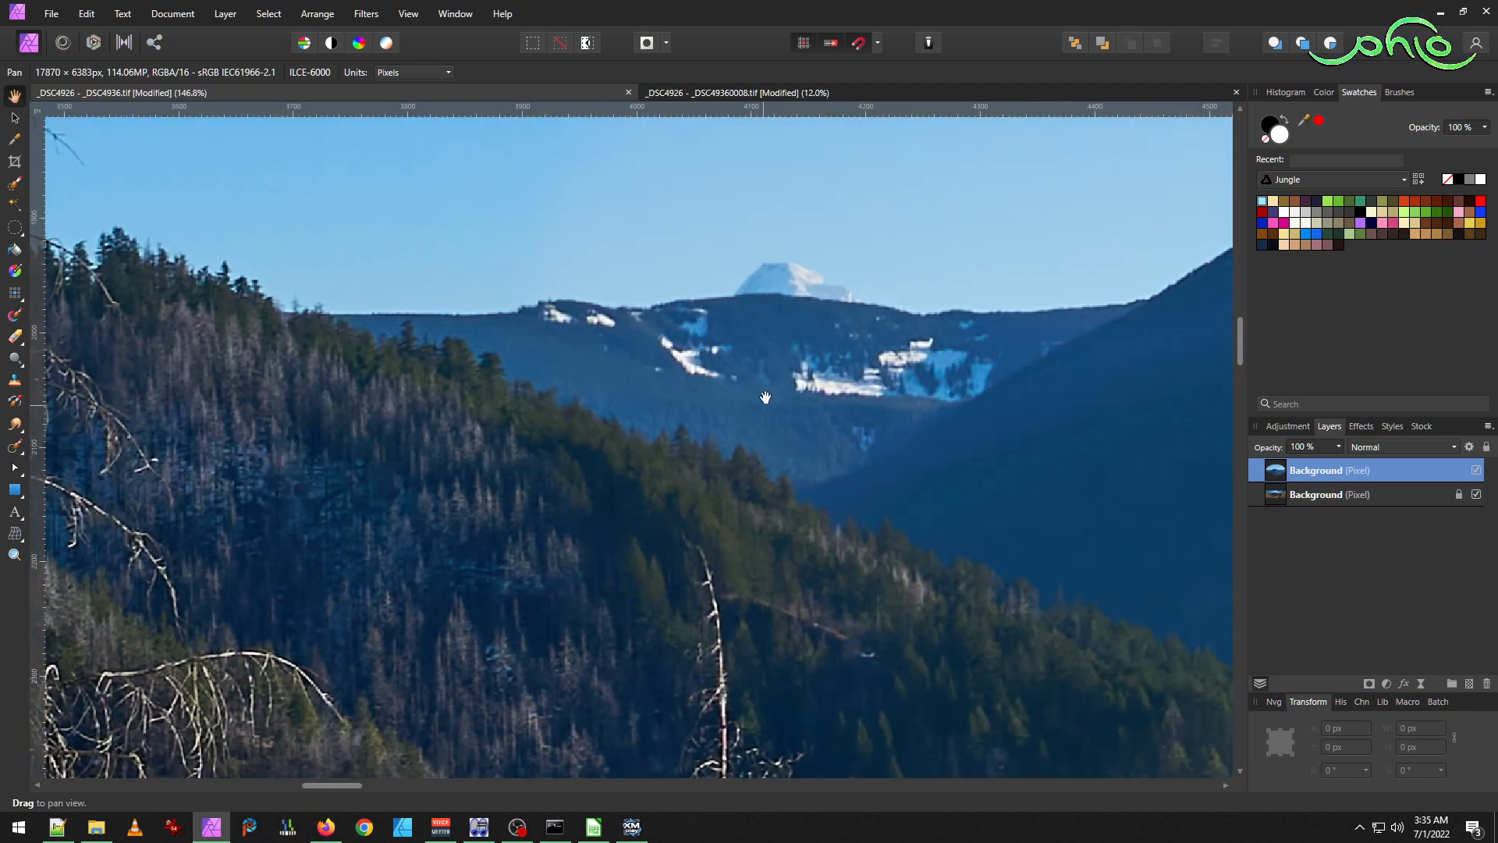
Create a selection from the outline of the warped mountain patch layer.
drag(830, 237, 853, 586)
scroll(854, 586, down, 2)
scroll(892, 593, down, 1)
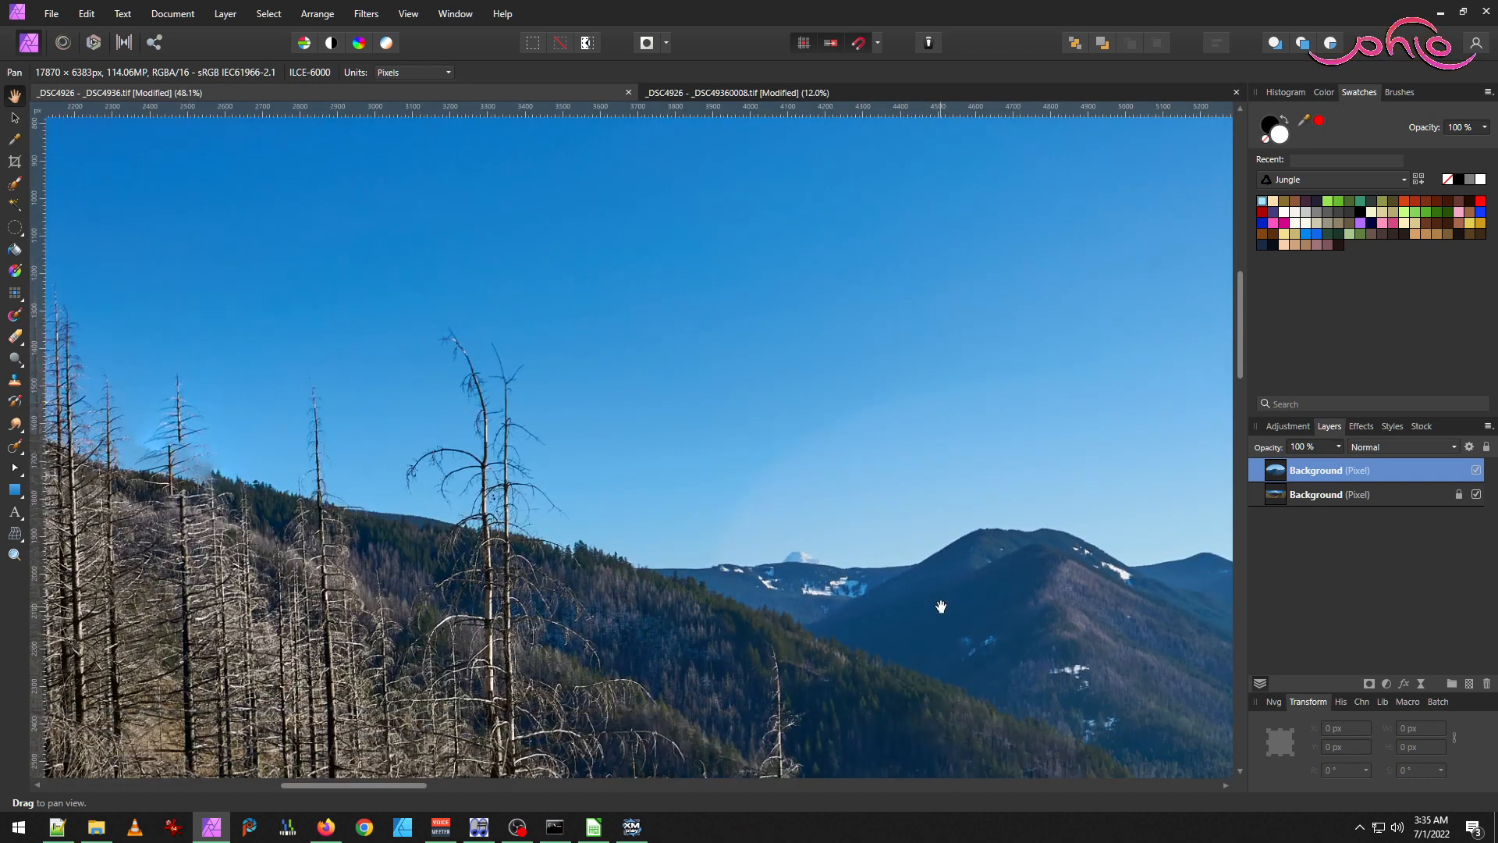
scroll(943, 605, right, 3)
scroll(944, 582, right, 2)
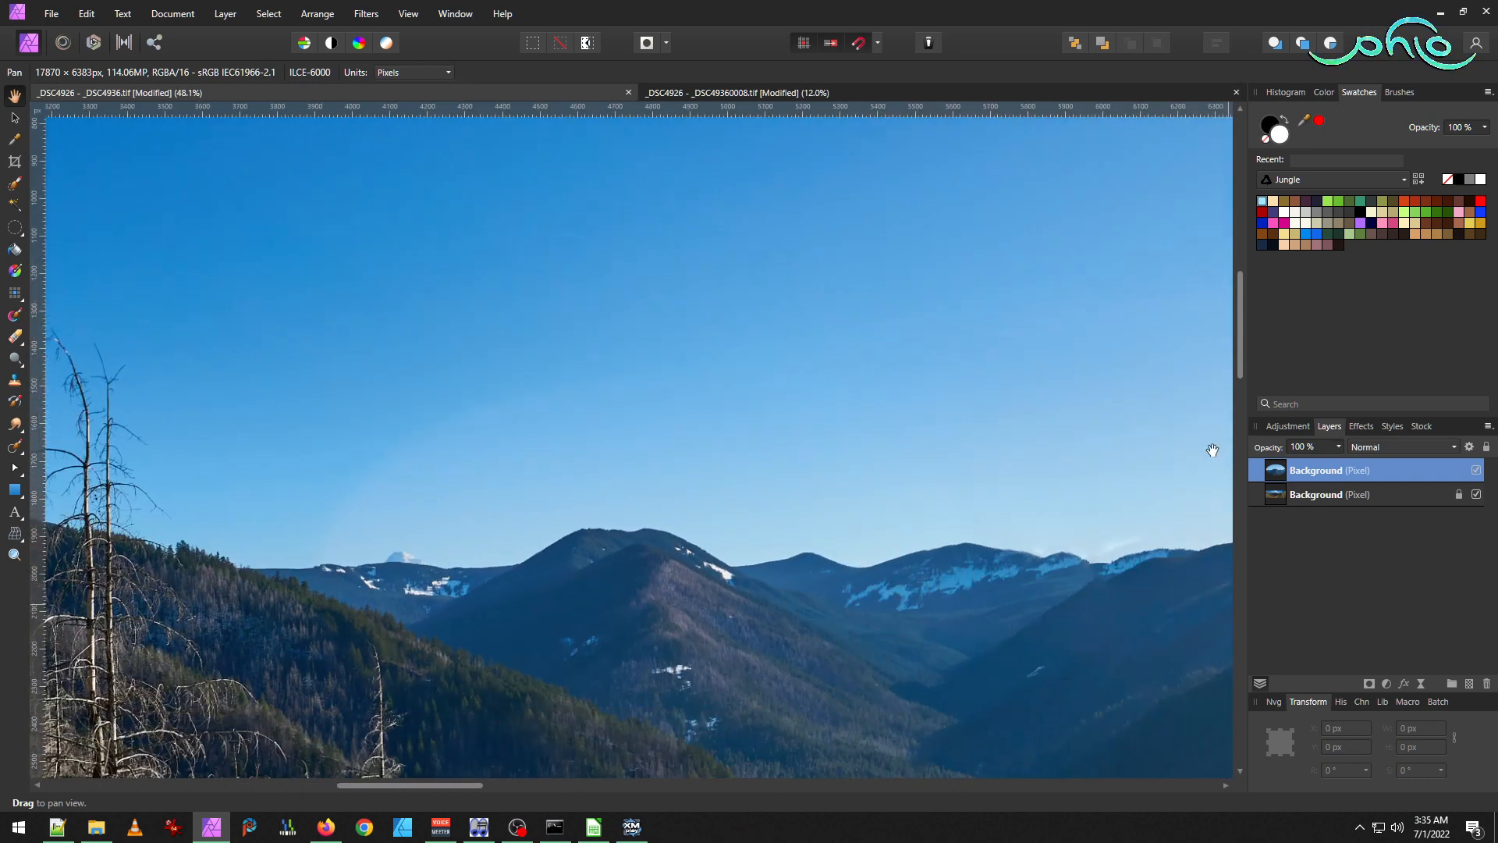
click(1288, 427)
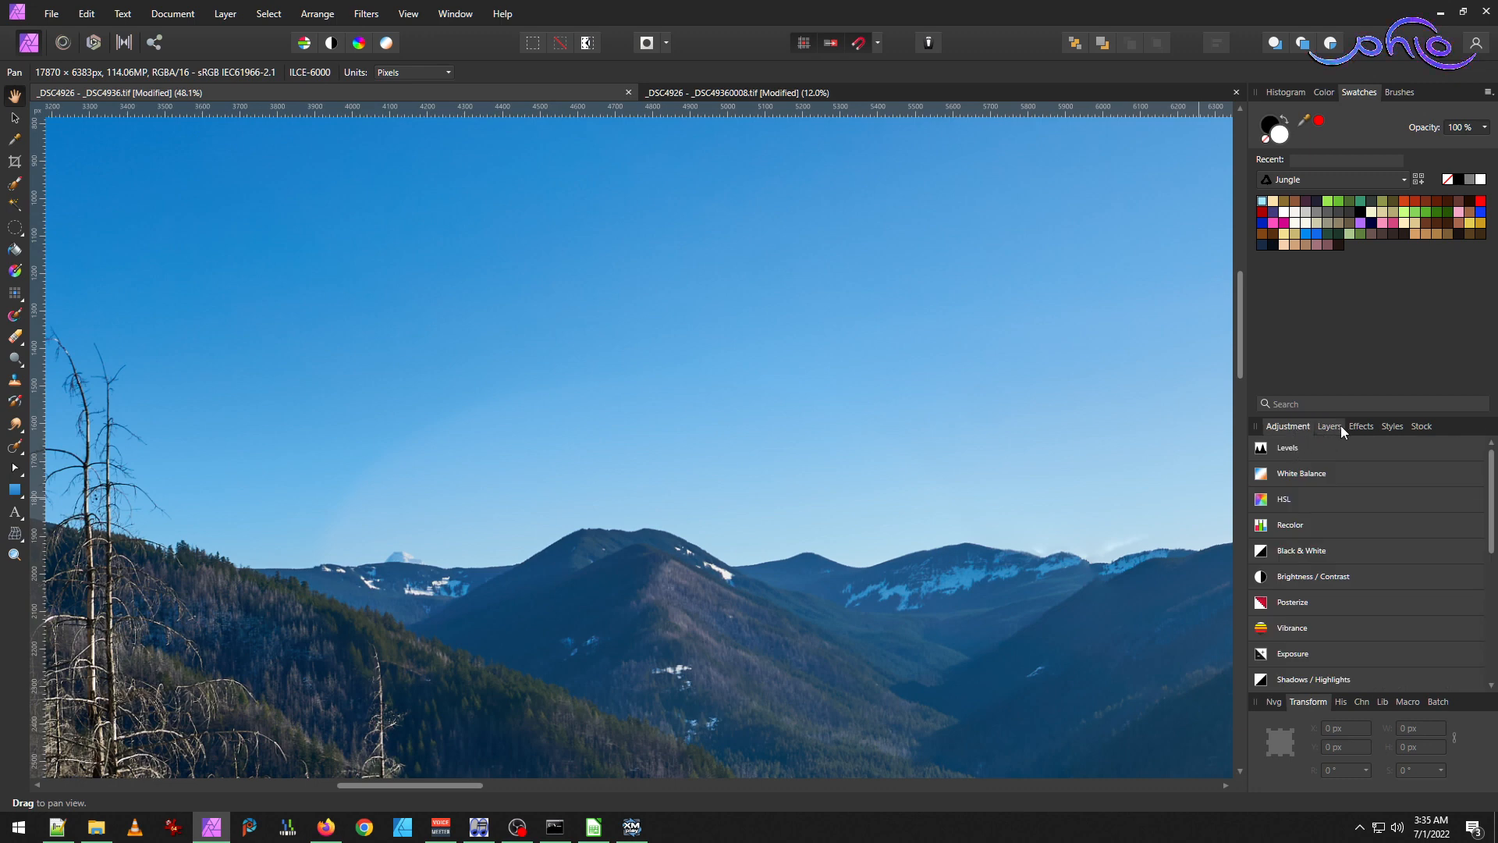
click(268, 13)
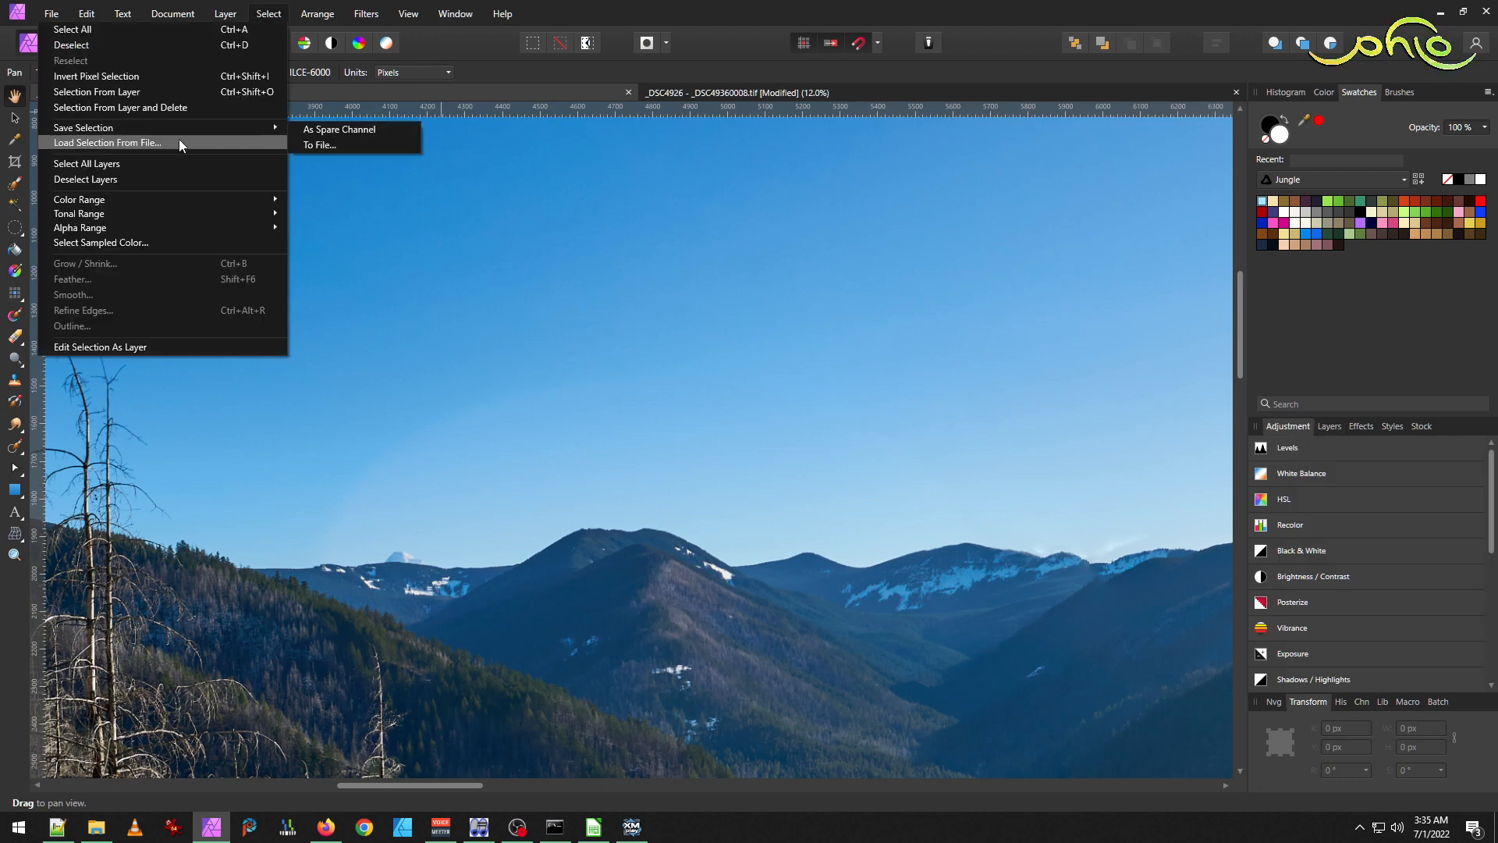
click(195, 92)
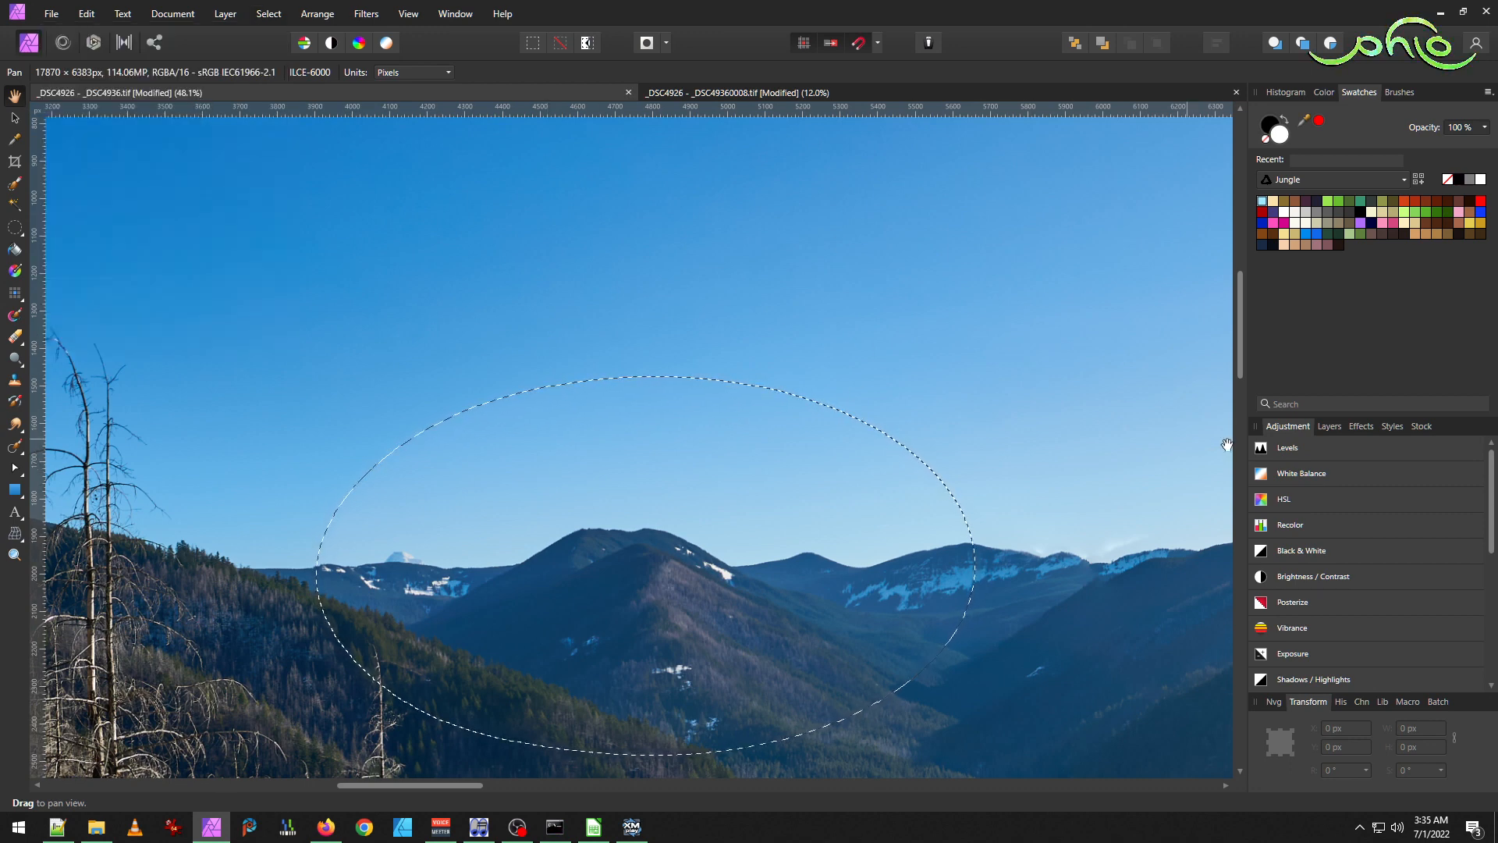
Add a default Levels adjustment limited to the patch selection and set its gamma to 1.071.
mouse_move(1288, 451)
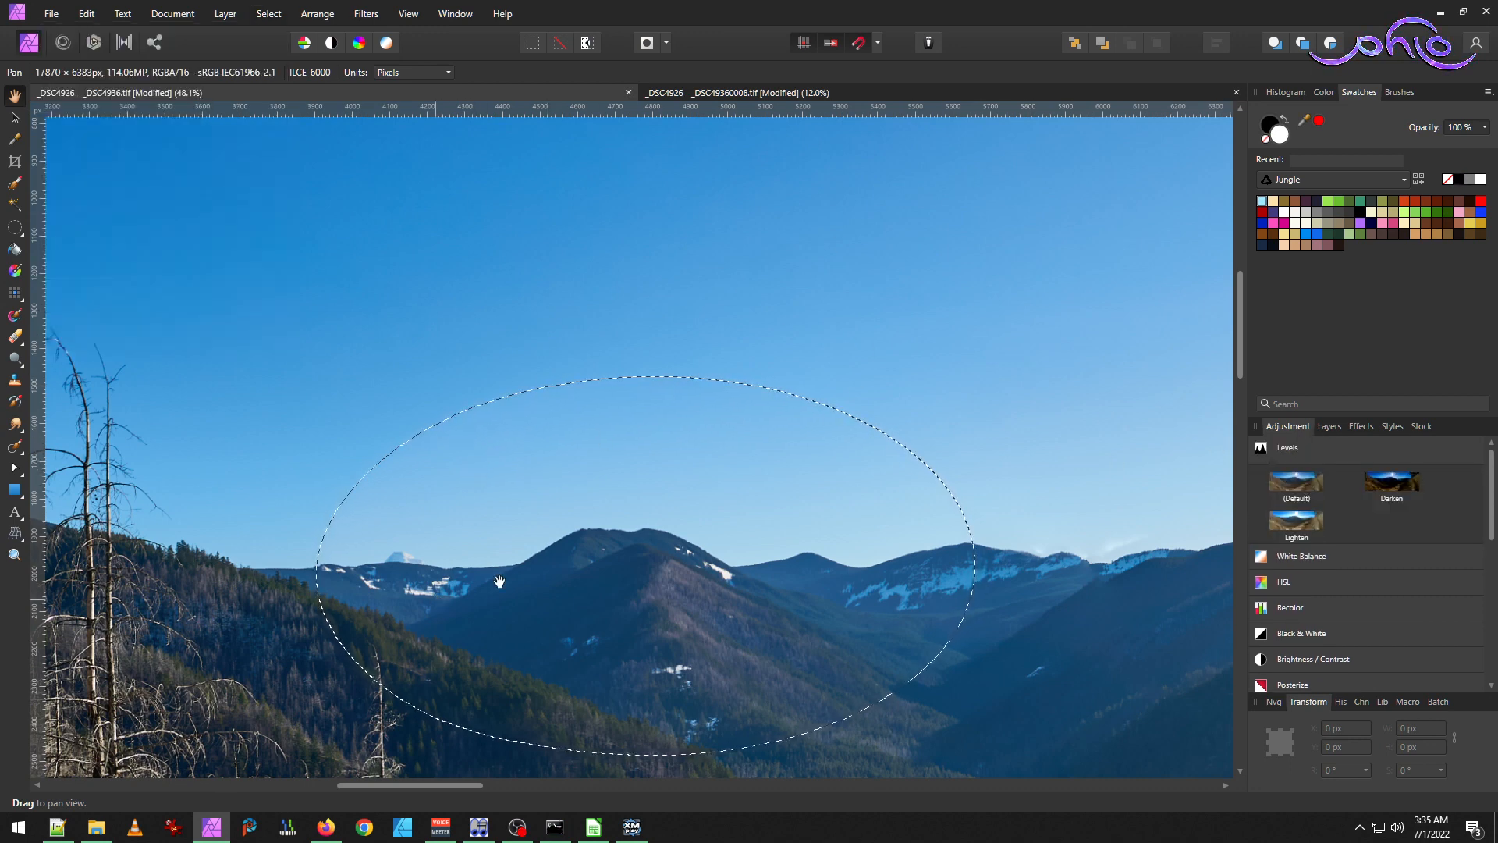
click(1297, 482)
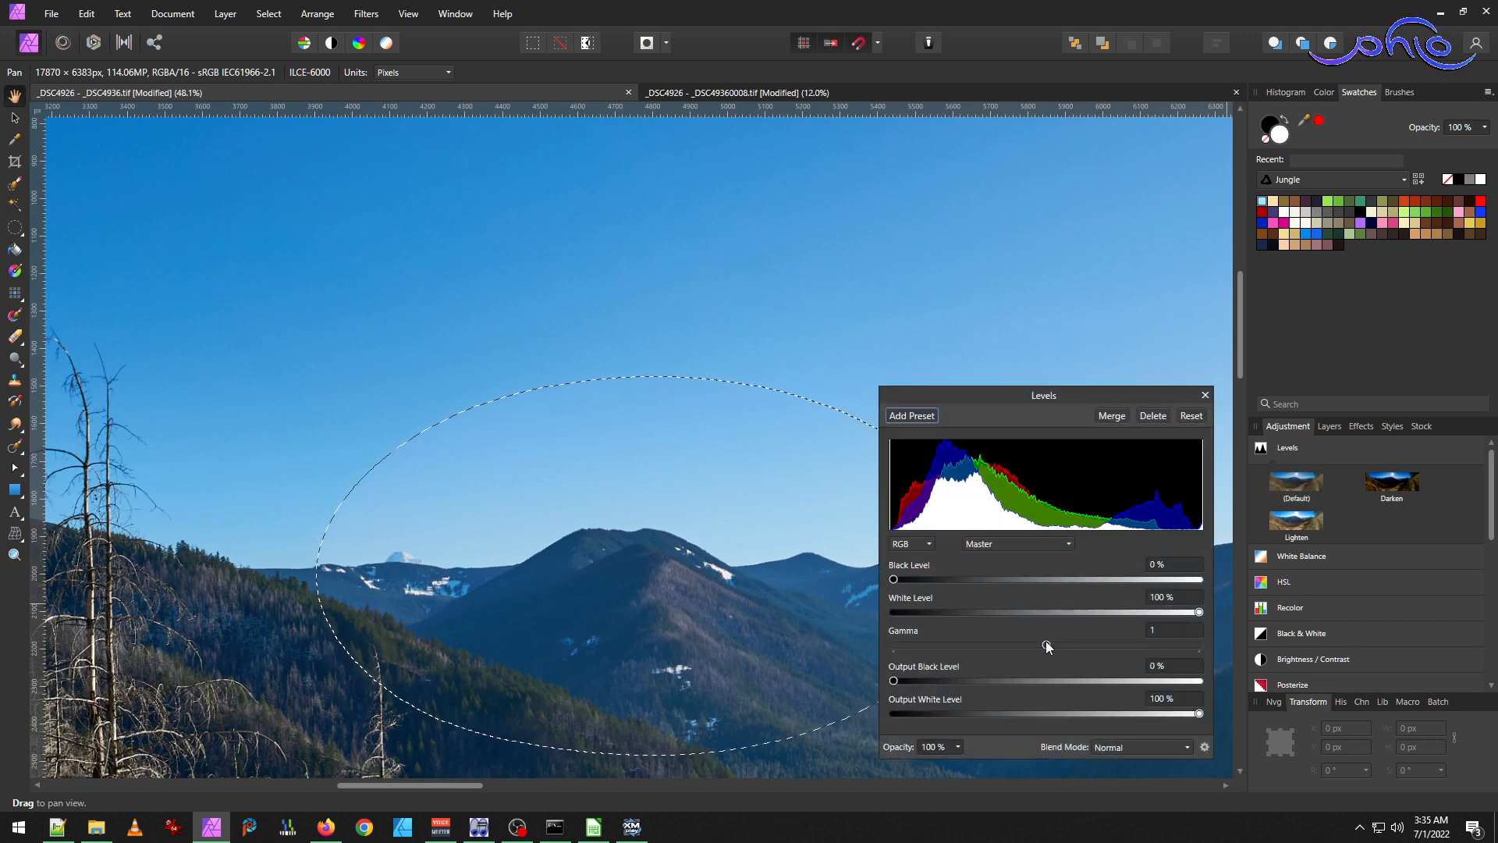
drag(1046, 648, 1060, 650)
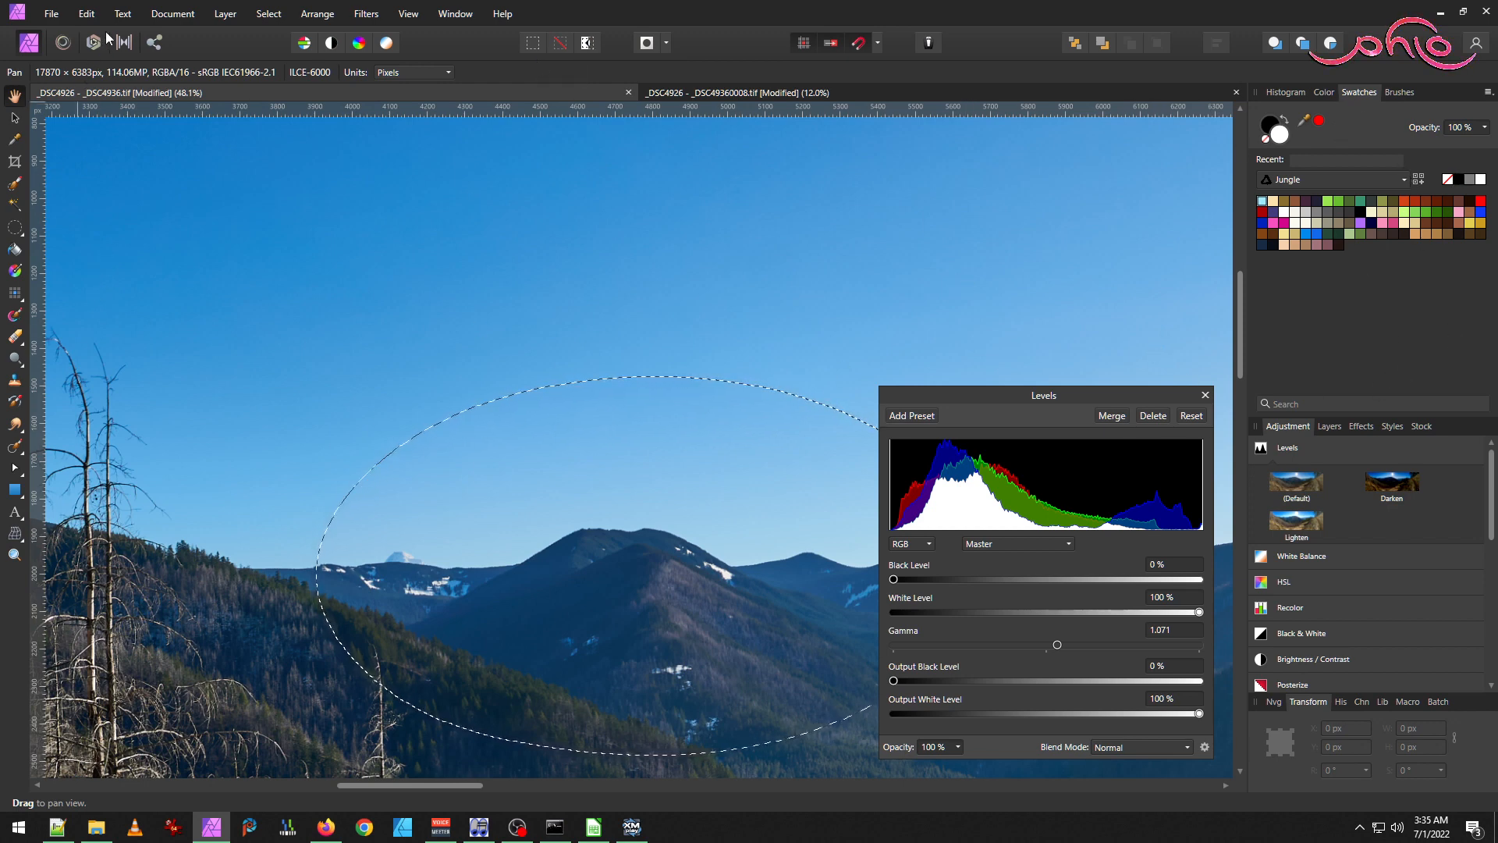
Look through the User Interface, General, Miscellaneous and Tools preferences and the marquee tool options.
click(87, 13)
click(47, 335)
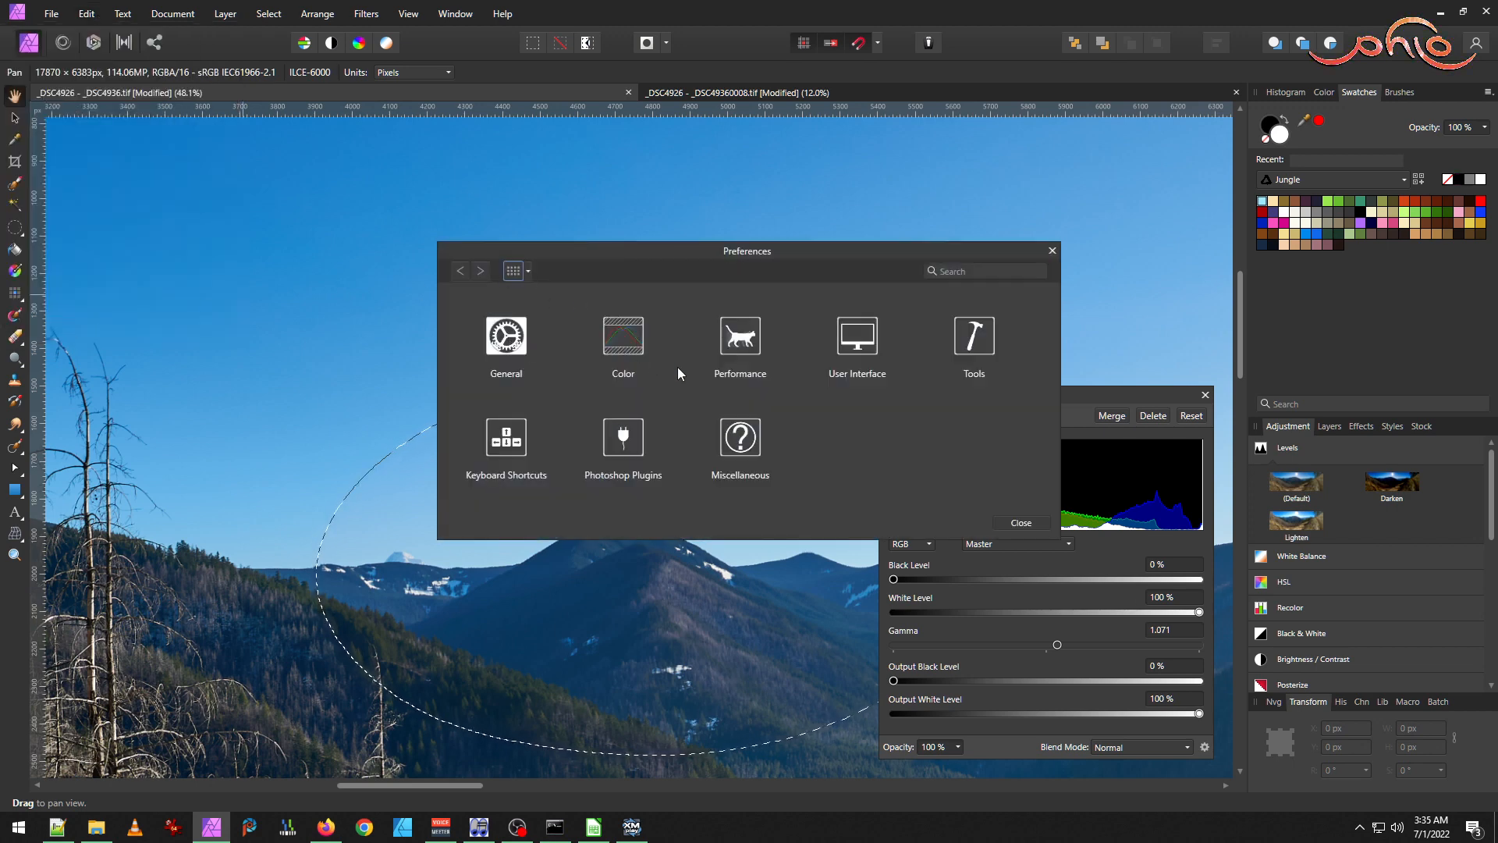
click(857, 337)
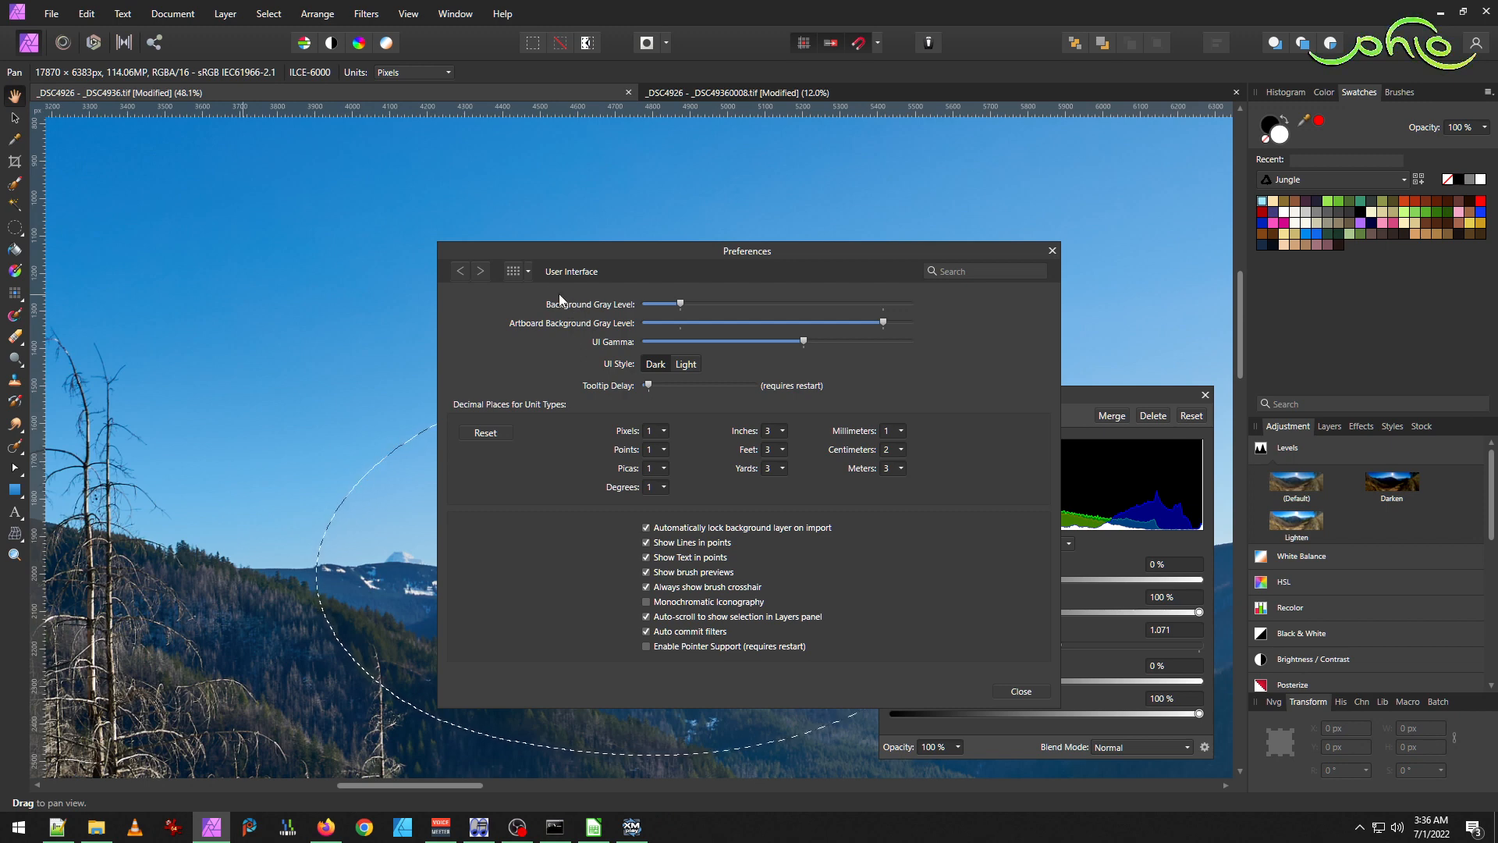
click(528, 271)
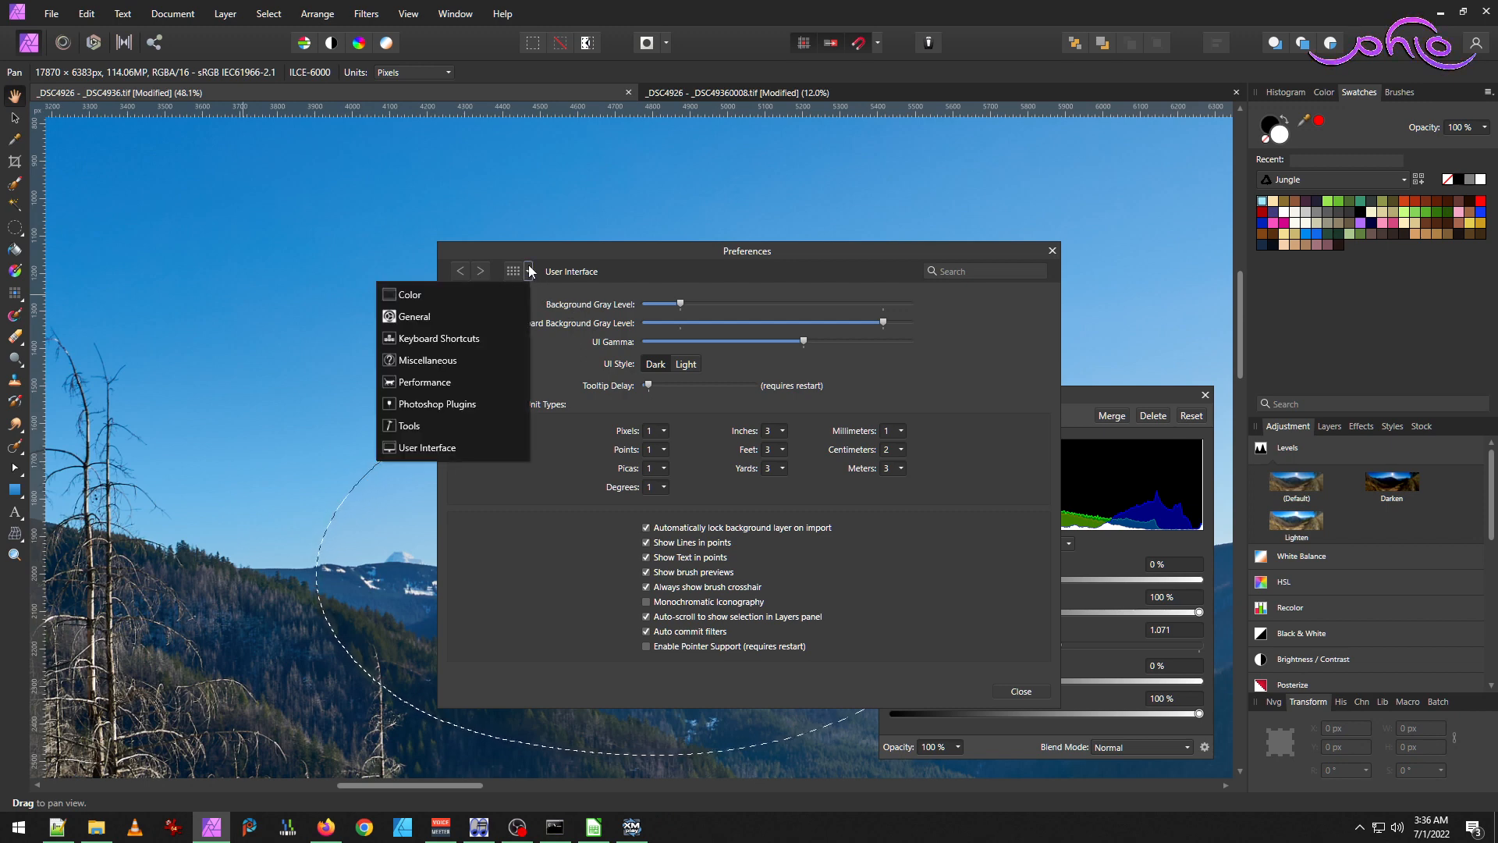
click(480, 316)
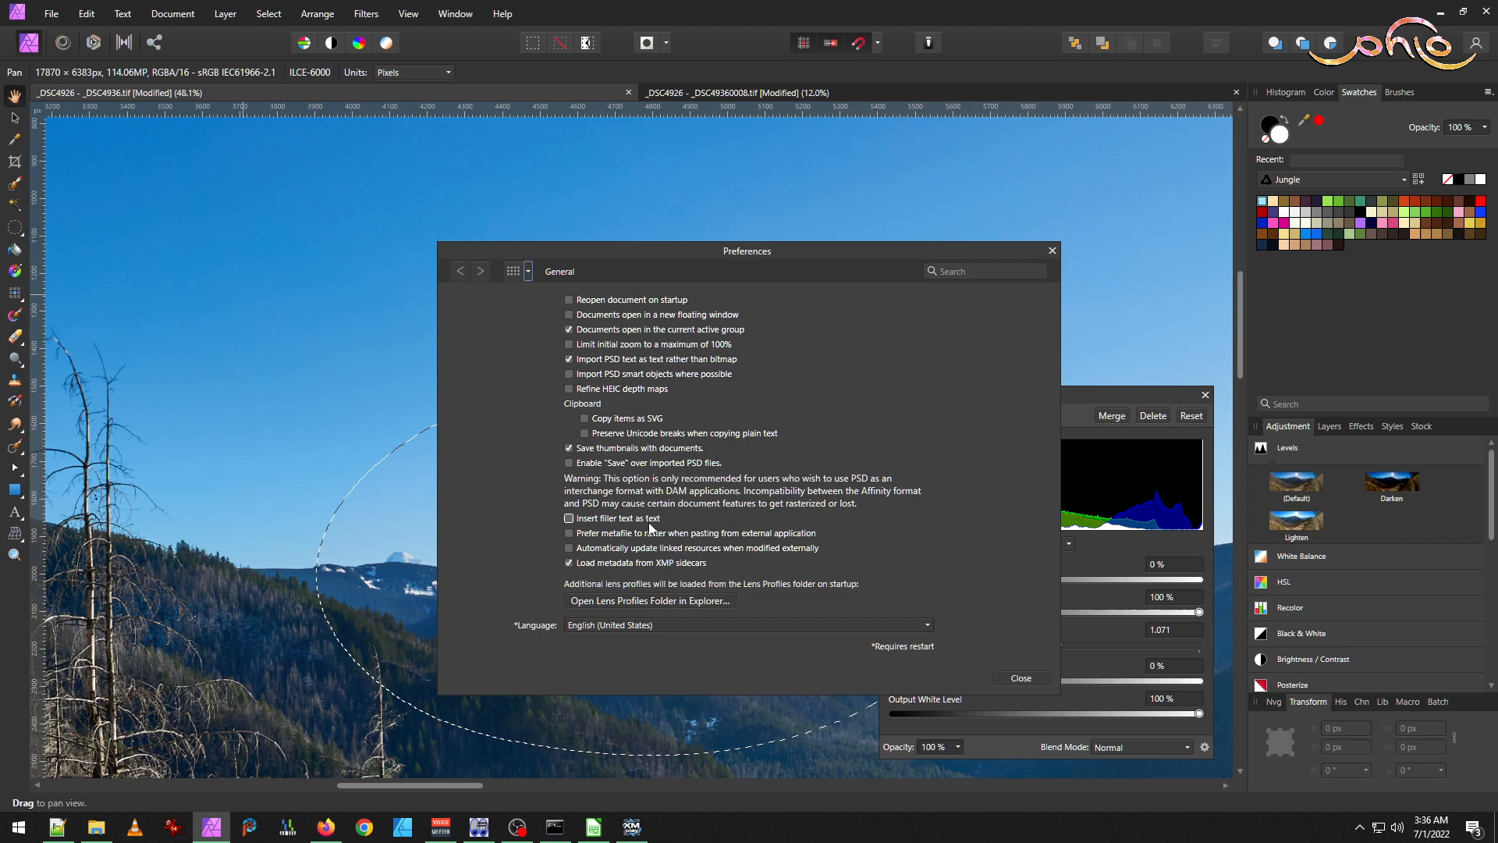
click(527, 272)
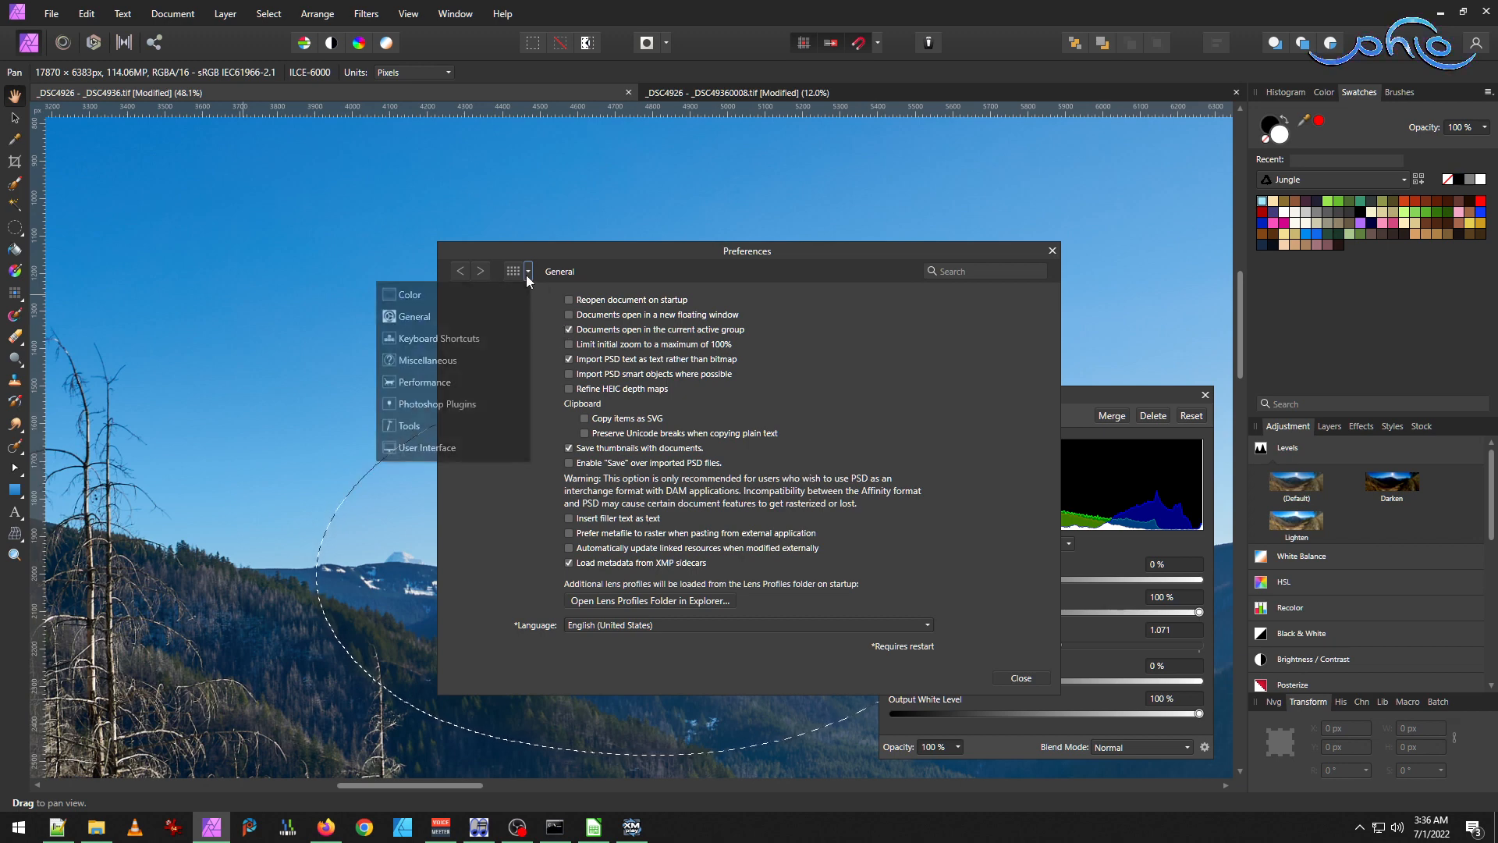
click(502, 359)
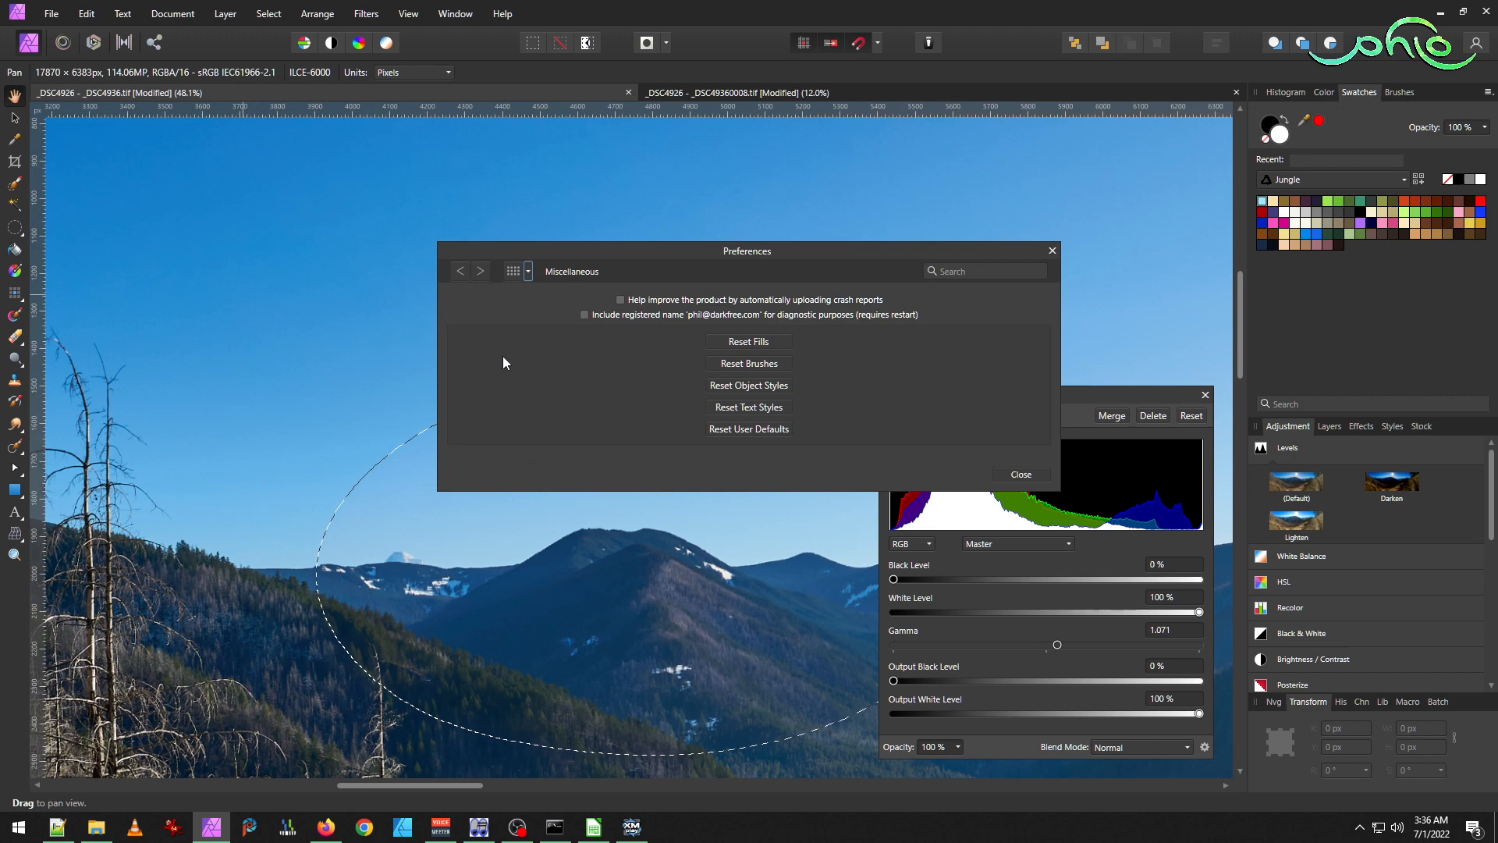
click(527, 272)
click(471, 420)
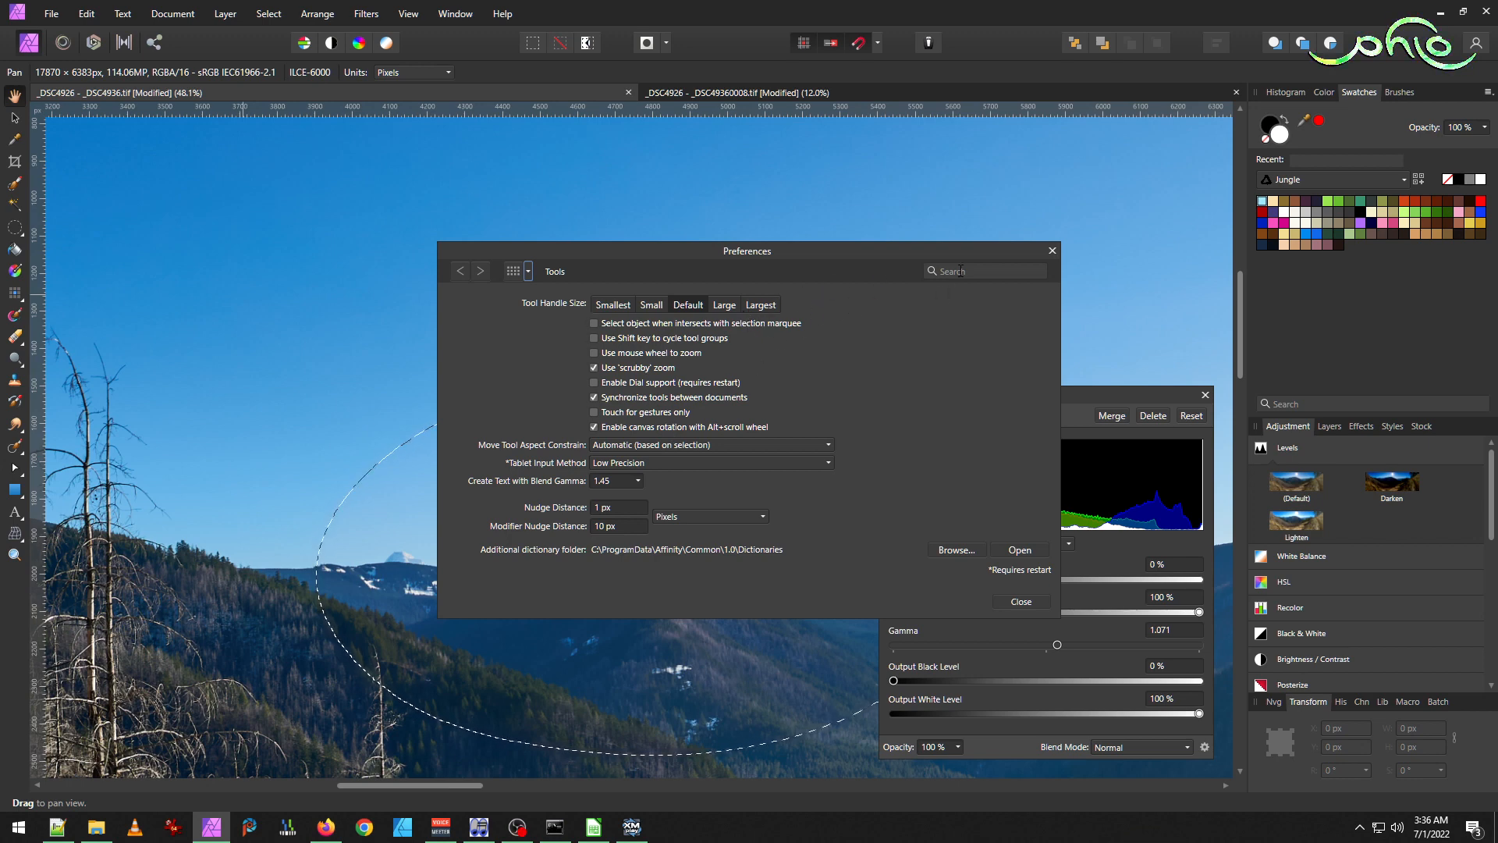
click(1053, 252)
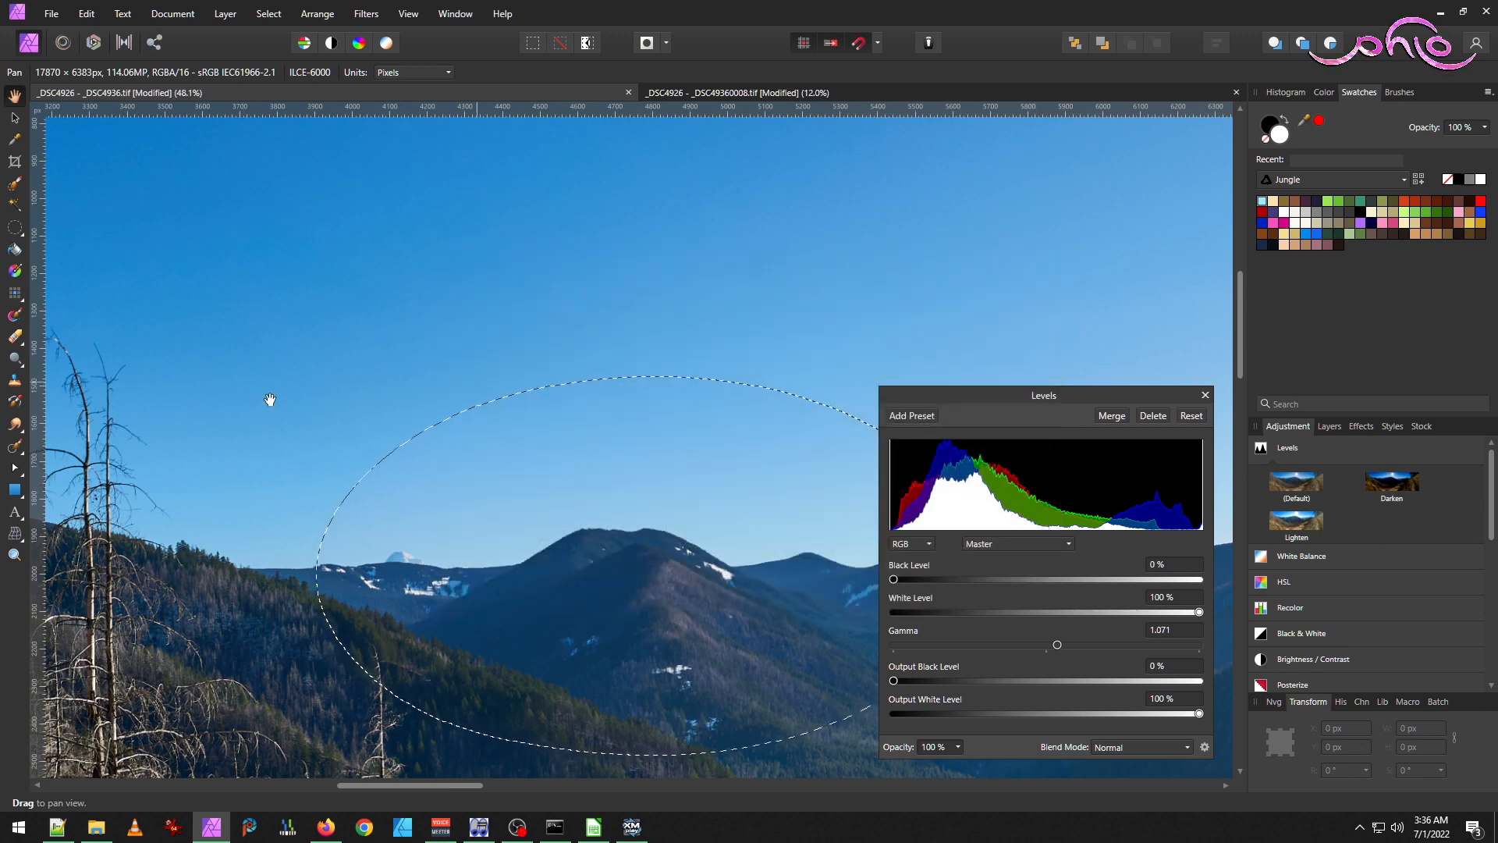
click(21, 234)
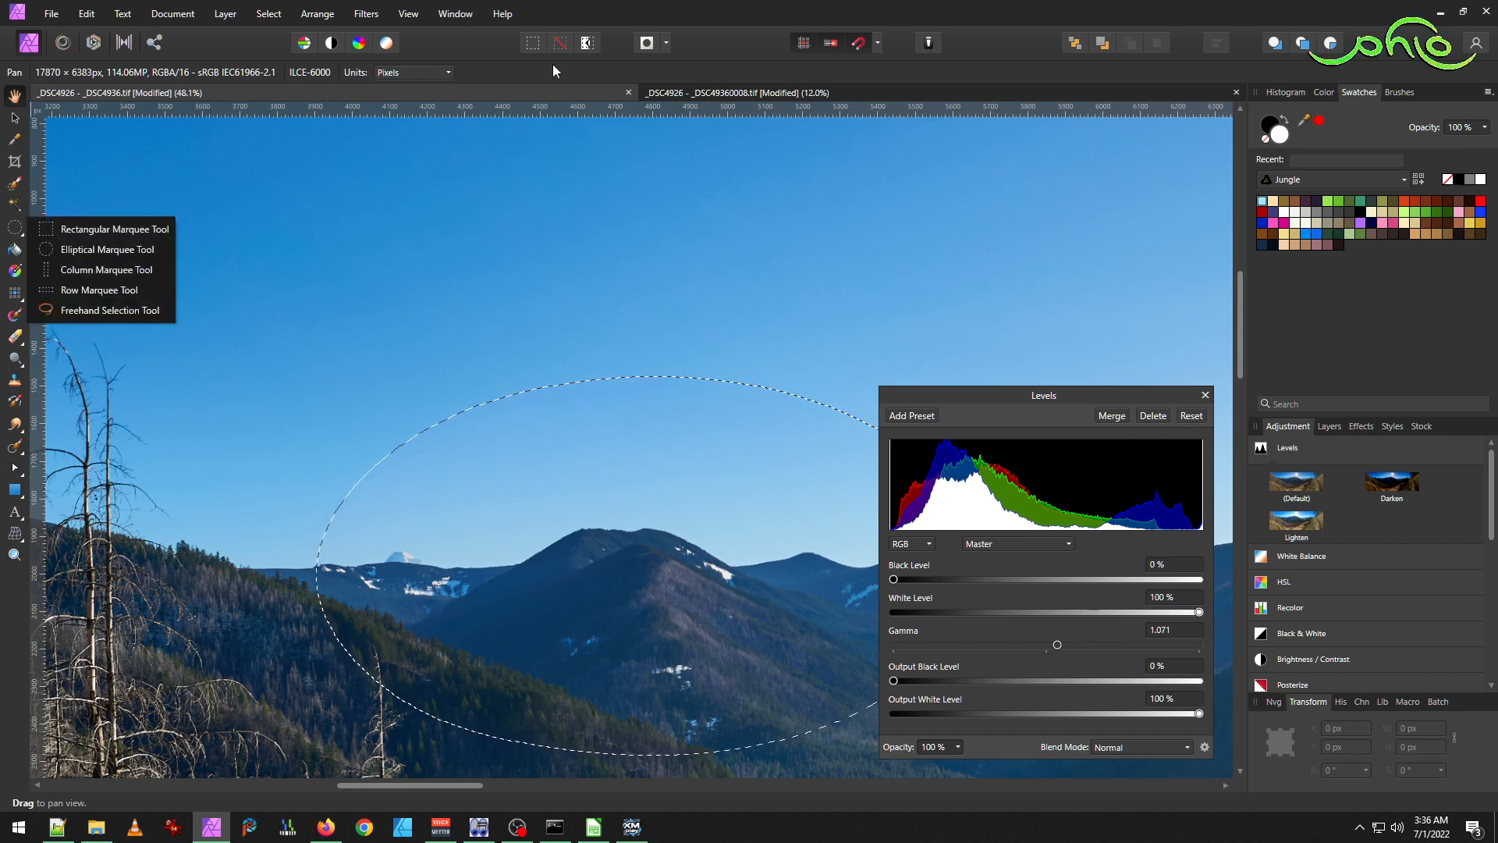
click(775, 37)
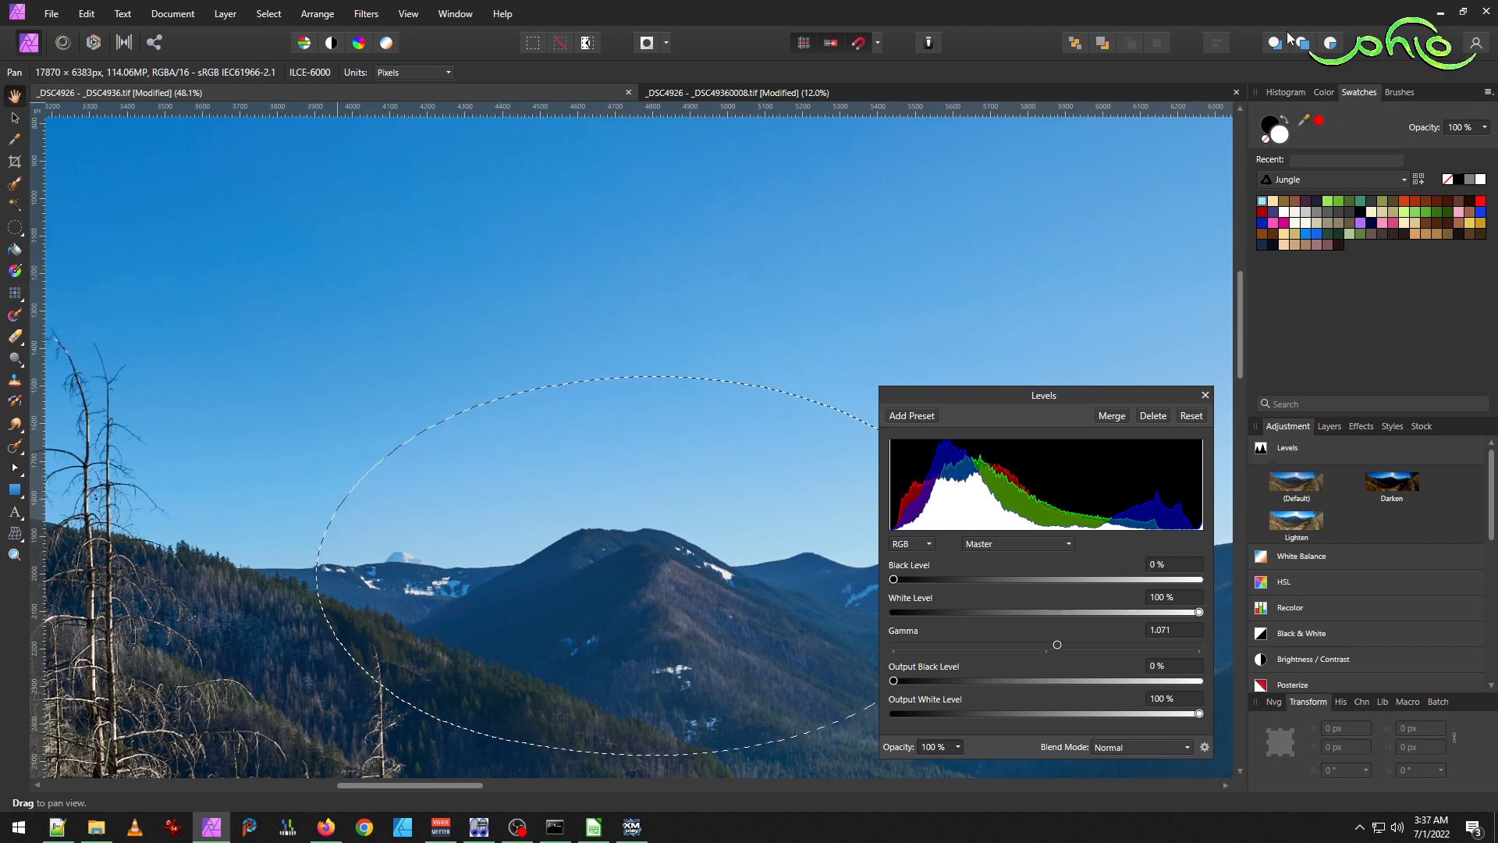
Clear the patch selection to inspect the brightened area, and close the Levels adjustment settings.
key(ctrl+d)
drag(961, 396, 1224, 404)
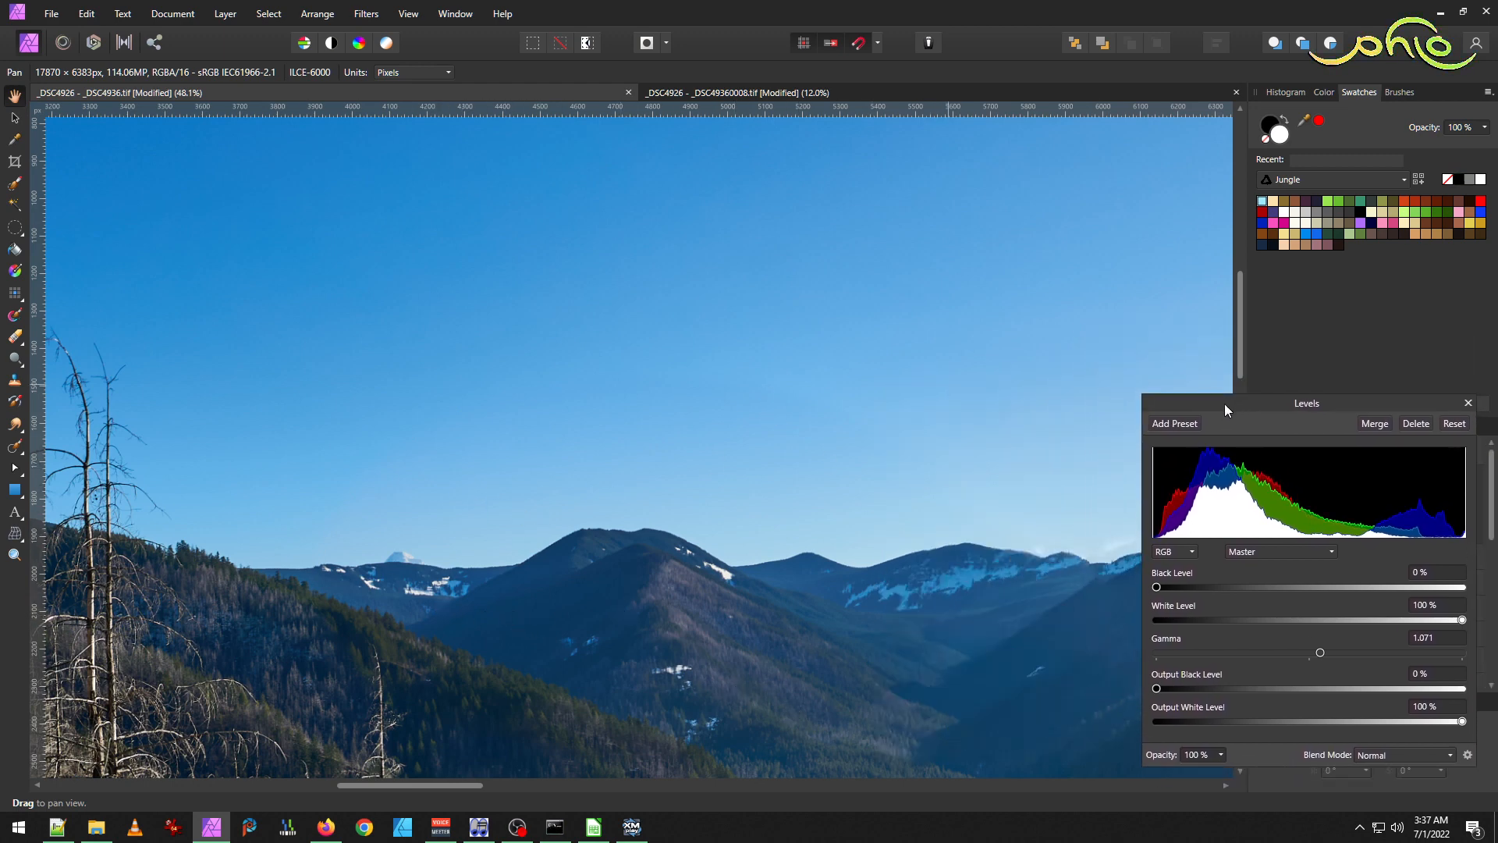
click(1468, 405)
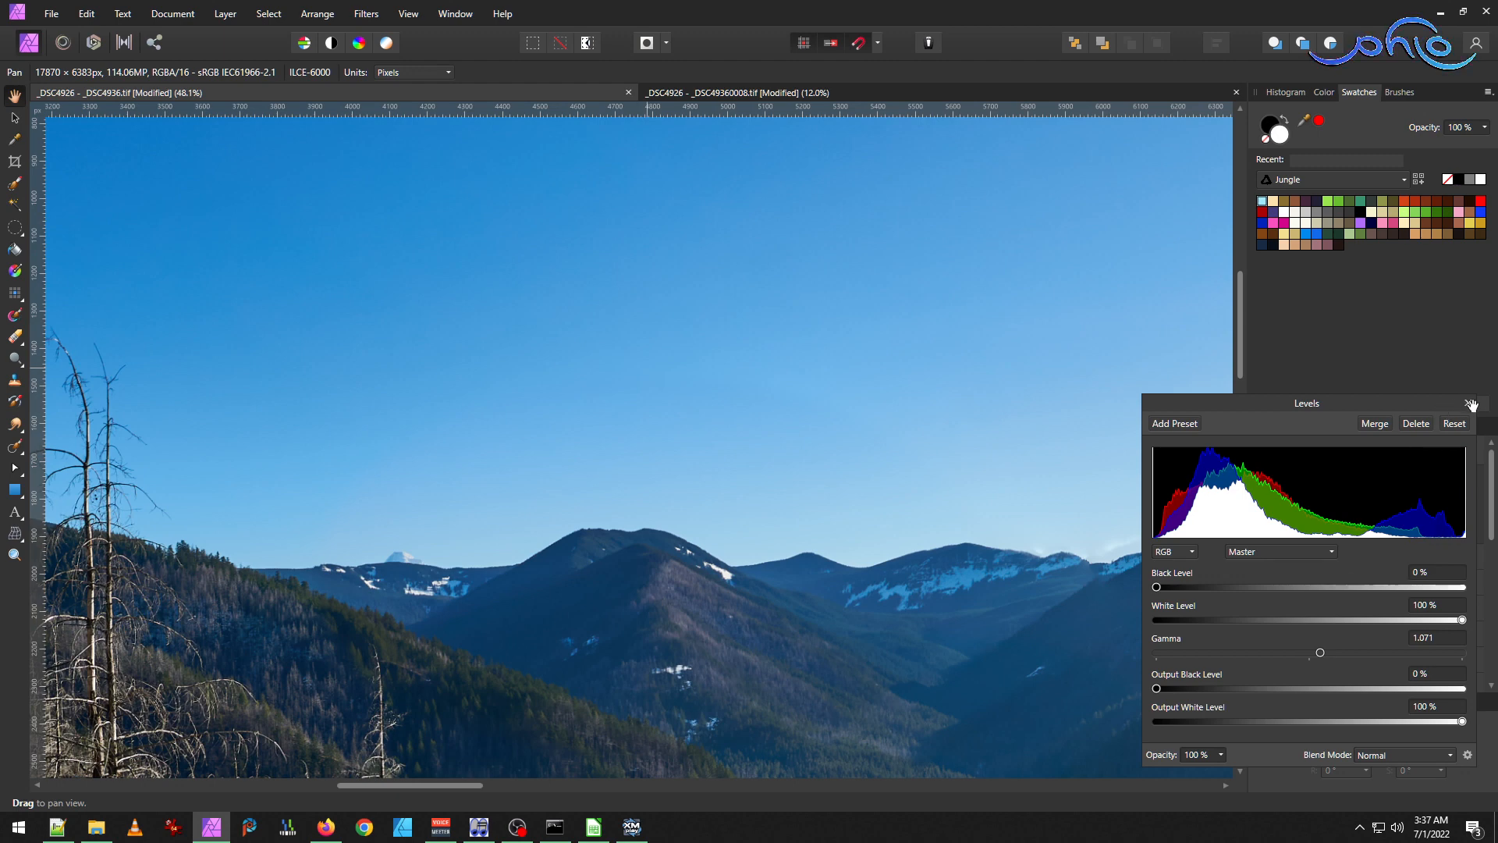
click(1471, 404)
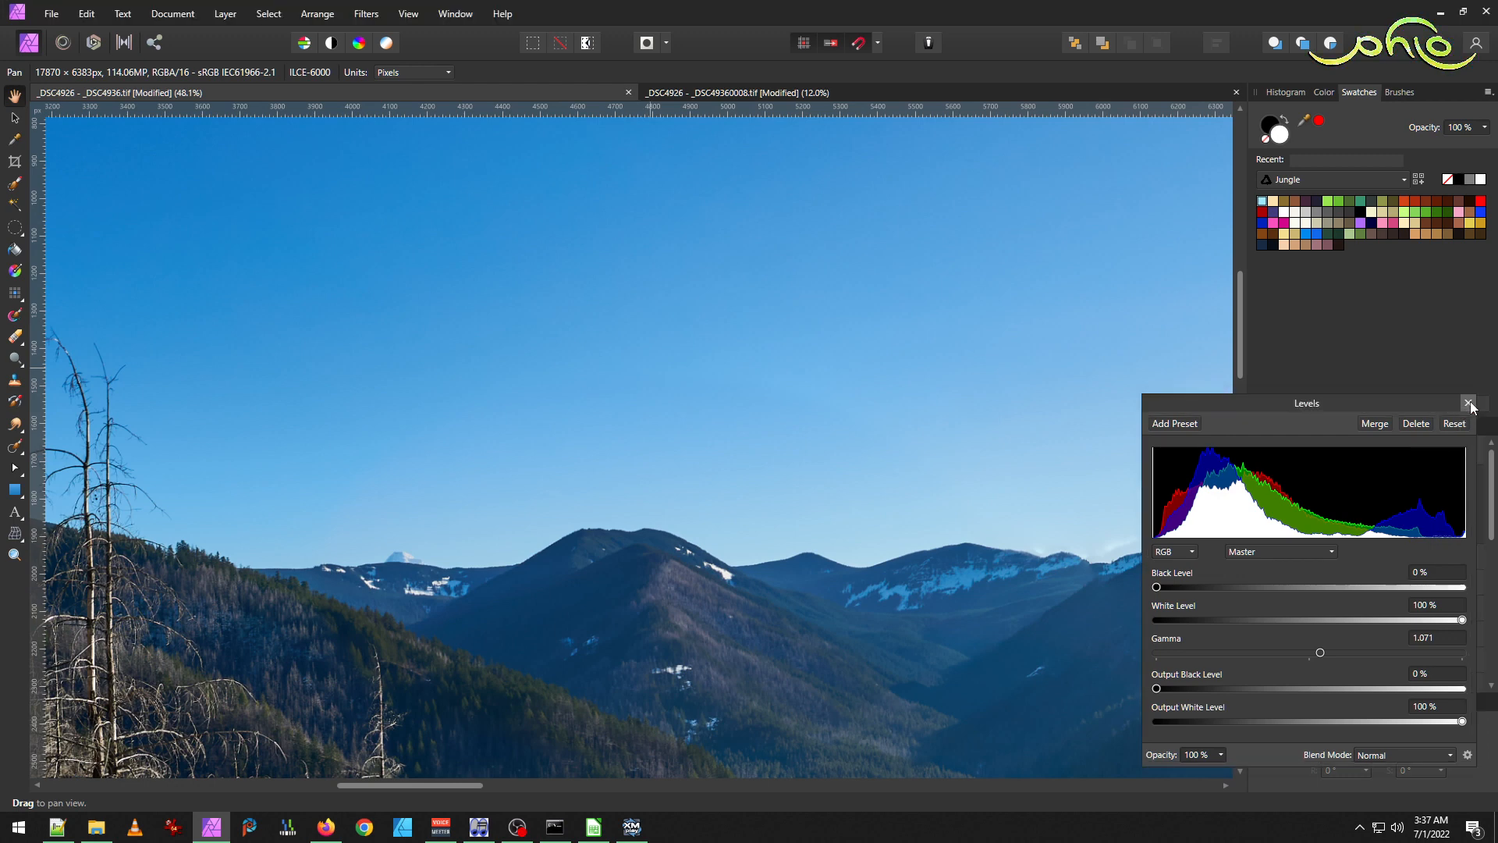
click(1467, 404)
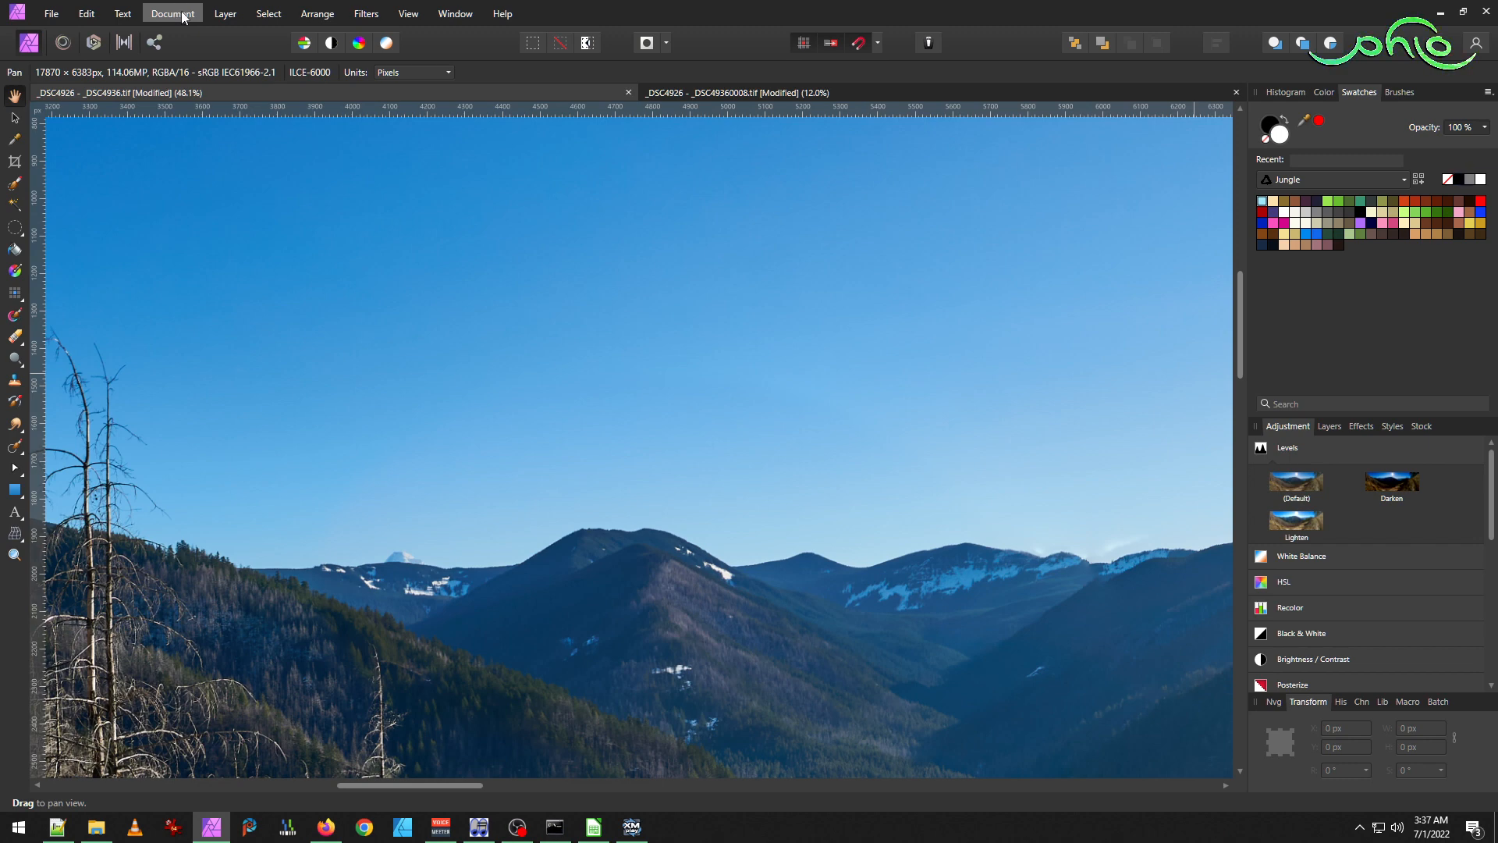
Flatten the panorama document into a single background layer.
click(184, 15)
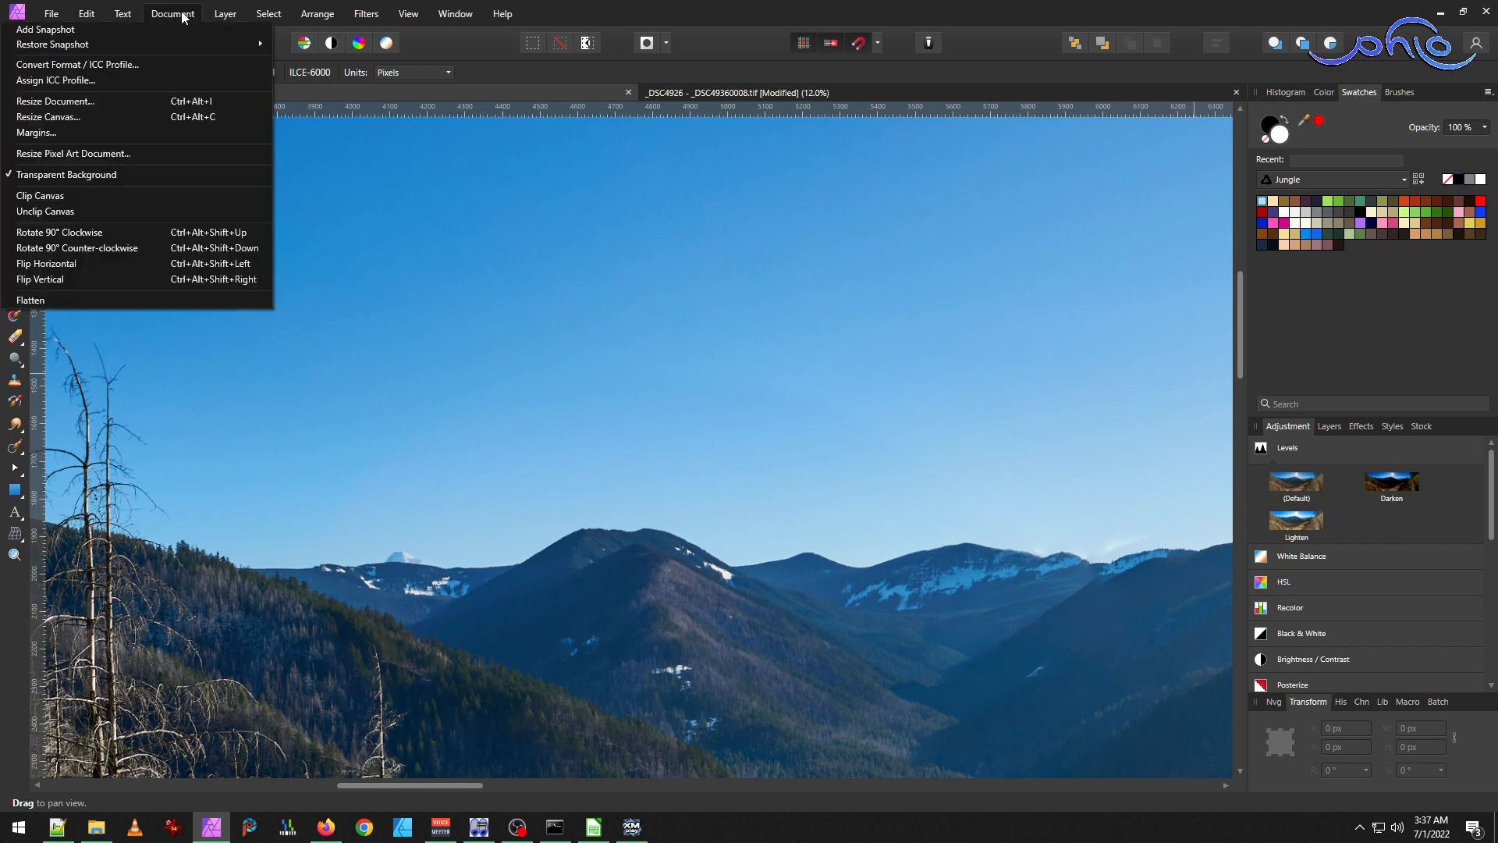
click(104, 301)
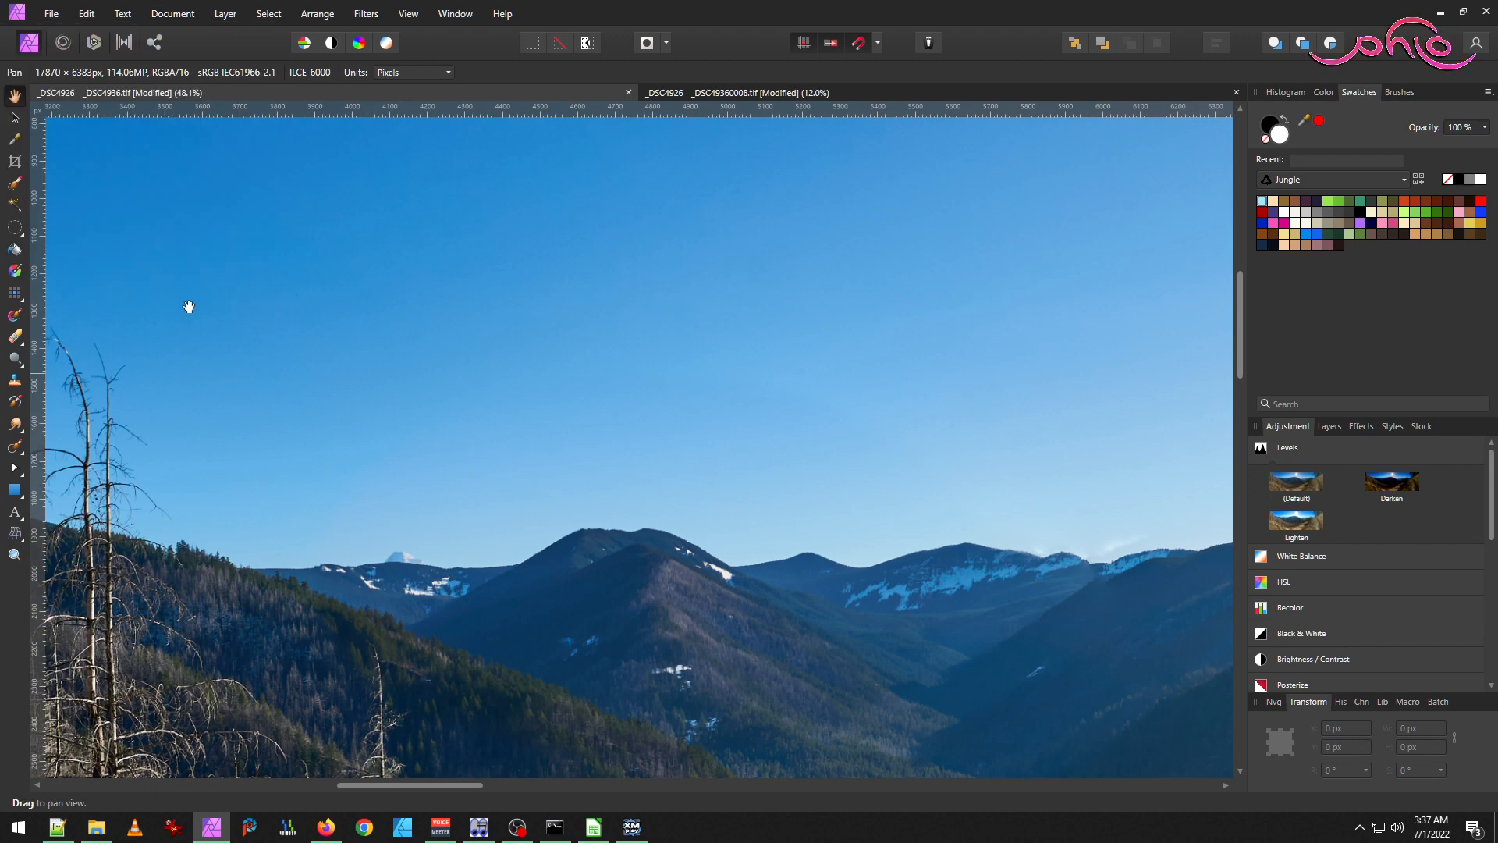
click(51, 15)
click(57, 130)
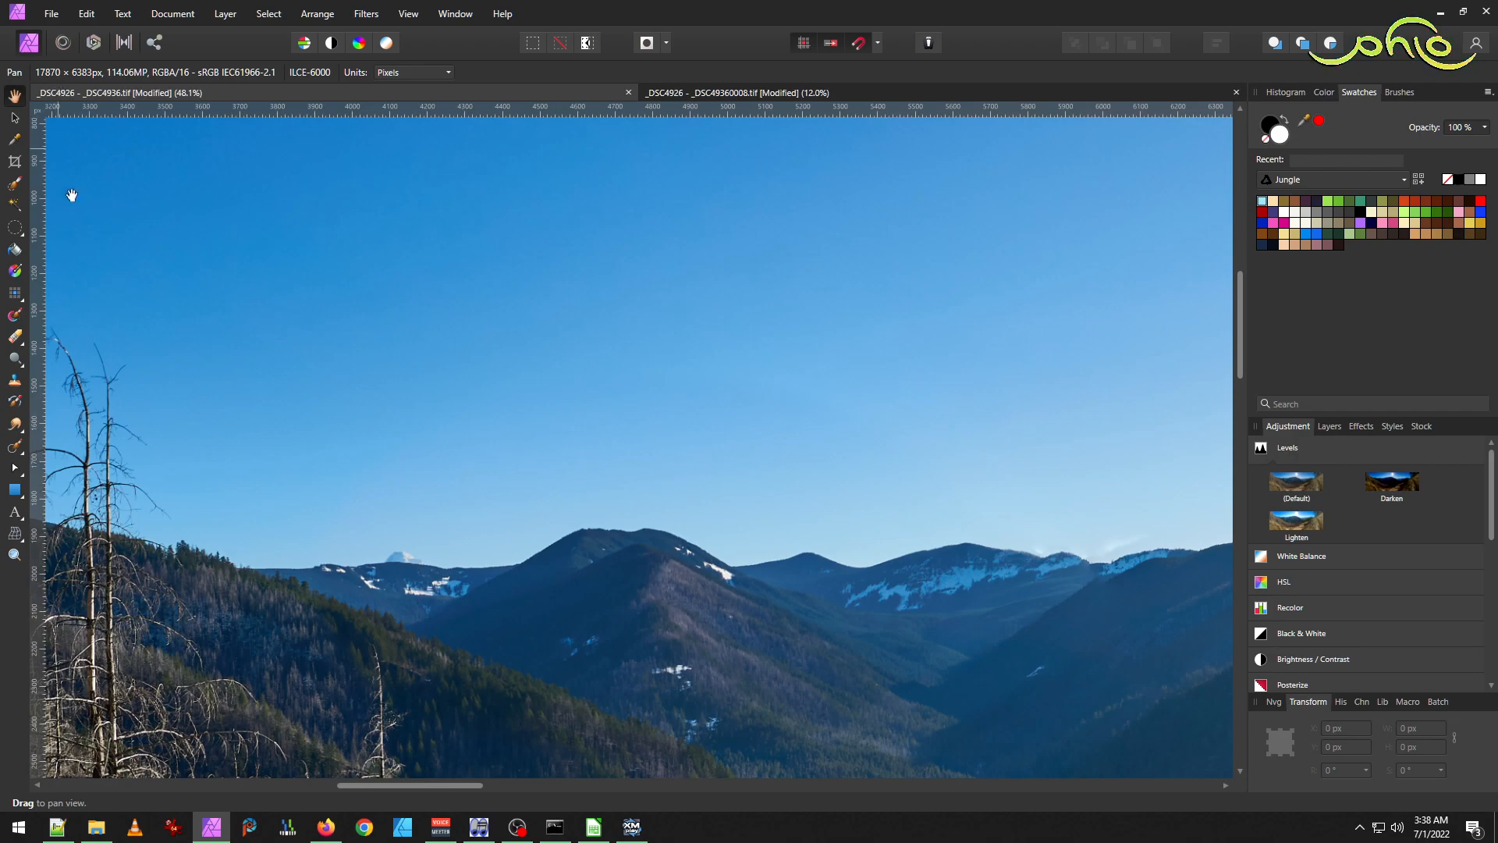
Locate _DSC4926 - _DSC4936.tif in the hike folder and save the flattened panorama there as _DSC4926 - _DSC4936.afphoto.
click(96, 827)
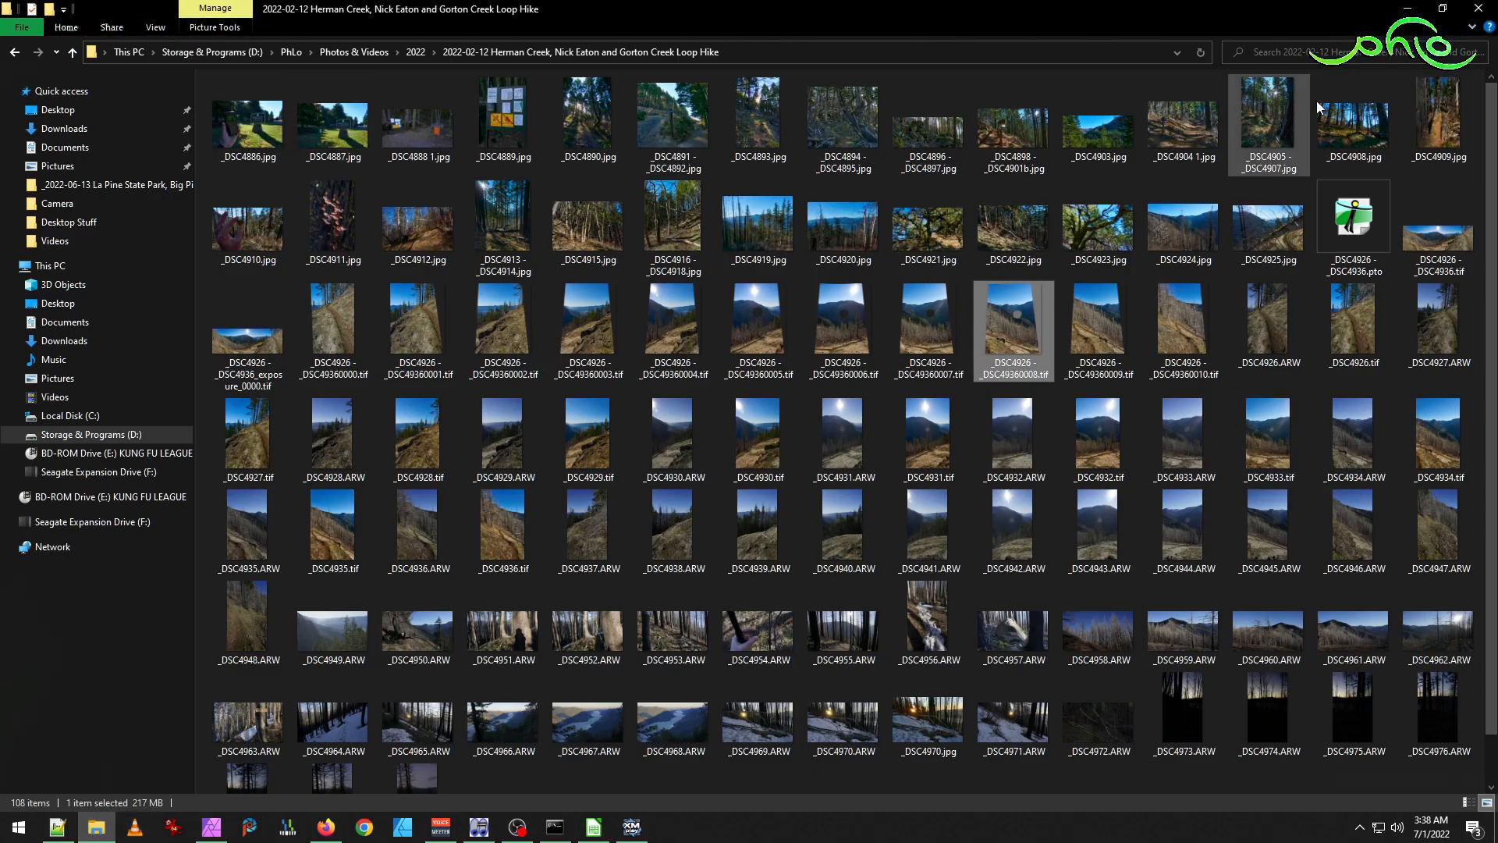
click(1431, 243)
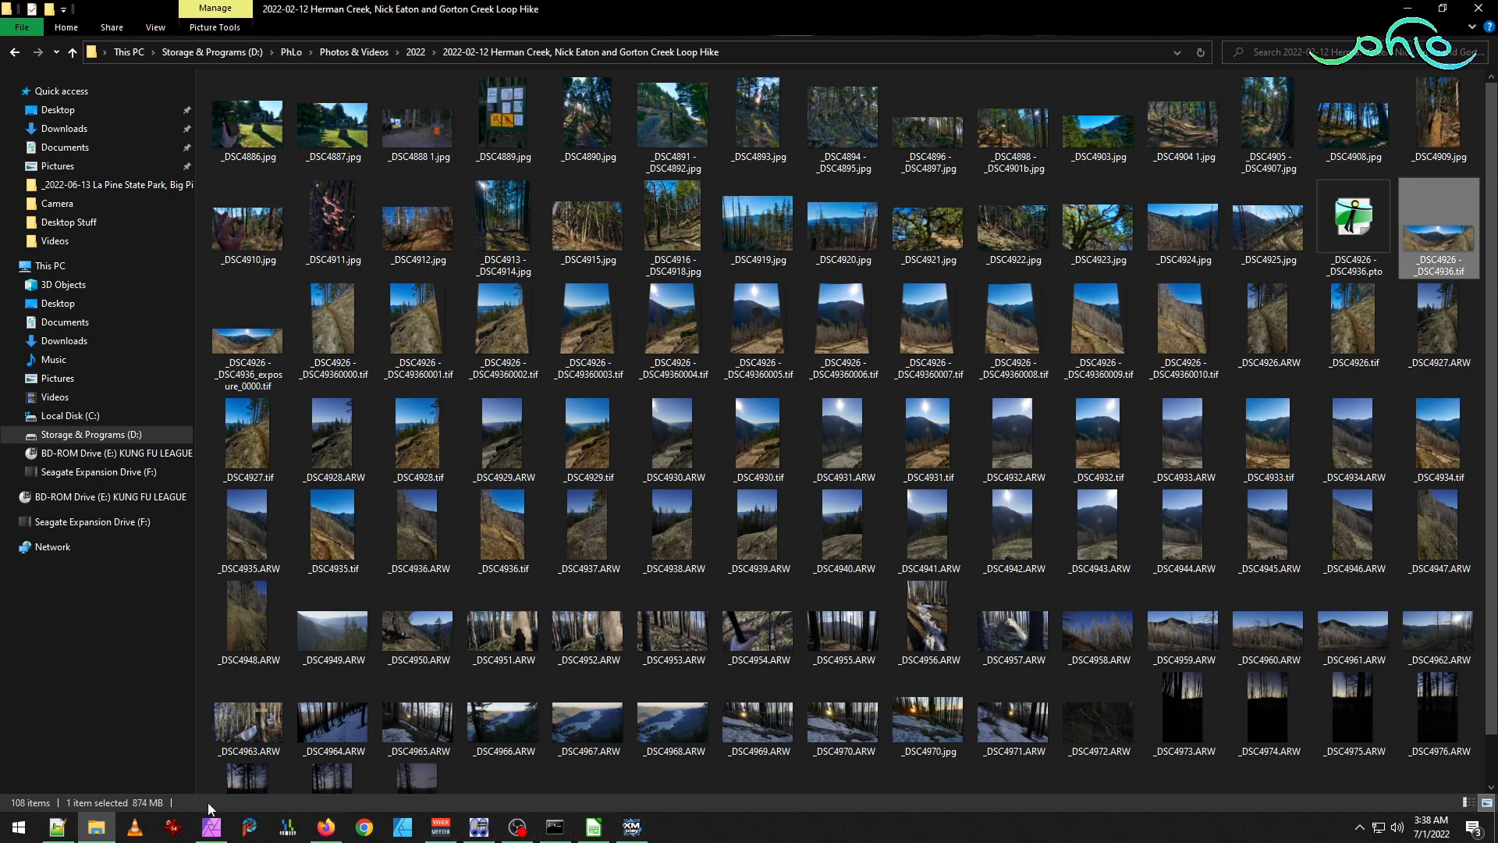
click(210, 827)
click(52, 14)
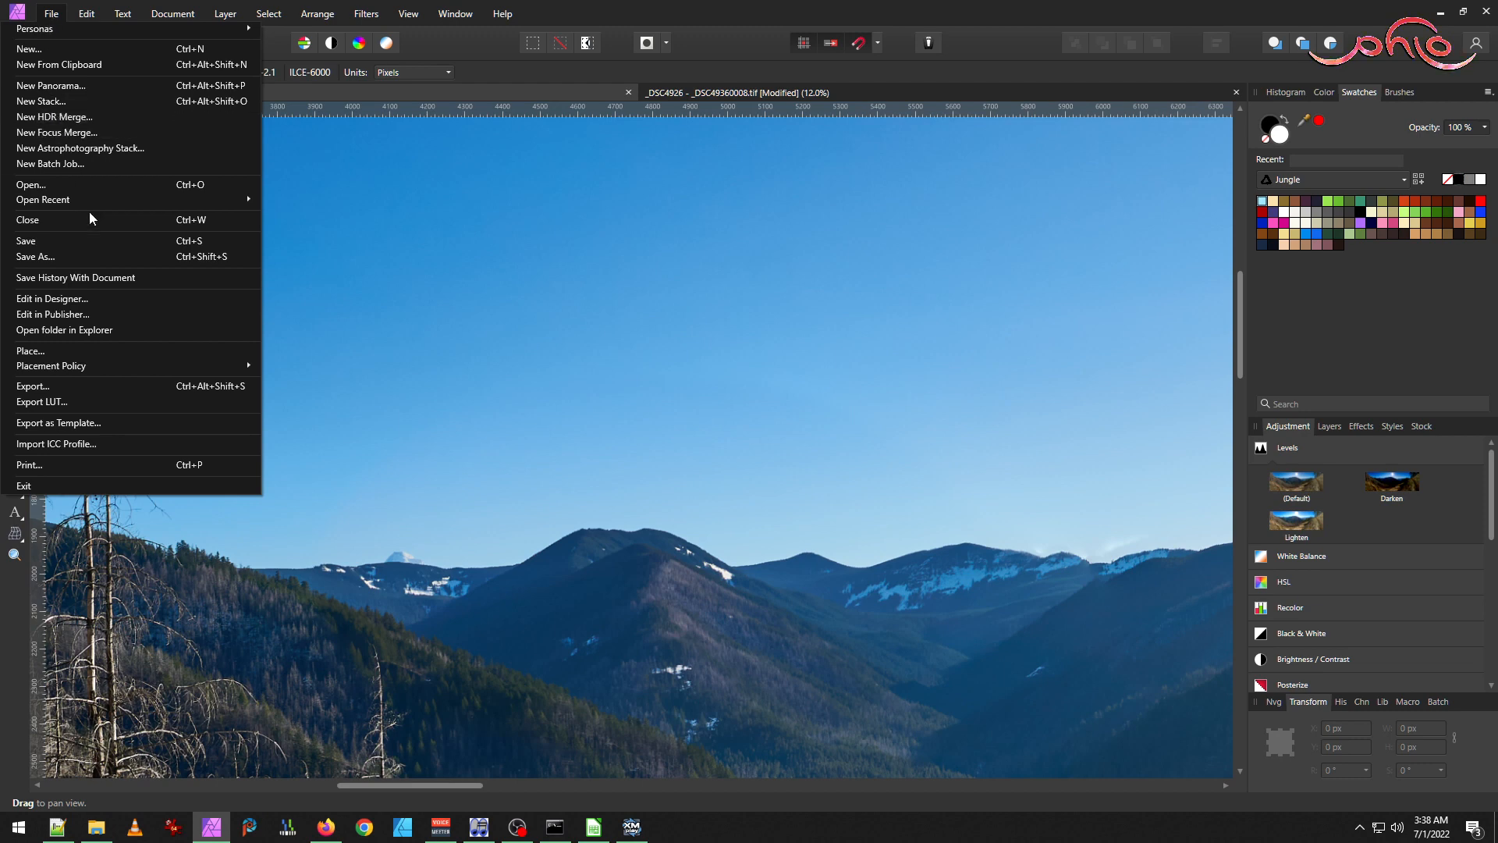
click(101, 256)
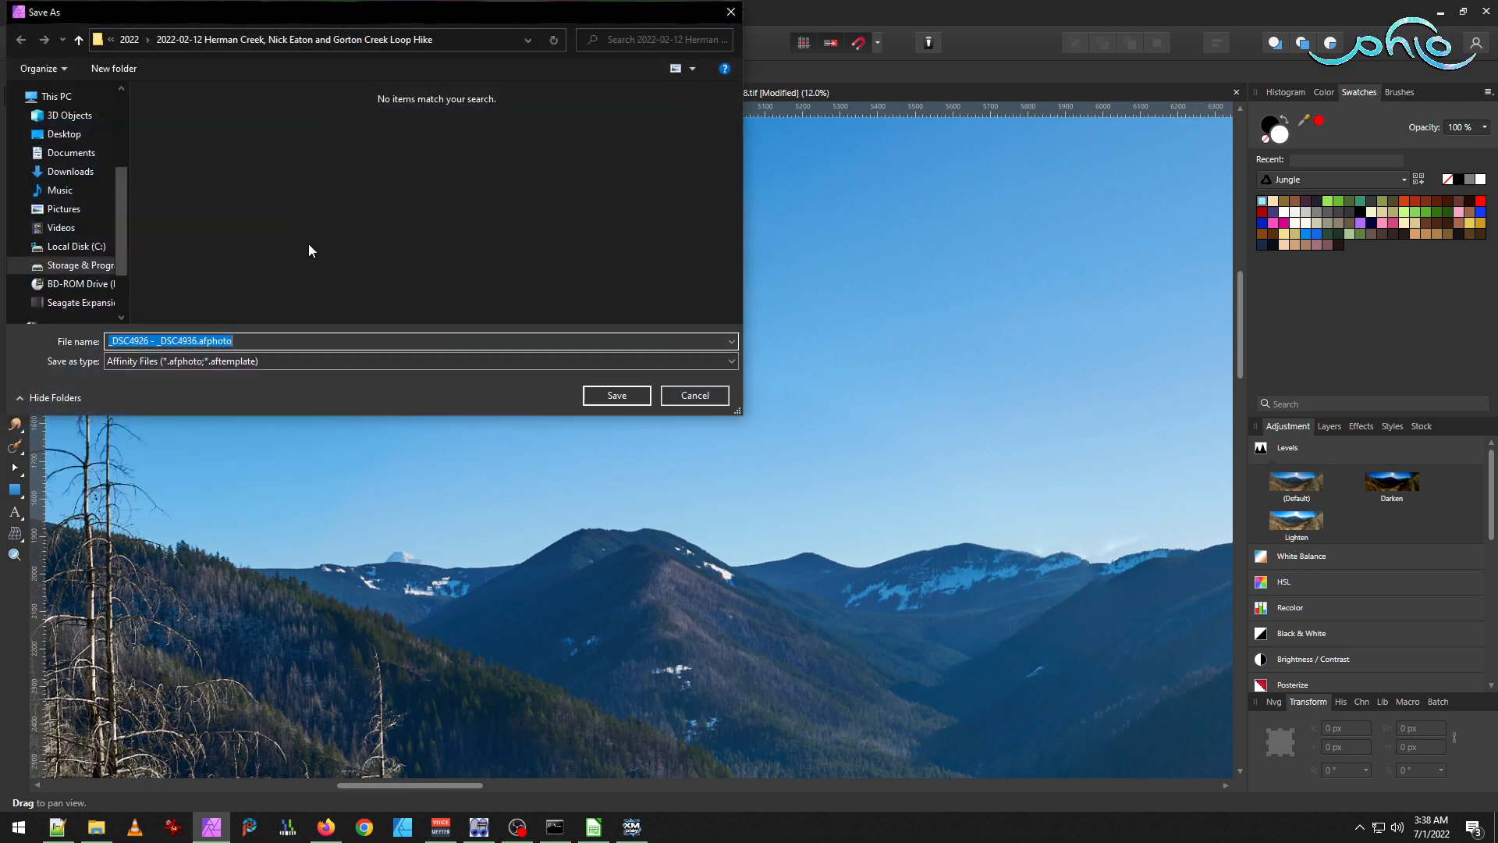
click(610, 397)
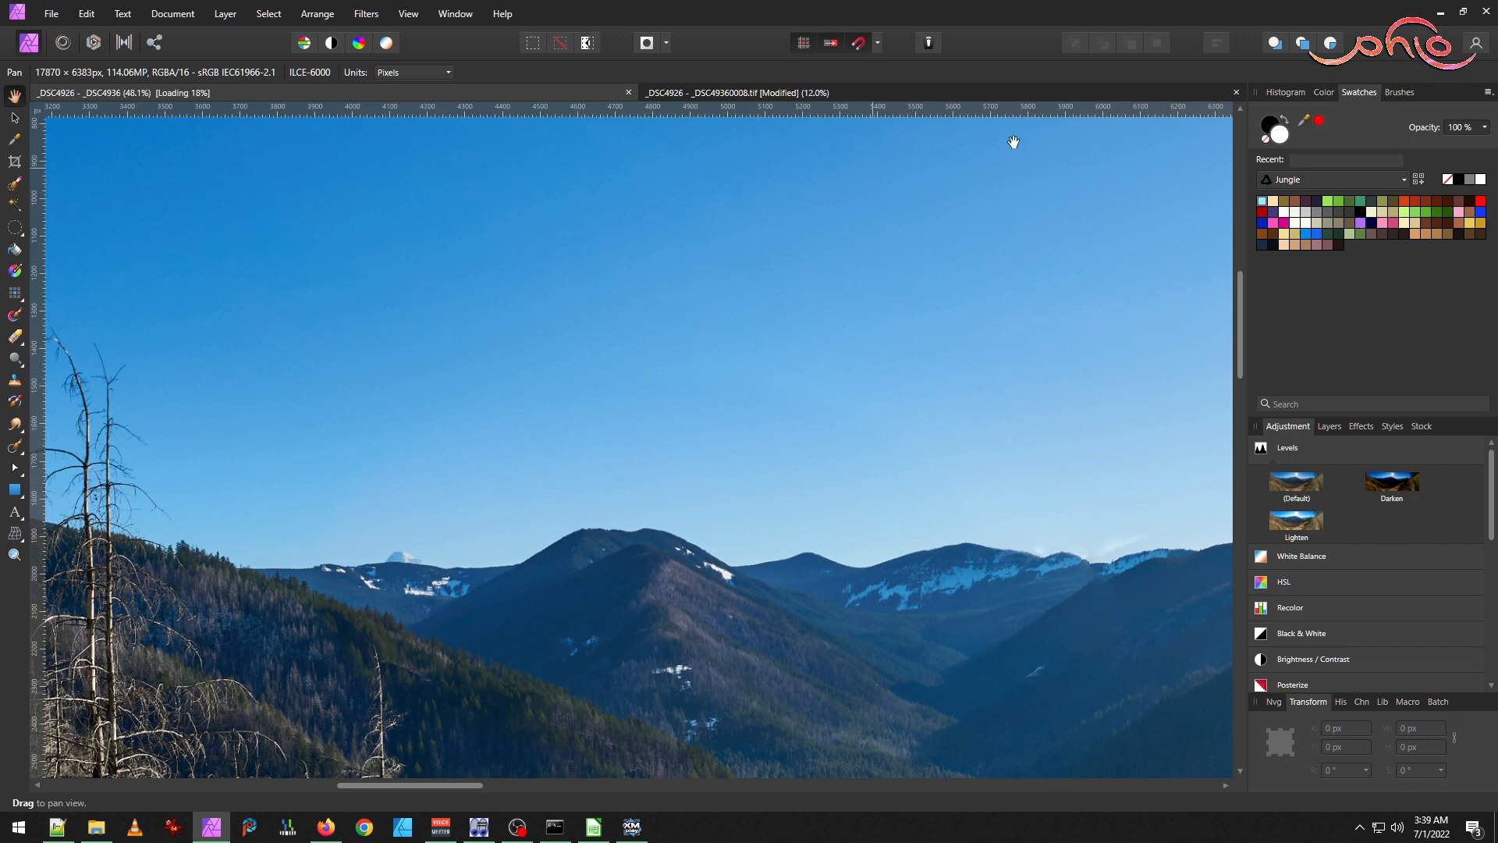
Undo the flattening of the panorama and bring its layer stack into view.
click(87, 14)
click(101, 32)
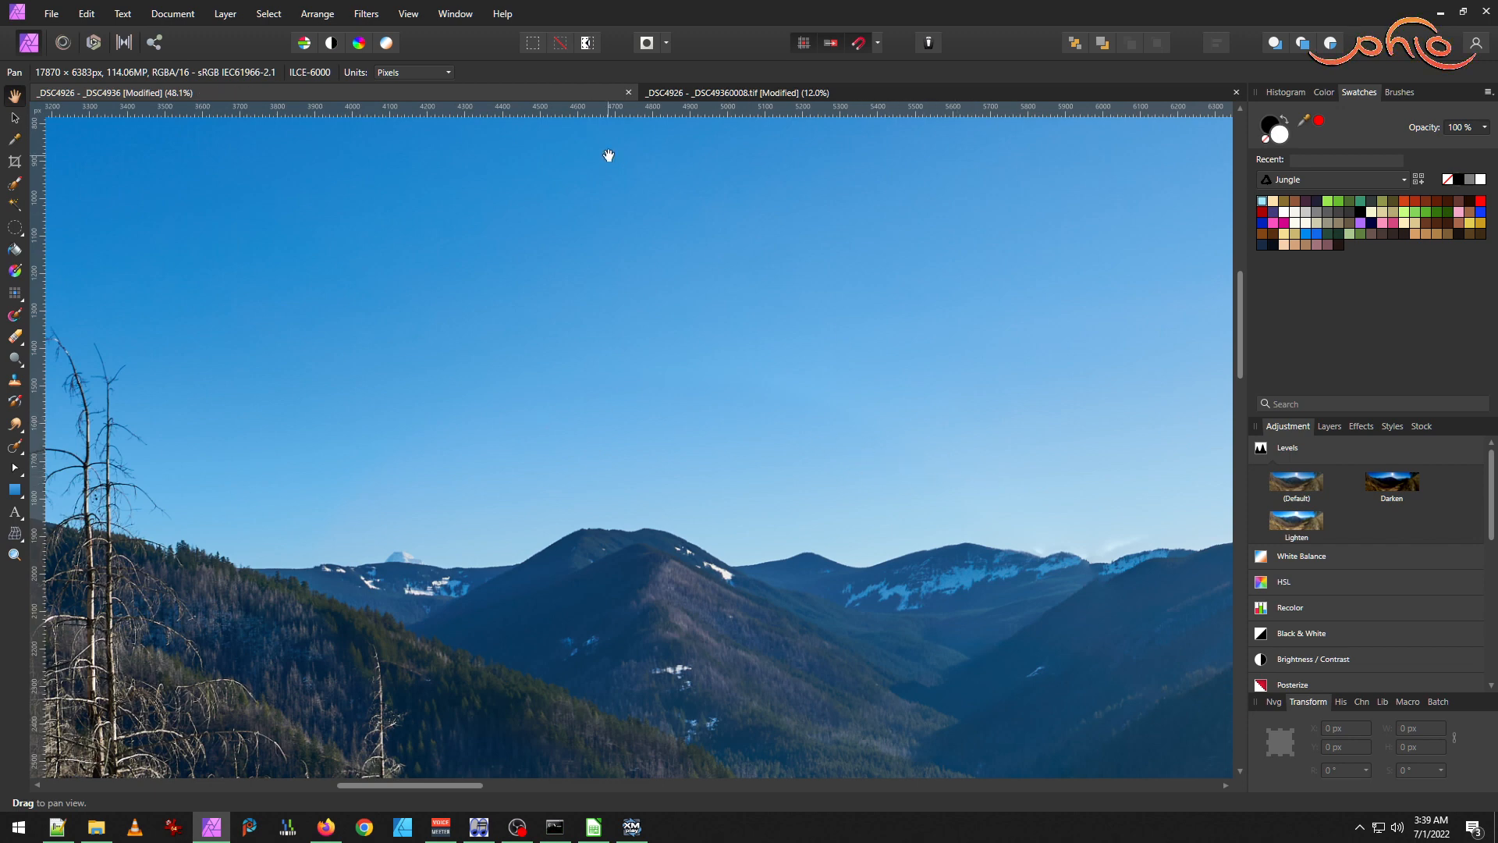
click(1331, 427)
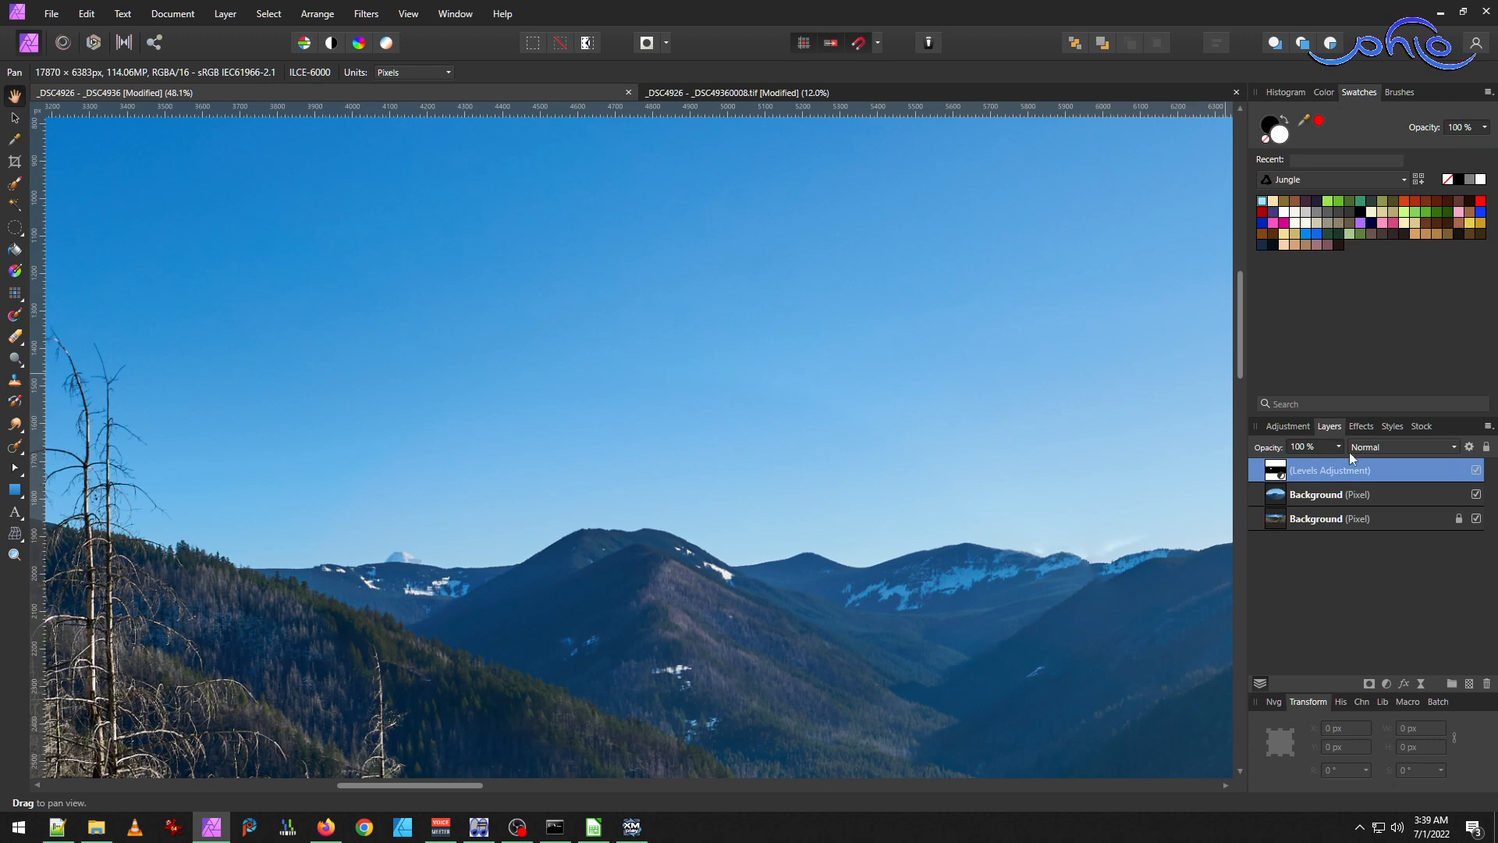
Merge the Levels adjustment with the mountain patch layer beneath it, keeping the locked panorama background separate.
shift+click(1335, 495)
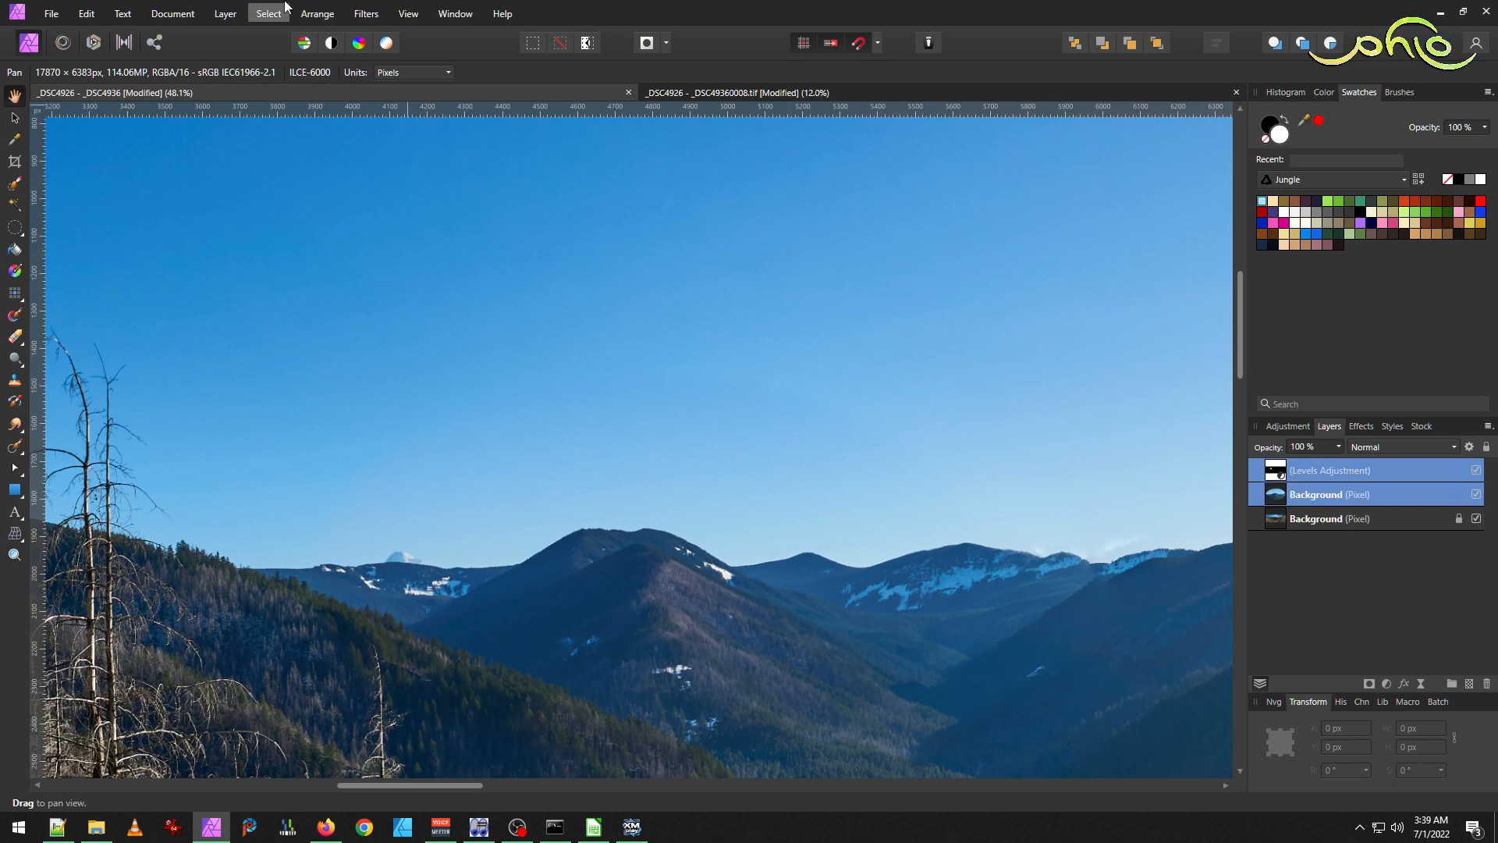
click(172, 14)
click(225, 14)
click(225, 14)
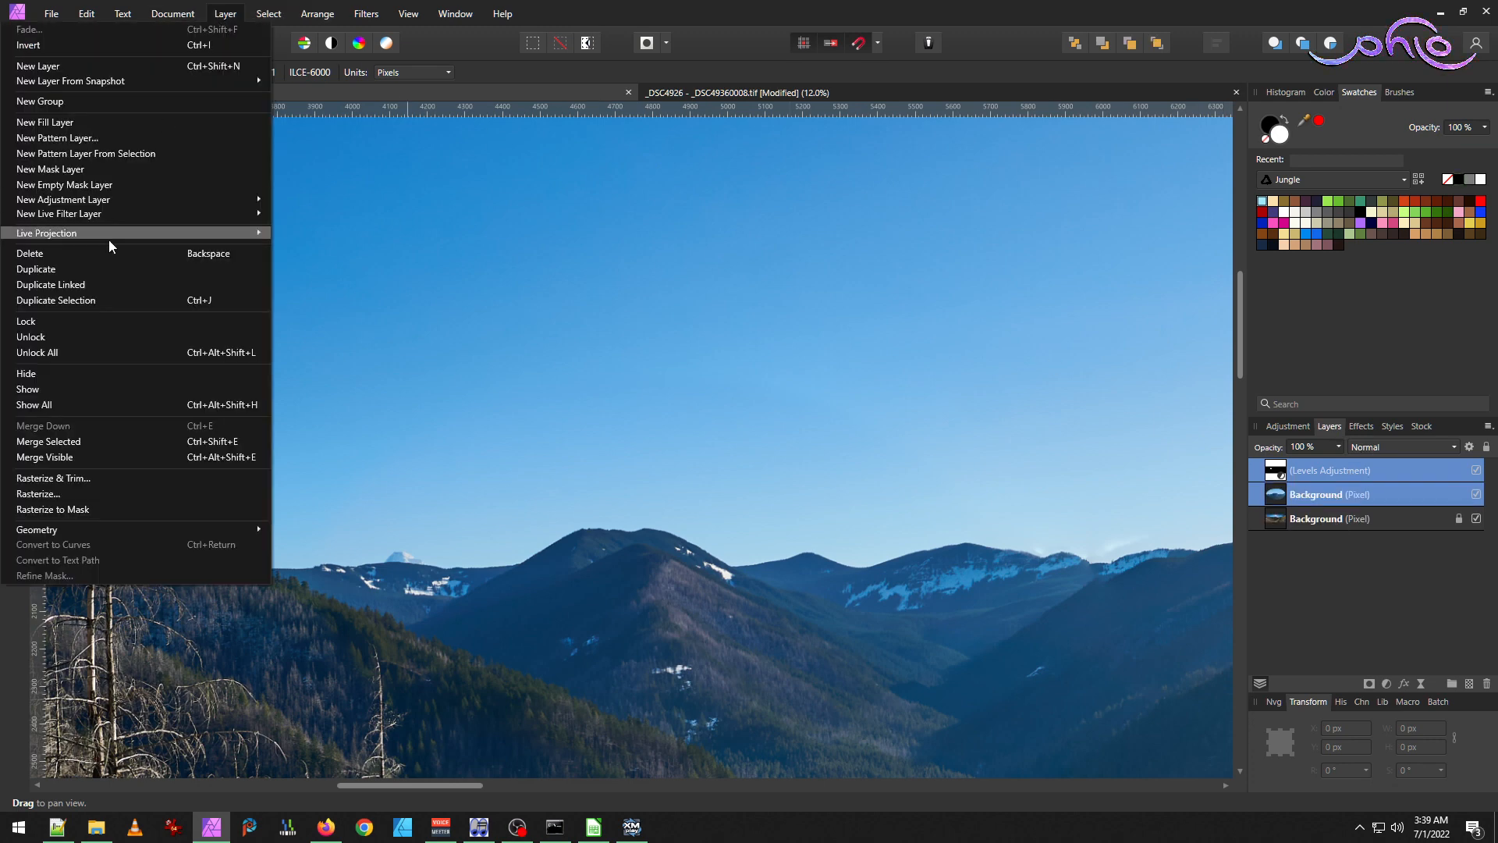
click(100, 441)
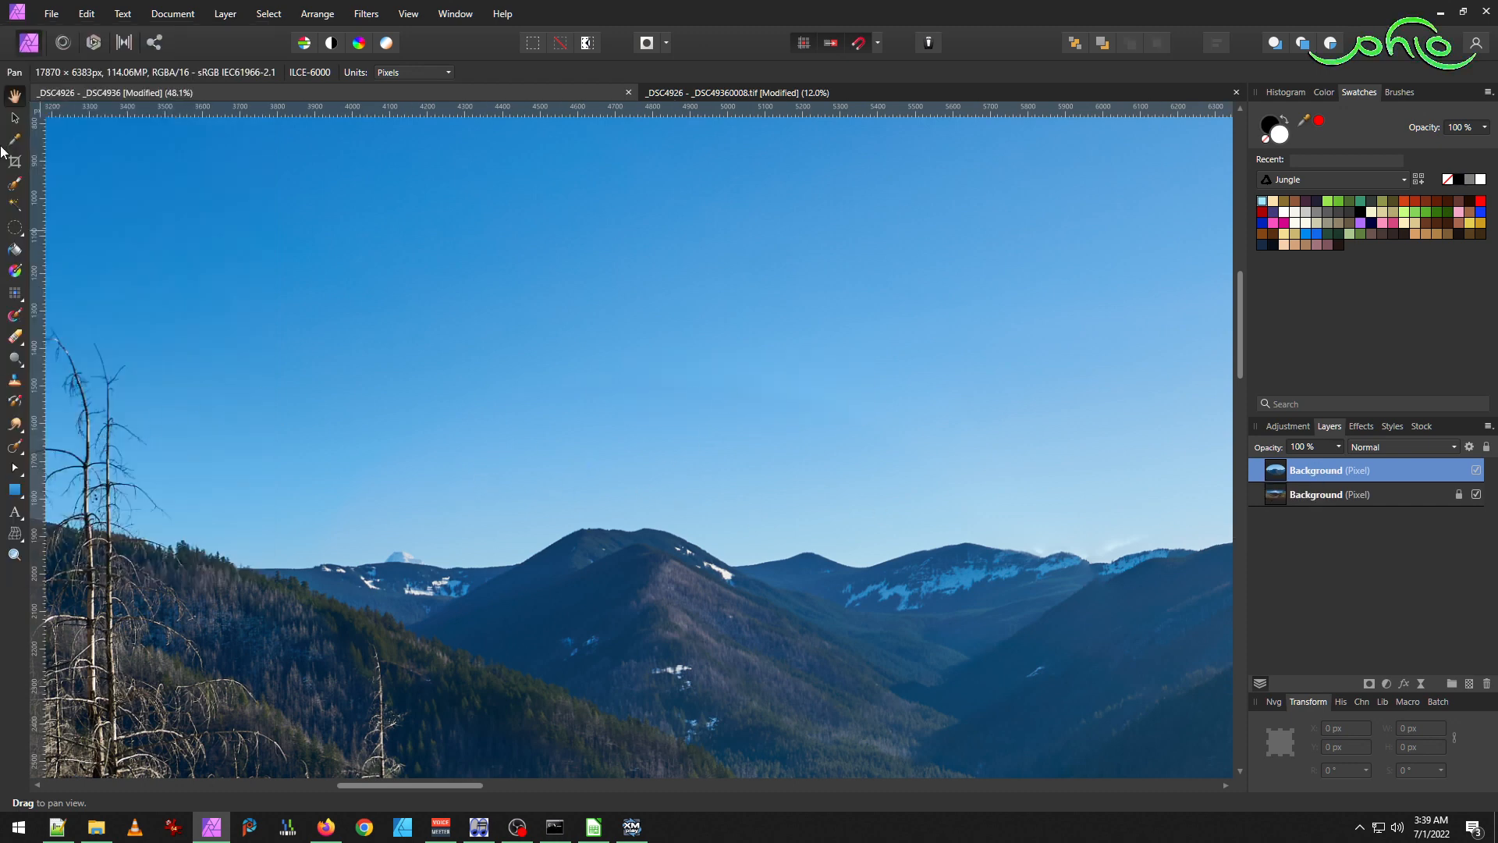
Save the panorama document with the mountain patch still on its own layer.
click(50, 14)
click(94, 237)
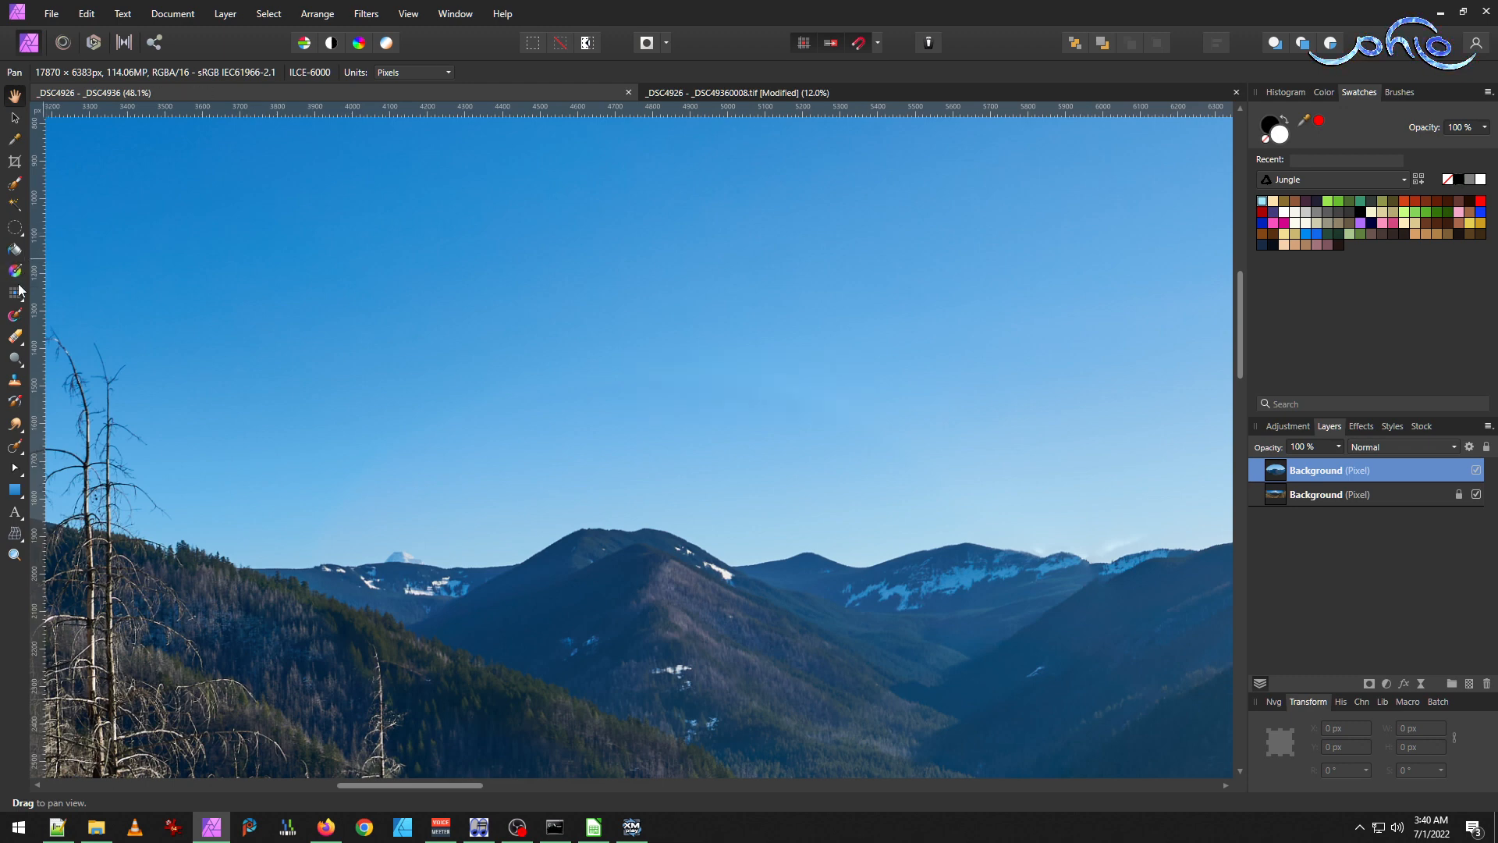
Erase part of the patch layer's sky edge above the distant snowy peak using a soft eraser about 823 px wide.
click(15, 339)
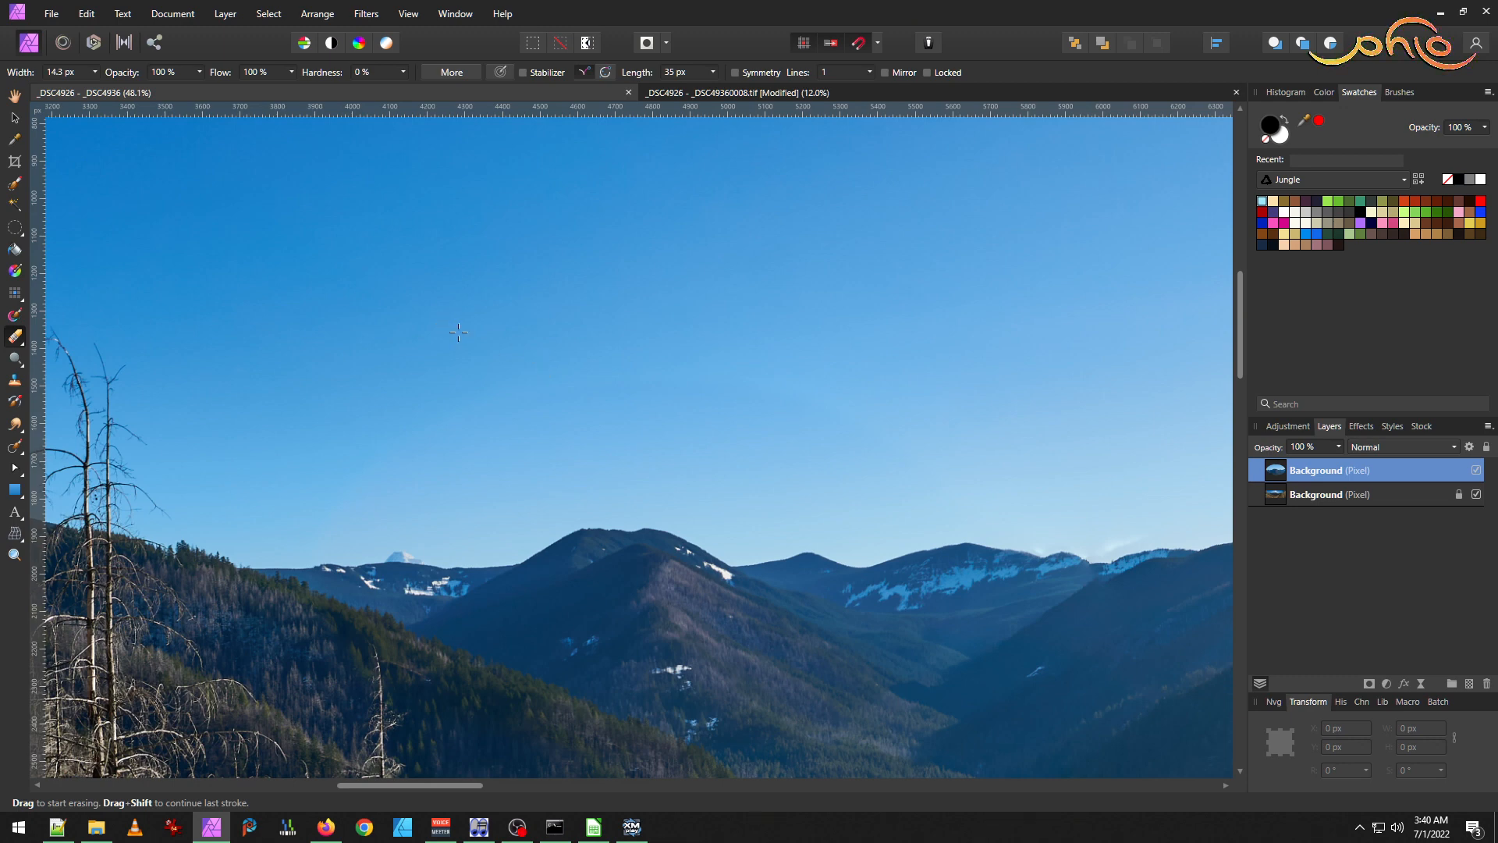
key(bracketright)
key(bracketright)
key(bracketright)
key(bracketright)
key(bracketright)
key(bracketright)
key(bracketright)
key(bracketright)
key(bracketright)
key(bracketright)
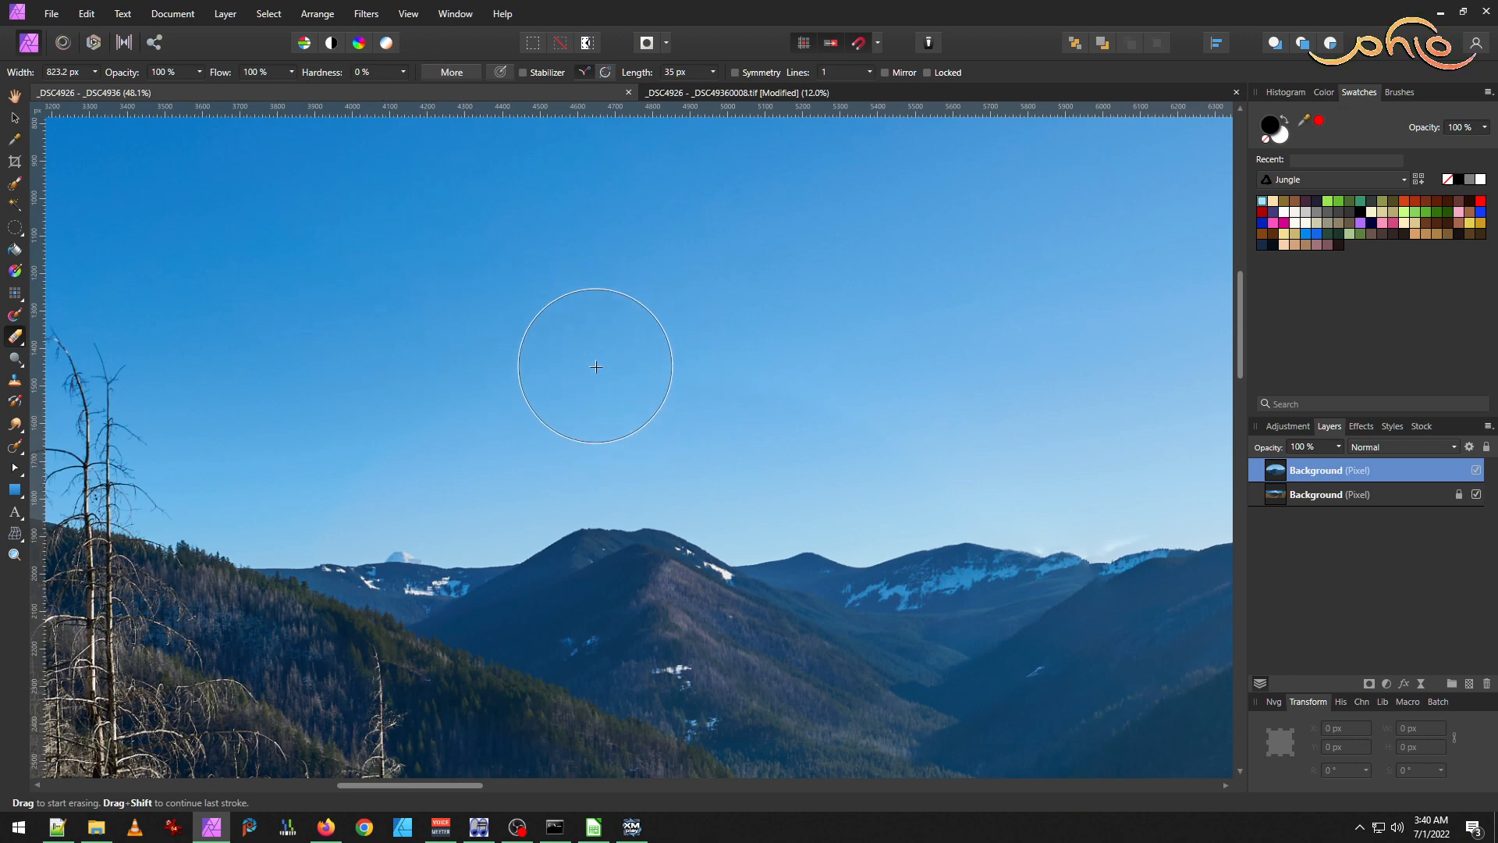
mouse_move(568, 350)
mouse_down()
mouse_move(488, 365)
mouse_move(350, 425)
mouse_move(313, 473)
mouse_up()
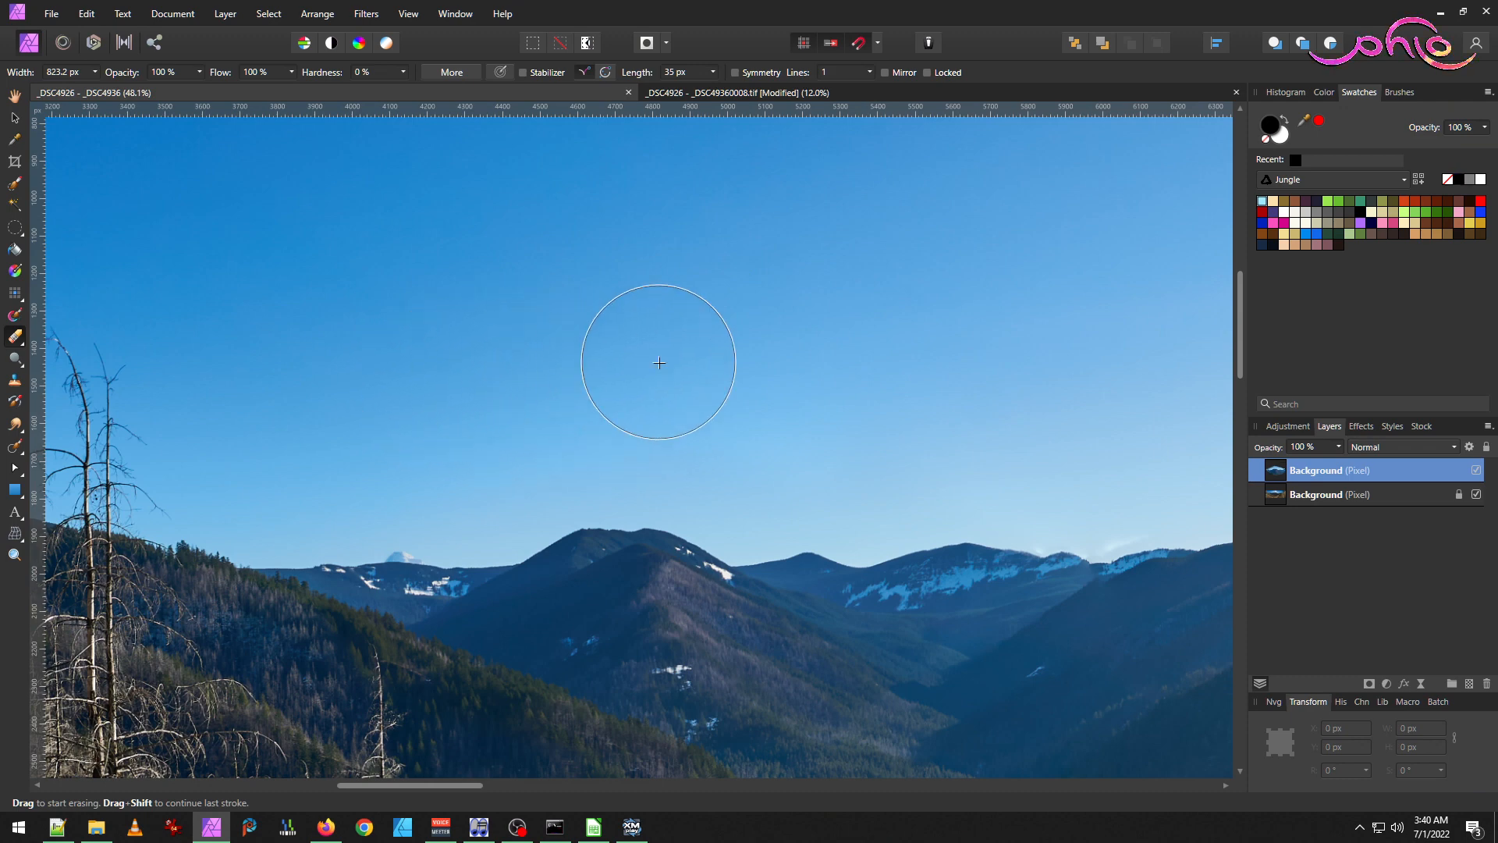
Undo the last eraser stroke on the mountain patch layer.
click(436, 352)
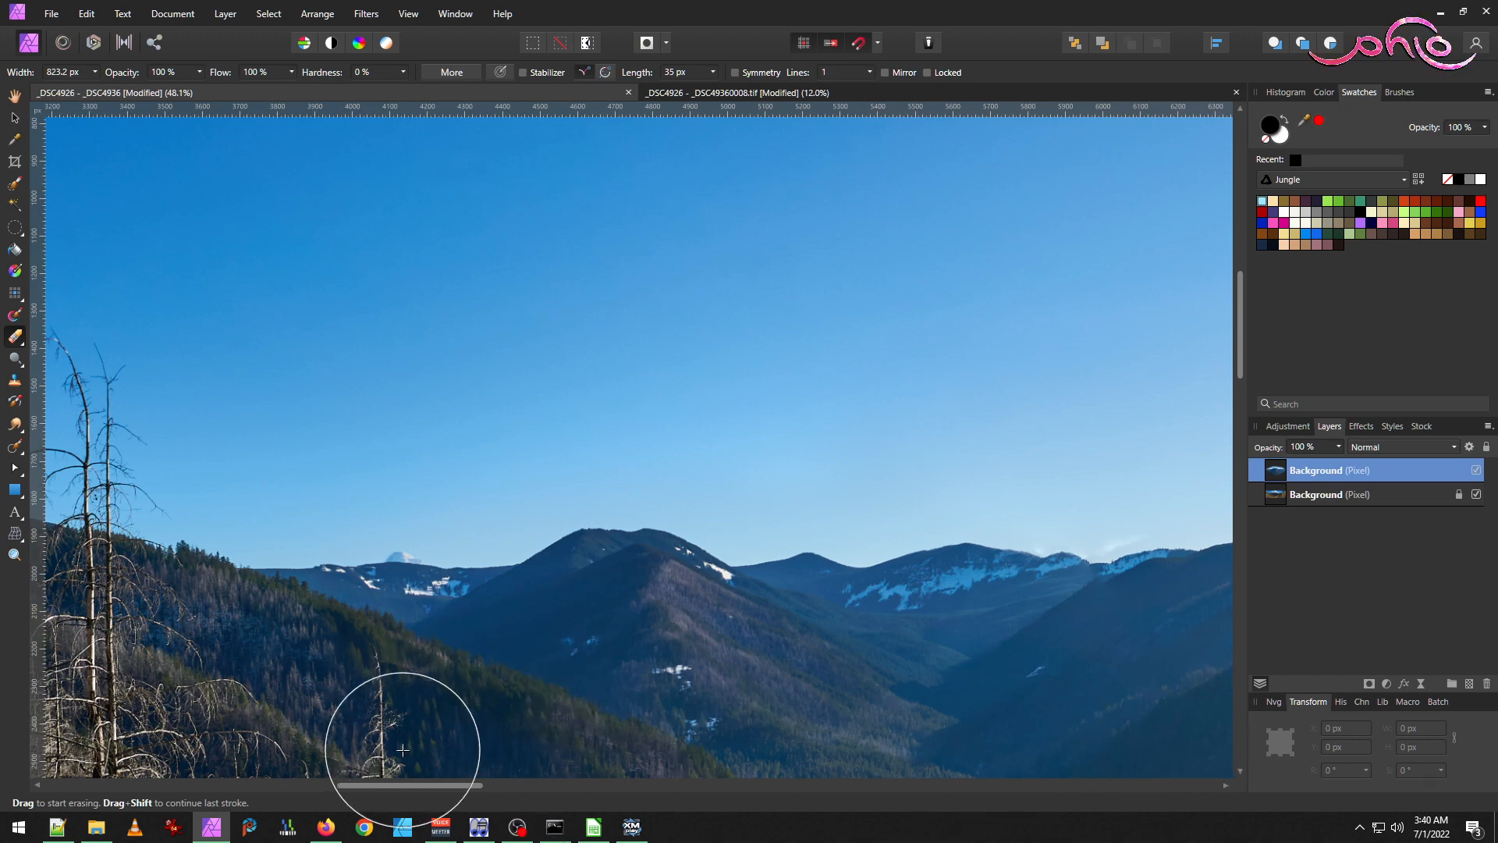
scroll(387, 671, up, 5)
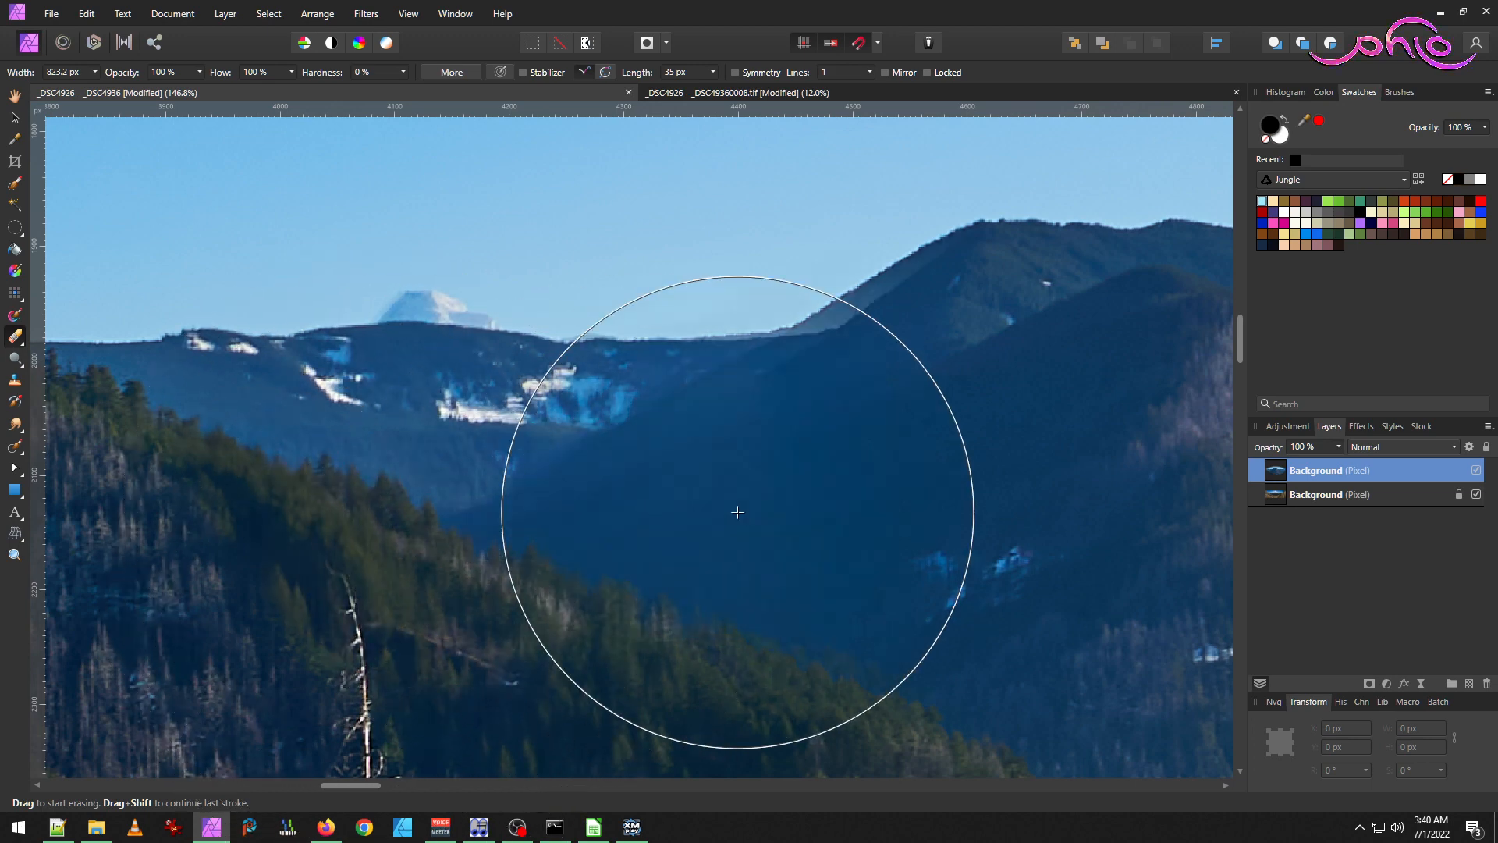
key(ctrl+z)
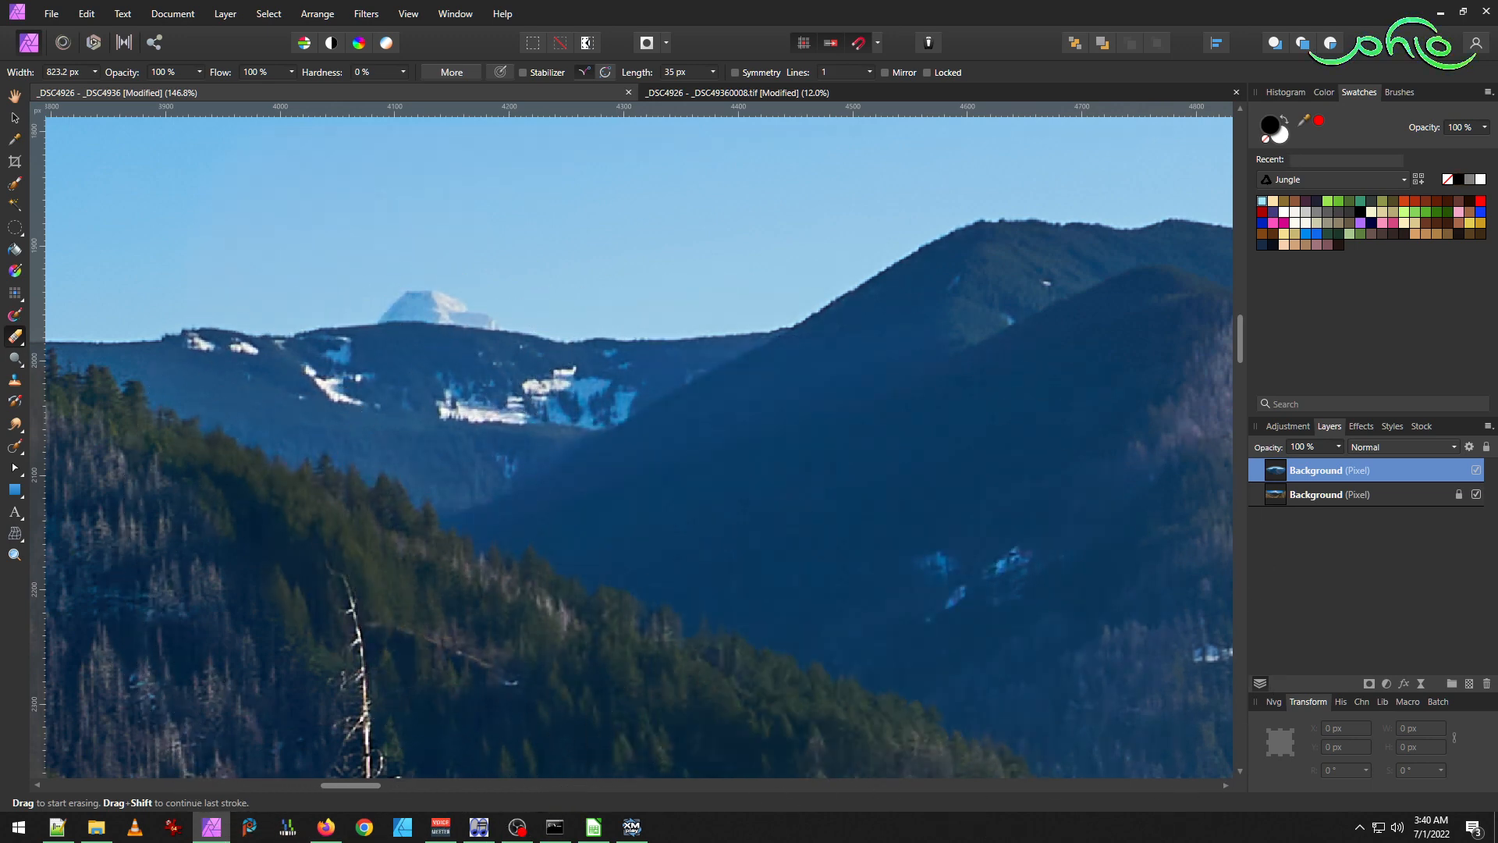
Reduce the eraser width to about 365 px and erase the patch's sky edge above the distant snowy peak.
scroll(1137, 380, down, 4)
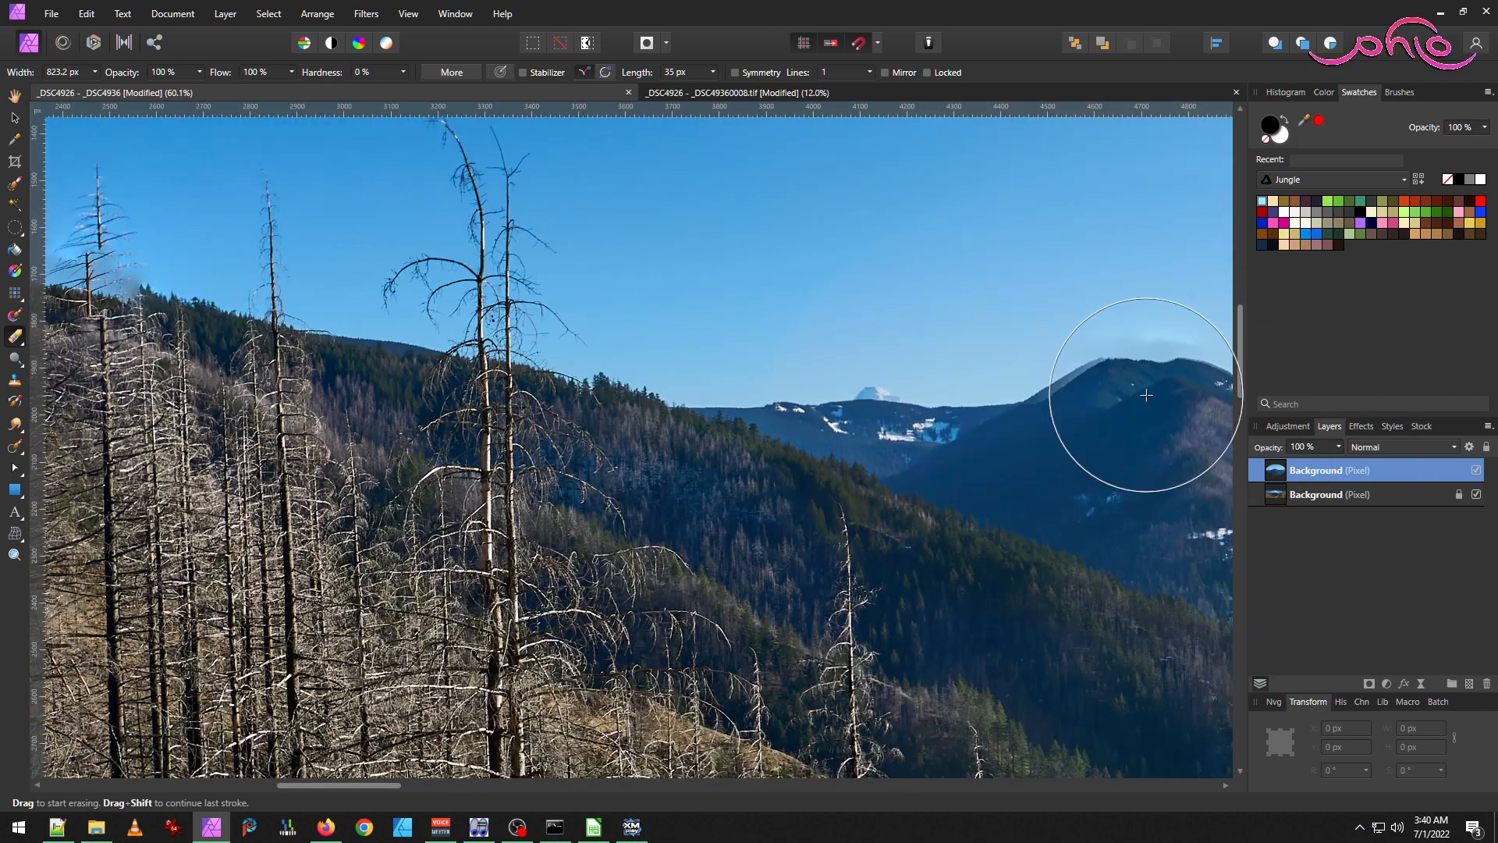
scroll(1109, 383, right, 3)
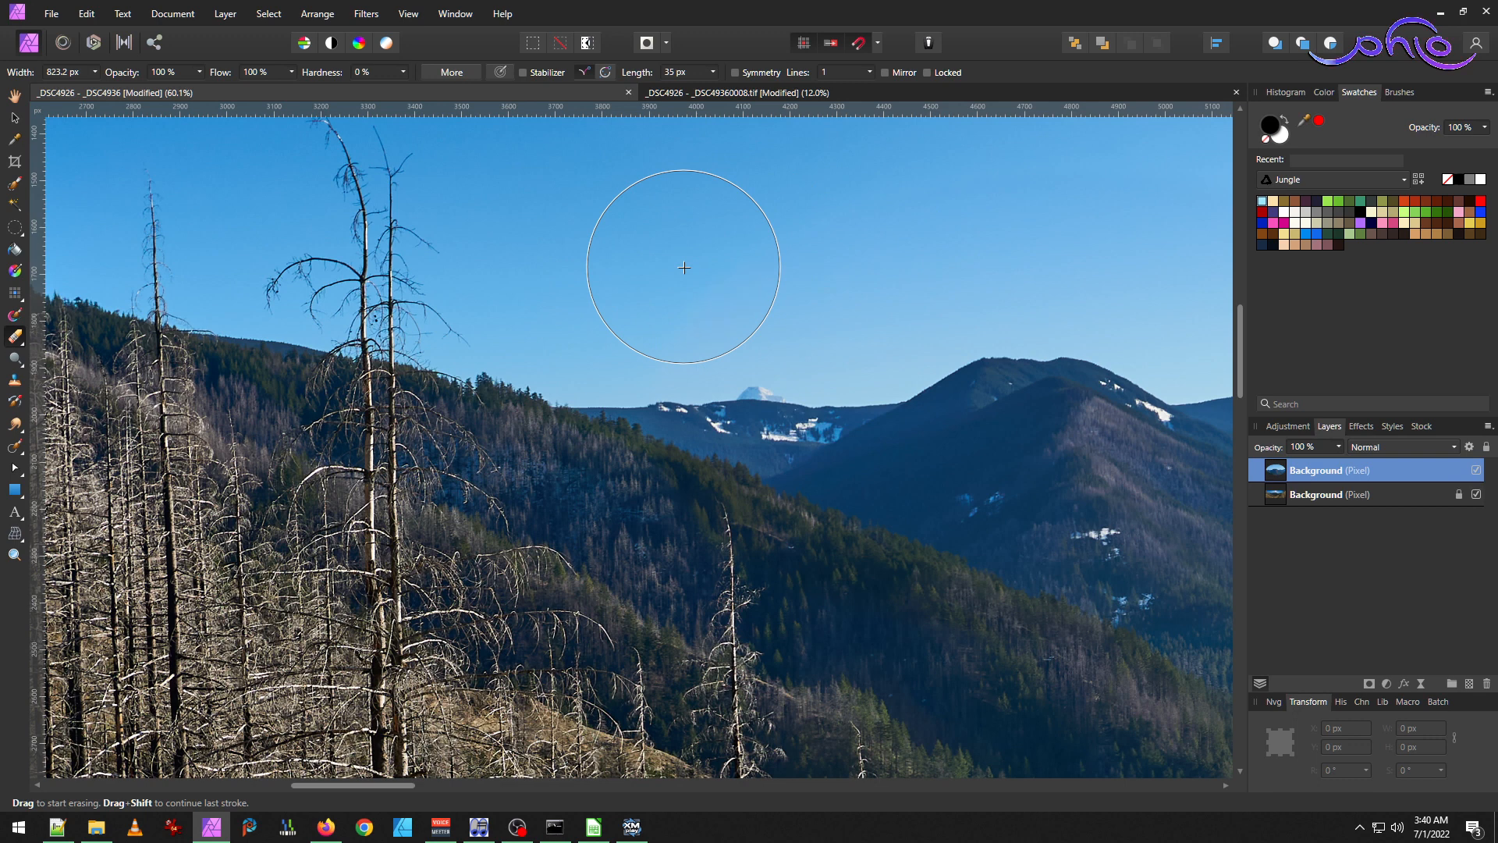
key(bracketleft)
key(bracketleft)
key(bracketleft)
key(bracketleft)
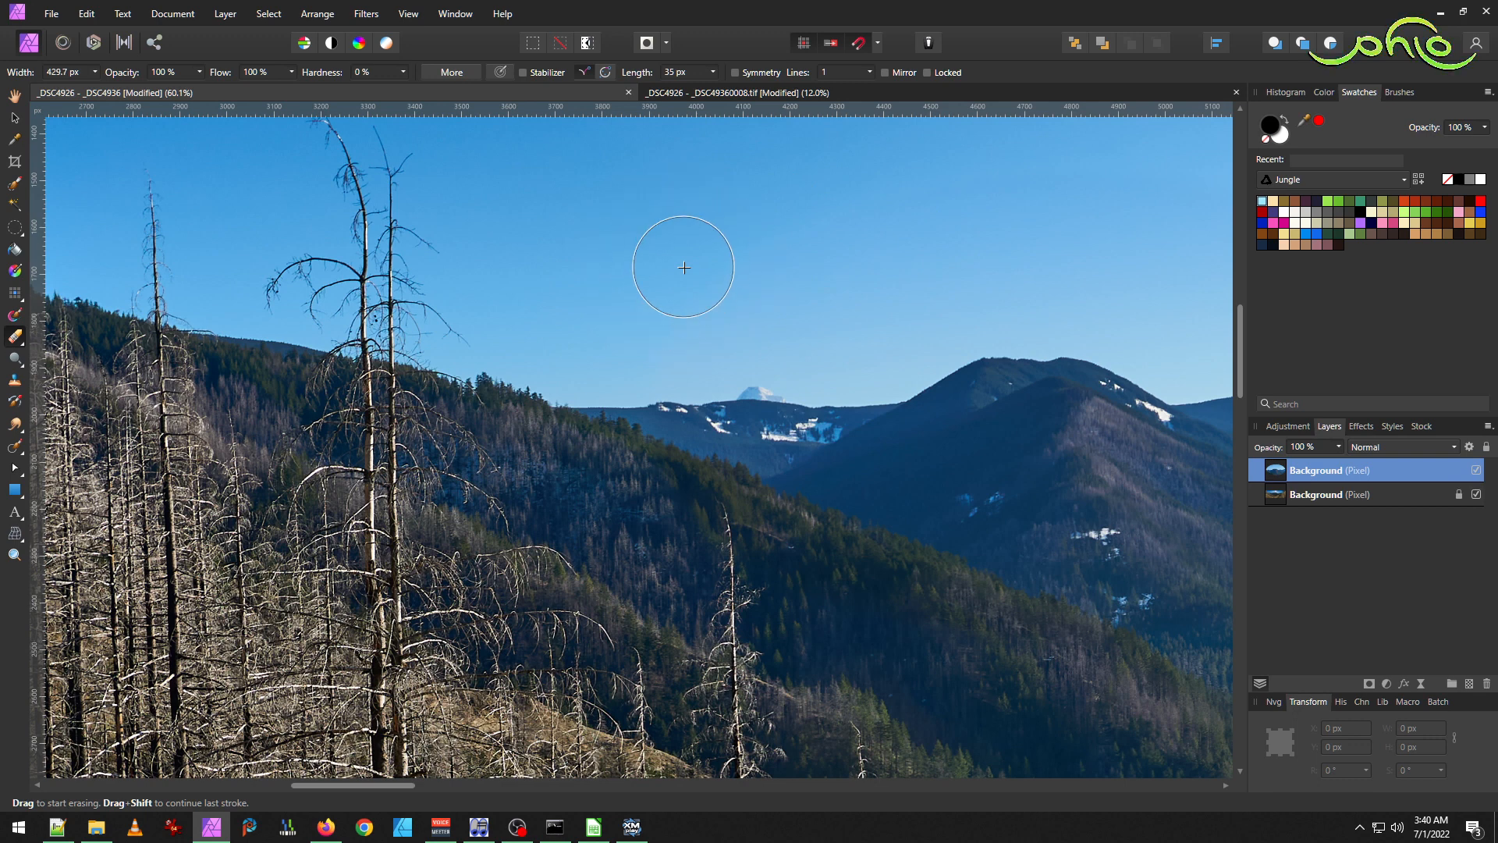
key(bracketleft)
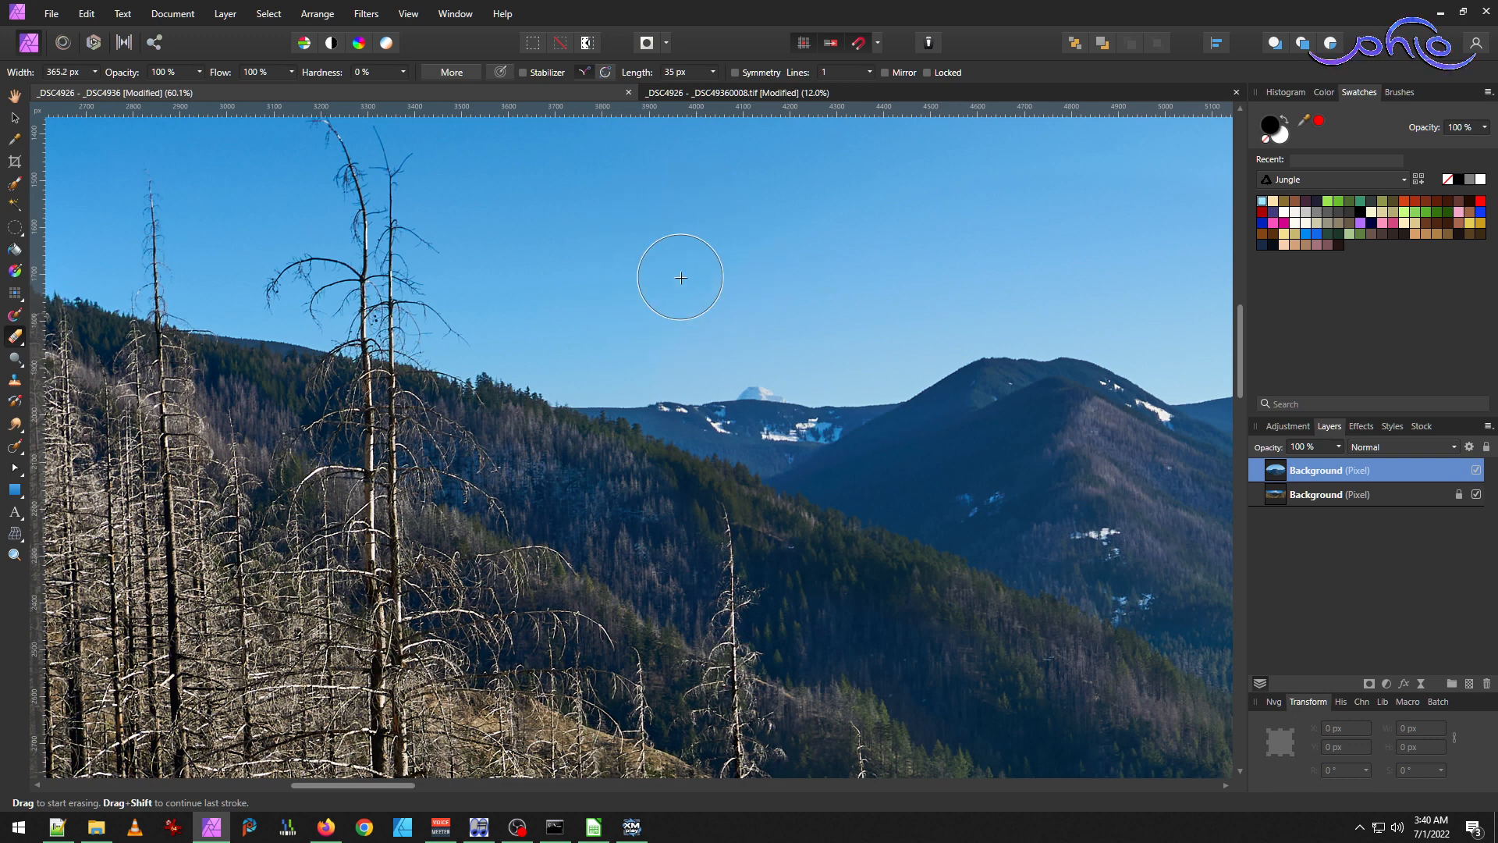
drag(634, 337, 663, 308)
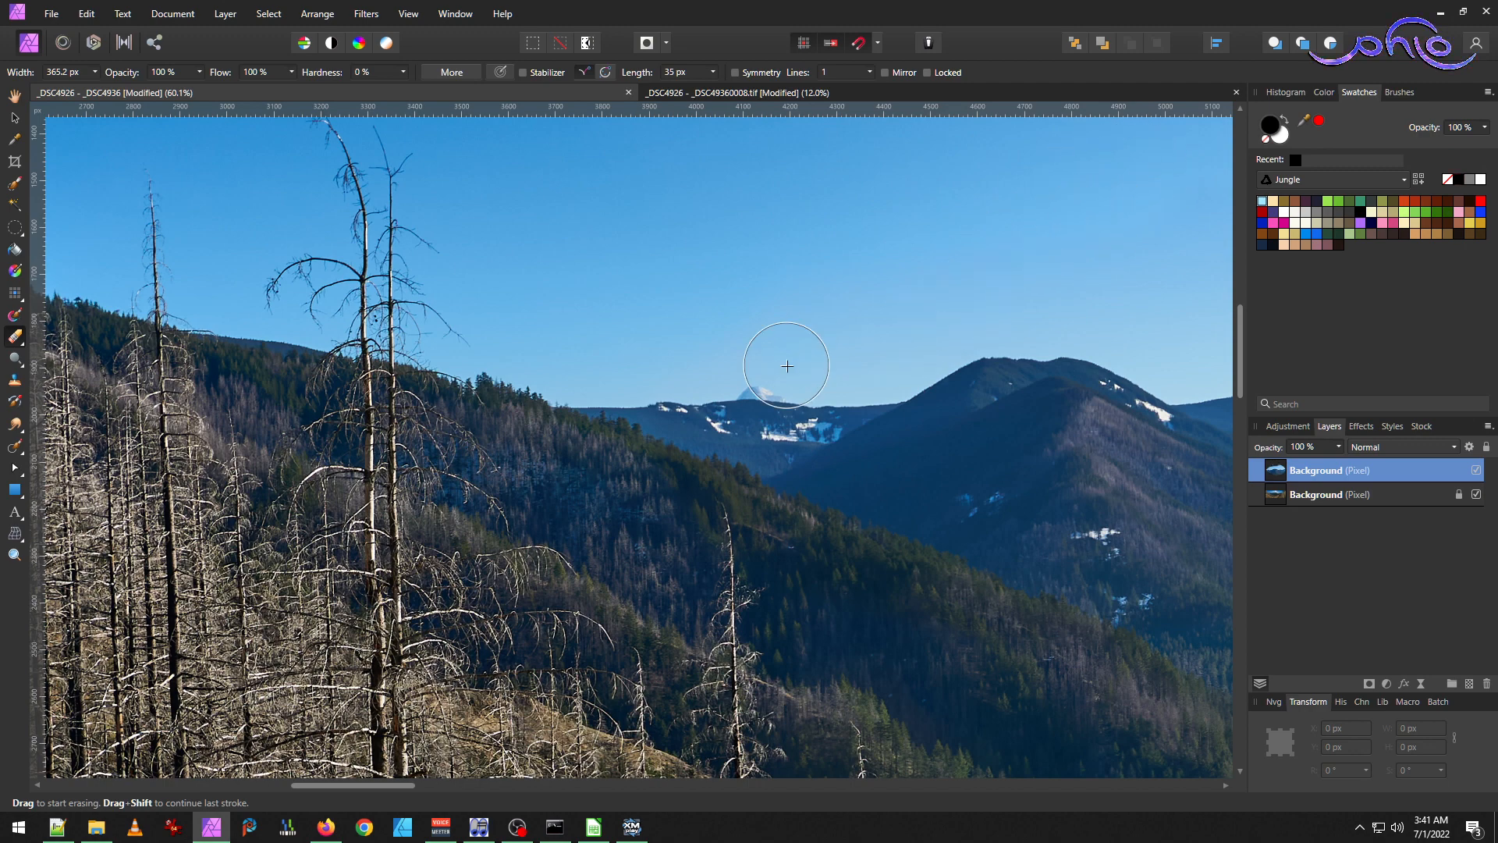
Enlarge the eraser to about 639 px and blend the patch's sky edge above the central mountain.
scroll(784, 367, up, 4)
scroll(1030, 453, down, 4)
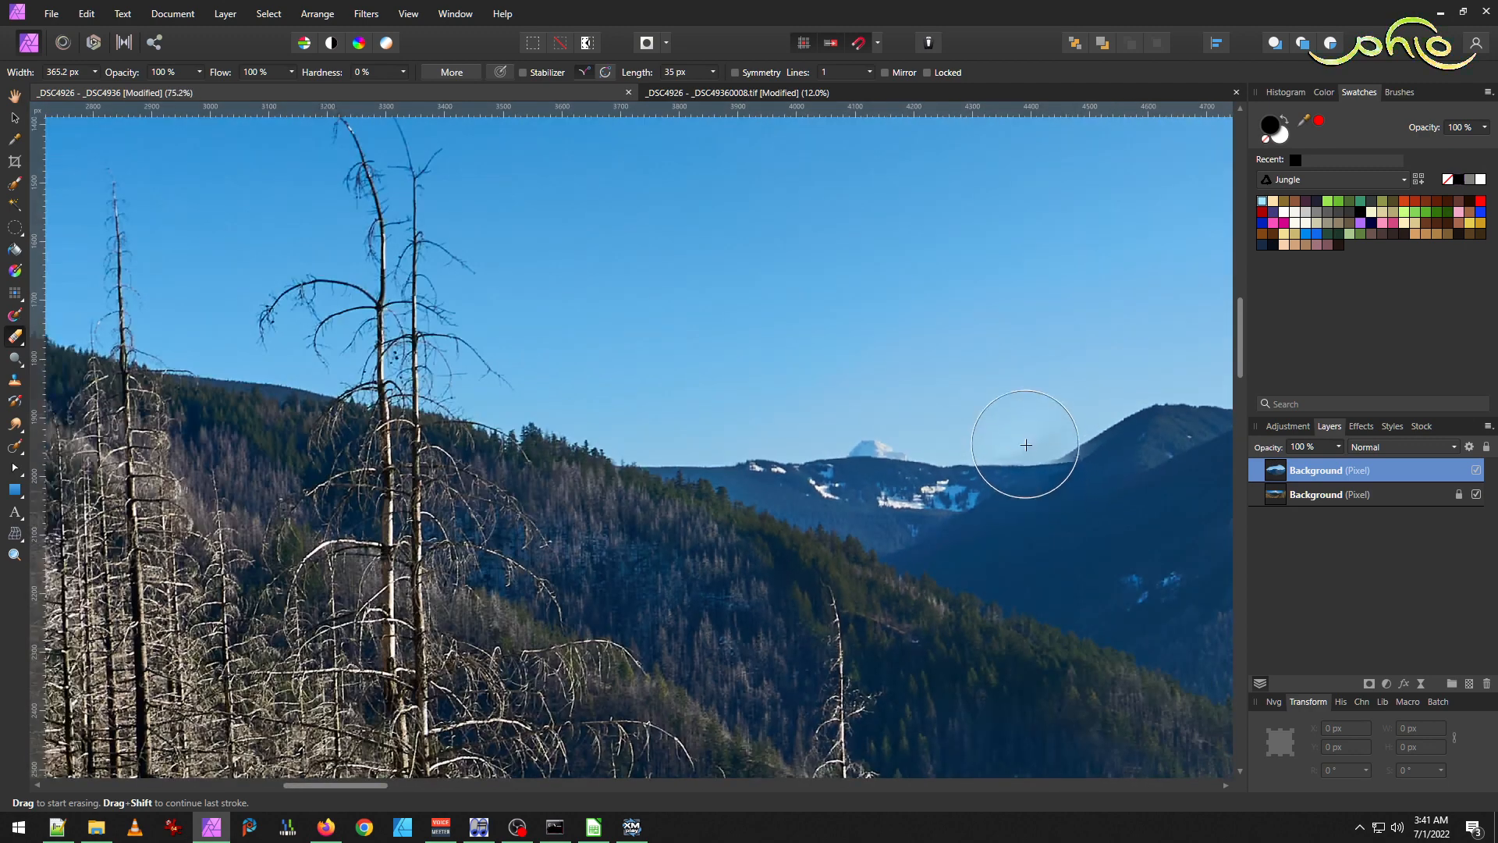
scroll(1011, 425, right, 3)
scroll(1038, 312, right, 2)
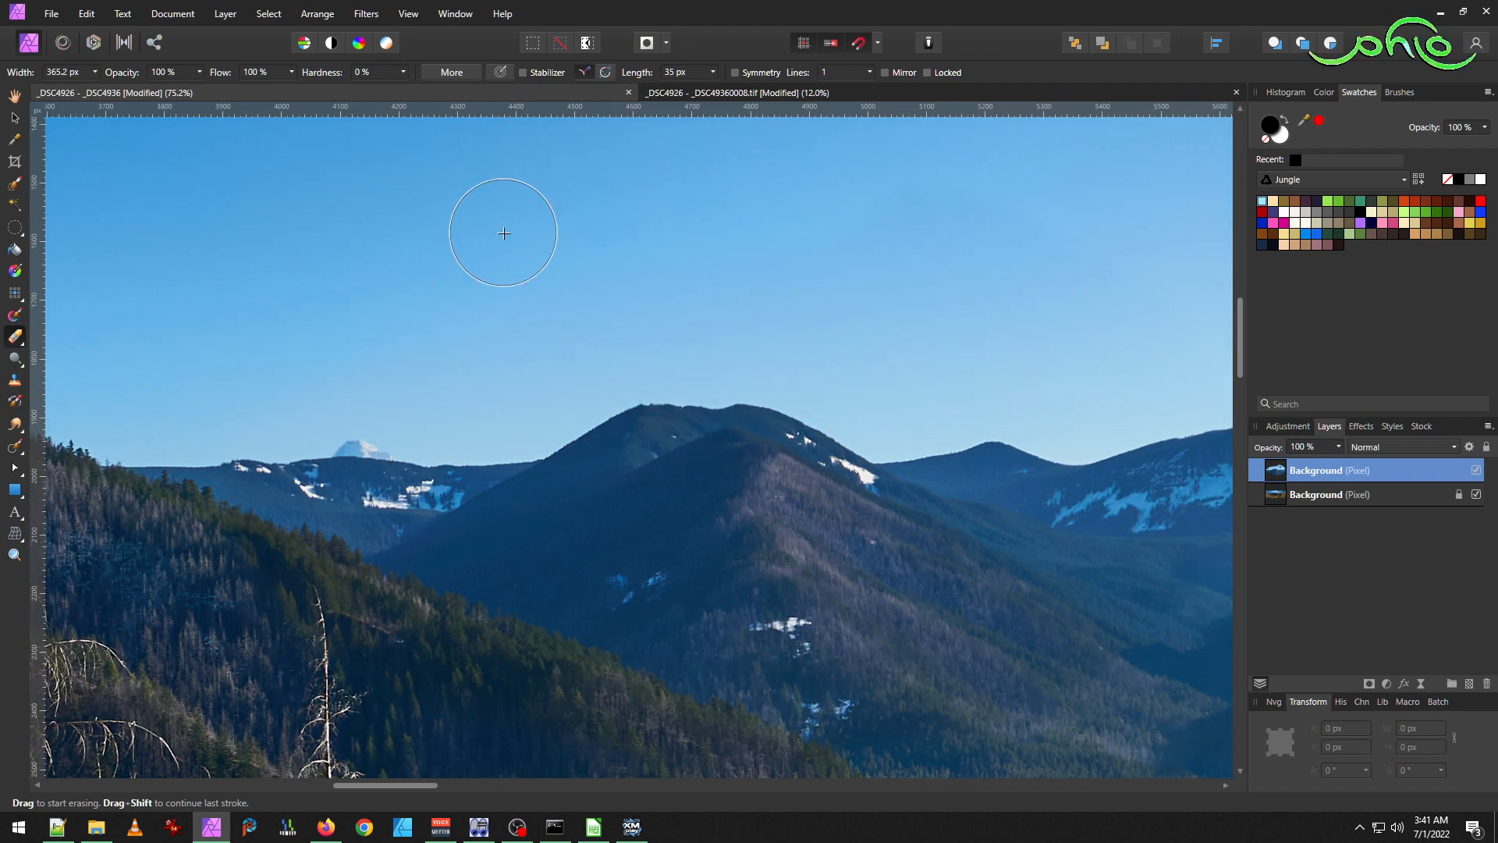
key(bracketright)
key(bracketright)
key(bracketright)
key(bracketright)
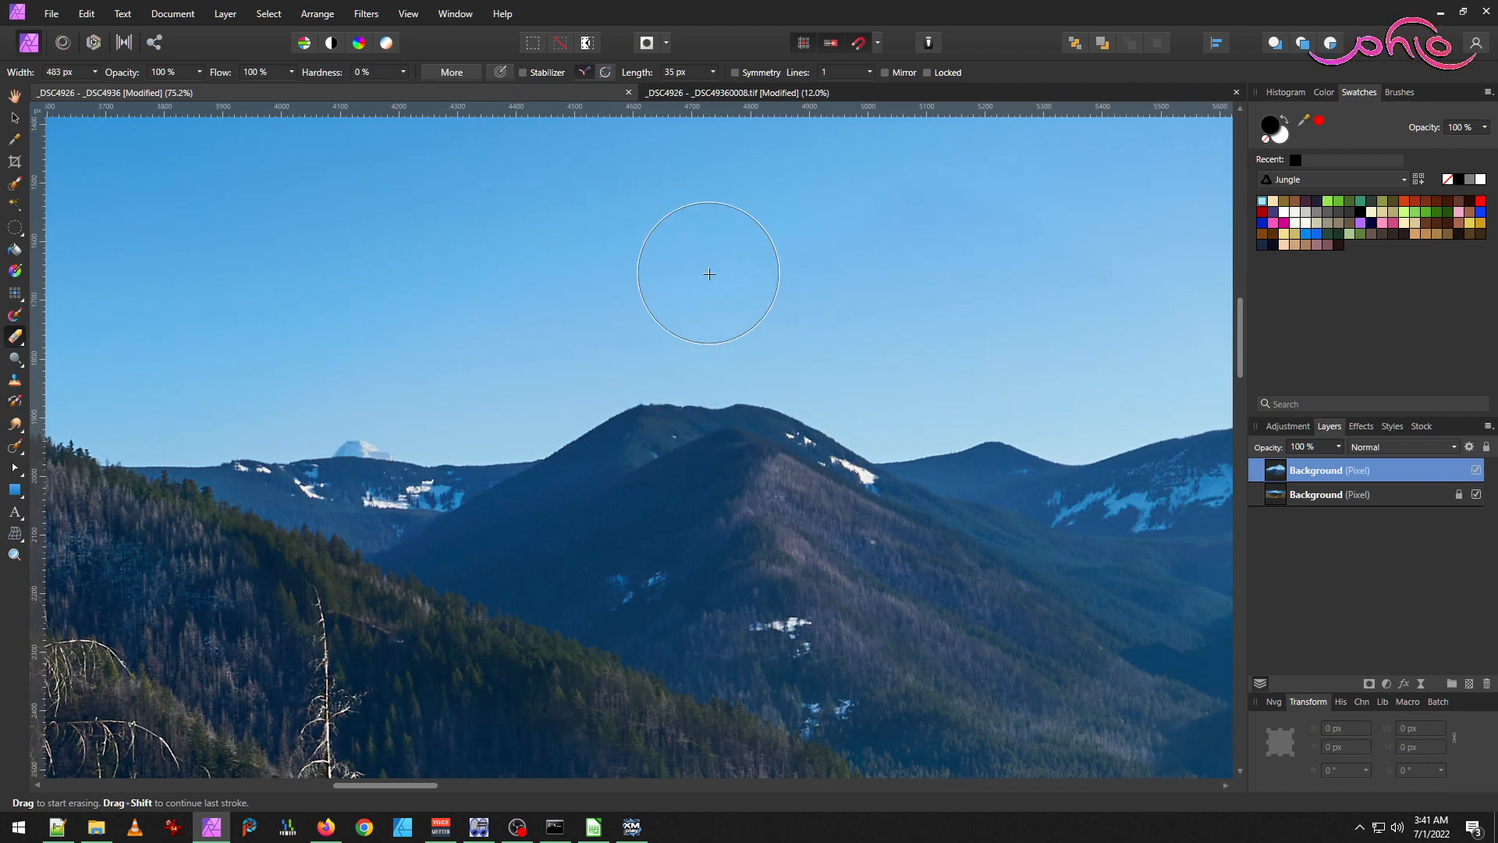
scroll(823, 261, up, 3)
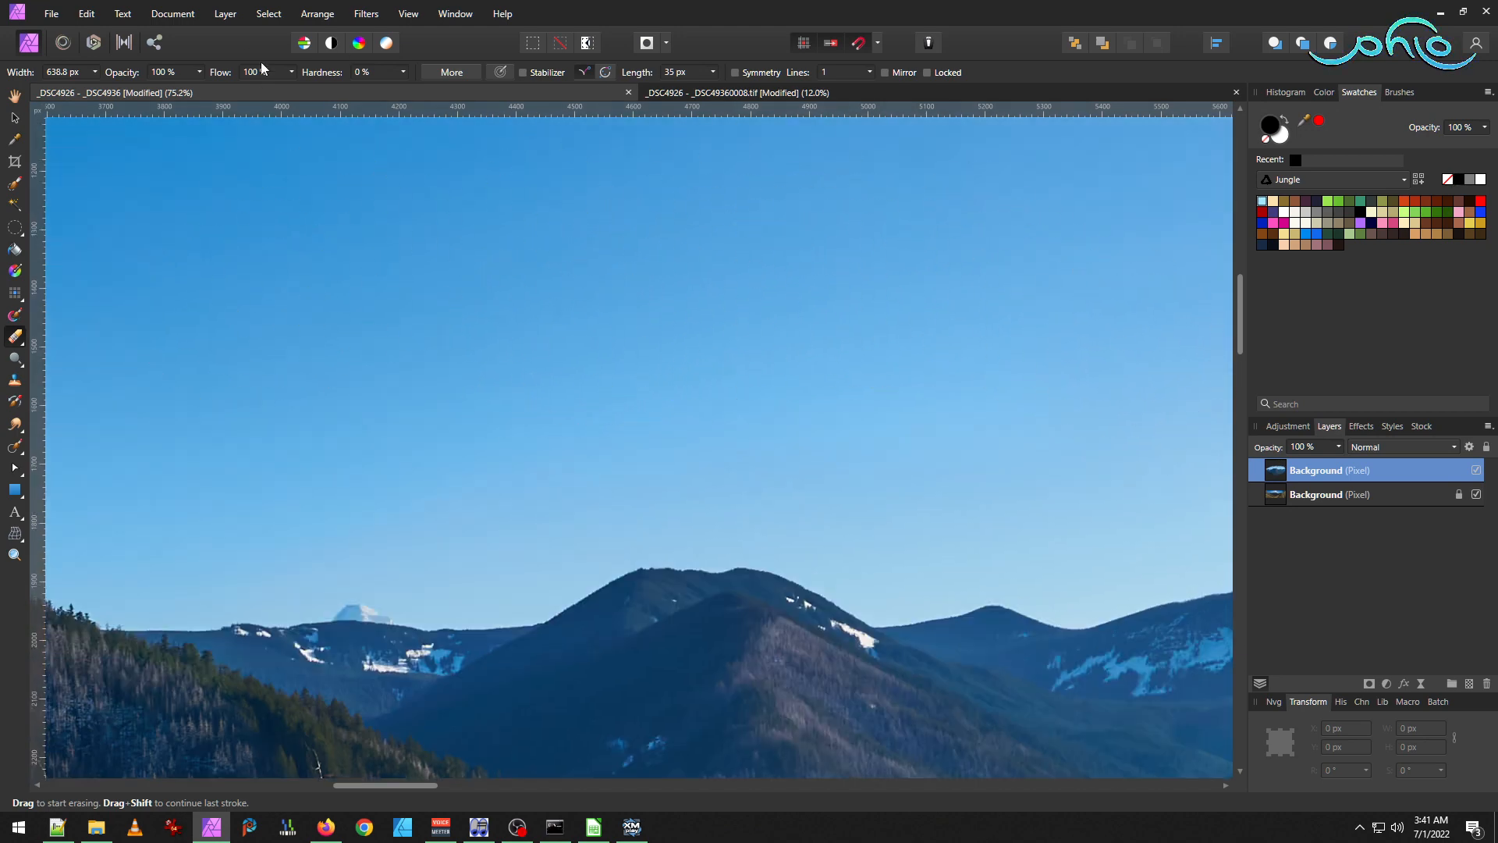
scroll(359, 636, up, 5)
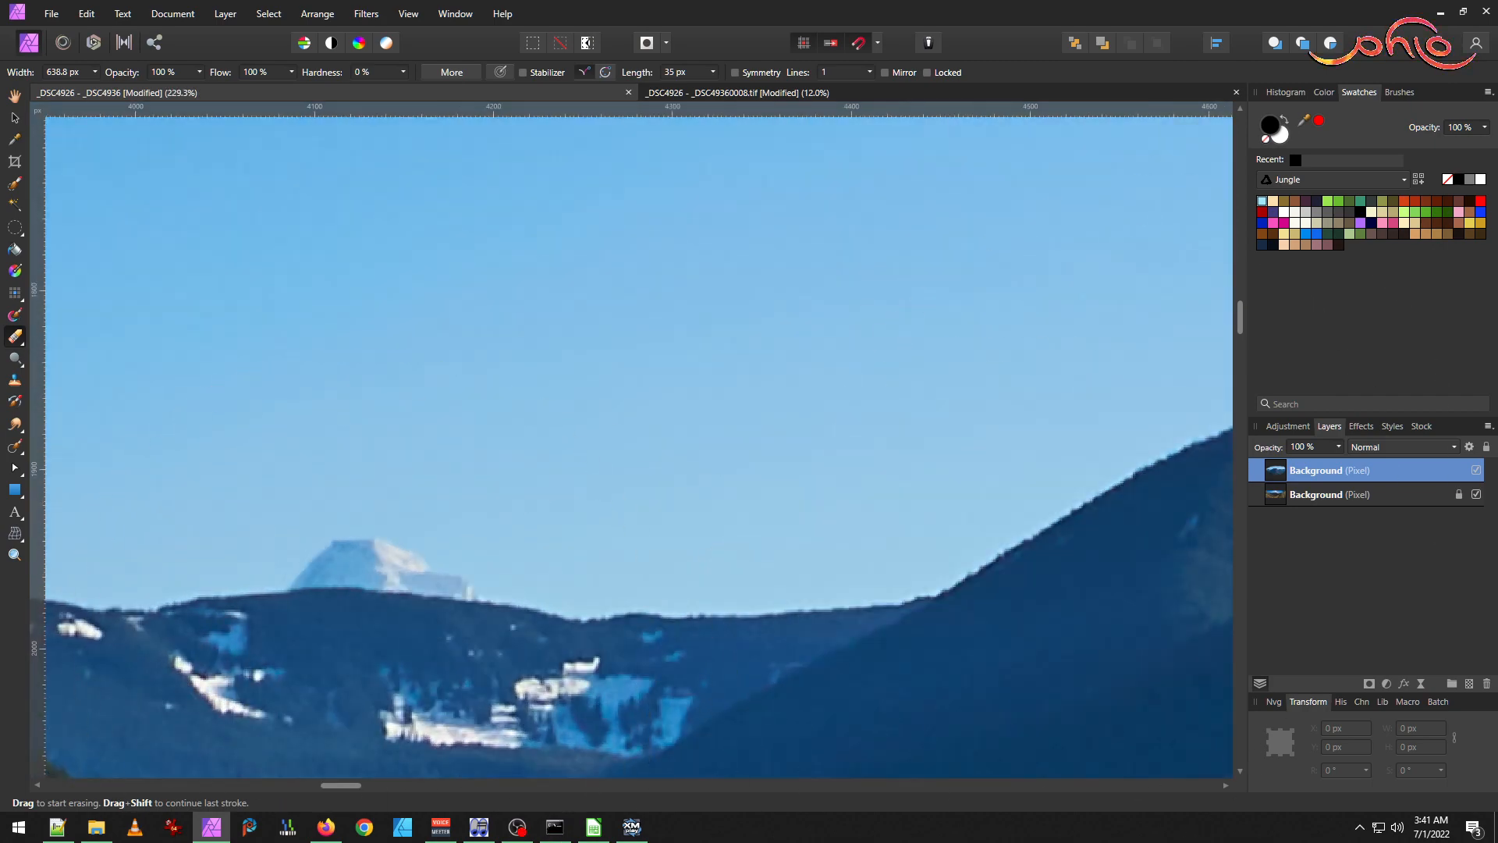
scroll(859, 414, down, 8)
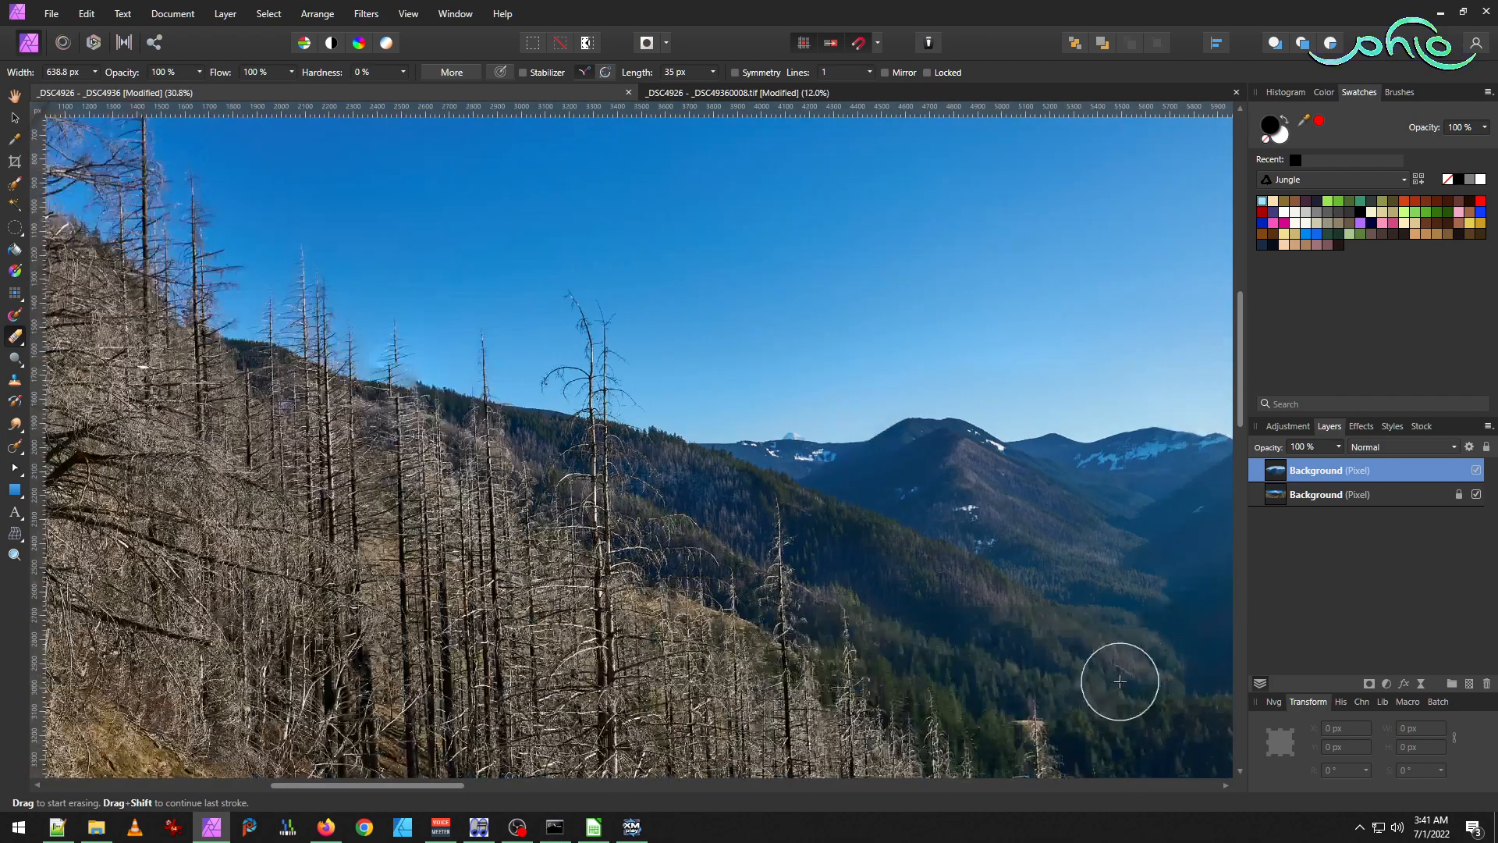
Check the patch's extent and edges along the ridgeline and flatten the panorama into a single pixel layer.
click(16, 120)
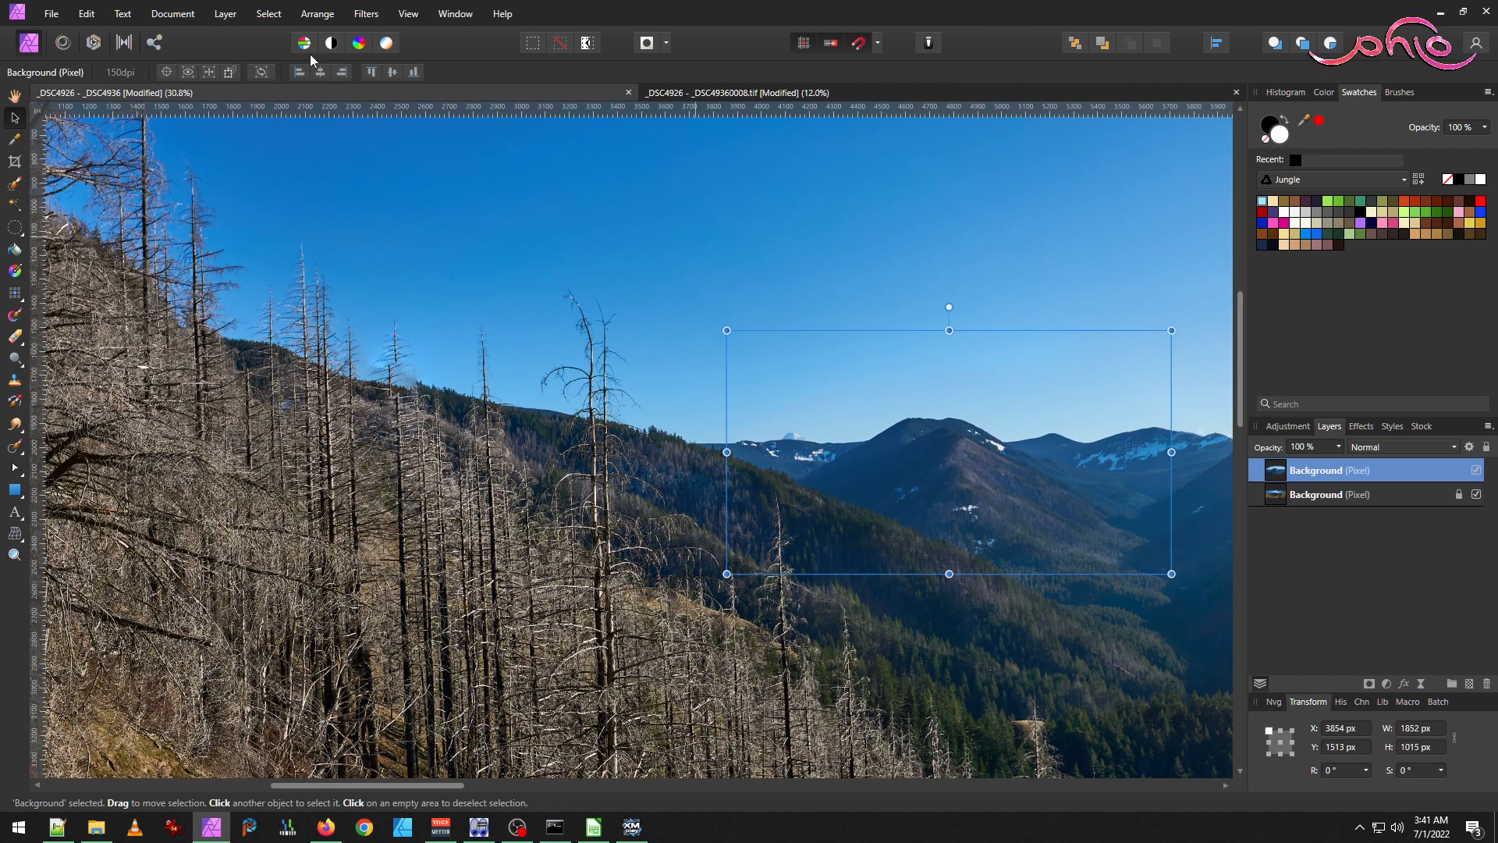
scroll(1139, 406, up, 5)
scroll(1100, 464, right, 5)
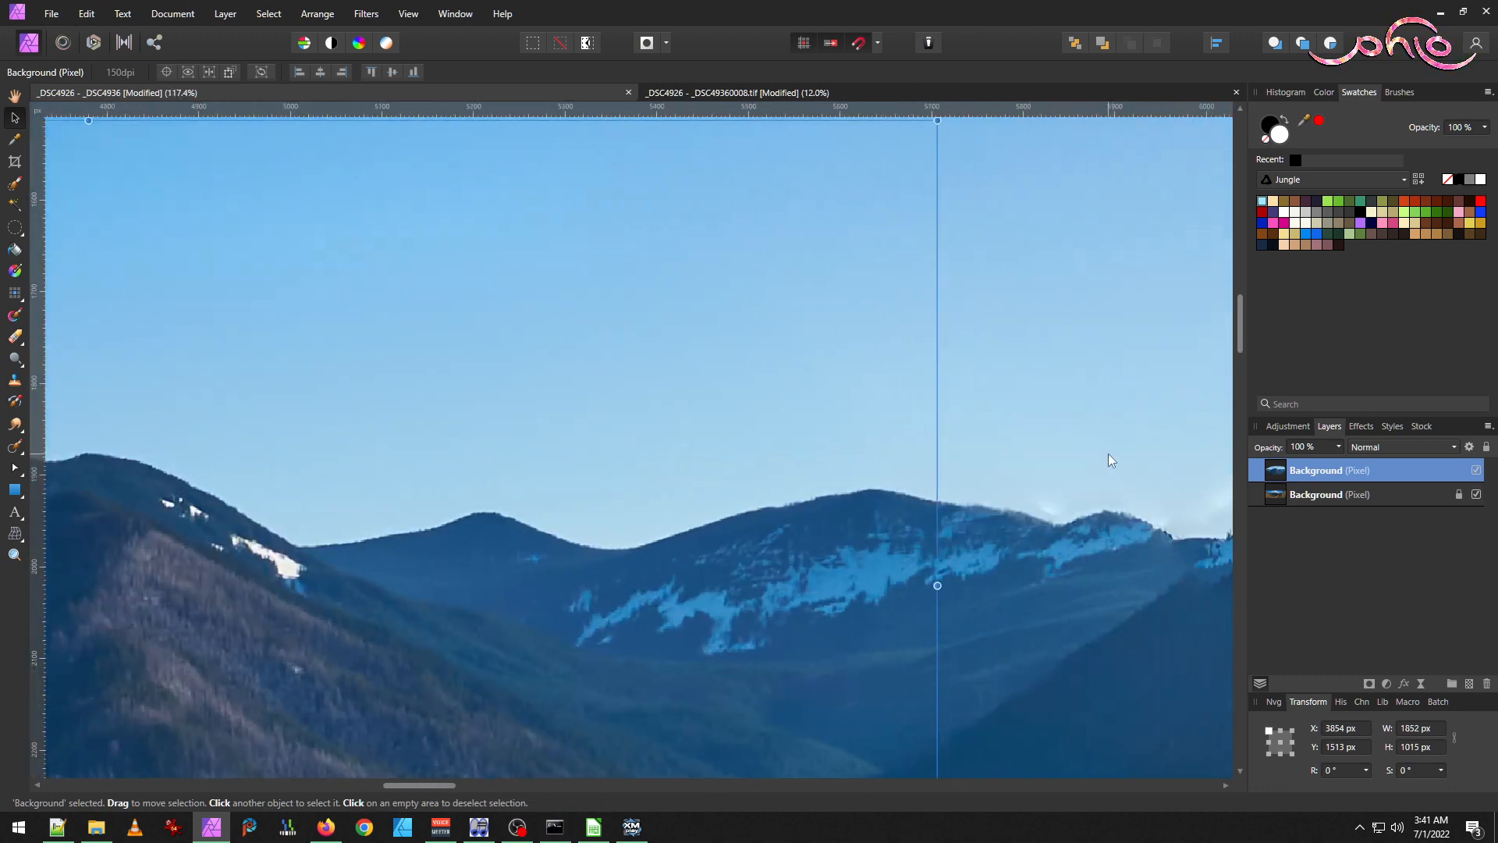
scroll(1109, 461, left, 7)
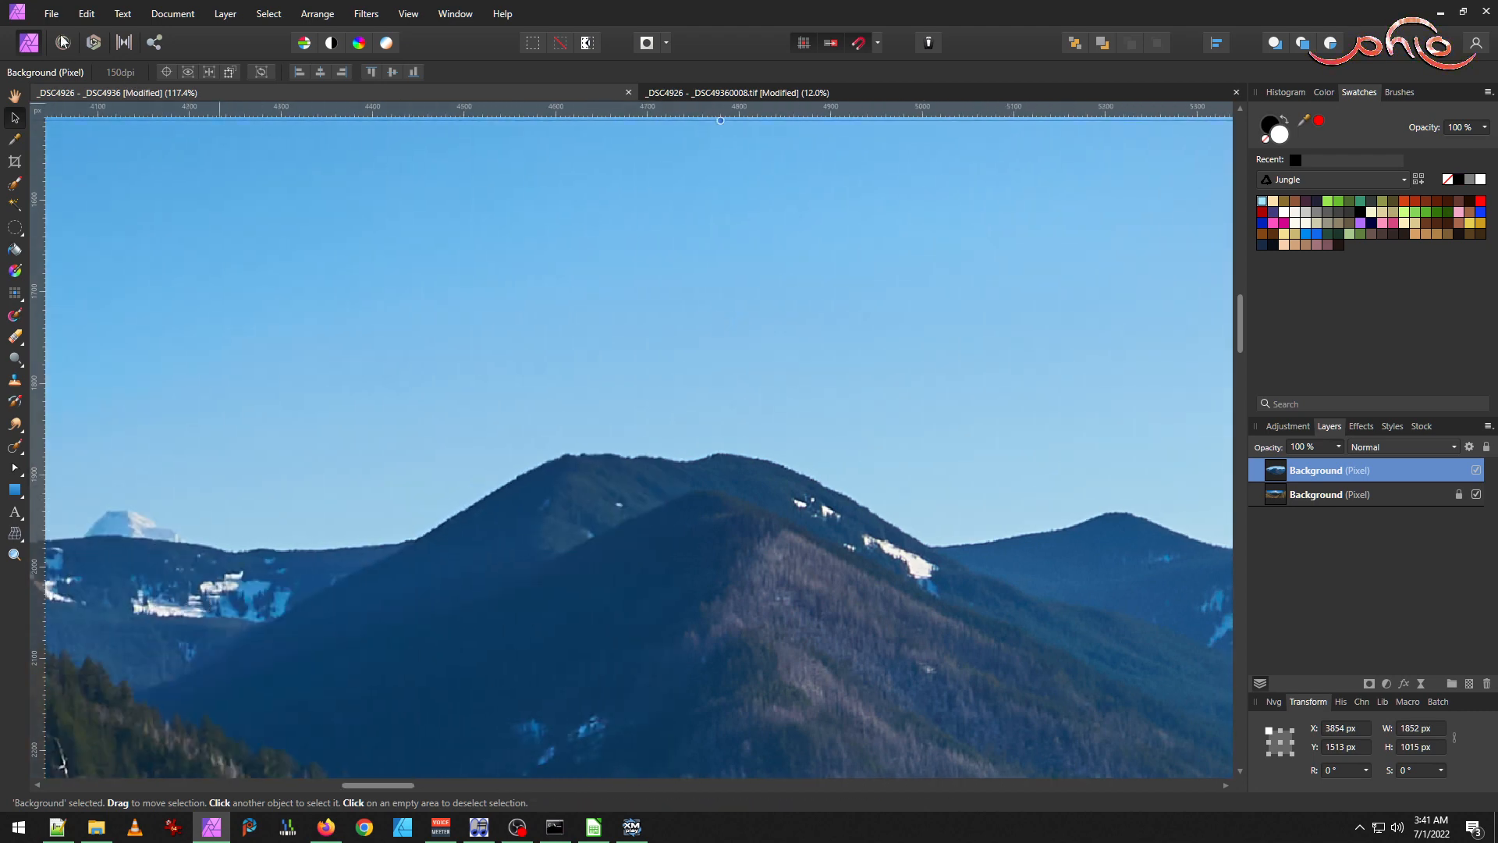
click(174, 14)
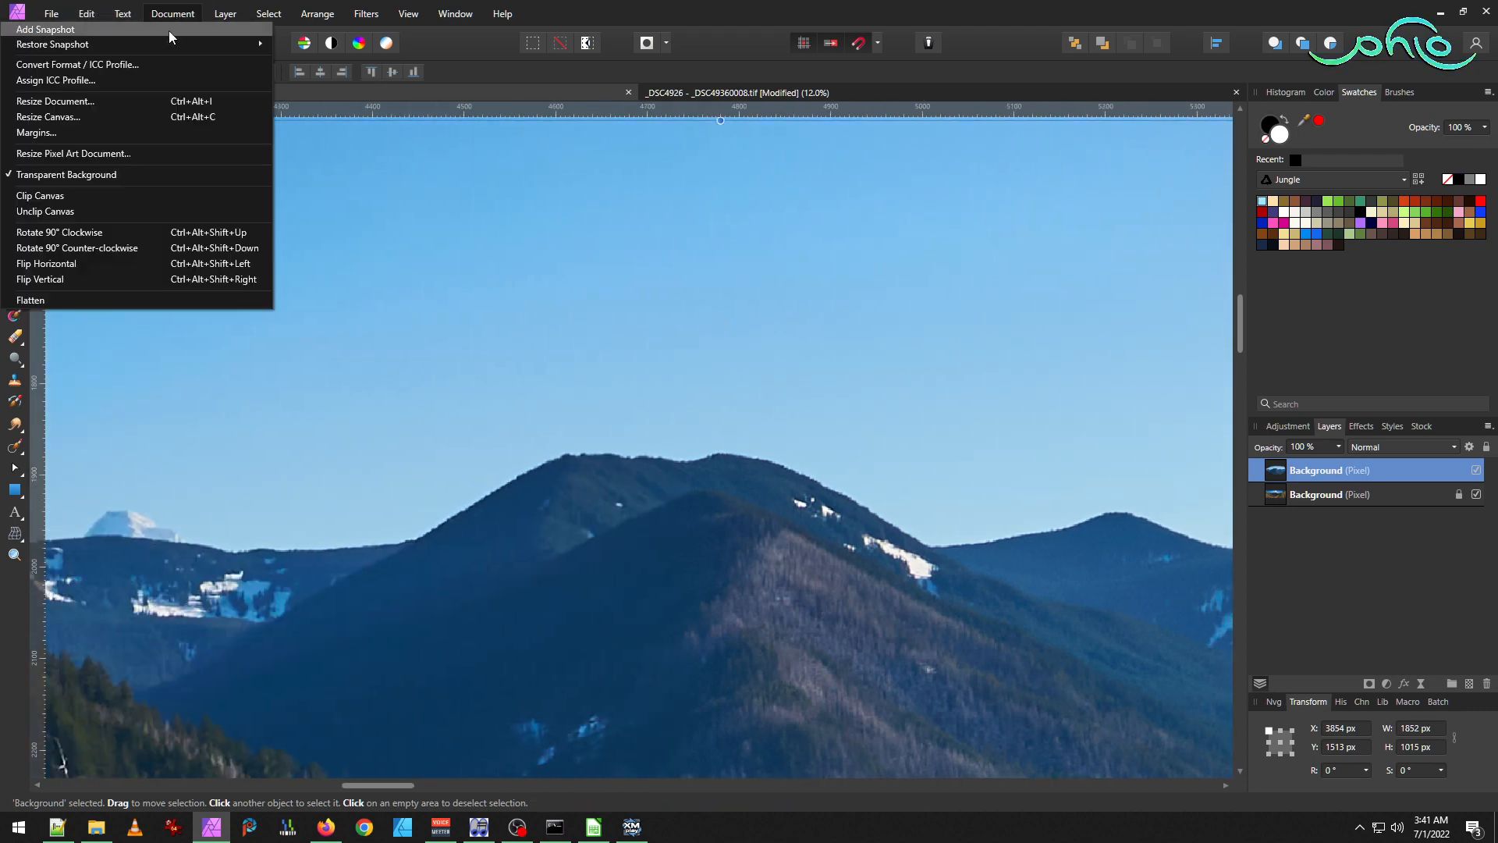
click(128, 299)
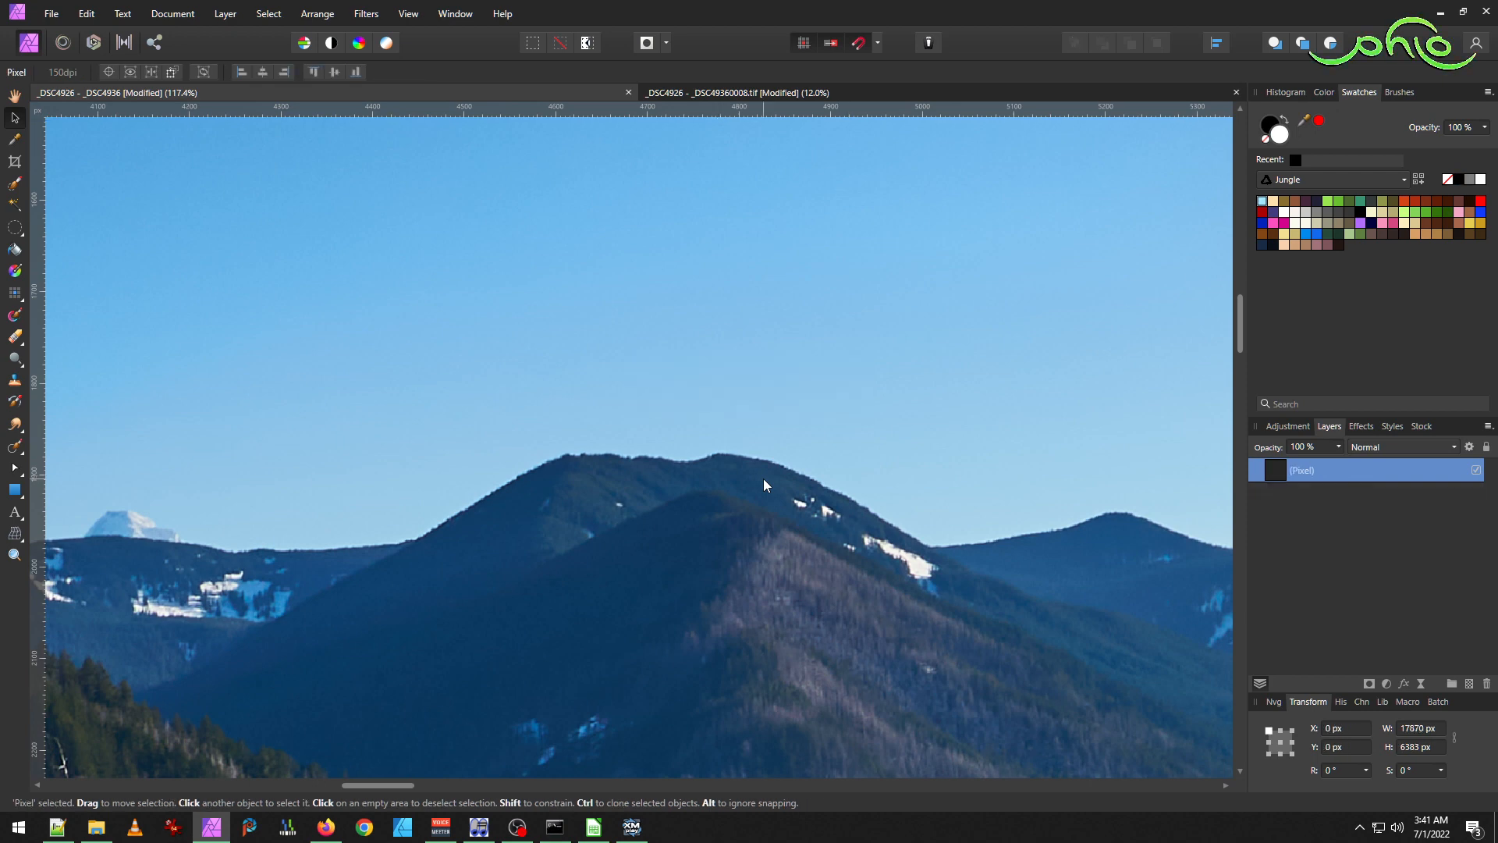
Save the flattened panorama and close the _DSC4926 - _DSC49360008.tif source document.
click(43, 14)
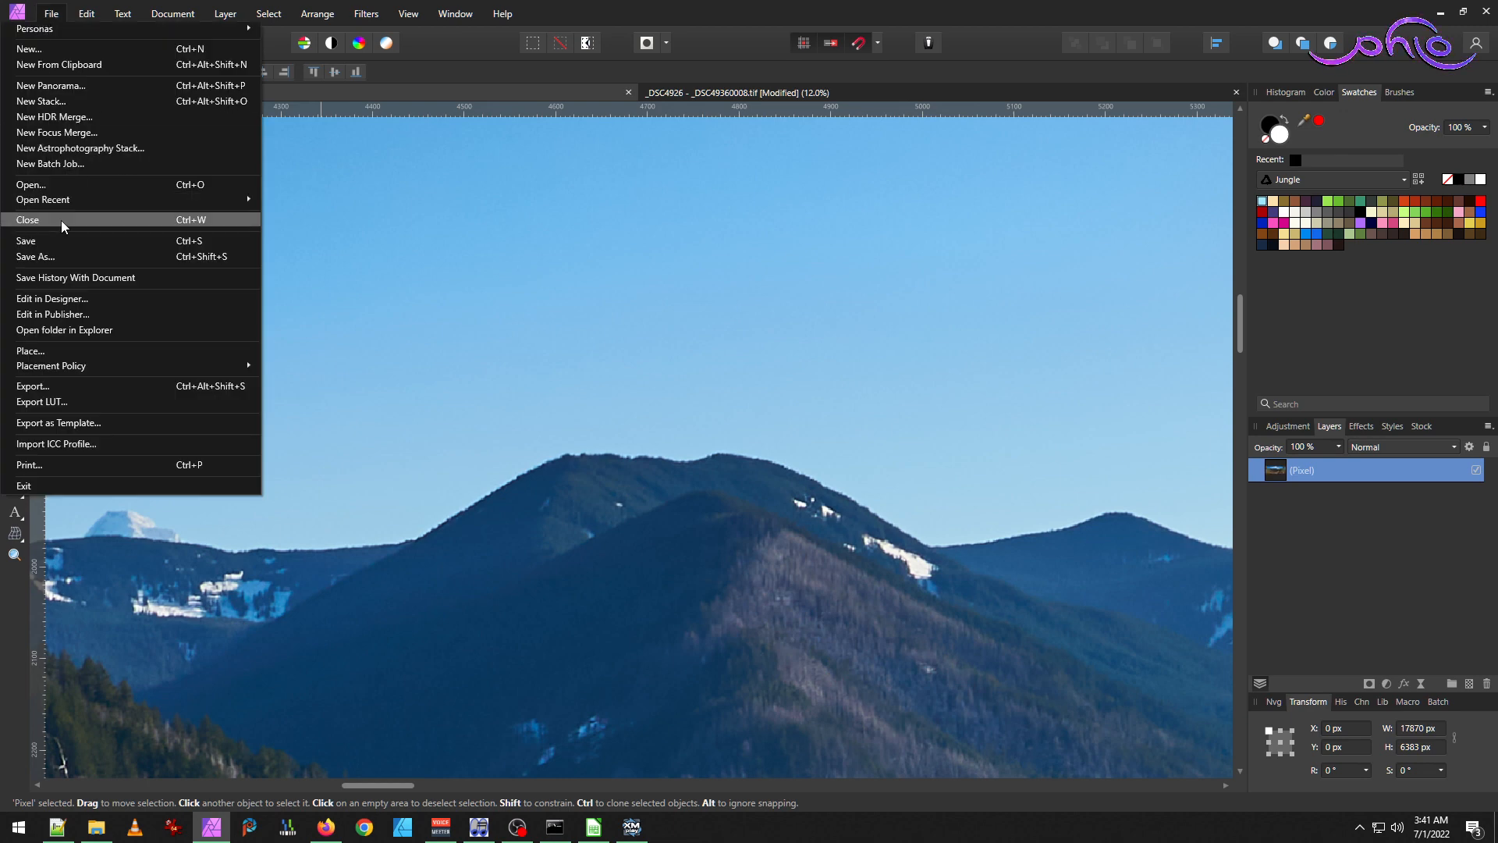
click(265, 285)
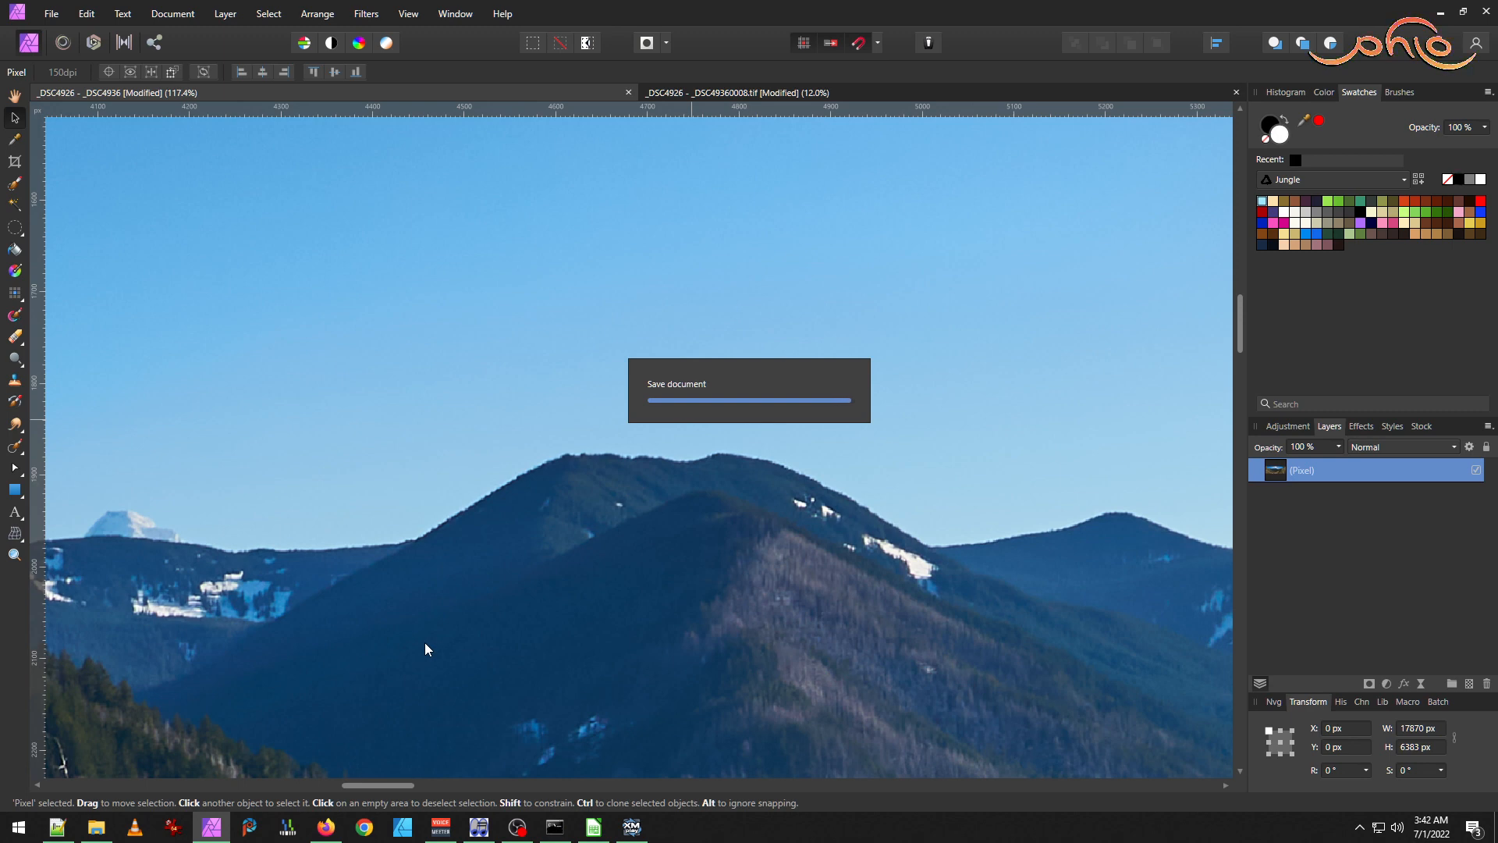
click(1237, 92)
click(742, 426)
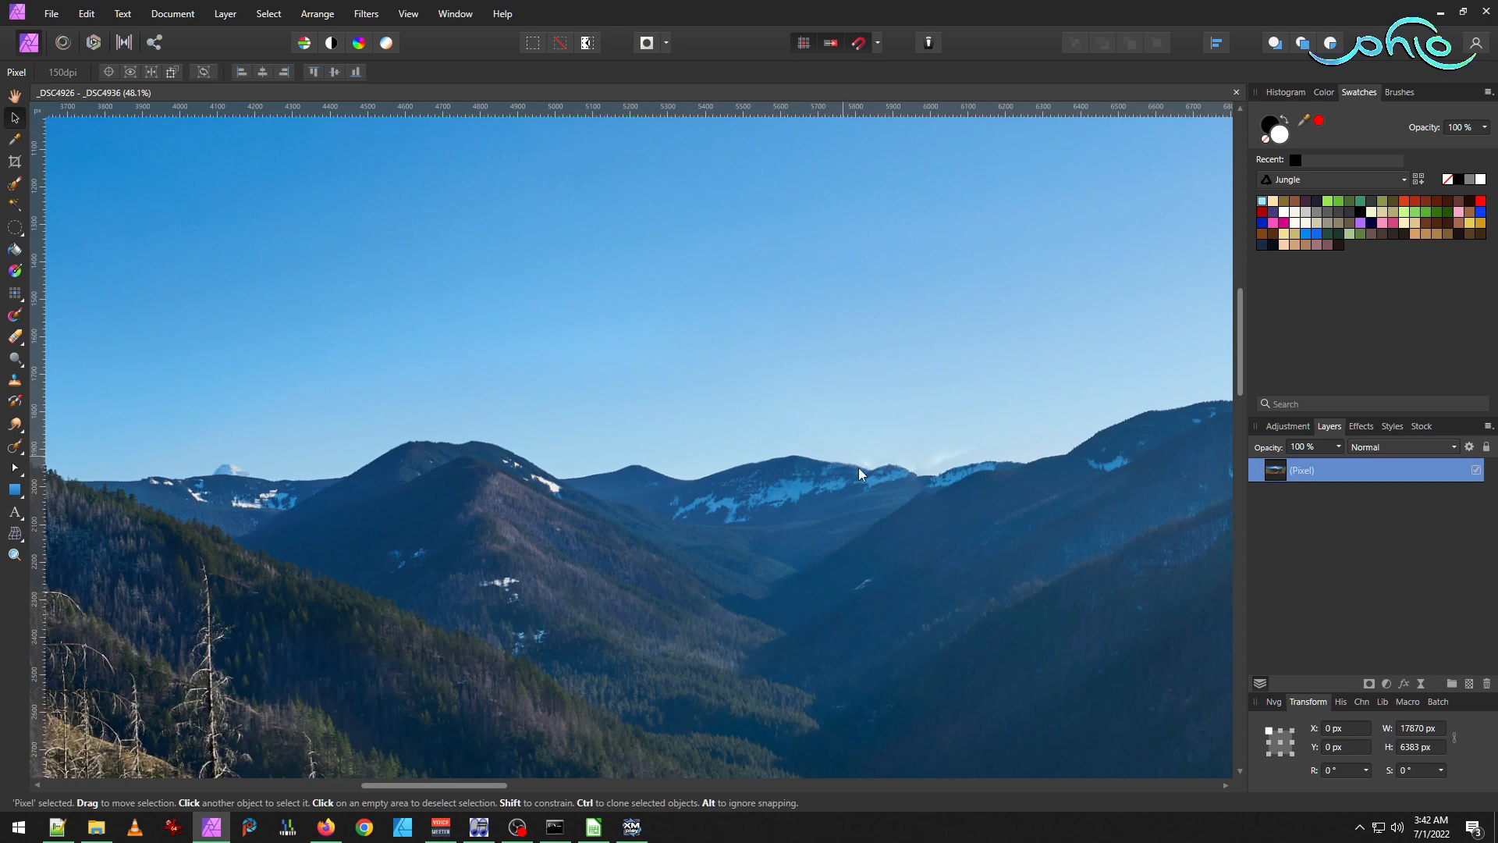
Examine the distant ridgeline and the sky around the snowy mountains for remaining blending flaws.
scroll(921, 448, right, 9)
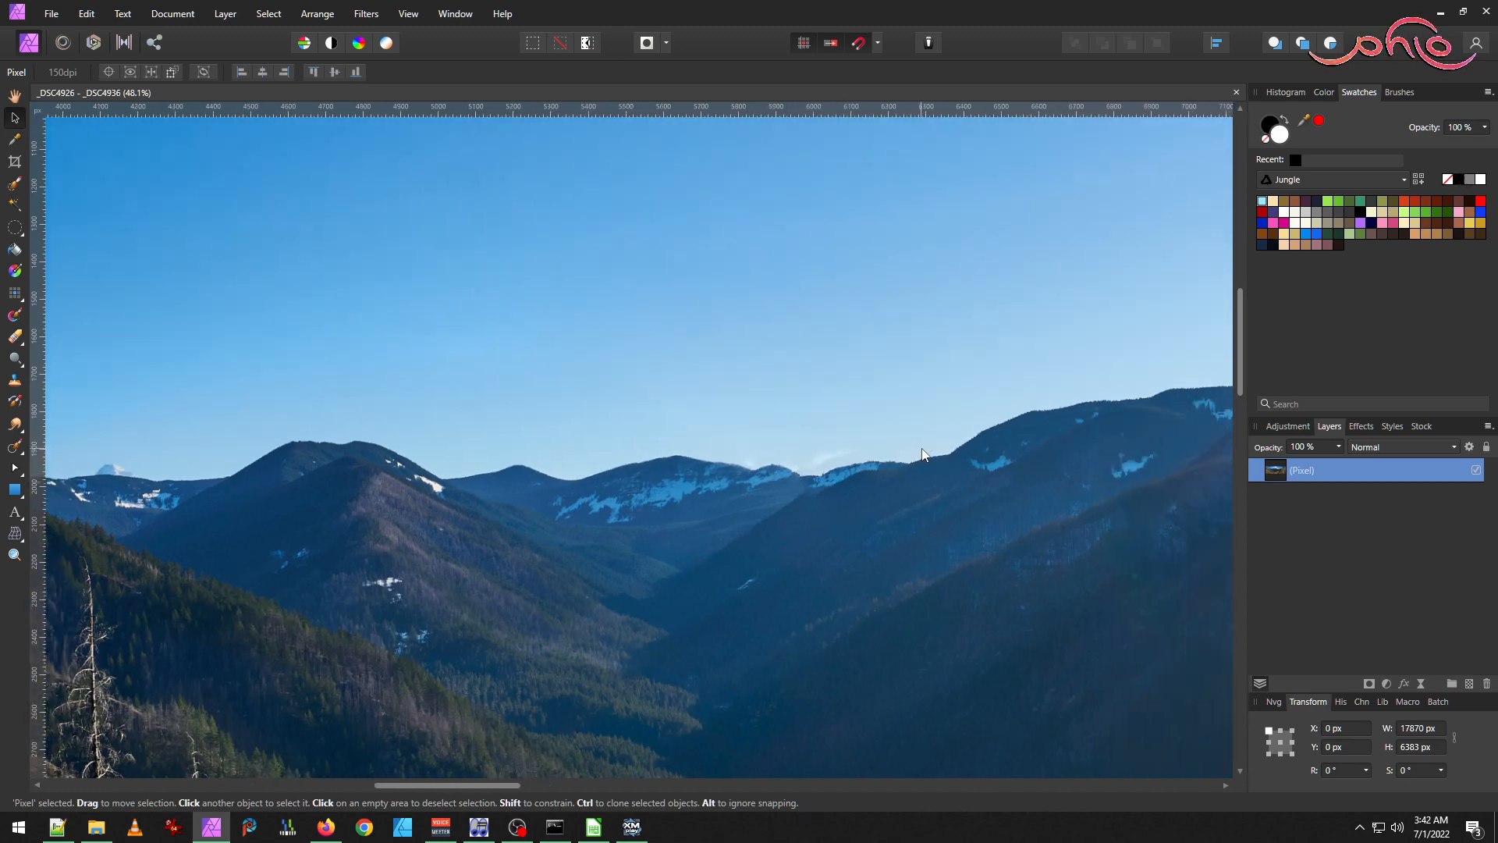
scroll(921, 448, left, 5)
scroll(921, 447, right, 3)
scroll(921, 447, left, 5)
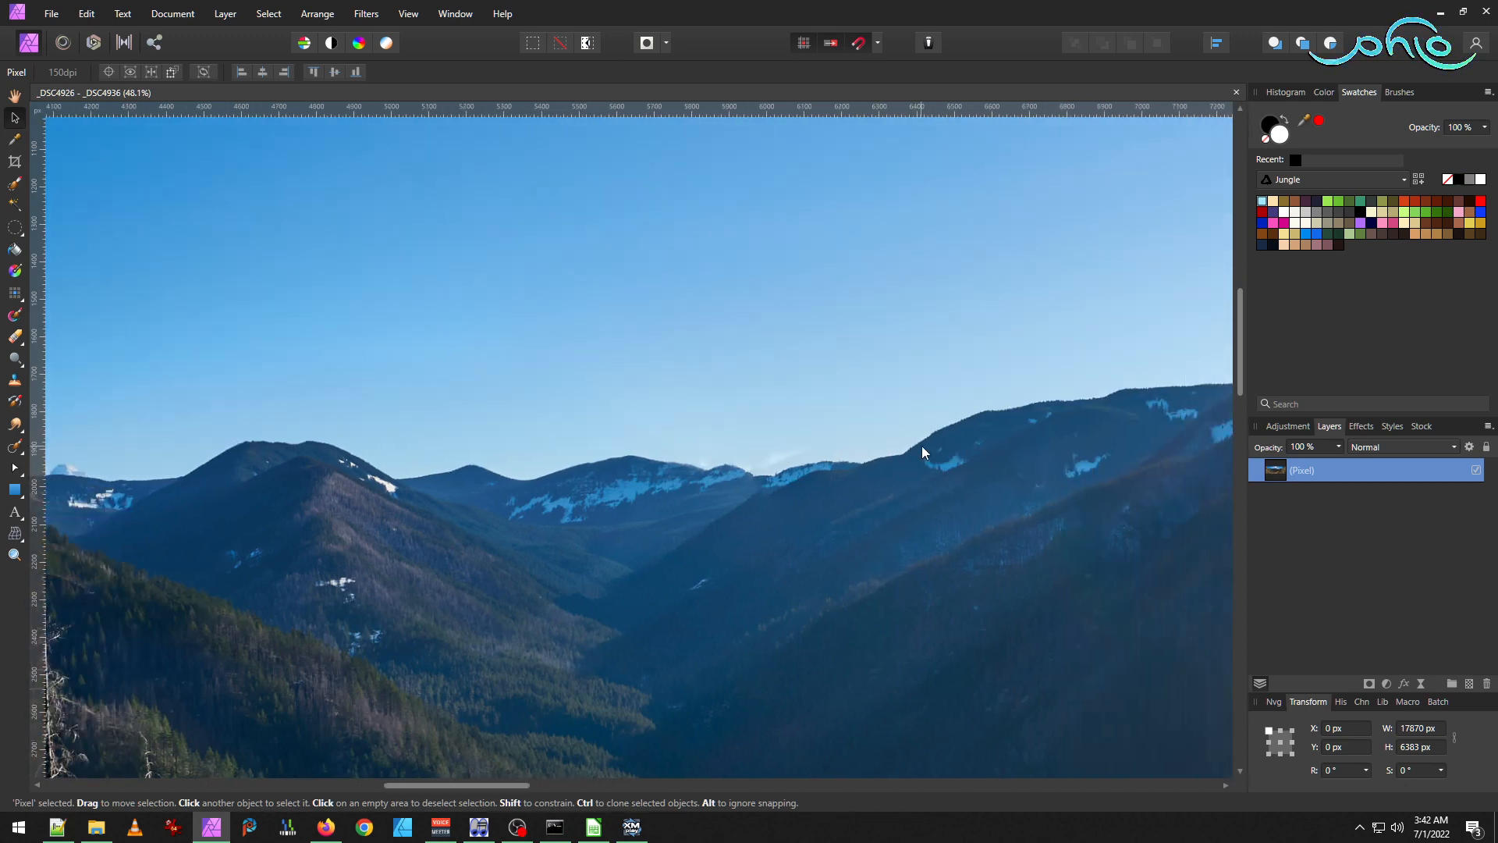
scroll(920, 446, right, 3)
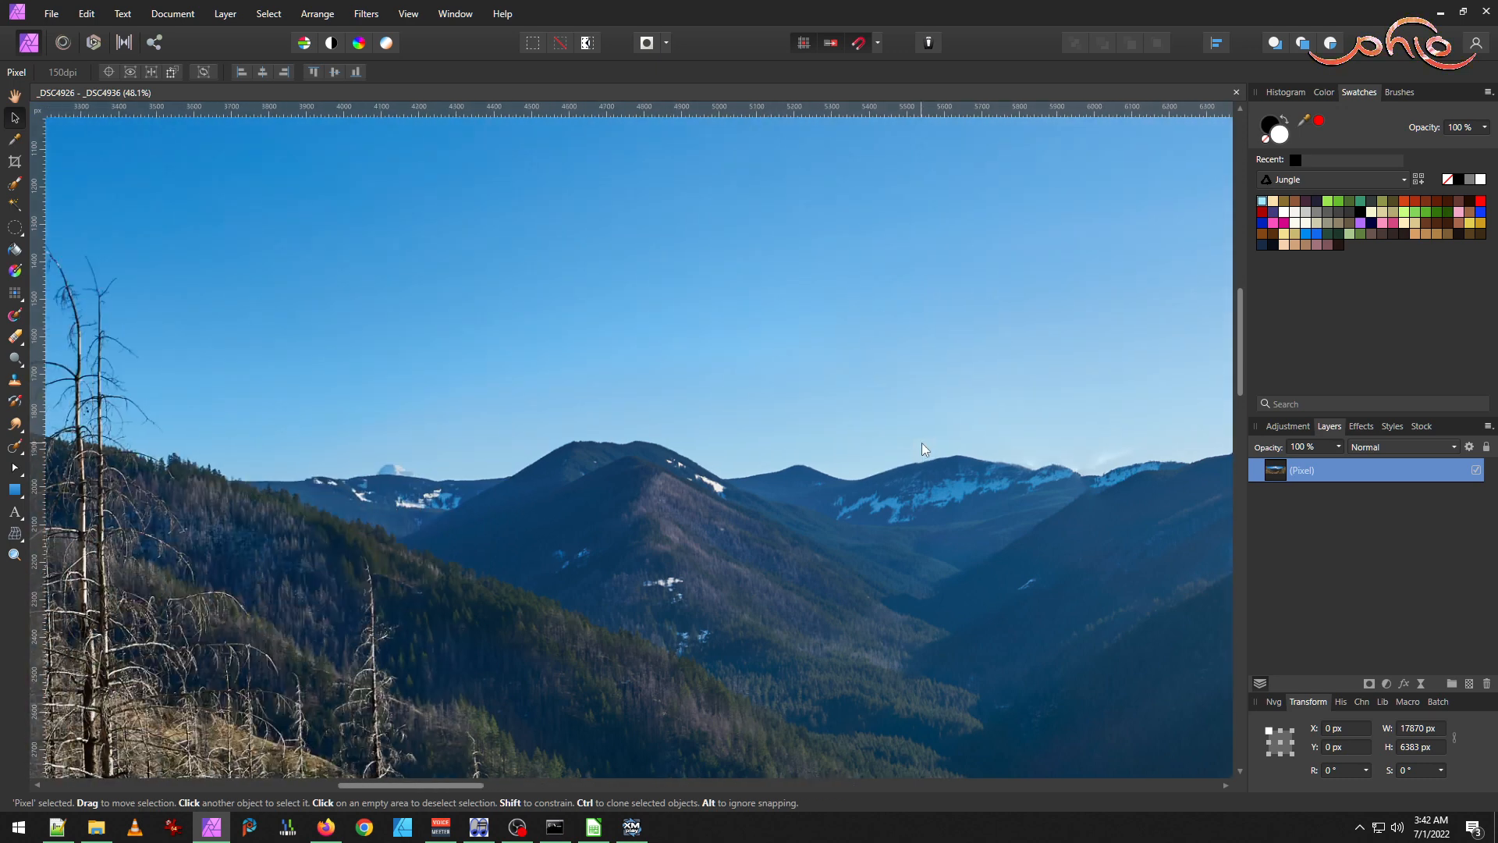
scroll(921, 446, left, 5)
scroll(921, 447, right, 4)
scroll(921, 449, left, 5)
scroll(921, 447, right, 12)
scroll(920, 440, left, 20)
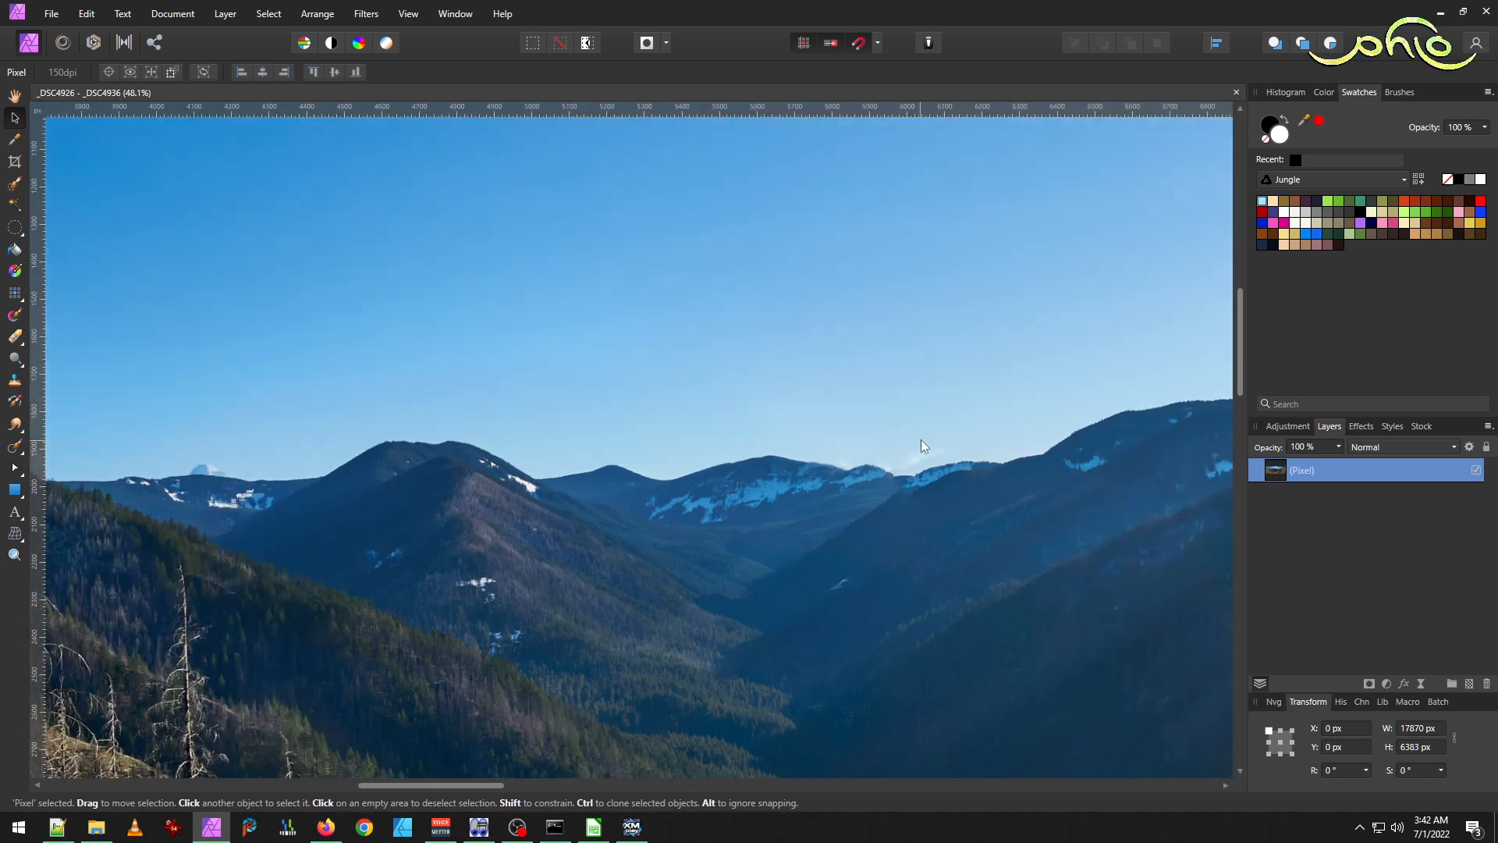
scroll(922, 445, right, 20)
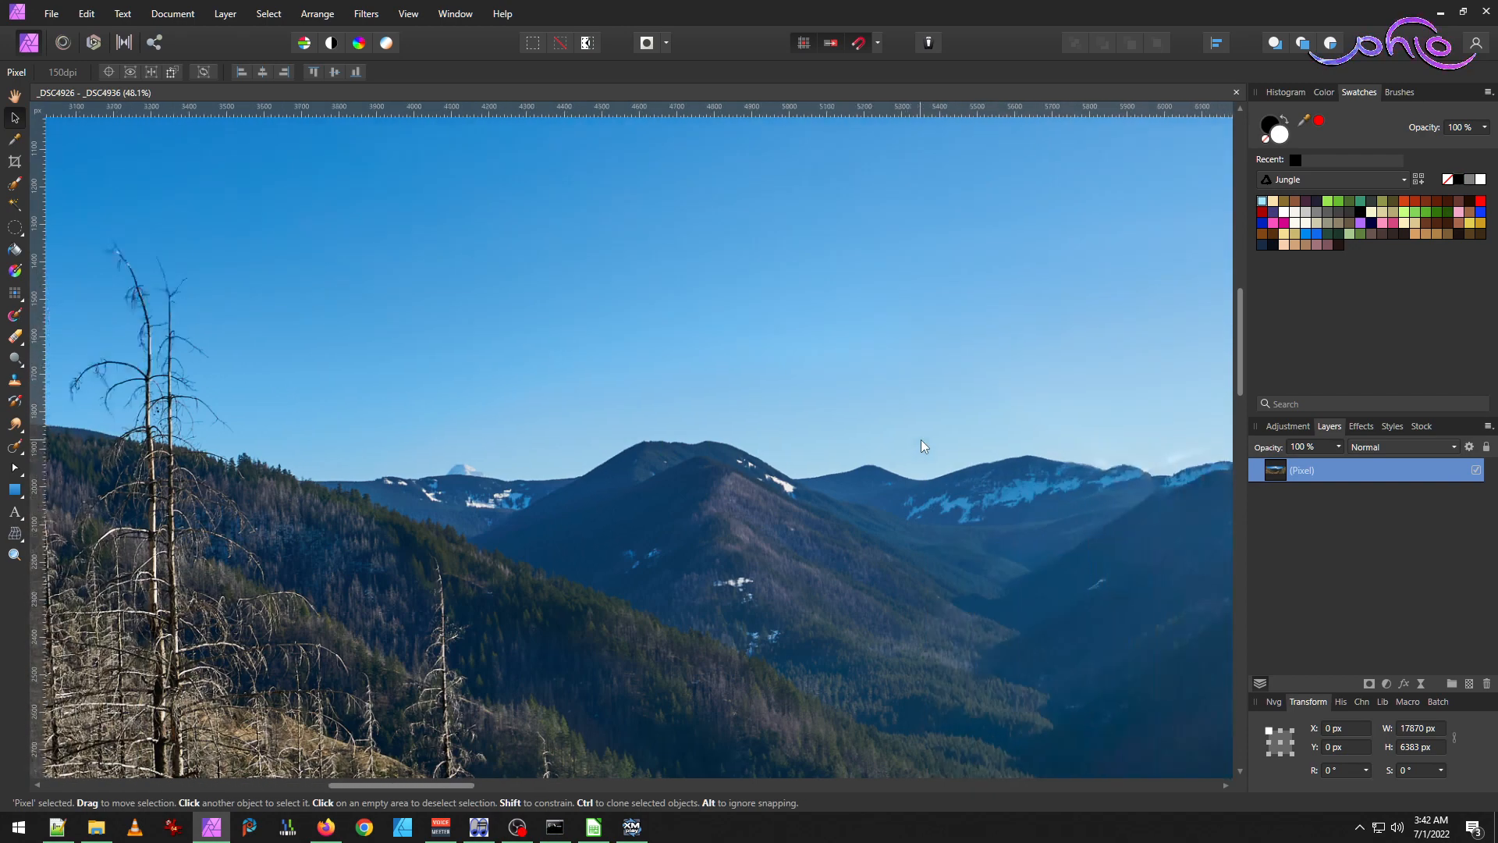
scroll(921, 438, left, 3)
scroll(921, 439, right, 10)
scroll(746, 443, down, 8)
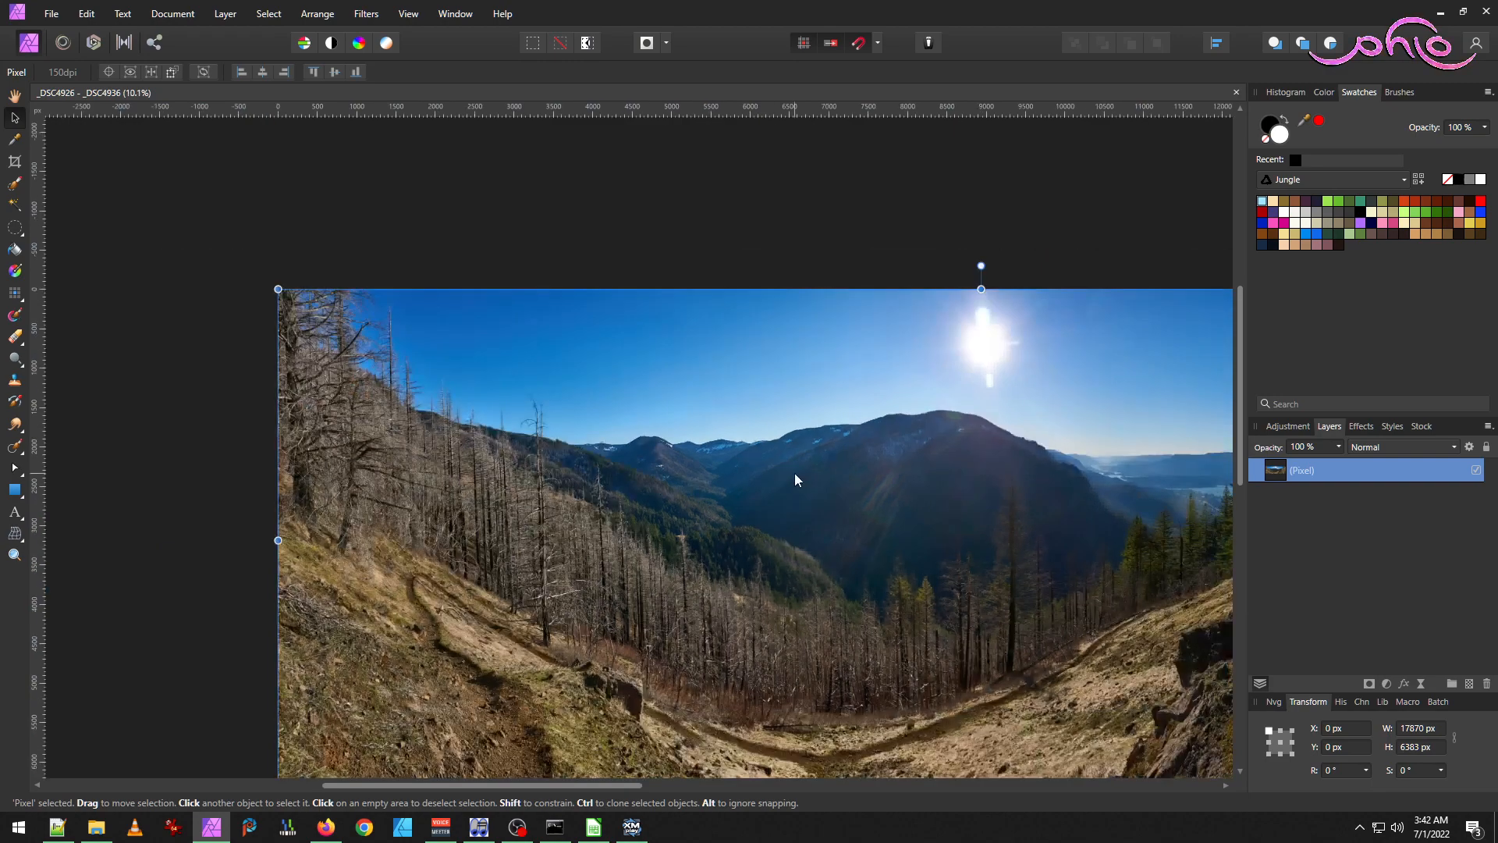
scroll(728, 415, up, 8)
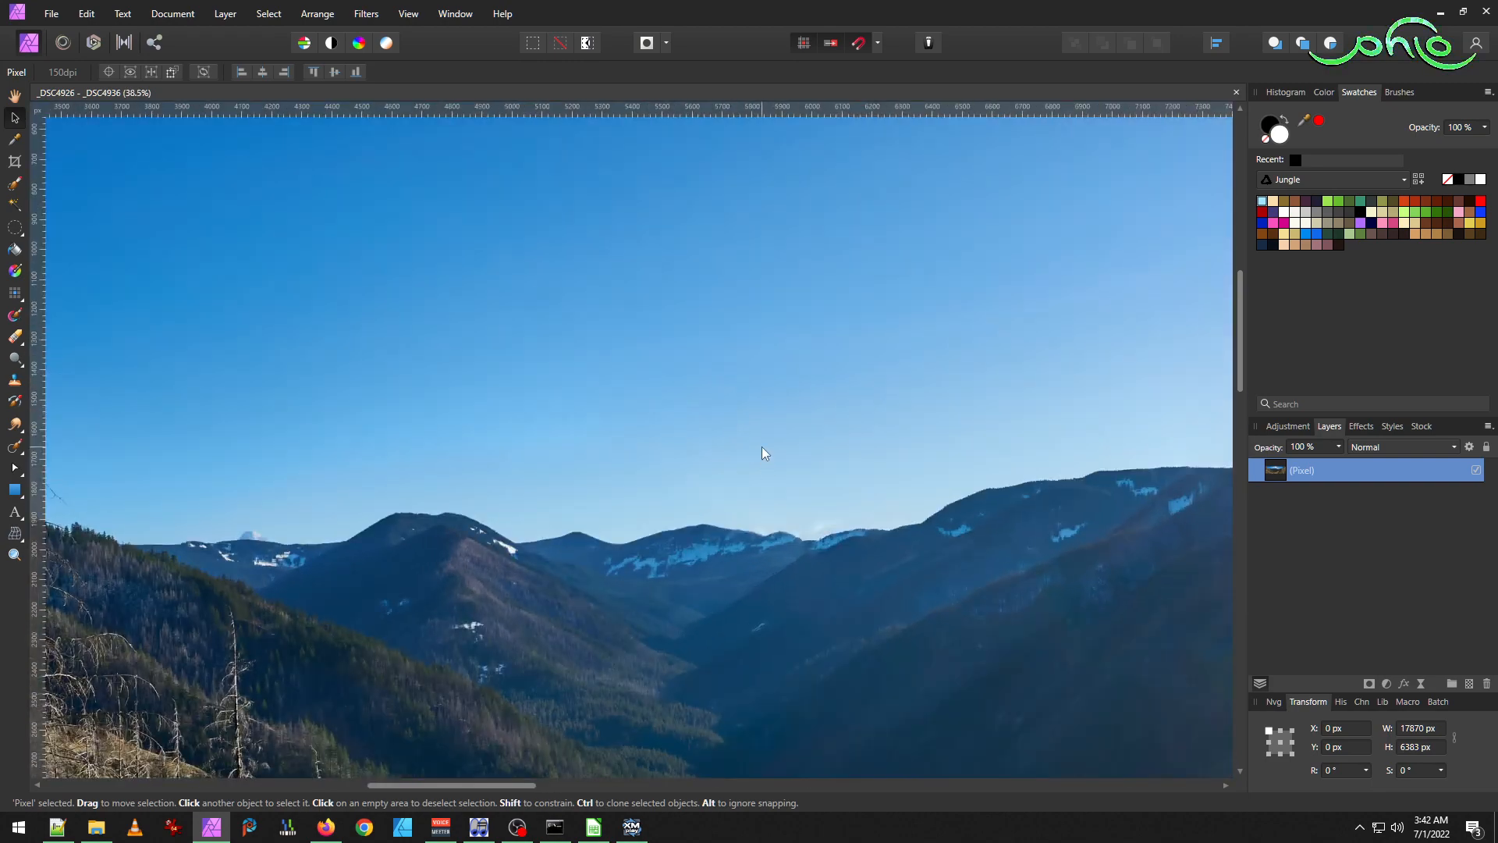
scroll(786, 500, up, 5)
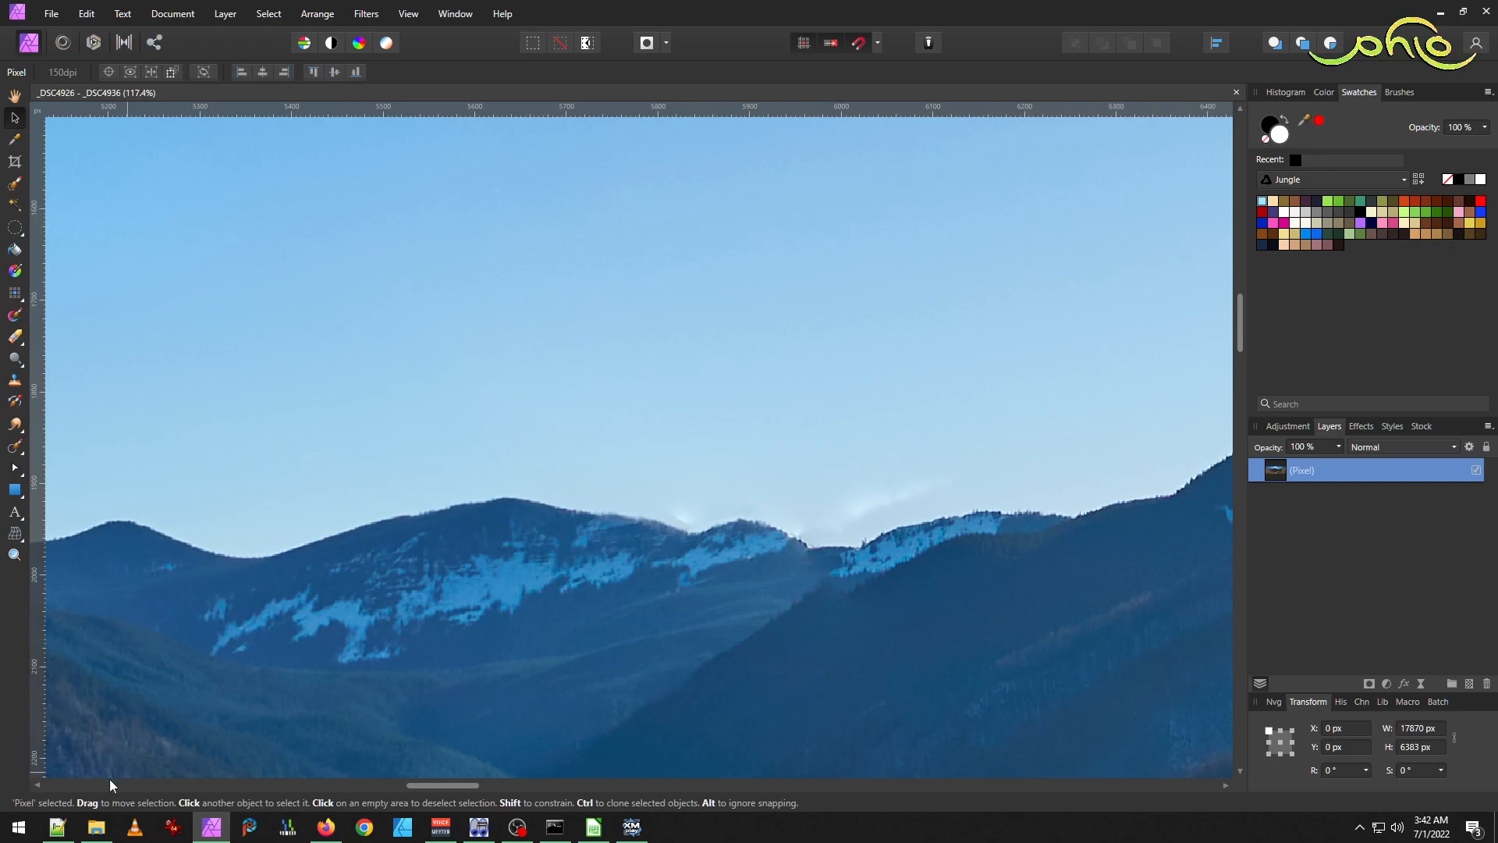
Preview the remapped images starting from _DSC4926 - _DSC49360004.tif to find the one covering the distant snowy ridgeline.
click(96, 827)
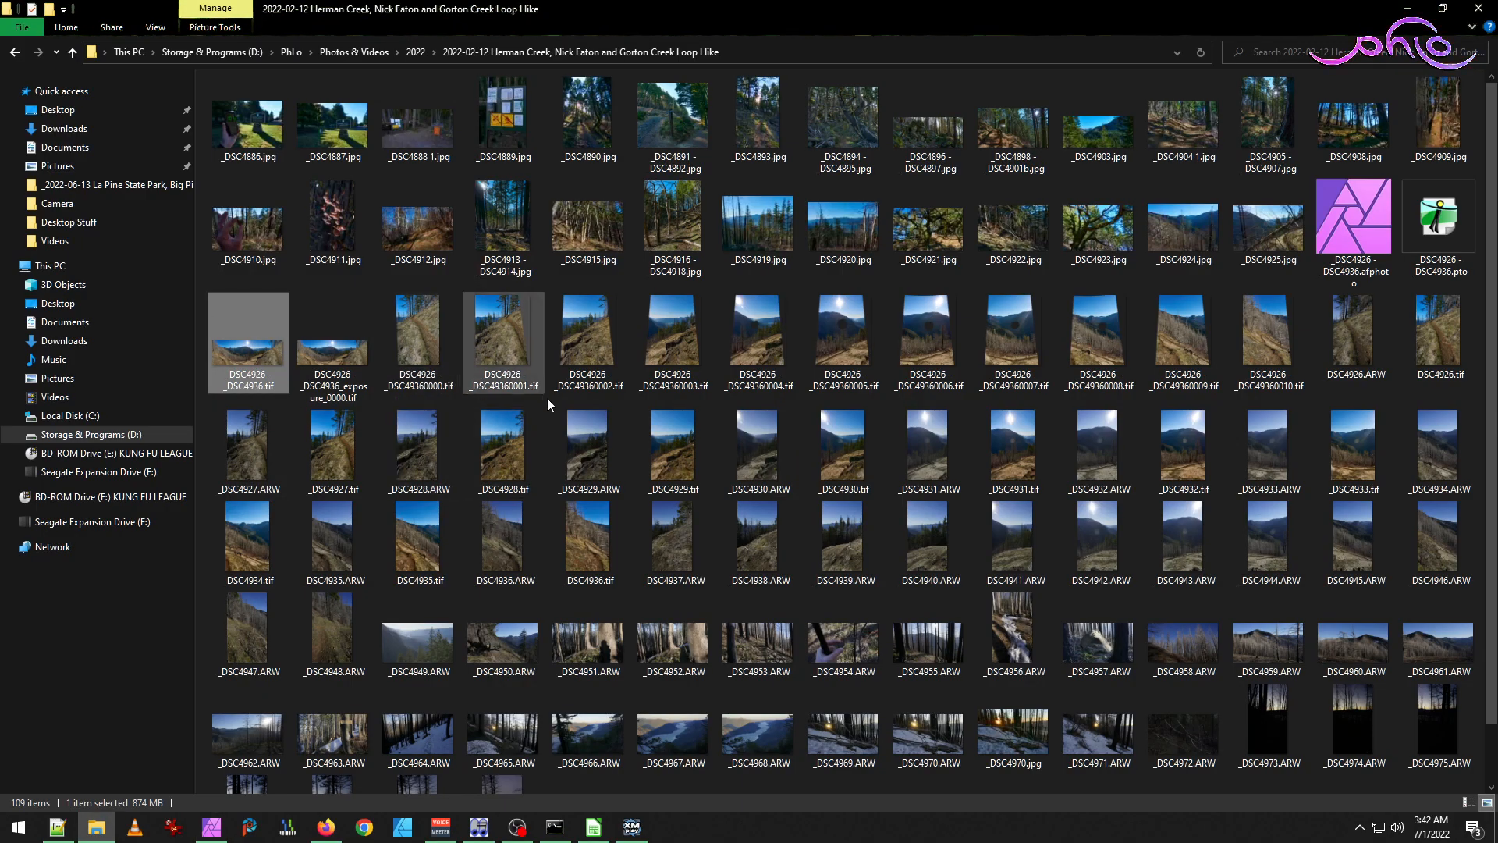
double_click(818, 365)
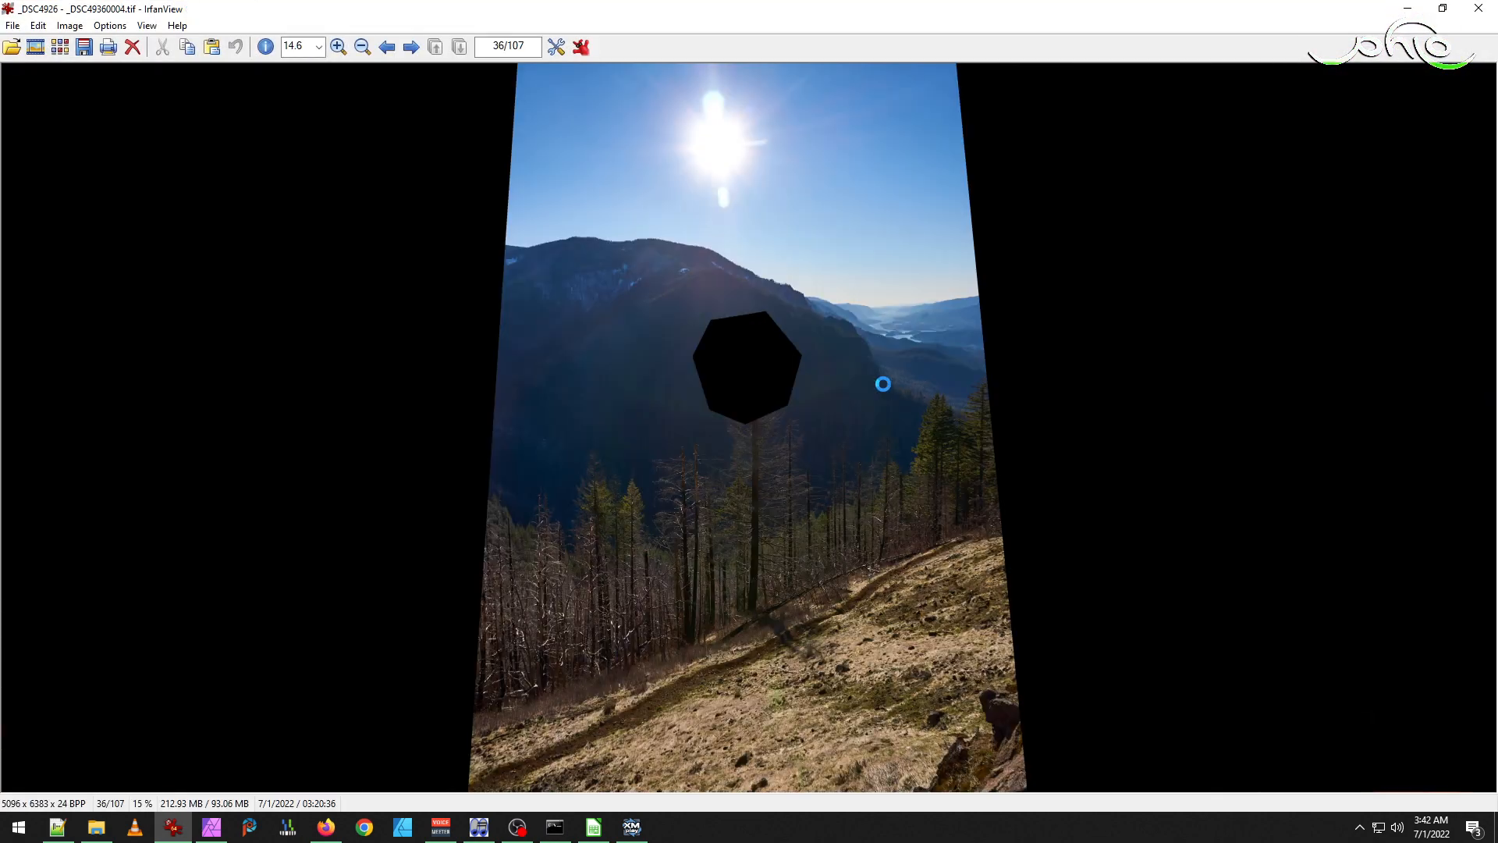
key(Left)
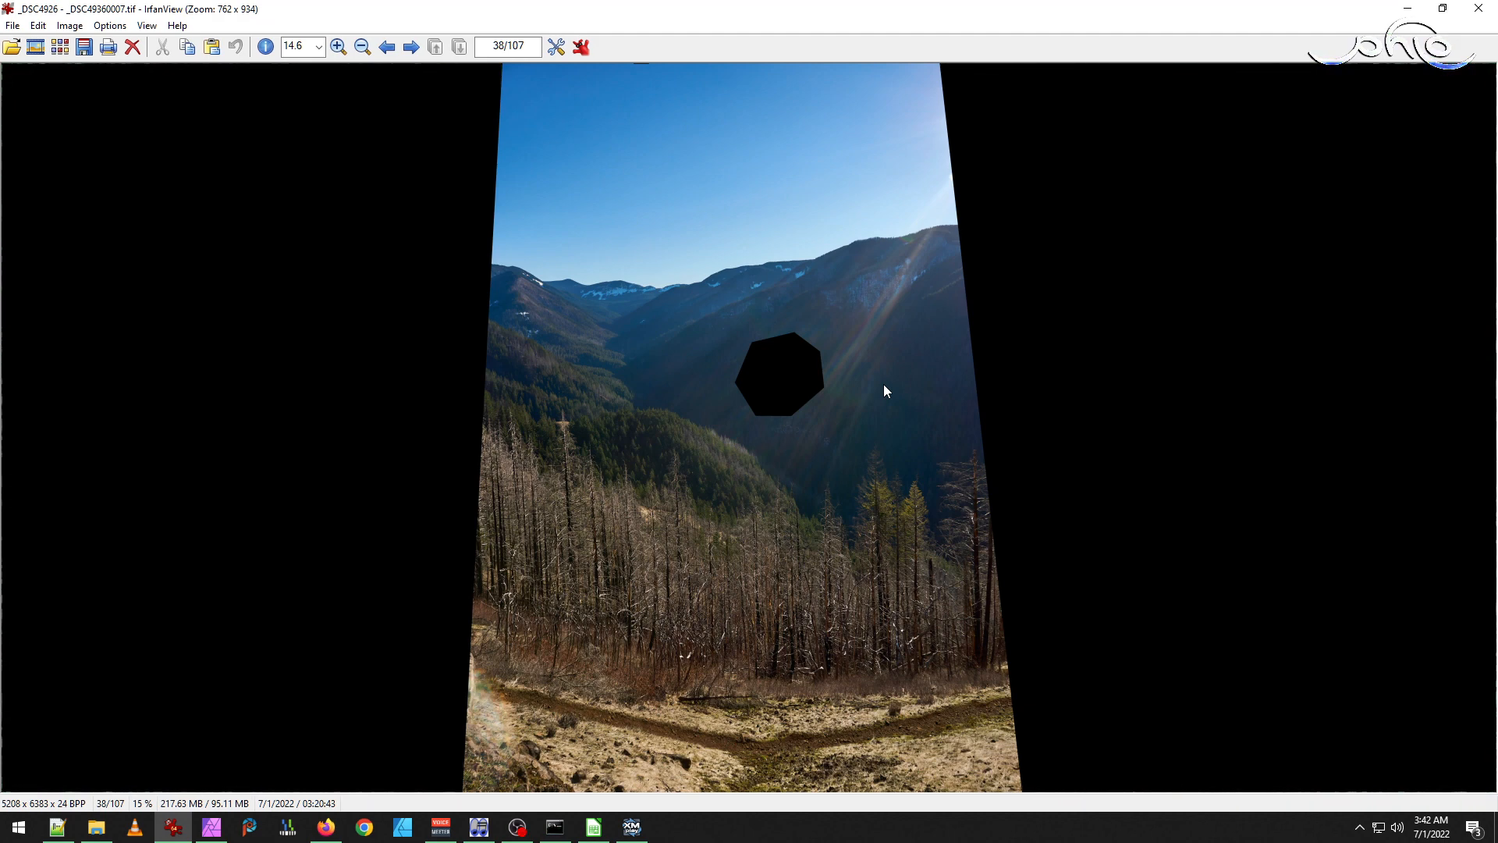
key(Escape)
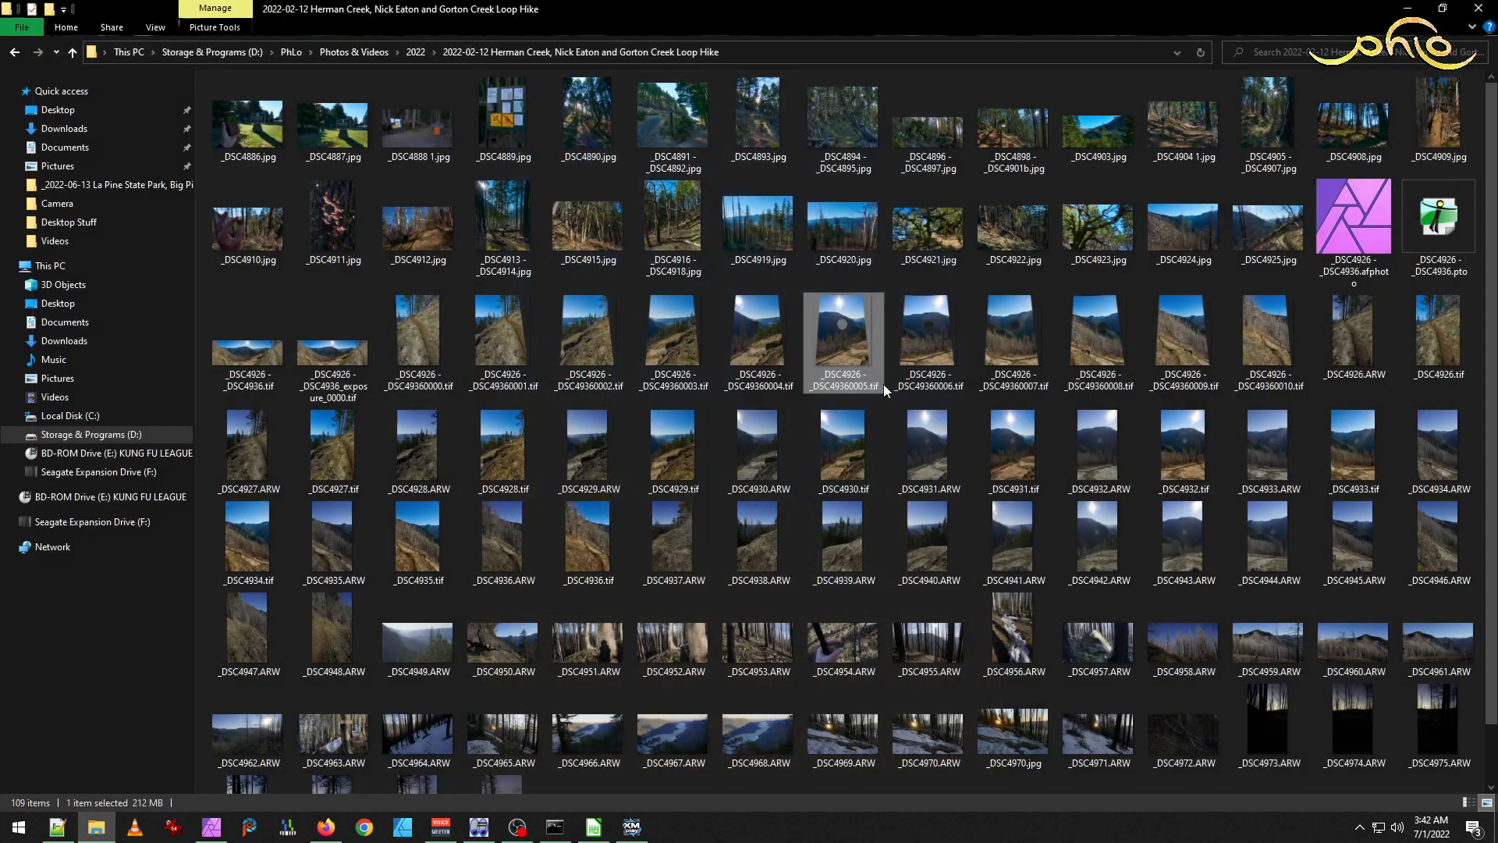
Open _DSC4926 - _DSC49360007.tif in Affinity Photo as a separate document and return to the panorama.
click(1014, 355)
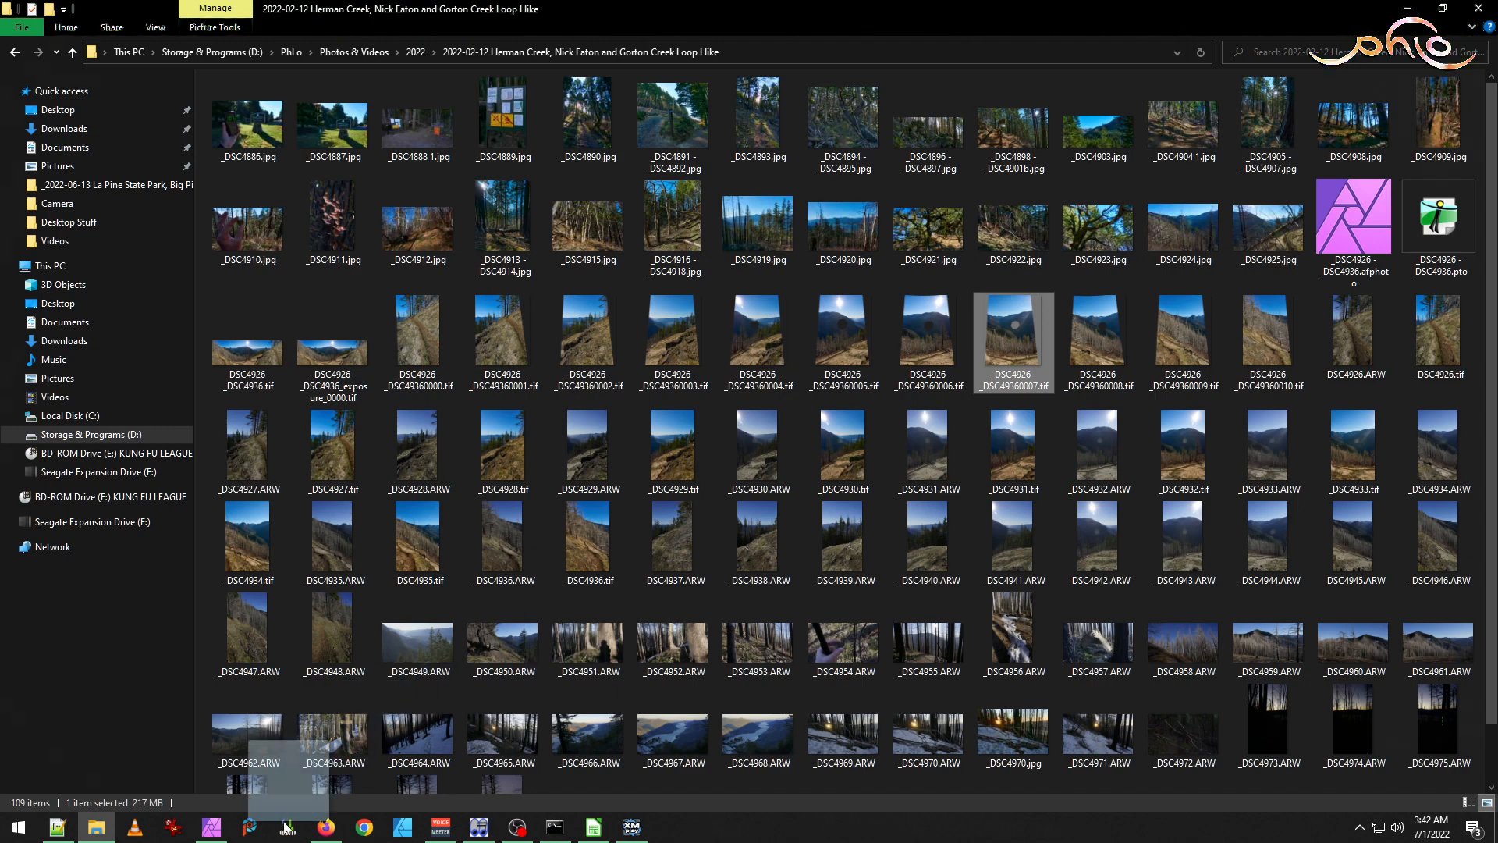
click(210, 827)
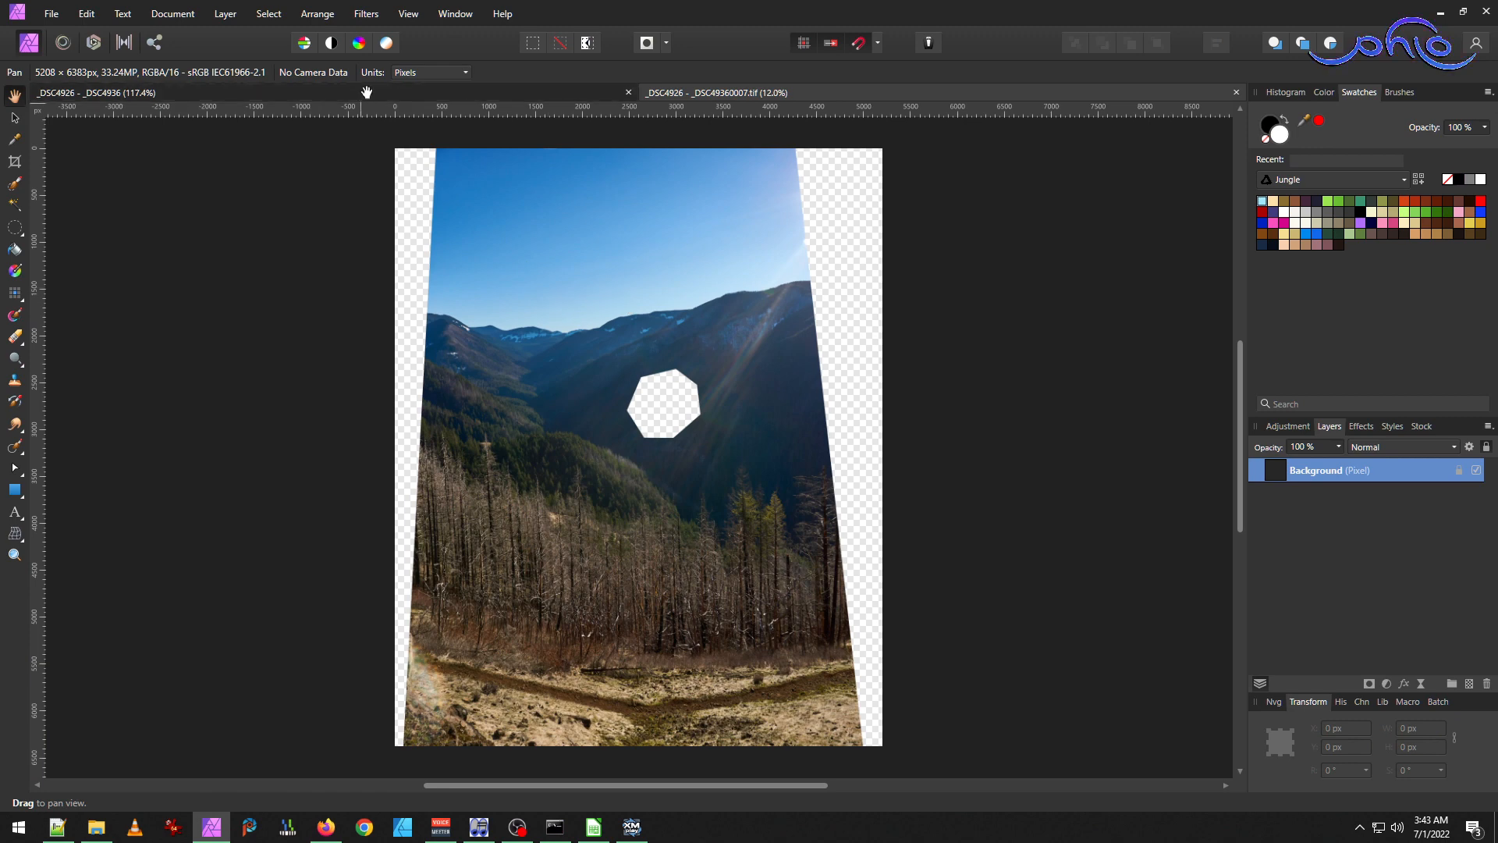
key(ctrl+Tab)
key(v)
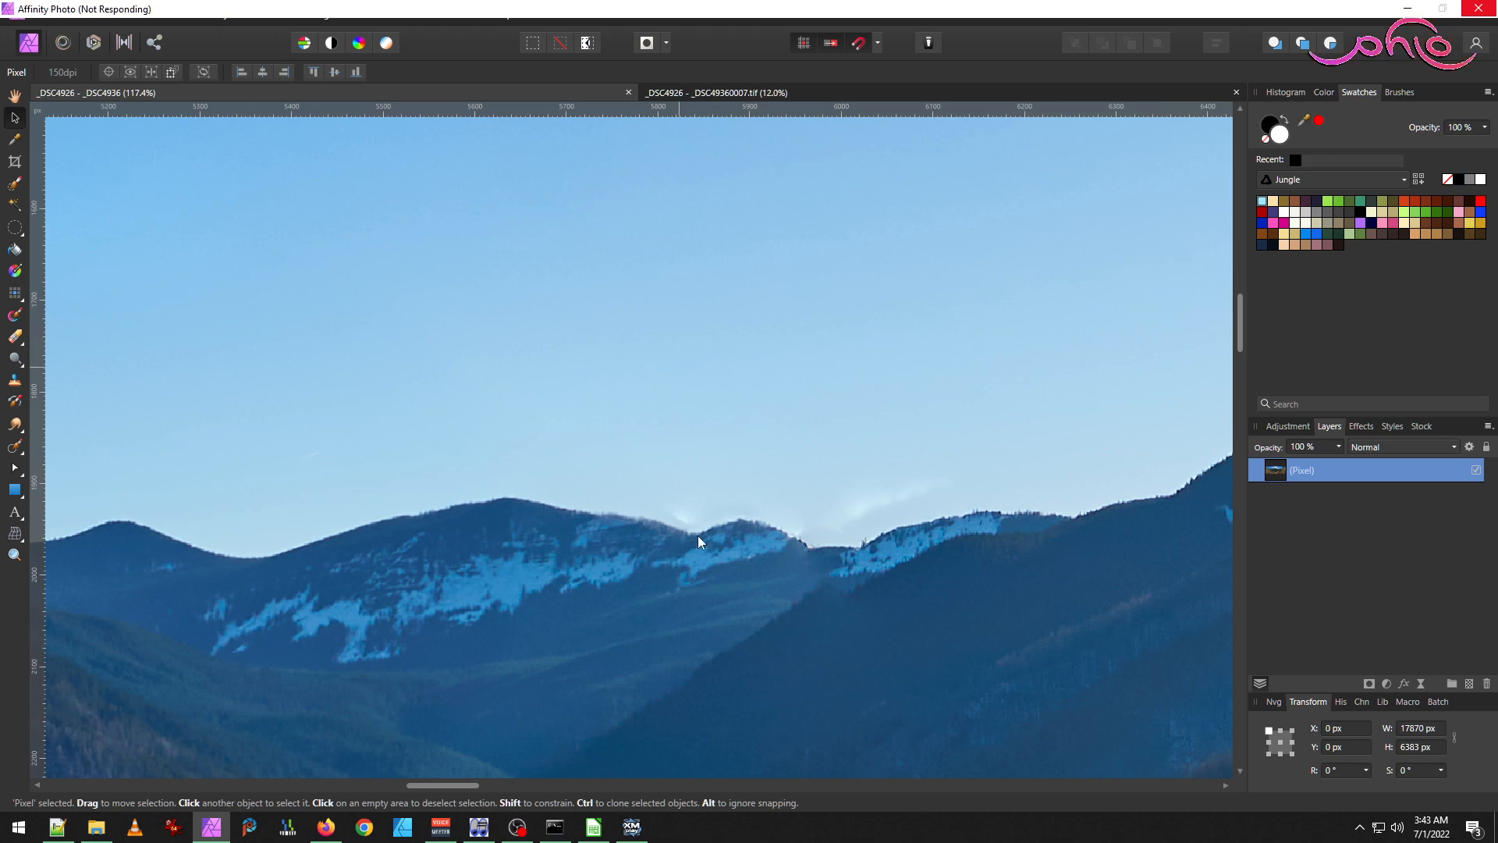
Close the unresponsive Affinity Photo and reopen the saved panorama _DSC4926 - _DSC4936.afphoto at the distant snowy ridgeline.
click(642, 540)
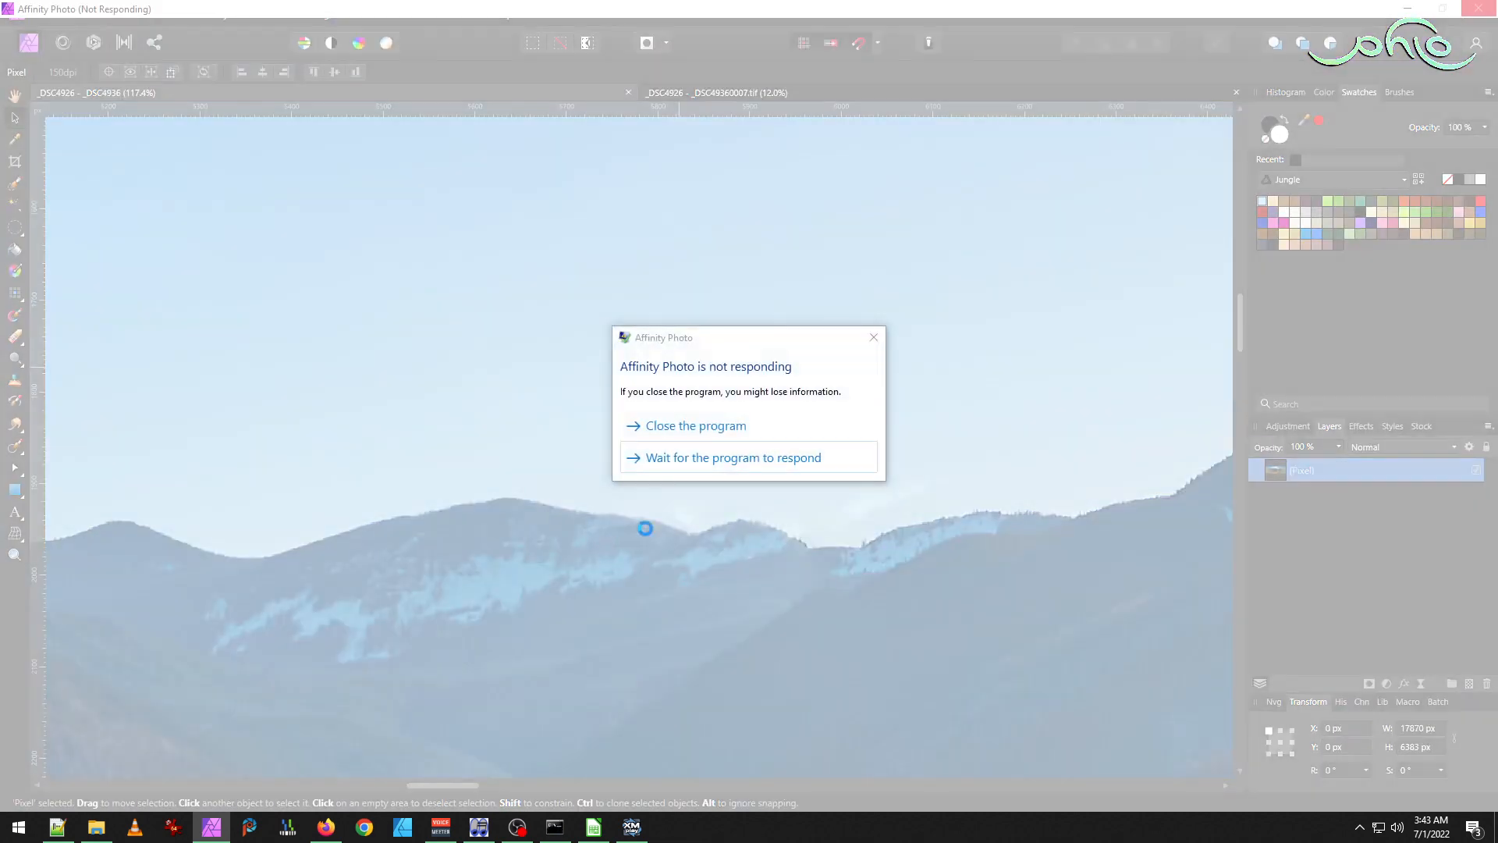
click(724, 428)
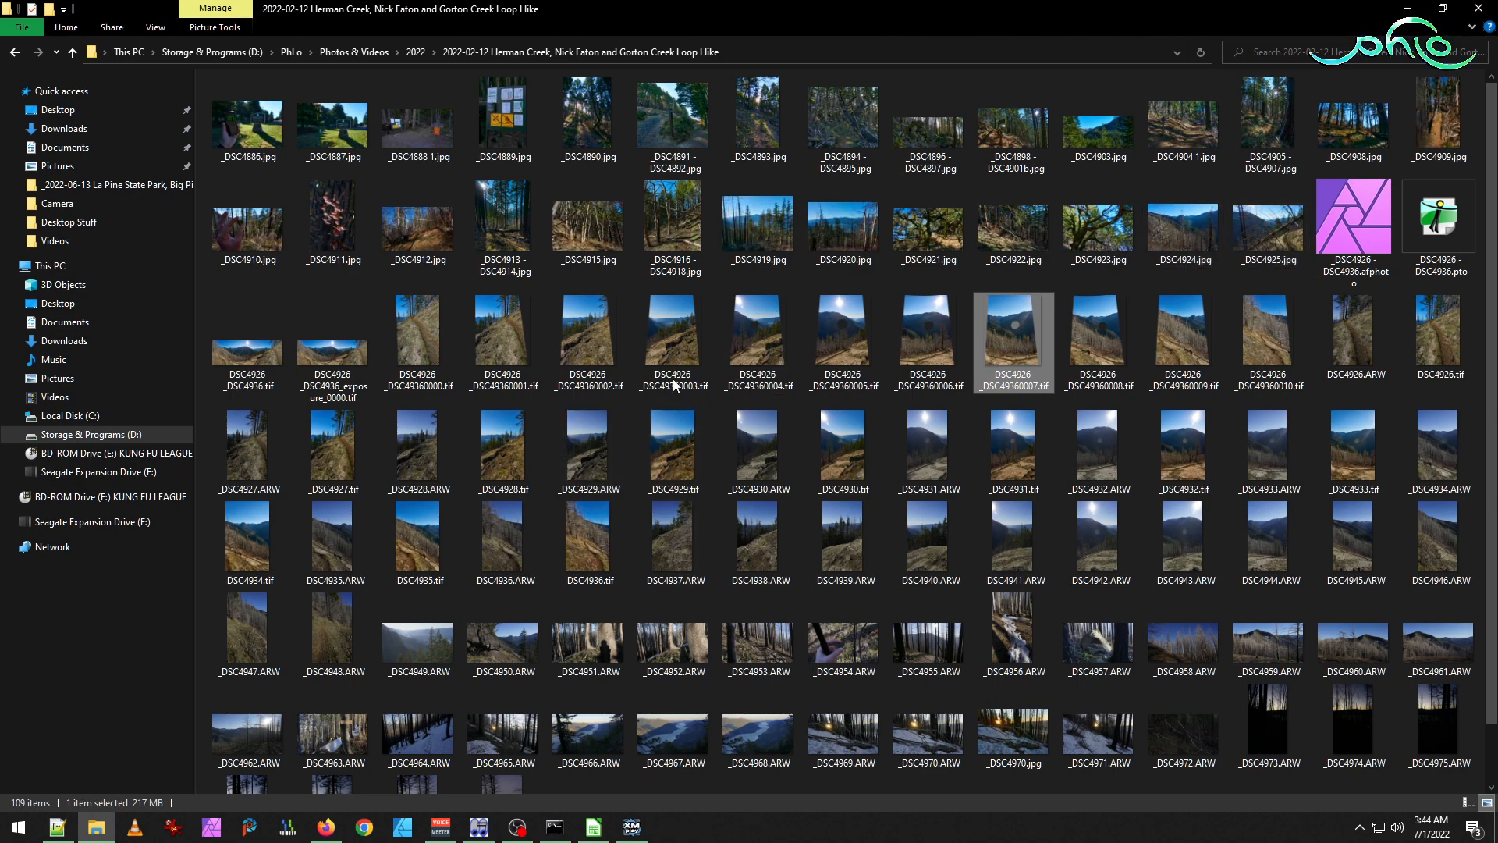
click(1380, 224)
double_click(1370, 238)
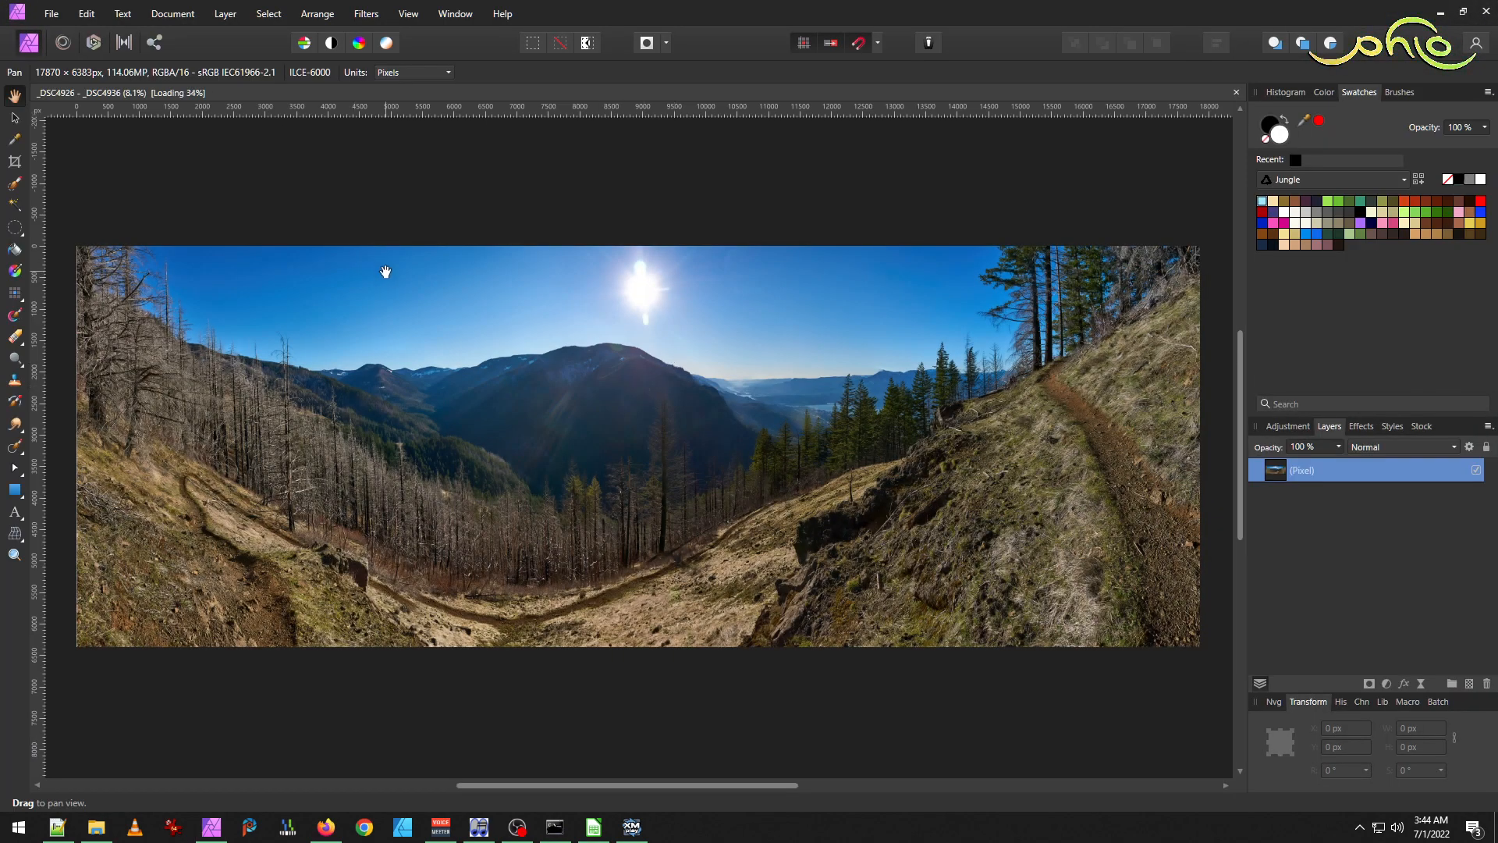
scroll(435, 390, up, 5)
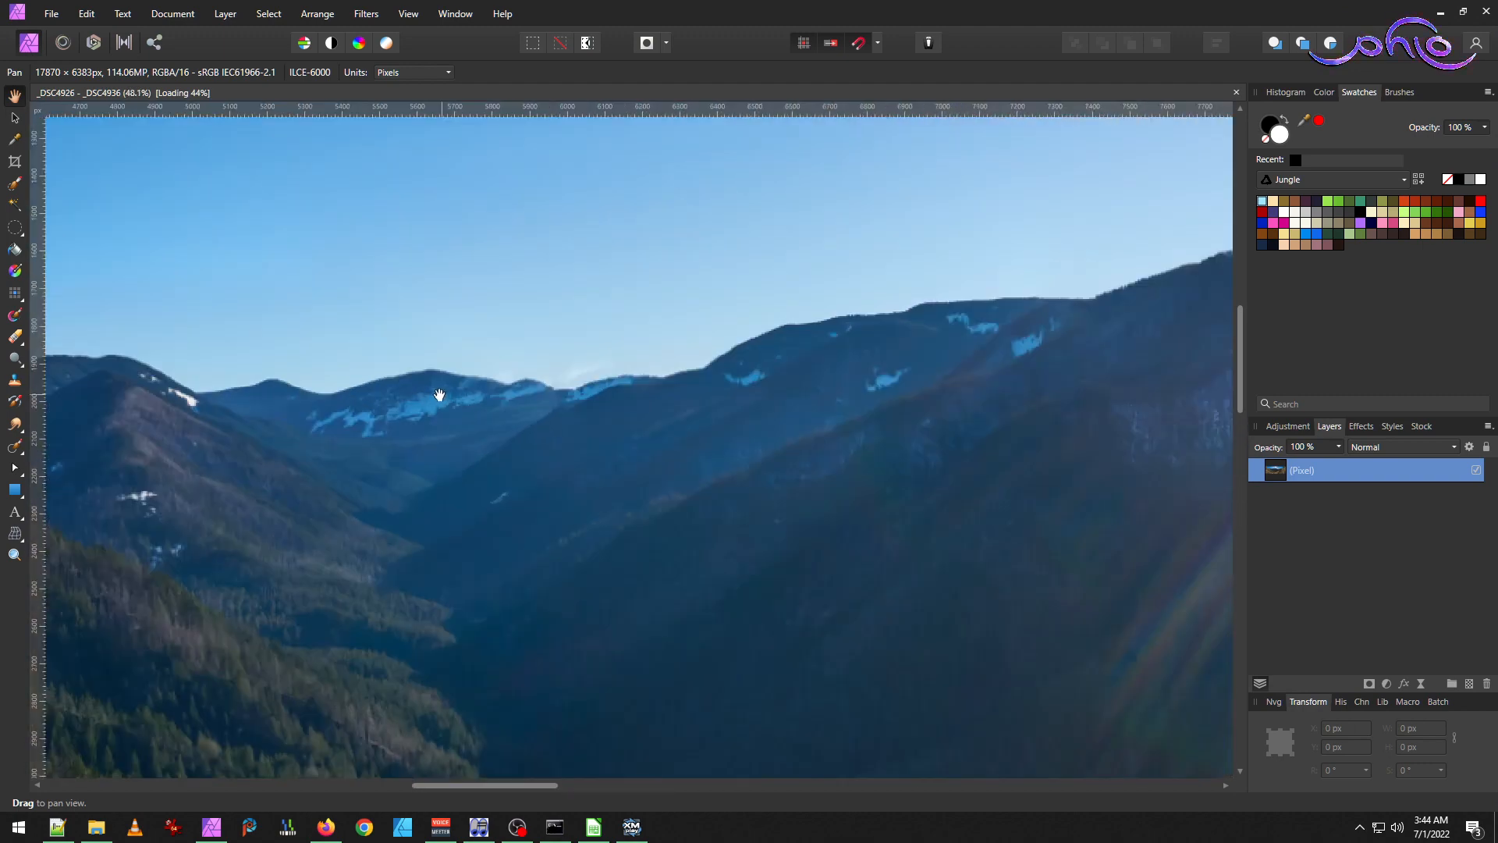
scroll(601, 331, up, 3)
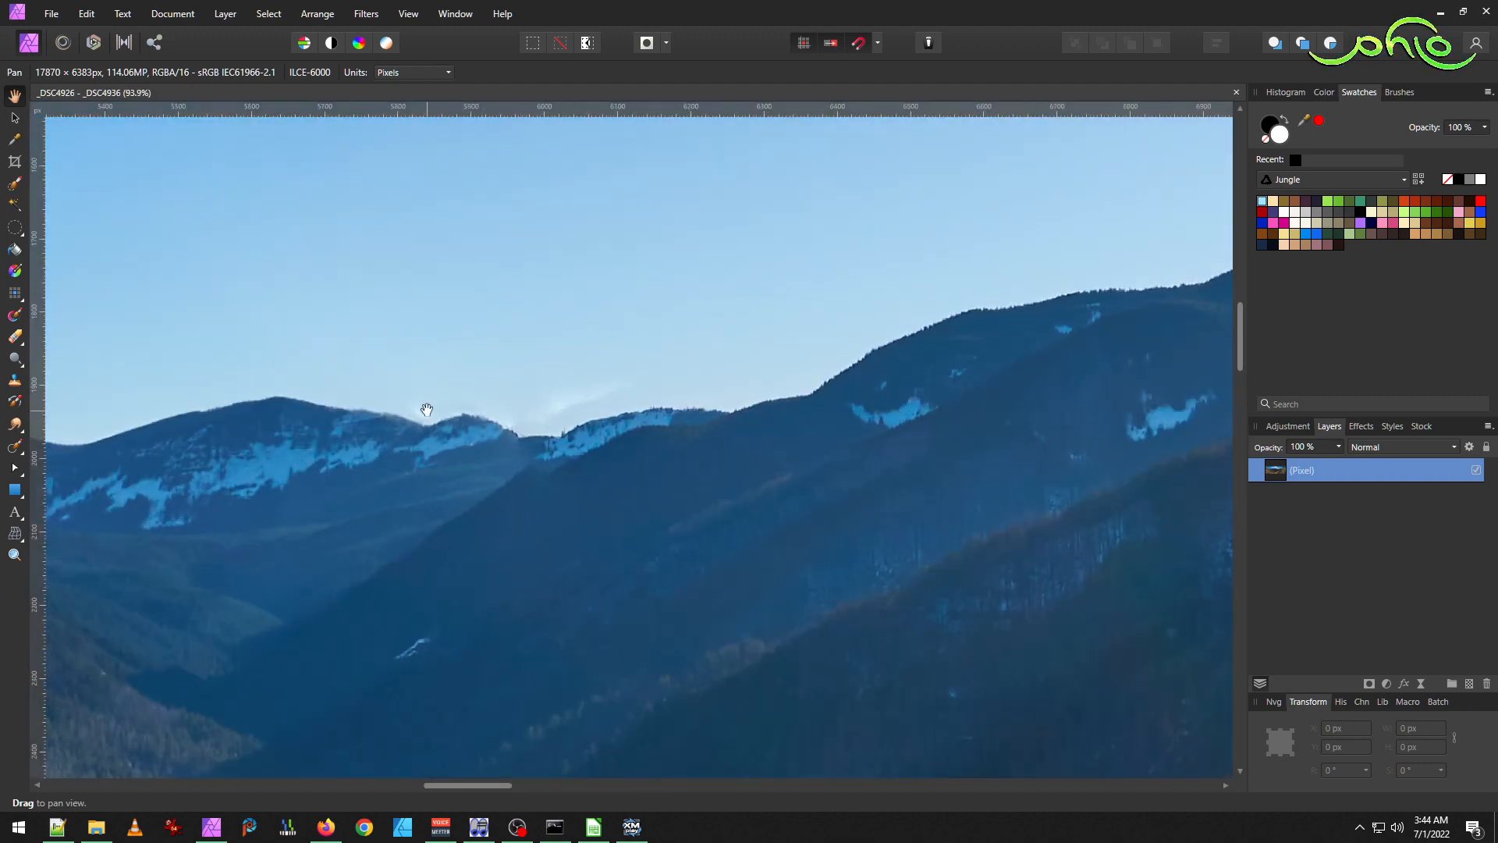
click(96, 828)
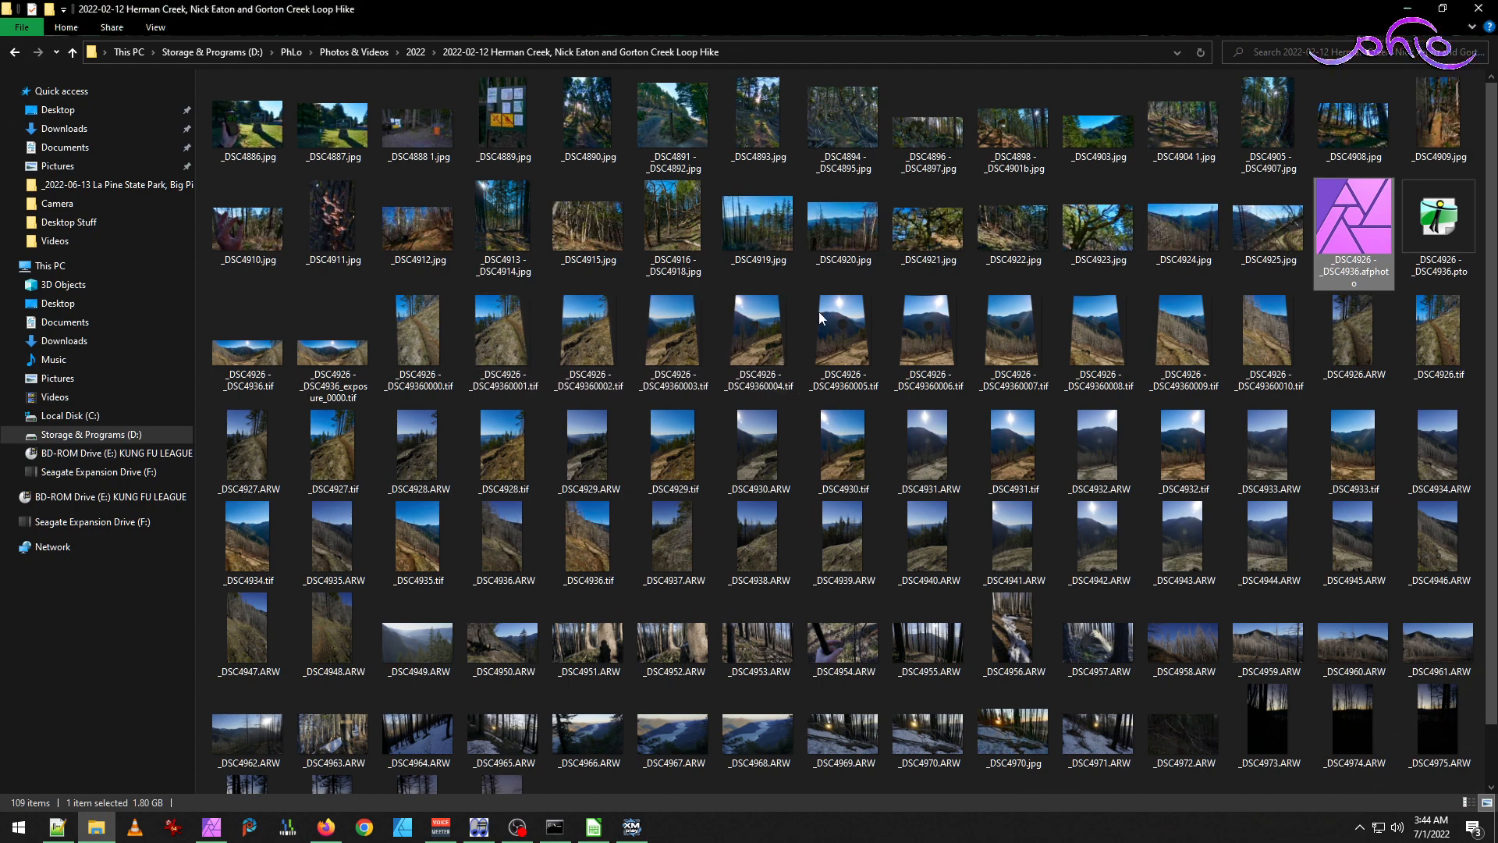
click(841, 344)
click(761, 355)
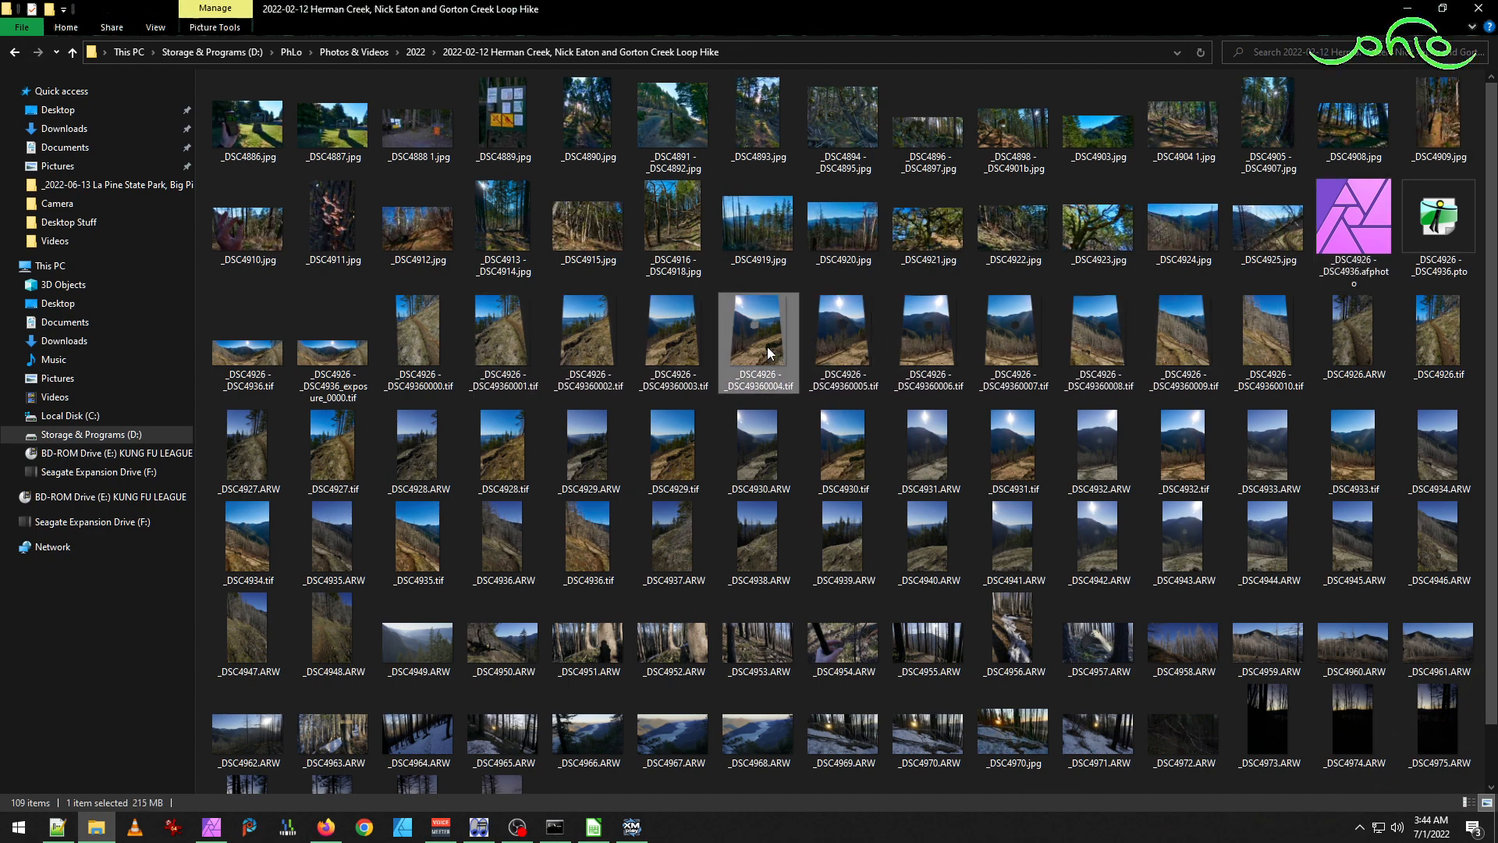
drag(756, 355, 597, 101)
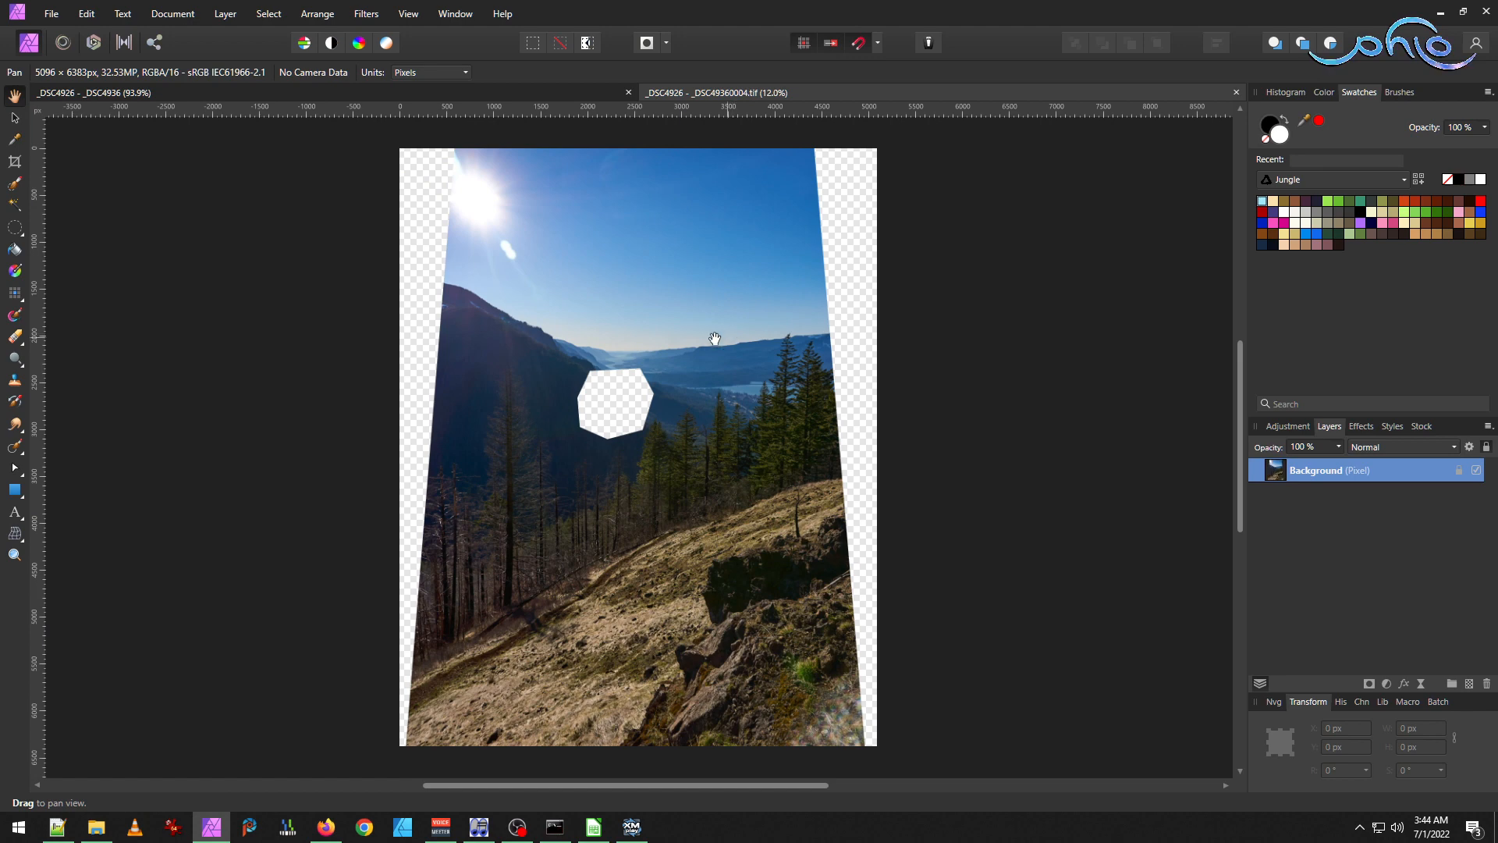
click(1236, 92)
Open _DSC4926 - _DSC49360007.tif in Affinity Photo as a separate document beside the panorama, showing its snowy ridgeline.
key(alt+Tab)
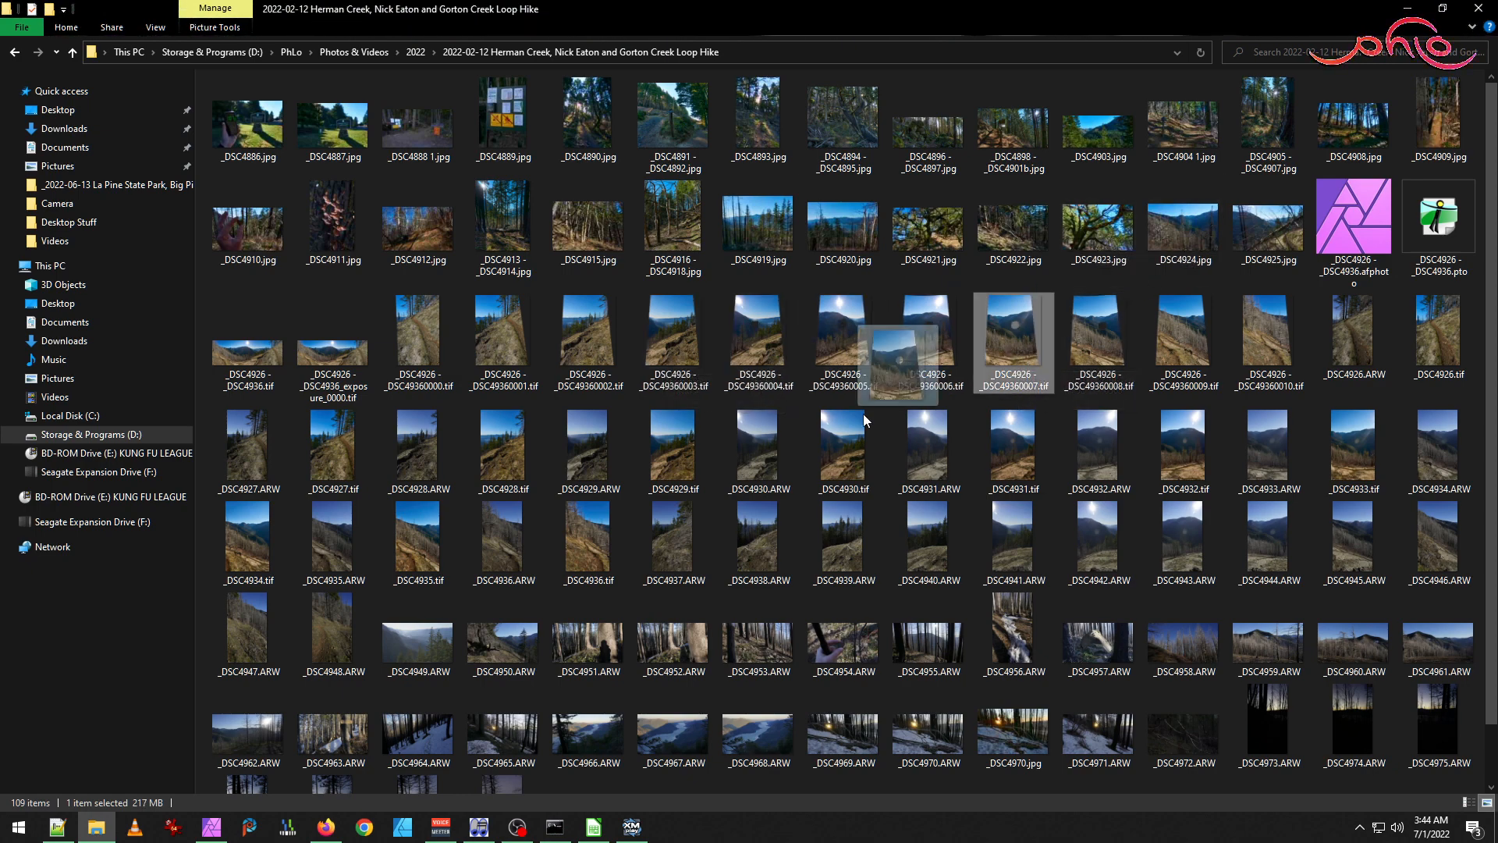
click(211, 826)
drag(391, 554, 592, 92)
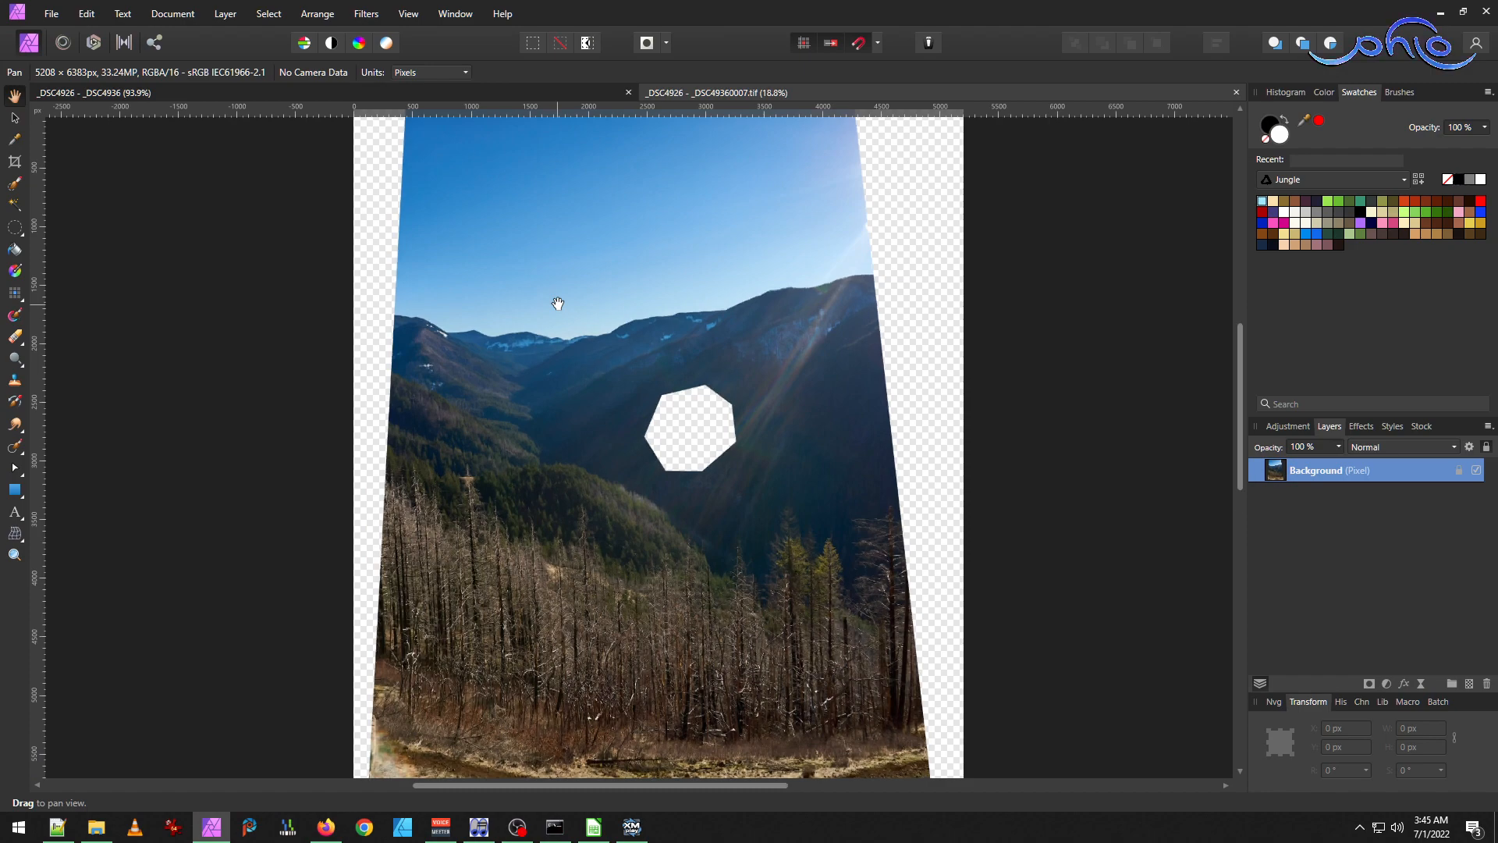
scroll(558, 304, up, 10)
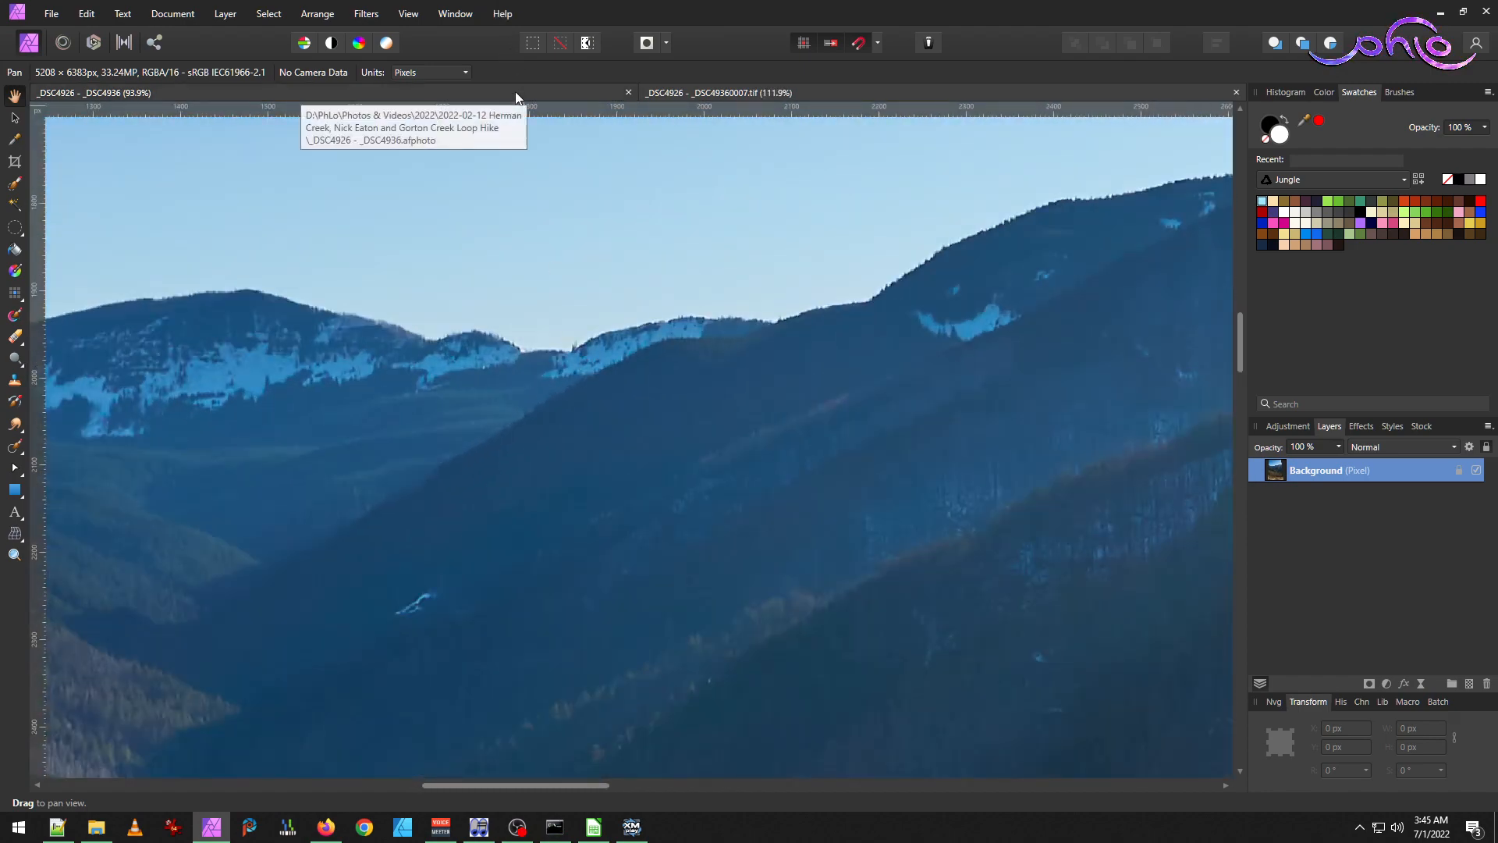
Compare the ridgeline with the panorama and select an elliptical area about 799 × 403 px around the snowy ridge dip in _DSC49360007.tif.
click(16, 228)
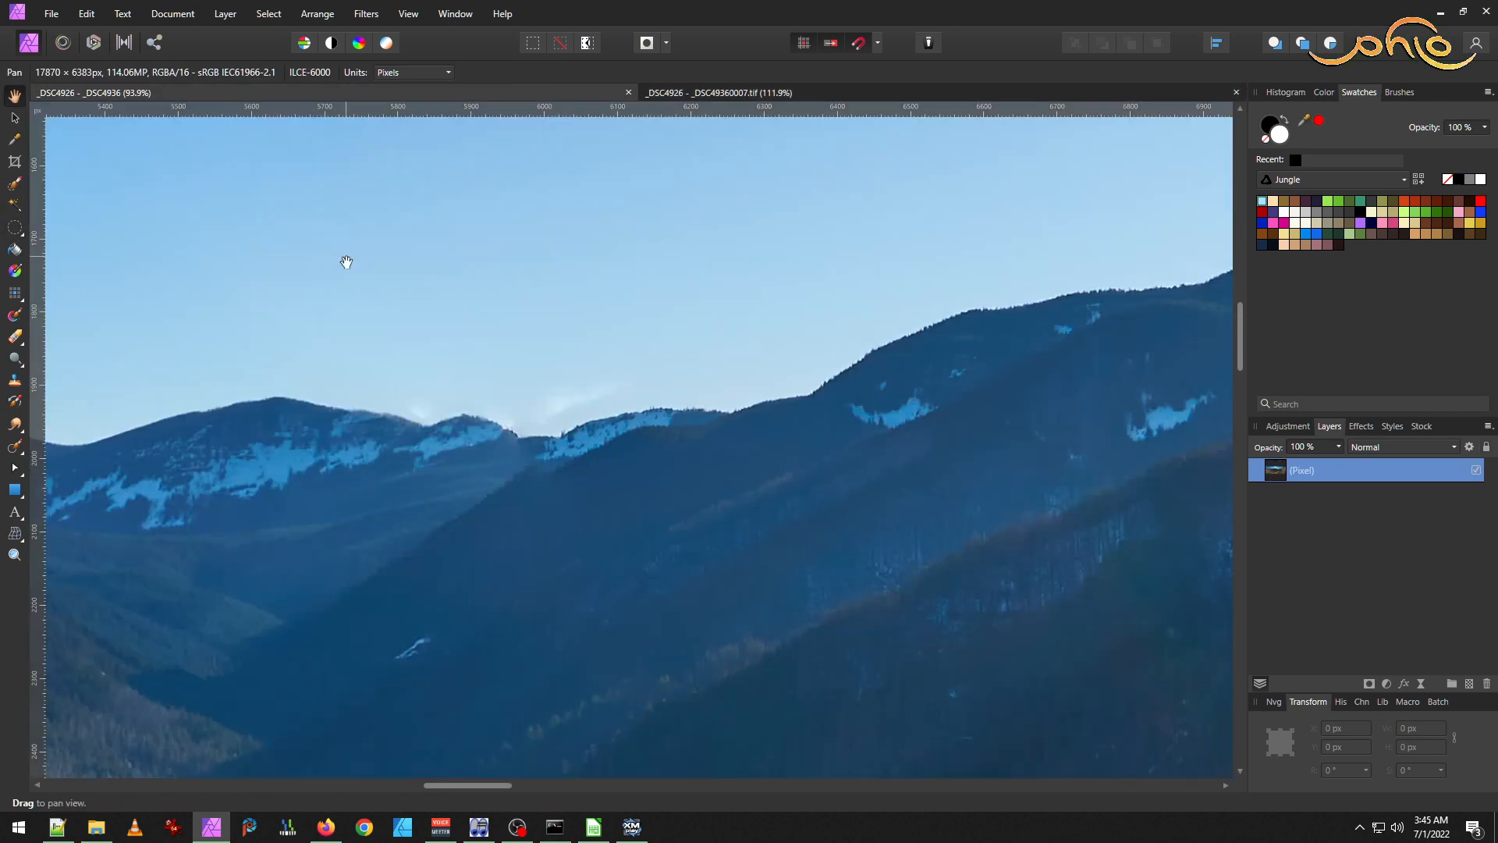
scroll(347, 262, down, 3)
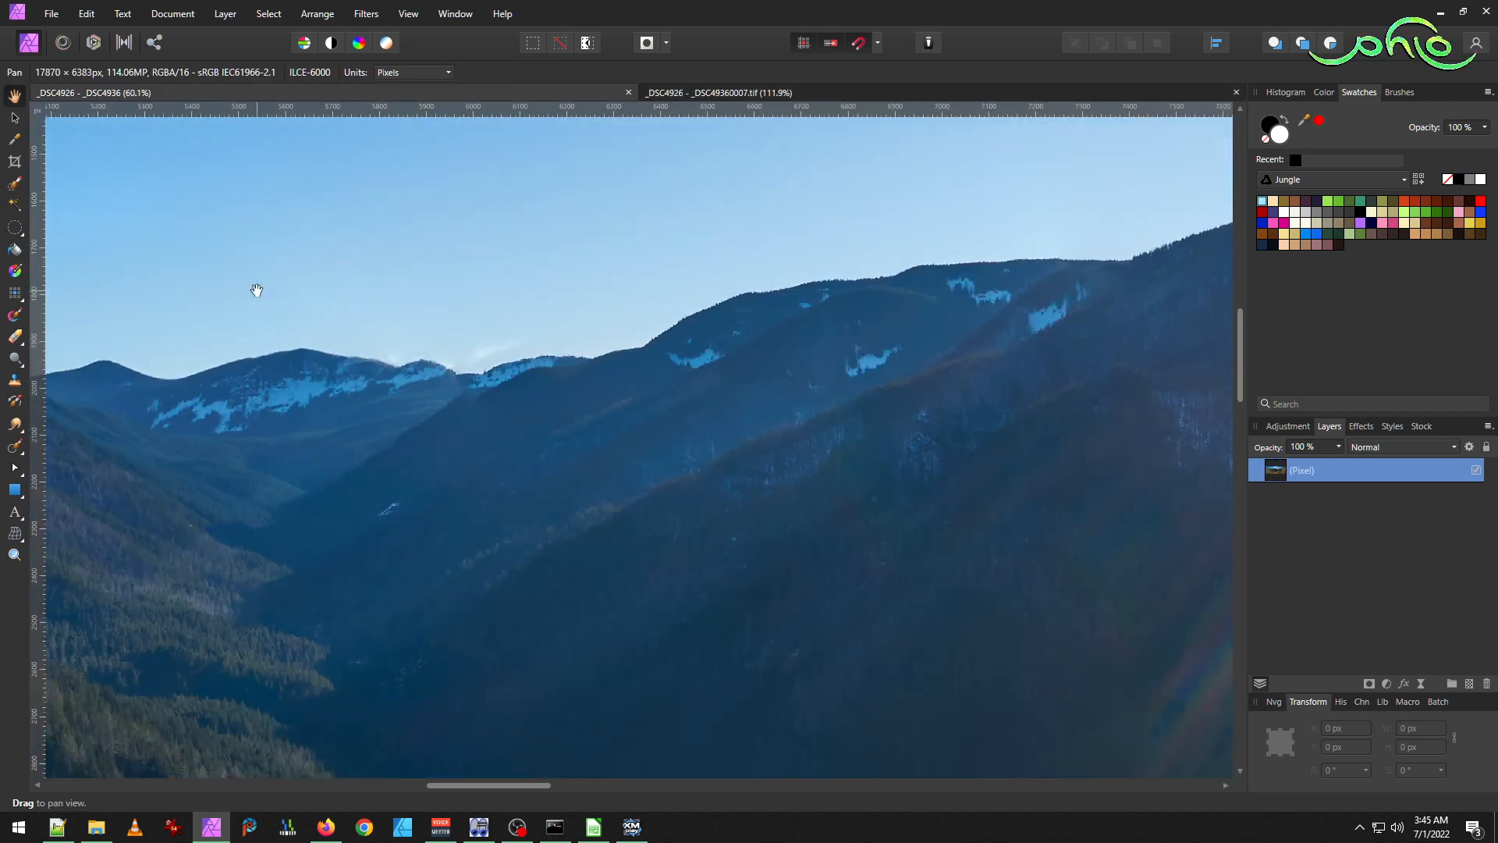
scroll(264, 295, left, 10)
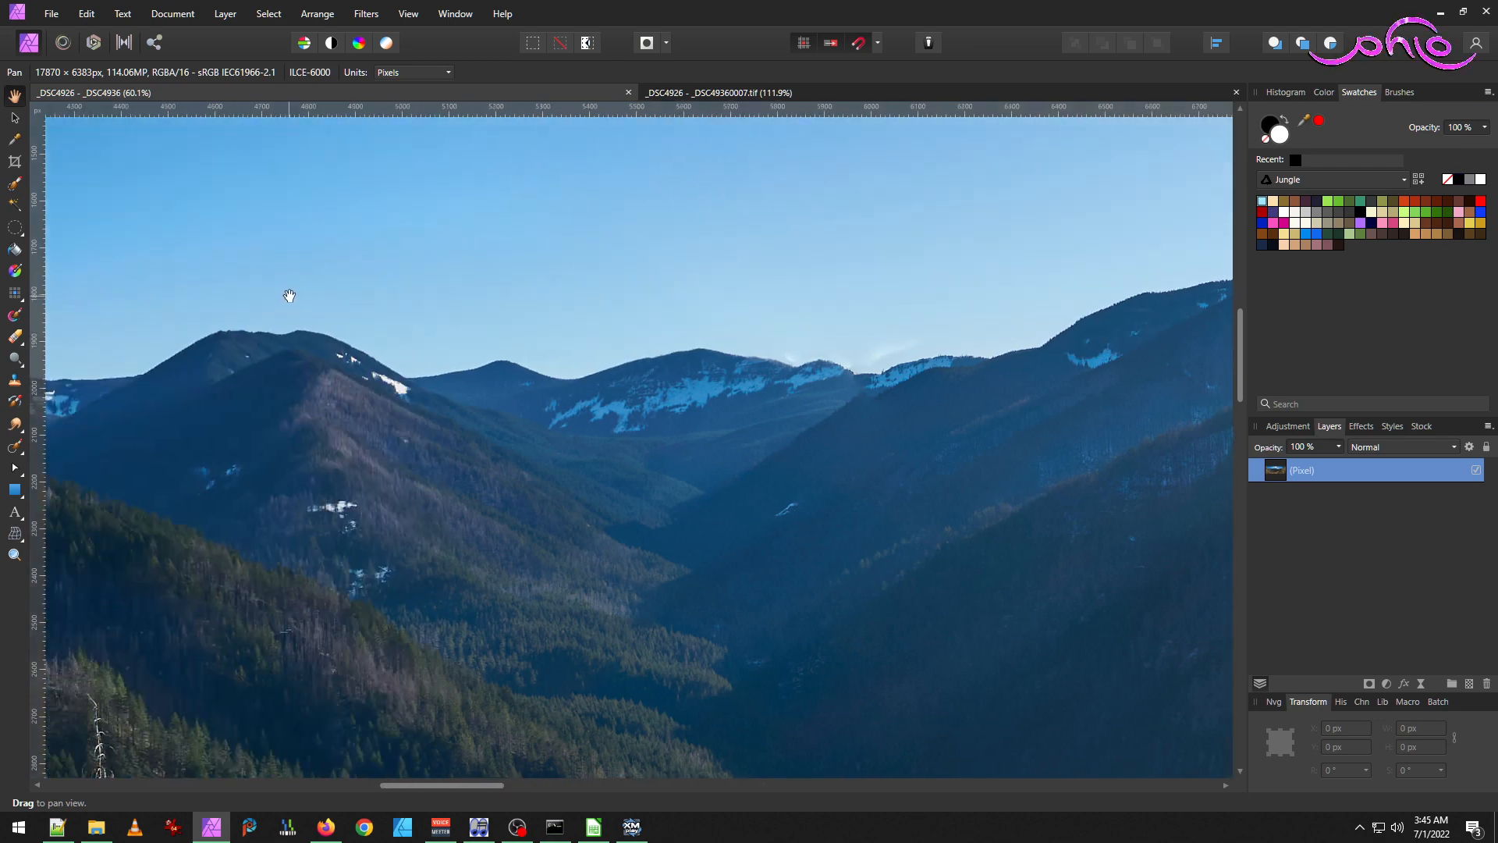
scroll(299, 282, right, 6)
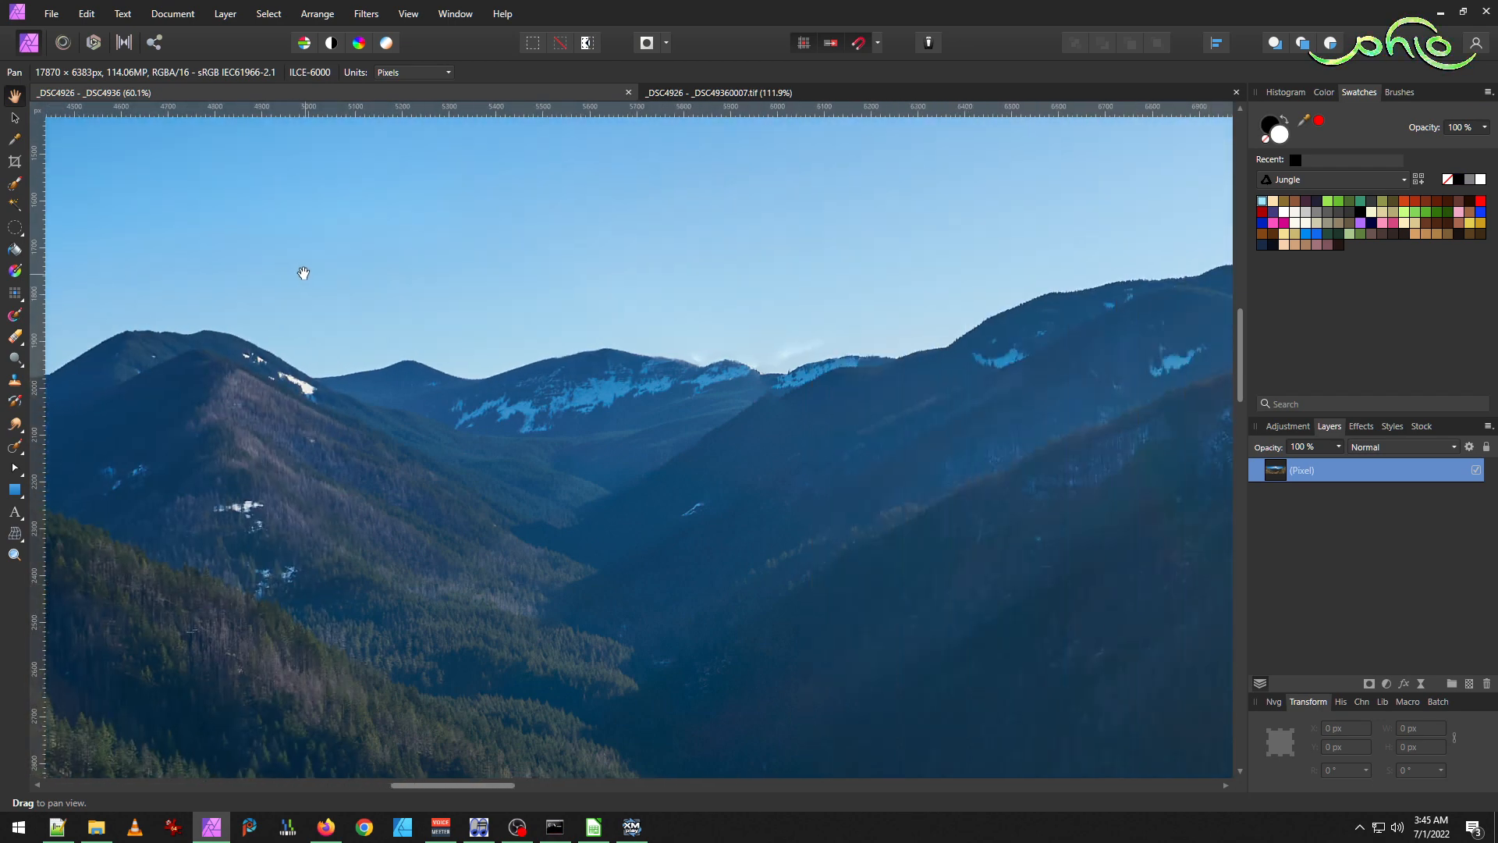
click(696, 91)
key(m)
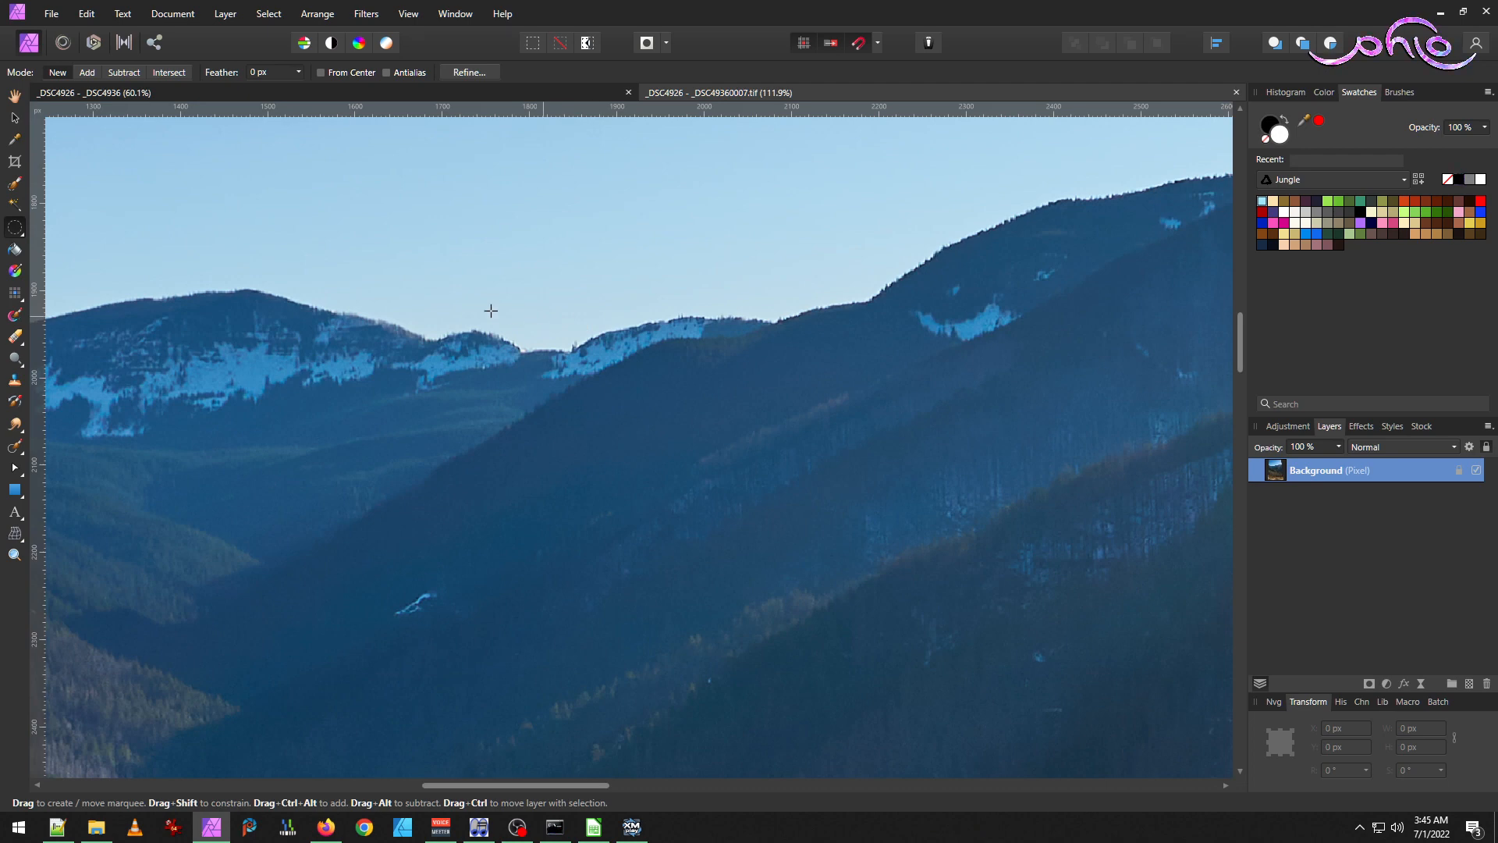
scroll(340, 266, down, 1)
drag(227, 185, 785, 466)
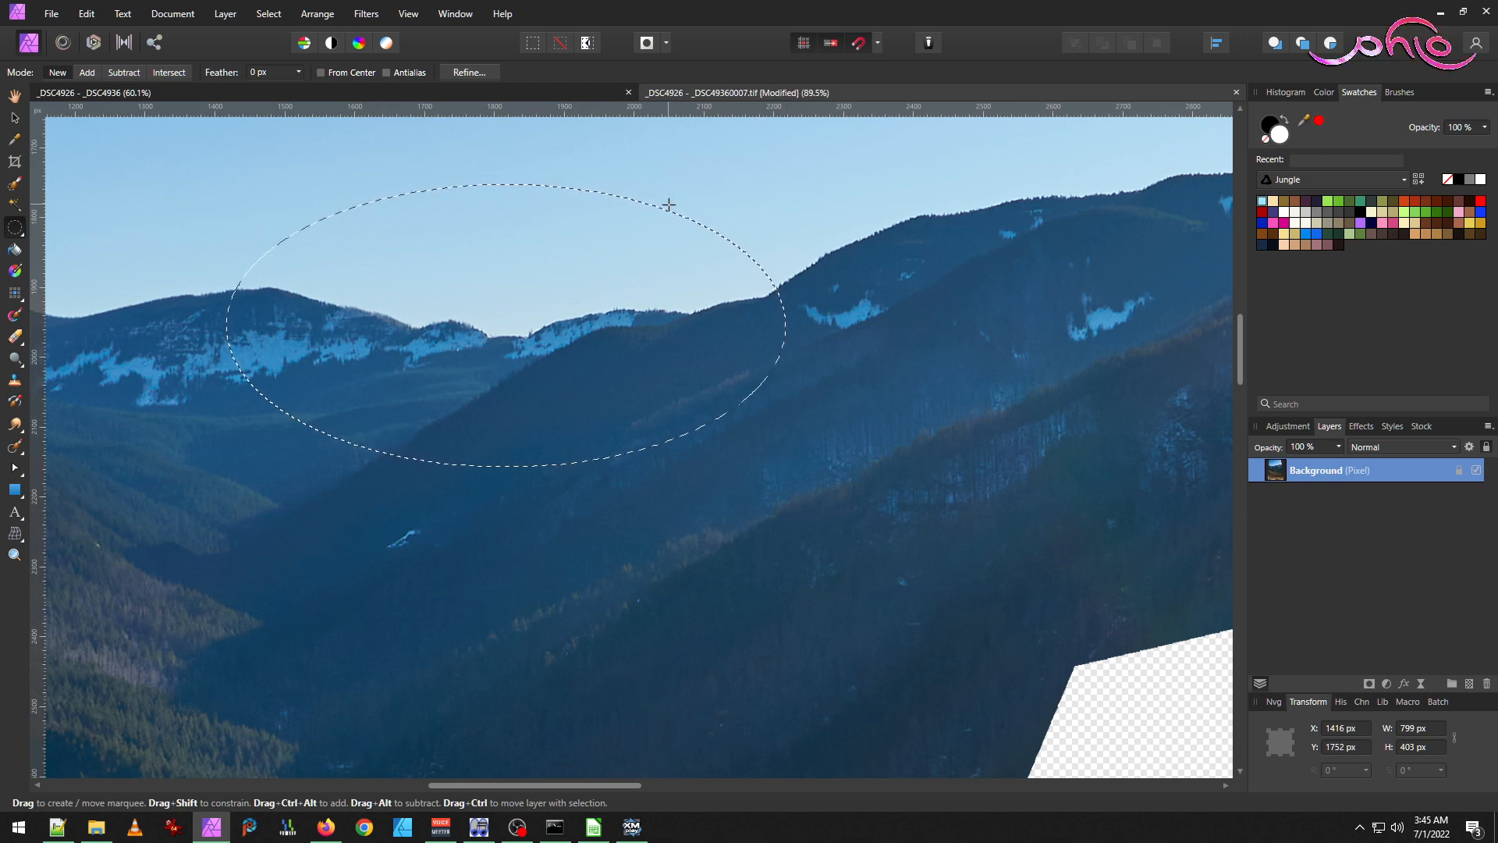
Feather the elliptical selection around the snowy ridgeline in the source image.
click(269, 14)
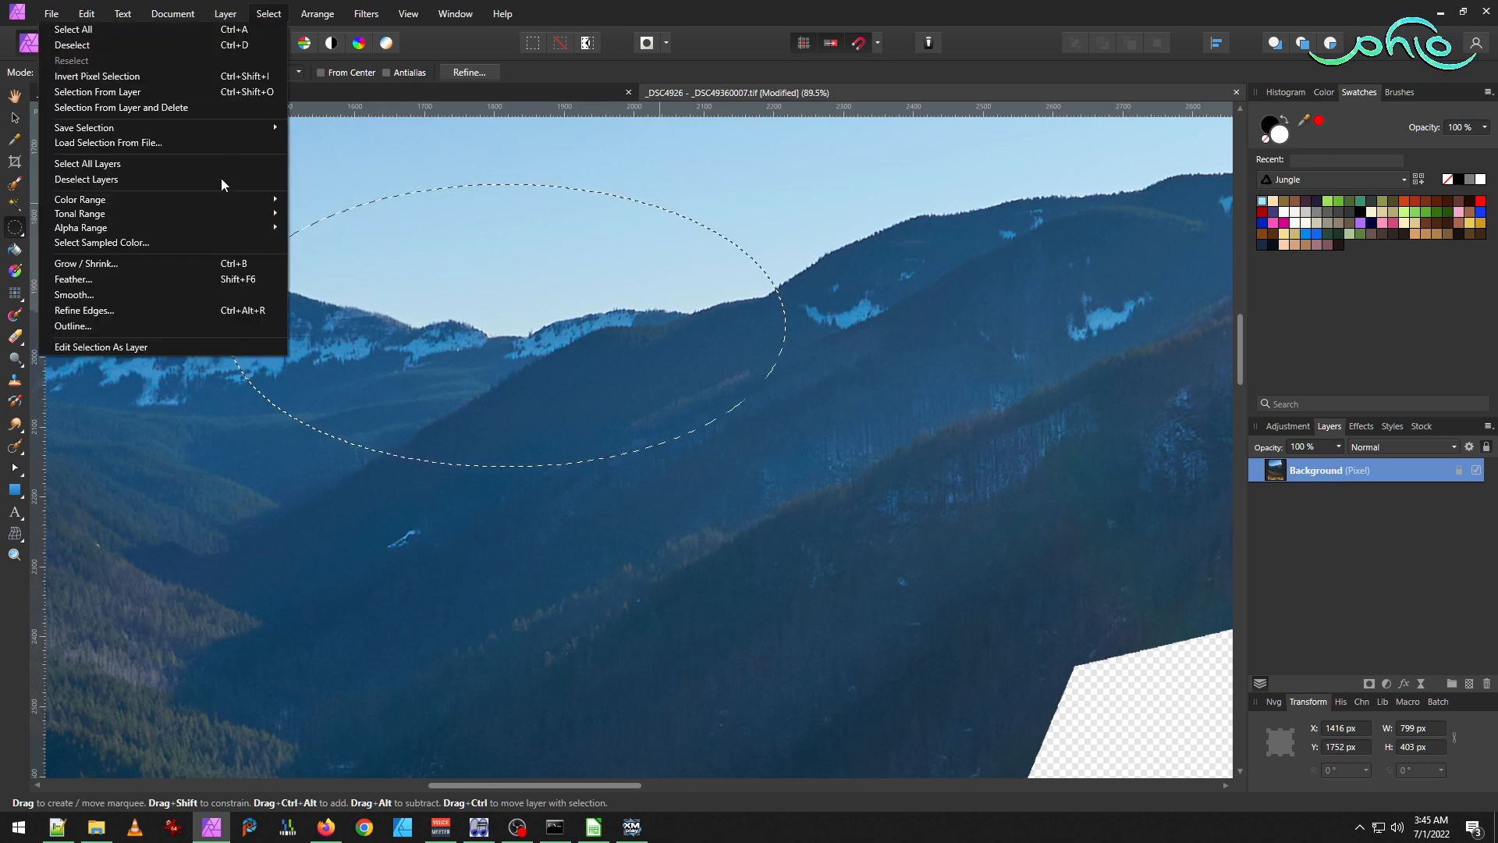
click(189, 276)
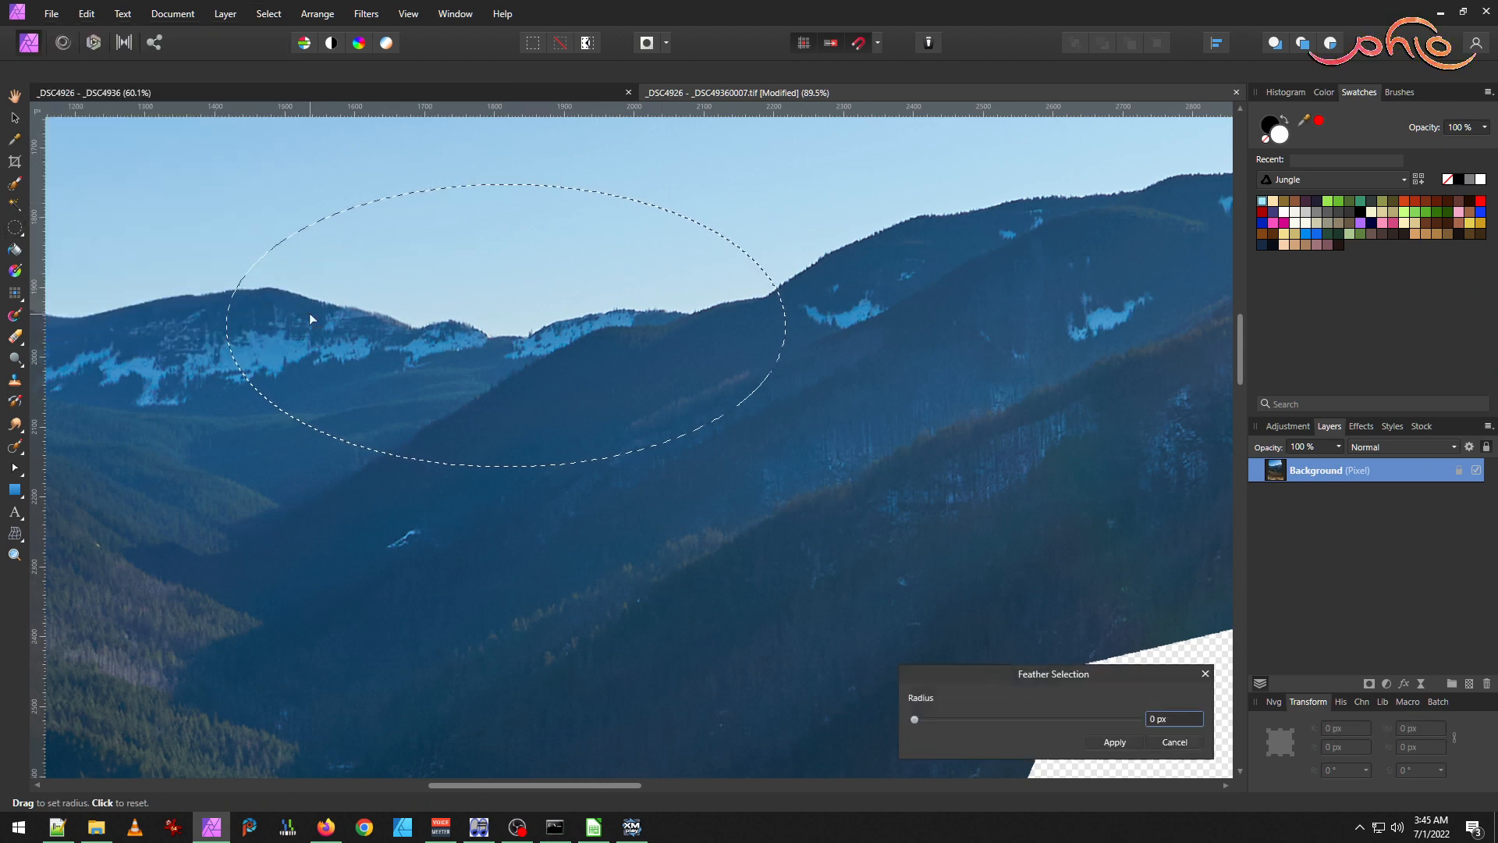
key(Escape)
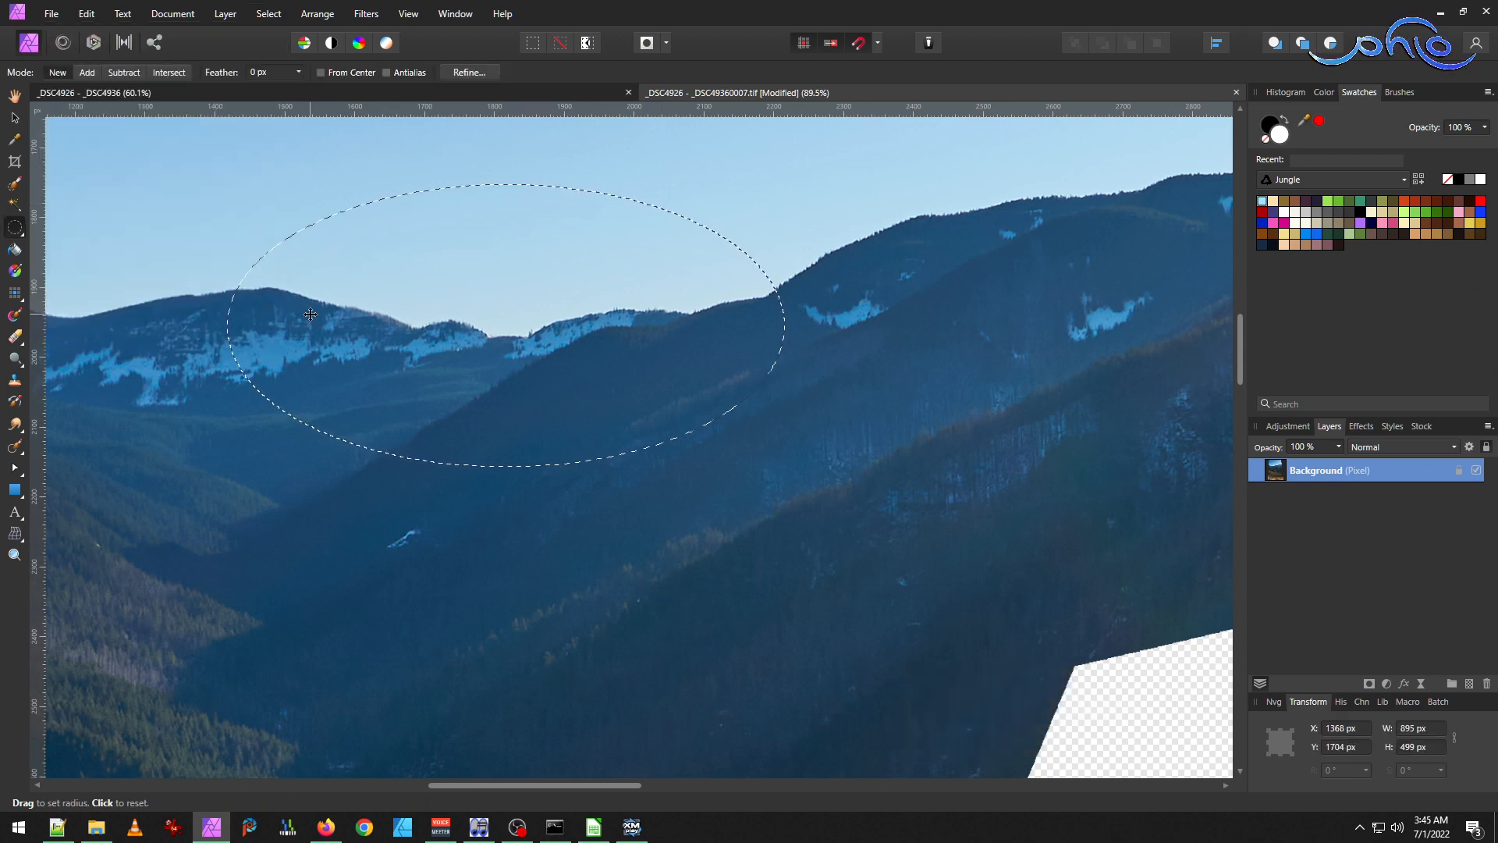
Undo the selection's feathering and draw a new ellipse about 792 × 518 px over the snowy ridge and the sky above.
click(178, 15)
click(177, 15)
click(86, 14)
click(87, 14)
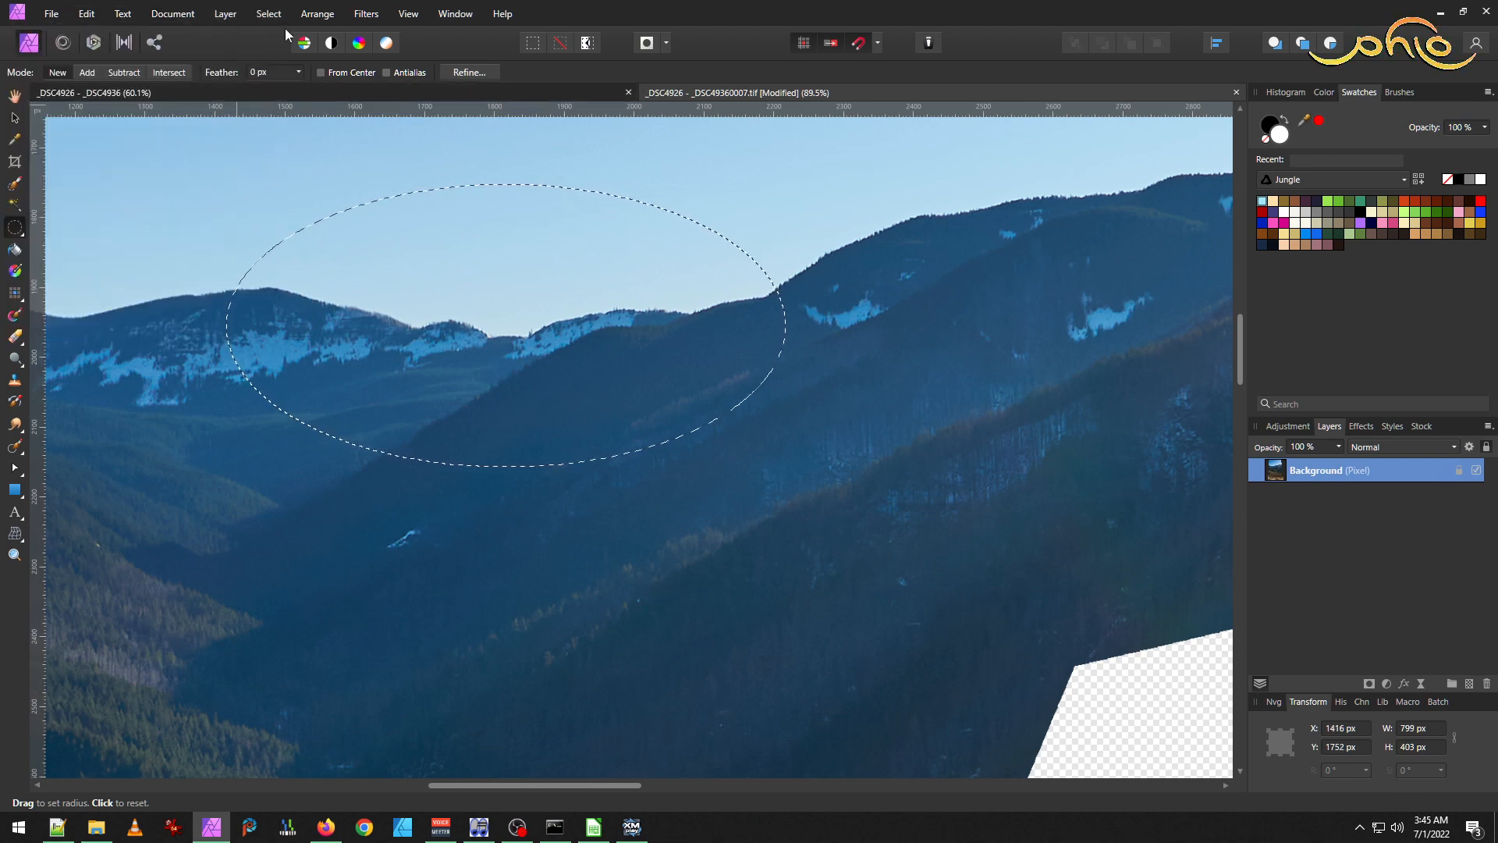
drag(231, 145, 785, 506)
Feather the elliptical selection with a radius of 150 px.
click(268, 14)
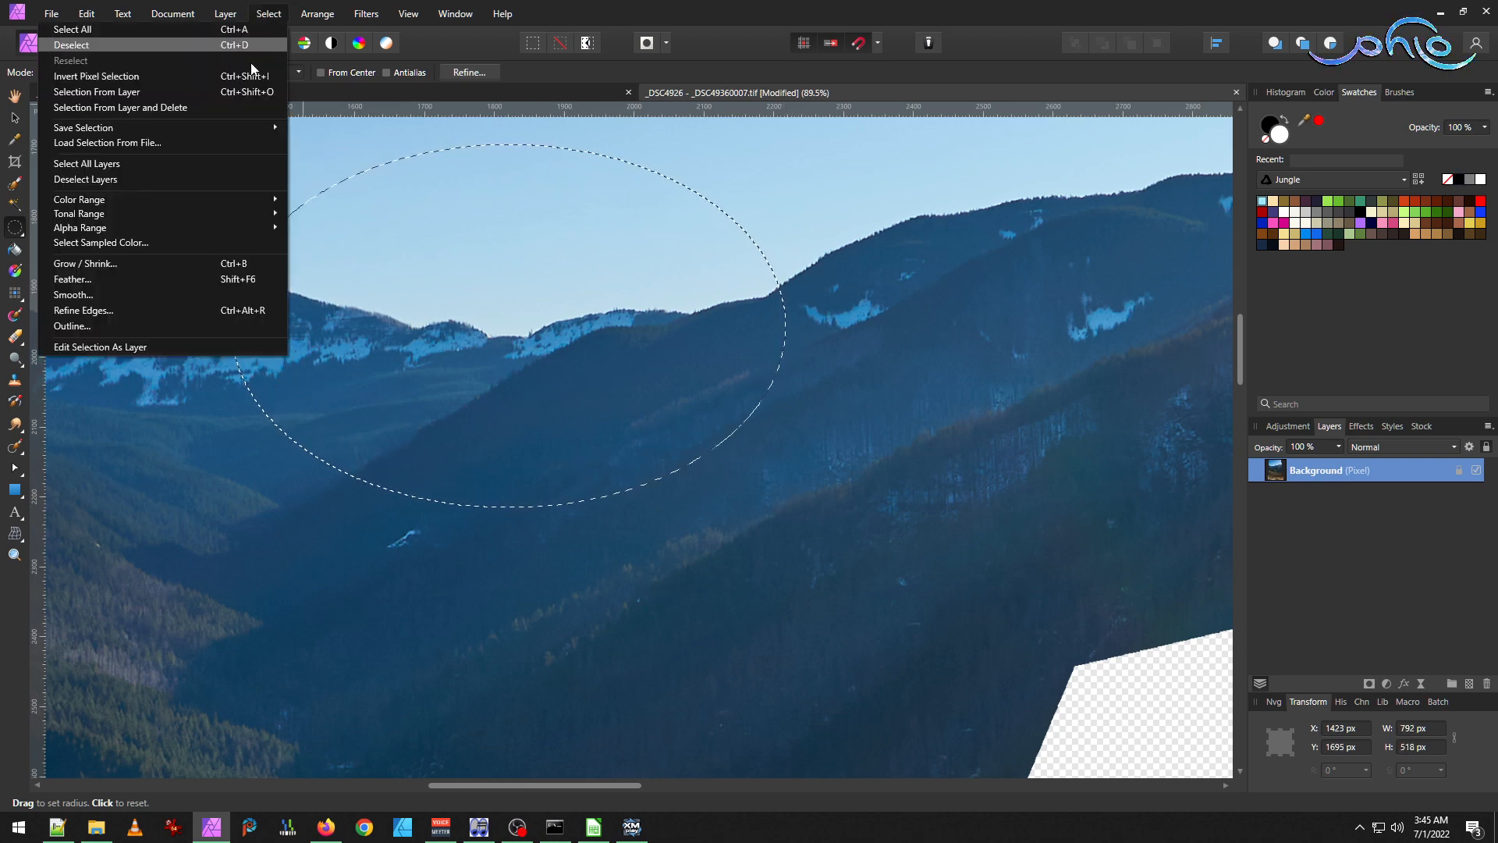
click(148, 278)
text(150)
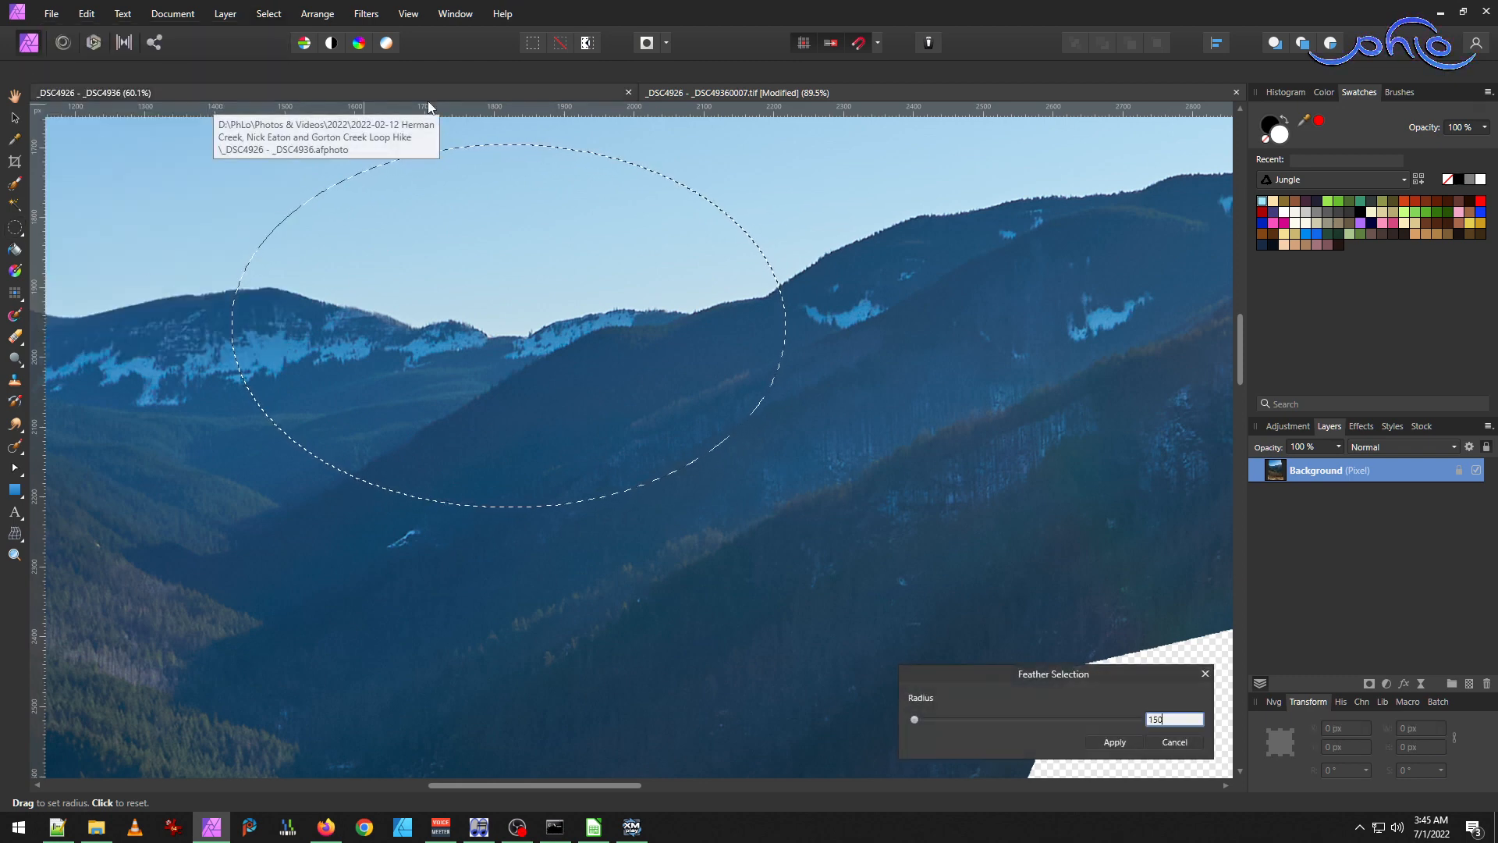
key(Return)
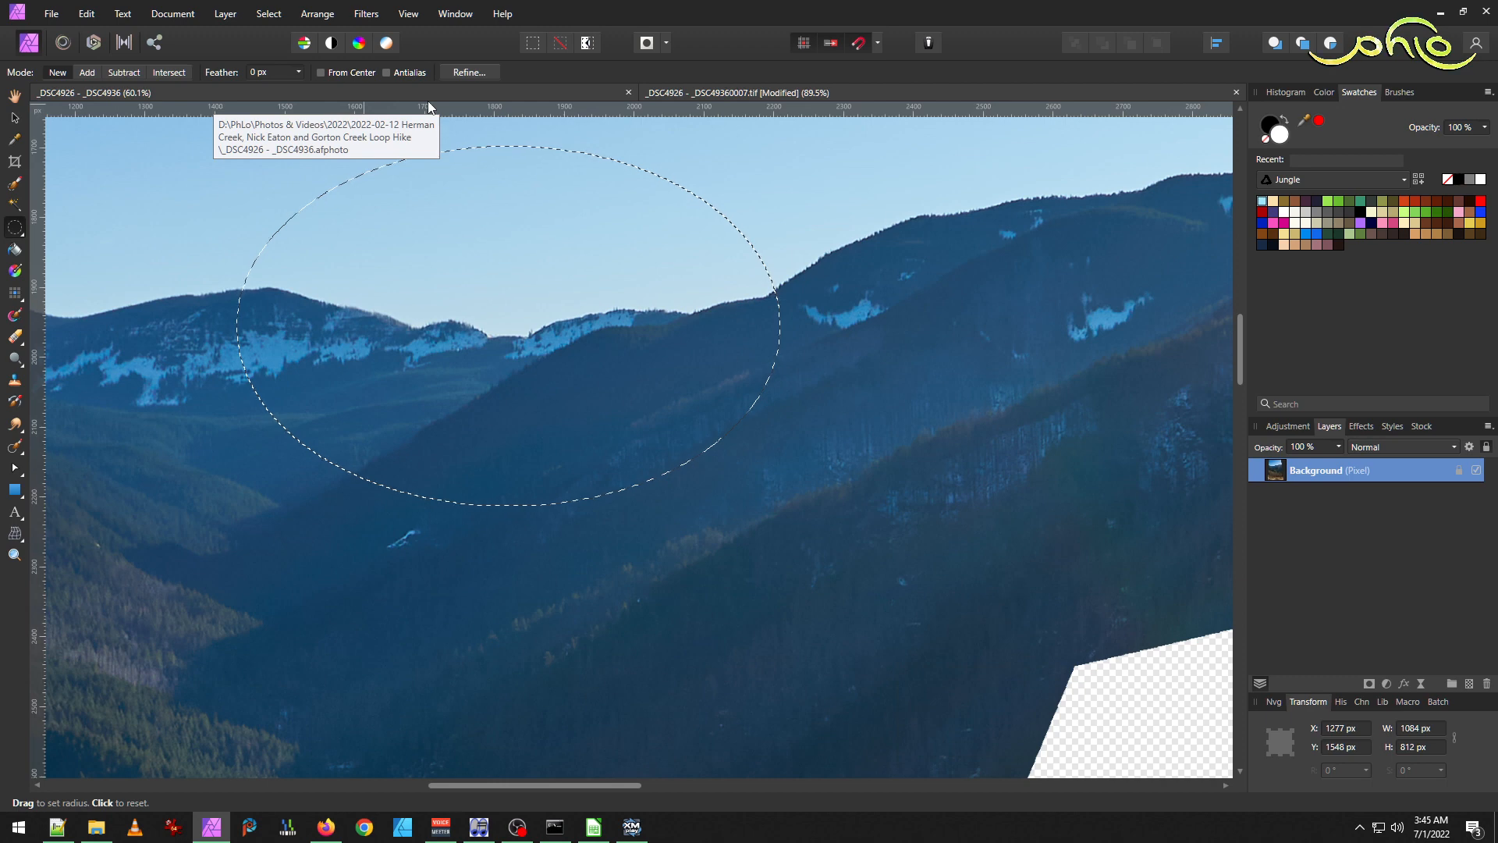
Copy the feathered area and paste it as a new layer in the _DSC4926 - _DSC4936 document.
click(585, 95)
key(h)
key(ctrl+v)
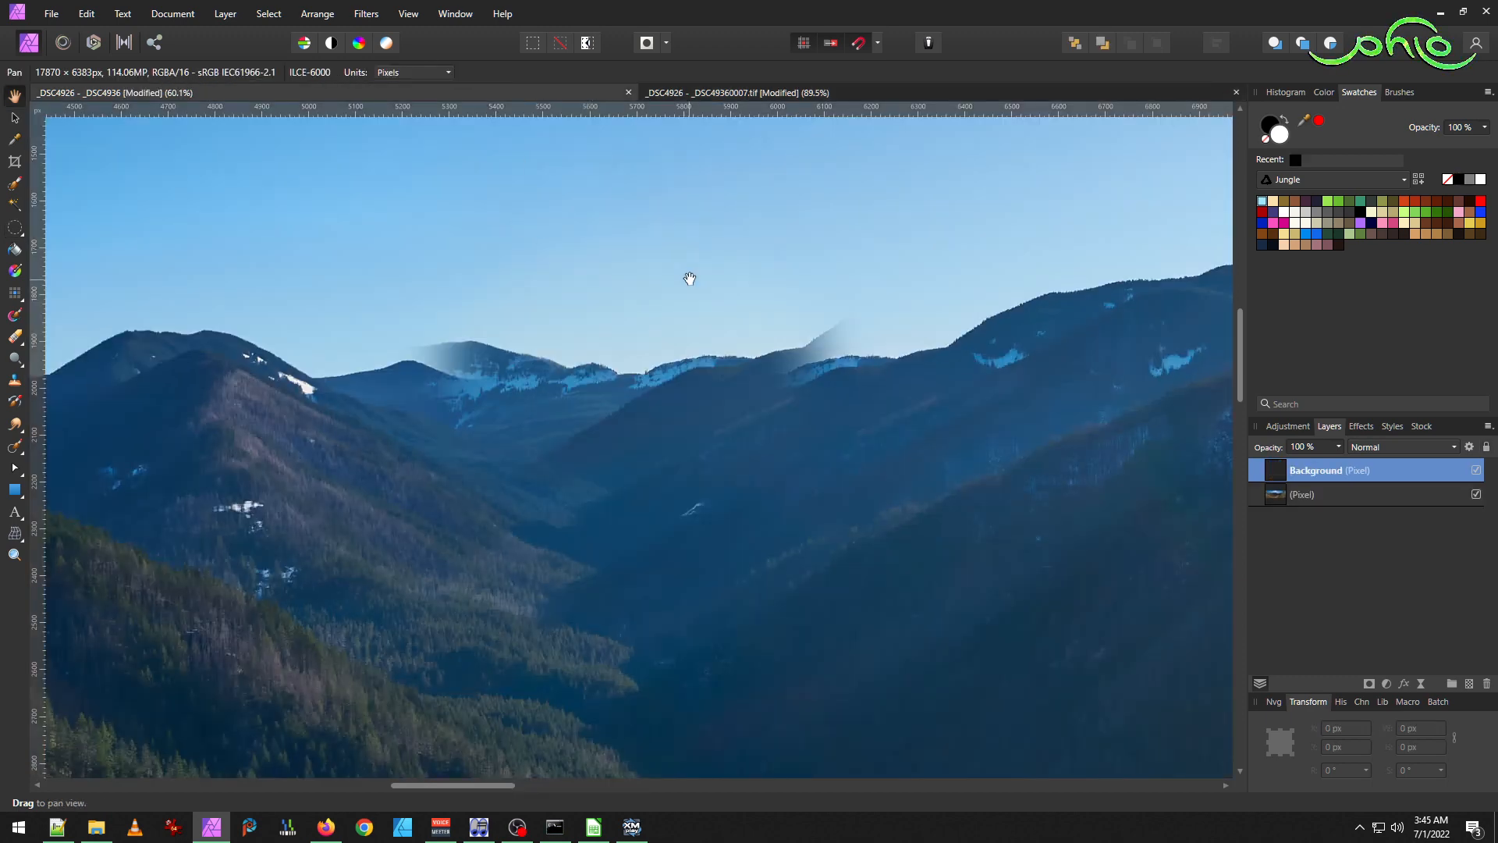
Move the pasted layer over the matching ridge, to about X 5440 px, Y 1562 px.
click(16, 128)
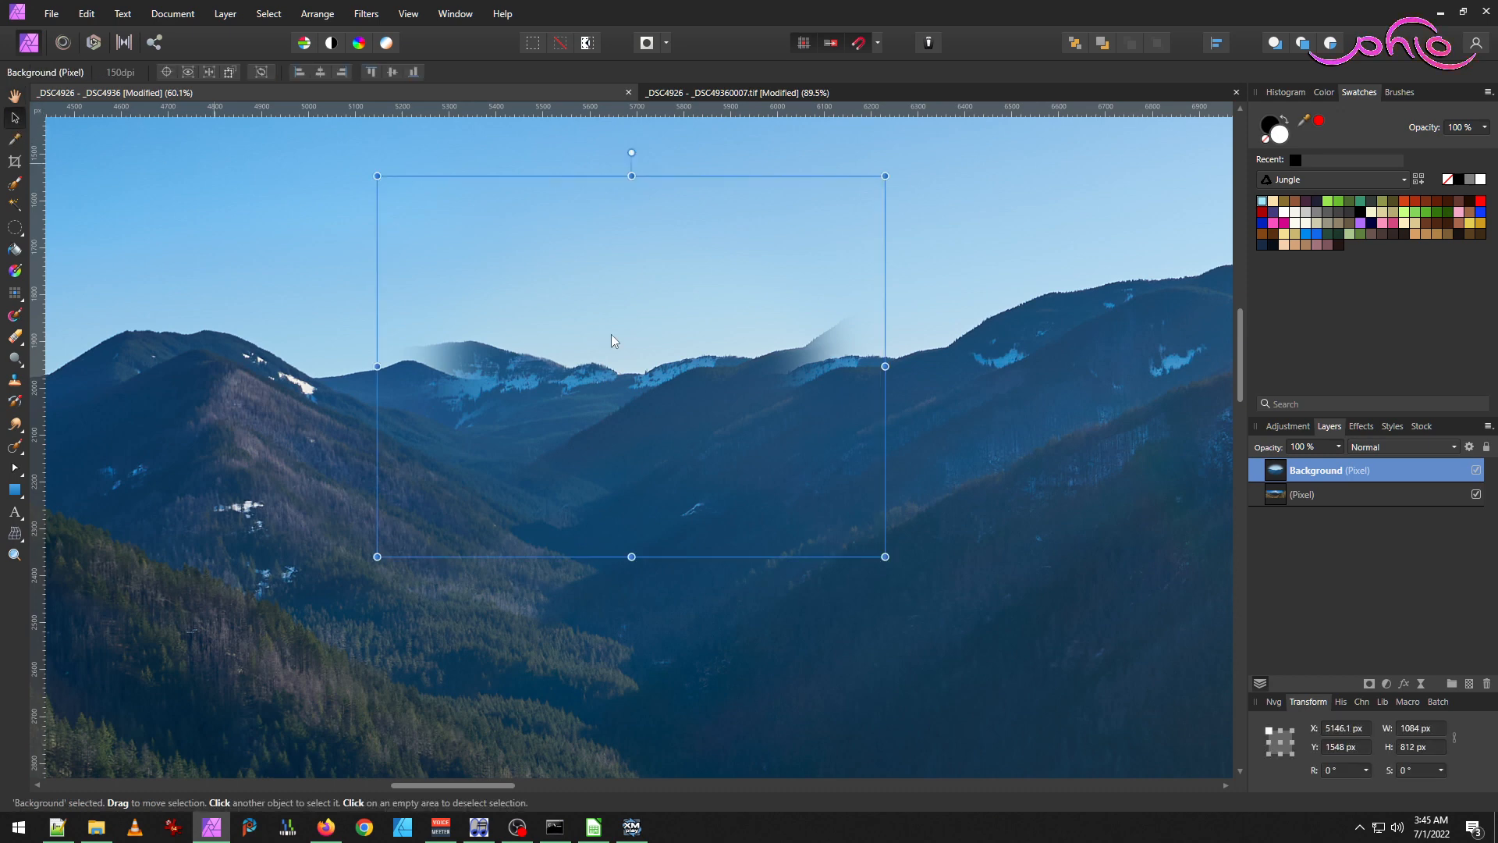
scroll(752, 340, up, 1)
scroll(752, 340, up, 1)
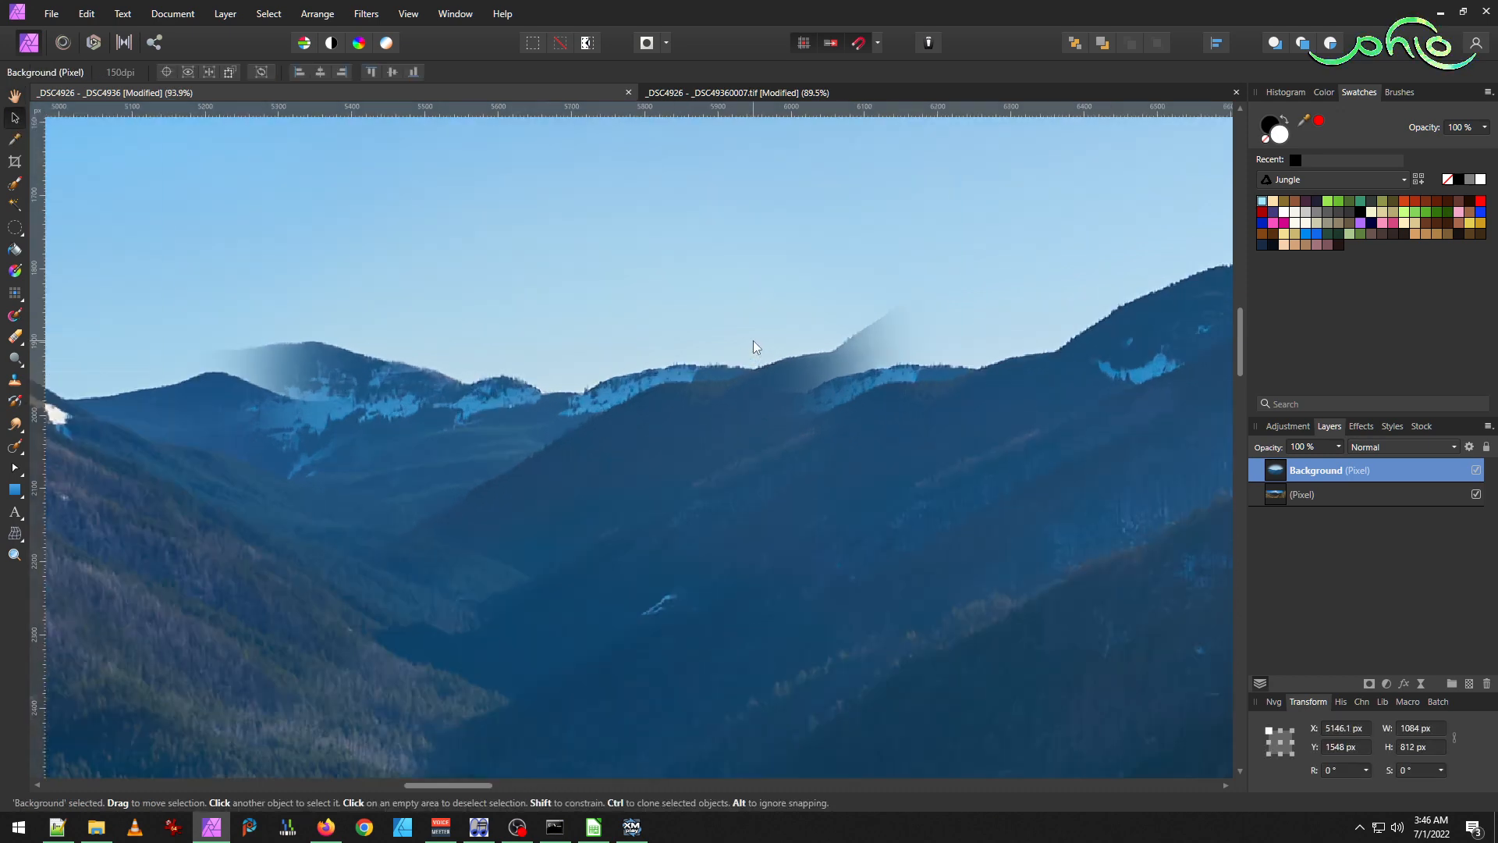
drag(703, 390, 925, 422)
drag(919, 396, 917, 396)
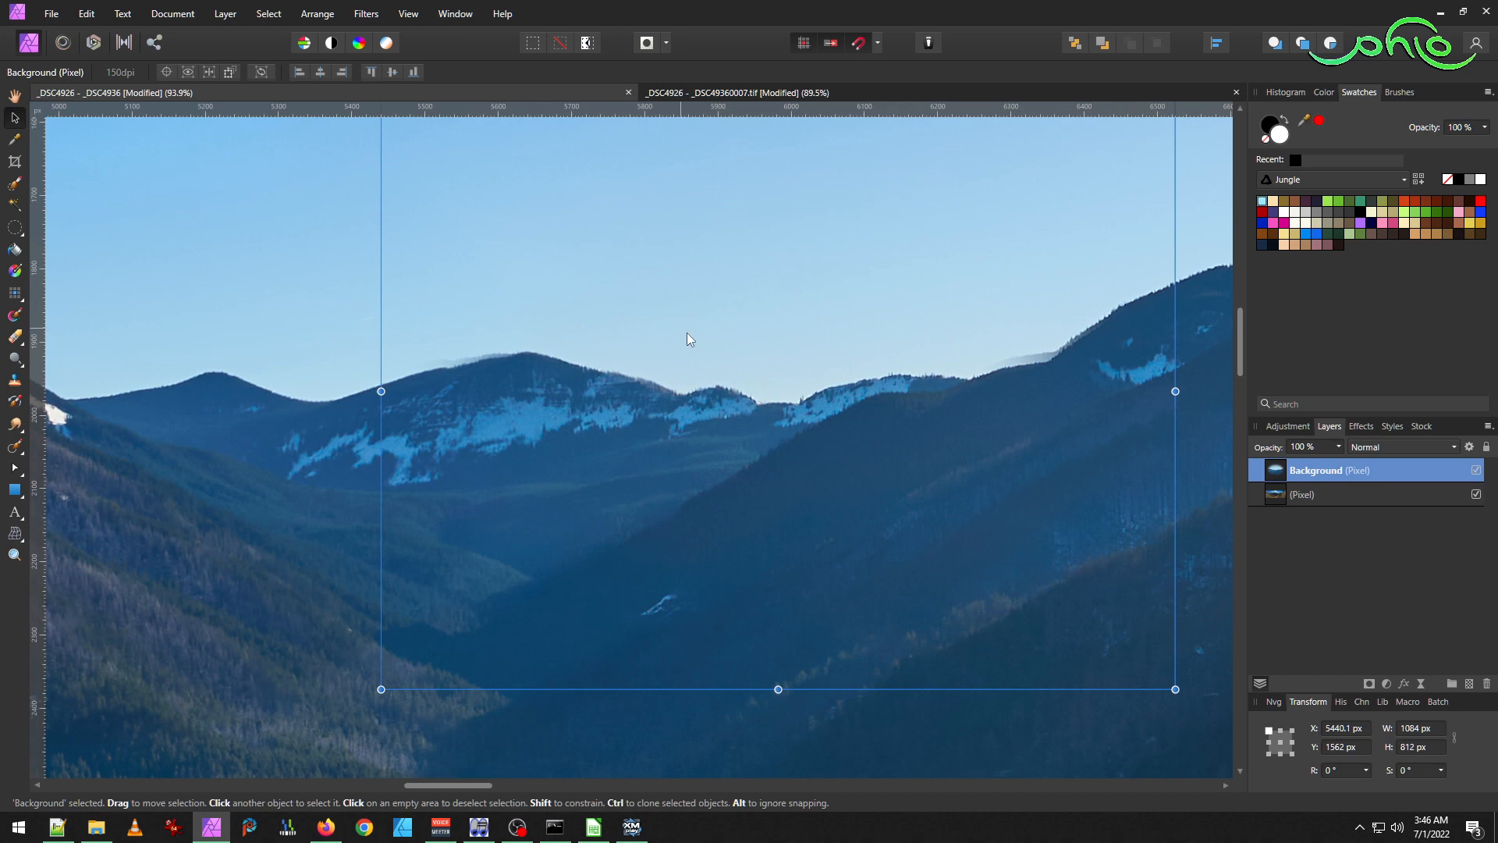
Set the pasted layer's blend mode to Difference.
scroll(787, 353, down, 1)
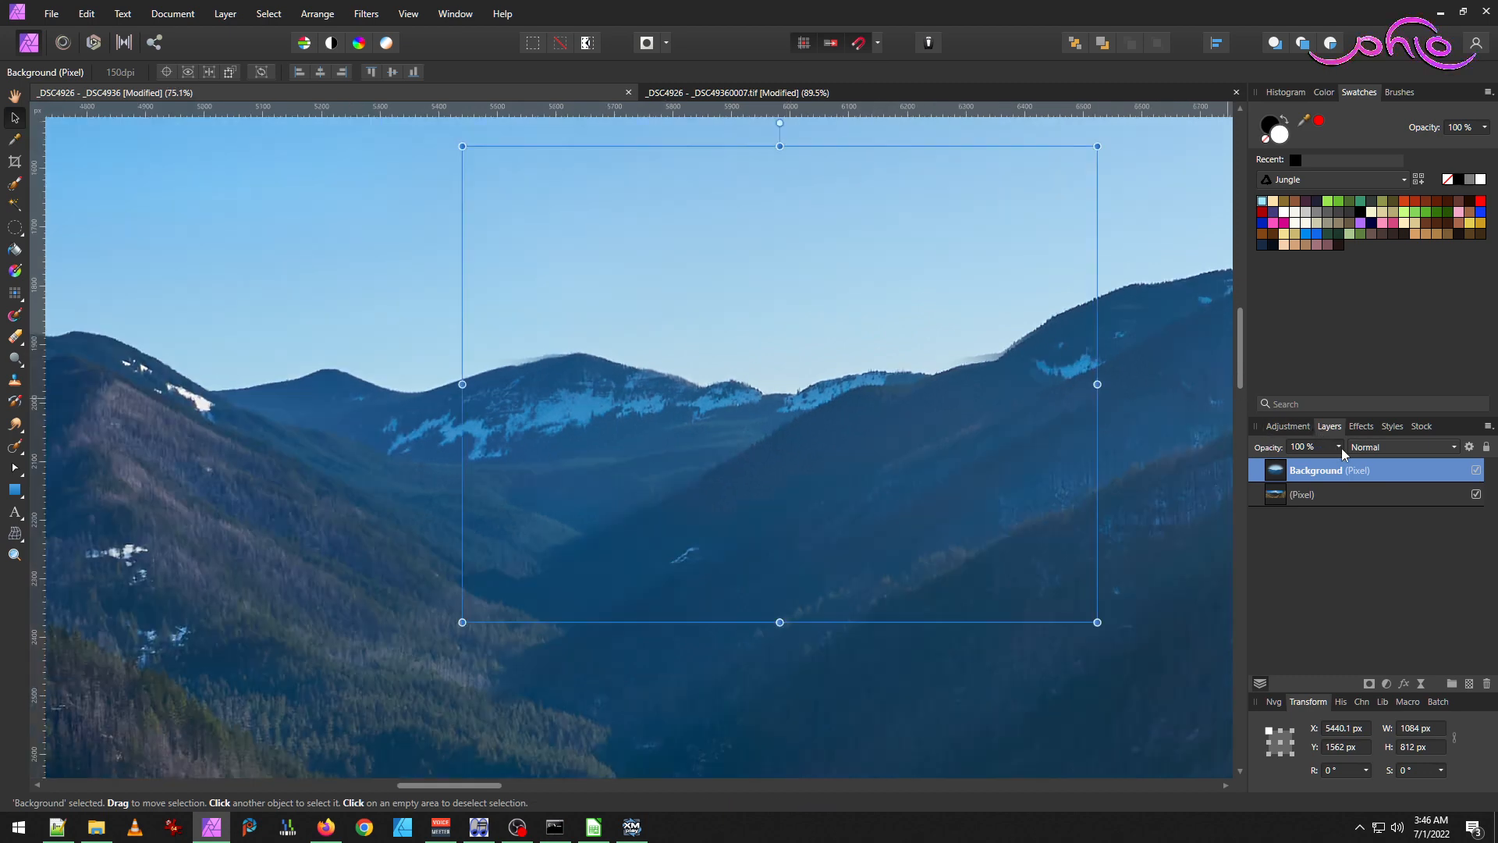
click(1403, 454)
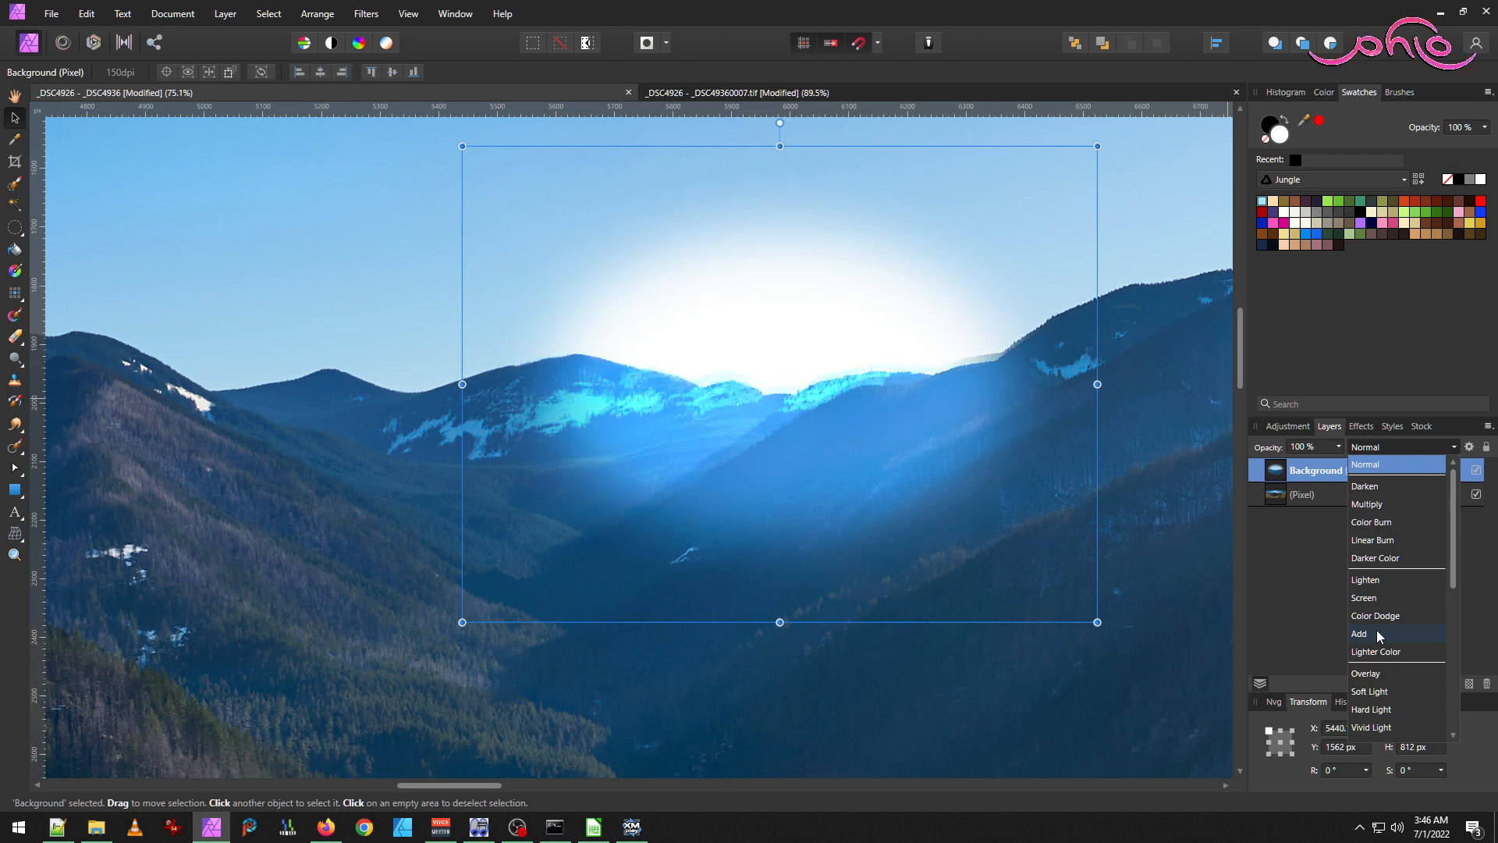
scroll(1376, 629, down, 1)
scroll(1394, 619, down, 2)
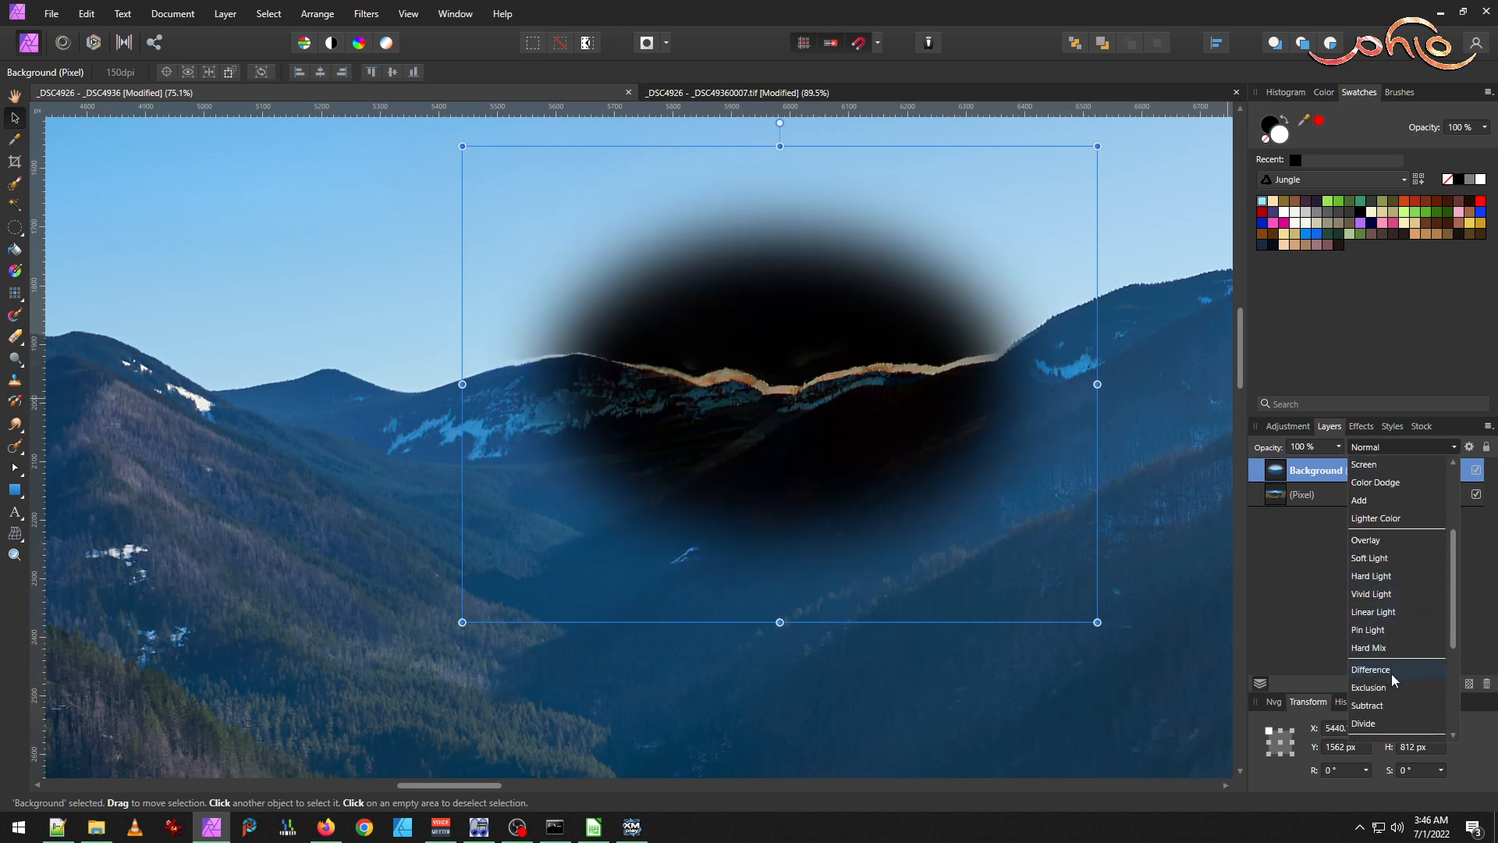
click(1392, 673)
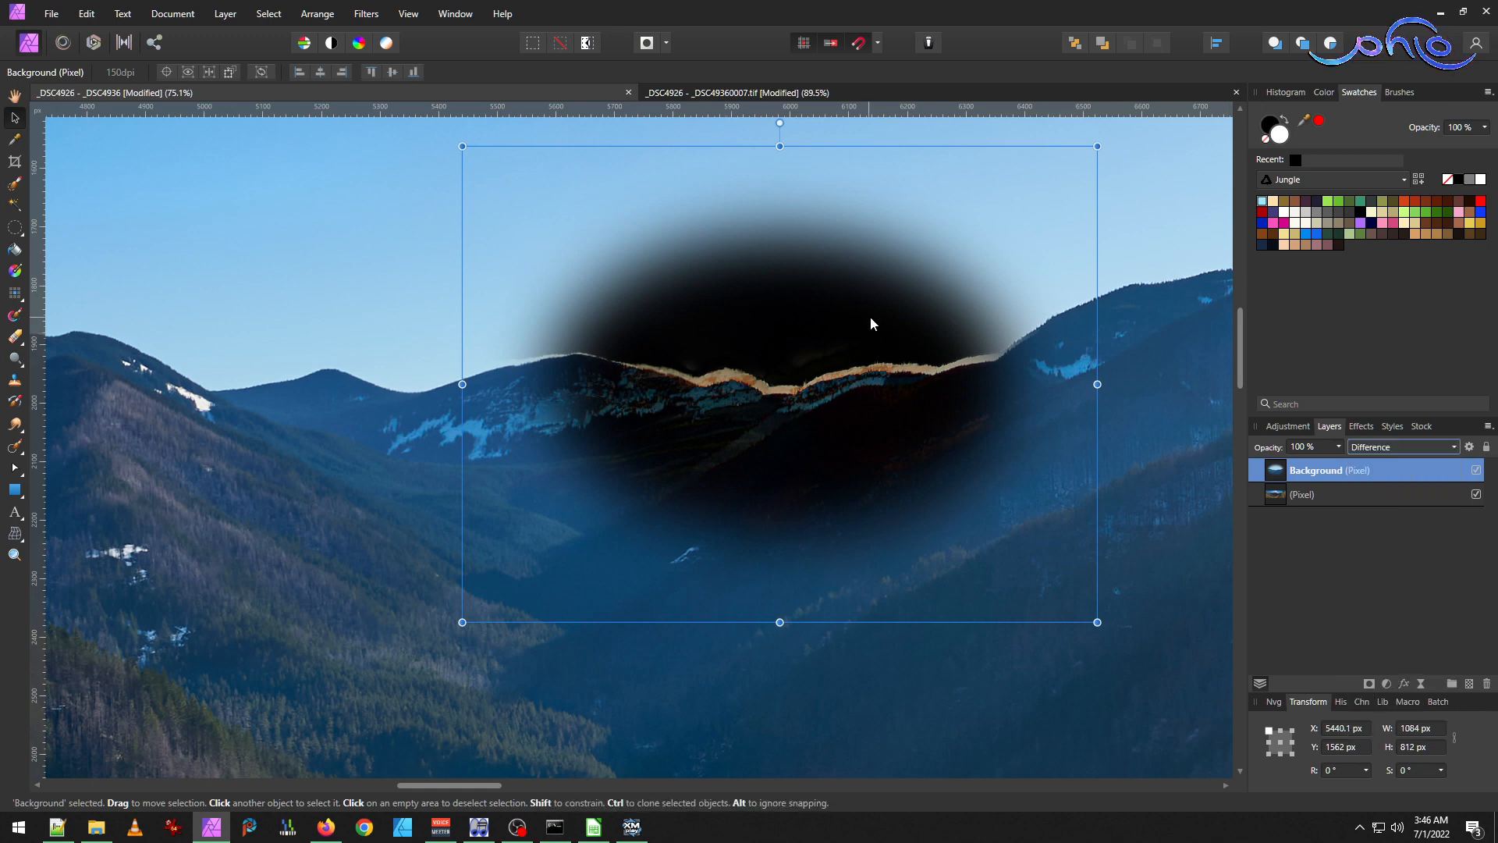
Shift the pasted layer to about X 5450 px, Y 1548 px to align the right half of its ridge.
scroll(869, 316, up, 2)
mouse_move(612, 345)
mouse_down()
mouse_move(622, 367)
mouse_move(619, 338)
mouse_move(634, 340)
mouse_up()
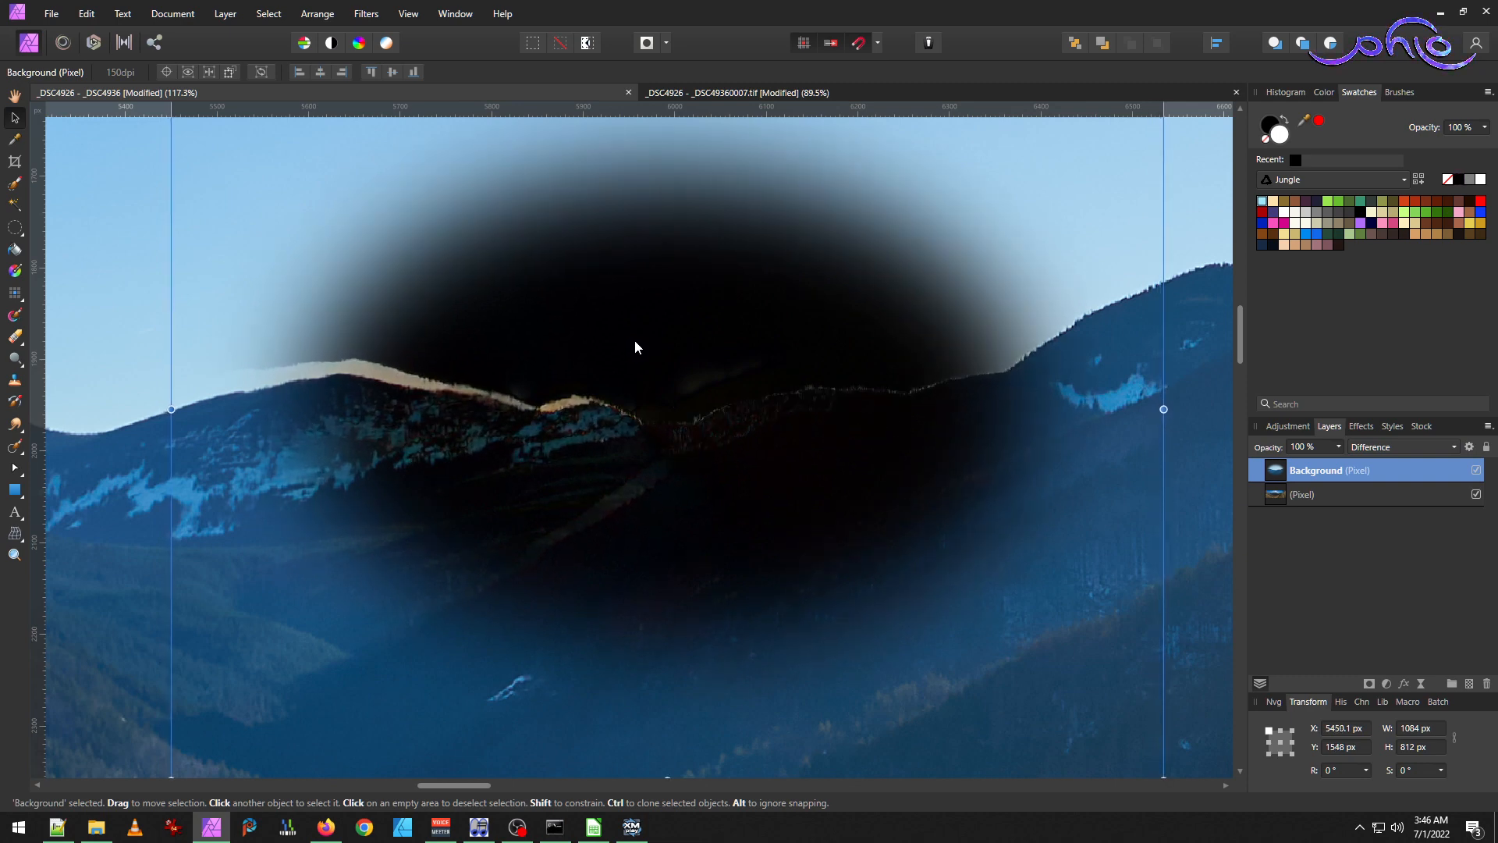
scroll(368, 321, down, 3)
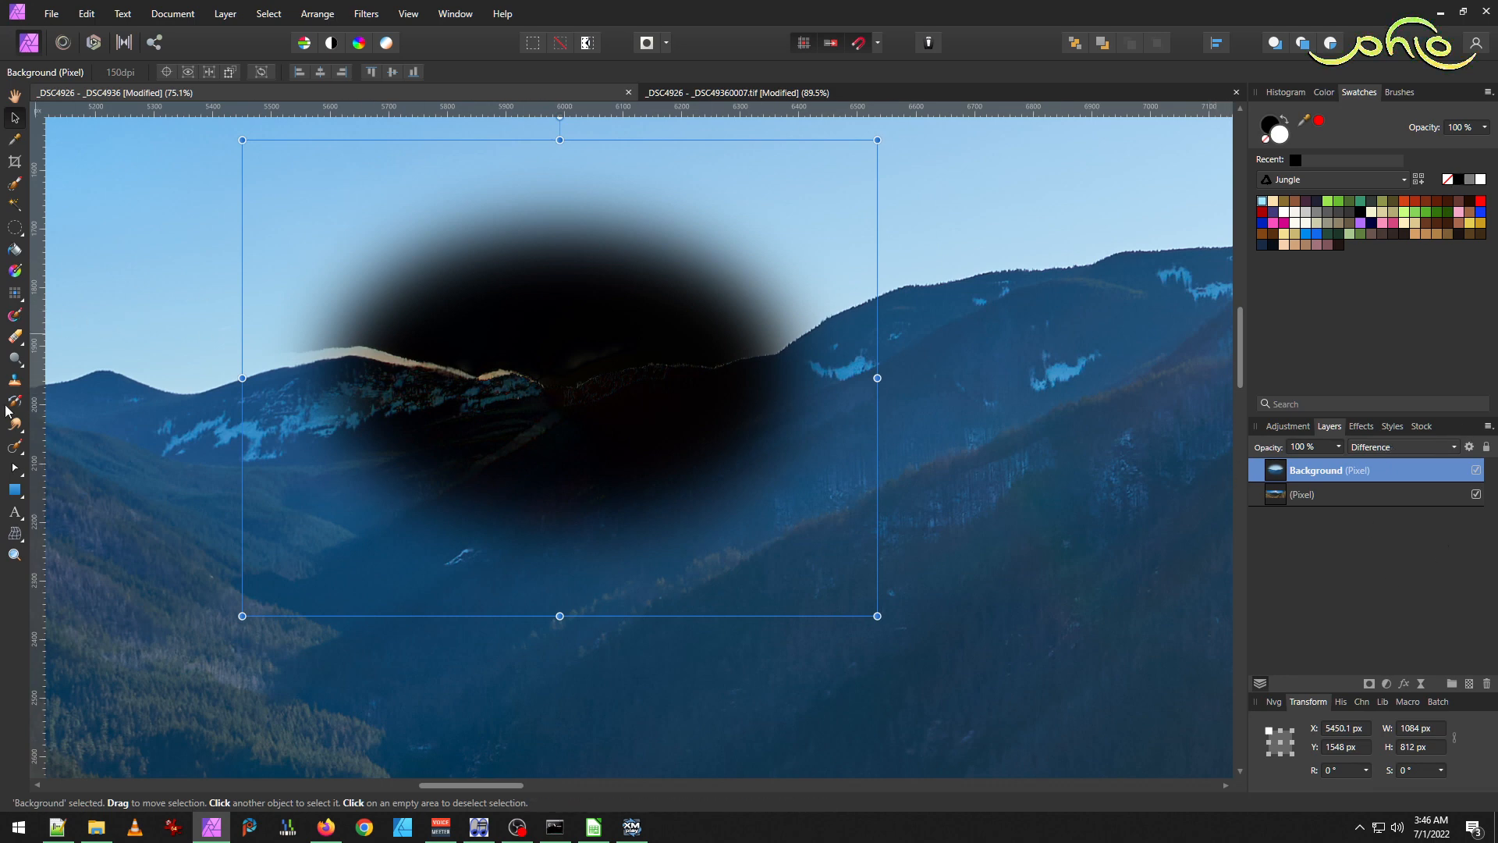
Start a Mesh Warp on the pasted layer and pull its upper-left corner down and slightly outward to align the ridge's left end.
click(14, 533)
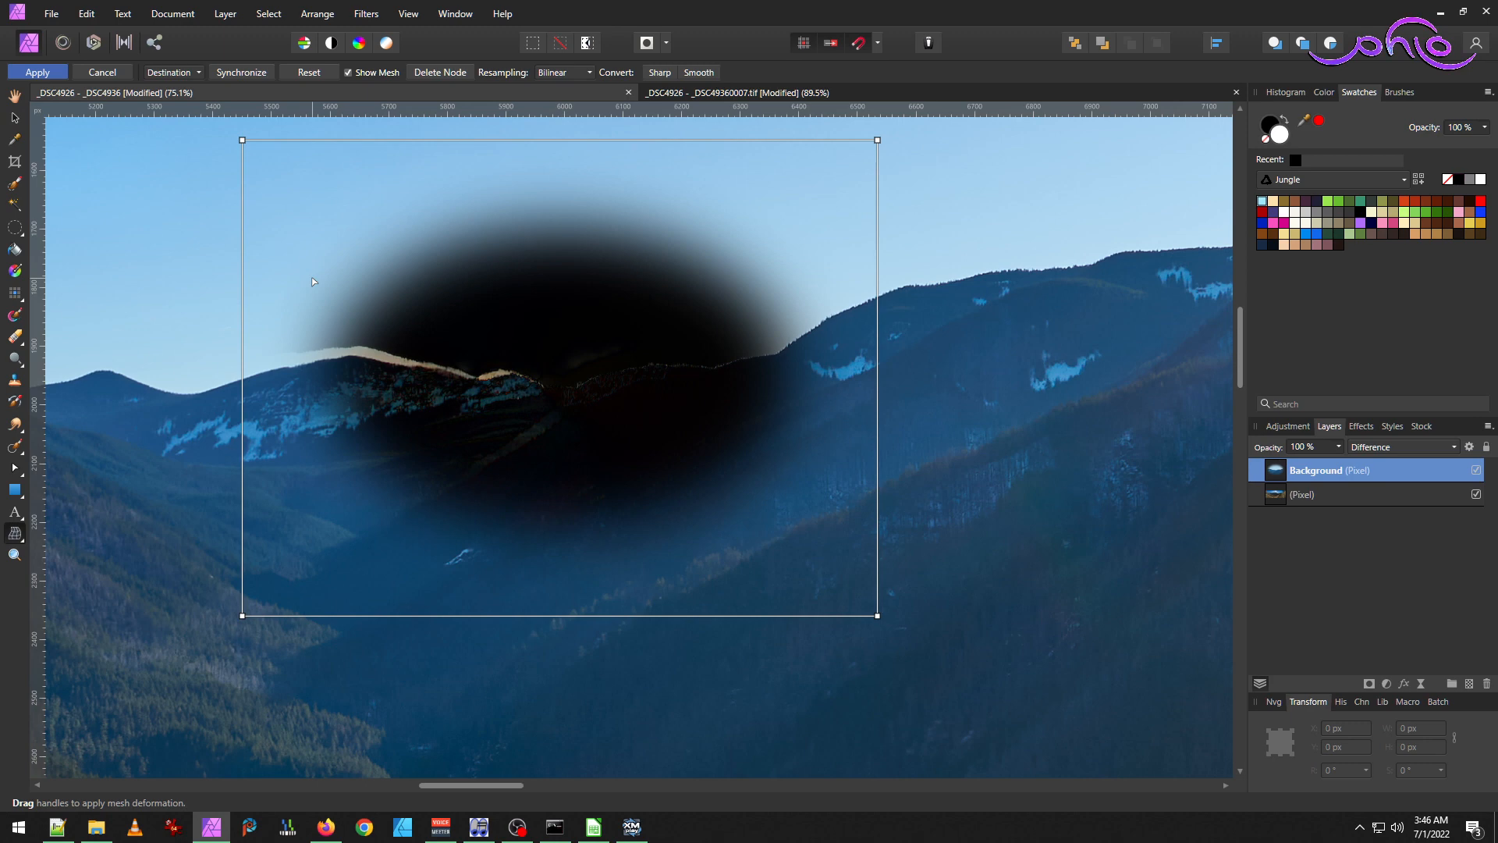
scroll(313, 281, up, 3)
scroll(281, 346, down, 3)
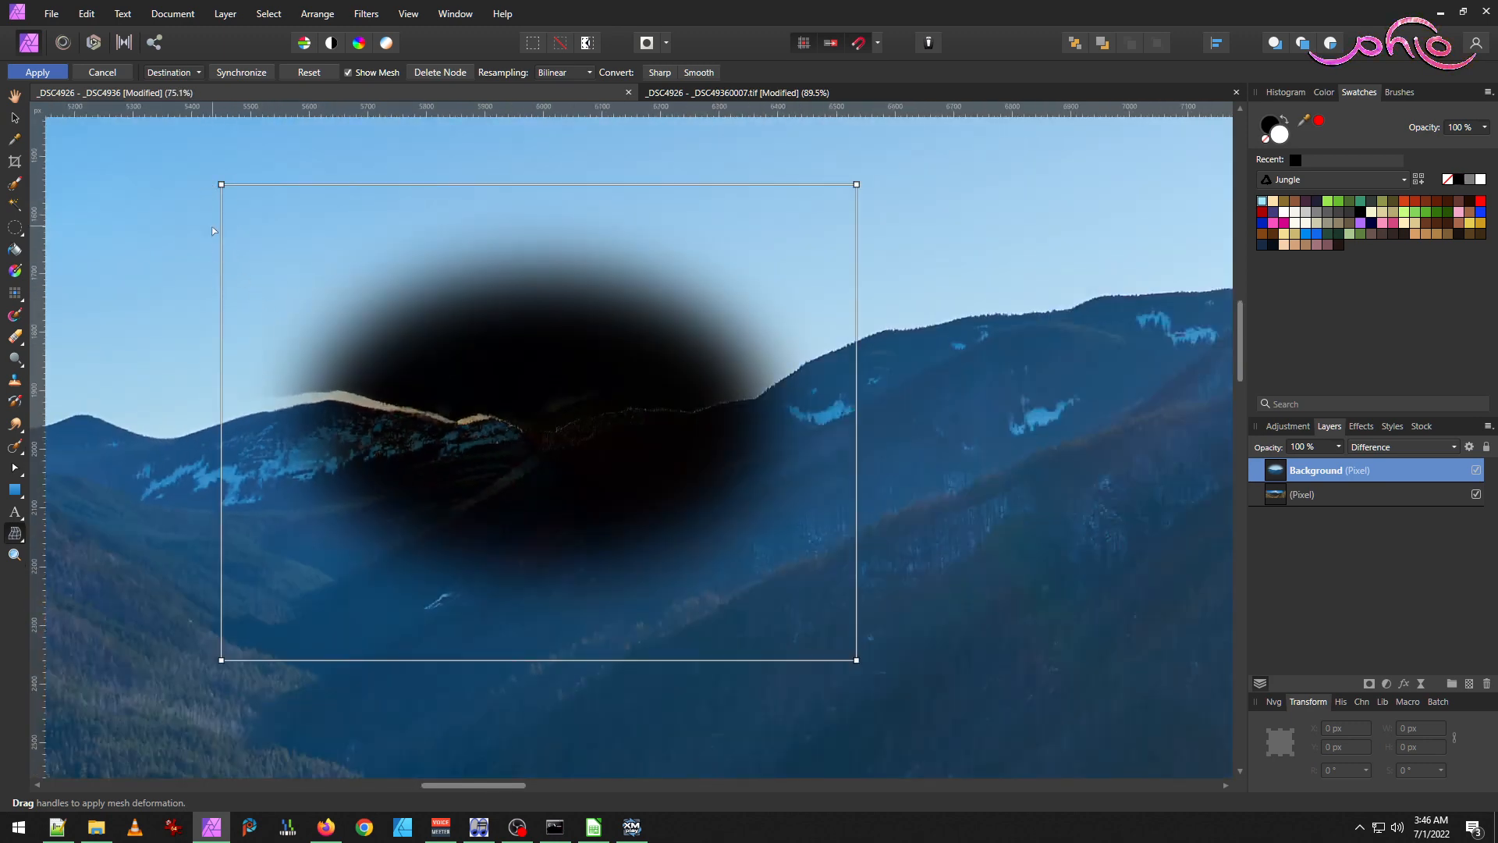
scroll(212, 228, up, 1)
scroll(231, 219, up, 1)
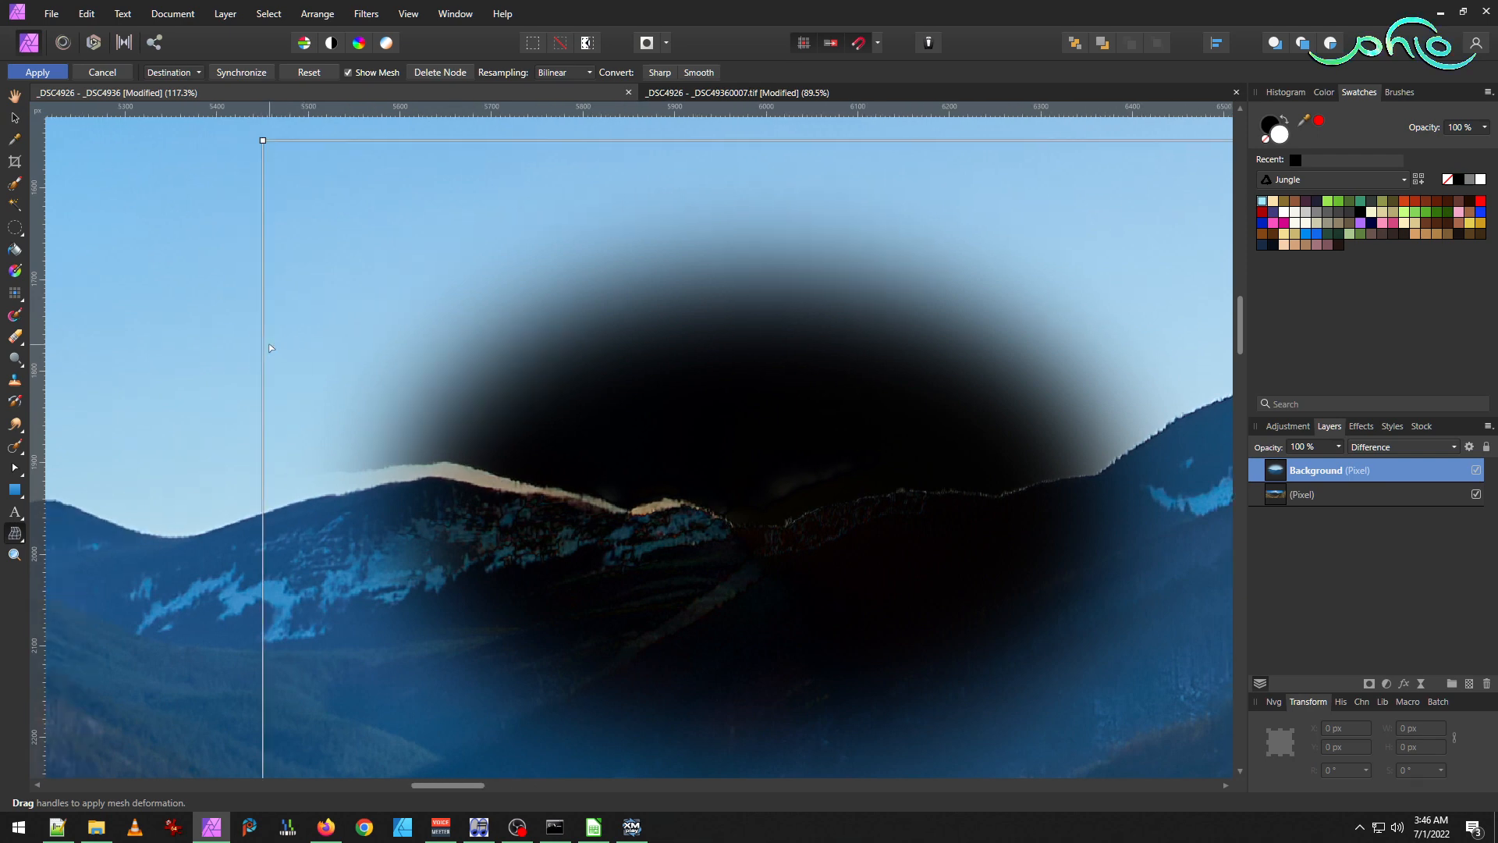
drag(263, 188, 239, 215)
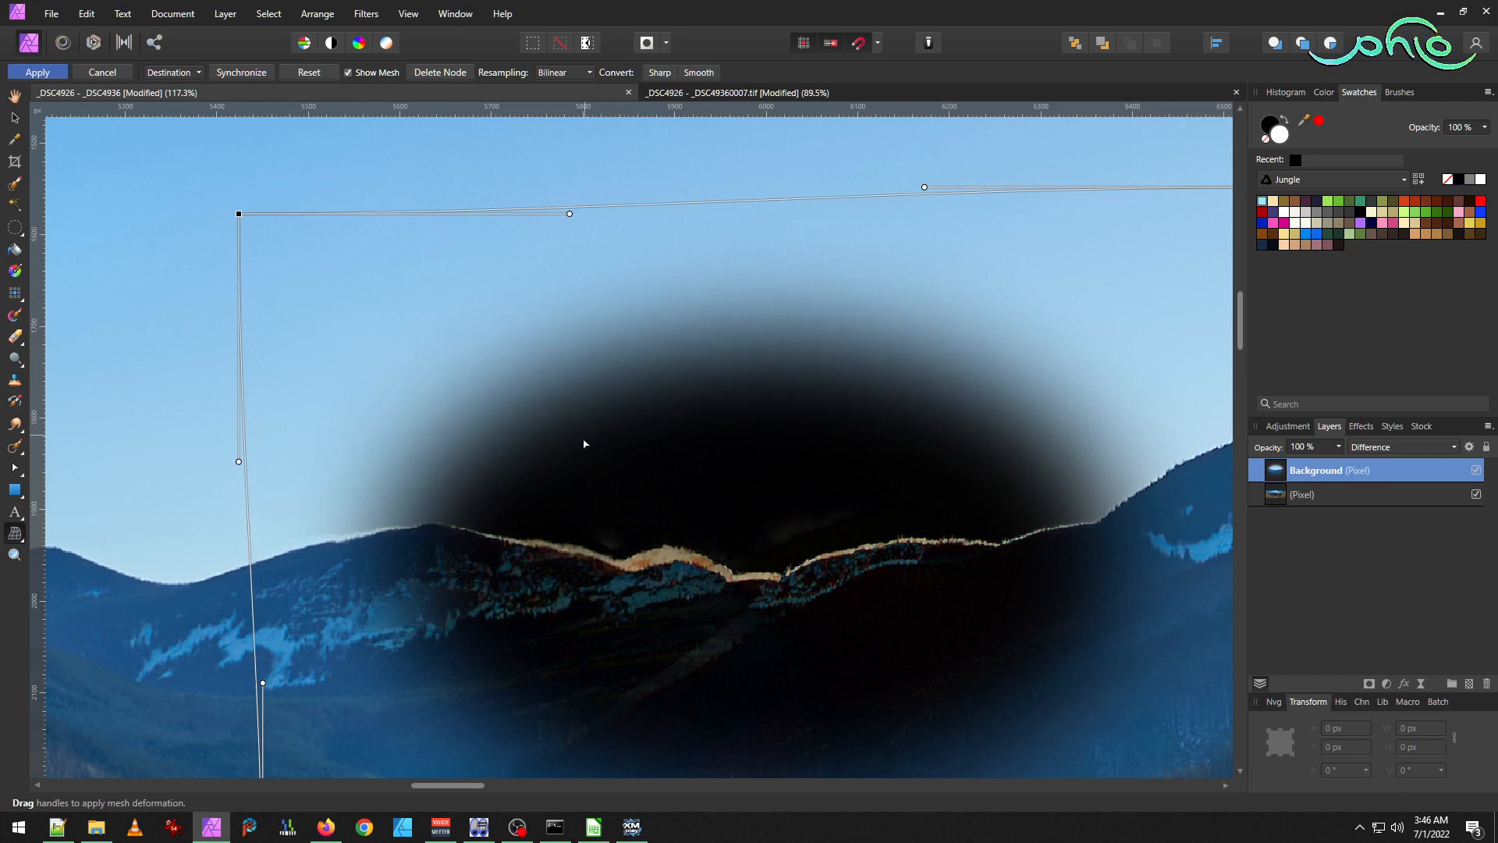
Move the mesh's lower-left corner slightly outward and straighten the left edge by adjusting both of its curve handles.
scroll(234, 484, down, 5)
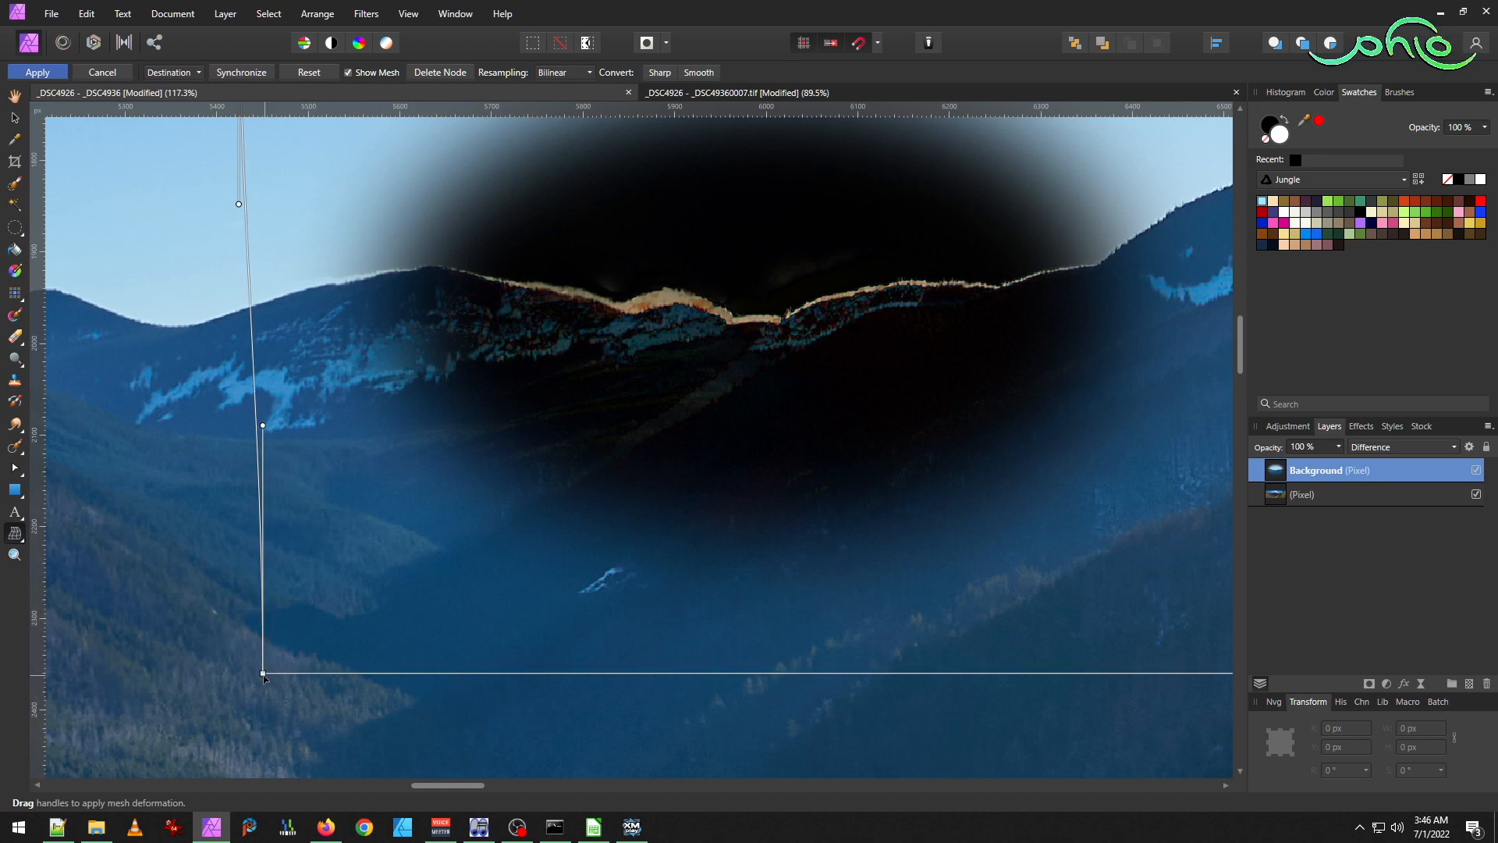
mouse_move(263, 674)
mouse_down()
mouse_move(249, 646)
mouse_move(246, 669)
mouse_move(260, 665)
mouse_move(243, 672)
mouse_up()
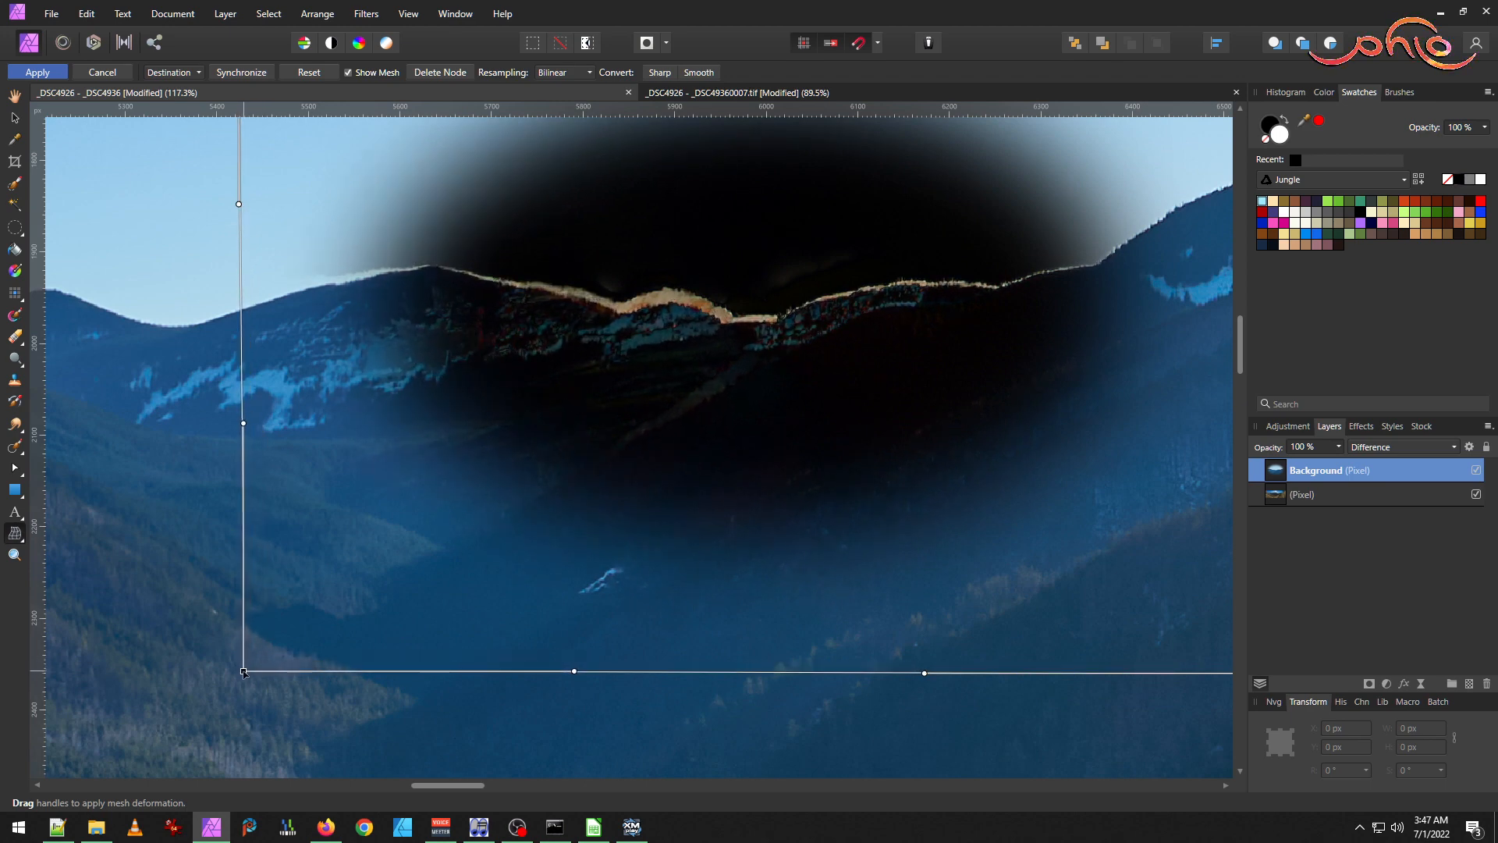
mouse_move(243, 423)
mouse_down()
mouse_move(230, 441)
mouse_move(243, 435)
mouse_up()
scroll(243, 446, up, 3)
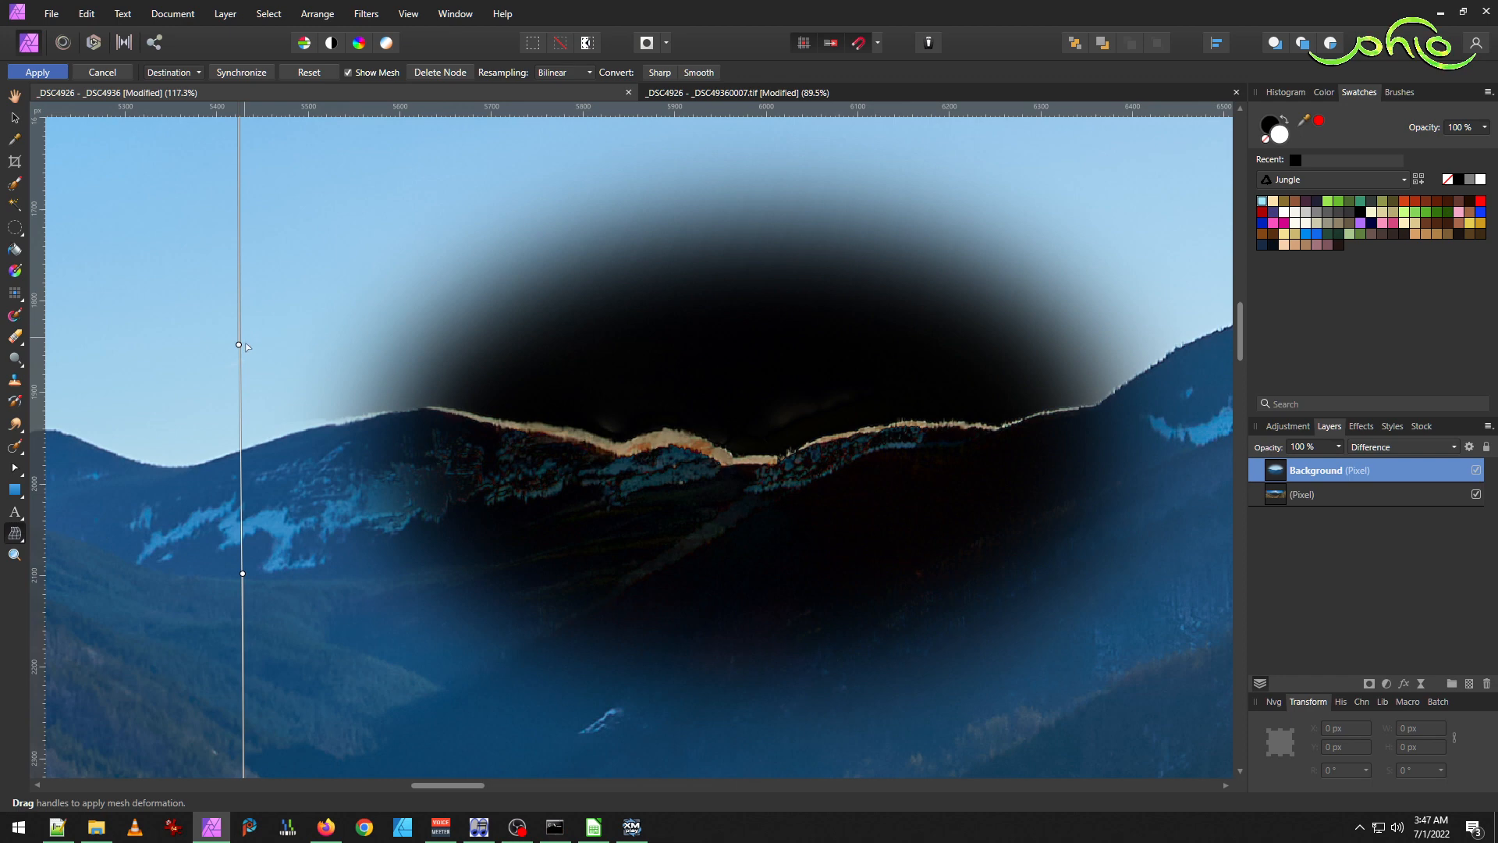
drag(239, 345, 241, 337)
scroll(247, 335, up, 3)
scroll(247, 335, down, 5)
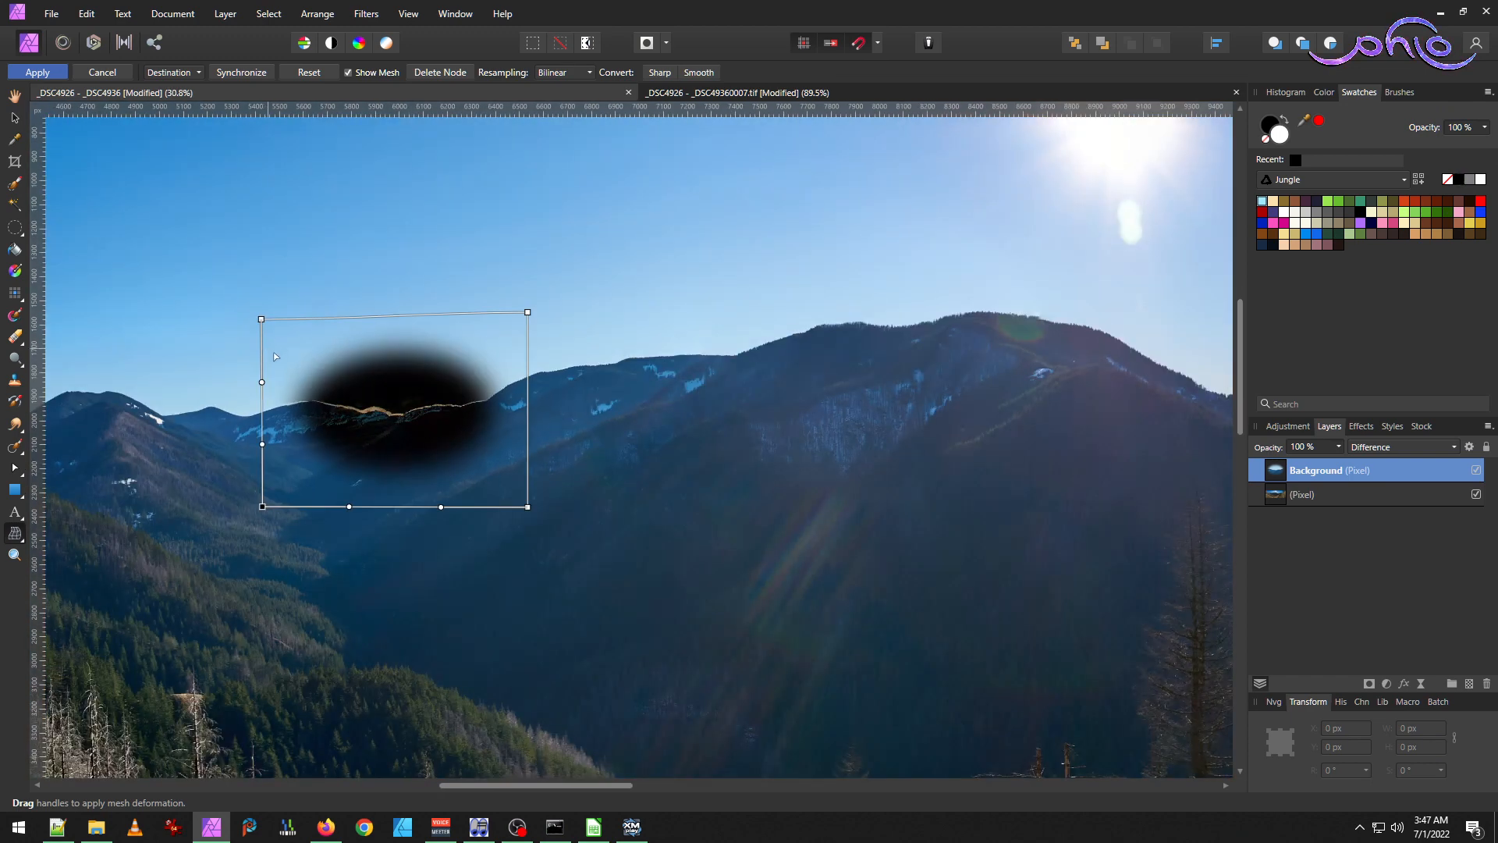
Move the mesh's upper-left corner down and slightly inward, and raise its top-edge handle so the edge arches upward.
scroll(281, 327, up, 2)
scroll(285, 327, up, 3)
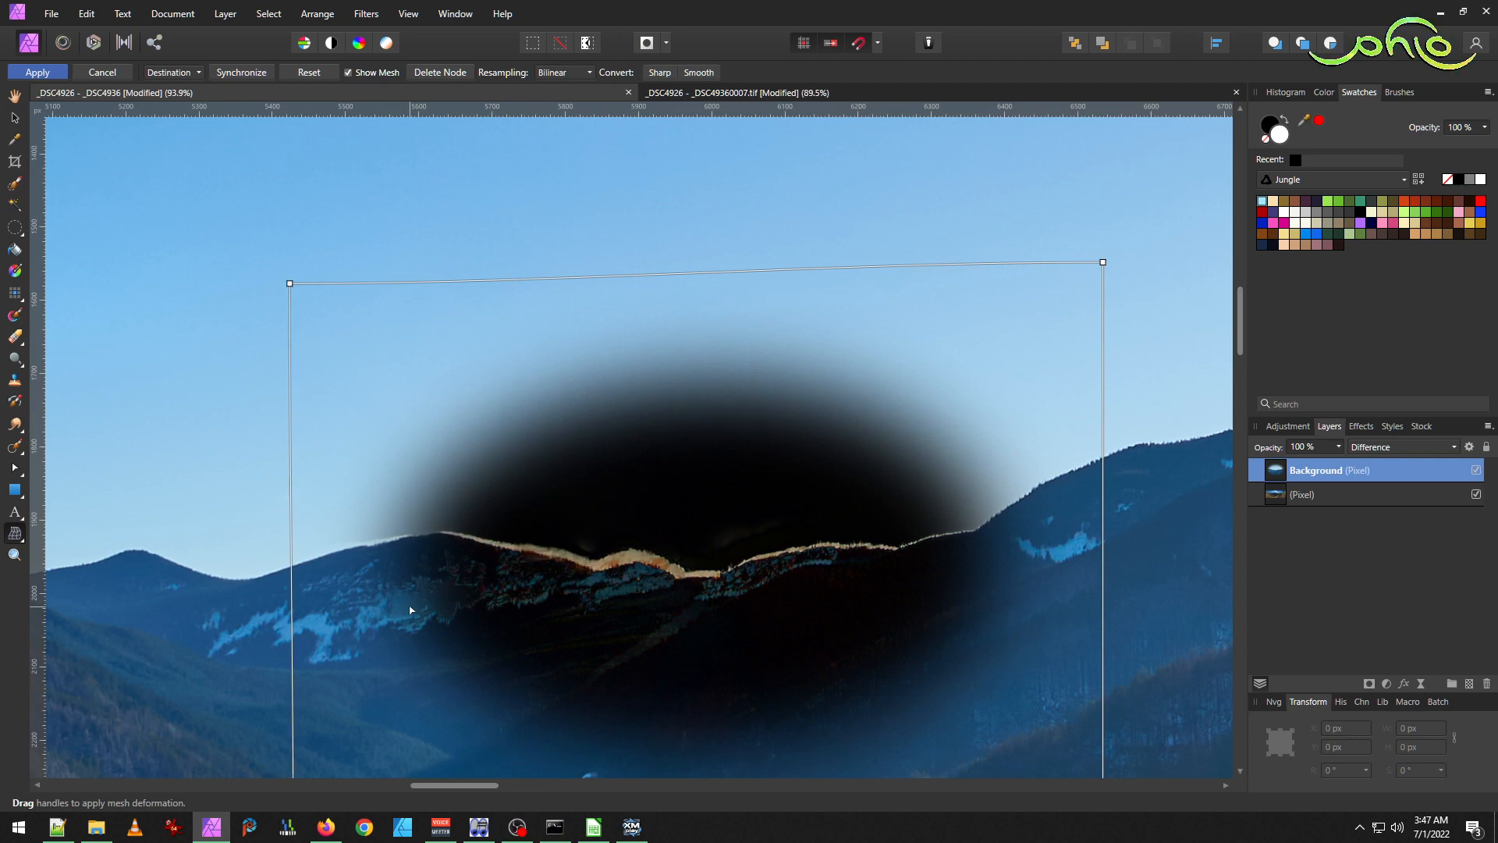
click(289, 284)
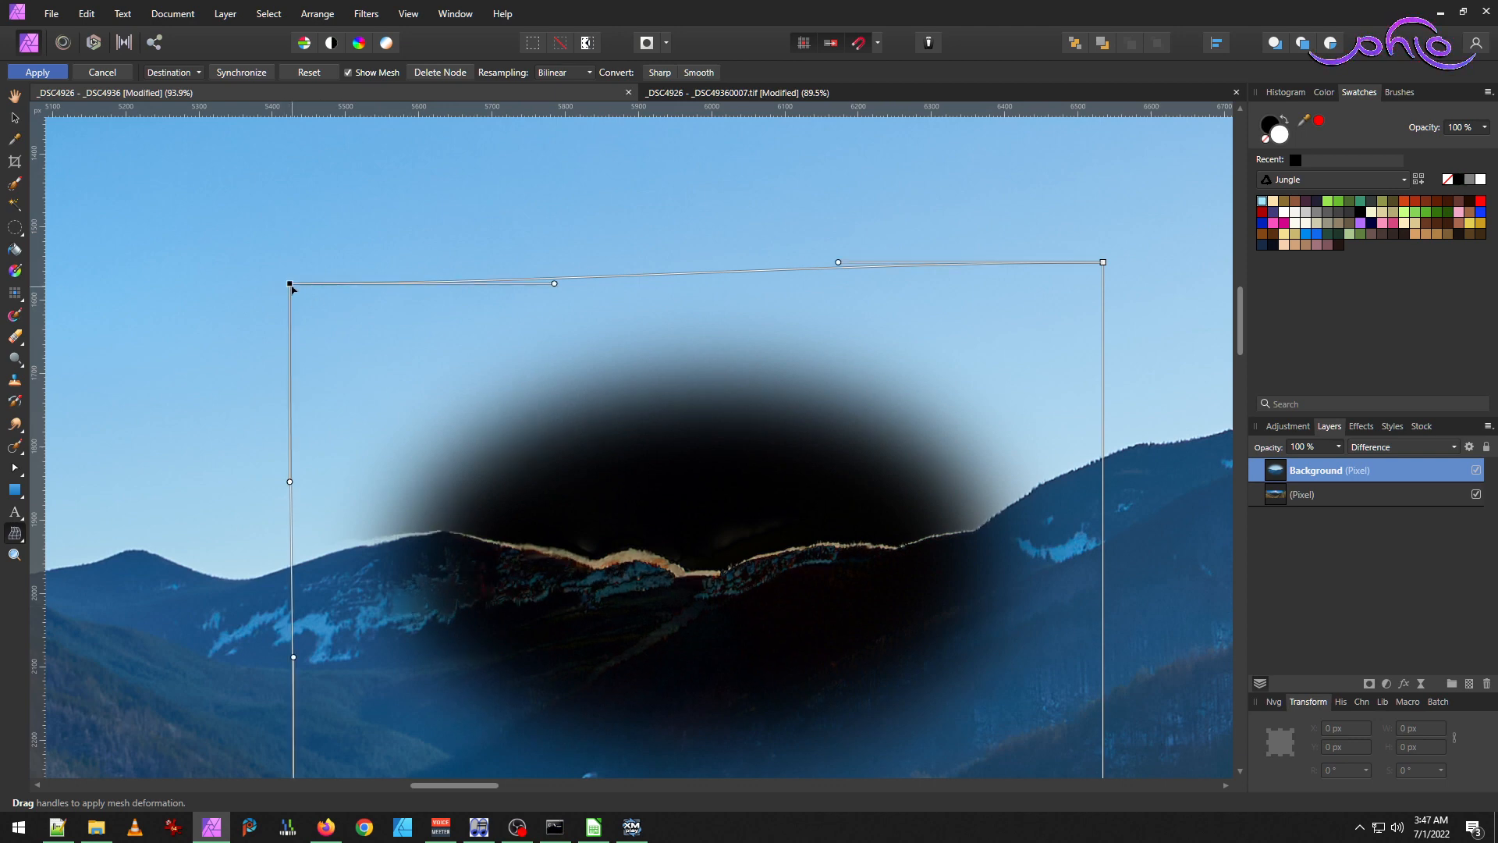
drag(289, 284, 299, 311)
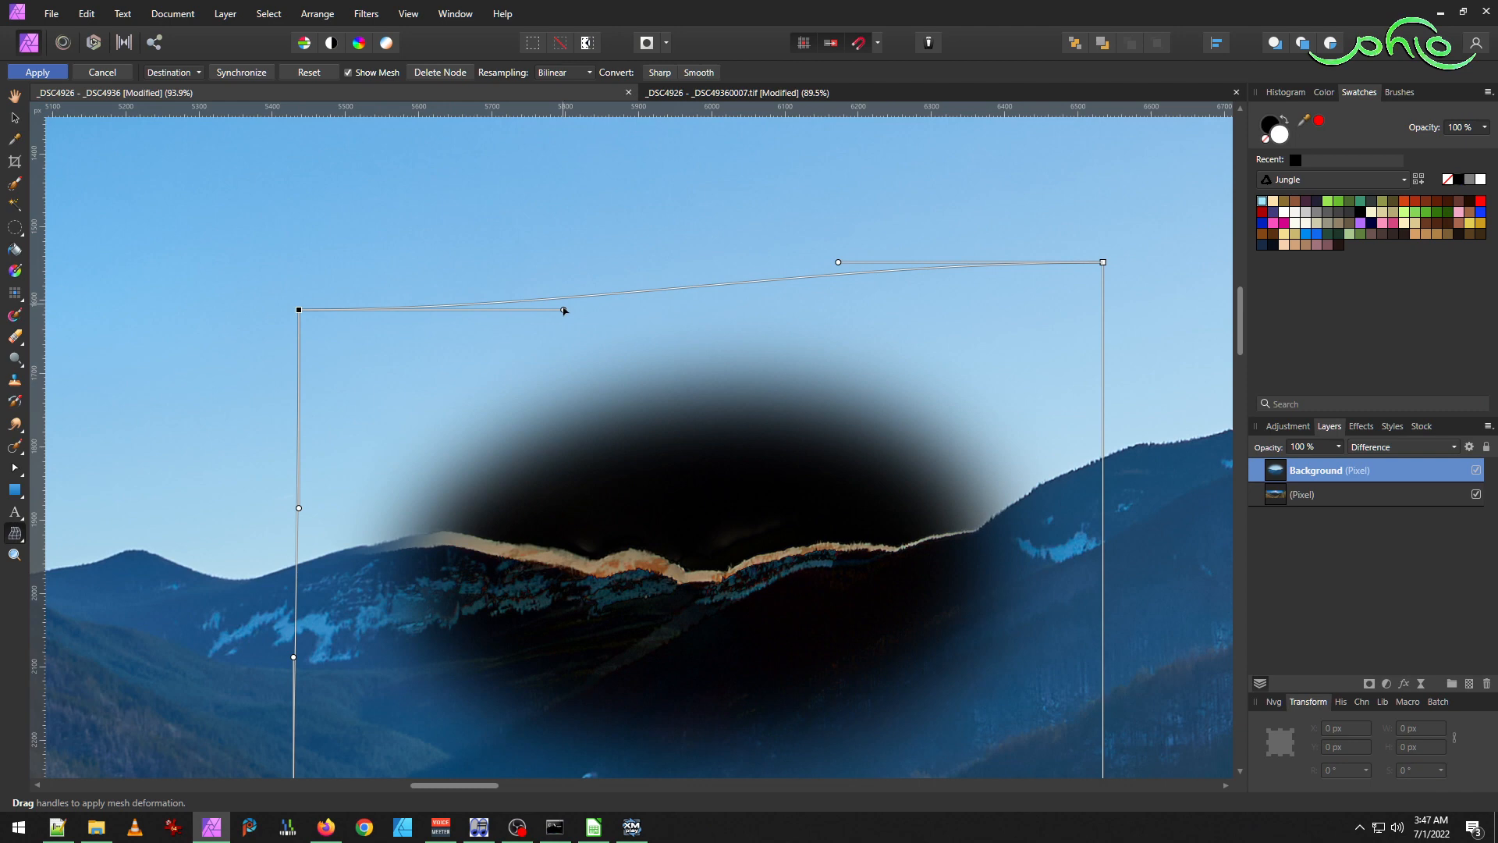
drag(563, 310, 560, 247)
Add a mesh node near the middle of the top edge, lift it slightly and flatten the curve handles to its left.
scroll(395, 429, down, 5)
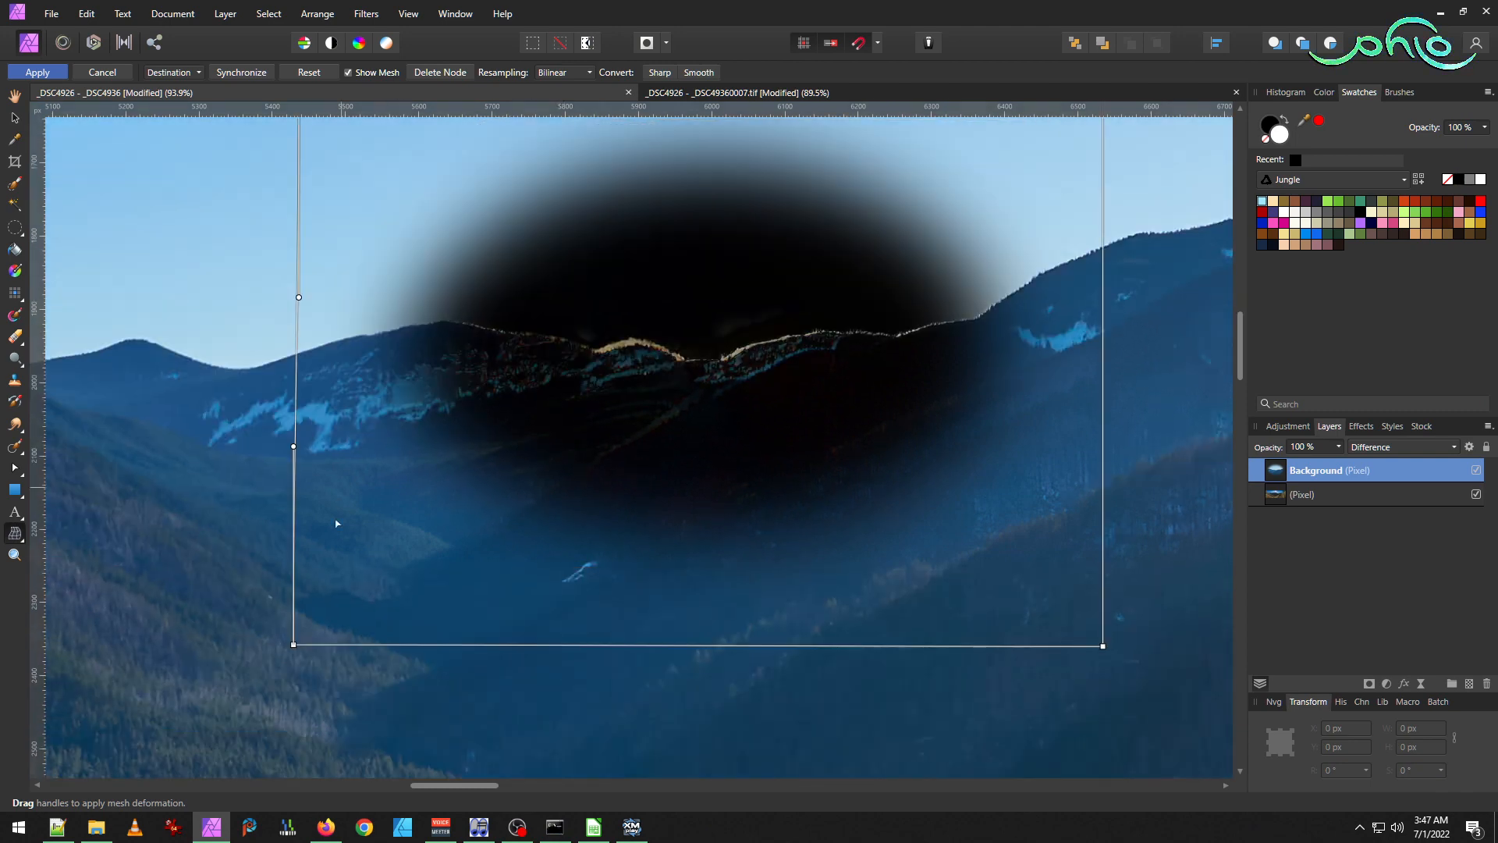
scroll(688, 367, up, 3)
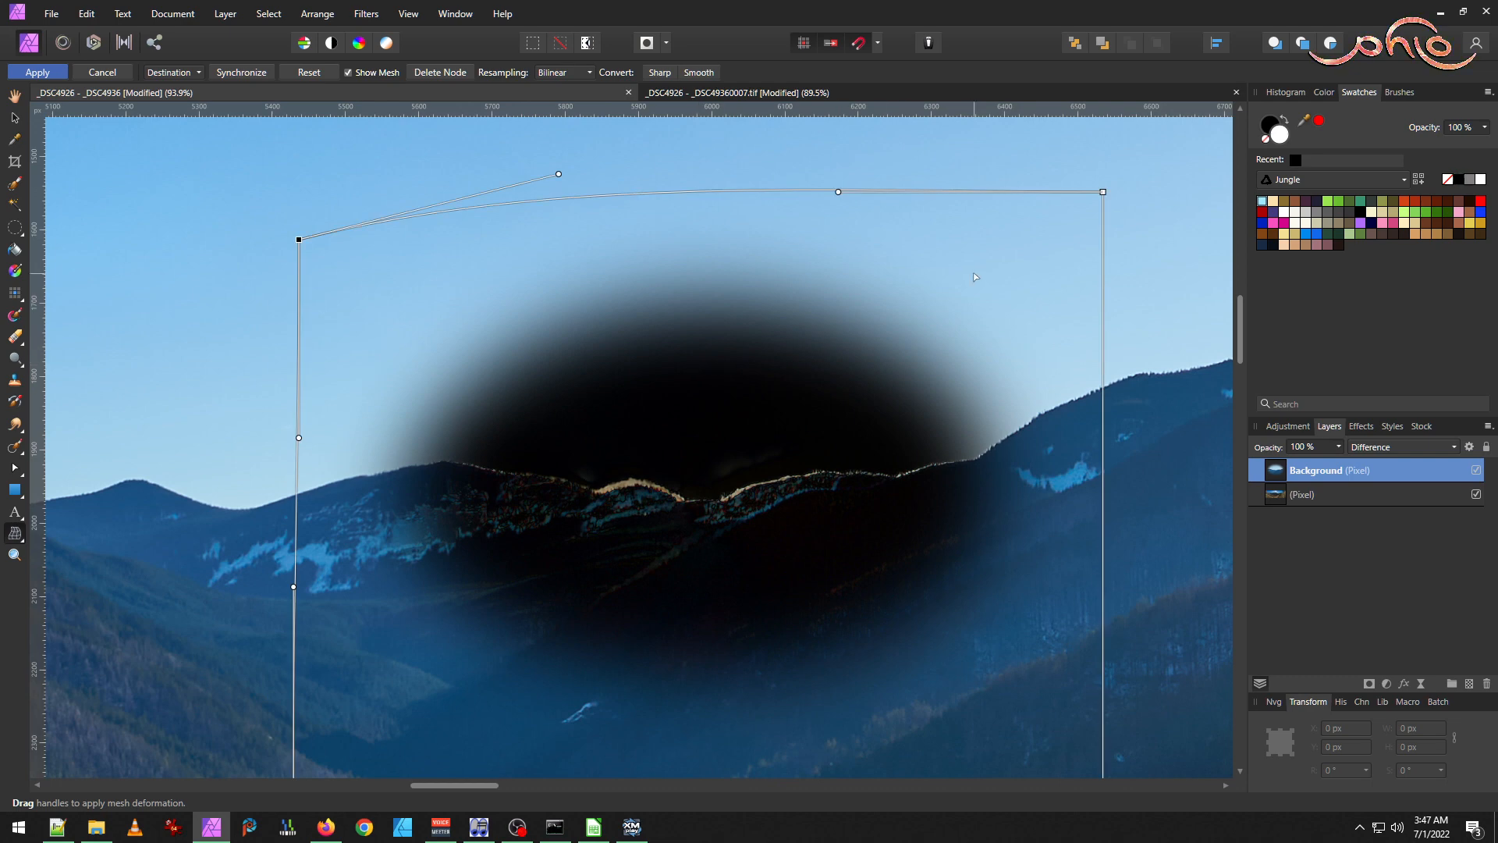
scroll(975, 277, down, 2)
scroll(658, 240, up, 2)
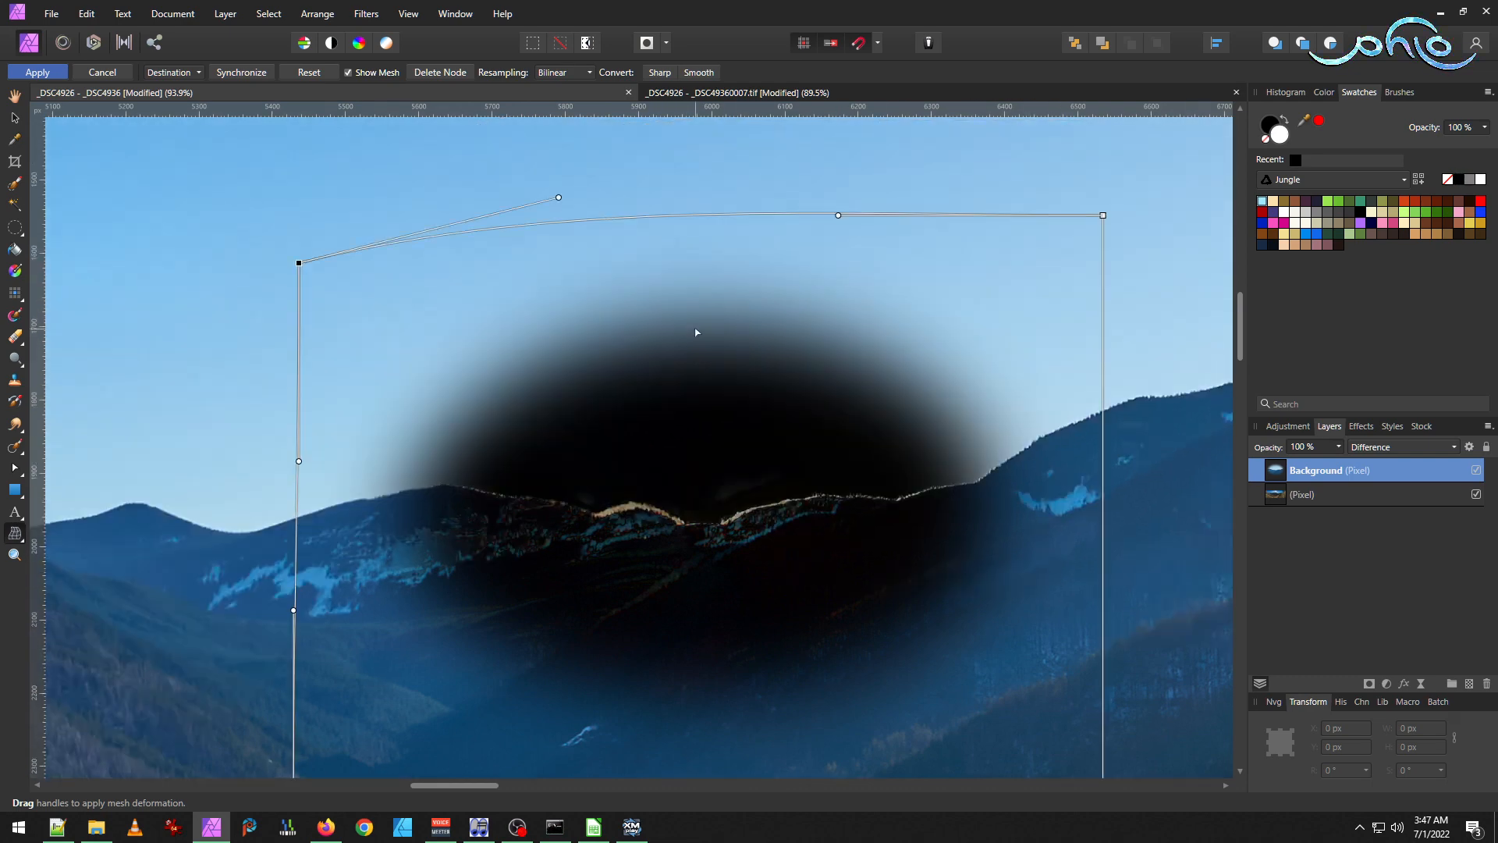
drag(688, 221, 686, 221)
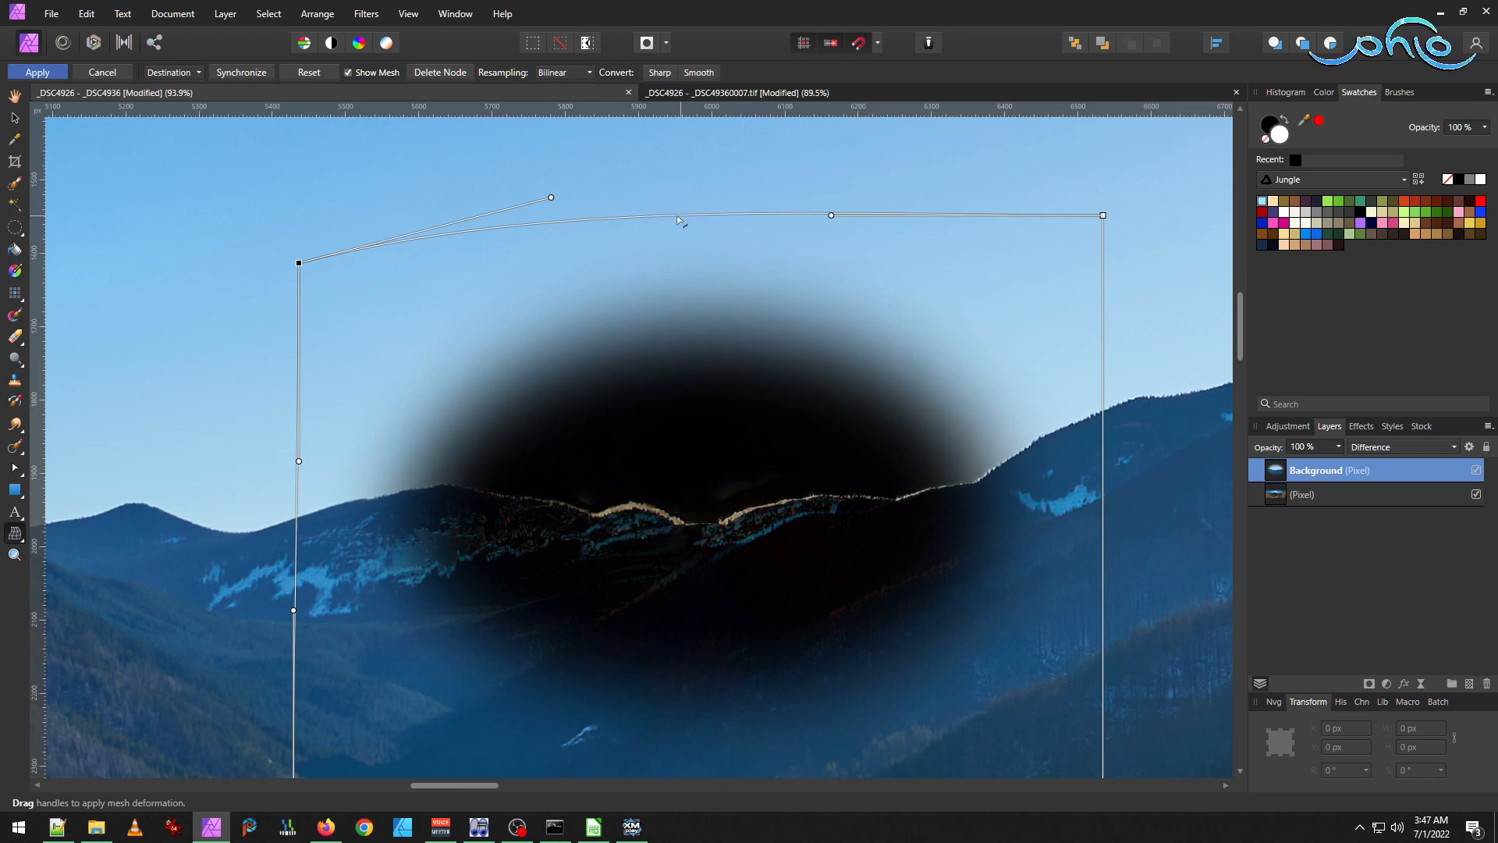
double_click(672, 216)
drag(674, 220, 666, 206)
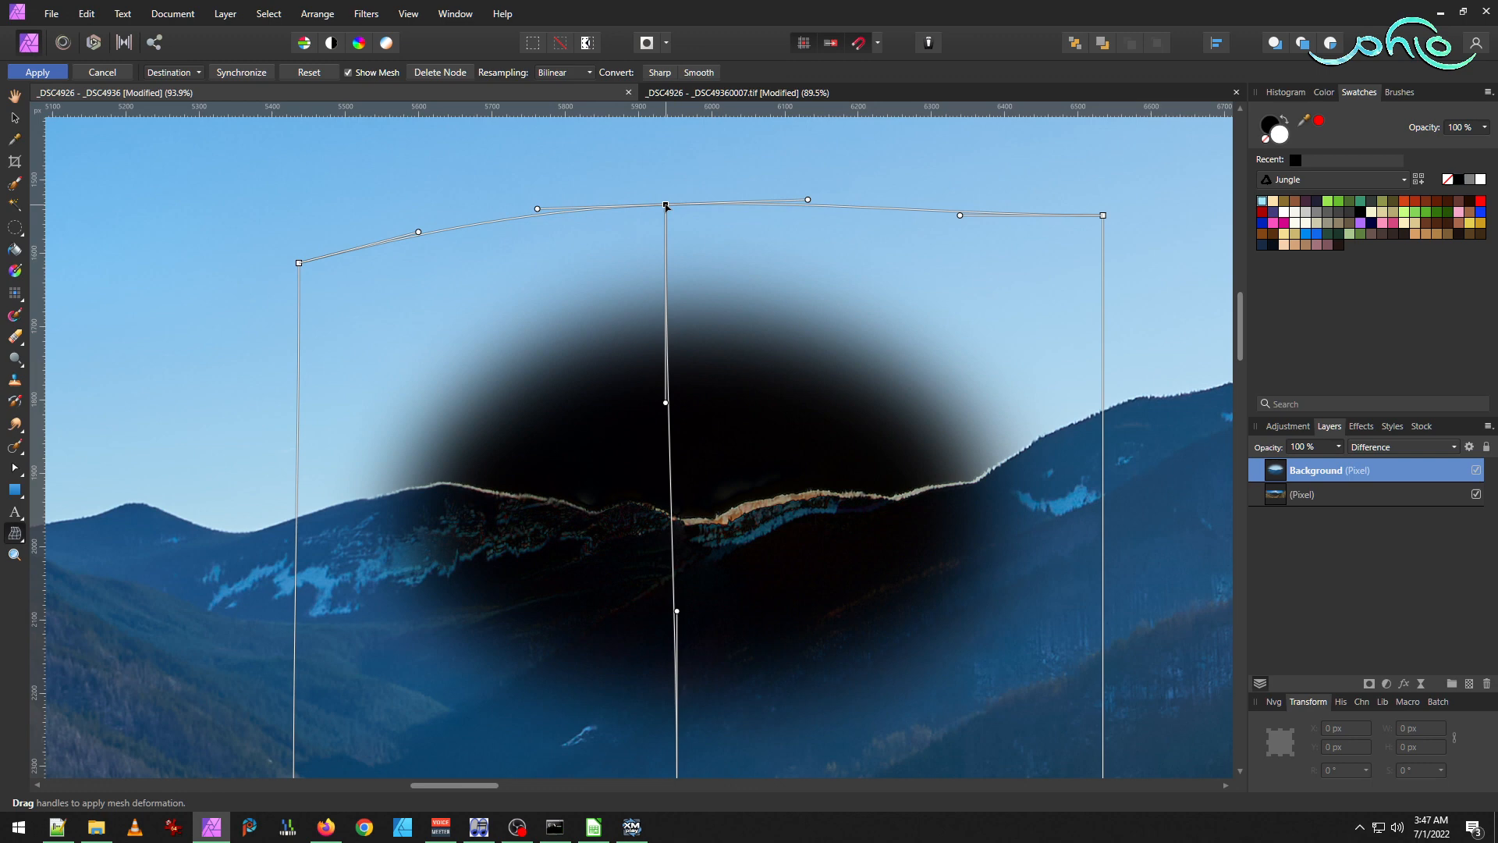
drag(419, 234, 410, 243)
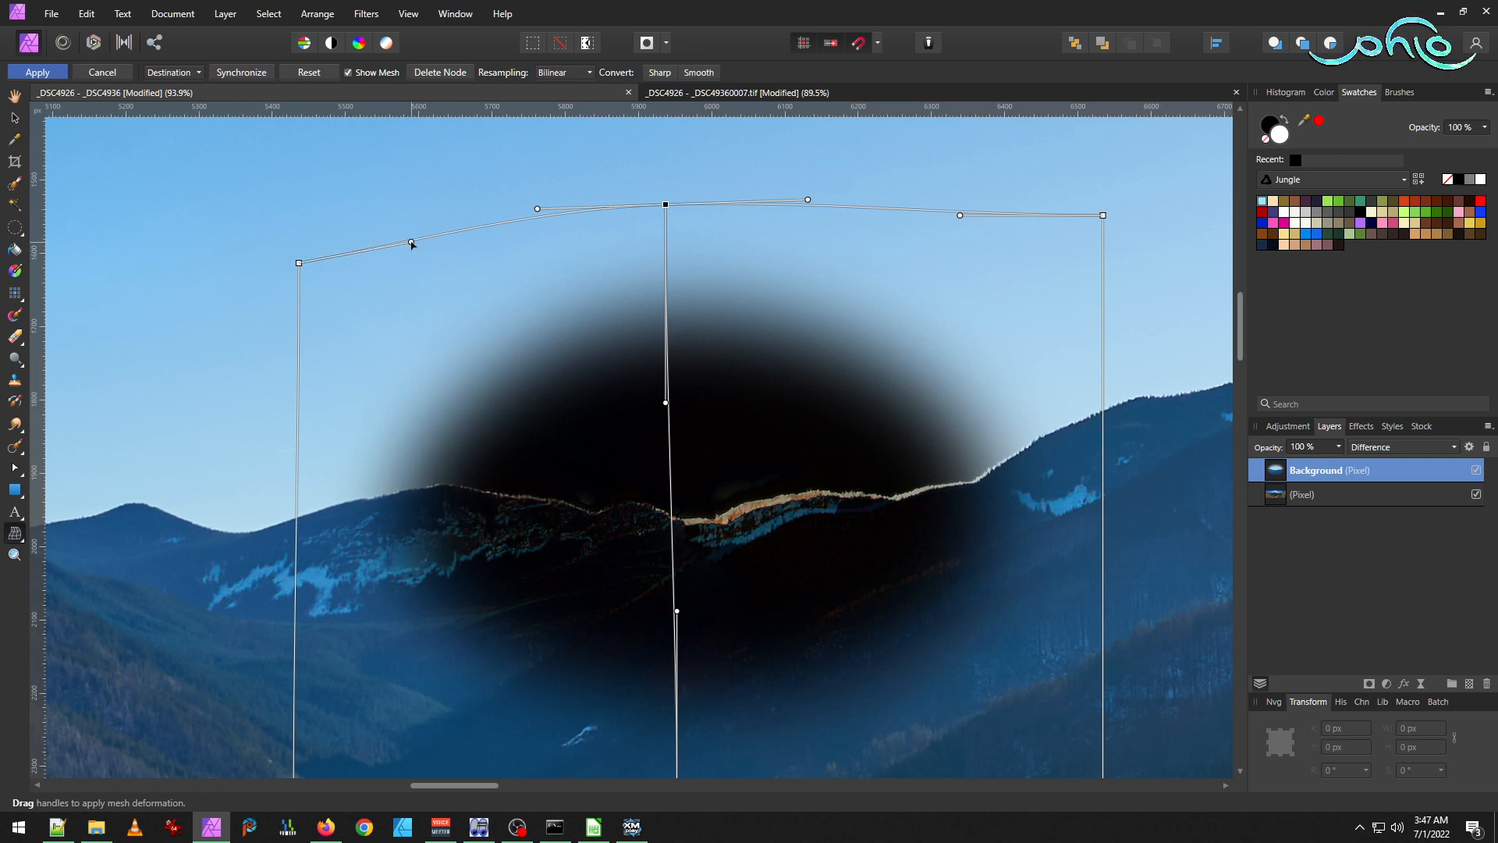
drag(539, 210, 537, 214)
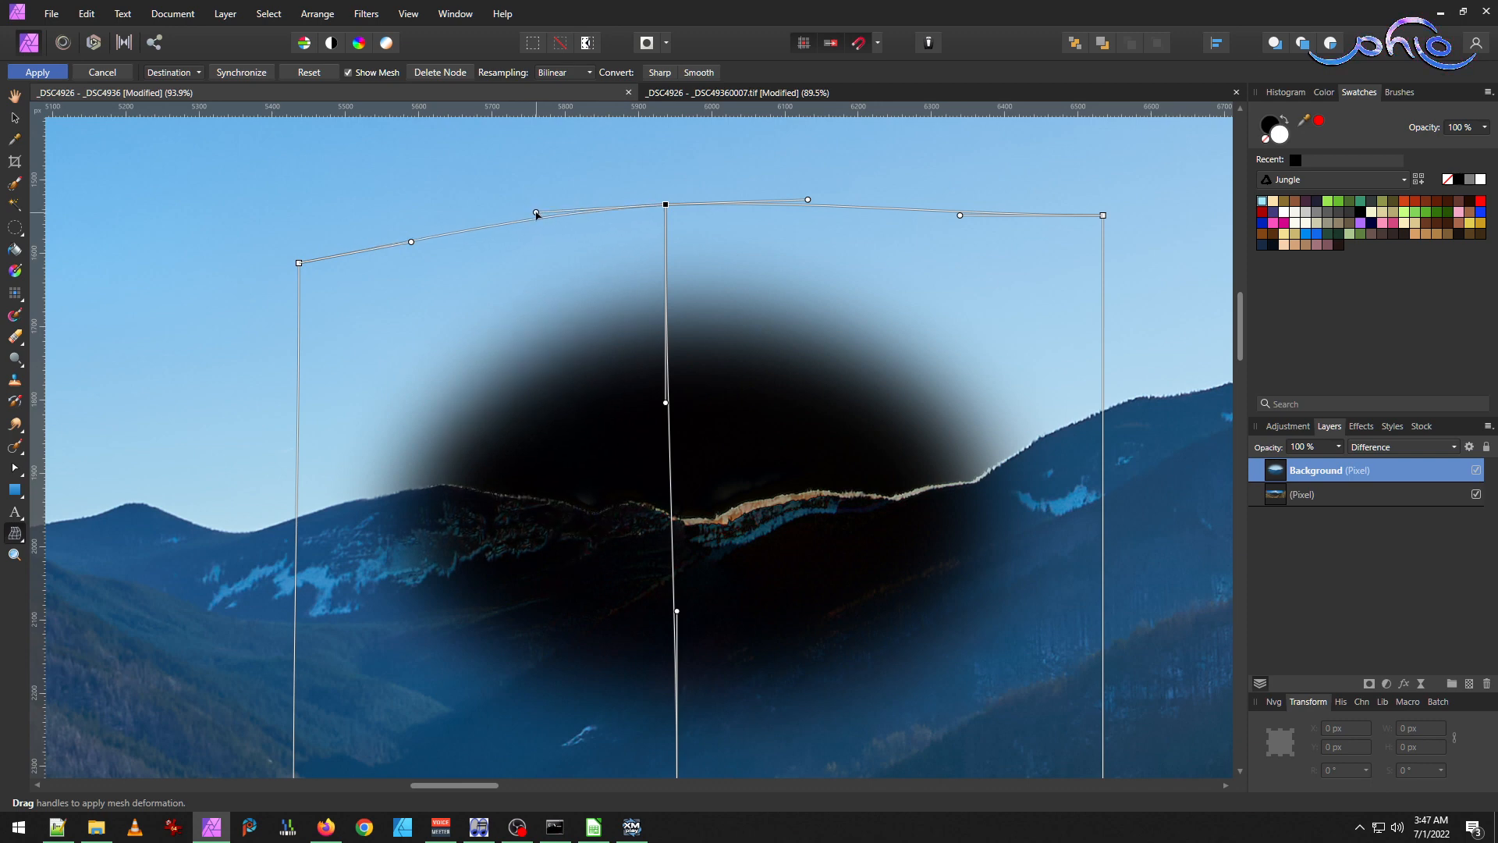
Lower the mesh's upper-right corner with its top handle raised, and add a node on the top edge between middle node and corner.
scroll(950, 327, right, 3)
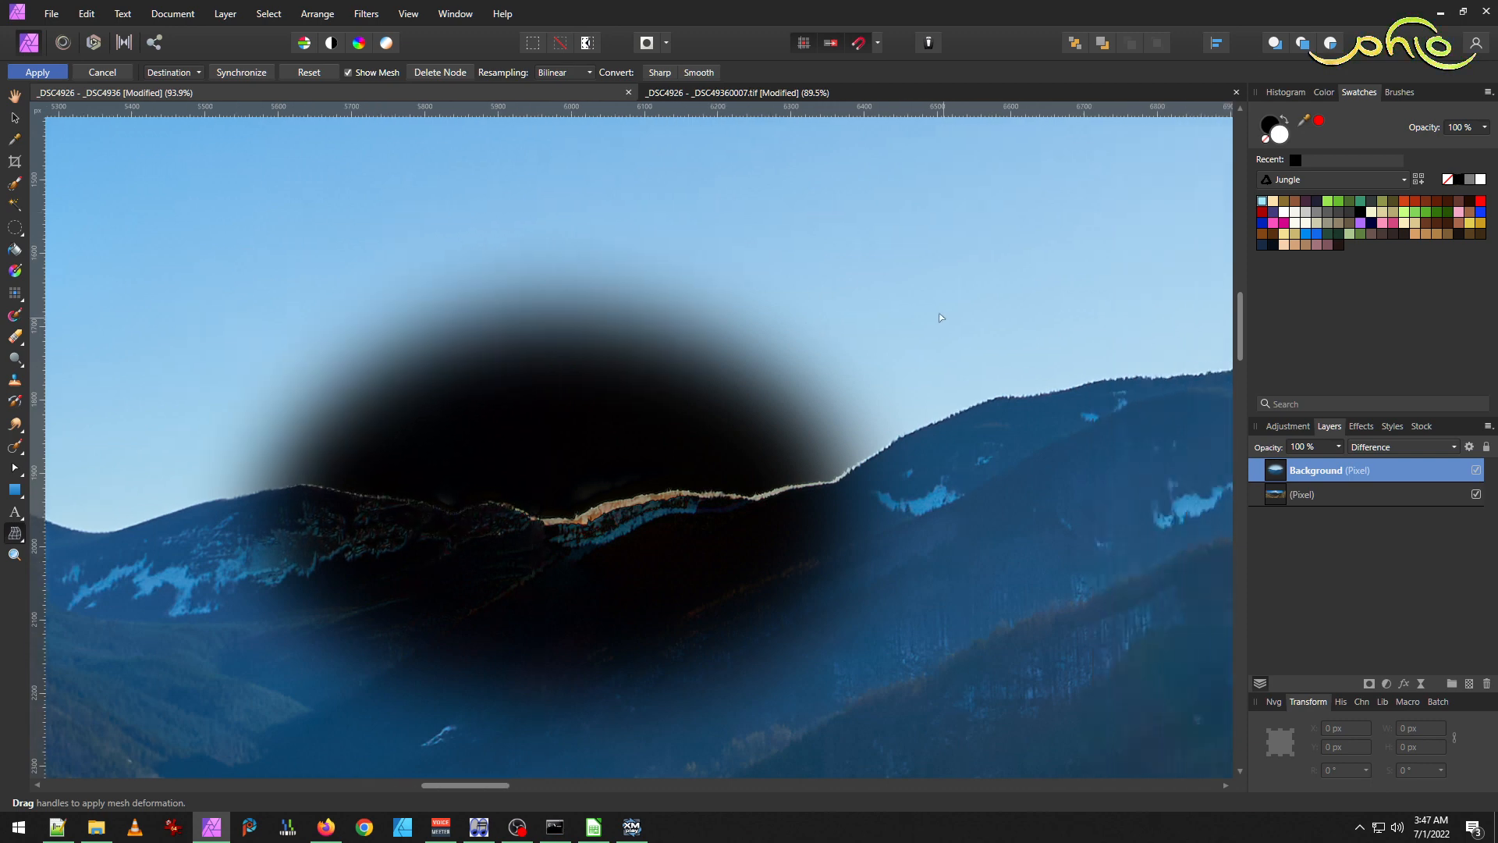
drag(825, 217, 828, 190)
drag(965, 217, 961, 239)
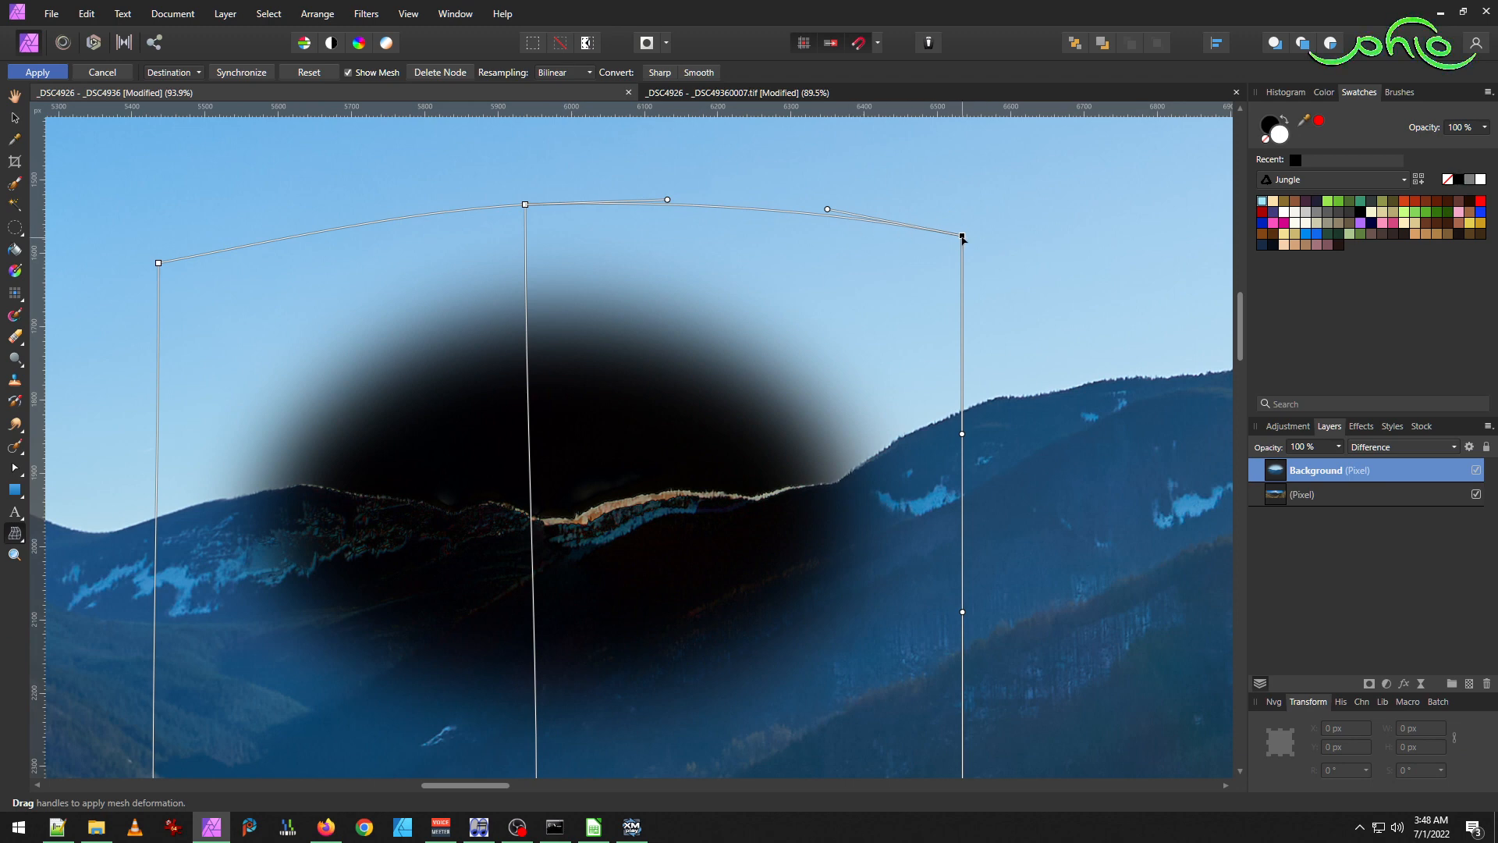
double_click(737, 208)
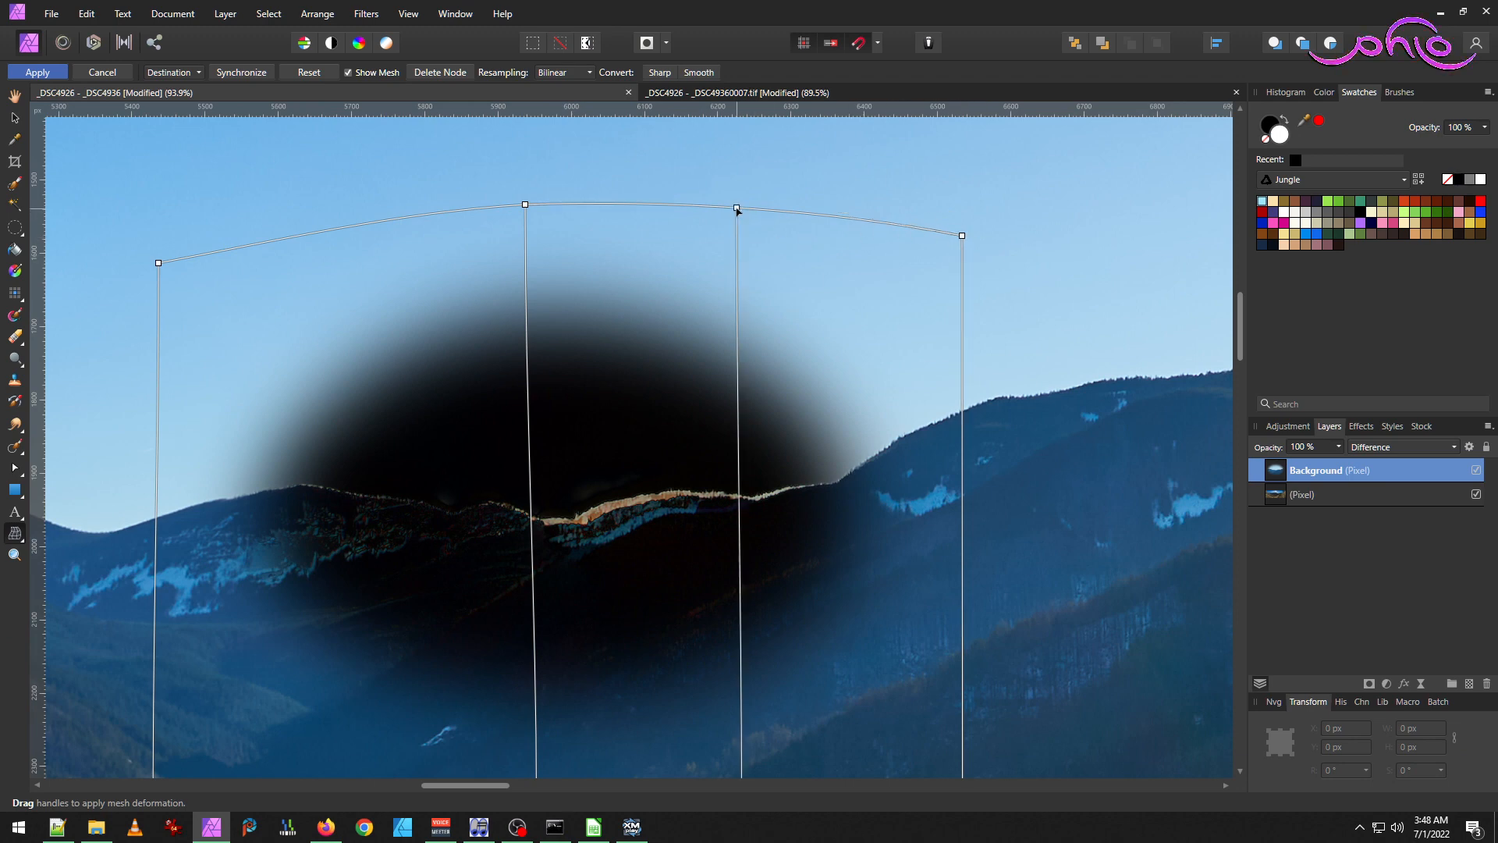
Raise the mesh's upper-right corner slightly and shift the neighbouring top-edge node a little down and to the right.
drag(964, 238, 961, 225)
scroll(909, 404, up, 3)
scroll(910, 404, down, 3)
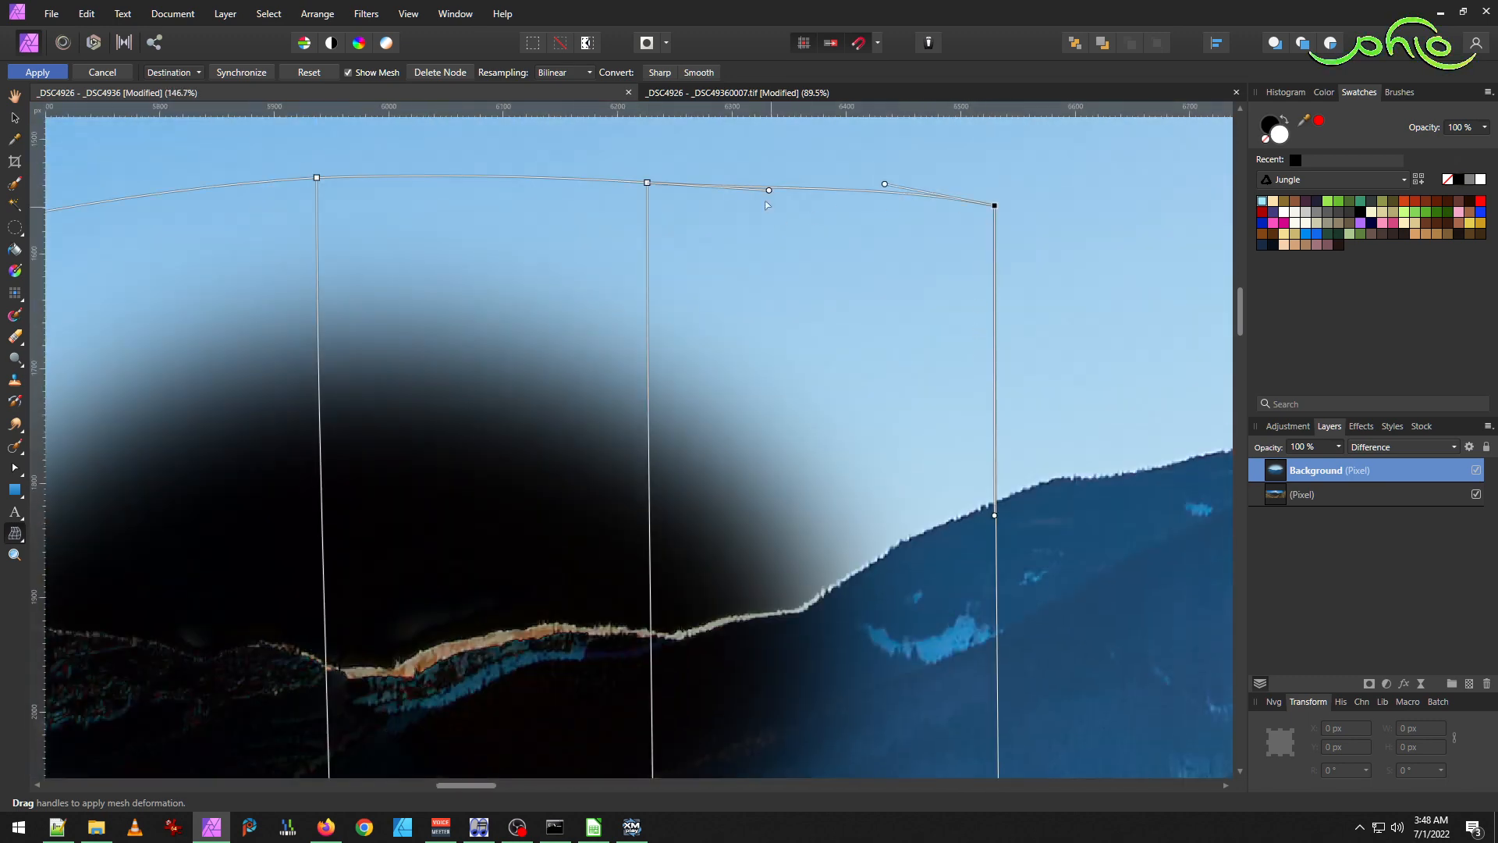
drag(648, 185, 660, 196)
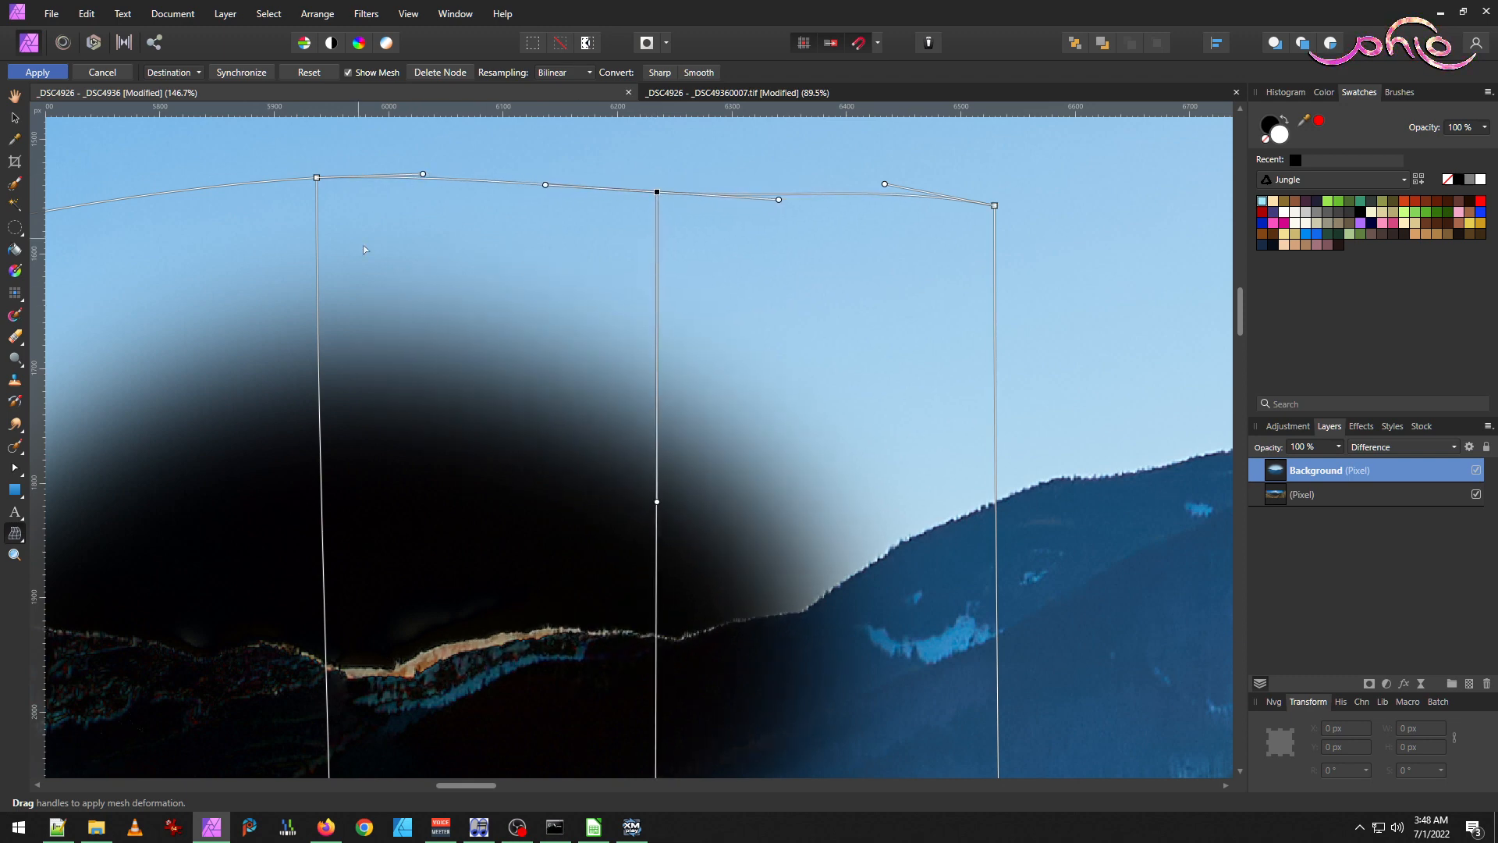
Shift the middle top-edge mesh node slightly down and right, and tilt its curve handles so the left one sits higher.
scroll(386, 281, down, 3)
scroll(396, 255, up, 2)
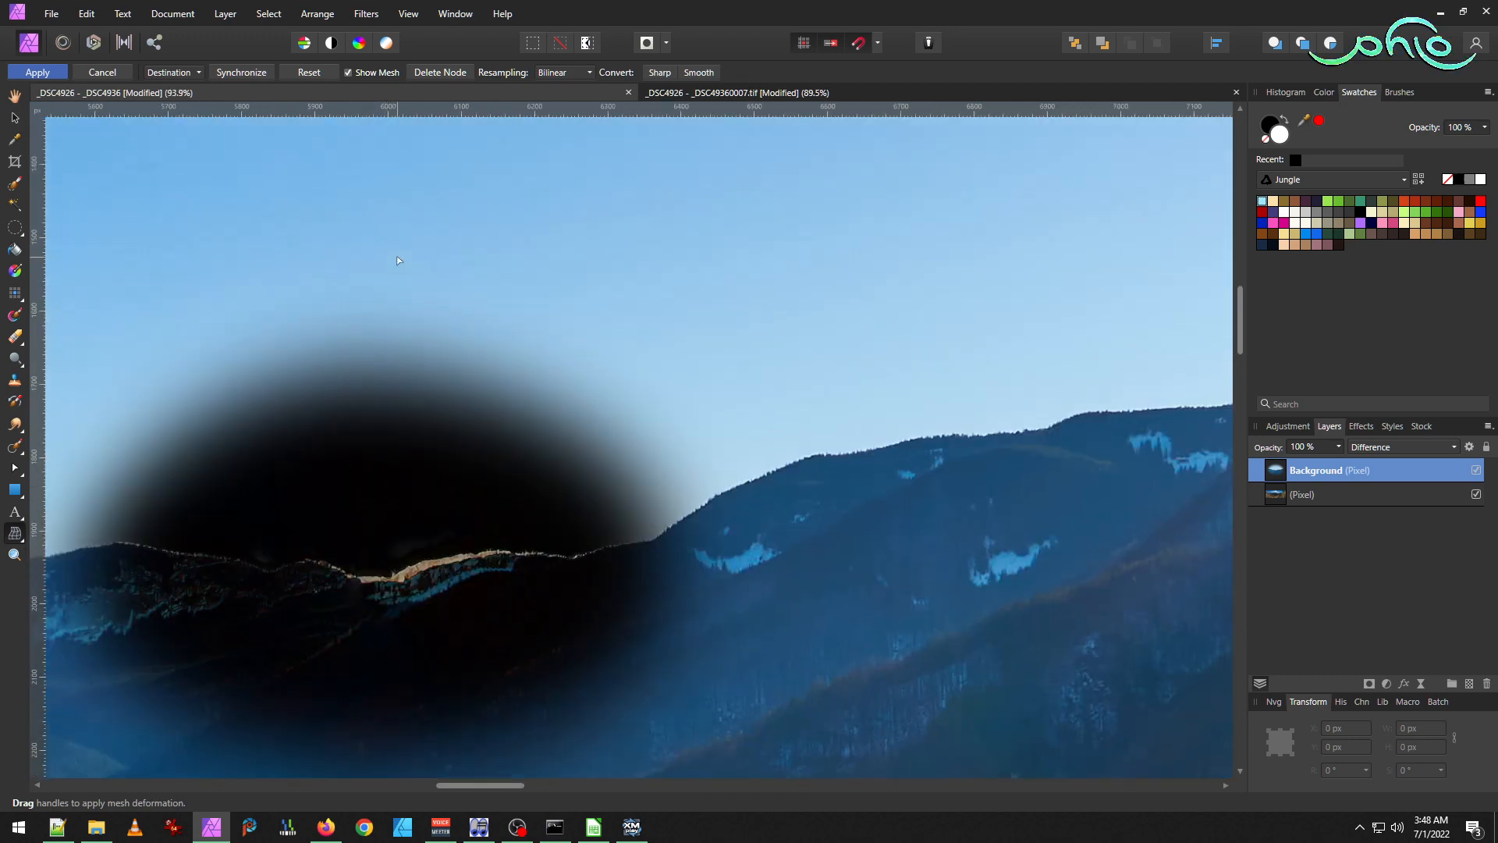
mouse_move(413, 287)
mouse_down()
mouse_move(411, 304)
mouse_move(457, 305)
mouse_move(422, 306)
mouse_move(426, 292)
mouse_up()
click(342, 285)
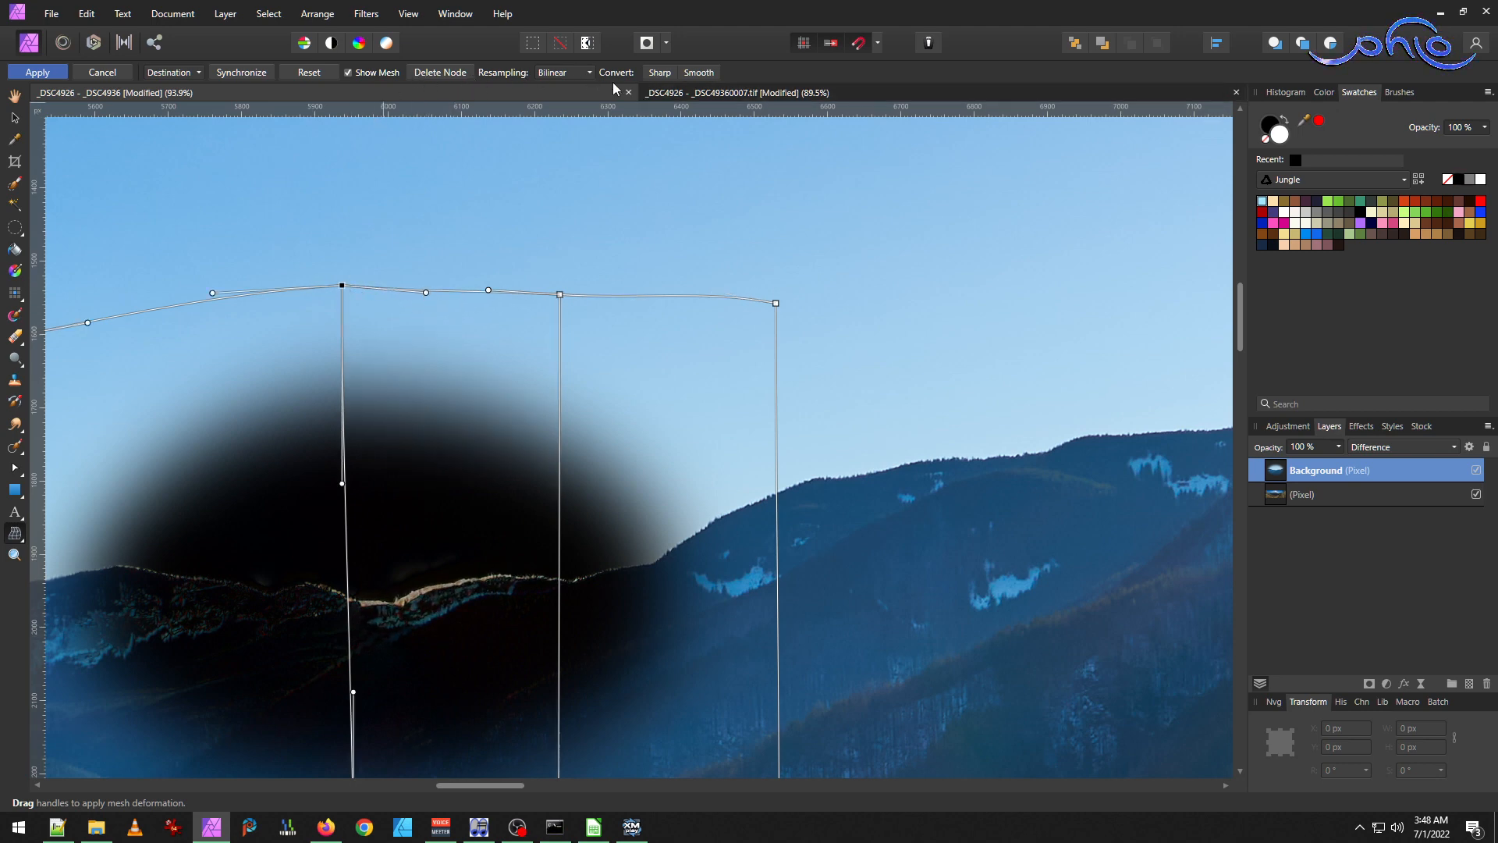
click(675, 73)
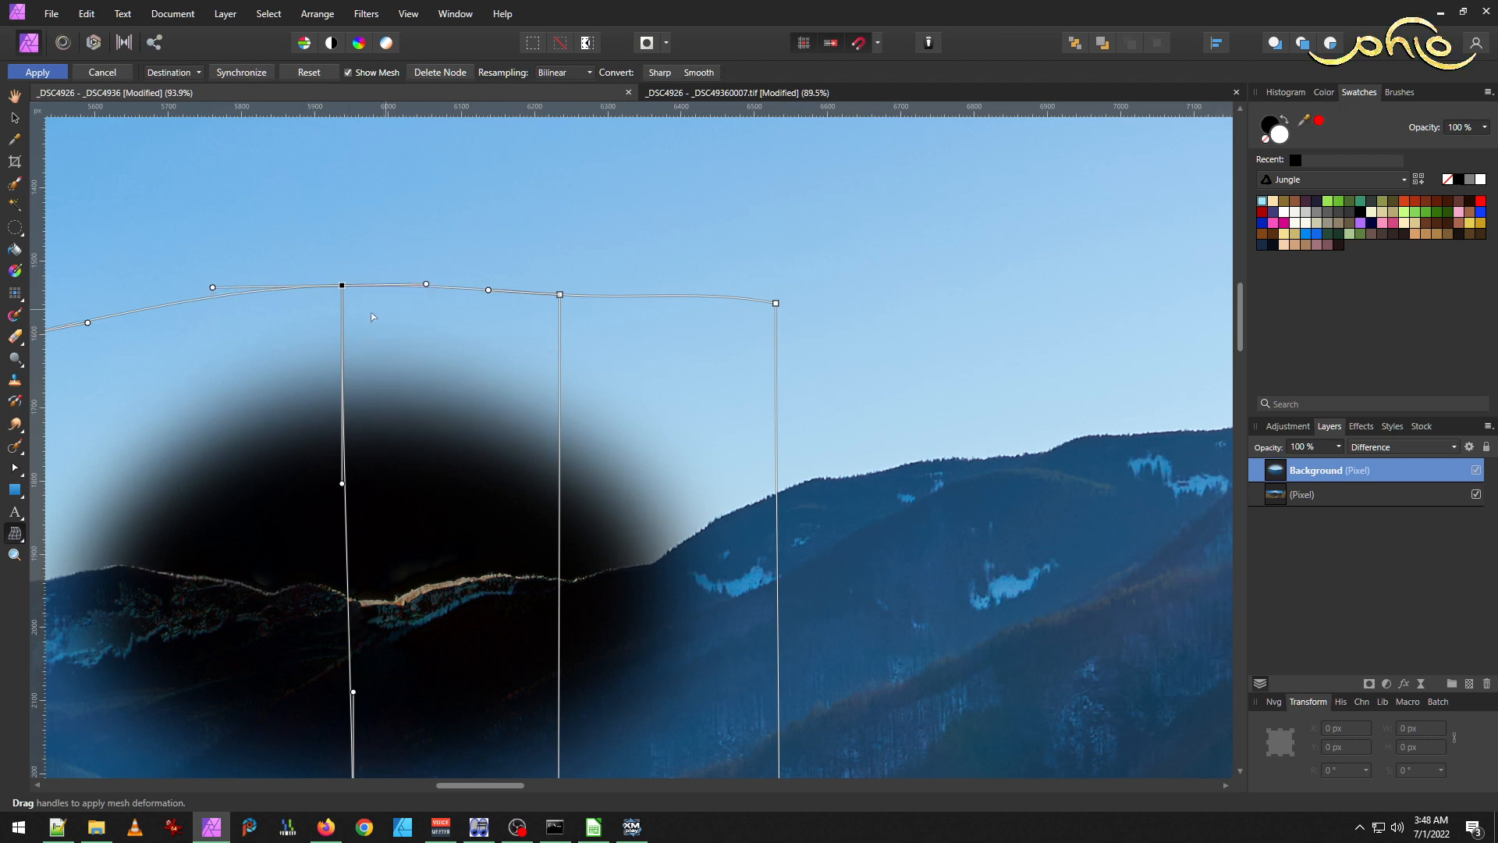
drag(343, 288, 356, 295)
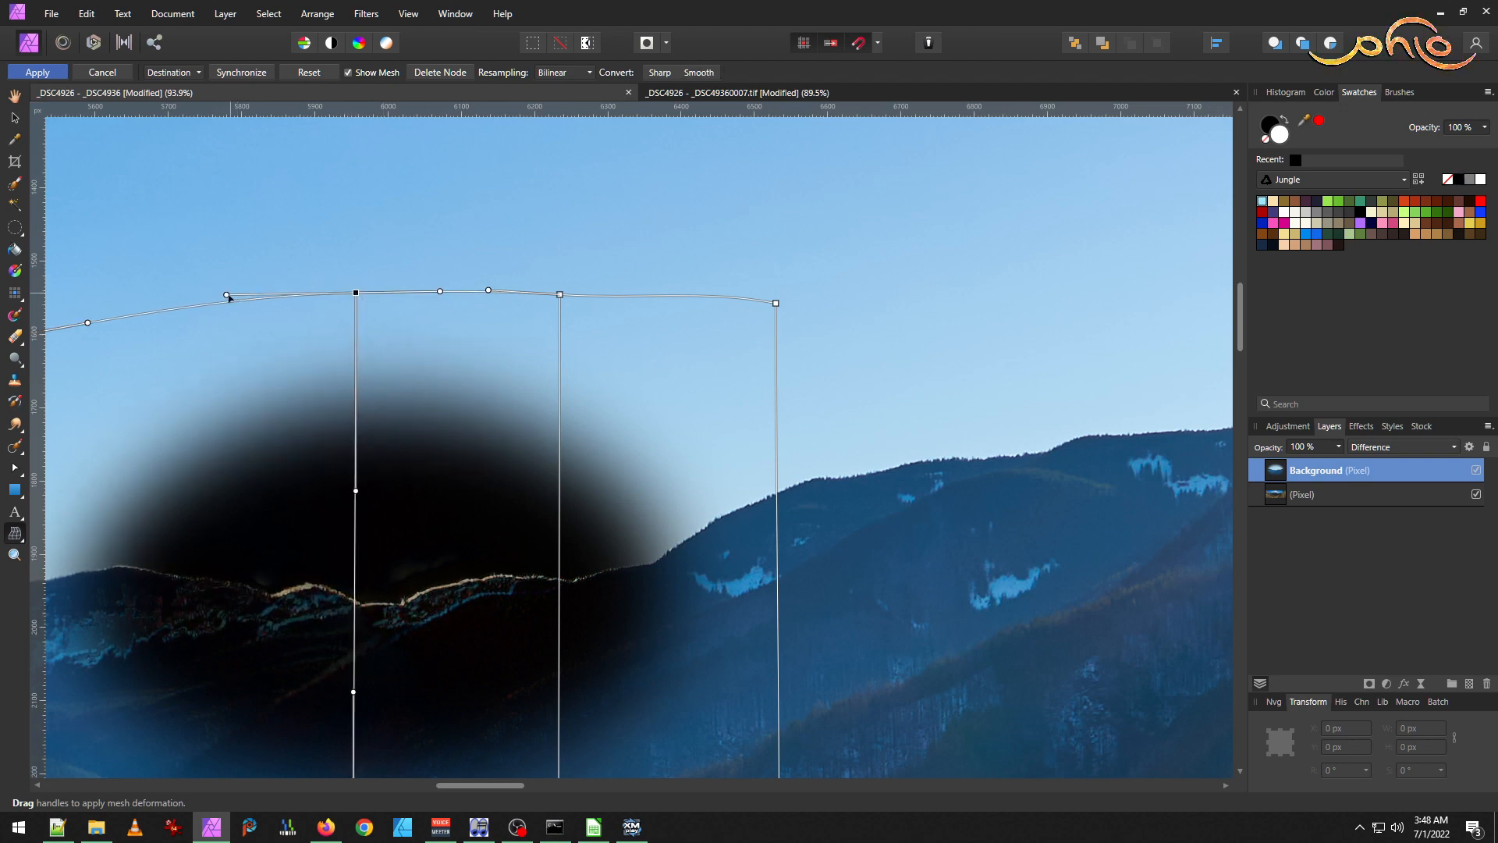
drag(227, 296, 209, 287)
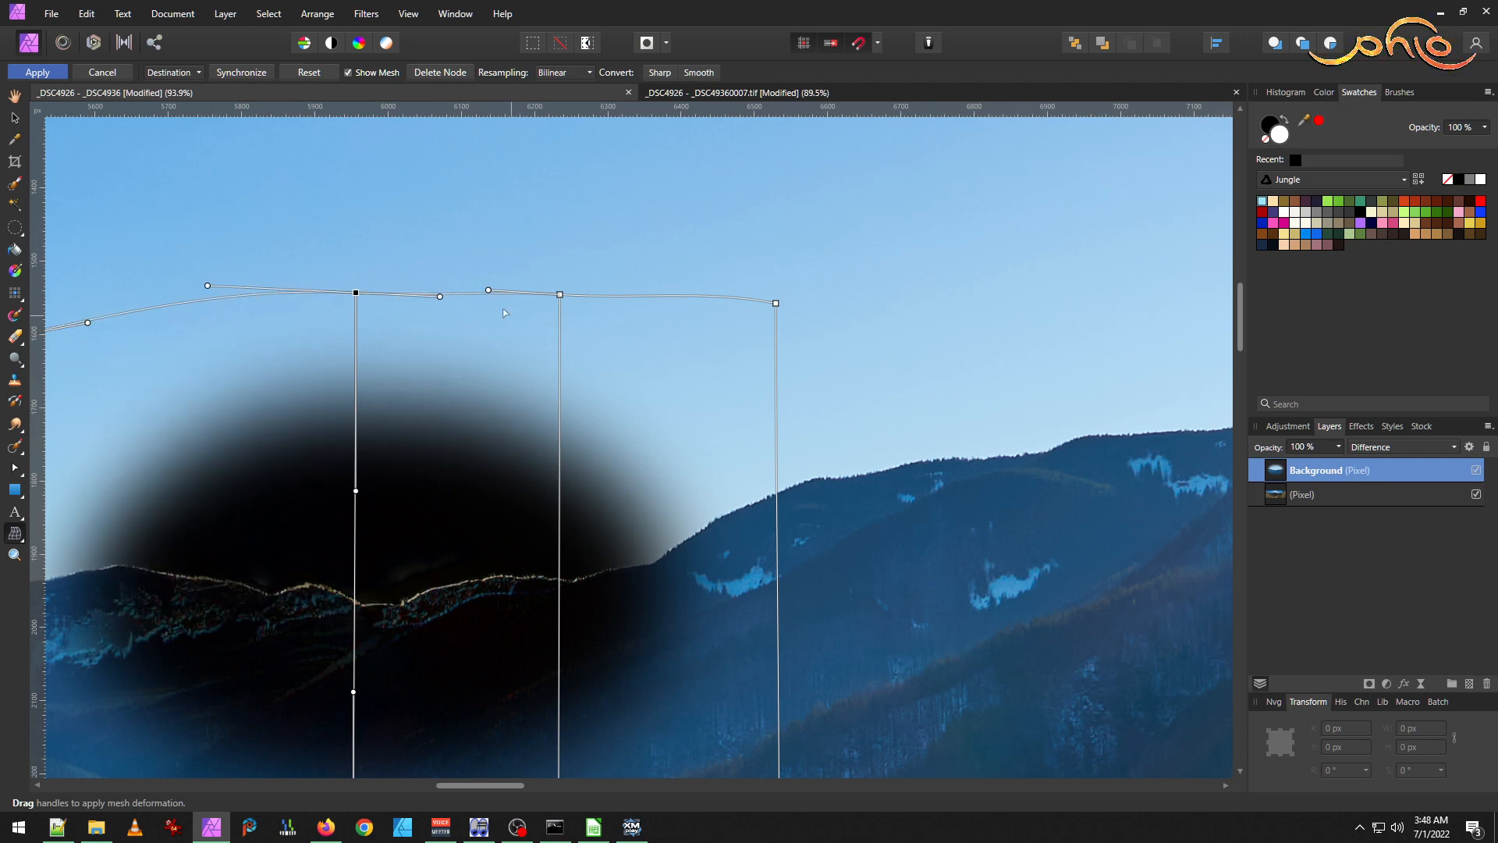
Fine-tune both curve handles of the top-edge node between the middle node and upper-right corner, moving each slightly right.
drag(488, 293, 495, 294)
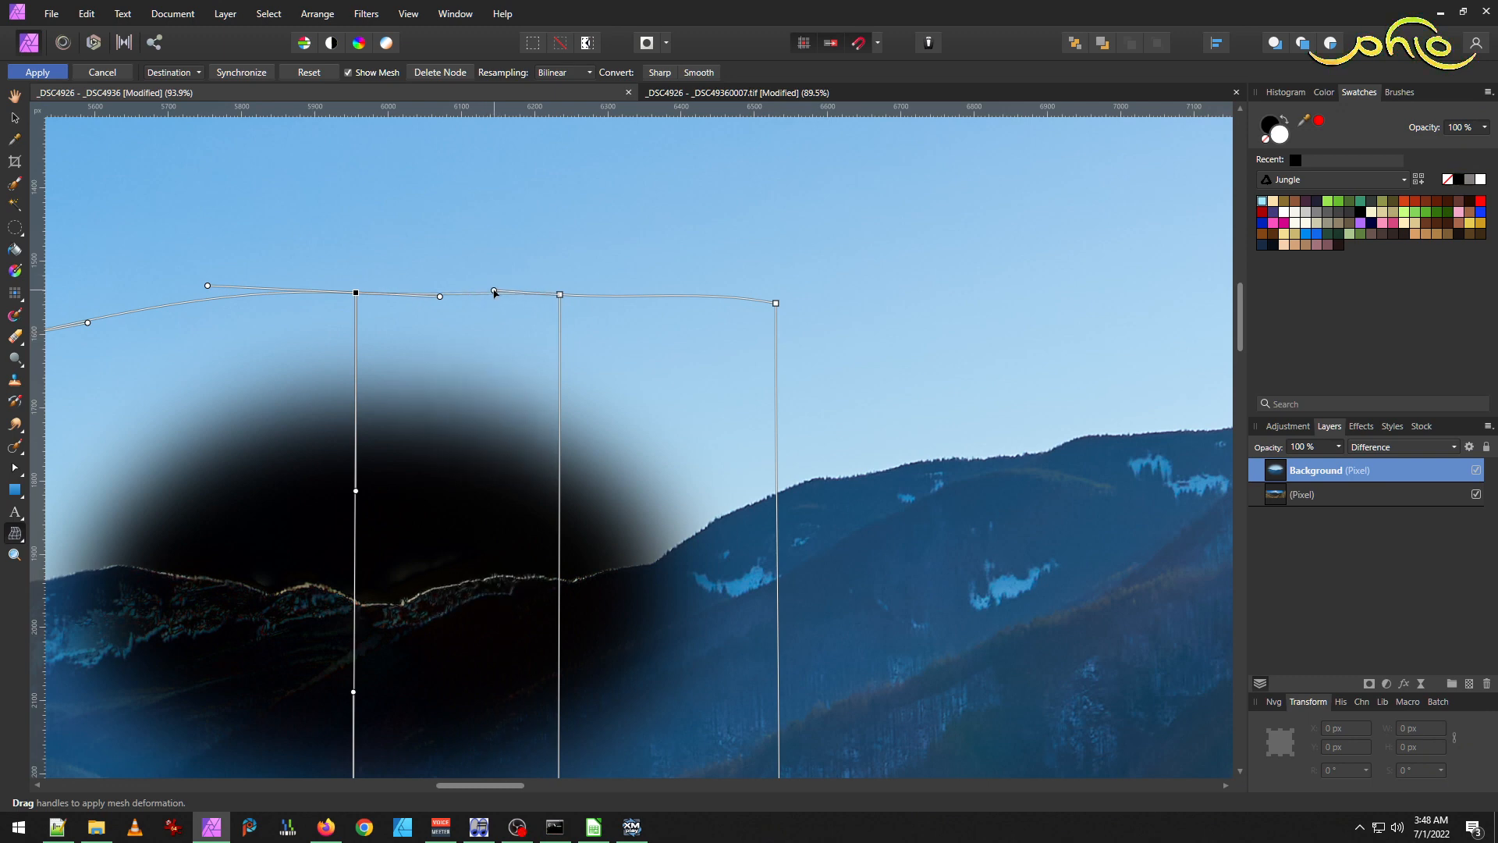
click(560, 295)
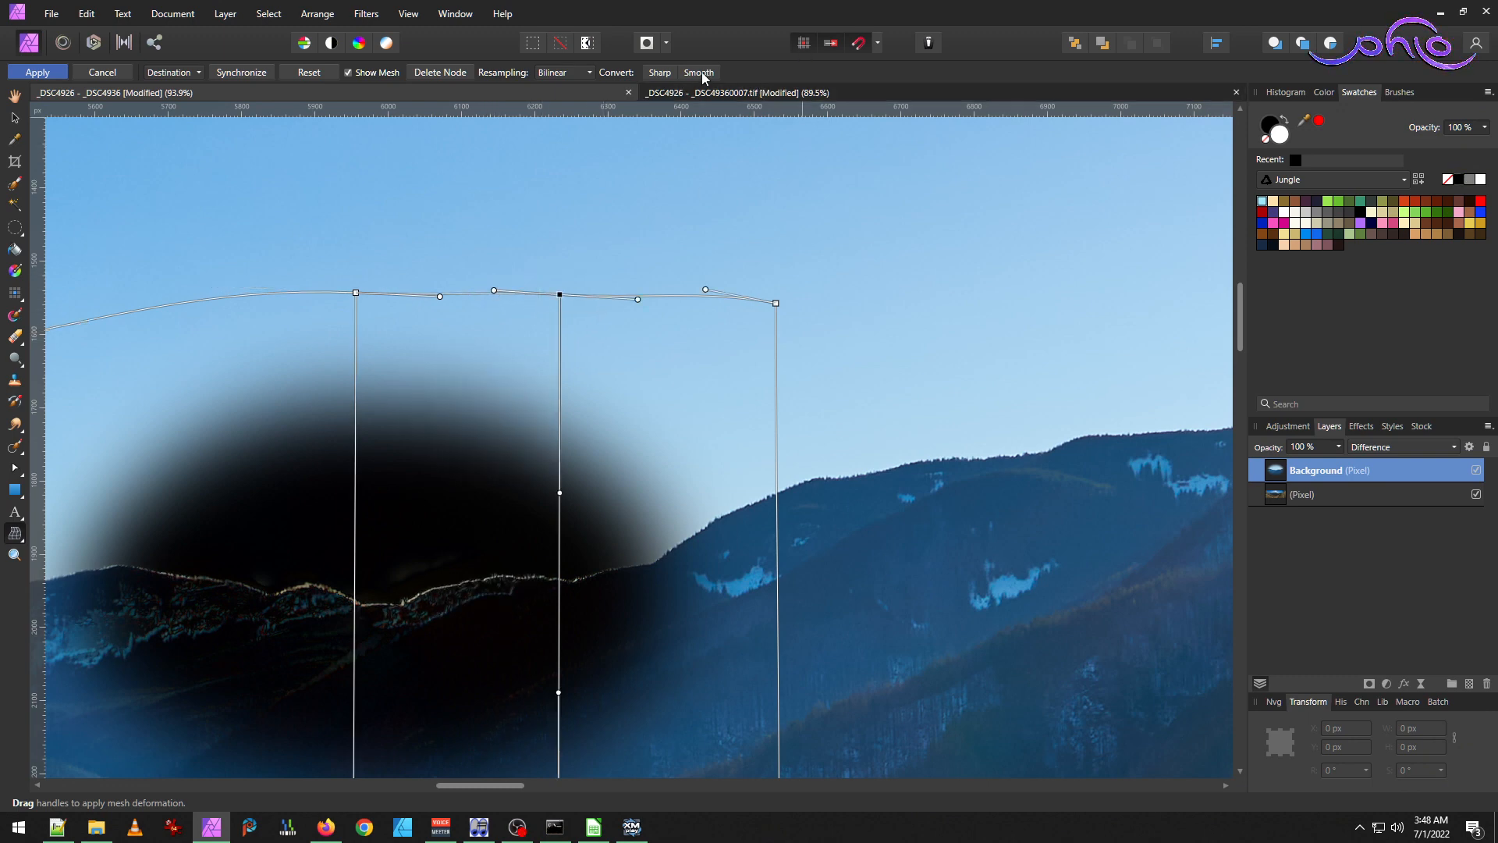
drag(499, 294, 505, 295)
drag(638, 300, 644, 301)
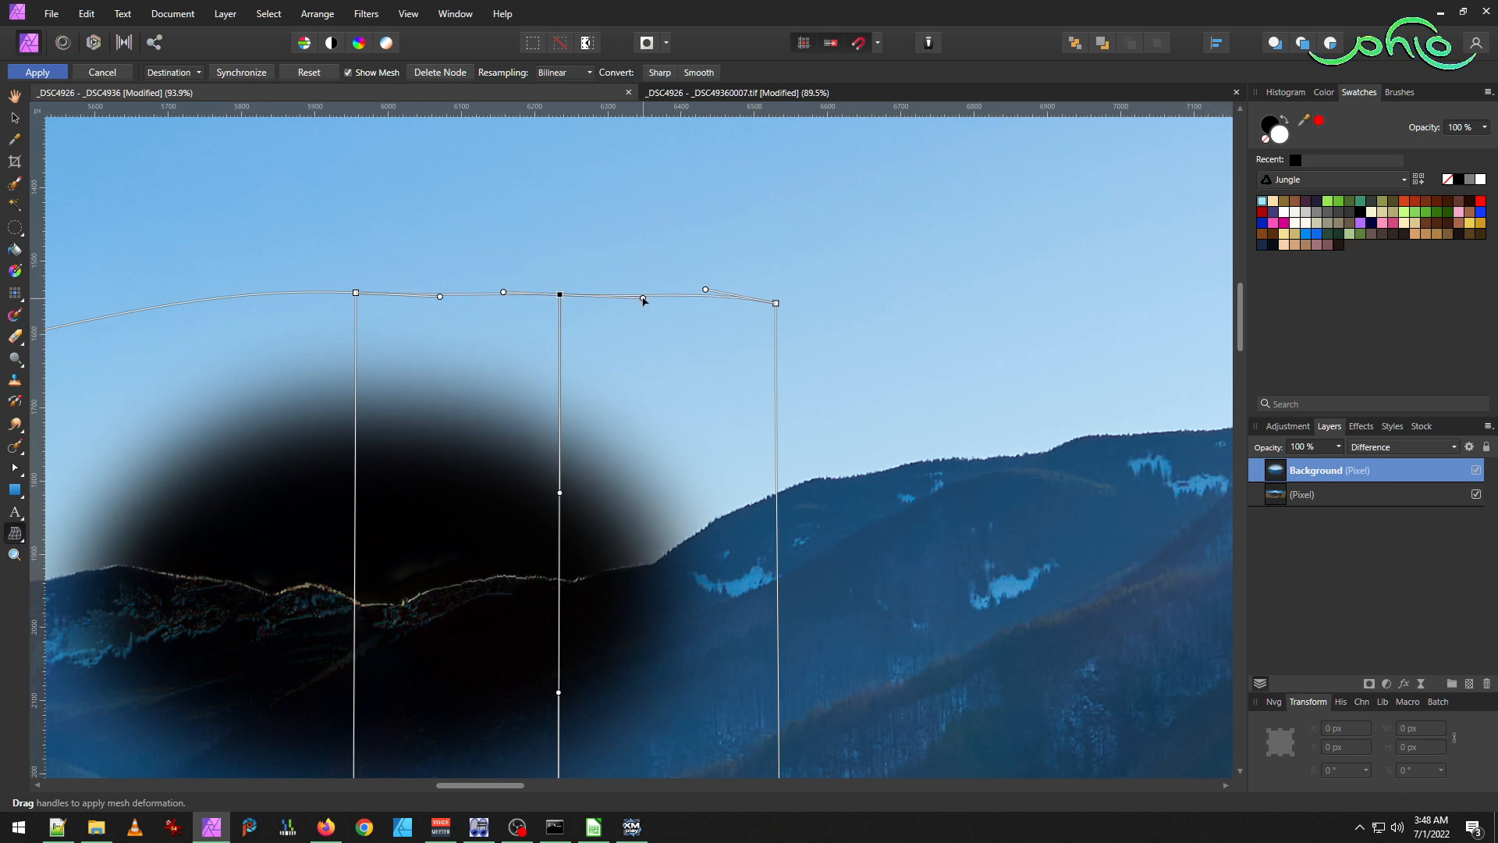
scroll(679, 453, down, 4)
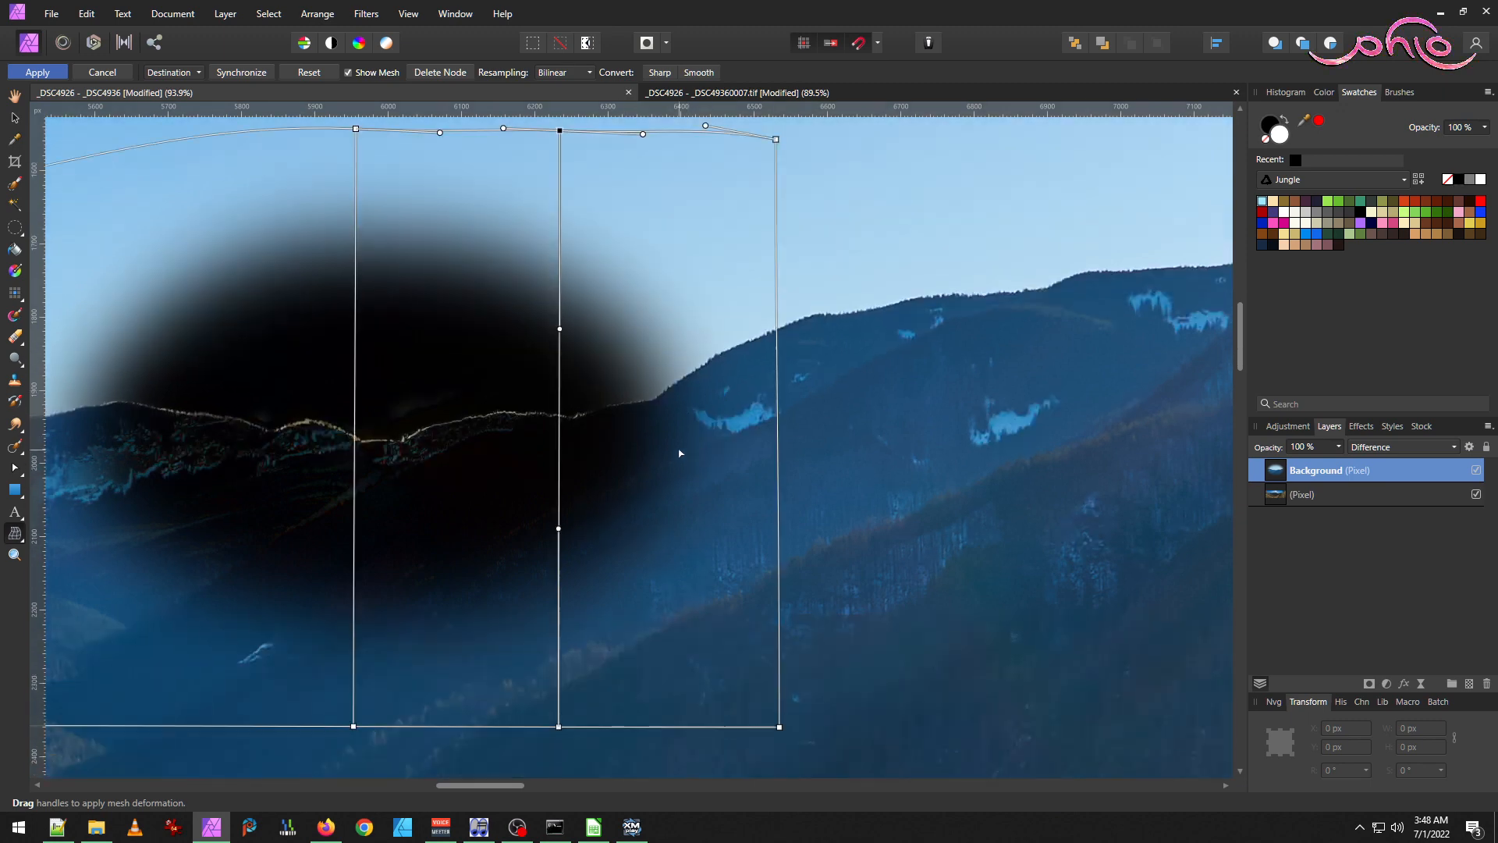
scroll(294, 472, up, 5)
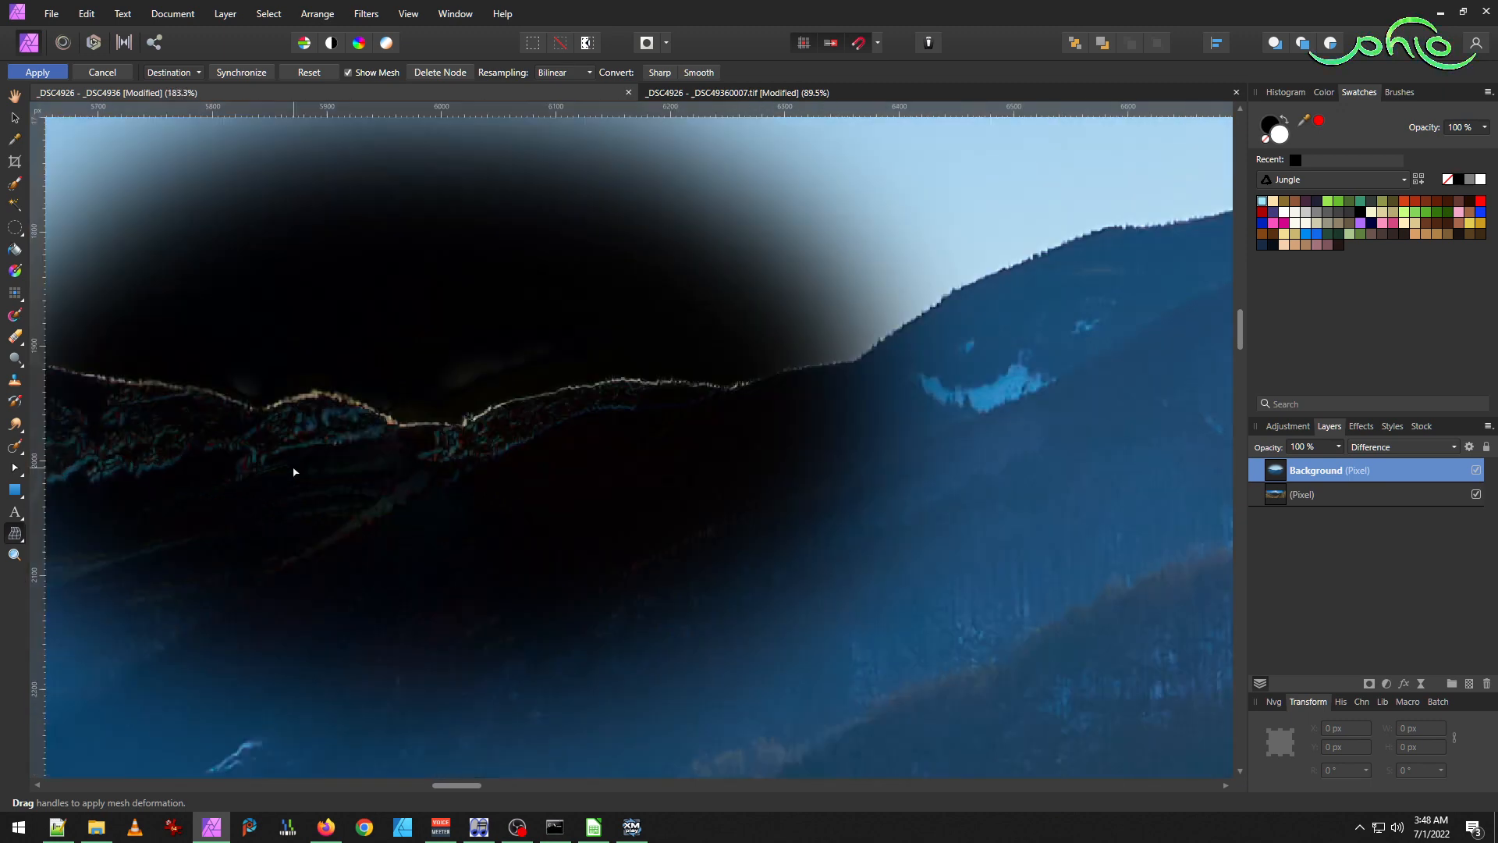
scroll(294, 473, down, 5)
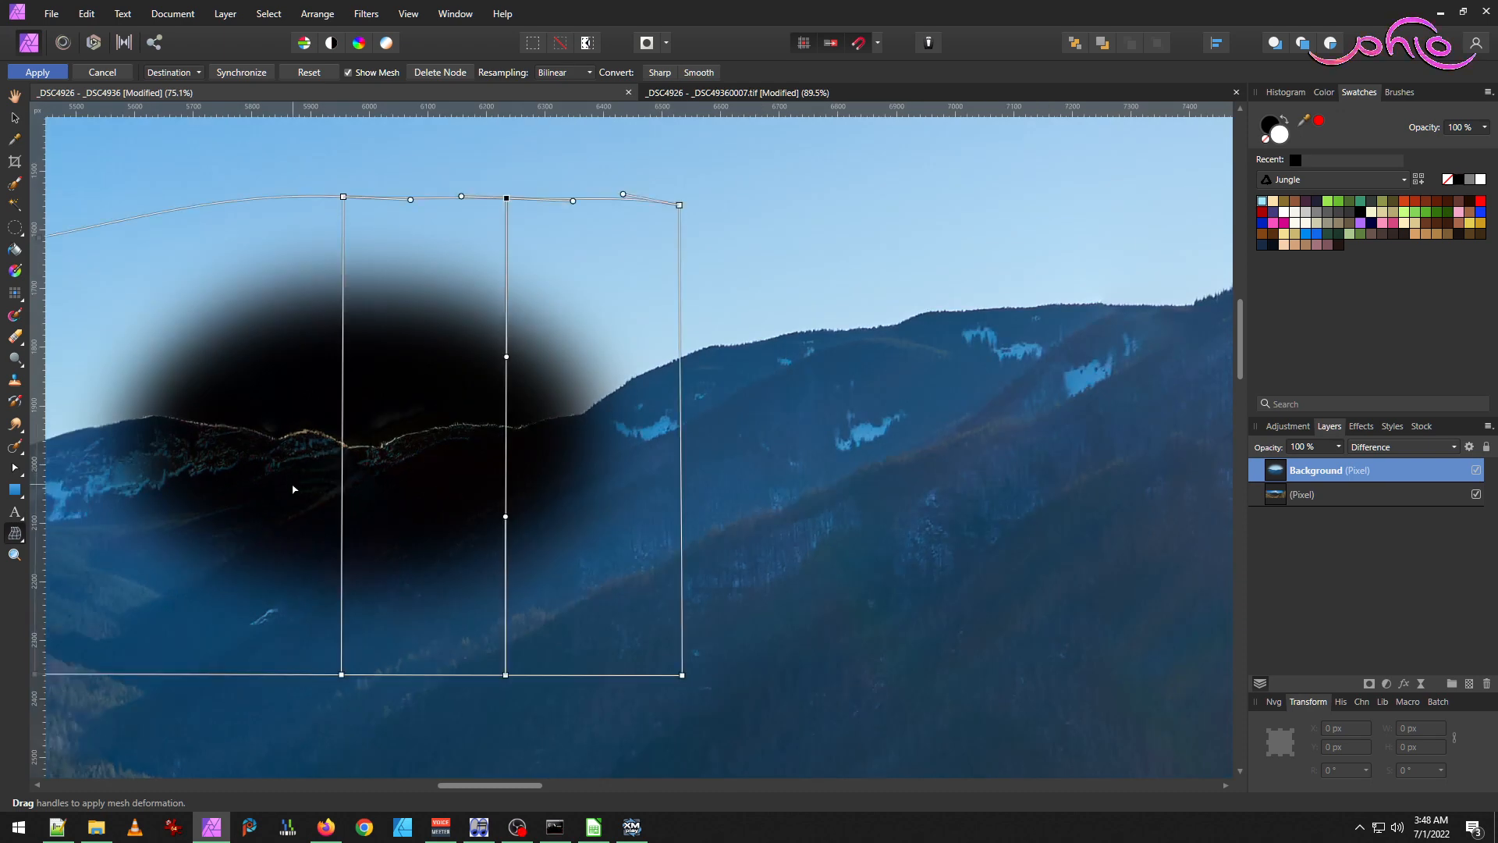
Lower the mesh's lower-left corner slightly, lift the bottom edge's middle node, and adjust the upper handle of the middle vertical line.
click(197, 675)
drag(198, 678, 204, 683)
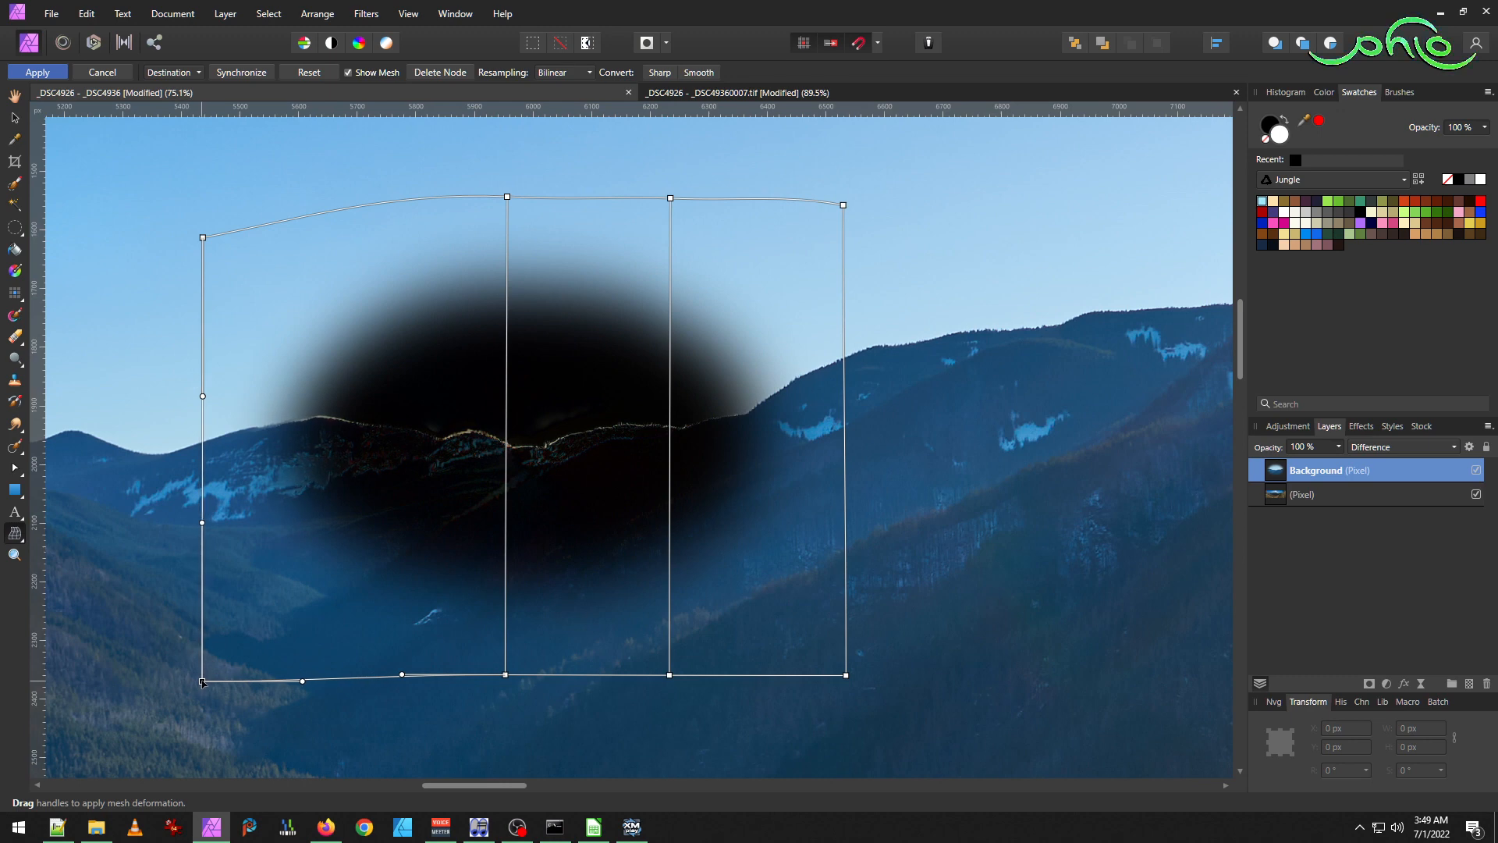
drag(507, 678, 506, 674)
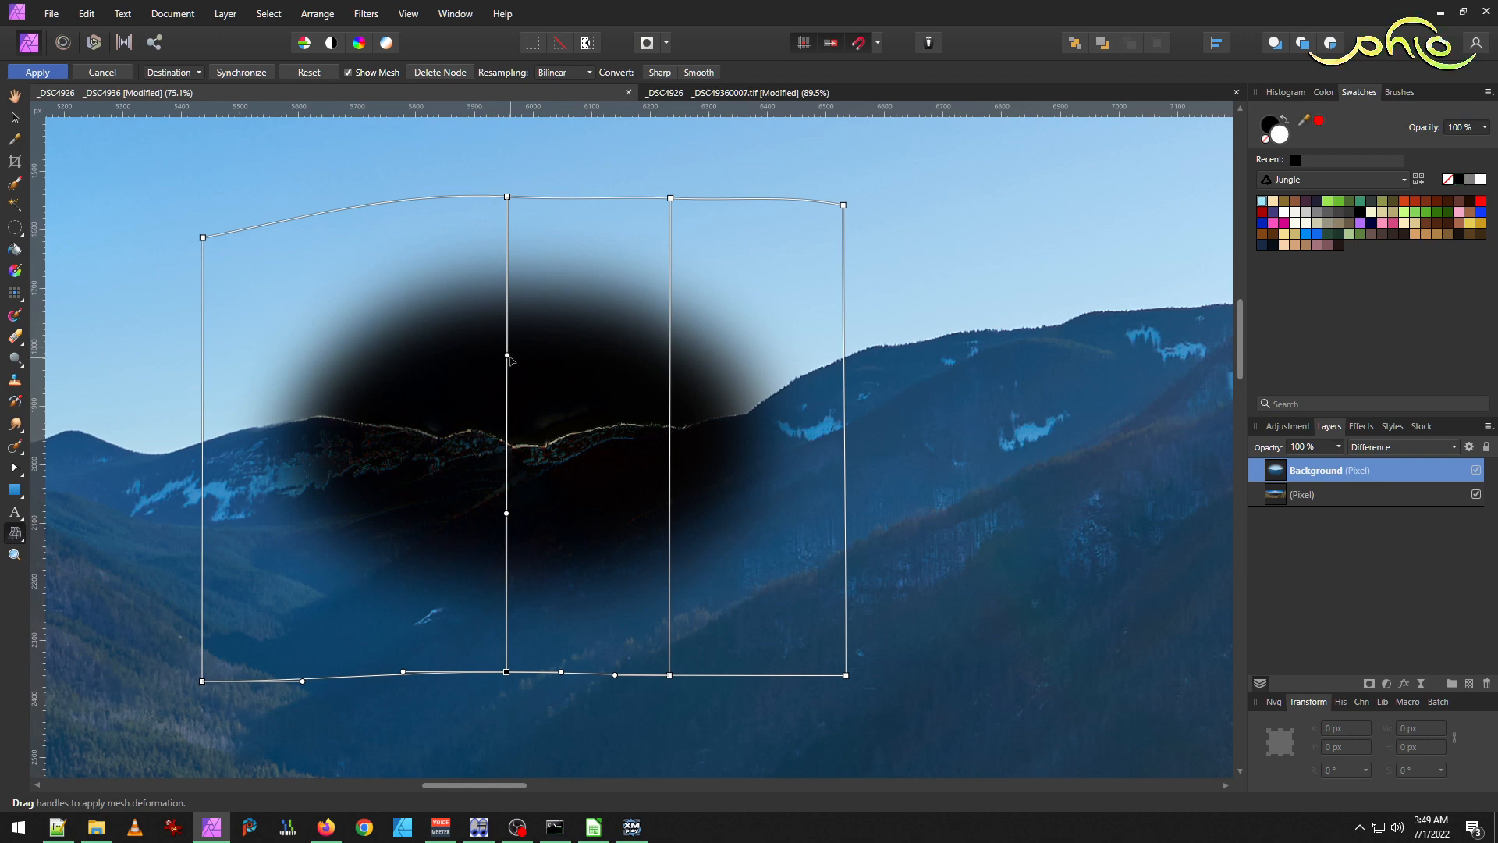
drag(507, 355, 508, 357)
scroll(511, 353, up, 3)
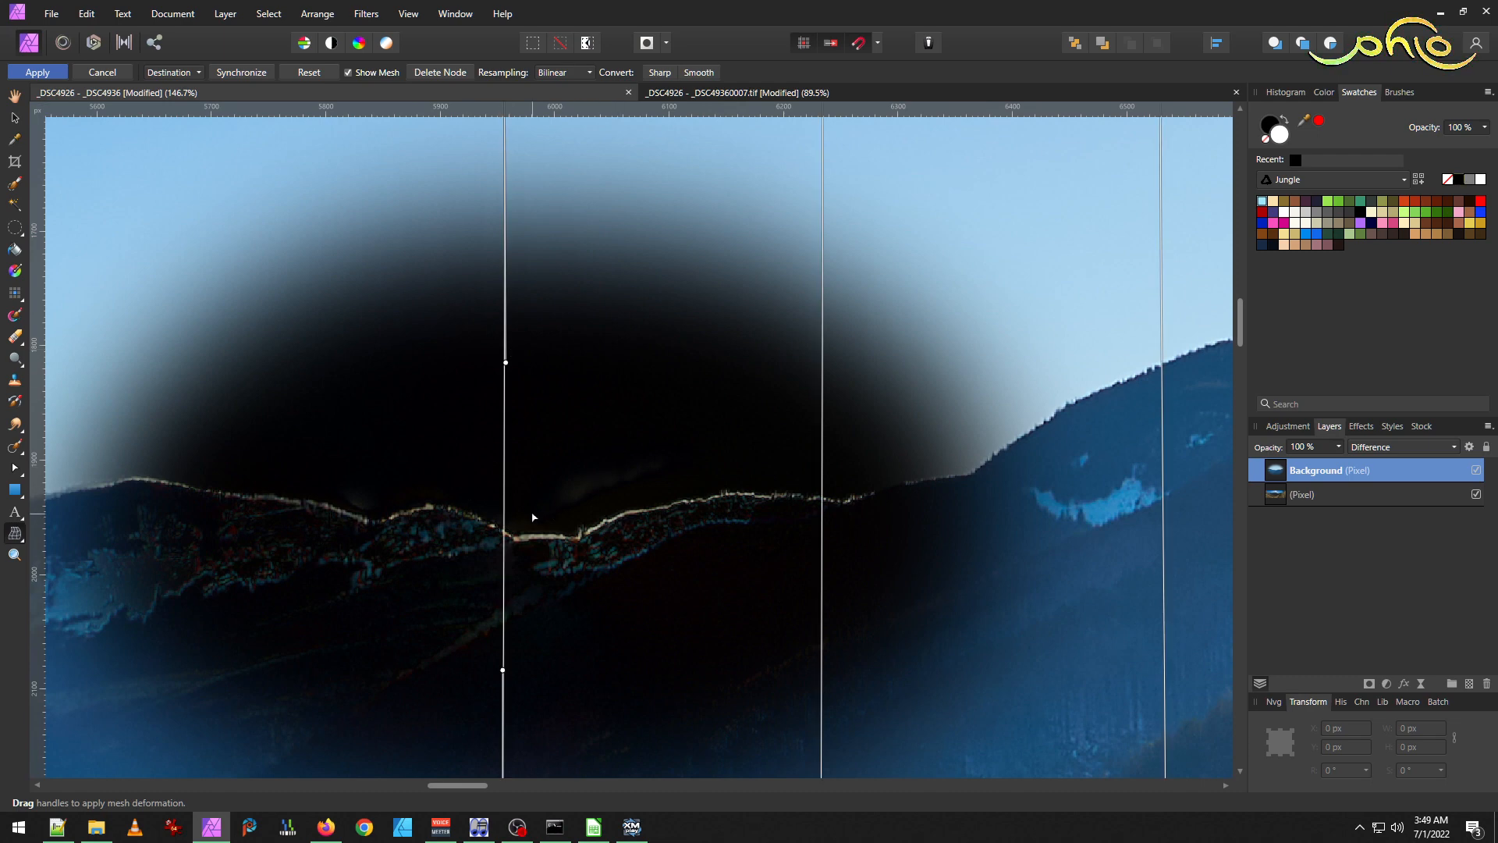
scroll(439, 466, down, 2)
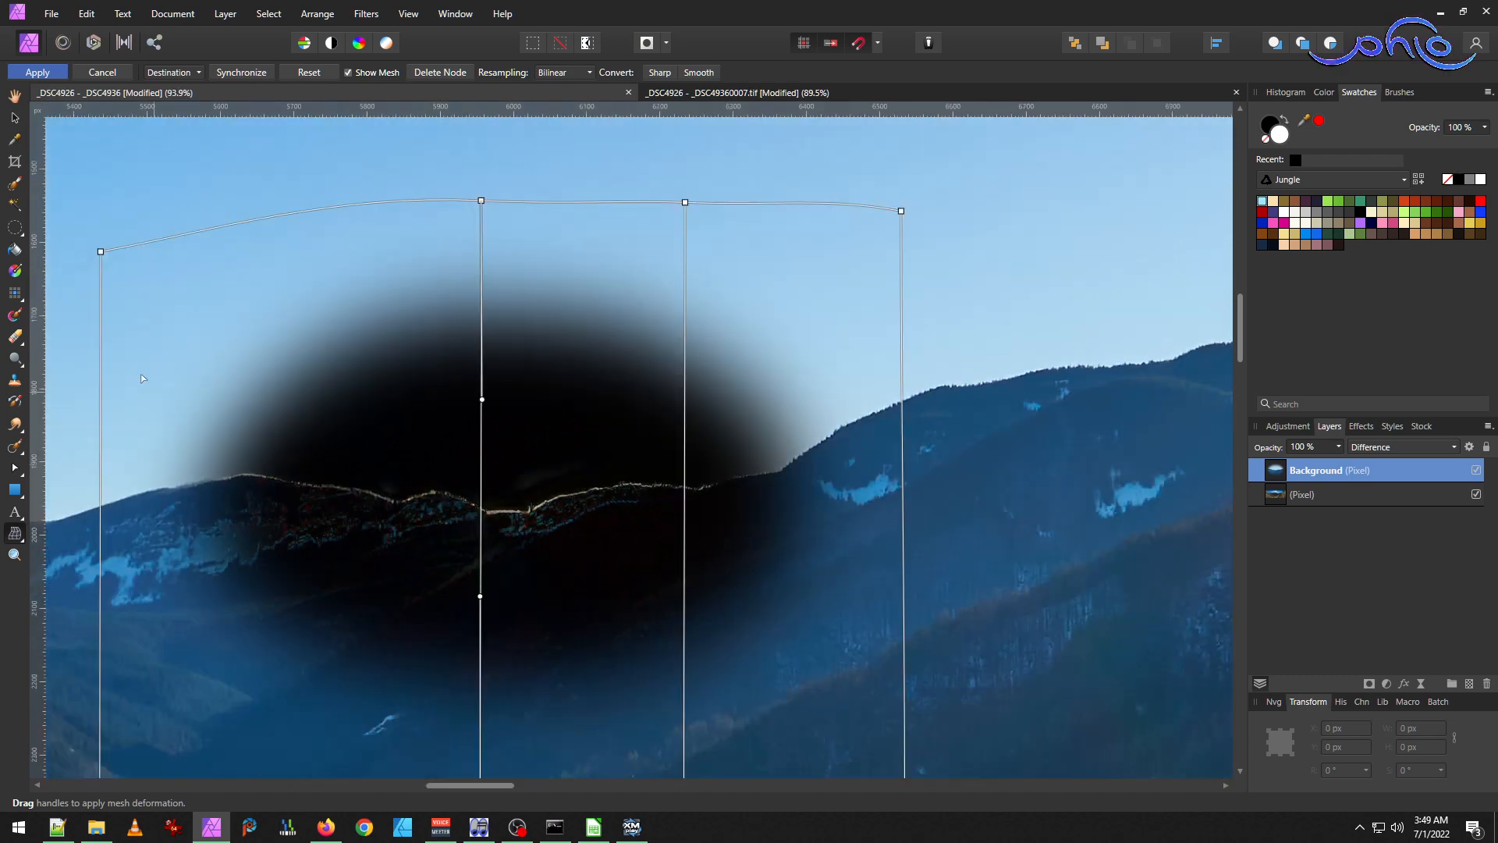
Move the mesh's upper-left corner slightly up and inward, and level the curve handles of the middle top-edge node.
scroll(138, 402, up, 1)
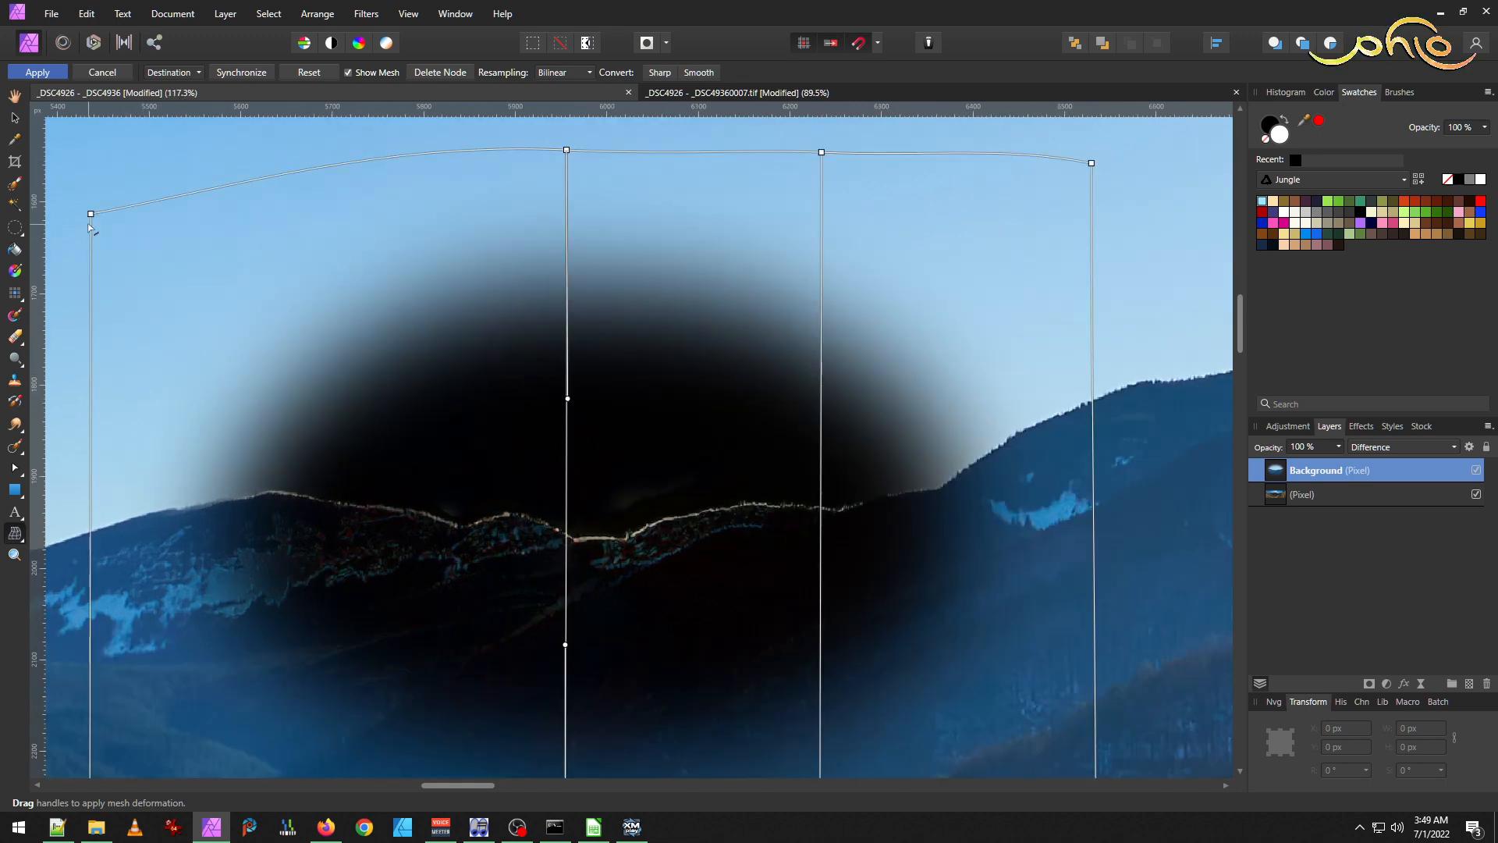
click(91, 214)
drag(102, 205, 95, 210)
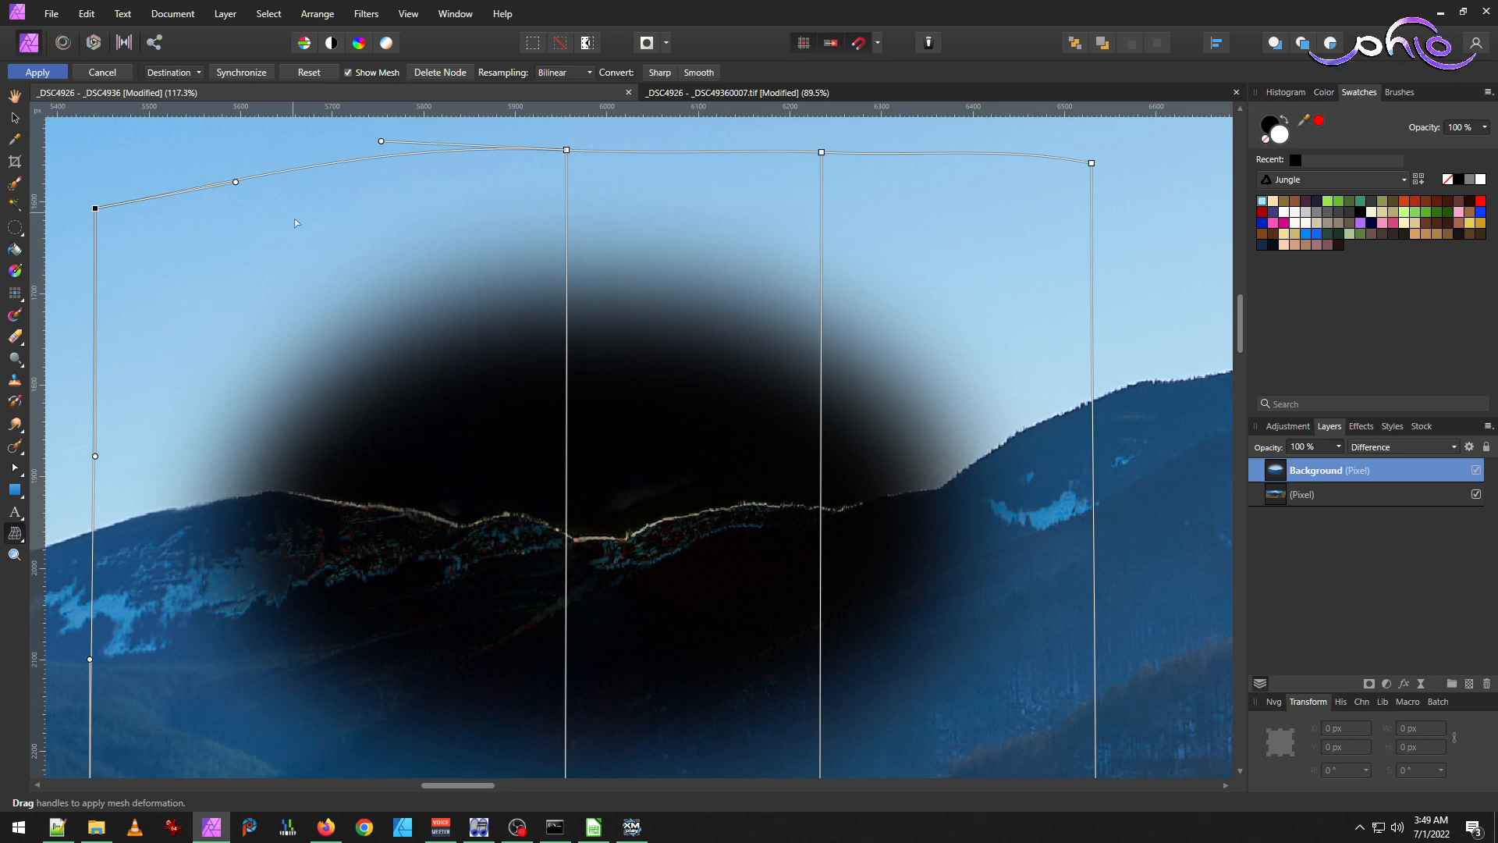
scroll(310, 191, up, 1)
click(566, 172)
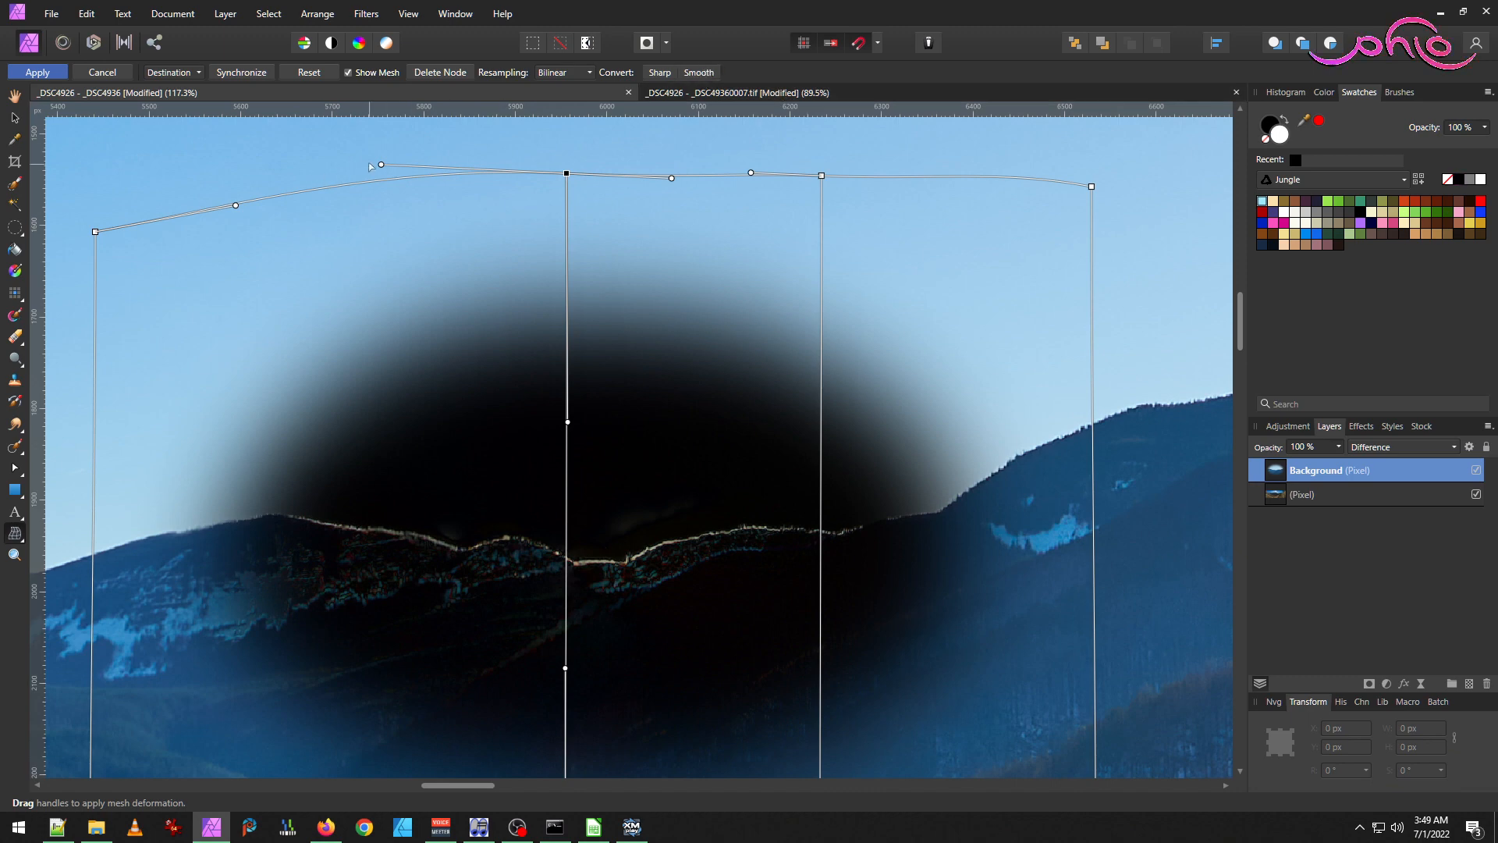
drag(383, 176, 383, 175)
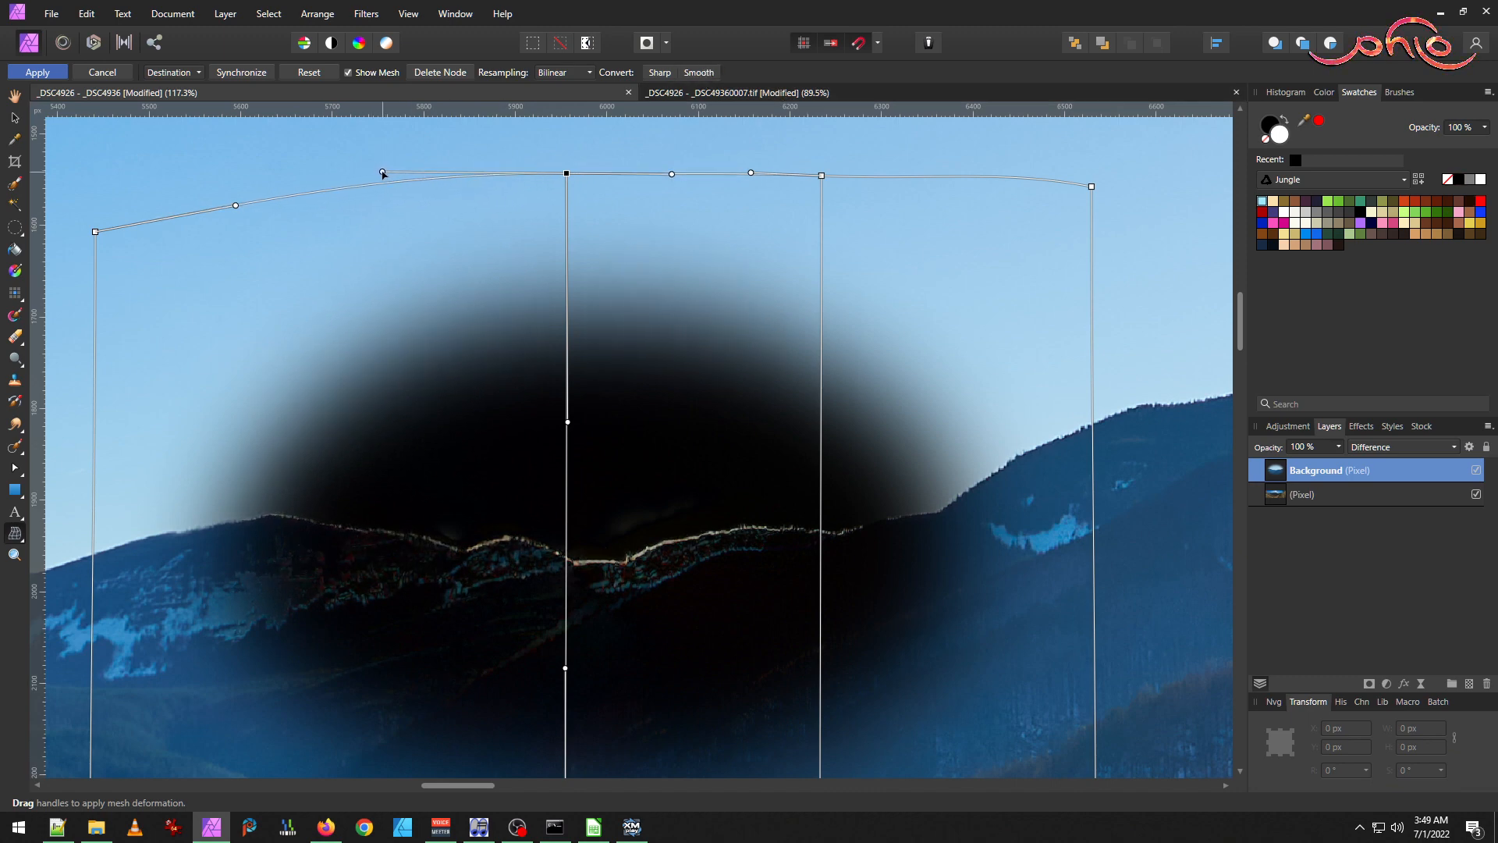
scroll(402, 433, down, 5)
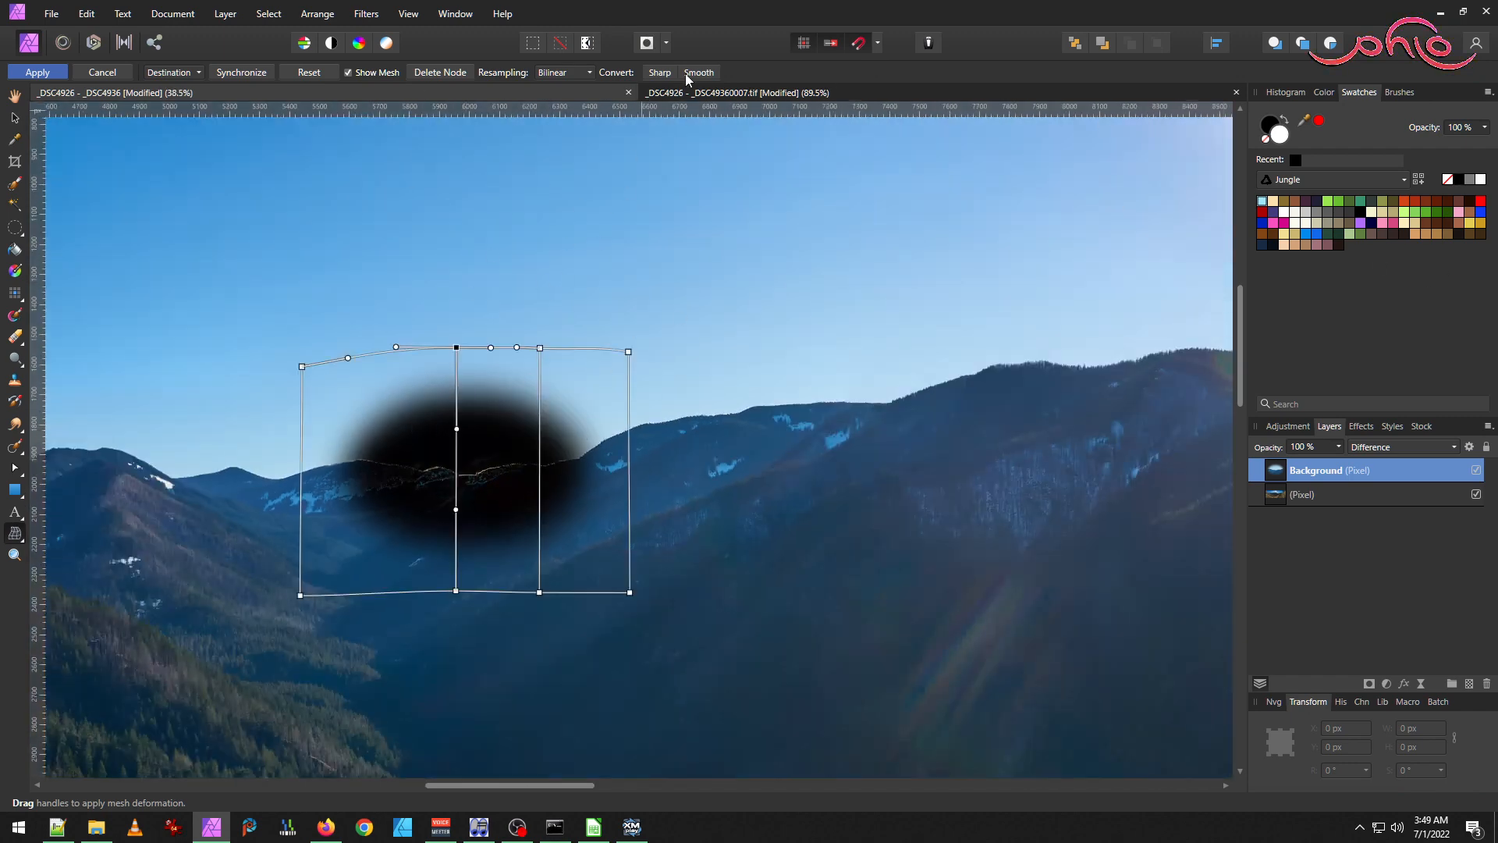
Apply the mesh warp and set the patch layer's blend mode to Normal.
click(42, 75)
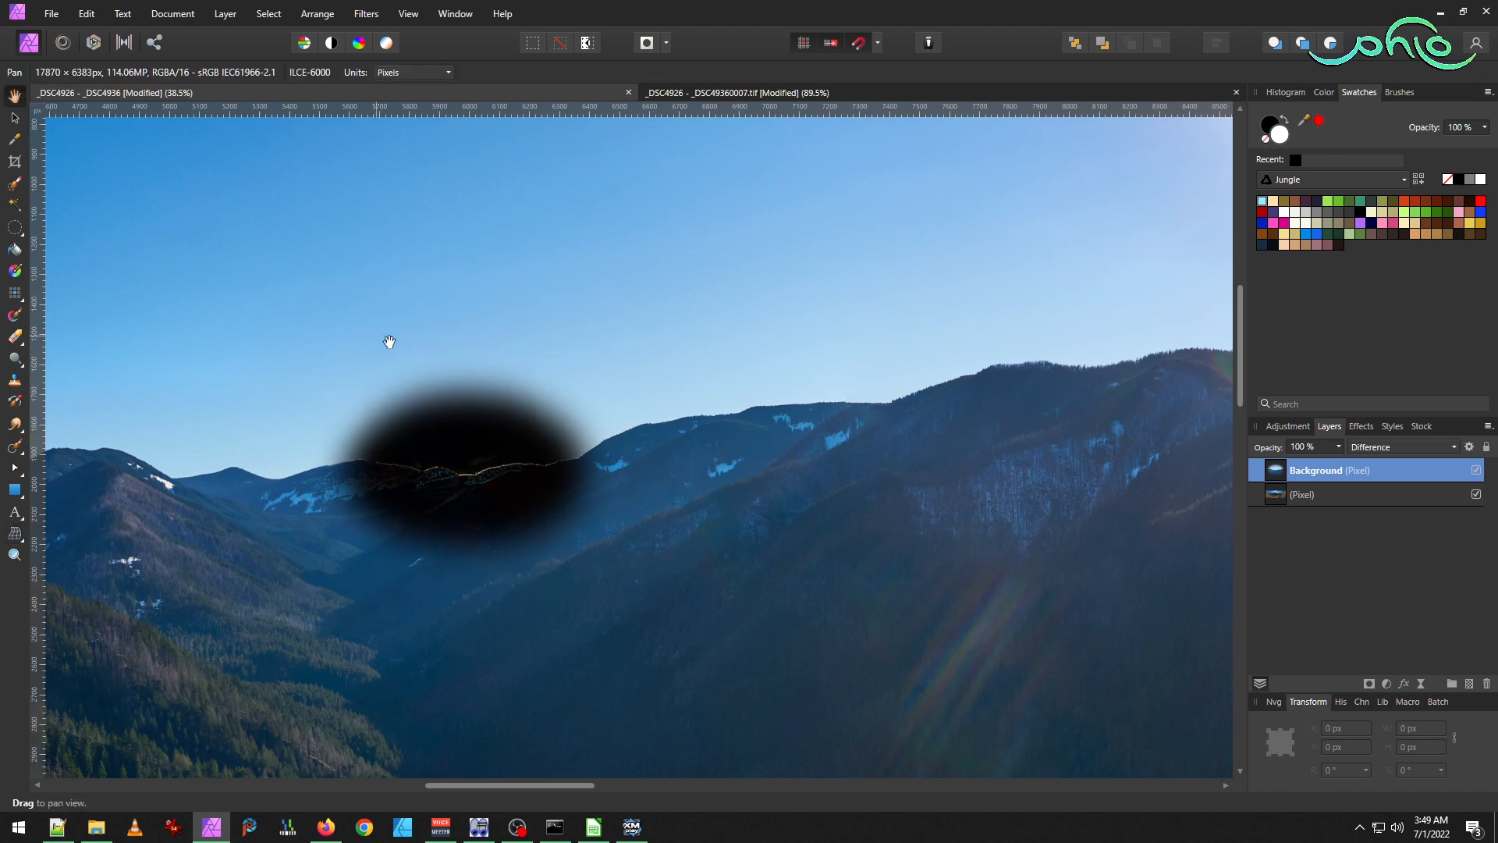
click(1414, 449)
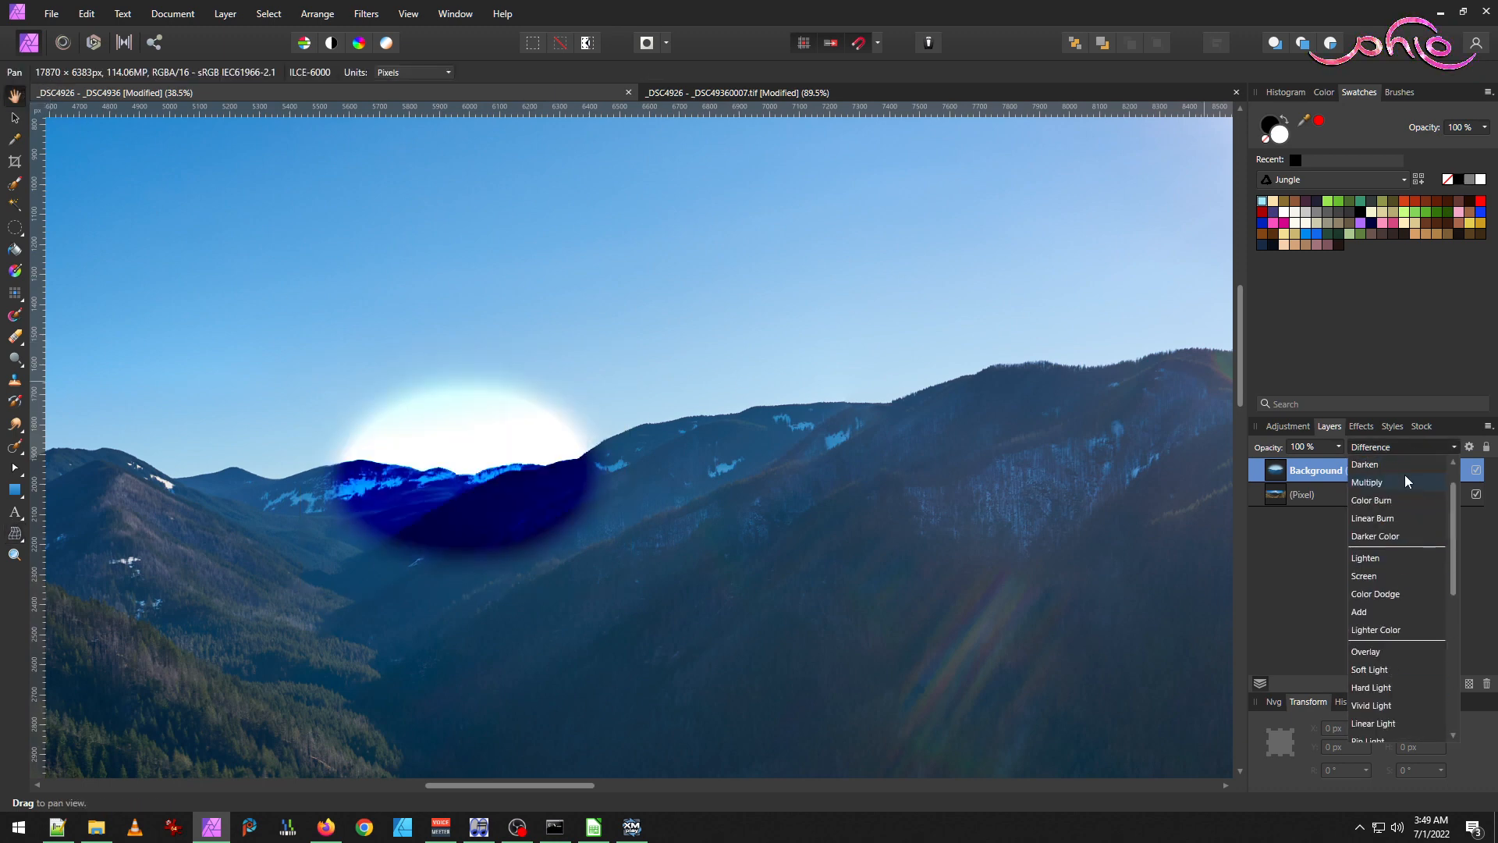
click(1383, 463)
scroll(505, 476, up, 2)
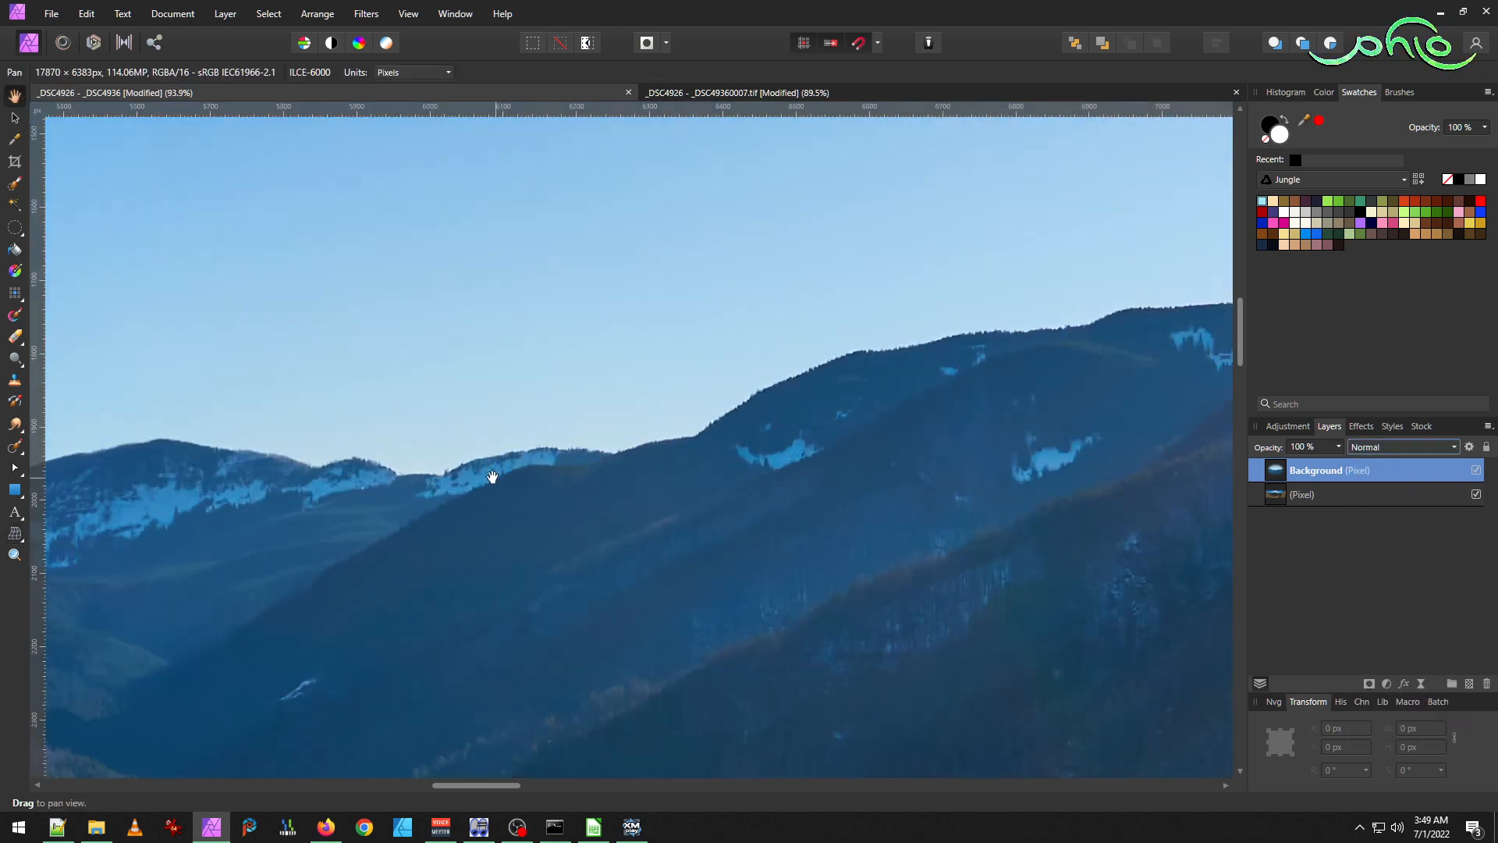
scroll(150, 334, up, 3)
scroll(239, 390, left, 2)
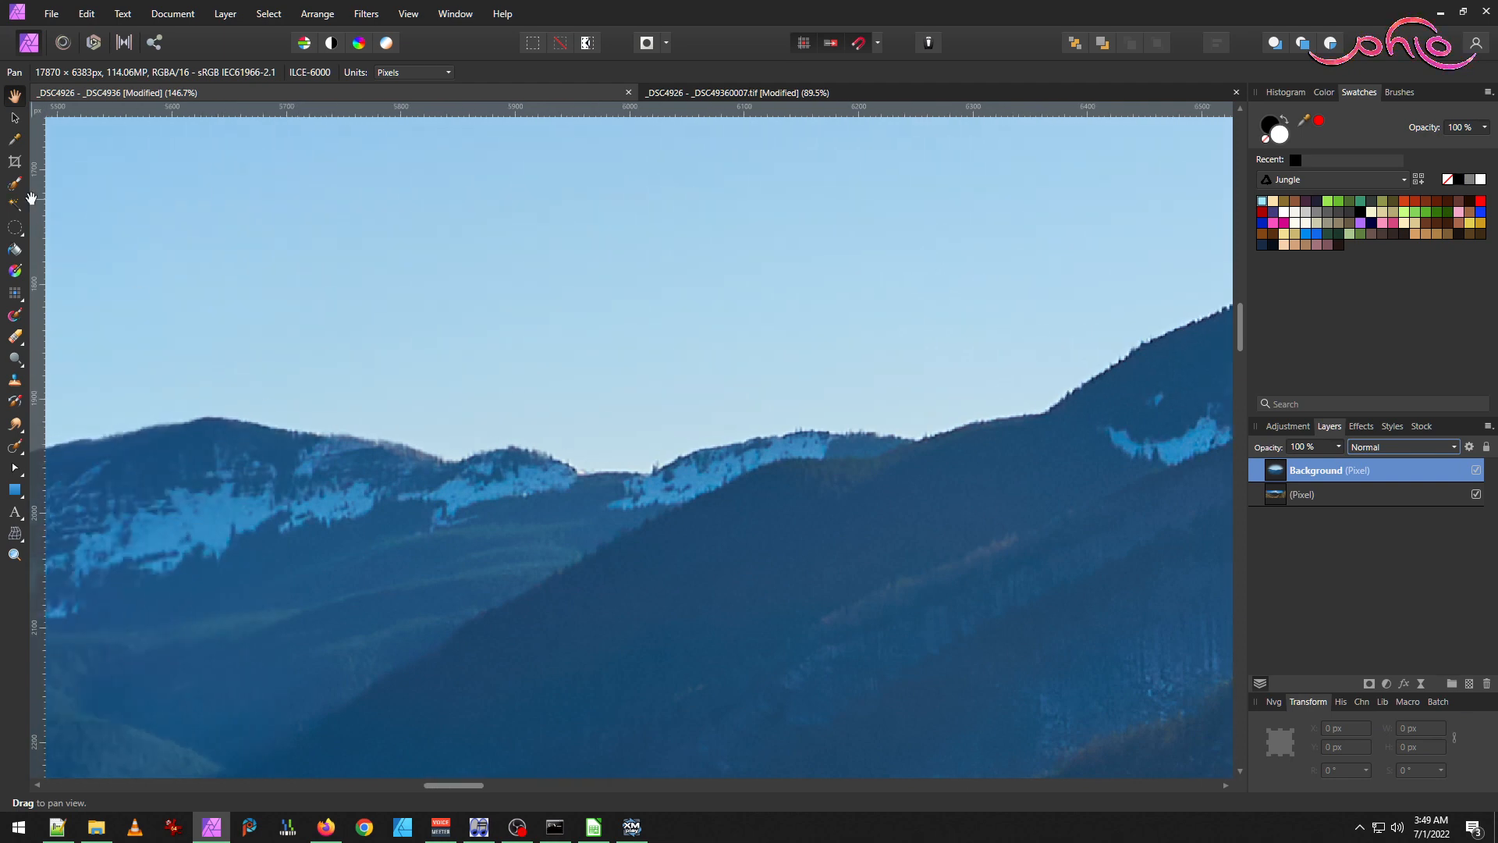
Compare the ridge with and without the warped patch by repeatedly toggling the Background layer's visibility, leaving it shown.
click(14, 117)
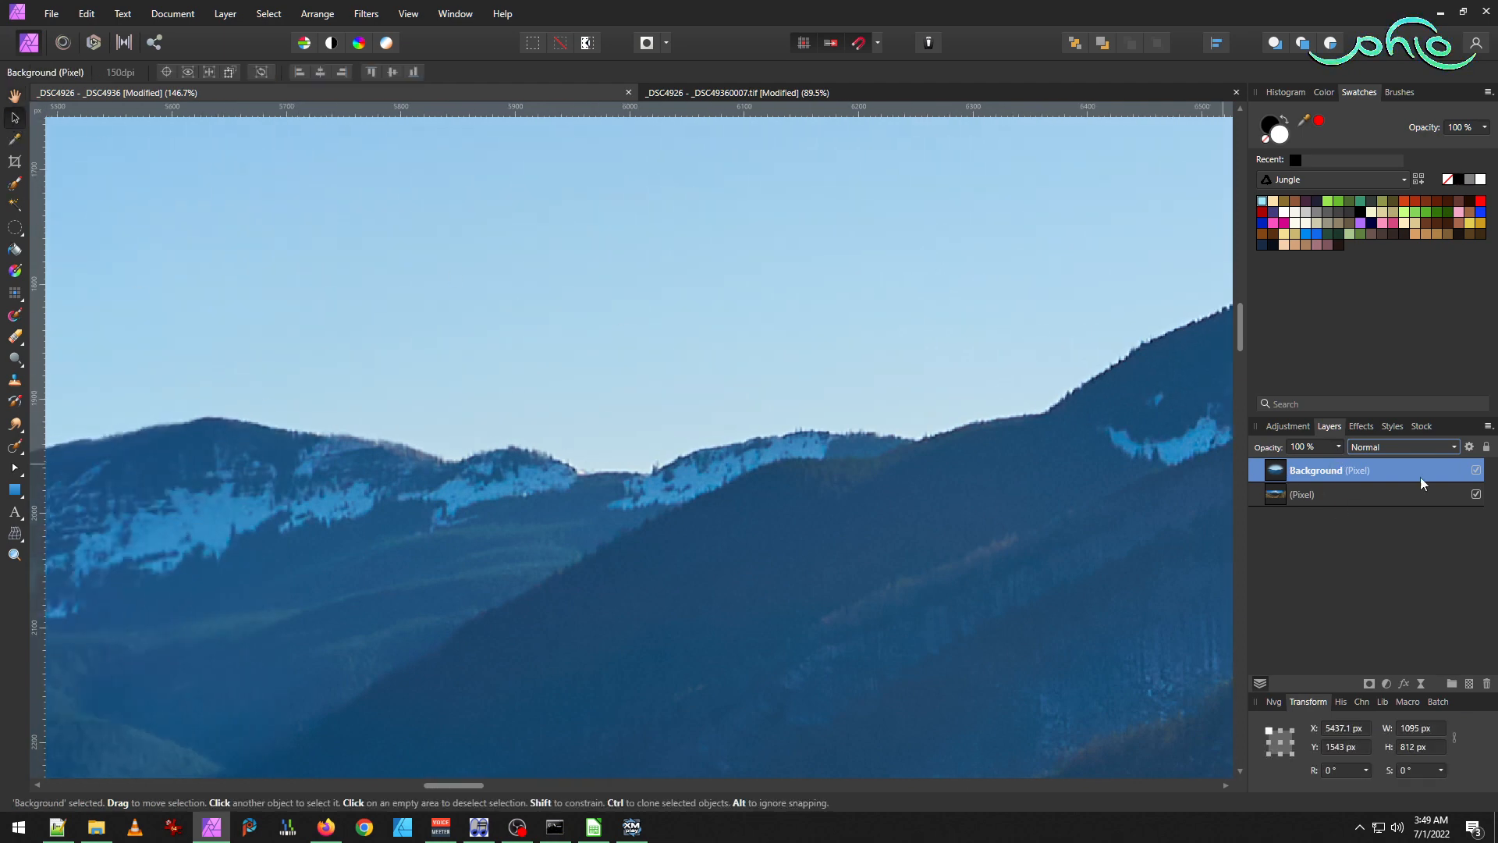
click(1476, 472)
click(1476, 471)
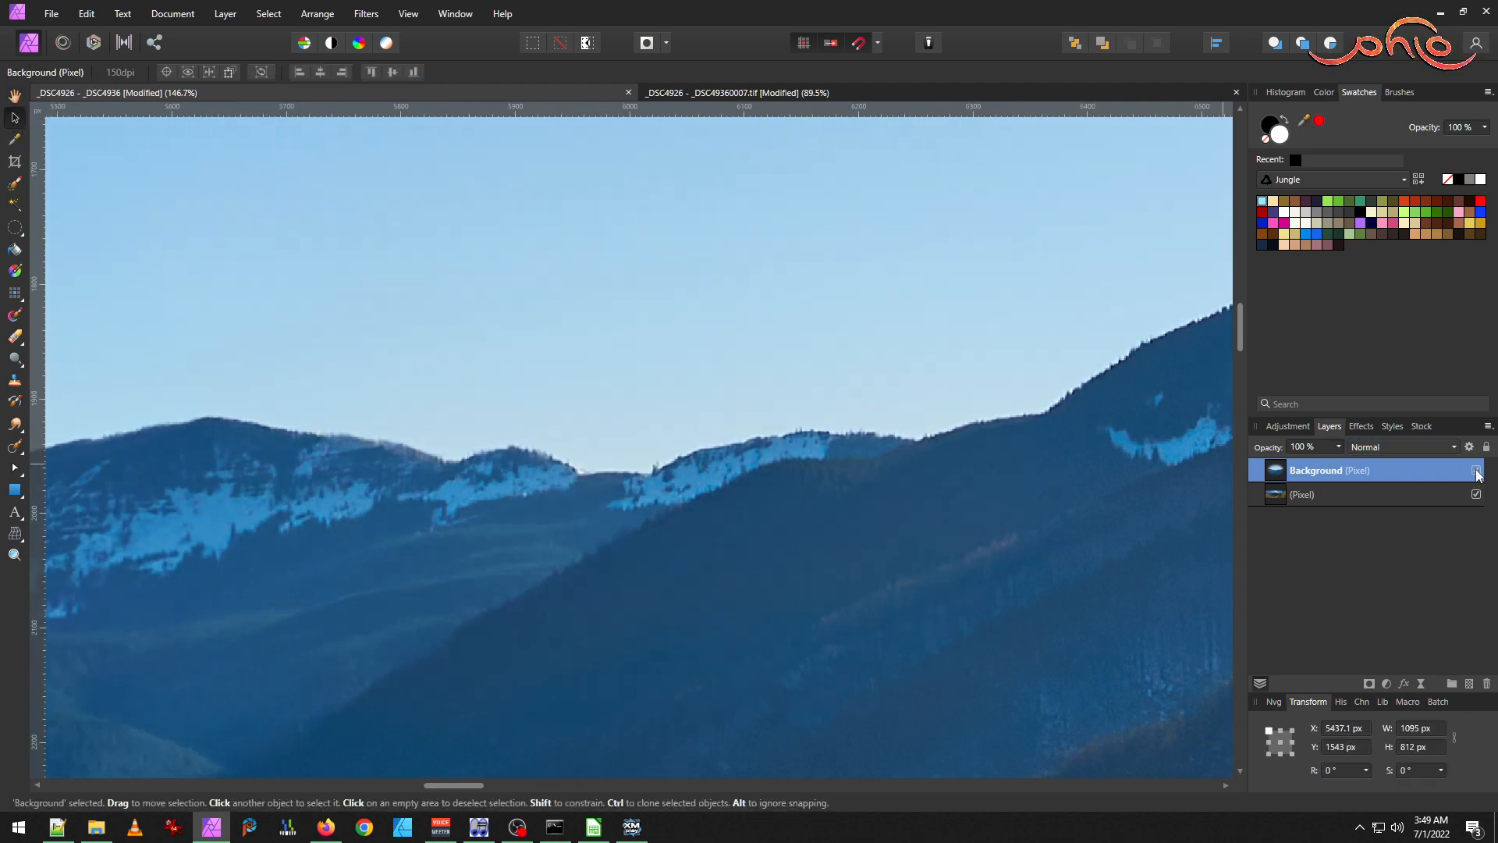
click(1476, 471)
click(1477, 472)
click(1477, 471)
click(1476, 472)
click(1477, 471)
click(1477, 471)
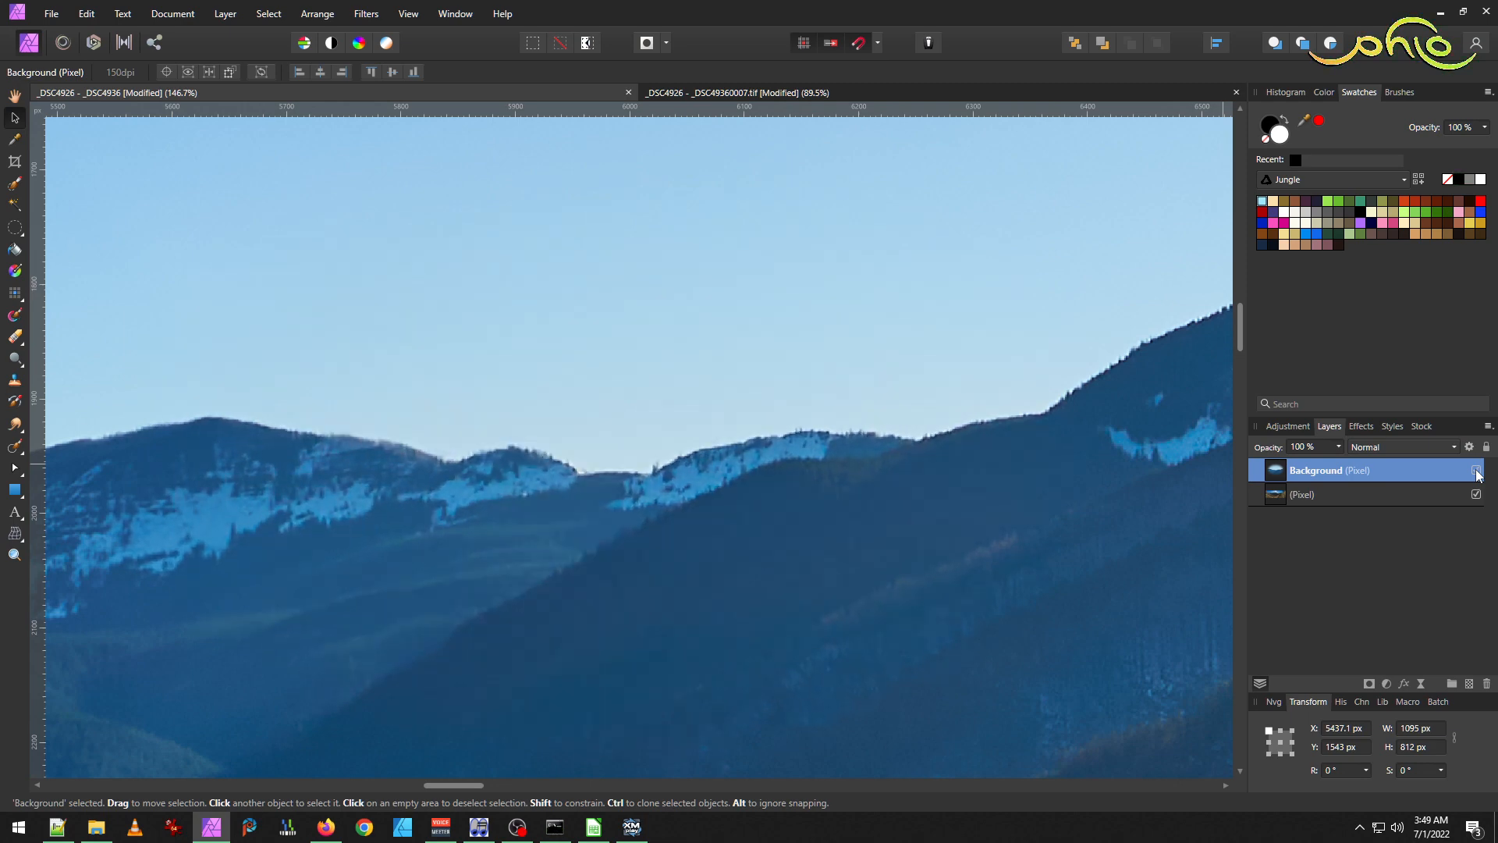
click(1477, 471)
click(1477, 472)
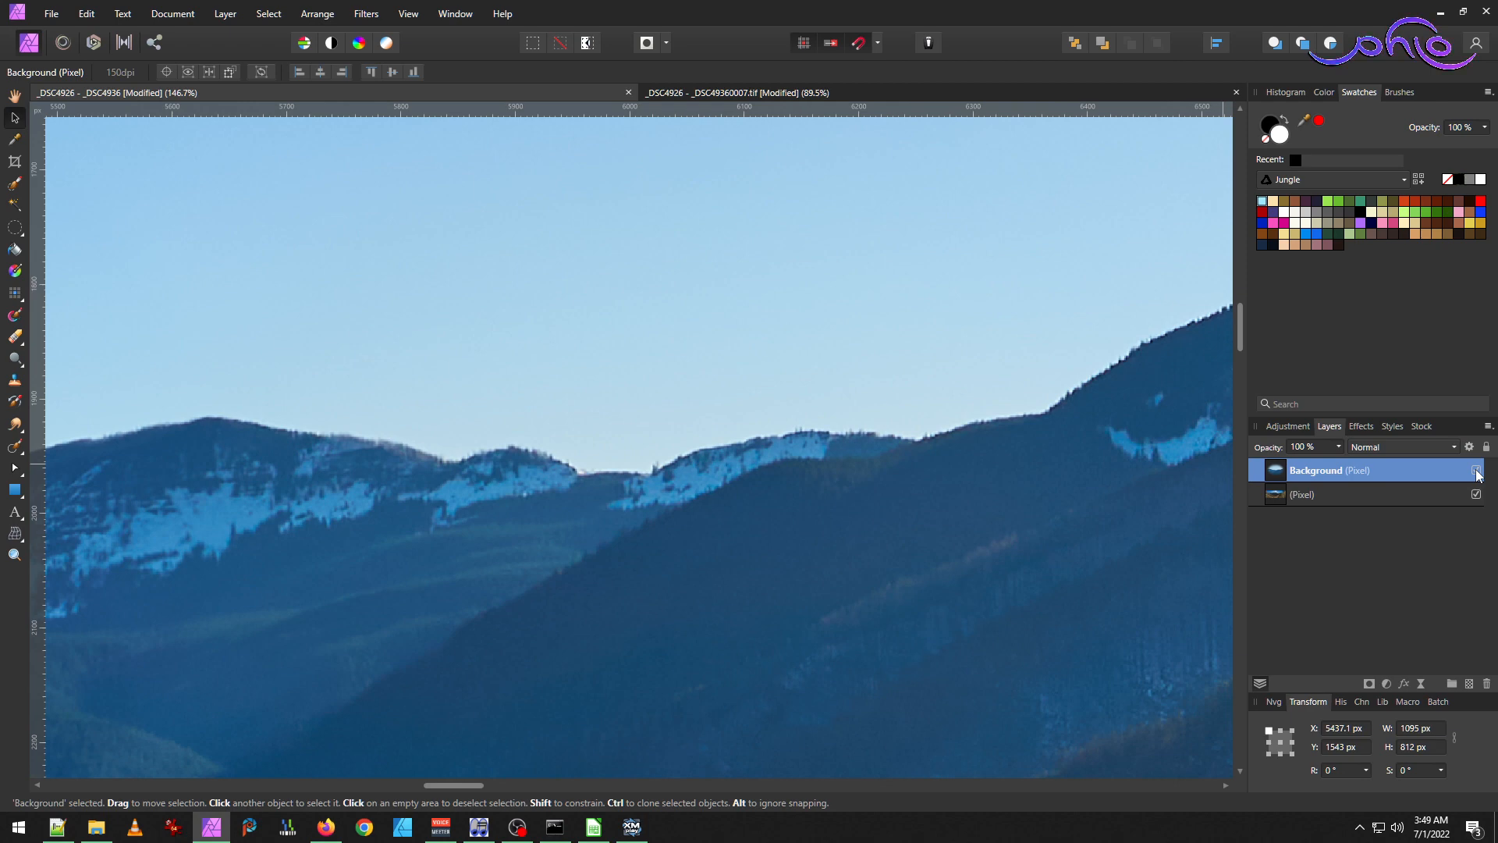
click(1476, 471)
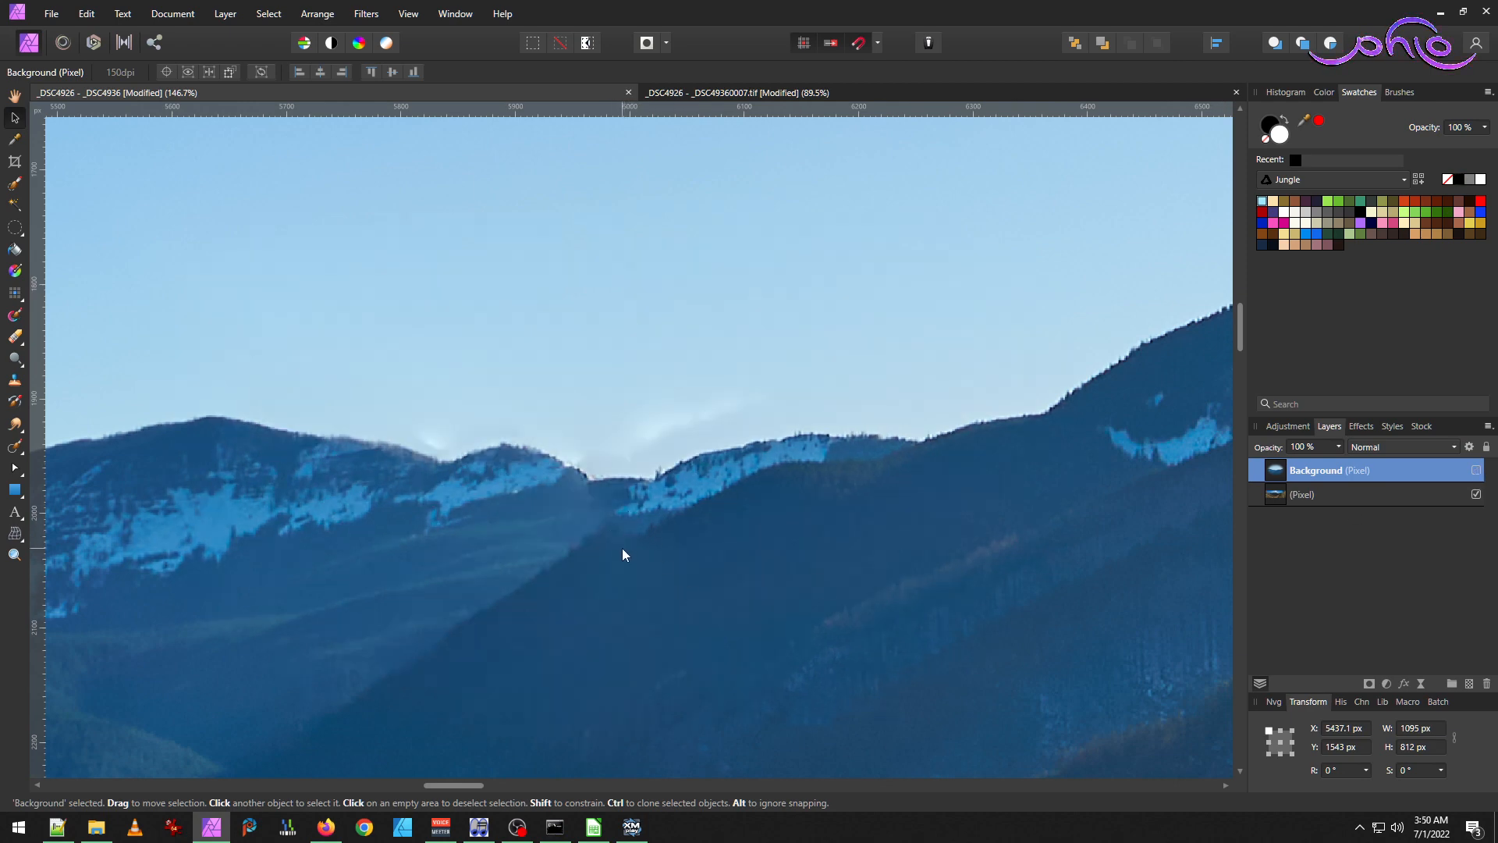
scroll(645, 601, down, 3)
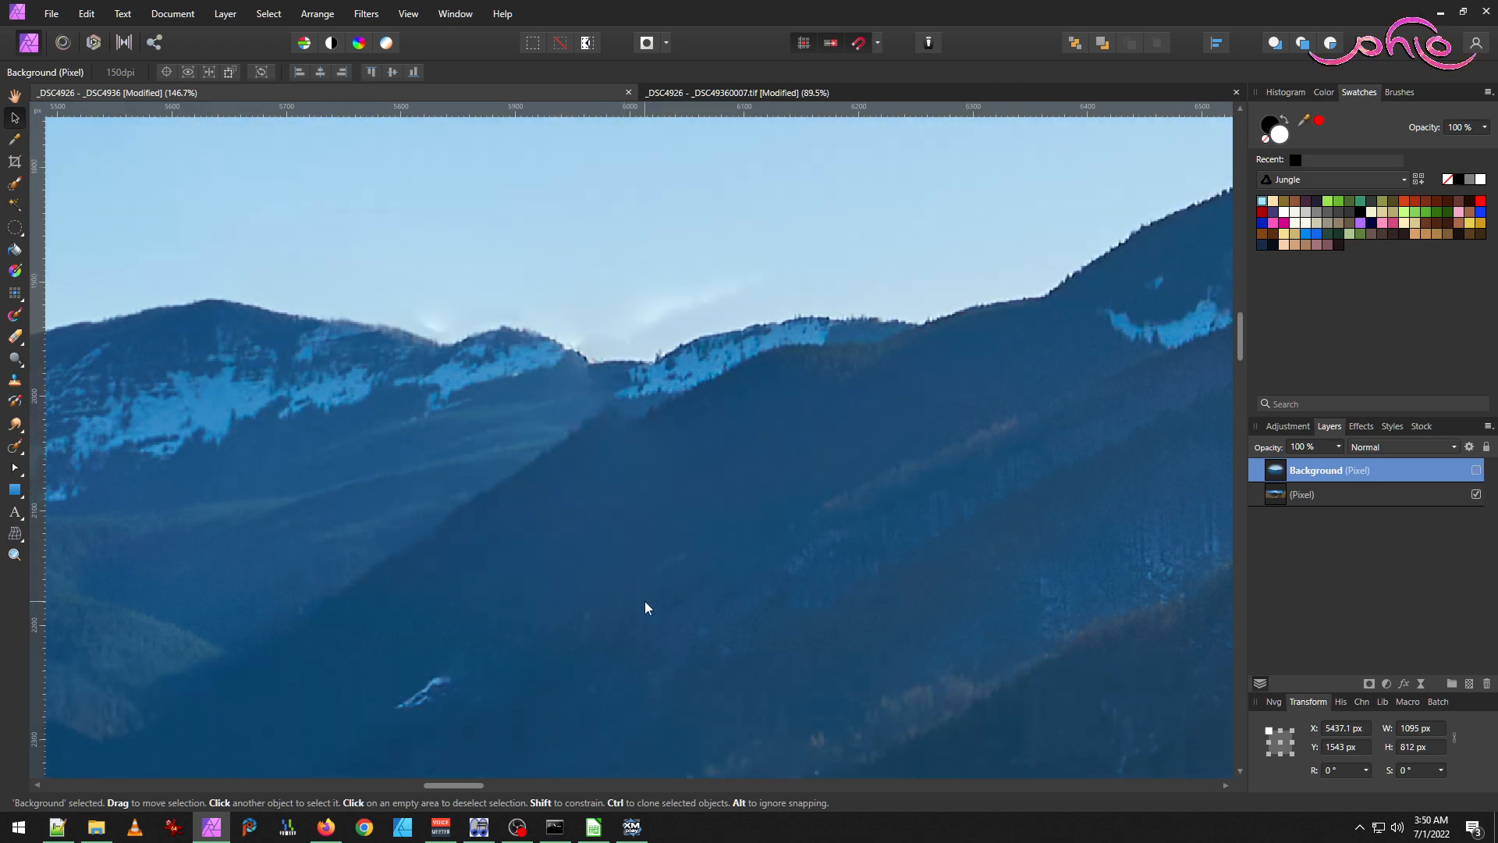
click(1477, 472)
click(1477, 472)
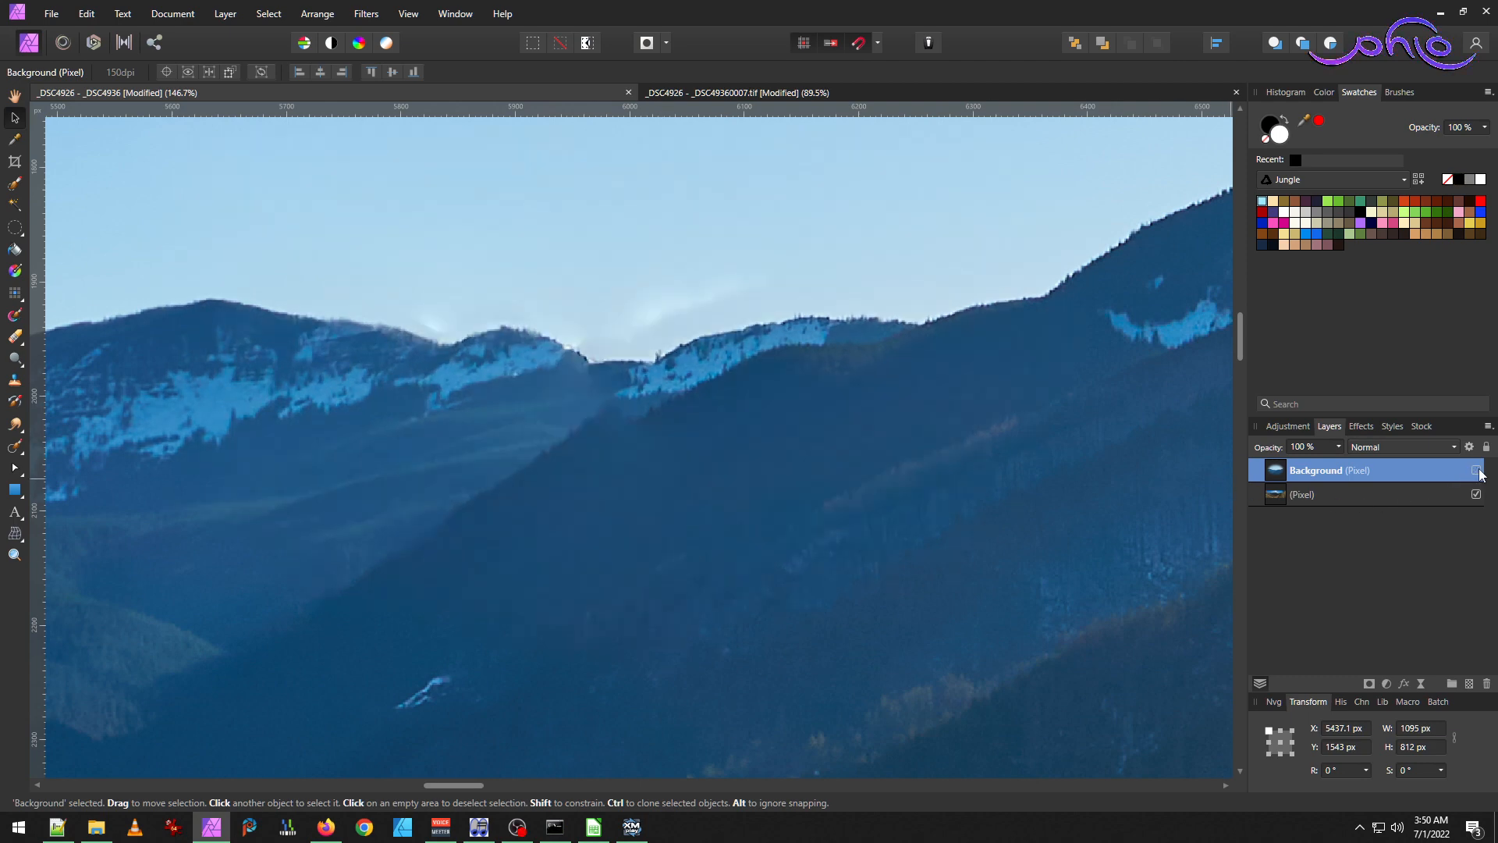
click(1476, 471)
click(1477, 472)
click(1478, 472)
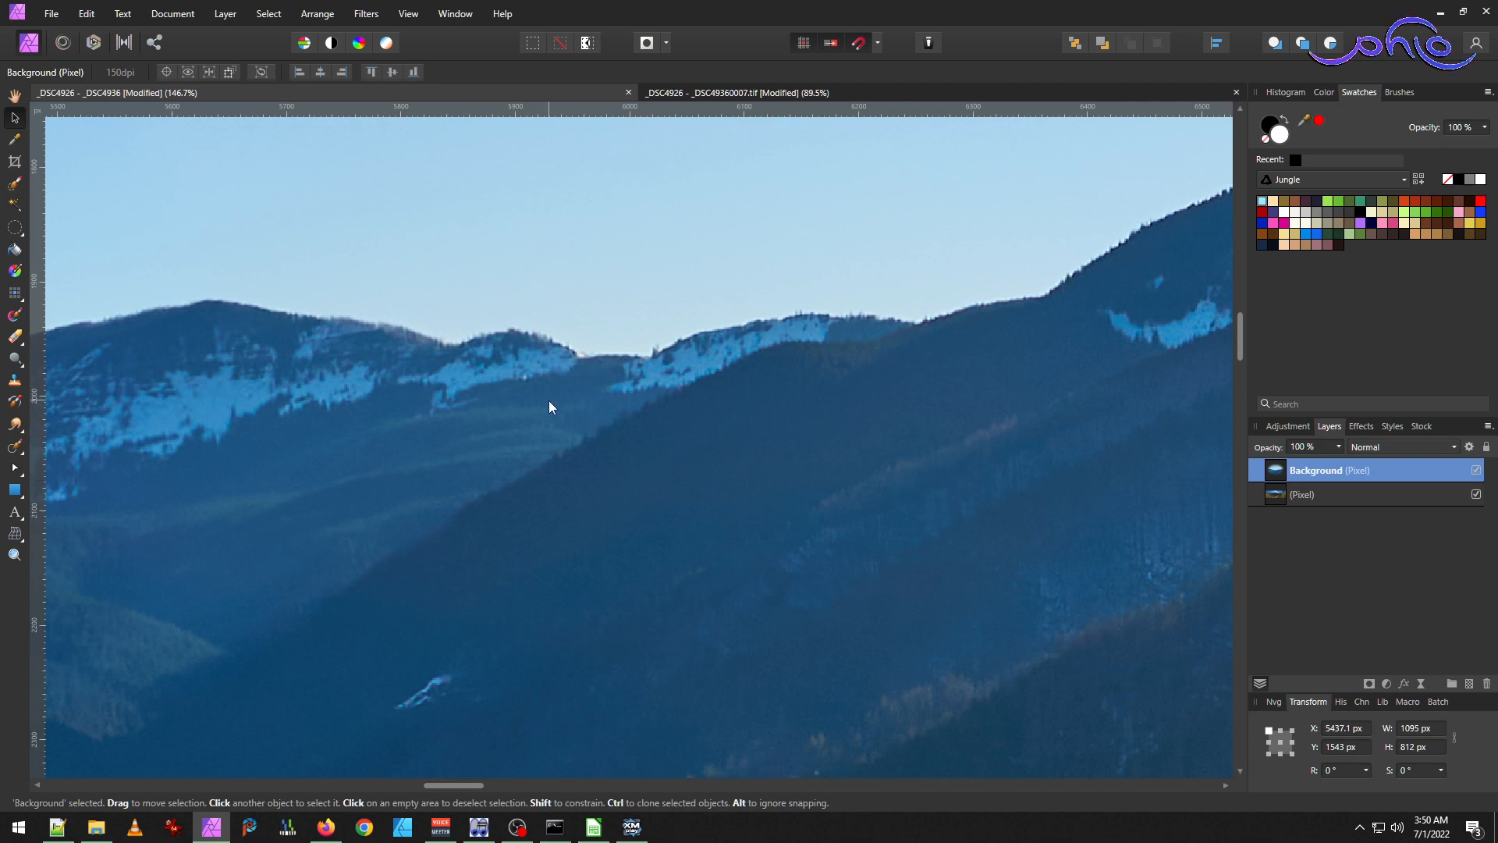
scroll(550, 402, down, 3)
scroll(502, 425, up, 2)
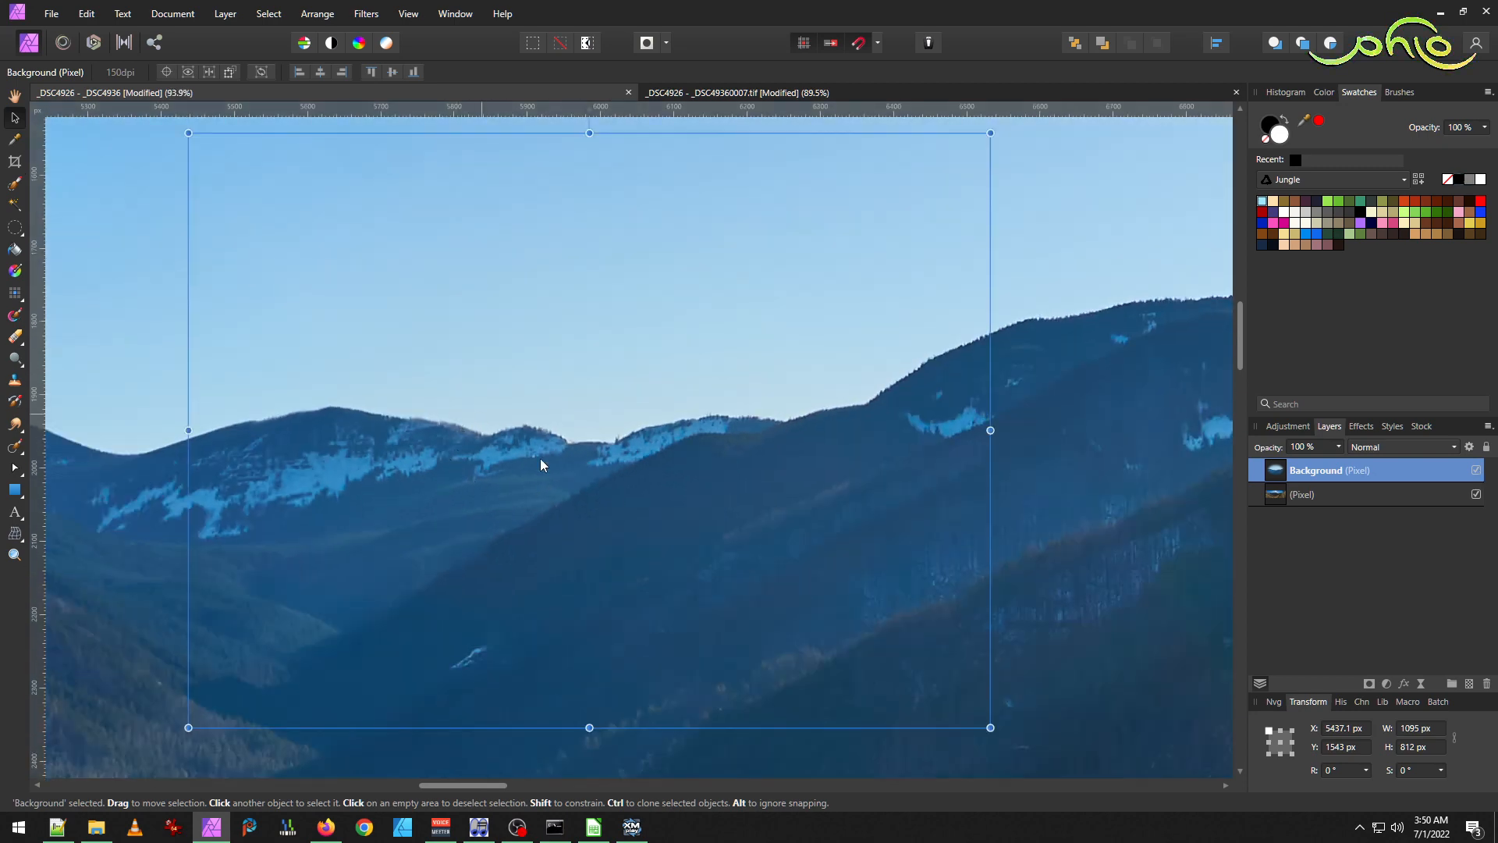
Inspect the repaired ridge up close and check the blend again by switching the Background patch off and on.
scroll(564, 433, up, 5)
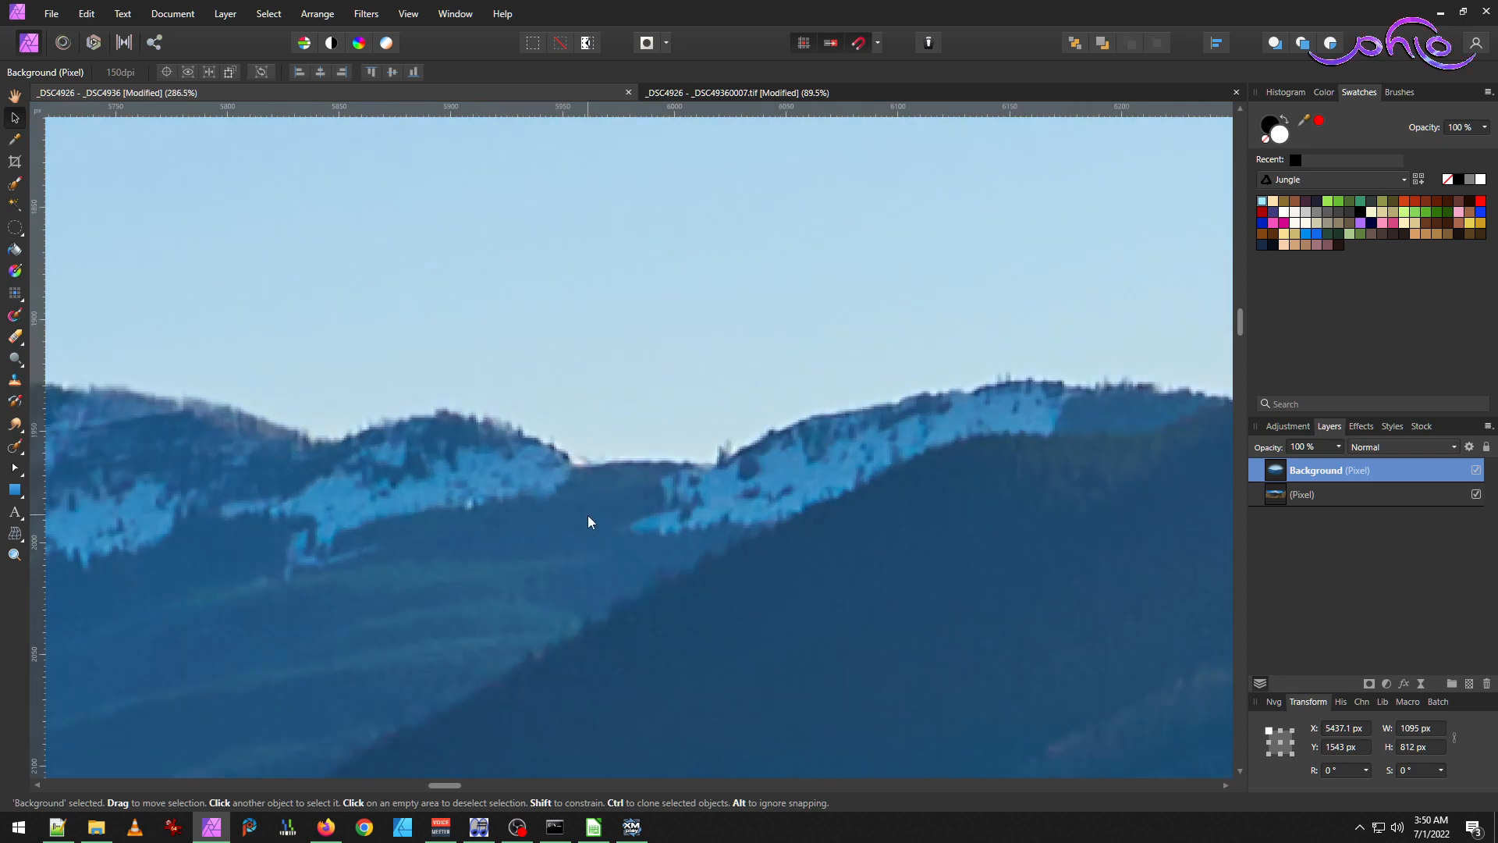
scroll(588, 515, down, 5)
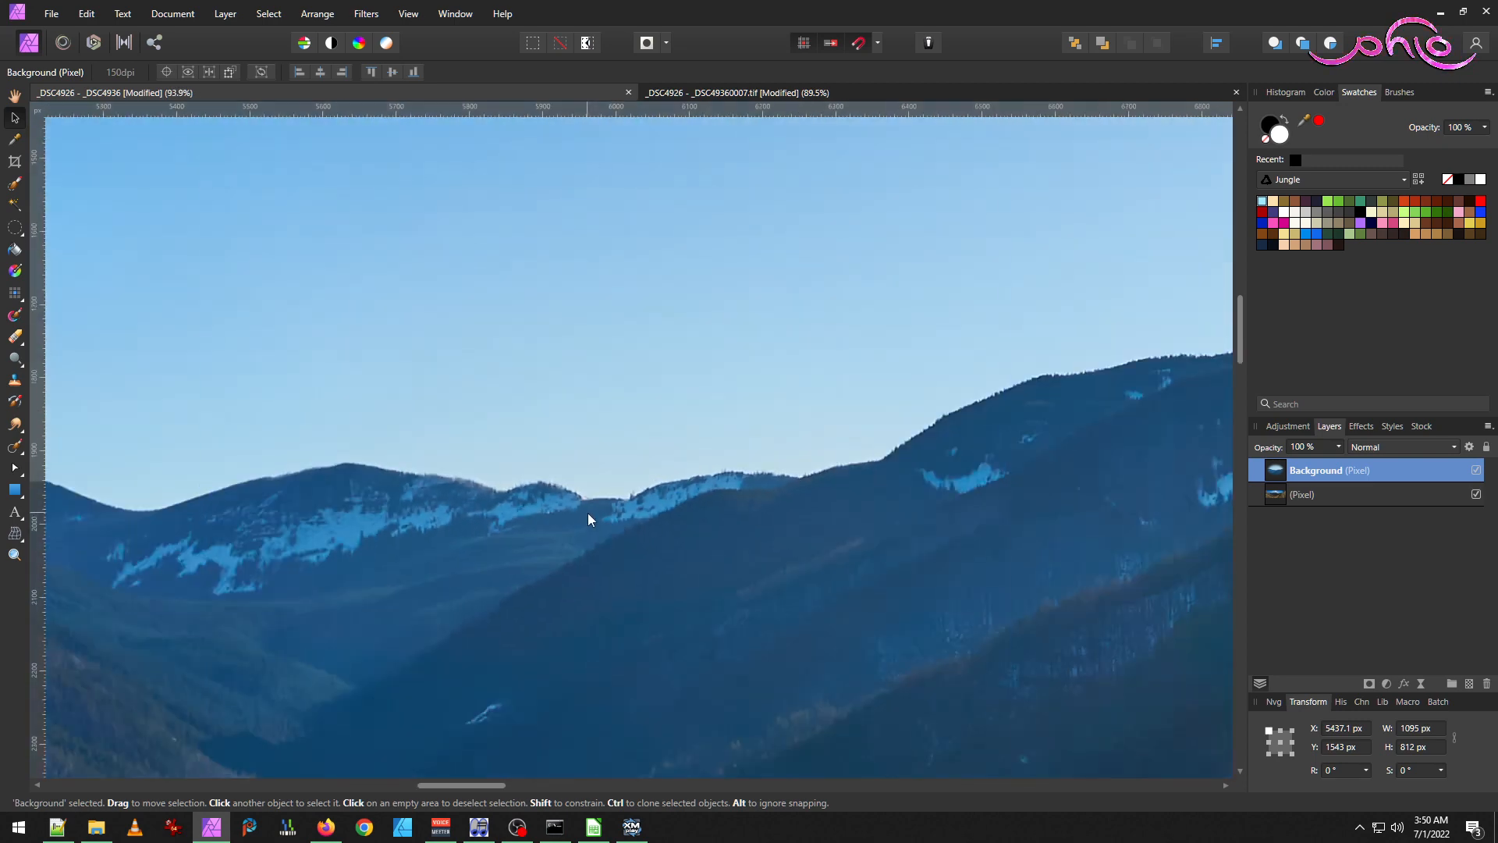
click(1476, 470)
click(1476, 470)
click(1476, 472)
click(1476, 473)
click(1477, 472)
click(1477, 472)
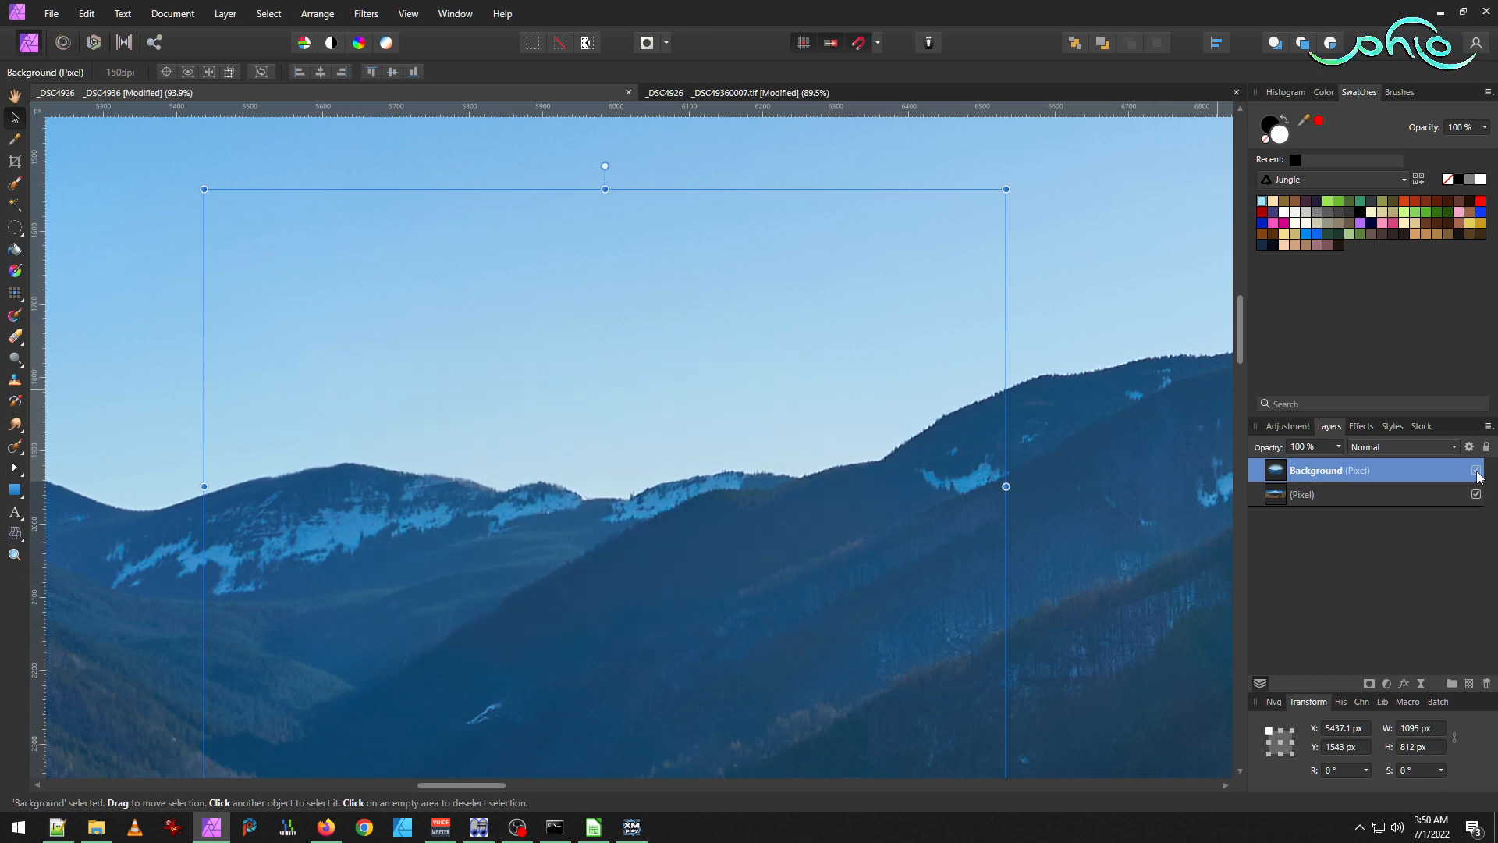
click(1476, 471)
click(1477, 471)
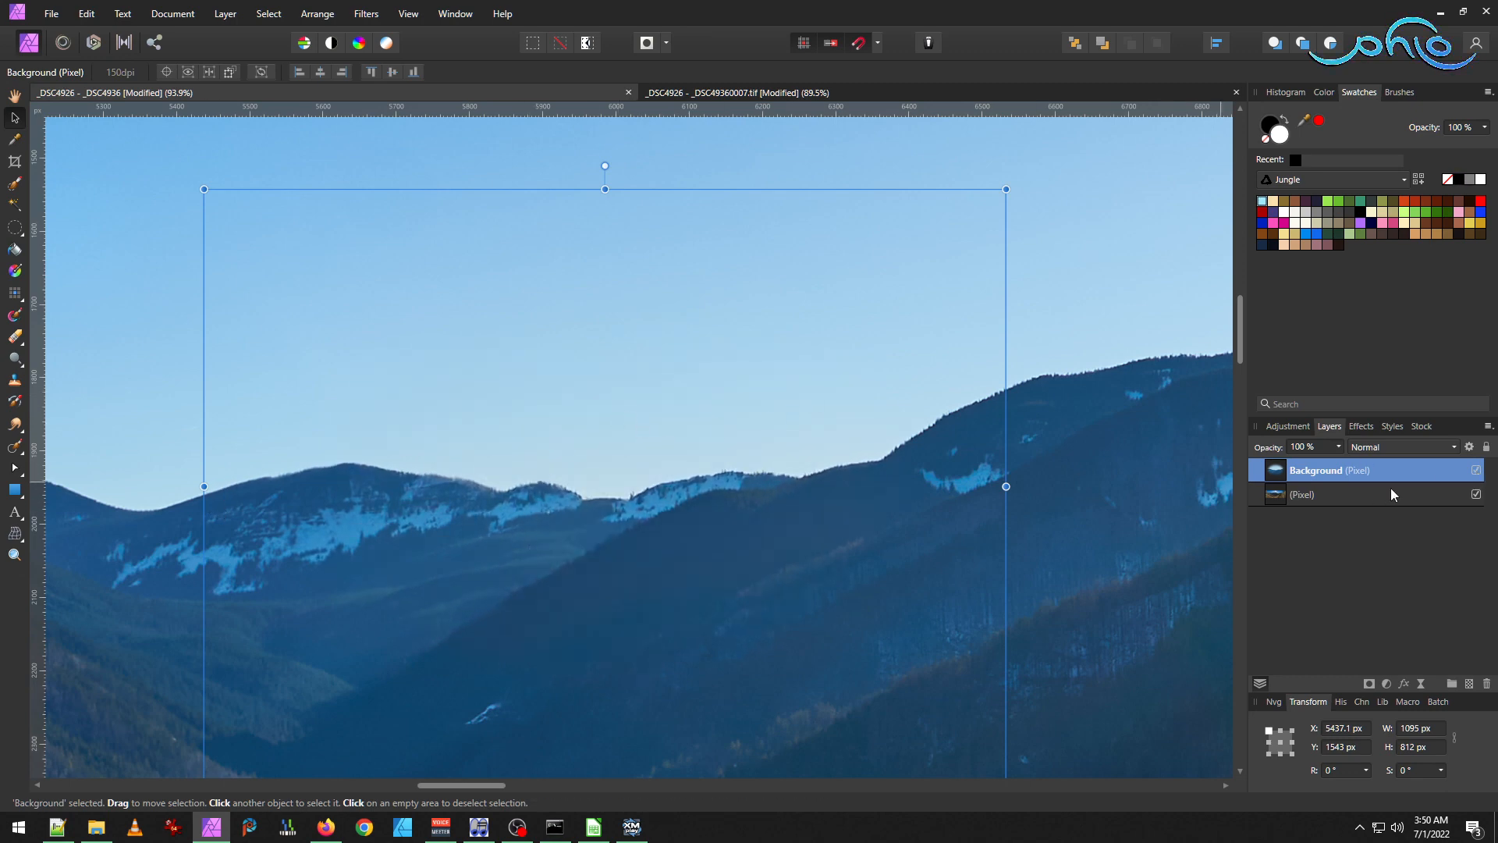
click(1477, 471)
click(1477, 471)
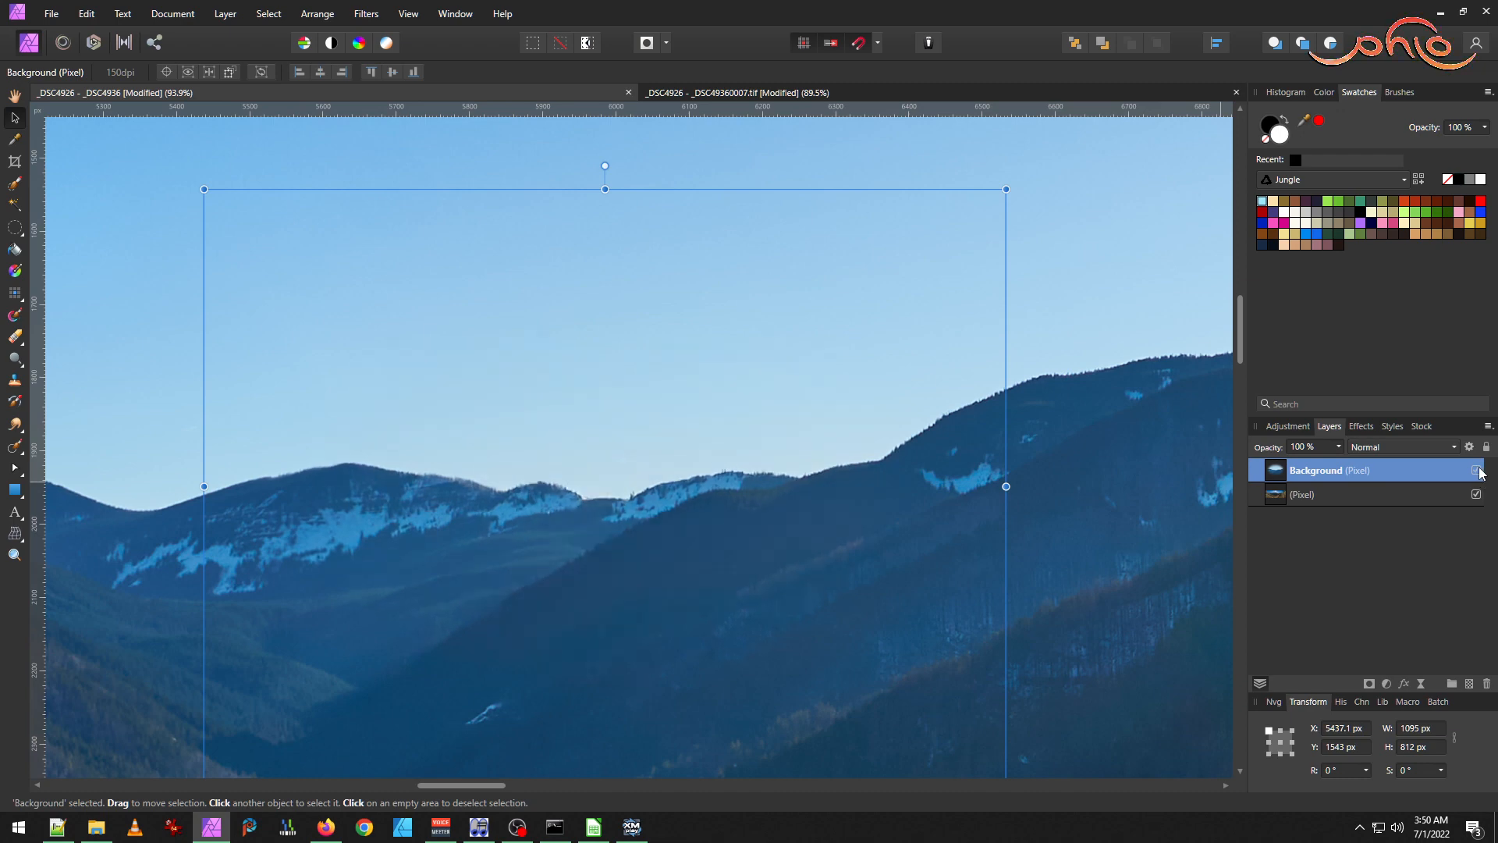
click(1478, 471)
click(1477, 472)
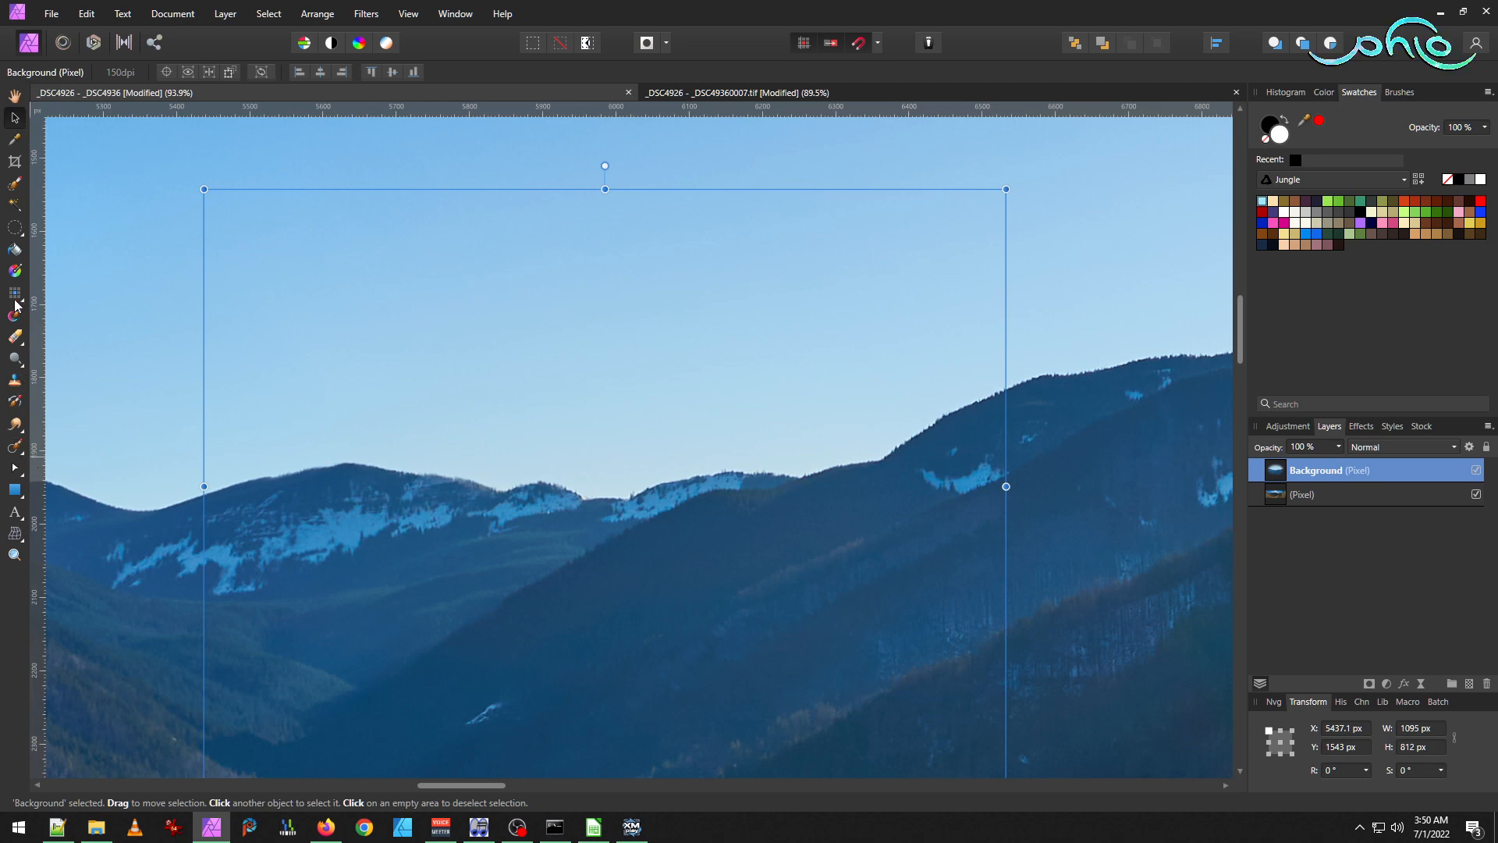
Choose the Erase Brush and enlarge its width to 269.1 px over the distant peak on the patch layer.
click(17, 337)
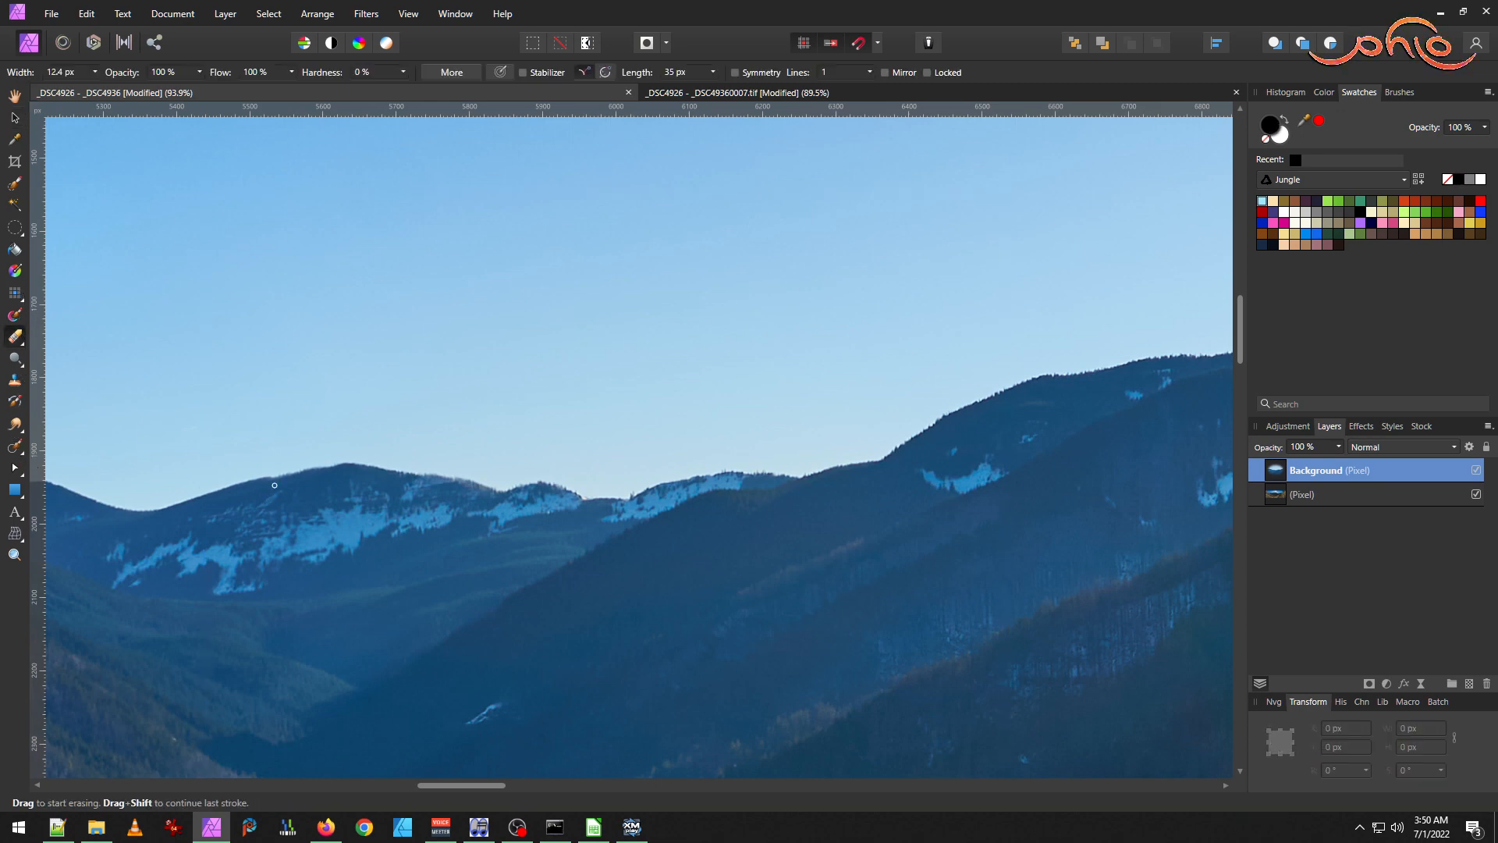
key(bracketright)
key(bracketright)
key(bracketright)
key(bracketright)
key(bracketright)
key(bracketright)
key(bracketright)
key(bracketright)
key(bracketright)
key(bracketright)
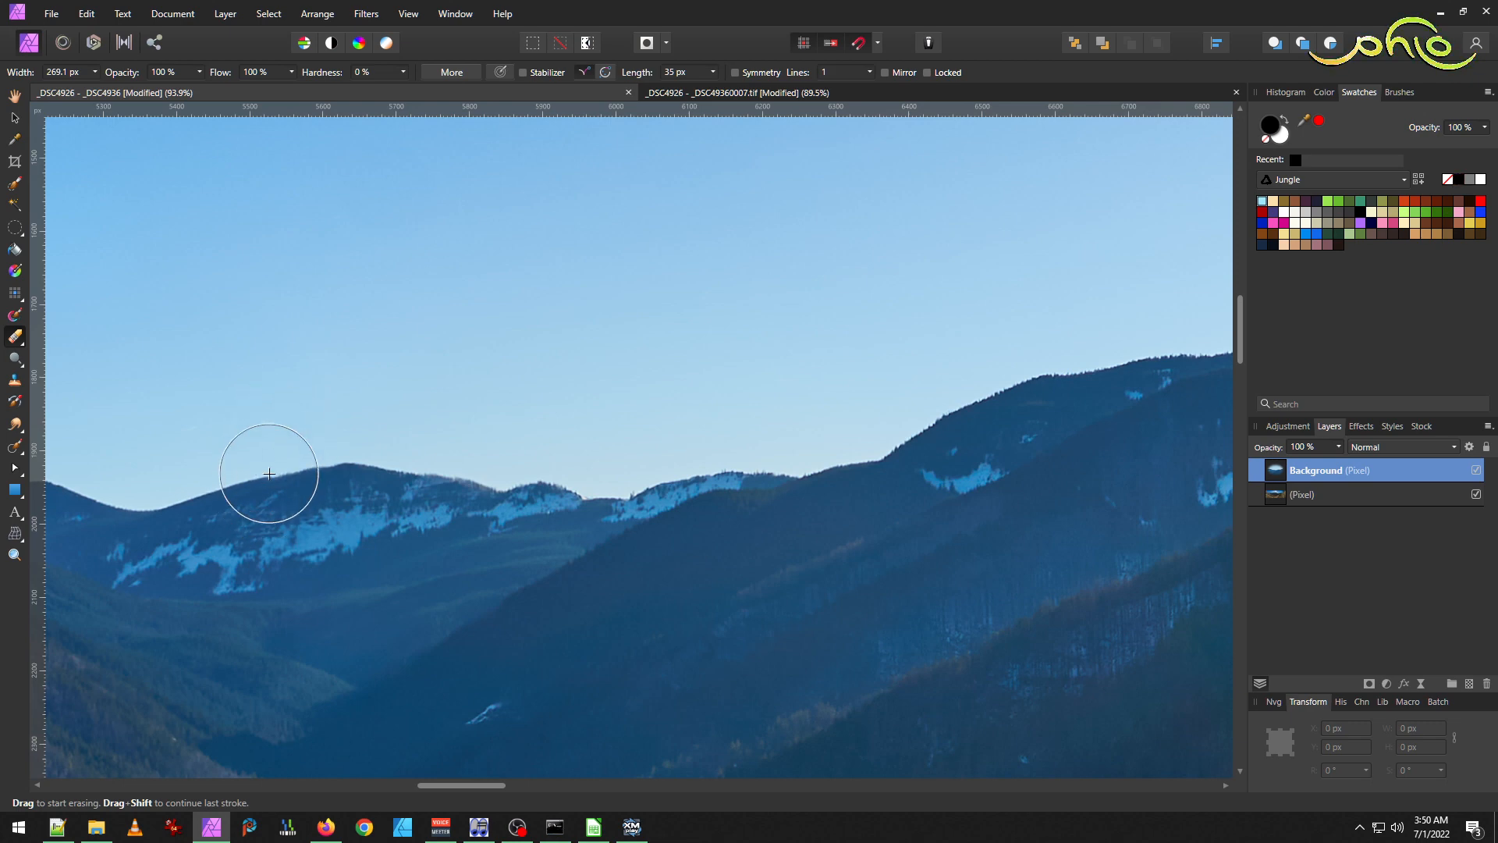
scroll(265, 474, up, 4)
scroll(264, 474, up, 1)
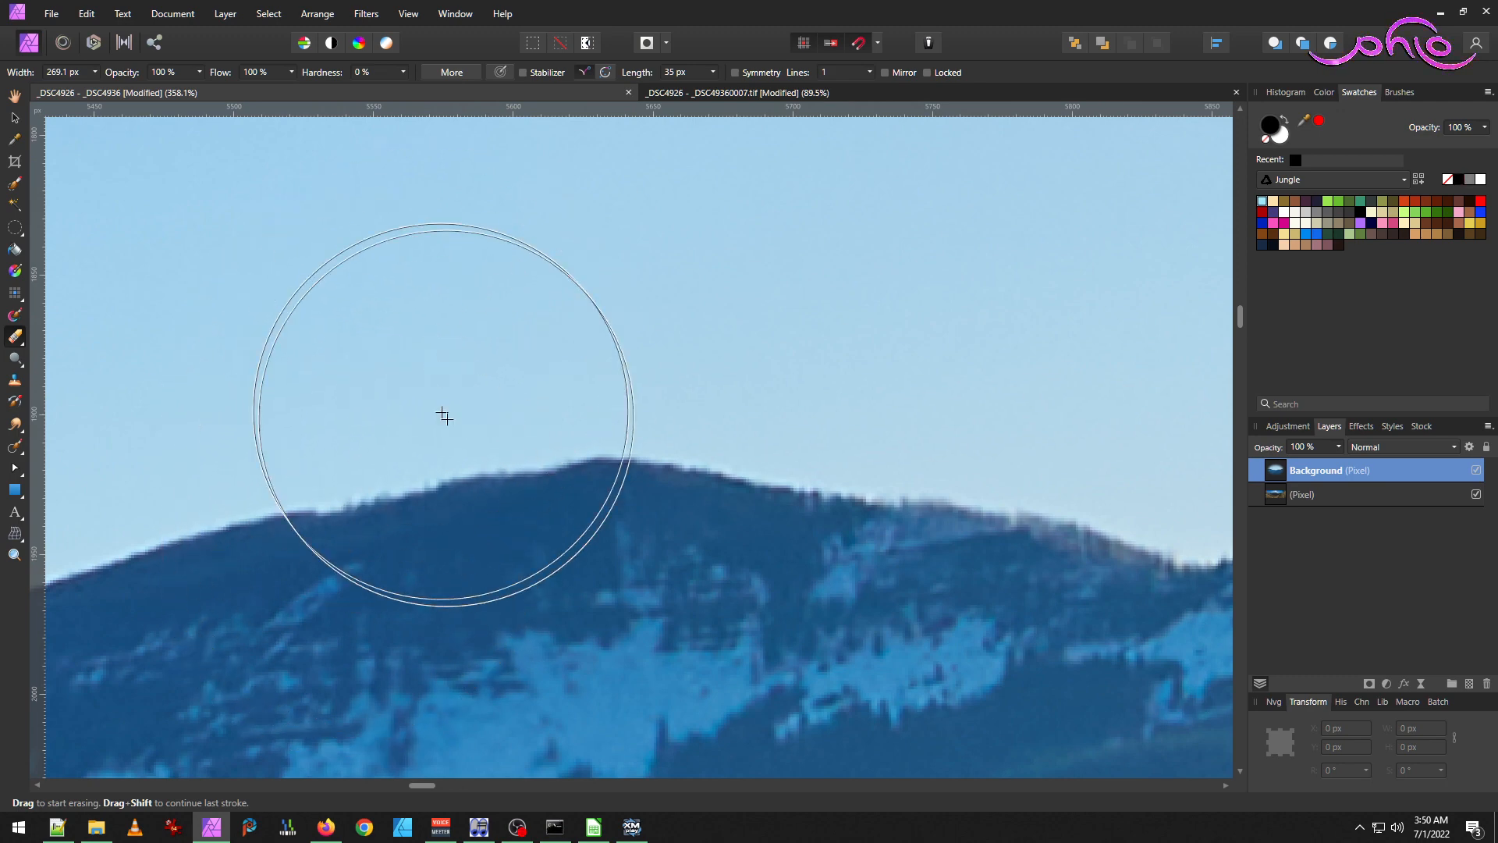
scroll(468, 383, down, 5)
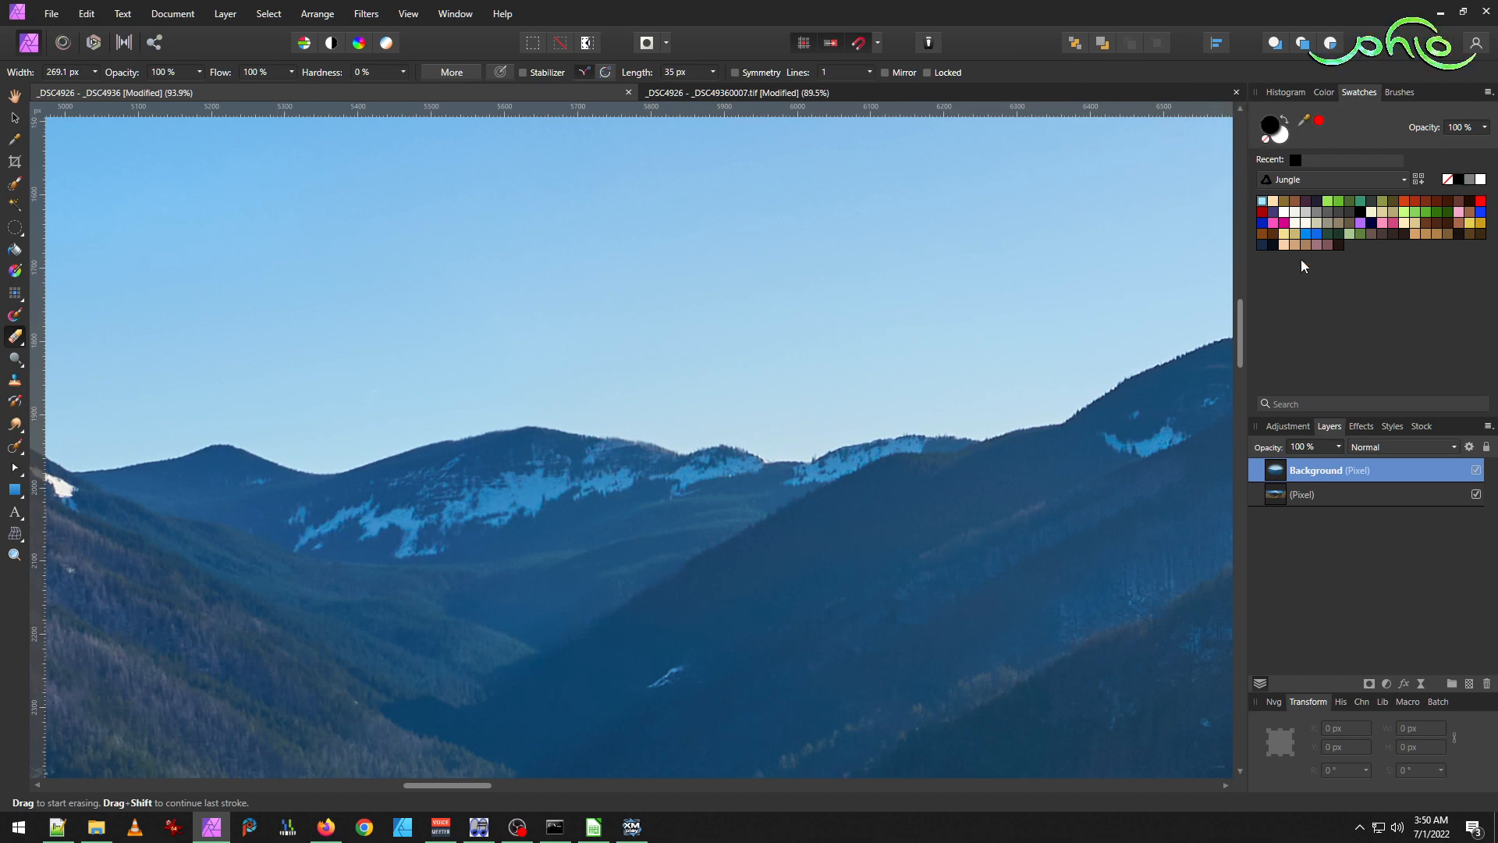
Flatten the panorama document into a single layer and save it.
click(172, 13)
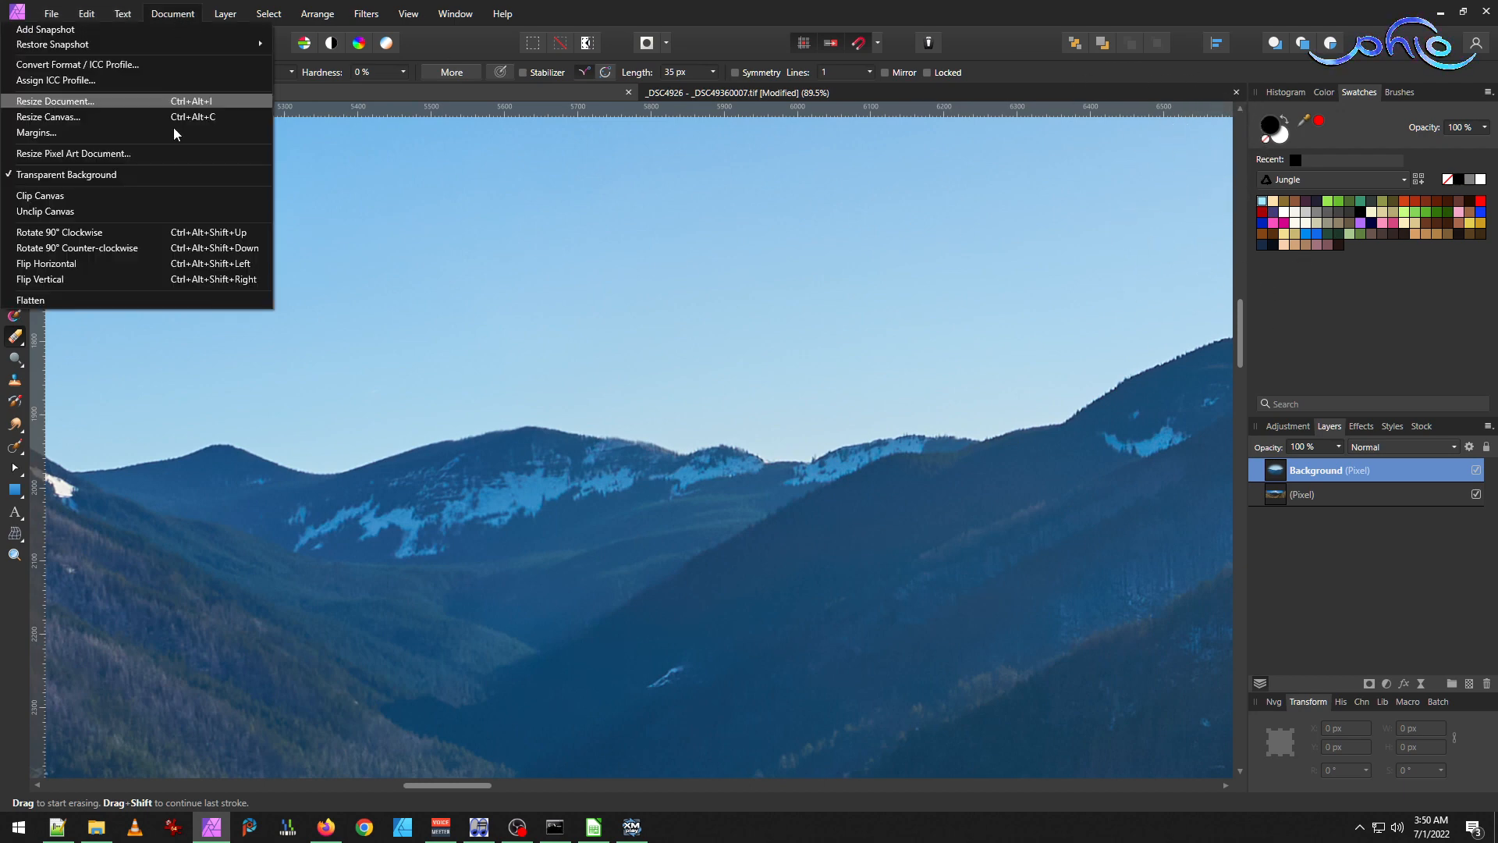
click(181, 304)
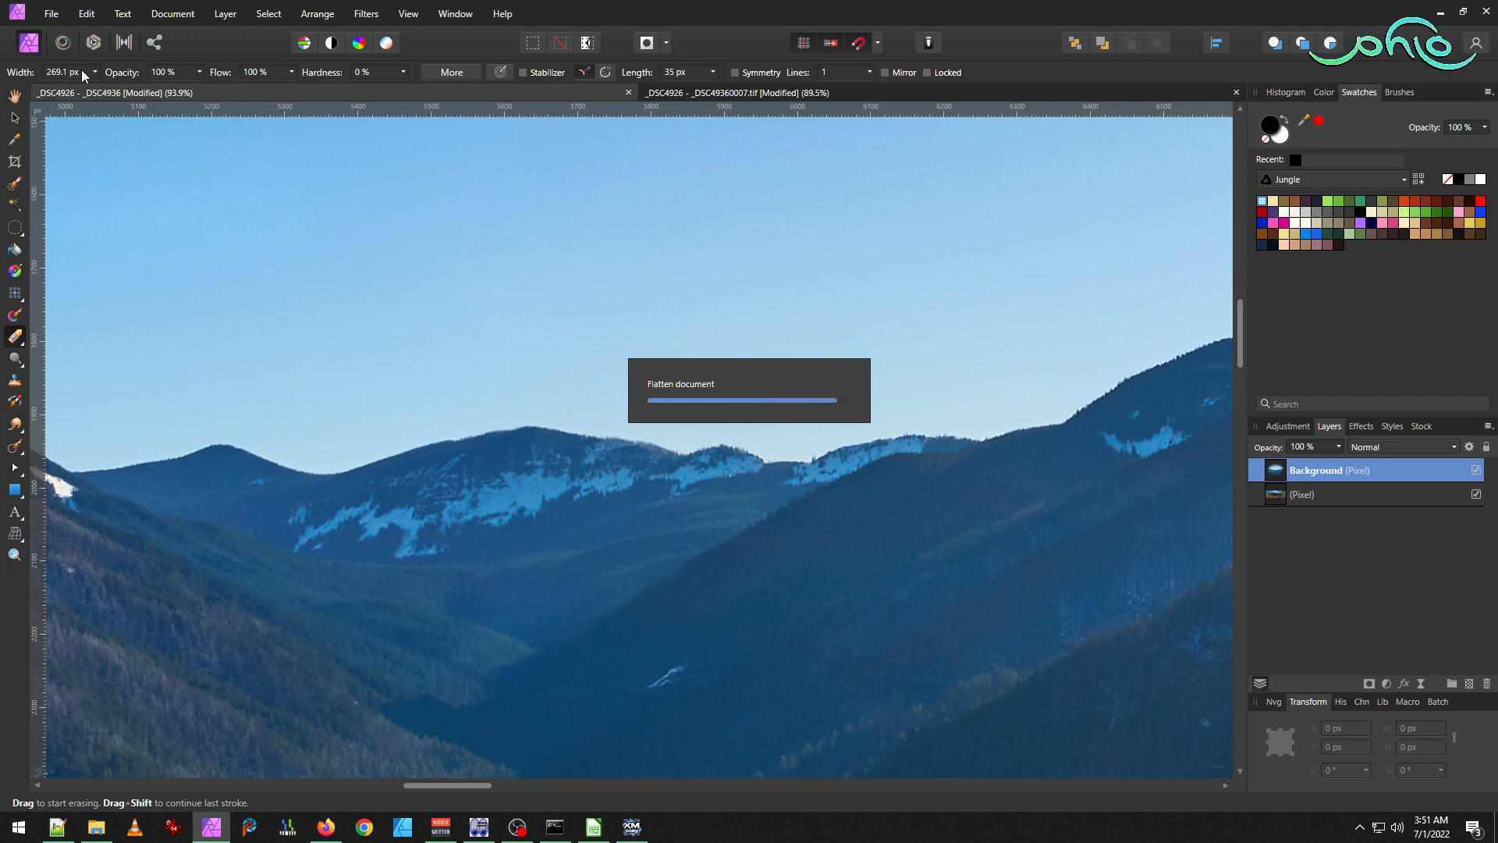
click(52, 14)
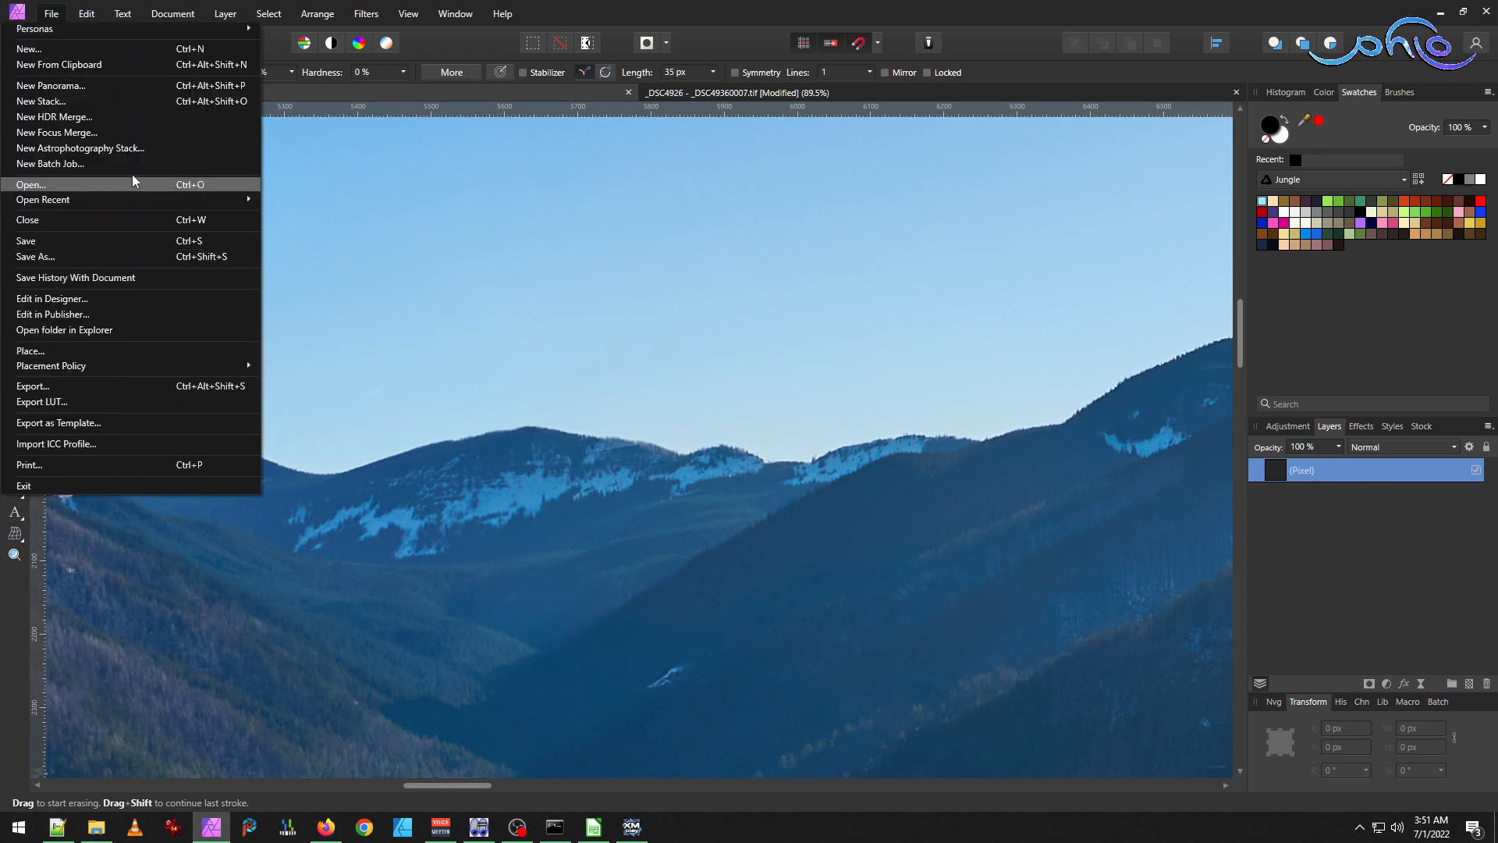
click(122, 239)
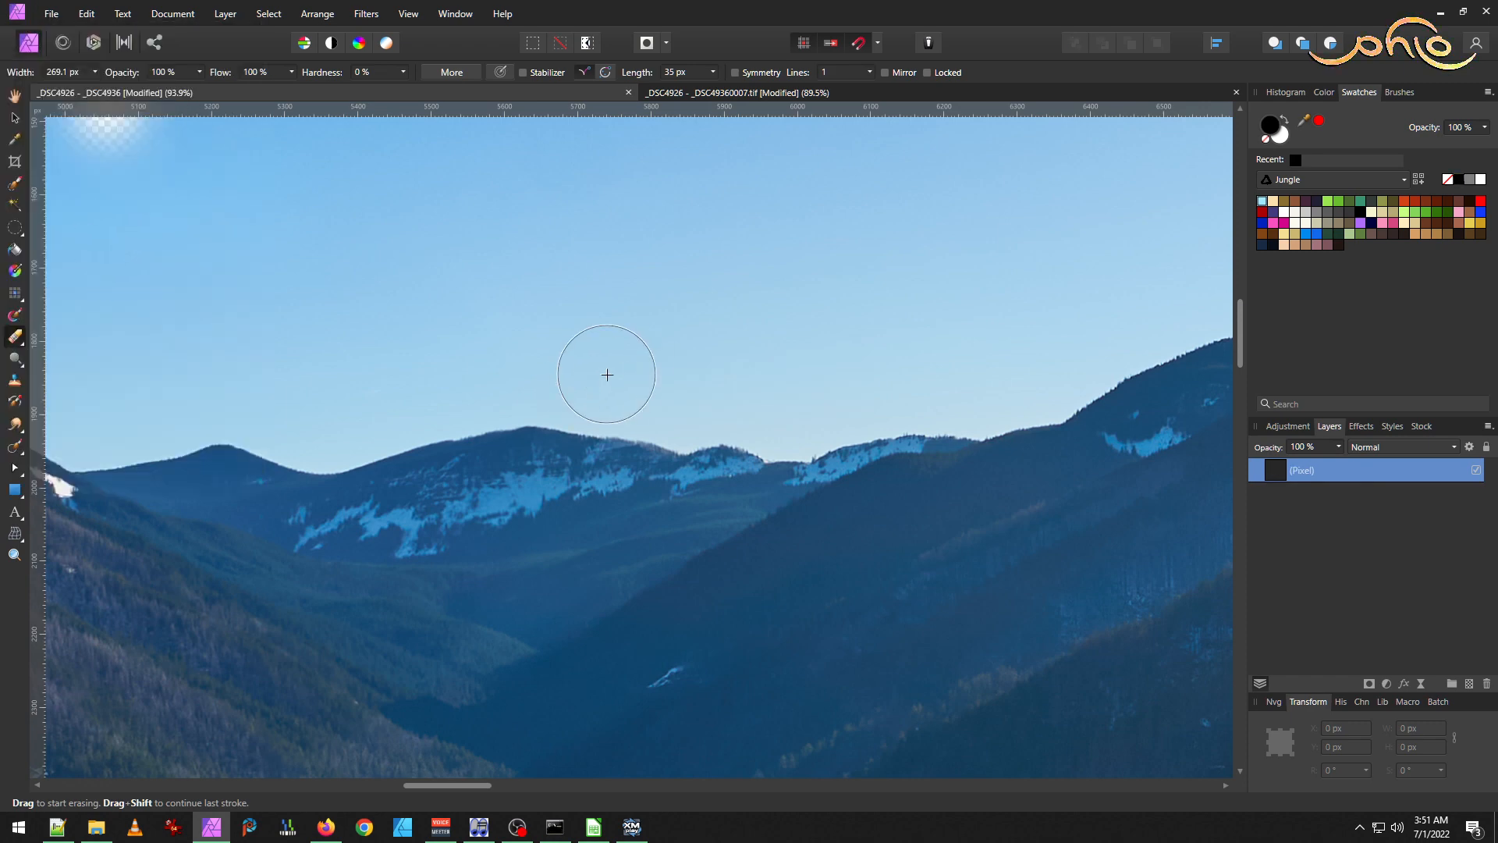
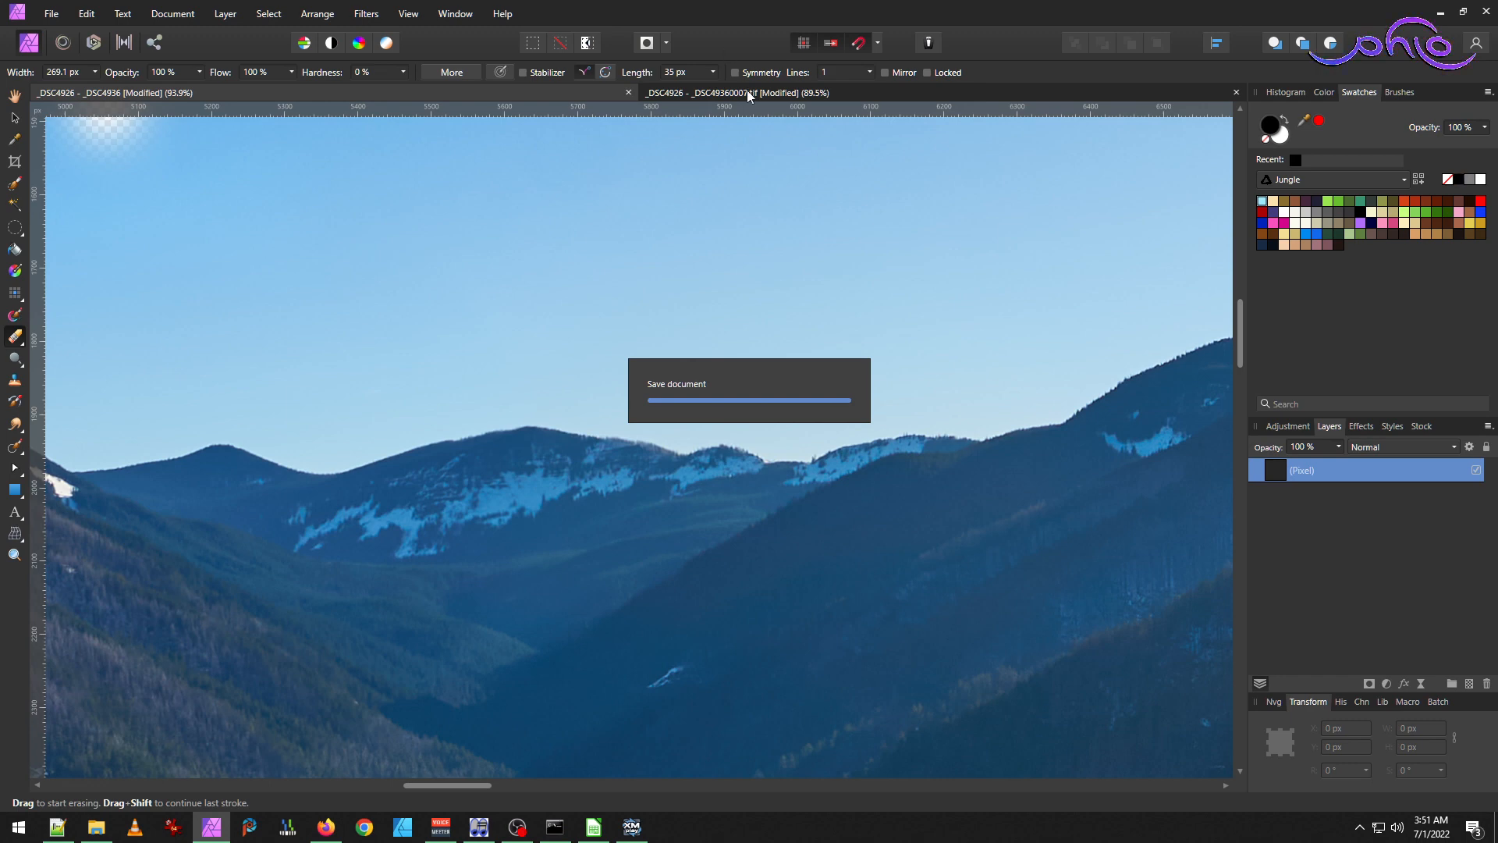
Close the source image _DSC4926 - _DSC49360007.tif without saving its changes, returning to the panorama with the Move tool active.
scroll(722, 348, down, 5)
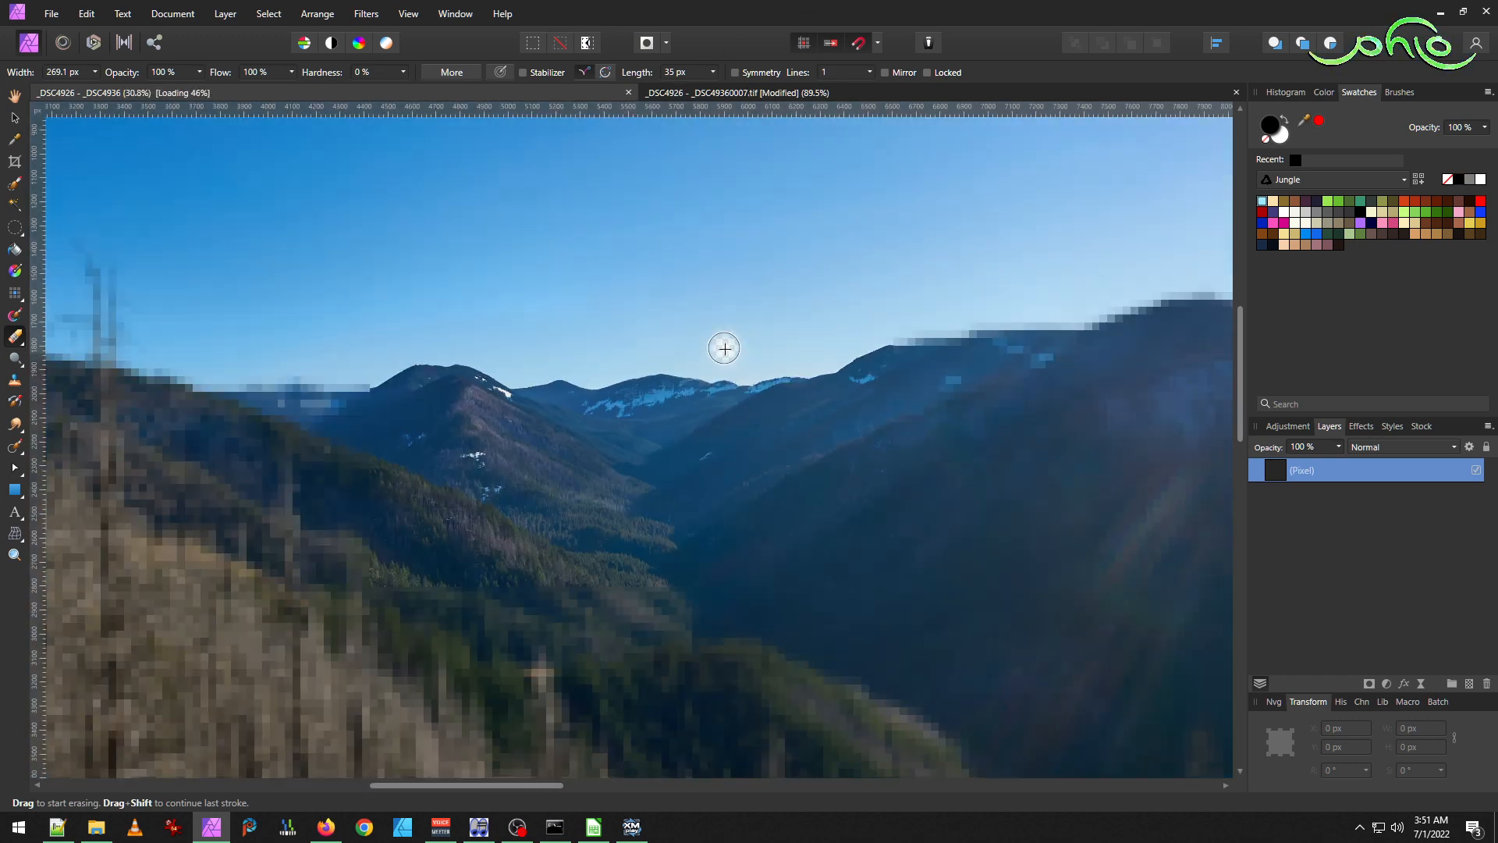
click(14, 118)
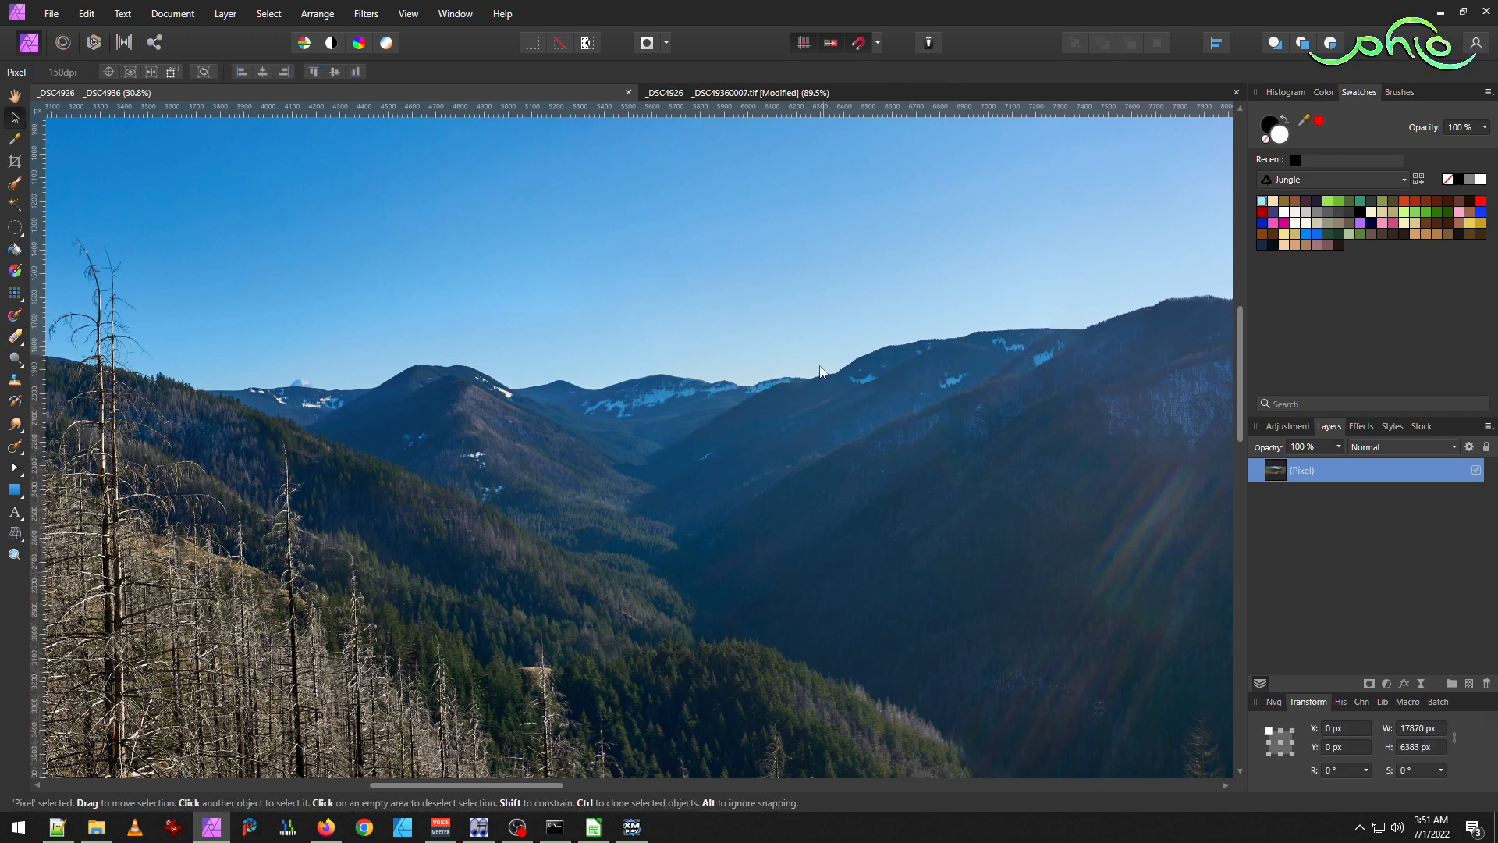
scroll(788, 358, up, 5)
drag(461, 785, 600, 776)
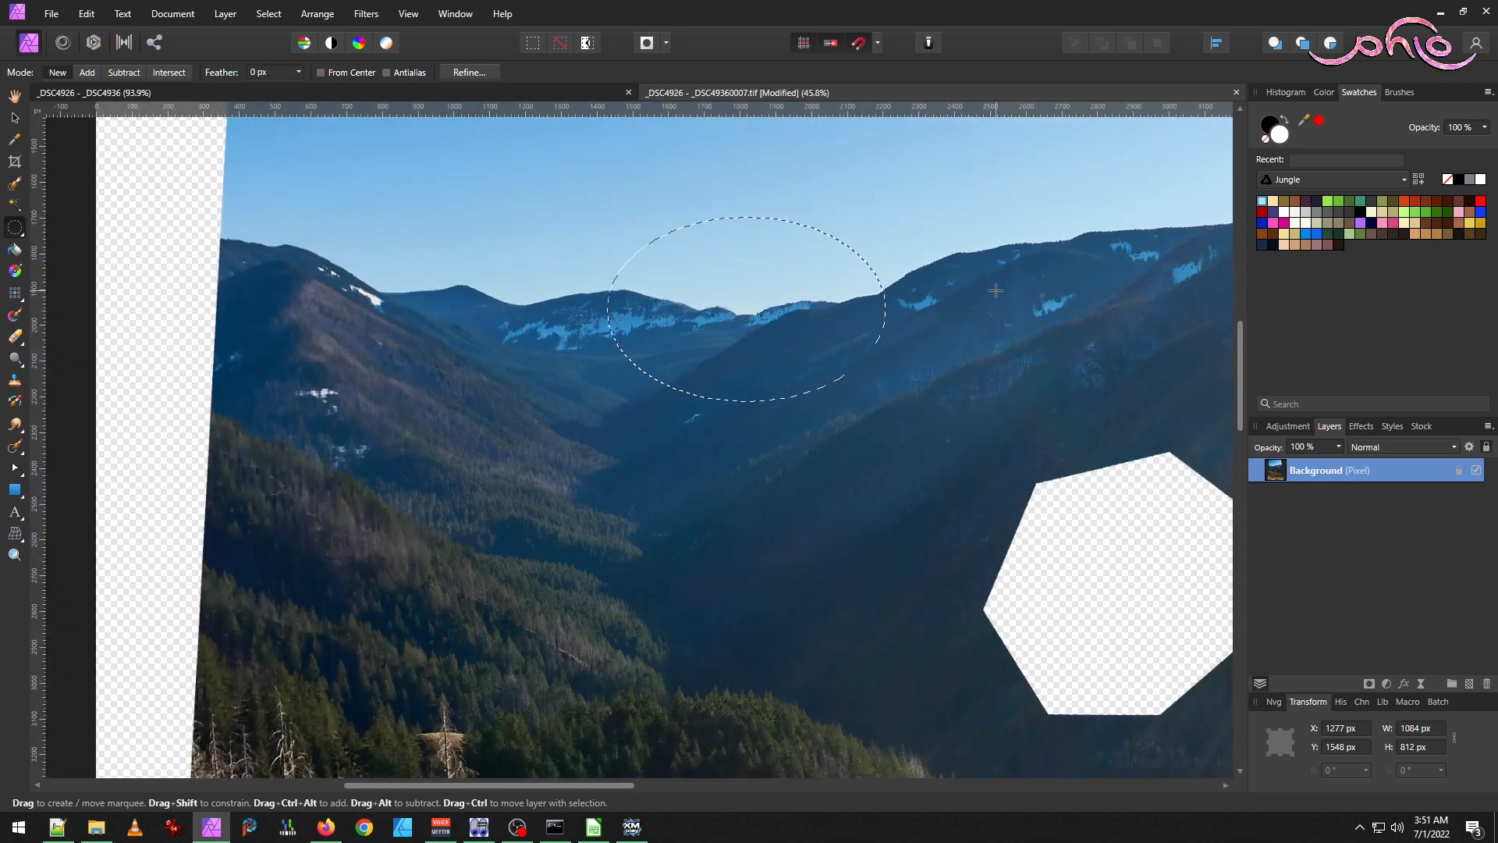
scroll(996, 290, down, 5)
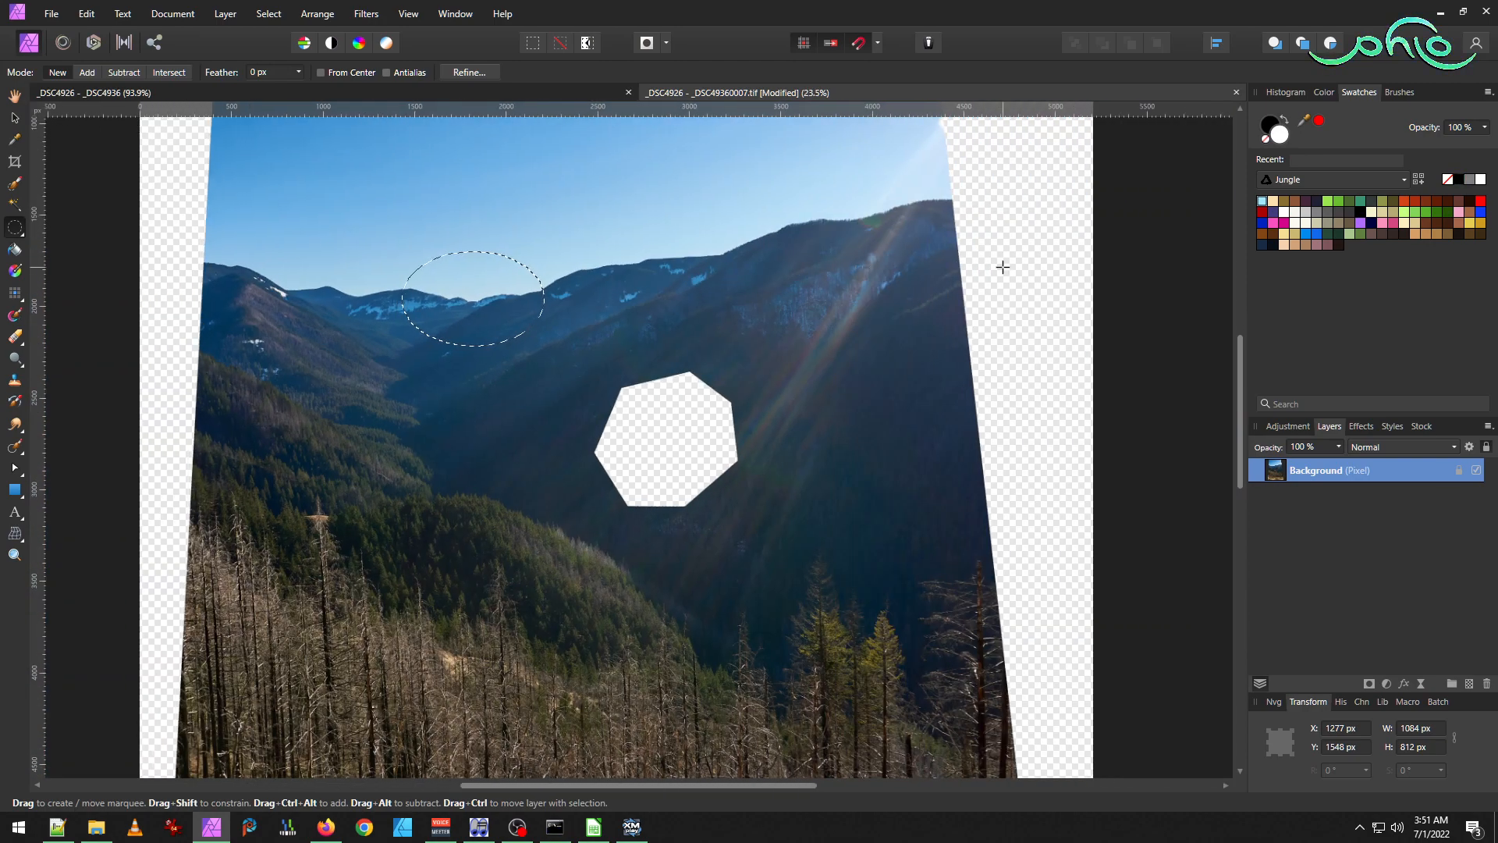
click(1237, 92)
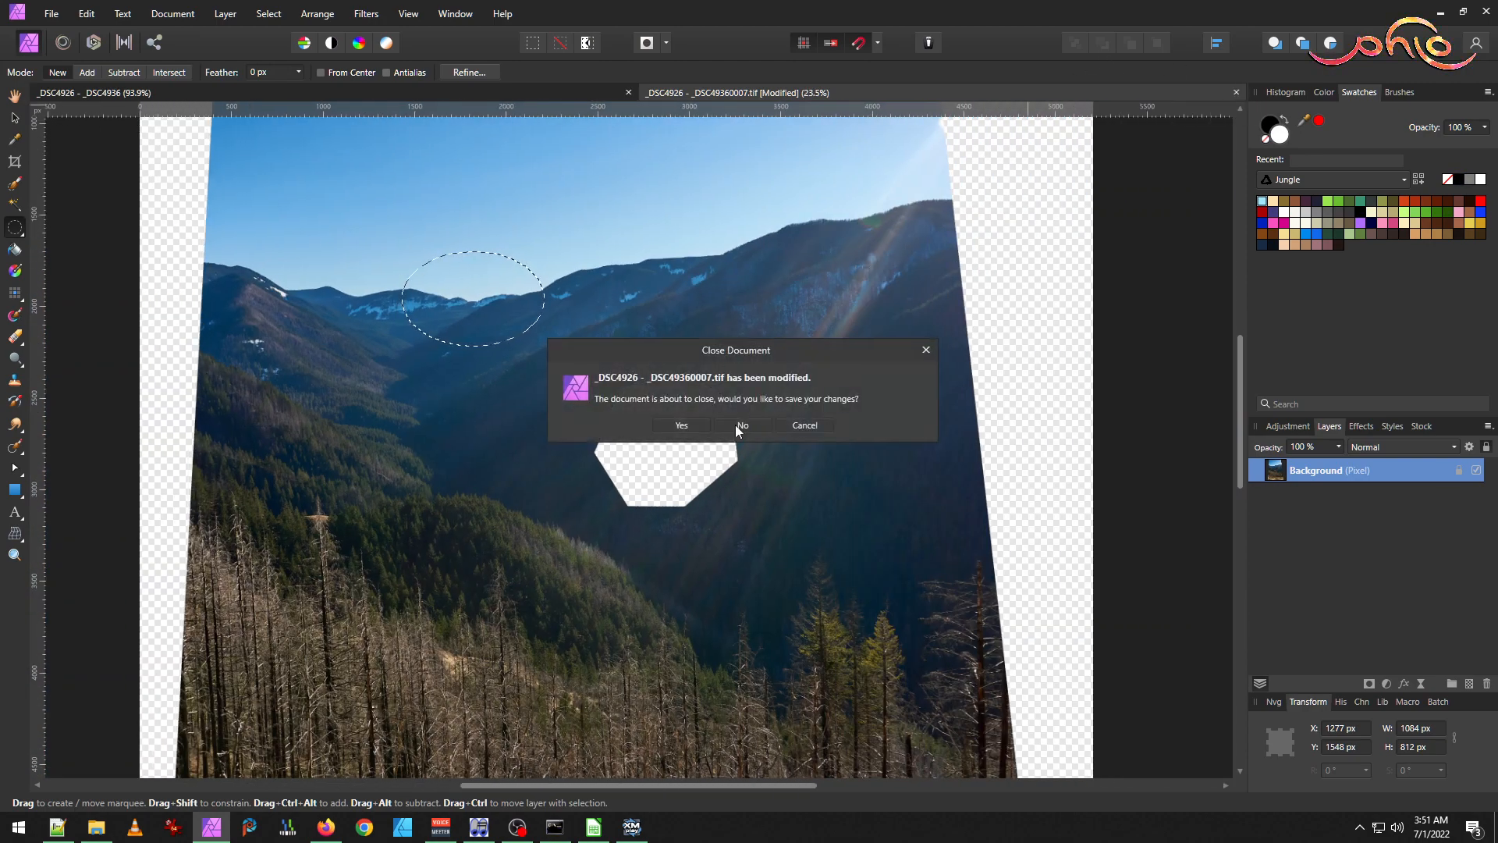
click(755, 428)
key(v)
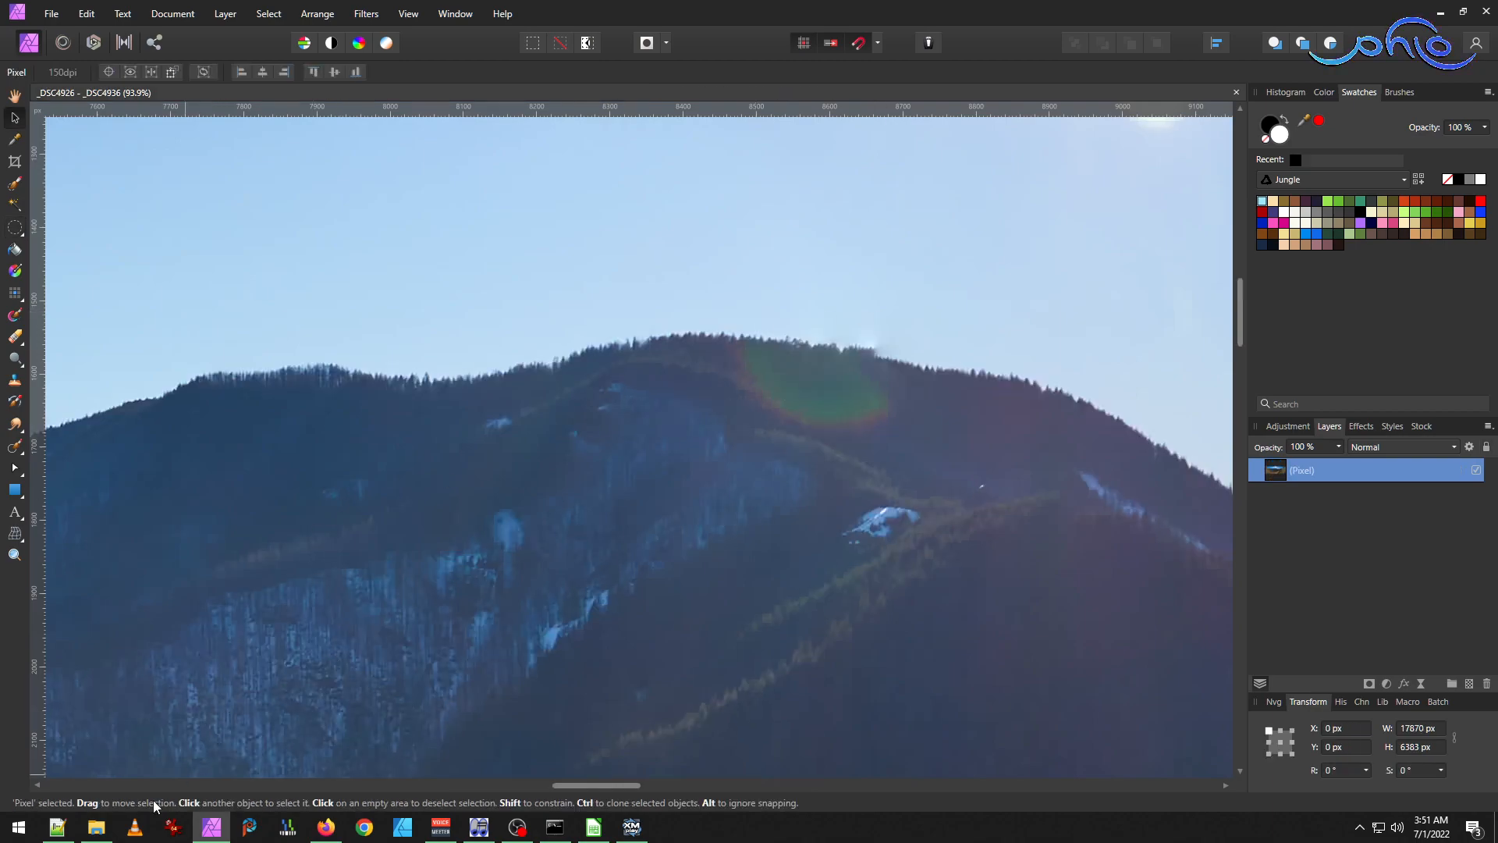
Switch to File Explorer and preview _DSC4926 - _DSC49360006.tif and _DSC4926 - _DSC49360005.tif for a source of the flared summit.
click(96, 827)
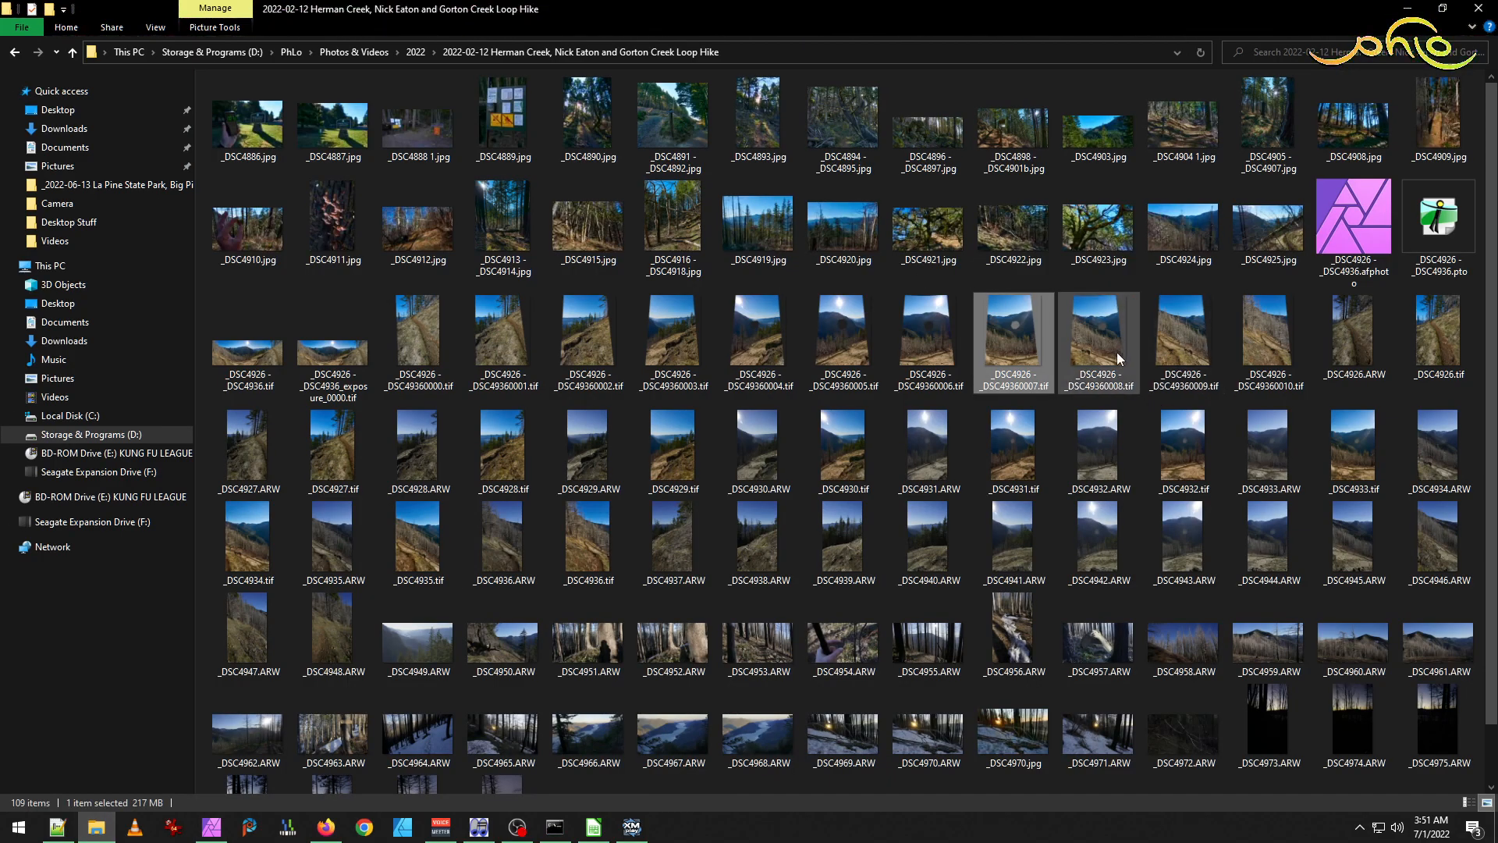
click(931, 348)
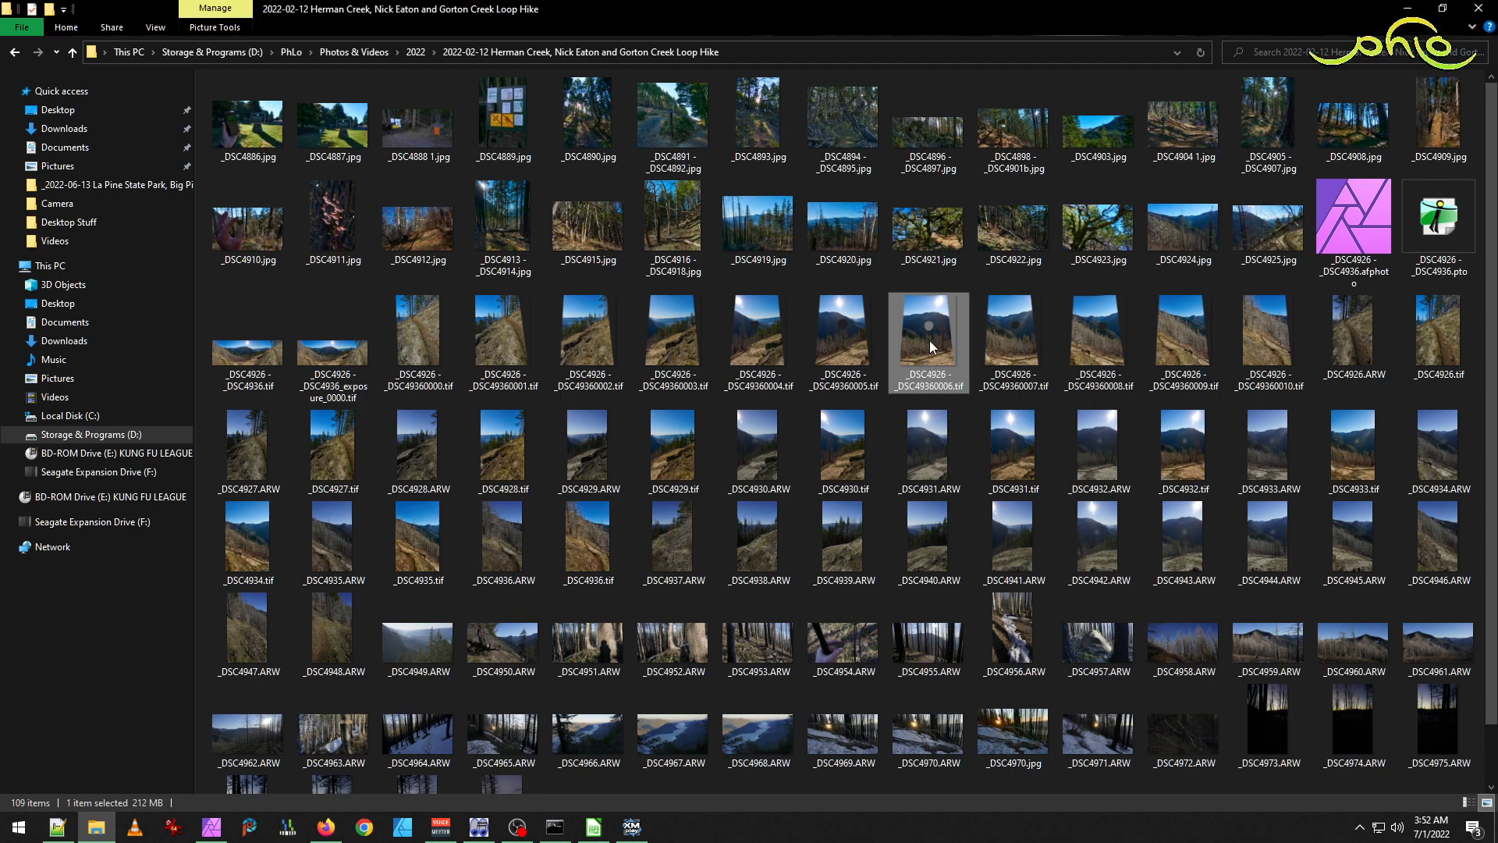
double_click(931, 348)
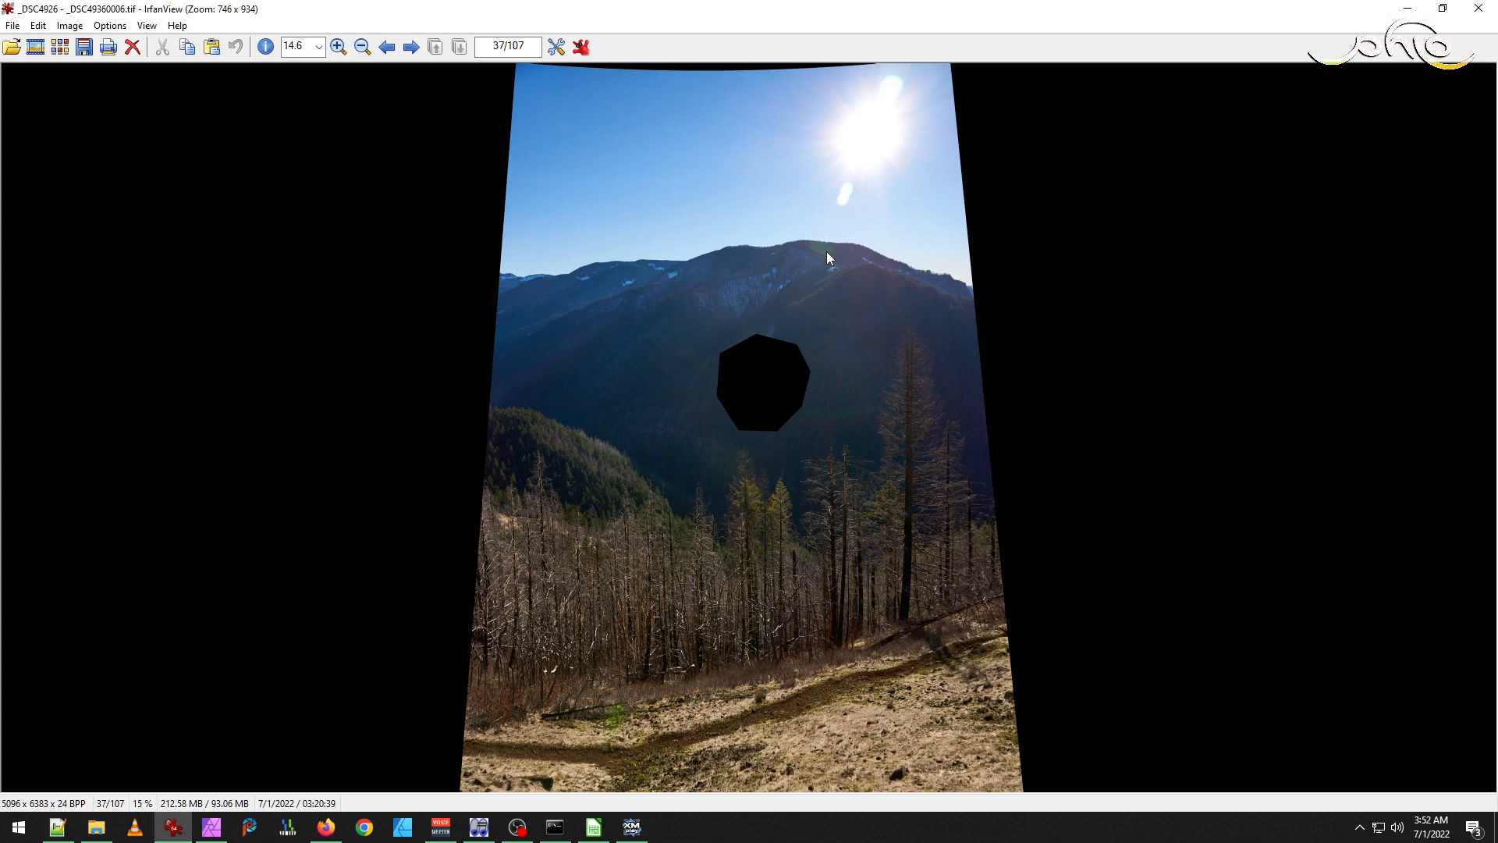
key(Escape)
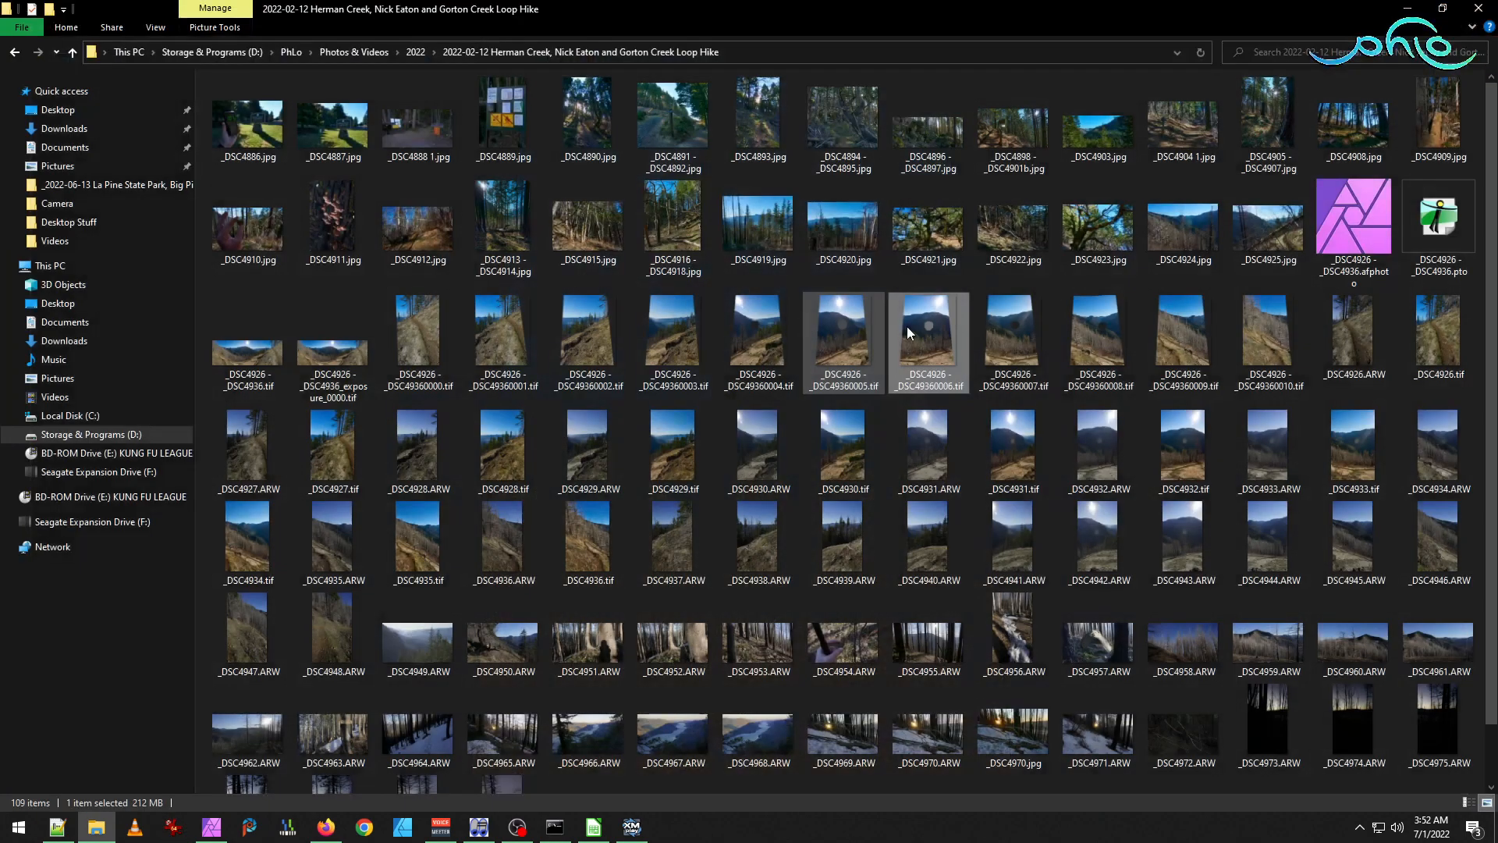
click(840, 334)
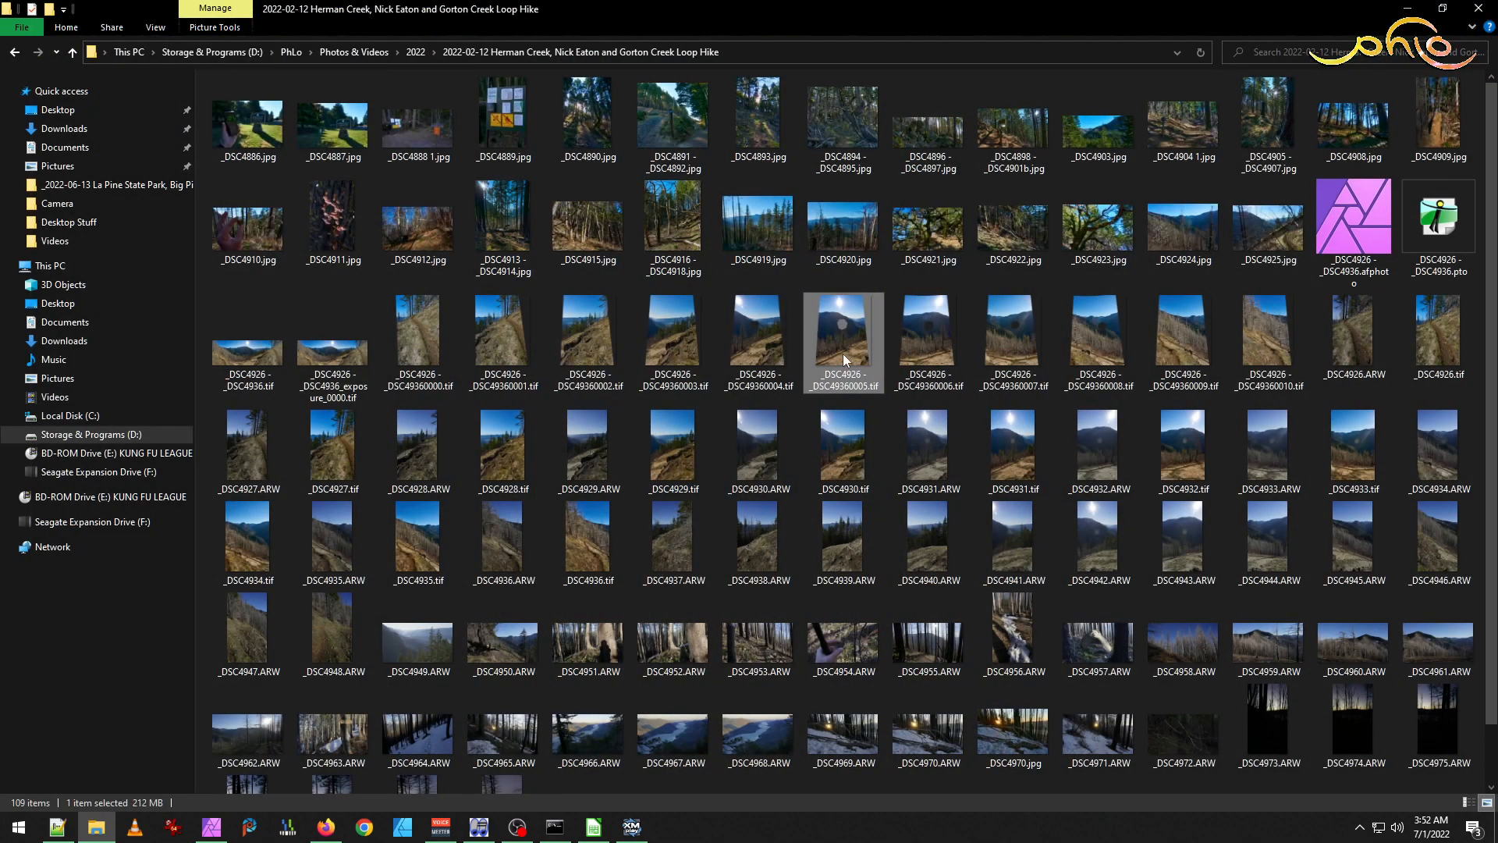
double_click(843, 354)
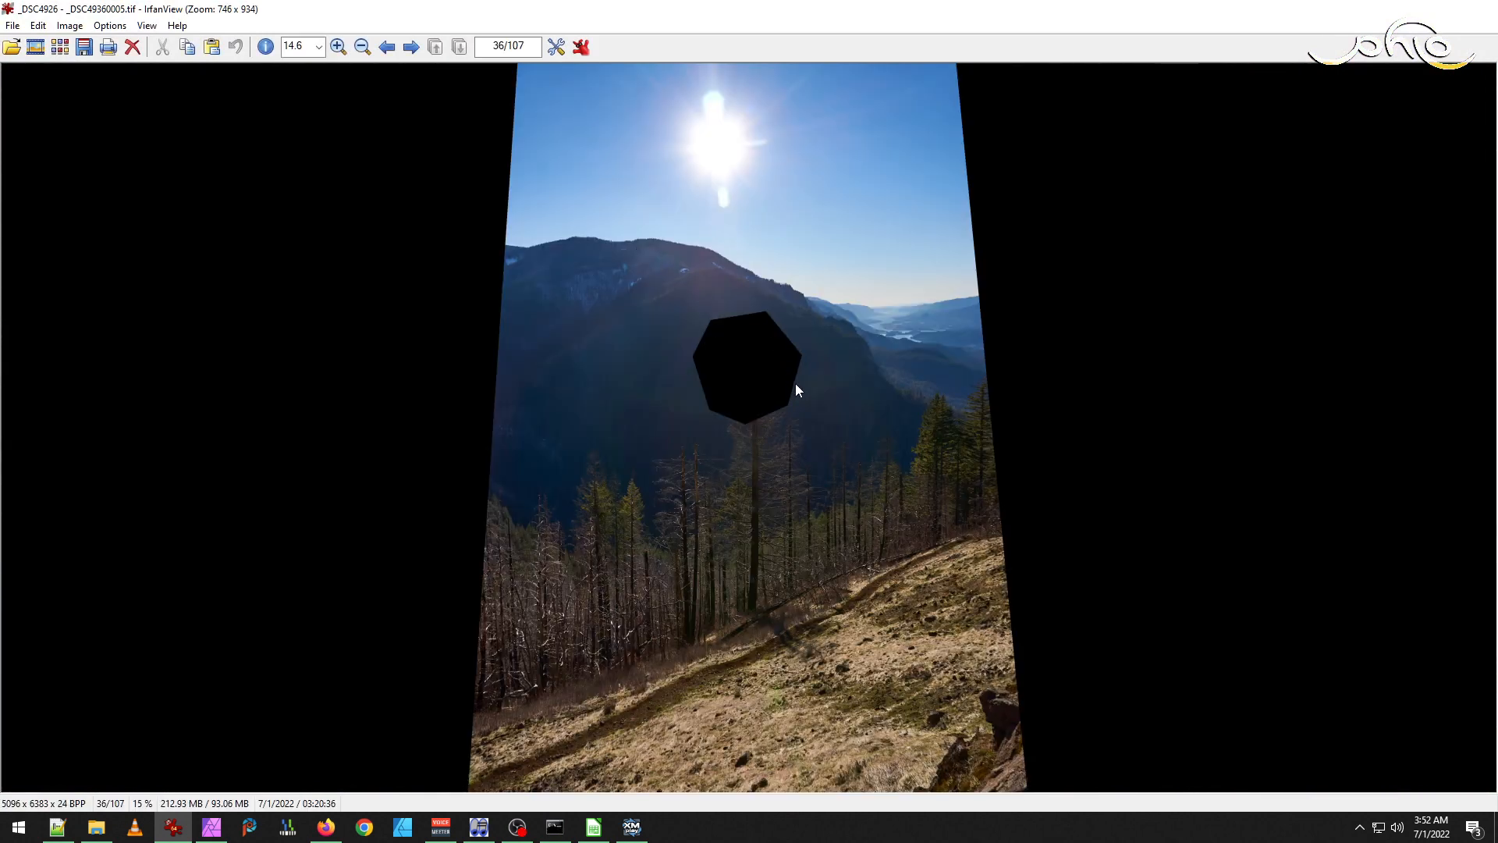
key(Escape)
Open _DSC4926 - _DSC49360005.tif as a separate document in Affinity Photo and compare its summit ridge with the panorama's flared summit.
drag(841, 353, 548, 94)
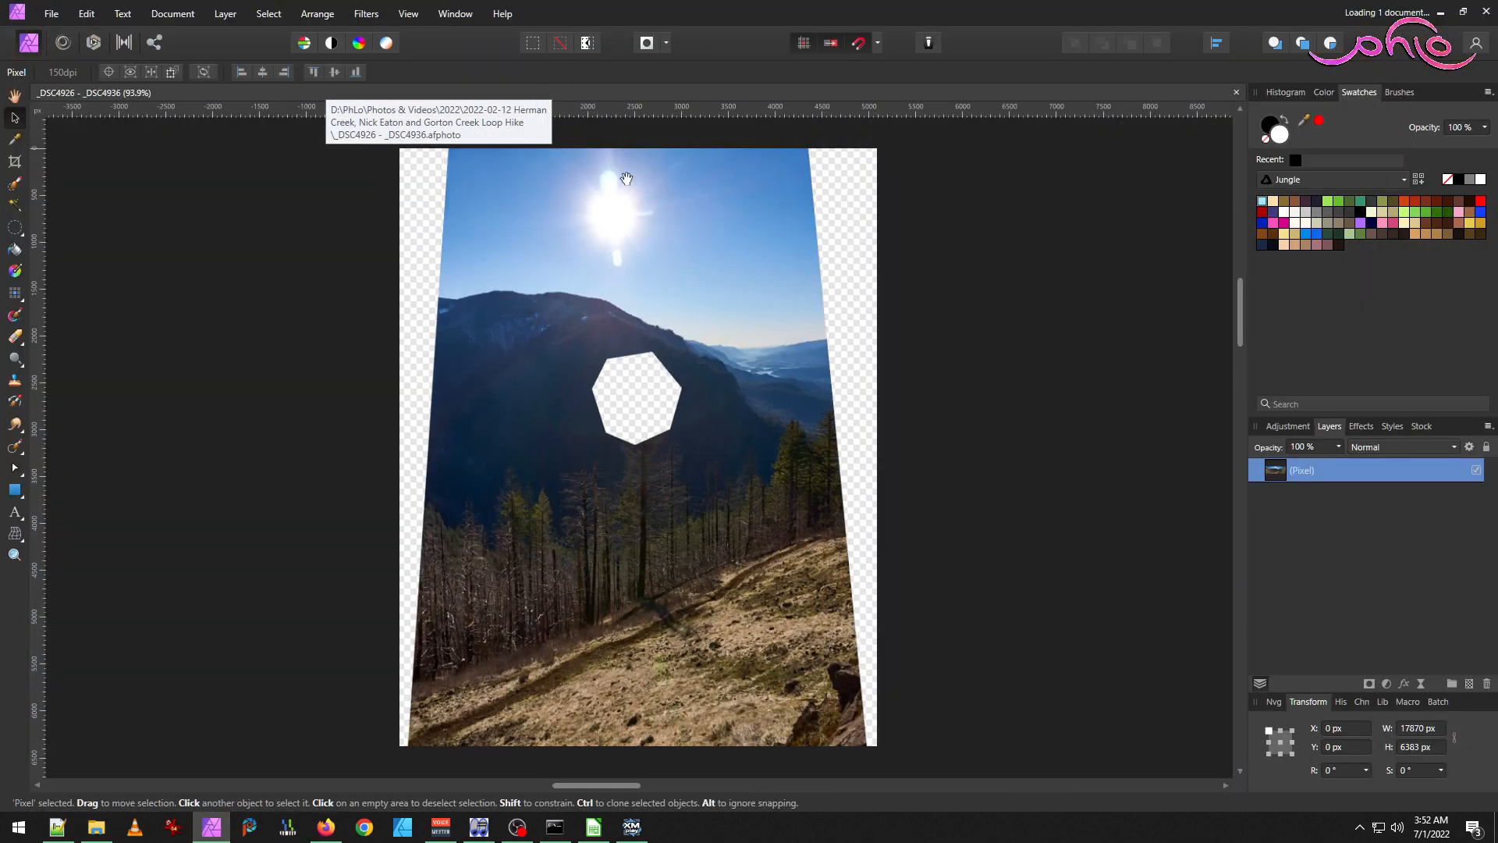
key(h)
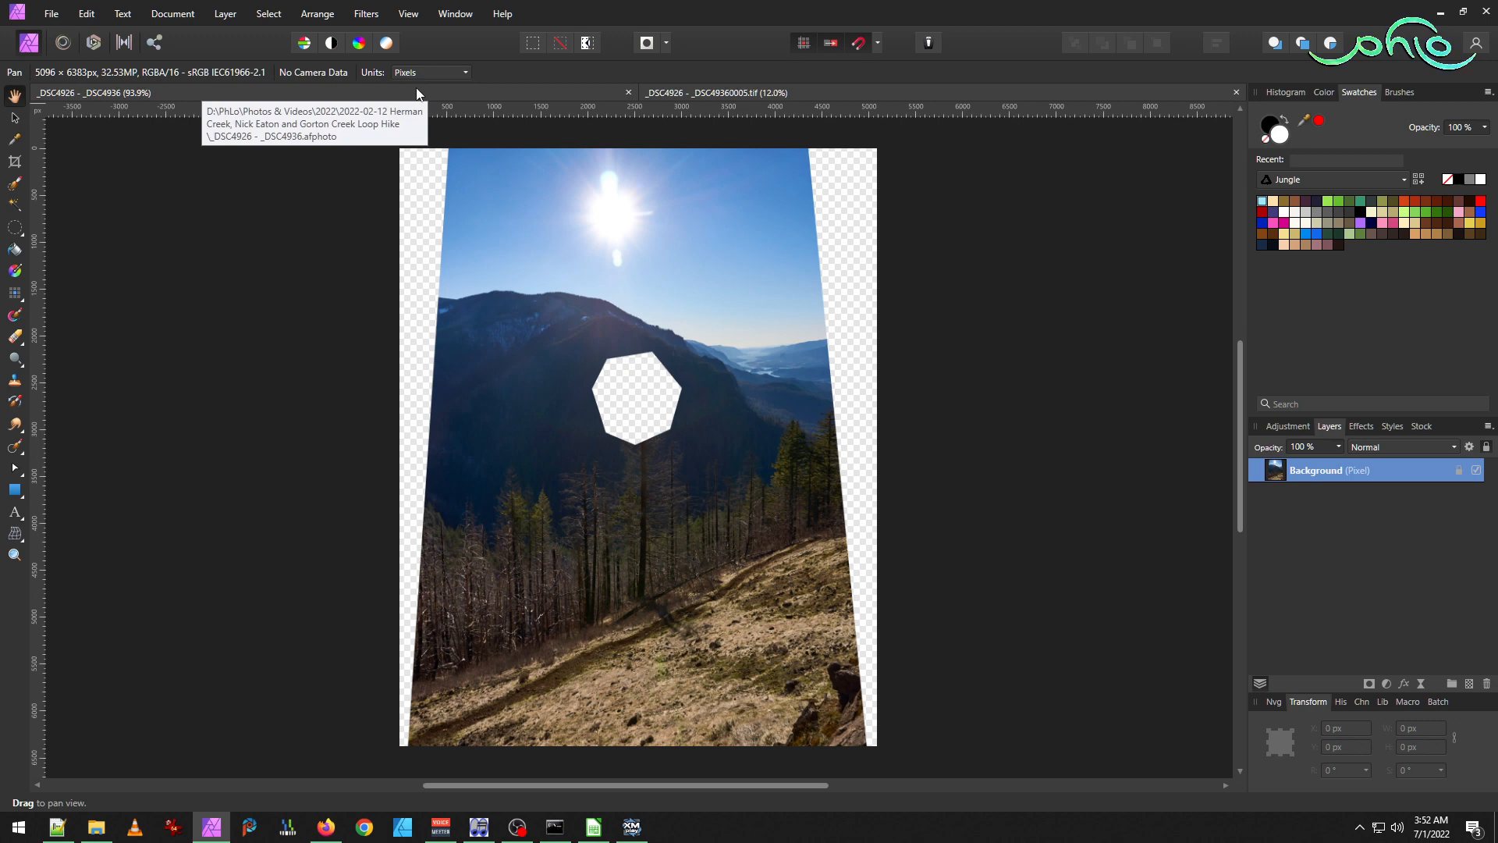
click(418, 92)
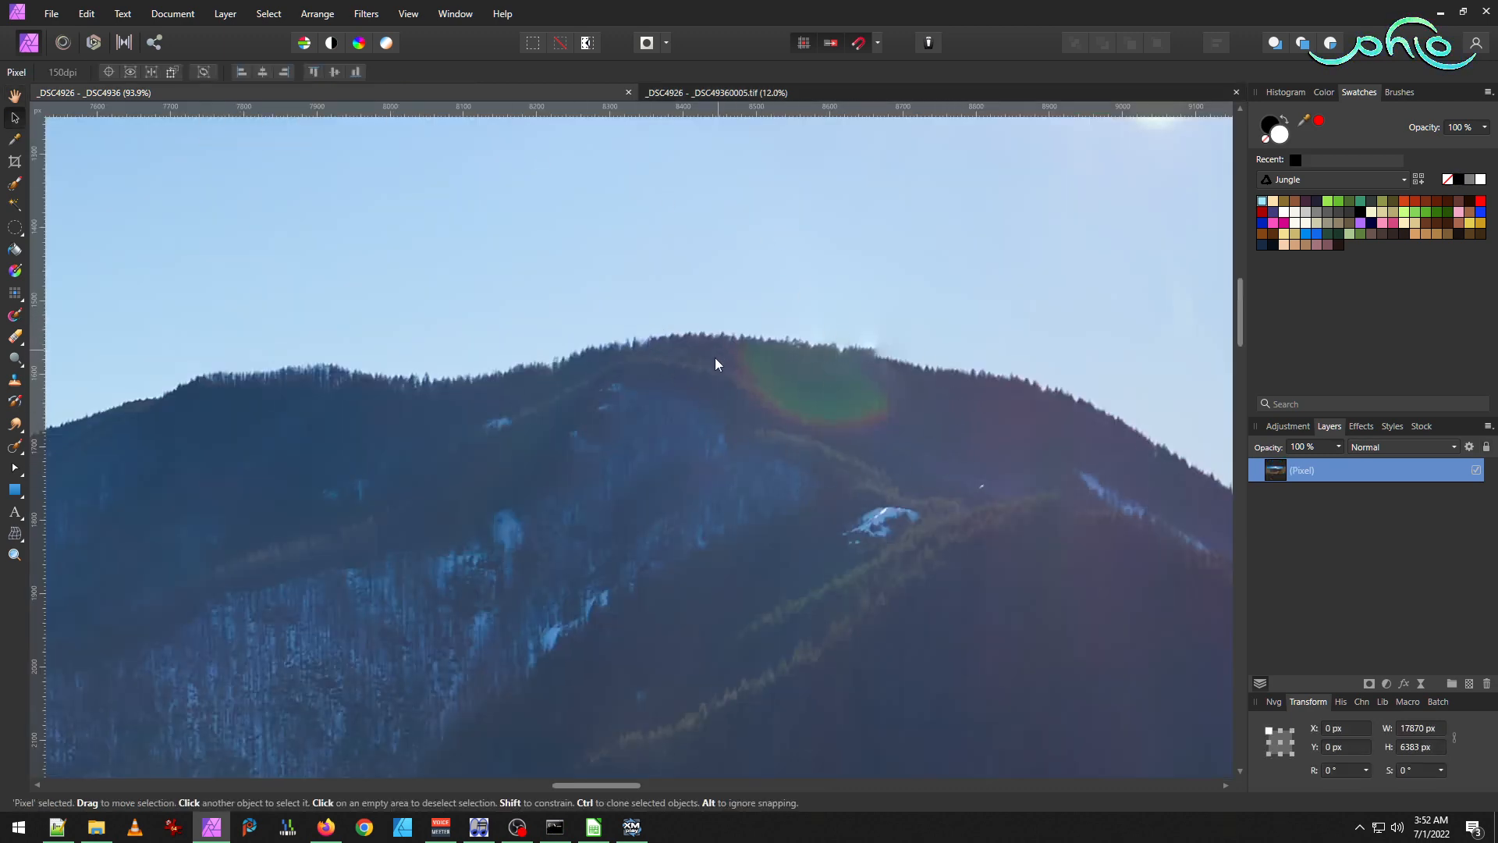
click(757, 91)
scroll(679, 278, up, 5)
scroll(593, 279, up, 4)
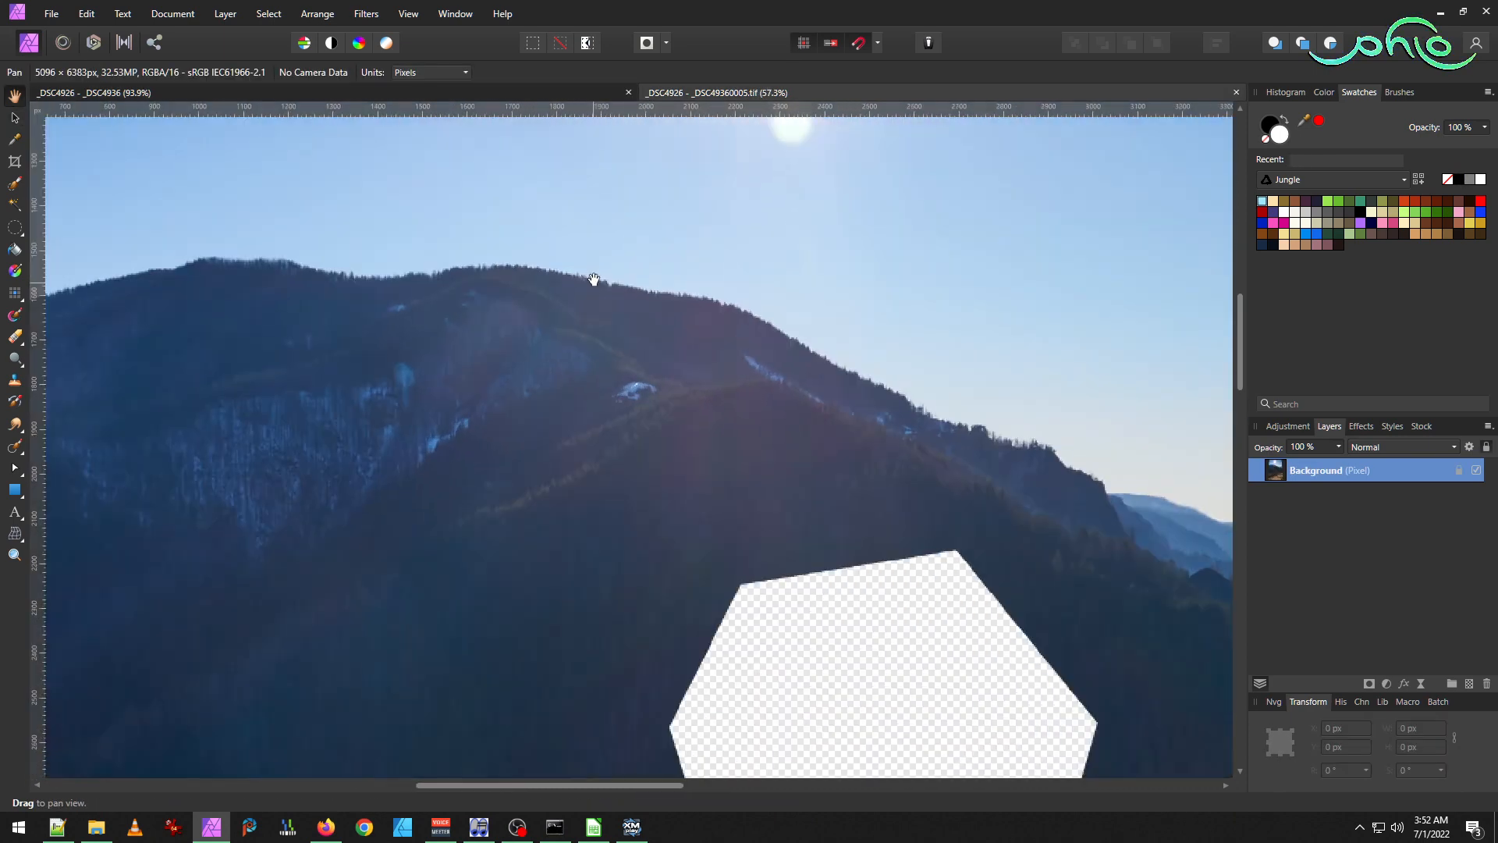
Select the summit ridge in the source image with an elliptical marquee about 700 × 606 px and feather the selection by 150 px.
click(15, 228)
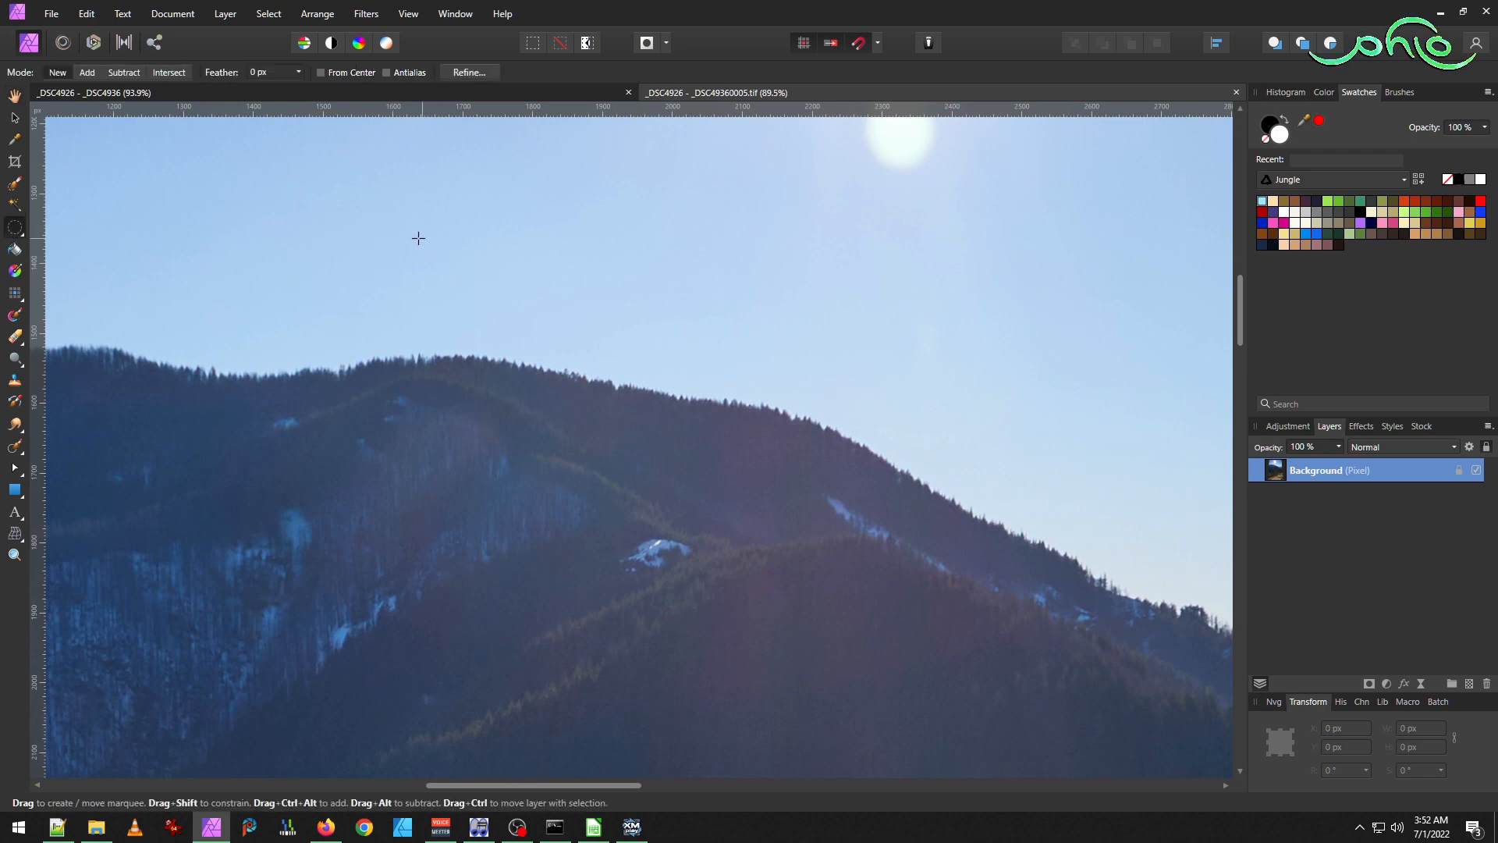
drag(341, 178, 831, 608)
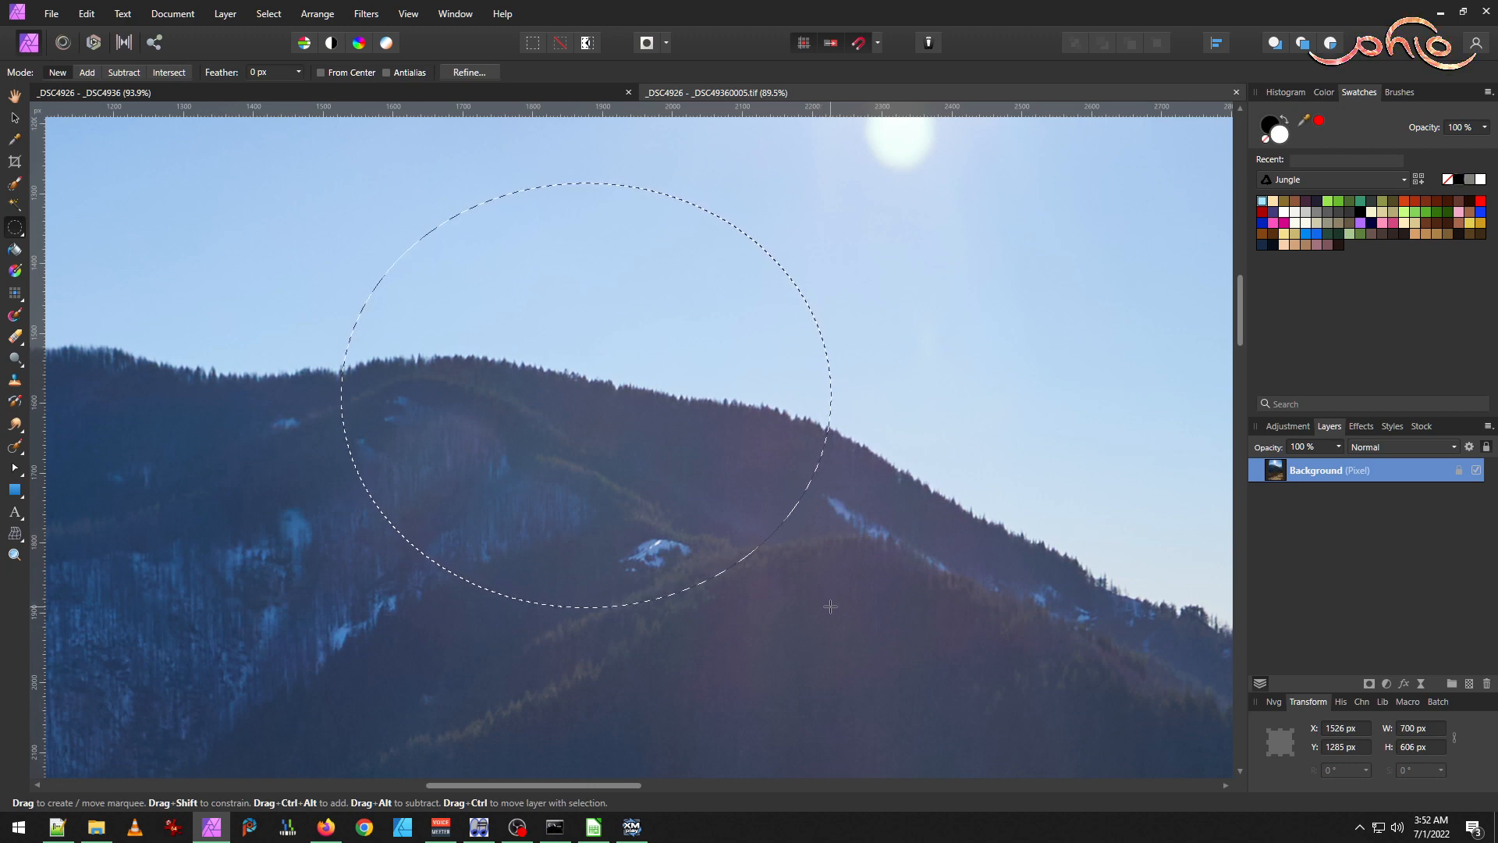
click(269, 14)
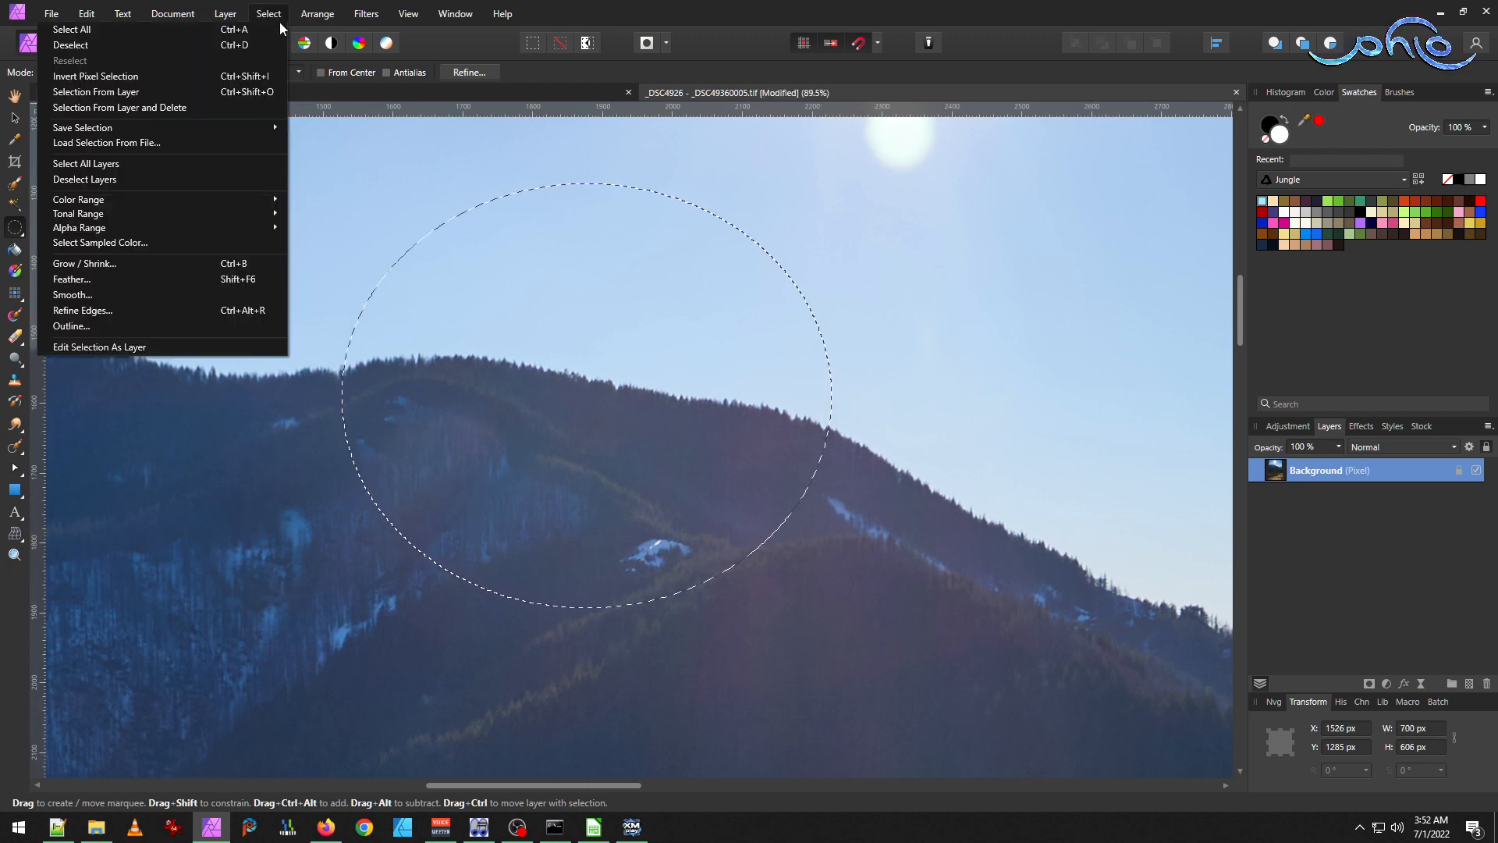
text(150)
key(Return)
key(Return)
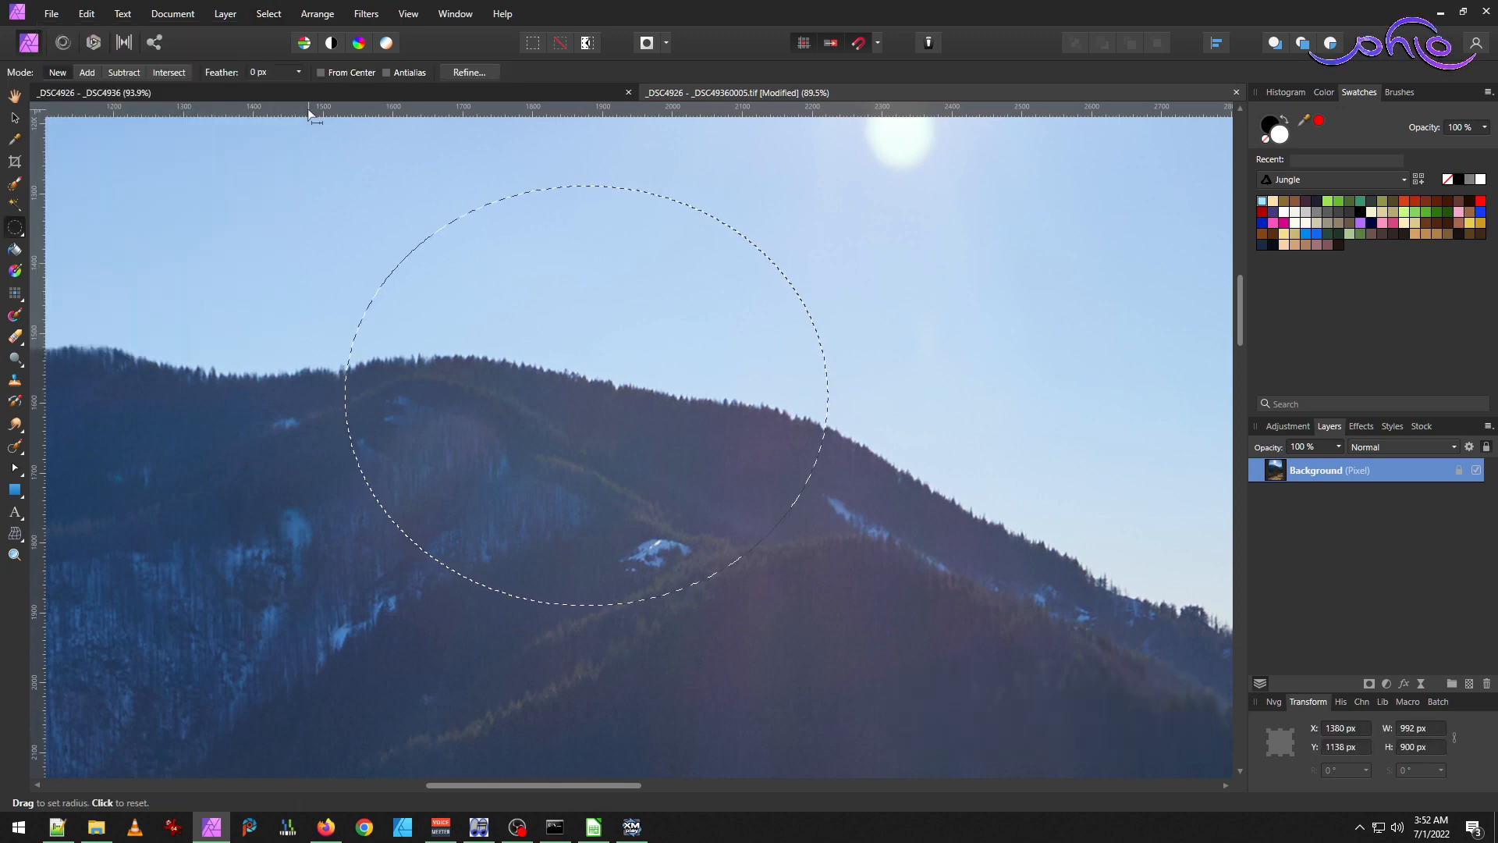
Paste the feathered ridge patch into the panorama and move it over the flared summit.
click(466, 92)
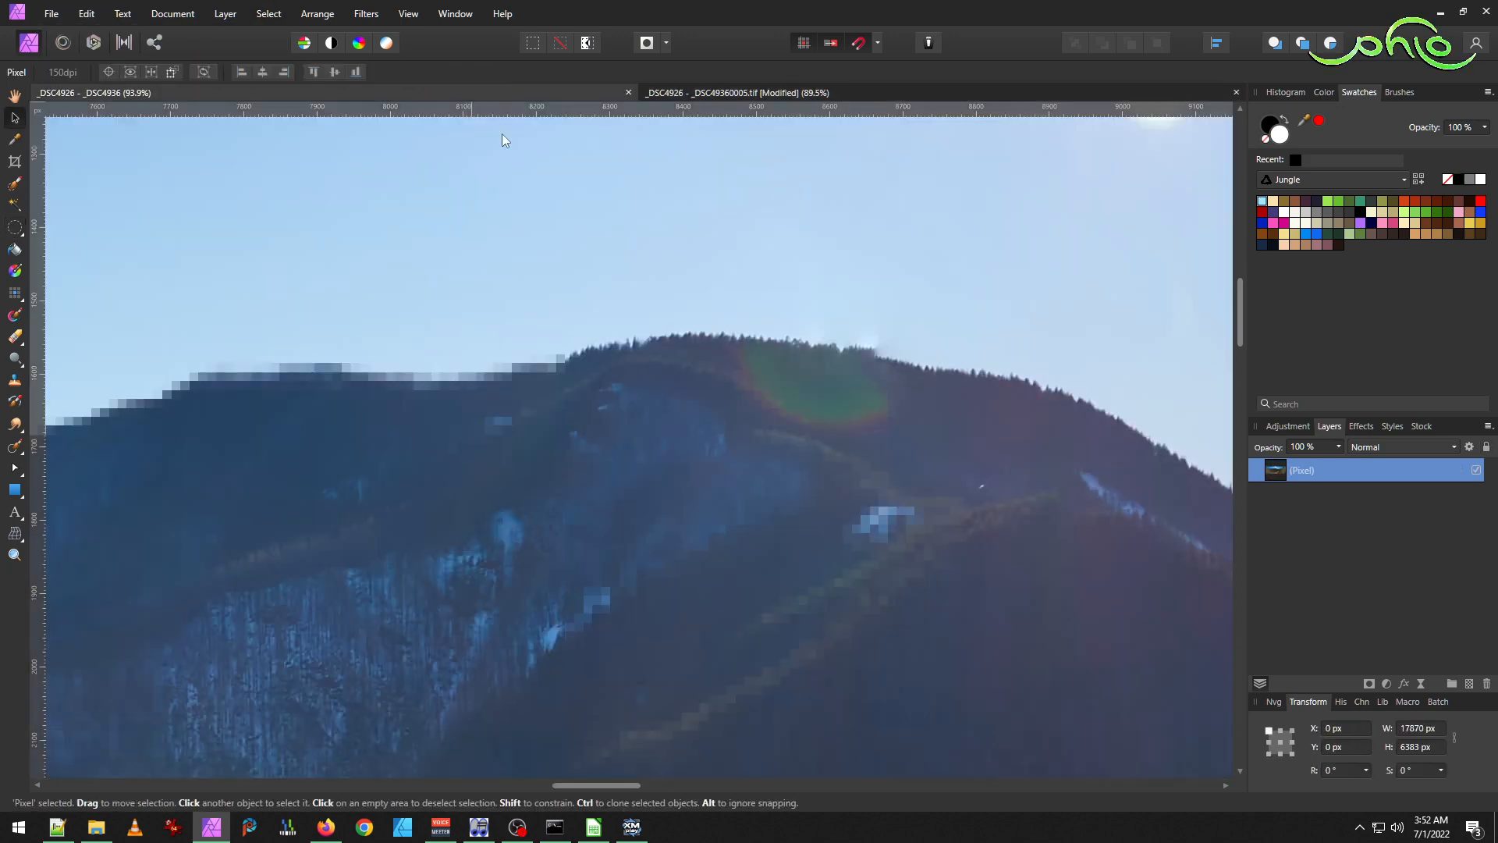
key(ctrl+v)
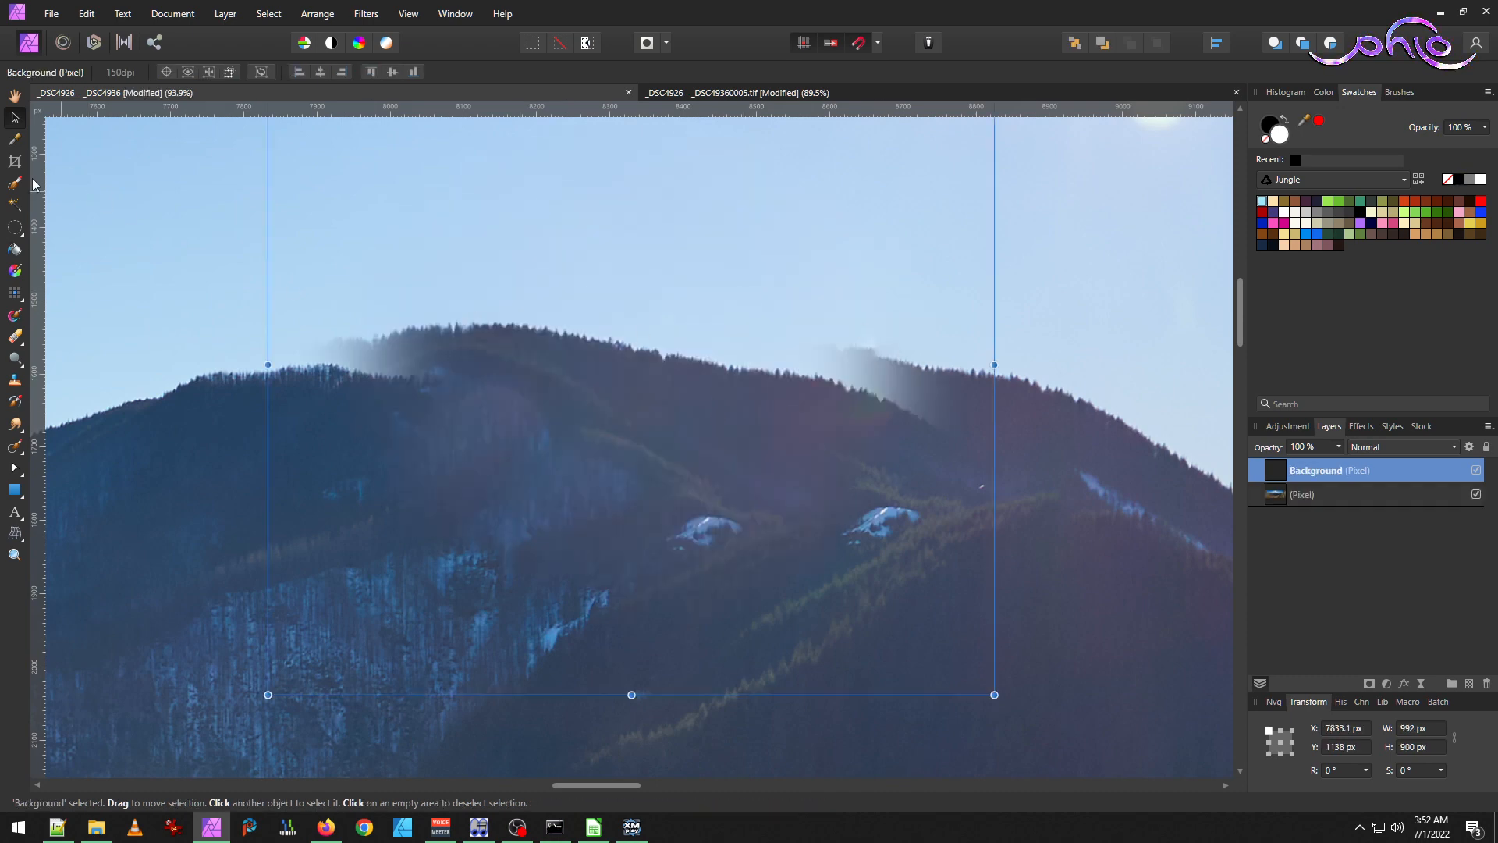
drag(635, 428, 855, 427)
Set the patch's blend mode to Difference and align it with the panorama's ridge line, rotating it about 0.9°.
click(1469, 447)
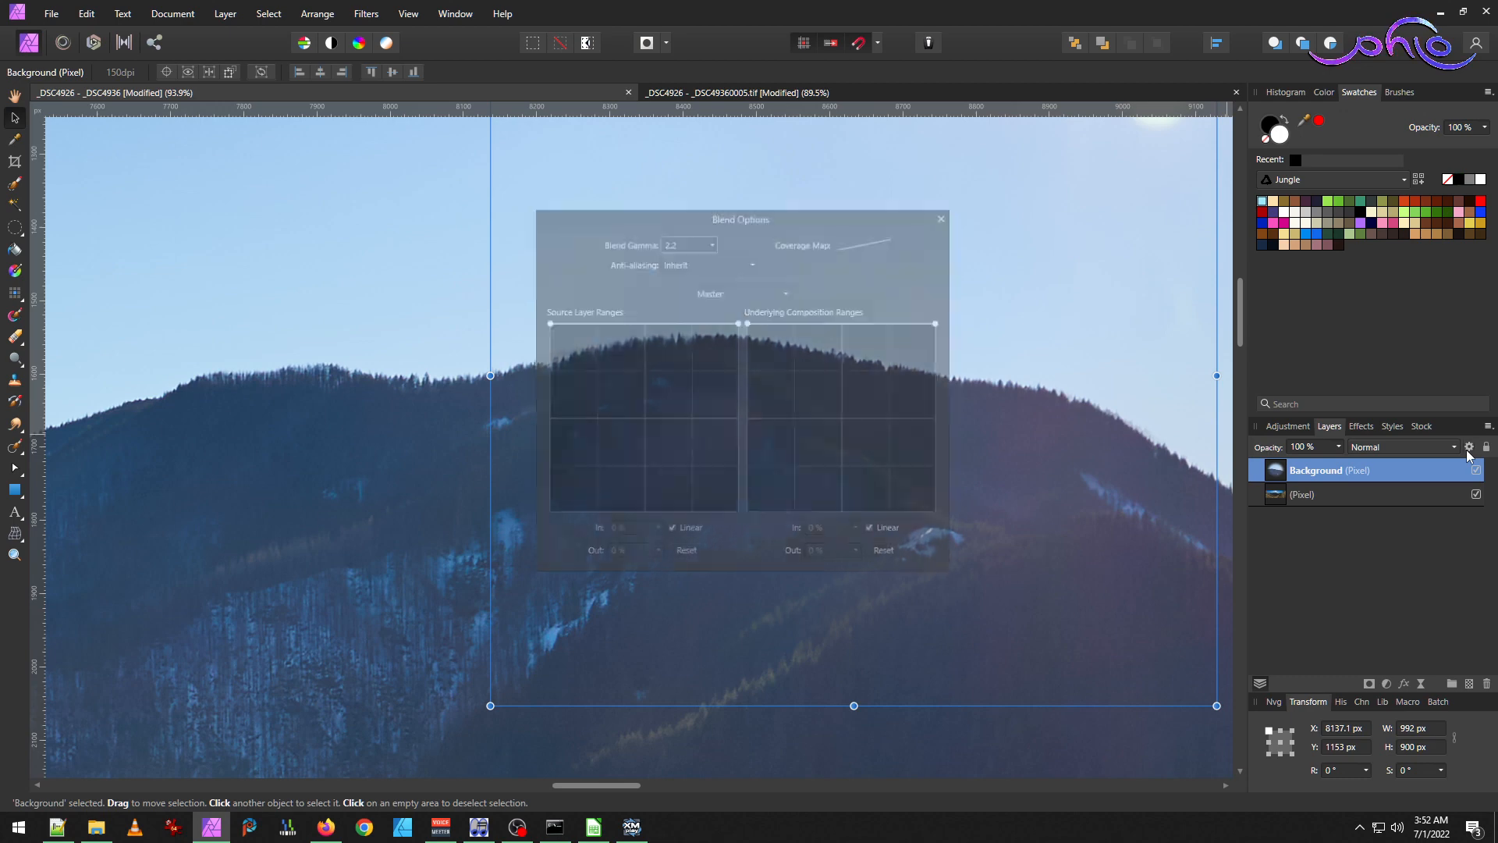
key(Escape)
click(1409, 447)
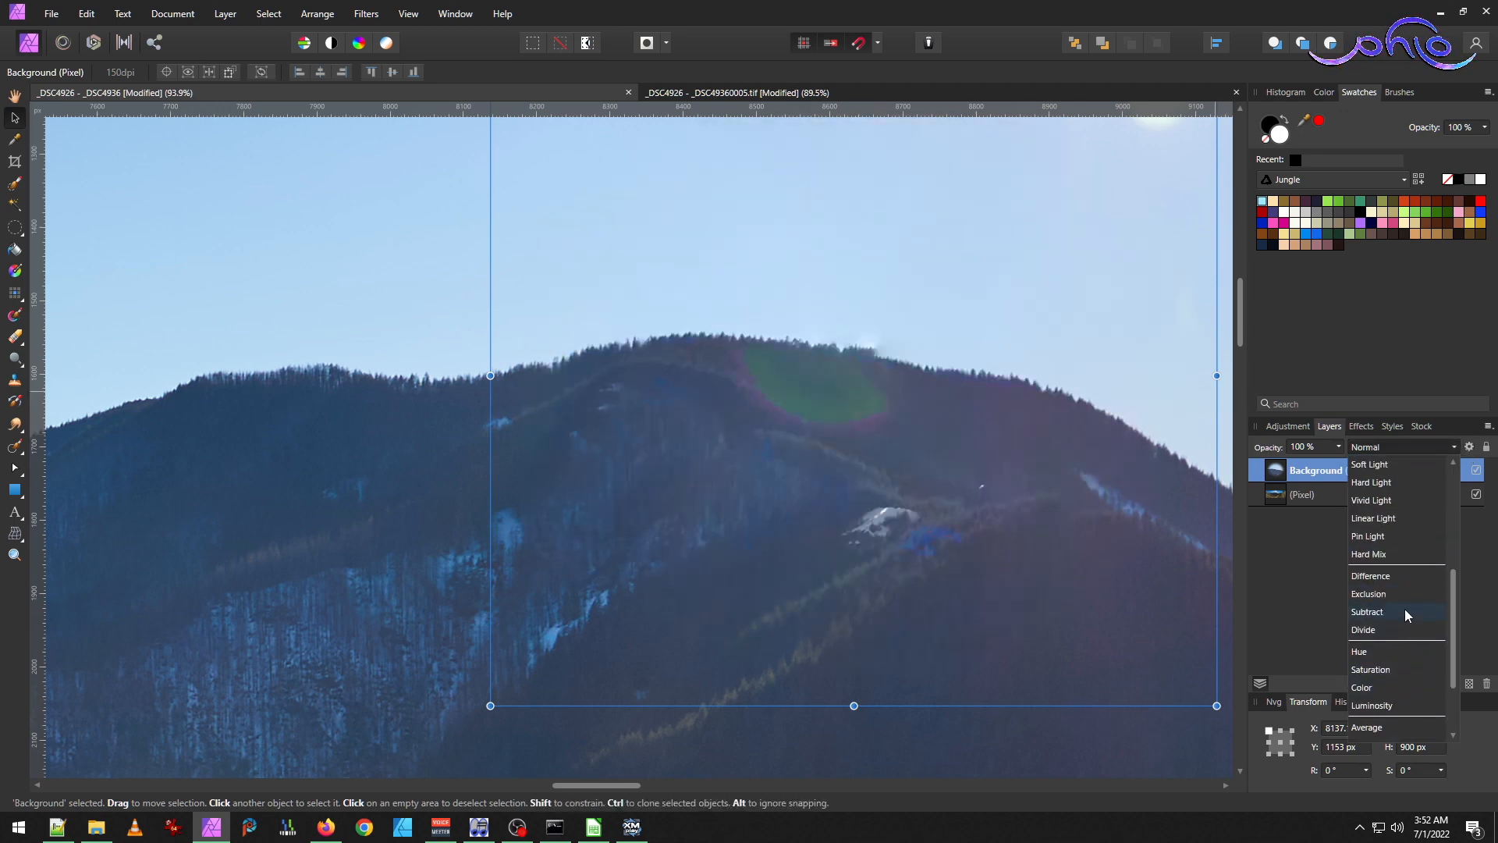
click(1402, 577)
mouse_move(914, 470)
mouse_down()
mouse_move(899, 475)
mouse_move(907, 462)
mouse_up()
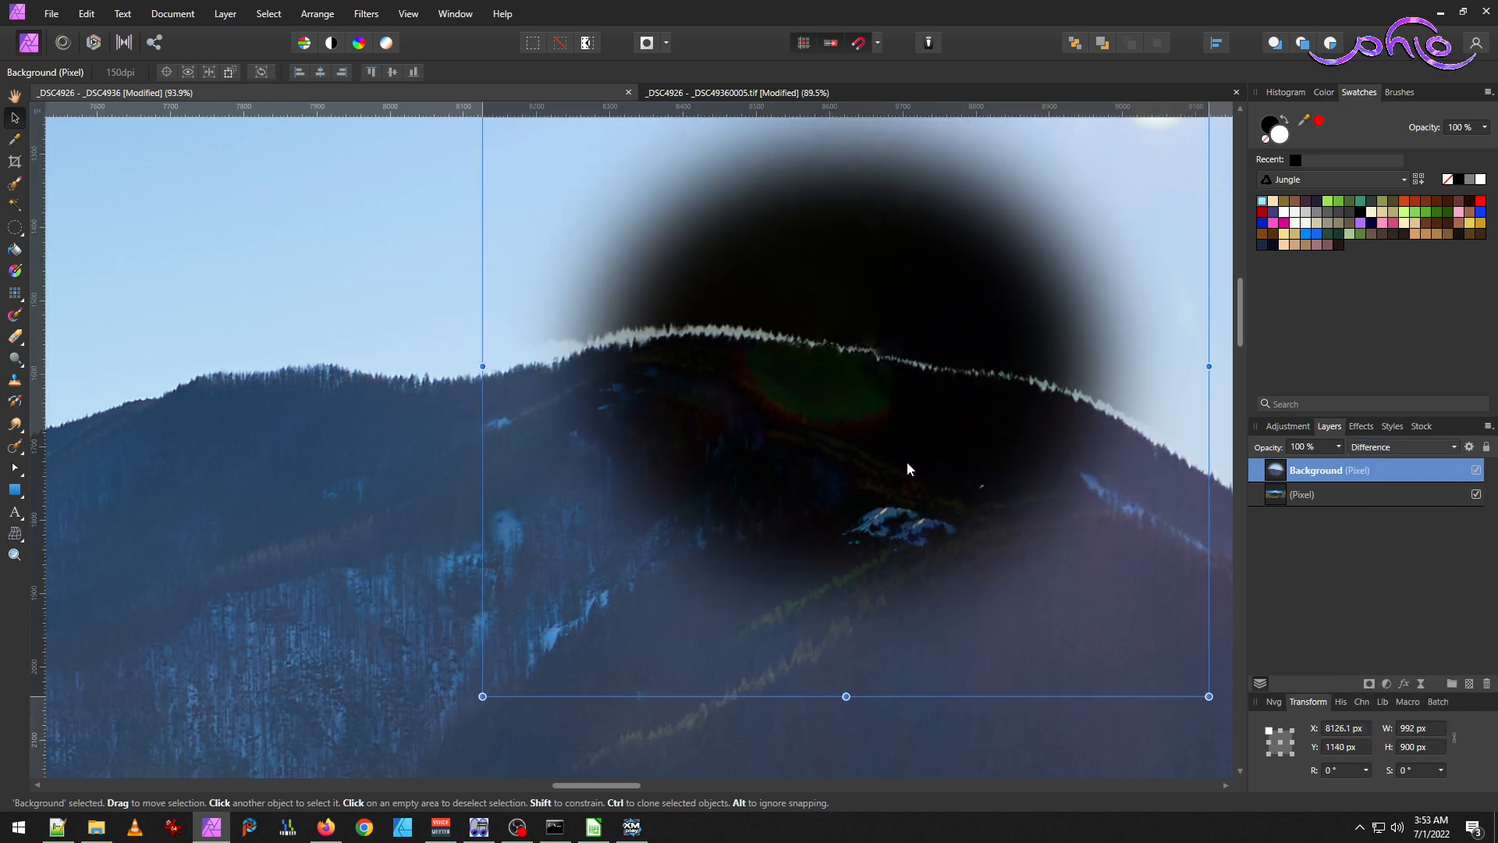
scroll(917, 466, right, 5)
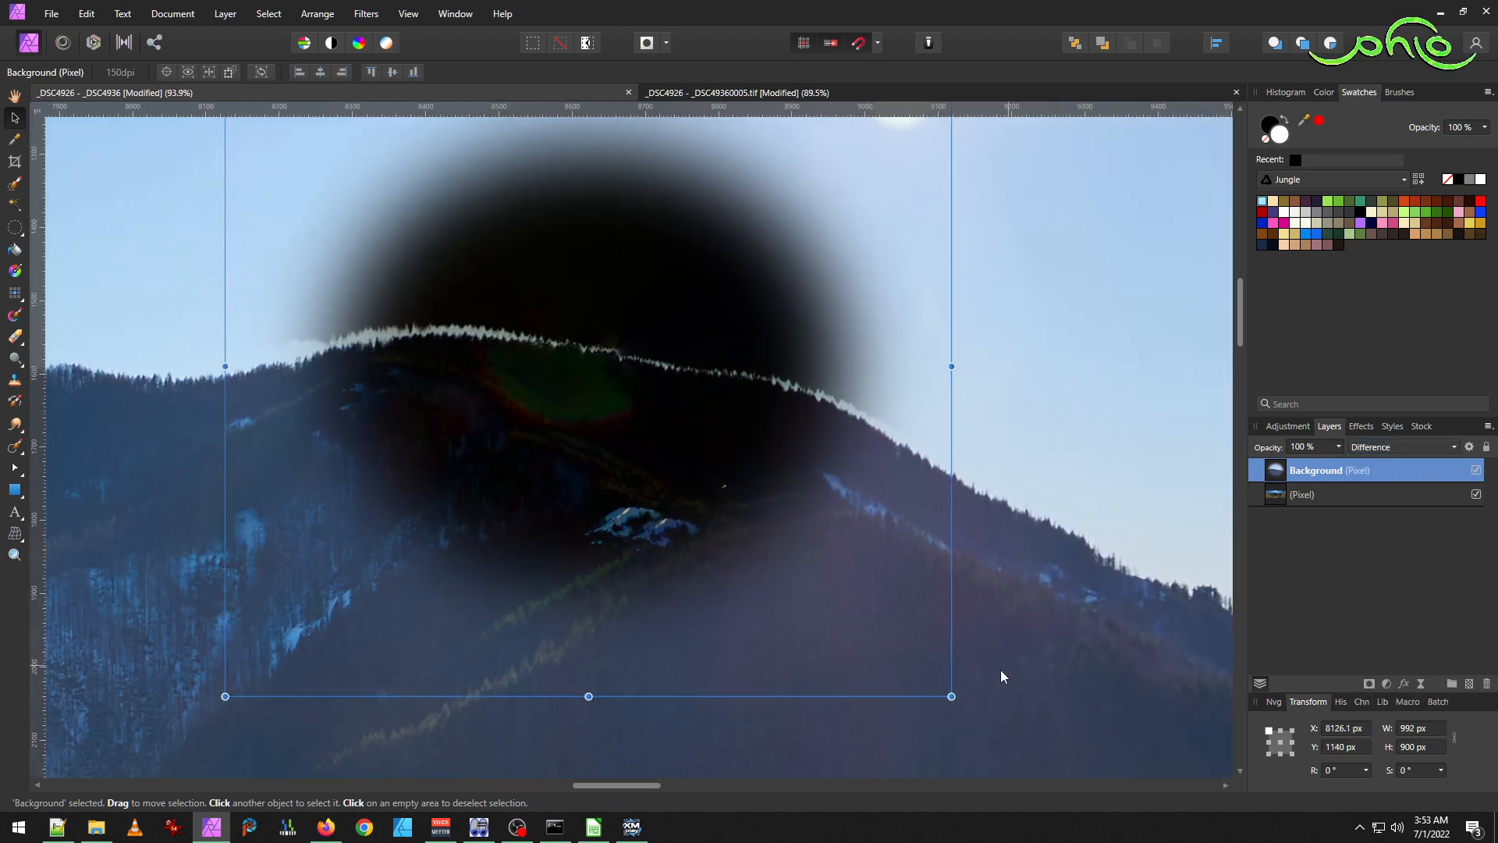
drag(966, 693, 970, 699)
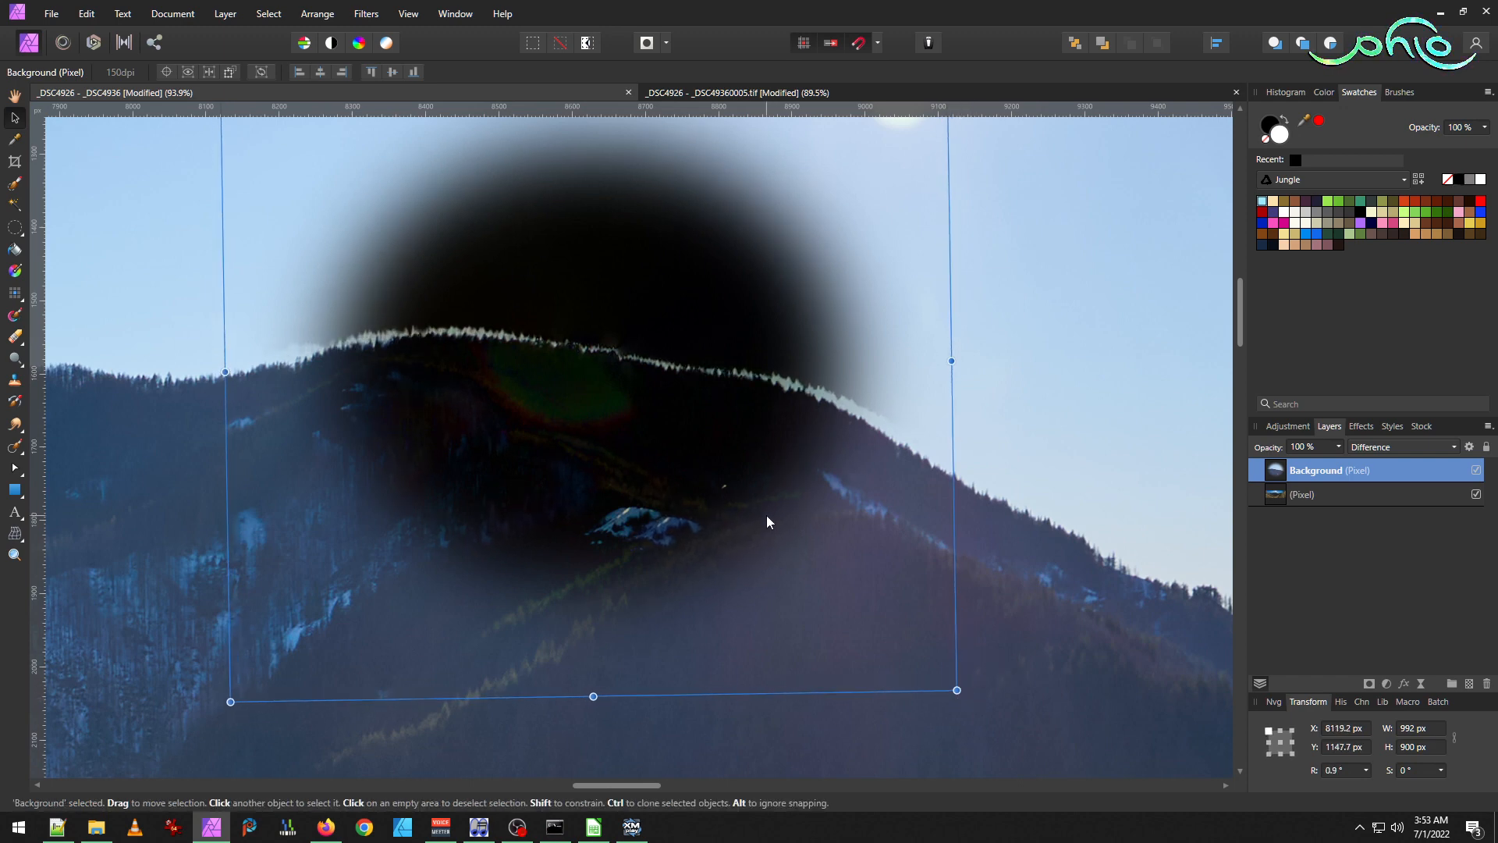
scroll(767, 515, down, 1)
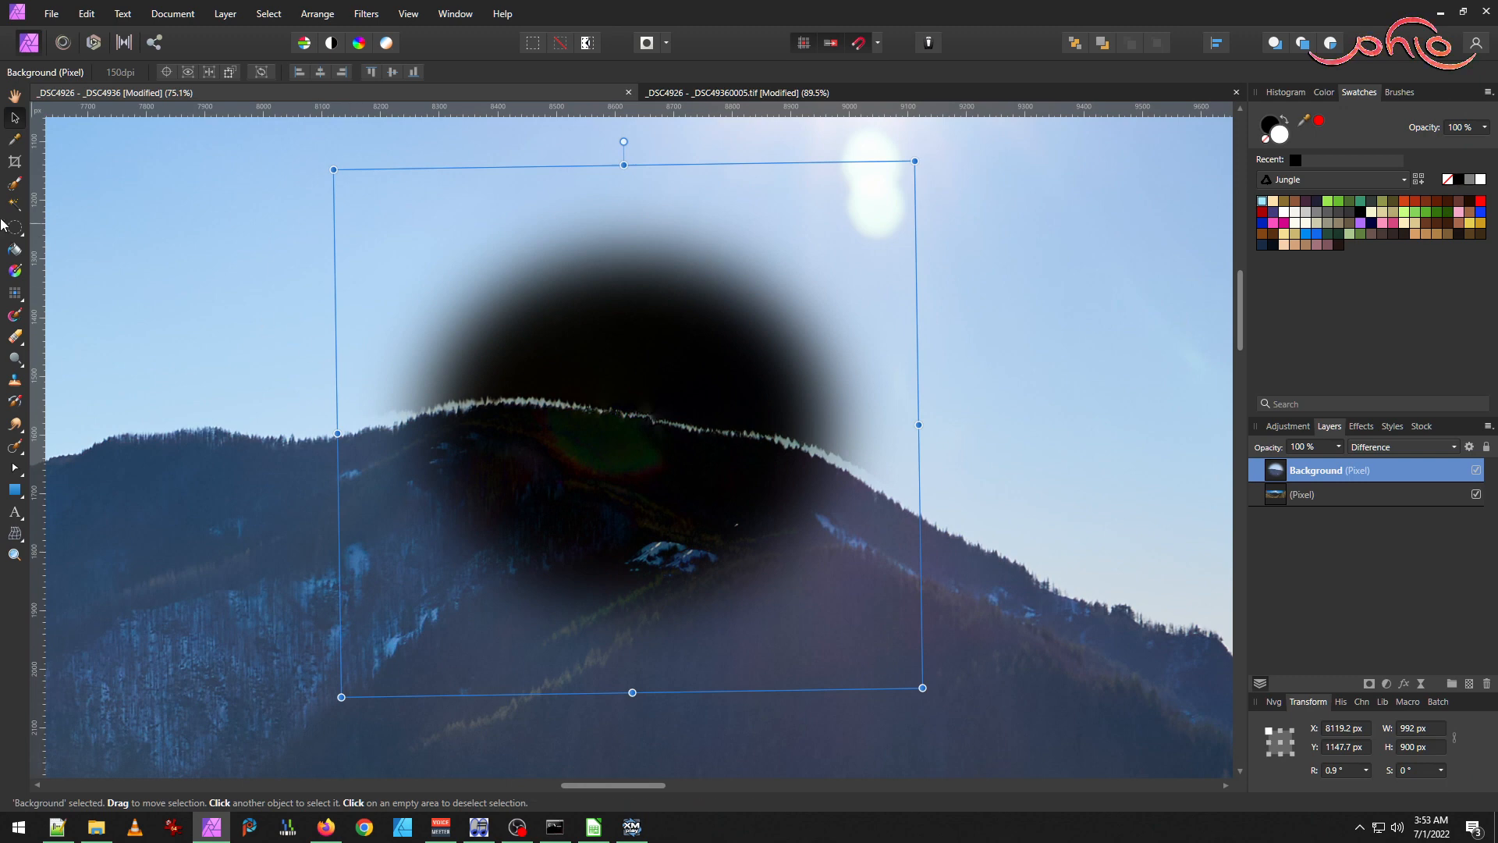
Try to mesh-warp the patch by its upper-left corner, undo the deformation and make the Move tool active again.
click(14, 534)
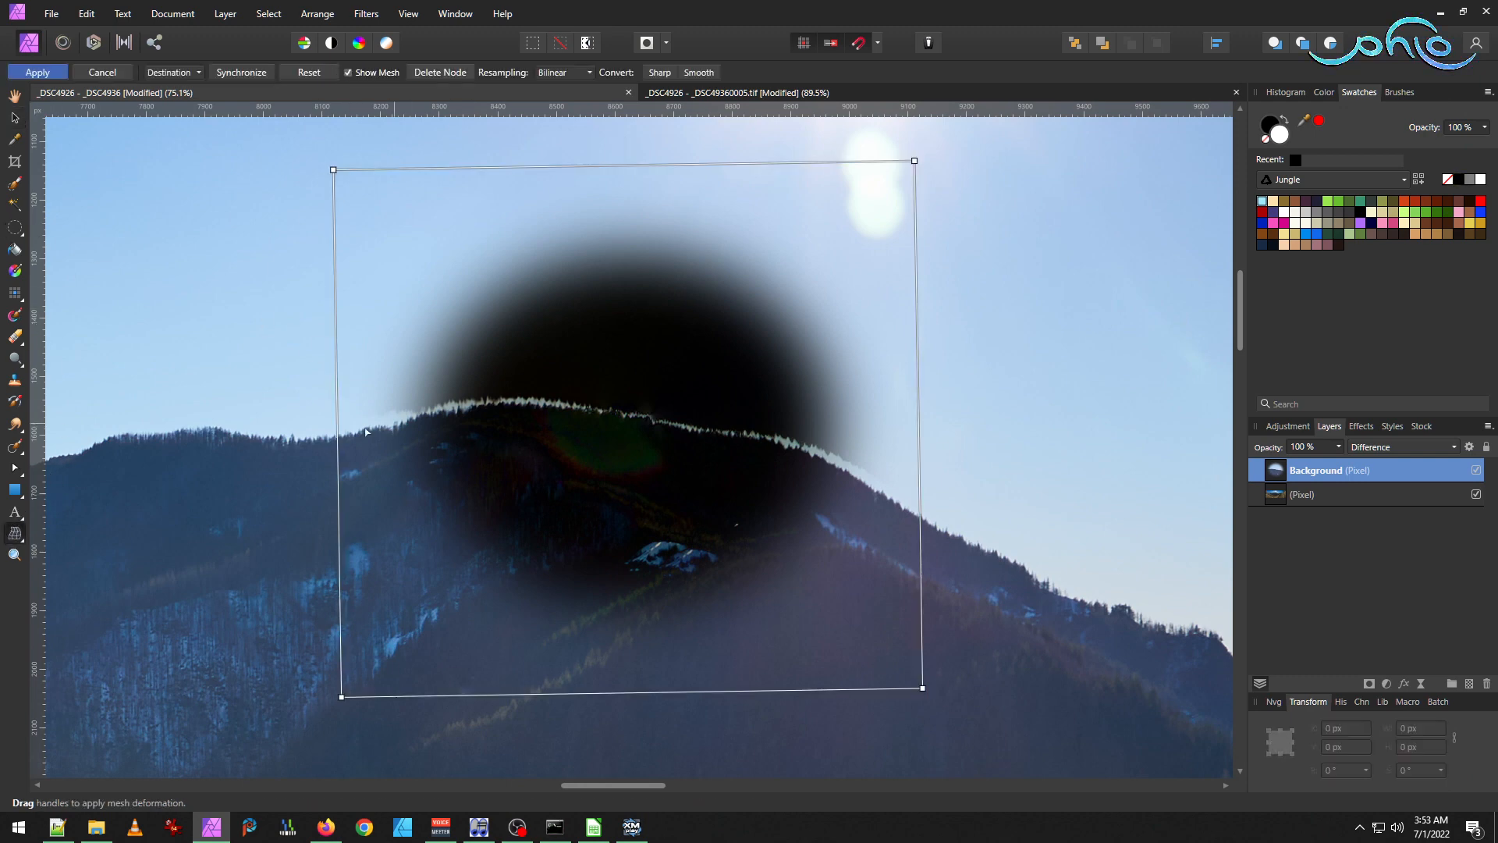
mouse_move(335, 173)
mouse_down()
mouse_move(354, 164)
mouse_move(337, 156)
mouse_up()
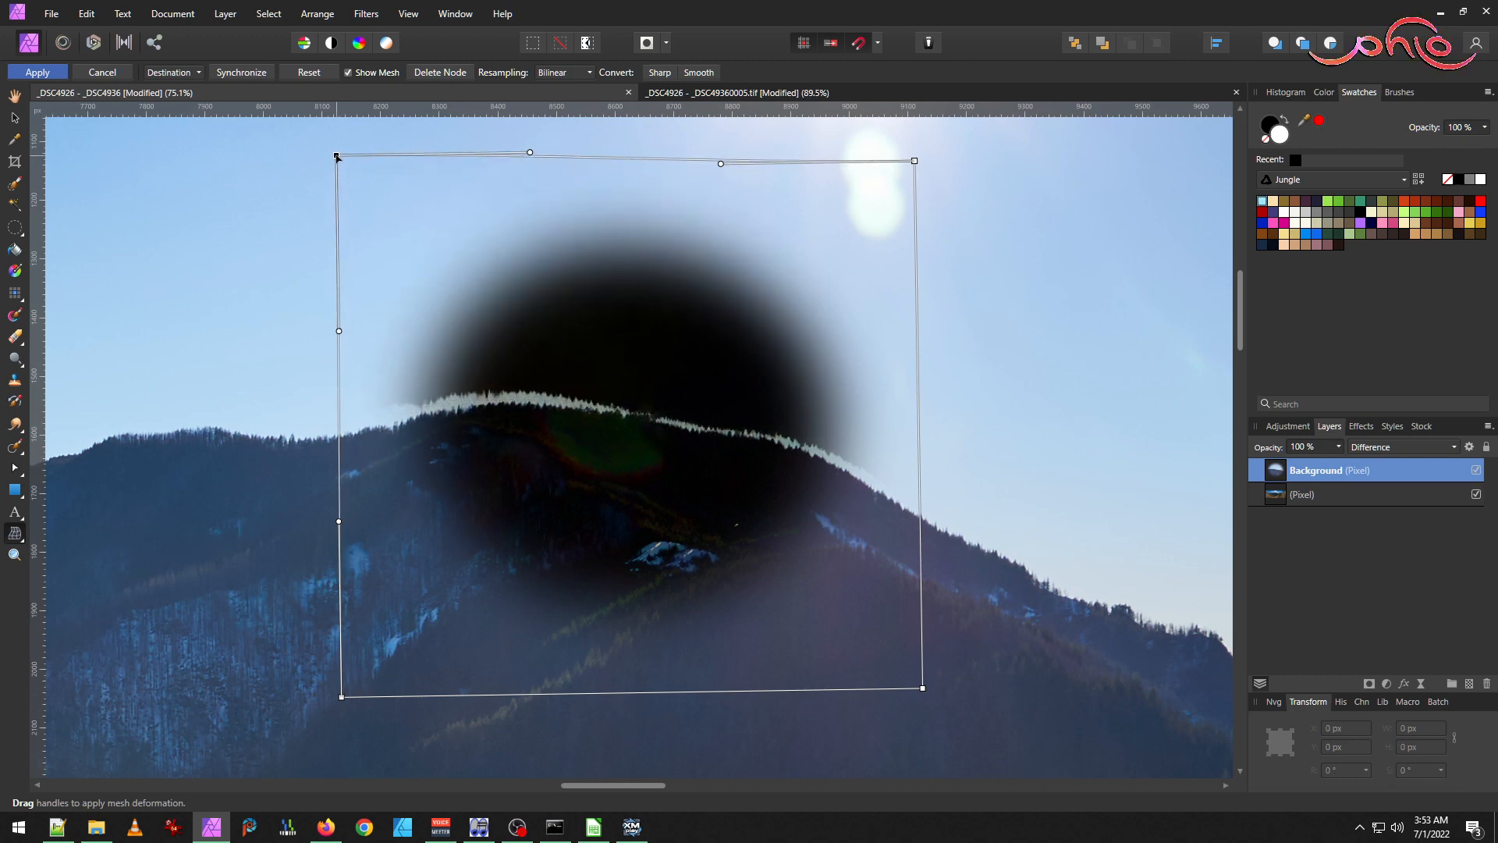
drag(336, 155, 317, 118)
key(ctrl+z)
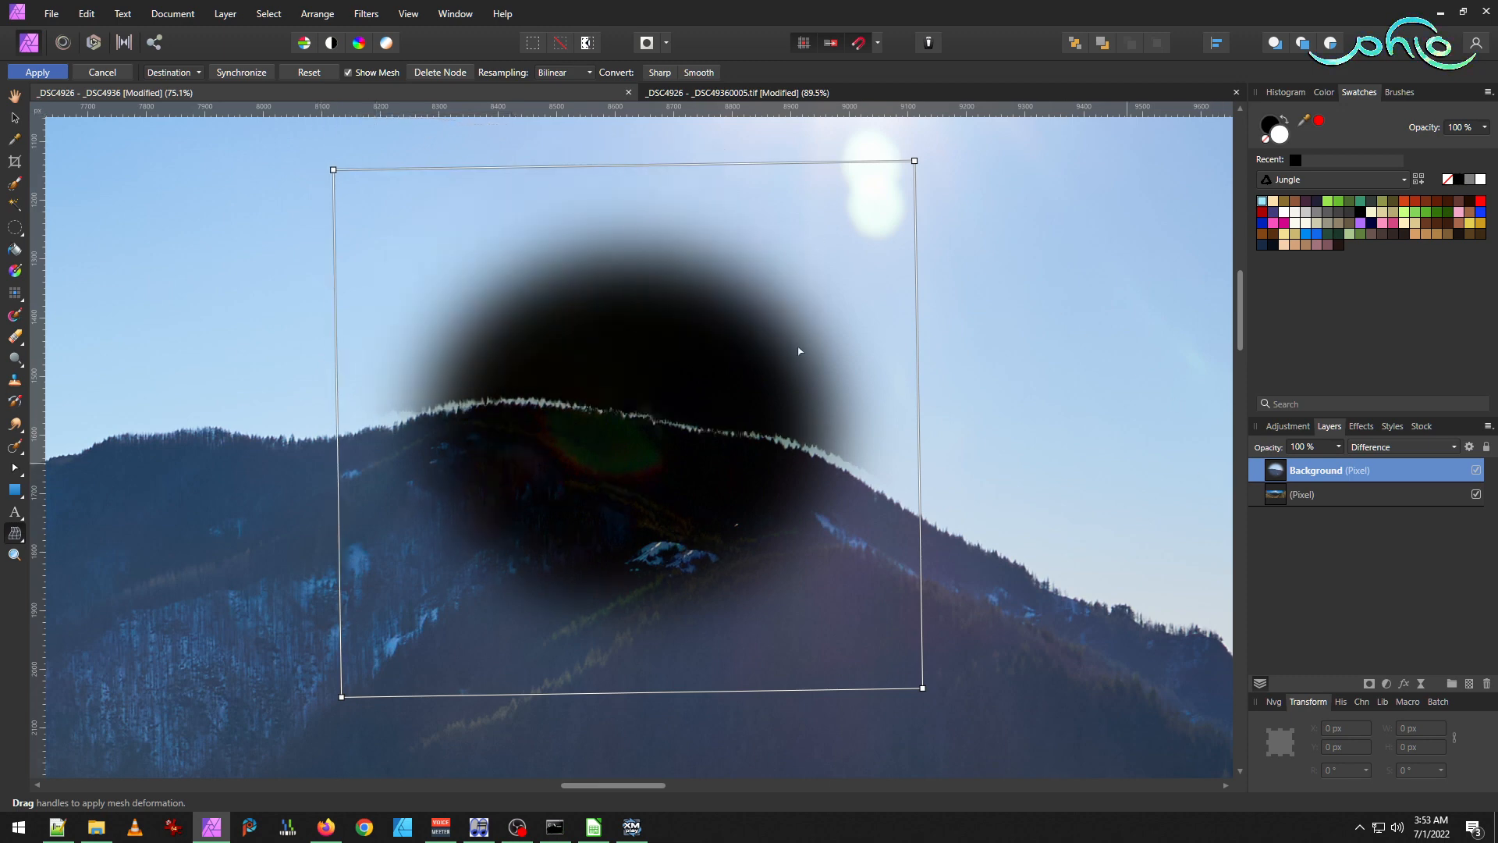
key(h)
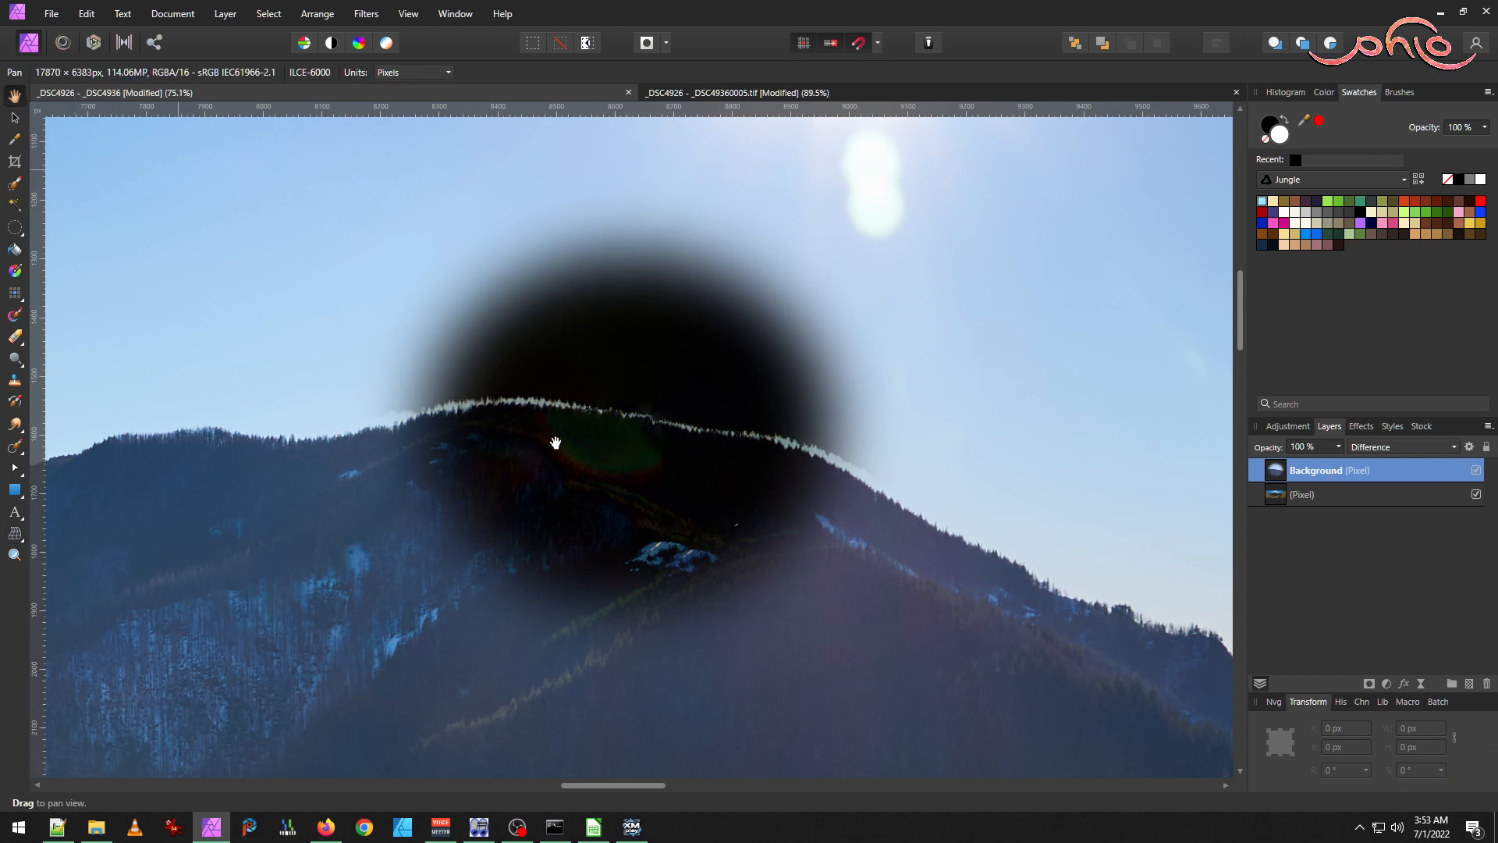
click(14, 117)
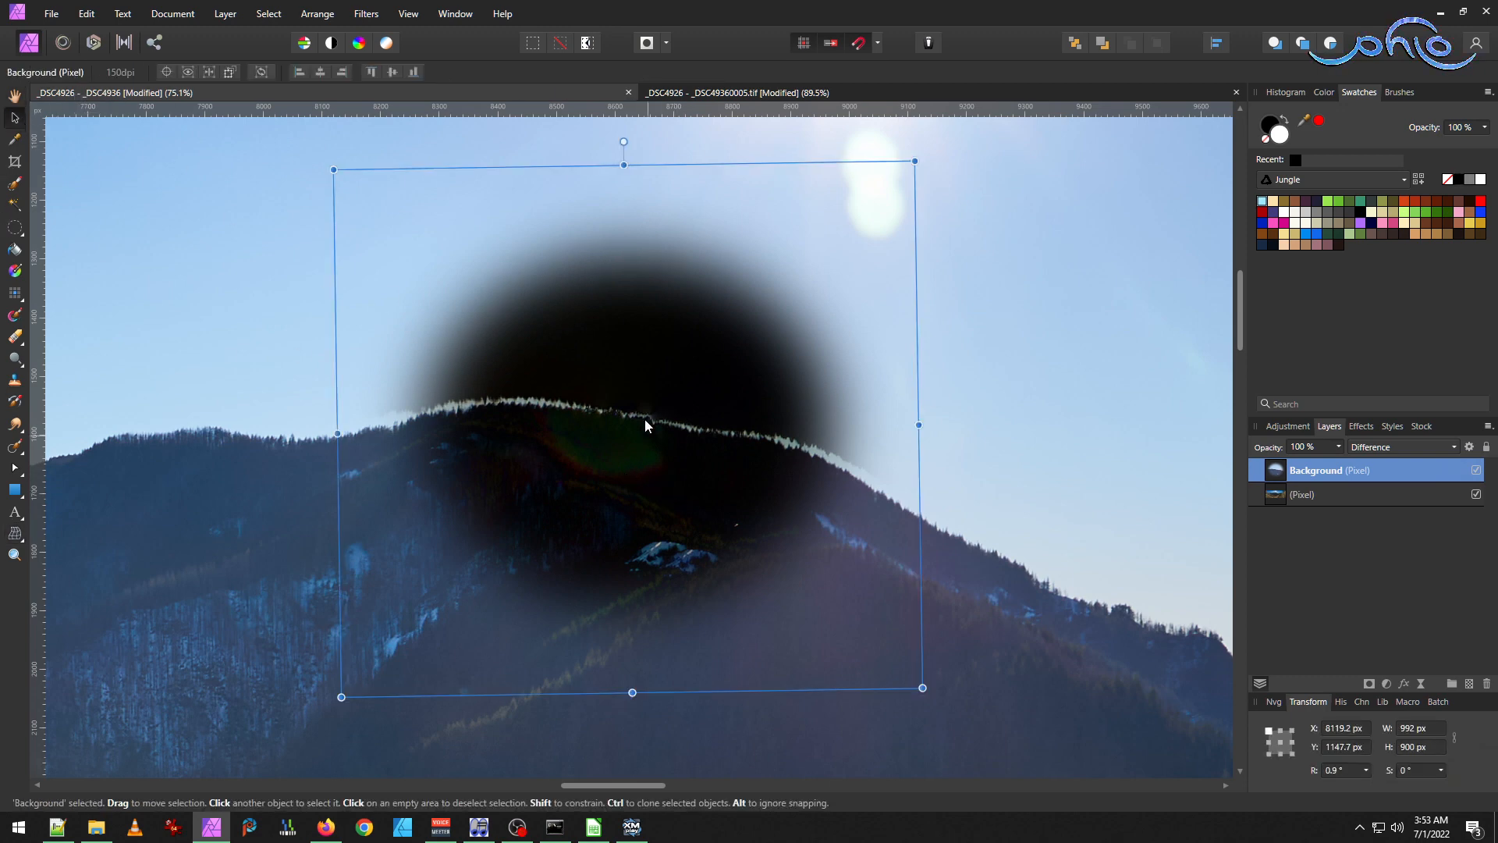
Close the unresponsive Affinity Photo and reopen the panorama _DSC4926 - _DSC4936.afphoto from File Explorer.
scroll(647, 431, up, 5)
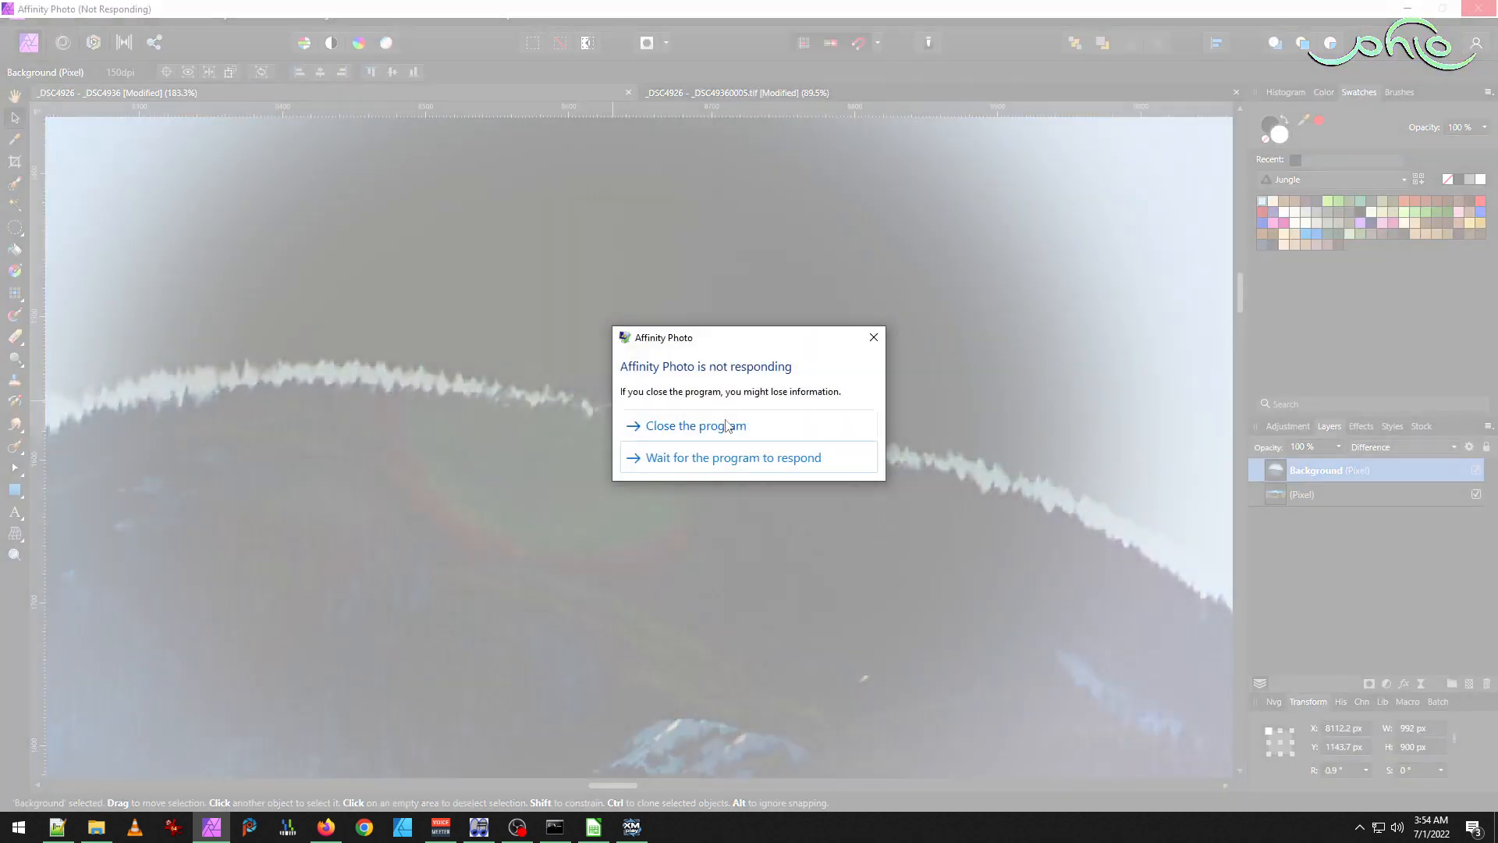
click(817, 427)
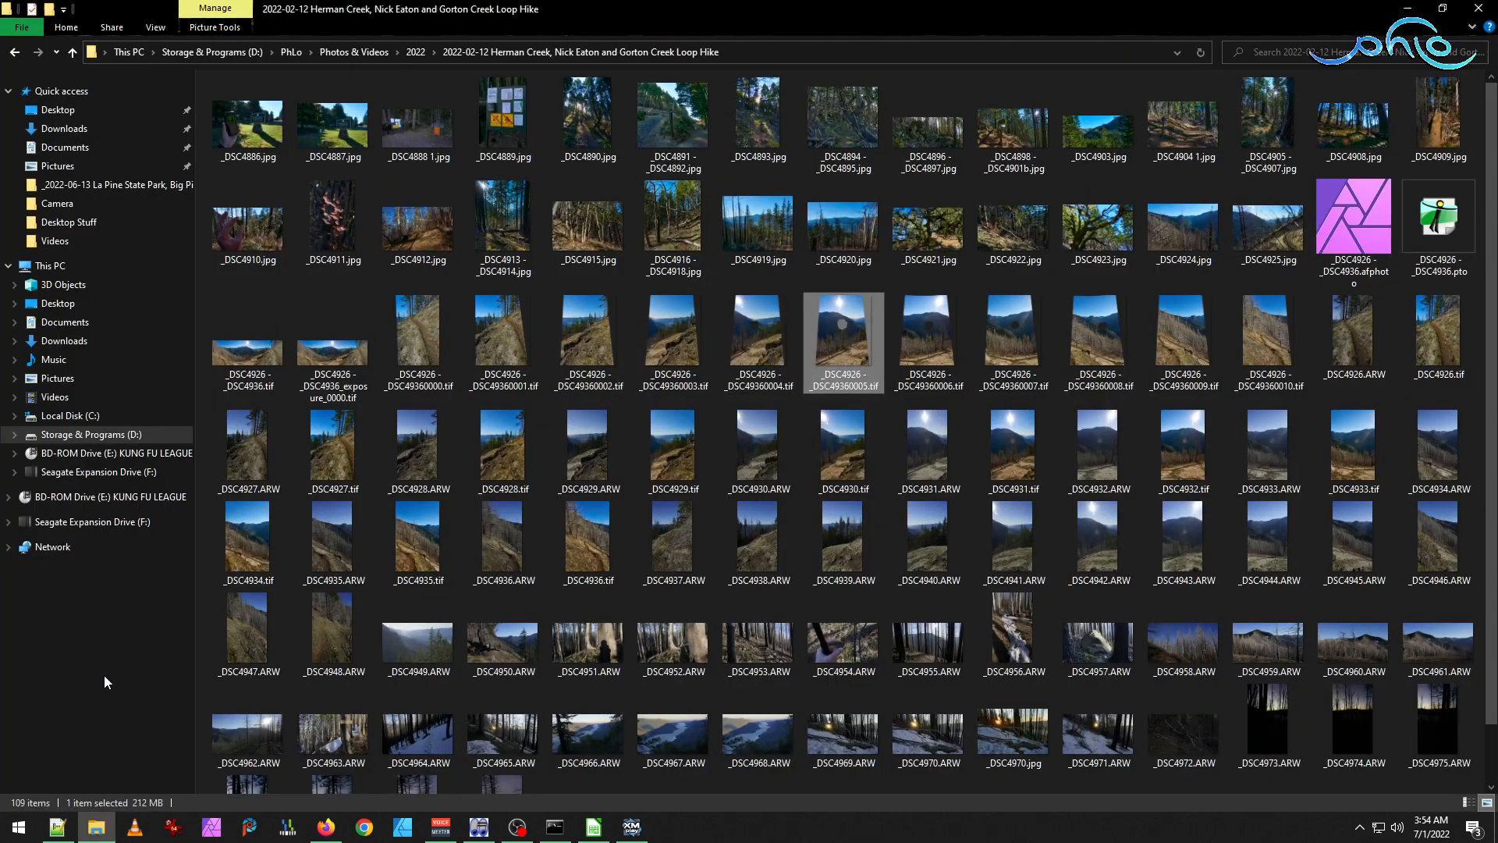
click(1408, 223)
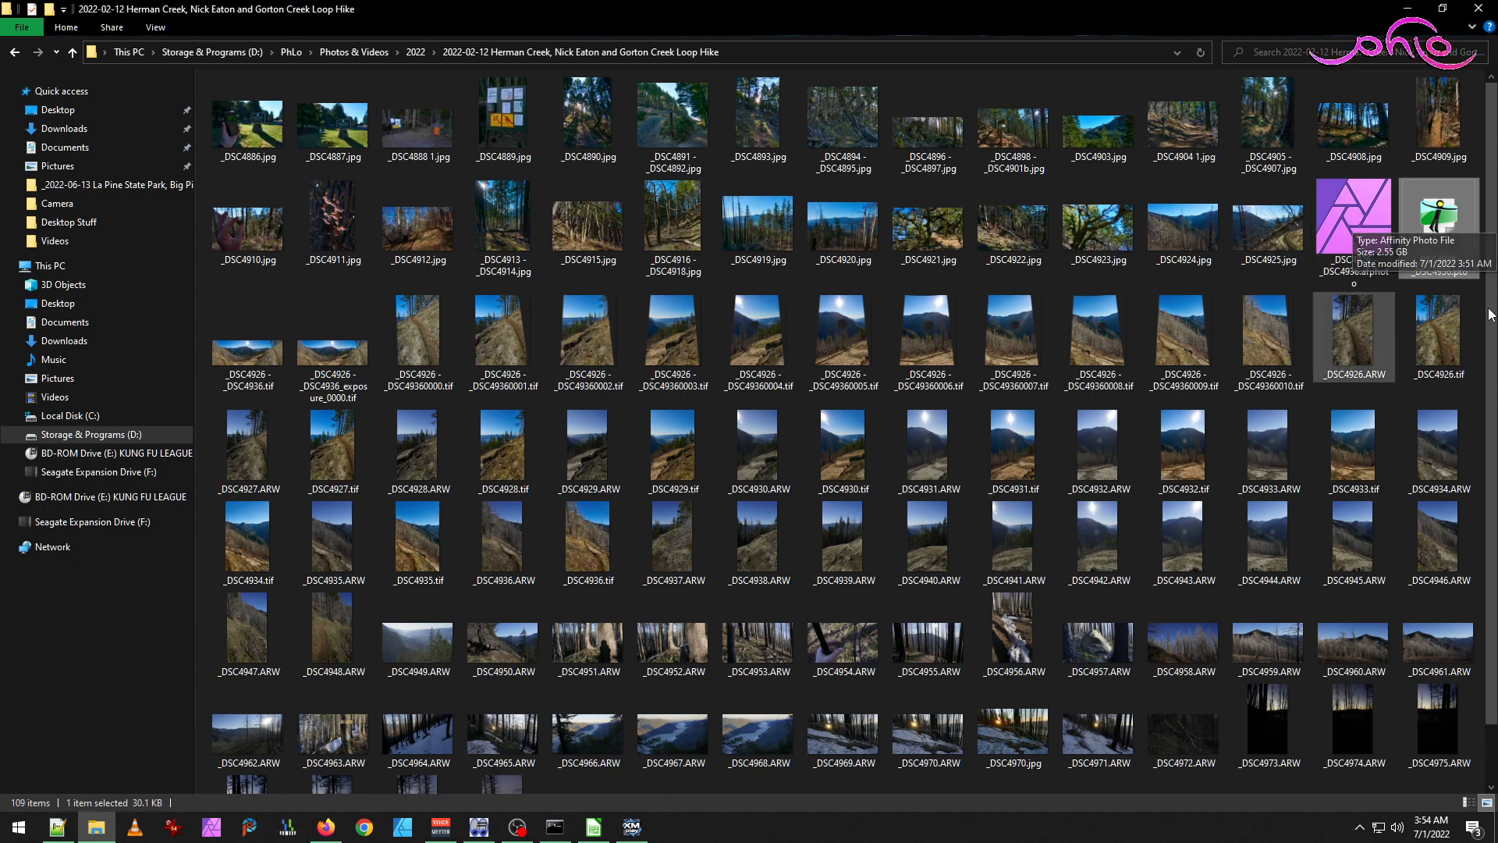
click(1352, 237)
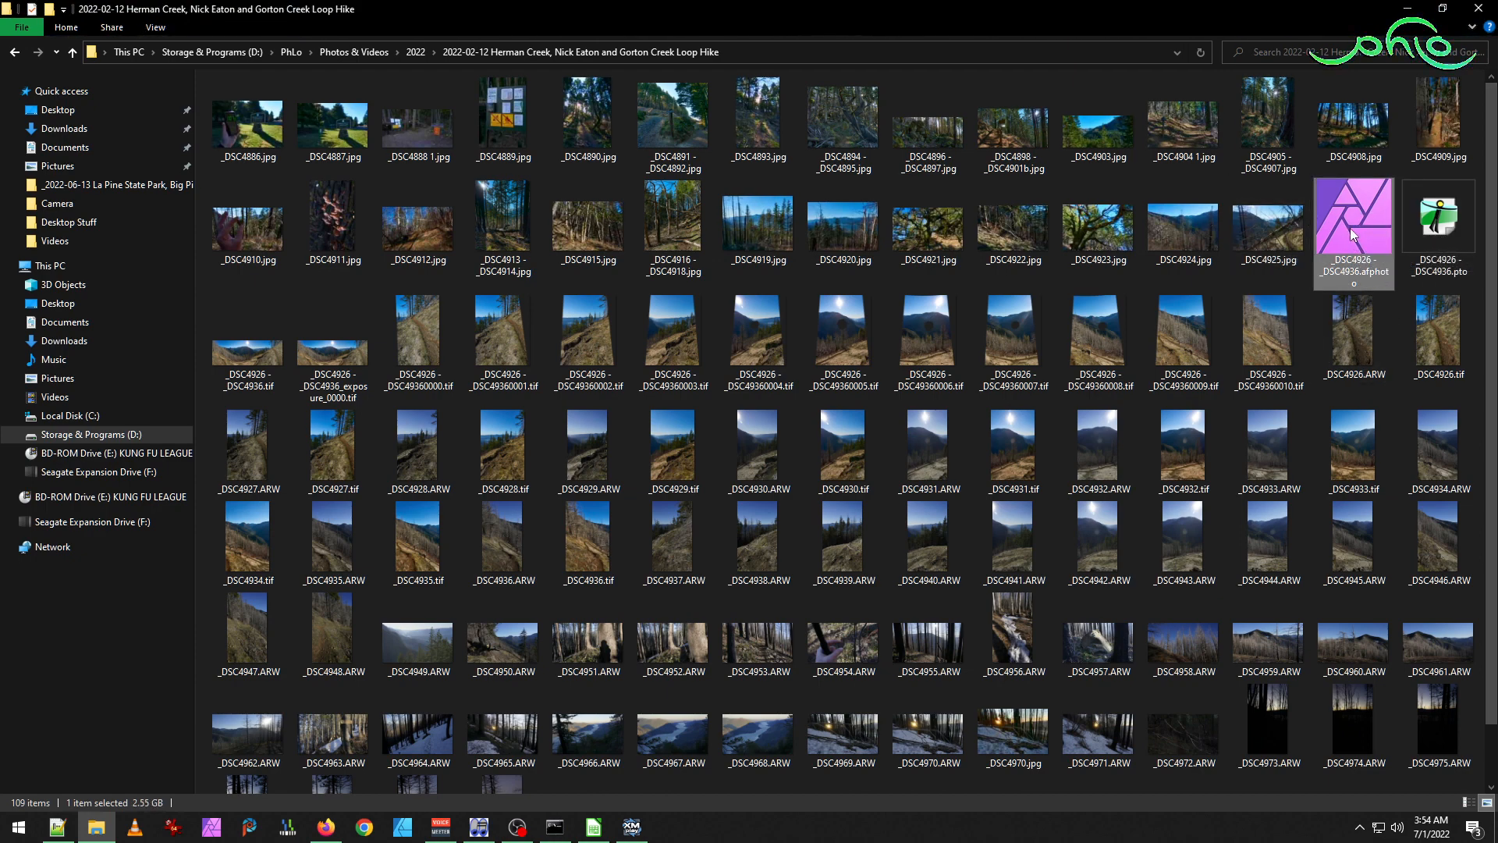
double_click(1340, 236)
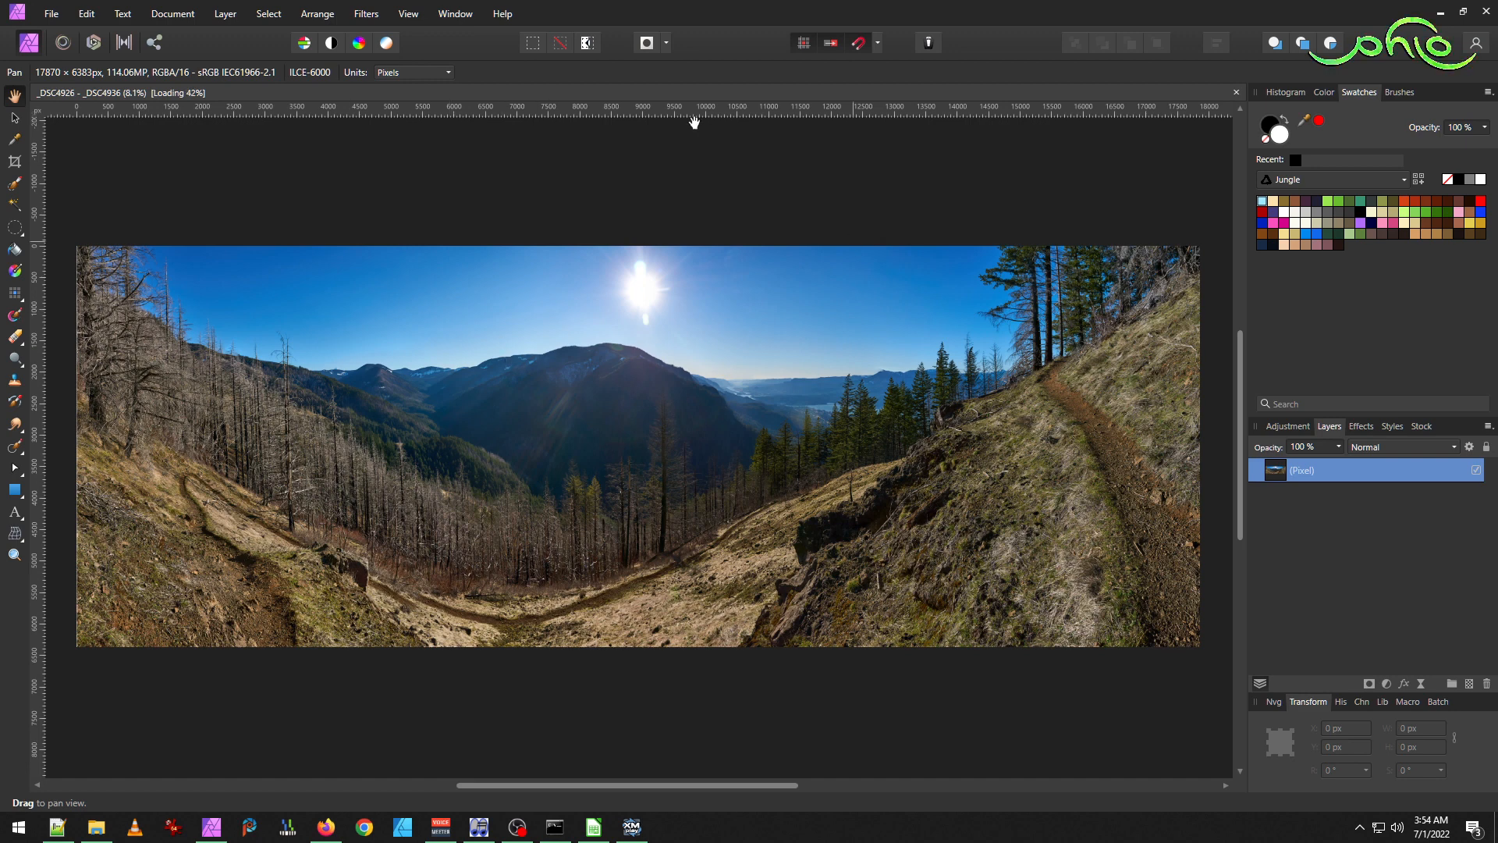
Open _DSC4926 - _DSC49360005.tif from File Explorer as a separate document, with the Move tool active.
click(97, 829)
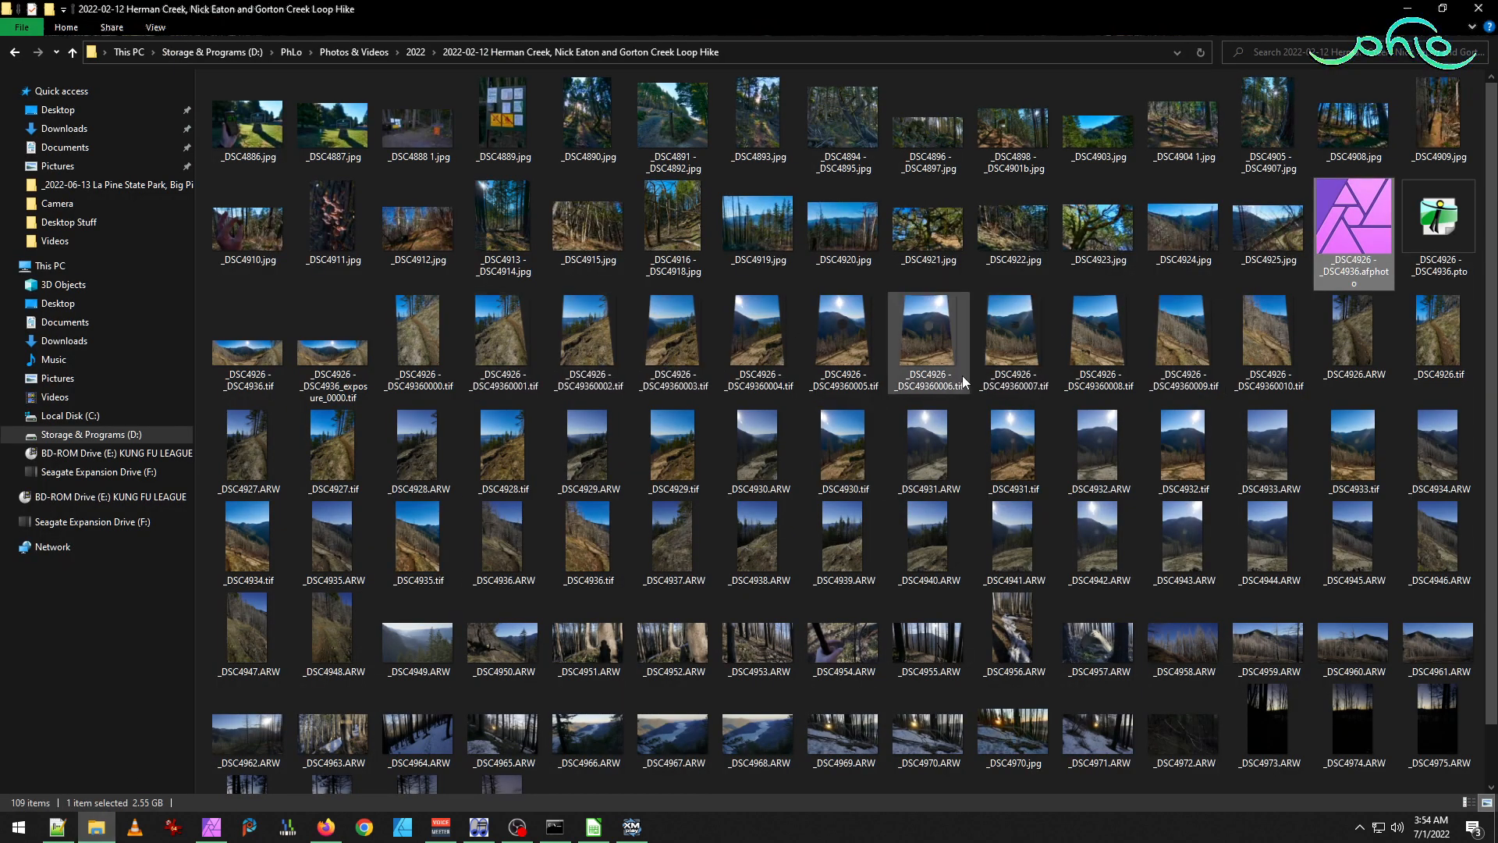
drag(835, 357, 376, 315)
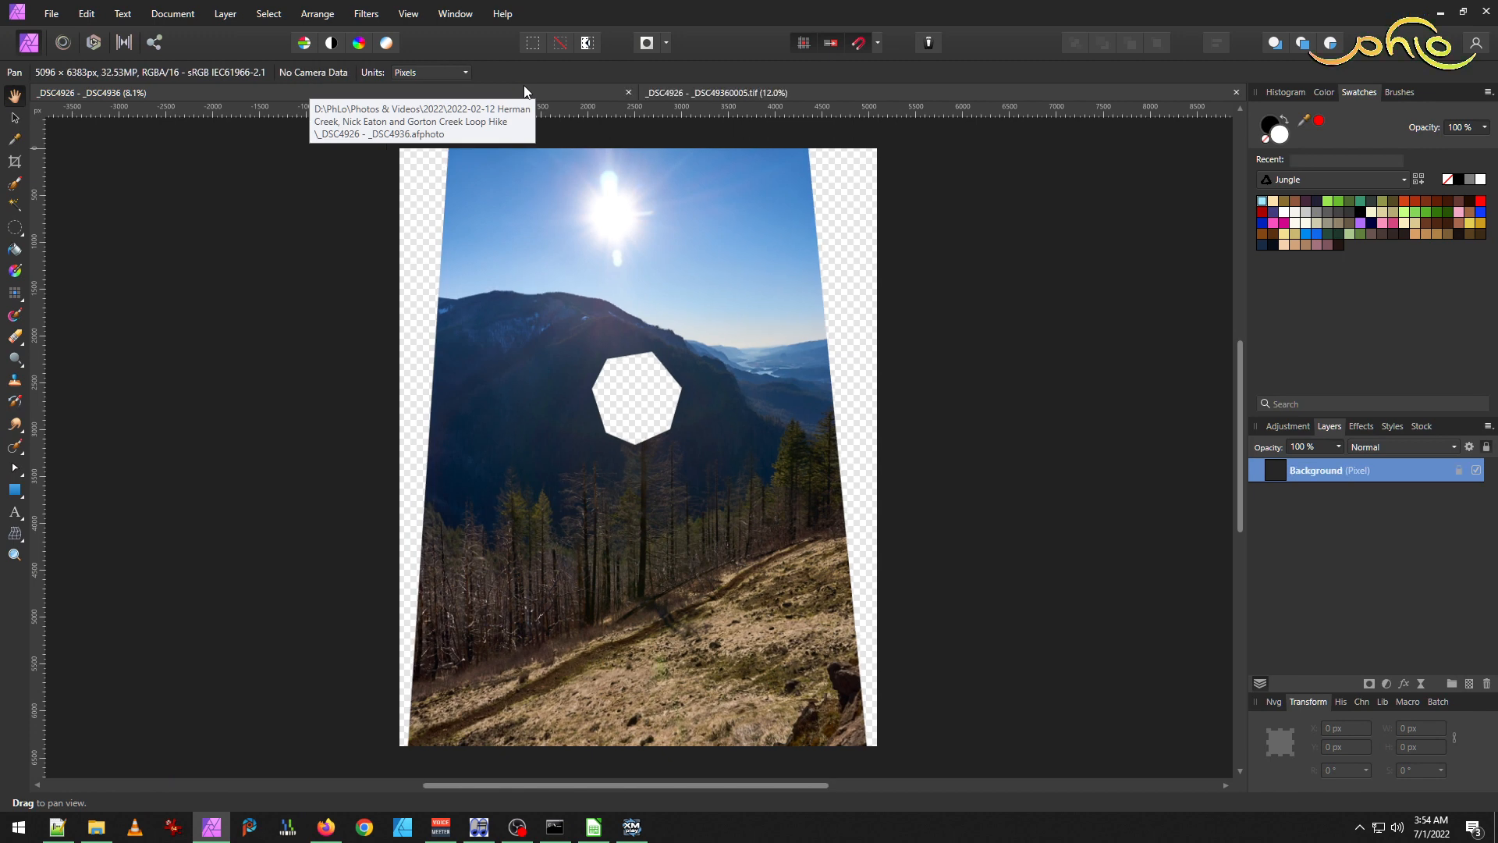
click(16, 120)
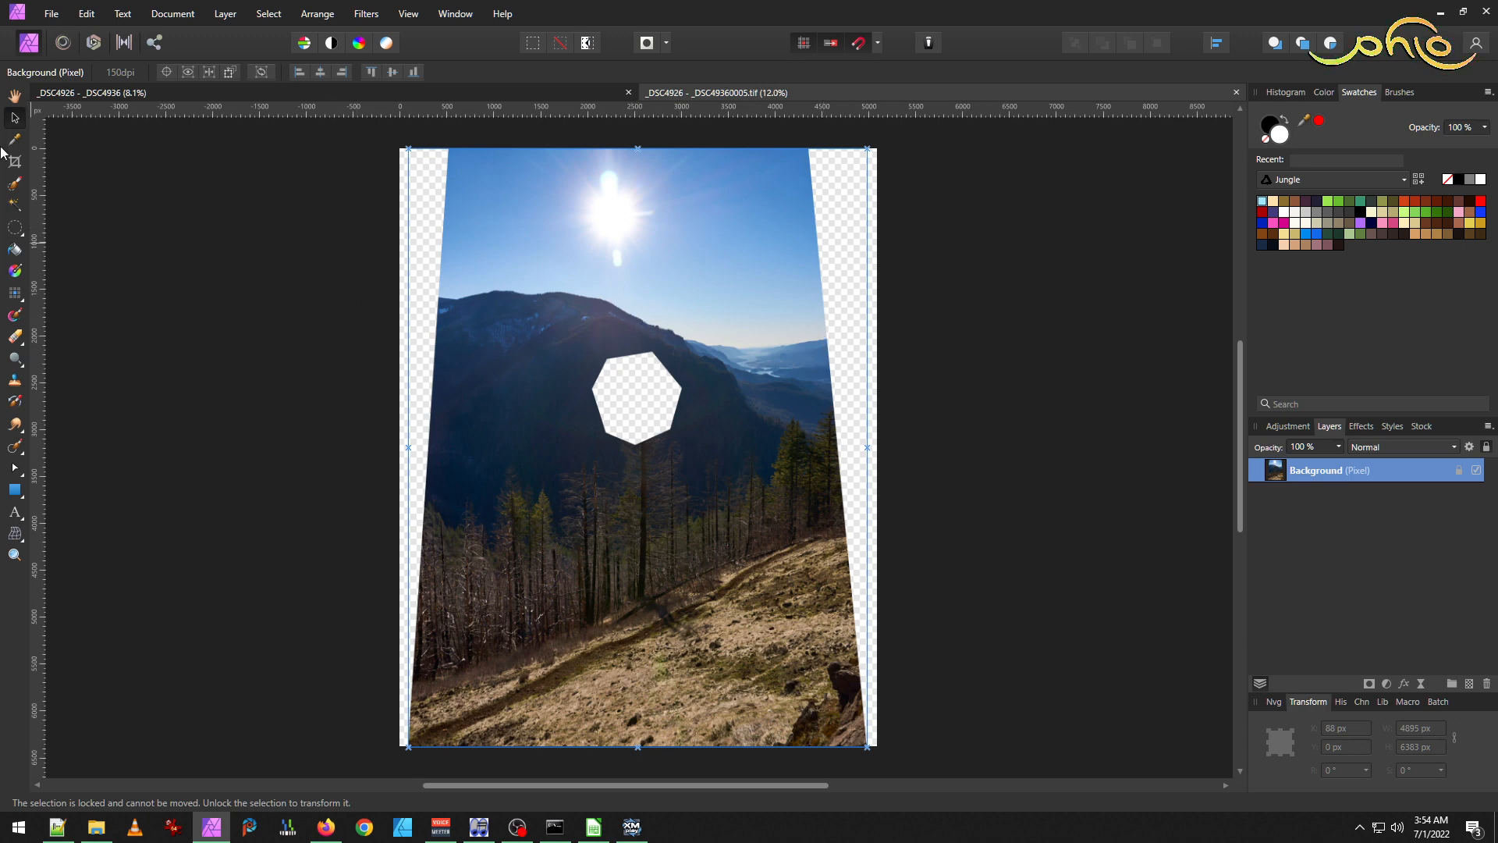
Examine the summit ridge in the source image at several magnifications.
scroll(575, 258, up, 10)
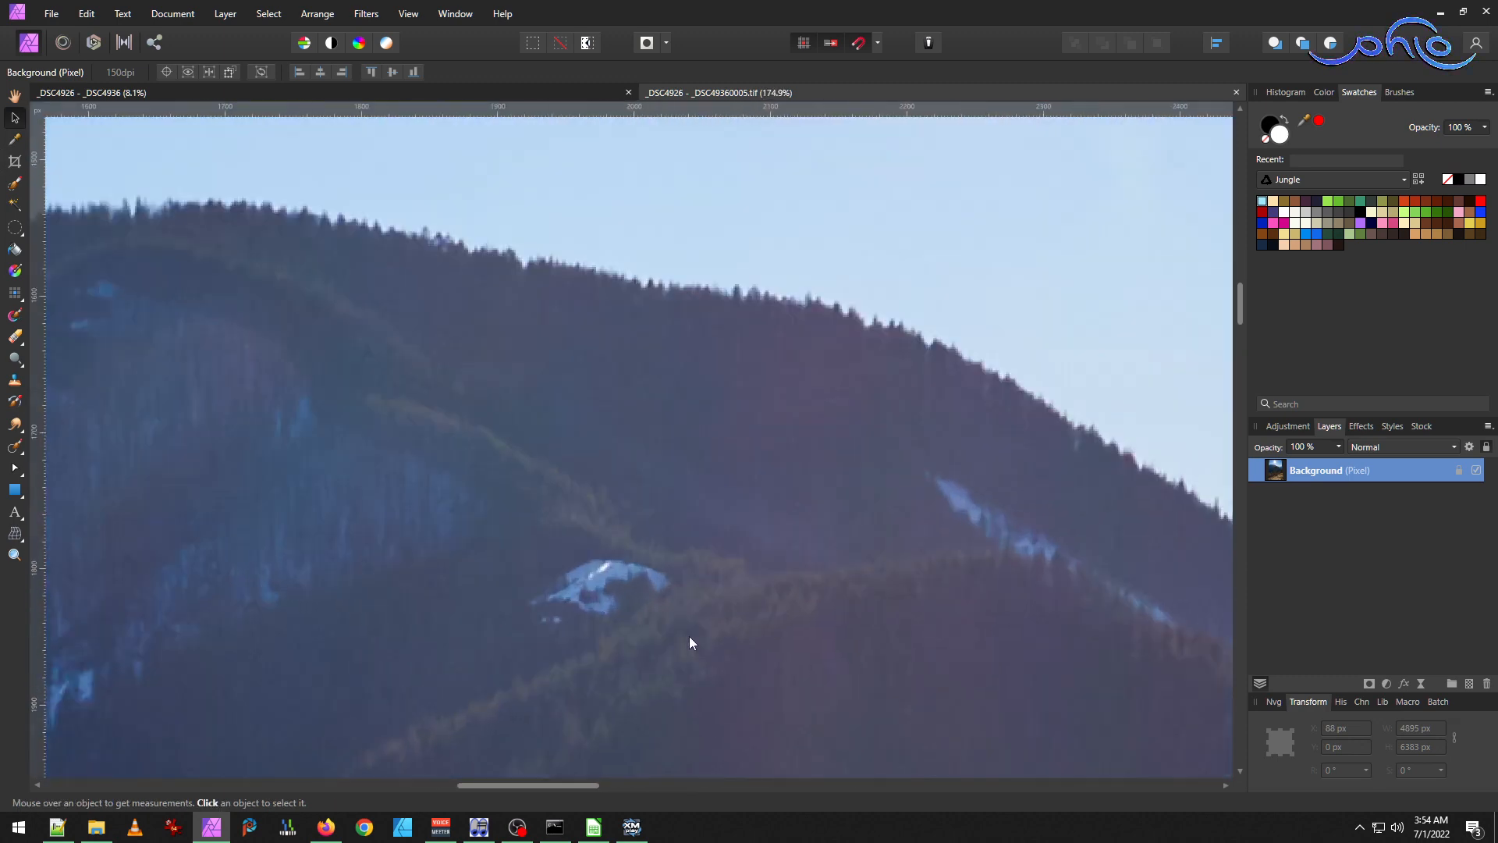
scroll(593, 366, up, 5)
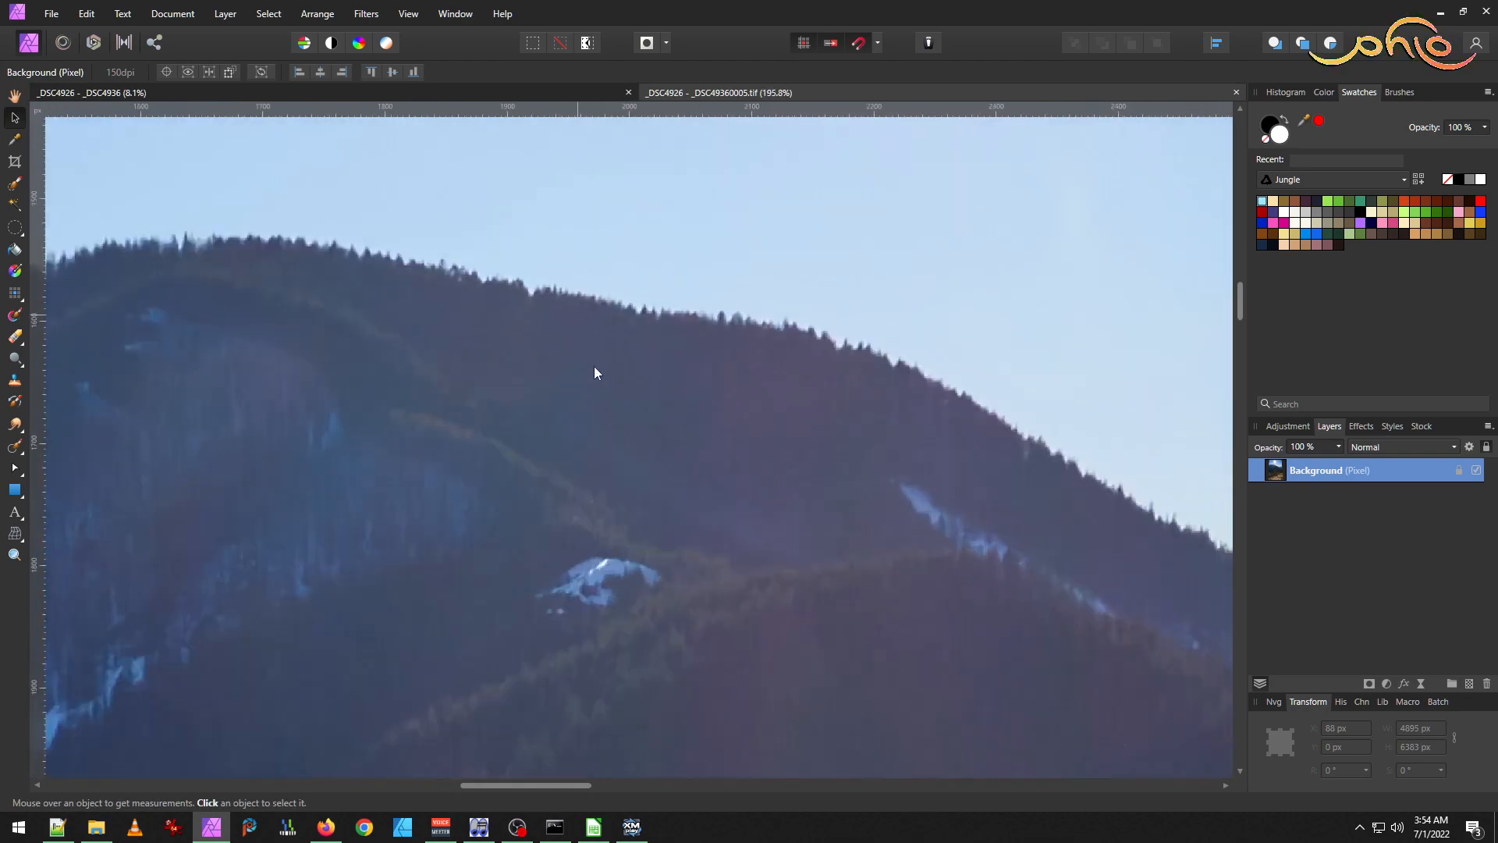
scroll(593, 366, up, 2)
scroll(593, 367, down, 5)
scroll(593, 367, up, 3)
scroll(593, 367, down, 3)
scroll(593, 401, down, 3)
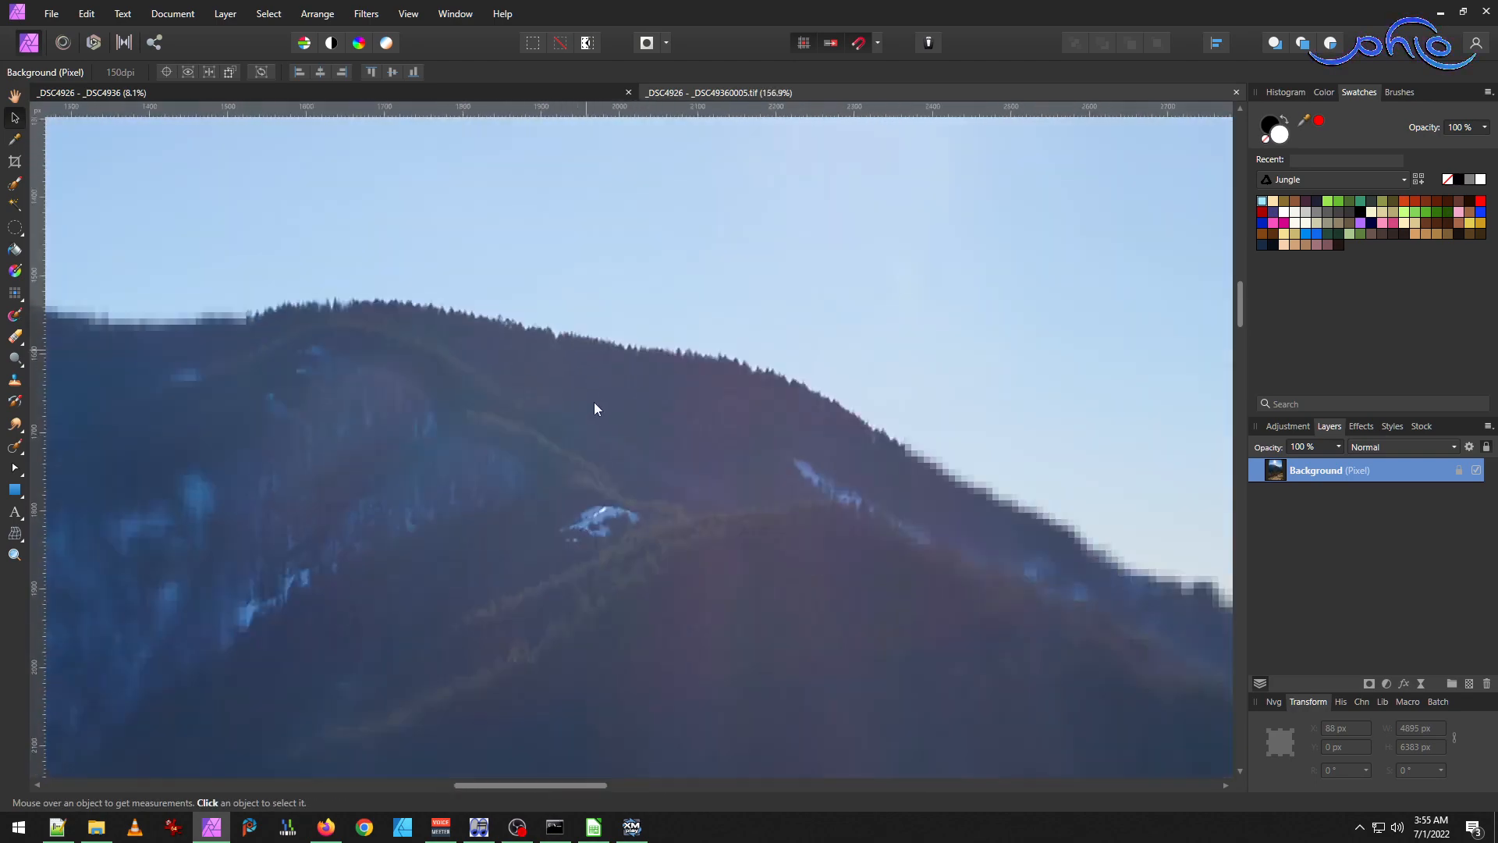
scroll(593, 401, up, 4)
scroll(594, 401, down, 3)
drag(528, 303, 565, 382)
Select the summit ridge in the source image with an elliptical marquee about 569 × 472 px.
click(15, 227)
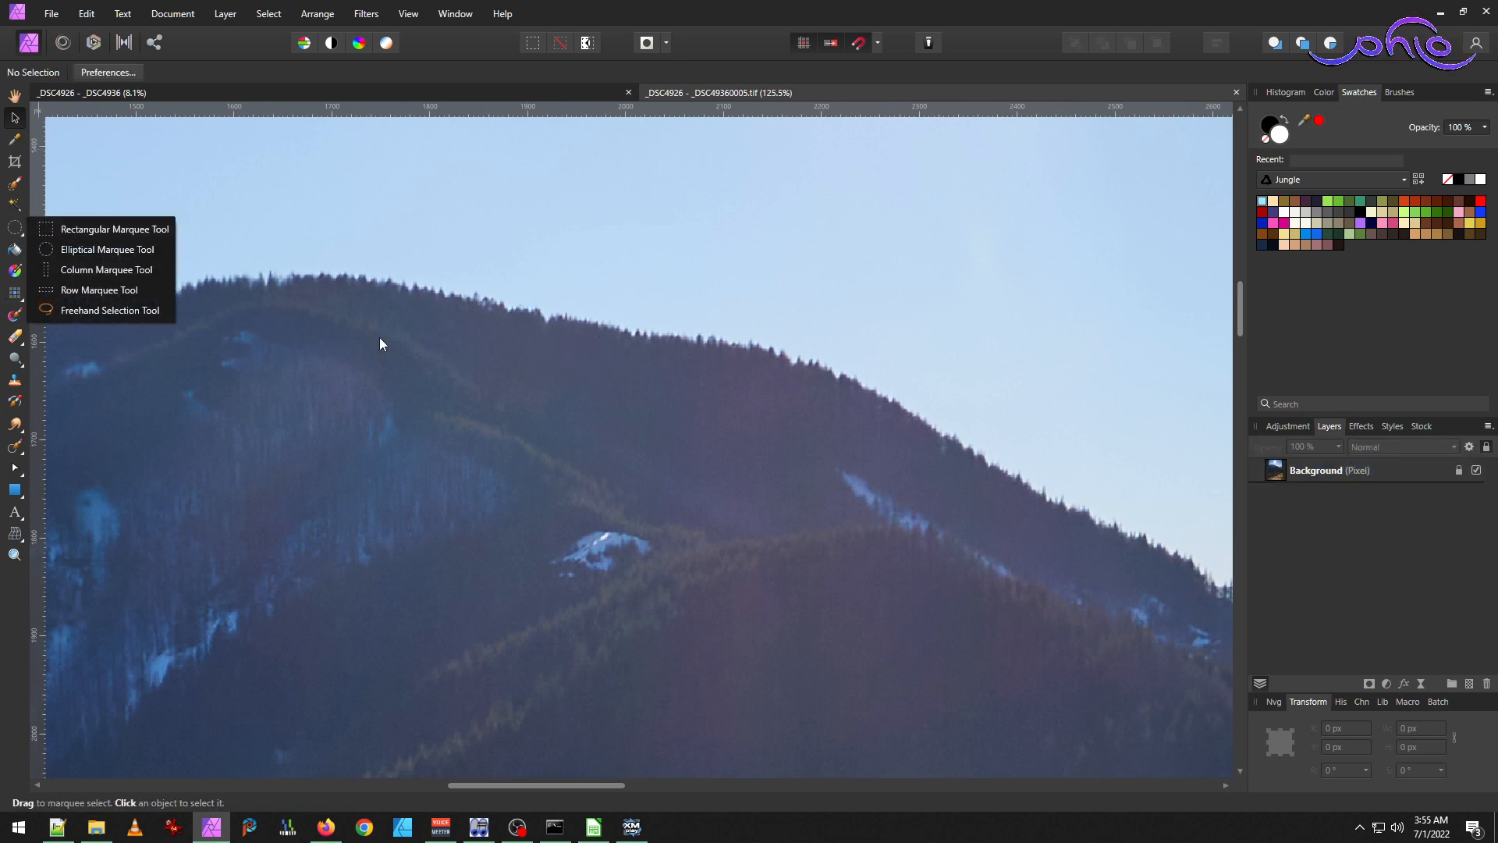
click(95, 251)
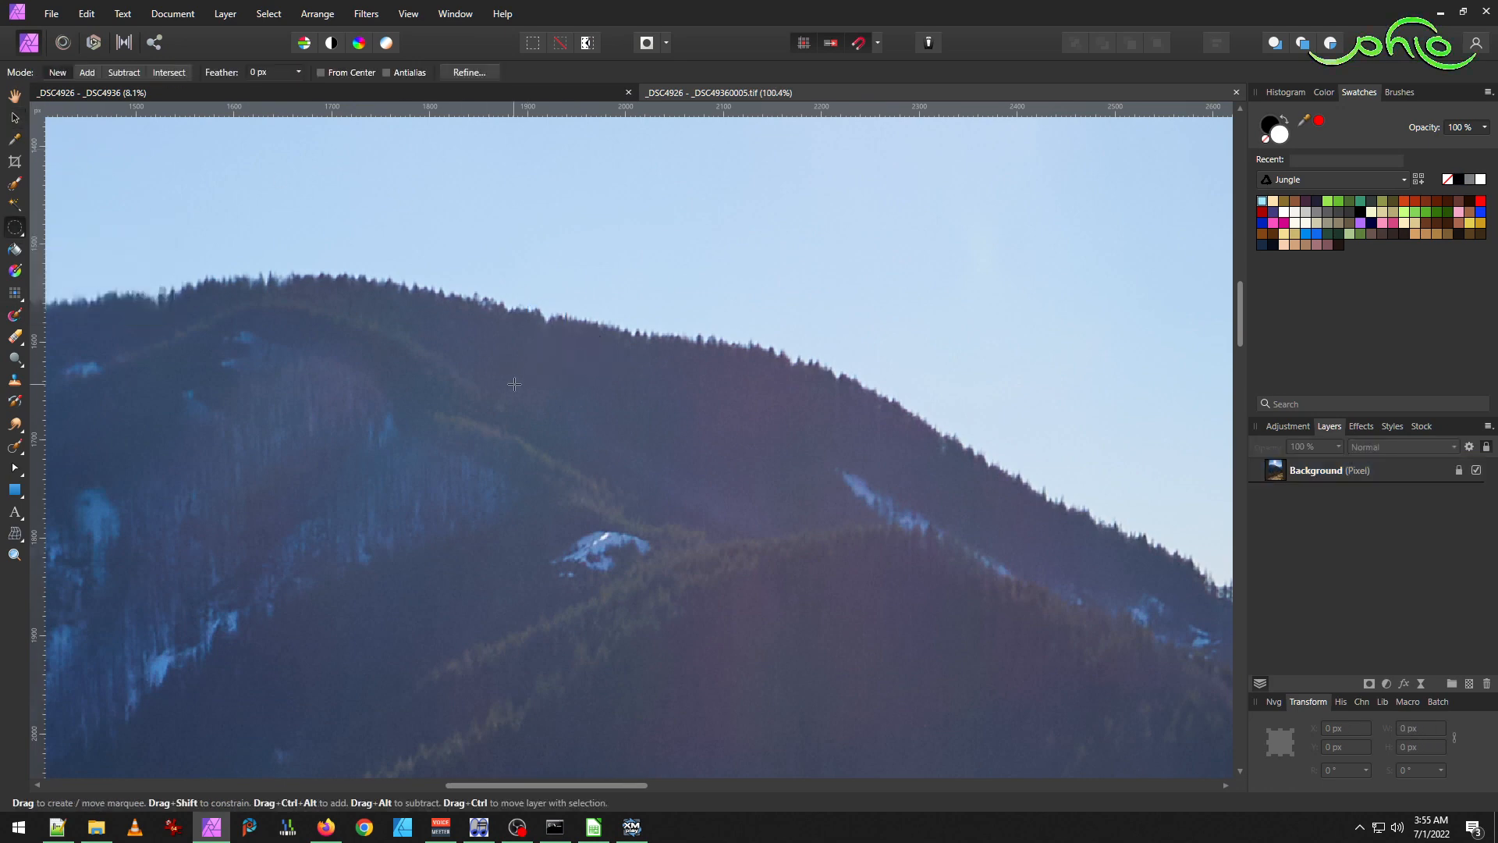
scroll(514, 383, down, 3)
drag(359, 189, 710, 478)
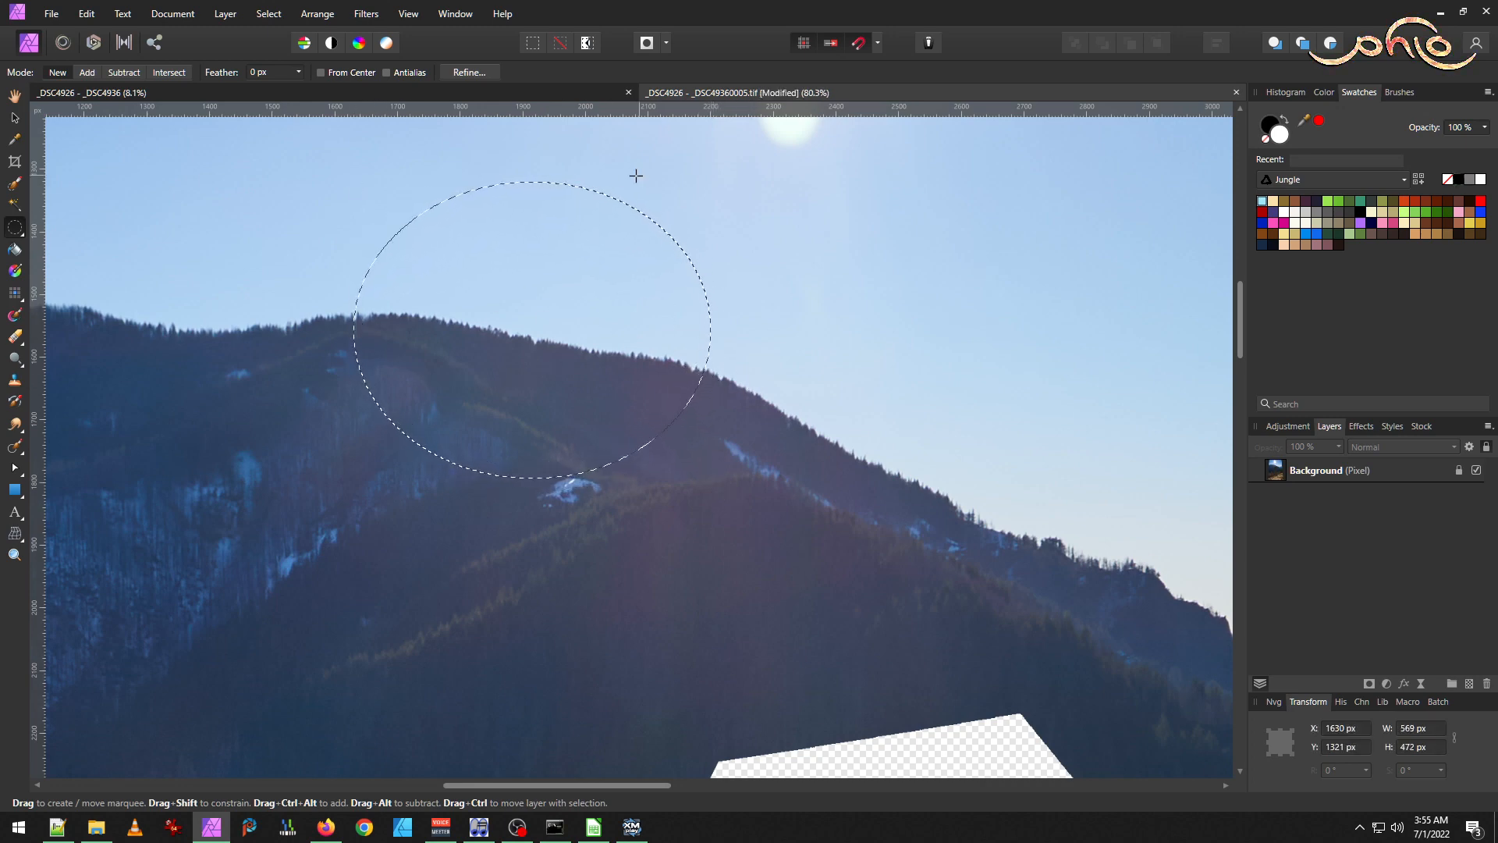
Try pasting the previously copied ridge patch into the panorama, then undo the paste.
click(548, 92)
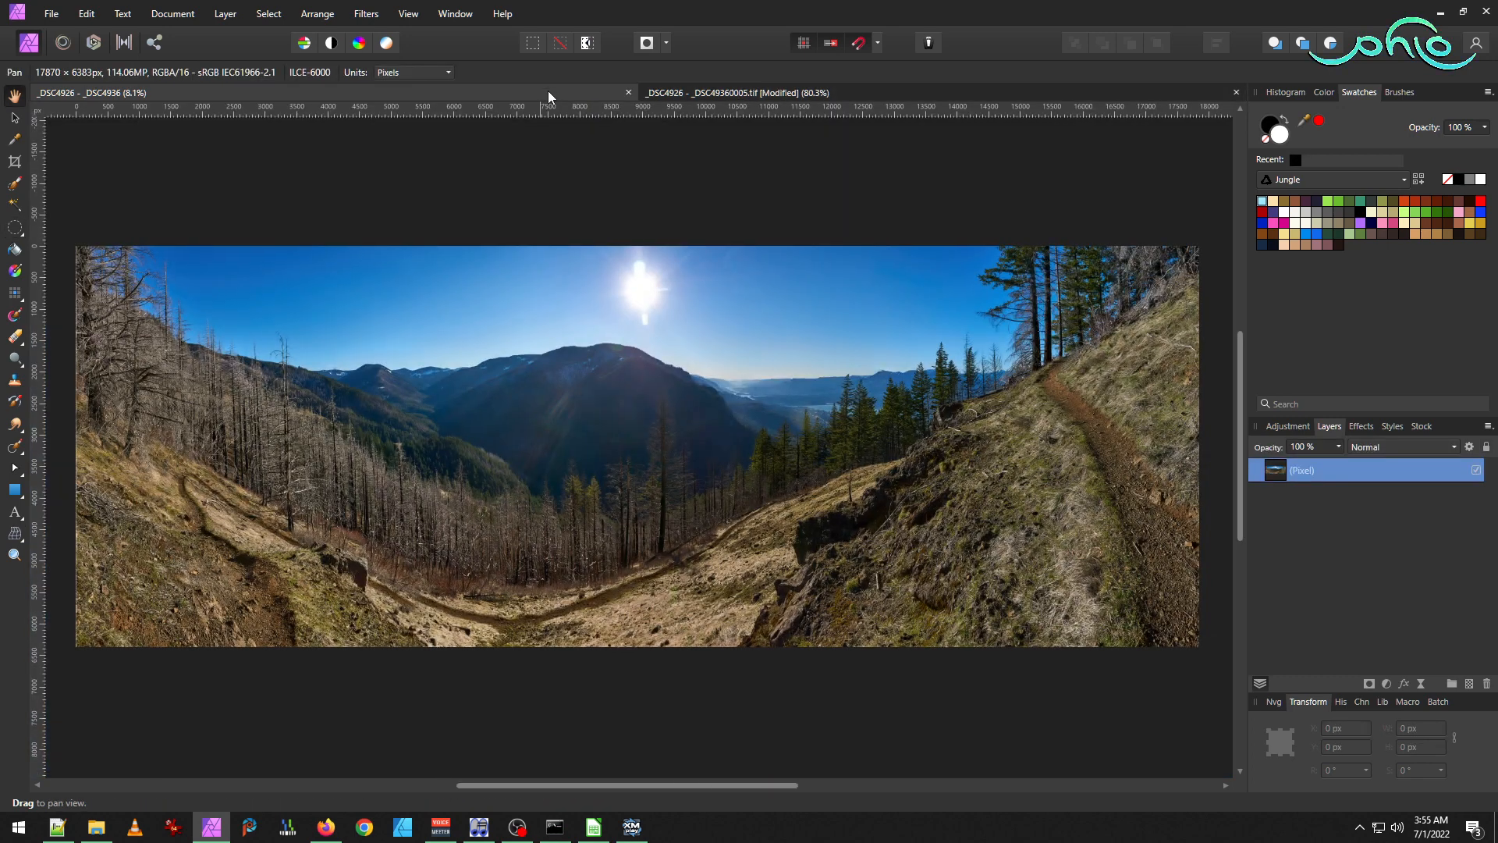
key(ctrl+v)
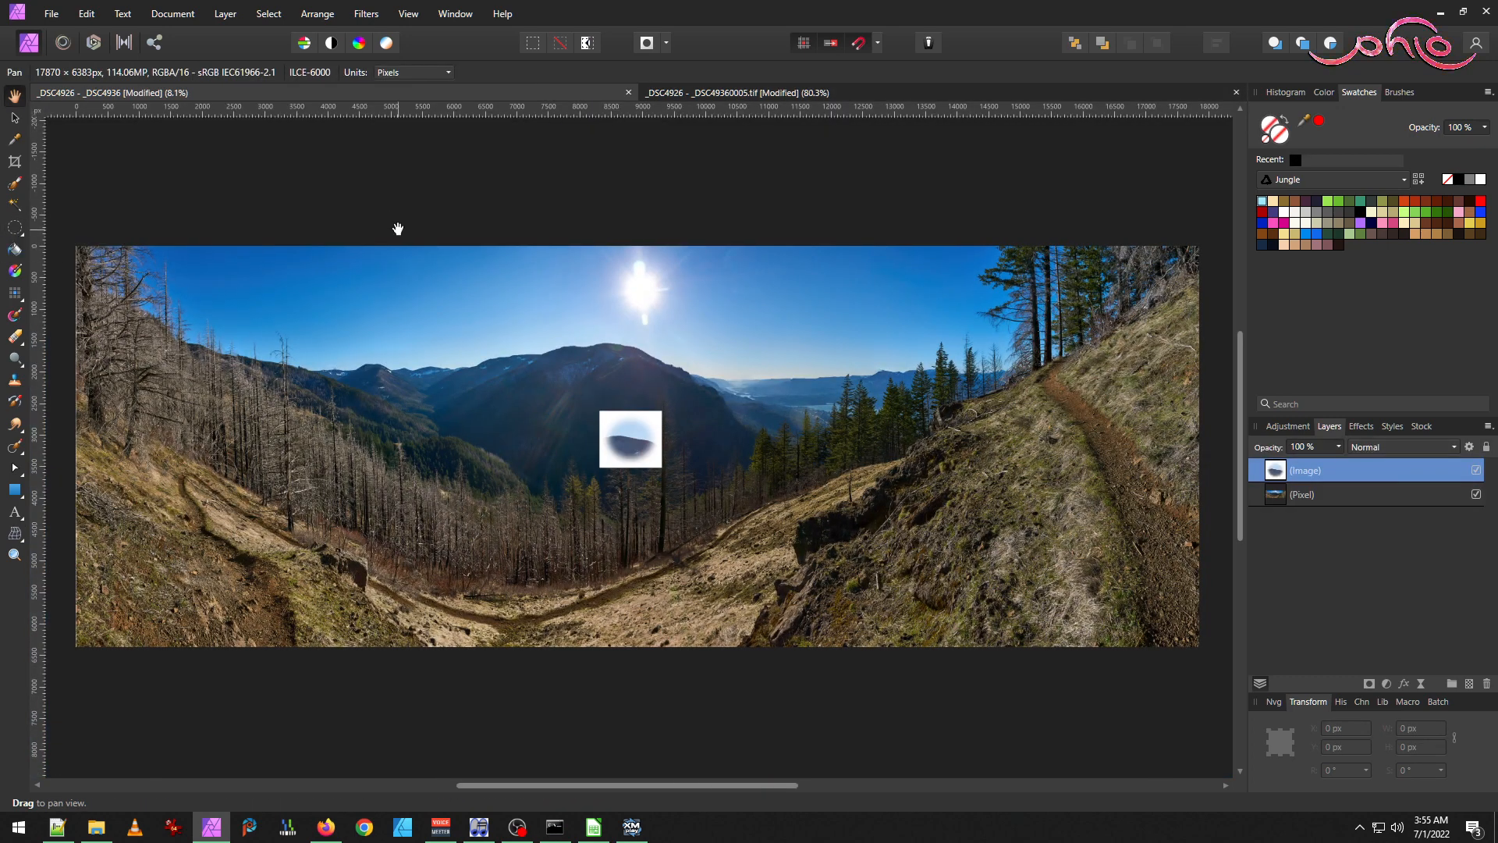
click(14, 117)
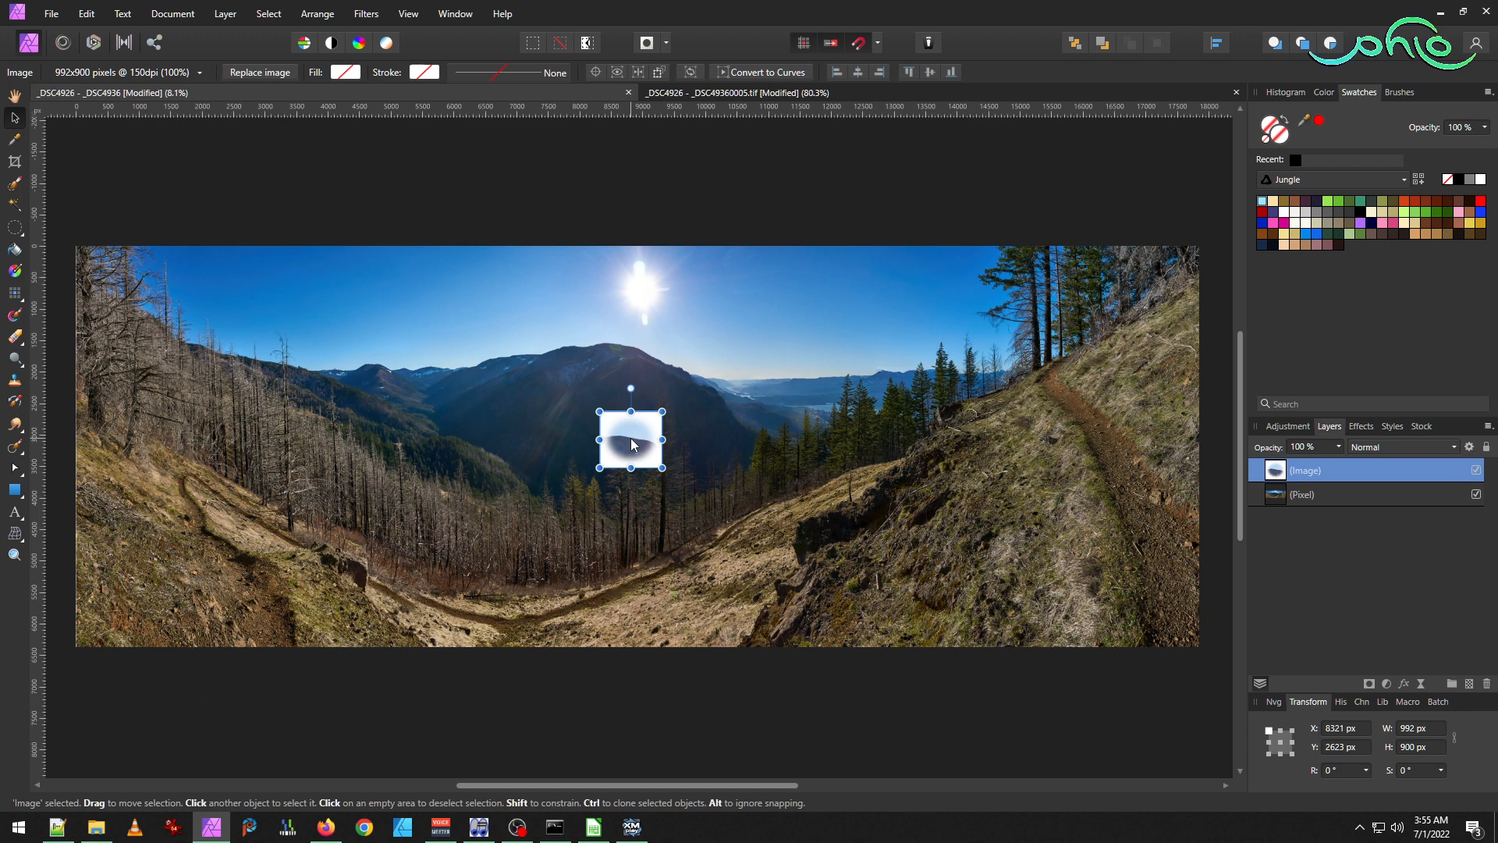
key(ctrl+z)
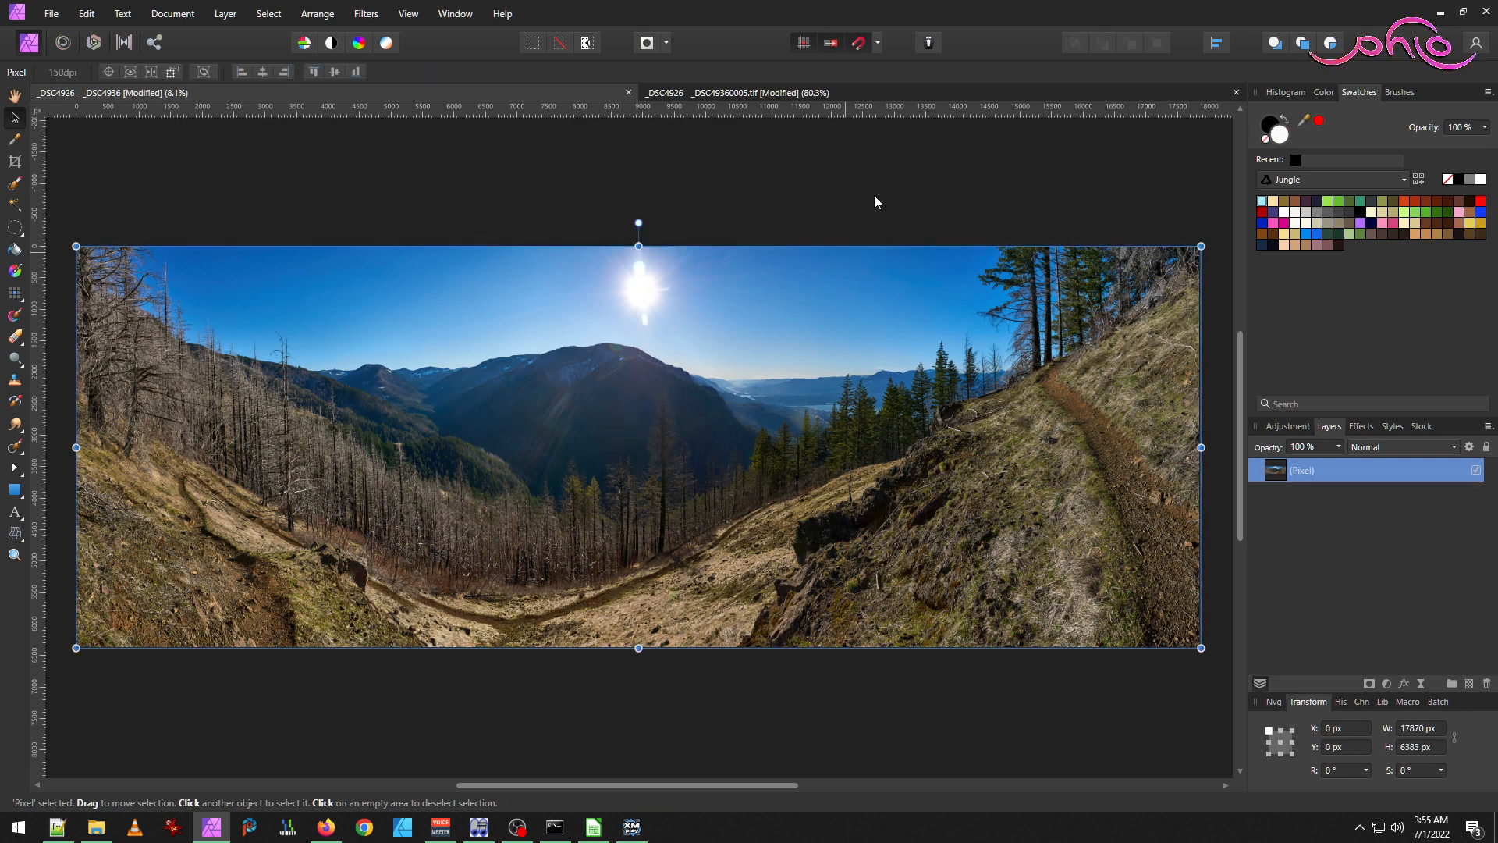
Check the marquee in the source image, return to the panorama and paste the previously copied ridge patch again.
click(785, 92)
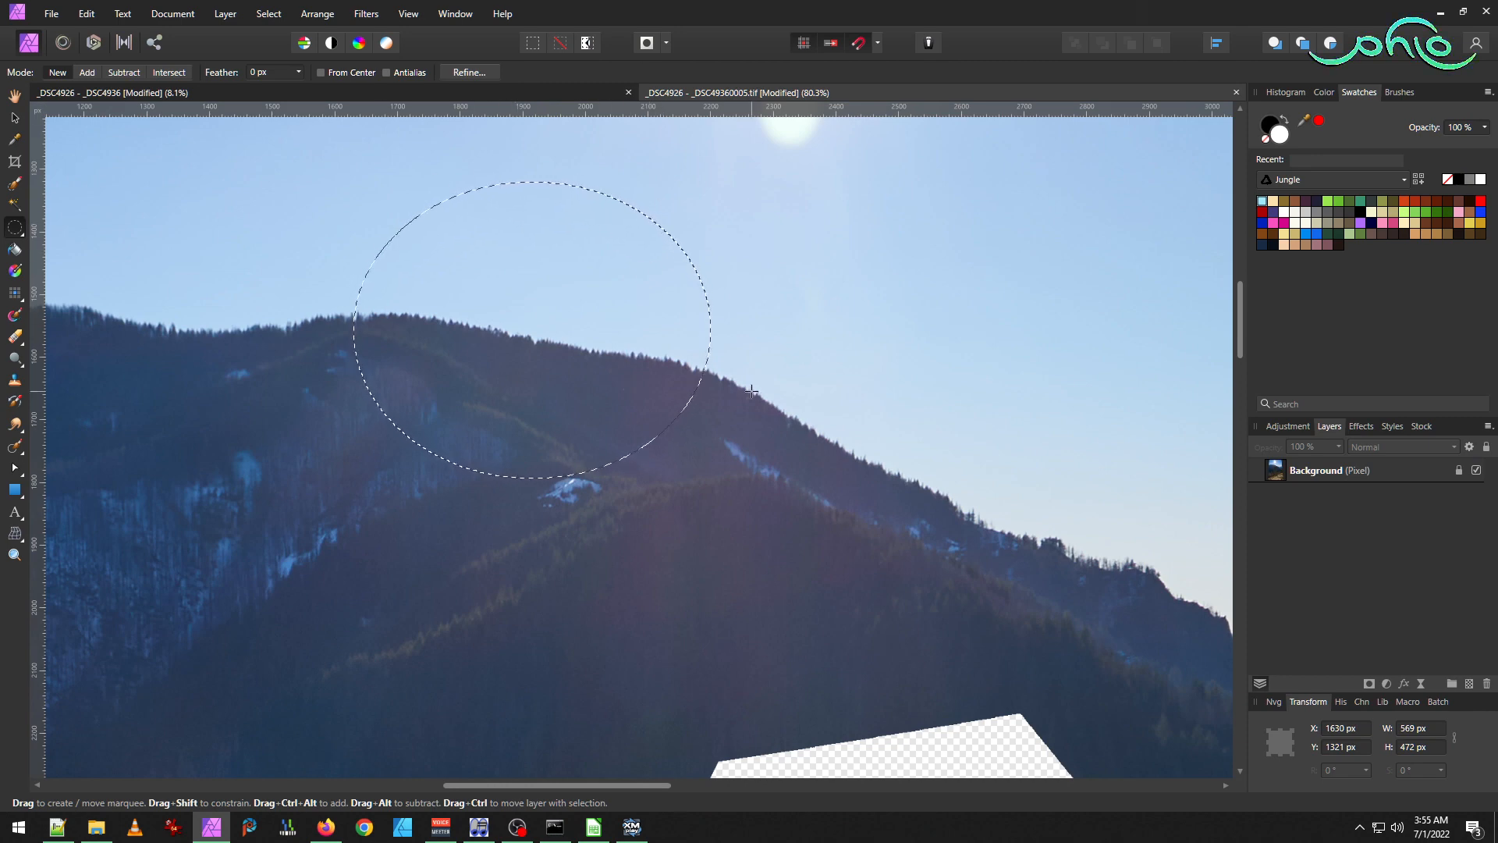
click(517, 95)
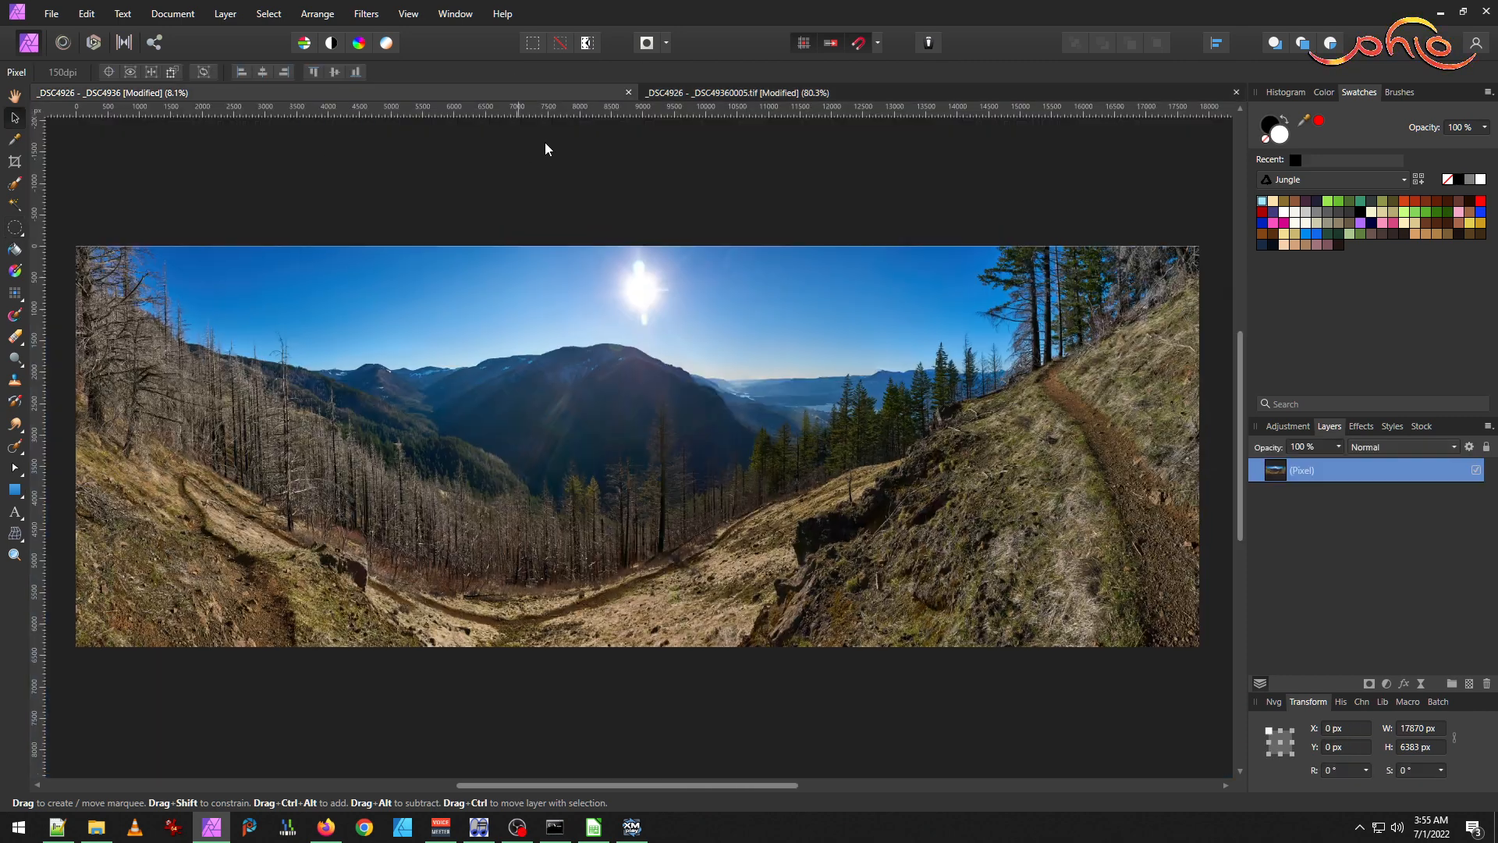
key(v)
key(ctrl+v)
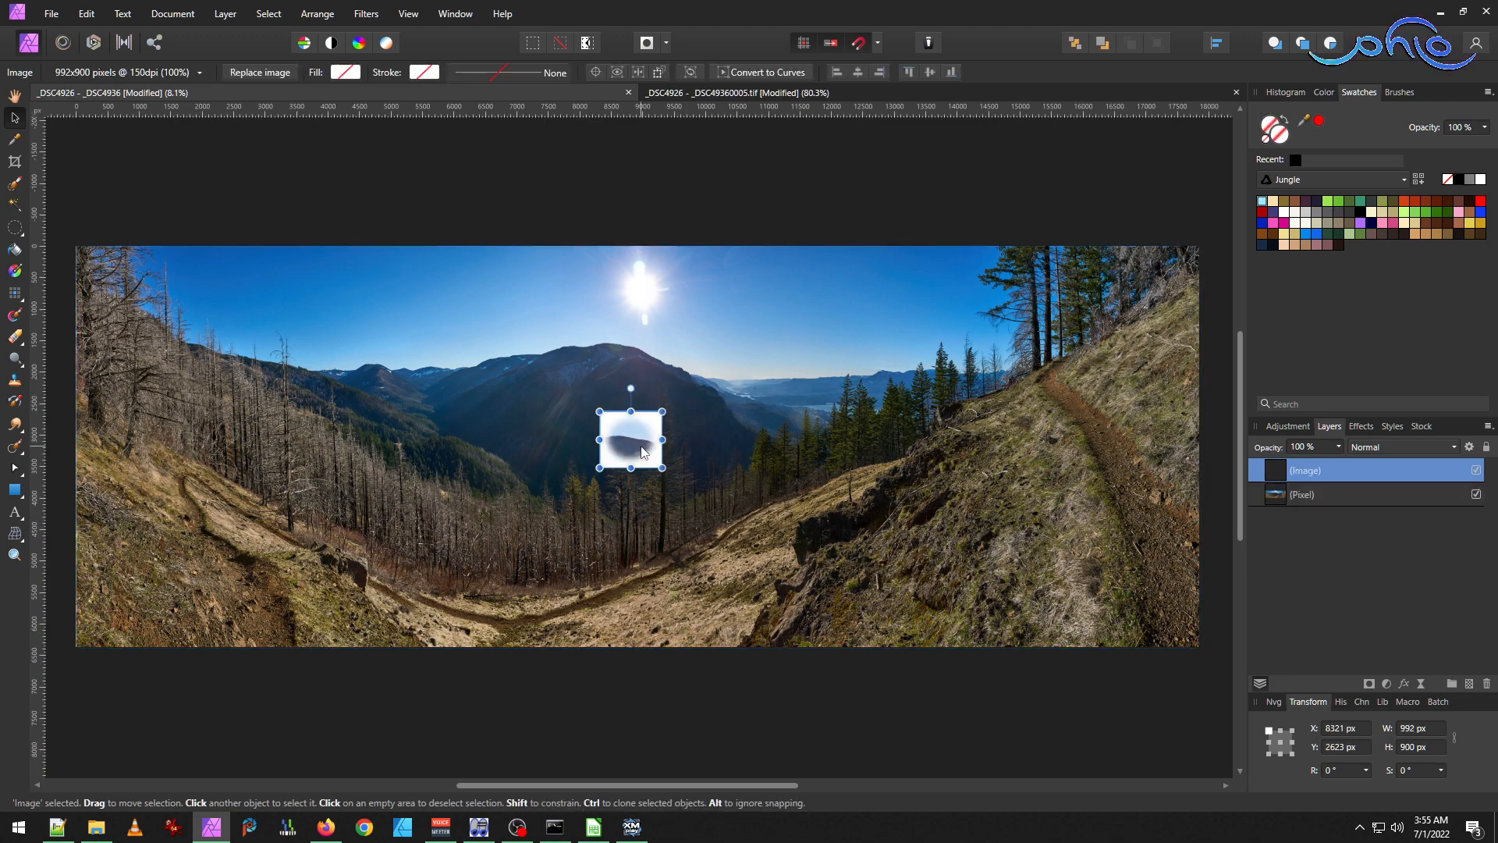
scroll(621, 432, up, 5)
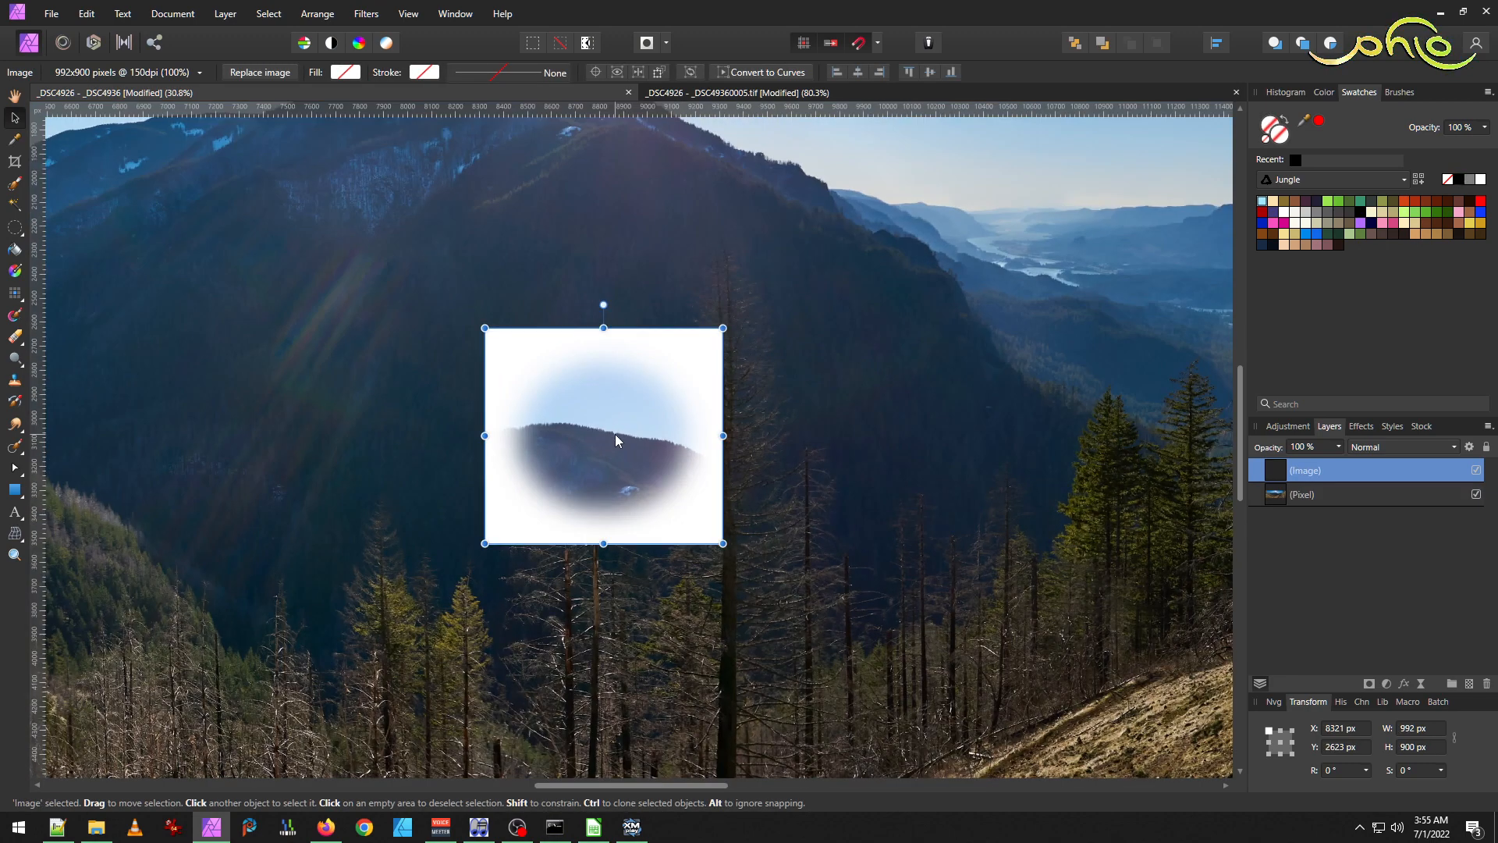
Delete the pasted ridge patch from the panorama.
key(Delete)
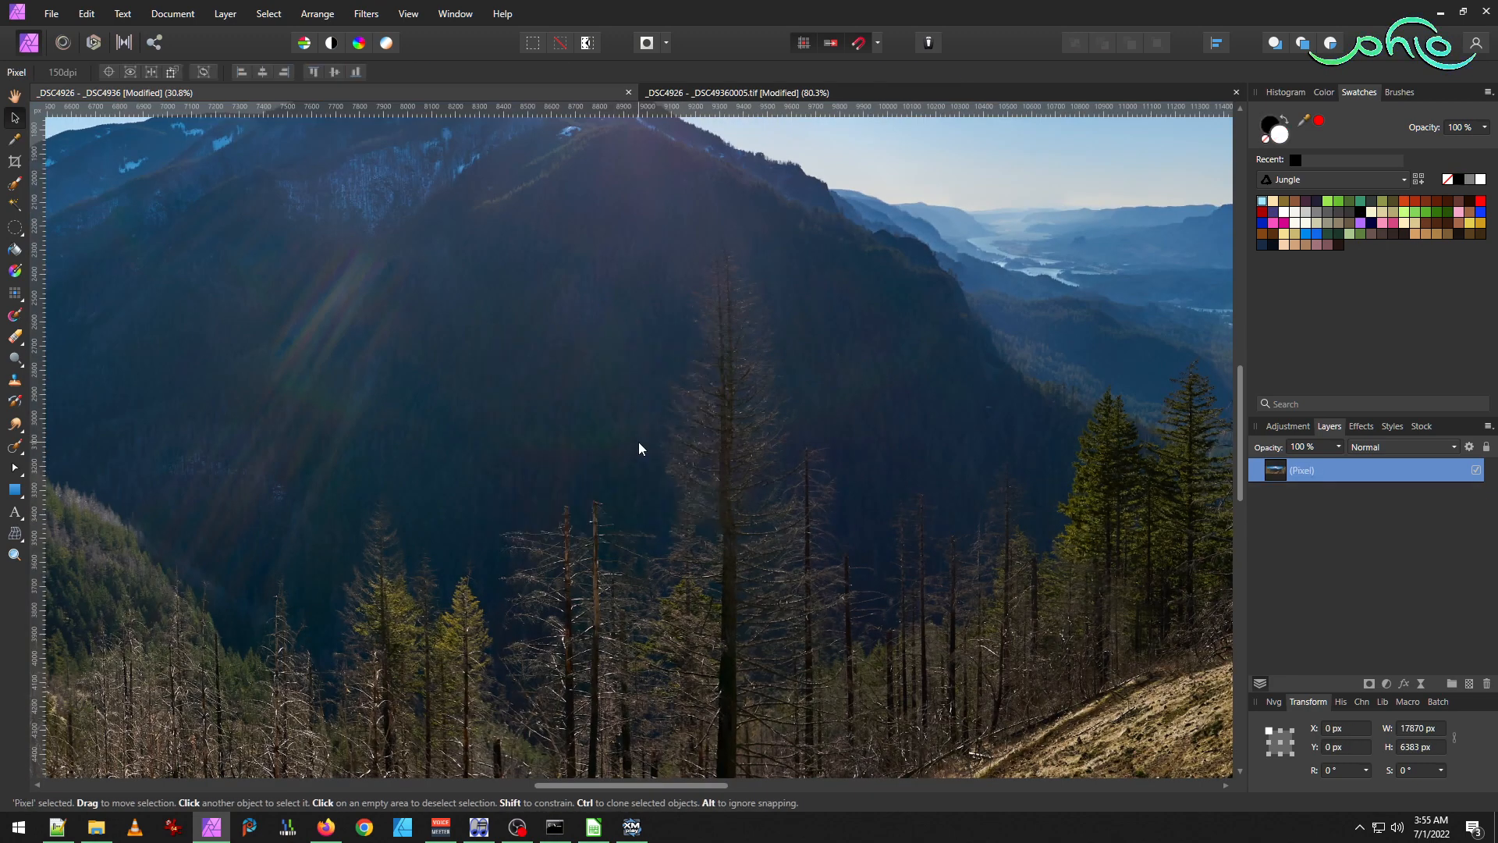
Check the marquee in the source image, try pasting the copied patch into the panorama again, and undo the paste.
click(732, 92)
key(m)
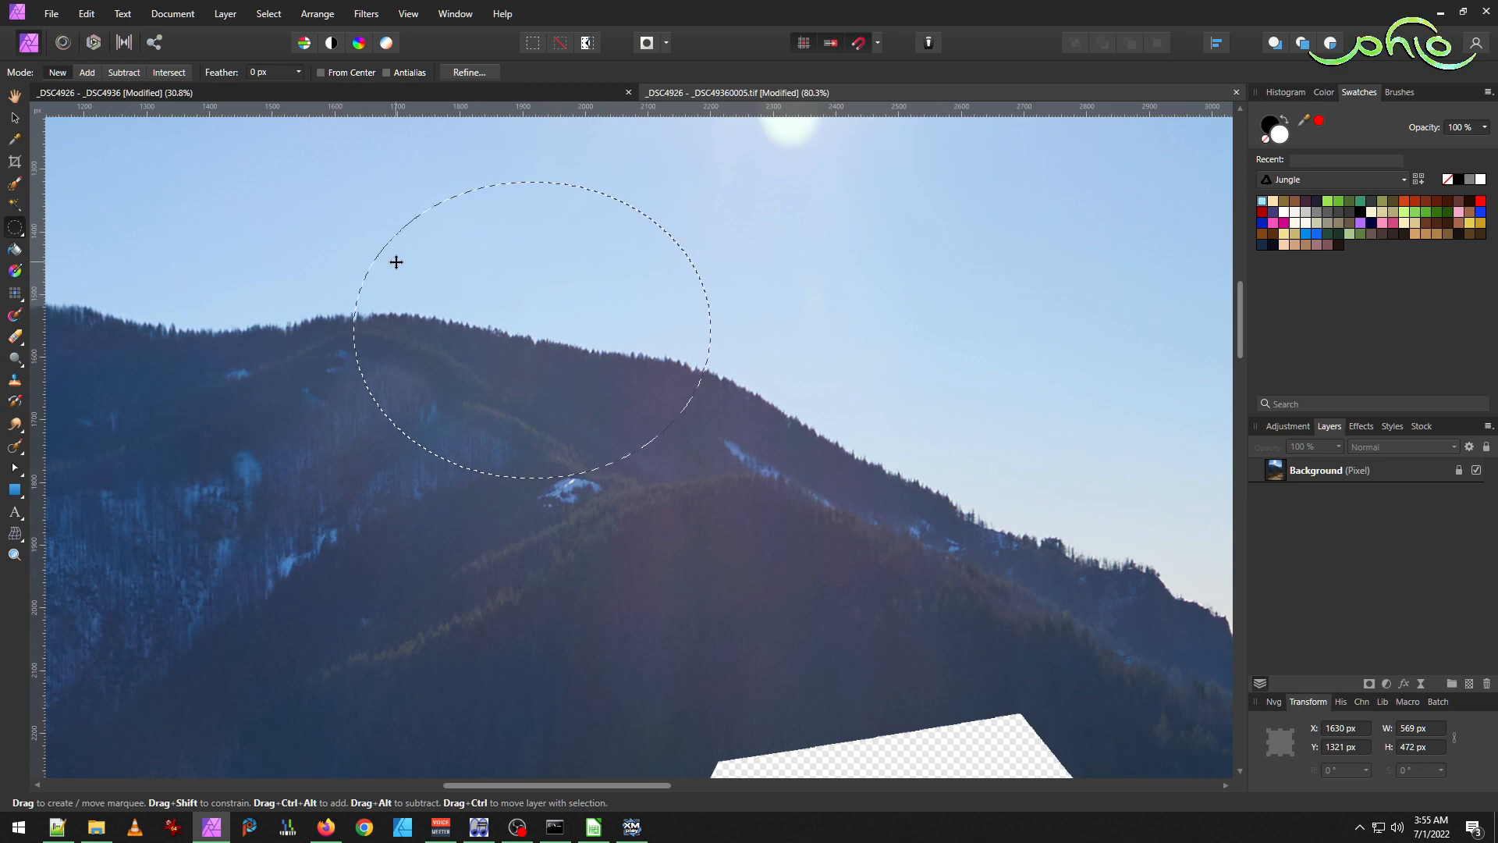
click(494, 87)
key(v)
key(ctrl+v)
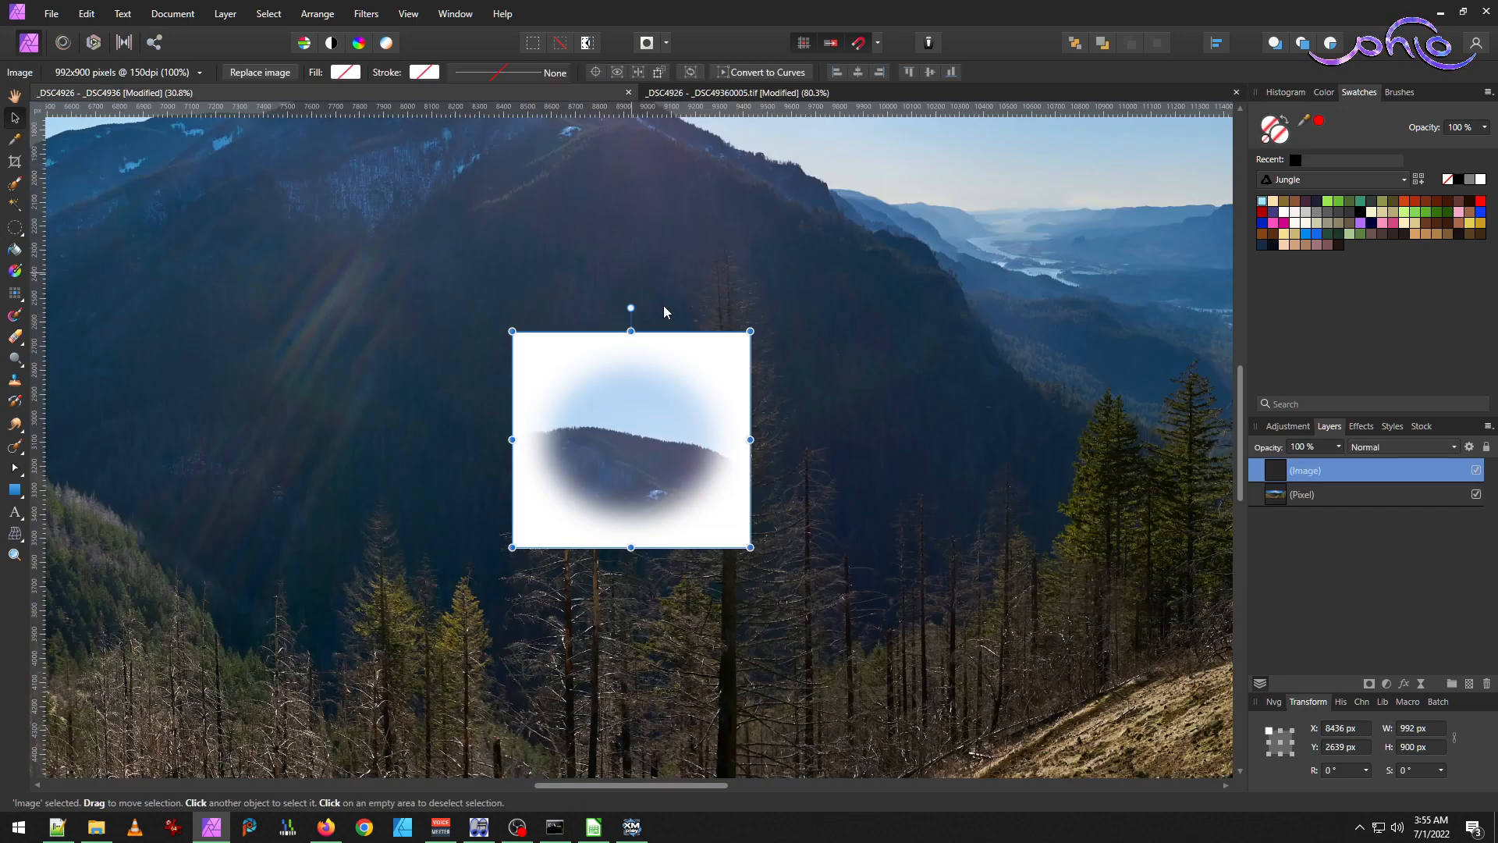
key(ctrl+z)
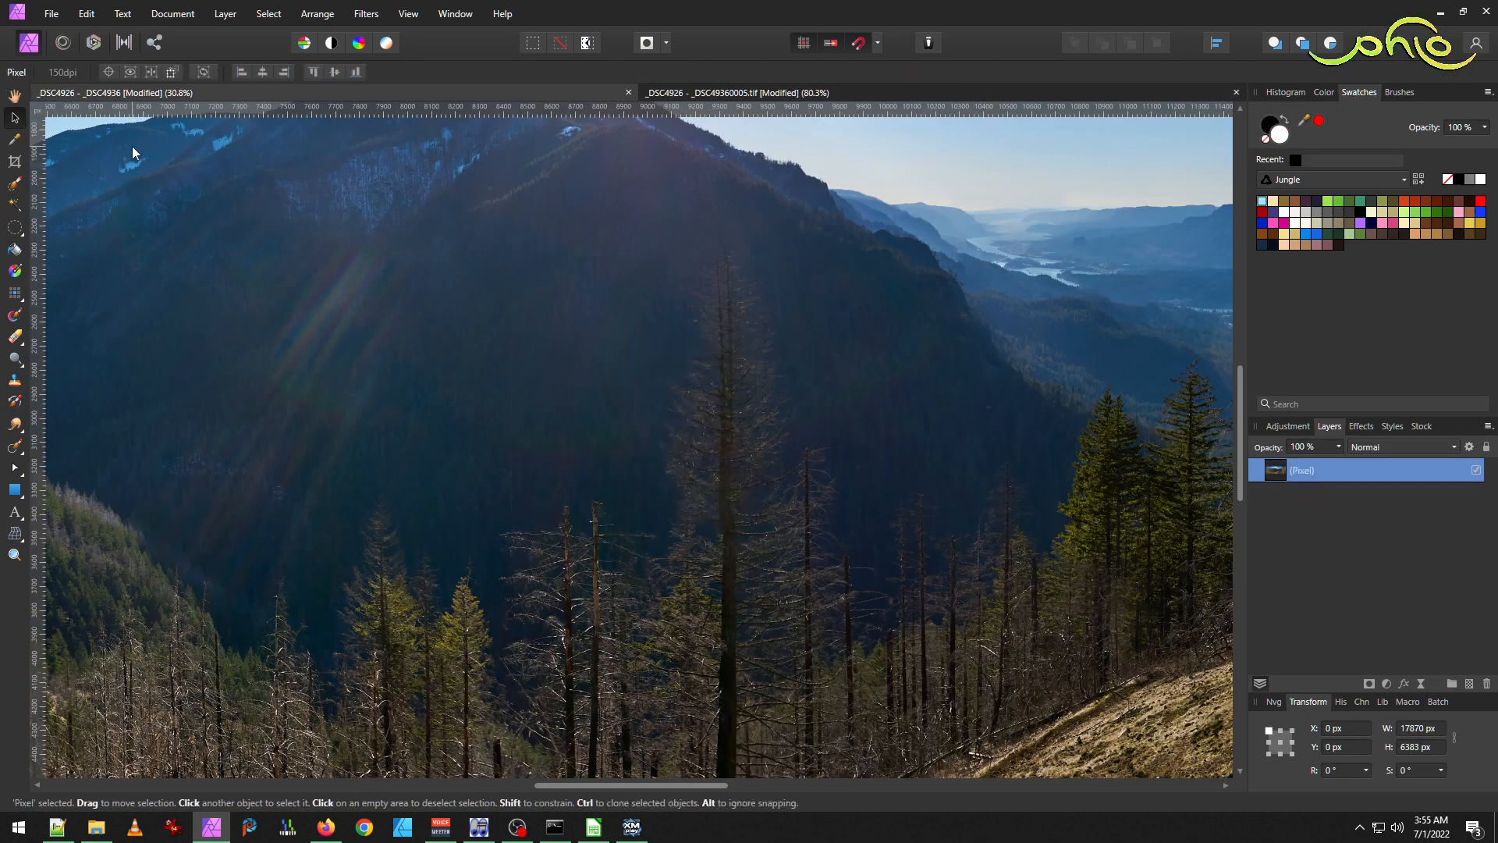
In the source image, replace the marquee with an ellipse about 694 × 614 px around the summit ridge and feather it.
click(841, 87)
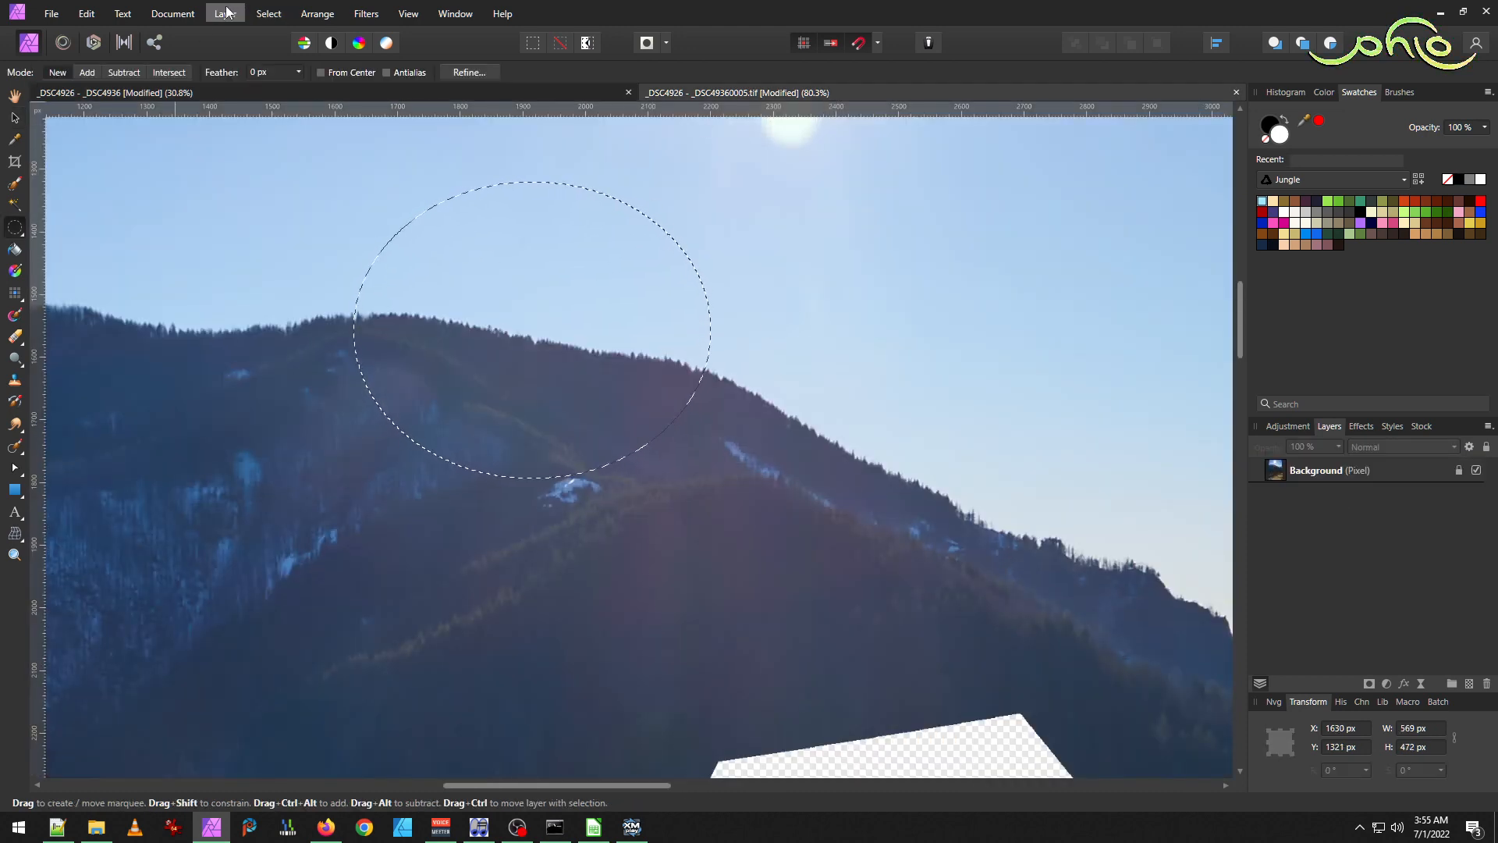
click(268, 14)
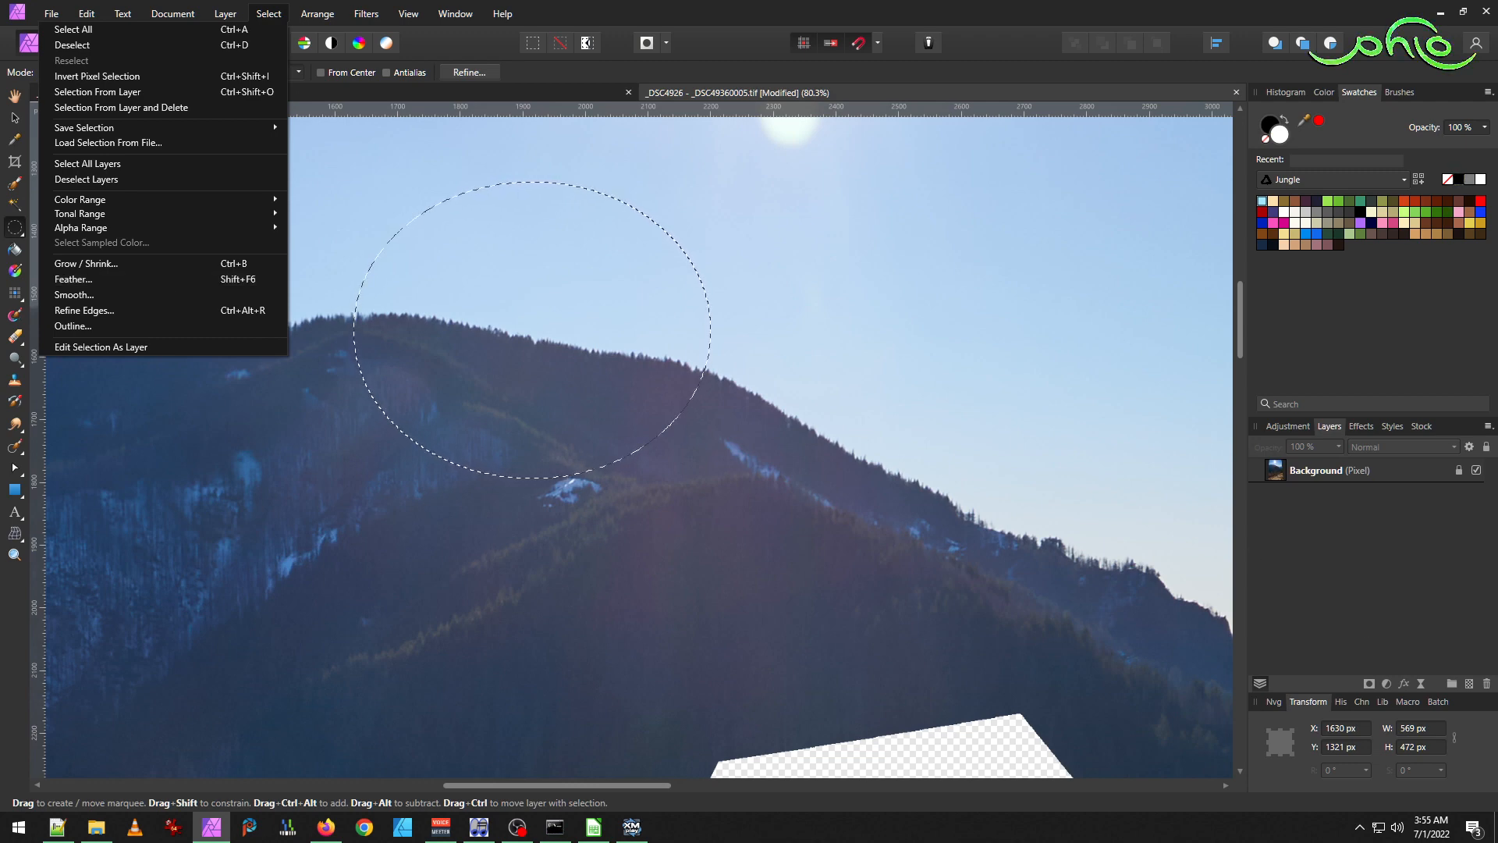
click(757, 290)
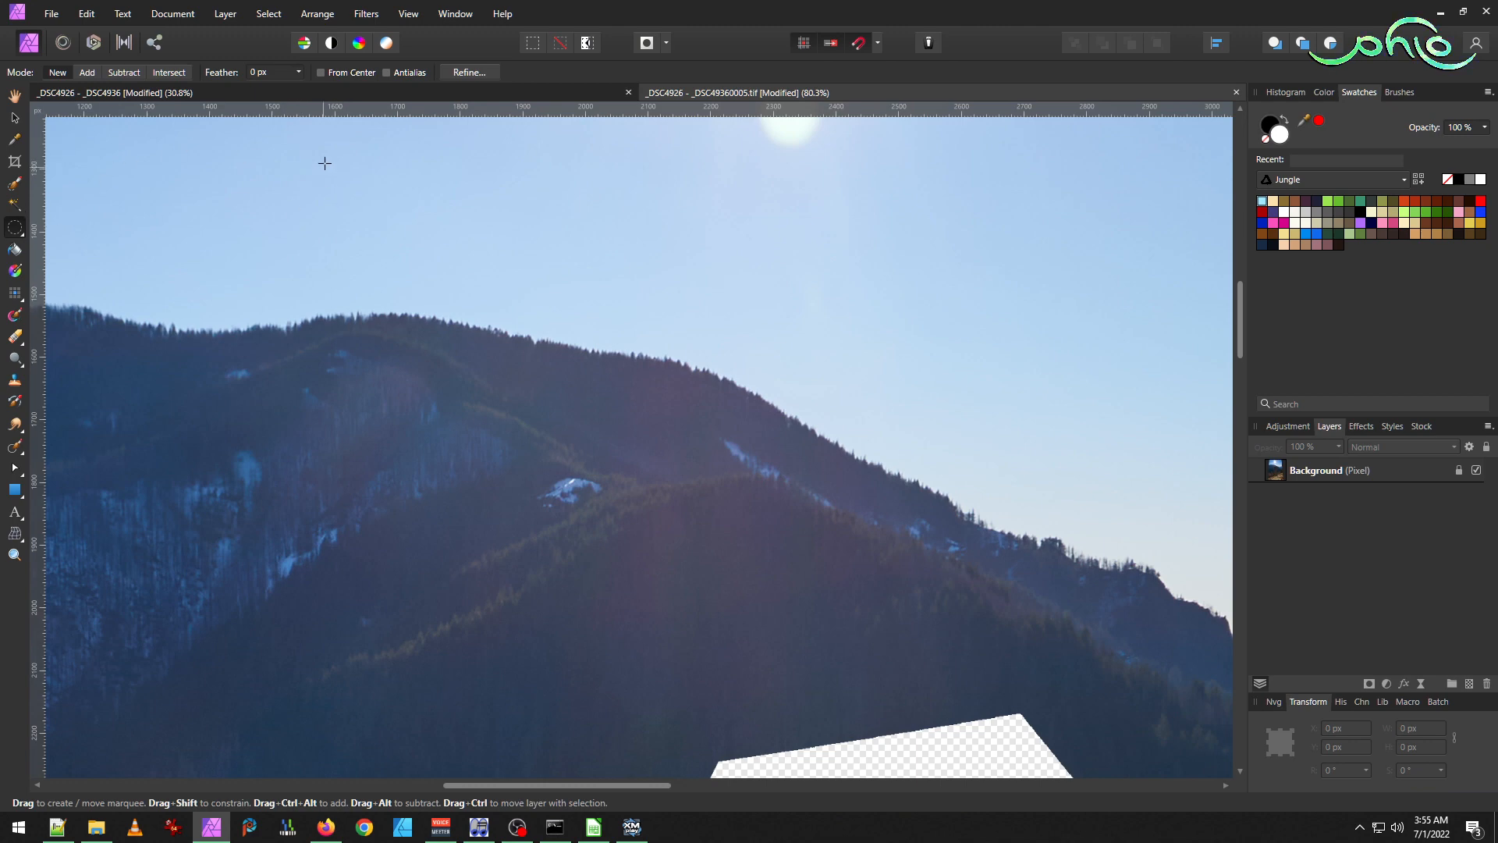
drag(320, 153, 756, 537)
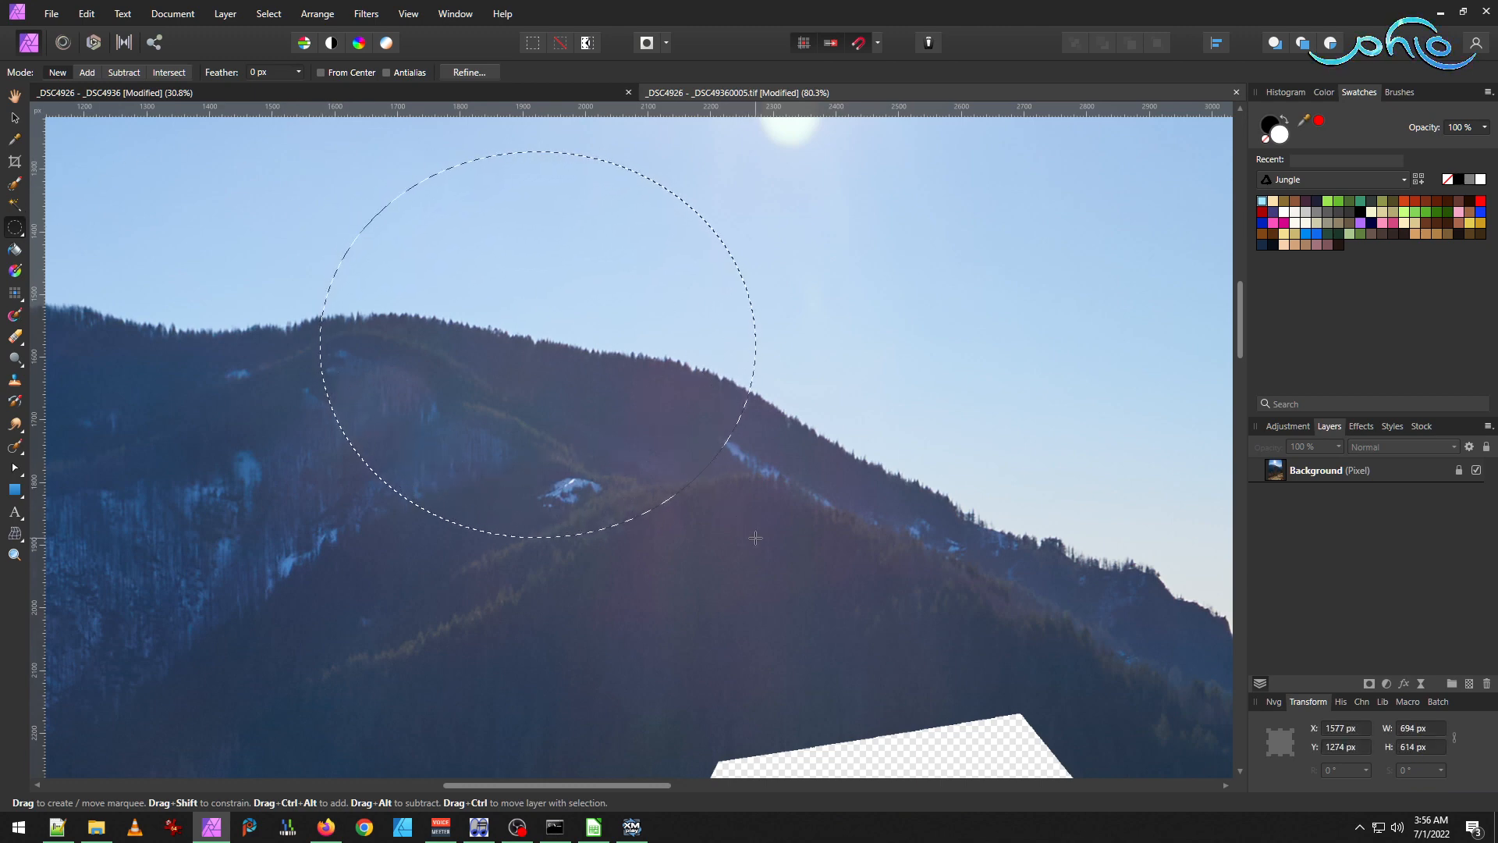
click(273, 14)
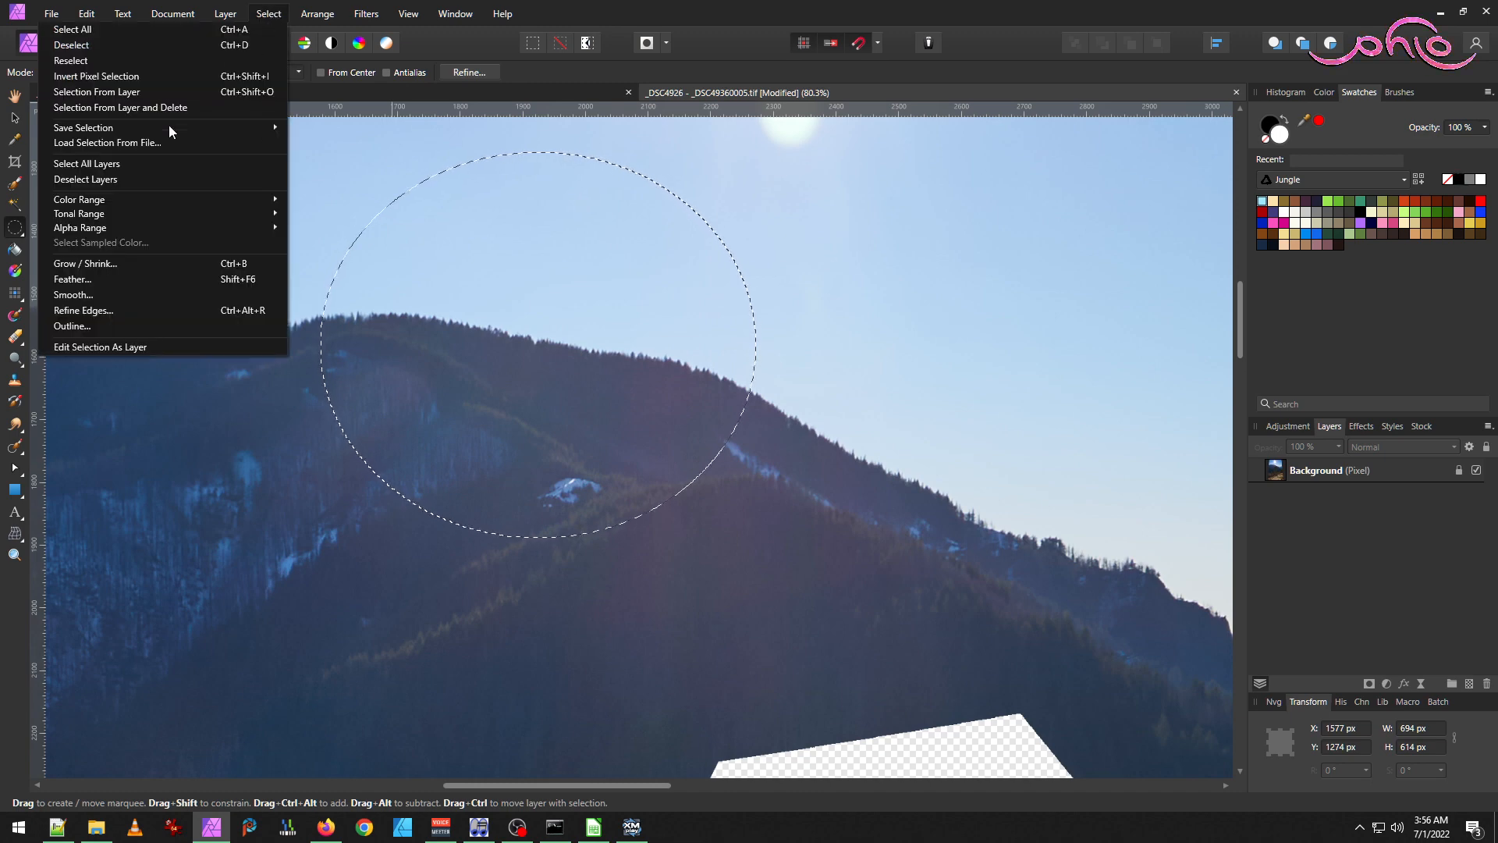
click(142, 278)
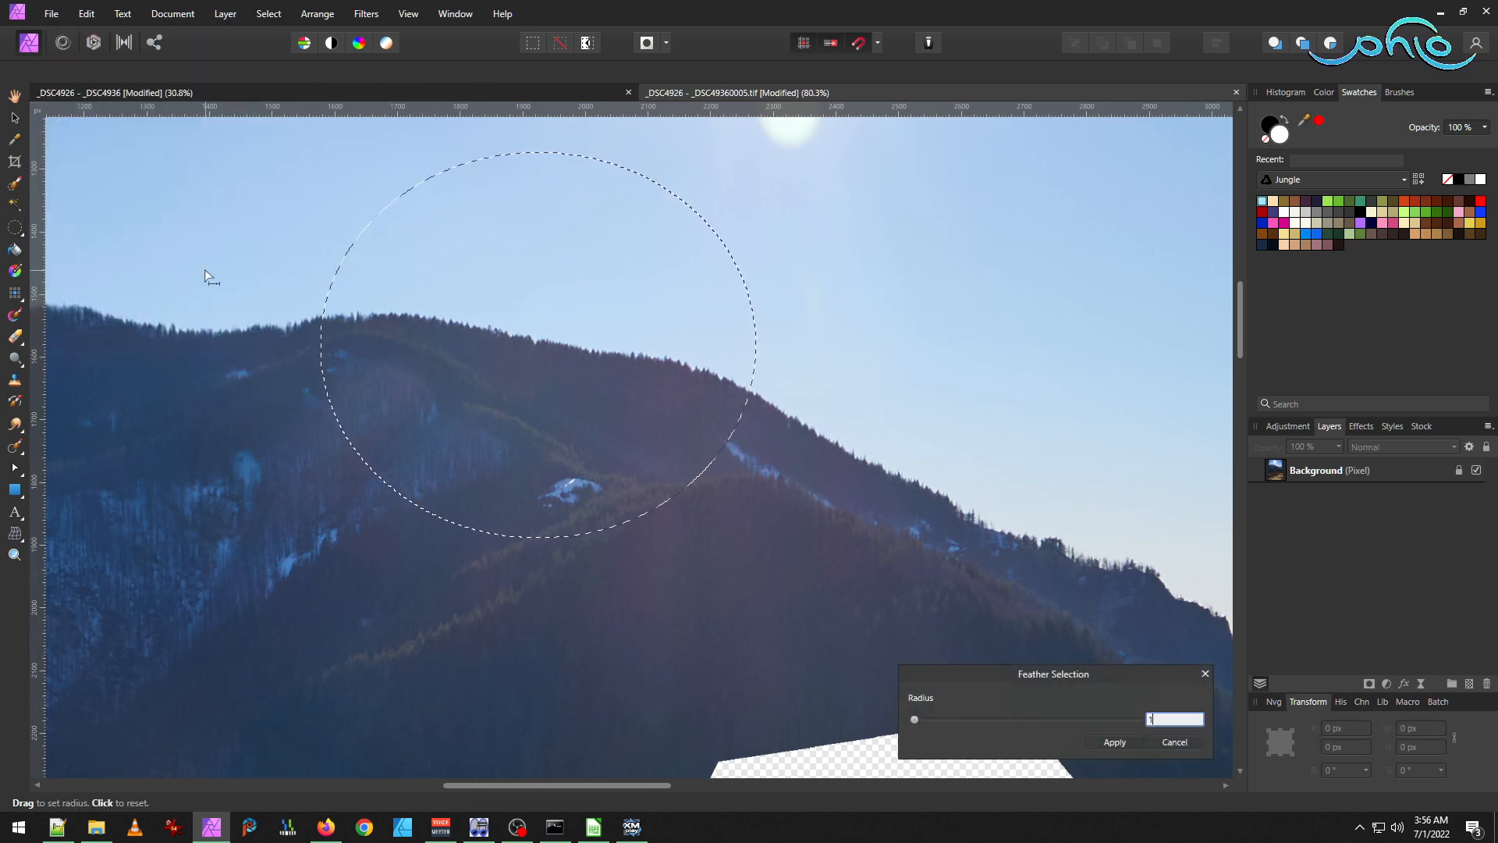
key(Return)
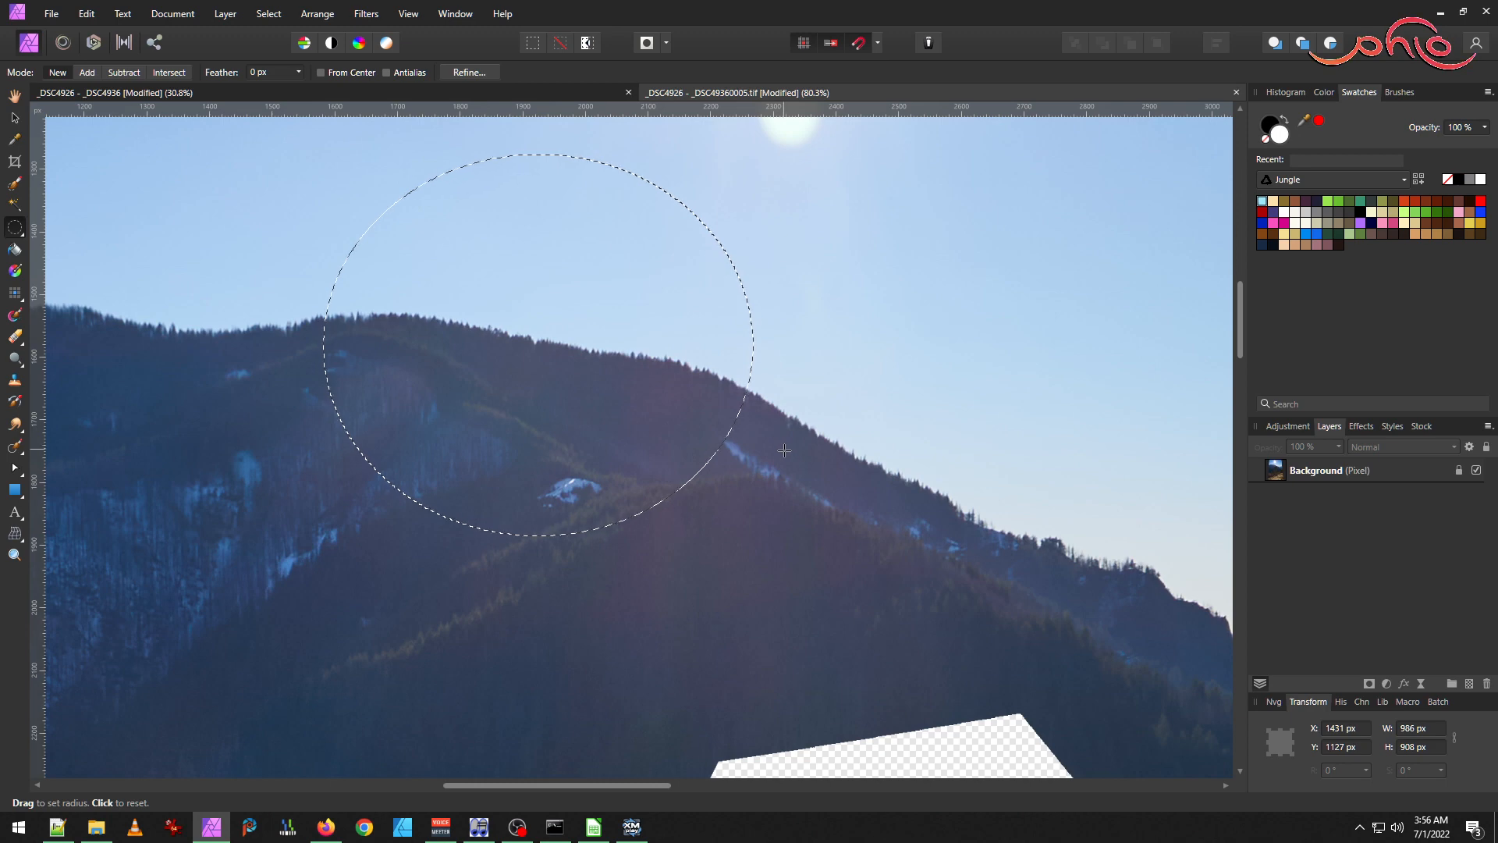
Try pasting the clipboard patch into the panorama and undo the paste.
click(555, 92)
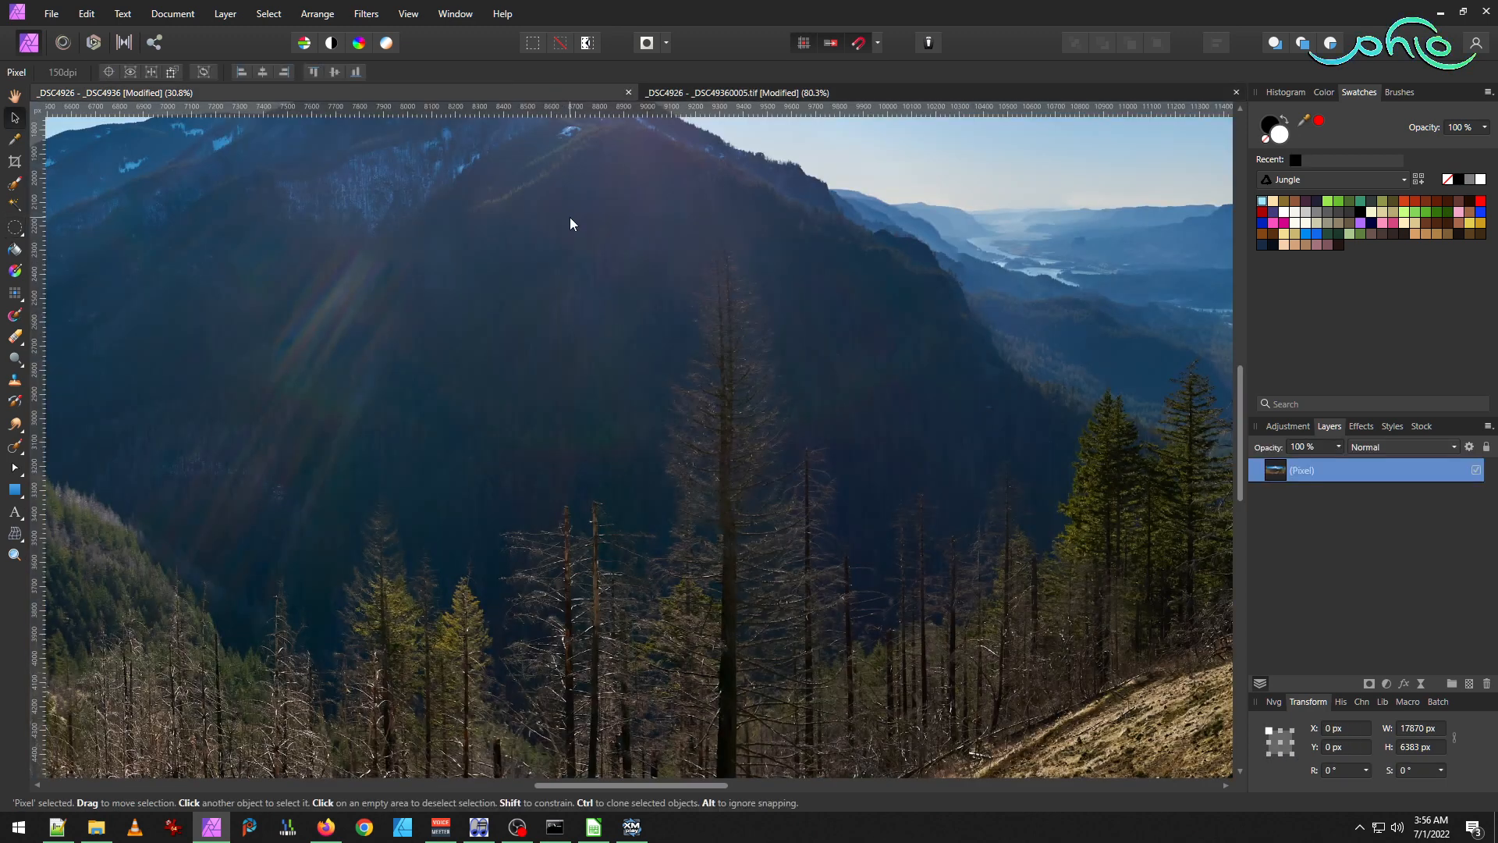
key(ctrl+v)
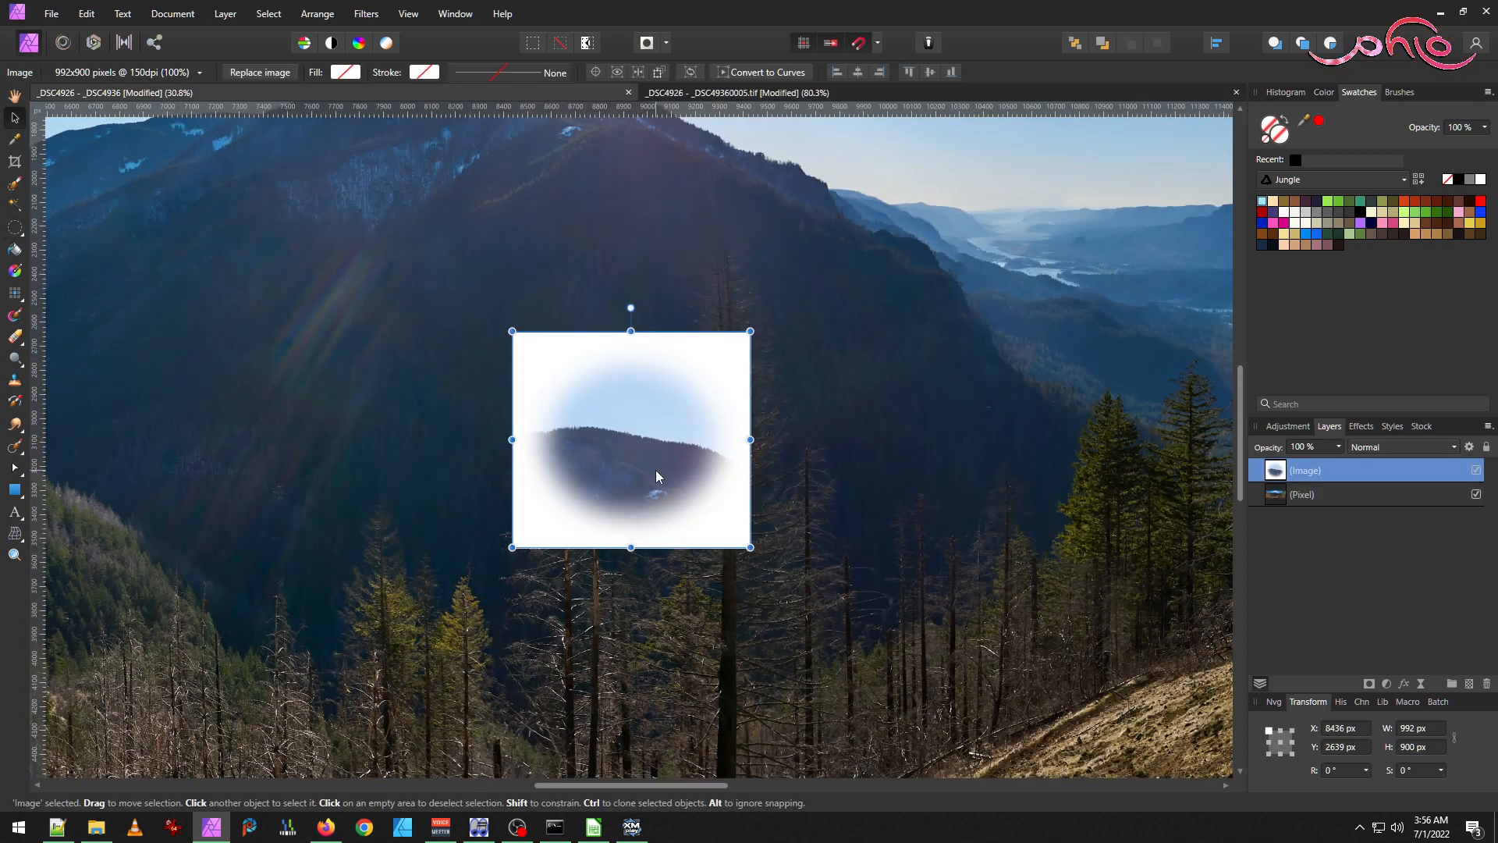
key(ctrl+z)
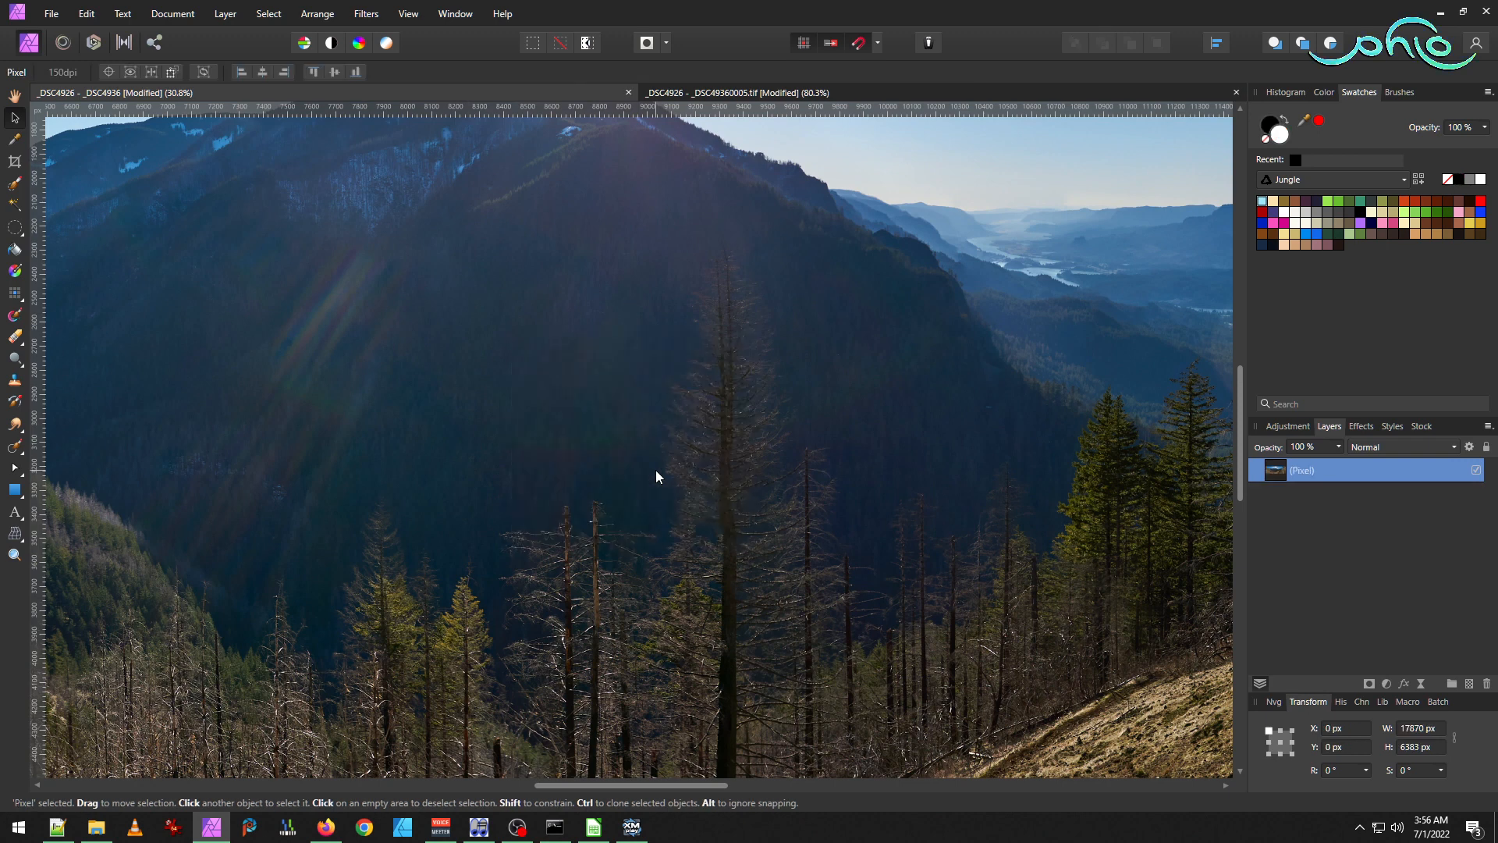
Copy the feathered ridge selection from the source image's Background layer and paste it into the panorama.
click(770, 91)
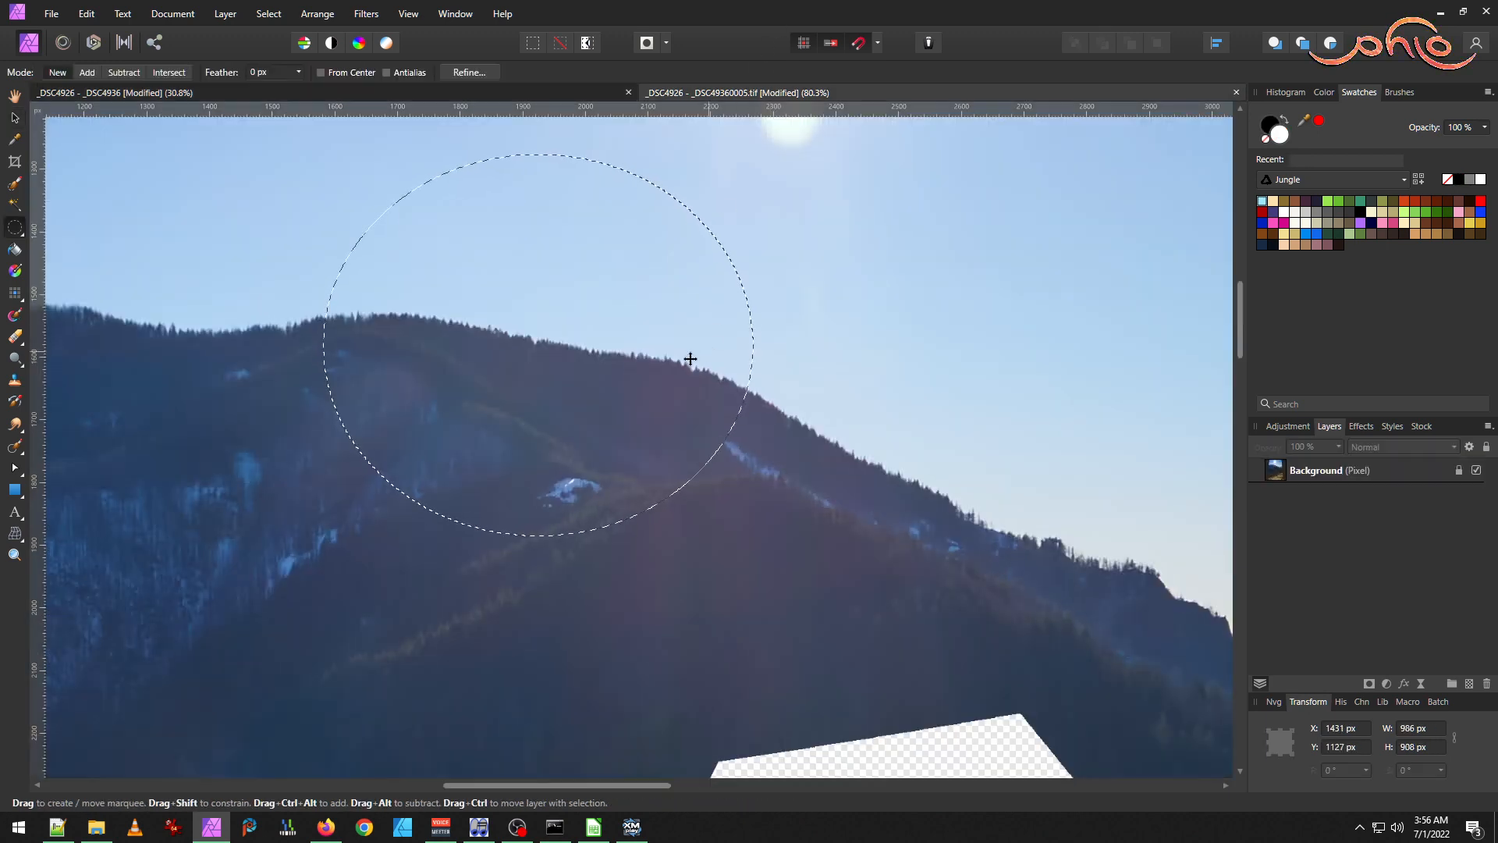
click(1334, 472)
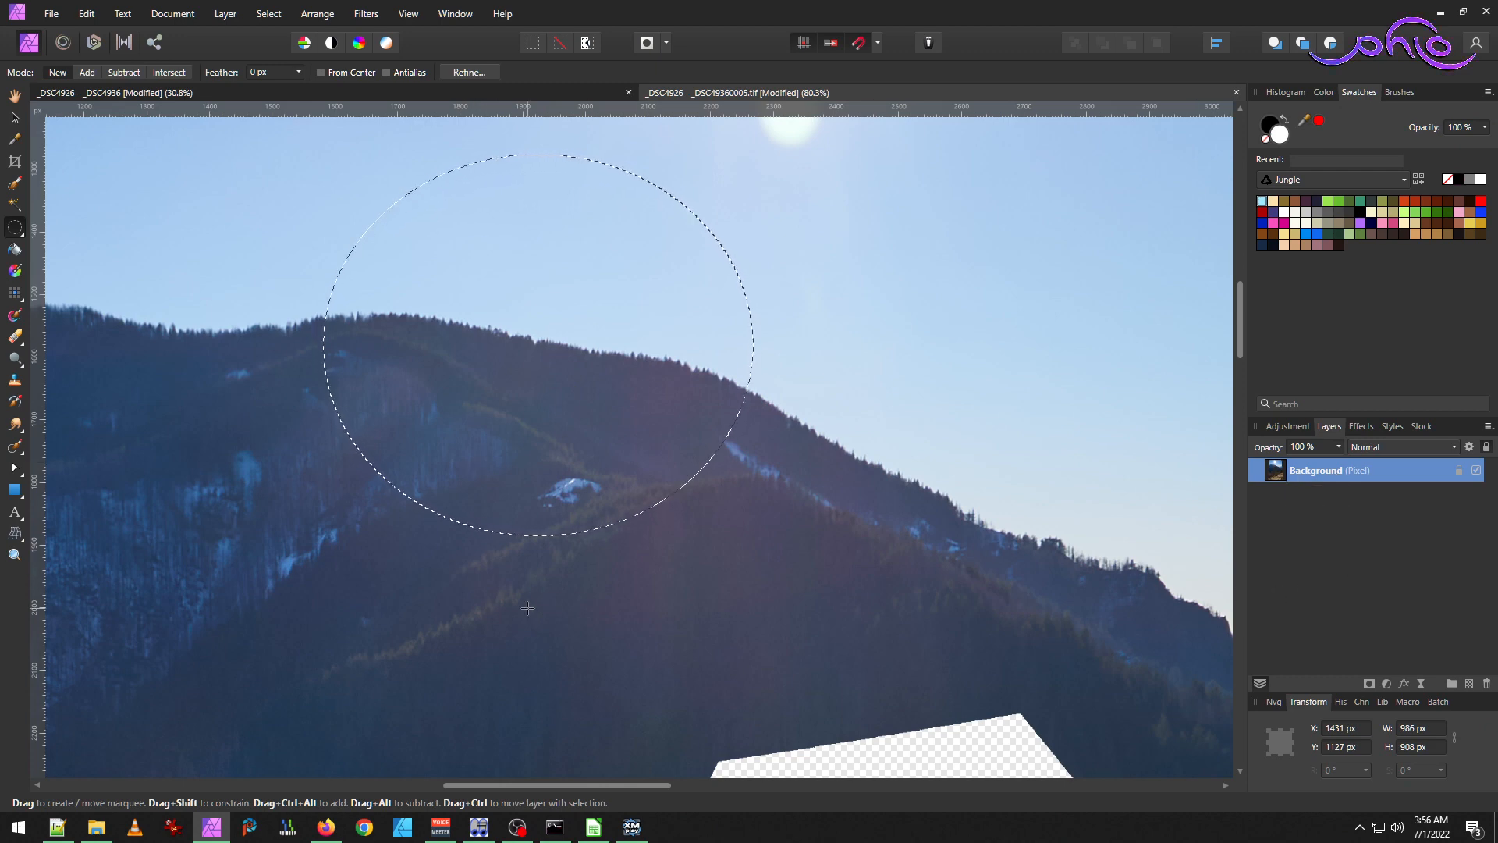
click(473, 92)
key(ctrl+v)
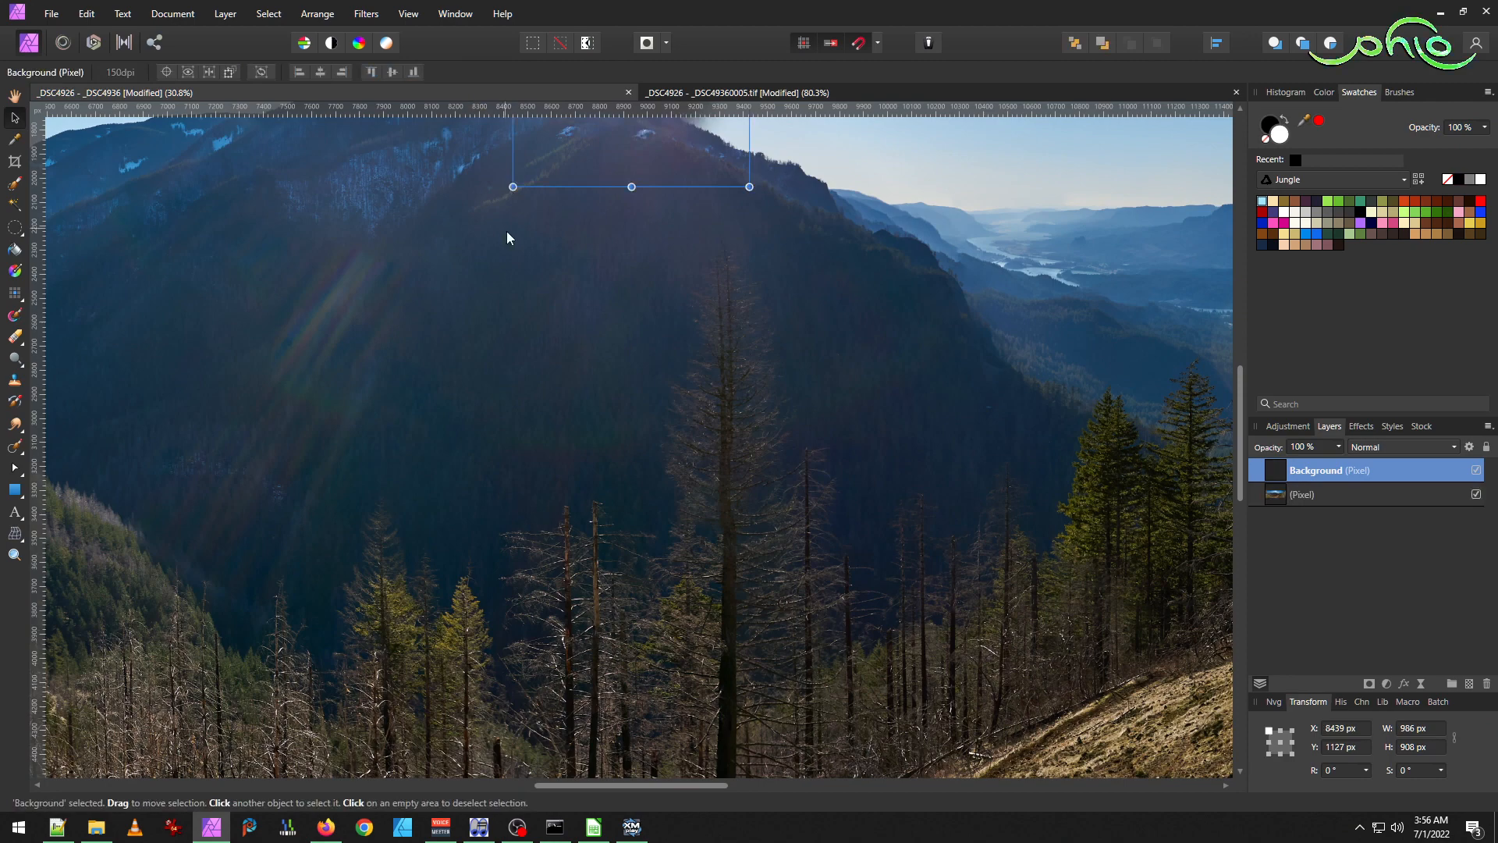
Move the pasted patch over the matching summit ridge, to about X 8159 px, Y 1134 px.
scroll(683, 327, up, 3)
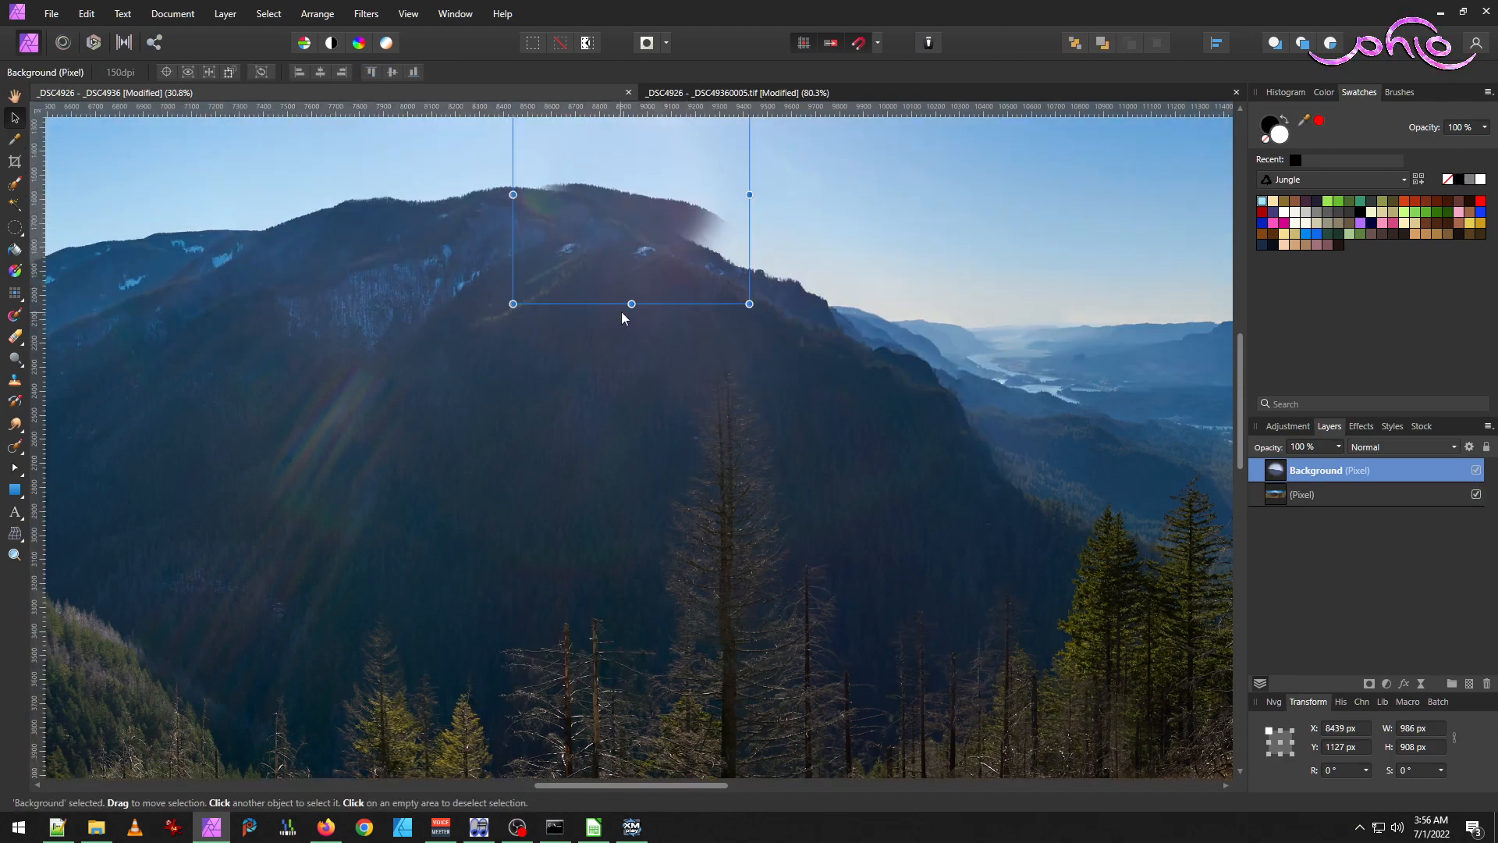
scroll(488, 311, up, 2)
scroll(487, 306, up, 4)
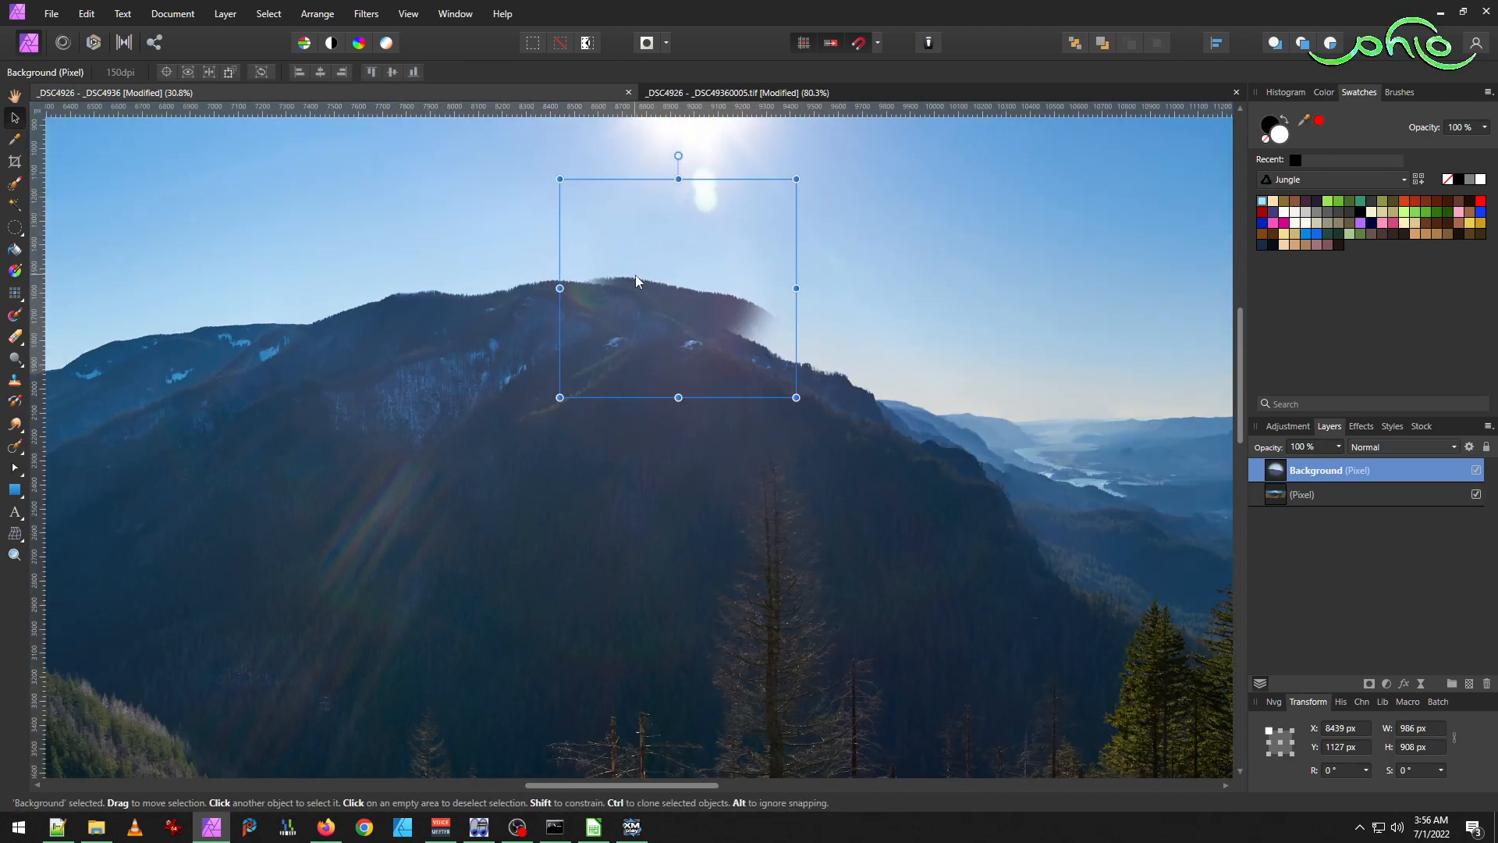
scroll(635, 292, up, 4)
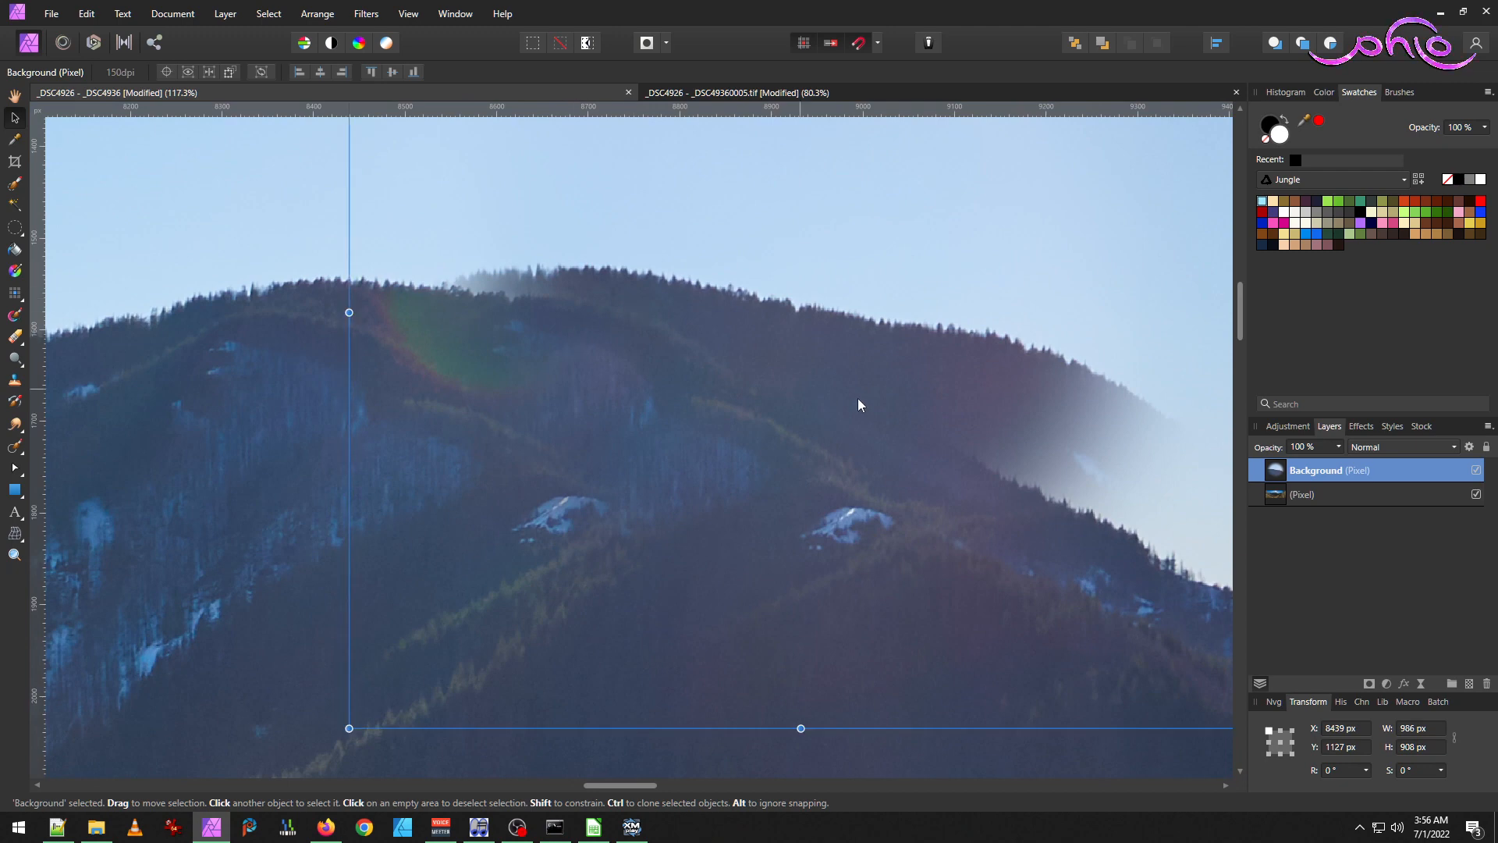
drag(753, 341, 659, 361)
scroll(659, 362, up, 1)
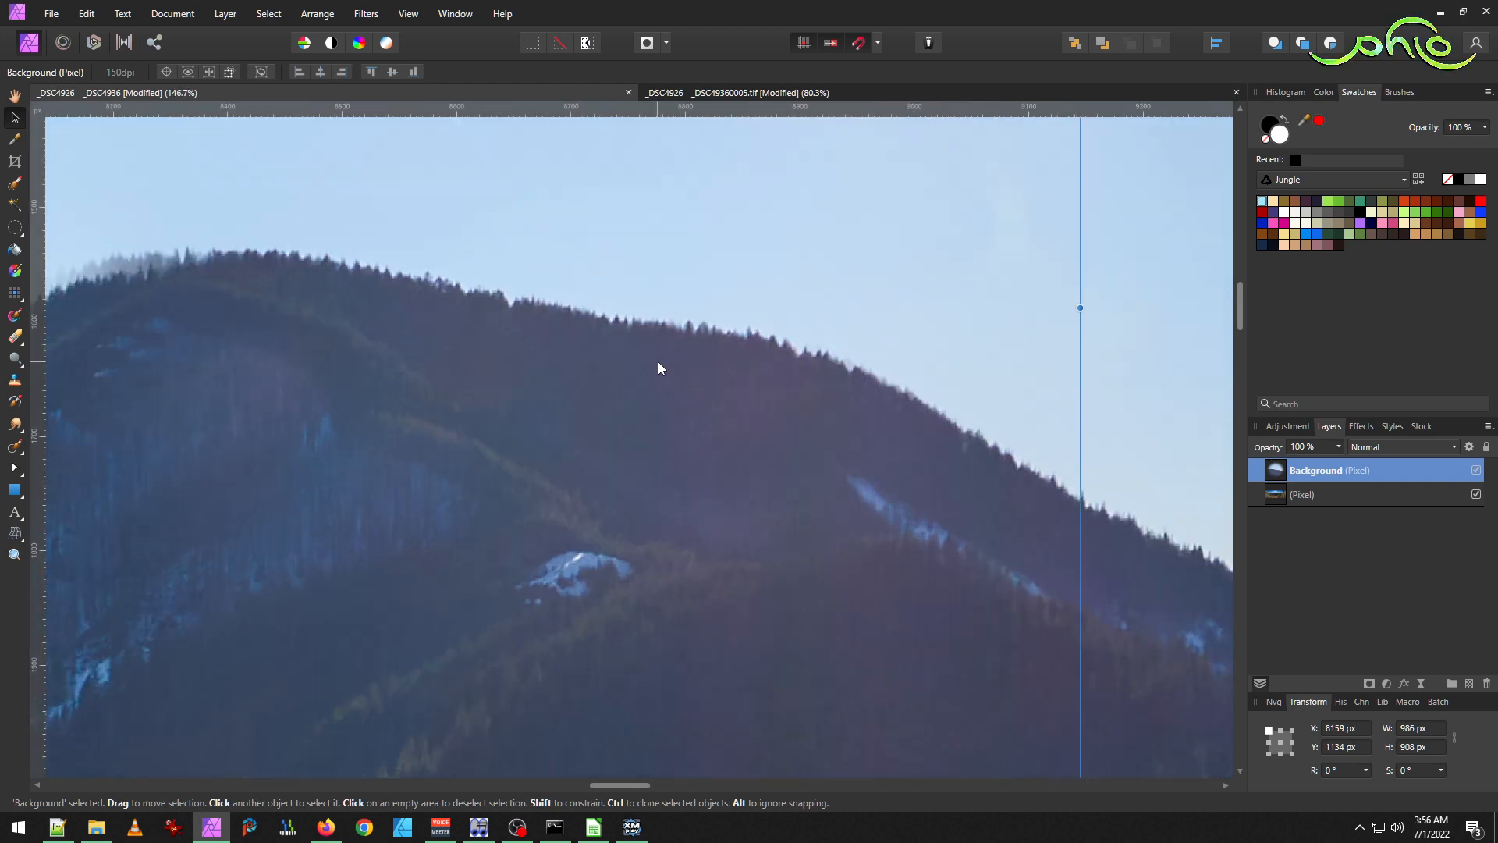
scroll(638, 387, down, 1)
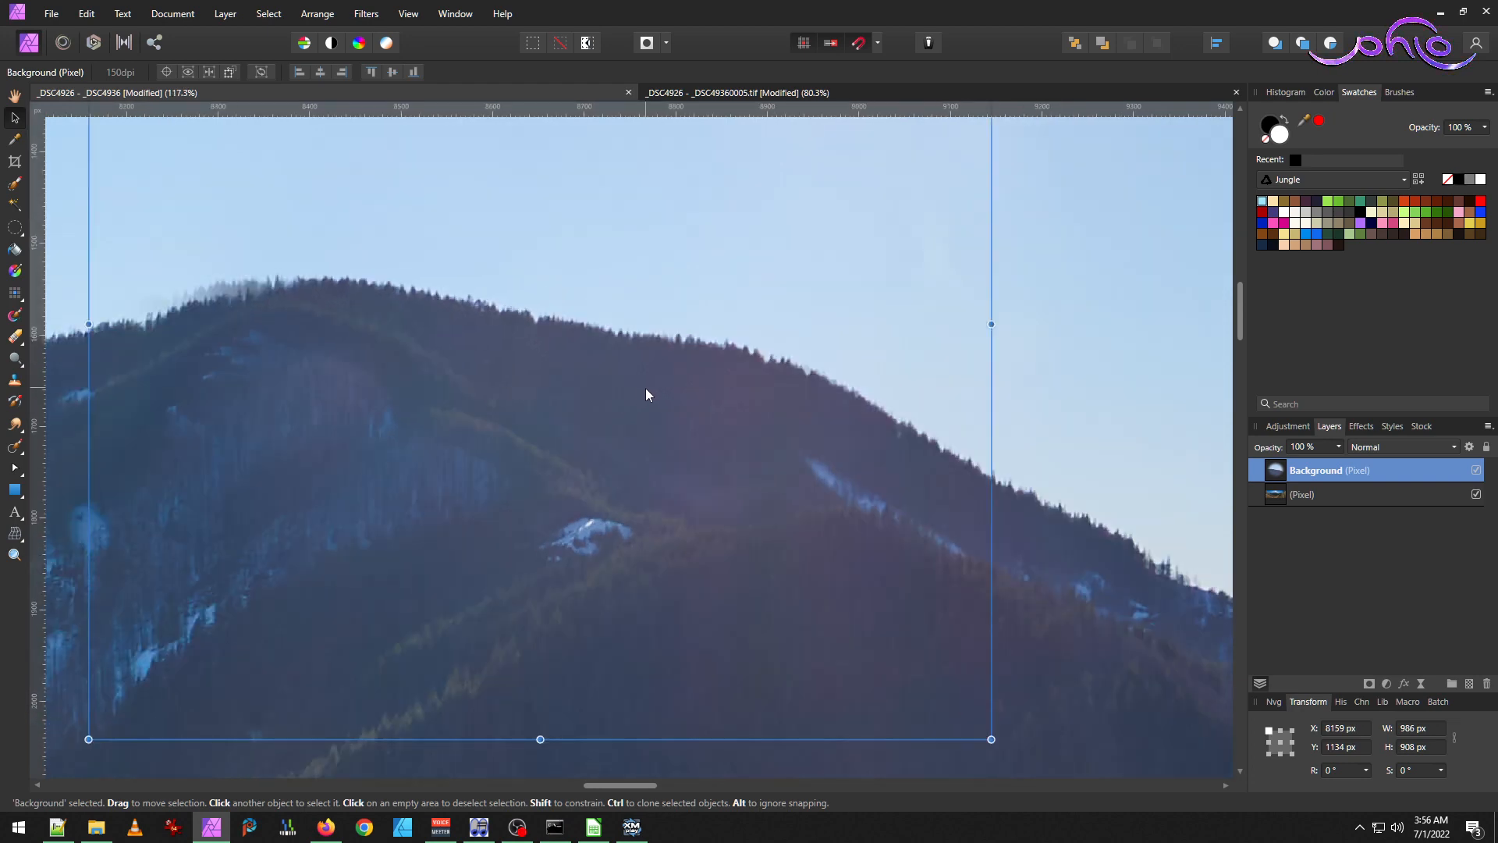
scroll(645, 387, left, 3)
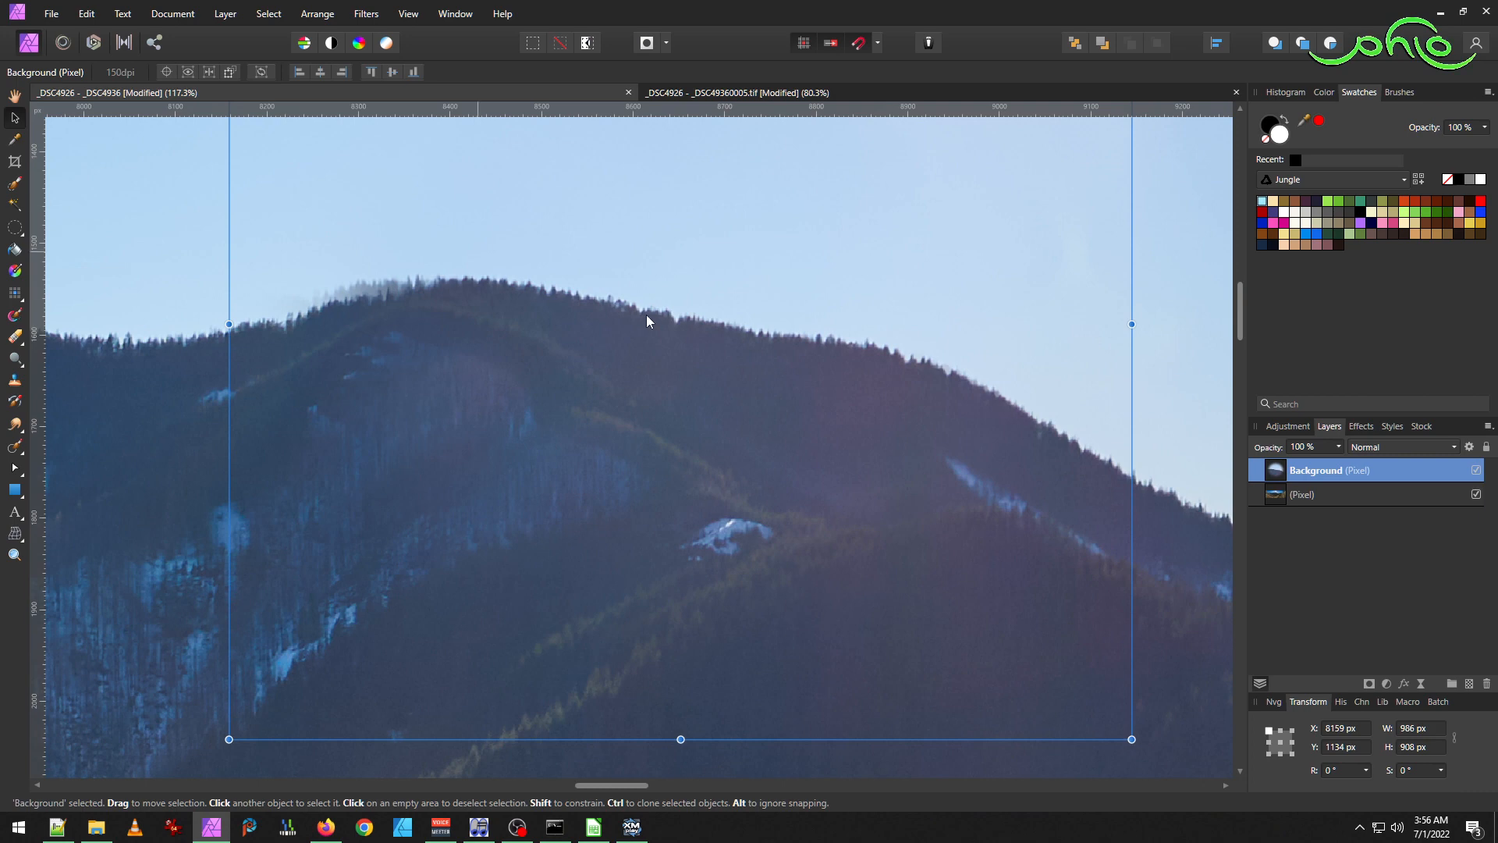
Set the patch's blend mode to Difference and align its ridge line with the panorama, at about X 8126 px, Y 1119 px.
drag(743, 374, 784, 410)
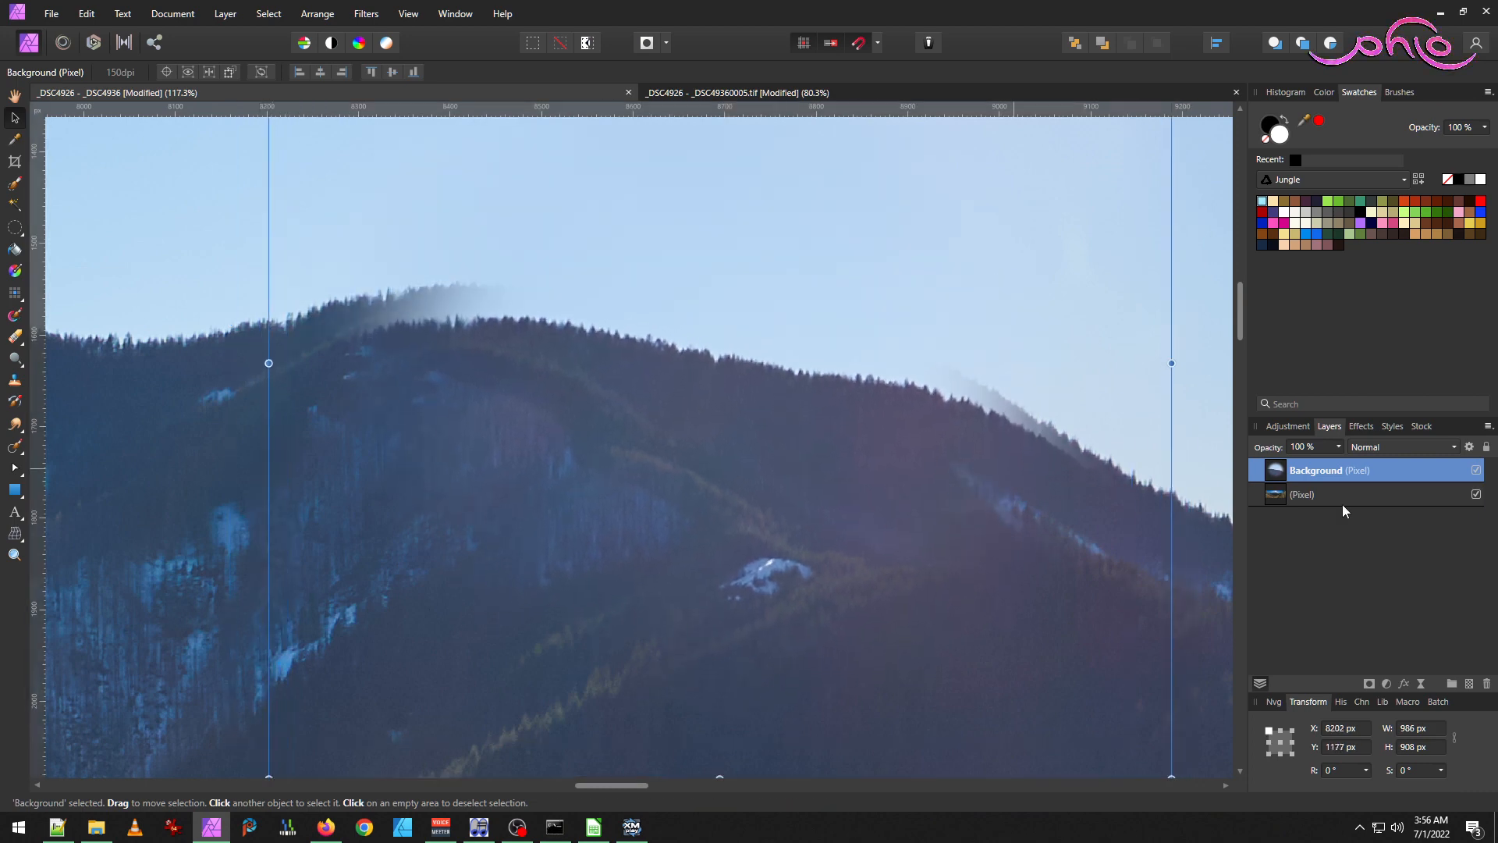
click(1456, 447)
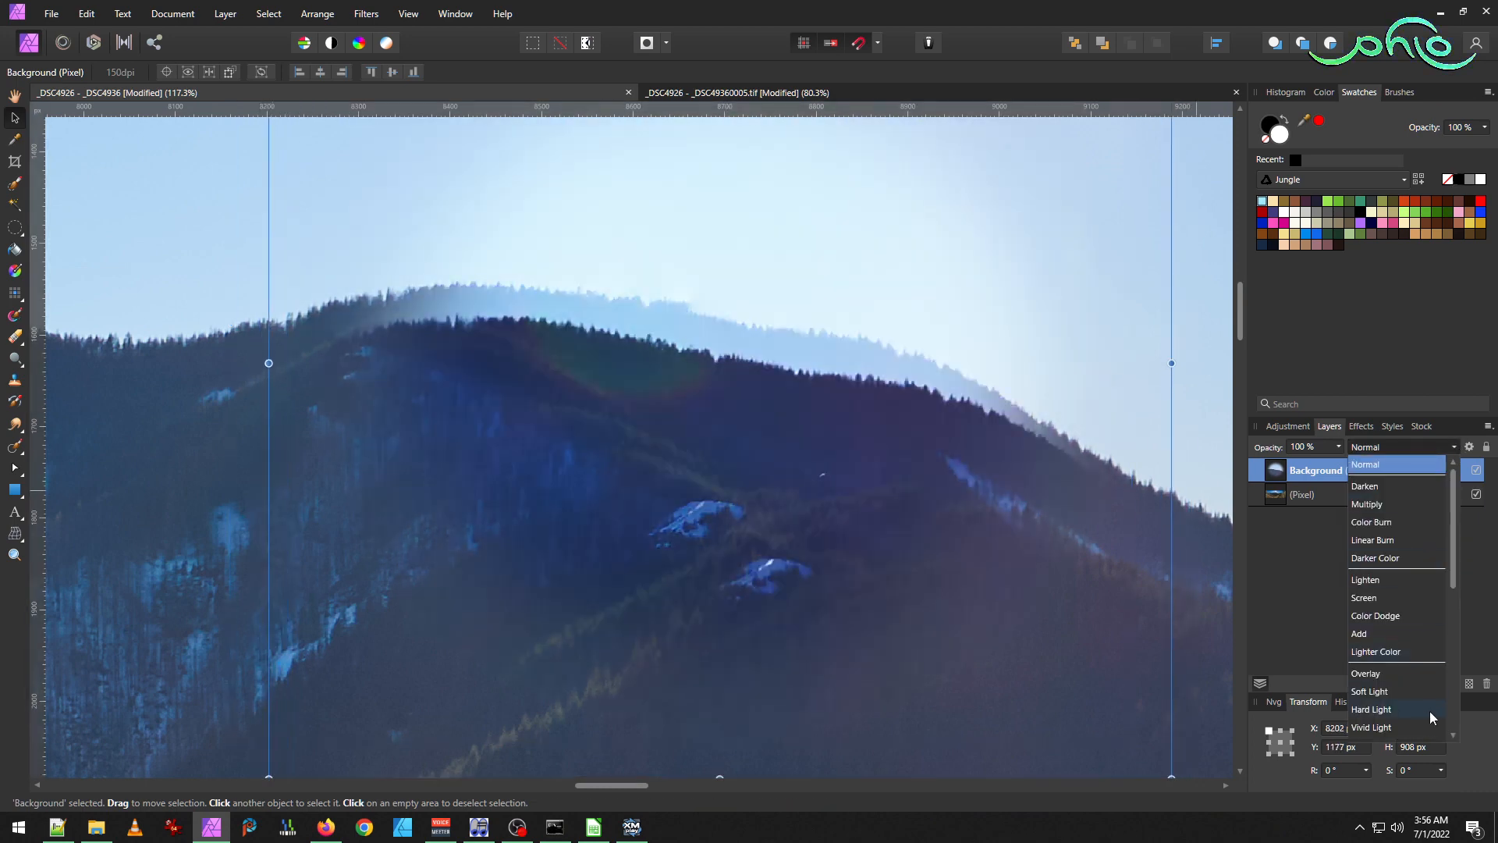
scroll(1430, 709, down, 3)
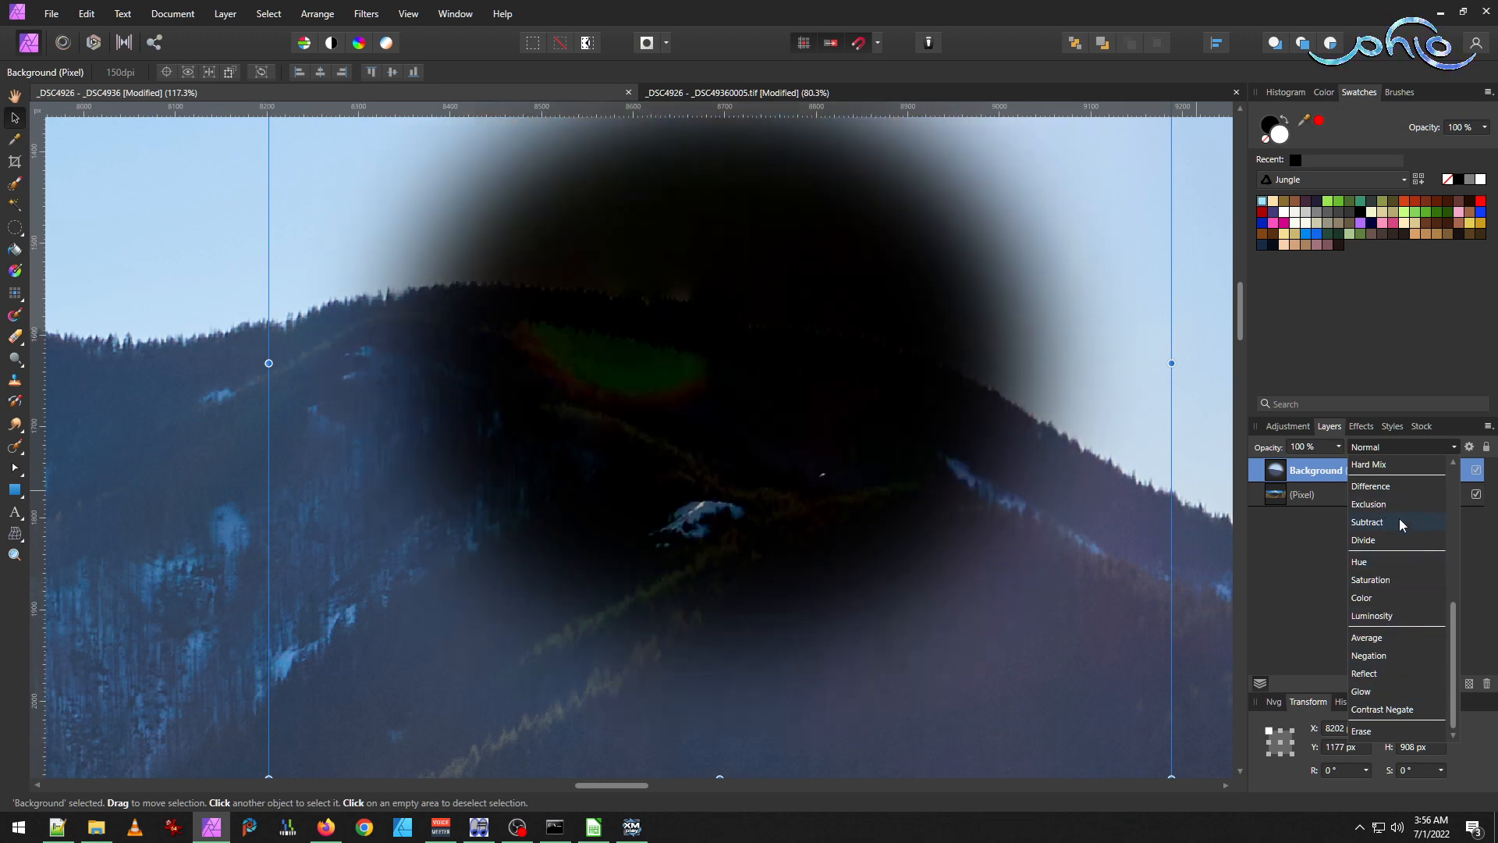
scroll(1397, 514, up, 1)
click(1398, 540)
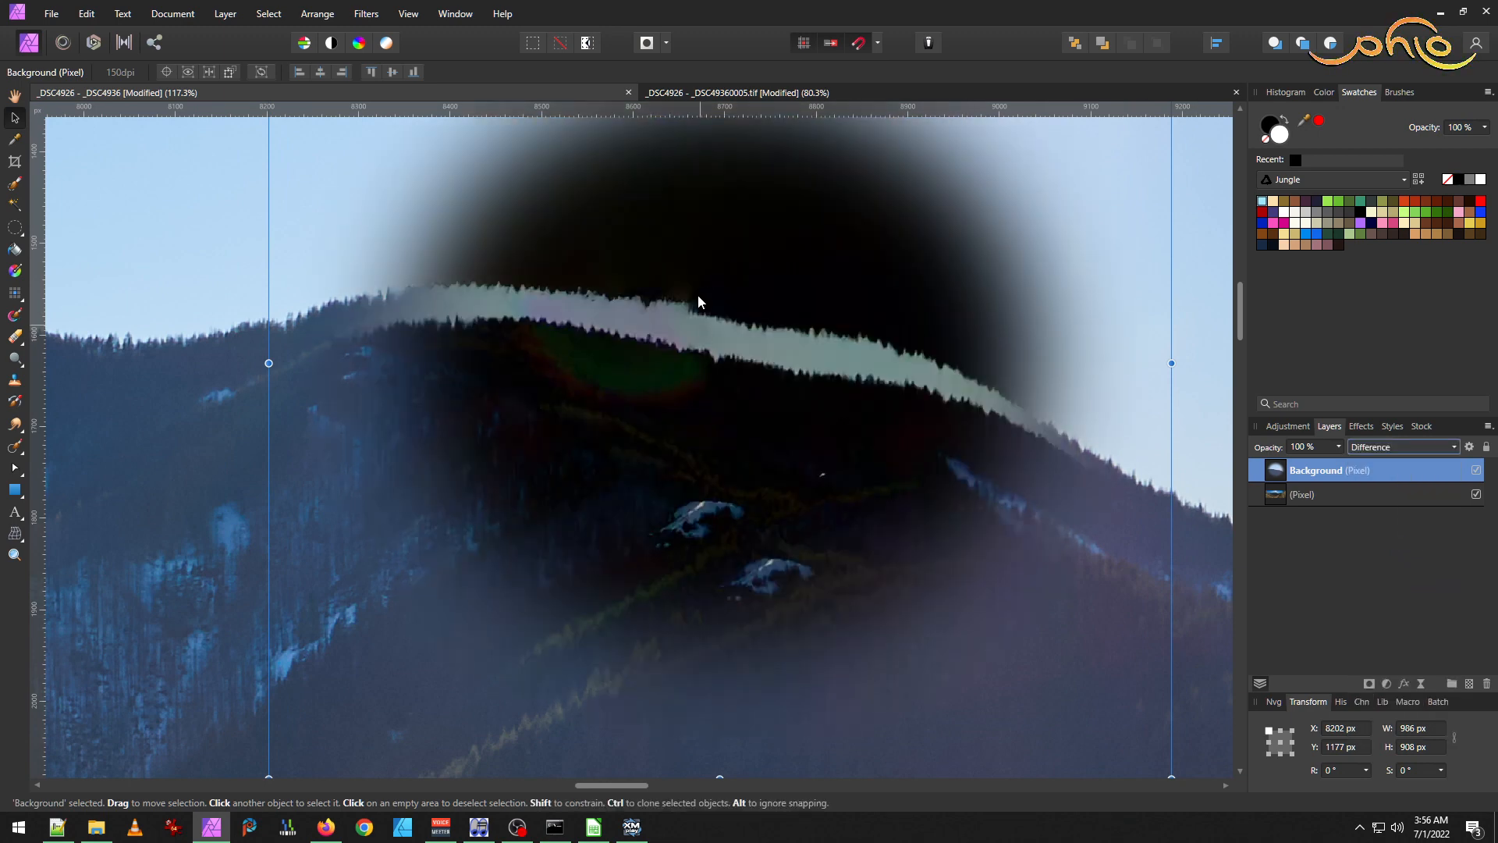
drag(728, 279, 651, 221)
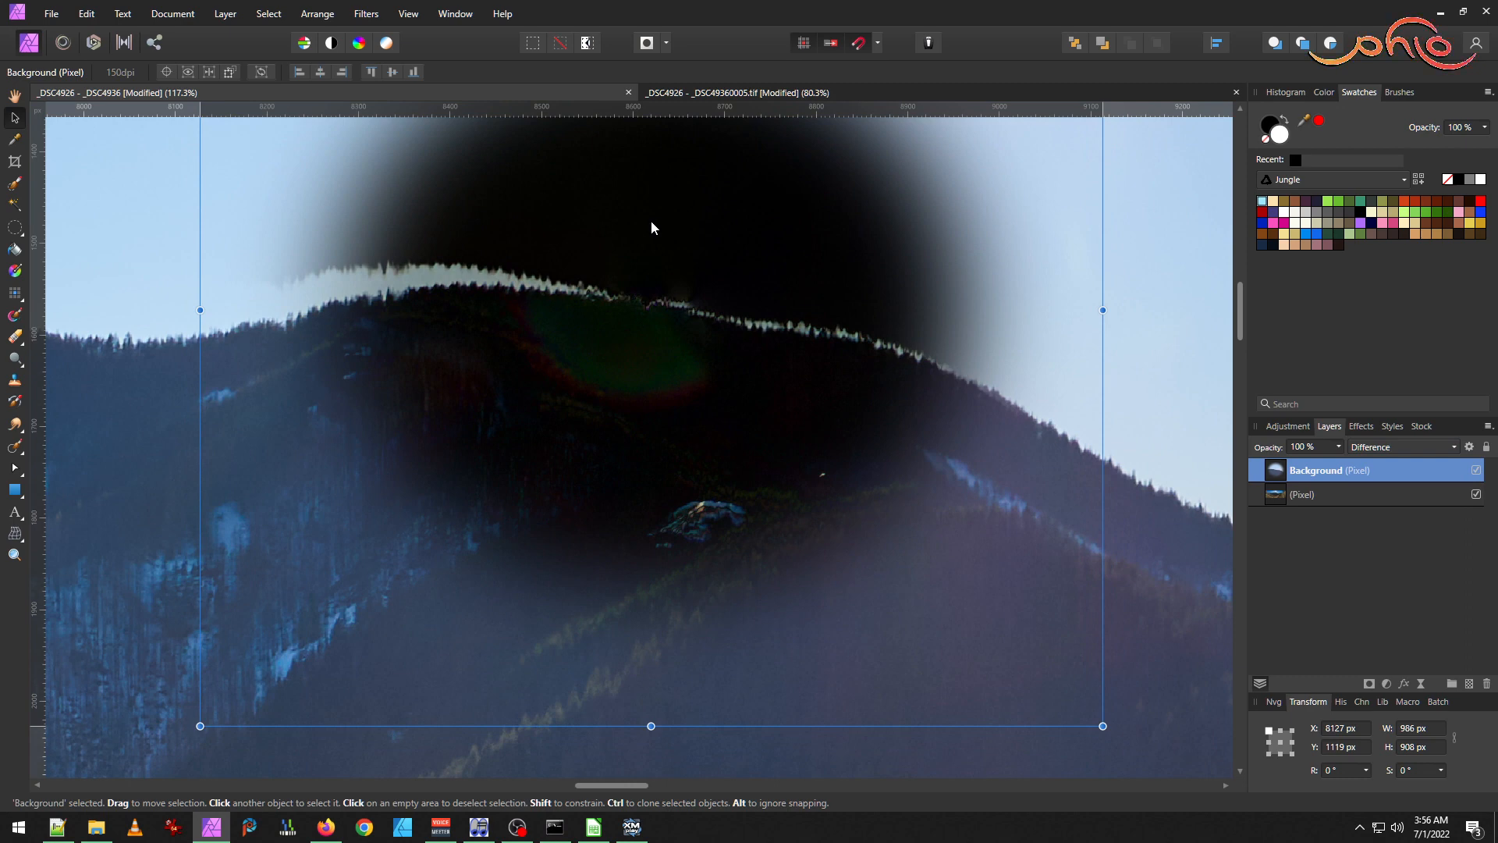
drag(651, 222, 649, 221)
Shear the patch by about -2.6° to follow the slope of the panorama's ridge line.
scroll(664, 273, up, 3)
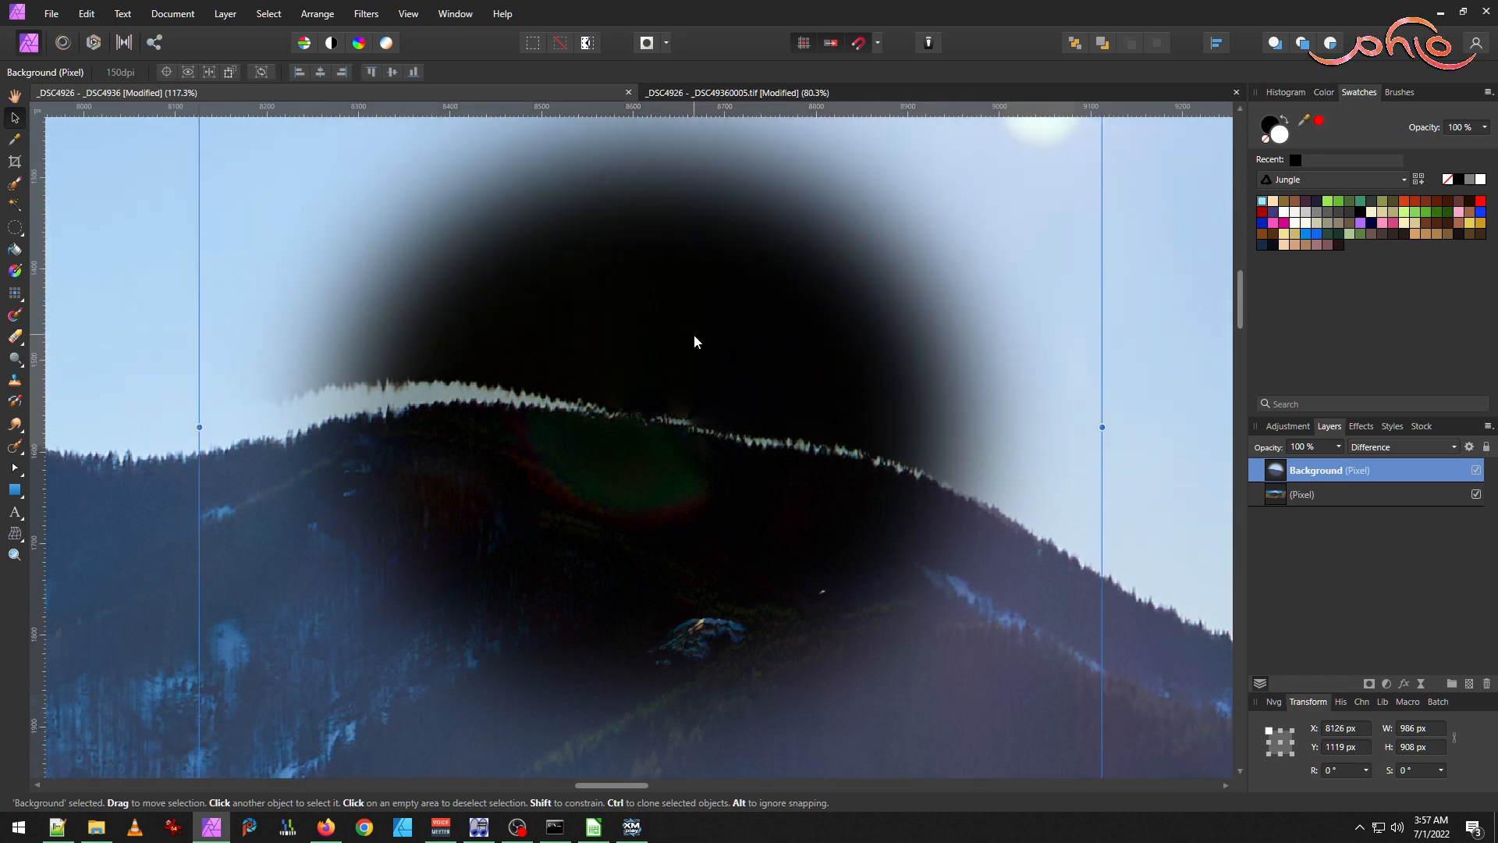
scroll(695, 341, down, 3)
scroll(704, 341, up, 1)
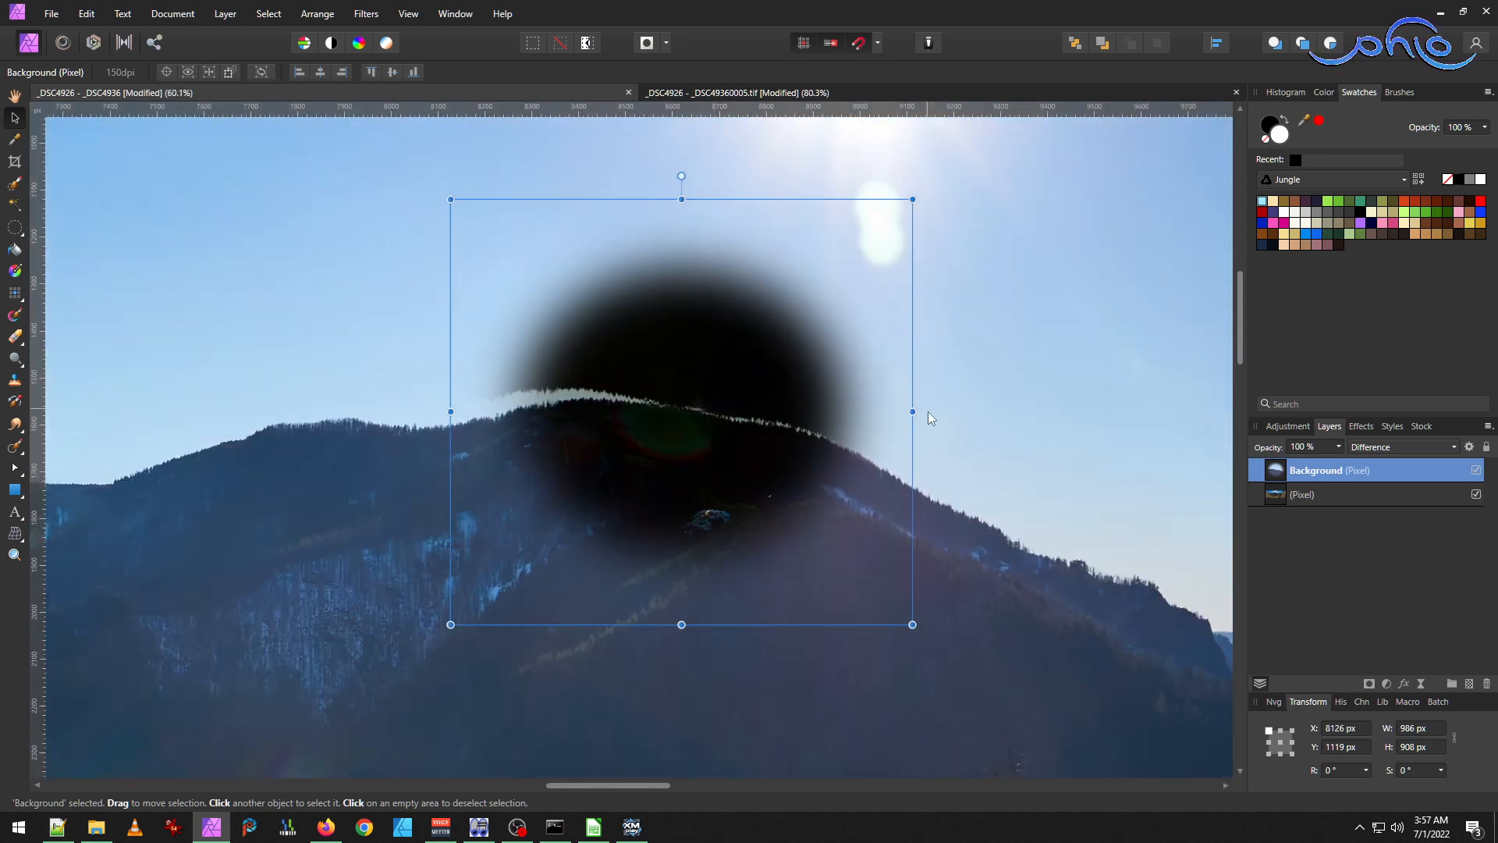
drag(919, 411, 922, 401)
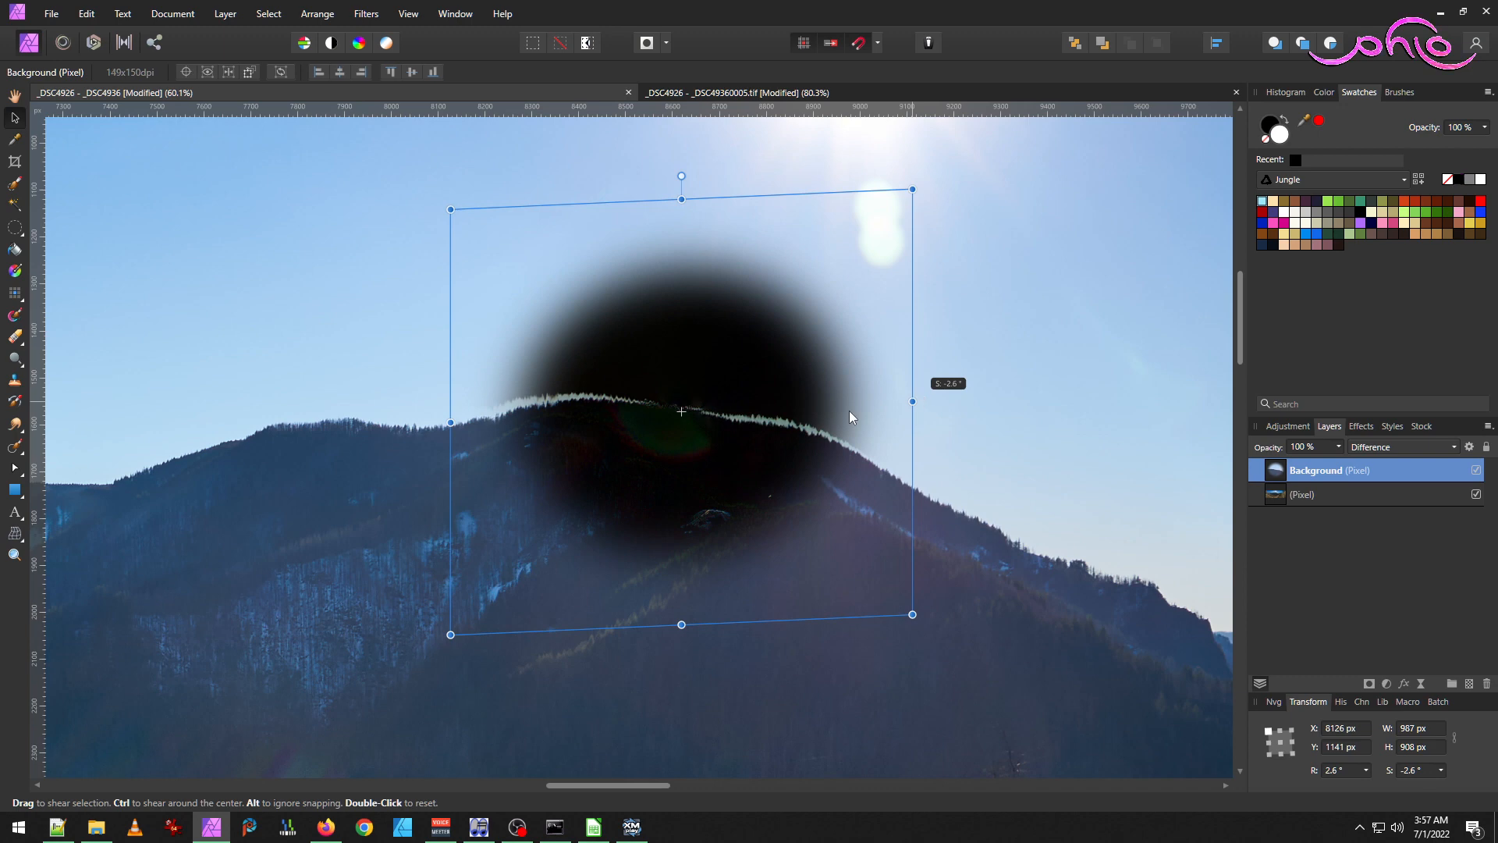
scroll(803, 419, up, 4)
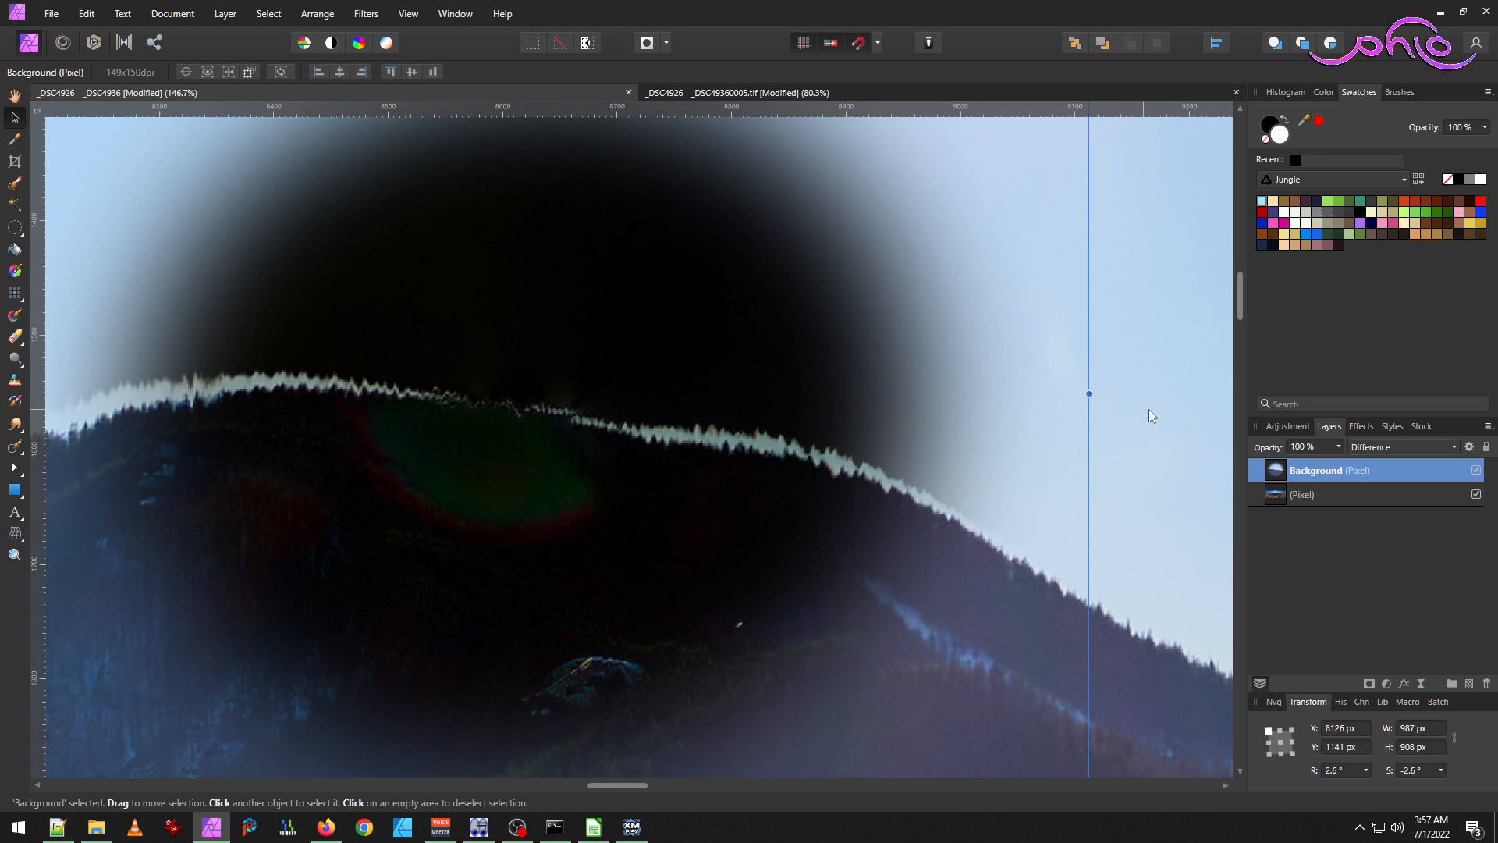
scroll(738, 446, down, 3)
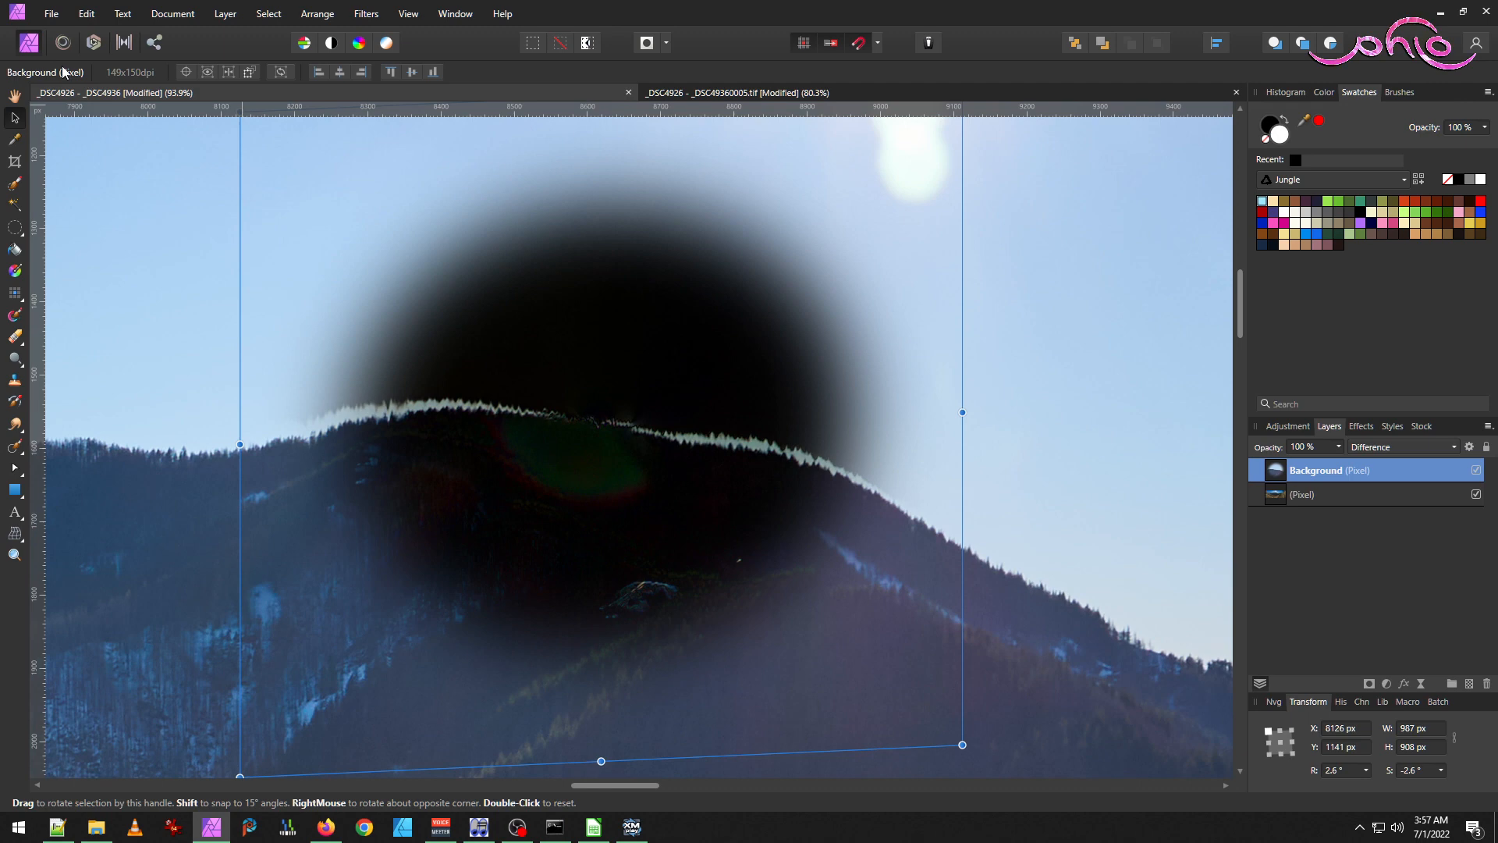
Start a mesh warp on the patch, add a central node on the ridge, and bend the mesh's right half to match the ridge line.
click(14, 534)
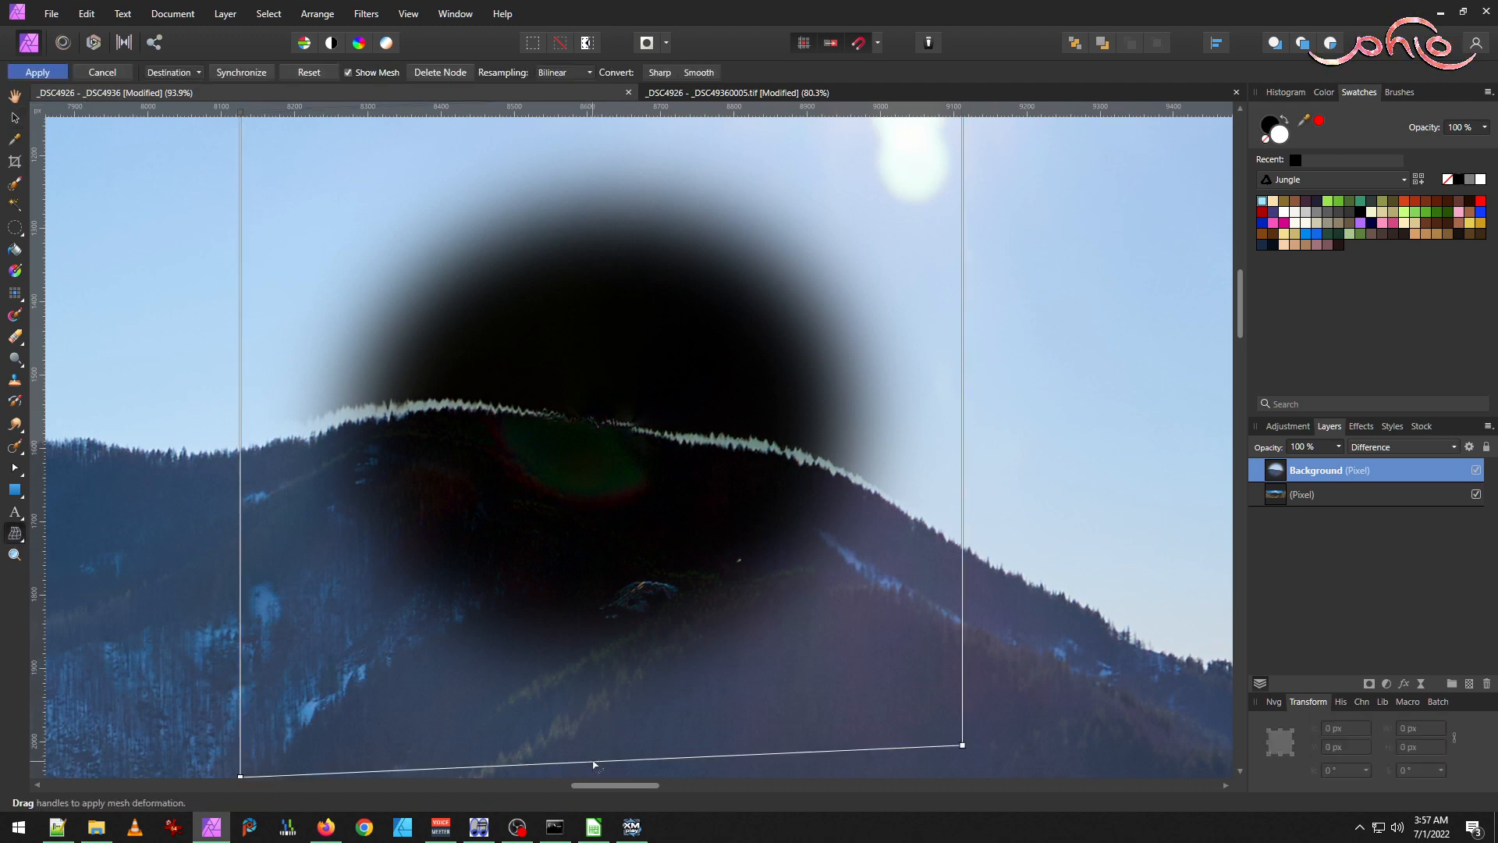
double_click(599, 428)
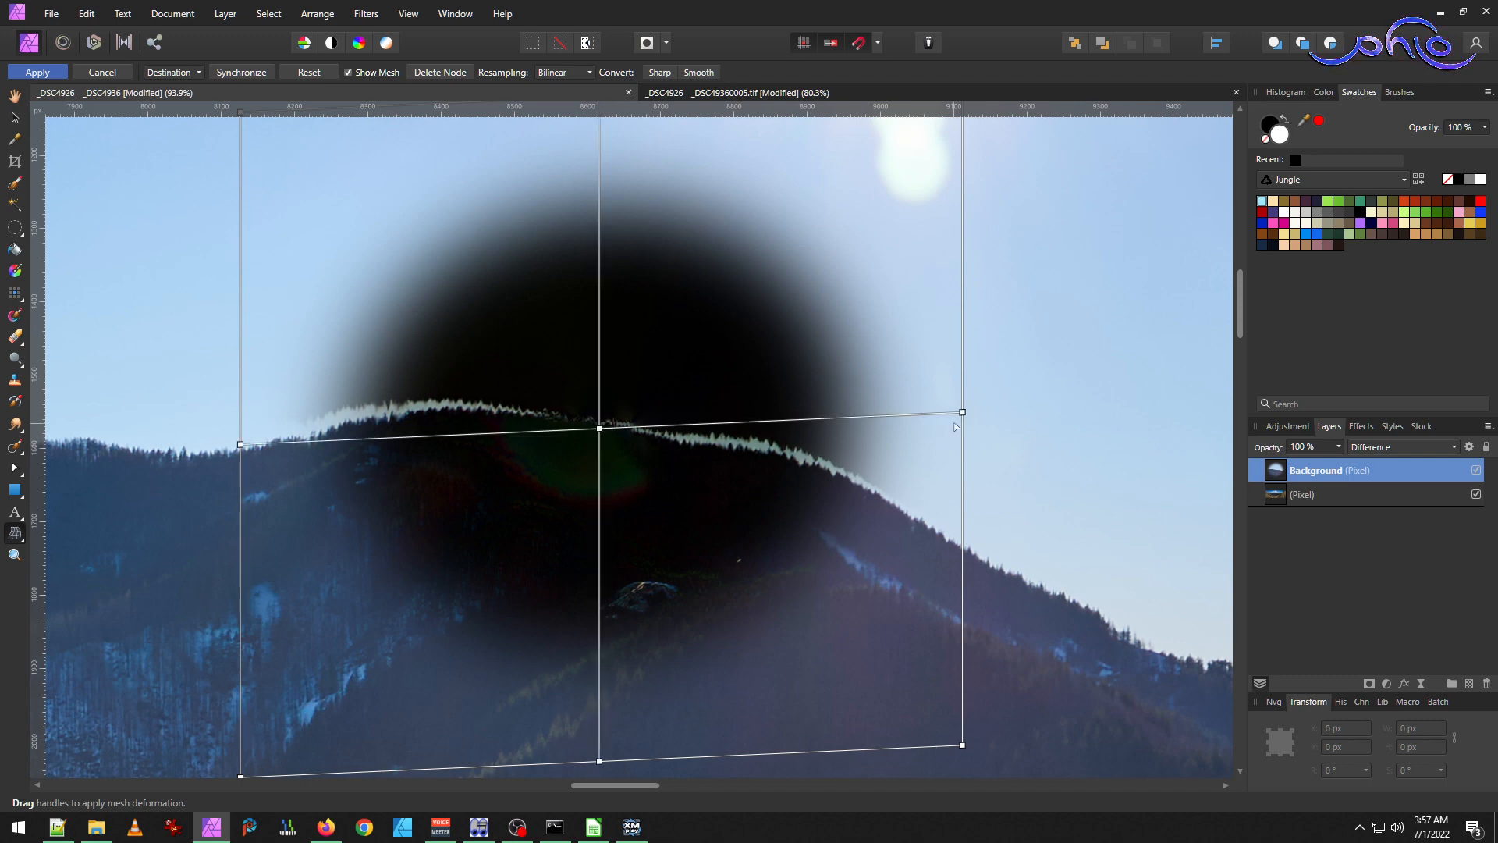
drag(963, 412, 1009, 442)
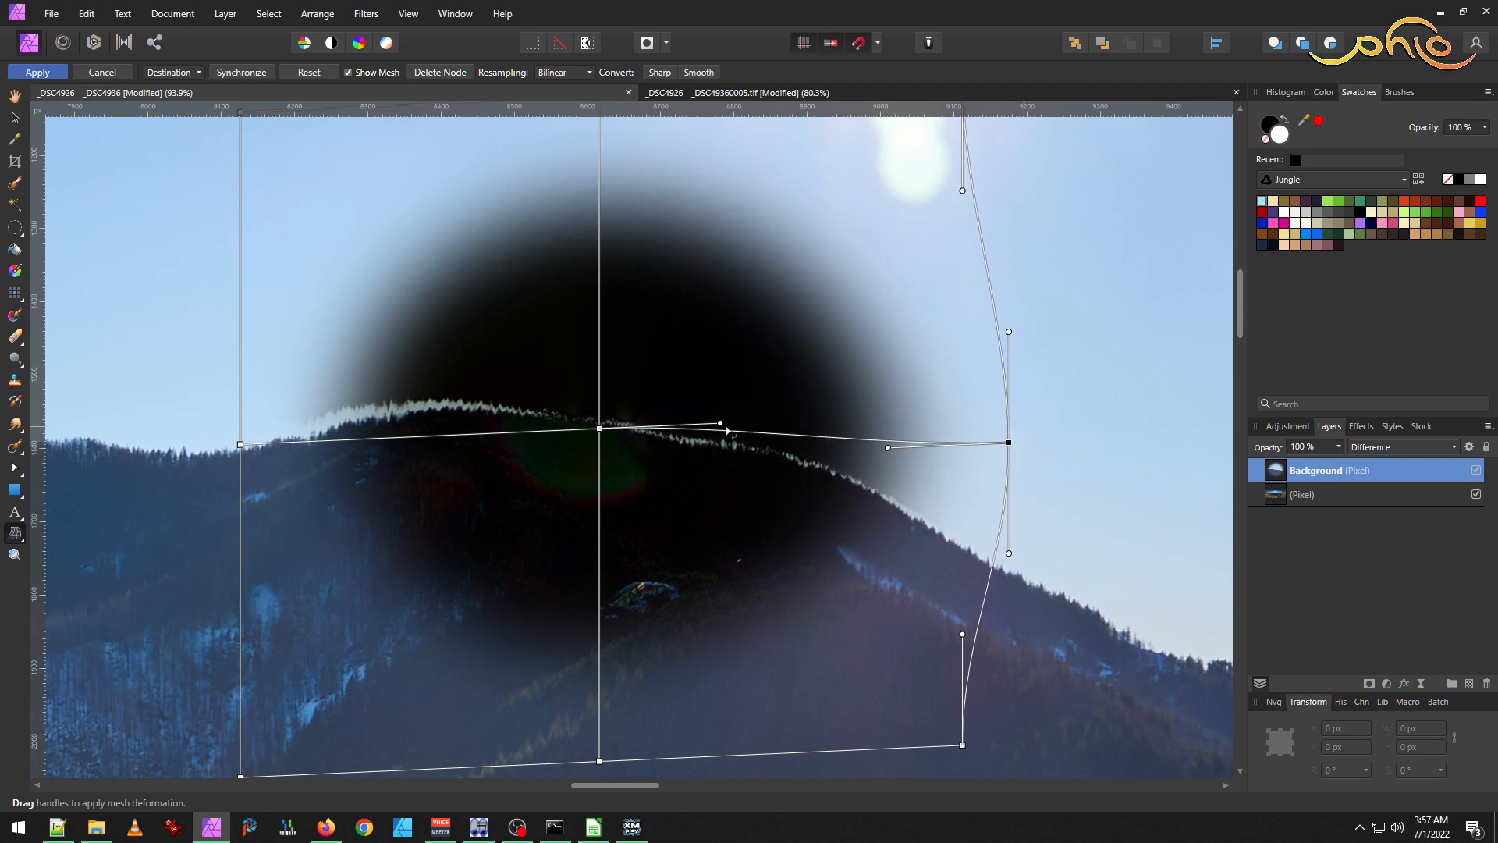
drag(721, 426, 740, 435)
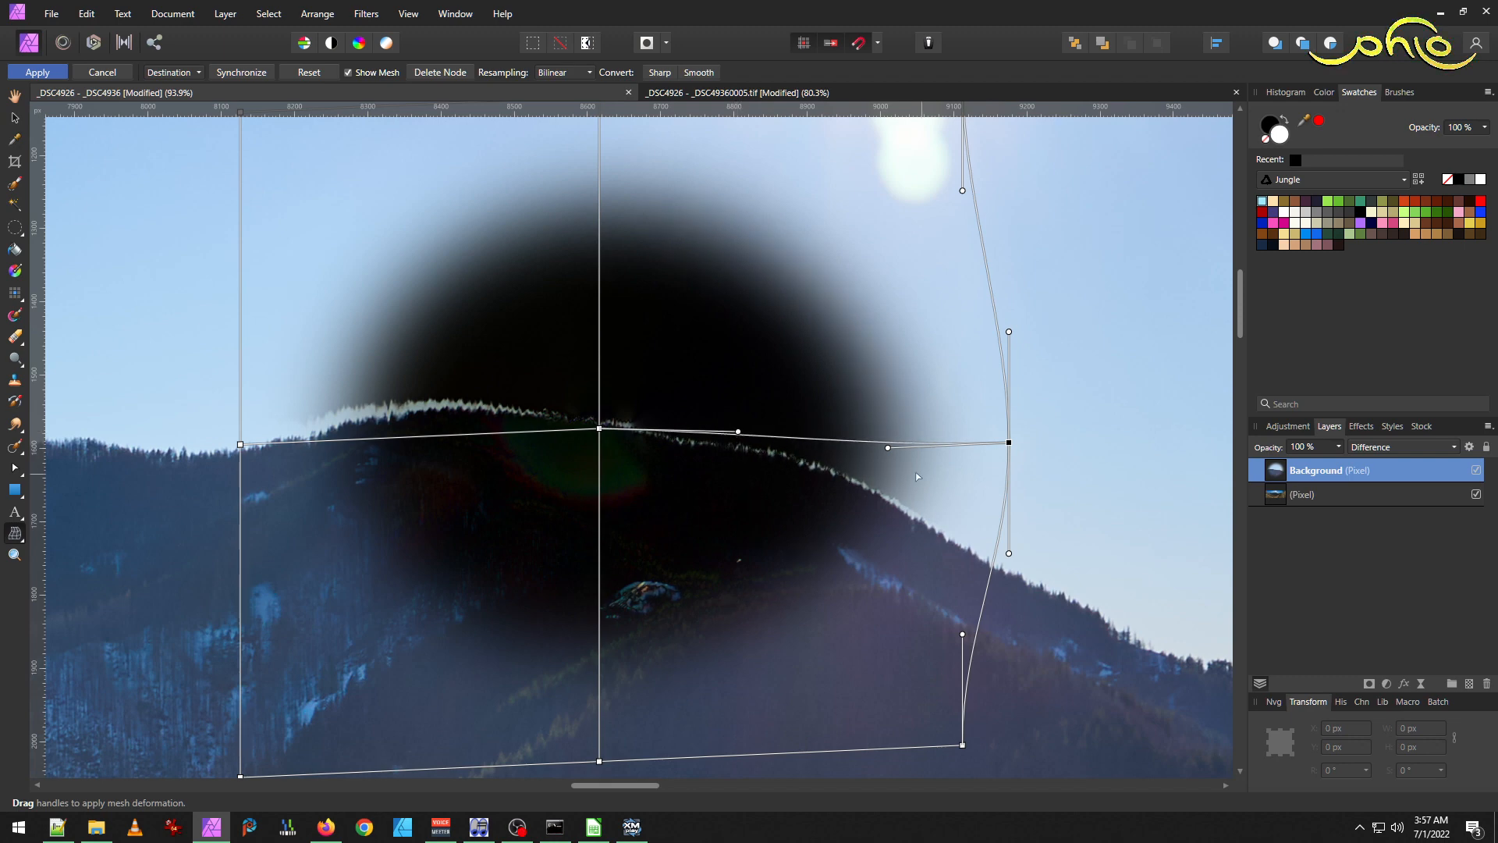
mouse_move(890, 451)
mouse_down()
mouse_move(872, 408)
mouse_move(861, 441)
mouse_up()
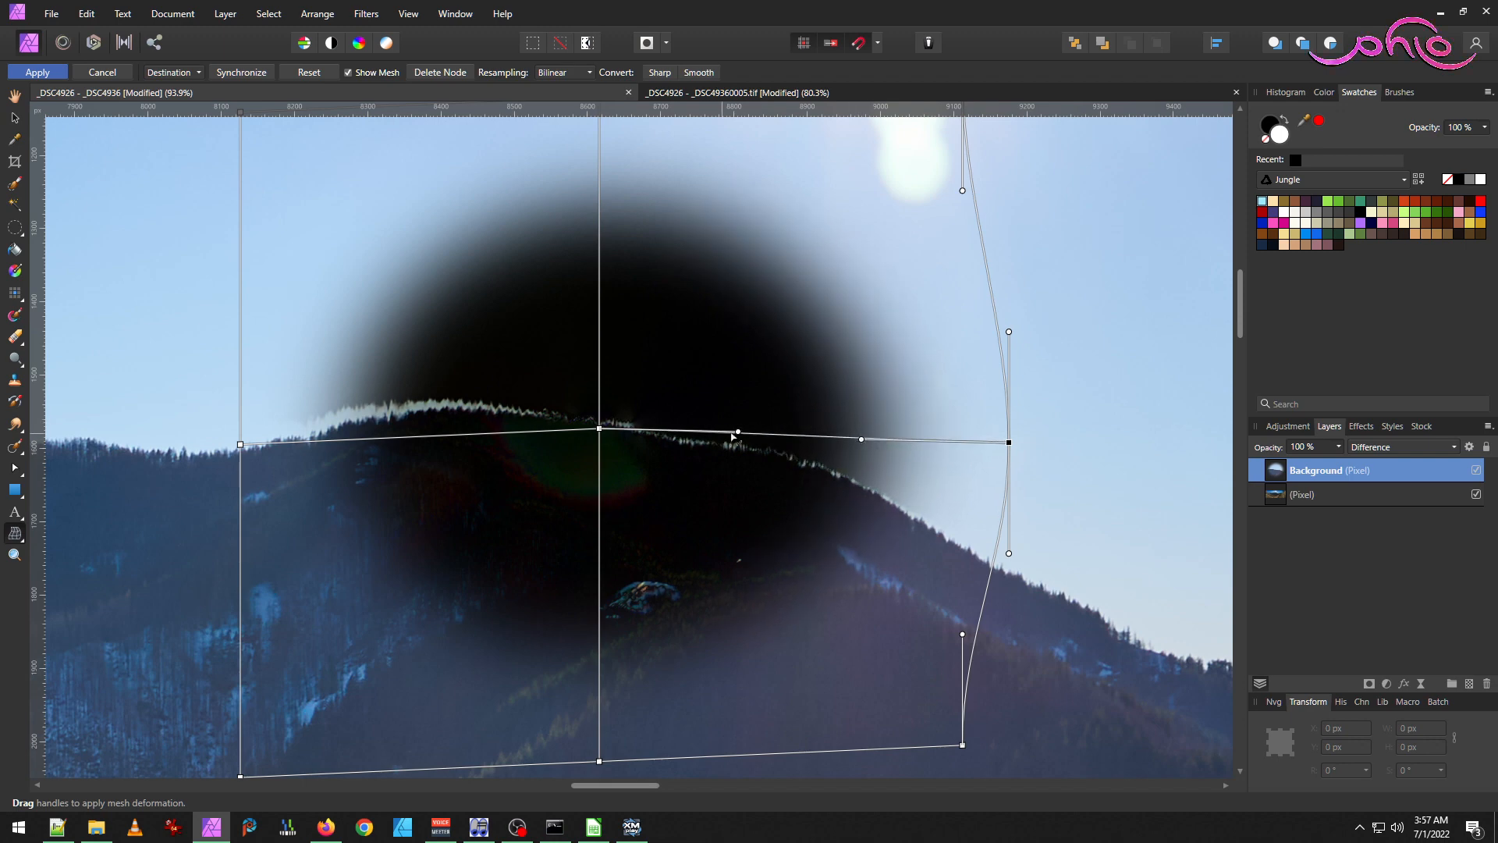
drag(740, 433, 751, 437)
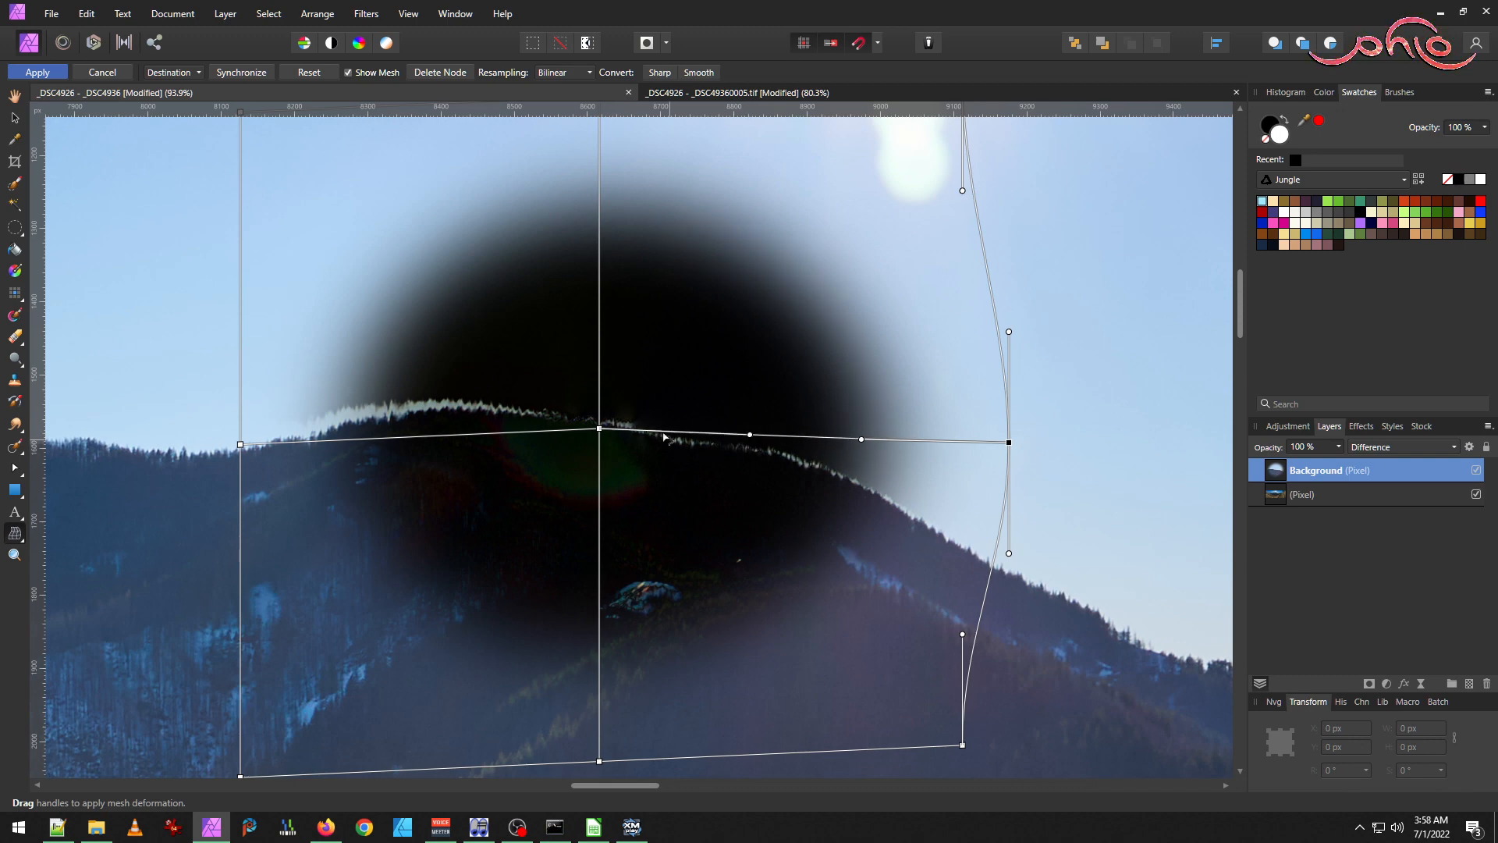
Convert the central and right-edge ridge nodes to smooth, and lower the left-edge node to align the left part of the ridge.
drag(578, 399, 1065, 515)
click(707, 75)
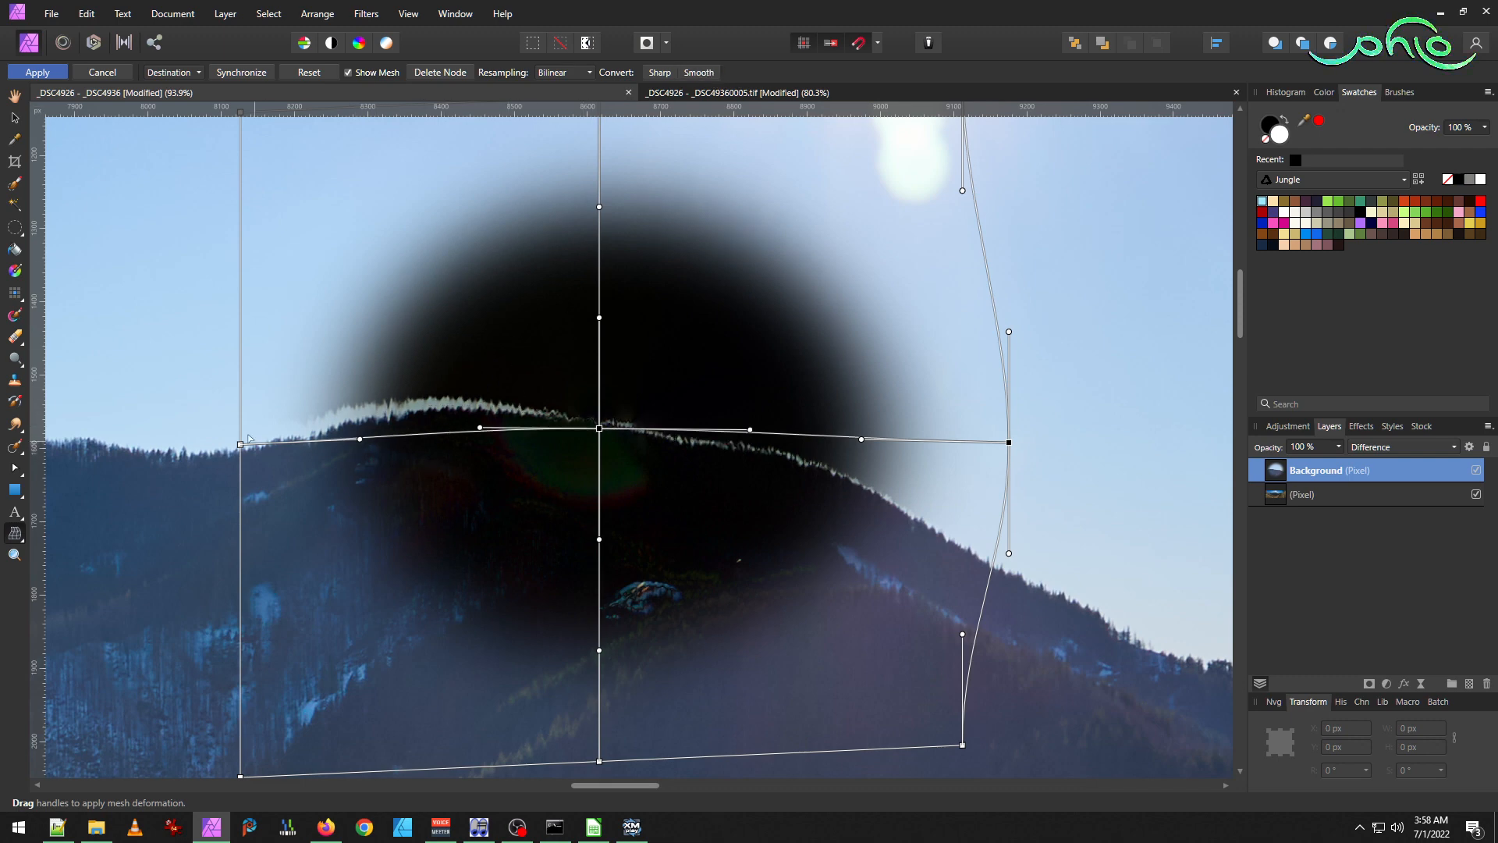
drag(241, 444, 241, 468)
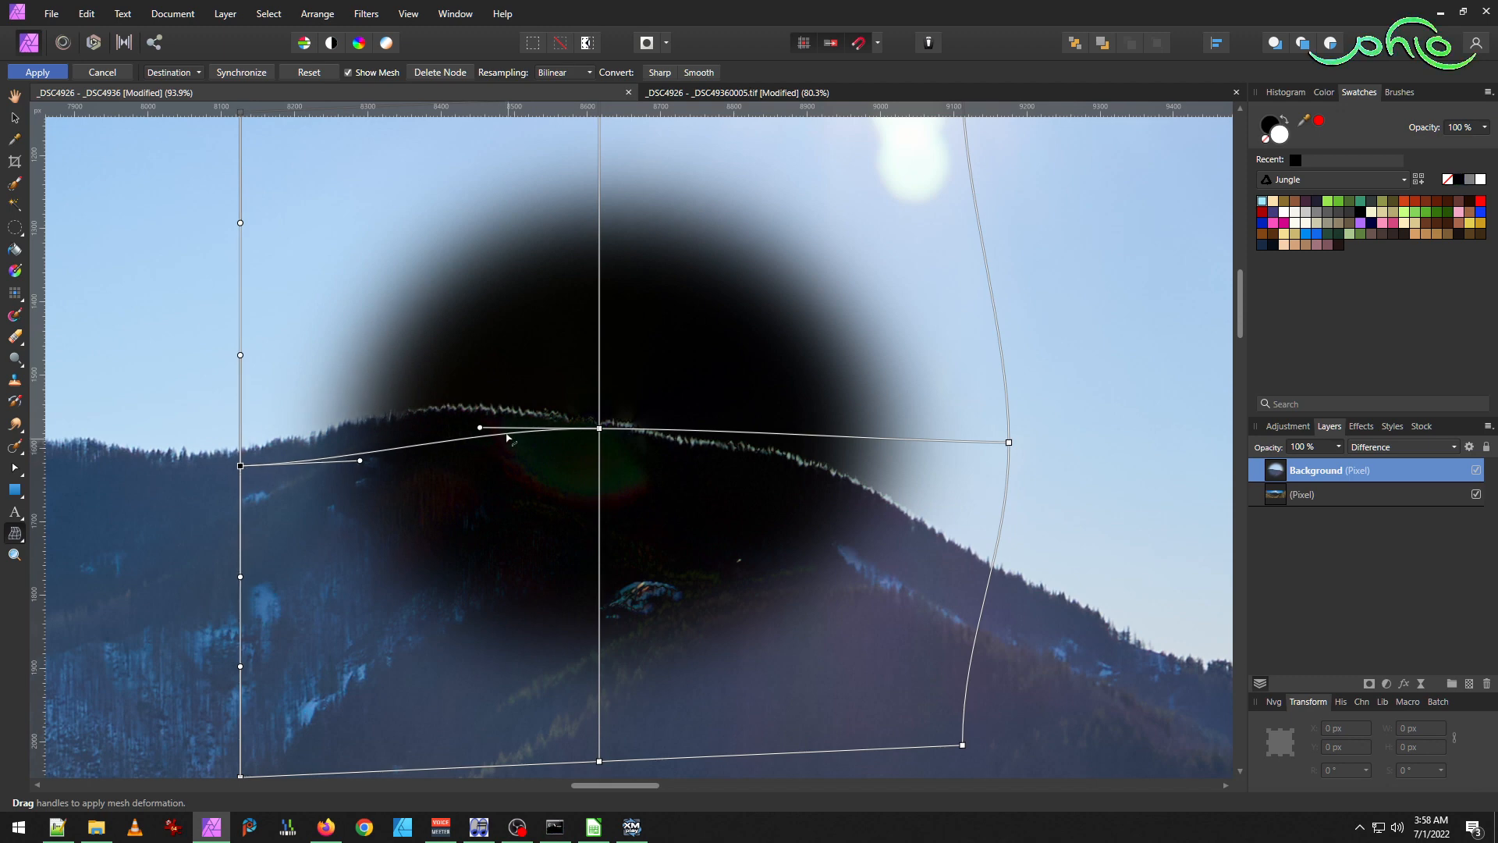
drag(481, 430, 476, 436)
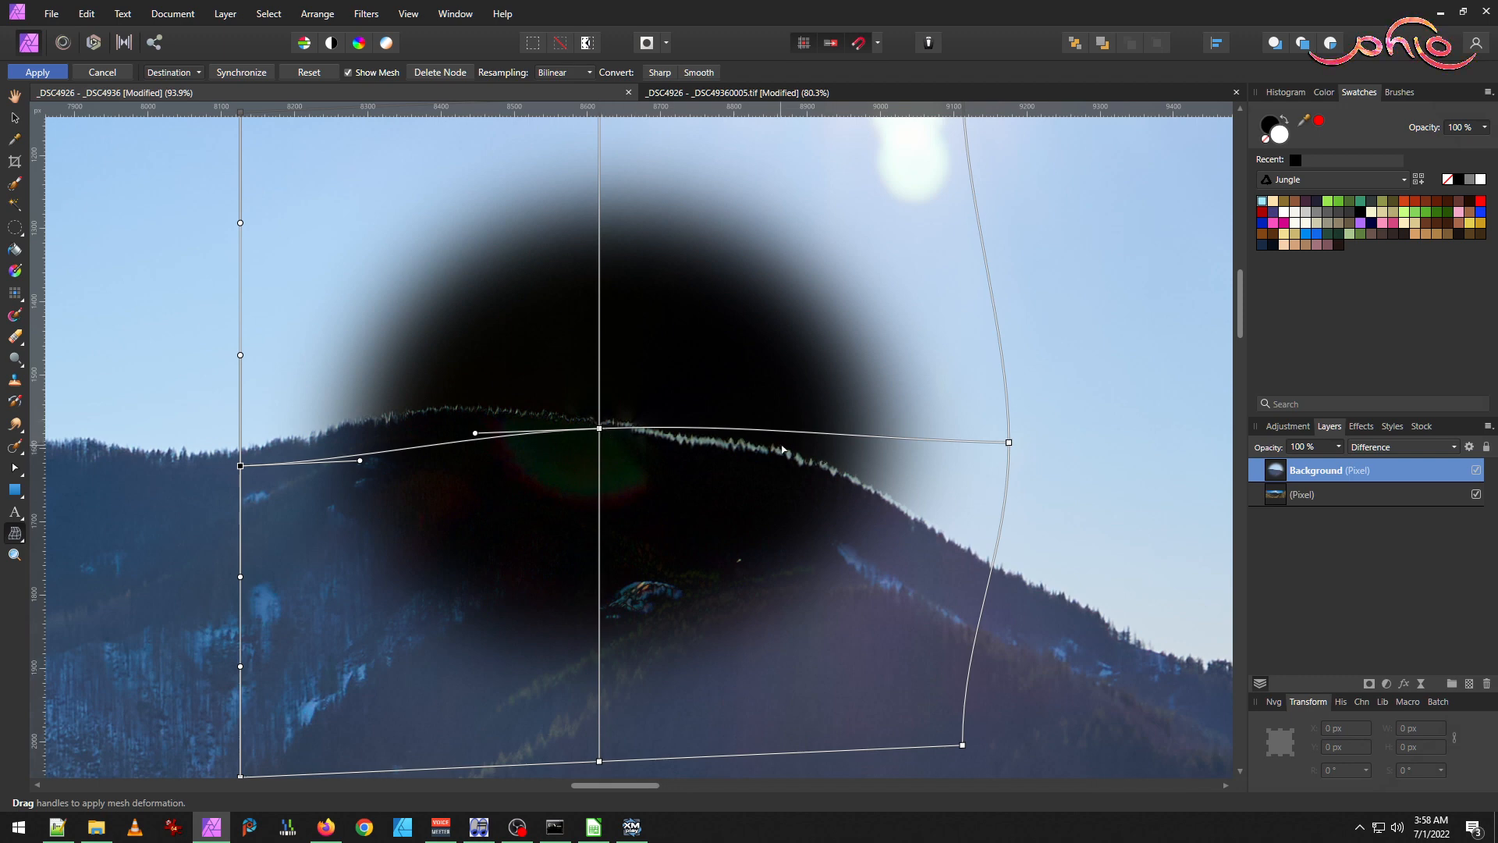
Pull the mesh's lower-right corner inward and down, and adjust the upper-right corner node and its curve handle.
drag(962, 746, 941, 760)
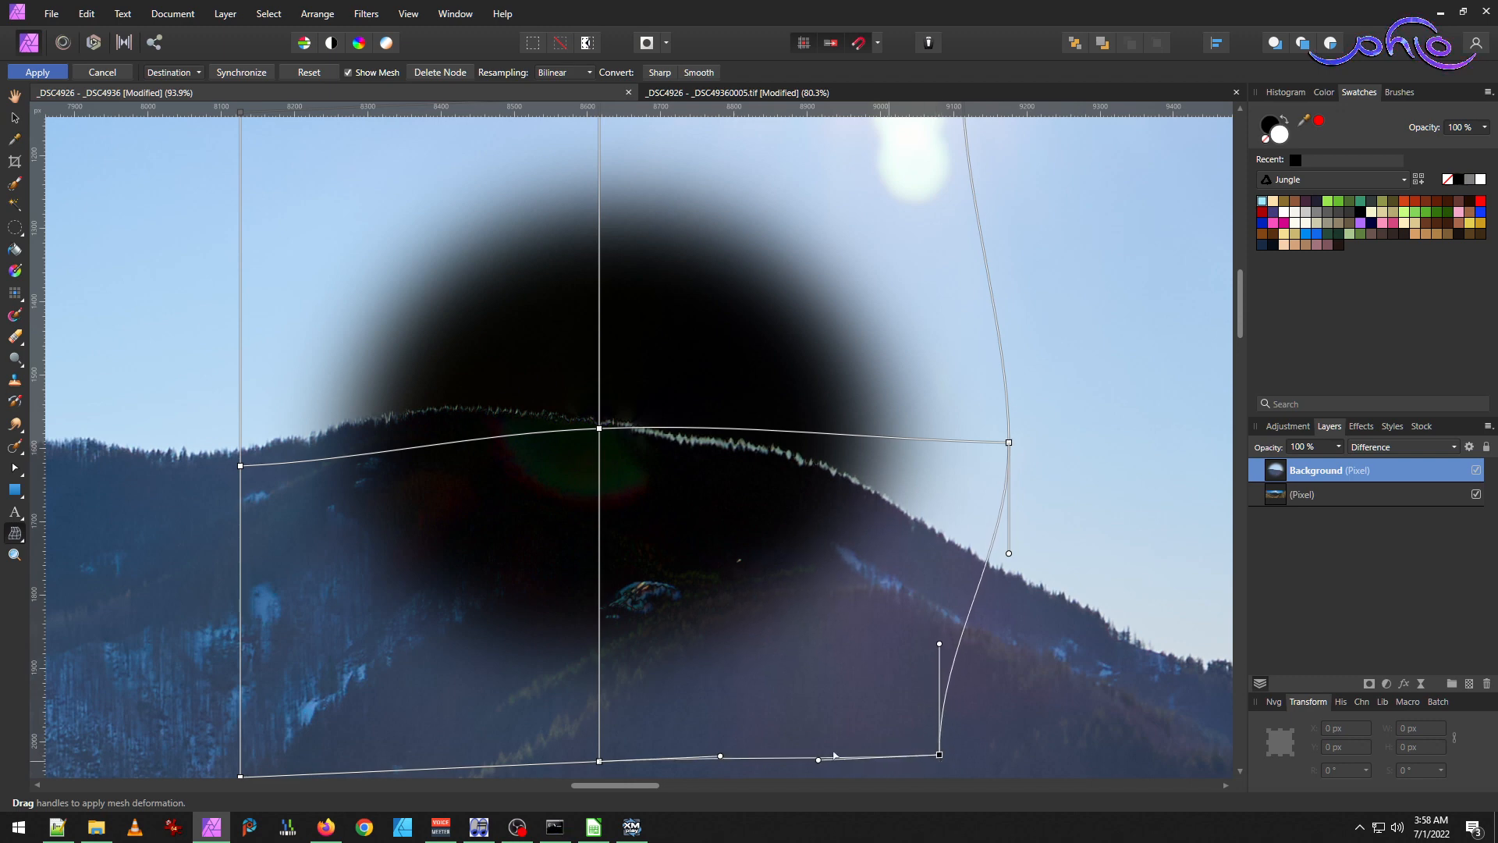
scroll(660, 612, up, 5)
scroll(663, 610, down, 6)
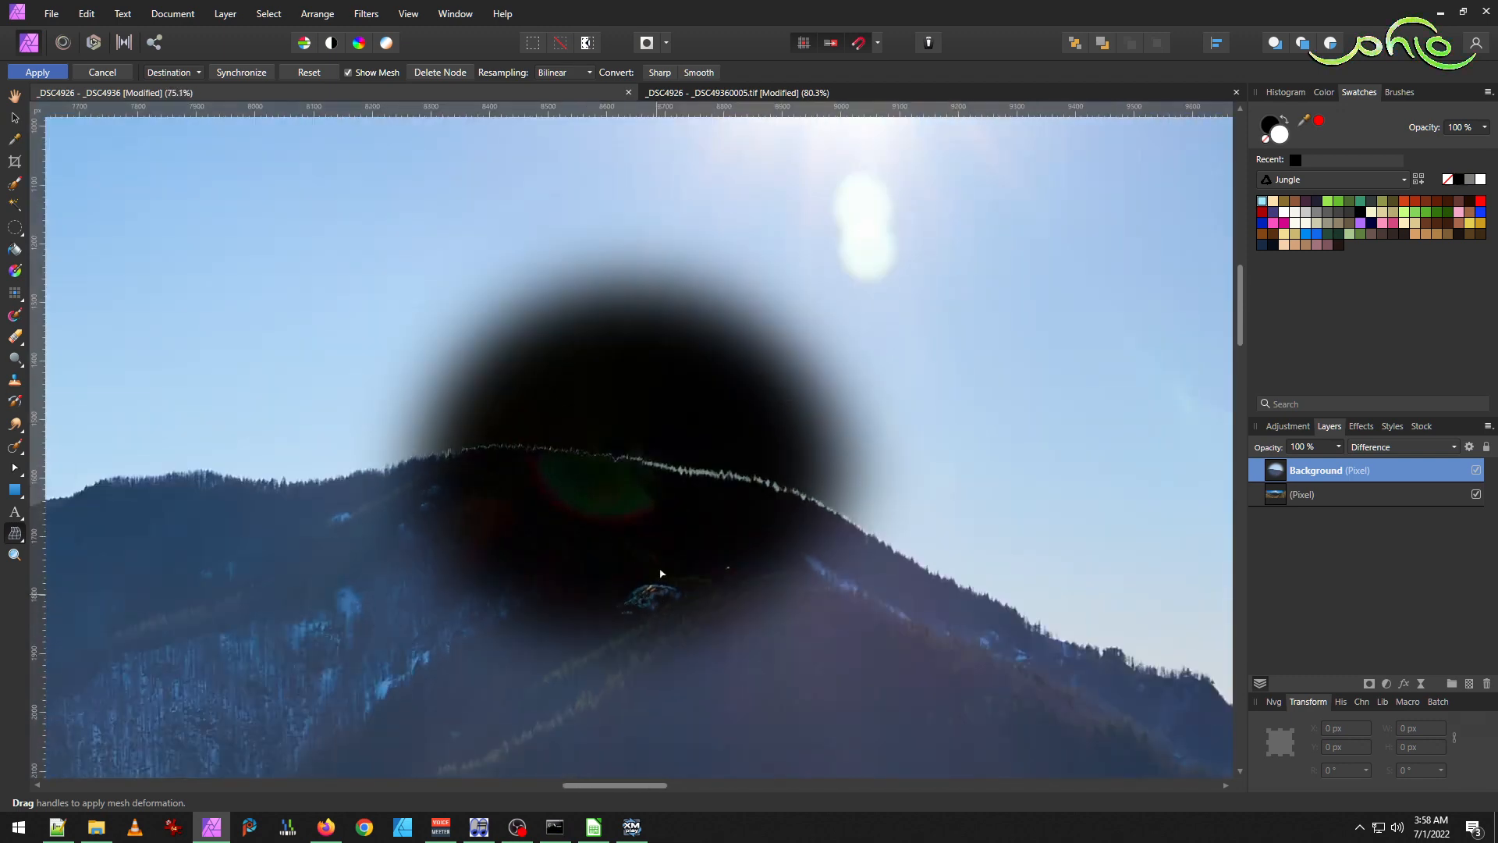
scroll(705, 385, up, 2)
scroll(873, 375, up, 3)
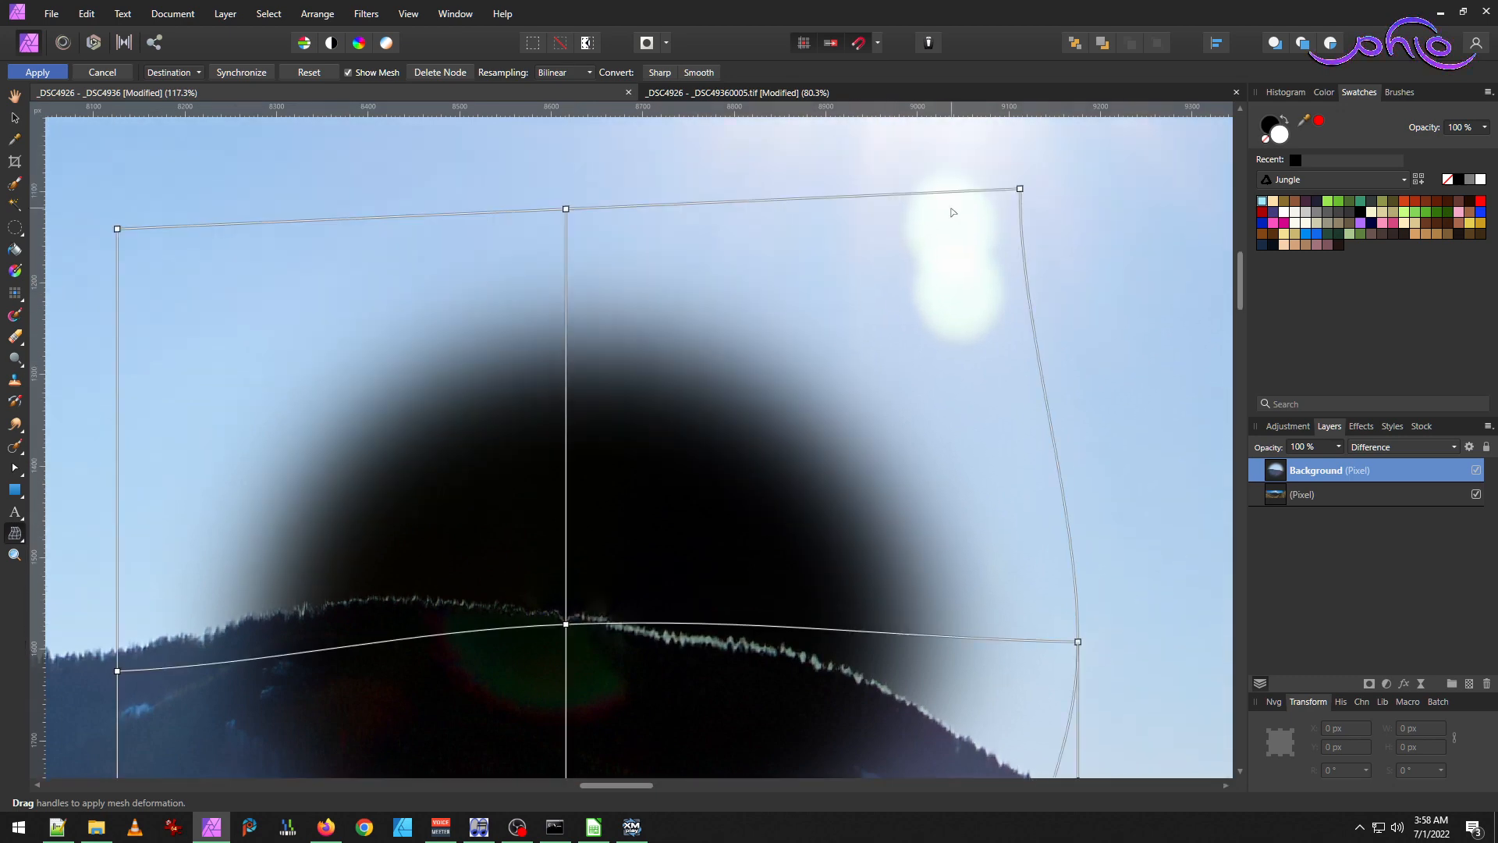
click(1021, 190)
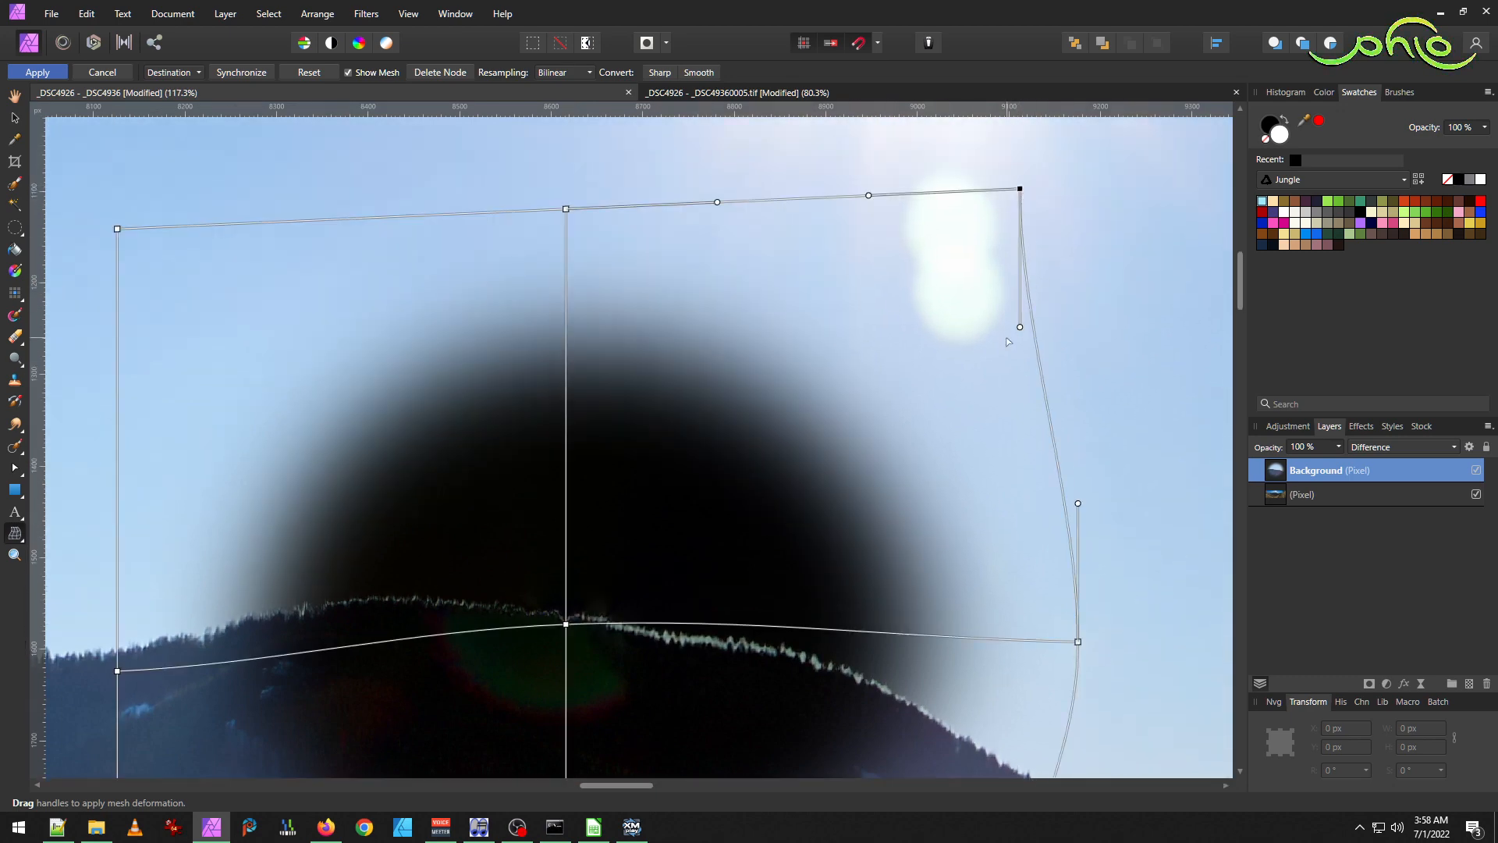
drag(1021, 328, 1047, 315)
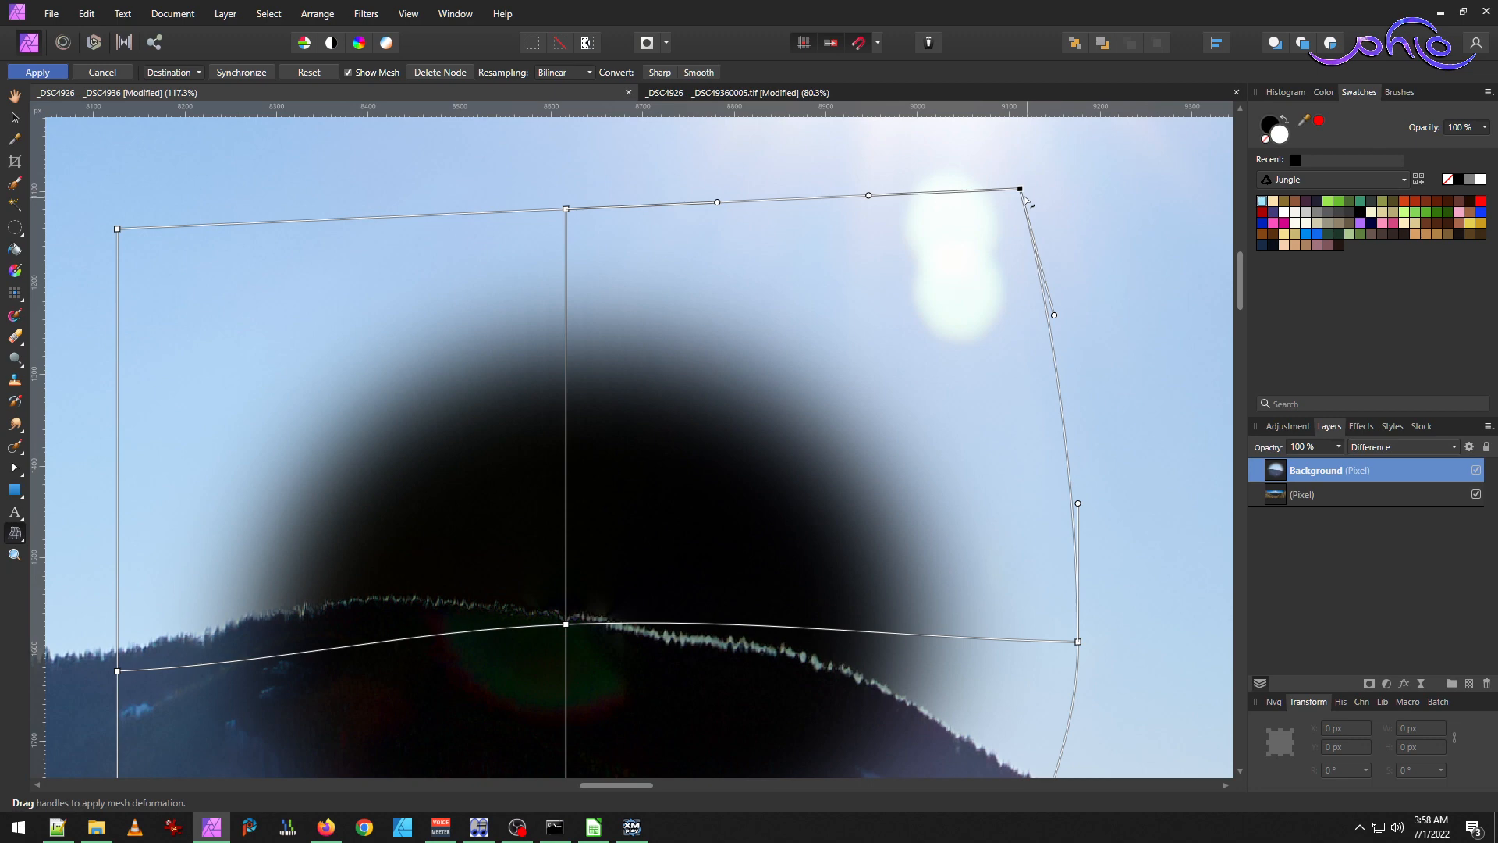
drag(1020, 189, 1020, 196)
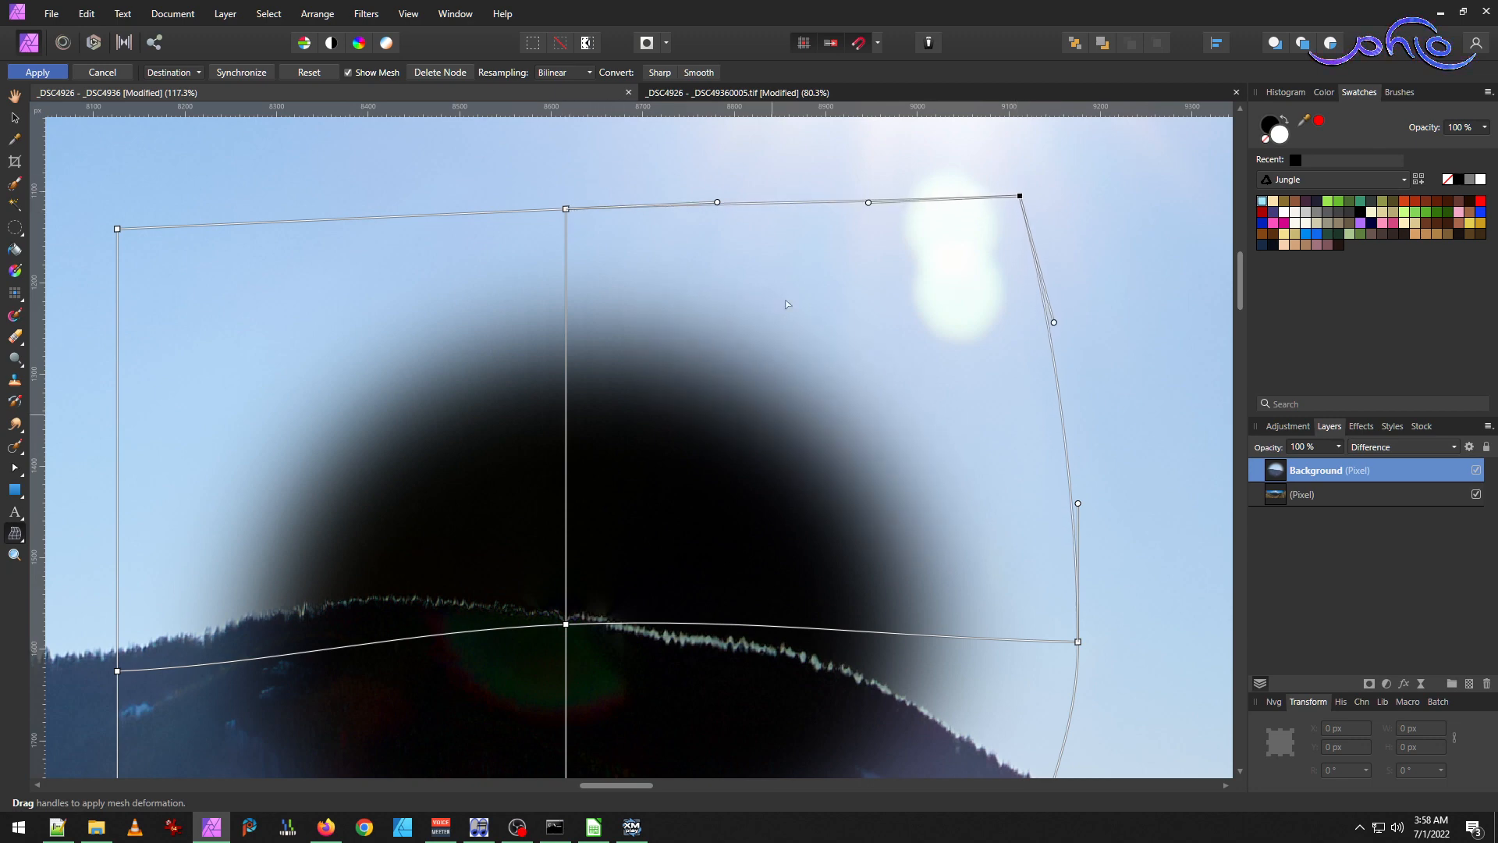
Add a vertical mesh line through the right half and adjust its ridge node, the right-edge node and the central handle to fit the ridge.
double_click(779, 205)
scroll(803, 479, down, 3)
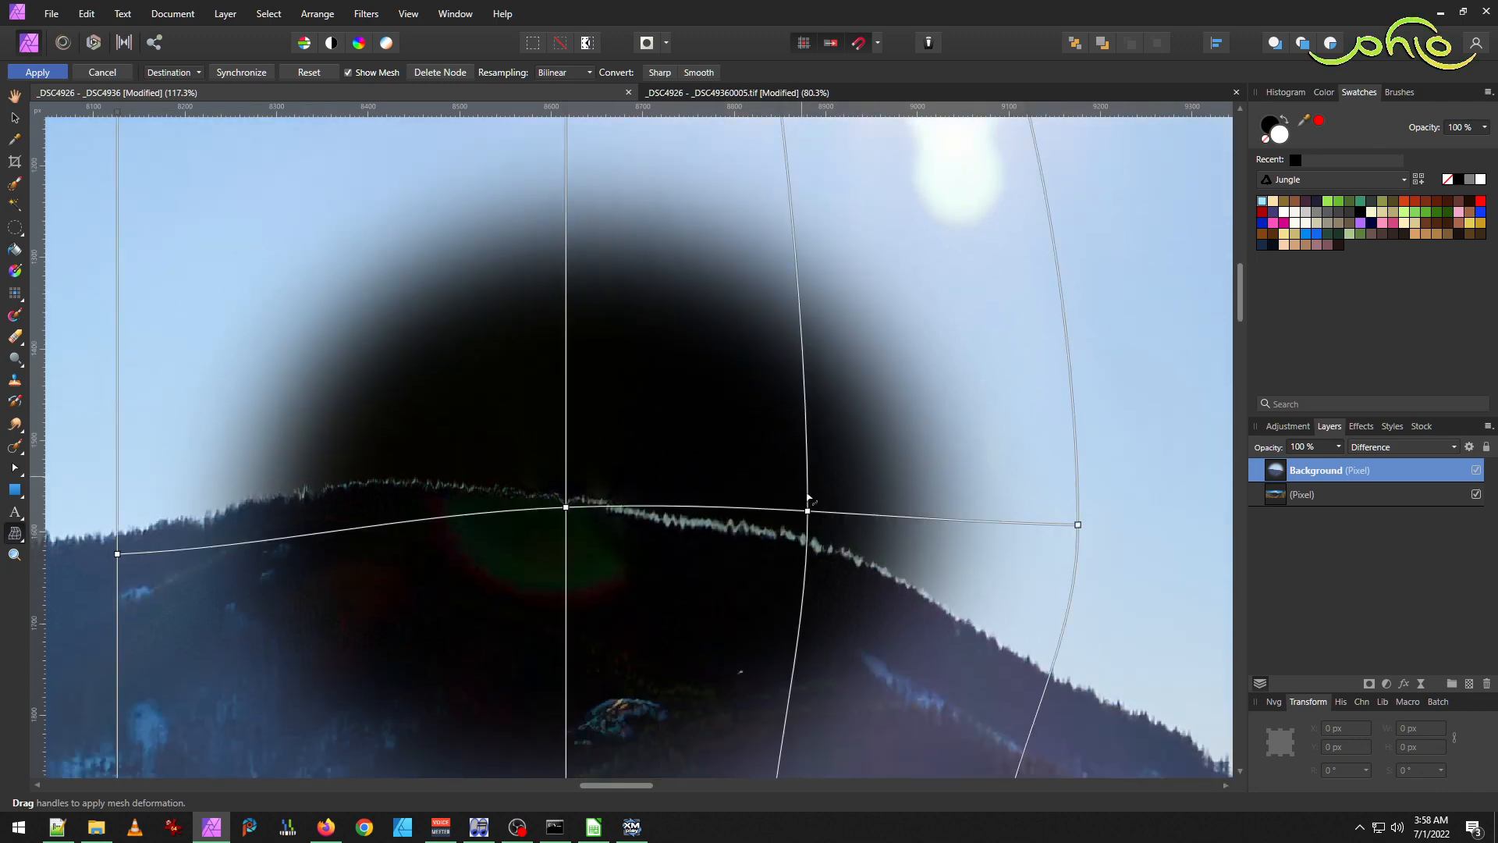
drag(807, 514, 804, 517)
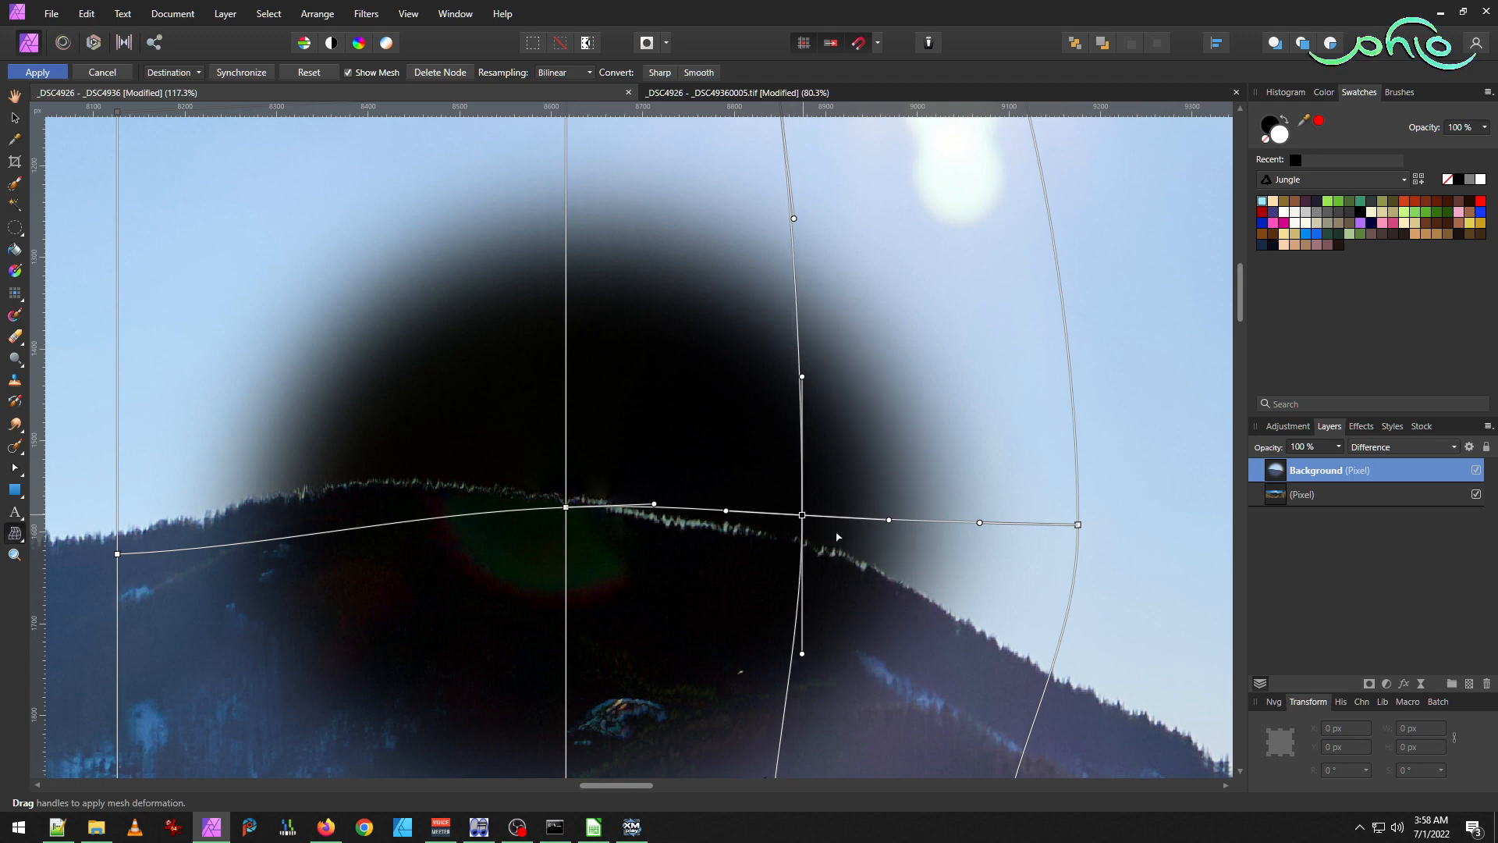
drag(1077, 526, 1048, 511)
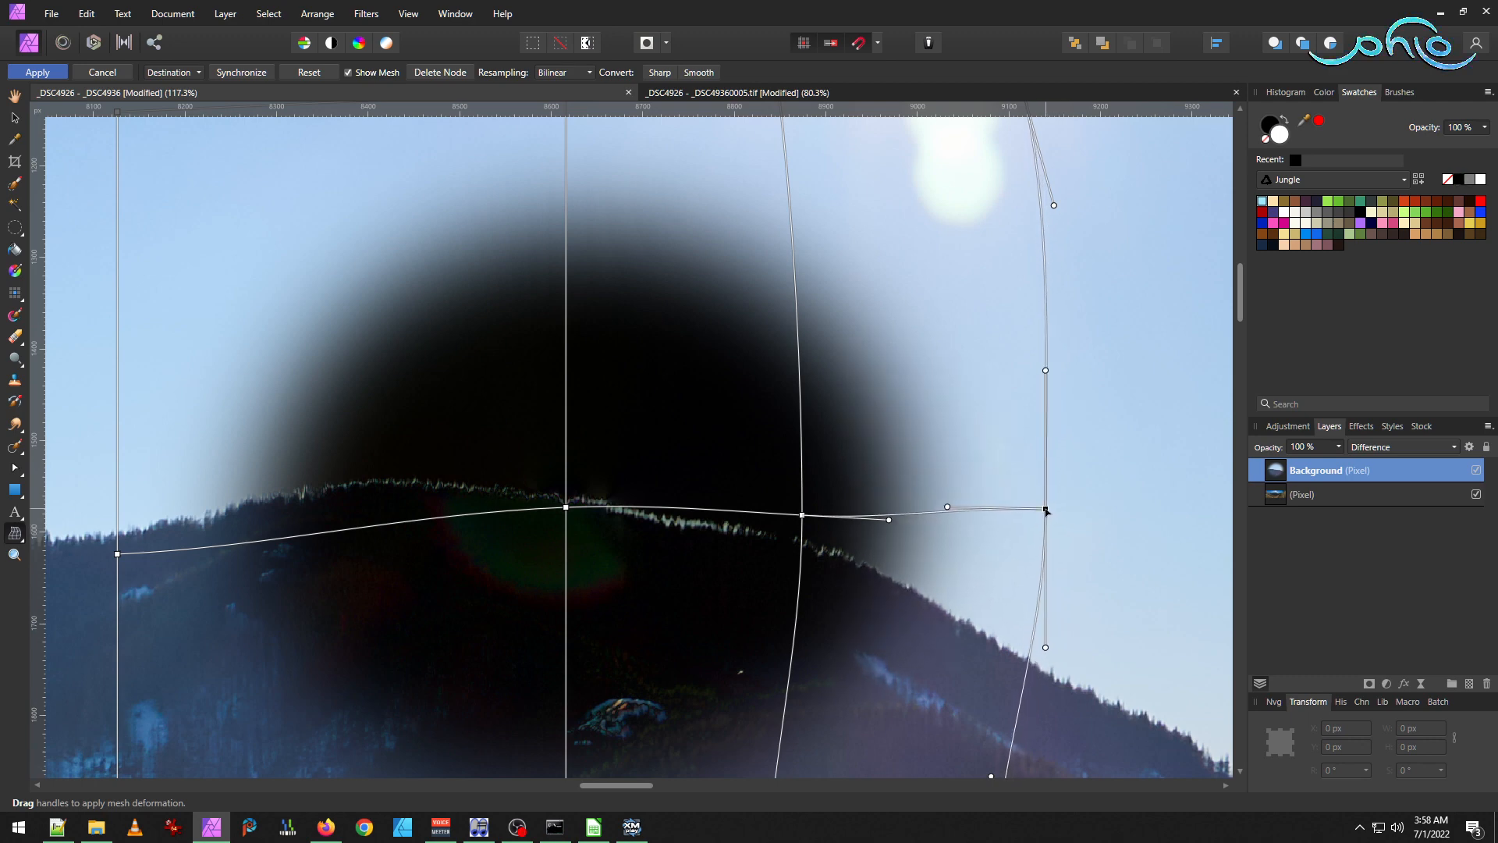
click(566, 508)
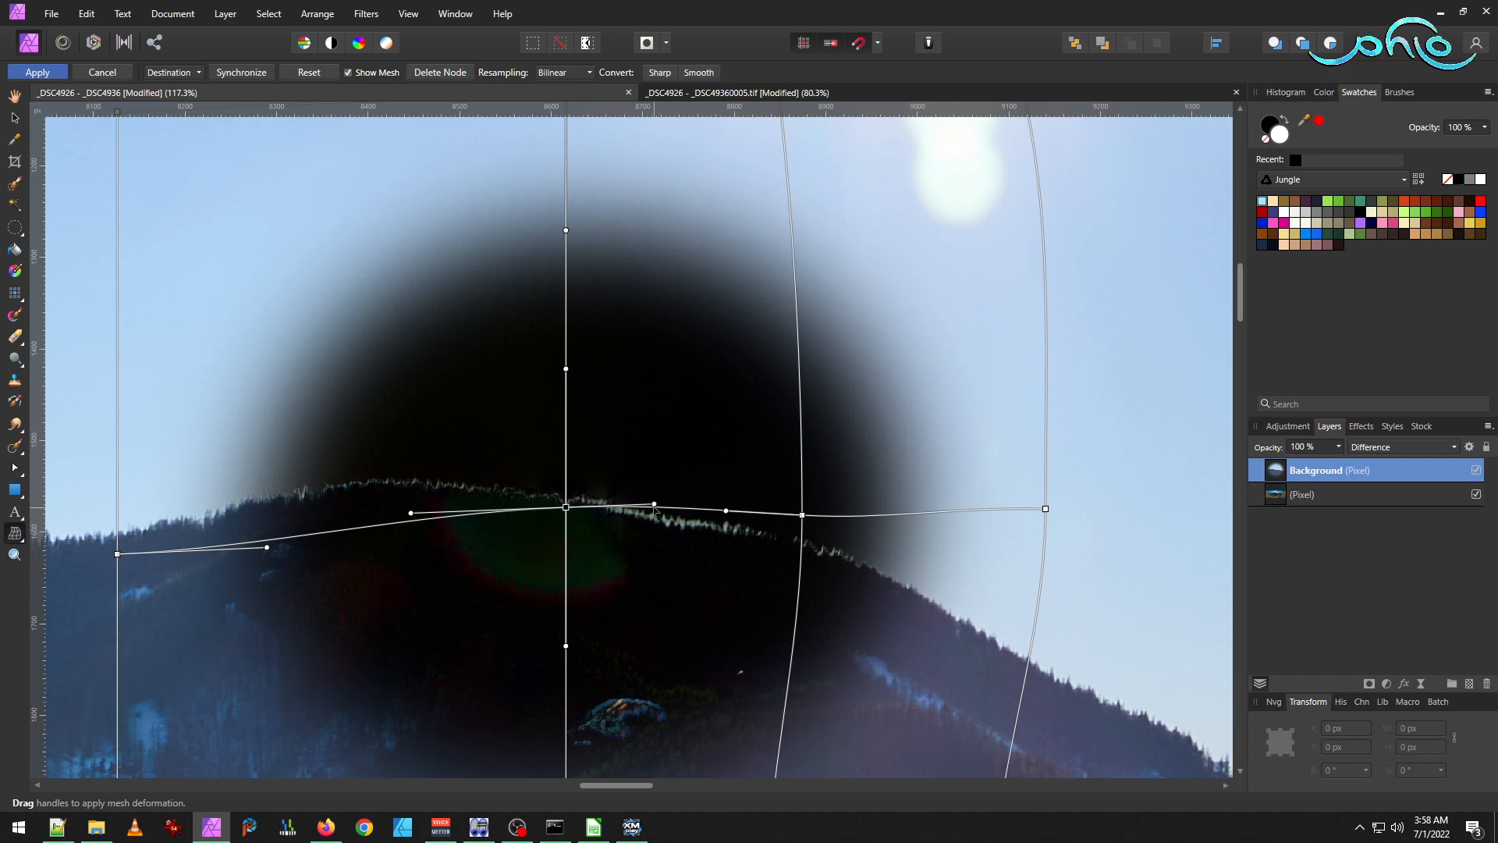
drag(654, 504, 675, 512)
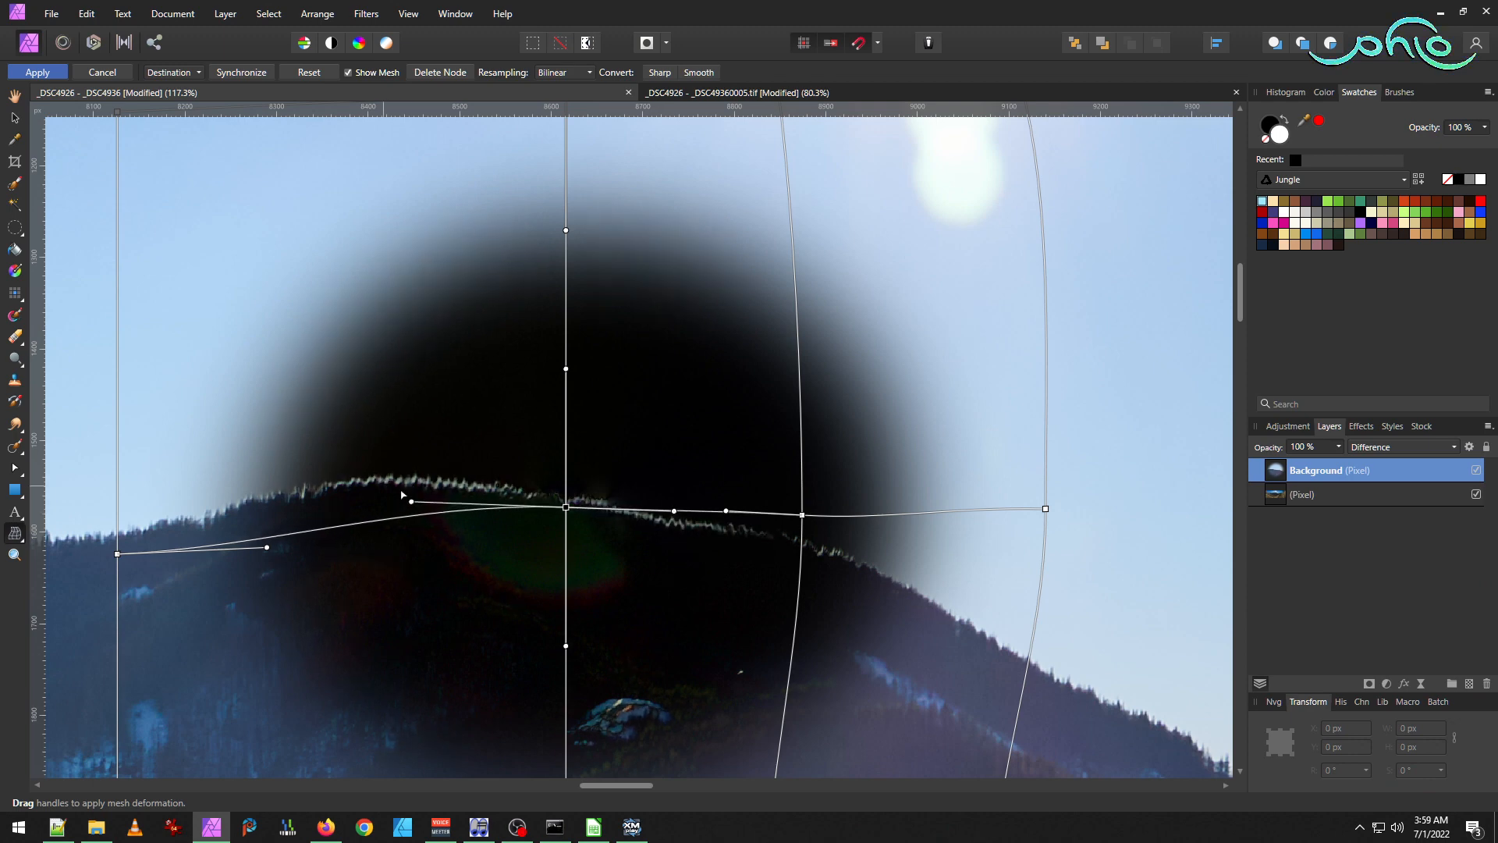
Add a single vertical mesh line through the left half, nudge its ridge node, and move the mesh's lower-left corner inward and down.
double_click(392, 523)
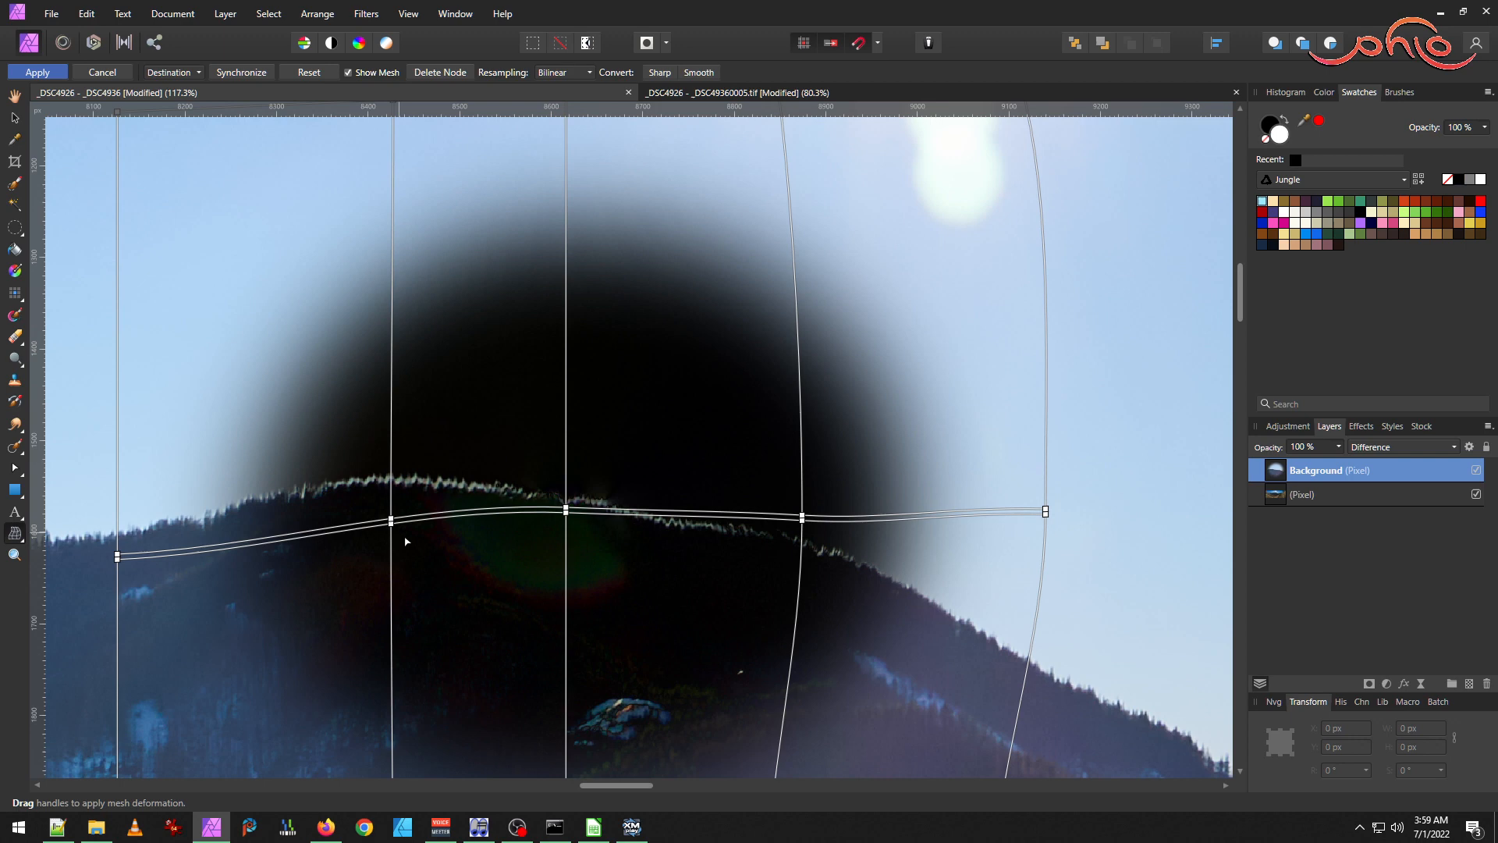
key(ctrl+z)
double_click(392, 522)
drag(392, 522, 396, 525)
scroll(776, 615, down, 3)
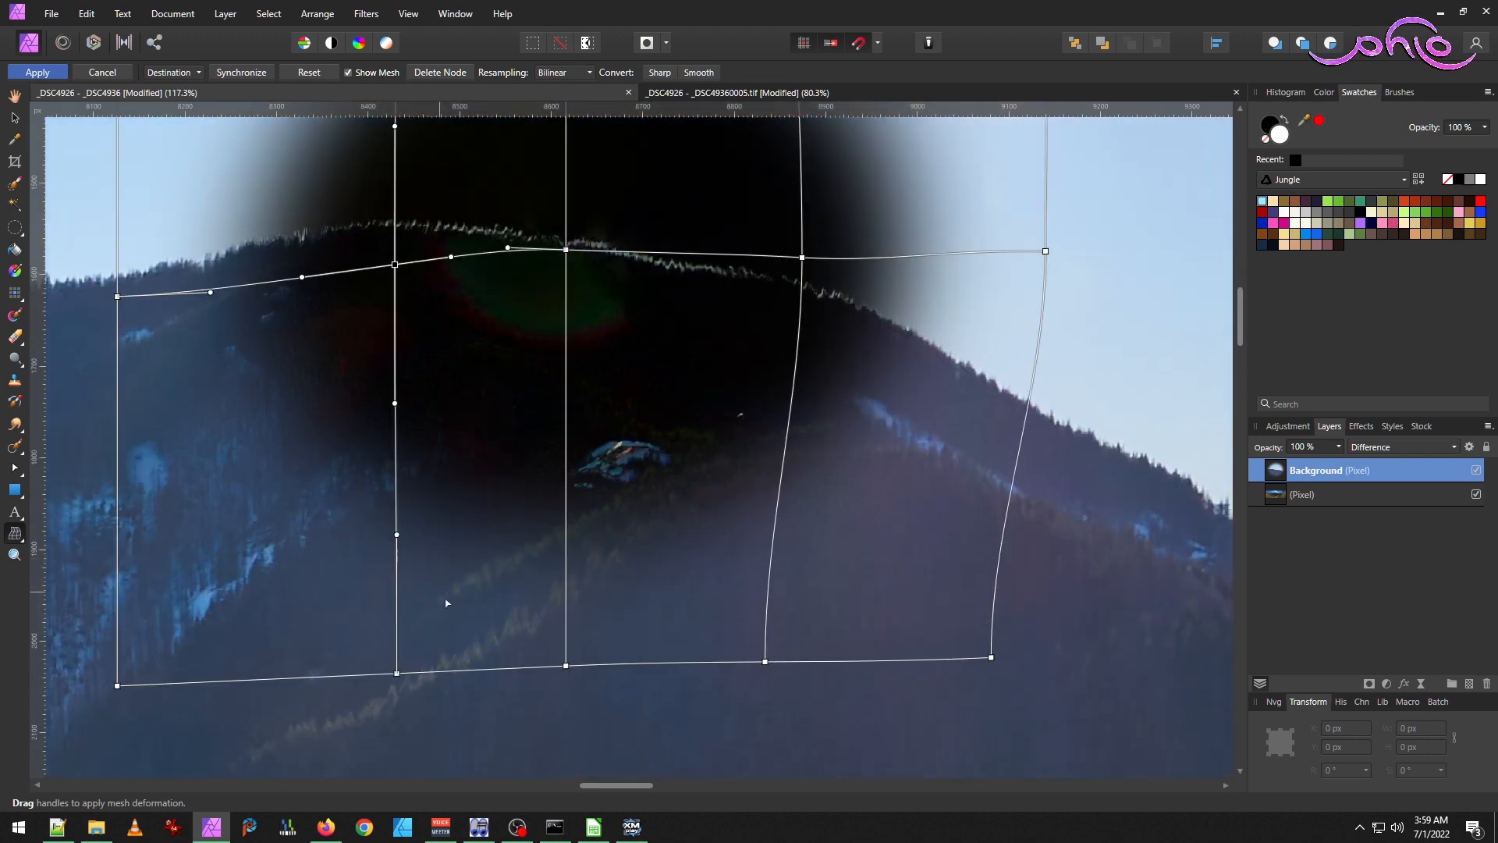
mouse_move(117, 686)
mouse_down()
mouse_move(64, 769)
mouse_move(121, 694)
mouse_move(125, 712)
mouse_move(157, 704)
mouse_move(144, 648)
mouse_move(139, 700)
mouse_up()
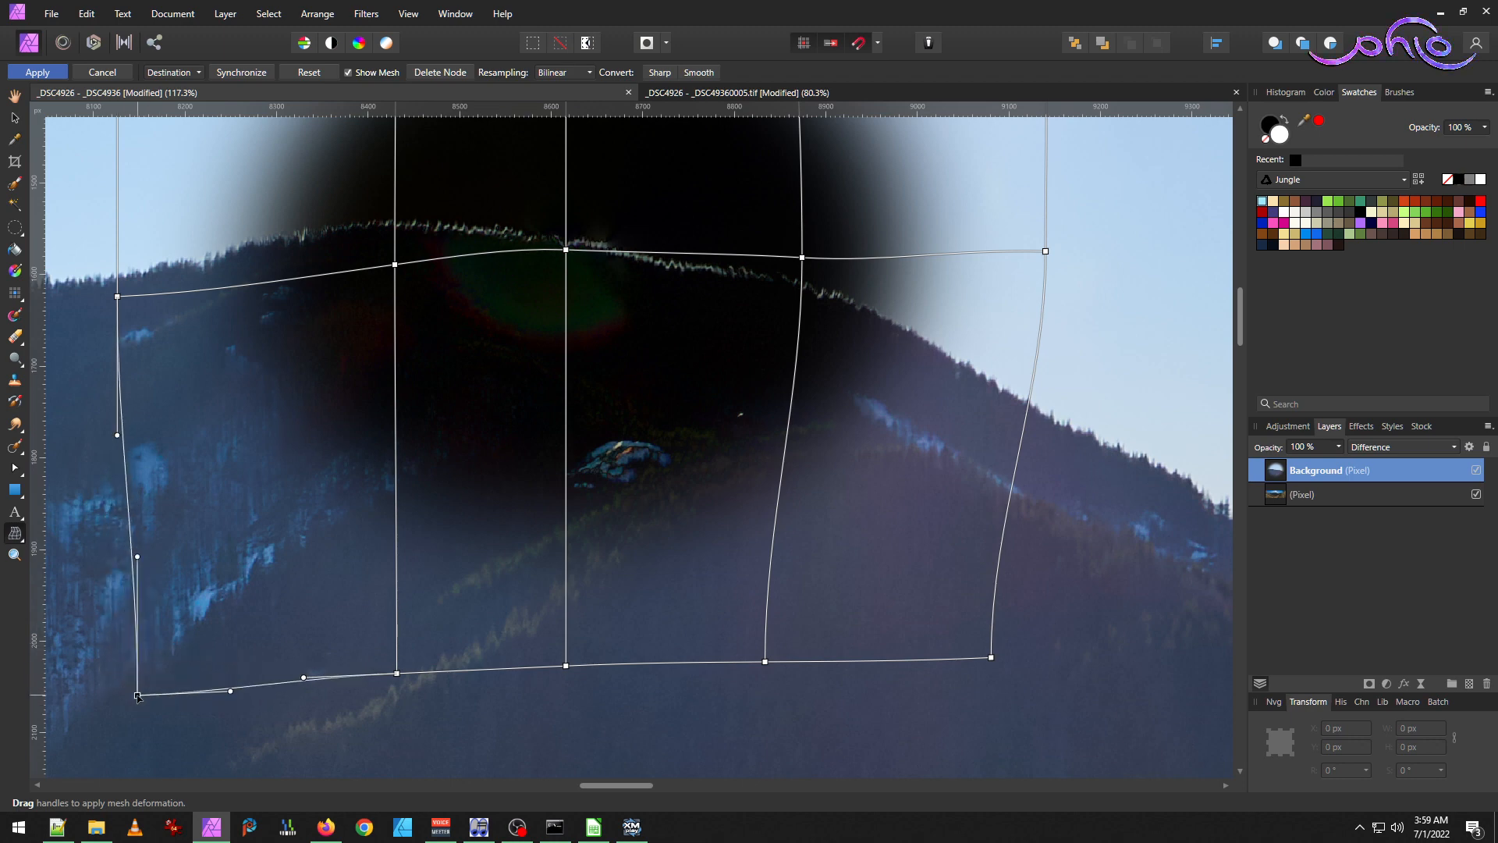
Set the patch's blend mode to Linear Light and nudge the mesh's upper-left corner node slightly.
click(1416, 447)
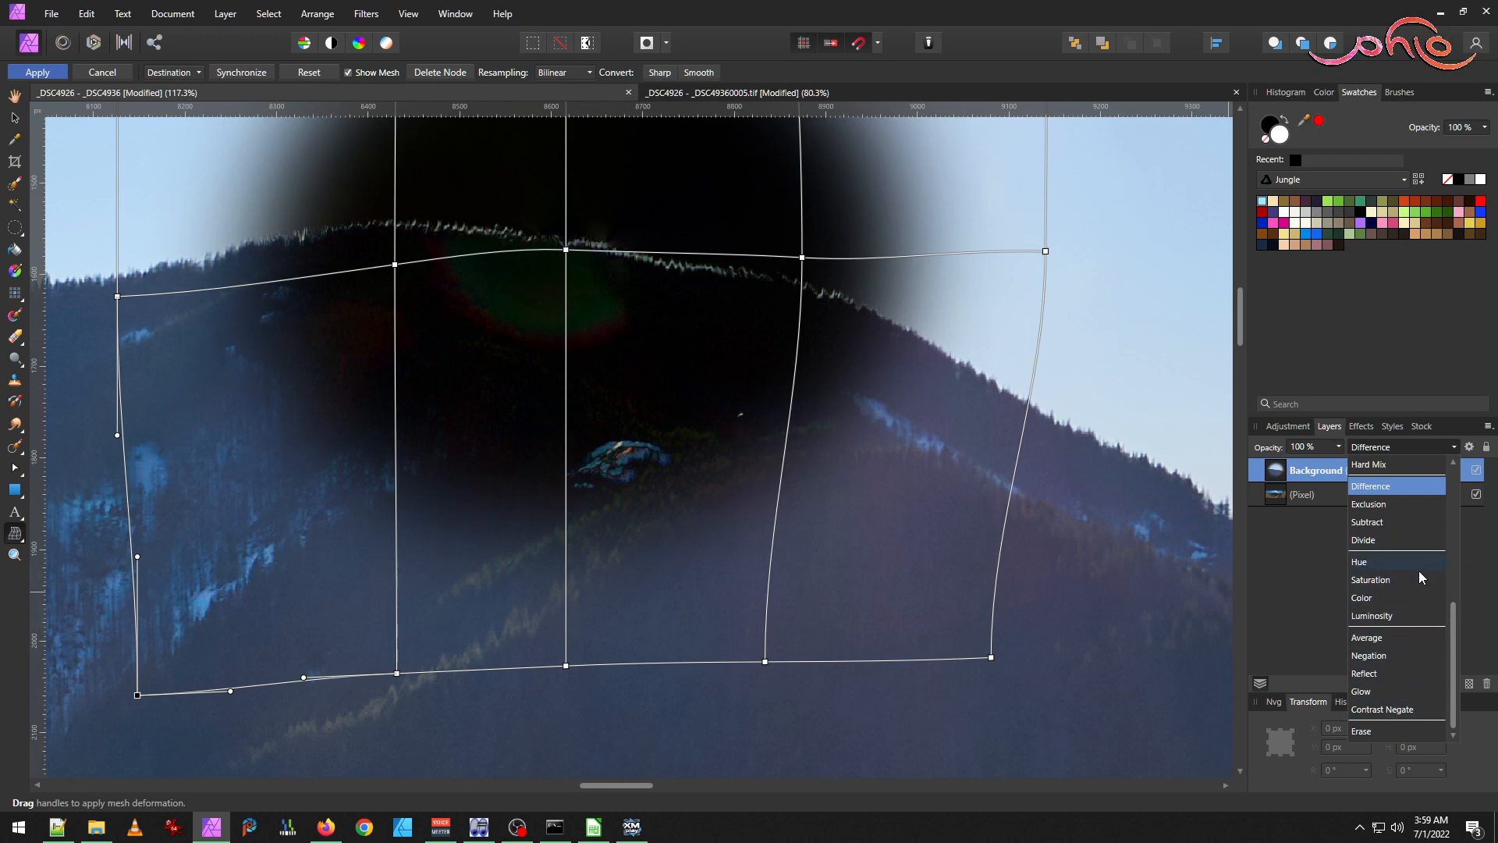
scroll(1455, 597, up, 2)
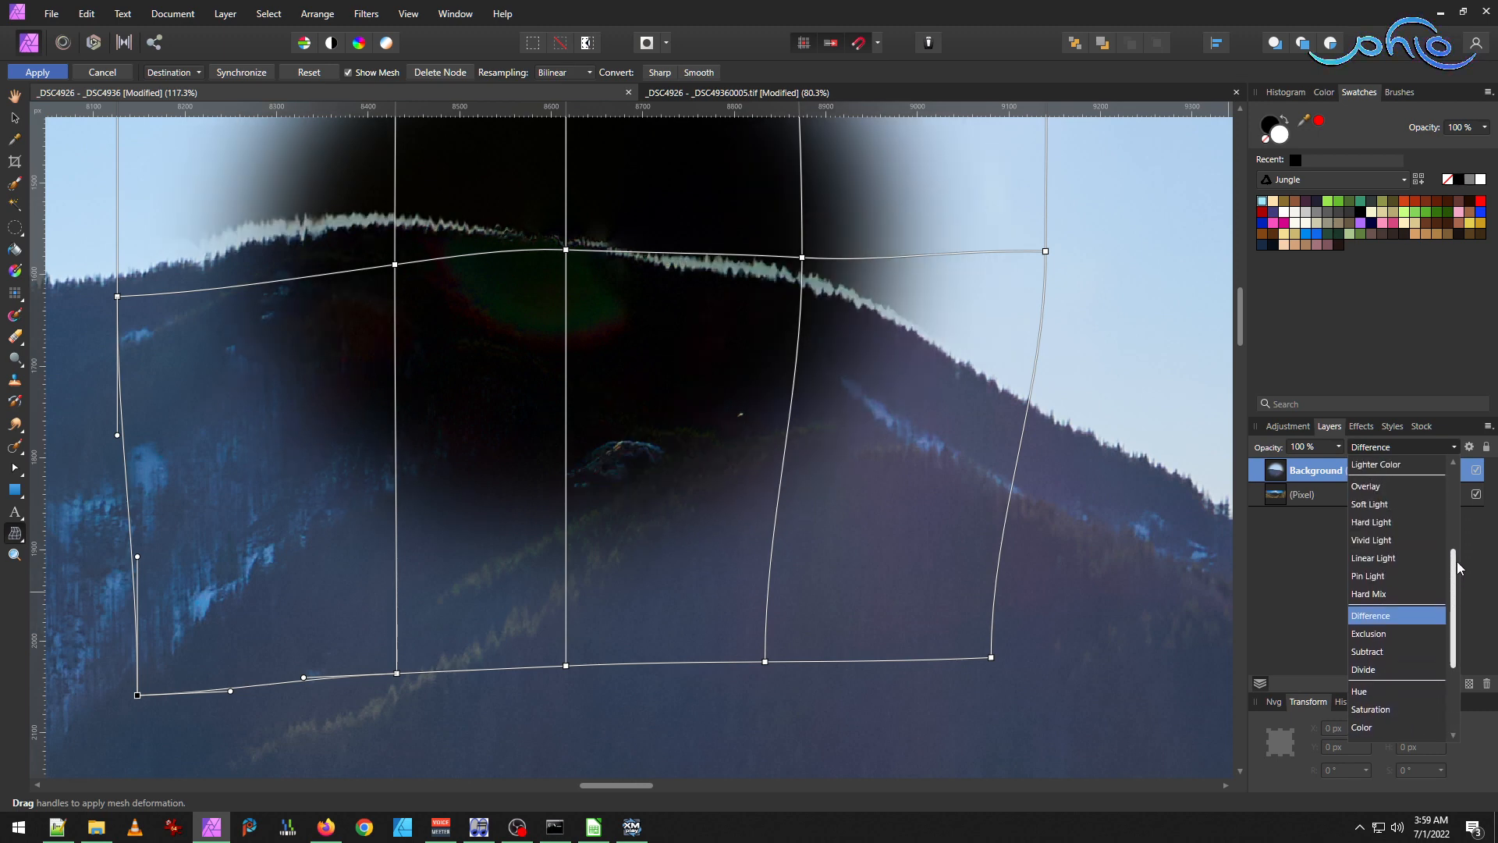
scroll(1458, 560, up, 1)
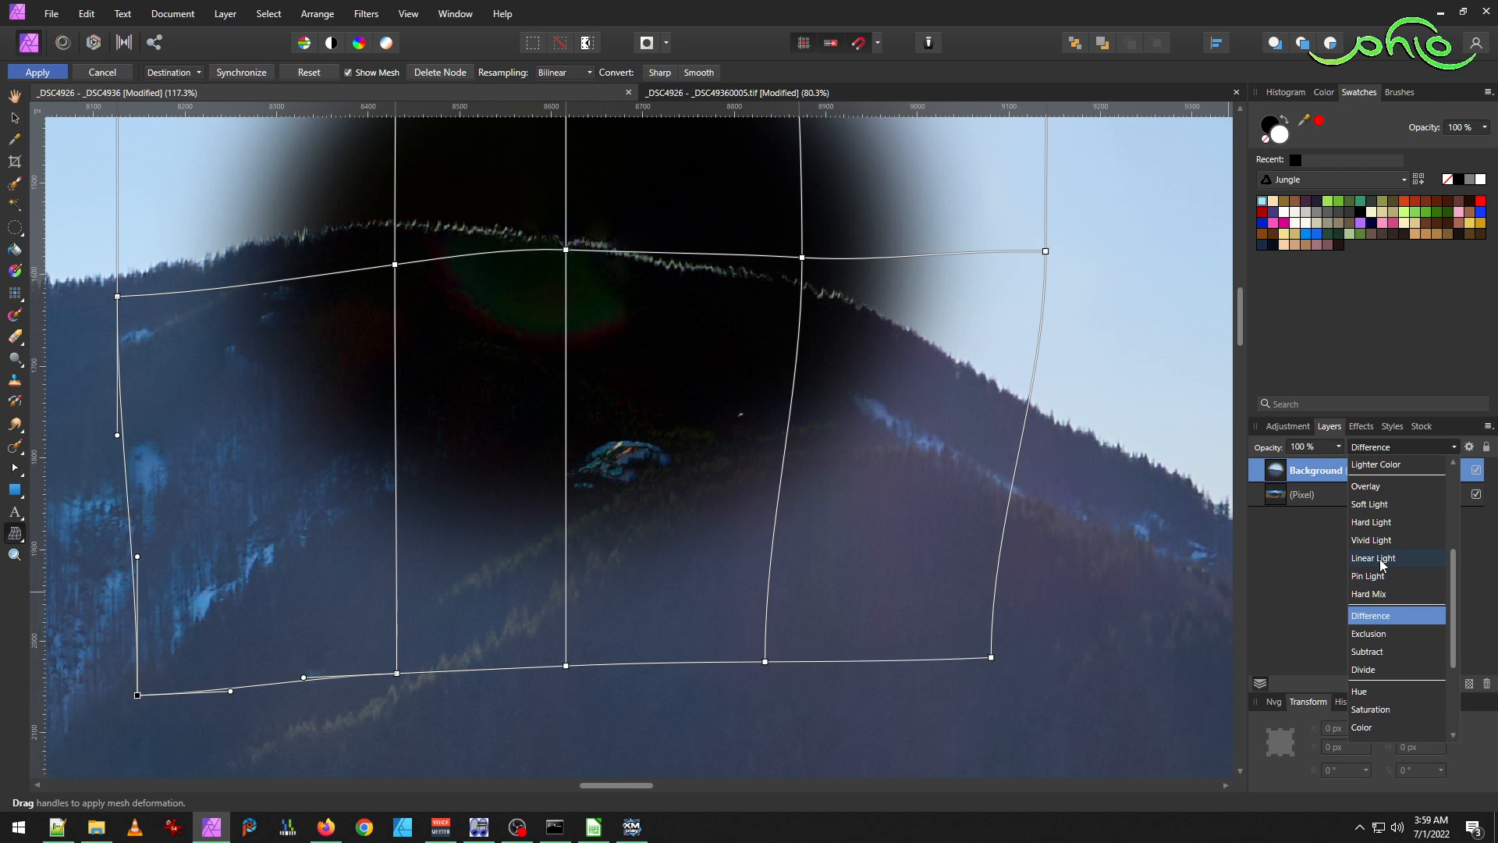
click(1381, 559)
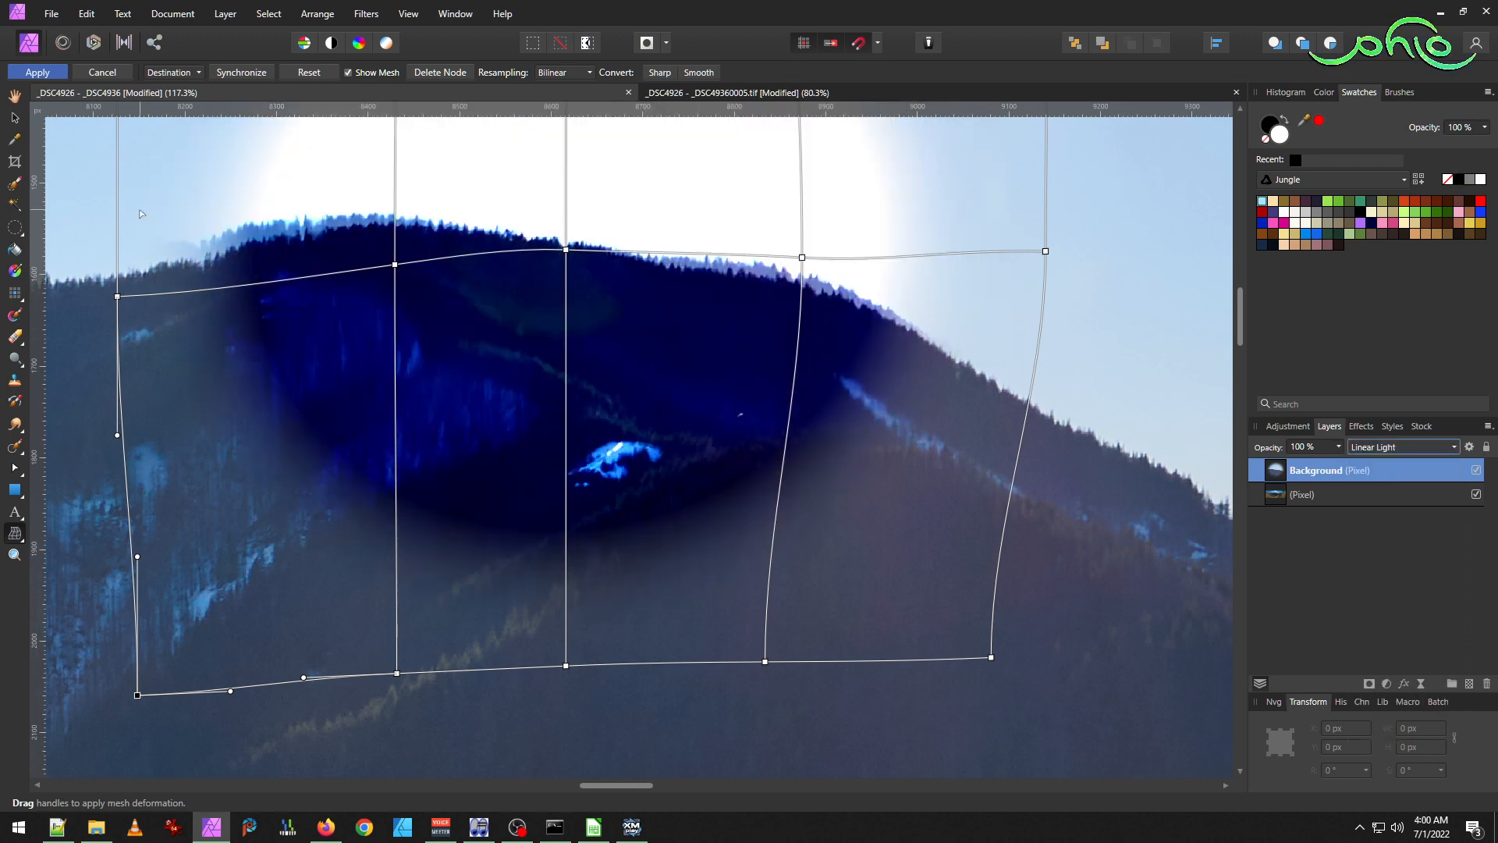
scroll(188, 287, up, 8)
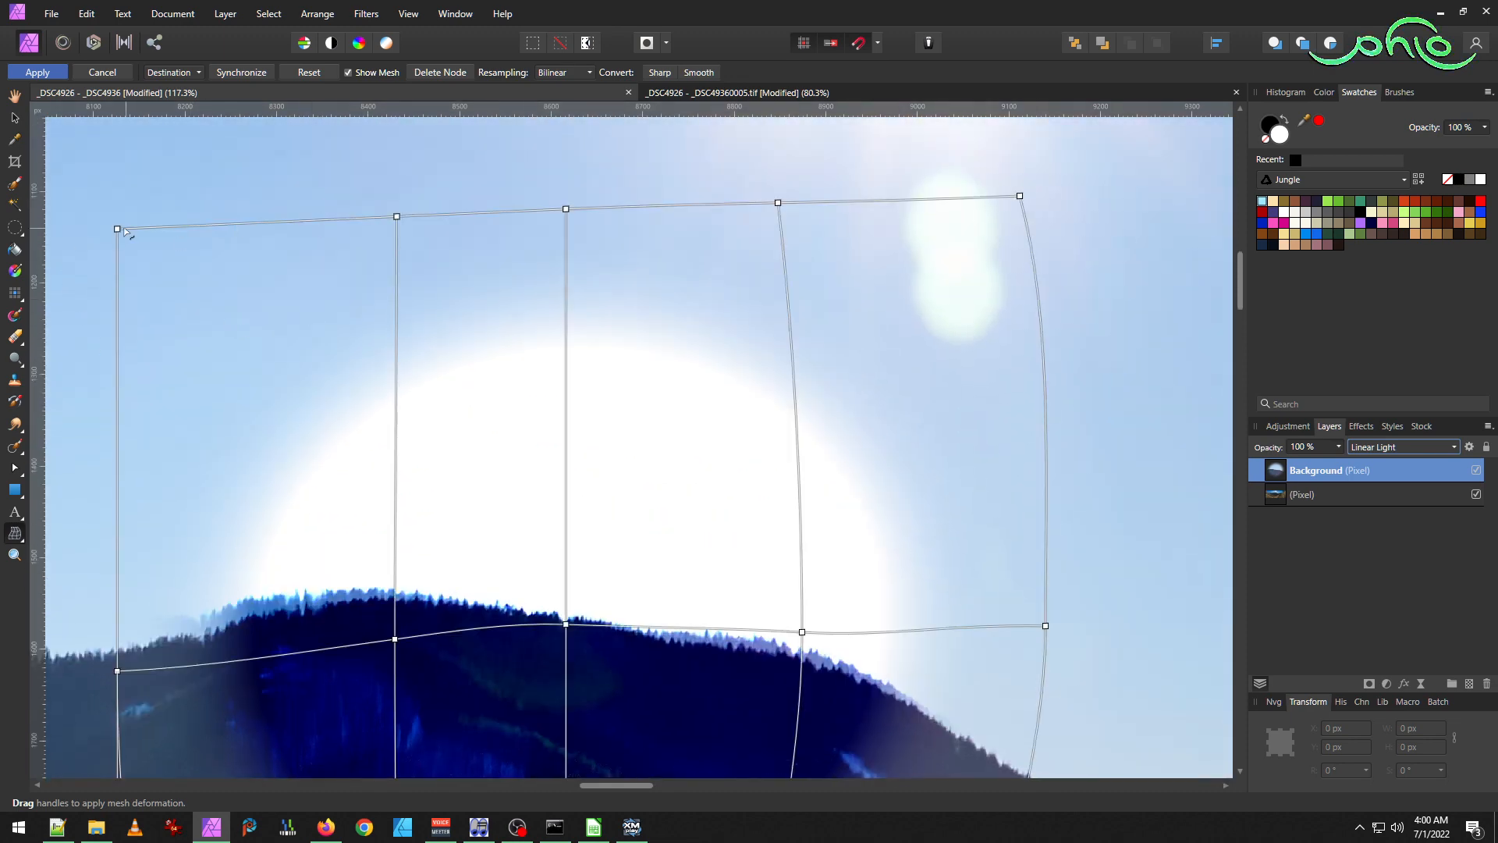
mouse_move(117, 229)
mouse_down()
mouse_move(122, 243)
mouse_move(117, 228)
mouse_up()
scroll(378, 398, down, 5)
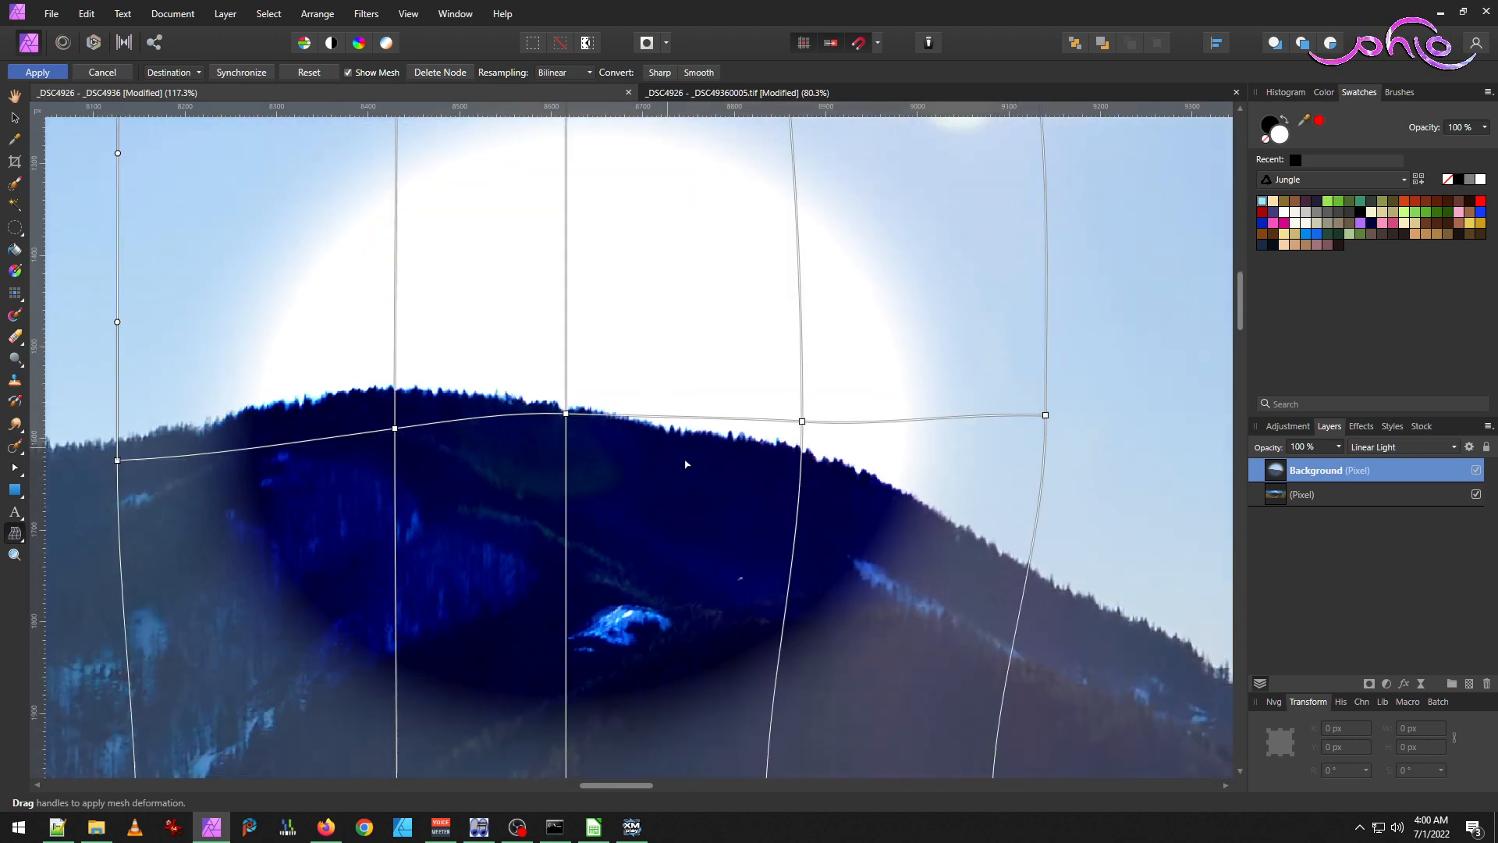
Add a horizontal mesh line across the lower slope and shift its three inner nodes to align the snow patch and surrounding forest.
scroll(678, 459, down, 2)
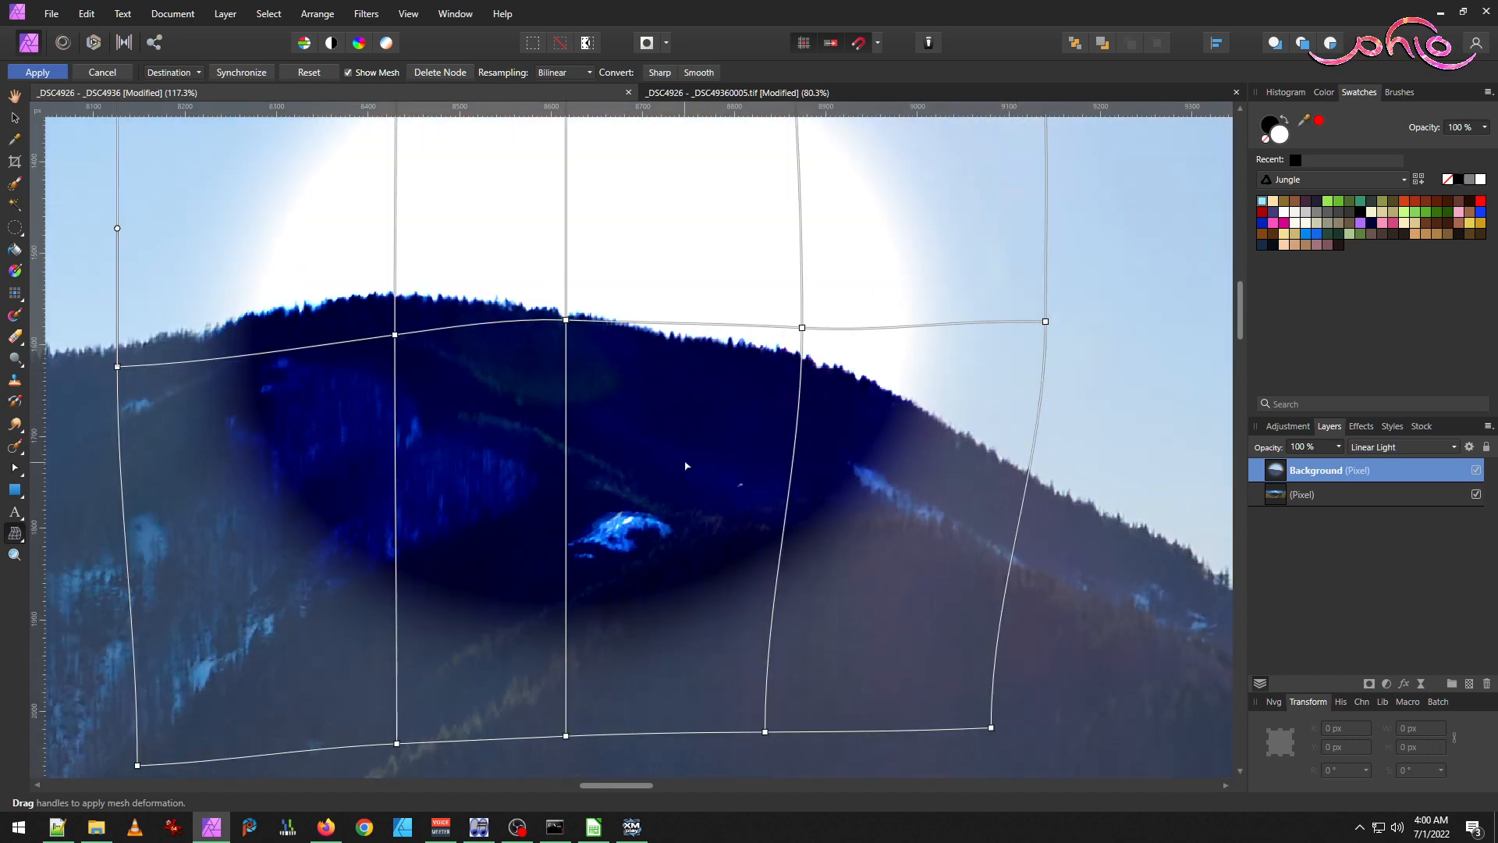
double_click(566, 549)
mouse_move(567, 549)
mouse_down()
mouse_move(579, 543)
mouse_move(558, 539)
mouse_up()
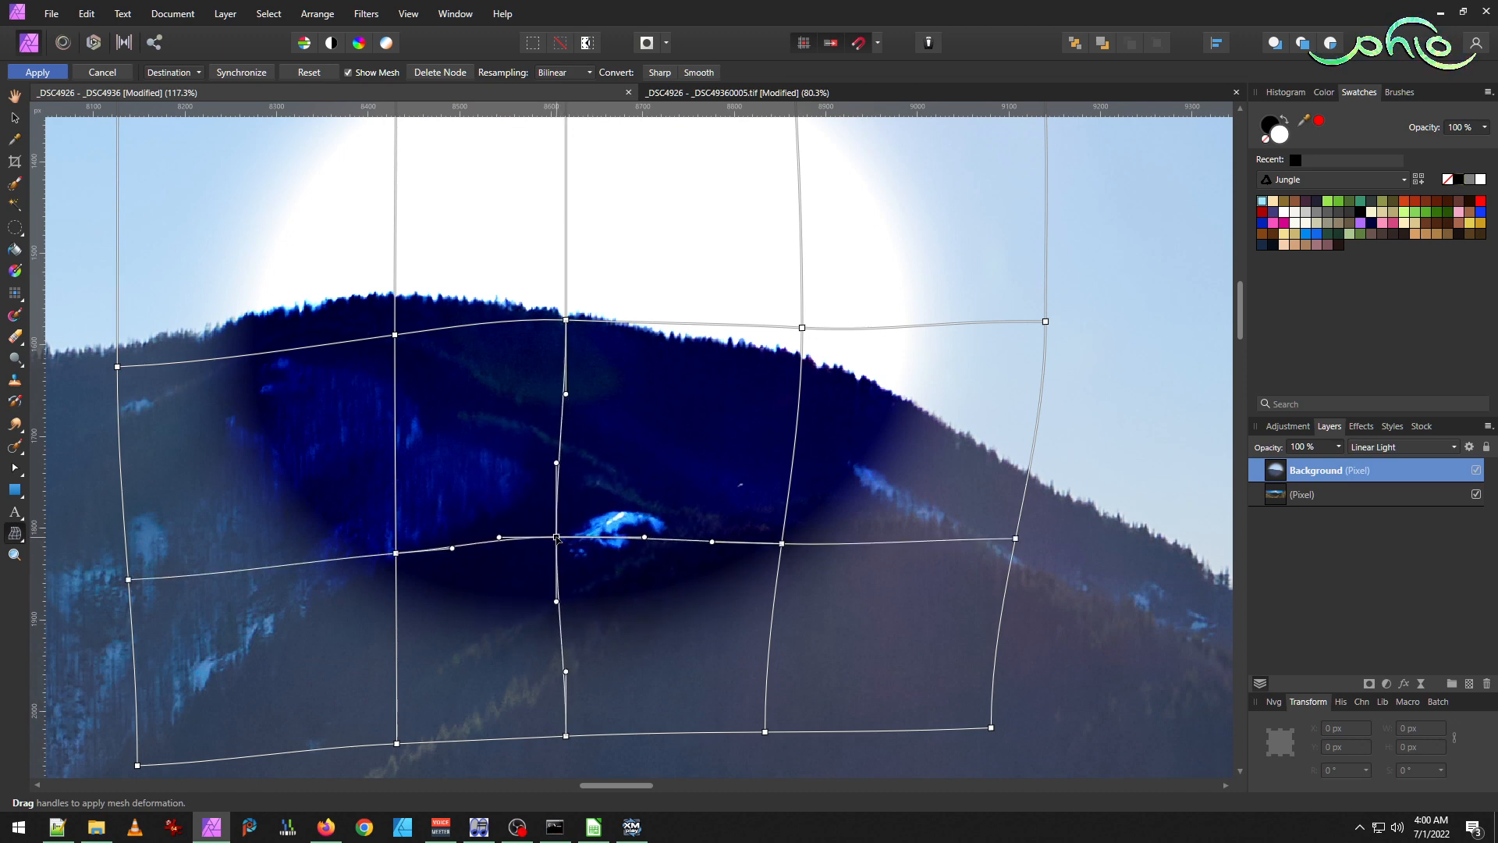
drag(396, 554, 394, 558)
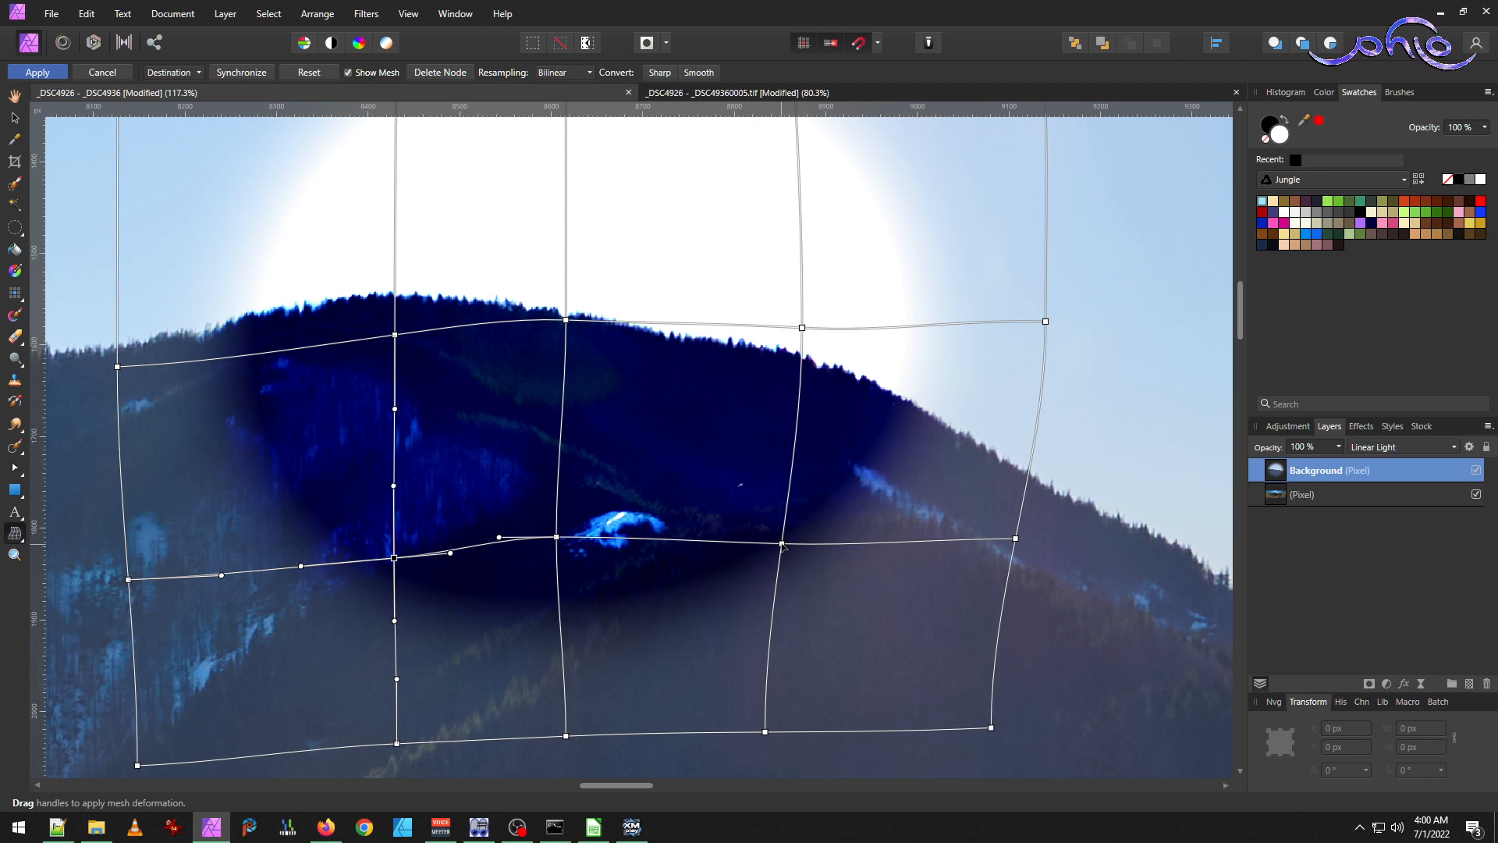
drag(782, 543, 781, 533)
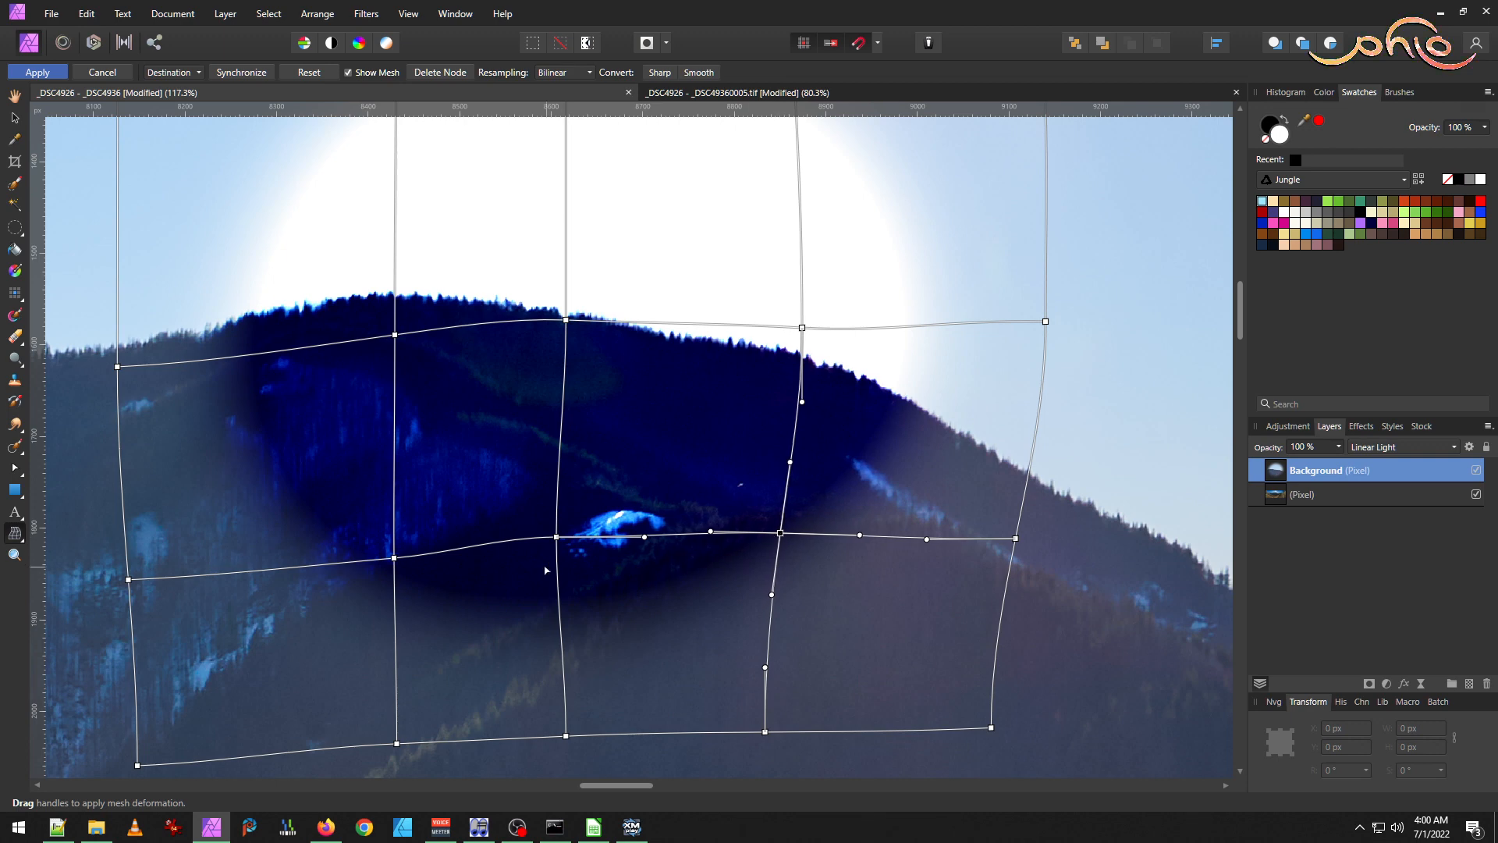
Bend the lower mesh line downward near the right edge to align the snowy streak on the slope.
scroll(545, 571, up, 3)
scroll(875, 570, up, 2)
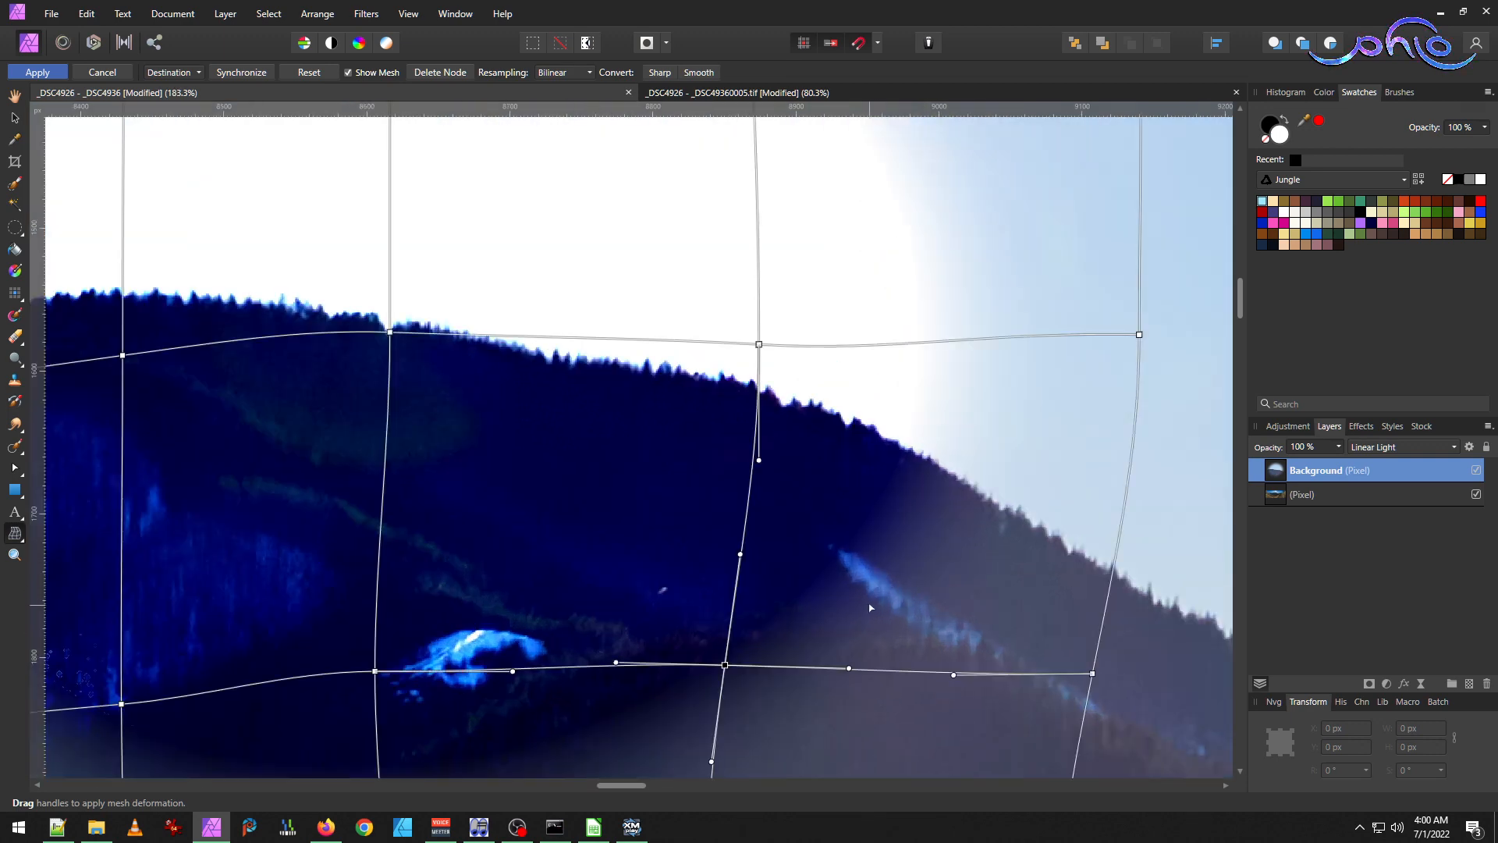
drag(956, 680, 956, 696)
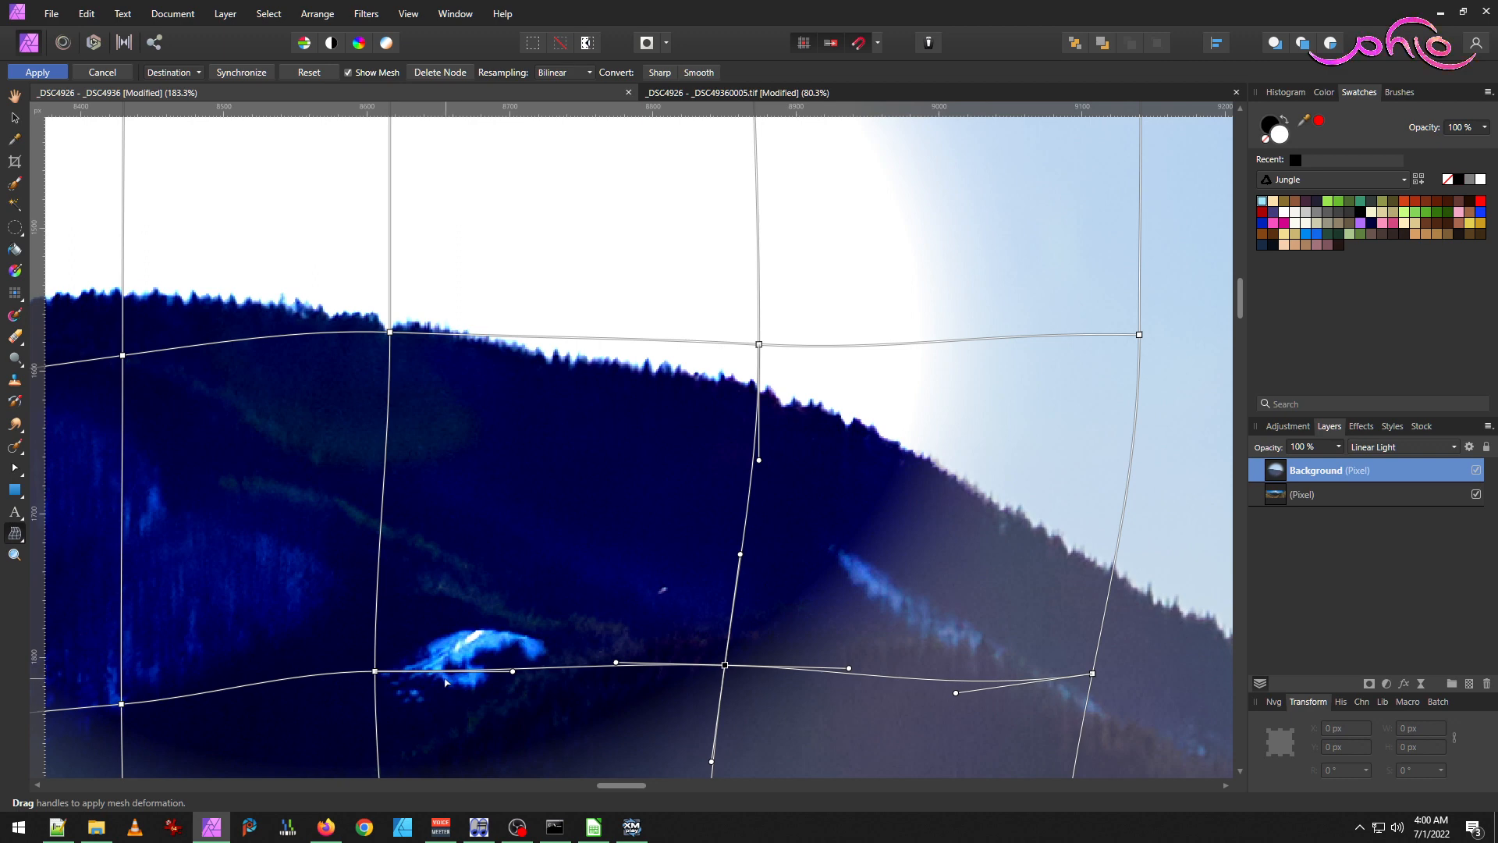
Shift the mesh node at the snow patch's left end slightly right and down, and apply the mesh warp.
scroll(421, 544, down, 3)
click(375, 531)
drag(375, 531, 380, 539)
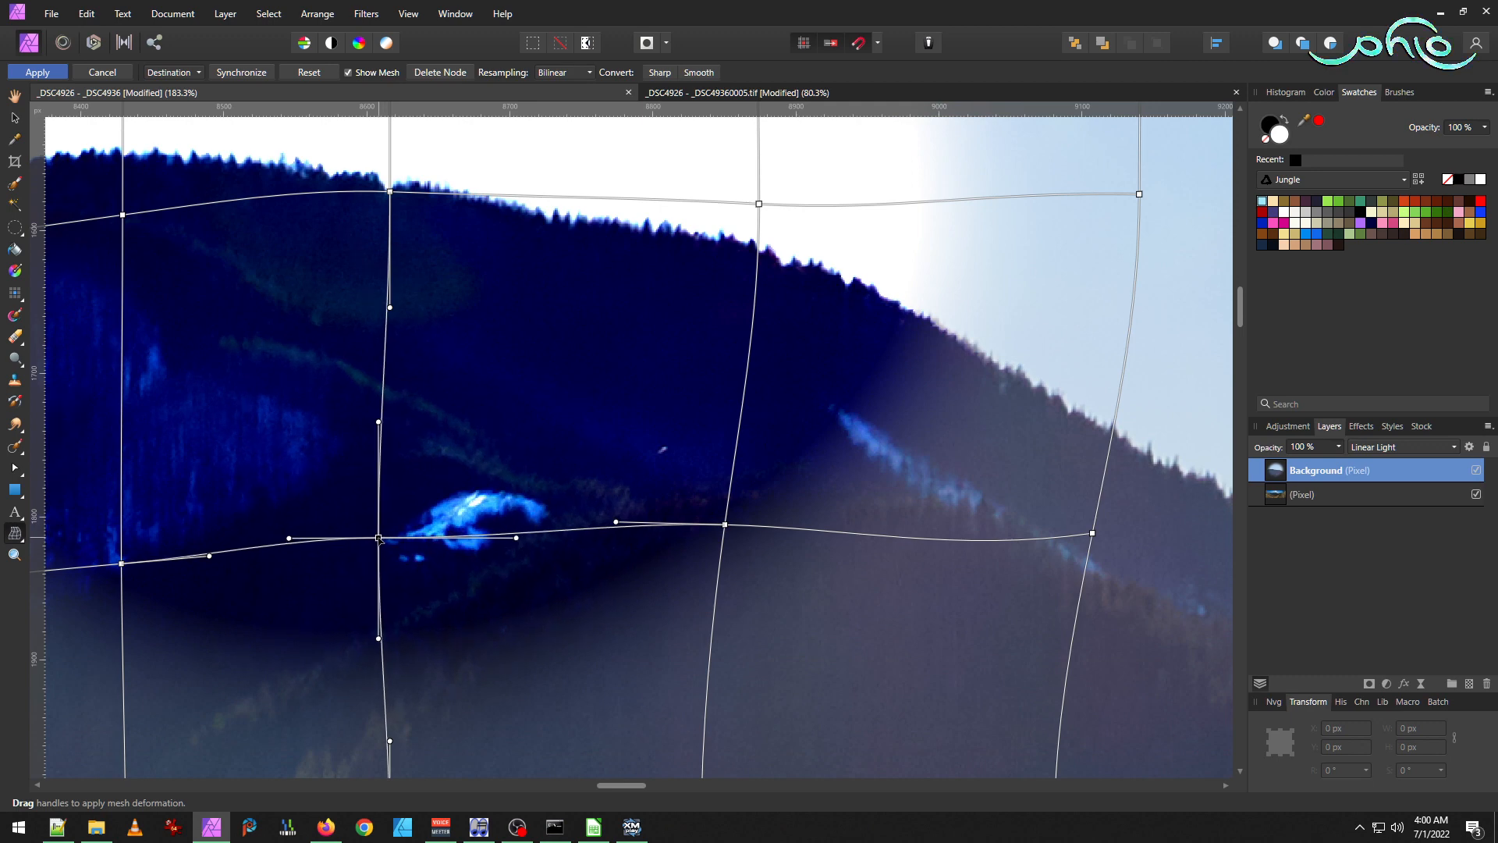
scroll(350, 498, down, 5)
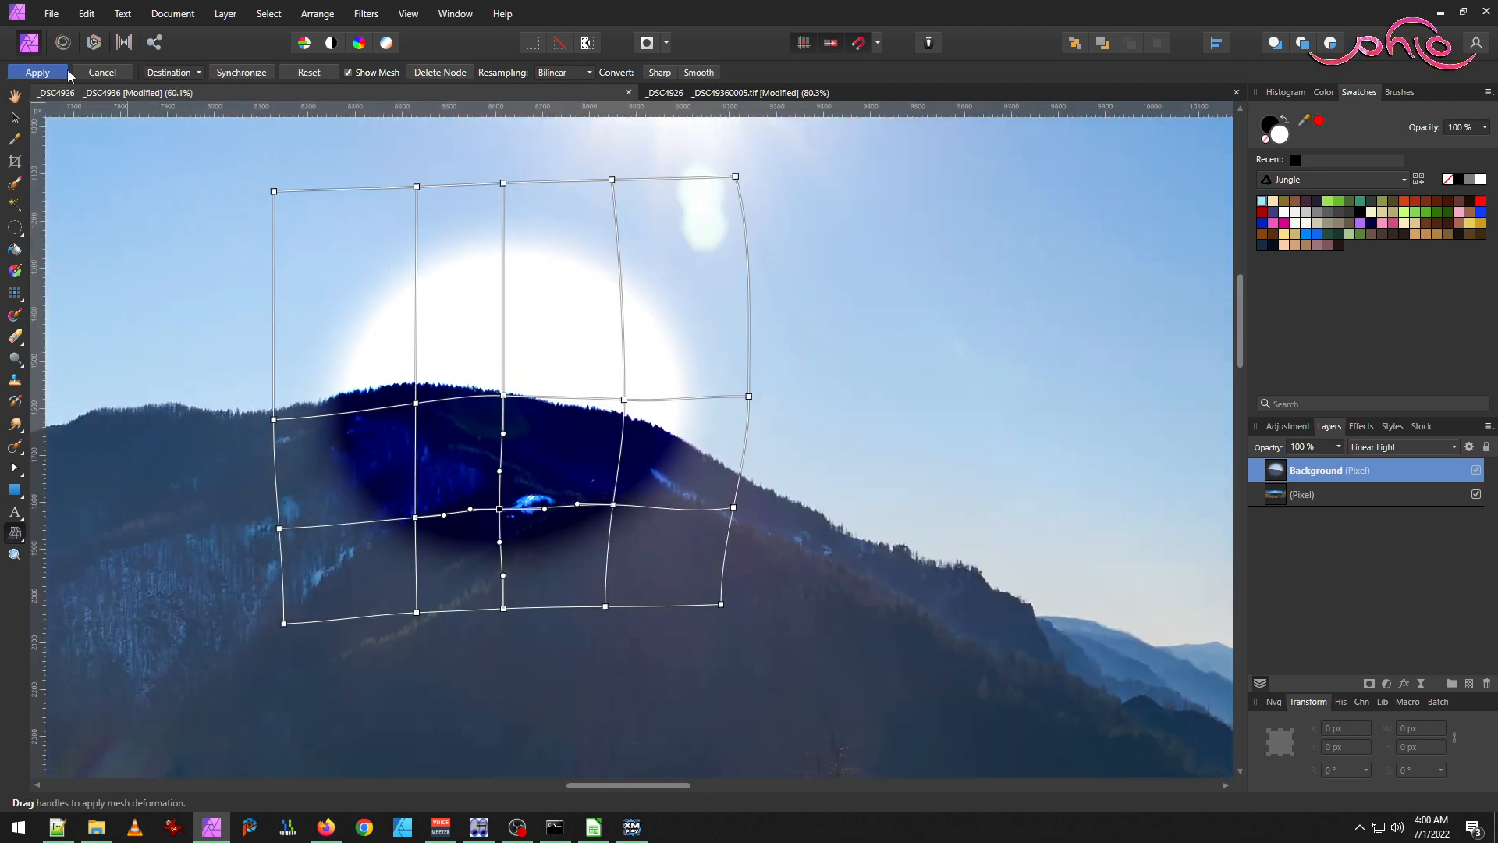
click(54, 72)
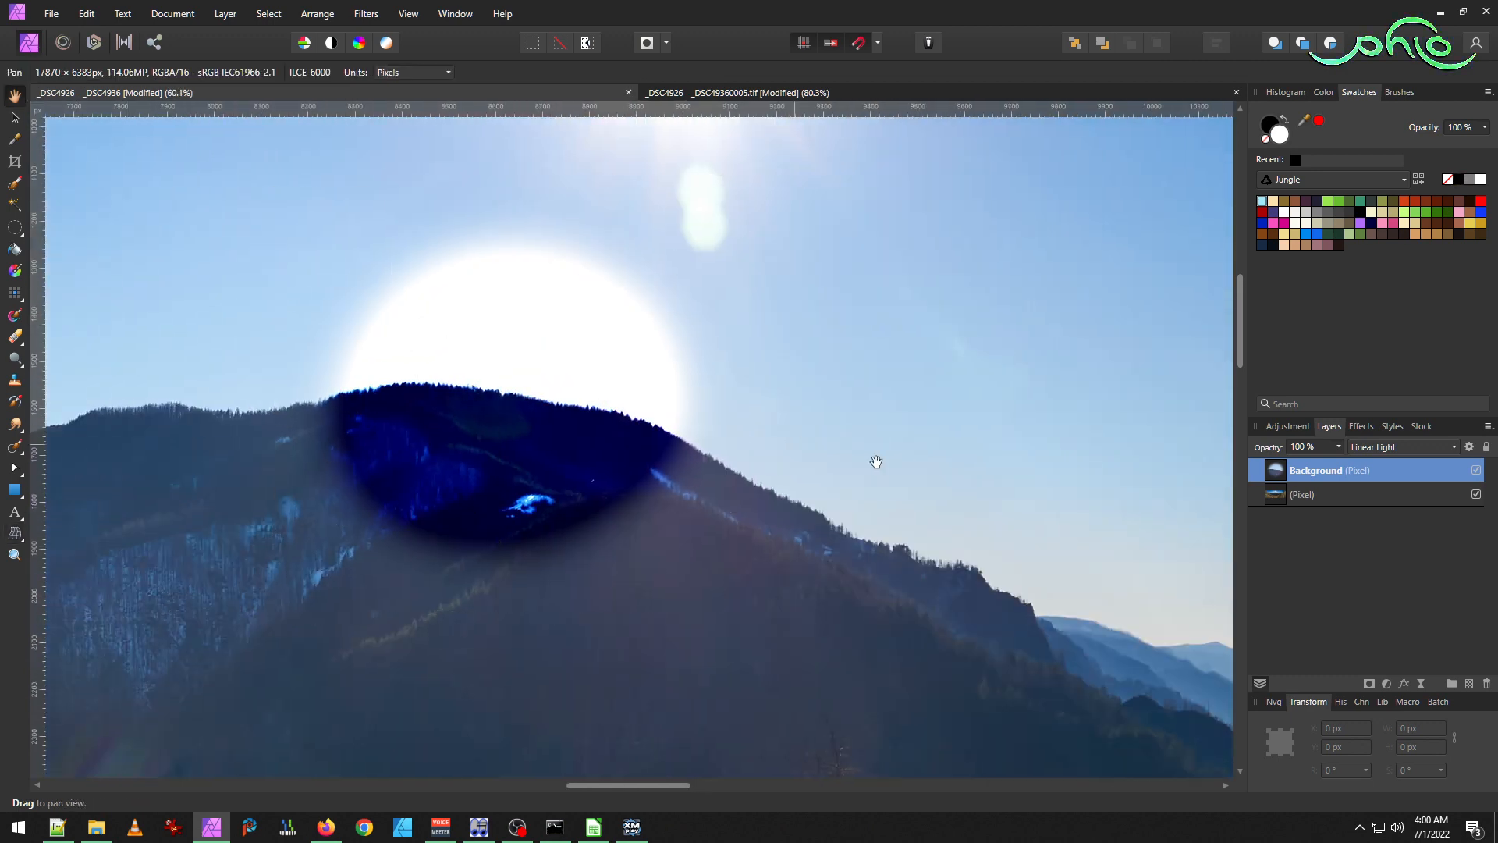
Set the summit patch's blend mode to Normal.
click(1401, 448)
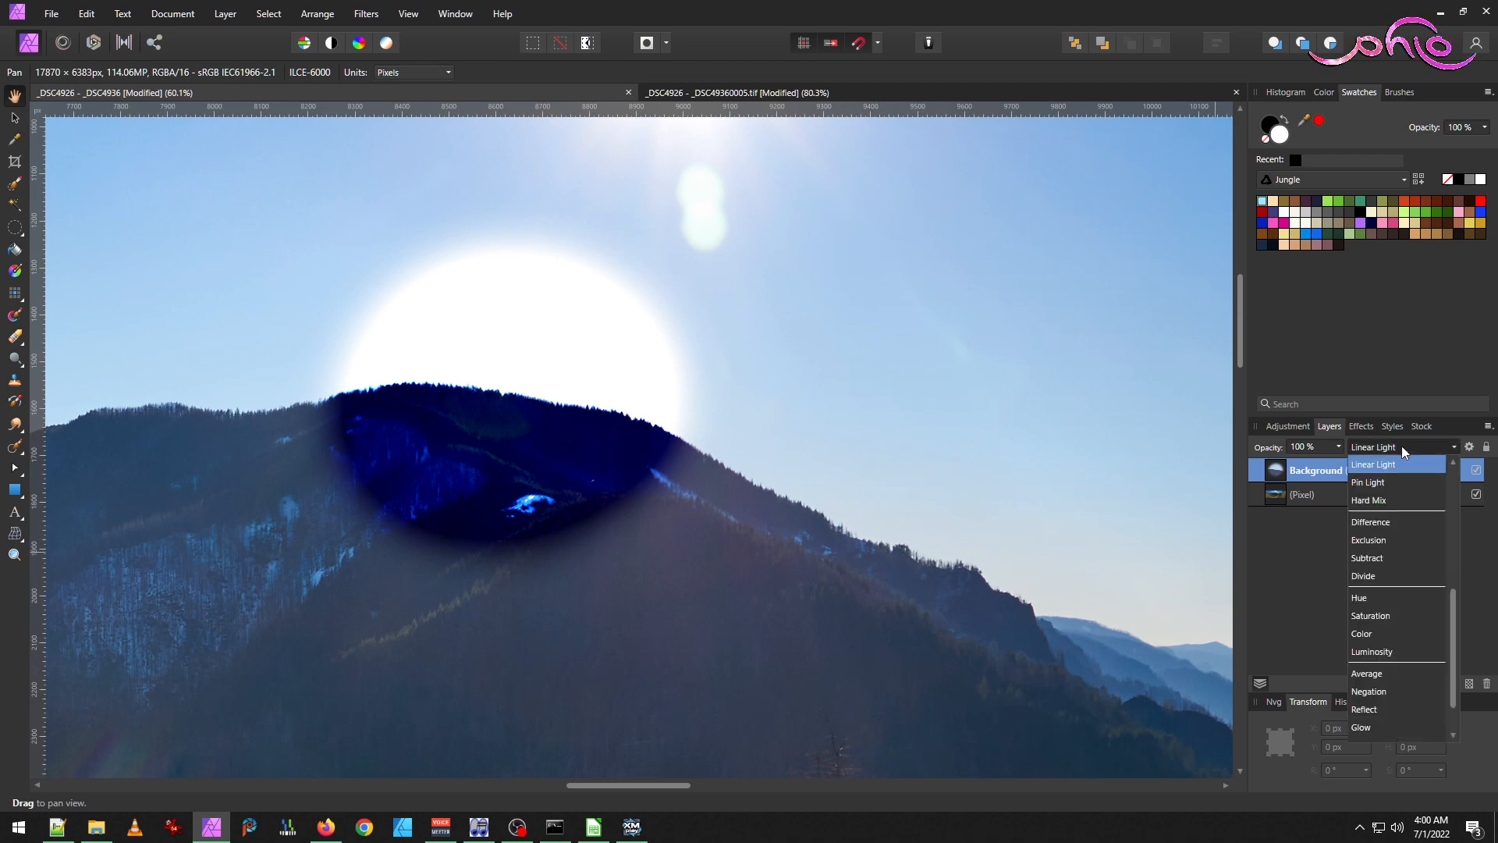
scroll(1389, 512, up, 5)
click(1389, 464)
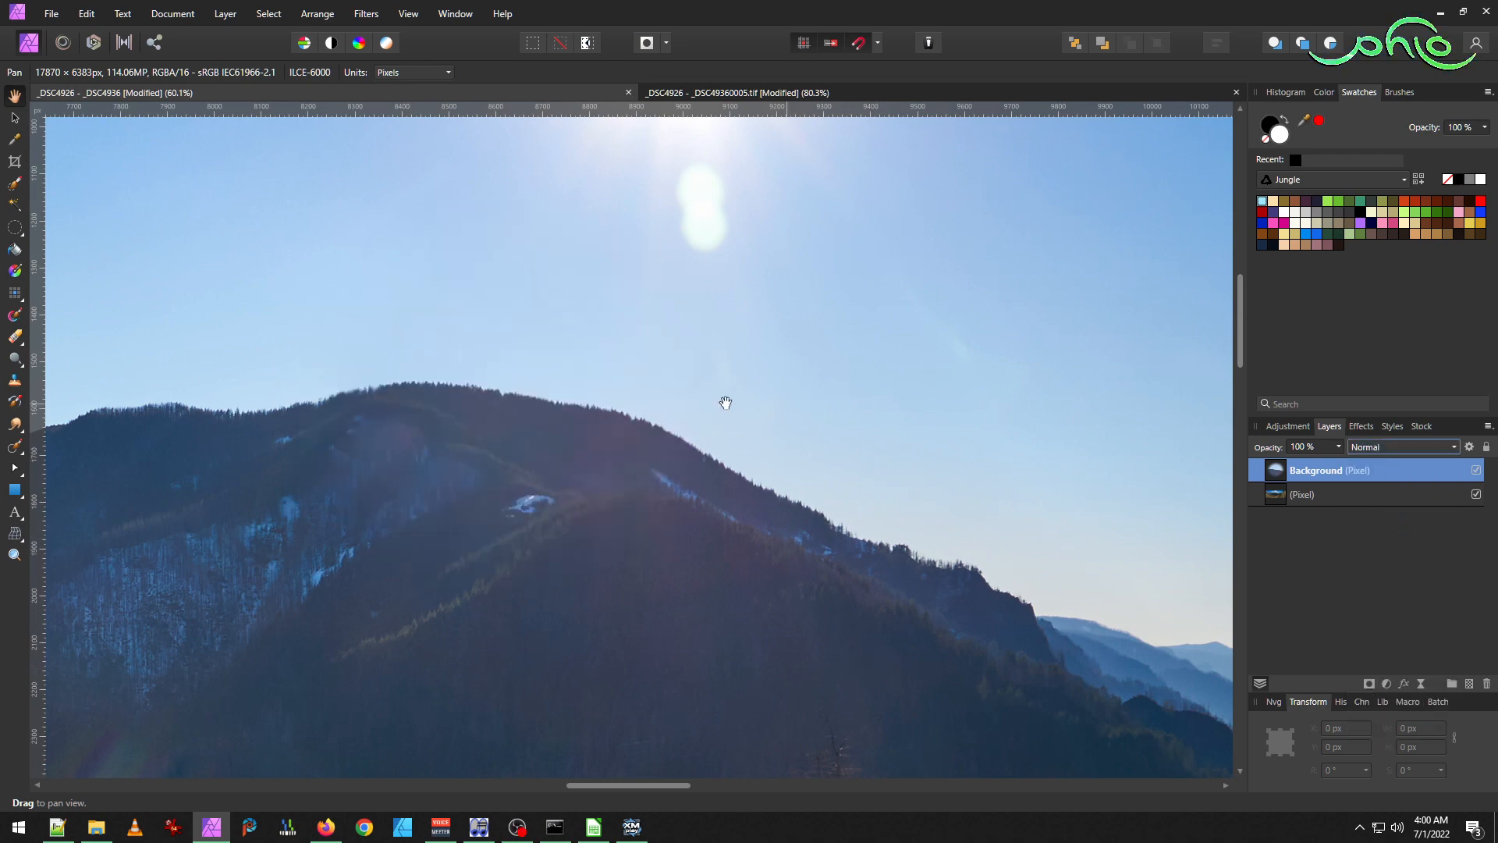
Compare the summit with and without the patch by toggling the patch layer's visibility.
click(1477, 470)
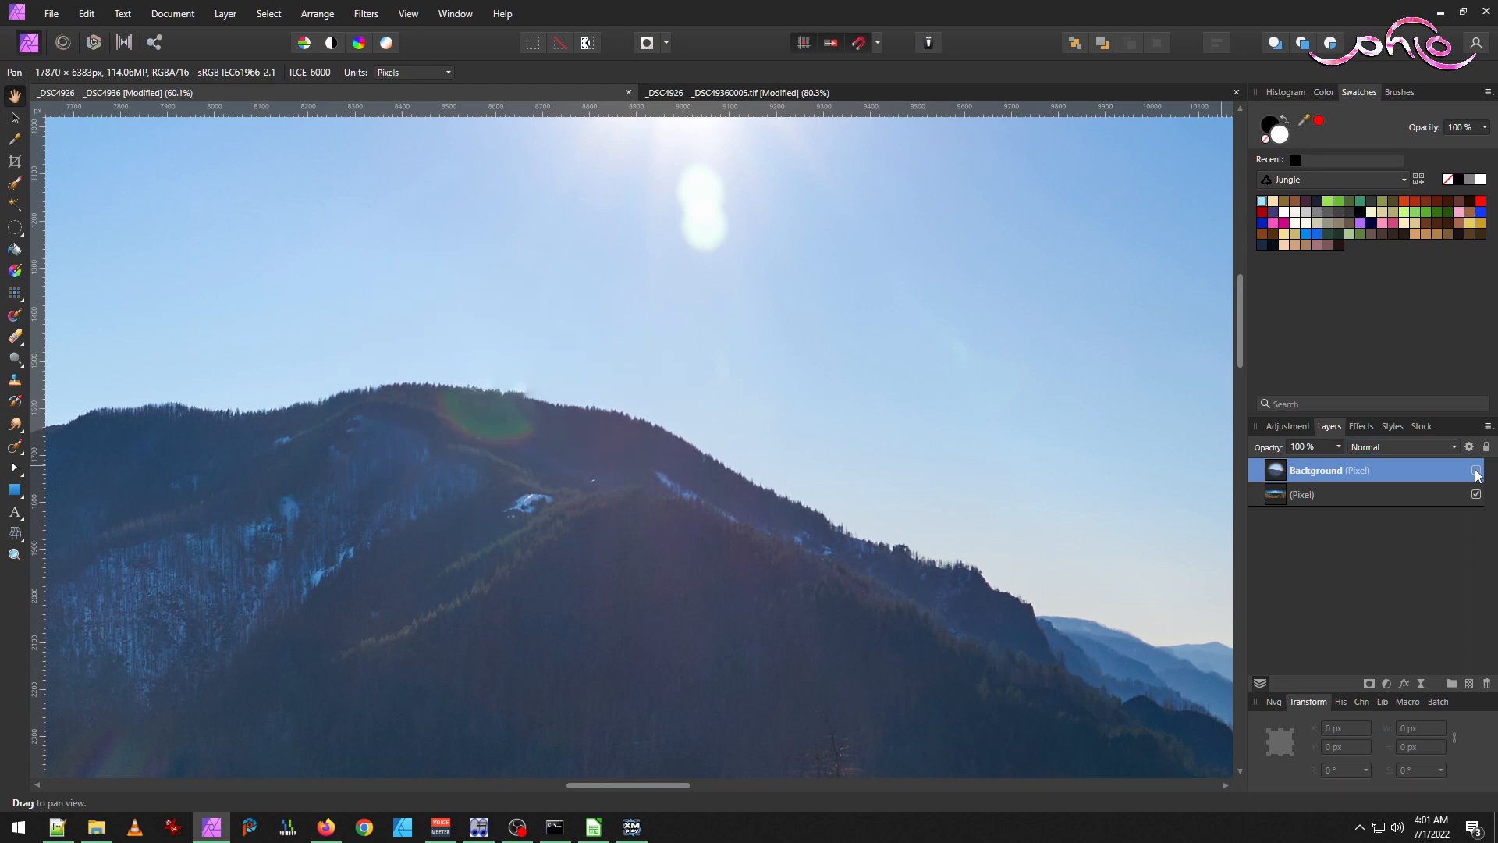
click(1476, 470)
click(1476, 471)
click(1476, 470)
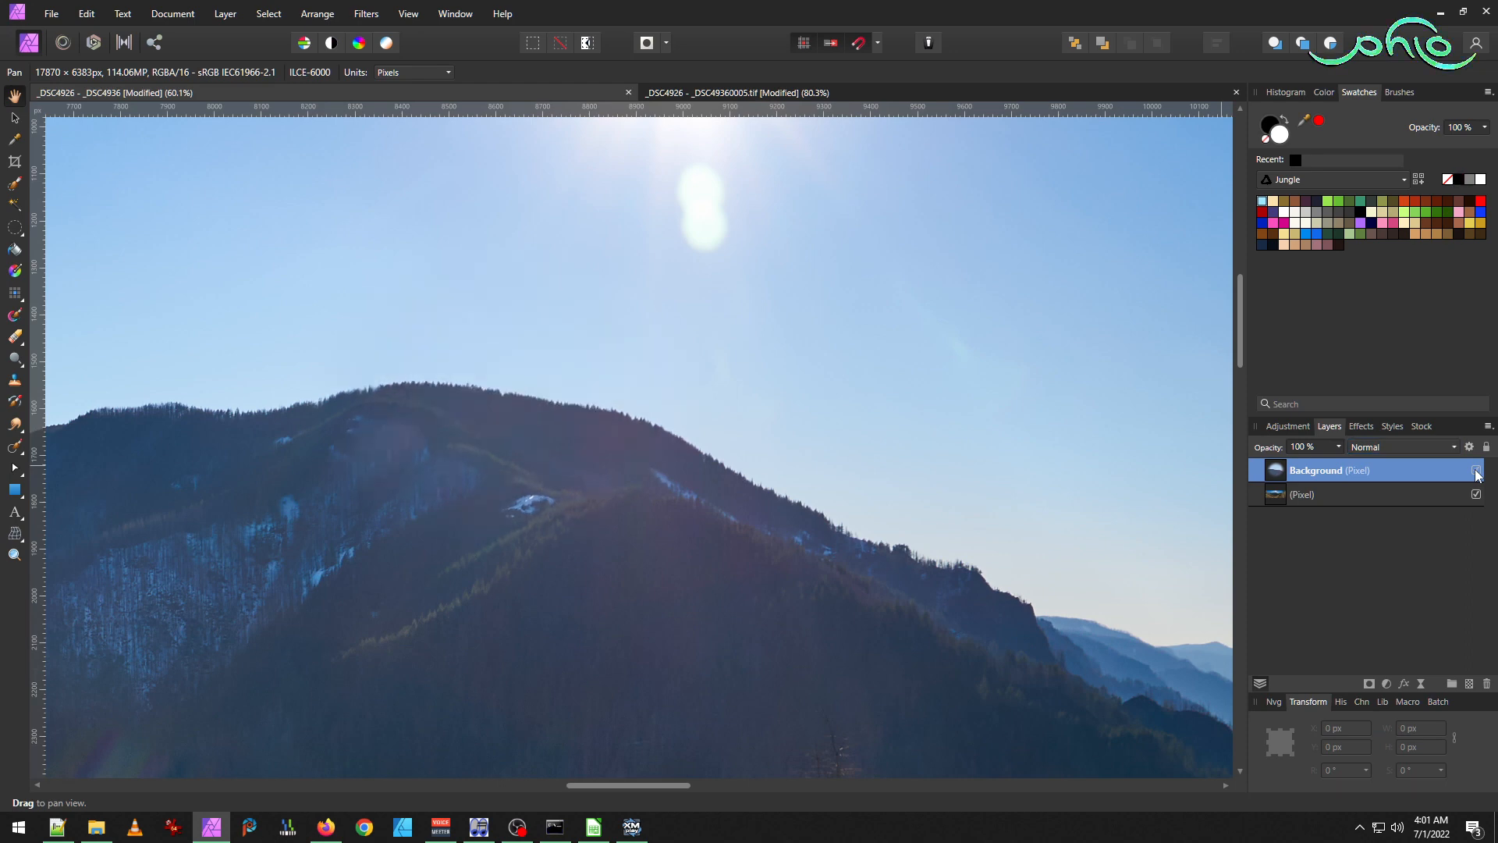
click(1476, 471)
click(1476, 471)
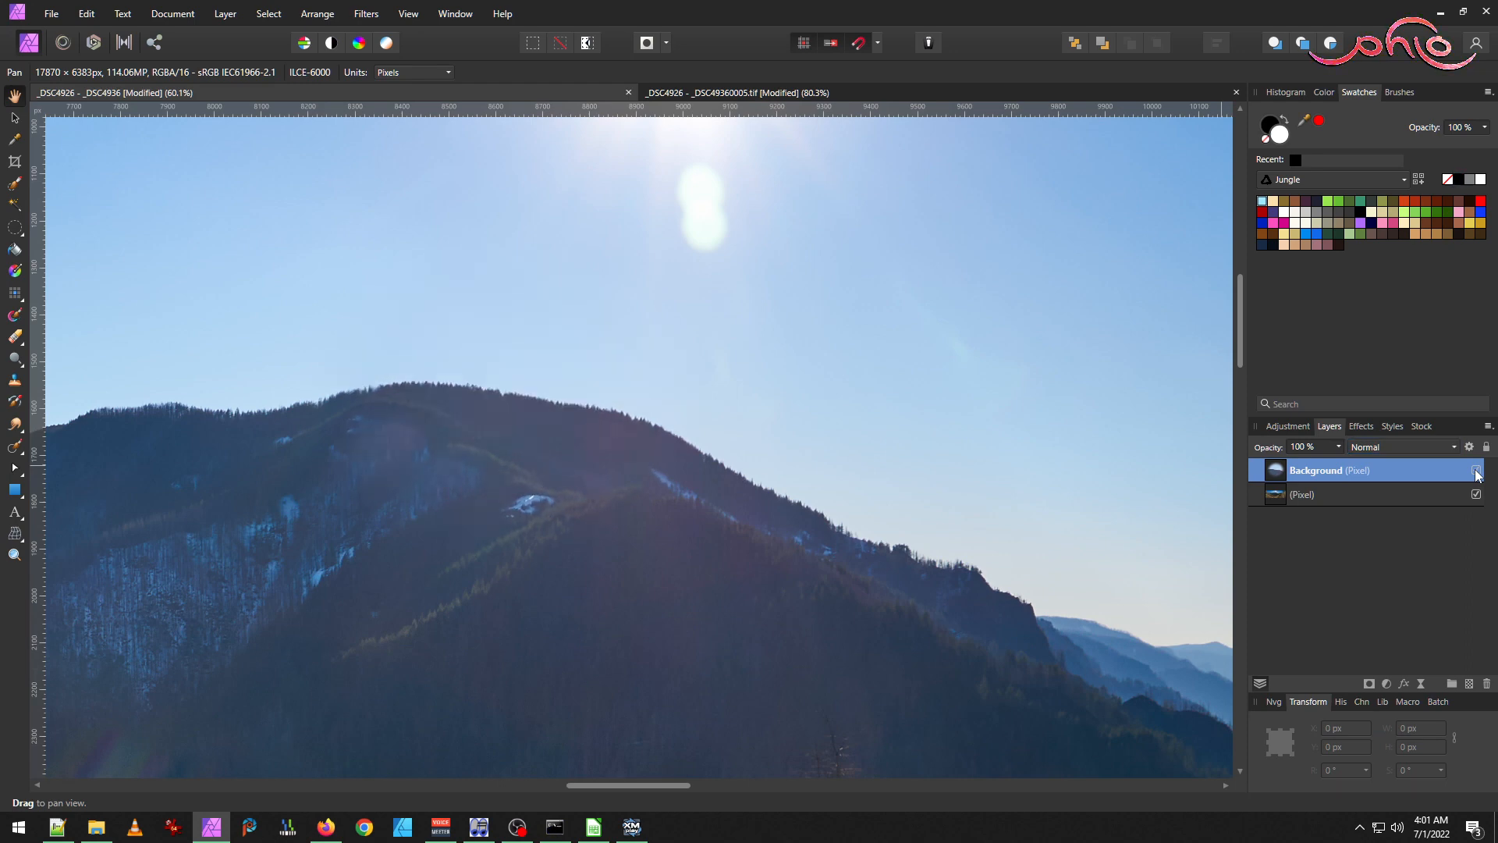
Examine the treeline along the summit's left ridge up close, comparing it with the patch layer hidden and shown.
scroll(408, 428, up, 5)
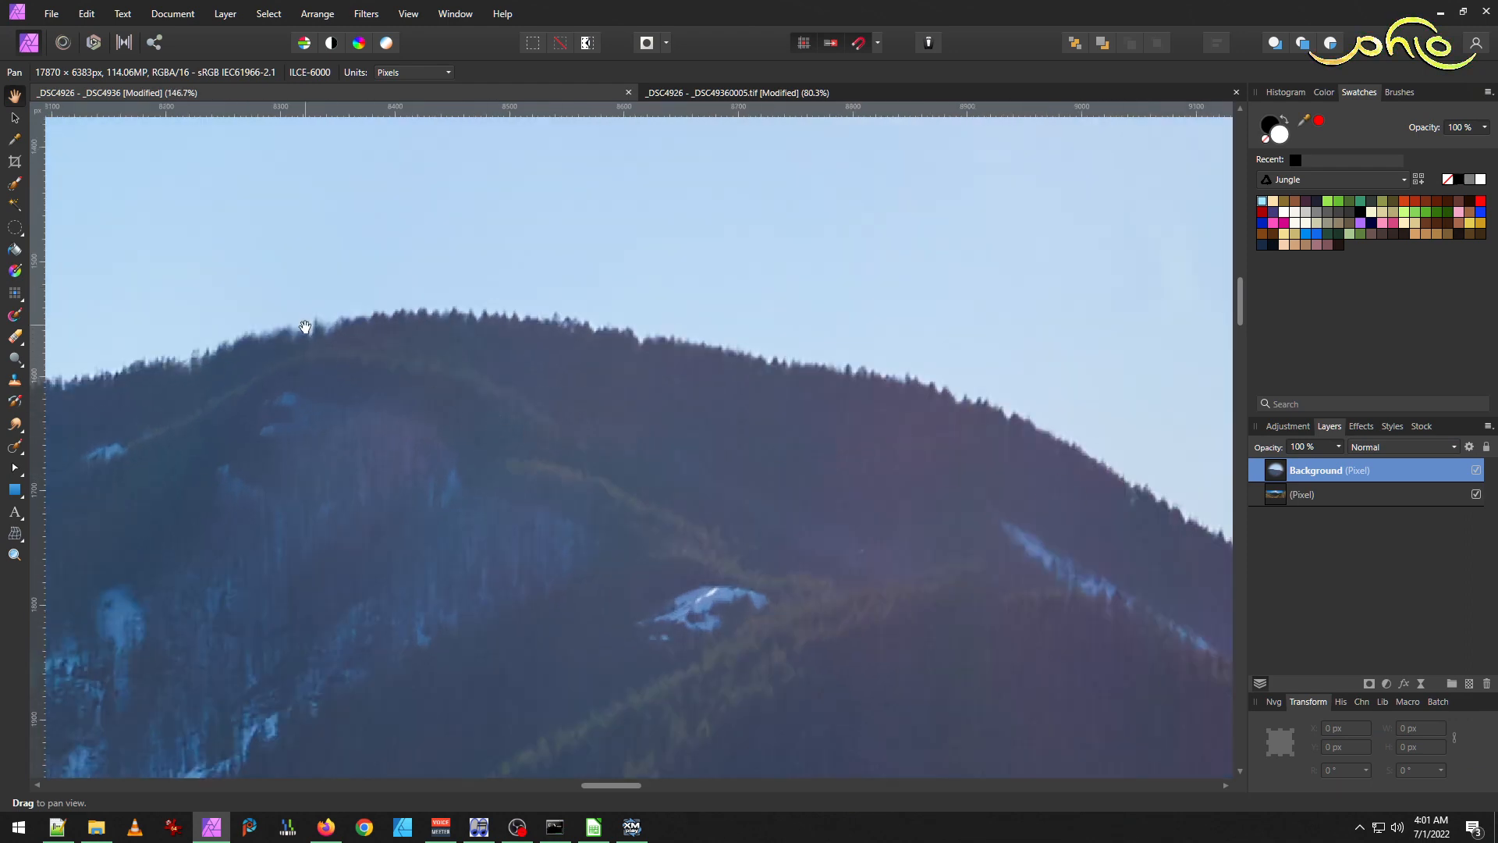
scroll(289, 332, up, 5)
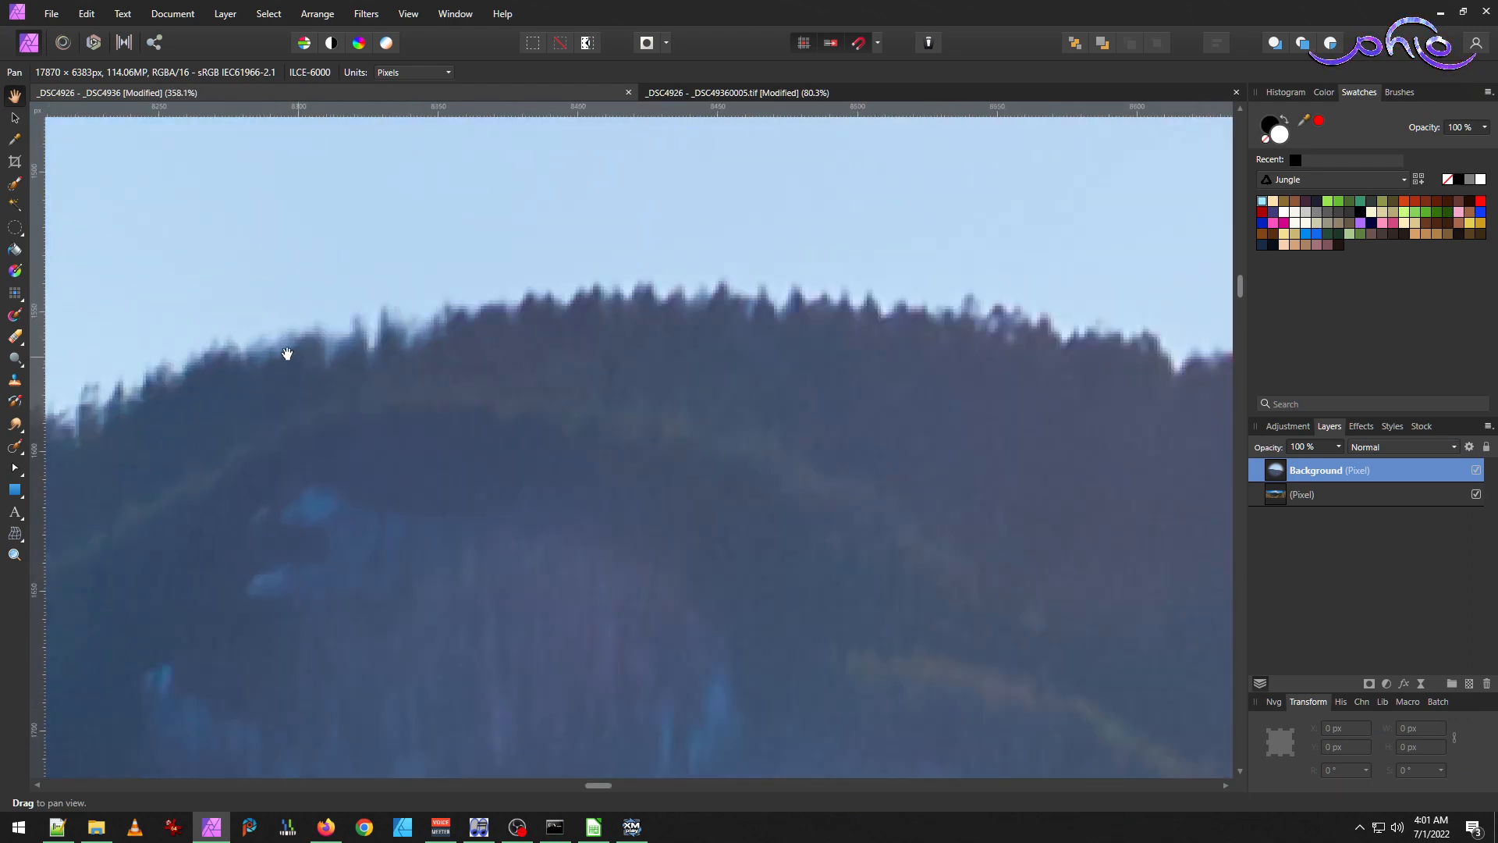
scroll(291, 357, down, 3)
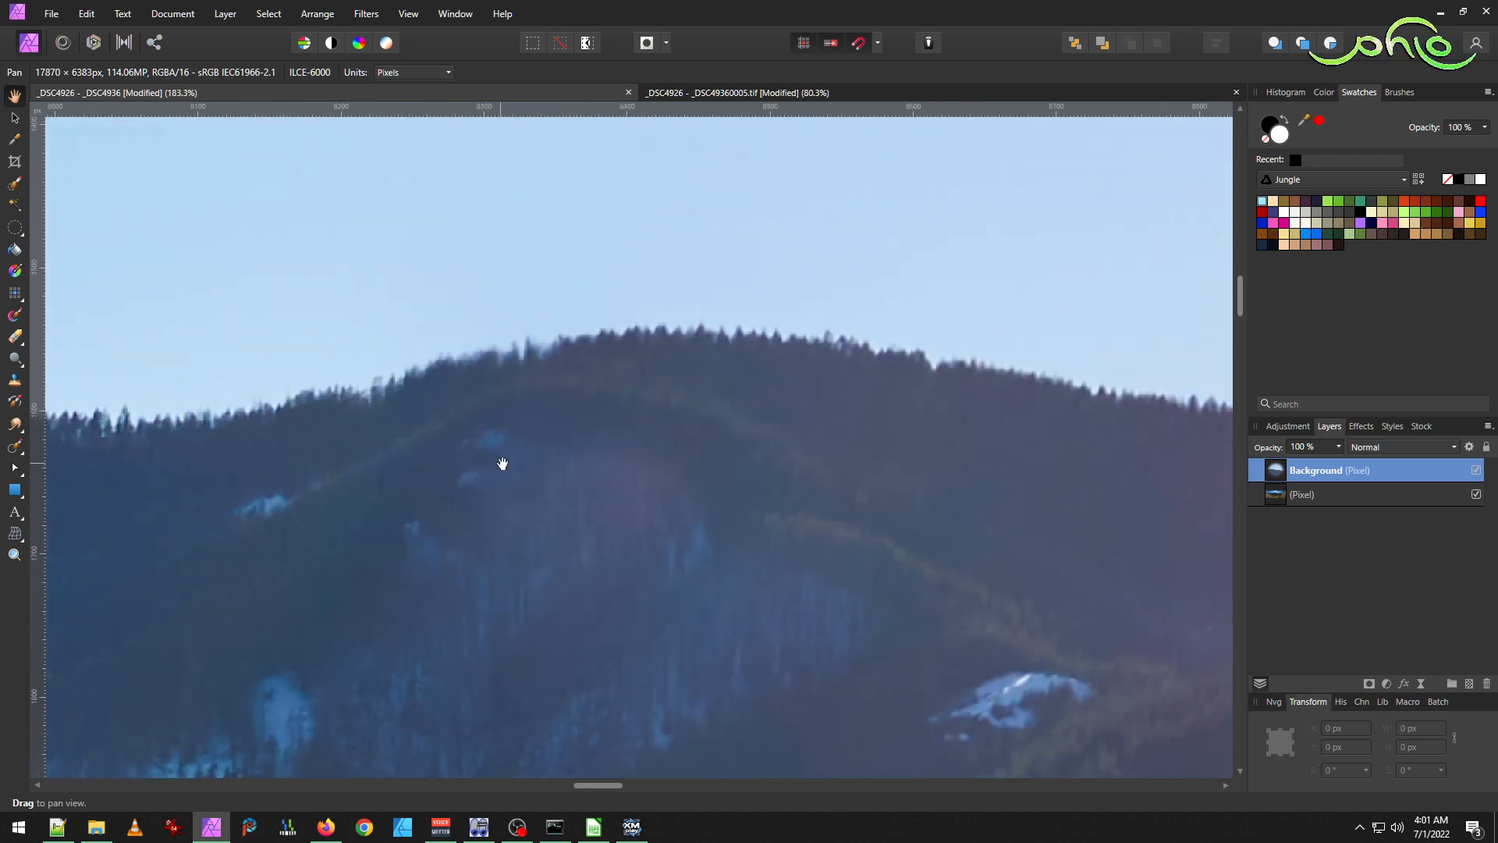
scroll(487, 376, left, 1)
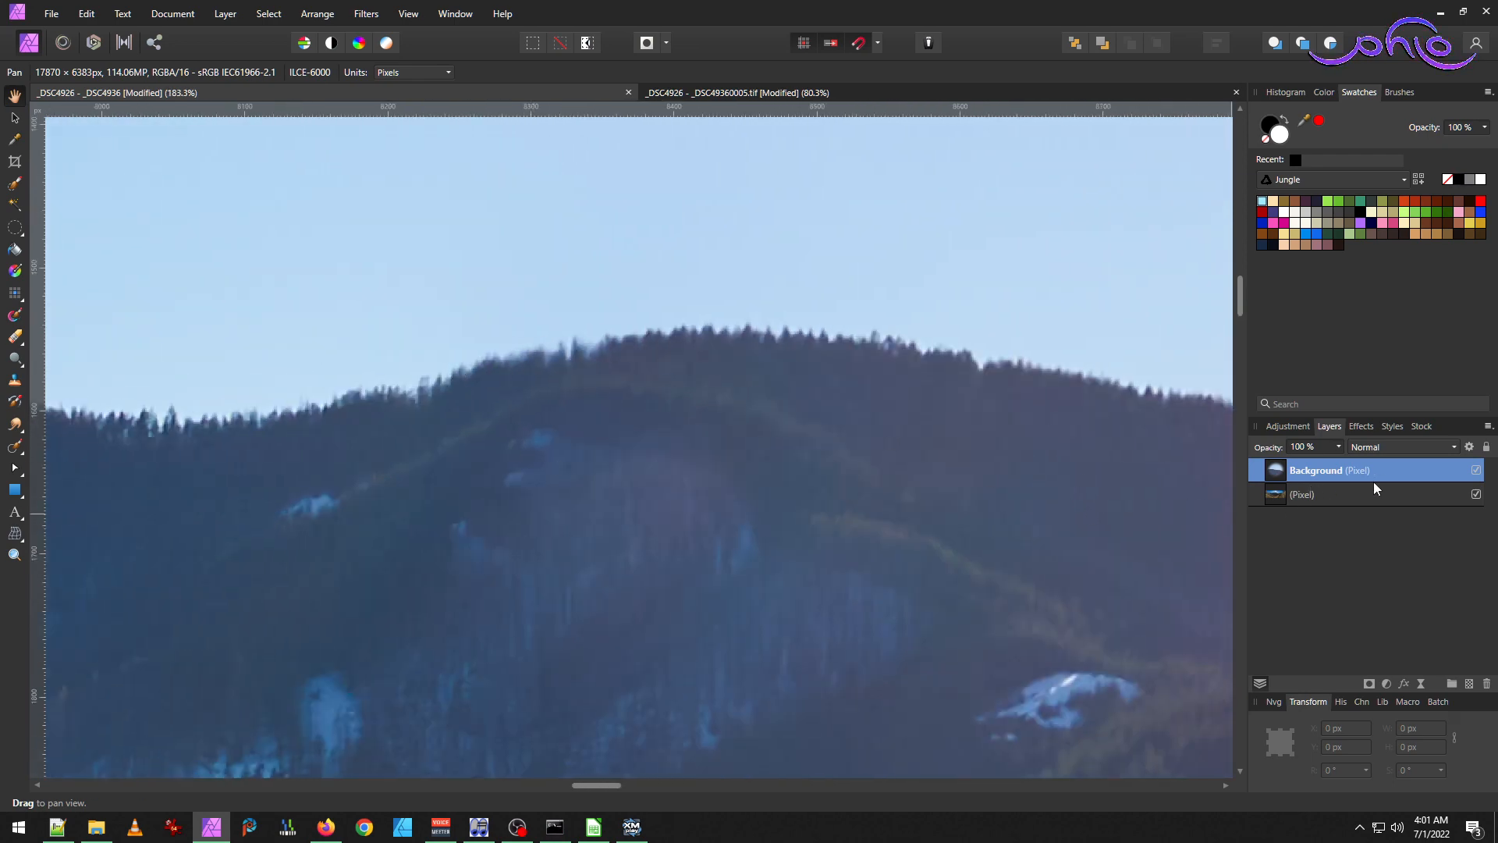
click(1477, 470)
click(1476, 470)
click(1476, 471)
click(1477, 470)
click(1476, 470)
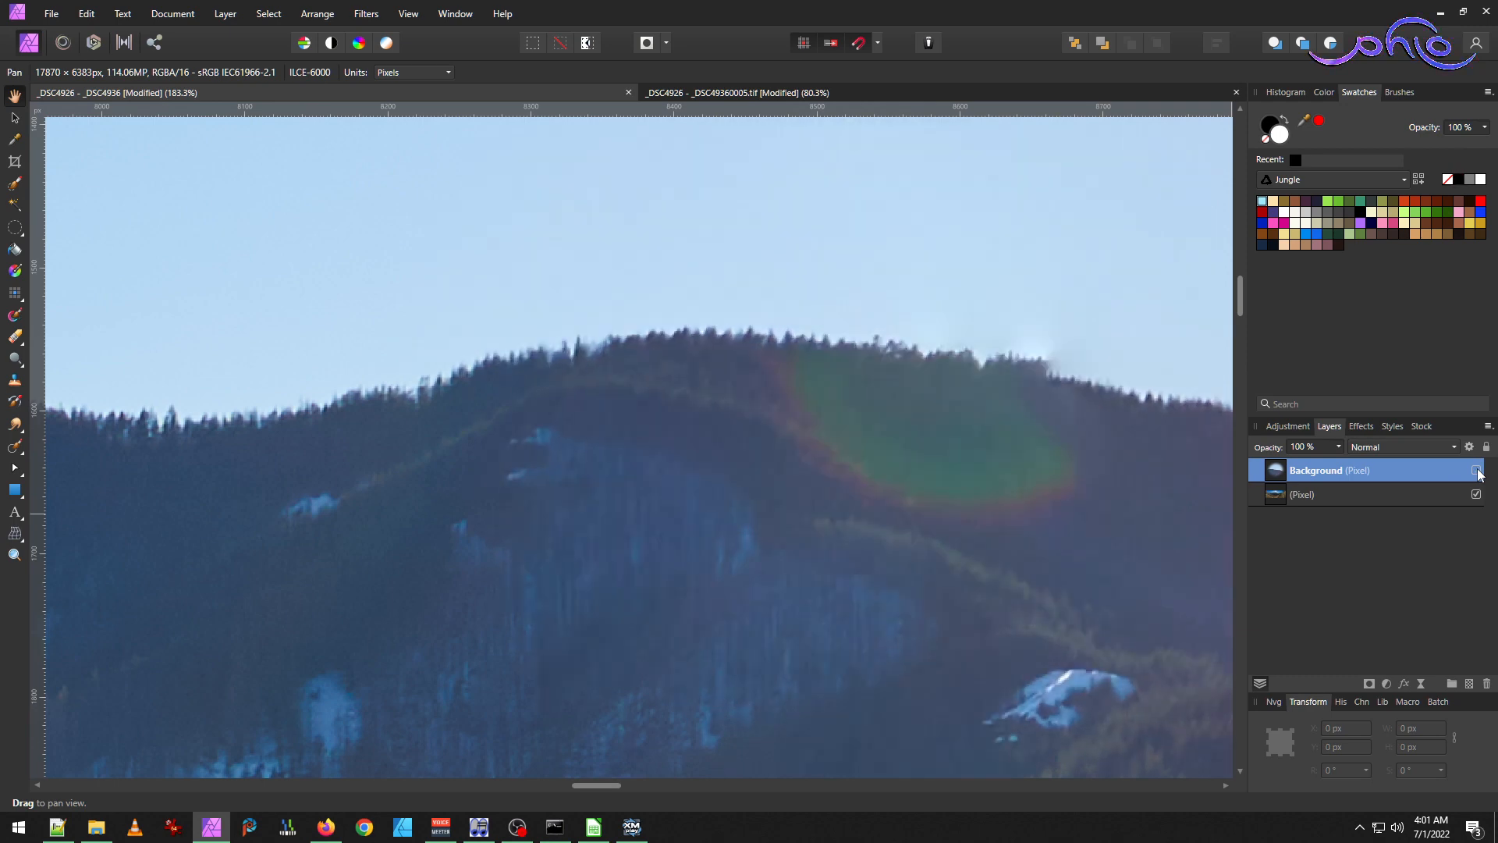
click(1477, 471)
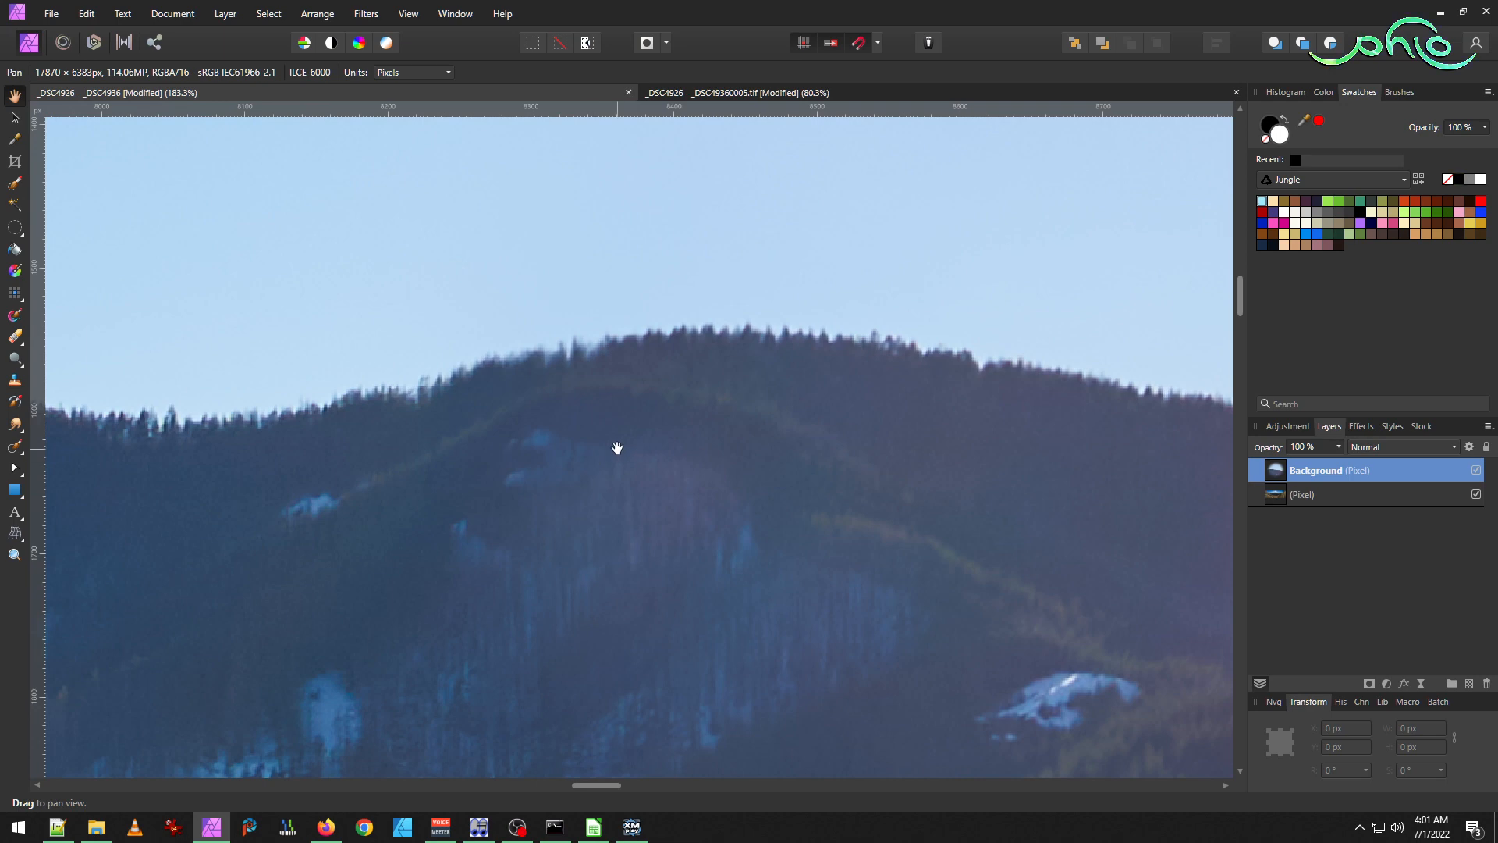
scroll(616, 446, down, 3)
scroll(616, 446, right, 2)
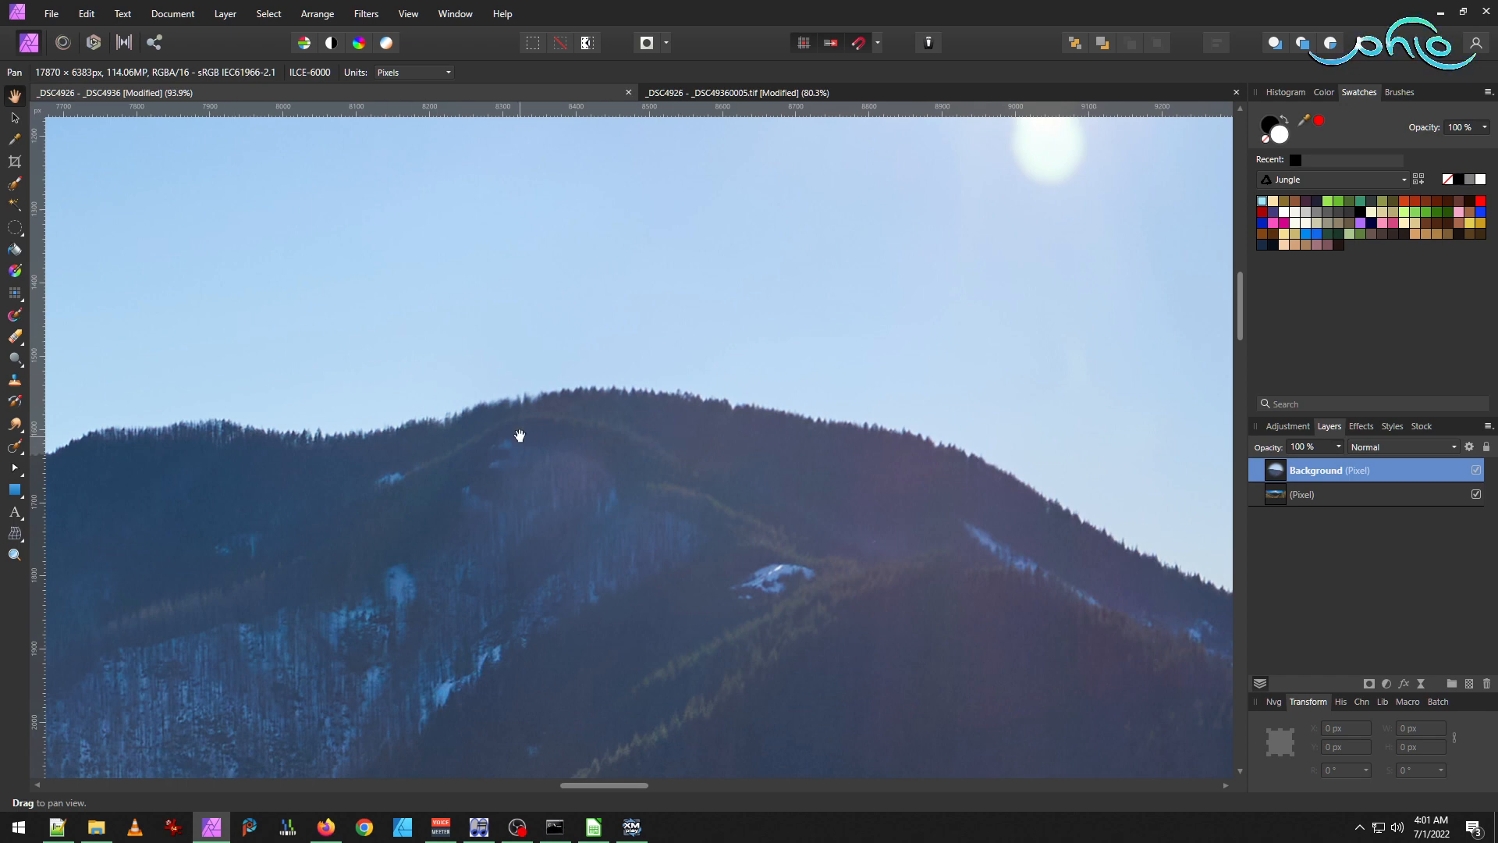
scroll(465, 442, left, 3)
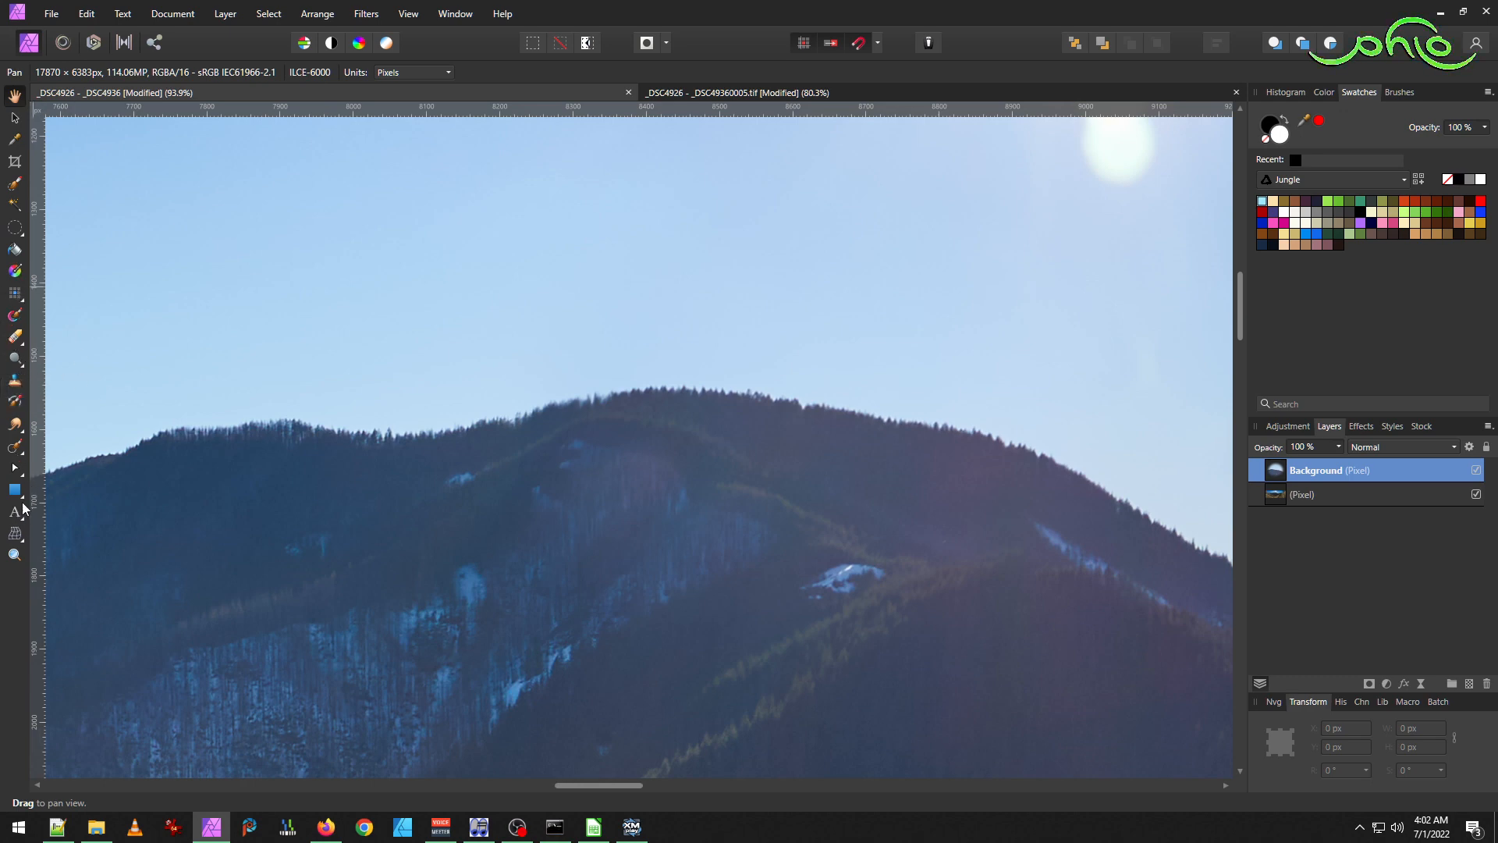
Choose the Erase Brush with 0% hardness and save the document.
click(15, 336)
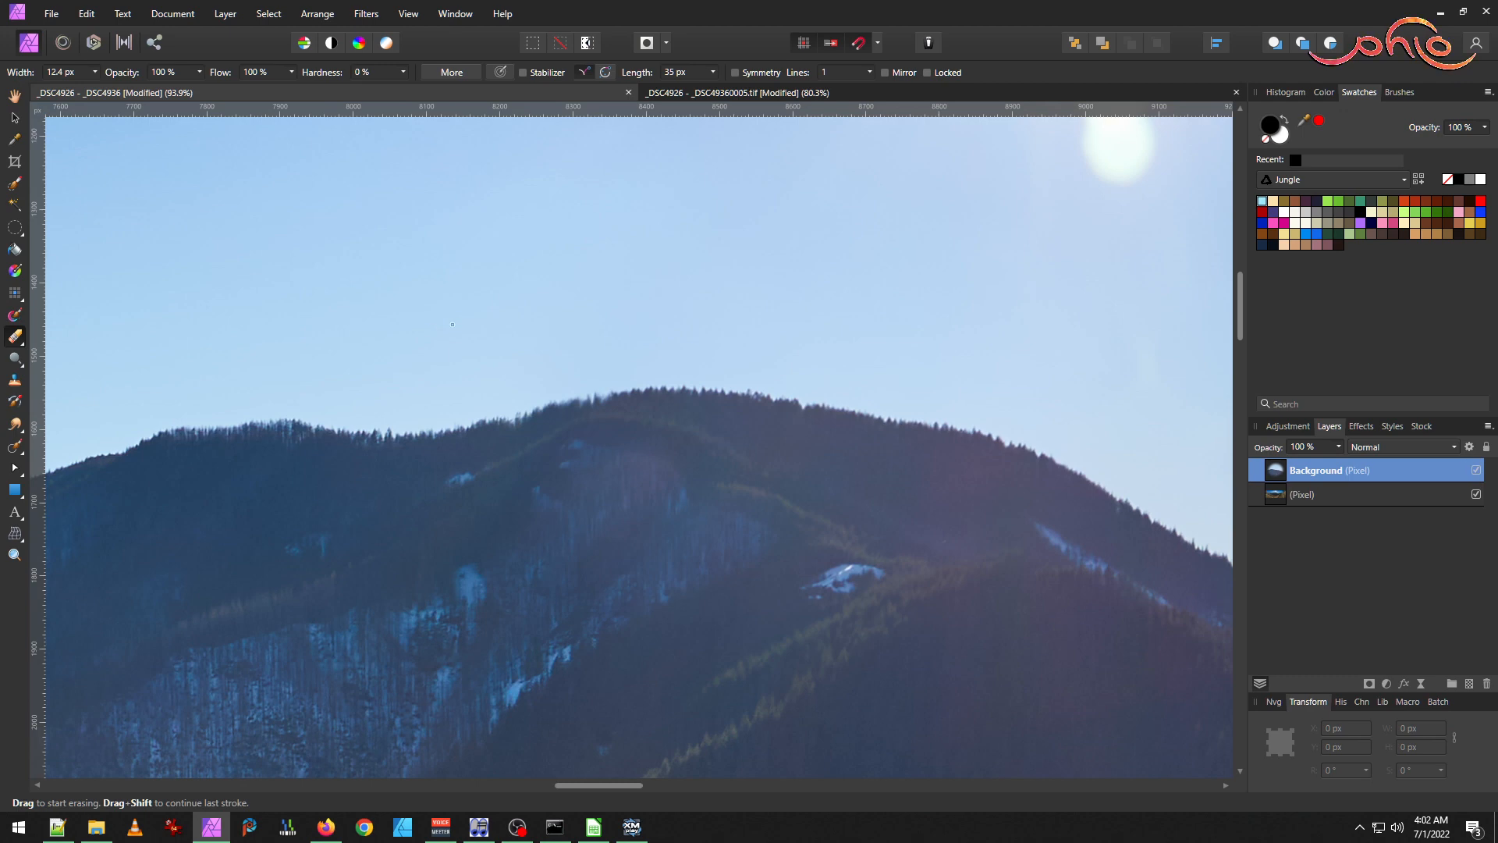
scroll(552, 394, up, 5)
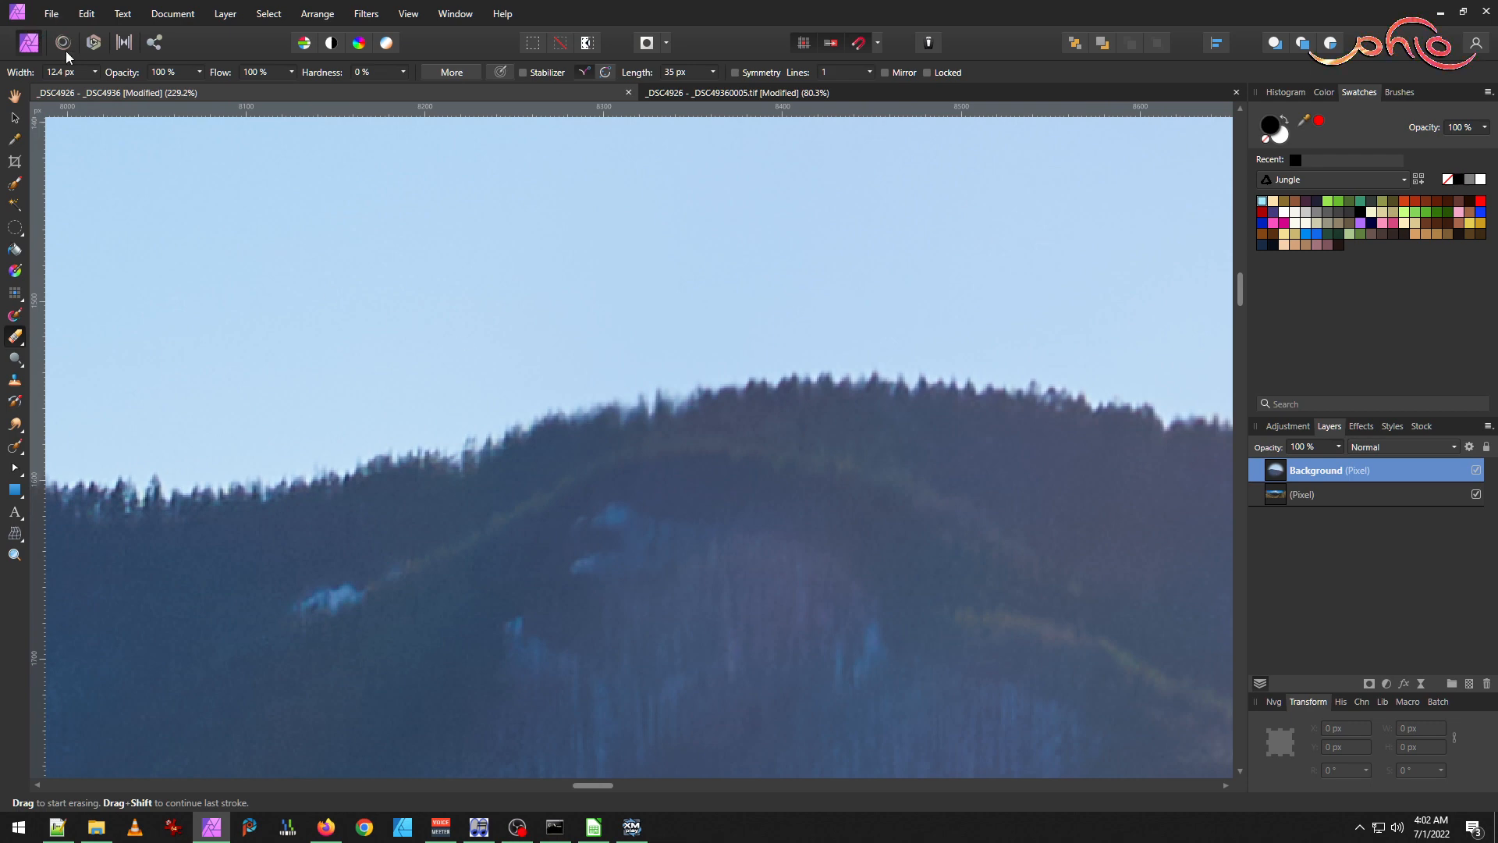
click(62, 14)
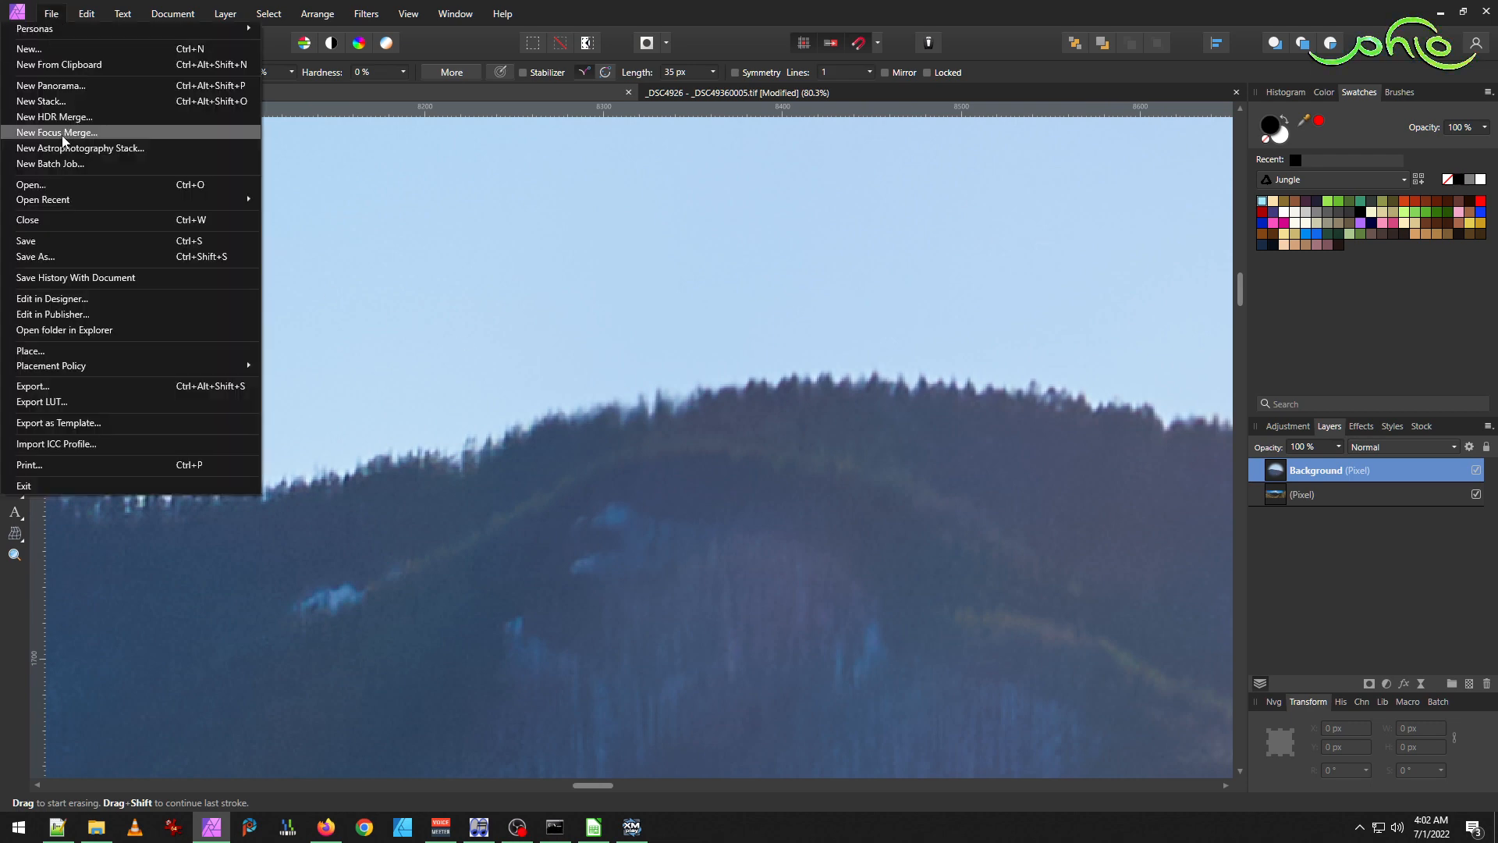
click(82, 242)
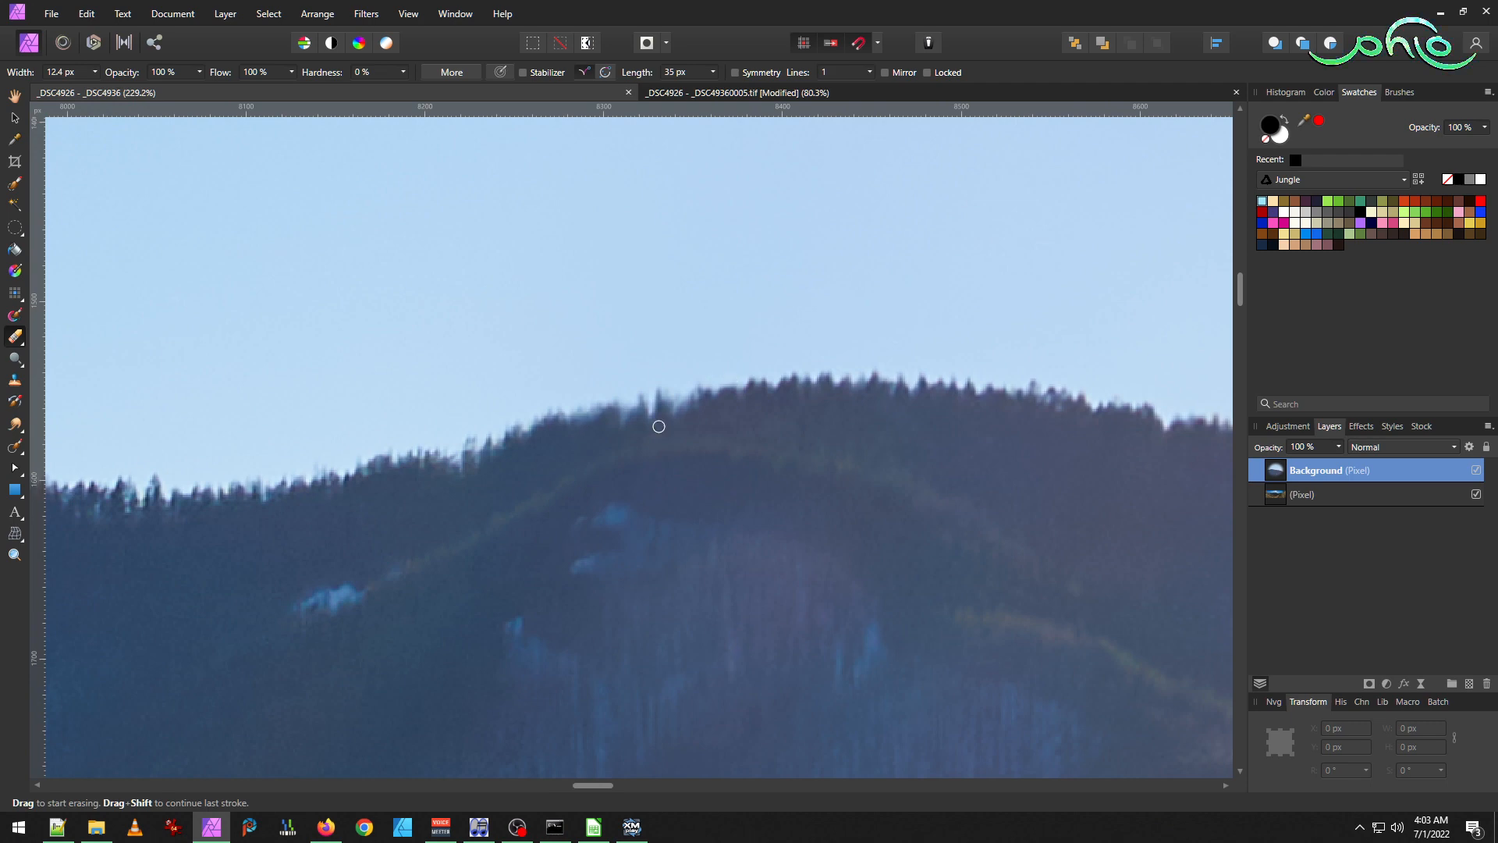
Enlarge the eraser to 176.9 px and erase the patch's blurred edge along the treeline on the summit's left shoulder.
scroll(593, 418, down, 1)
scroll(593, 417, down, 1)
scroll(614, 414, up, 1)
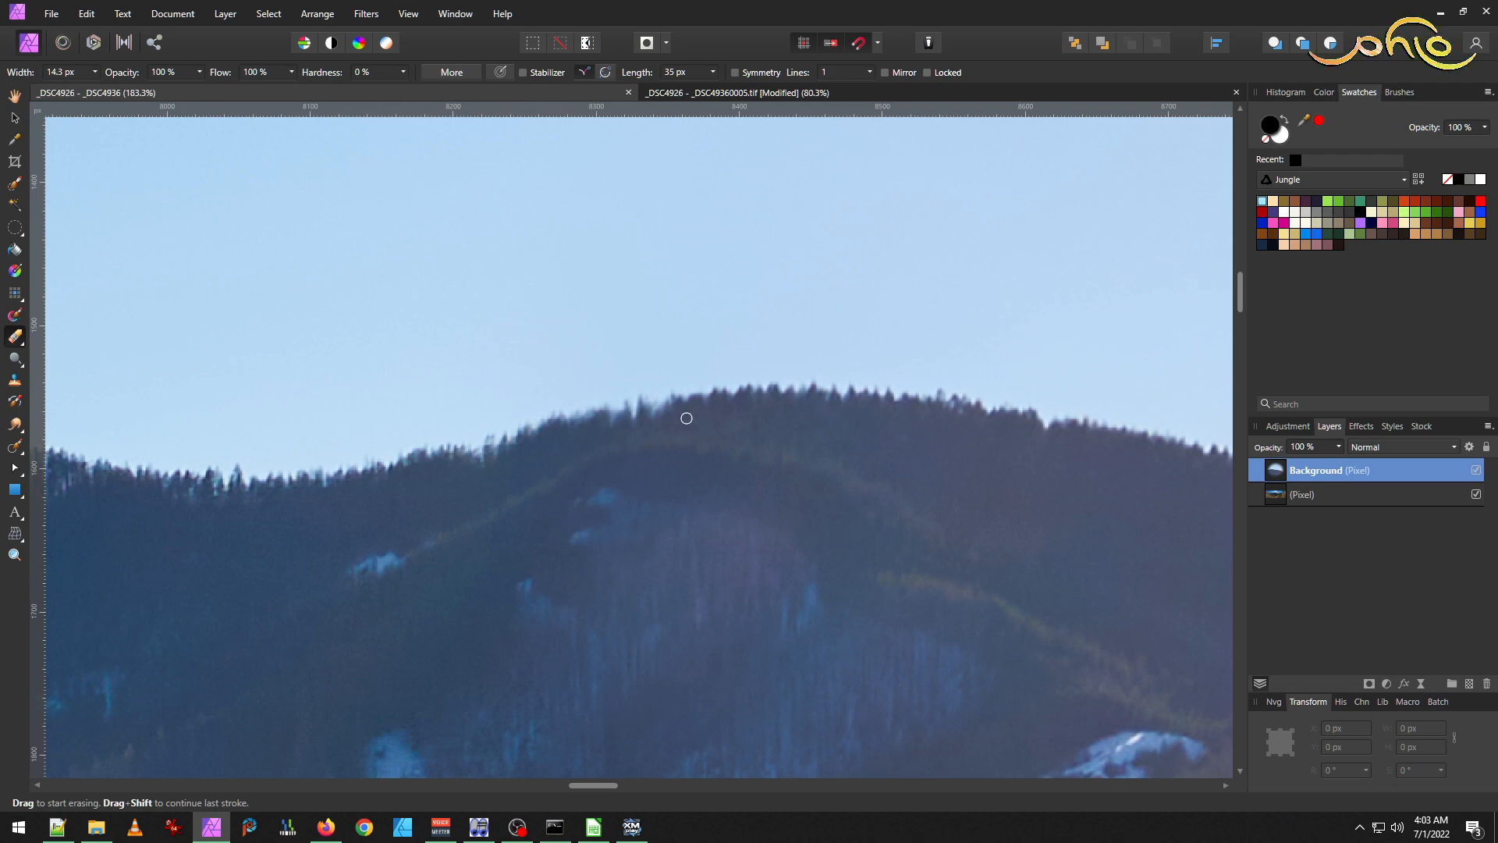
drag(675, 382, 666, 363)
key(bracketright)
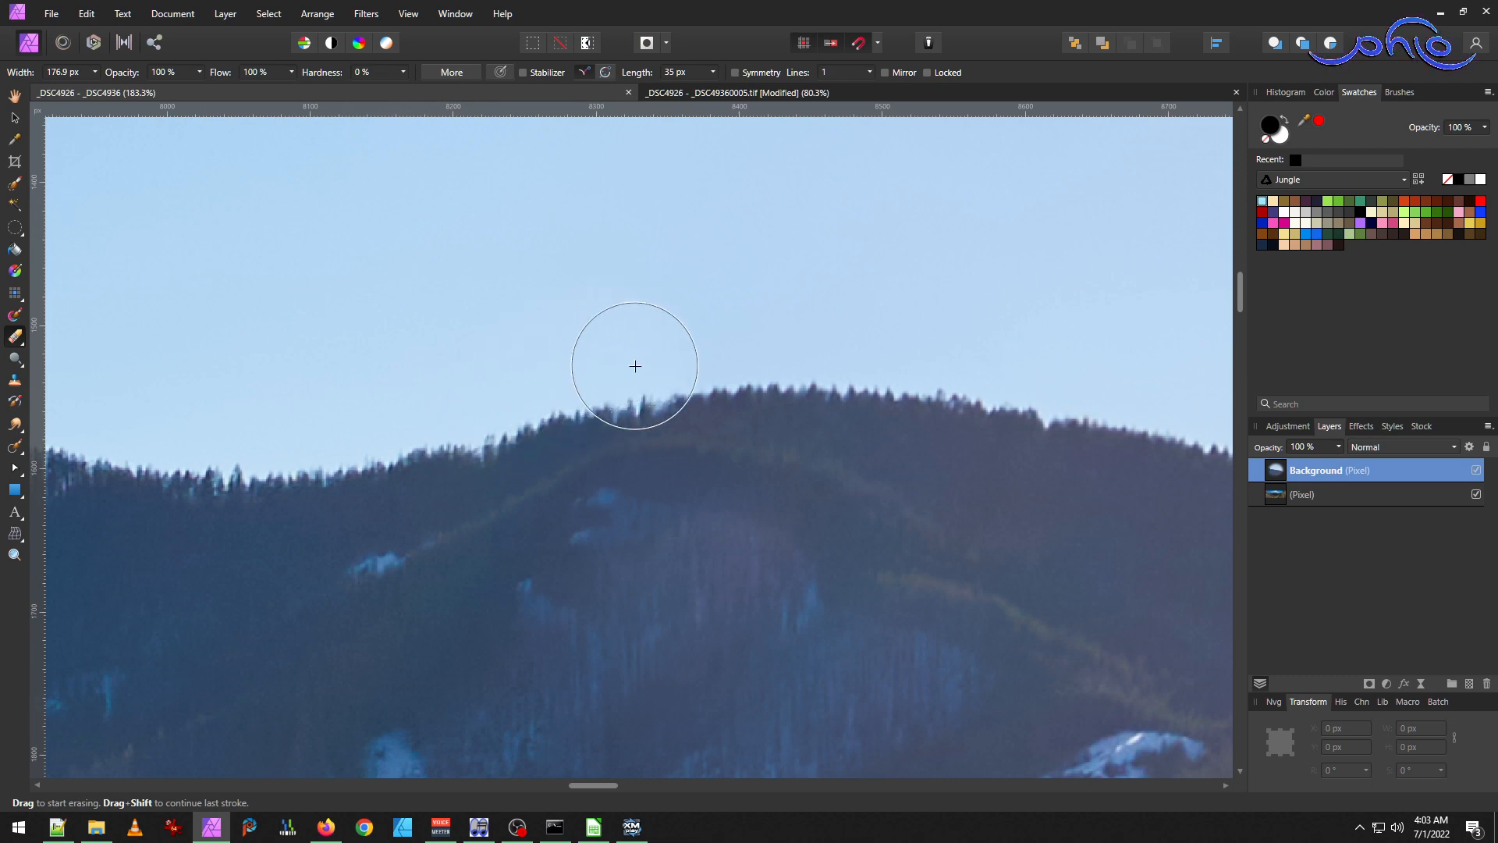
drag(654, 371, 623, 369)
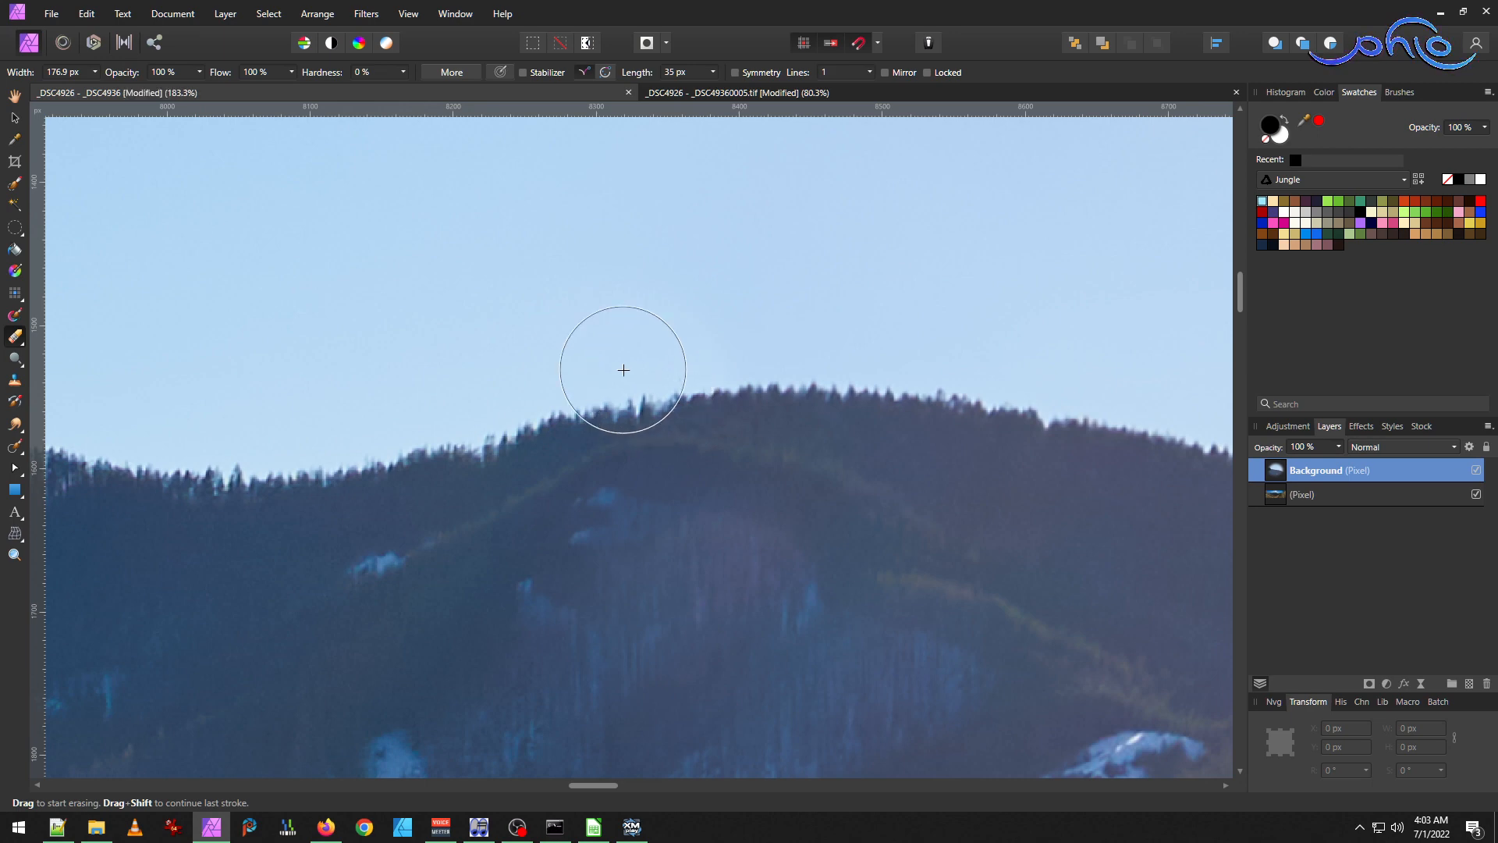
scroll(617, 410, down, 4)
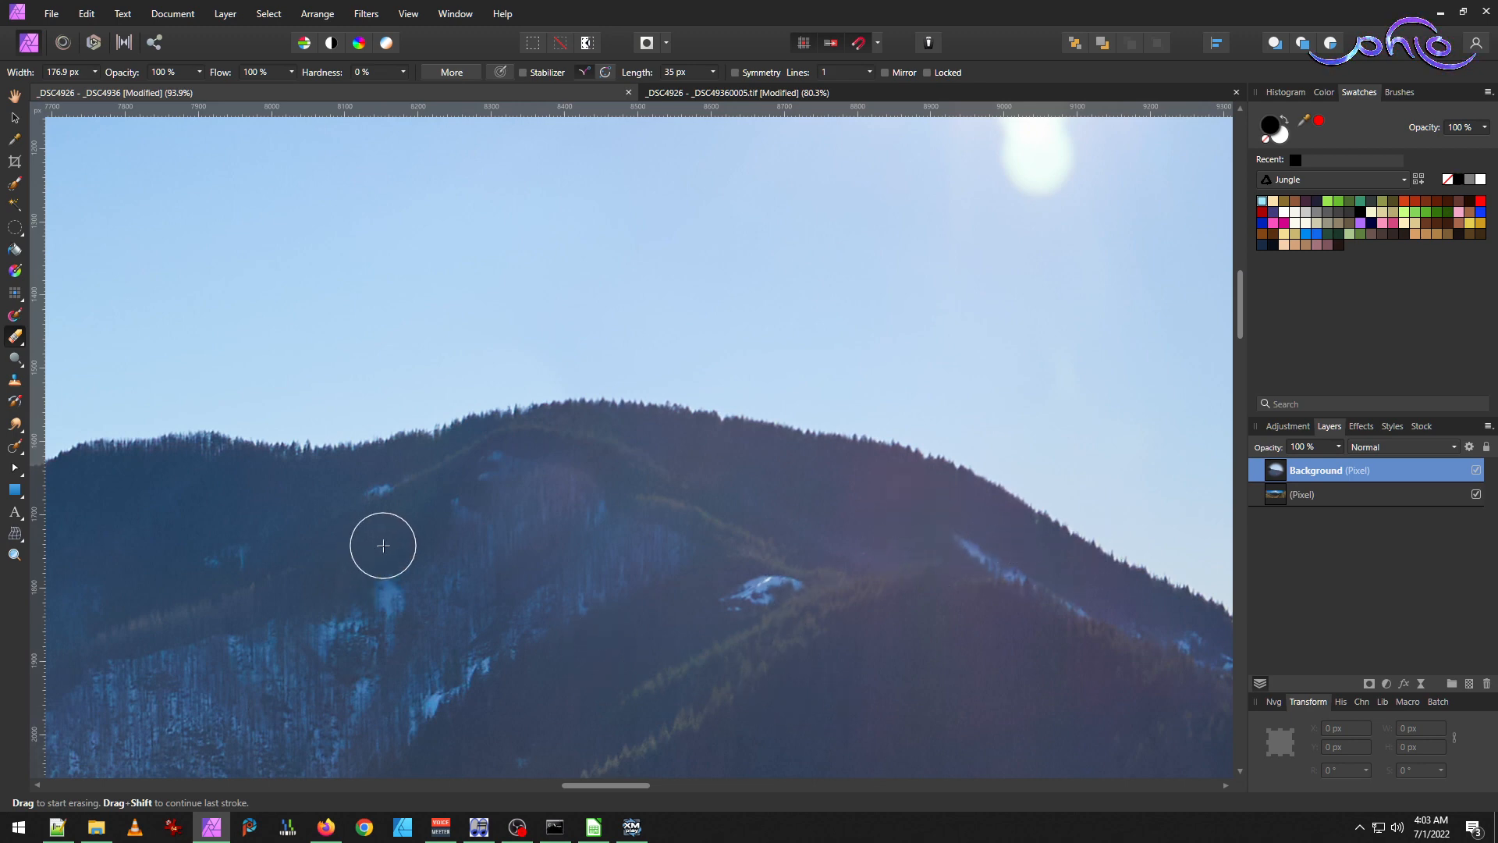
scroll(384, 546, down, 3)
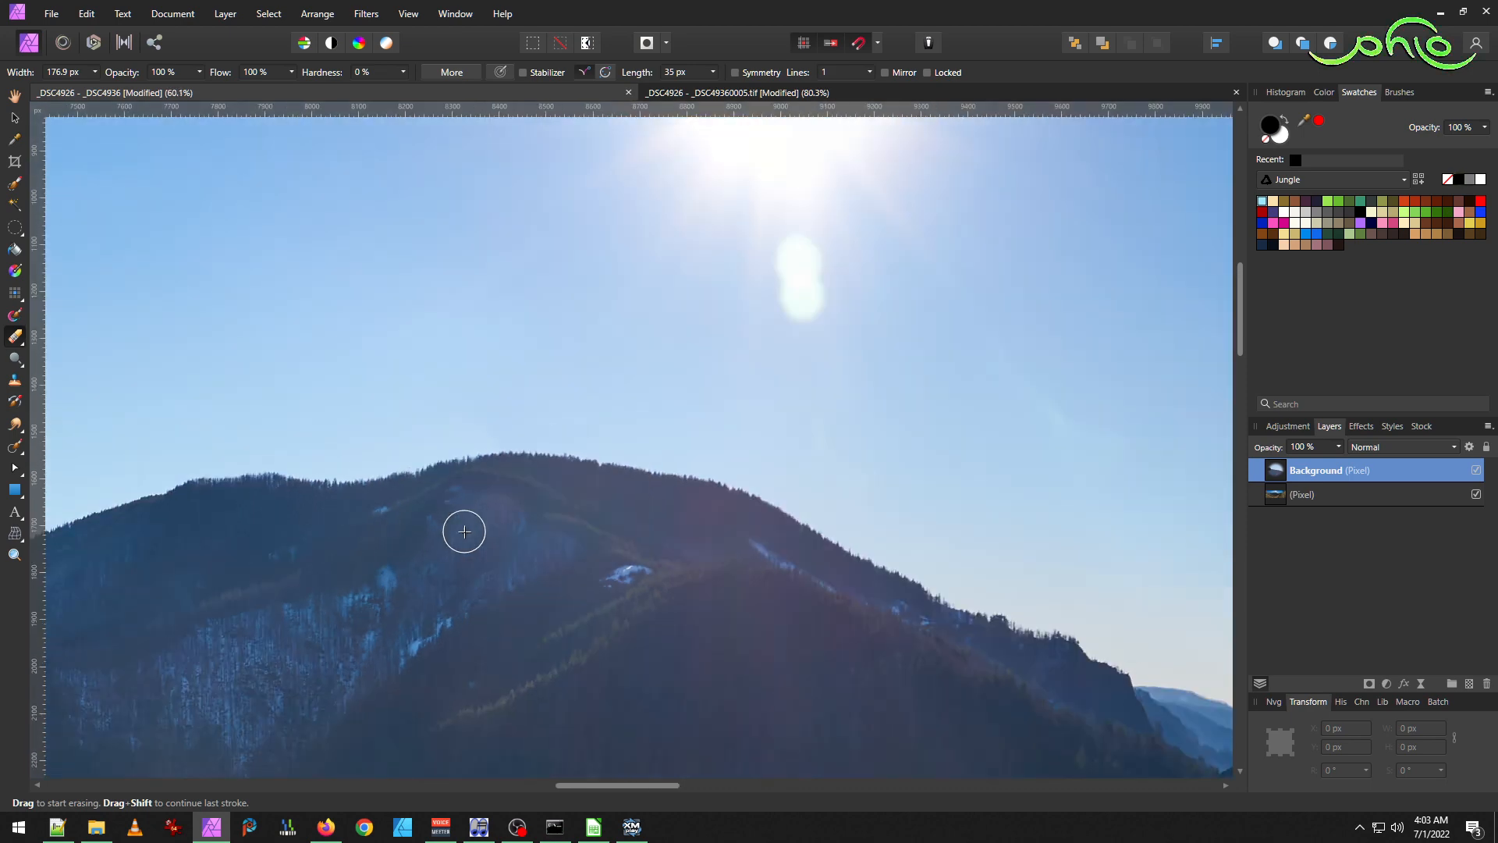
Select the panorama base layer and flatten the document to merge the summit patch into it.
click(14, 117)
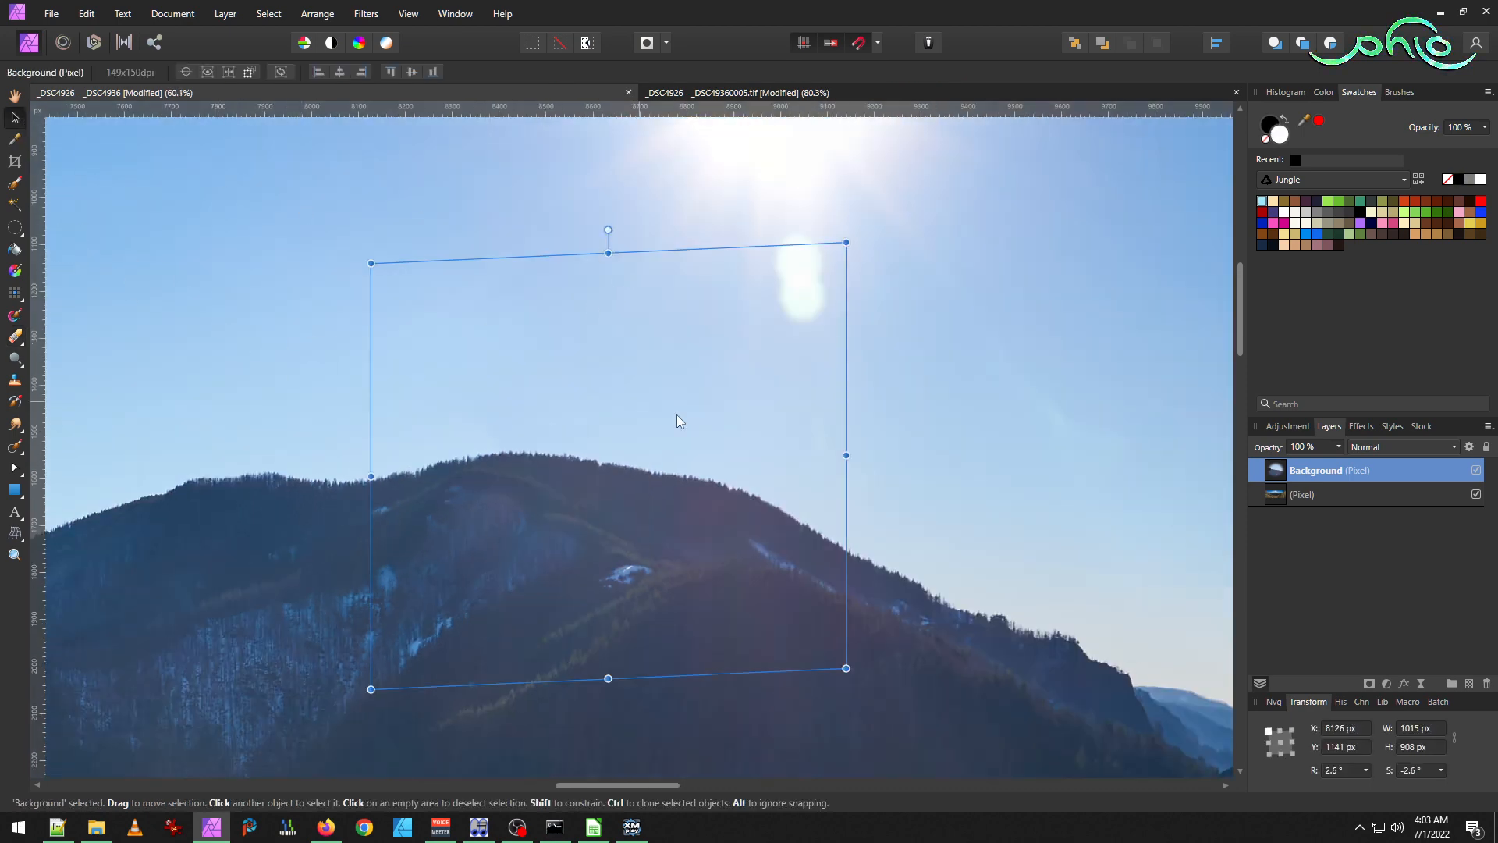
click(253, 344)
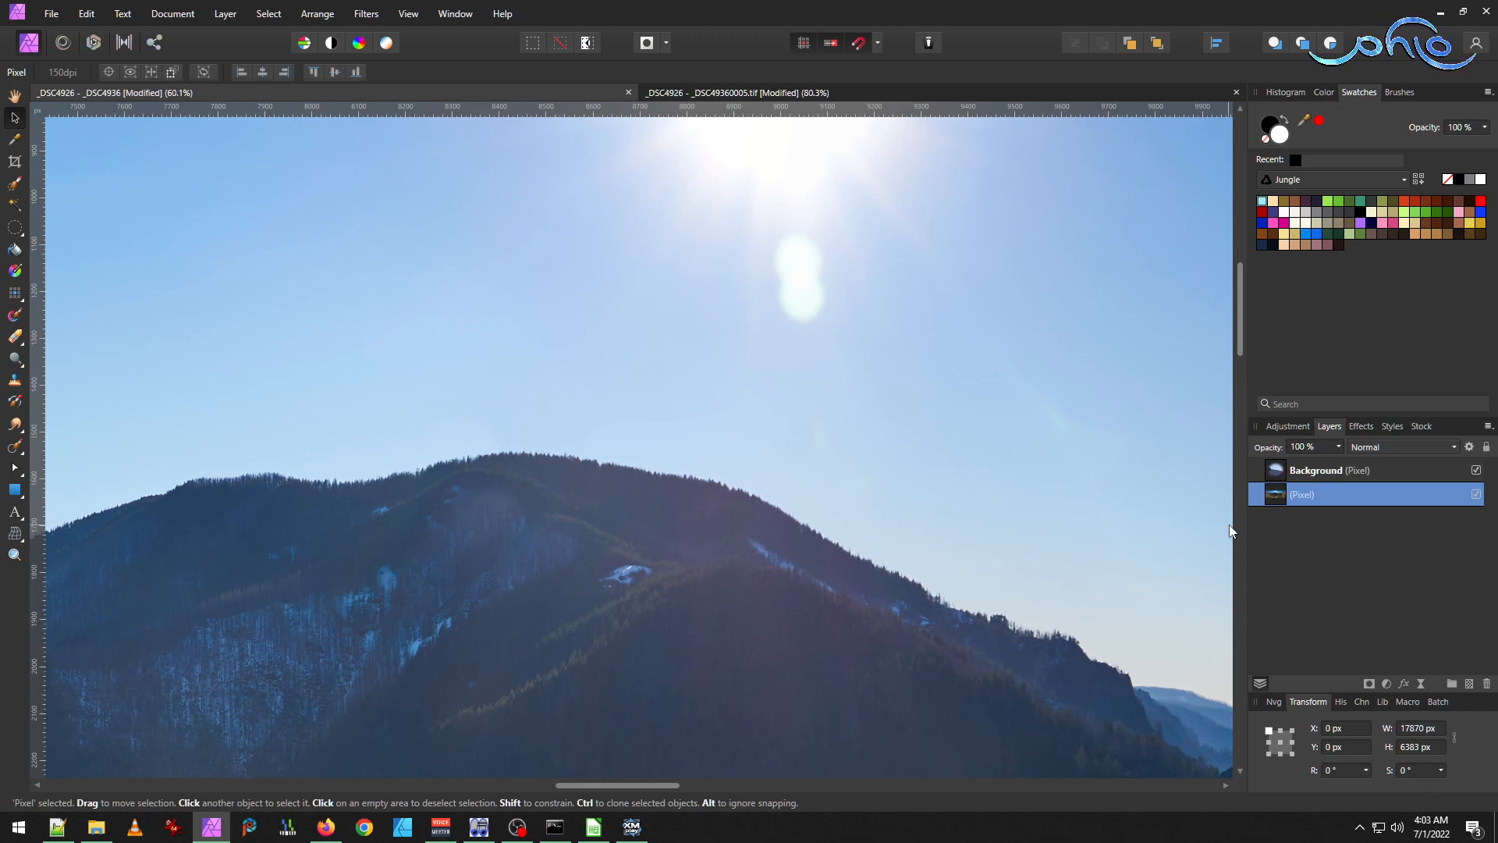
scroll(623, 482, up, 4)
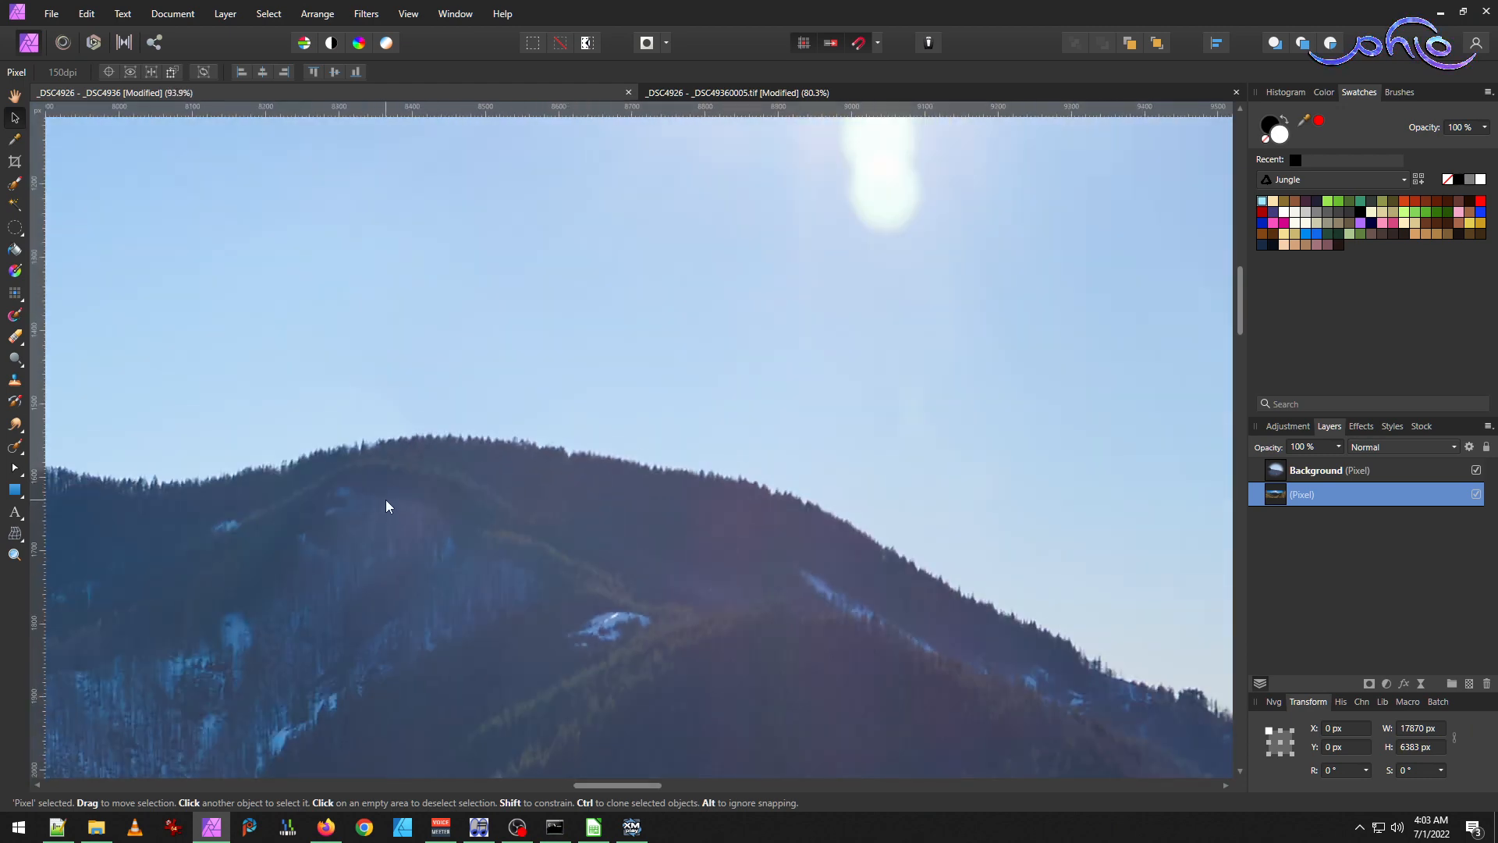
scroll(386, 506, down, 2)
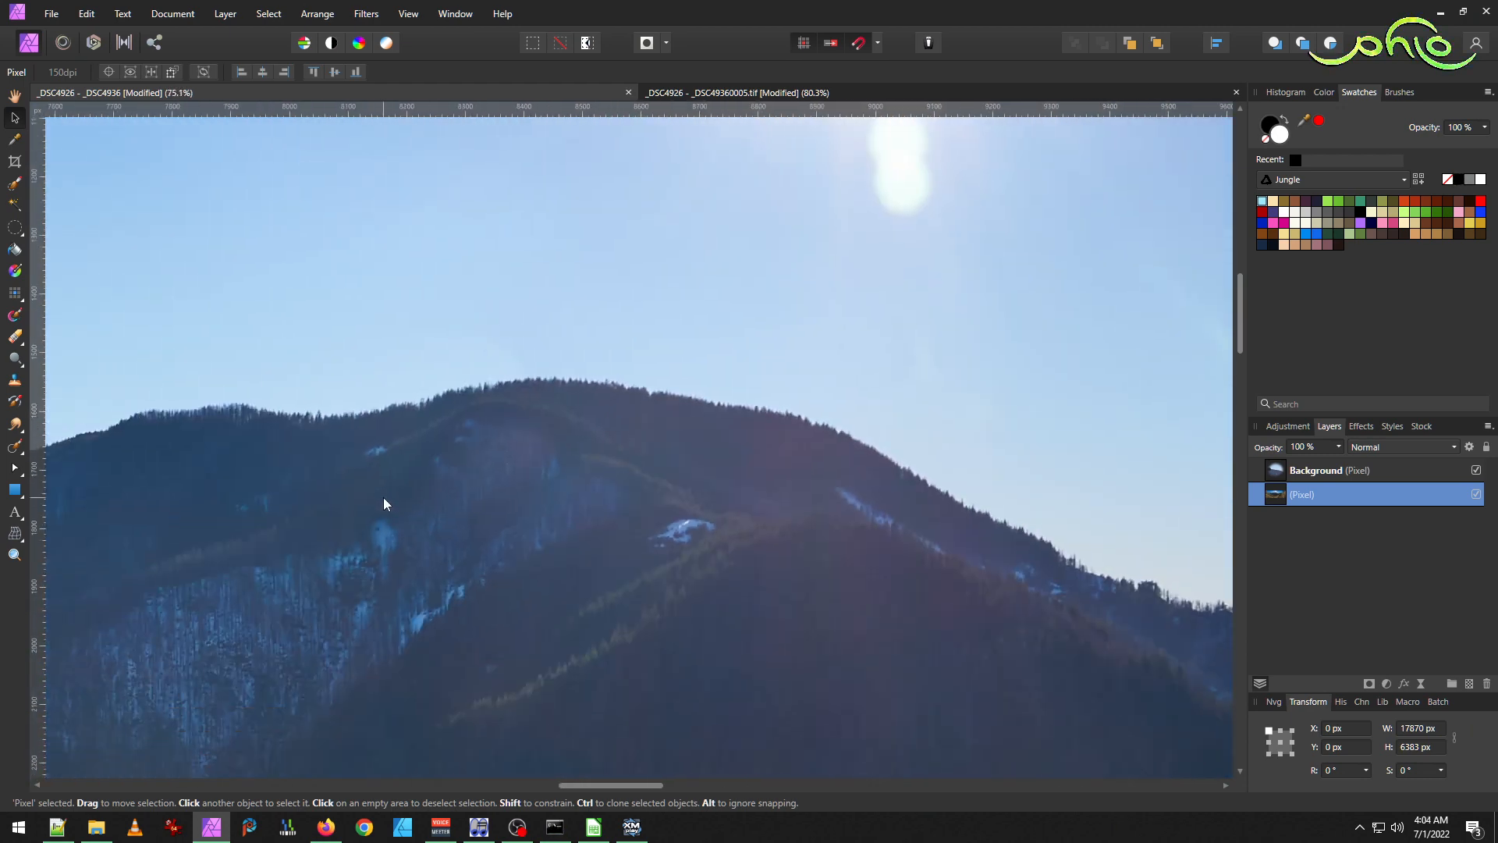
scroll(383, 498, down, 1)
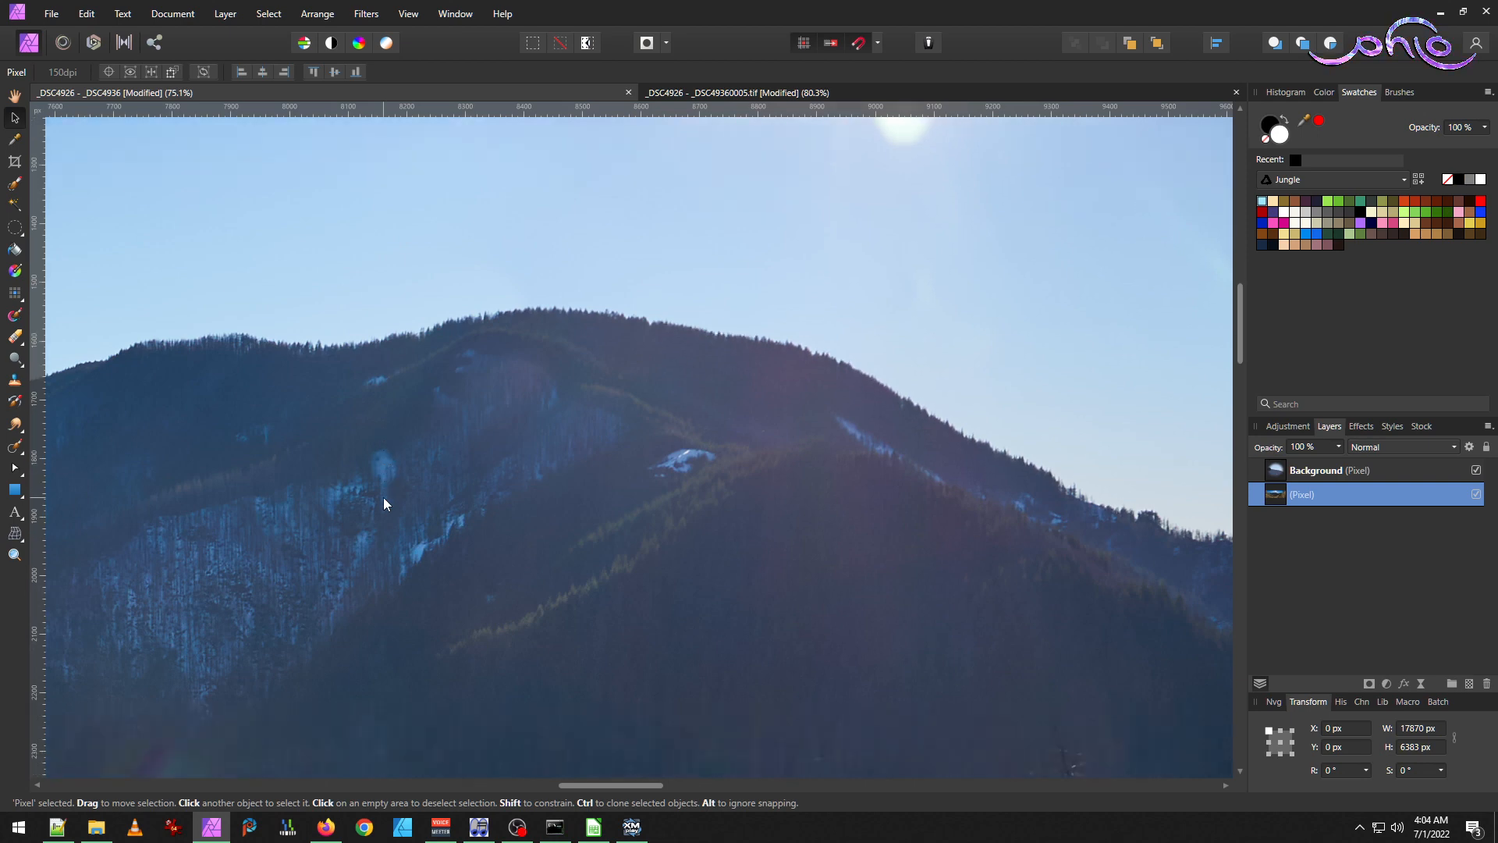
scroll(382, 498, up, 1)
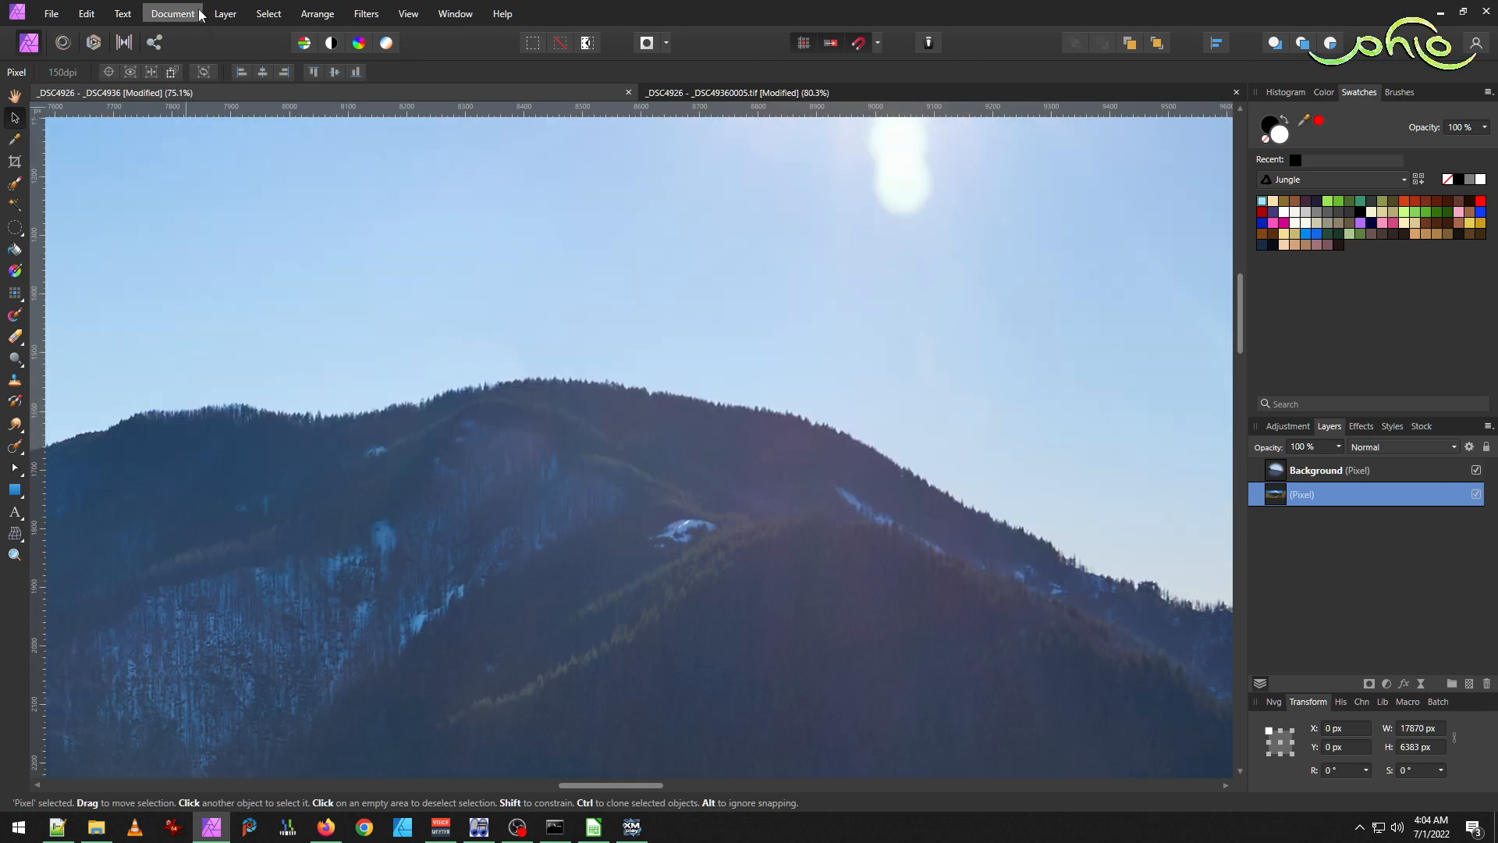
click(172, 13)
click(180, 297)
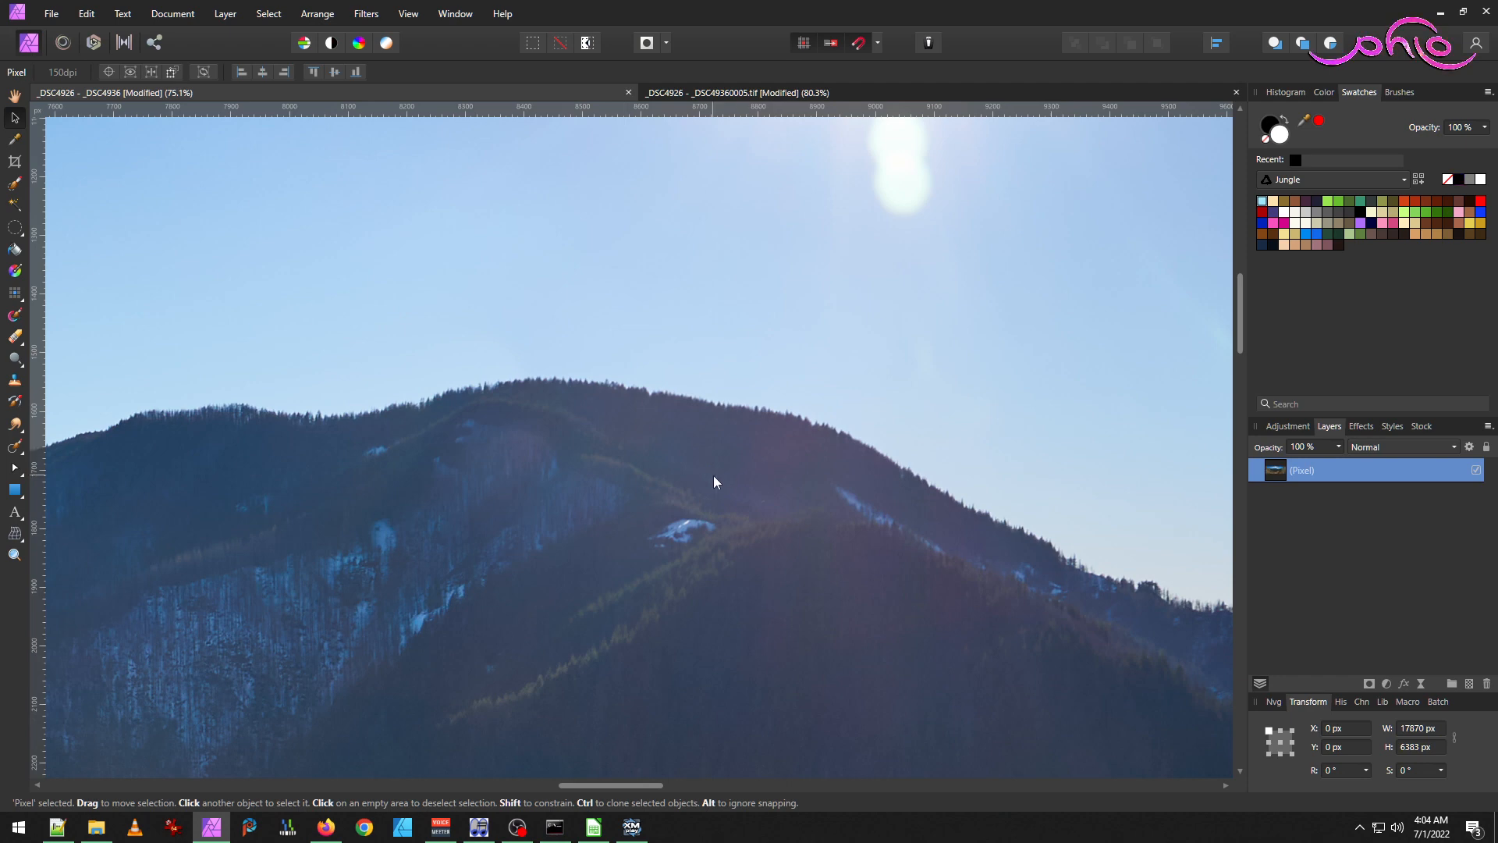
Examine the mountain slope, flare streaks and bare tree in the flattened panorama for remaining flaws.
scroll(714, 482, down, 3)
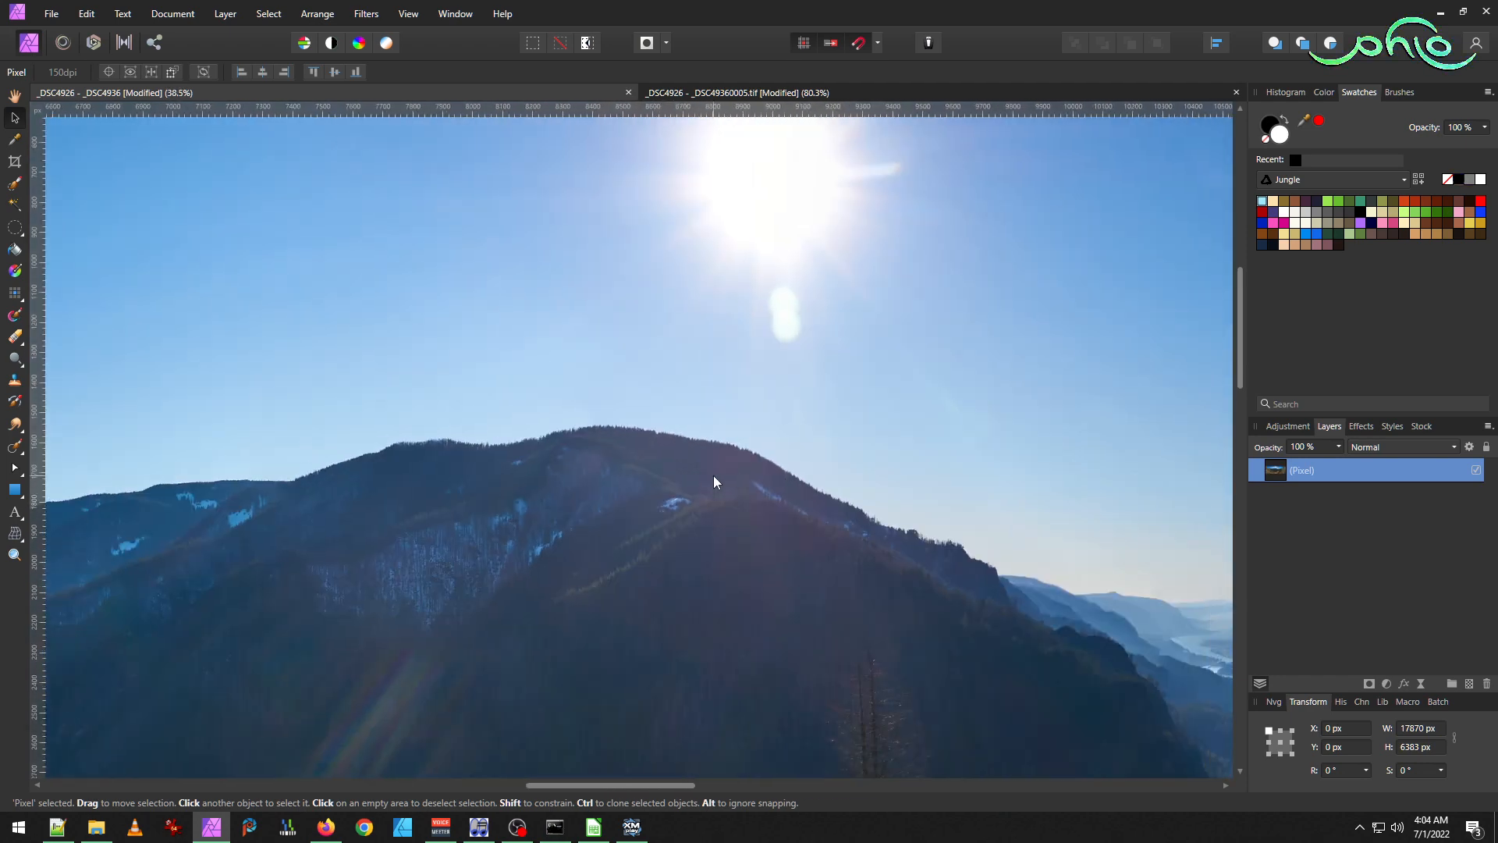
scroll(713, 475, down, 3)
scroll(705, 475, up, 3)
scroll(723, 471, down, 3)
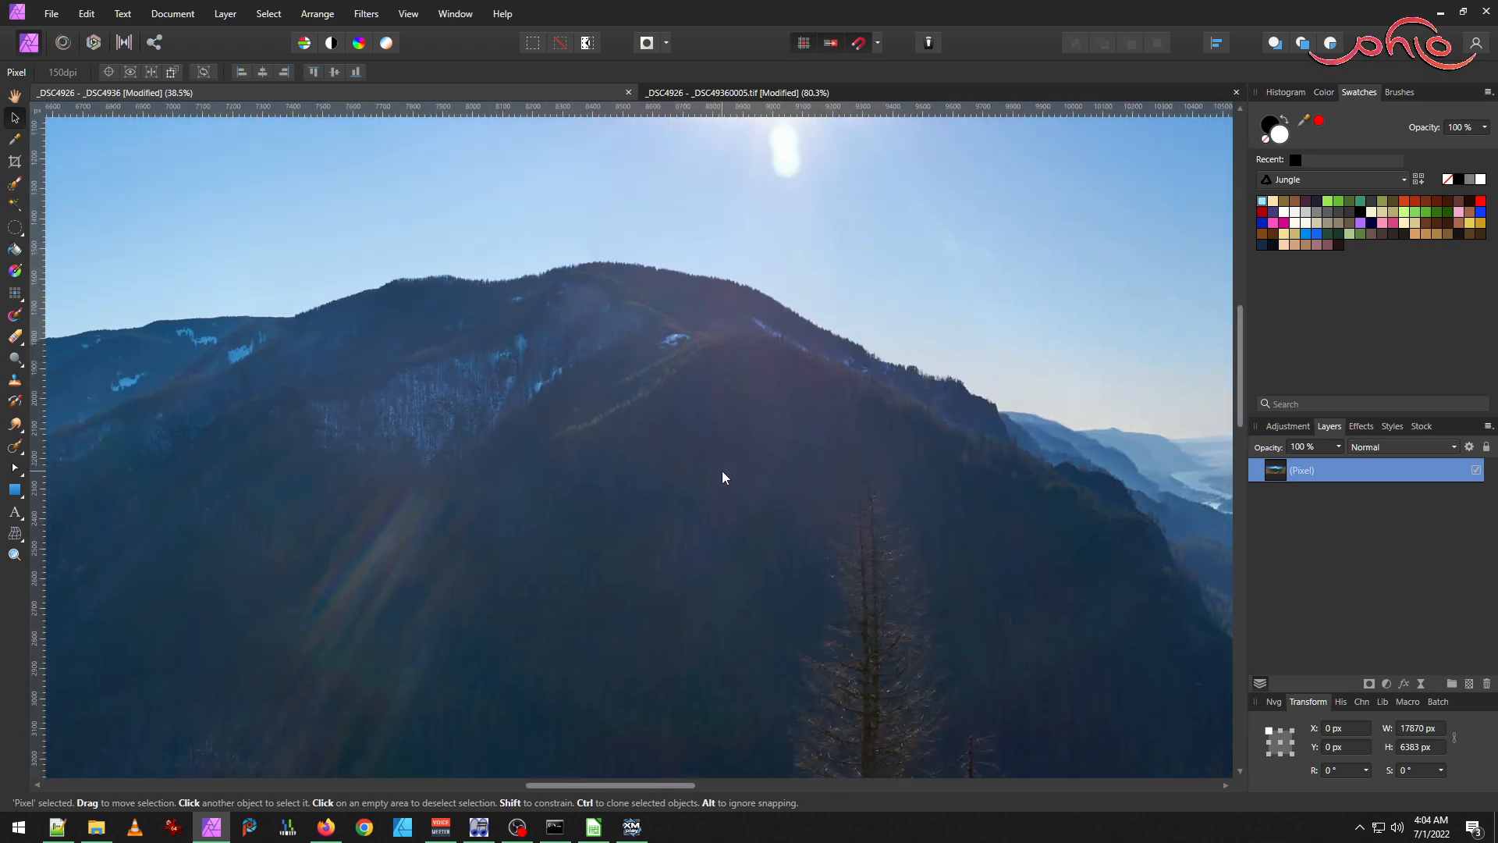
scroll(721, 470, right, 5)
scroll(719, 470, left, 2)
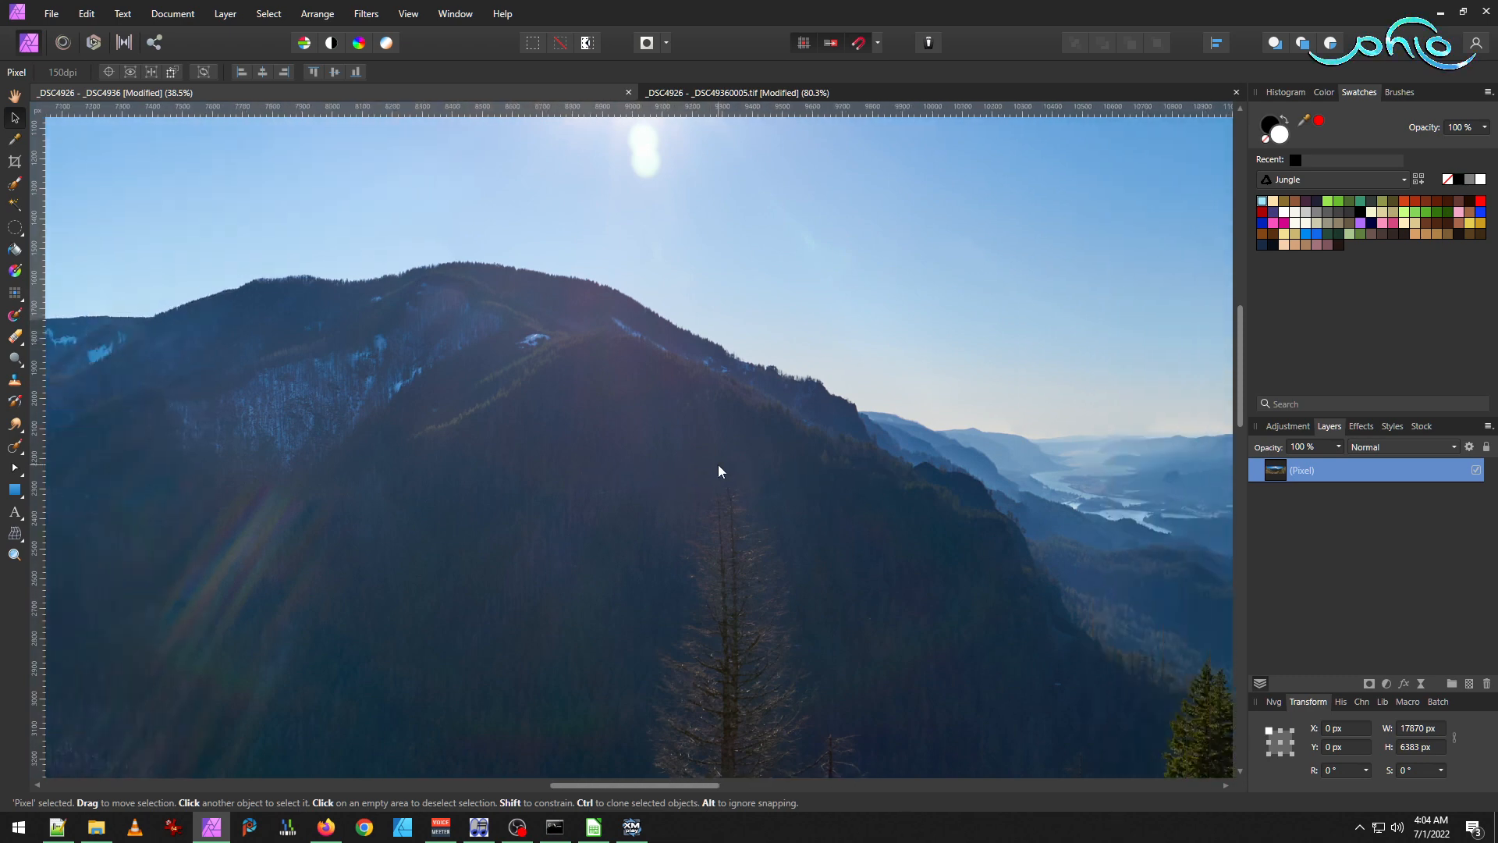
Examine the mountain's descending ridge and the hazy river valley horizon in the panorama for remaining stitching flaws.
scroll(717, 468, up, 3)
scroll(718, 468, left, 2)
scroll(719, 470, right, 4)
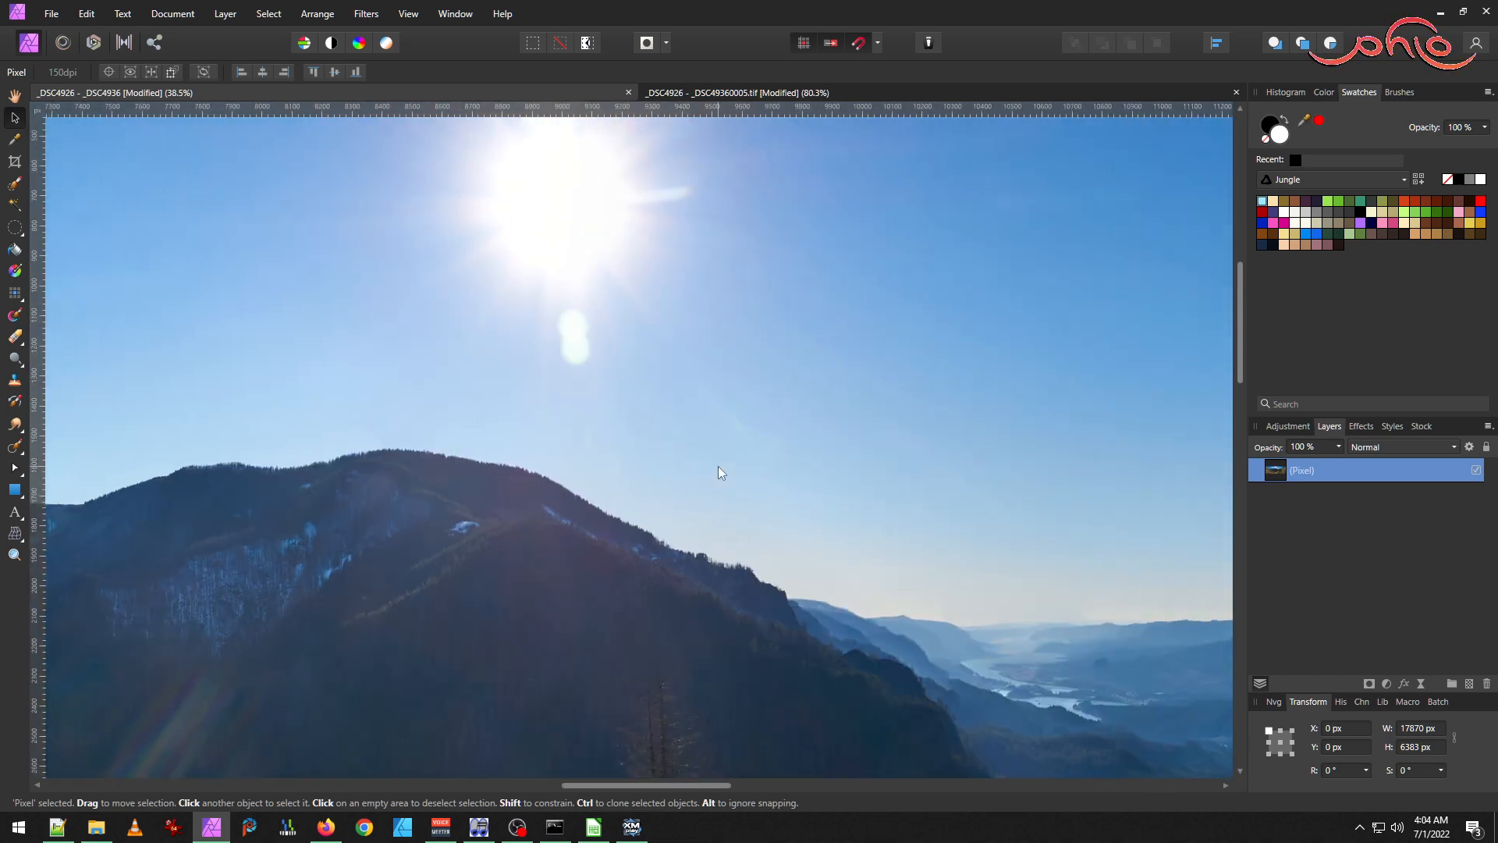
scroll(719, 468, down, 2)
scroll(716, 465, right, 6)
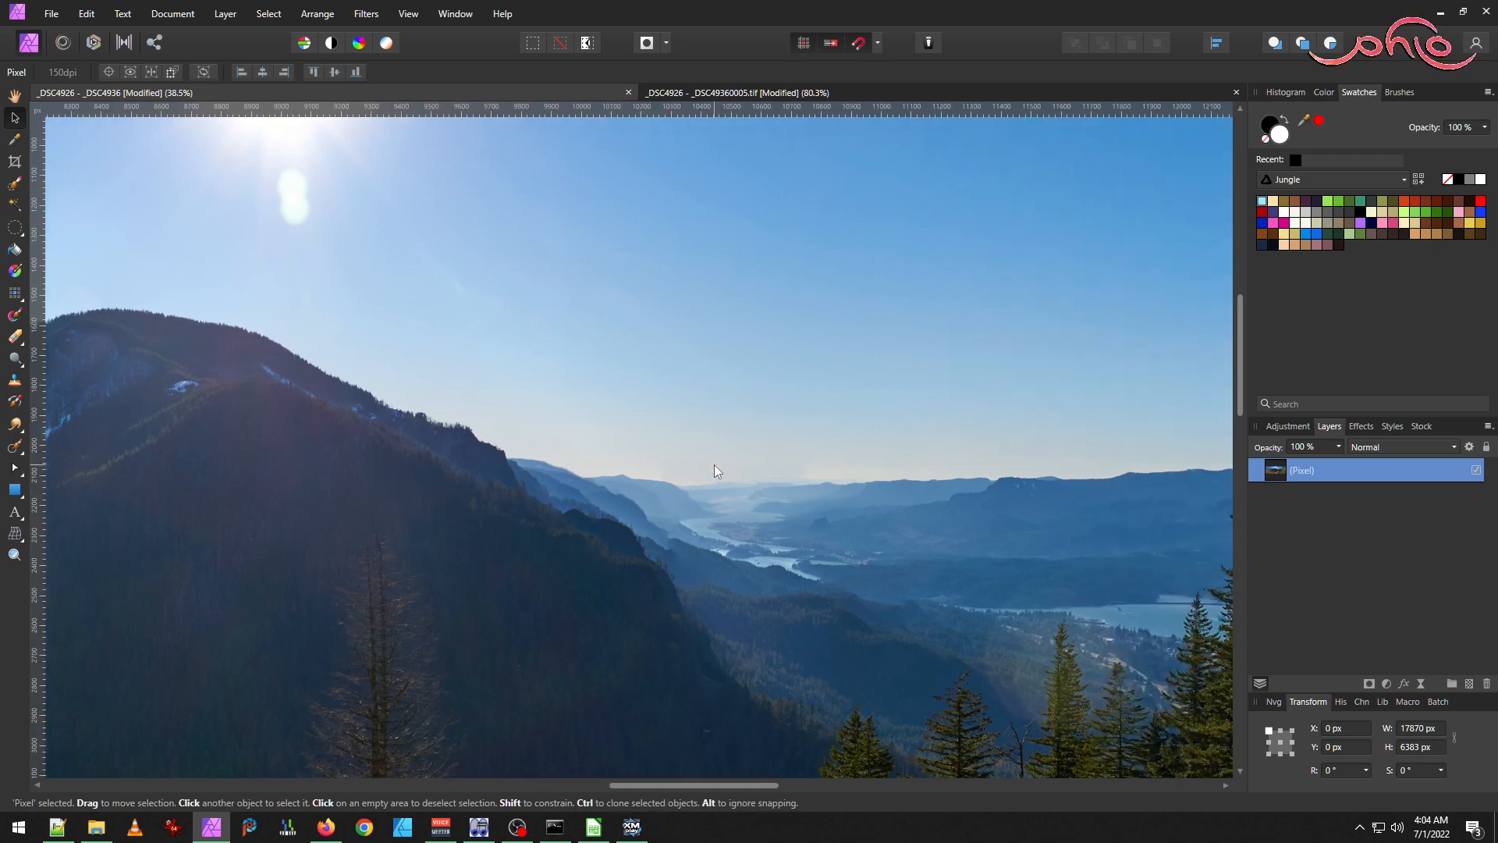
scroll(714, 465, left, 6)
scroll(732, 395, up, 3)
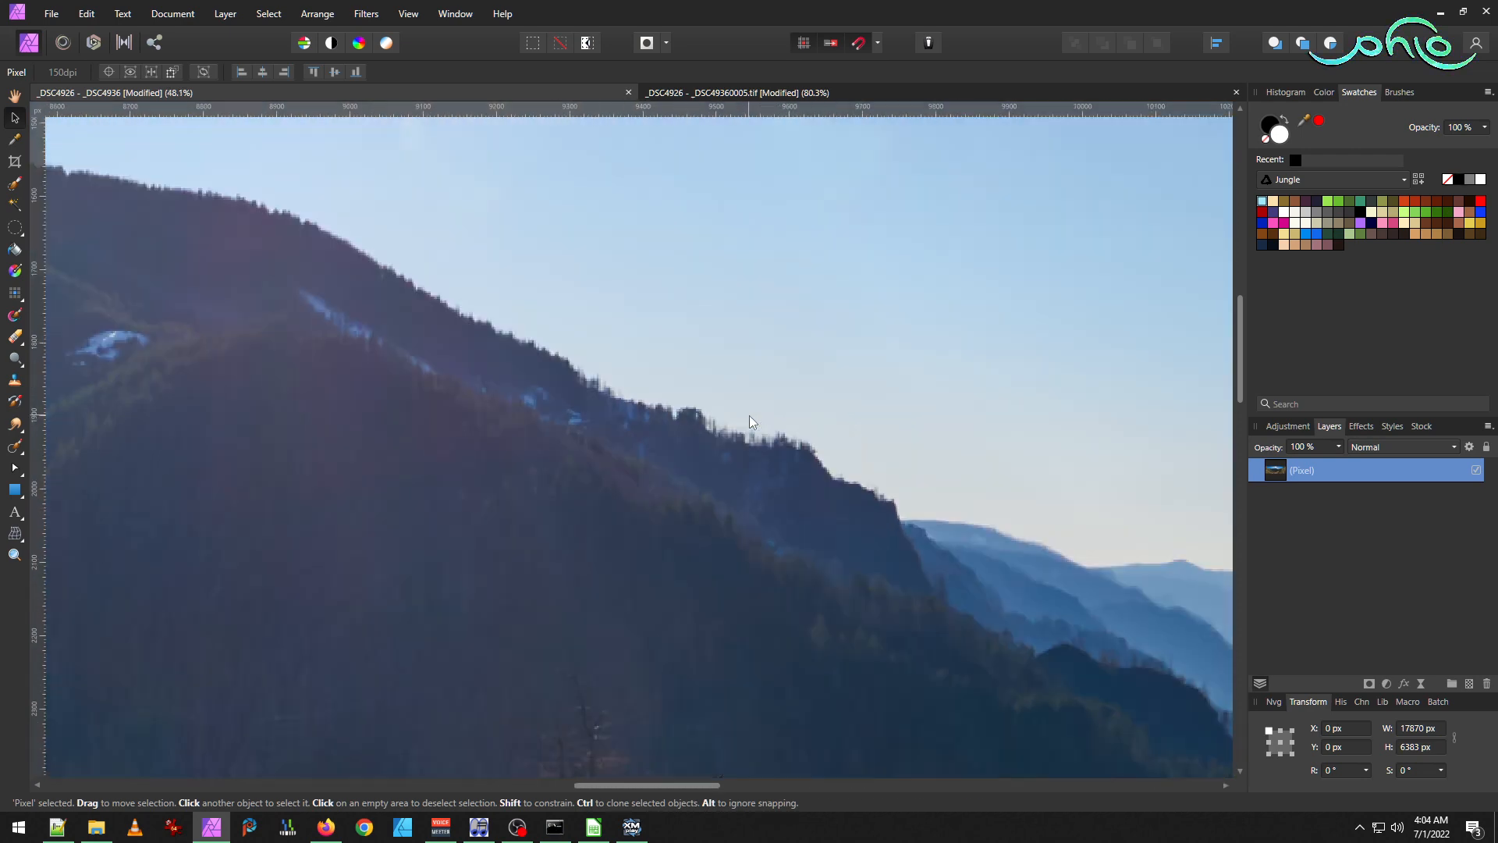
scroll(755, 442, right, 5)
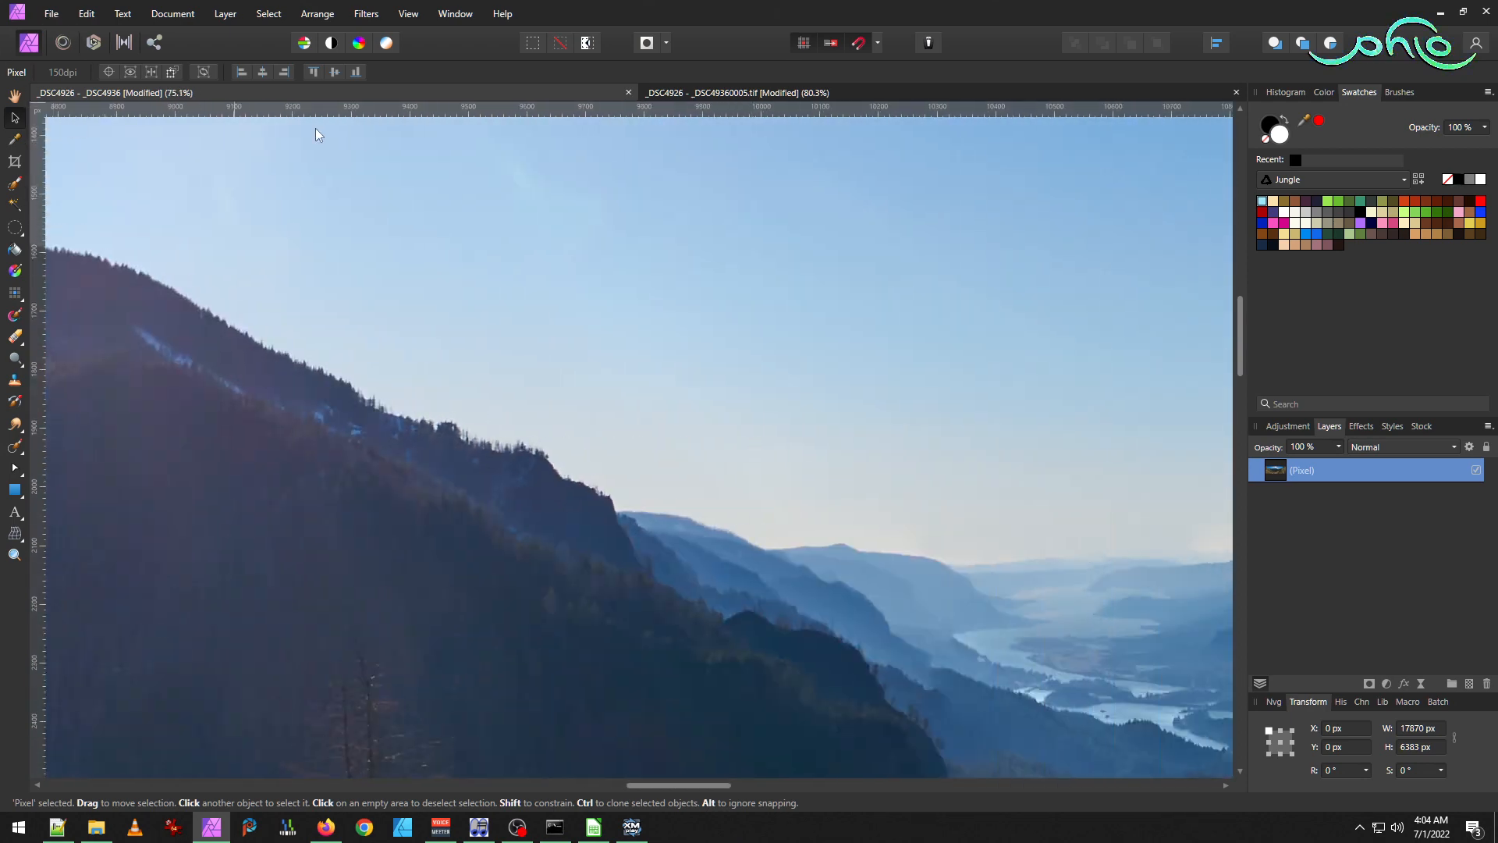
scroll(355, 377, up, 3)
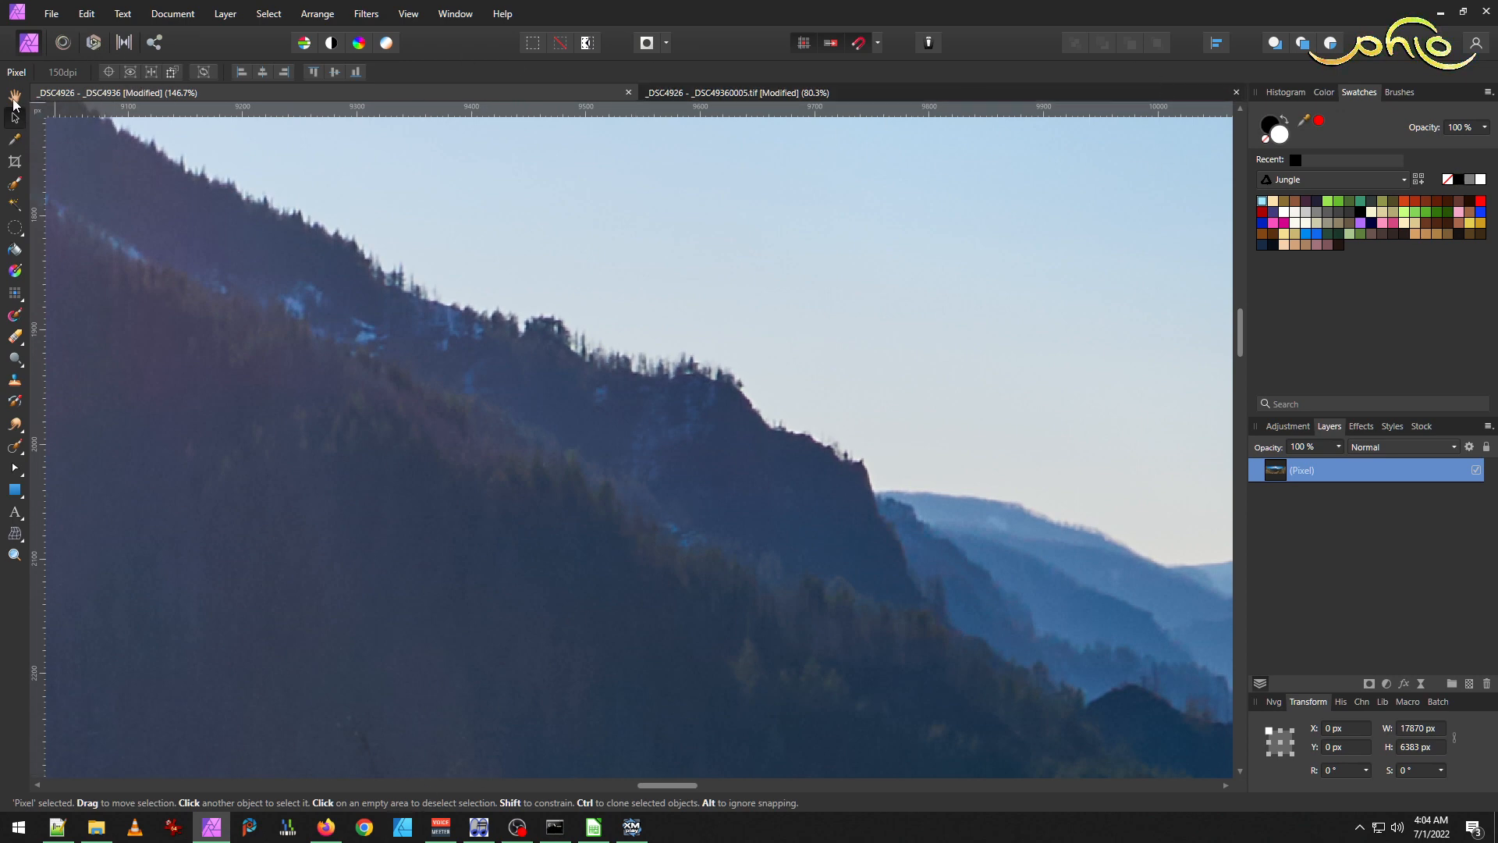
key(h)
drag(886, 337, 665, 472)
drag(952, 488, 666, 489)
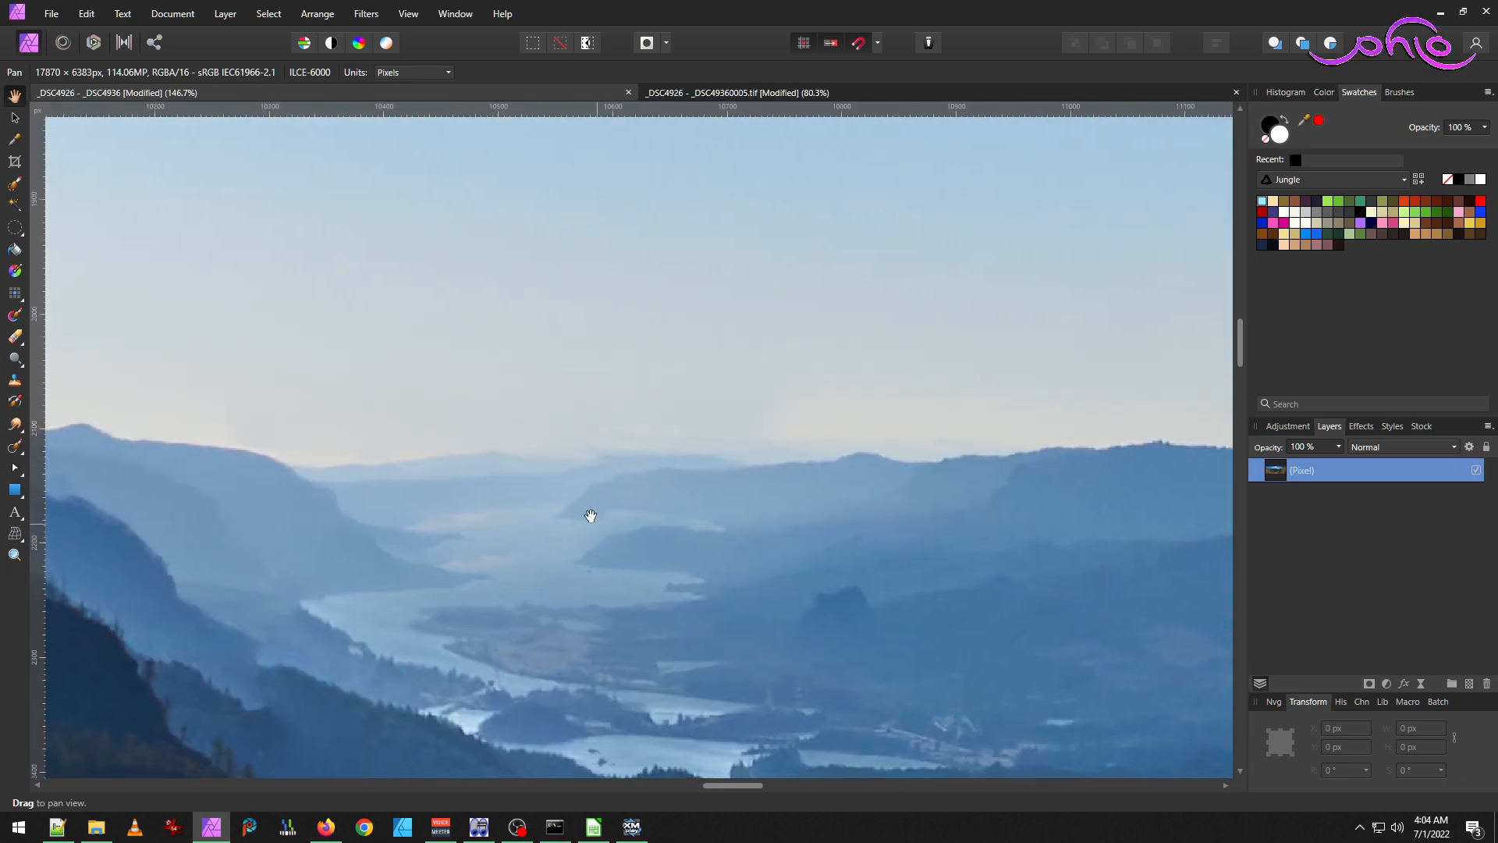
scroll(597, 507, up, 3)
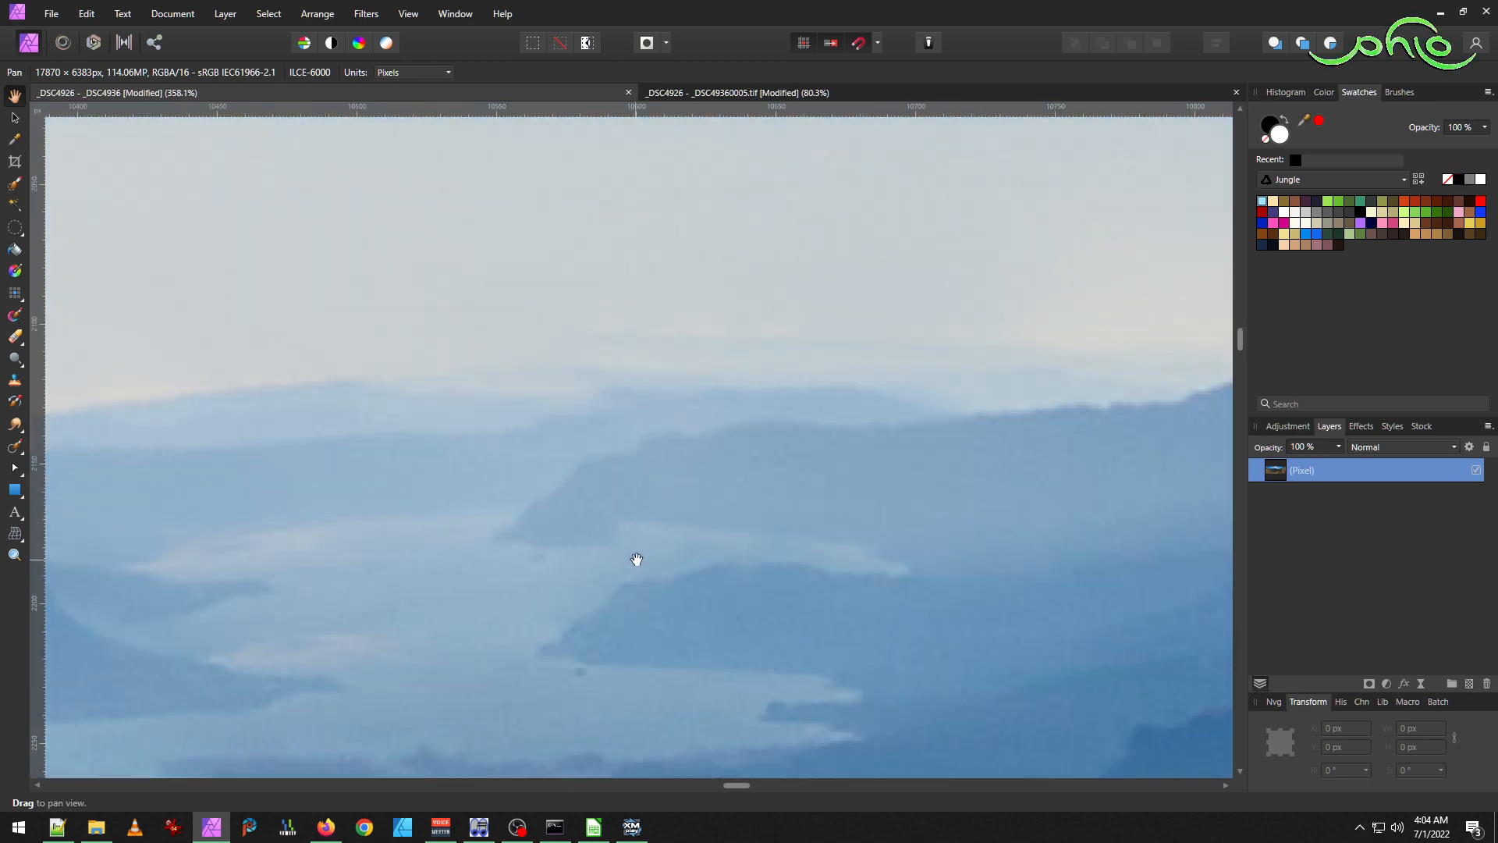
scroll(643, 552, down, 3)
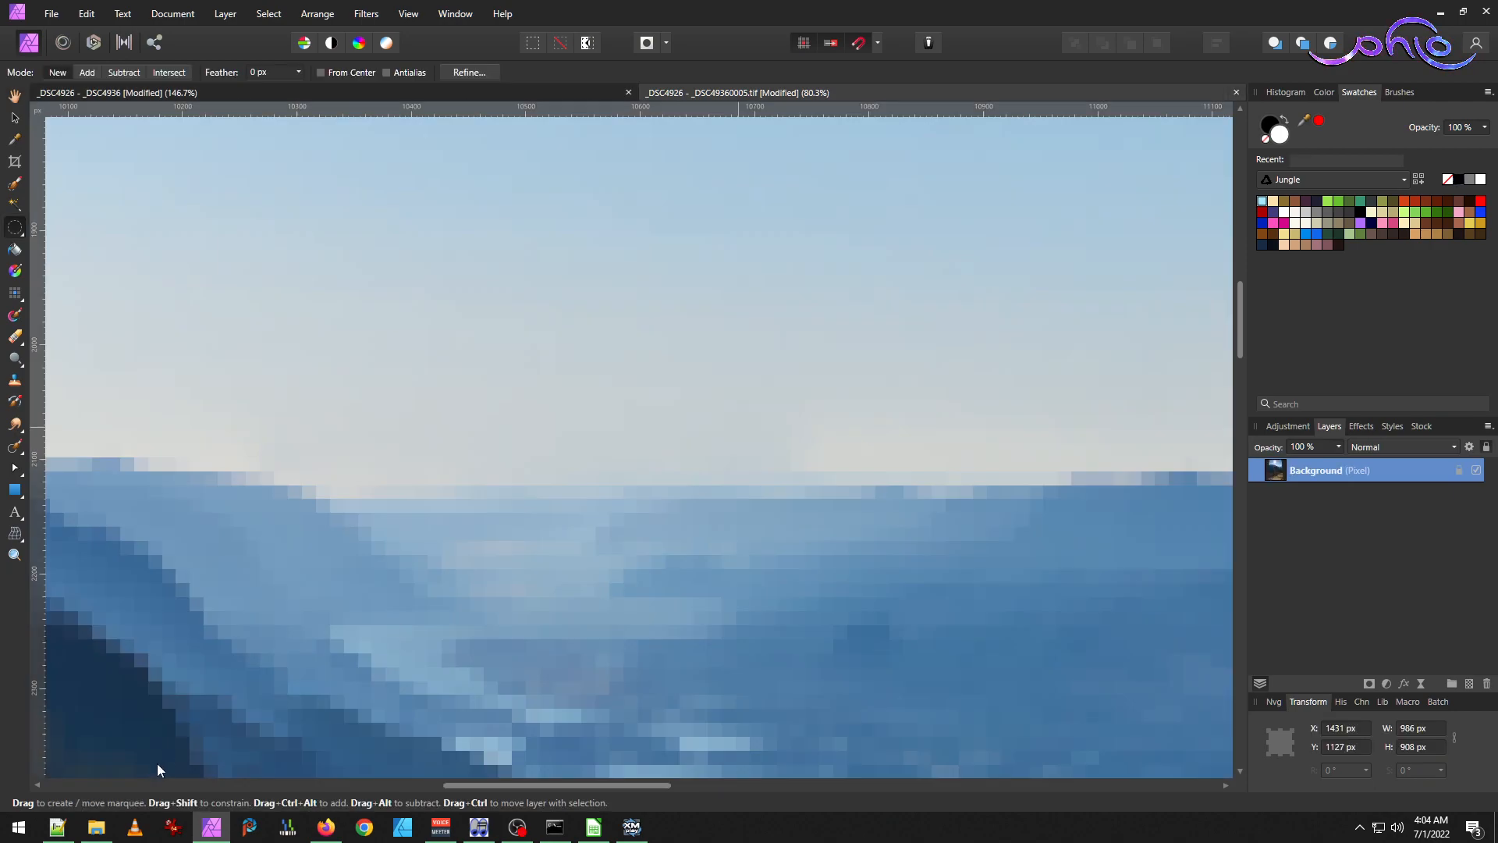
Switch to the photo folder and browse source images _DSC49360002.tif to _DSC49360004.tif to find one showing the river valley.
click(96, 828)
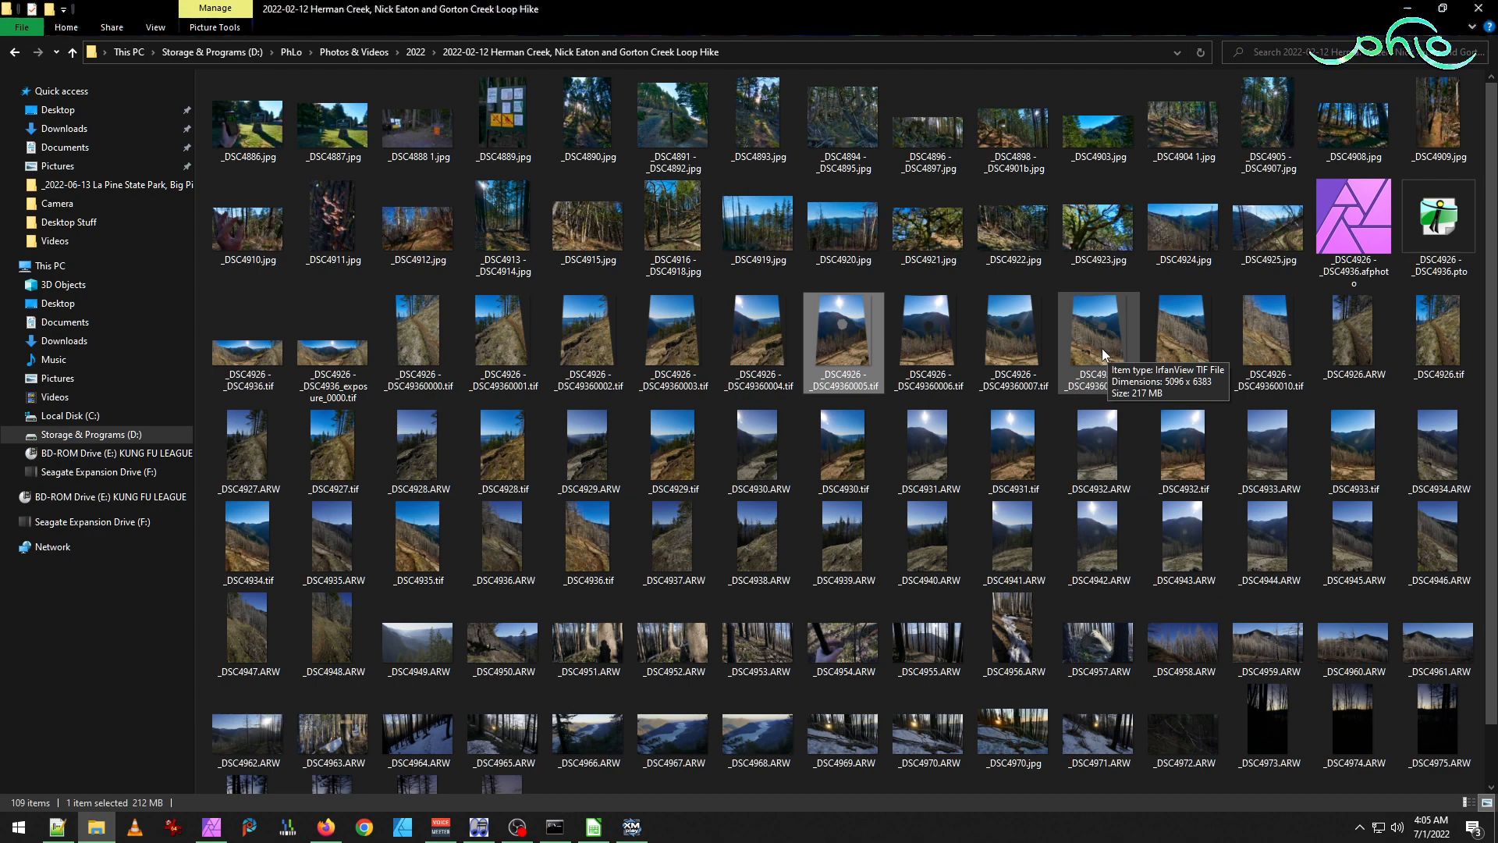
double_click(679, 335)
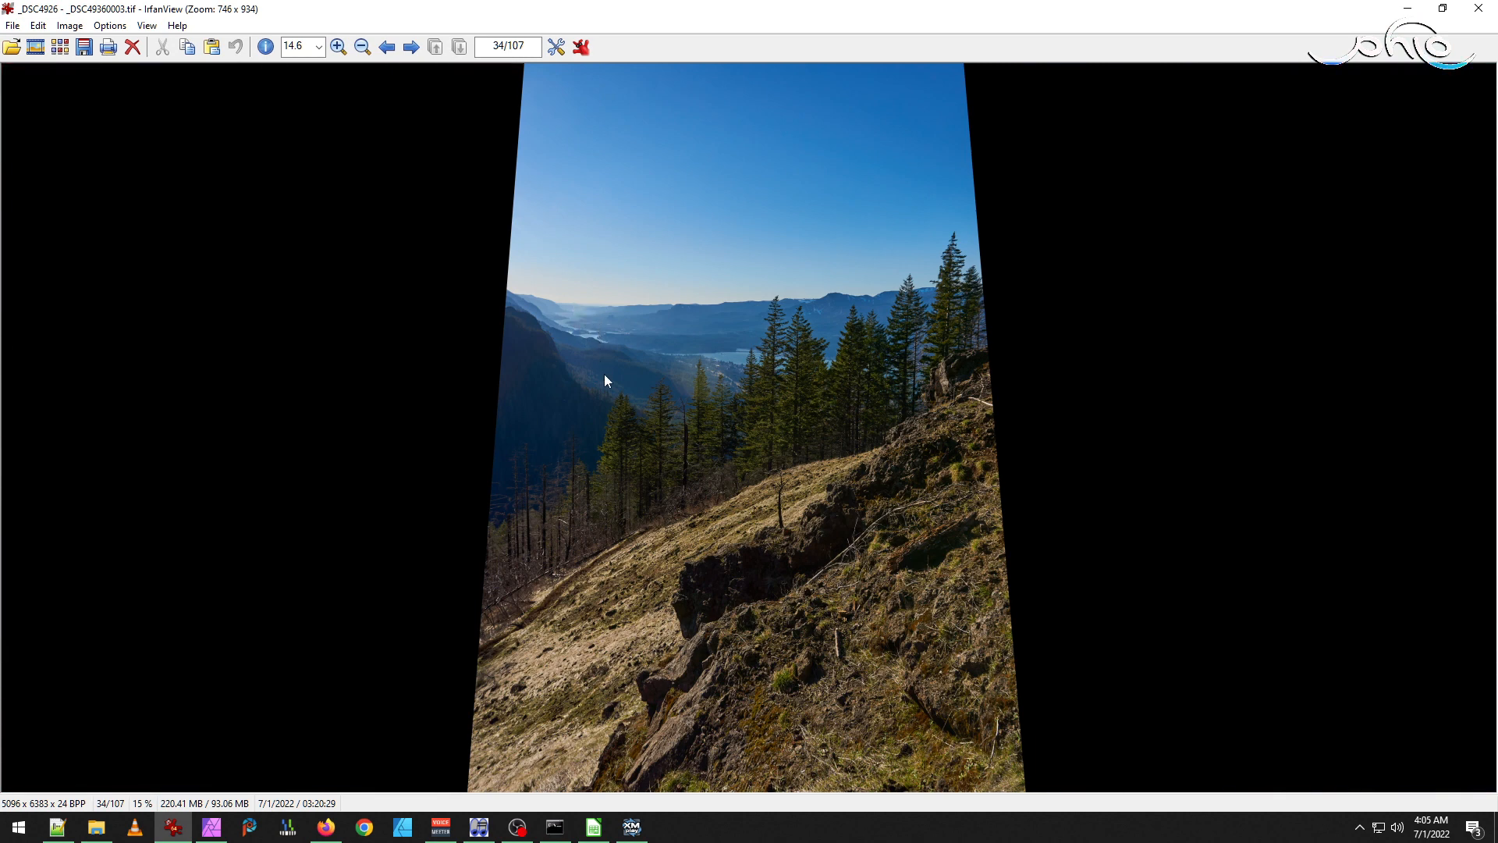
key(Left)
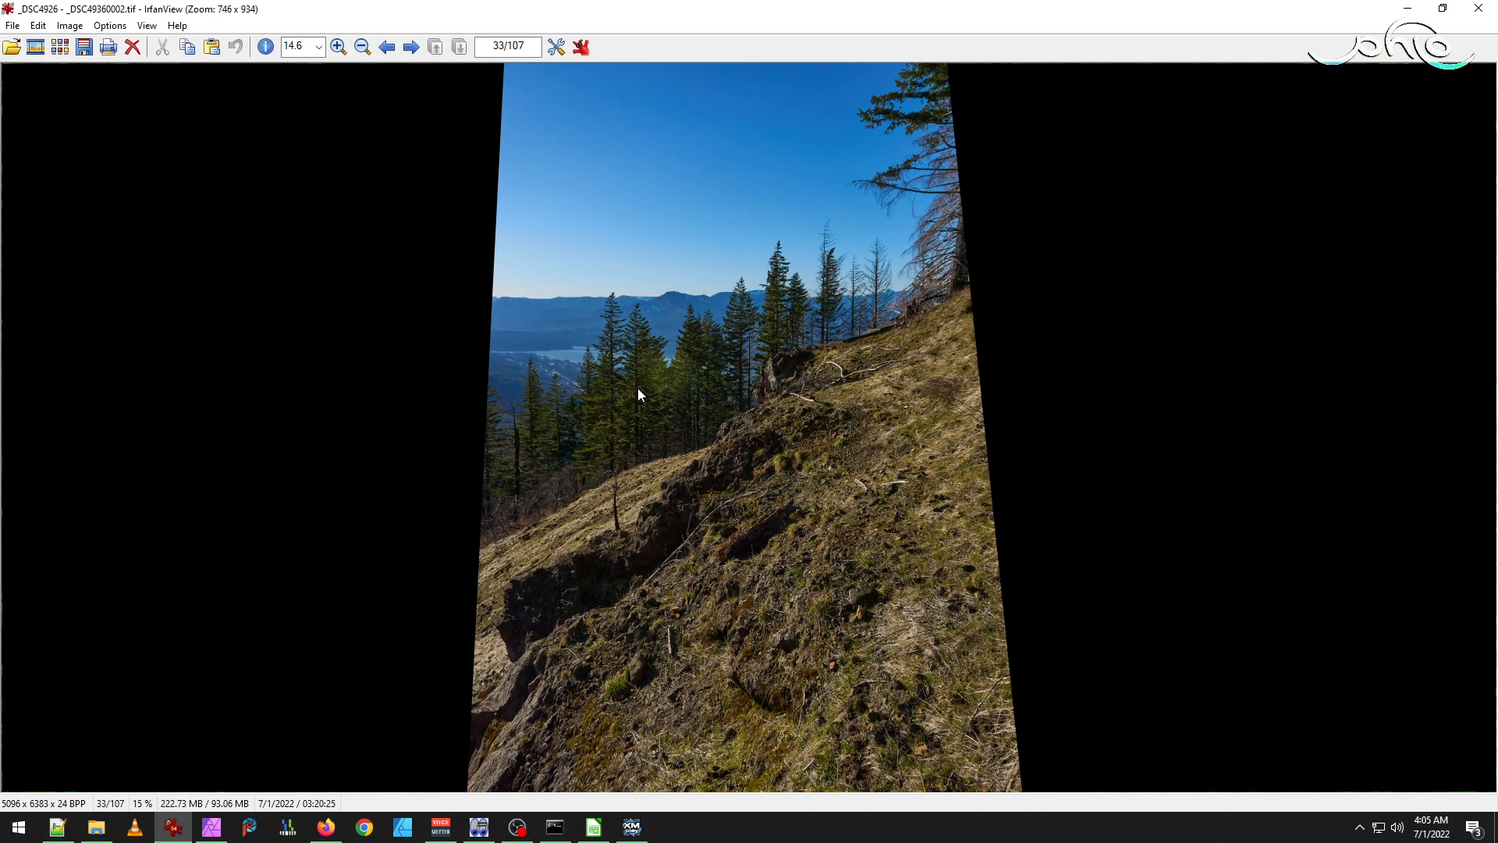
key(Right)
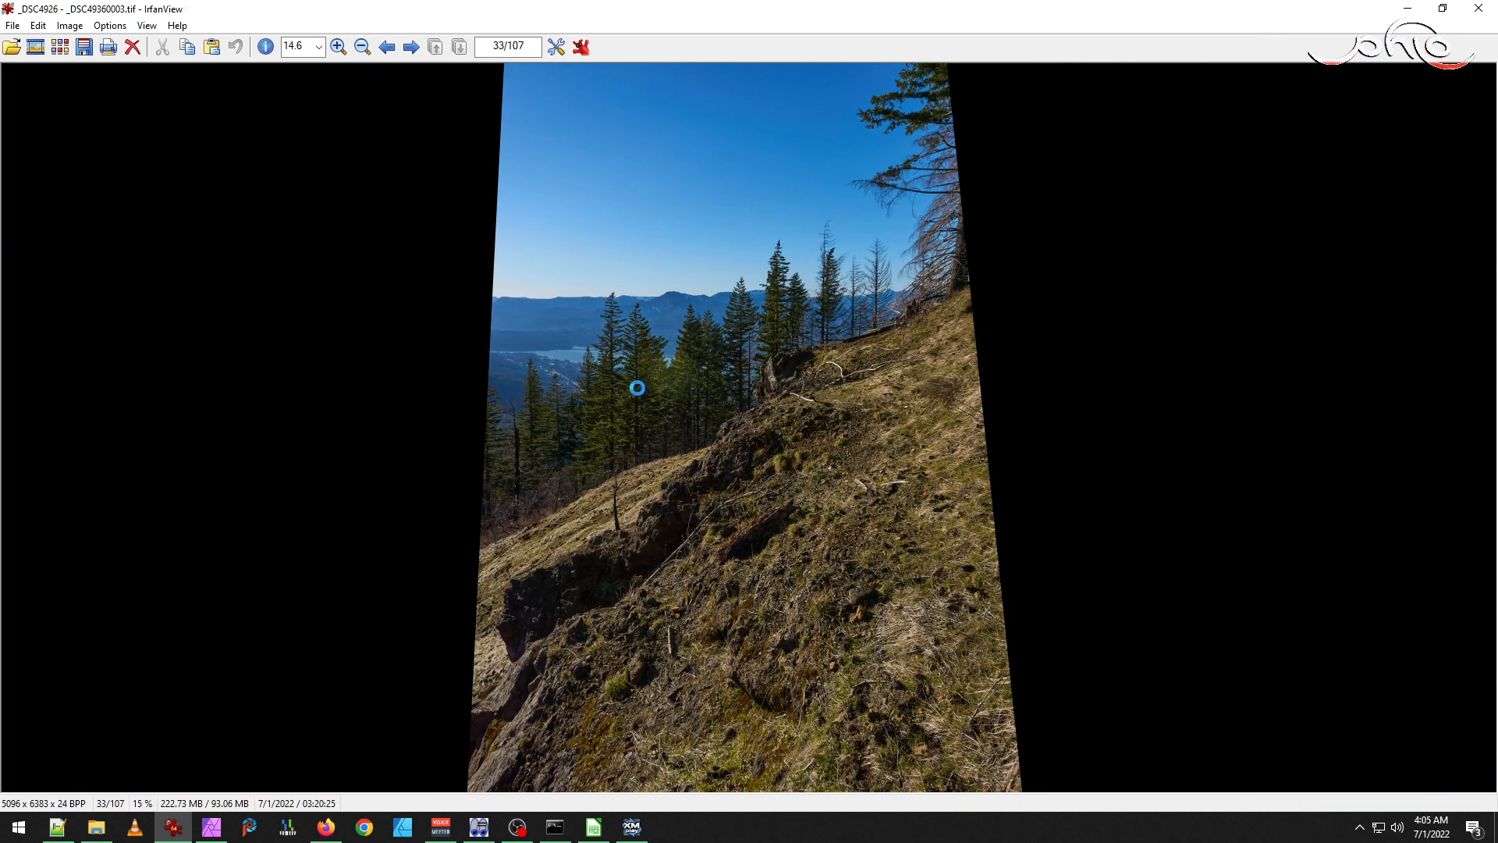
key(Right)
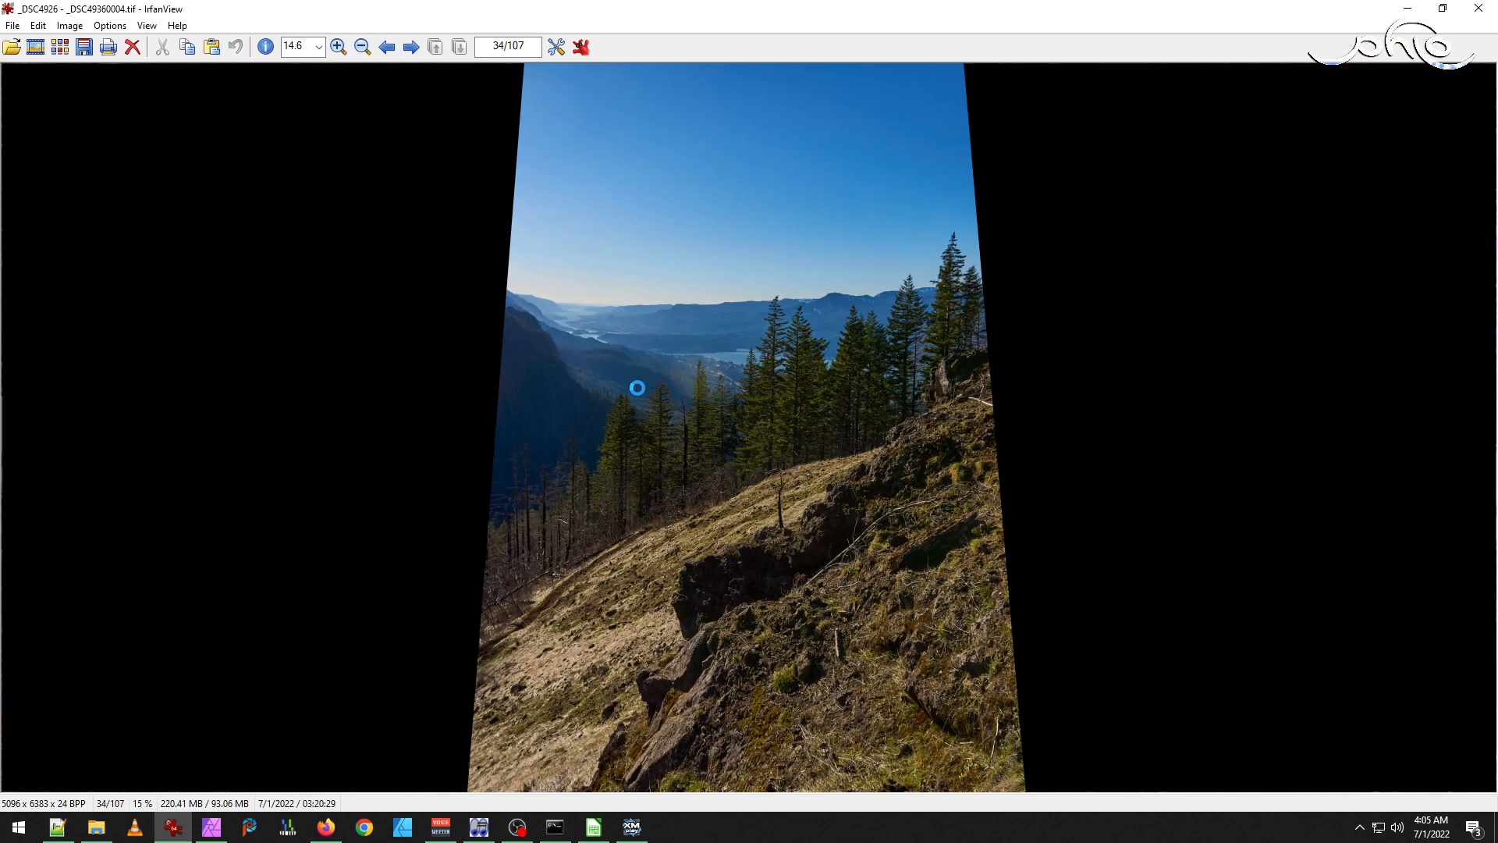
key(Right)
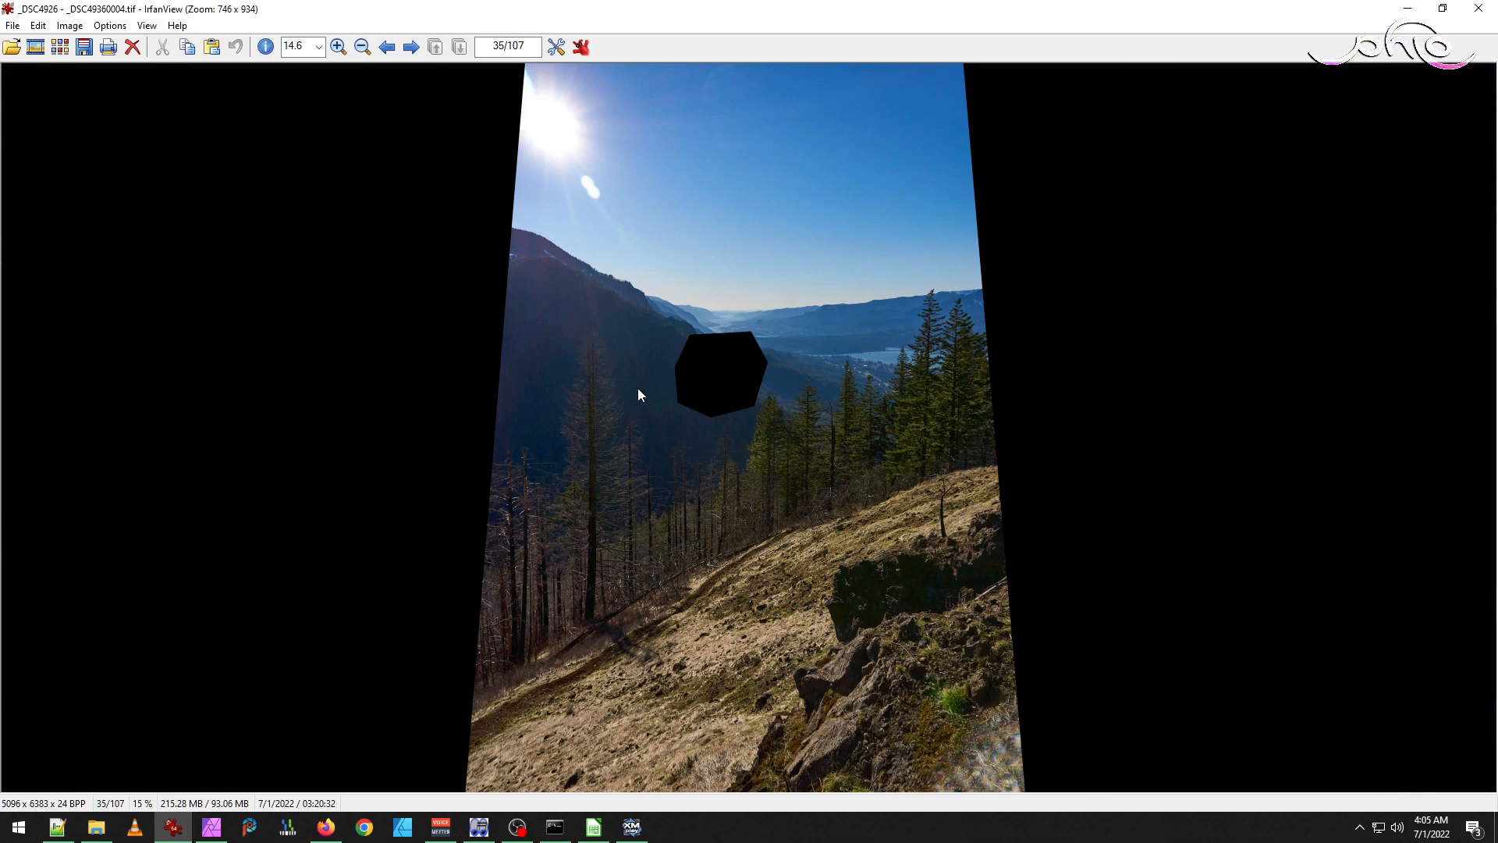
key(Escape)
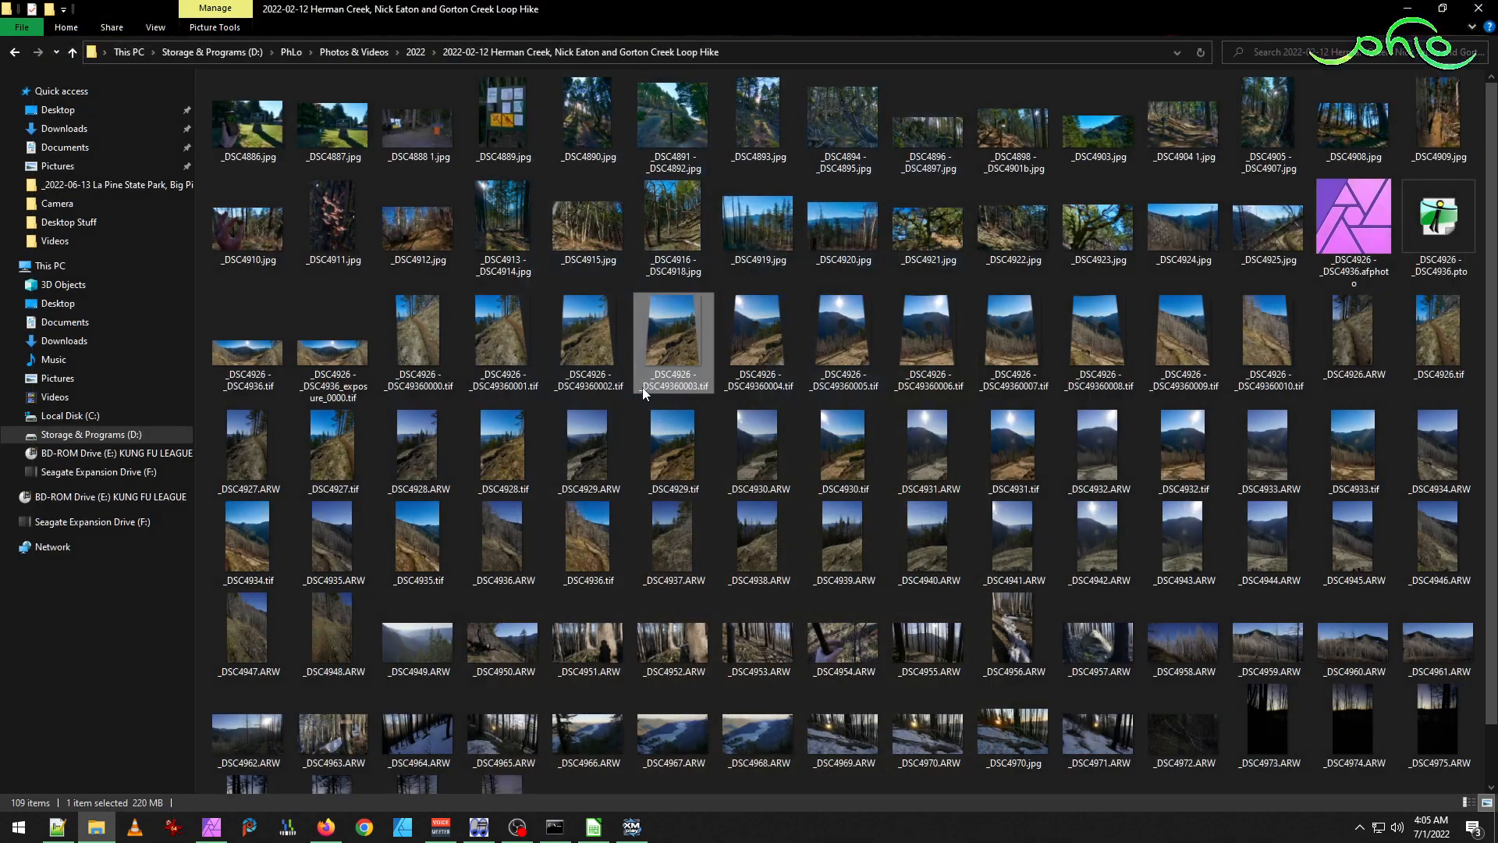
Open the source image _DSC4926 - _DSC49360004.tif in Affinity Photo.
click(757, 352)
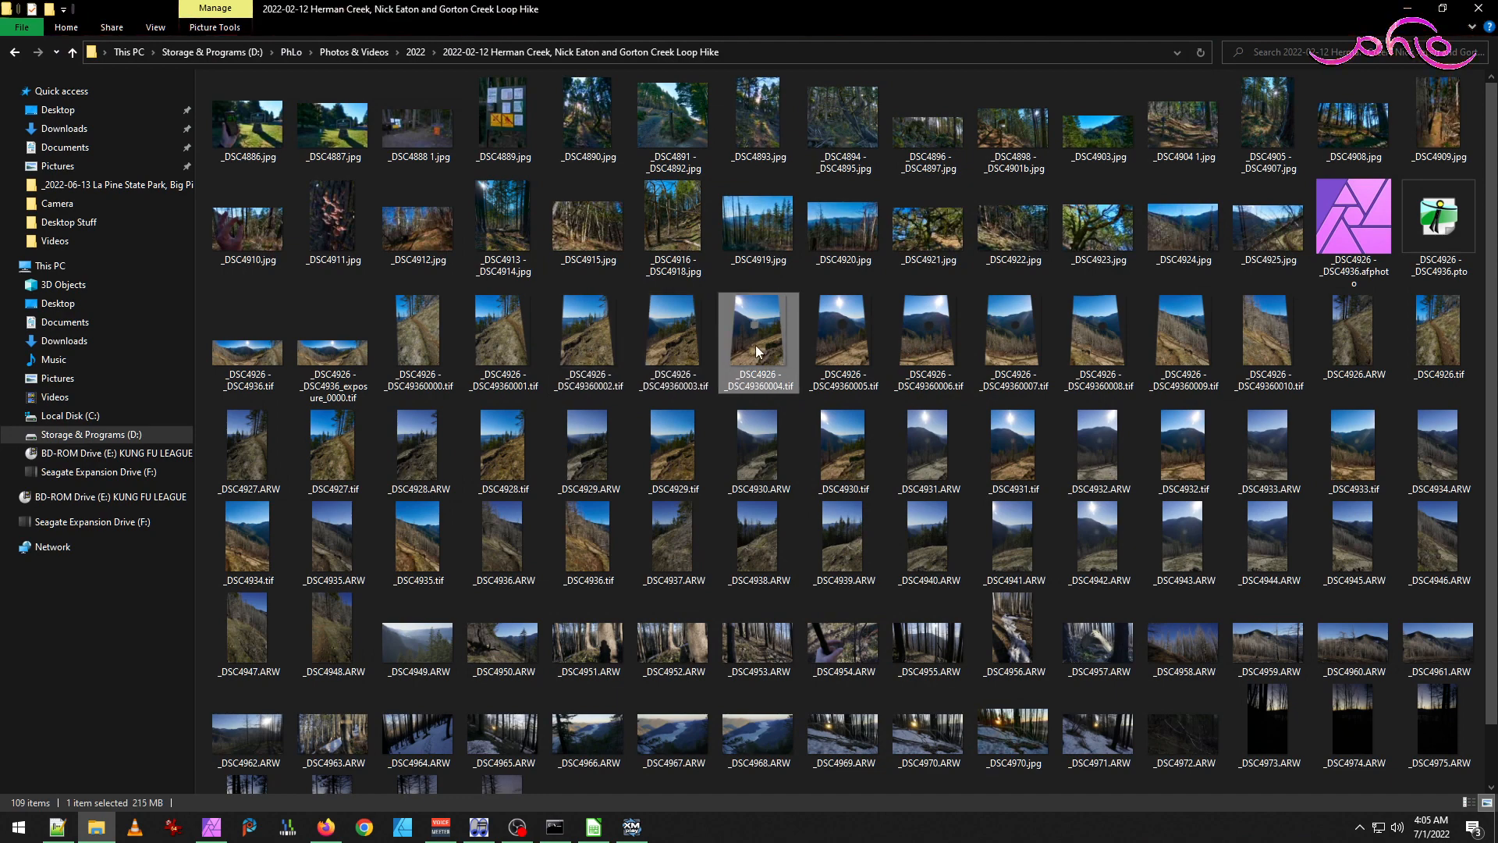
drag(762, 346, 454, 95)
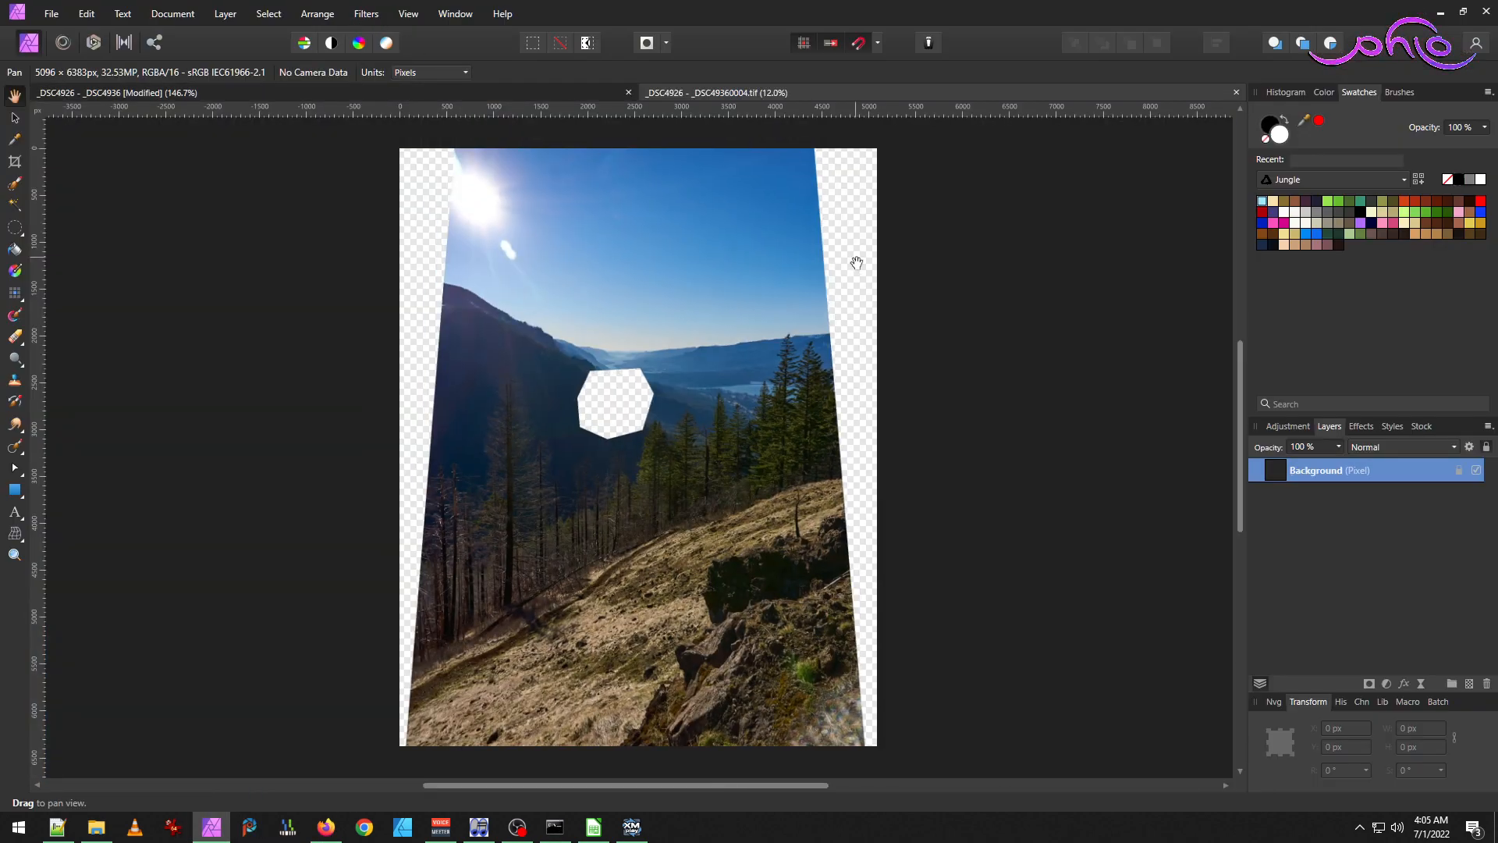
scroll(719, 505, up, 3)
scroll(719, 504, up, 3)
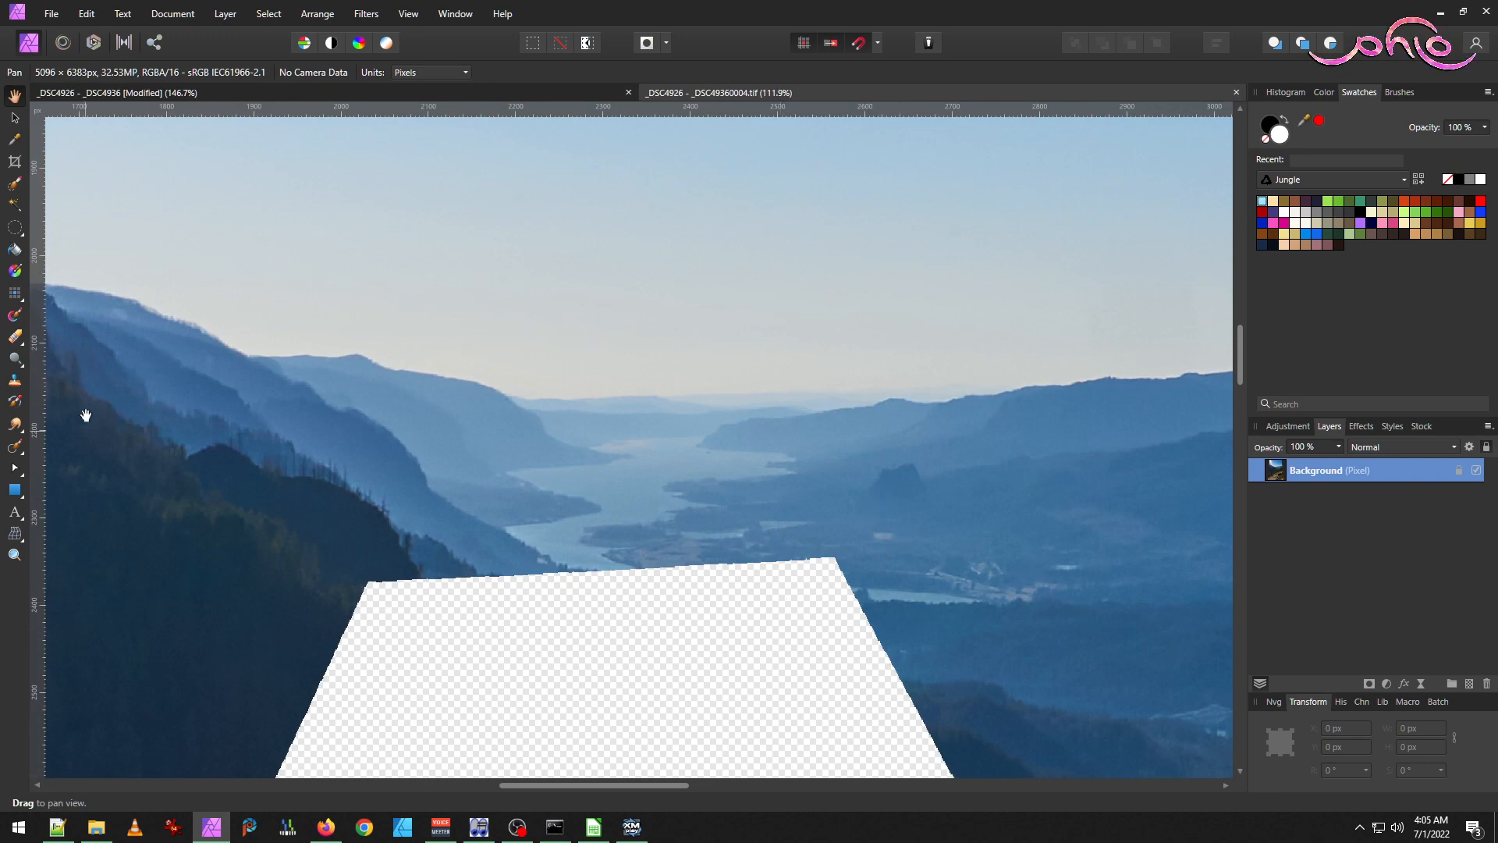
Select an ellipse about 548 × 311 px over the river valley in the source image and feather it by 100 px.
click(17, 228)
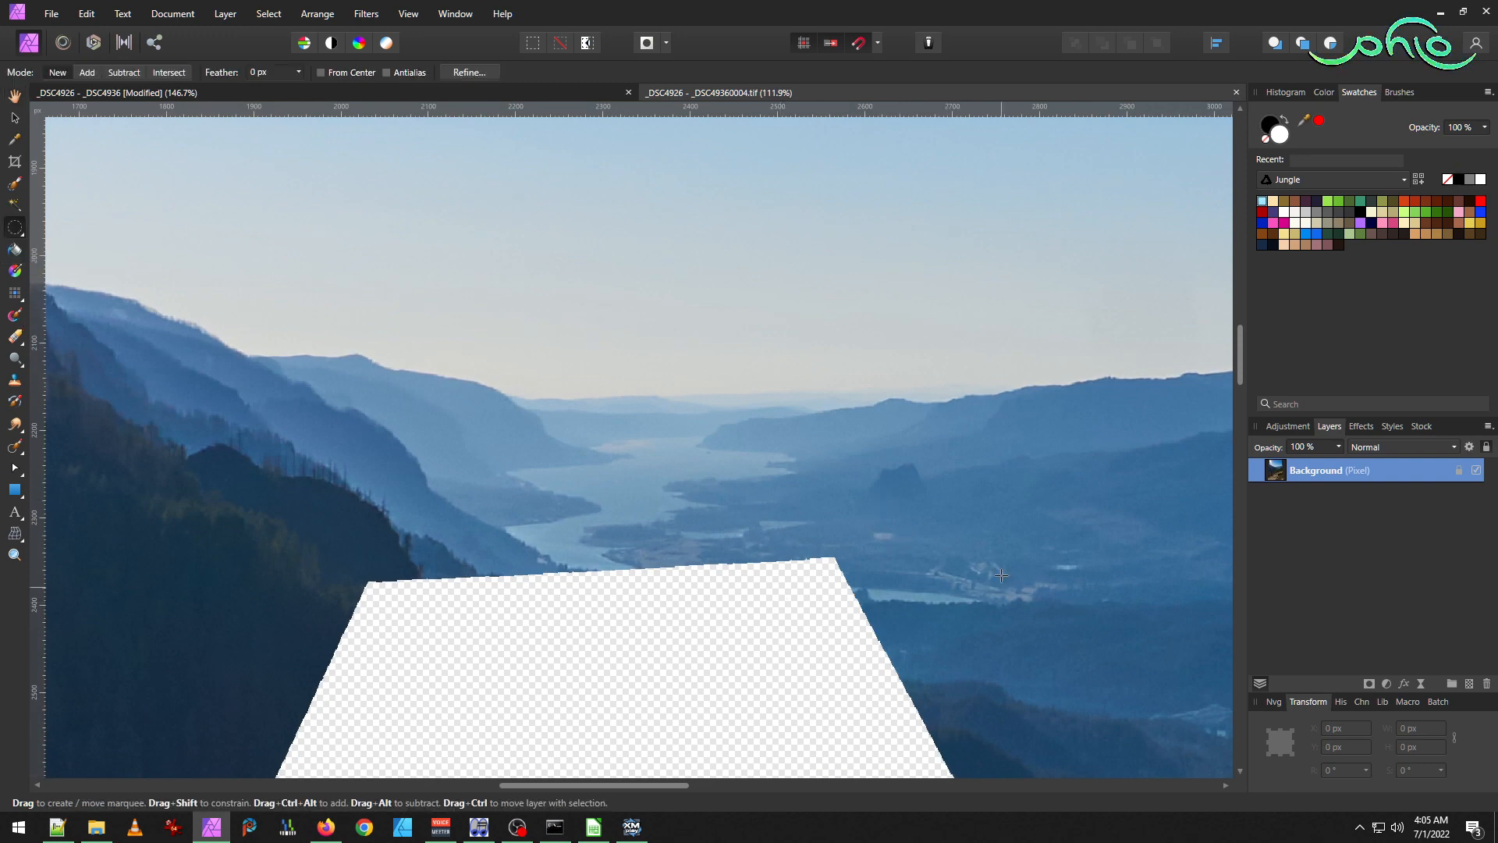
drag(434, 275, 914, 548)
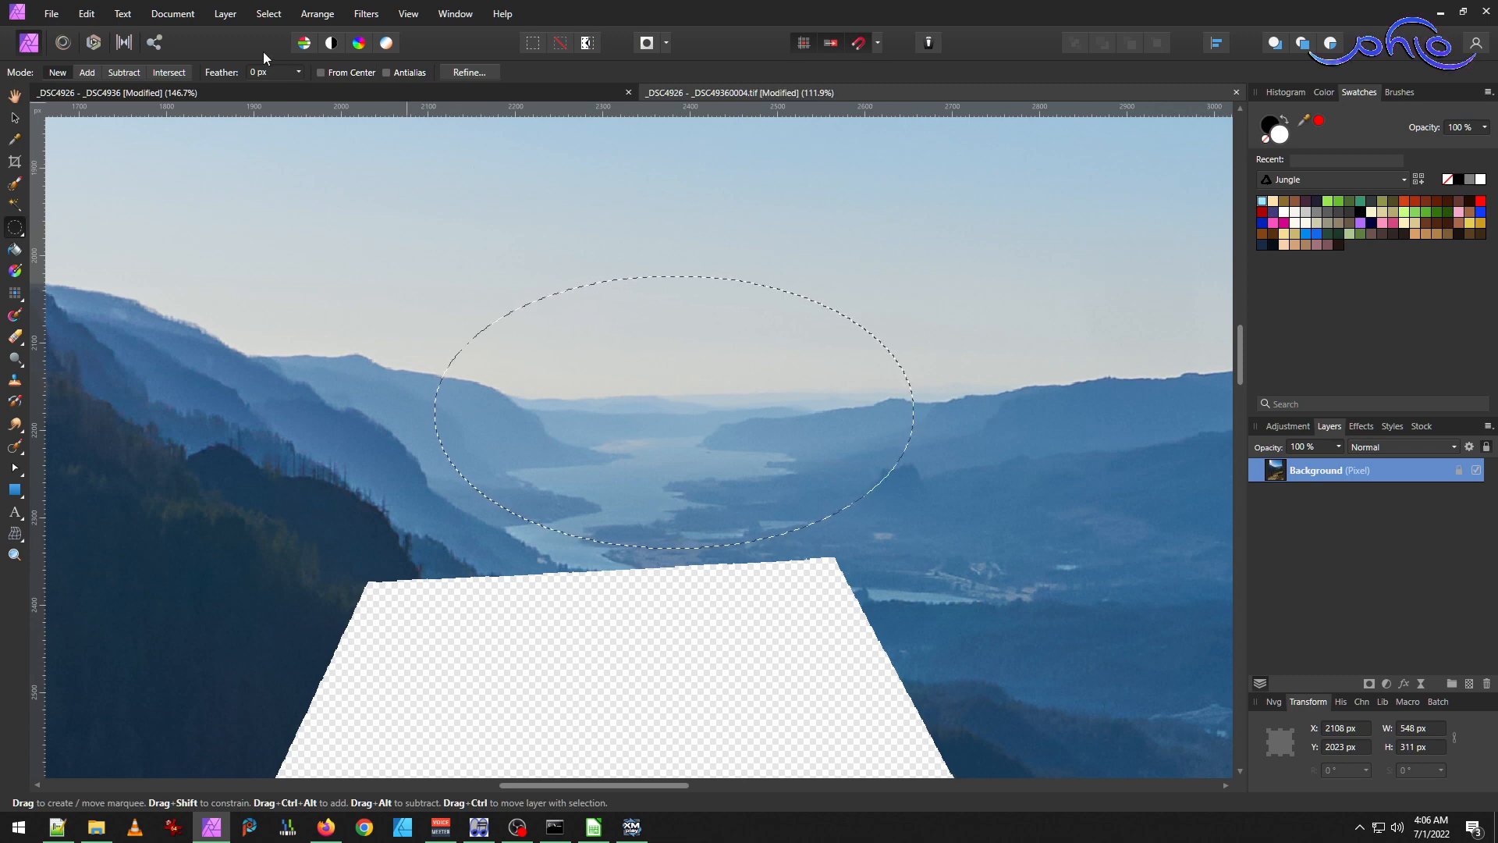
click(270, 13)
click(157, 275)
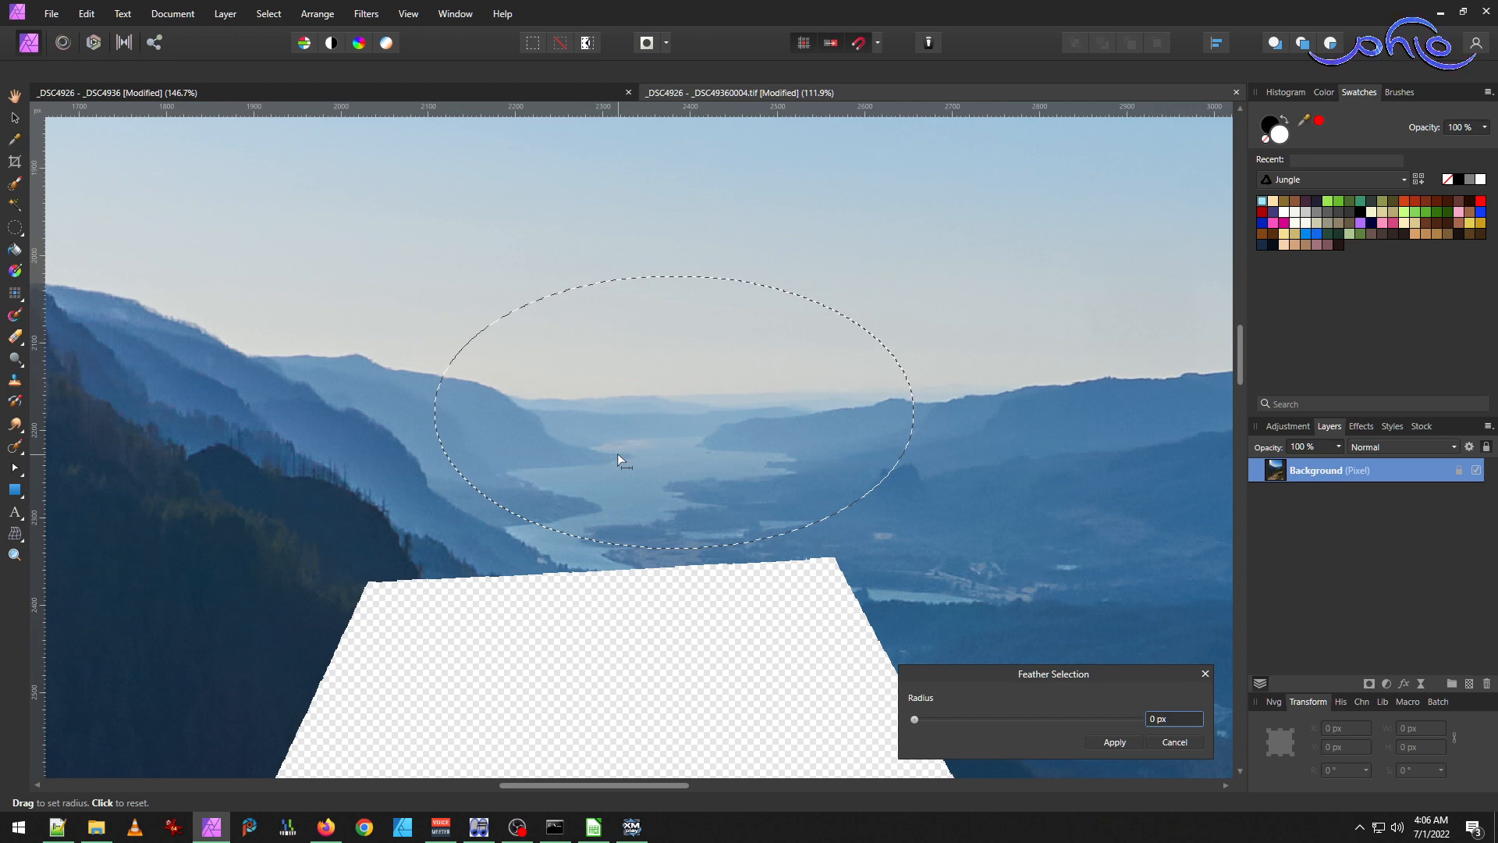
text(100)
key(Tab)
key(Return)
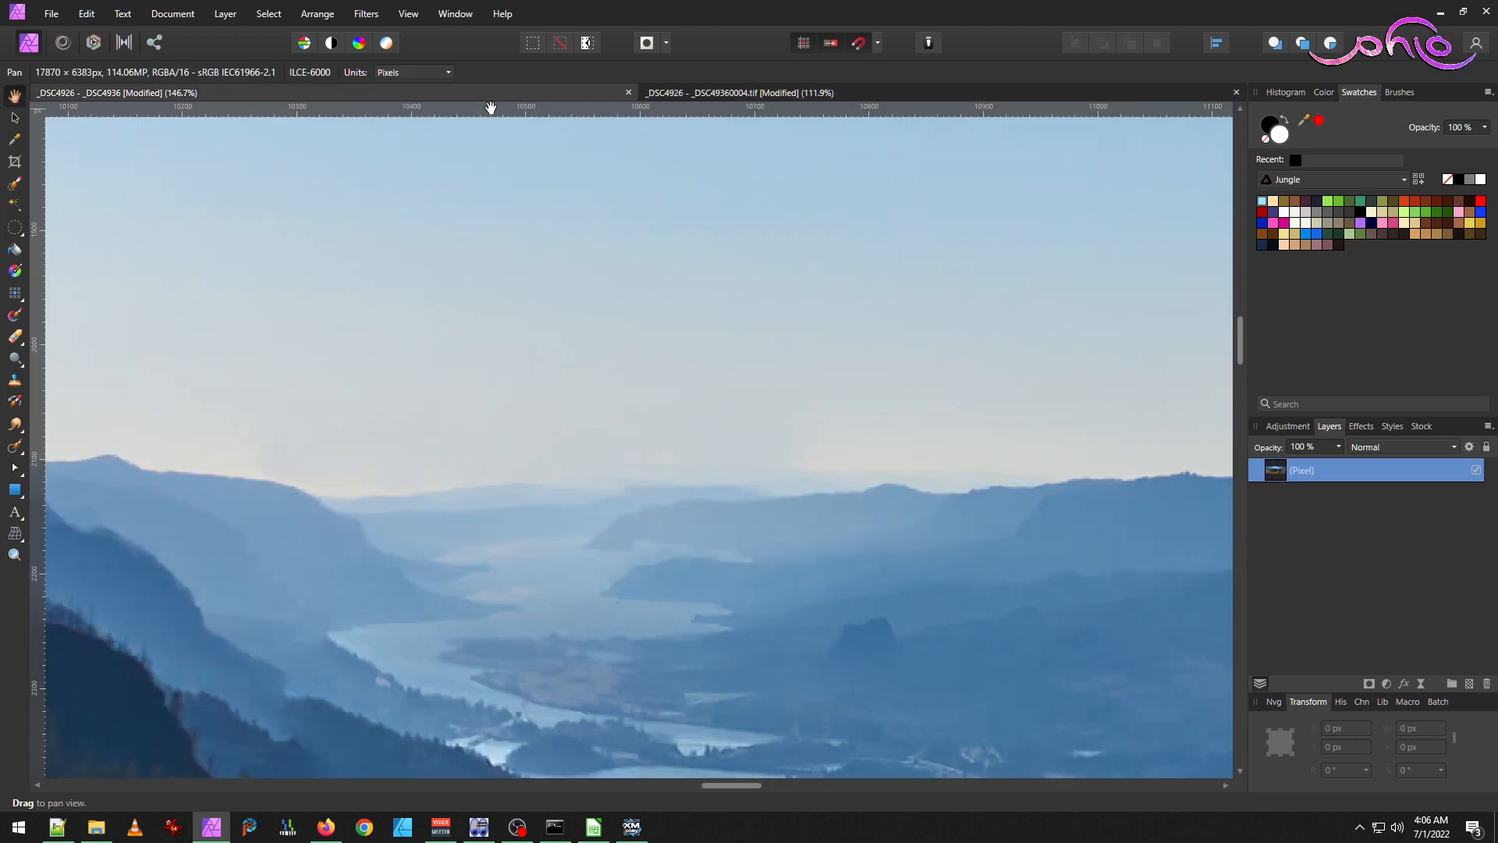
Paste the feathered valley patch into the panorama and move it to line up with the ridges along the horizon.
key(ctrl+v)
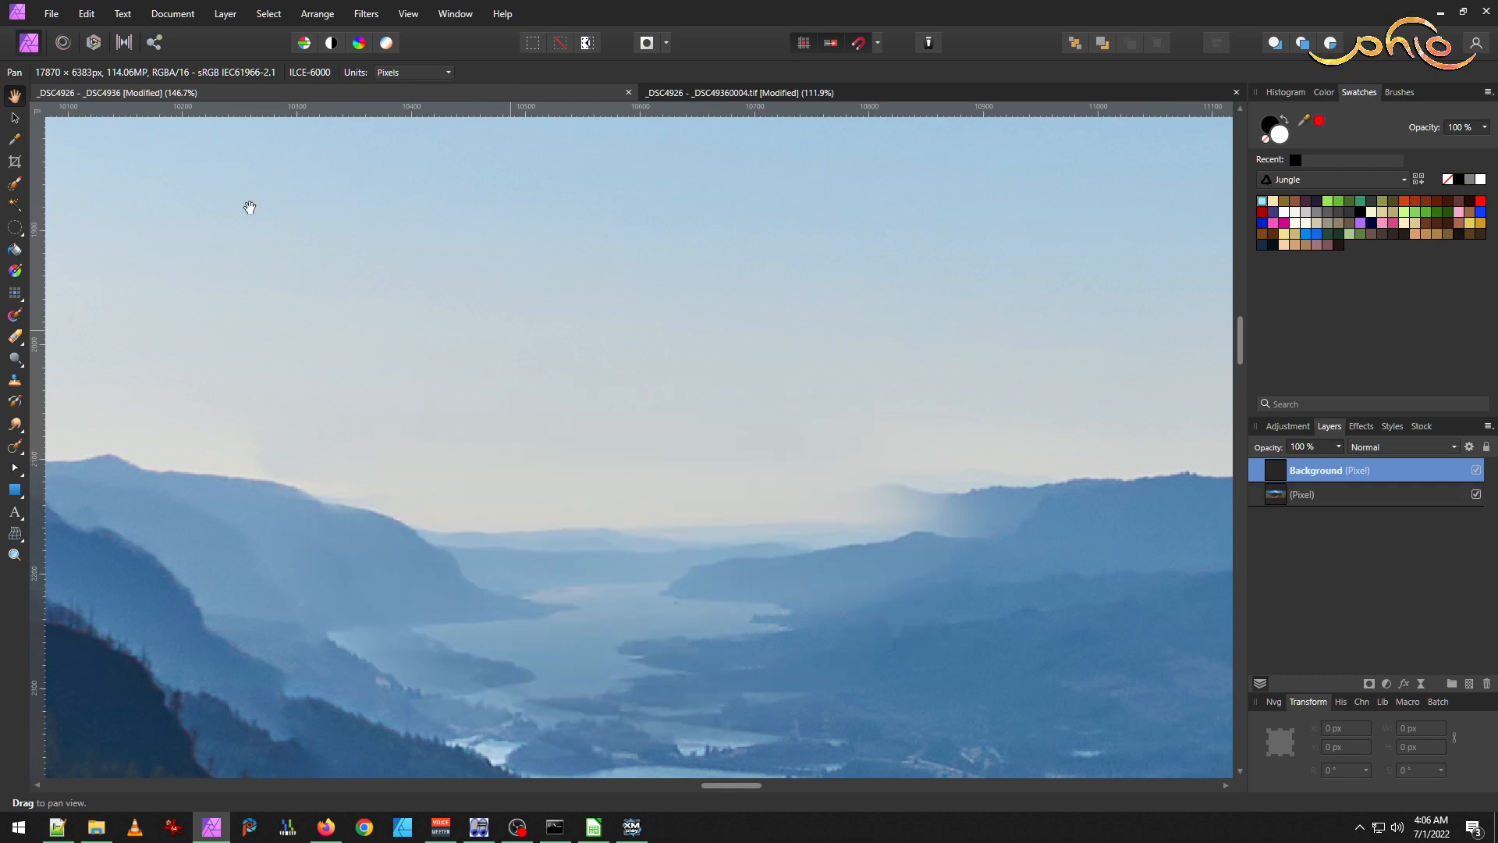
click(15, 117)
mouse_move(802, 493)
mouse_down()
mouse_move(777, 472)
mouse_move(766, 489)
mouse_move(732, 413)
mouse_move(716, 458)
mouse_move(716, 519)
mouse_move(734, 505)
mouse_move(735, 444)
mouse_move(720, 537)
mouse_move(770, 317)
mouse_move(684, 270)
mouse_move(605, 193)
mouse_move(662, 470)
mouse_move(756, 511)
mouse_move(775, 527)
mouse_move(765, 545)
mouse_move(783, 512)
mouse_up()
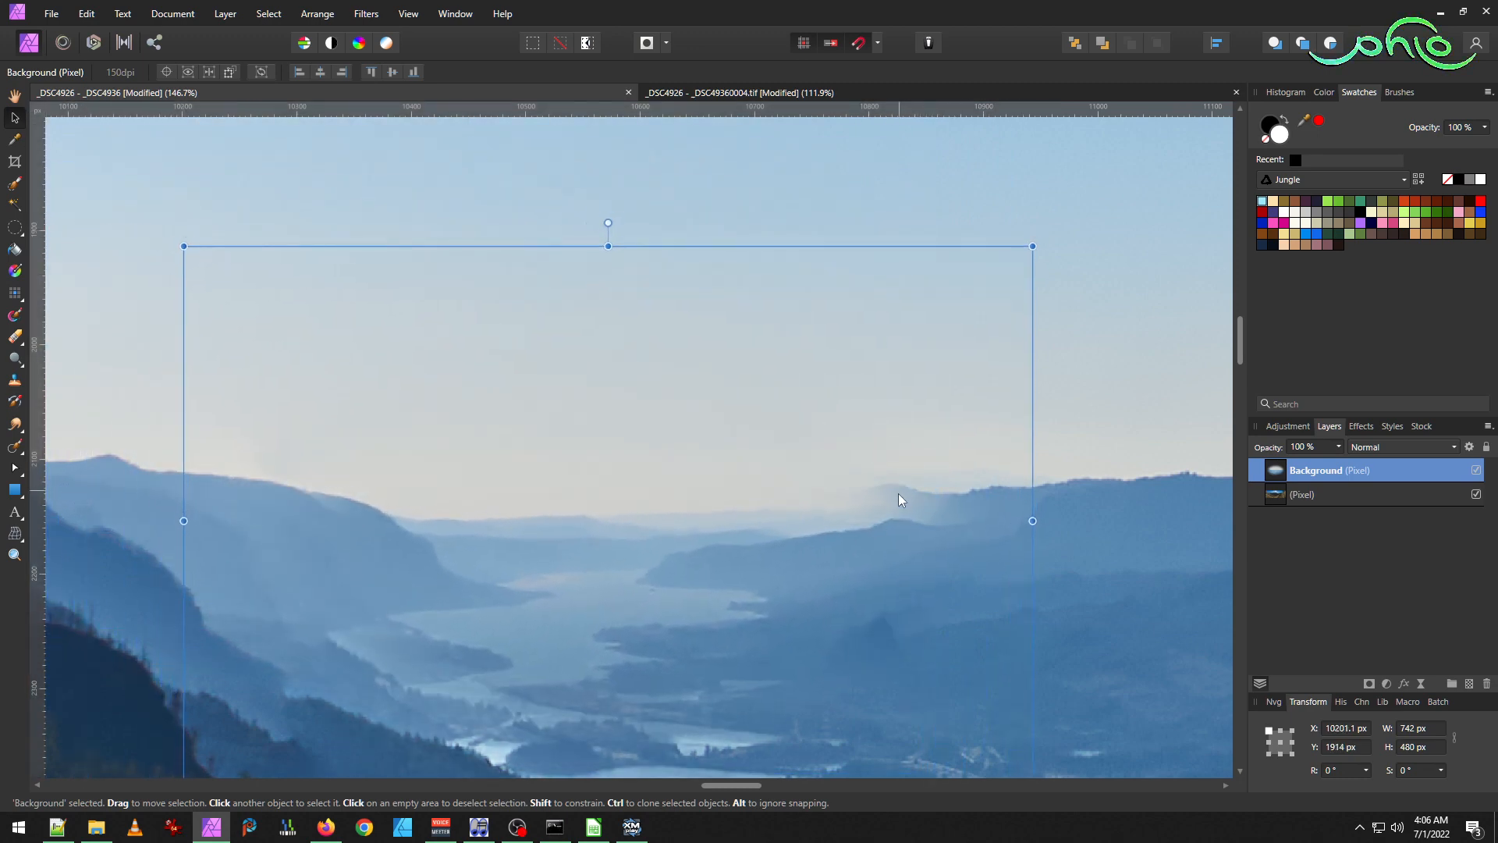
drag(904, 541, 898, 509)
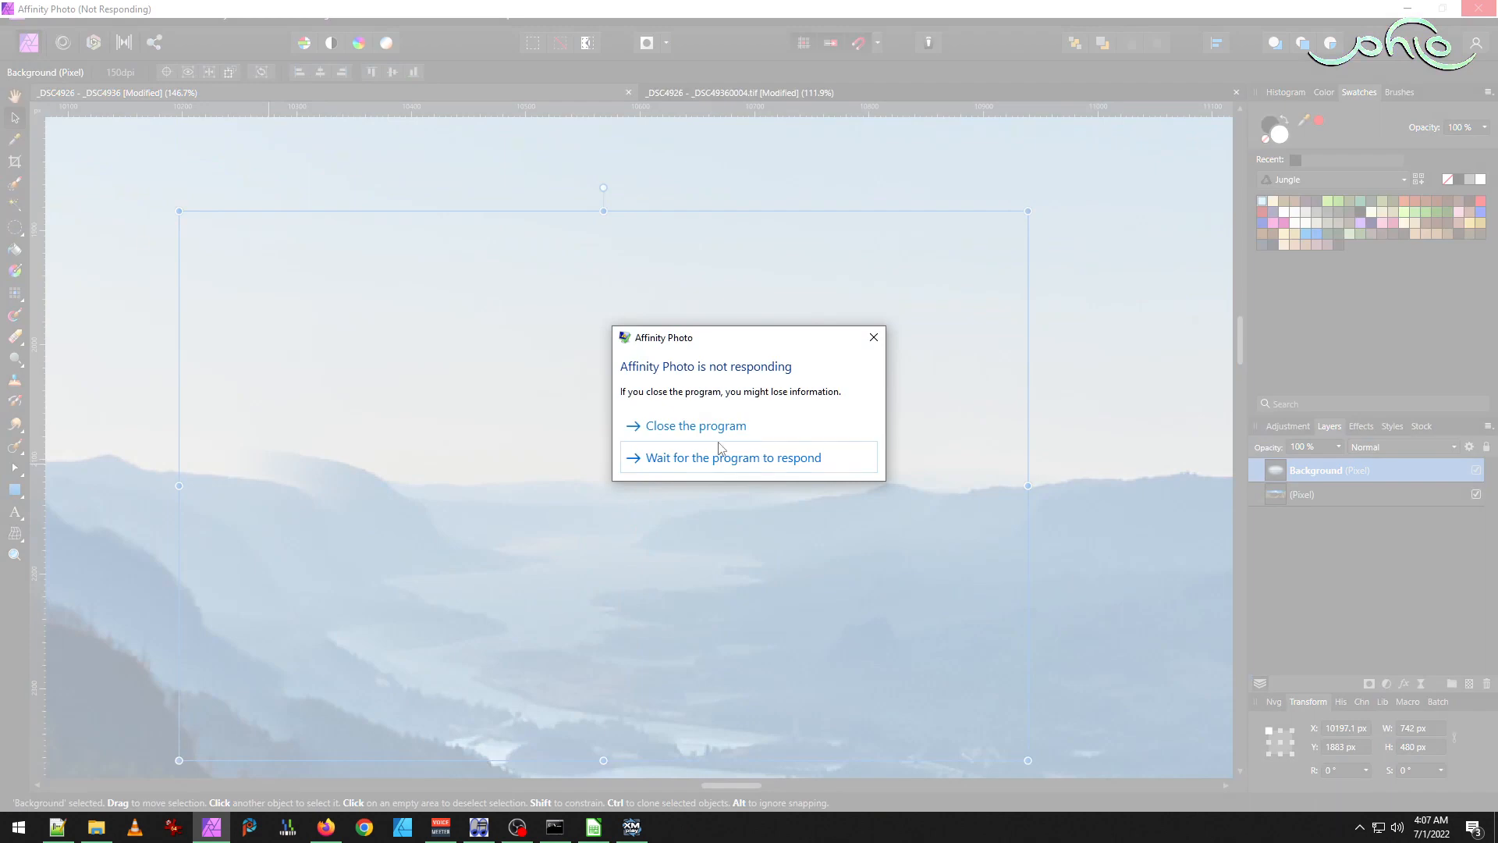
Close the unresponsive Affinity Photo and reopen _DSC4926 - _DSC4936.afphoto from the photo folder.
click(727, 431)
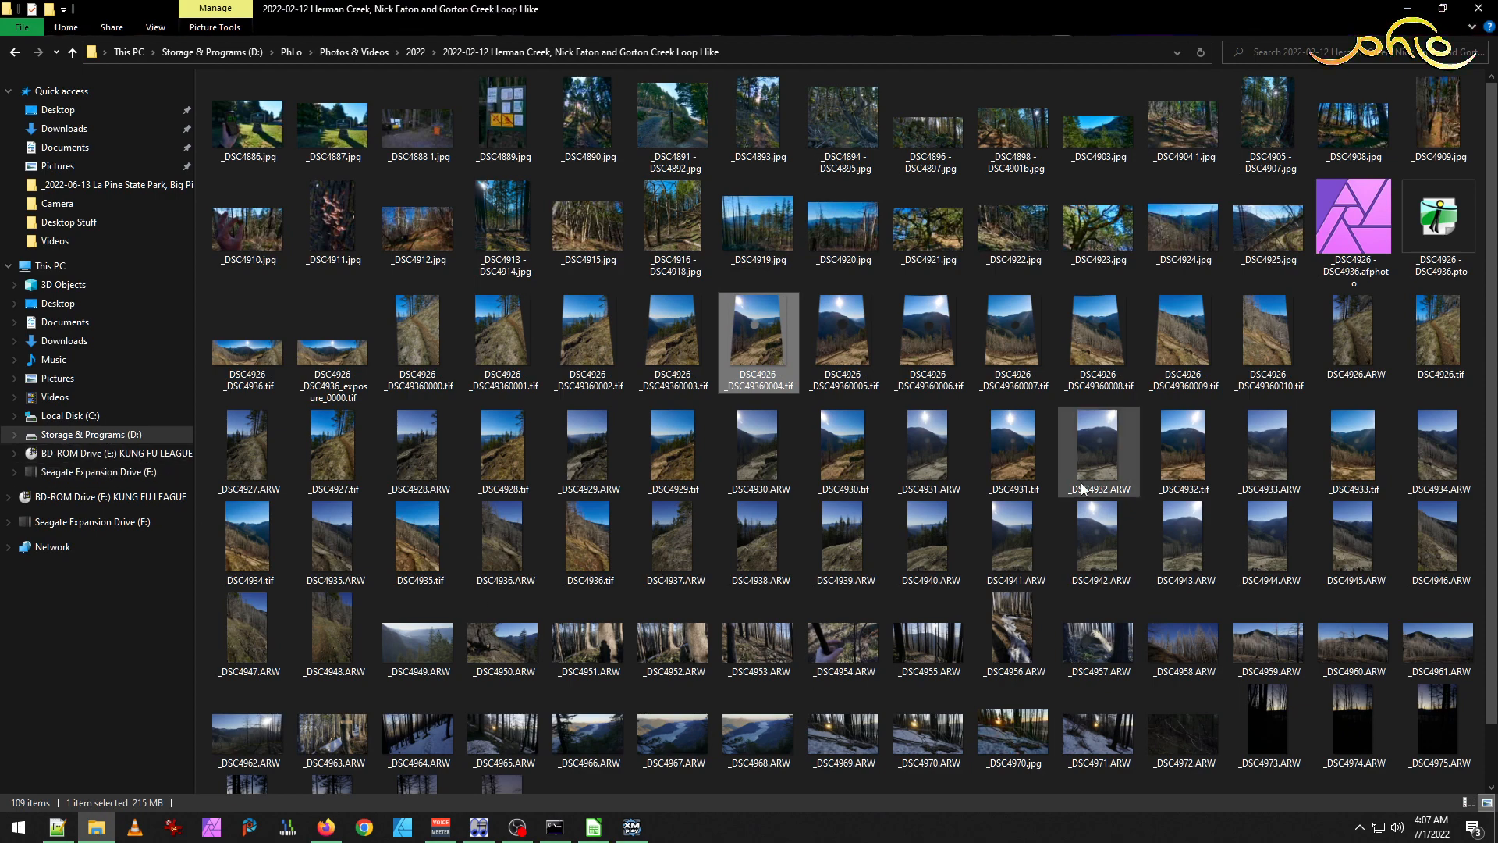
click(1419, 223)
double_click(1354, 227)
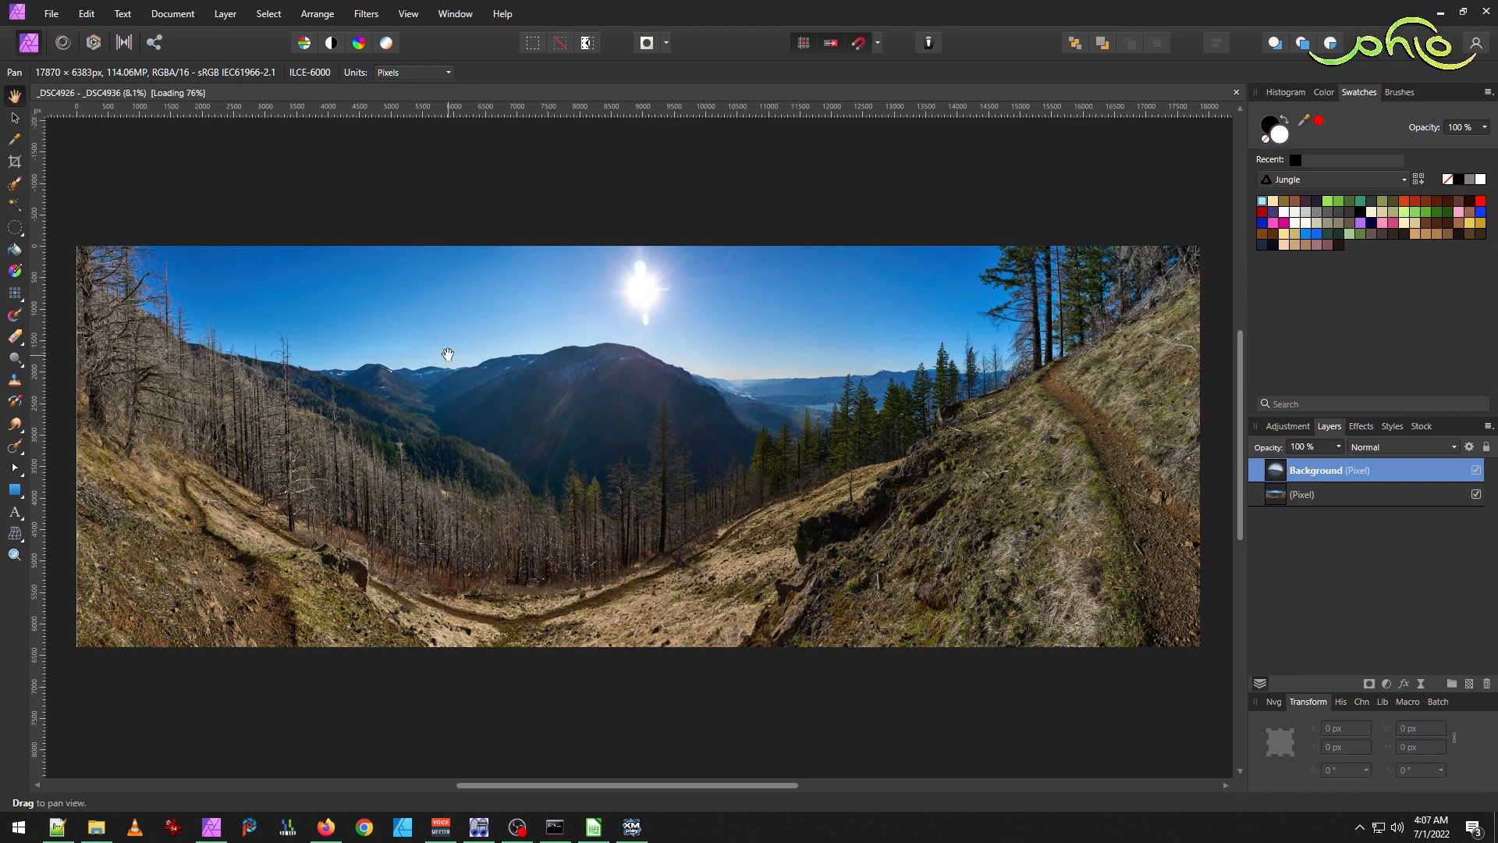
Compare the mountain summit with the patch layer hidden and shown.
scroll(620, 337, up, 3)
scroll(620, 337, up, 3)
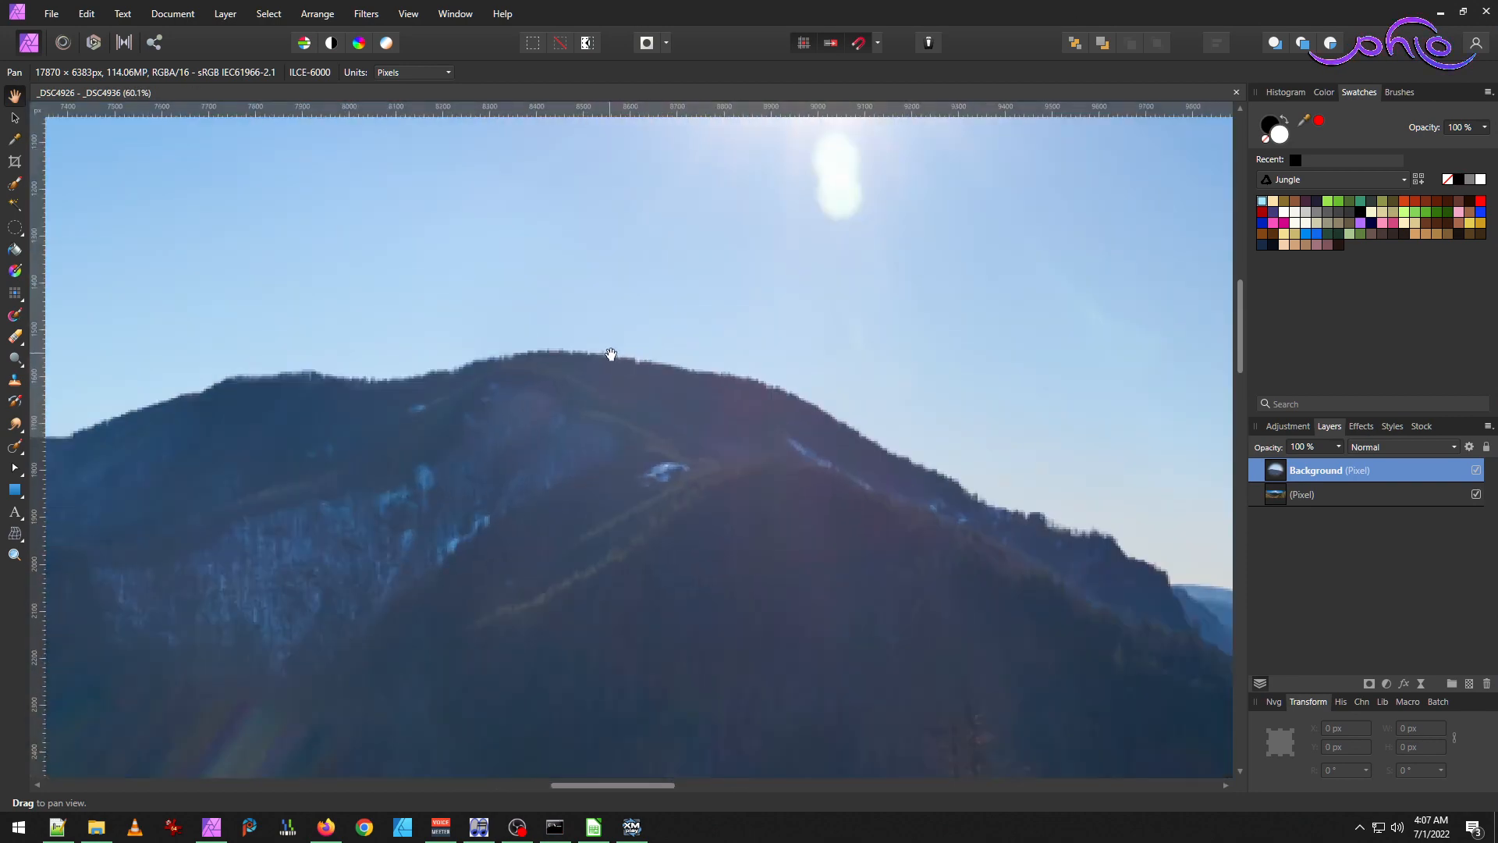
scroll(665, 386, down, 1)
scroll(666, 386, up, 5)
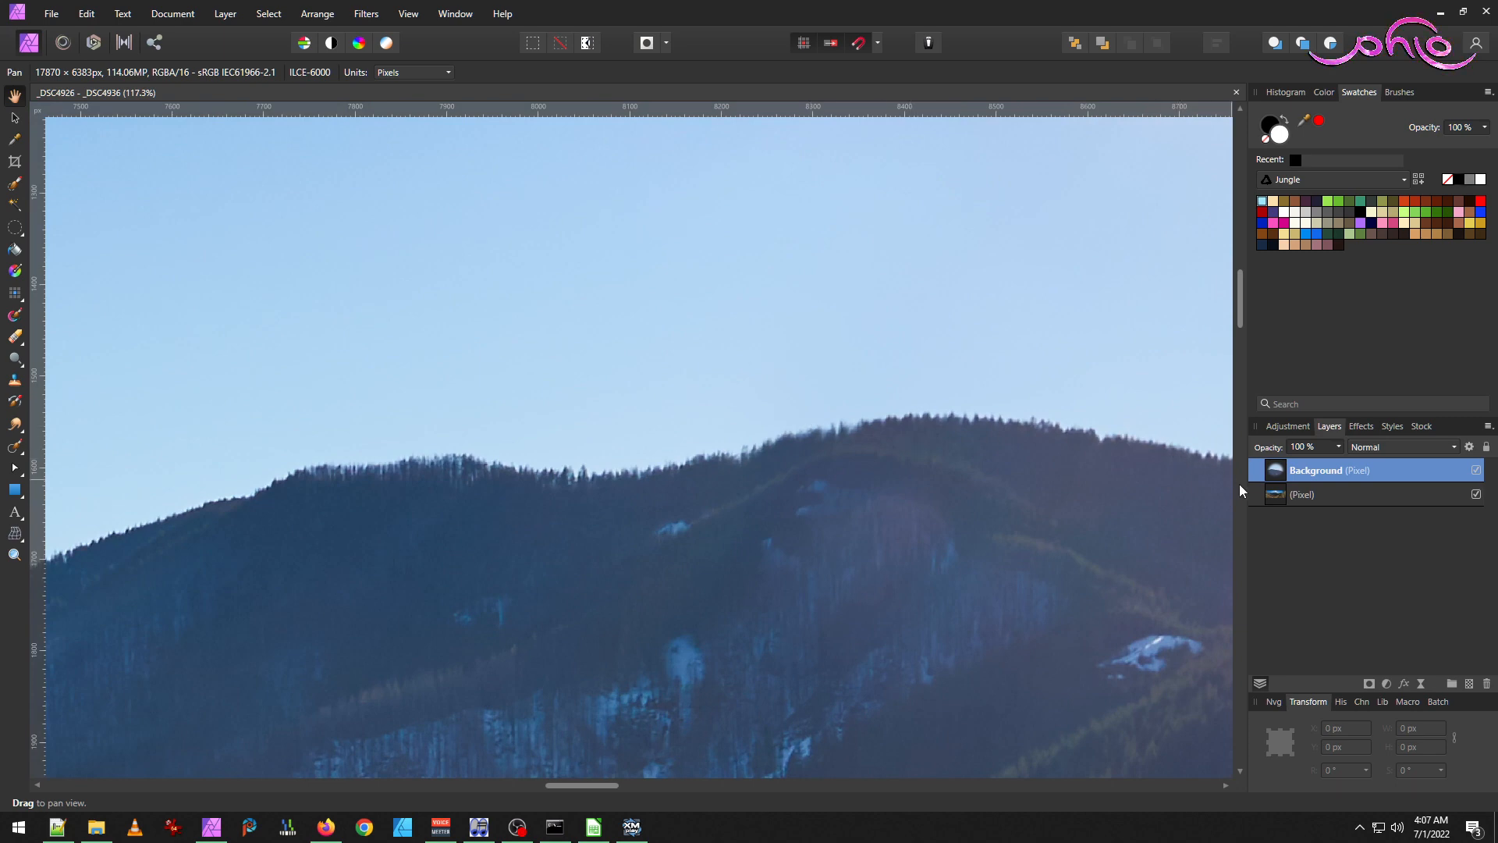
click(1476, 471)
click(1477, 471)
click(1476, 471)
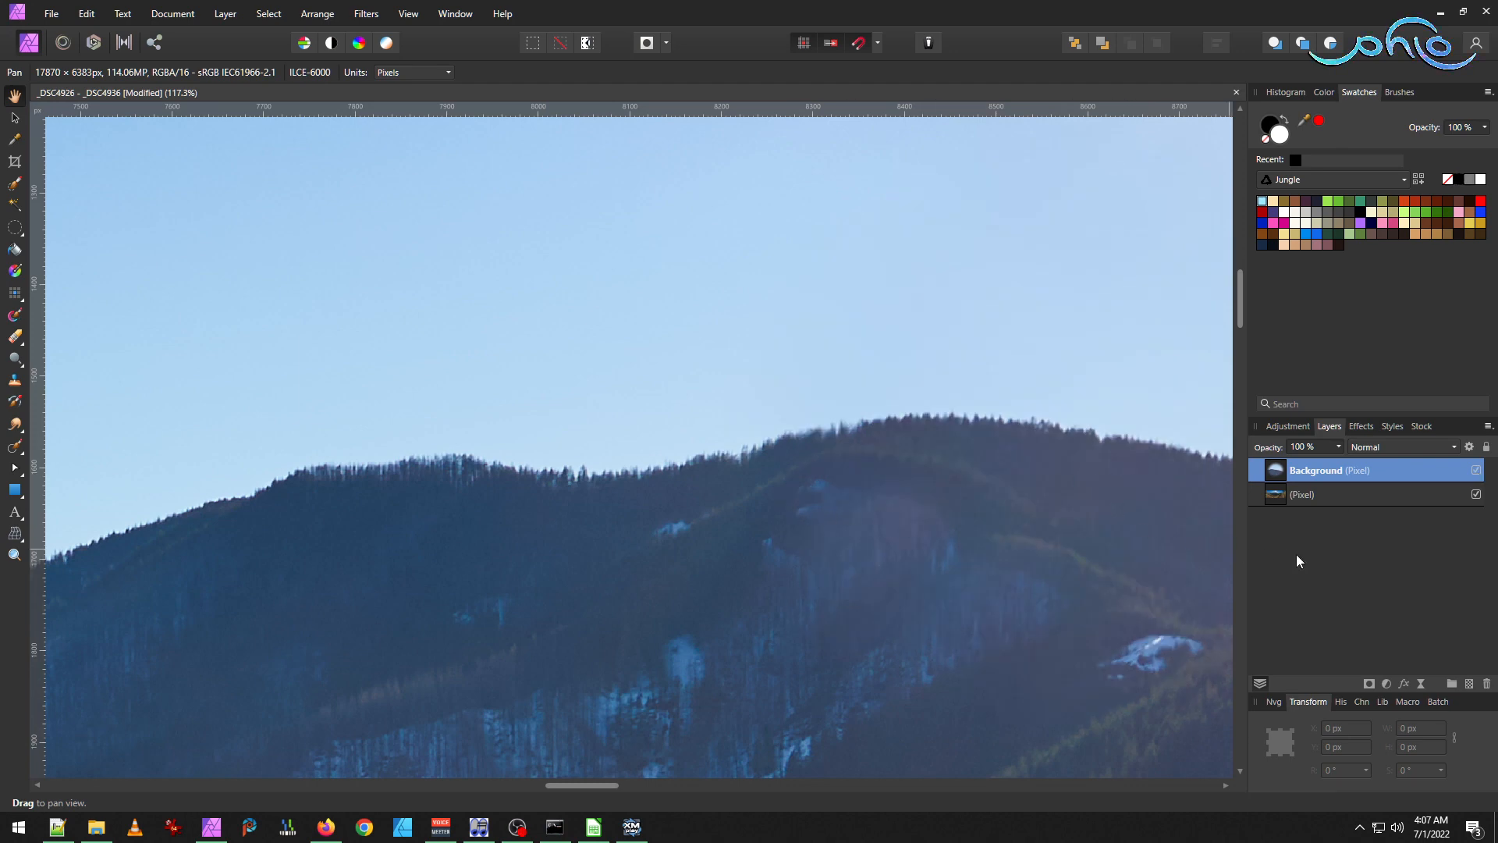
Choose the Erase Brush and enlarge it to 541.2 px.
click(13, 339)
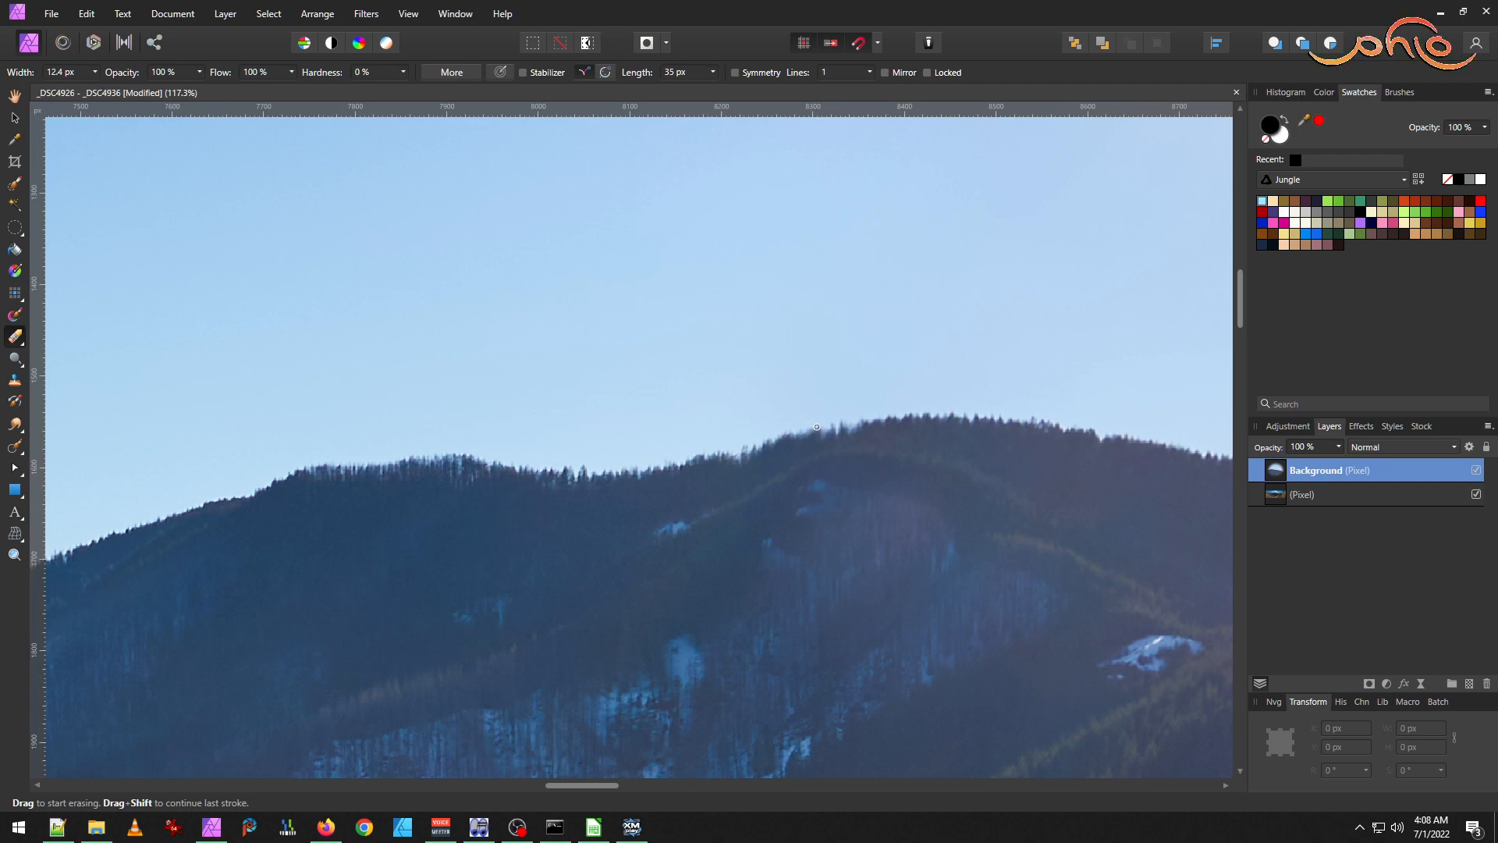
key(bracketright)
key(bracketright)
key(bracketright)
key(bracketright)
key(bracketright)
key(bracketright)
key(bracketright)
key(bracketright)
key(bracketright)
key(bracketright)
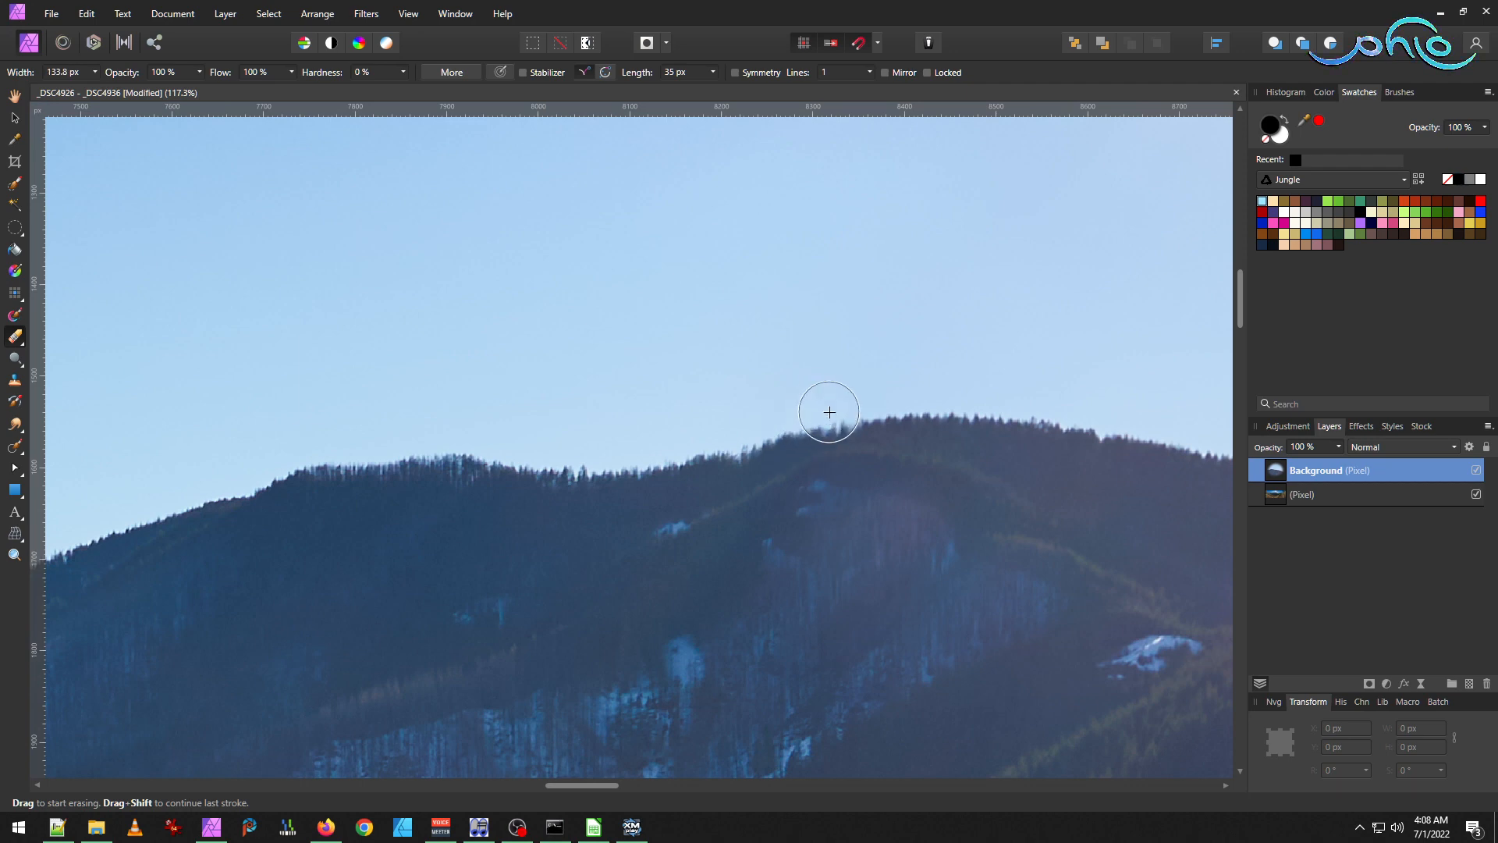
key(bracketright)
key(bracketright)
key(bracketright)
key(bracketright)
key(bracketright)
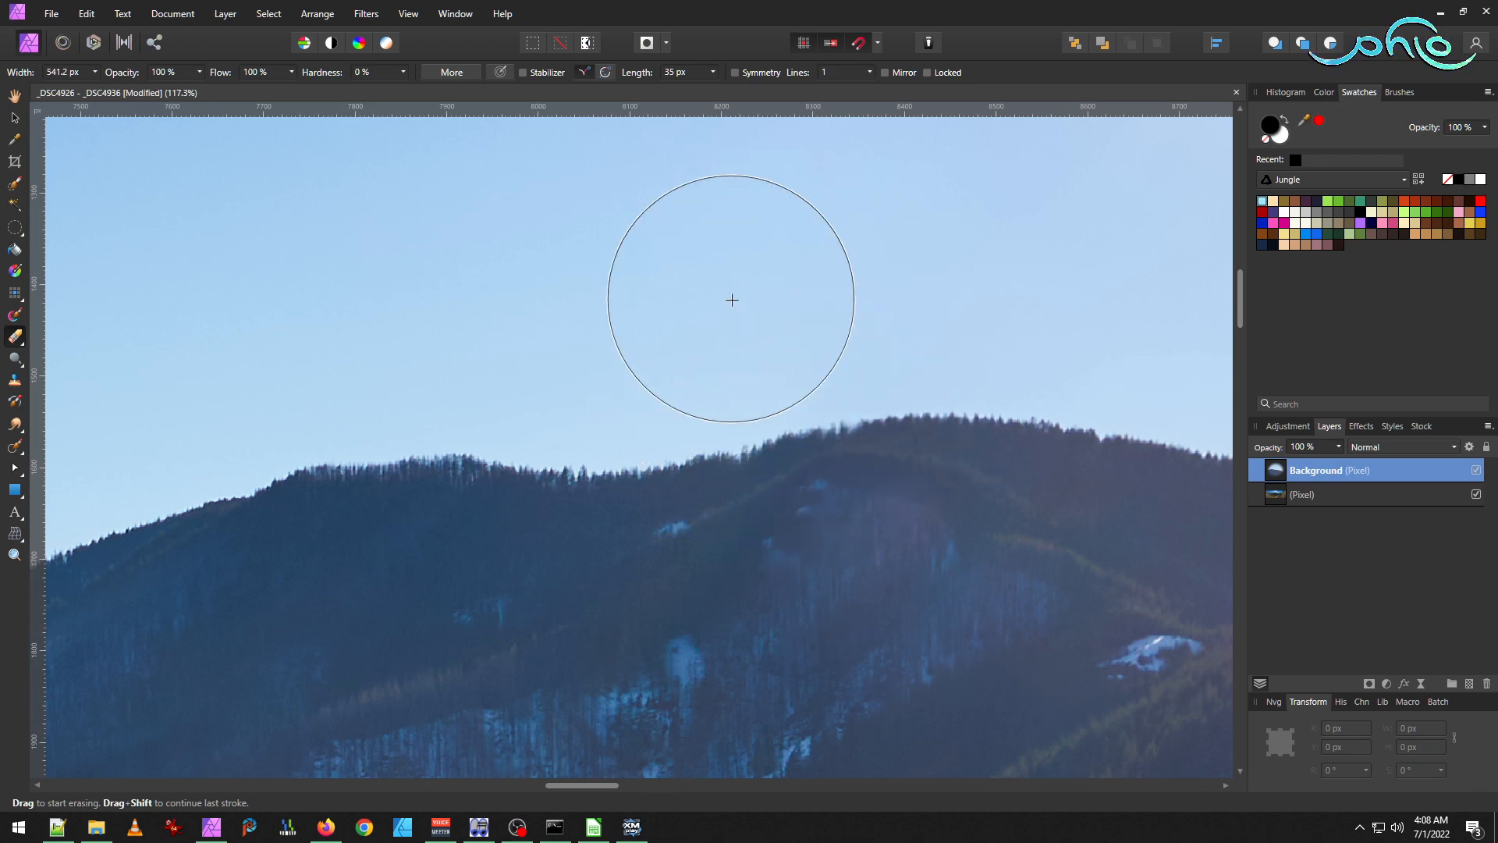
Try erasing part of the patch over the summit and undo the erasing.
click(1011, 464)
key(ctrl+z)
key(ctrl+z)
key(ctrl+z)
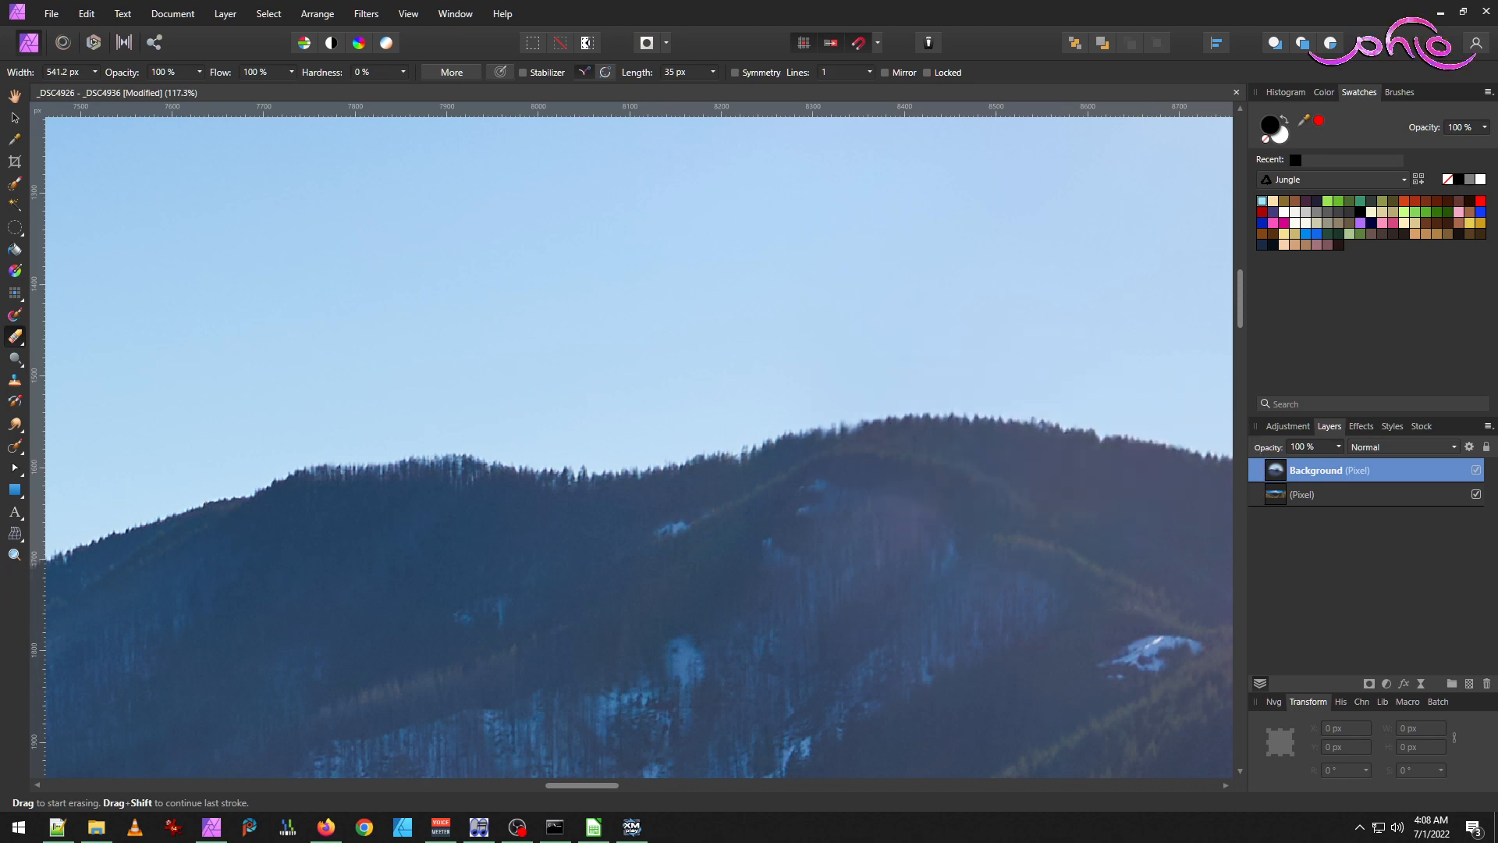
Flatten the document to merge the summit patch into the panorama.
click(185, 20)
click(114, 300)
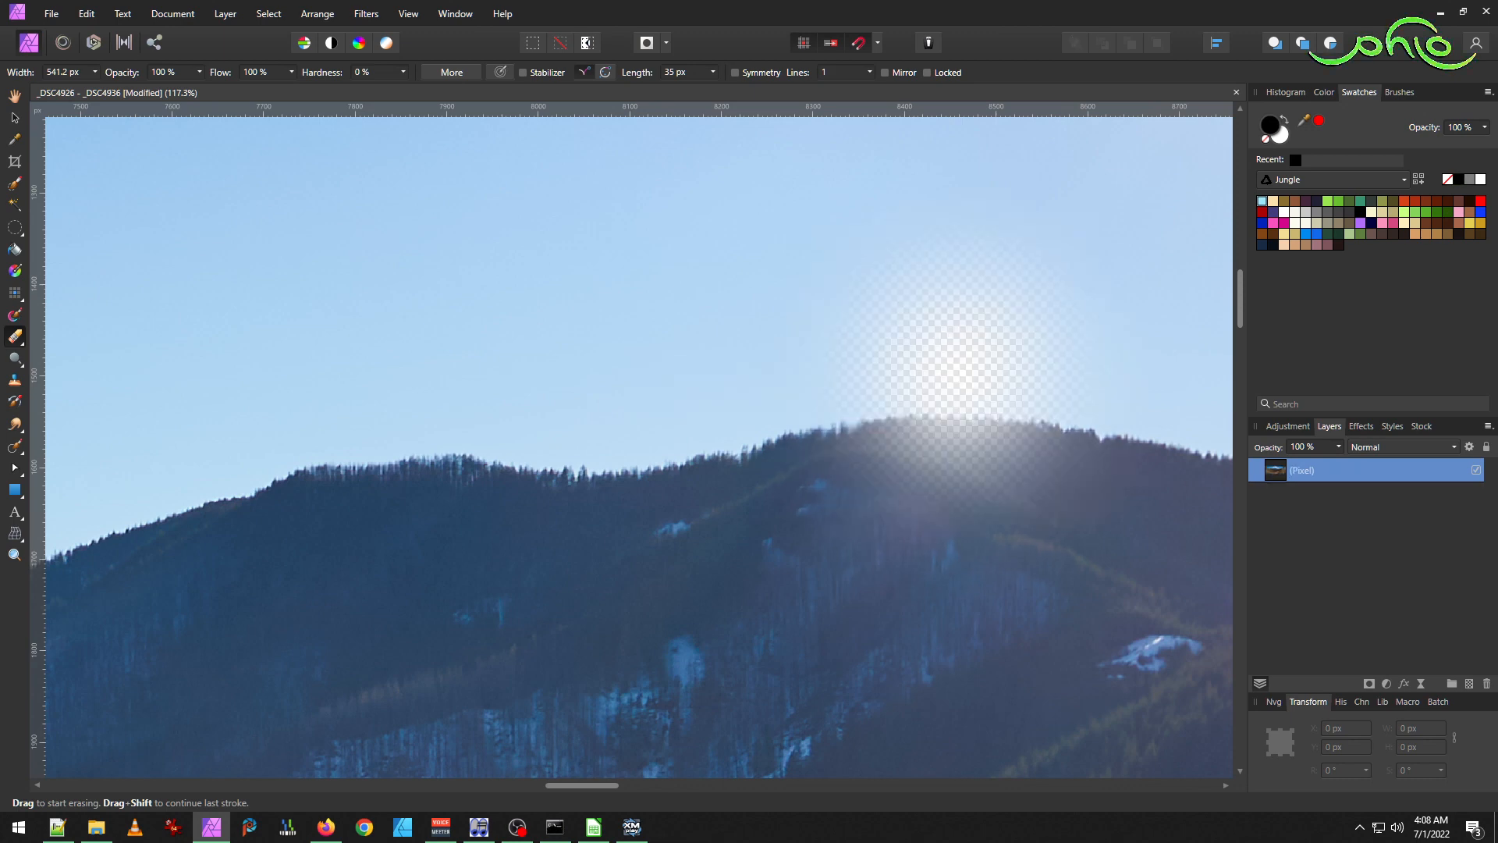
Switch to the Move Tool and save the flattened panorama.
click(14, 117)
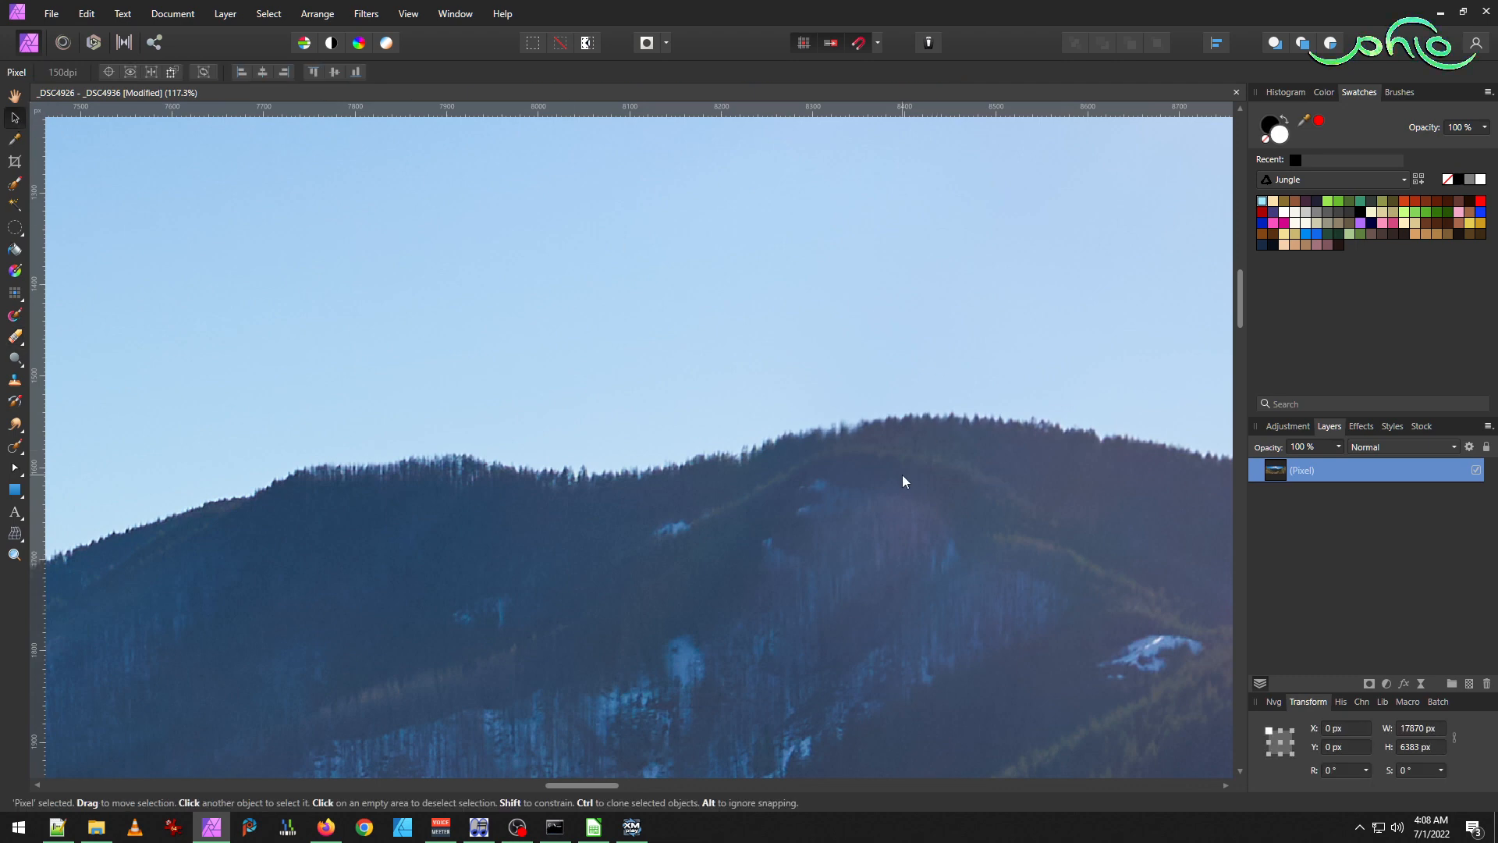
scroll(872, 495, down, 5)
scroll(872, 491, right, 3)
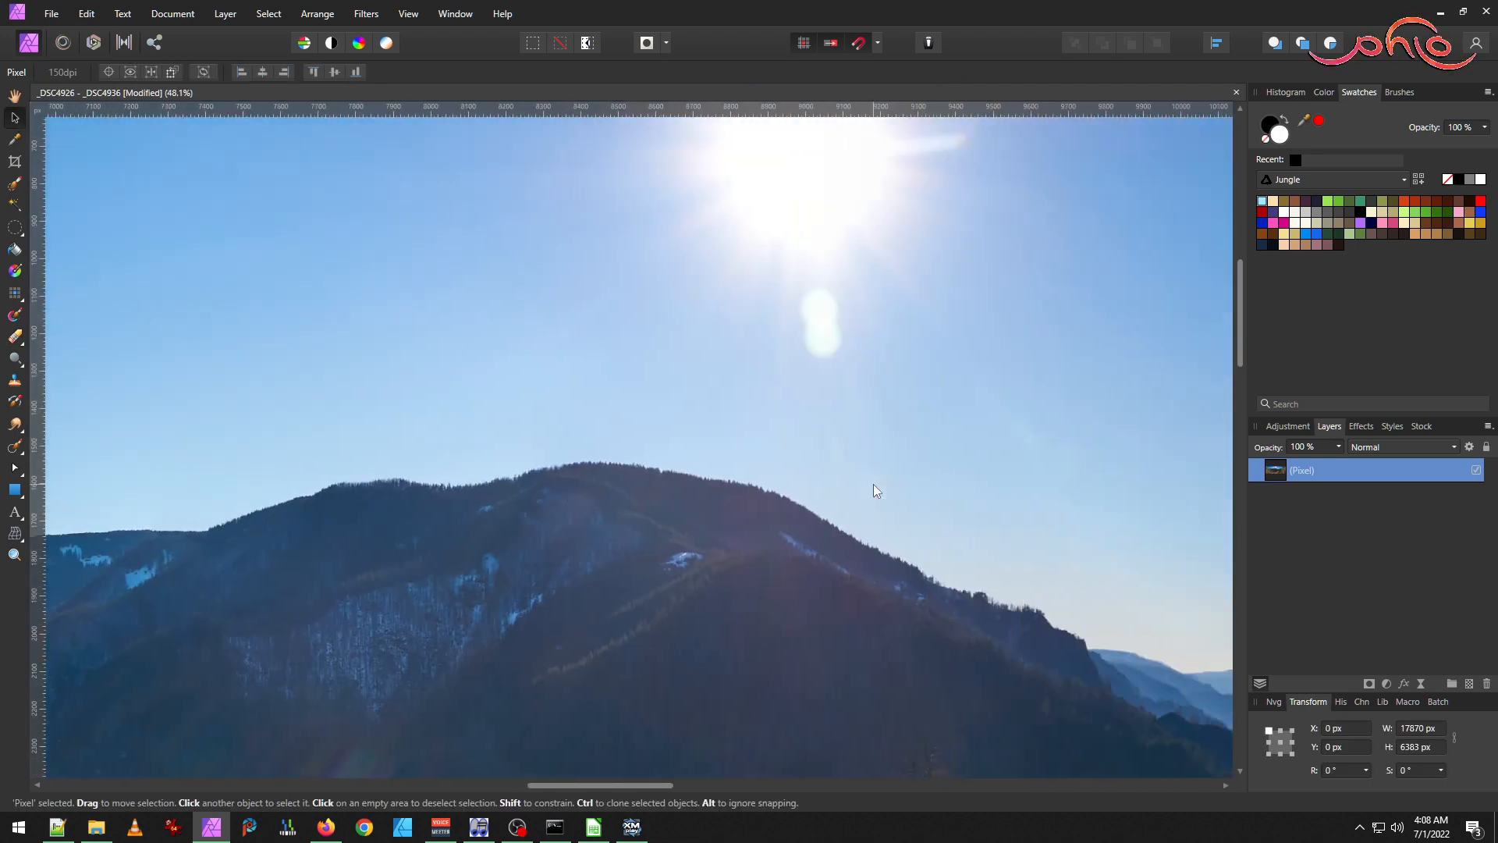
scroll(873, 490, right, 4)
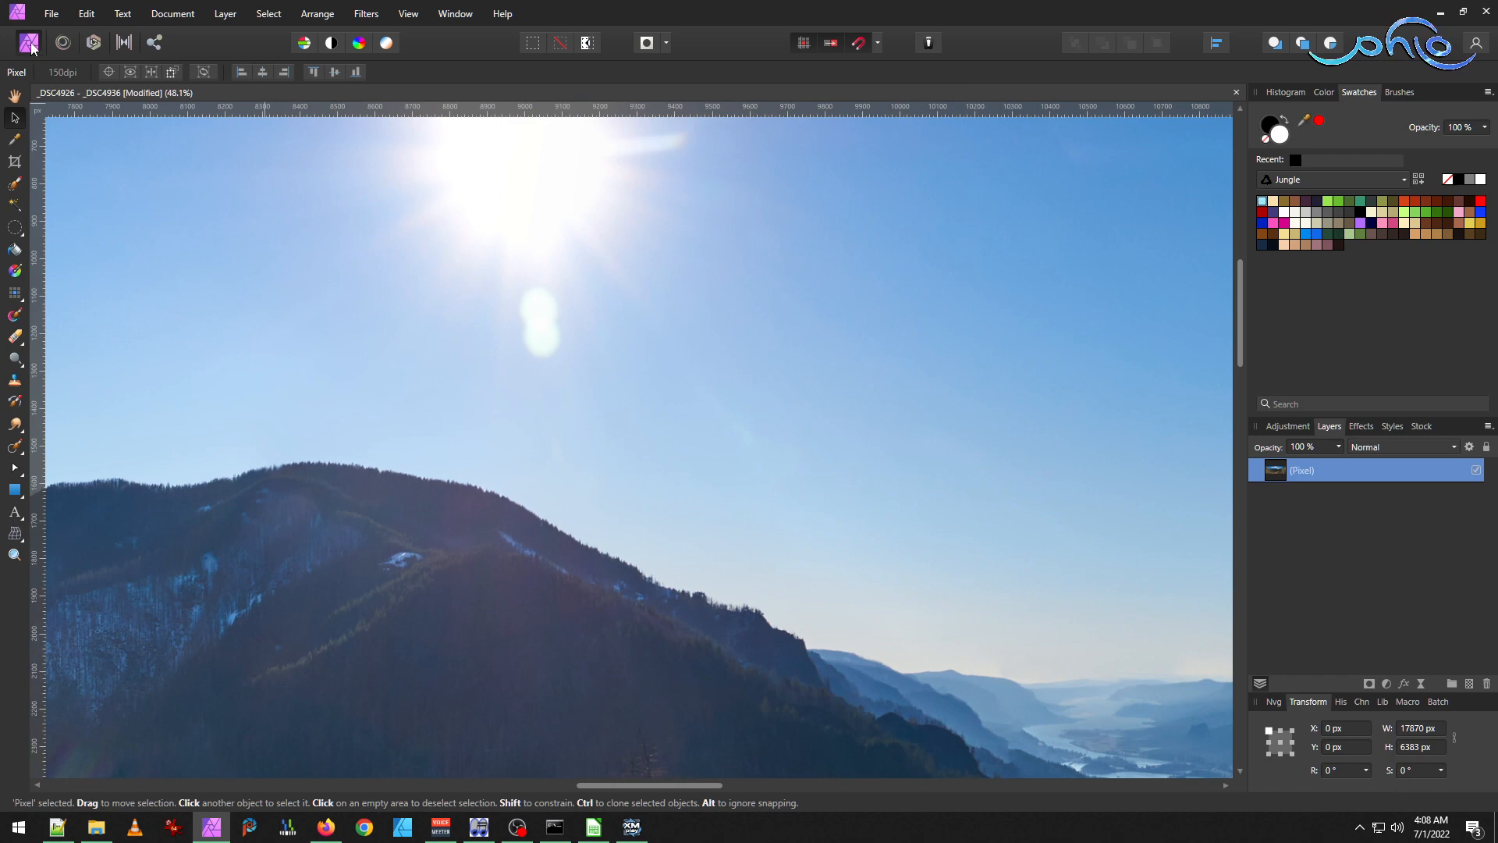
click(50, 14)
click(89, 242)
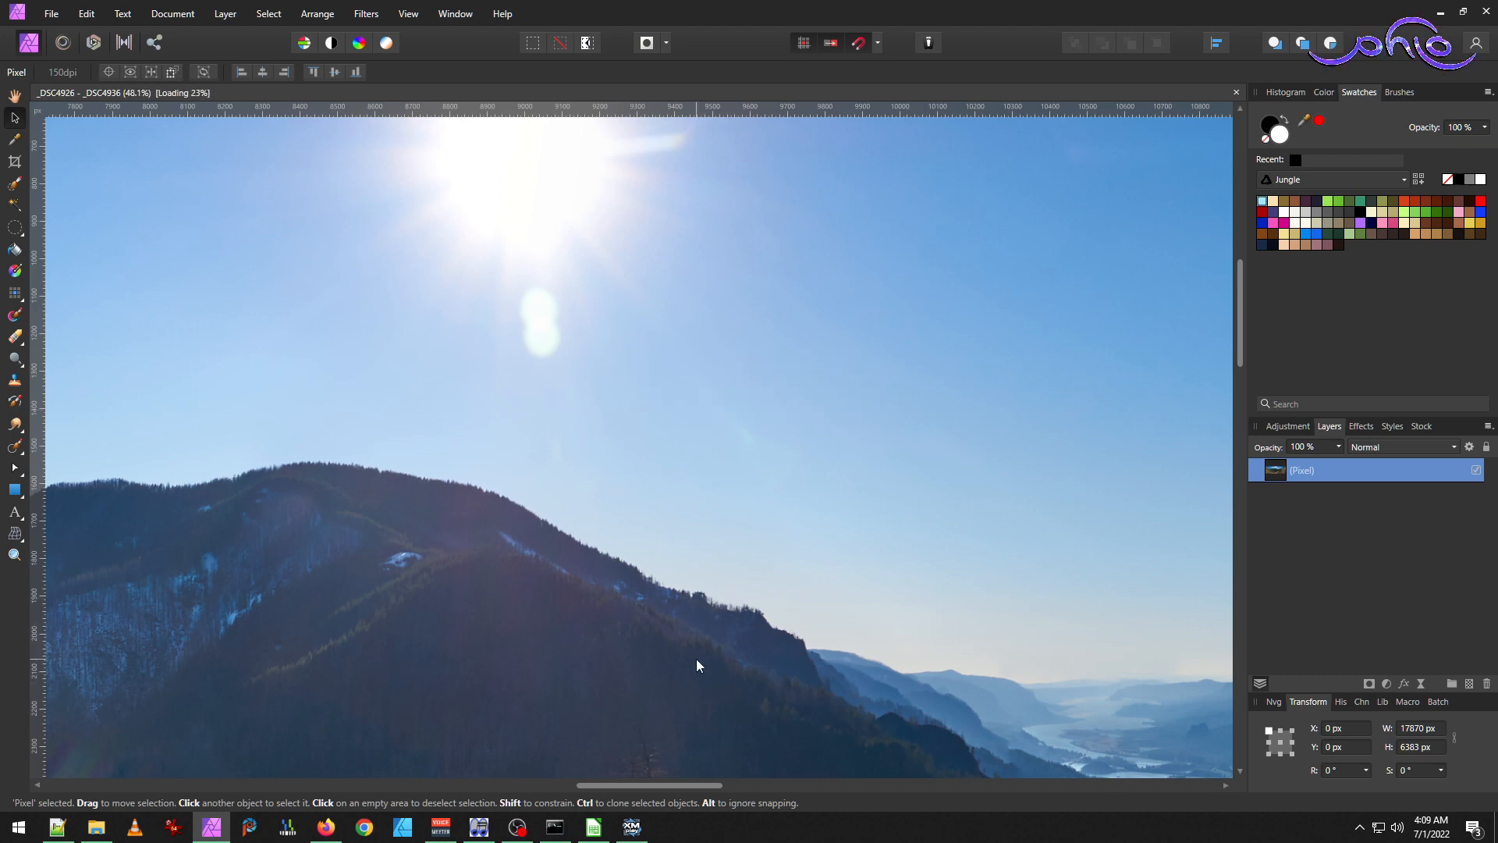
Open the source image _DSC4926 - _DSC49360004.tif from the photo folder as a separate document and choose the Elliptical Marquee tool.
scroll(740, 629, up, 2)
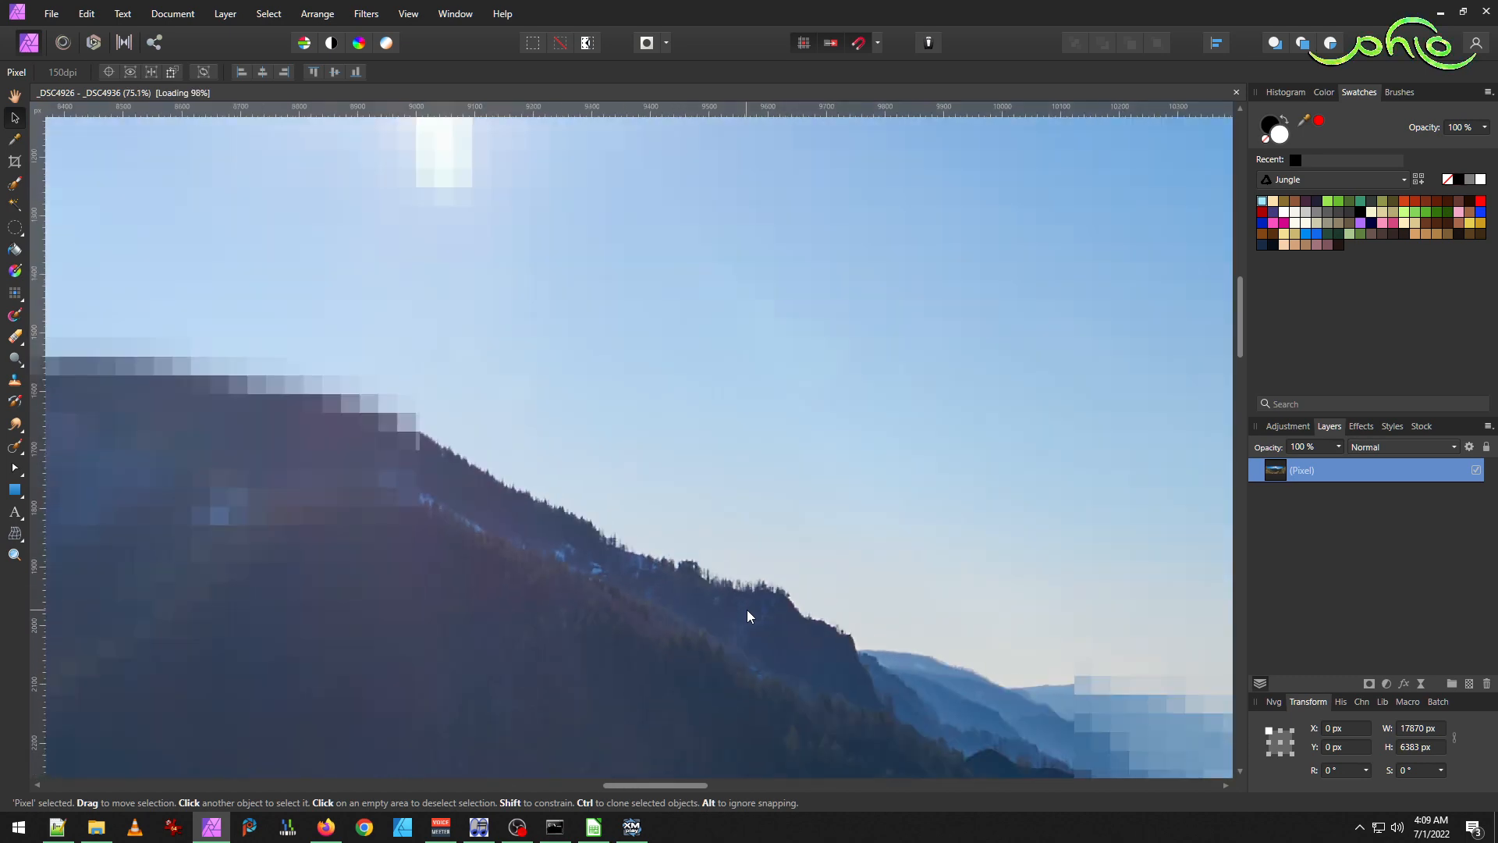
scroll(747, 611, up, 5)
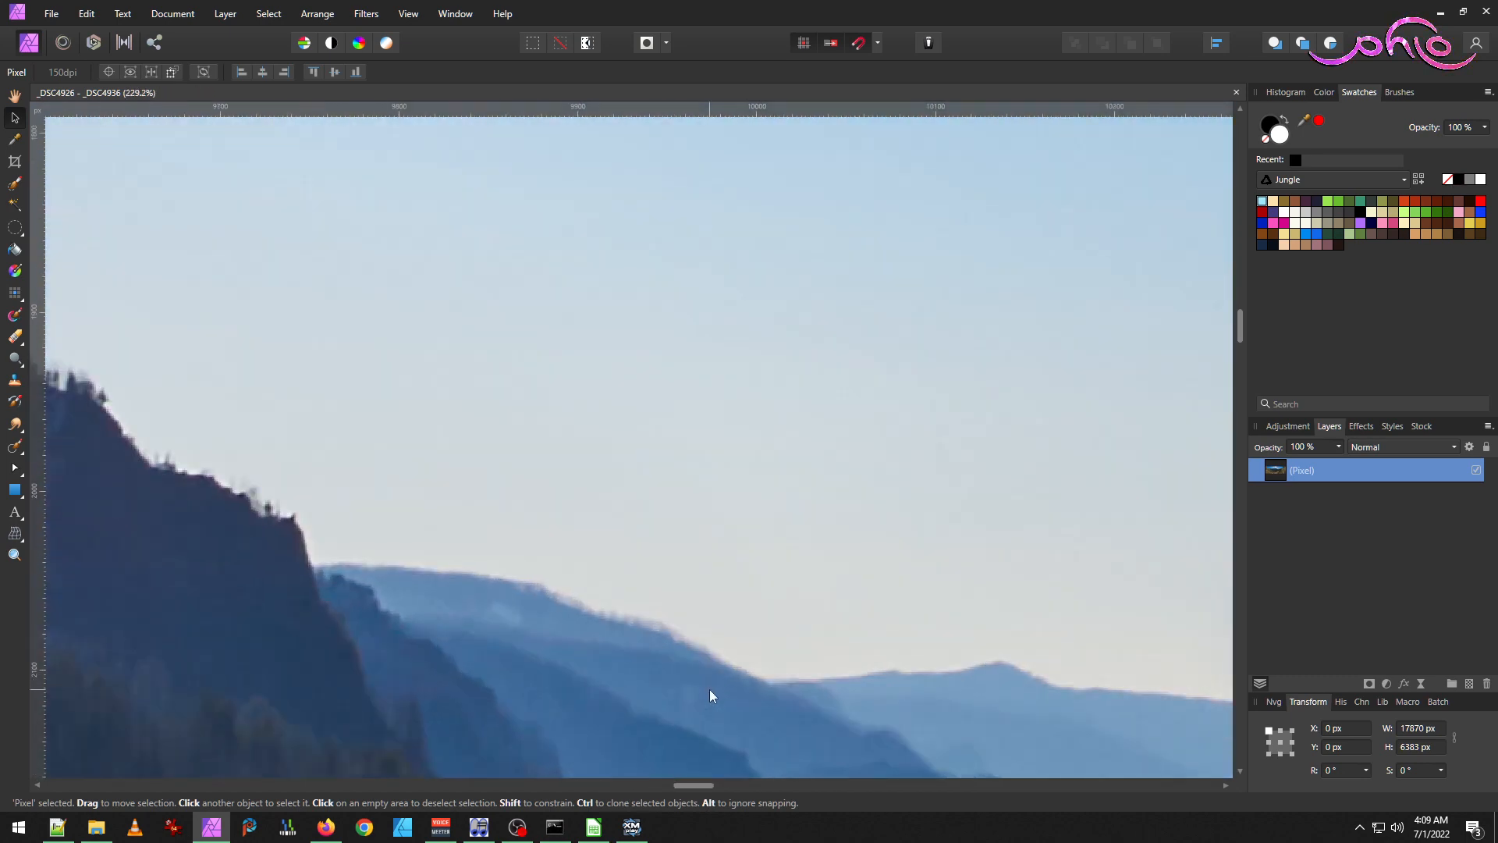
scroll(709, 690, down, 5)
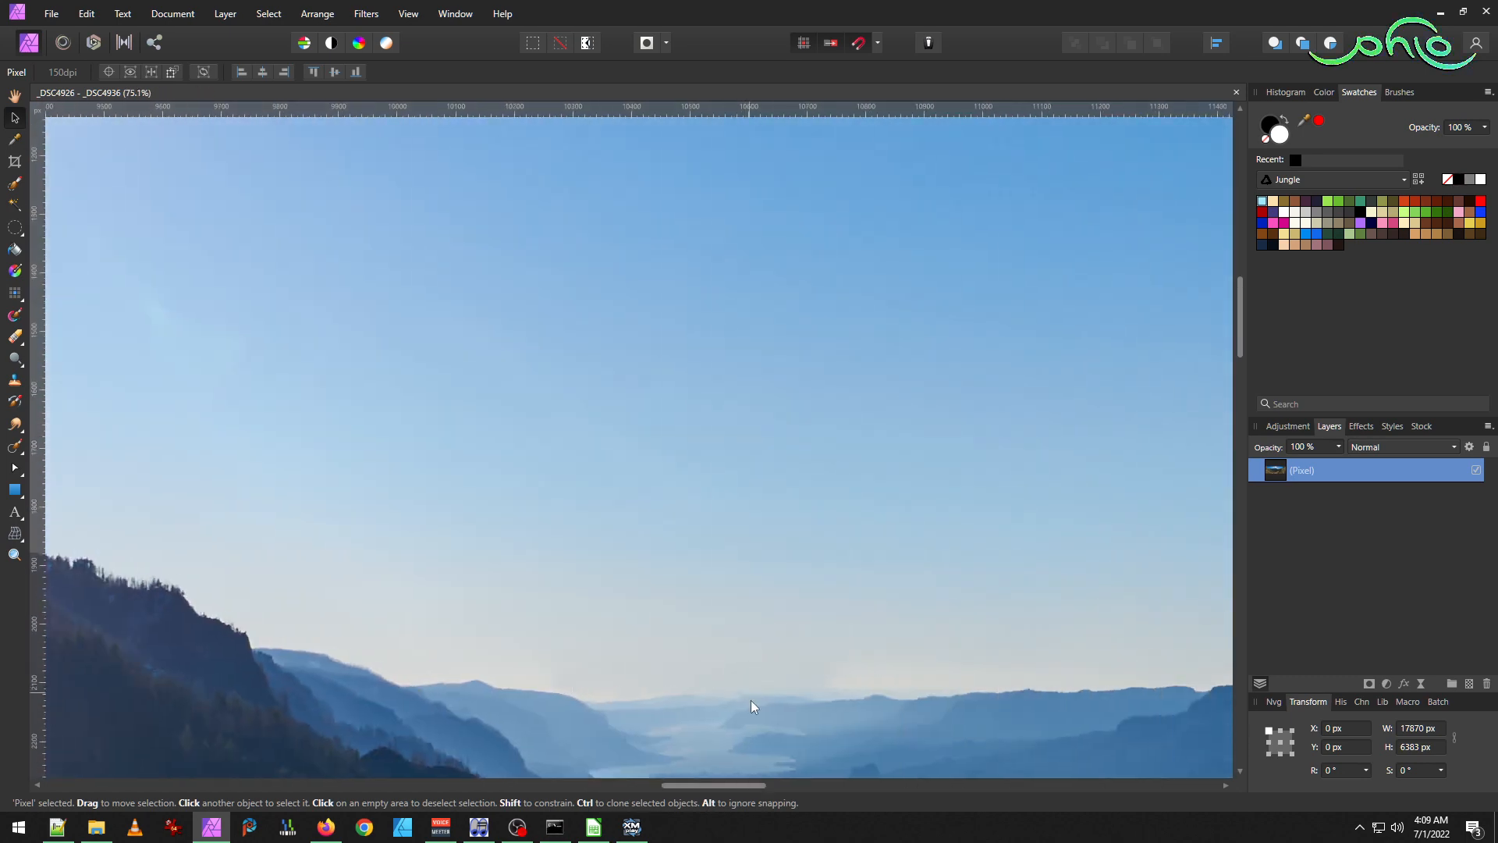
scroll(754, 699, down, 2)
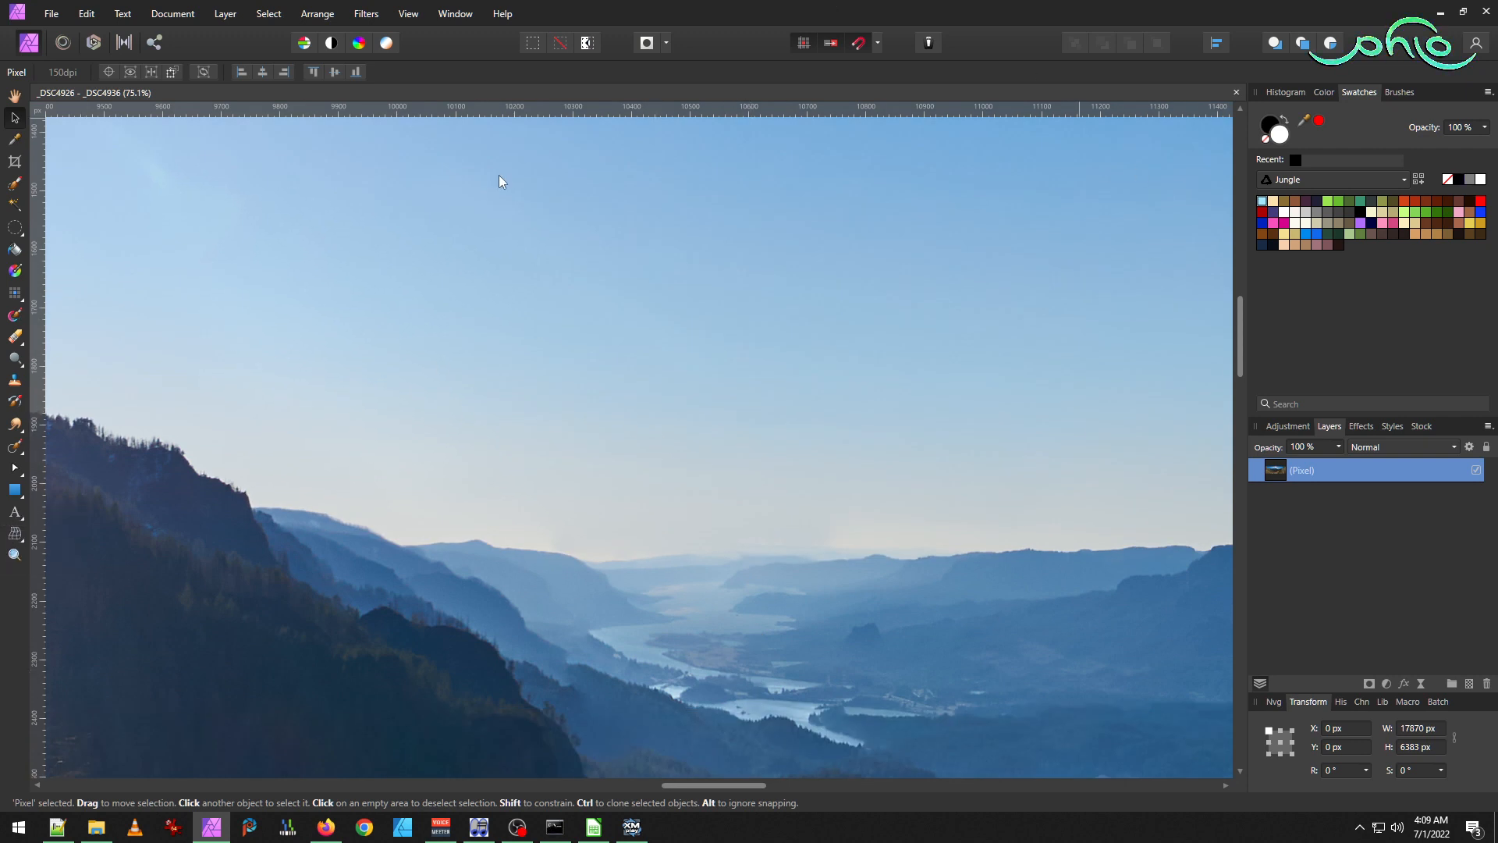
click(96, 827)
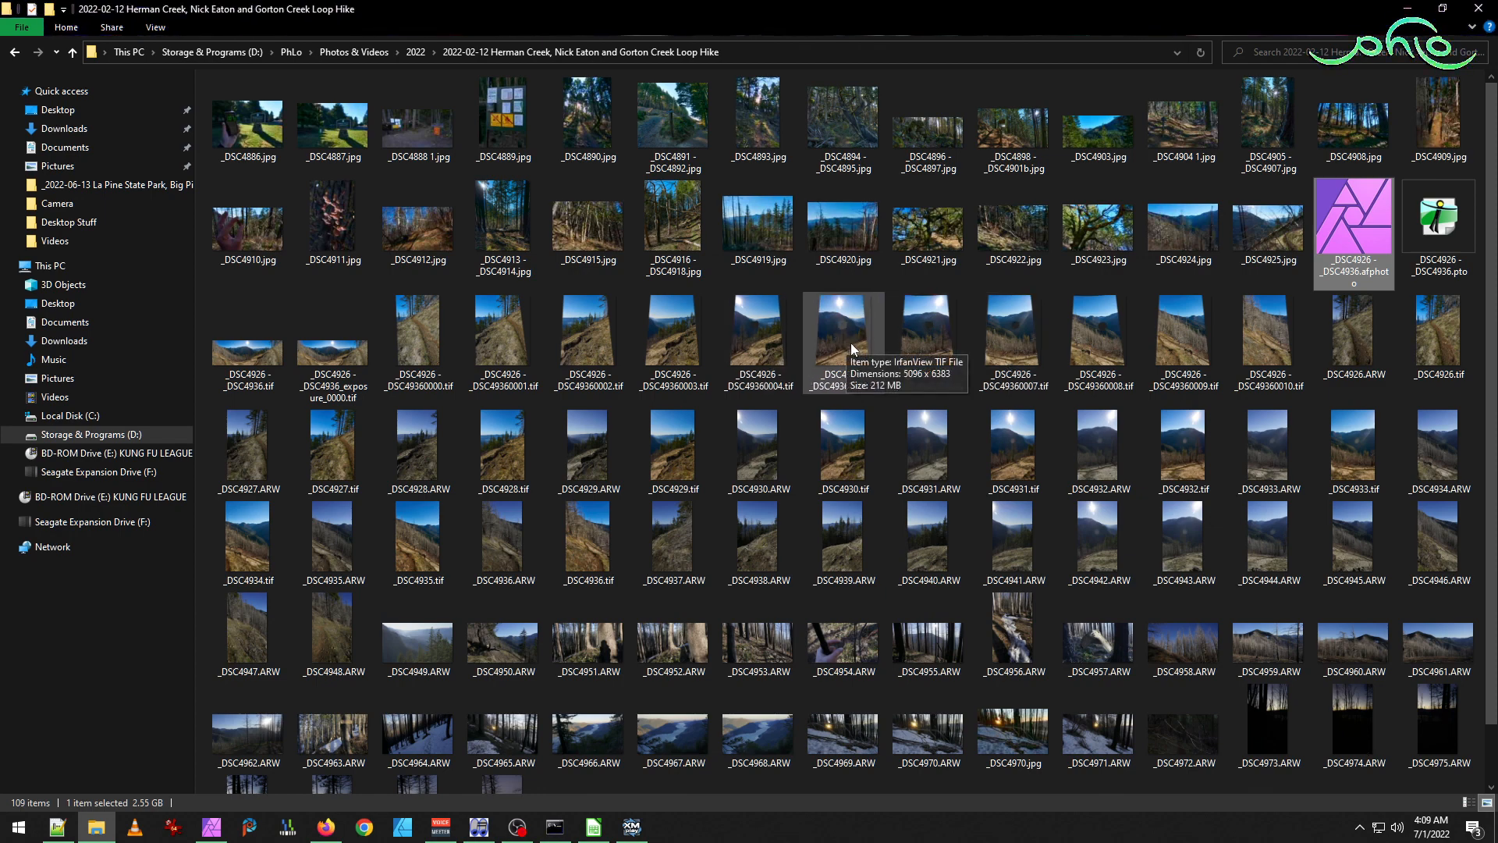
double_click(777, 353)
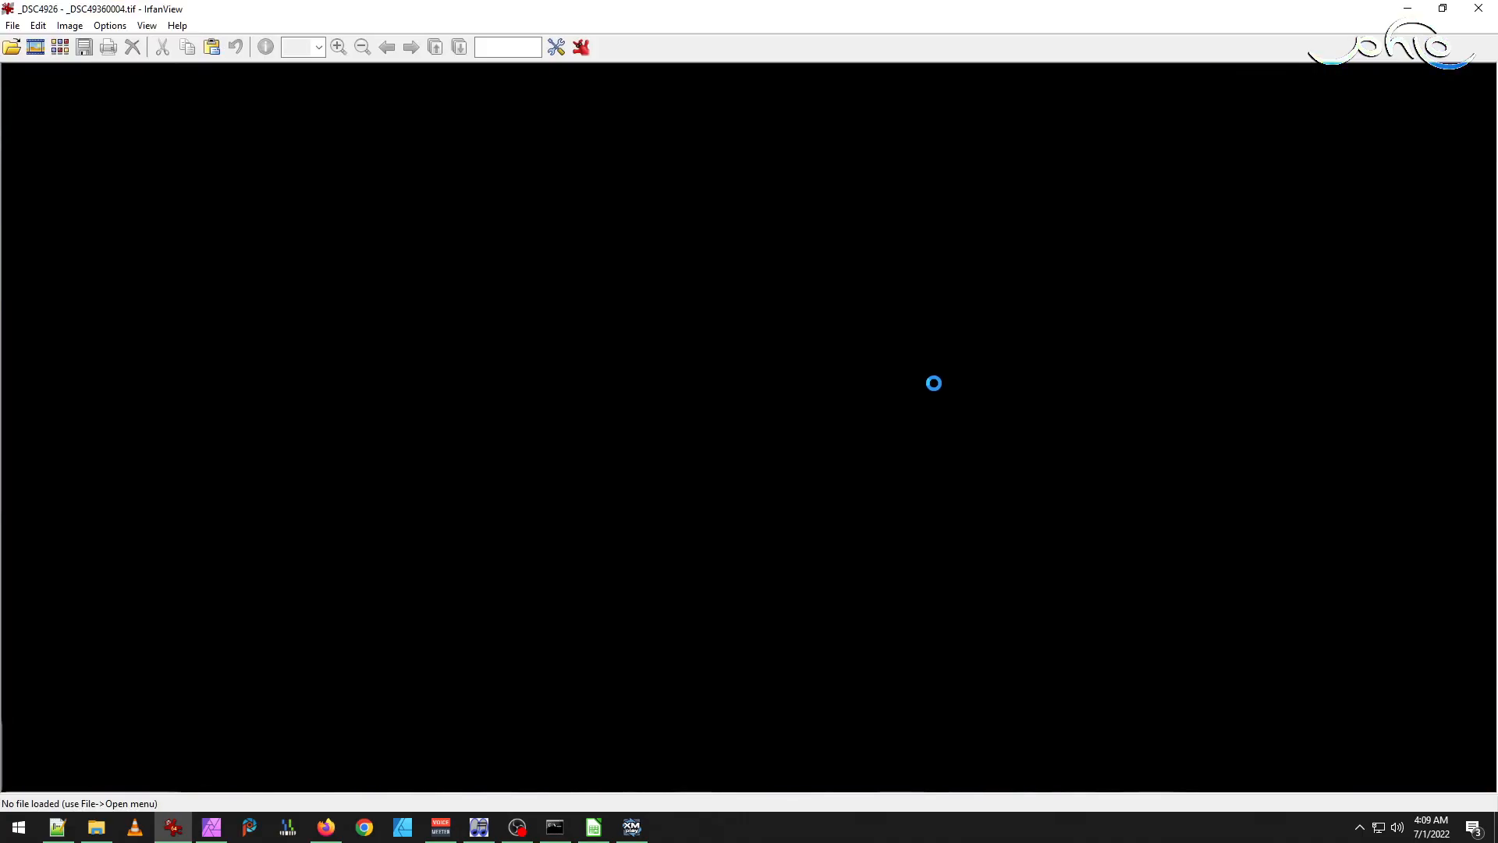
key(Escape)
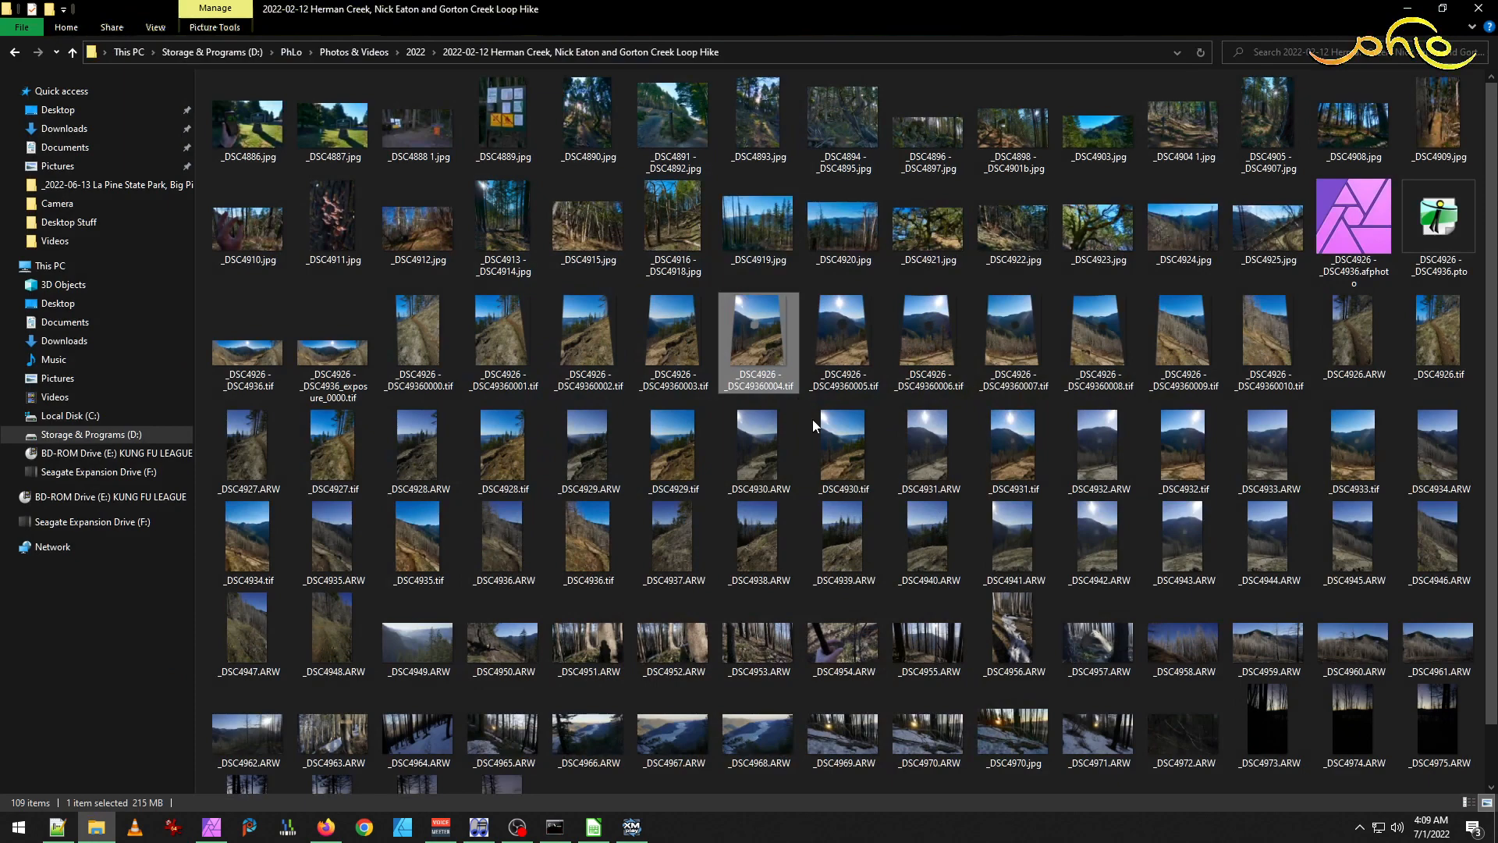
drag(762, 354, 579, 152)
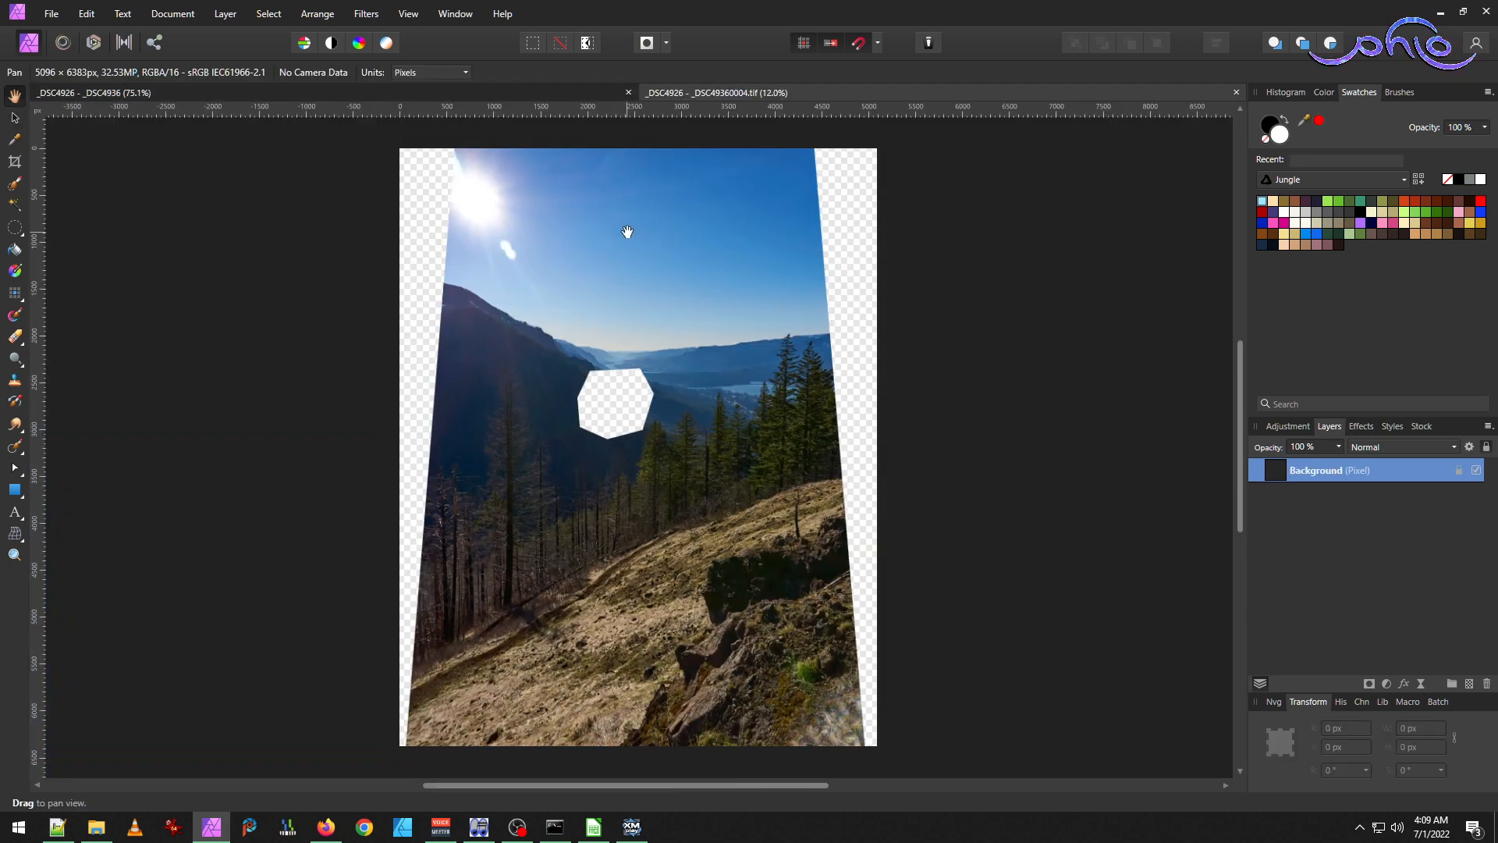
click(14, 227)
scroll(573, 327, up, 5)
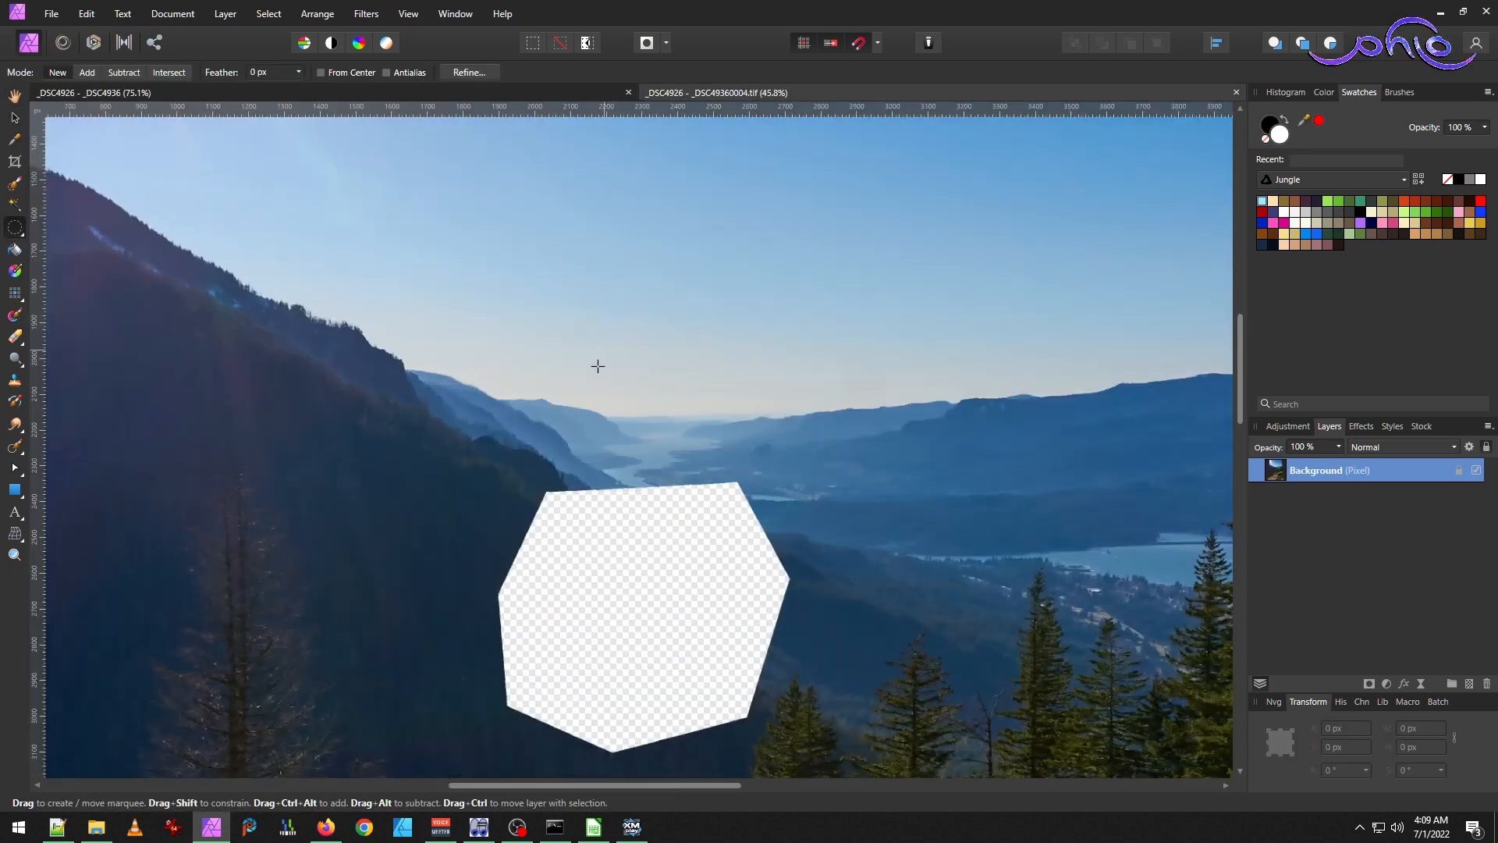
drag(479, 344, 816, 525)
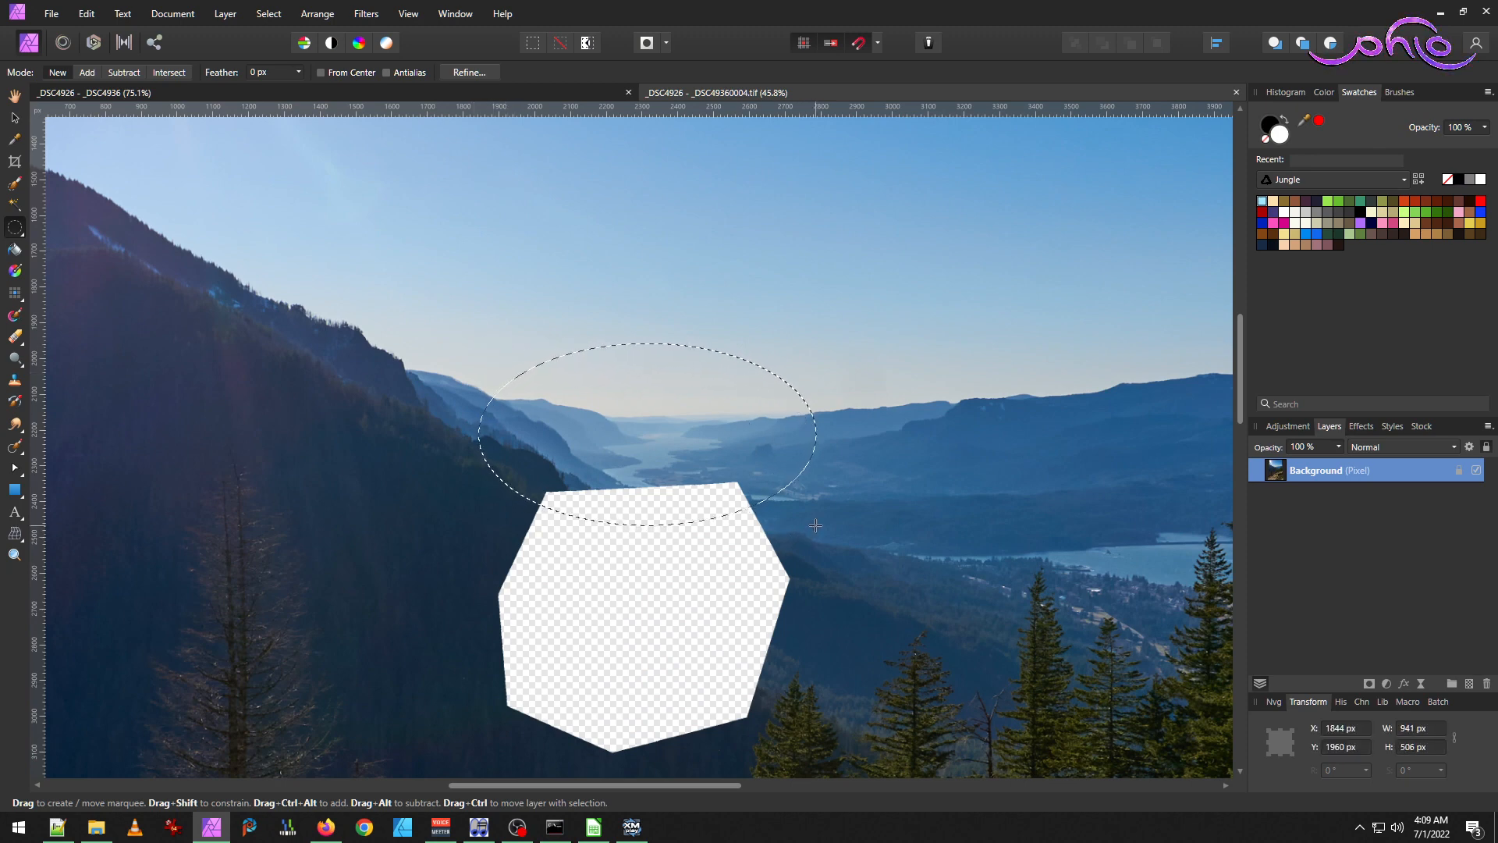
click(272, 14)
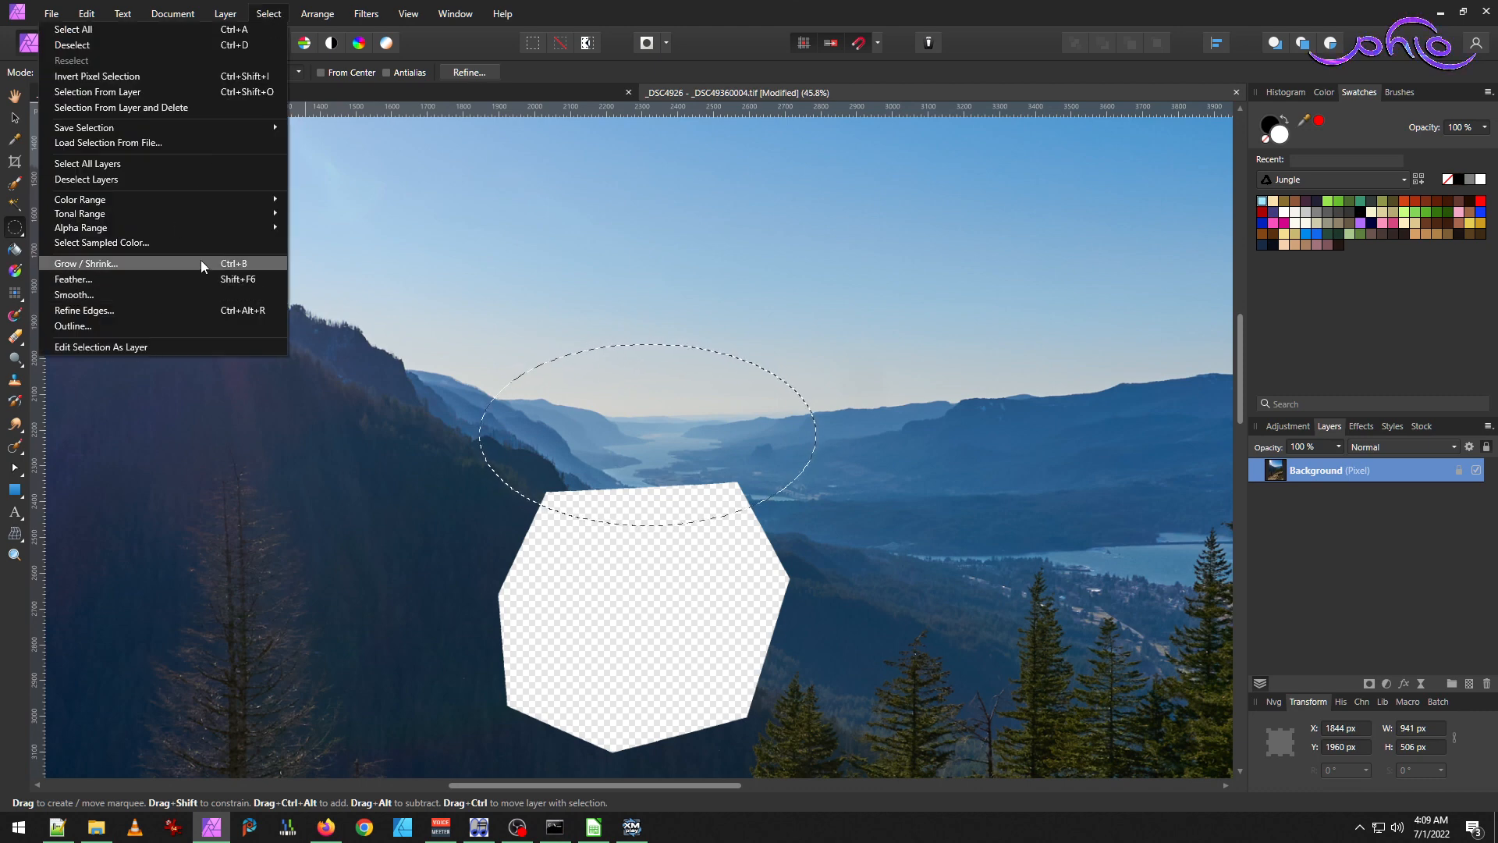
click(798, 307)
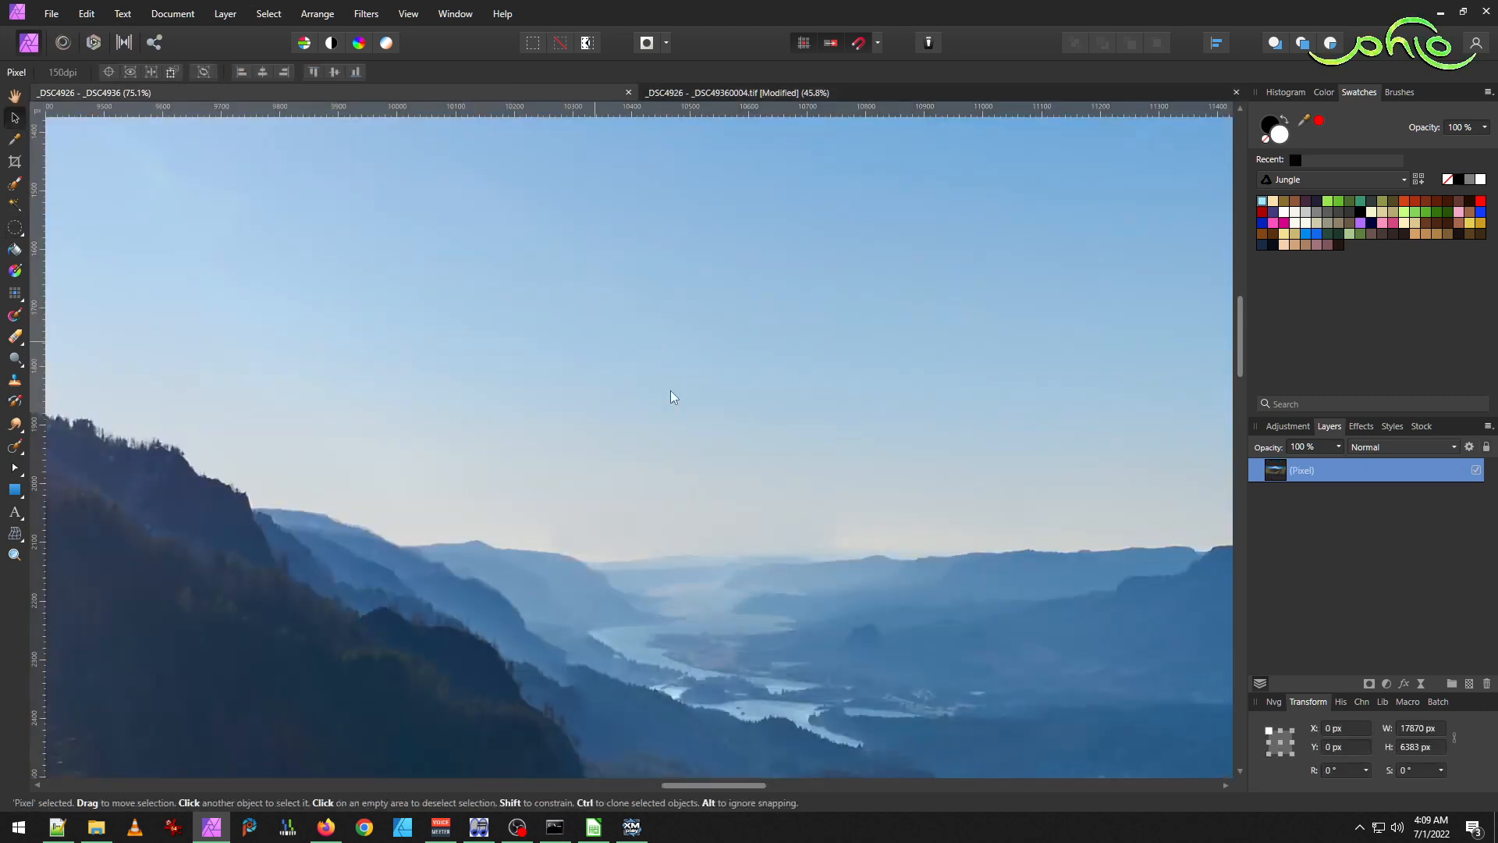
scroll(710, 581, up, 2)
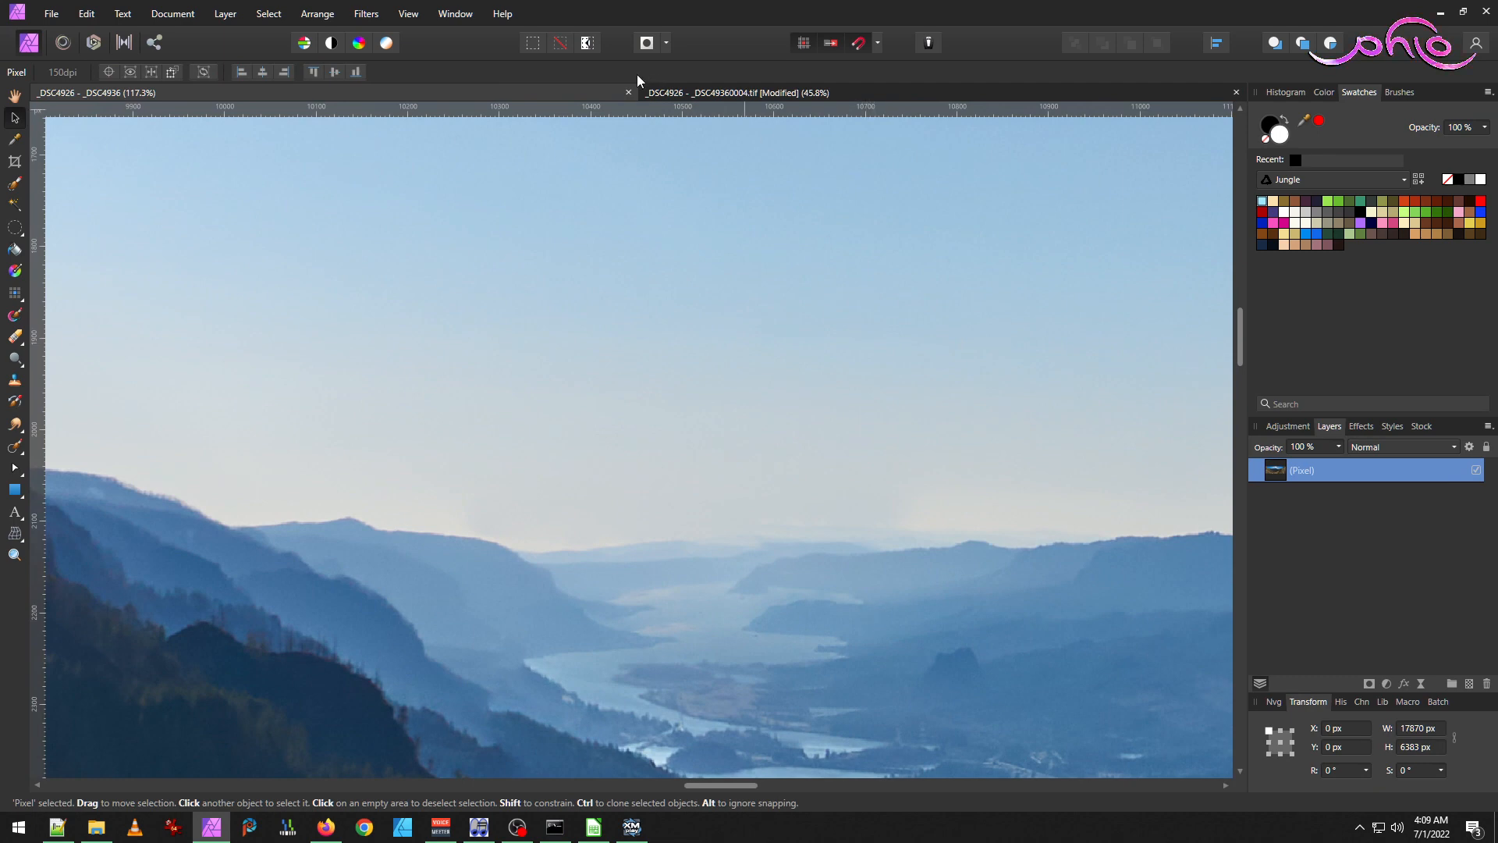
click(698, 96)
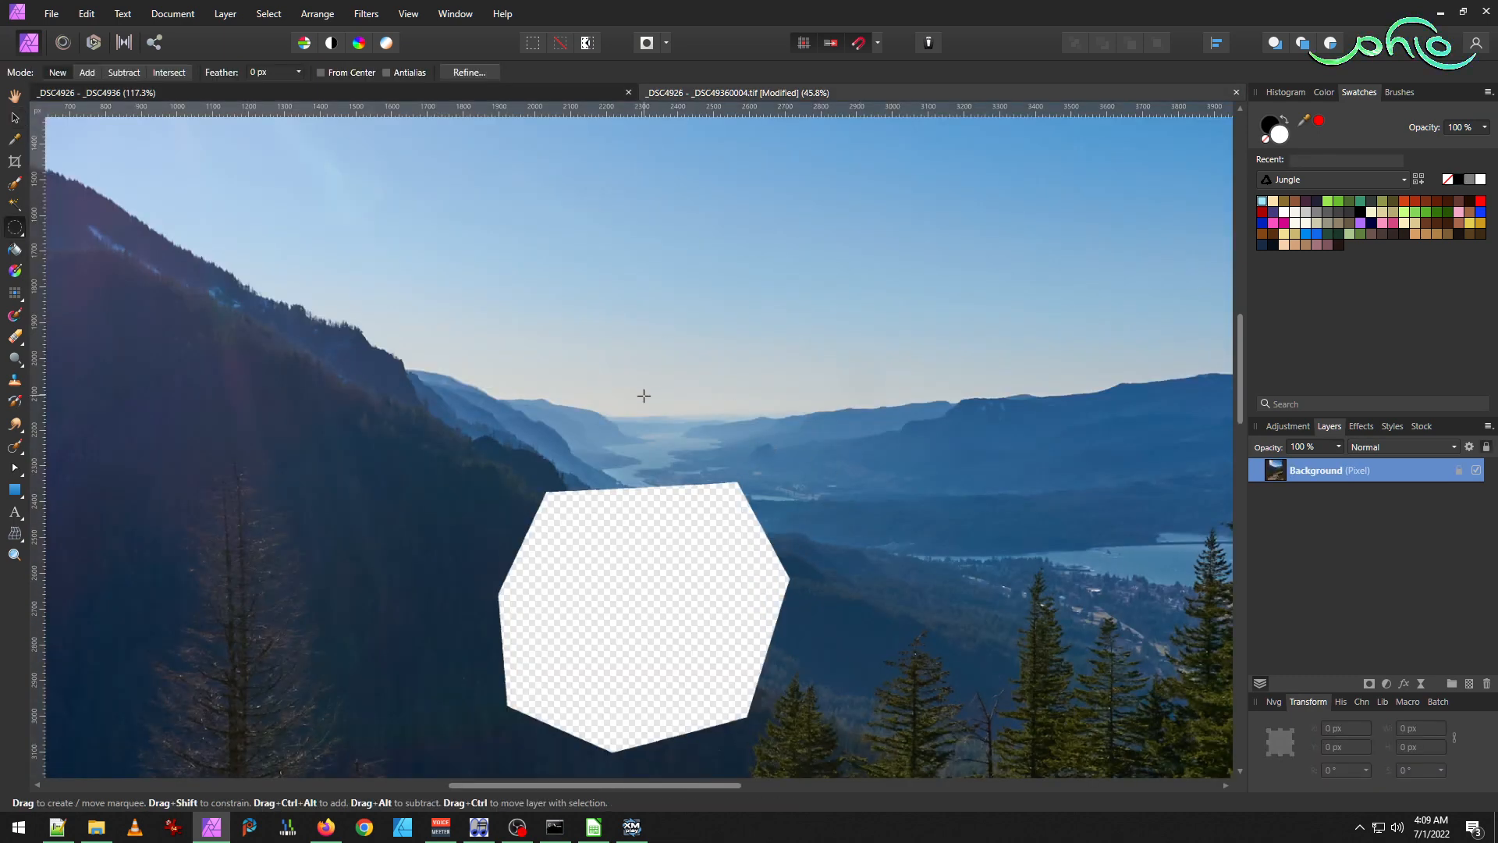
click(553, 95)
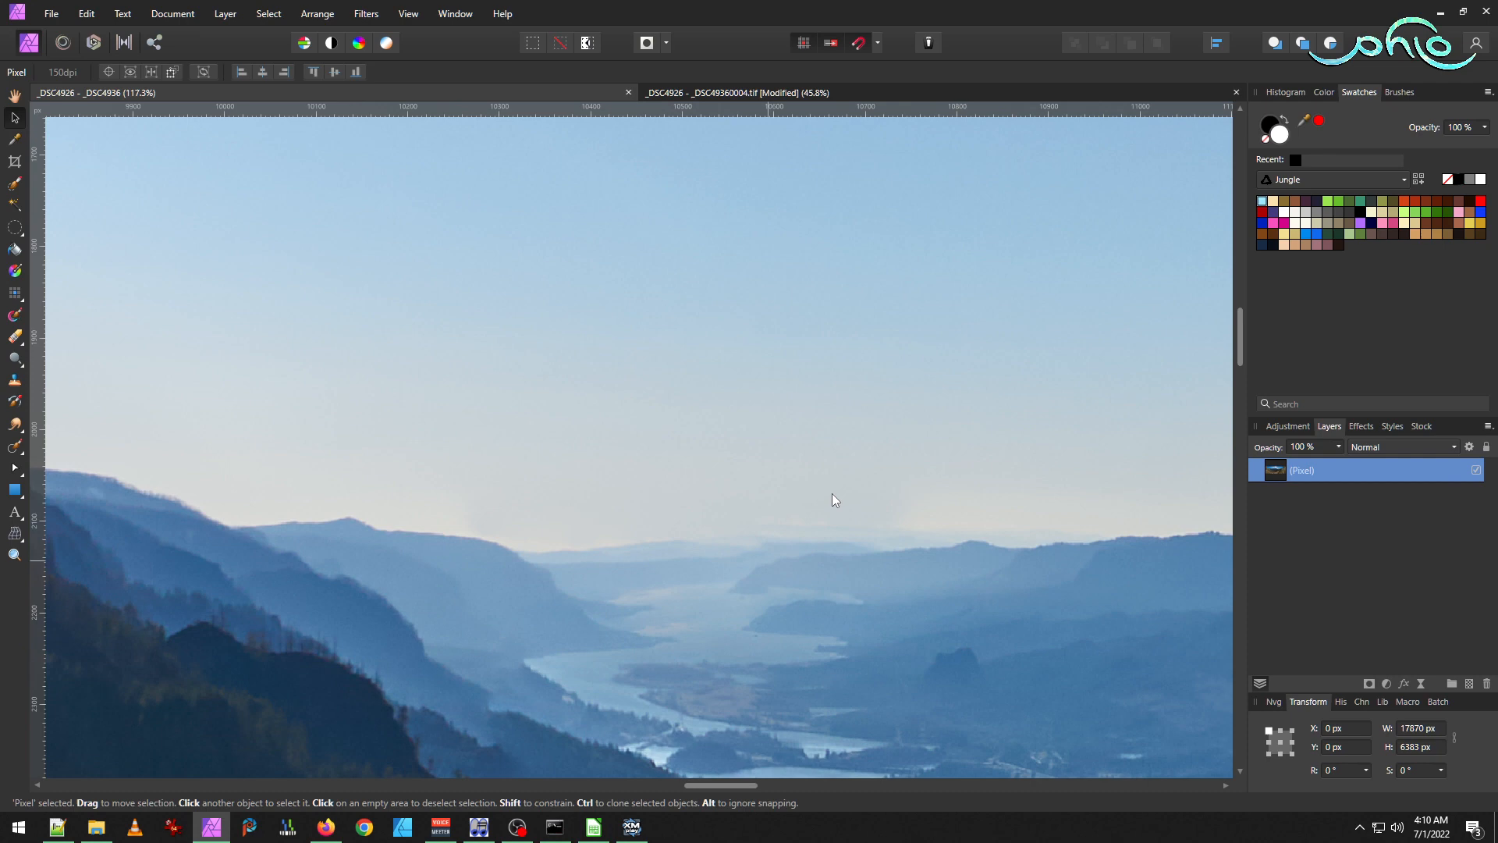
In the source image, select an ellipse about 378 × 234 px around the valley horizon and river, and feather it by 100 px.
click(697, 92)
scroll(707, 436, up, 5)
drag(347, 283, 863, 601)
click(269, 13)
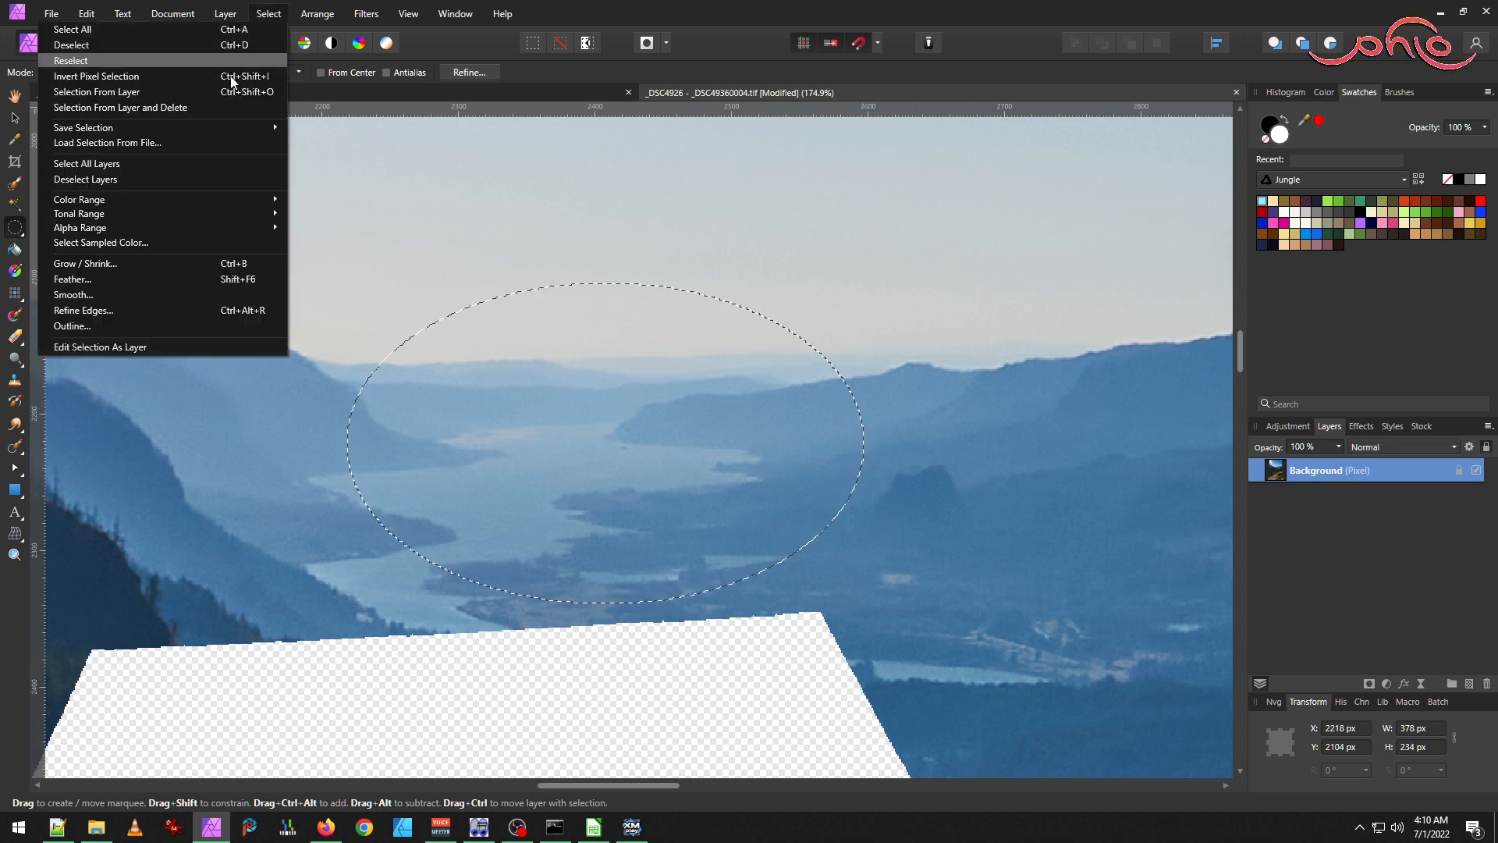
click(166, 274)
text(1000)
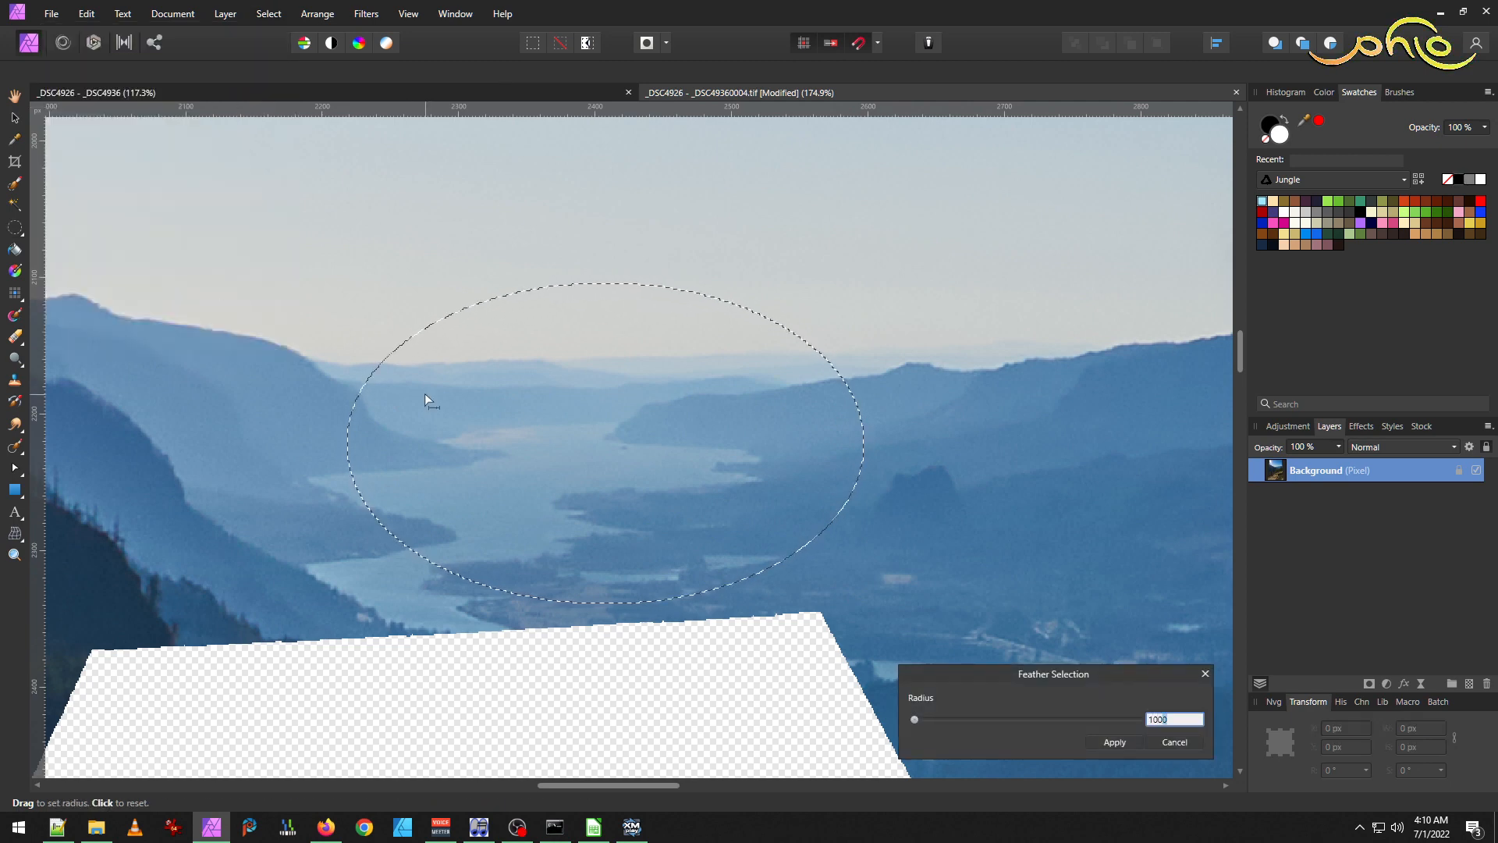
key(Return)
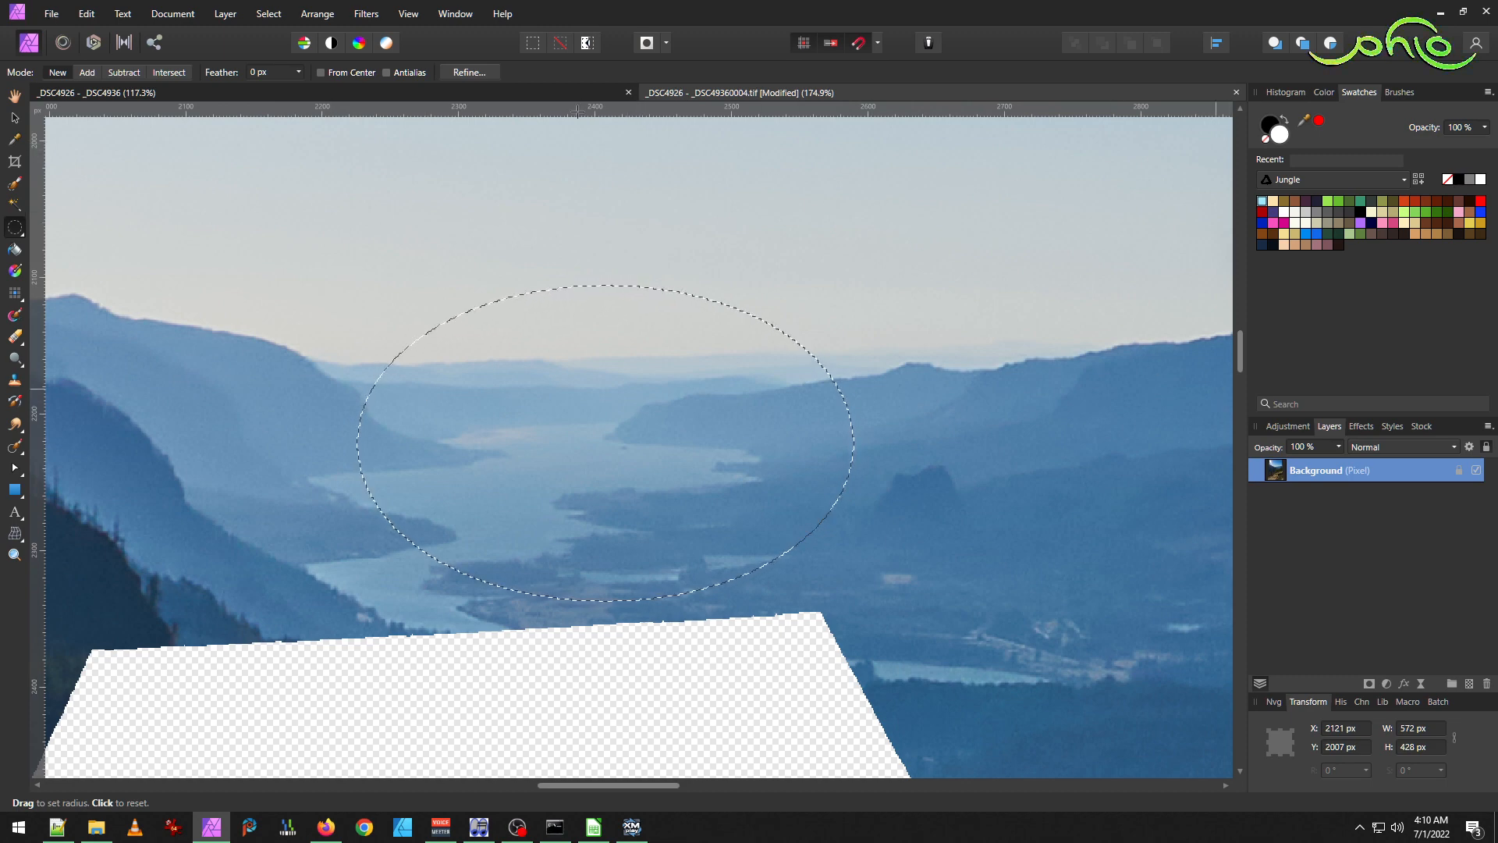
Paste the feathered valley area into the panorama as a new layer and close the source image without saving.
click(457, 94)
key(v)
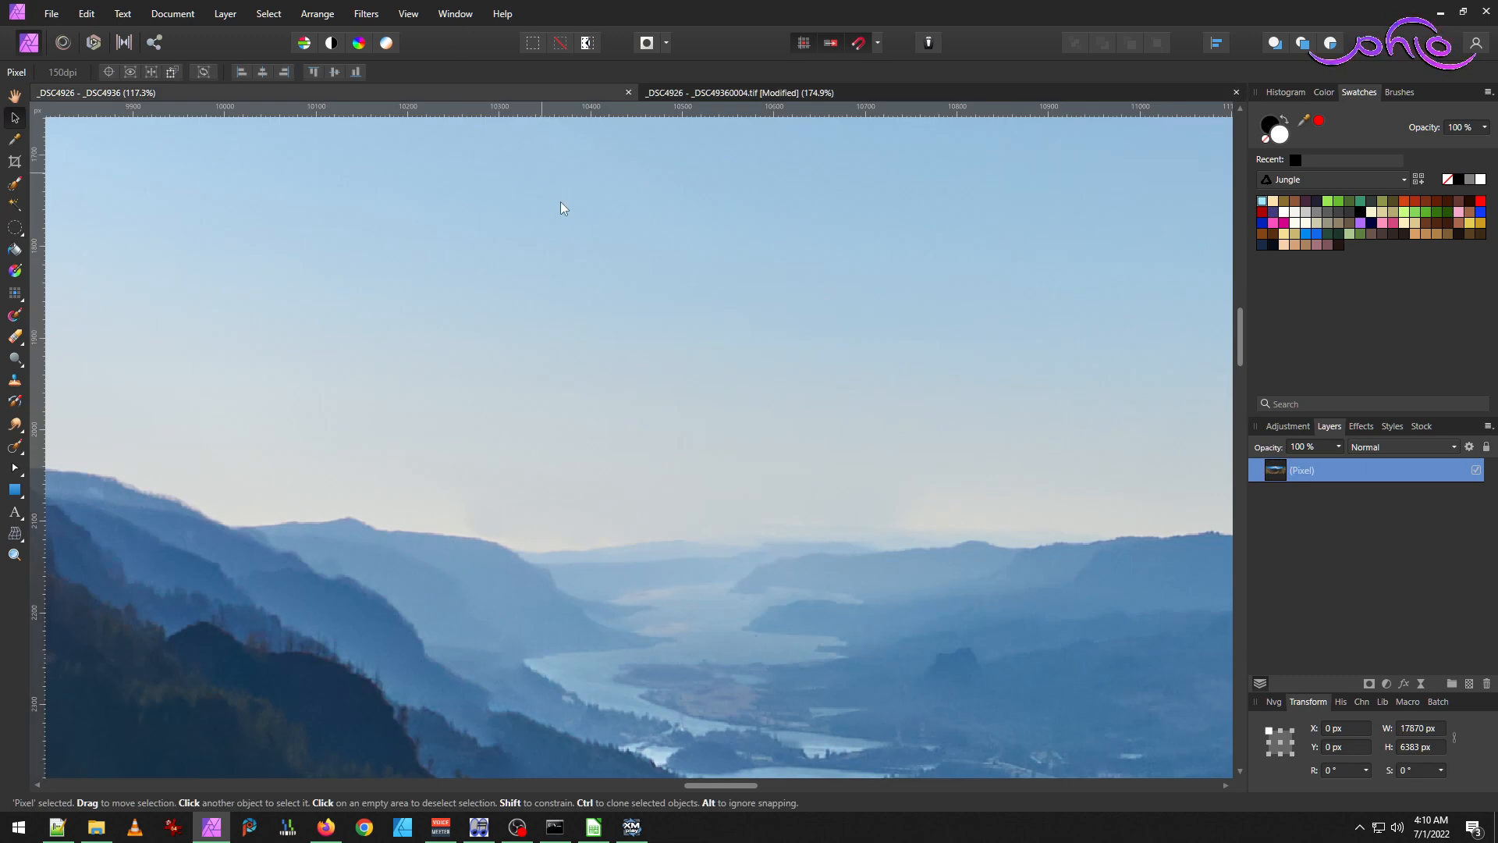
key(ctrl+v)
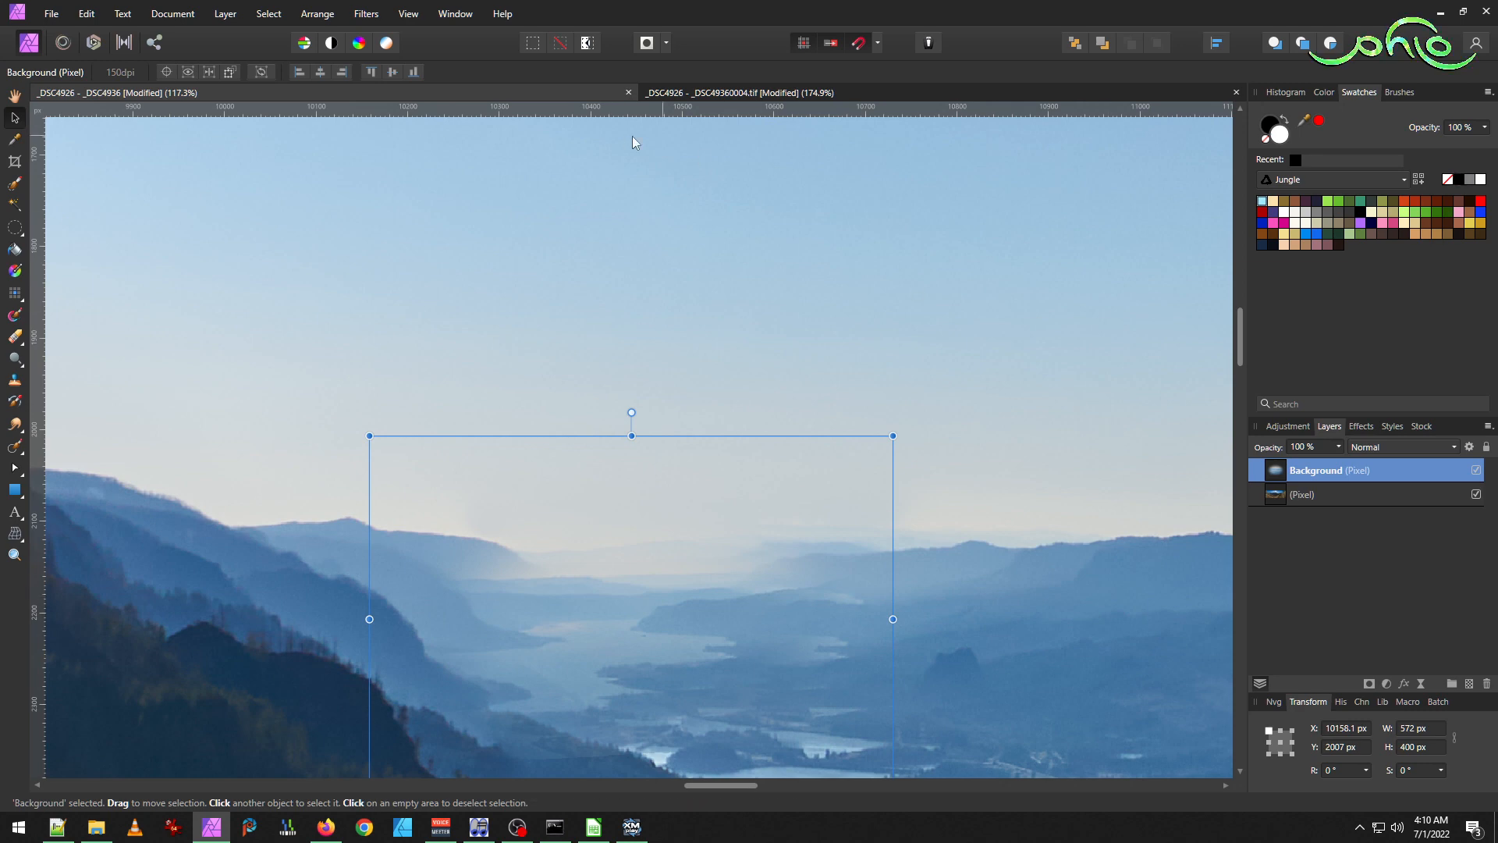
click(1236, 92)
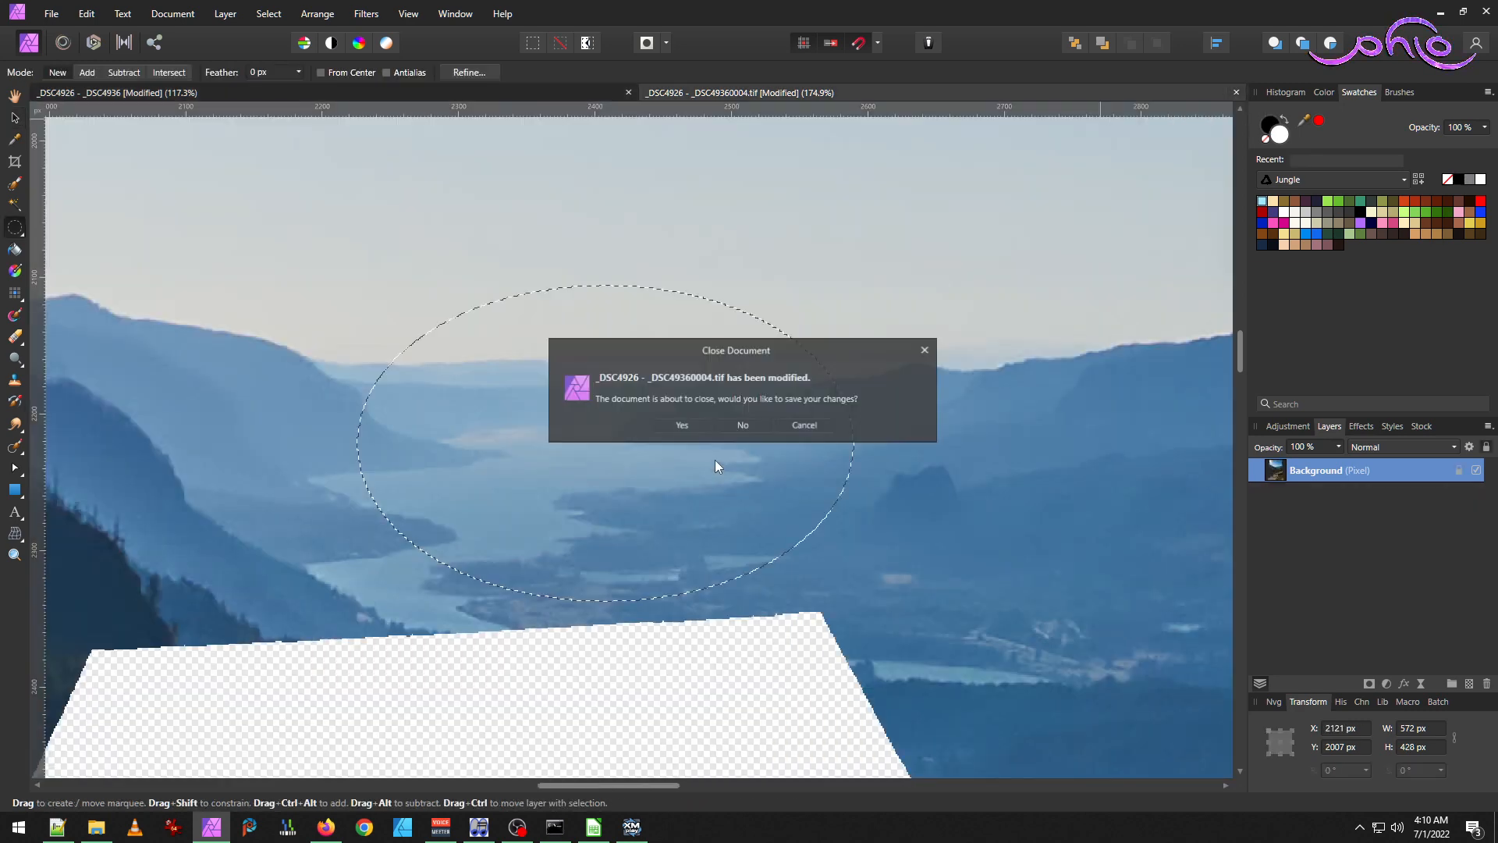
click(747, 424)
Save the panorama as a new copy named _DSC4926 - _DSC4936 b in the same folder.
click(52, 14)
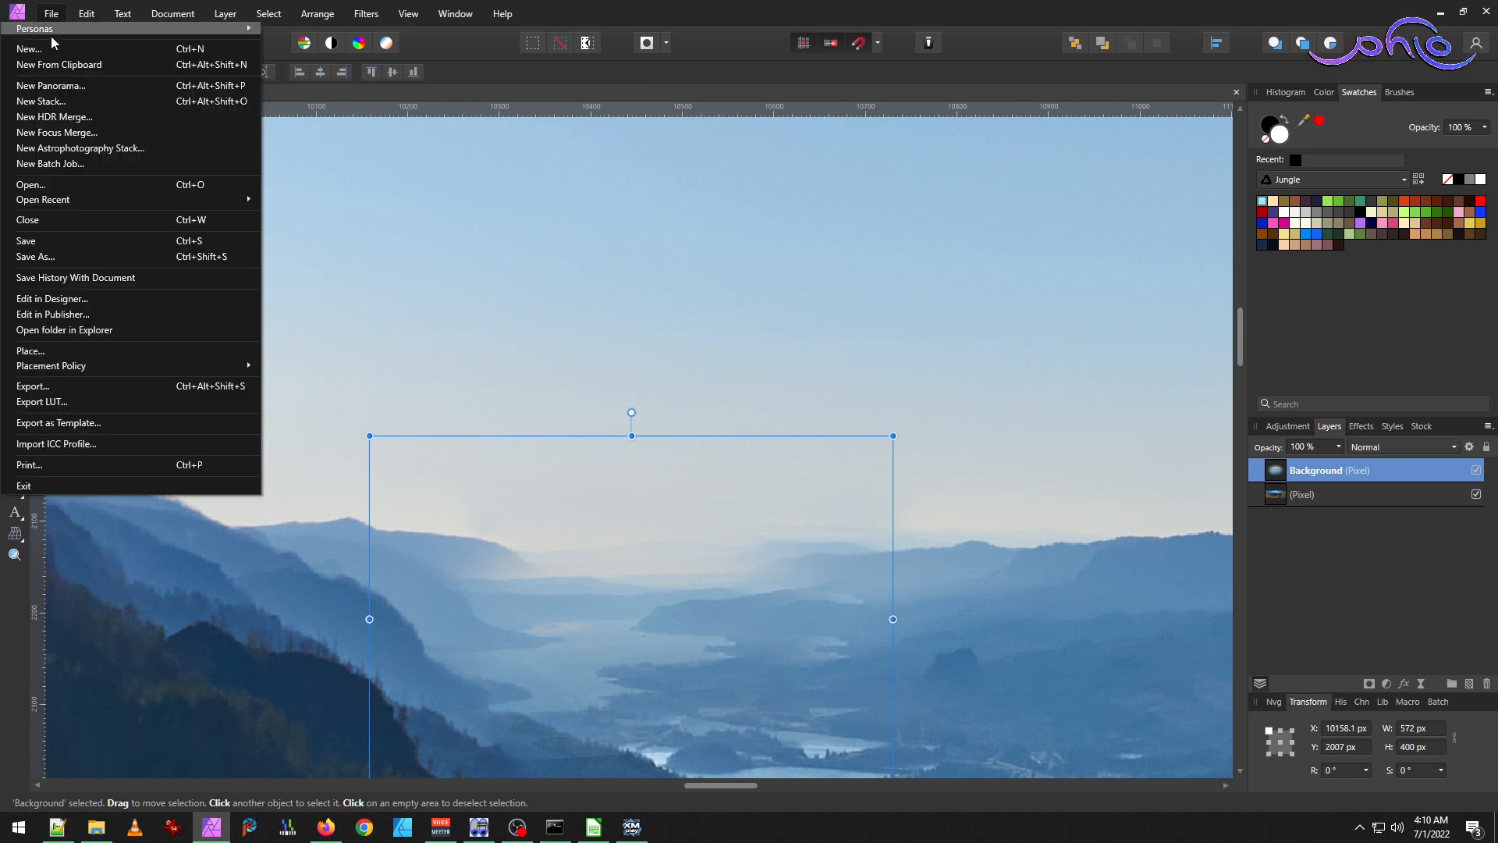
click(47, 257)
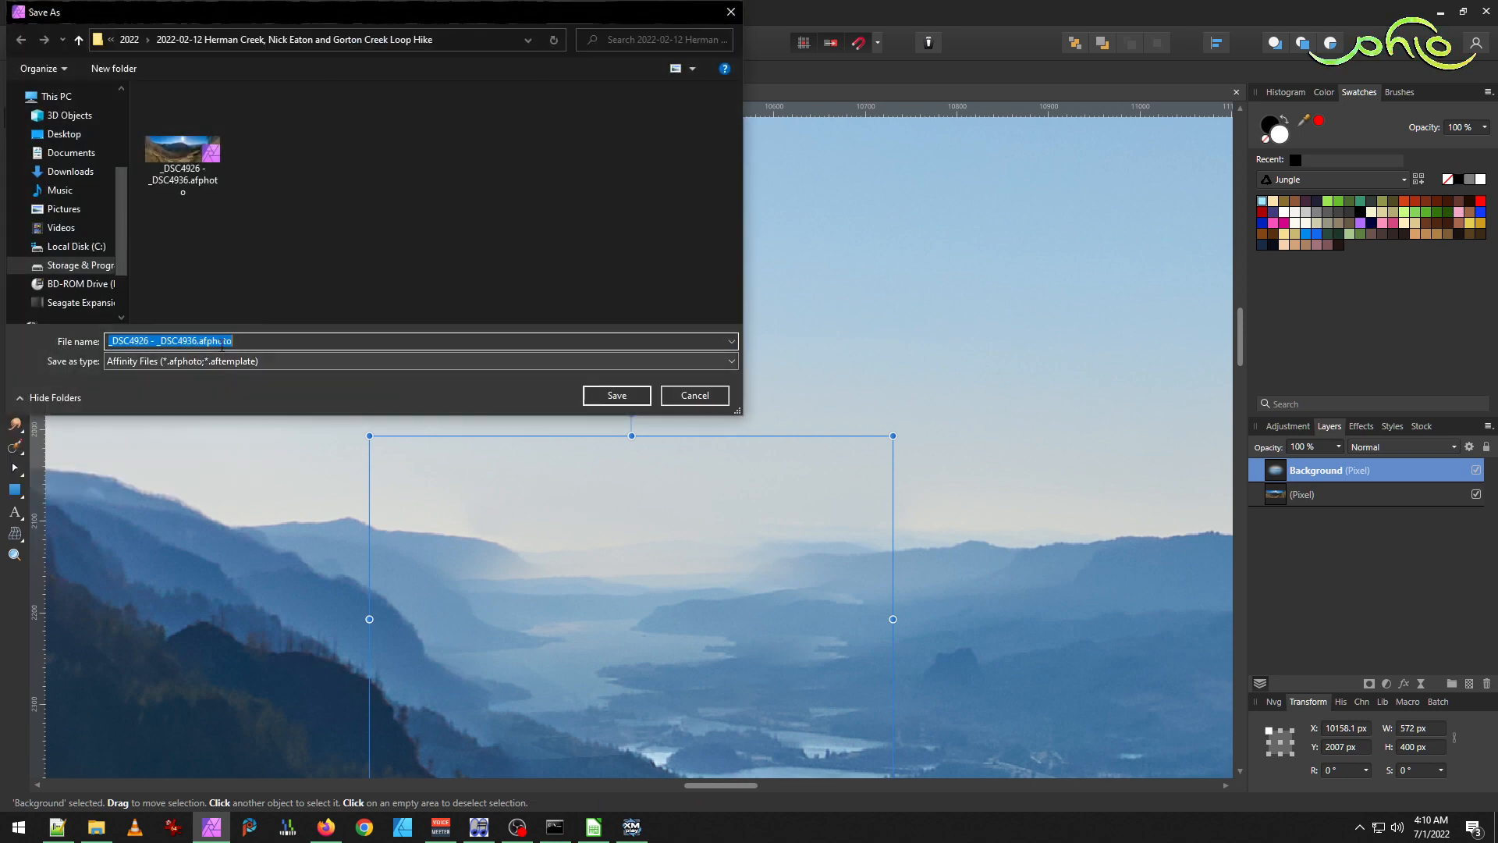
click(200, 340)
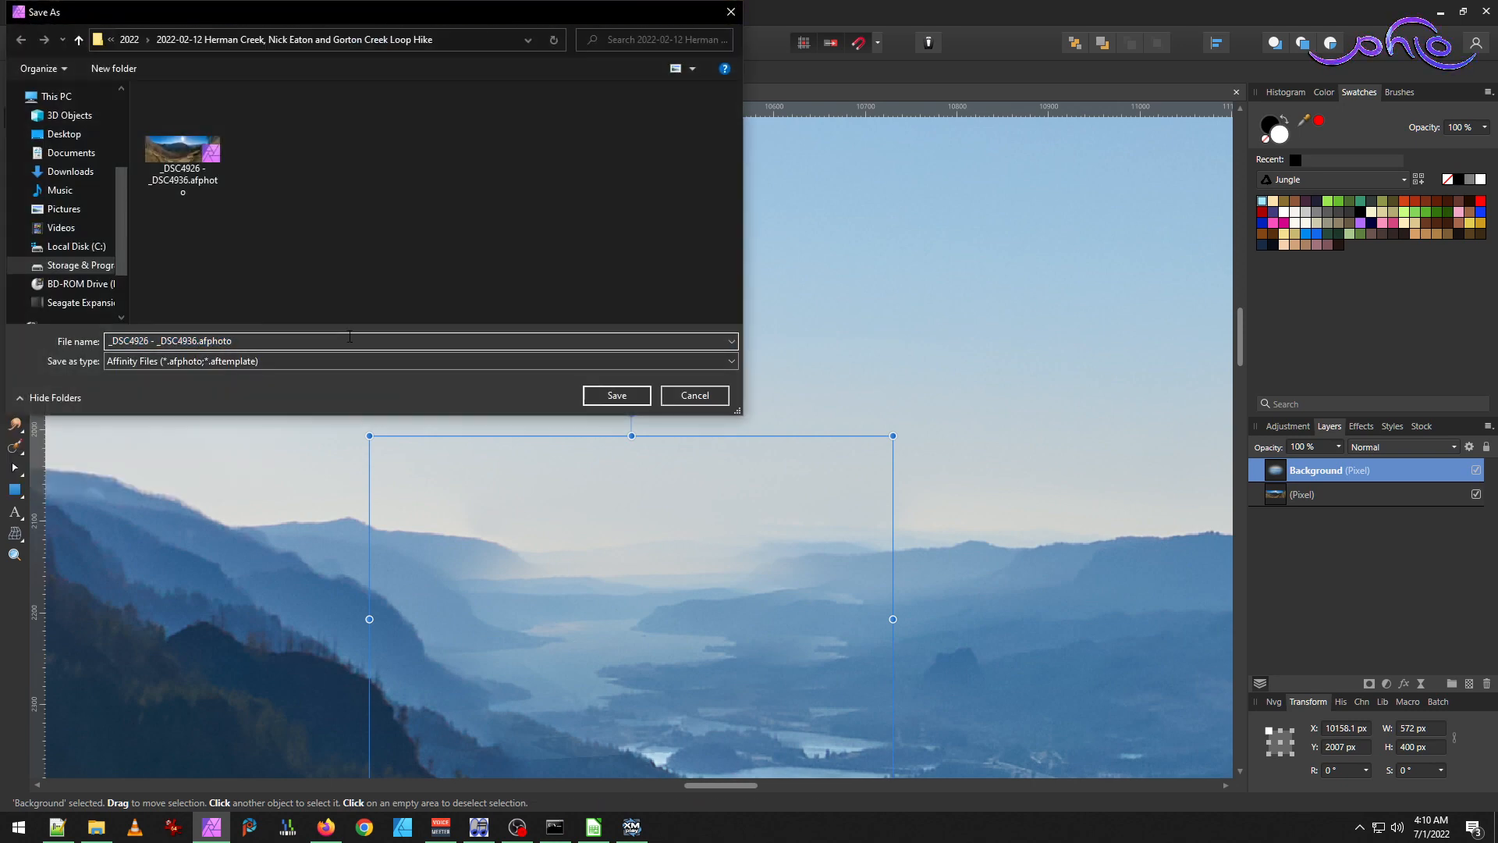
key(Return)
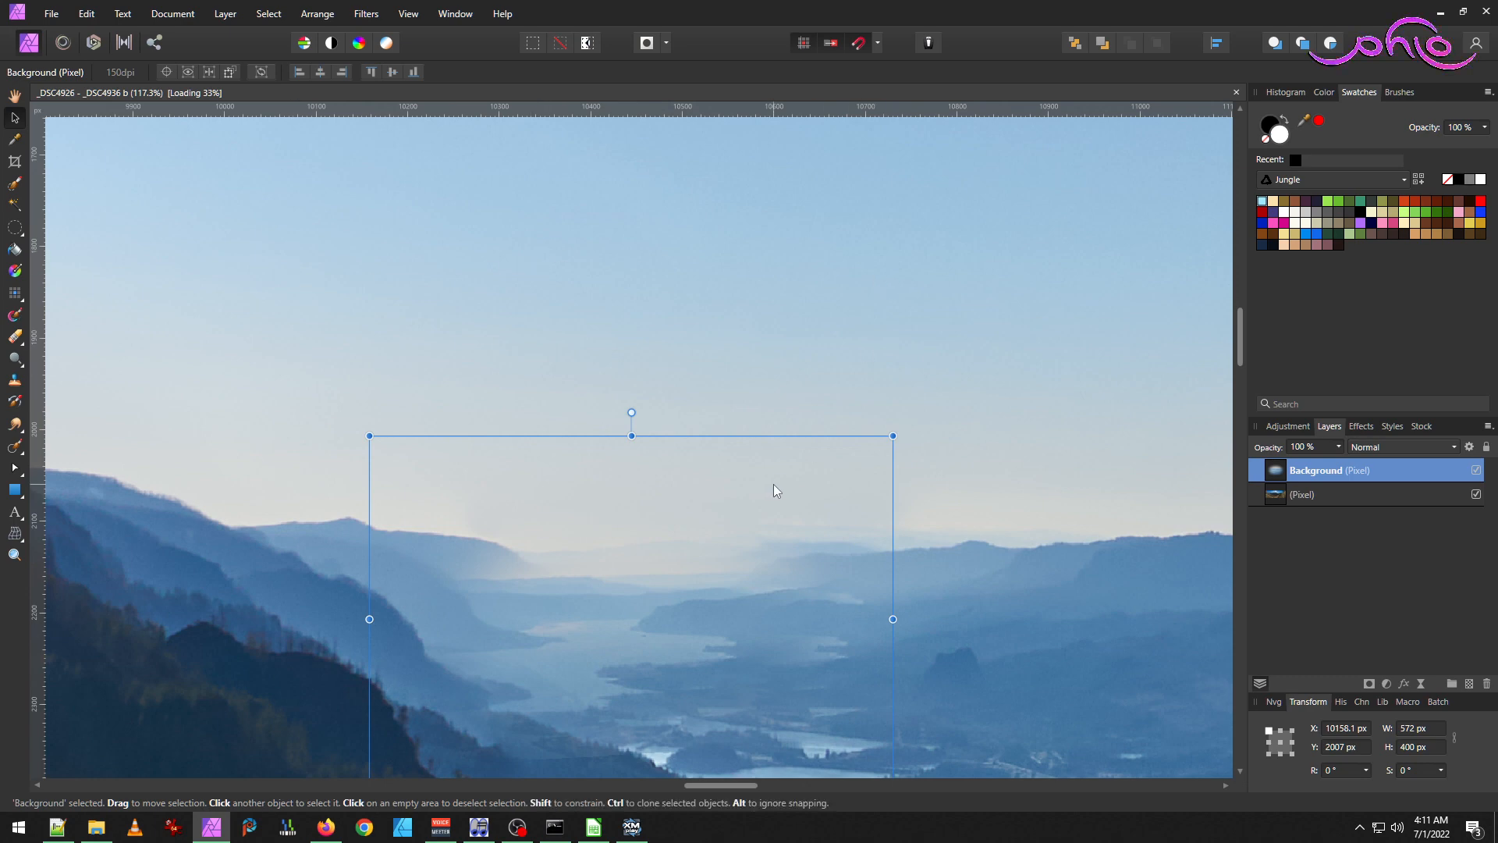
Move the pasted patch over the matching valley horizon and set its blend mode to Difference.
drag(716, 606, 802, 571)
click(1444, 442)
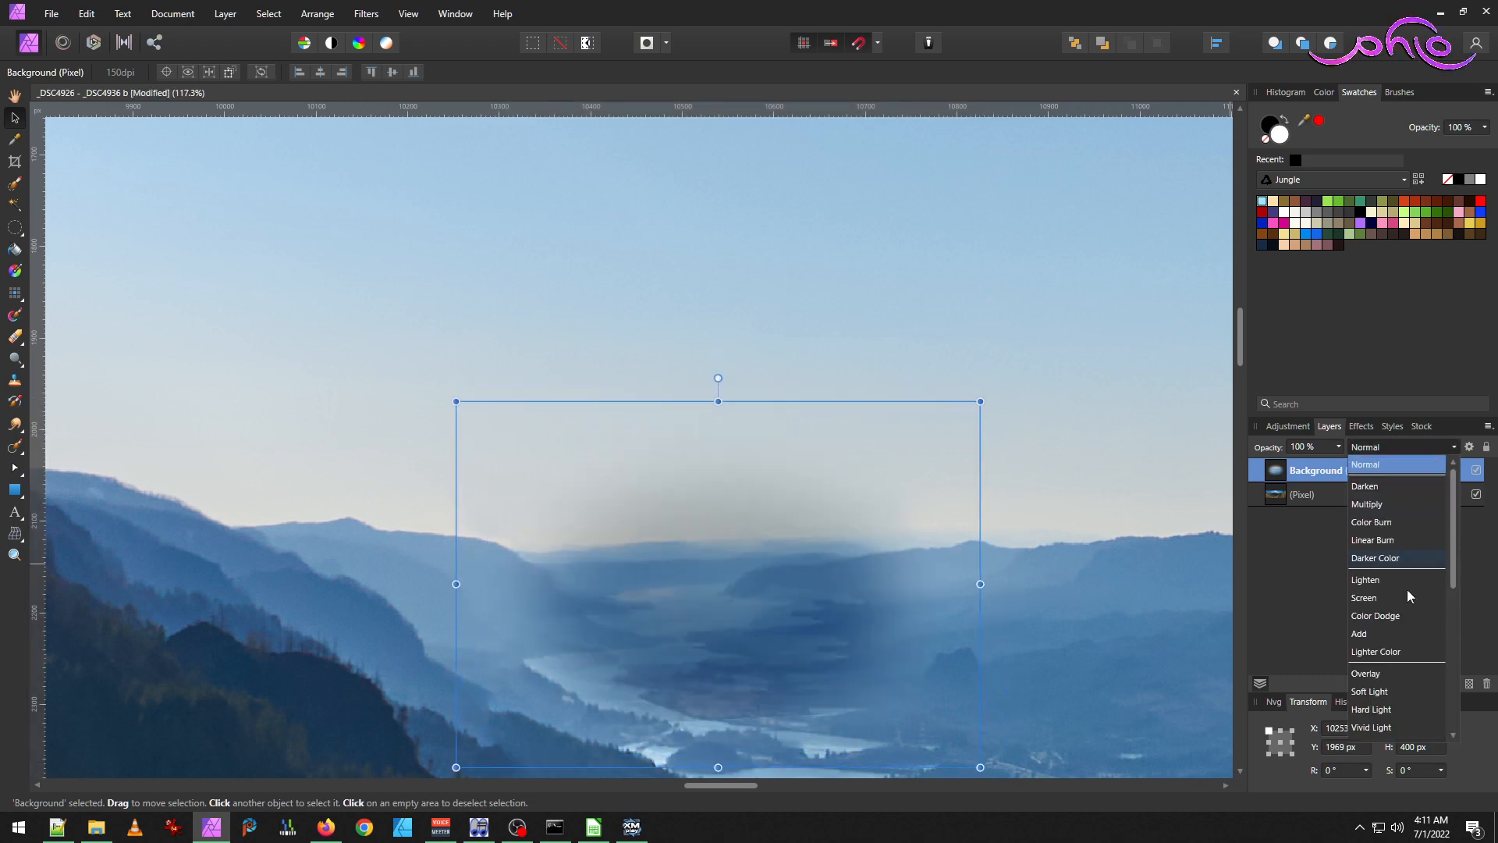
scroll(1416, 676, down, 3)
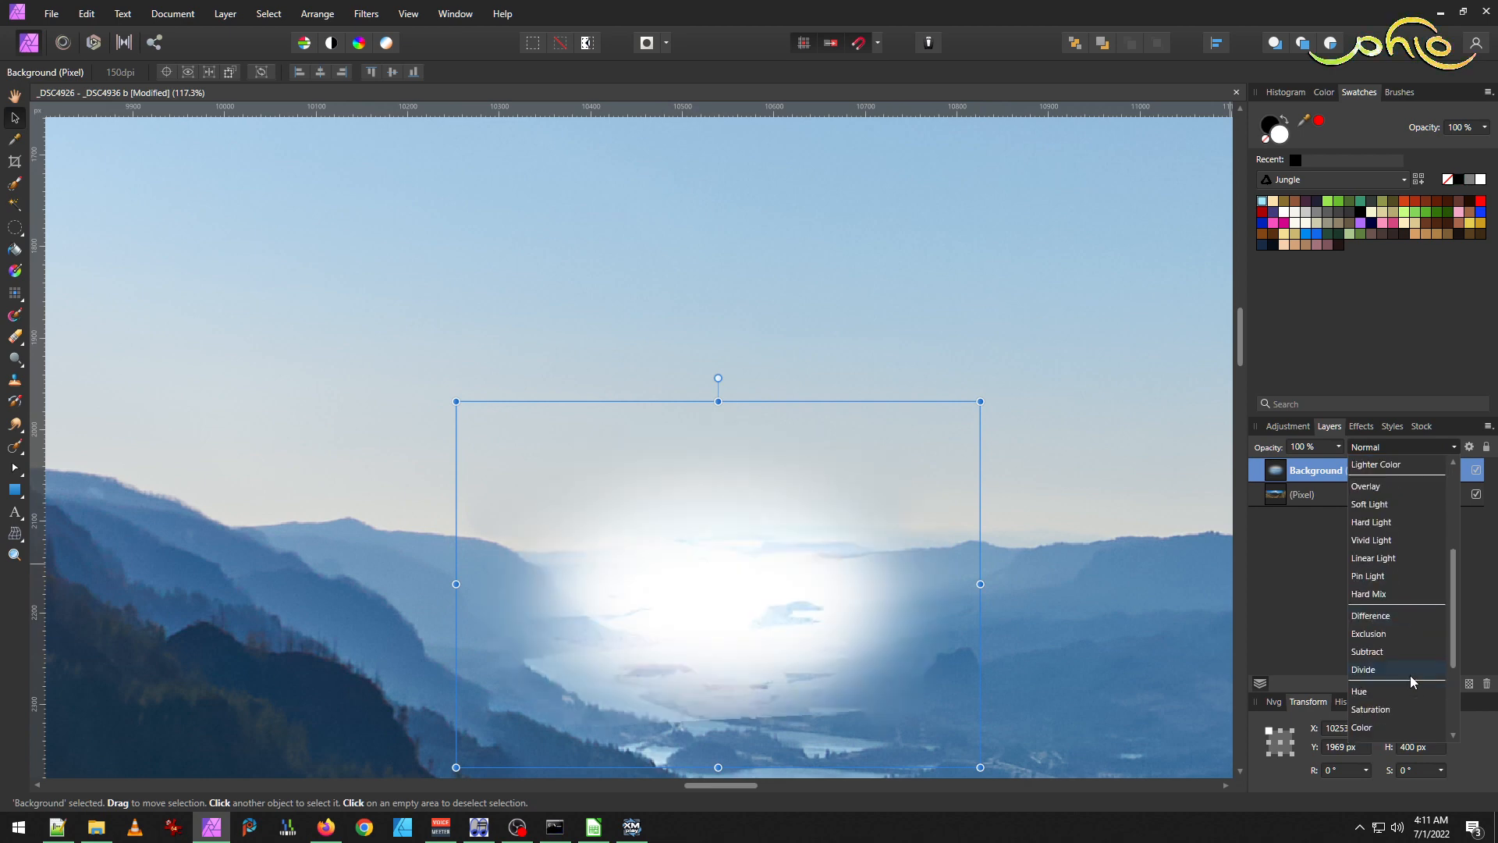
click(1397, 614)
scroll(705, 570, down, 3)
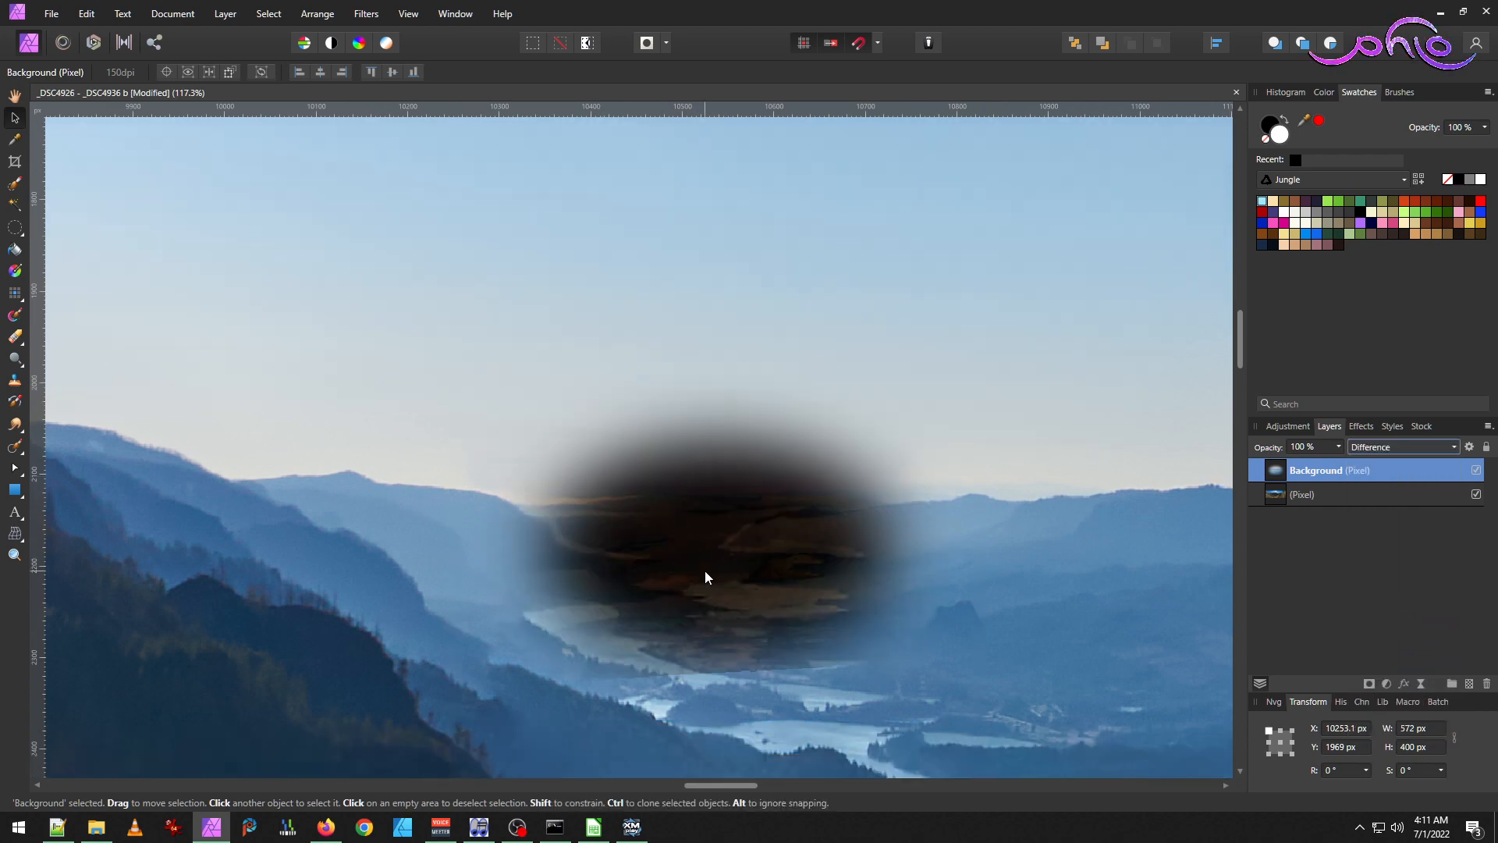
scroll(682, 571, up, 1)
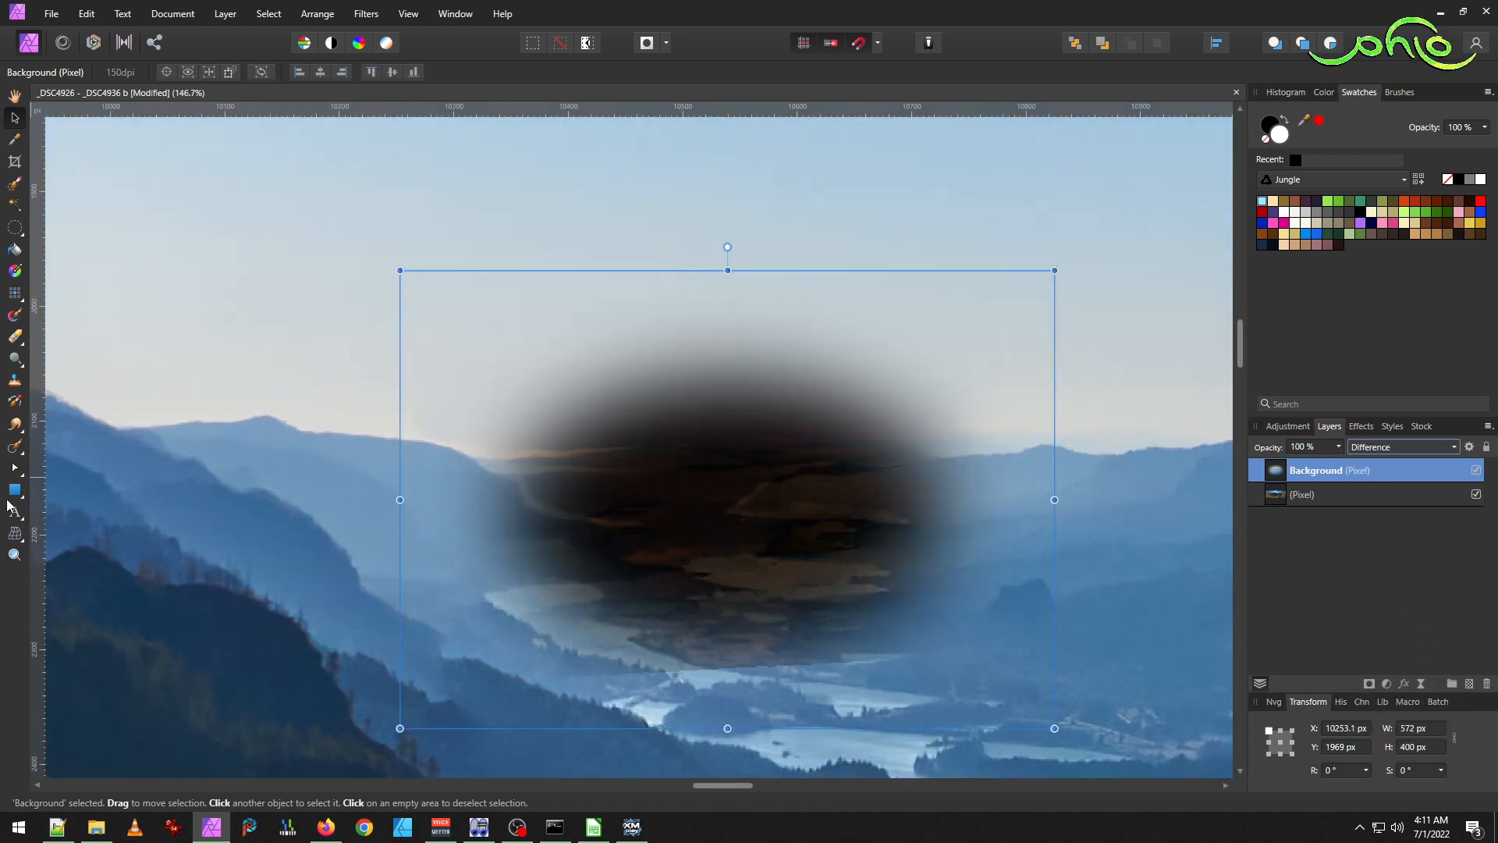
click(16, 540)
click(88, 556)
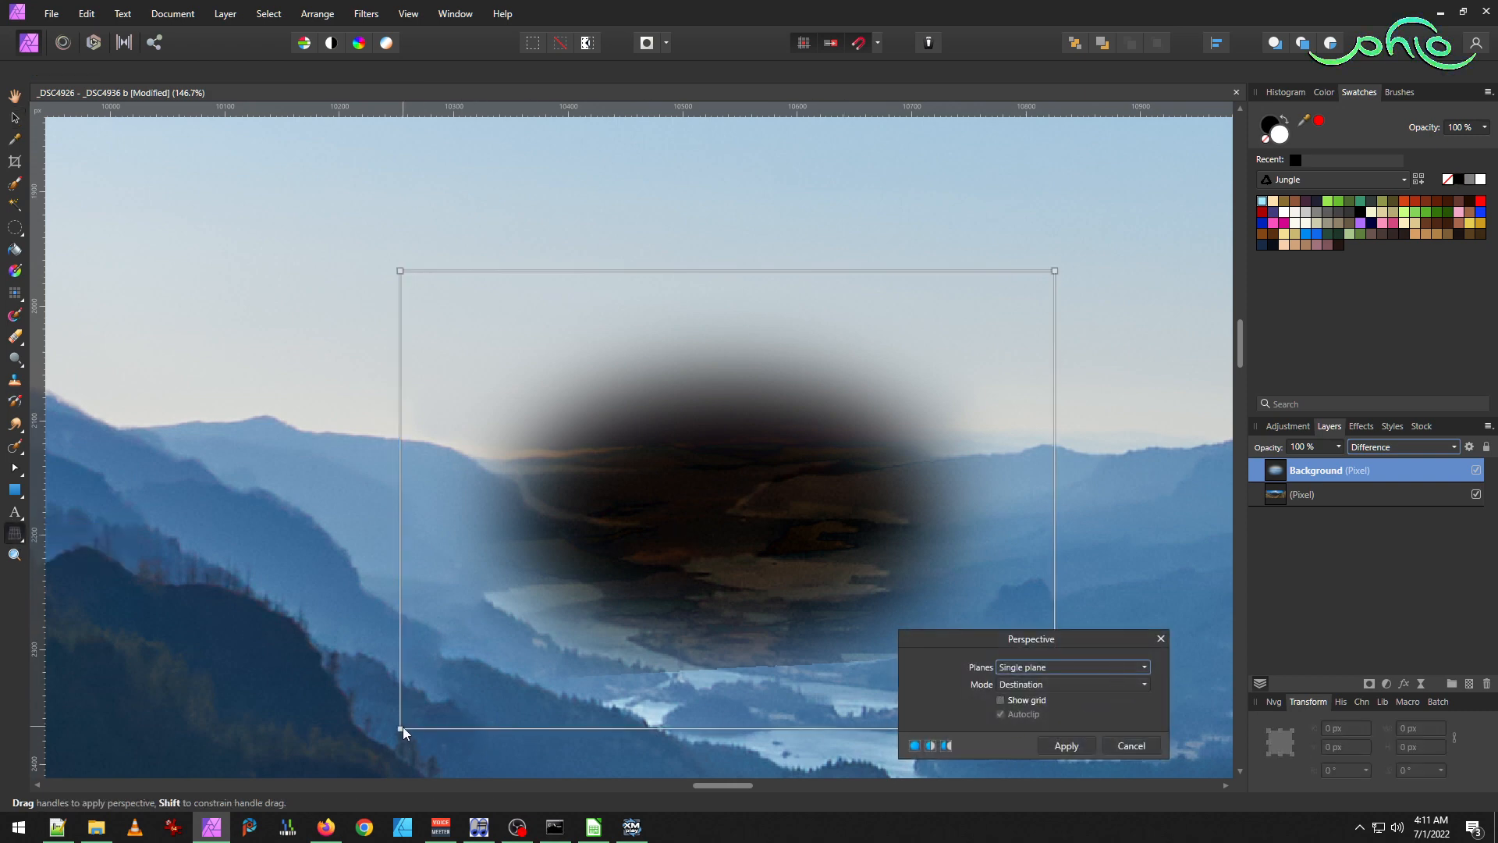
drag(400, 730, 356, 775)
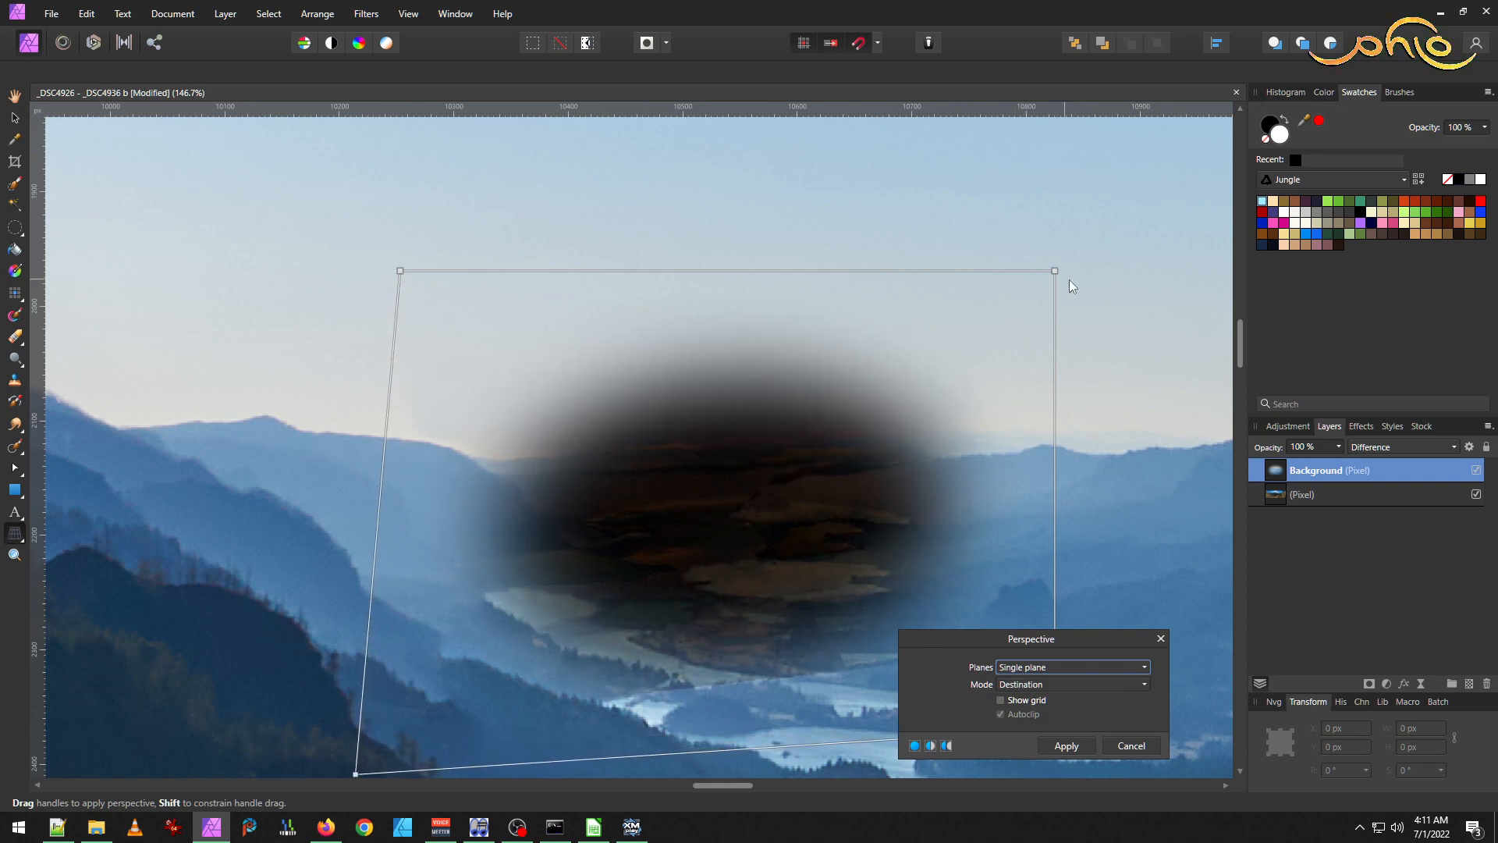
mouse_move(1057, 271)
mouse_down()
mouse_move(1072, 268)
mouse_move(981, 275)
mouse_move(1010, 292)
mouse_move(1066, 250)
mouse_move(1035, 275)
mouse_up()
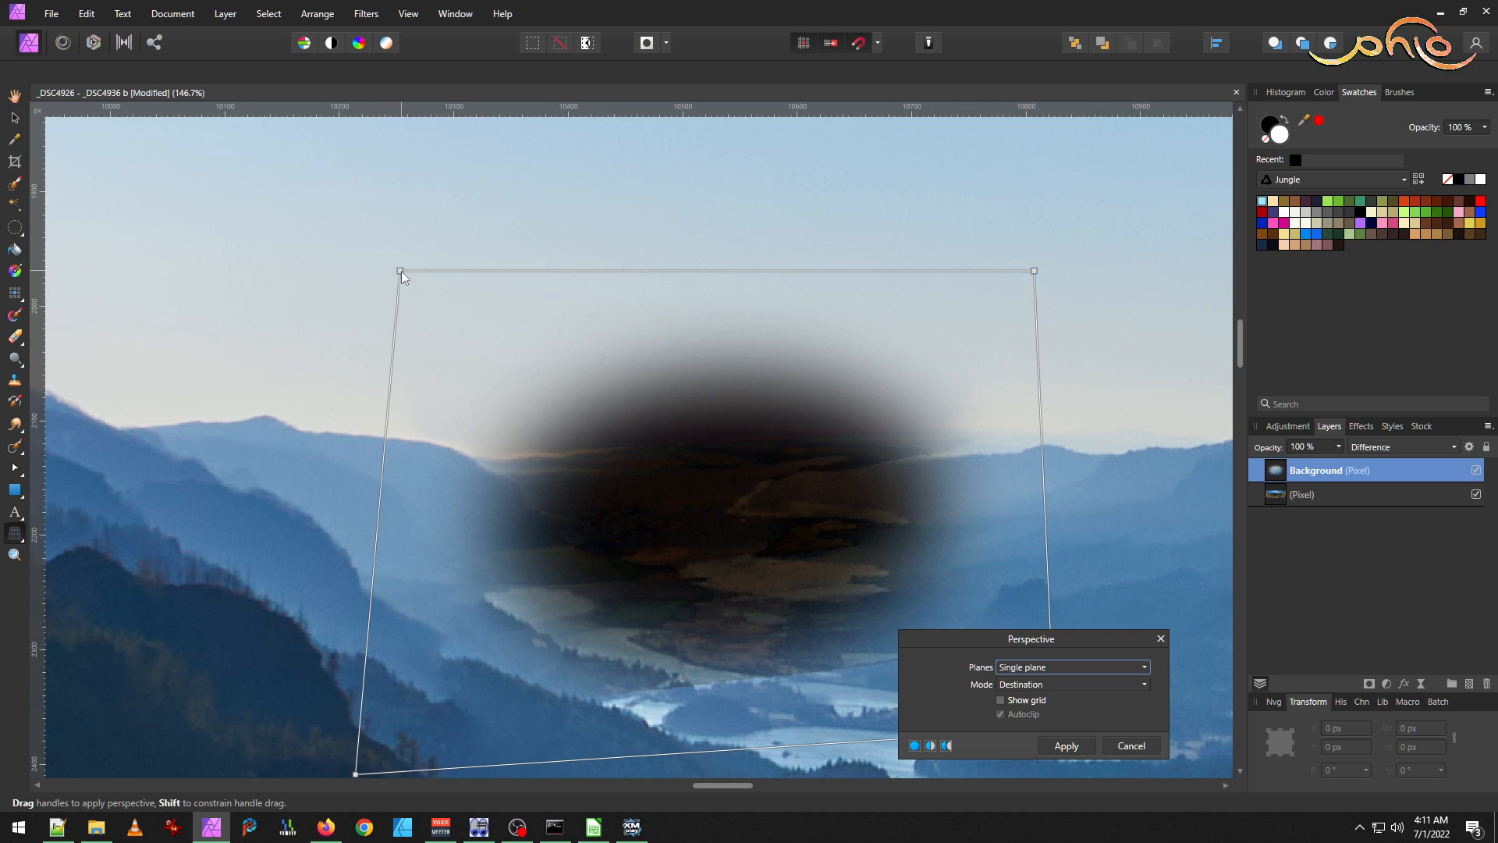
mouse_move(401, 270)
mouse_down()
mouse_move(382, 273)
mouse_move(405, 281)
mouse_up()
mouse_move(1034, 272)
mouse_down()
mouse_move(1033, 257)
mouse_move(1089, 246)
mouse_move(1038, 267)
mouse_up()
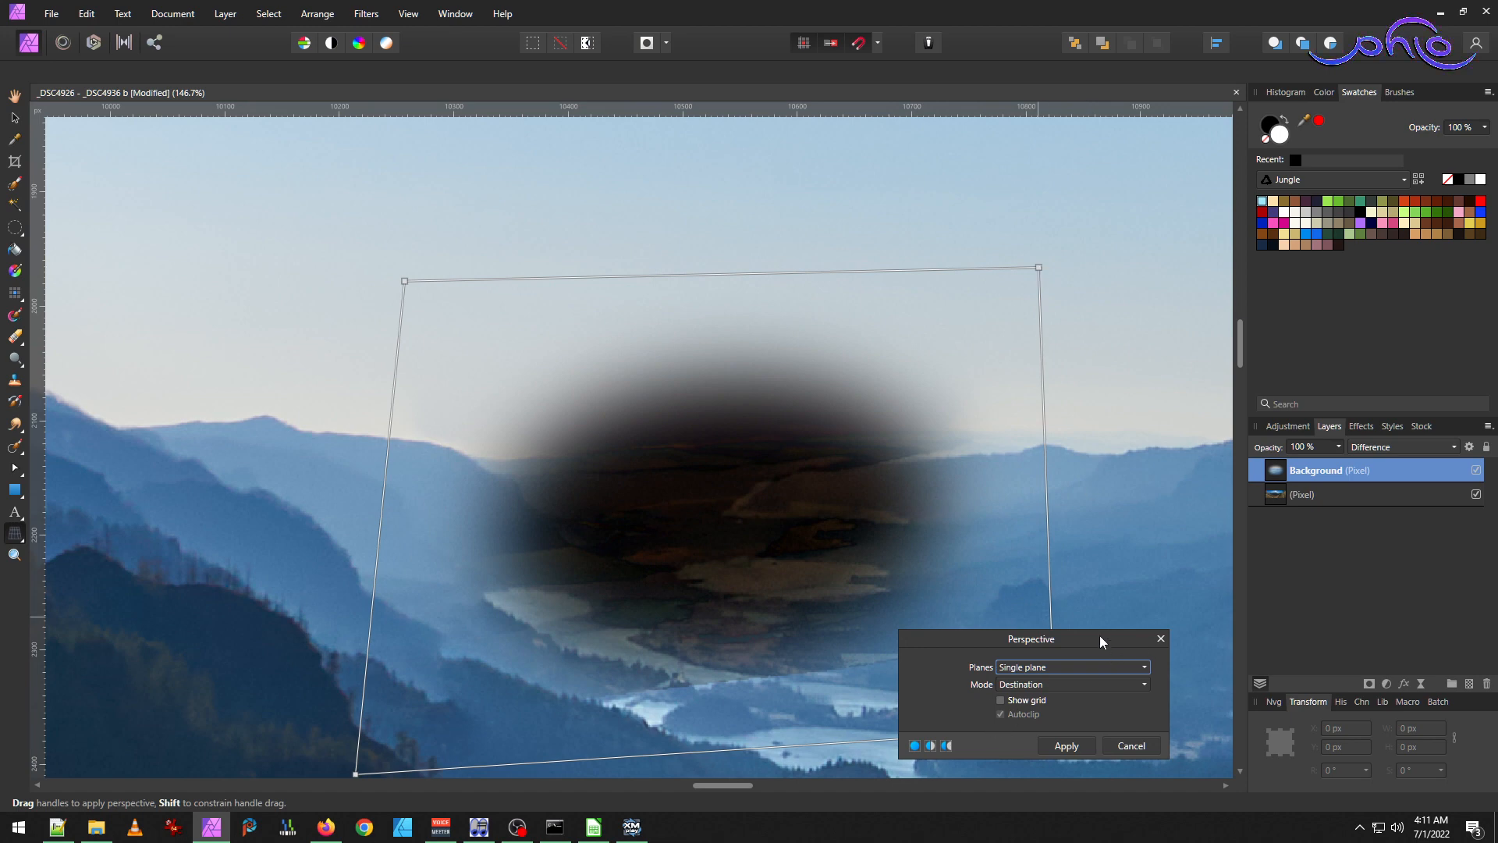
drag(1100, 638, 1066, 313)
drag(1052, 731, 1111, 779)
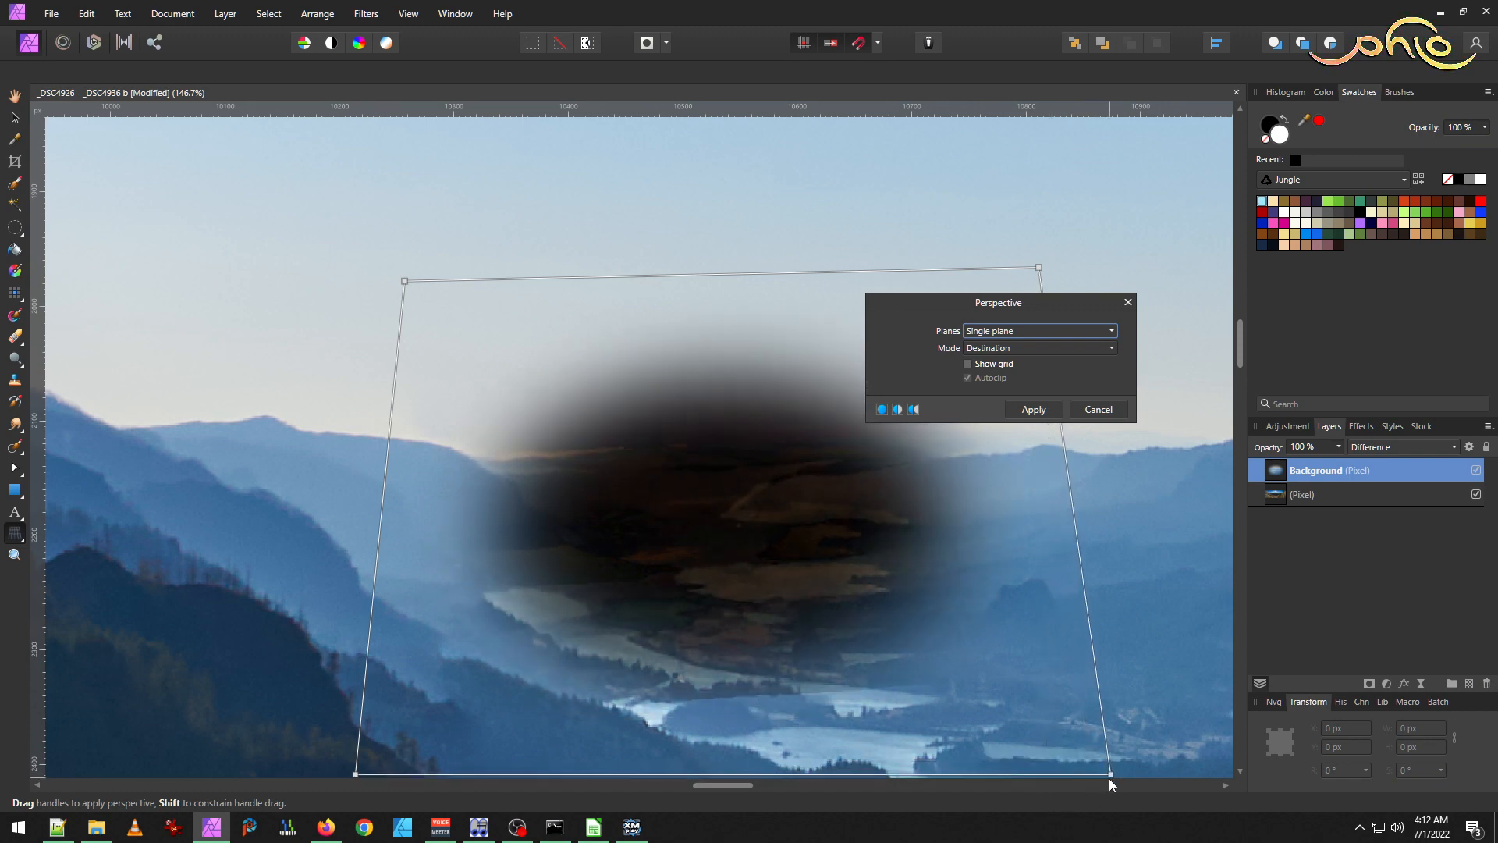
scroll(668, 756, down, 2)
drag(356, 733, 364, 821)
drag(1111, 726, 1163, 812)
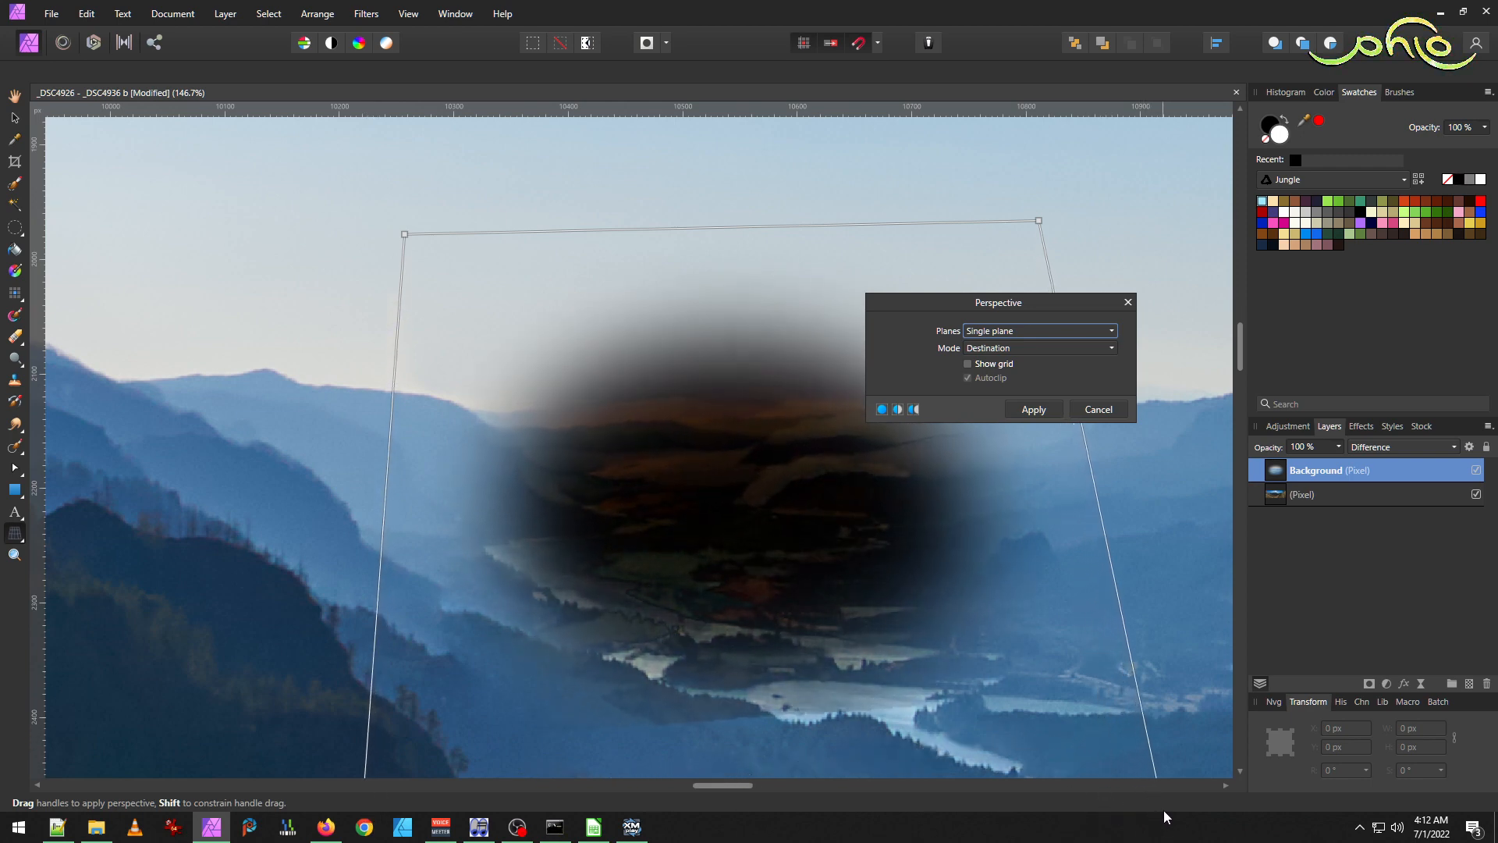
scroll(925, 524, right, 5)
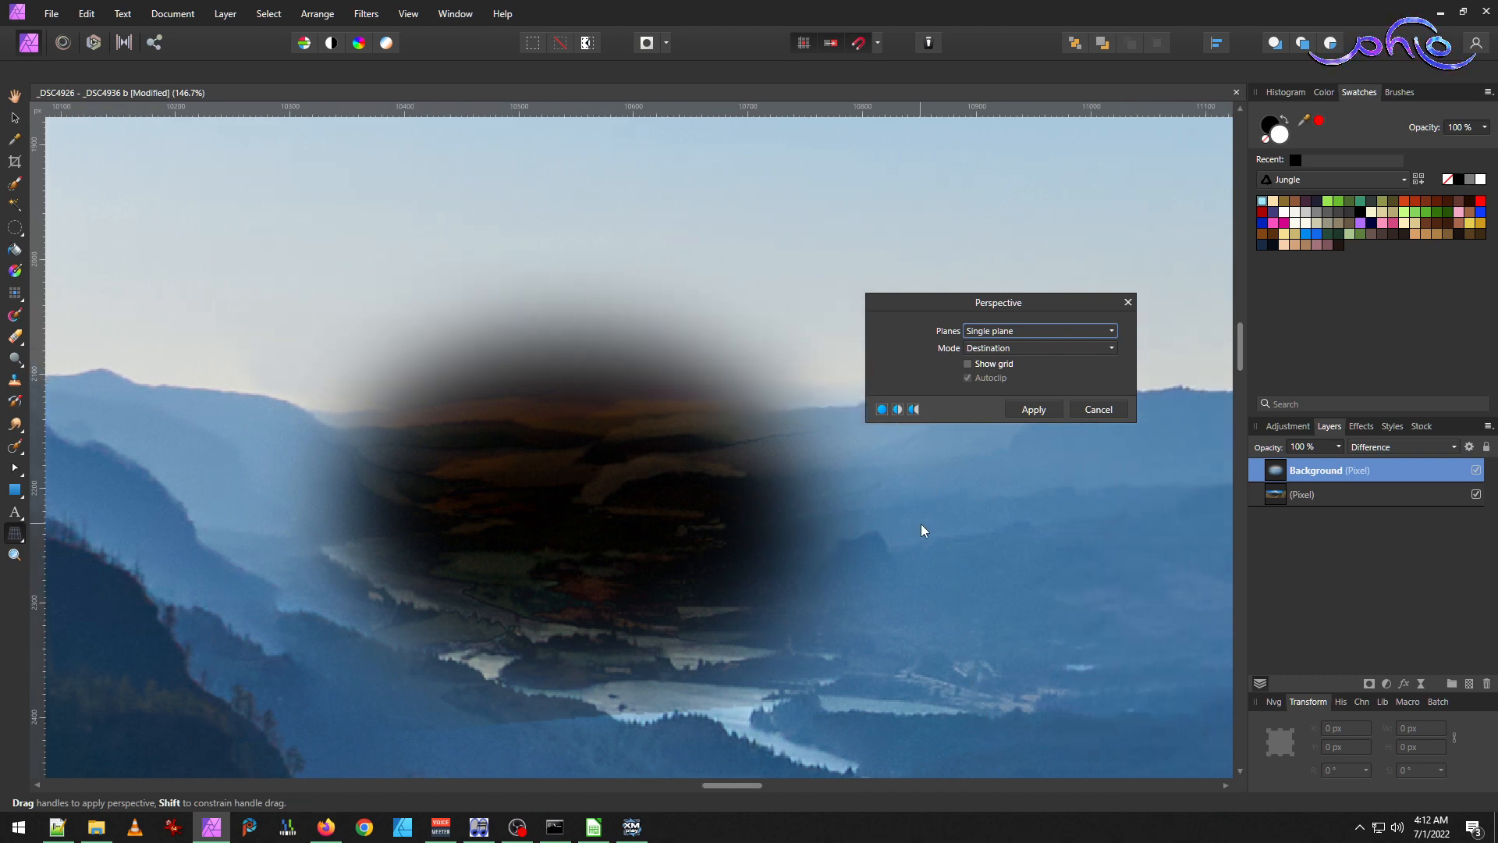
drag(781, 229, 826, 164)
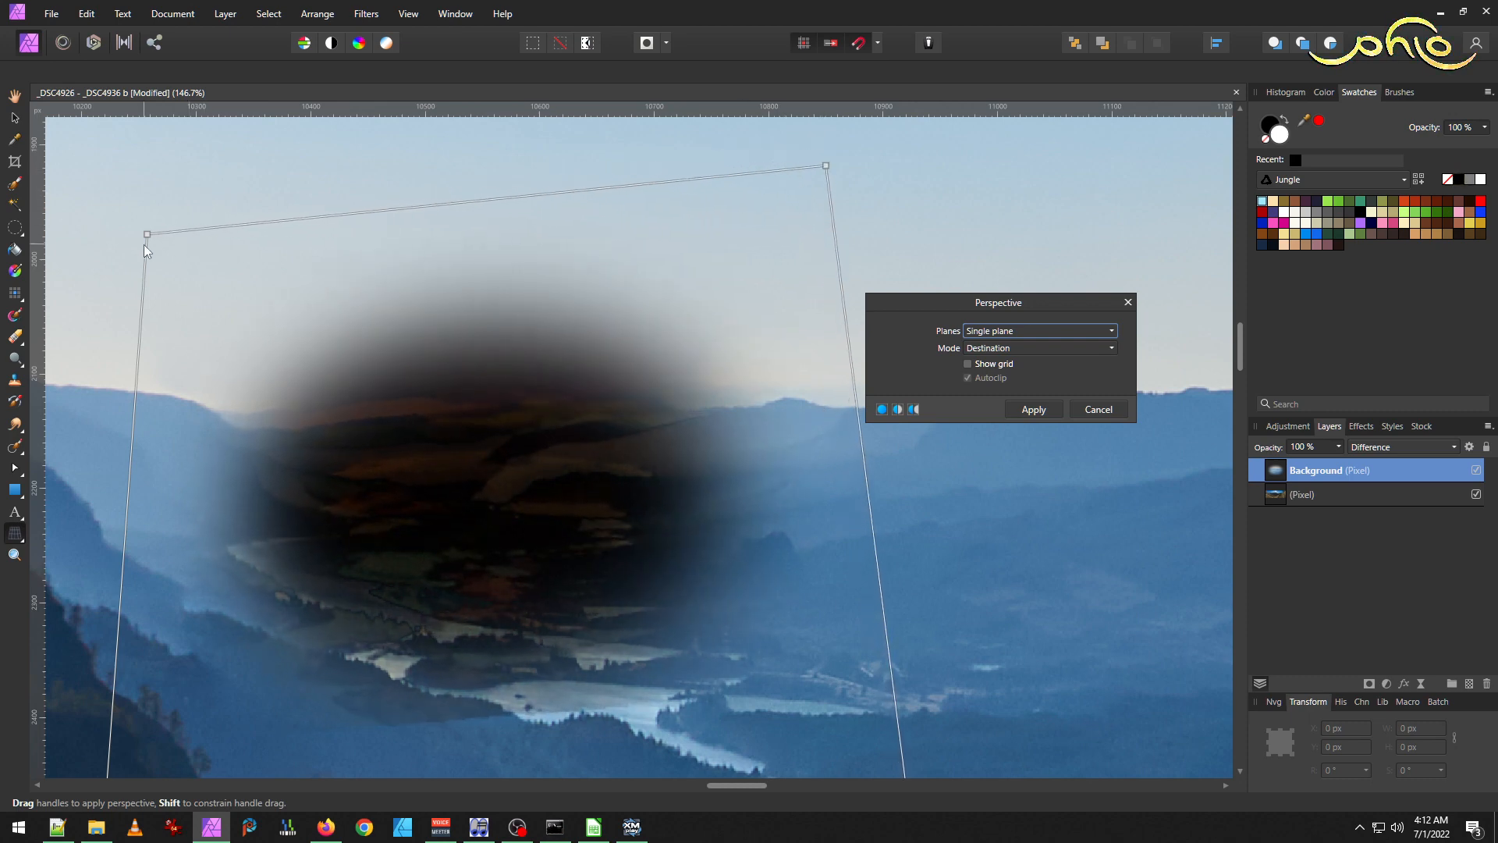
drag(148, 234, 139, 200)
drag(825, 166, 961, 84)
drag(927, 121, 720, 215)
scroll(629, 412, down, 2)
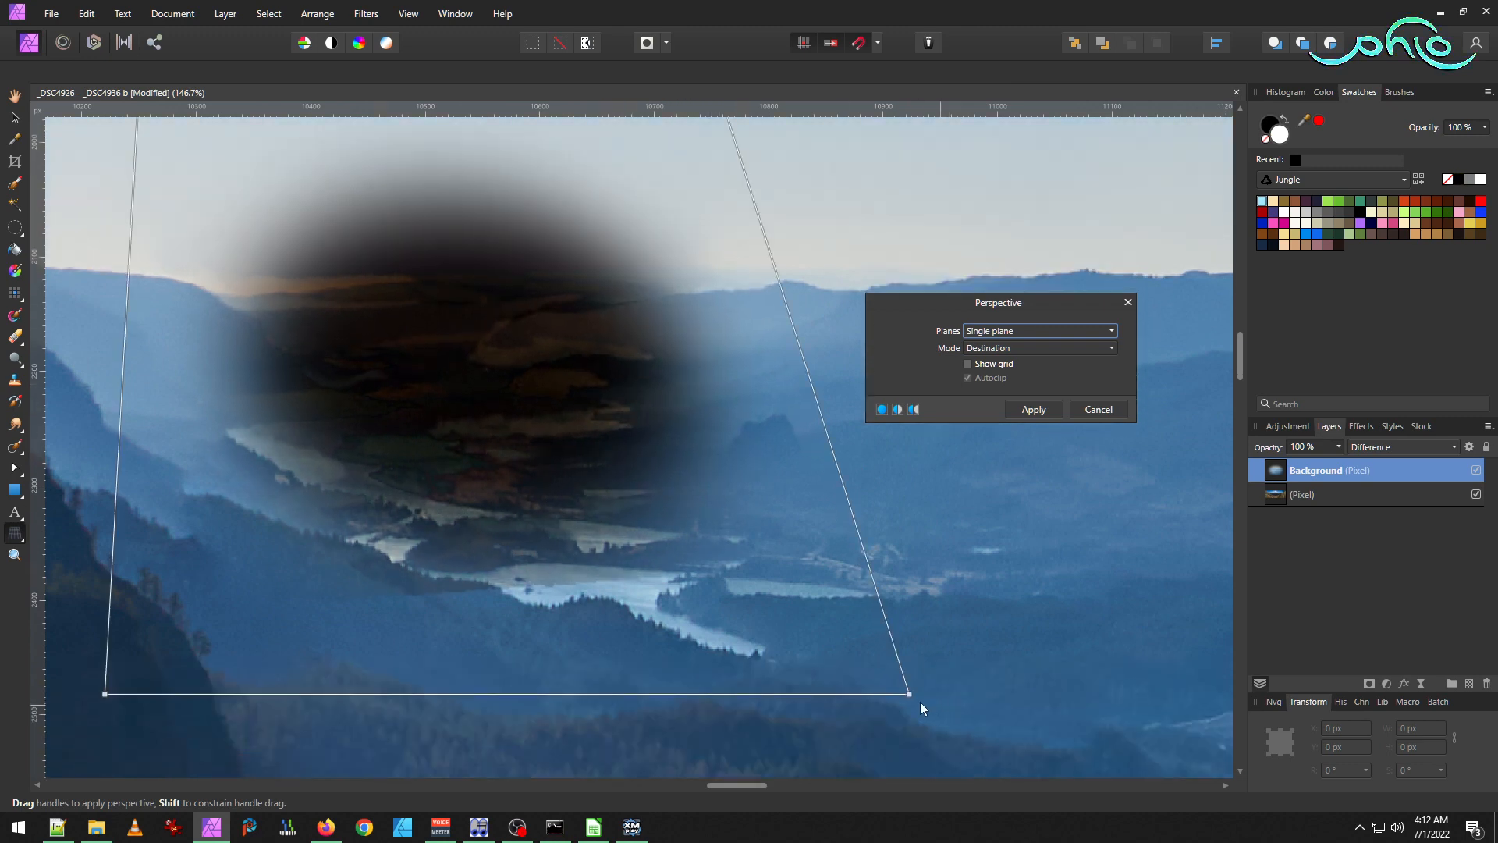
drag(909, 694, 770, 662)
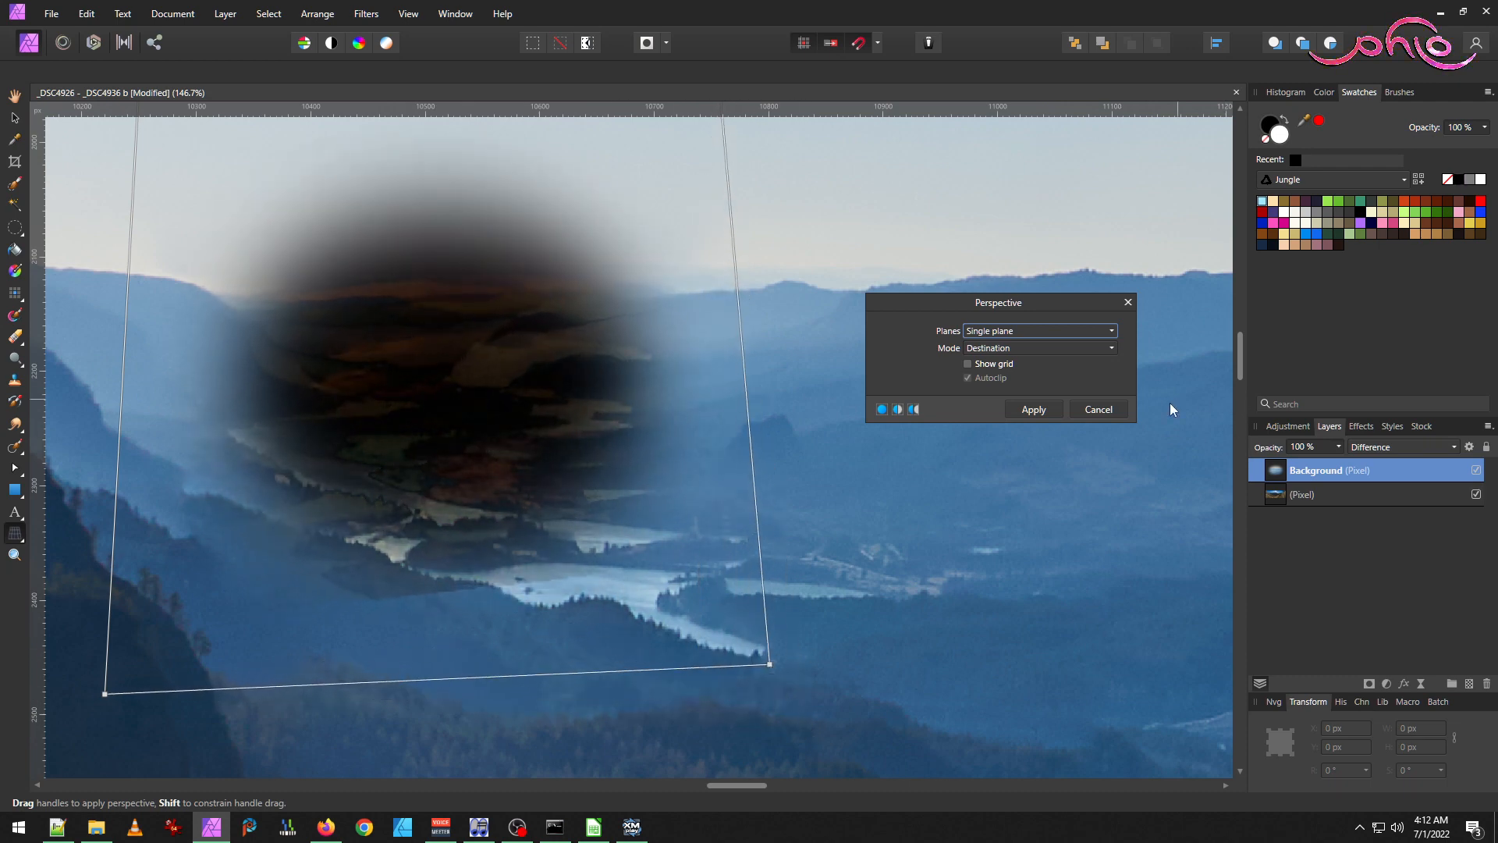
click(1091, 408)
Shift the valley patch slightly up over the matching horizon, to about X 10264 px, Y 1965 px.
scroll(302, 312, up, 3)
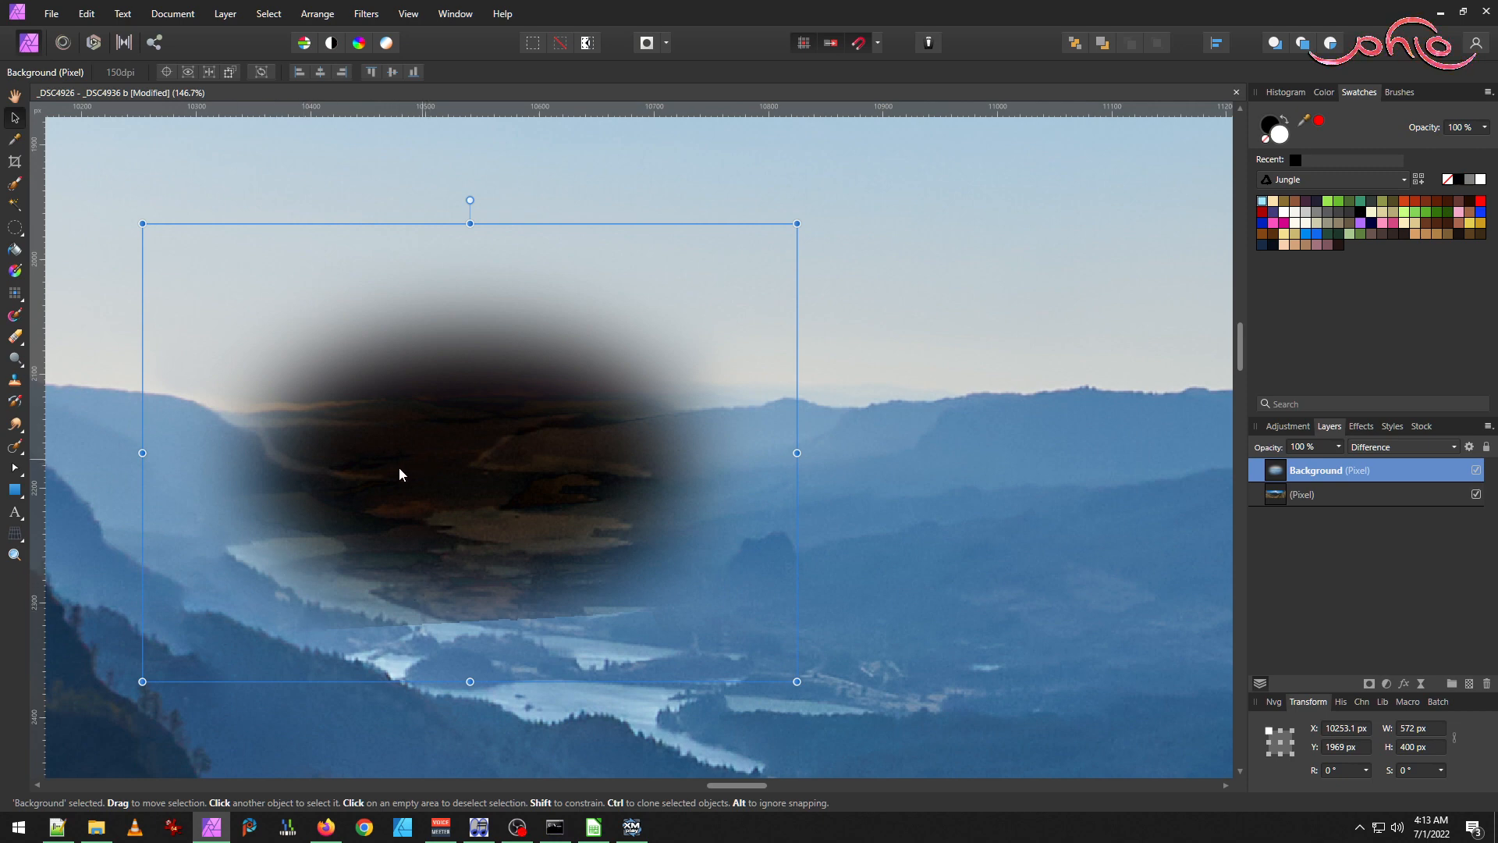
scroll(440, 494, up, 2)
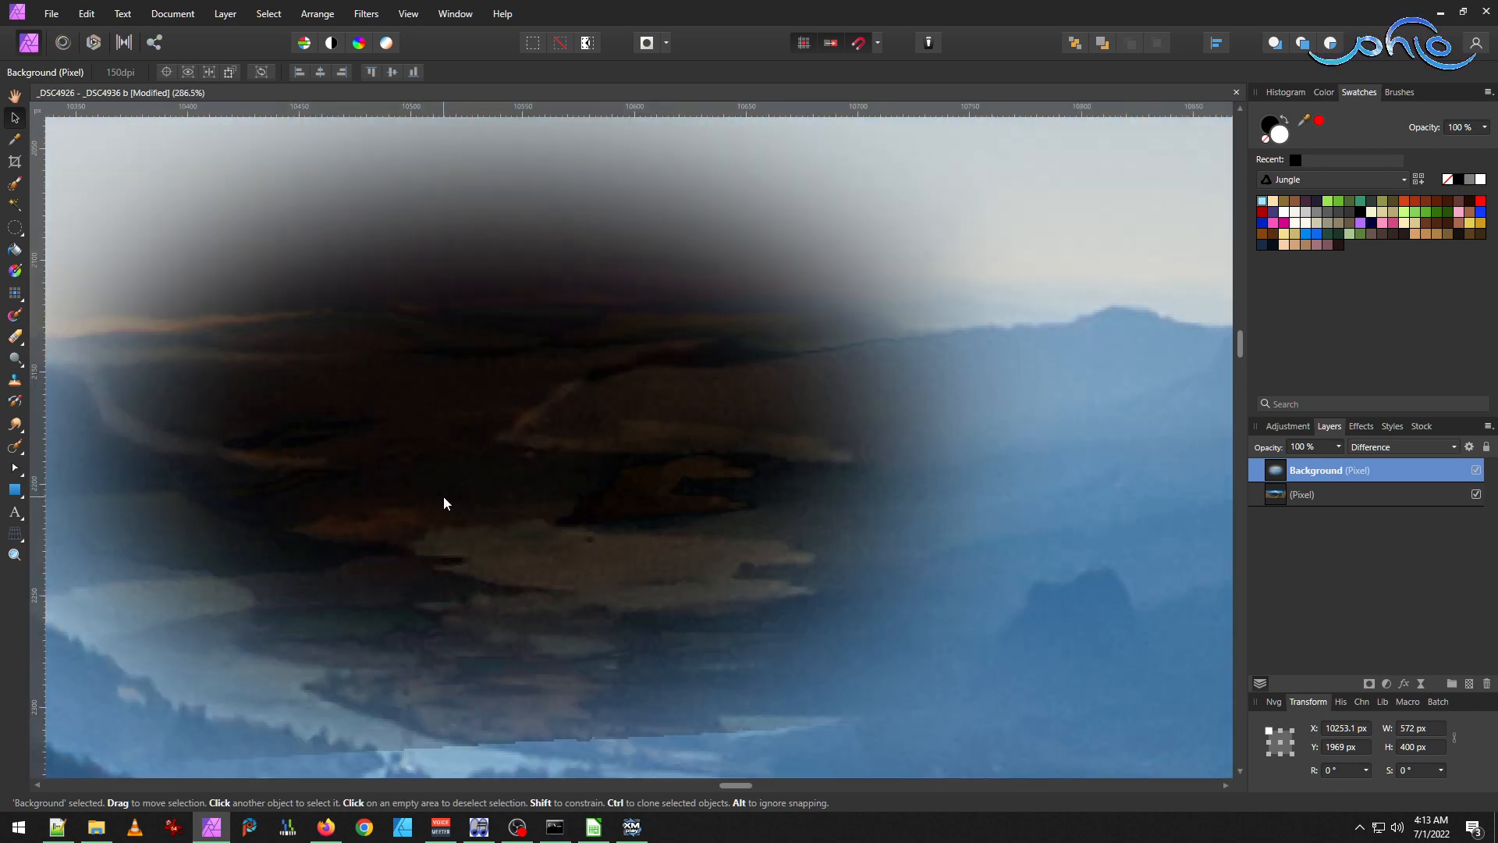
drag(571, 471, 596, 462)
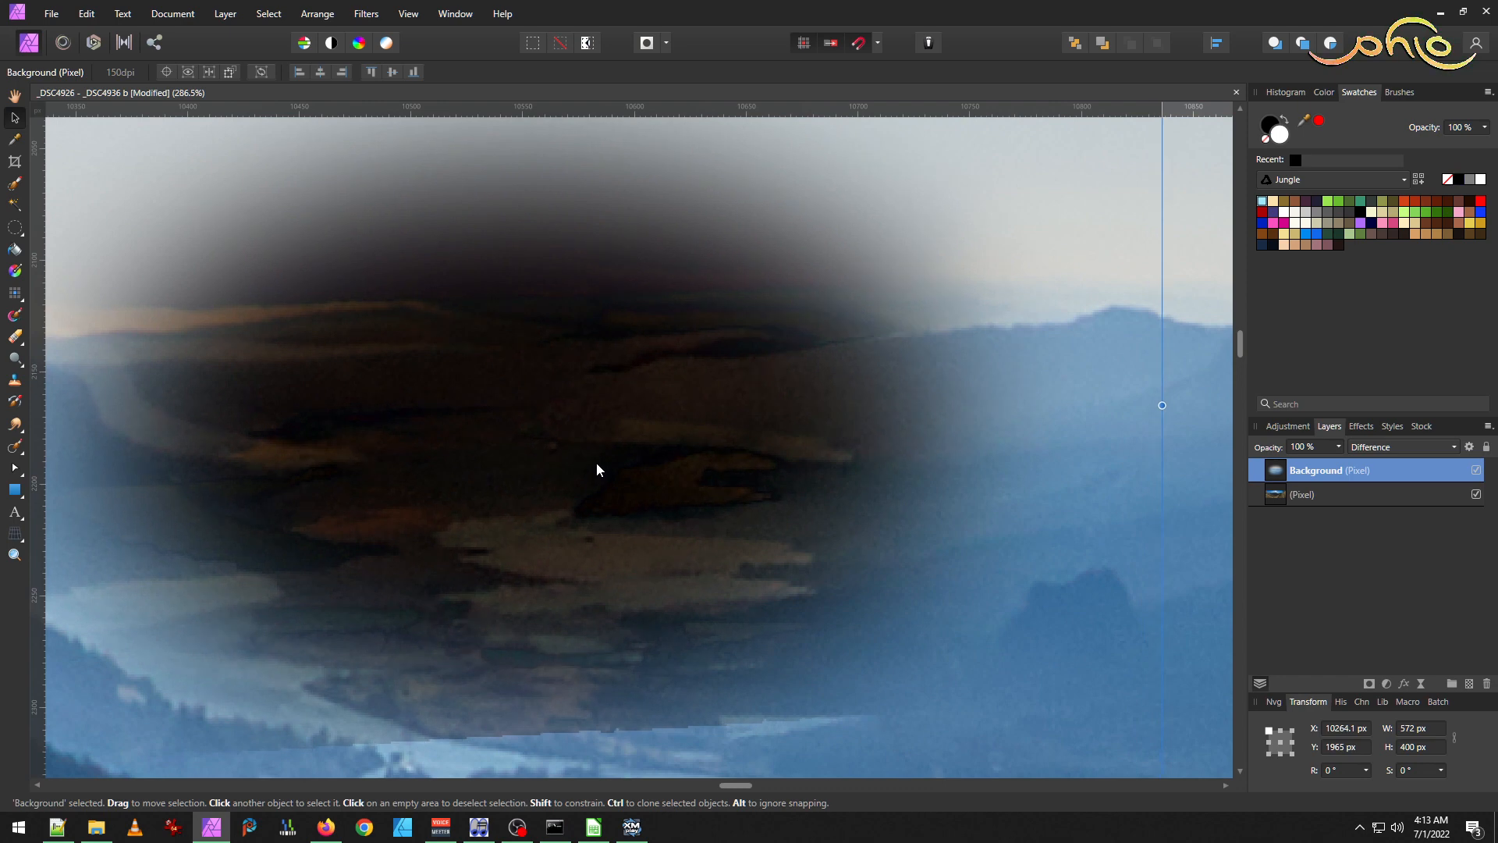
Start a Mesh Warp on the patch and adjust all four corner nodes to align its horizon and valley with the panorama.
scroll(371, 529, down, 2)
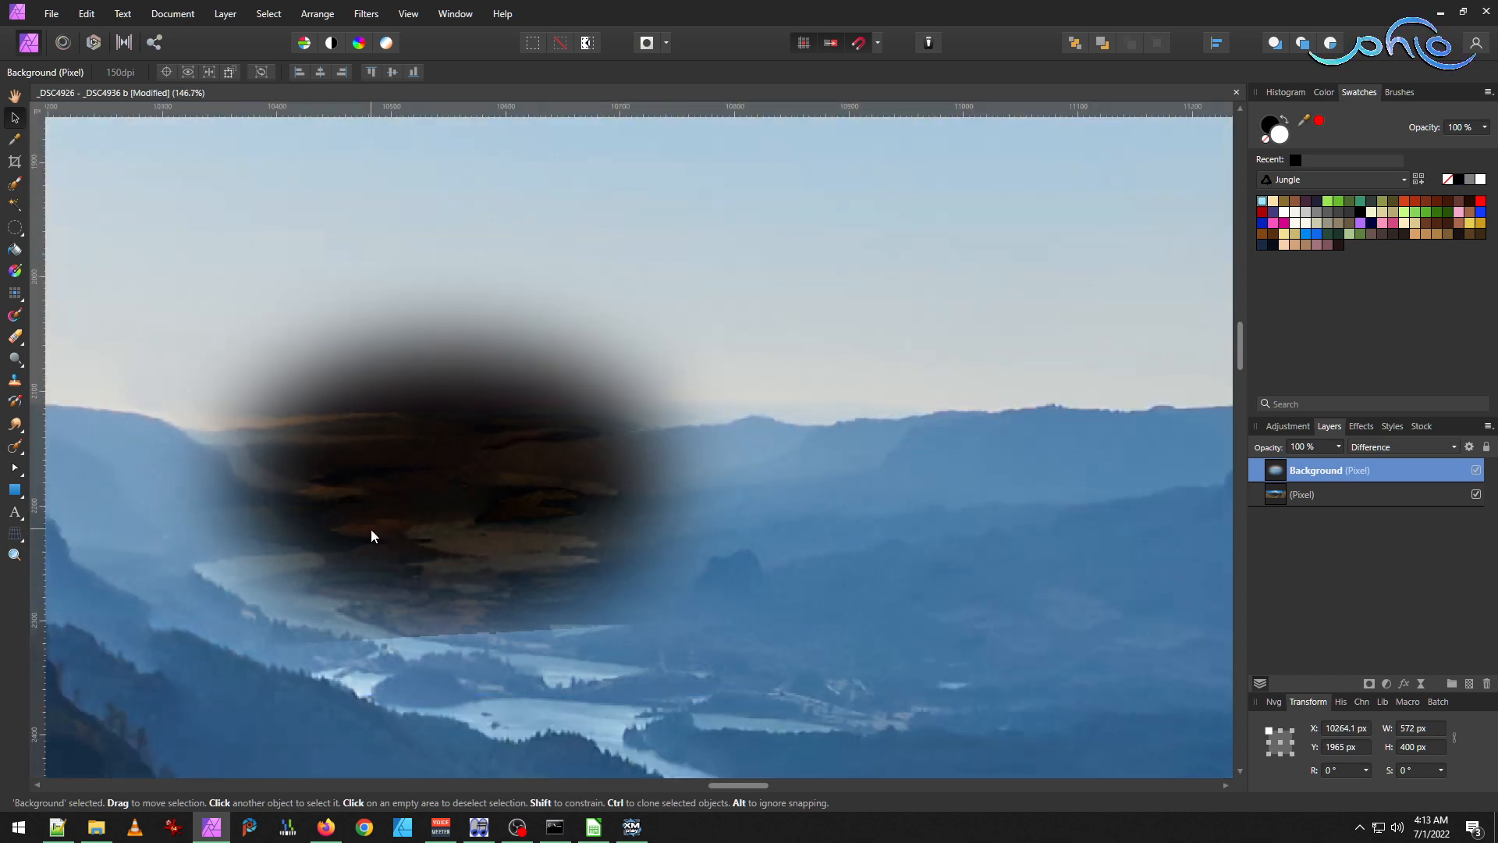
click(17, 538)
click(90, 537)
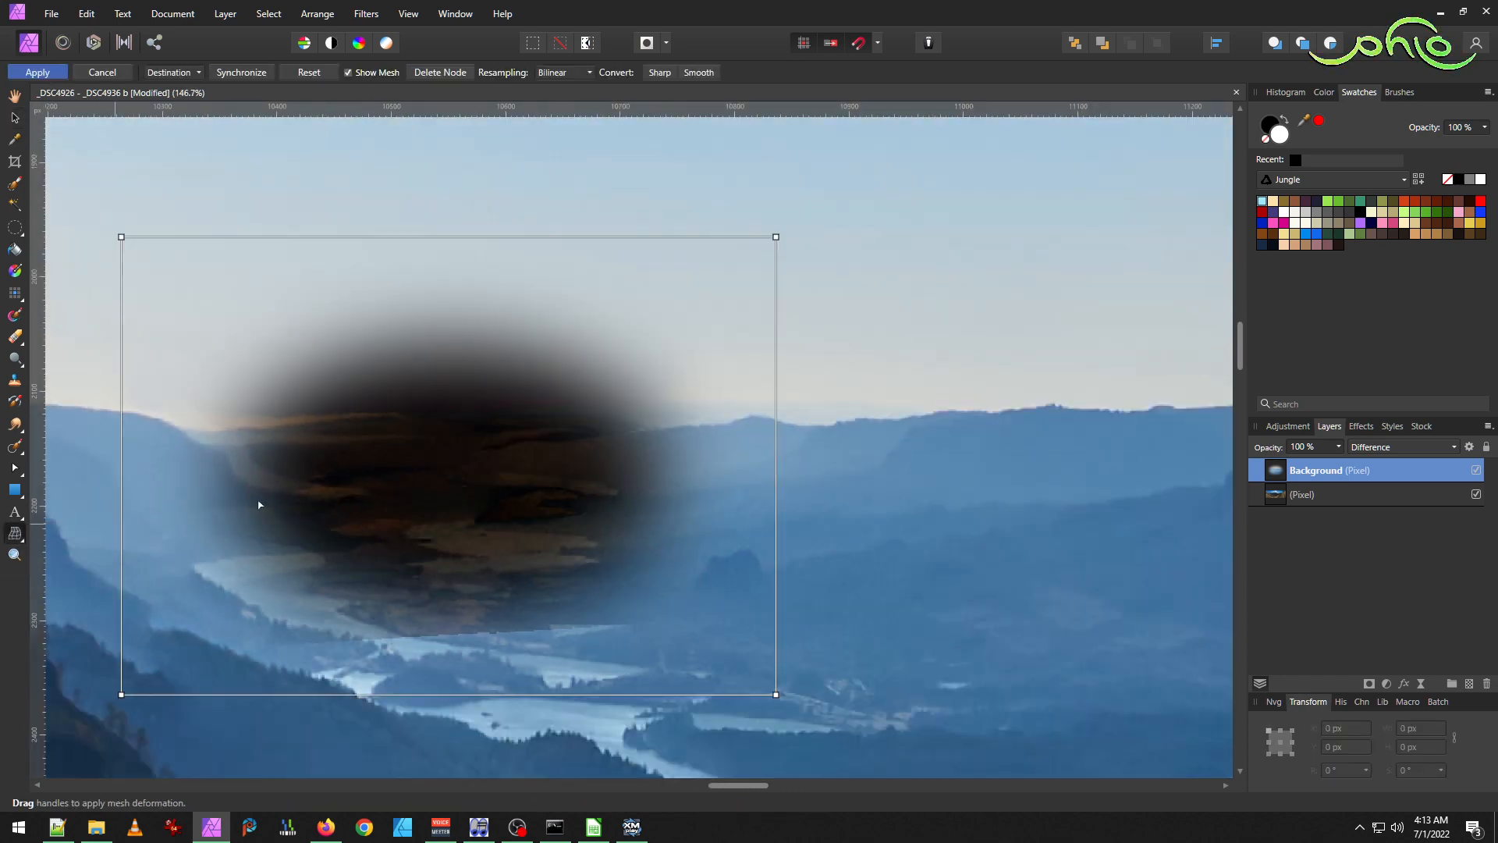
scroll(348, 447, up, 1)
scroll(348, 464, left, 1)
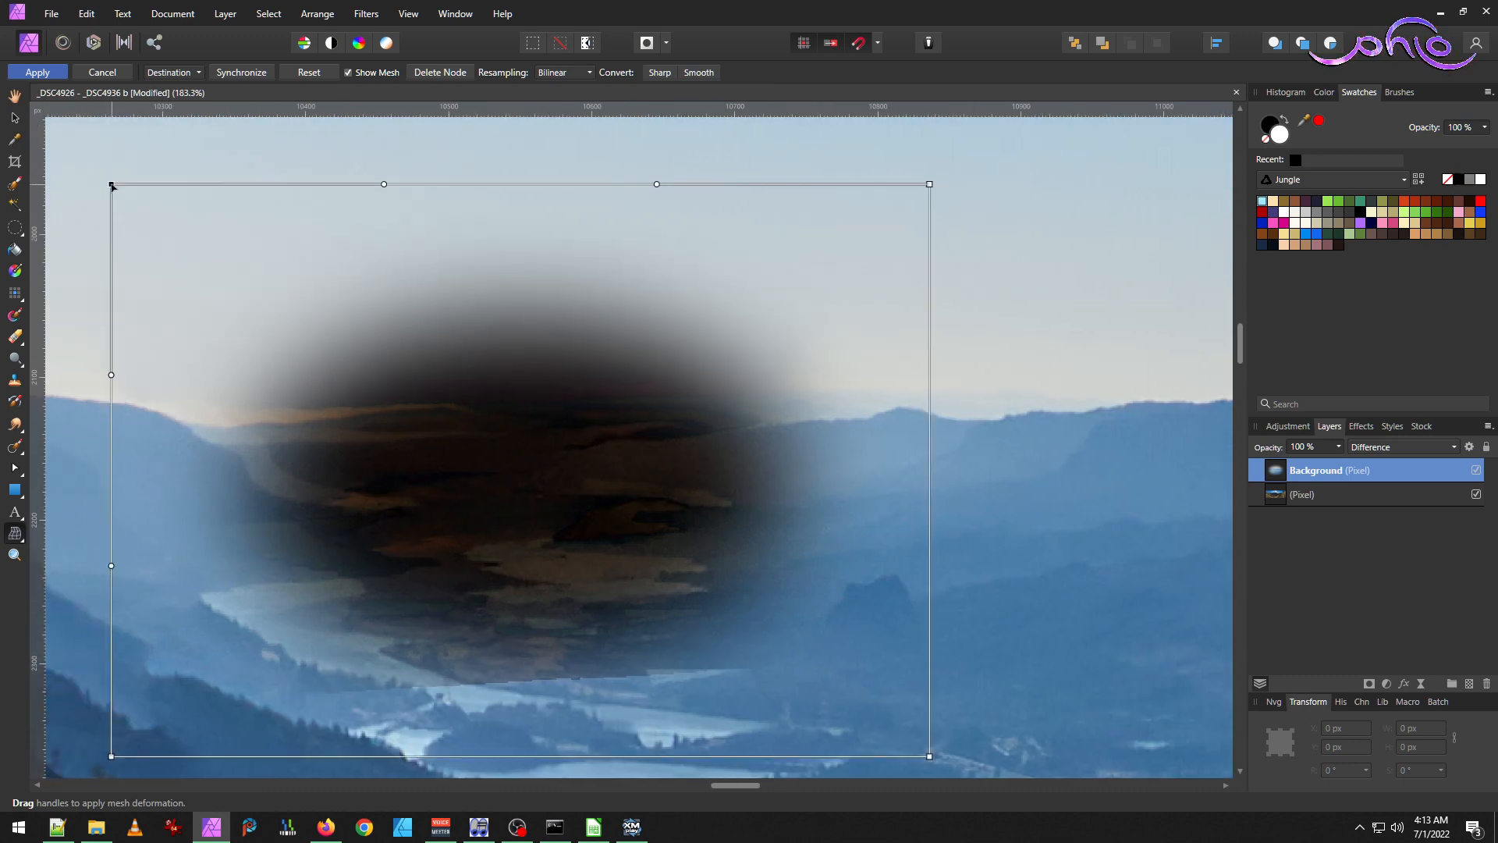
drag(111, 185, 63, 211)
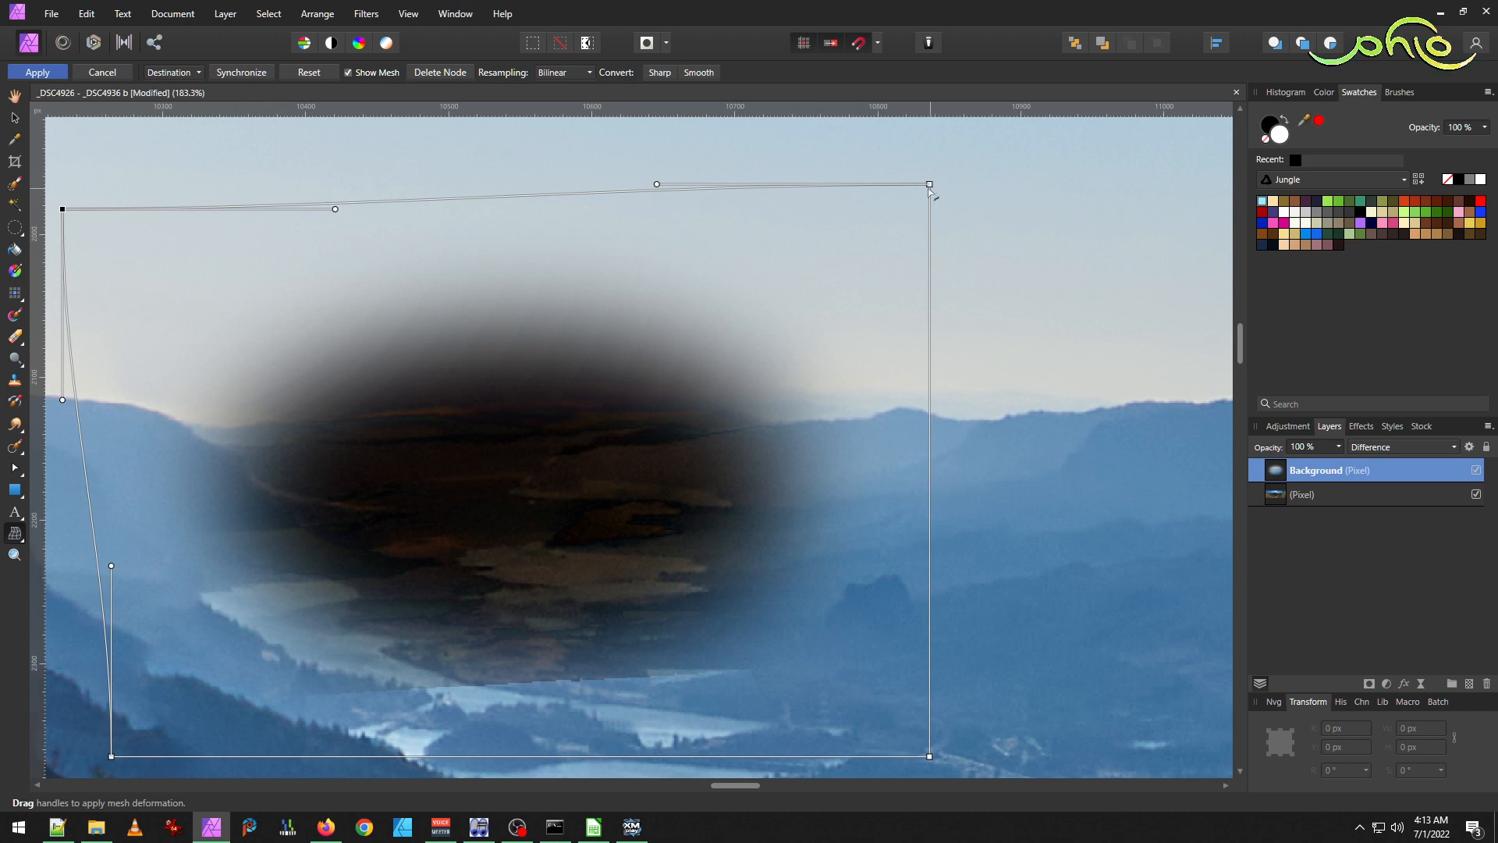
drag(929, 185, 965, 167)
scroll(849, 467, down, 2)
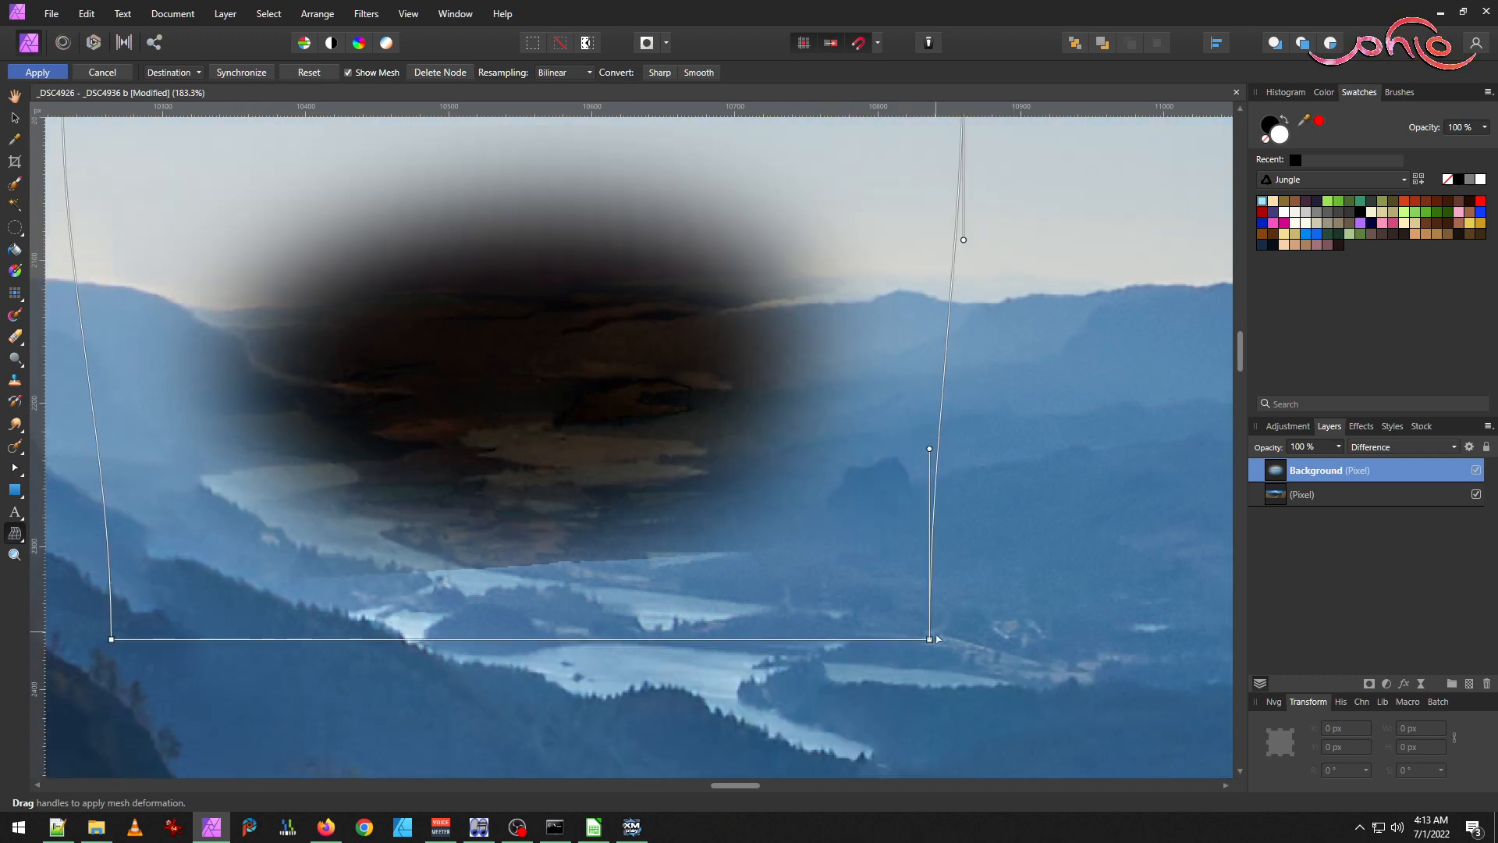
mouse_move(930, 641)
mouse_down()
mouse_move(943, 610)
mouse_move(963, 658)
mouse_move(993, 589)
mouse_move(1041, 578)
mouse_move(877, 625)
mouse_move(925, 636)
mouse_move(912, 634)
mouse_up()
mouse_move(112, 643)
mouse_down()
mouse_move(49, 648)
mouse_move(33, 612)
mouse_move(33, 667)
mouse_move(114, 625)
mouse_move(84, 659)
mouse_move(107, 654)
mouse_up()
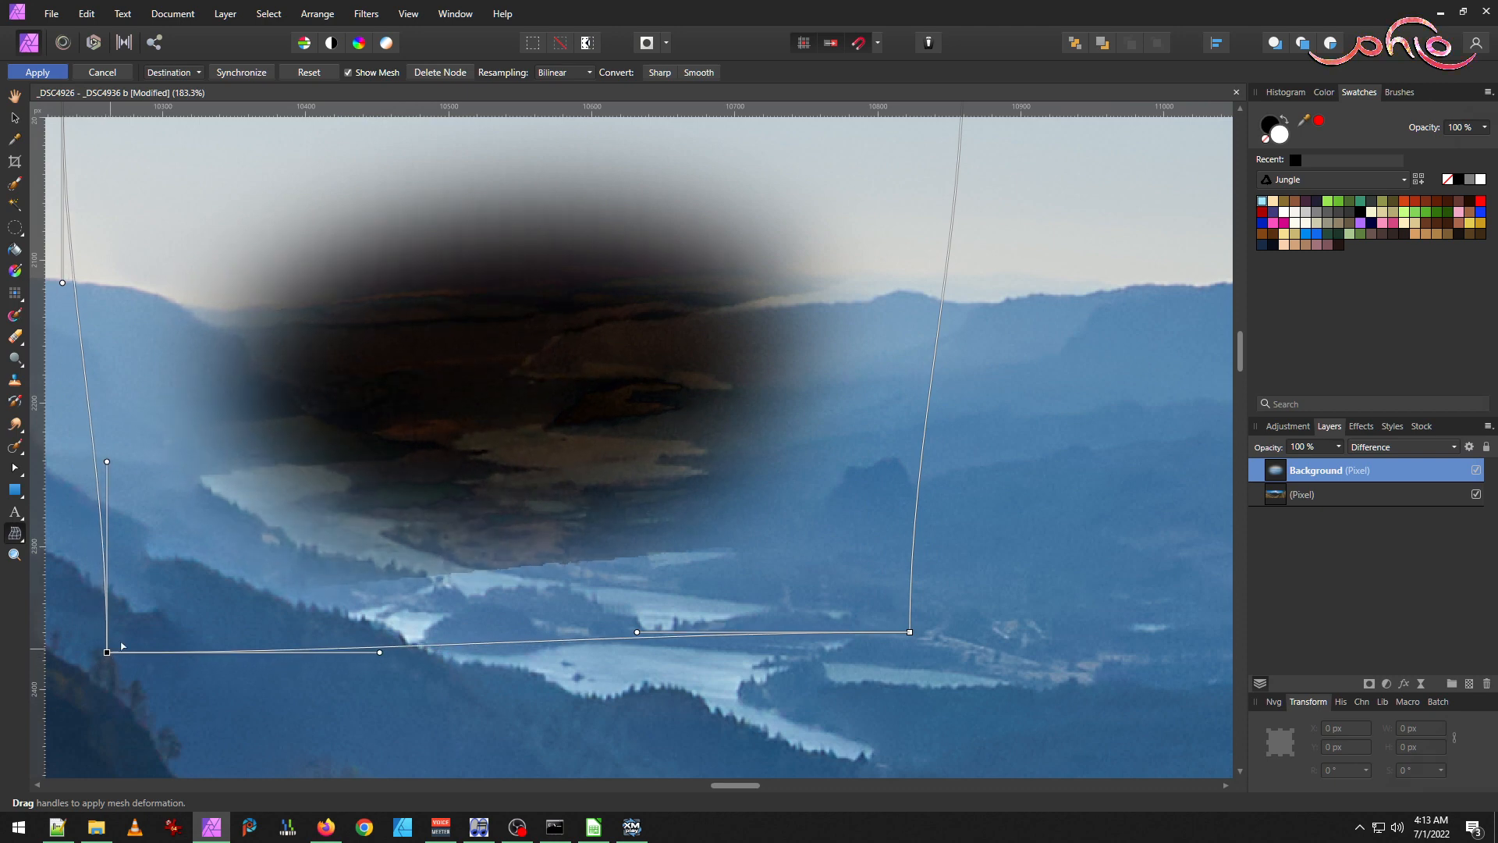
Set the patch's blend mode to Reflect and reposition the mesh's two lower corners and upper-left corner to match the valley.
click(1428, 442)
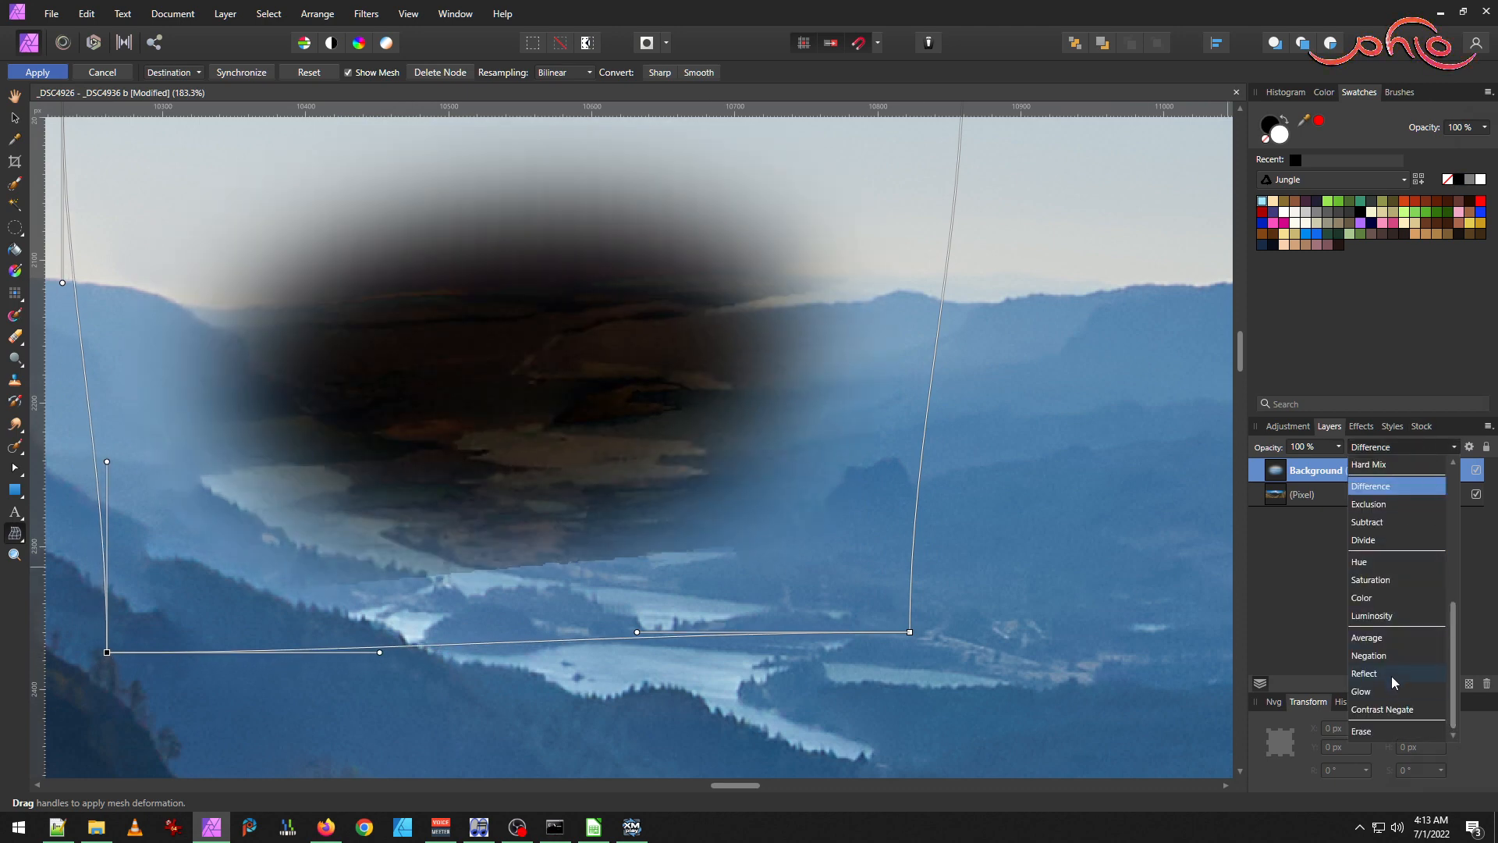
click(1392, 676)
scroll(785, 640, down, 3)
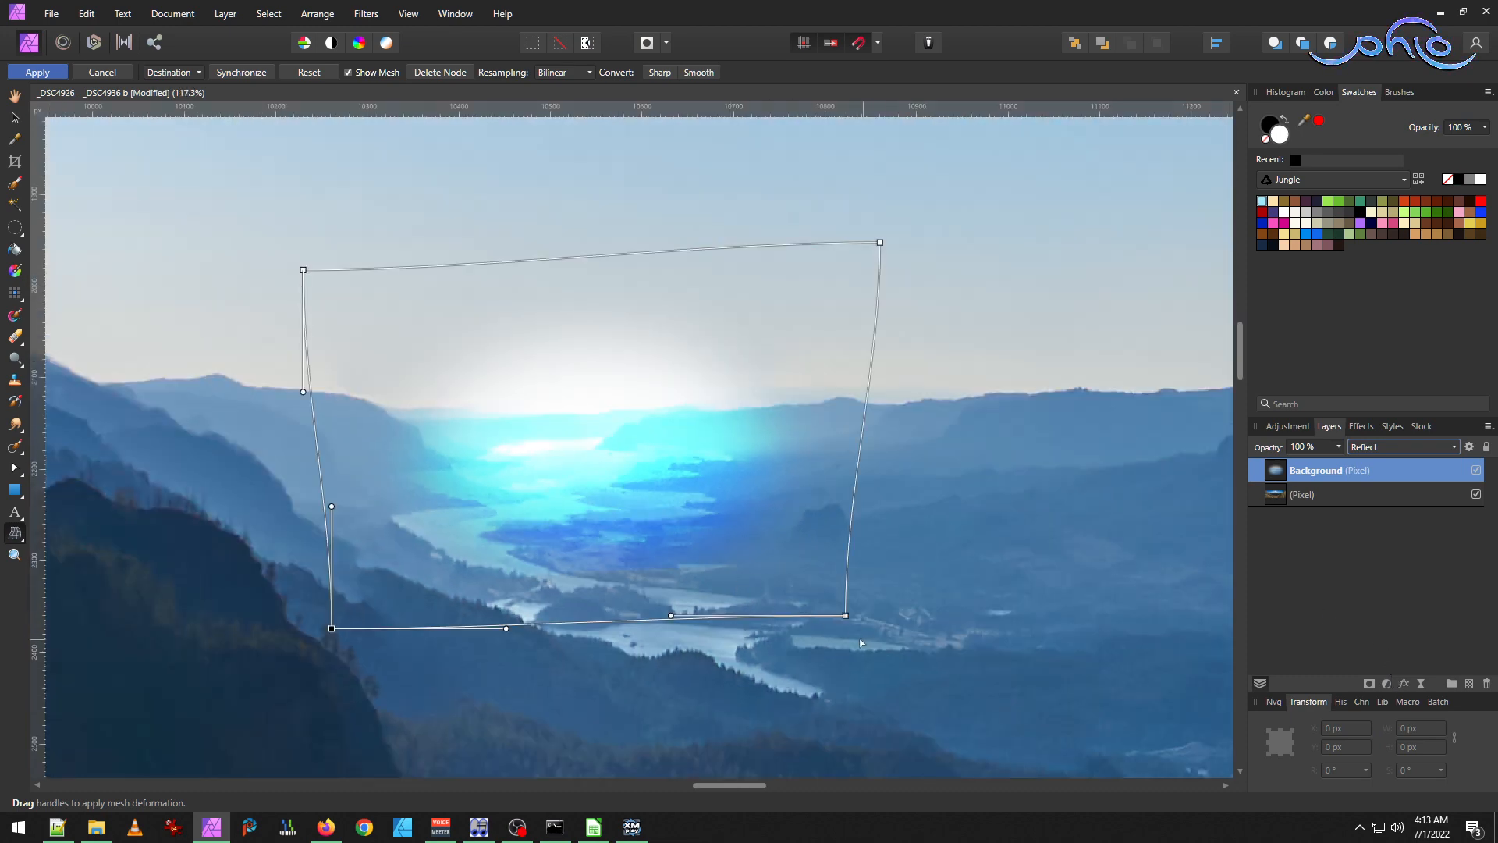
drag(845, 617, 853, 659)
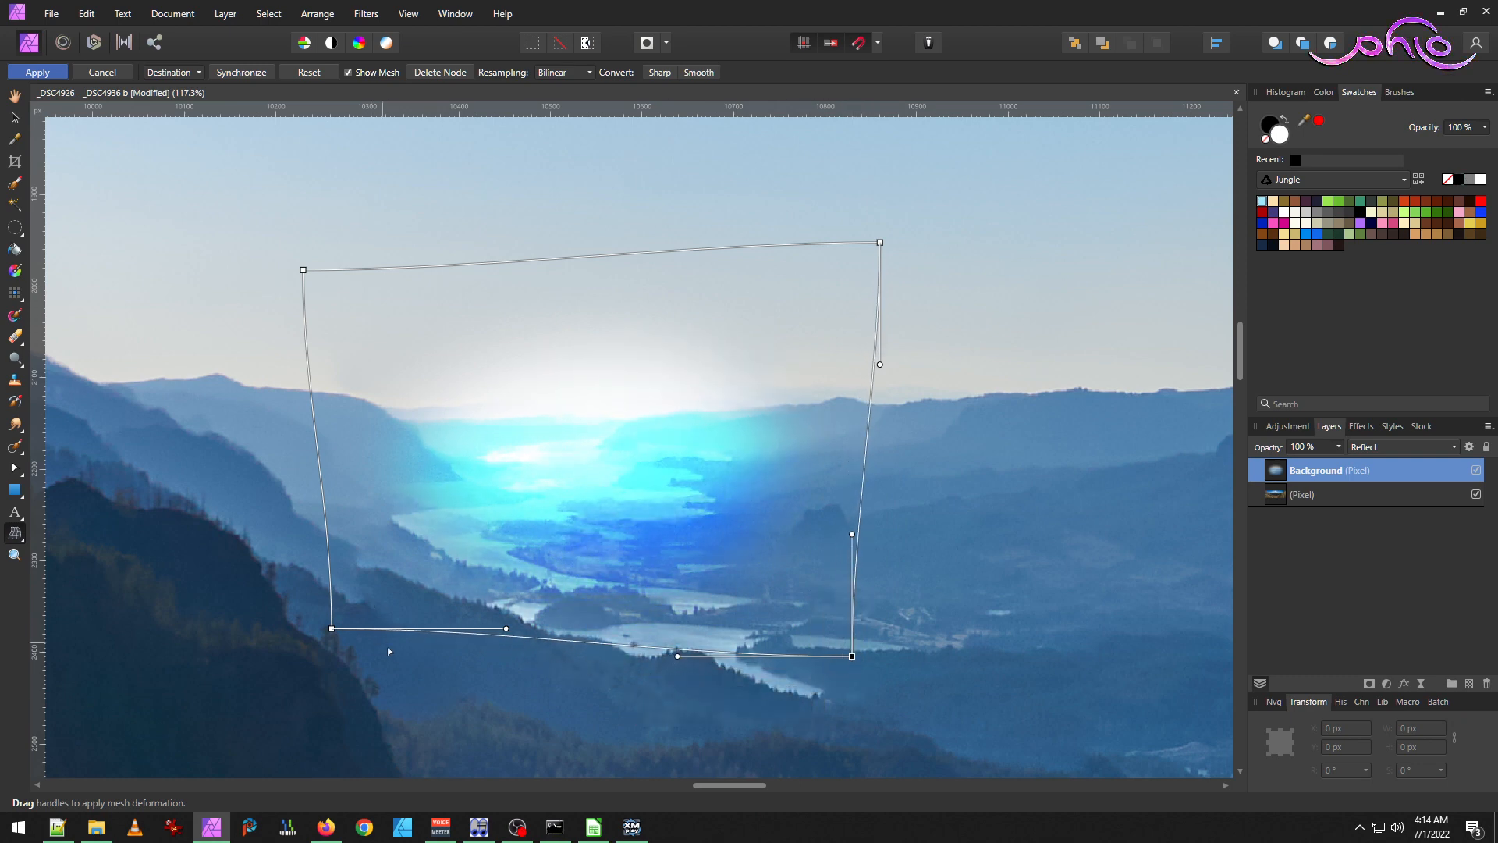
drag(331, 629, 352, 685)
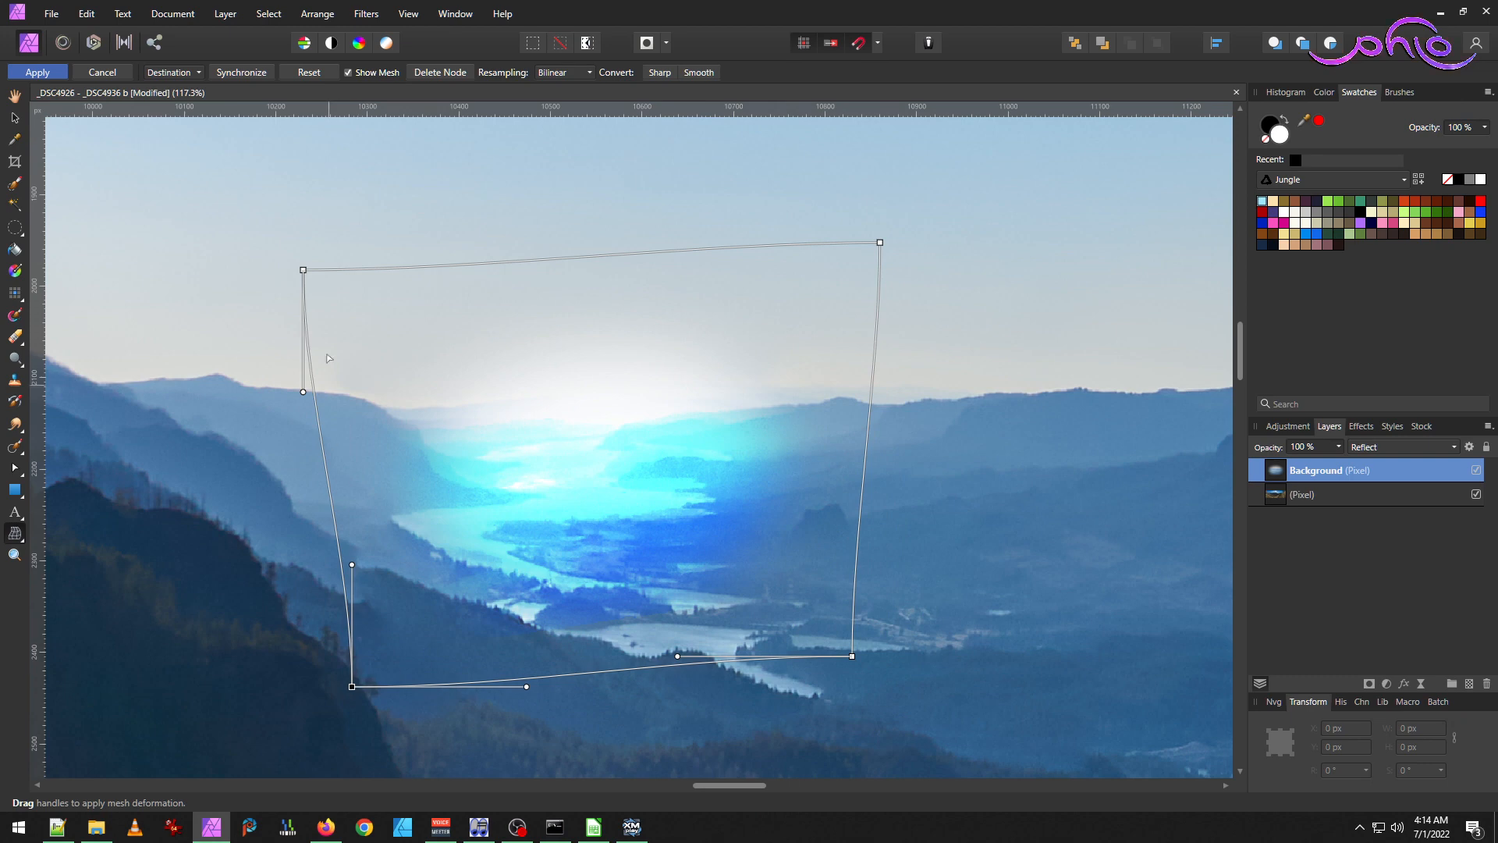
mouse_move(303, 271)
mouse_down()
mouse_move(295, 178)
mouse_move(297, 259)
mouse_move(324, 251)
mouse_up()
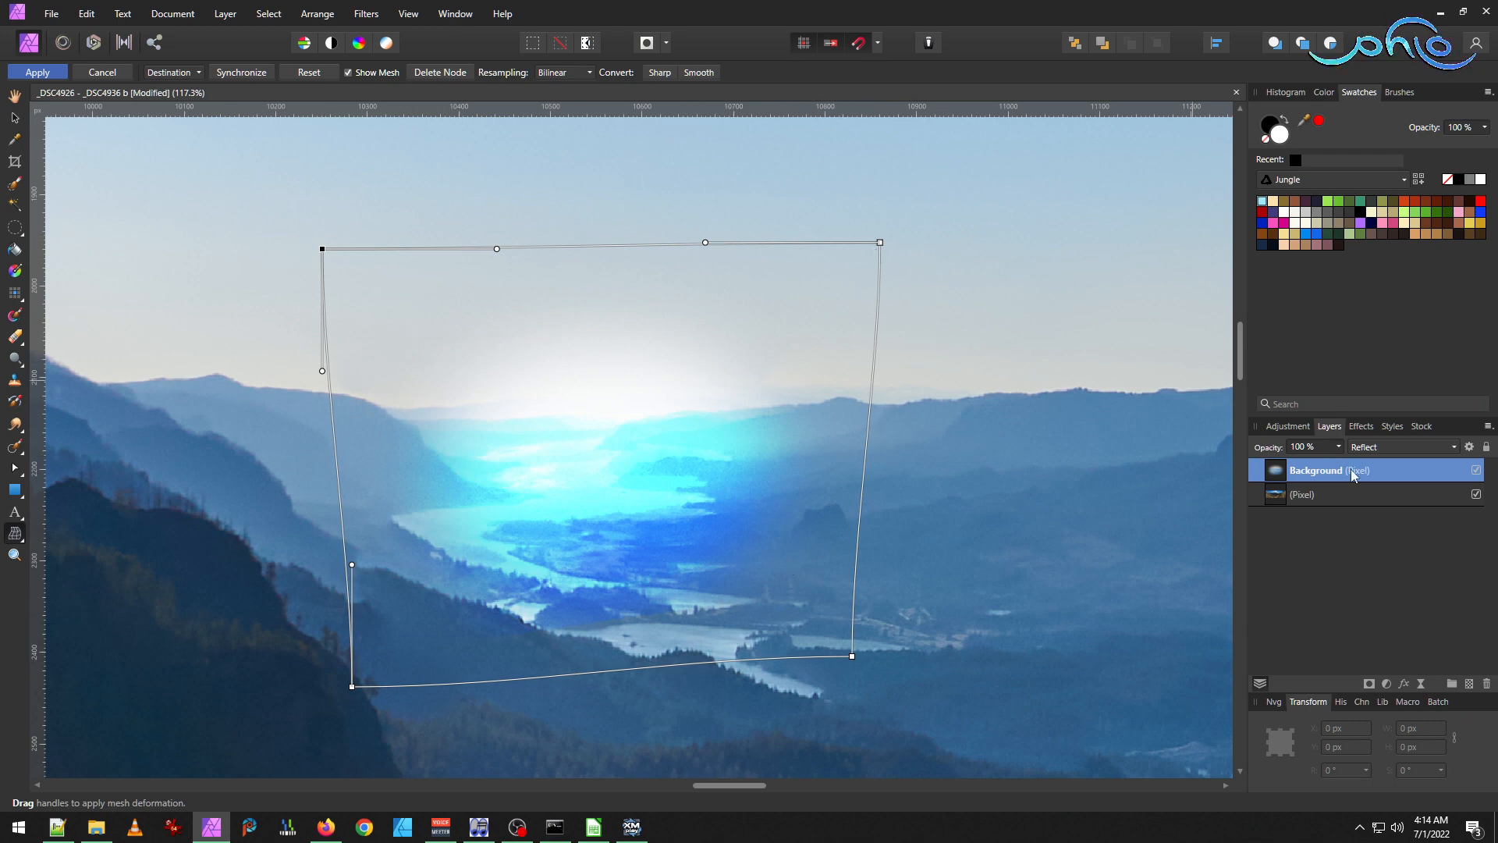
Try the Divide blend mode on the patch, and set it to Exclusion for comparing the alignment.
click(1398, 446)
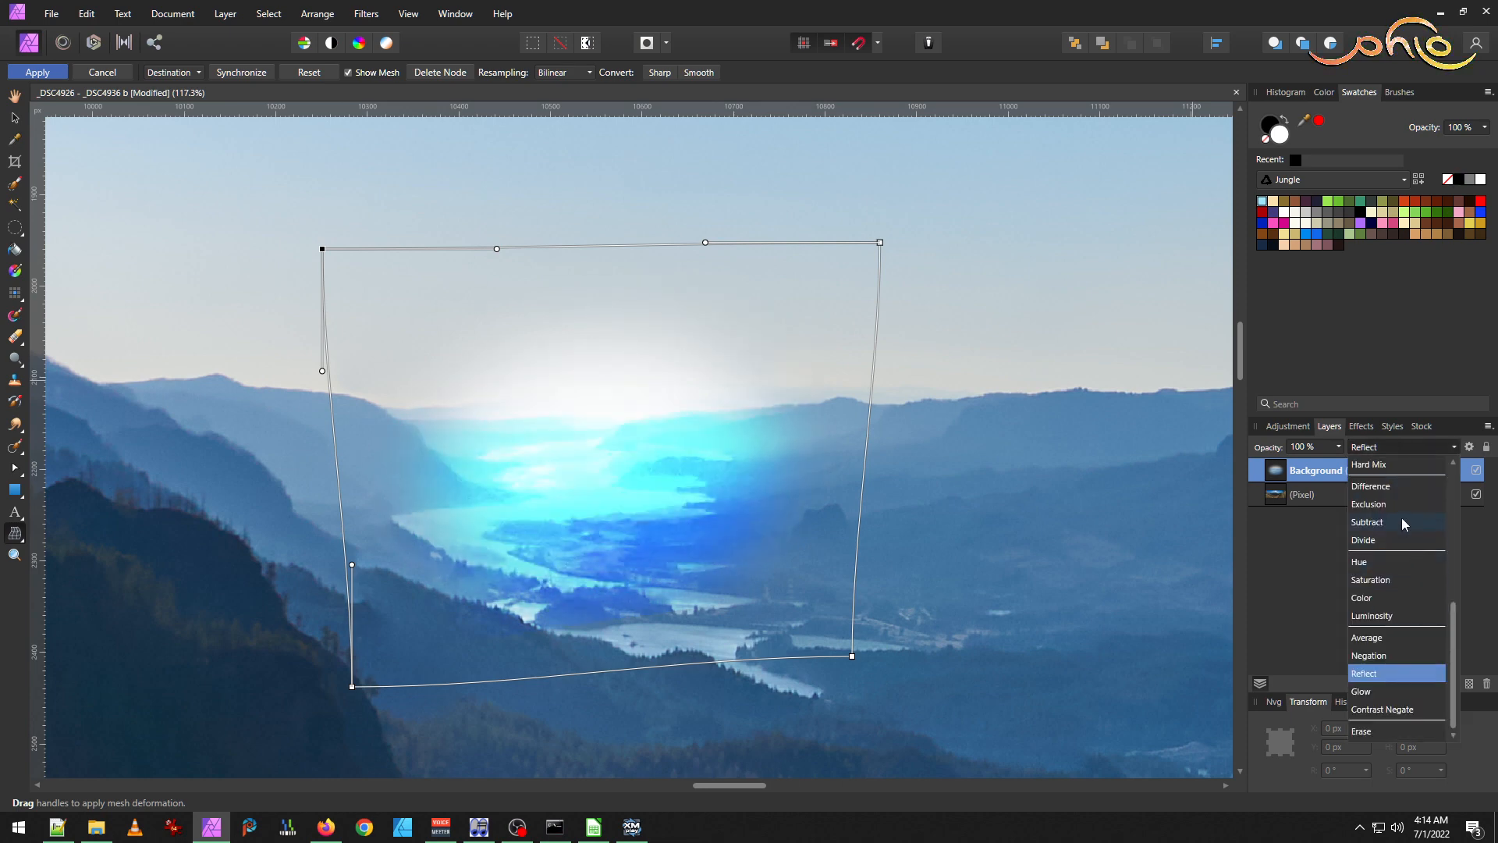
click(1405, 540)
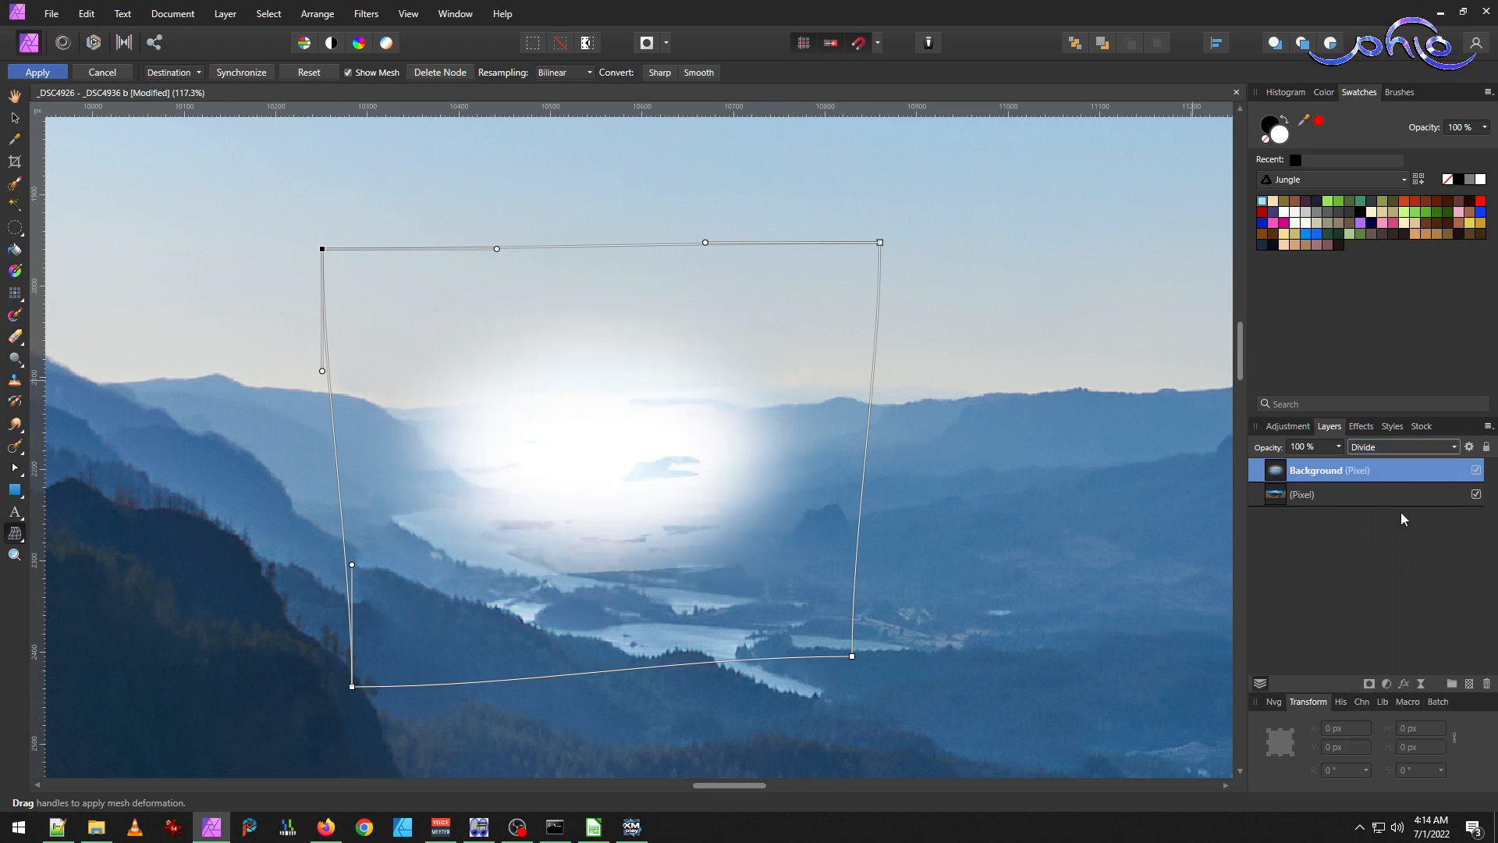
click(1413, 448)
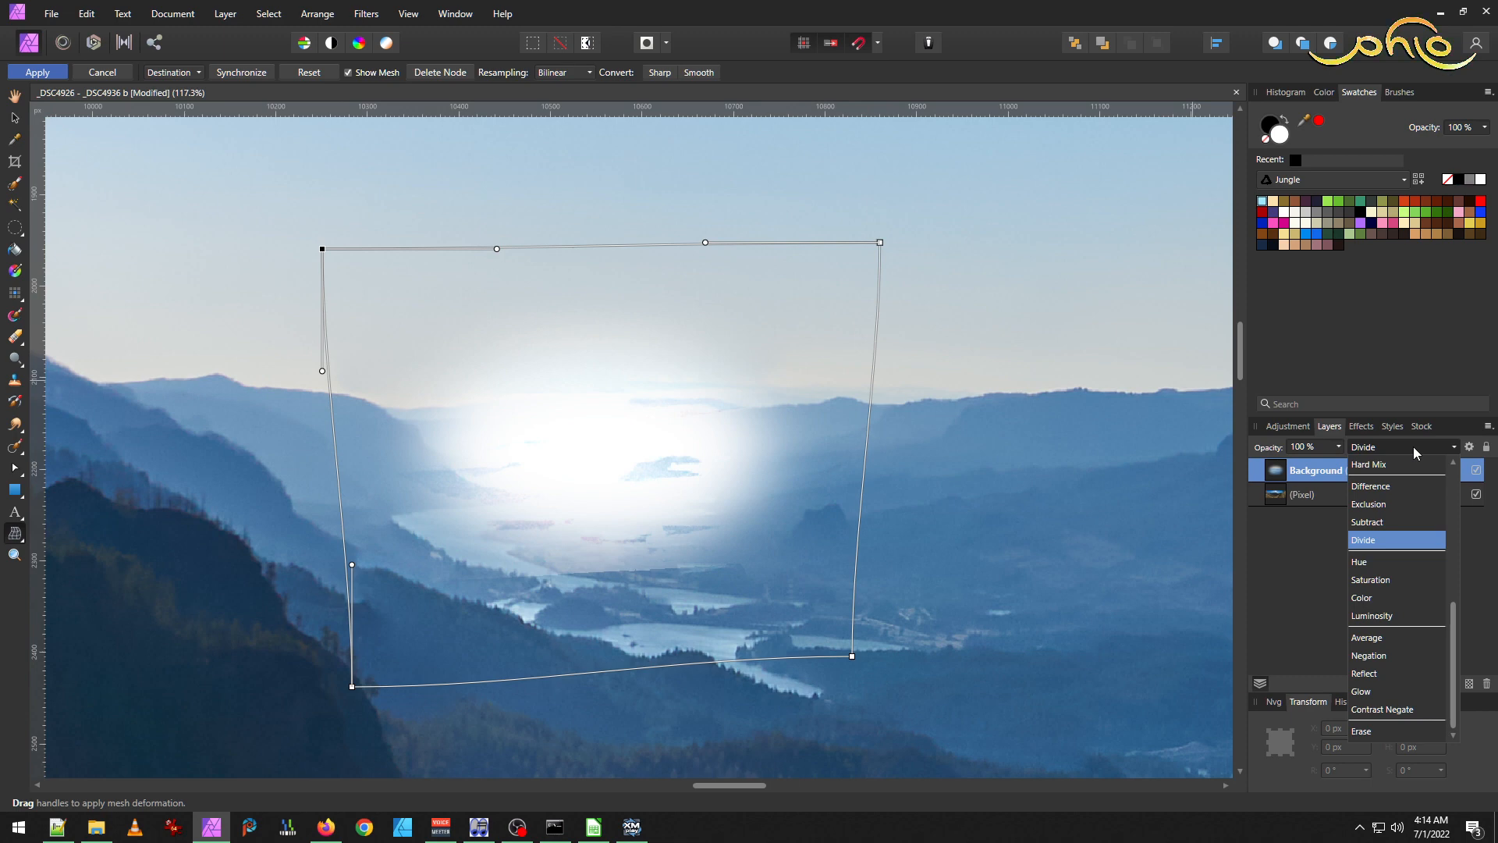
click(1393, 504)
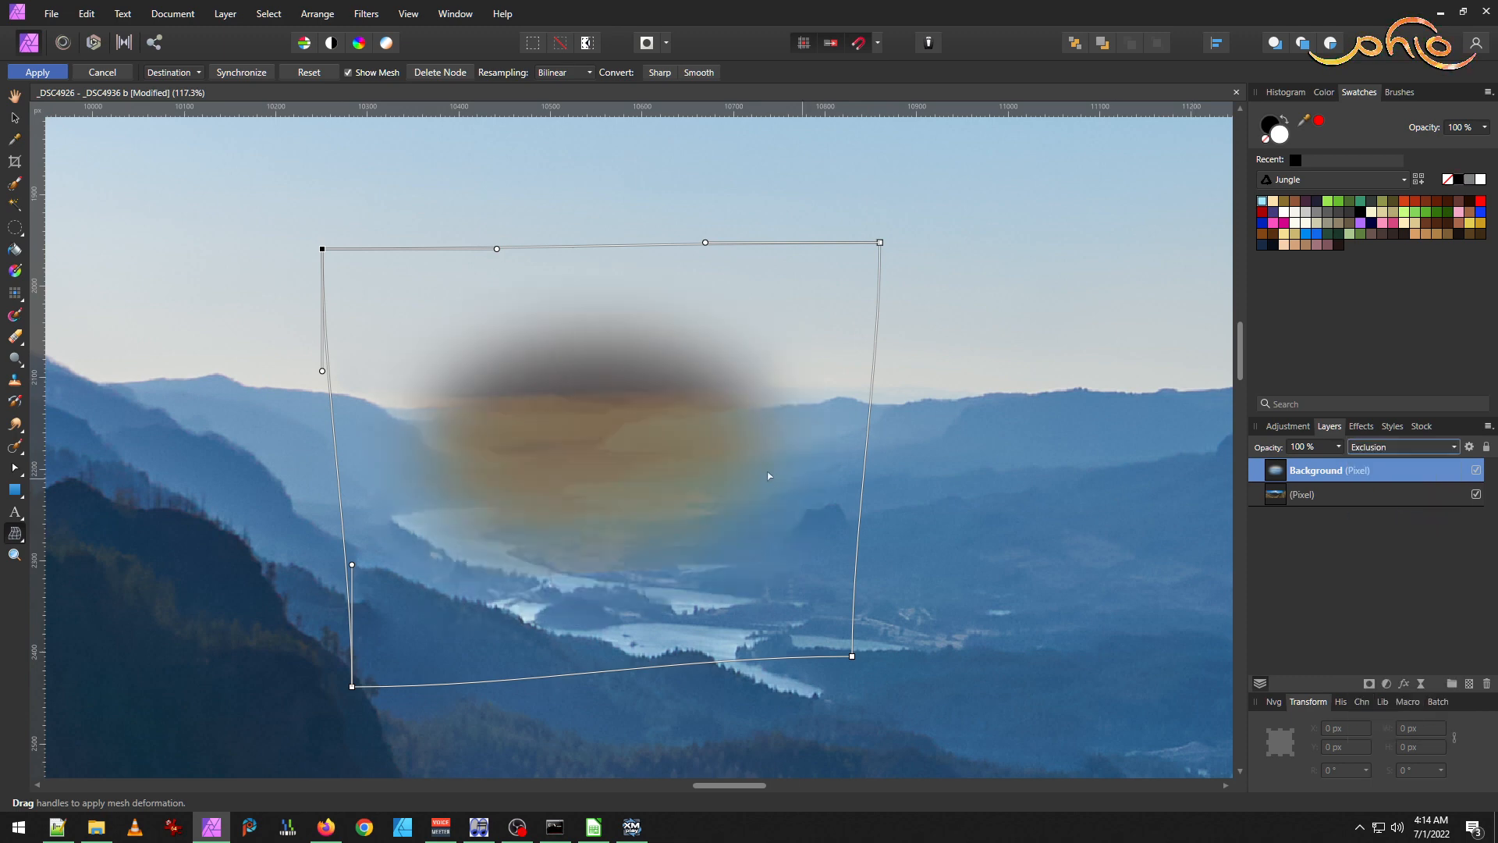
Pull the mesh's upper-right and lower-left corners inward or outward and curve its top, left and bottom edges to match the horizon and valley.
drag(882, 245, 846, 257)
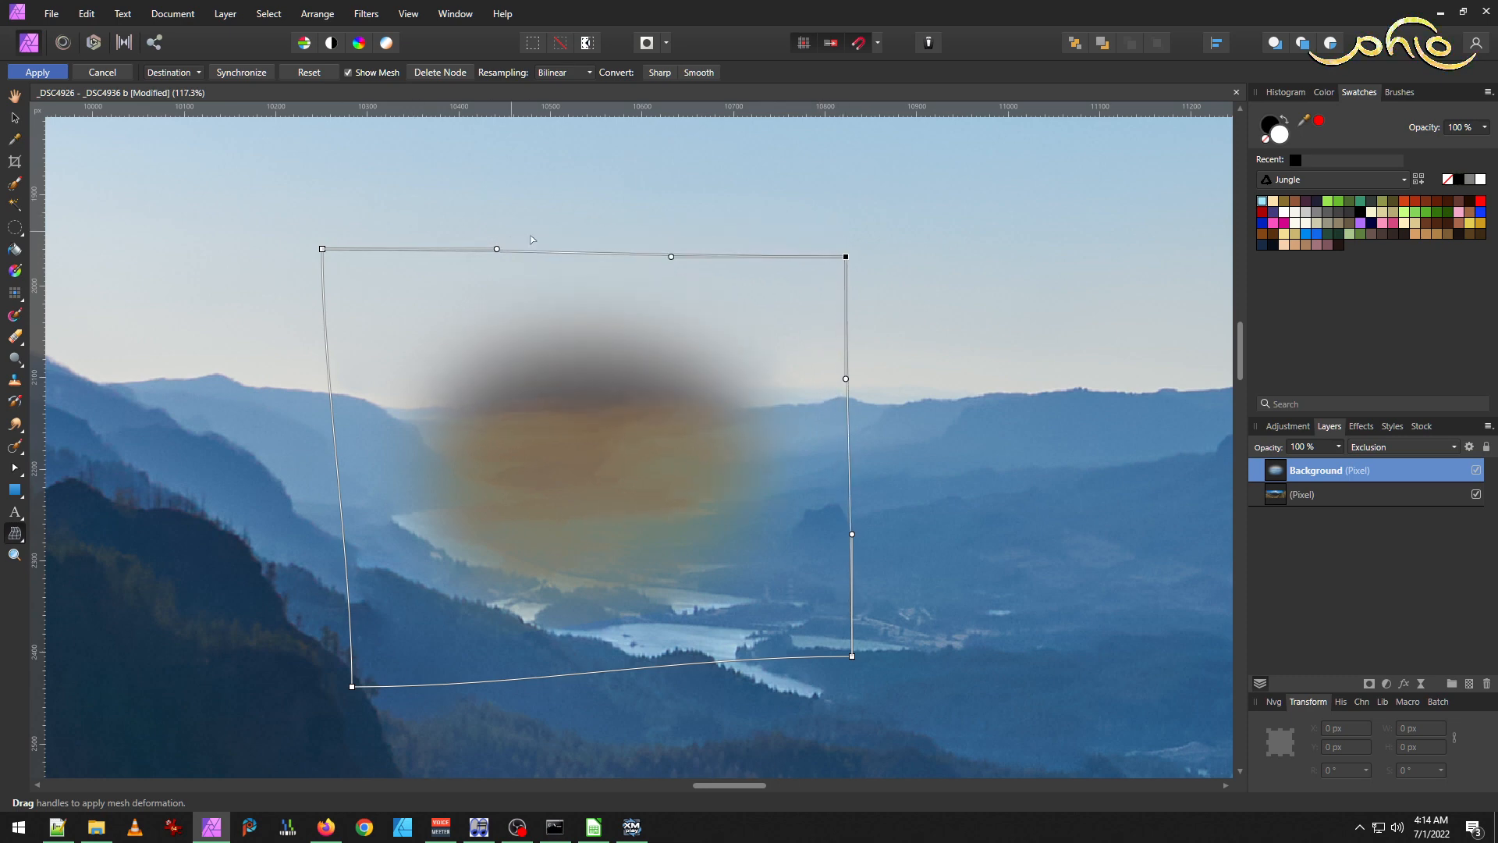
drag(497, 251, 511, 206)
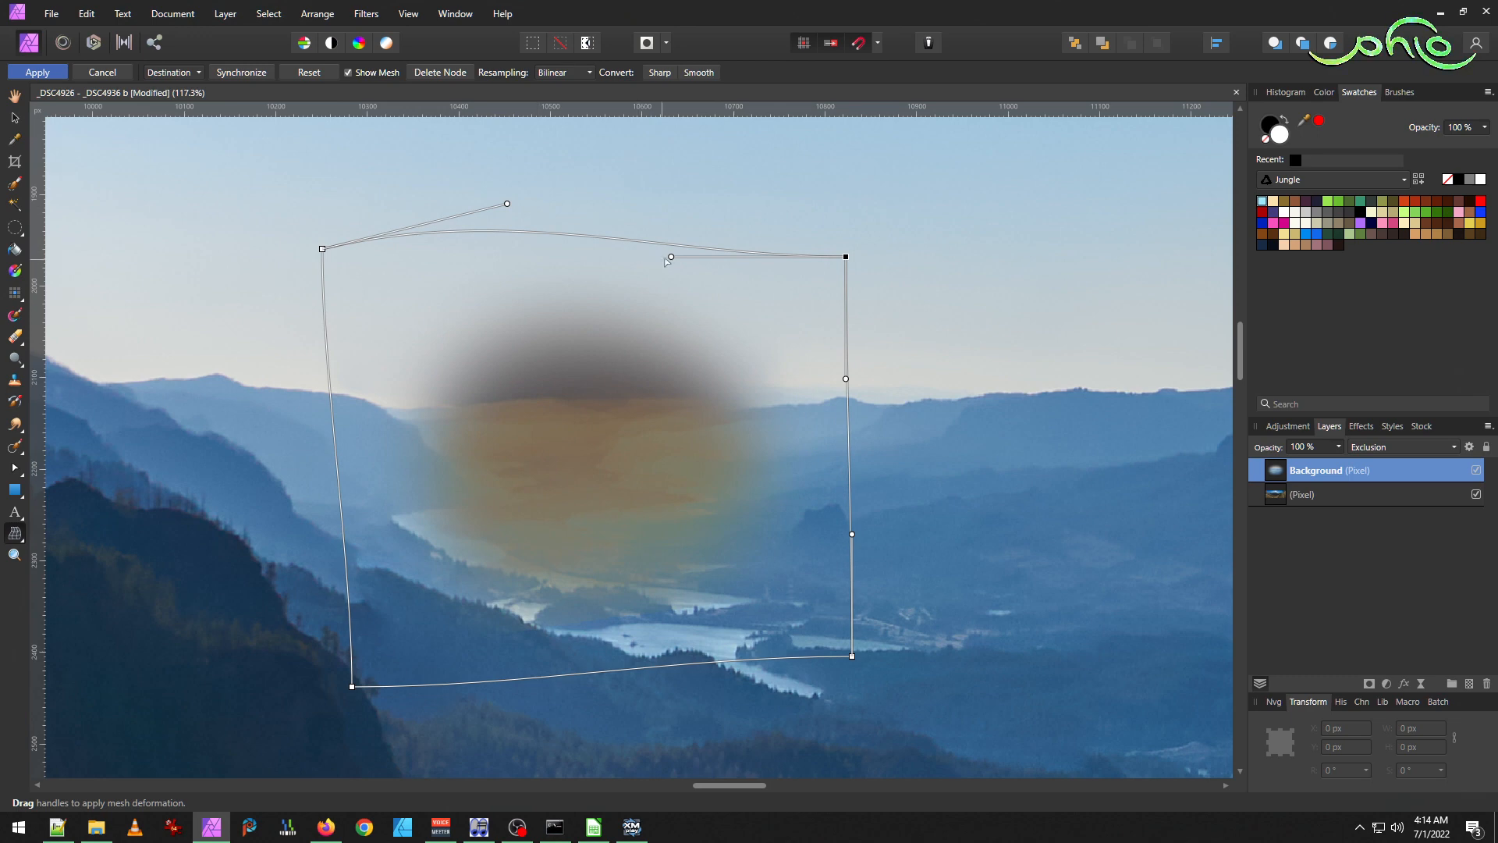
mouse_move(672, 258)
mouse_down()
mouse_move(713, 214)
mouse_move(690, 235)
mouse_up()
drag(352, 687, 395, 721)
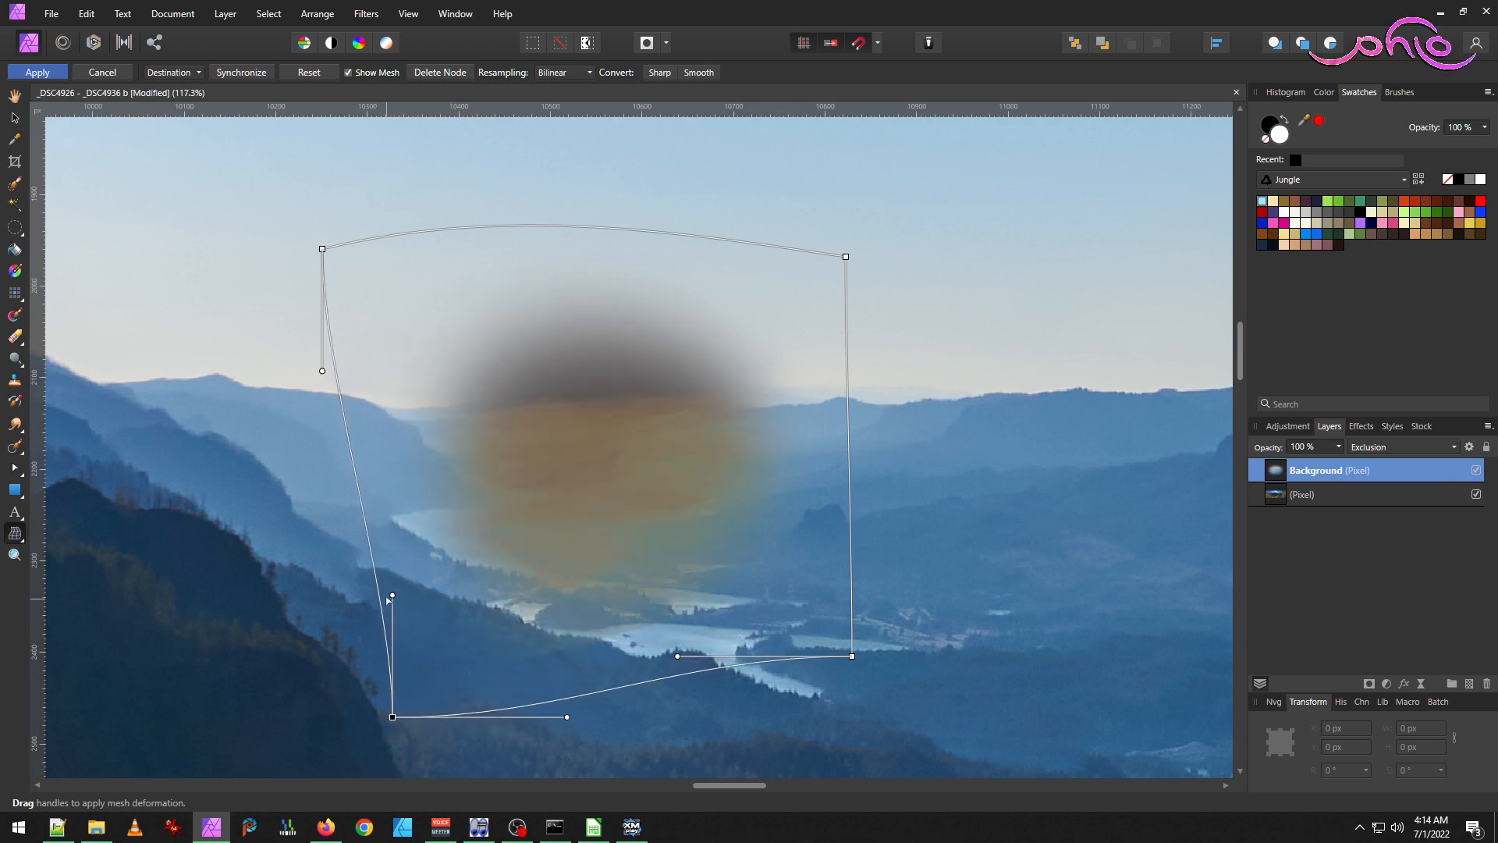
drag(388, 598, 288, 595)
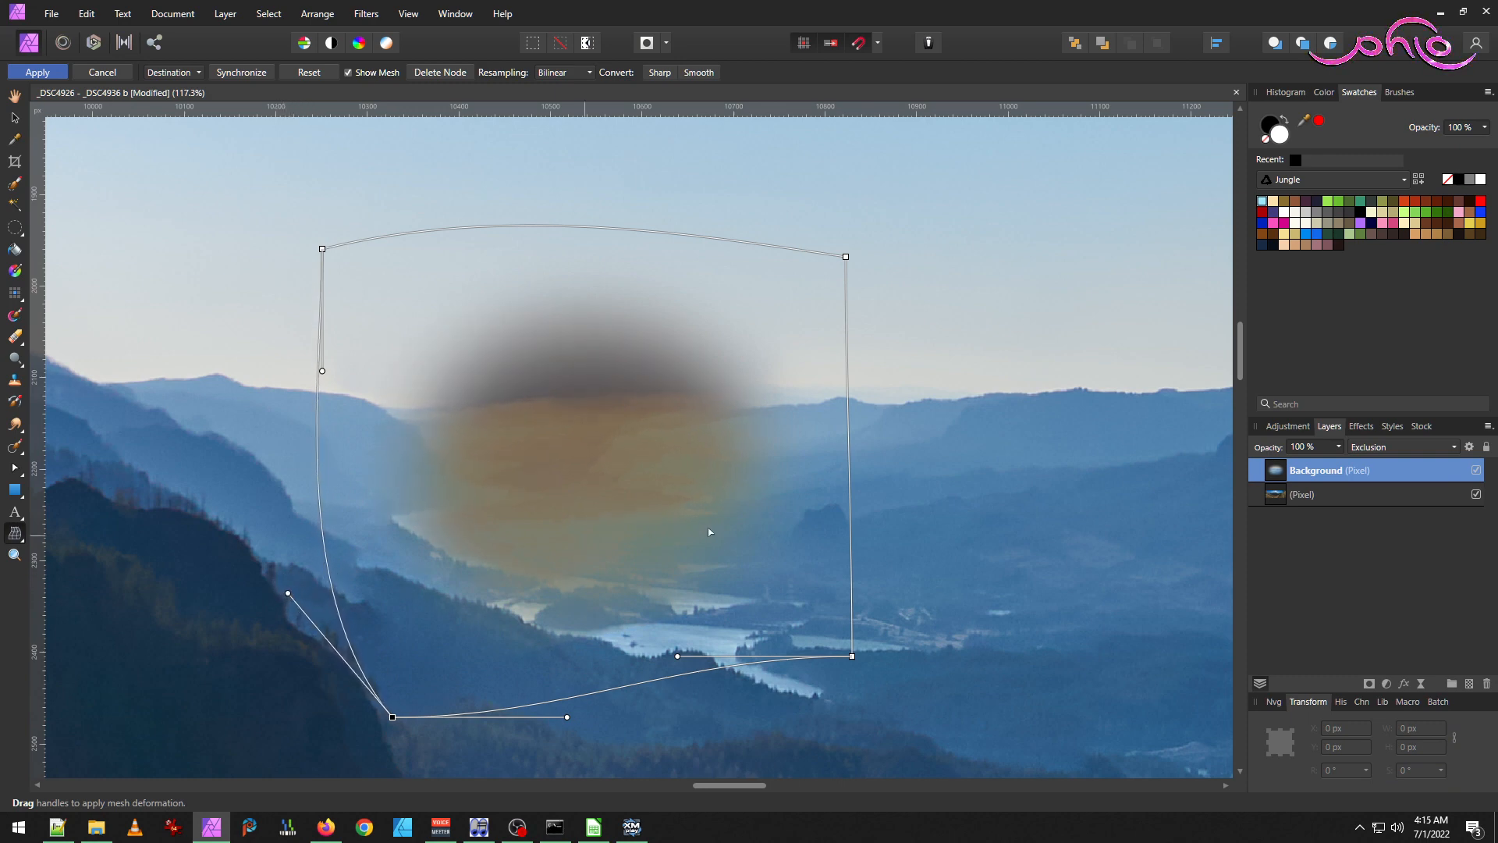
drag(678, 658, 708, 631)
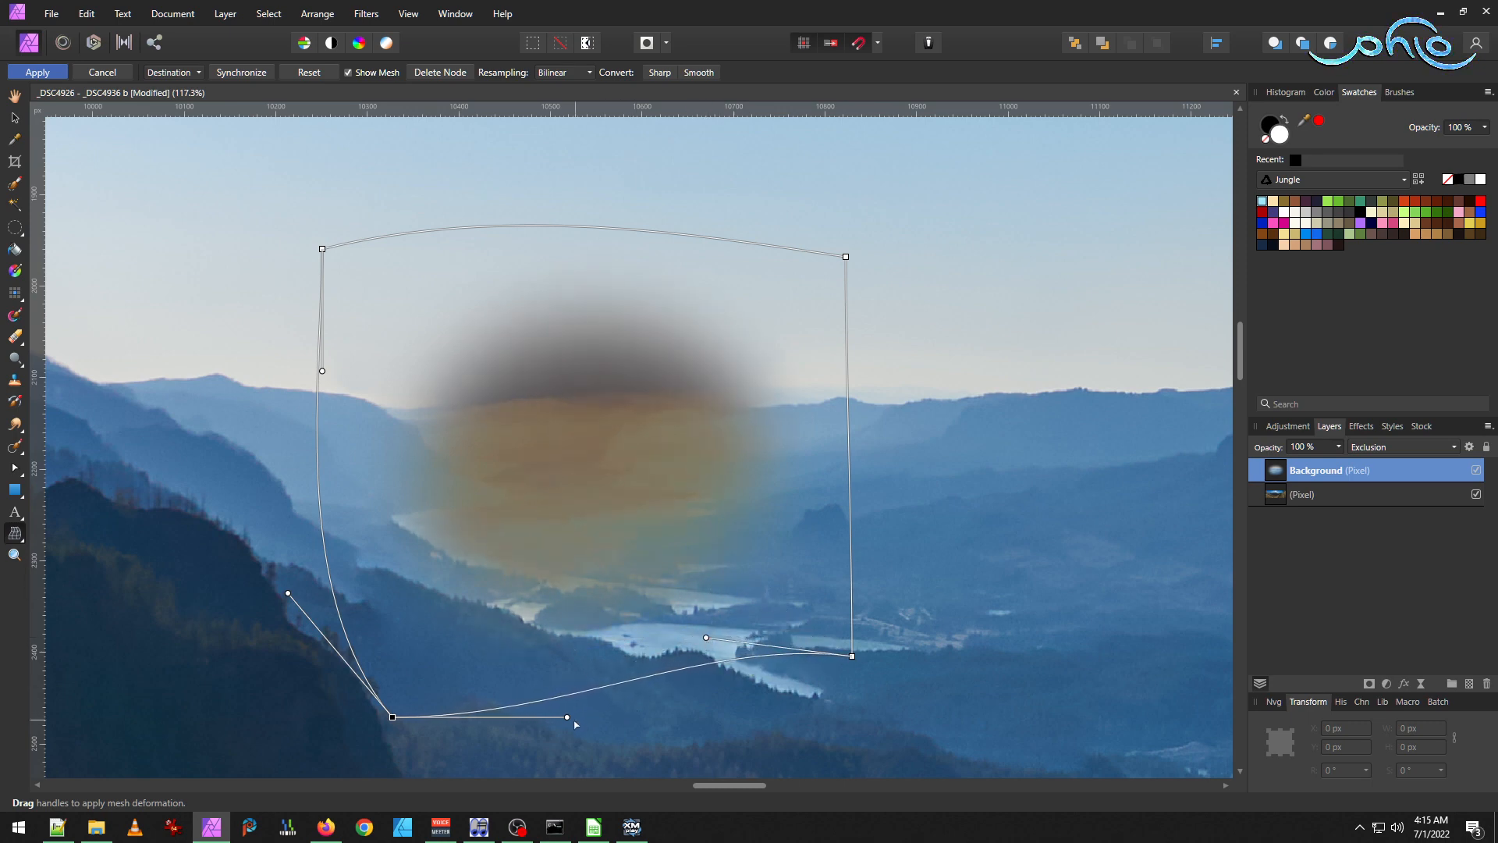
drag(567, 716, 559, 703)
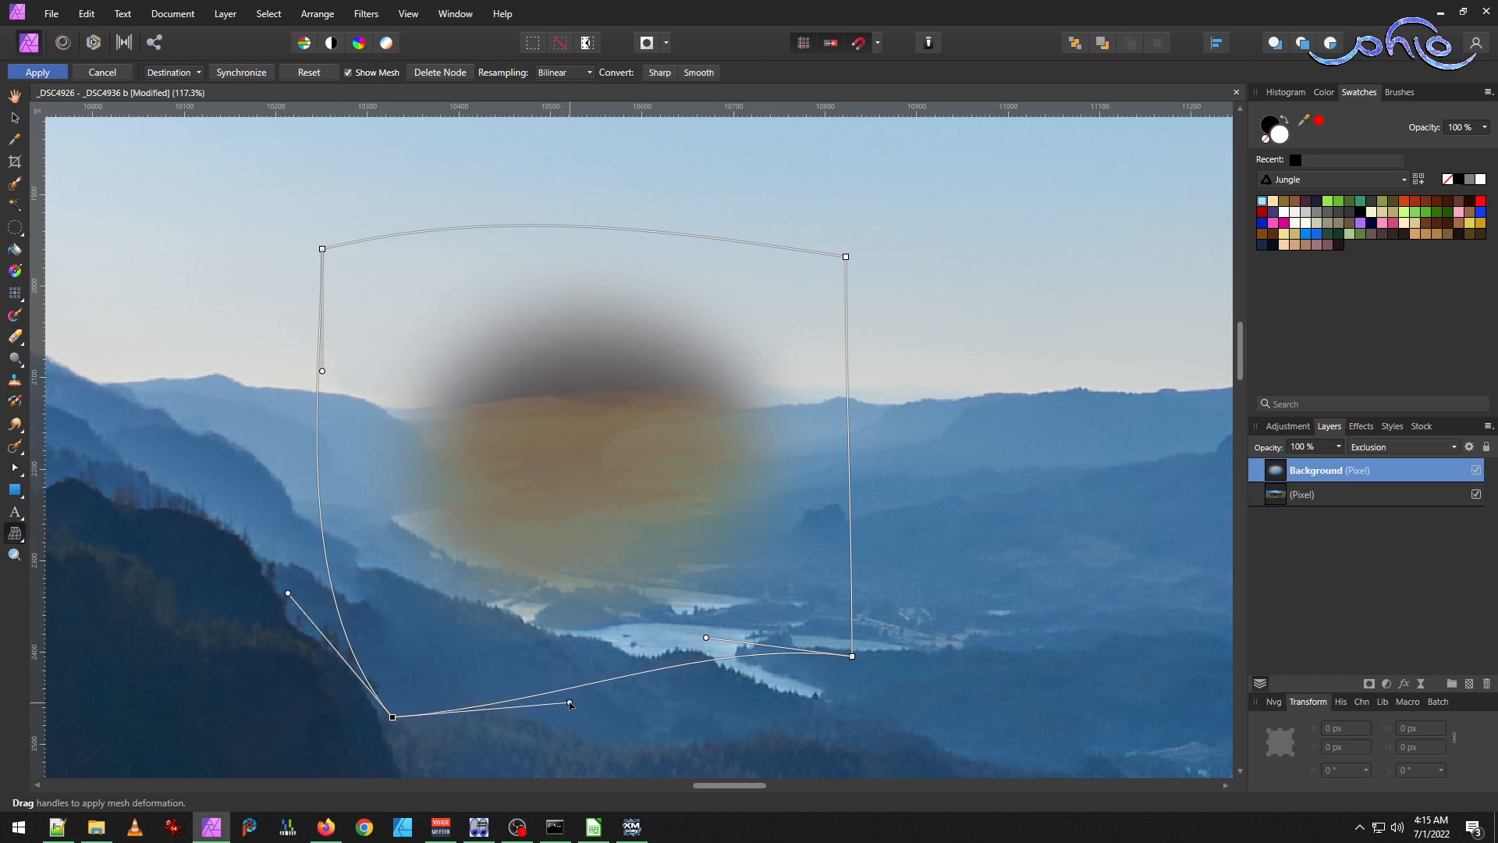
Try refining the mesh's upper-right corner and its right, bottom and top curves, and cancel the Mesh Warp.
mouse_move(846, 256)
mouse_down()
mouse_move(863, 231)
mouse_move(839, 261)
mouse_move(825, 245)
mouse_up()
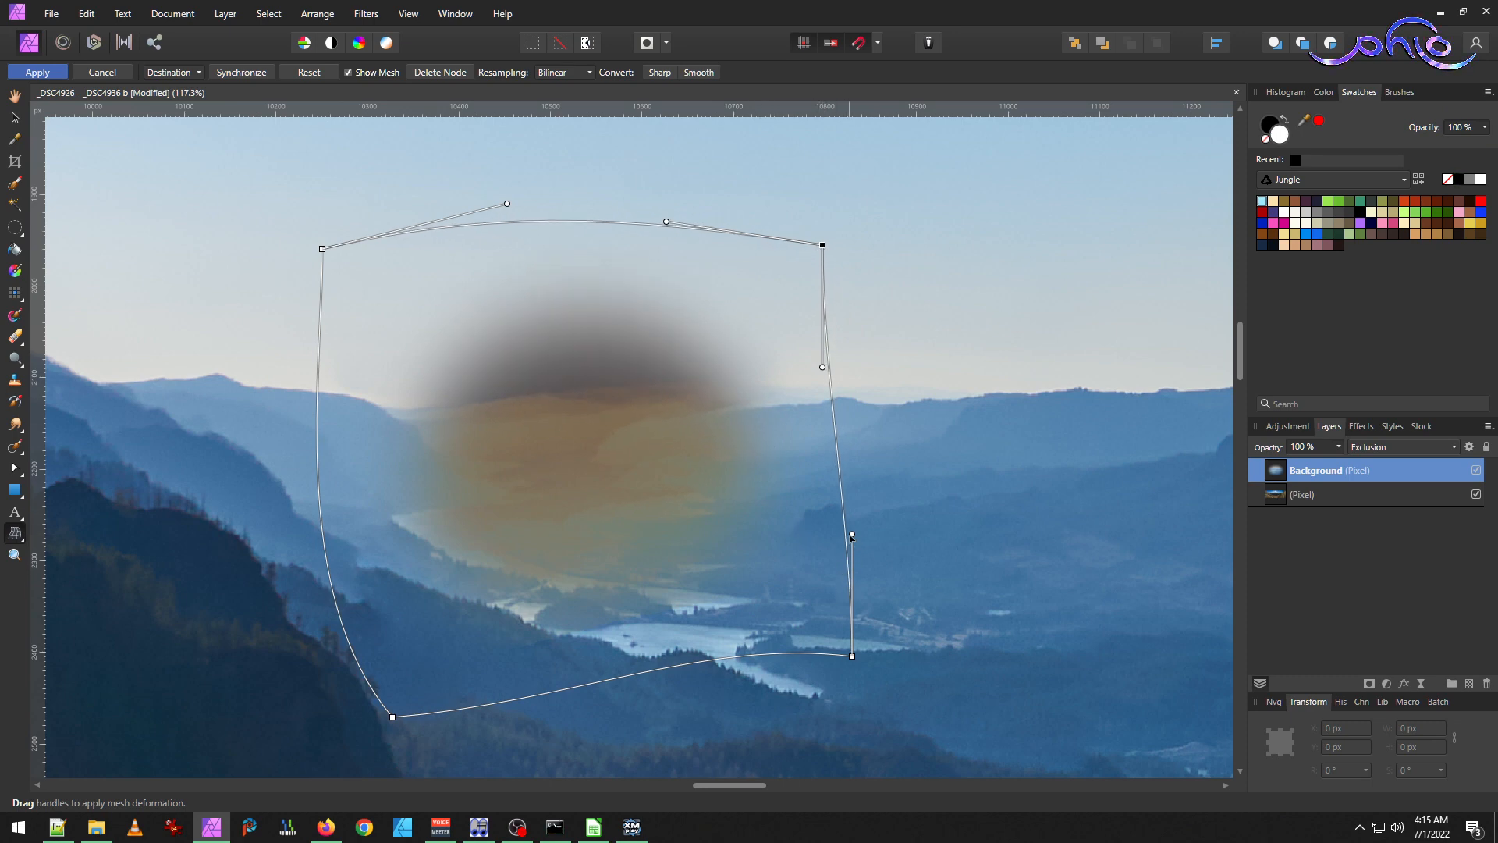
drag(832, 528, 890, 478)
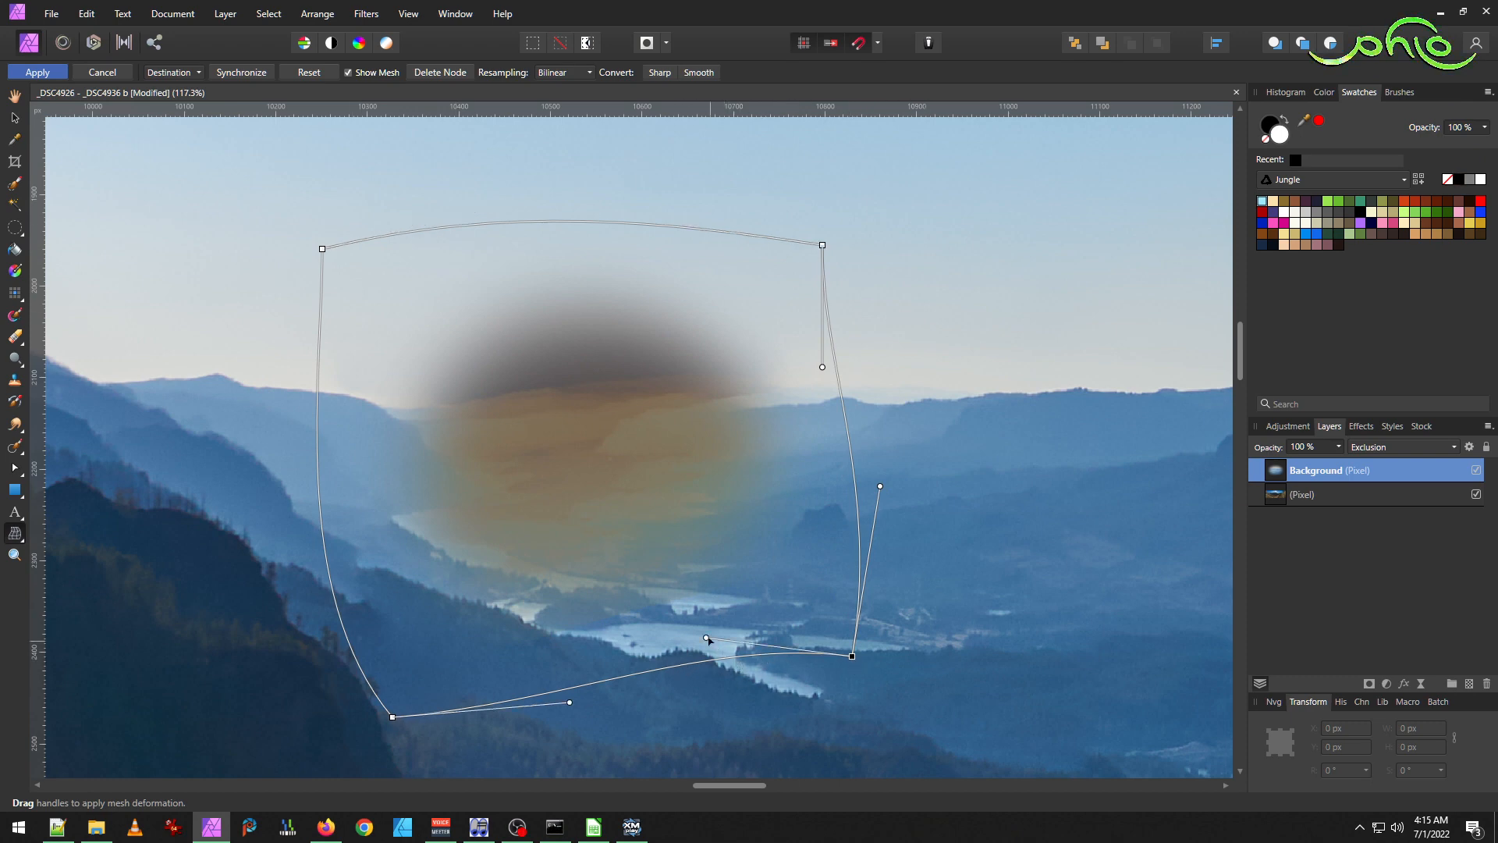
drag(706, 637, 718, 696)
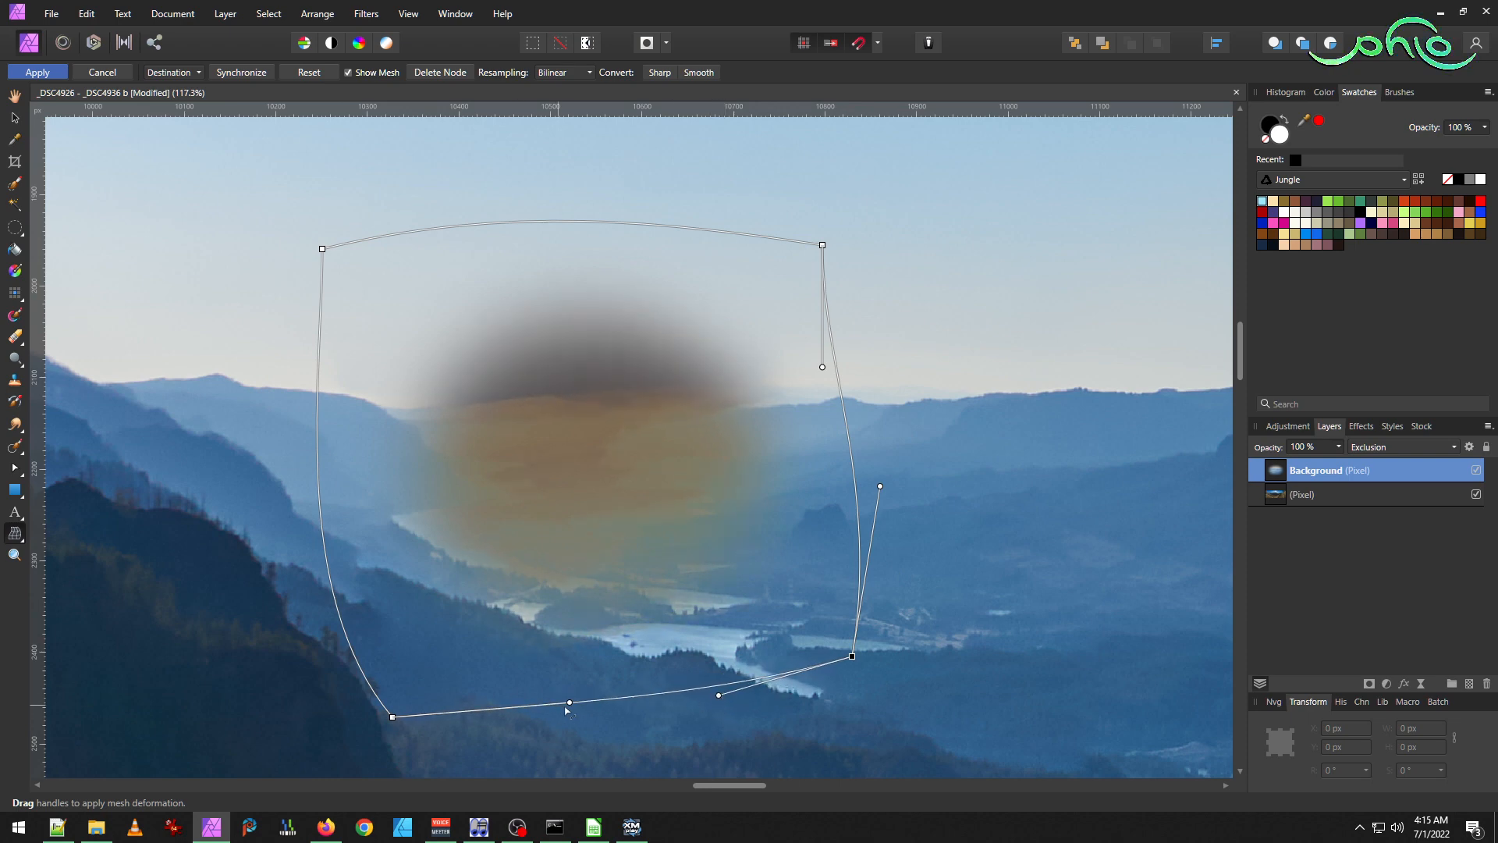
drag(569, 704, 562, 717)
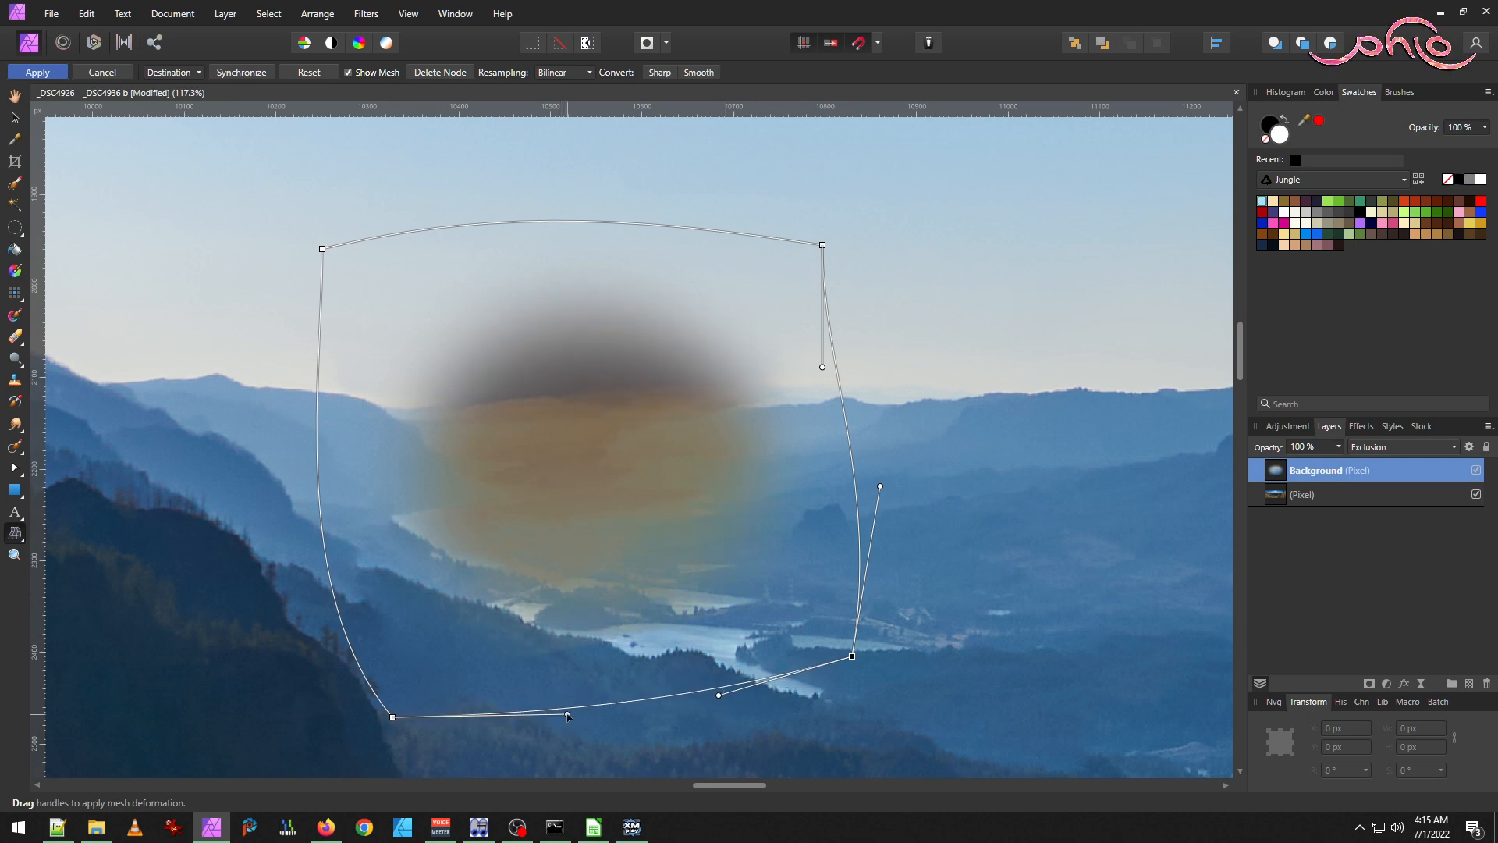
drag(823, 368, 855, 348)
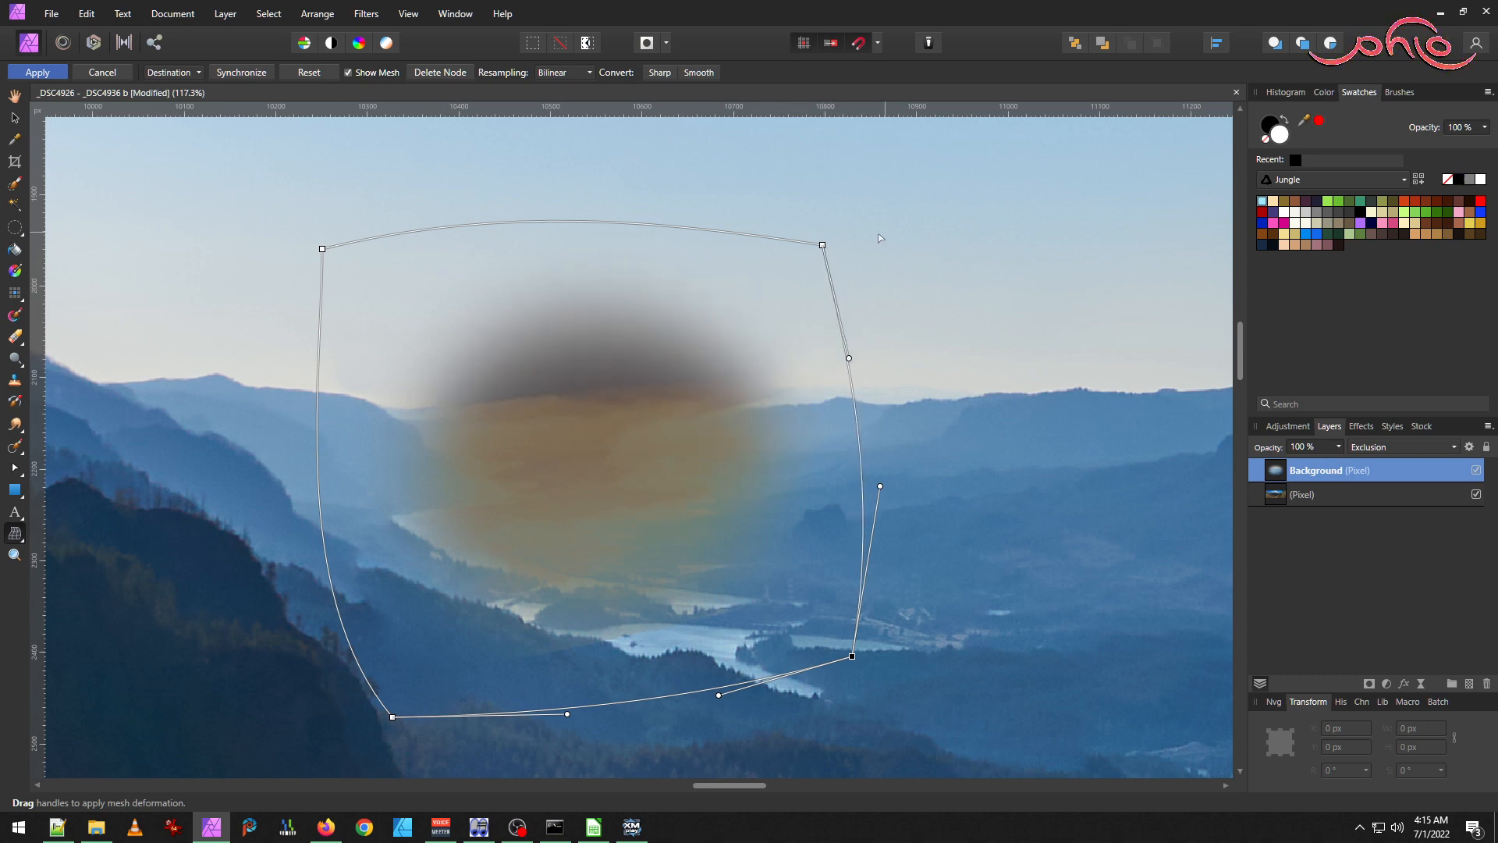
drag(671, 222, 667, 212)
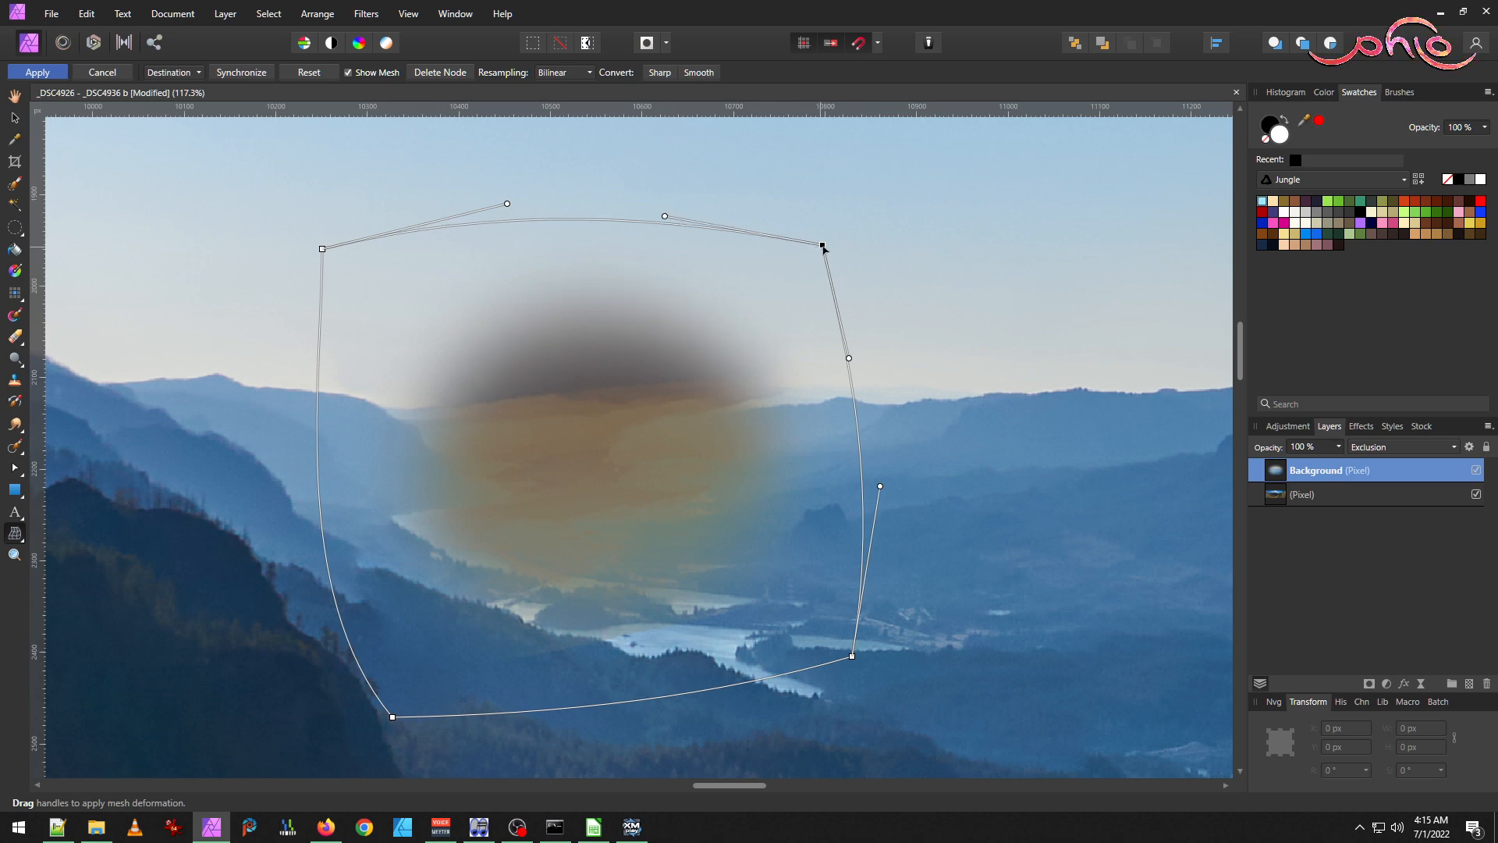
mouse_move(824, 248)
mouse_down()
mouse_move(820, 233)
mouse_move(786, 249)
mouse_move(793, 205)
mouse_move(797, 234)
mouse_up()
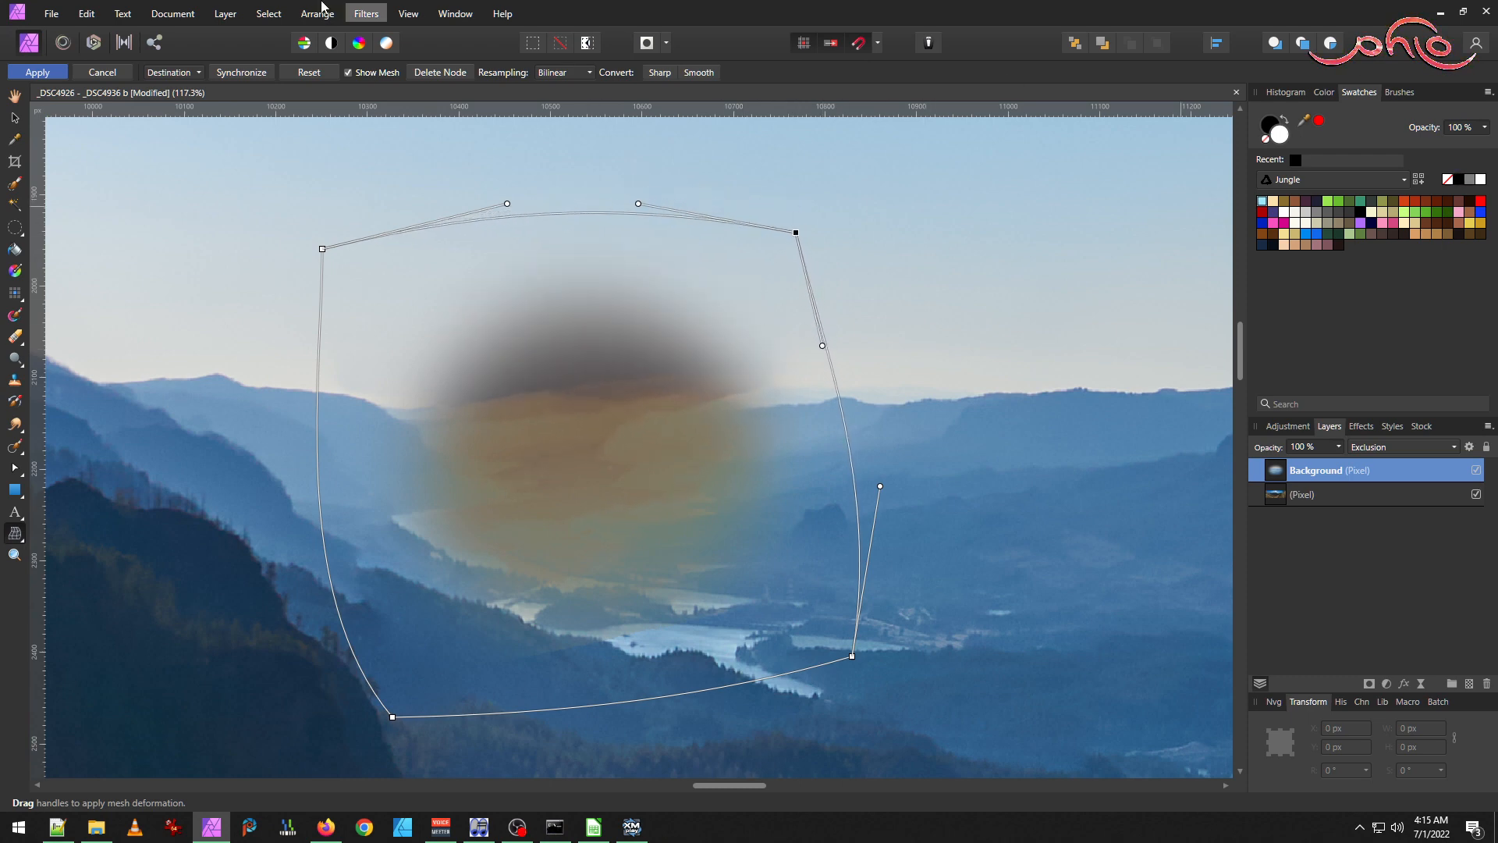
click(102, 72)
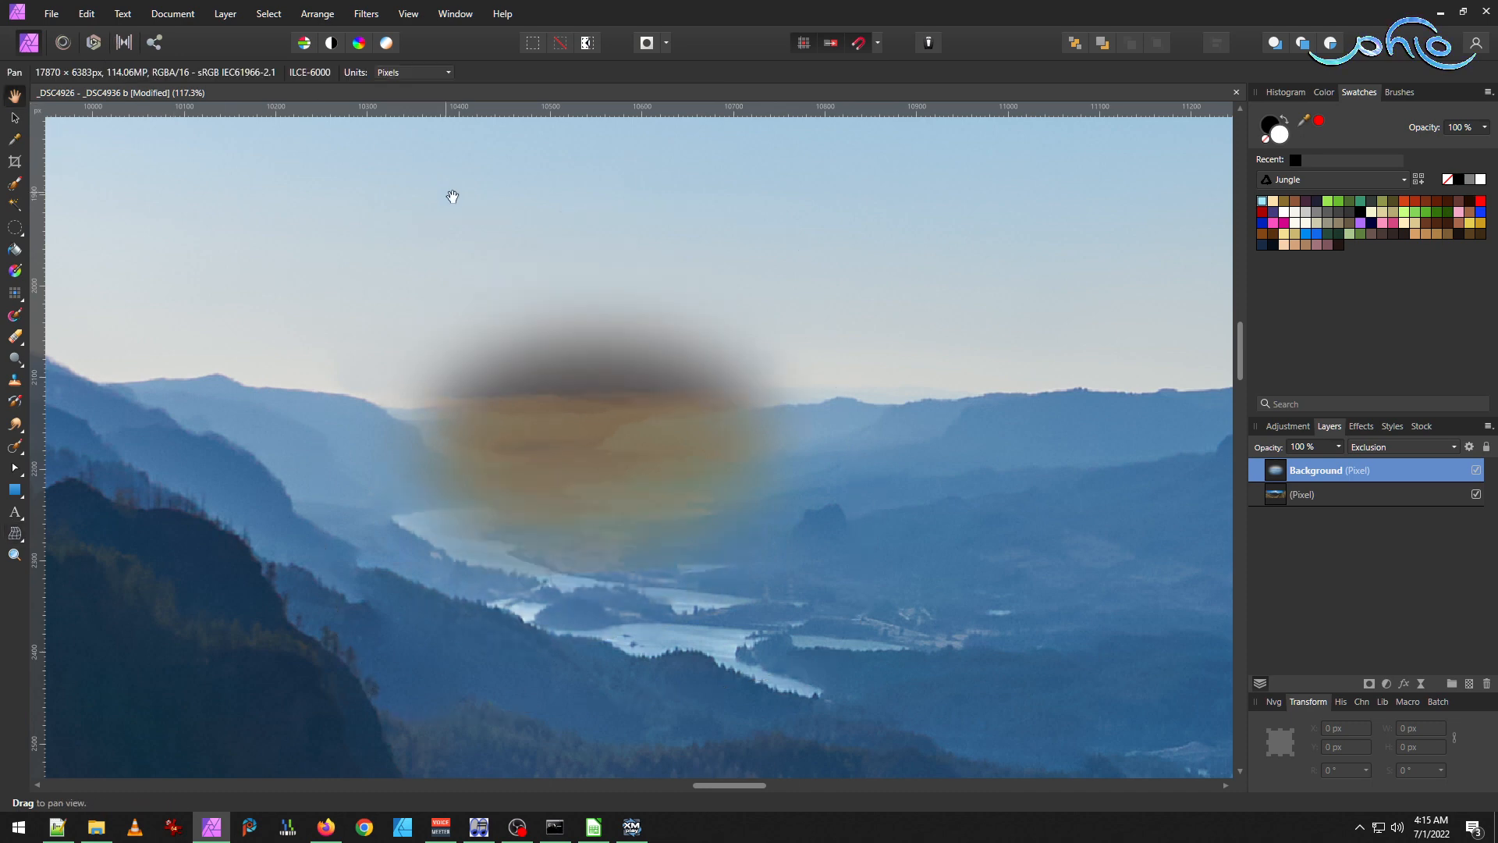
Set the patch's blend mode to Normal and move it off the matching horizon, to about X 10377 px, Y 1922 px.
click(1420, 447)
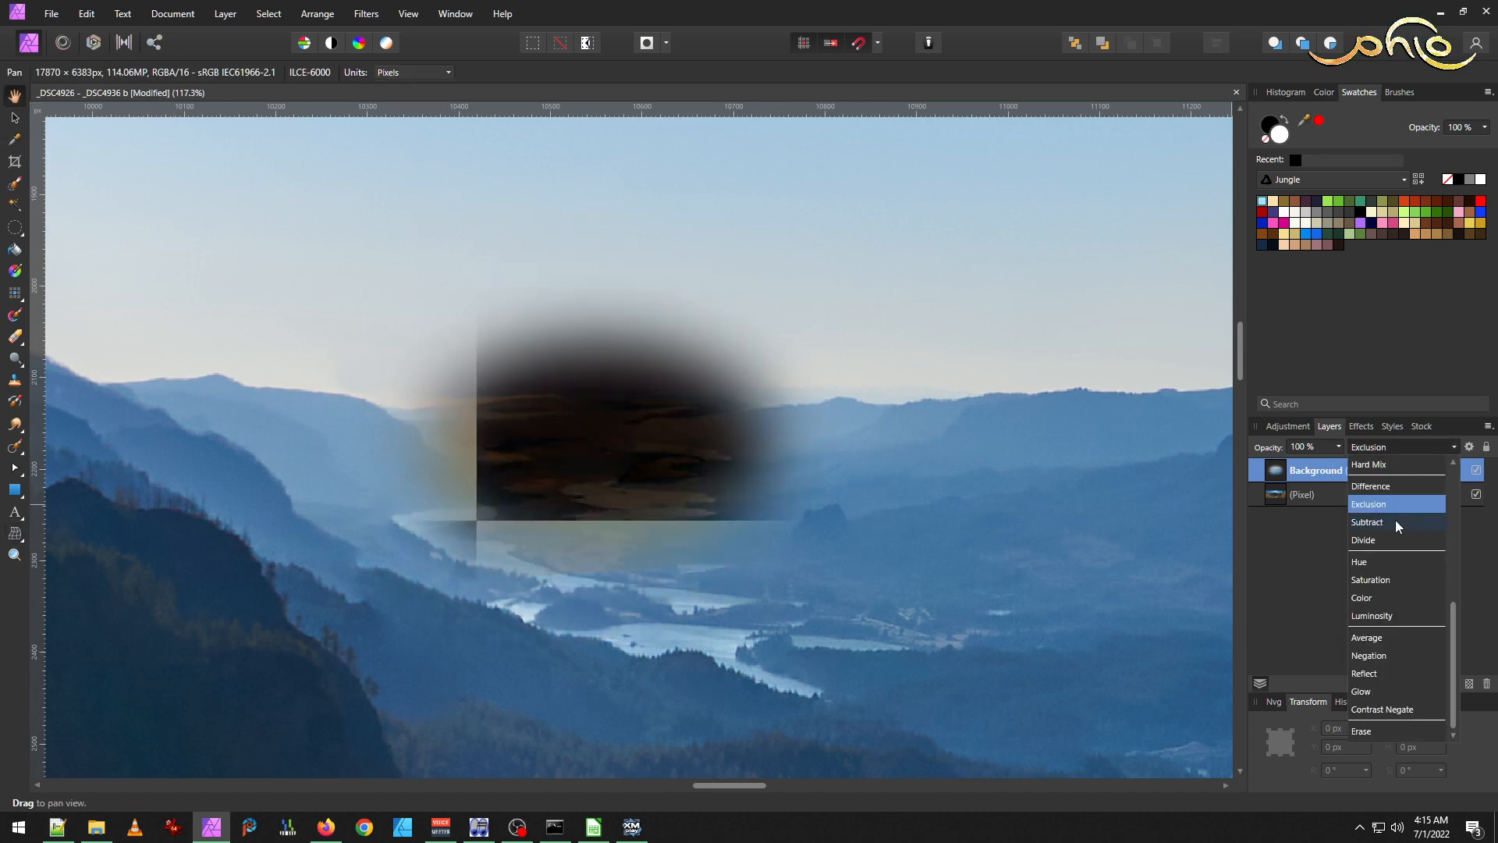
click(1388, 467)
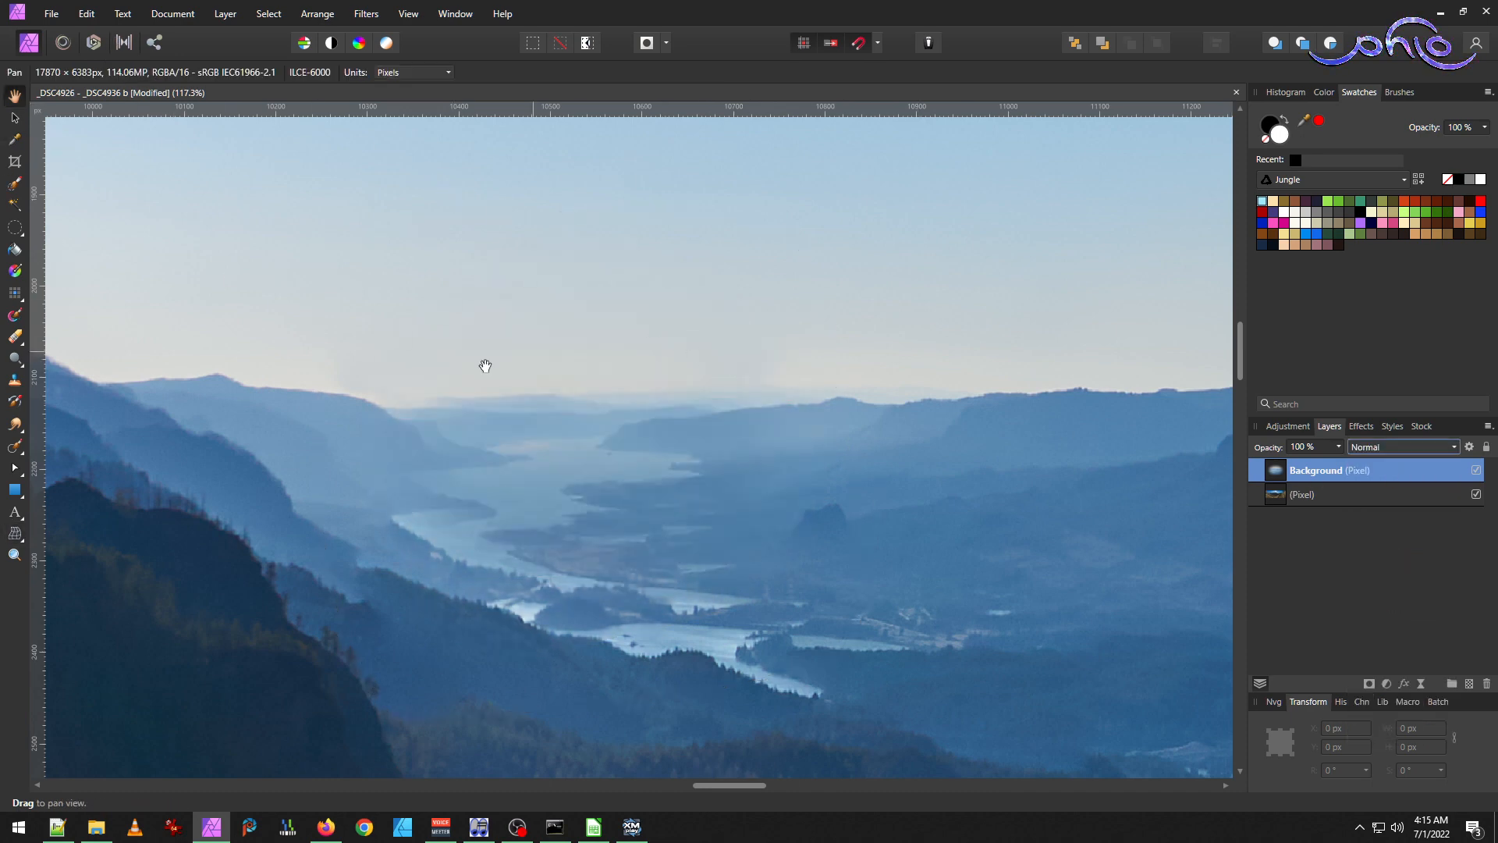
click(14, 119)
drag(685, 445, 1011, 400)
scroll(870, 439, down, 1)
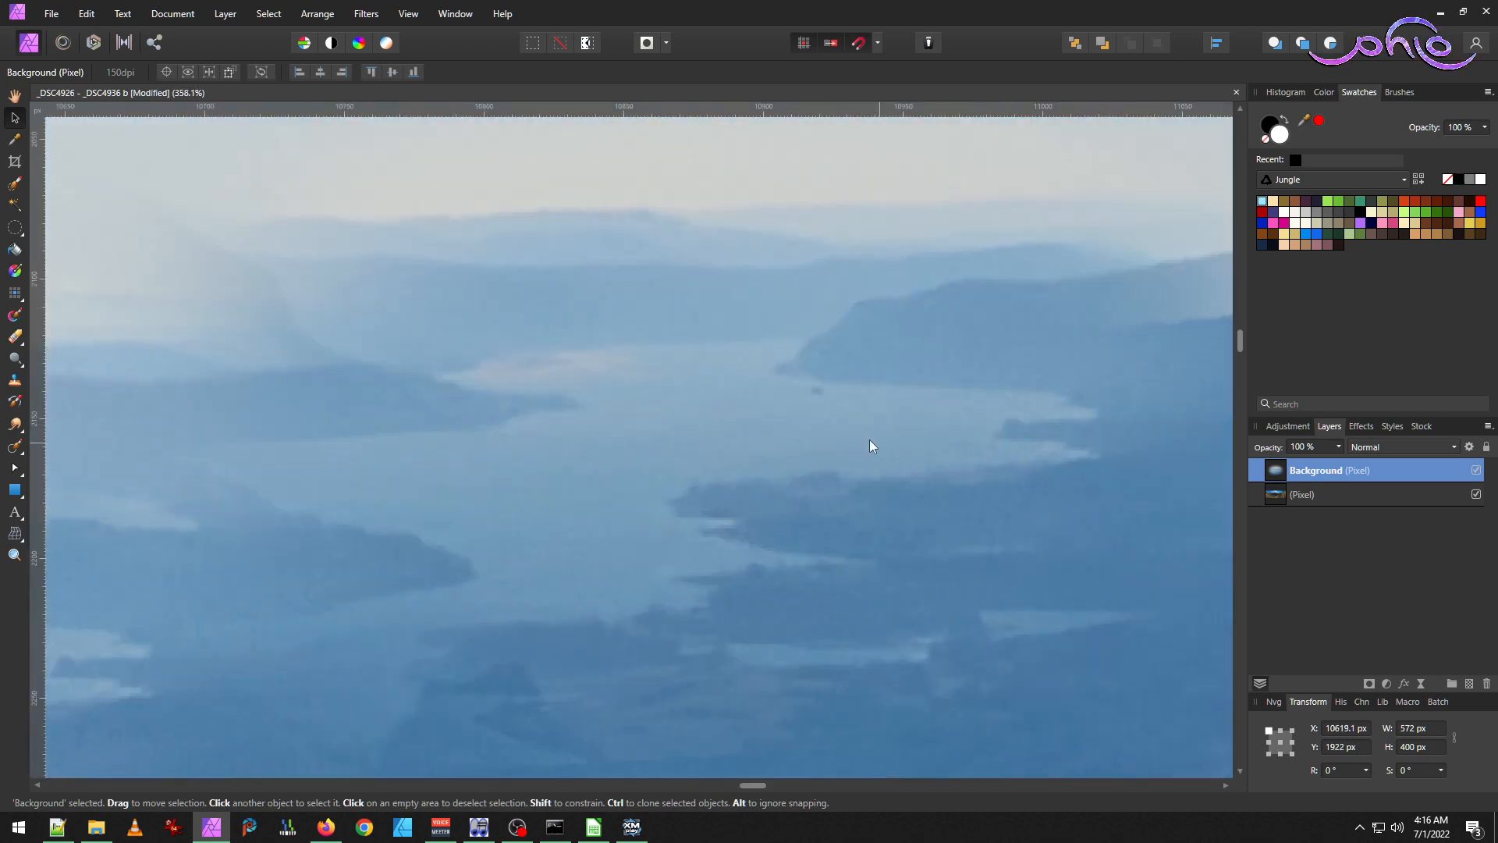
scroll(863, 434, down, 1)
drag(934, 408, 645, 411)
Set the patch's opacity to 54% and move it back over the matching horizon, to about X 10267 px, Y 1962 px.
click(1339, 446)
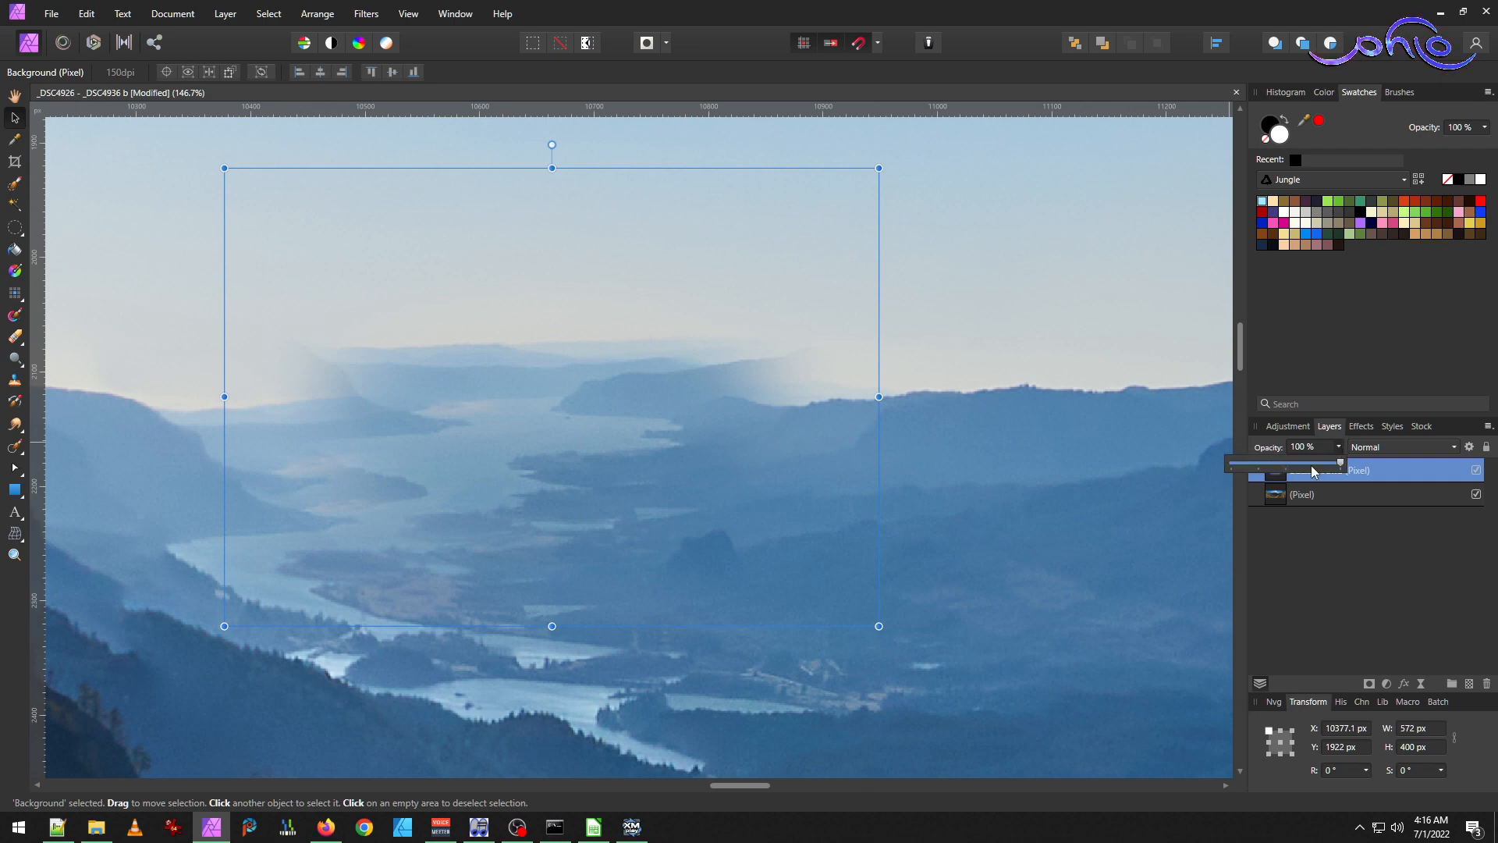
click(1290, 462)
drag(849, 438, 668, 492)
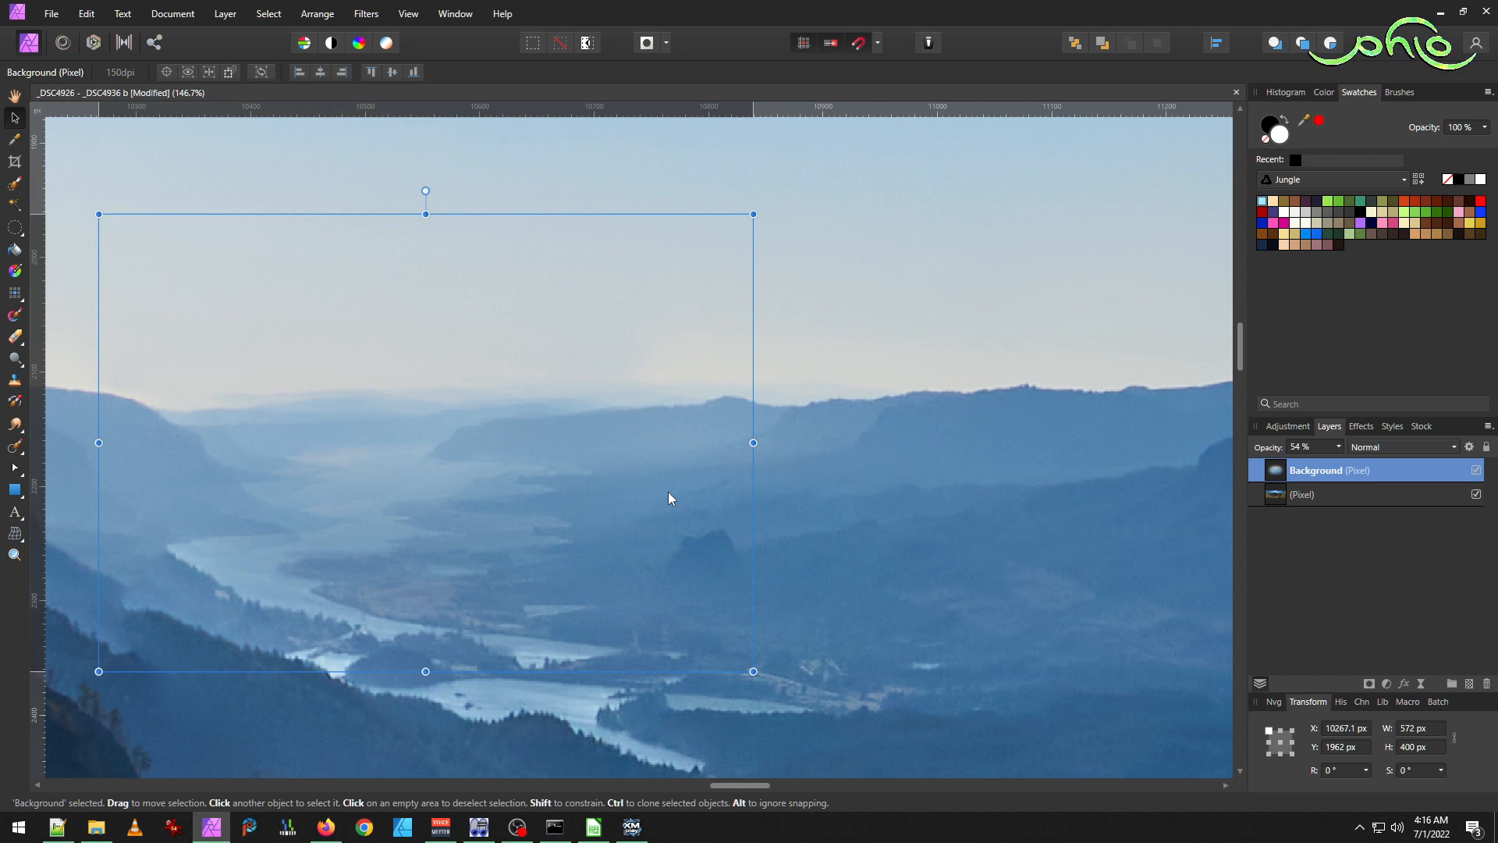
Narrow the patch from both sides to about 545 px wide and move it aside, to about X 10696 px, Y 1826 px.
drag(98, 444, 193, 453)
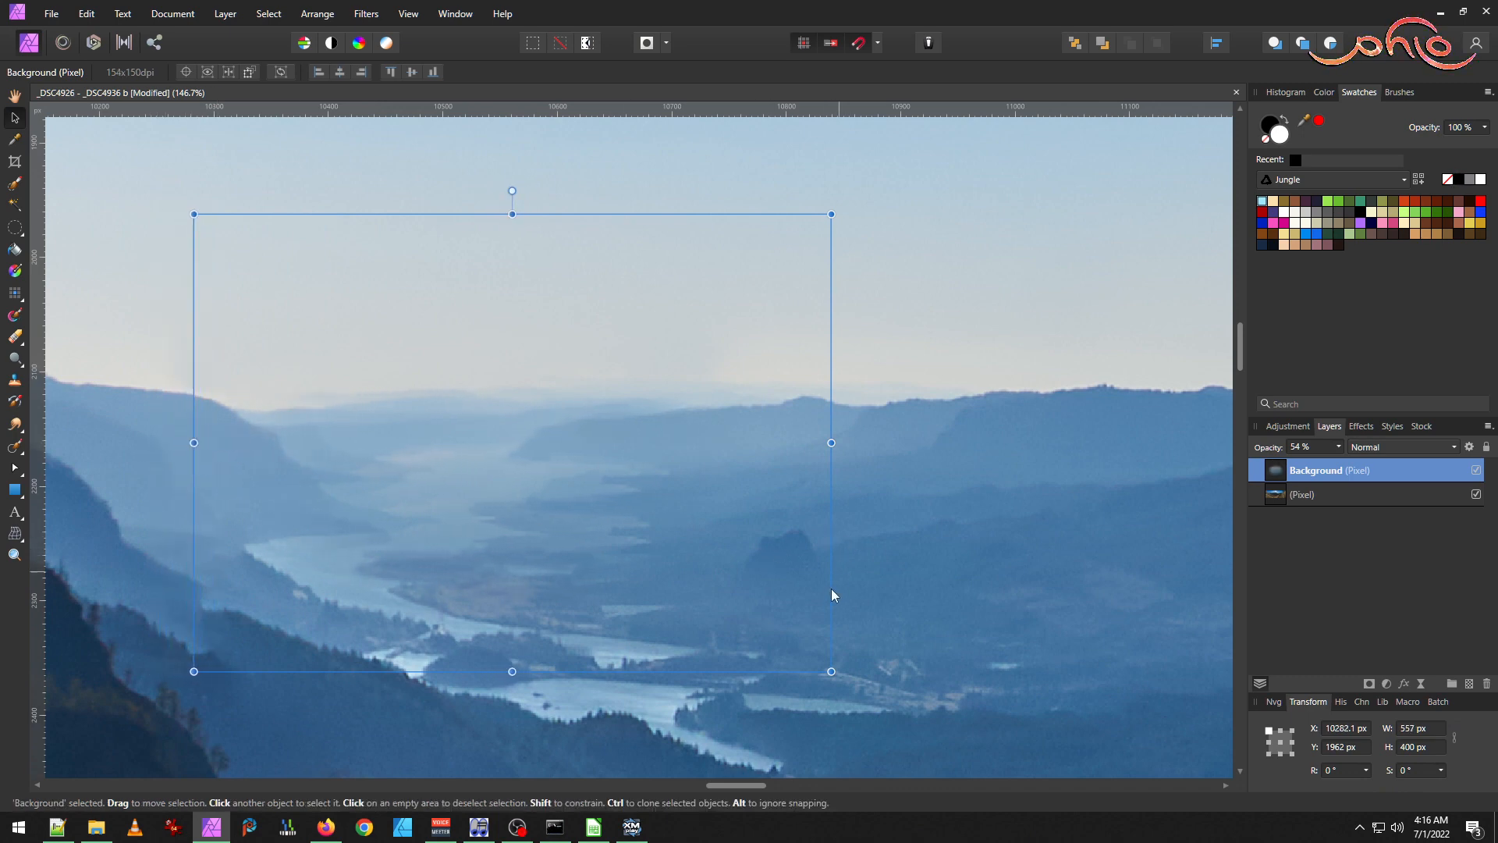
mouse_move(831, 442)
mouse_down()
mouse_move(853, 441)
mouse_move(814, 438)
mouse_up()
drag(495, 406, 962, 244)
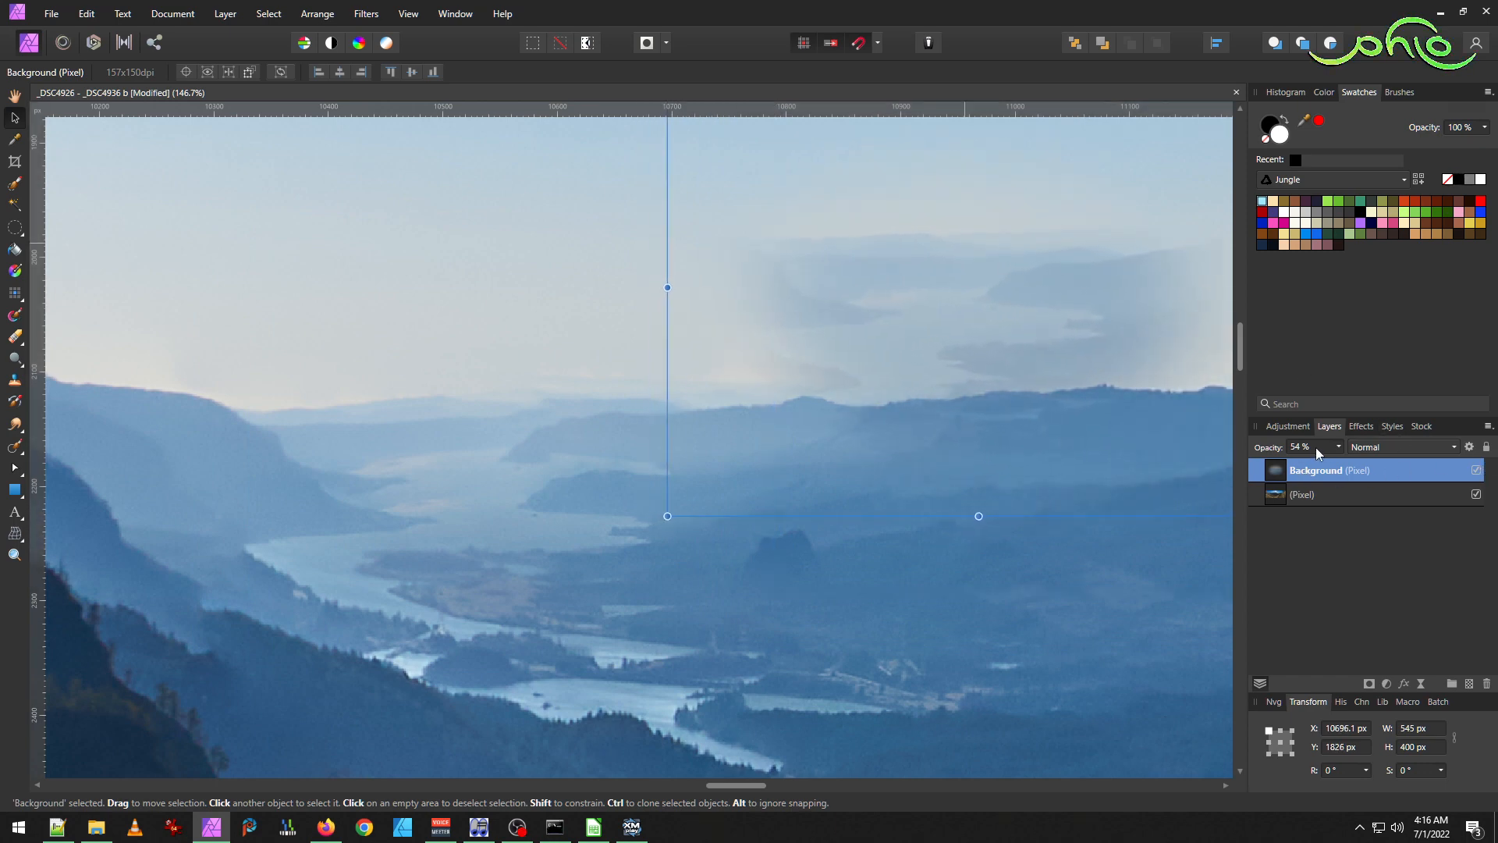
Set the patch's opacity to 100%, move it to about X 10815 px, Y 1883 px, and try moving it back toward the valley.
click(1340, 447)
drag(1341, 463, 1391, 463)
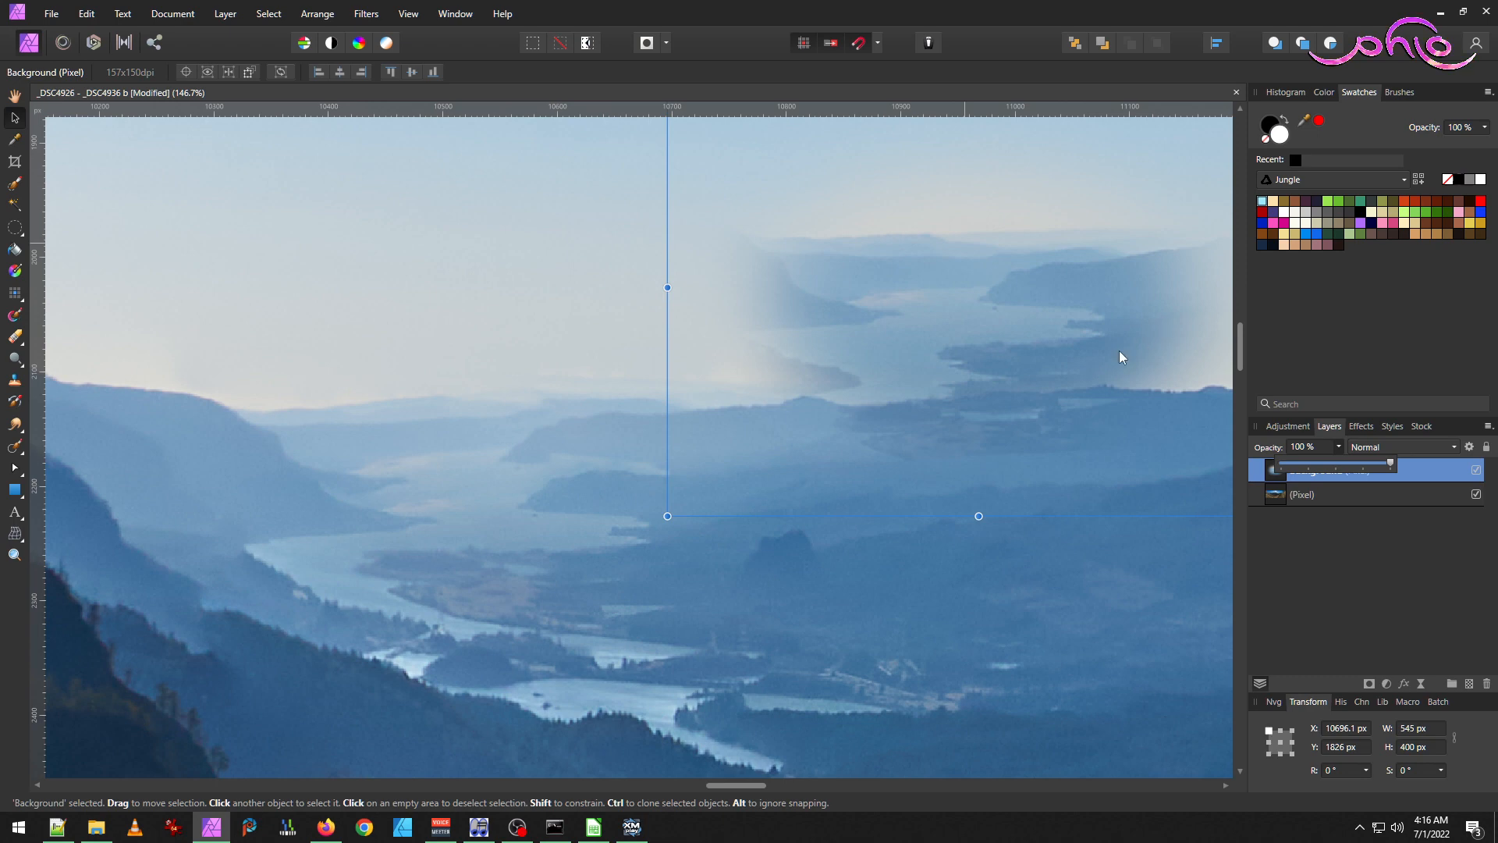
drag(910, 412, 1047, 471)
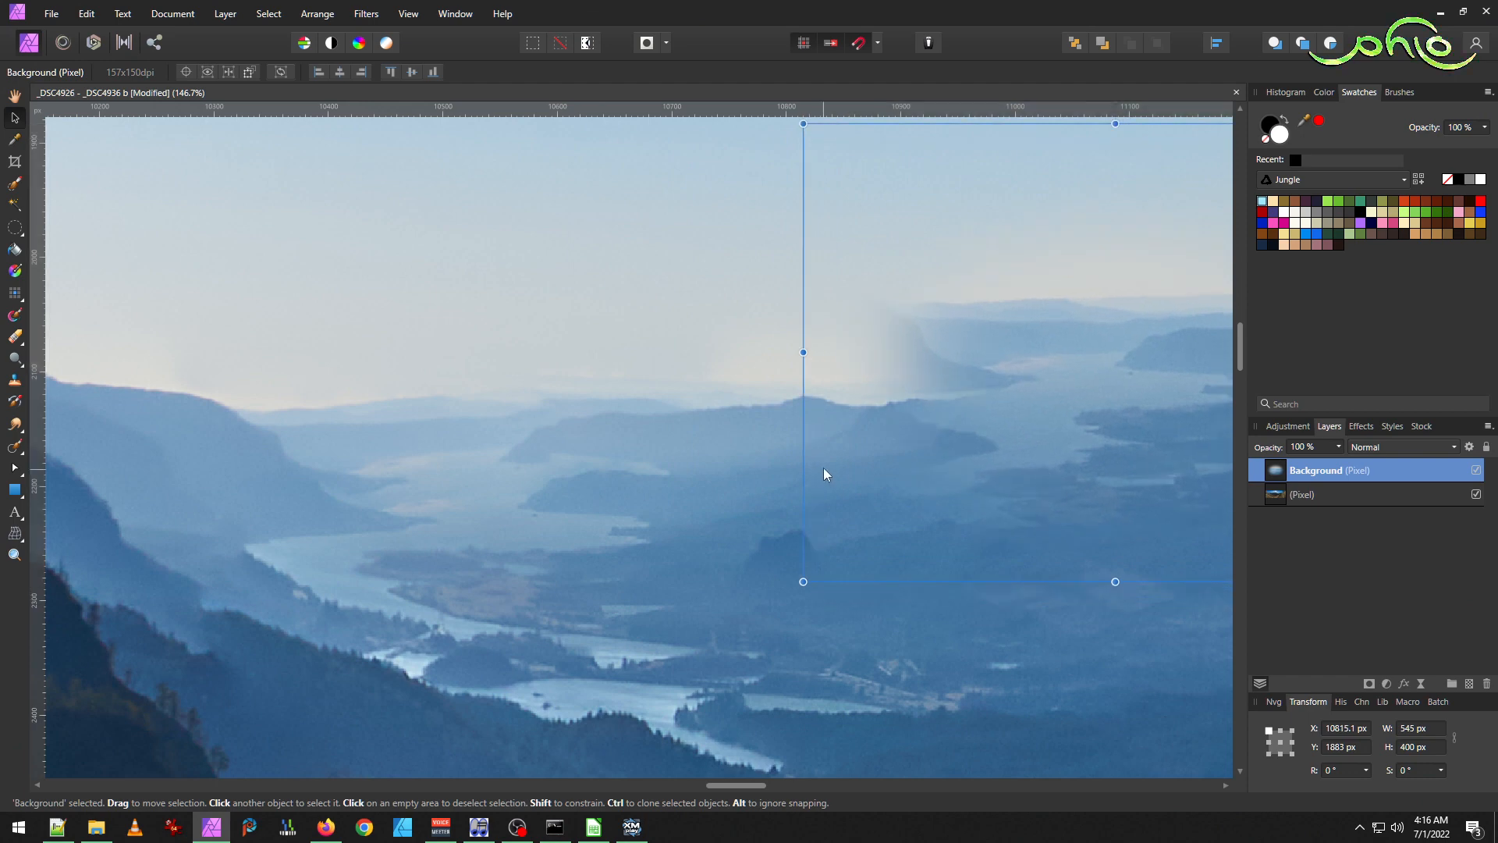
drag(774, 477, 597, 481)
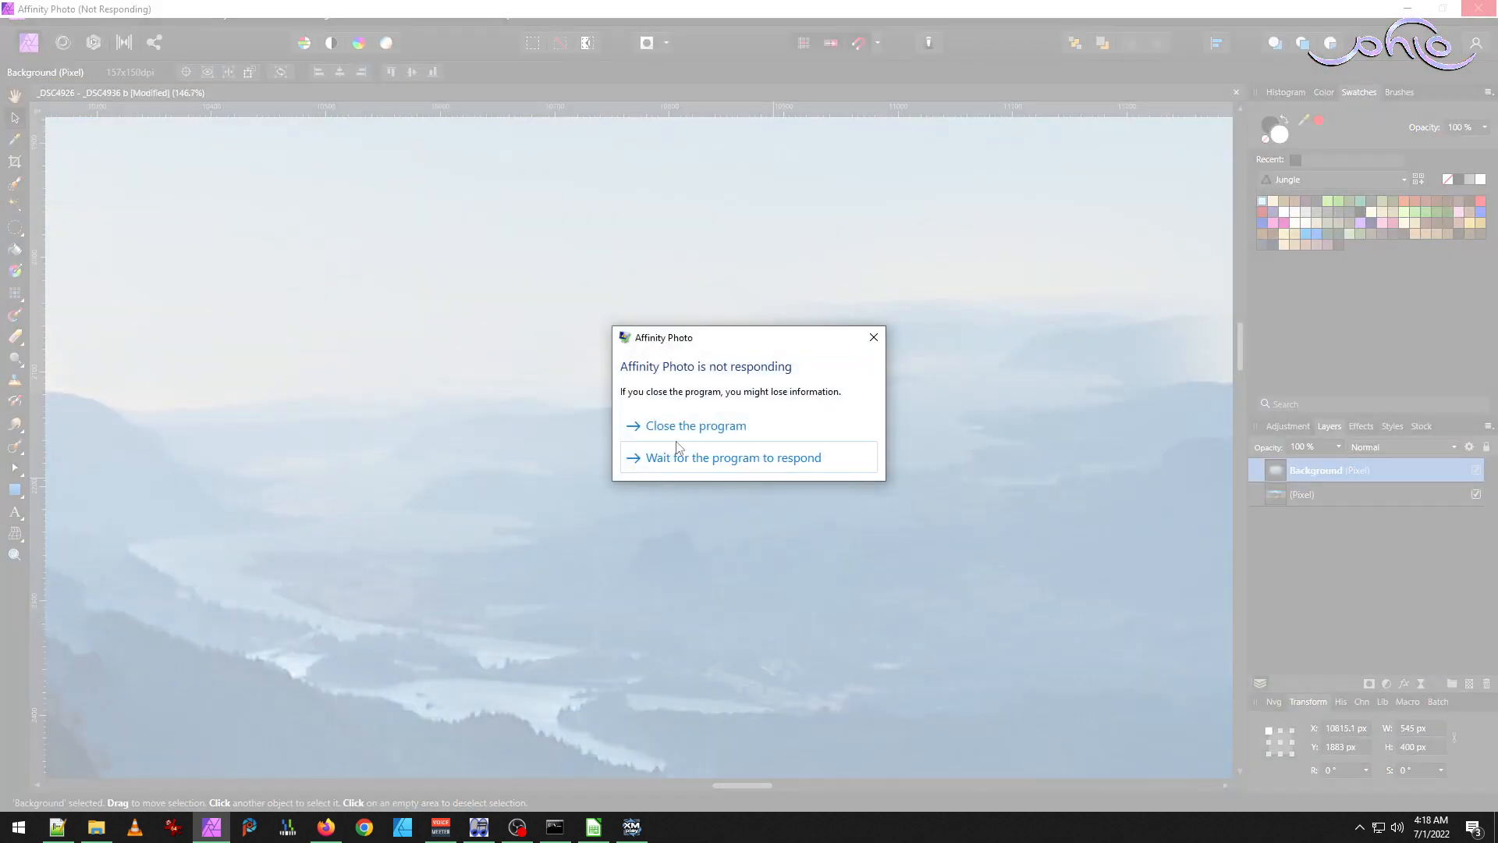
Close the unresponsive Affinity Photo and reopen _DSC4926 - _DSC4936 b.afphoto from the hike folder, declining the recovery version.
click(691, 423)
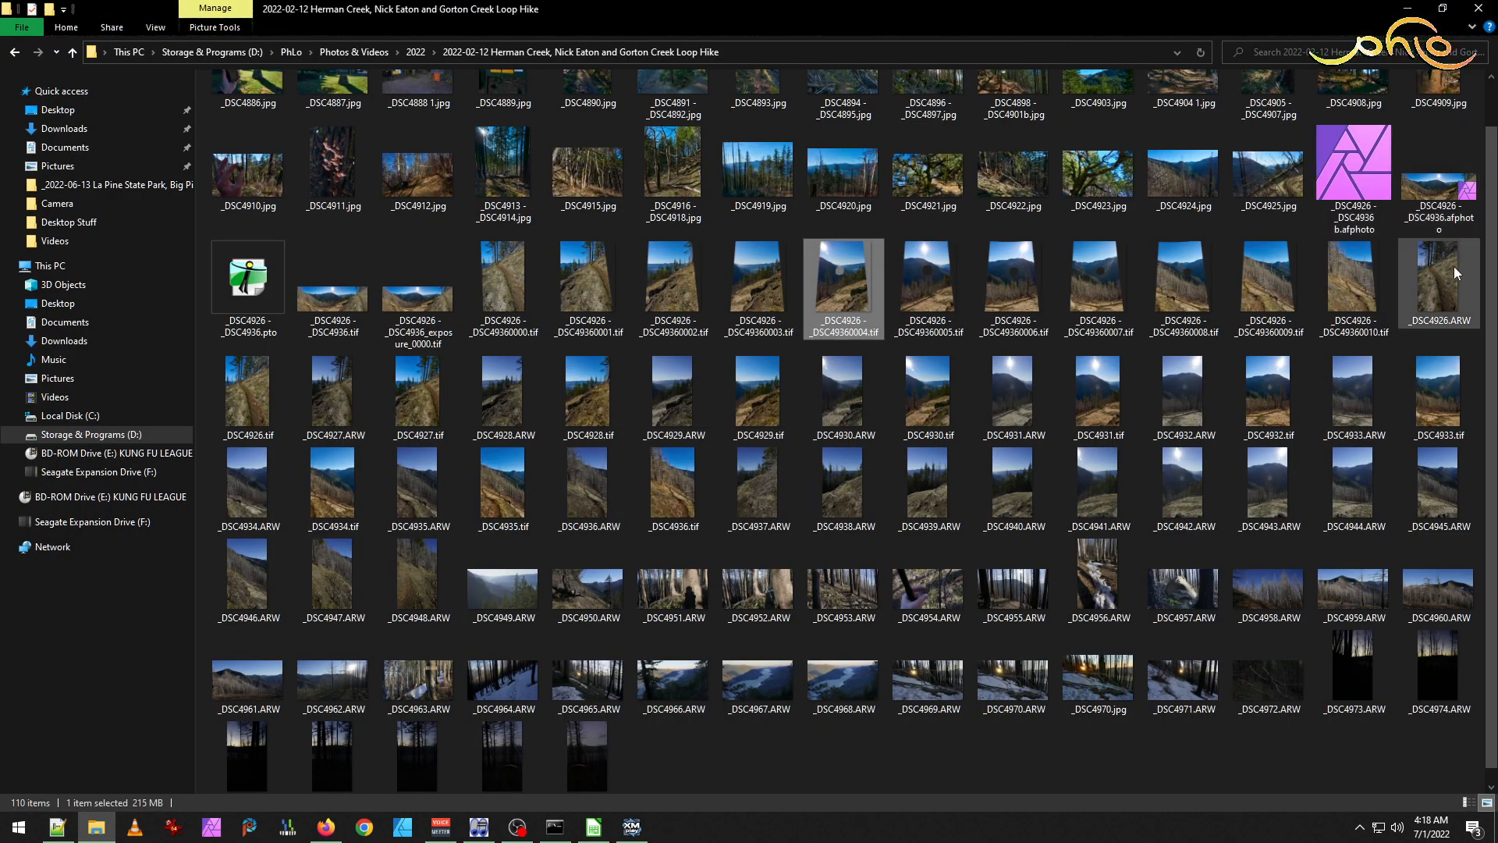
mouse_move(1402, 184)
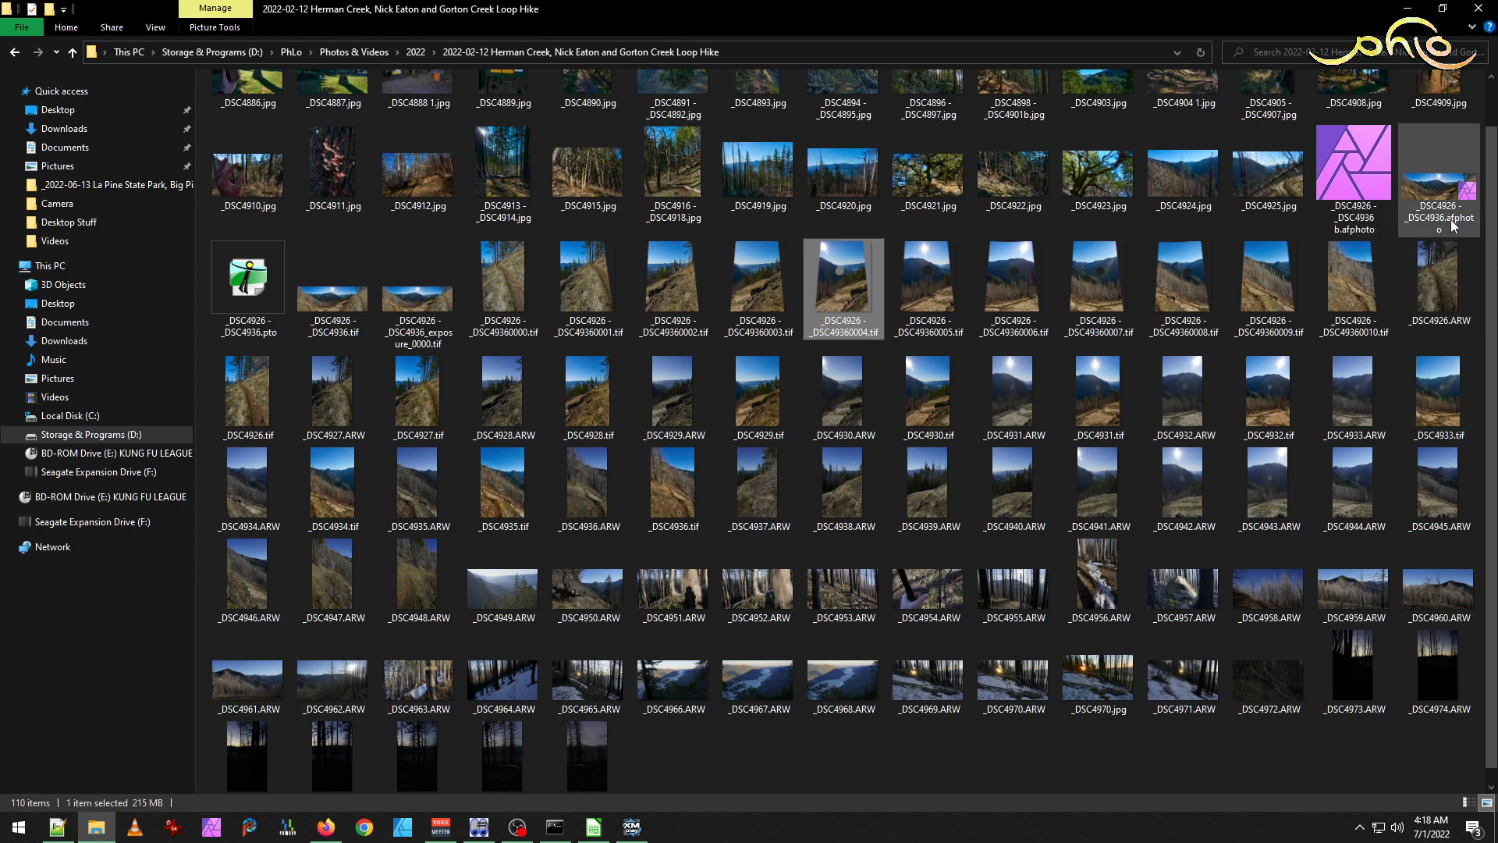
click(1354, 199)
double_click(1364, 231)
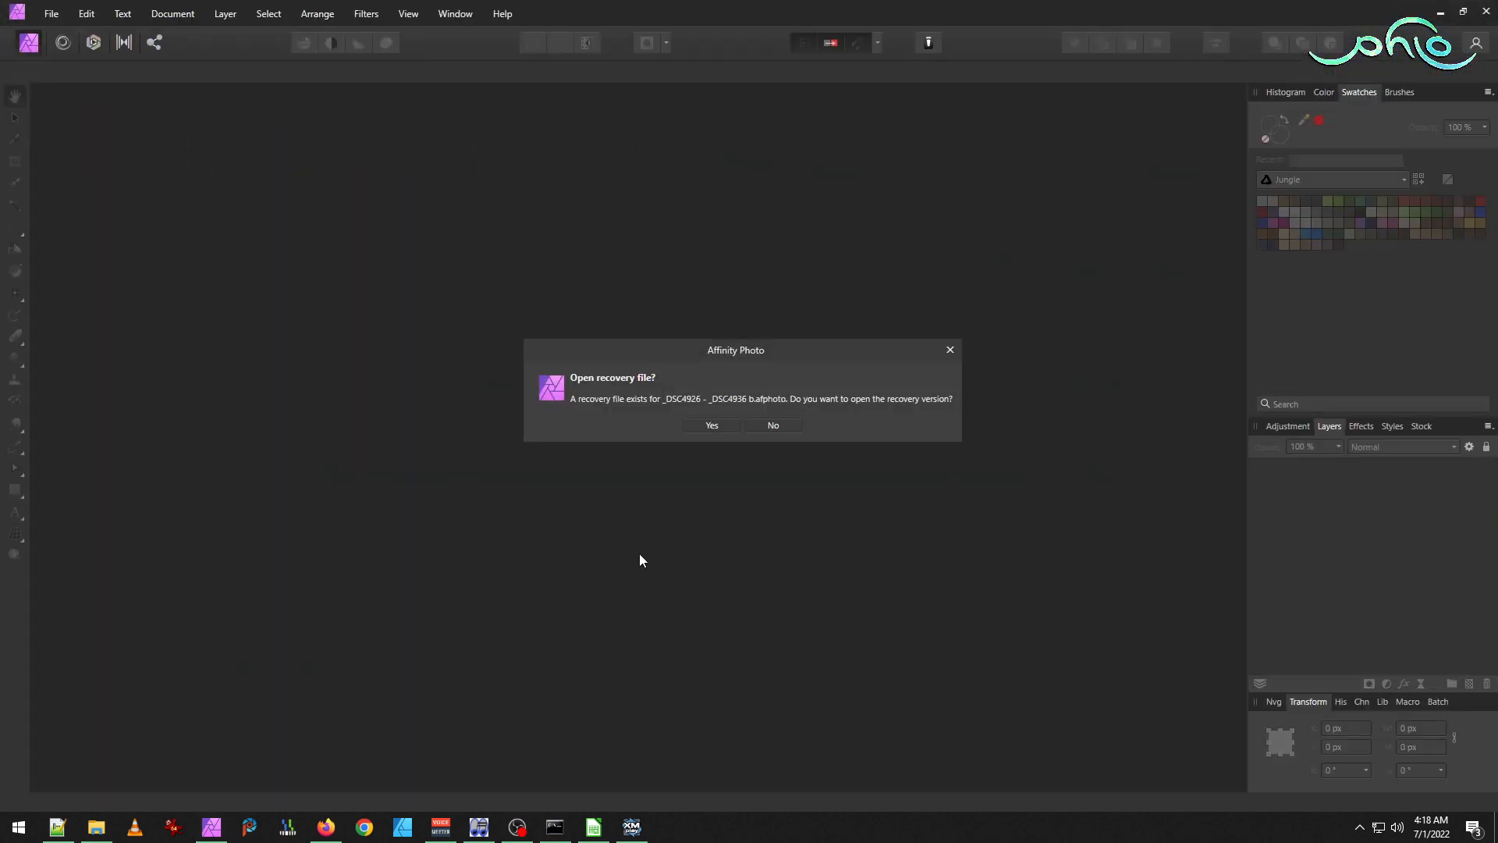
click(772, 426)
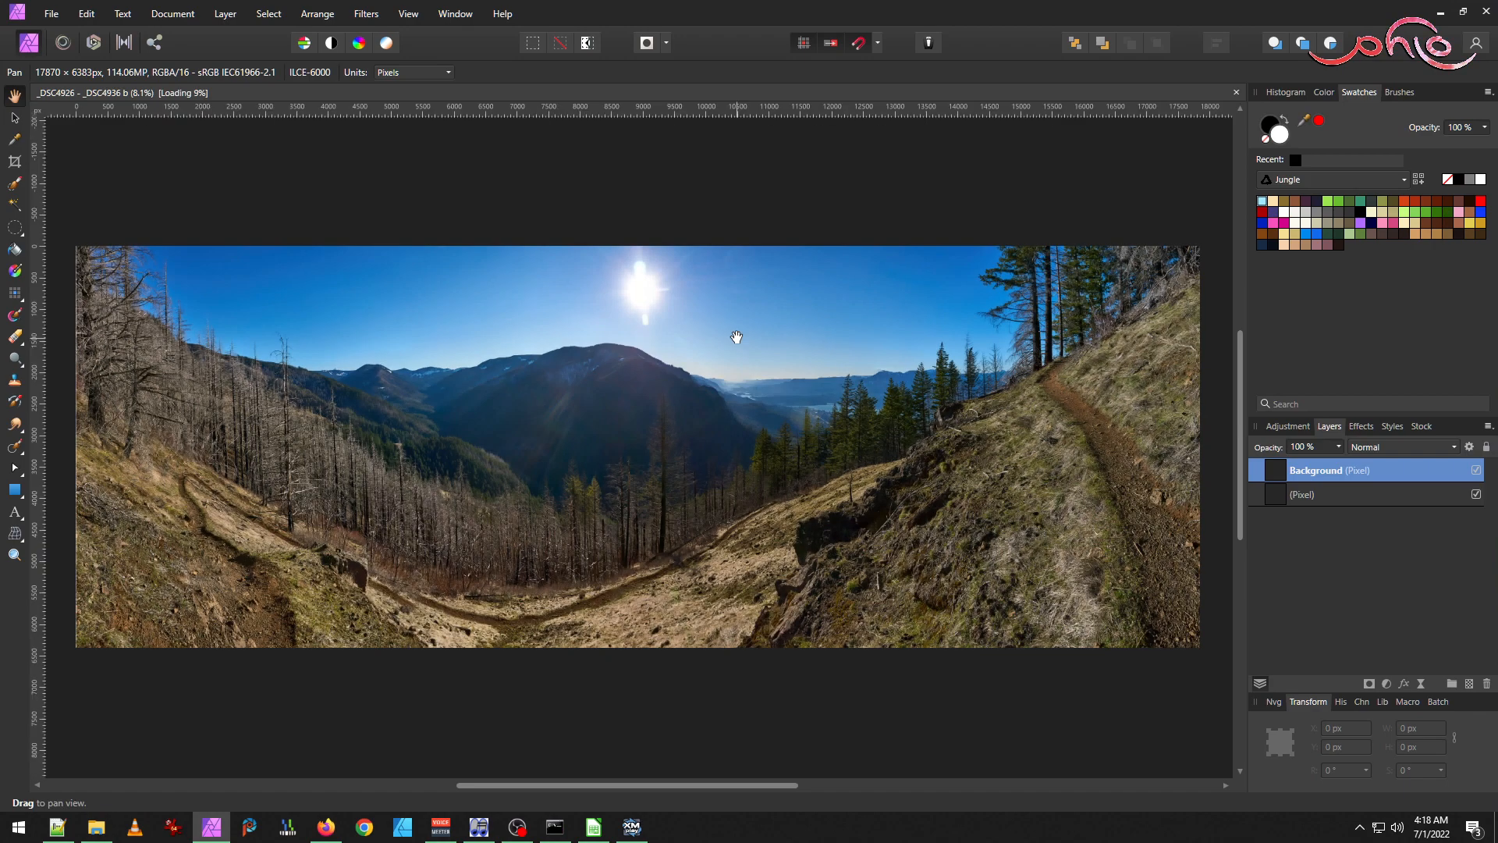
Check the valley patch in the reopened panorama, close Affinity Photo, and select _DSC4926 - _DSC4936.afphoto in the hike folder.
scroll(721, 368, up, 6)
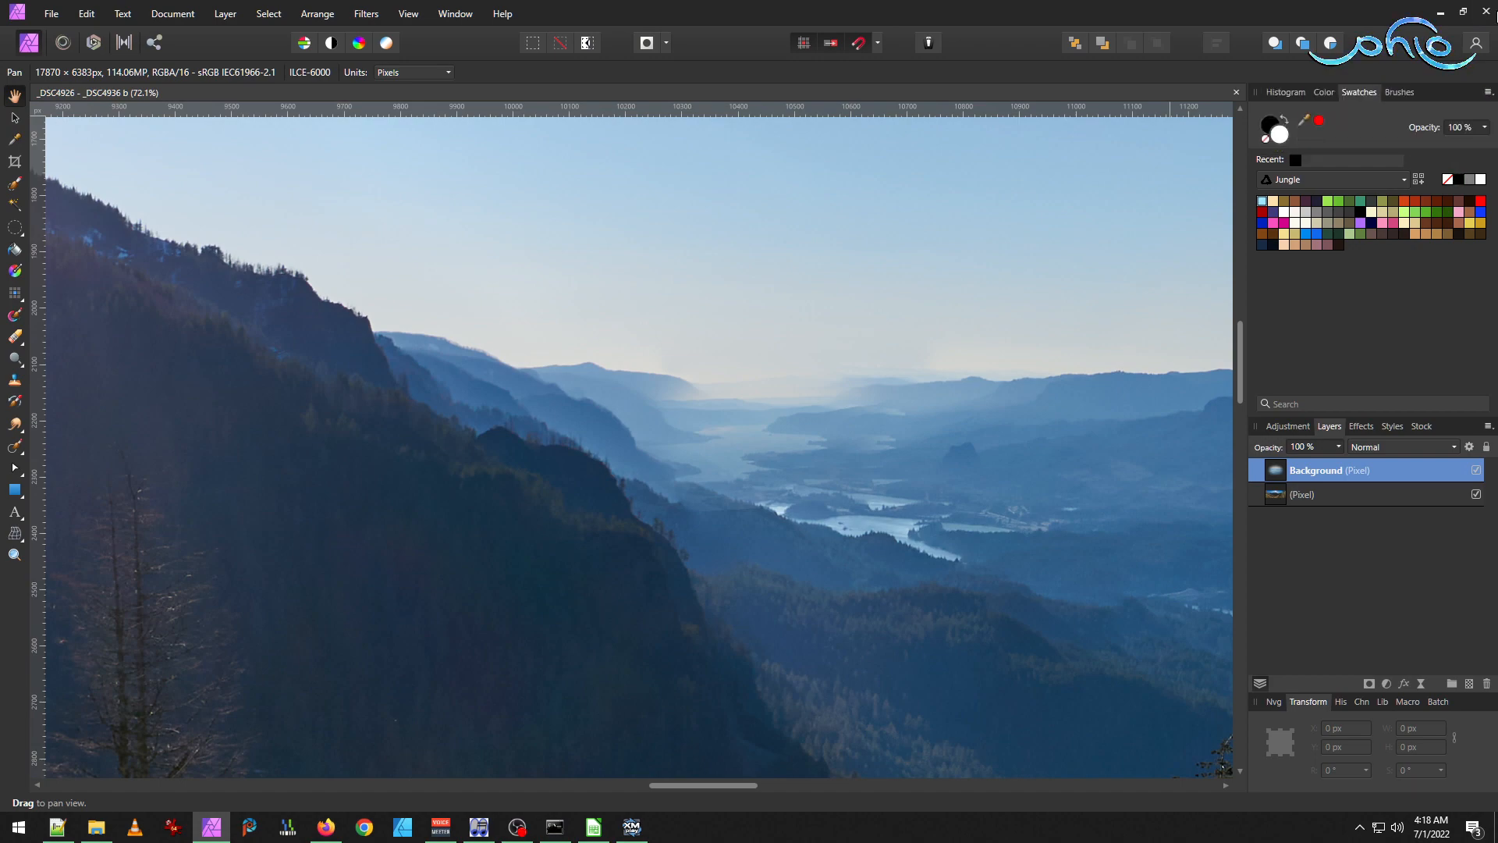
click(1486, 11)
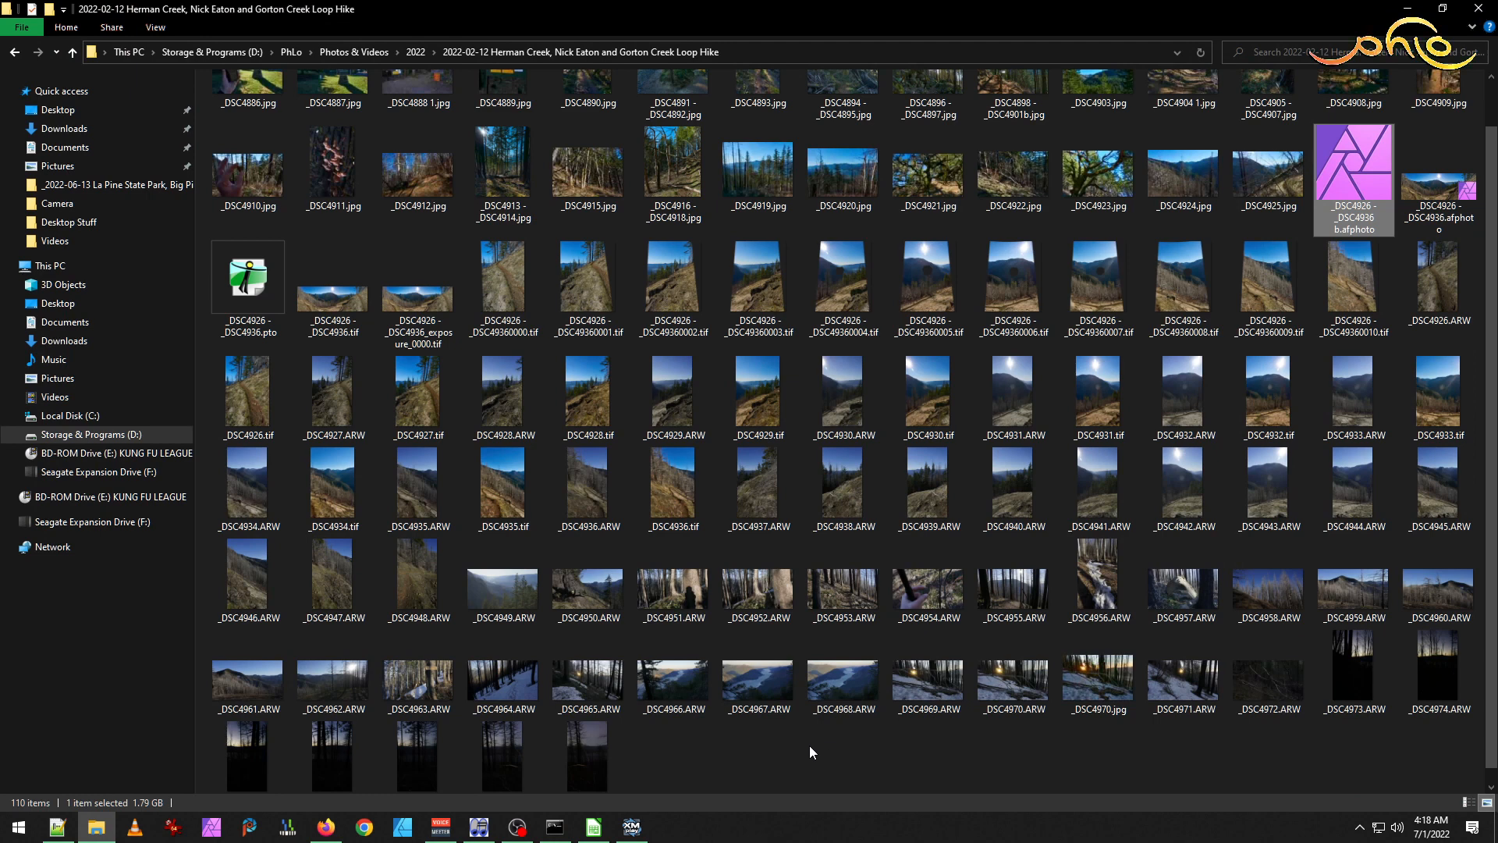
click(717, 733)
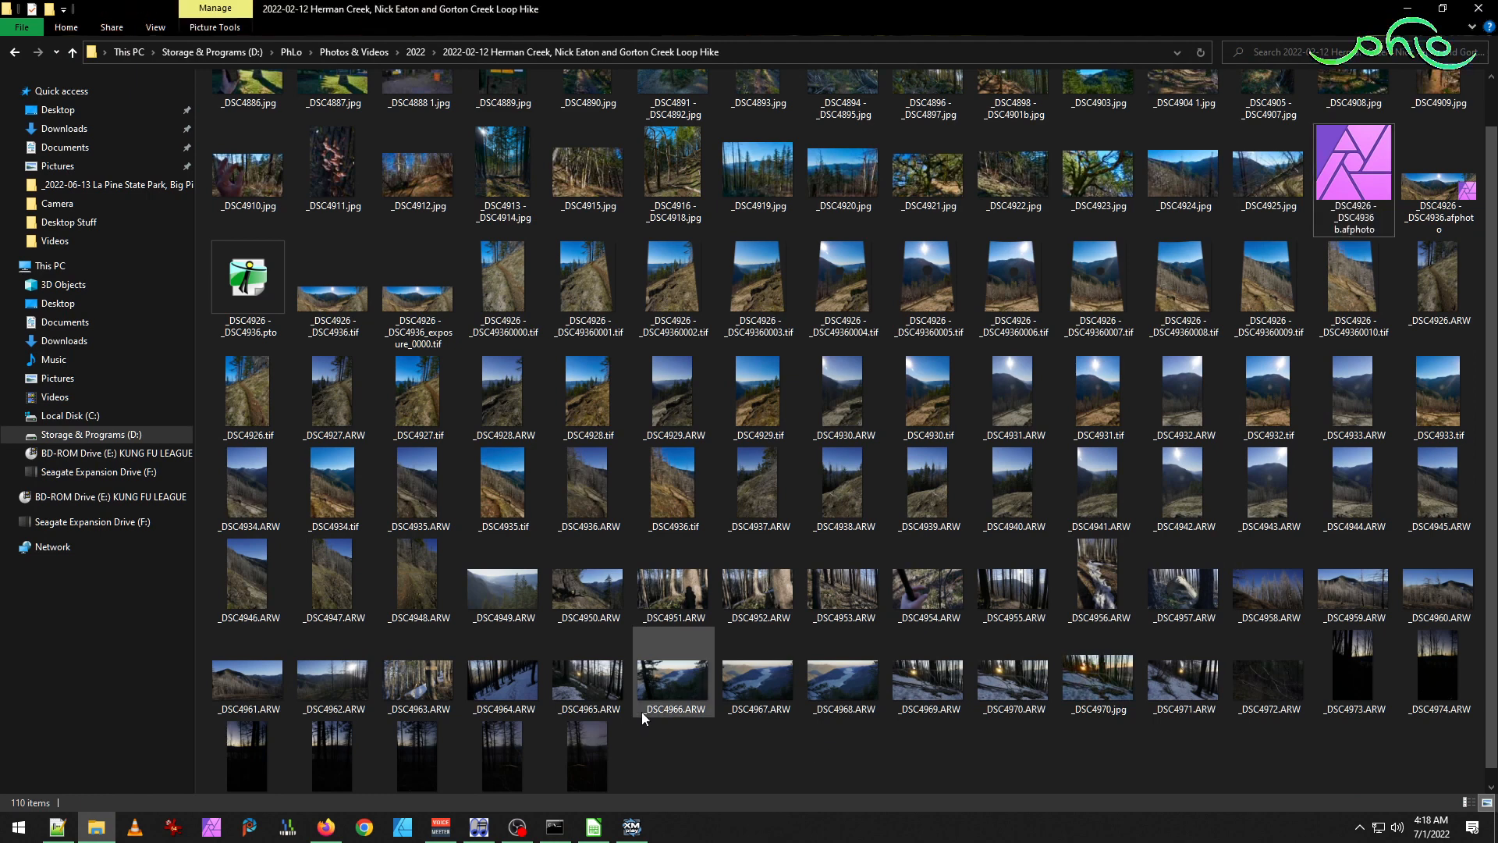
click(1419, 185)
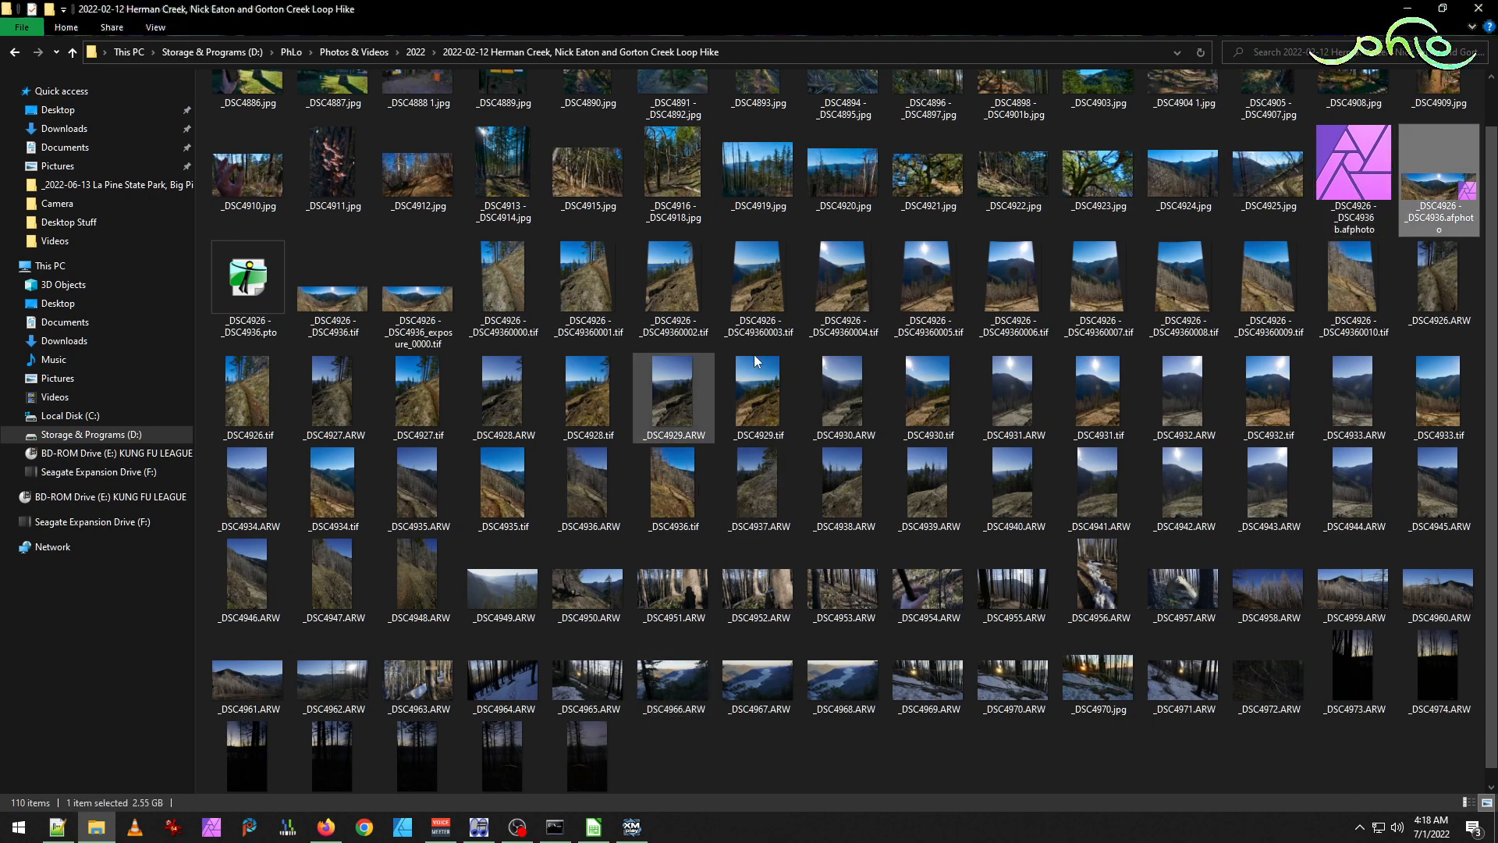